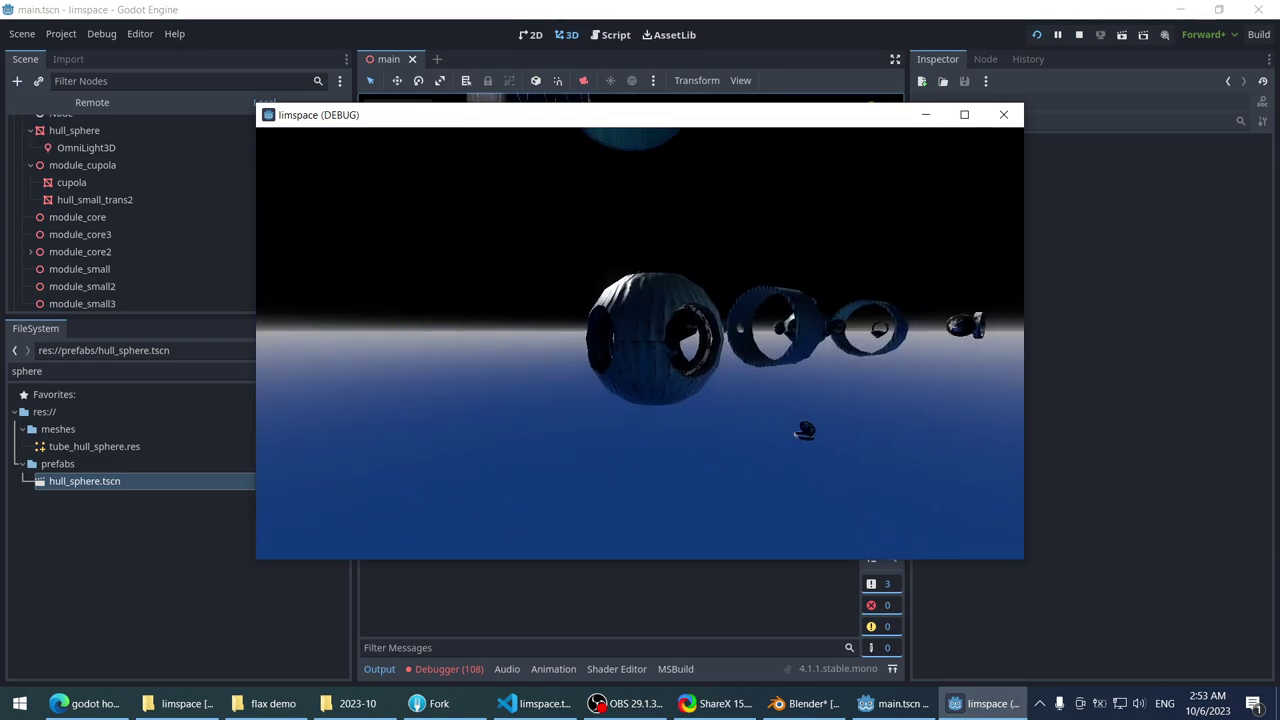
- Stop the running debug game and select the hull_sphere instance in the station scene
key(alt+F4)
scroll(581, 225, up, 5)
scroll(668, 190, down, 5)
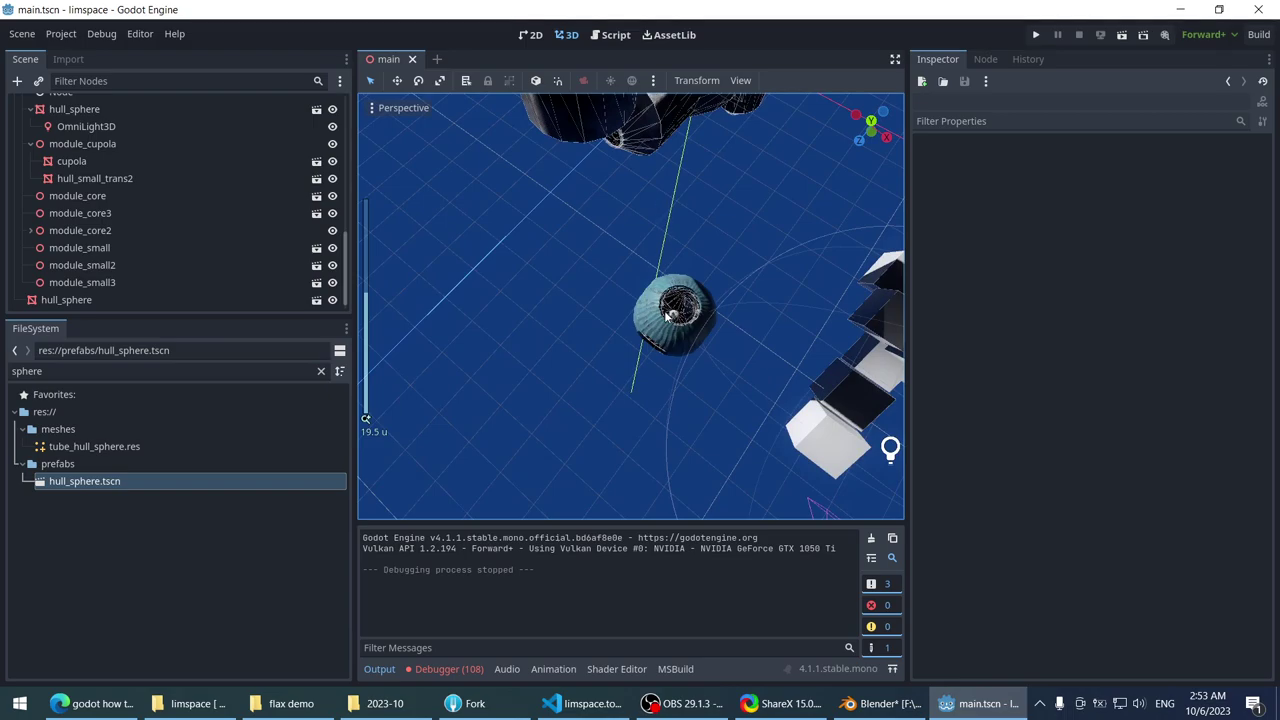
click(672, 300)
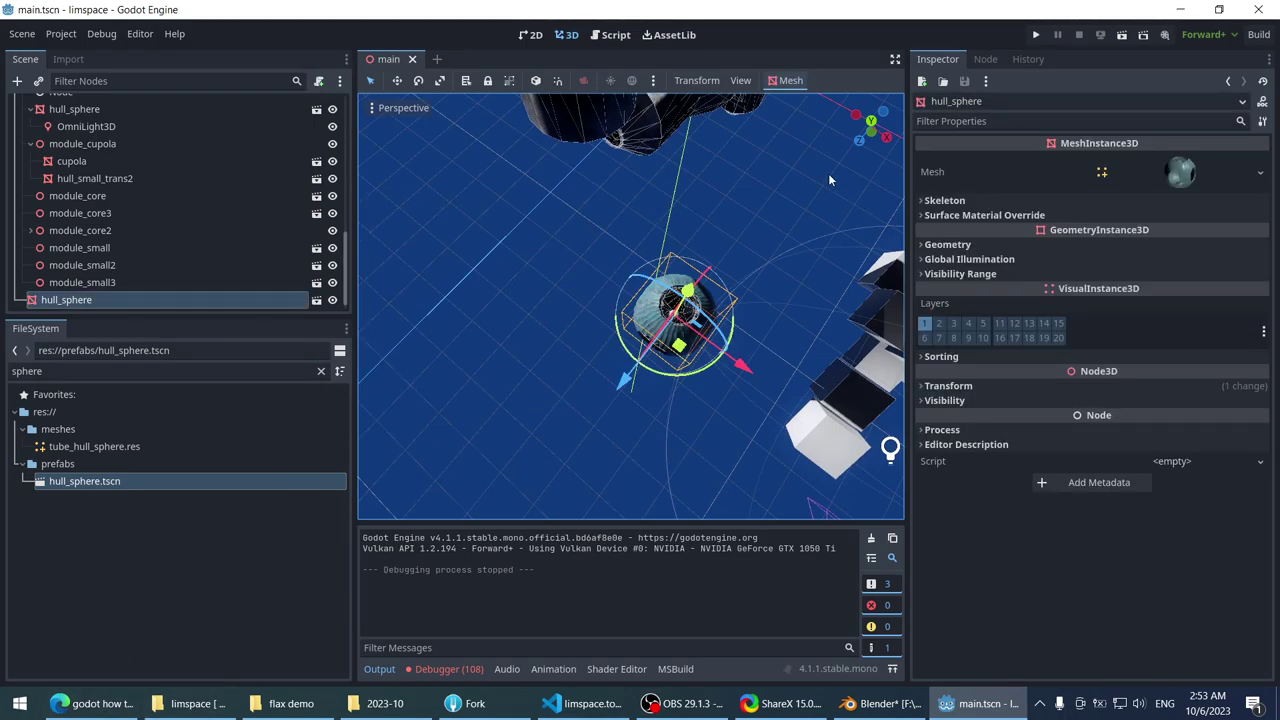
- Toggle the hull sphere view orthographic and back, then bring up the 'godot how to update mesh collider' results
shift+middle_drag(828, 180, 524, 164)
scroll(530, 180, up, 2)
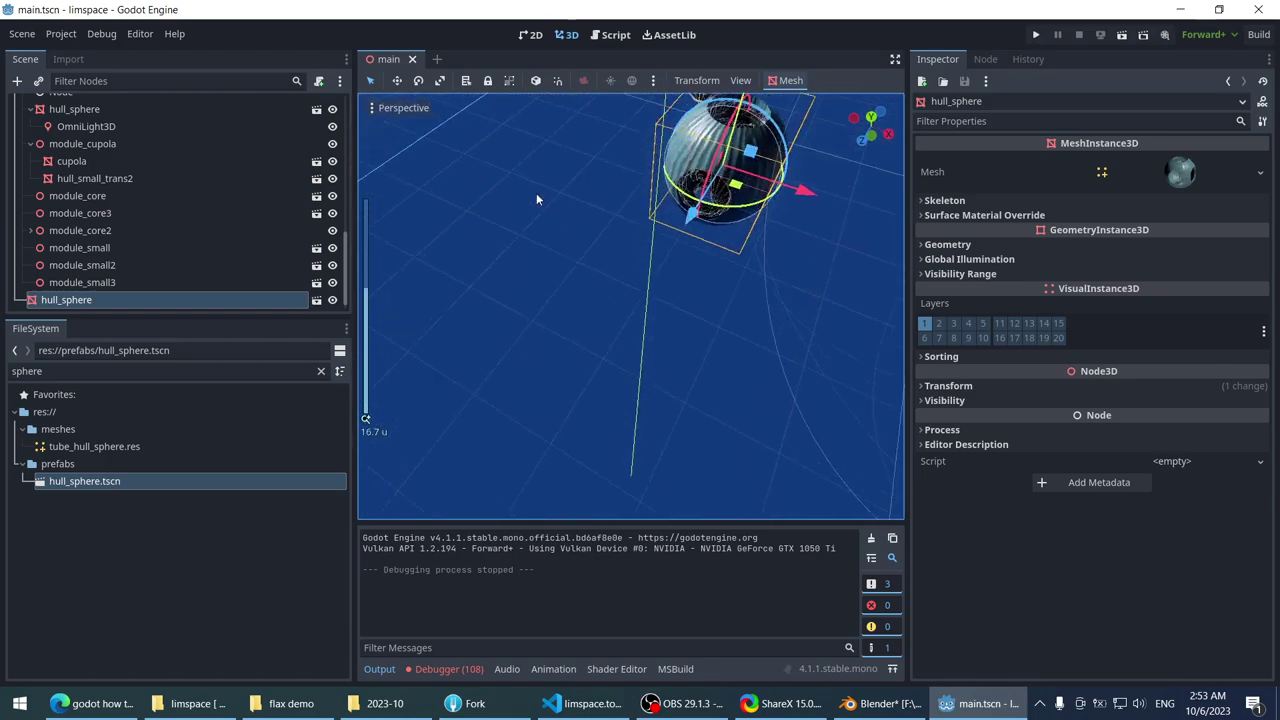
key(KP_5)
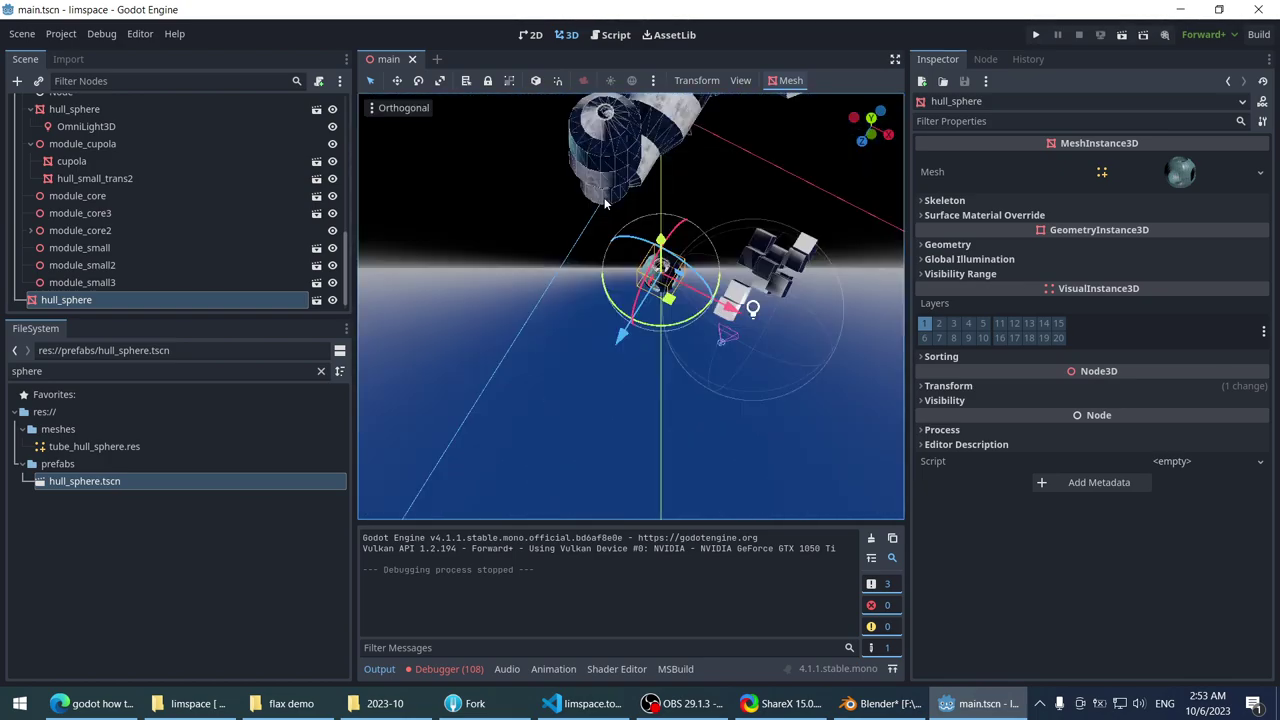
key(KP_5)
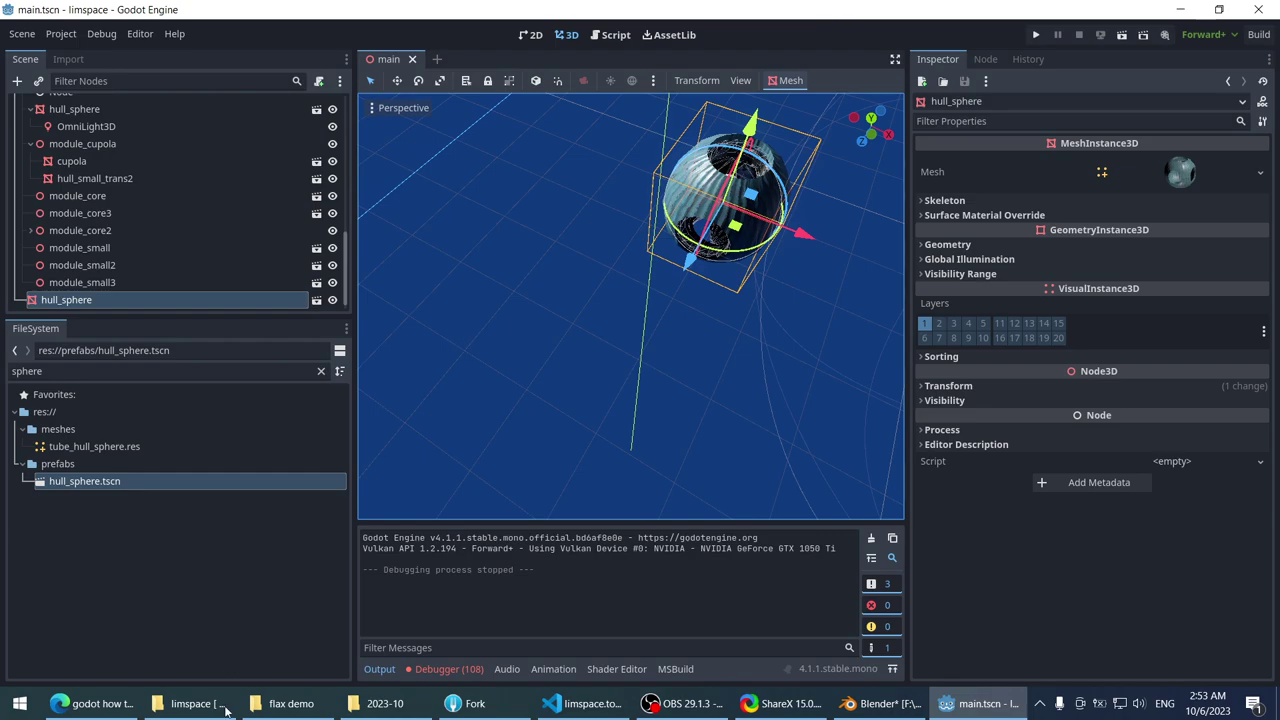
click(90, 703)
scroll(68, 510, down, 5)
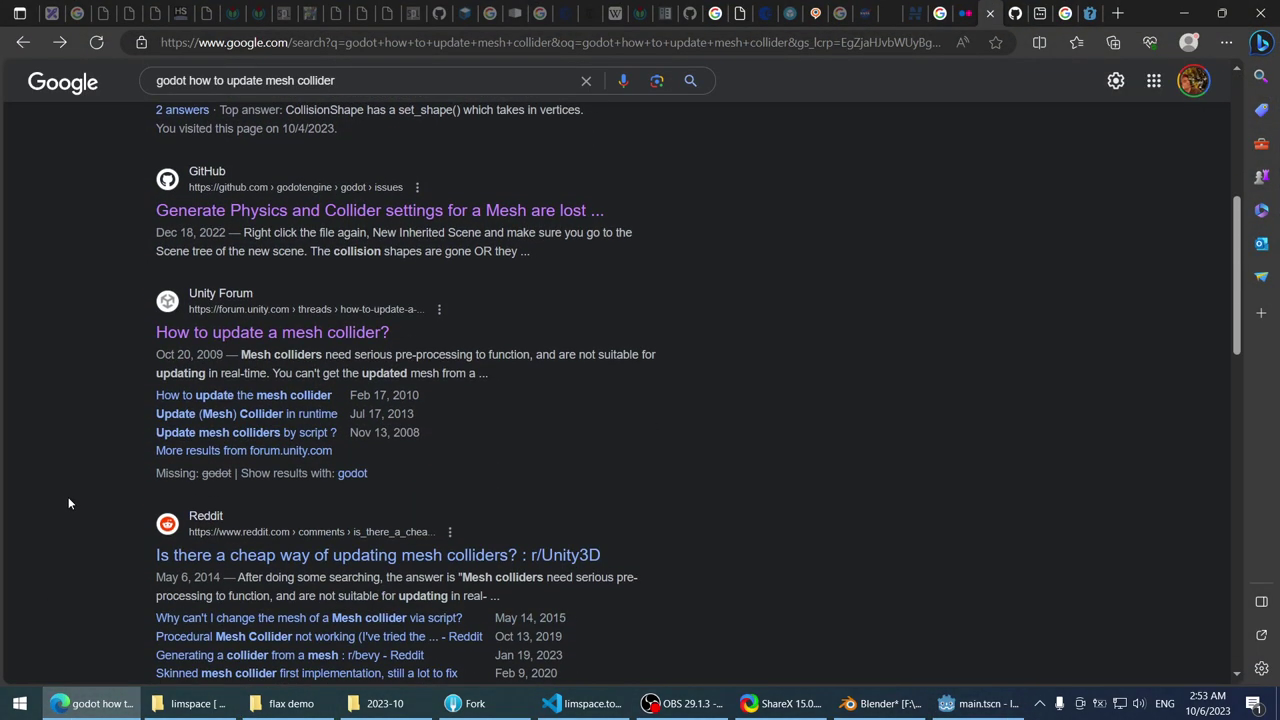
- Rerun the Google search as 'godot mesh collider update'
scroll(75, 507, down, 3)
scroll(75, 507, up, 8)
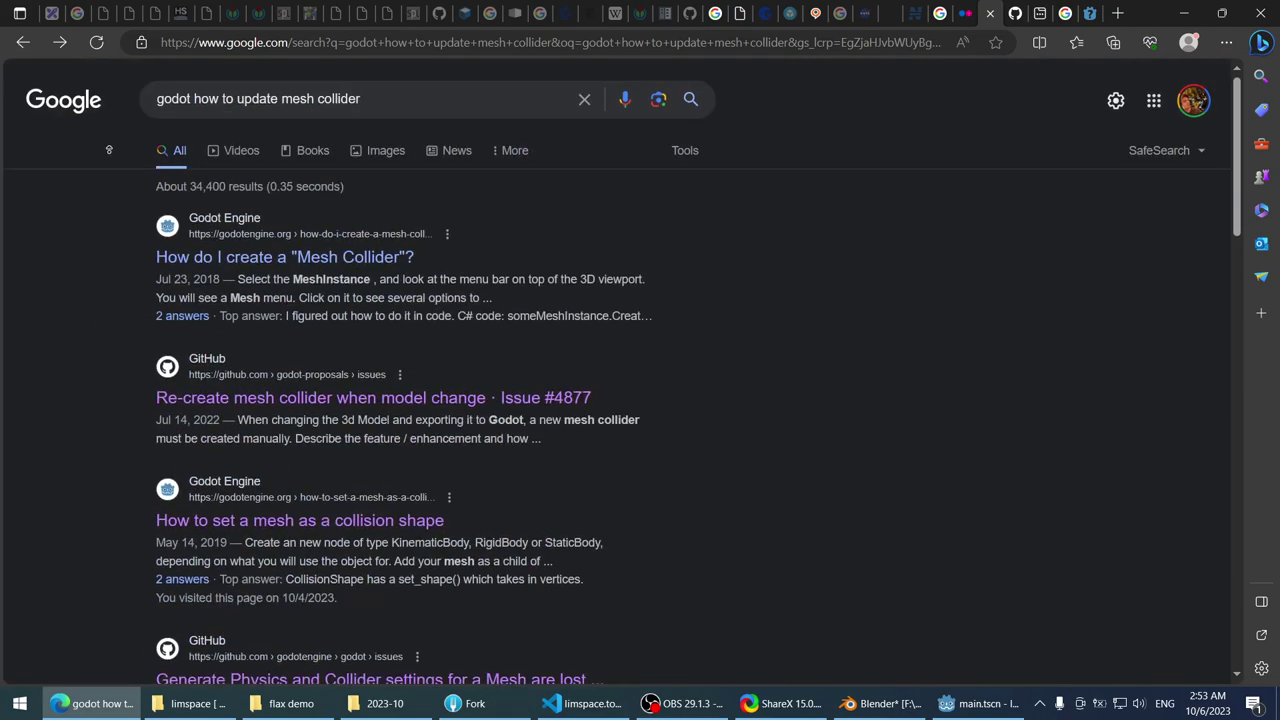
drag(424, 99, 192, 125)
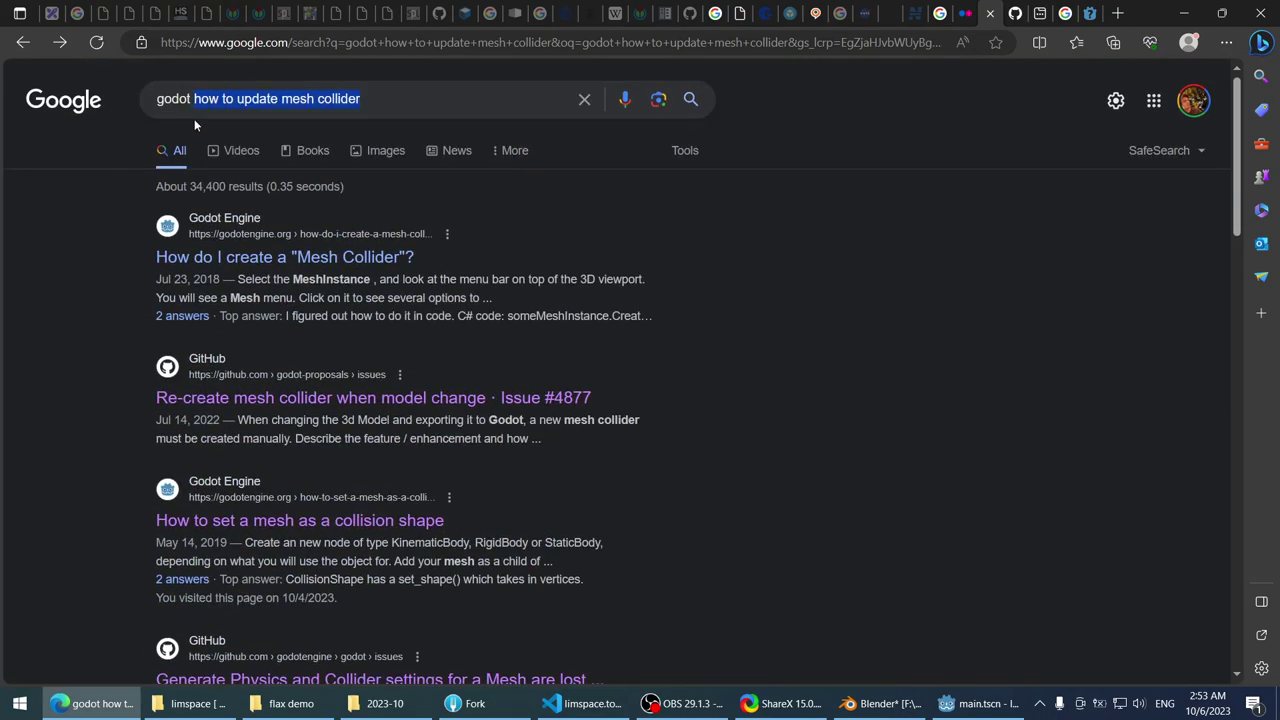
text(mesh)
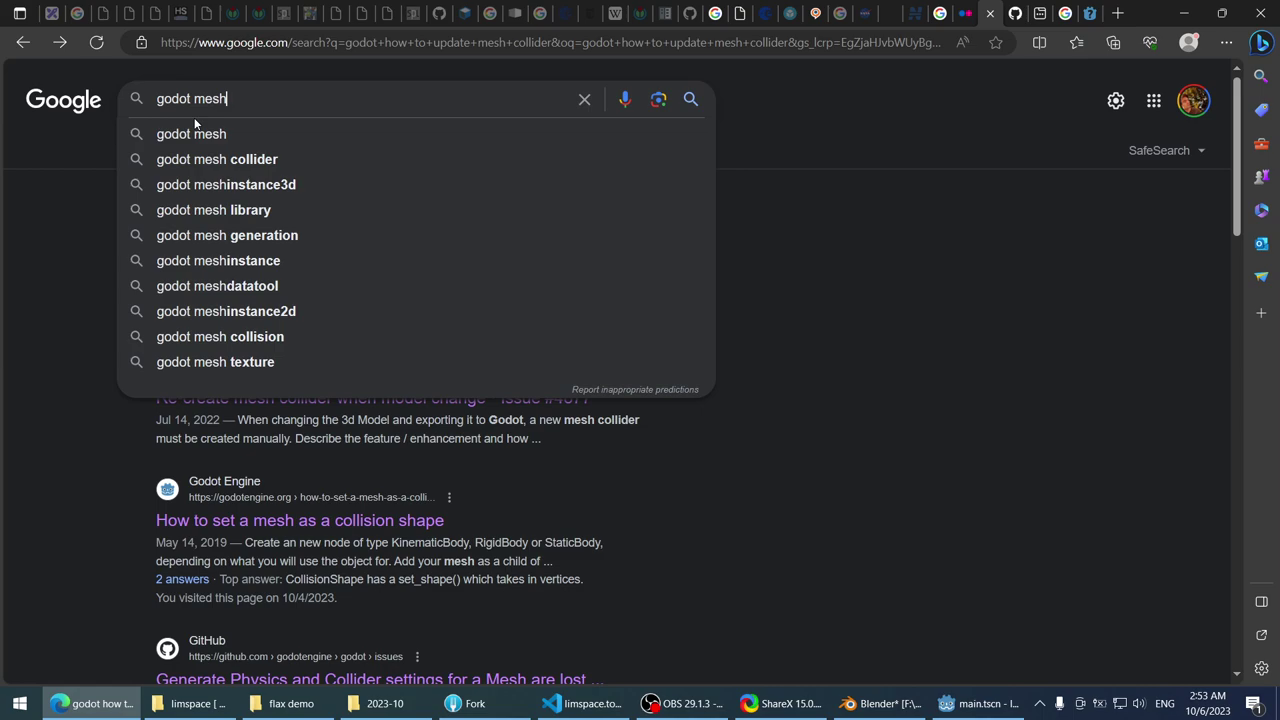
text( collider)
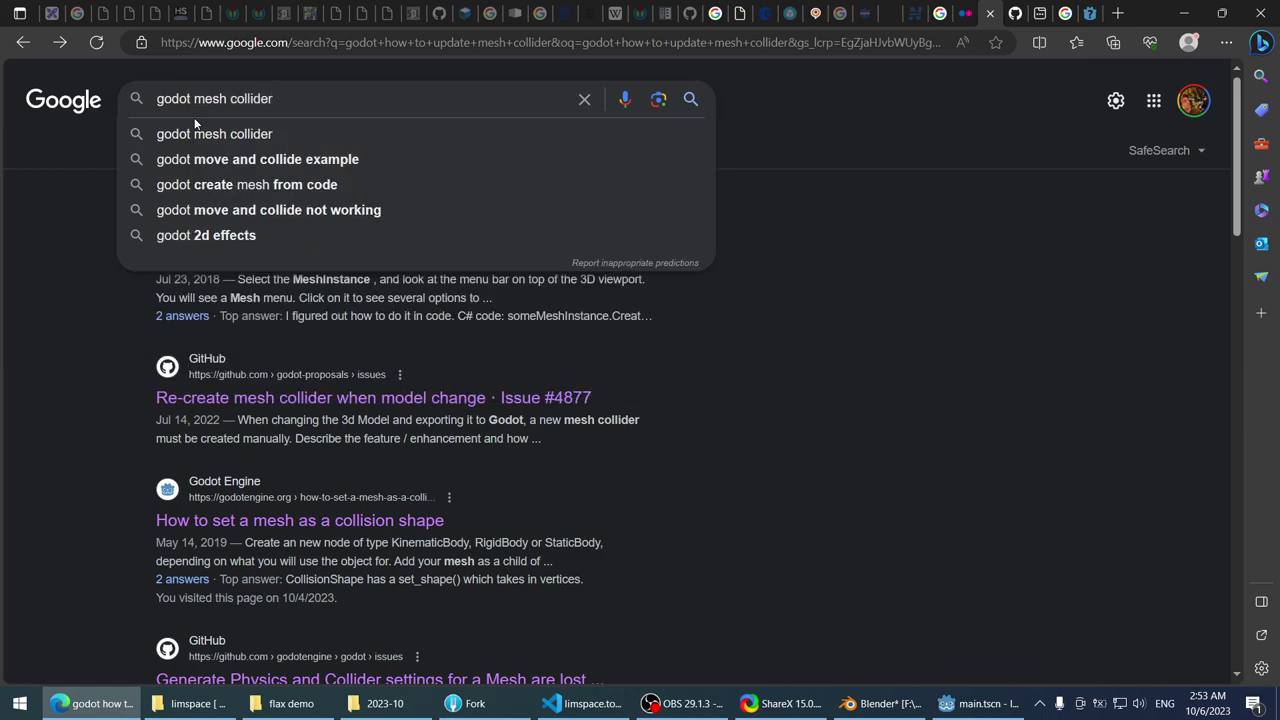
text( update)
key(Return)
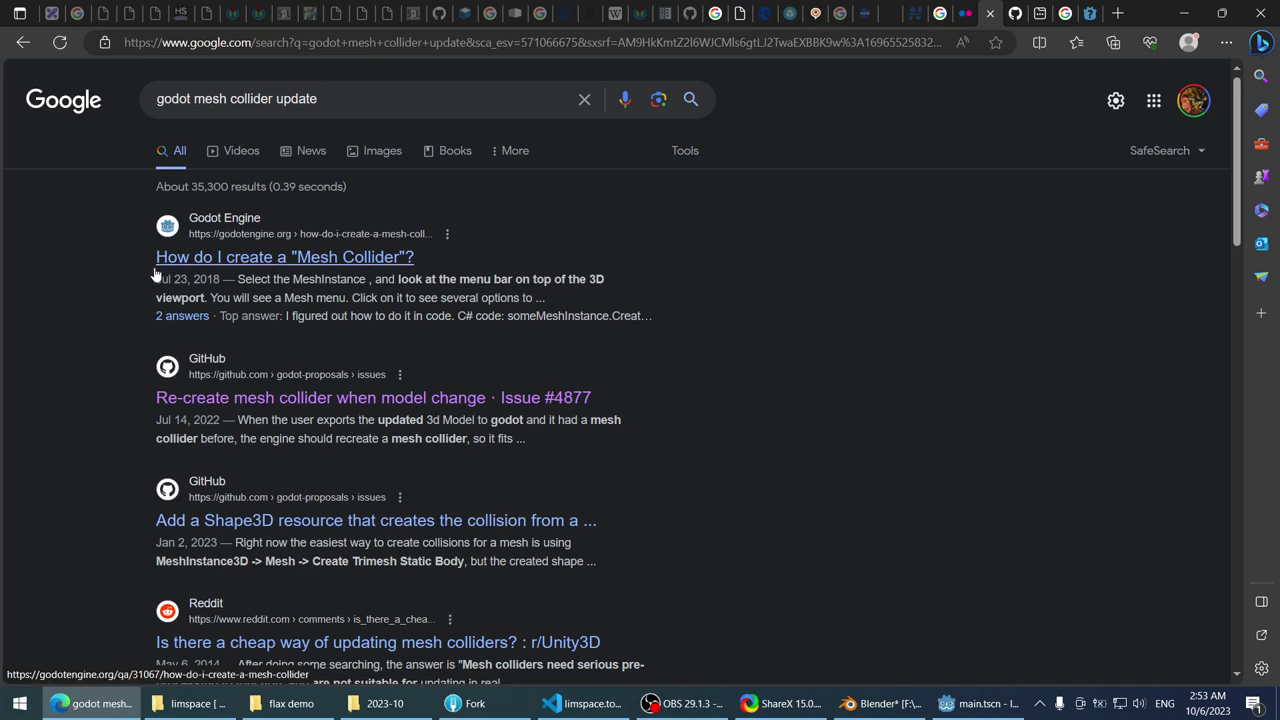
- Read the GitHub proposal for a Shape3D built from a Mesh, then return to Godot
scroll(104, 272, down, 2)
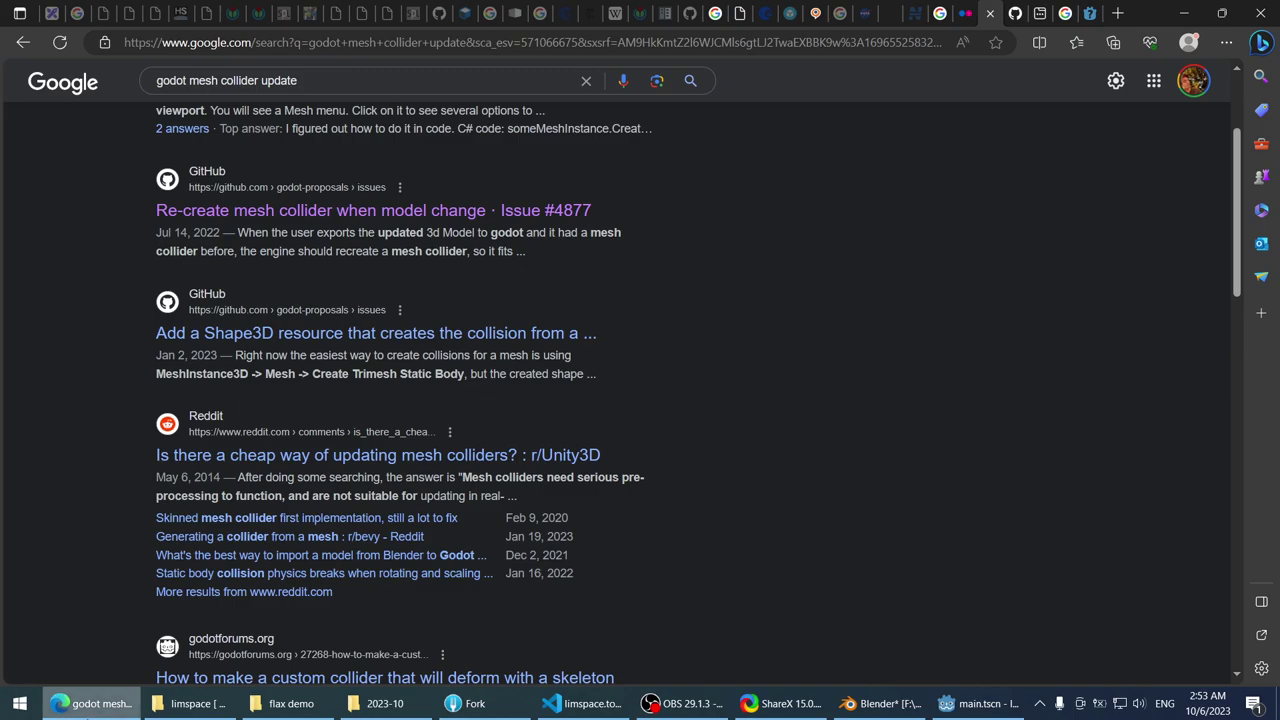
click(95, 705)
click(97, 707)
click(234, 341)
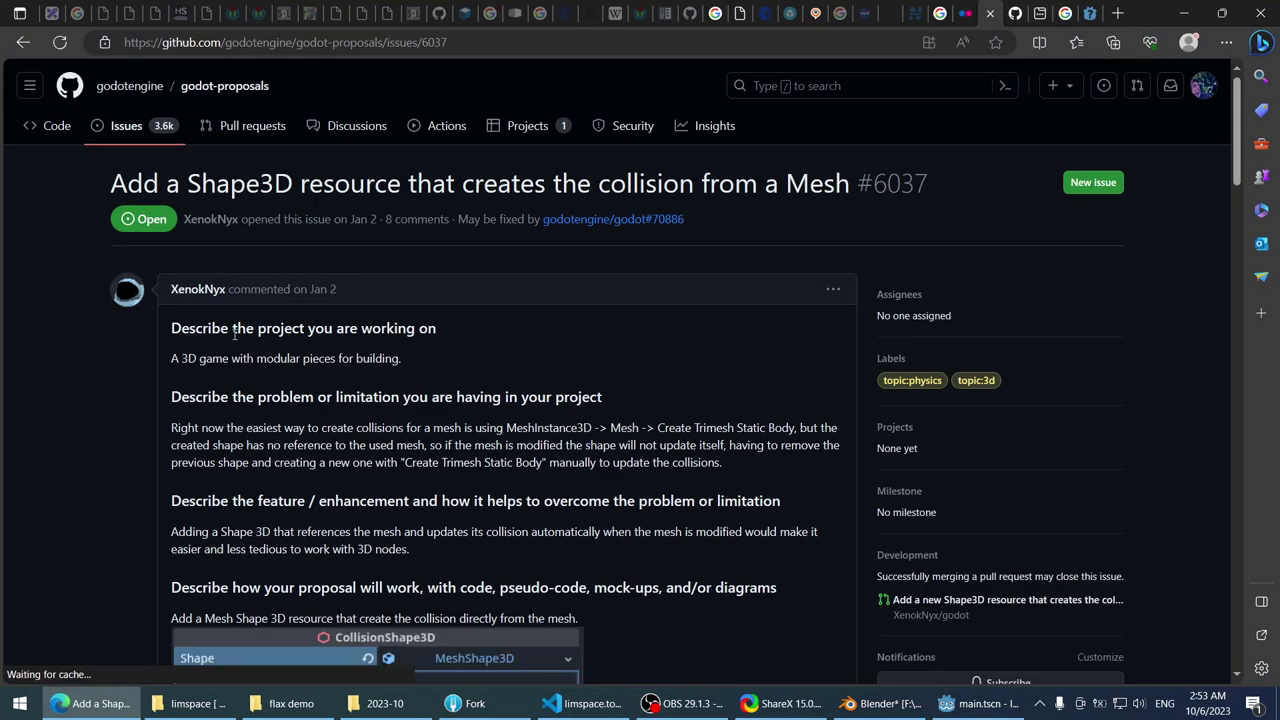
scroll(234, 335, down, 3)
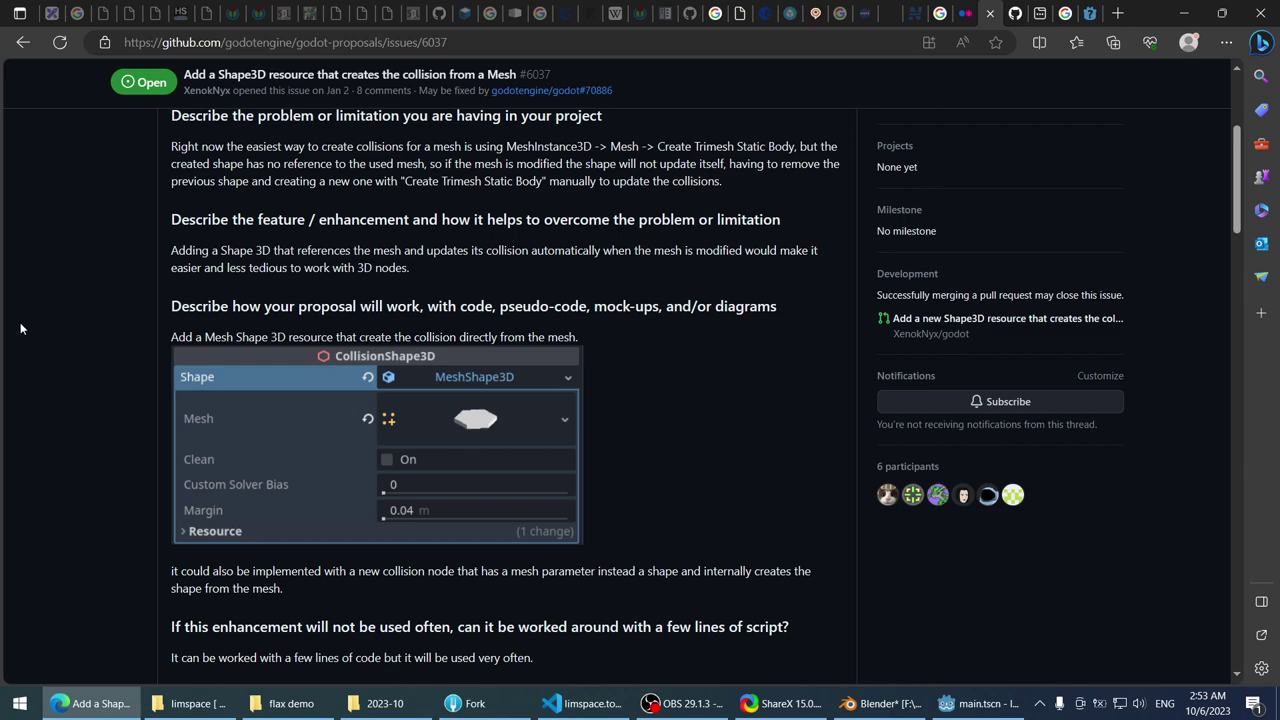
click(90, 703)
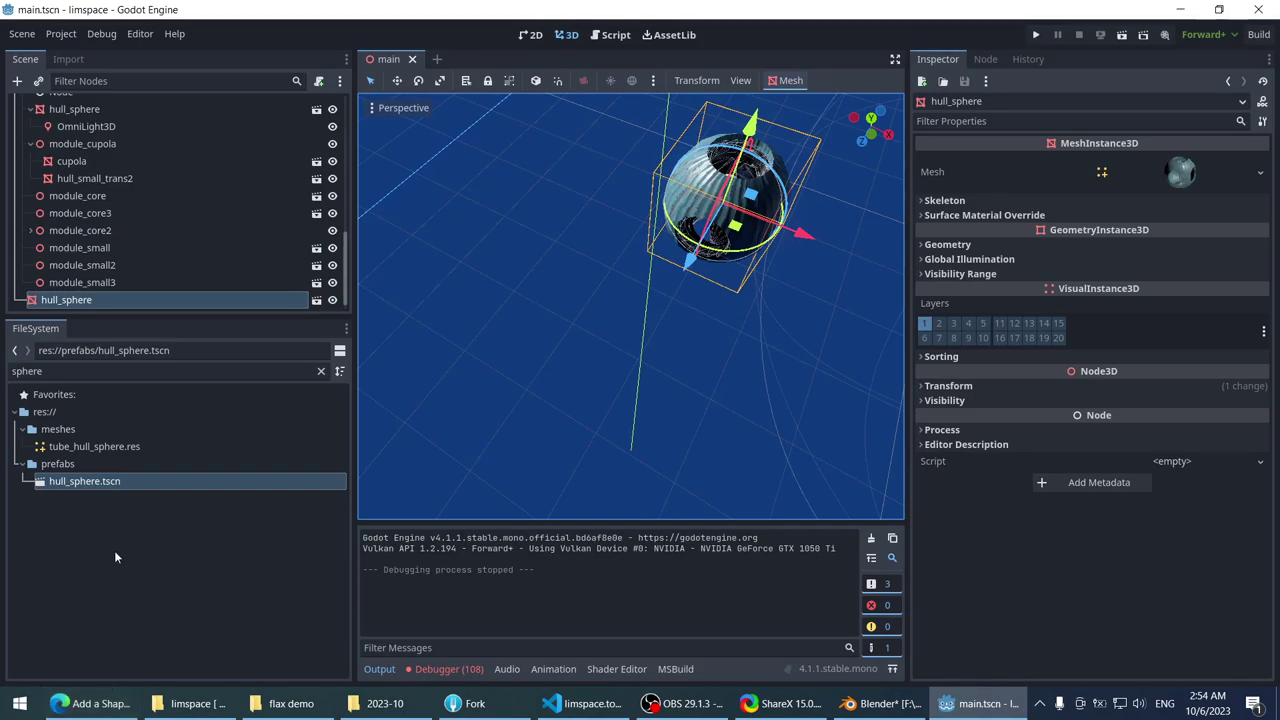
- Inspect the player's CollisionShape3D and its SphereShape3D properties
scroll(150, 195, up, 5)
click(92, 235)
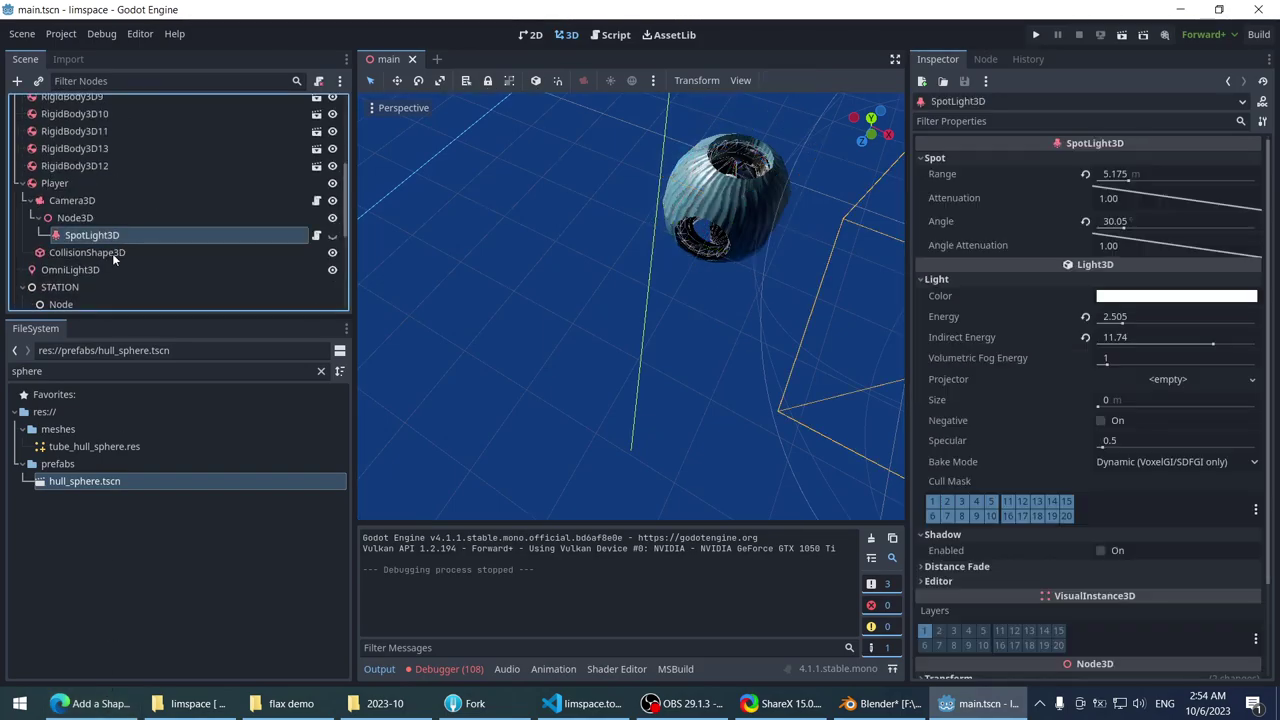
click(112, 253)
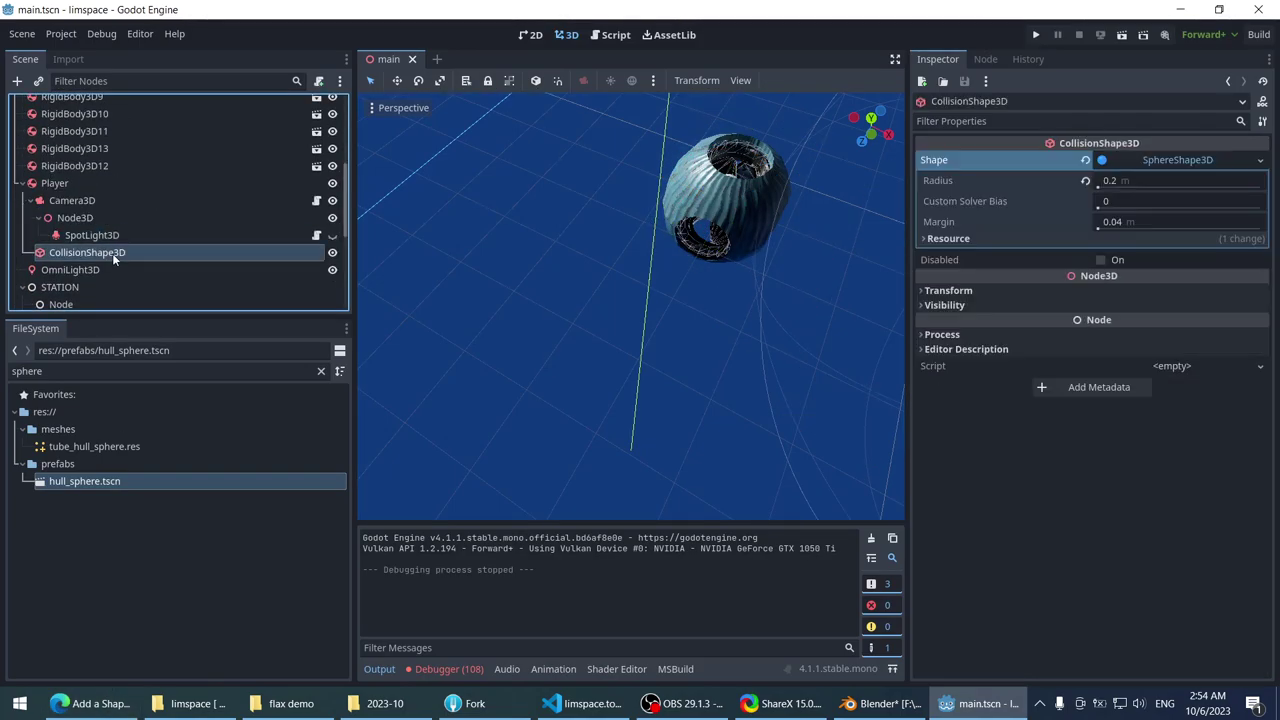
click(1113, 163)
click(1107, 163)
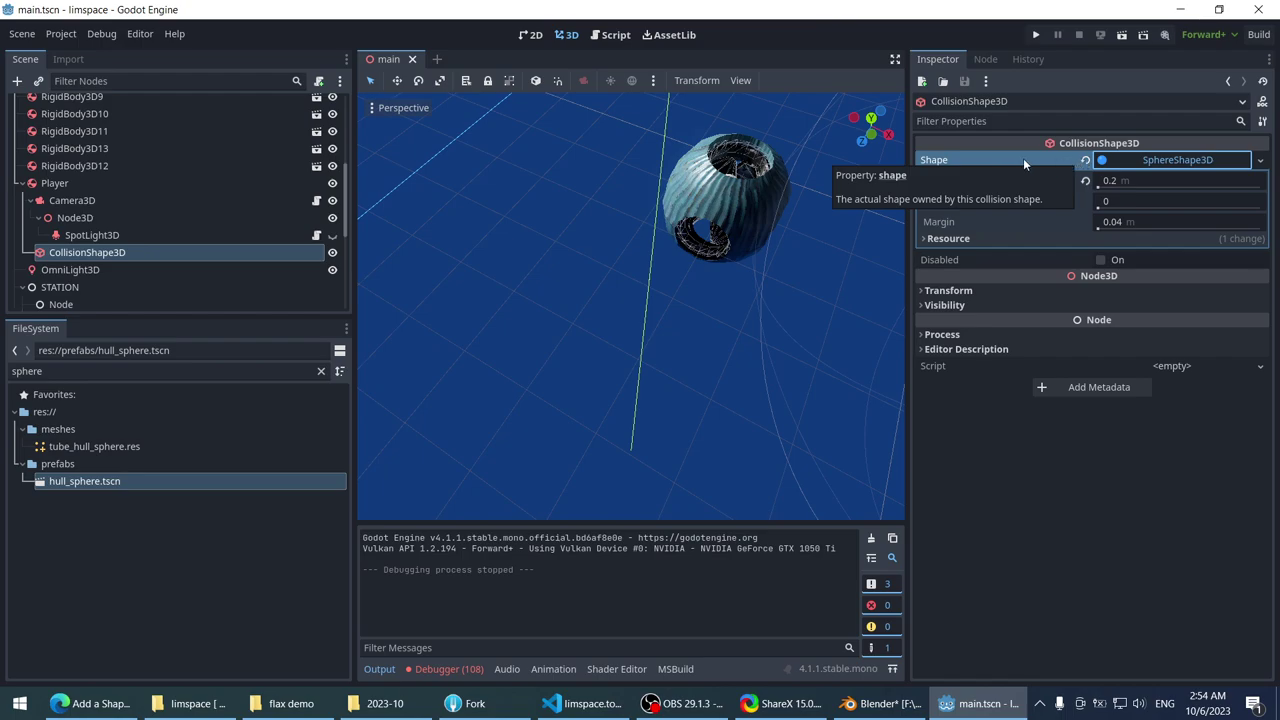
- Open the hull_sphere scene, check its ConcavePolygonShape3D collision shape, and return to the proposal
click(740, 206)
key(f)
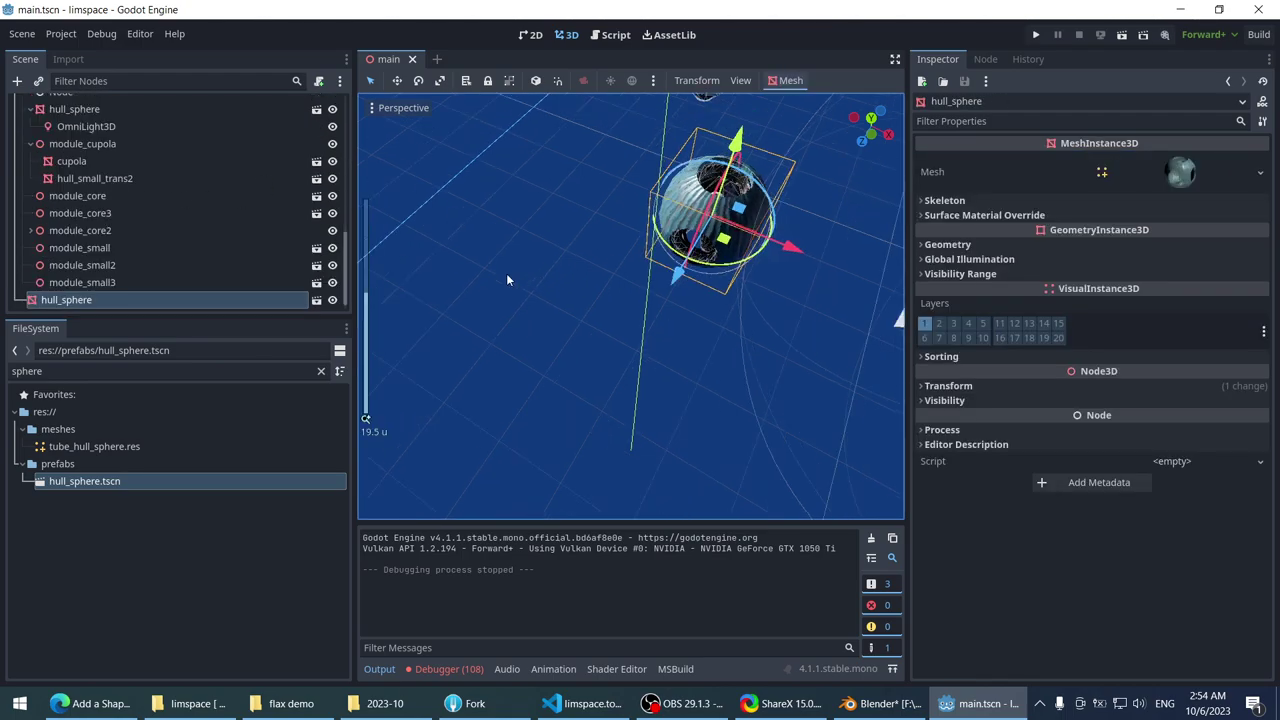
click(315, 300)
click(1184, 159)
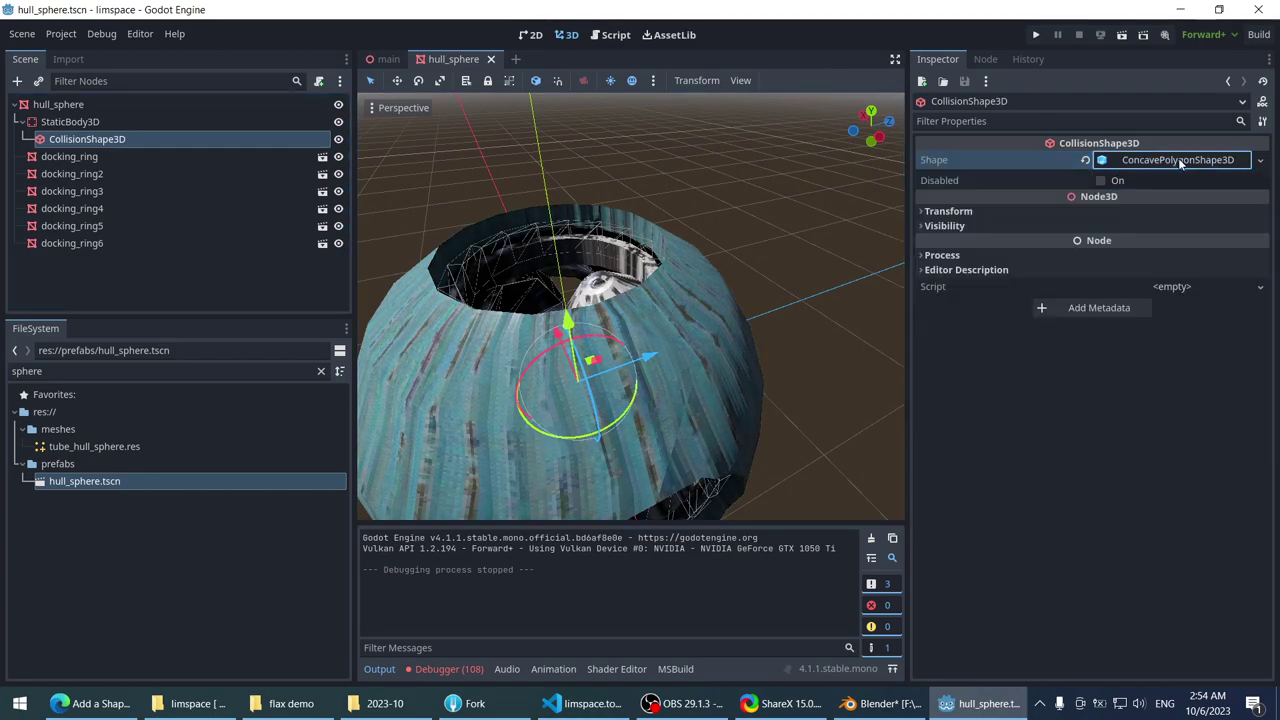
click(1178, 161)
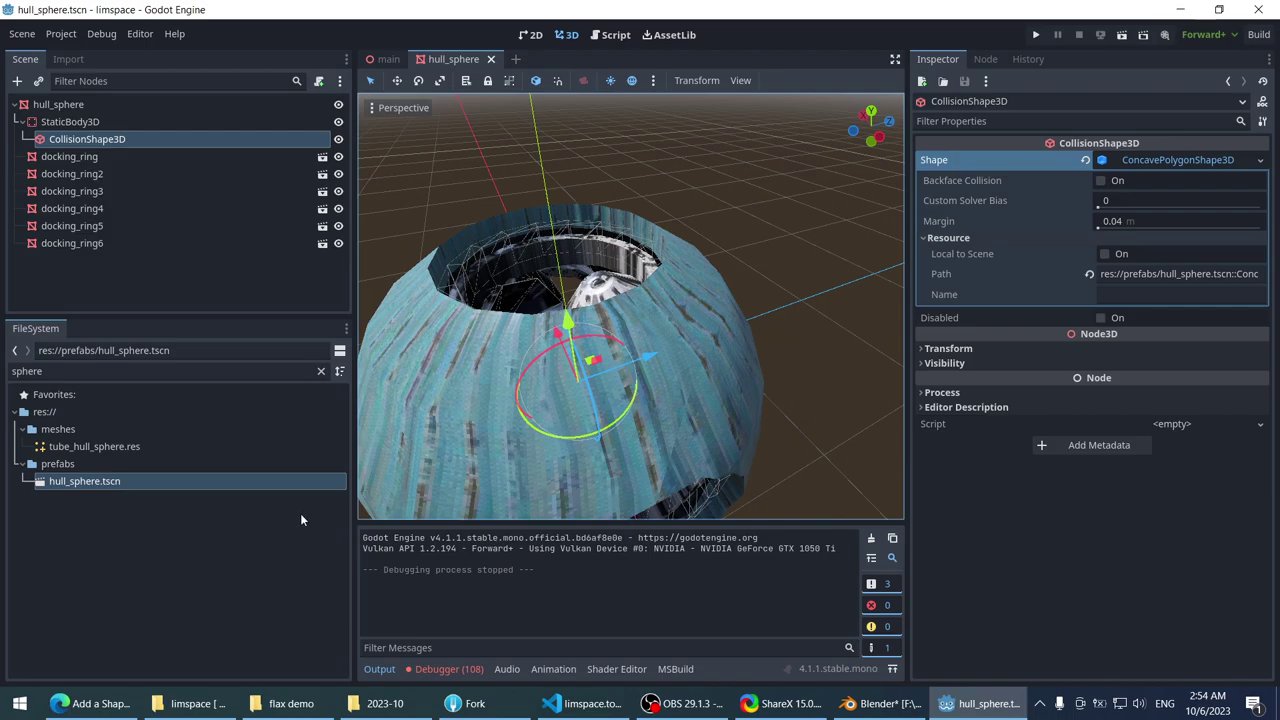
click(90, 703)
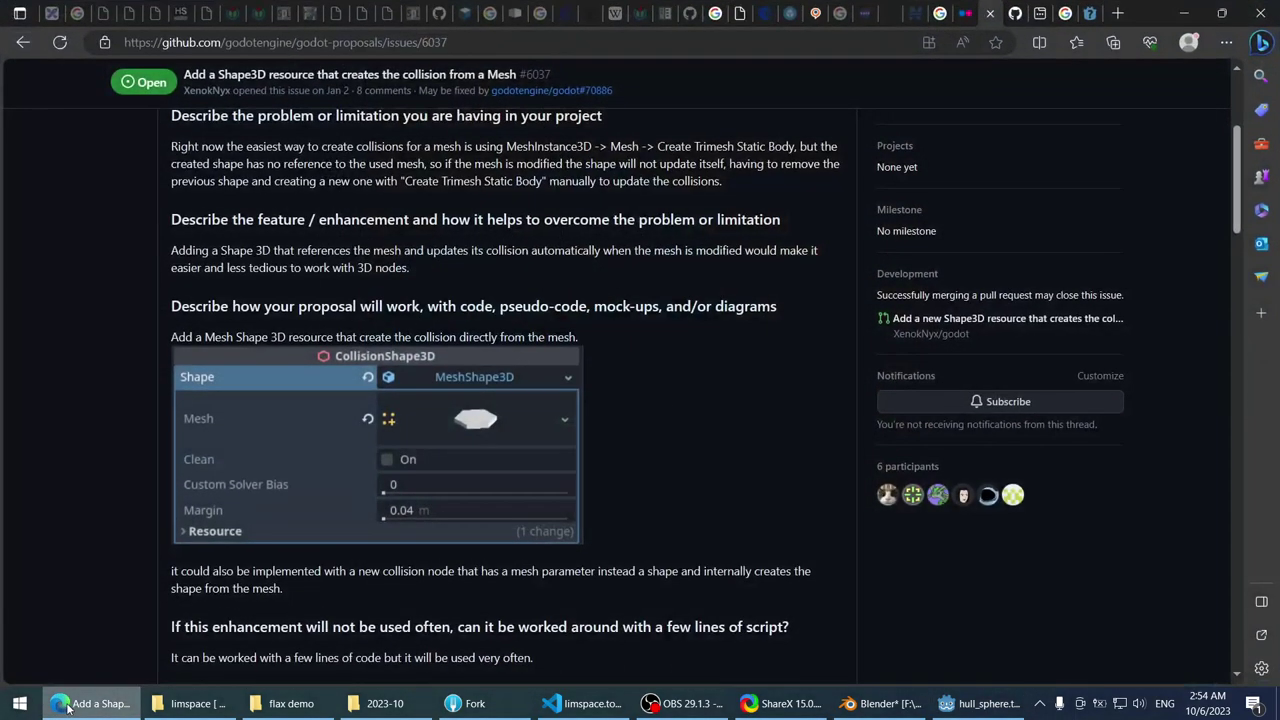
- Scroll through the Shape3D proposal, then go back to the Google results
scroll(68, 447, down, 1)
scroll(68, 448, down, 2)
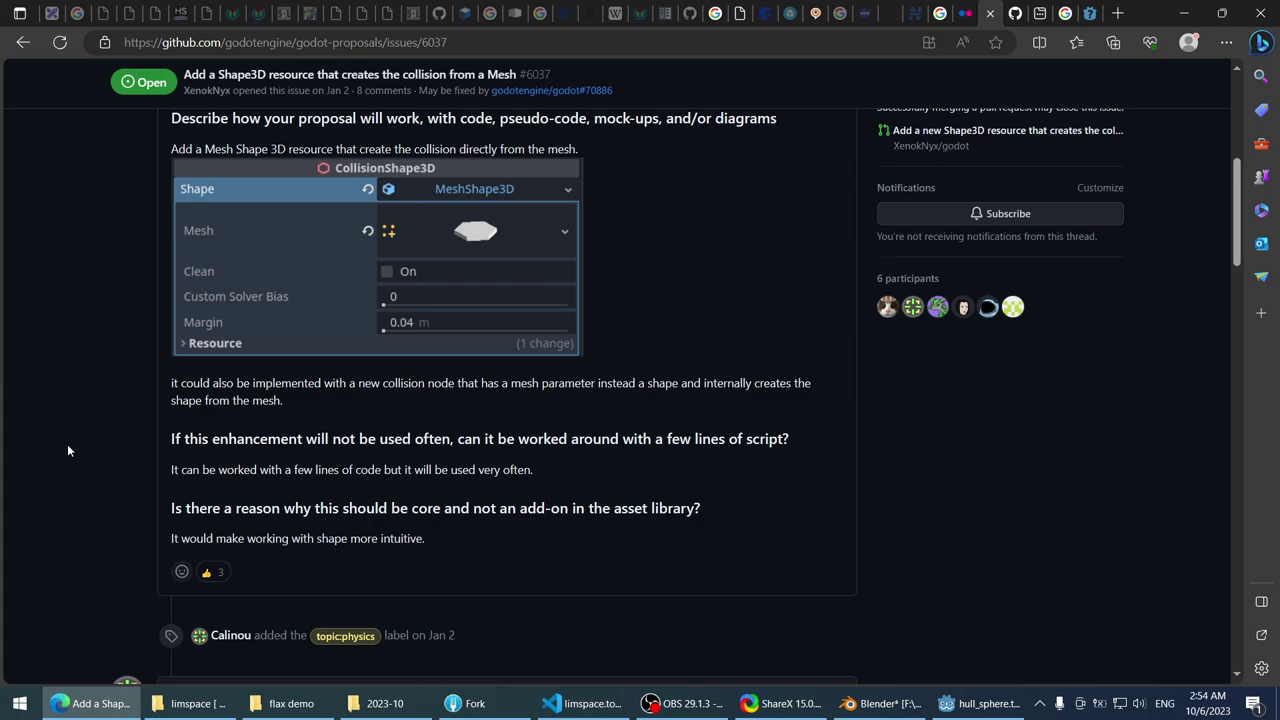
scroll(68, 451, down, 3)
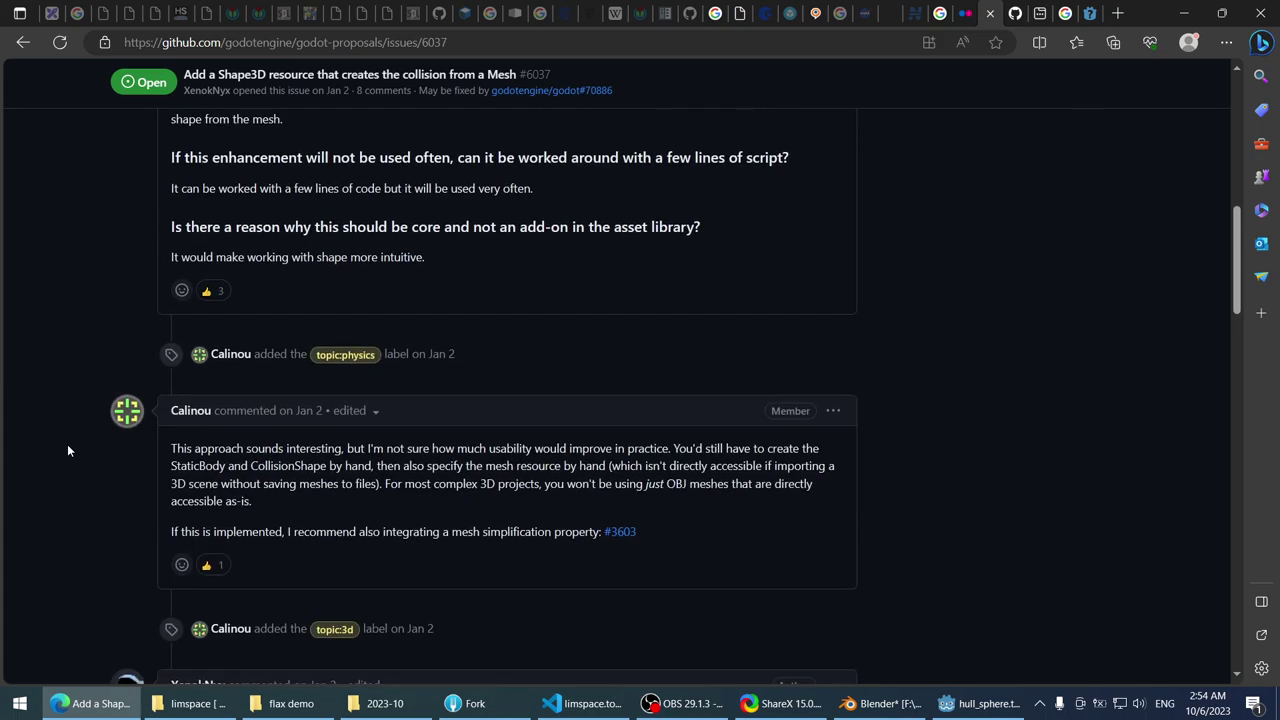
scroll(68, 451, down, 1)
scroll(67, 450, up, 5)
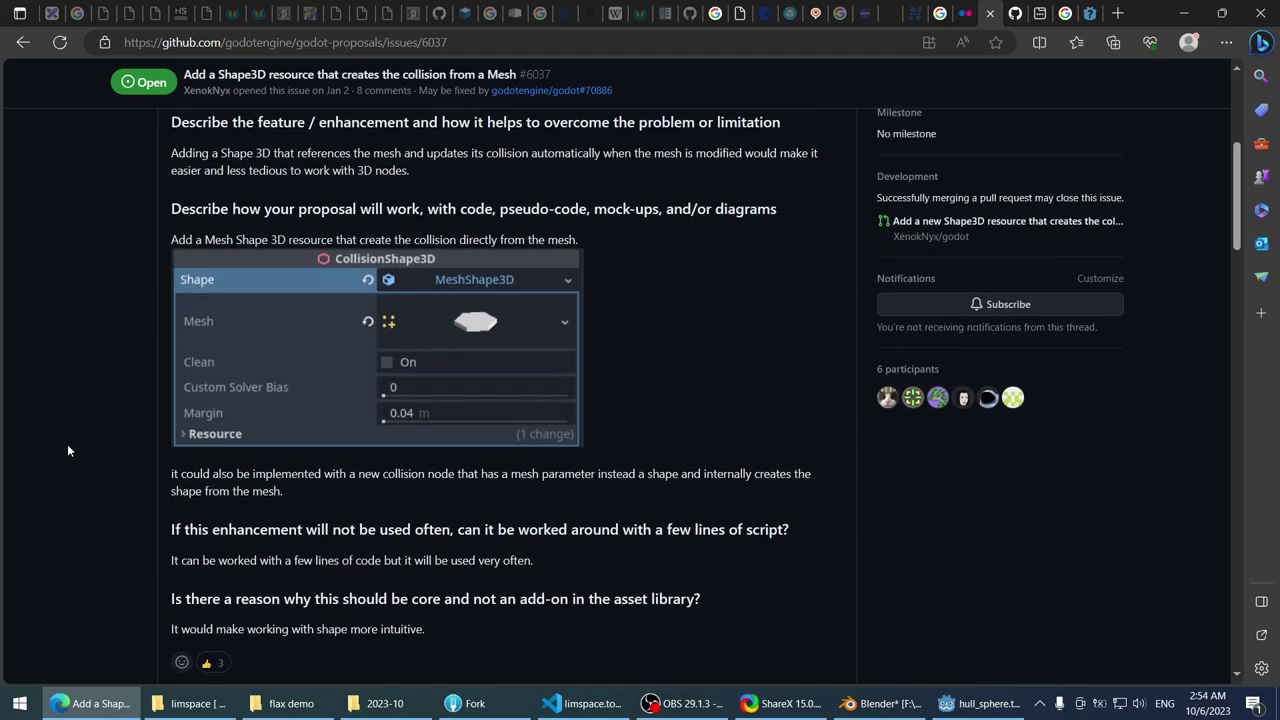
scroll(67, 450, up, 4)
click(18, 42)
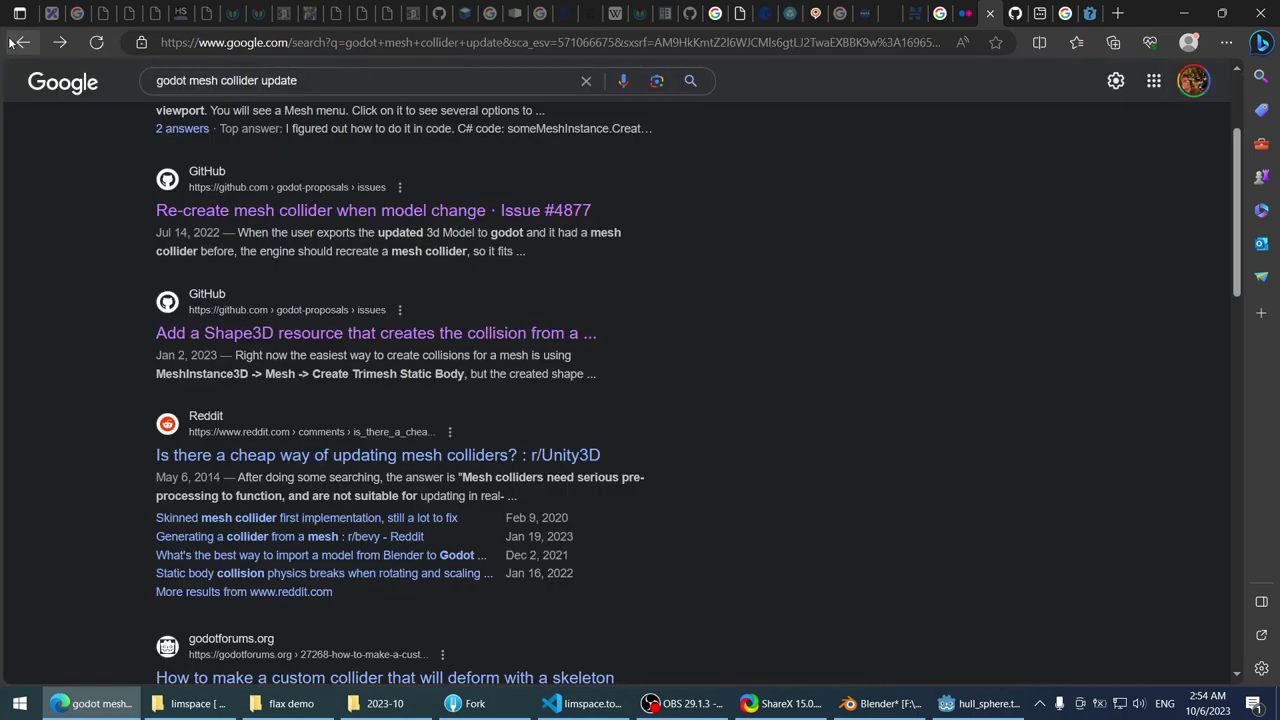
- Search Google for 'godot update mesh collider'
scroll(11, 309, down, 2)
scroll(12, 313, down, 2)
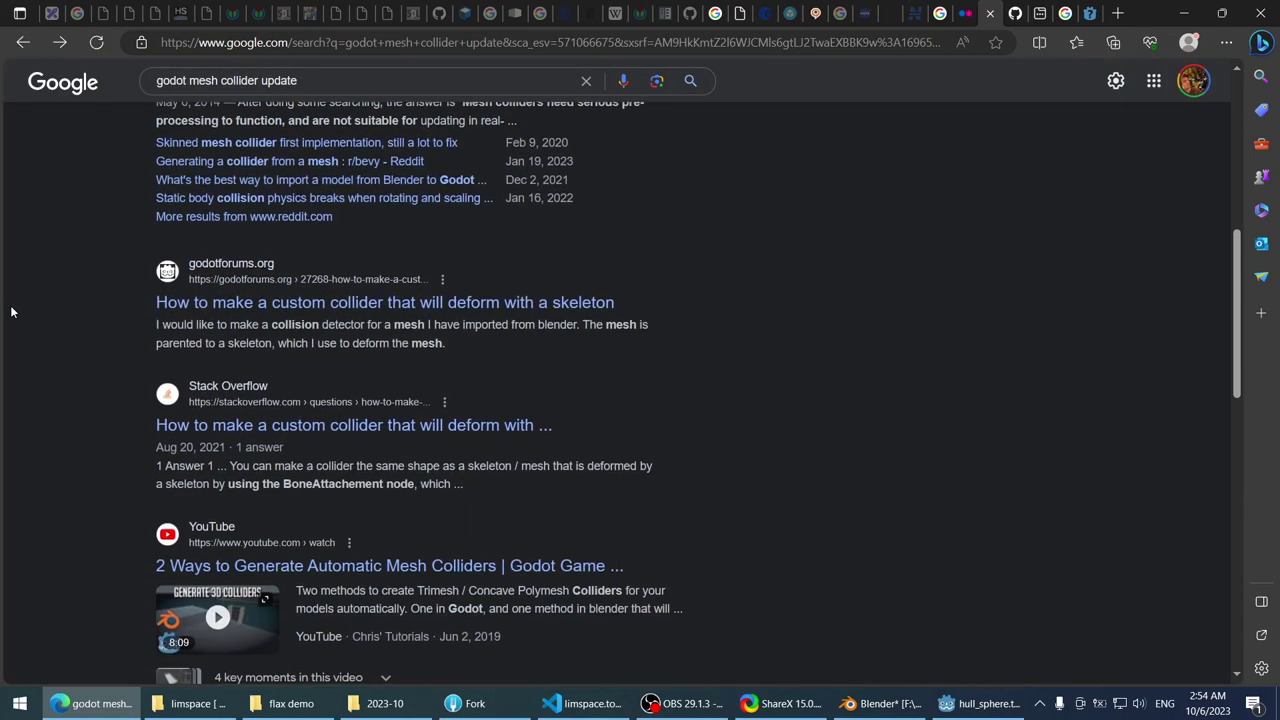
scroll(12, 313, down, 2)
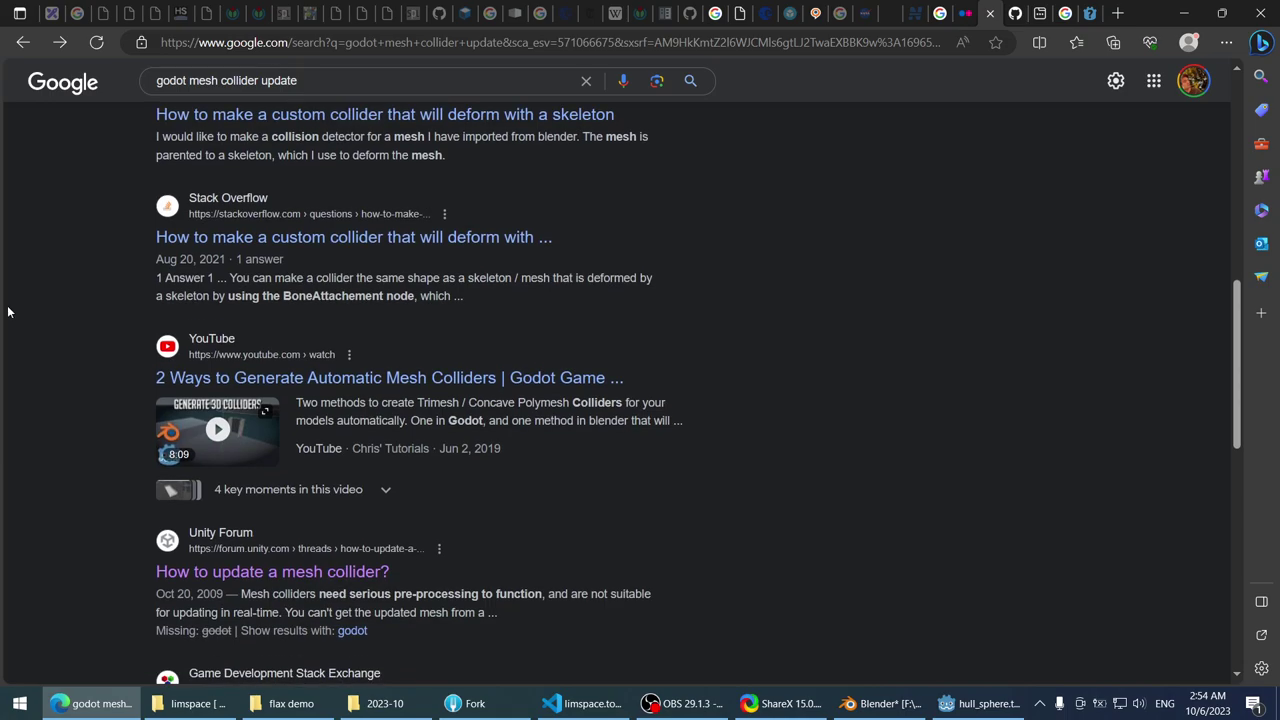
scroll(43, 363, down, 3)
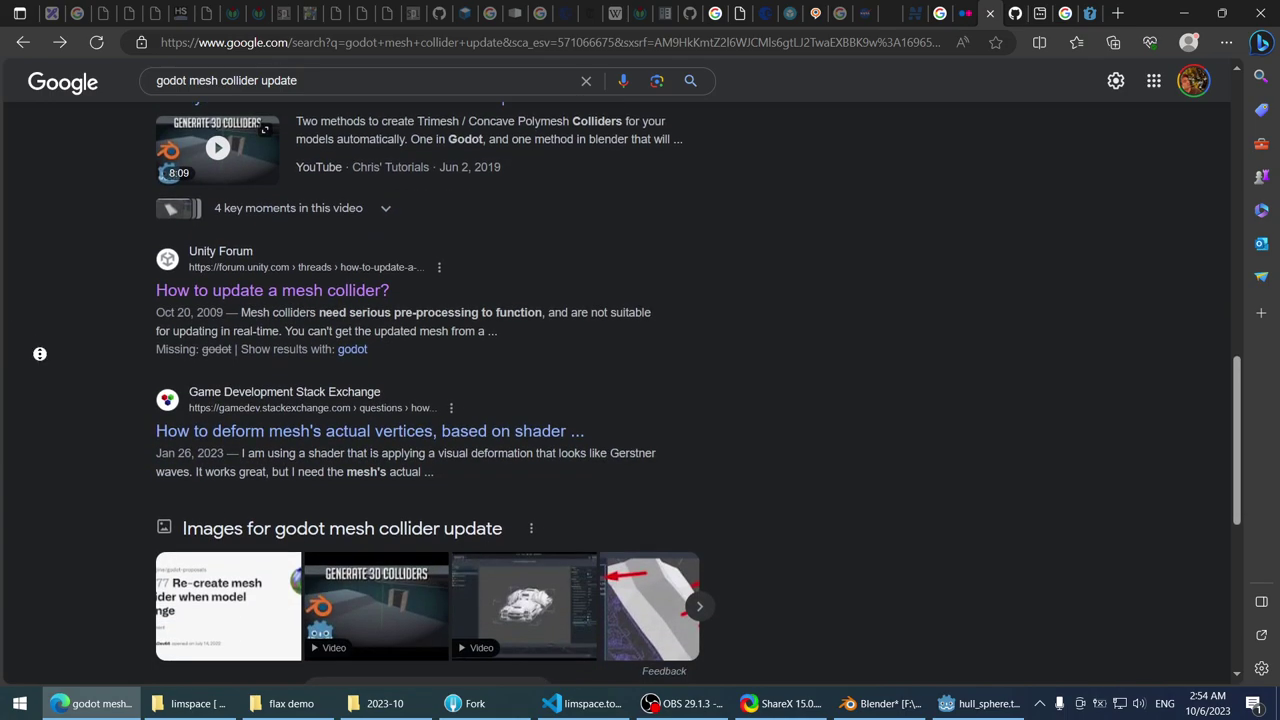
scroll(40, 351, up, 10)
drag(345, 100, 194, 100)
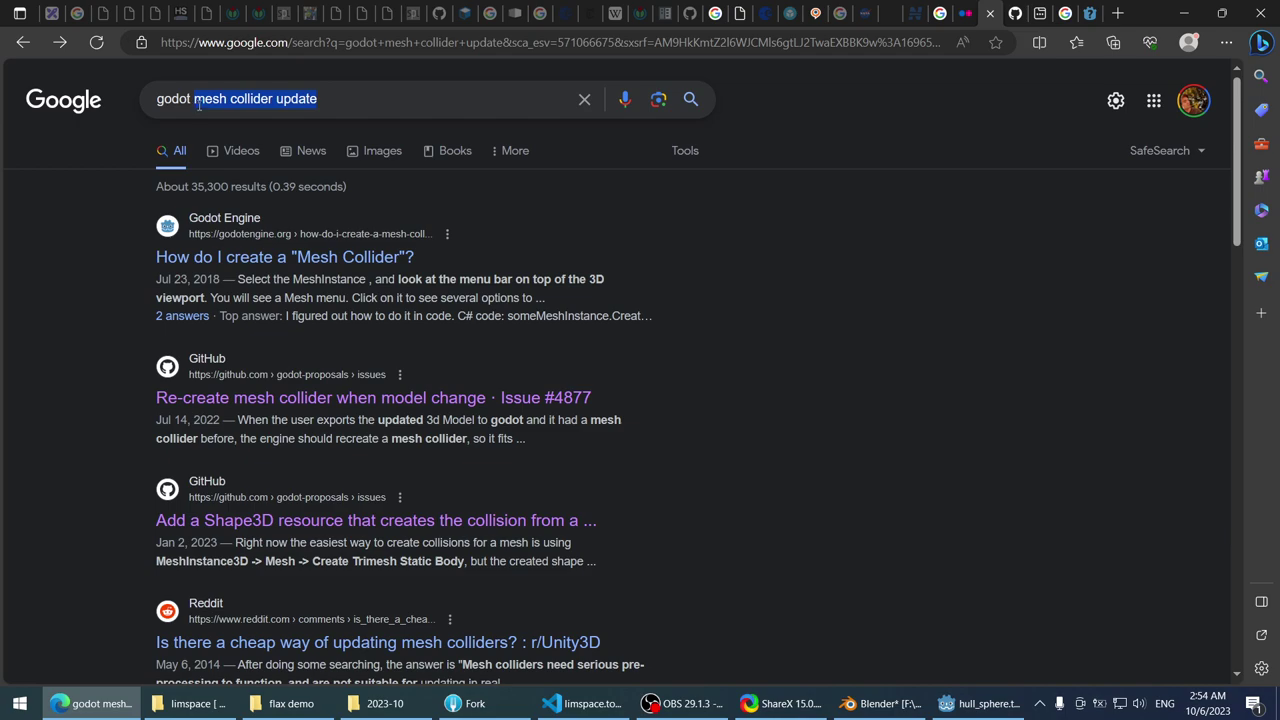
text(update mesh col)
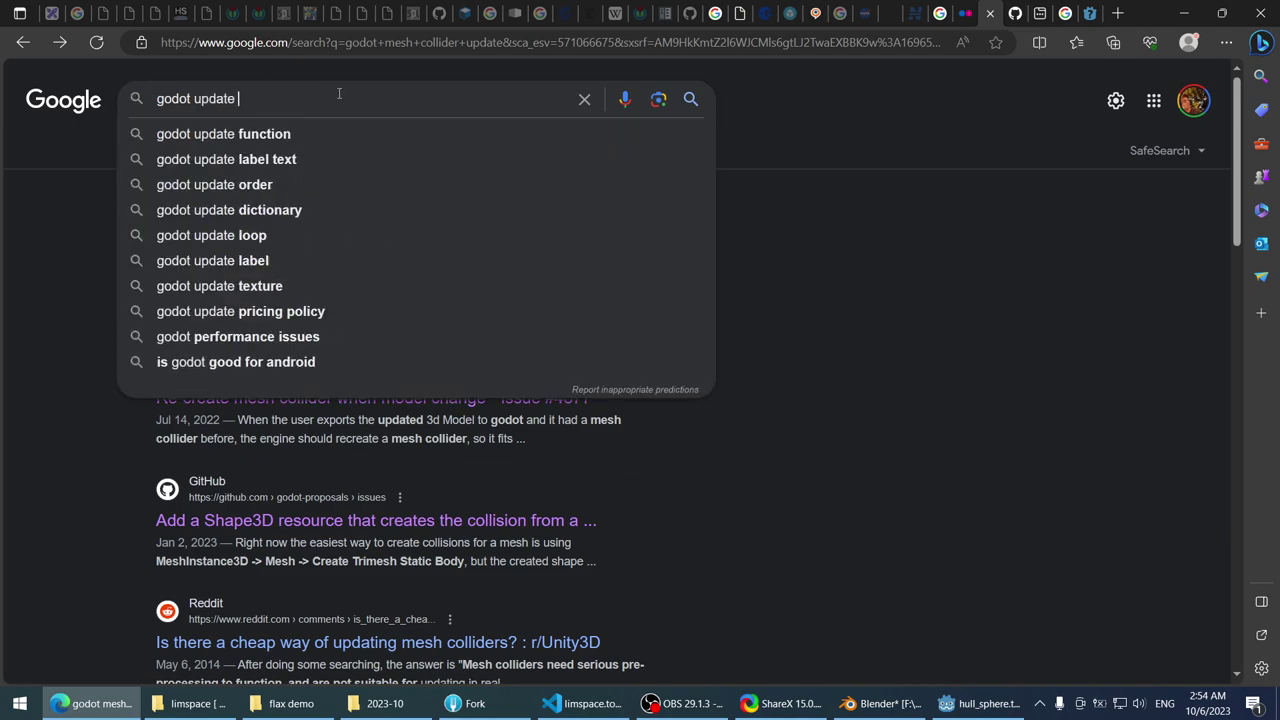
text(lider)
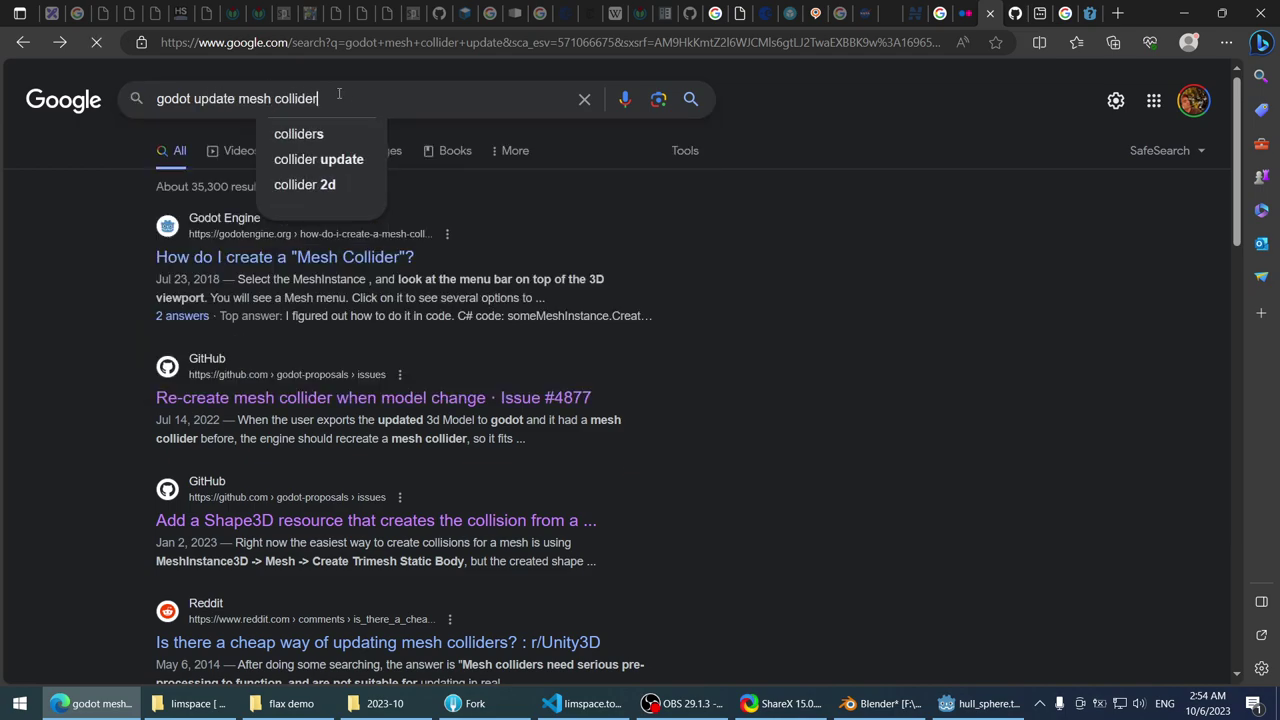
key(Return)
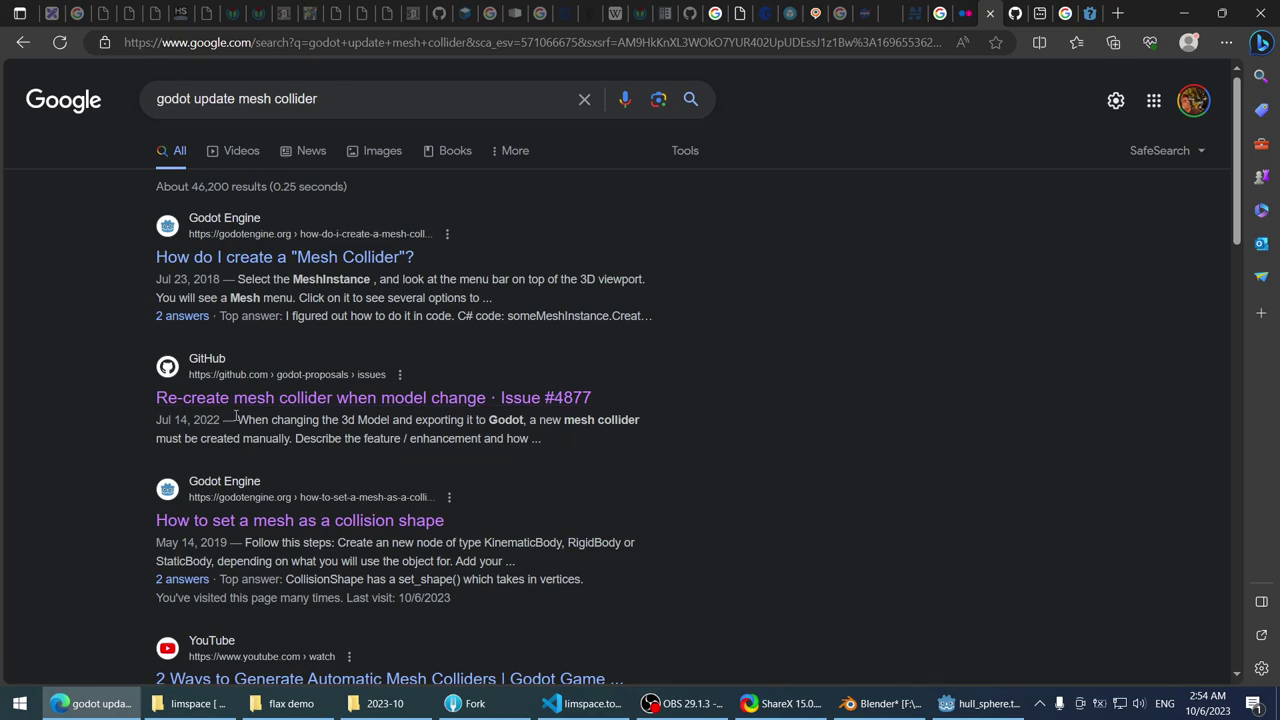
- Open GitHub issue #4877 'Re-create mesh collider when model change' and read the maintainer's reply
click(223, 399)
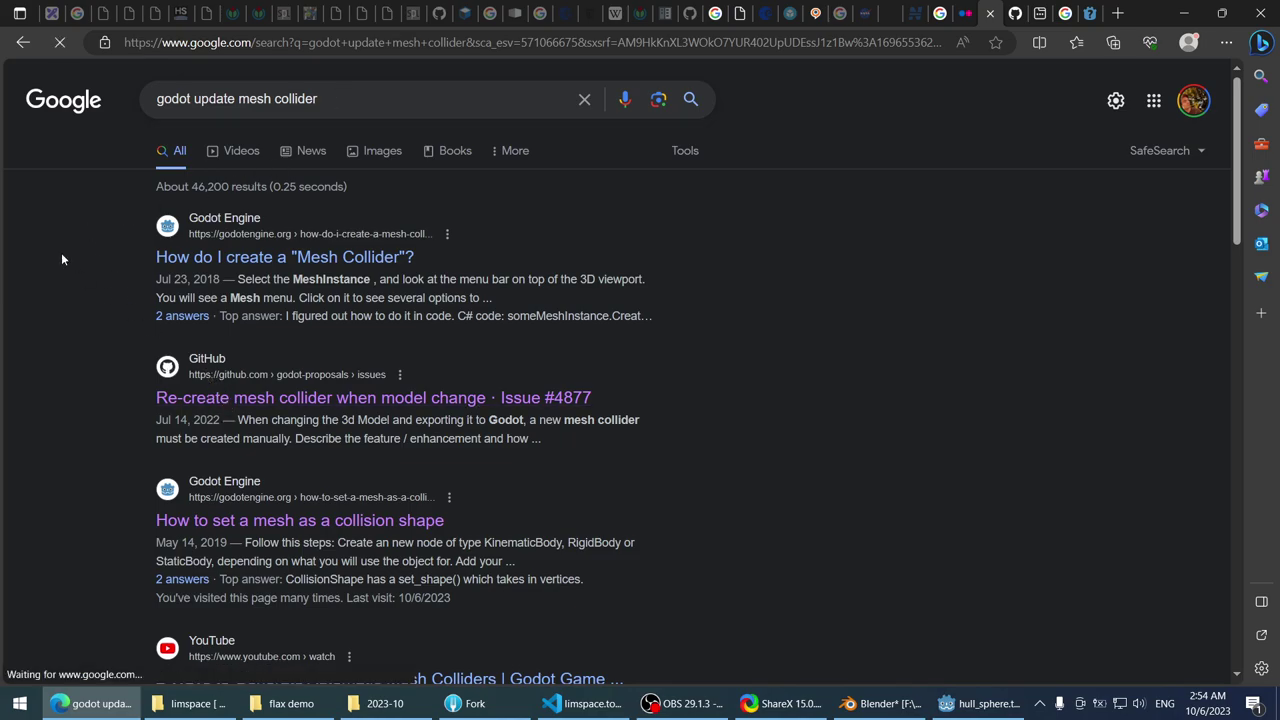
scroll(62, 249, down, 7)
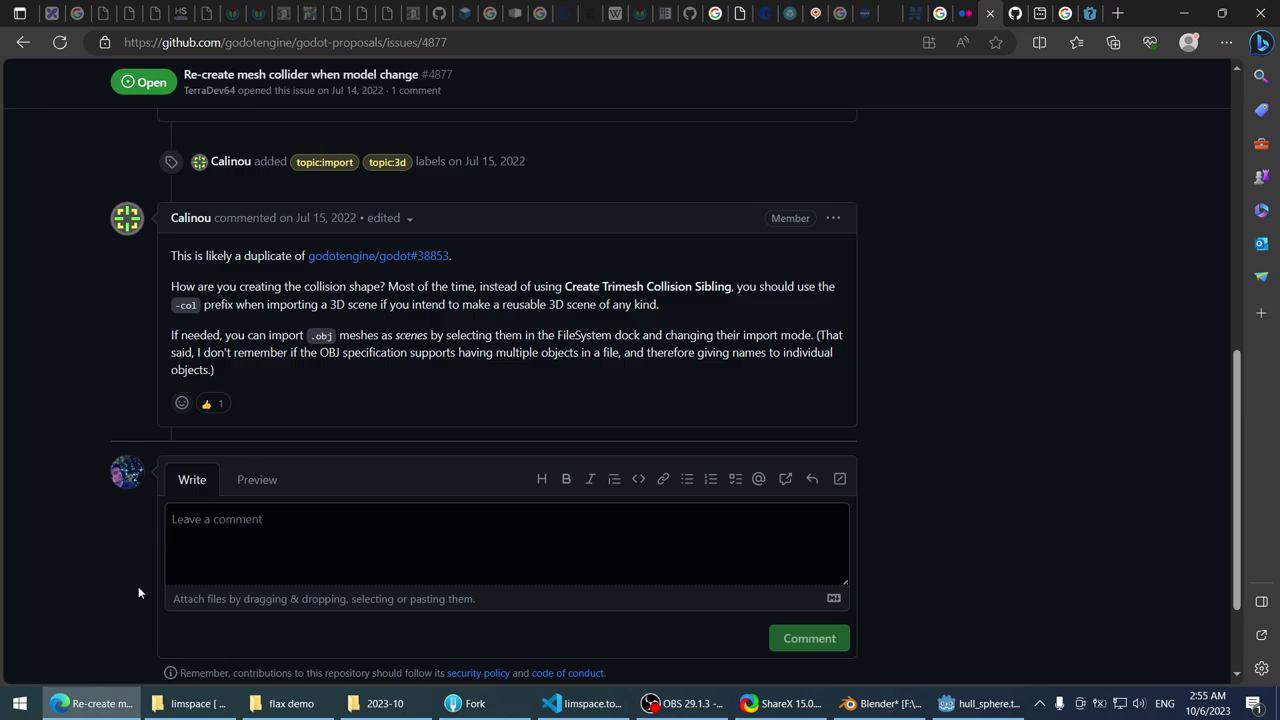
mouse_move(116, 708)
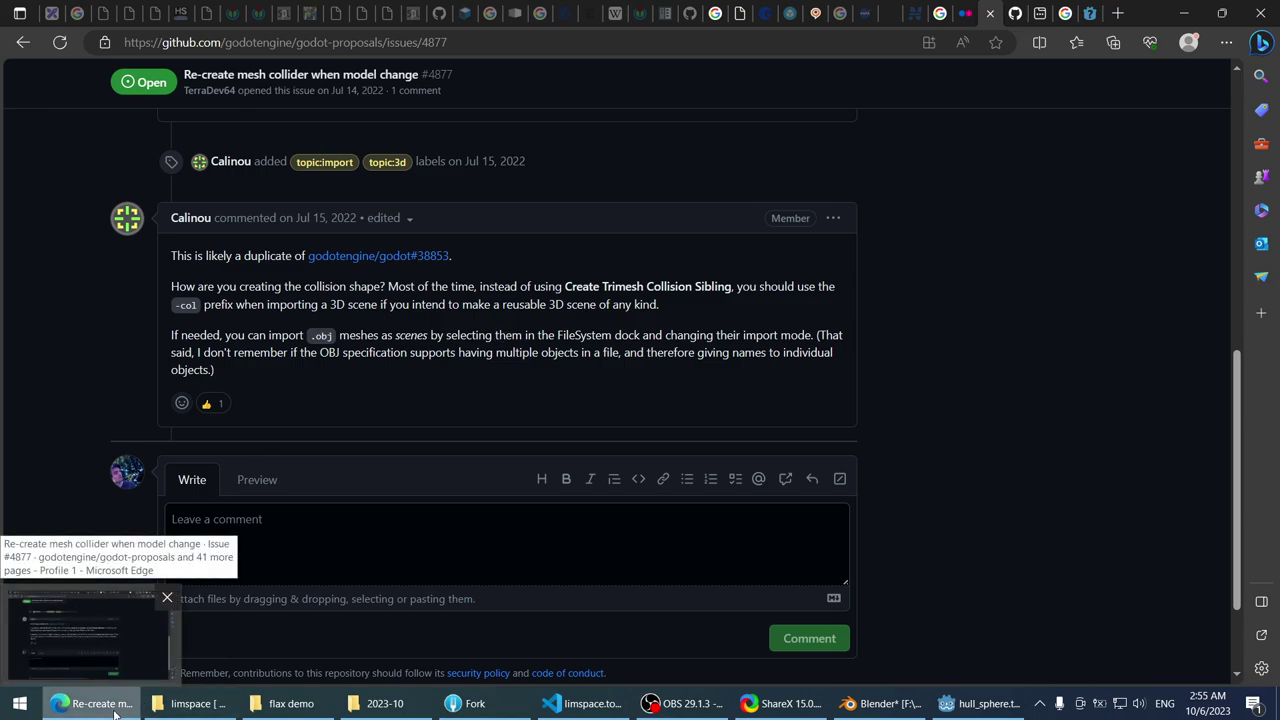
- Return to Godot and orbit the view around the hull sphere
click(114, 708)
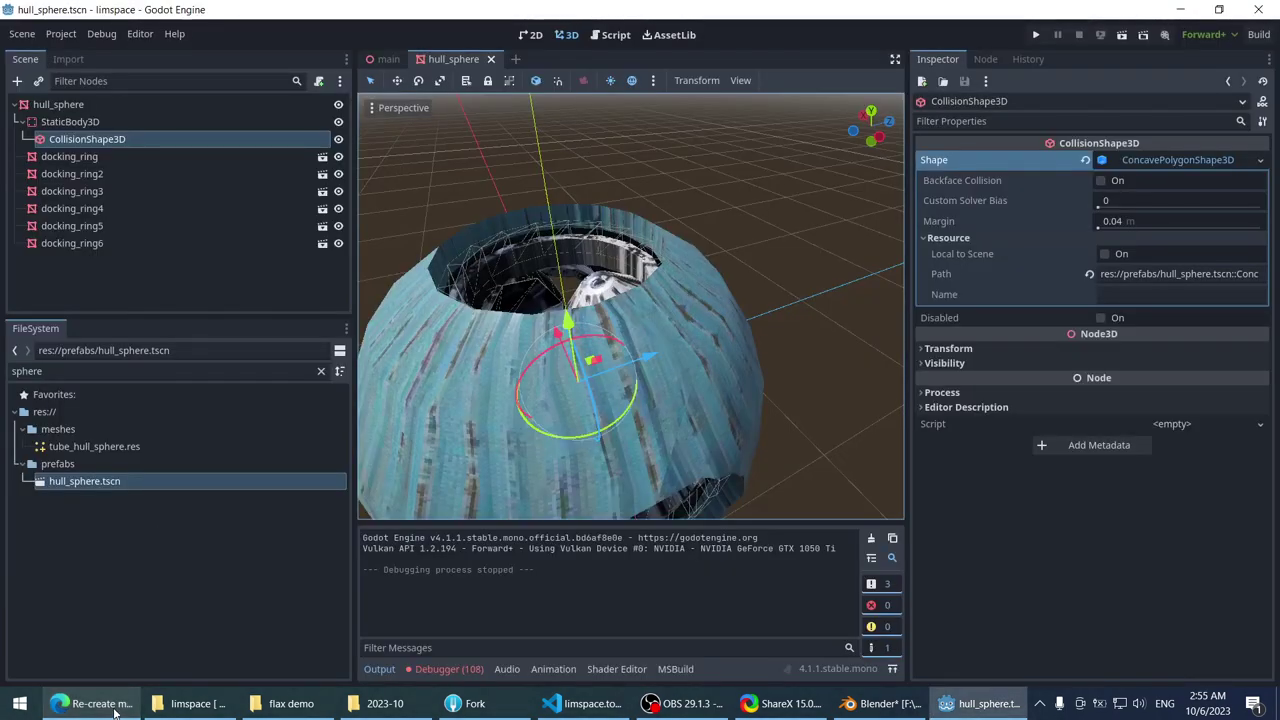
middle_drag(560, 250, 582, 233)
scroll(583, 234, down, 2)
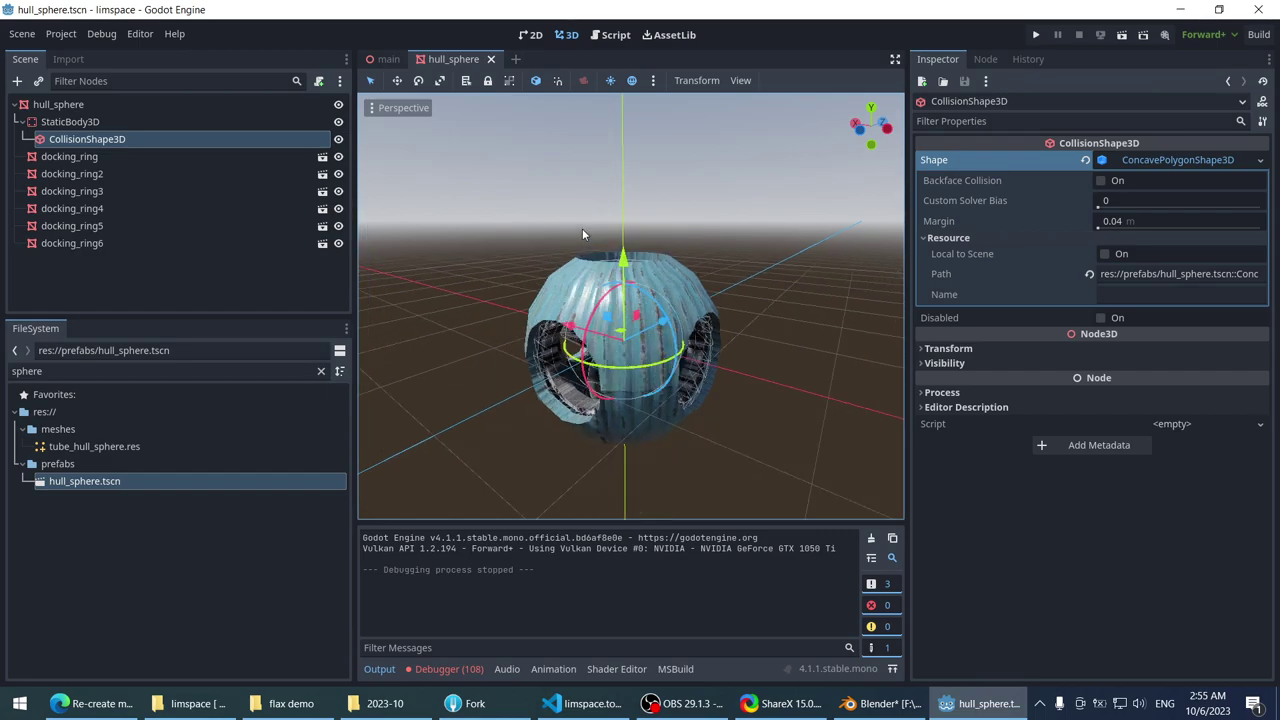
scroll(582, 227, up, 5)
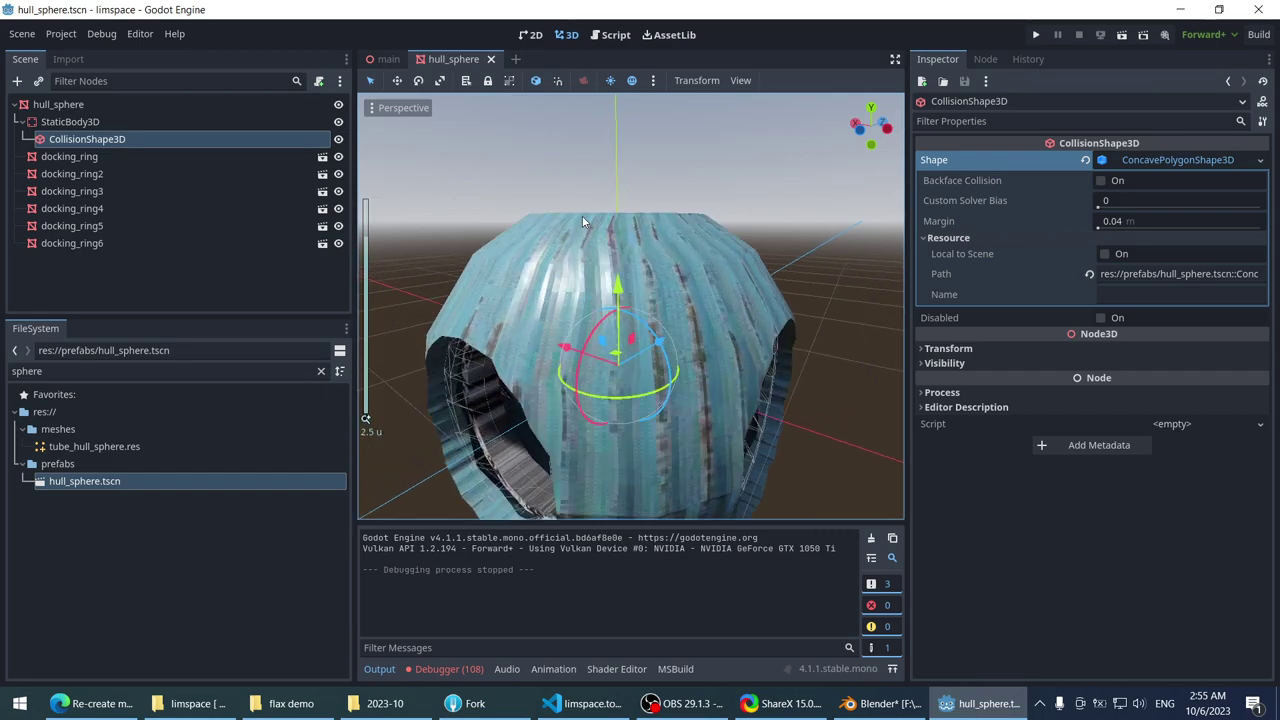
- Review the collision shape's Process modes and Transform settings without changing them
click(1016, 392)
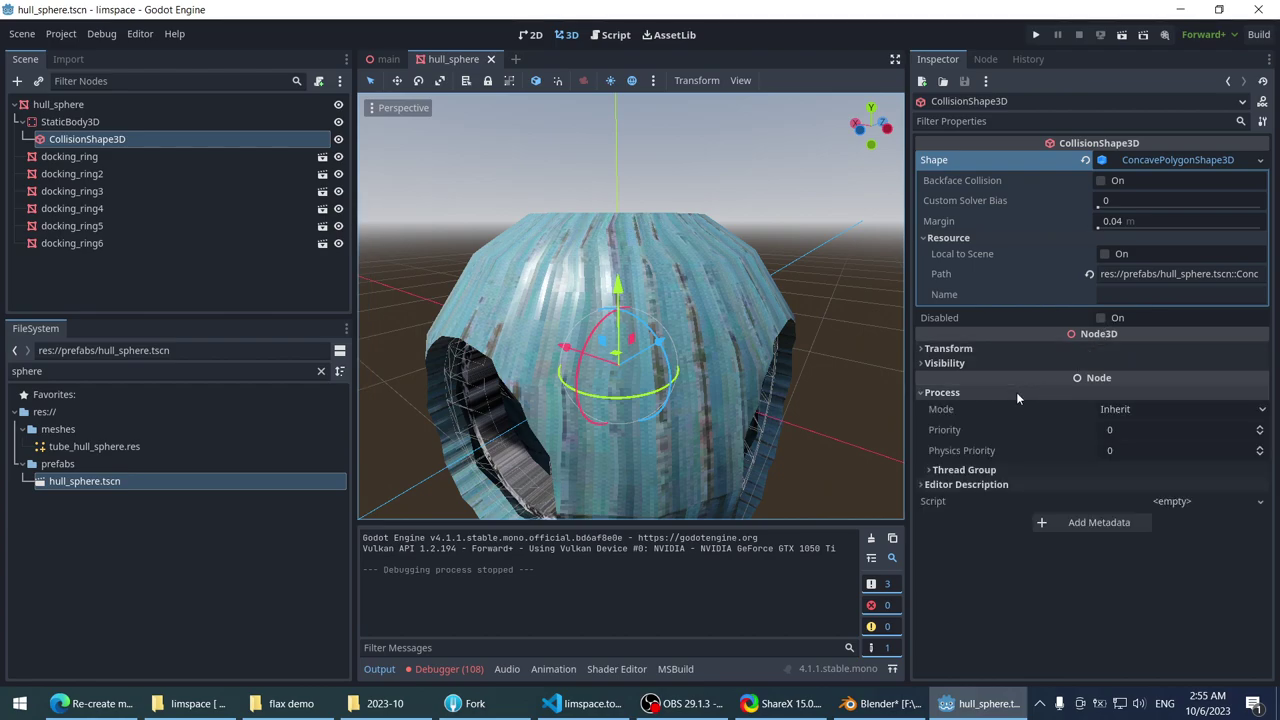
click(1130, 411)
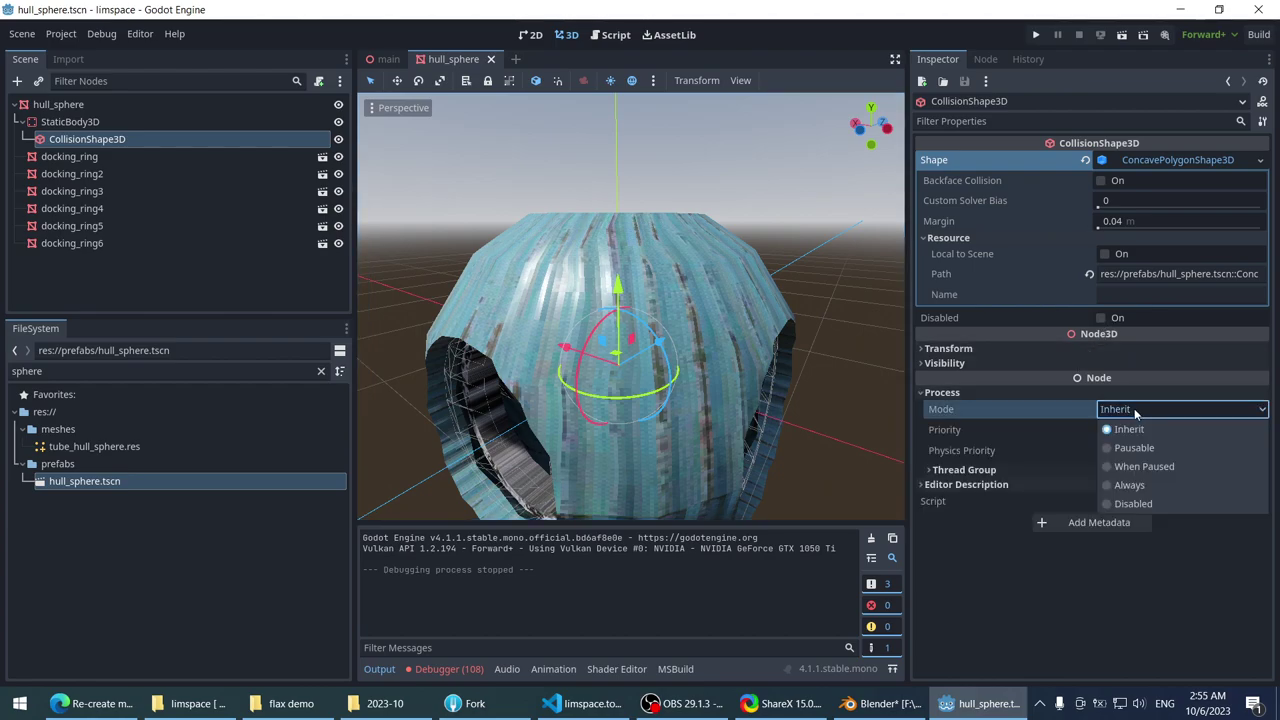
click(1075, 408)
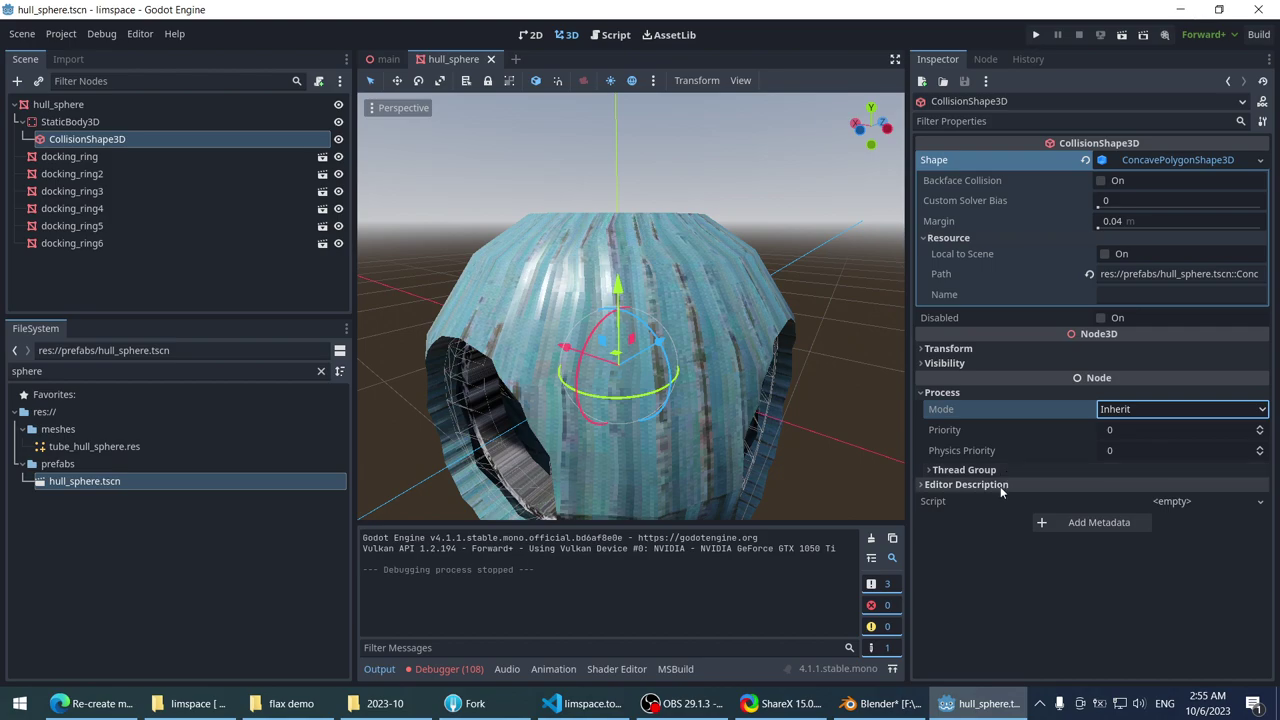
click(990, 395)
click(980, 350)
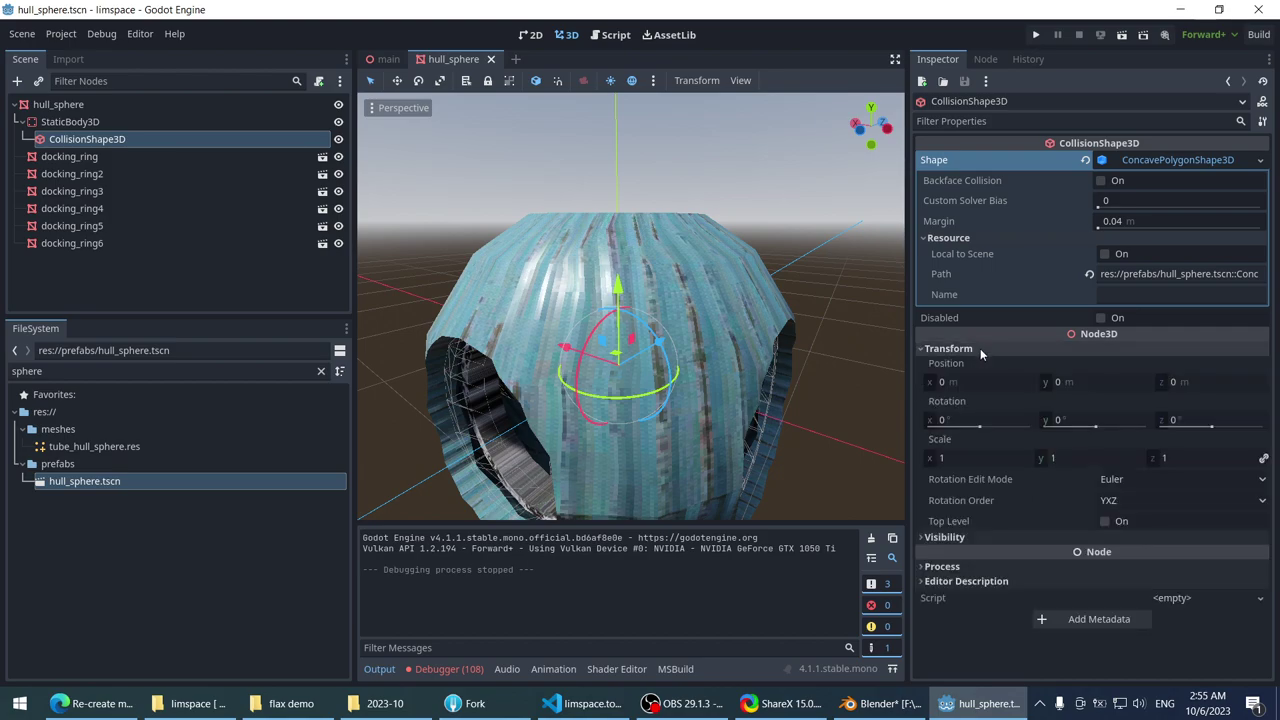
click(980, 348)
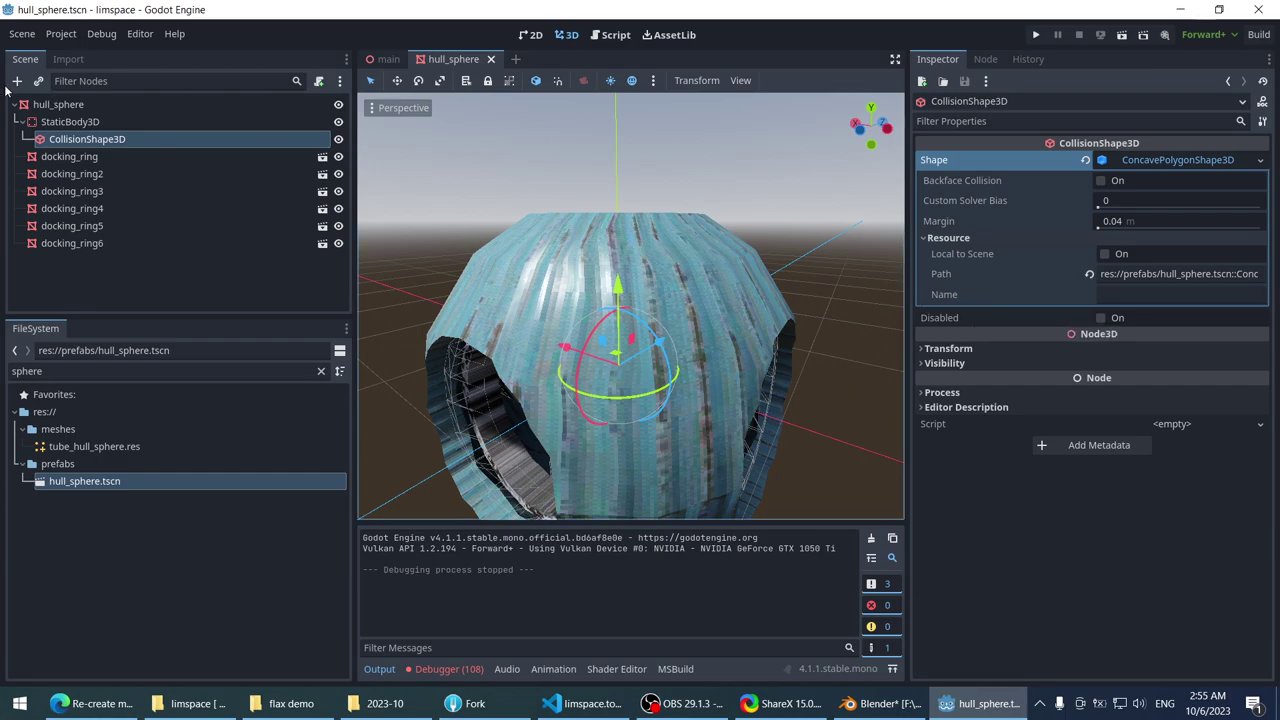
- Reselect the hull's collision shape node and view the replacement Shape resource options
drag(58, 104, 55, 142)
click(55, 142)
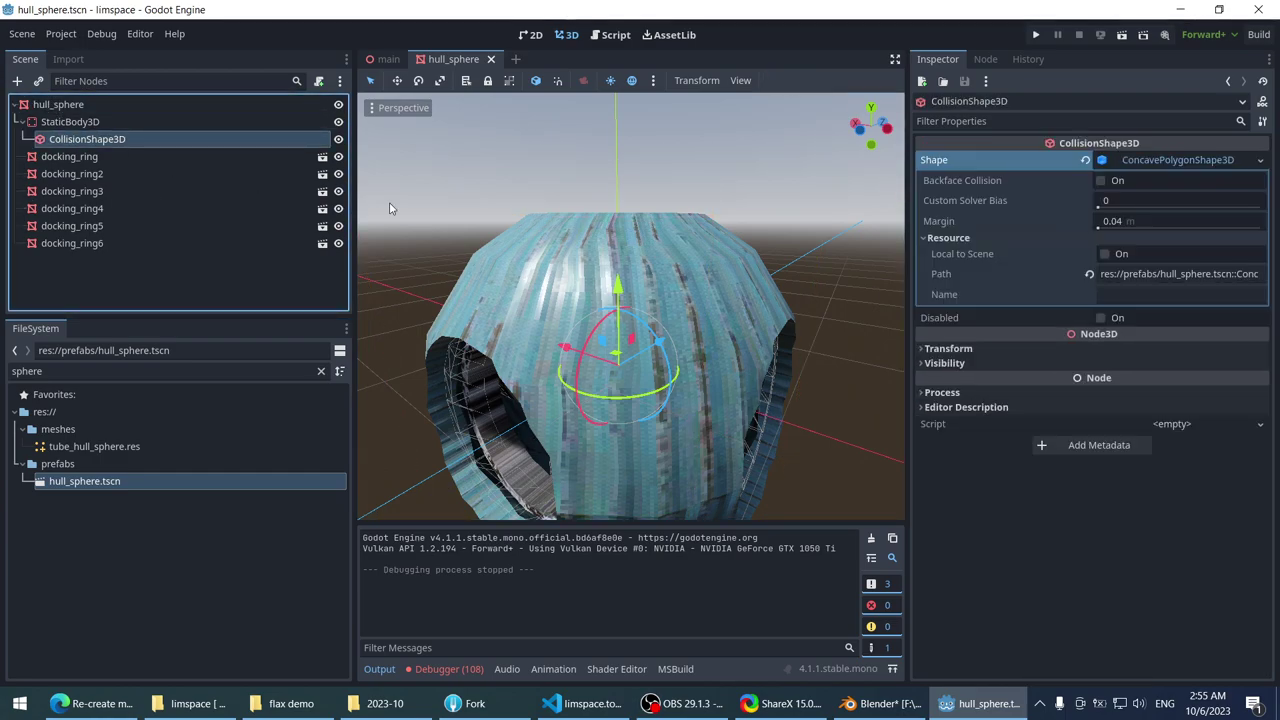
click(1154, 163)
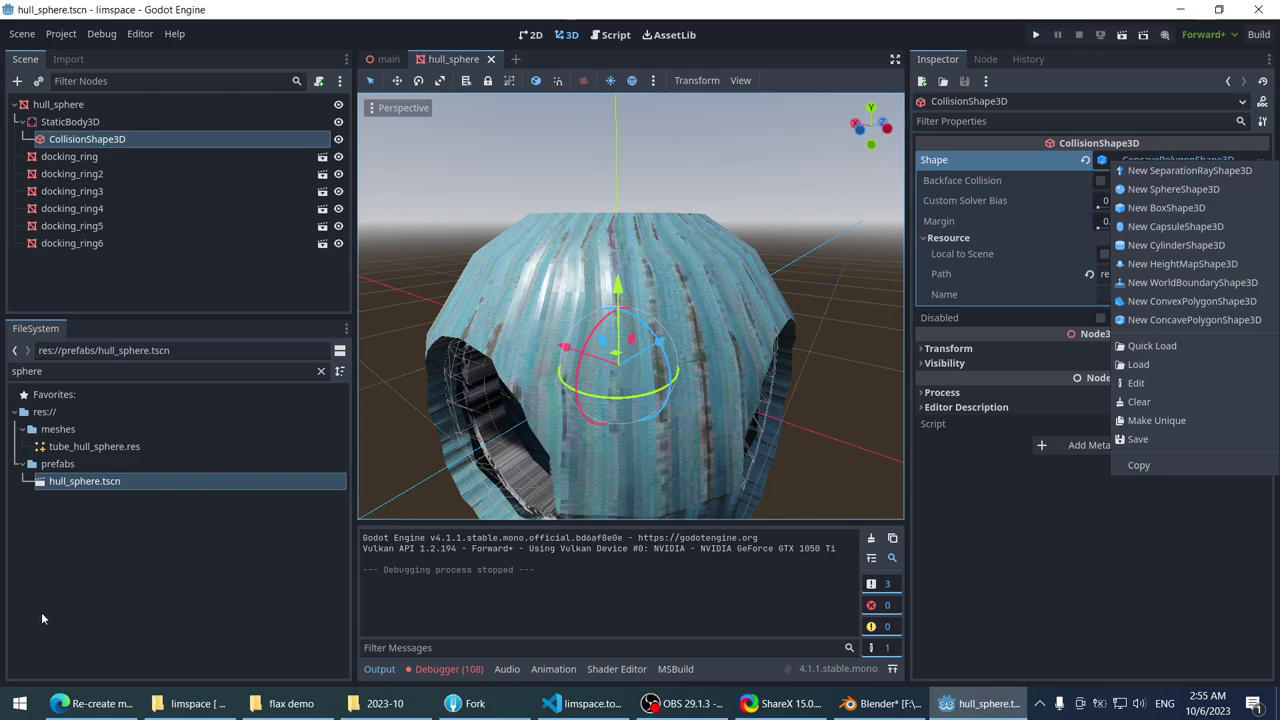
click(75, 703)
- Go back from issue #4877 to the 'godot update mesh collider' results and skim them
scroll(462, 278, up, 5)
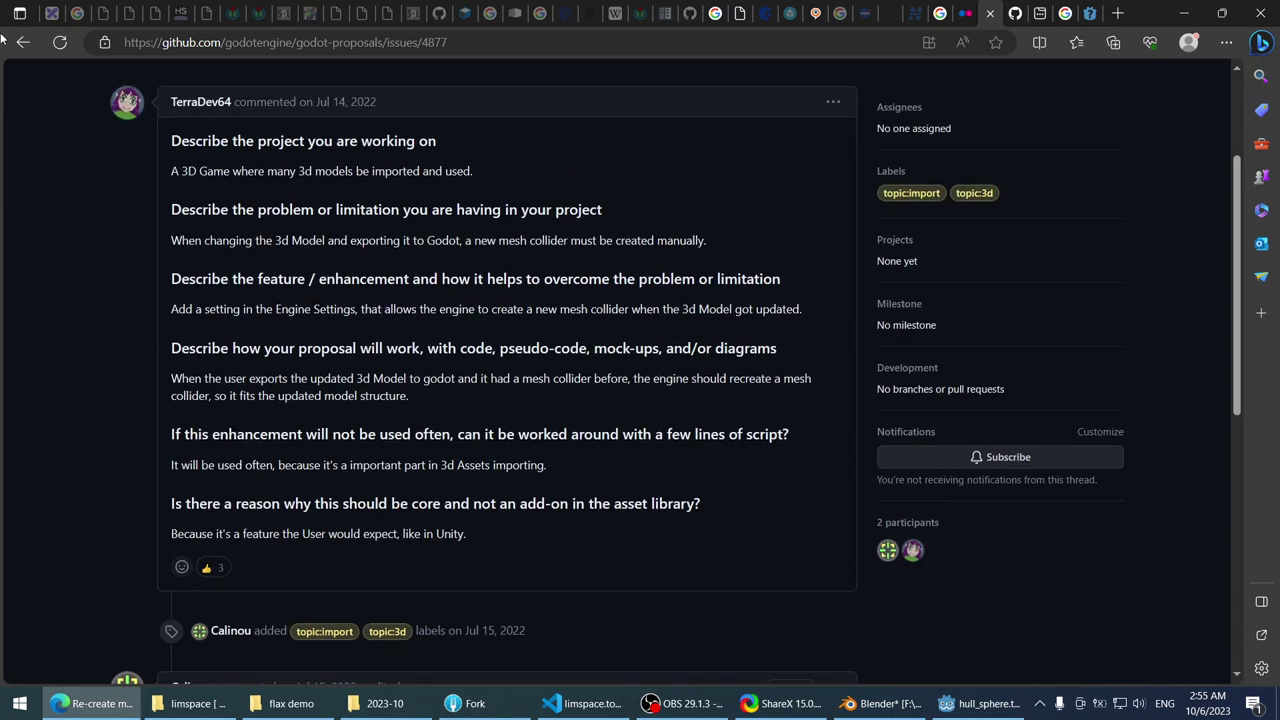
click(16, 44)
scroll(60, 286, down, 3)
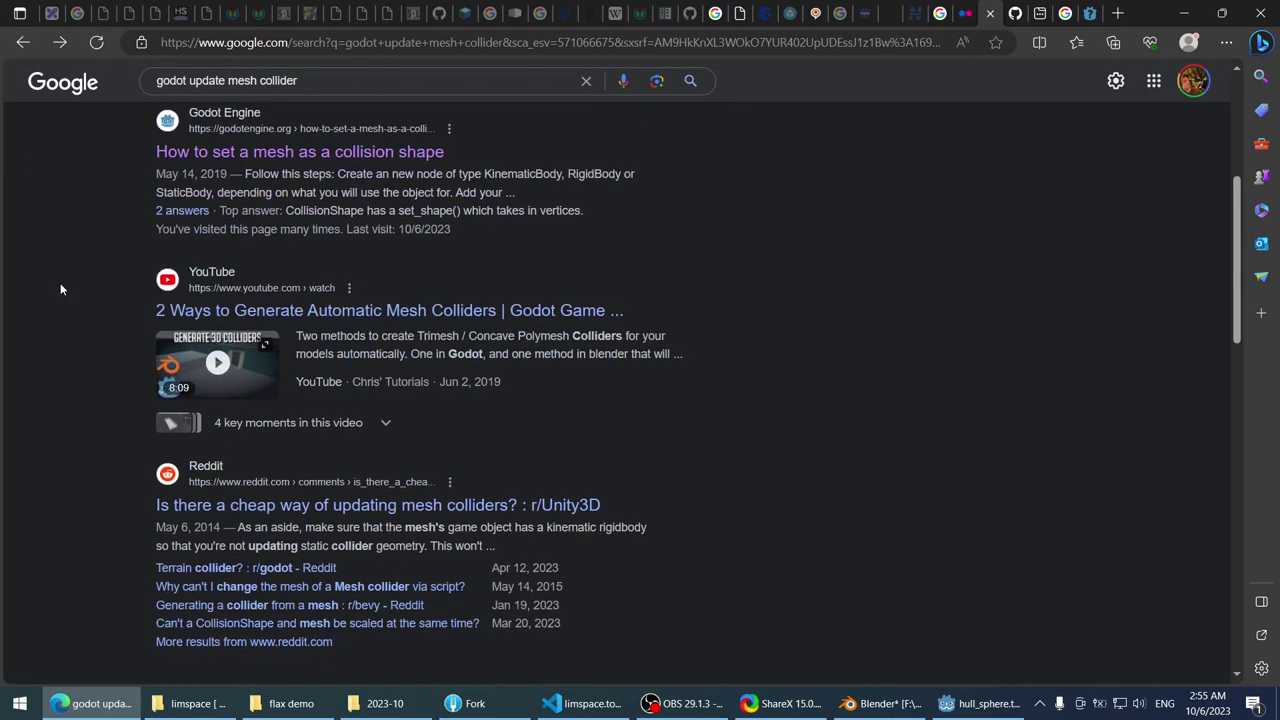
scroll(60, 287, down, 2)
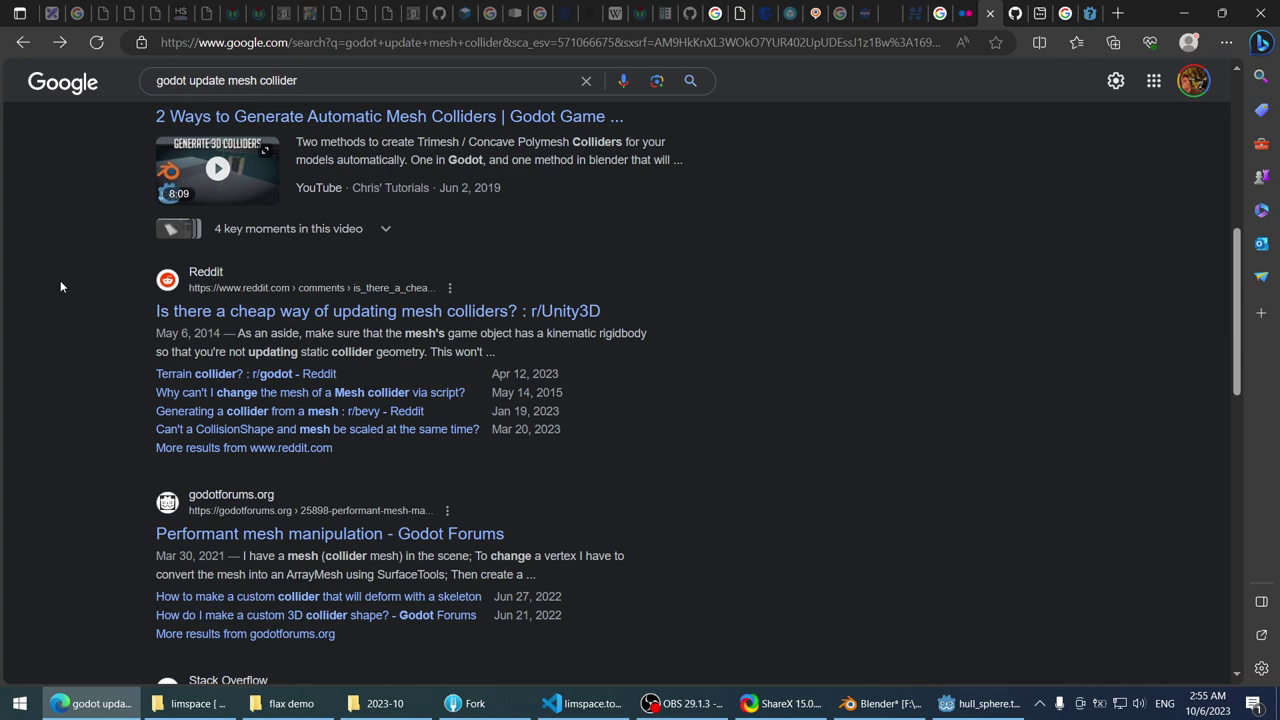
scroll(60, 287, down, 3)
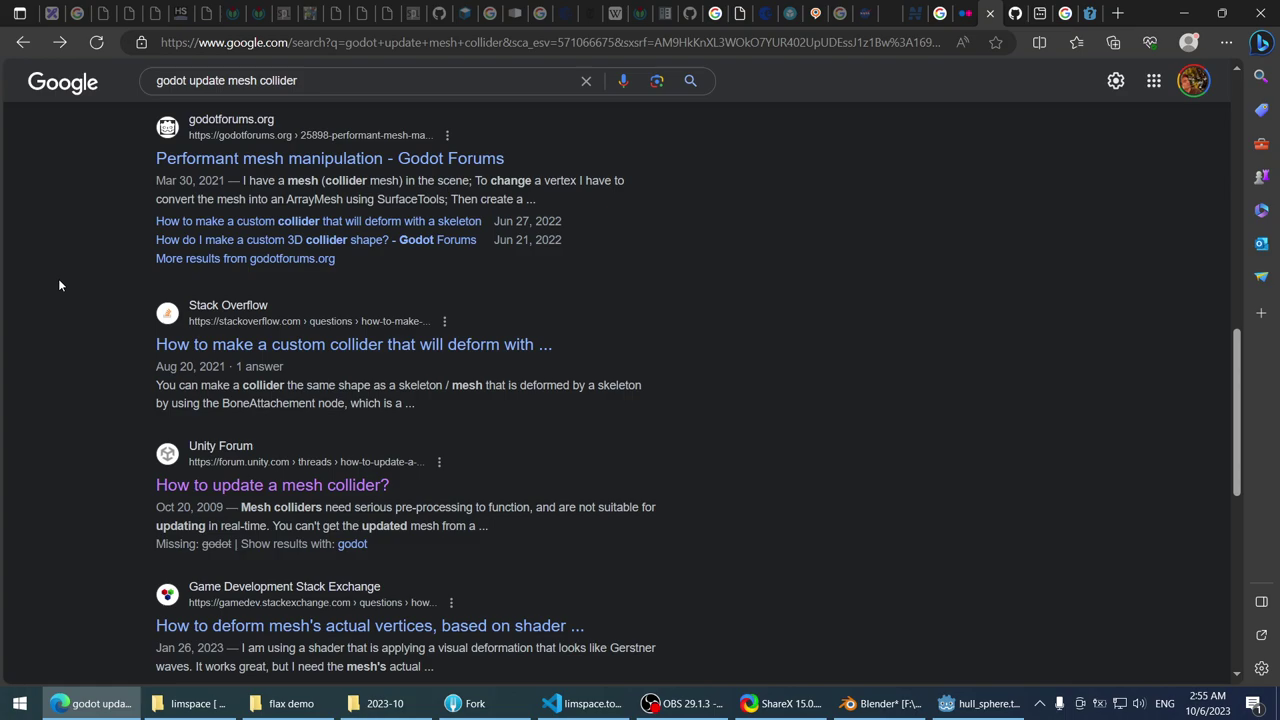
scroll(59, 286, down, 2)
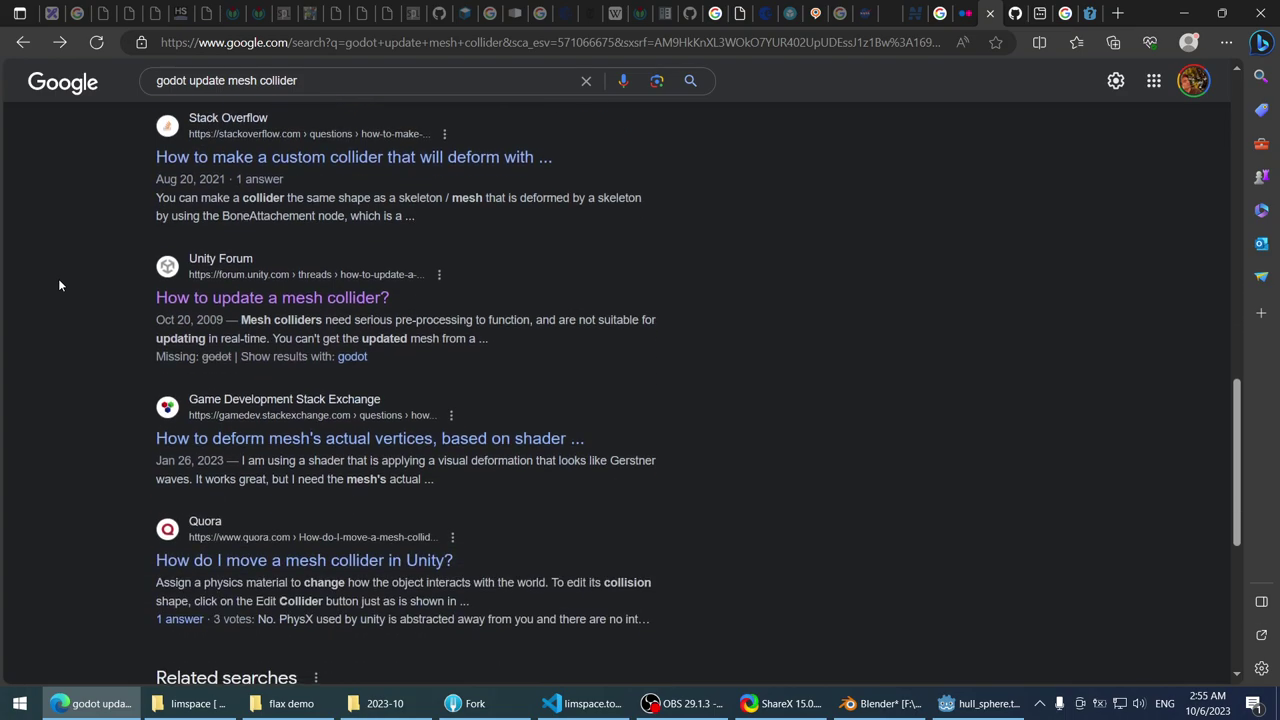
scroll(58, 278, up, 10)
click(375, 100)
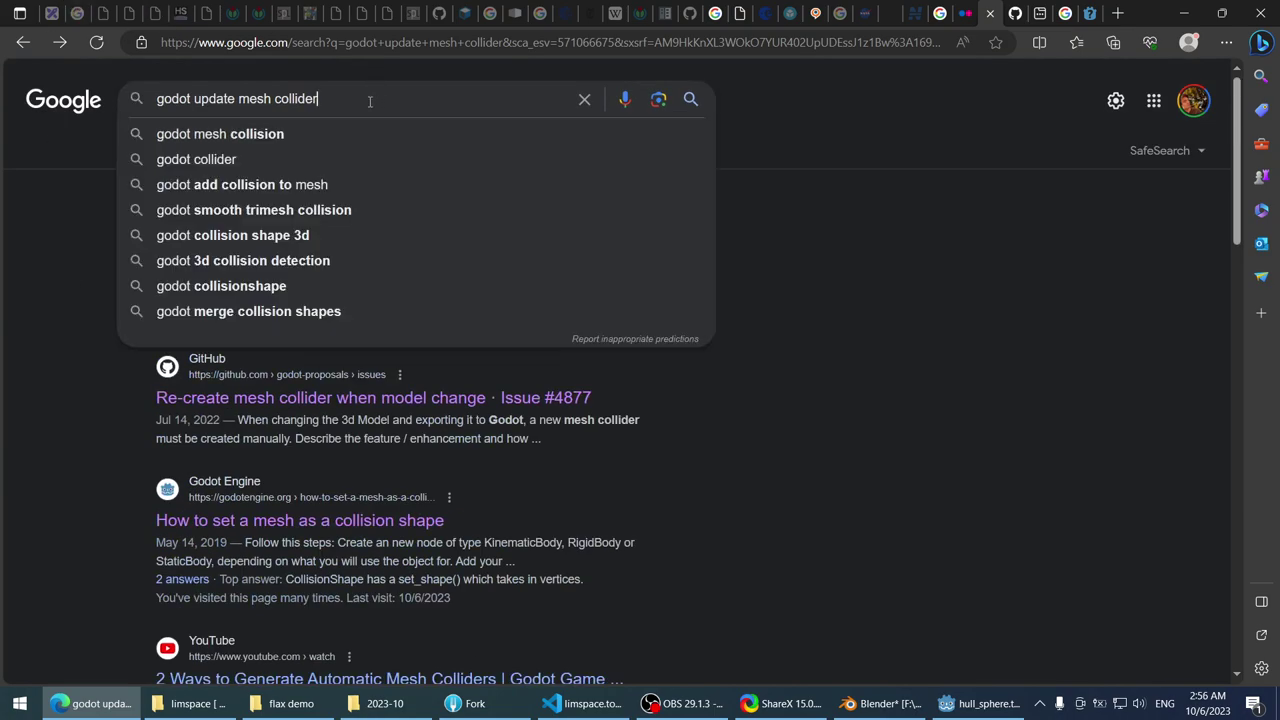
click(983, 703)
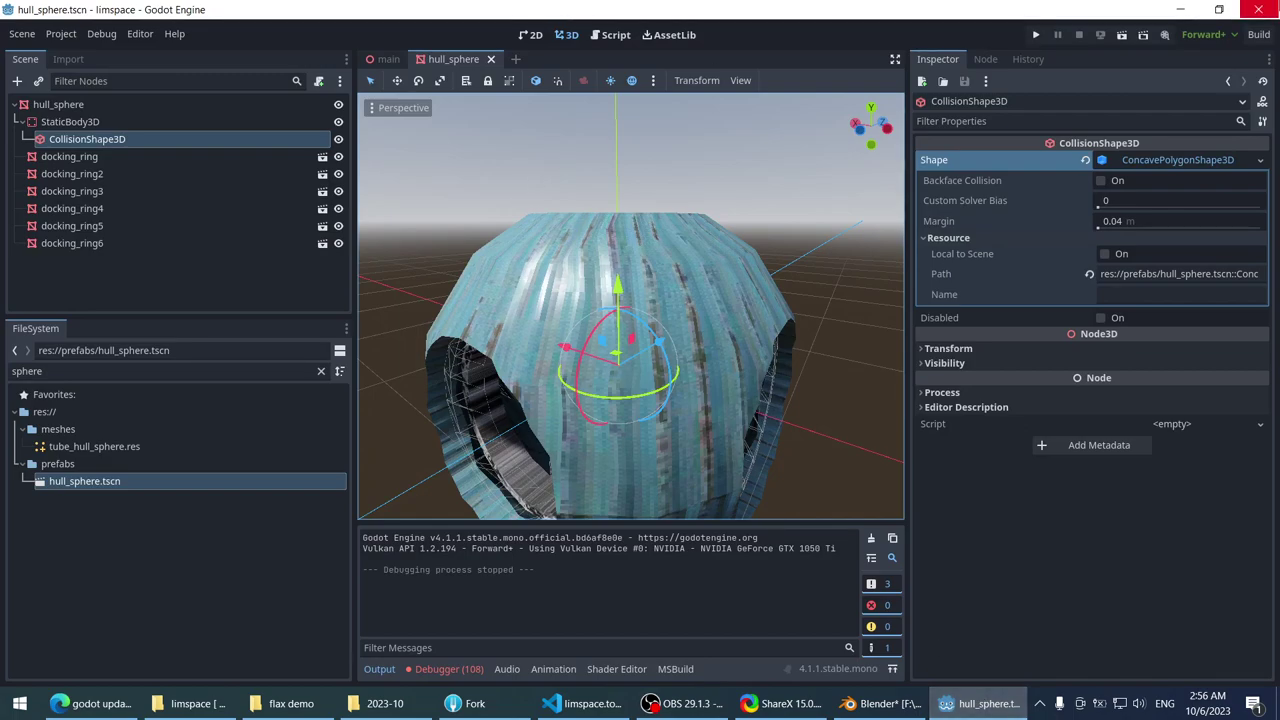
- In Blender, duplicate the docking_port_hatch_drogue-col piece and move the copy up along Z
click(880, 703)
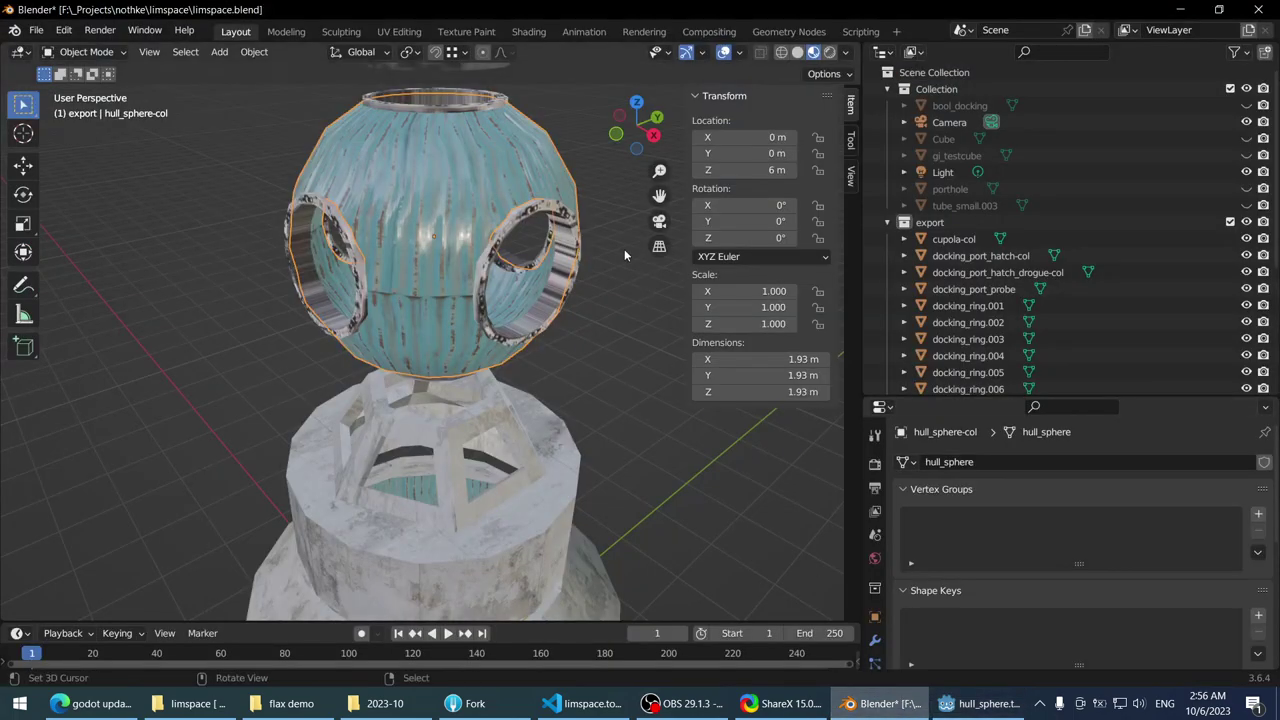
scroll(410, 228, down, 4)
scroll(420, 200, up, 4)
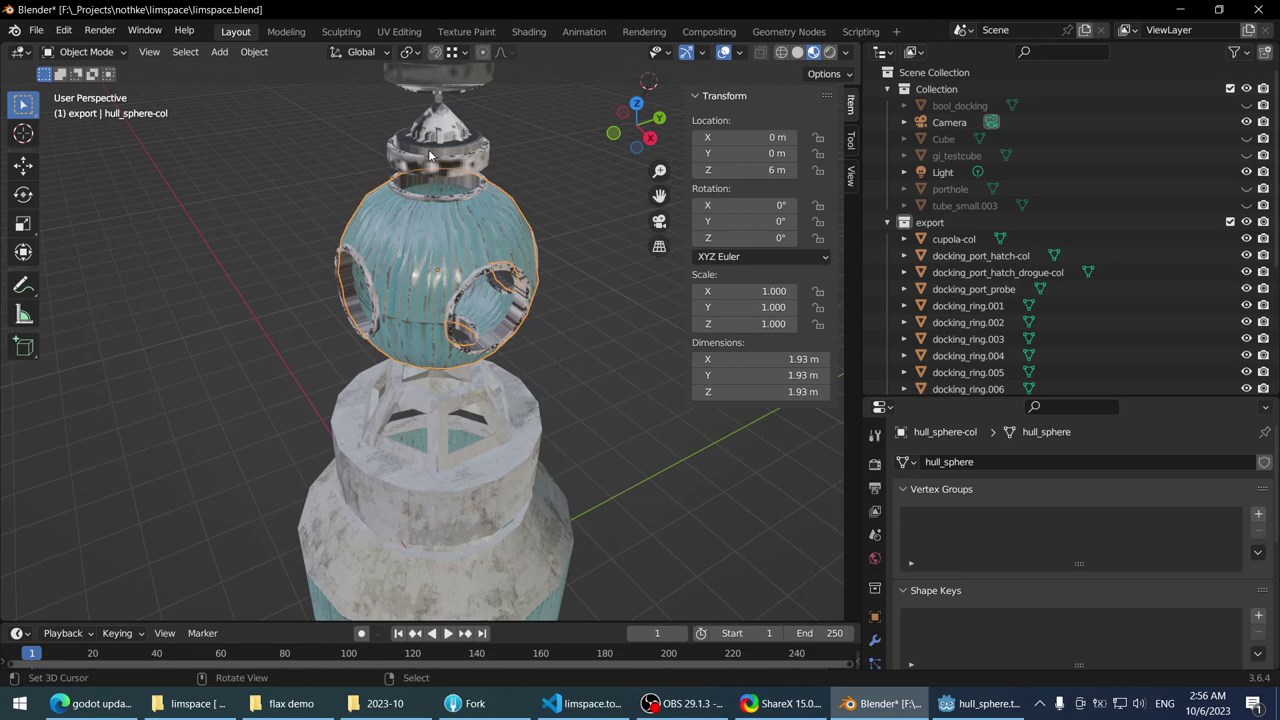
middle_drag(461, 68, 480, 200)
click(427, 230)
key(shift+d)
key(z)
click(520, 158)
- Select the export collection's objects and export them as glTF 2.0 to tube.glb
scroll(462, 164, down, 5)
right_click(979, 230)
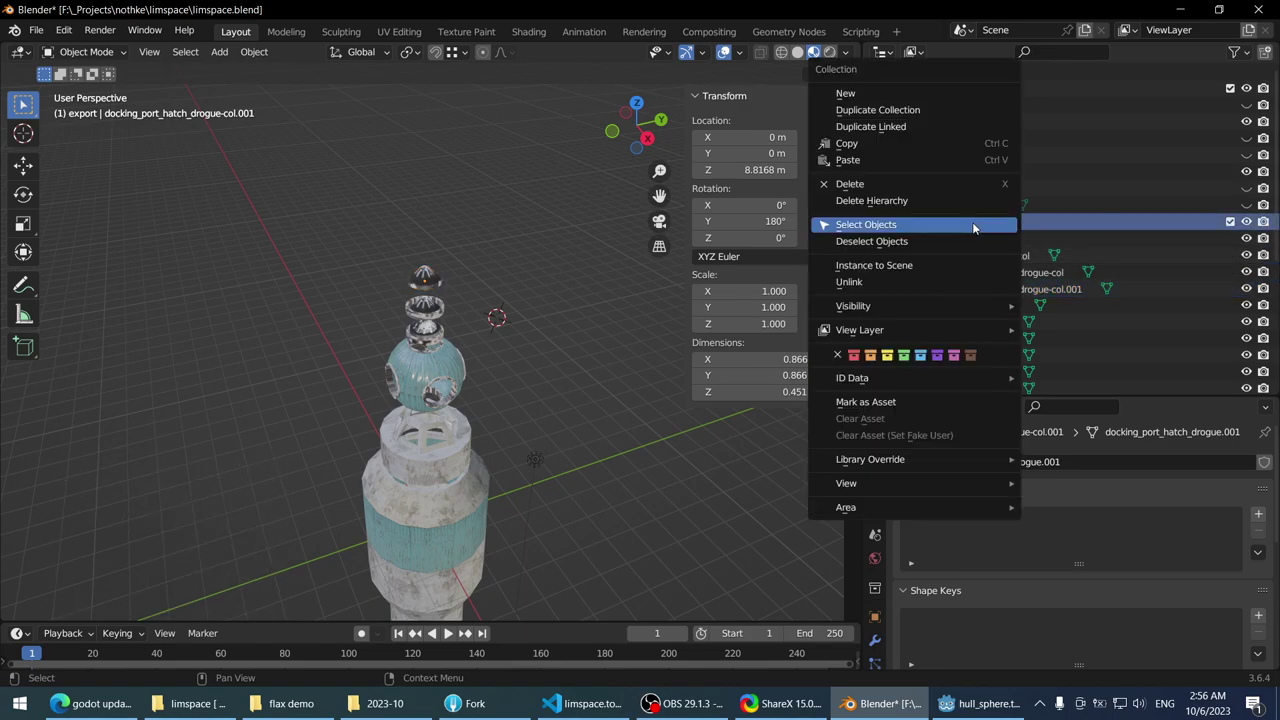
click(974, 223)
key(q)
click(490, 244)
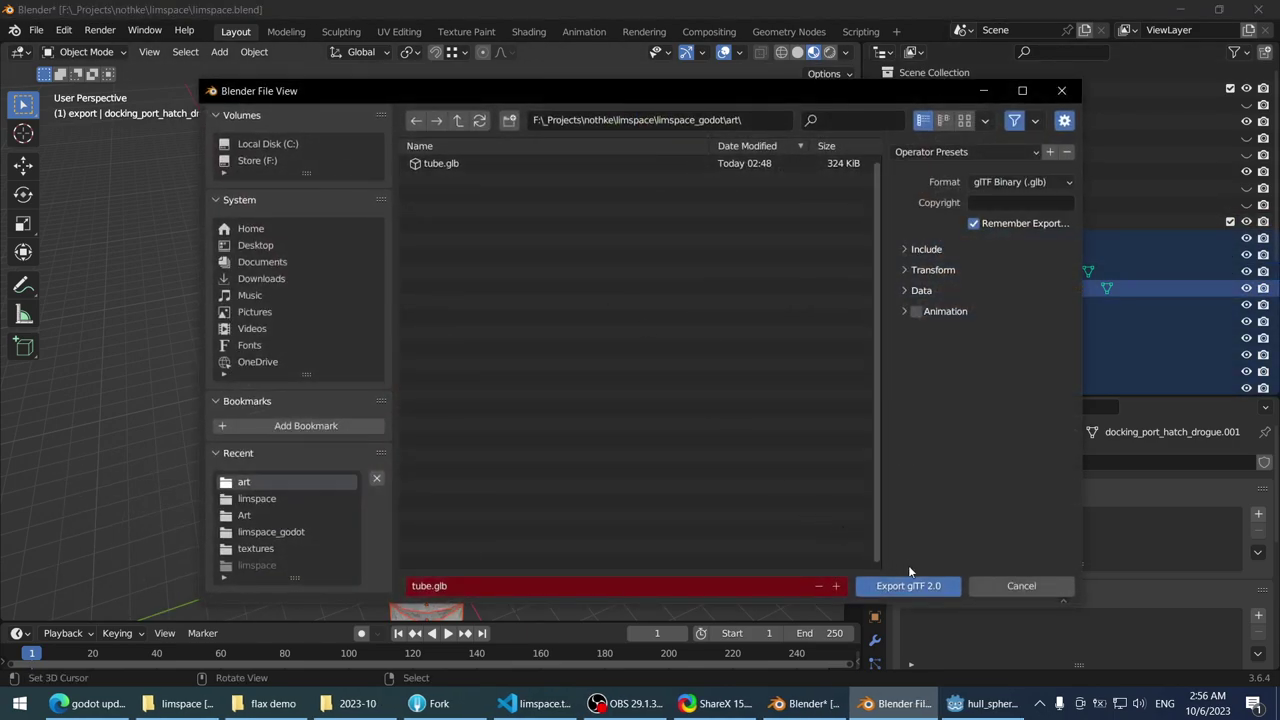
click(905, 583)
- Back in Godot, orbit to a side view of the reimported hull sphere
key(alt+Tab)
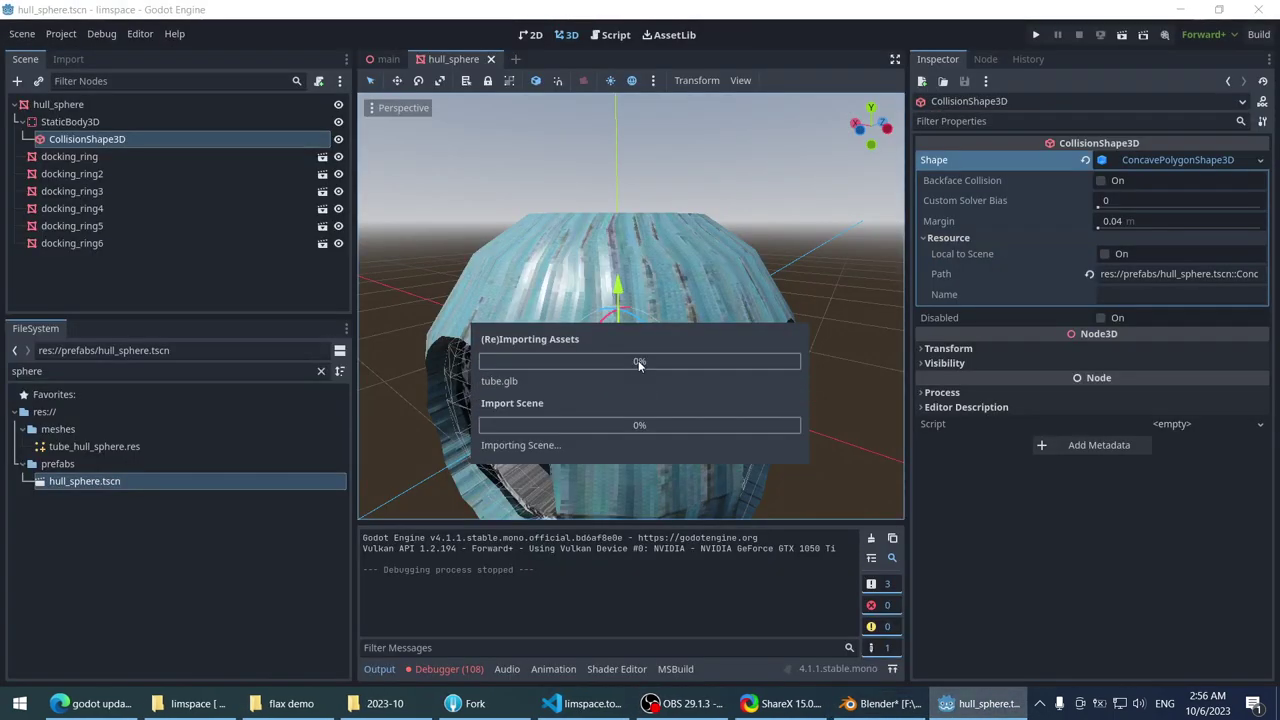
middle_drag(640, 366, 622, 308)
scroll(600, 290, up, 5)
scroll(622, 308, down, 6)
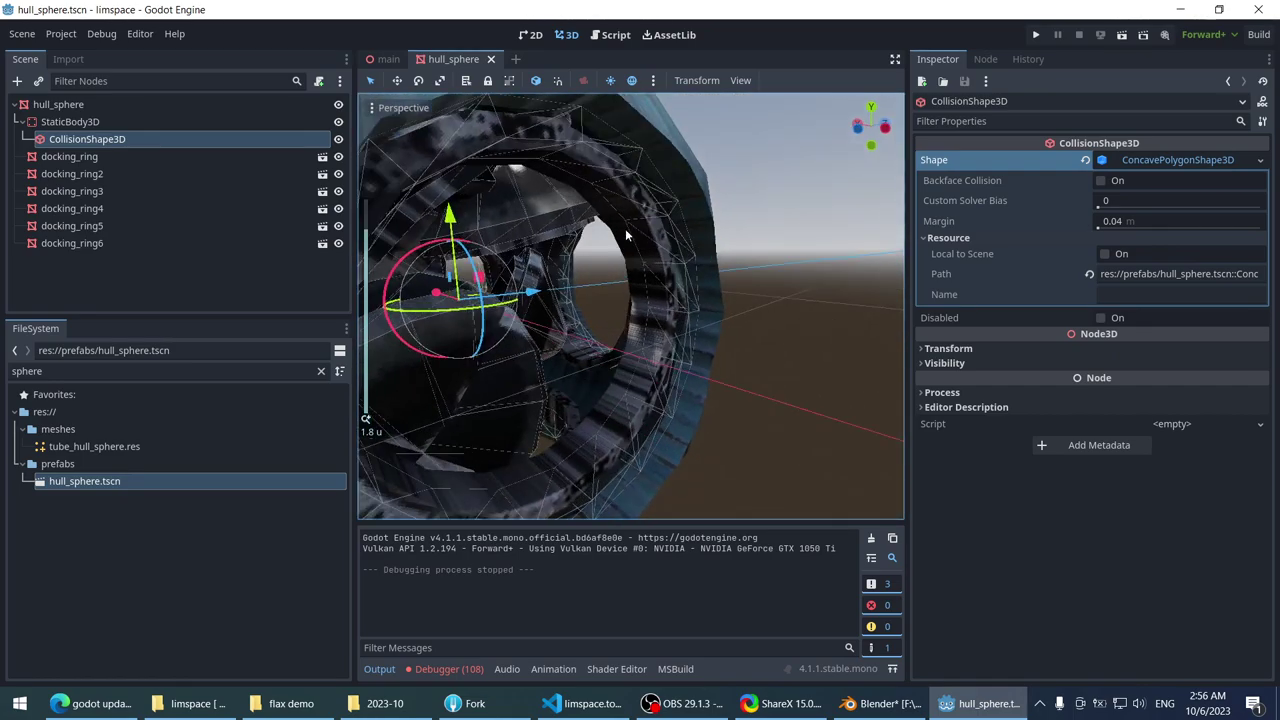
- Open the docking_ring scene from docking_ring4 and select its docking_port_hatch_drogue mesh
click(605, 242)
click(322, 208)
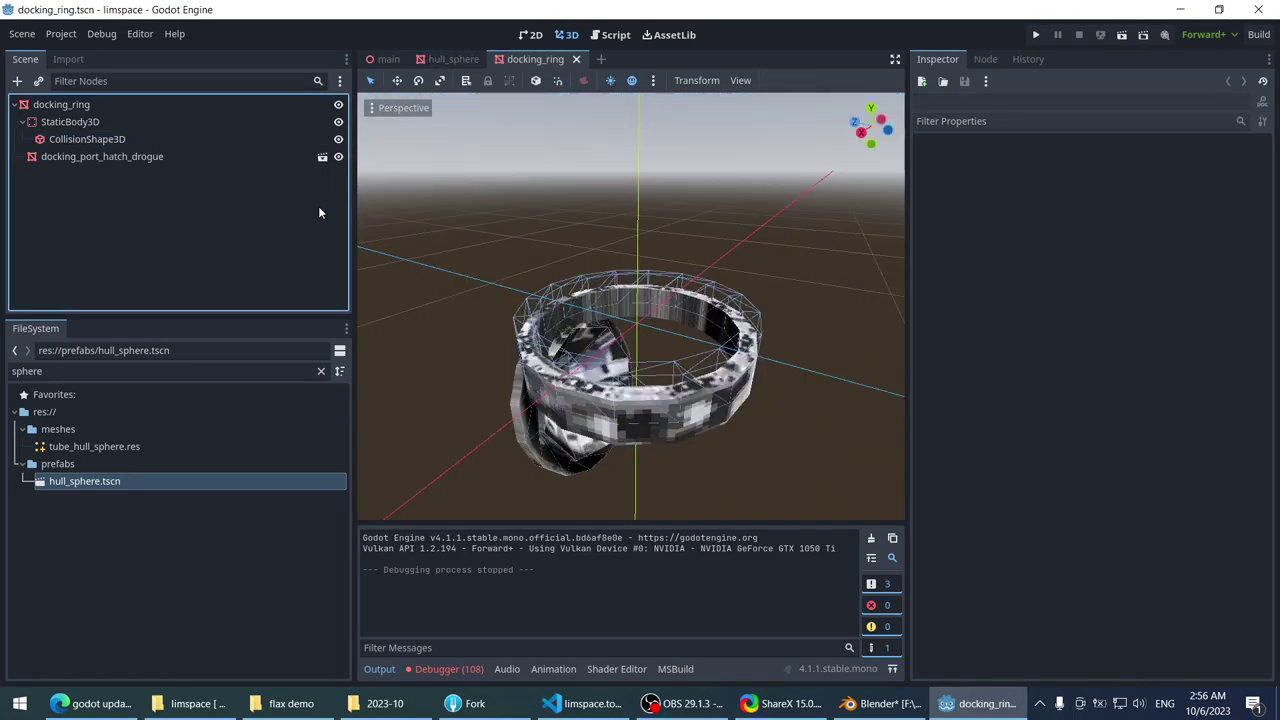
click(164, 156)
scroll(563, 246, down, 3)
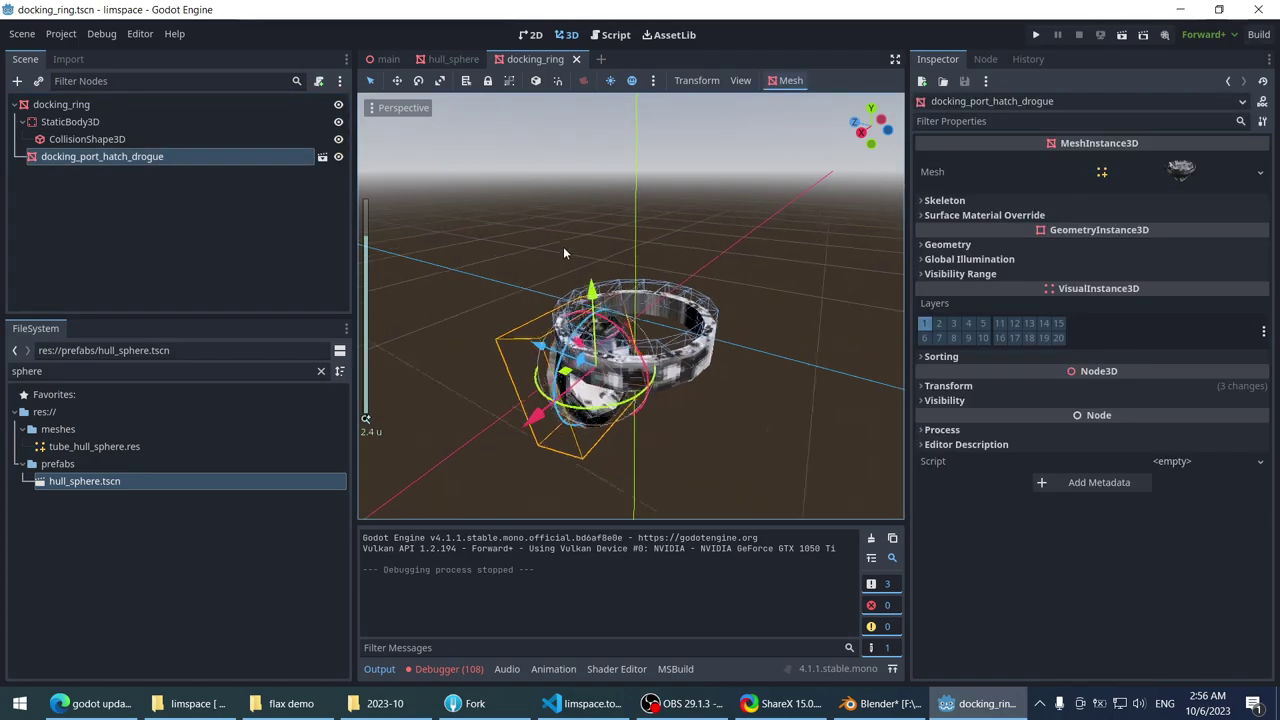
scroll(563, 215, up, 3)
middle_drag(491, 243, 541, 256)
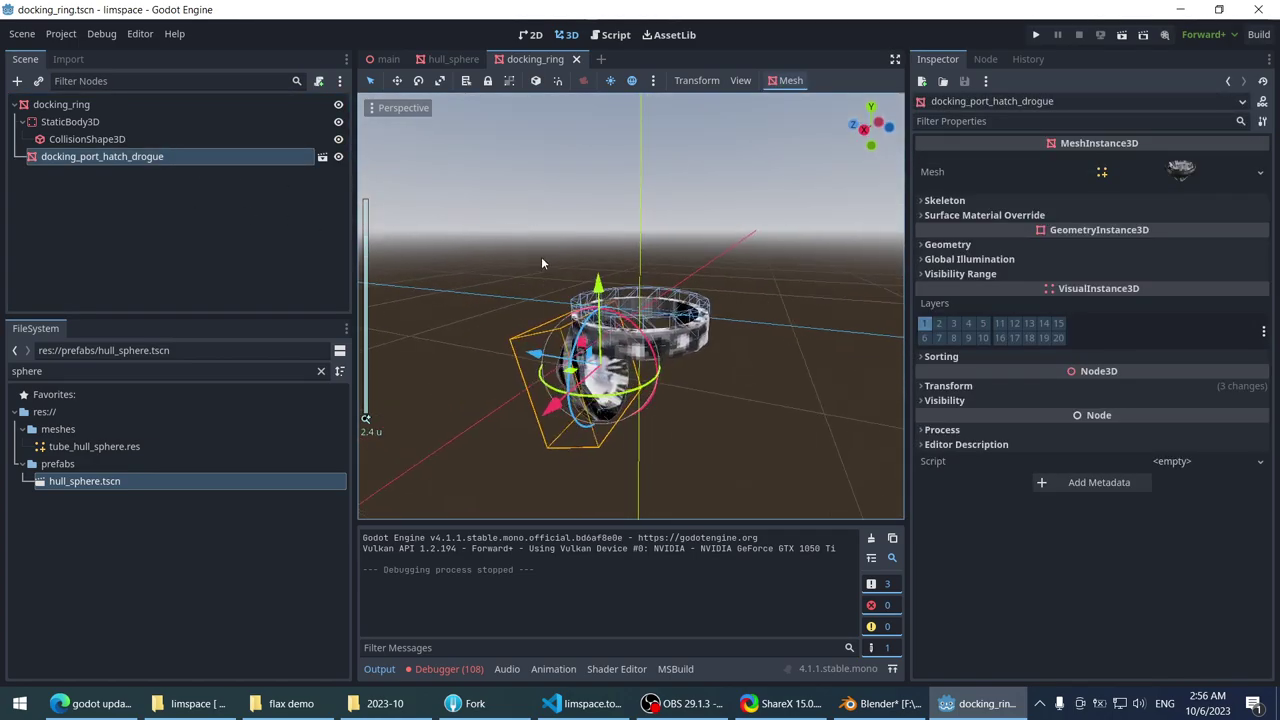
- Switch the ring CollisionShape3D's concave shape Local to Scene on, then back off
click(136, 124)
click(129, 138)
scroll(491, 233, up, 2)
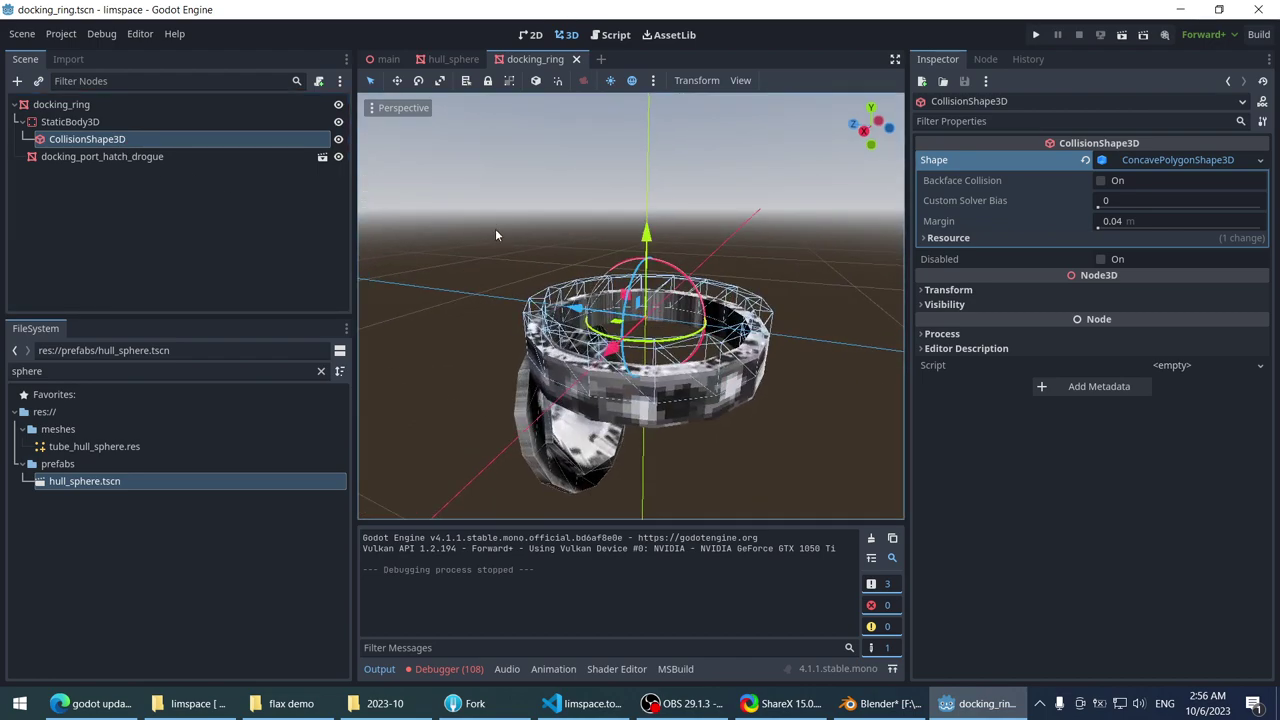
click(1182, 236)
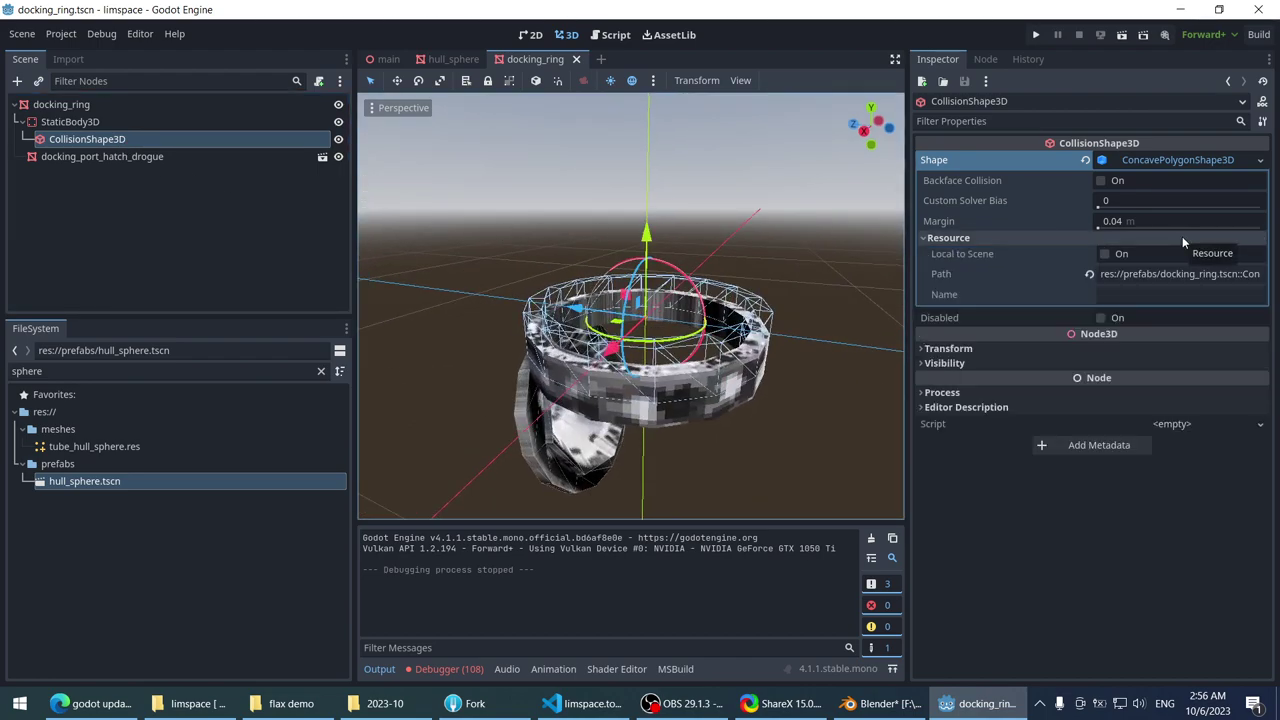
click(1113, 251)
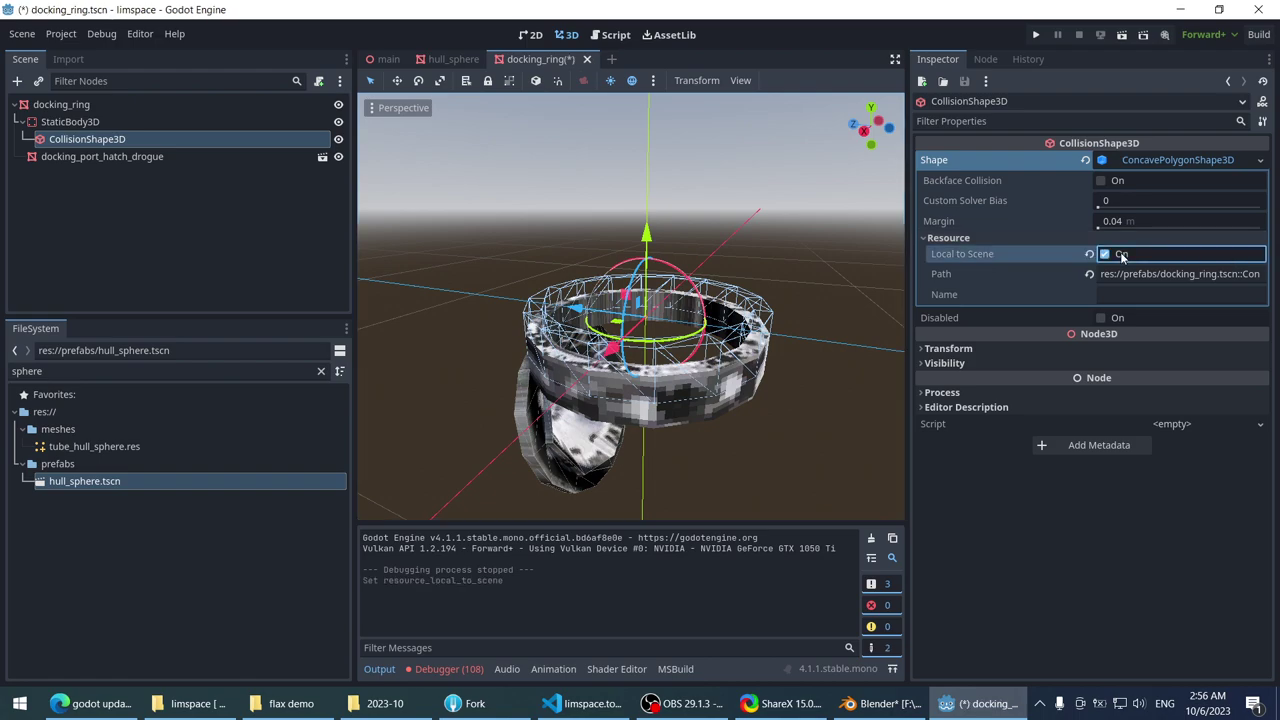
click(1113, 251)
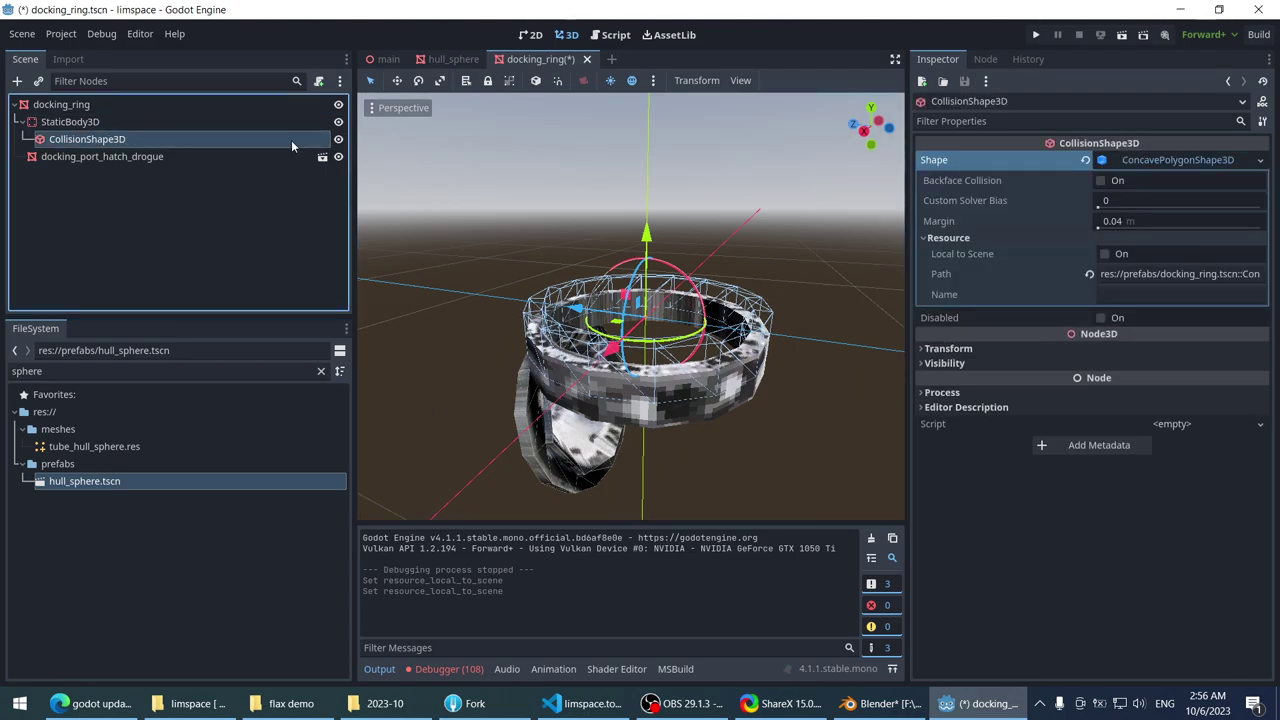
- Open the CollisionShape3D context menu, then return to the Google results
right_click(290, 140)
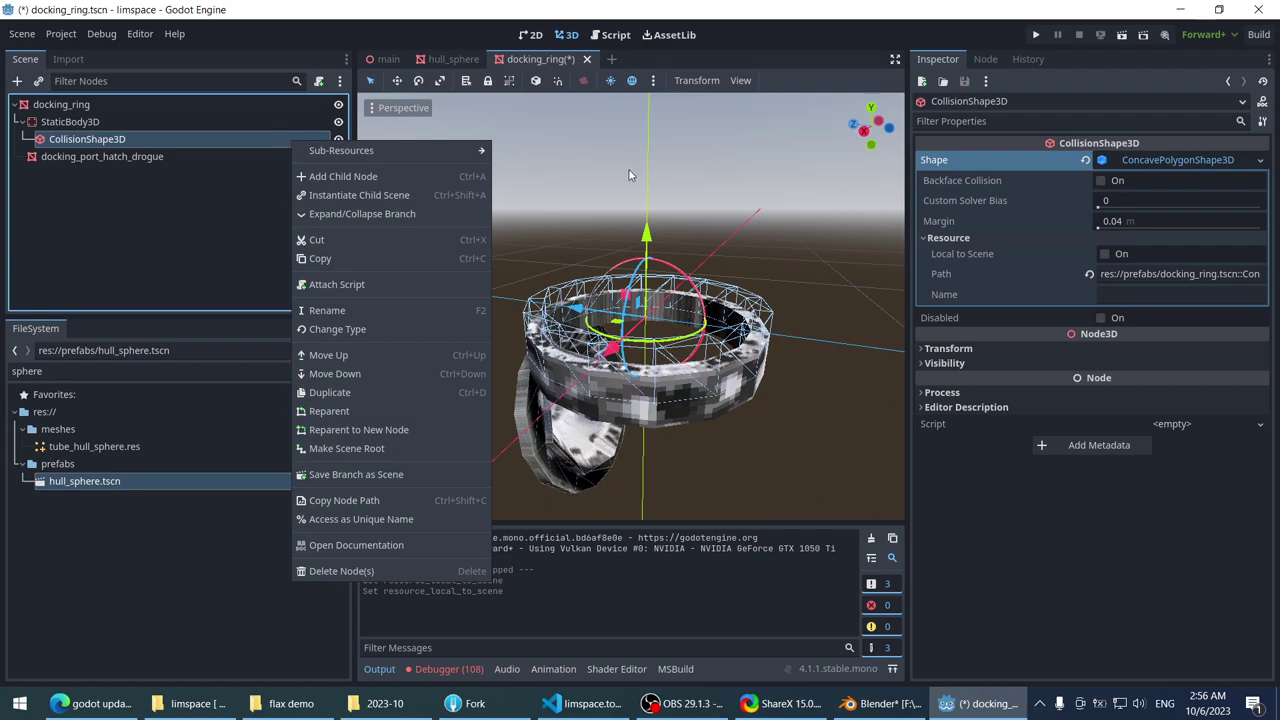
click(125, 705)
click(48, 430)
- Delete 'update mesh collider' from the Google query, leaving 'godot'
scroll(53, 425, down, 2)
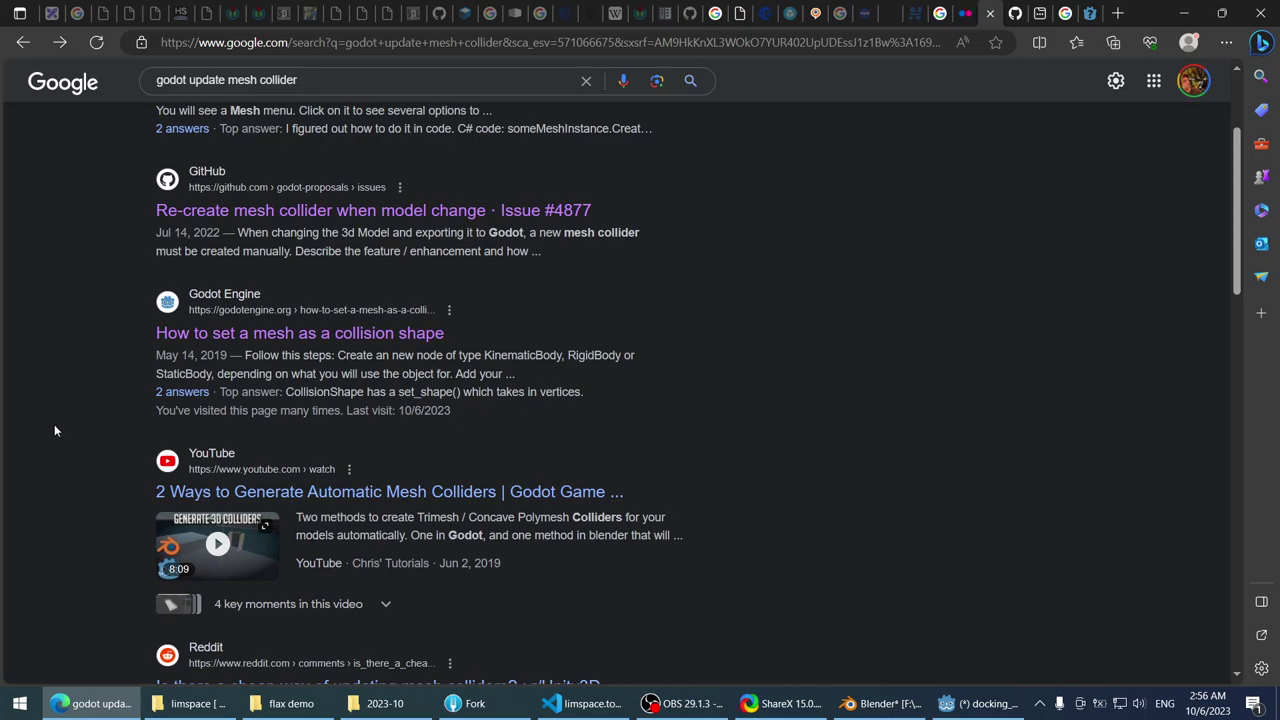
scroll(55, 430, down, 3)
scroll(99, 456, up, 5)
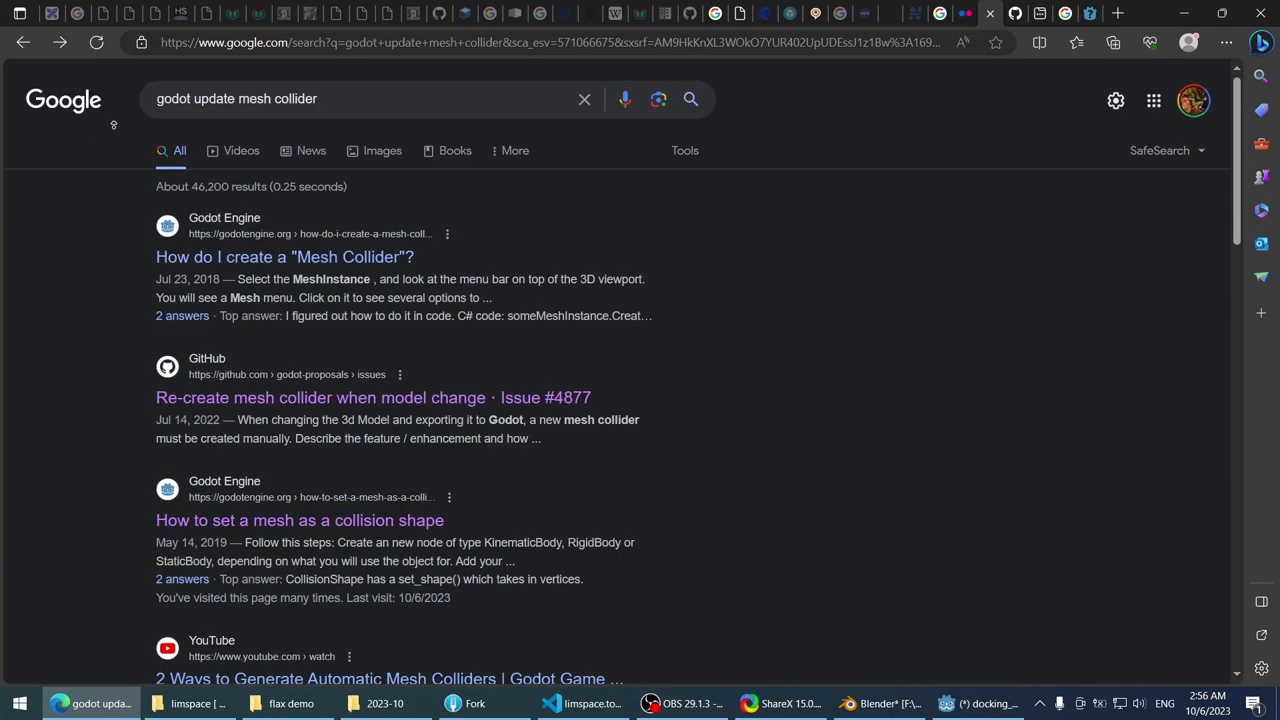
triple_click(338, 92)
double_click(228, 99)
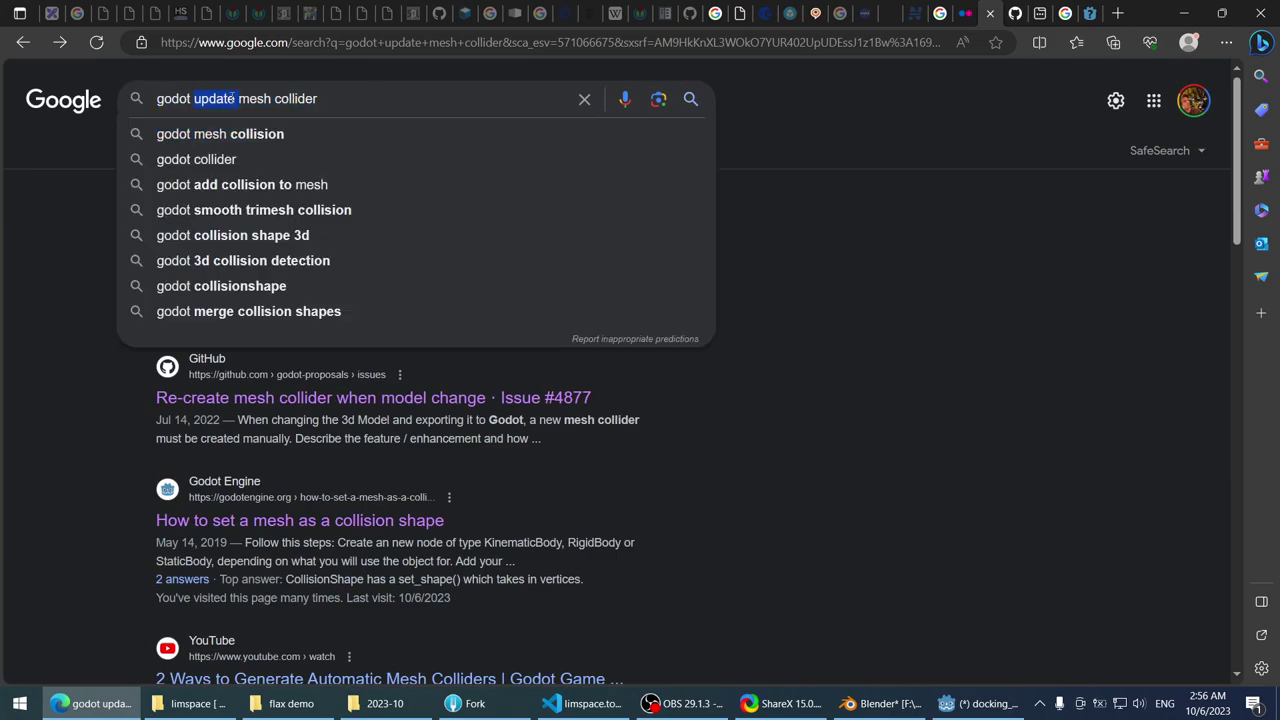
key(BackSpace)
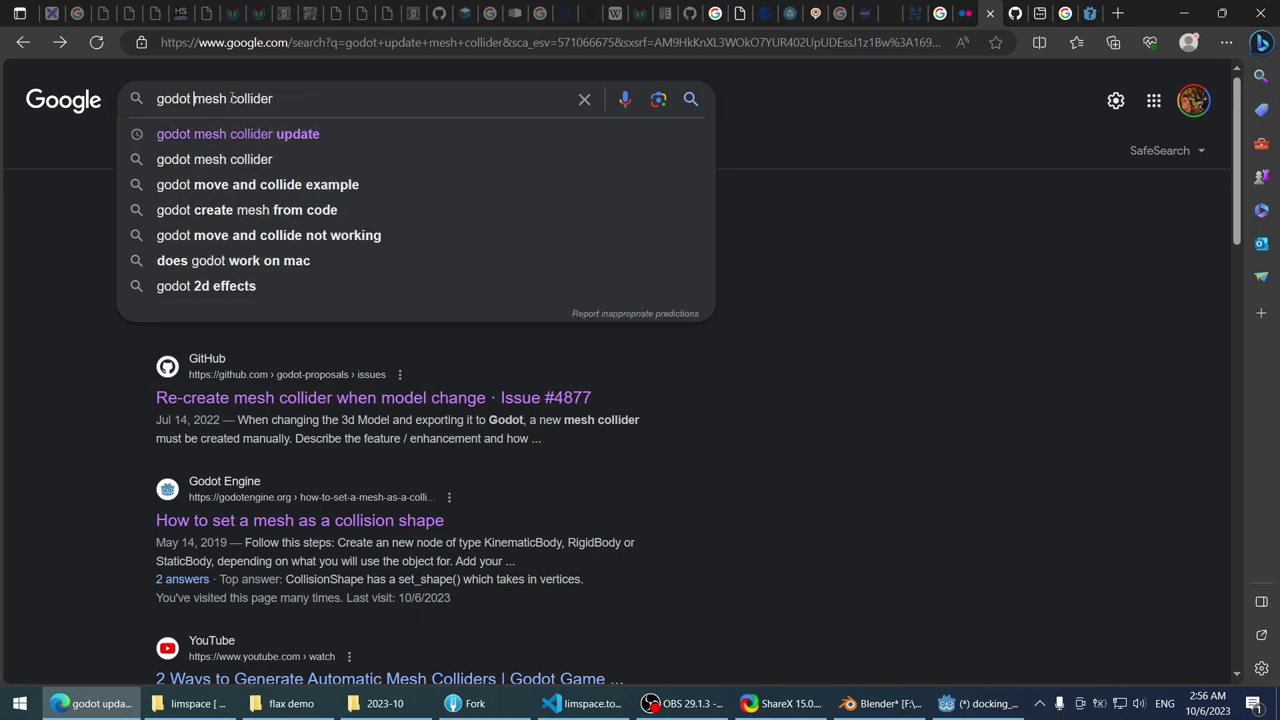
key(alt+Tab)
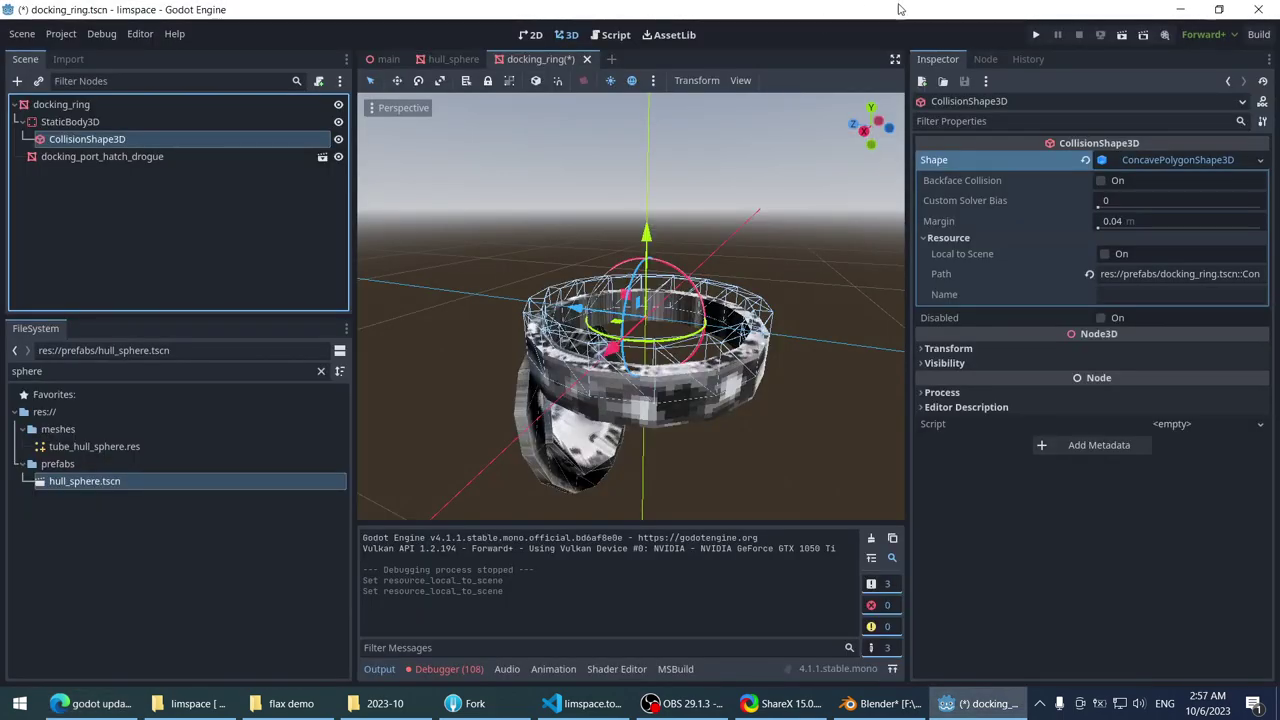
key(alt+Tab)
key(ctrl+Left)
key(ctrl+Left)
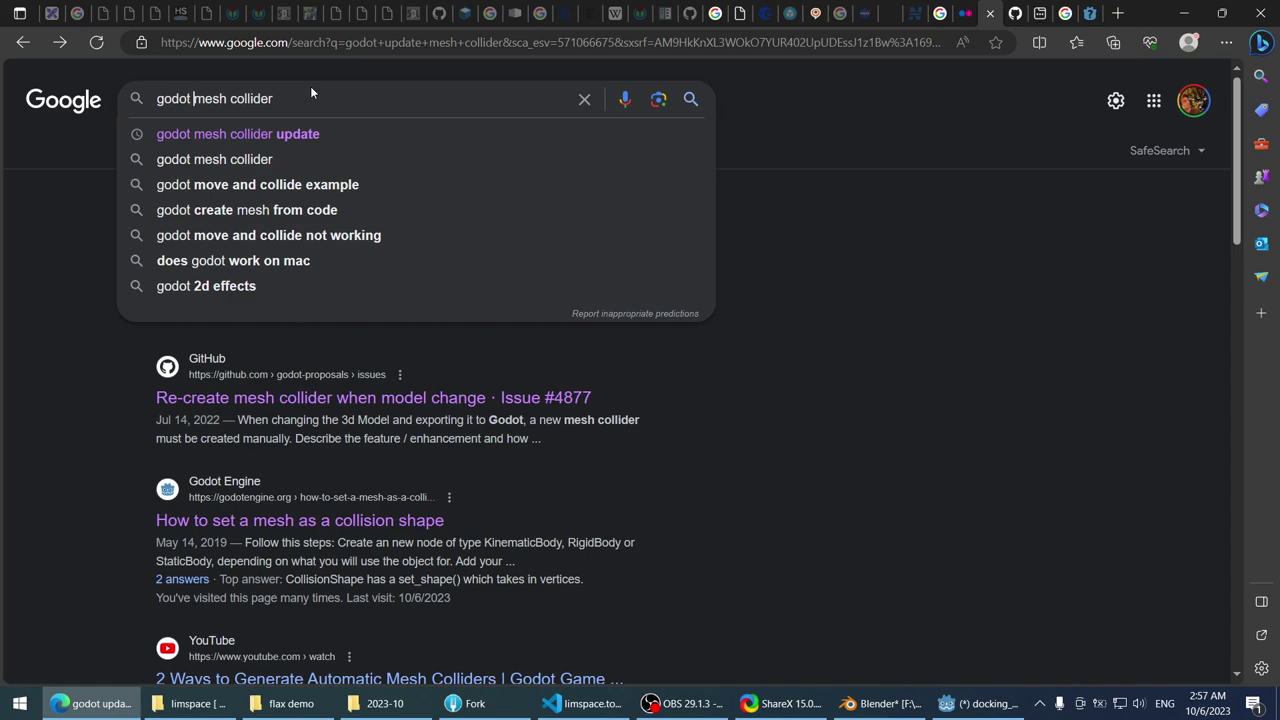
key(ctrl+Delete)
key(ctrl+Delete)
- Search 'godot concave polygon shape' and open the ConcavePolygonShape3D docs in a new tab
text(concave pol)
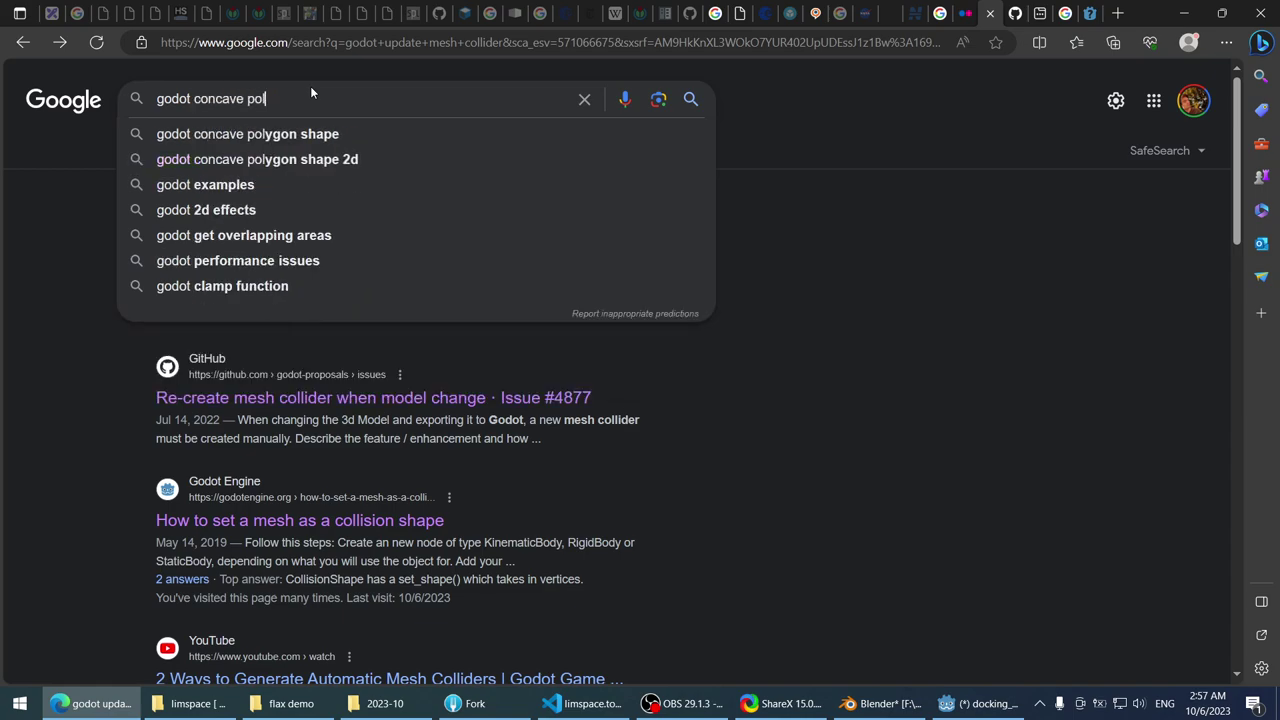
key(Down)
key(Return)
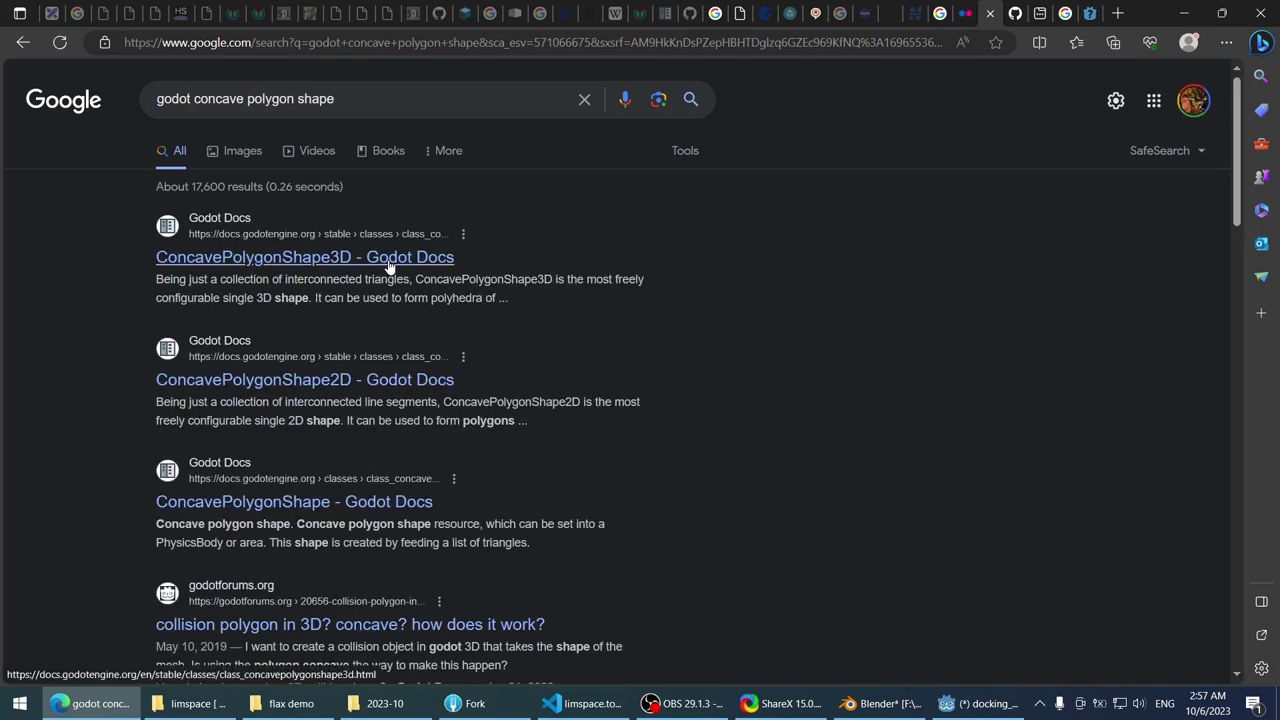
middle_click(395, 256)
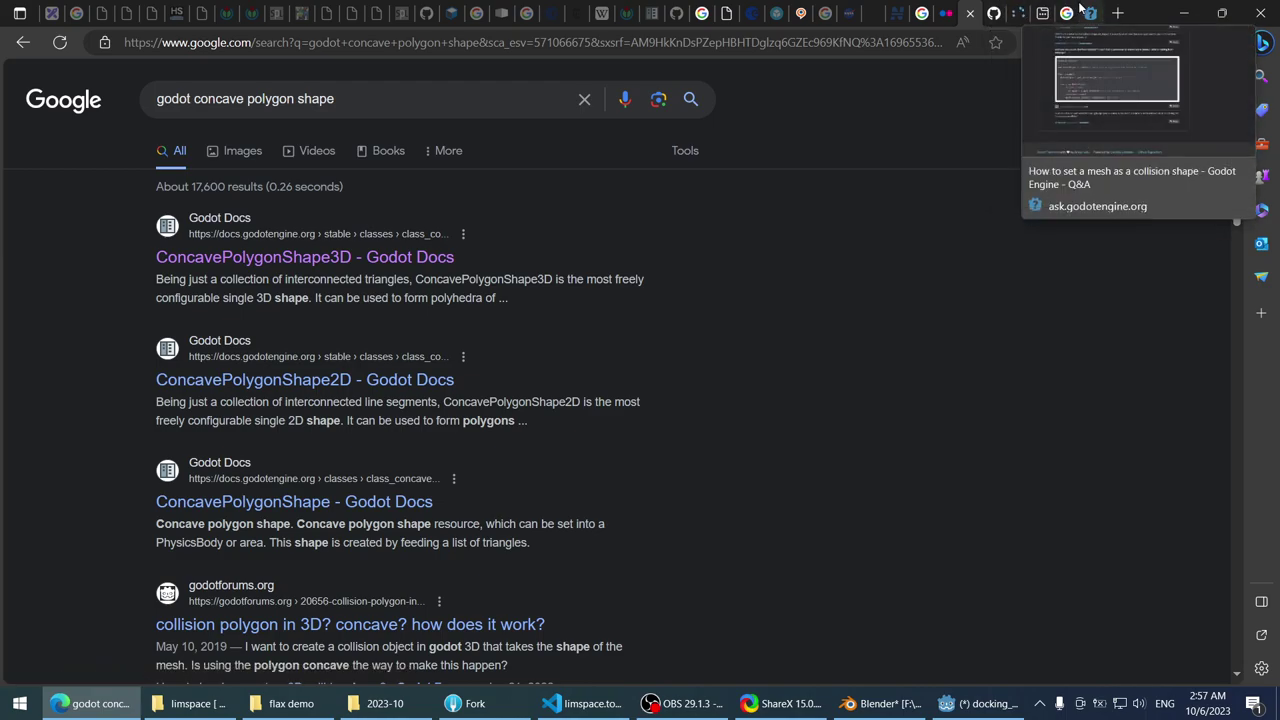
- Read down through the ConcavePolygonShape3D reference page
click(1018, 10)
scroll(632, 232, down, 3)
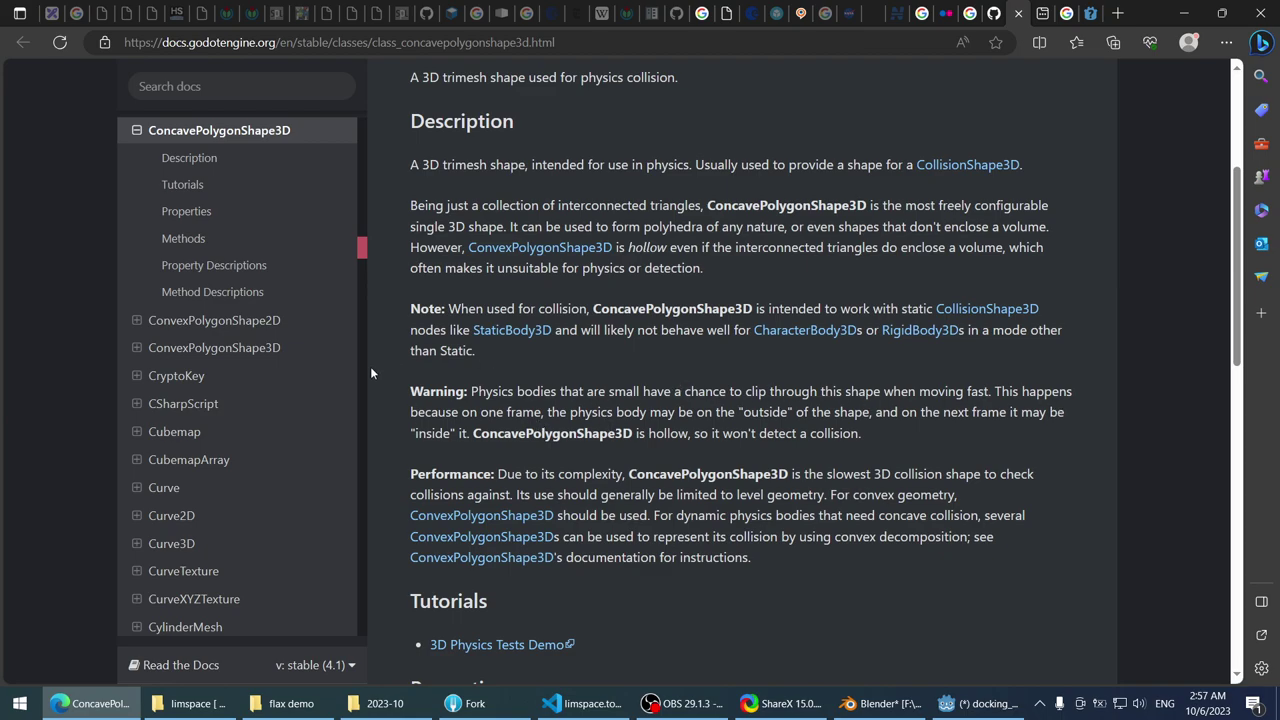
scroll(383, 356, down, 1)
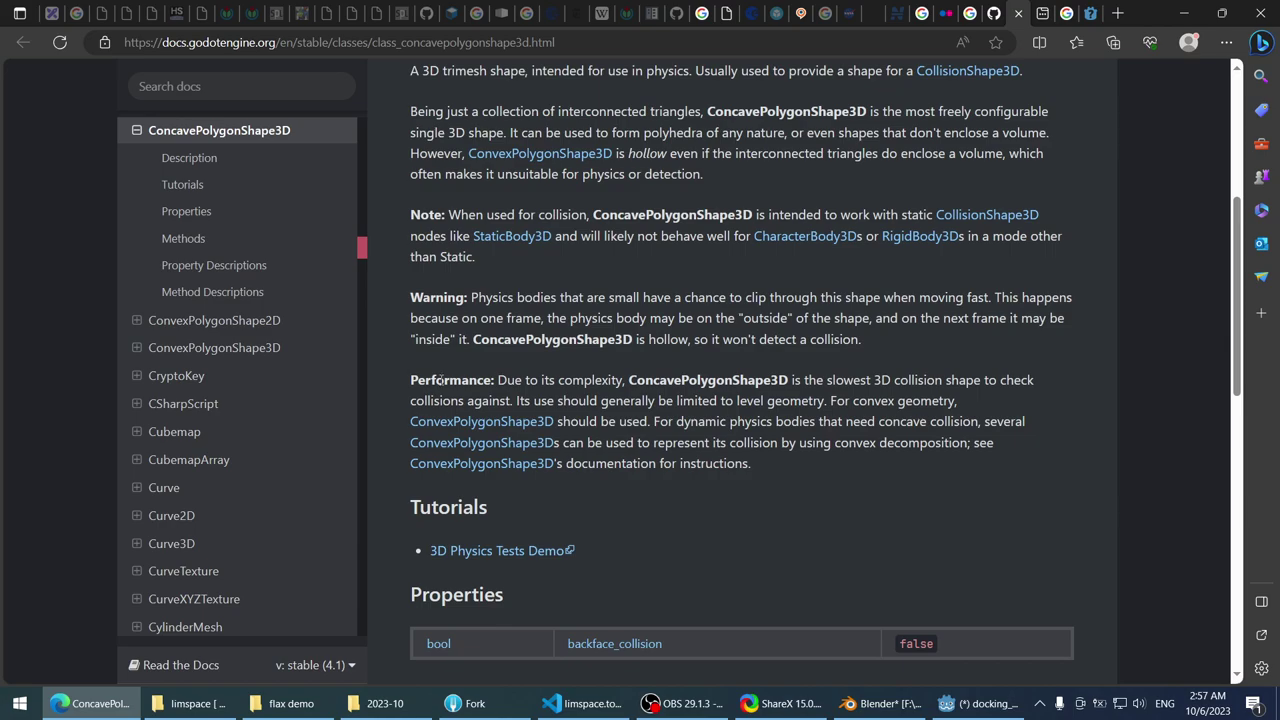
scroll(376, 400, down, 2)
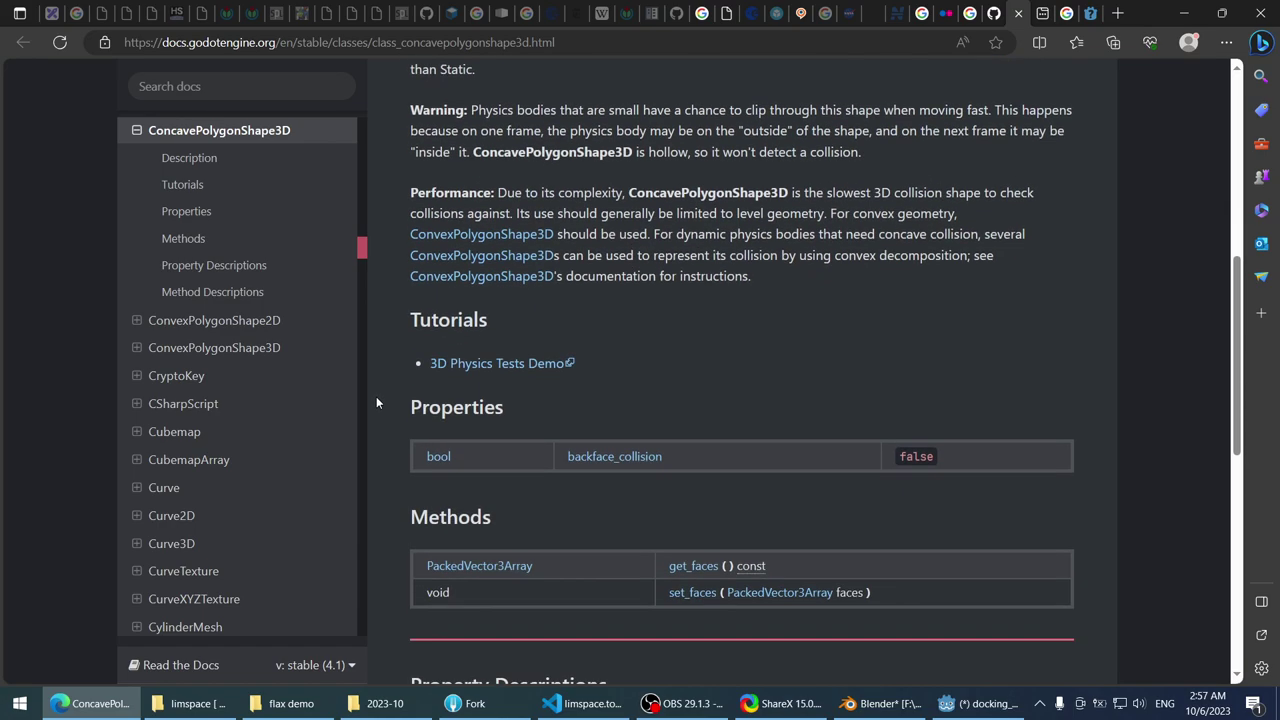
scroll(377, 402, down, 1)
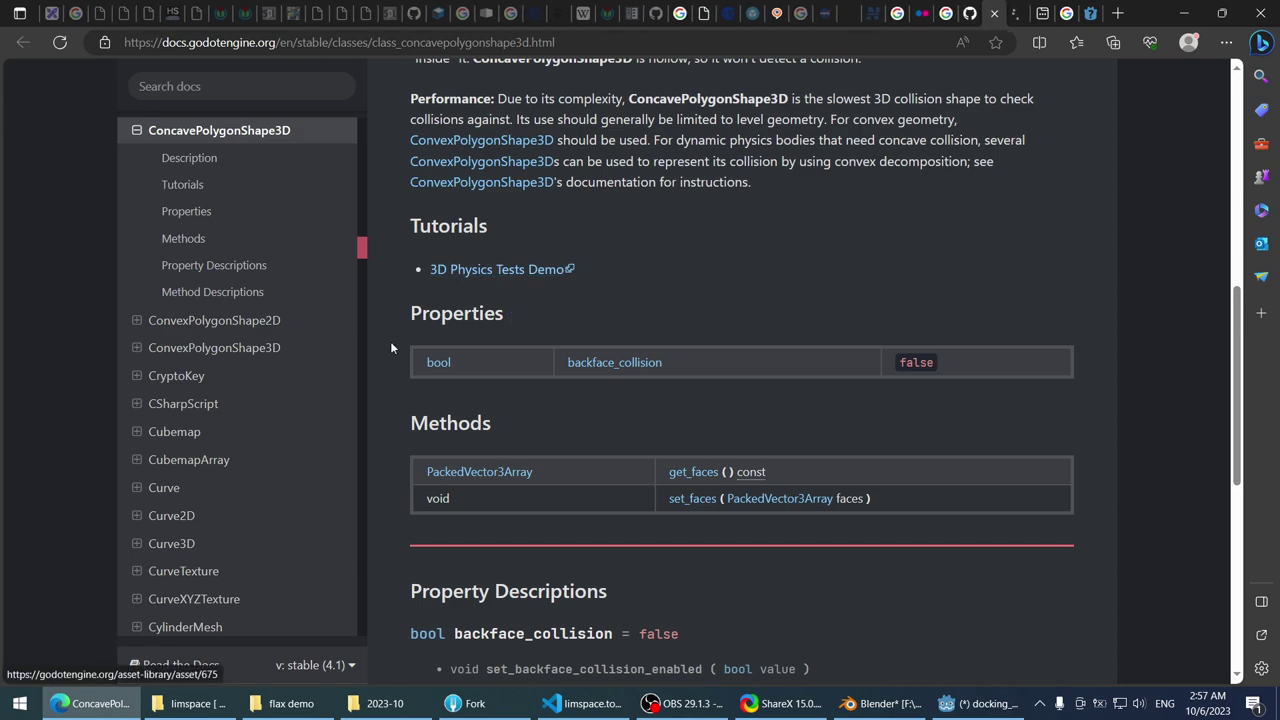
scroll(383, 360, down, 3)
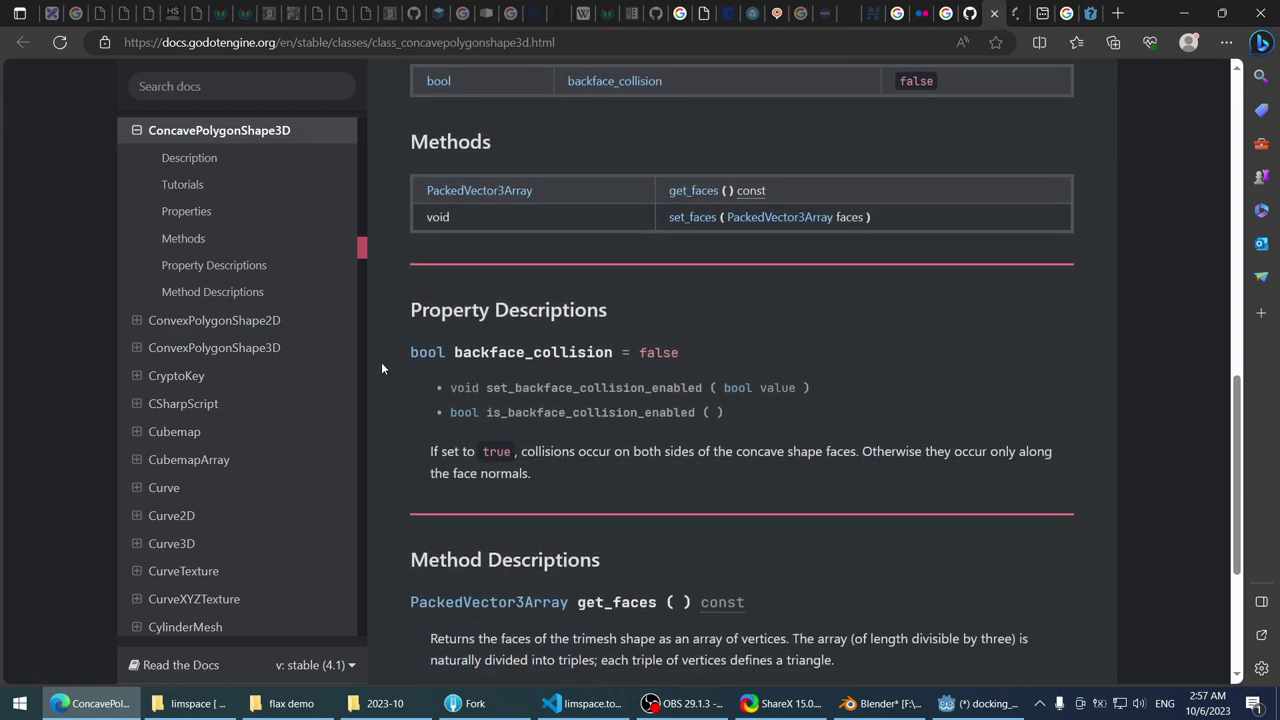
scroll(381, 370, down, 3)
- Compare the InstantMeshUpdate repository tab with the docs, then return to the concave polygon shape results
click(1017, 11)
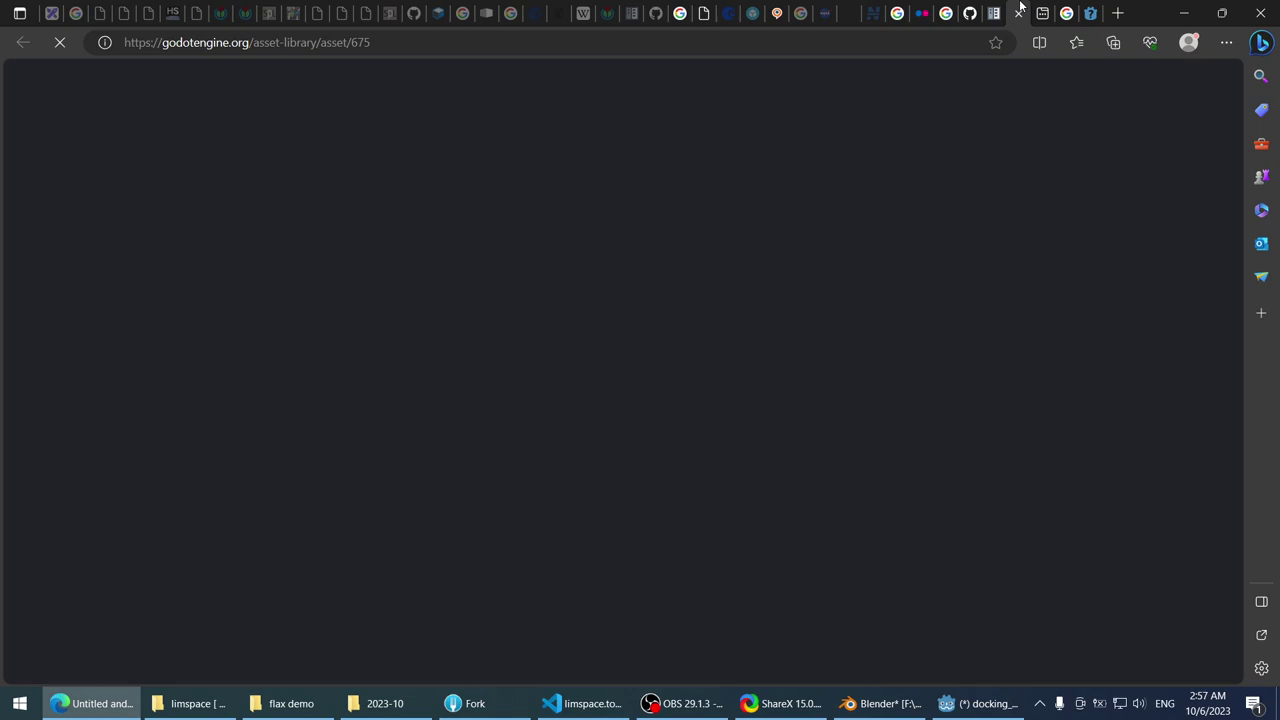
click(975, 12)
click(1017, 12)
click(975, 12)
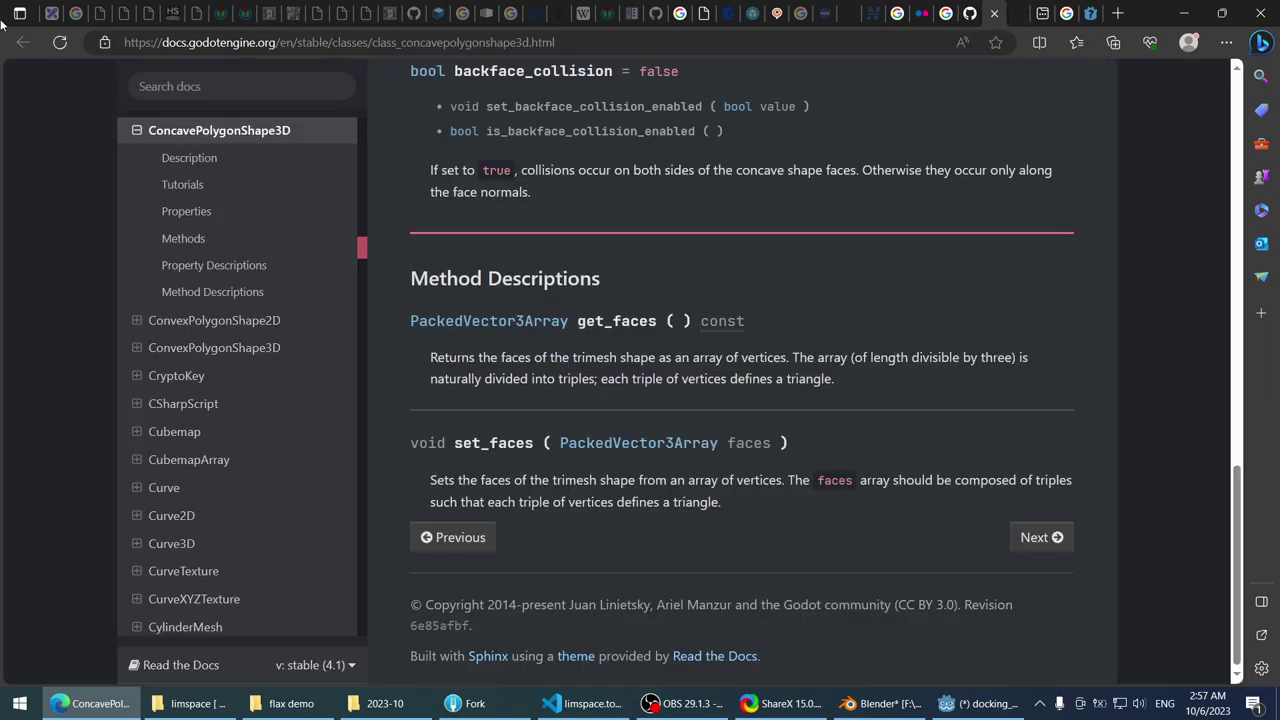
scroll(806, 314, up, 10)
click(975, 10)
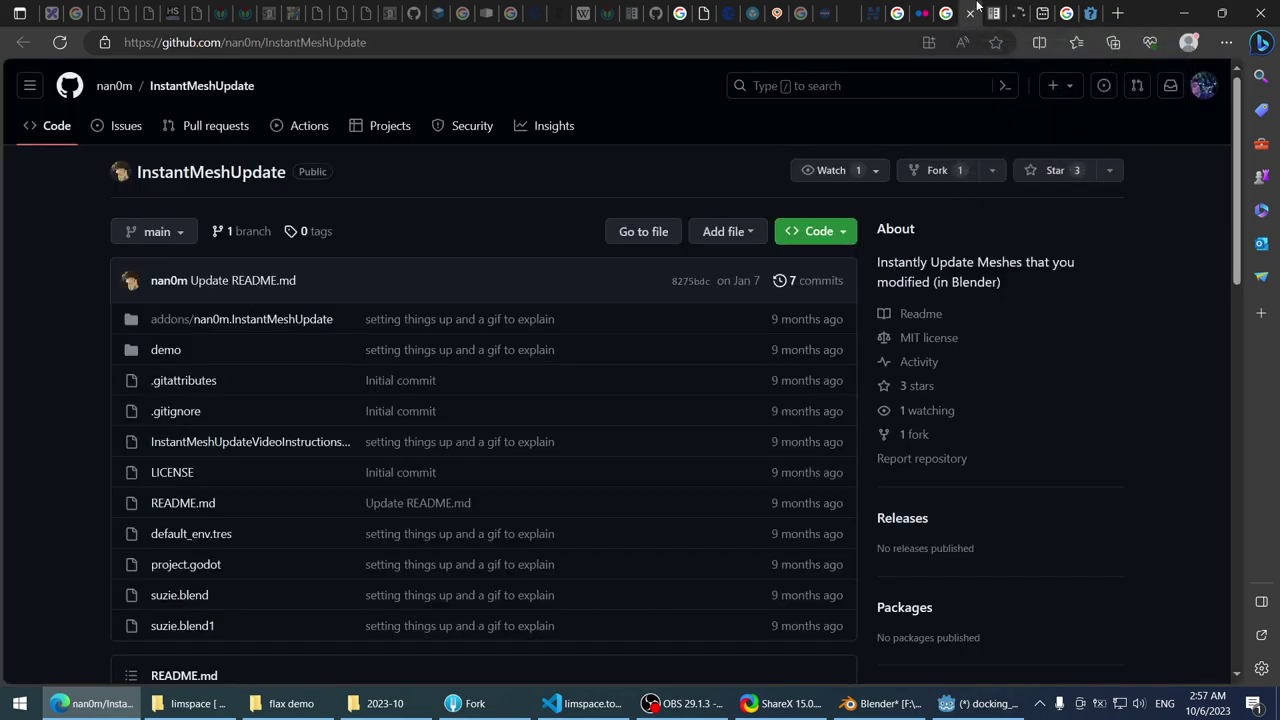
click(995, 12)
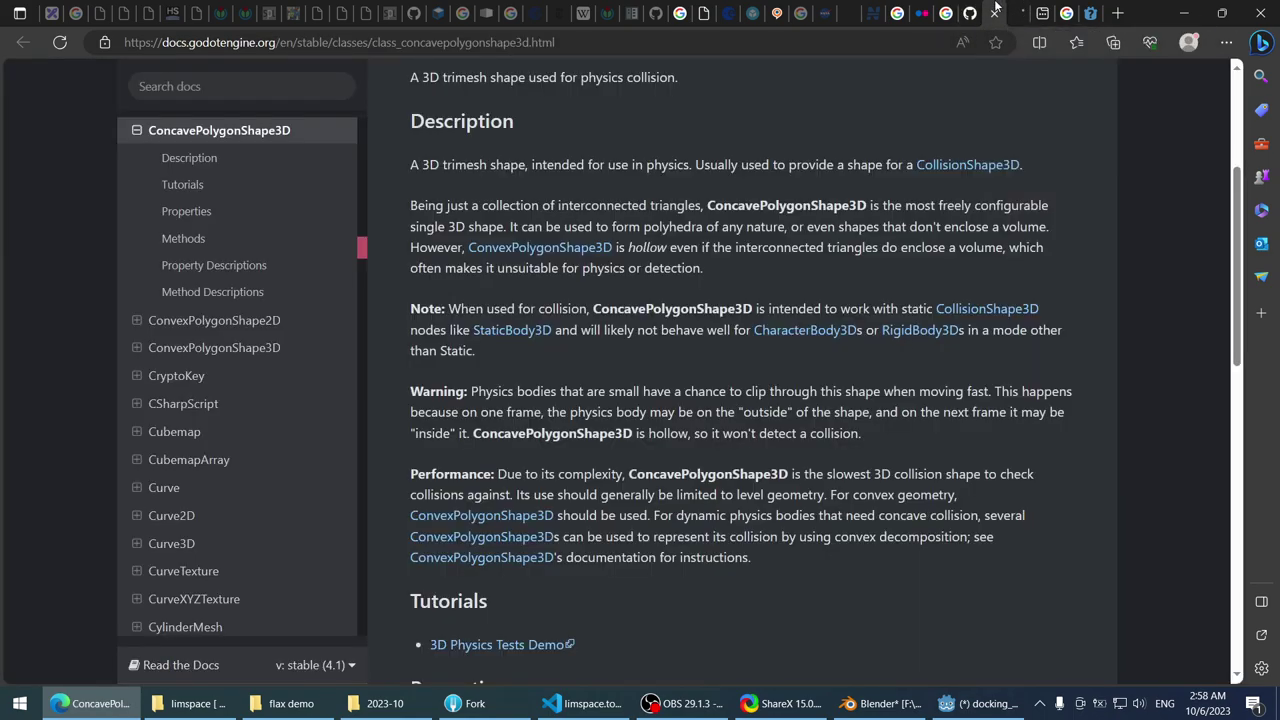
click(975, 12)
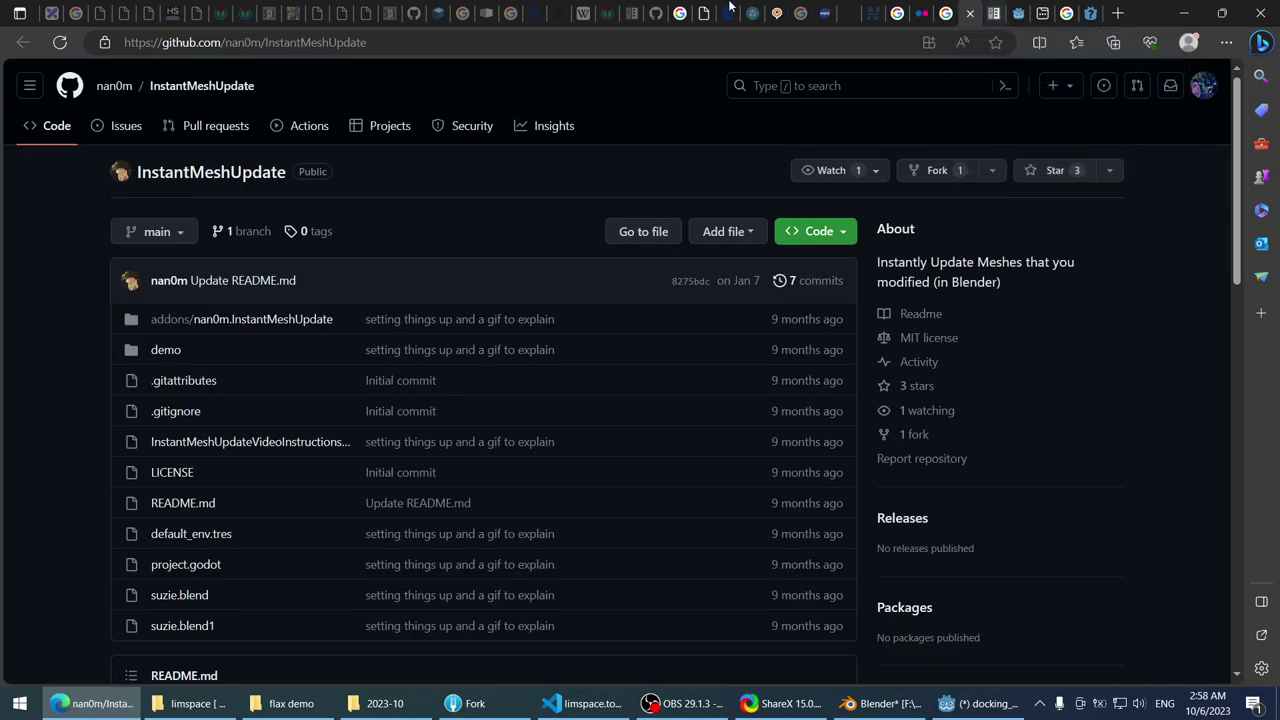
scroll(28, 244, down, 4)
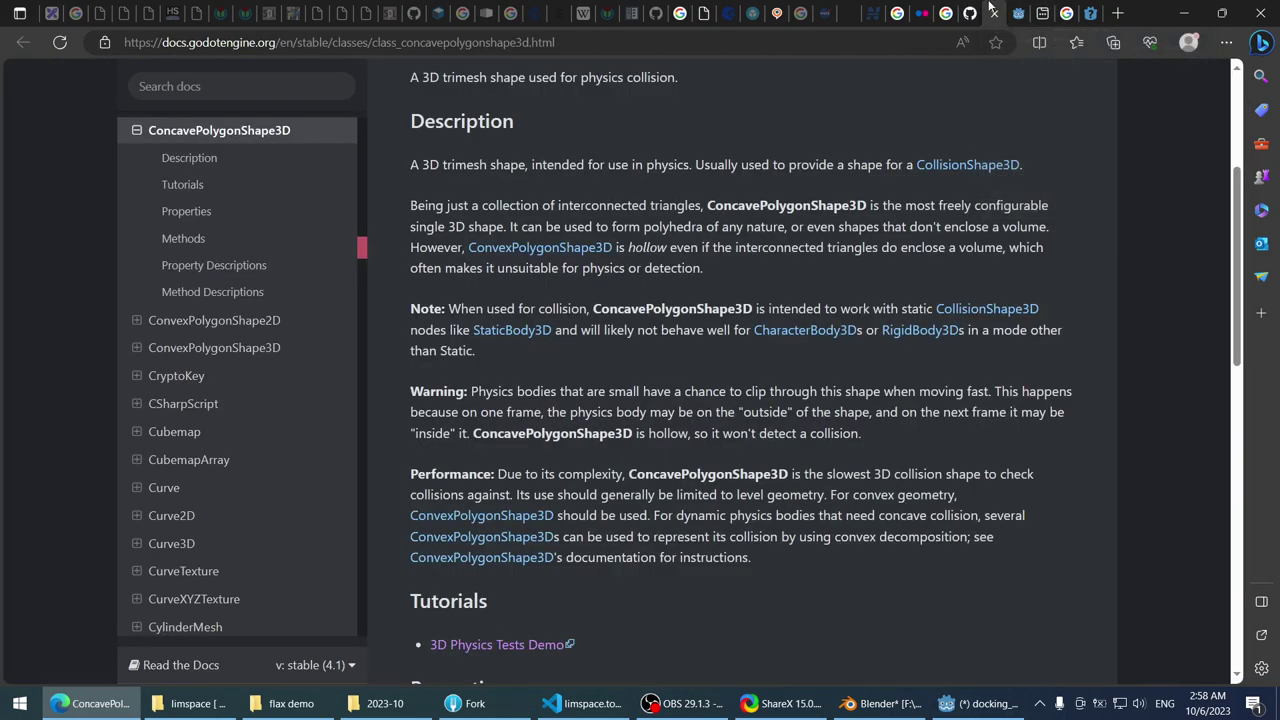
click(995, 12)
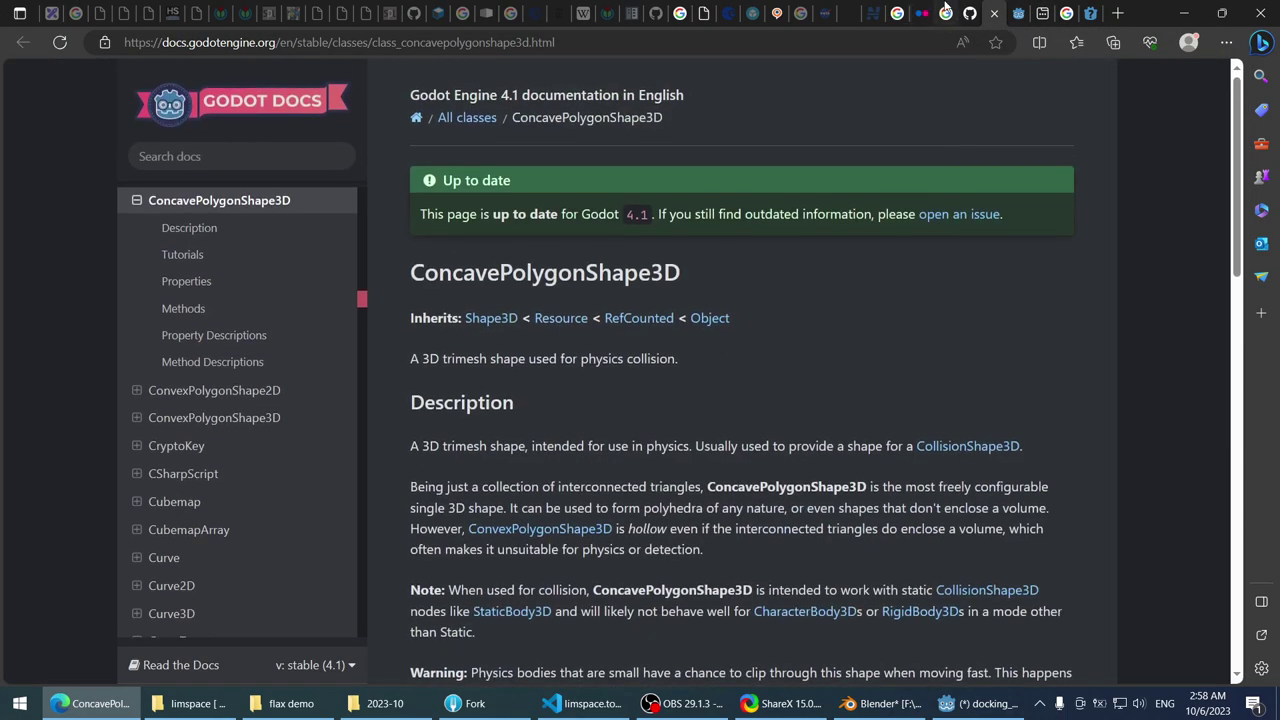
click(945, 13)
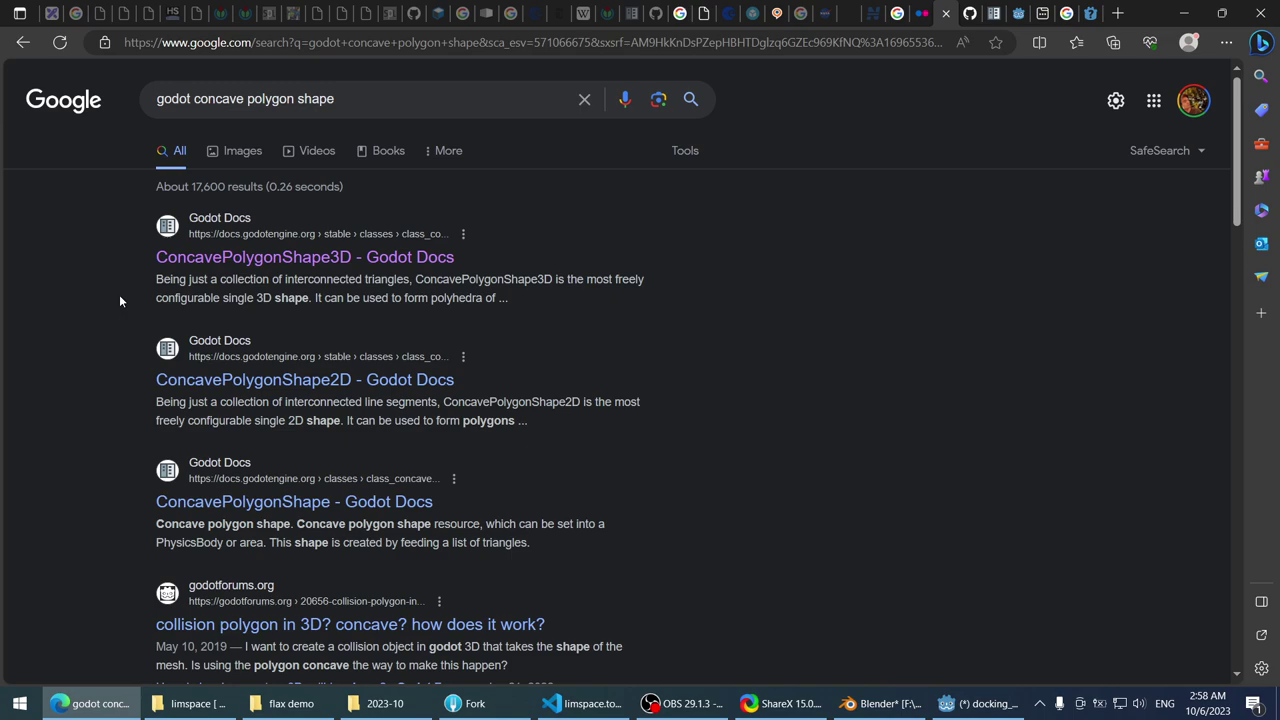
- Open the forum thread 'collision polygon in 3D? concave? how does it work?' and scroll to its reply
scroll(120, 293, down, 2)
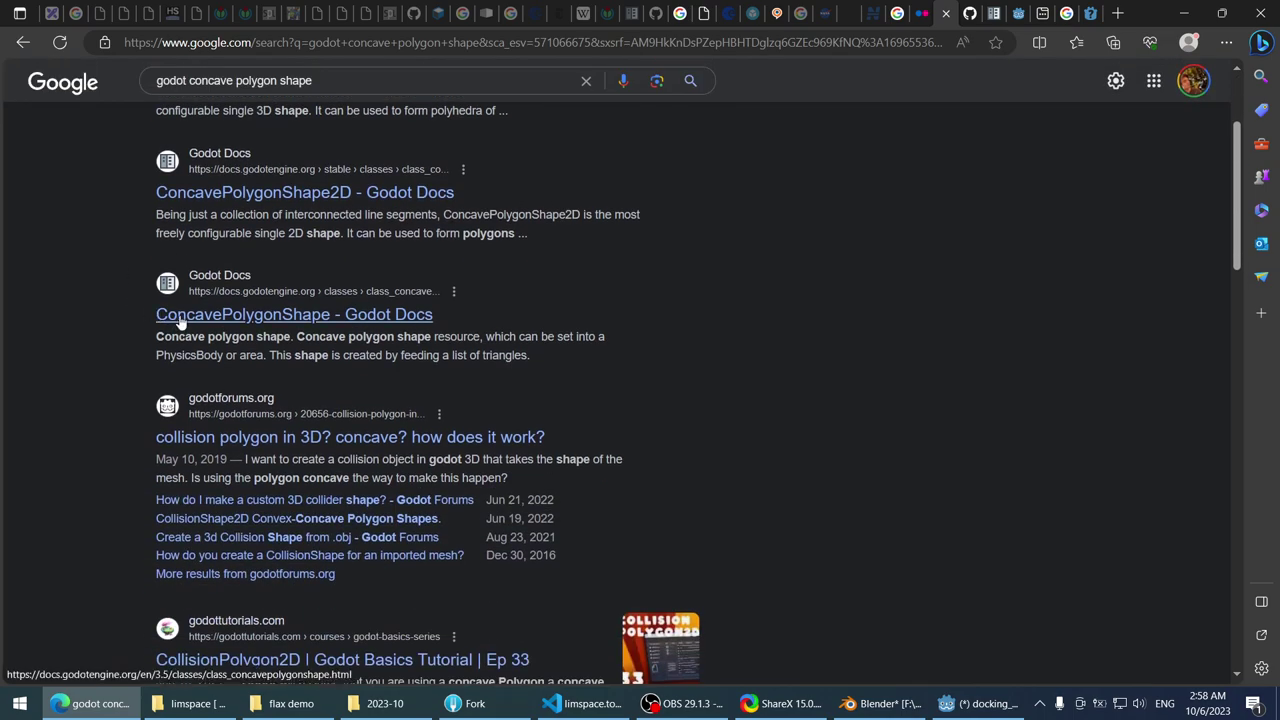
scroll(108, 314, down, 2)
click(308, 252)
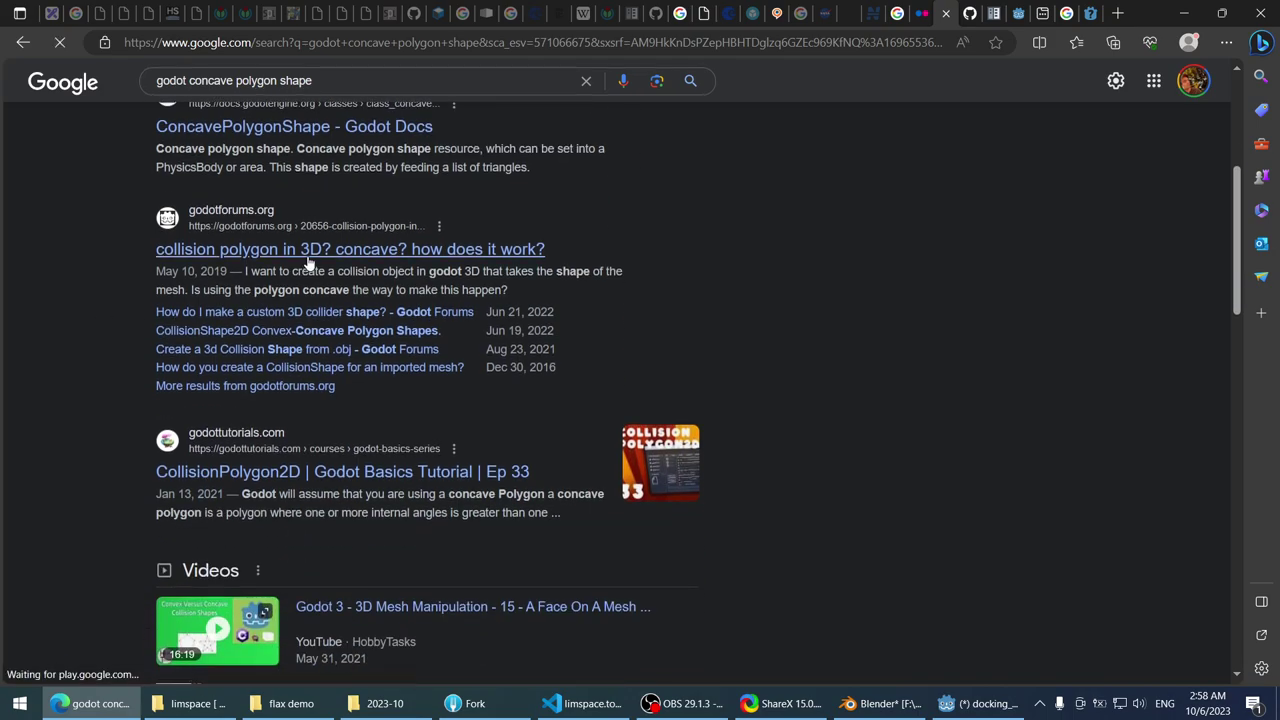
scroll(112, 301, down, 2)
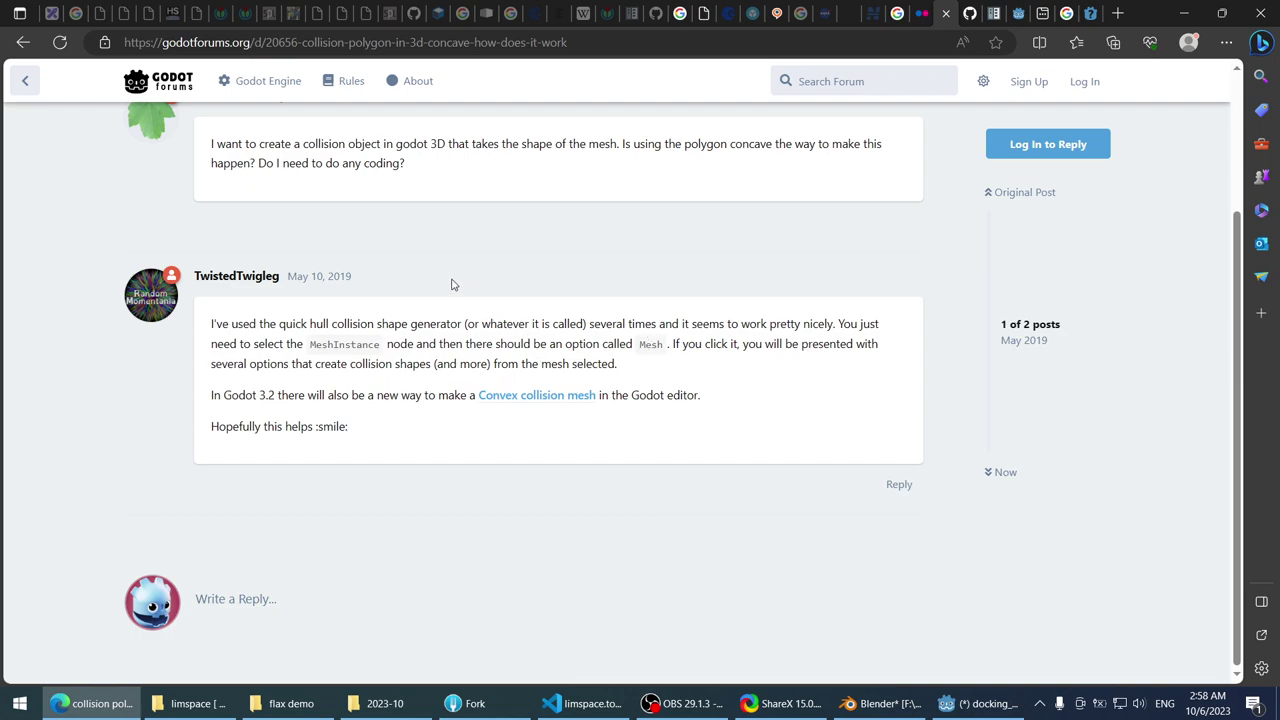
- Back in Godot, select docking_ring and browse its mesh resource, Surface 0 and blend shape mode
key(alt+Tab)
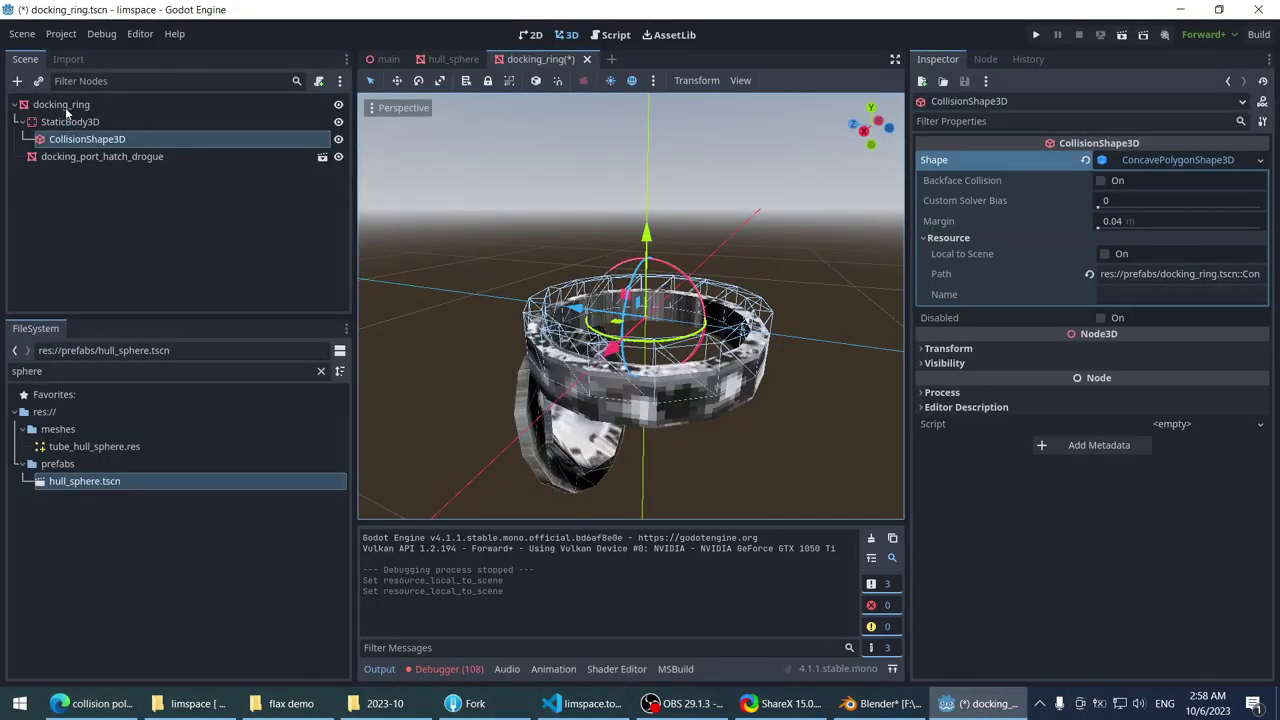
click(62, 104)
click(1207, 170)
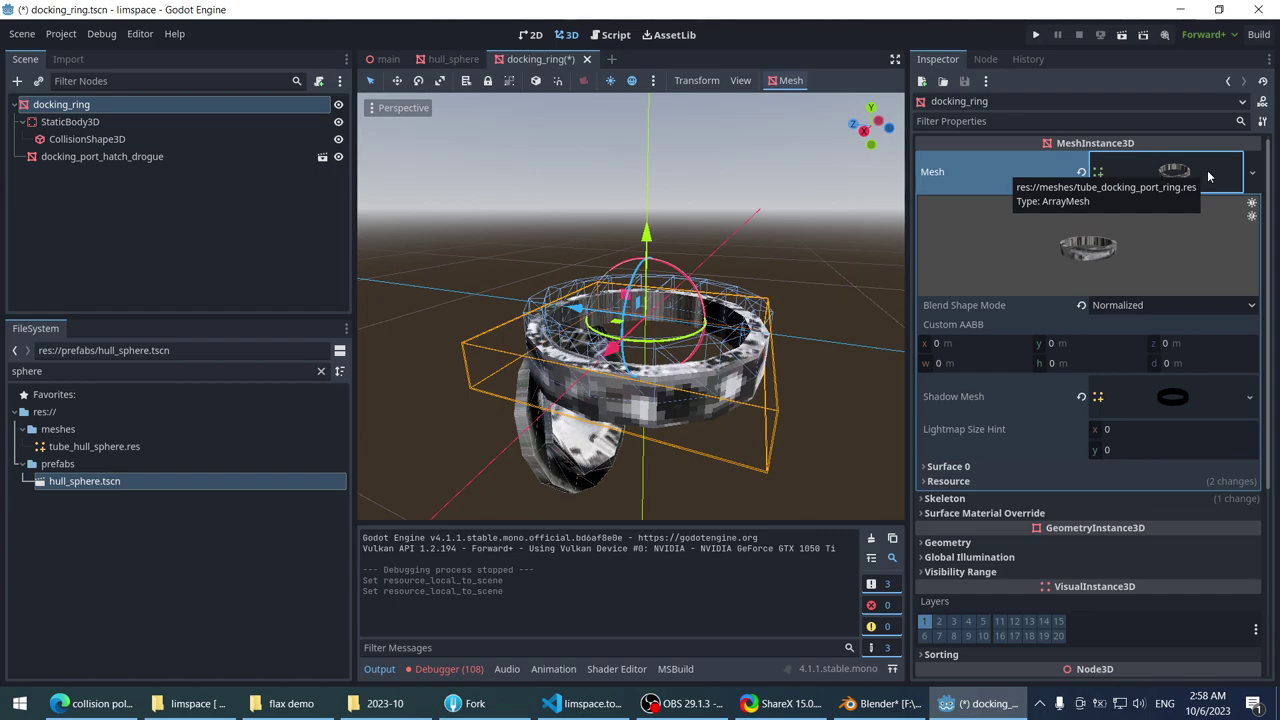
click(966, 468)
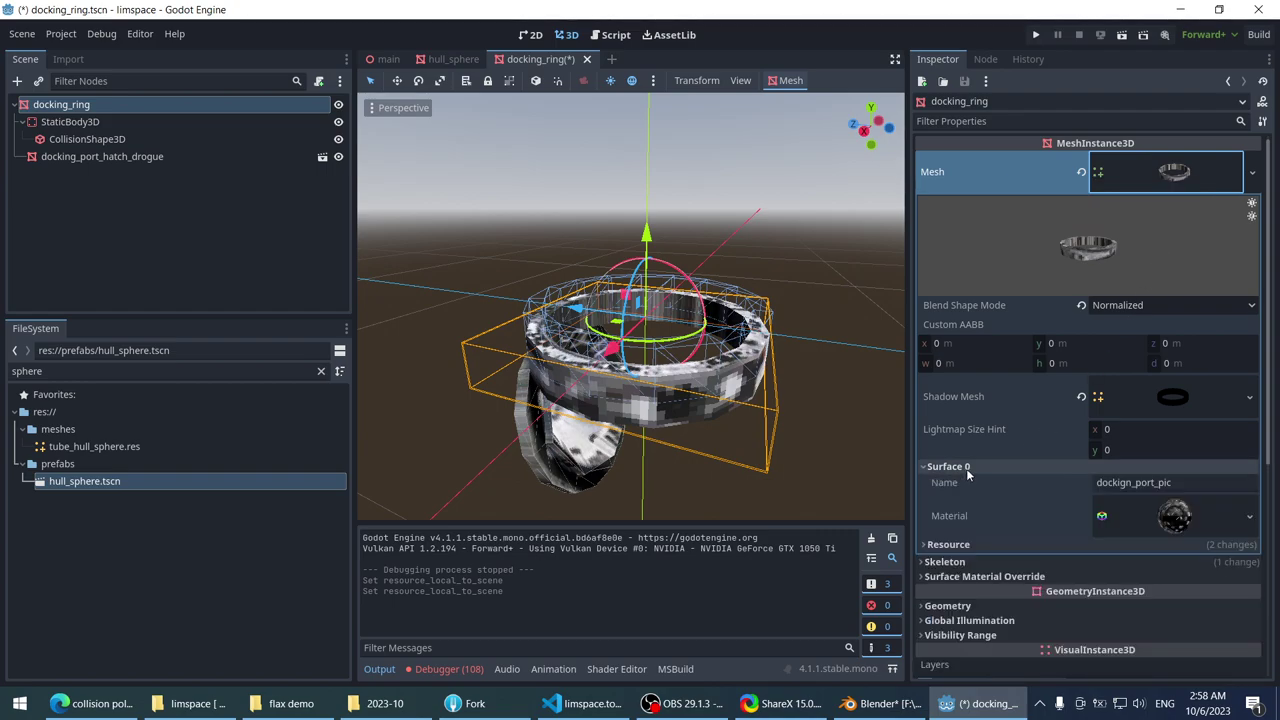
click(966, 467)
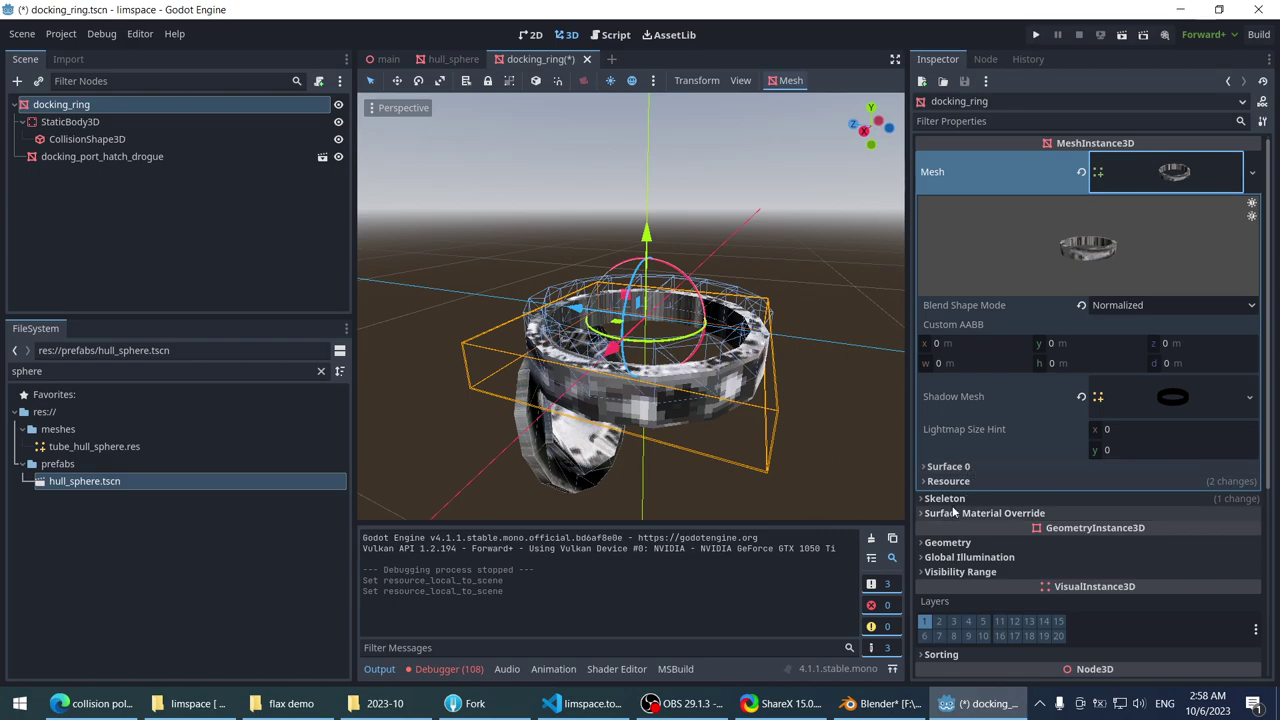
scroll(956, 515, down, 5)
scroll(1036, 505, down, 1)
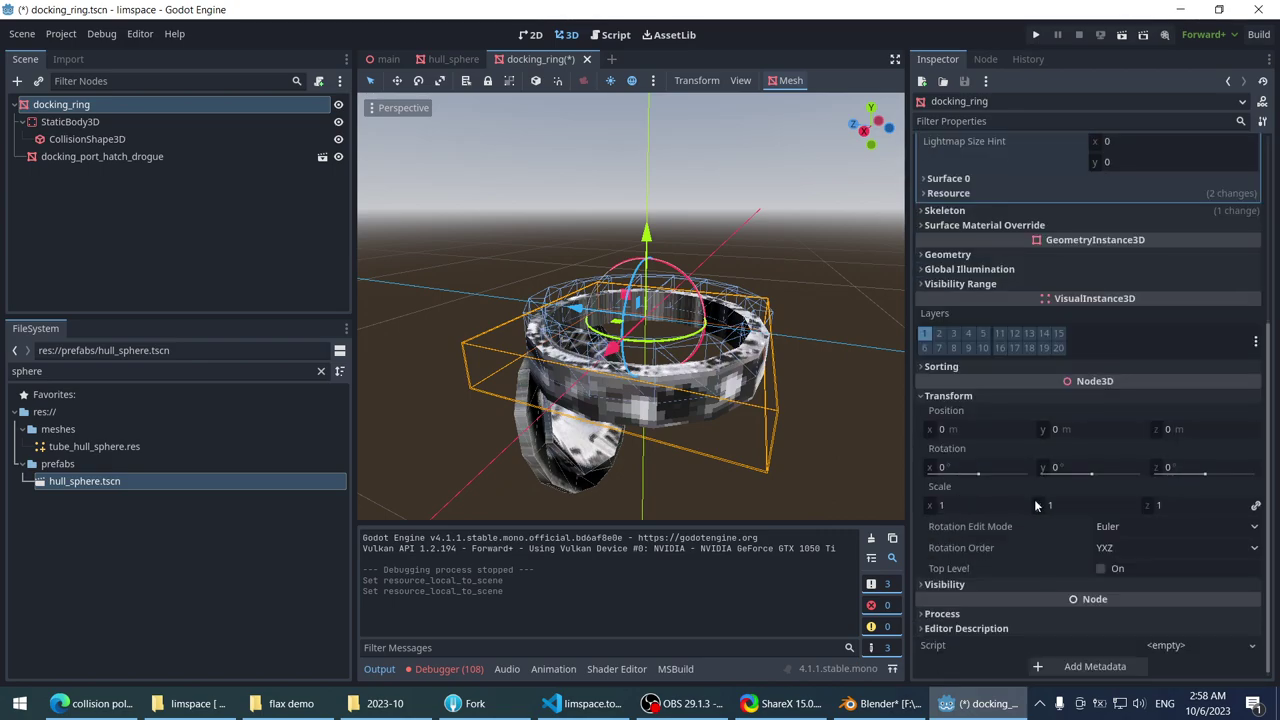
scroll(1036, 505, up, 5)
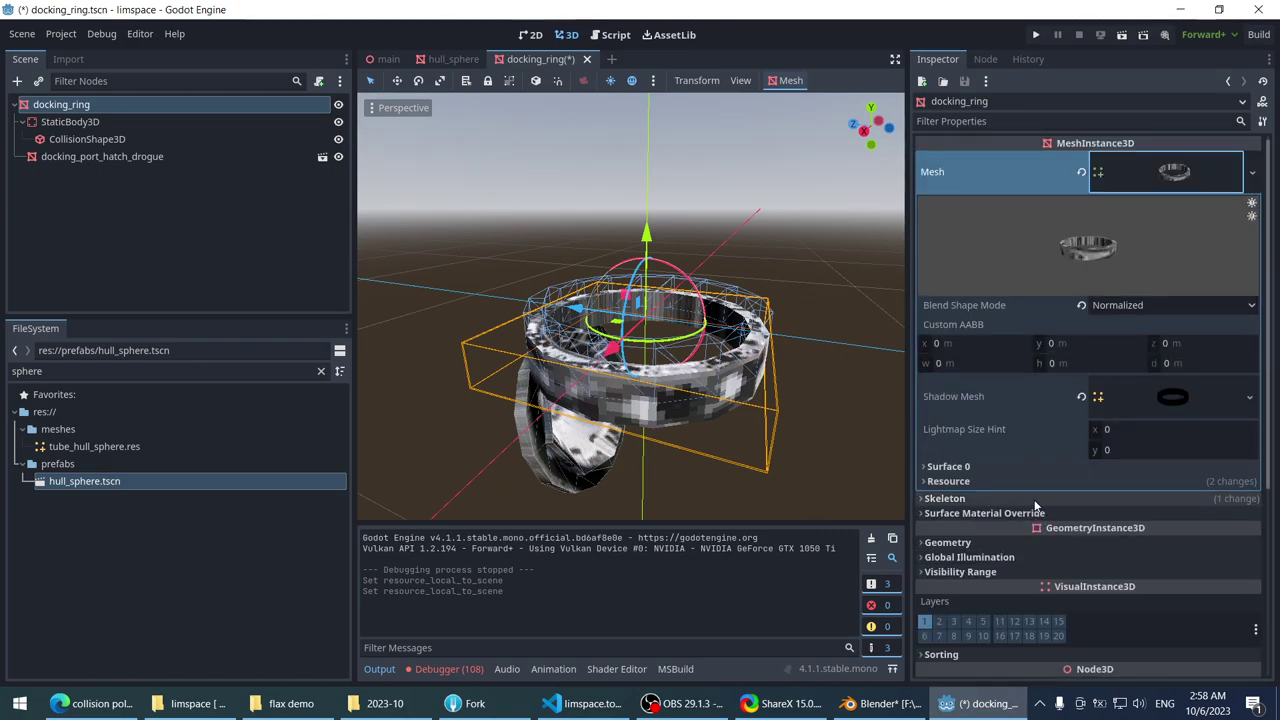
click(1172, 172)
click(1172, 172)
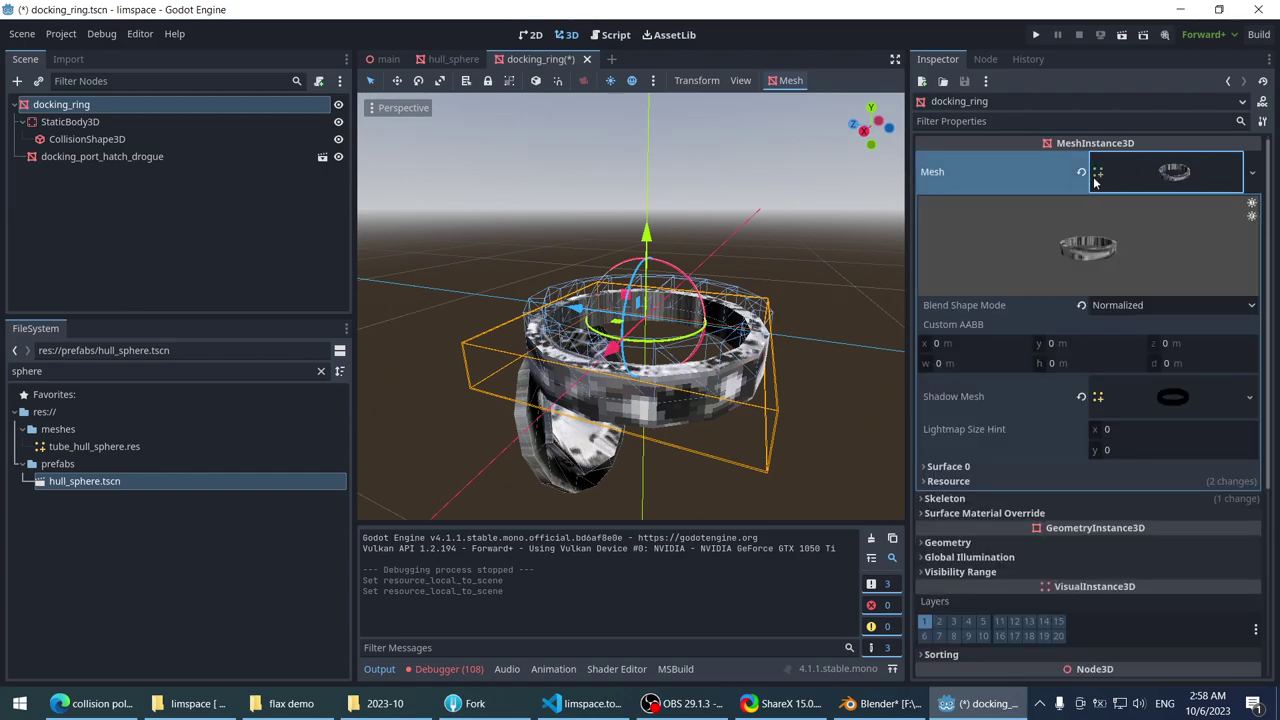
click(1118, 311)
click(1116, 311)
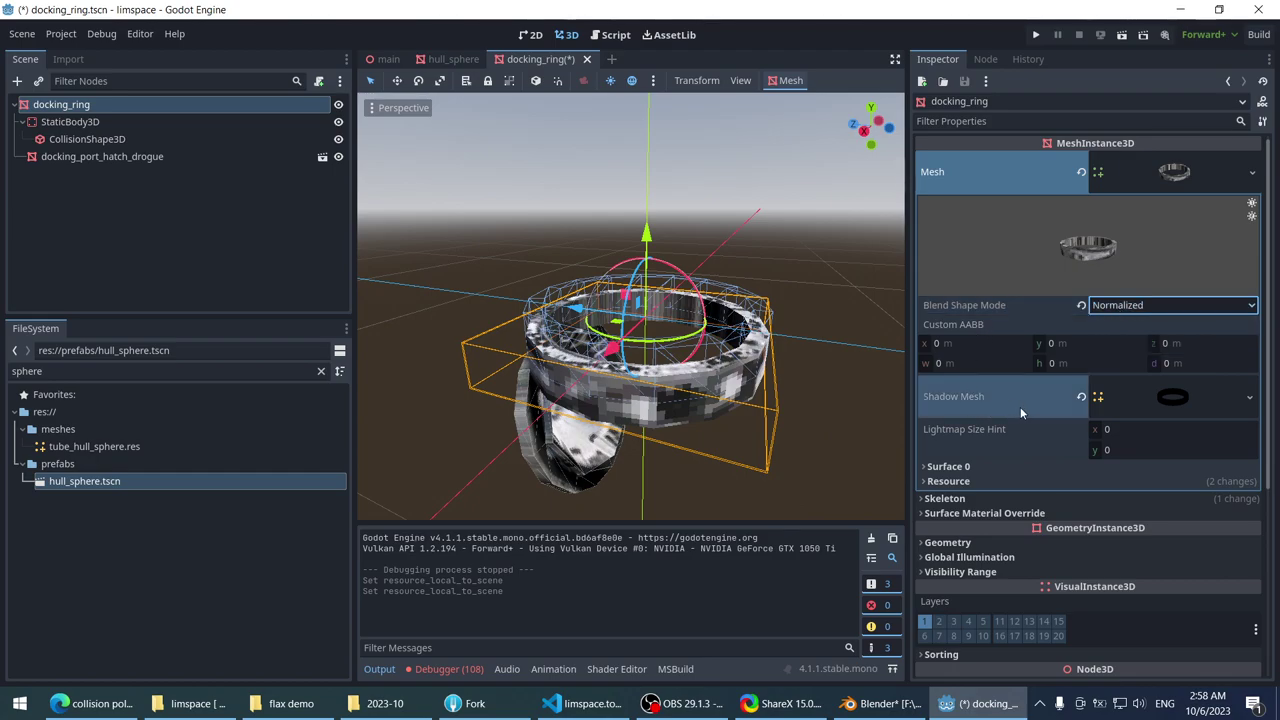
- Expand and collapse the shadow mesh, resource path, Surface 0 and Skeleton sections
click(1151, 406)
click(1152, 408)
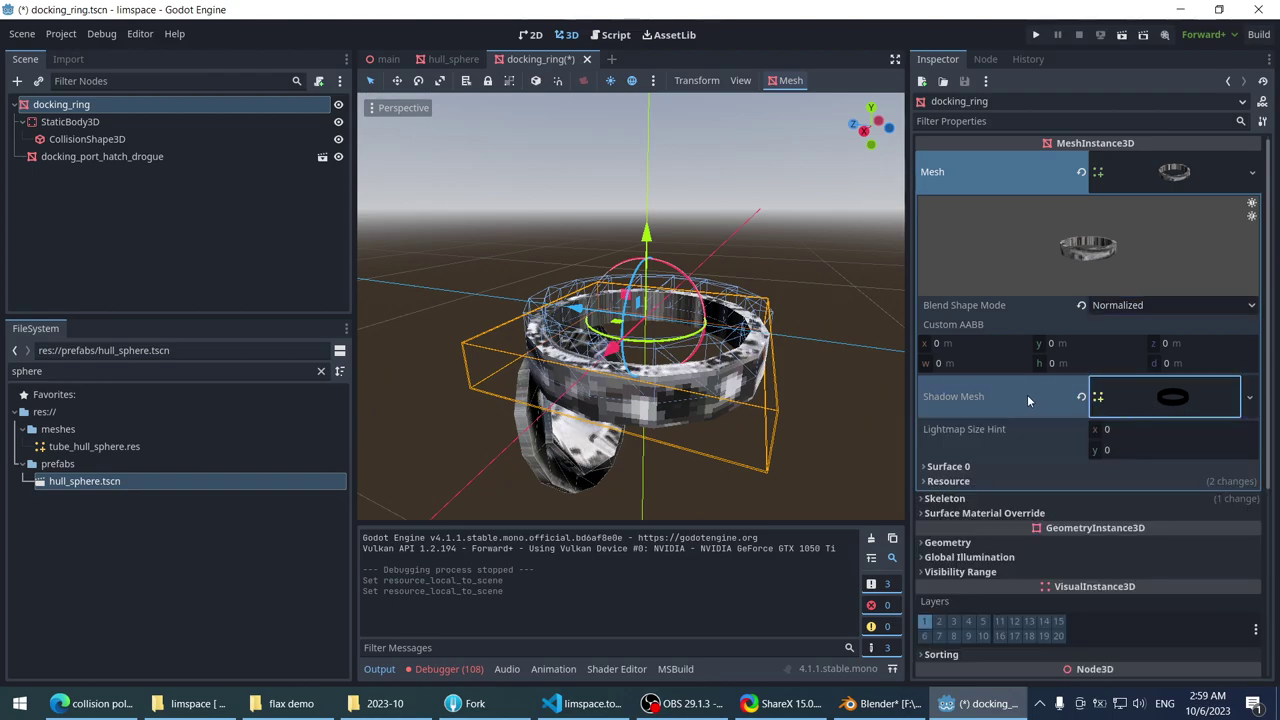
scroll(1025, 398, down, 1)
click(982, 412)
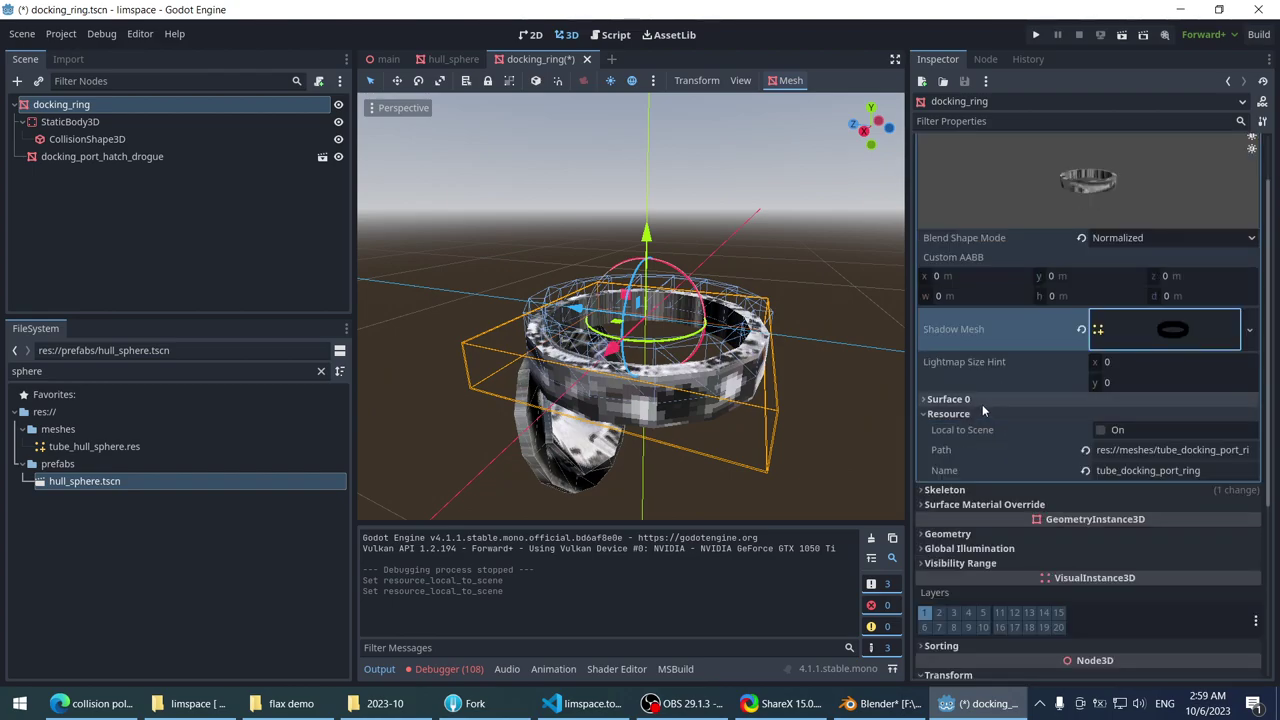
click(978, 400)
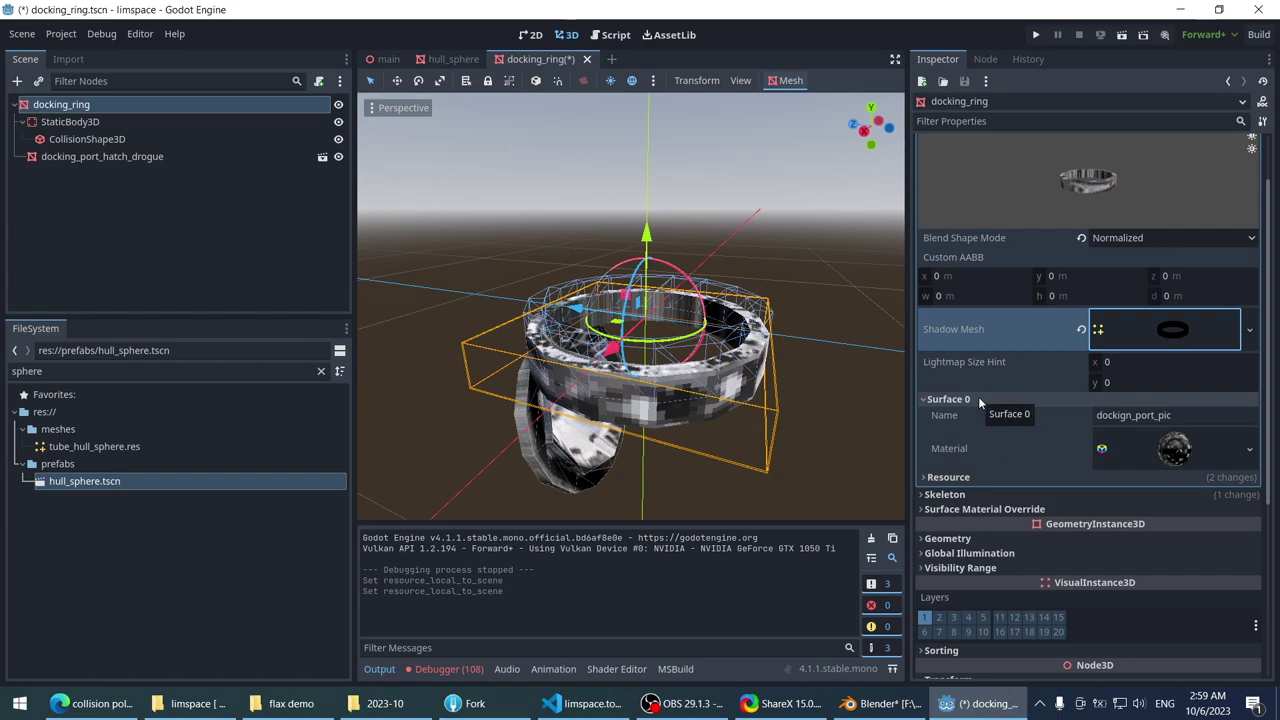
click(978, 398)
click(970, 413)
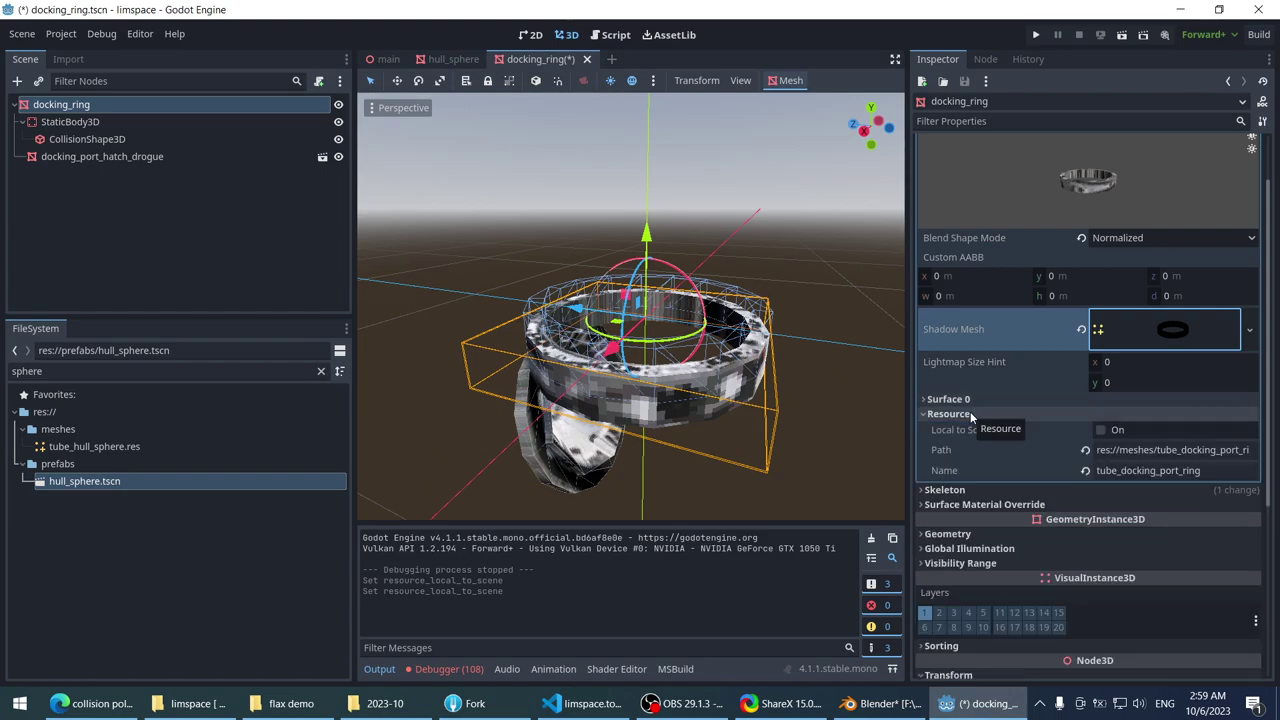
click(970, 414)
click(962, 430)
click(962, 430)
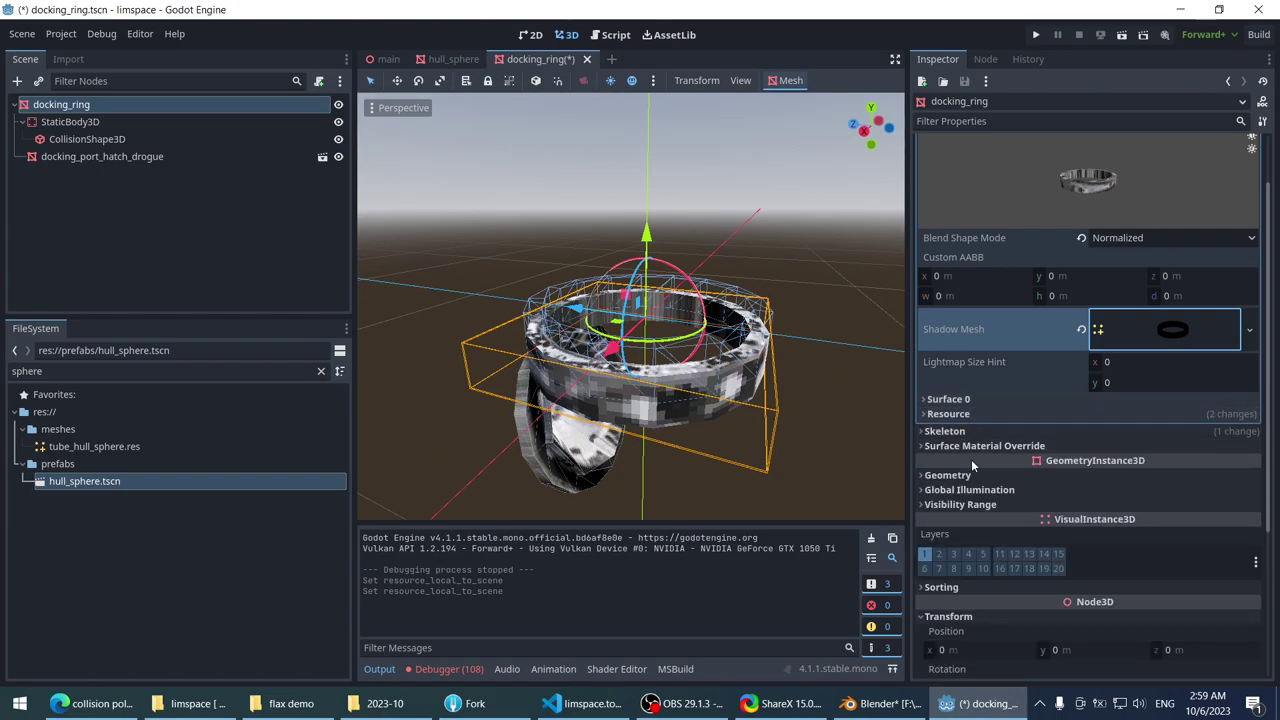
scroll(975, 440, up, 2)
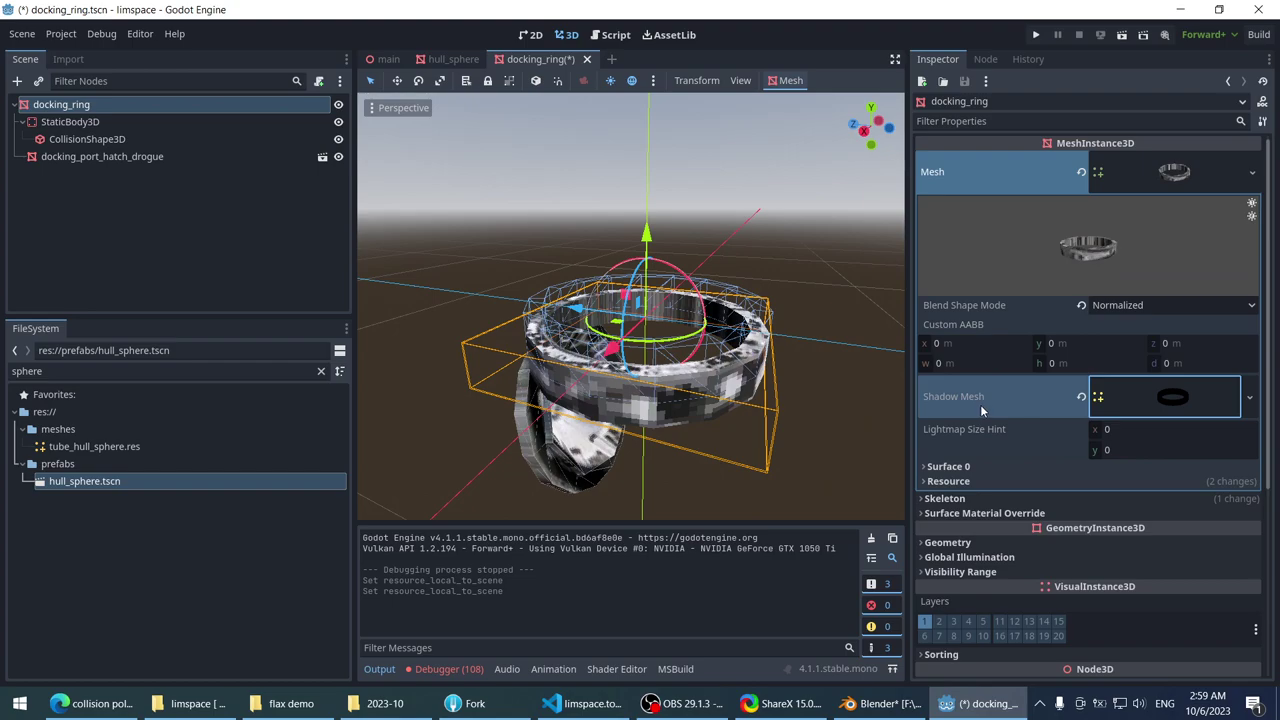
- Glance at the Inspector property options and Editor Description, then view docking_ring's signals
click(1264, 122)
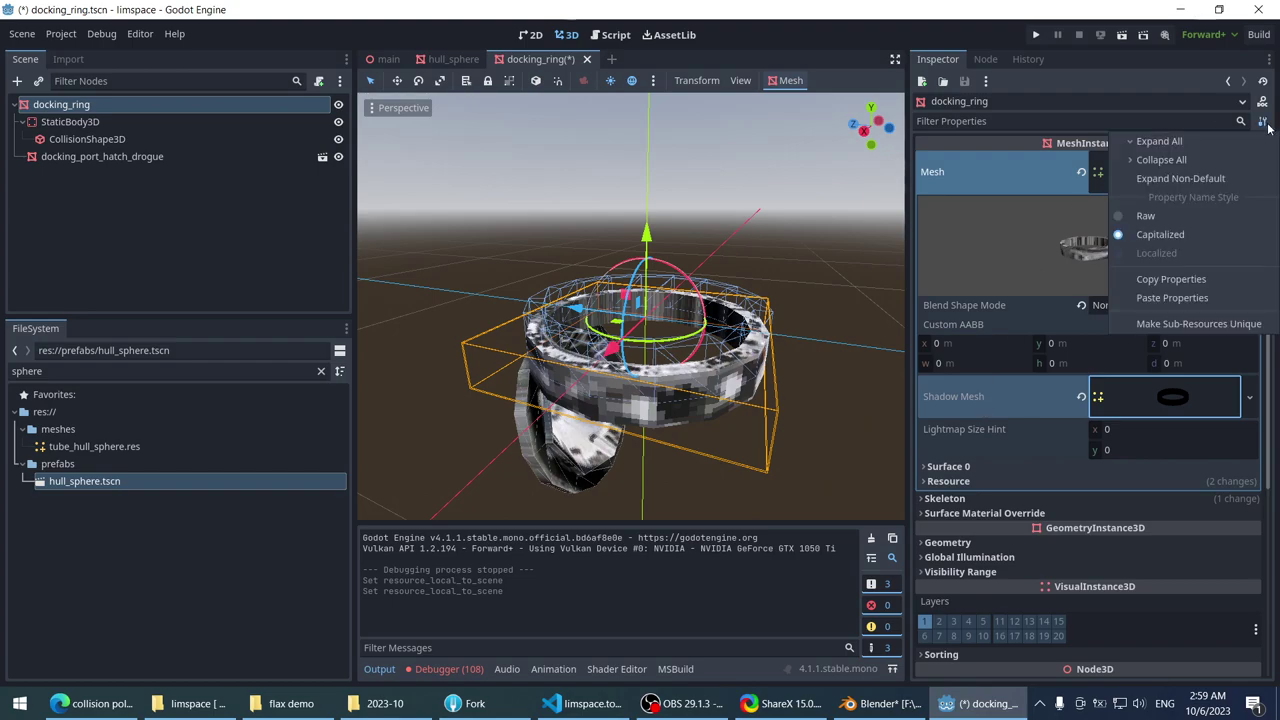
click(1070, 135)
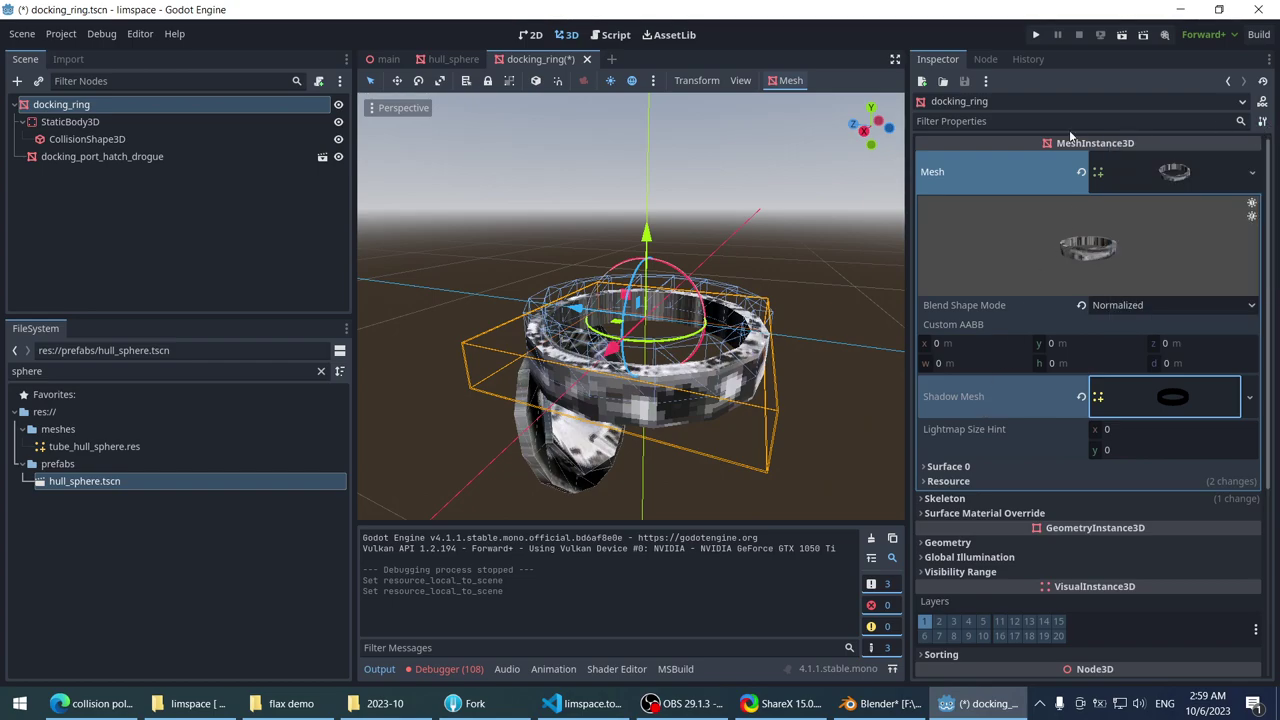
click(1264, 122)
click(1268, 125)
scroll(1053, 333, down, 5)
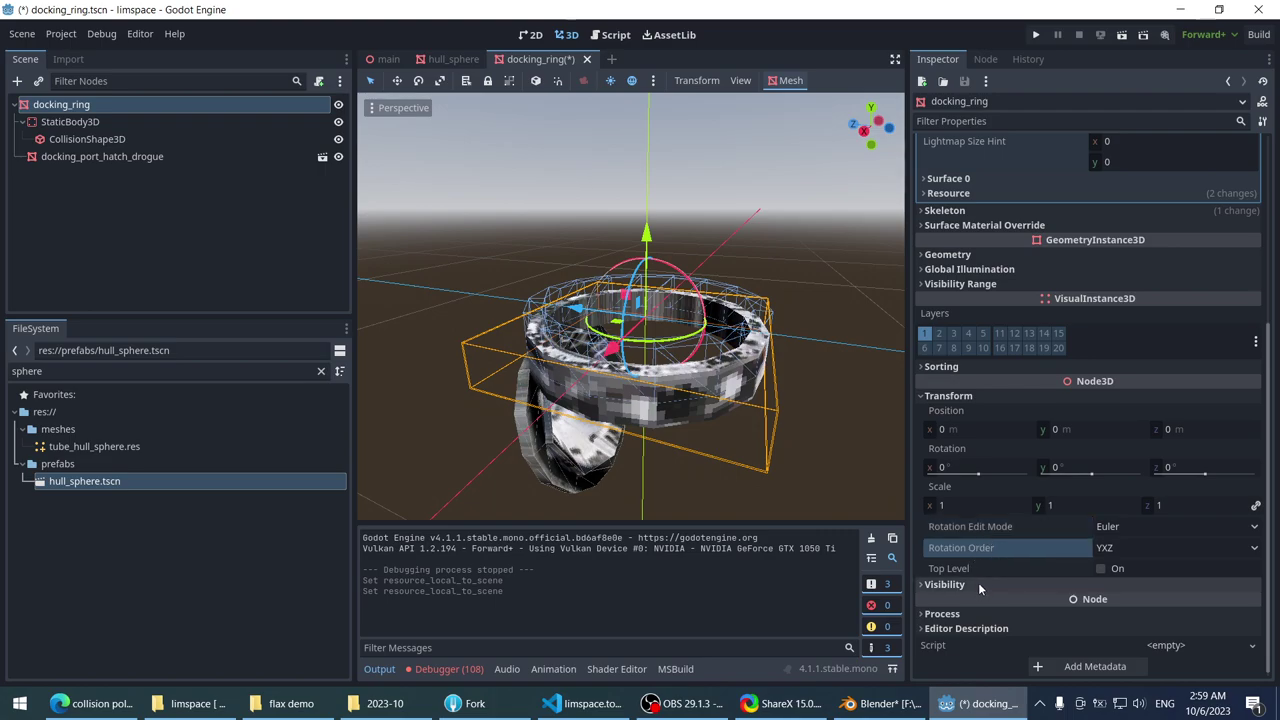
click(966, 627)
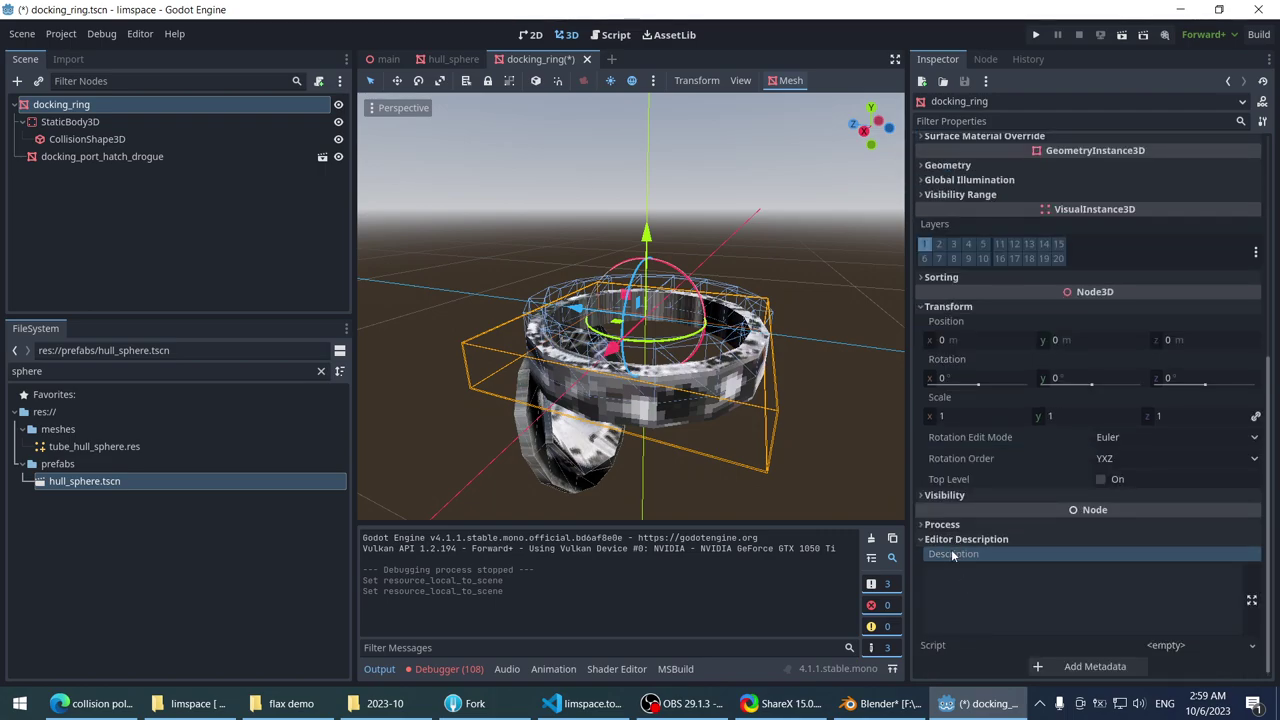
scroll(990, 420, up, 5)
scroll(1000, 380, up, 4)
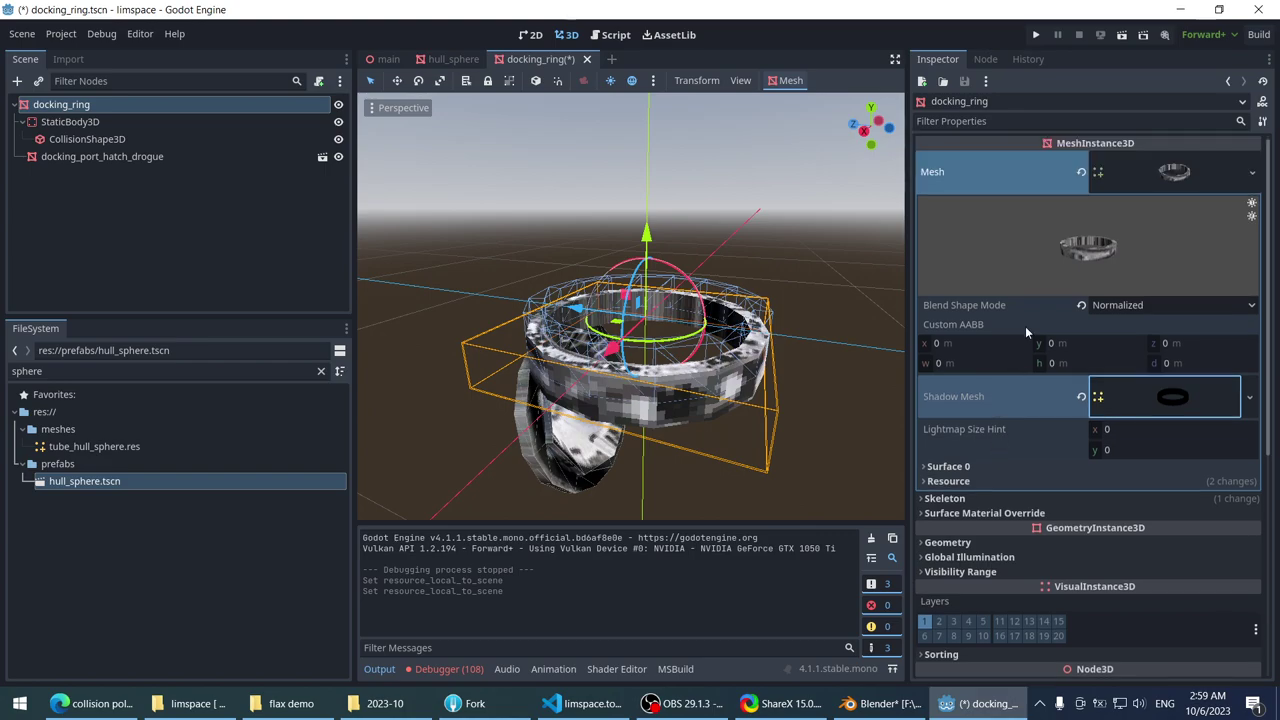
click(986, 59)
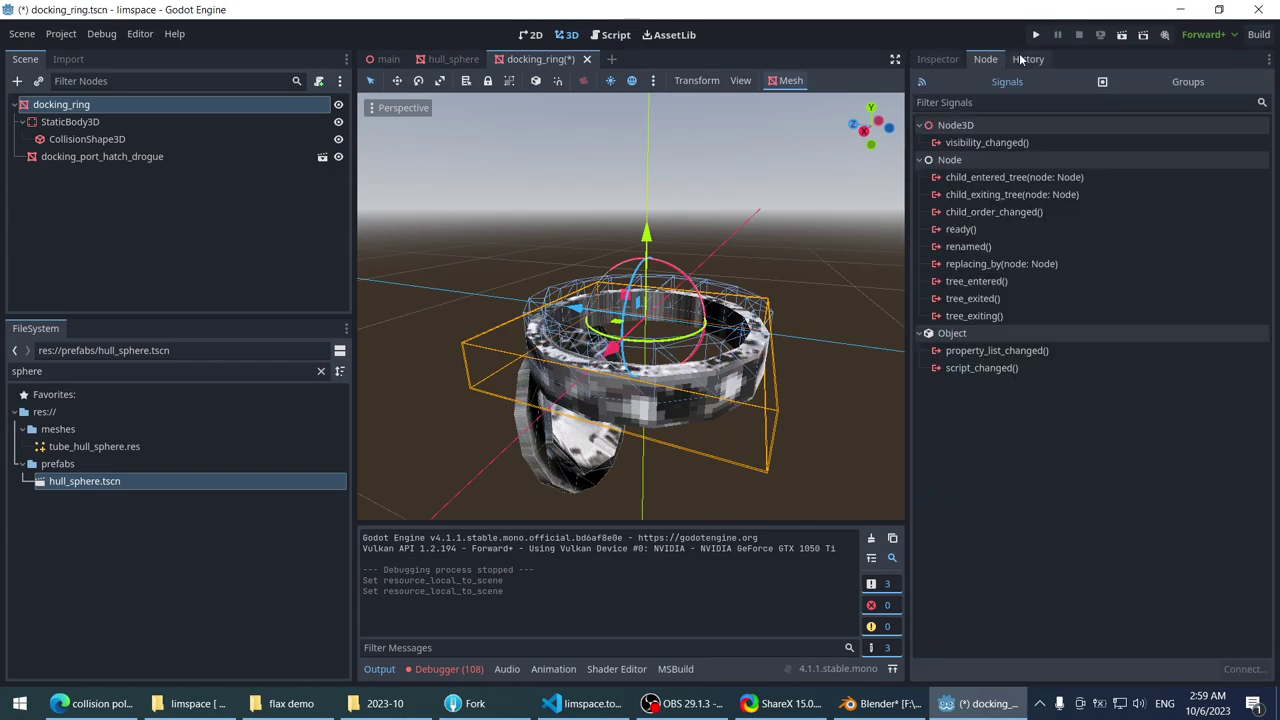
- Switch docking_ring between its Signals list and MeshInstance3D properties, ending on the properties
click(1021, 59)
click(986, 59)
click(938, 59)
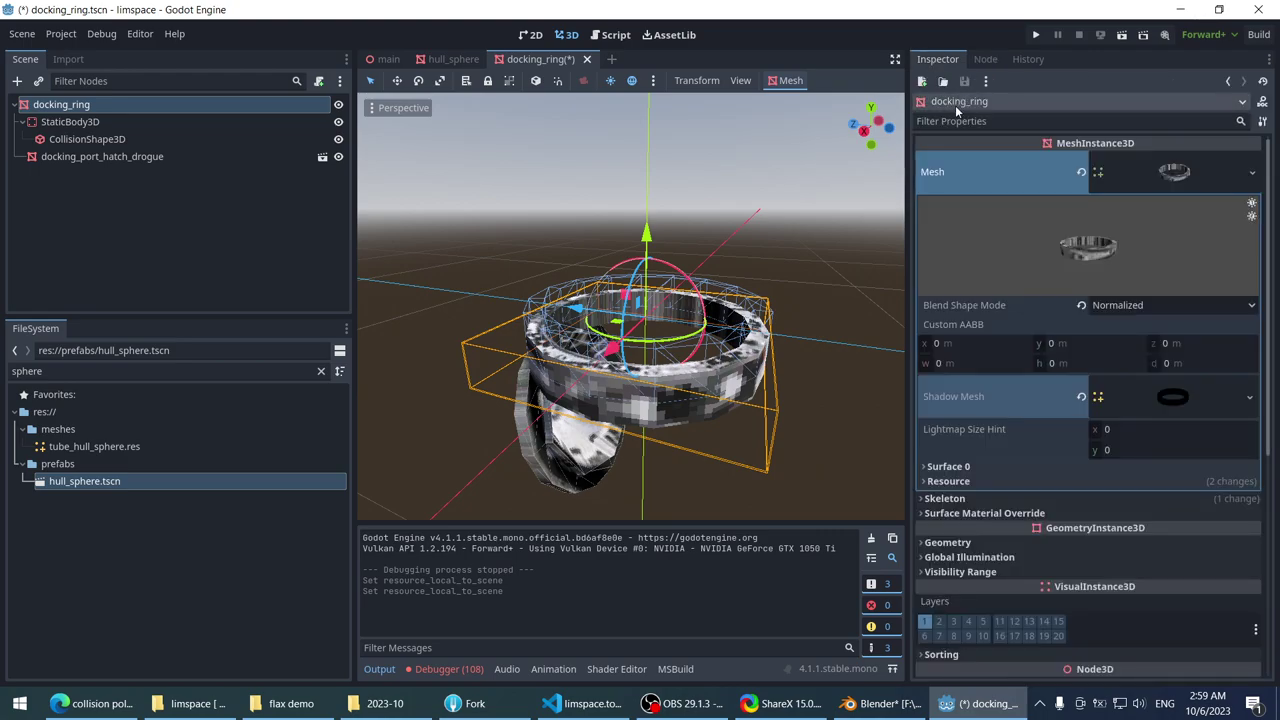
click(984, 59)
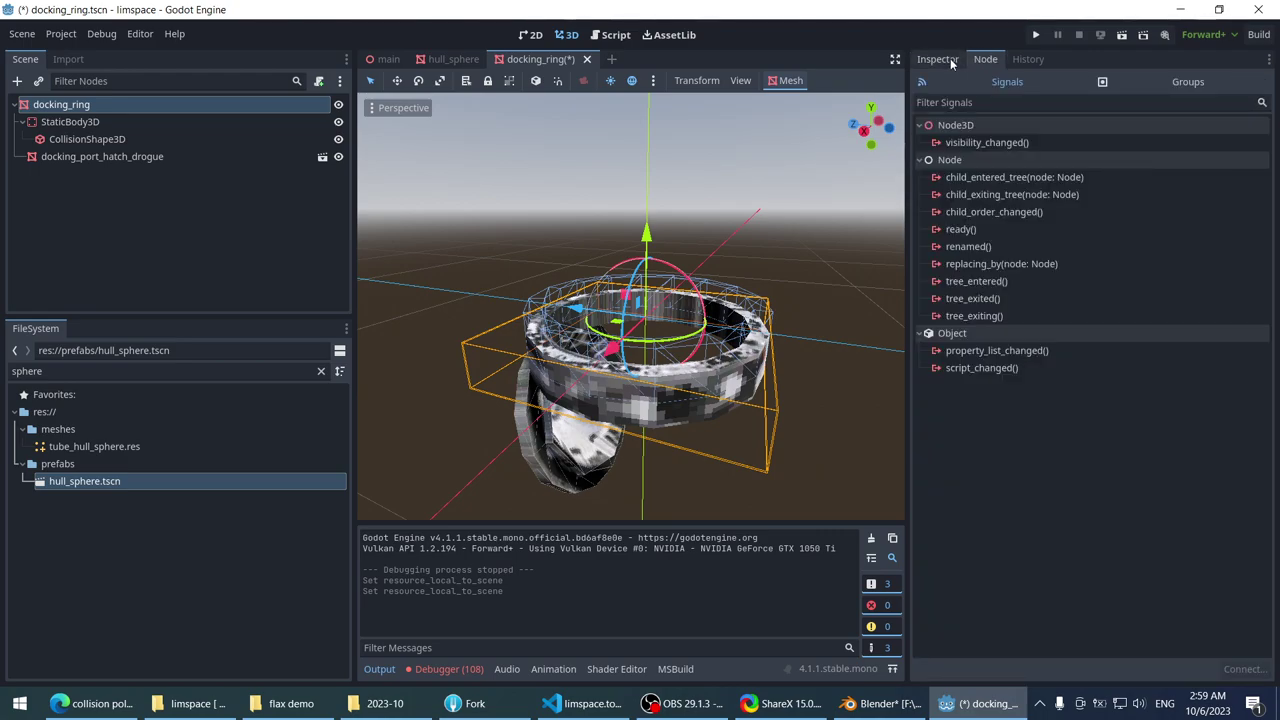
click(950, 58)
key(alt+Tab)
key(alt+Tab)
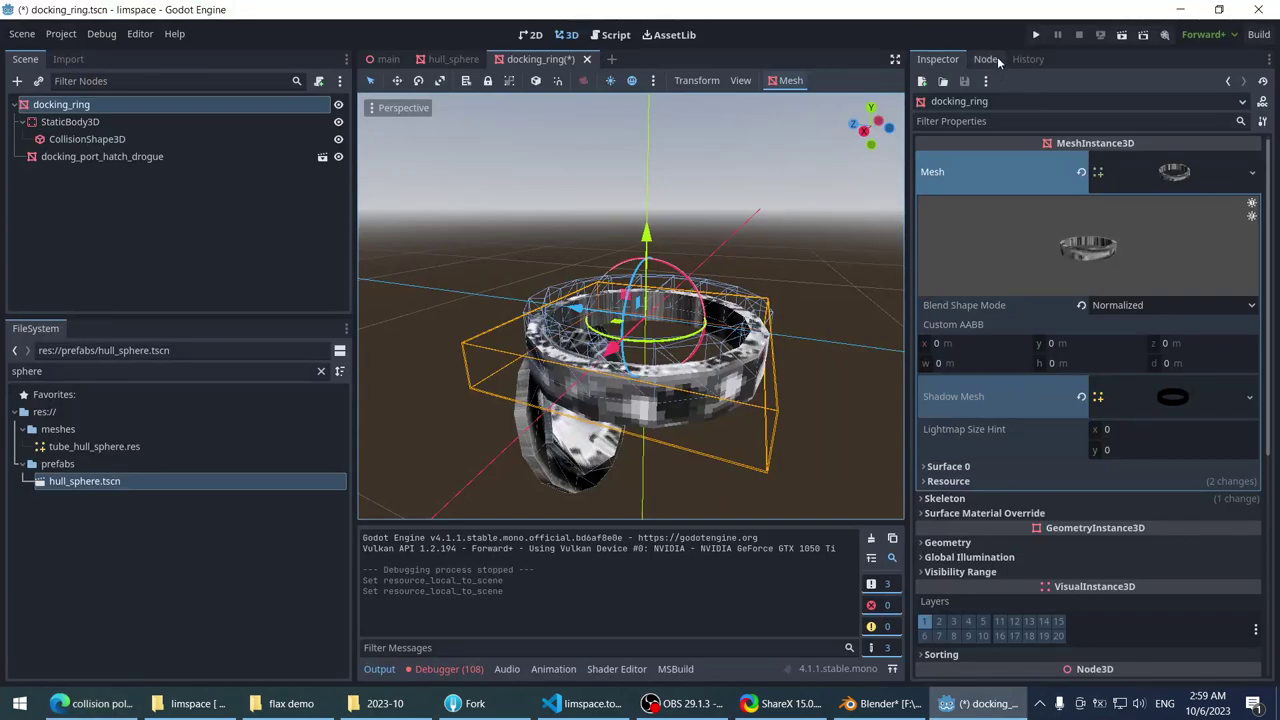
click(986, 59)
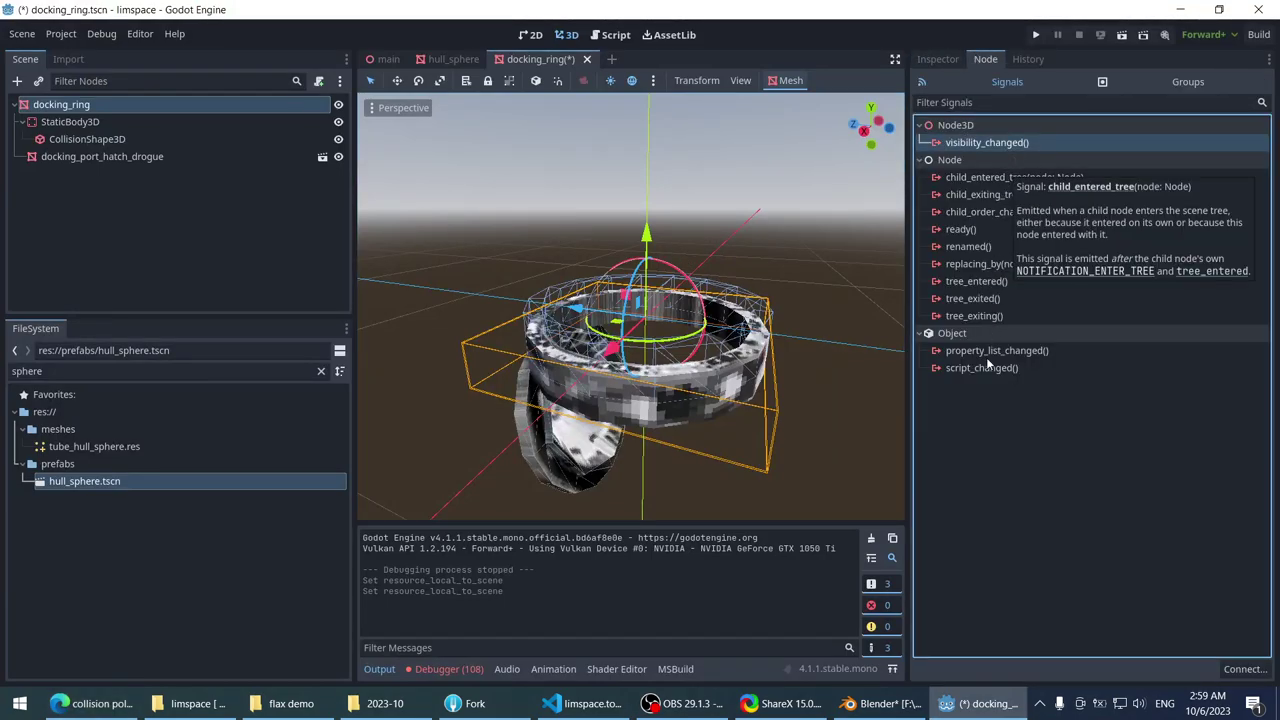
click(942, 60)
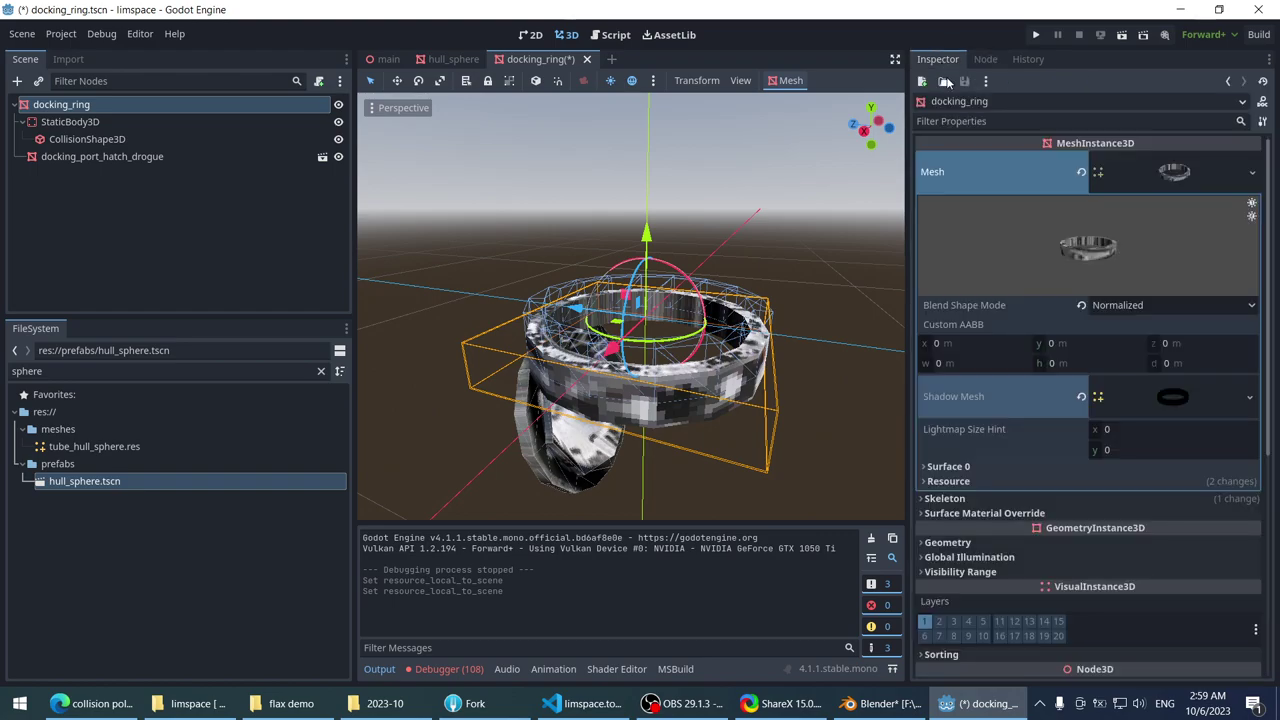
click(985, 81)
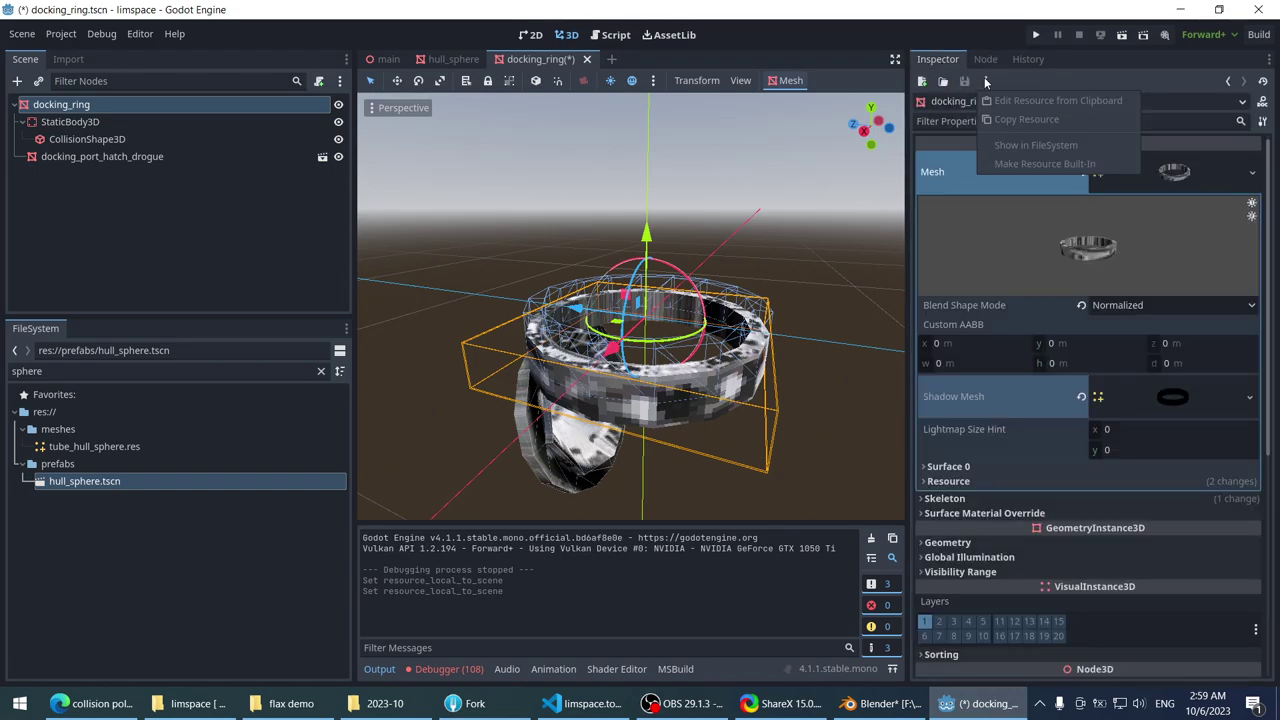
- Check docking_ring's node actions and mesh details, then inspect its StaticBody3D's concave CollisionShape3D
right_click(30, 107)
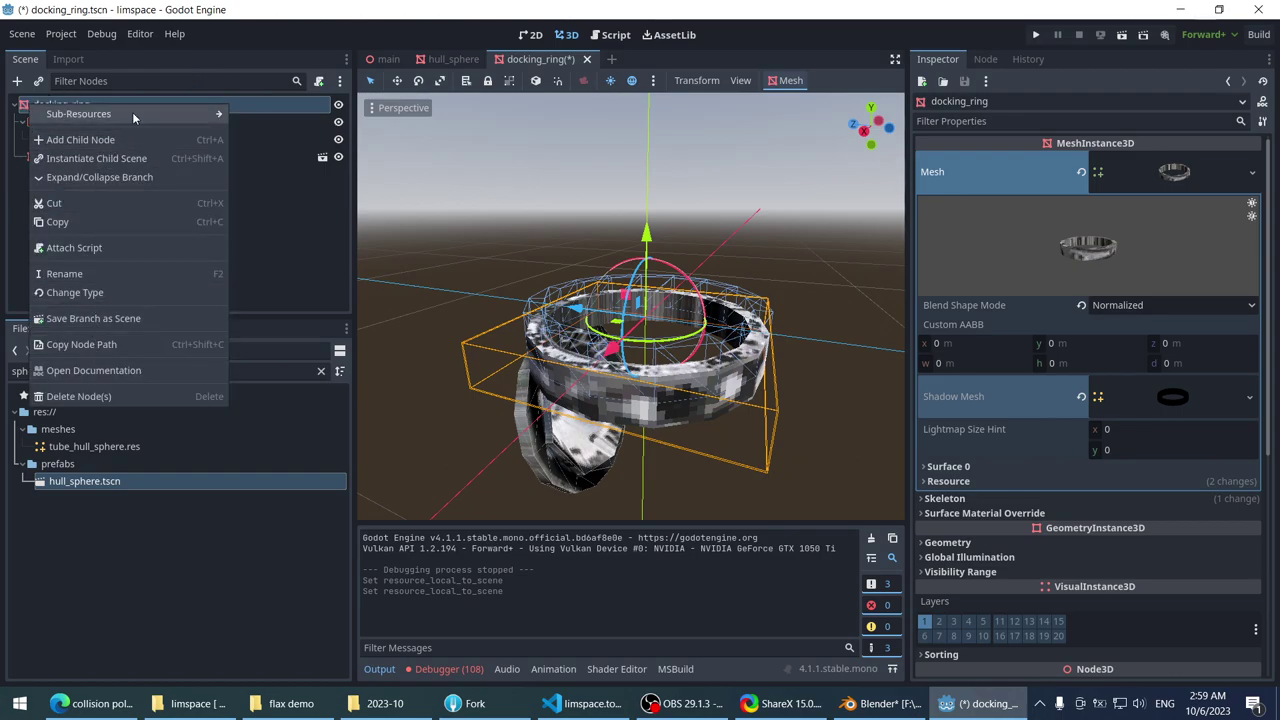
mouse_move(132, 111)
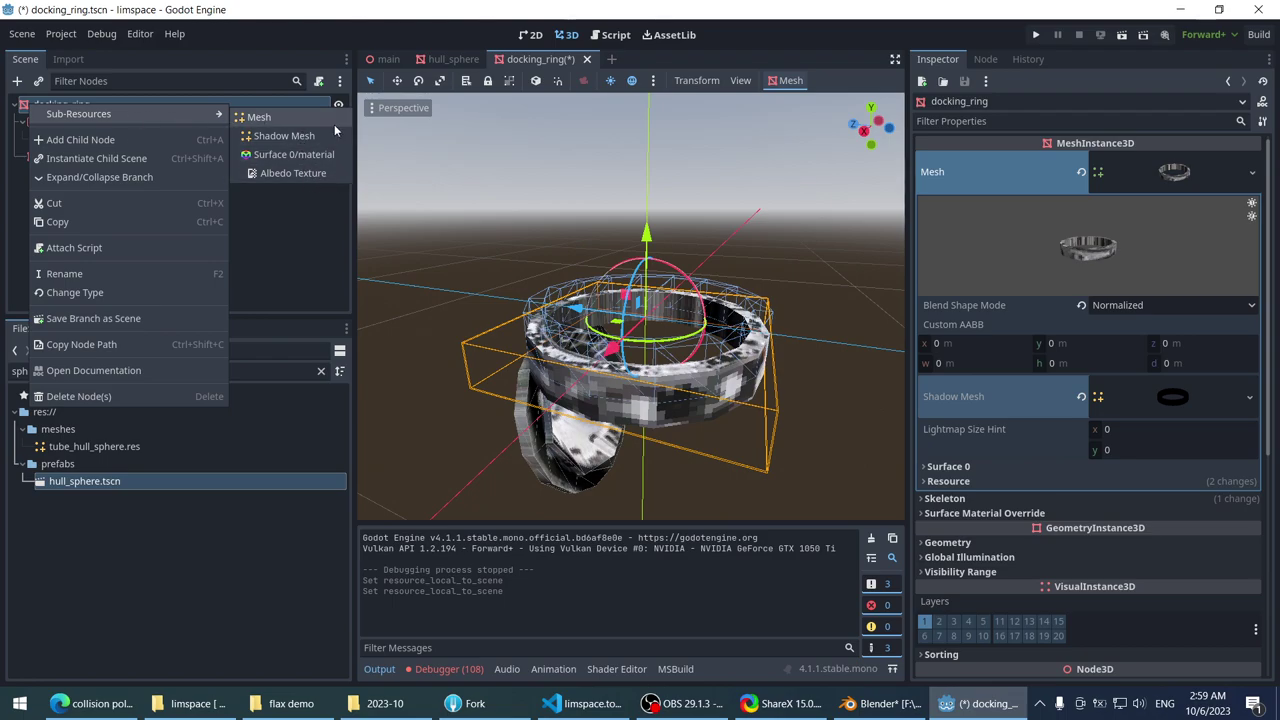
click(1051, 313)
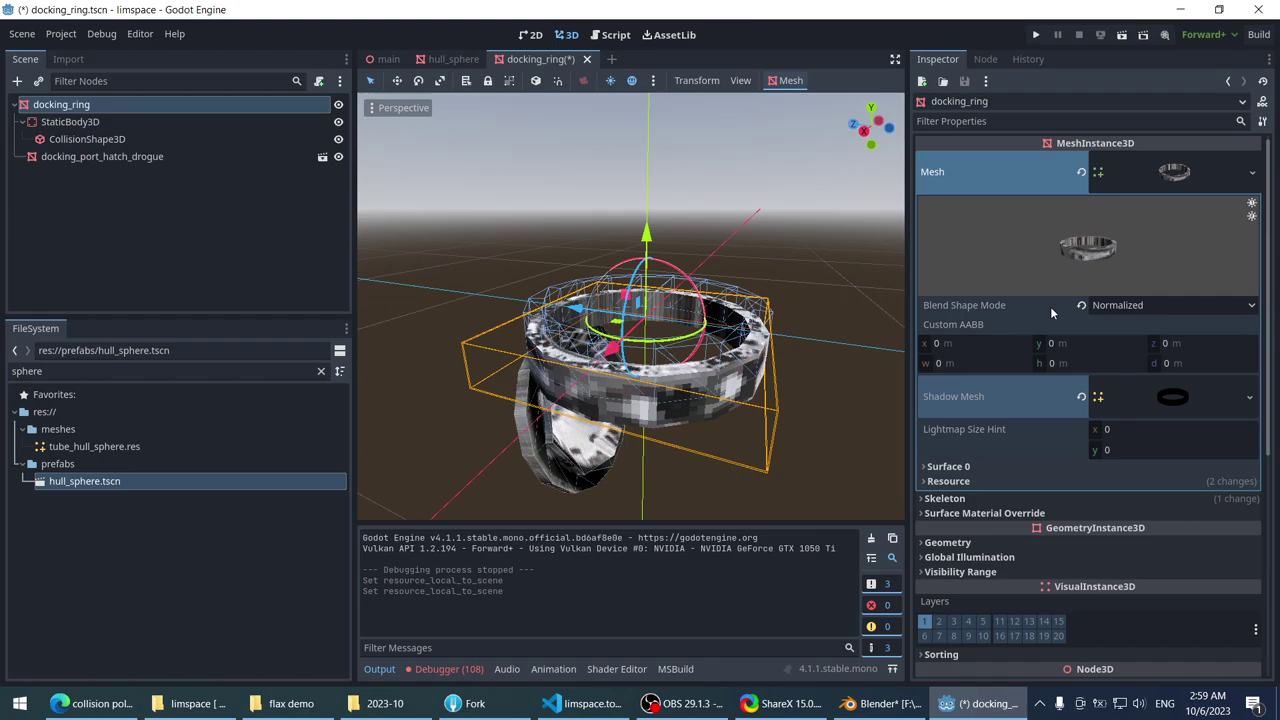
click(1161, 173)
click(1161, 173)
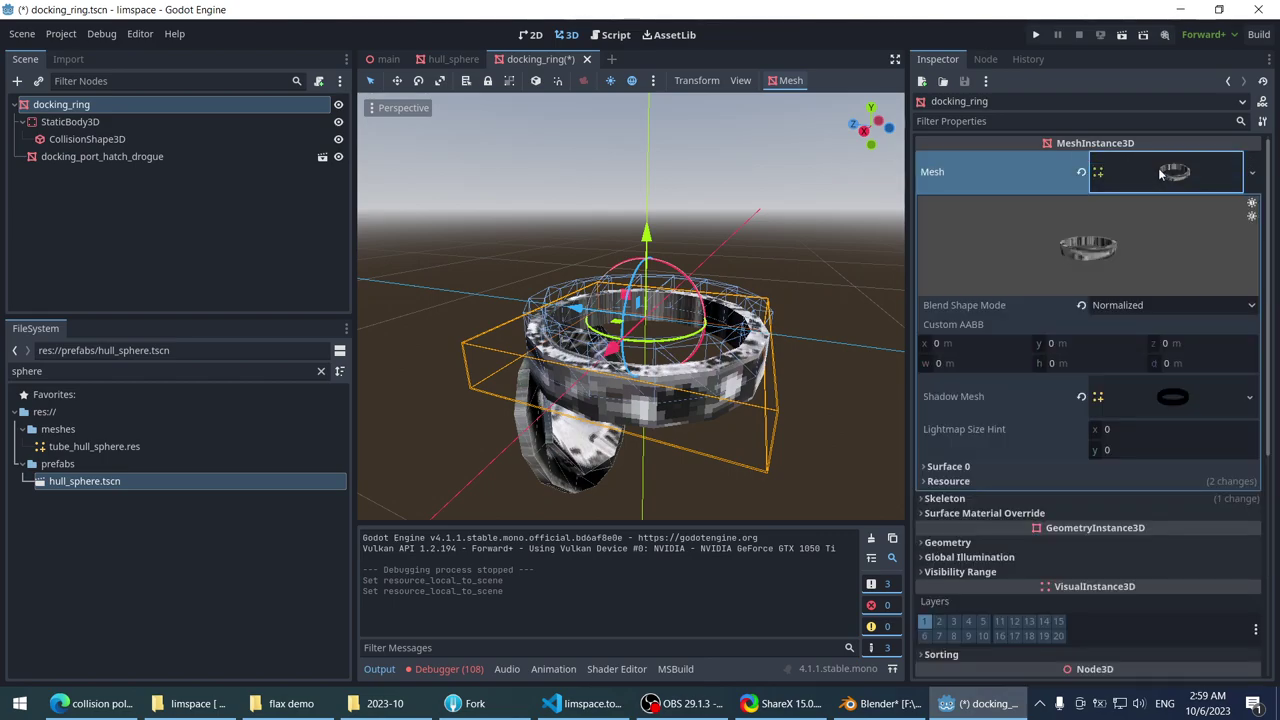
click(1162, 175)
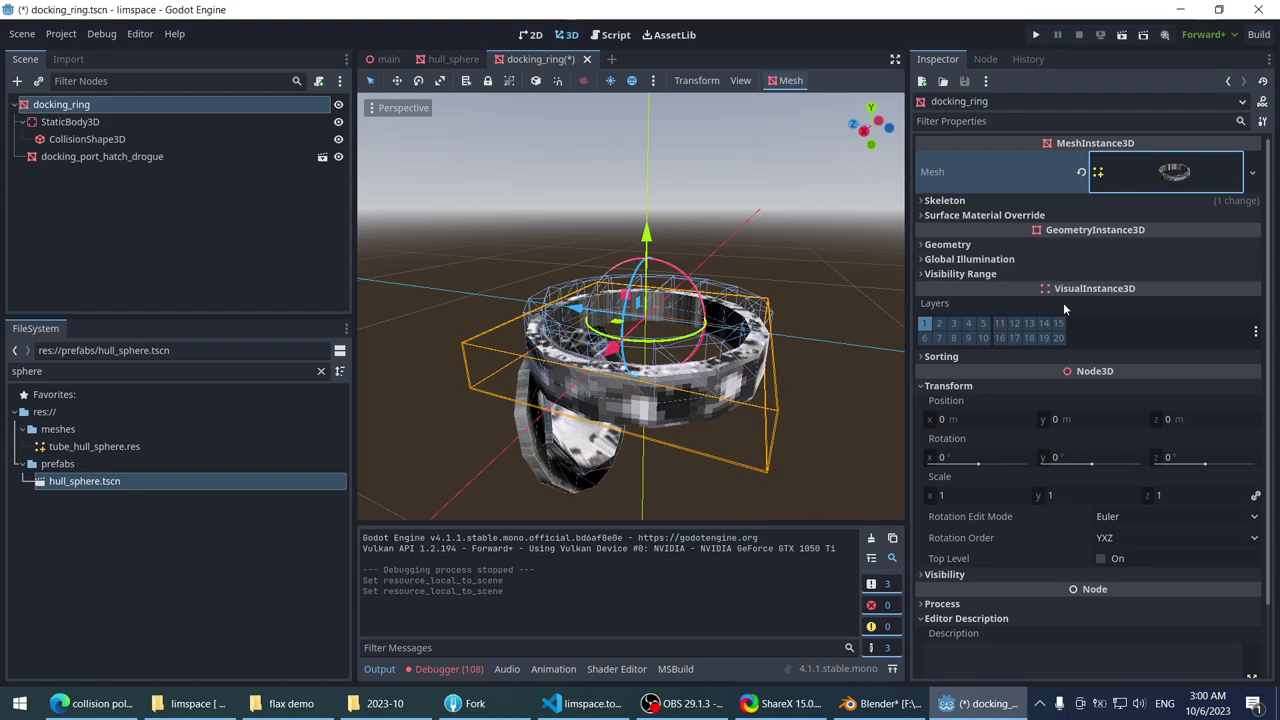
scroll(1062, 296, down, 2)
scroll(1060, 291, up, 2)
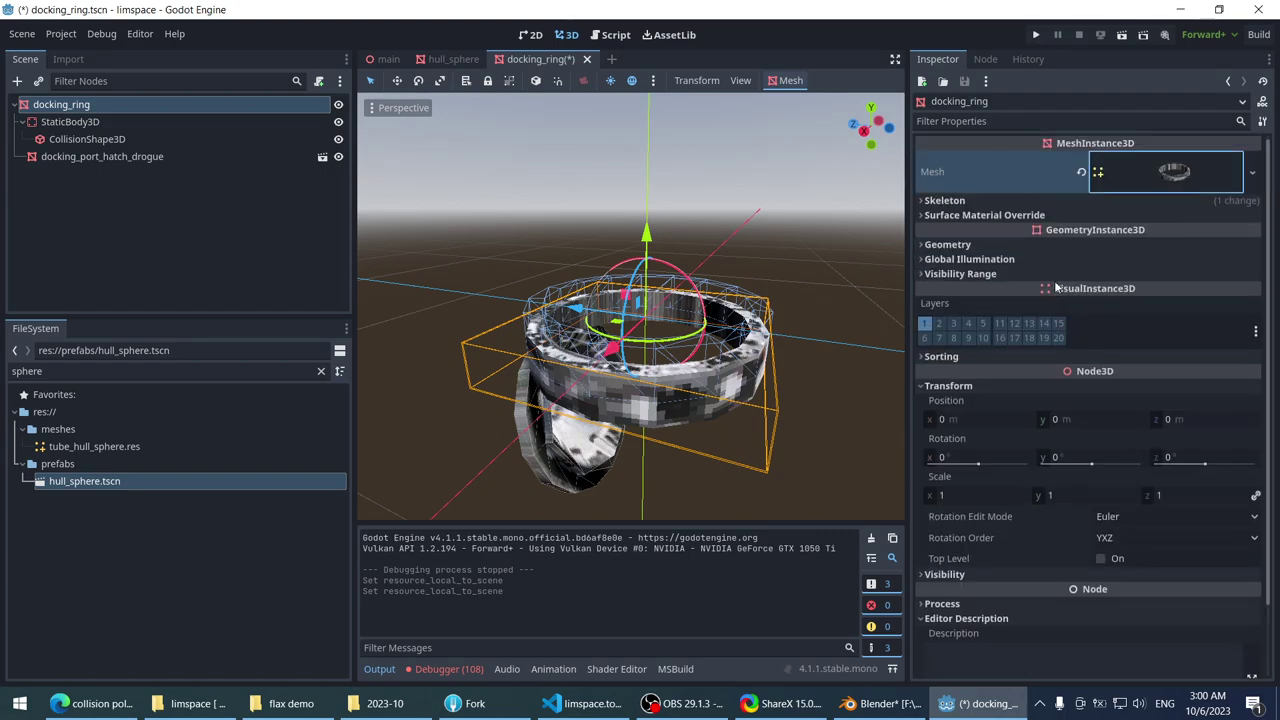
click(80, 124)
click(76, 139)
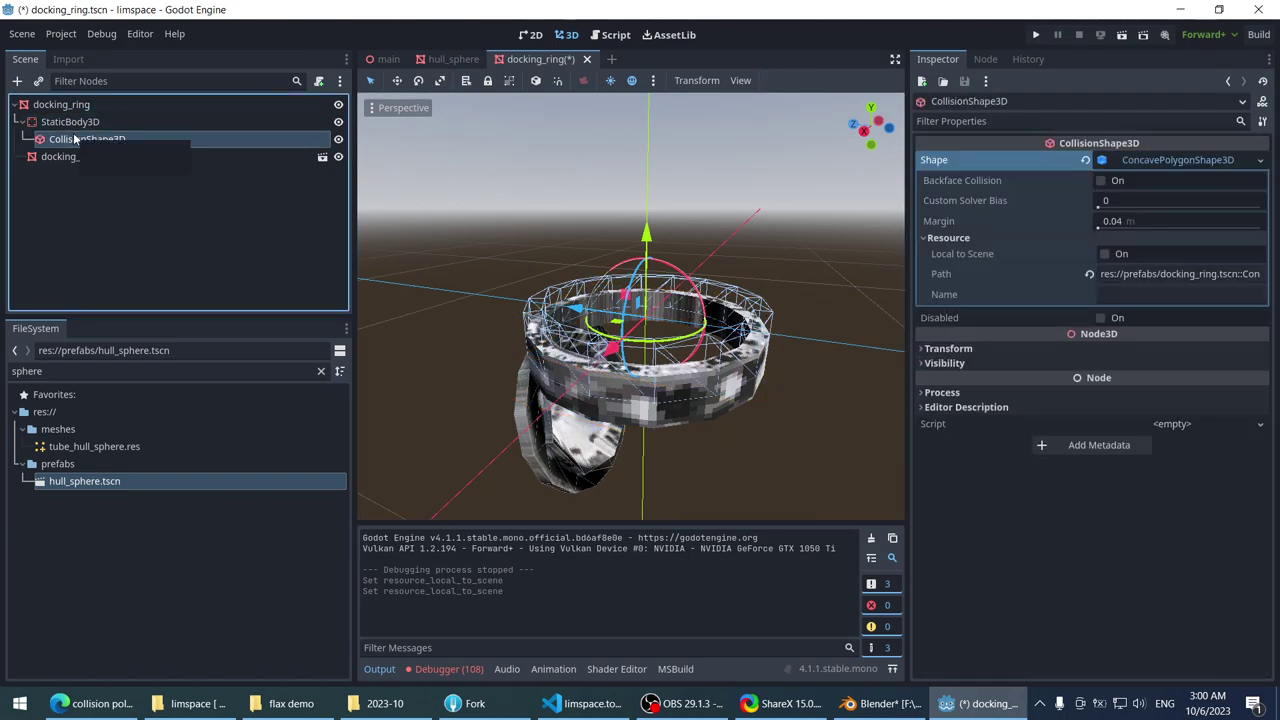
click(78, 105)
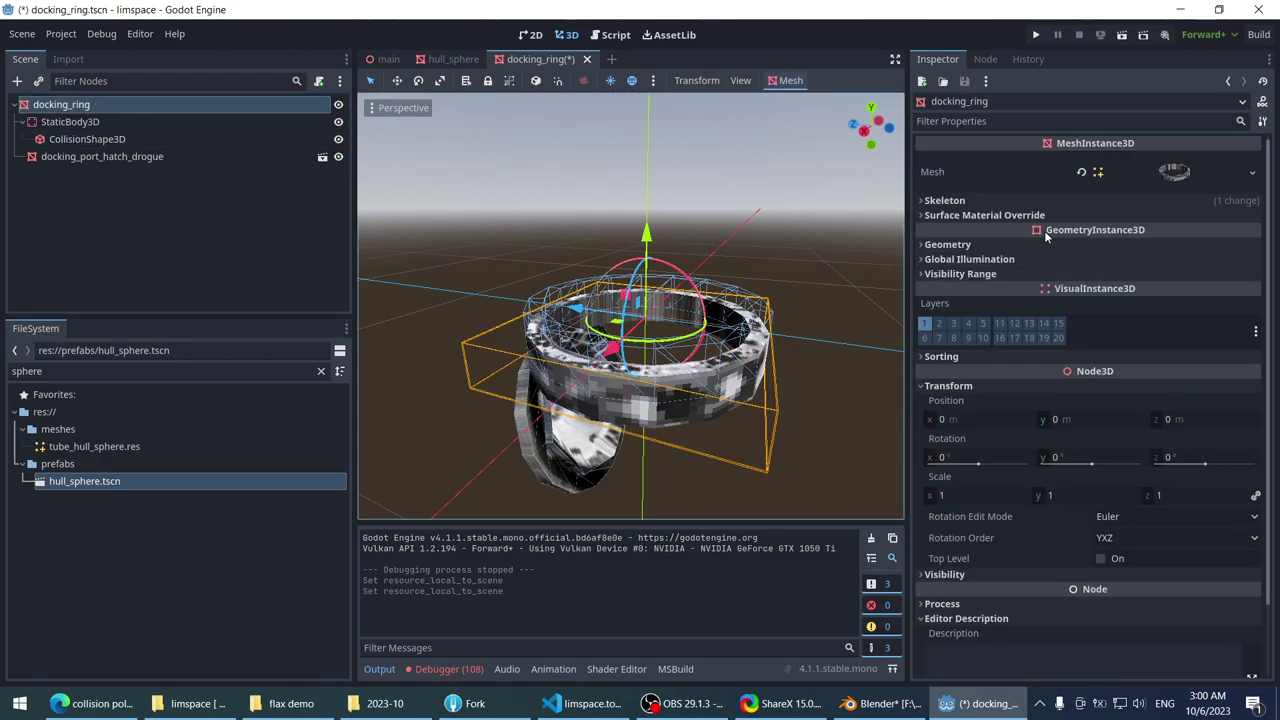
- Expand and collapse the Geometry, Global Illumination and Visibility Range sections, then return to the forum thread
click(975, 246)
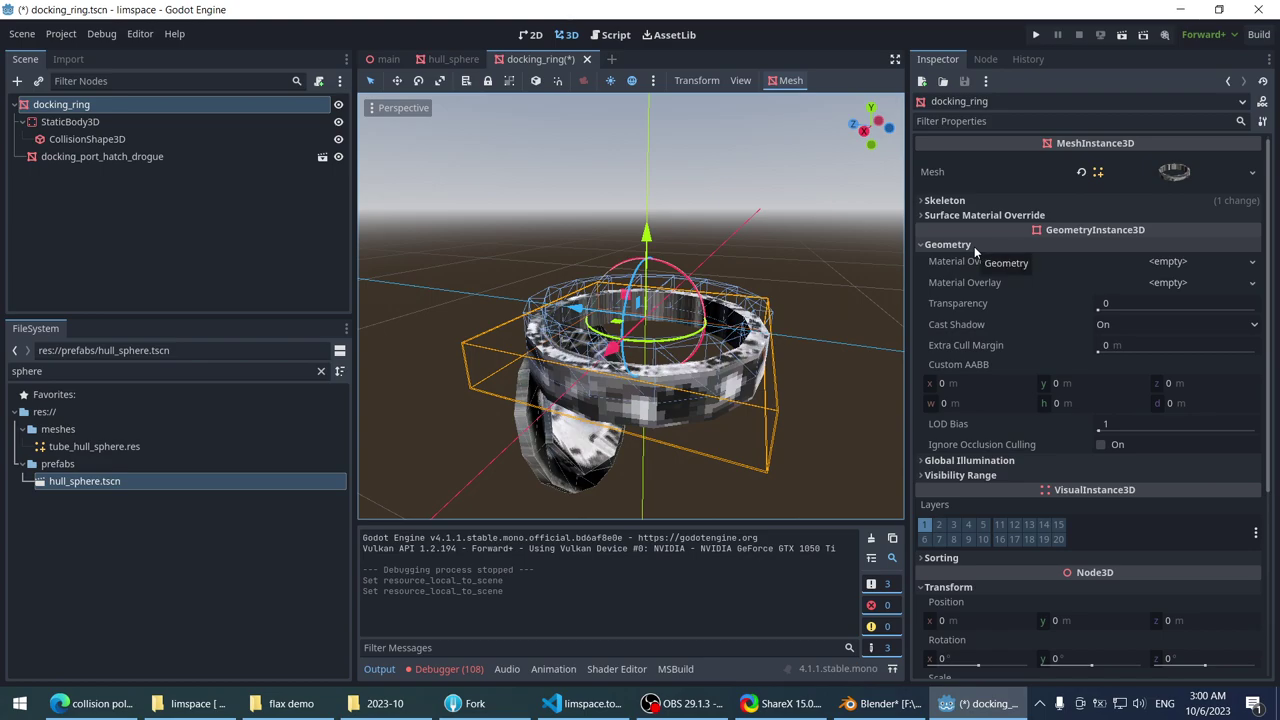
click(974, 246)
click(971, 260)
click(971, 260)
click(972, 246)
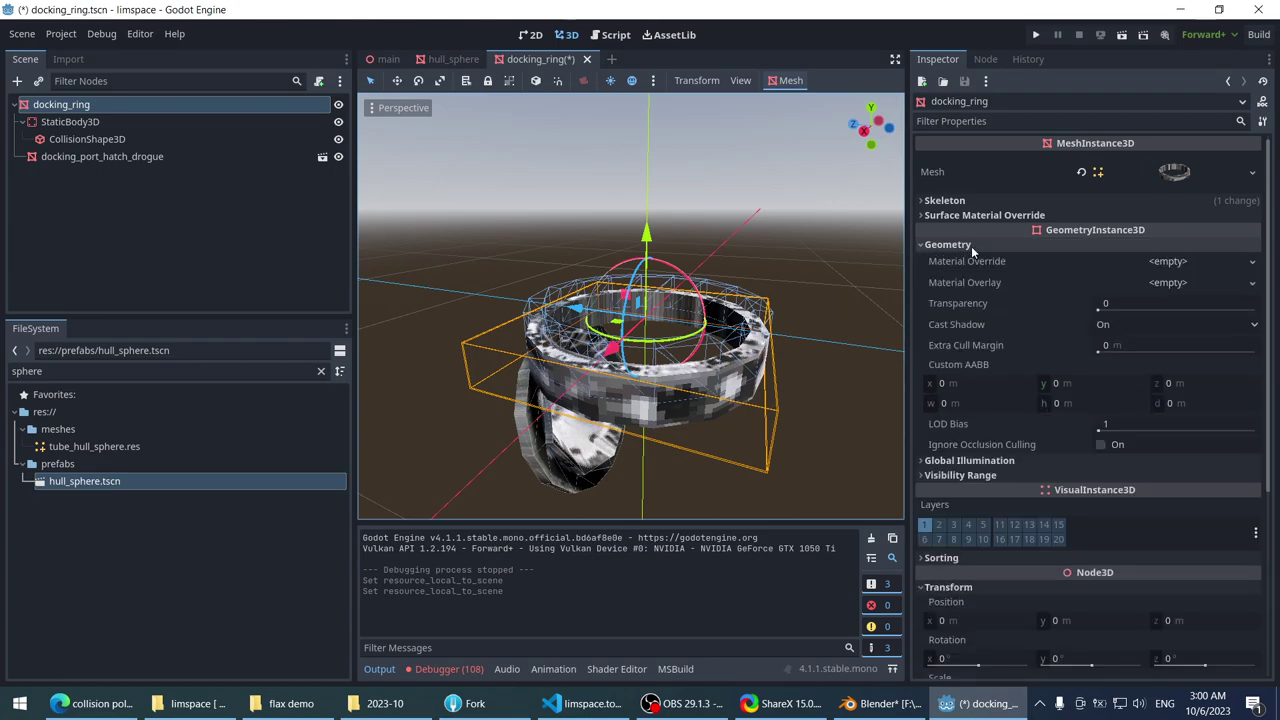
click(972, 246)
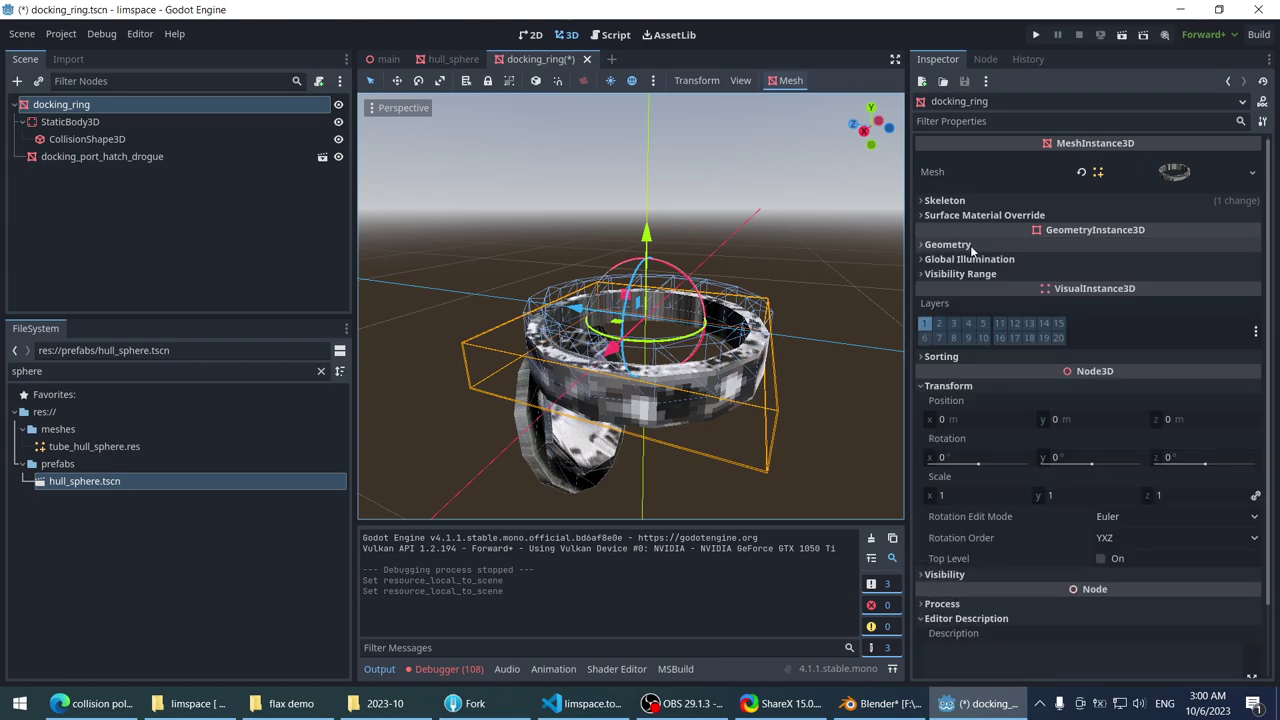
click(964, 273)
click(964, 273)
click(90, 703)
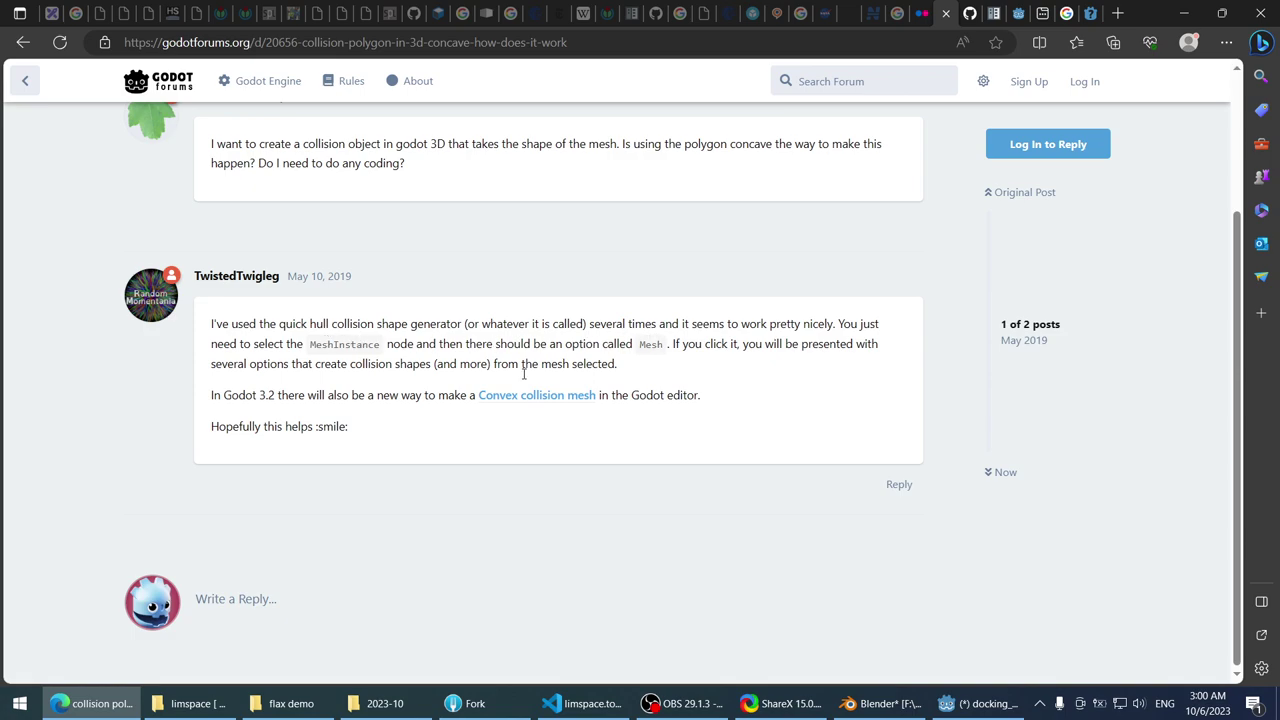
- Leave the forum's Mesh-menu collision reply and return to the docking_ring scene in Godot
key(alt+Tab)
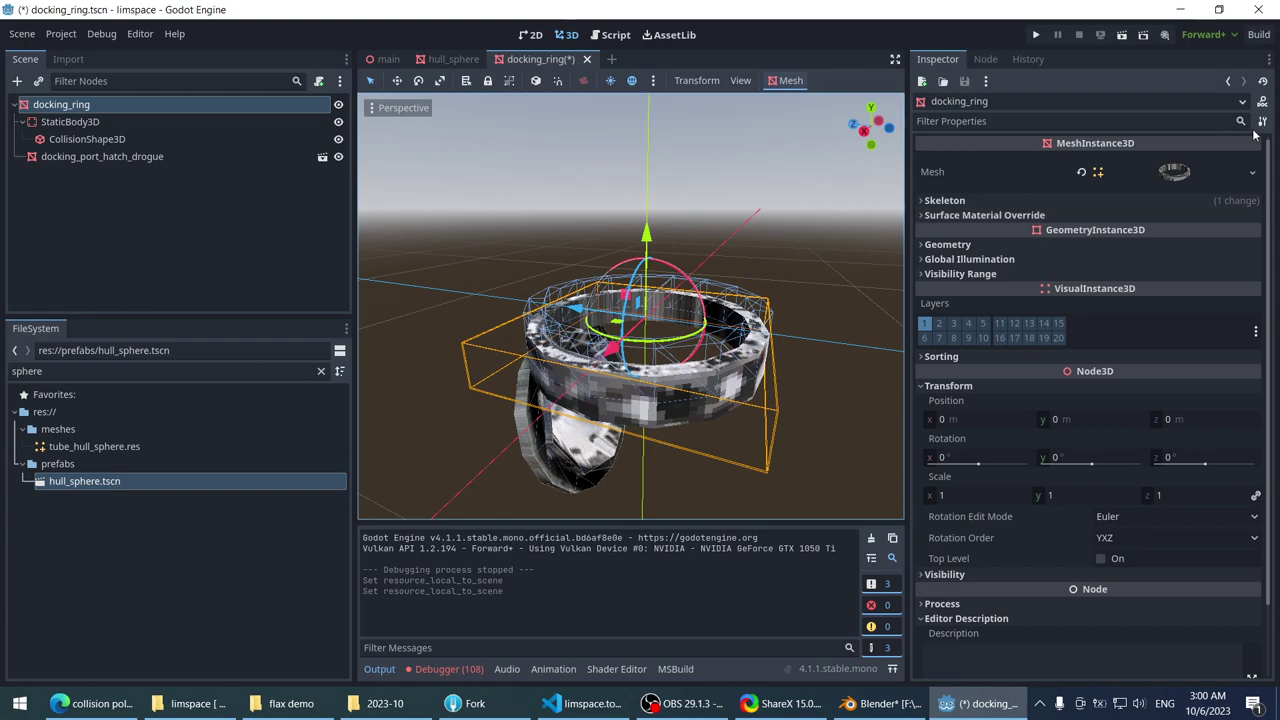
scroll(1109, 291, down, 2)
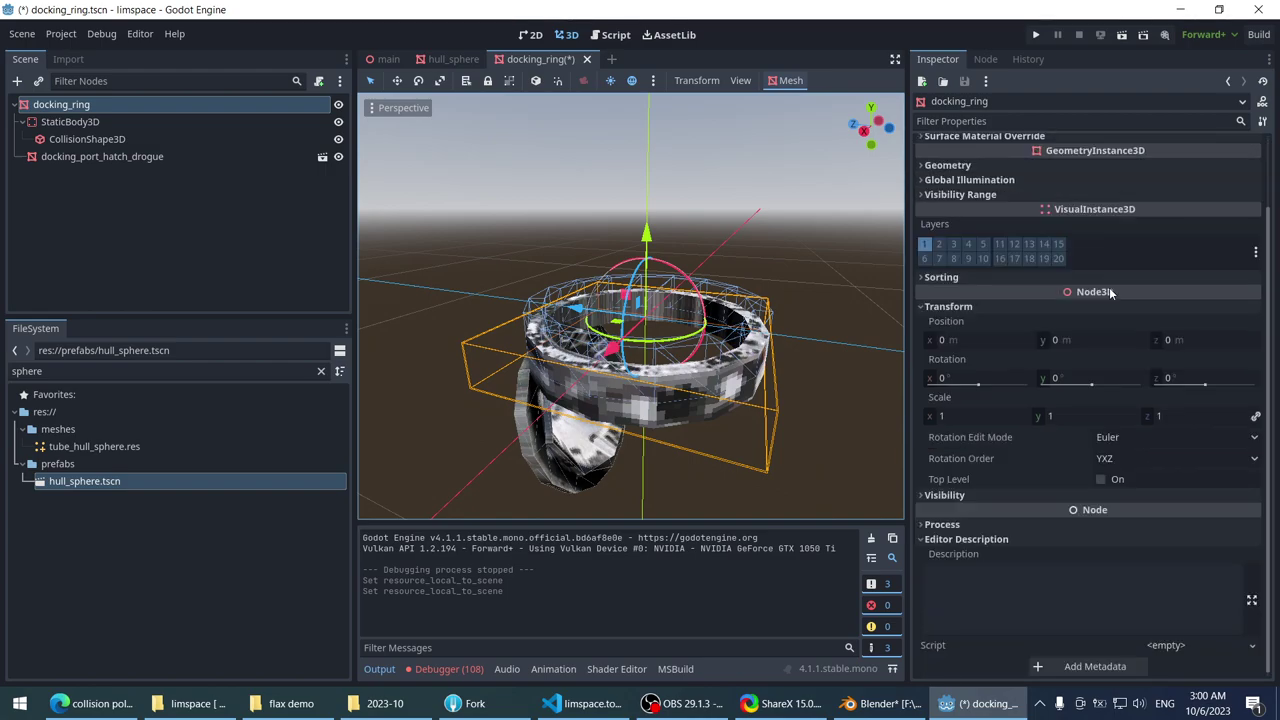
scroll(1130, 250, up, 9)
click(1176, 172)
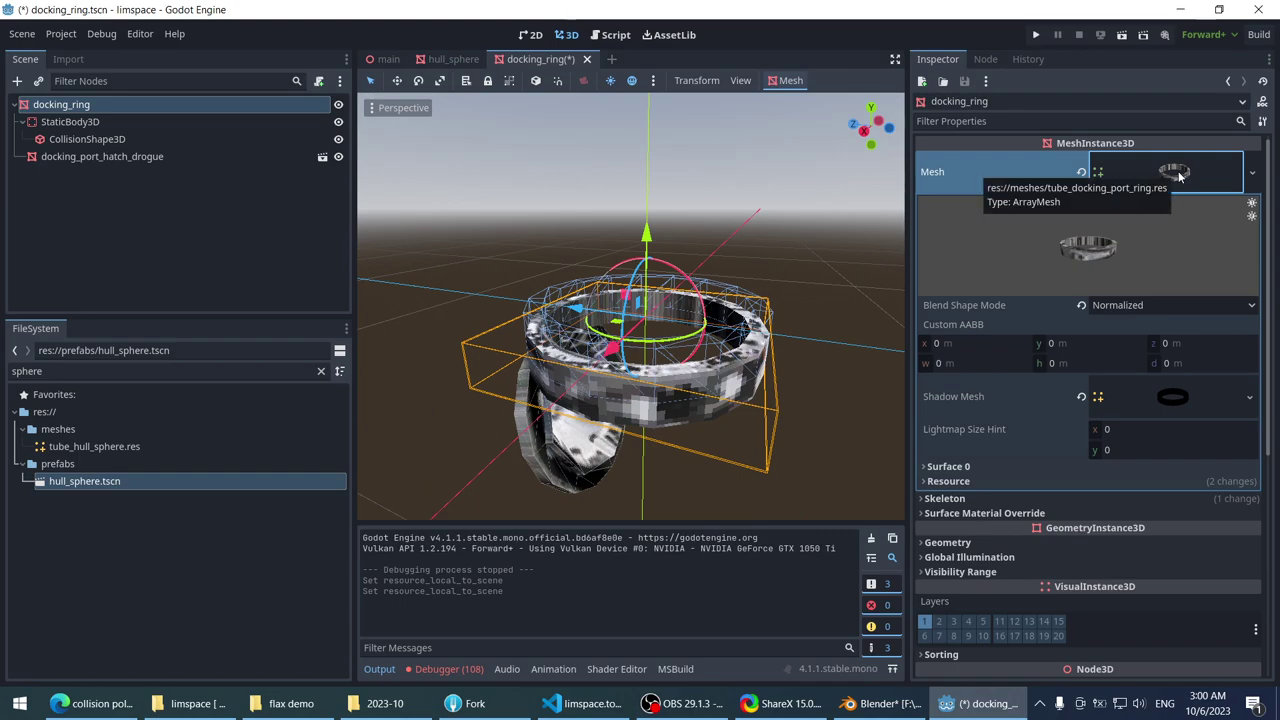
click(1252, 204)
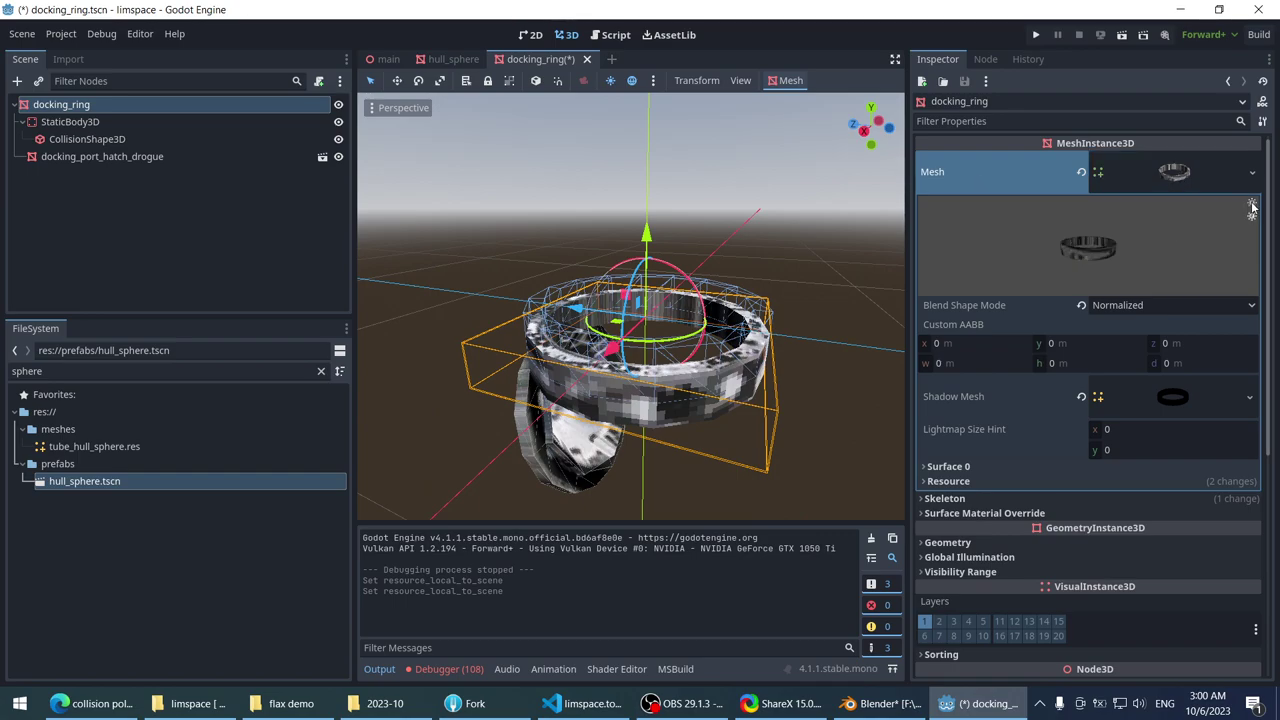
click(1252, 205)
click(1252, 215)
click(1251, 218)
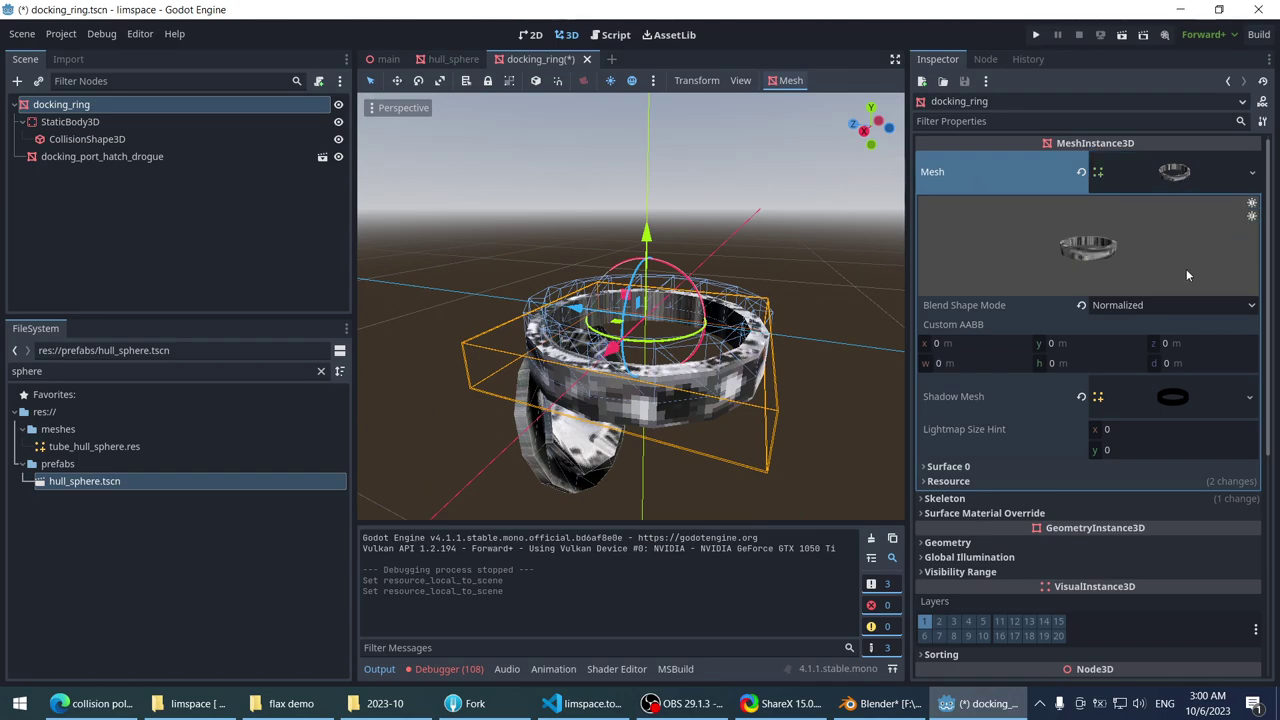
click(1175, 305)
click(1137, 309)
scroll(1137, 309, down, 1)
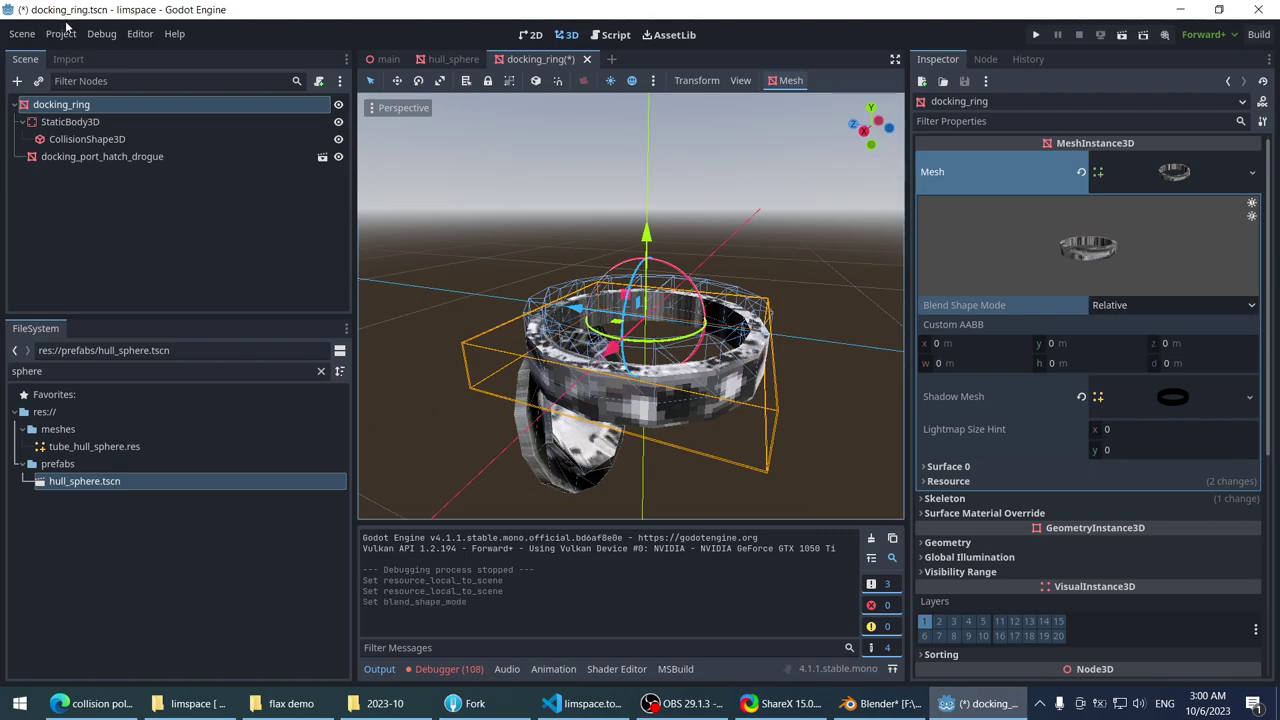
key(ctrl+z)
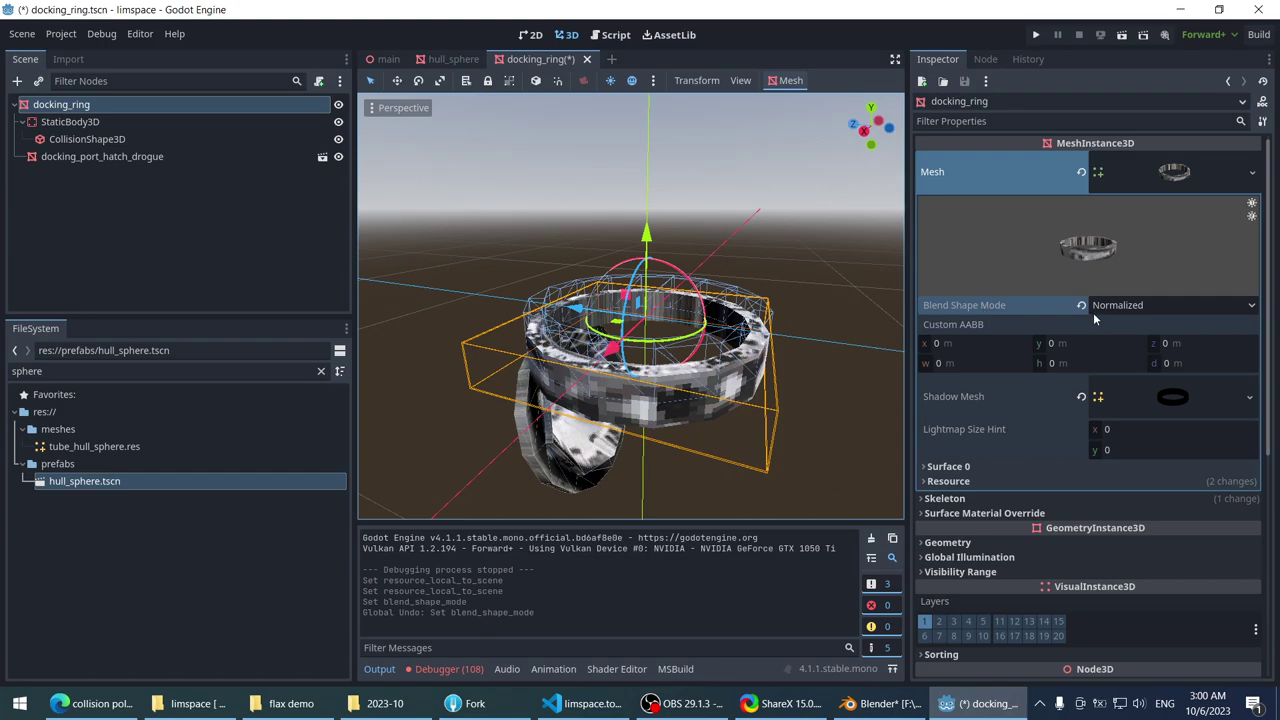
right_click(1098, 165)
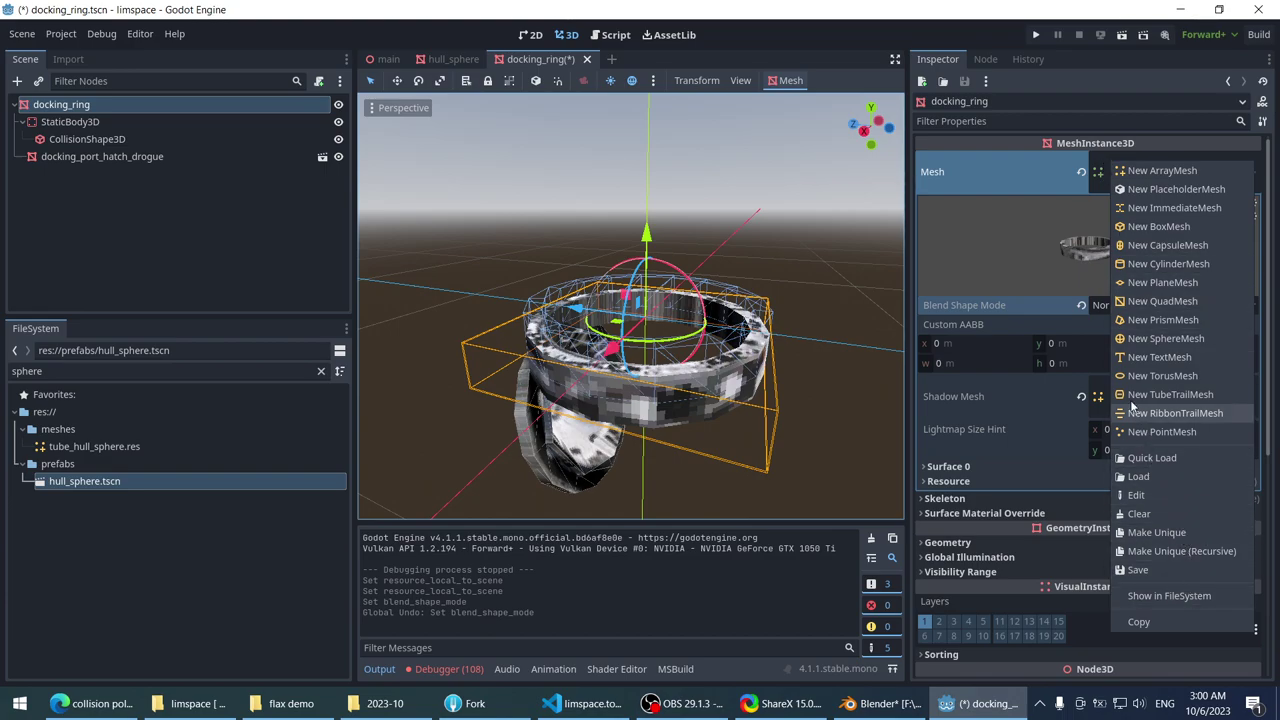
click(994, 245)
scroll(990, 244, down, 5)
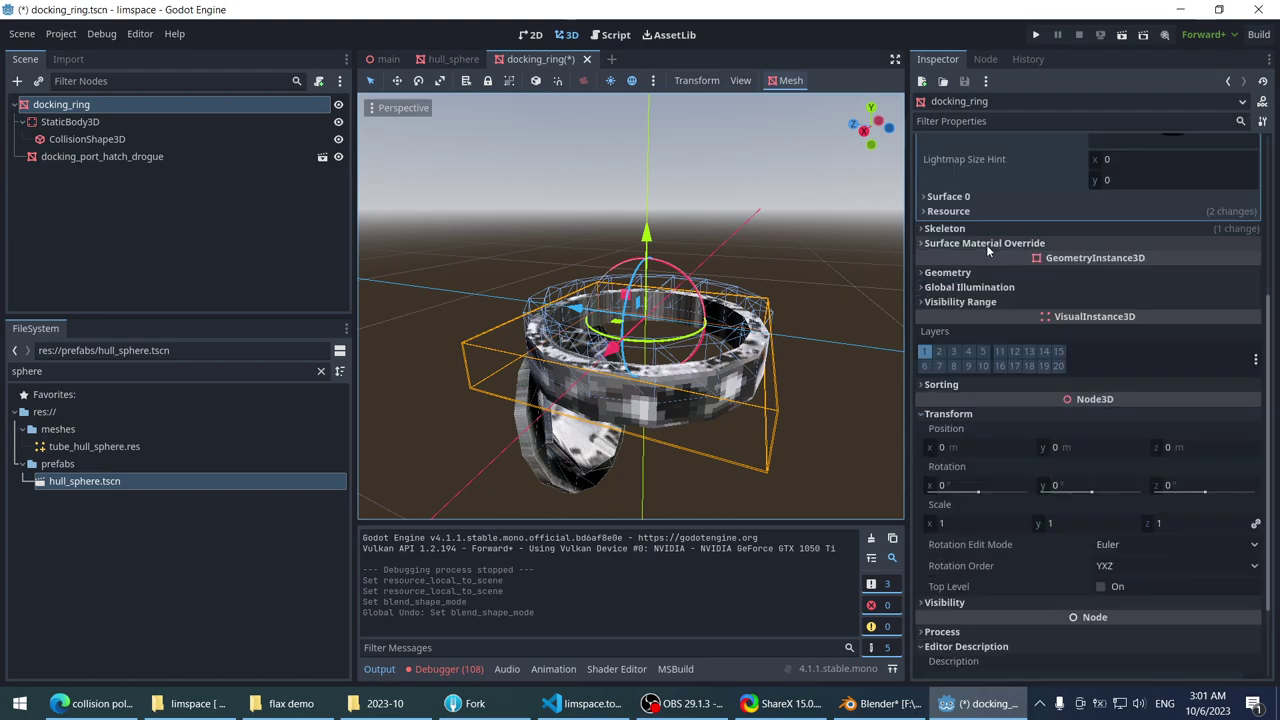
scroll(982, 247, down, 1)
scroll(982, 247, up, 3)
click(968, 331)
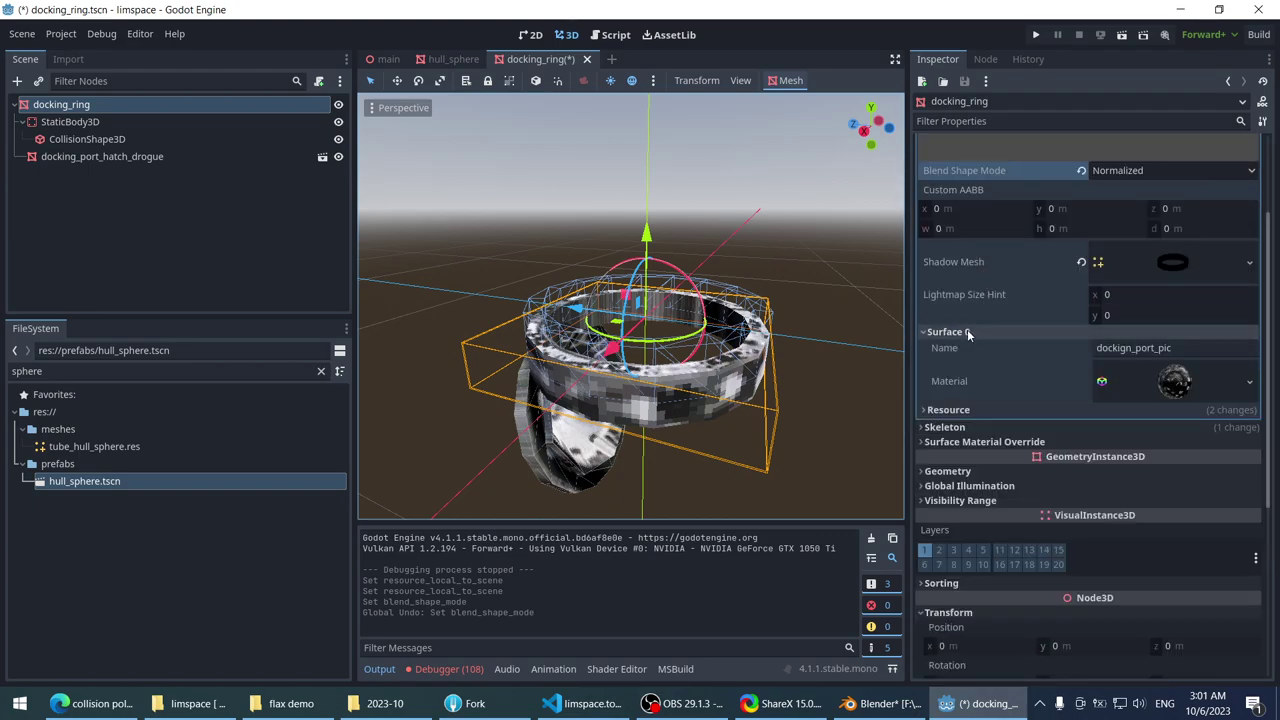
click(967, 331)
click(964, 346)
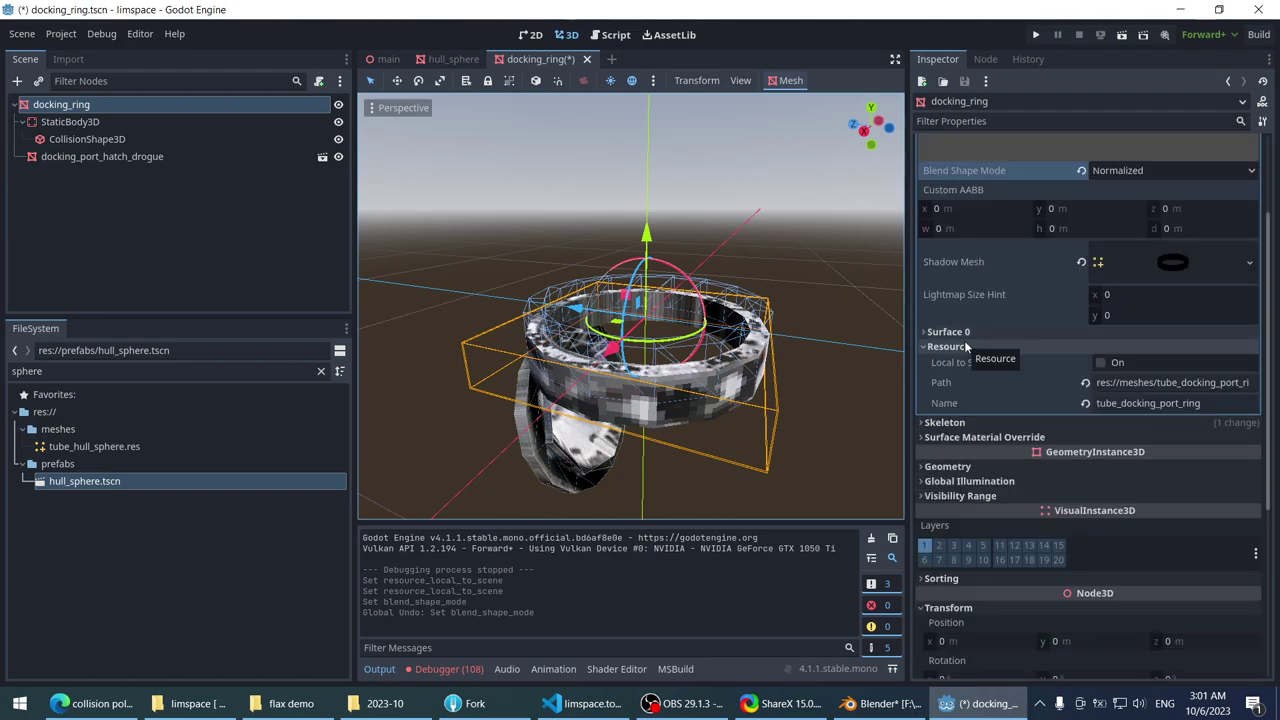
click(964, 346)
click(966, 364)
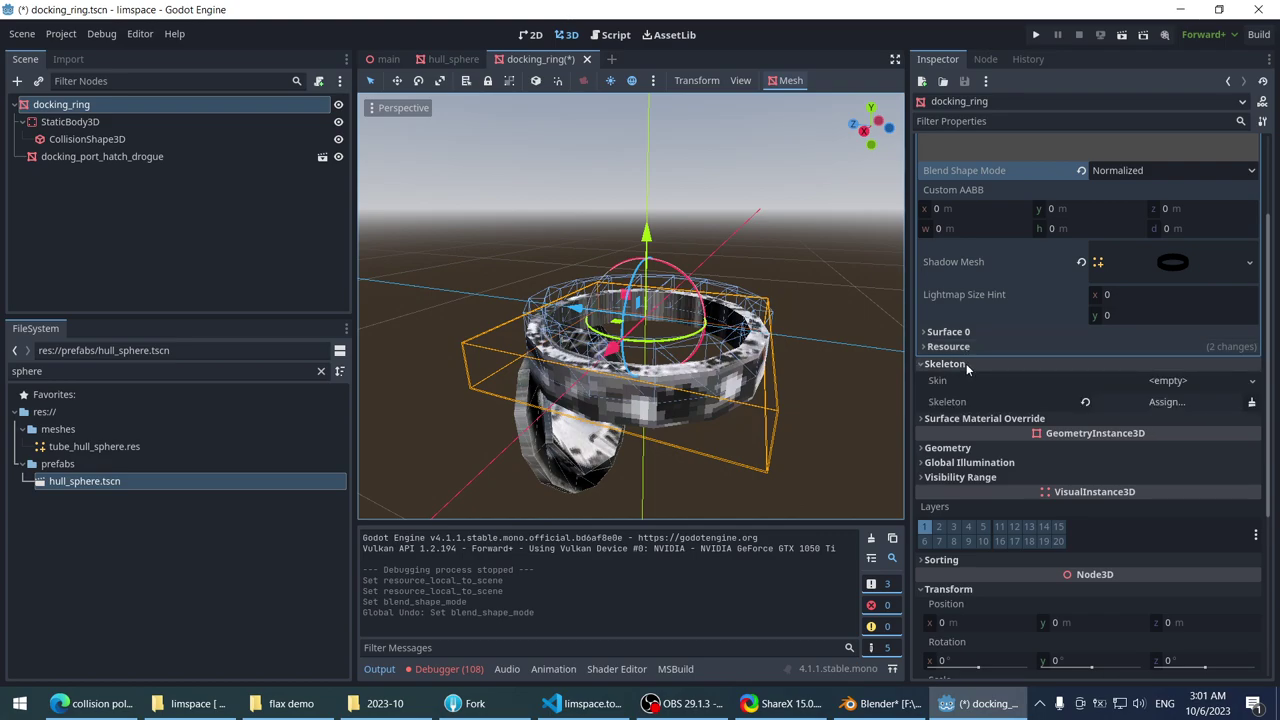
click(965, 362)
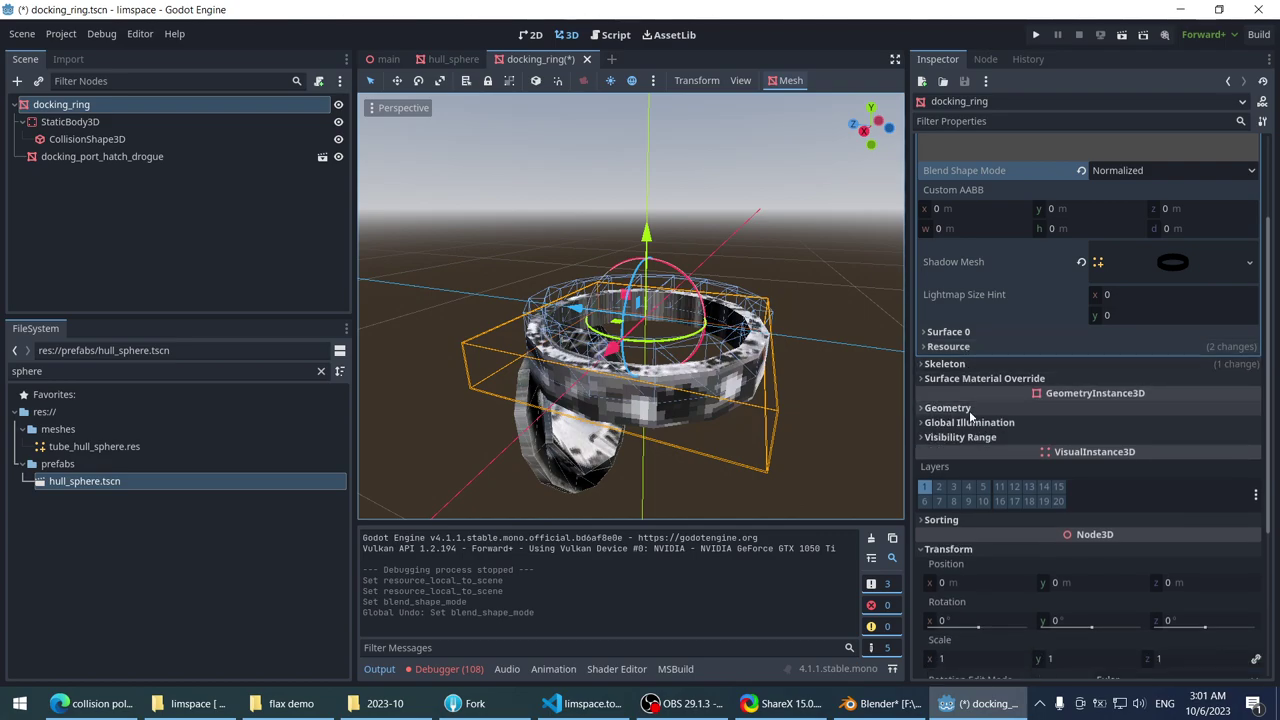
scroll(970, 415, down, 3)
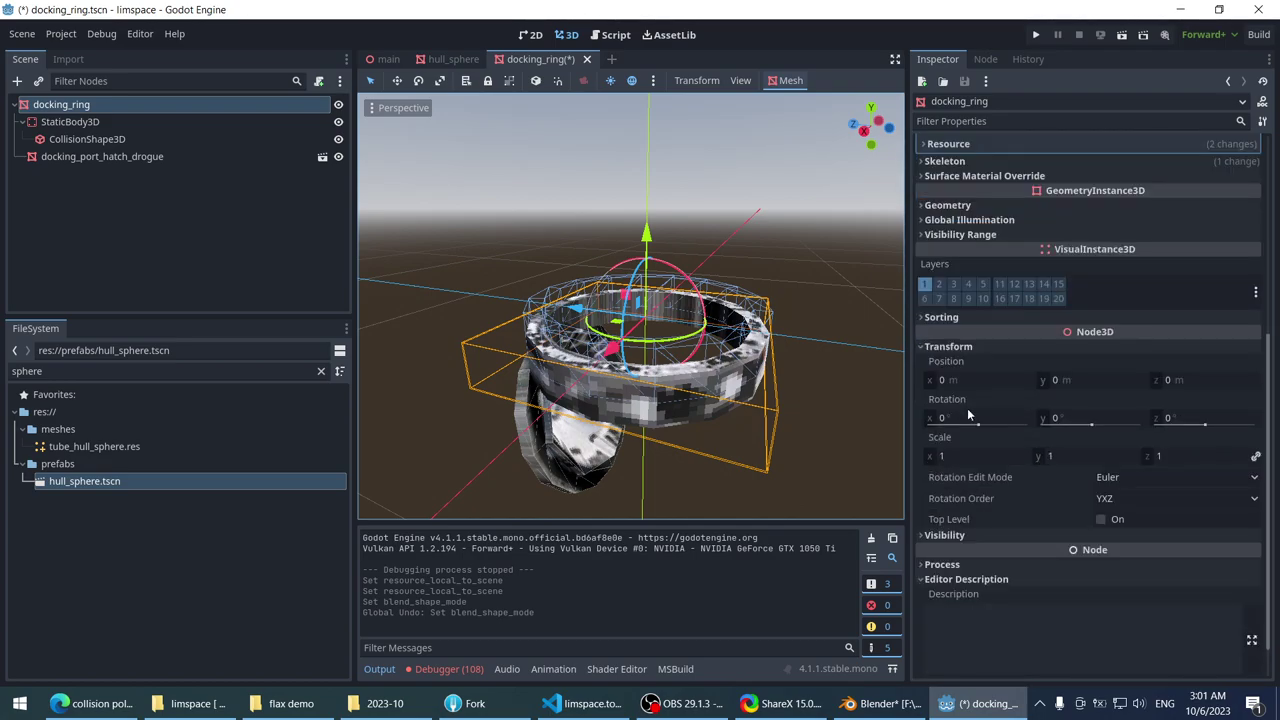
click(118, 712)
- Open the ConcavePolygonShape documentation result from Google, then return to the results
click(23, 42)
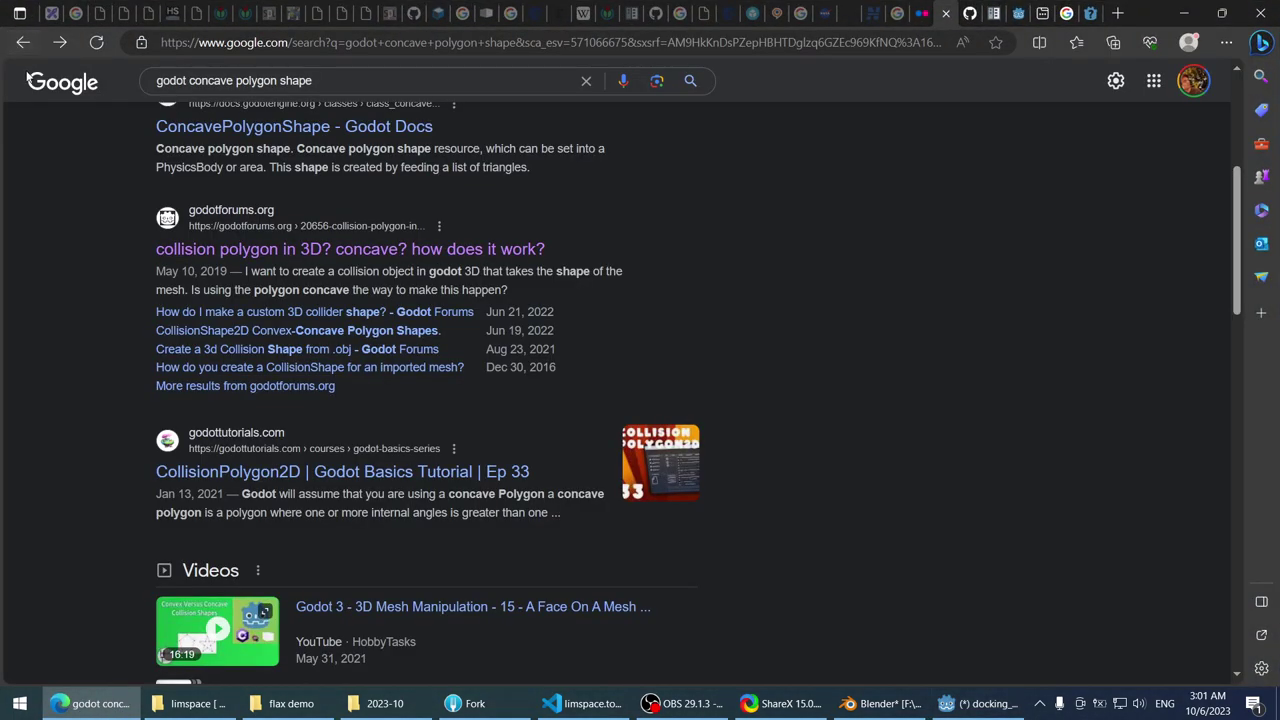
scroll(89, 403, down, 6)
scroll(60, 200, up, 6)
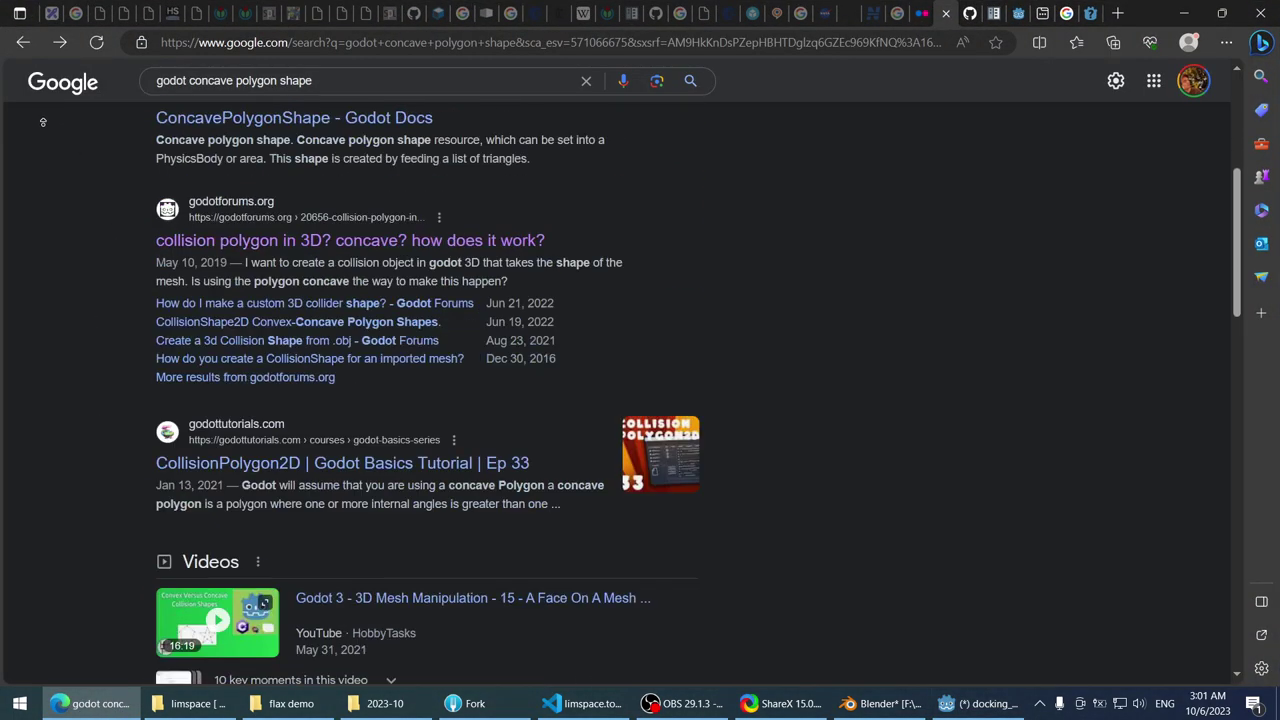
scroll(40, 311, down, 6)
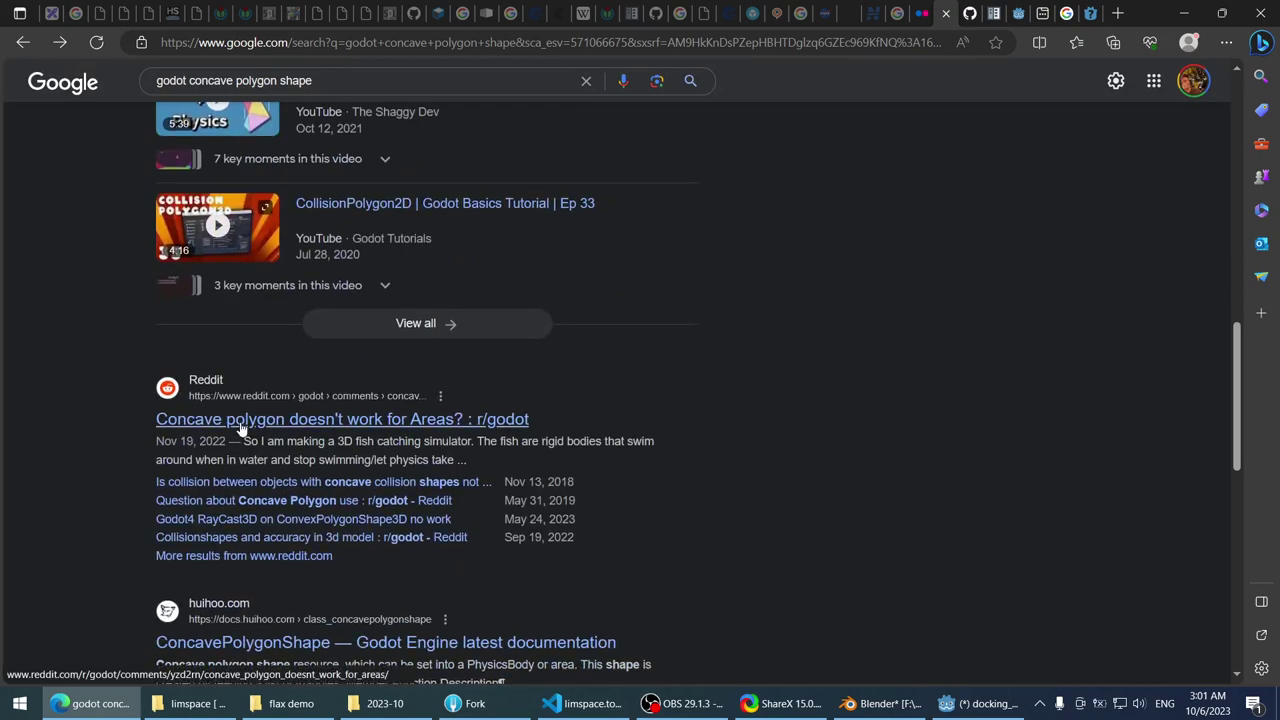
scroll(78, 386, down, 3)
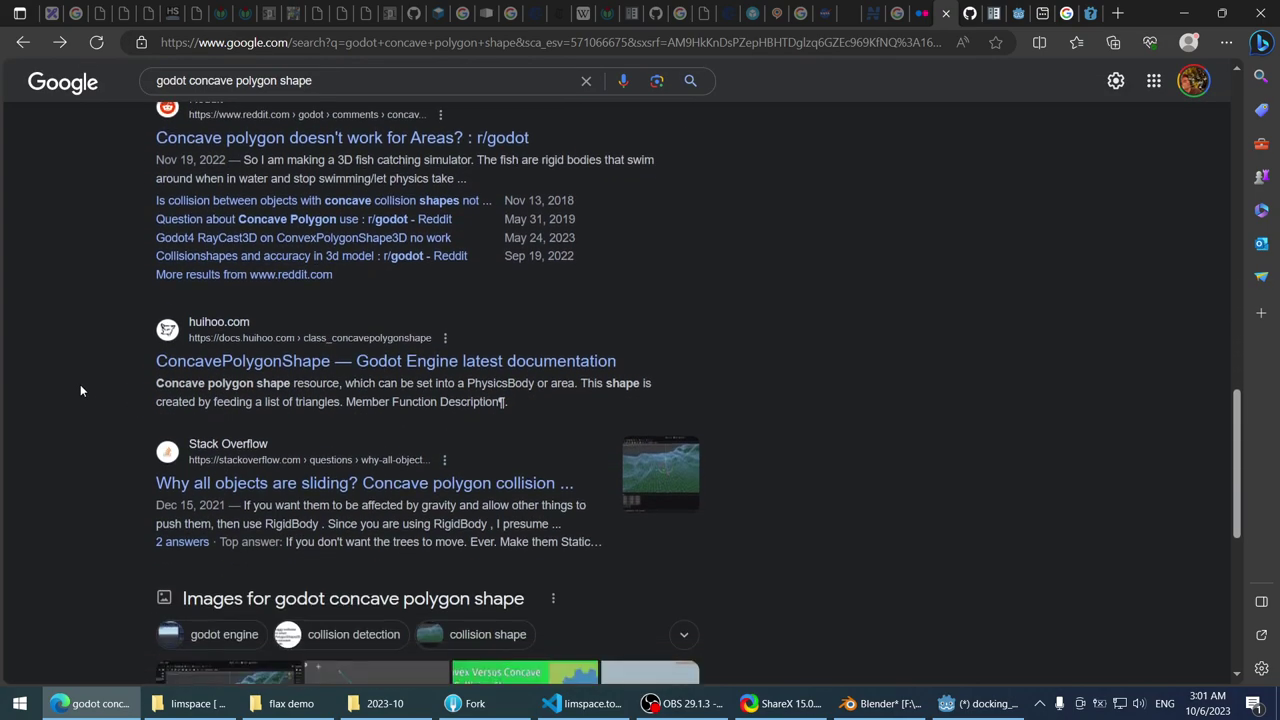
click(224, 360)
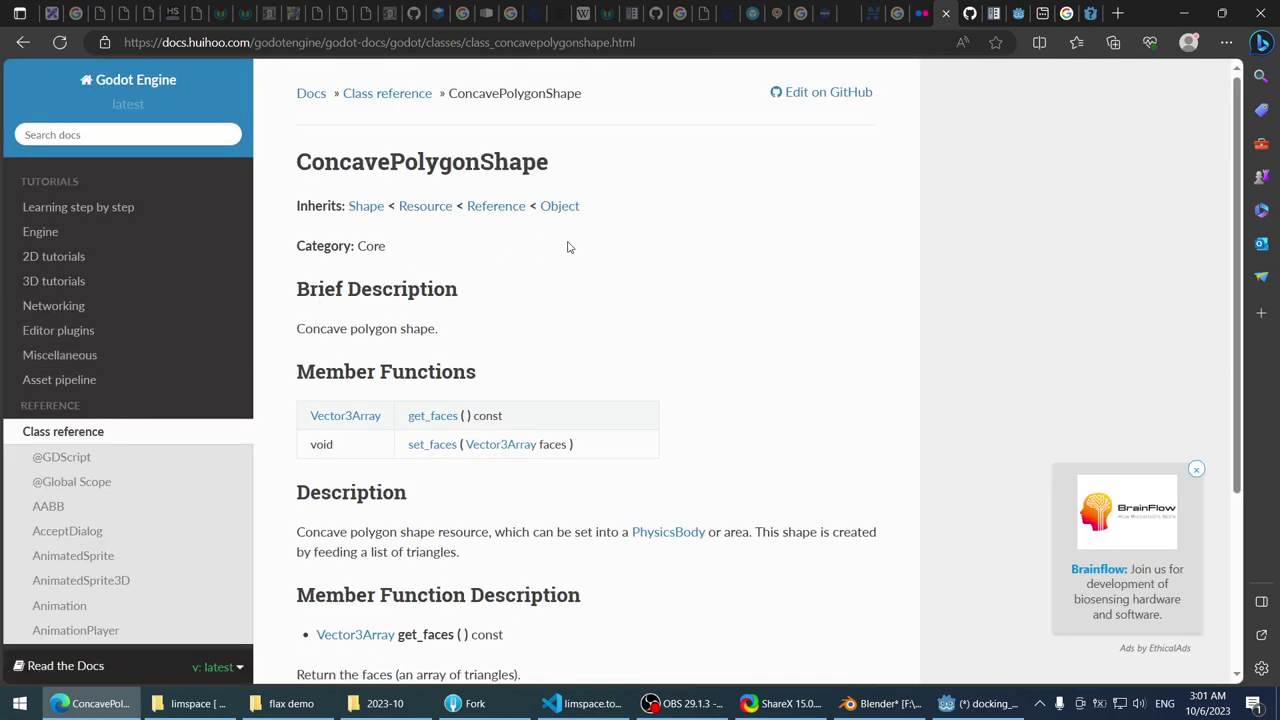
scroll(680, 276, down, 3)
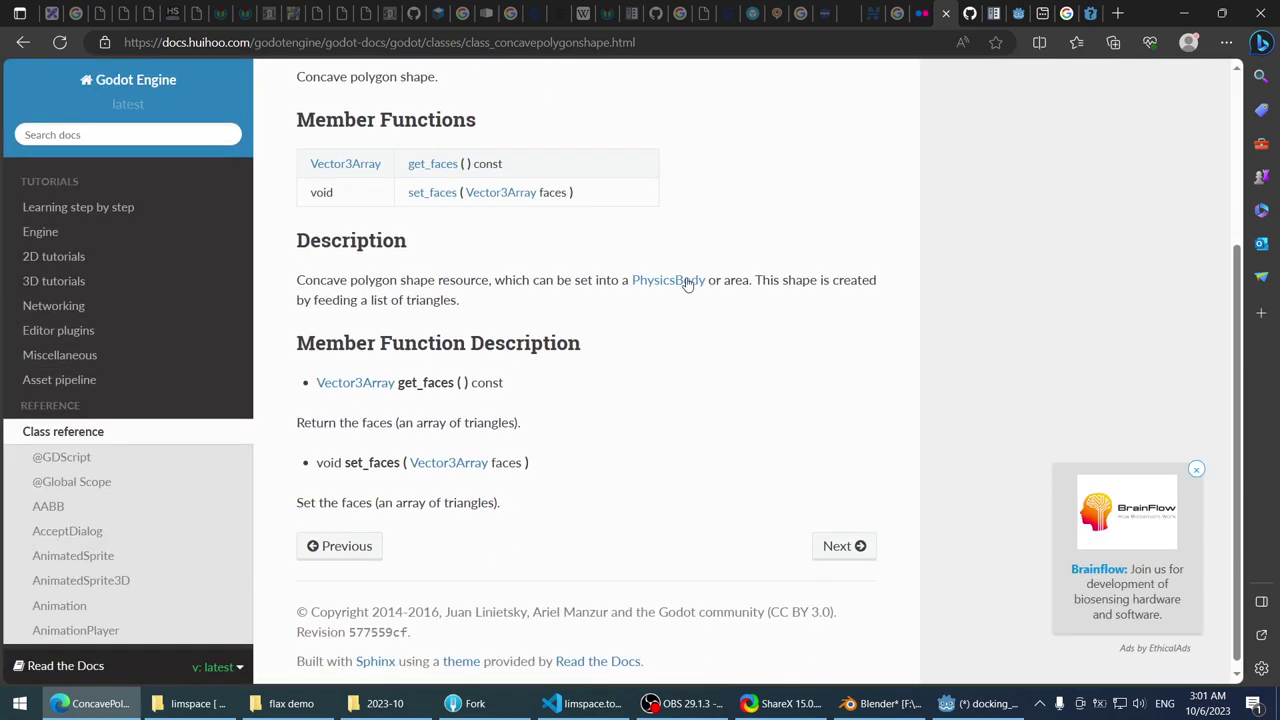
click(23, 42)
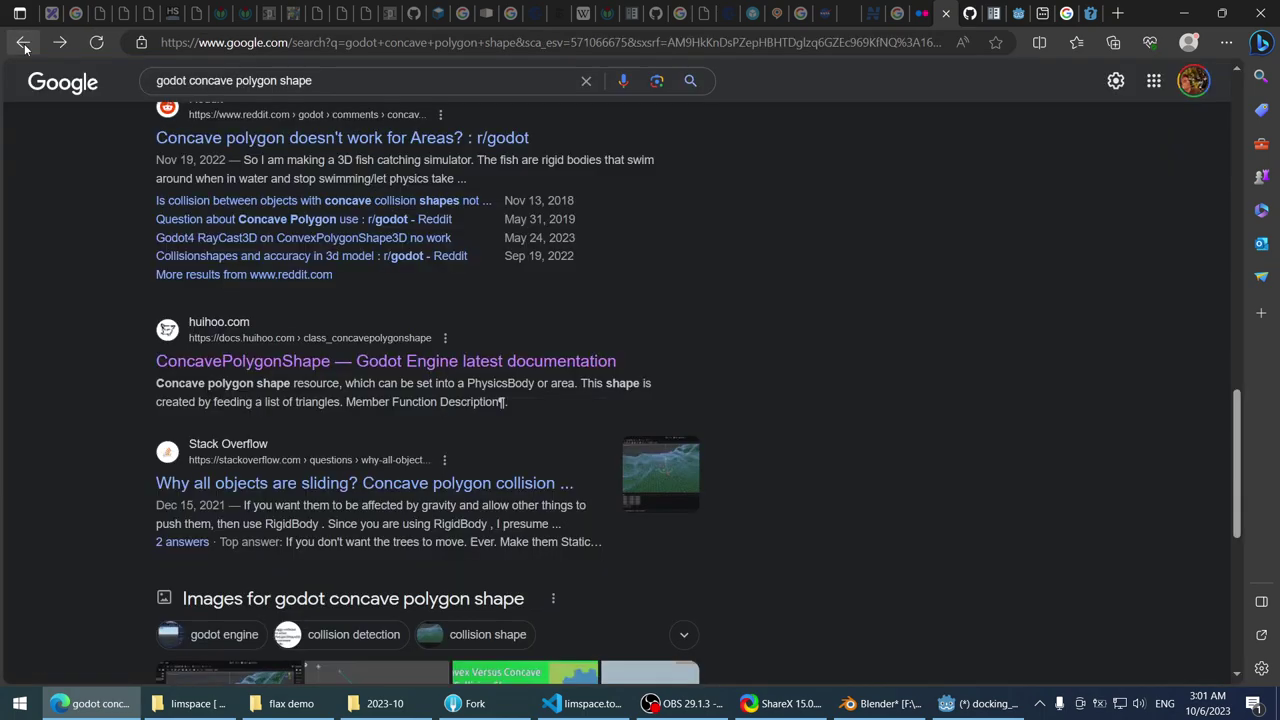
- Search Google for 'godot create mesh collider from mesh', then return to Godot
scroll(78, 297, down, 3)
scroll(398, 96, up, 10)
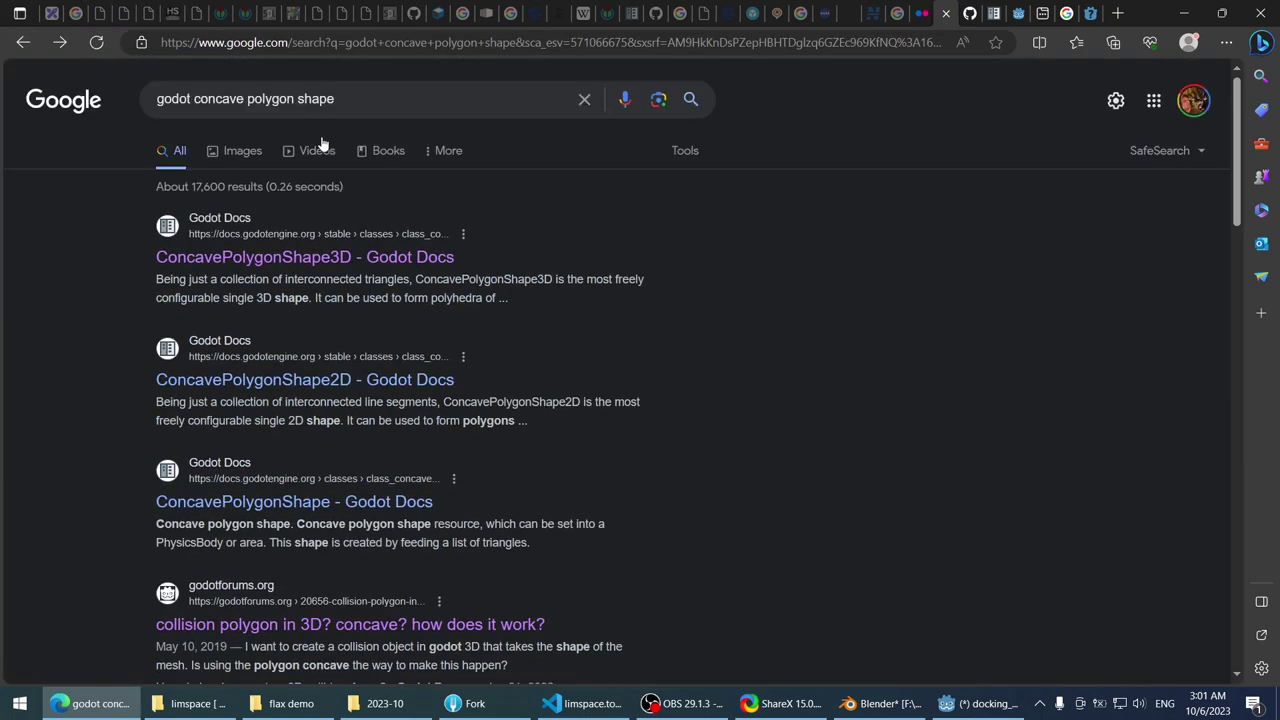
drag(336, 99, 195, 100)
text(create )
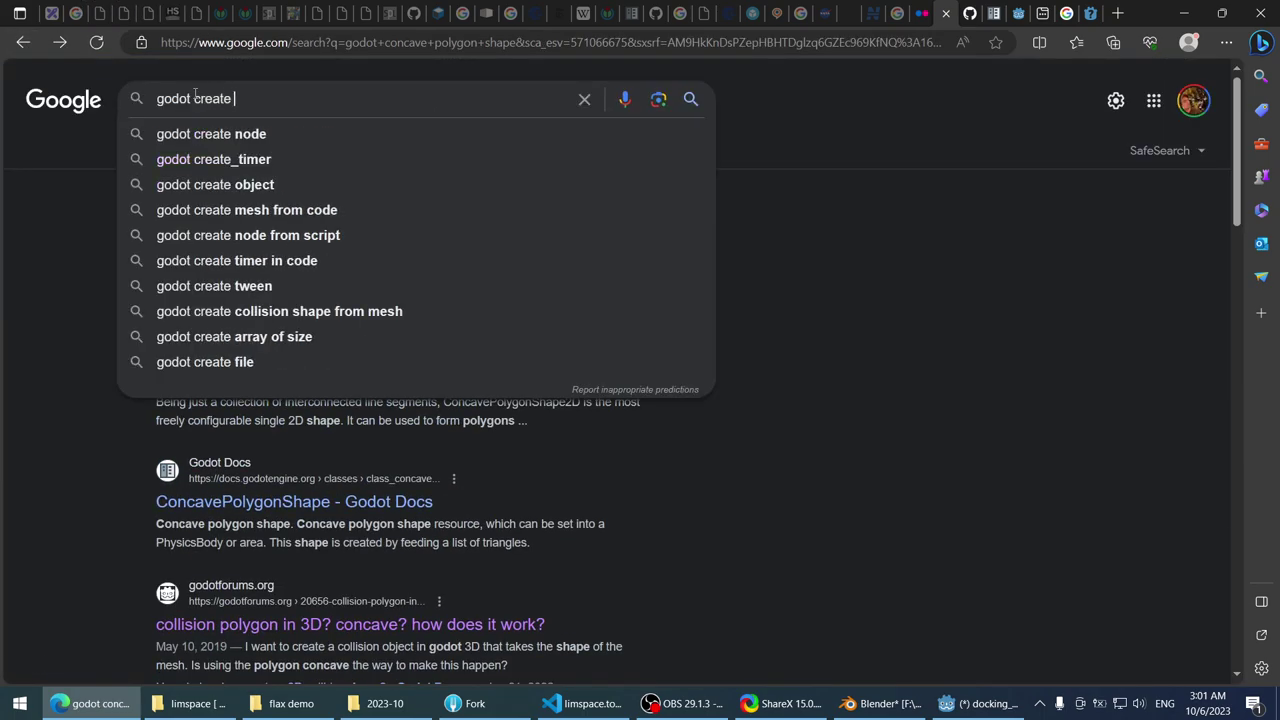
text(mesh collider form)
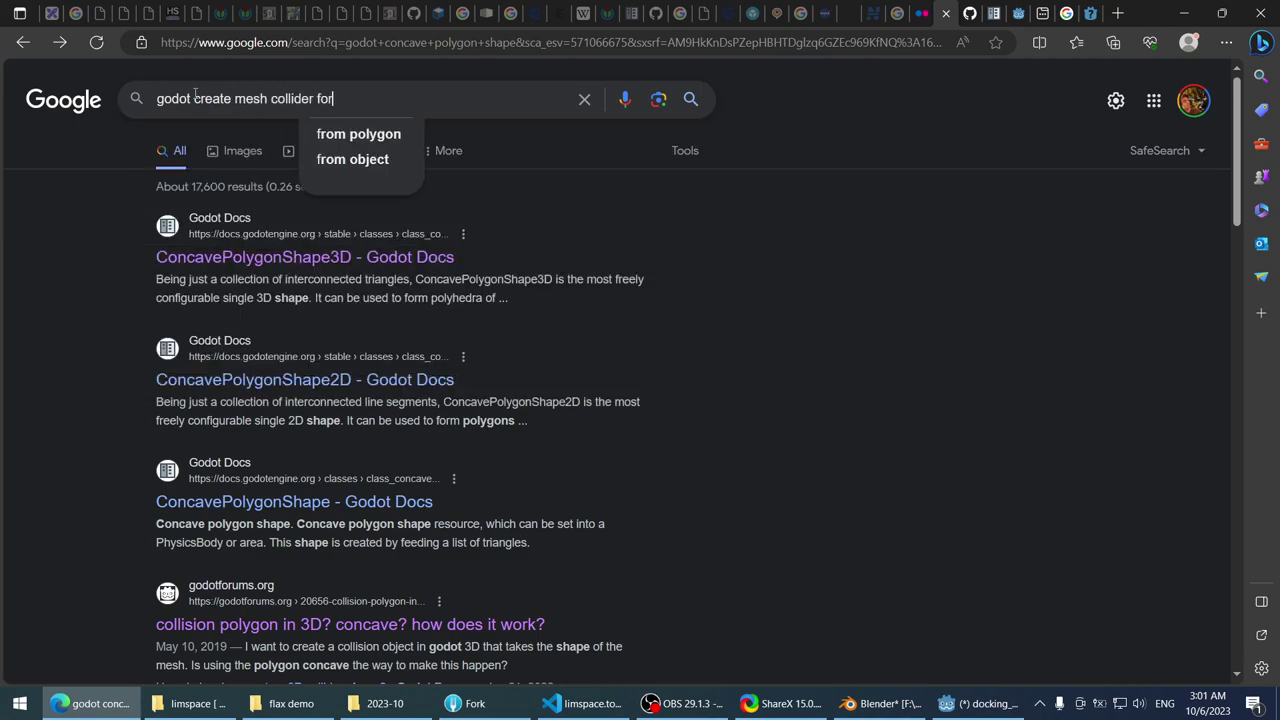
key(BackSpace)
key(BackSpace)
key(BackSpace)
text(rom mesh)
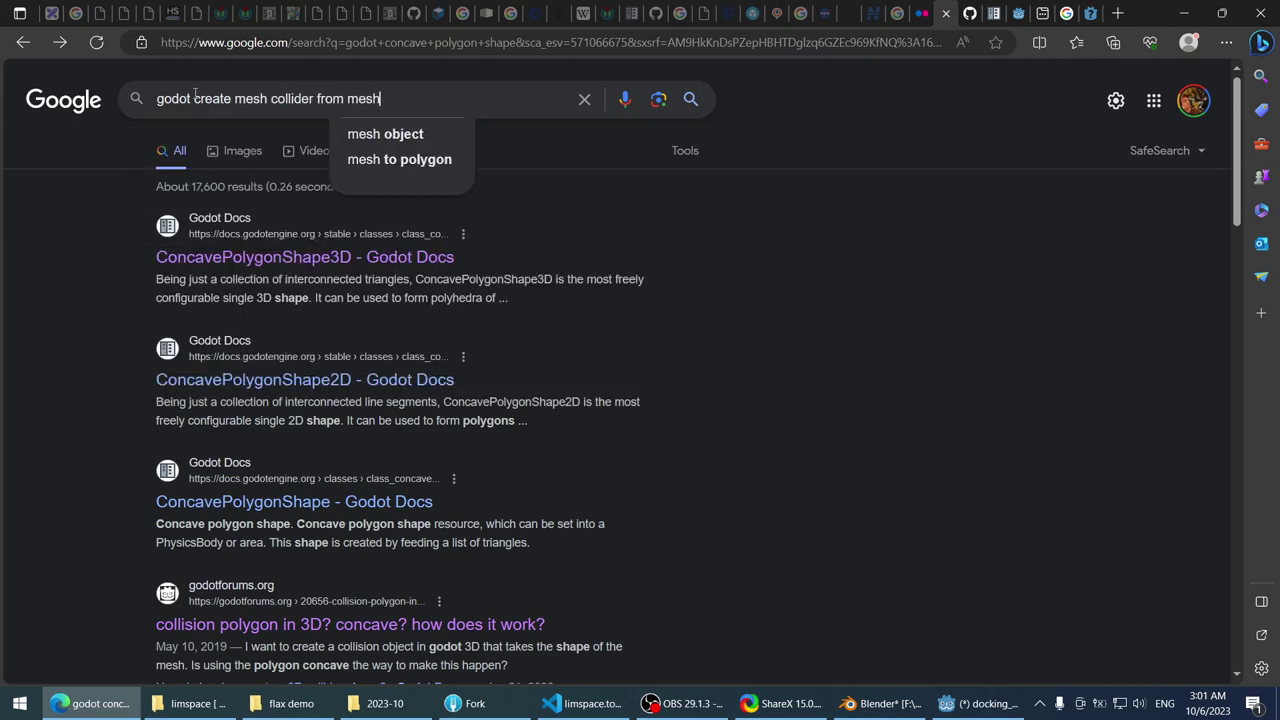
key(Return)
scroll(71, 267, down, 3)
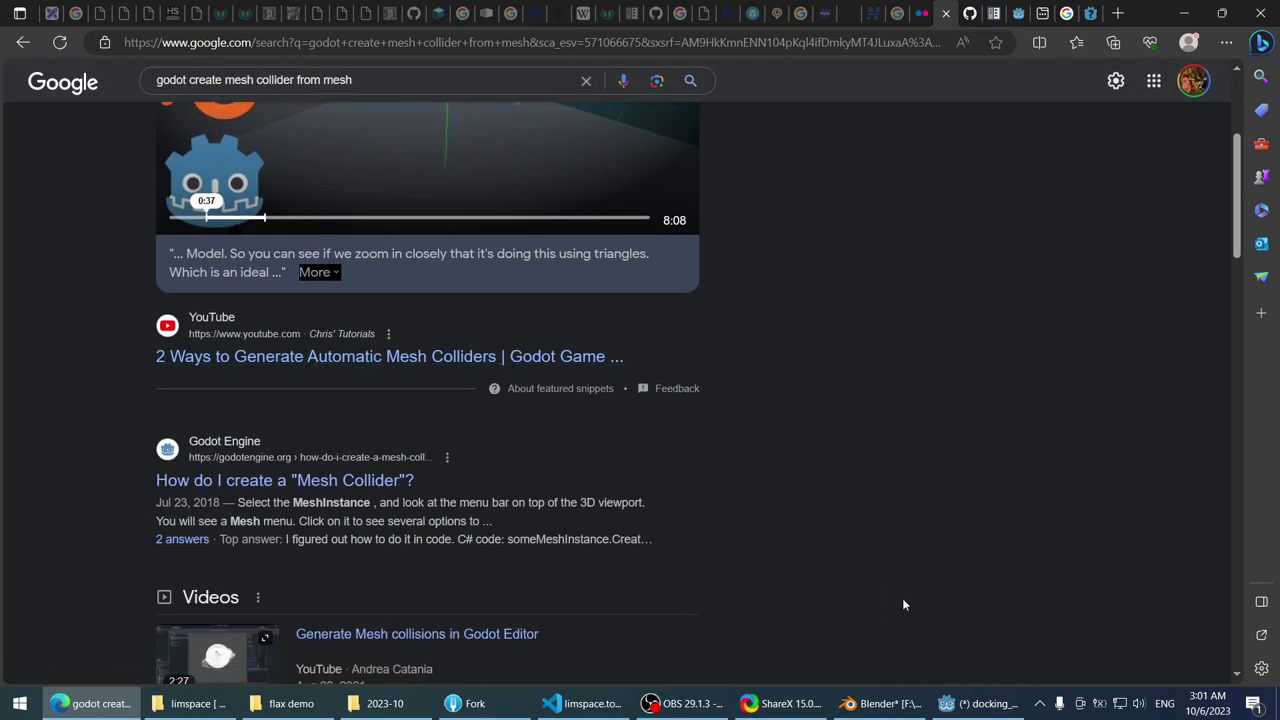
click(980, 703)
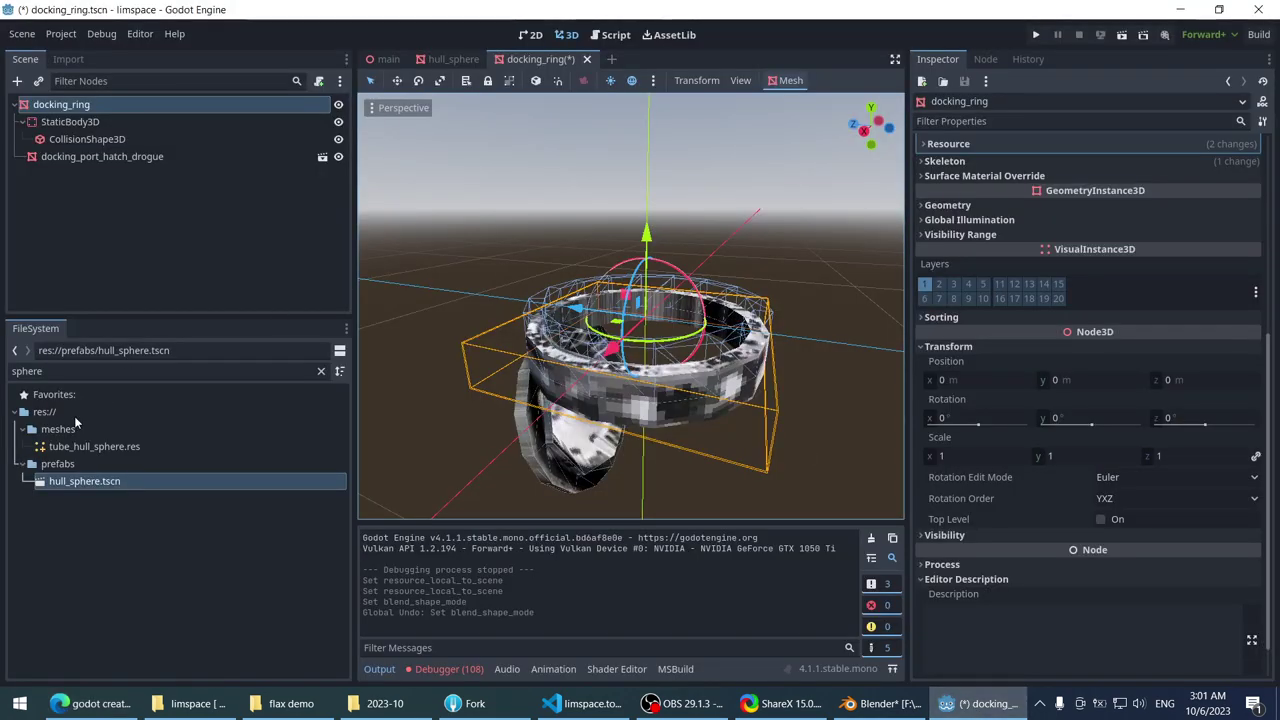
- Clear the sphere file filter and open tube.glb's Advanced Import Settings
click(302, 370)
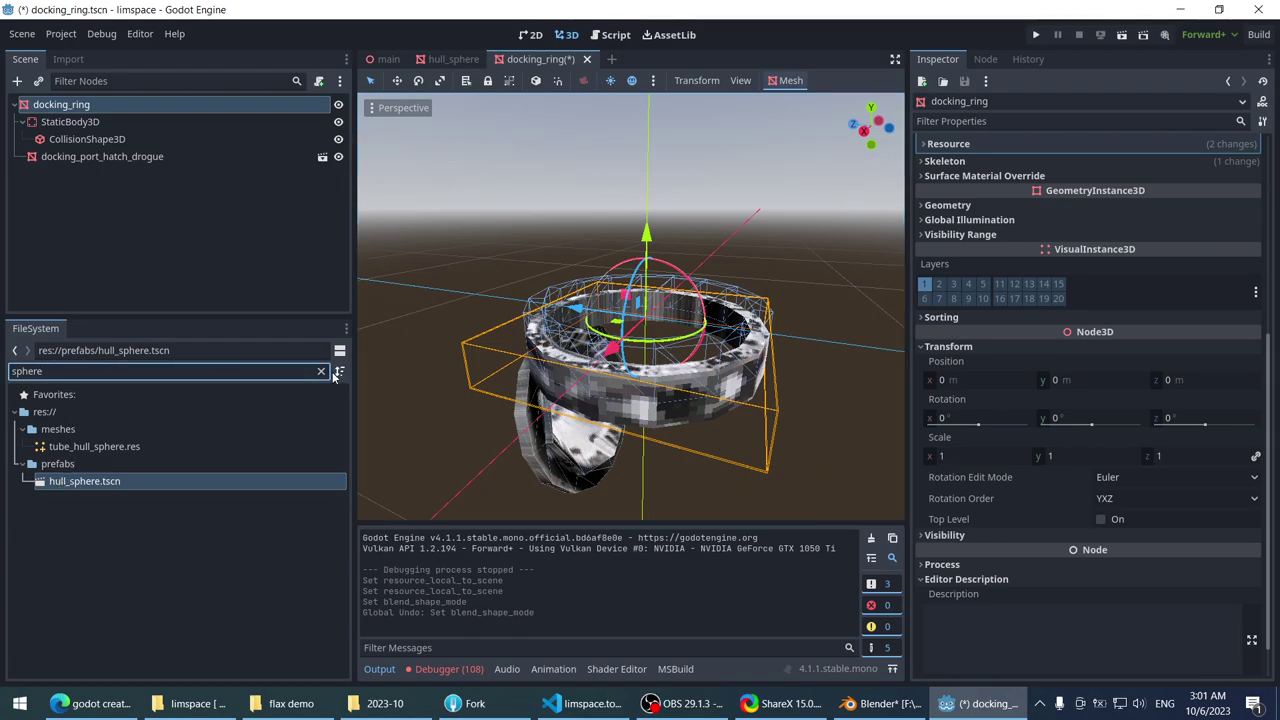
click(321, 371)
click(78, 447)
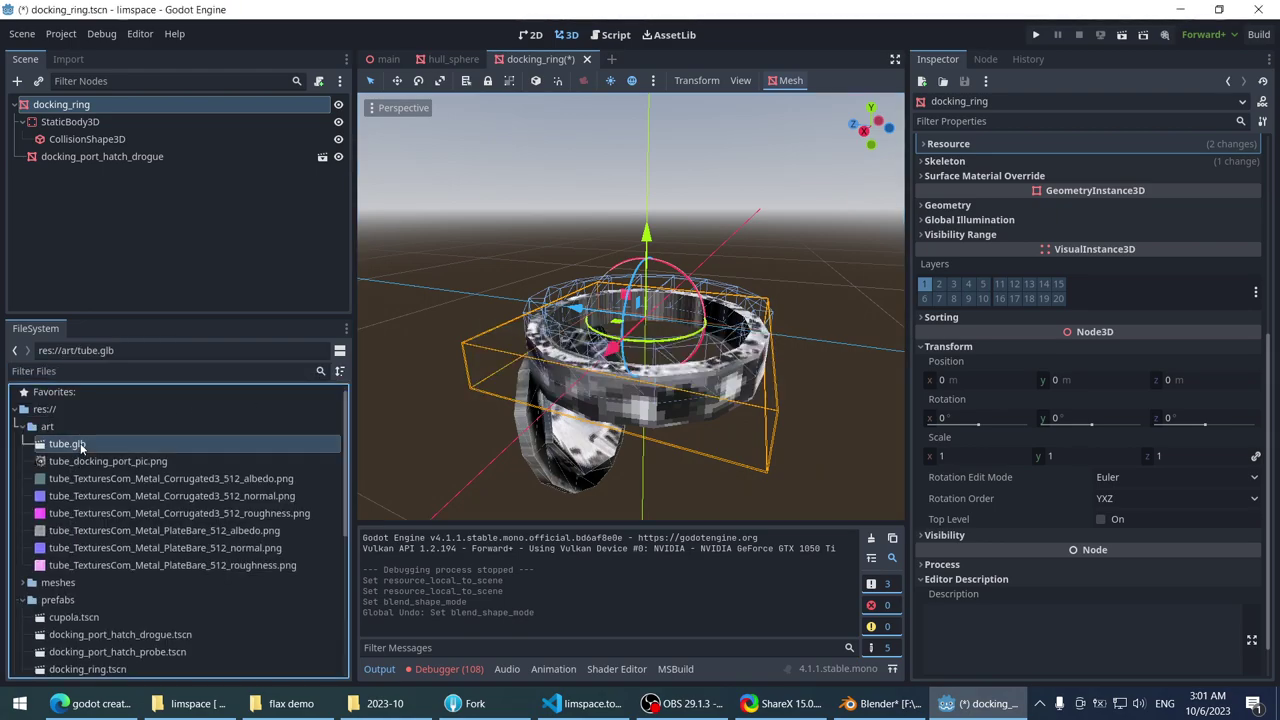
double_click(81, 446)
- Inspect hull_tube and docking_ring_006, toggle Physics generation on then off, and close the dialog
click(200, 148)
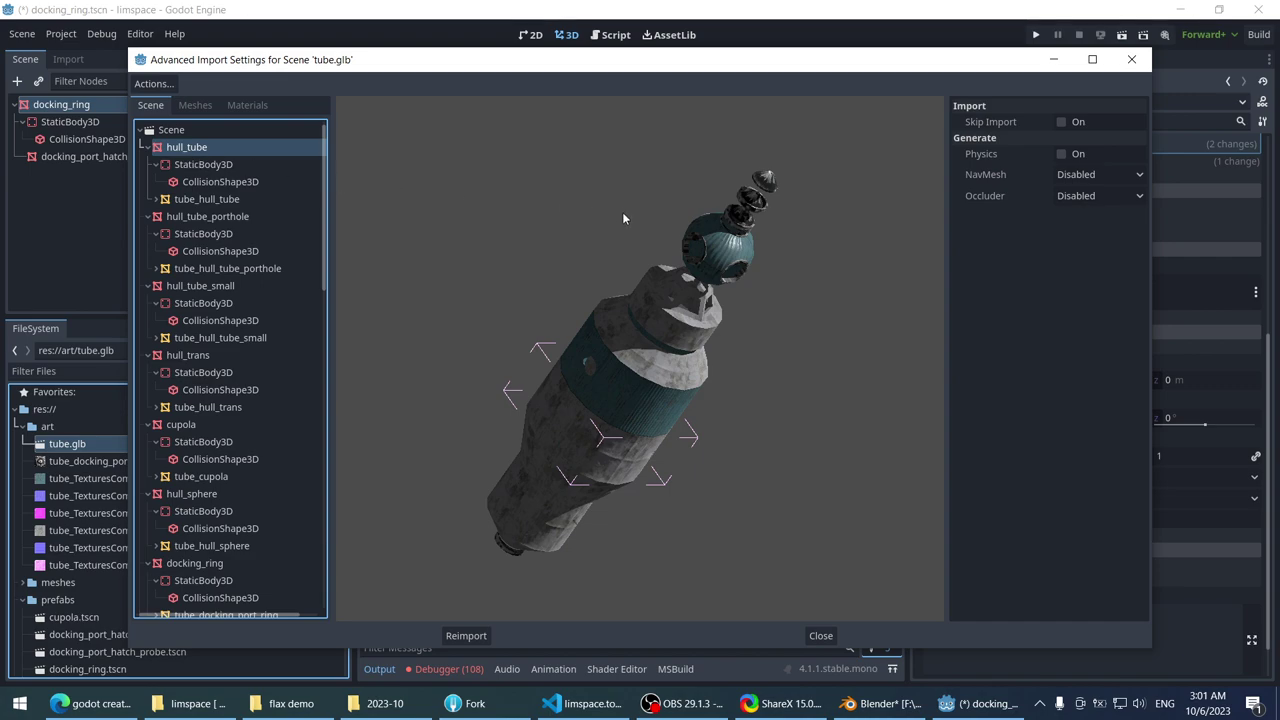
click(207, 166)
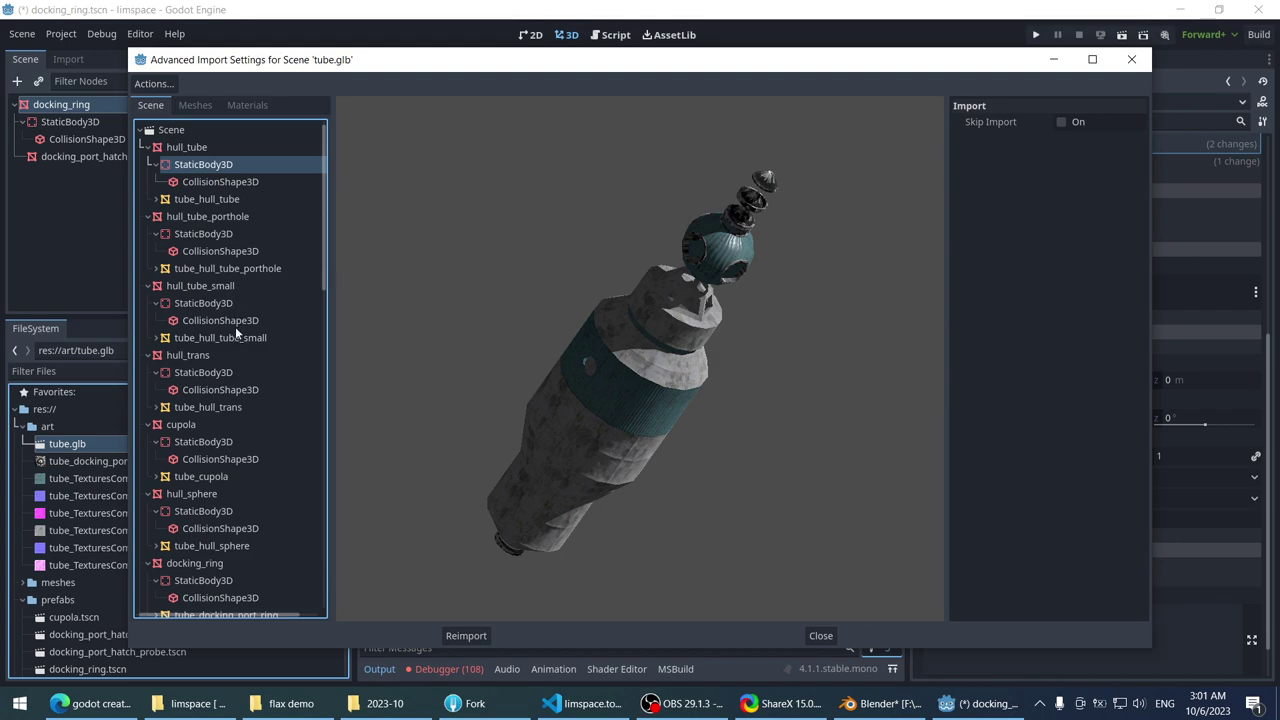
scroll(222, 350, down, 5)
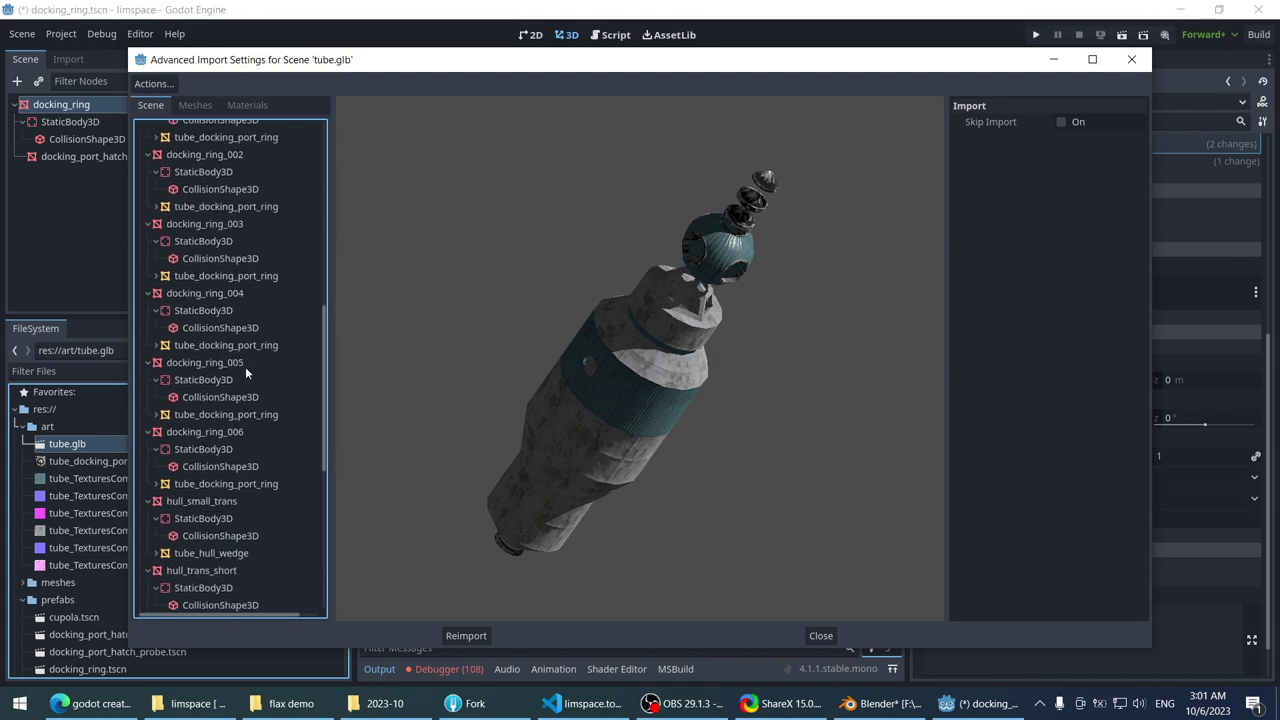
click(257, 435)
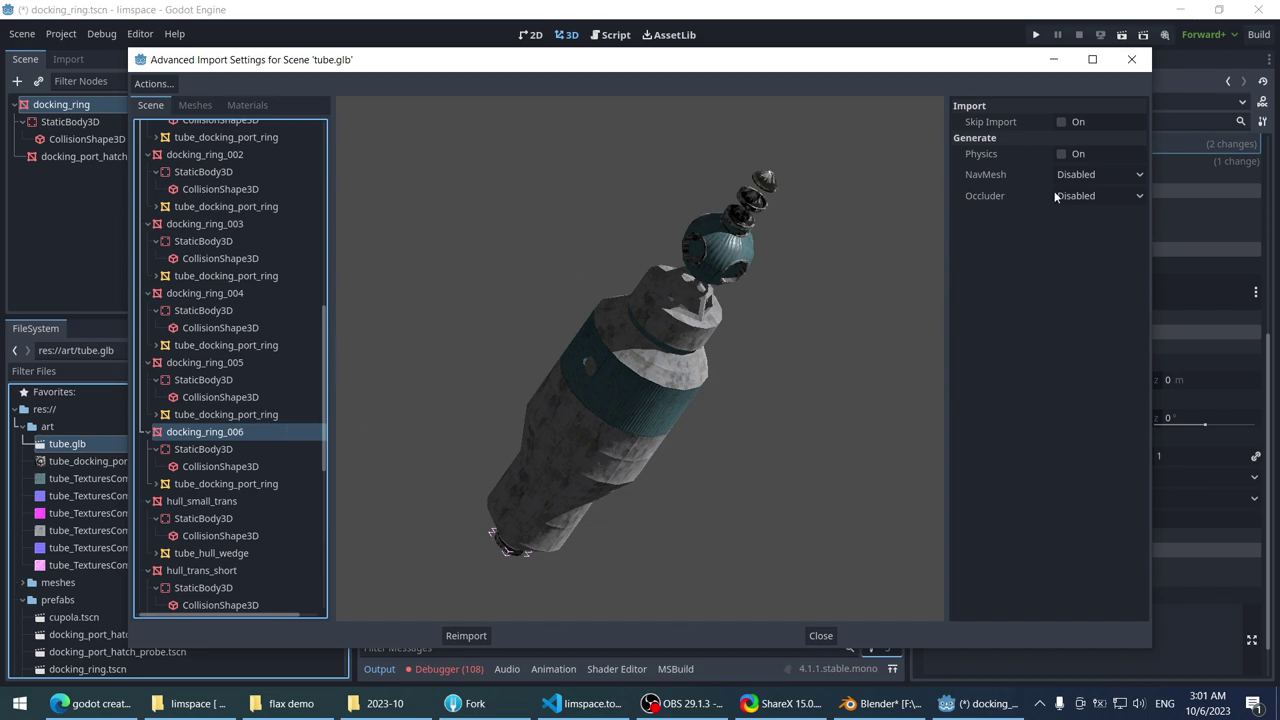
click(1076, 155)
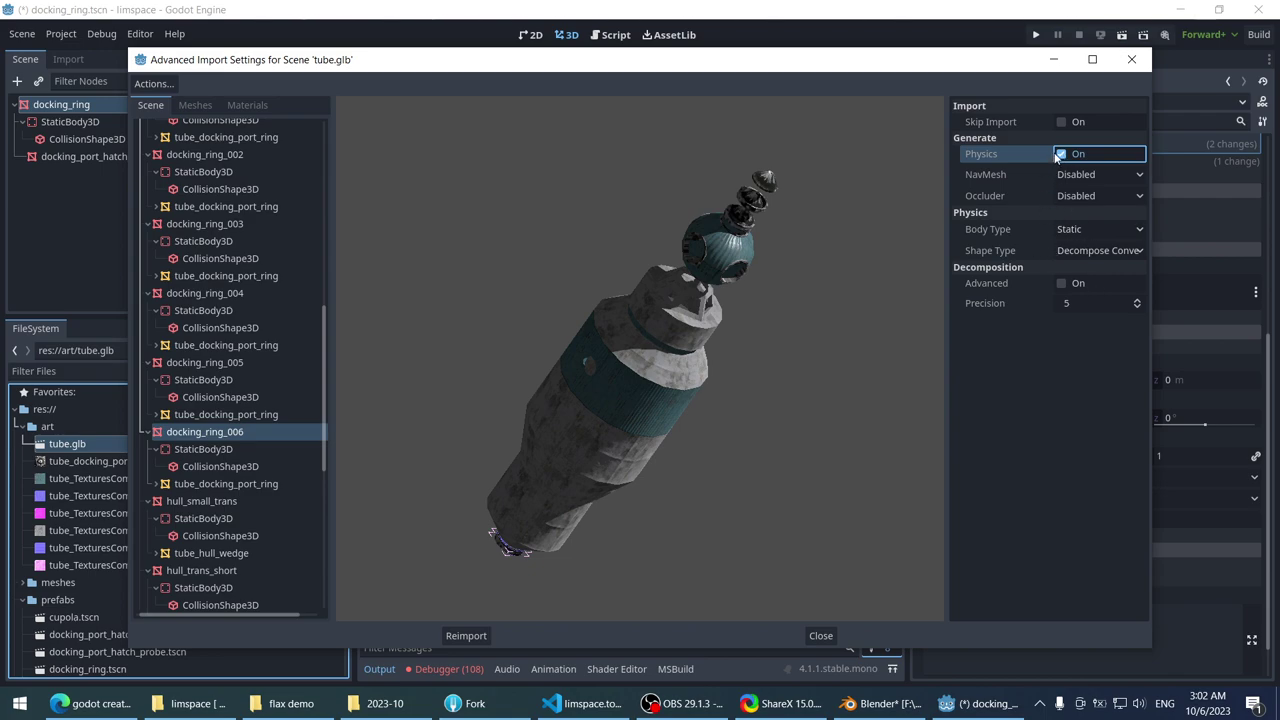
click(1060, 154)
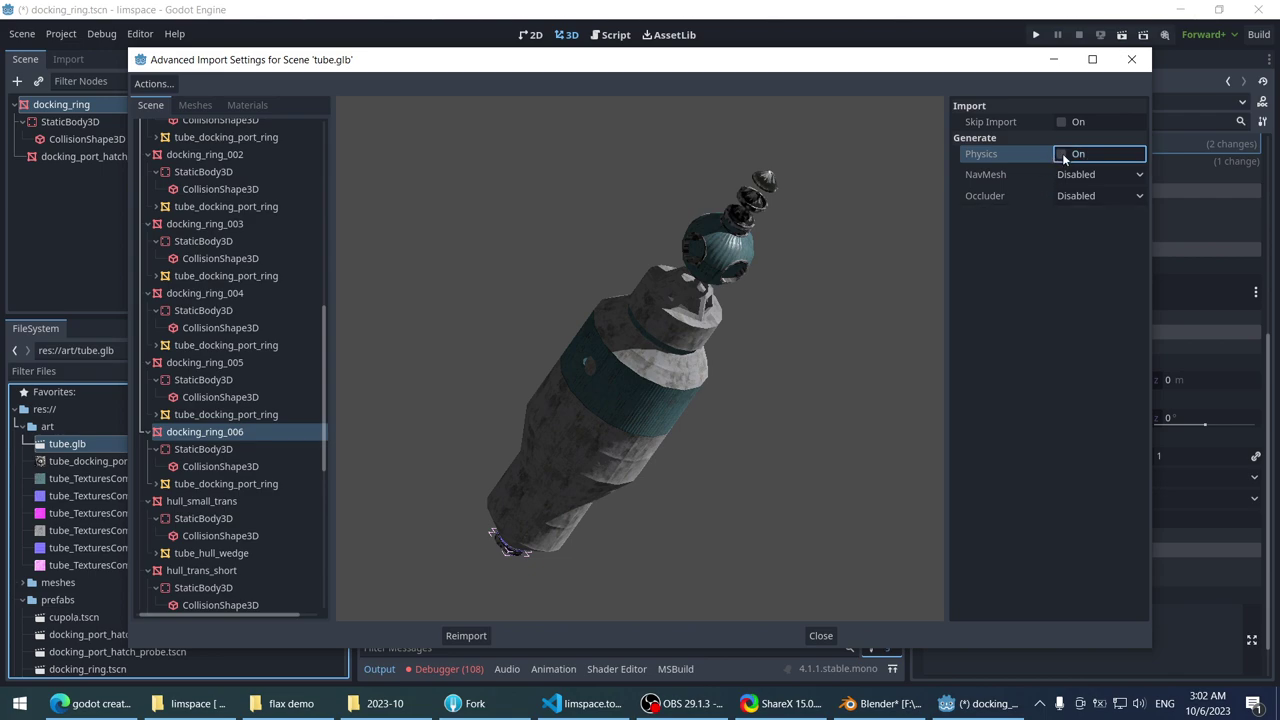
click(1128, 60)
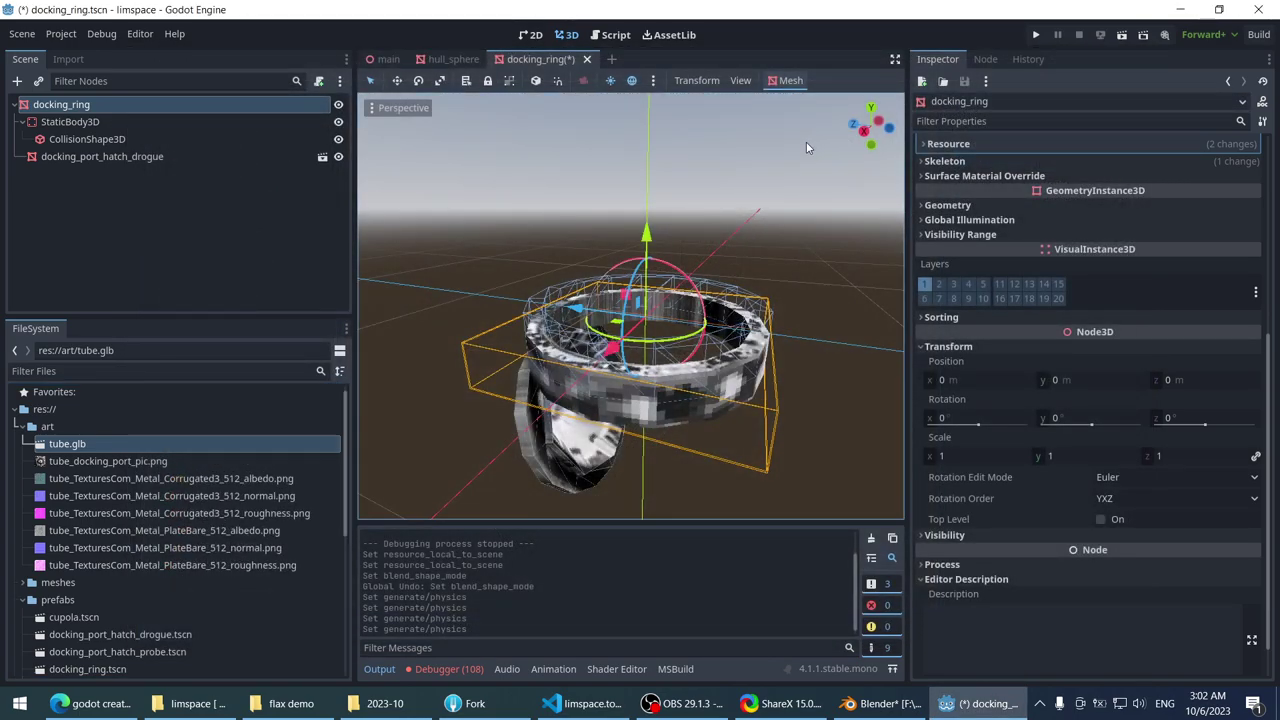
- Try the Mesh tools on docking_ring: create then undo a trimesh static body, attempt a collision sibling
click(790, 81)
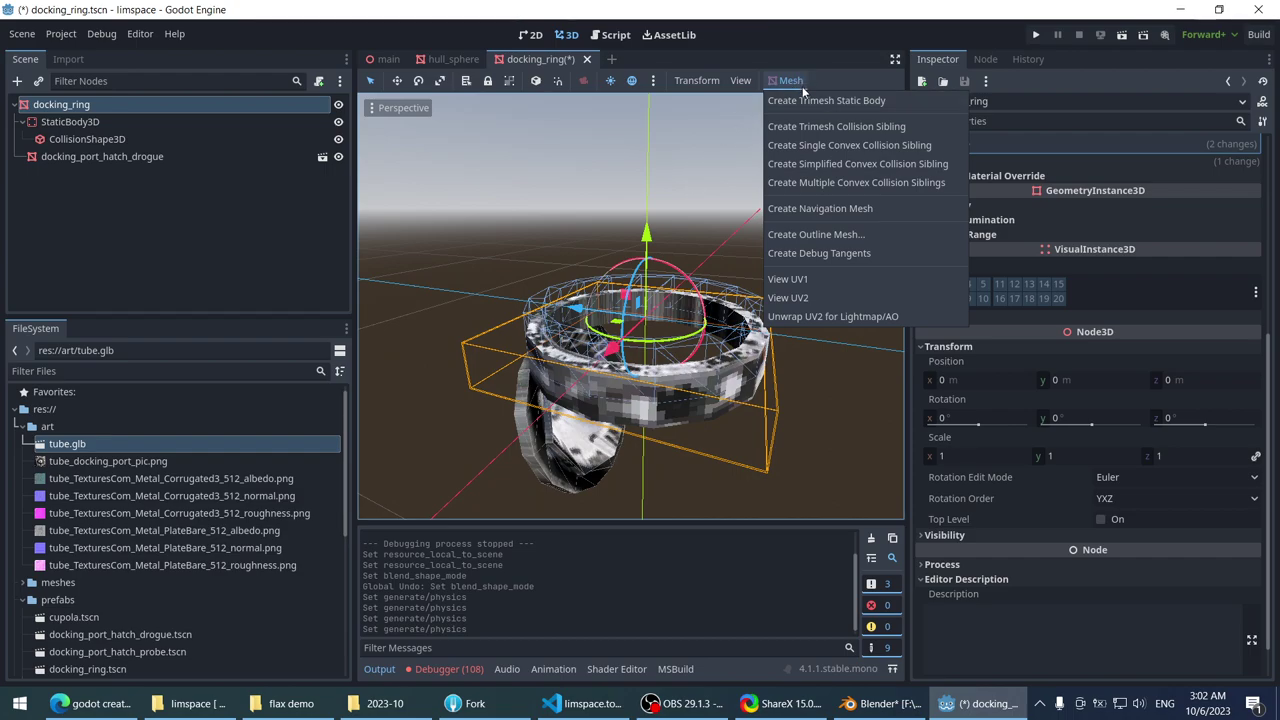
click(578, 191)
click(87, 139)
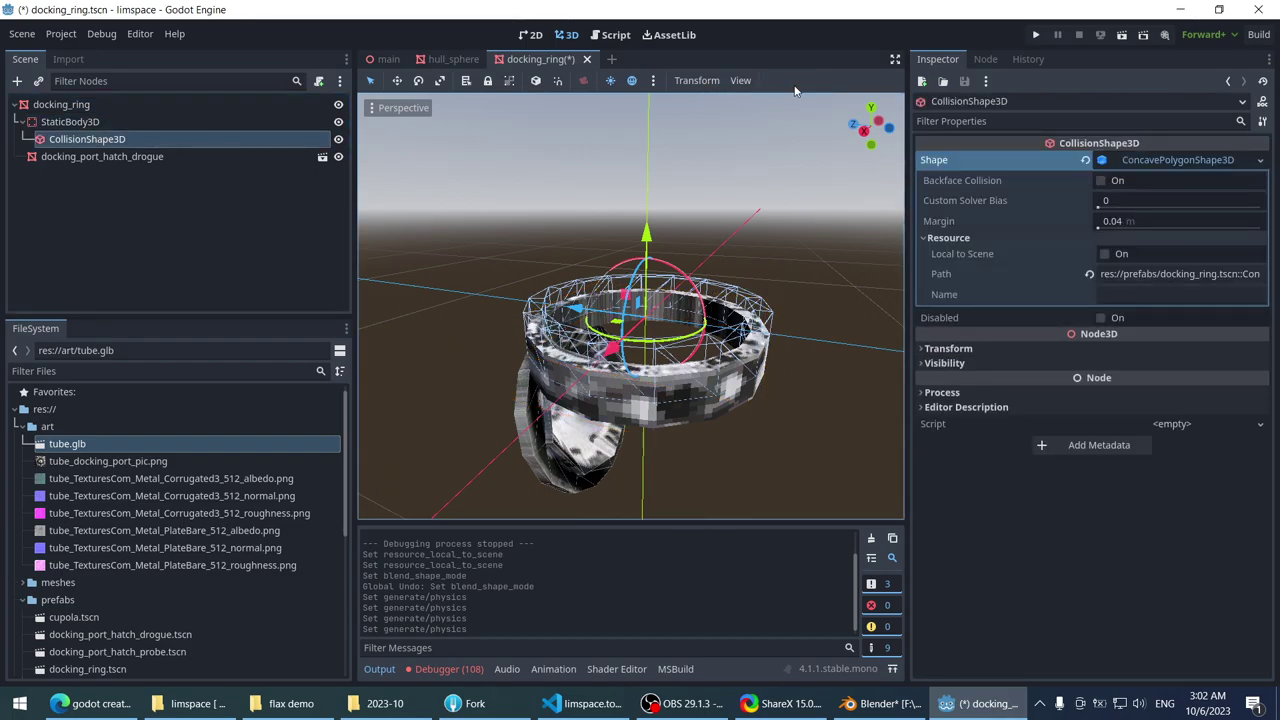
click(192, 104)
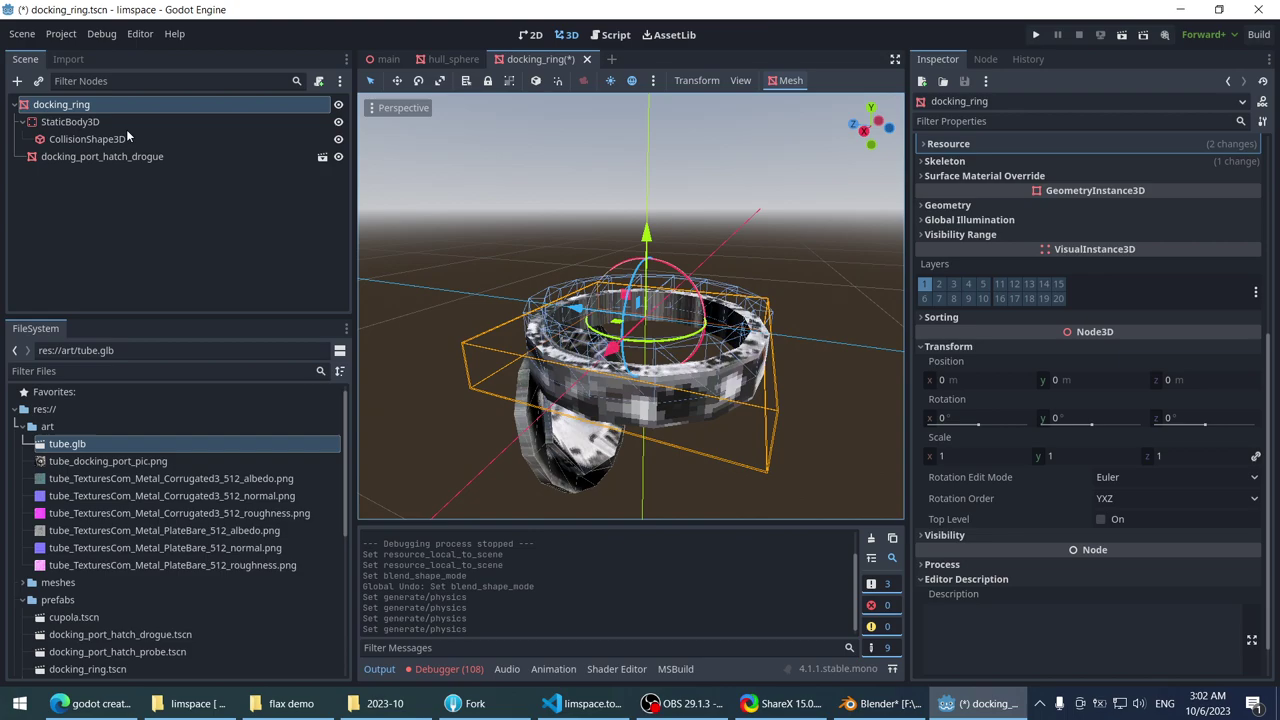
click(102, 156)
click(87, 139)
click(61, 104)
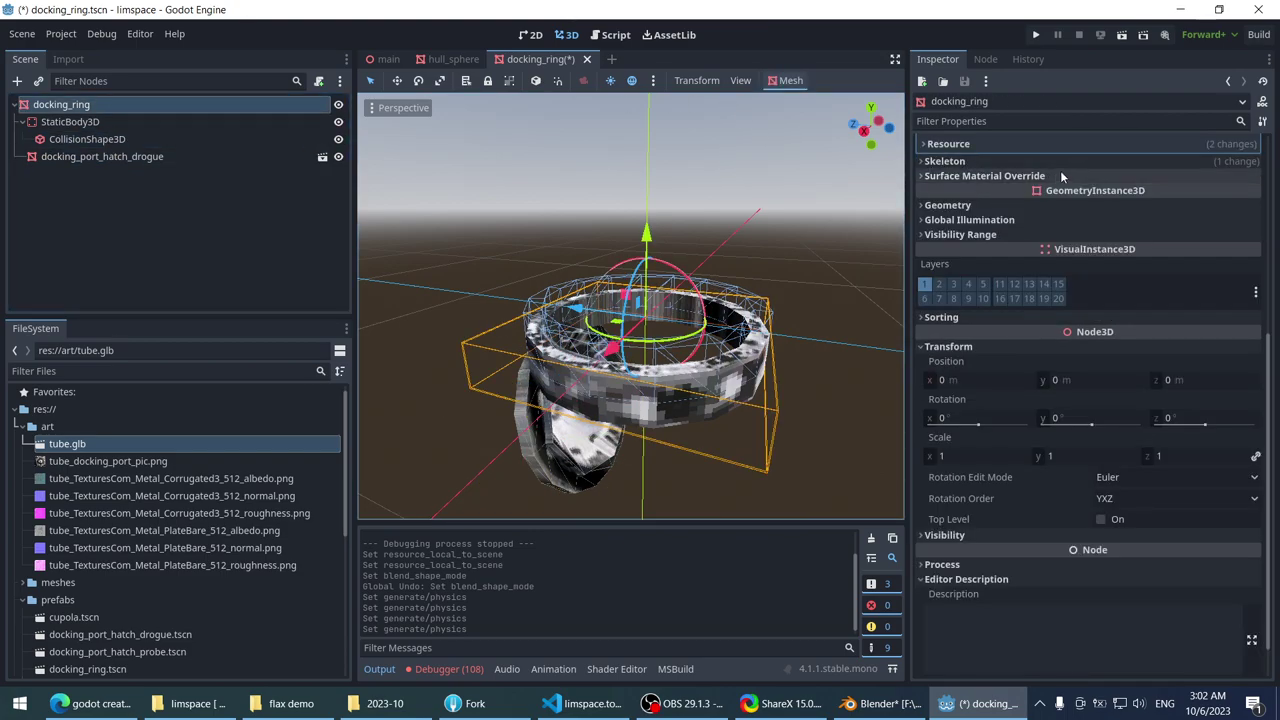
click(799, 80)
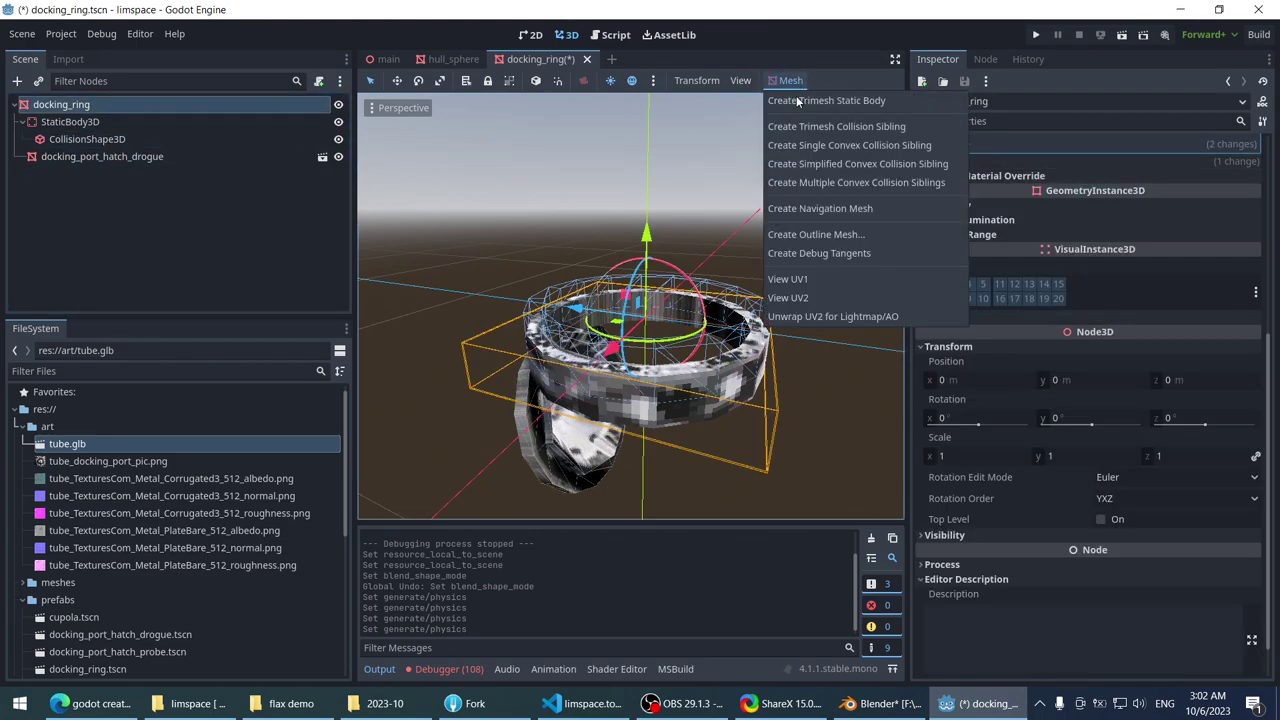
click(797, 99)
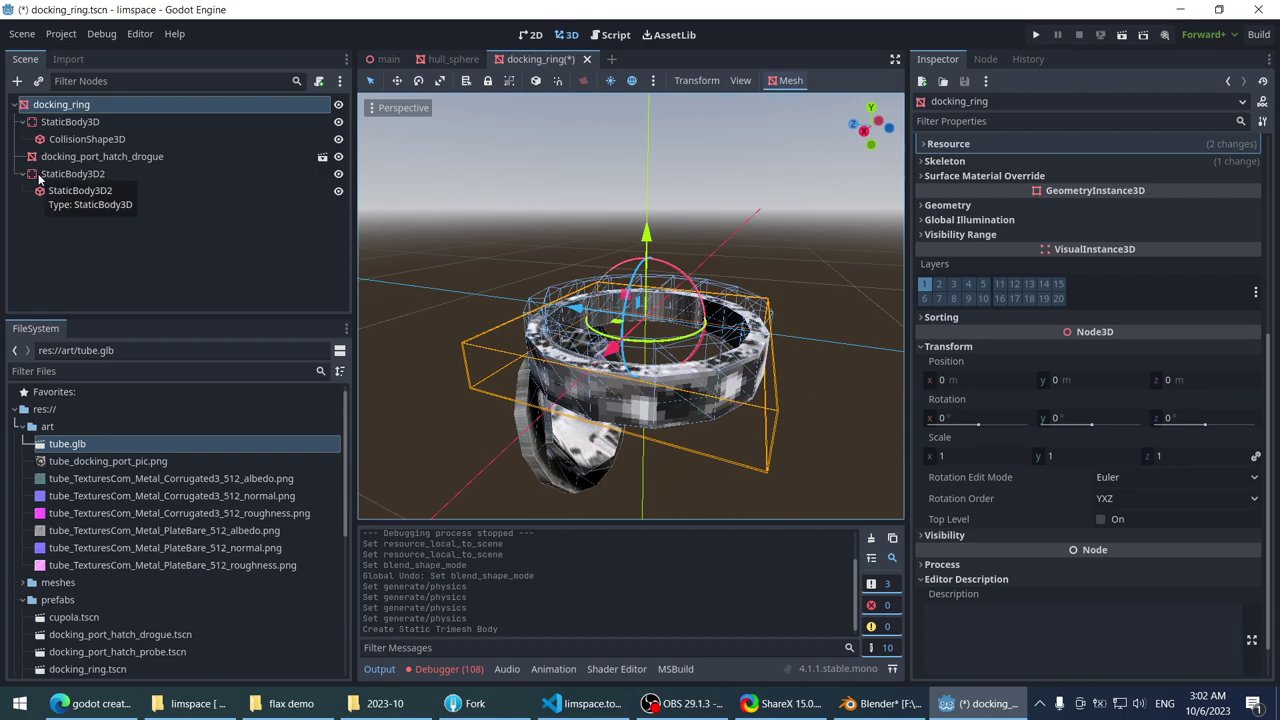
key(ctrl+z)
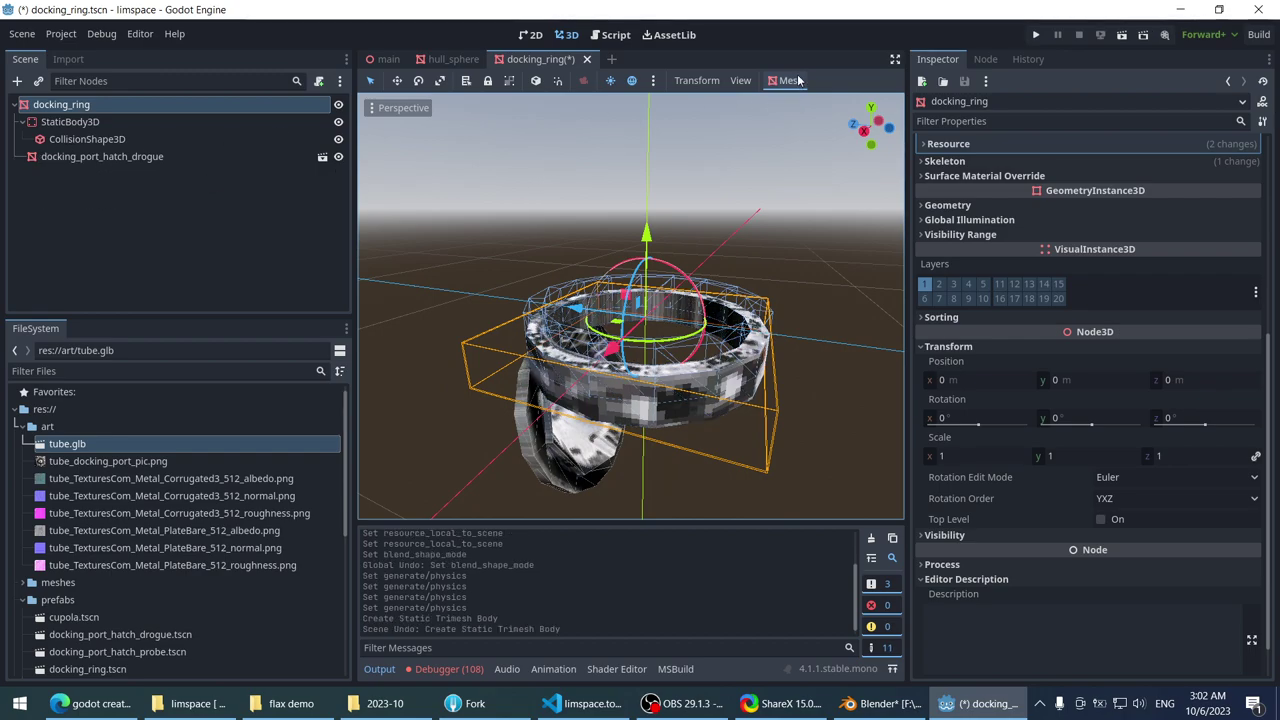
click(798, 80)
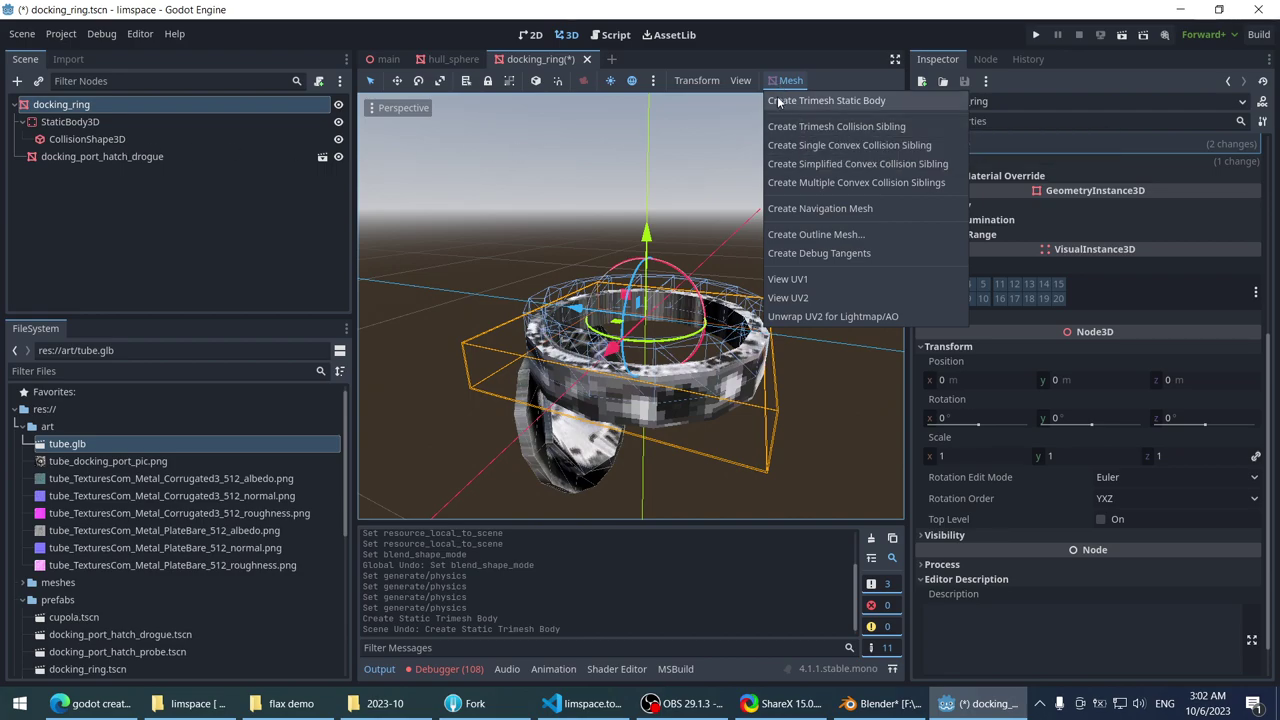
click(836, 126)
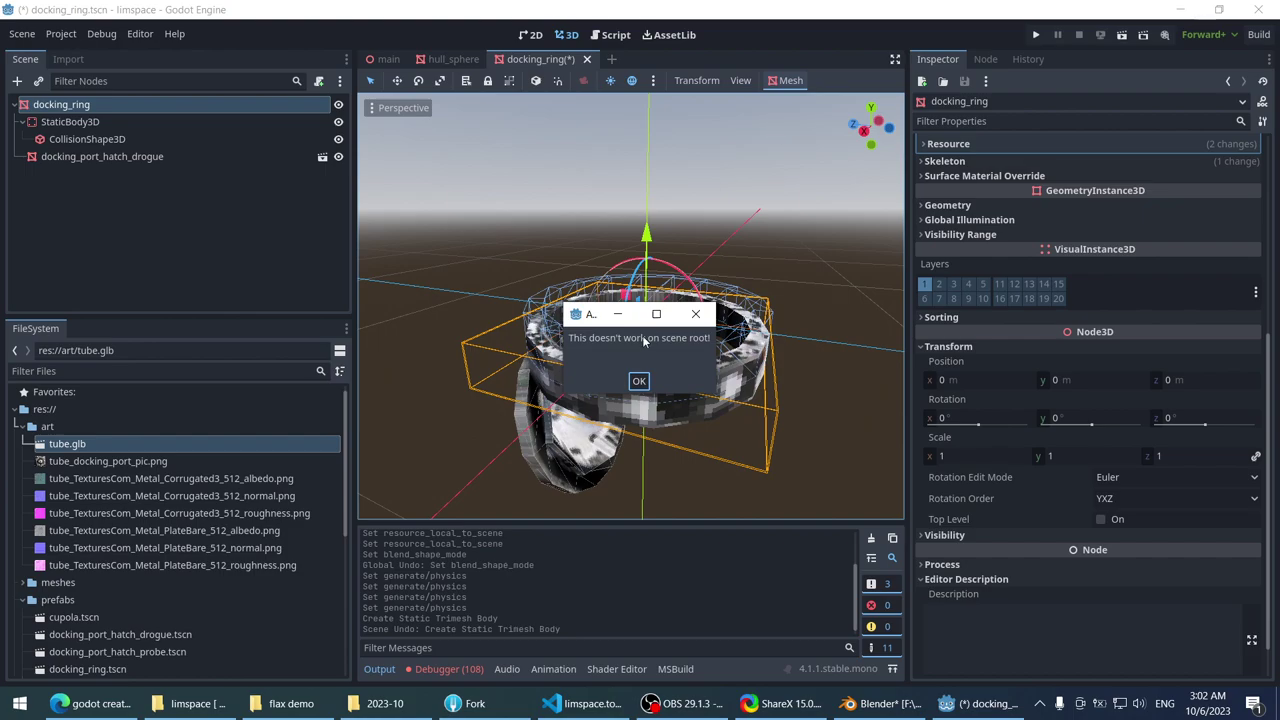
click(639, 381)
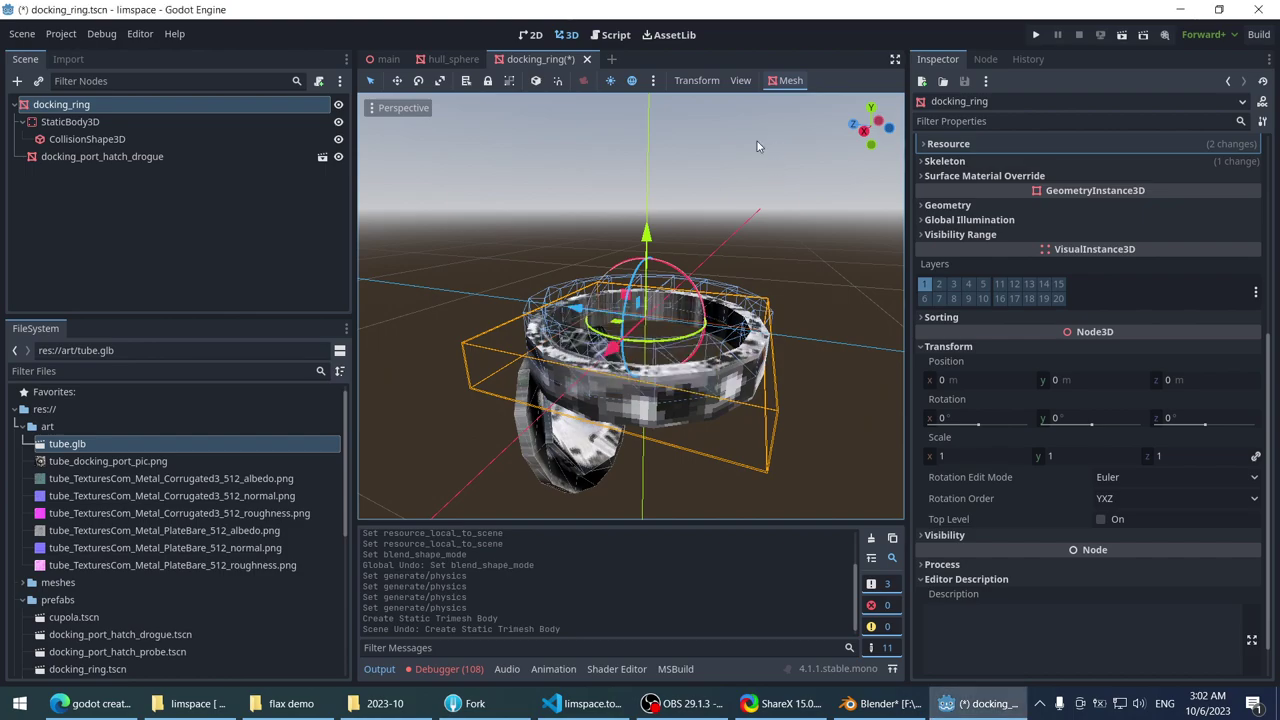
- Generate a new trimesh static body, delete the old StaticBody3D, move StaticBody3D2 under docking_ring, and save
click(791, 81)
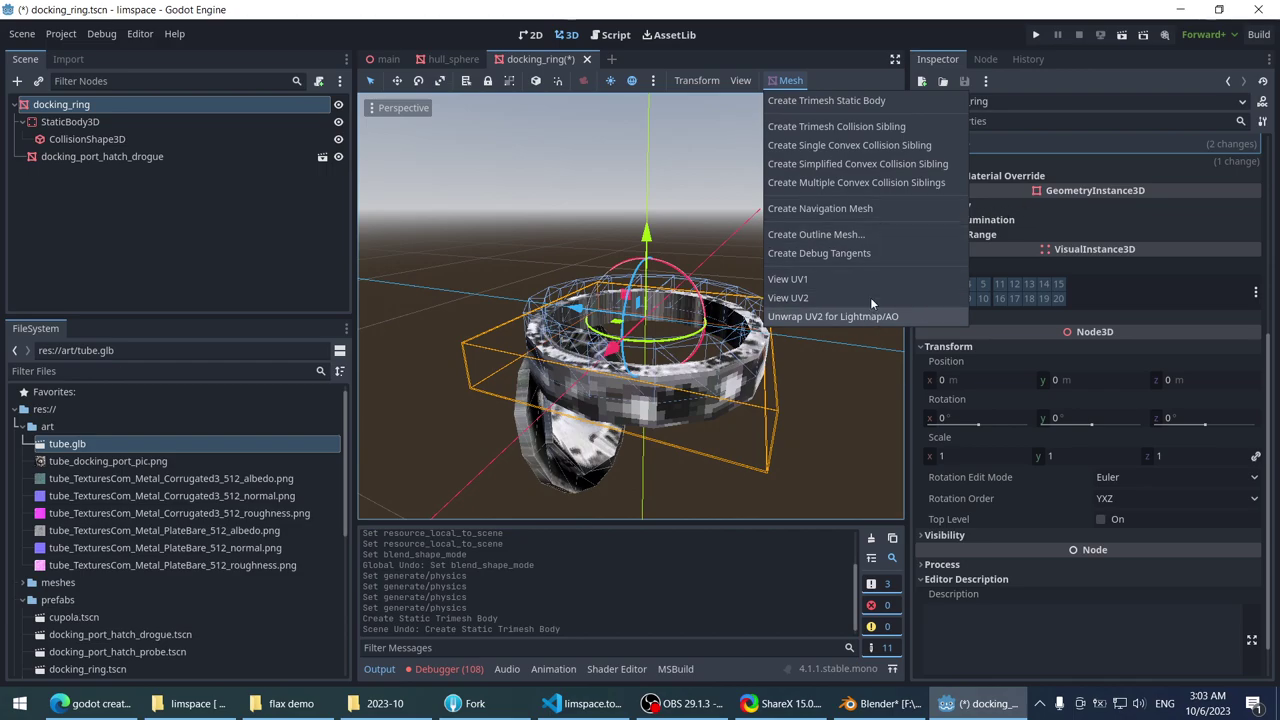
click(805, 100)
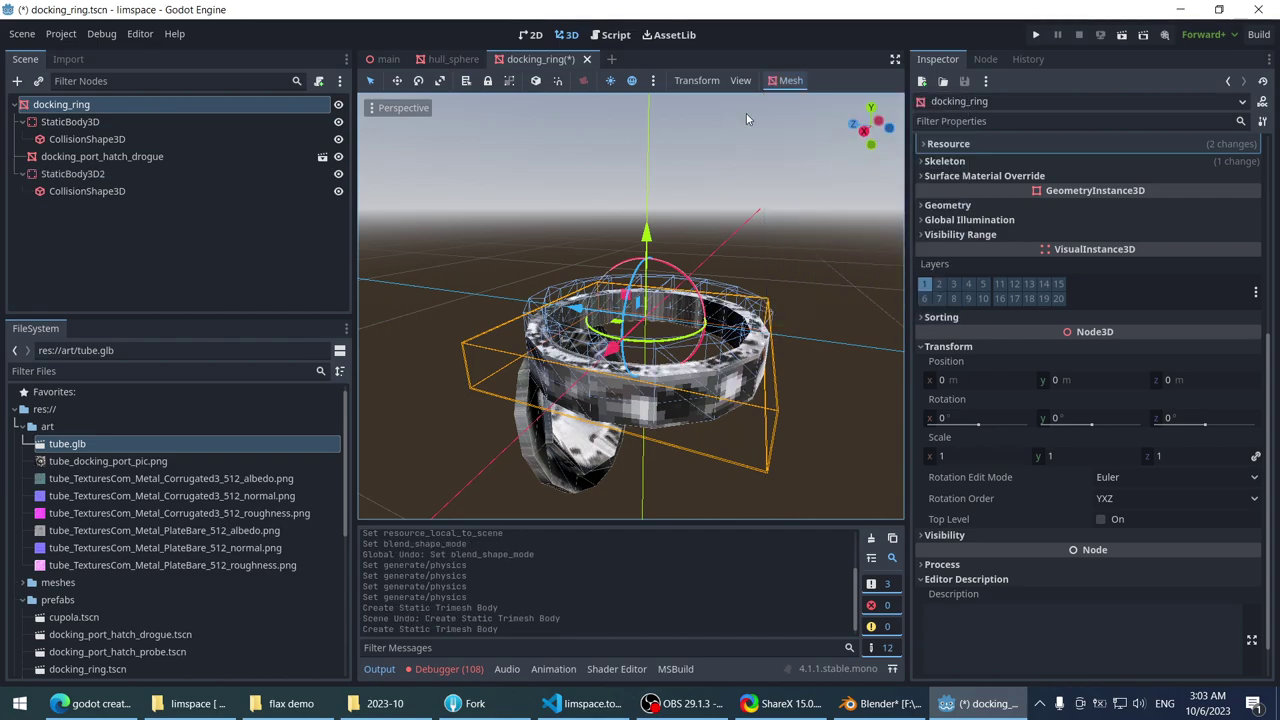
click(72, 122)
click(52, 122)
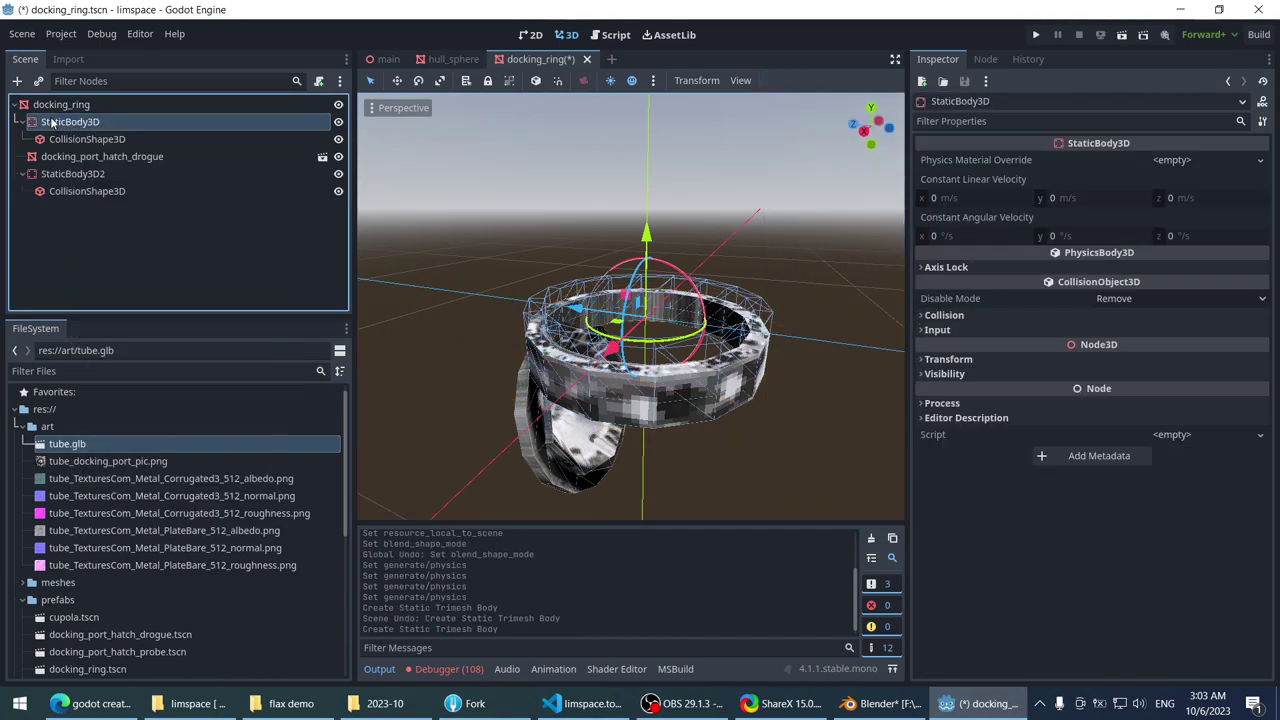
key(Delete)
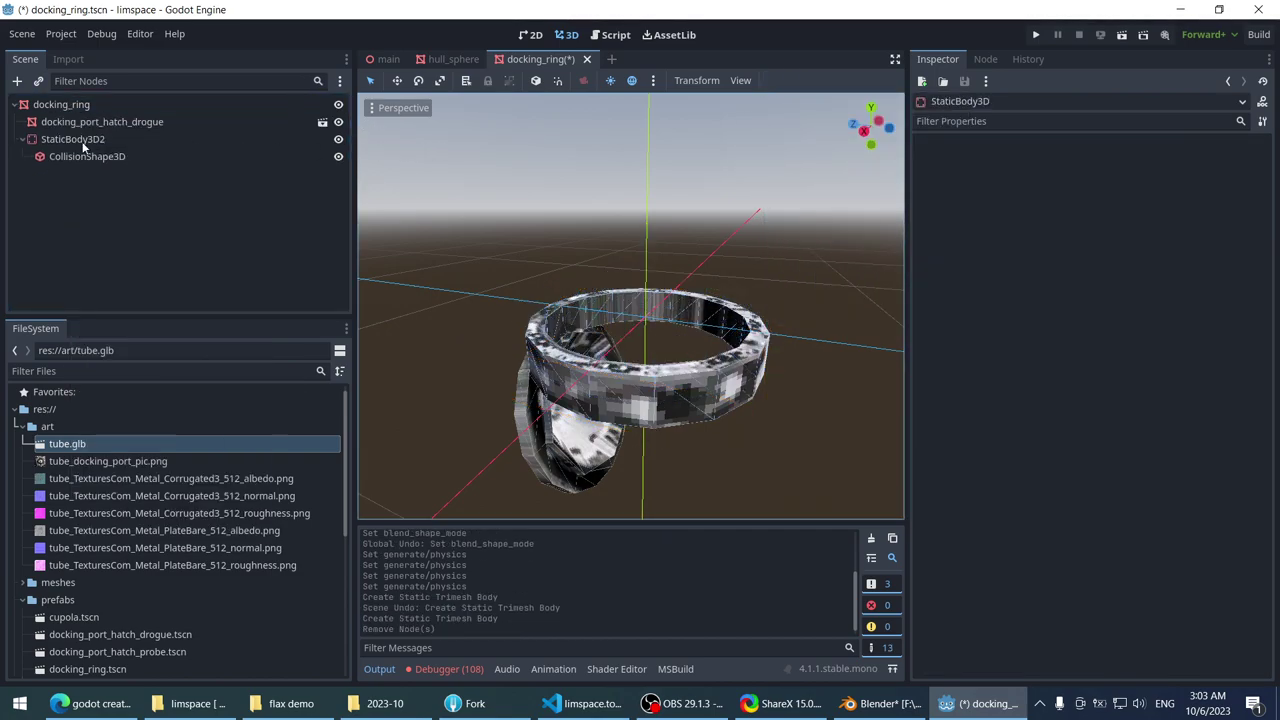
drag(84, 146, 67, 118)
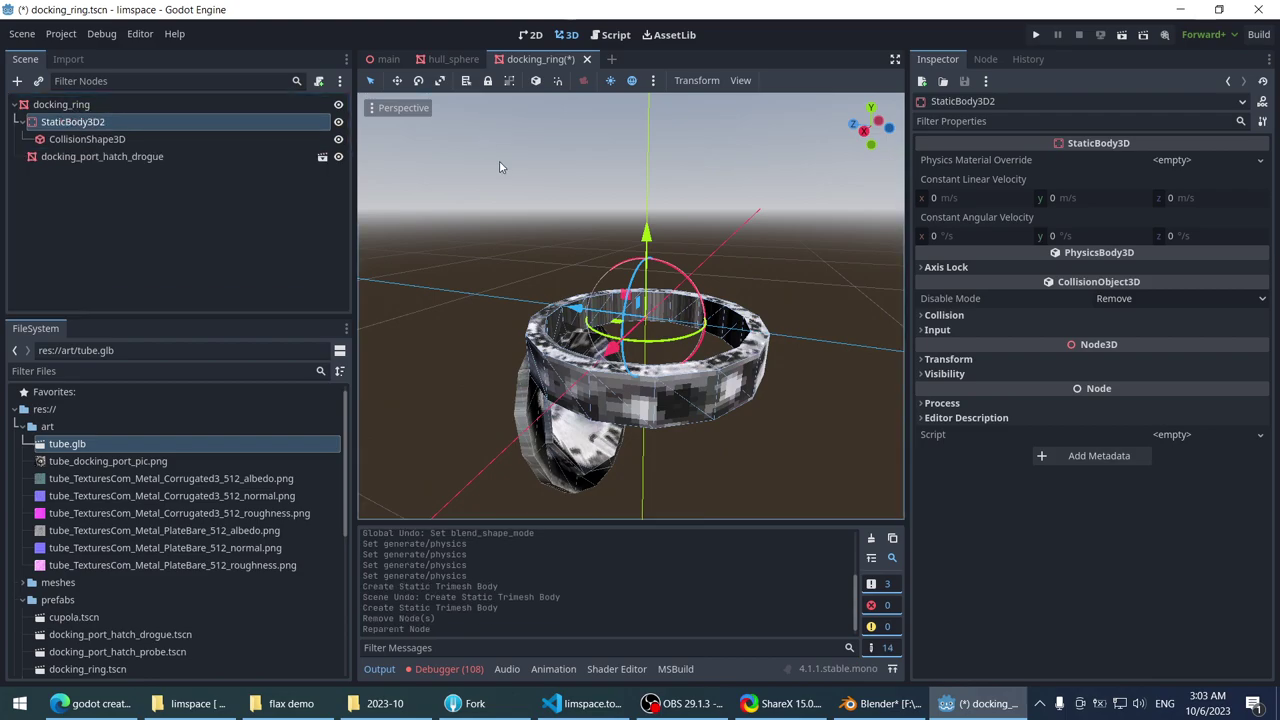
scroll(528, 175, up, 5)
scroll(520, 190, down, 6)
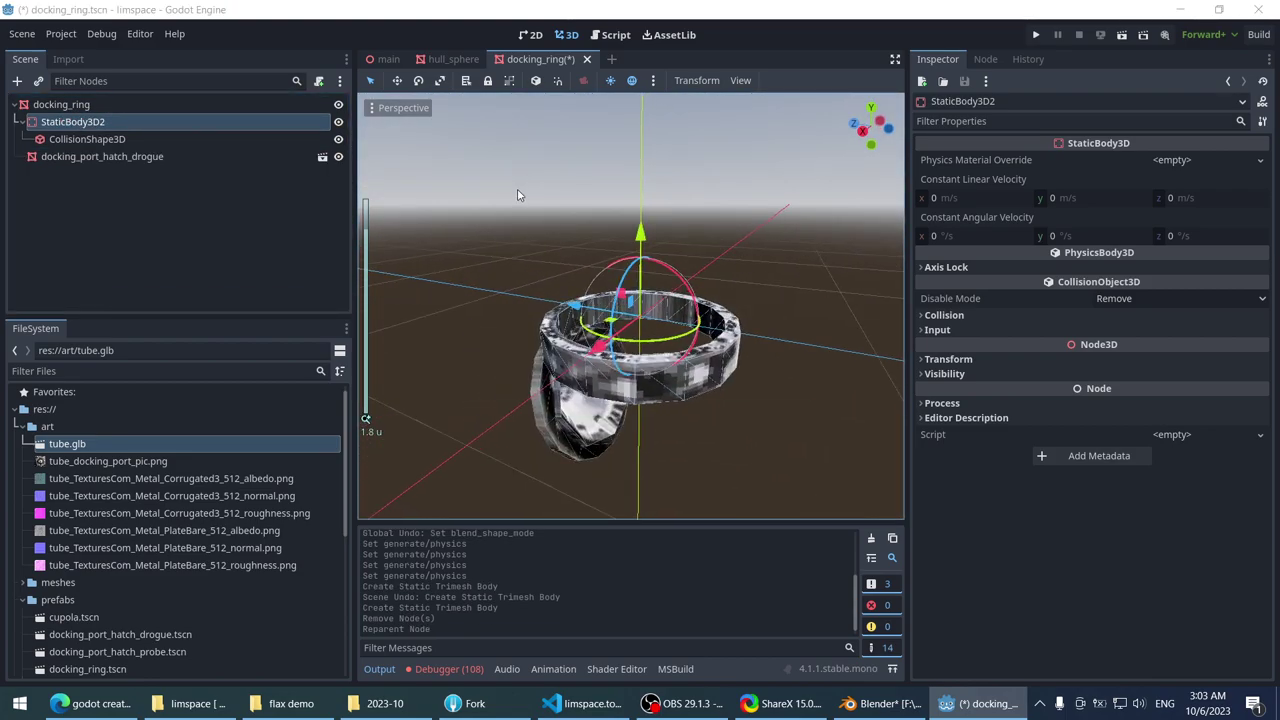
key(ctrl+s)
- Close the docking_ring scene and select the hull_sphere mesh
click(575, 60)
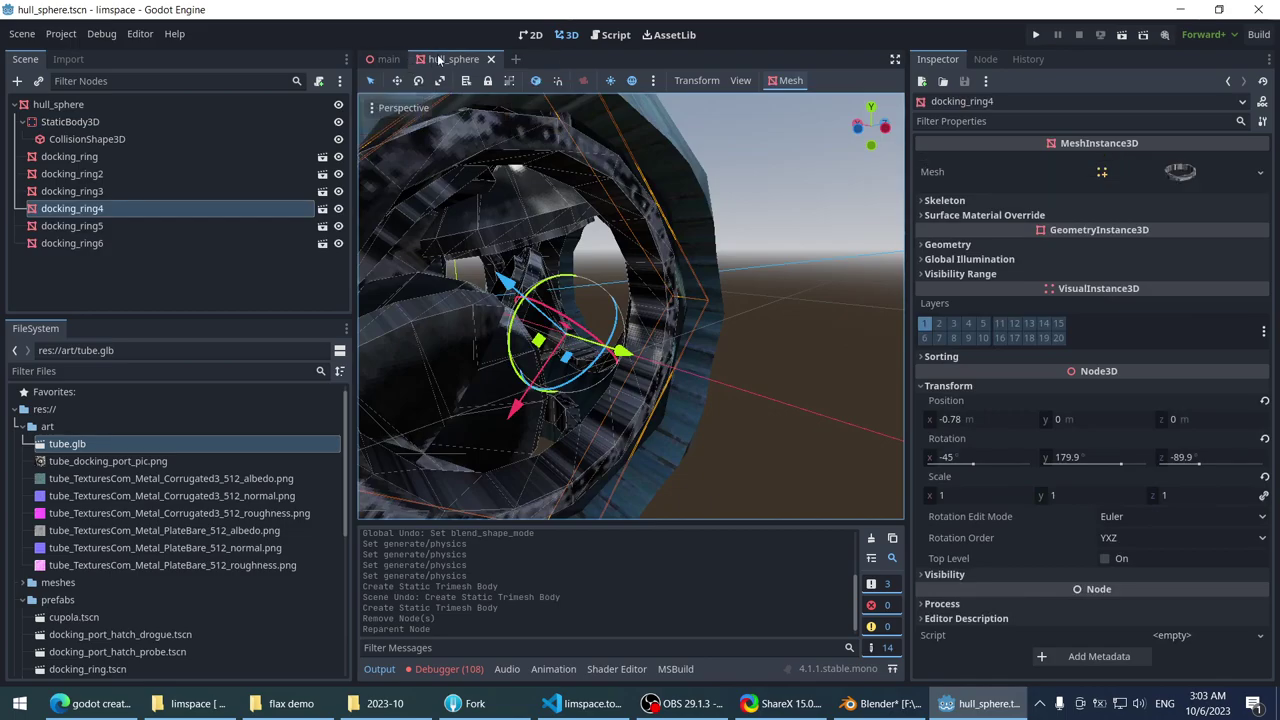
scroll(601, 204, down, 6)
scroll(557, 218, up, 6)
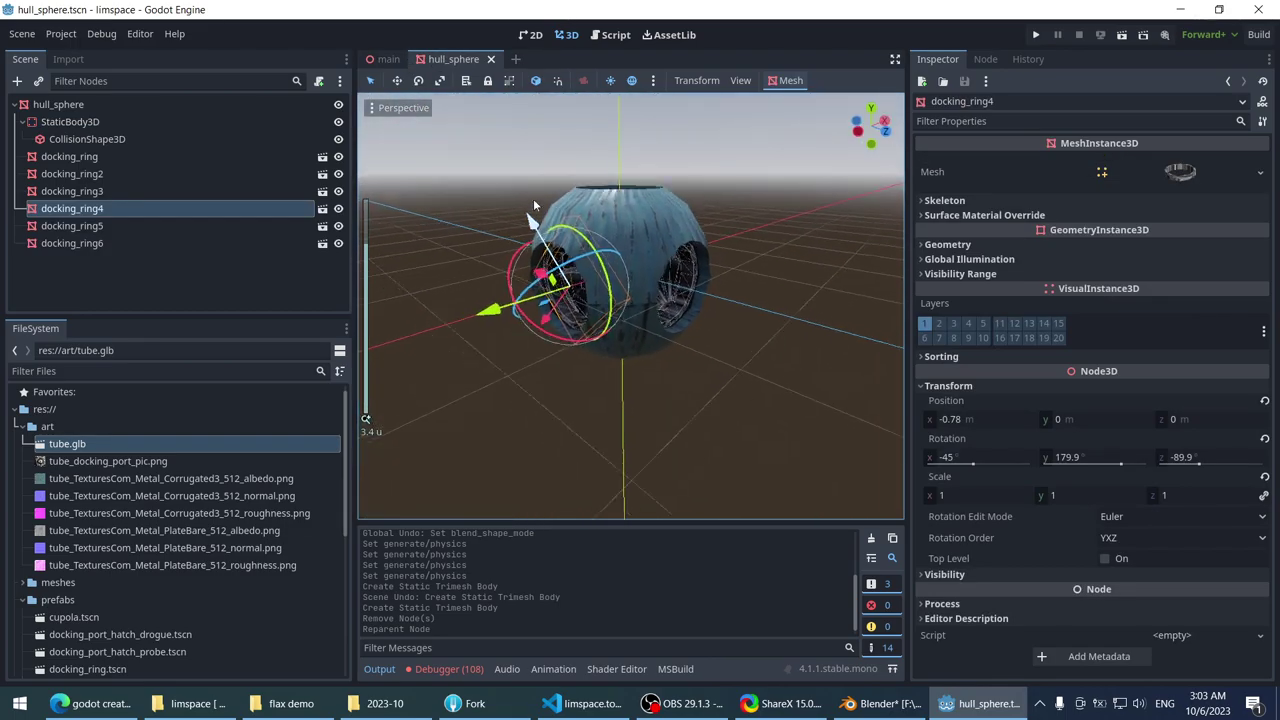
middle_drag(528, 206, 420, 240)
click(141, 107)
click(110, 104)
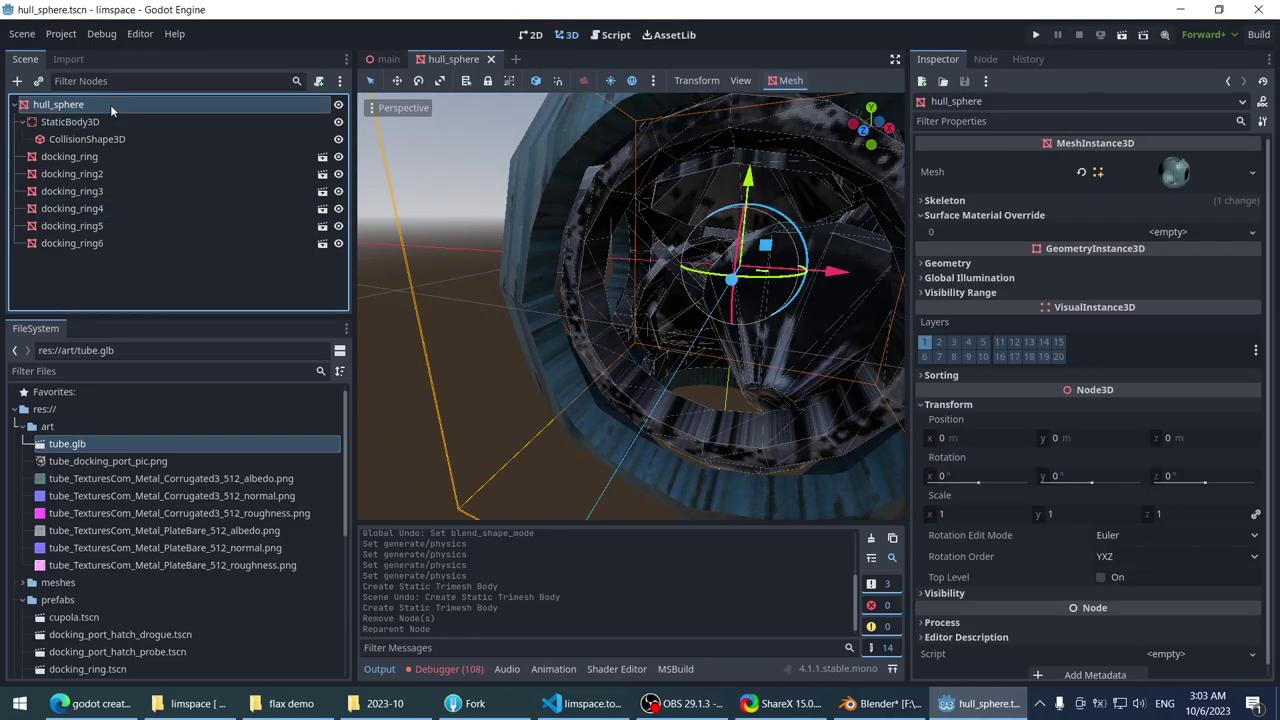
- Generate a trimesh static body for hull_sphere, delete the old StaticBody3D, and save
click(786, 81)
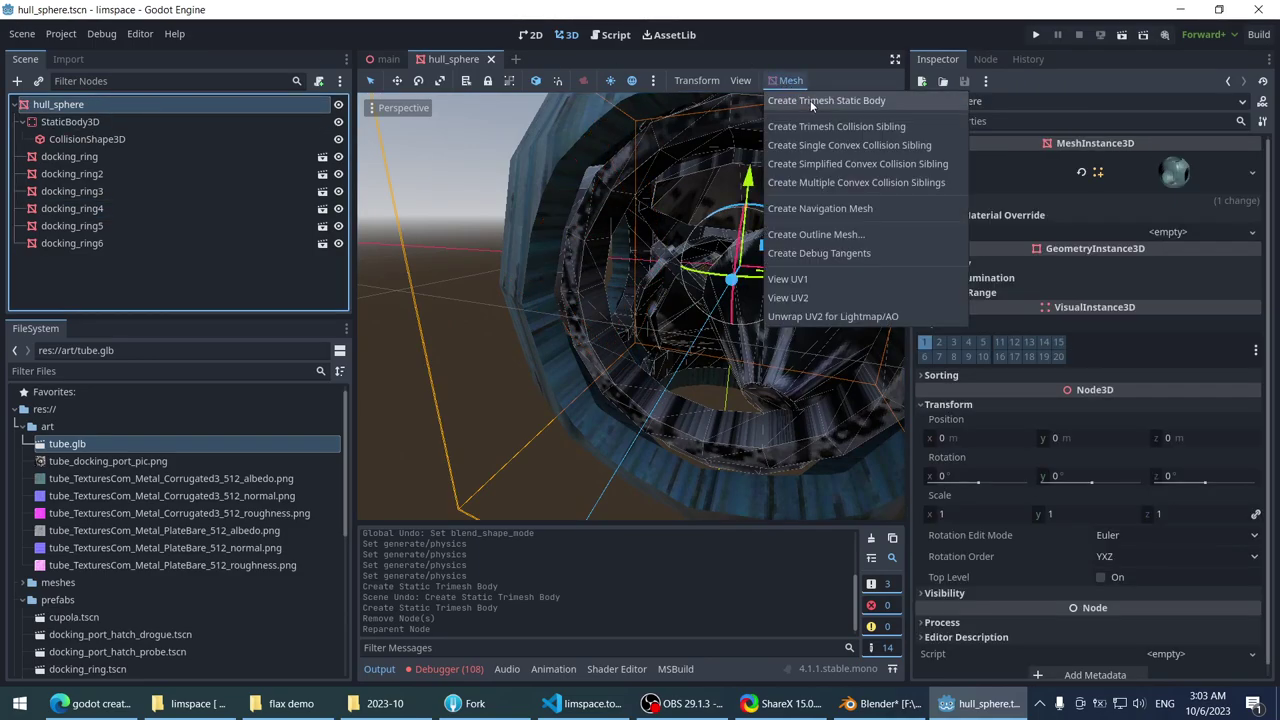
click(810, 100)
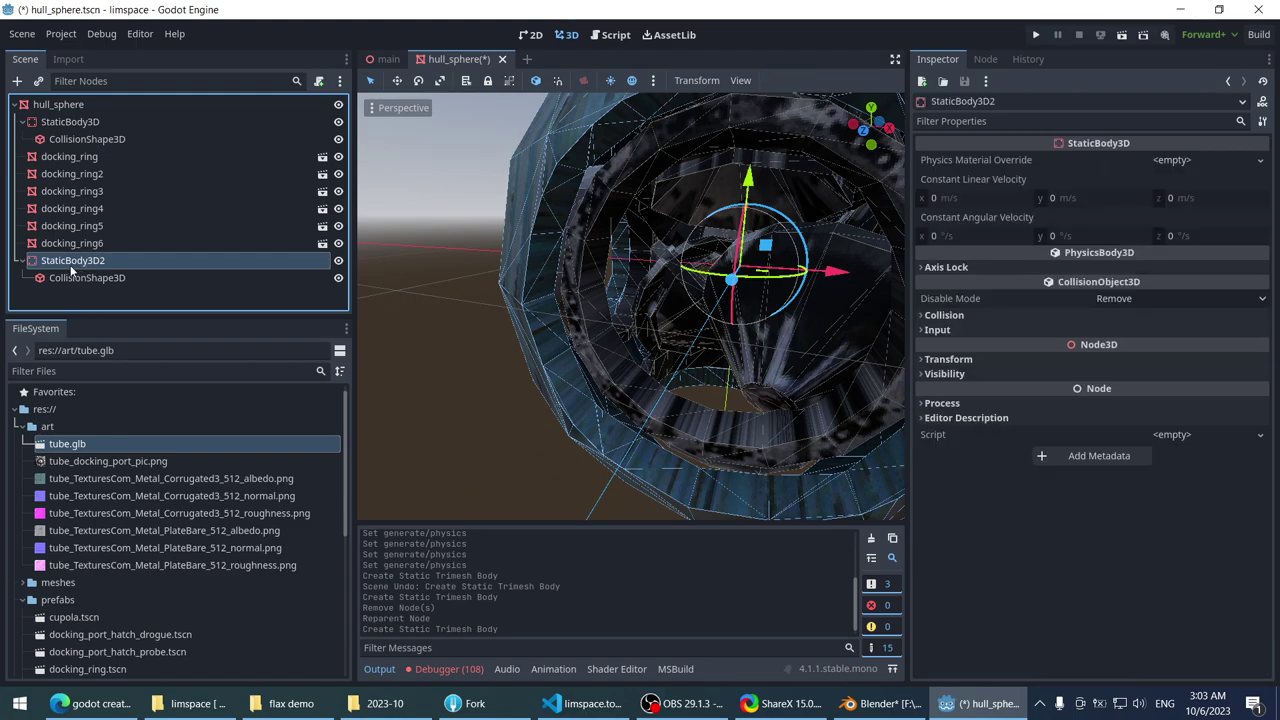
drag(101, 119, 99, 120)
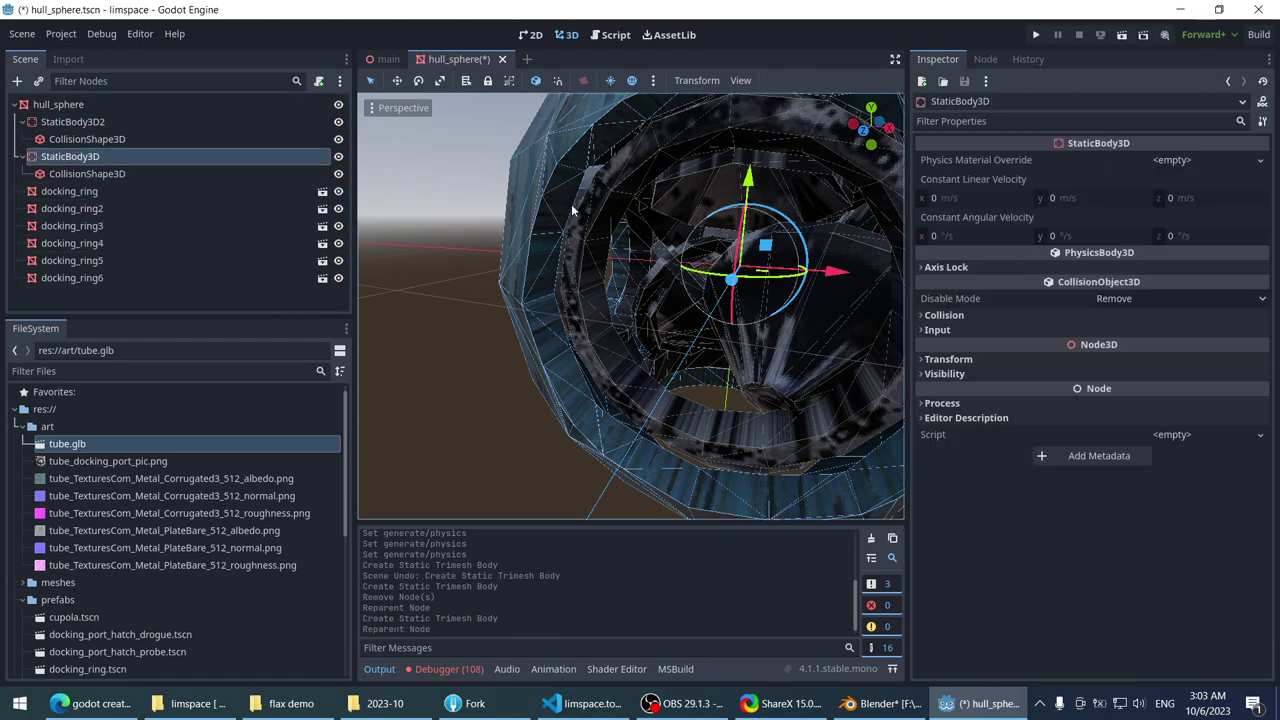
key(Delete)
scroll(565, 204, down, 4)
key(ctrl+s)
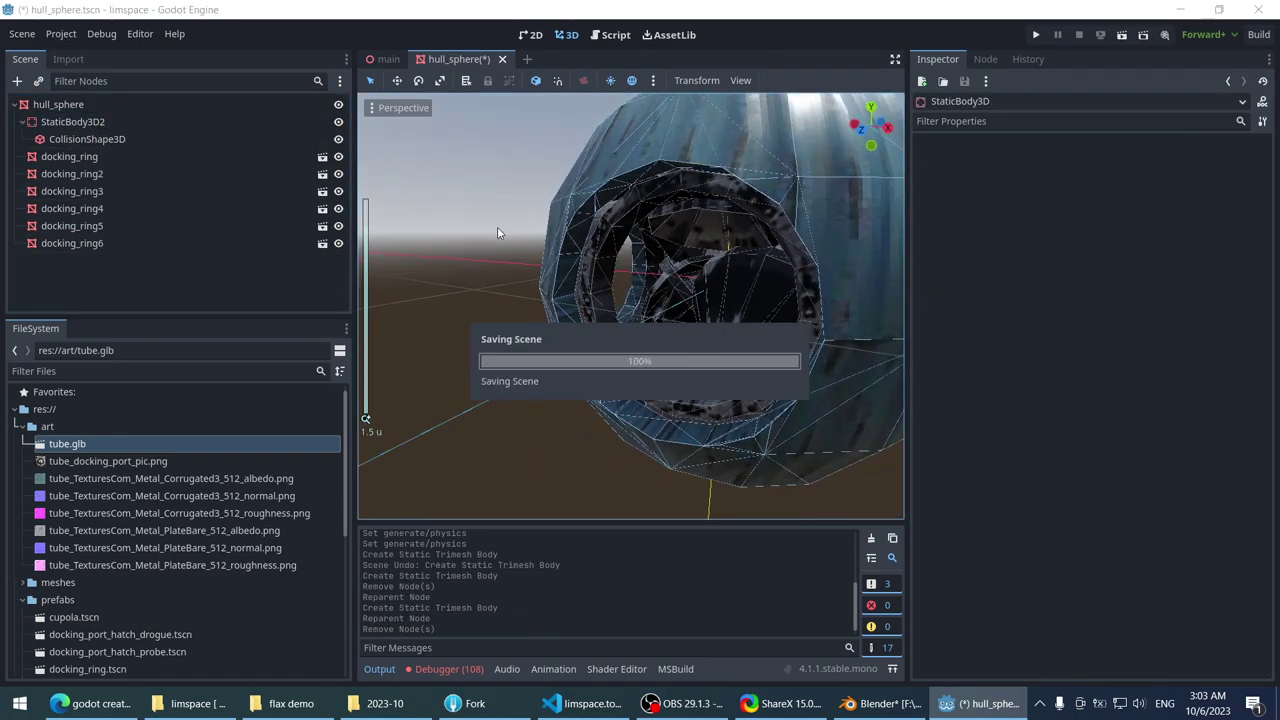
- Close the hull_sphere scene to return to the main scene
scroll(540, 205, down, 3)
scroll(500, 195, down, 2)
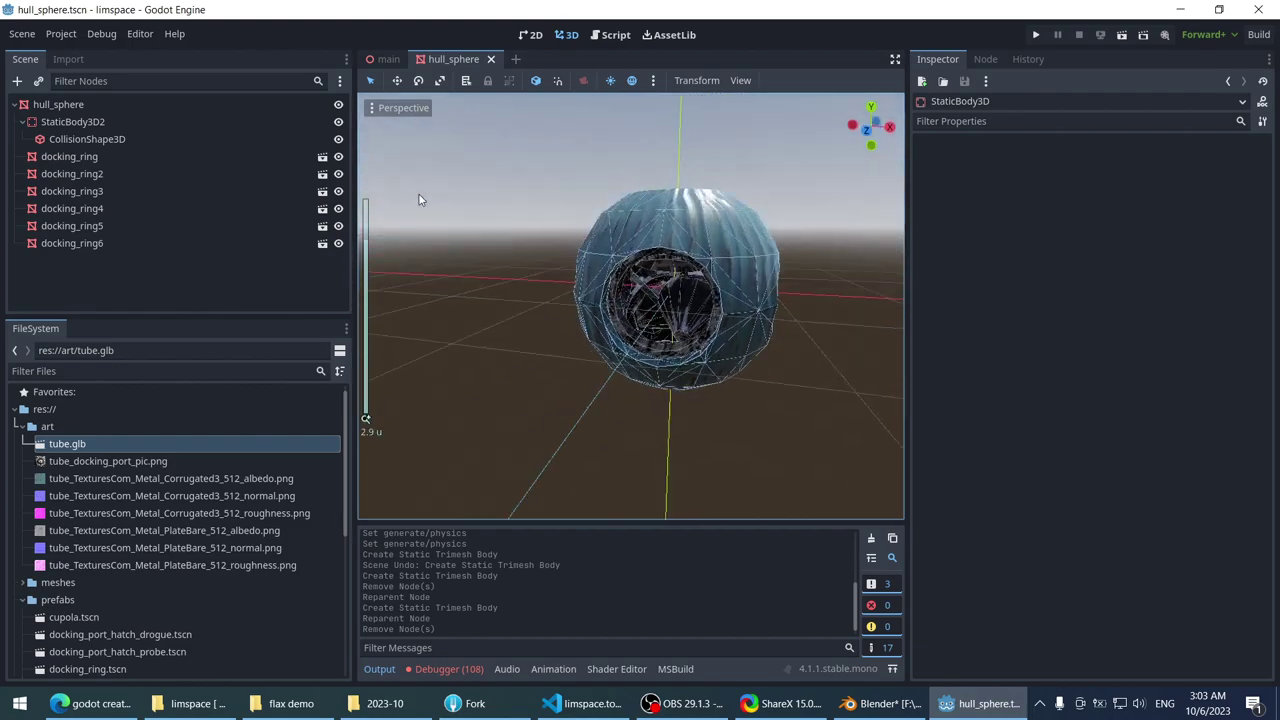
scroll(419, 199, up, 3)
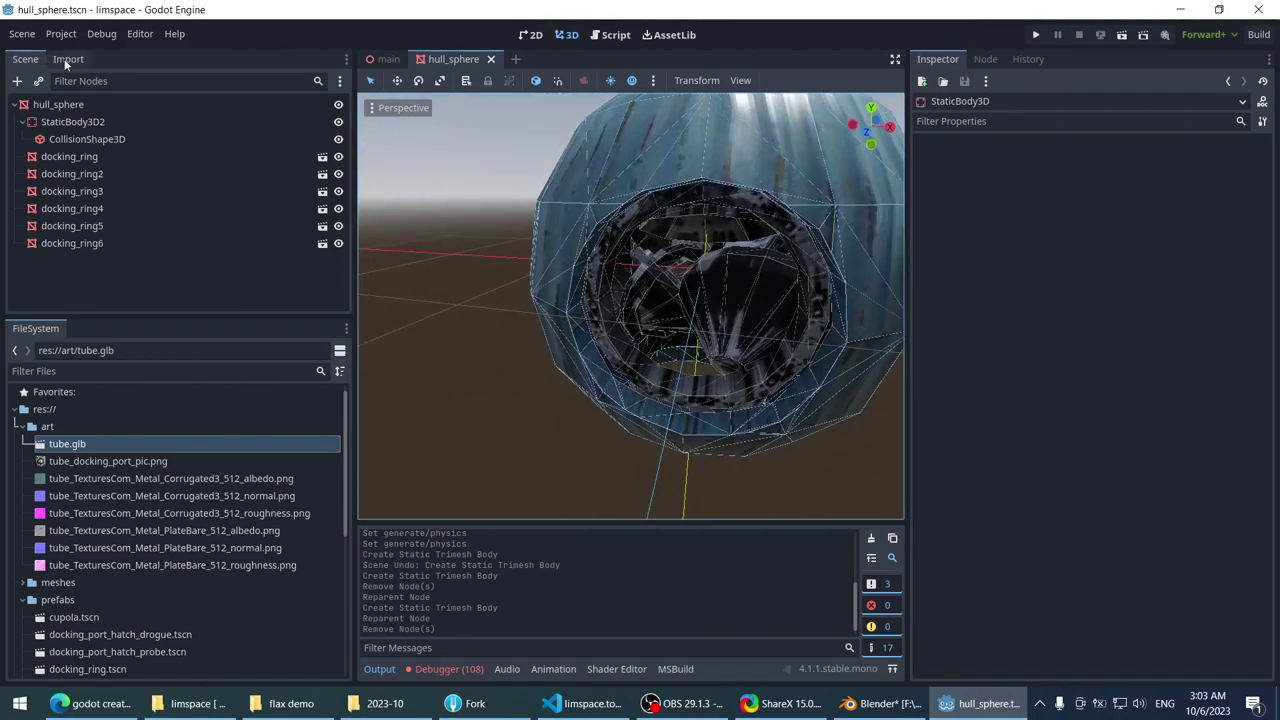
click(491, 59)
scroll(560, 195, up, 3)
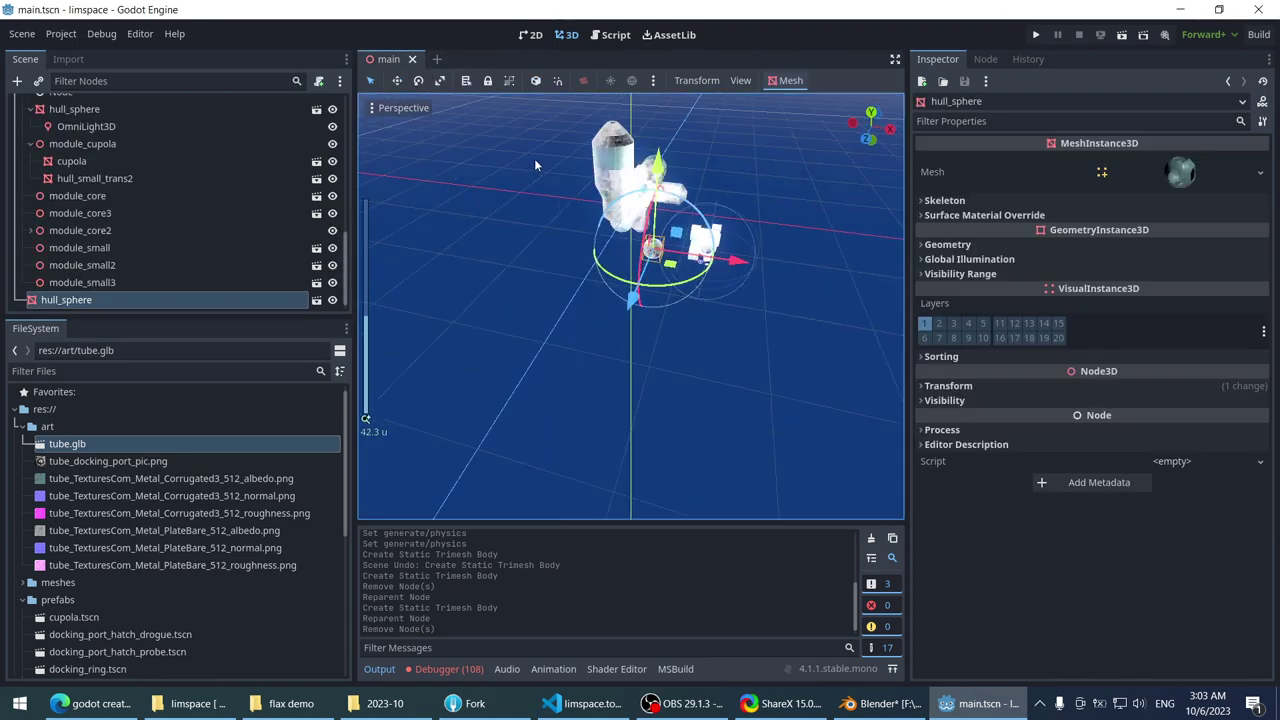
- Test-run the station from an overview angle, then stop the game
click(481, 198)
mouse_move(481, 198)
middle_down()
mouse_move(515, 201)
mouse_move(505, 188)
mouse_move(486, 220)
middle_up()
scroll(515, 160, down, 2)
scroll(554, 152, up, 3)
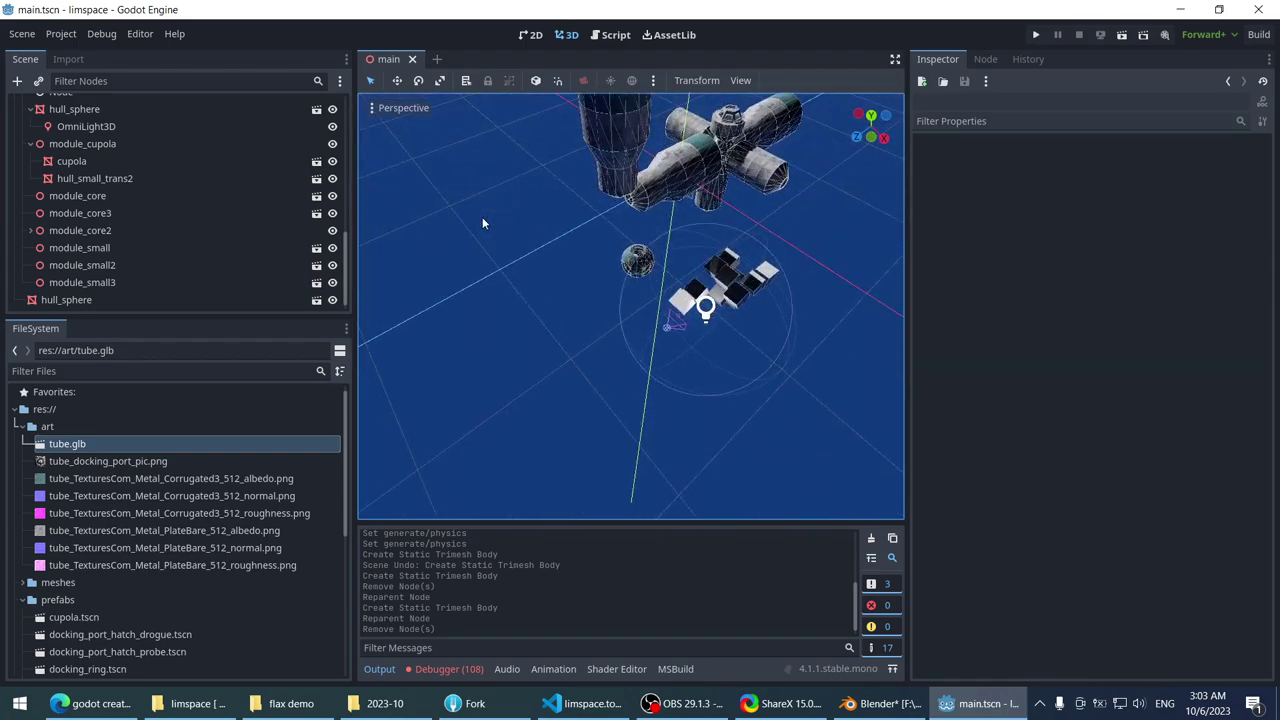
scroll(482, 220, up, 3)
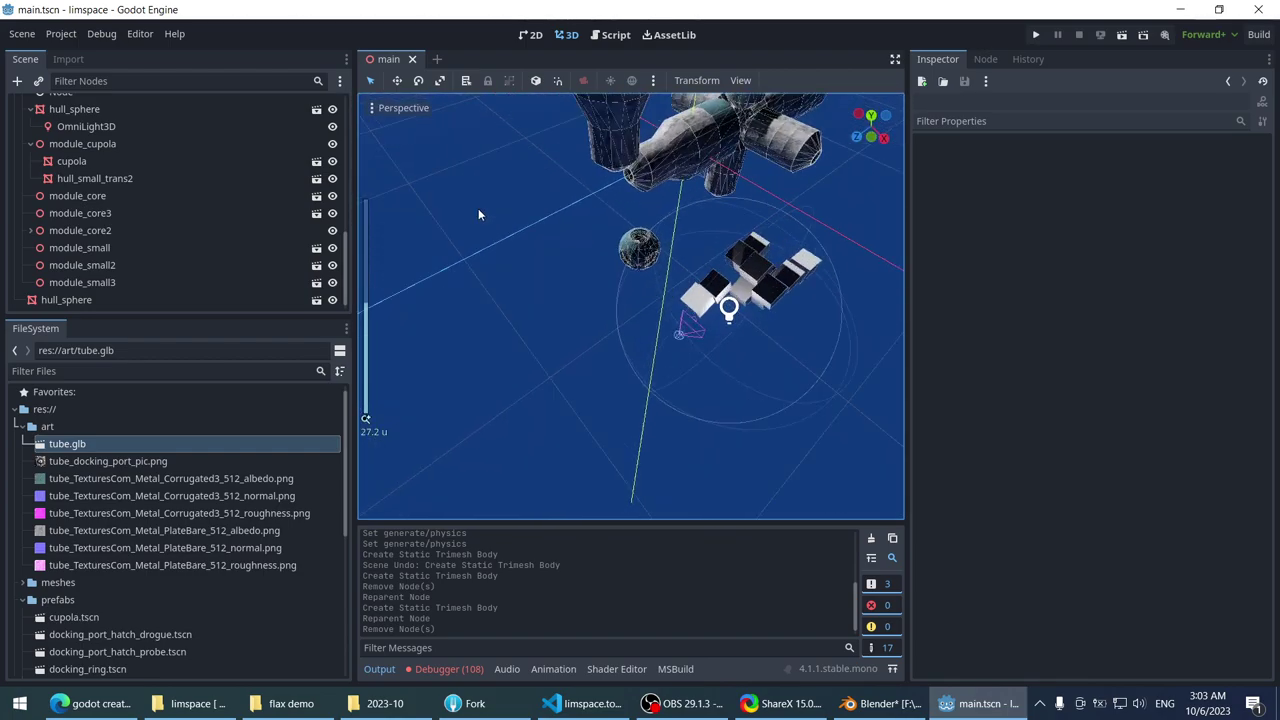
scroll(478, 214, down, 2)
middle_drag(478, 214, 914, 100)
scroll(532, 168, up, 1)
click(1035, 37)
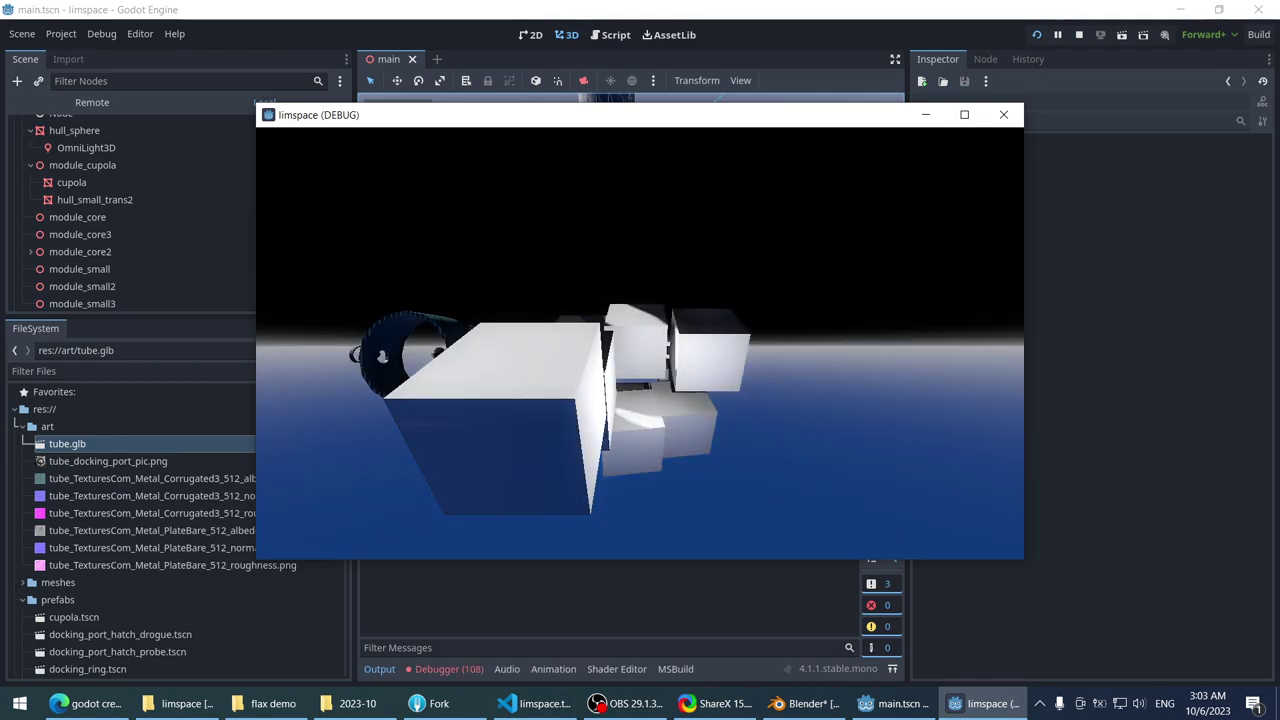
key(Escape)
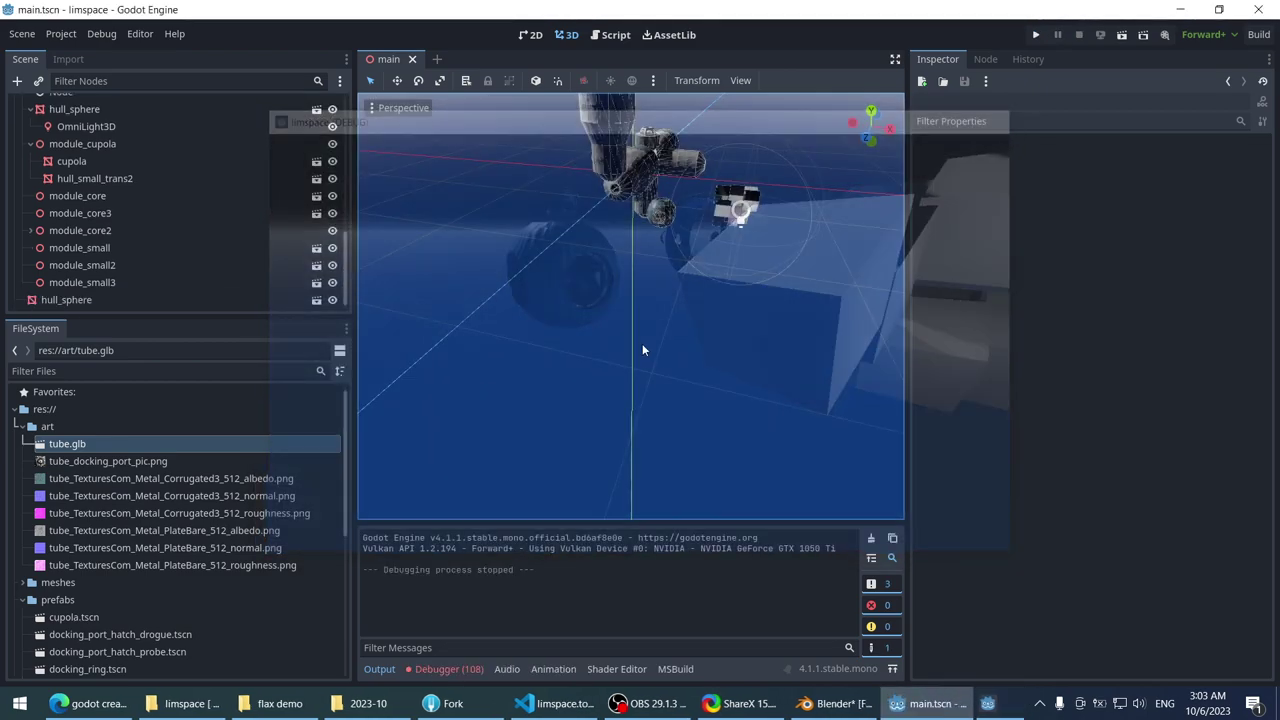
- Review the tube.glb loading errors in the Debugger and close the main scene
click(428, 670)
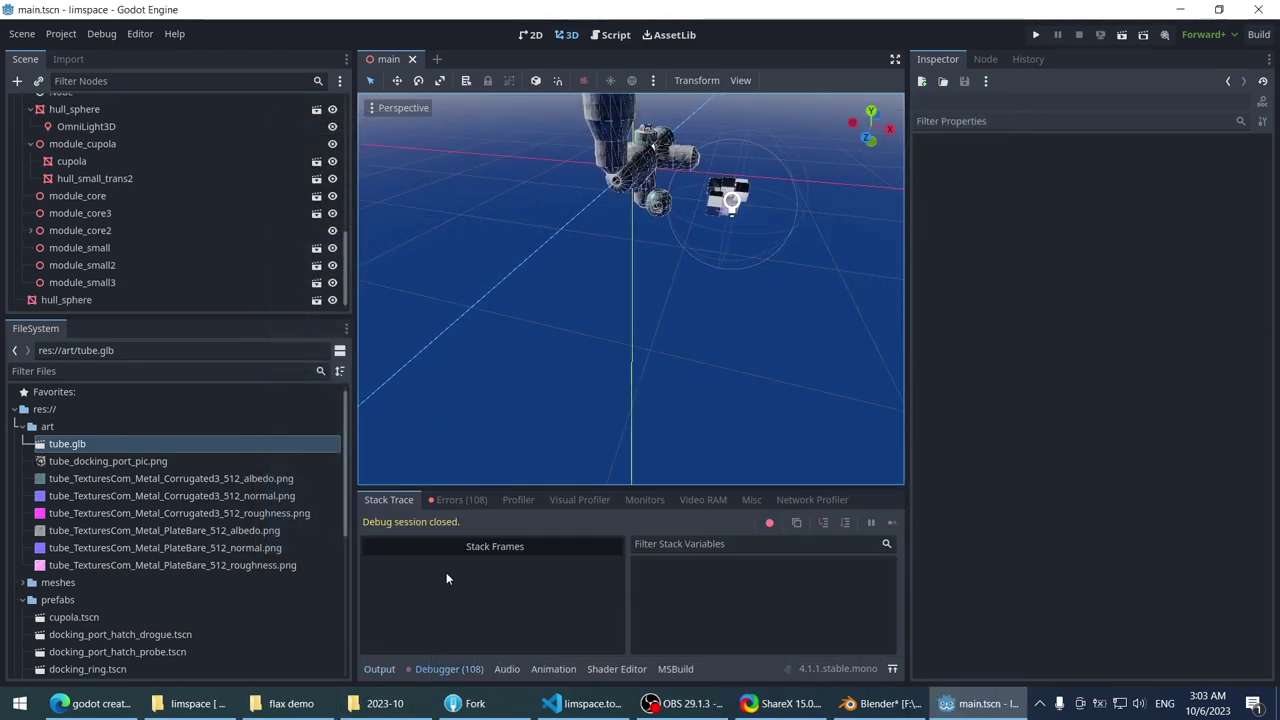
click(459, 502)
scroll(264, 164, up, 2)
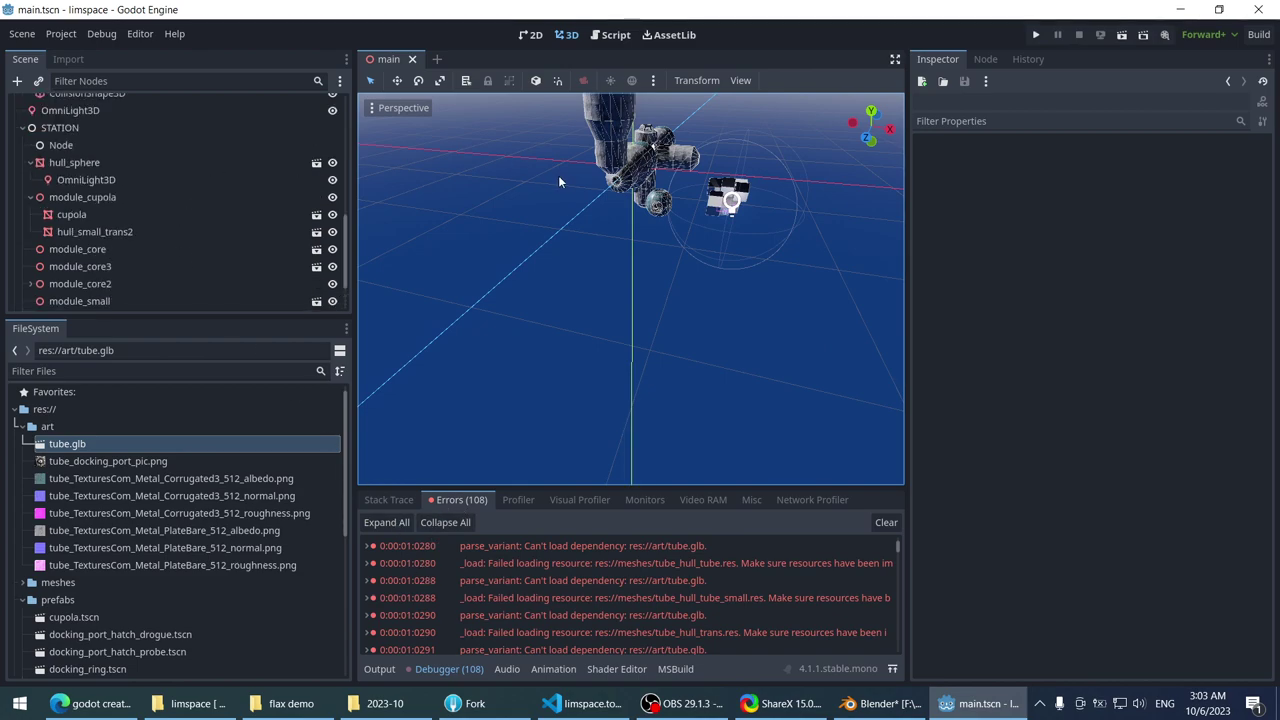
click(414, 60)
- Quit and relaunch Godot, then reopen the limspace project from the Project Manager
click(1258, 9)
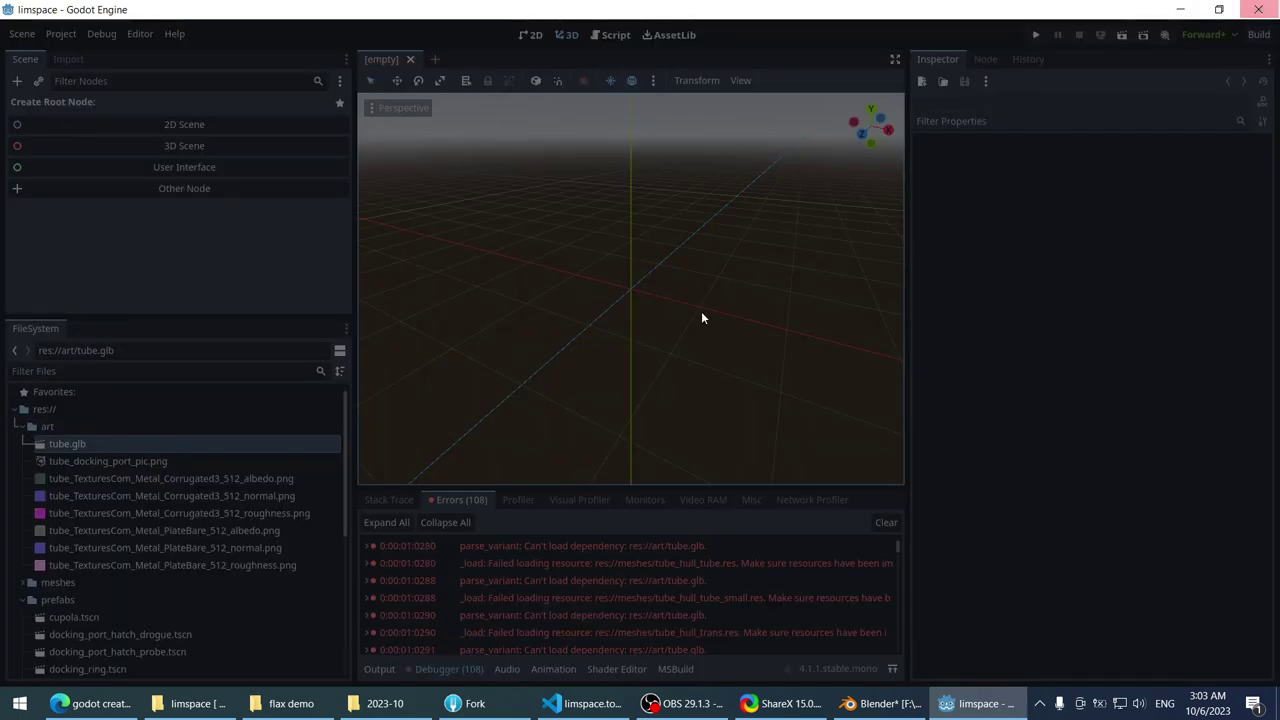
key(super+d)
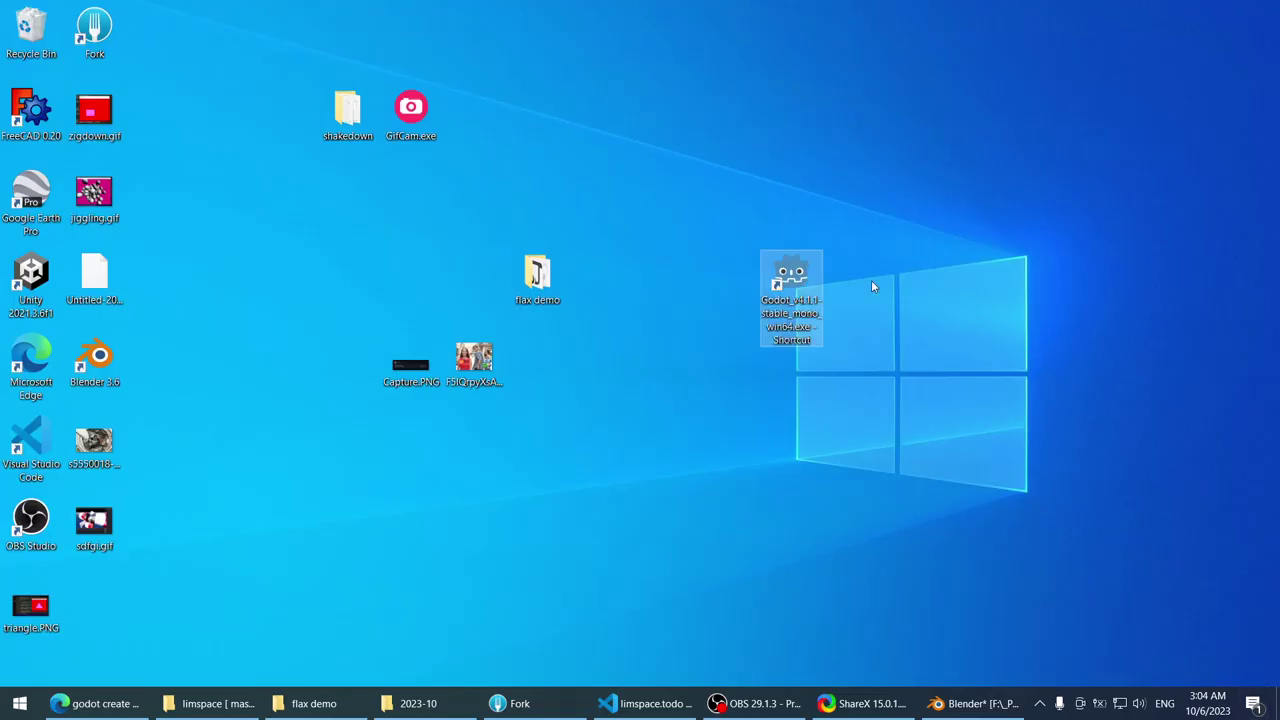
double_click(777, 276)
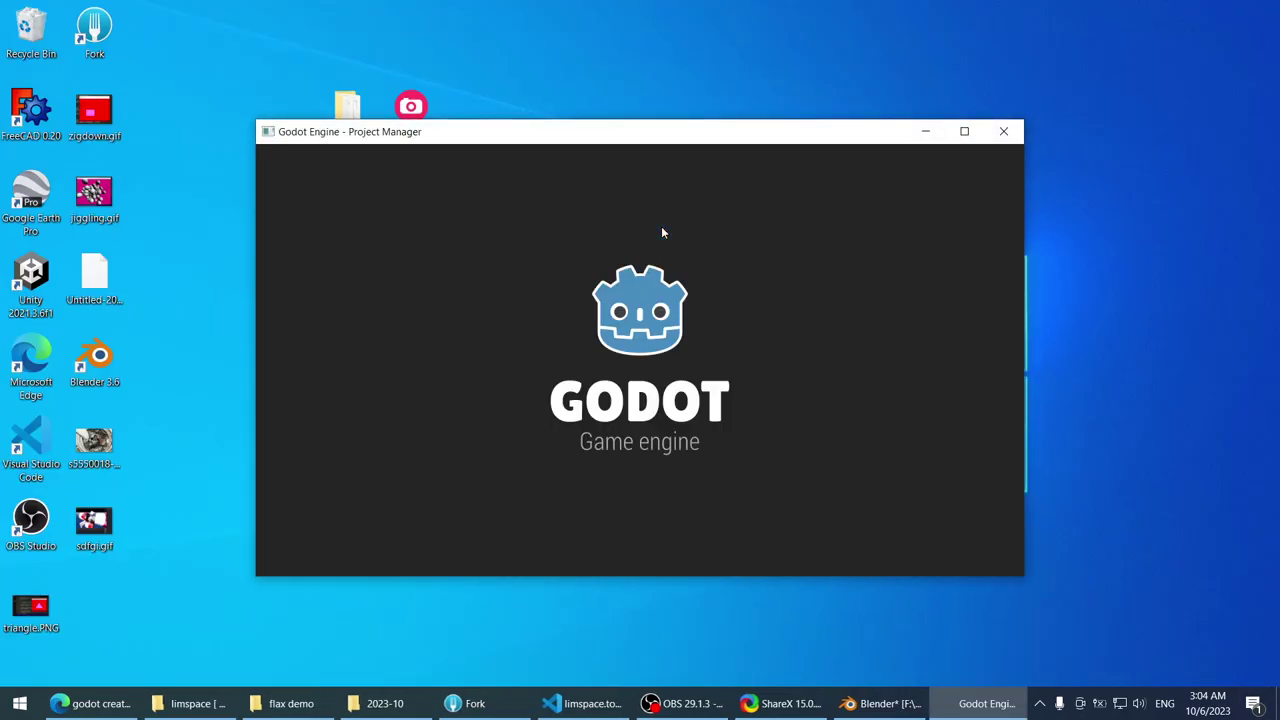
double_click(657, 133)
double_click(346, 104)
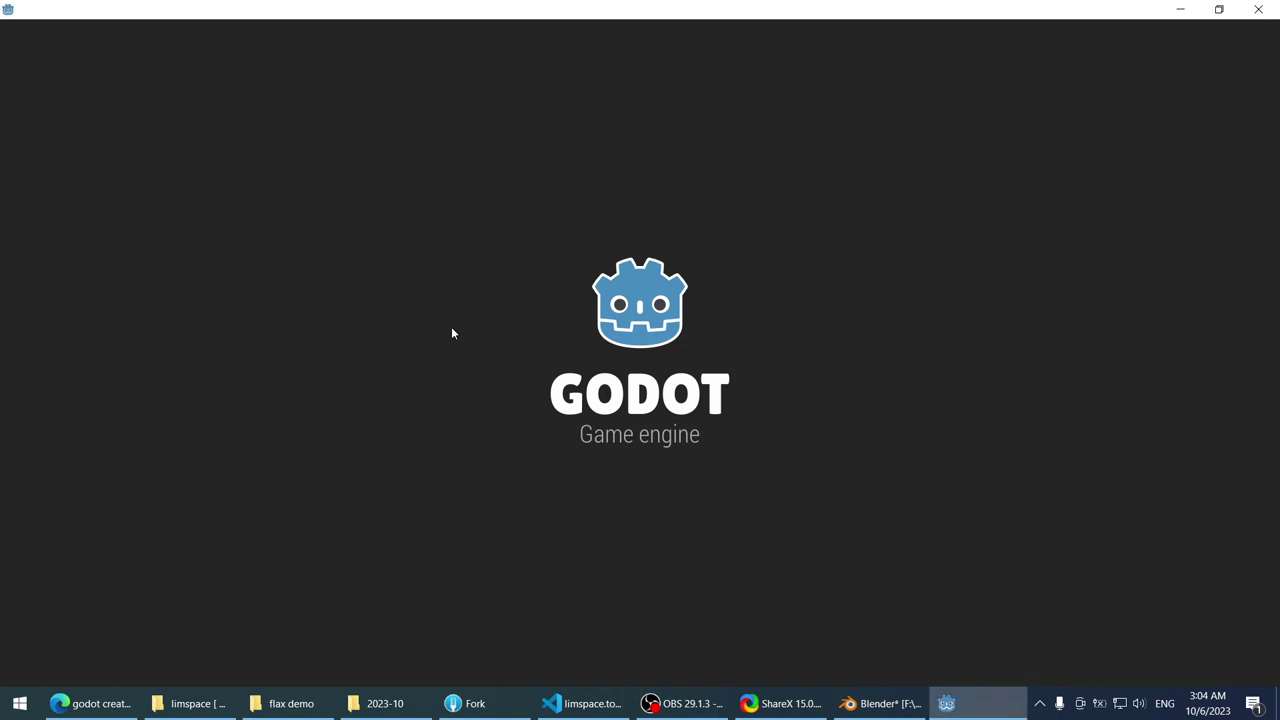
scroll(484, 262, down, 3)
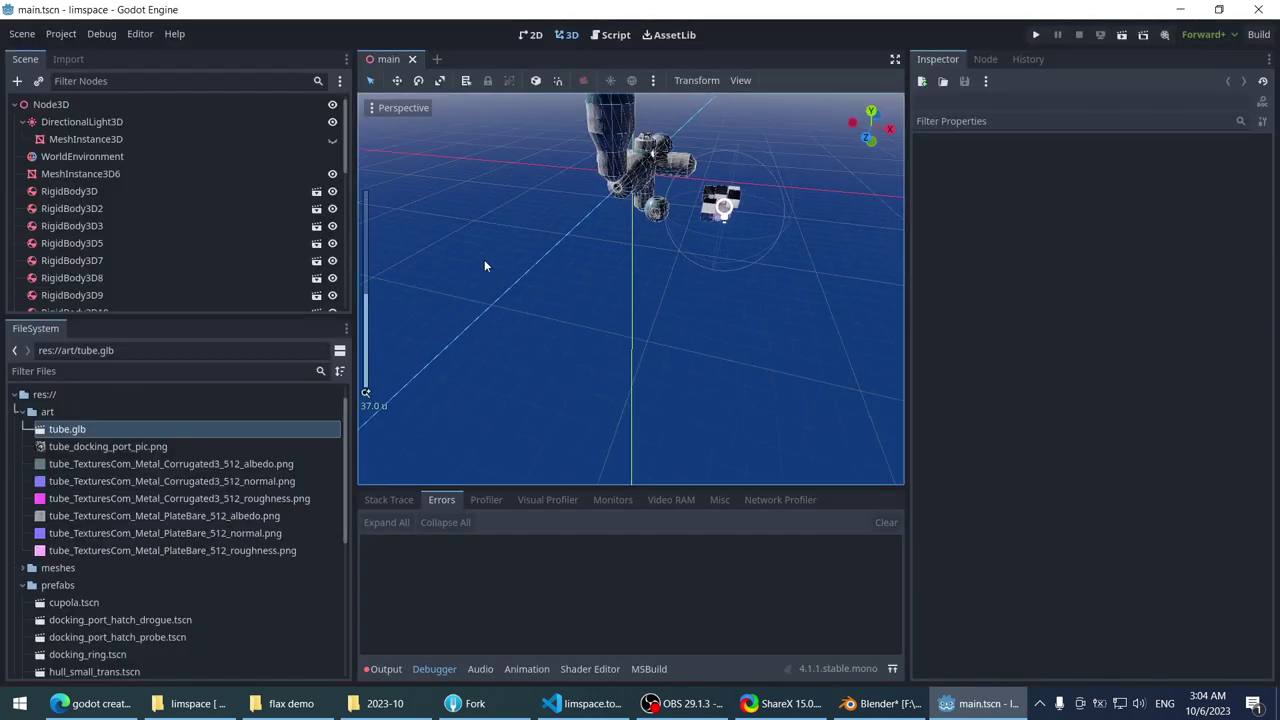
- Play-test the reloaded station and stop it, this time with no errors
scroll(478, 233, up, 4)
middle_drag(531, 228, 842, 232)
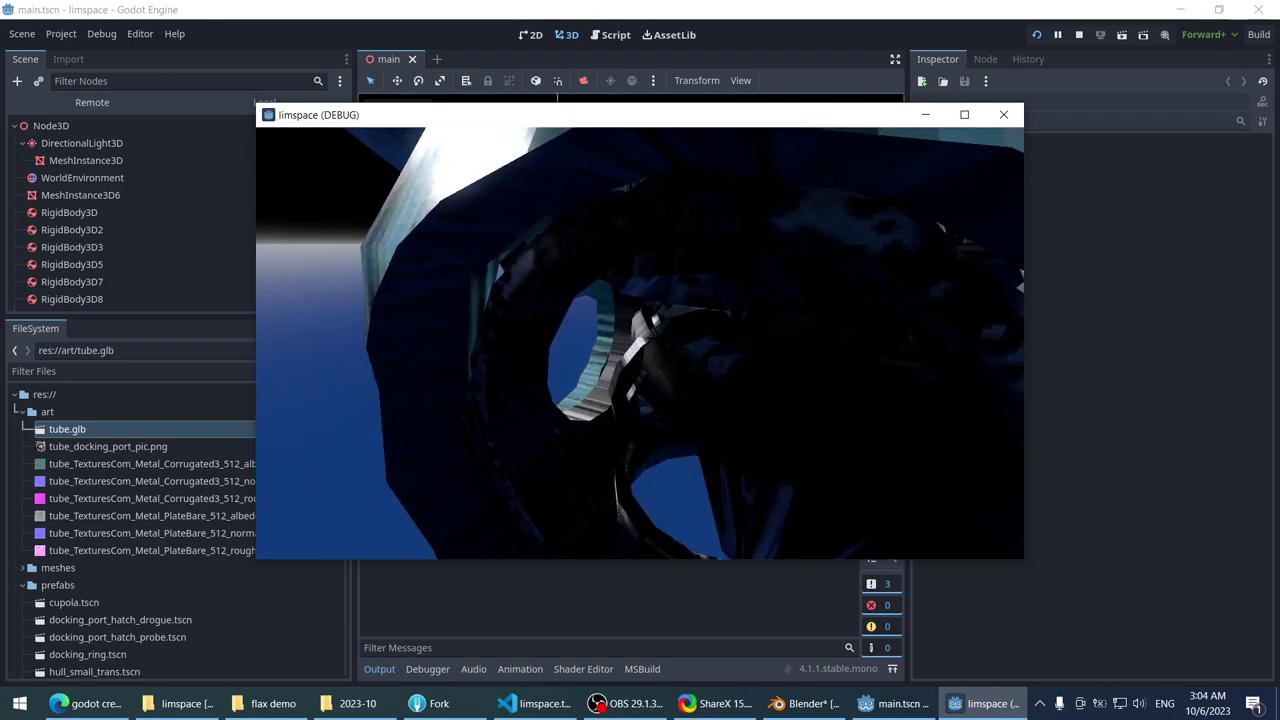
key(Escape)
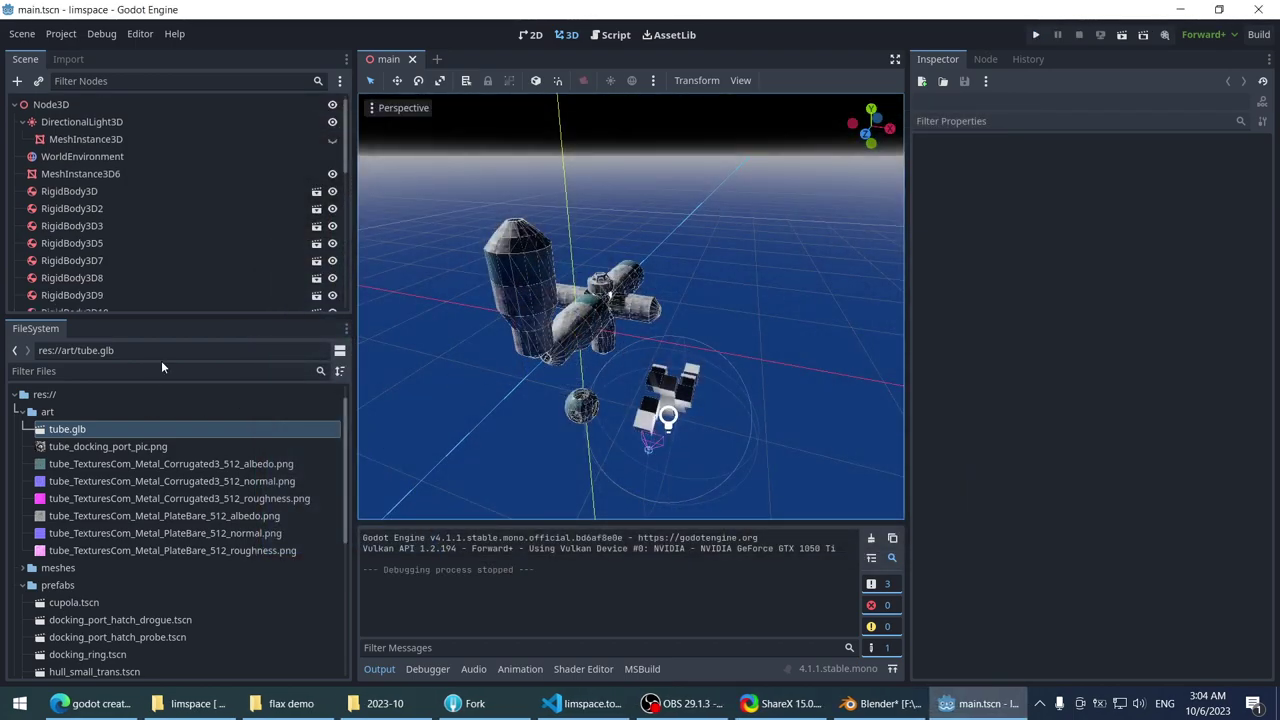
- Zoom in close to the station and select the hull sphere
middle_drag(600, 420, 622, 452)
scroll(622, 452, up, 5)
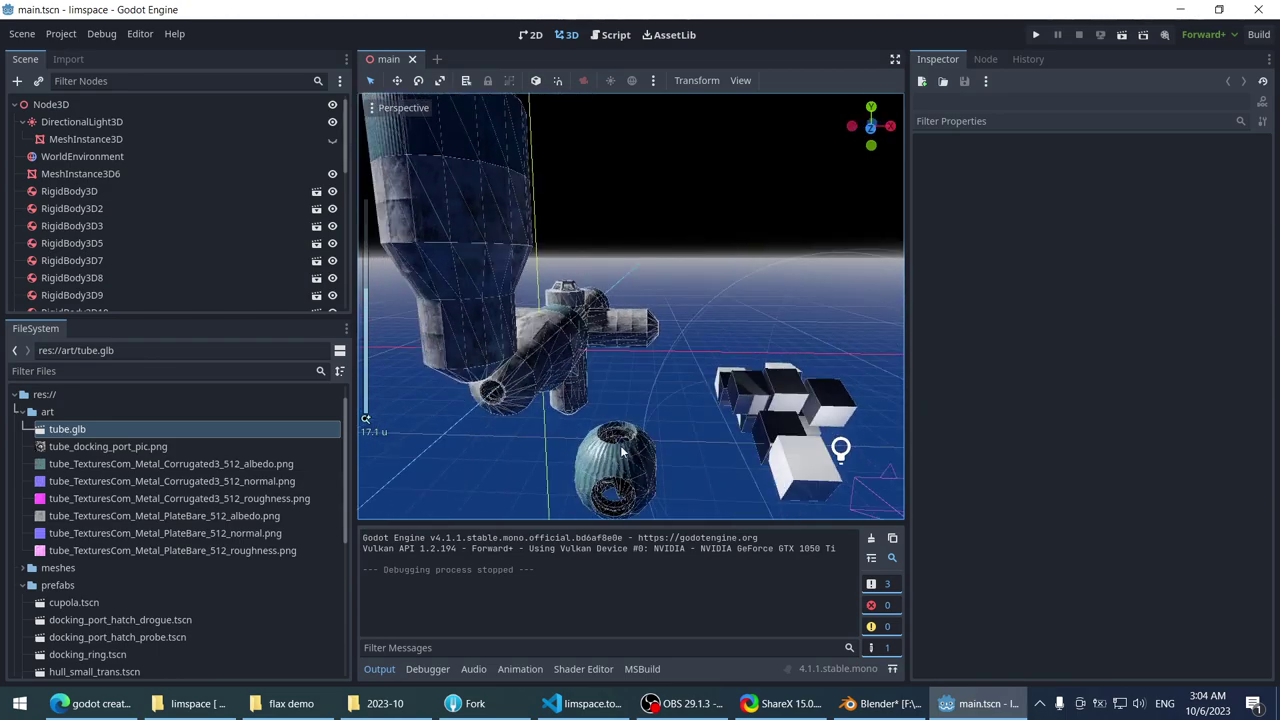
click(622, 452)
scroll(622, 452, down, 3)
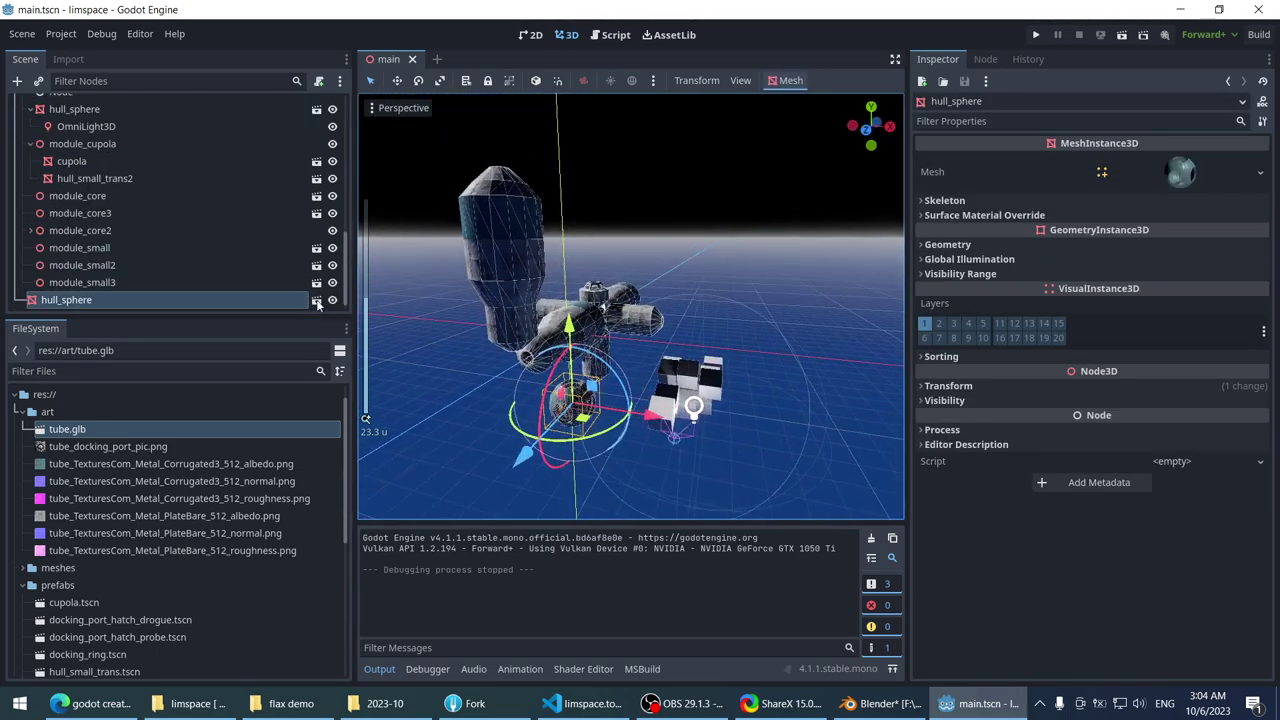
- In the hull_sphere scene, set docking_ring y to -1 and docking_ring2 y to 1
click(316, 301)
click(76, 160)
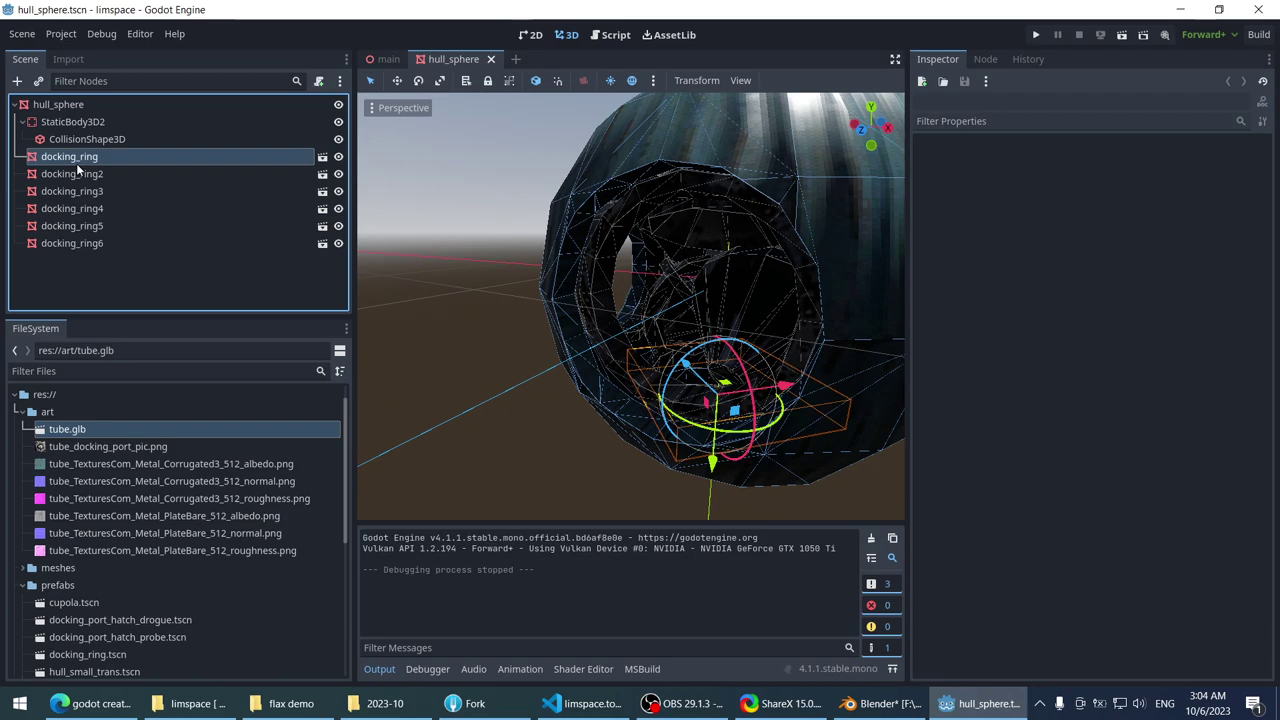
scroll(640, 300, down, 2)
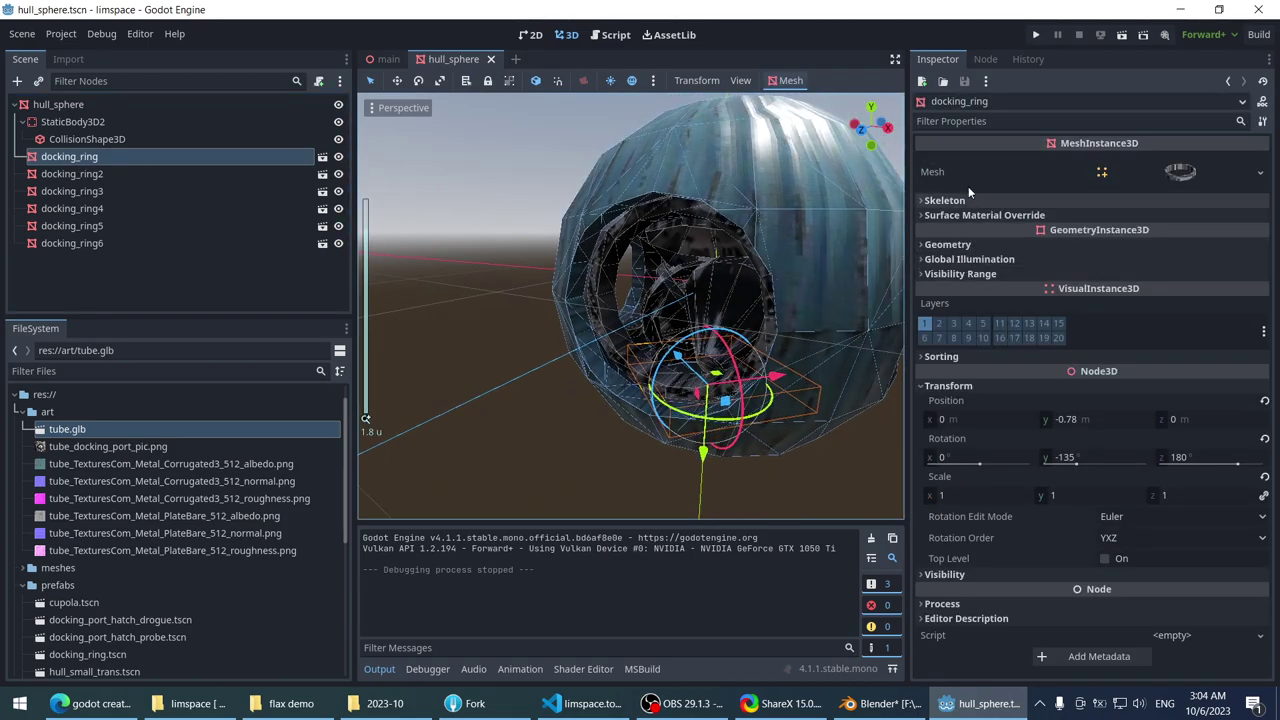
click(1116, 418)
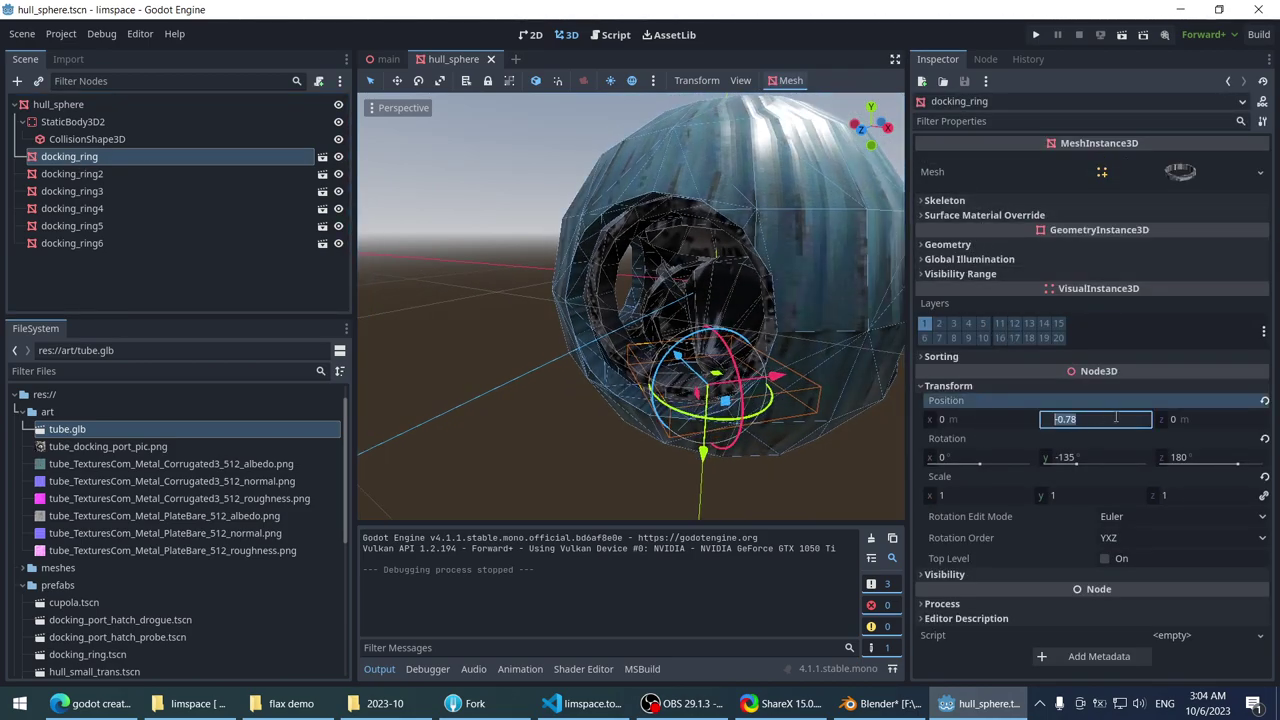
key(Return)
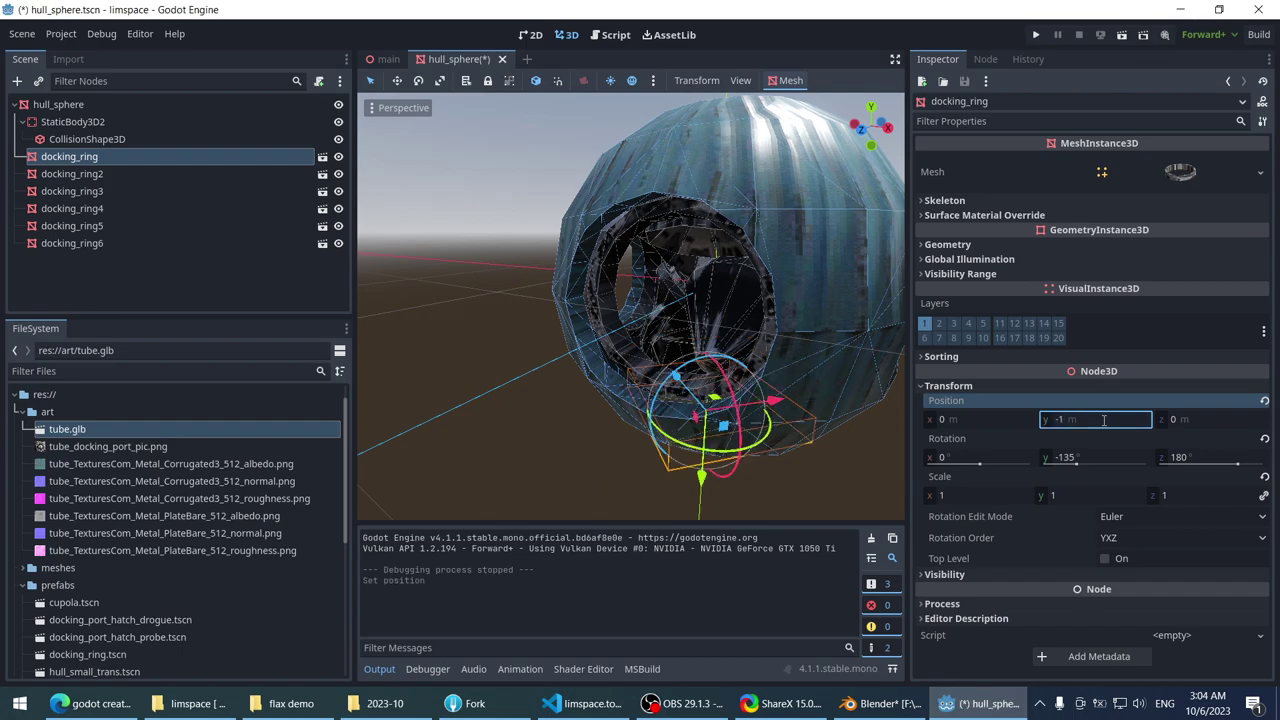
click(83, 174)
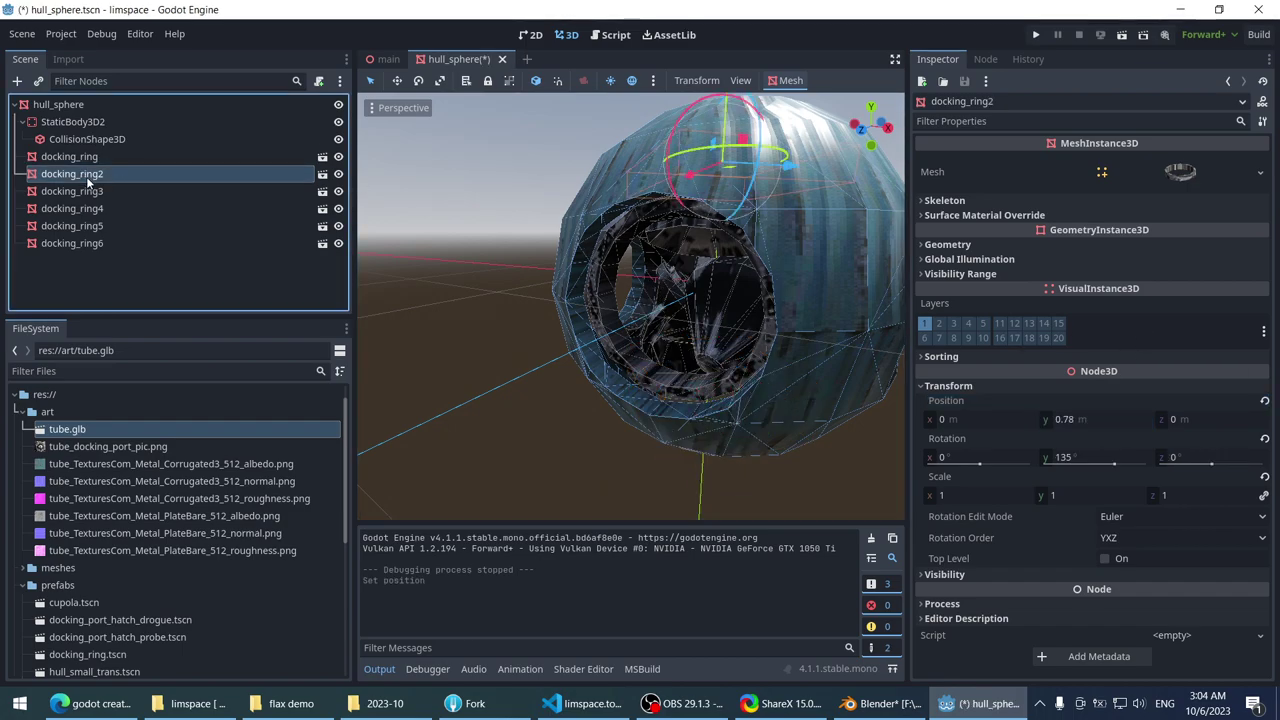
click(1121, 424)
text(1)
click(198, 191)
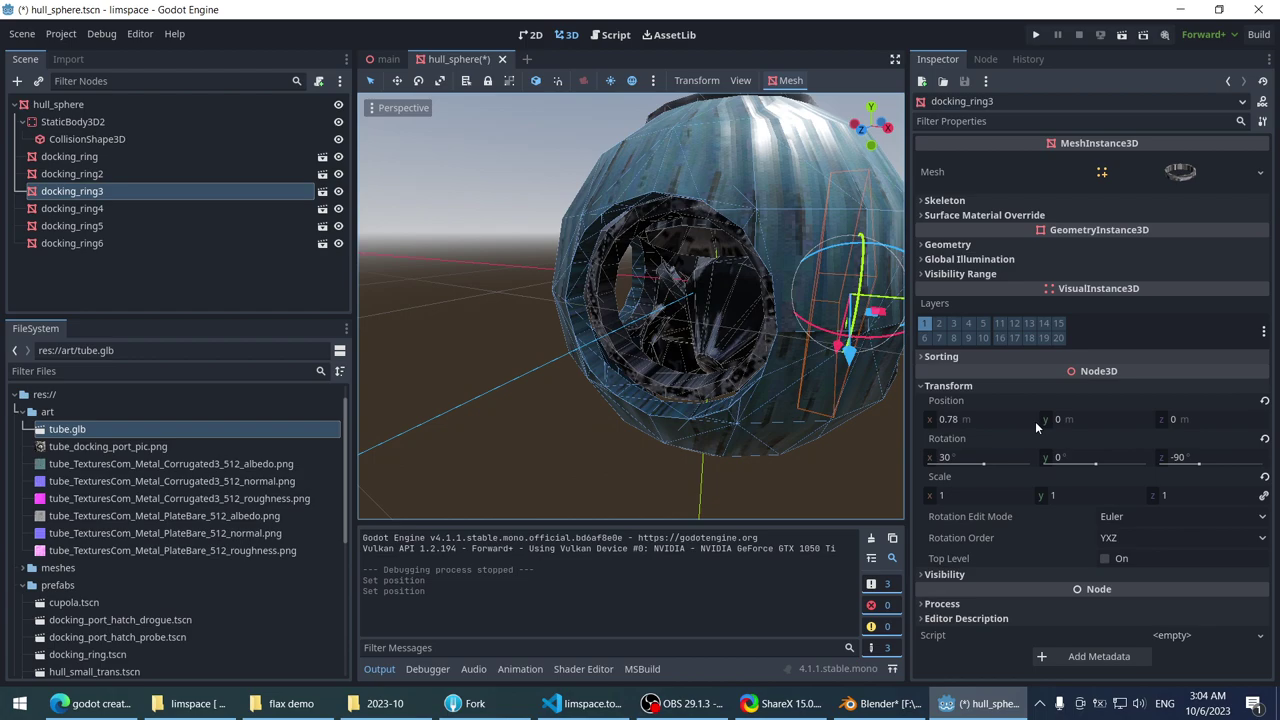
- Set docking_ring4 x to -1, docking_ring5 z to -1, docking_ring6 z to 1, then save
click(120, 208)
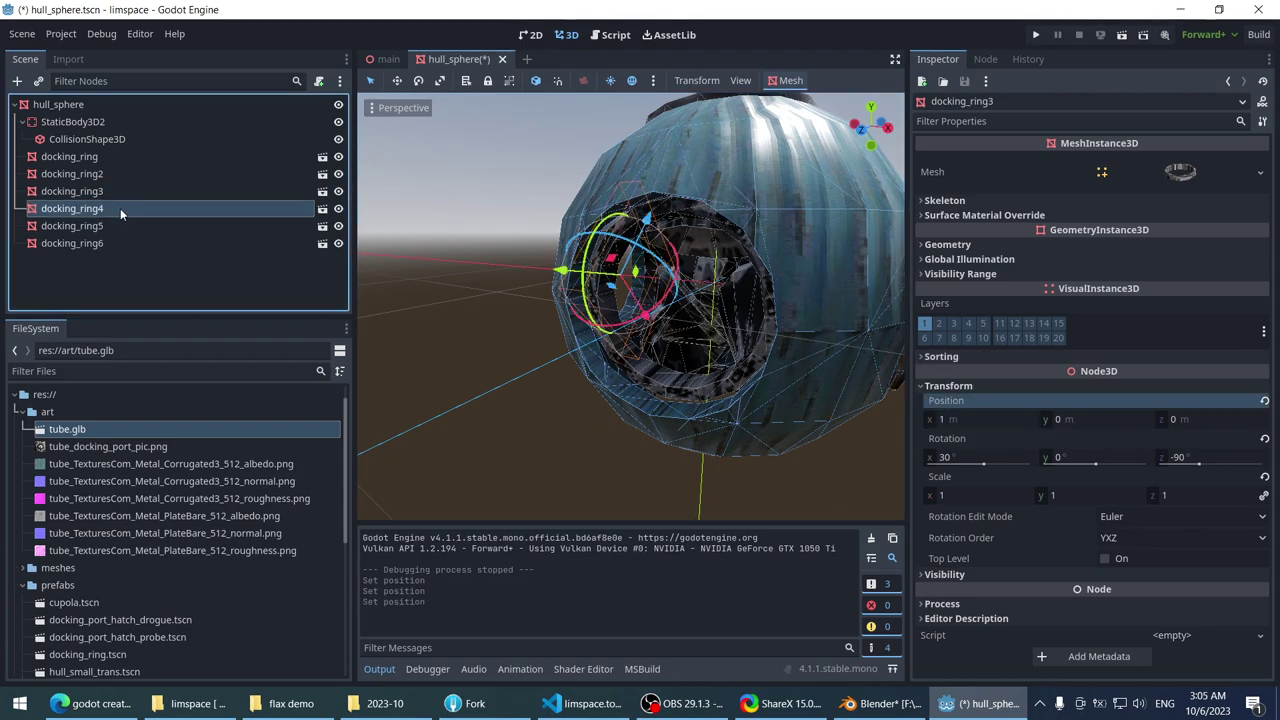
click(983, 419)
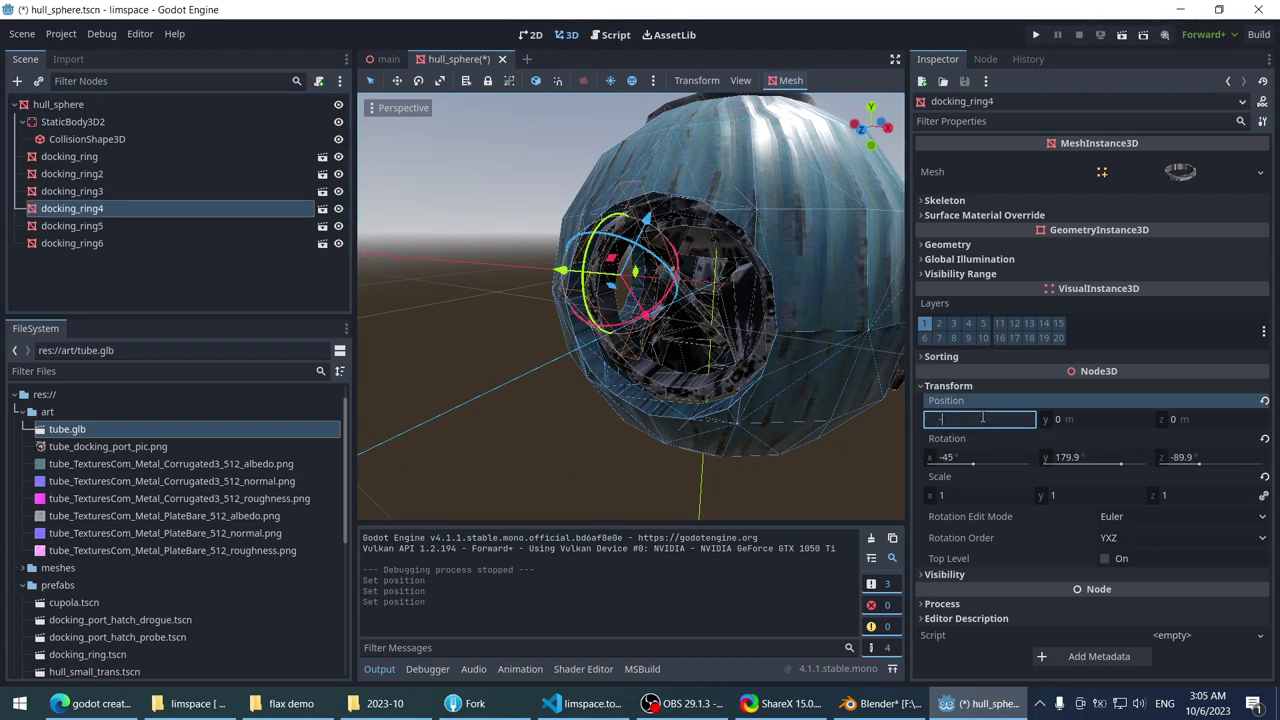
key(Return)
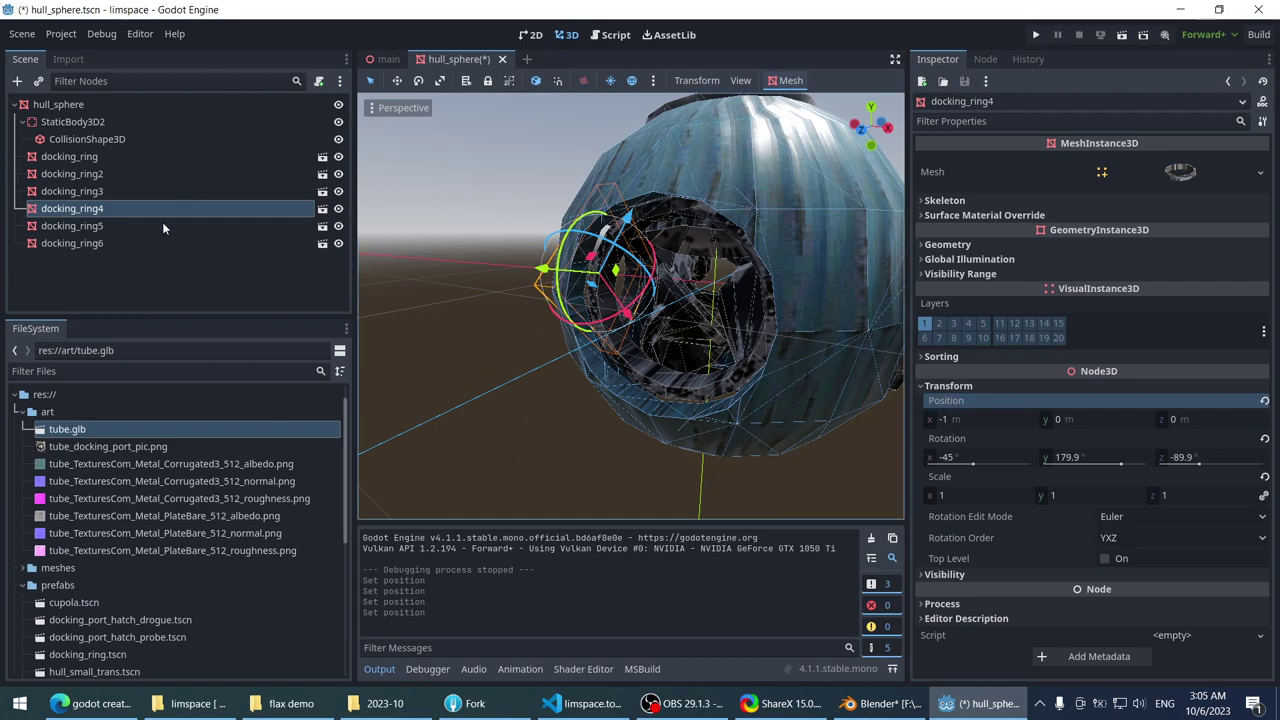
click(163, 227)
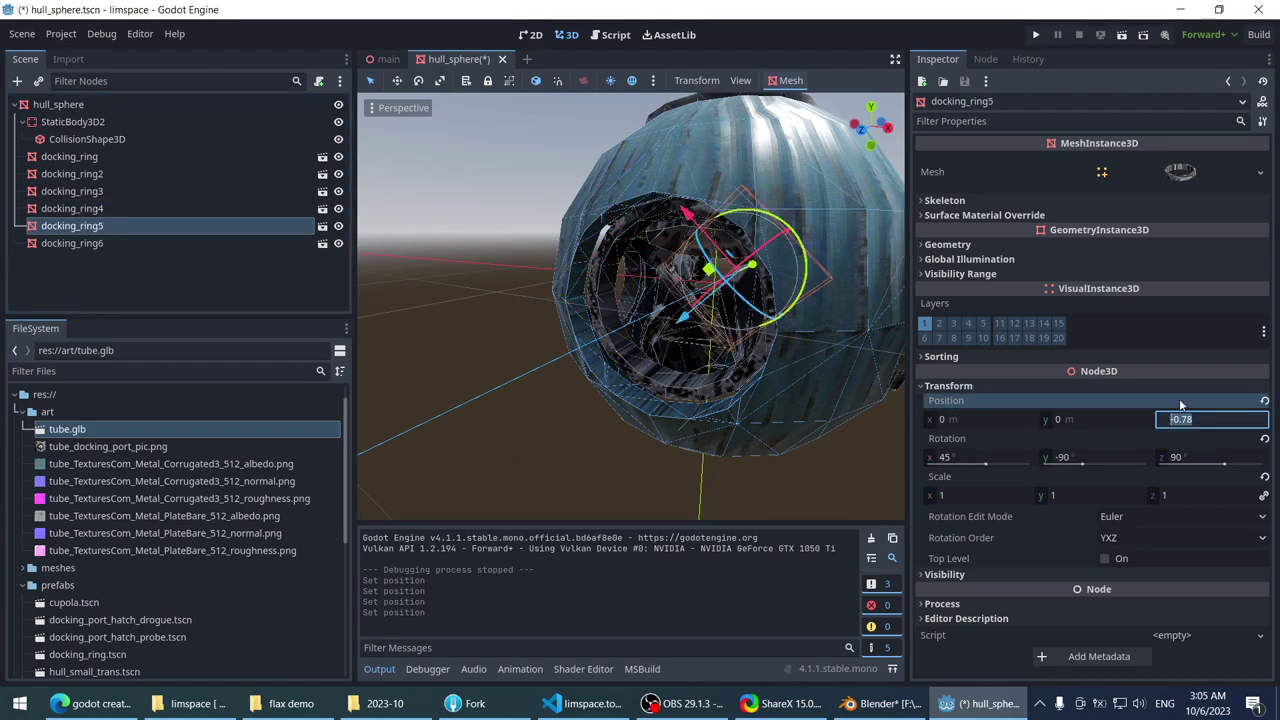
text(-1)
key(Return)
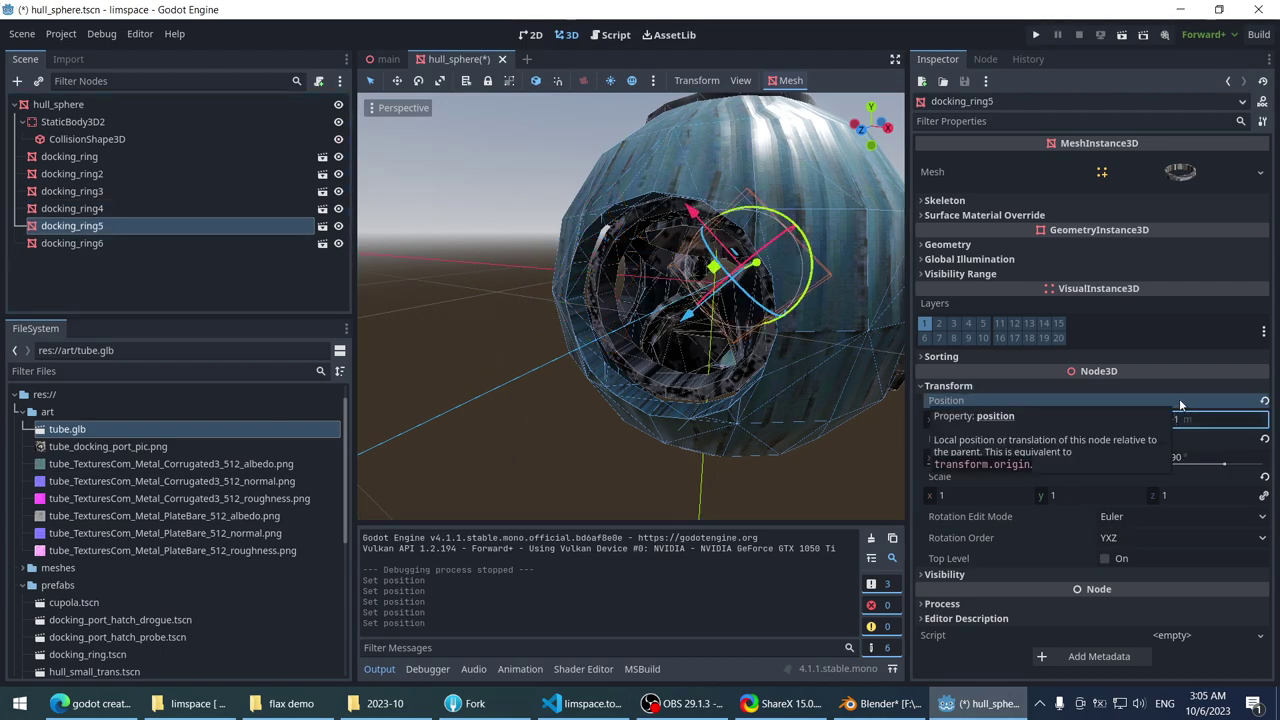
click(225, 243)
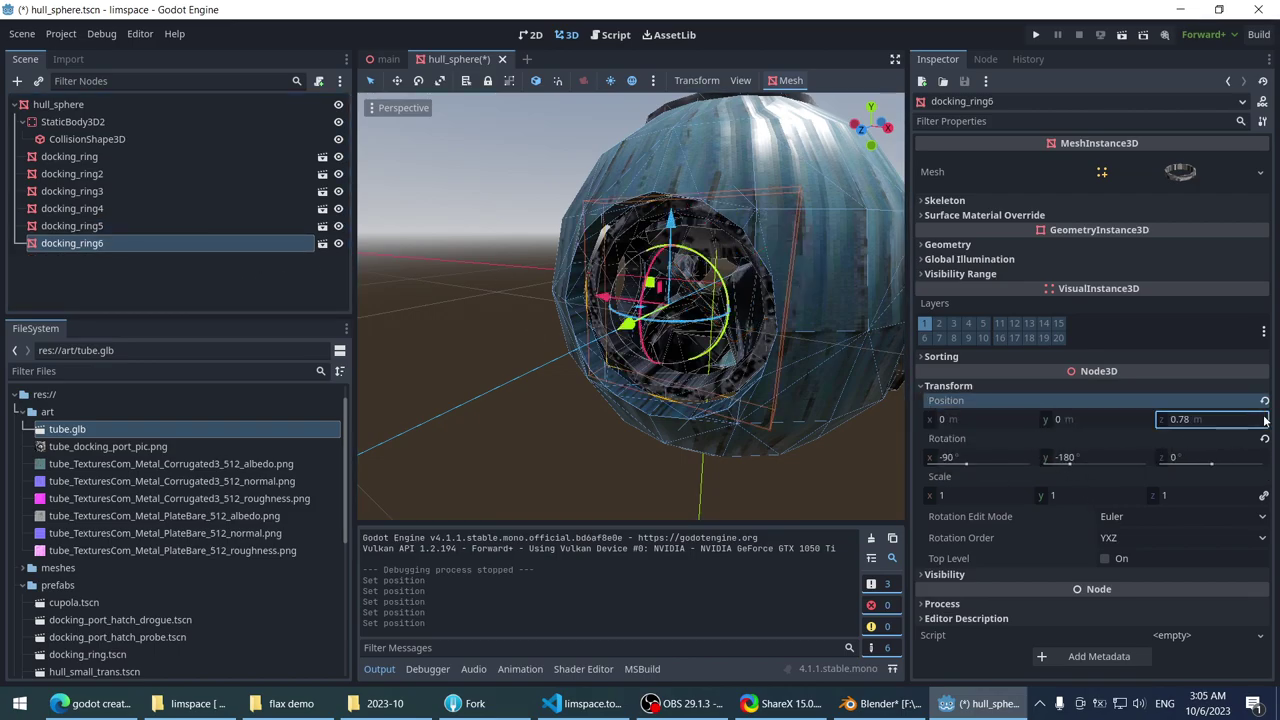
text(1)
click(1080, 421)
right_drag(516, 258, 516, 258)
middle_drag(775, 369, 755, 245)
key(ctrl+s)
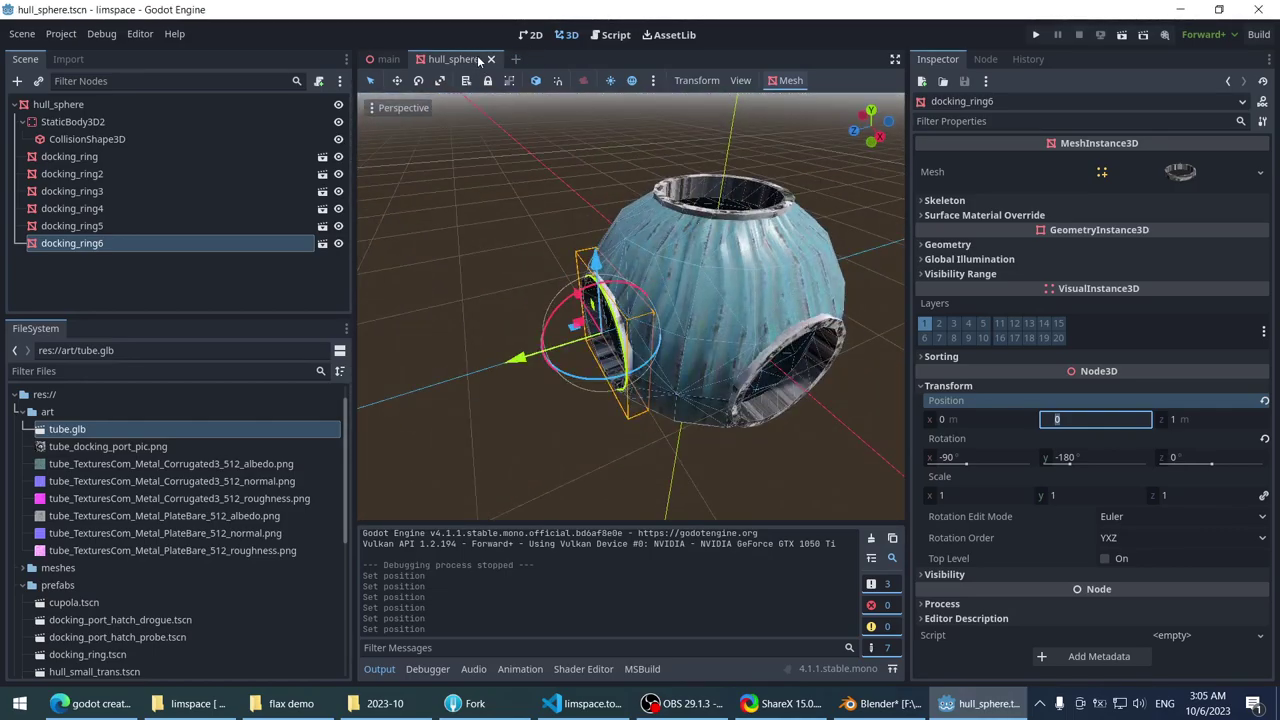
- Back in the main scene, try sliding the cupola forward, then undo it
click(490, 59)
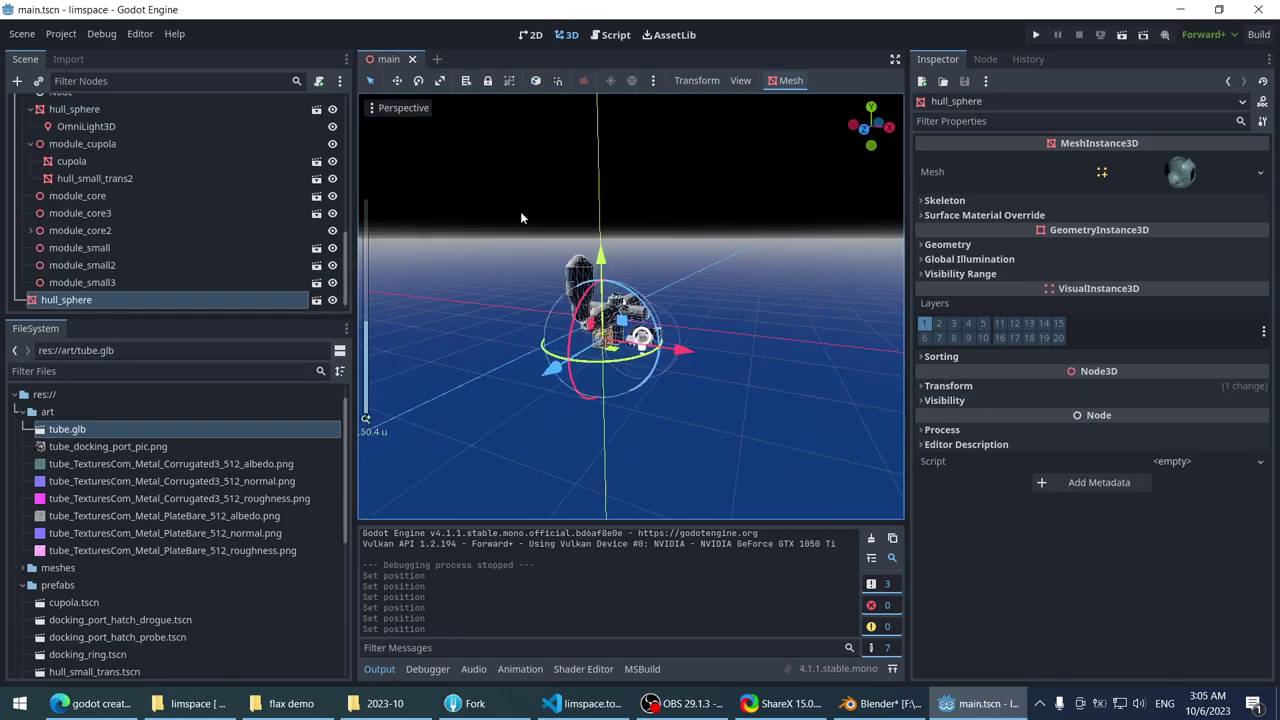
click(520, 217)
scroll(480, 240, up, 15)
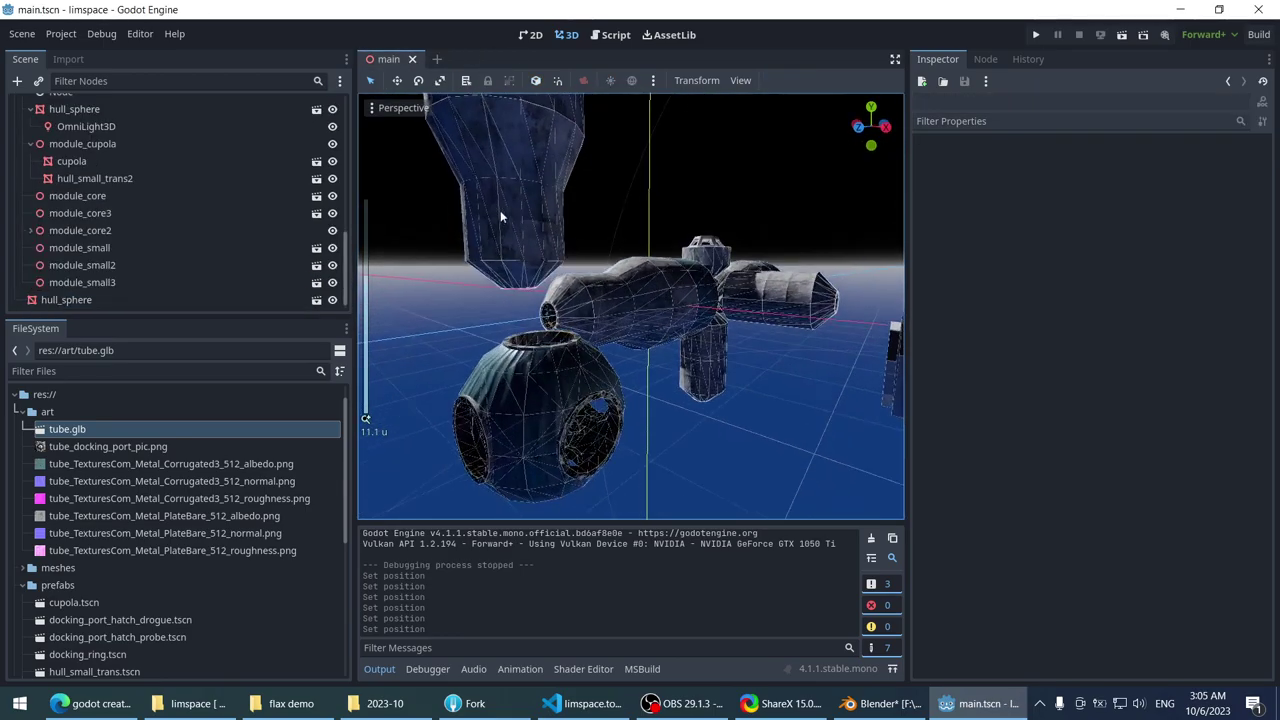
middle_drag(500, 217, 514, 310)
scroll(657, 206, up, 3)
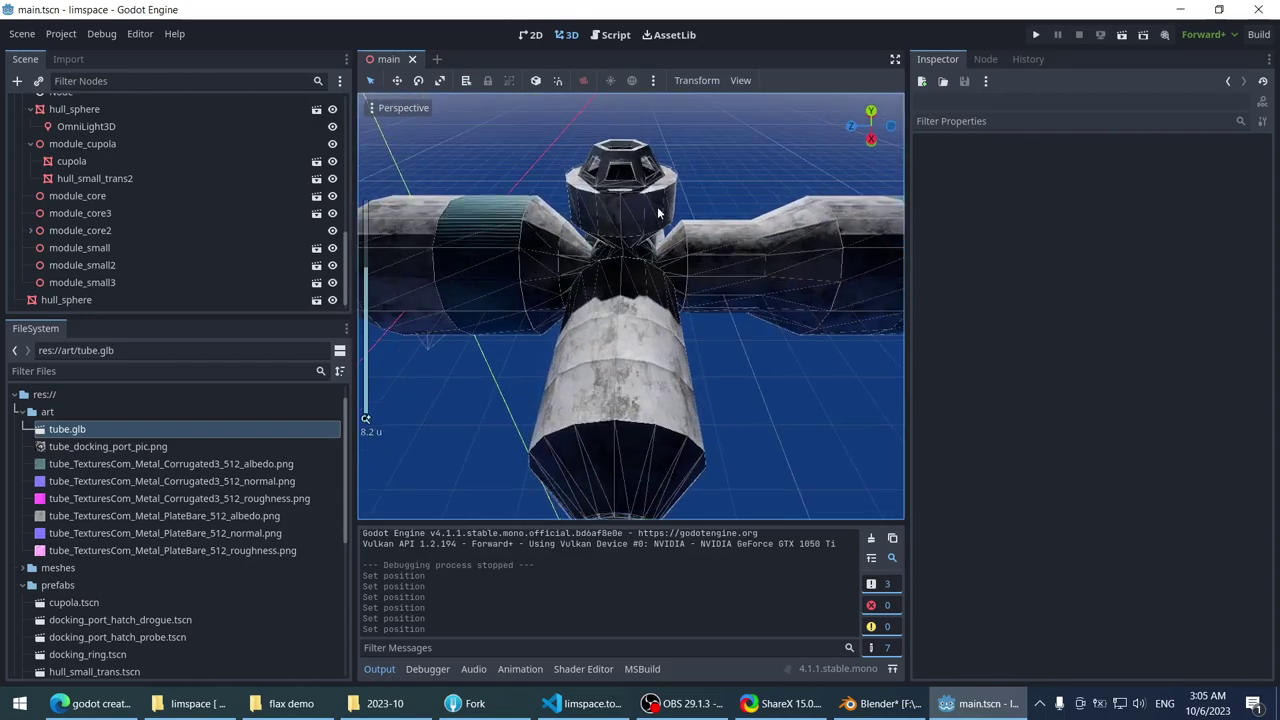
click(657, 206)
middle_drag(657, 206, 548, 261)
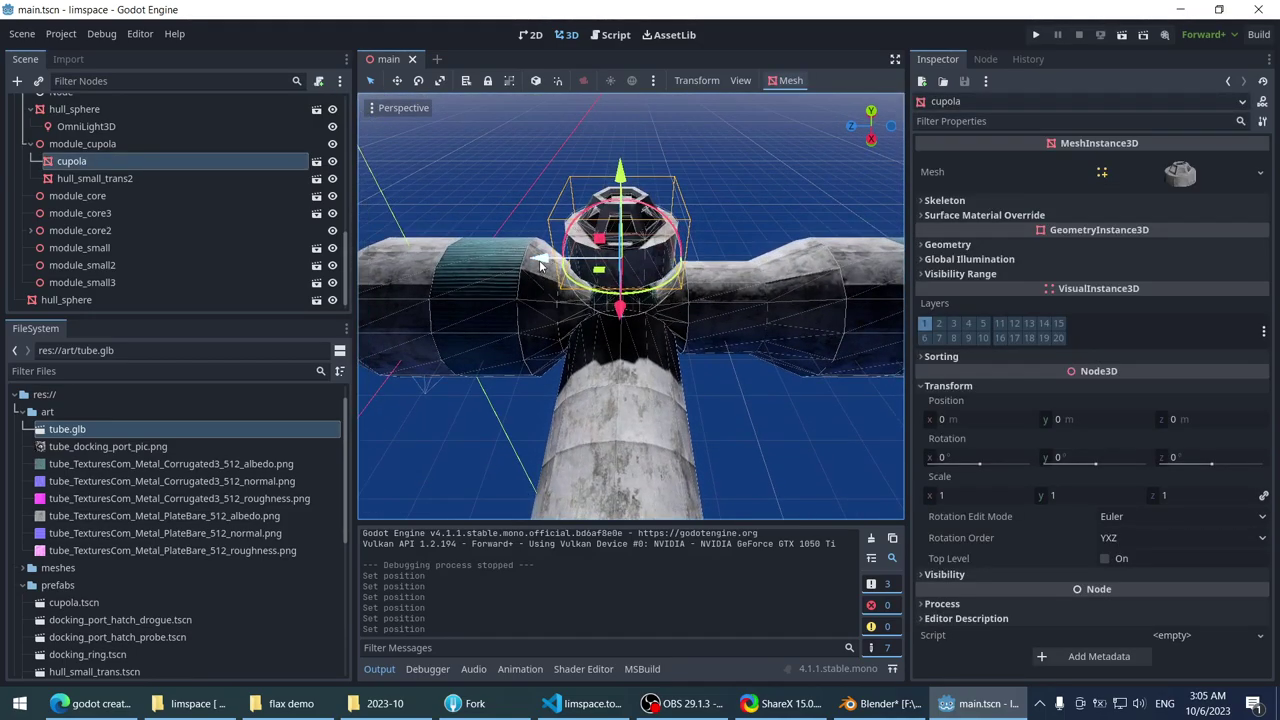
drag(540, 262, 606, 262)
key(ctrl+z)
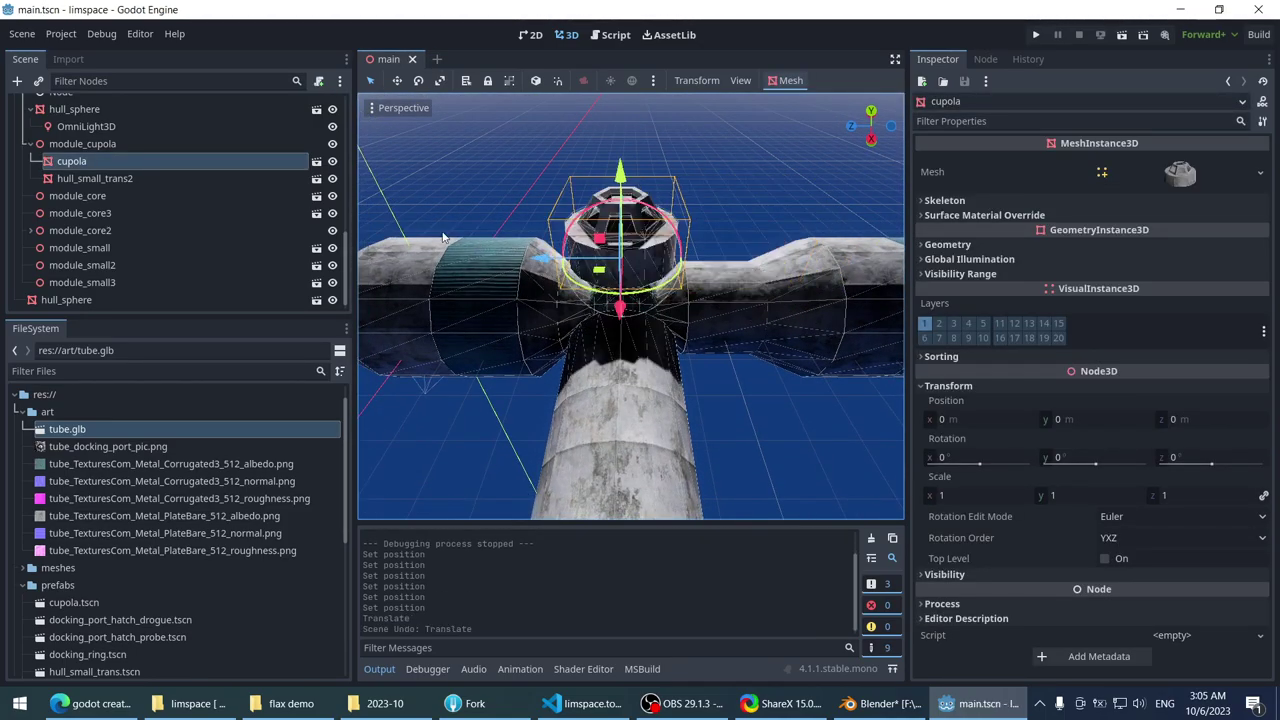
- Select module_cupola and slide it along the Z axis
click(135, 146)
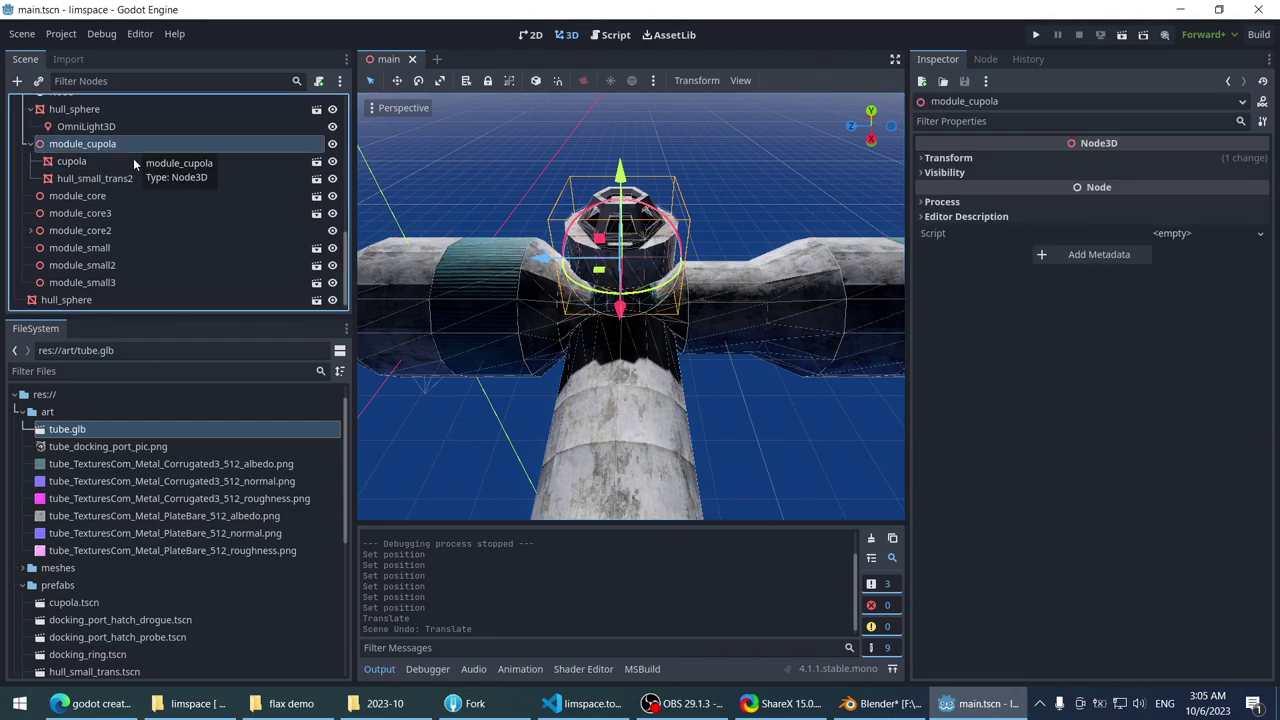
scroll(133, 160, up, 2)
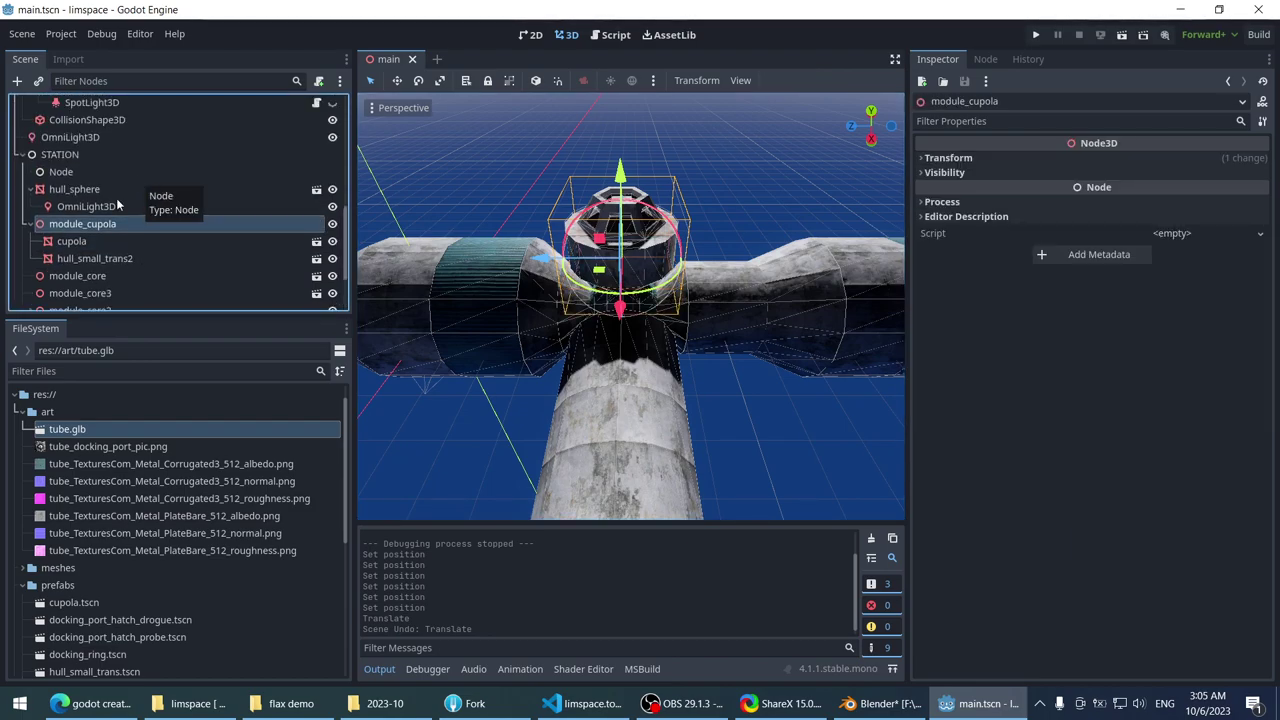
scroll(532, 176, up, 3)
middle_drag(532, 176, 572, 300)
drag(572, 300, 700, 308)
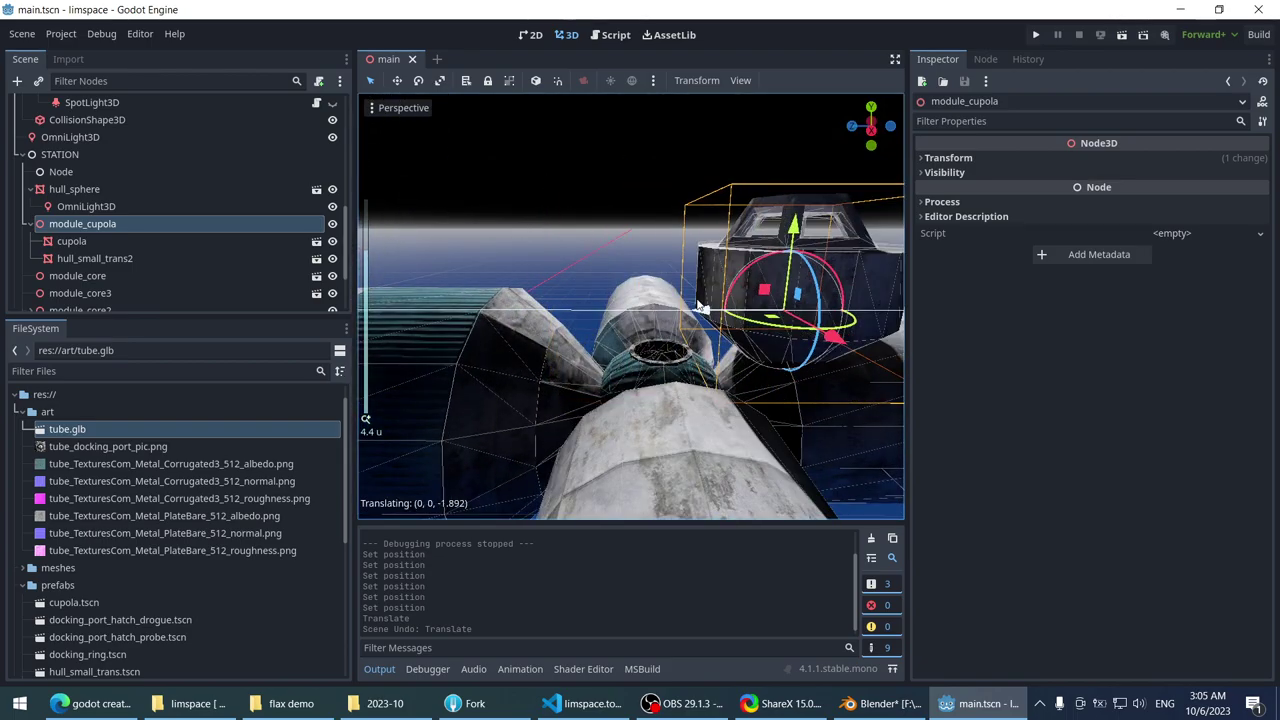
- Slide the hull sphere along Z to about -5.479
click(645, 367)
middle_drag(645, 367, 645, 328)
drag(645, 328, 648, 320)
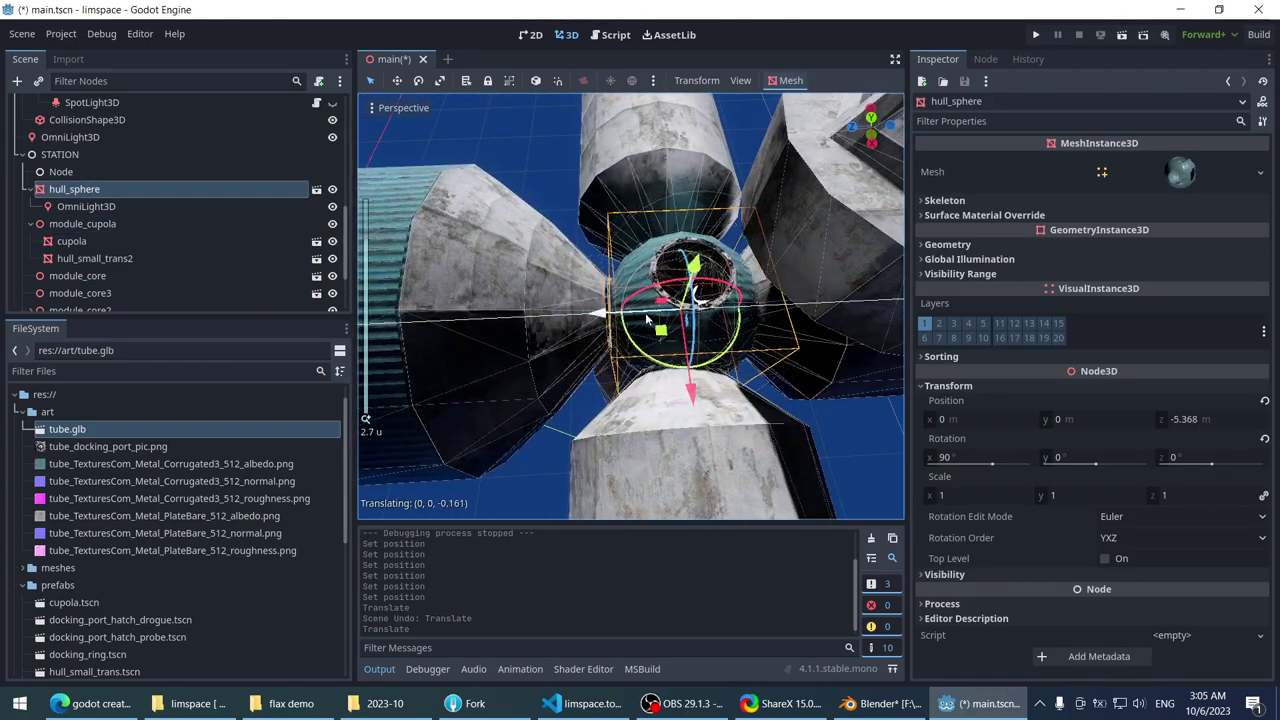
middle_drag(648, 320, 640, 338)
drag(640, 338, 673, 340)
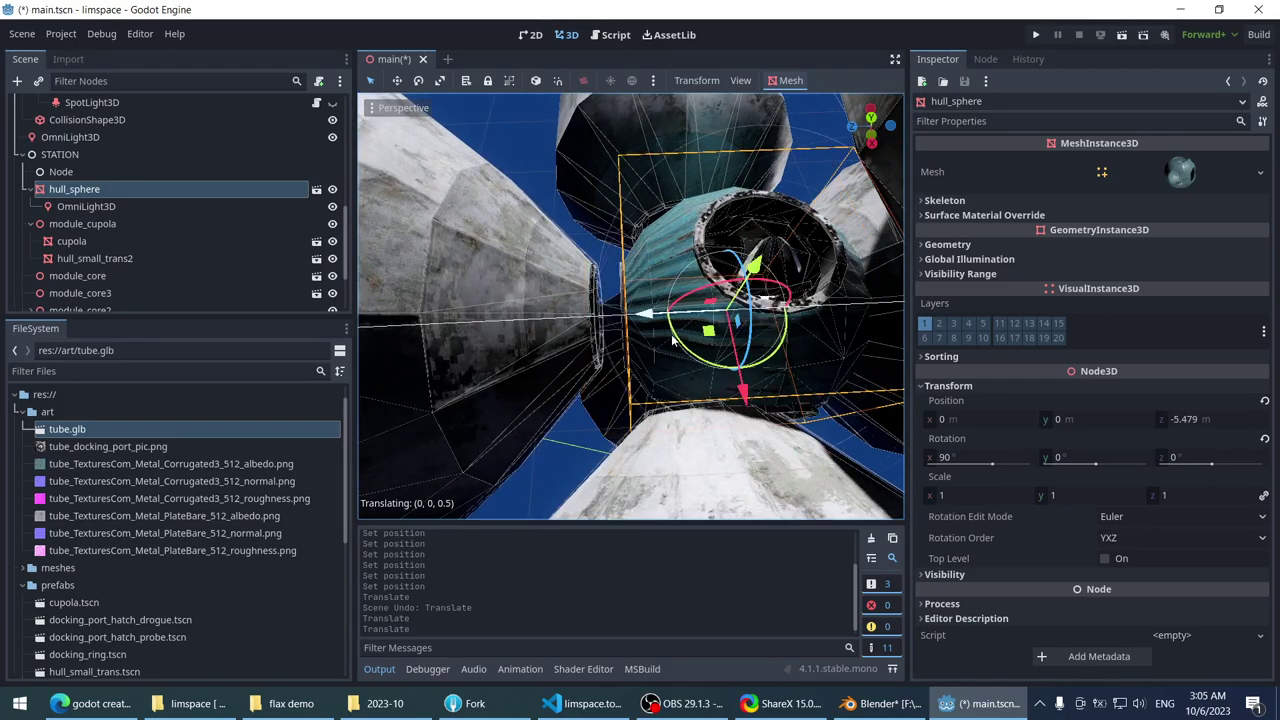
middle_drag(673, 340, 619, 344)
scroll(678, 280, up, 2)
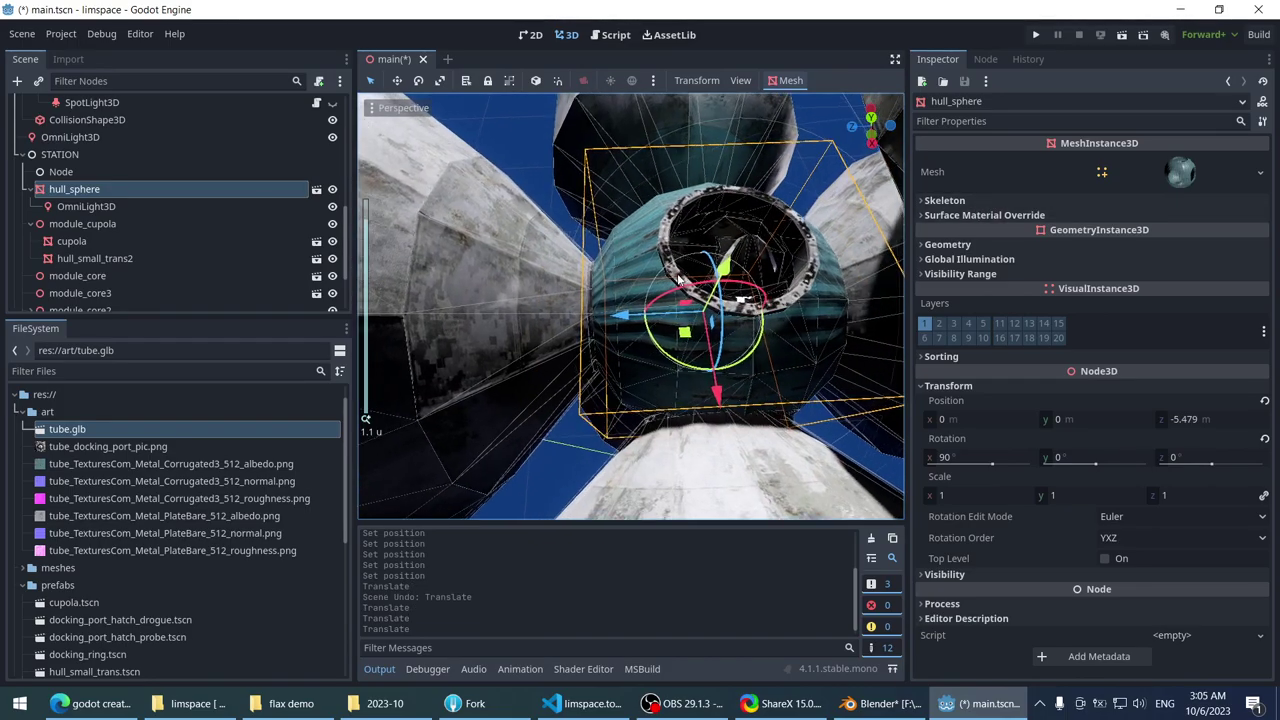
scroll(678, 280, down, 10)
middle_drag(678, 280, 760, 266)
- Check the hull sphere against module_core and try nudging the sphere along X
click(572, 292)
click(650, 290)
scroll(650, 263, up, 3)
scroll(650, 262, down, 2)
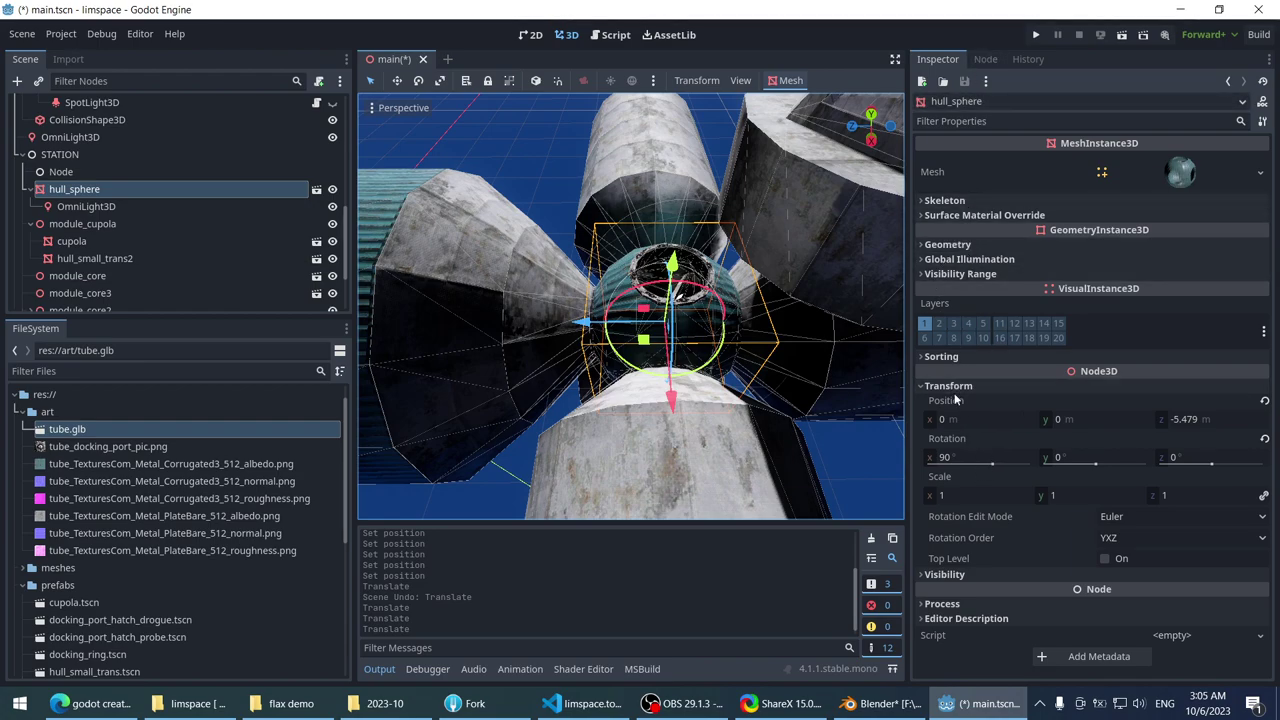
scroll(633, 305, up, 2)
middle_drag(633, 305, 740, 314)
click(645, 314)
click(740, 314)
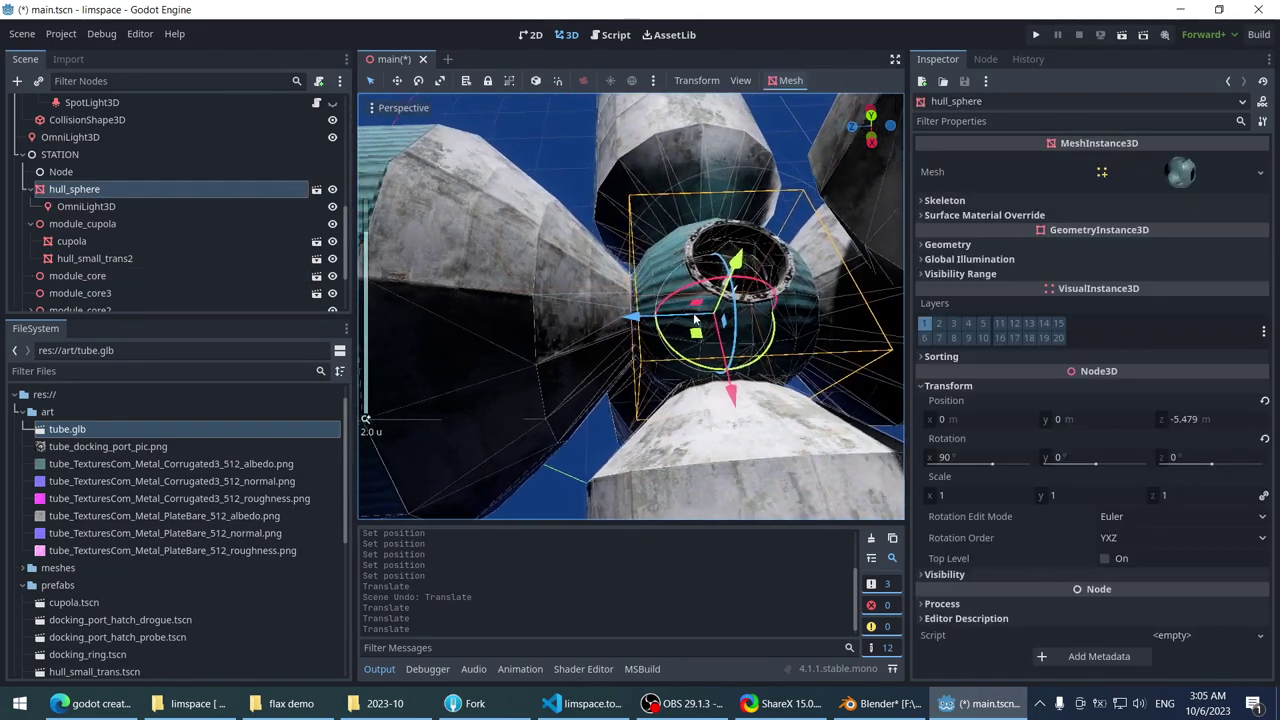
scroll(700, 318, up, 5)
drag(690, 318, 703, 316)
scroll(660, 305, down, 10)
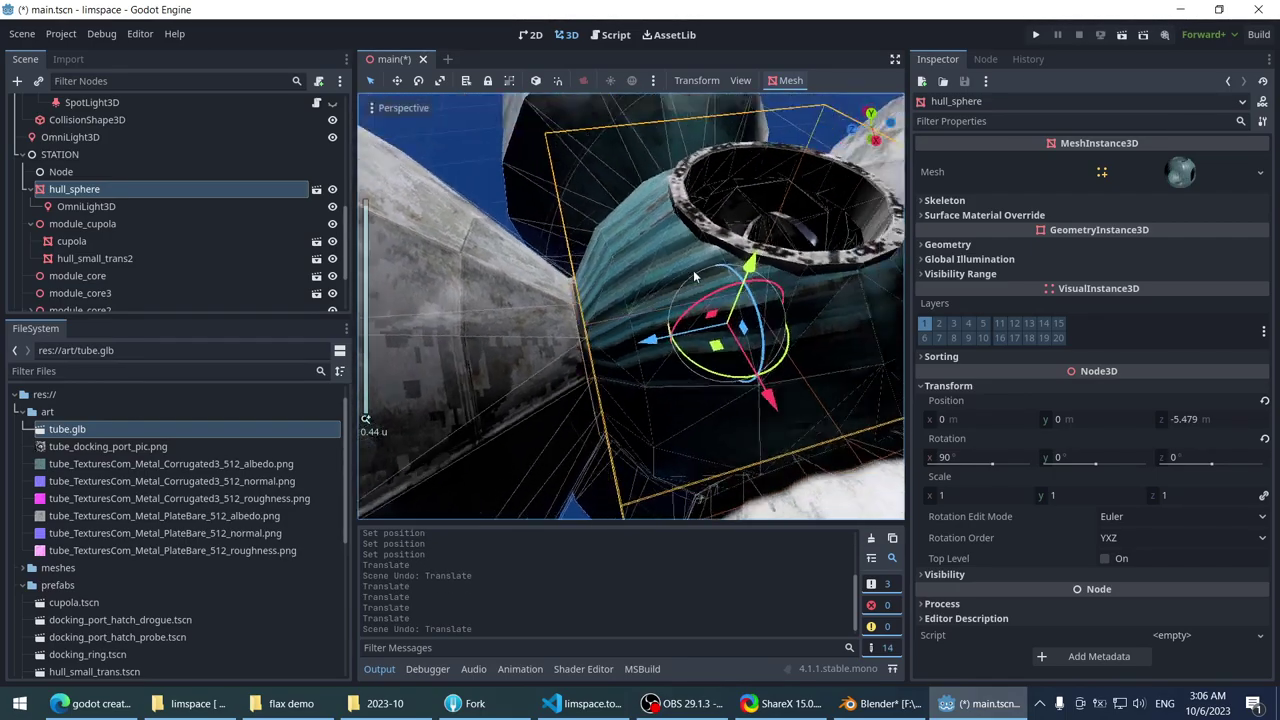
- Move module_small2 along Z and set its Z position to -5.5
click(591, 146)
middle_drag(591, 146, 585, 245)
drag(578, 198, 575, 204)
middle_drag(600, 224, 626, 269)
key(ctrl+d)
scroll(618, 432, down, 4)
click(608, 178)
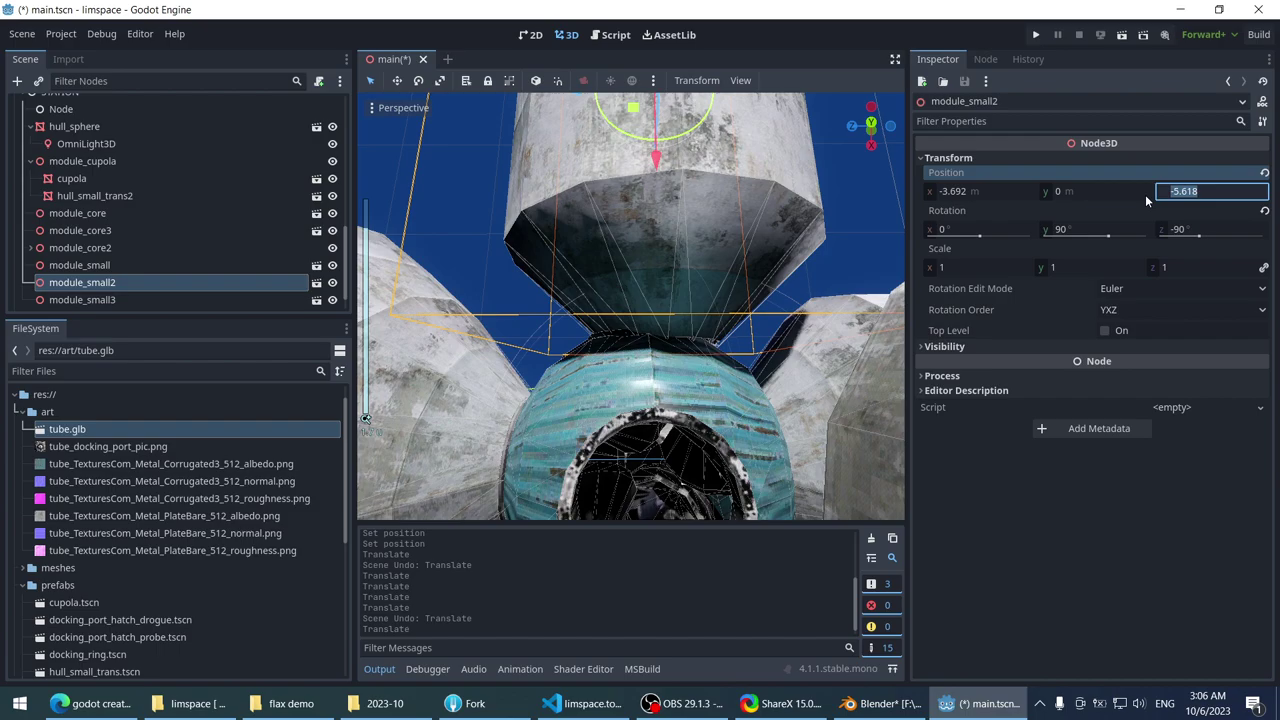
text(-5.5)
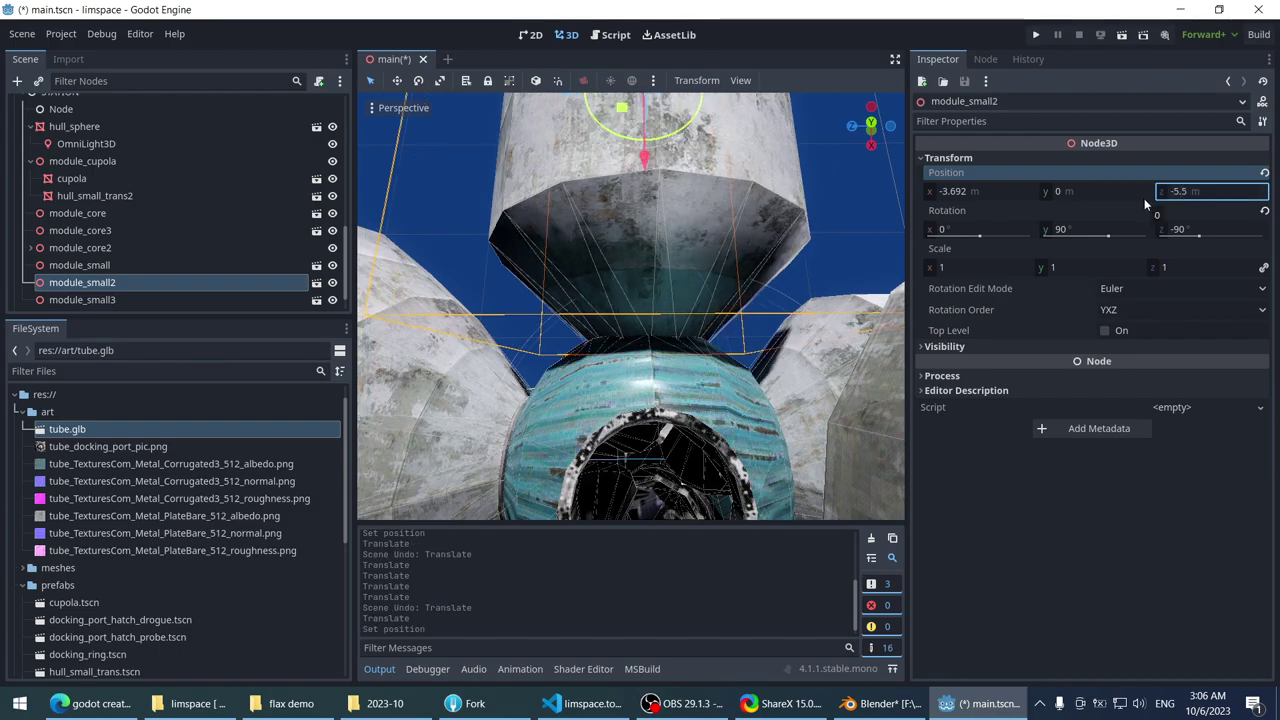
key(Return)
- Compare module_core's transform values with the hull sphere's placement
mouse_move(600, 290)
middle_down()
mouse_move(577, 294)
mouse_move(583, 312)
mouse_move(600, 300)
mouse_move(620, 330)
mouse_move(590, 271)
middle_up()
click(630, 345)
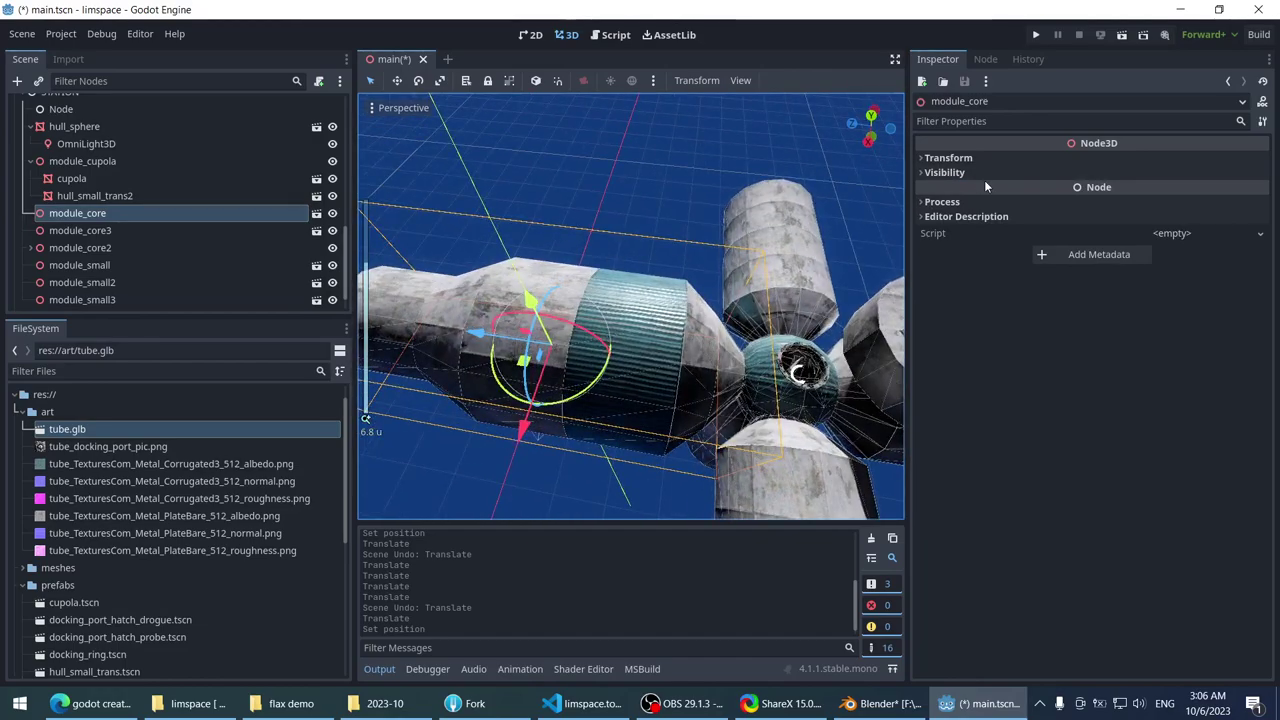
click(950, 158)
middle_drag(700, 370, 707, 375)
scroll(707, 375, down, 2)
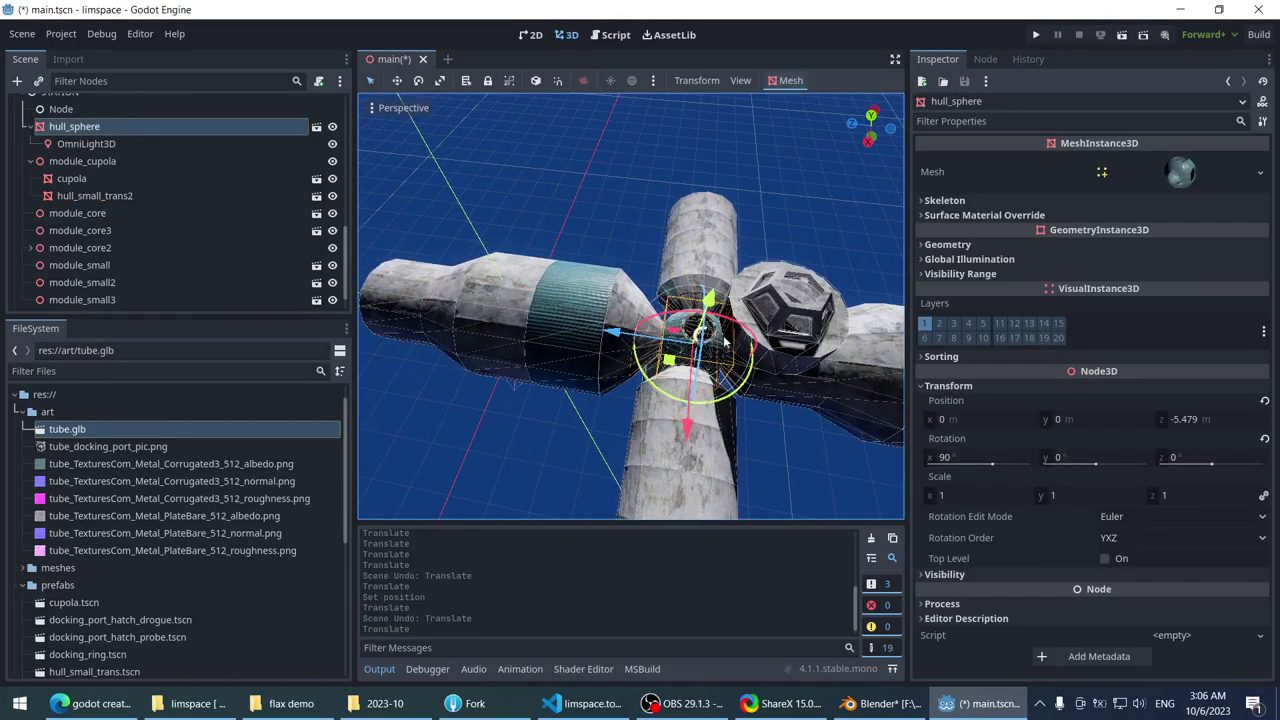
scroll(727, 343, up, 5)
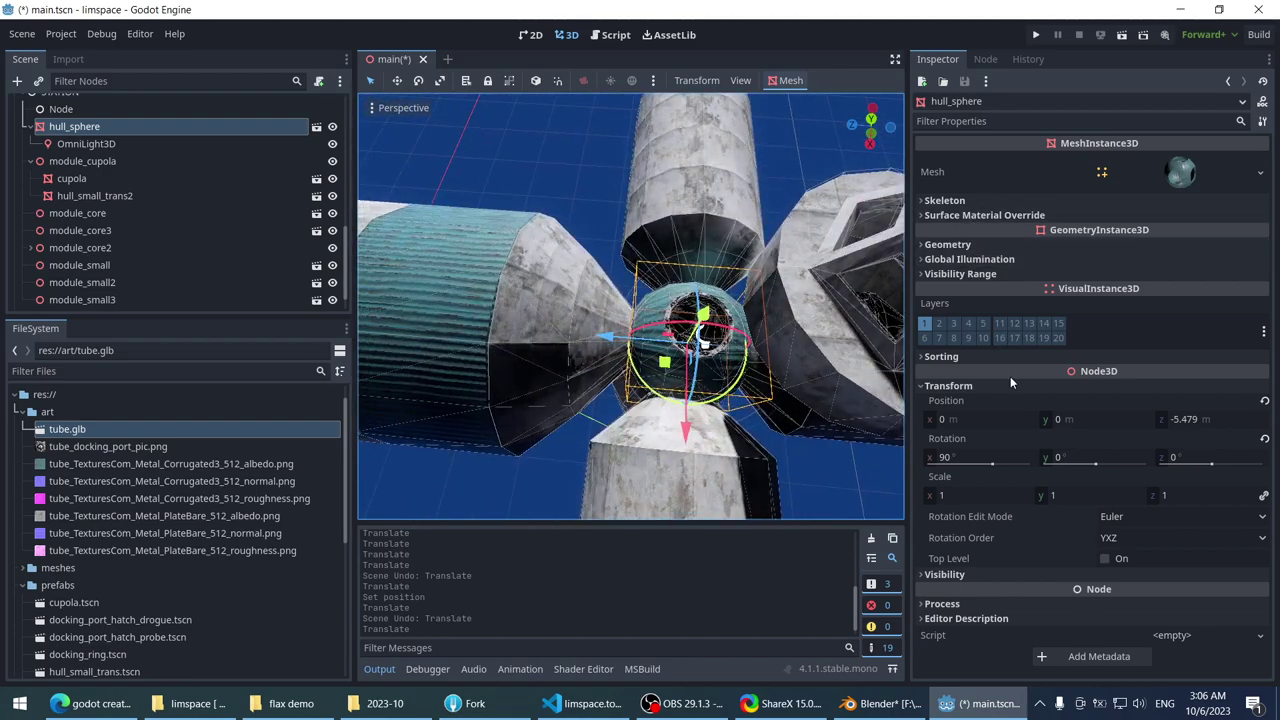
click(605, 273)
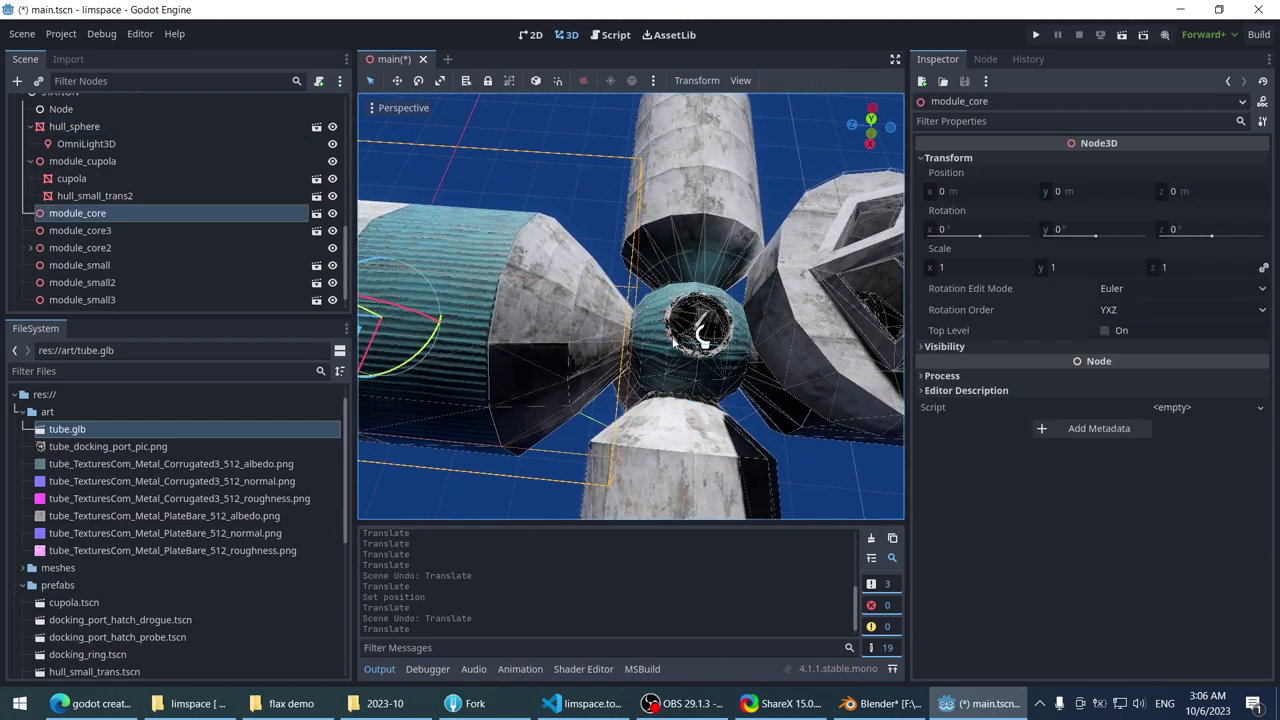
click(705, 345)
middle_drag(705, 345, 625, 325)
click(672, 326)
click(625, 303)
click(548, 353)
click(696, 322)
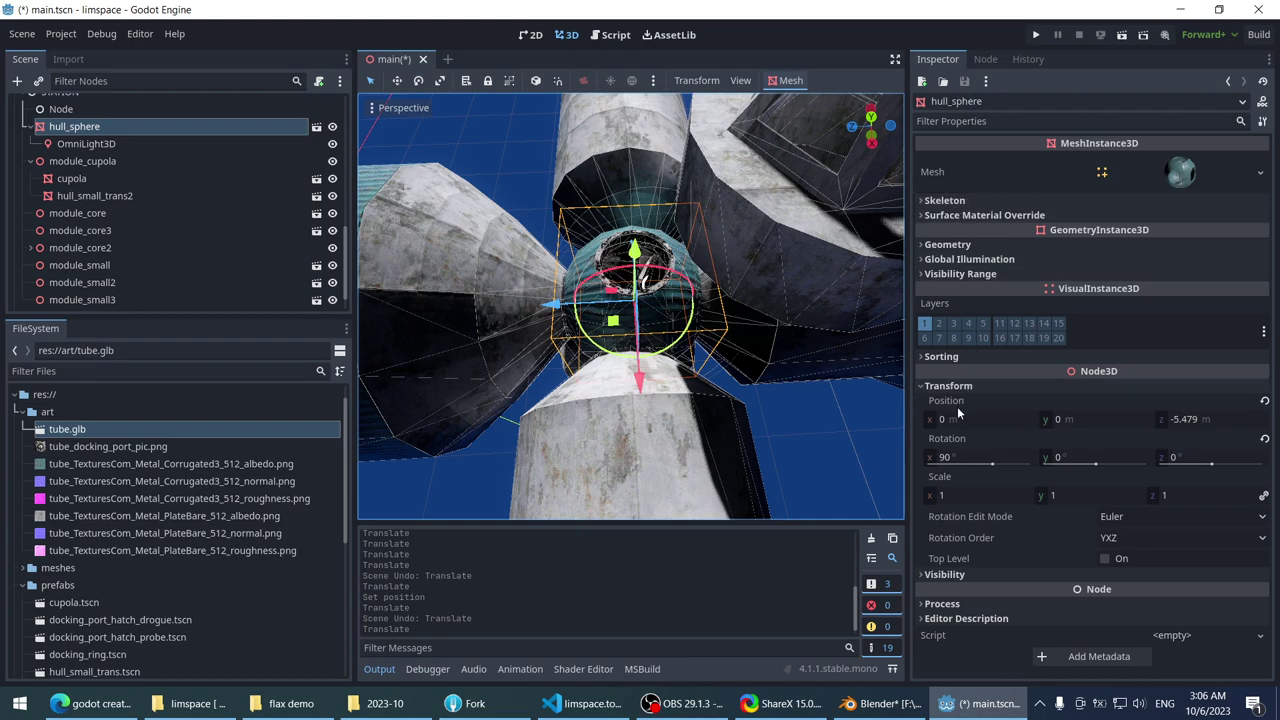
- Set the hull sphere's Z position to -5.5 and orbit to check the fit
click(1220, 419)
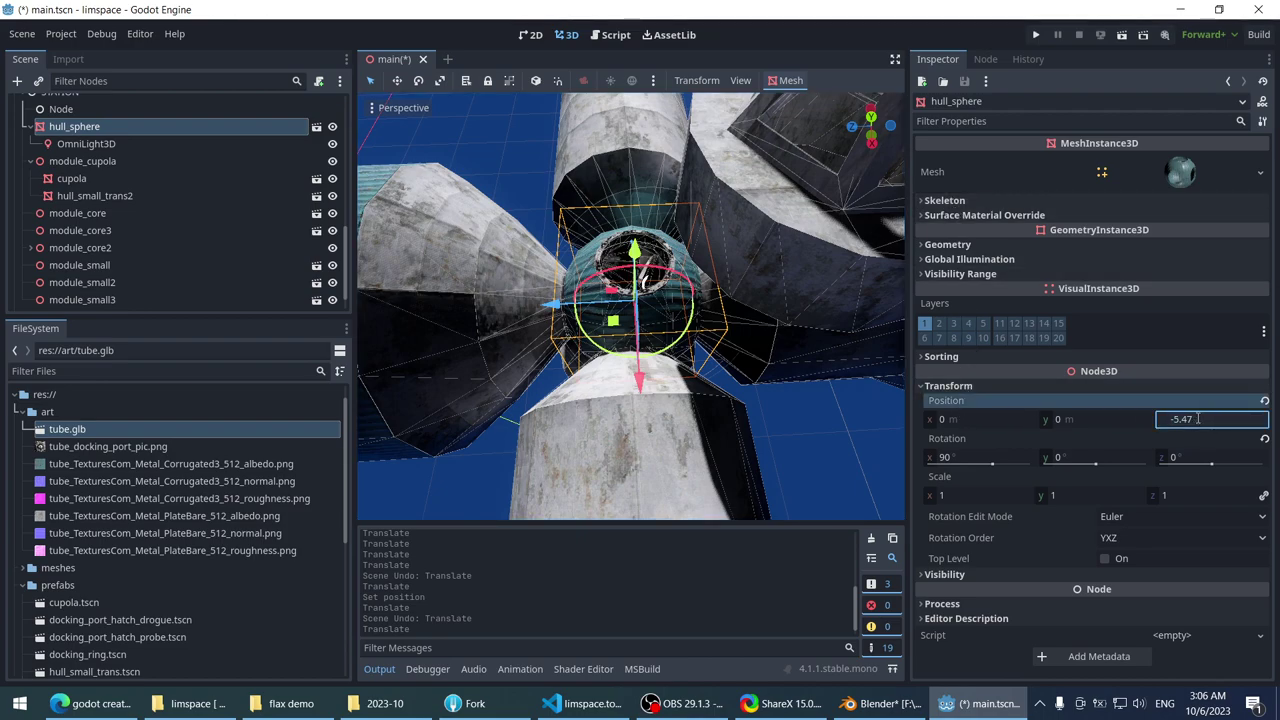
text(-5.6)
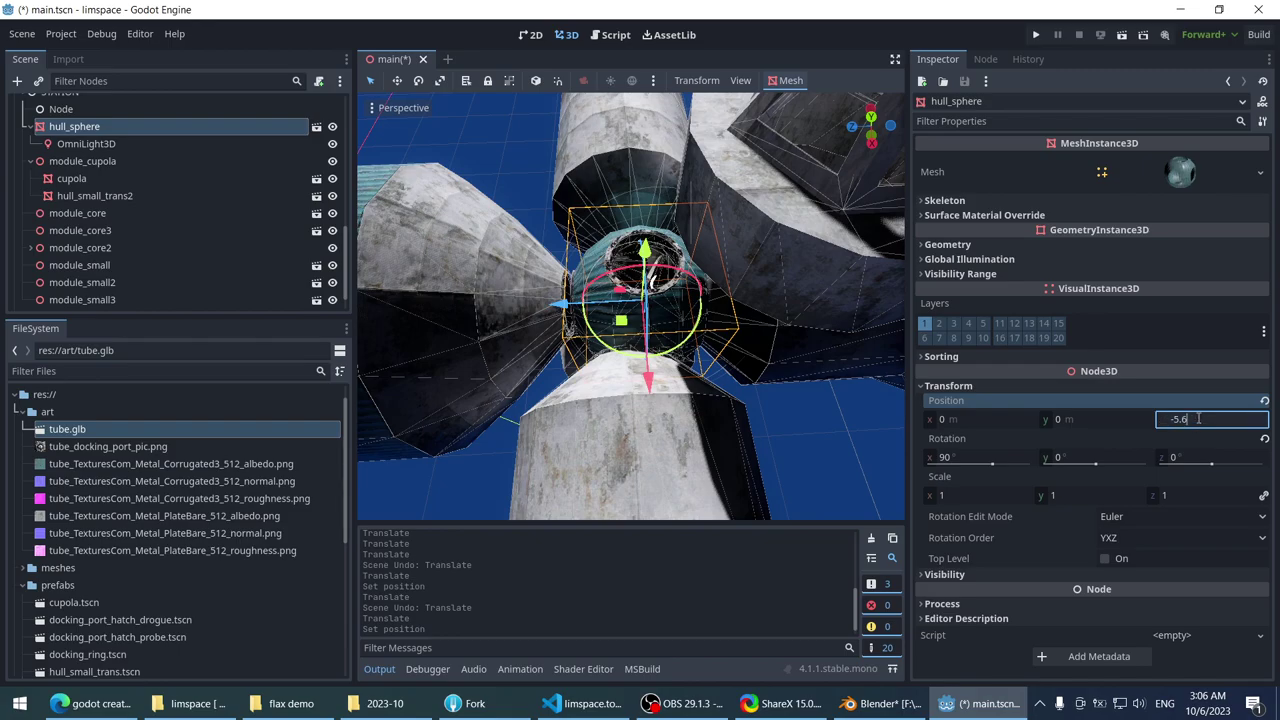
key(Return)
scroll(578, 268, up, 10)
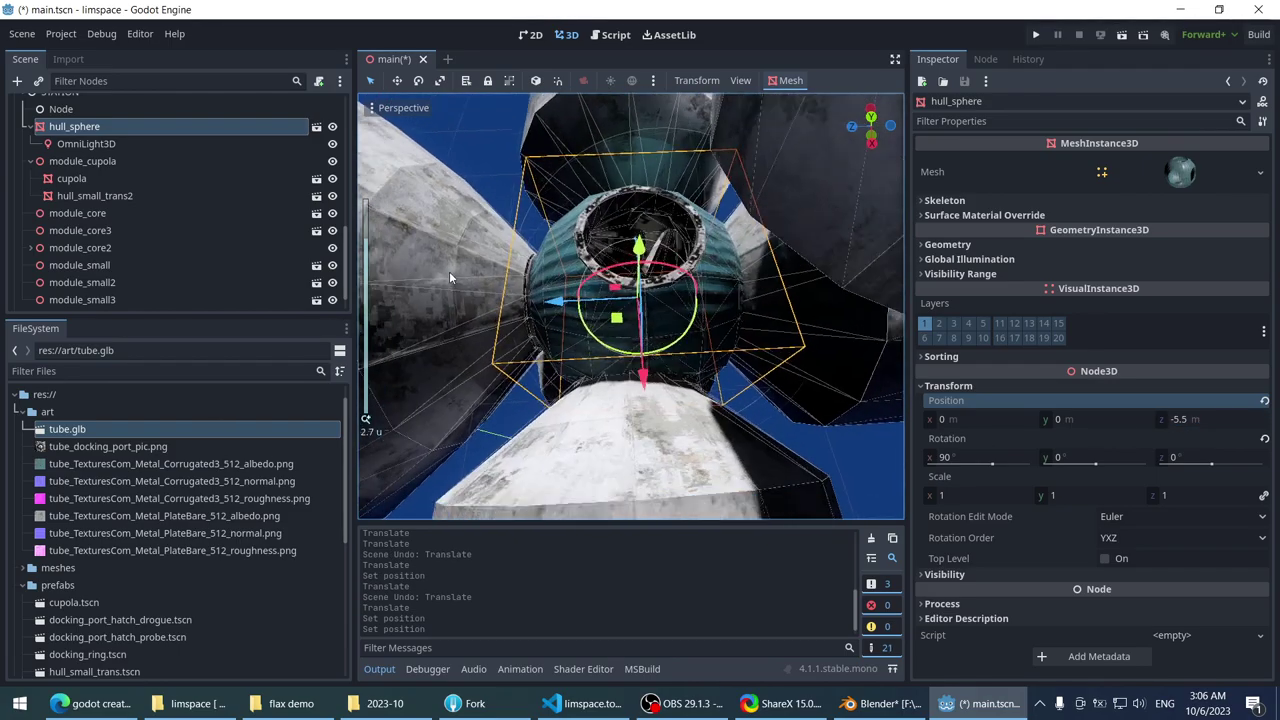
scroll(598, 200, up, 3)
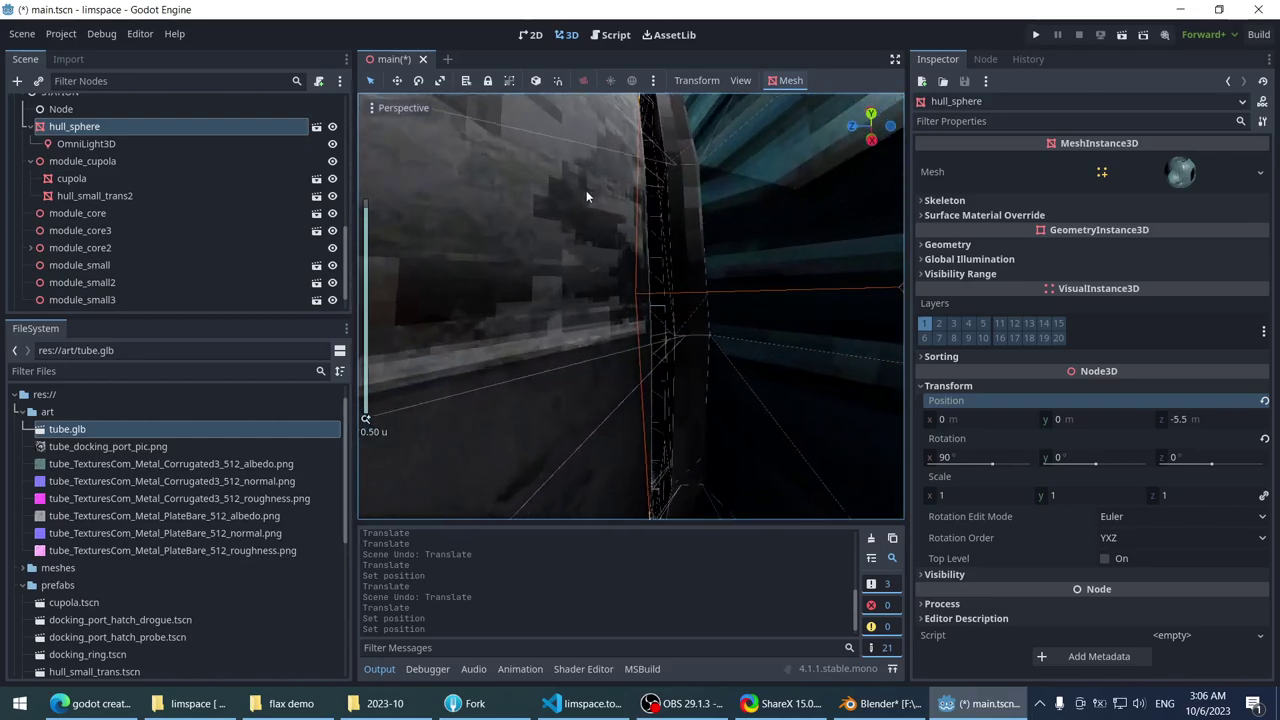
scroll(541, 170, down, 5)
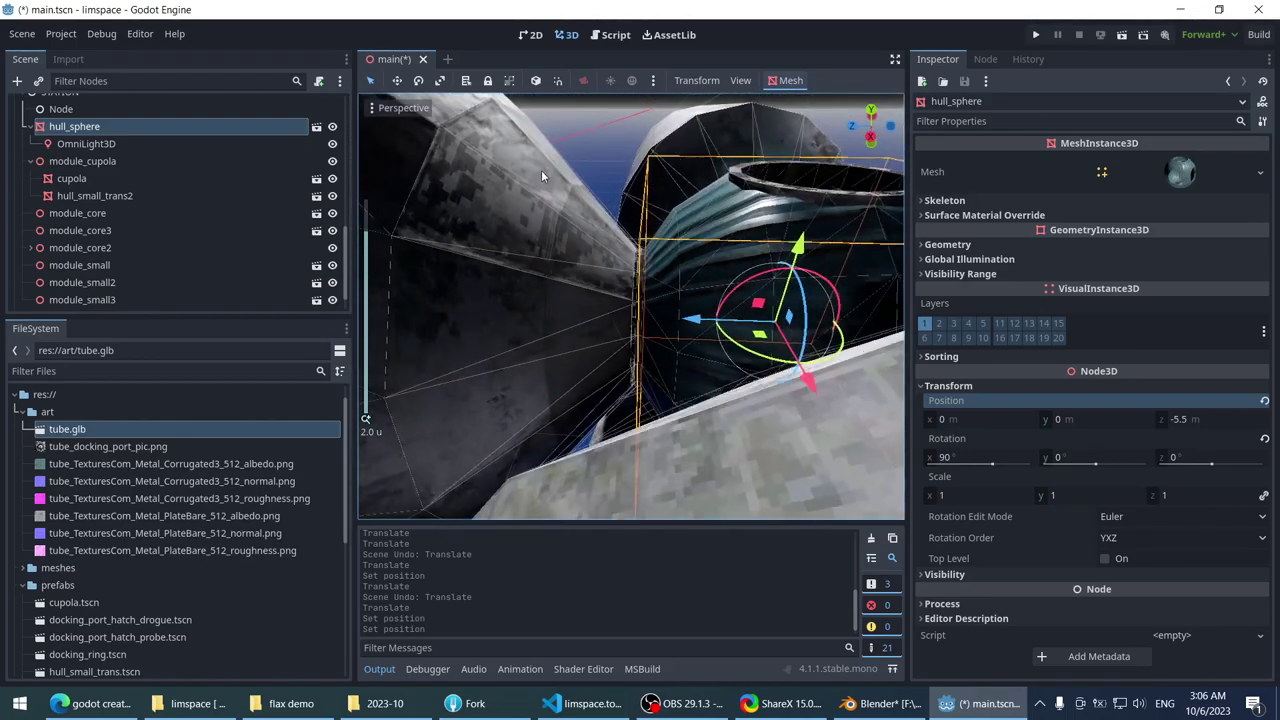
middle_drag(541, 170, 384, 149)
scroll(635, 258, up, 8)
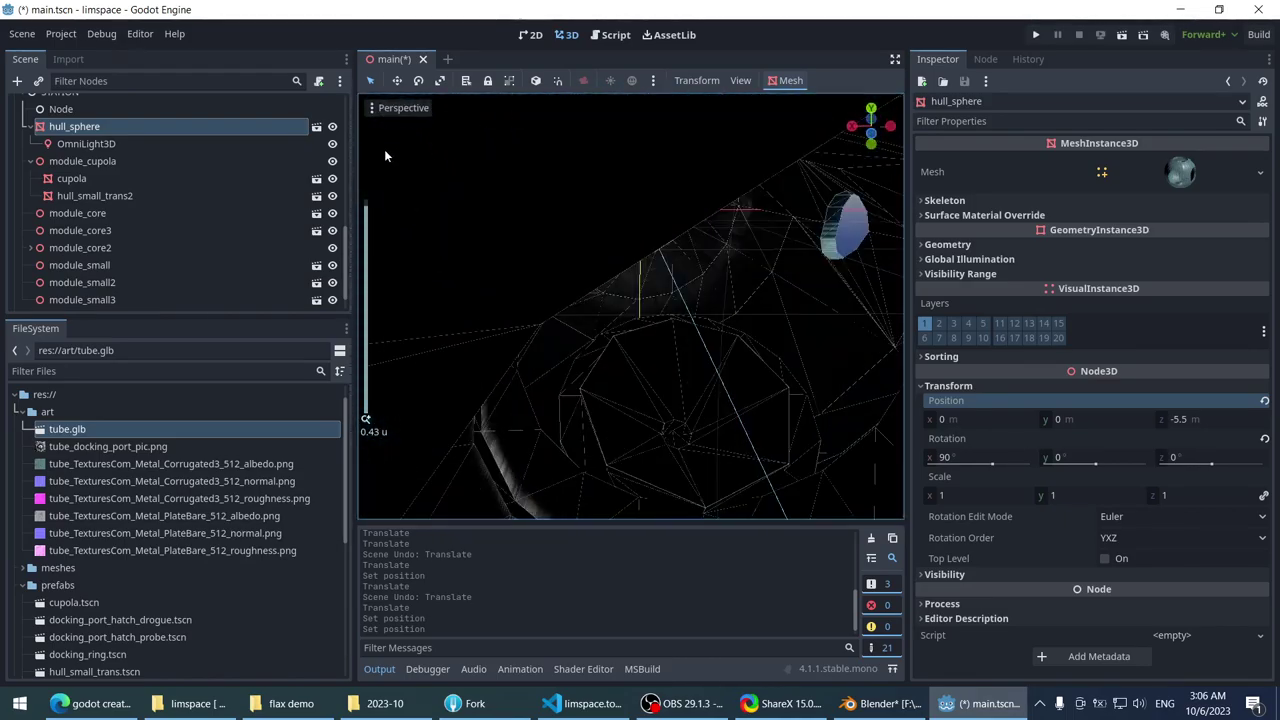
scroll(597, 211, down, 5)
middle_drag(531, 254, 675, 272)
- Inspect module_core from new angles and briefly check the Blender source model
scroll(651, 286, down, 3)
click(605, 183)
click(628, 304)
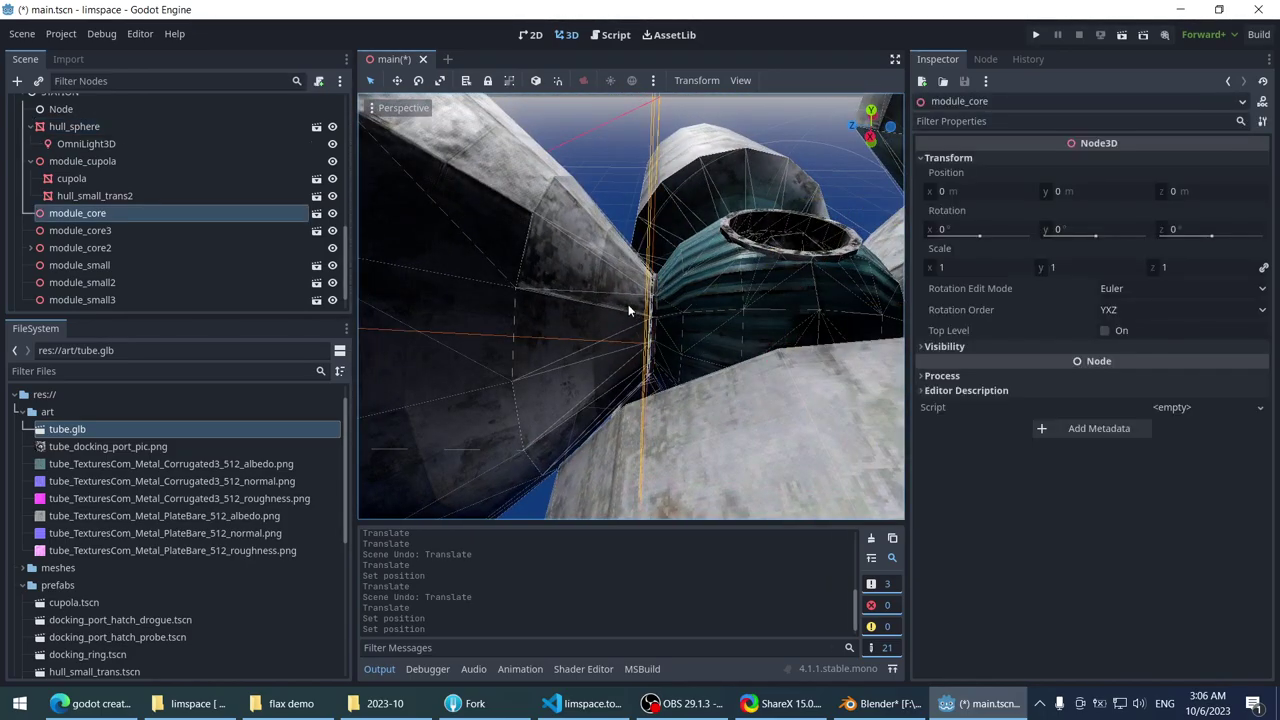
scroll(628, 309, down, 3)
middle_drag(628, 309, 624, 249)
click(880, 703)
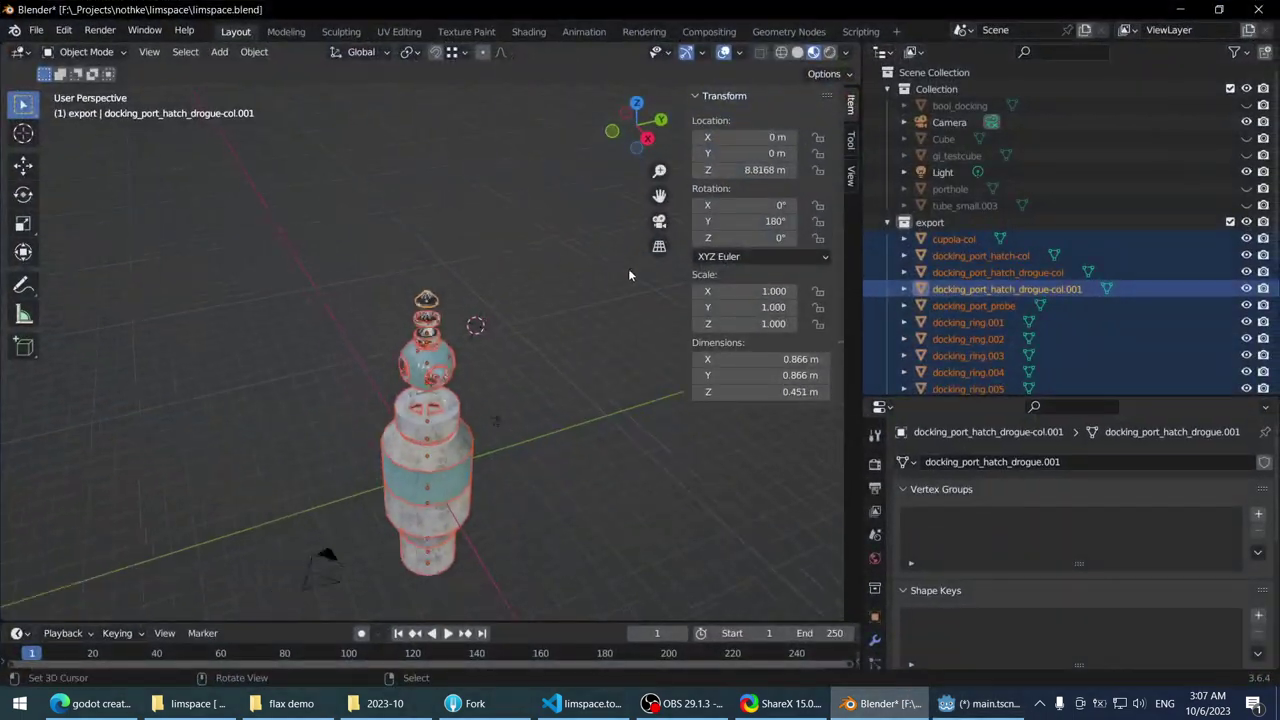
key(alt+Tab)
middle_drag(527, 318, 612, 288)
- From the module_core scene, select the hull_small_trans piece and open its scene for editing
scroll(607, 282, up, 2)
click(316, 213)
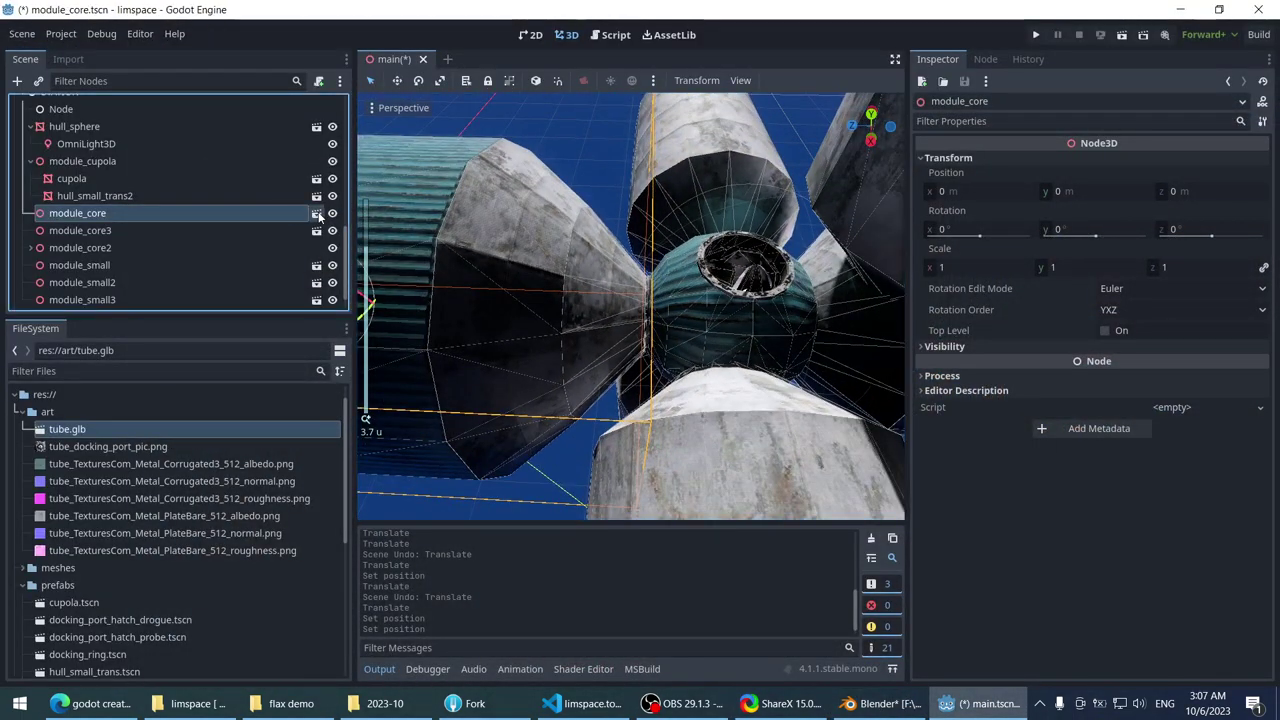
click(160, 207)
click(160, 225)
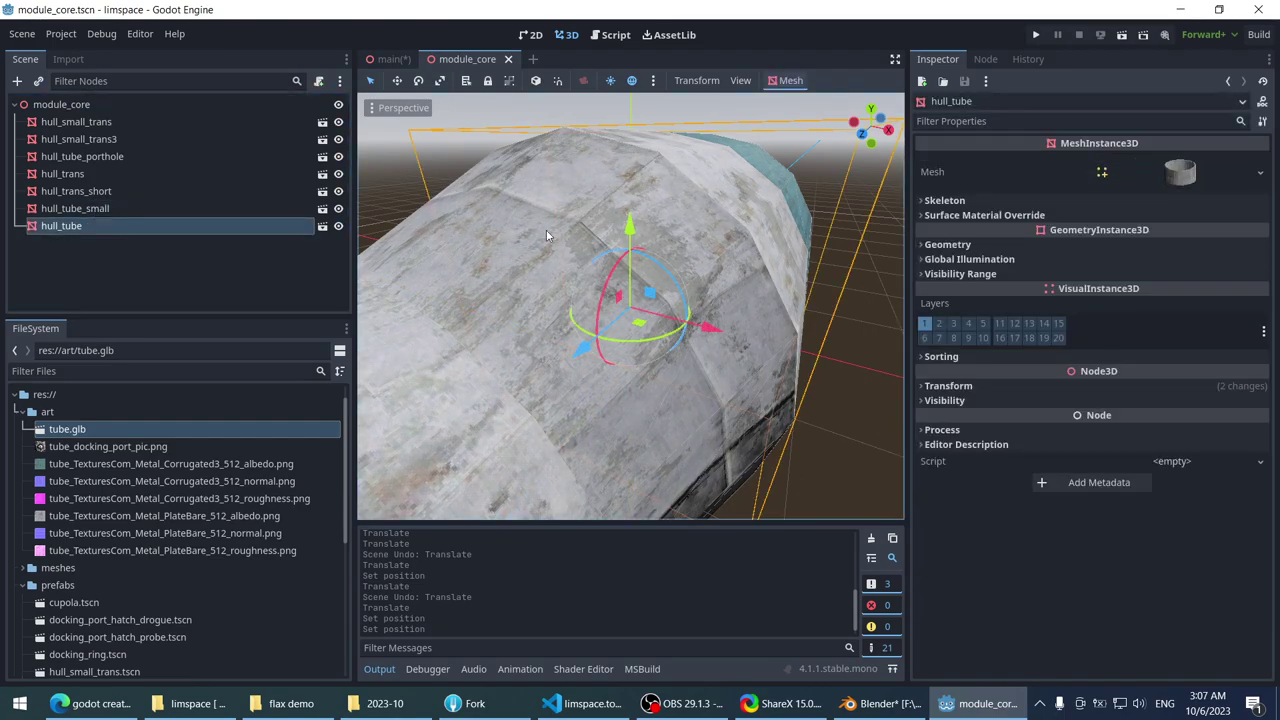
scroll(700, 270, down, 4)
middle_drag(787, 290, 801, 311)
scroll(801, 311, up, 3)
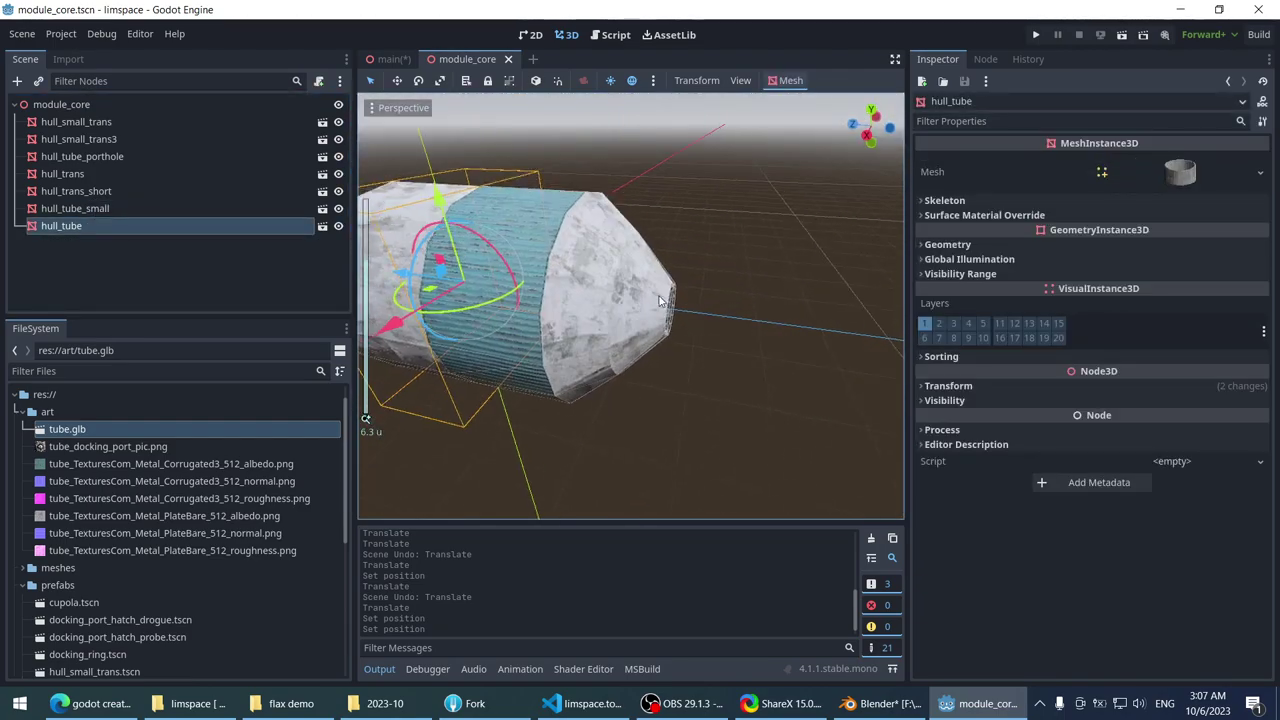
click(655, 305)
click(322, 121)
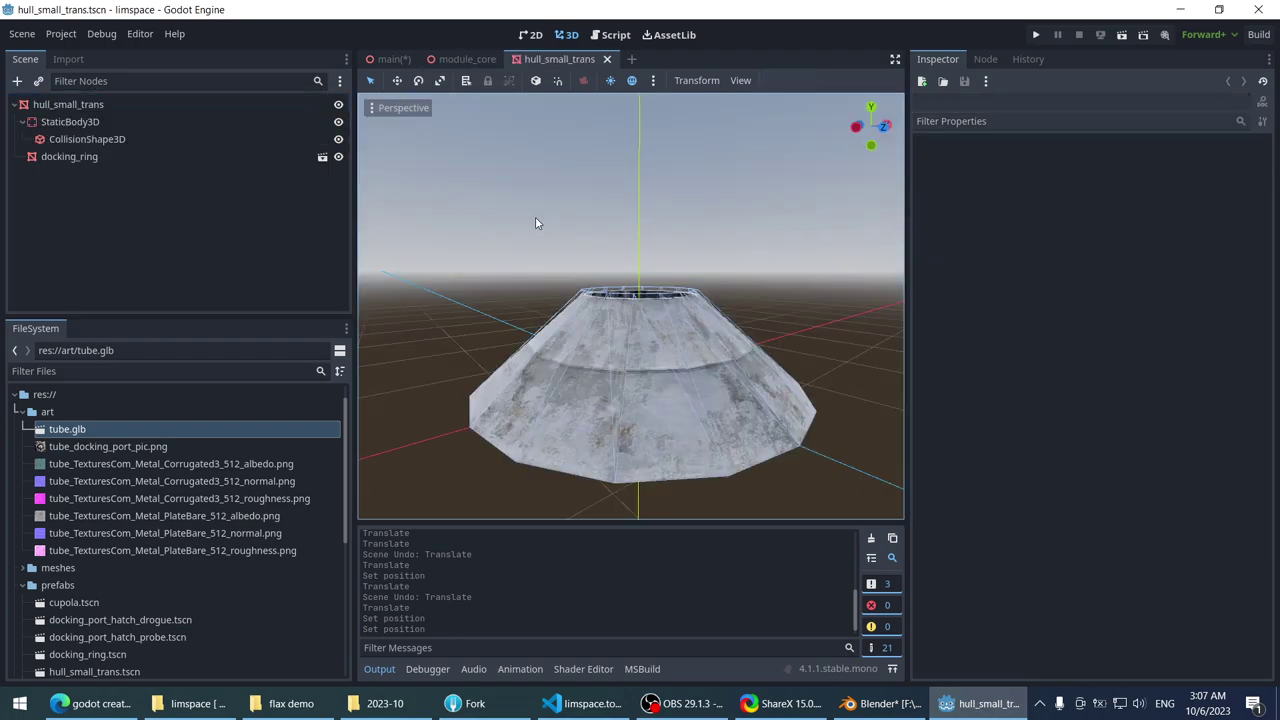
- Select the docking_ring in hull_small_trans and set its Y position to 1 m
scroll(535, 216, up, 3)
middle_drag(535, 216, 553, 247)
click(75, 121)
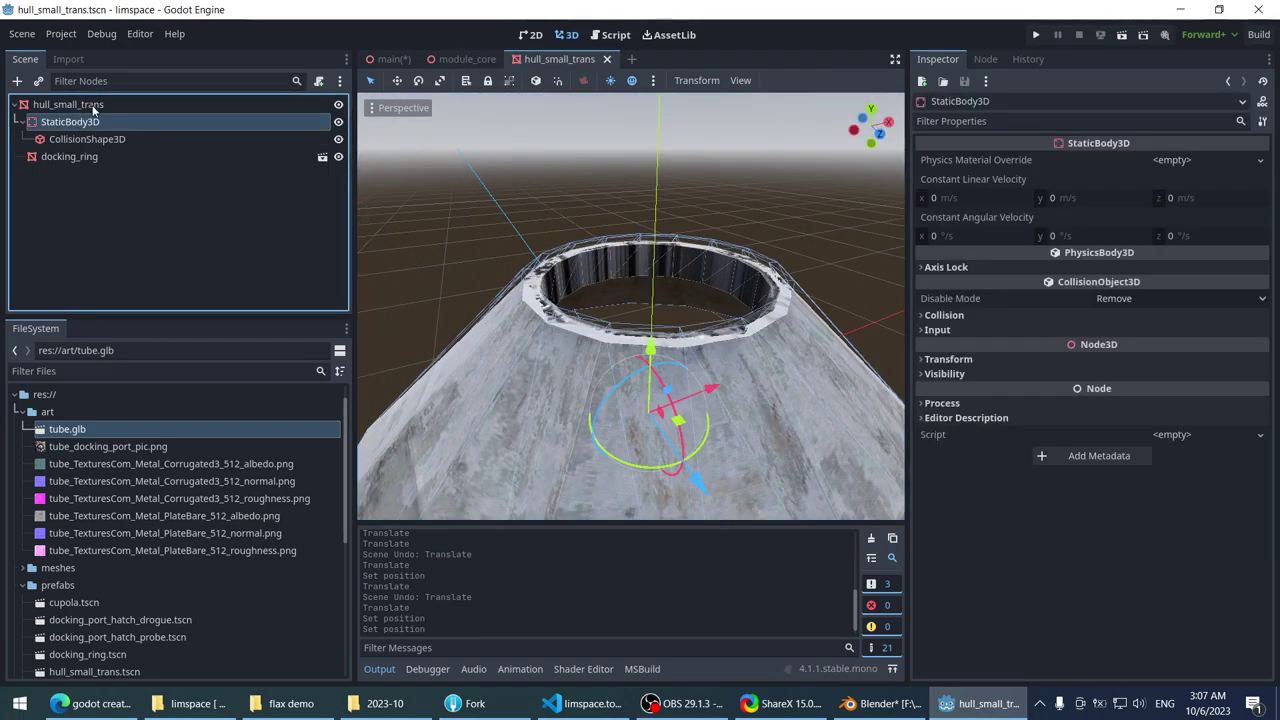
click(70, 104)
click(100, 139)
click(70, 156)
middle_drag(542, 201, 671, 175)
drag(671, 175, 672, 167)
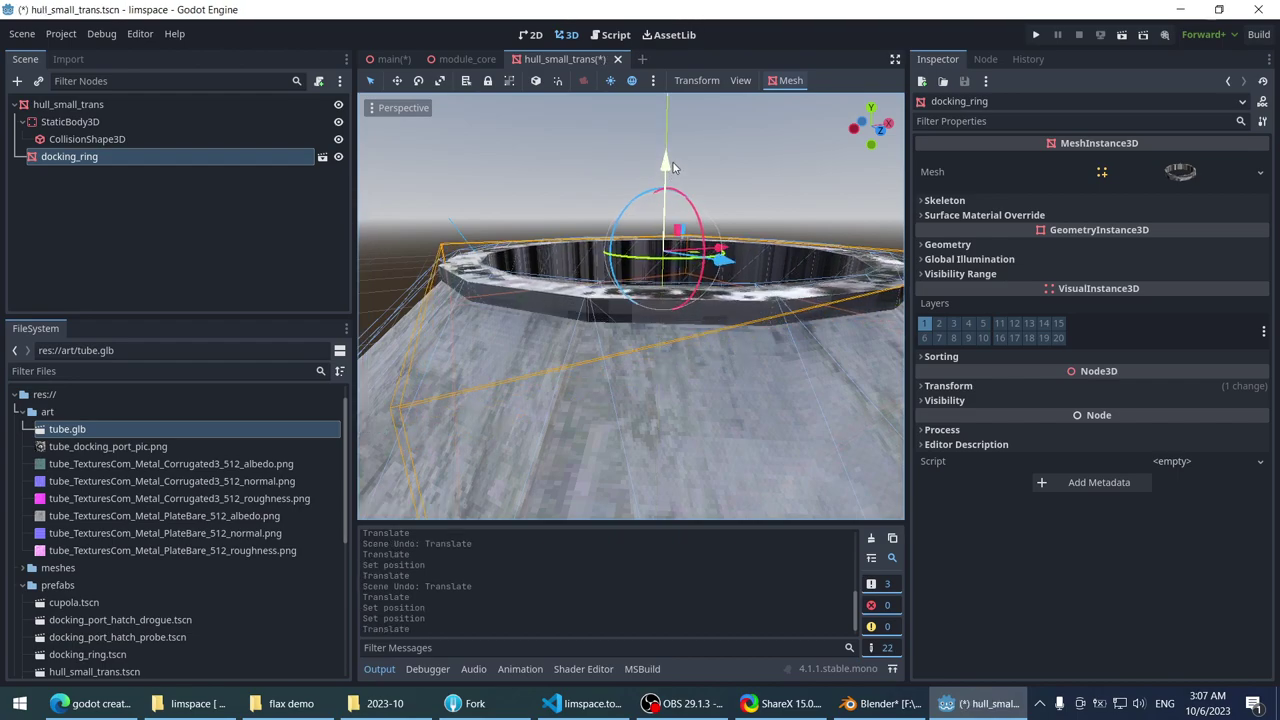
click(977, 385)
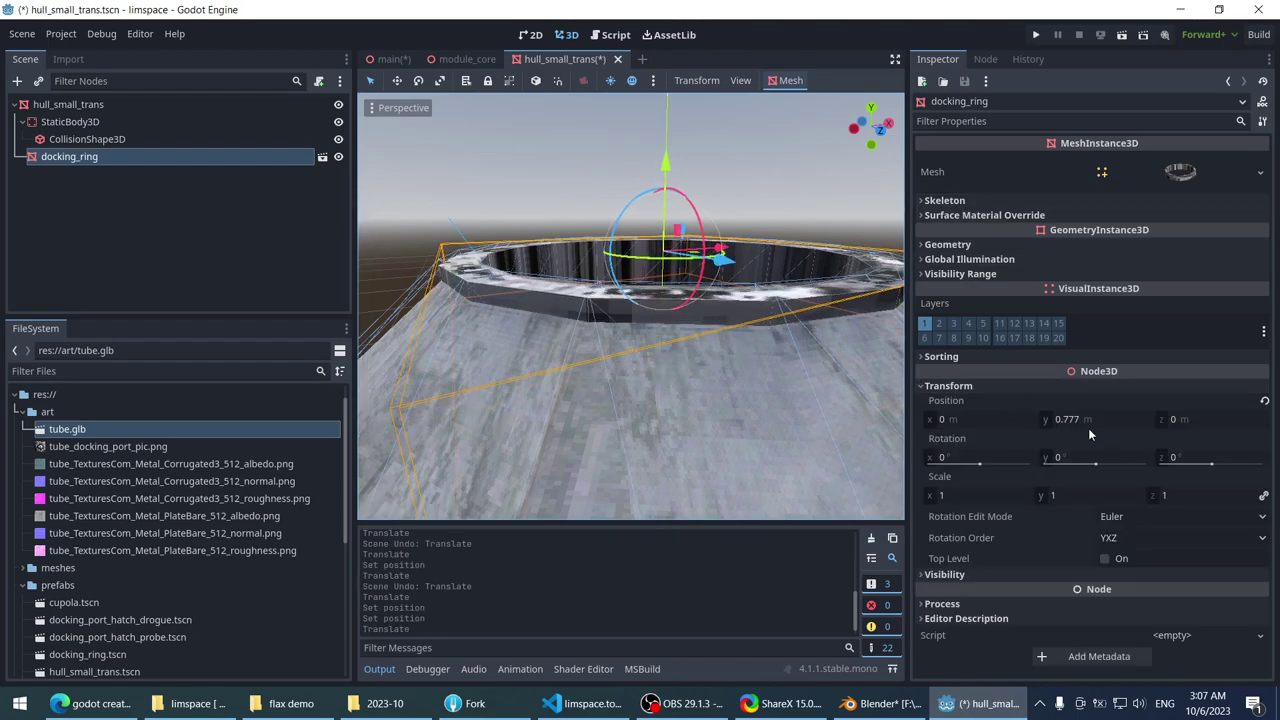
click(1051, 416)
text(1)
key(shift+Tab)
- Edit the docking ring's X and Z position fields
middle_drag(620, 300, 590, 270)
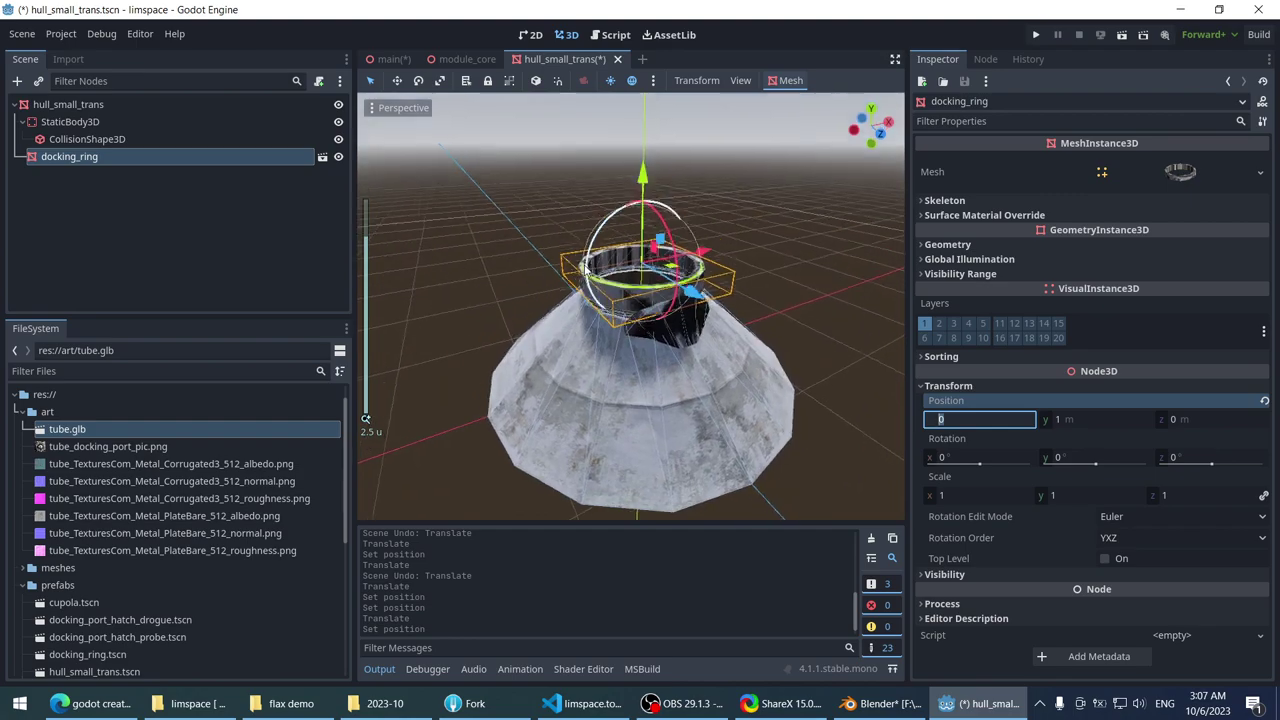
scroll(585, 268, up, 3)
scroll(585, 268, down, 4)
key(BackSpace)
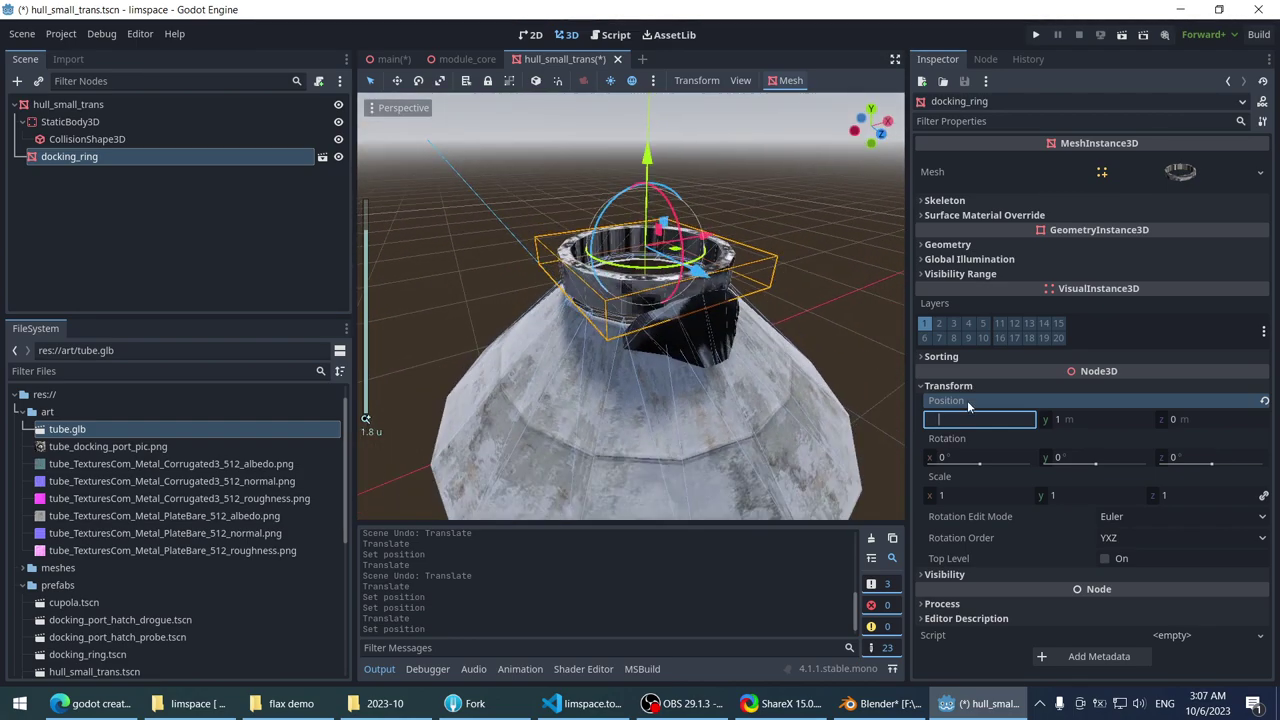
click(1185, 420)
scroll(521, 358, down, 3)
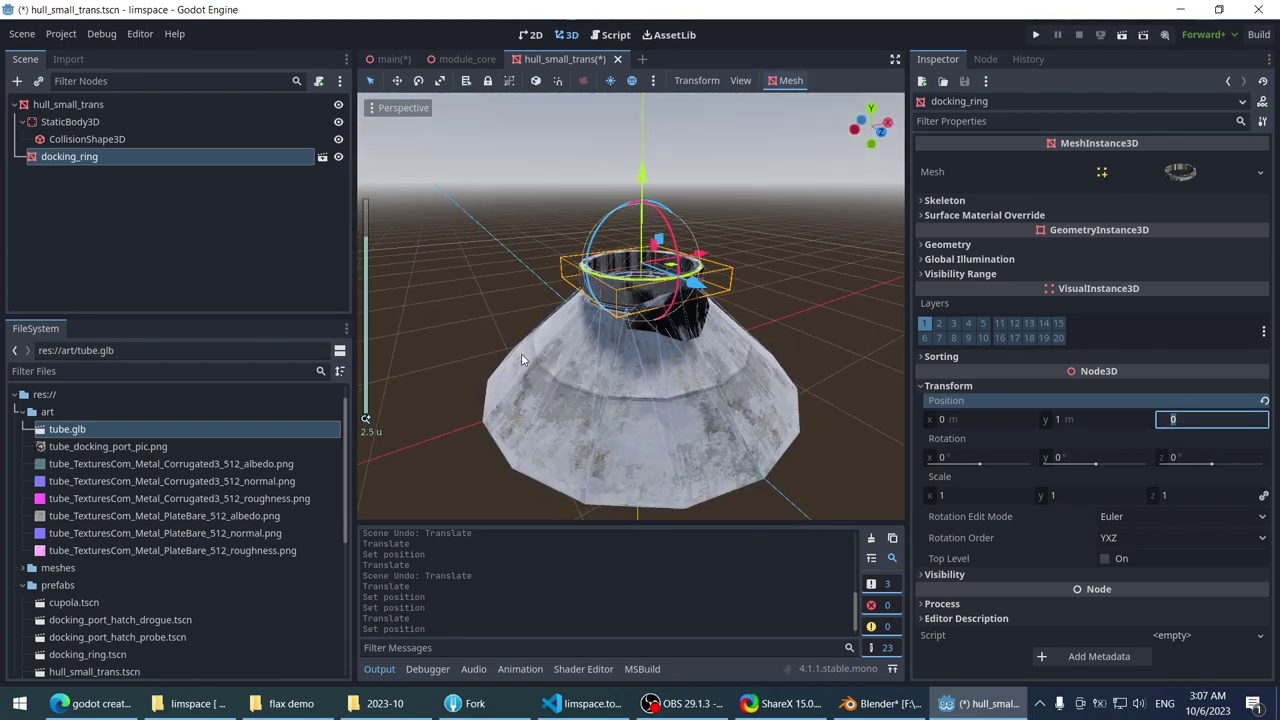
- Lower the docking ring with the Y gizmo to about 0.77, onto the small hull's top
click(552, 400)
middle_drag(552, 400, 615, 256)
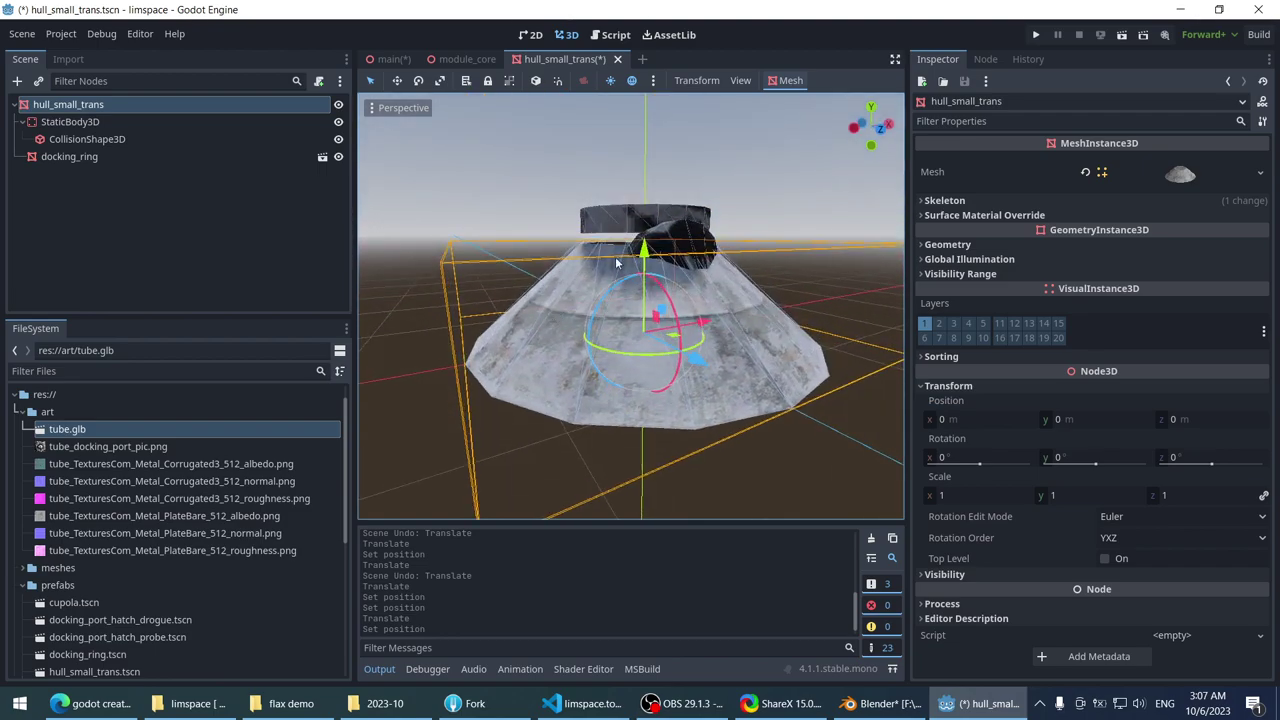
click(627, 234)
scroll(640, 200, up, 4)
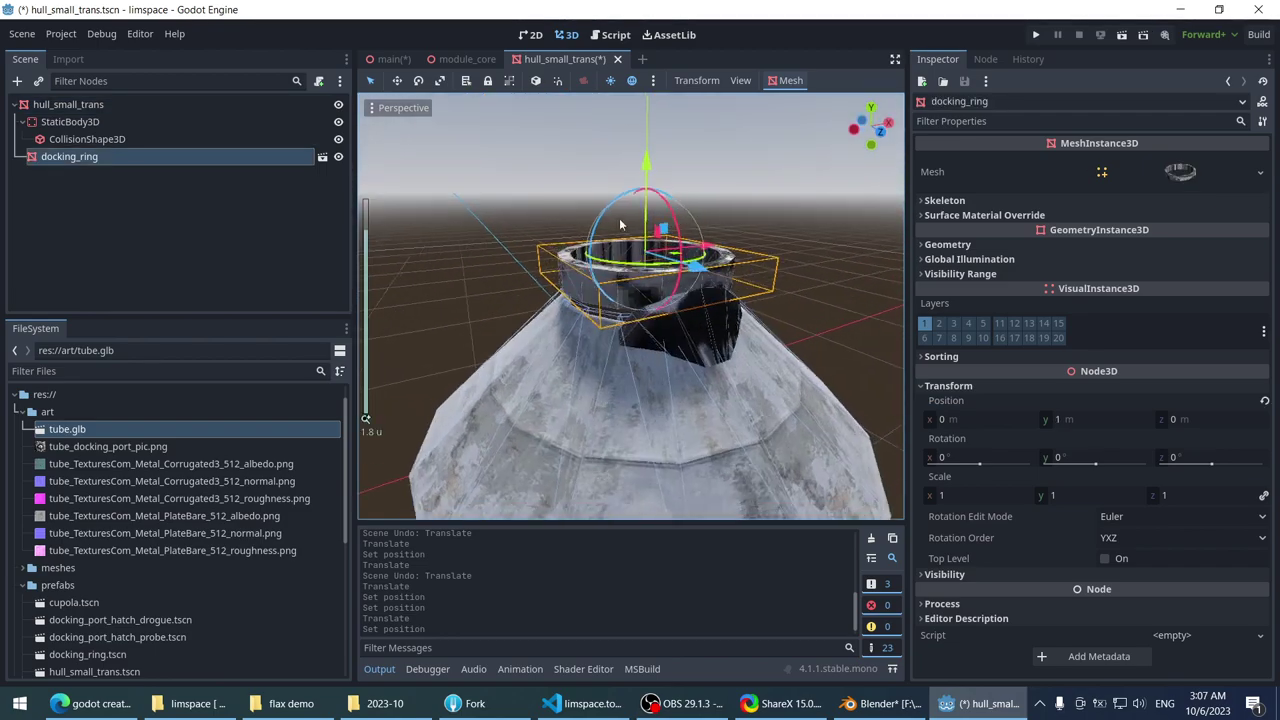
drag(648, 170, 648, 205)
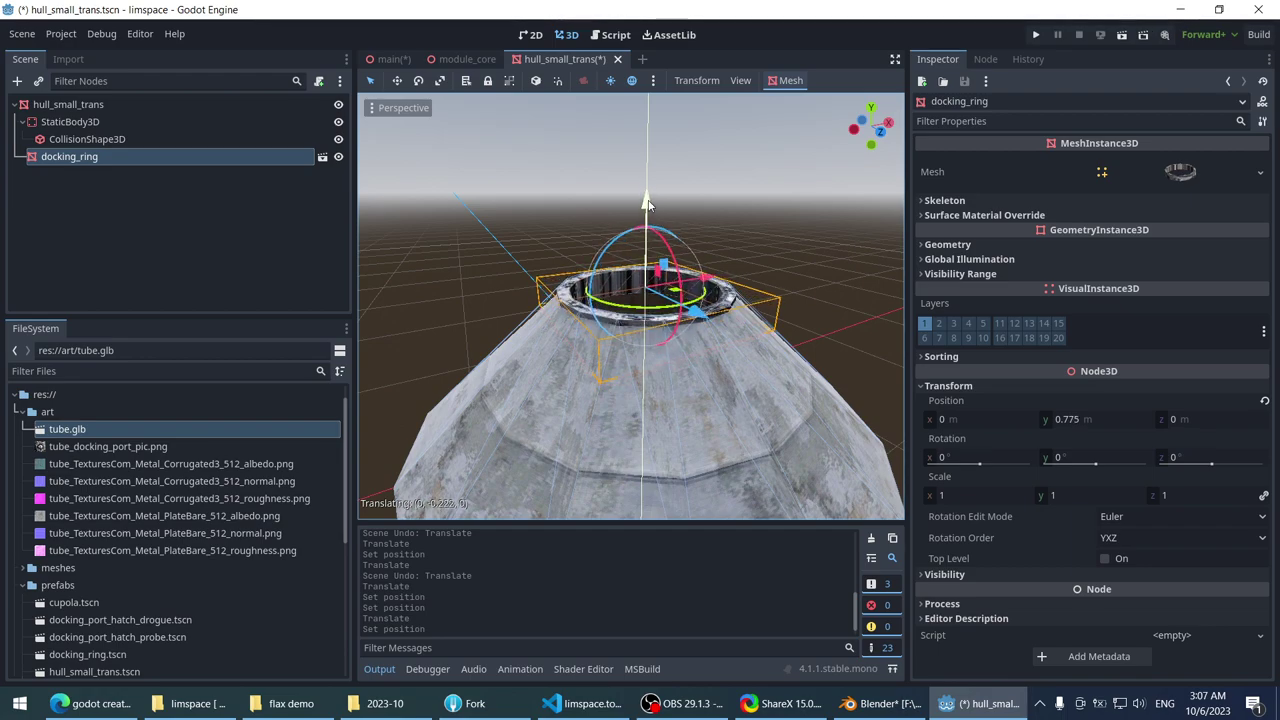
click(538, 172)
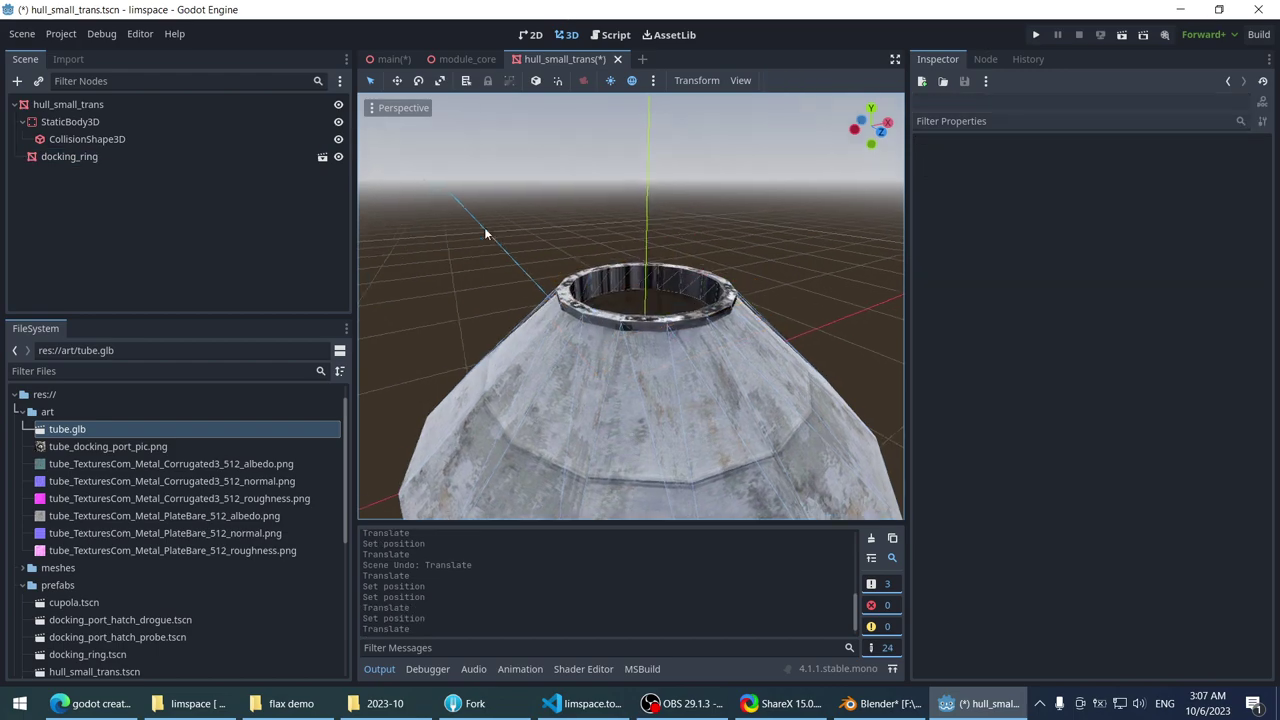
middle_drag(484, 227, 510, 222)
scroll(510, 222, up, 3)
- Save and close the hull_small_trans scene, then return to the main station scene
key(ctrl+s)
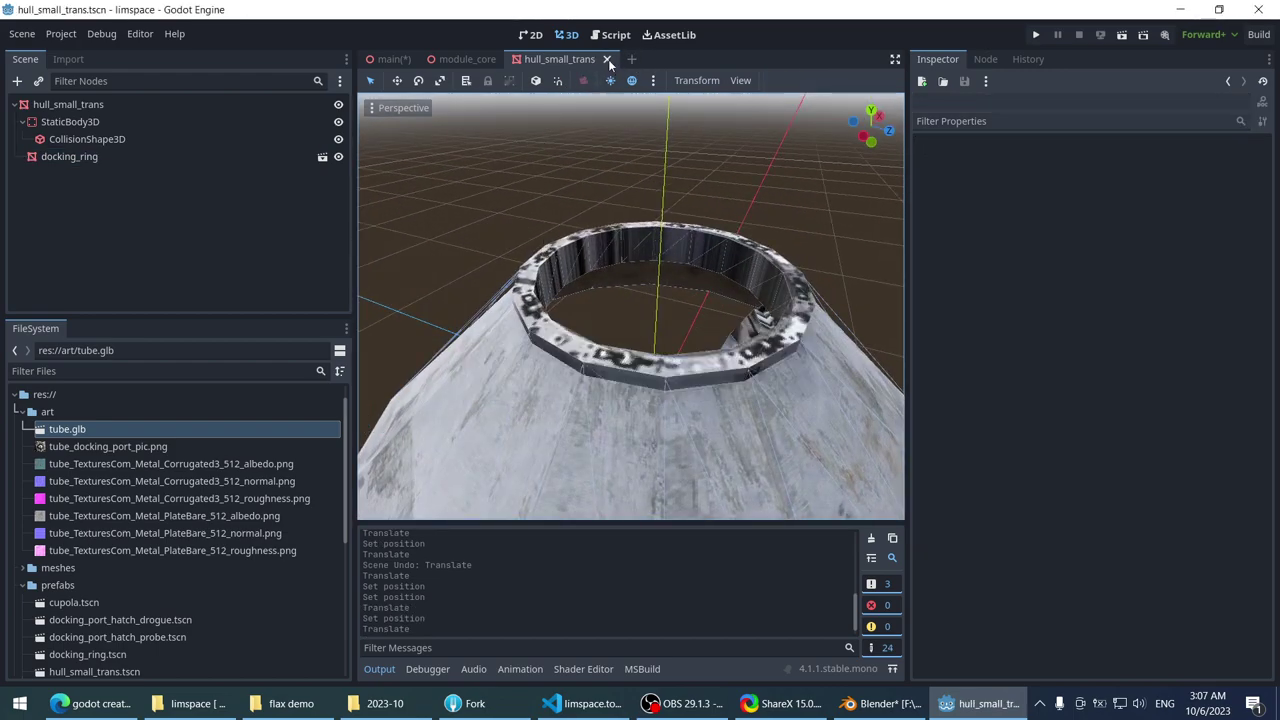
click(608, 59)
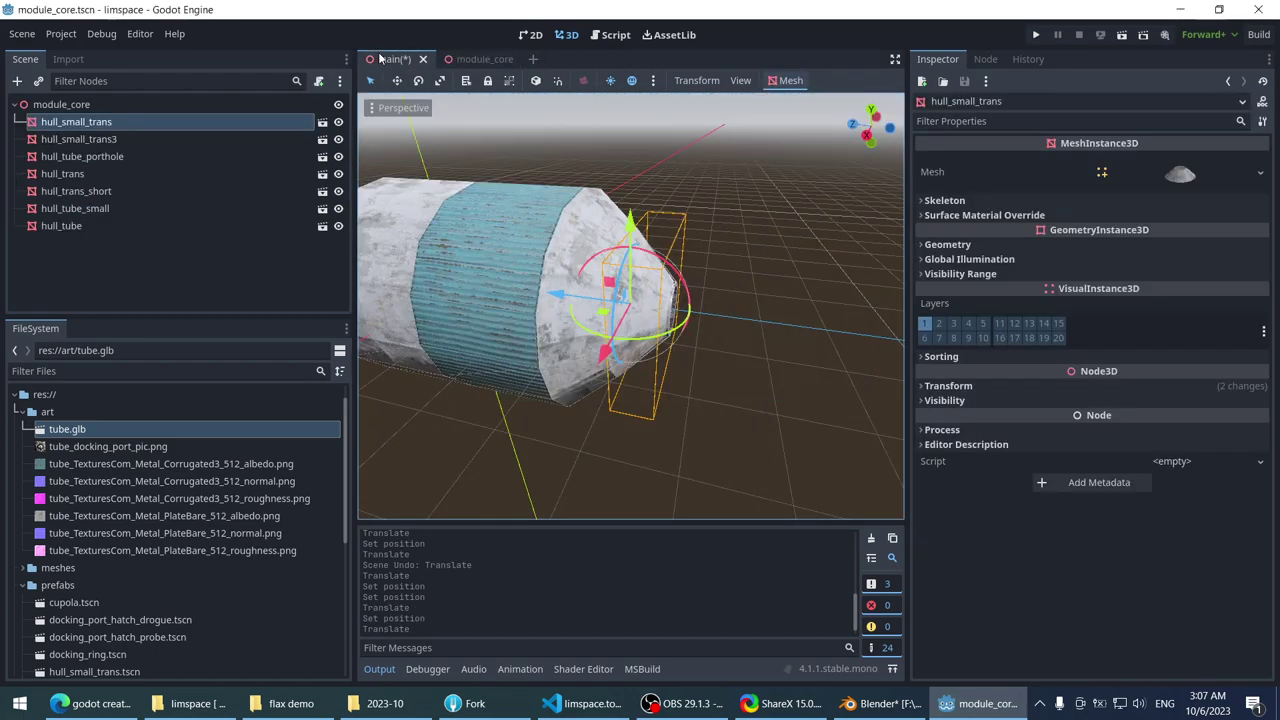
click(388, 59)
- Nudge hull_sphere along Z in the station and check the gaps between modules
middle_drag(641, 189, 762, 344)
click(657, 324)
drag(762, 344, 759, 344)
middle_drag(759, 344, 665, 185)
click(675, 238)
middle_drag(577, 203, 646, 313)
click(646, 313)
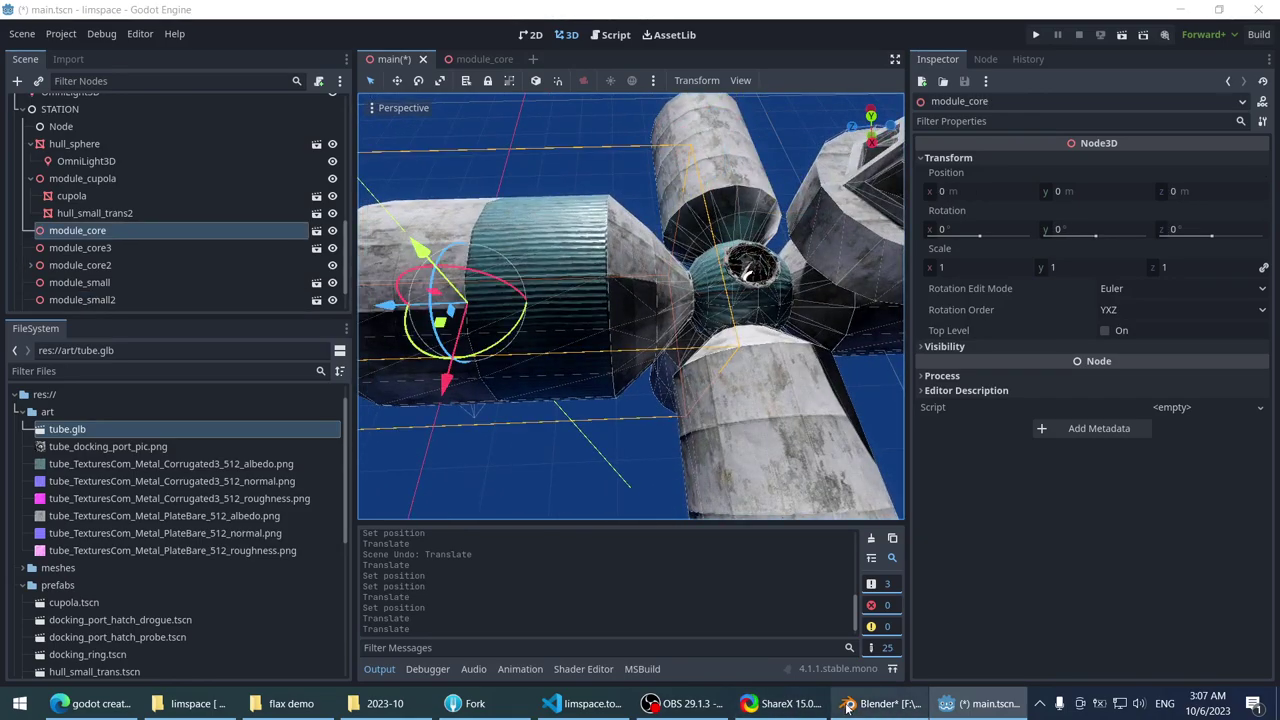
click(880, 703)
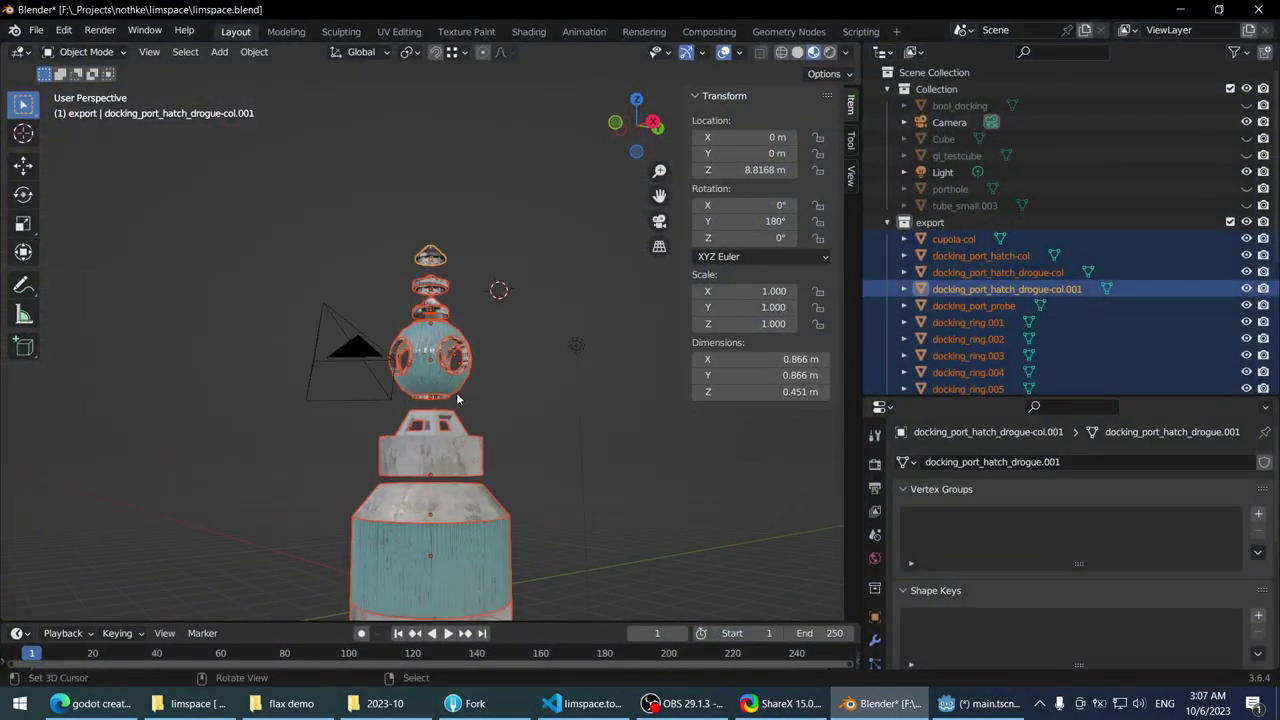
- Select the lower cone hull piece and frame it in Blender's front view
scroll(456, 392, down, 2)
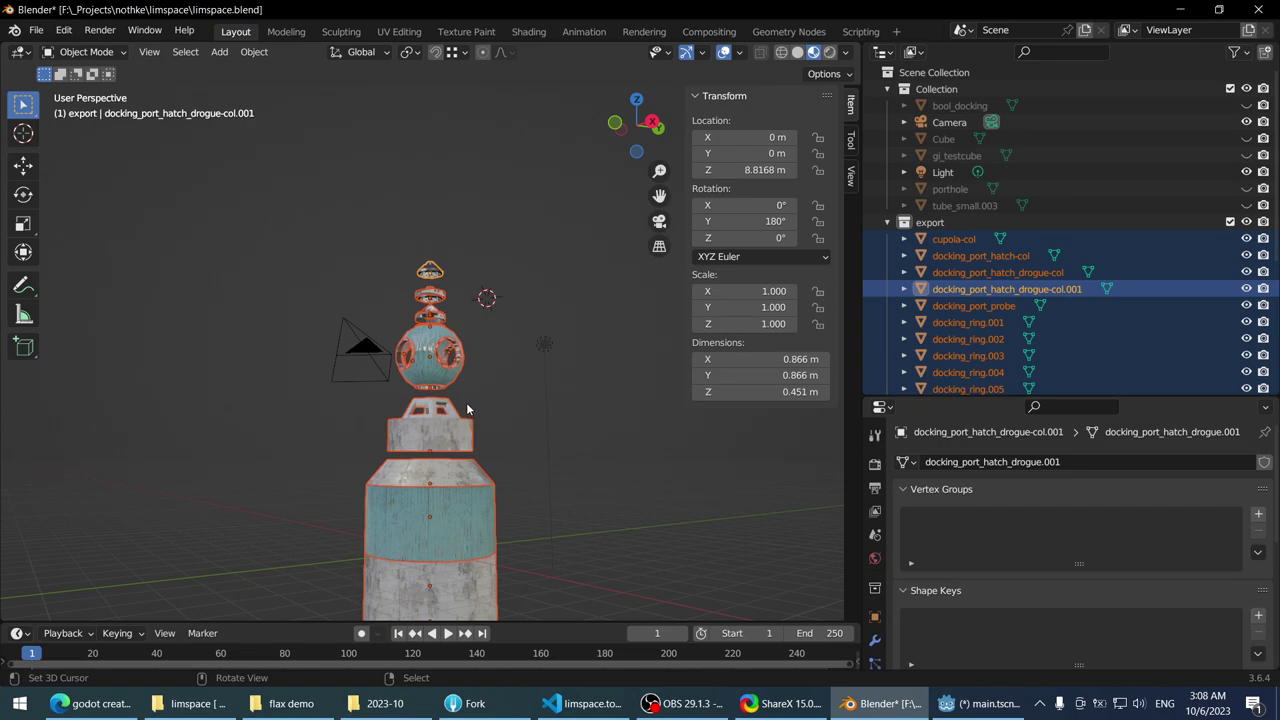
scroll(467, 409, up, 6)
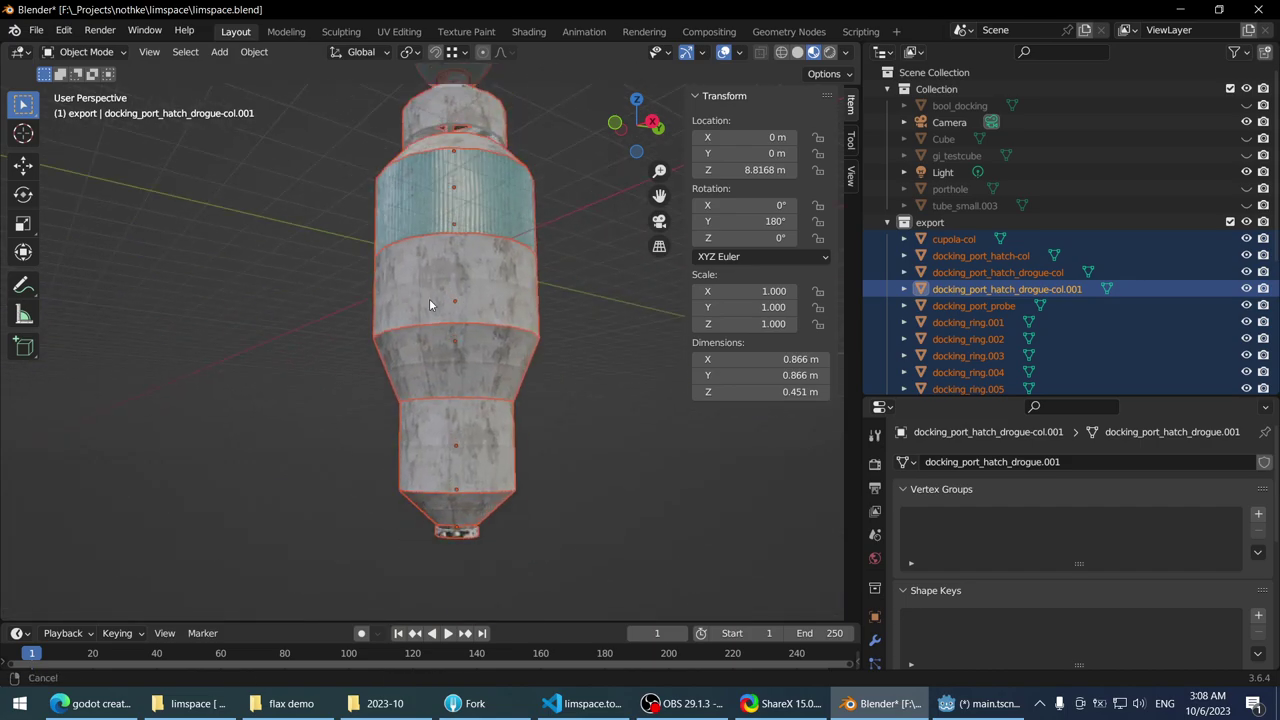
click(464, 320)
key(KP_5)
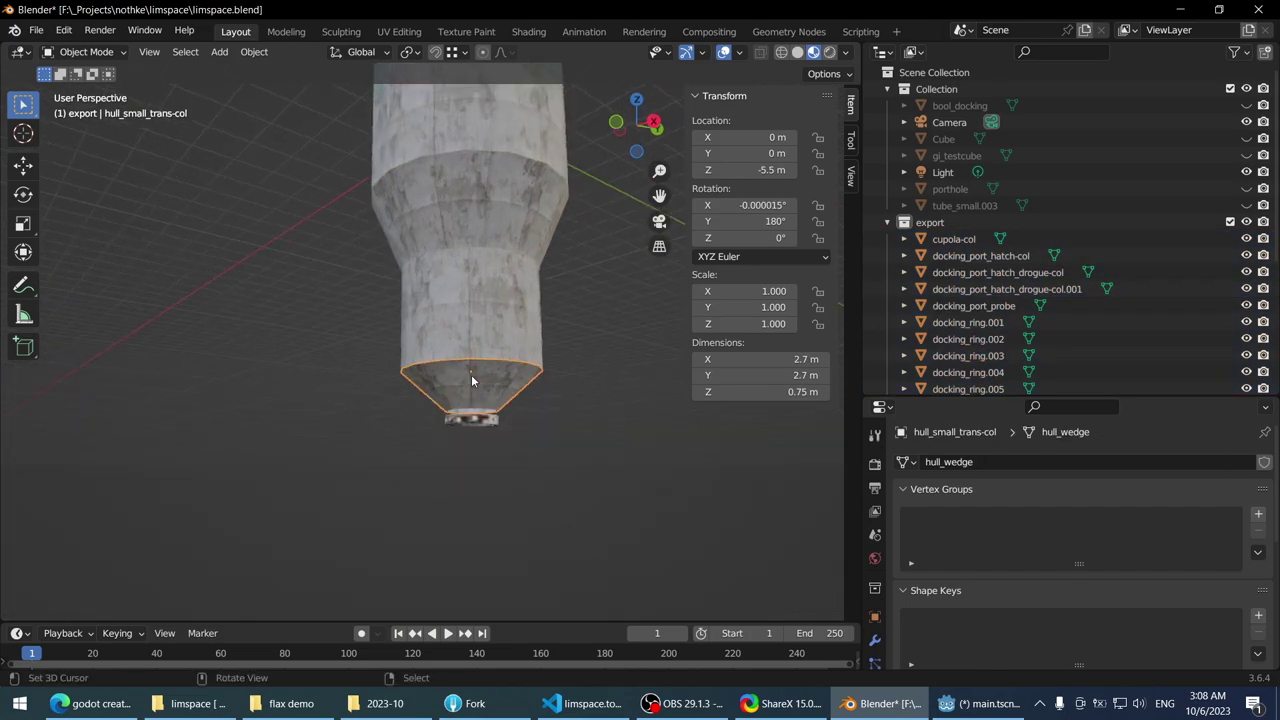
key(KP_1)
scroll(471, 377, up, 6)
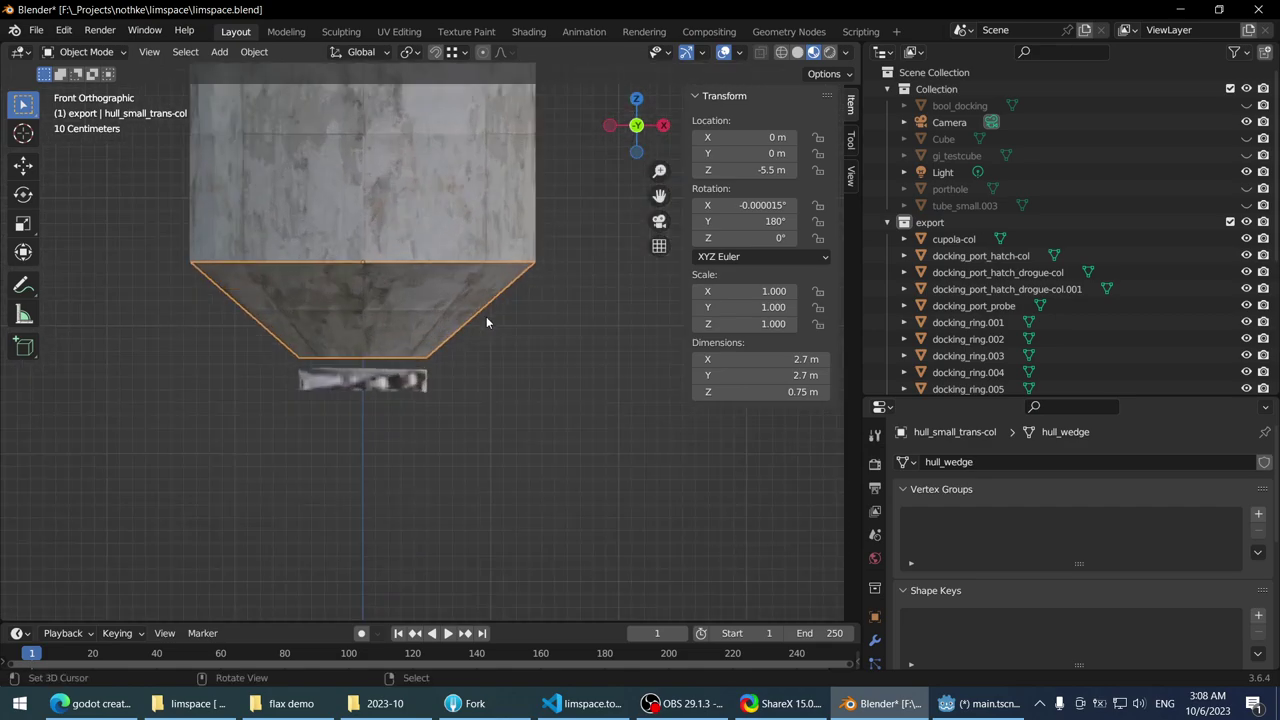
- In the cone's edit mode with X-ray on, select its bottom rim vertices
key(Tab)
scroll(421, 374, up, 3)
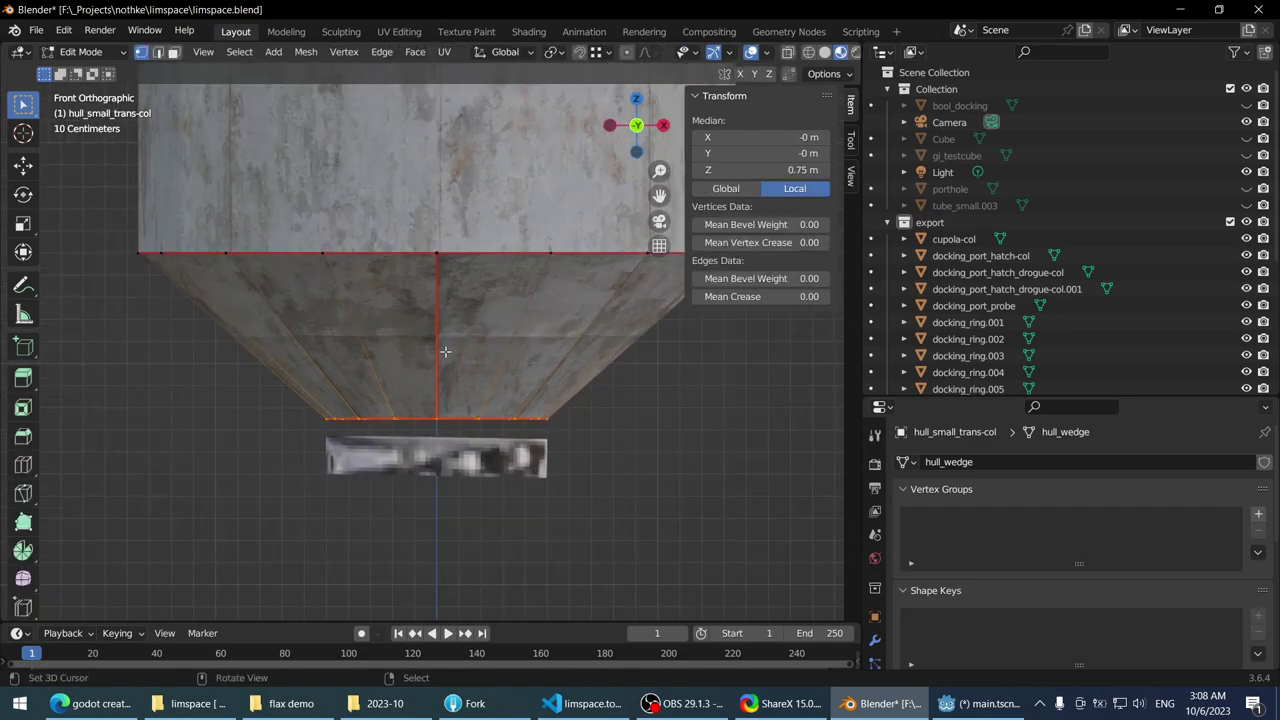
key(alt+z)
click(251, 374)
drag(251, 374, 703, 449)
scroll(520, 387, down, 3)
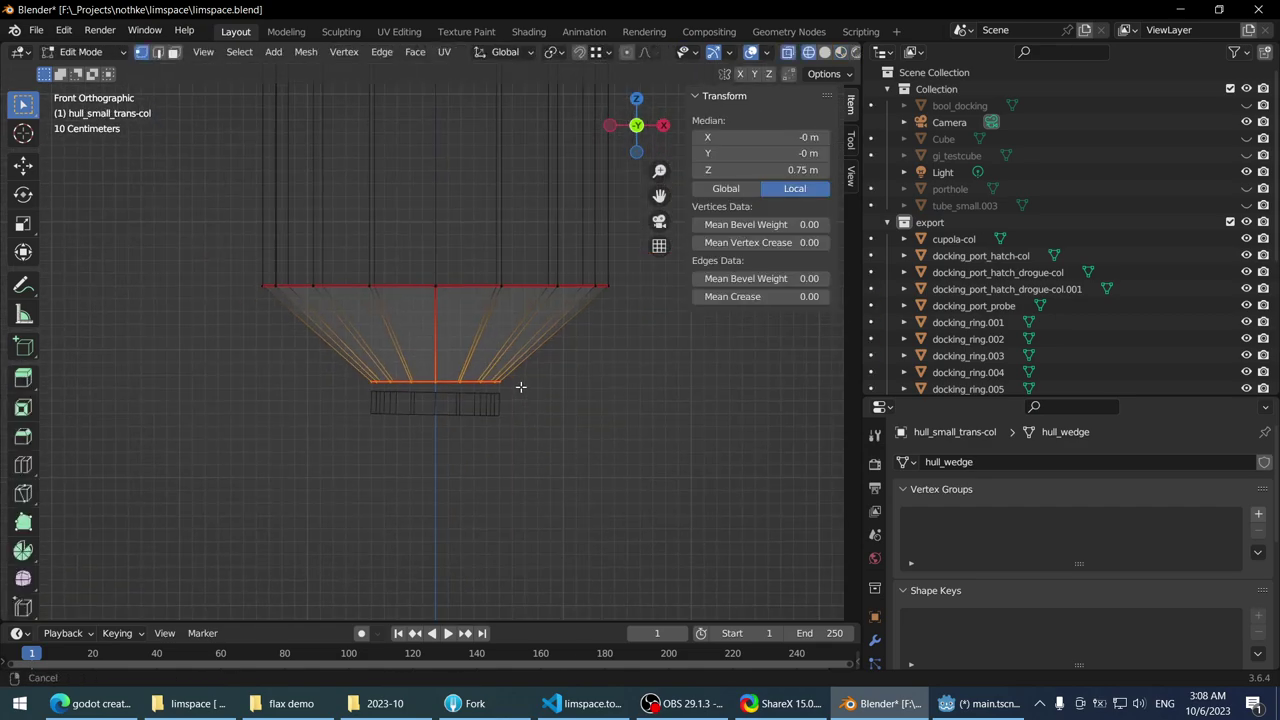
scroll(520, 387, up, 2)
scroll(485, 305, down, 3)
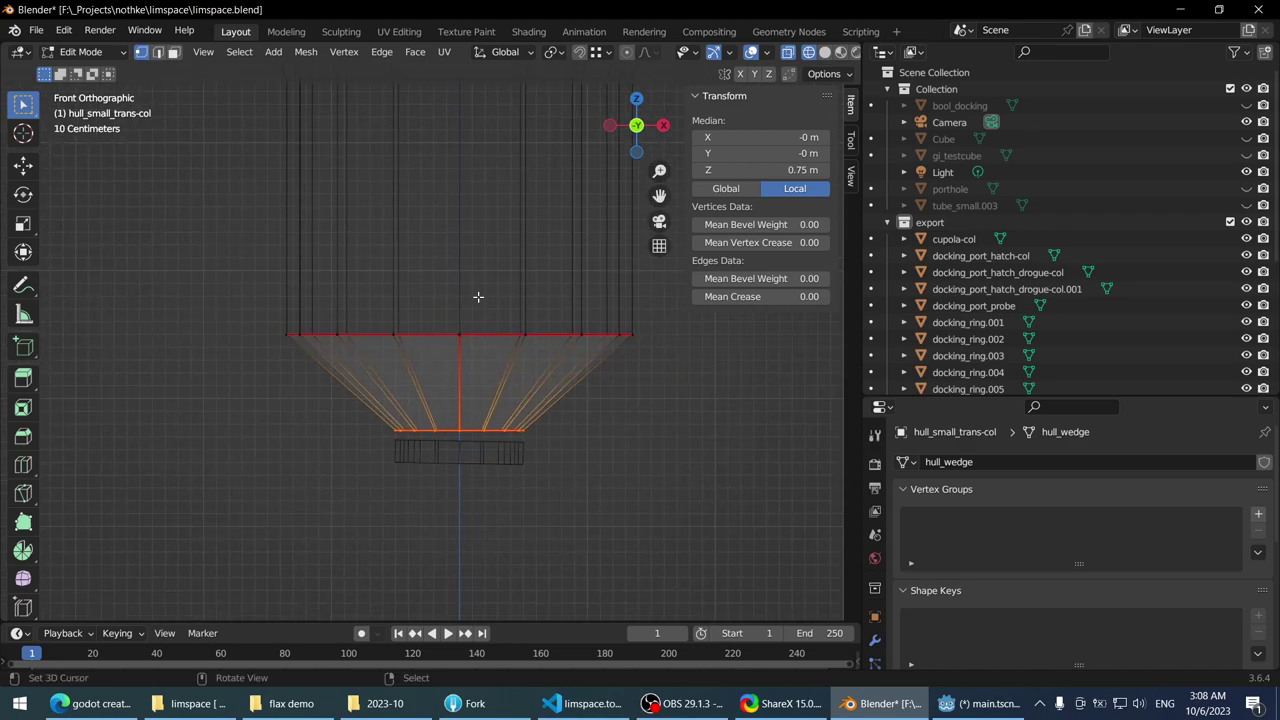
scroll(475, 325, up, 3)
scroll(597, 348, up, 2)
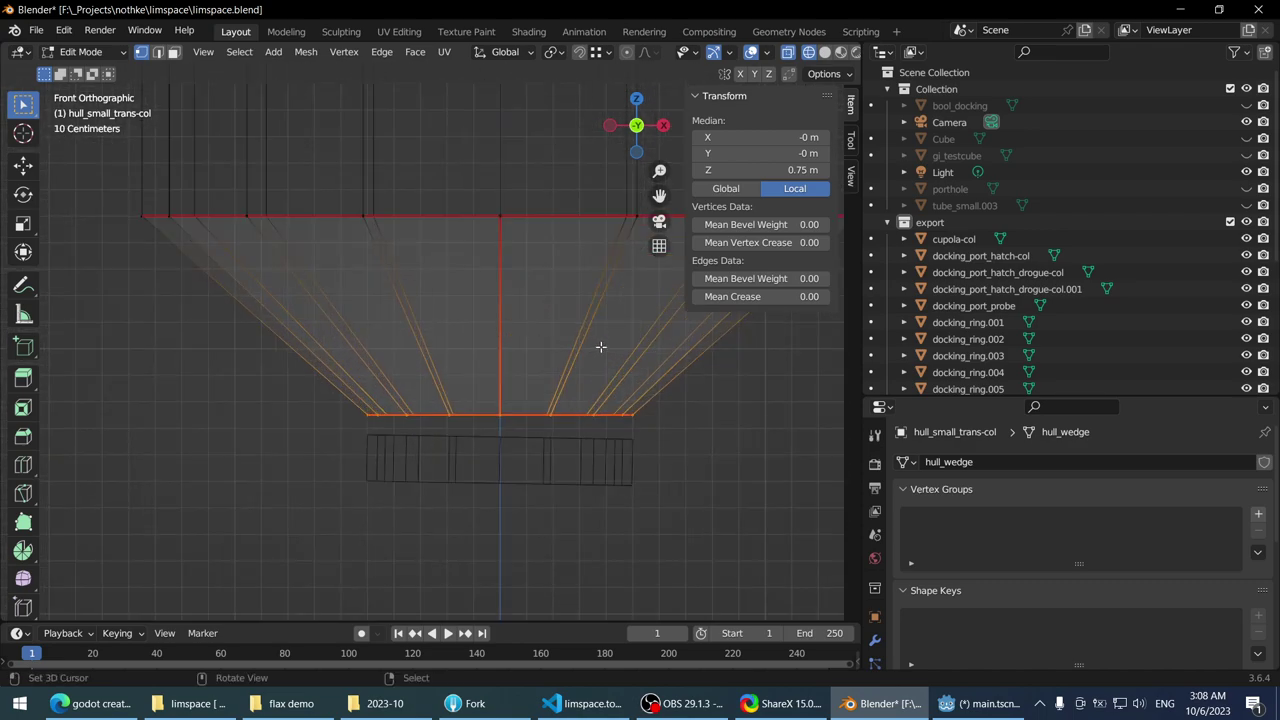
key(Tab)
- Rotate docking_ring.006 by 180° and set its Y rotation to 0
click(444, 473)
scroll(625, 446, up, 2)
scroll(480, 375, down, 2)
text(r)
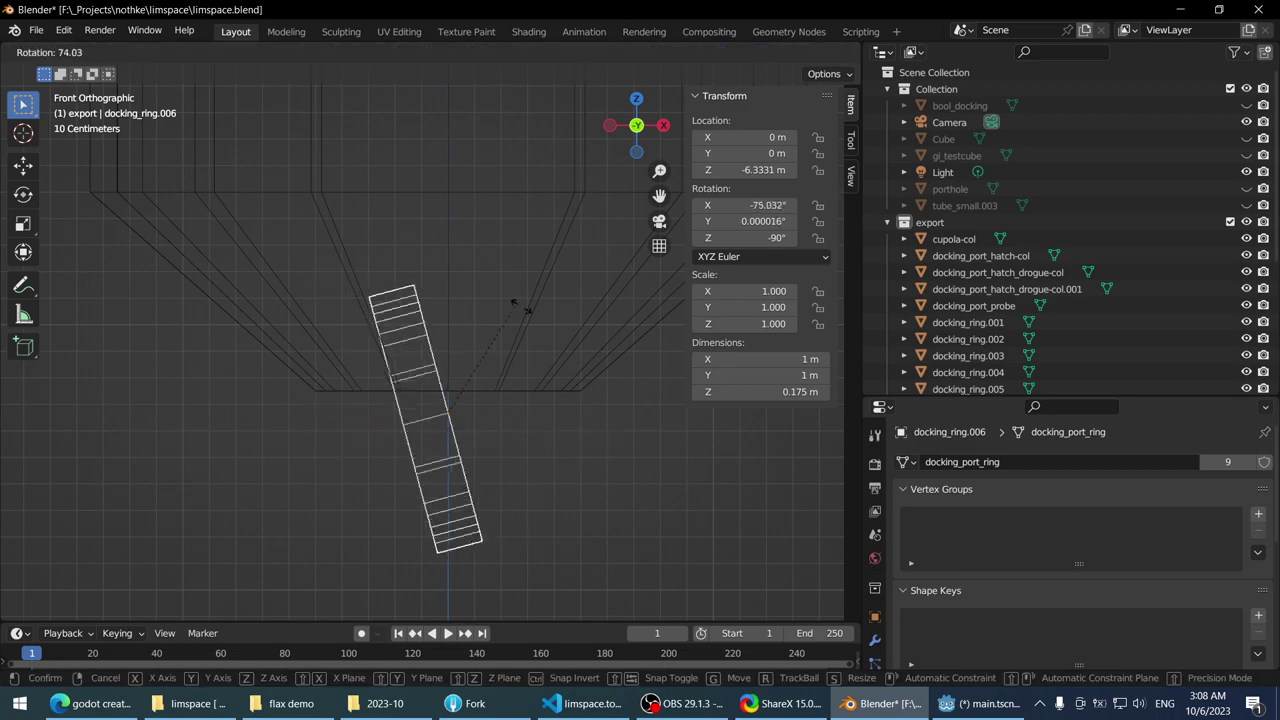
text(180)
key(Return)
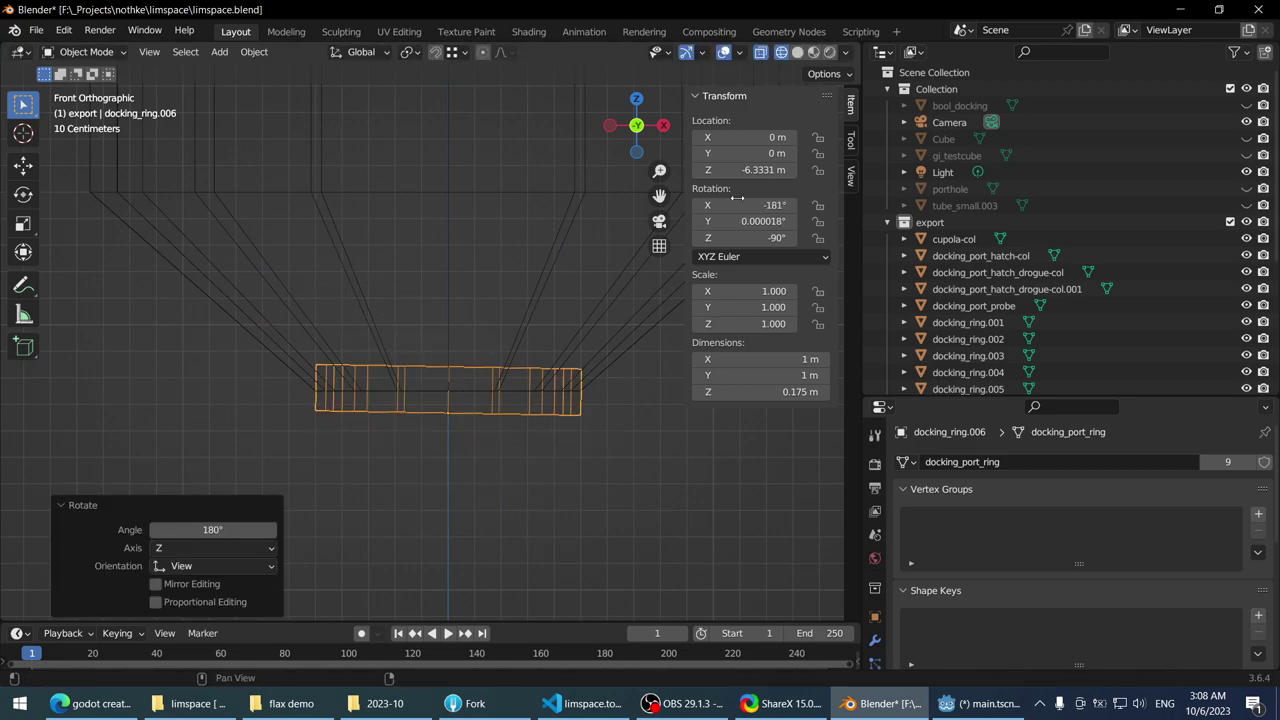
click(747, 205)
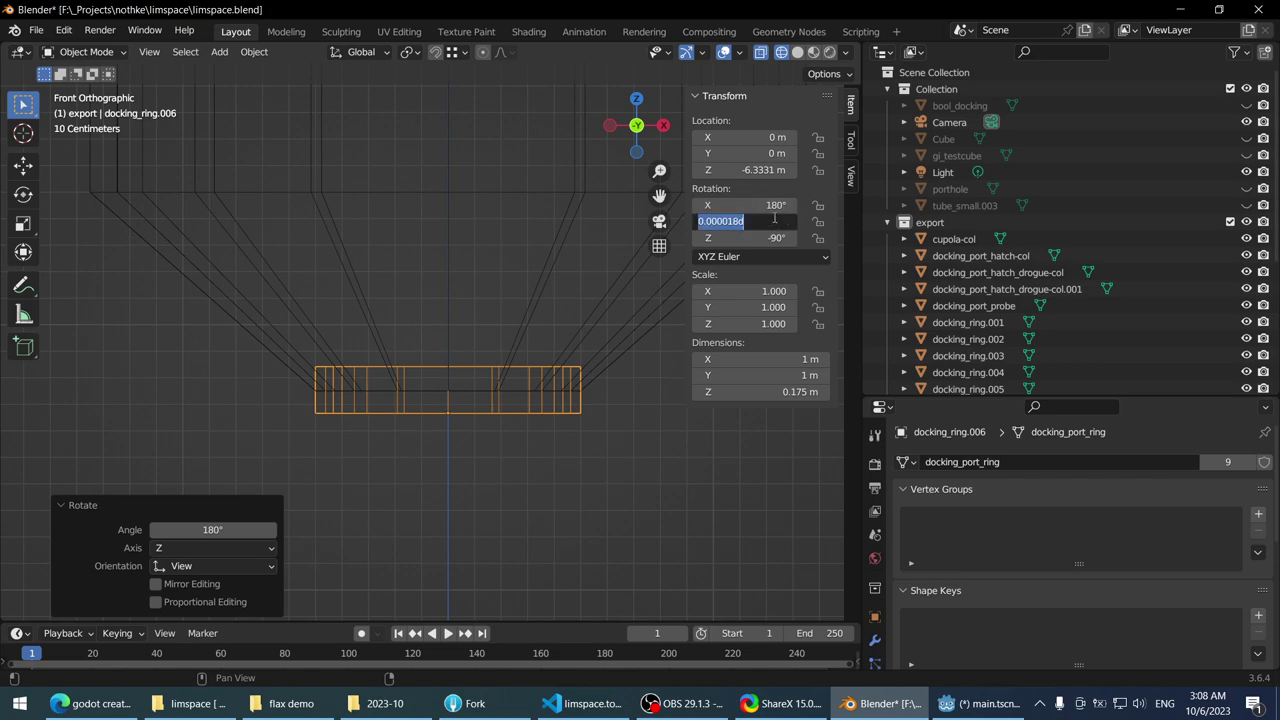
scroll(247, 365, up, 2)
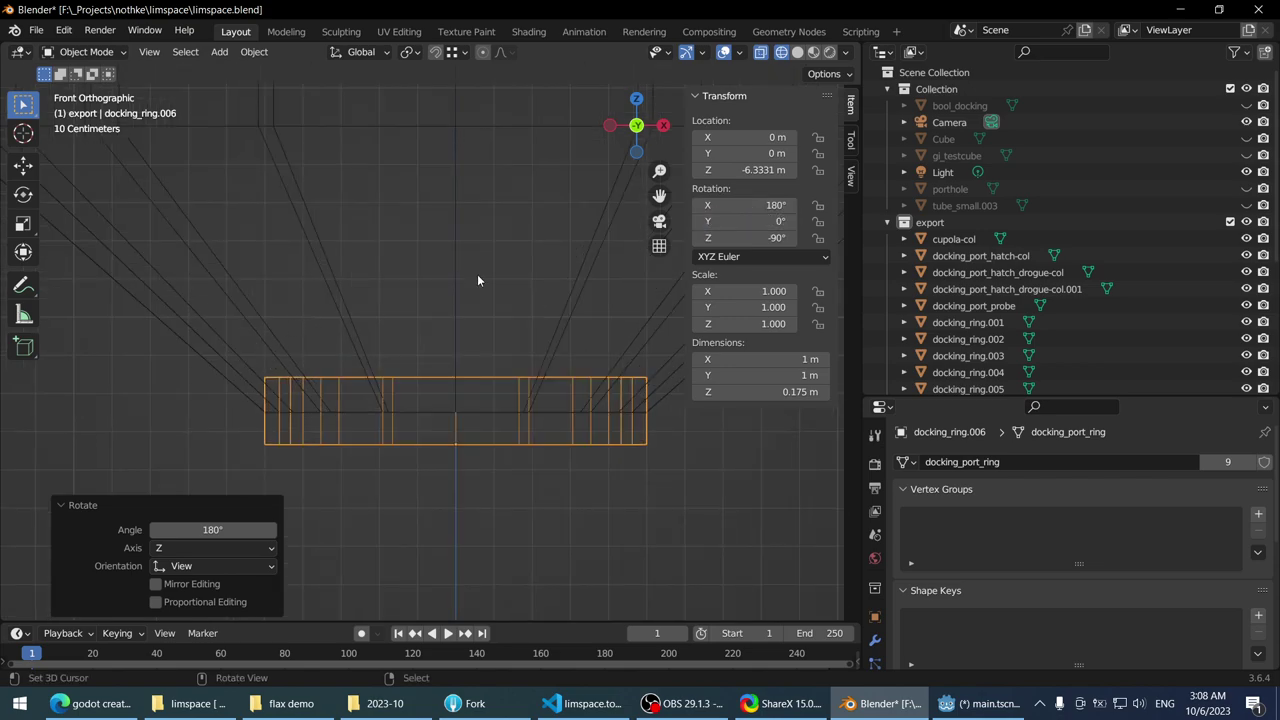
scroll(513, 254, down, 3)
- Move the docking ring along Z, about 0.83 m, toward the cone's narrow end
key(g)
key(z)
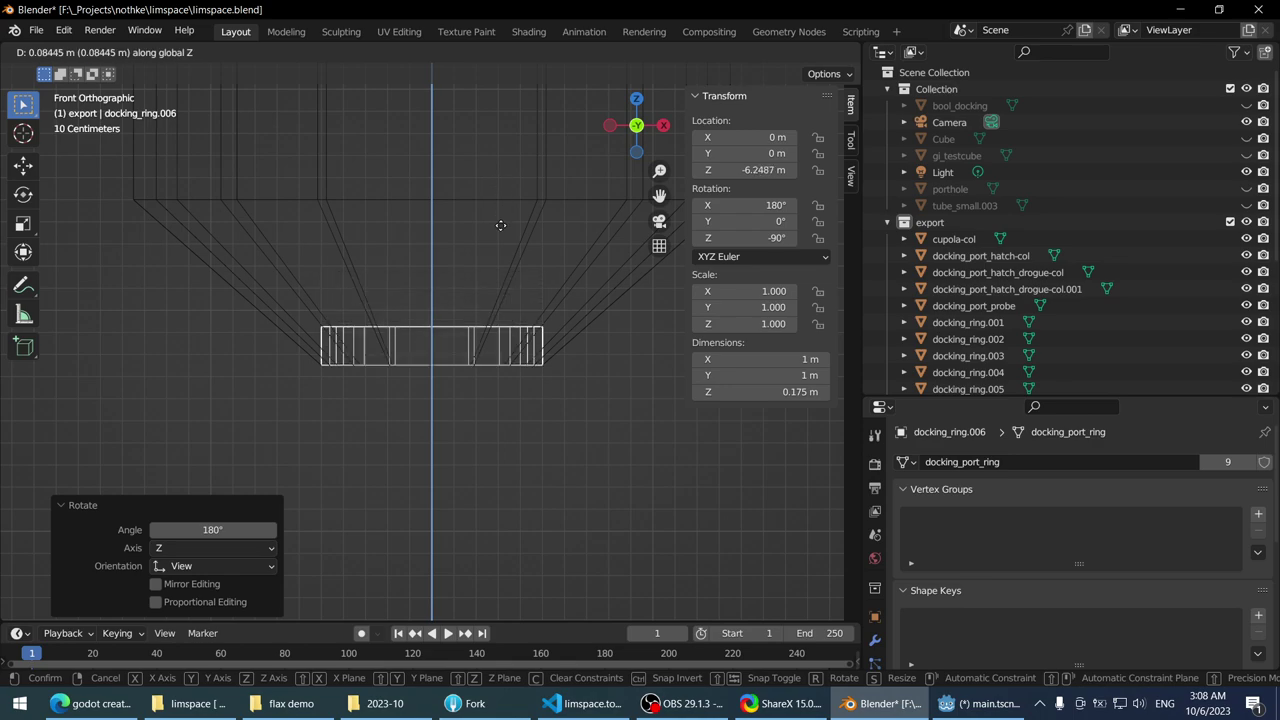
key(Escape)
shift+middle_drag(492, 211, 501, 284)
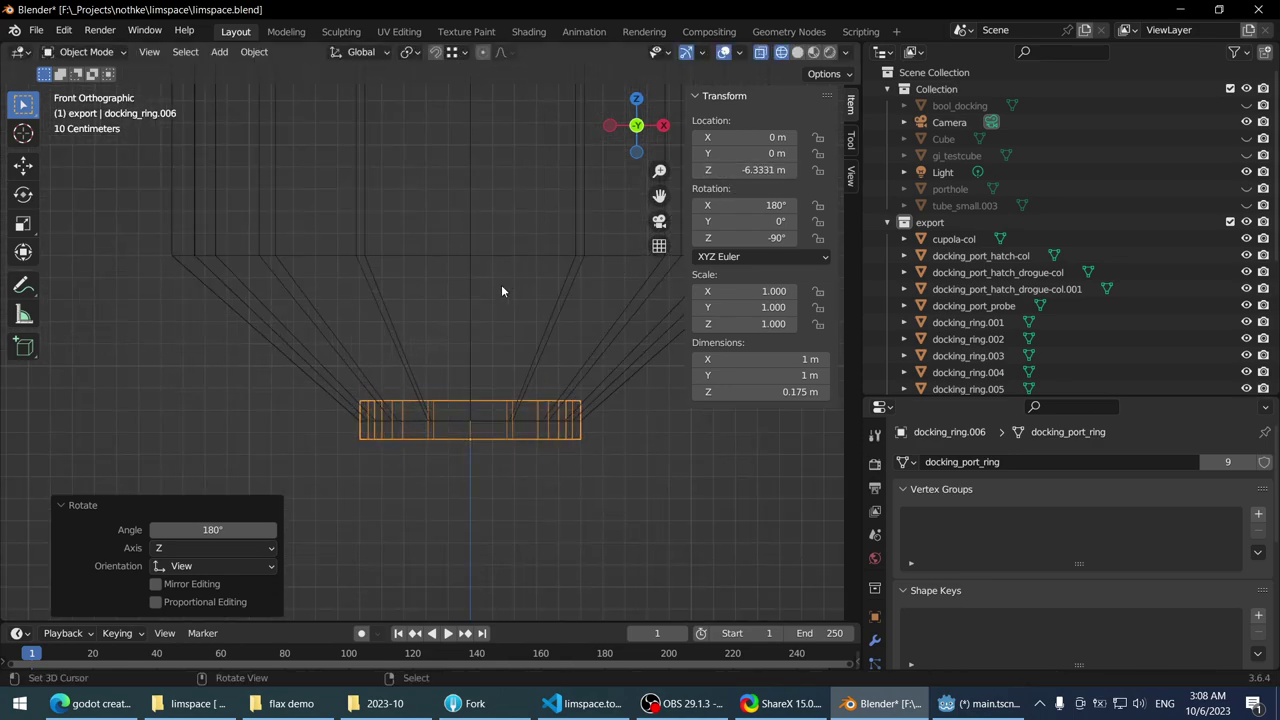
key(g)
key(z)
click(165, 252)
key(g)
key(z)
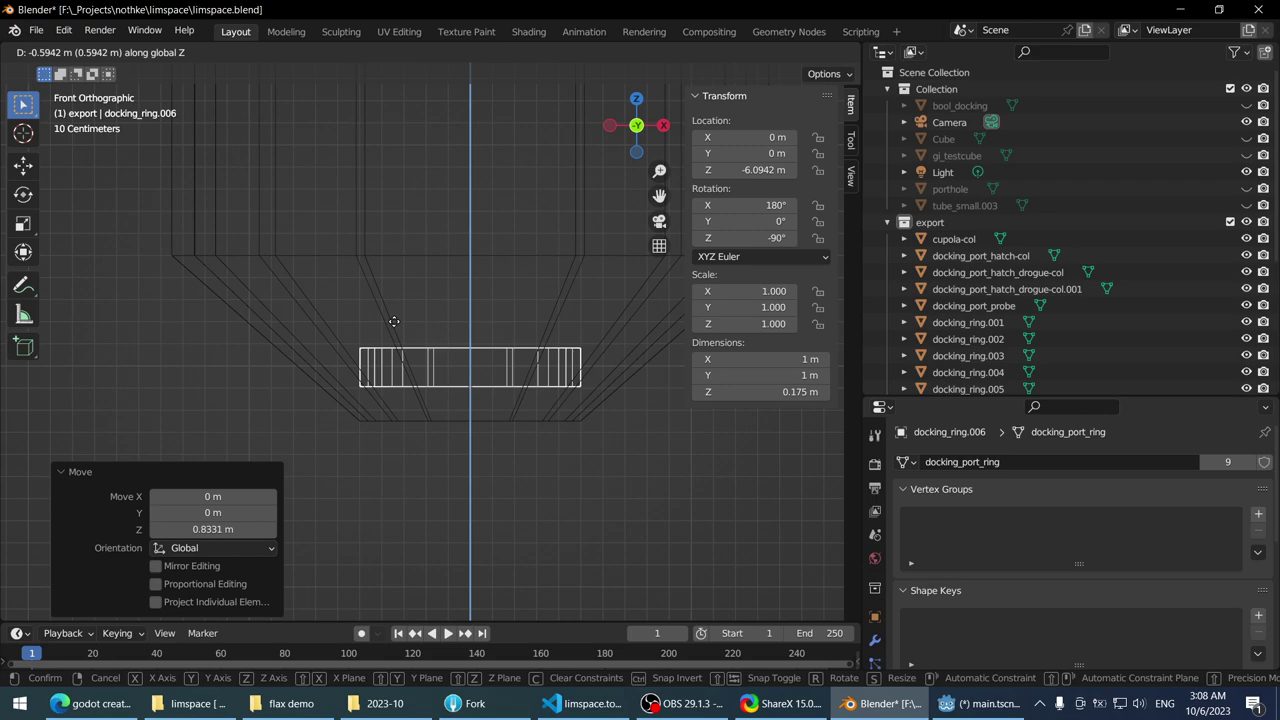
right_click(391, 373)
key(g)
key(z)
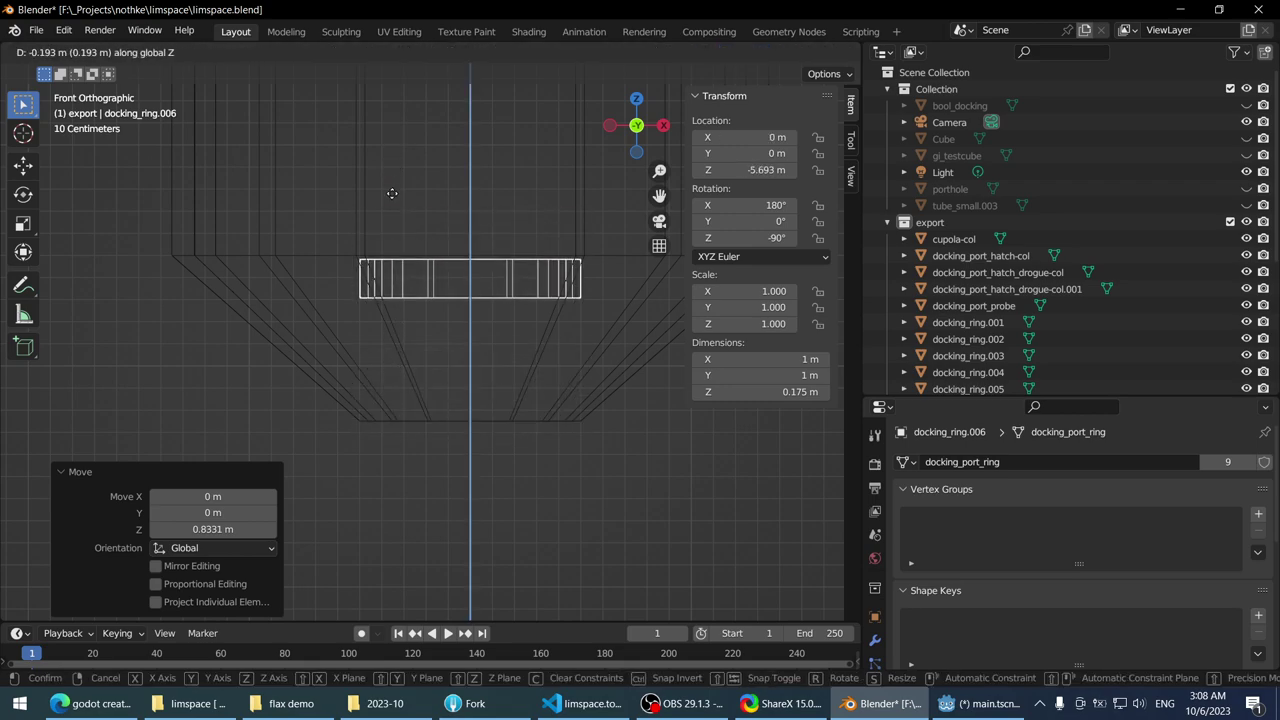
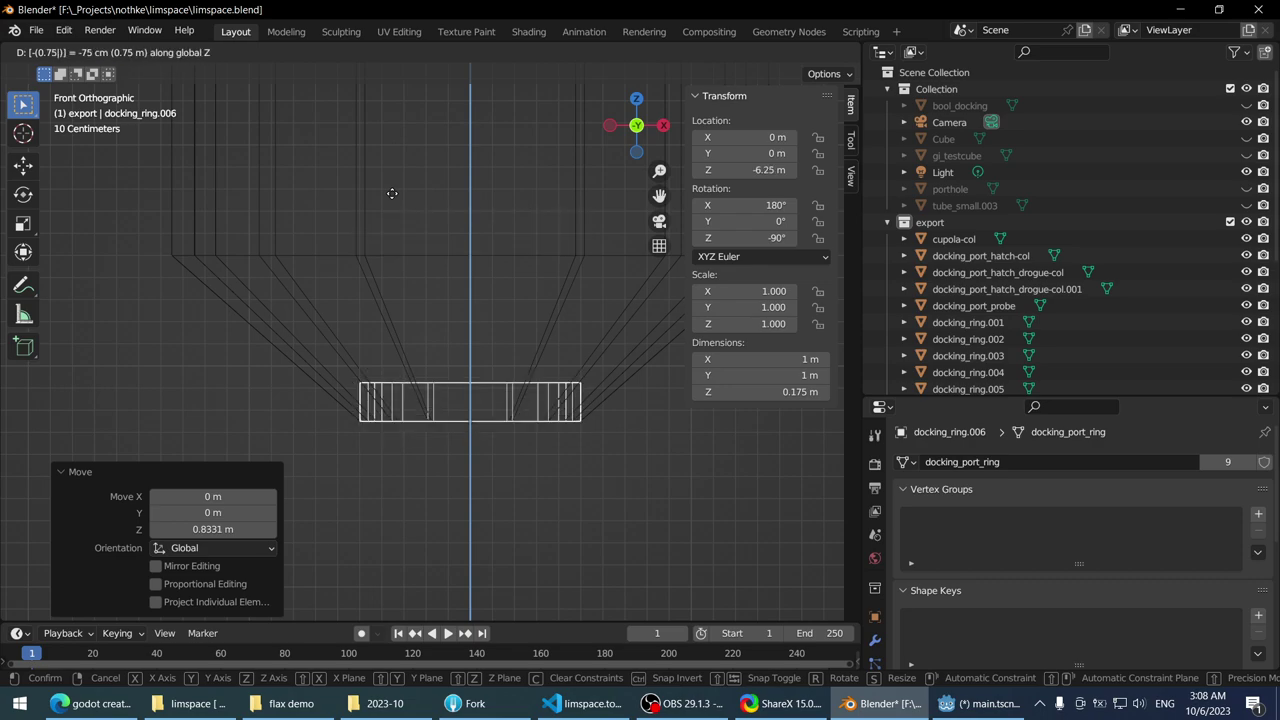
- Box-select the bottom vertex ring of the hull_small_trans-col wedge in Edit Mode
click(392, 193)
click(662, 392)
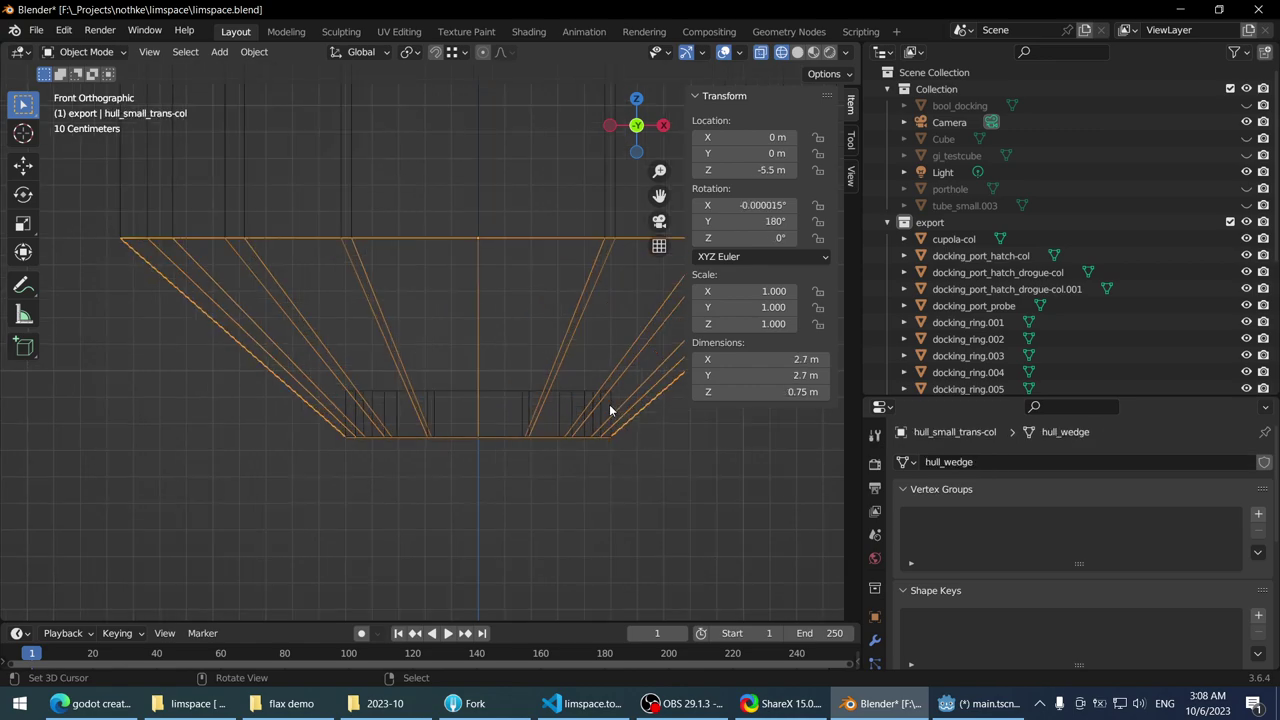
scroll(436, 389, up, 2)
click(428, 388)
click(305, 329)
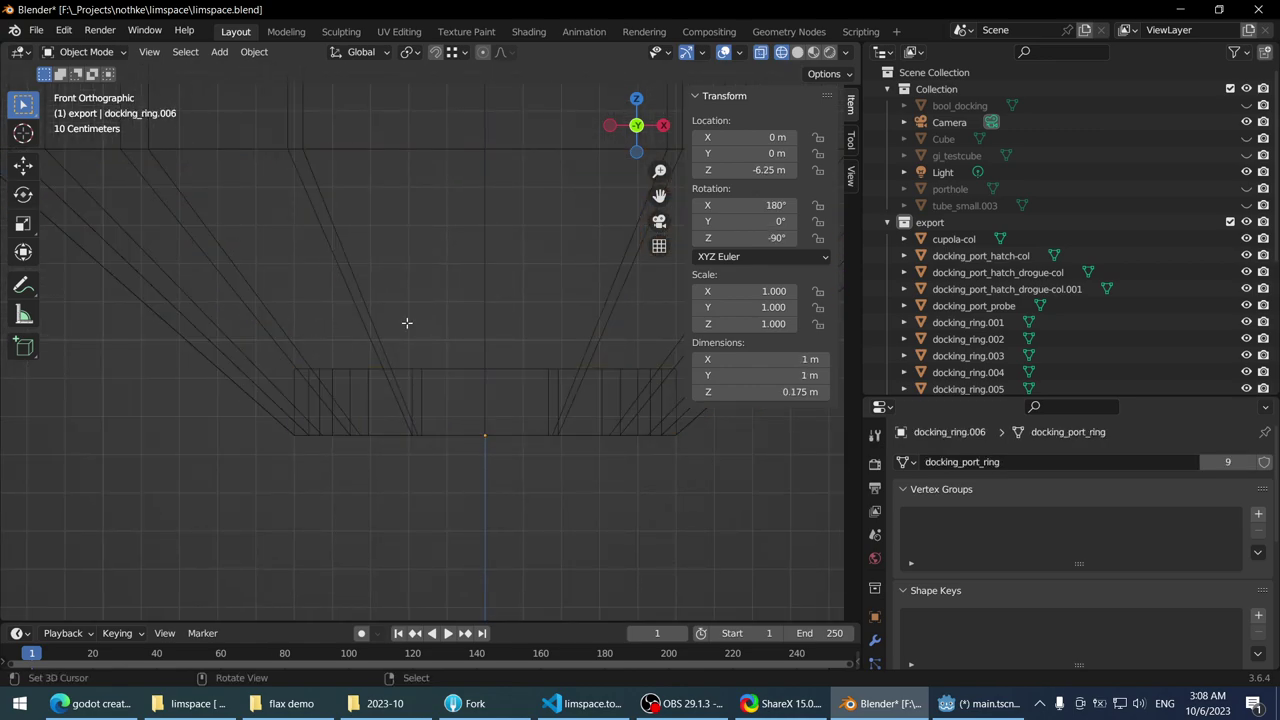
click(352, 317)
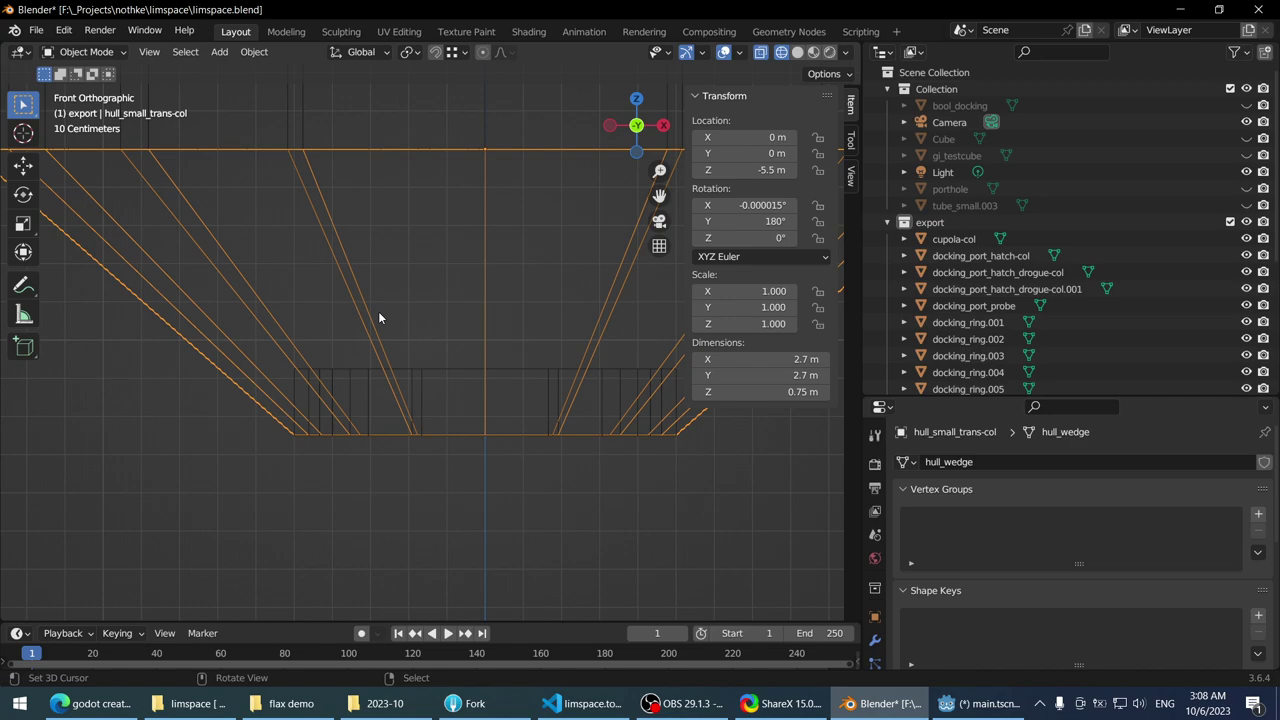
key(Tab)
key(alt+a)
key(b)
drag(276, 395, 763, 447)
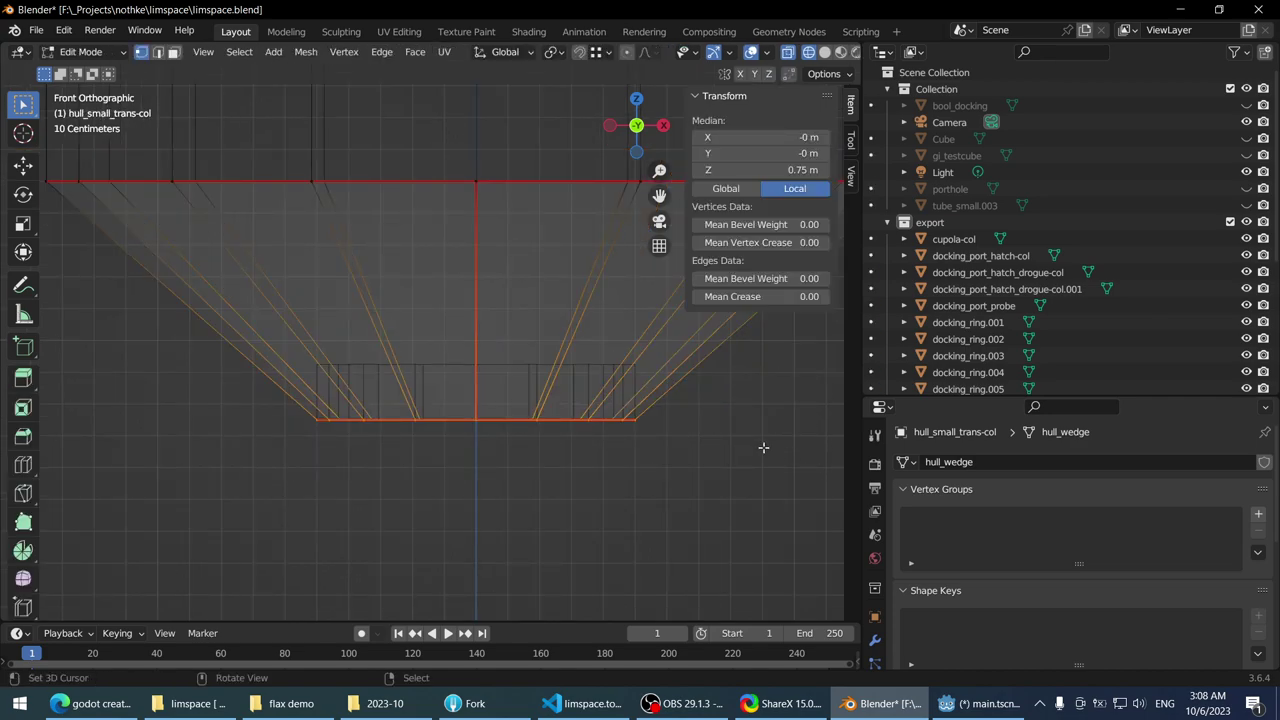
key(Tab)
- Move docking_ring.006 vertically along Z to a new height
click(410, 366)
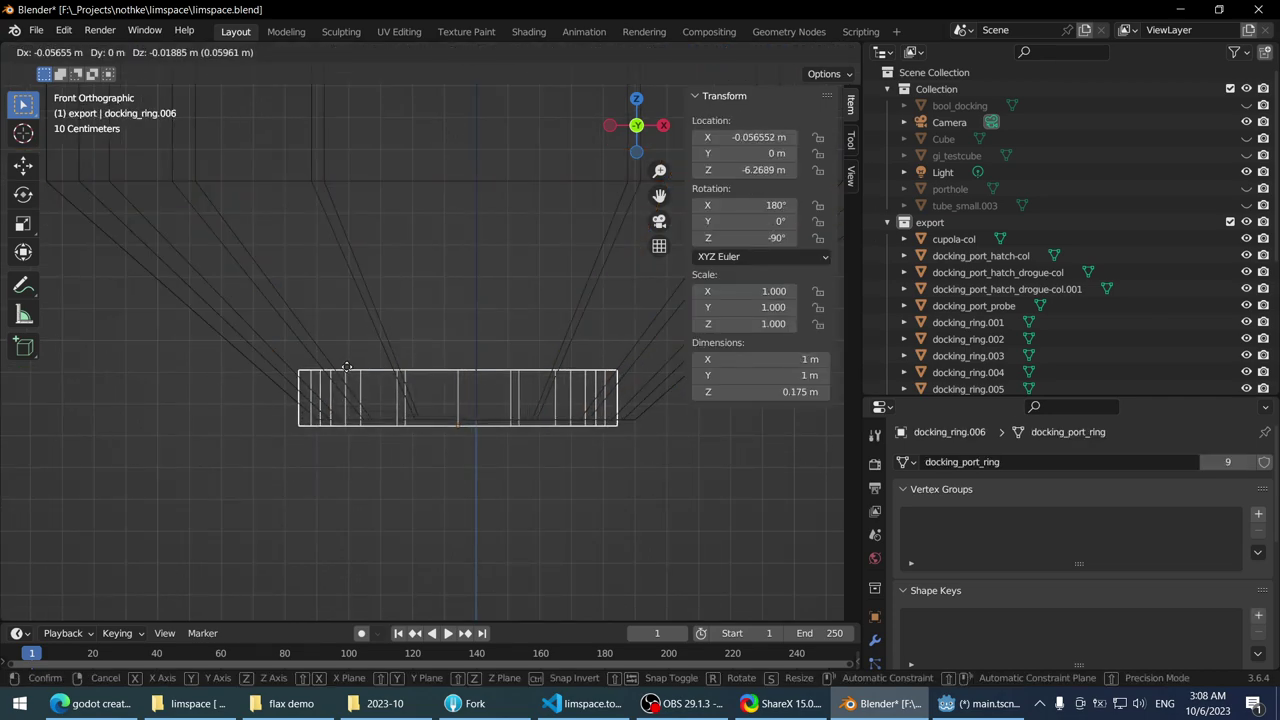
key(g)
key(z)
click(324, 425)
- Raise the wedge's bottom vertices along Z in Edit Mode
click(353, 324)
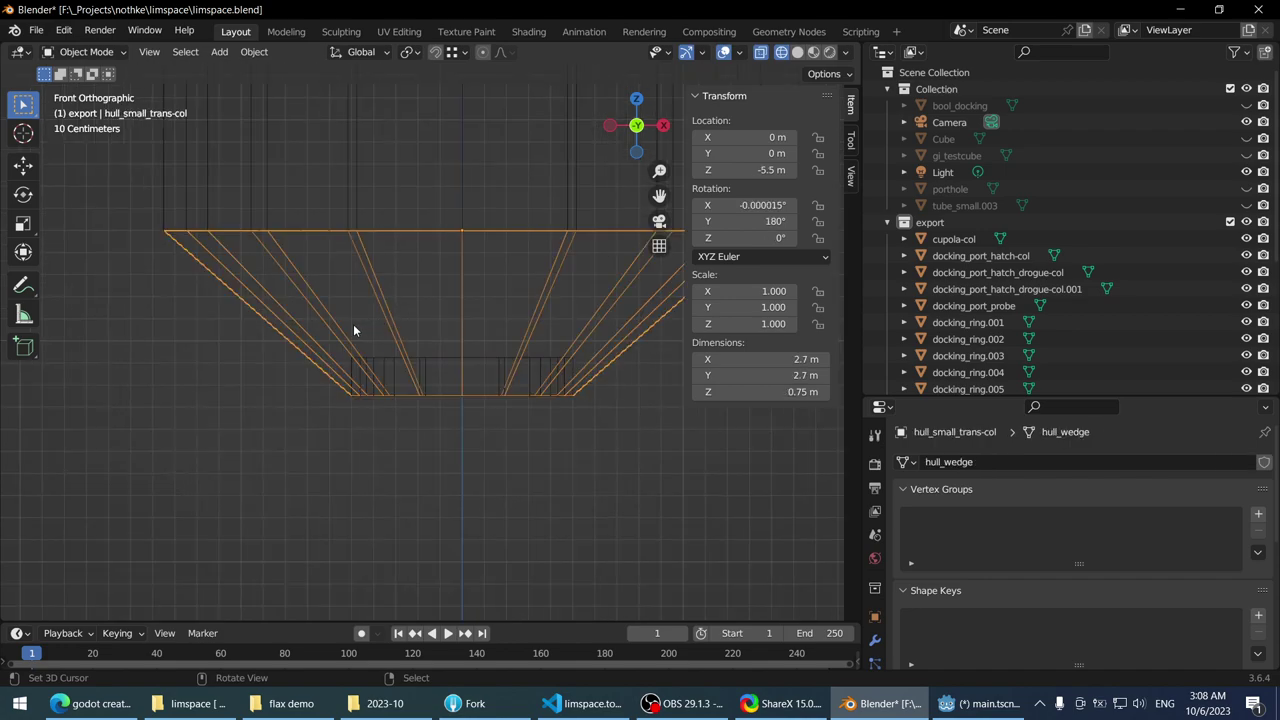
key(Tab)
key(alt+a)
drag(250, 389, 723, 477)
key(g)
key(z)
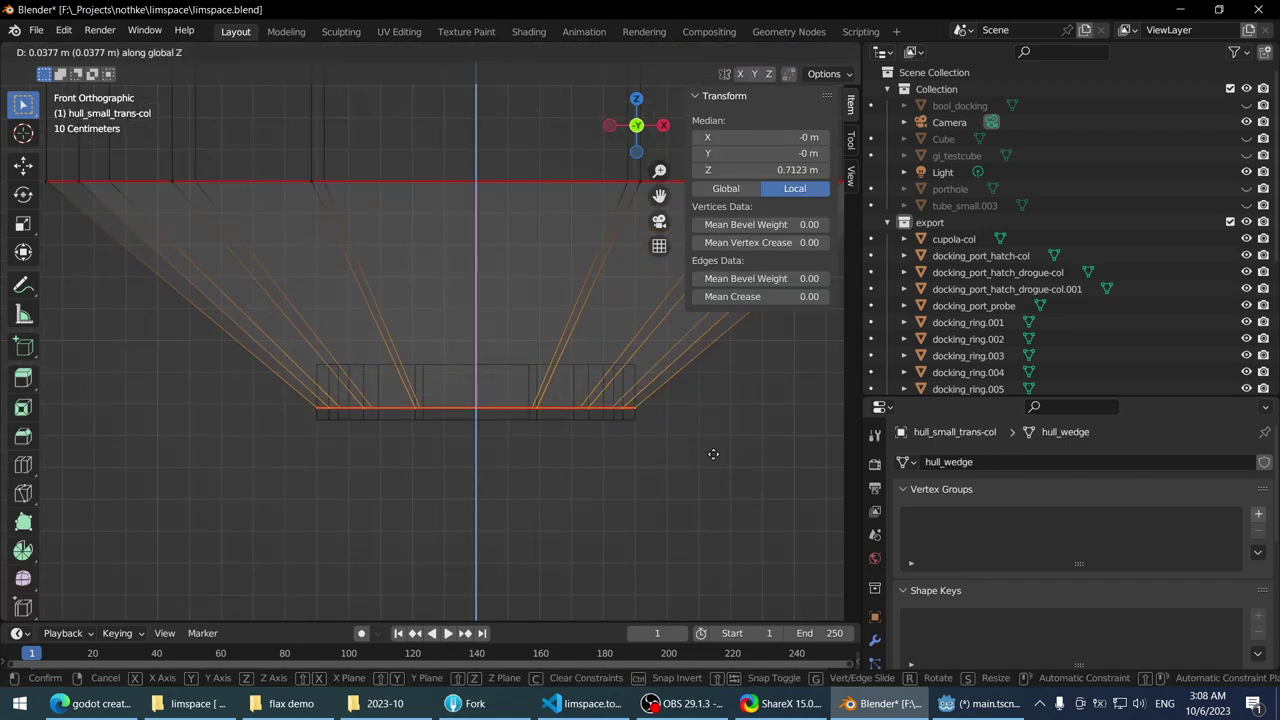
click(672, 423)
scroll(592, 378, down, 2)
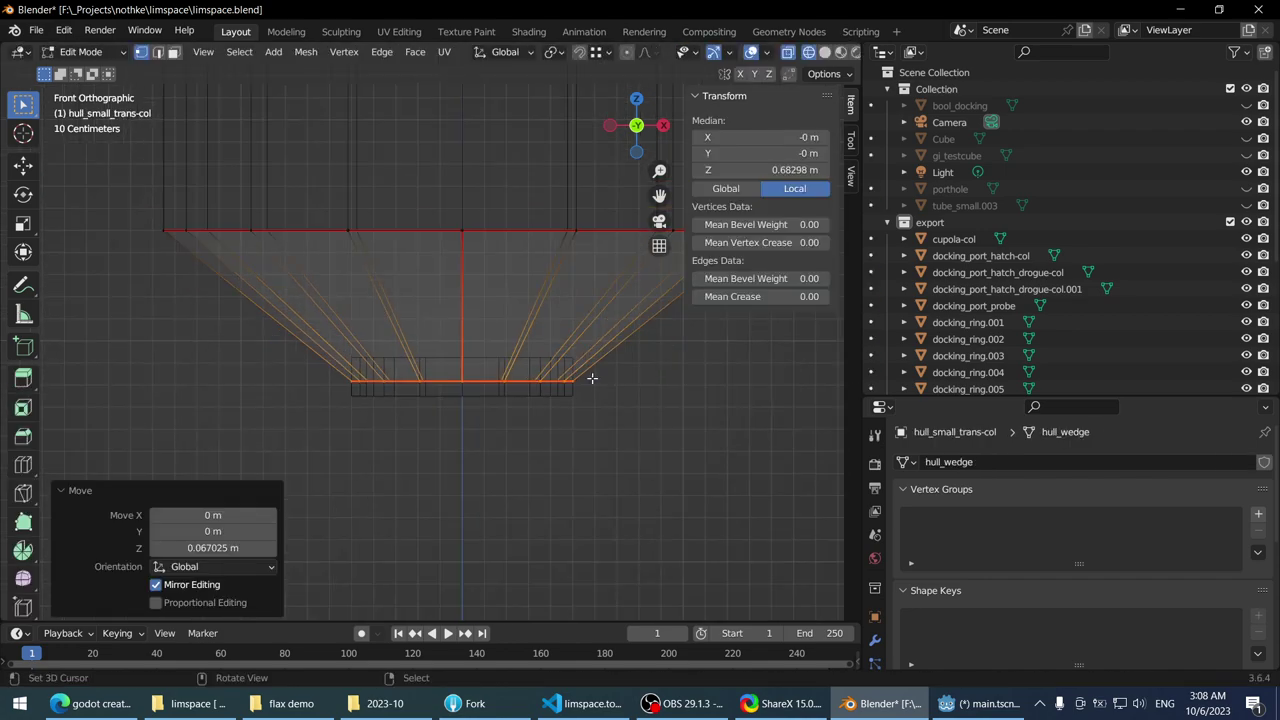
scroll(430, 342, up, 2)
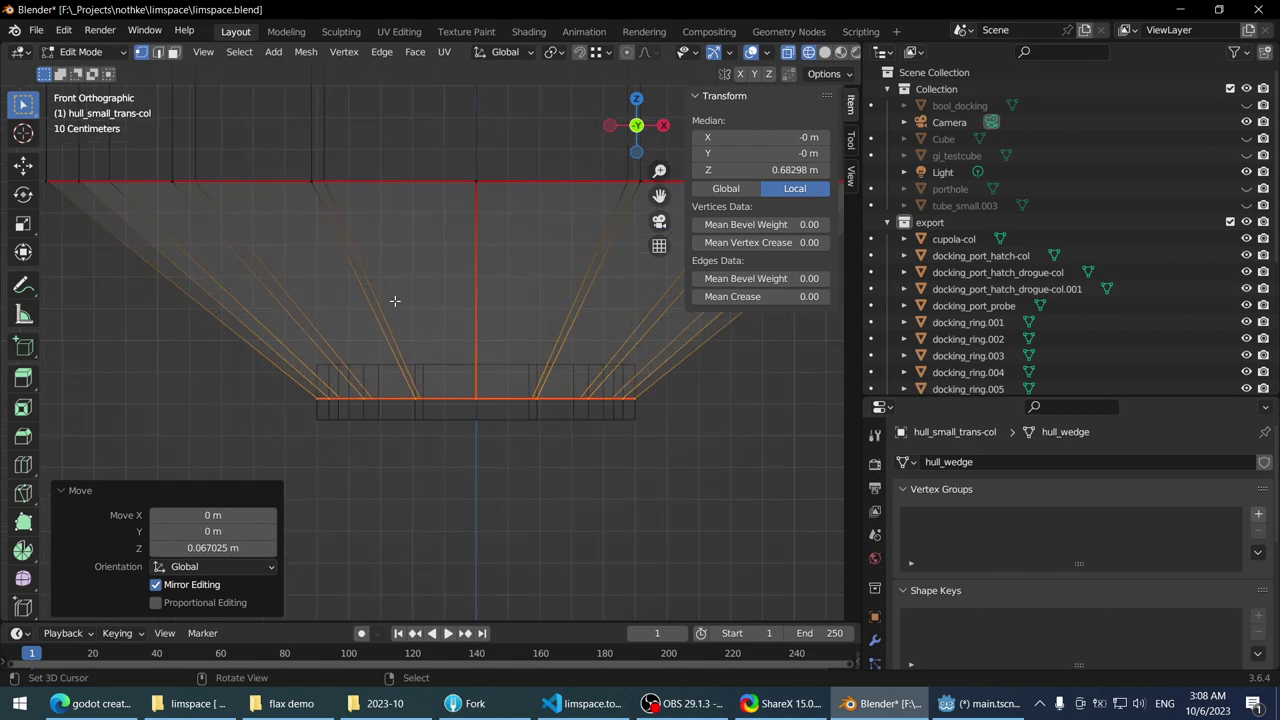
- Reselect the wedge's lower edge vertices and move them along Z
key(alt+a)
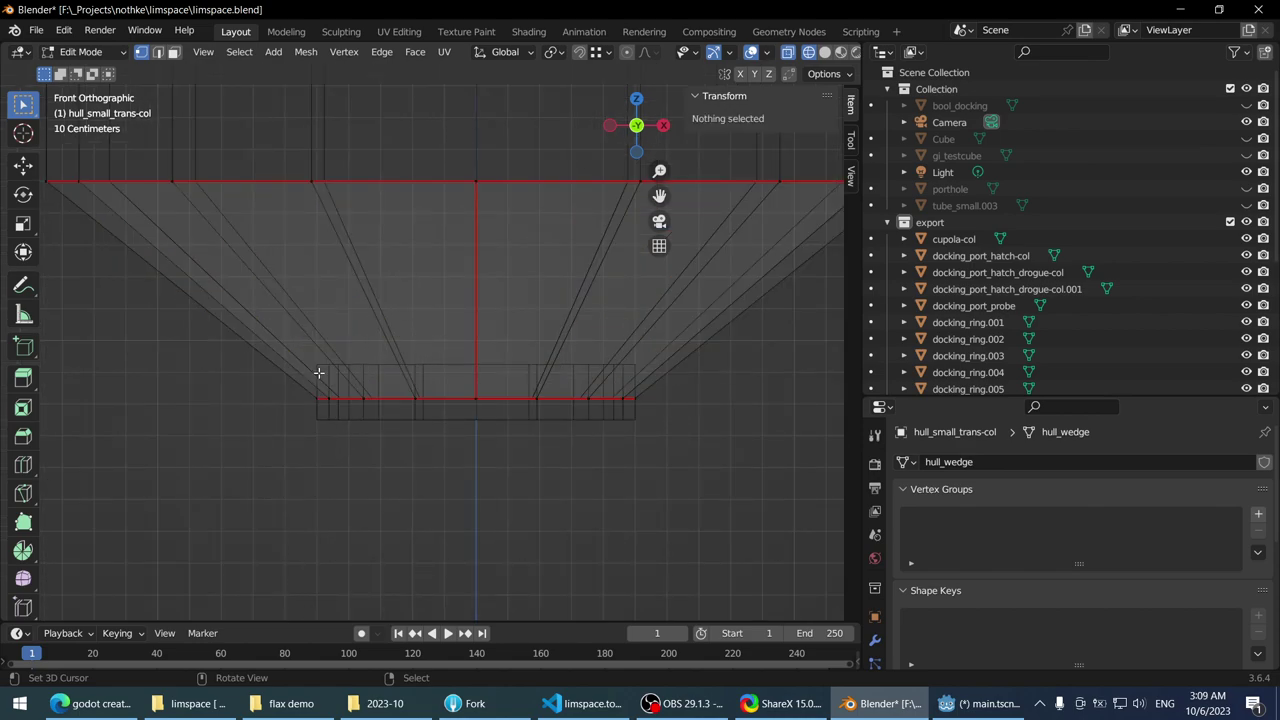
drag(320, 368, 530, 452)
middle_drag(469, 426, 487, 330)
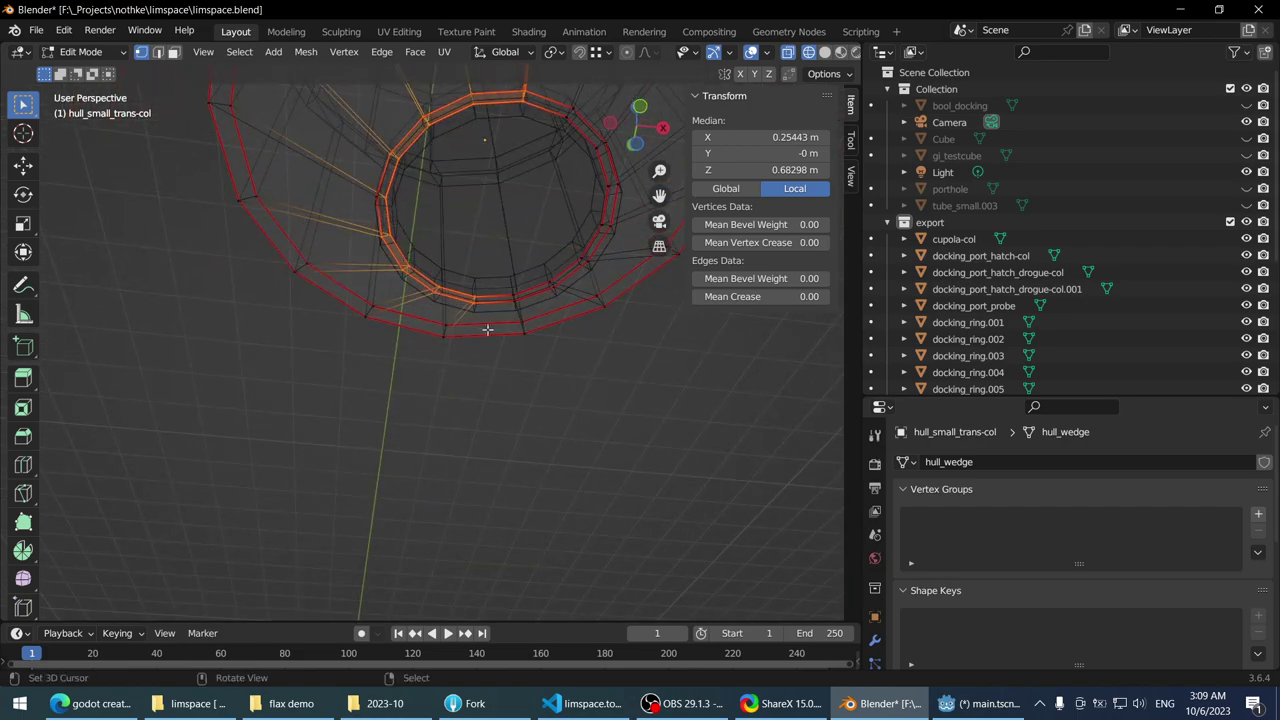
alt+middle_drag(396, 172, 387, 272)
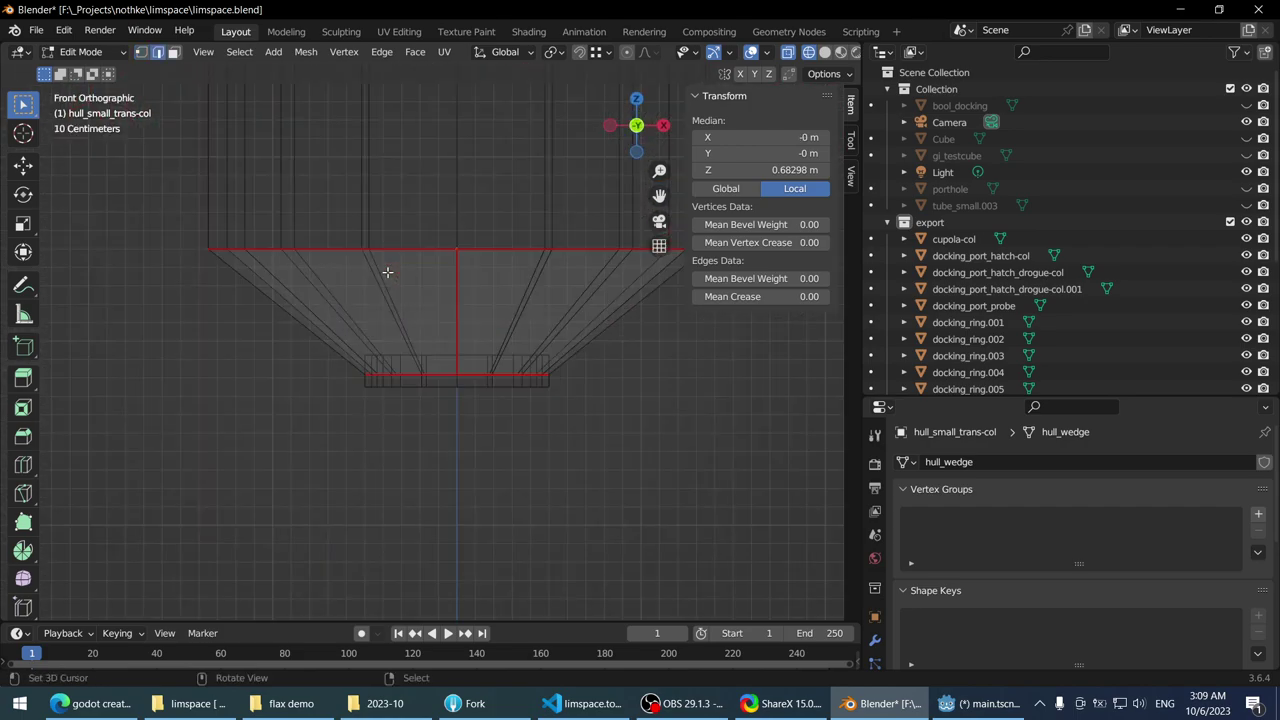
scroll(443, 299, up, 4)
key(g)
key(z)
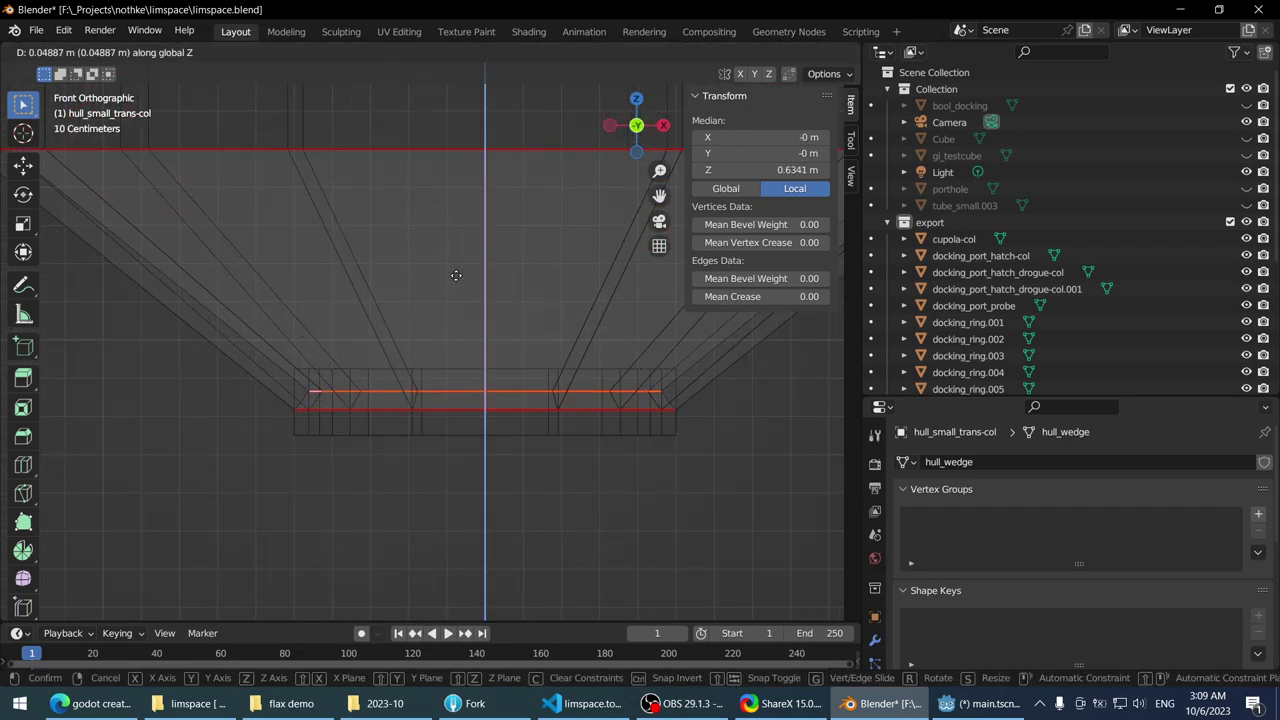
click(458, 274)
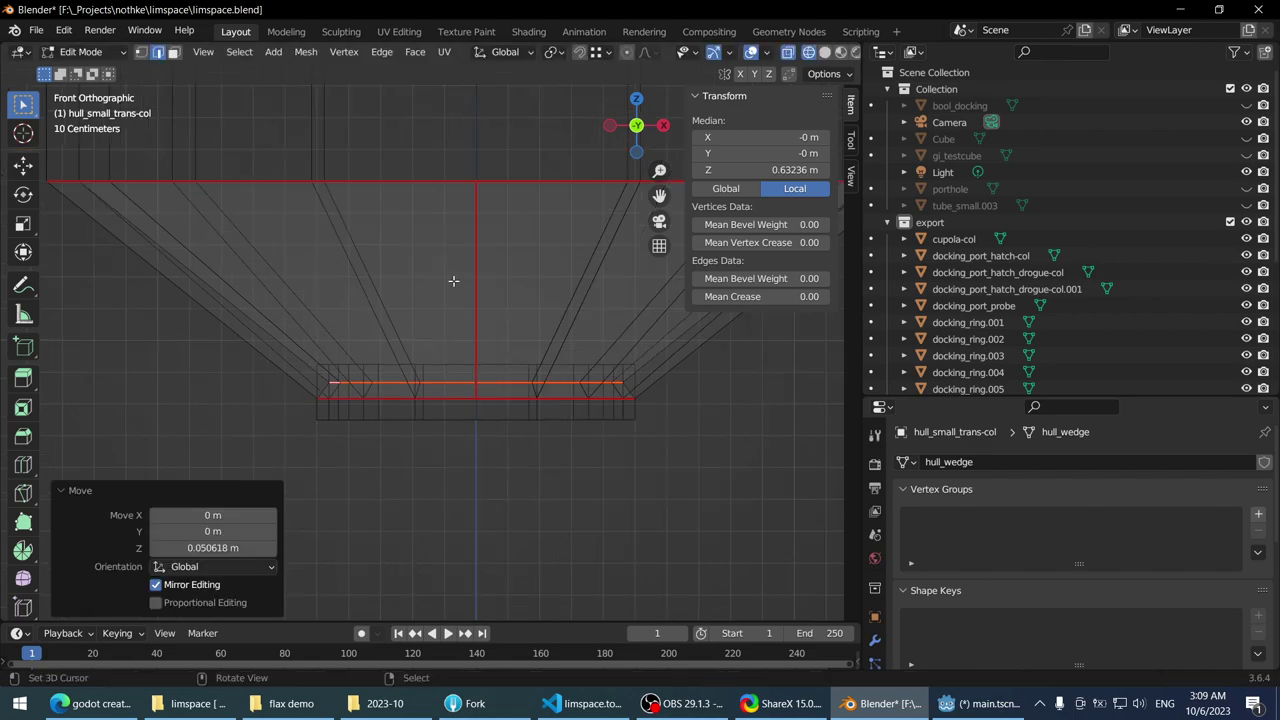
scroll(450, 280, down, 3)
scroll(445, 284, up, 2)
- Fine-tune the edge ring to Z 0.62 m, giving a 0.683 m tall wedge, then check it in solid shading
key(g)
key(z)
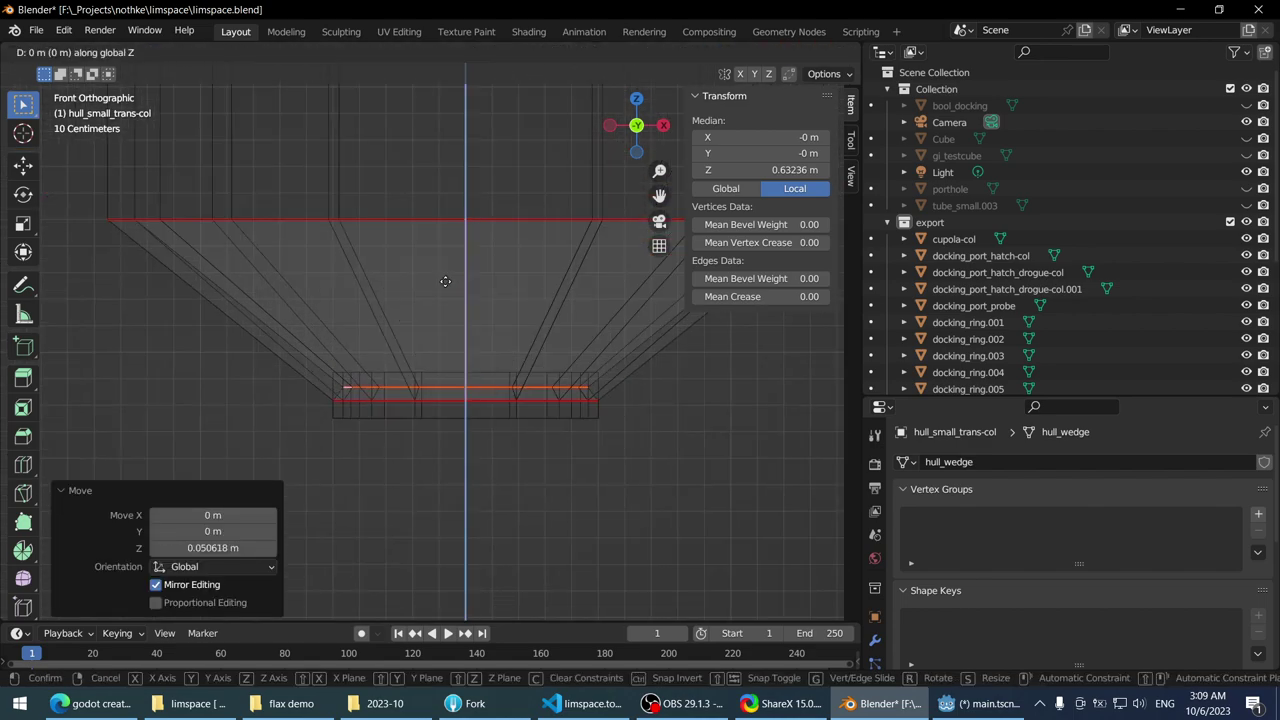
scroll(500, 355, up, 2)
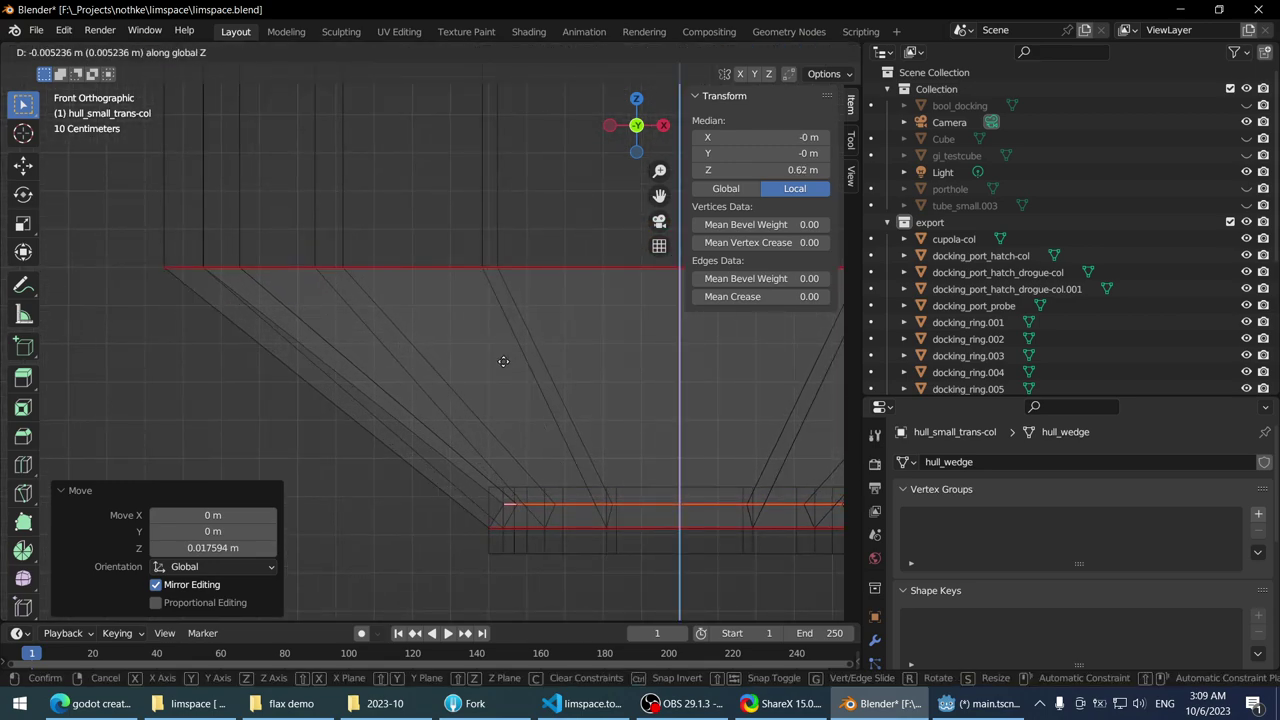
click(503, 361)
scroll(505, 362, down, 3)
key(g)
key(z)
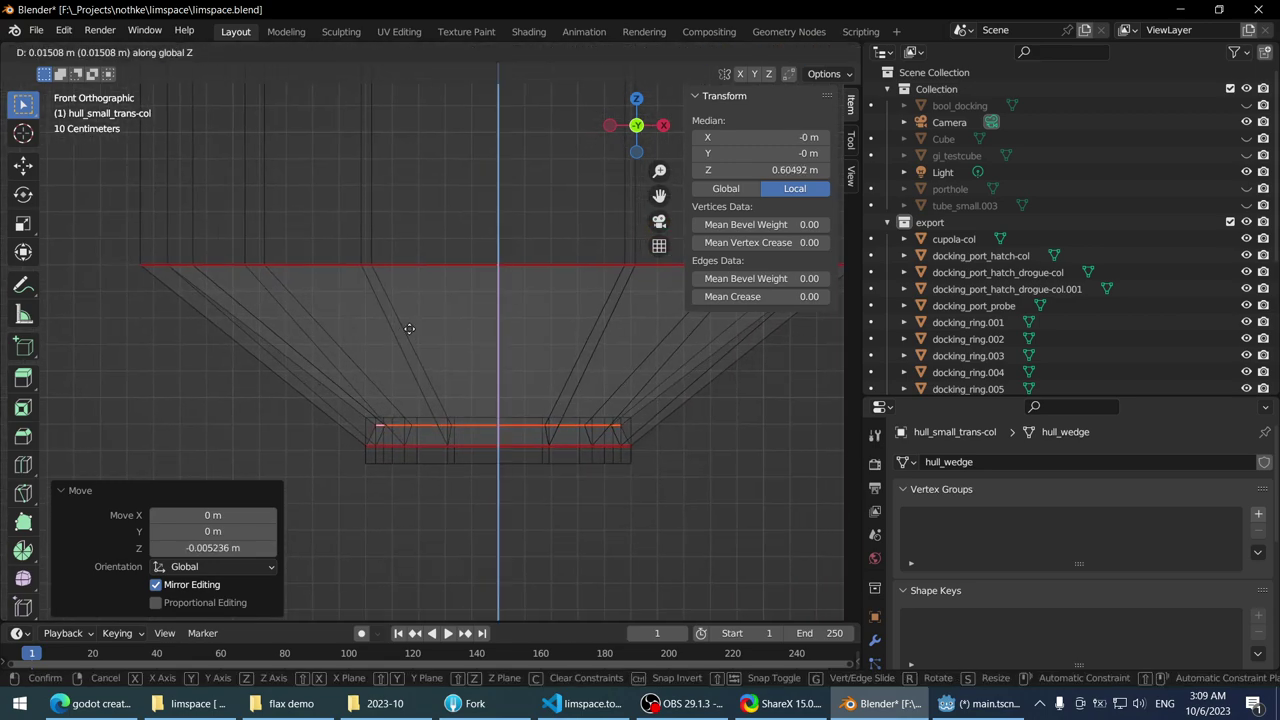
right_click(409, 331)
middle_drag(409, 331, 775, 130)
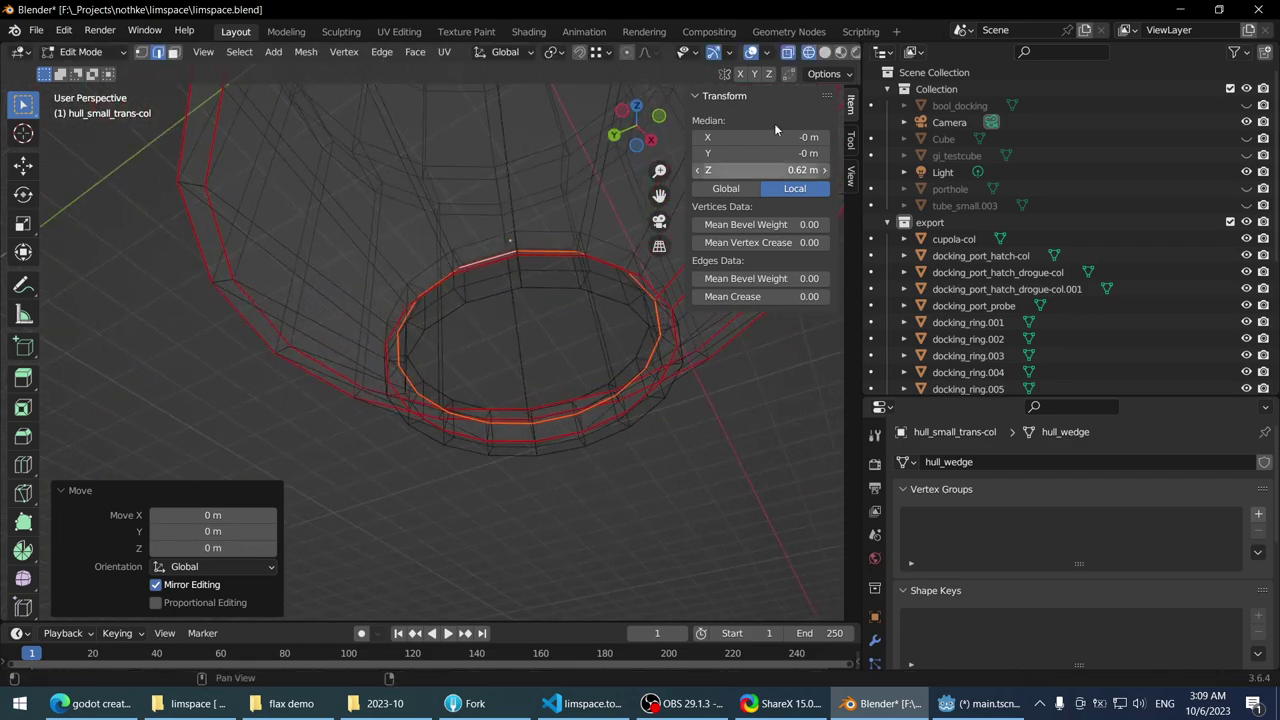
click(829, 52)
mouse_move(560, 260)
middle_down()
mouse_move(400, 286)
mouse_move(394, 318)
middle_up()
key(Tab)
- Save limspace.blend with the resized collision wedge
scroll(405, 325, down, 3)
click(422, 338)
scroll(430, 345, down, 2)
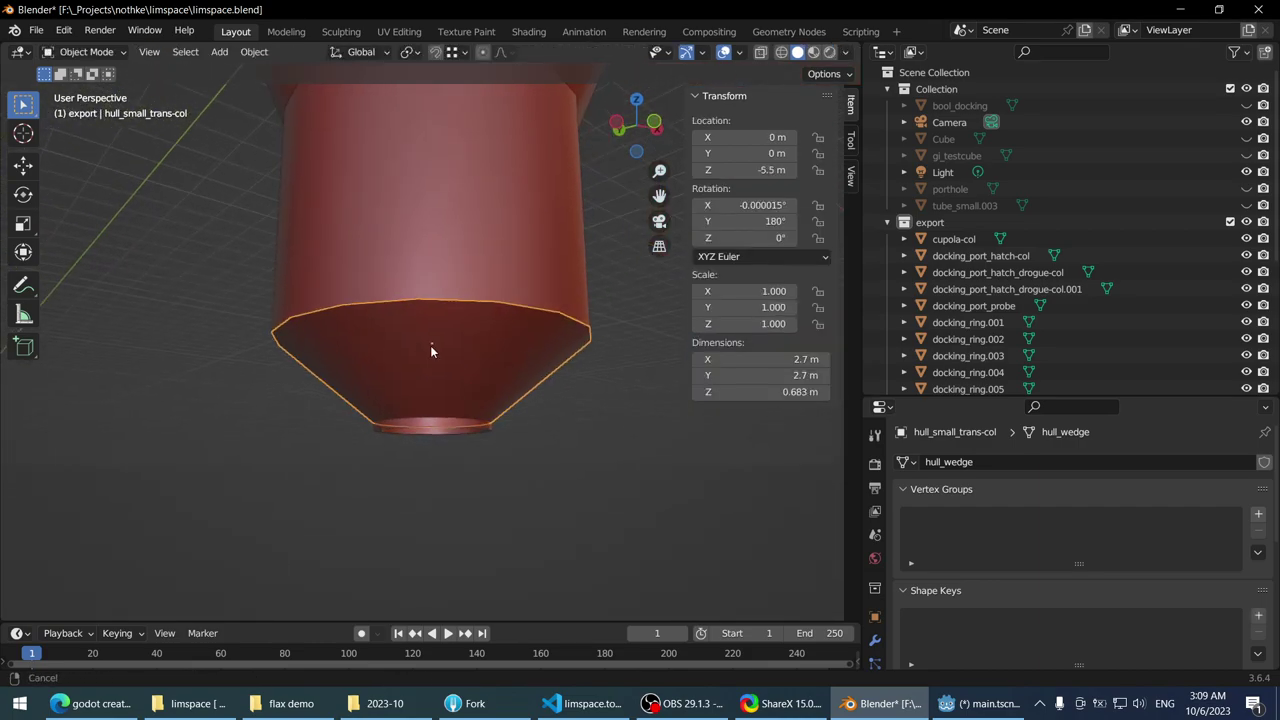
scroll(1091, 249, down, 4)
scroll(574, 262, down, 3)
middle_drag(574, 262, 486, 316)
key(ctrl+s)
- Export every object in the export collection as glTF 2.0
scroll(482, 200, up, 2)
click(479, 157)
scroll(959, 117, up, 5)
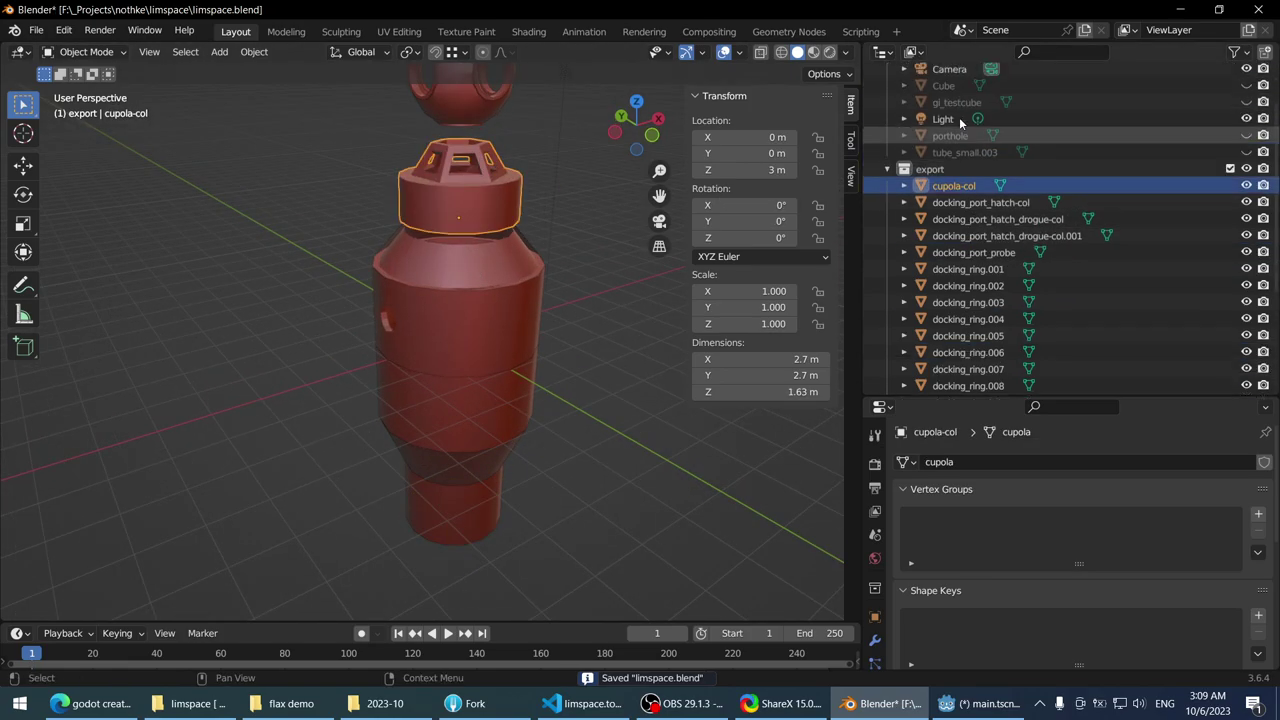
right_click(948, 216)
click(948, 216)
key(q)
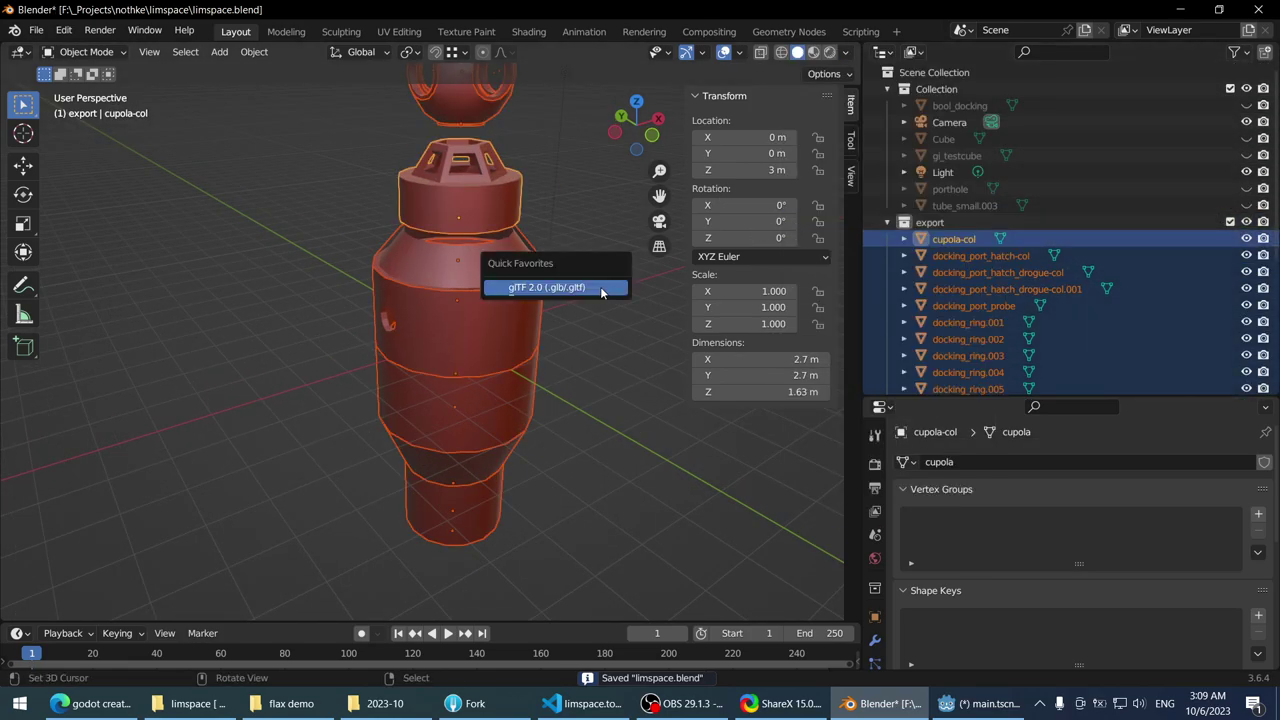
click(603, 290)
click(908, 586)
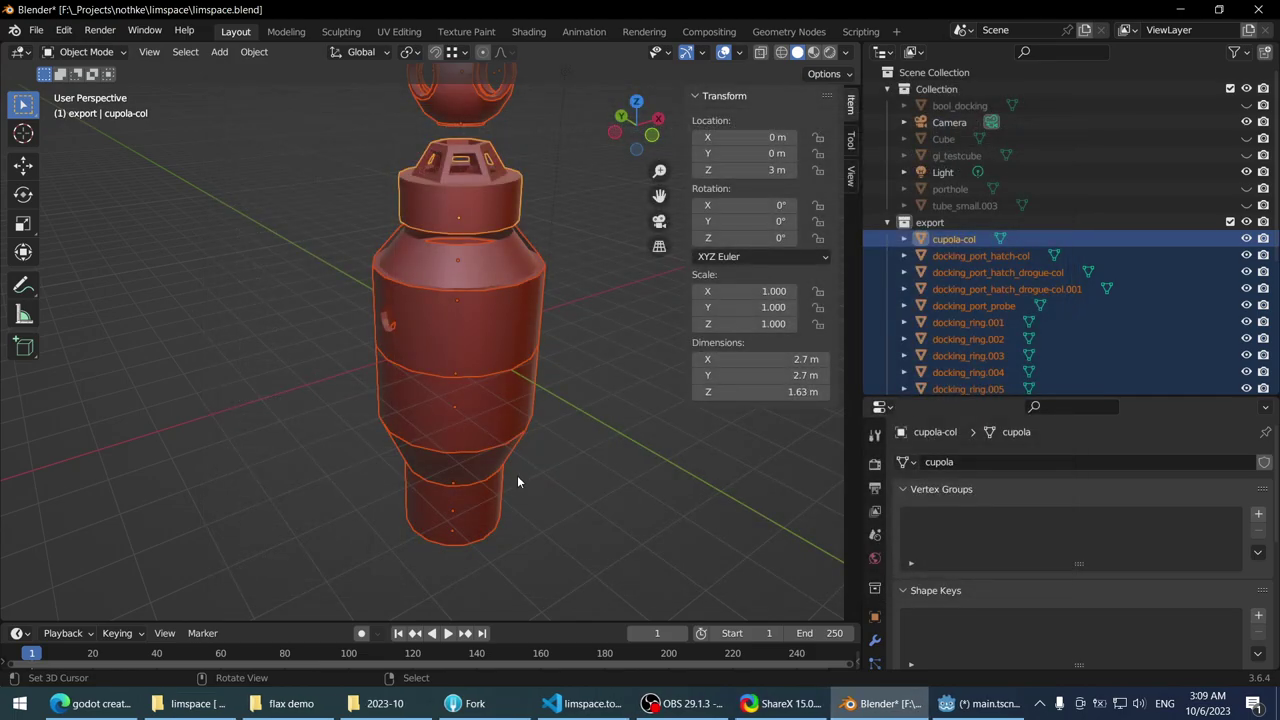
- Switch to Godot and wait for the re-exported tube.glb to reimport
click(983, 703)
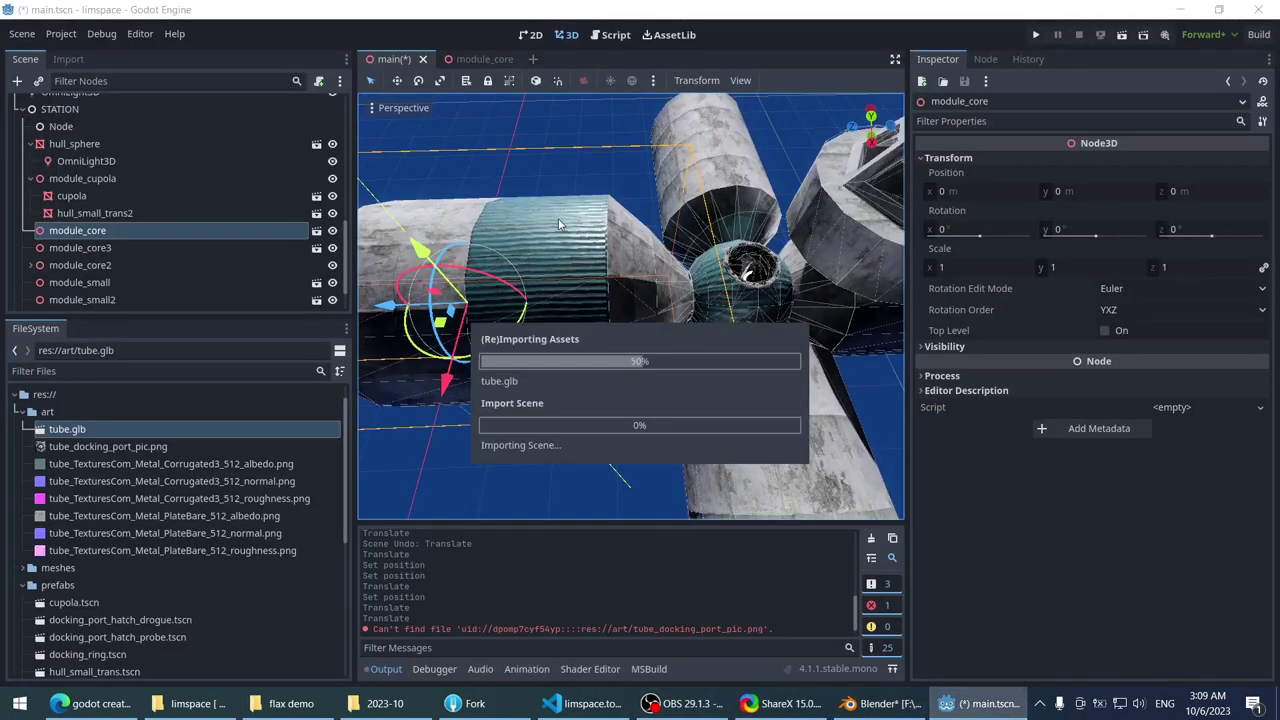
middle_drag(559, 224, 535, 336)
scroll(581, 240, up, 3)
scroll(581, 240, up, 3)
scroll(535, 336, down, 3)
click(876, 708)
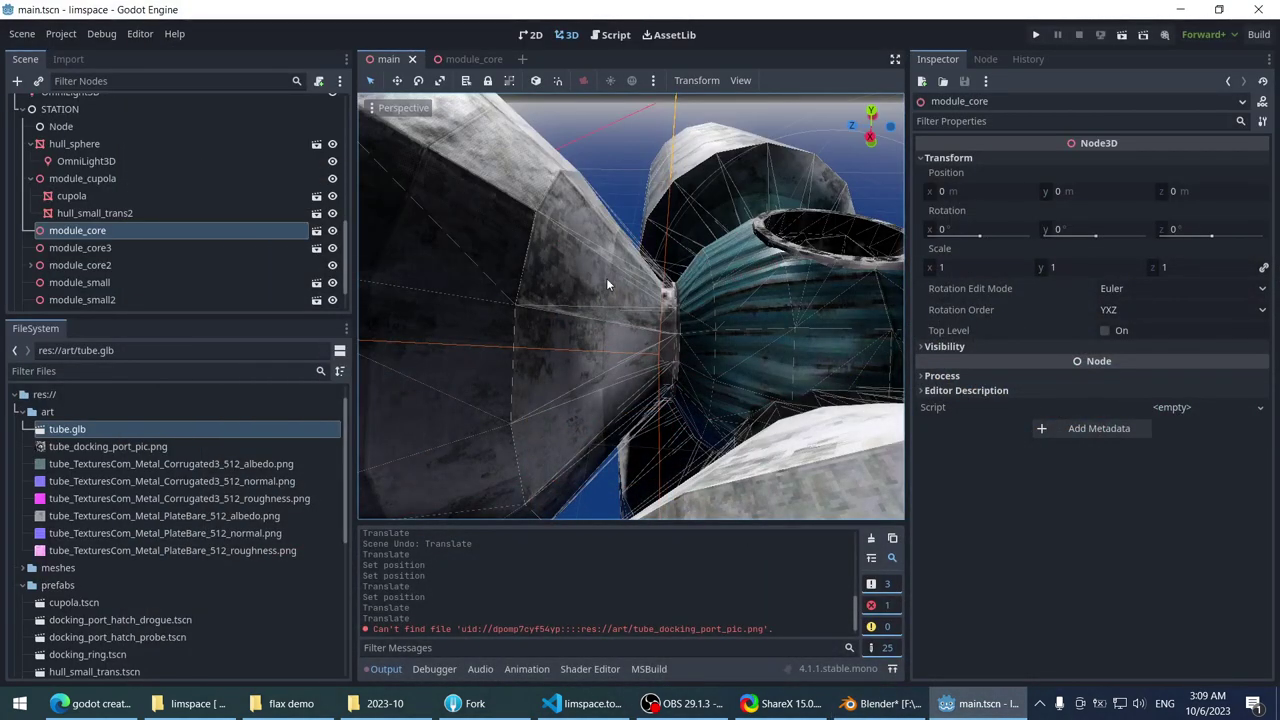
- Open the module_core scene, then its hull_small_trans sub-scene
click(317, 231)
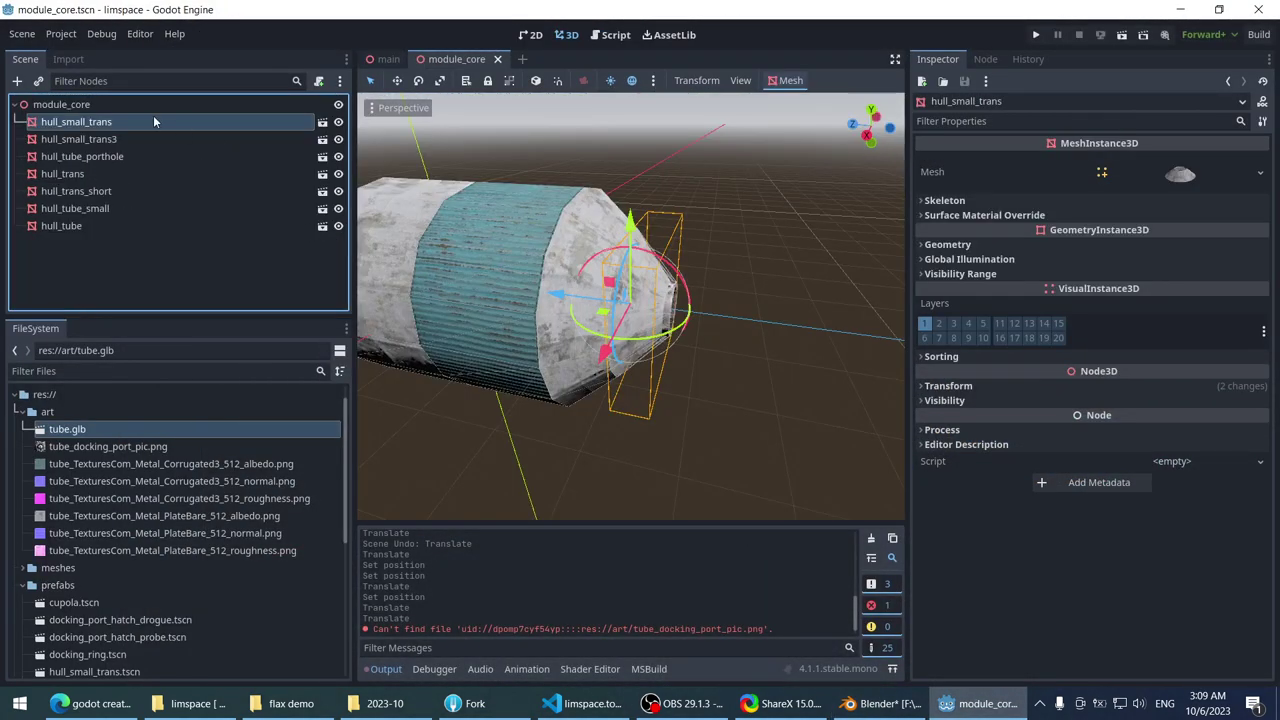
click(447, 240)
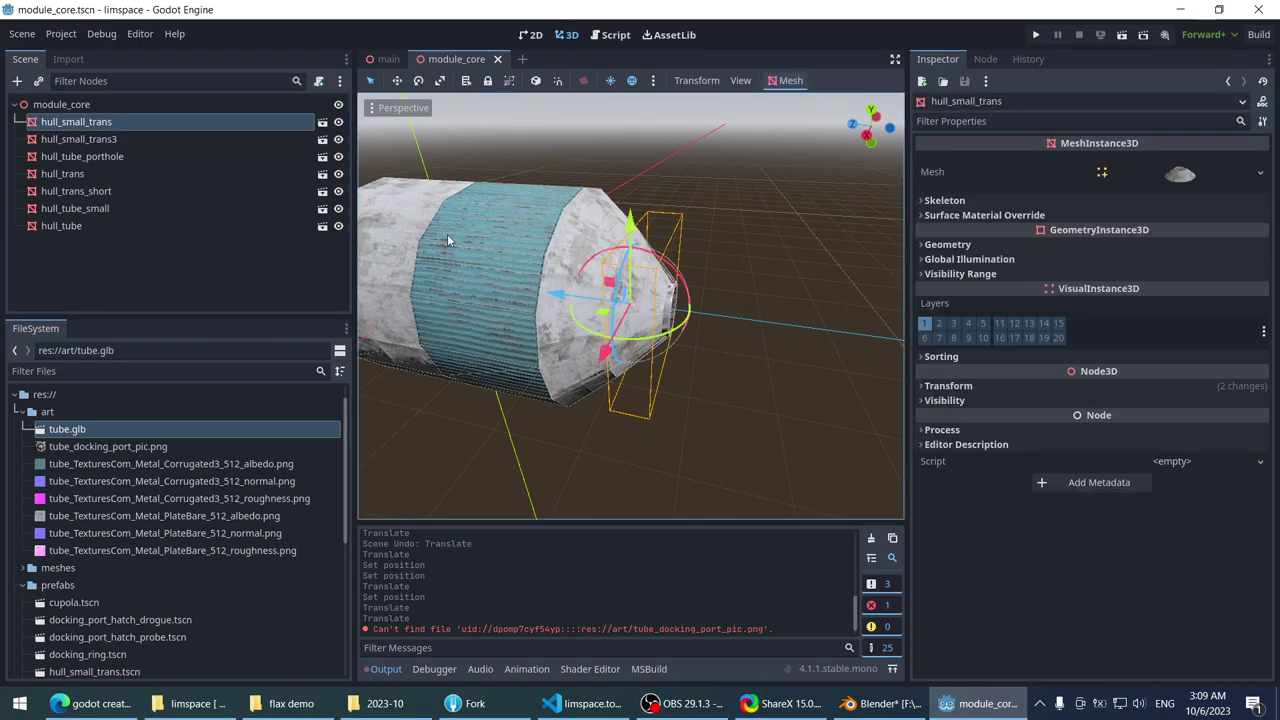
click(322, 121)
- Generate a trimesh static body collider for the hull_small_trans mesh
scroll(578, 194, down, 5)
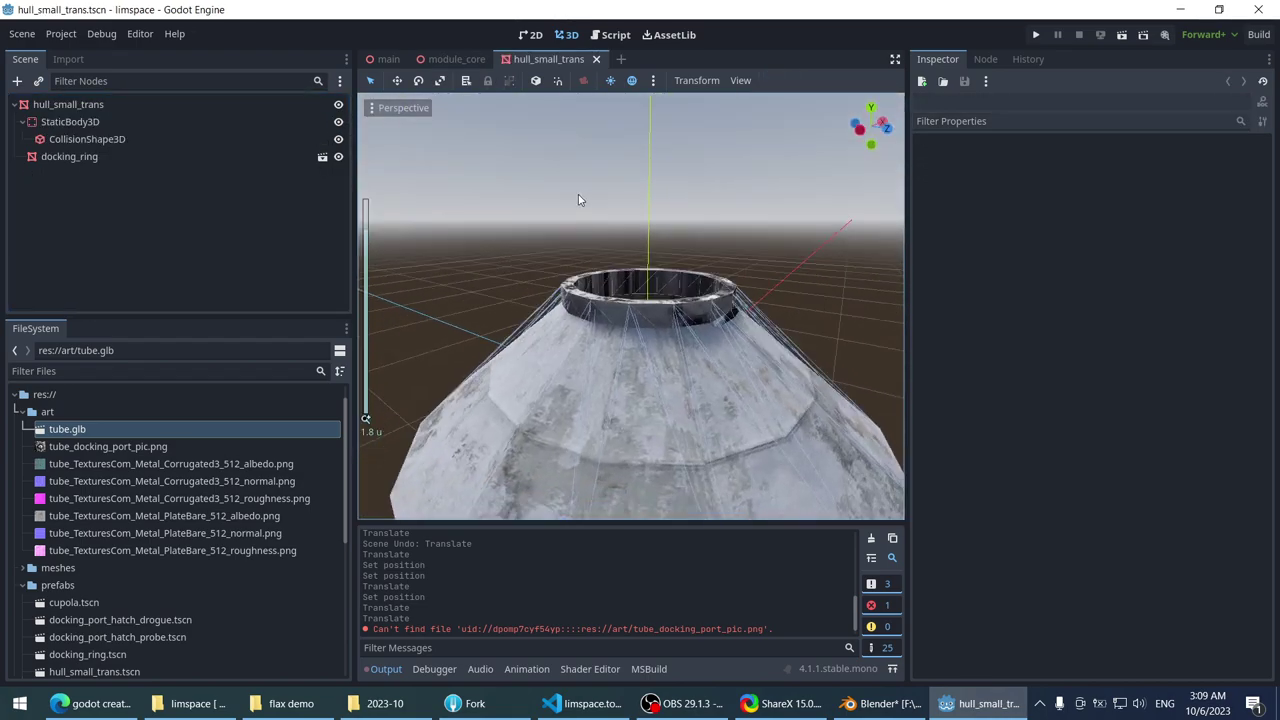
scroll(585, 210, up, 5)
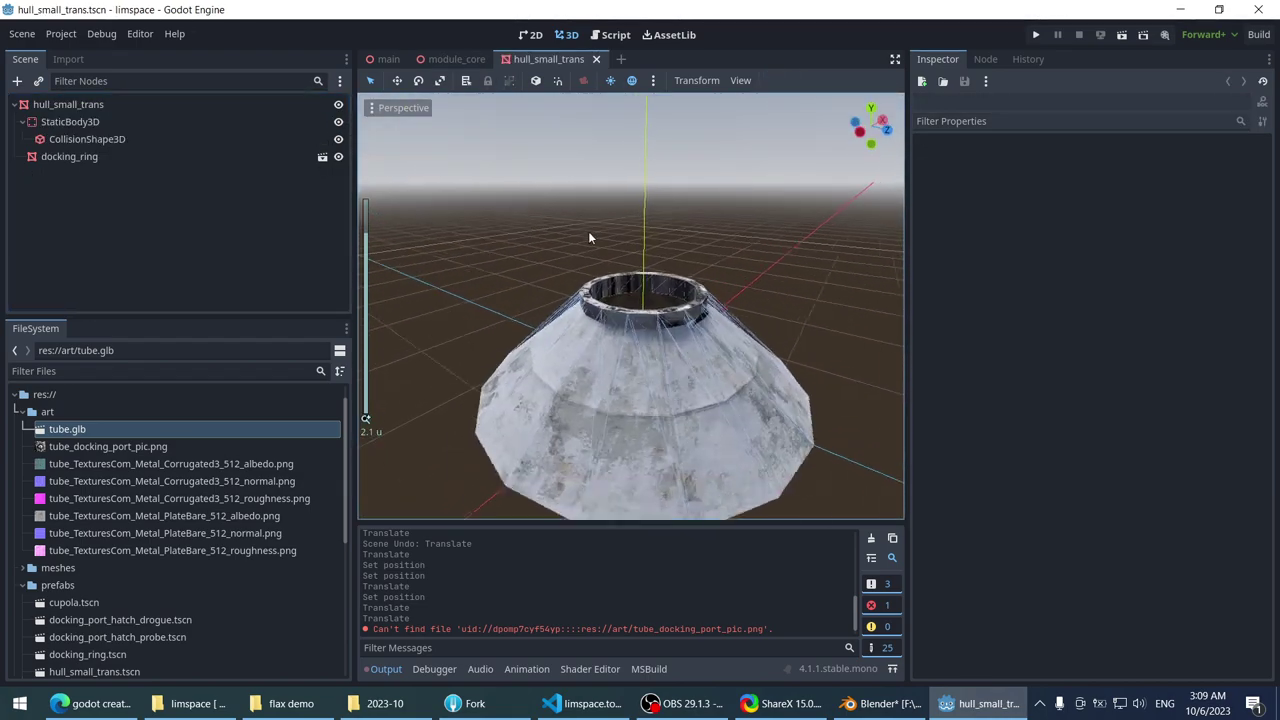
right_click(83, 104)
click(84, 104)
right_click(87, 105)
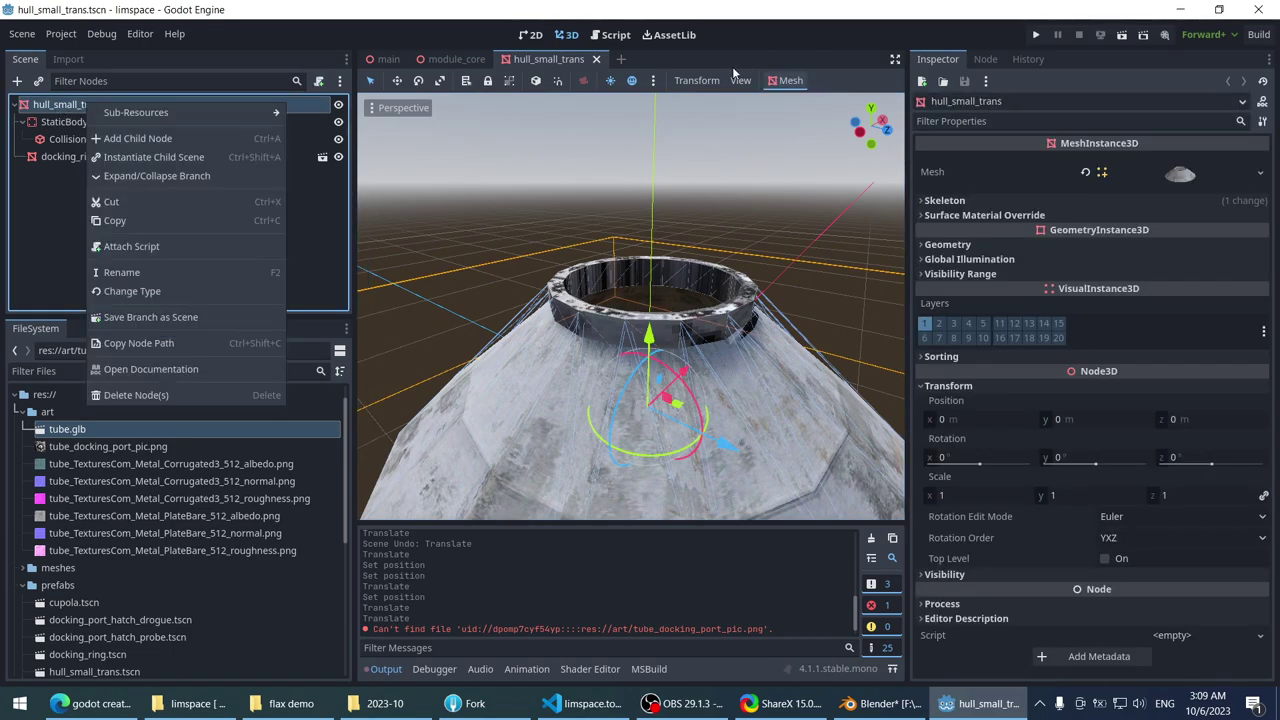
click(770, 67)
click(790, 80)
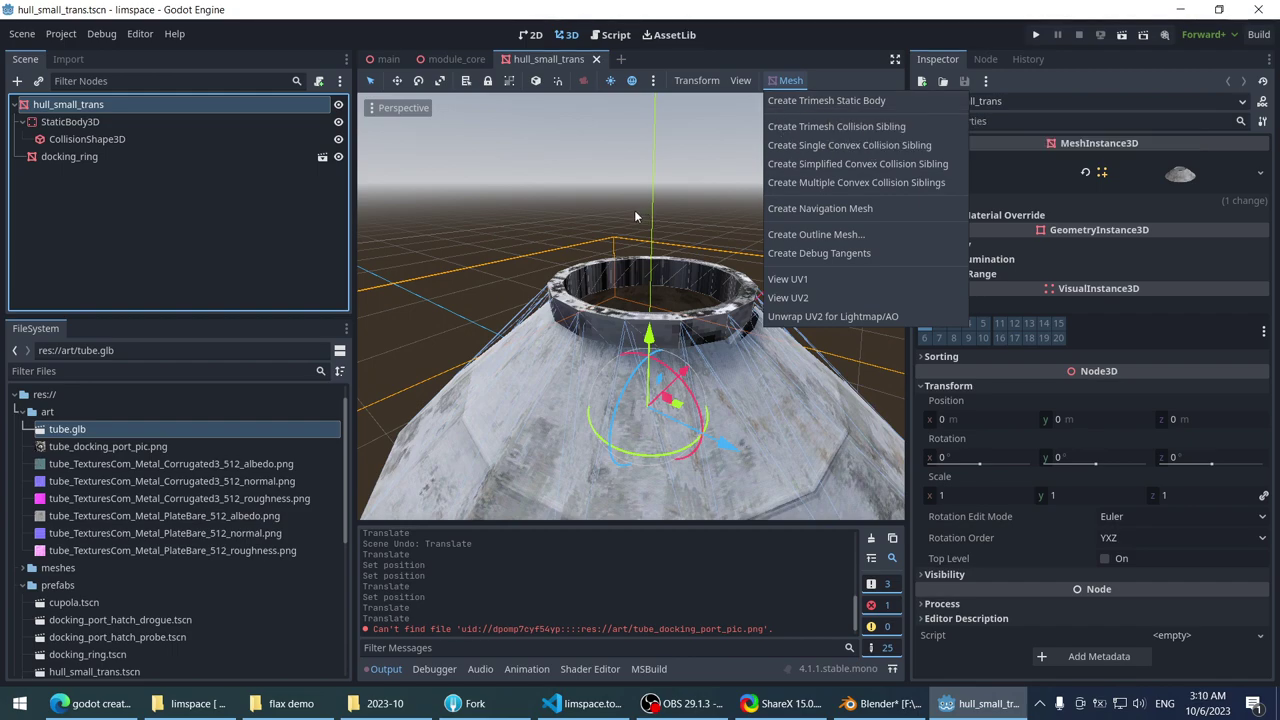
click(811, 100)
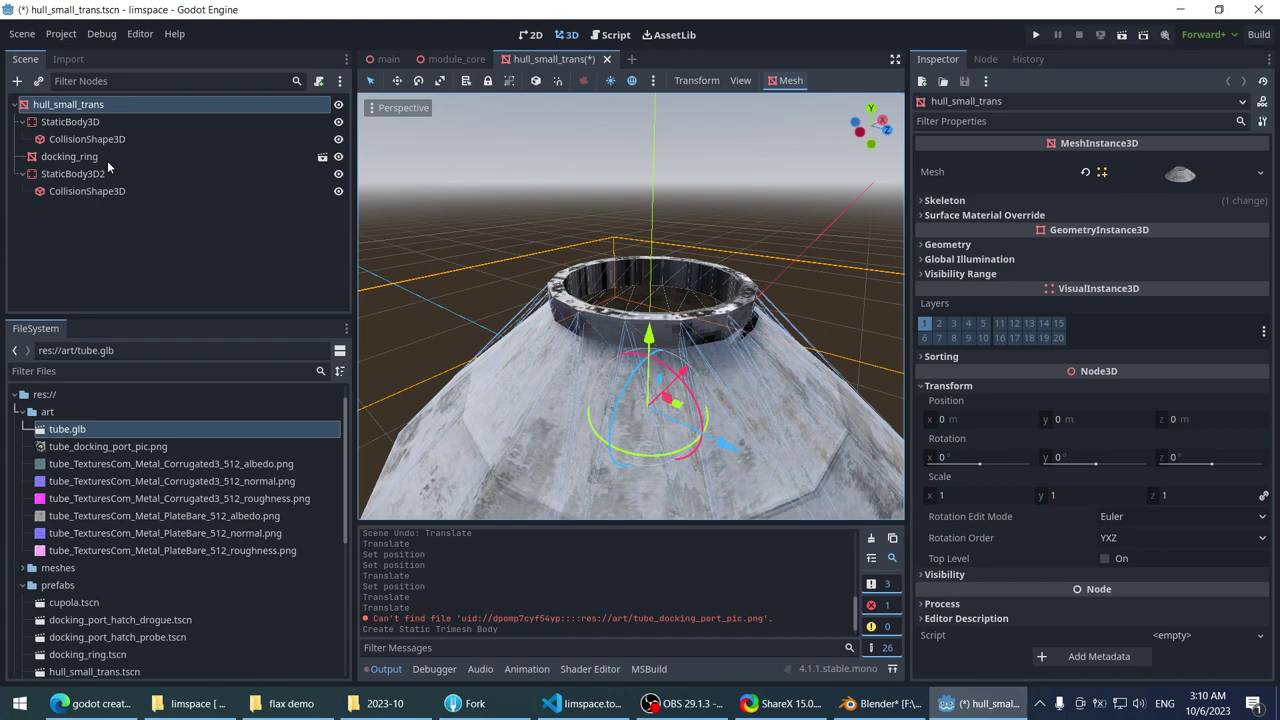
- Delete the old StaticBody3D, move StaticBody3D2 above docking_ring, then save and close the scene
click(87, 122)
key(Delete)
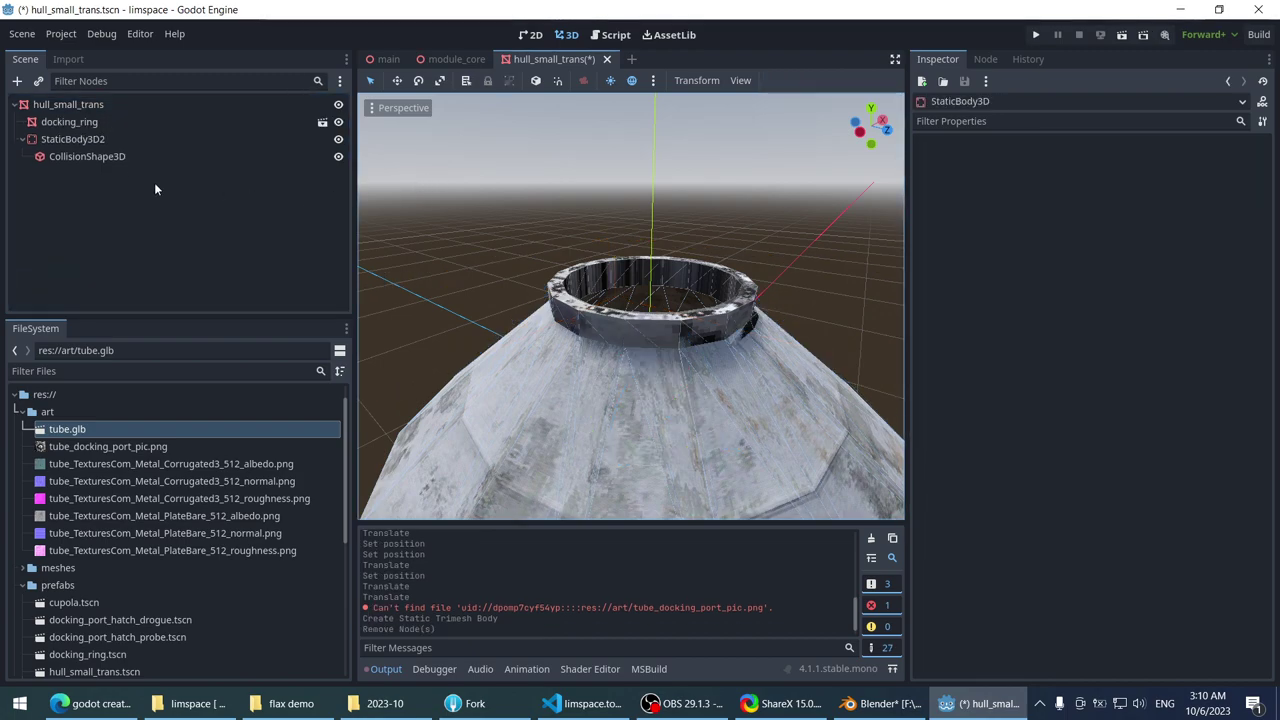
click(93, 140)
drag(85, 120, 85, 116)
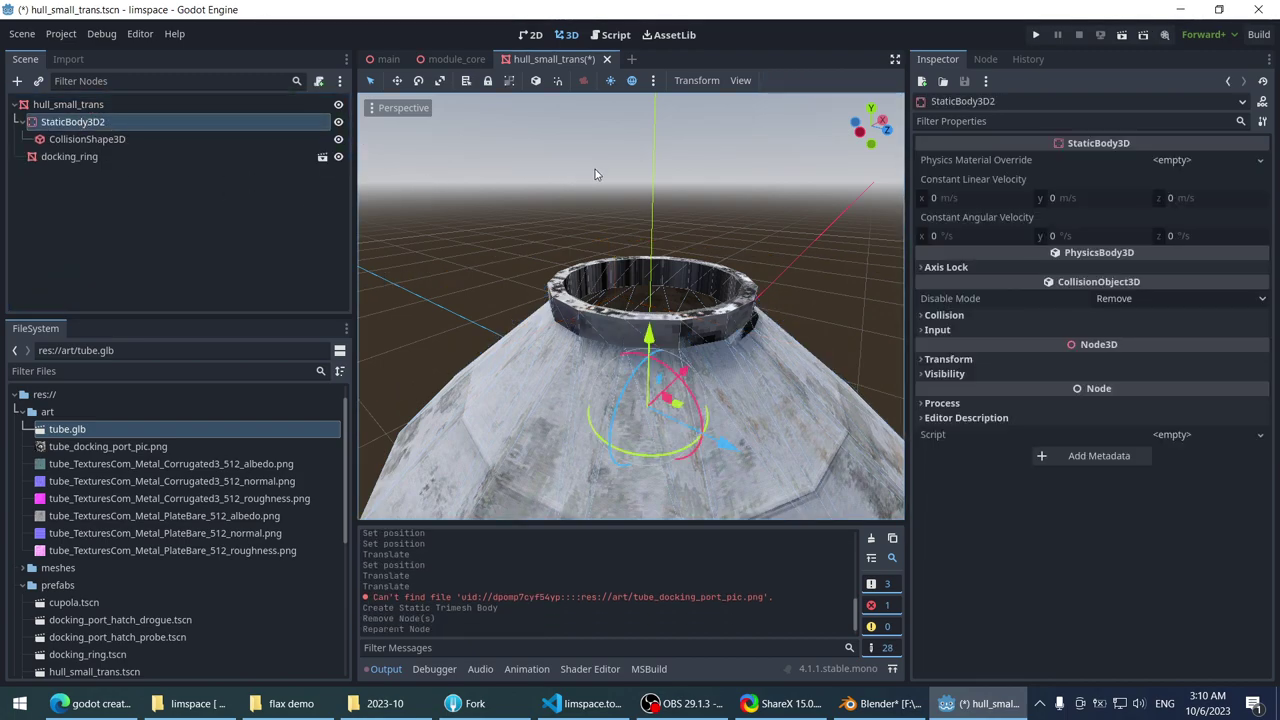
key(ctrl+s)
key(ctrl+shift+w)
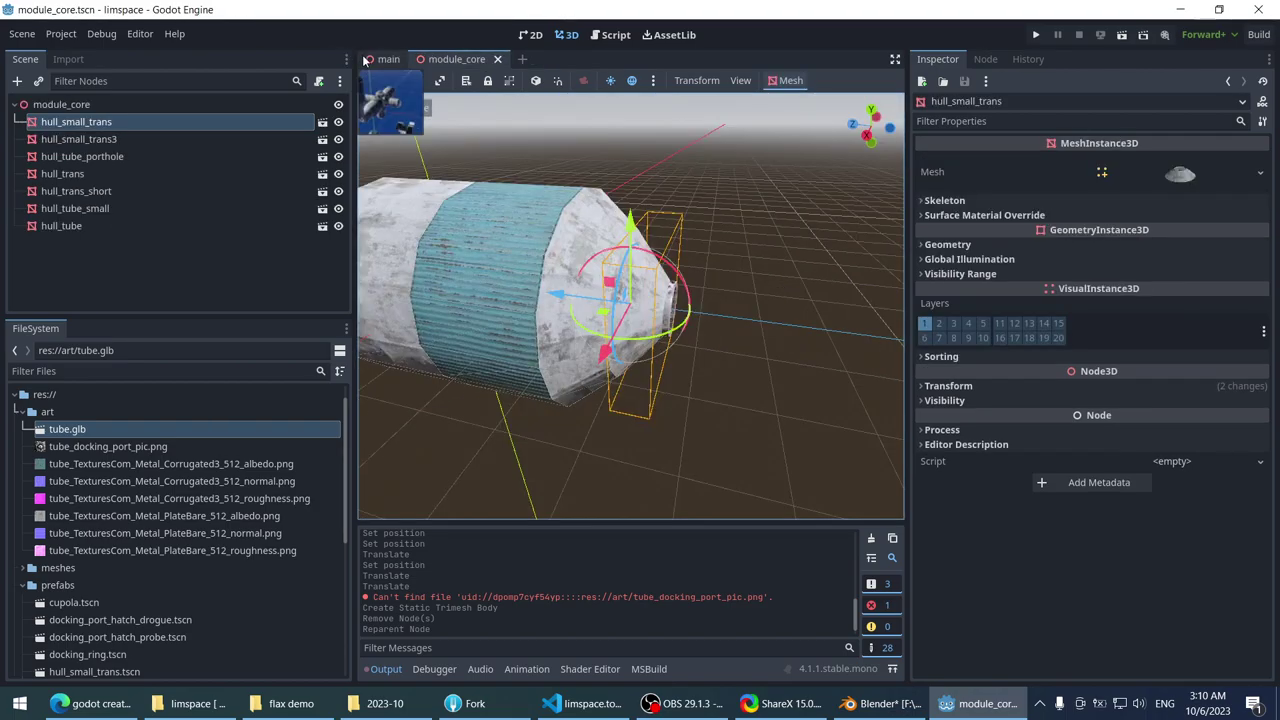
click(388, 59)
scroll(552, 203, up, 15)
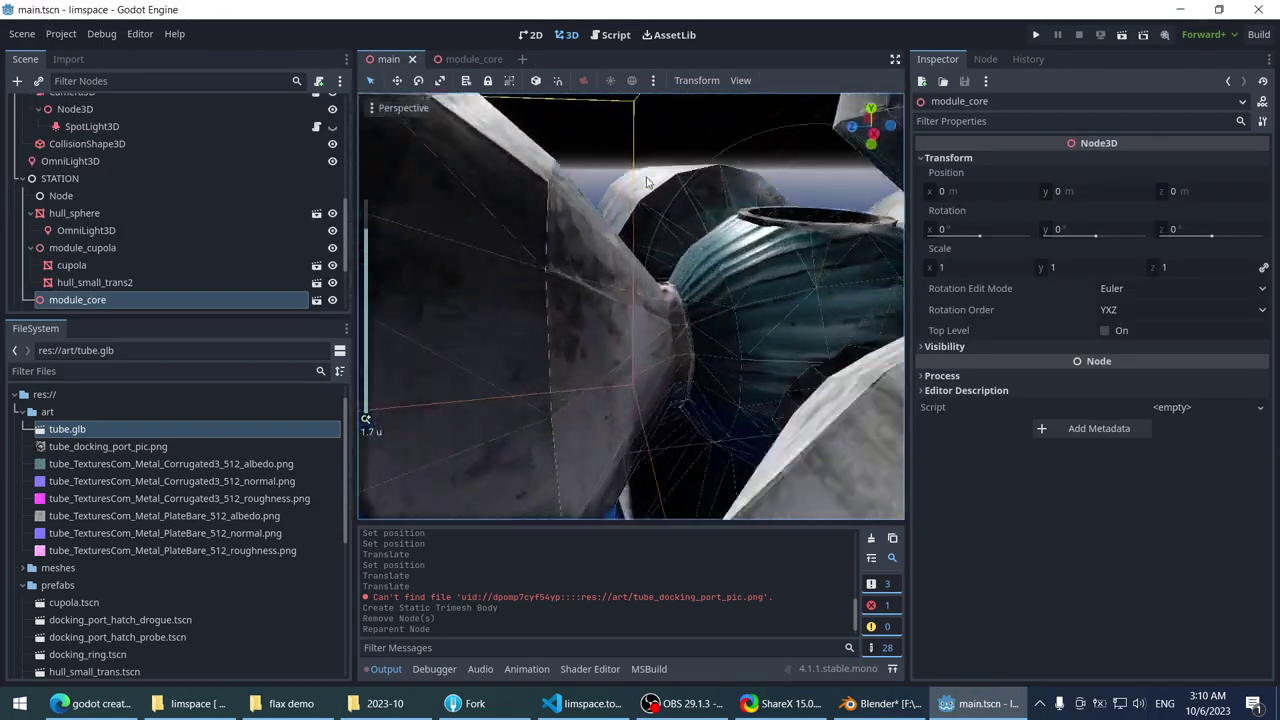
scroll(572, 153, down, 18)
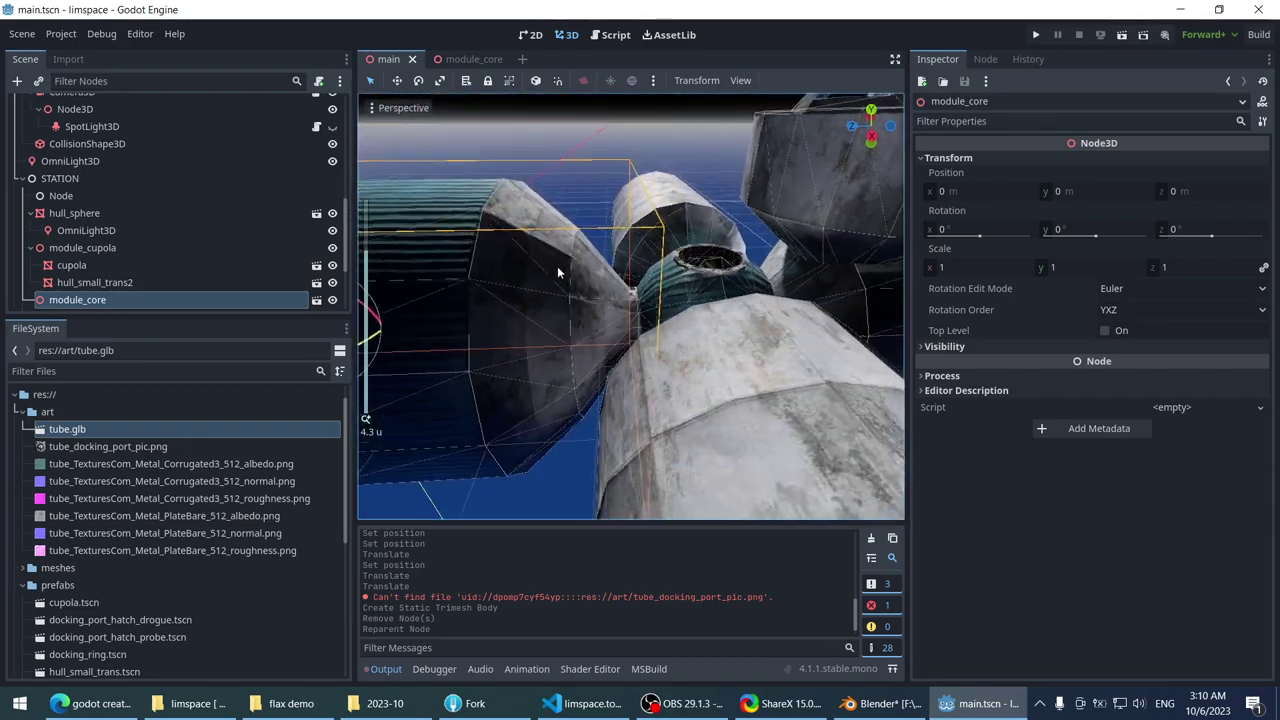
scroll(558, 272, up, 6)
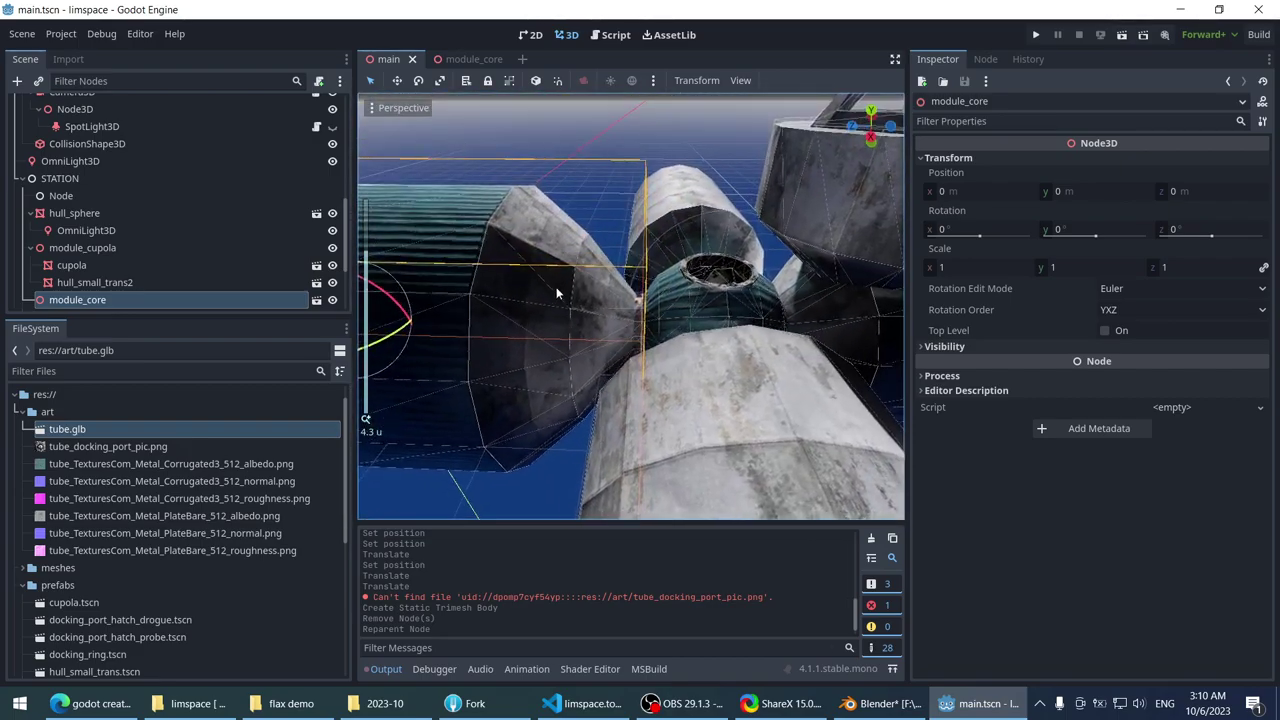
scroll(580, 268, down, 3)
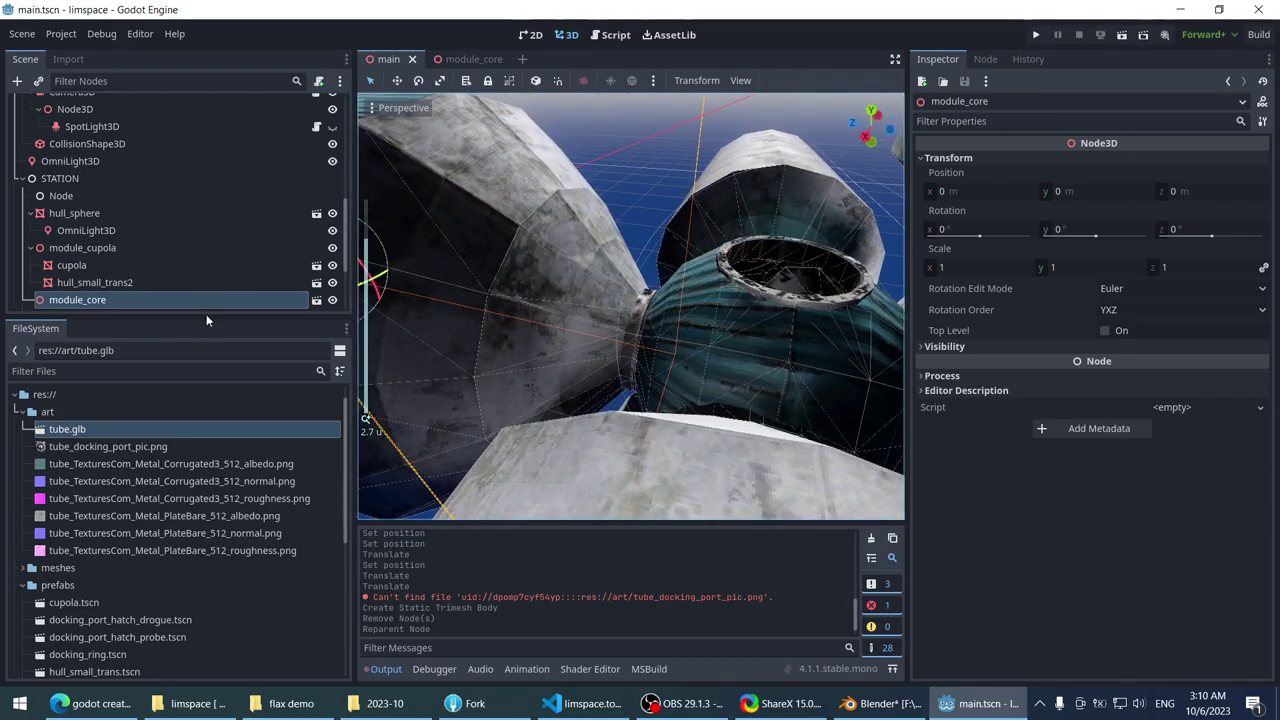
click(316, 300)
scroll(646, 199, down, 5)
click(640, 234)
click(640, 236)
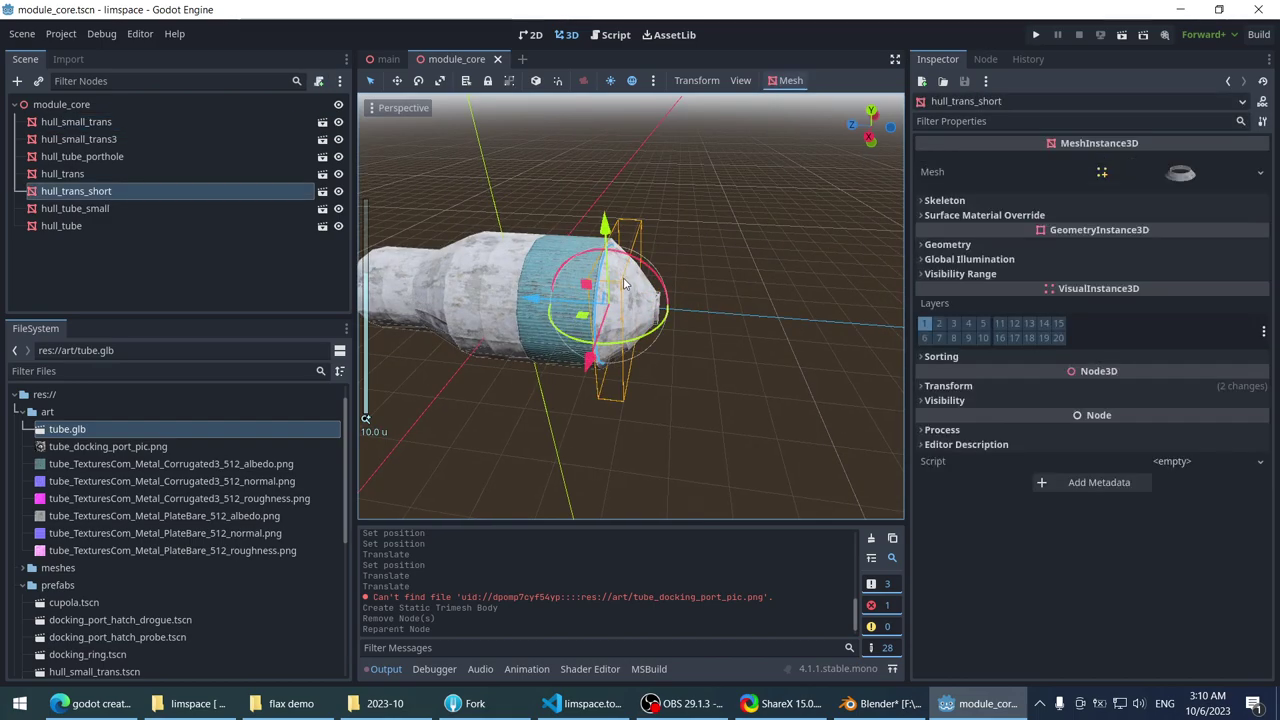
click(678, 234)
scroll(678, 234, up, 4)
scroll(656, 192, up, 5)
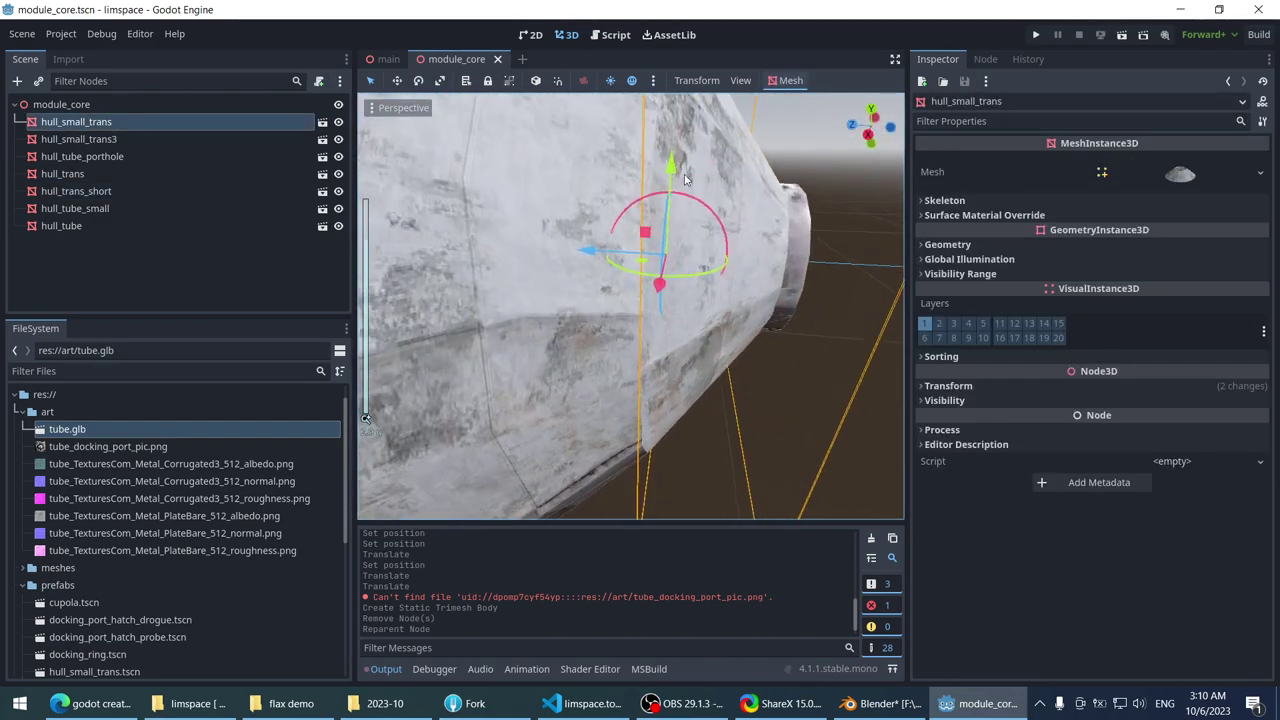
scroll(680, 193, down, 2)
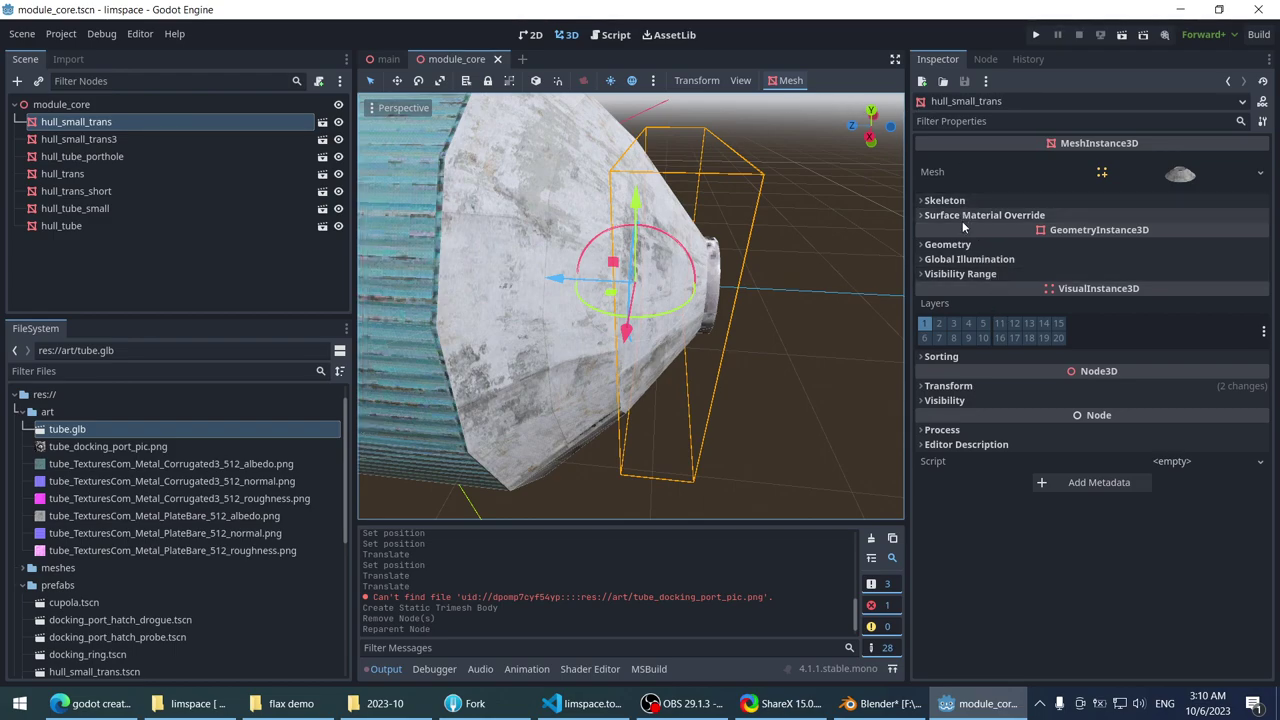
middle_drag(720, 232, 668, 227)
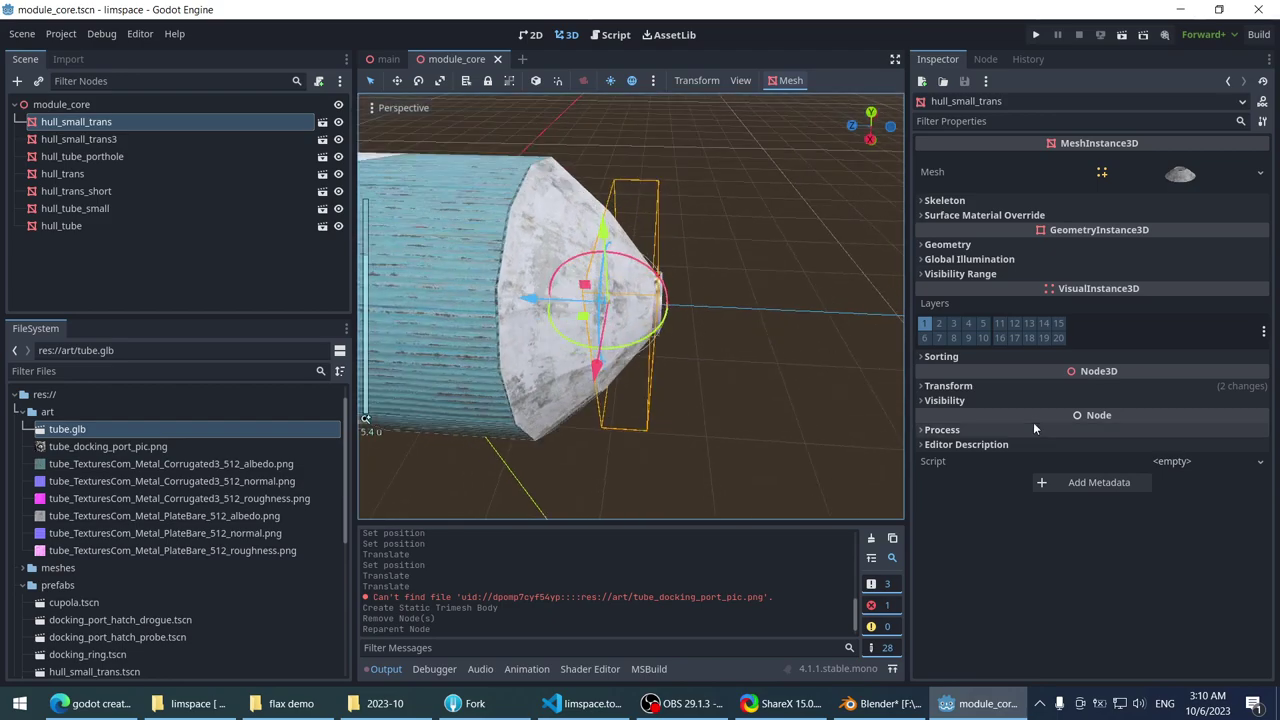
click(1014, 402)
click(1000, 400)
click(984, 385)
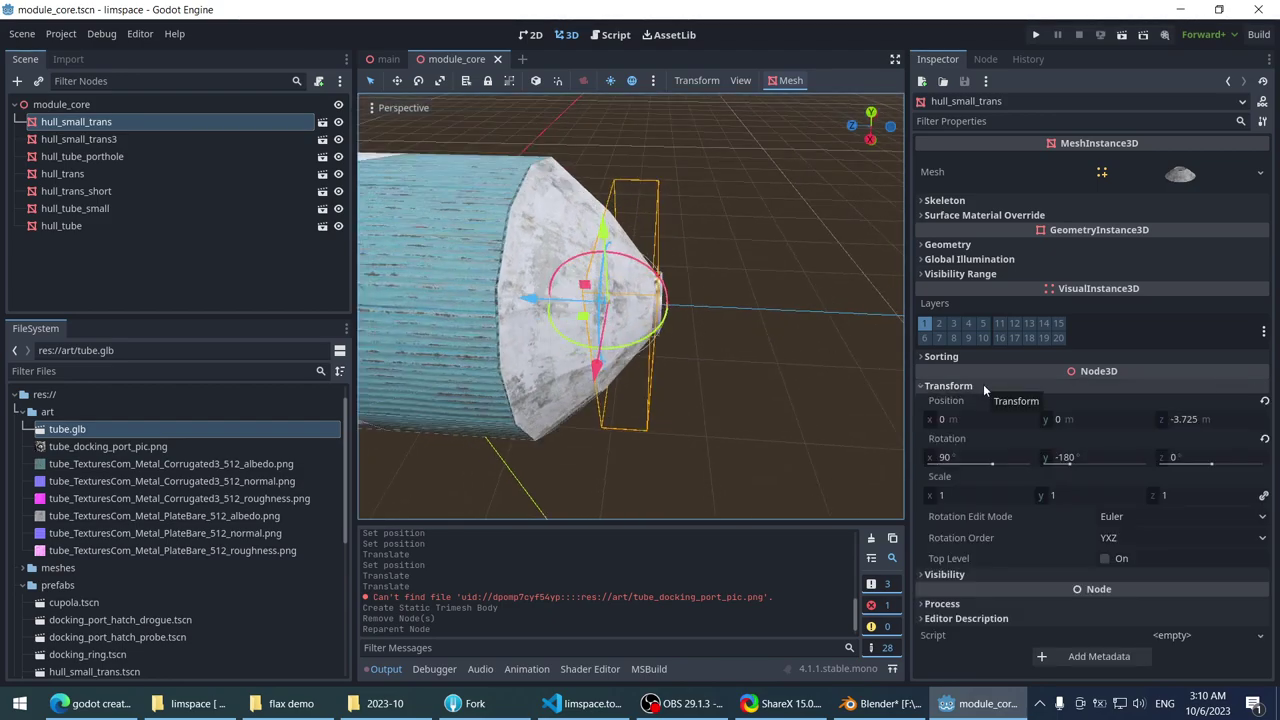
scroll(460, 295, down, 3)
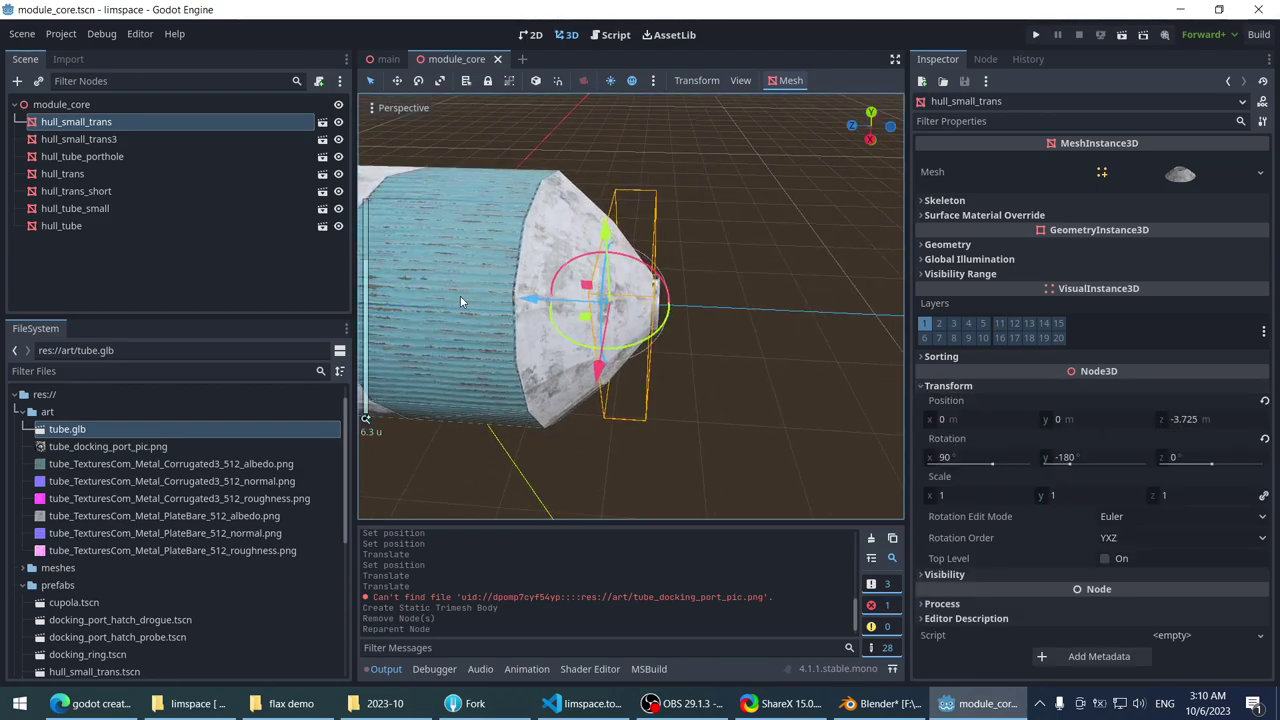
middle_drag(460, 295, 720, 298)
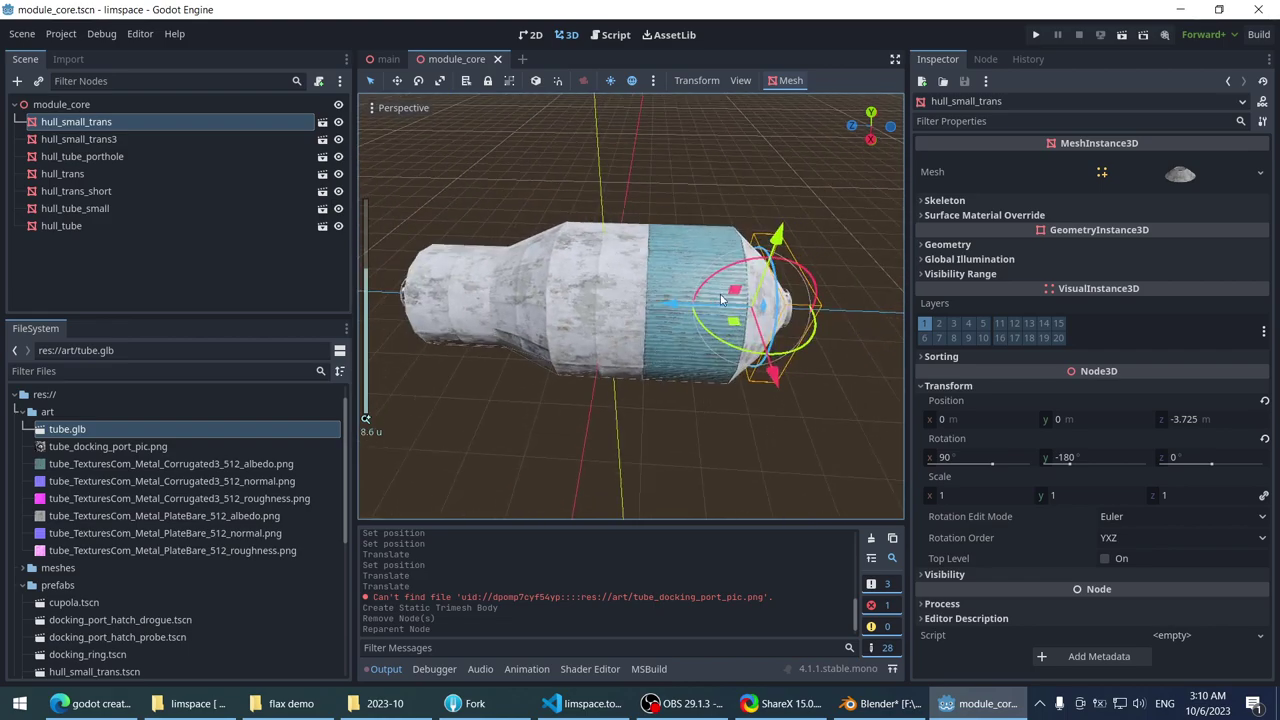
click(662, 279)
click(570, 265)
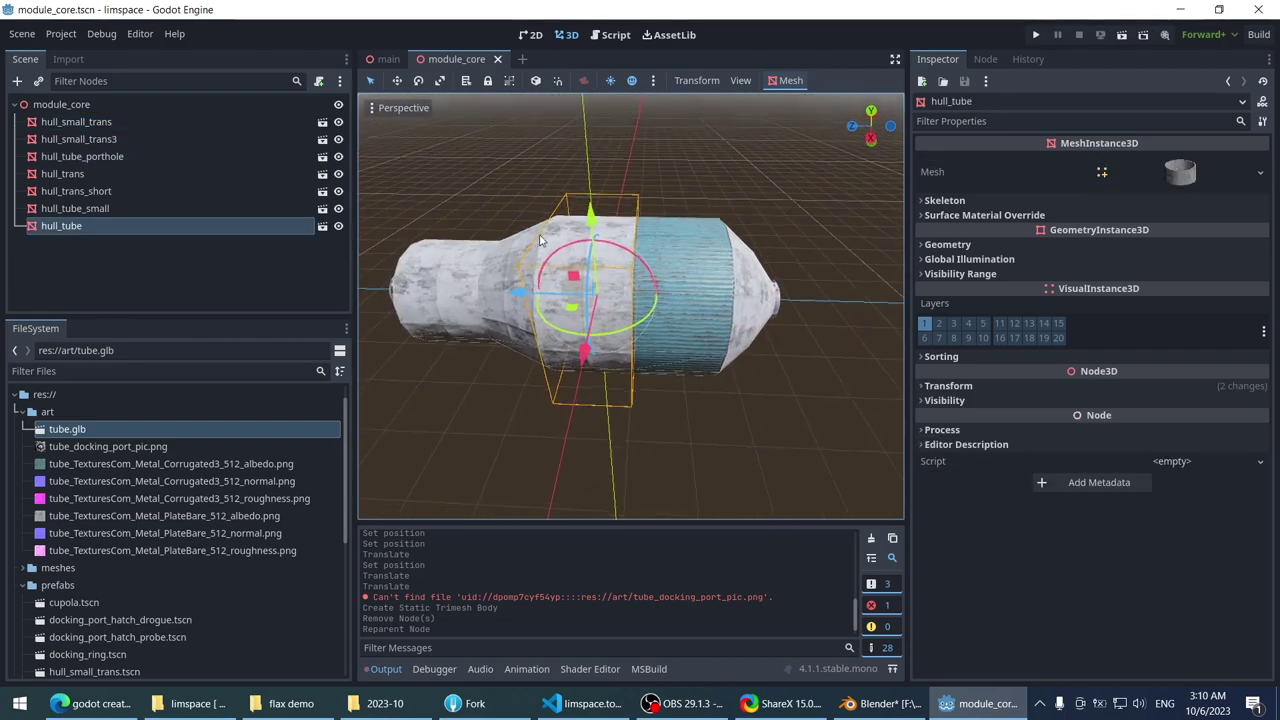
click(1008, 384)
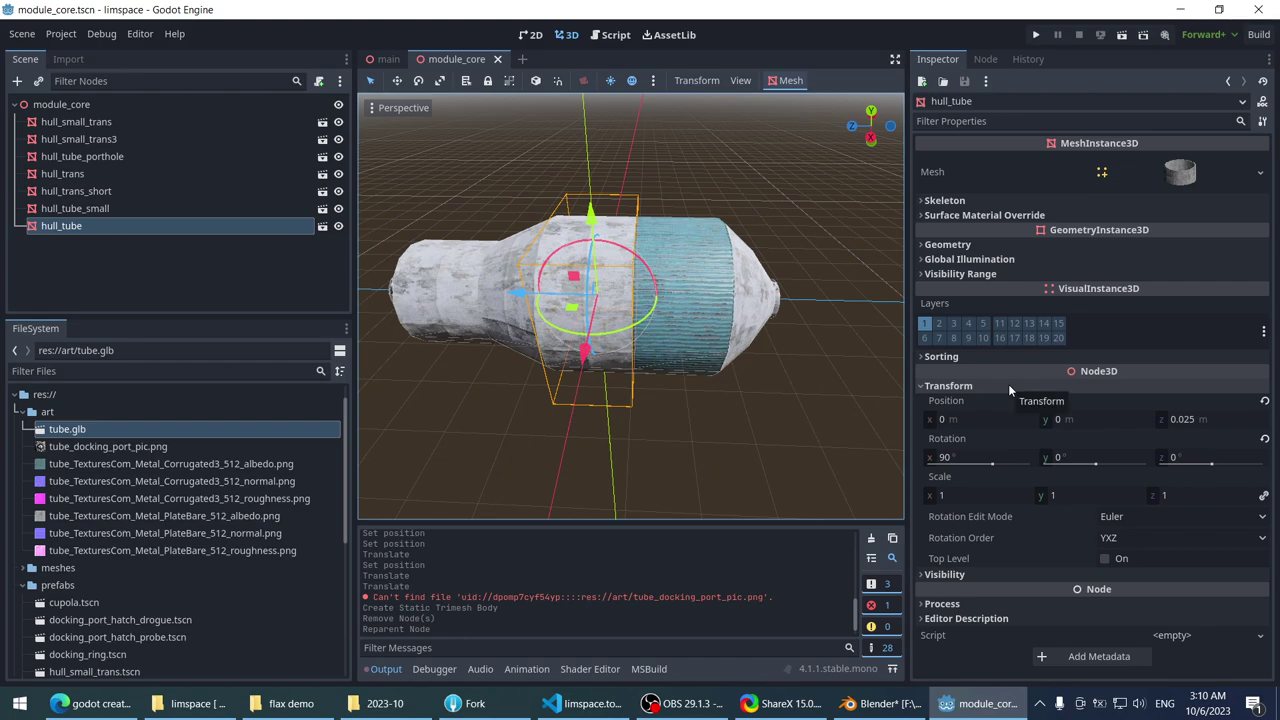
shift+middle_drag(553, 277, 609, 310)
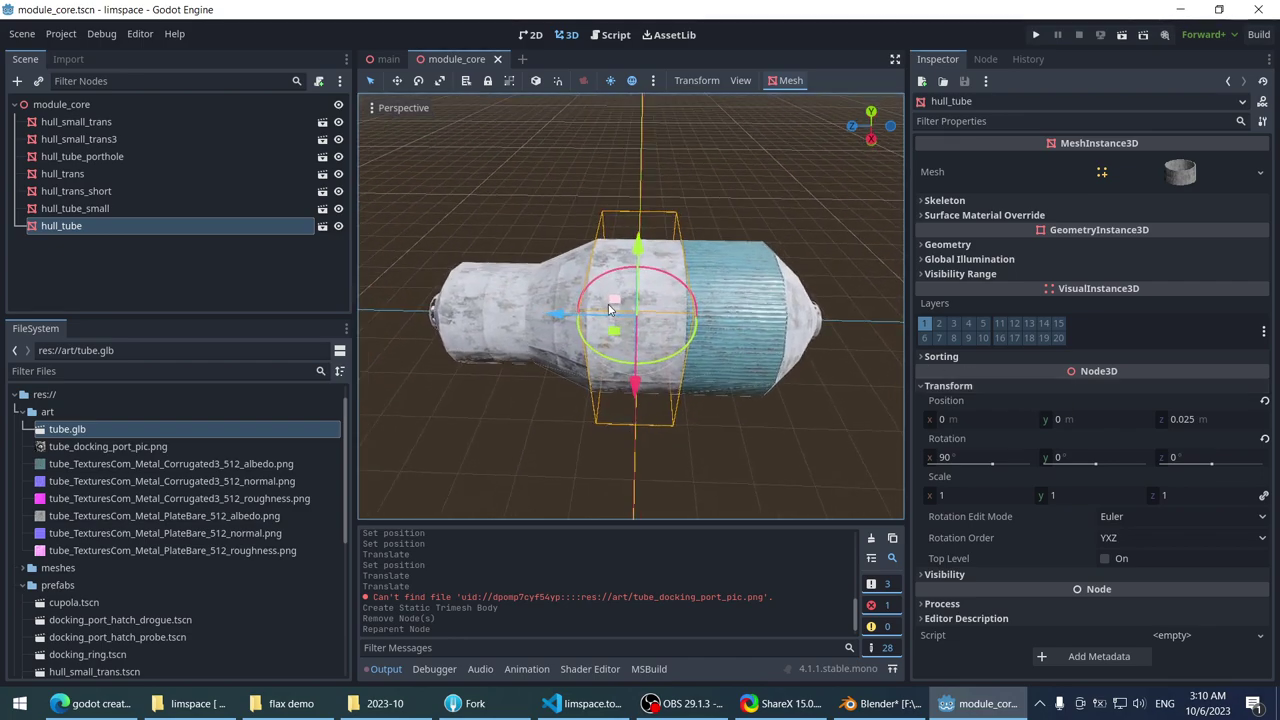
- Set hull_tube's Z position to 0 and hull_trans's Z position to 1
click(1233, 420)
text(9)
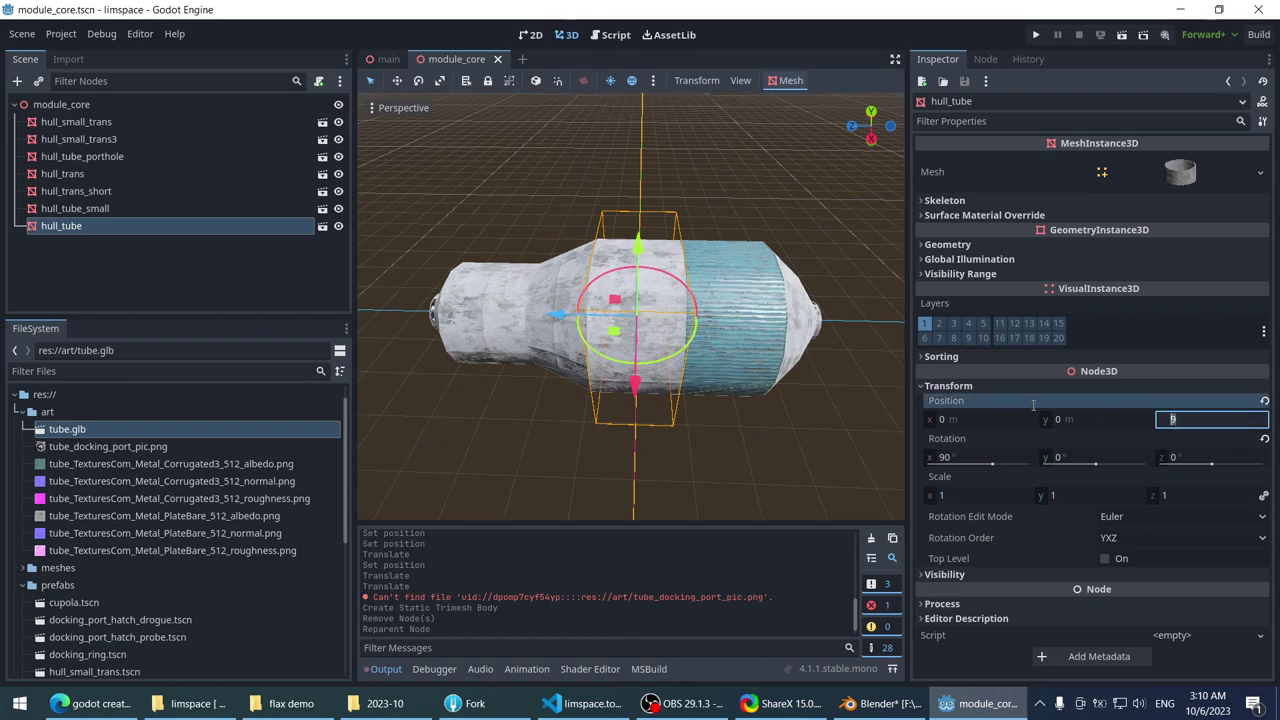
click(1078, 421)
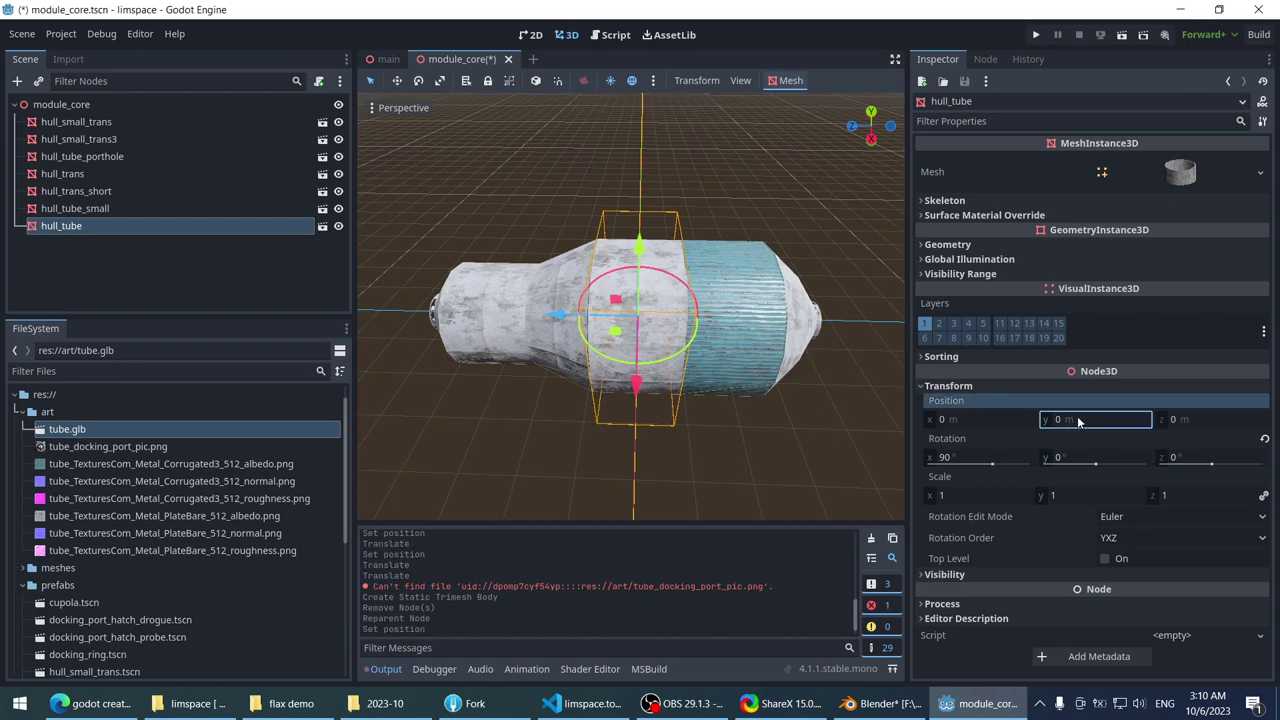
click(757, 314)
click(638, 316)
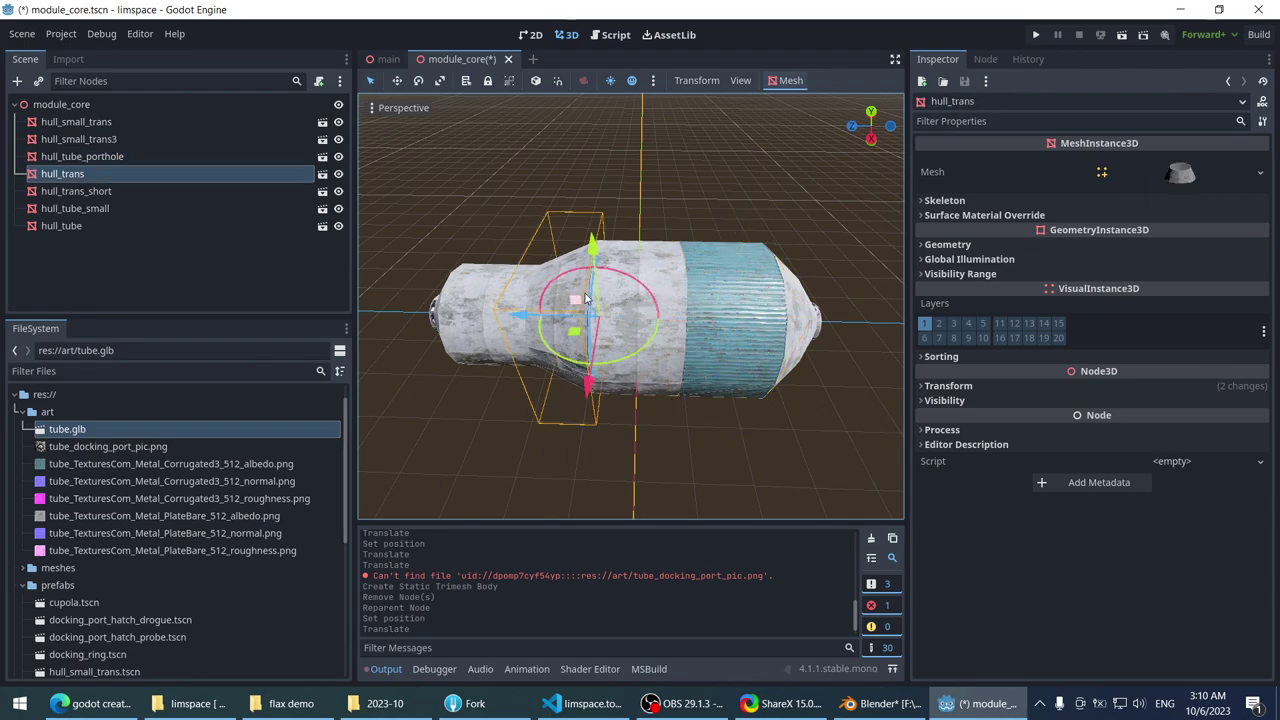
click(1030, 383)
click(1207, 419)
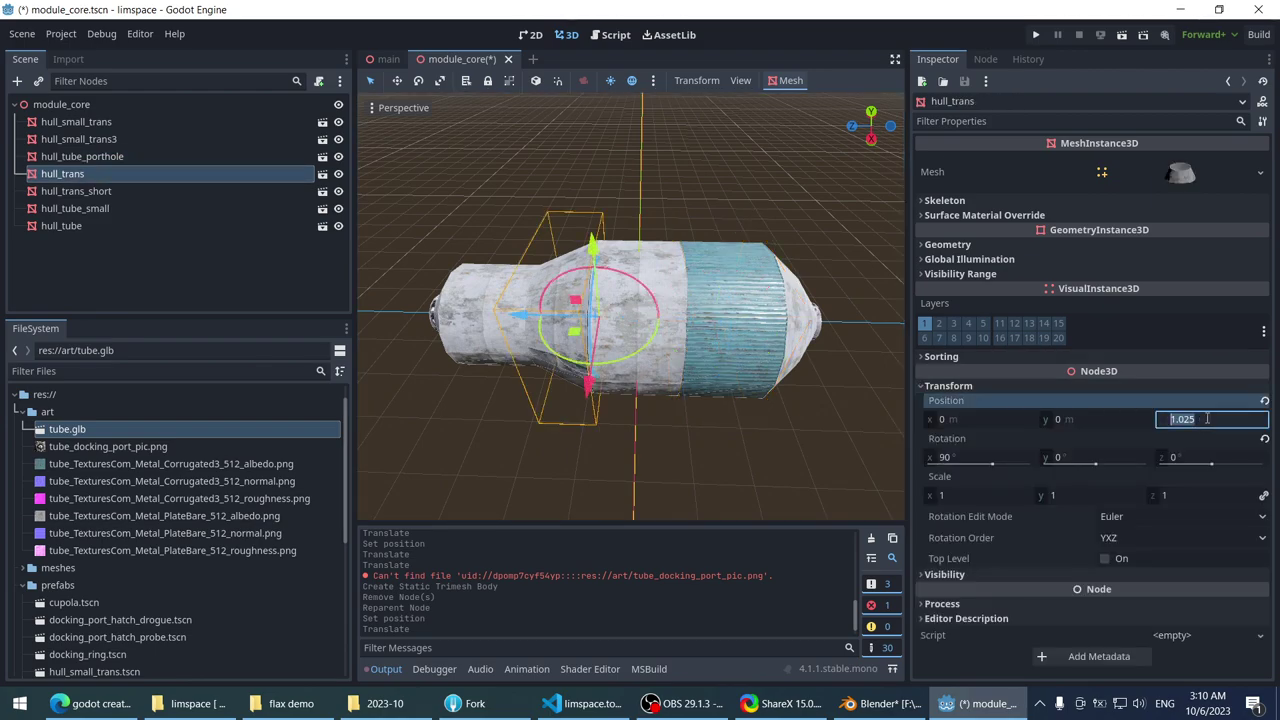
text(1)
click(1108, 419)
- Check hull_tube_small's transform and set hull_tube_porthole's Z position to -2
scroll(525, 303, up, 5)
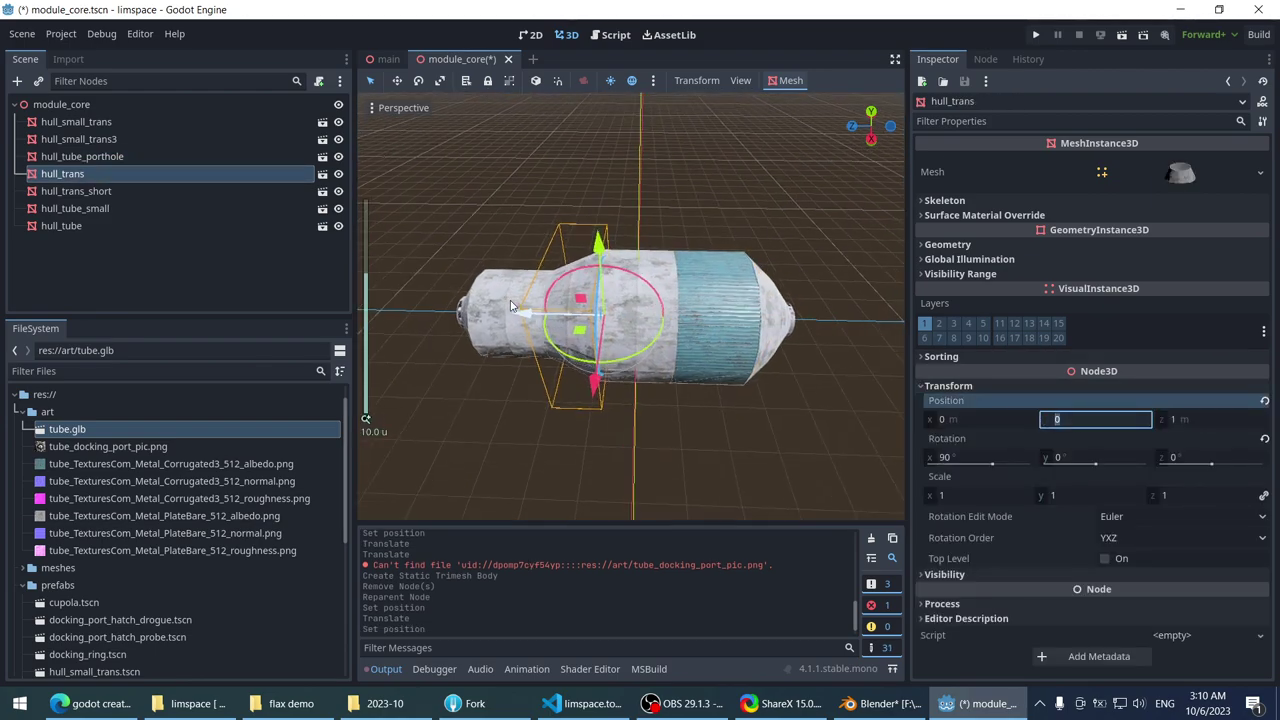
click(620, 305)
click(1149, 388)
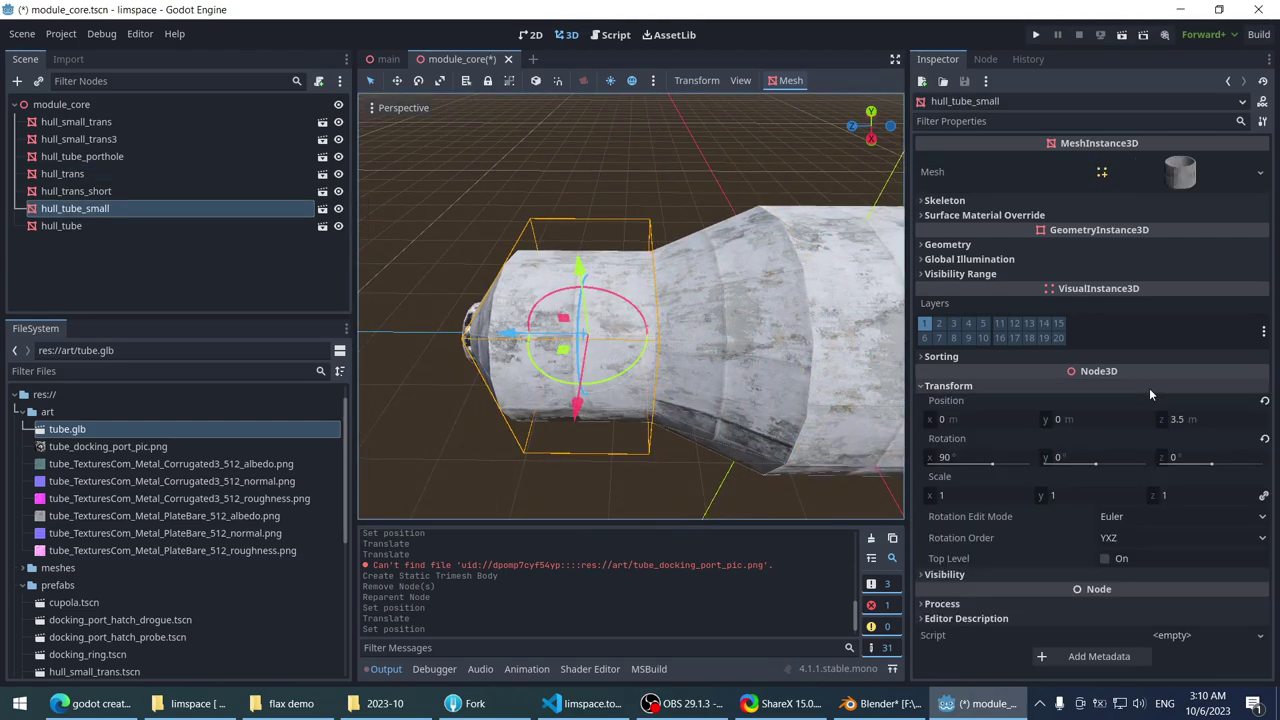
click(1212, 418)
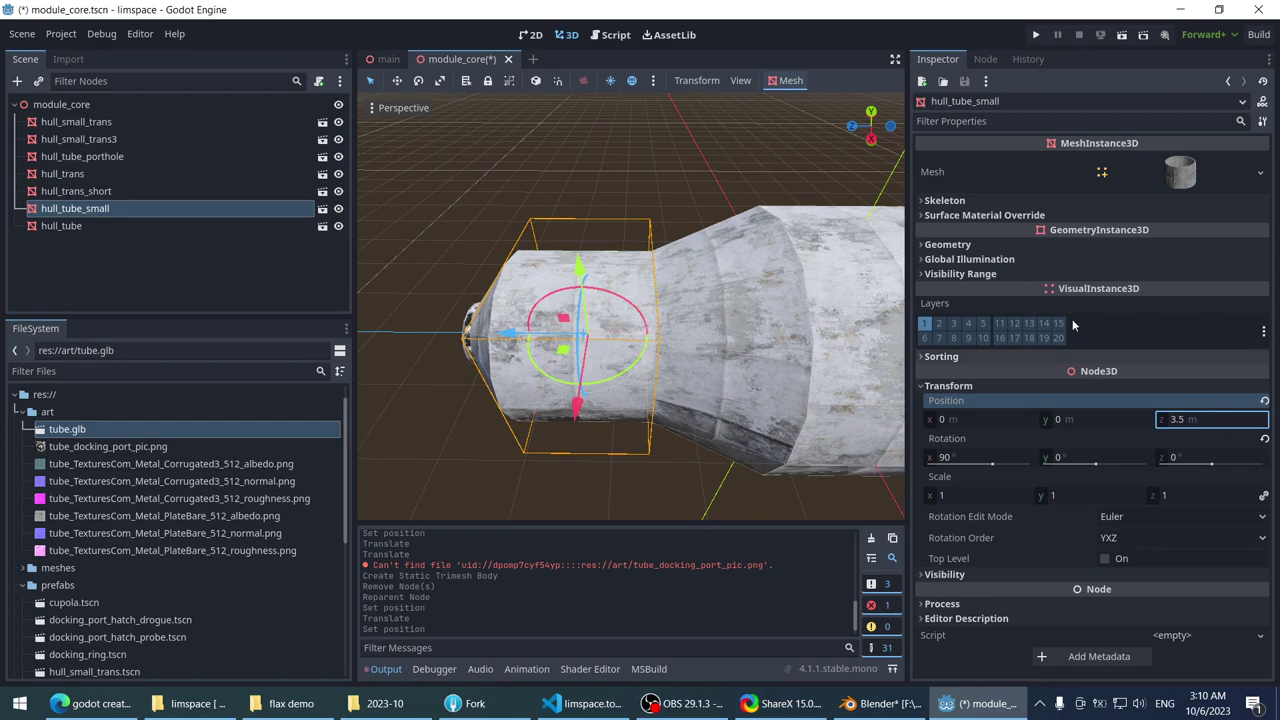
scroll(698, 282, down, 5)
click(698, 282)
key(f)
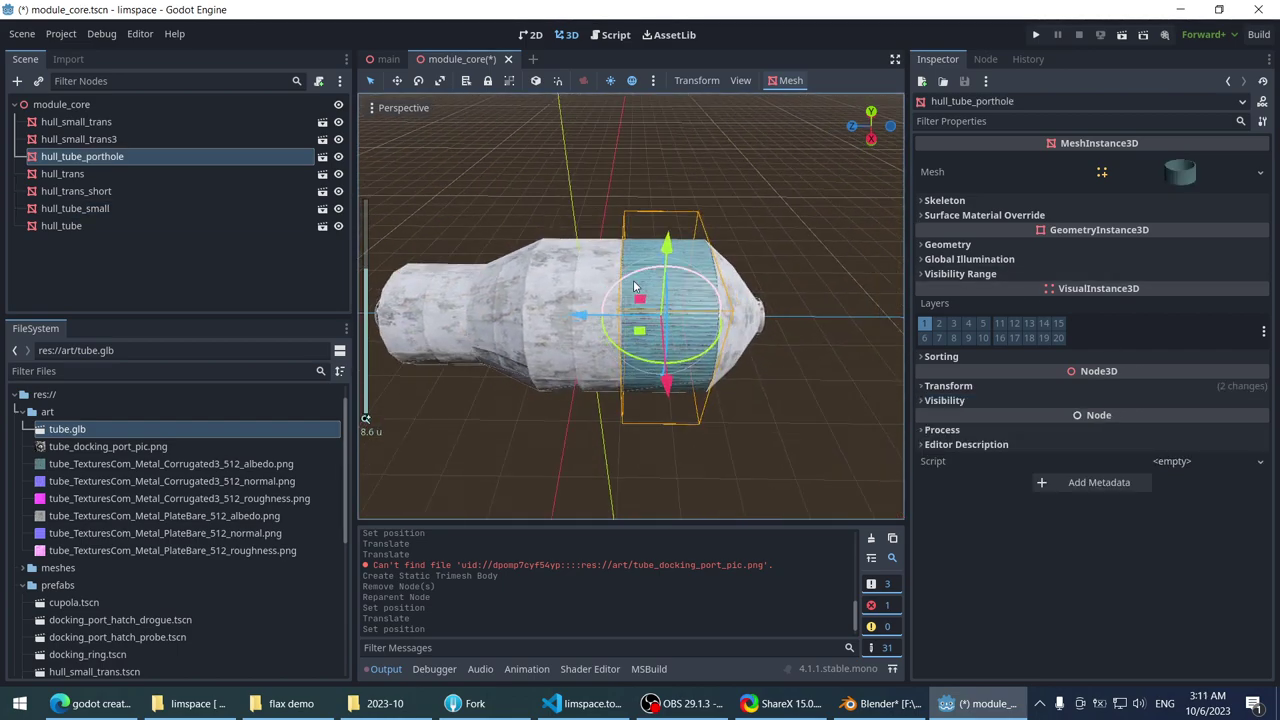
click(1218, 418)
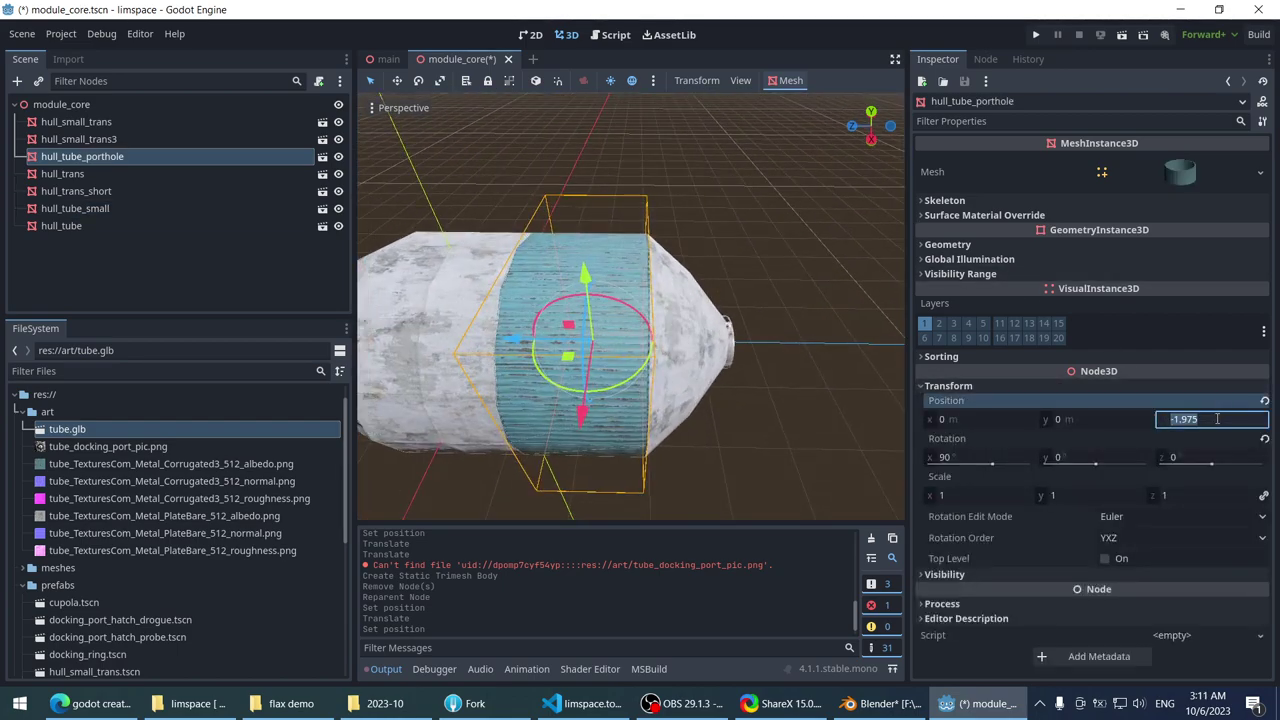
text(-2)
key(Return)
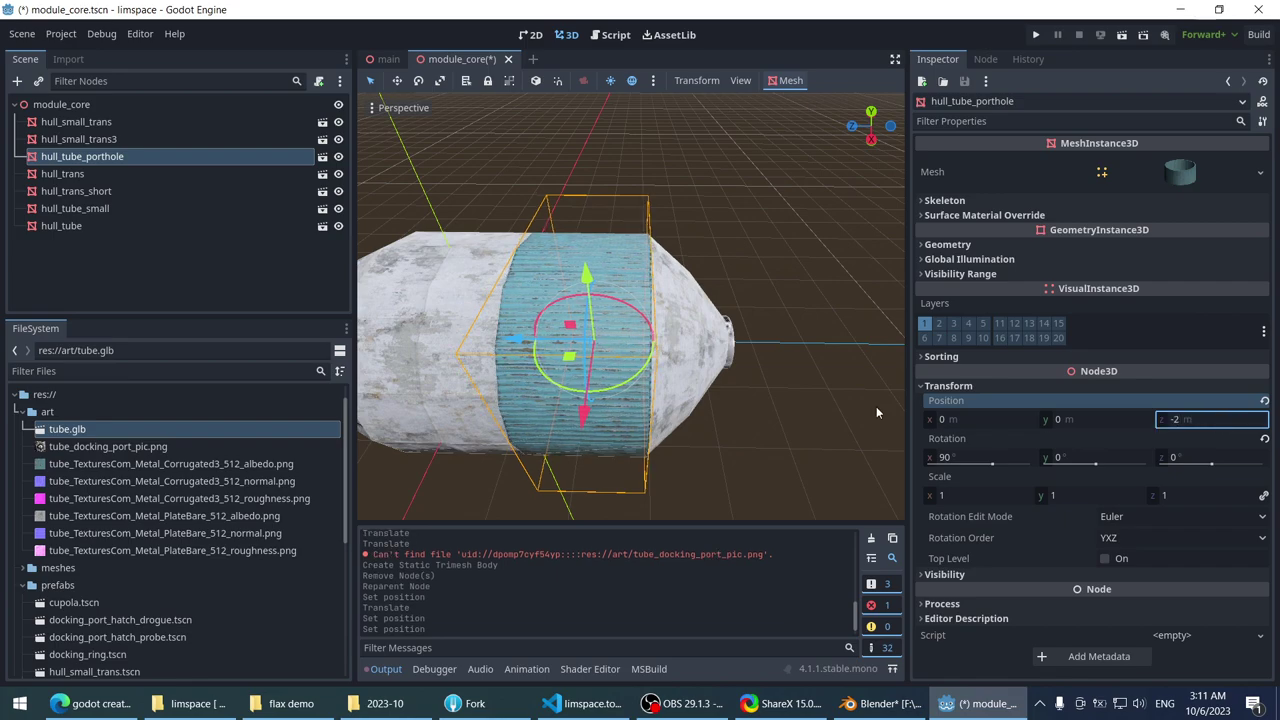
- Set hull_trans_short's Z position to -3 and hull_small_trans's to -3.75
click(876, 406)
click(728, 325)
key(f)
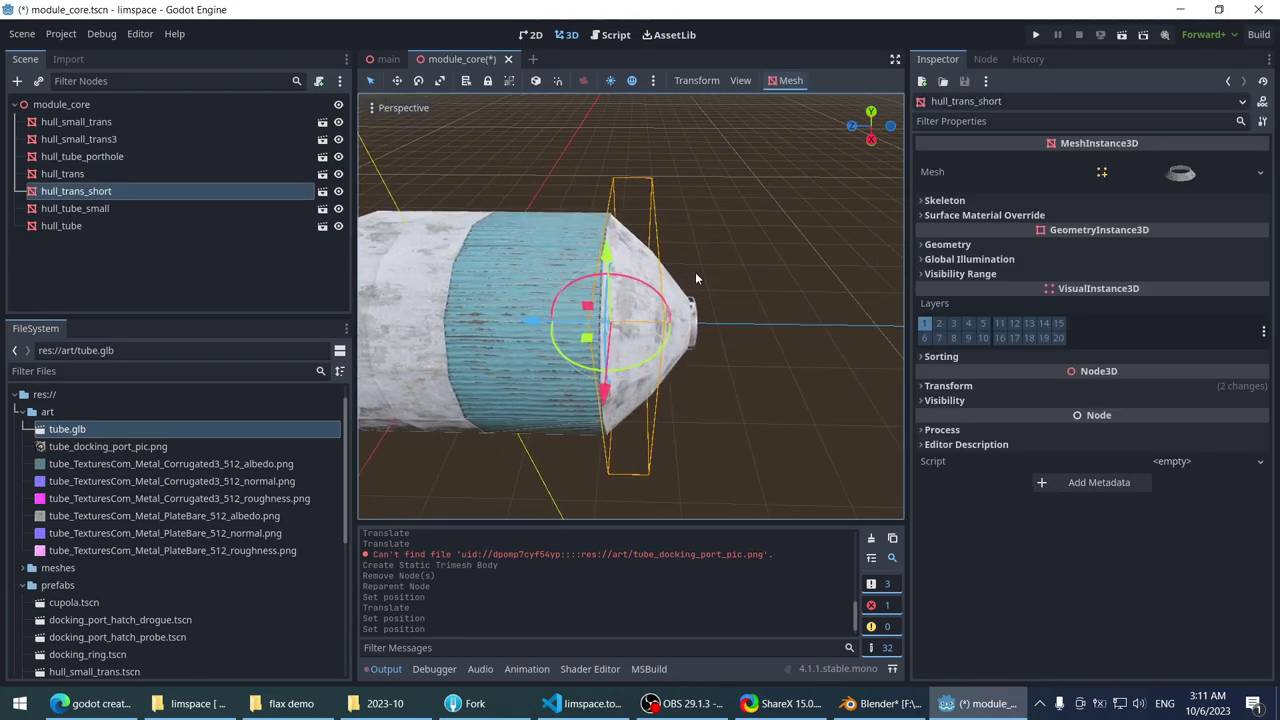
click(1016, 386)
click(1213, 418)
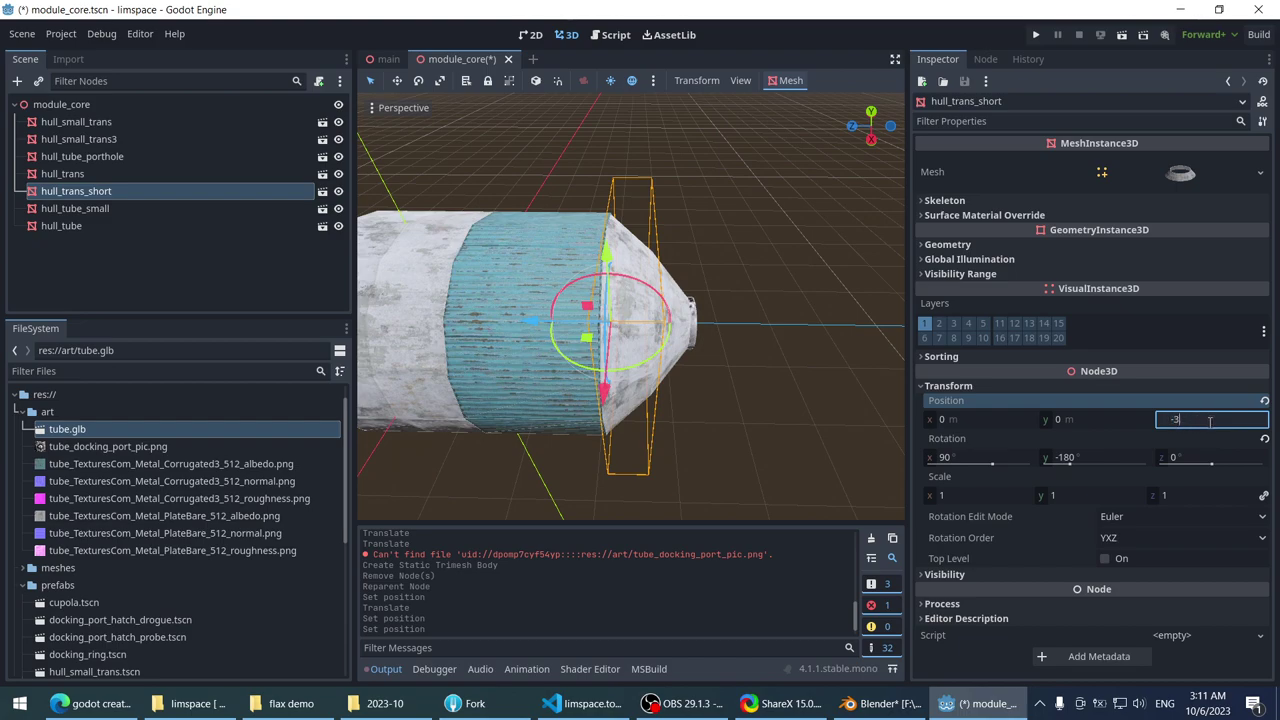
key(Return)
scroll(775, 284, up, 6)
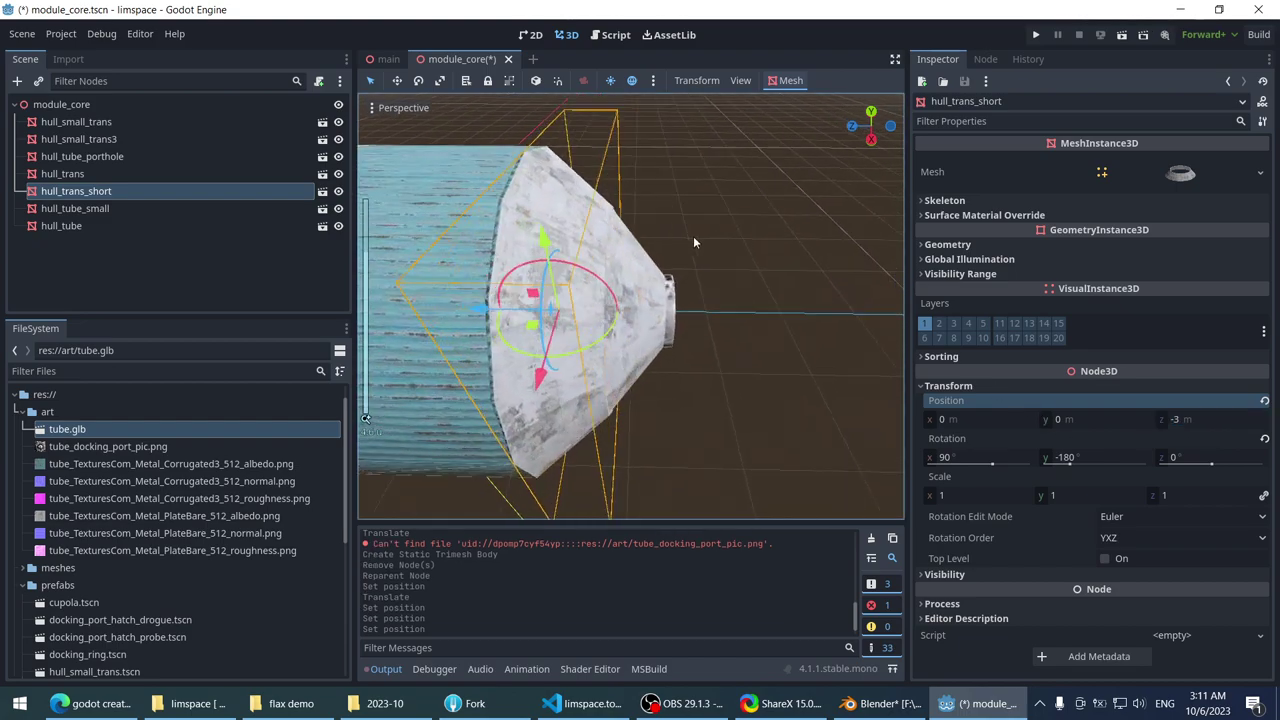
click(612, 268)
click(1224, 420)
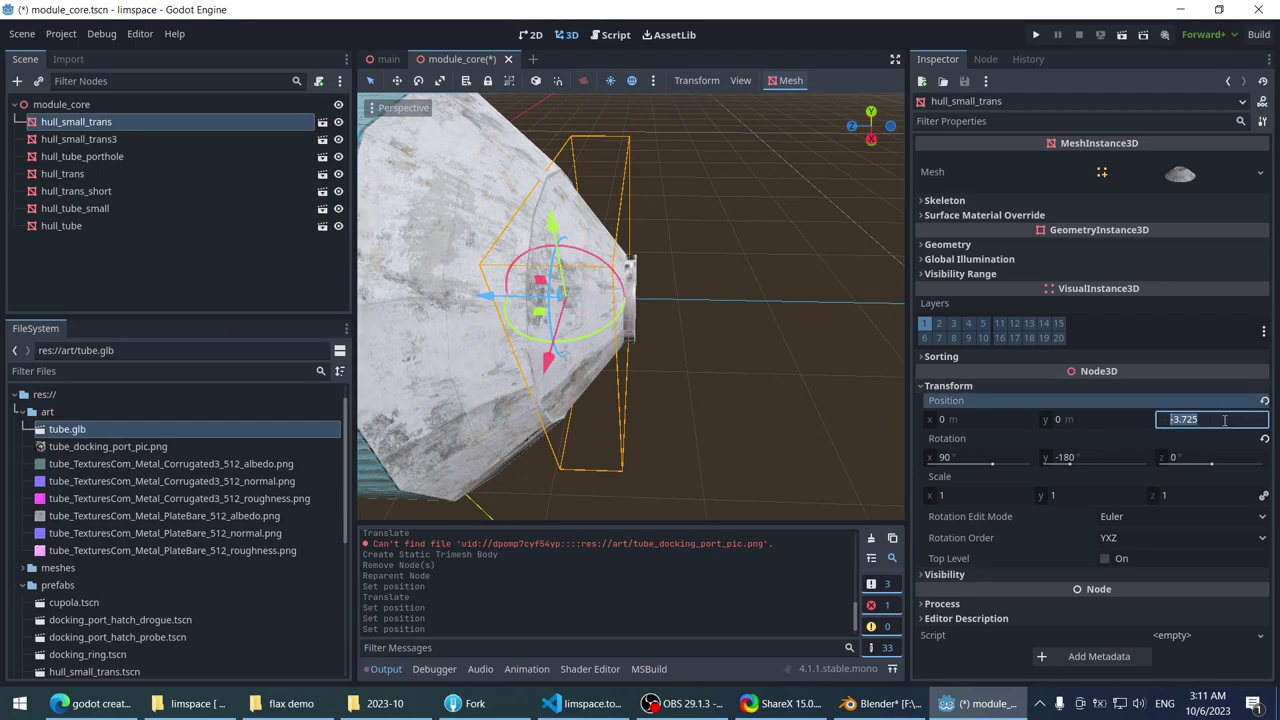
text(-3.75)
key(Return)
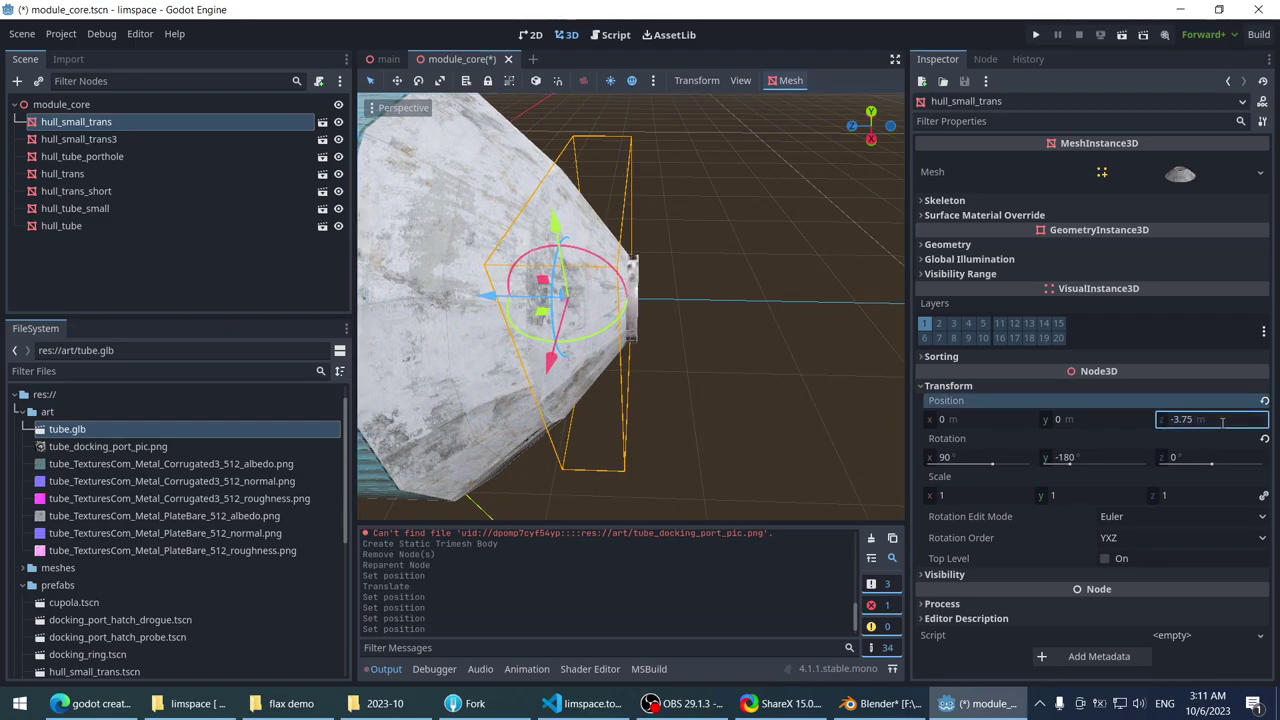
- Inspect hull_small_trans in the viewport and open its scene in a new tab
middle_drag(620, 300, 685, 224)
scroll(666, 231, down, 4)
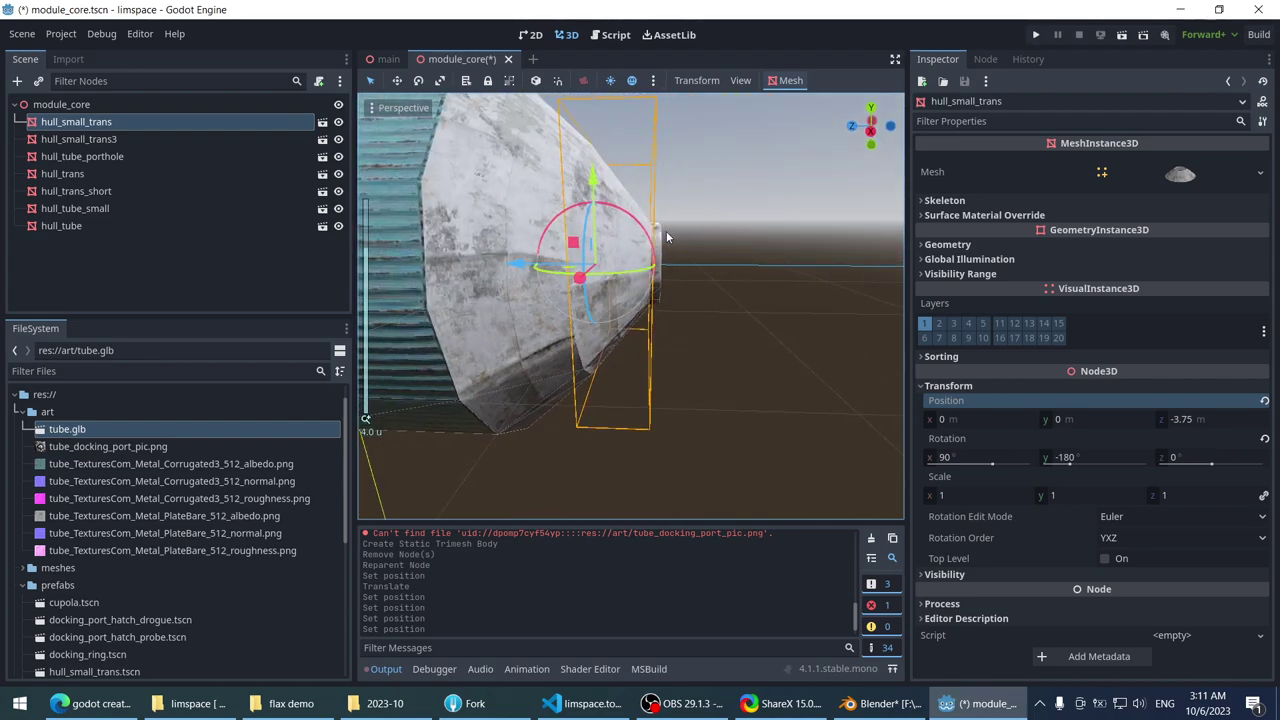
scroll(662, 268, up, 3)
click(770, 229)
click(634, 263)
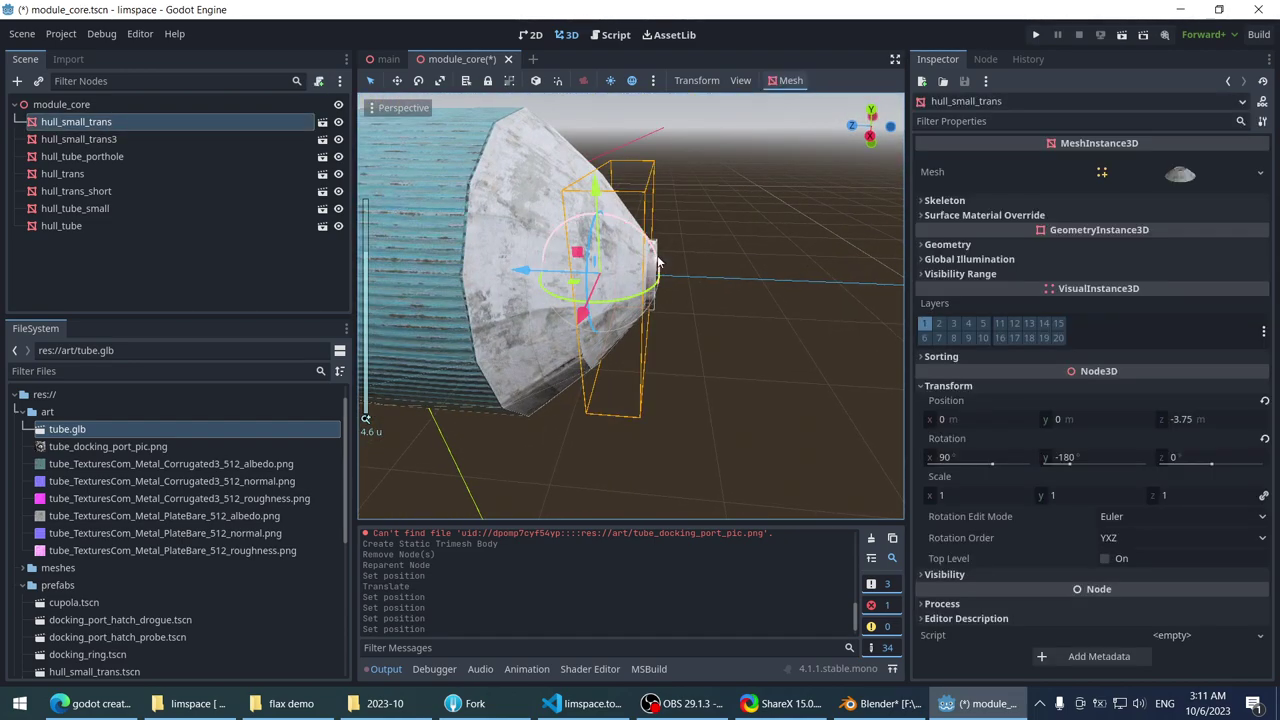
scroll(668, 264, down, 1)
middle_drag(669, 264, 663, 292)
click(700, 182)
click(653, 287)
scroll(653, 287, up, 5)
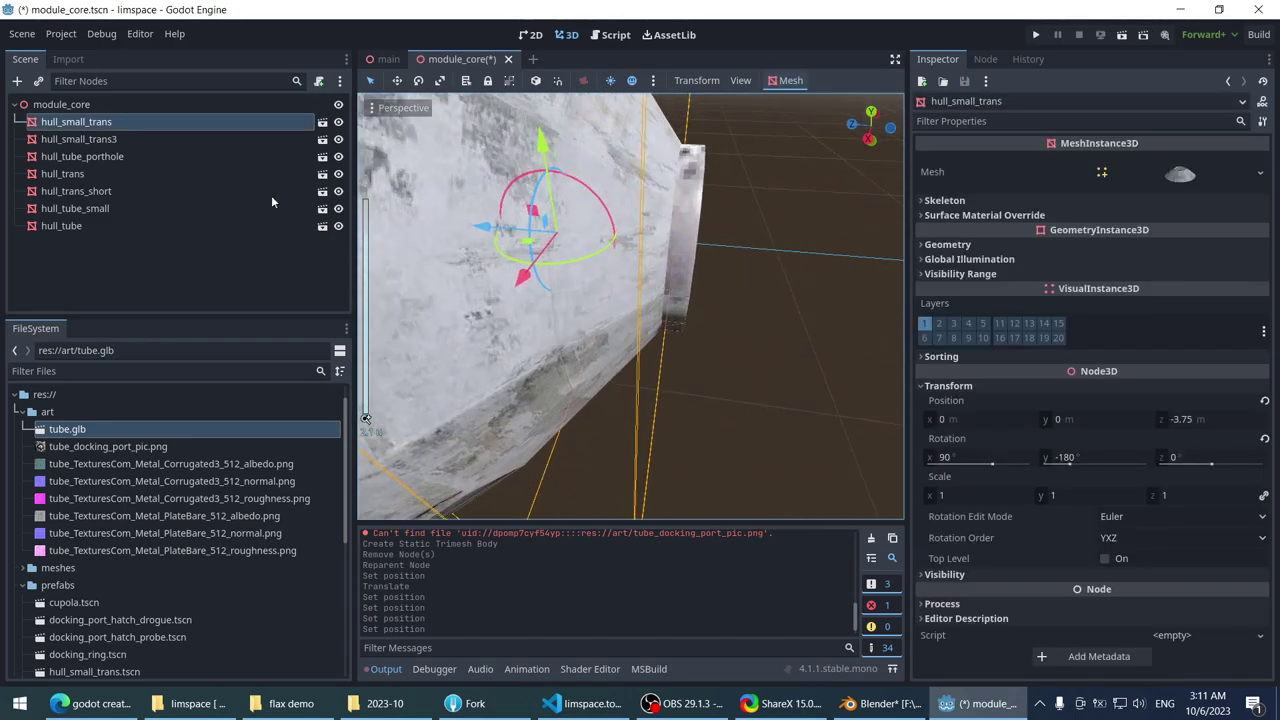
click(320, 123)
- Set docking_ring's Y position to 0.75
scroll(502, 187, down, 3)
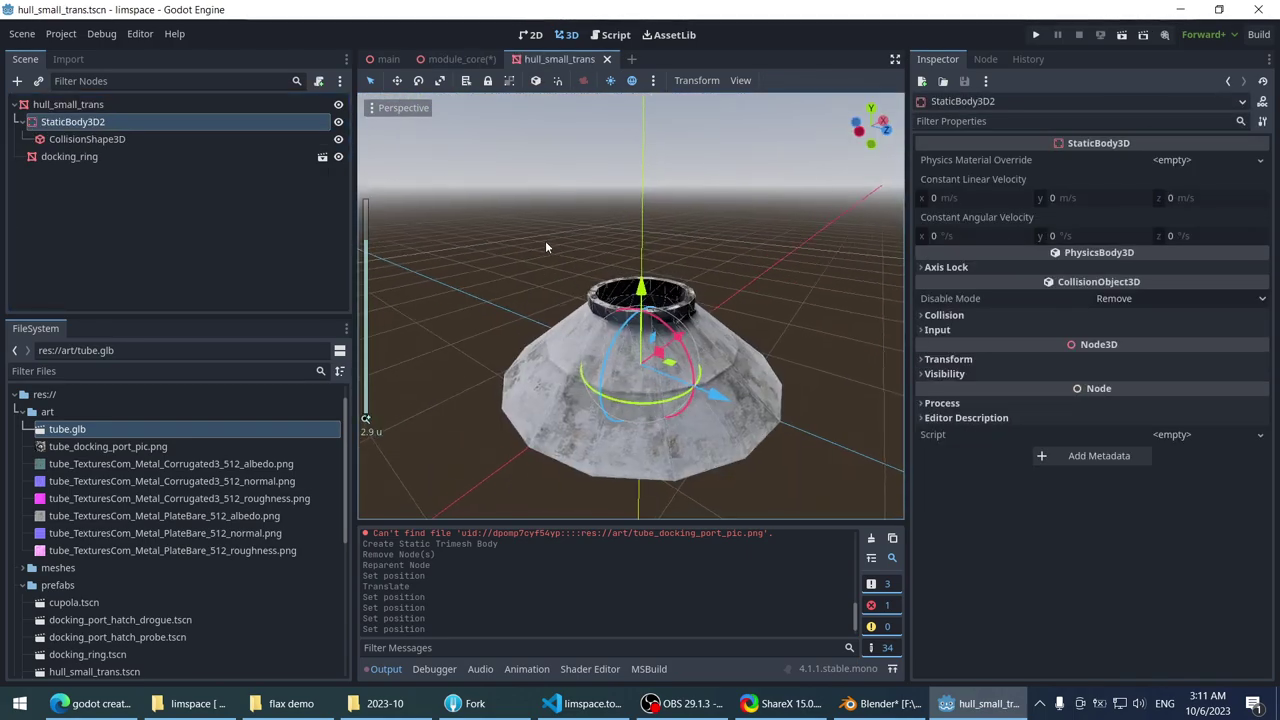
mouse_move(545, 240)
middle_down()
mouse_move(548, 178)
mouse_move(556, 250)
middle_up()
click(90, 139)
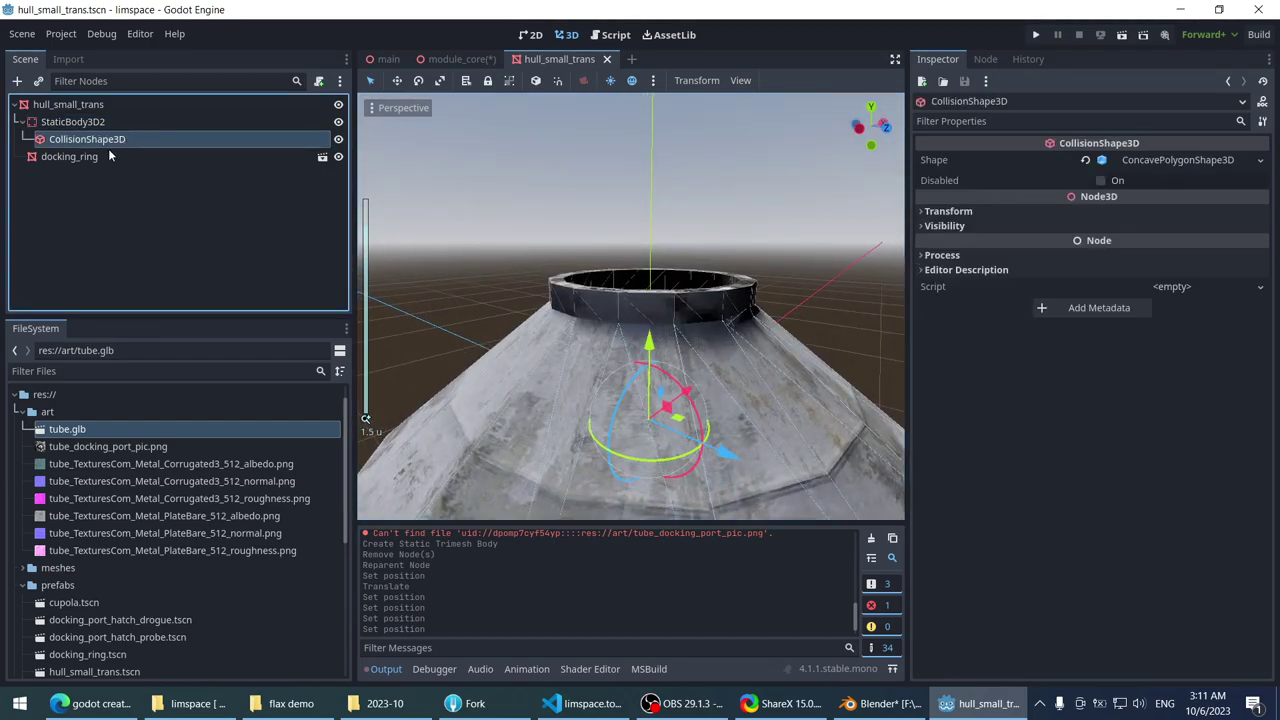
click(108, 156)
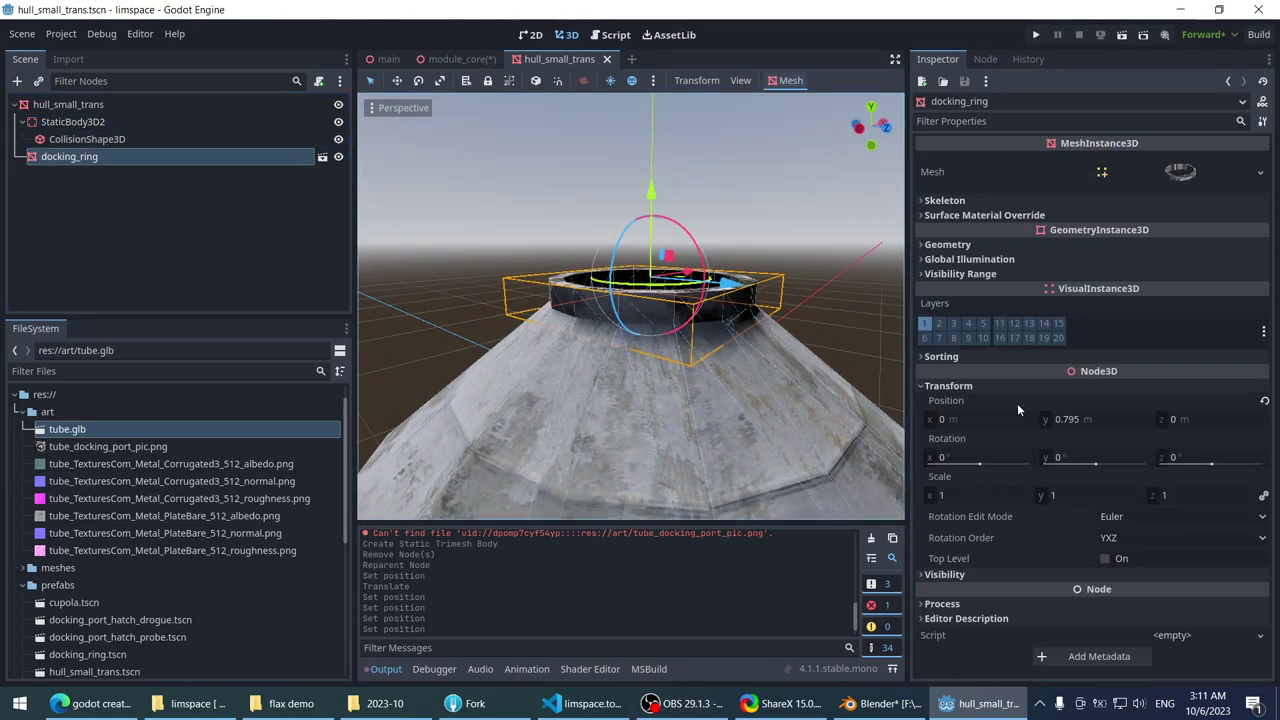
scroll(678, 361, down, 3)
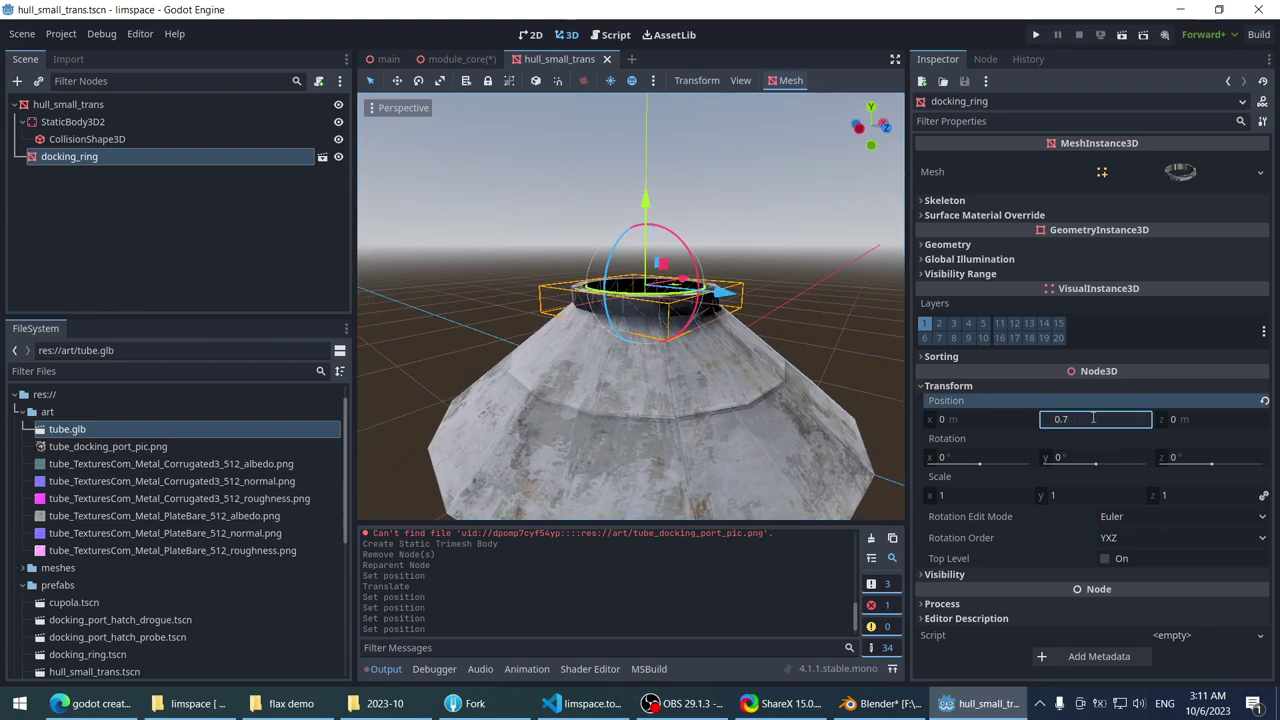
key(Return)
- Save the hull_small_trans scene and close it to return to module_core
scroll(505, 242, up, 2)
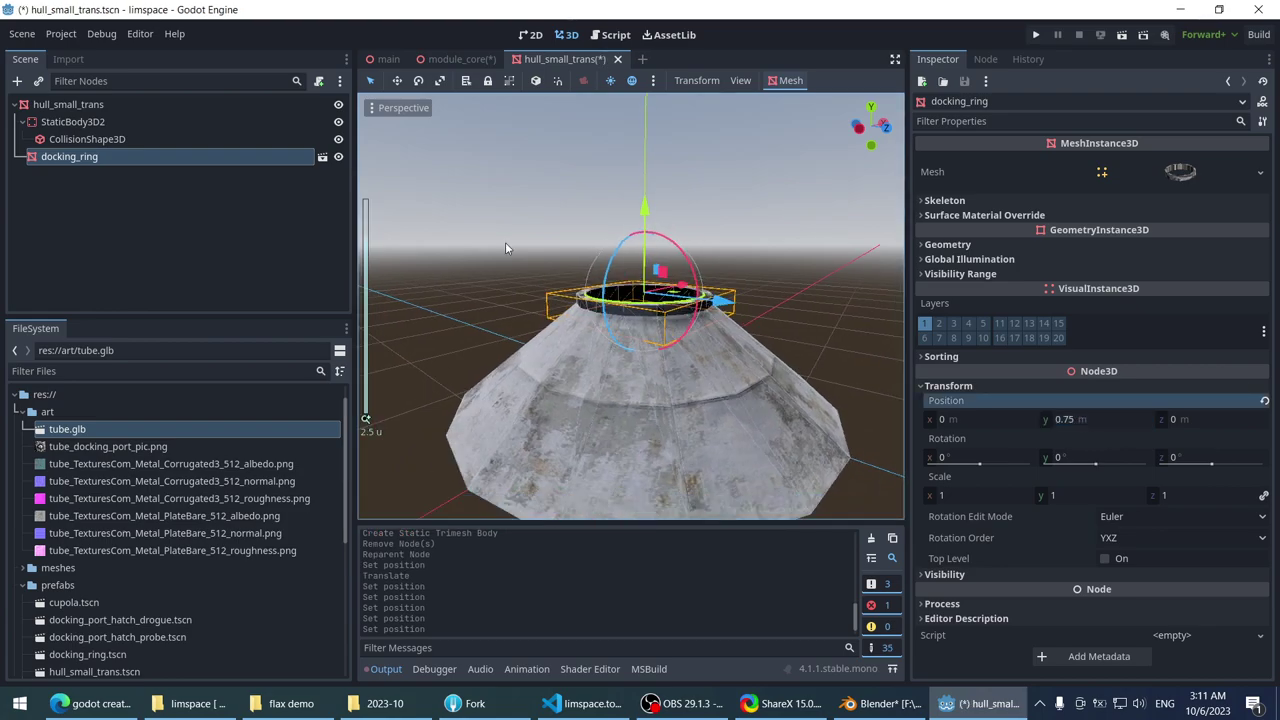
middle_drag(505, 242, 767, 103)
key(ctrl+s)
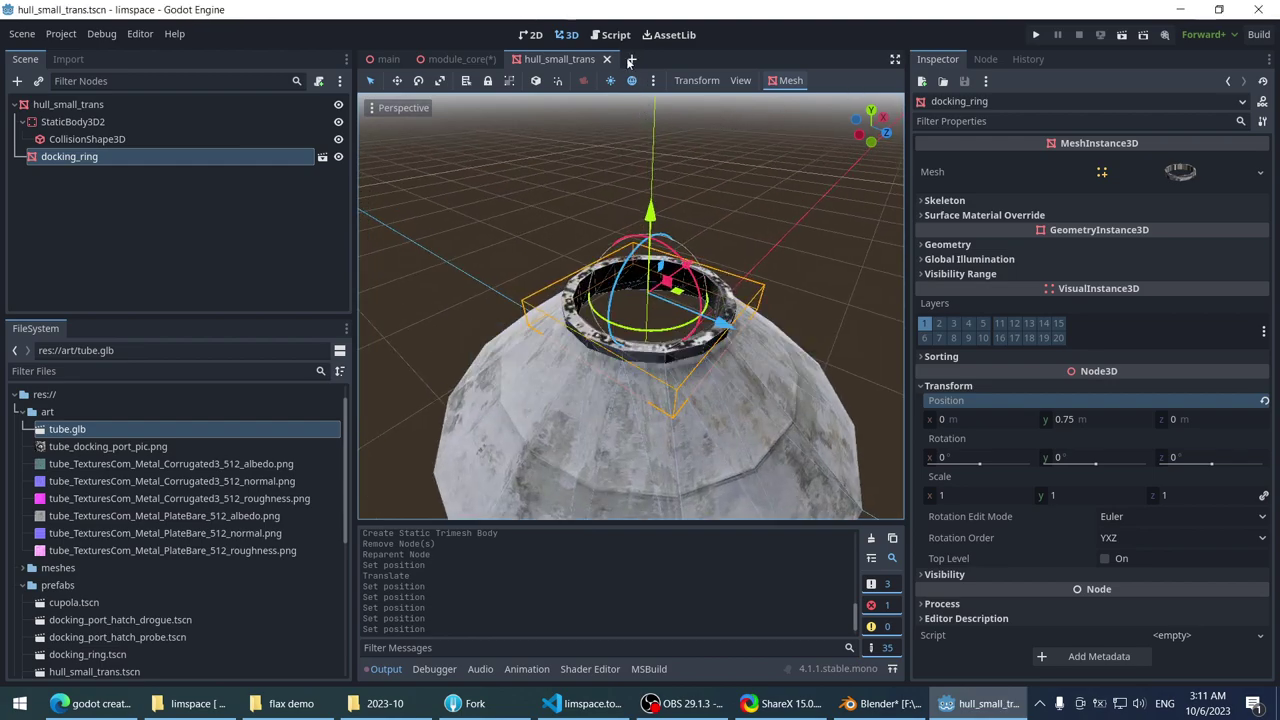
click(607, 61)
scroll(797, 250, down, 5)
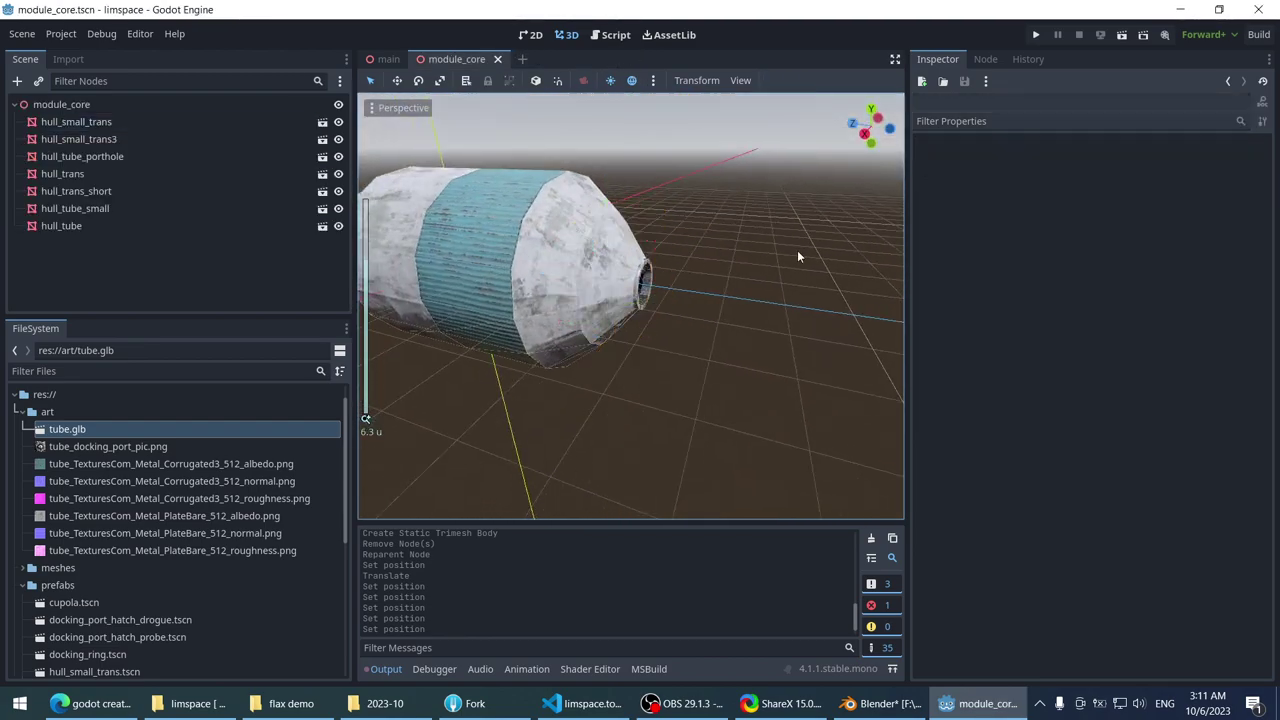
middle_drag(797, 250, 640, 200)
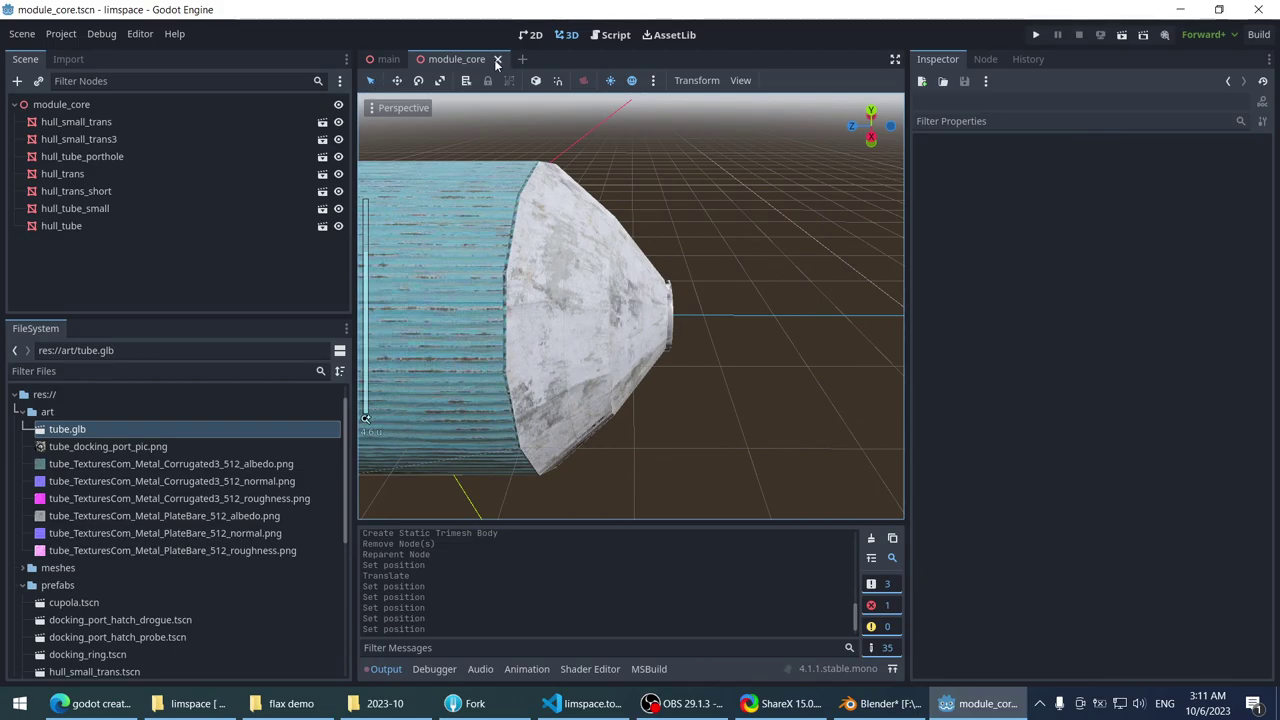
- Close the module_core scene tab to return to the main station scene
click(497, 60)
scroll(538, 257, down, 4)
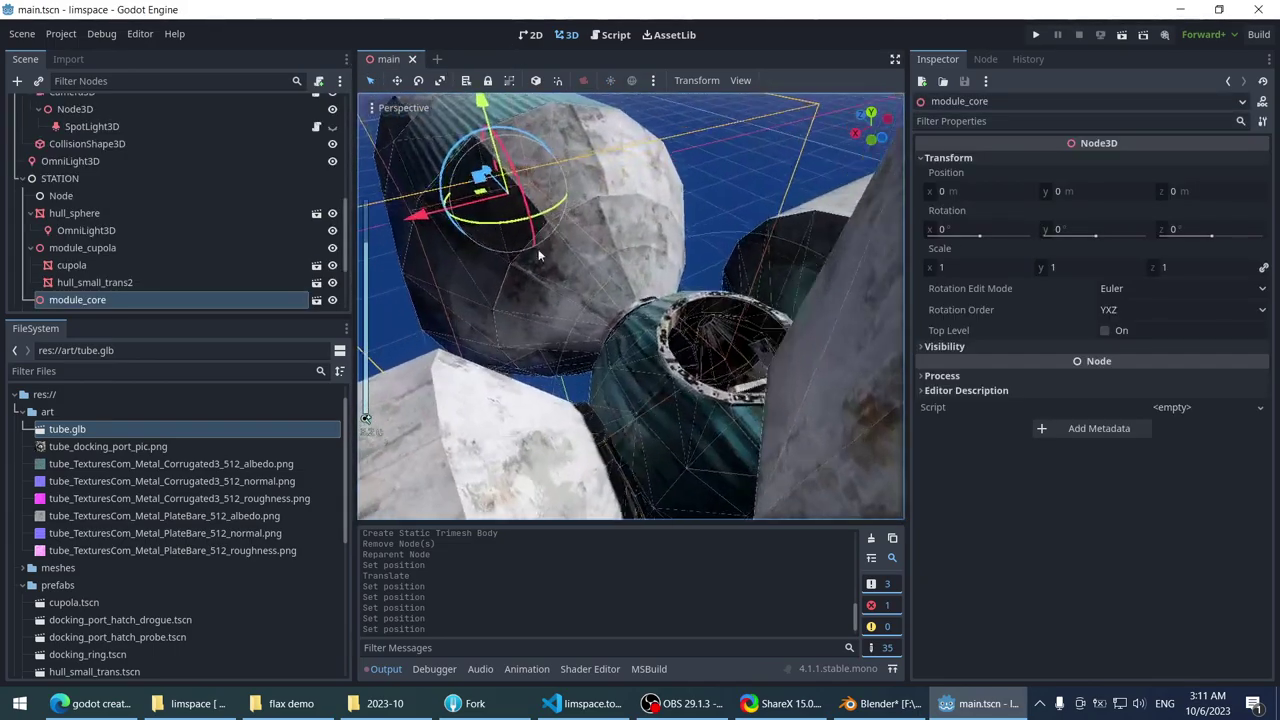
scroll(538, 257, up, 5)
- Select hull_sphere and set its Inspector Position Z to -5.5
click(660, 270)
middle_drag(660, 270, 710, 316)
drag(712, 316, 708, 318)
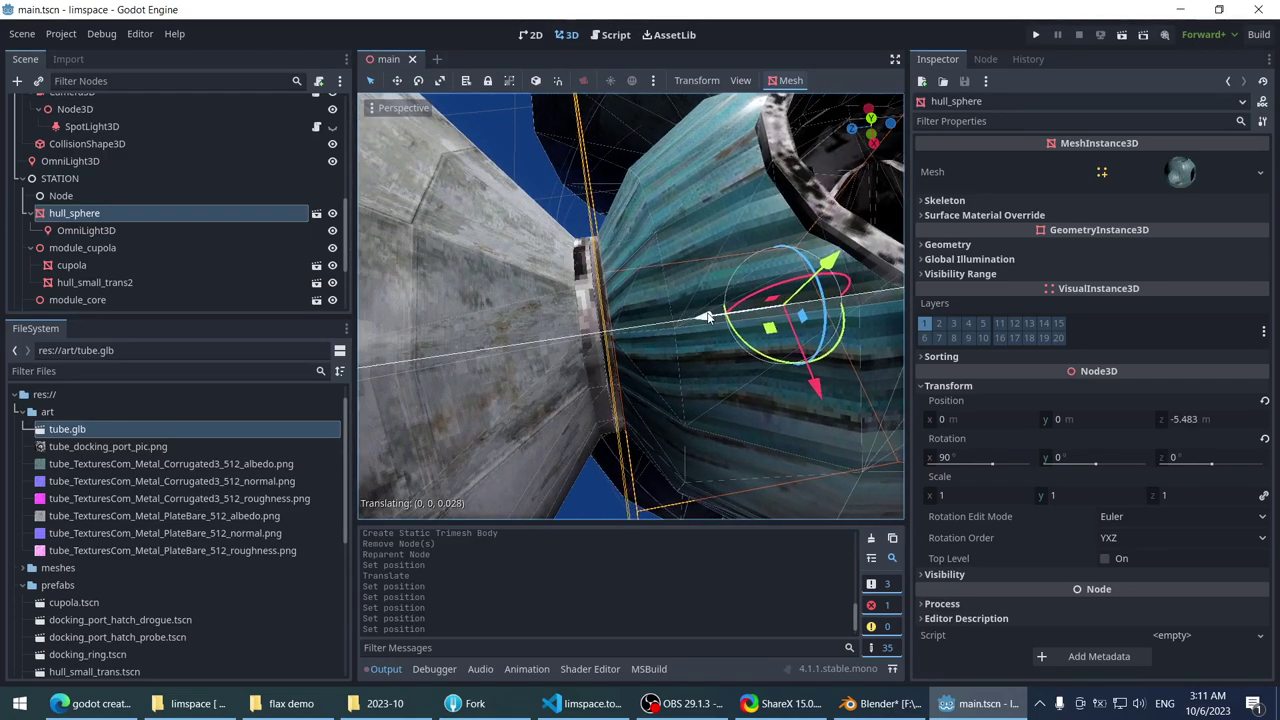
click(1227, 422)
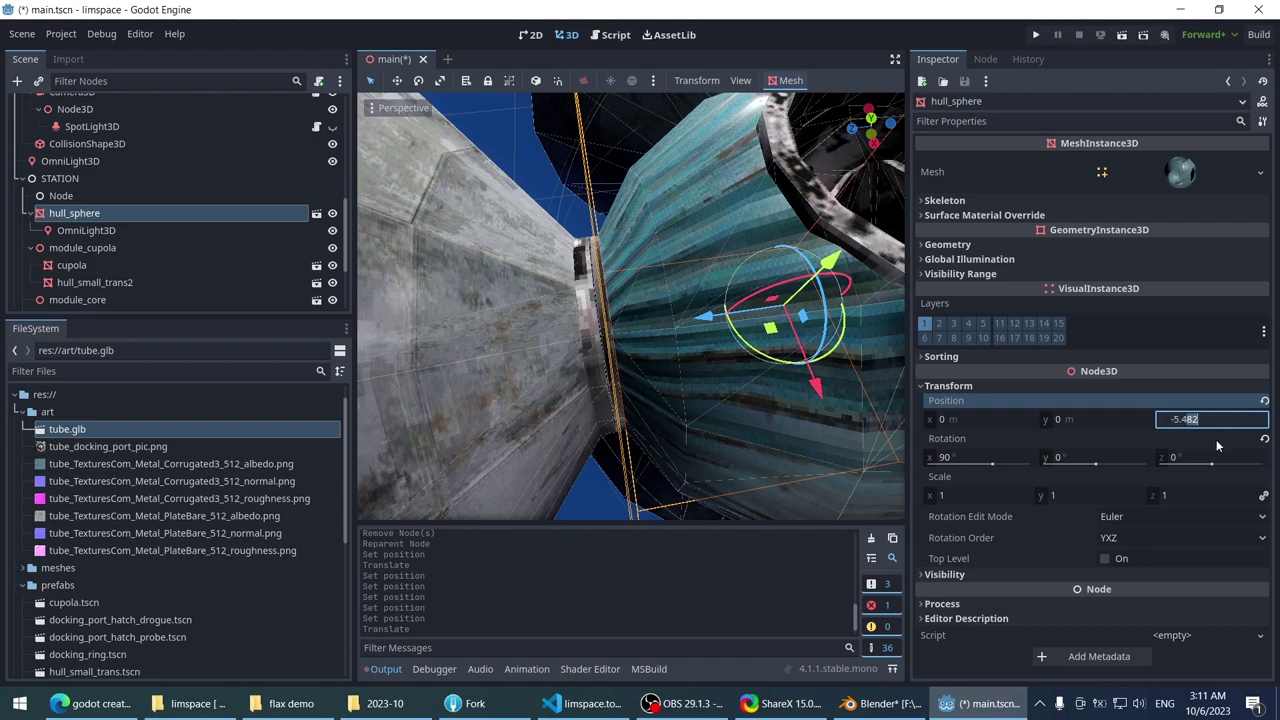
text(-5.5)
key(Return)
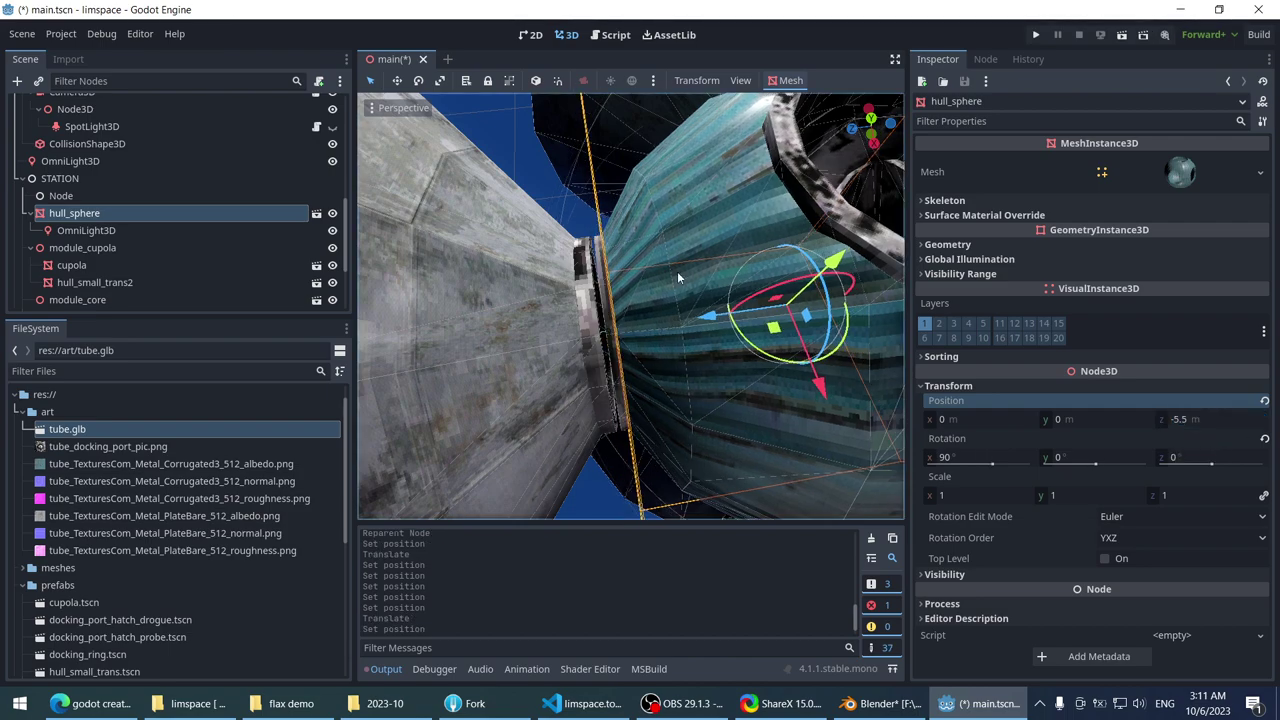
- Orbit around the station to check hull_sphere's new placement beside module_core
middle_drag(677, 271, 648, 292)
scroll(648, 292, down, 5)
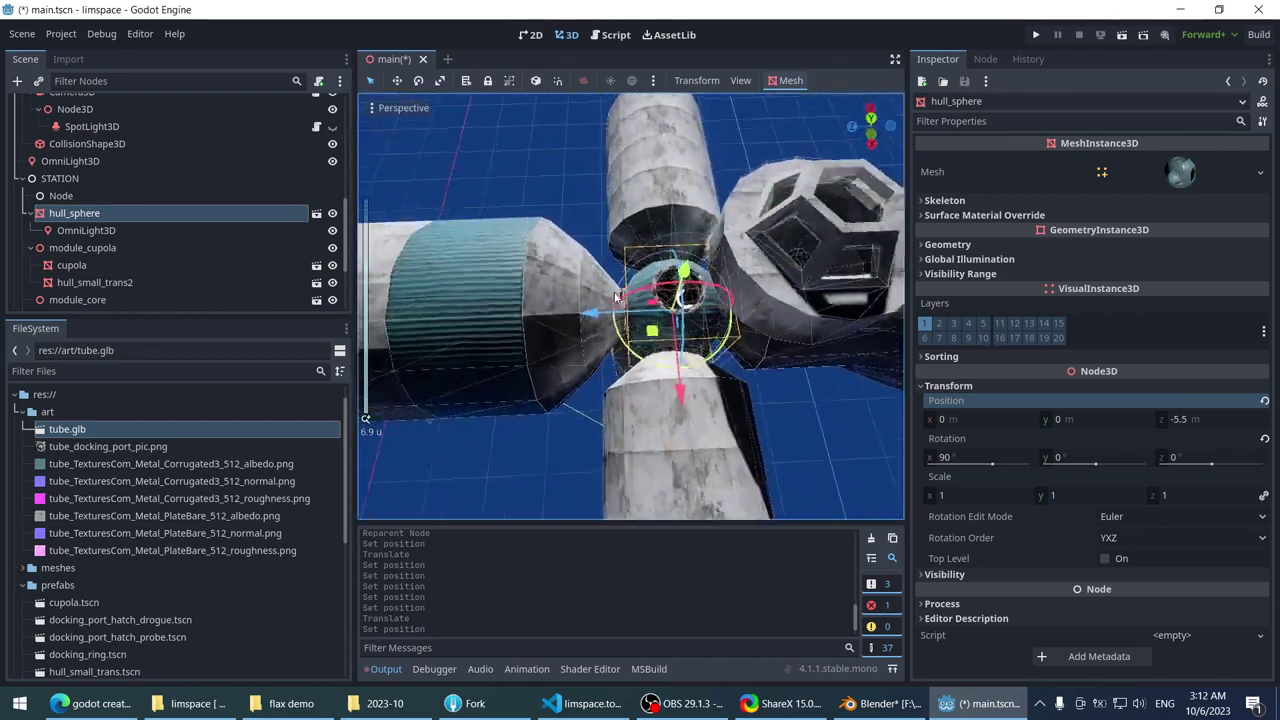
click(500, 261)
middle_drag(500, 261, 677, 212)
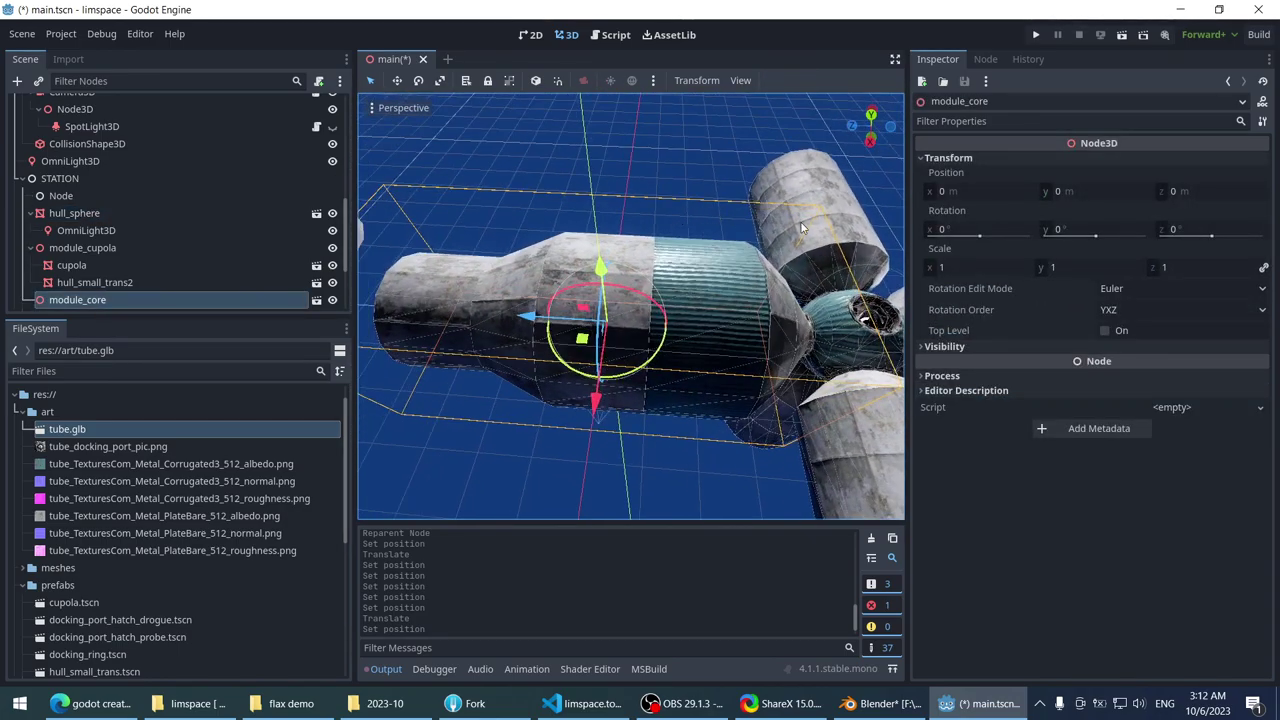
middle_drag(805, 229, 545, 134)
scroll(584, 164, up, 8)
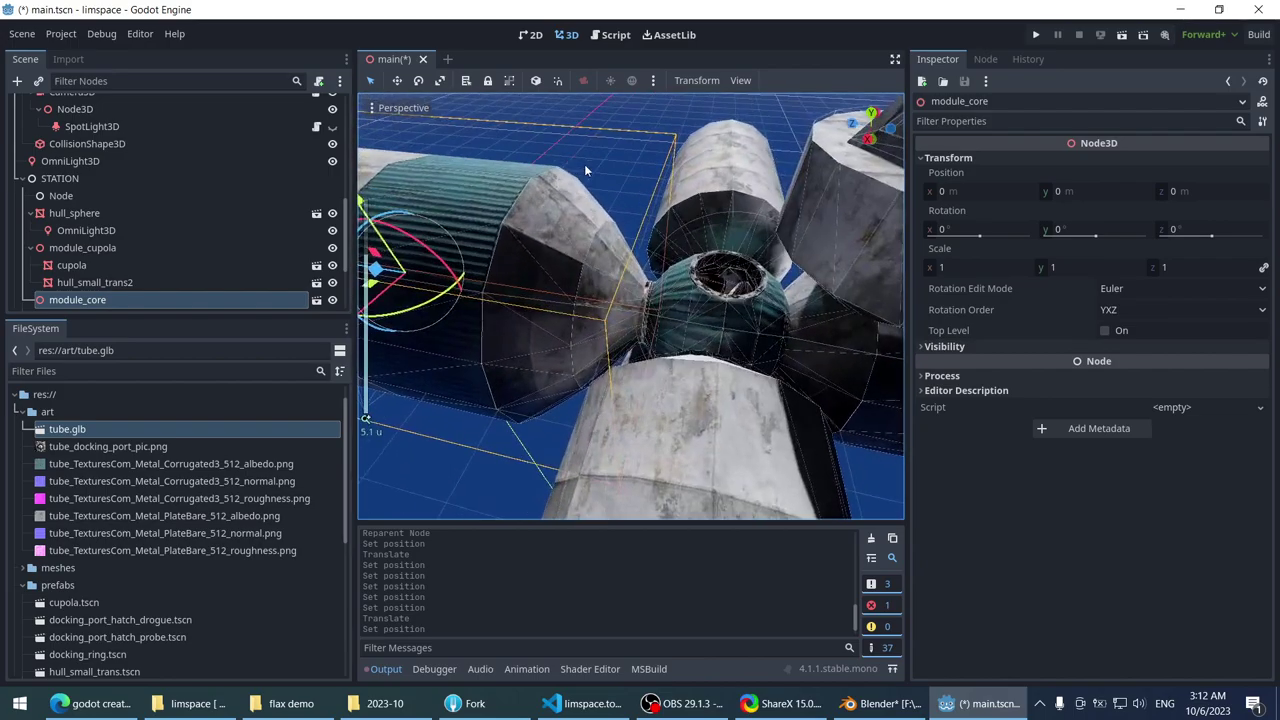
middle_drag(655, 265, 607, 214)
click(636, 309)
- Switch to a top-down orthographic view and pan along the station
key(KP_7)
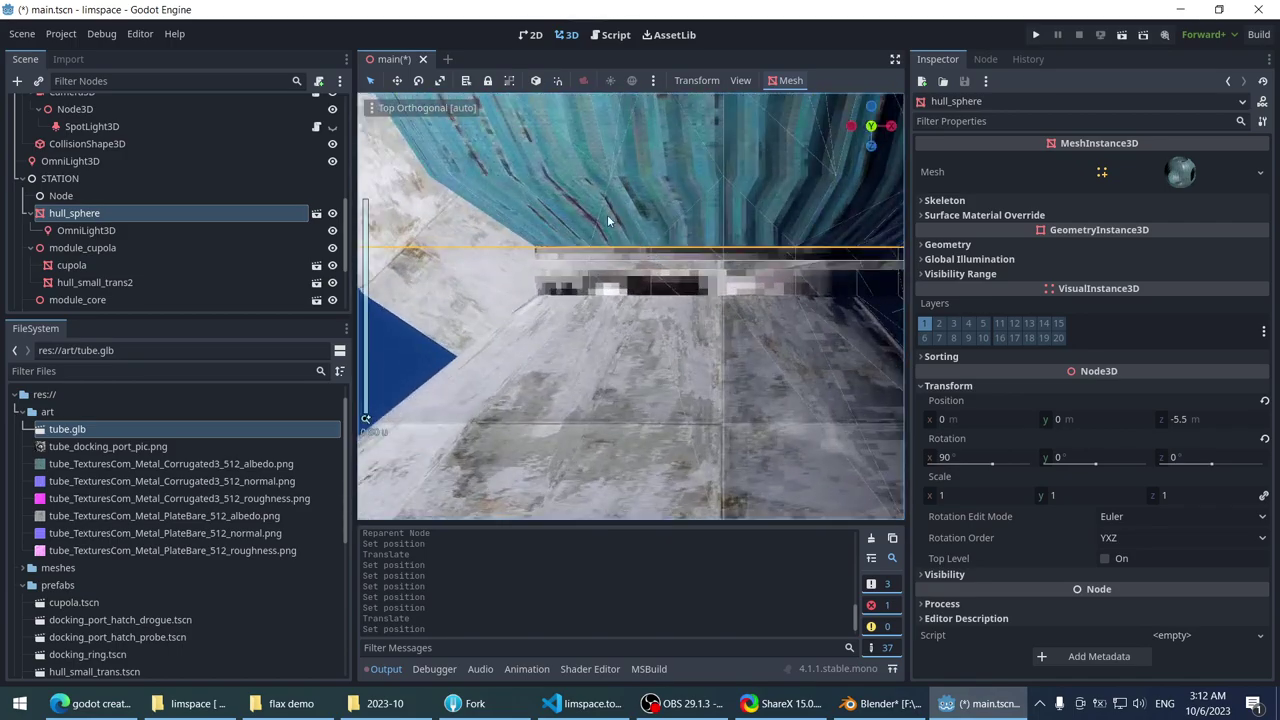
key(KP_7)
shift+middle_drag(613, 358, 632, 304)
click(647, 253)
scroll(669, 401, up, 2)
scroll(726, 225, up, 2)
- Select hull_sphere and open its scene for editing
click(626, 283)
scroll(626, 282, up, 3)
scroll(632, 310, down, 3)
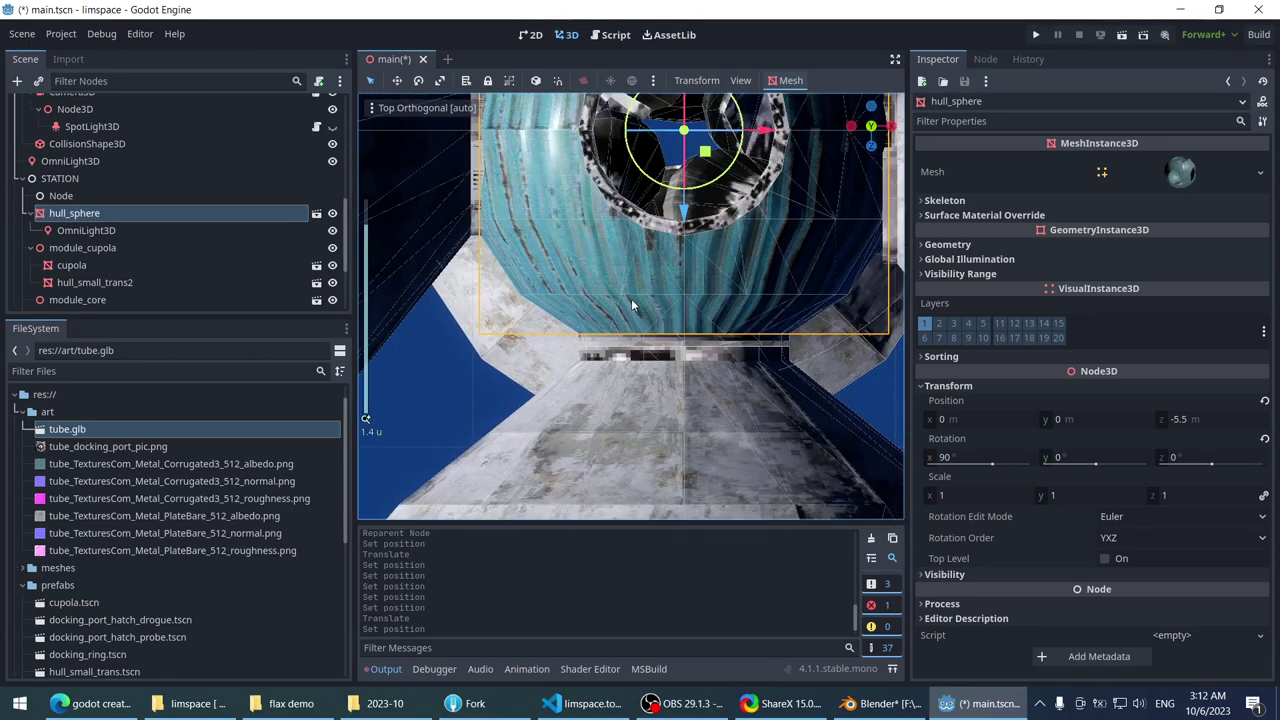
scroll(630, 297, up, 3)
scroll(627, 300, down, 8)
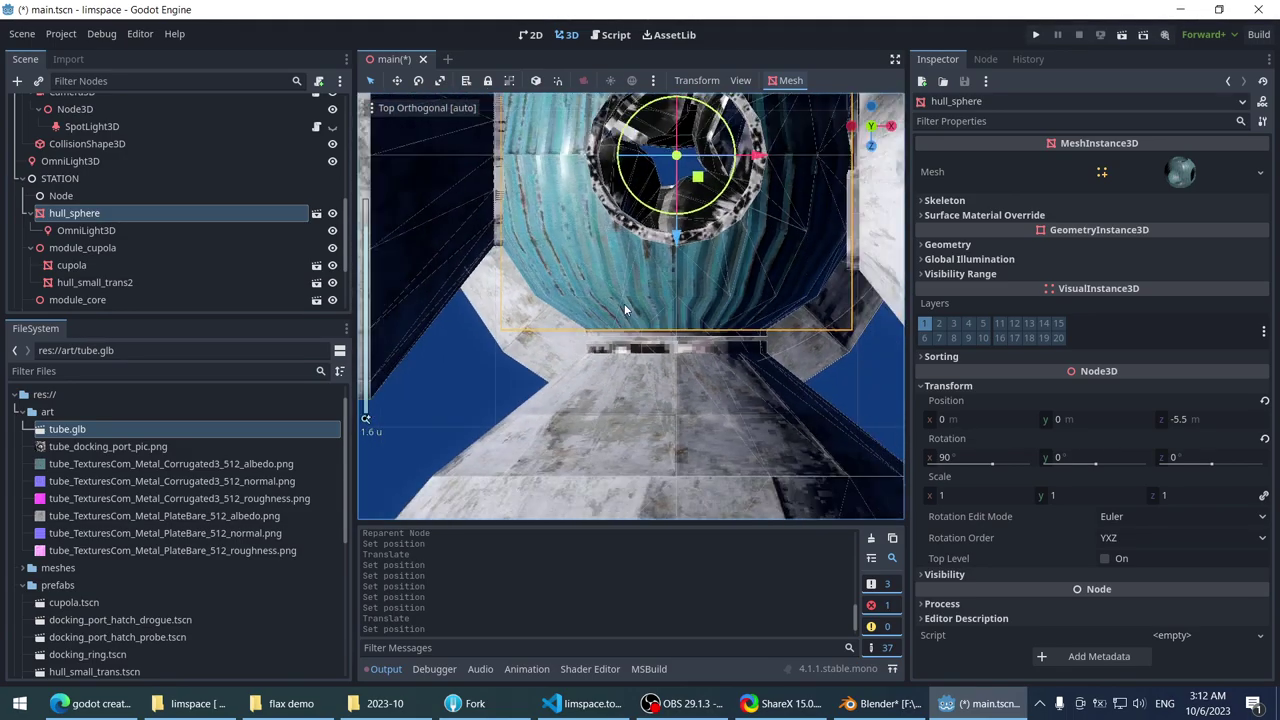
scroll(624, 310, up, 10)
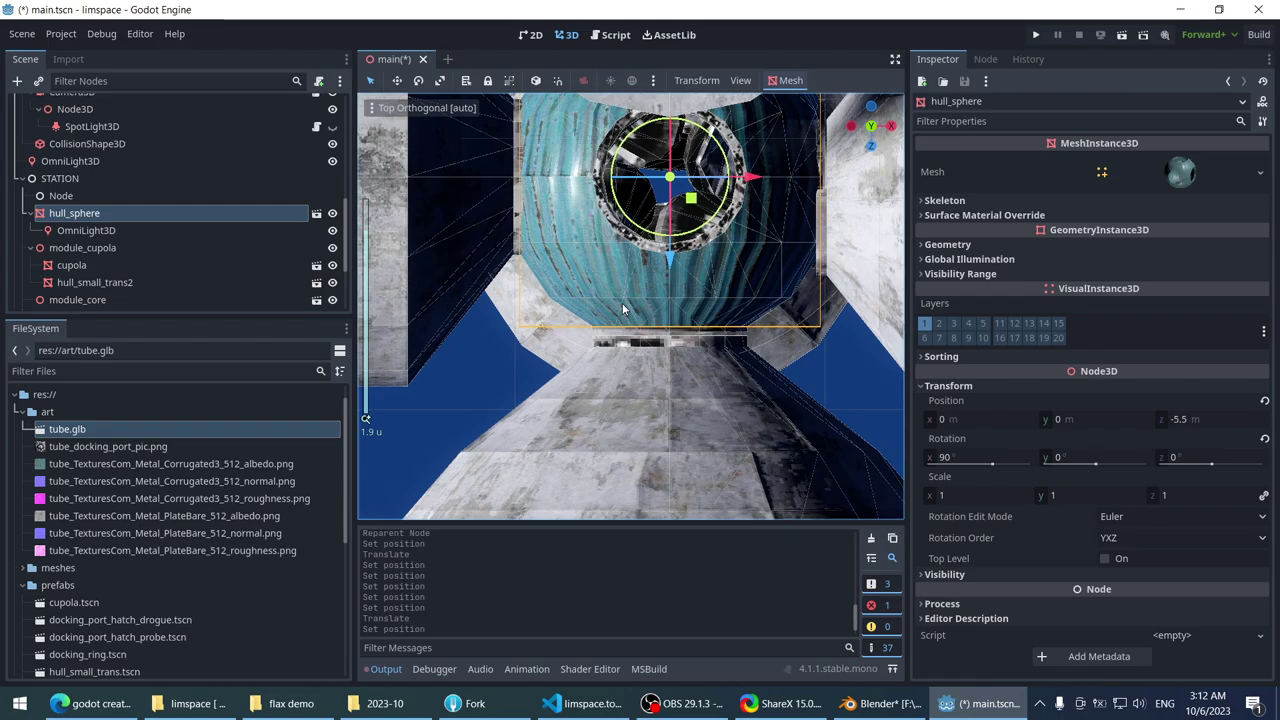
scroll(622, 304, up, 5)
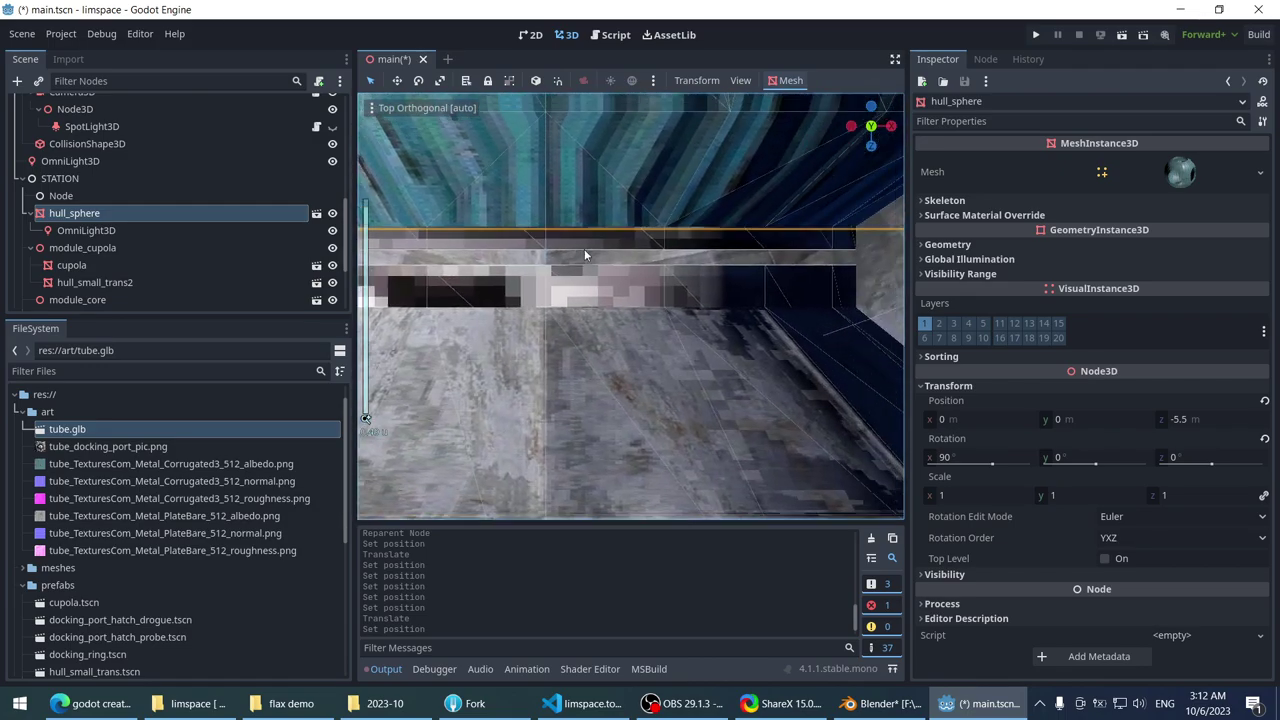
scroll(630, 308, down, 3)
scroll(621, 307, up, 2)
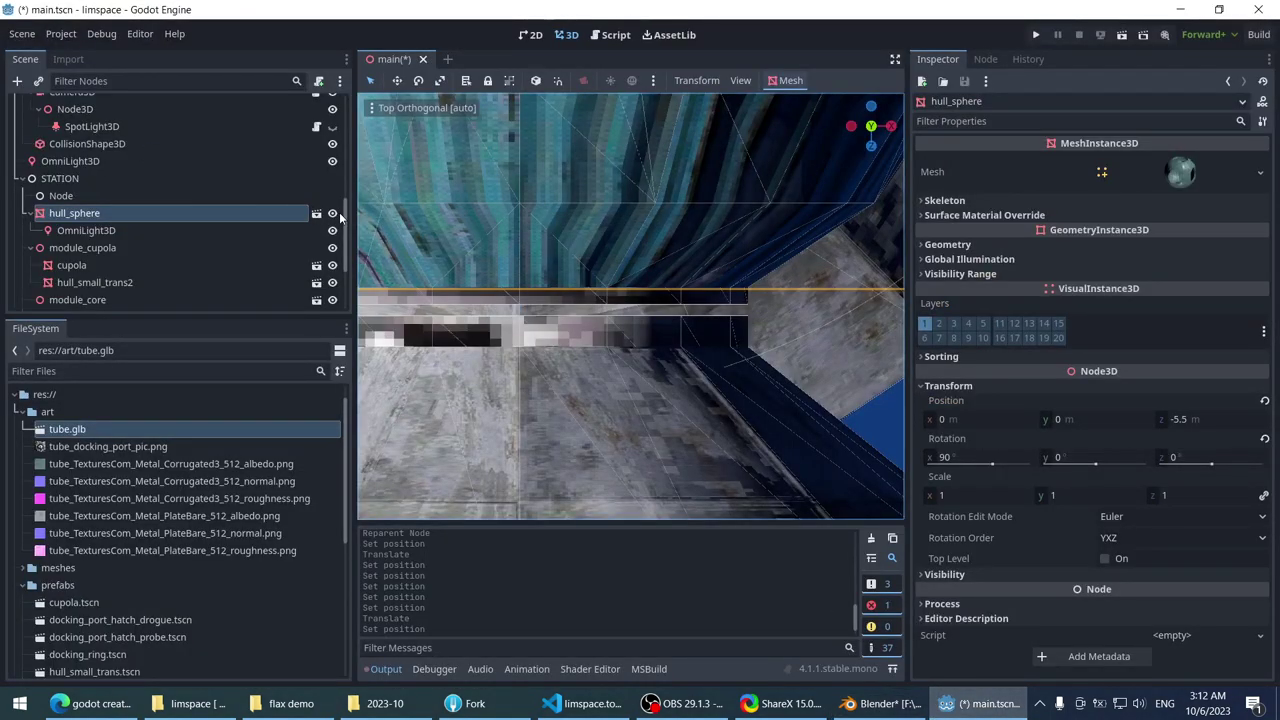
click(314, 217)
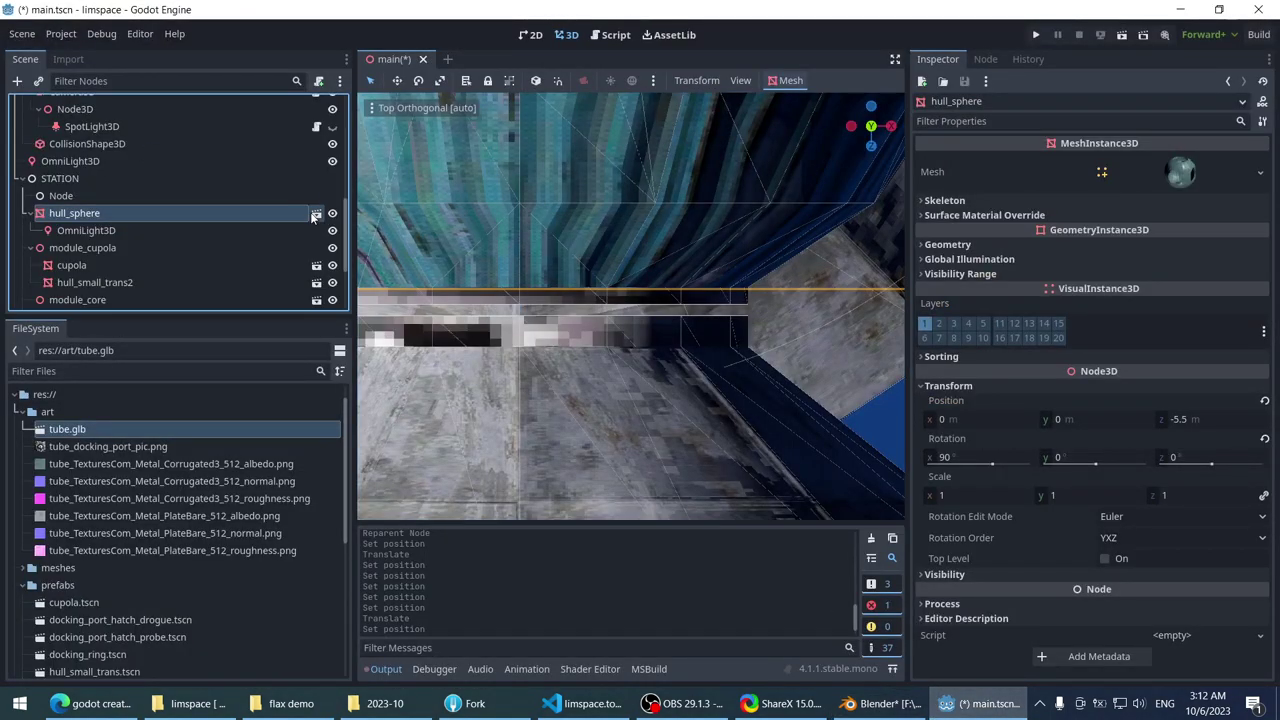
- Orbit around the hull sphere, inspecting docking_ring5, docking_ring3 and docking_ring4
scroll(522, 225, down, 4)
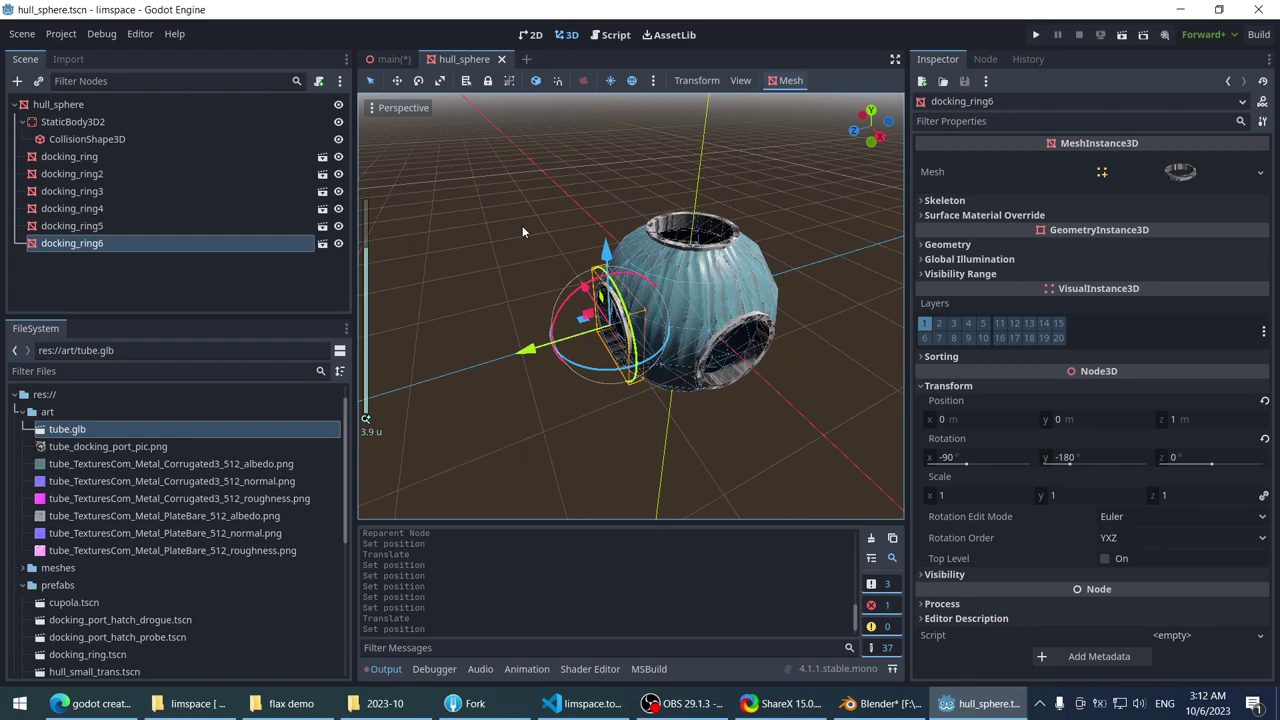
middle_drag(458, 201, 531, 229)
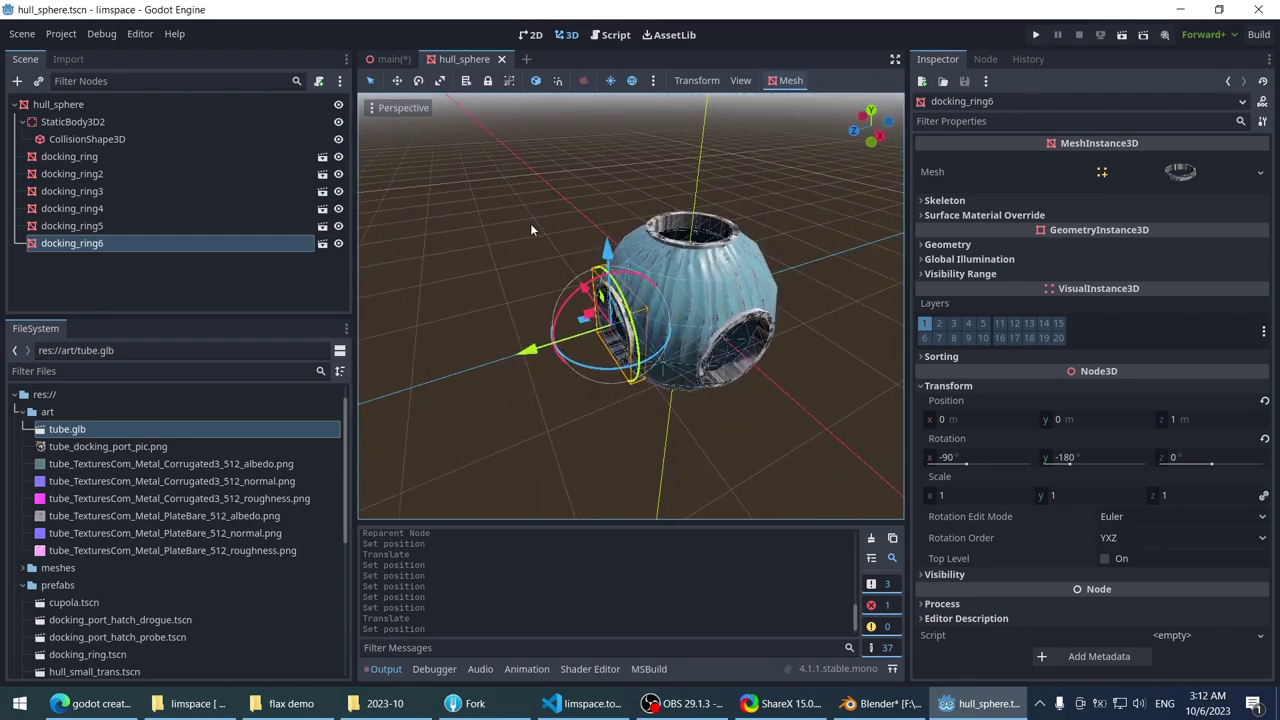
middle_drag(453, 170, 758, 373)
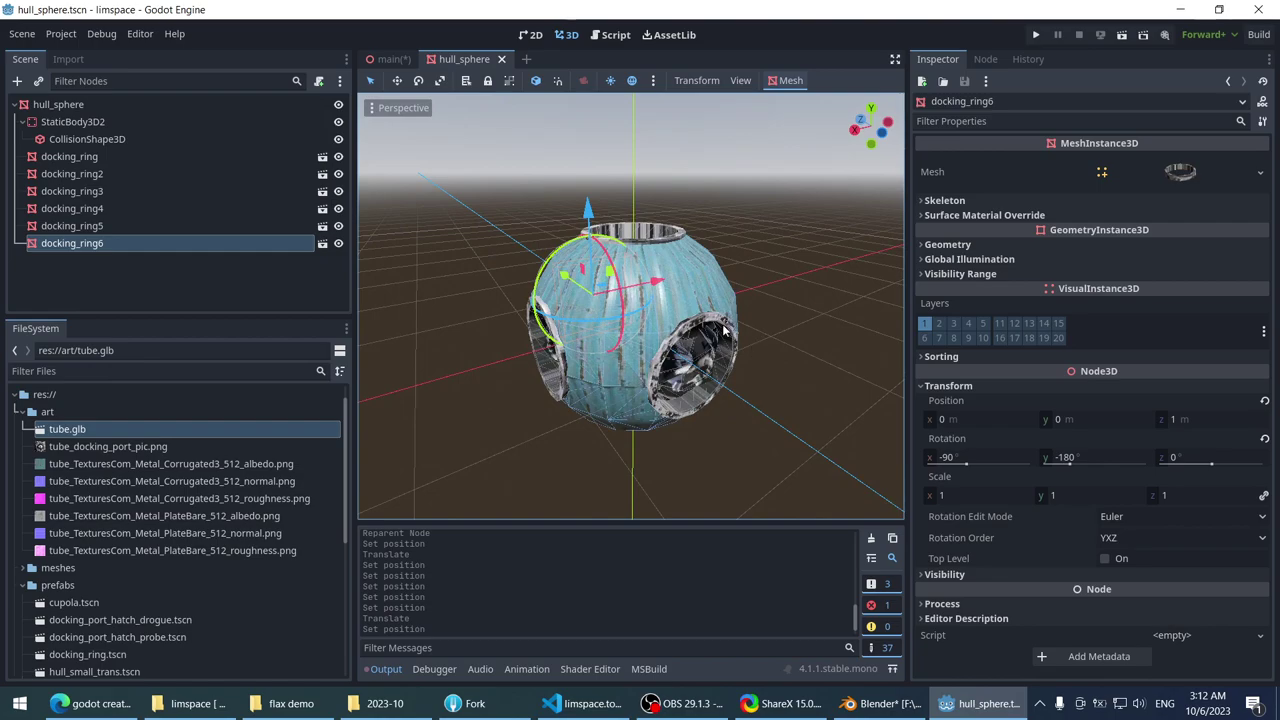
click(724, 331)
click(465, 221)
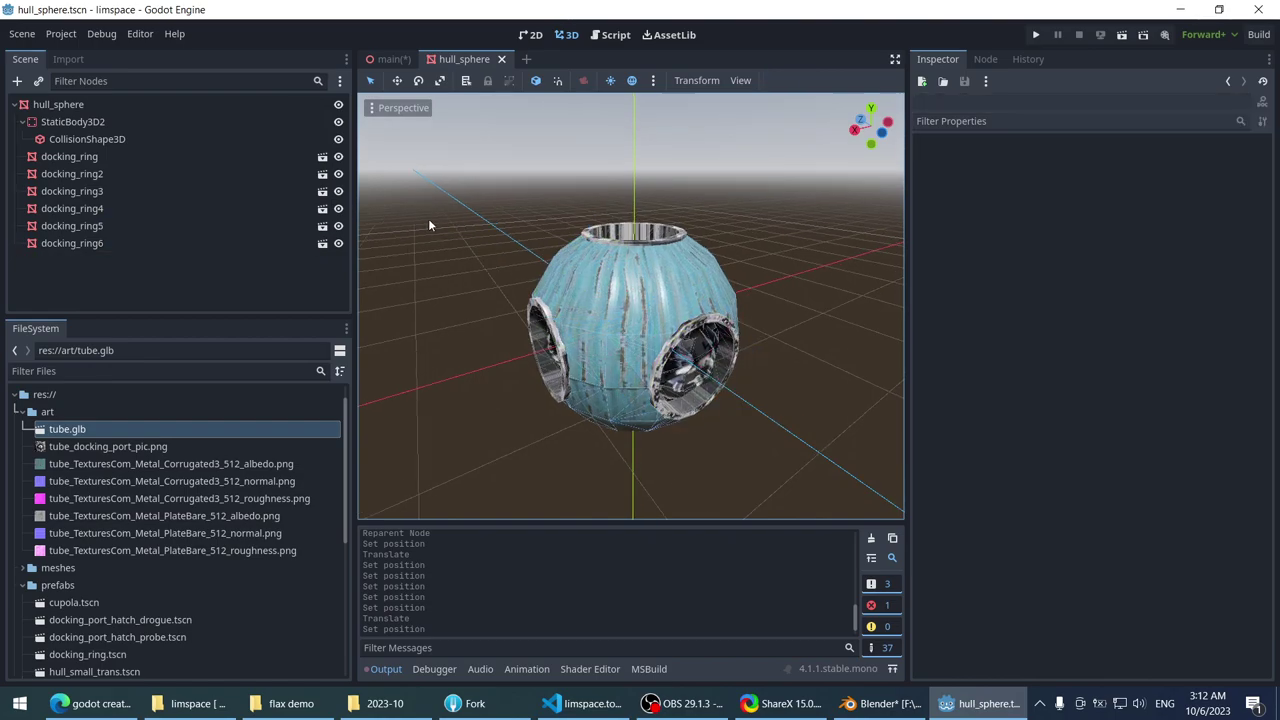
middle_drag(428, 220, 636, 415)
click(632, 411)
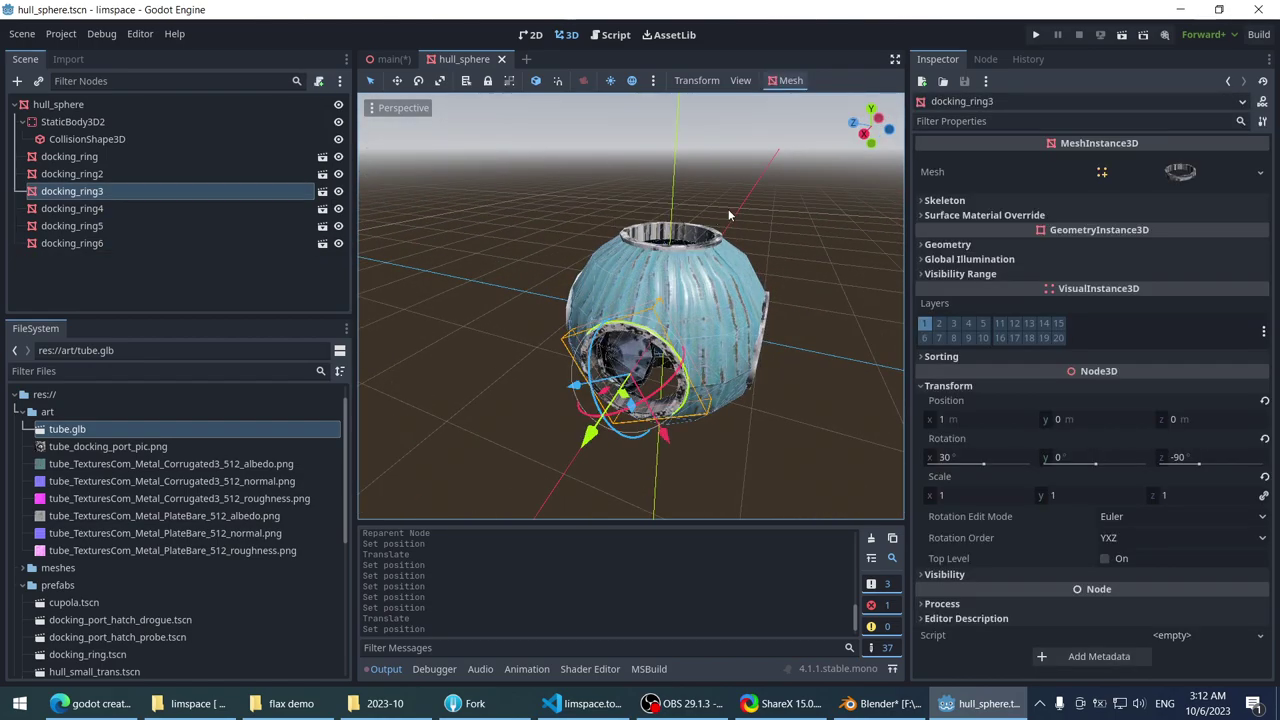
middle_drag(740, 200, 684, 320)
click(672, 318)
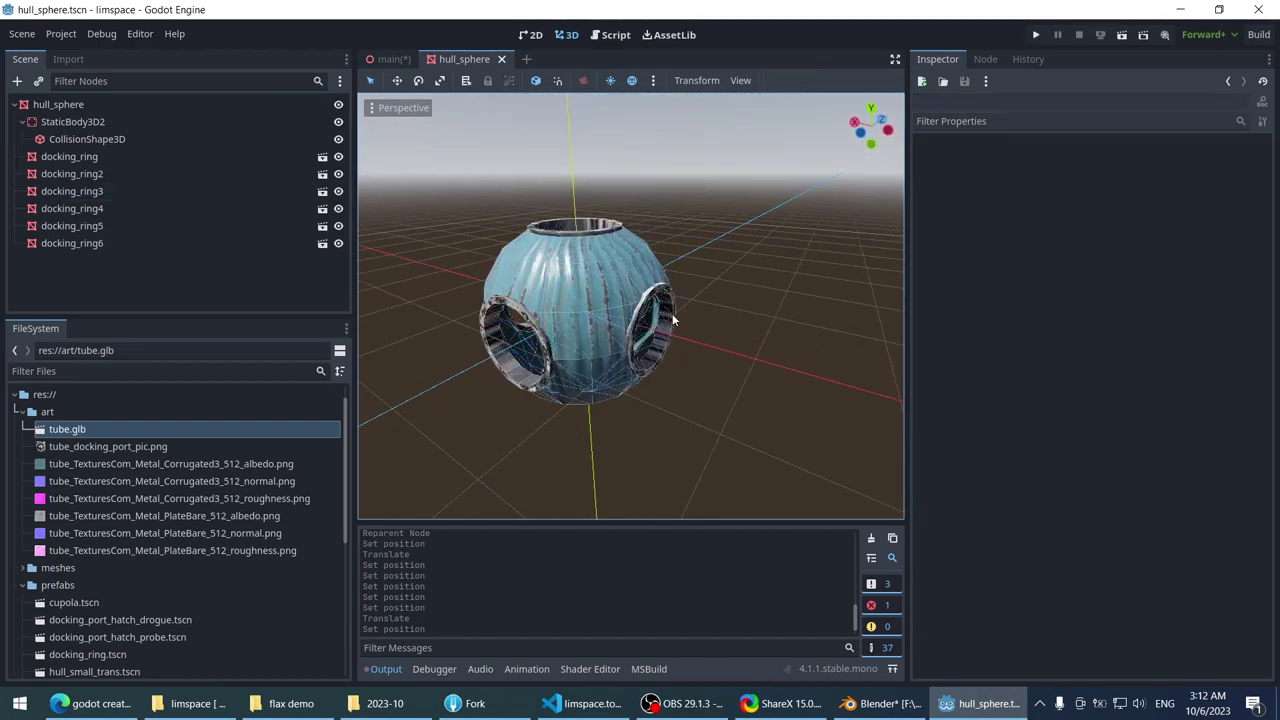
click(620, 270)
- Return to main and open module_core for editing from the Scene tree
key(ctrl+shift+w)
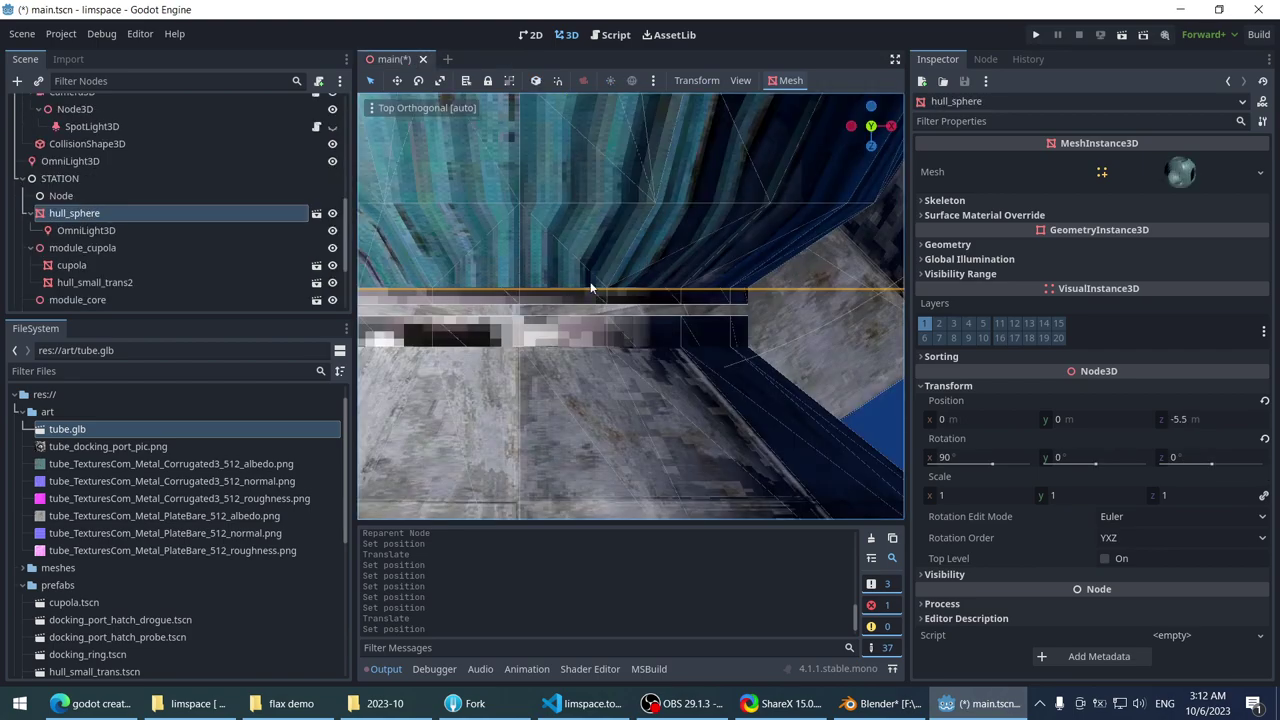
key(KP_7)
click(606, 416)
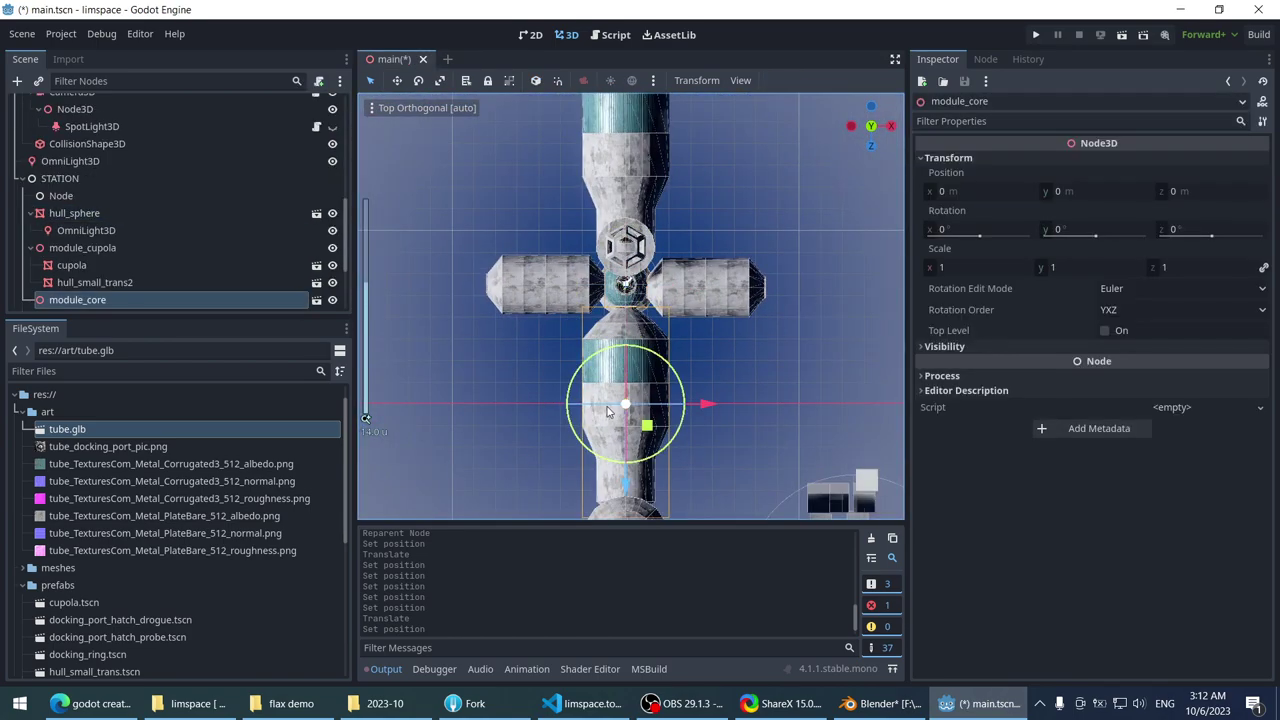
scroll(550, 398, up, 5)
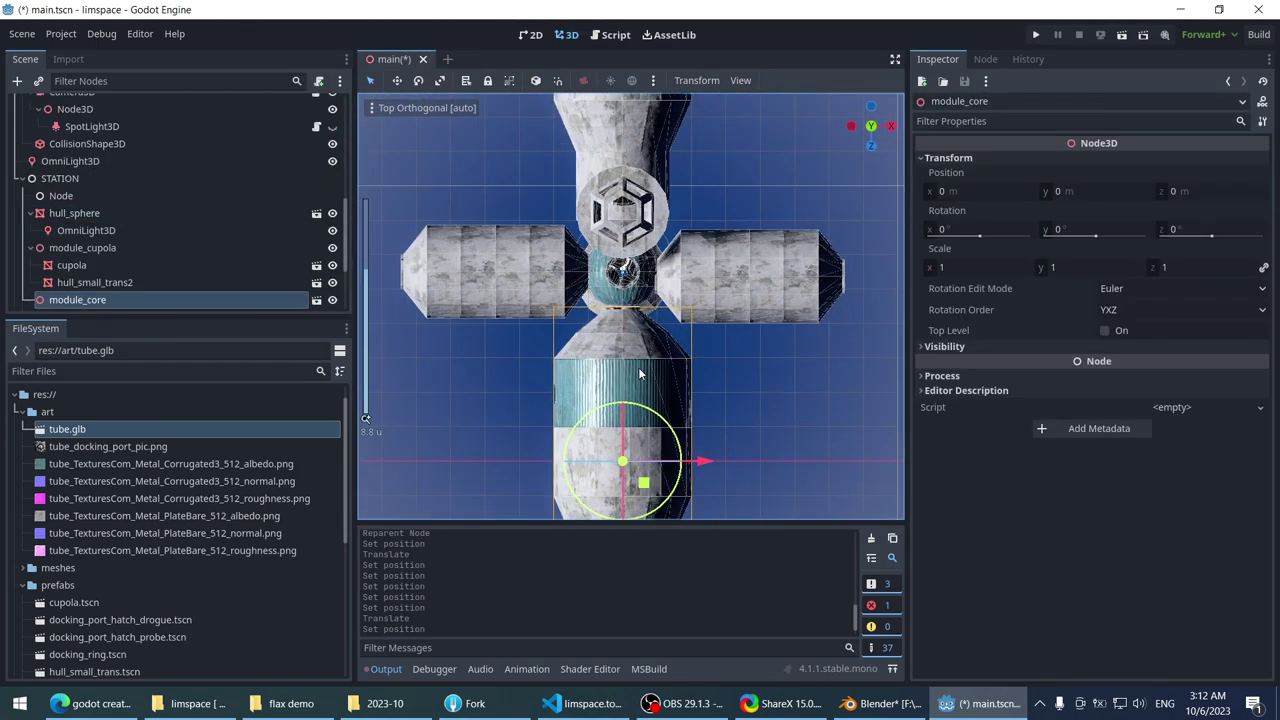
scroll(640, 372, up, 5)
click(316, 300)
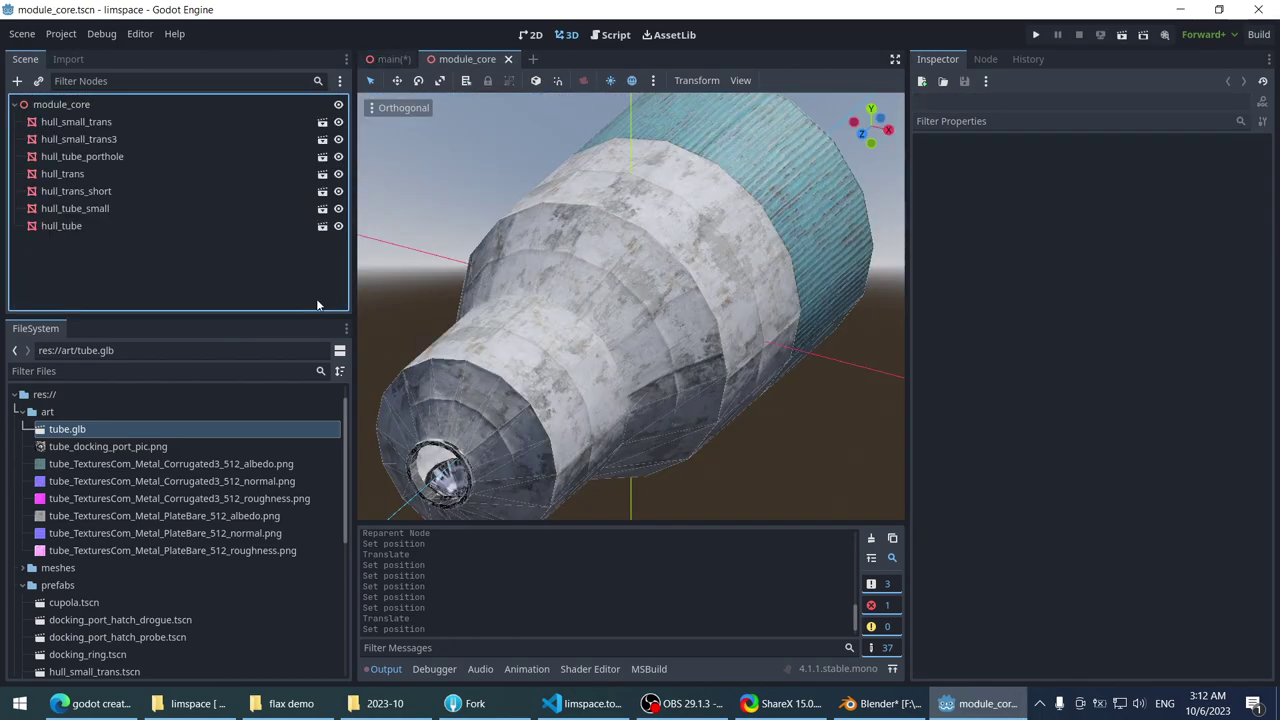
- Inspect the core module's hull_small_trans, porthole tube and hull_tube pieces
scroll(640, 285, down, 4)
middle_drag(578, 292, 775, 333)
click(775, 333)
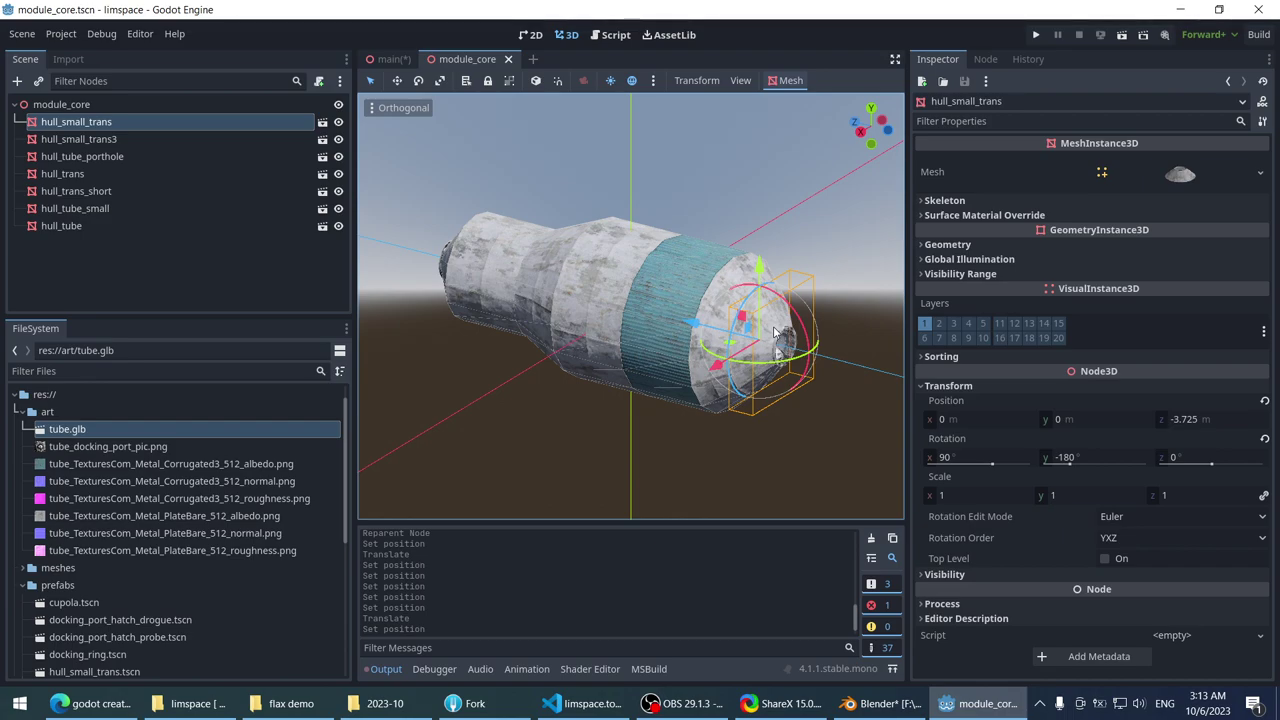
click(694, 245)
click(596, 236)
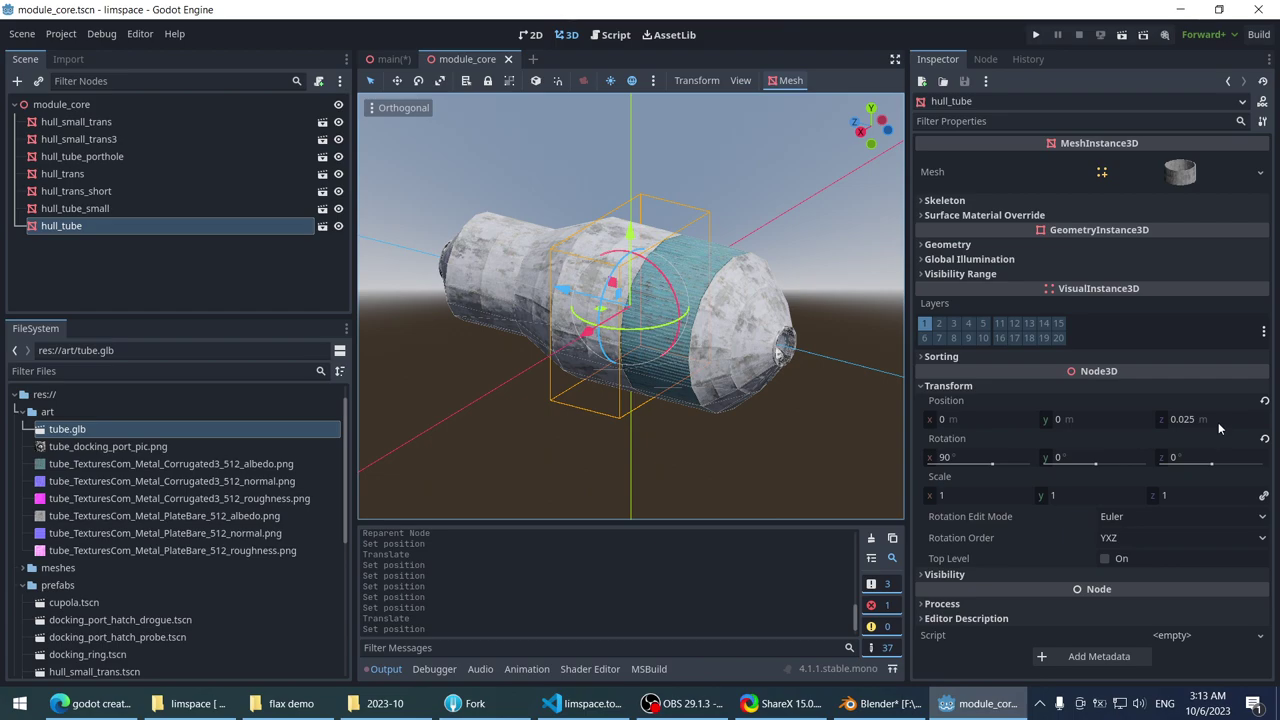
mouse_move(1218, 422)
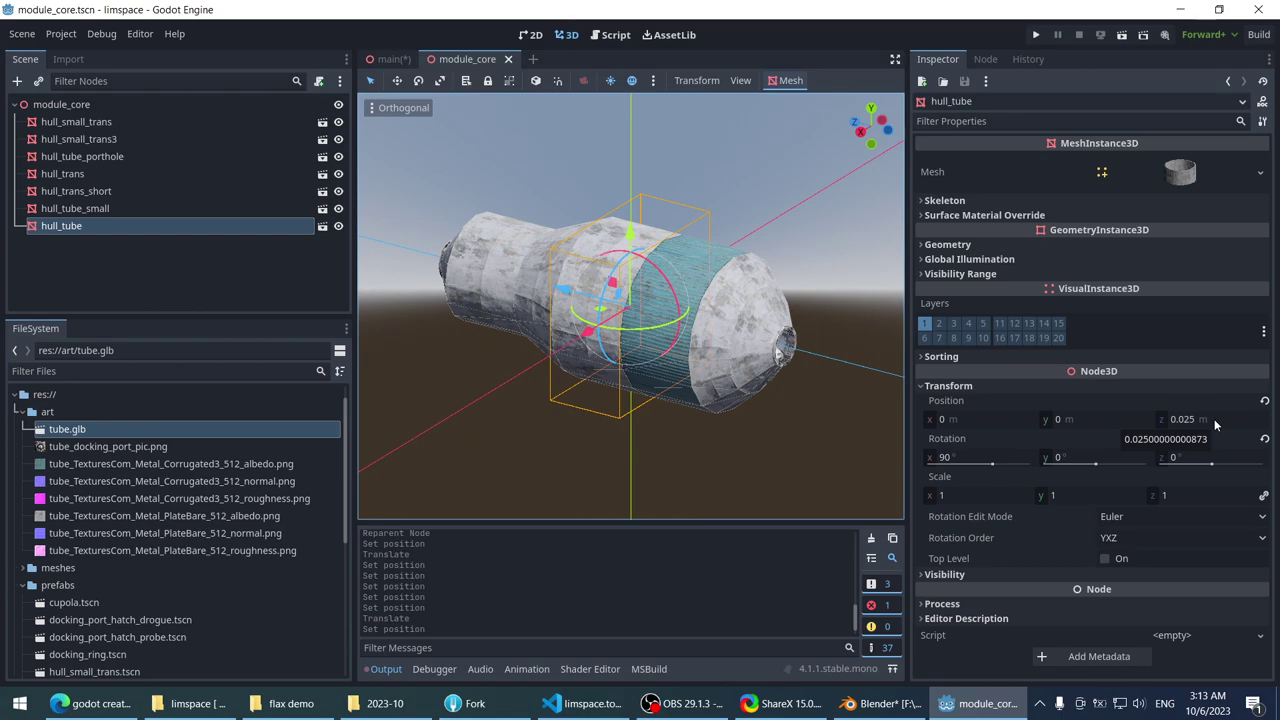
middle_drag(650, 300, 640, 210)
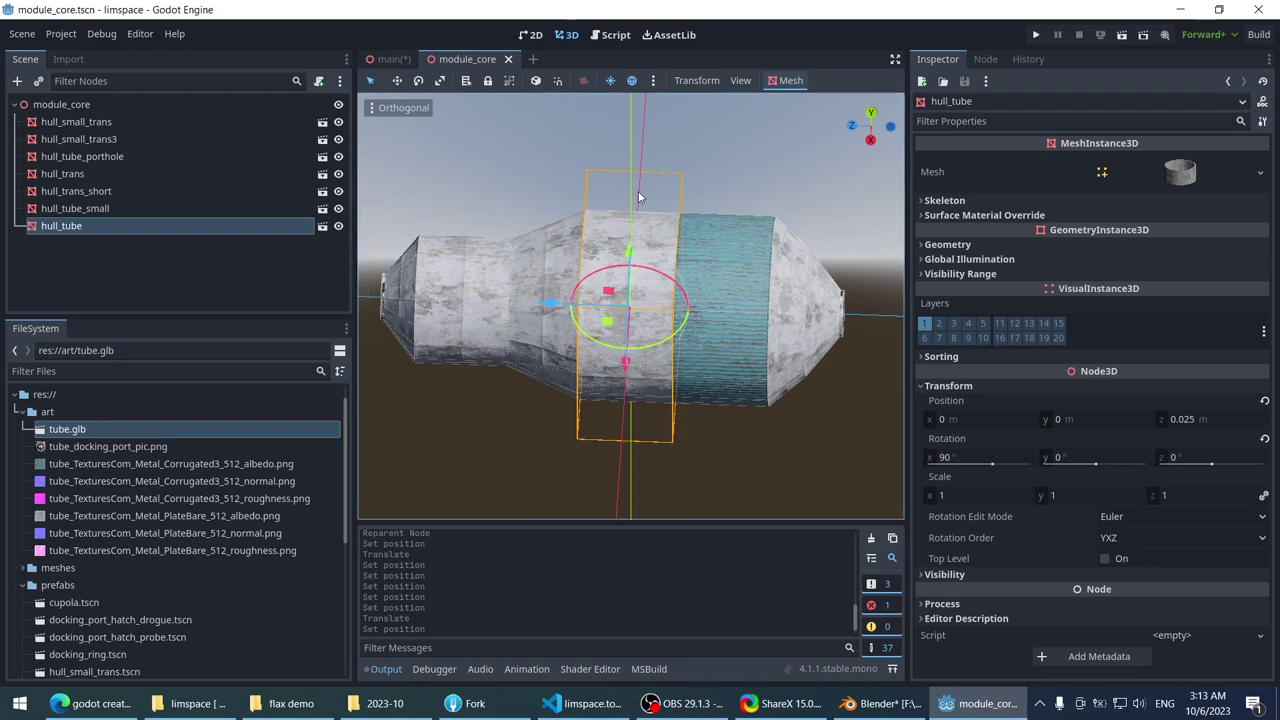
click(591, 151)
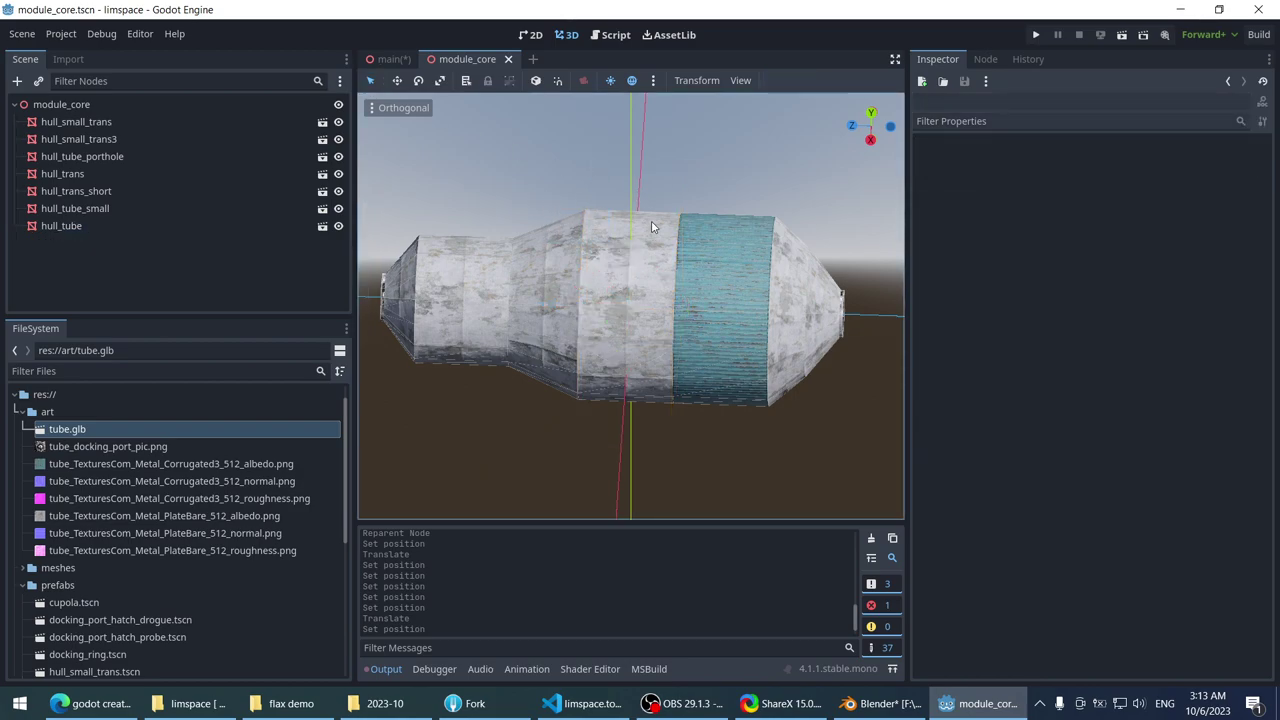
- Undo hull_tube's accidental move, set its Position Z to 0, and close module_core
drag(651, 245, 648, 183)
key(ctrl+z)
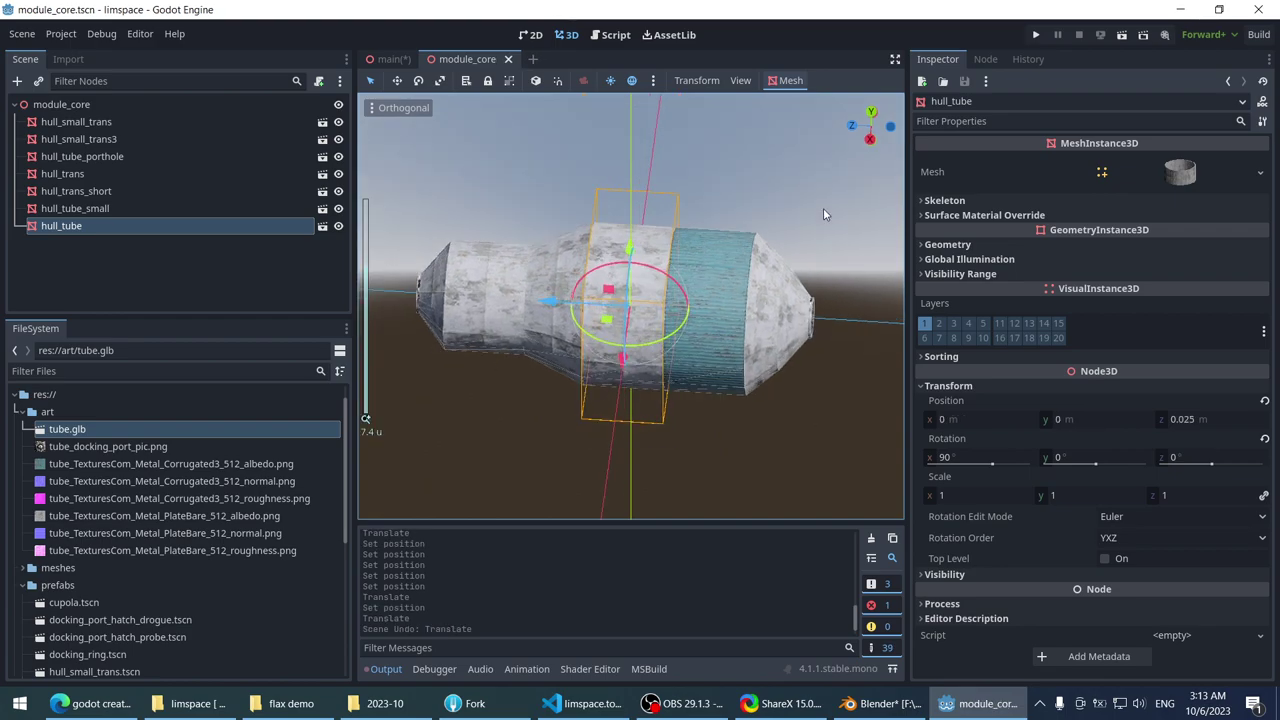
click(1186, 418)
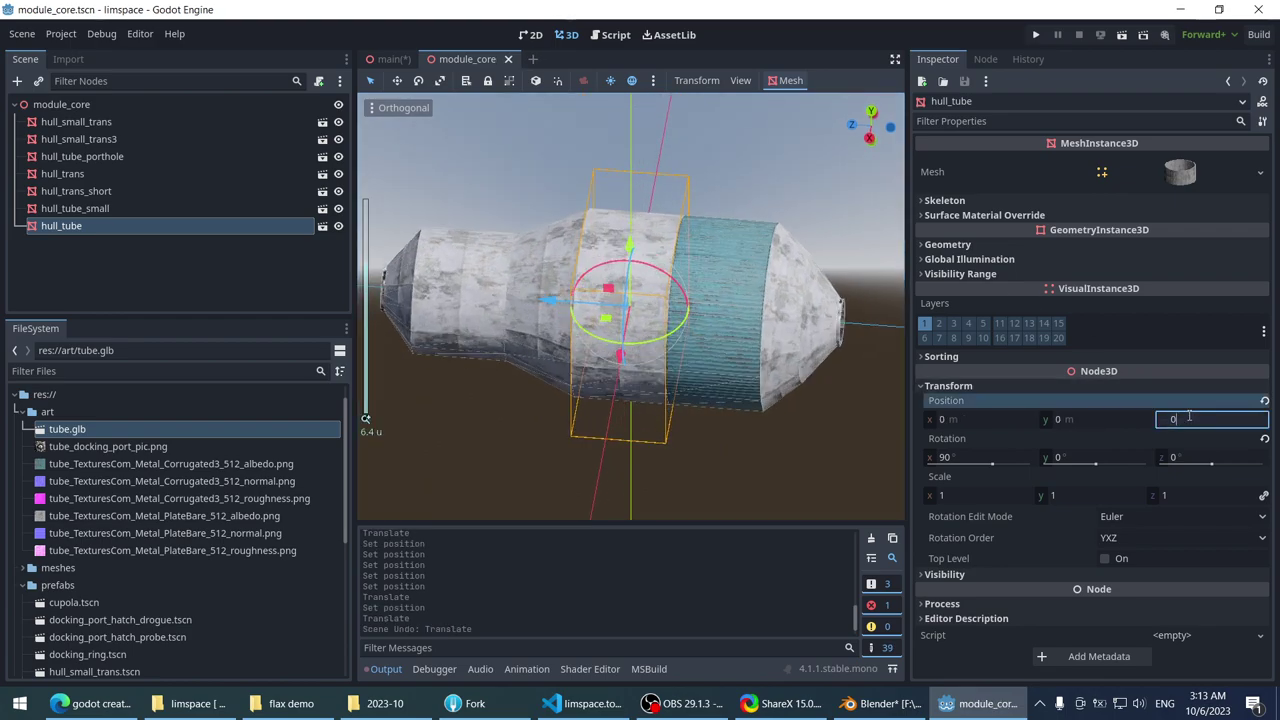
click(1110, 418)
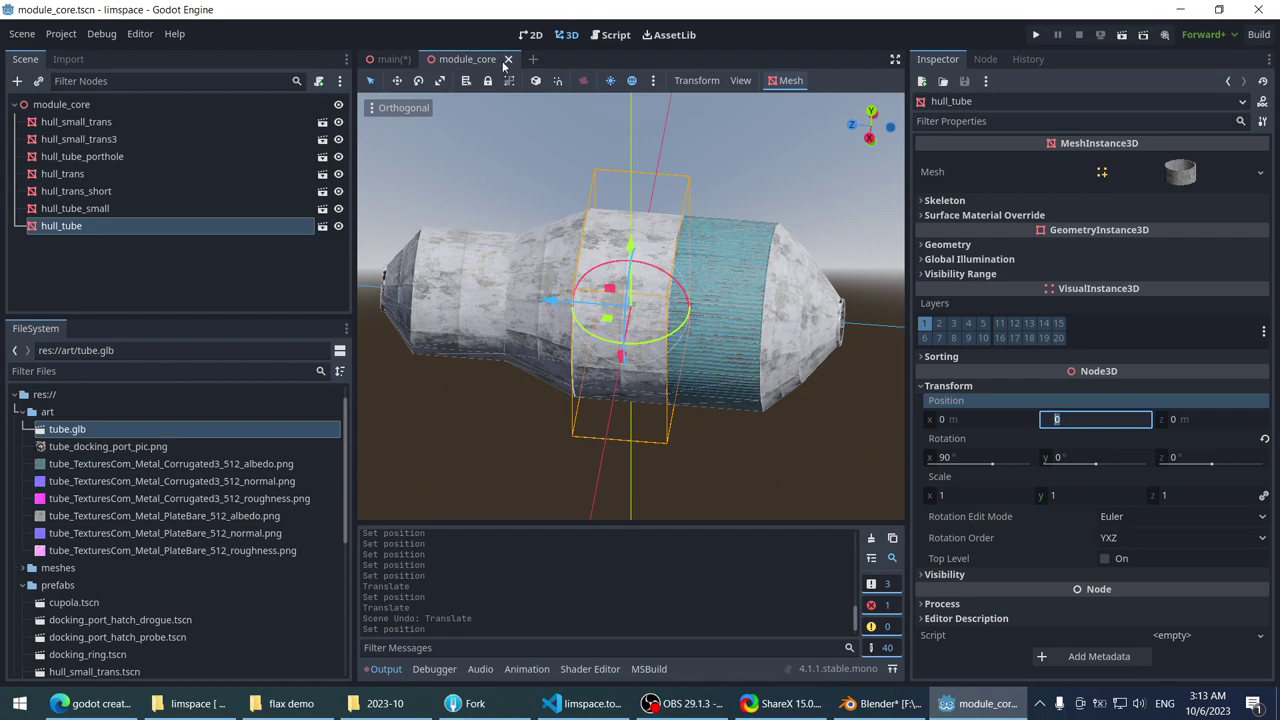
click(508, 59)
- Frame and orbit around the core module, then reopen module_core.tscn for editing
key(f)
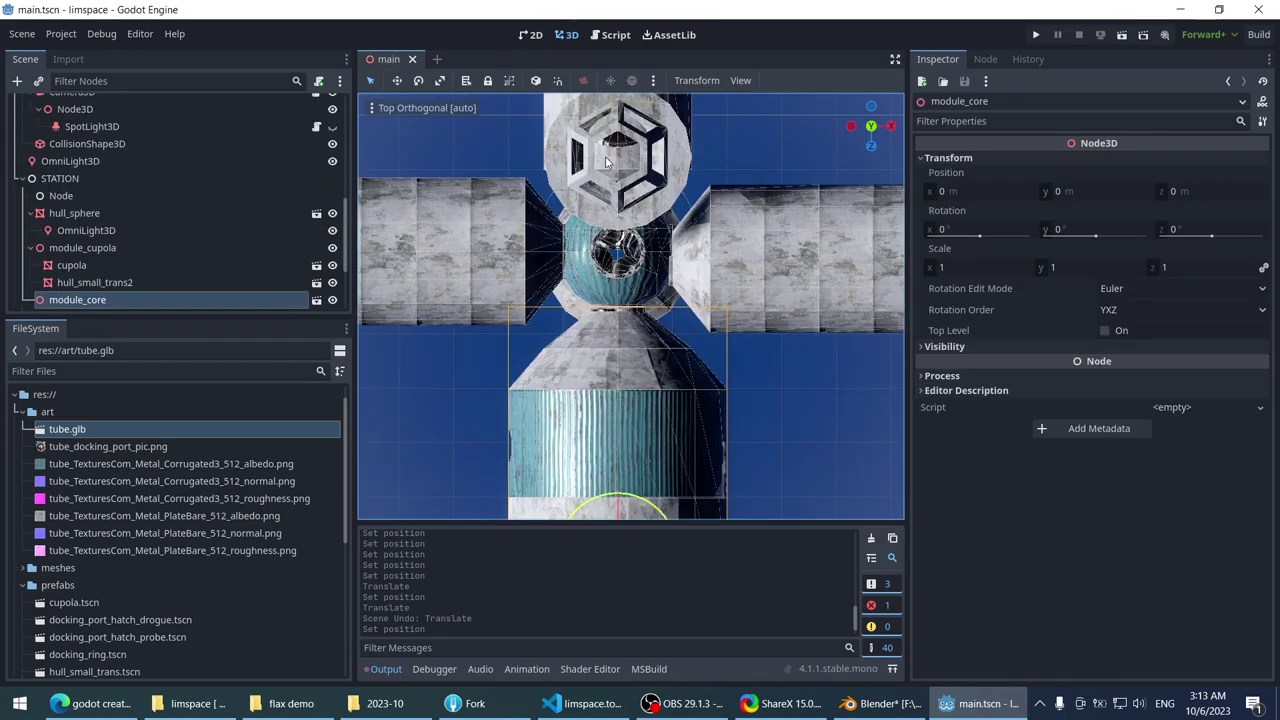
scroll(486, 364, up, 5)
middle_drag(486, 364, 442, 234)
scroll(659, 296, down, 5)
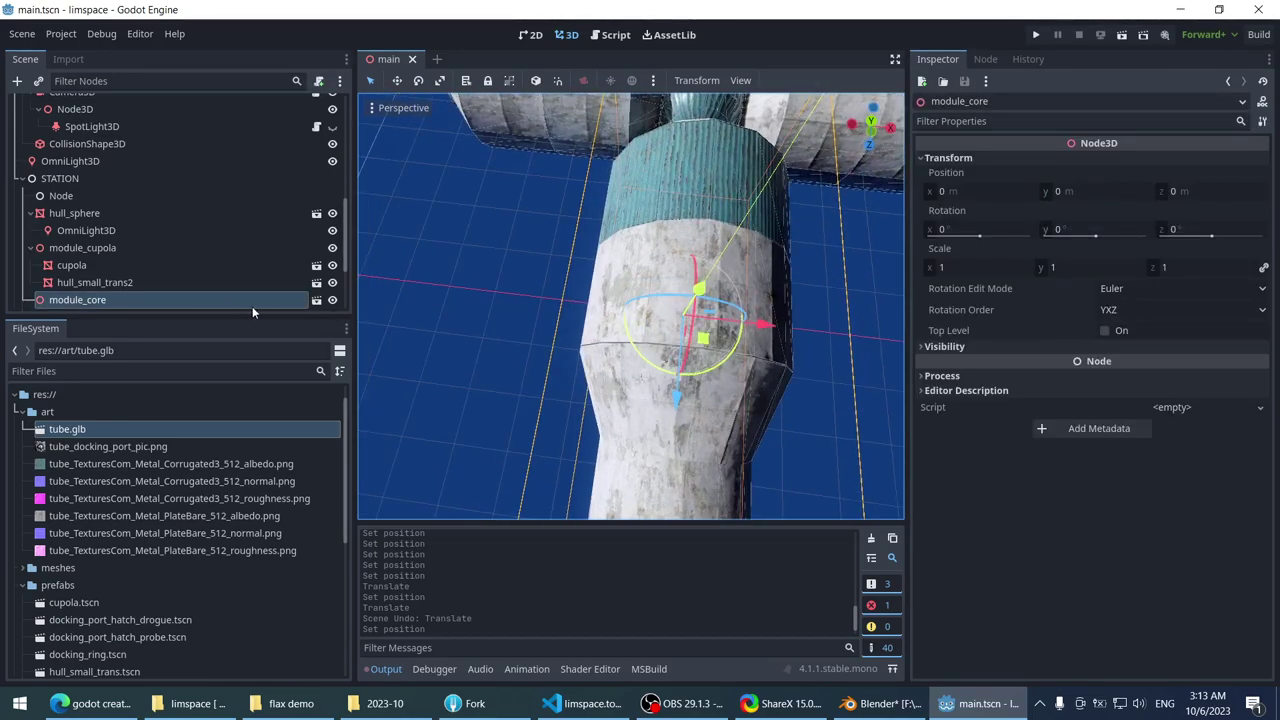
click(317, 300)
click(608, 224)
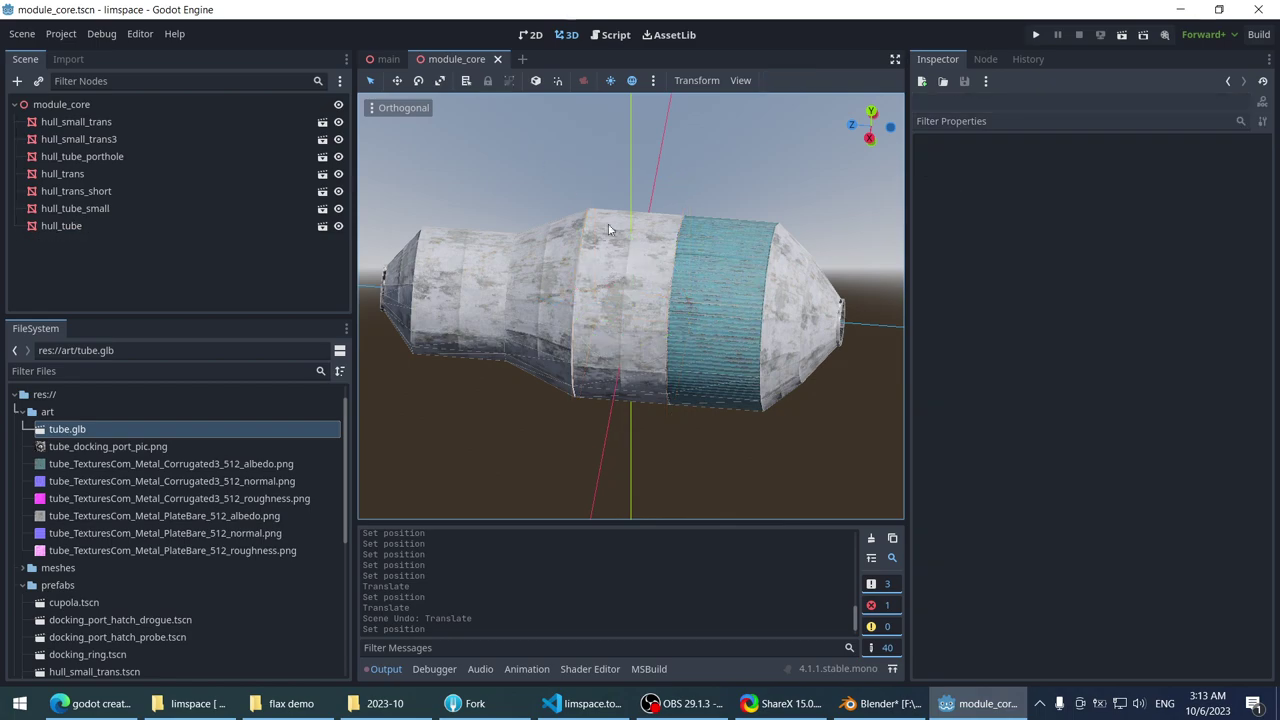
- Set hull_trans to Position Z 1 and the porthole tube to Z -2
click(628, 272)
scroll(600, 290, up, 2)
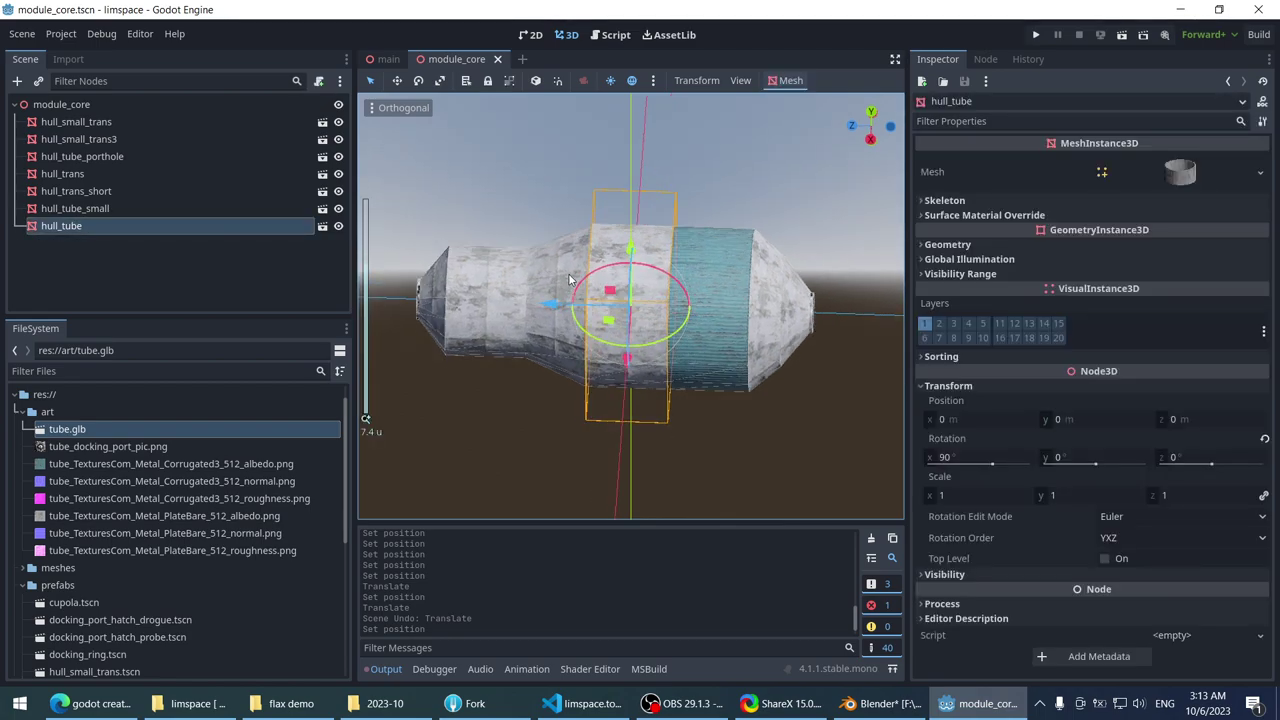
click(557, 307)
middle_drag(557, 307, 600, 300)
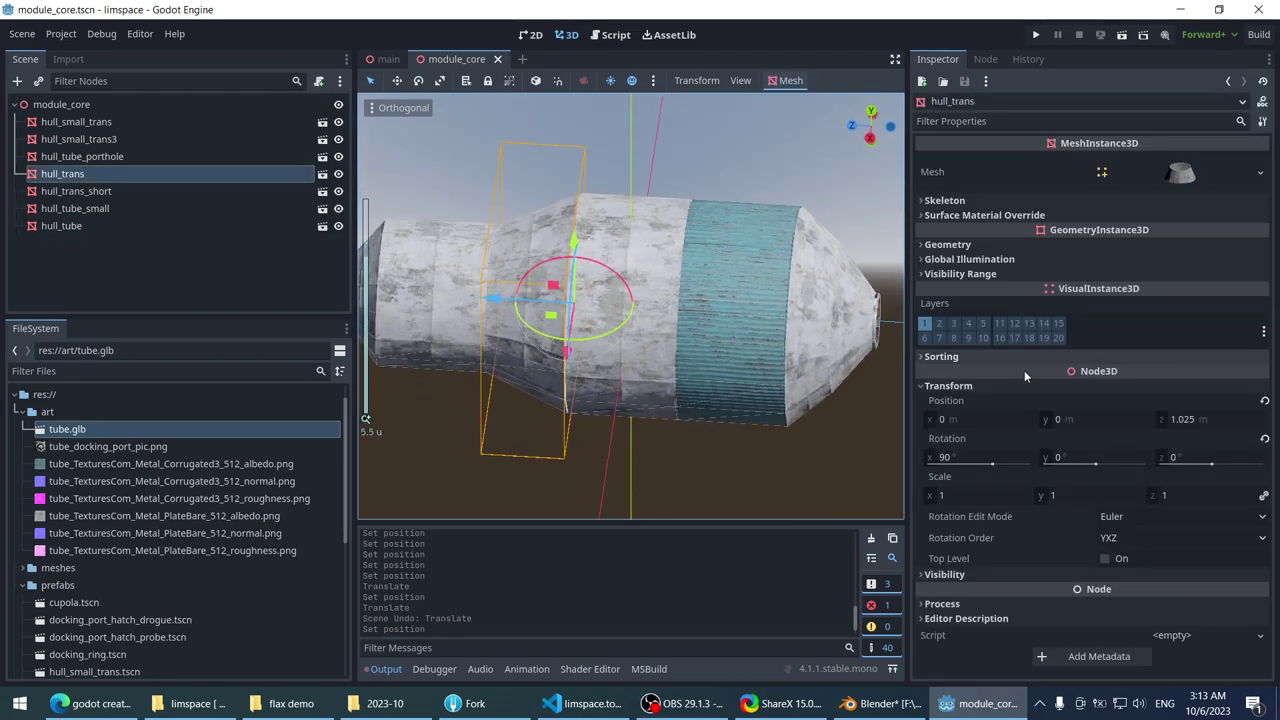
text(1)
key(Return)
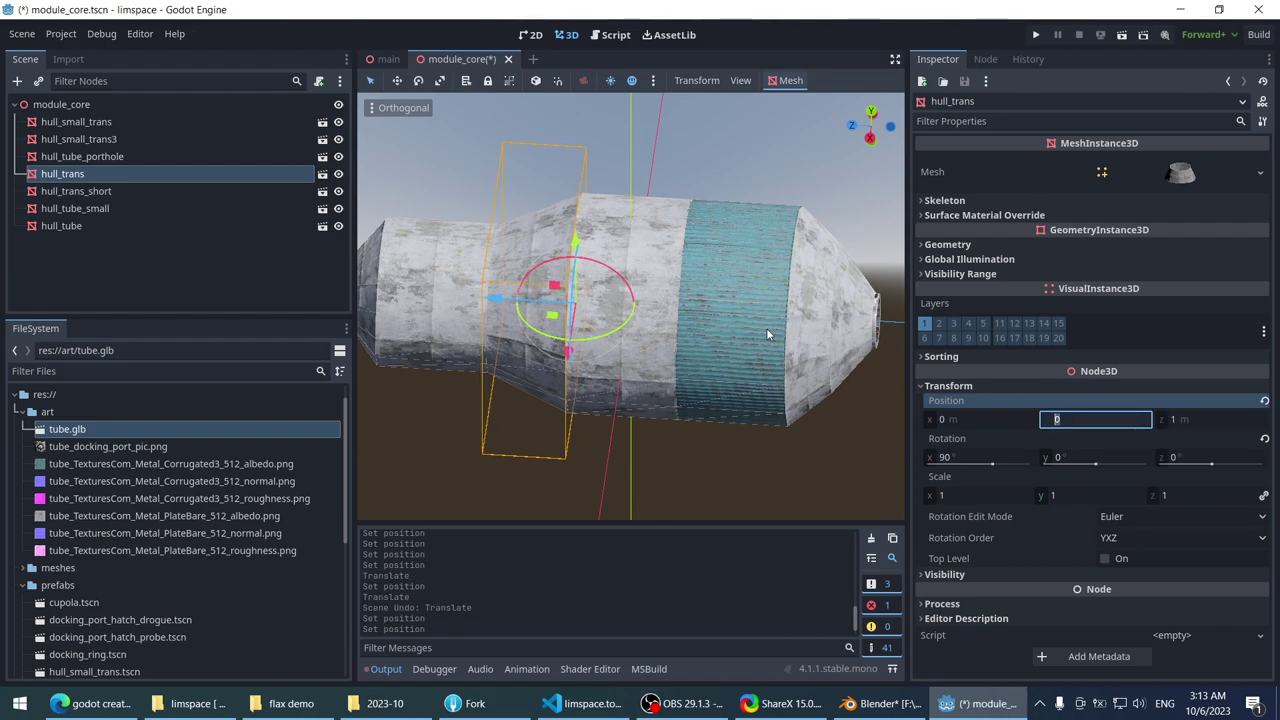
click(746, 292)
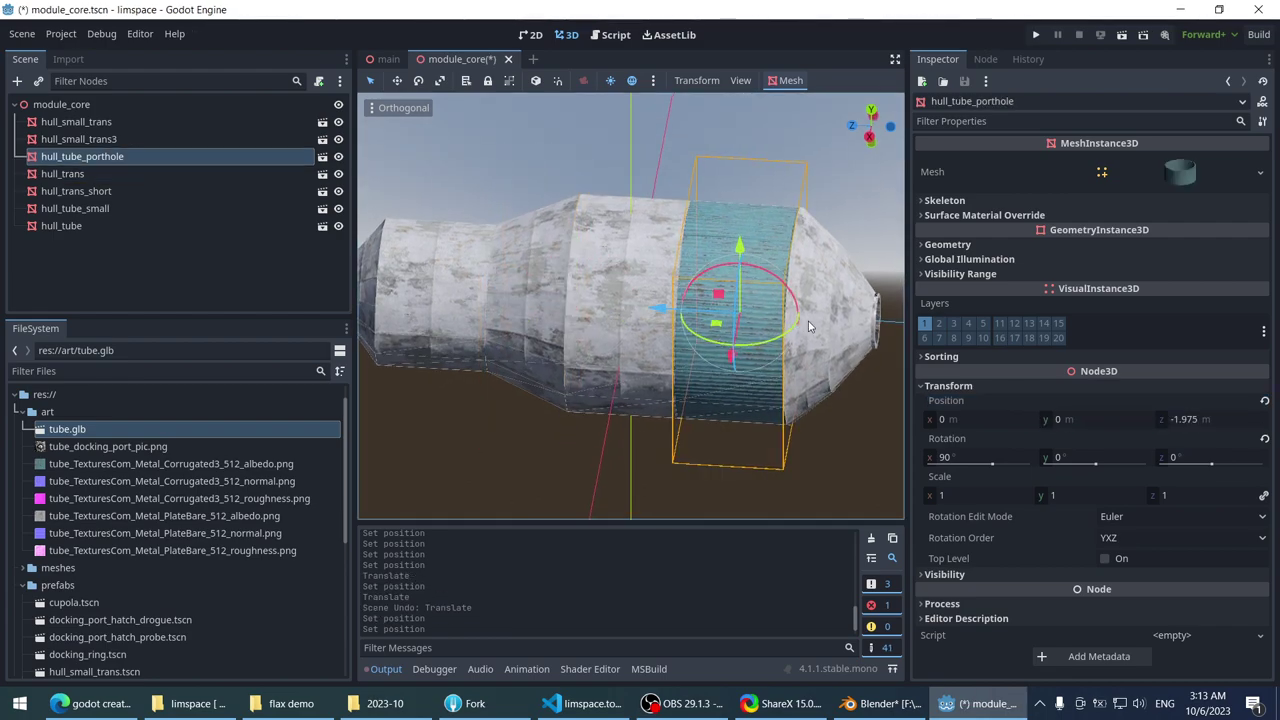
click(1205, 420)
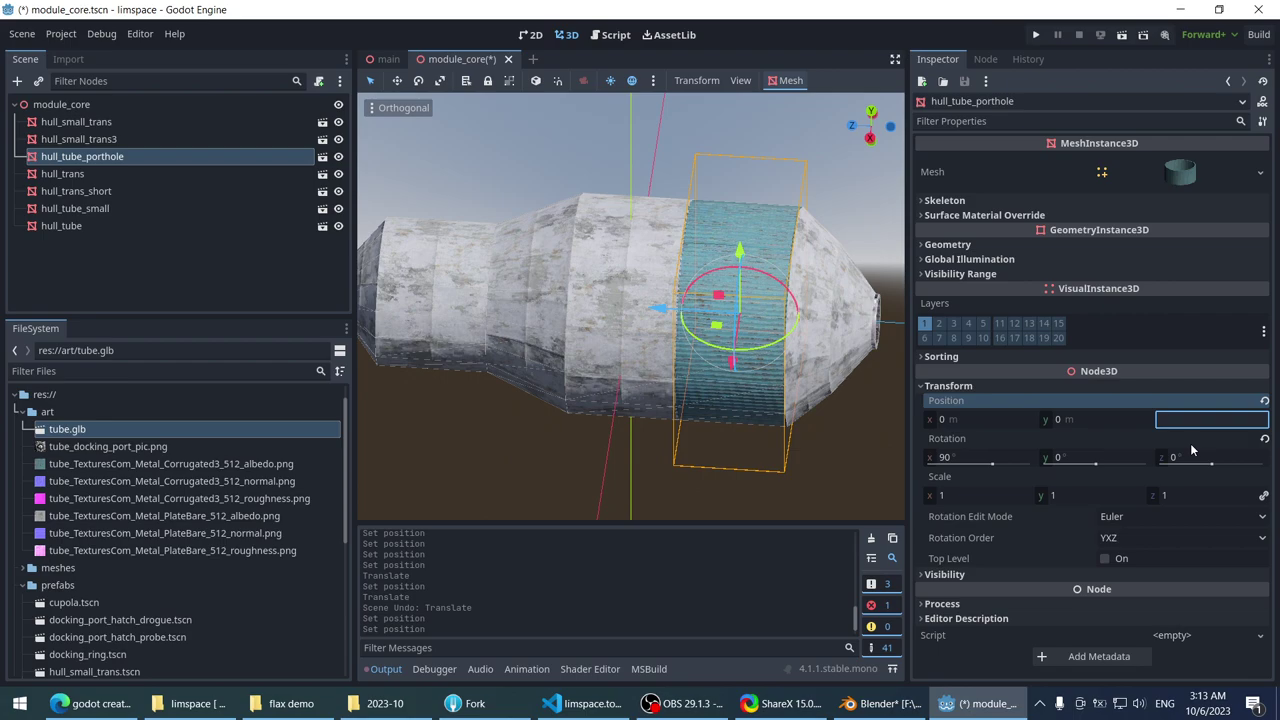
text(-2)
key(Return)
- Set hull_small_trans to Position Z -3.75 and hull_trans_short to Z -3
scroll(646, 283, down, 2)
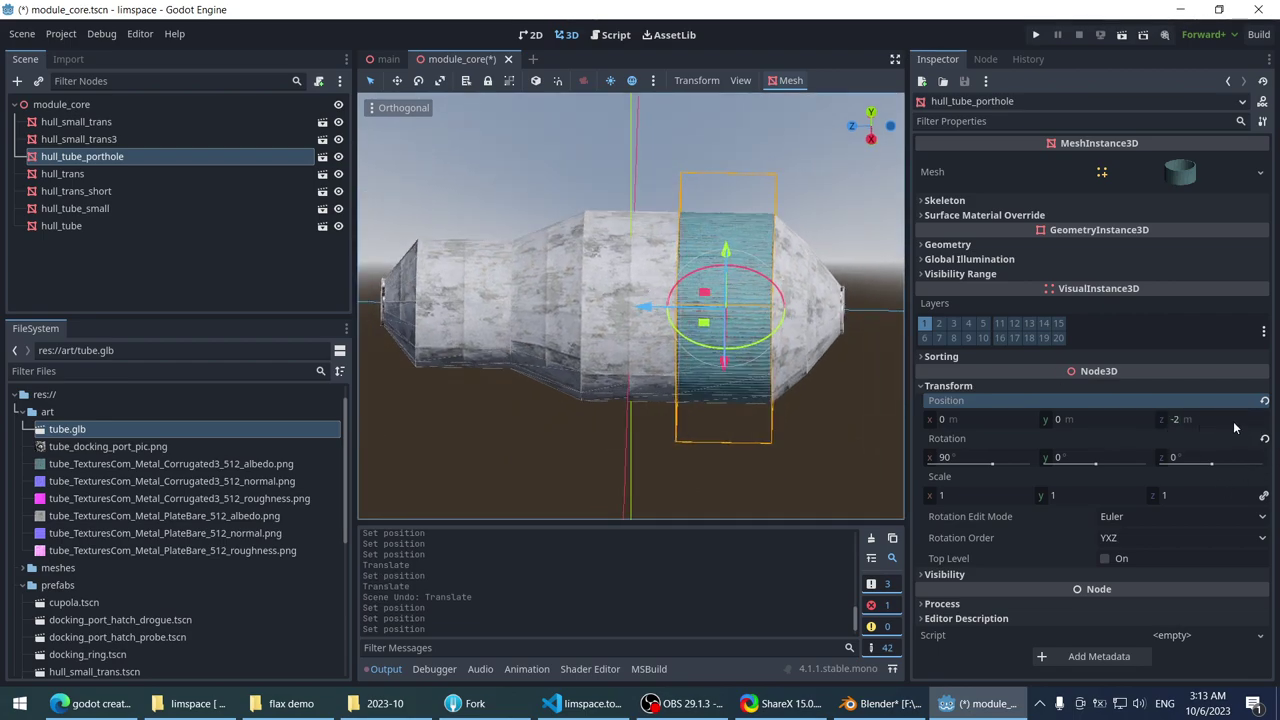
shift+middle_drag(812, 298, 727, 297)
click(551, 236)
scroll(713, 240, up, 1)
click(706, 236)
scroll(641, 310, up, 5)
scroll(606, 263, down, 5)
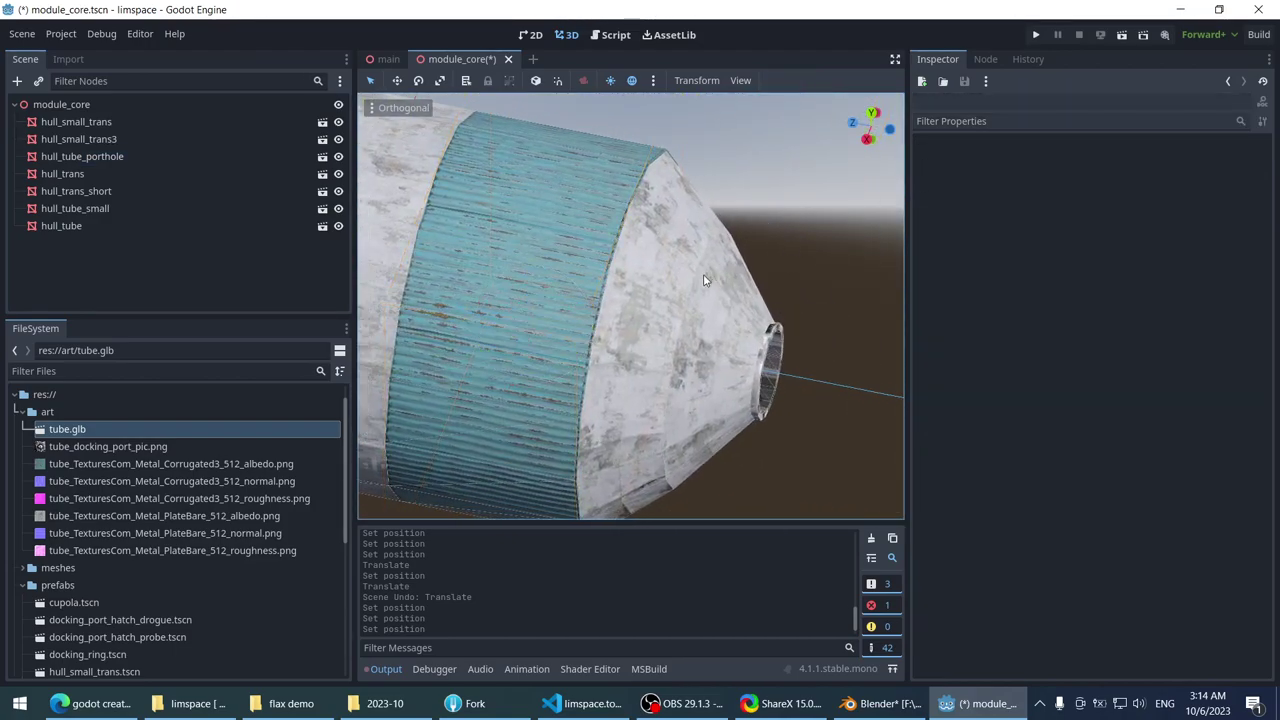
click(688, 266)
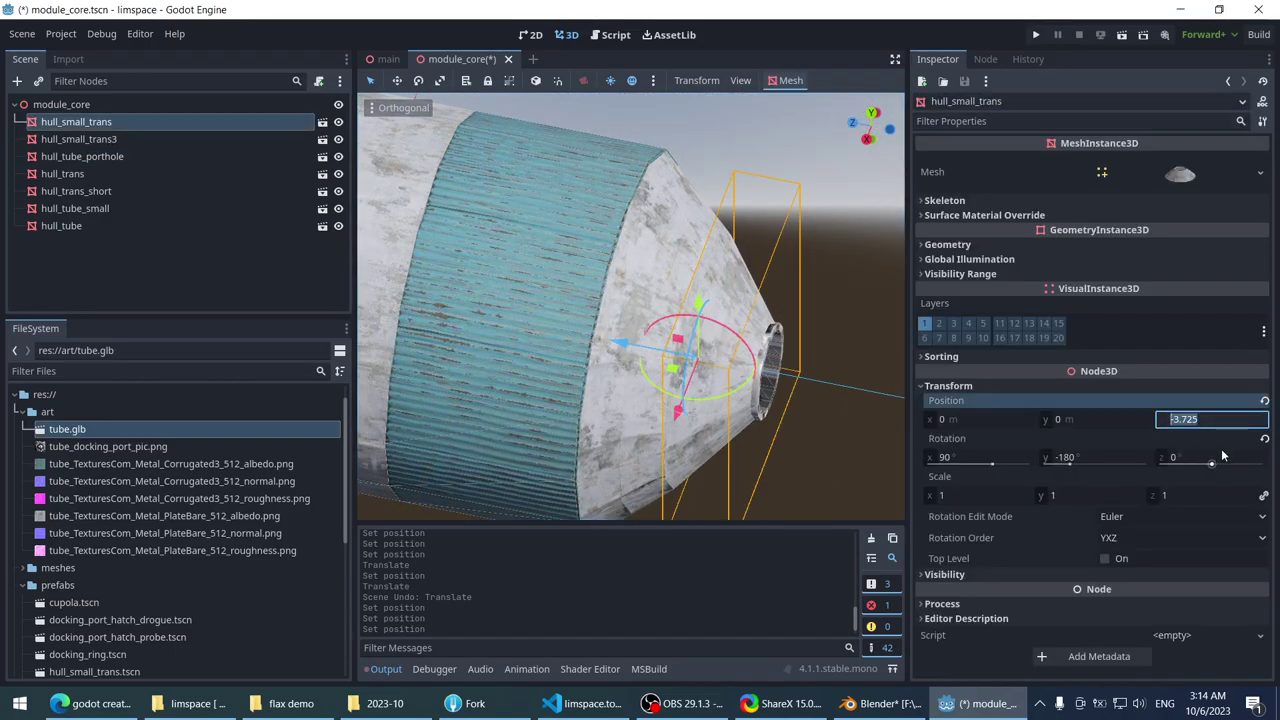
text(-3.)
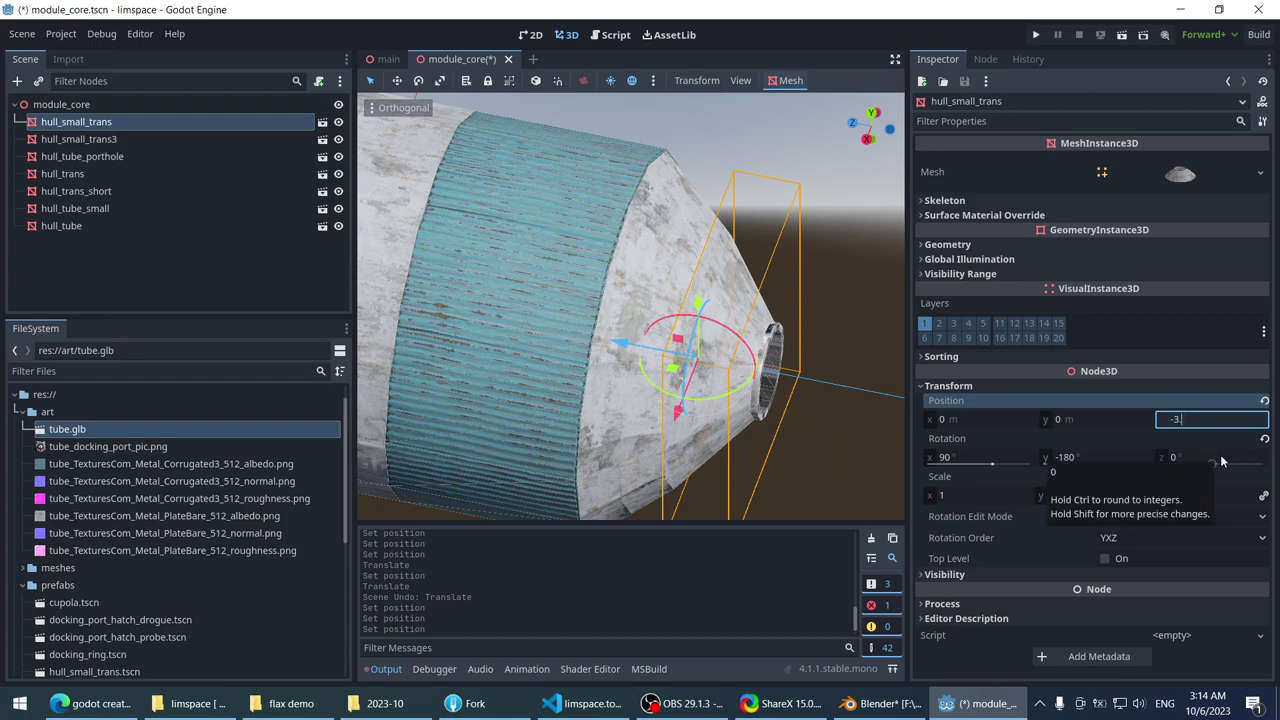
text(75)
key(Return)
click(647, 212)
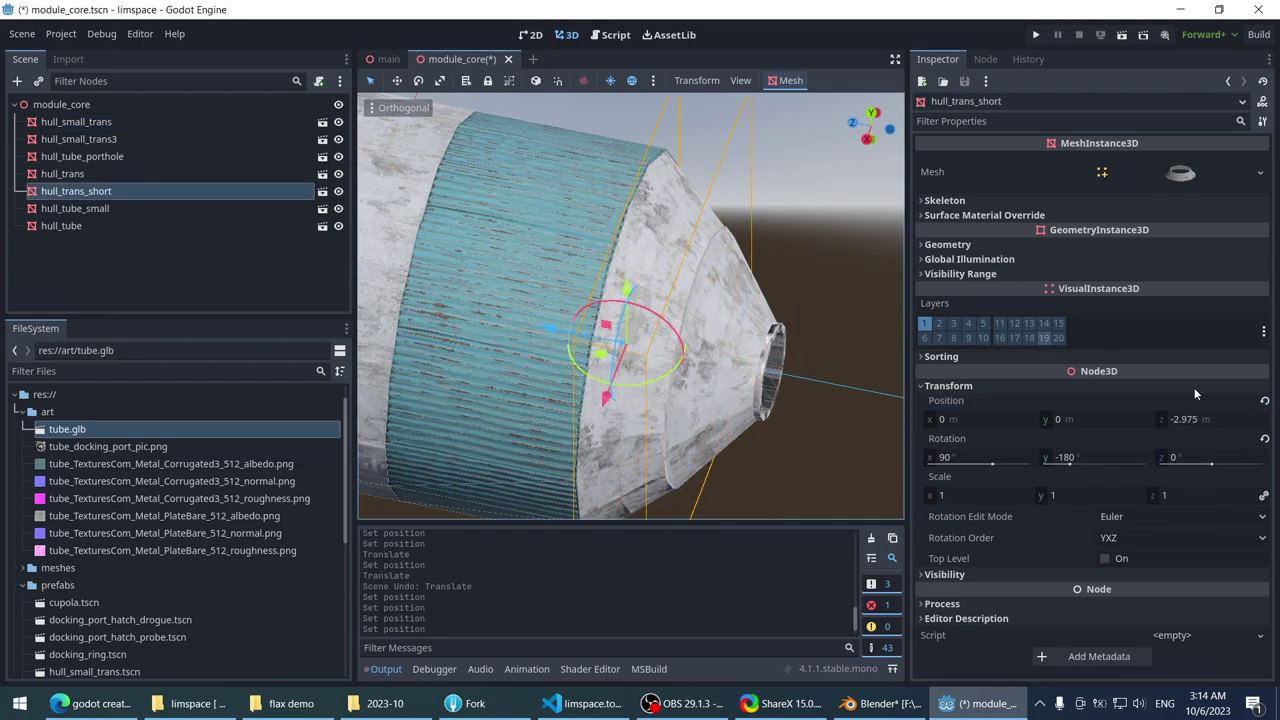
click(1206, 421)
text(-3)
key(Return)
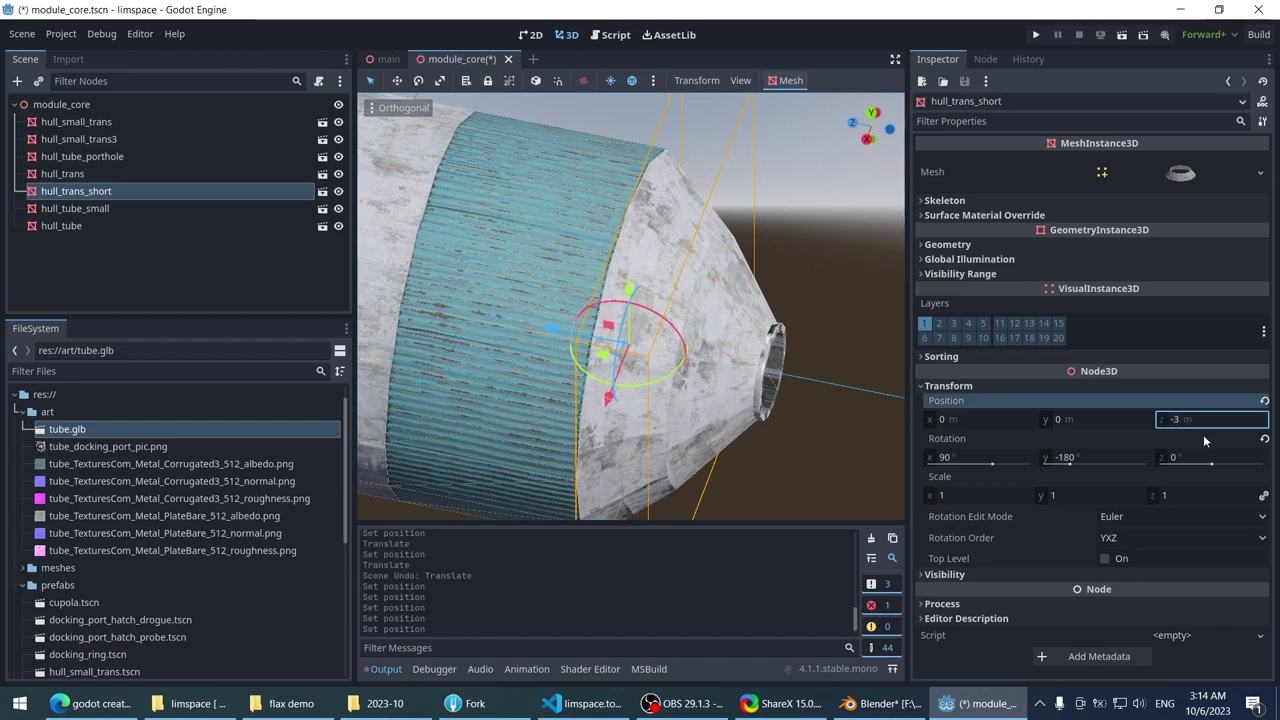
click(893, 276)
click(772, 340)
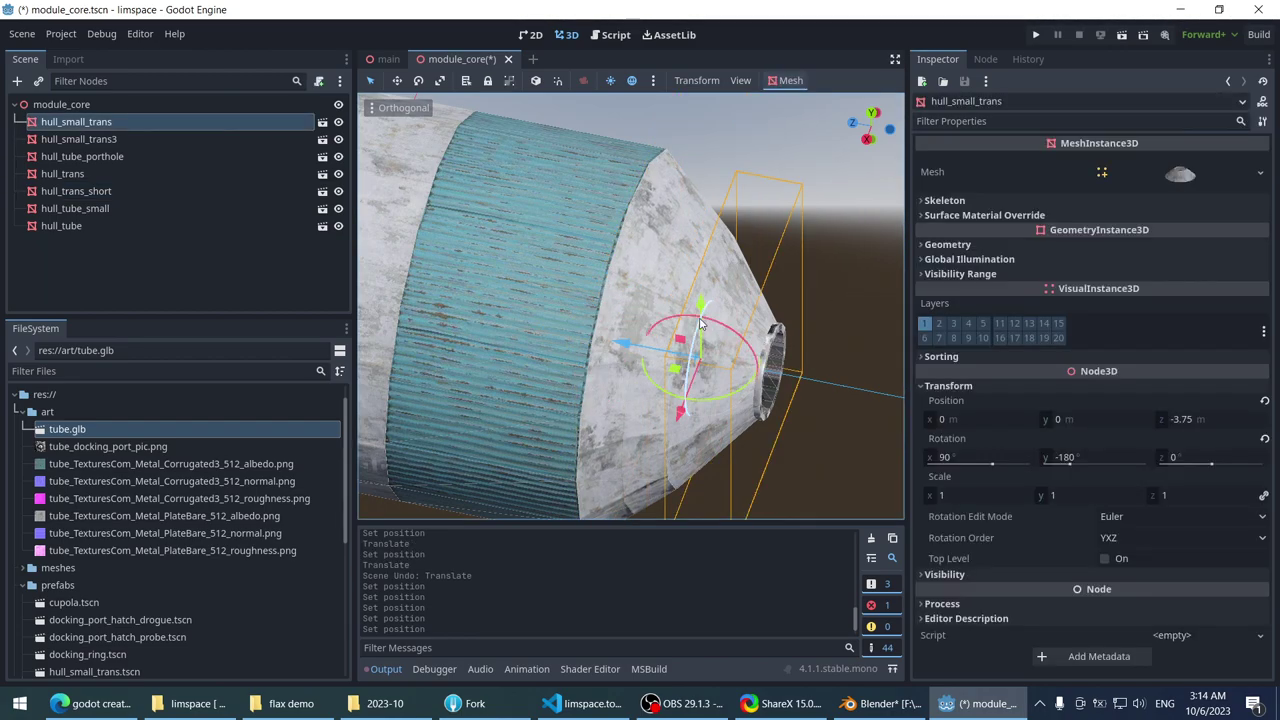
- Attempt to save module_core, dismissing the Create New Node dialog that appears
key(ctrl+a)
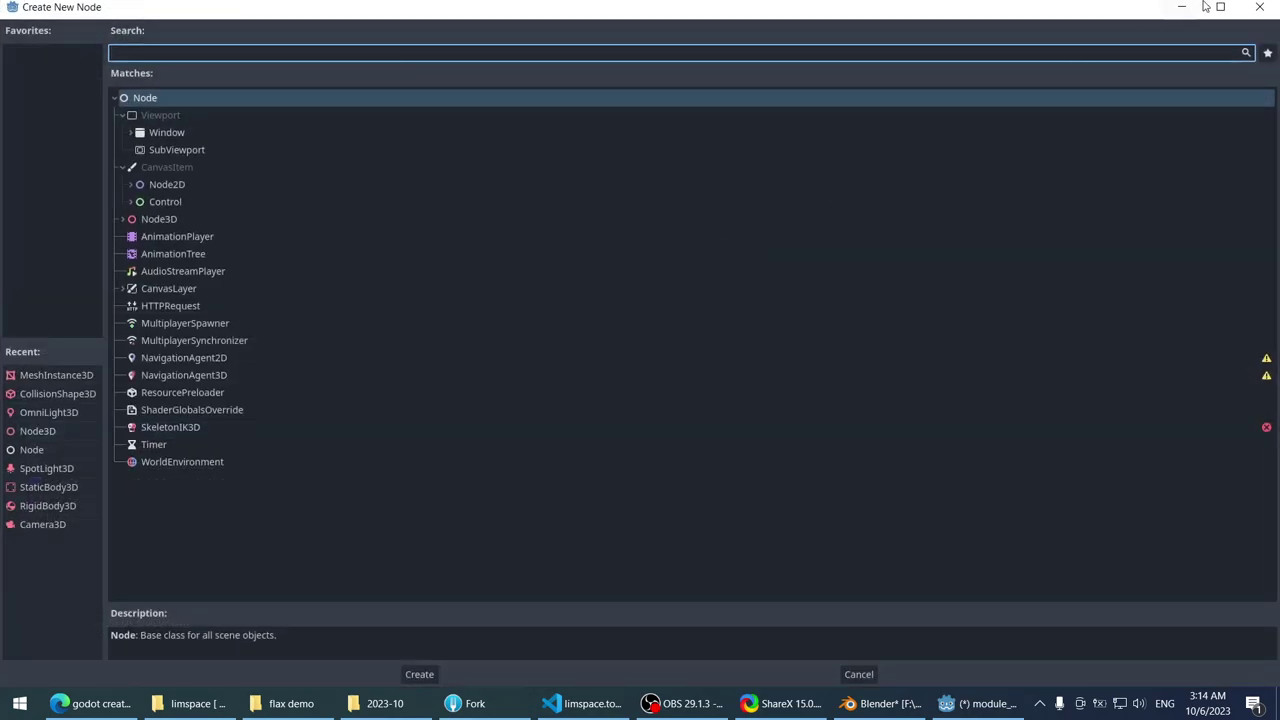
click(1255, 10)
middle_drag(764, 243, 612, 220)
click(612, 220)
- Inspect hull_tube_small and hull_small_trans3's positions, then close module_core
click(510, 320)
key(f)
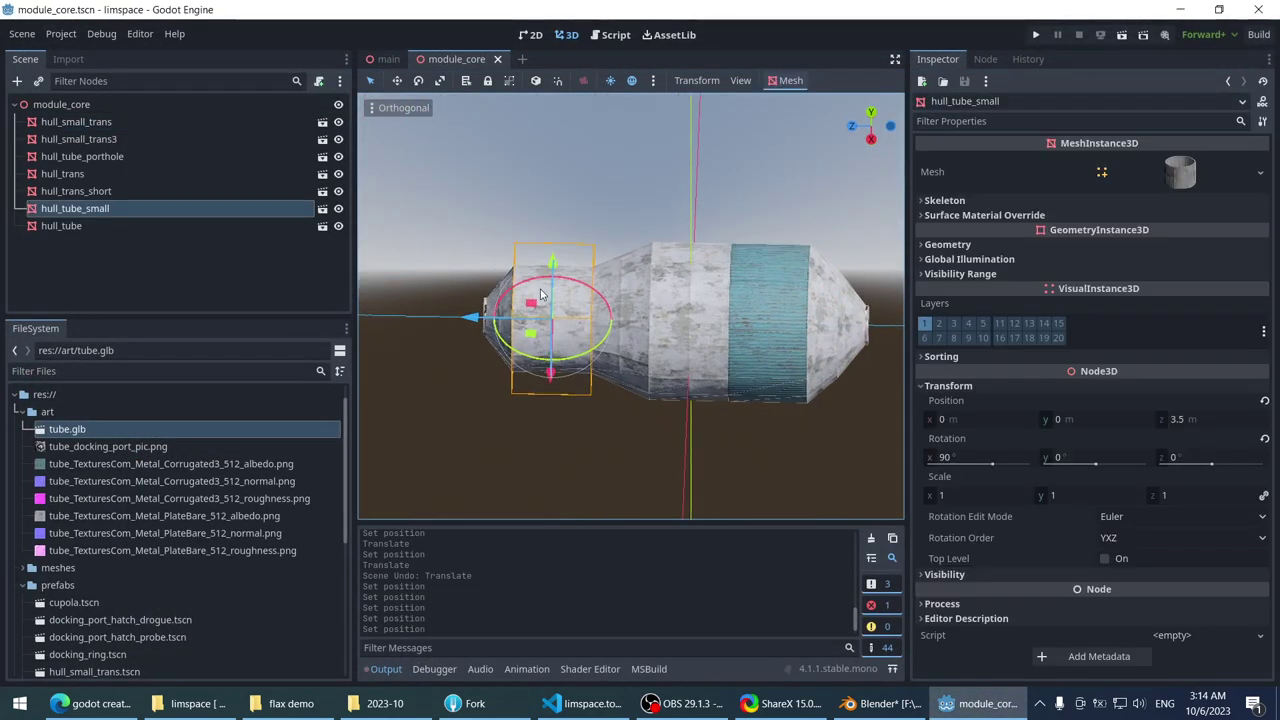
middle_drag(561, 290, 497, 349)
click(489, 348)
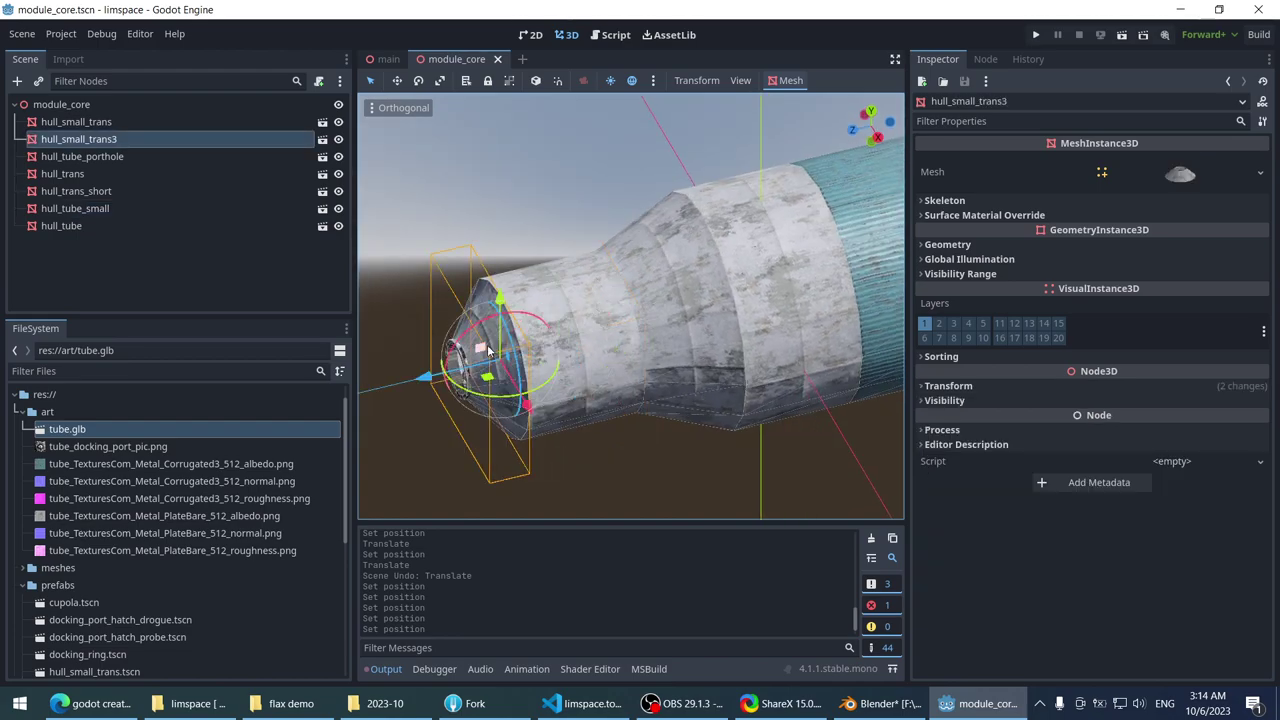
click(995, 385)
mouse_move(570, 300)
middle_down()
mouse_move(653, 297)
mouse_move(553, 297)
middle_up()
scroll(723, 297, down, 2)
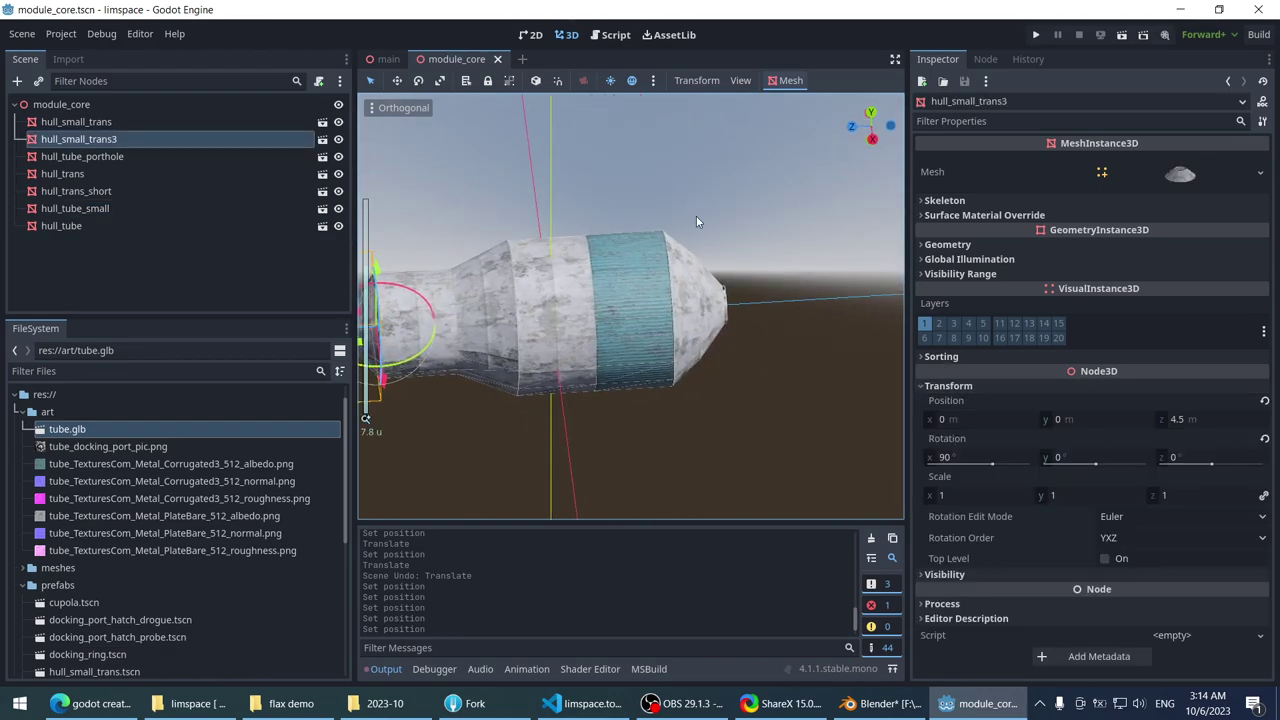
click(494, 60)
- Orbit around the station's sphere hatch and module joint, then select module_small2
scroll(469, 202, down, 5)
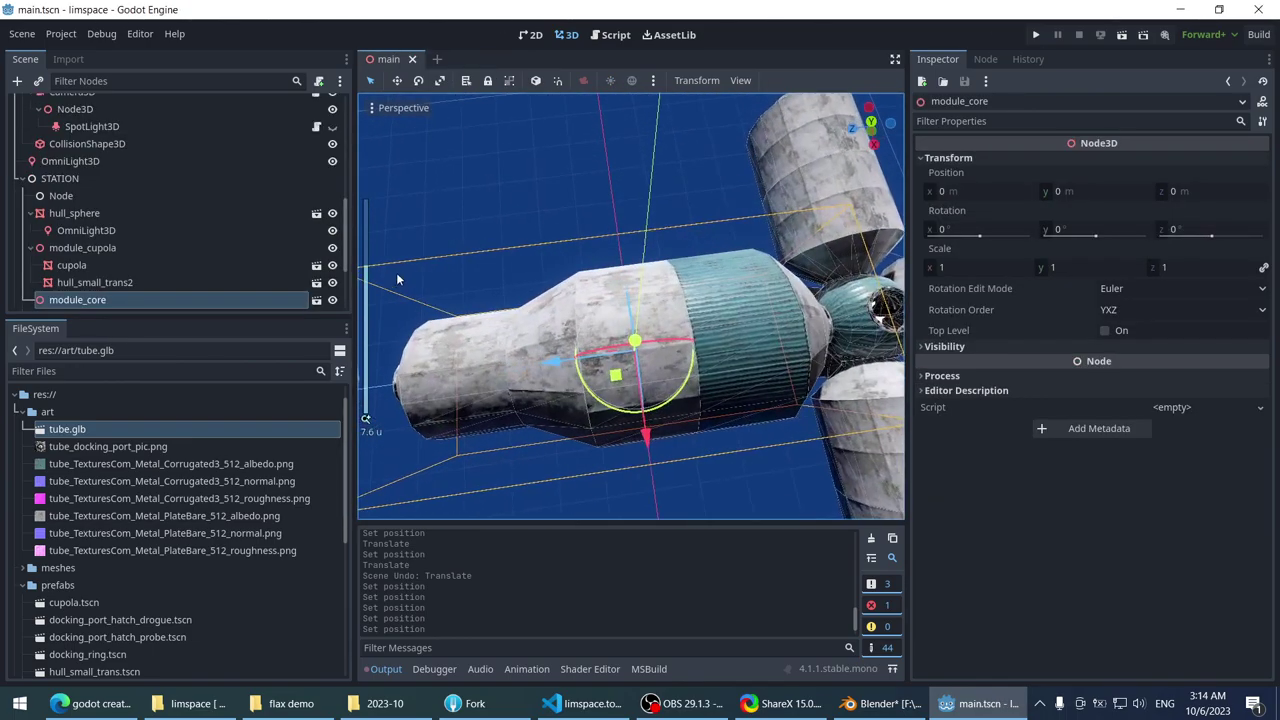
middle_drag(396, 272, 538, 206)
scroll(538, 206, up, 8)
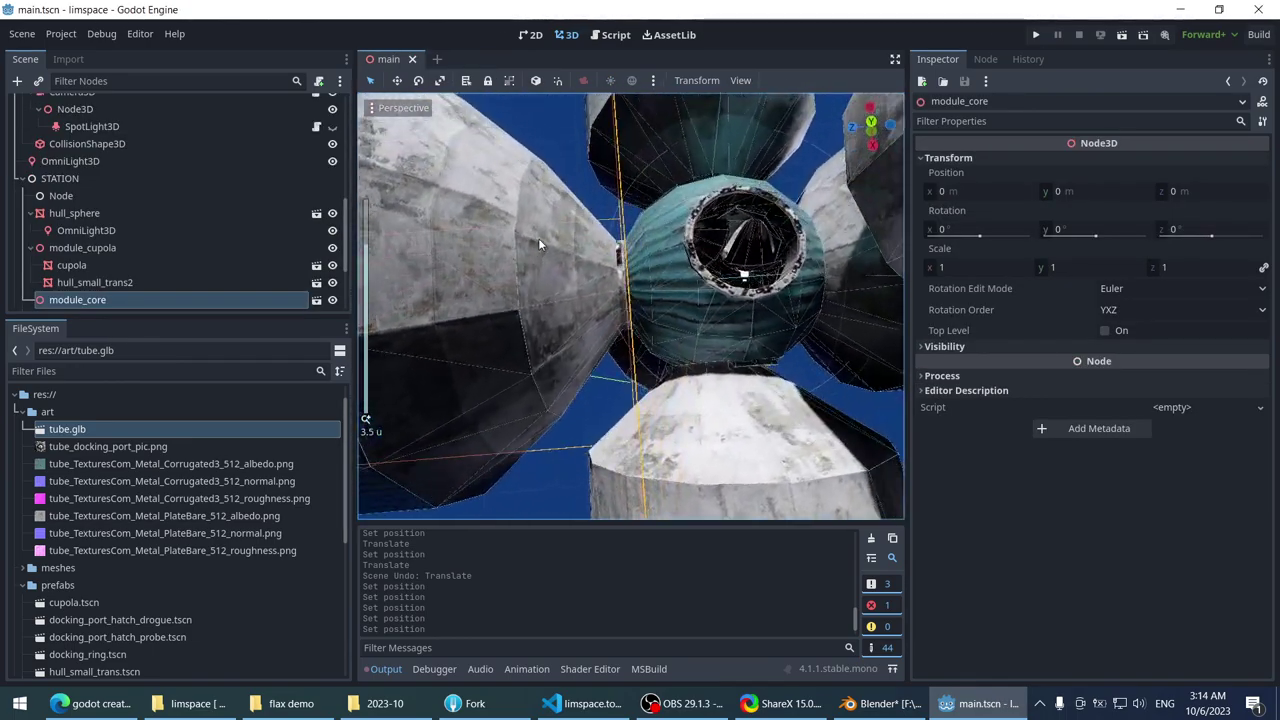
scroll(551, 194, up, 5)
scroll(551, 194, down, 3)
mouse_move(551, 194)
middle_down()
mouse_move(584, 286)
mouse_move(554, 239)
mouse_move(562, 182)
mouse_move(446, 182)
mouse_move(558, 218)
middle_up()
scroll(583, 286, up, 3)
scroll(576, 228, down, 5)
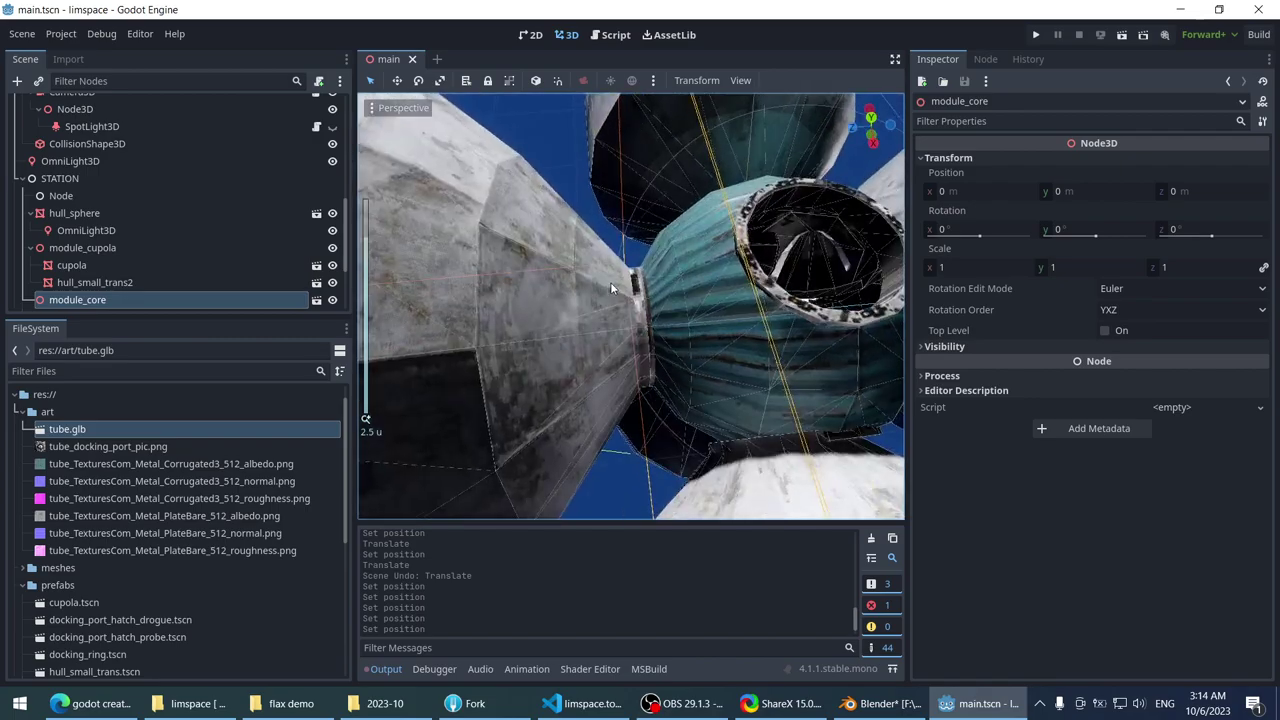
middle_drag(610, 288, 587, 265)
click(620, 310)
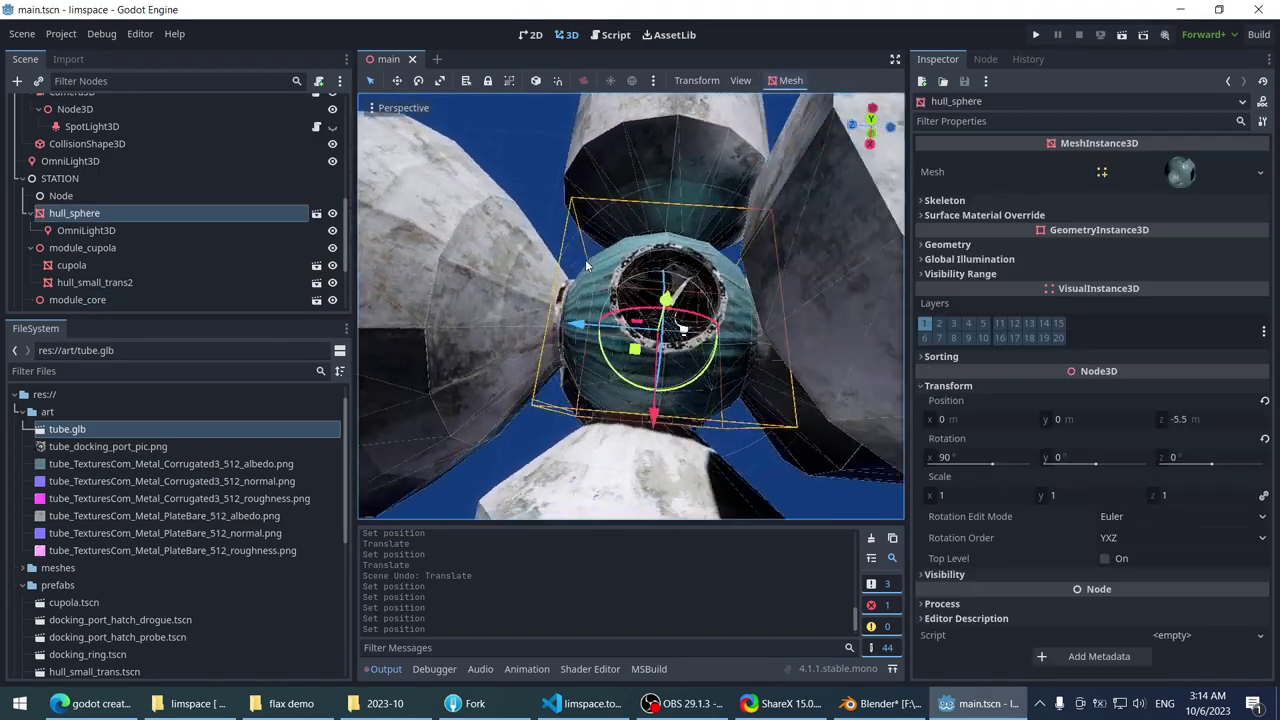
scroll(587, 265, down, 3)
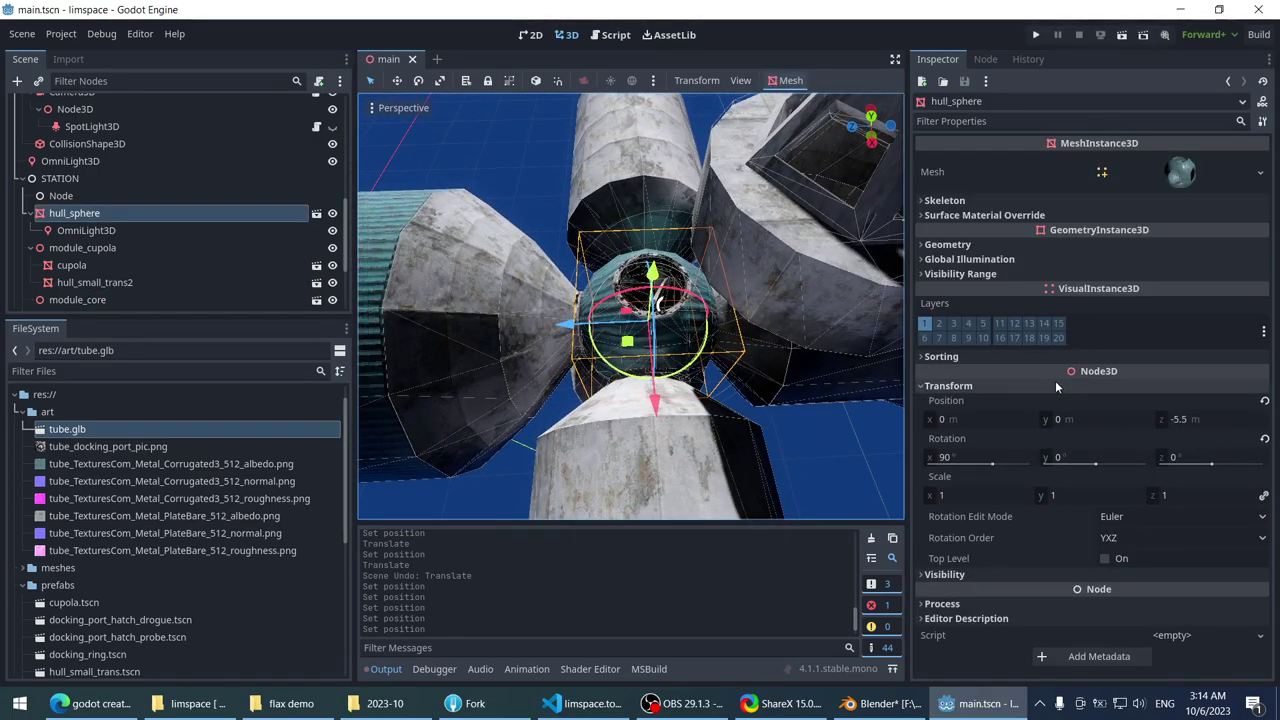
middle_drag(640, 300, 620, 290)
click(630, 150)
middle_drag(630, 150, 921, 230)
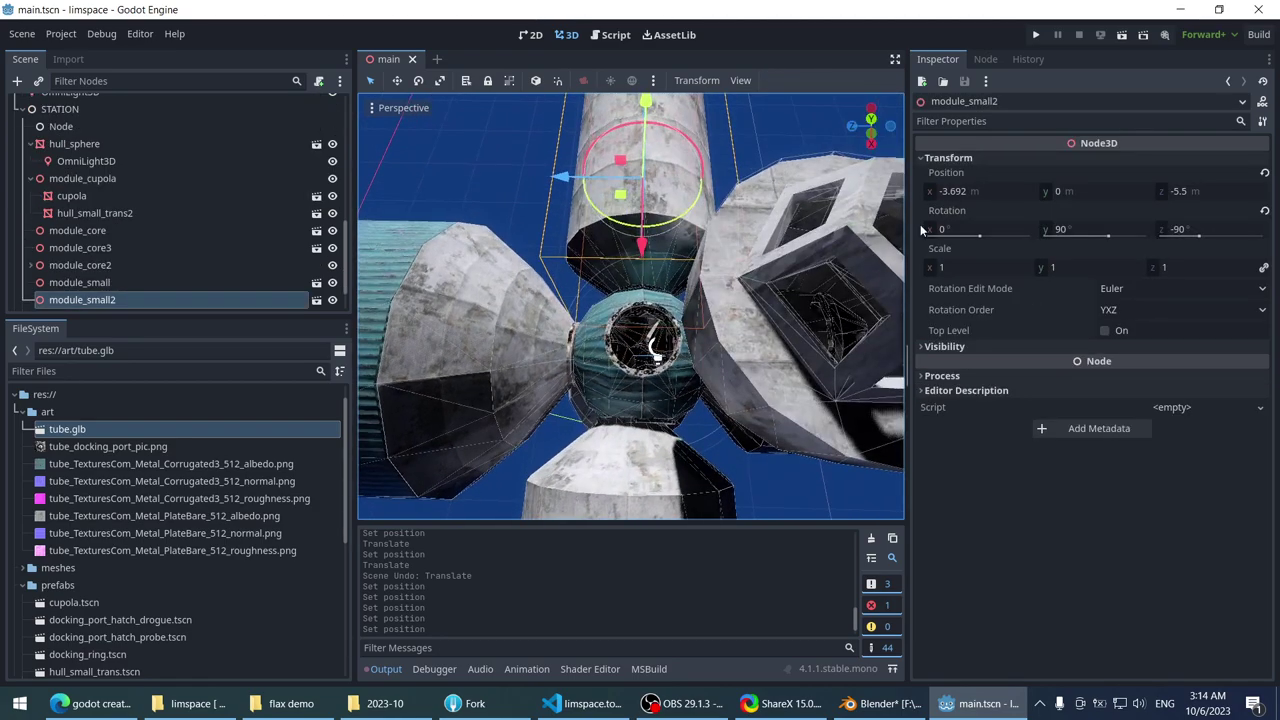
middle_drag(615, 179, 944, 323)
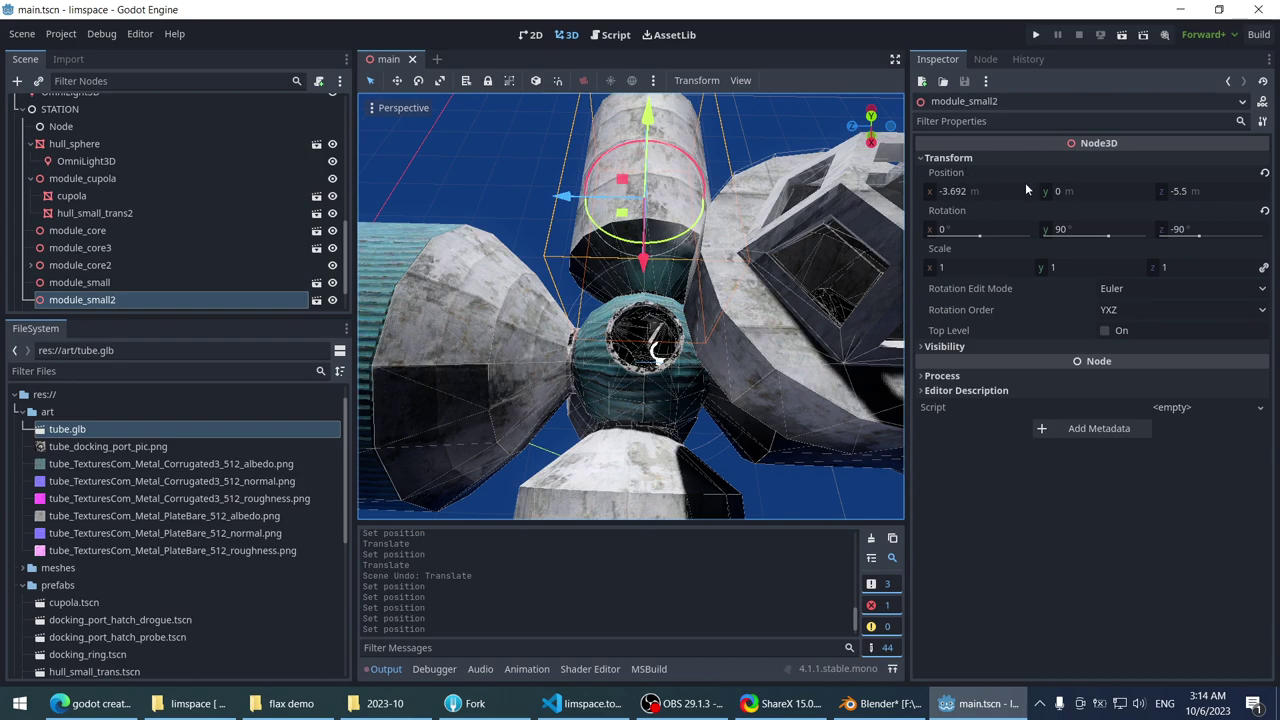
click(1208, 190)
- Undo an accidental rotation, switch to top view and nudge module_small2 along x
middle_drag(680, 218, 655, 235)
scroll(508, 283, down, 2)
drag(655, 235, 651, 228)
key(ctrl+z)
shift+middle_drag(668, 216, 668, 243)
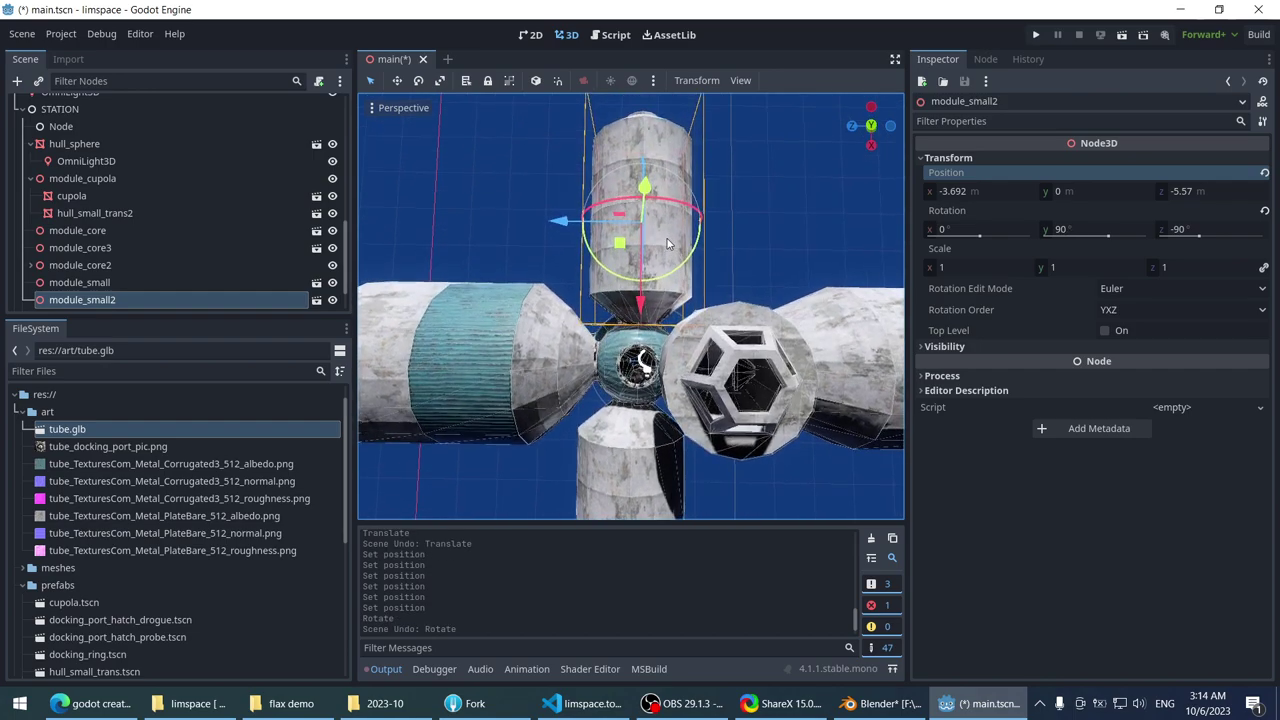
click(506, 193)
key(KP_7)
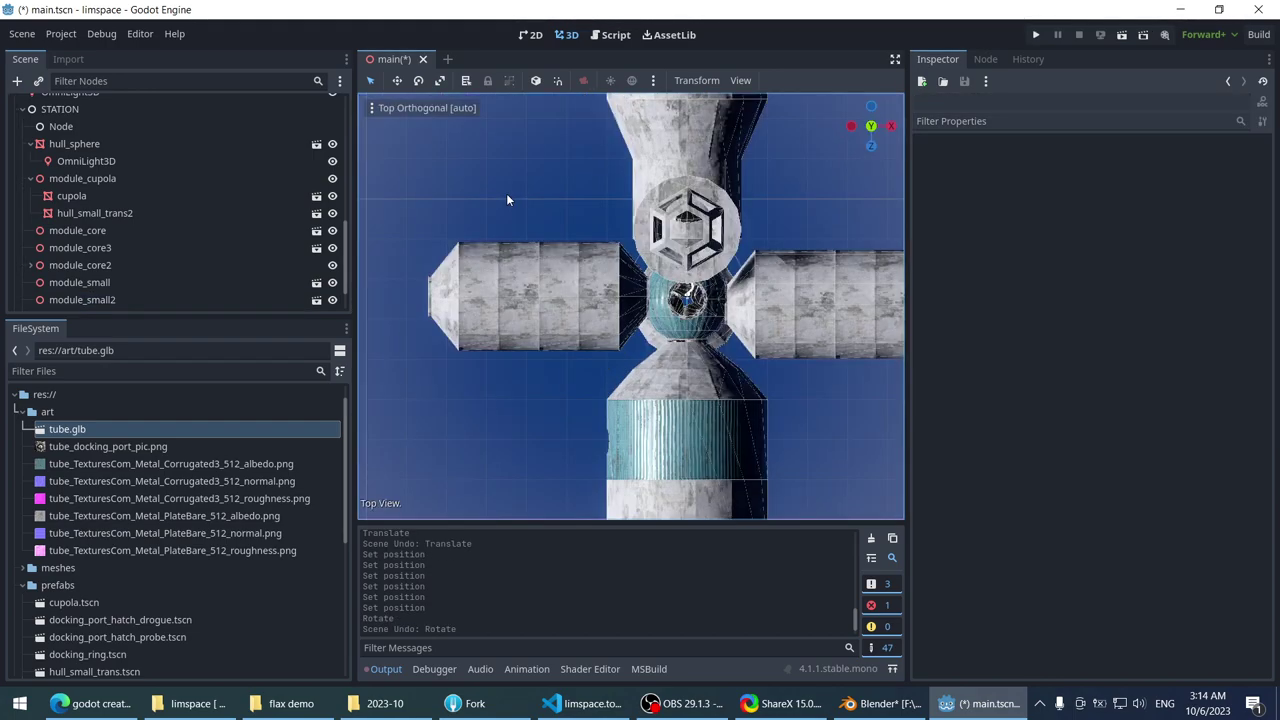
scroll(619, 213, up, 1)
key(KP_5)
scroll(587, 192, down, 3)
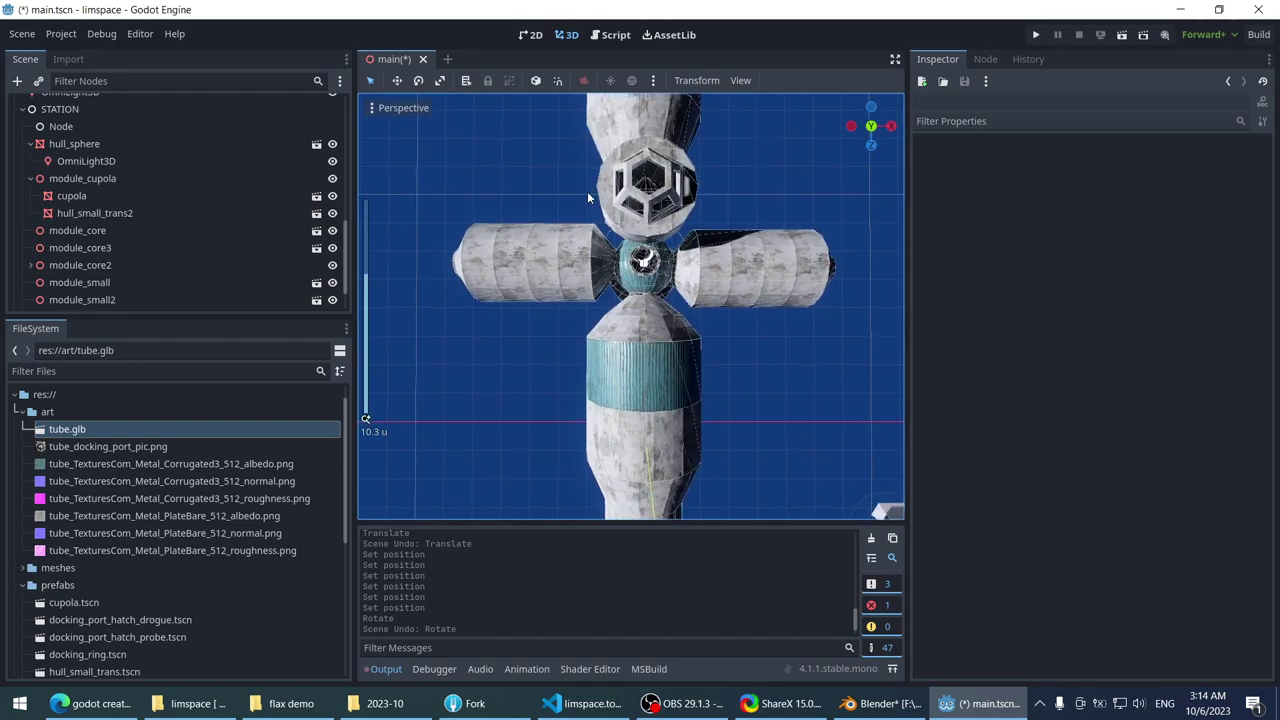
key(KP_7)
scroll(540, 160, up, 8)
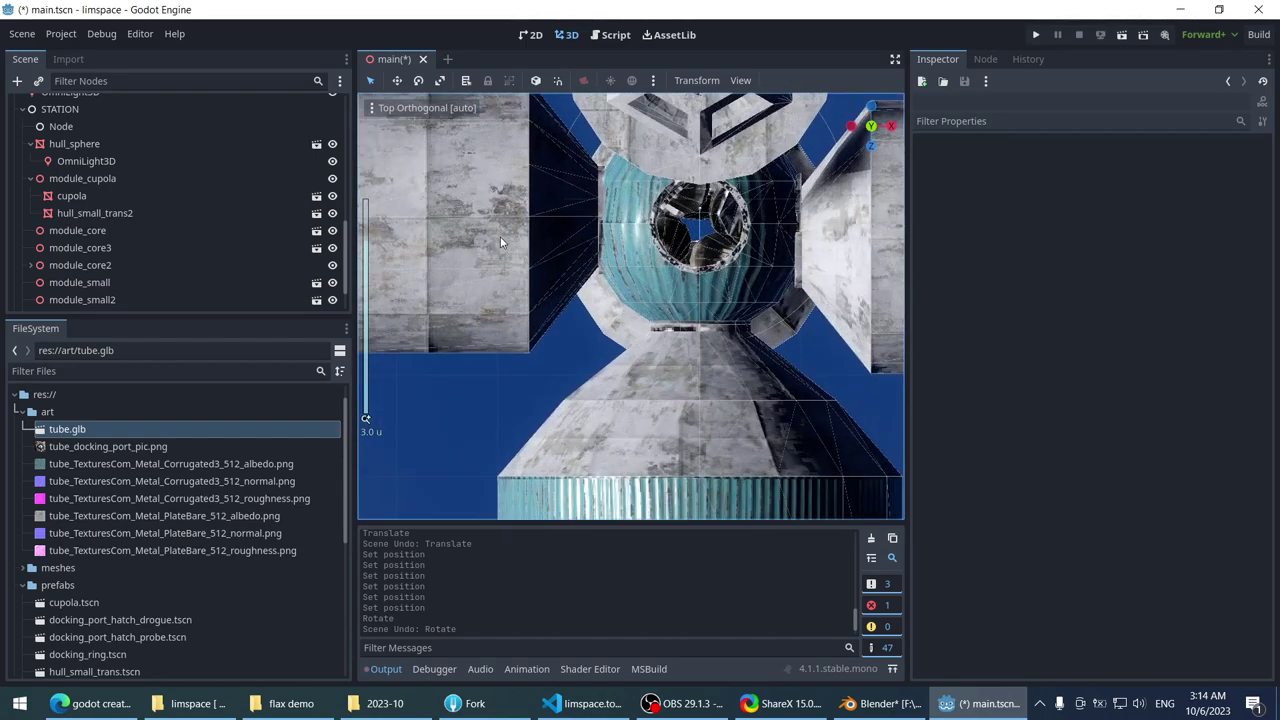
click(504, 123)
shift+middle_drag(504, 123, 628, 287)
mouse_move(606, 294)
mouse_down()
mouse_move(590, 294)
mouse_move(606, 295)
mouse_up()
click(997, 191)
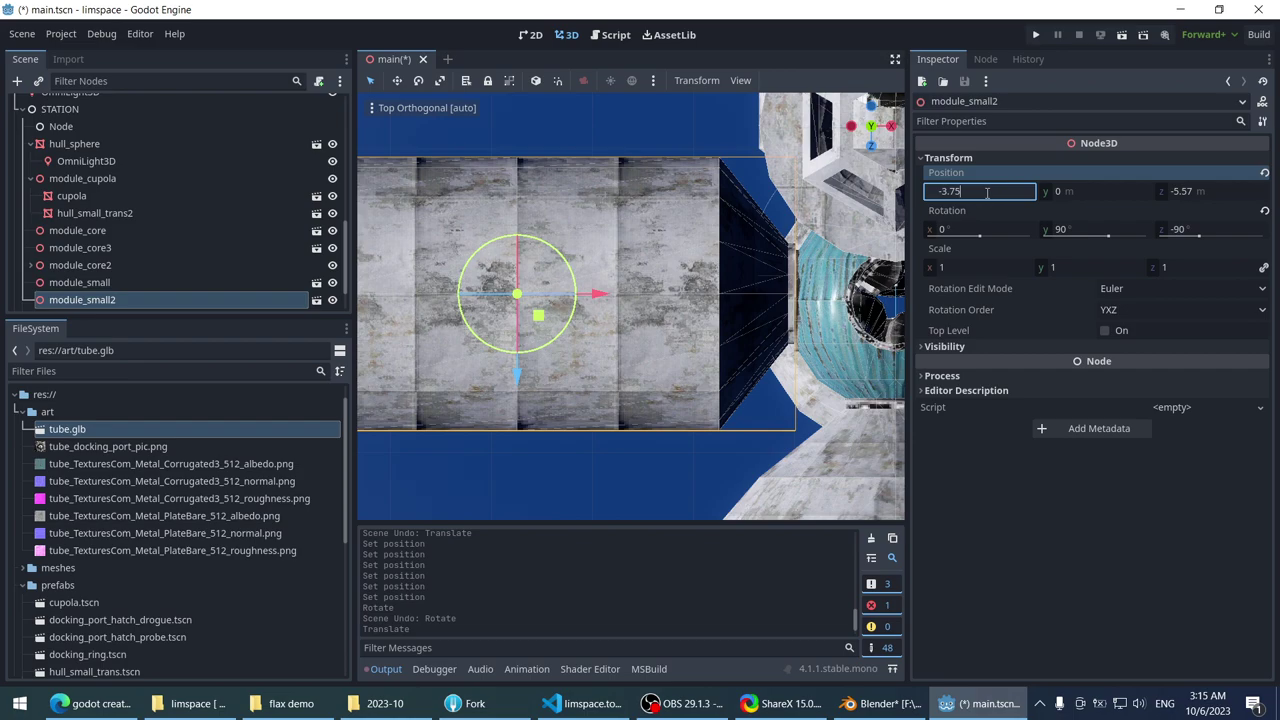
- Set module_small3's position to x 3.75 and z -5.5
scroll(760, 290, down, 2)
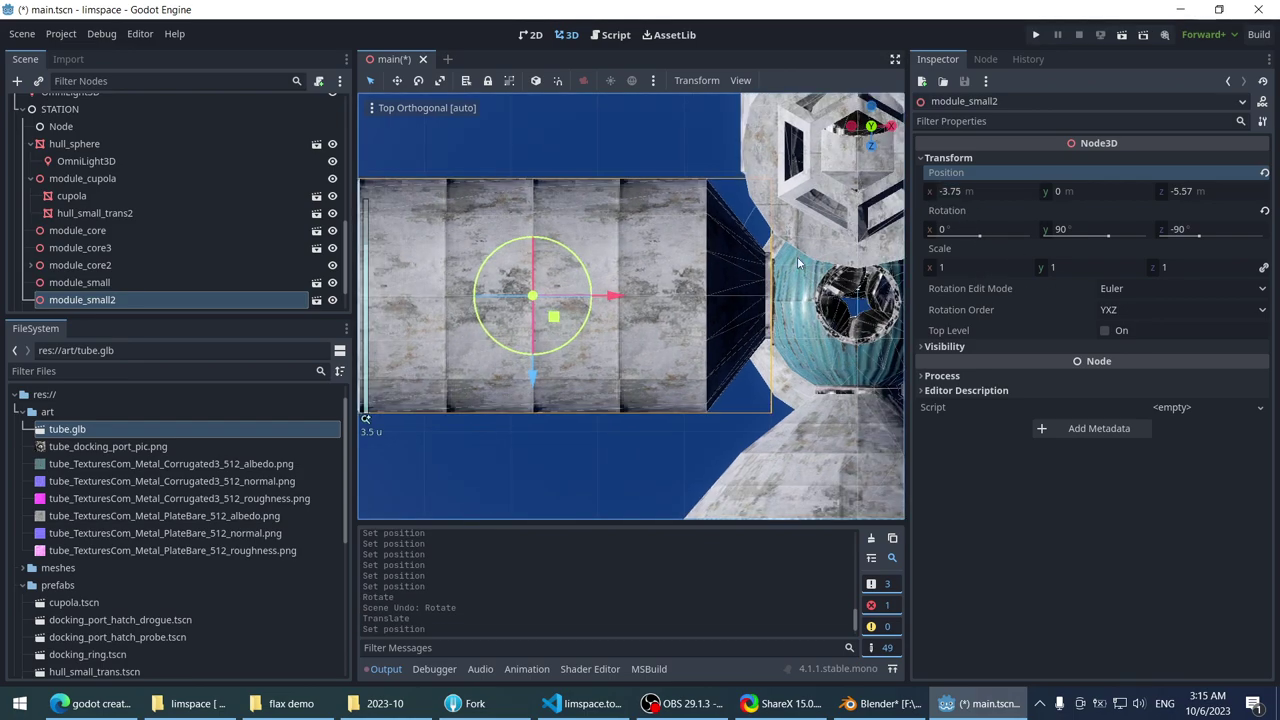
shift+middle_drag(900, 285, 729, 320)
click(729, 320)
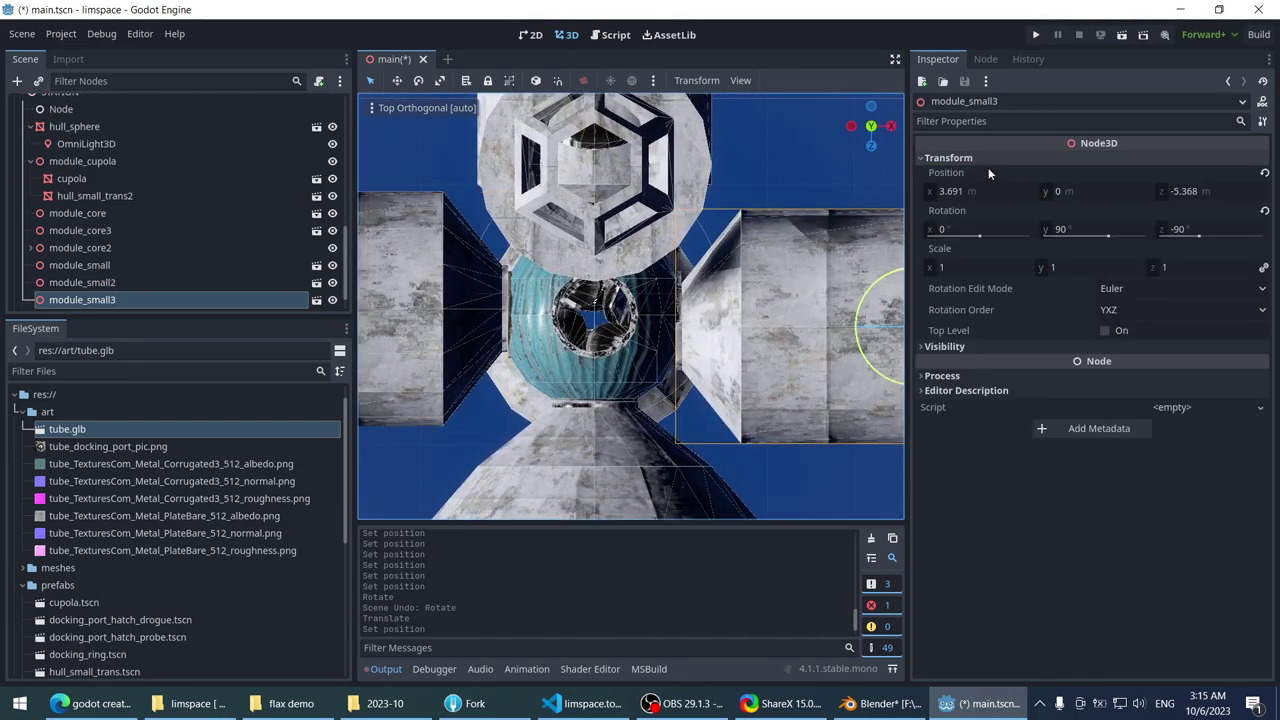
click(1005, 190)
key(BackSpace)
key(BackSpace)
key(BackSpace)
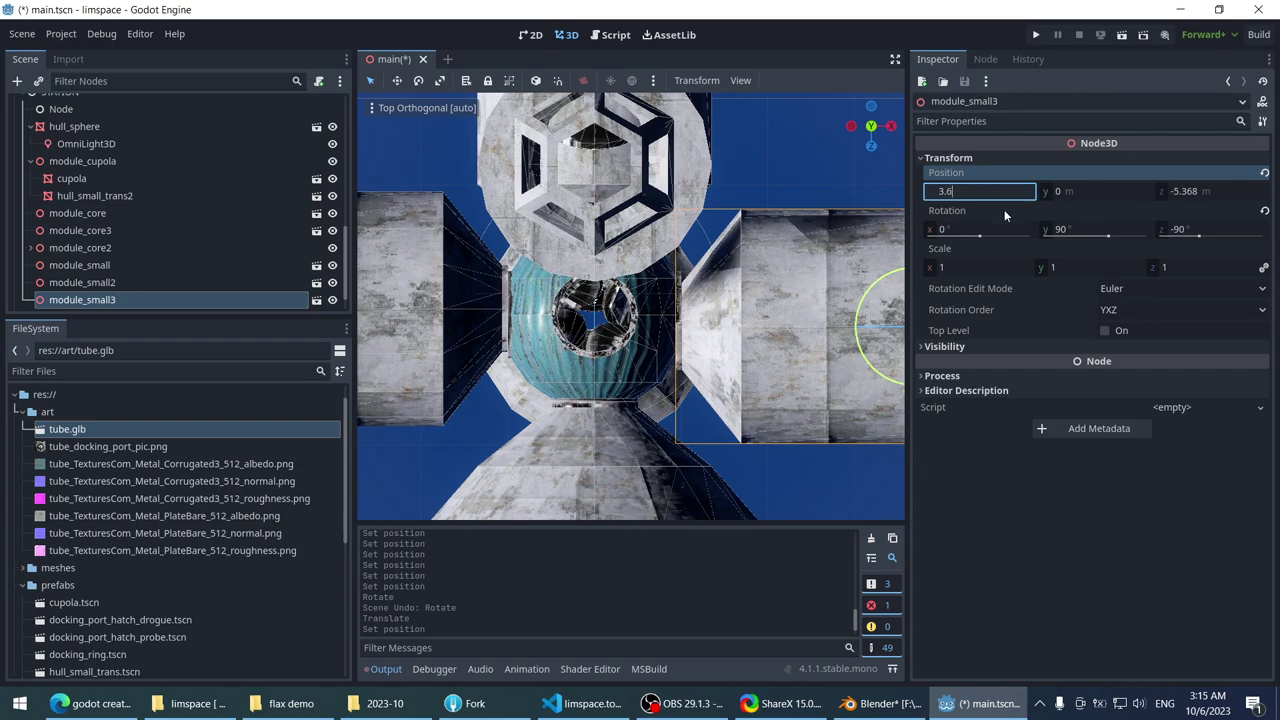
text(75)
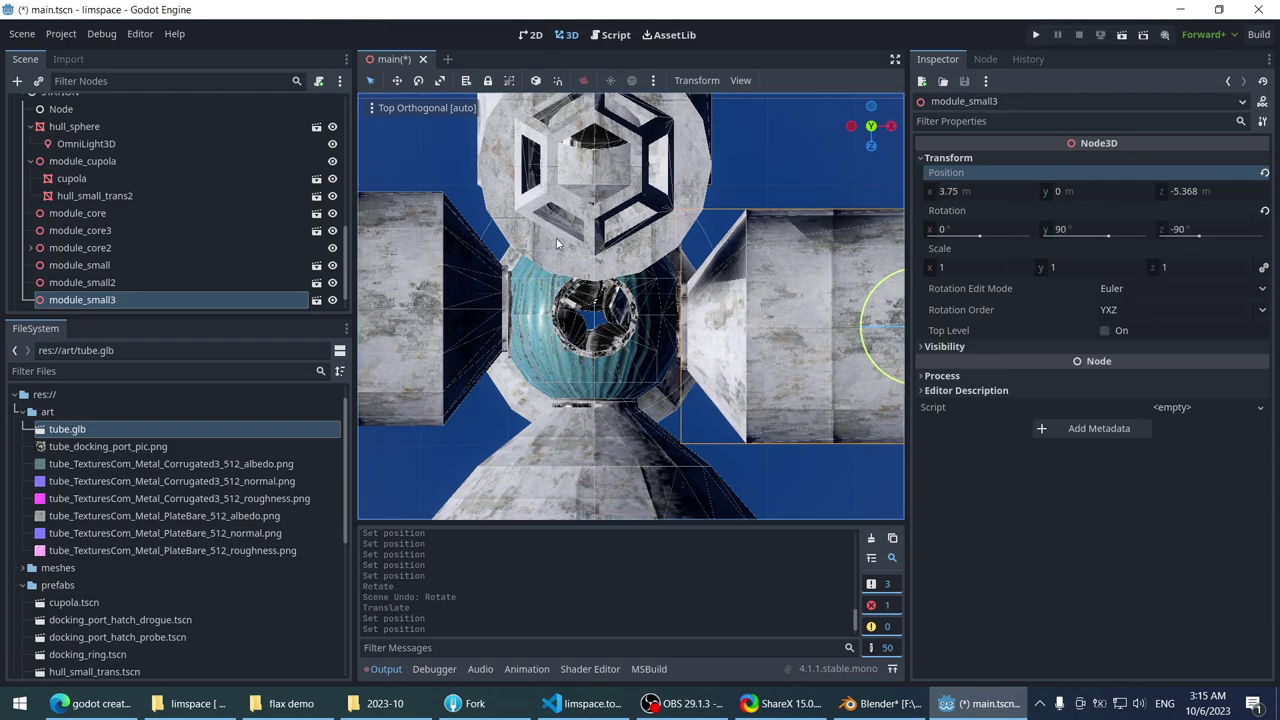
click(1220, 191)
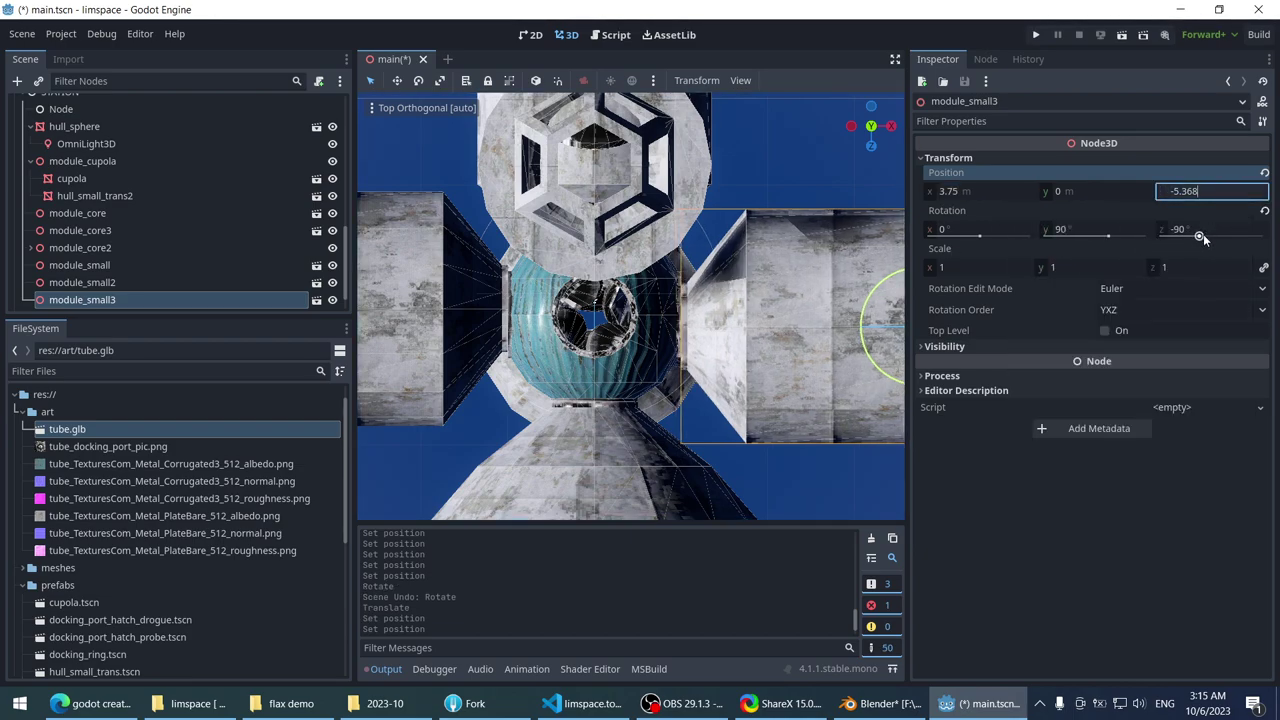
text(-5.5)
key(Return)
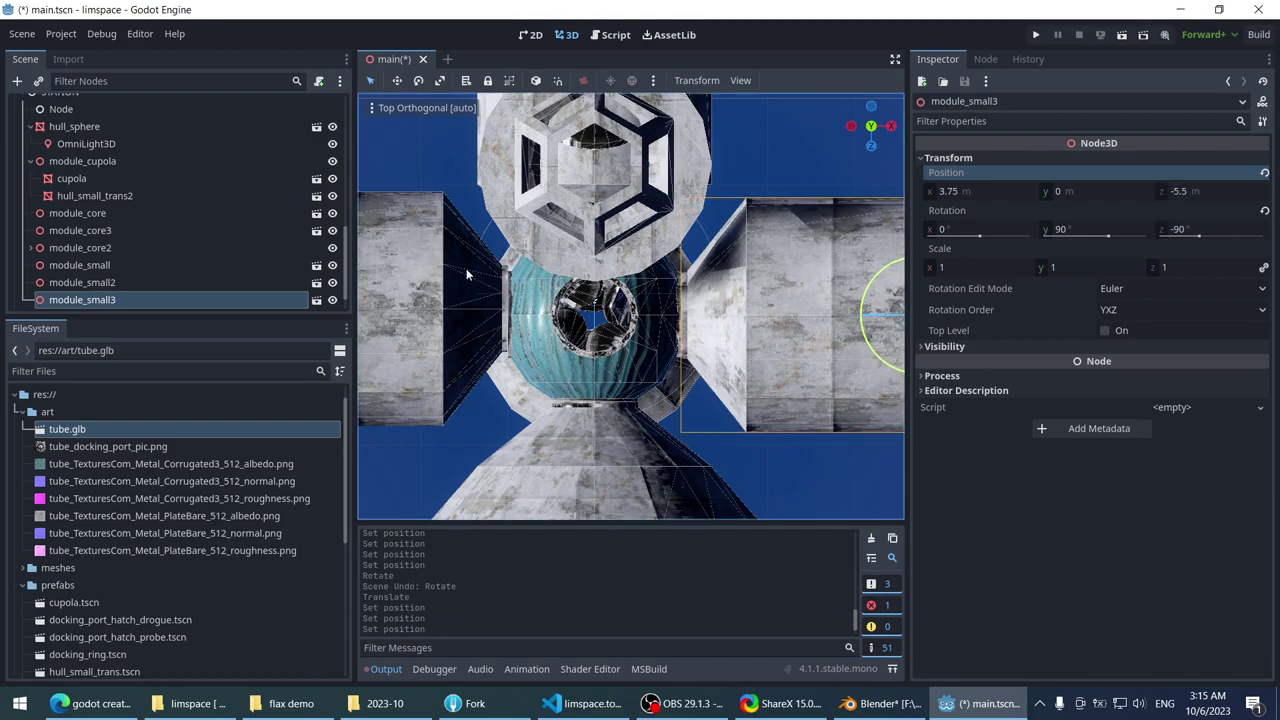
- Commit module_small2's z position of -5.5 and save the scene
click(466, 268)
click(1213, 191)
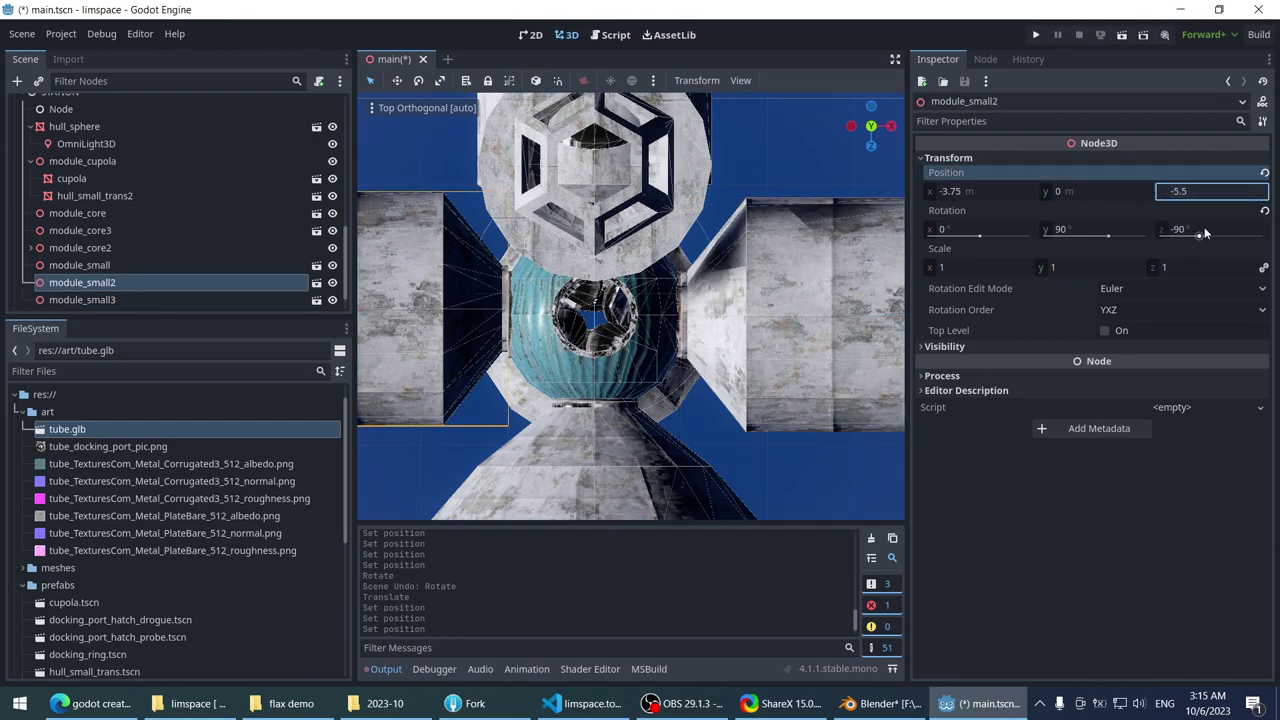
key(Return)
key(ctrl+s)
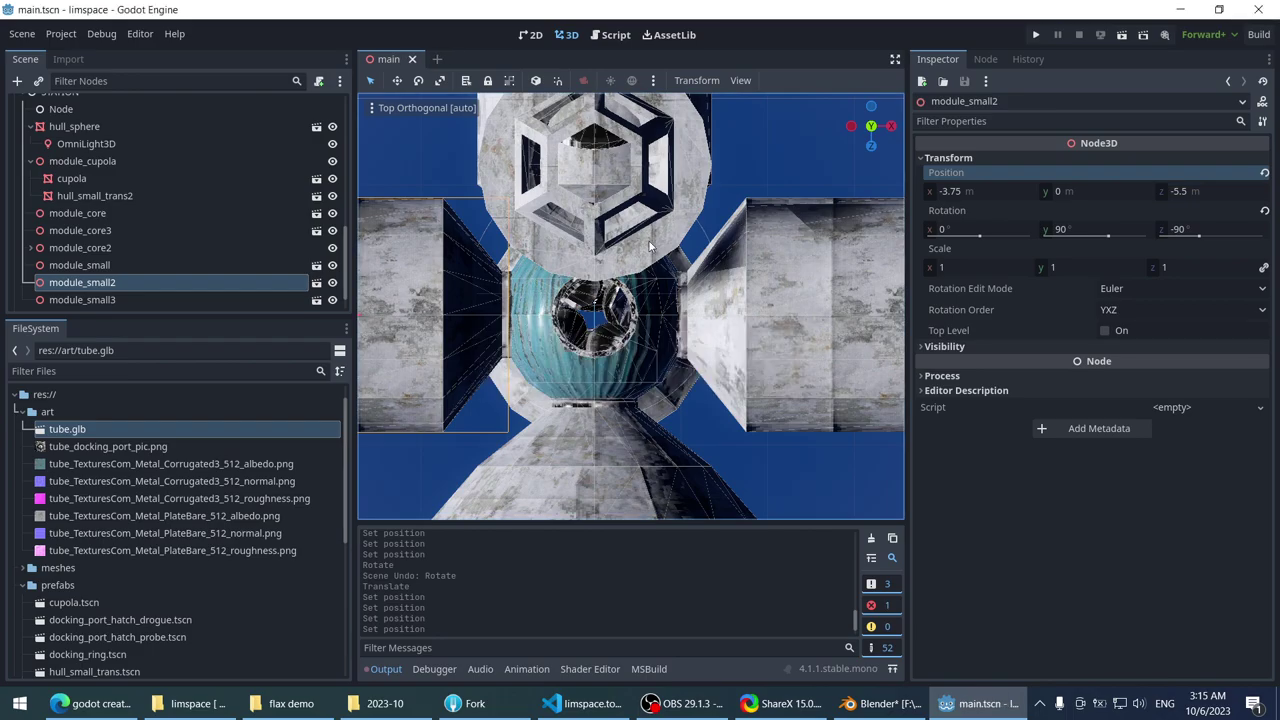
middle_drag(649, 241, 587, 183)
- Delete module_core2 from the scene
click(752, 277)
click(150, 231)
scroll(620, 140, down, 3)
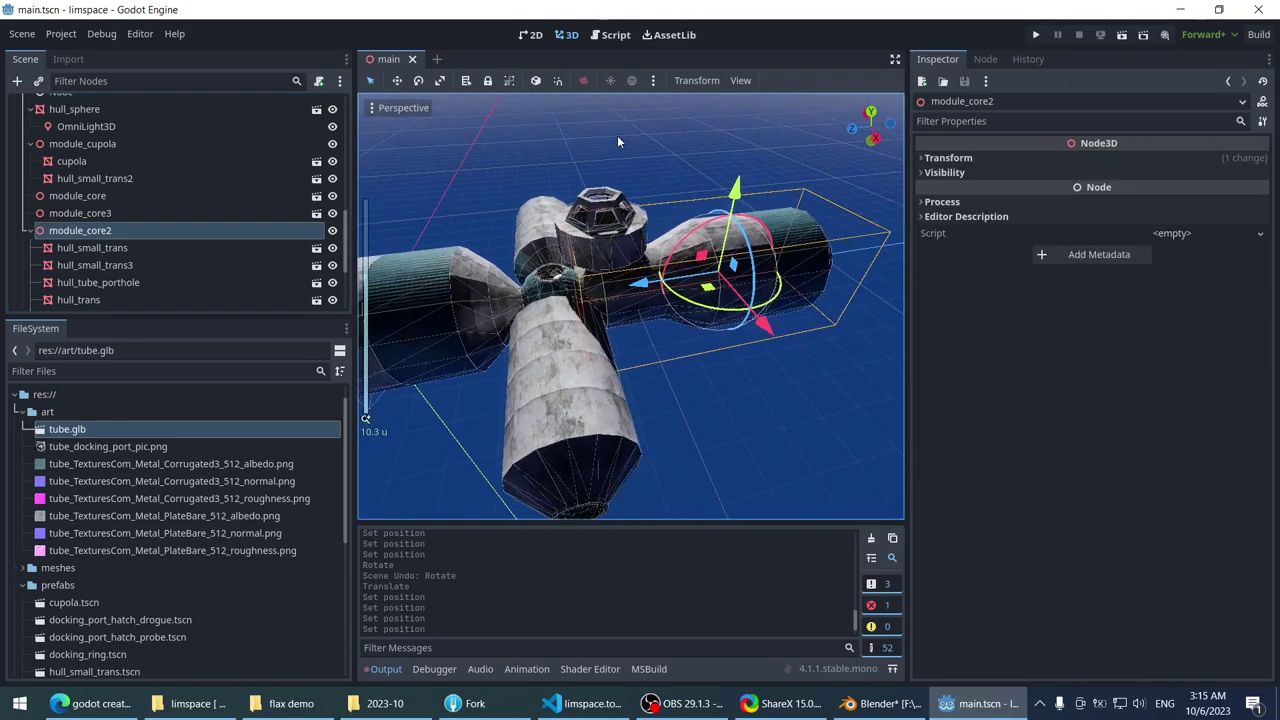
key(Delete)
- Select module_core and frame it in the top-down orthographic view
middle_drag(616, 138, 613, 268)
click(560, 270)
scroll(605, 245, up, 2)
click(618, 232)
click(613, 268)
middle_drag(459, 170, 607, 271)
key(KP_7)
scroll(600, 220, down, 2)
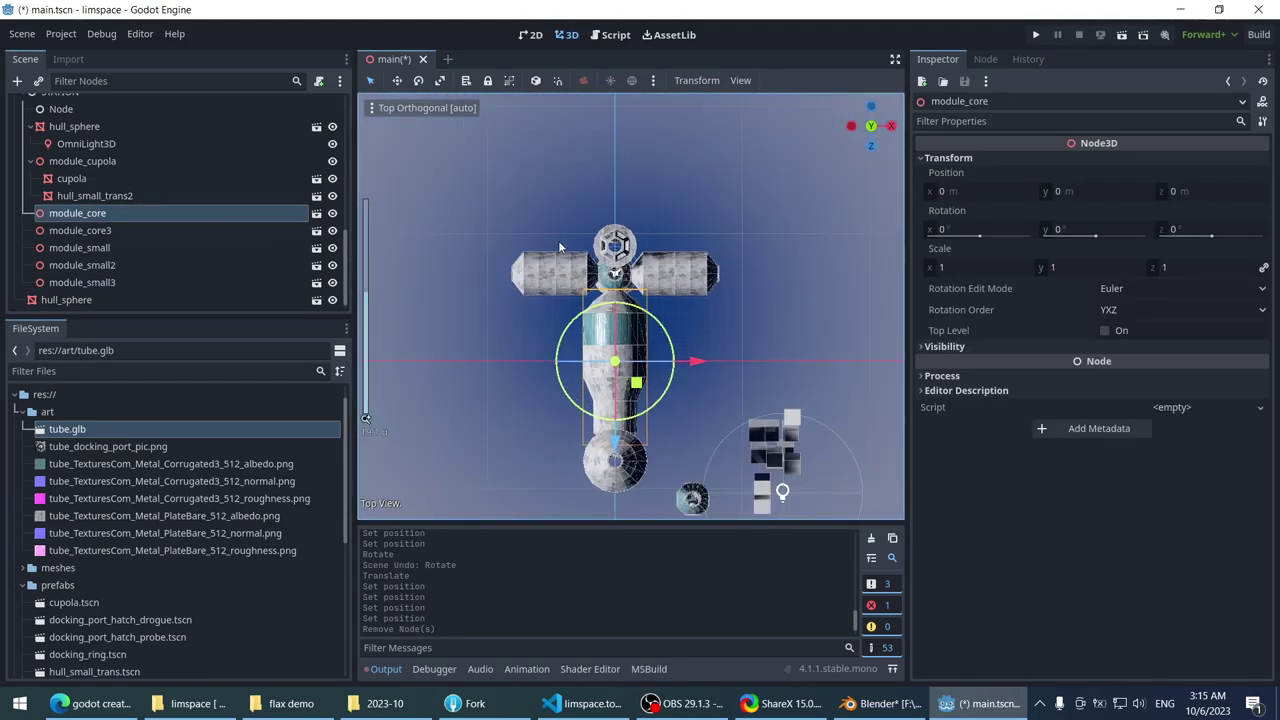
middle_drag(600, 220, 591, 155)
scroll(621, 215, up, 3)
key(KP_7)
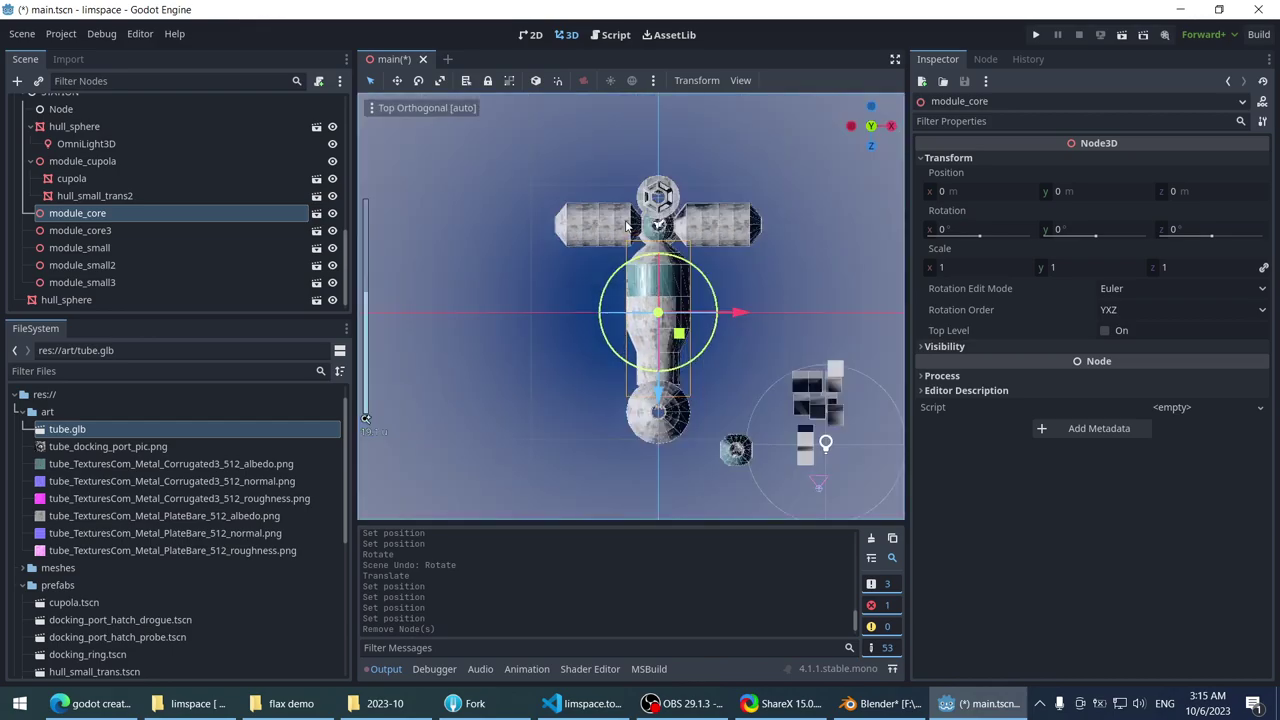
scroll(633, 215, up, 4)
shift+middle_drag(633, 215, 618, 258)
- Duplicate module_core and move the copy past the cupola, refining it in side view
key(ctrl+d)
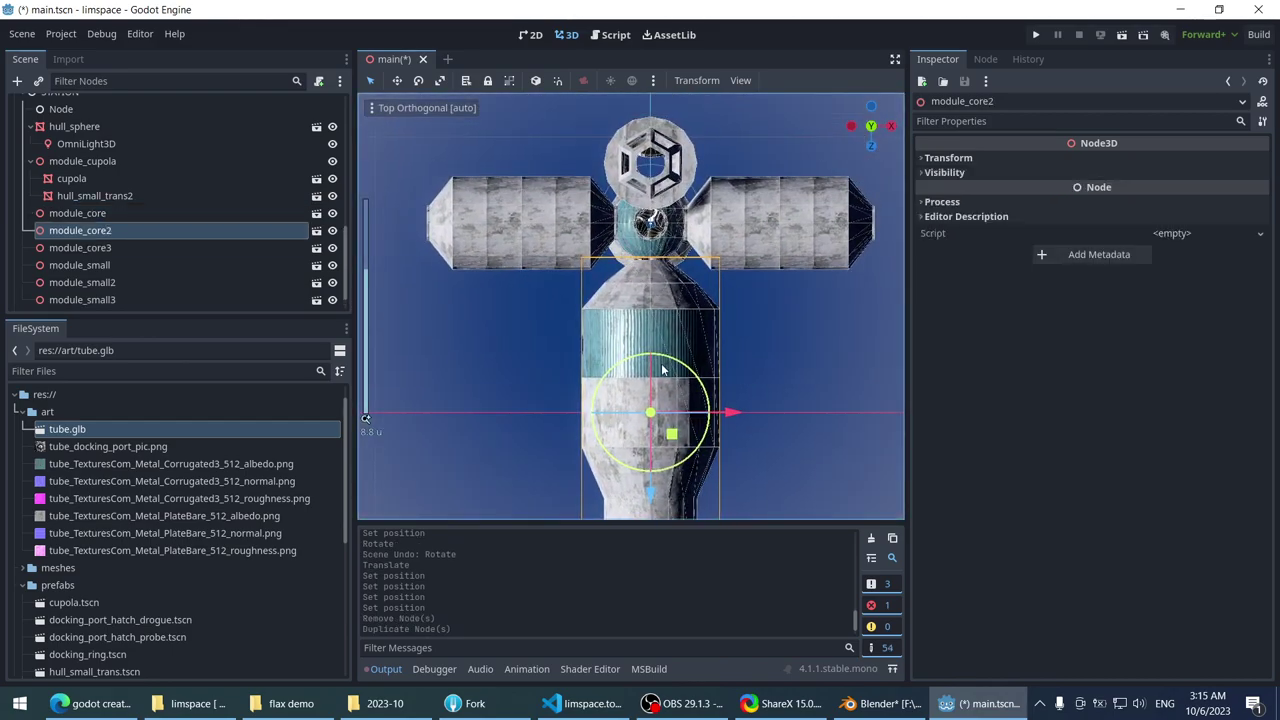
drag(652, 503, 683, 203)
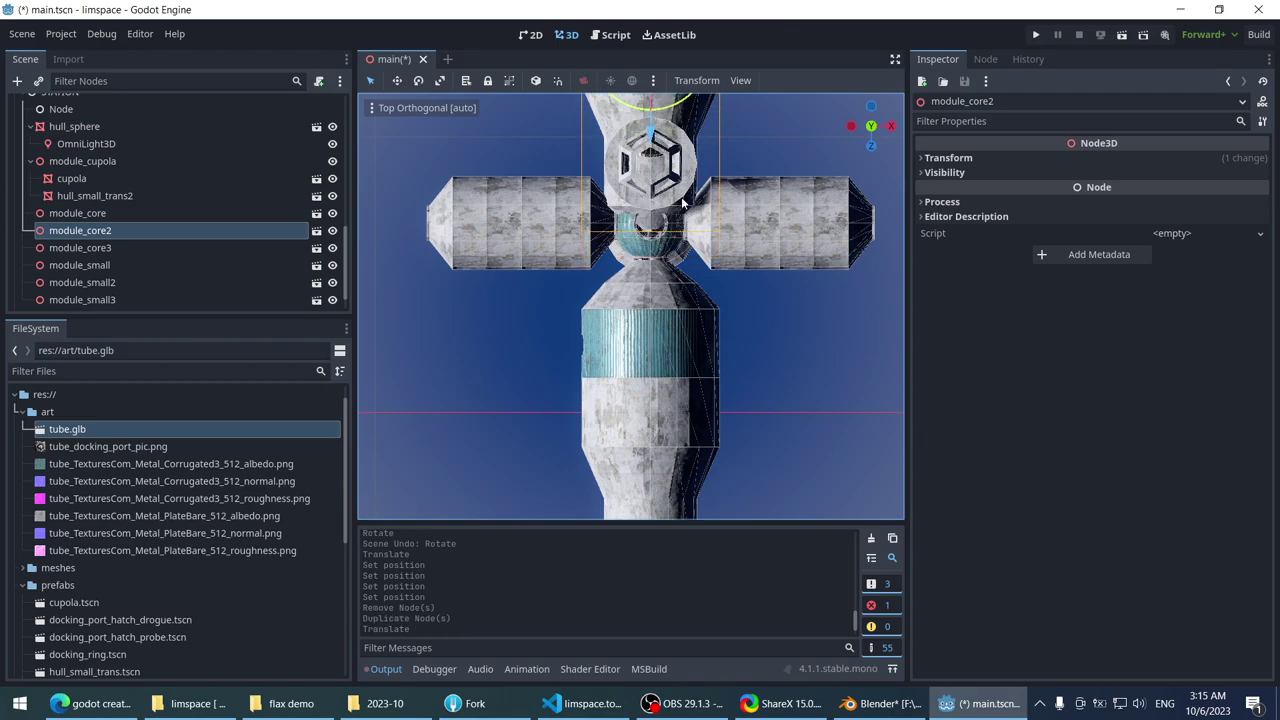
shift+middle_drag(743, 188, 713, 333)
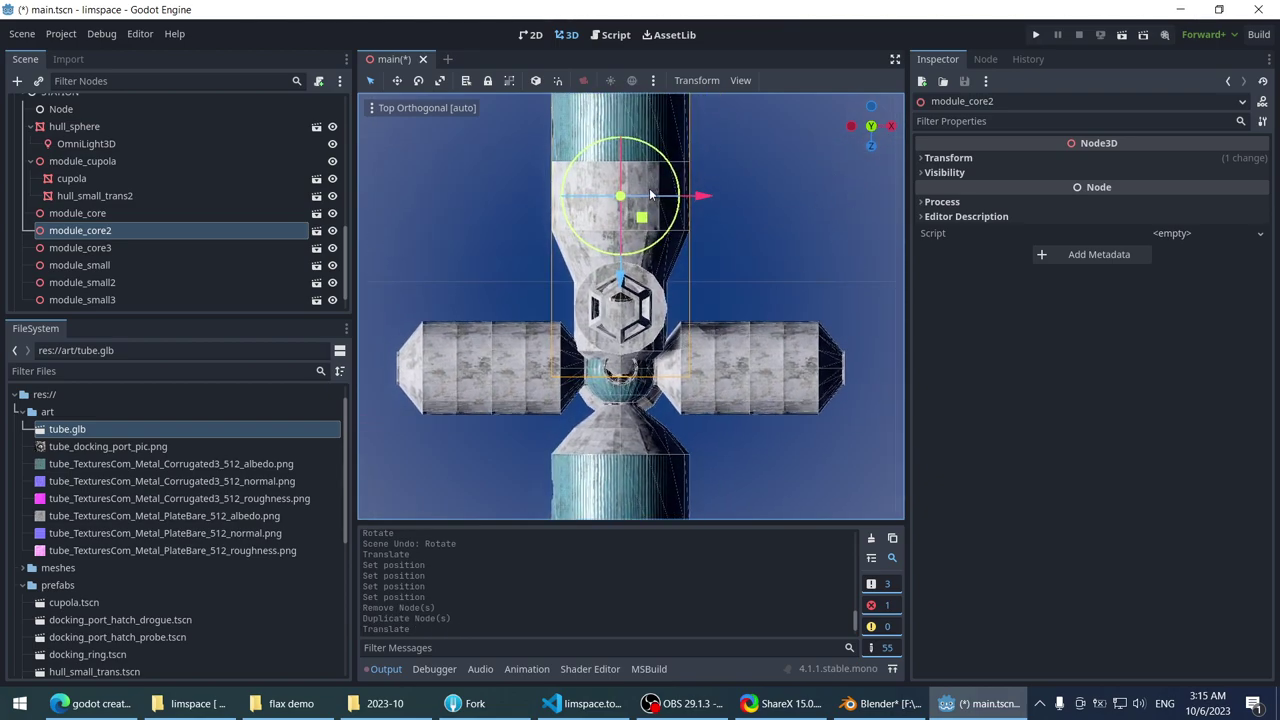
key(KP_3)
scroll(704, 189, up, 3)
drag(700, 309, 813, 328)
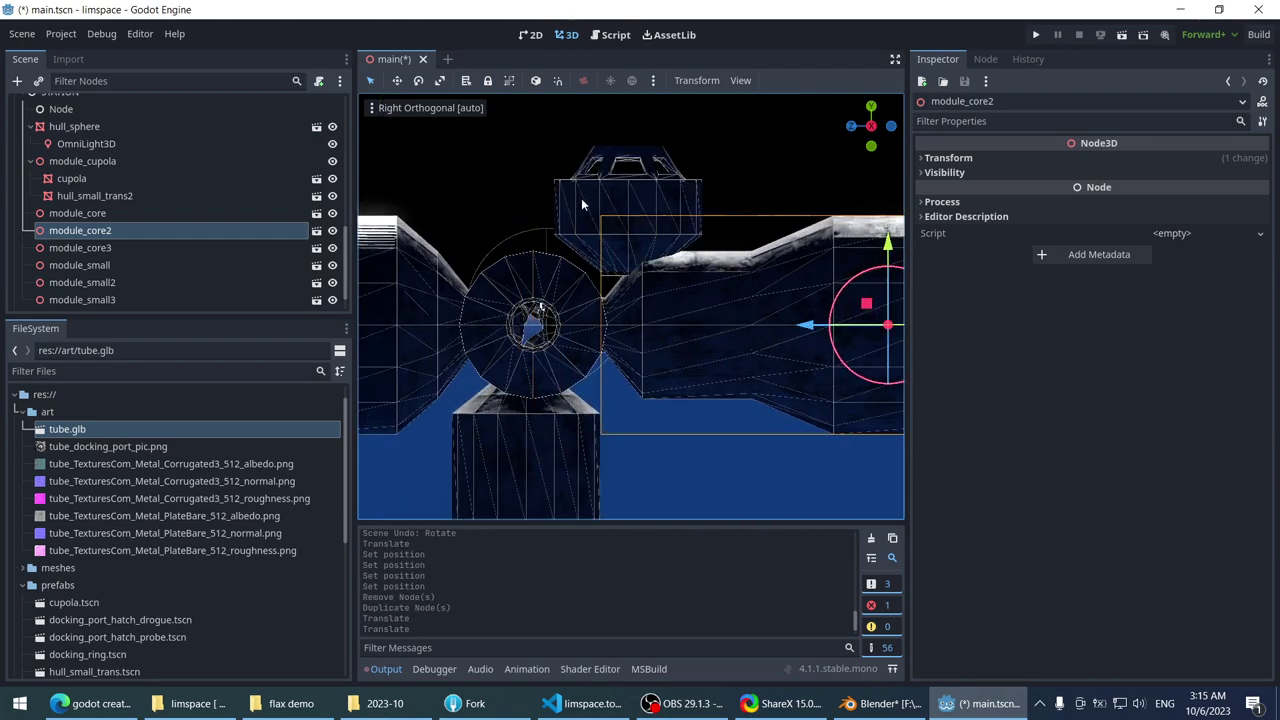
mouse_move(581, 203)
shift+middle_down()
mouse_move(627, 269)
mouse_move(605, 203)
shift+middle_up()
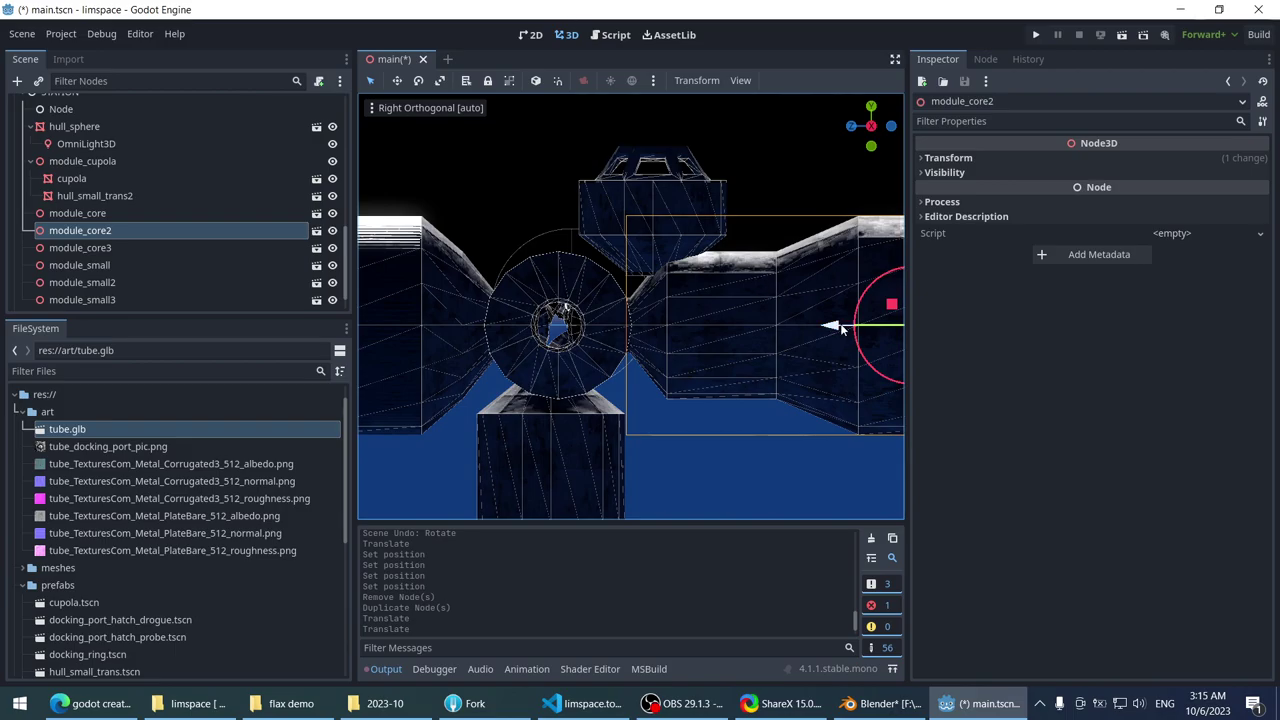
drag(840, 323, 828, 333)
- Check the moved module in perspective view and save the scene
middle_drag(828, 333, 690, 342)
scroll(690, 342, up, 4)
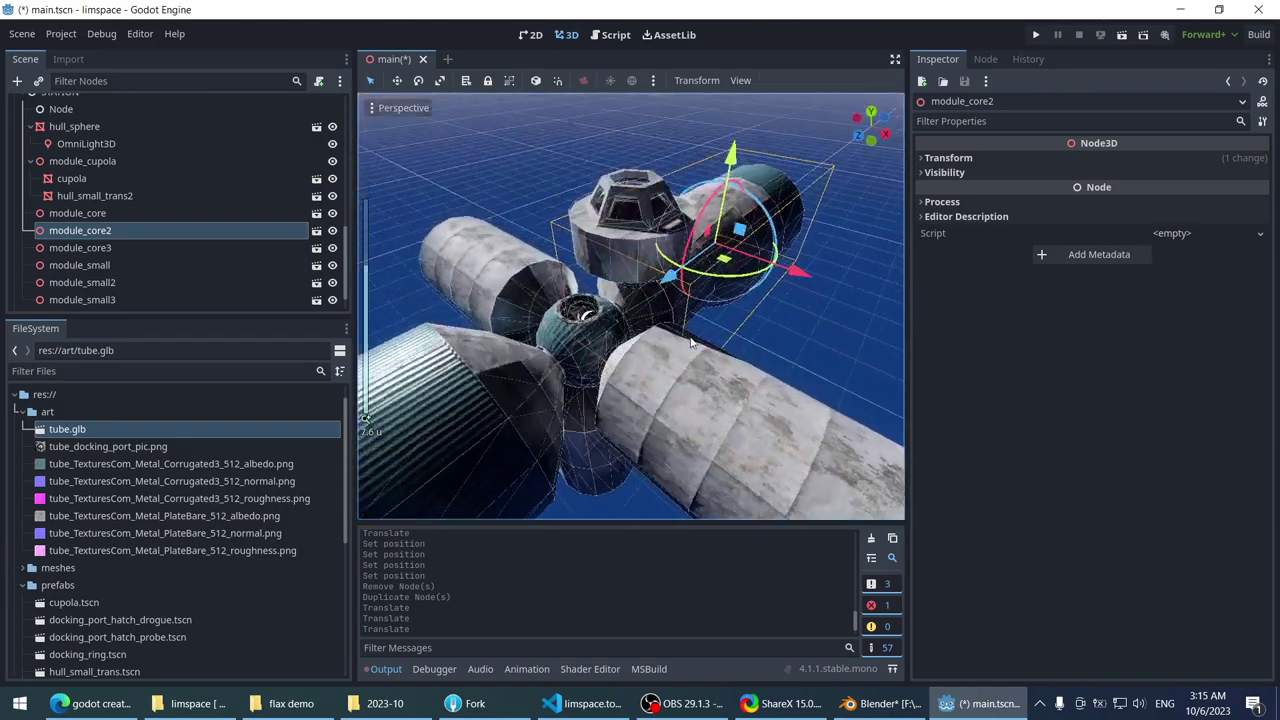
scroll(690, 342, up, 6)
middle_drag(538, 299, 574, 216)
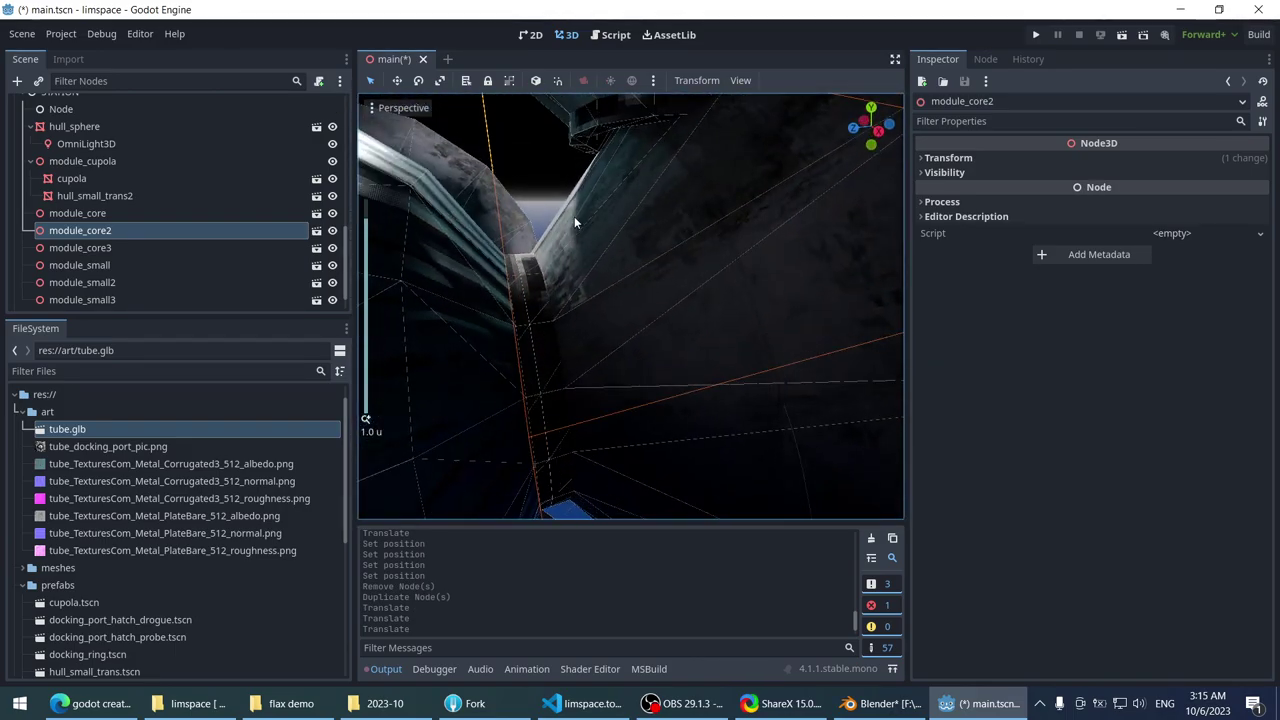
scroll(574, 216, down, 8)
click(497, 158)
middle_drag(497, 158, 548, 198)
key(ctrl+s)
scroll(556, 195, down, 3)
scroll(548, 198, up, 1)
click(686, 240)
middle_drag(686, 240, 480, 185)
click(155, 144)
- Set module_cupola's position to y 2 and z -5.5 in the Inspector
click(155, 161)
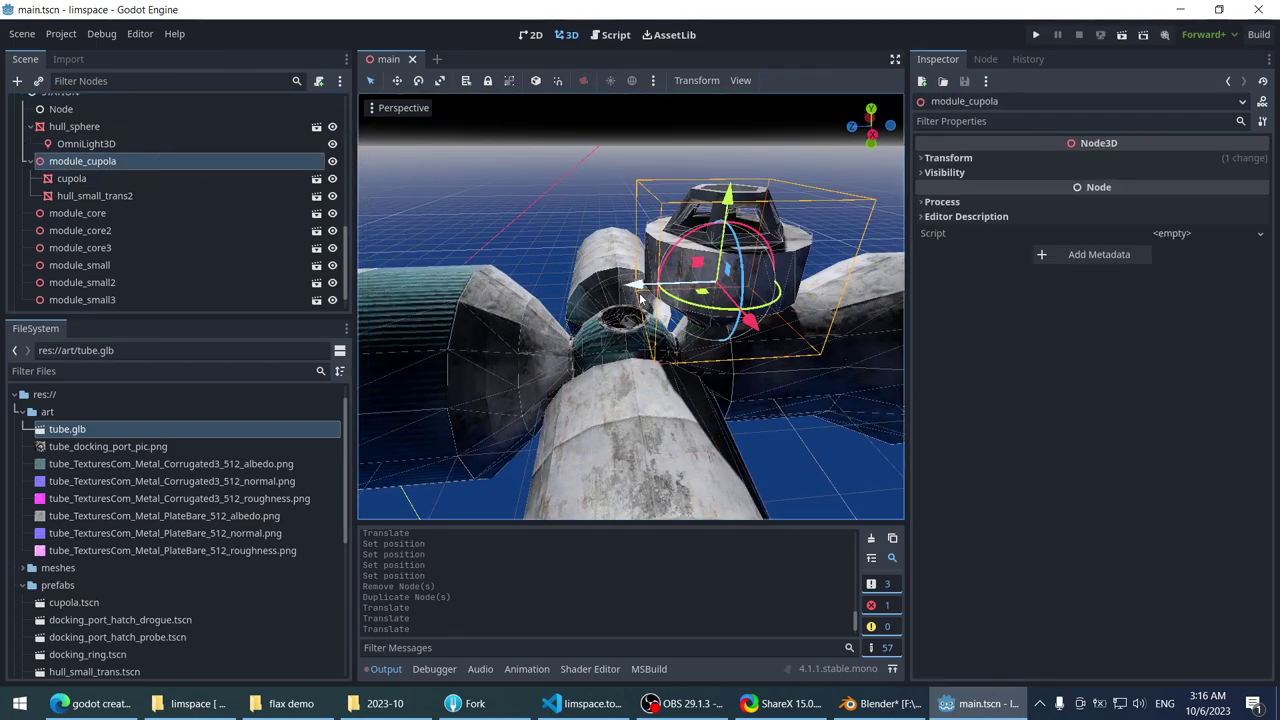
click(1031, 158)
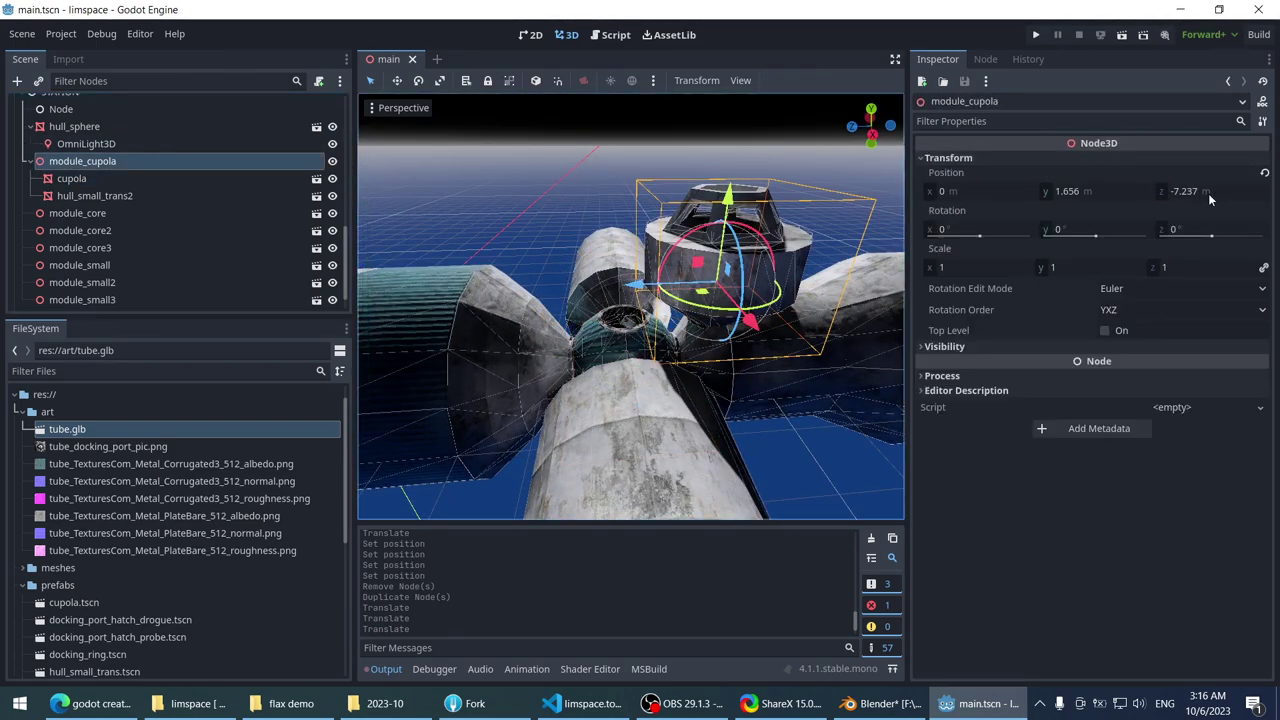
drag(1200, 192, 1190, 192)
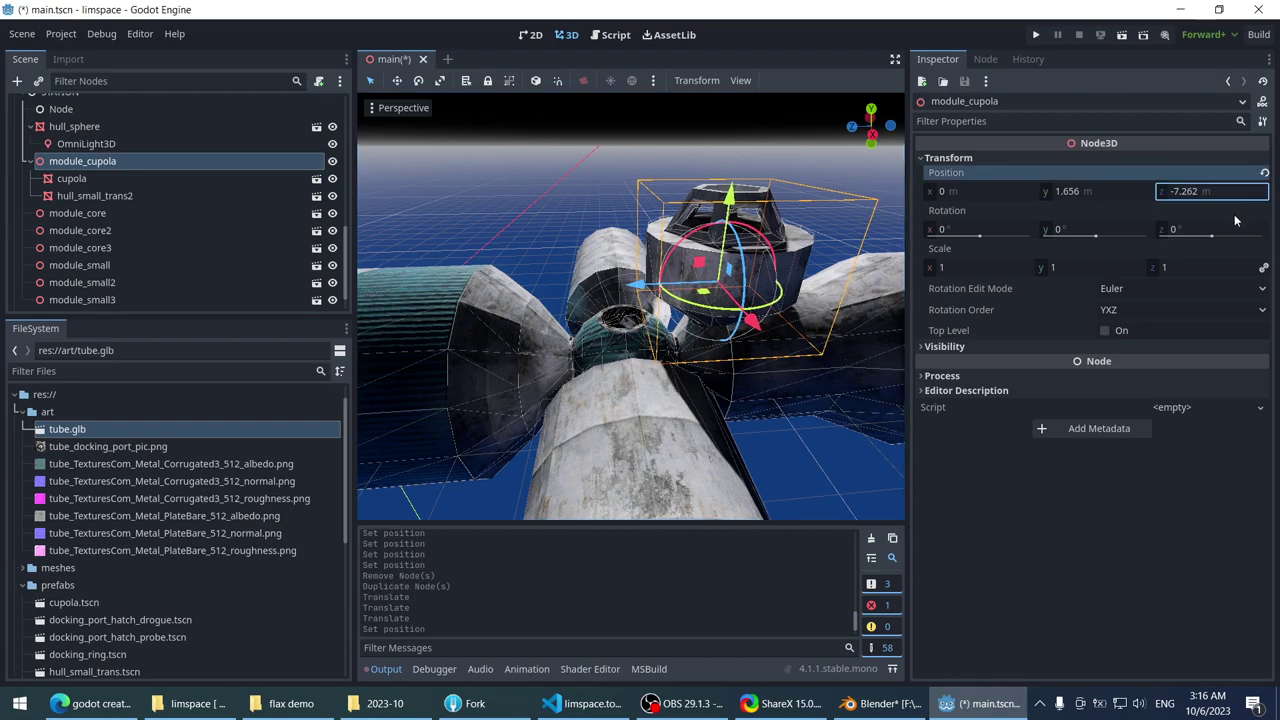
click(1112, 192)
text(2)
click(1205, 192)
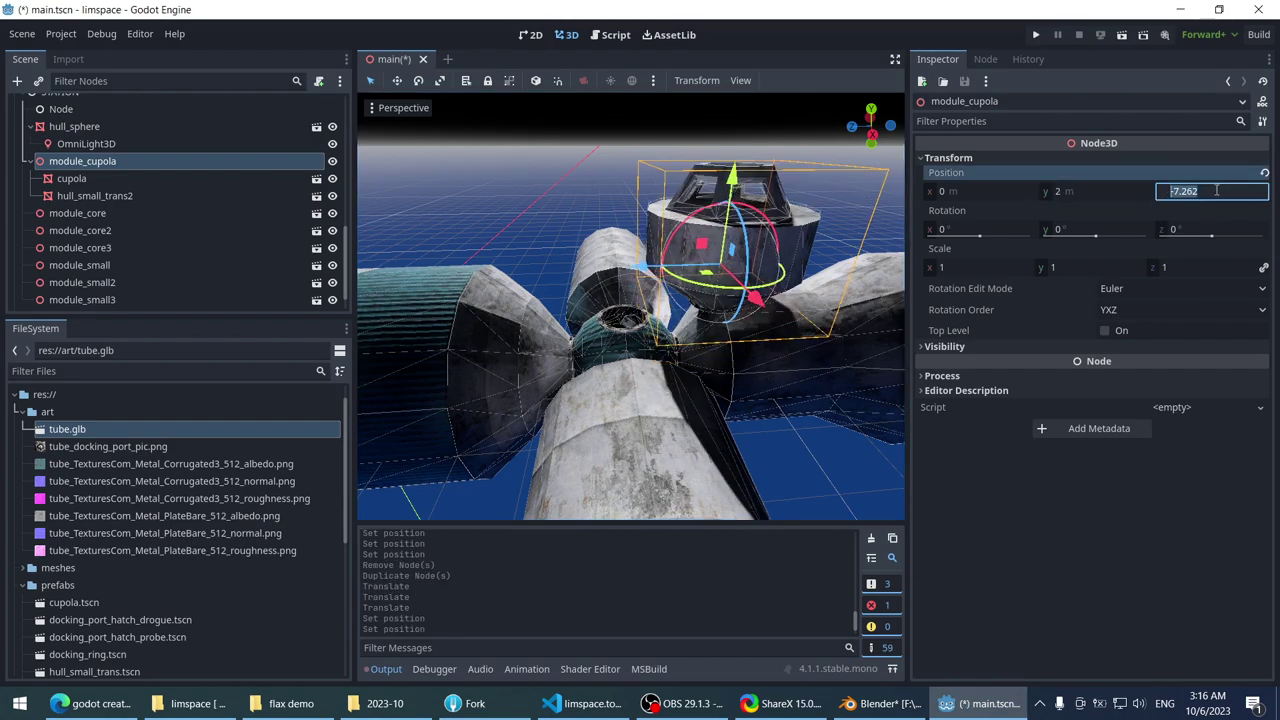
click(1223, 192)
text(-5.5)
key(Return)
- Drag the cupola down to y 1.75 and save the scene
scroll(607, 307, up, 5)
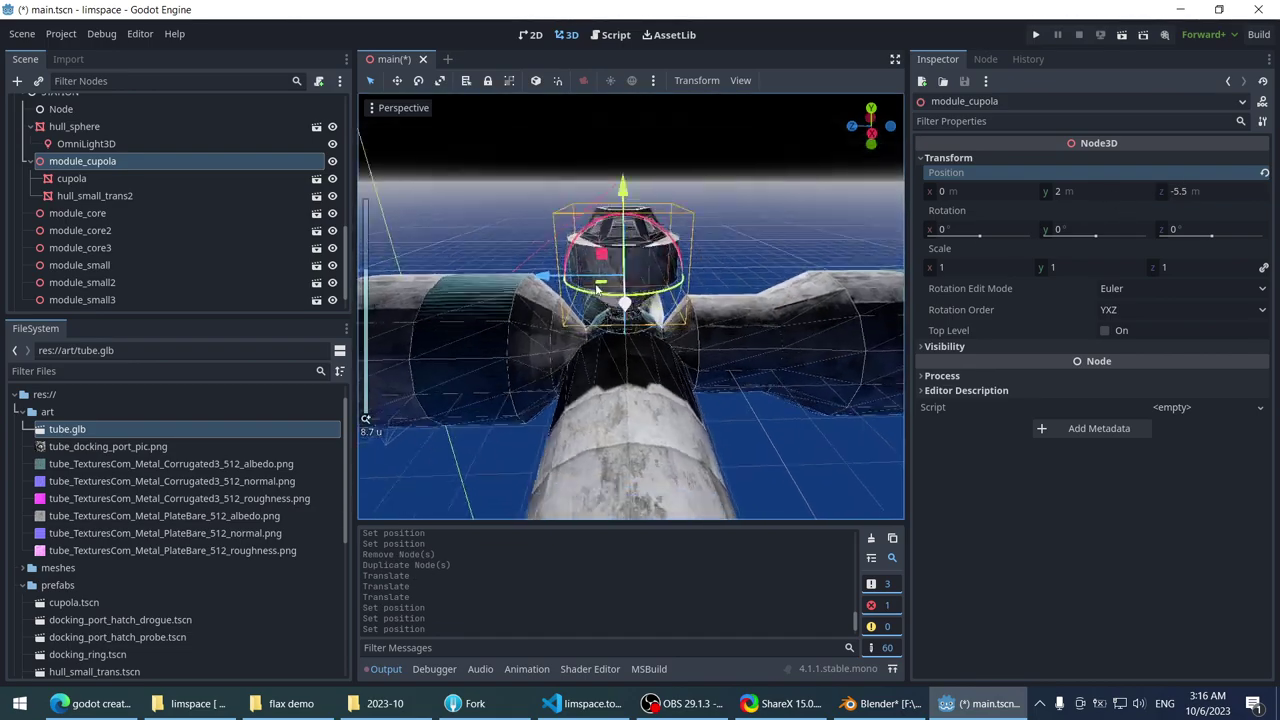
scroll(607, 307, down, 3)
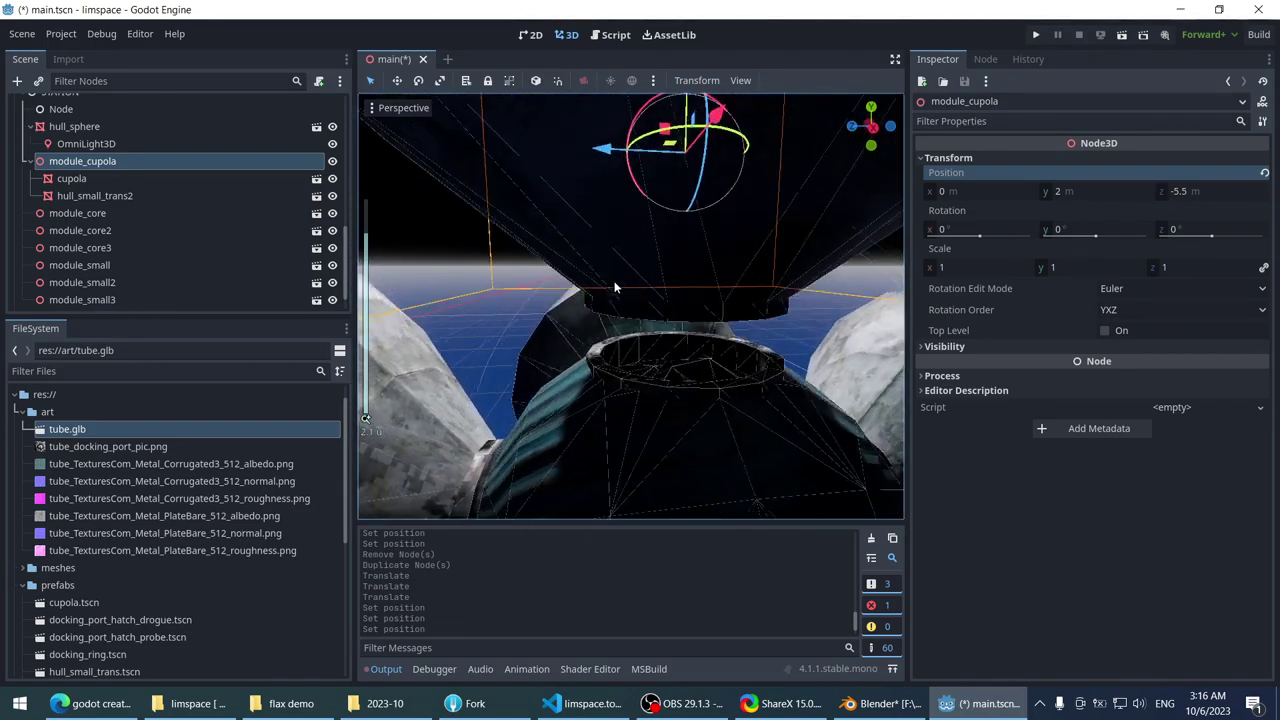
drag(687, 131, 686, 160)
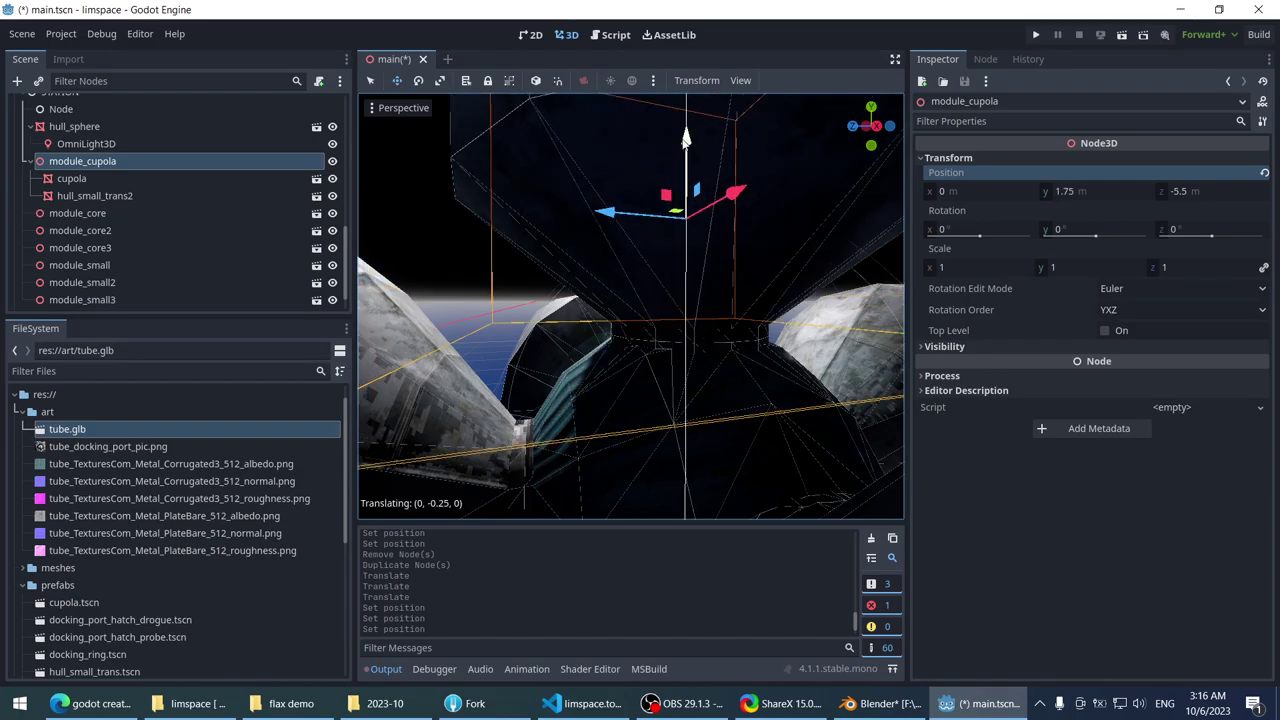
scroll(630, 175, up, 5)
scroll(632, 180, down, 3)
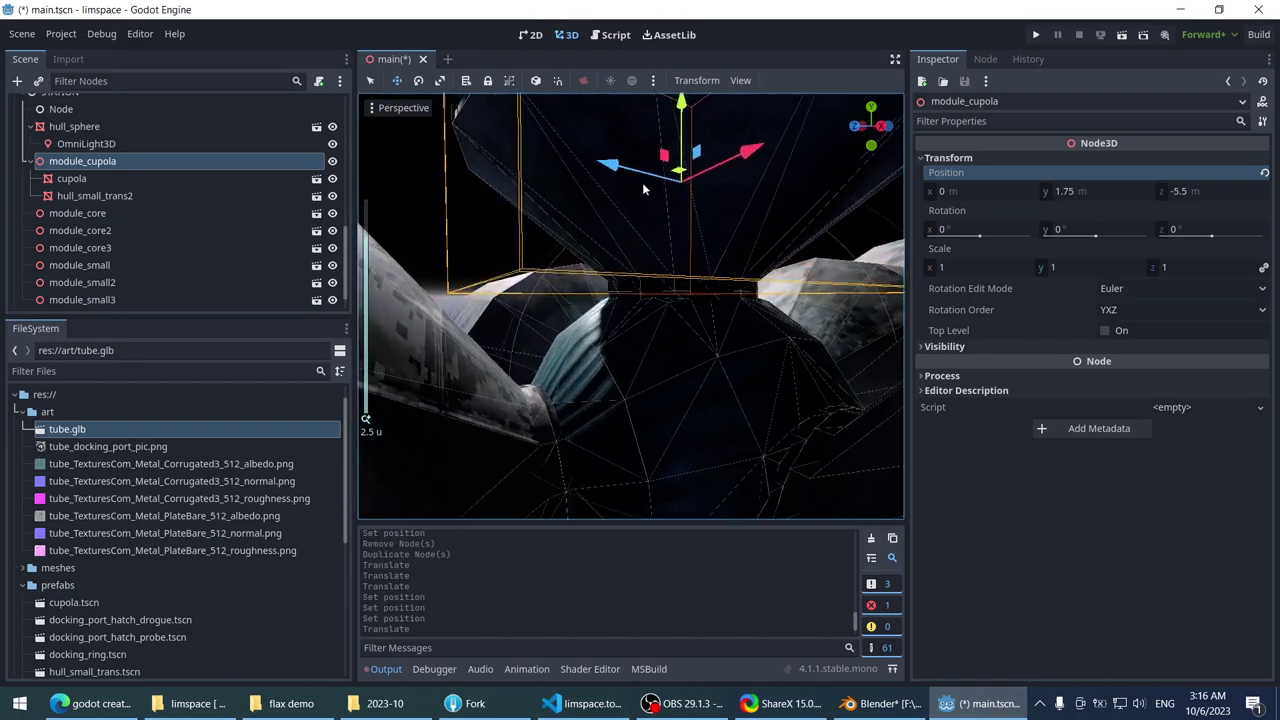
scroll(643, 181, up, 6)
middle_drag(657, 203, 496, 196)
scroll(496, 196, down, 4)
scroll(534, 276, down, 6)
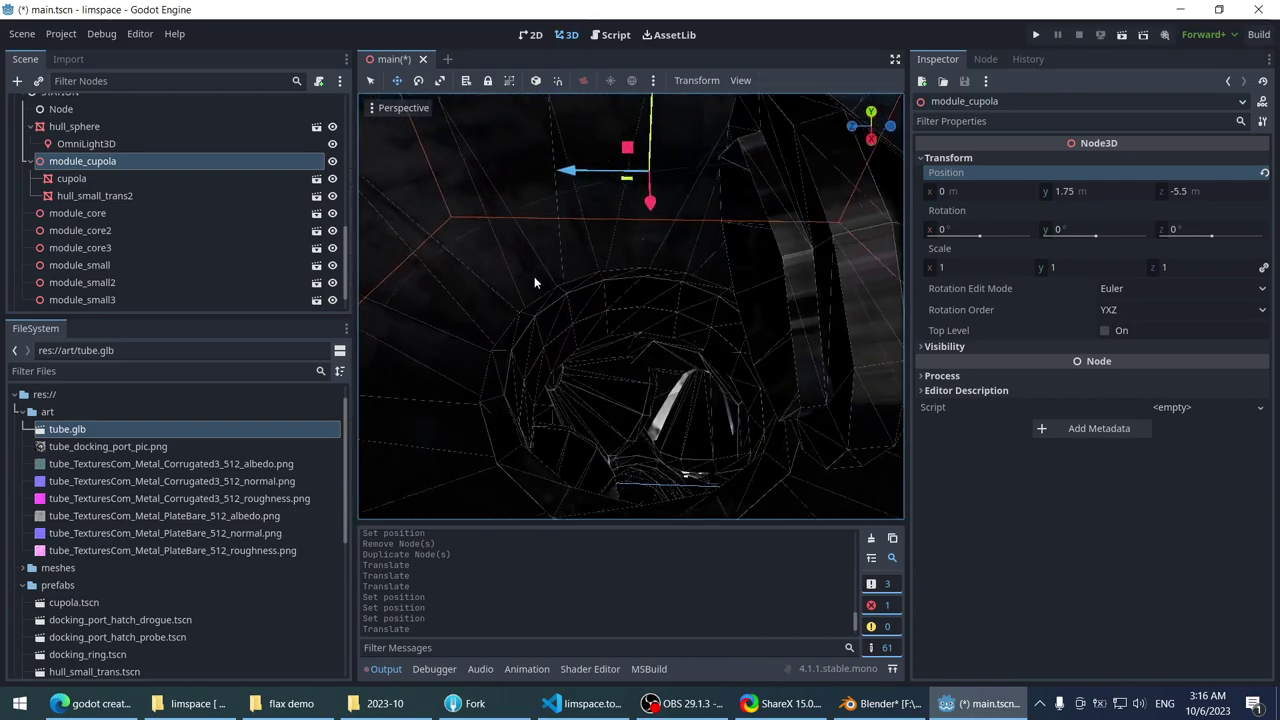
scroll(540, 241, down, 5)
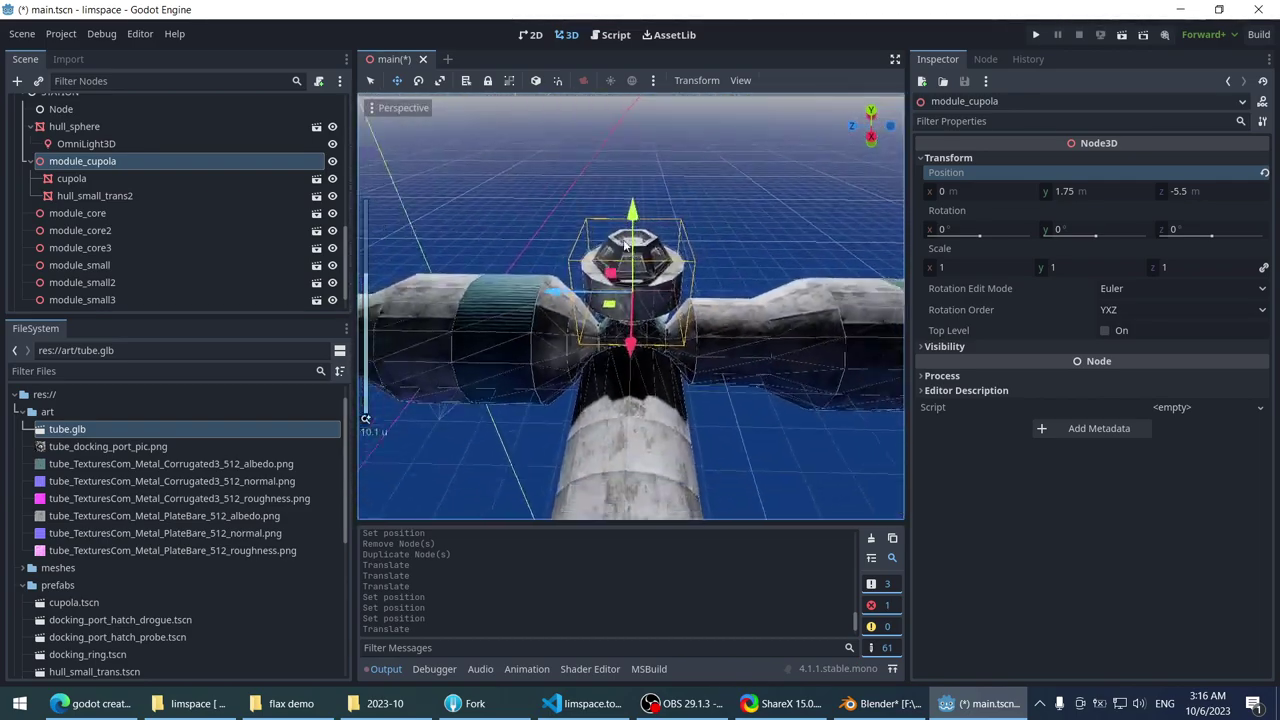
middle_drag(540, 241, 591, 188)
middle_drag(714, 160, 730, 185)
scroll(730, 185, up, 3)
click(730, 185)
key(ctrl+s)
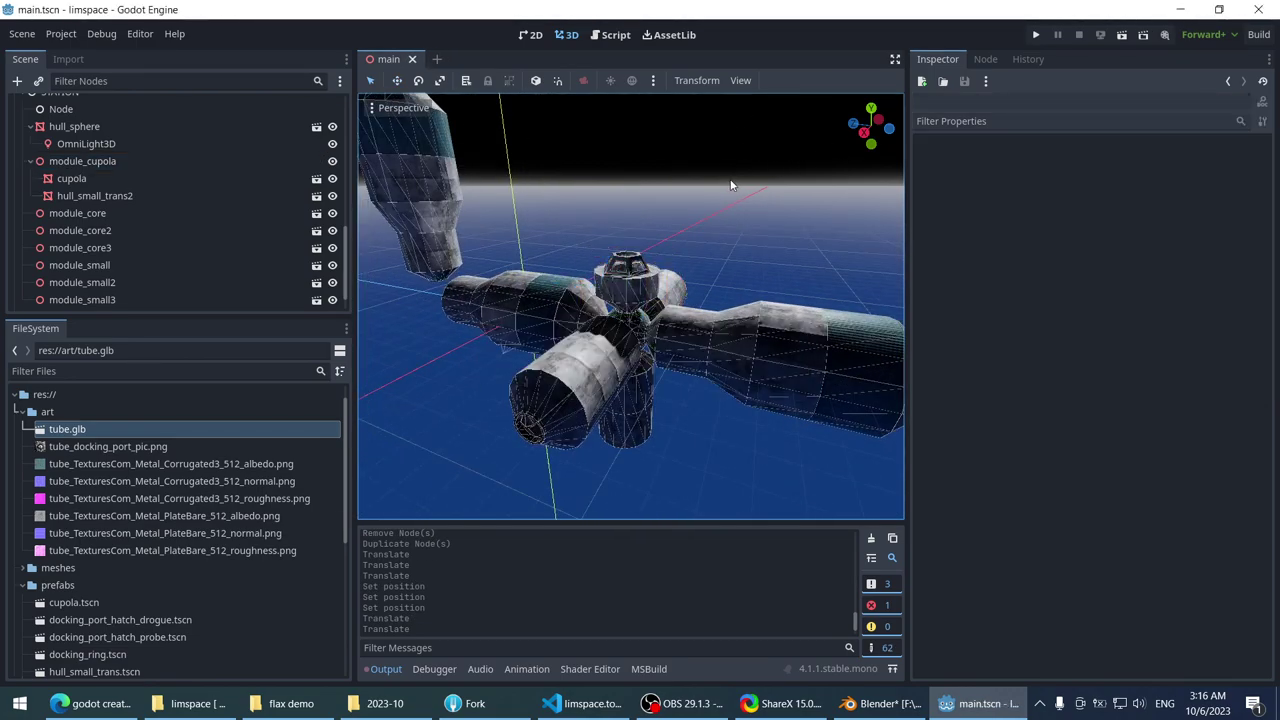
- Run the game briefly, stop it with Escape, and close the Godot editor
click(1036, 34)
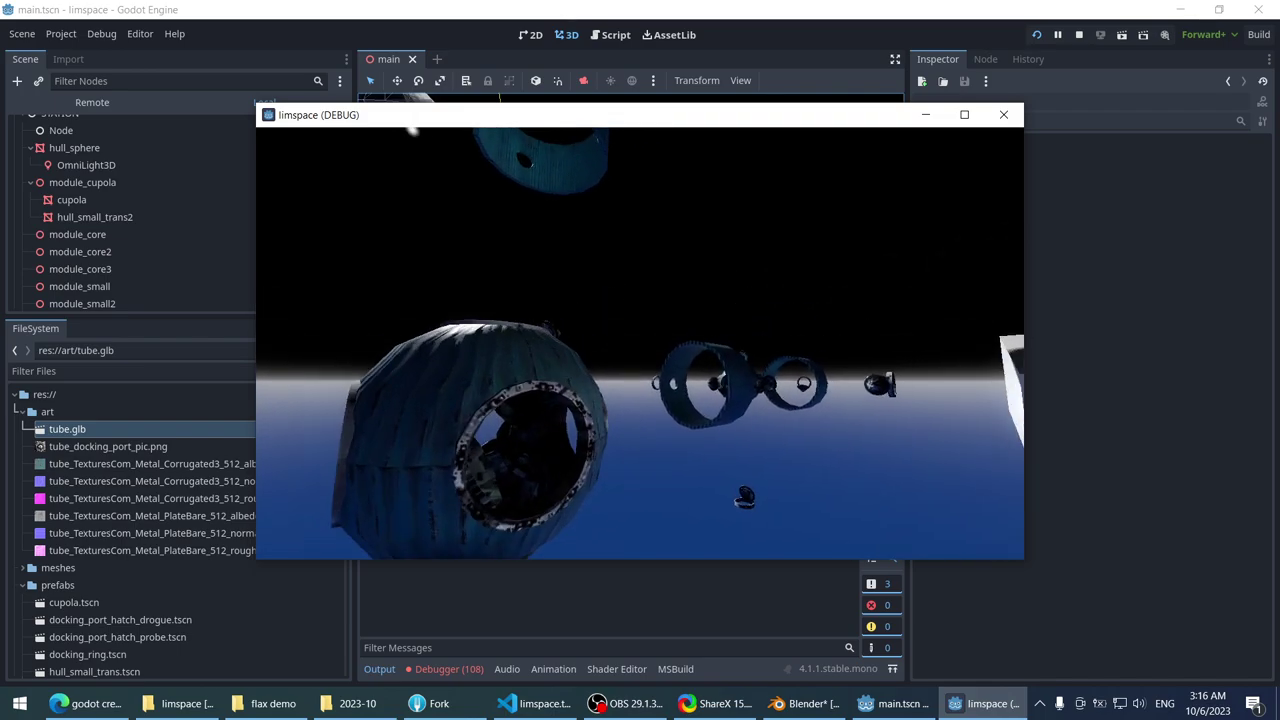
key(Escape)
scroll(541, 268, up, 3)
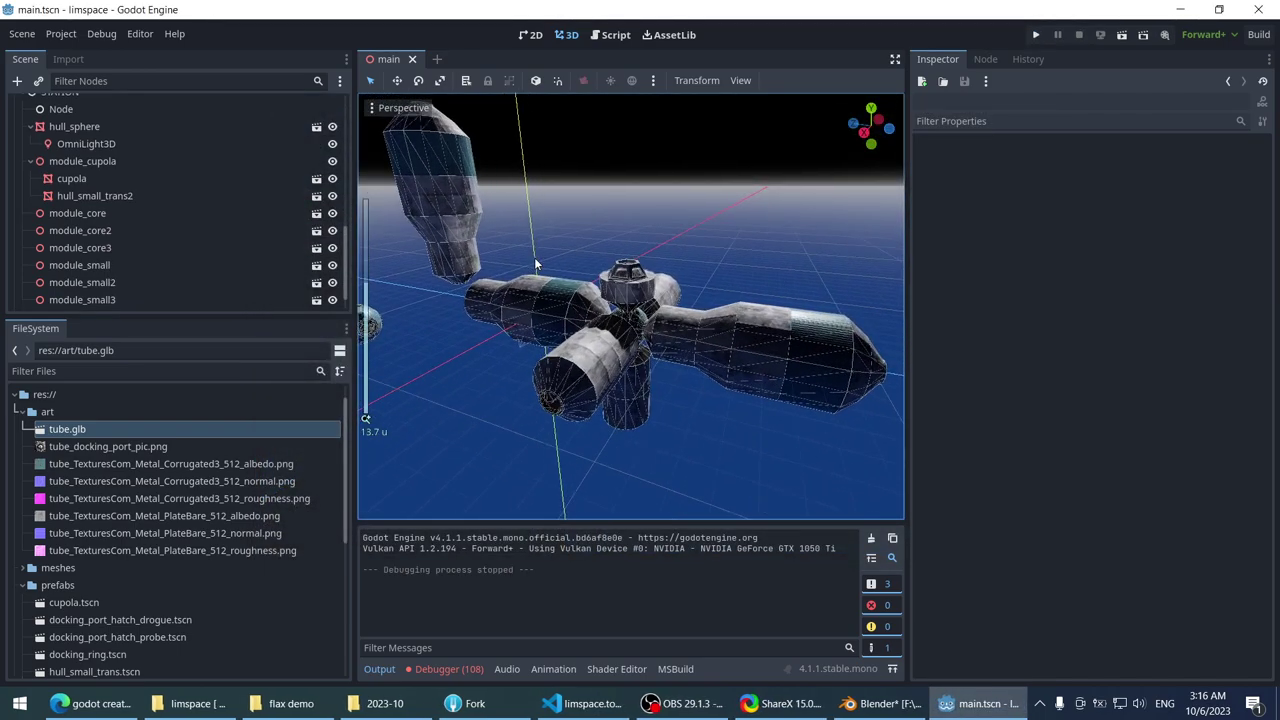
click(1258, 9)
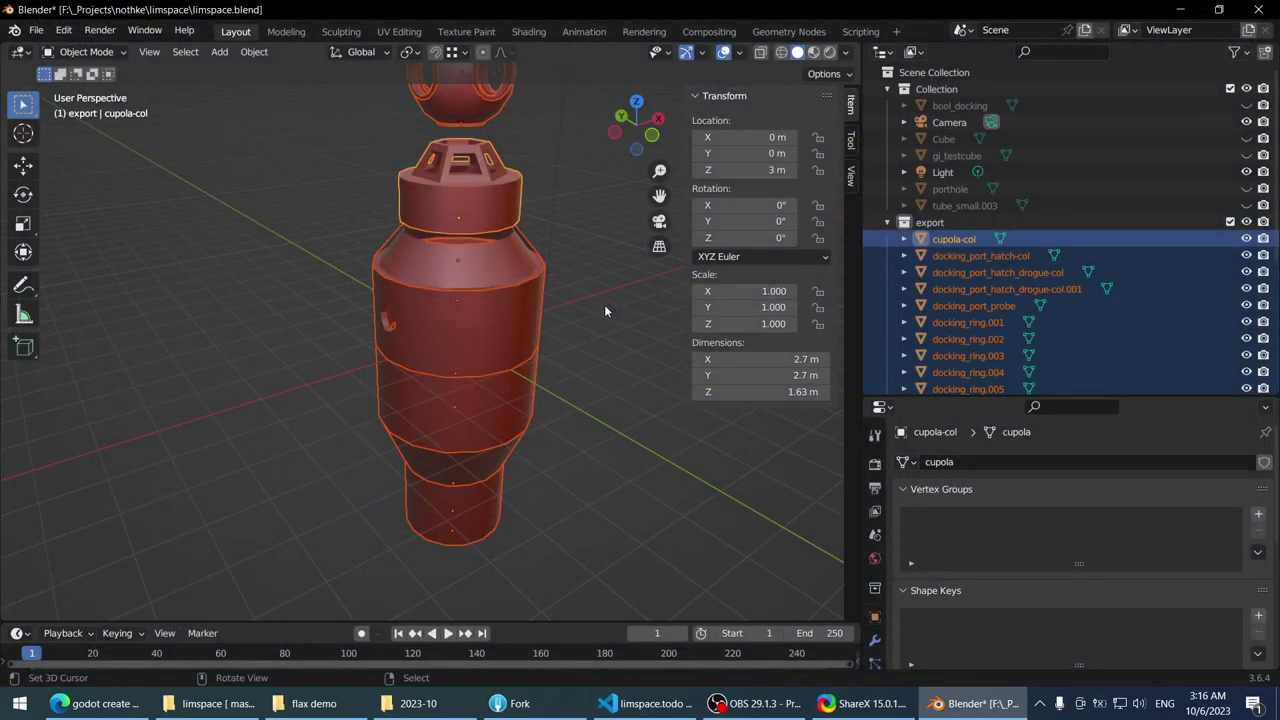
- Show the desktop with Win+D and launch Godot from its desktop shortcut
key(super+d)
click(791, 288)
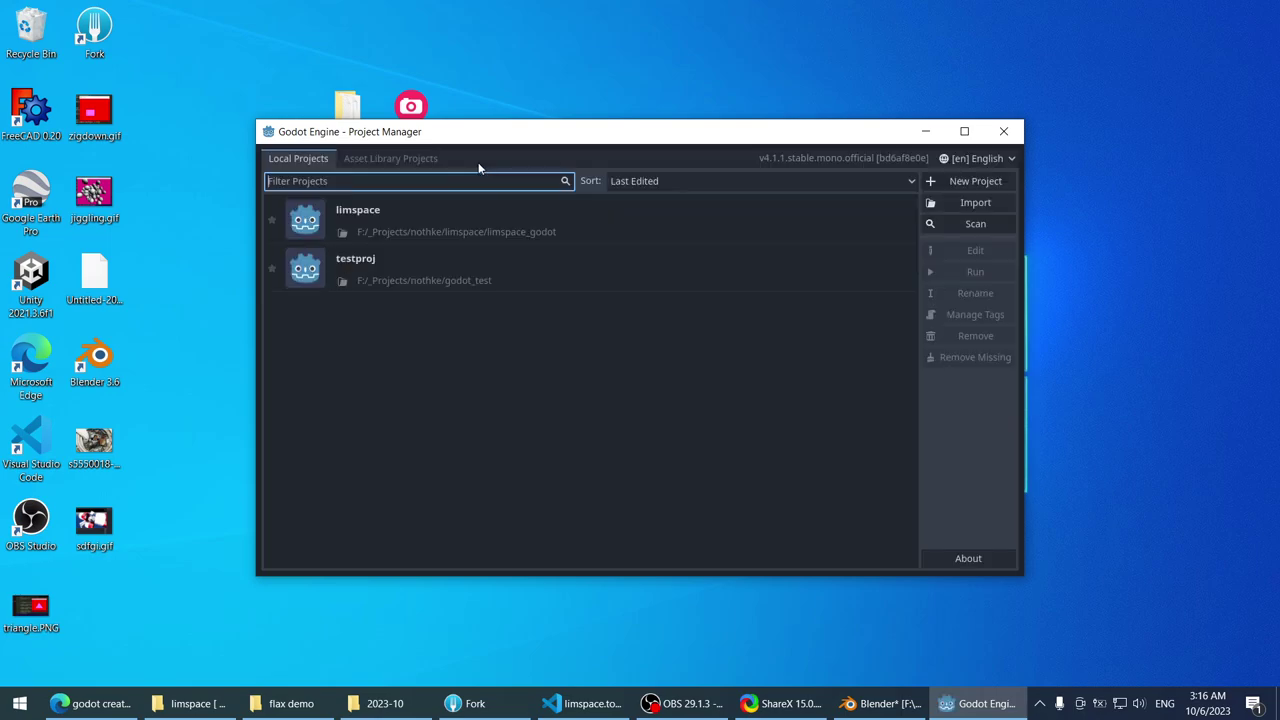
- Open the limspace project from the Project Manager, then bring the web browser forward
double_click(431, 232)
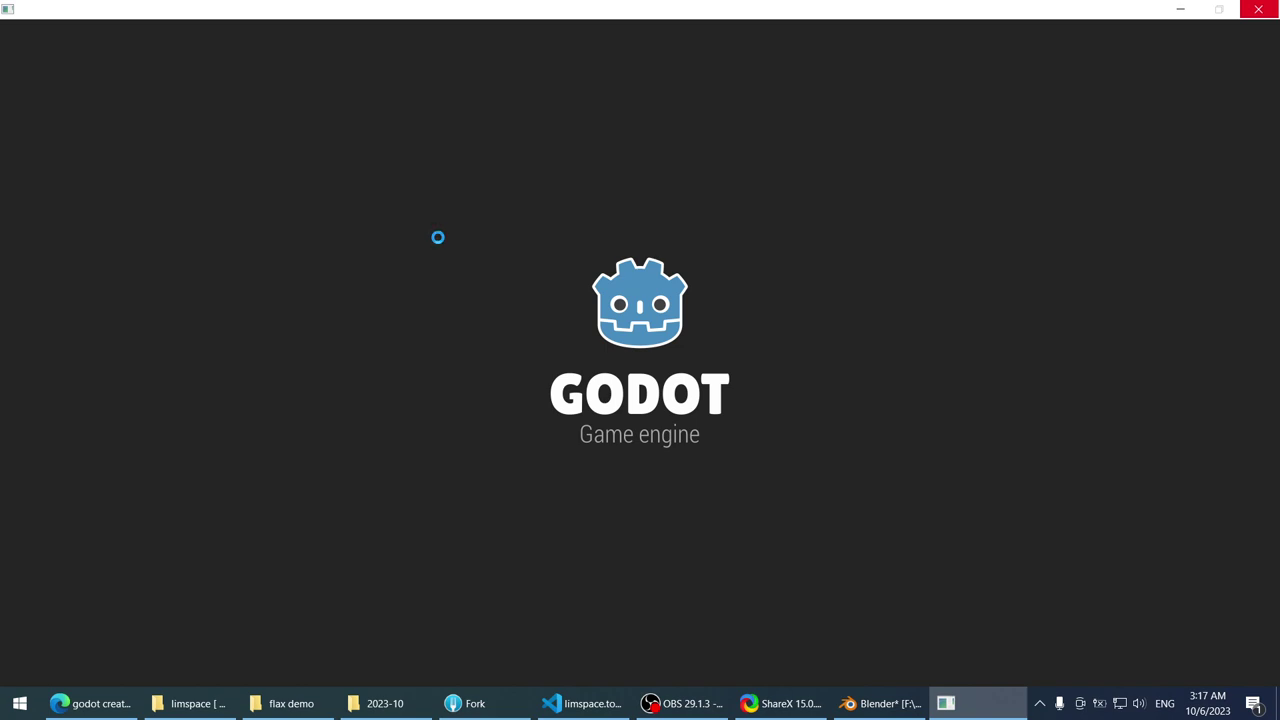
click(90, 703)
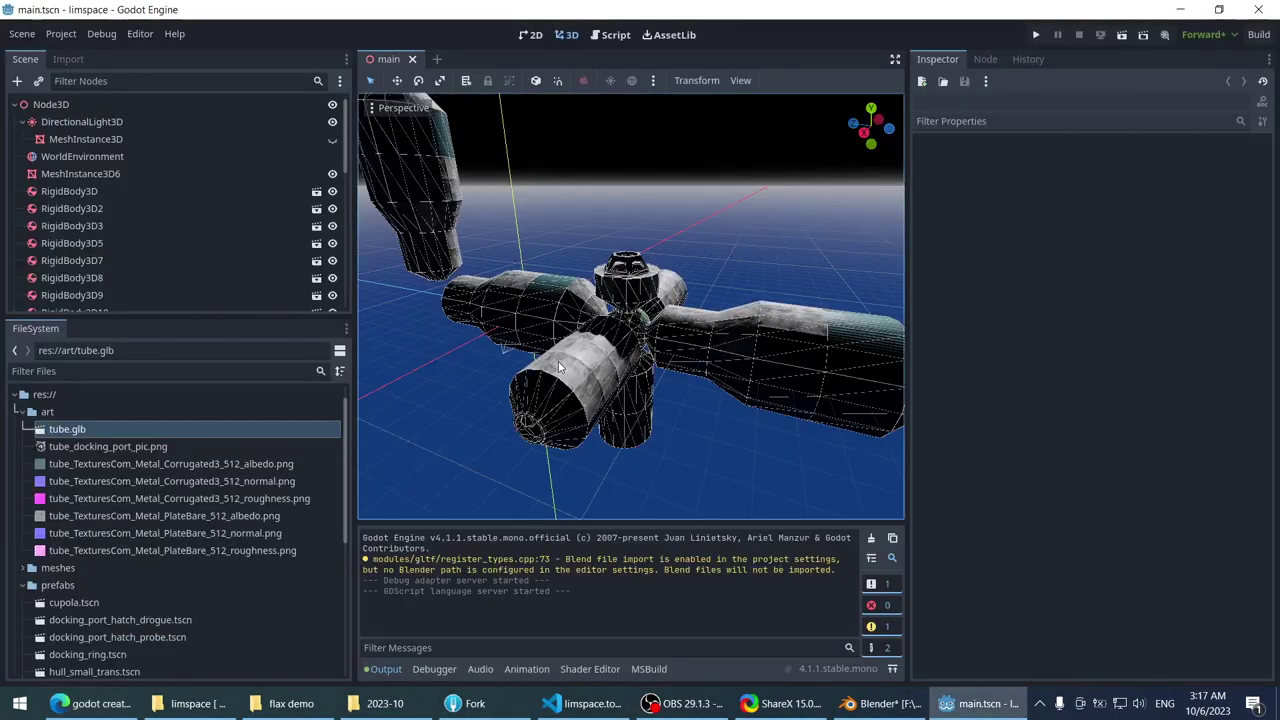
- Play the limspace game among the station modules, then stop it with Escape
scroll(700, 230, up, 5)
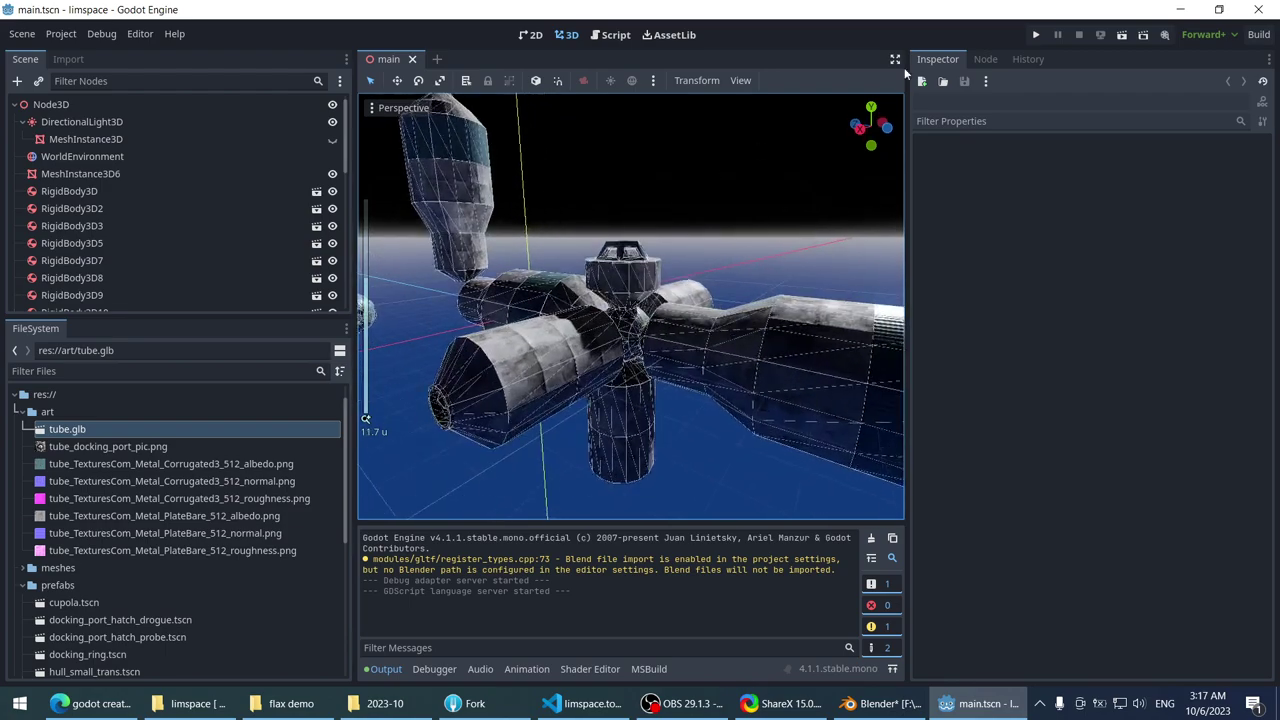
key(ctrl+s)
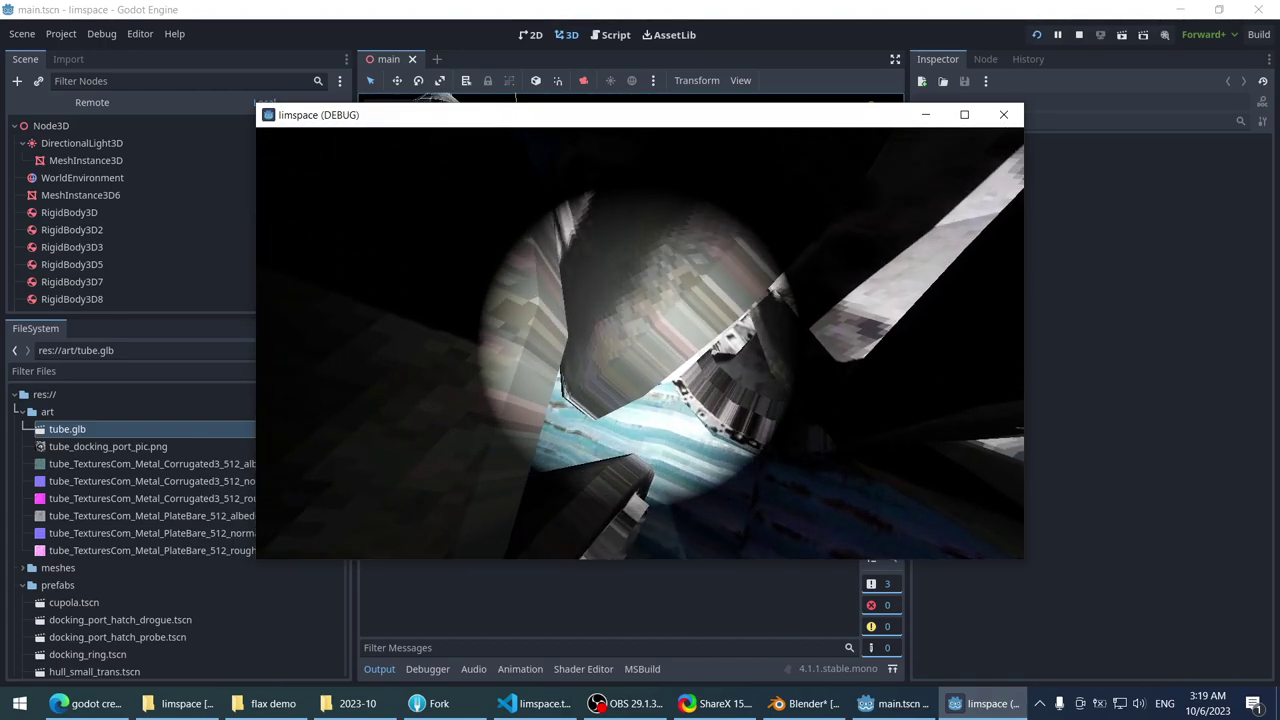
key(Escape)
- Save the scene, widen the scene tree panel and select the Player rigid body
key(ctrl+s)
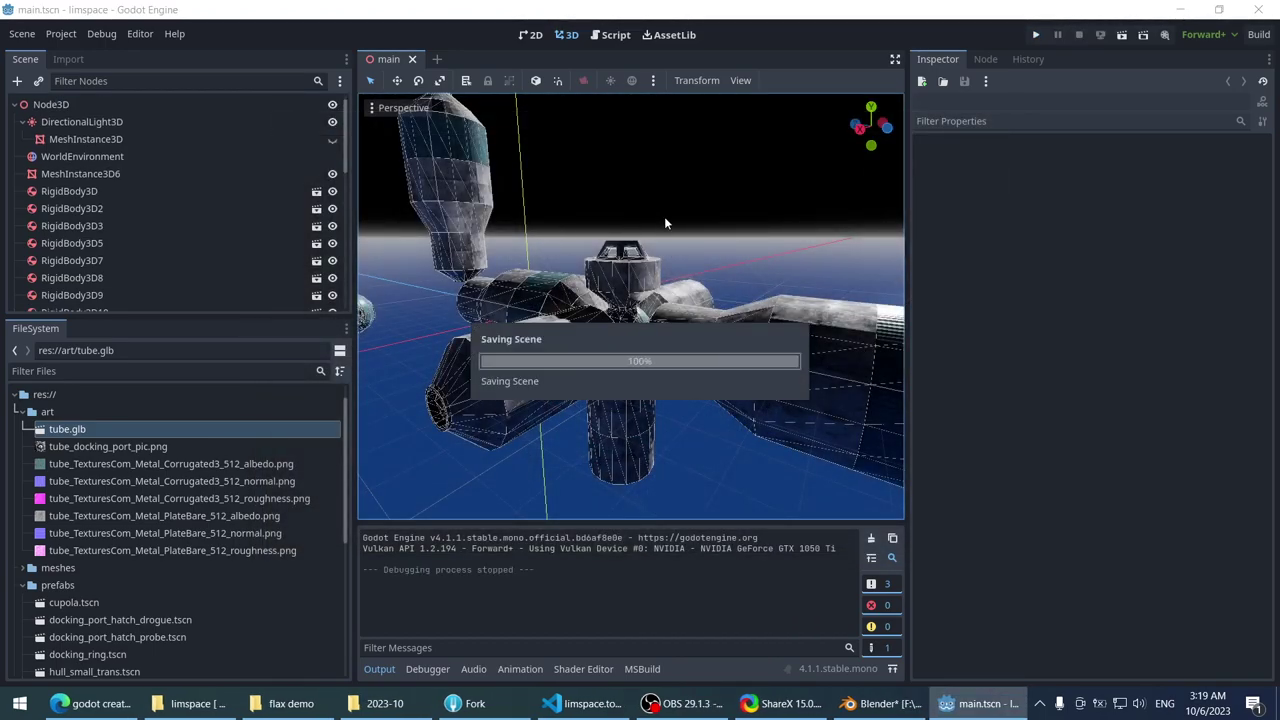
middle_drag(664, 216, 578, 250)
scroll(578, 250, down, 3)
scroll(466, 318, up, 5)
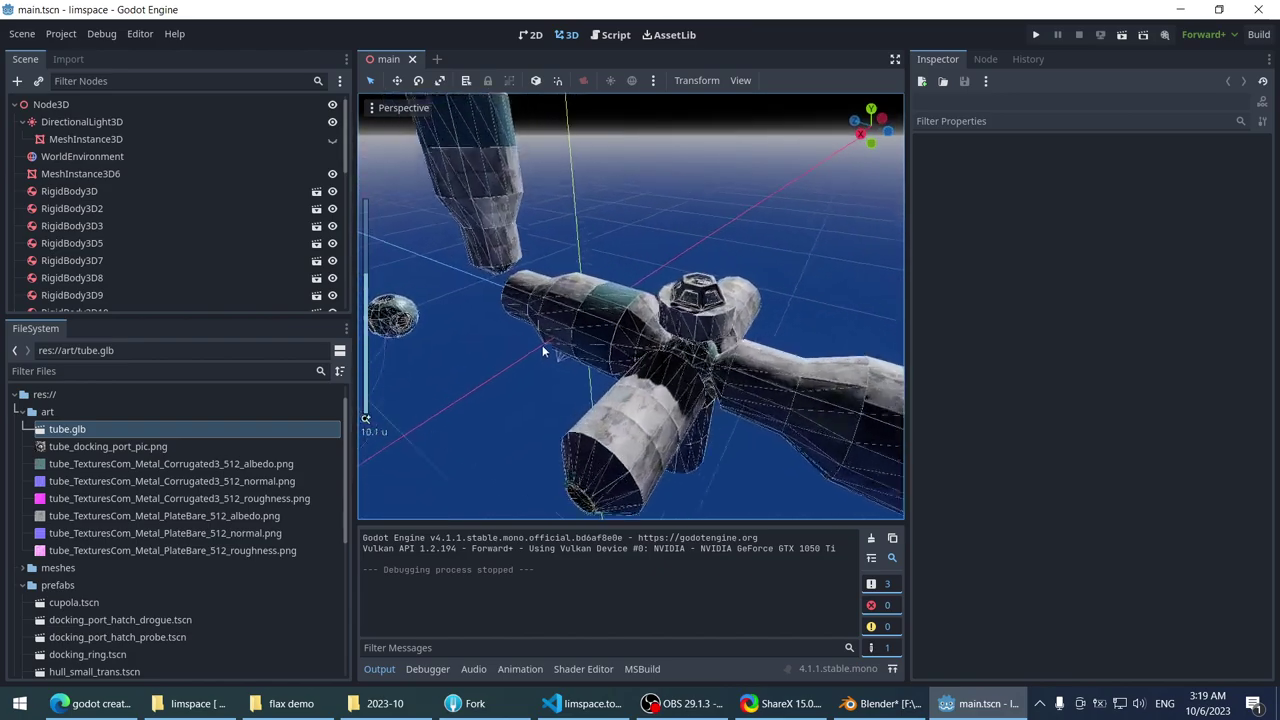
middle_drag(543, 350, 502, 322)
scroll(545, 322, down, 2)
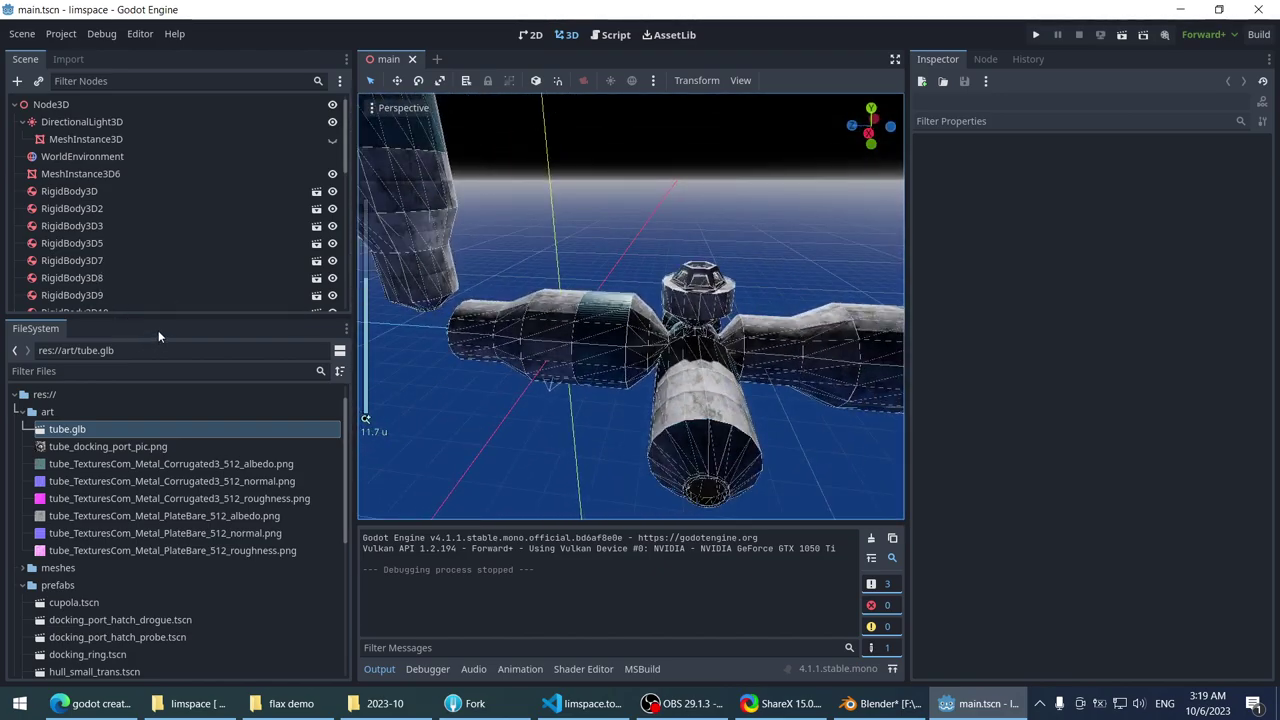
mouse_move(160, 316)
mouse_down()
mouse_move(163, 397)
mouse_move(175, 318)
mouse_up()
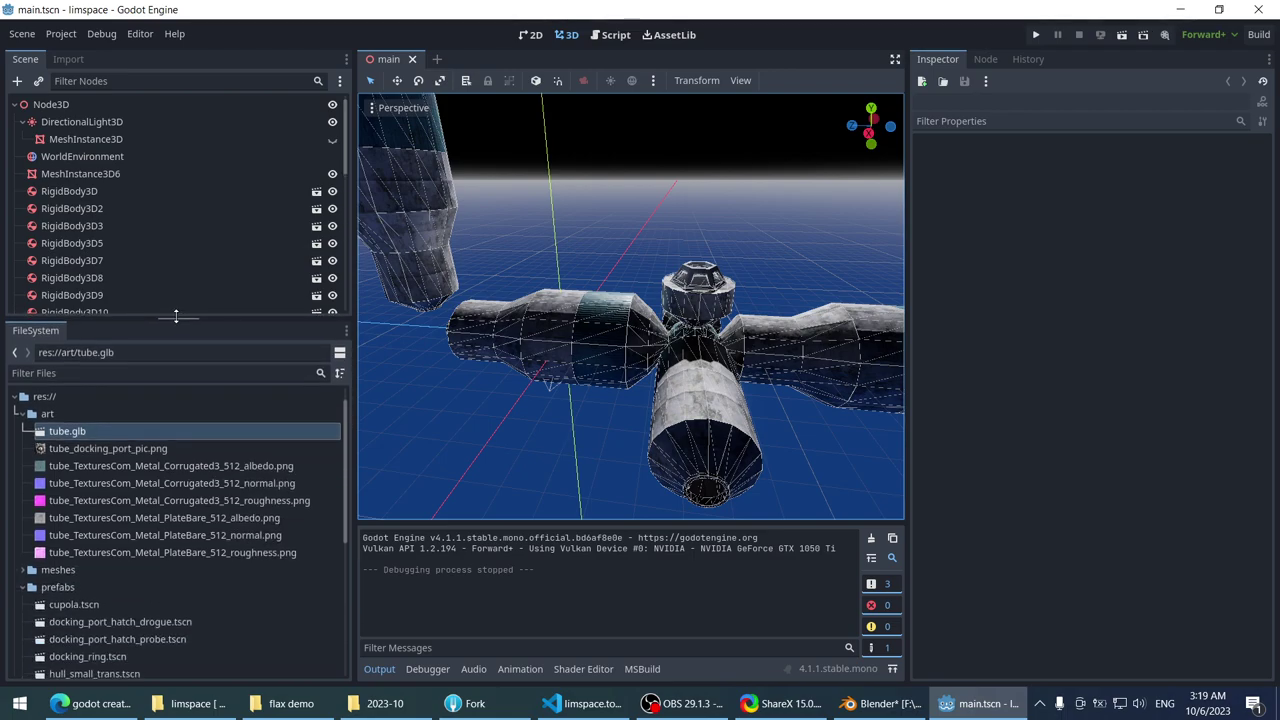
scroll(90, 200, down, 5)
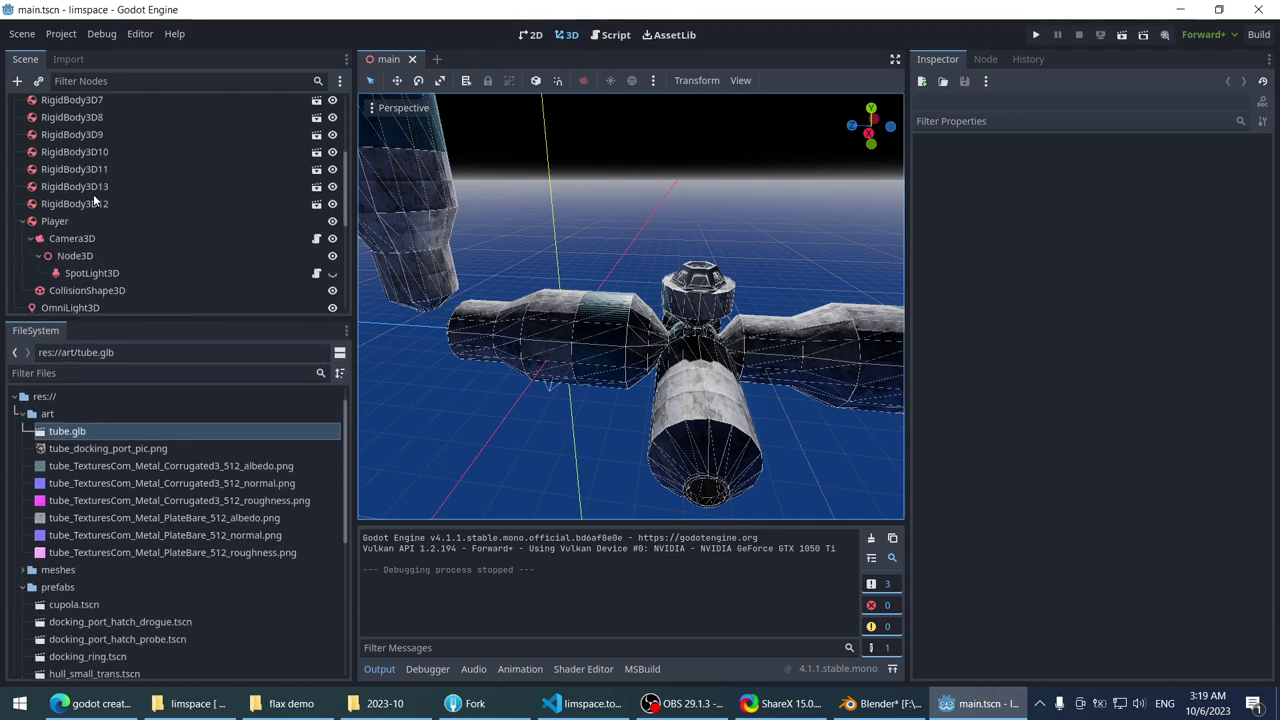
click(86, 222)
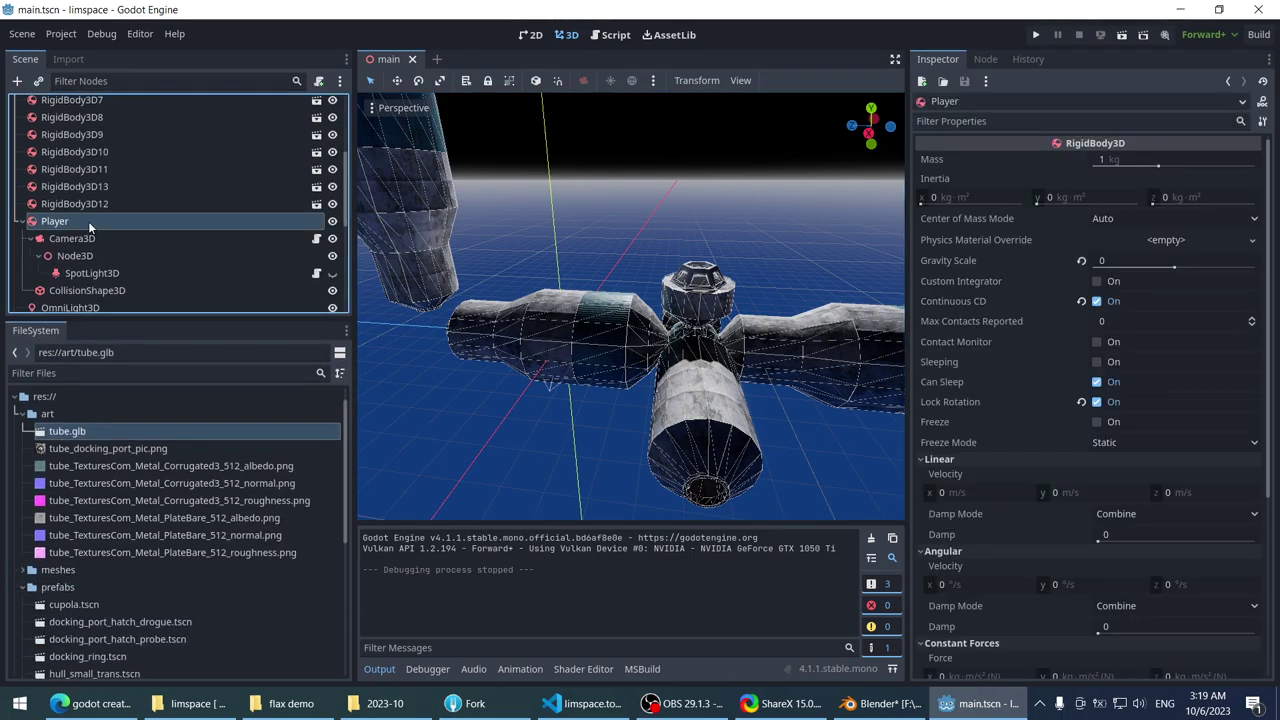
scroll(67, 427, up, 1)
double_click(64, 414)
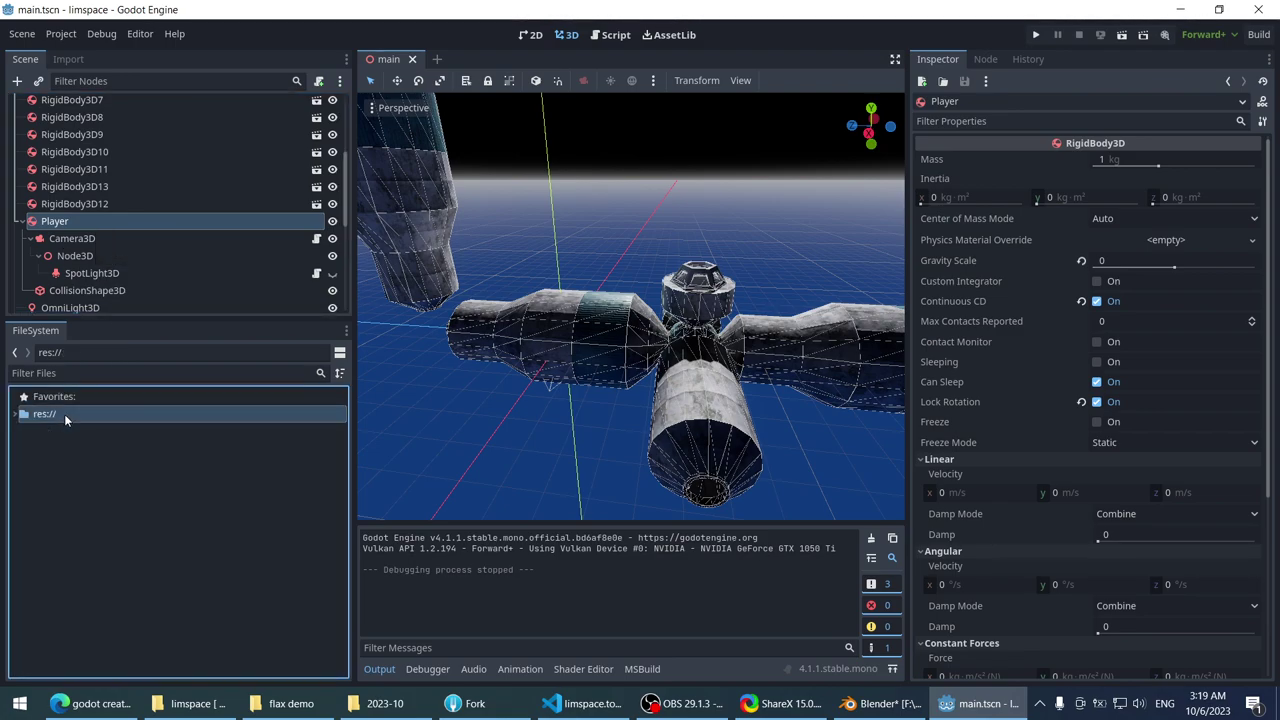
double_click(64, 414)
click(25, 435)
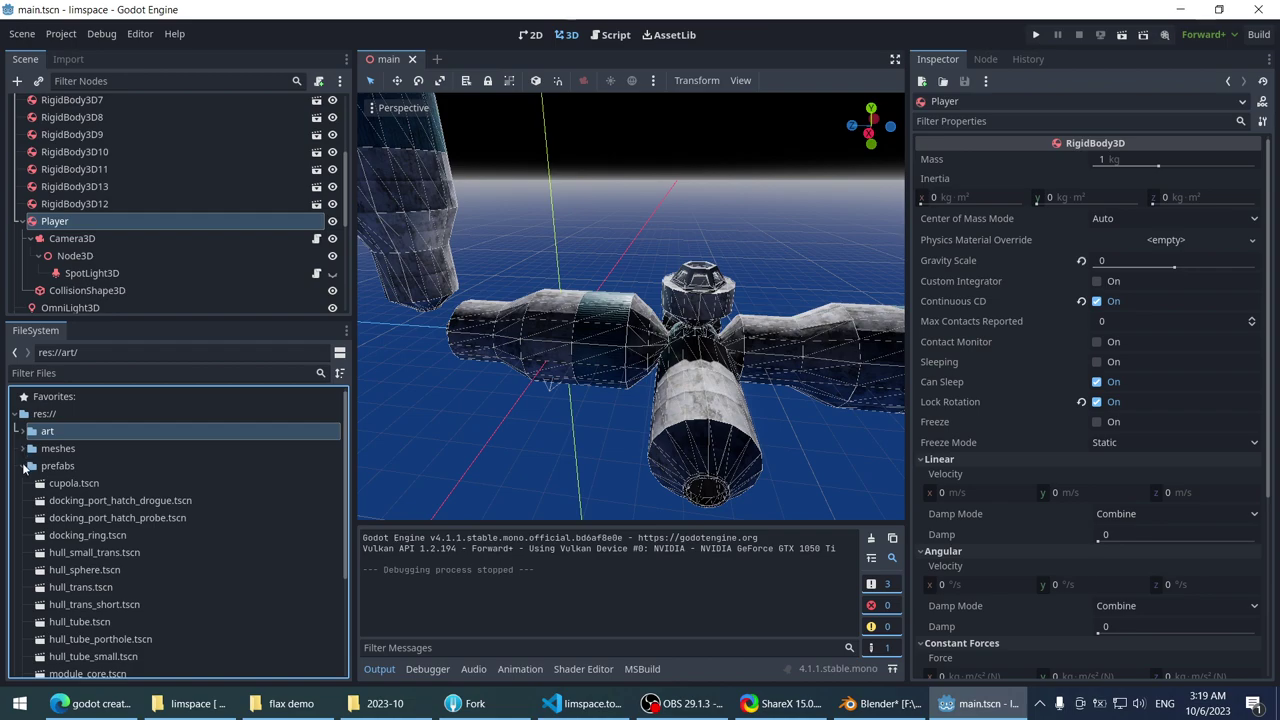
click(24, 466)
click(105, 221)
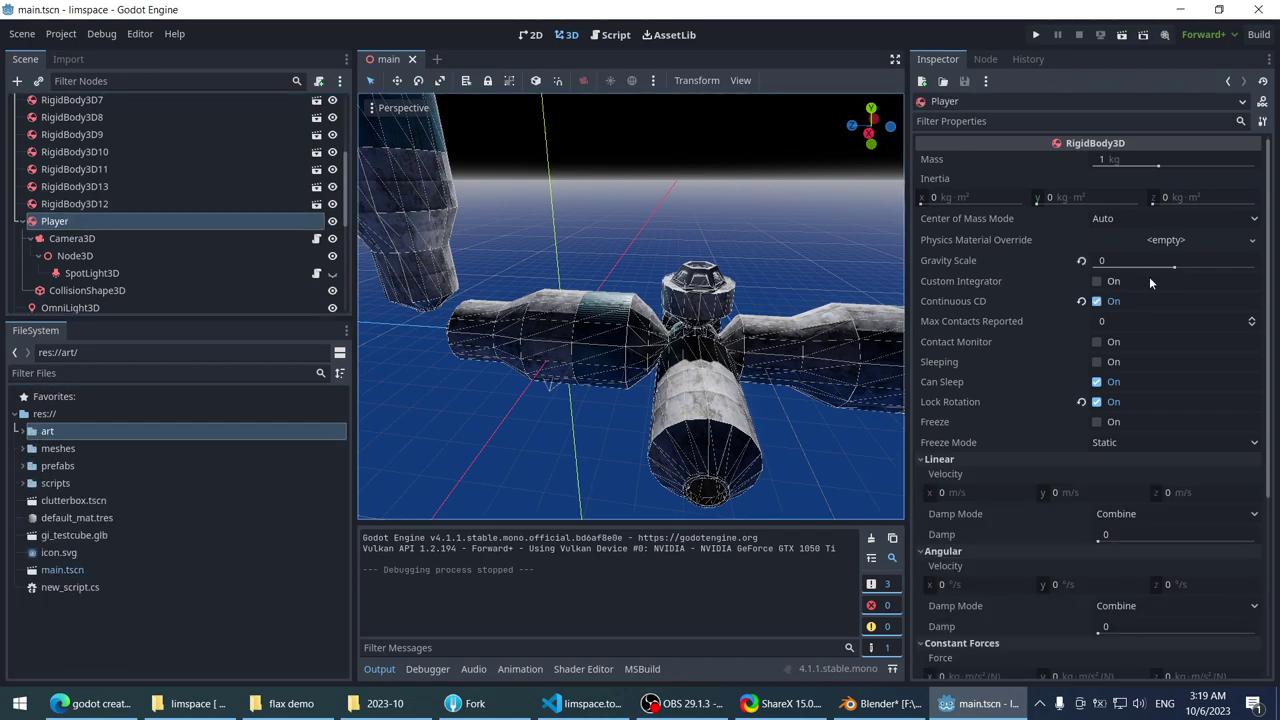
scroll(1064, 286, down, 5)
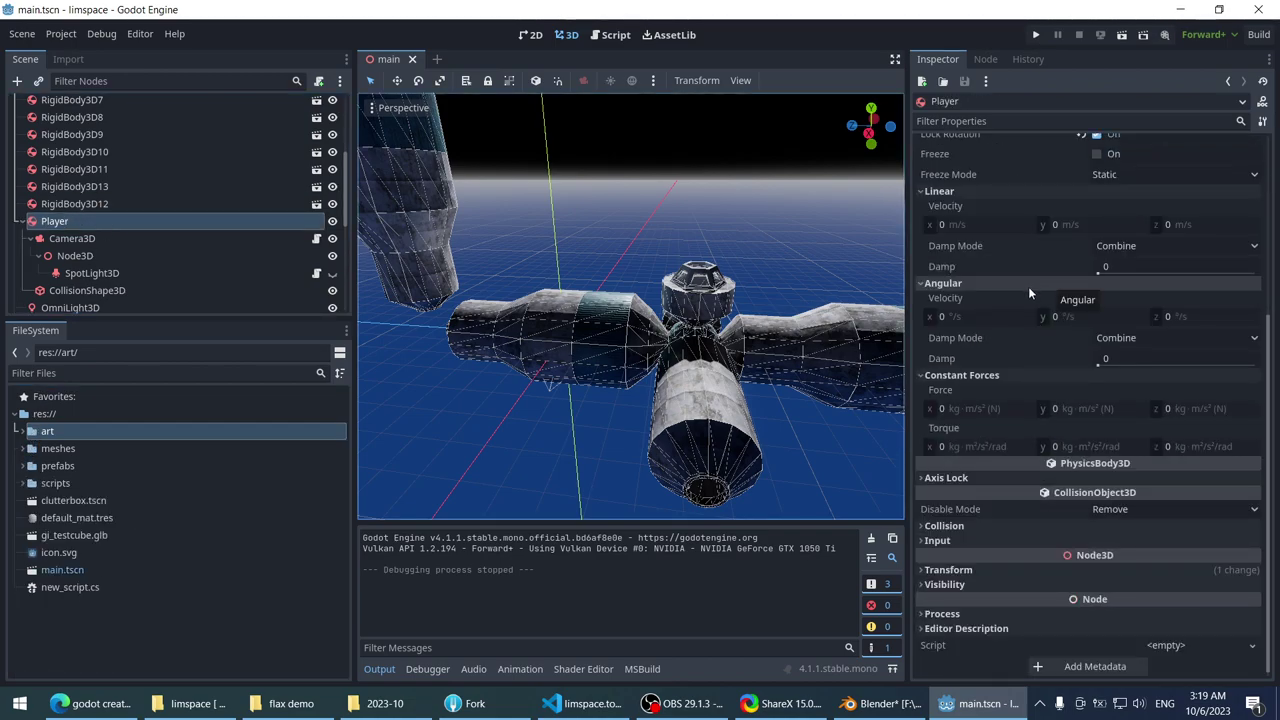
click(965, 480)
click(975, 478)
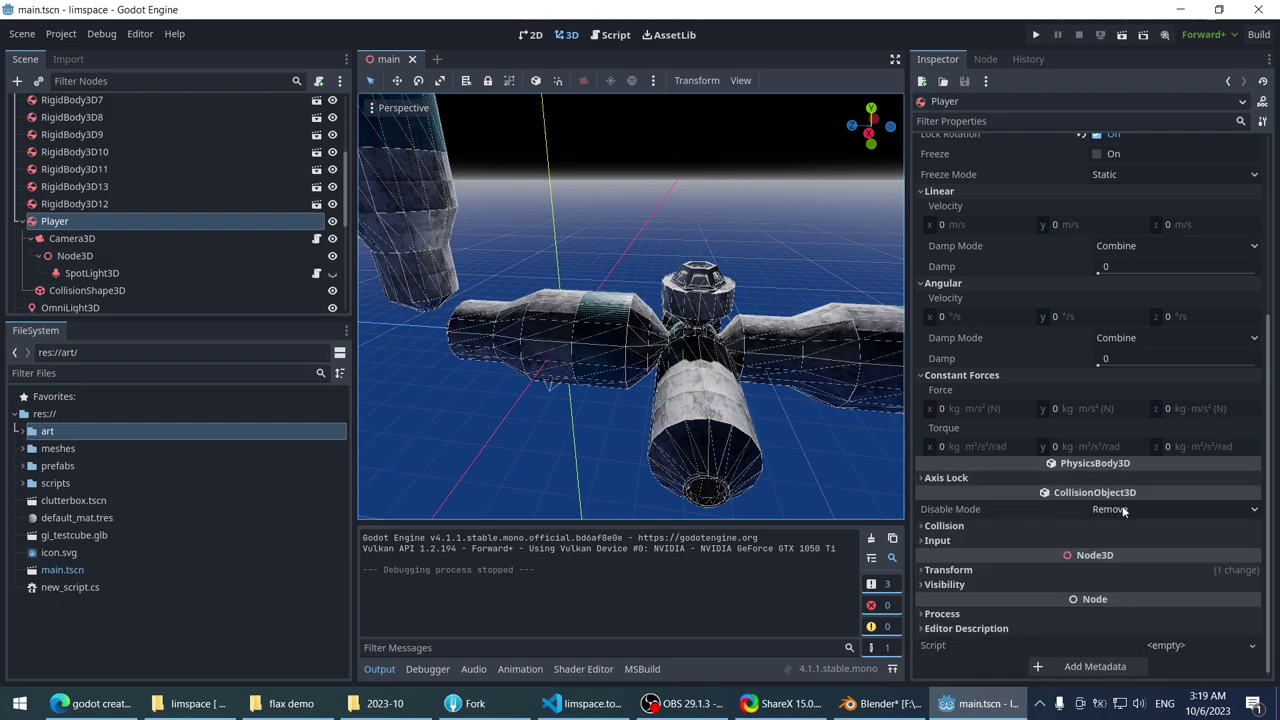
click(1043, 525)
scroll(1034, 524, down, 2)
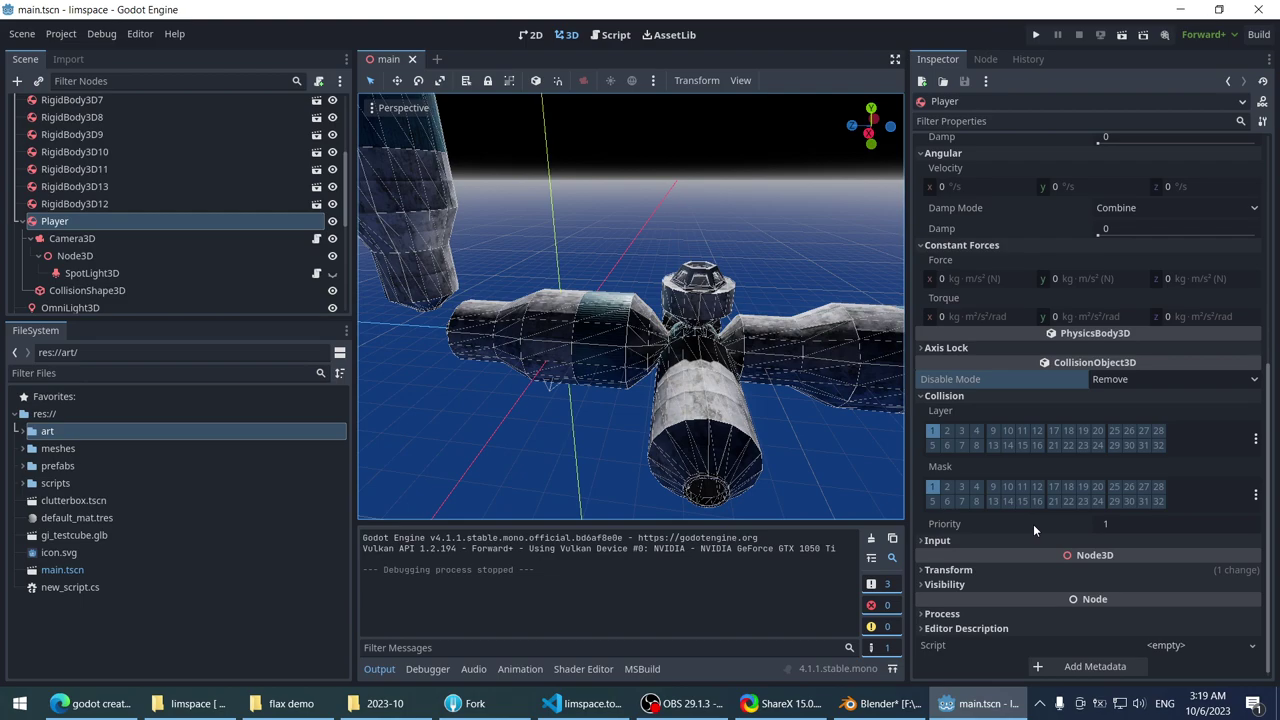
click(72, 238)
click(98, 222)
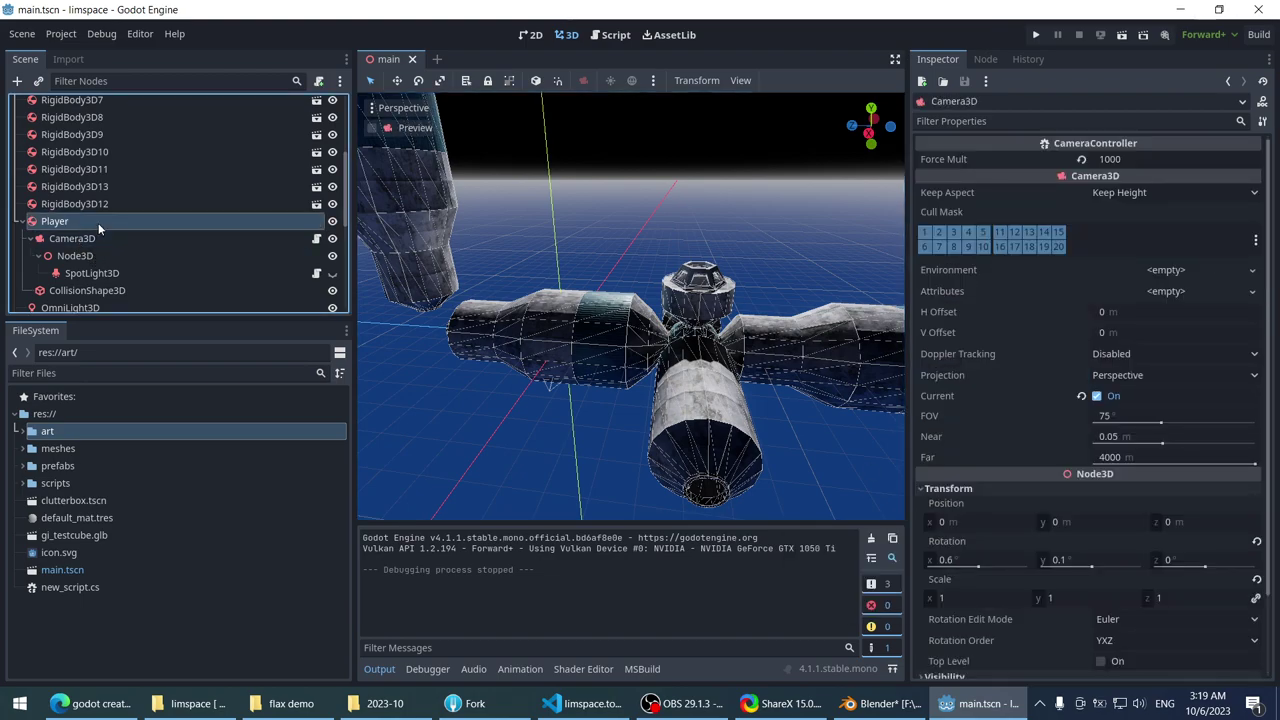
click(114, 273)
click(113, 221)
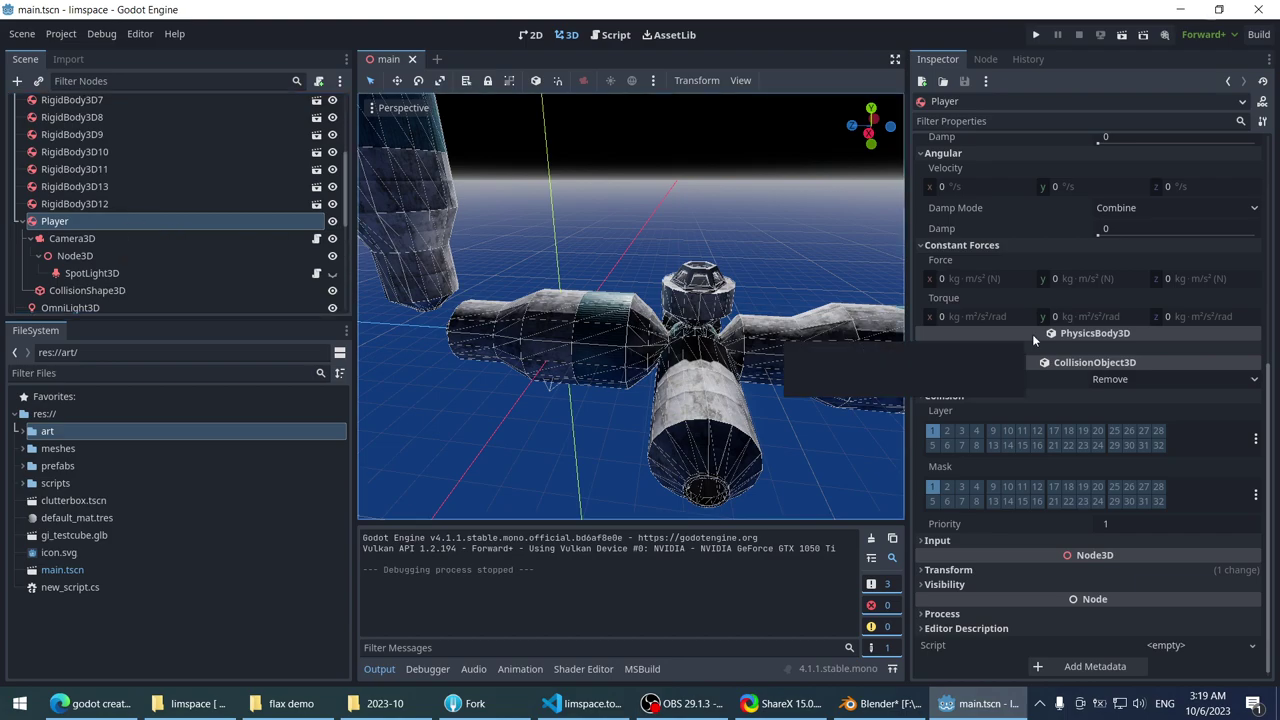
click(136, 257)
click(132, 271)
click(129, 240)
click(129, 255)
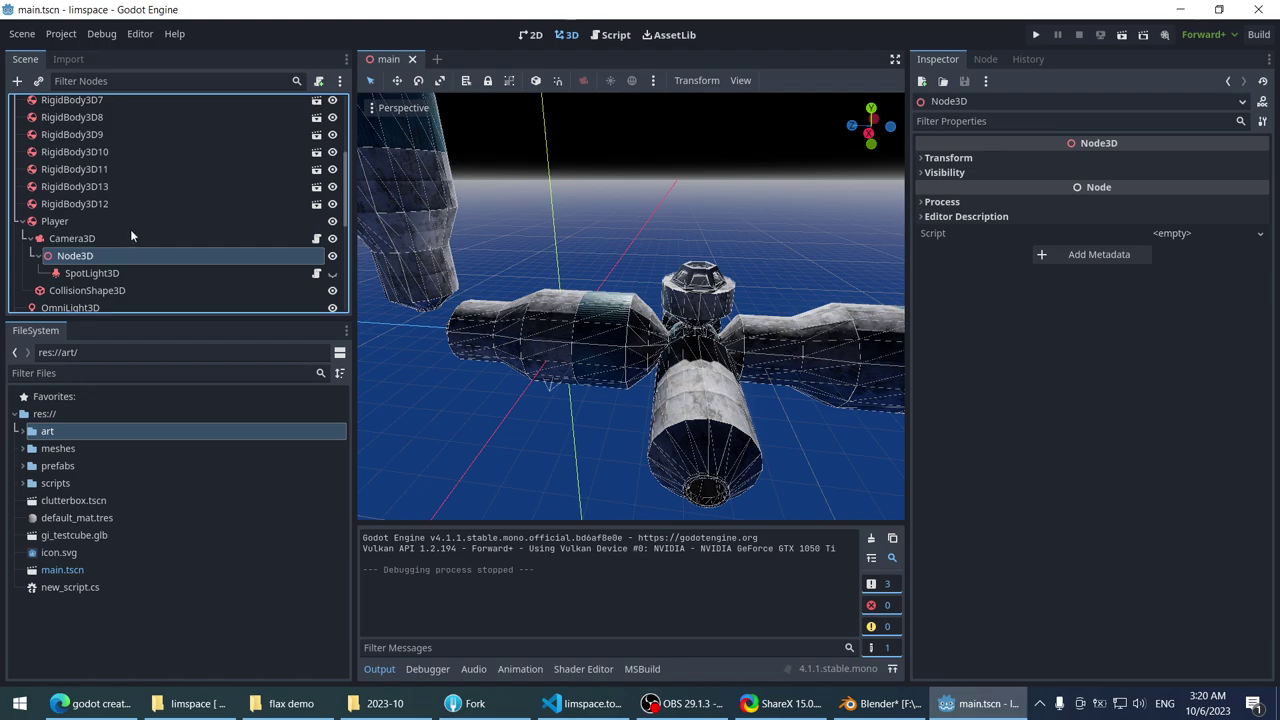
click(130, 223)
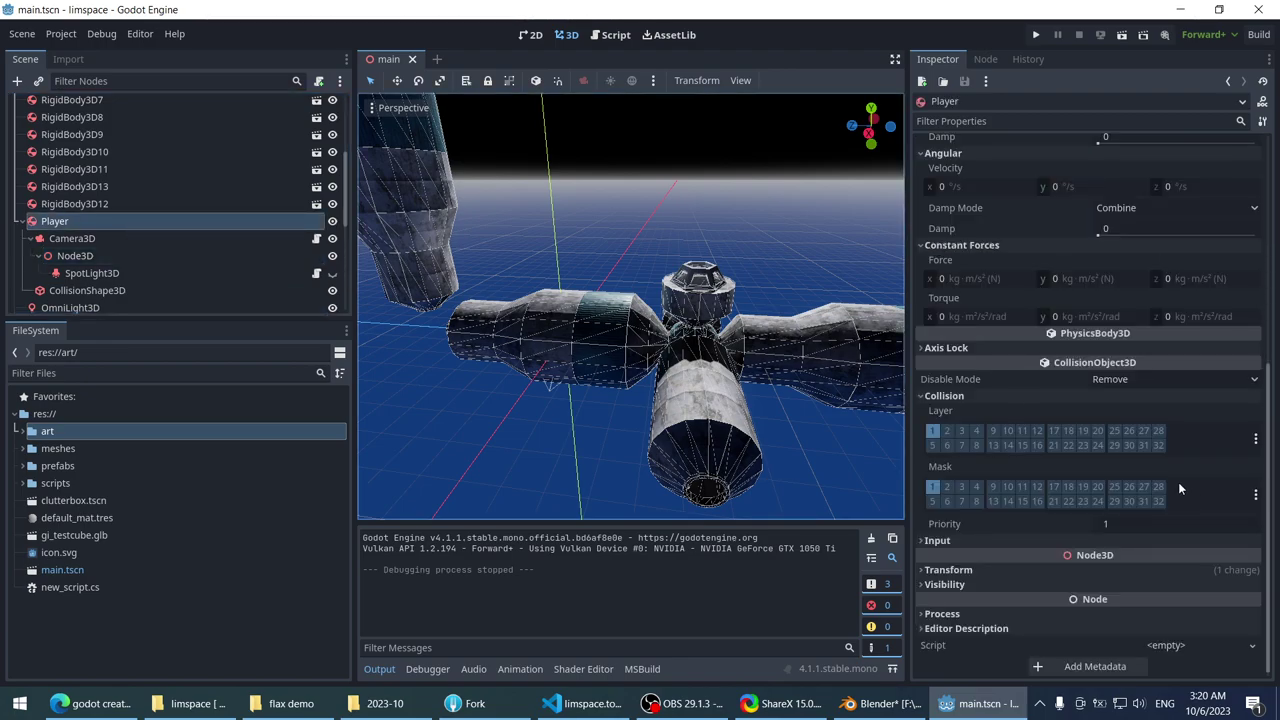
scroll(1174, 480, up, 3)
scroll(1174, 480, down, 3)
scroll(1170, 479, up, 3)
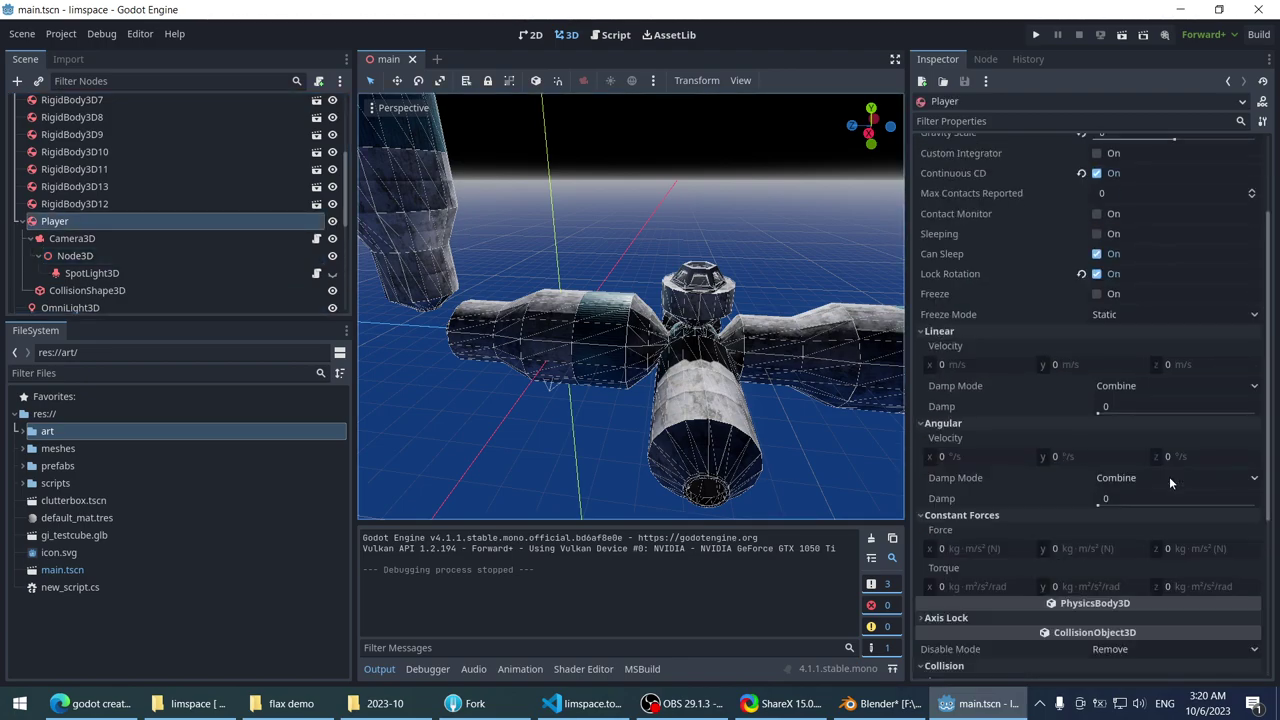
scroll(1169, 476, up, 3)
scroll(1164, 473, down, 6)
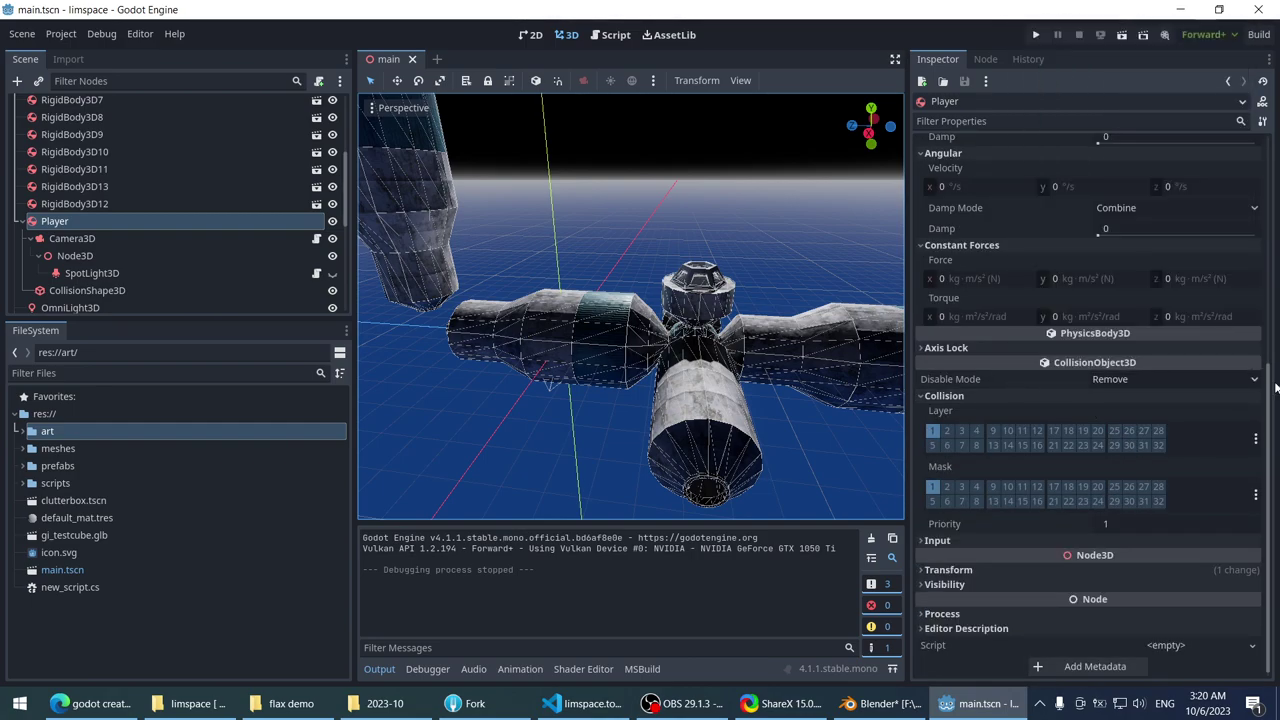
scroll(1174, 377, up, 5)
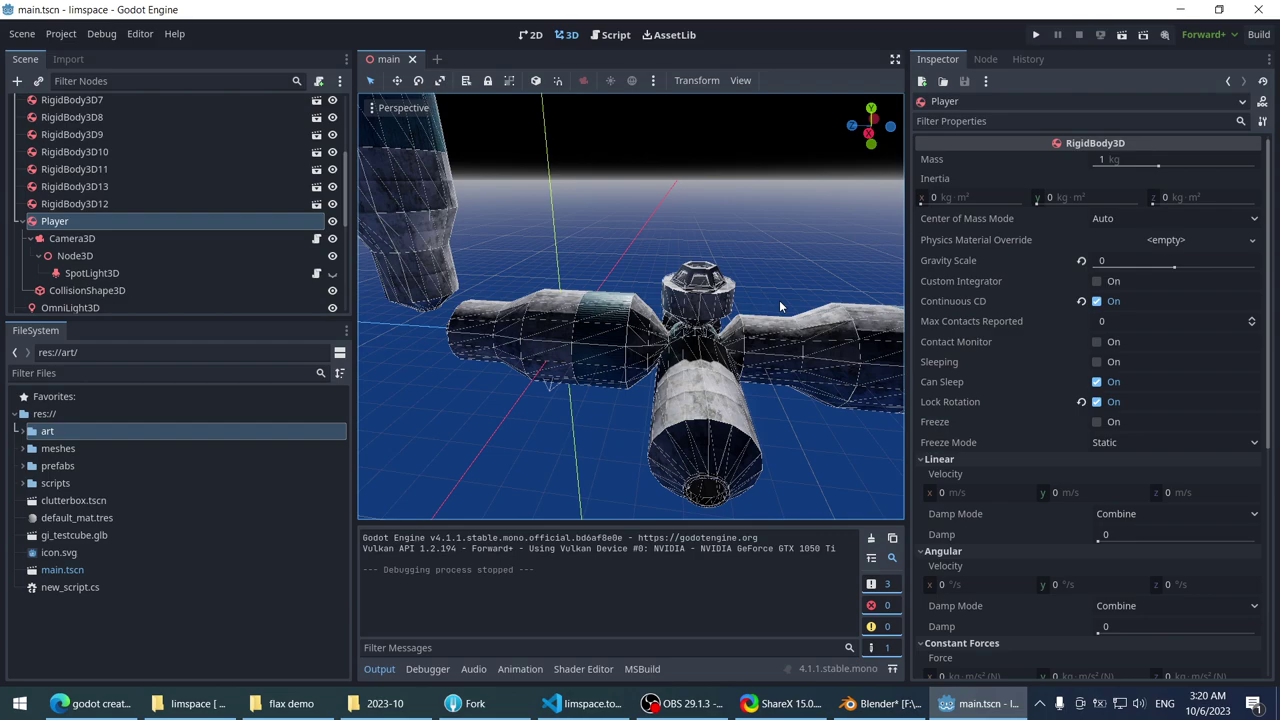
click(216, 257)
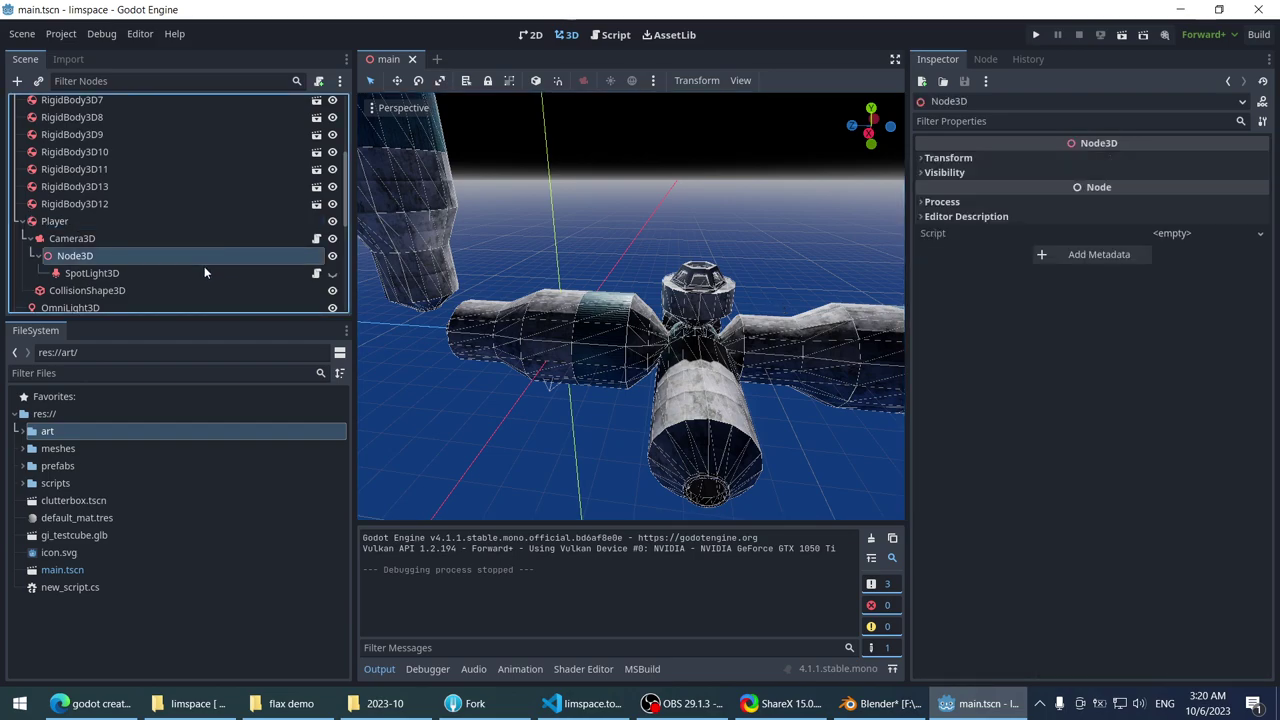
click(980, 157)
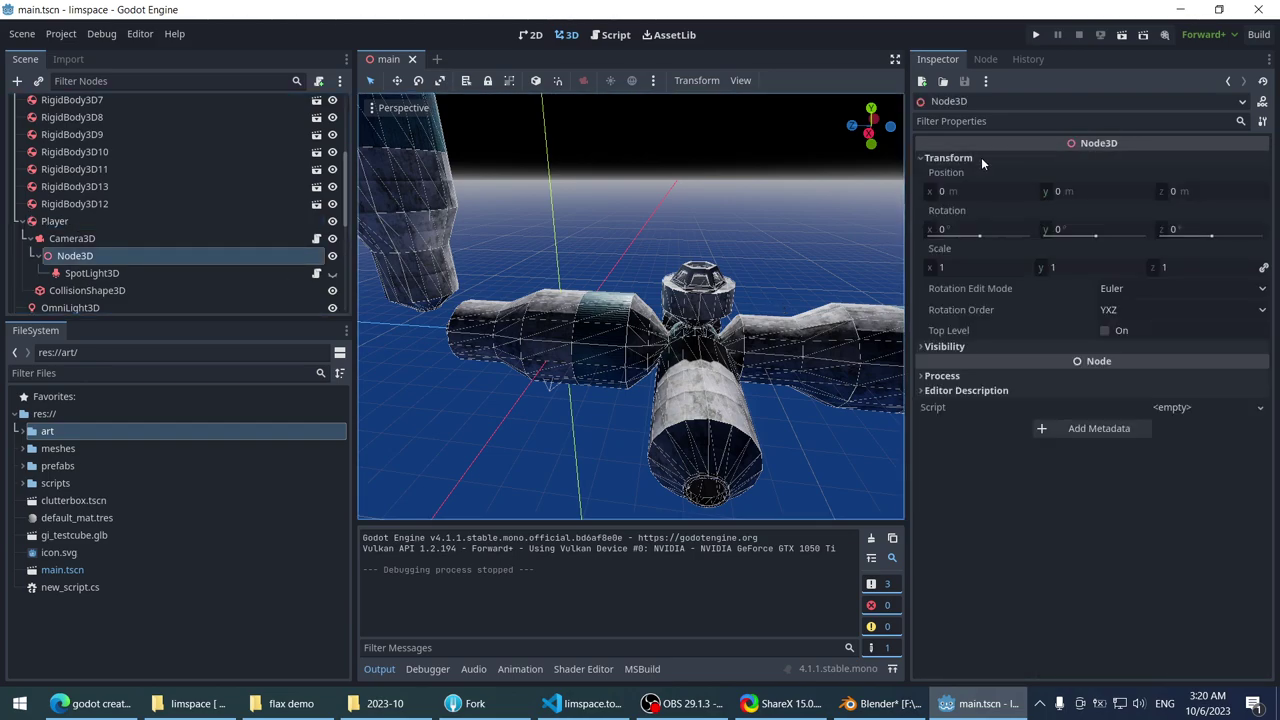
click(980, 157)
click(80, 222)
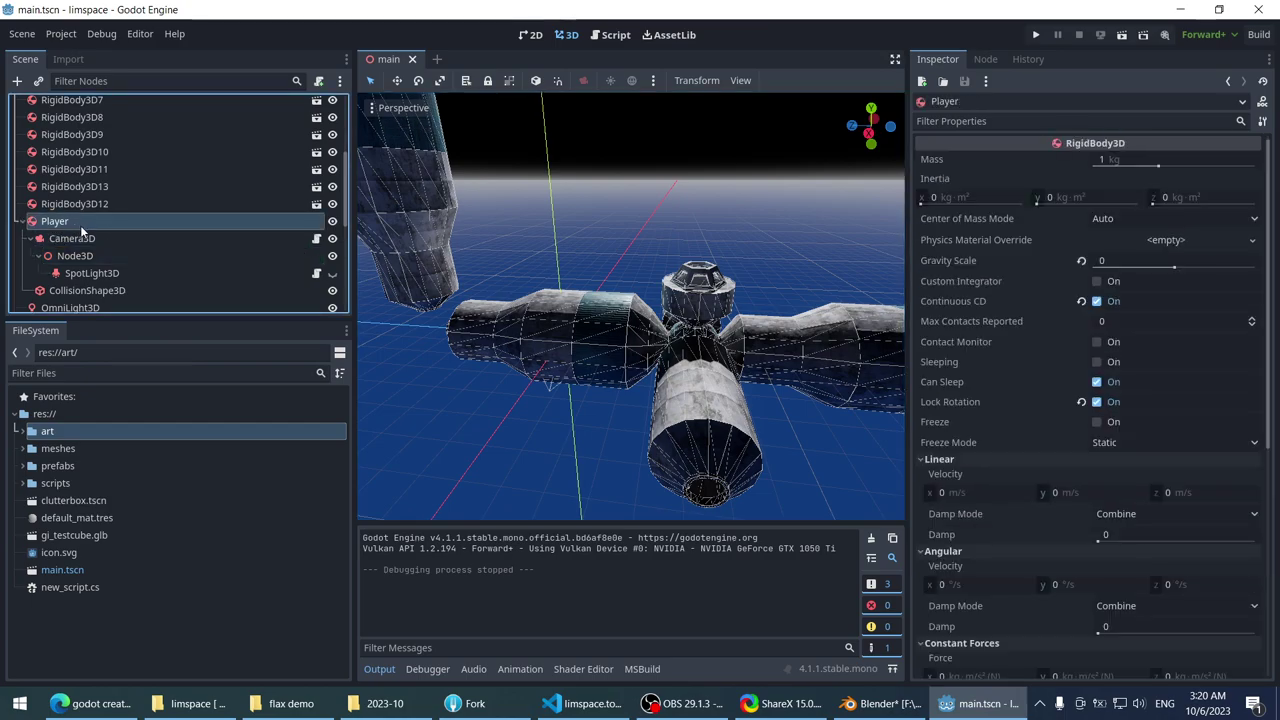
scroll(88, 240, down, 2)
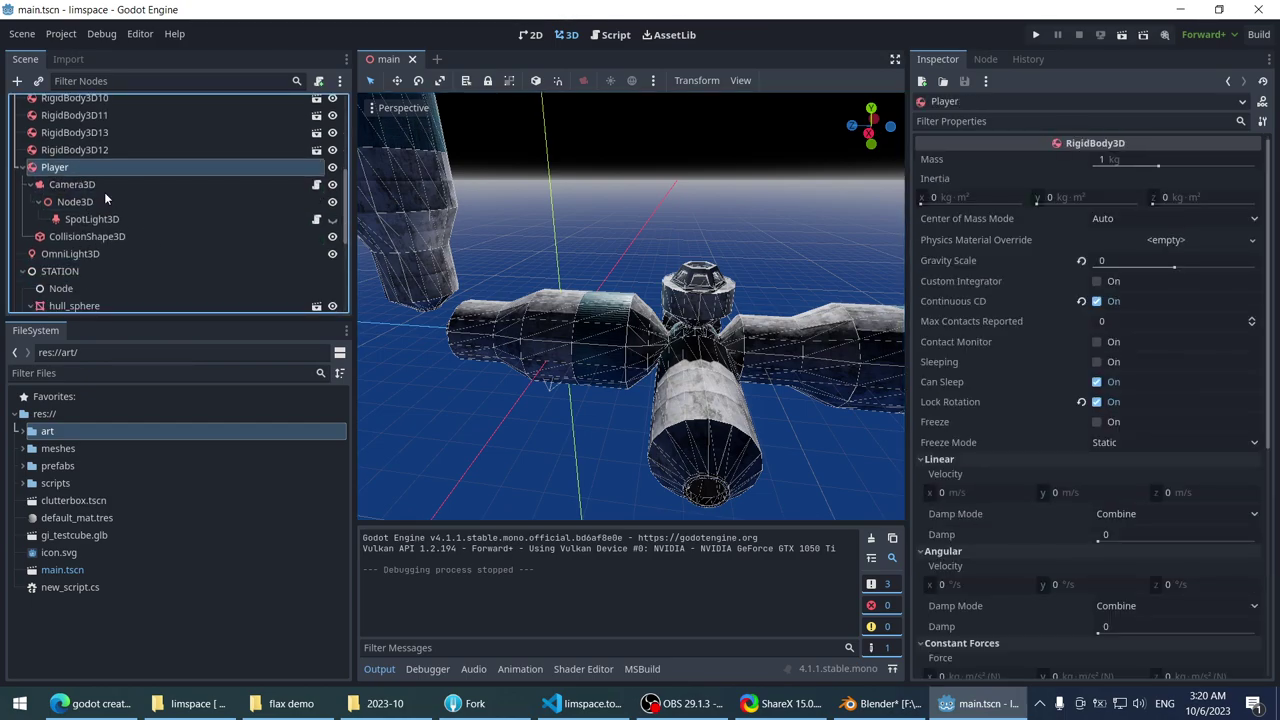
click(105, 188)
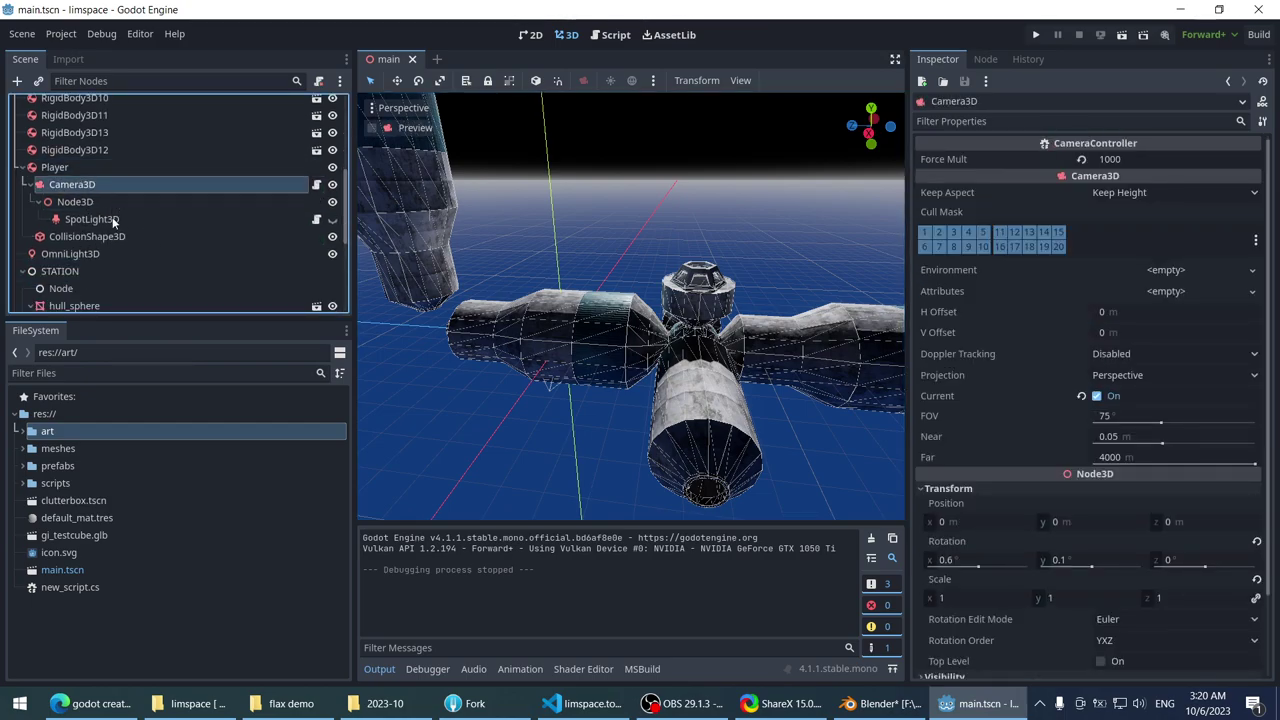
click(100, 237)
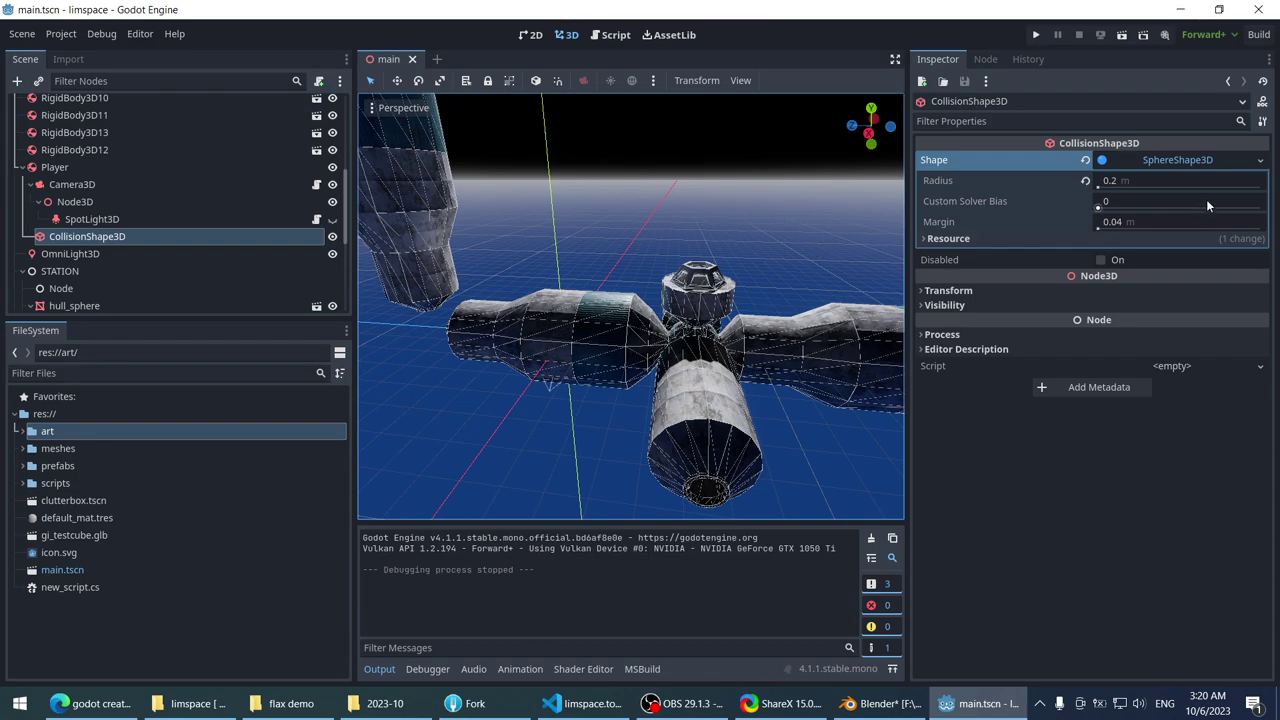
click(1185, 159)
click(1185, 159)
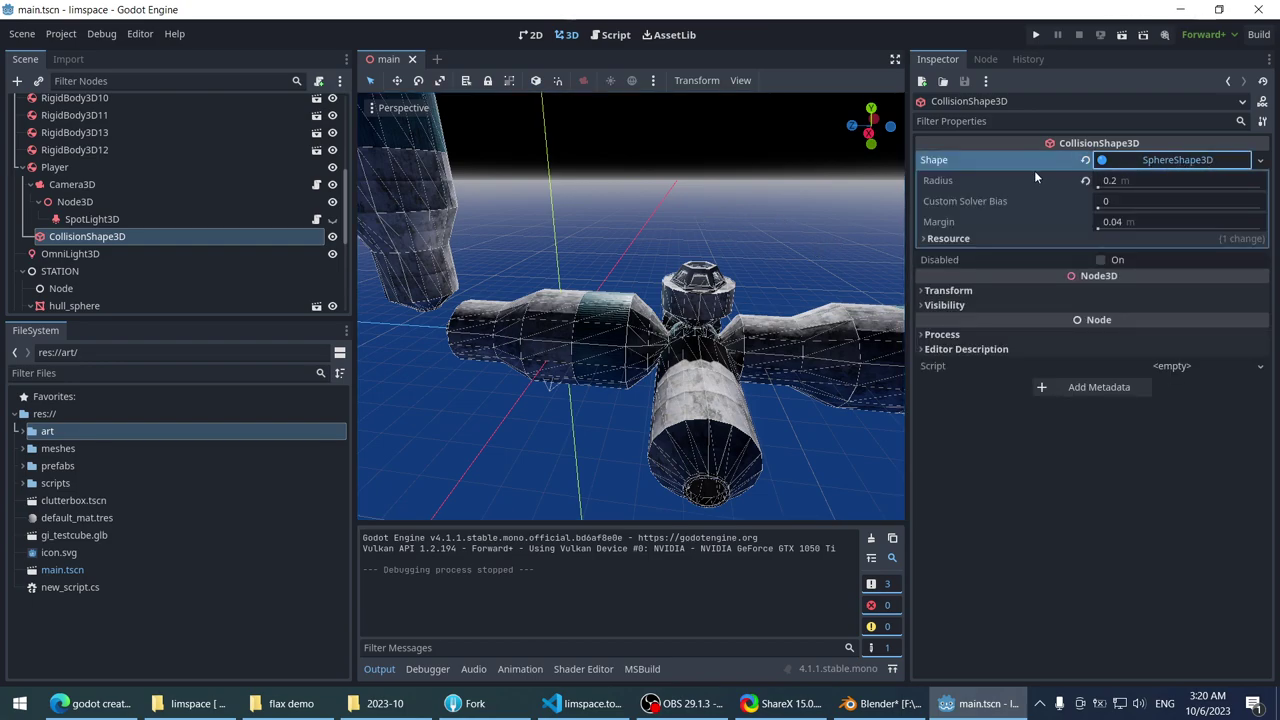
click(984, 238)
click(983, 239)
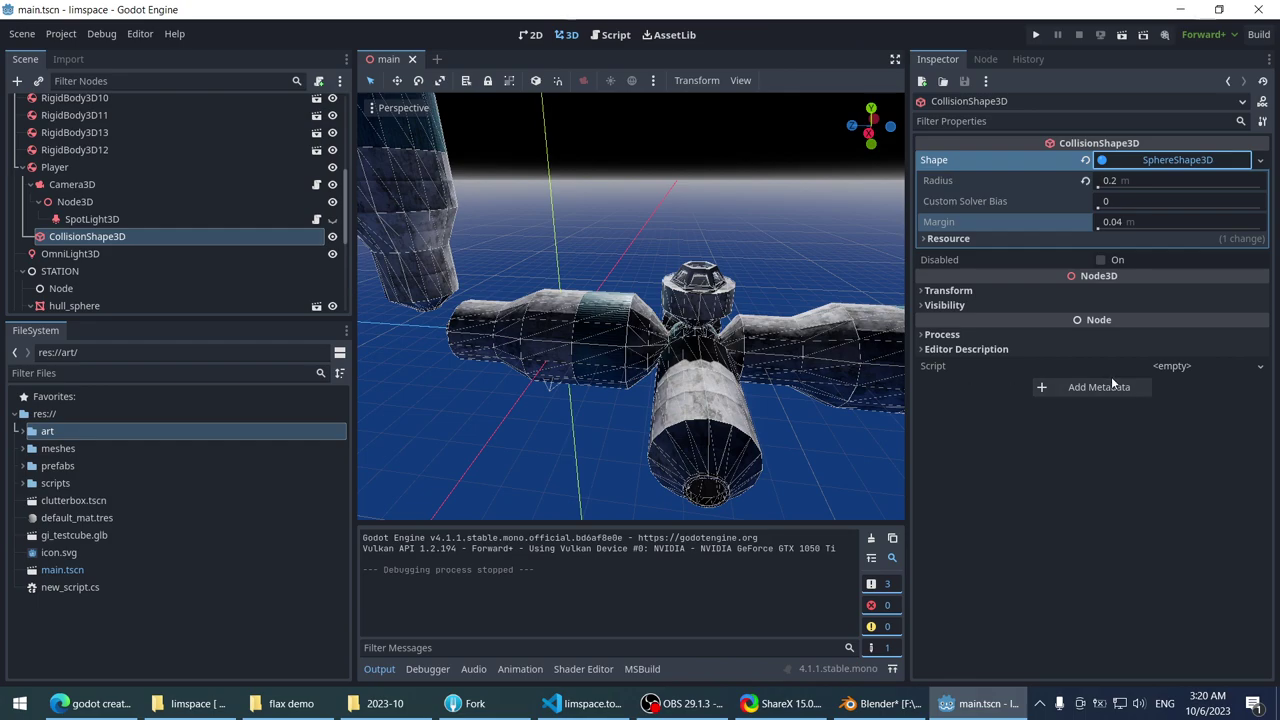
click(1163, 163)
click(1163, 163)
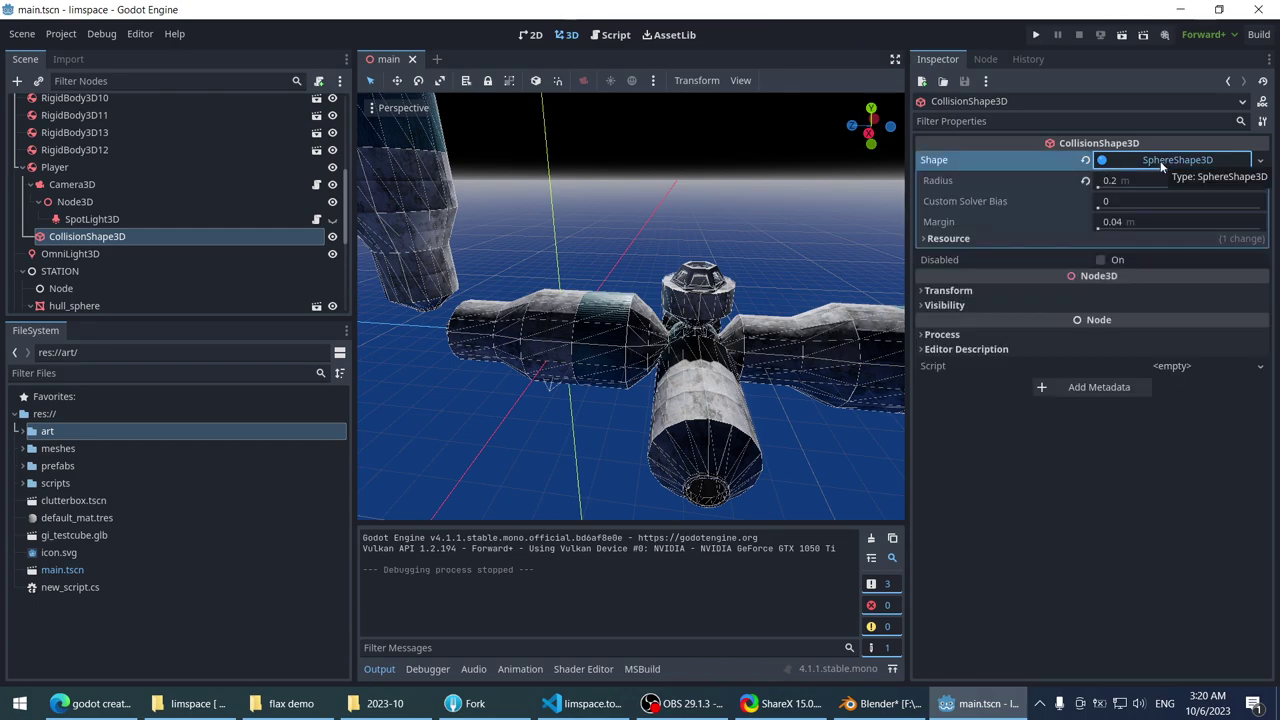
click(175, 168)
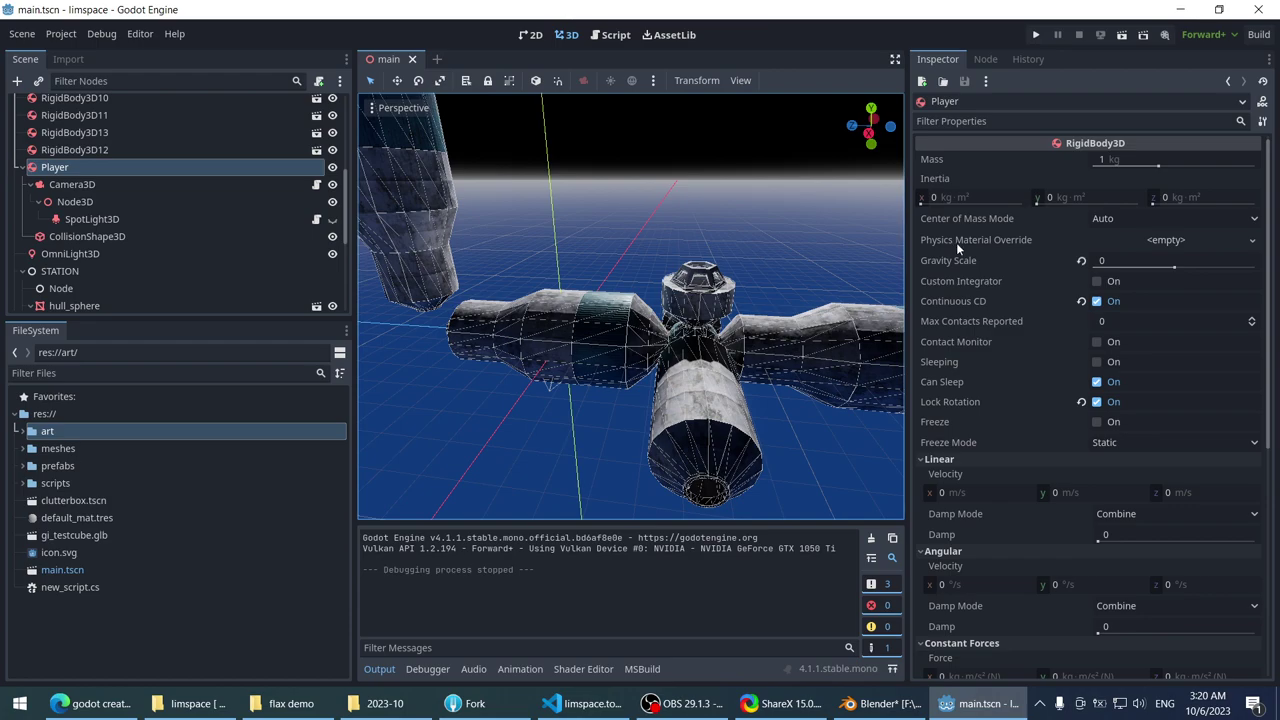
- Override the Player's material with a new PhysicsMaterial (friction 0, bounce 0.45, Rough off), save, and play
click(1162, 244)
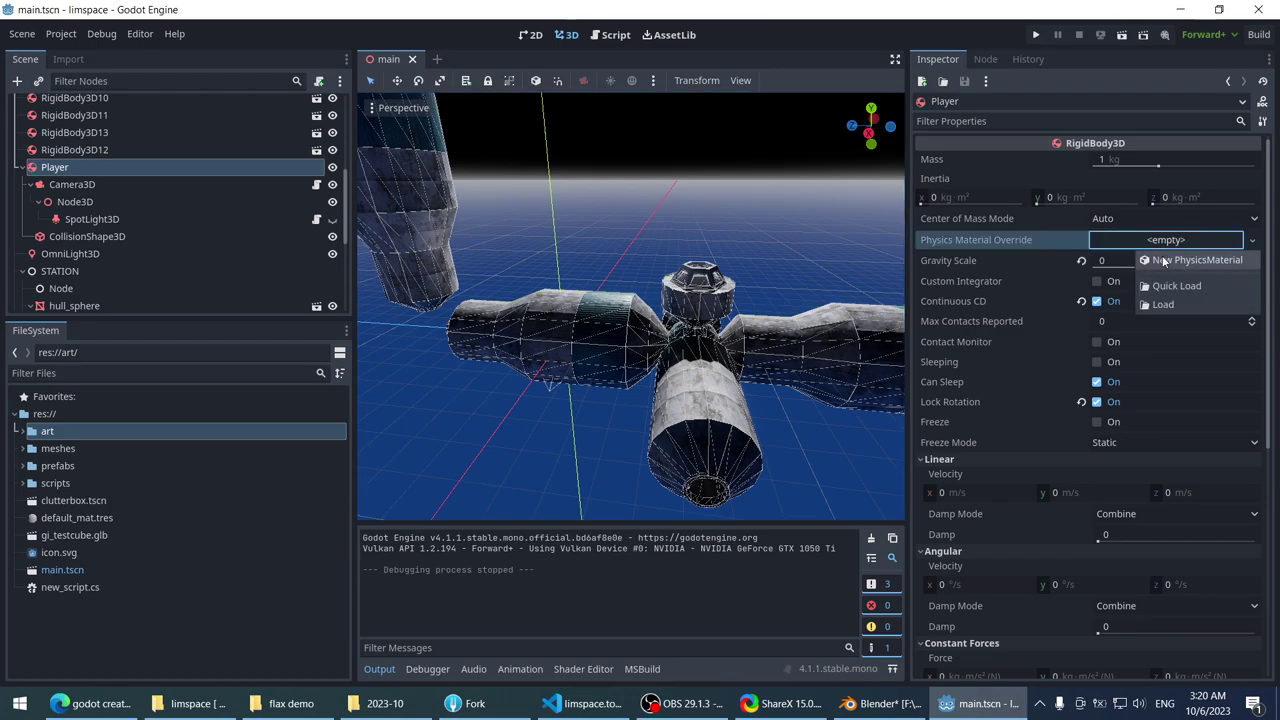
click(1163, 258)
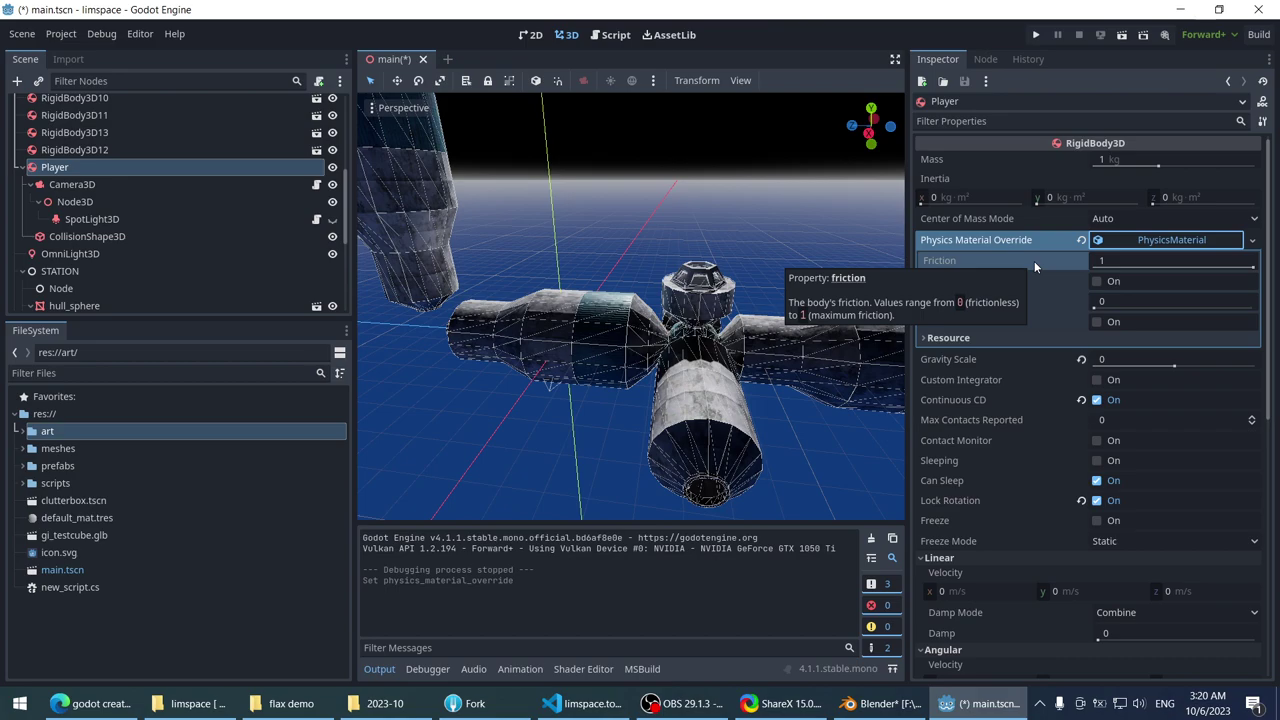
click(1114, 262)
text(0)
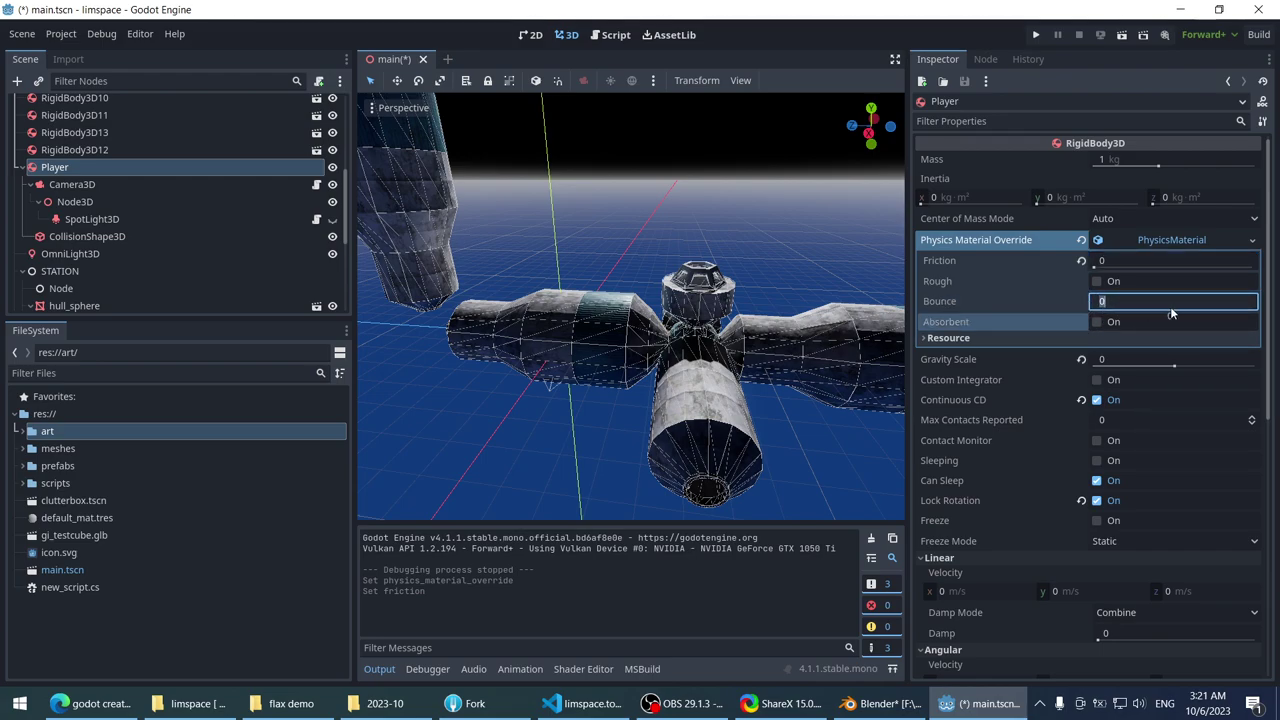
click(1097, 281)
drag(1150, 301, 1200, 301)
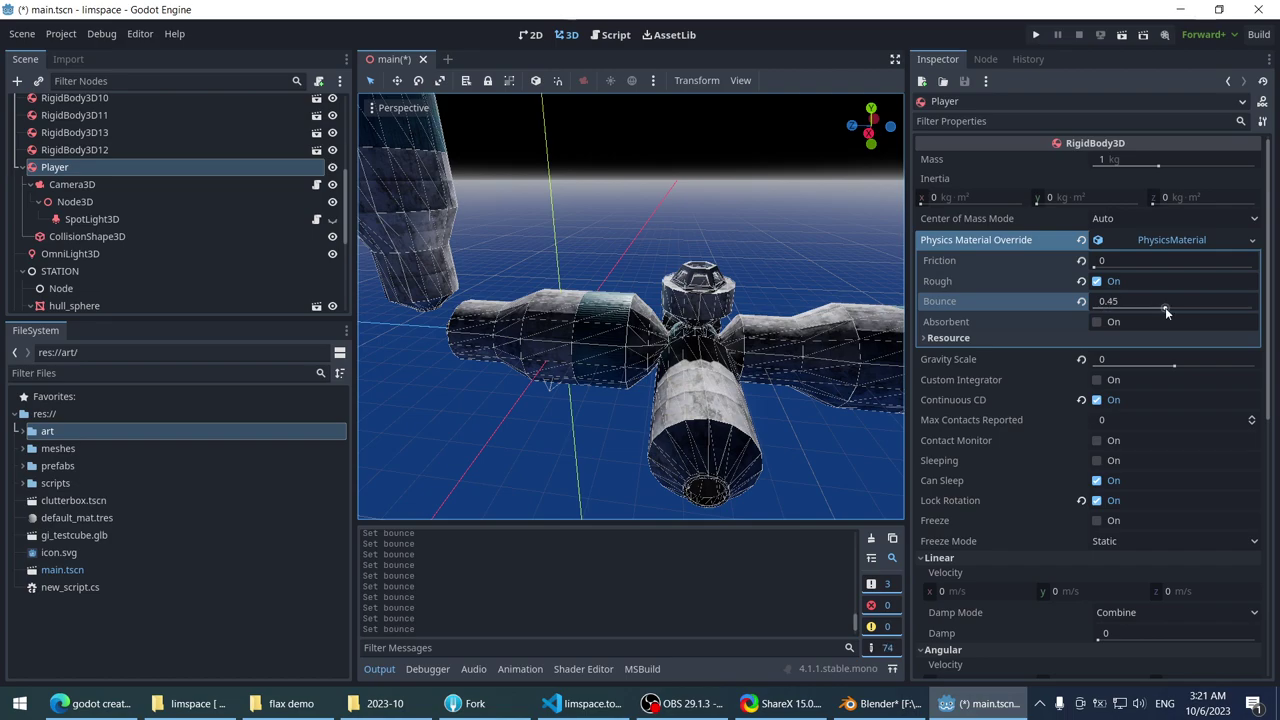
click(1130, 283)
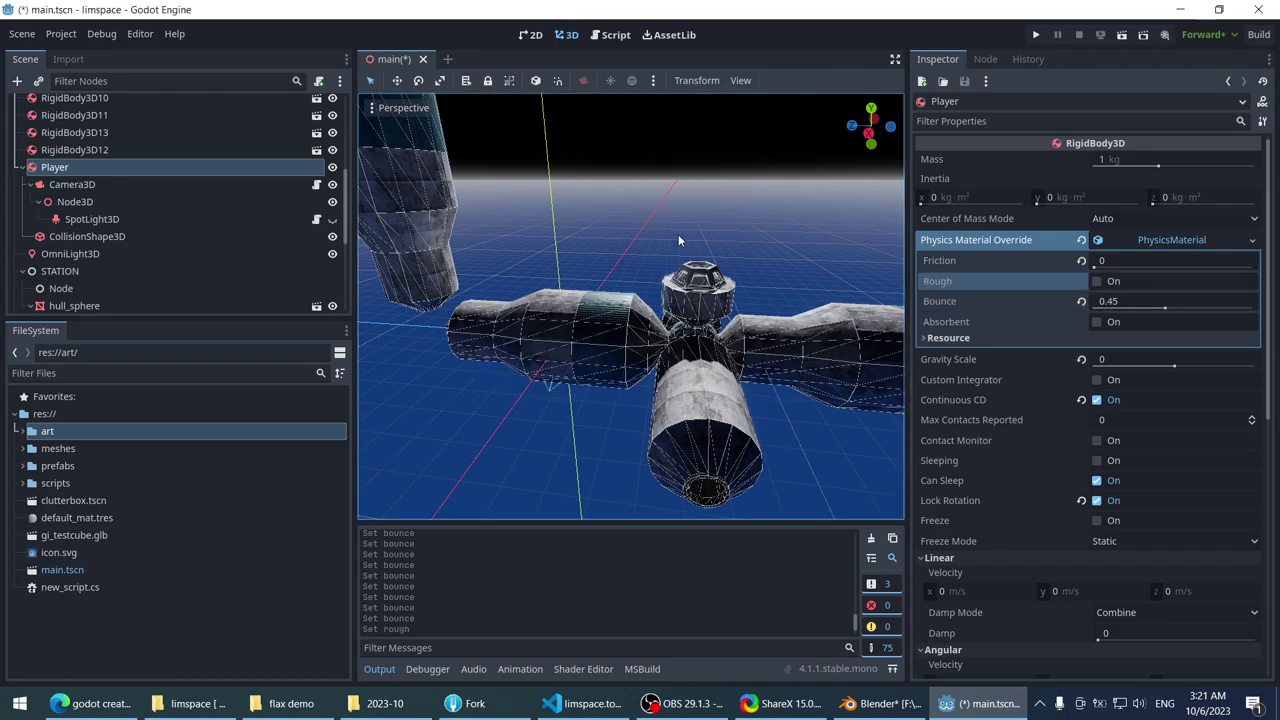
key(ctrl+s)
click(1037, 36)
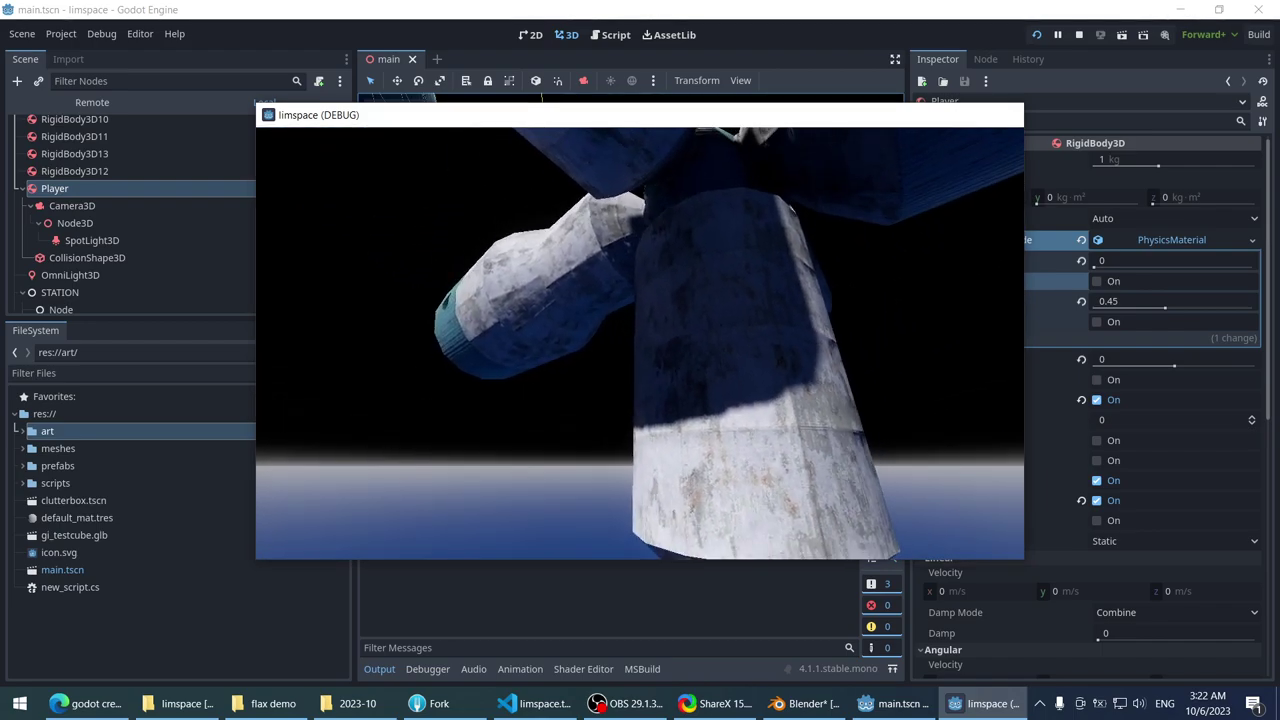
- Stop the game, drop the Player material's Bounce to 0, and rerun the game
key(Escape)
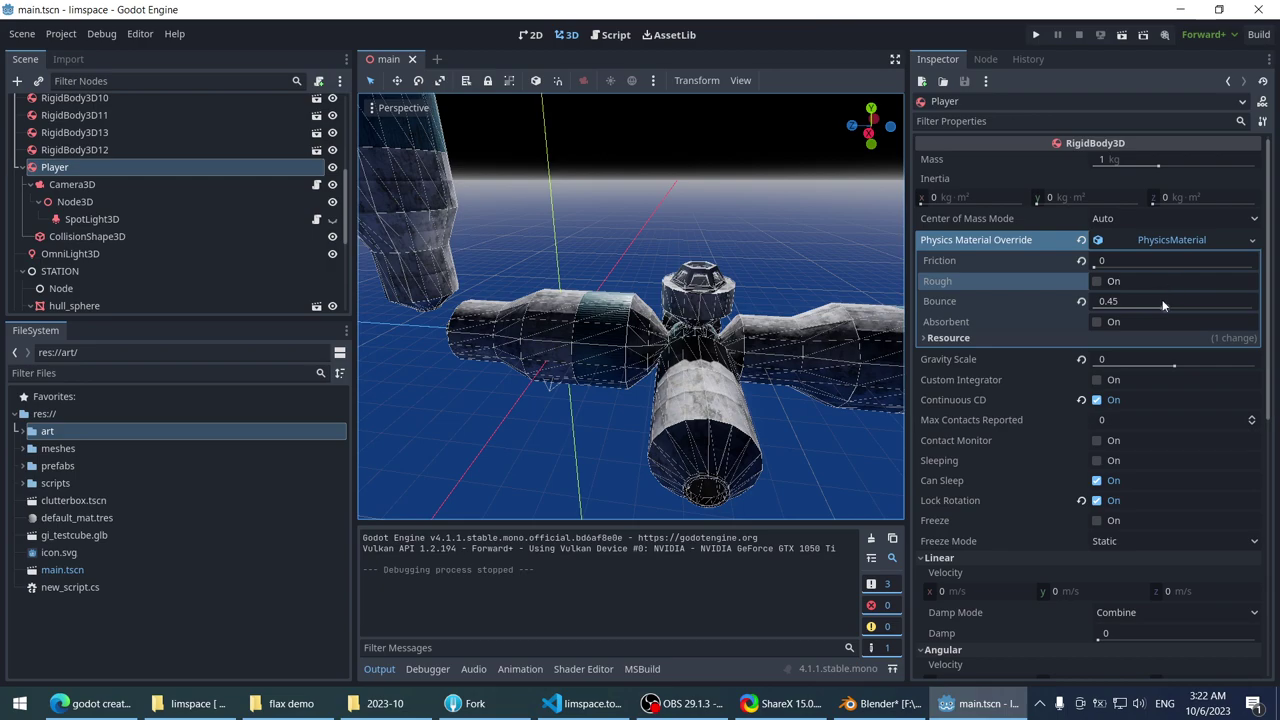
drag(1163, 305, 1110, 305)
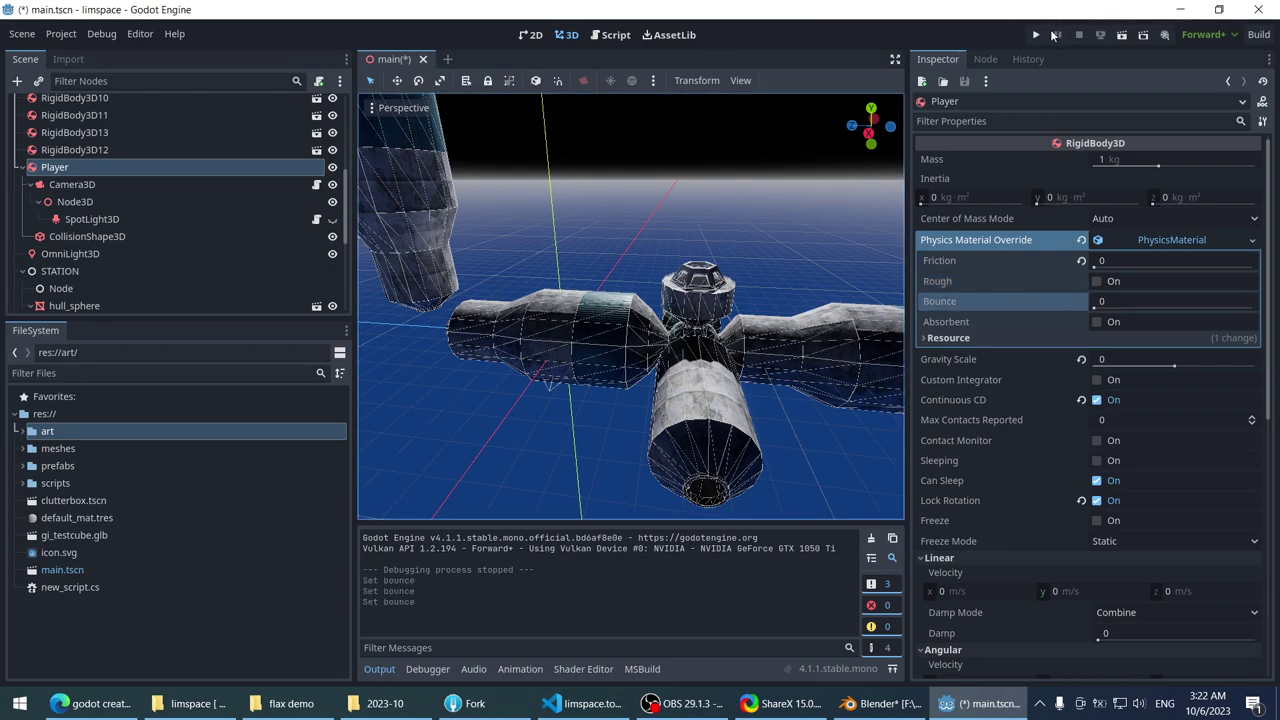
click(1036, 34)
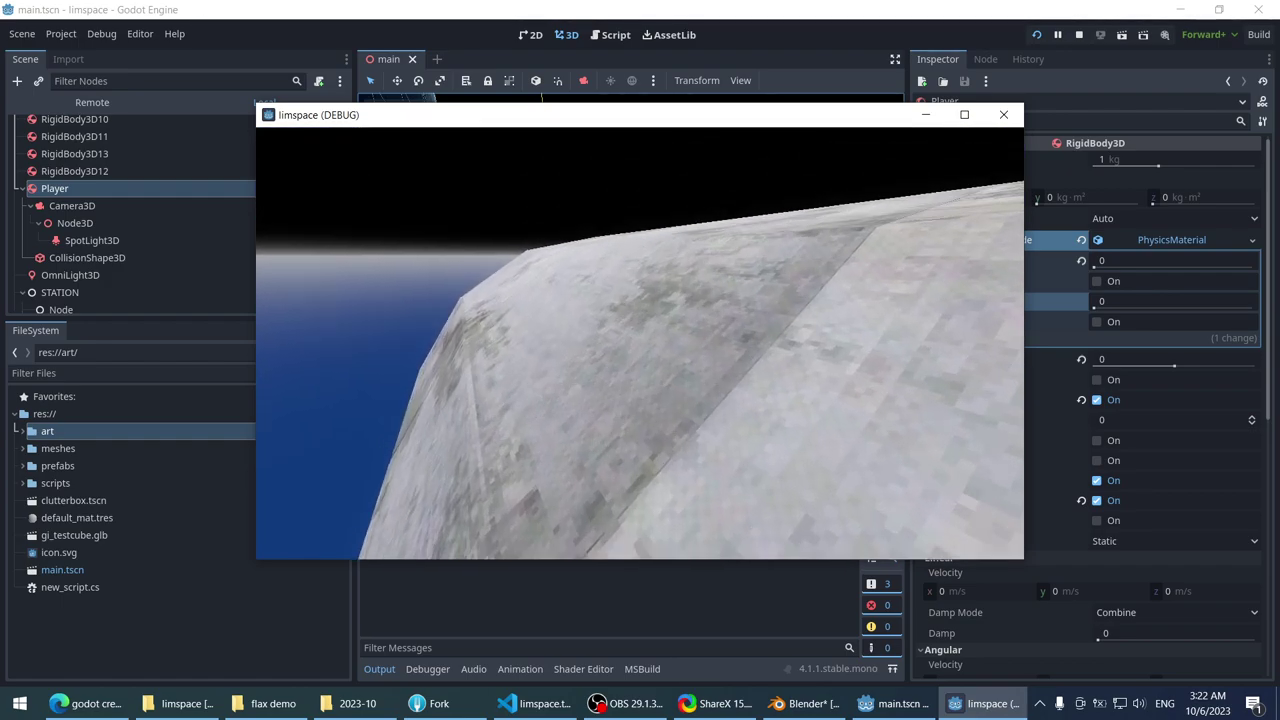
- Stop the run and set the material's Friction to 0.3
key(Escape)
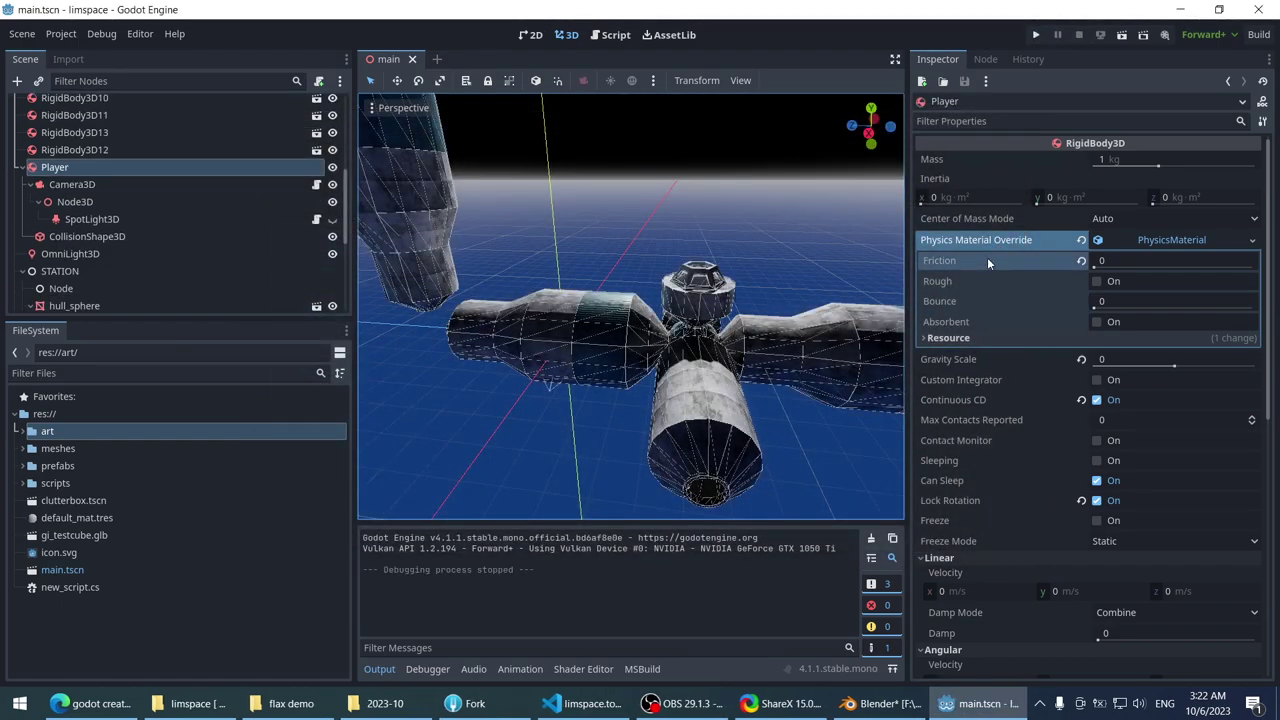
click(1141, 260)
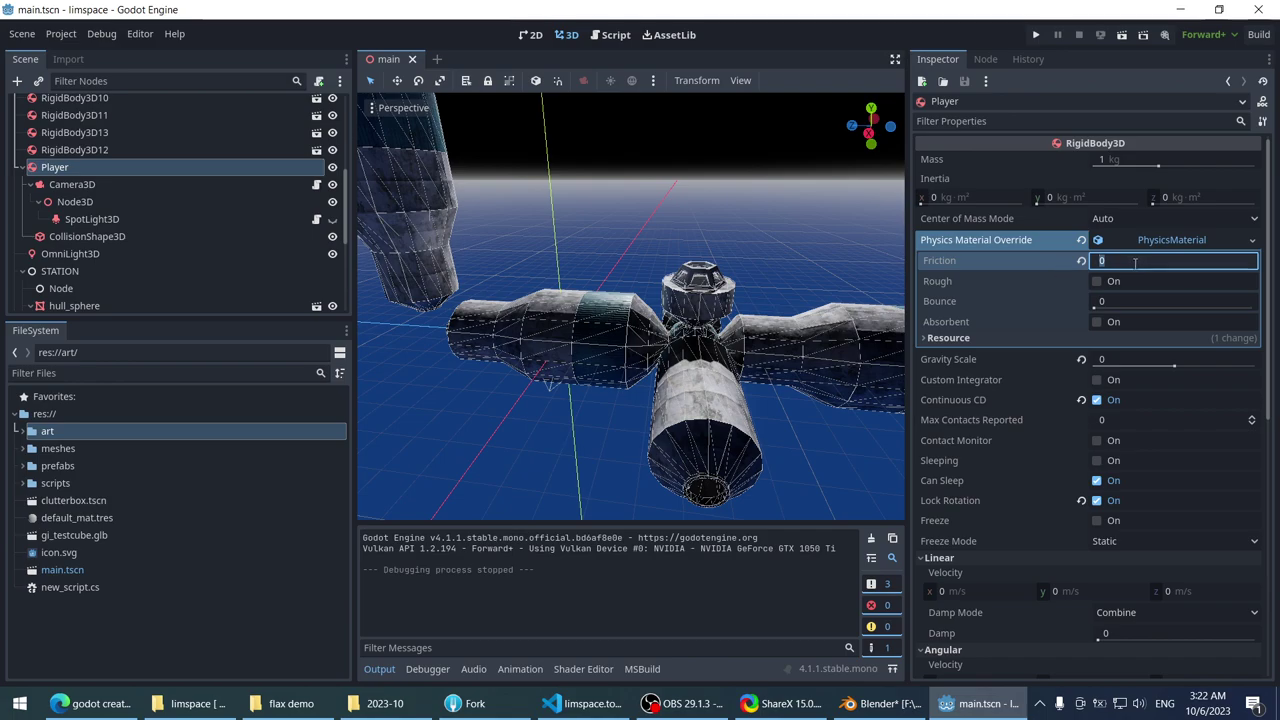
text(0.3)
key(Return)
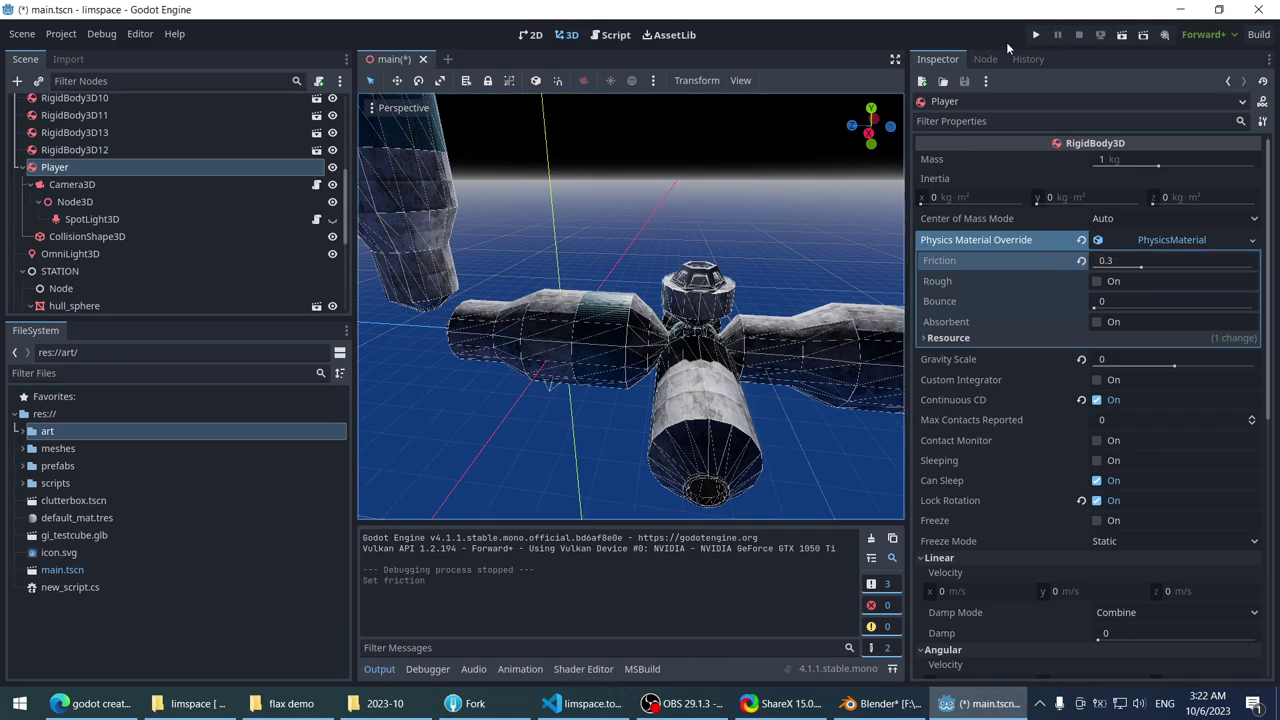
- Save the scene and fly the 0.3-friction, zero-bounce Player around the station, then stop
key(ctrl+s)
click(1036, 35)
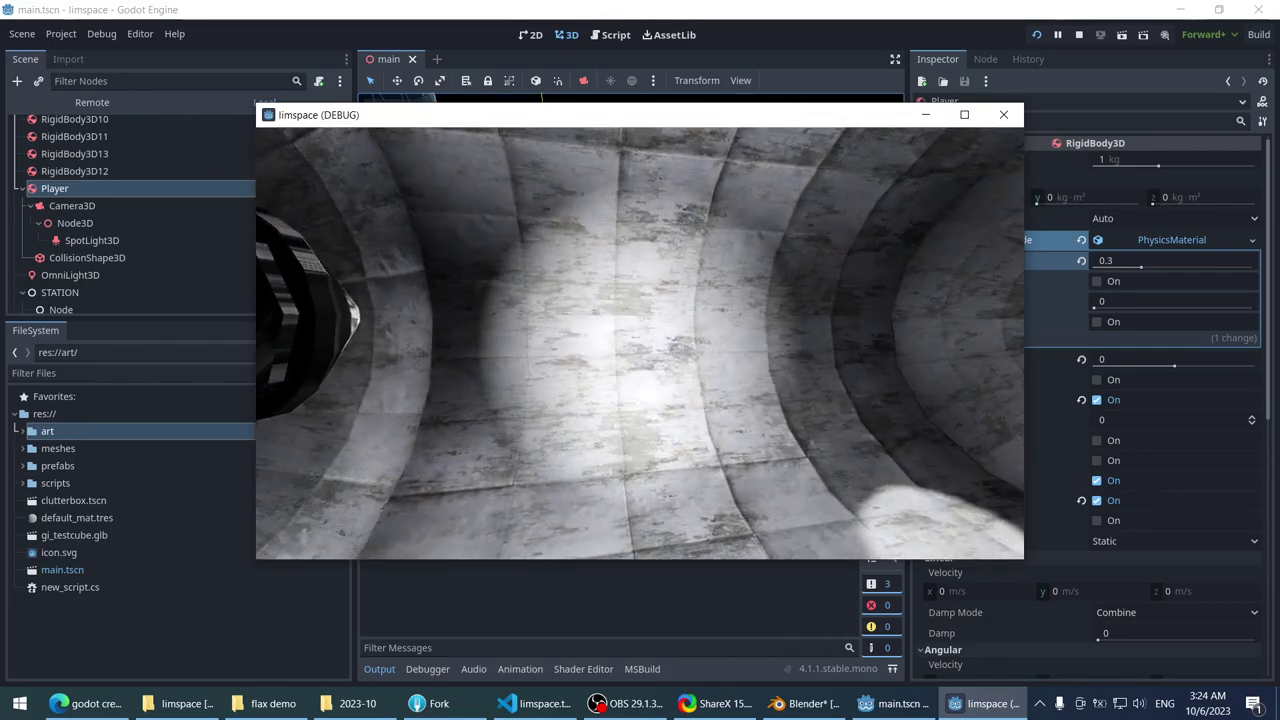
key(Escape)
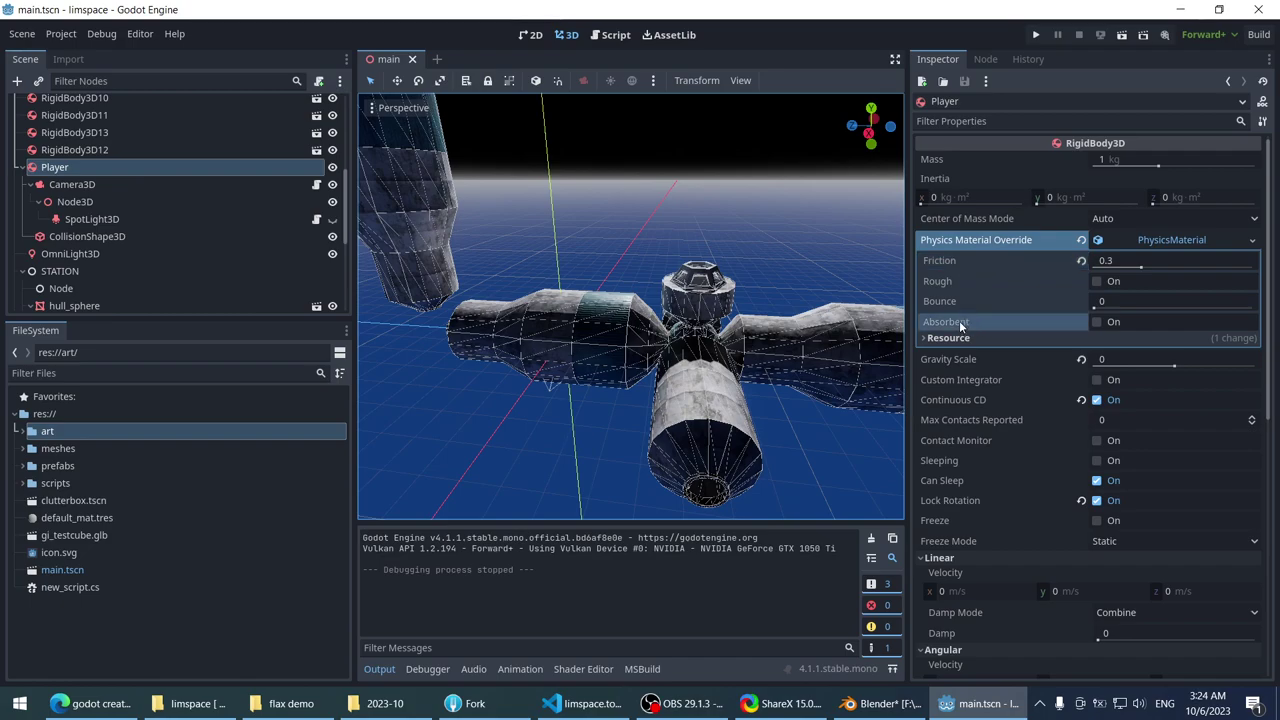
- Briefly check the PhysicsMaterial's resource details and orbit the view around the station
mouse_move(960, 325)
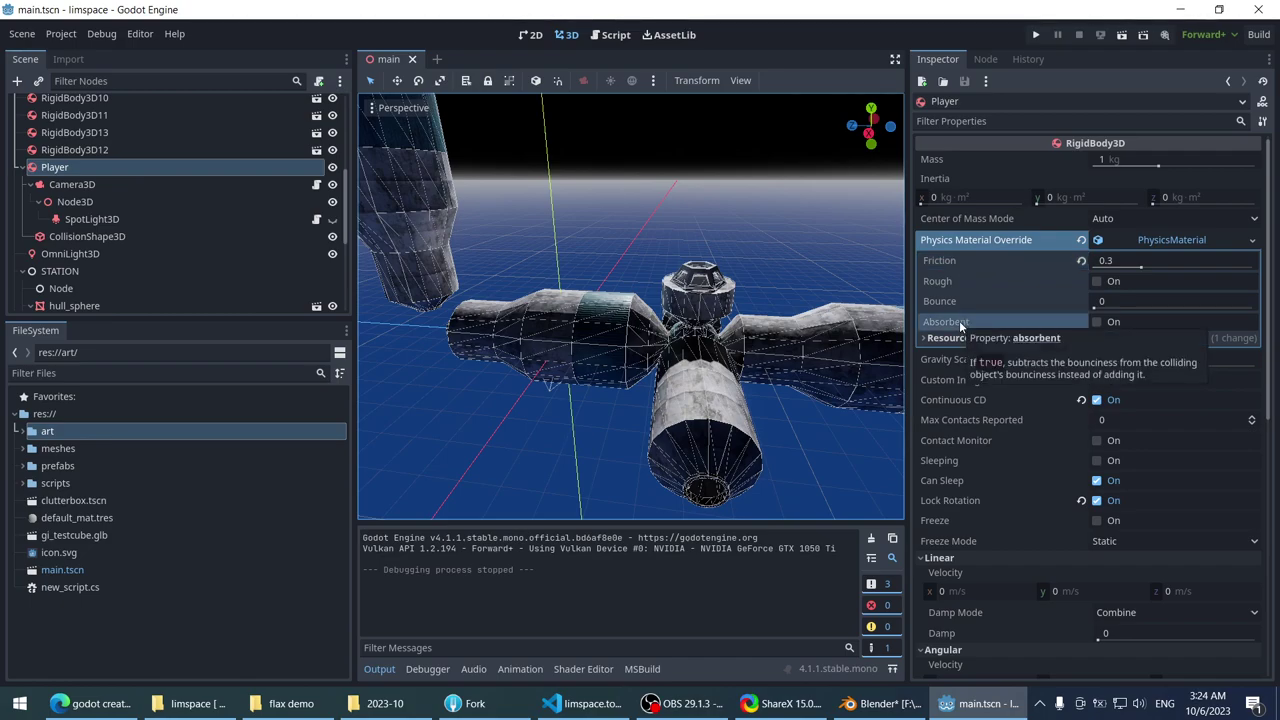
click(990, 339)
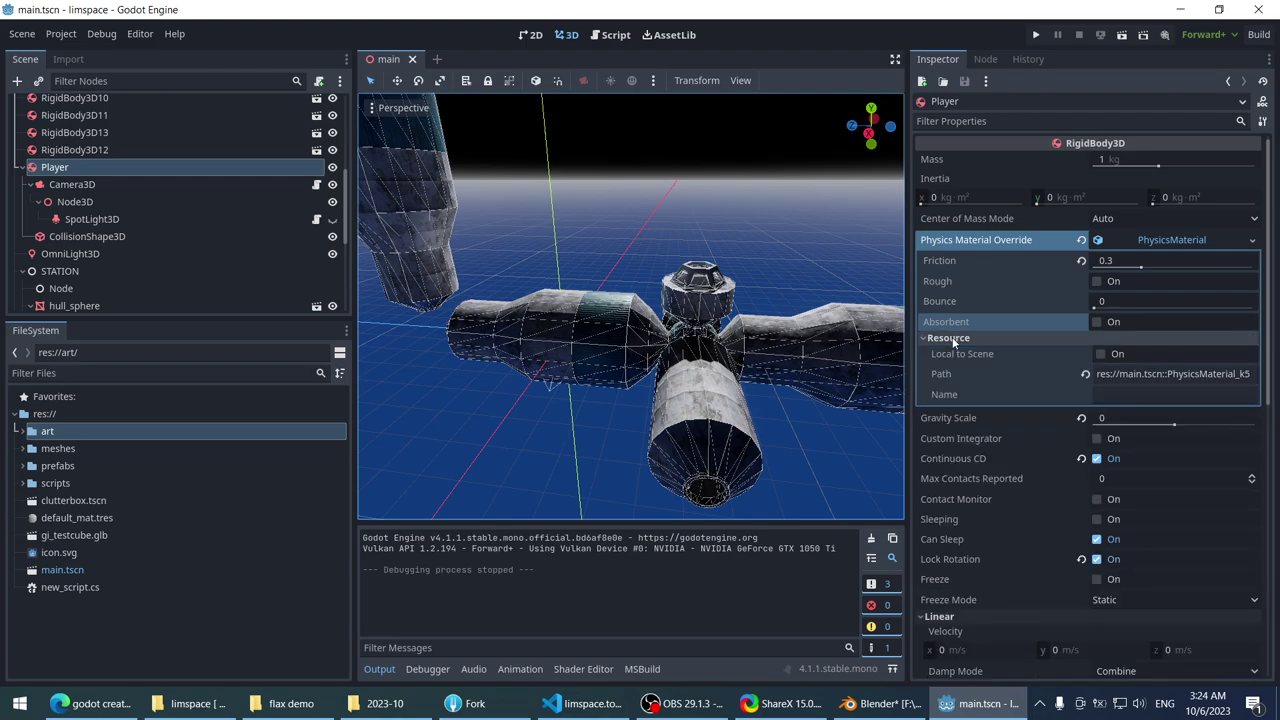
click(992, 339)
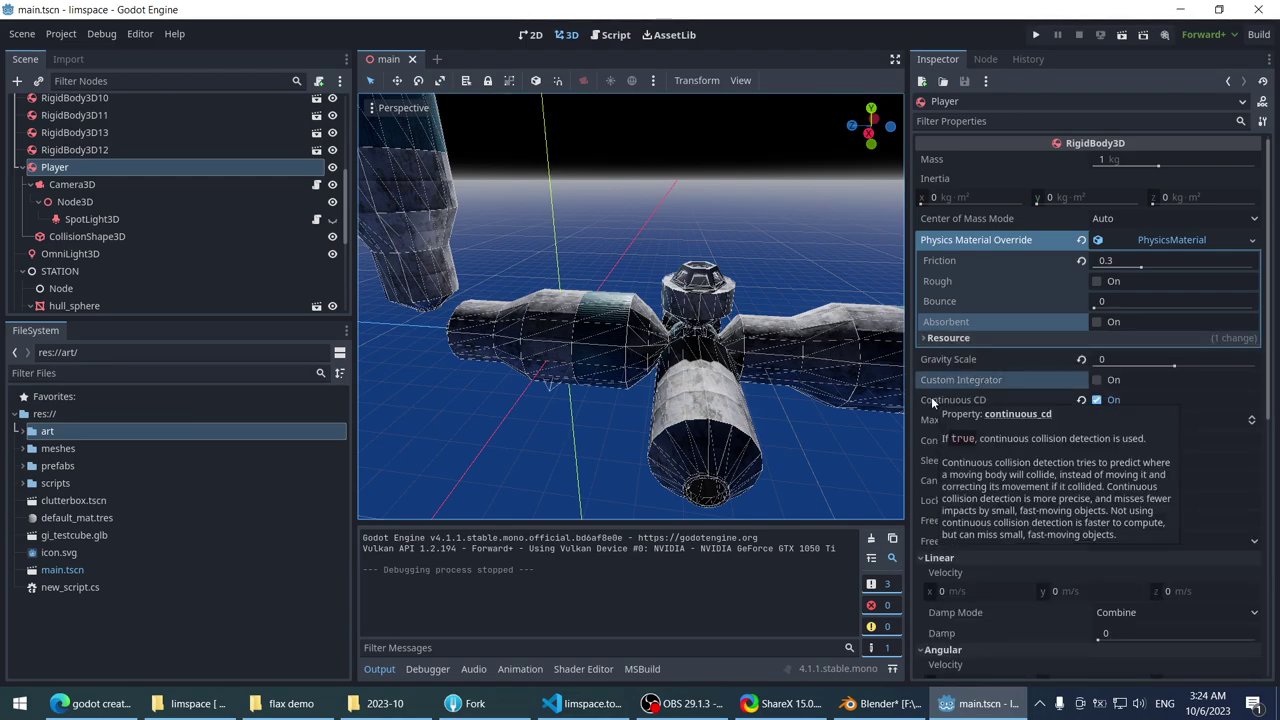
scroll(672, 330, down, 3)
scroll(672, 330, up, 3)
middle_drag(672, 330, 780, 345)
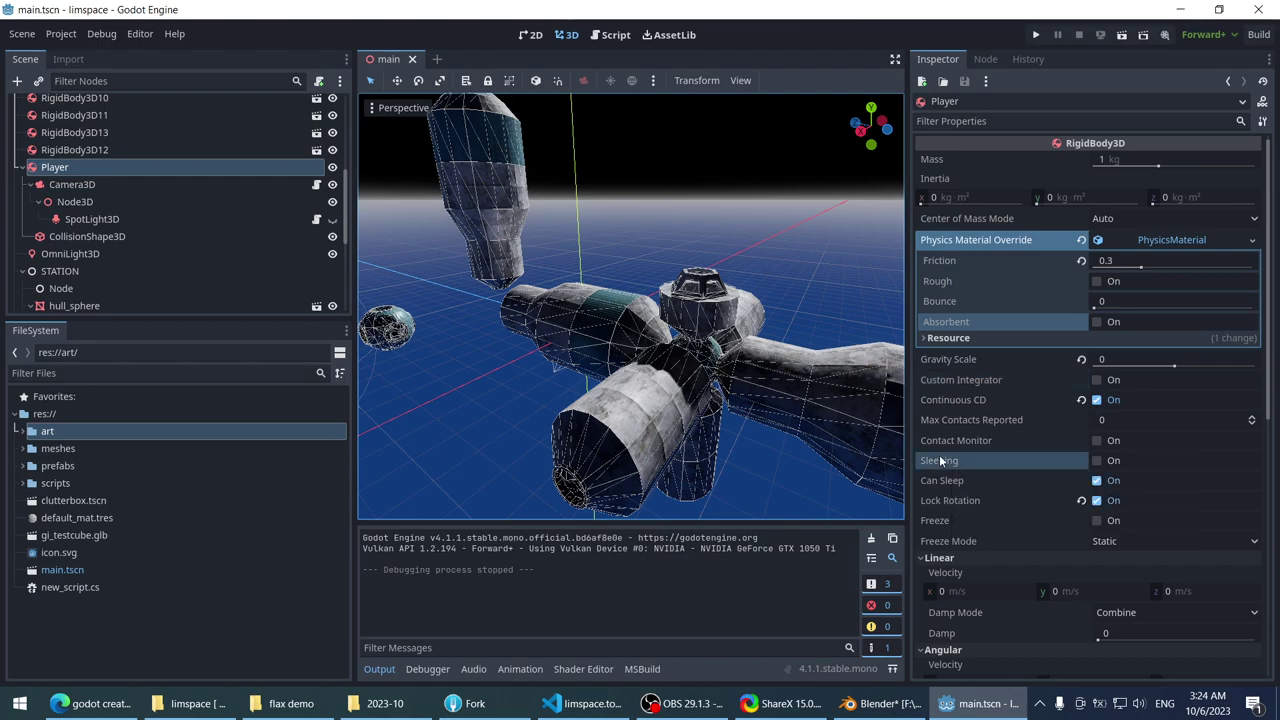
- Turn off Can Sleep on the Player, save main.tscn, and launch the game
click(1099, 481)
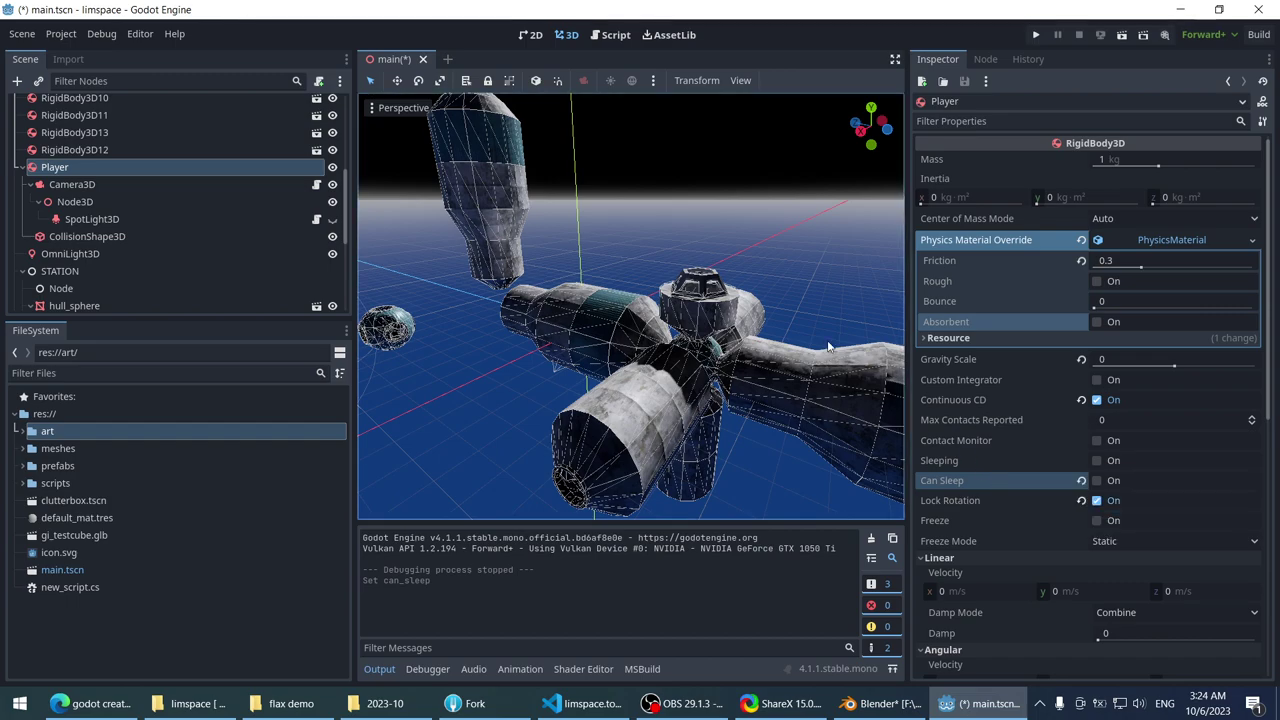
key(ctrl+s)
click(1036, 34)
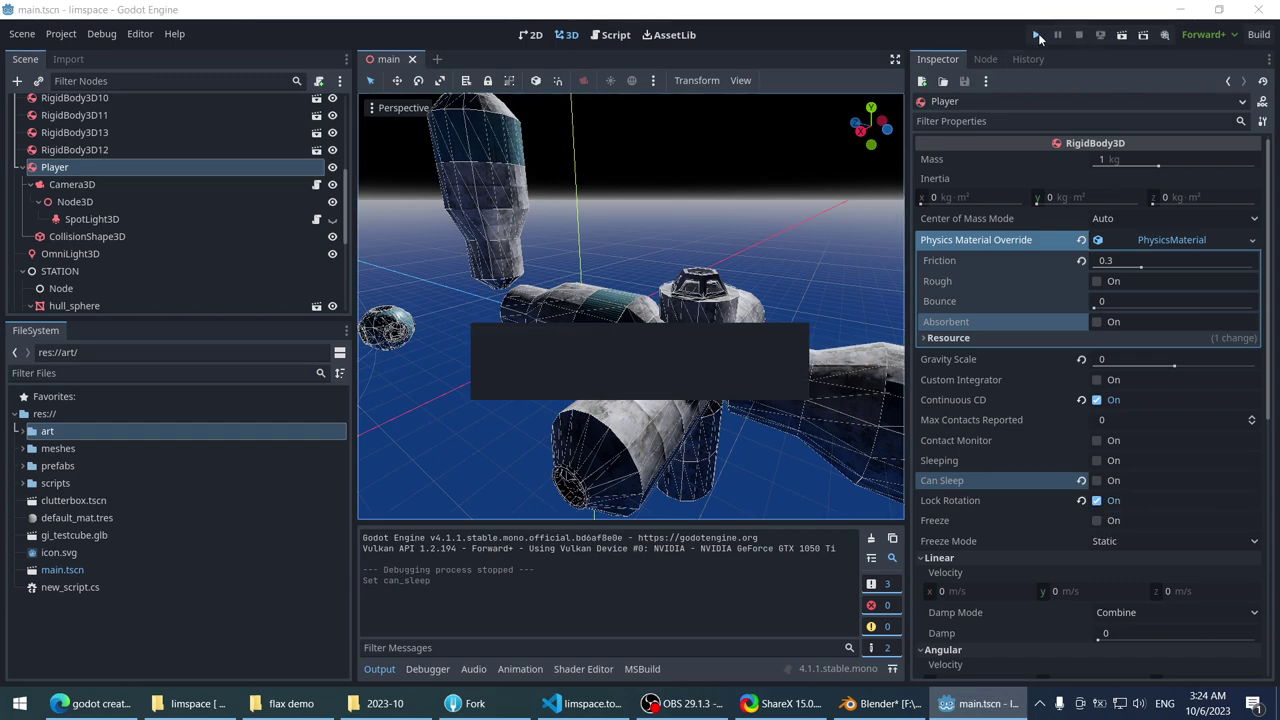
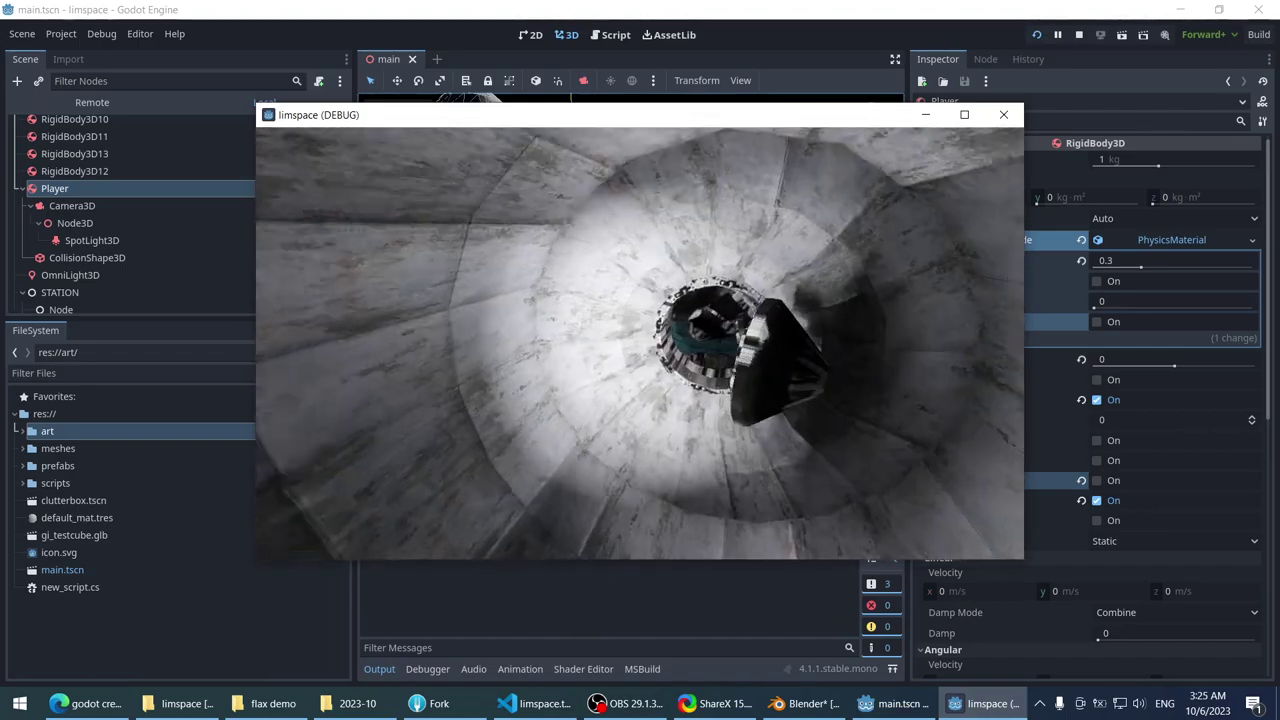
- Stop the limspace debug run and orbit the view around the station
key(Escape)
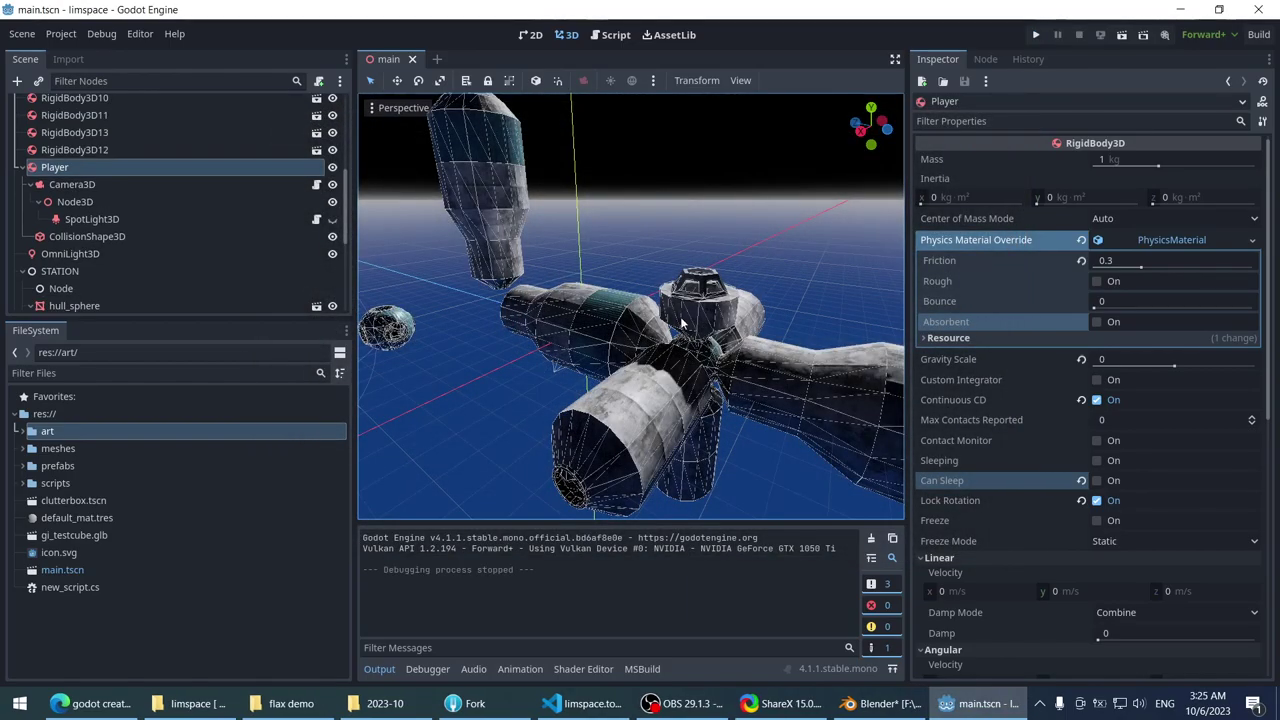
middle_drag(579, 287, 758, 249)
scroll(655, 268, down, 2)
- Clear the Player node selection and bring up limspace.todo in Visual Studio Code
click(758, 249)
scroll(751, 266, up, 15)
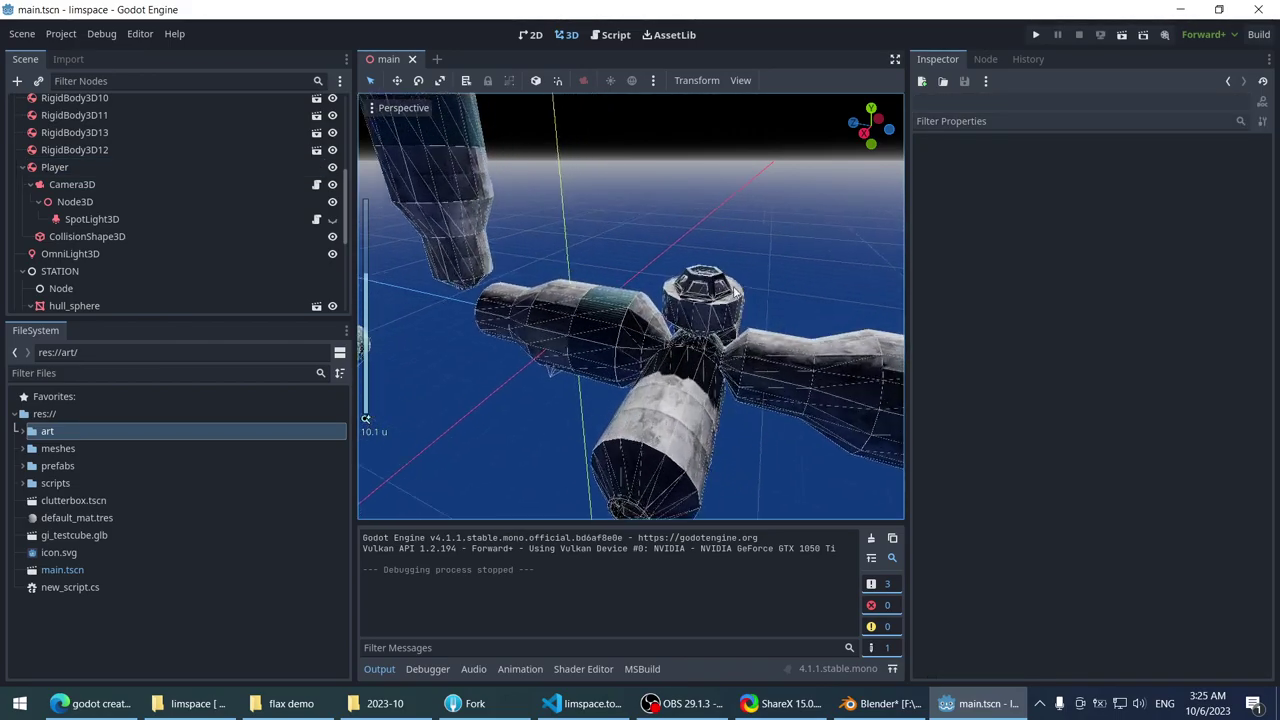
scroll(645, 295, down, 4)
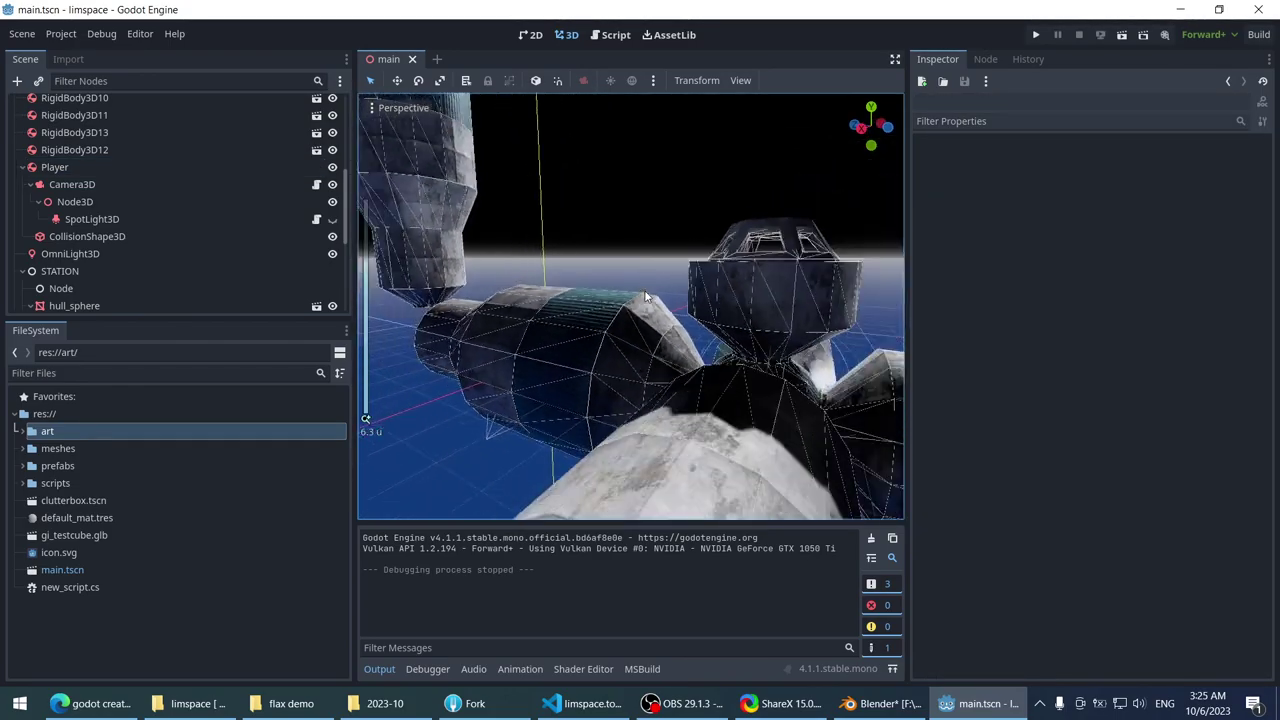
click(590, 703)
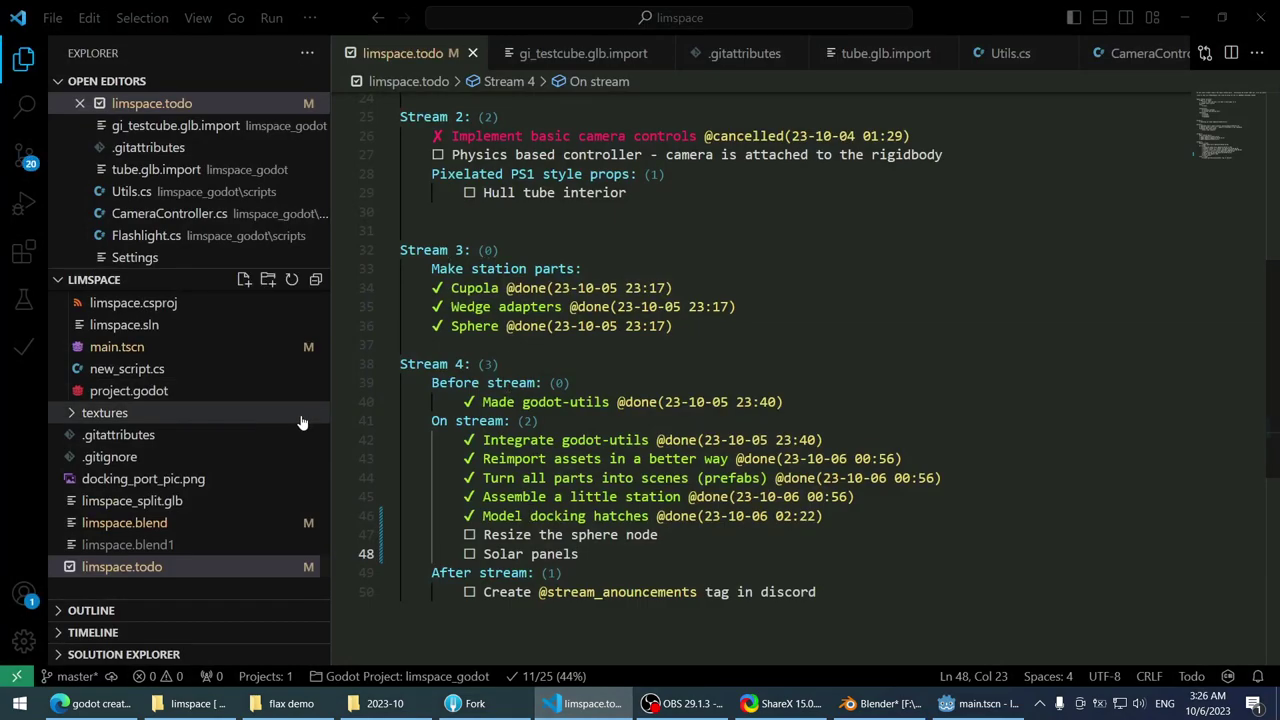
- Mark 'Resize the sphere node' done in limspace.todo with the Todo+ shortcut
scroll(614, 514, down, 2)
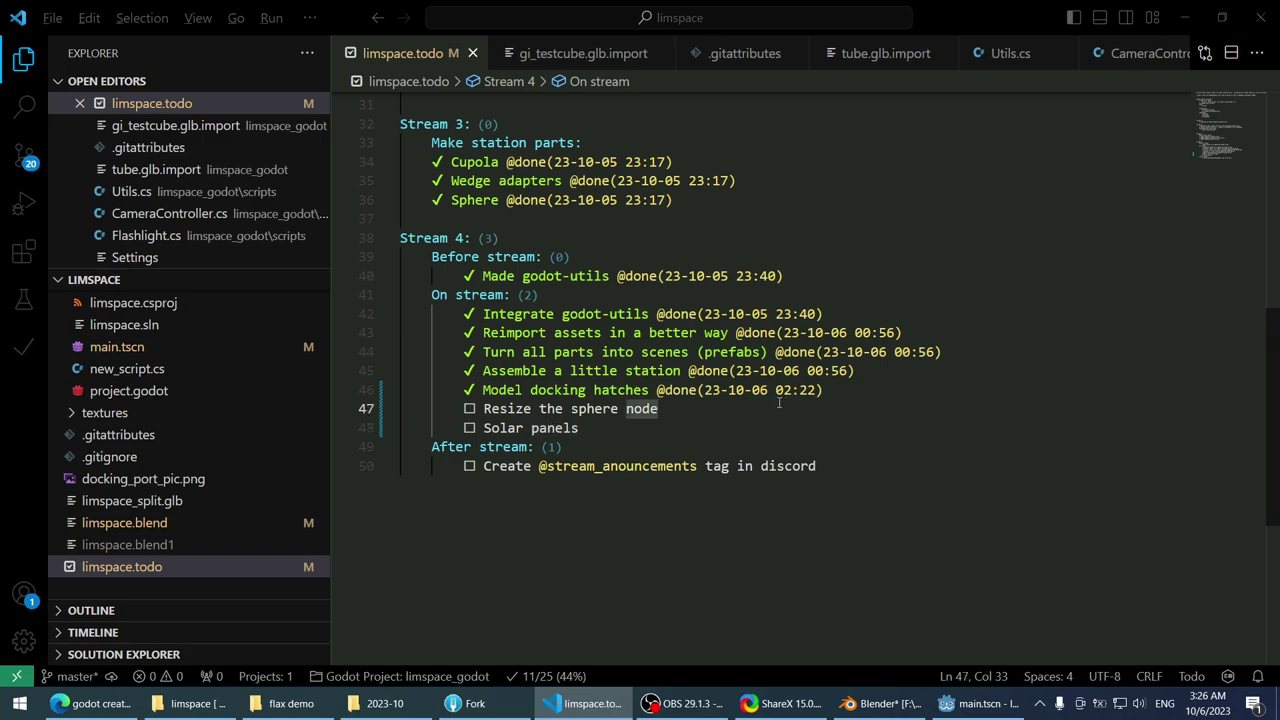
key(alt+d)
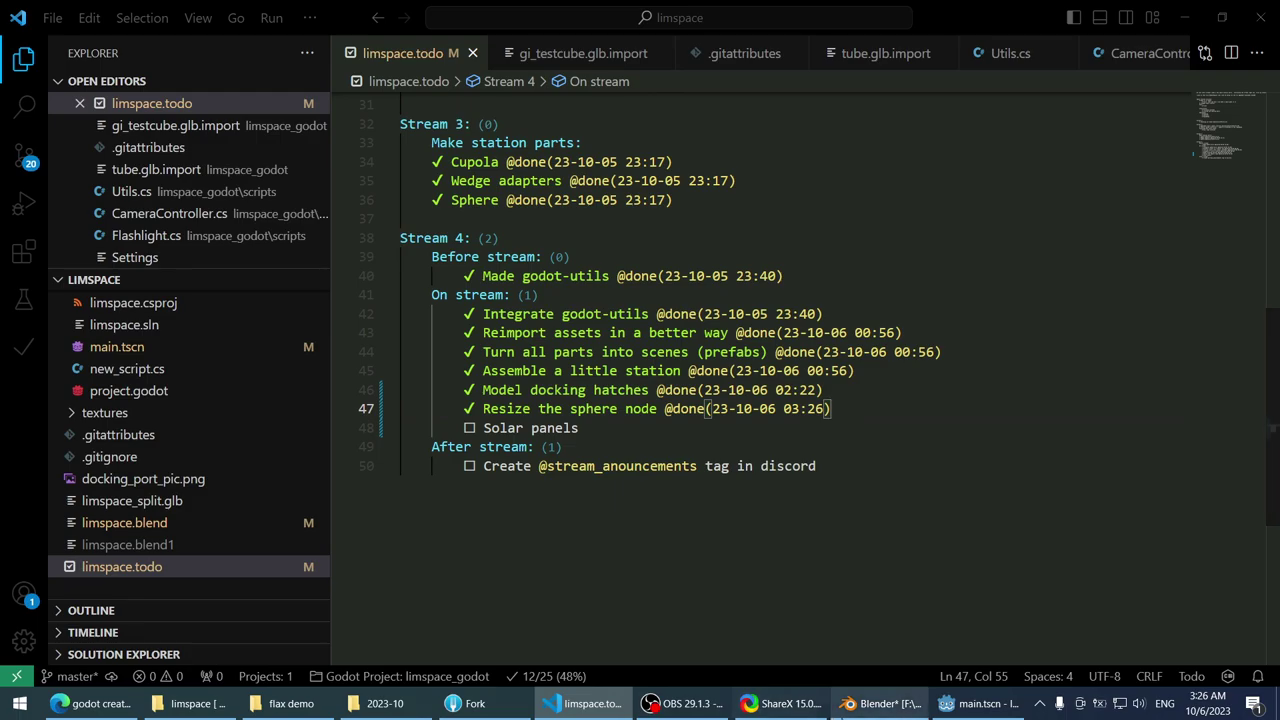
key(alt+Tab)
click(884, 706)
- Return to Godot's main.tscn station scene and orbit the view
click(975, 703)
click(990, 716)
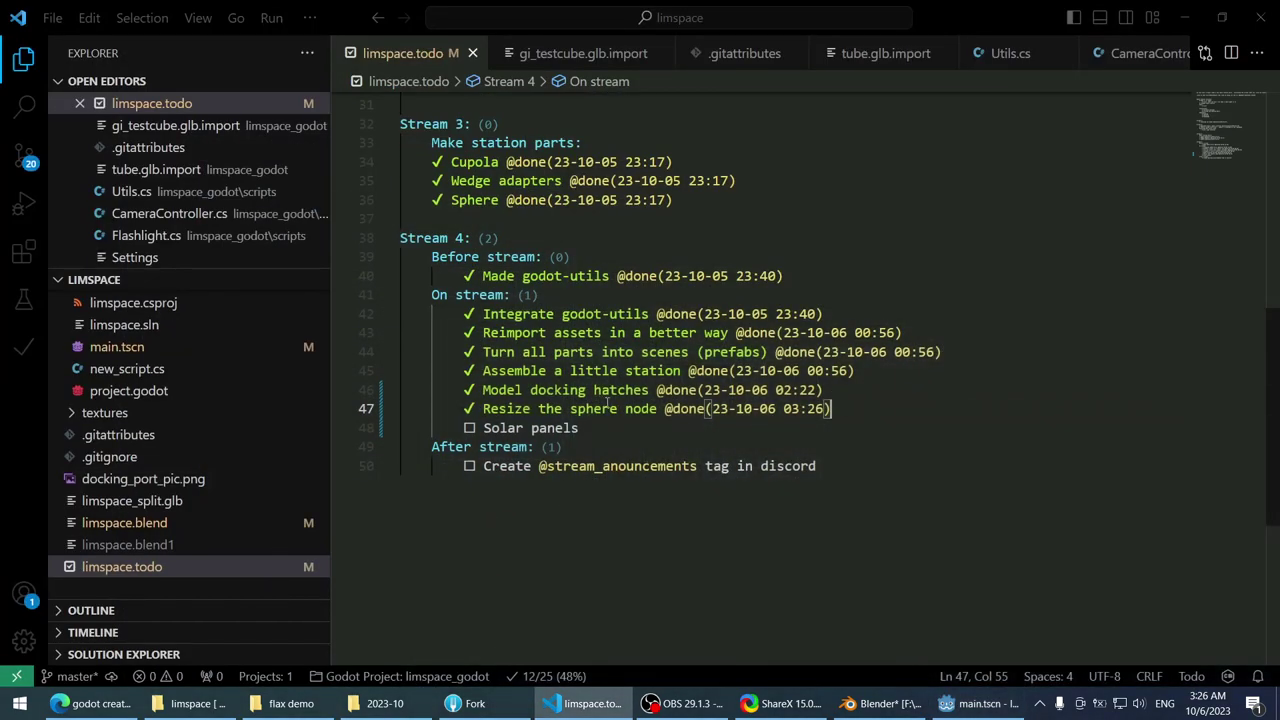
click(1012, 703)
middle_drag(551, 318, 636, 285)
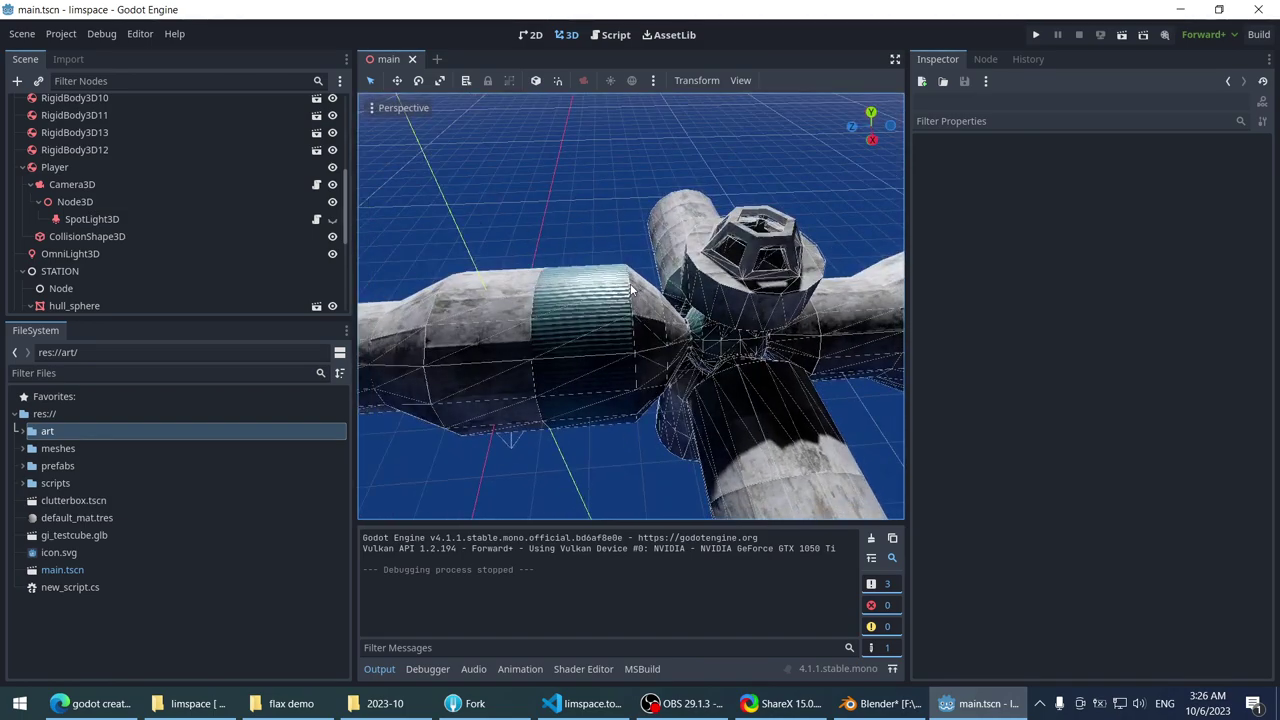
- Save main.tscn, play the space station game, stop it, and show limspace.todo again
click(1035, 34)
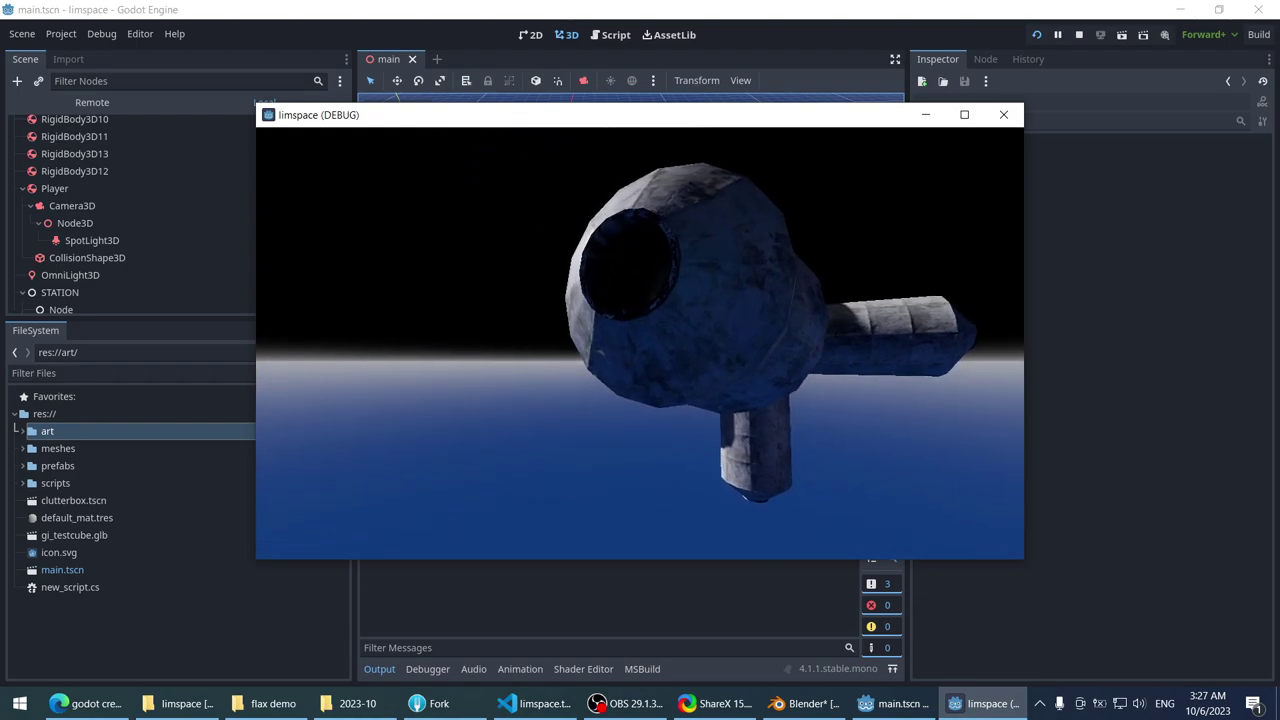
key(Escape)
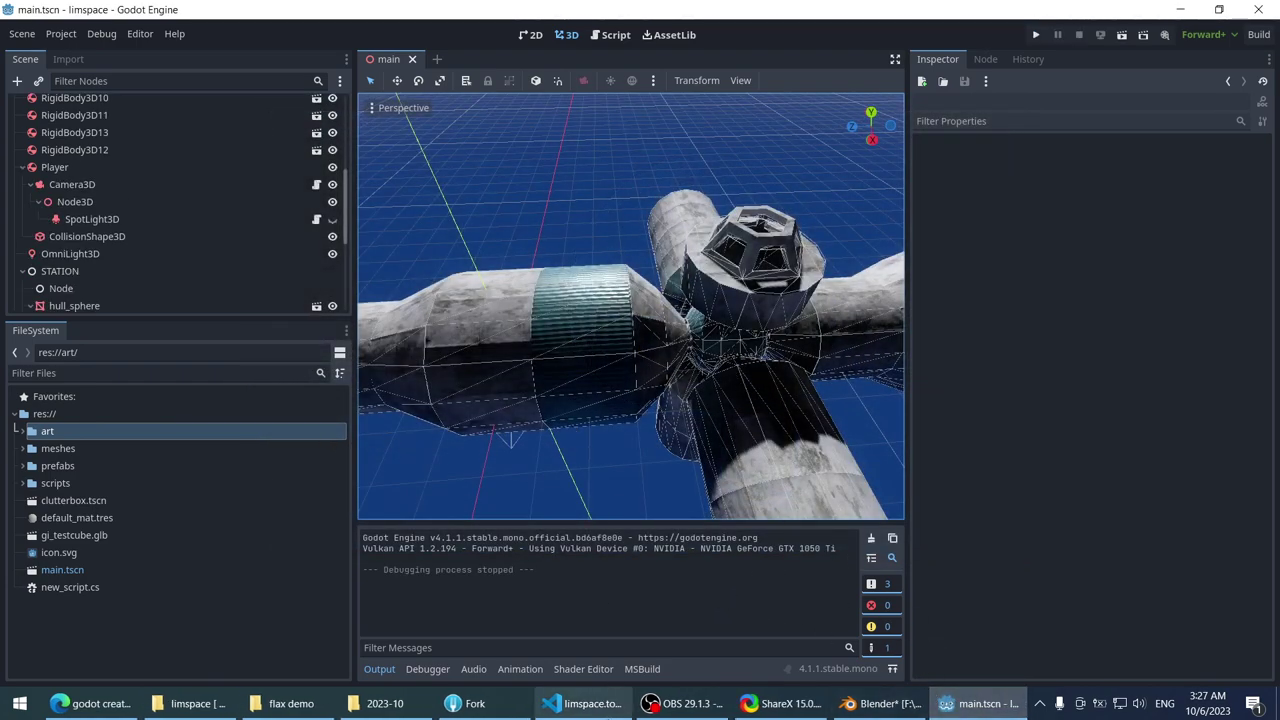
click(592, 703)
scroll(503, 392, up, 5)
- Open CameraController.cs and select all of its code for copying
scroll(503, 392, down, 1)
scroll(503, 392, down, 1)
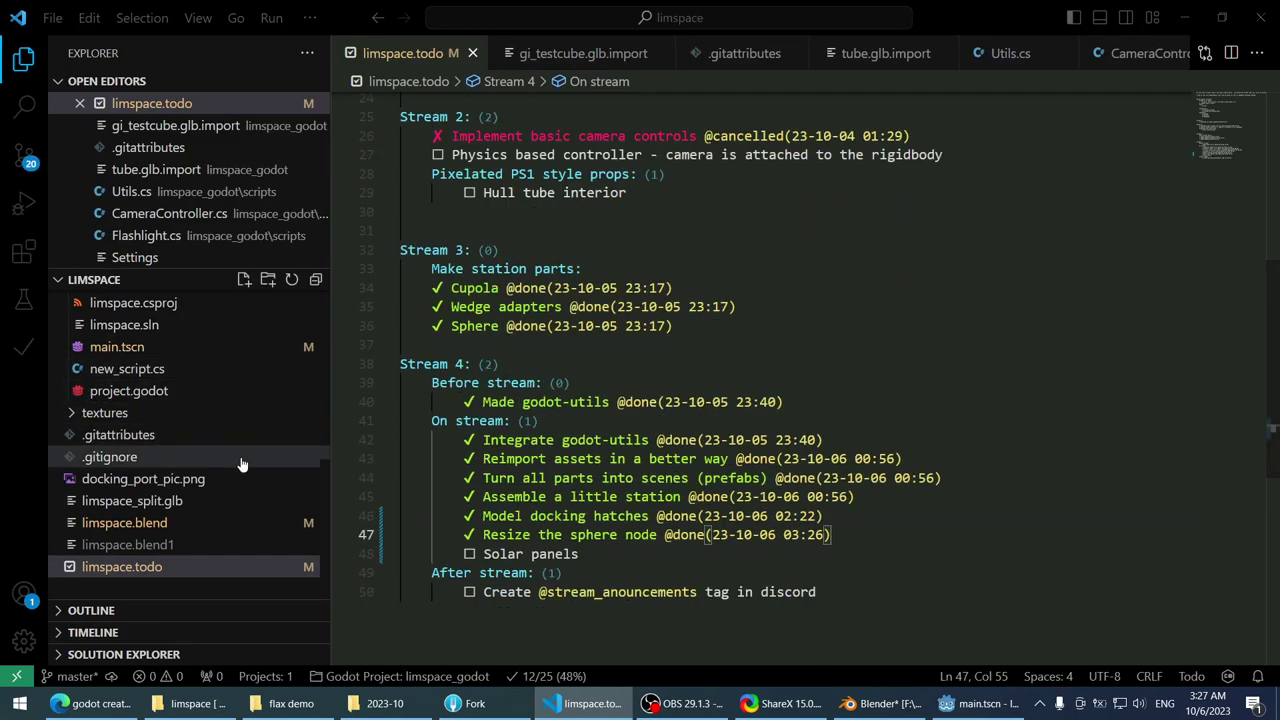
scroll(171, 523, up, 5)
scroll(200, 511, up, 3)
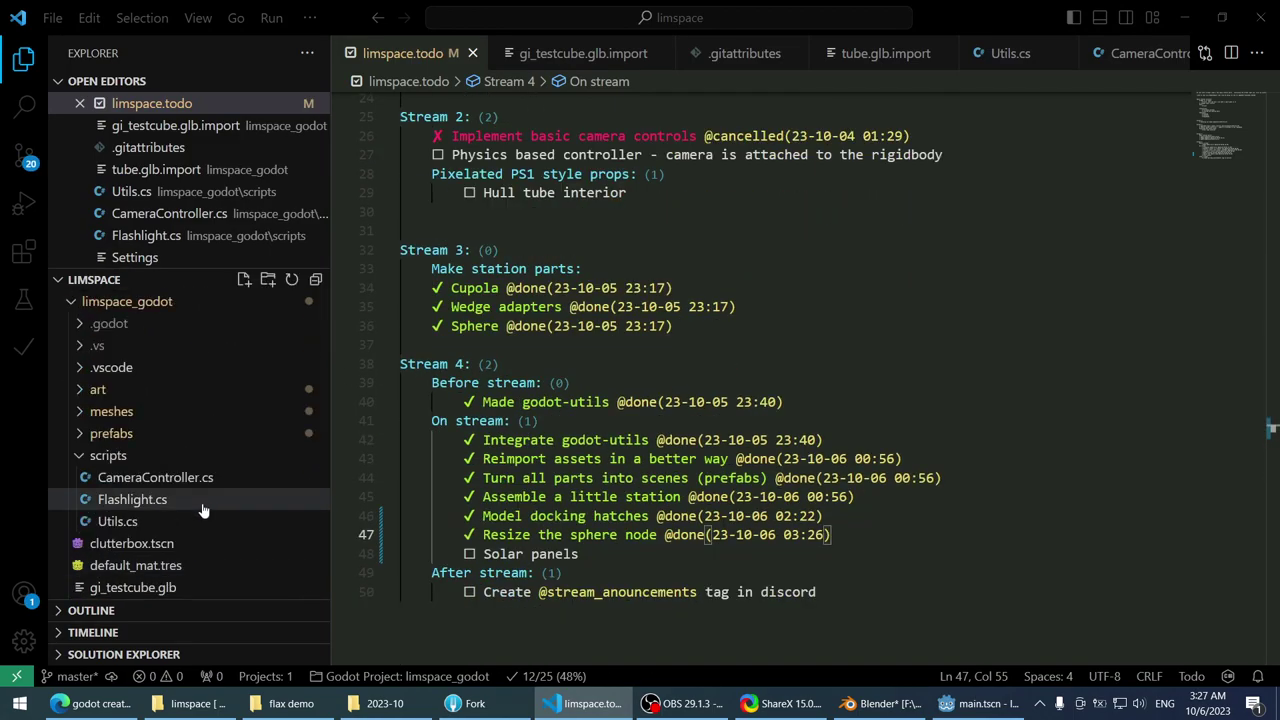
click(227, 477)
scroll(625, 415, up, 13)
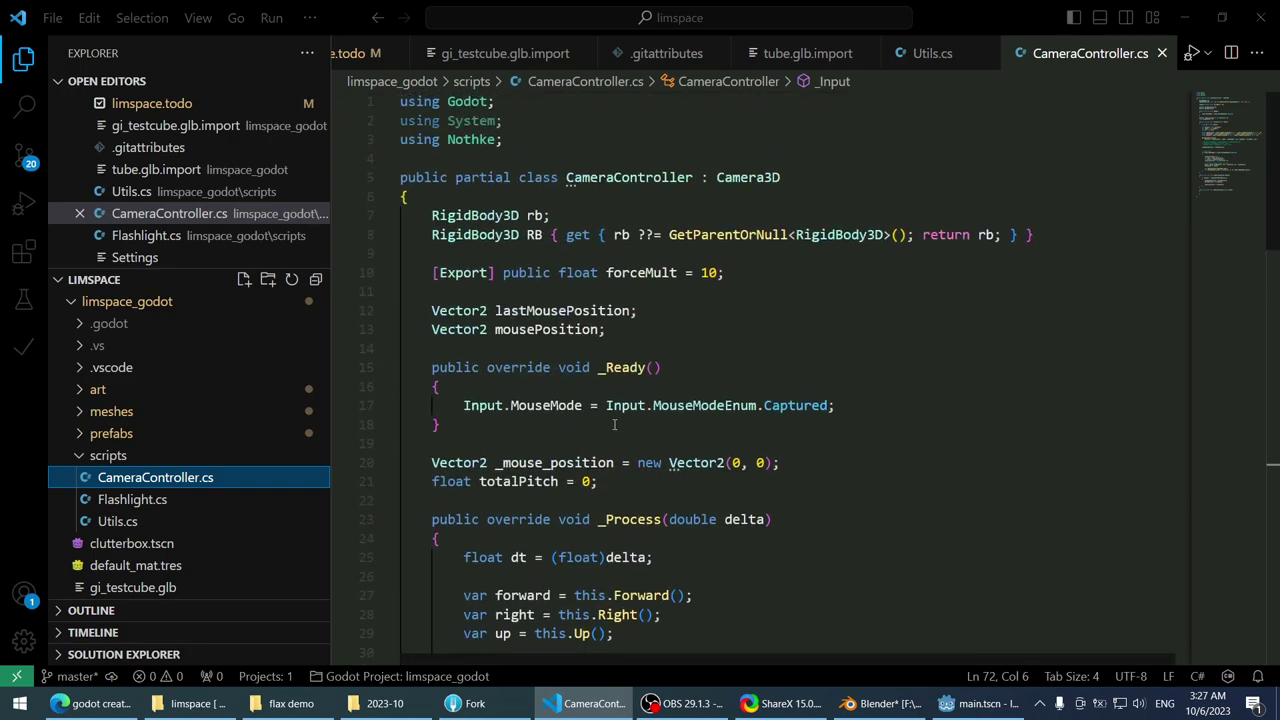
scroll(614, 425, down, 19)
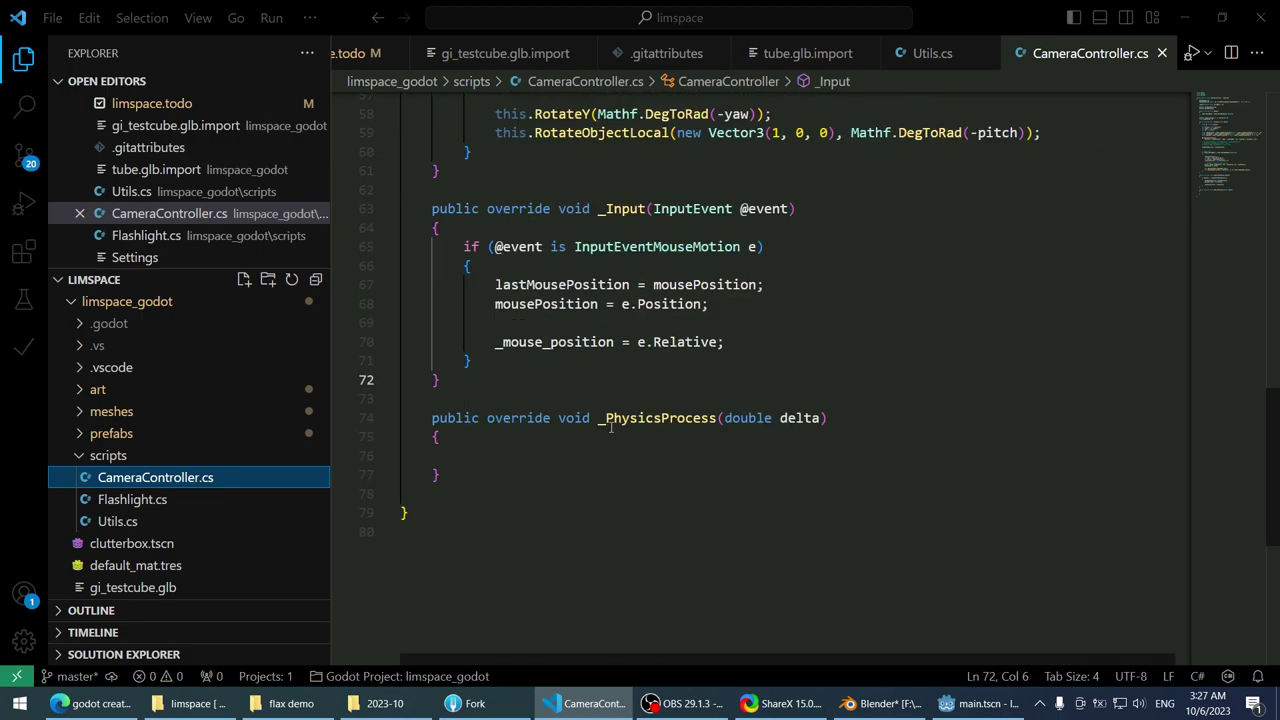
scroll(610, 425, up, 19)
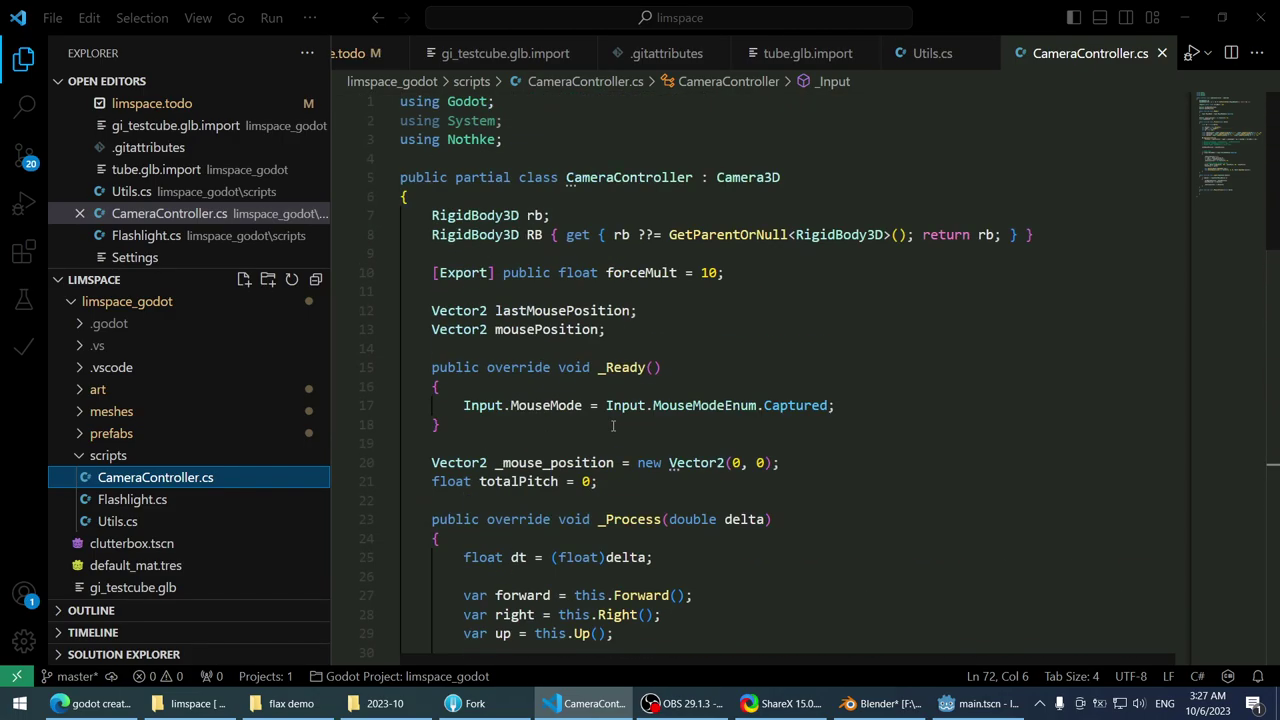
scroll(613, 425, down, 16)
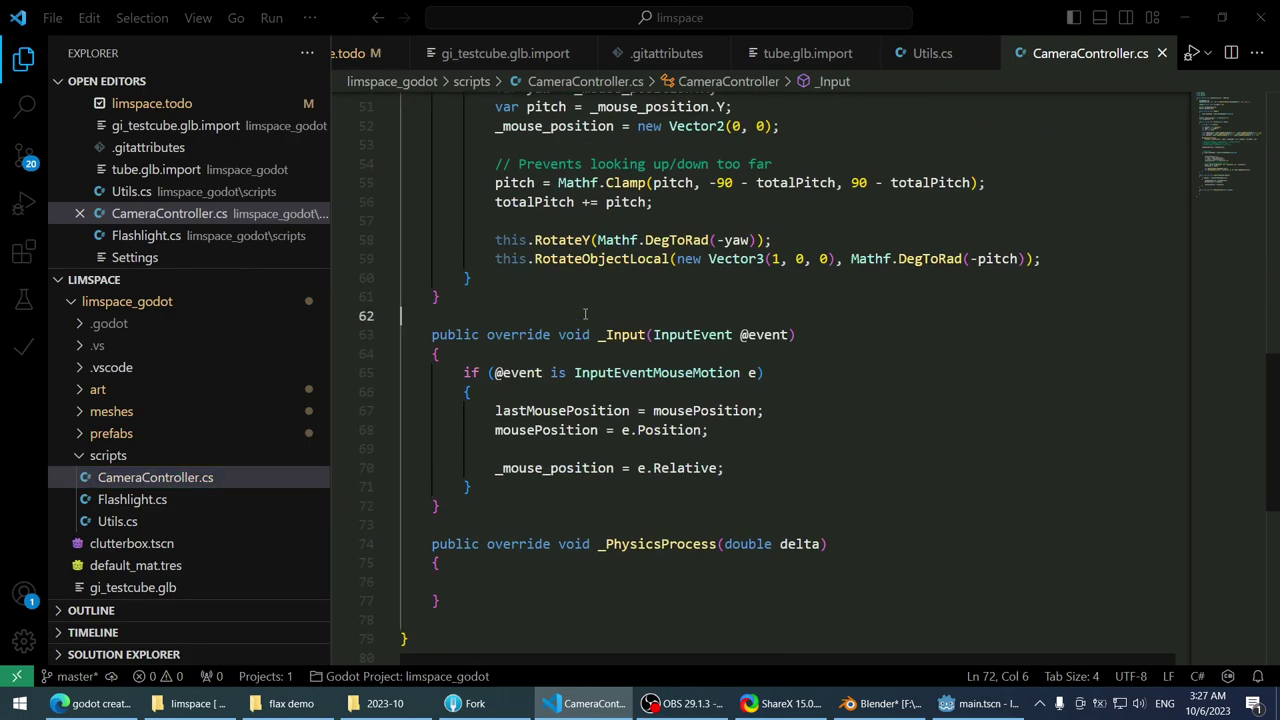
key(ctrl+a)
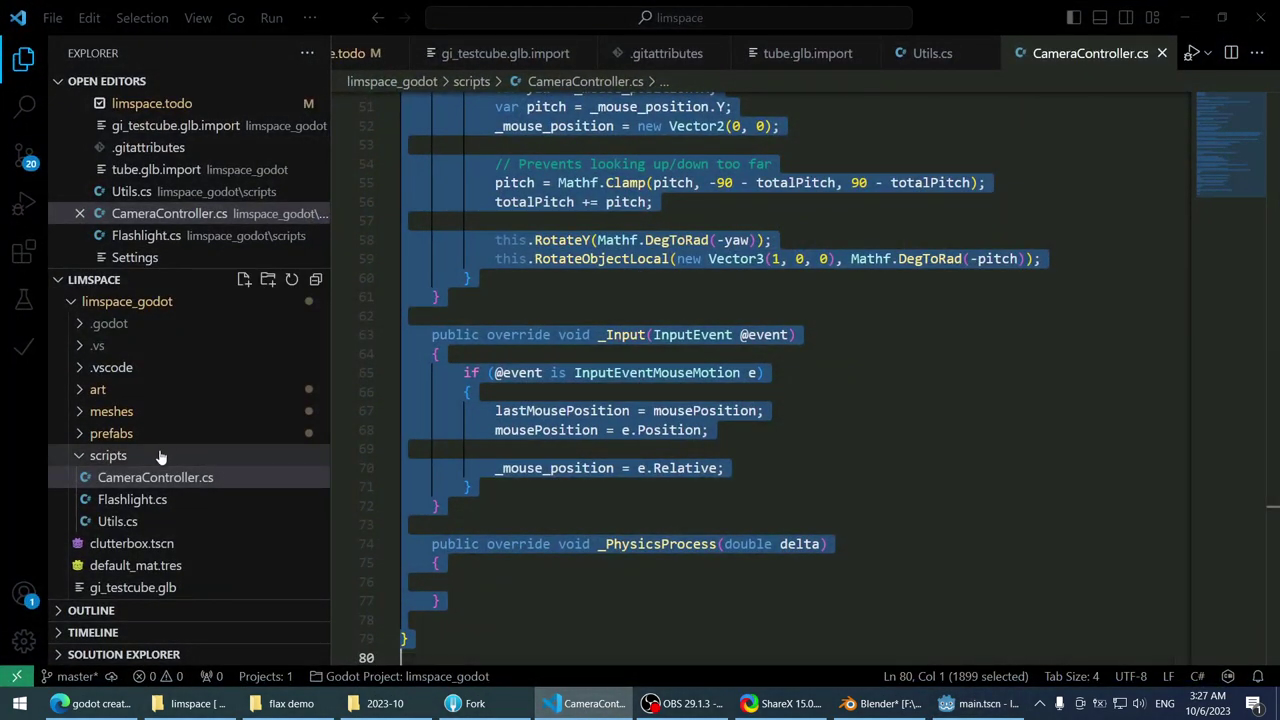
- Create PlayerMovement.cs in the scripts folder and paste the camera code into it
right_click(160, 456)
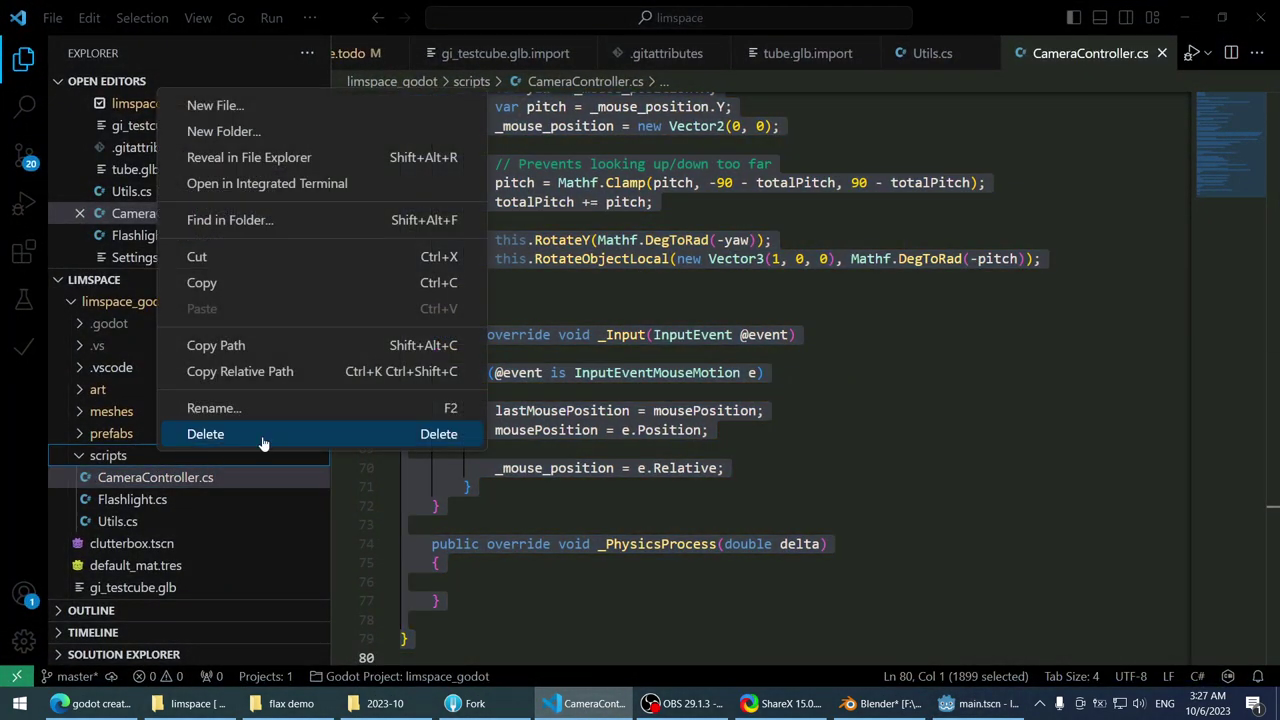
click(270, 104)
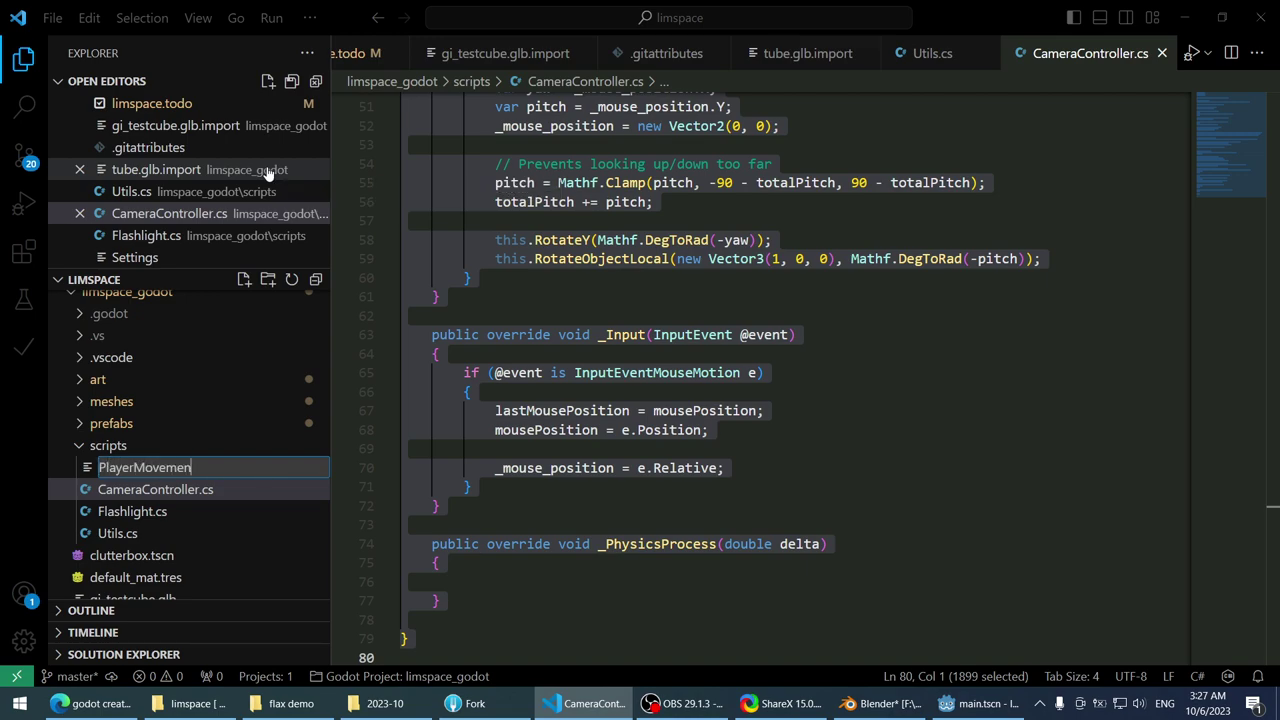
text(PlayerMovement.cs)
key(Return)
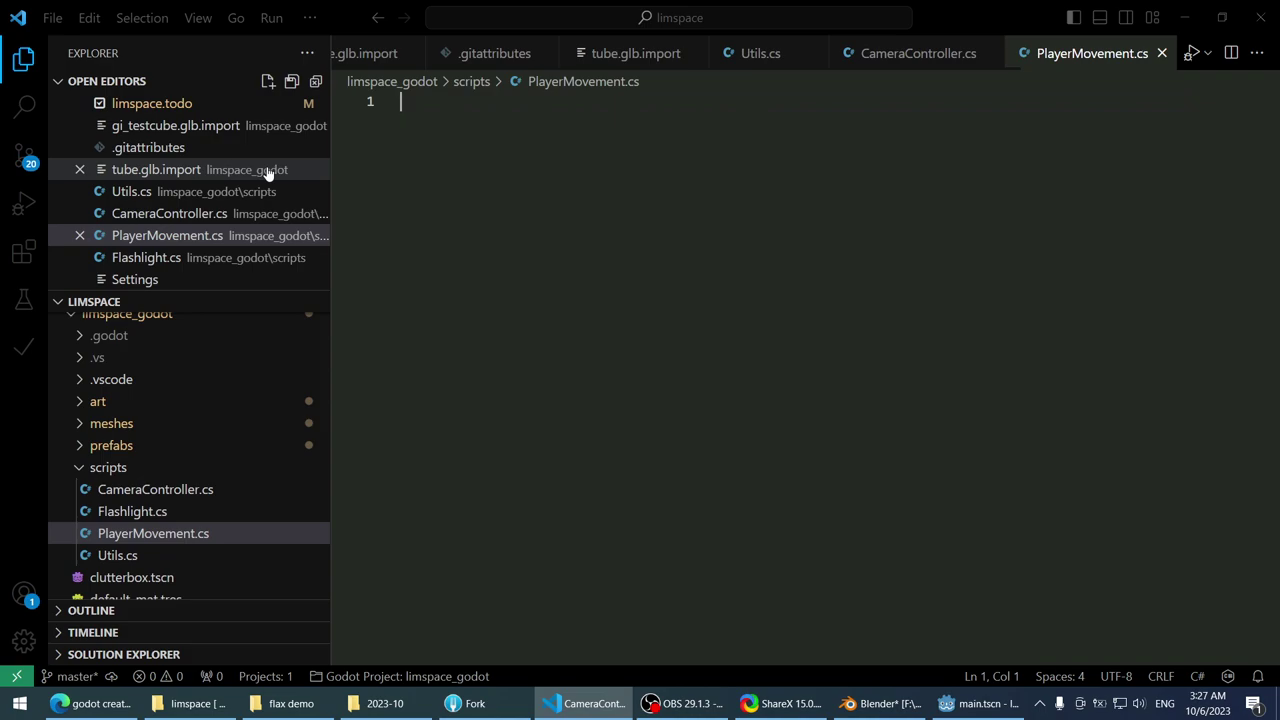
key(ctrl+v)
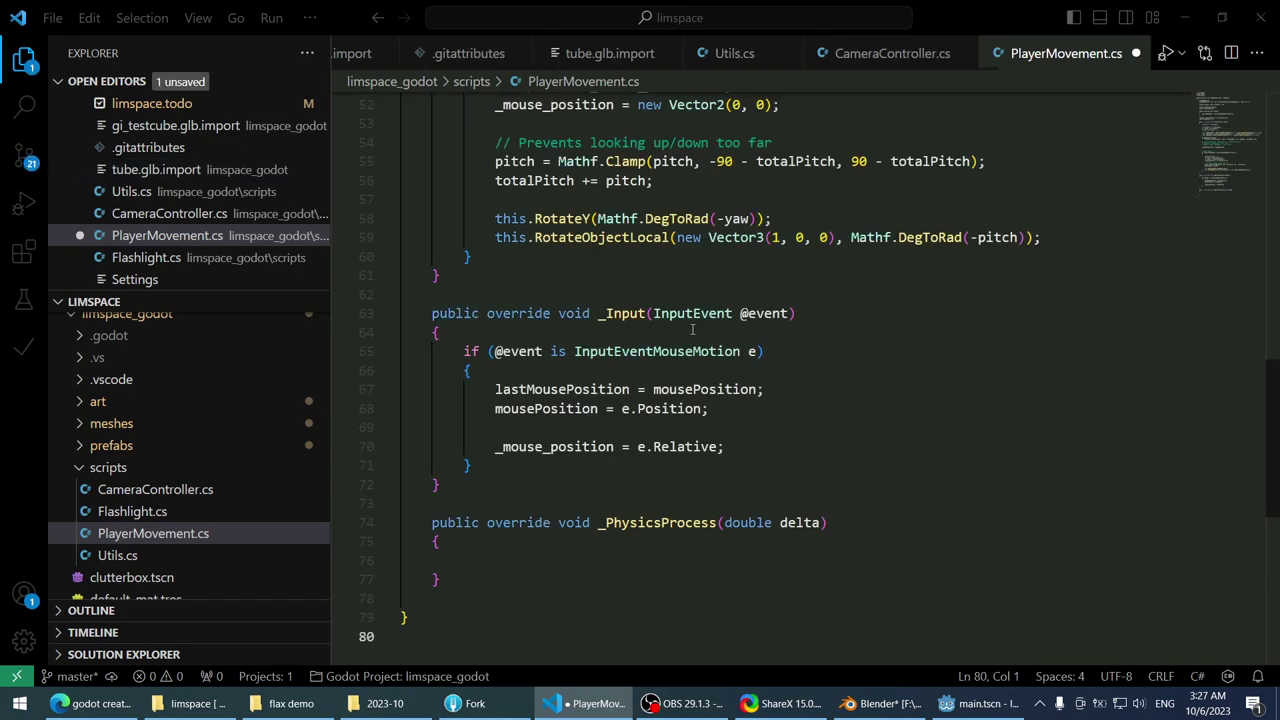
scroll(657, 367, up, 15)
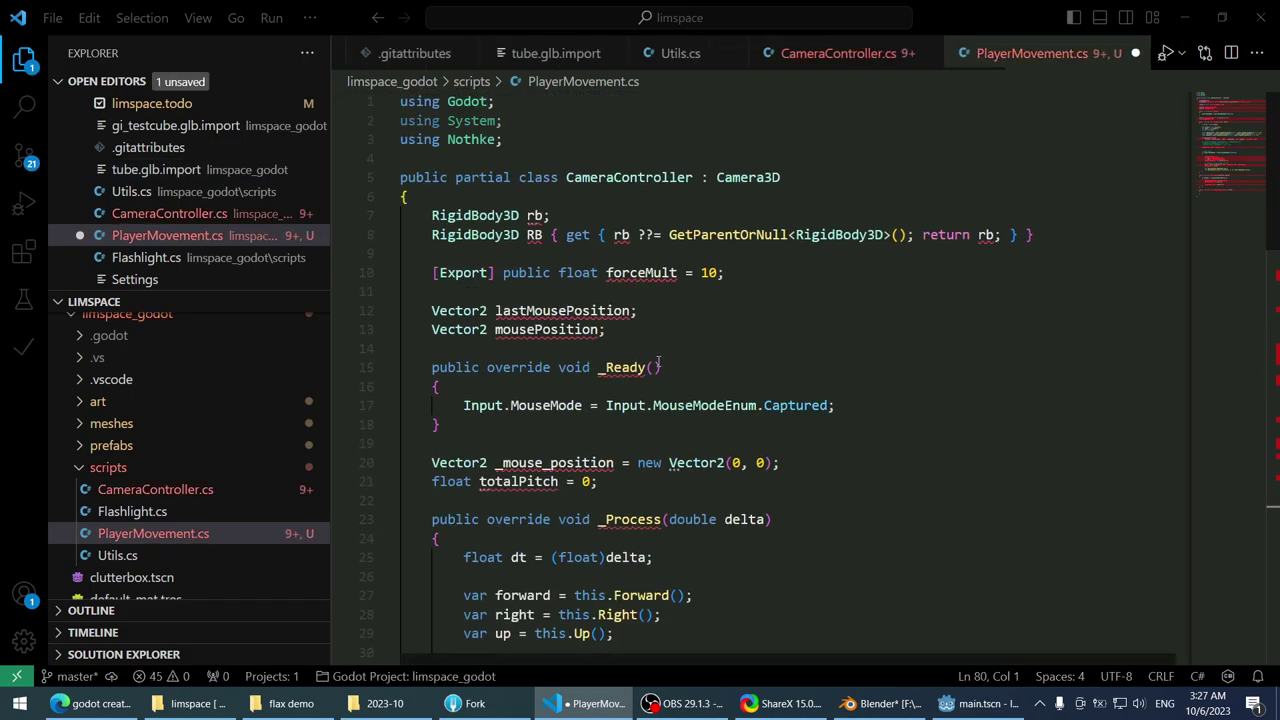
- Rename the class from CameraController to PlayerMovement and save the file
double_click(631, 177)
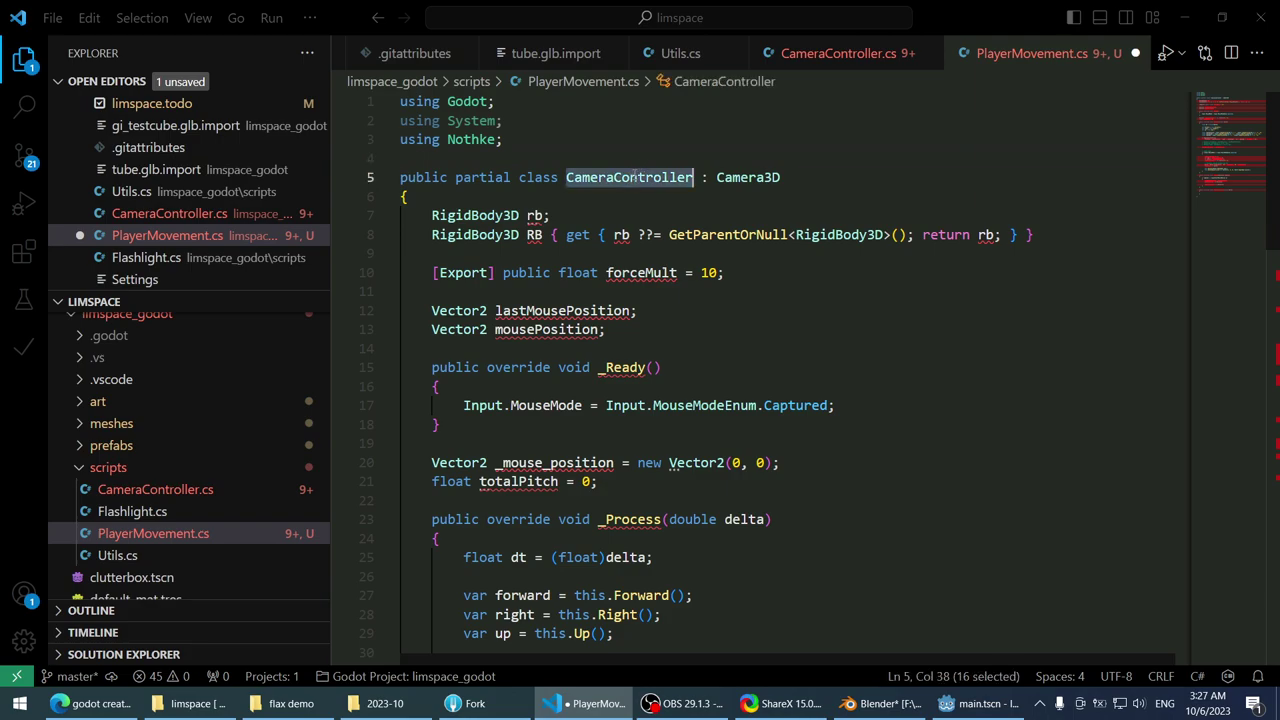
text(Player)
text(Movemen)
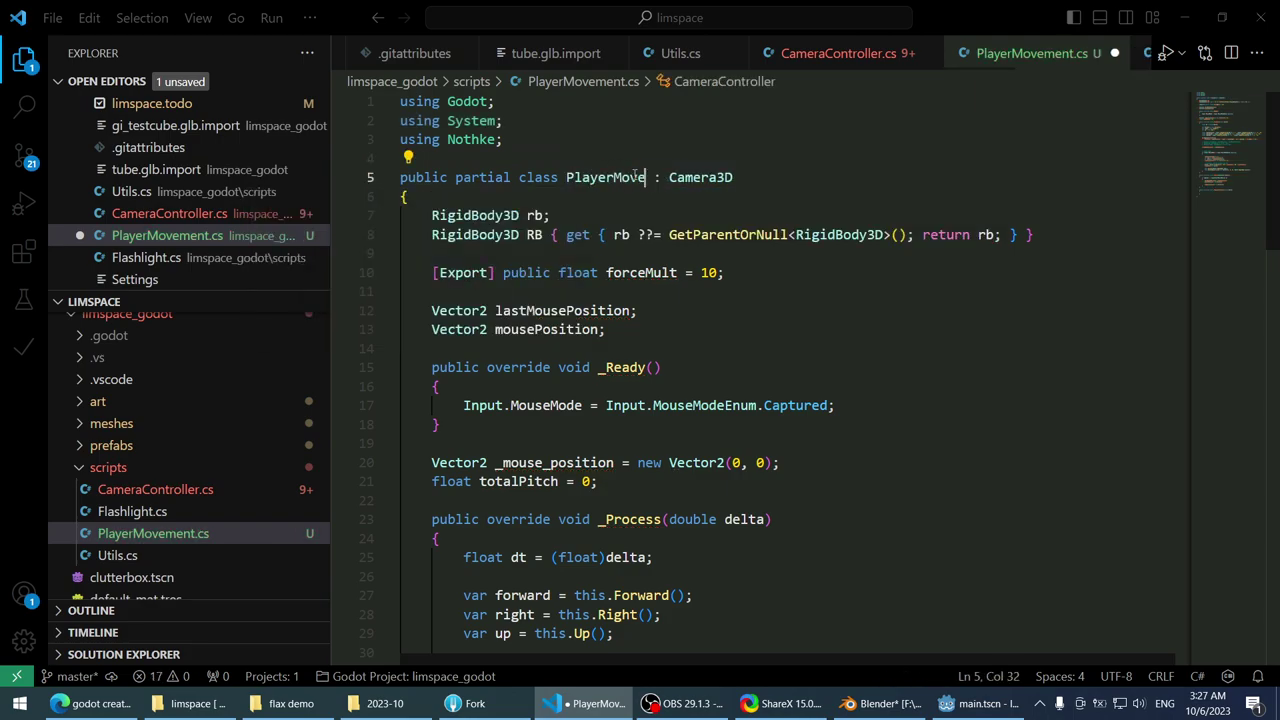
text(t)
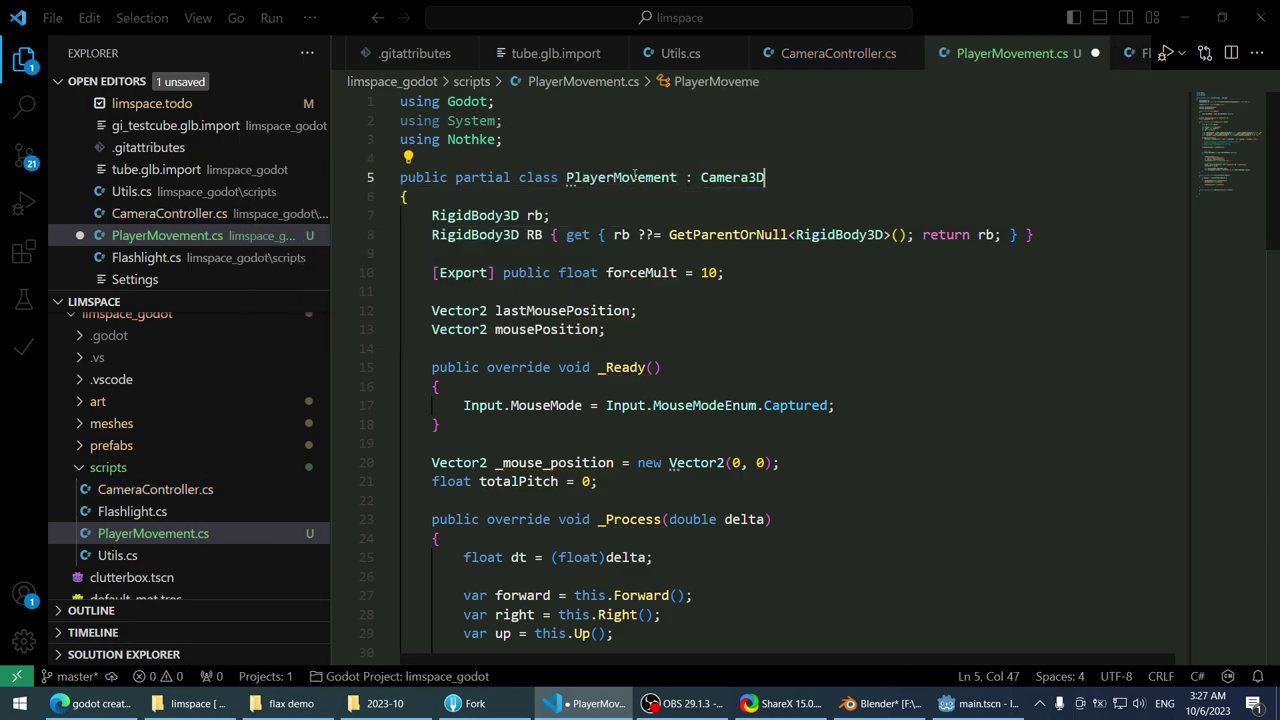
key(End)
key(ctrl+s)
key(Up)
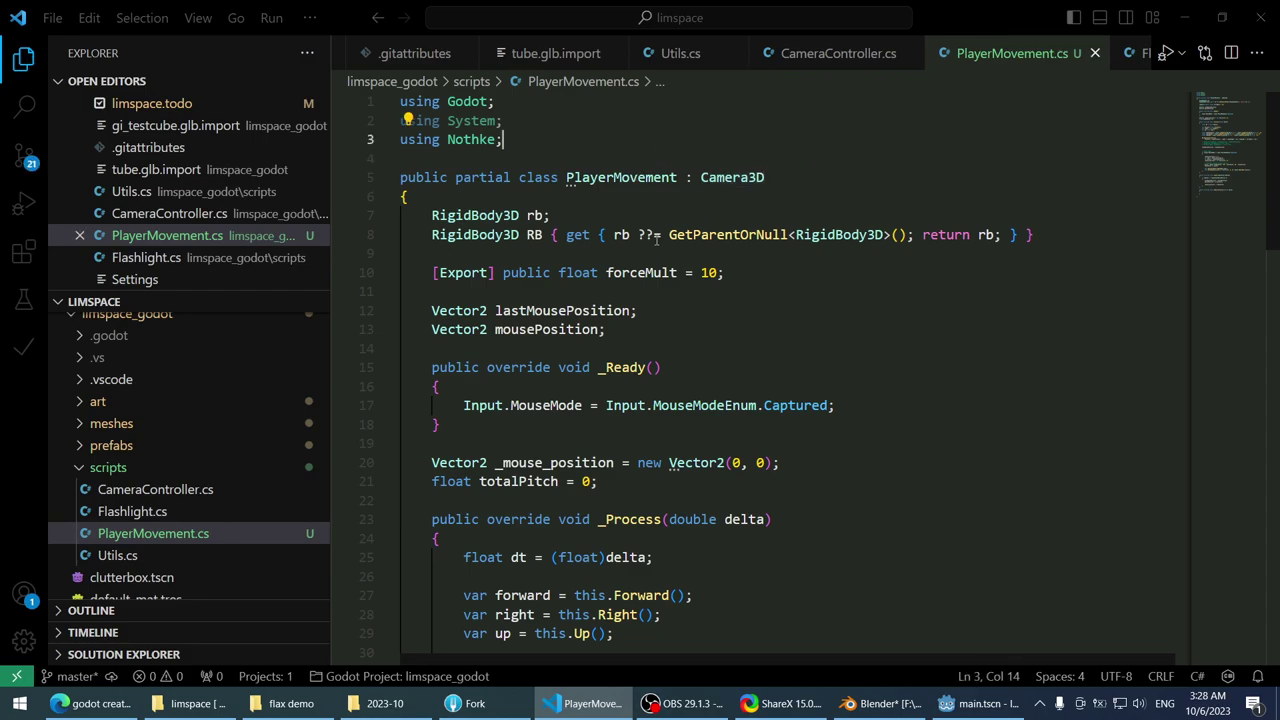
key(alt+Tab)
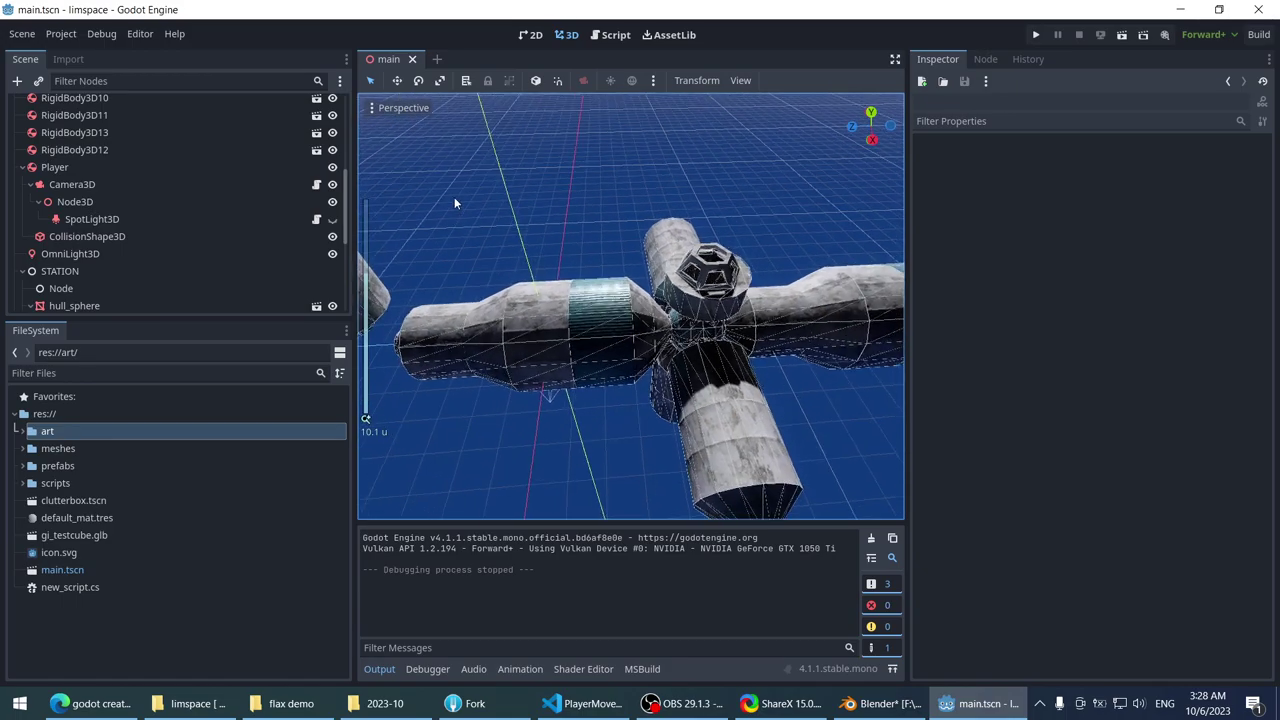
- Load scripts/PlayerMovement.cs as the Camera3D node's script in place of CameraController
middle_drag(454, 203, 526, 189)
scroll(526, 189, up, 5)
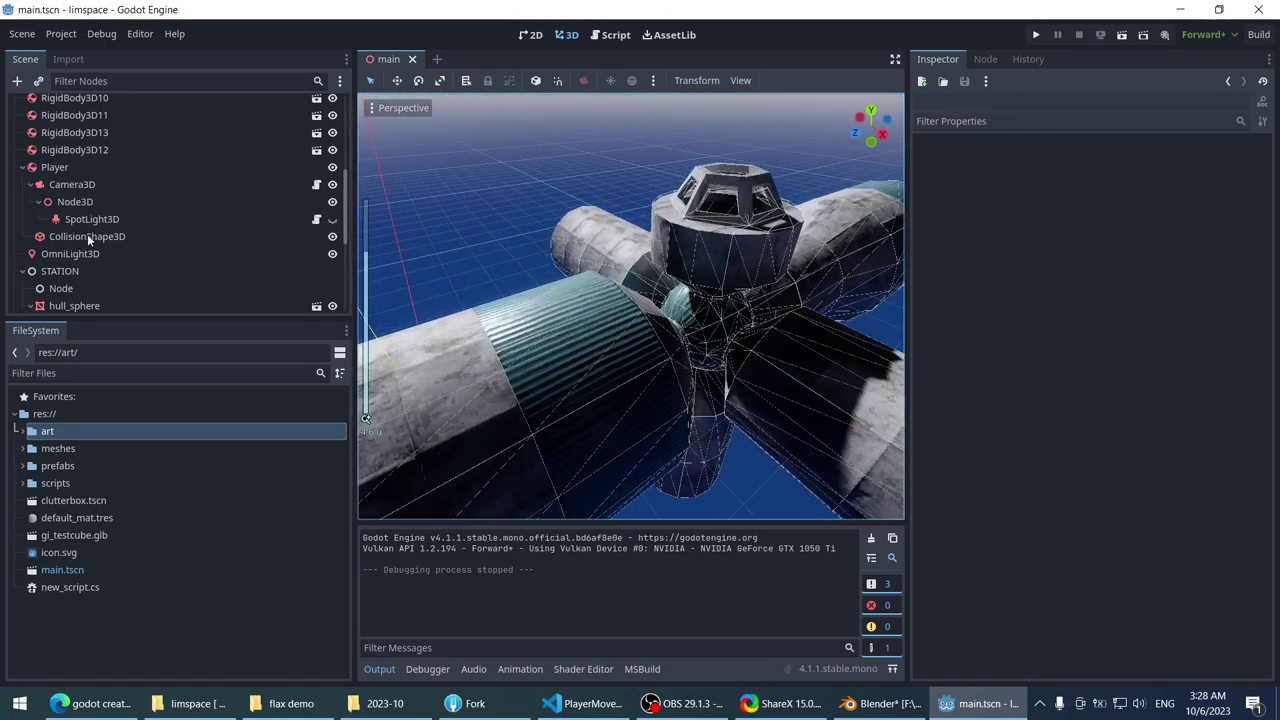
click(94, 201)
click(88, 186)
scroll(1062, 449, down, 5)
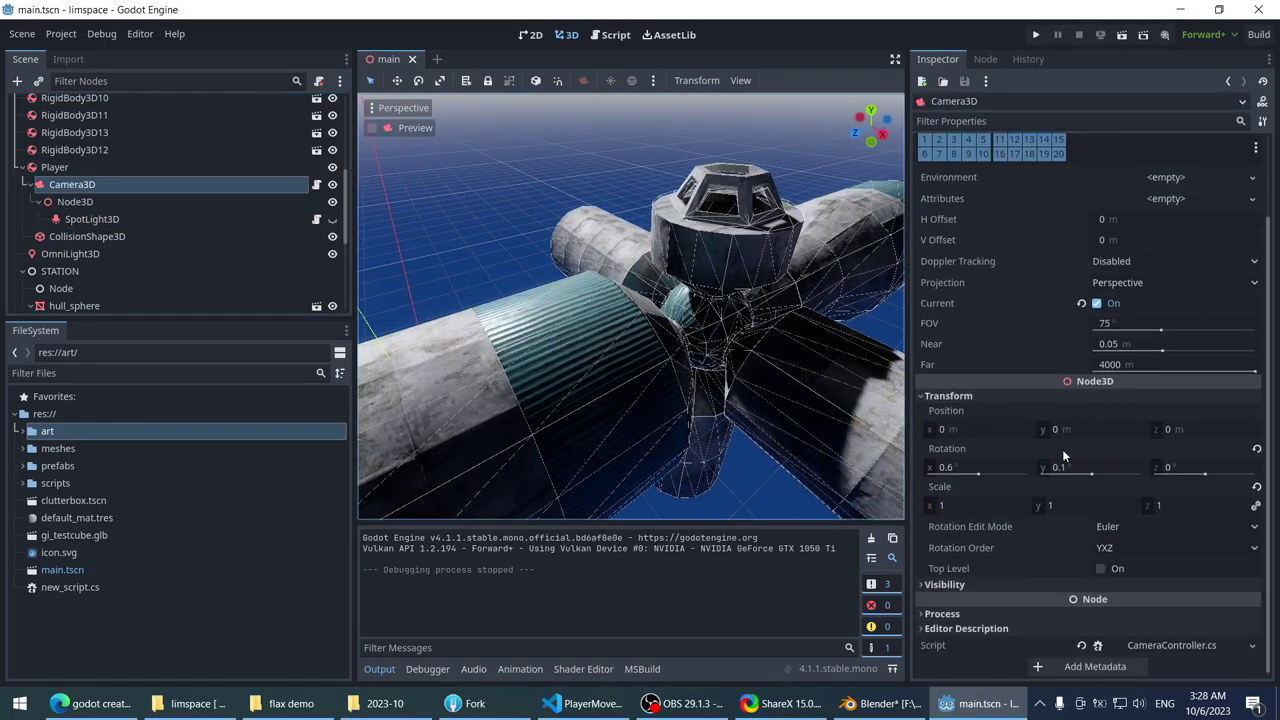
click(1251, 646)
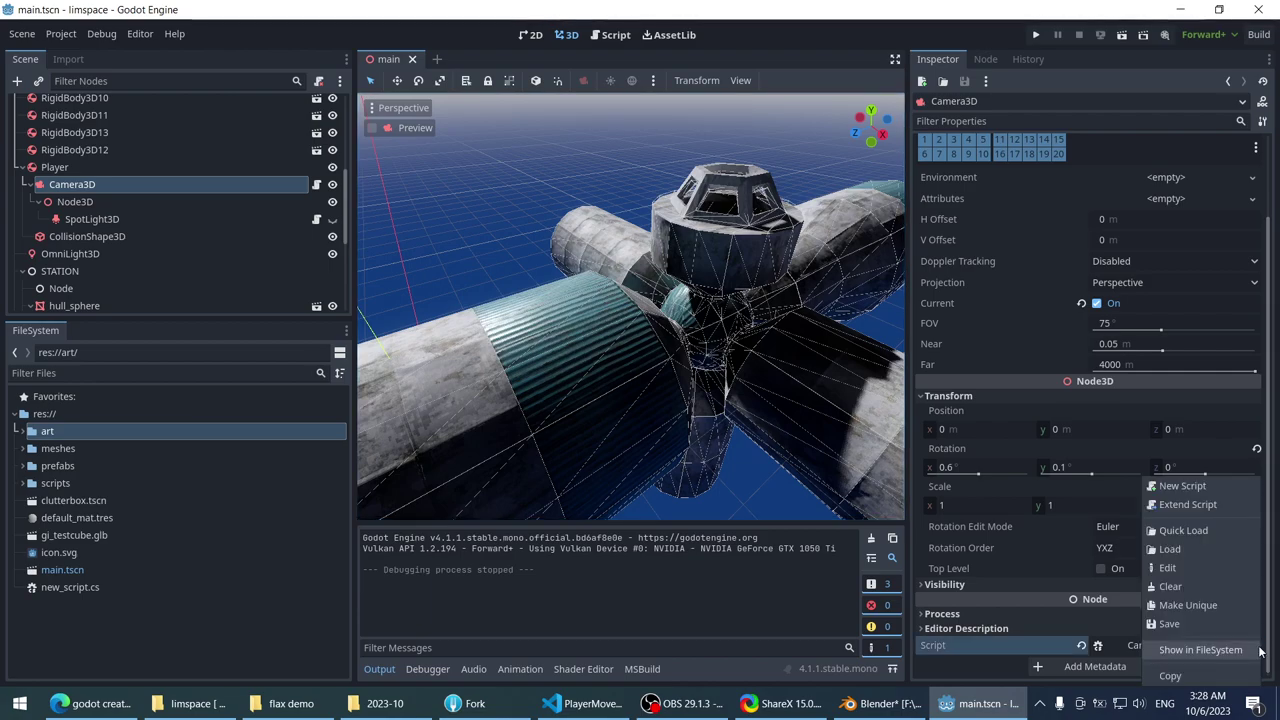
click(1186, 549)
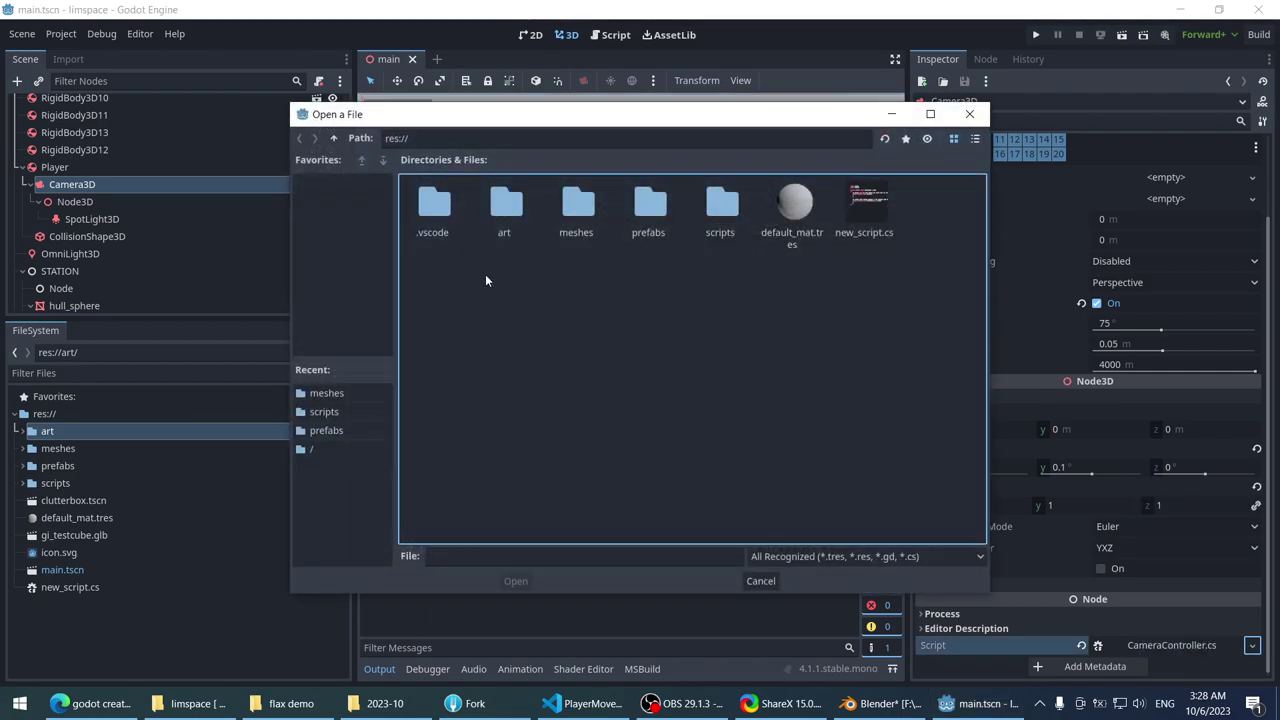
double_click(719, 206)
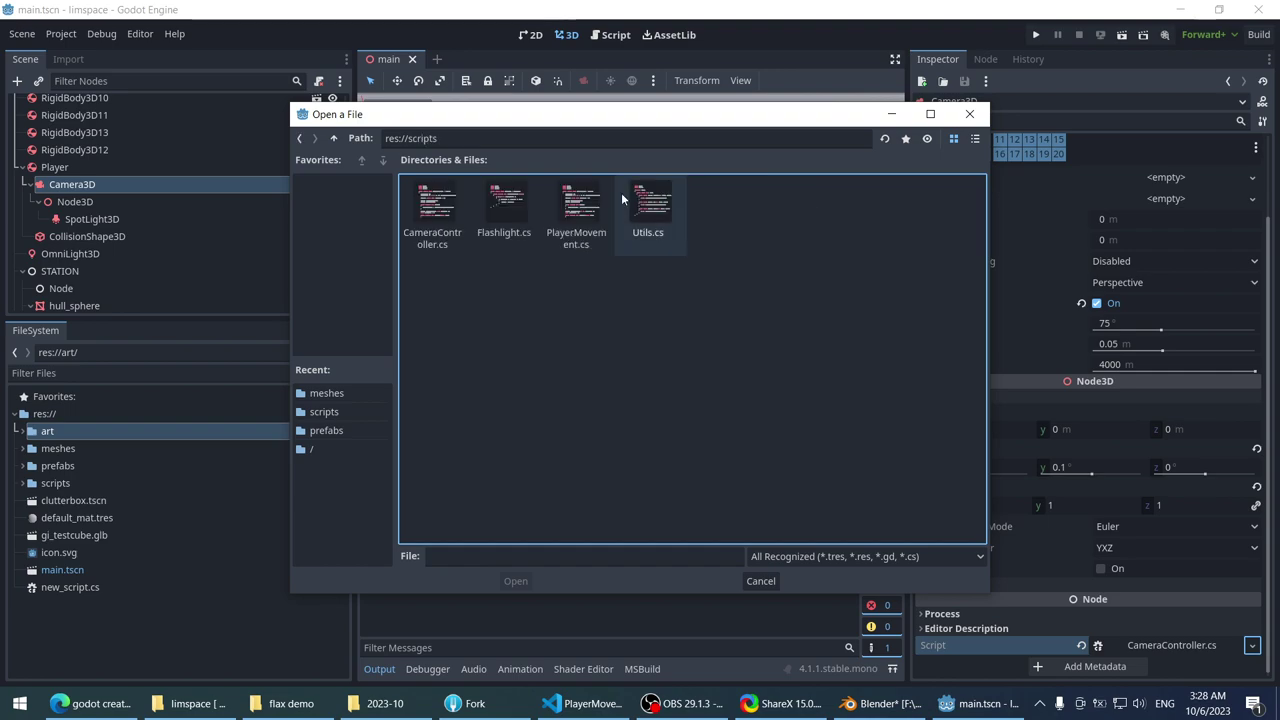
double_click(580, 206)
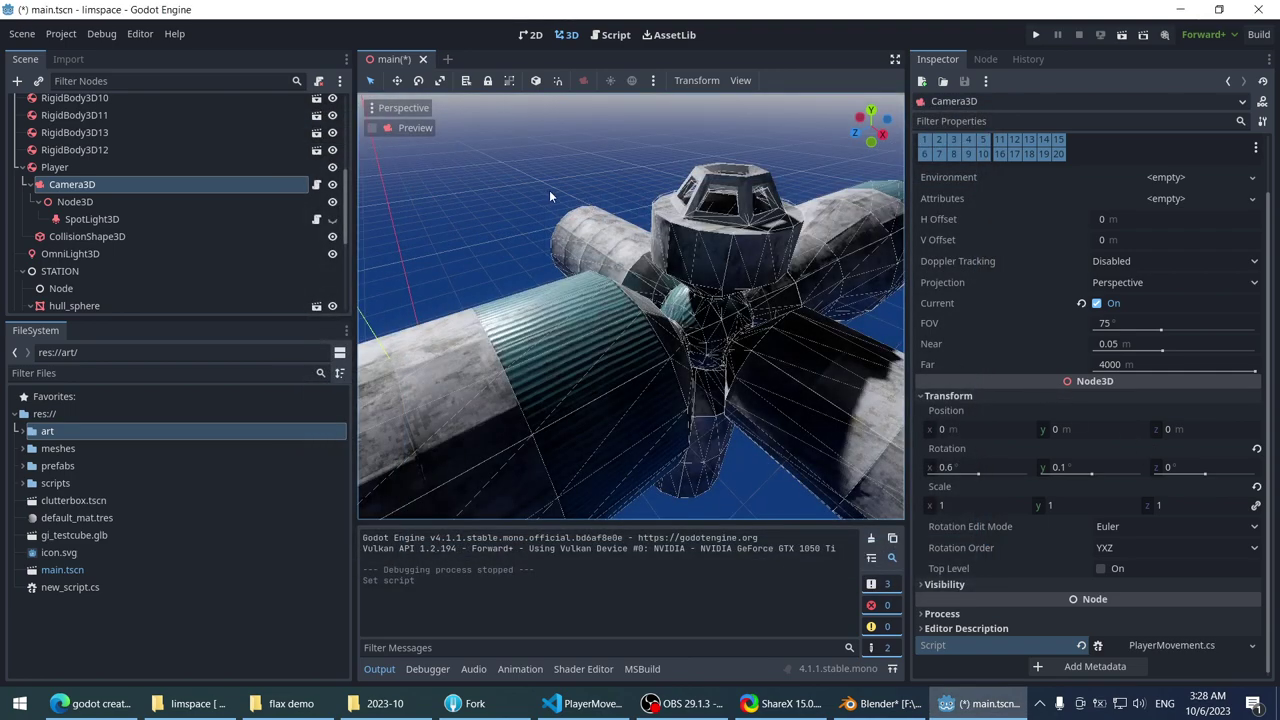
- Save and test-run the game with F5, stop it with F8, and show PlayerMovement.cs
middle_drag(549, 190, 559, 230)
key(F5)
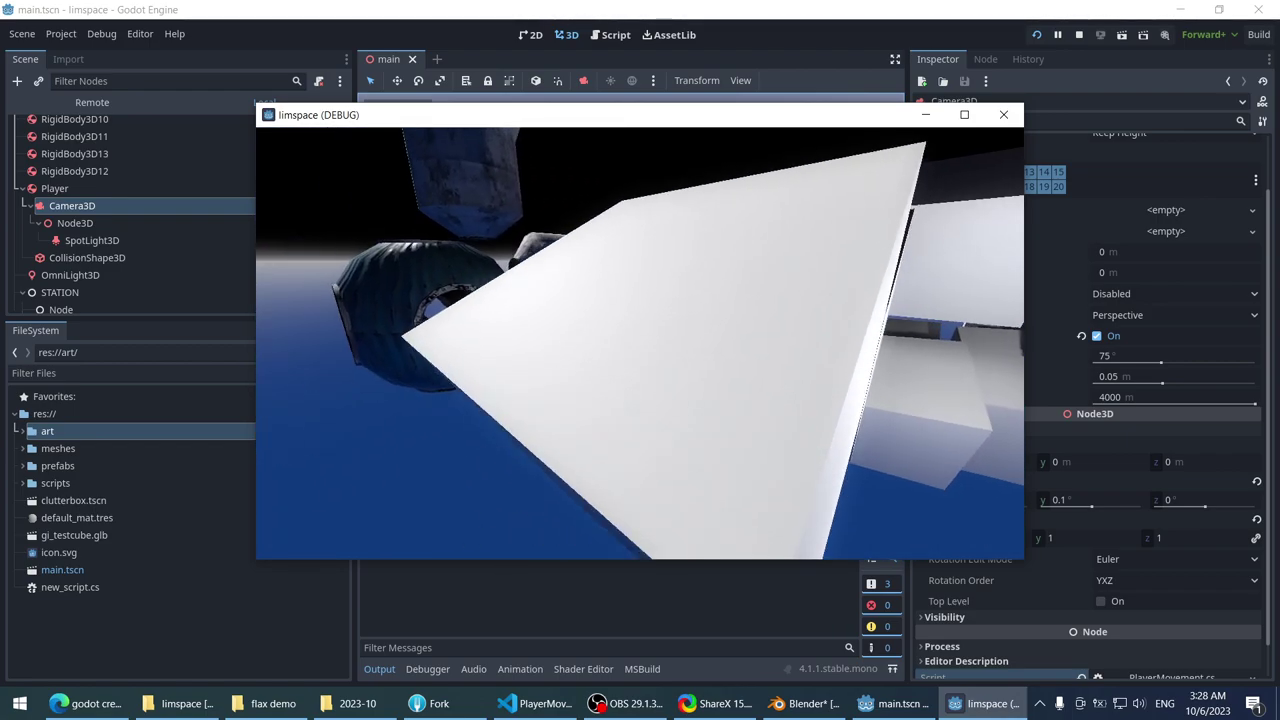
key(F8)
scroll(999, 384, down, 1)
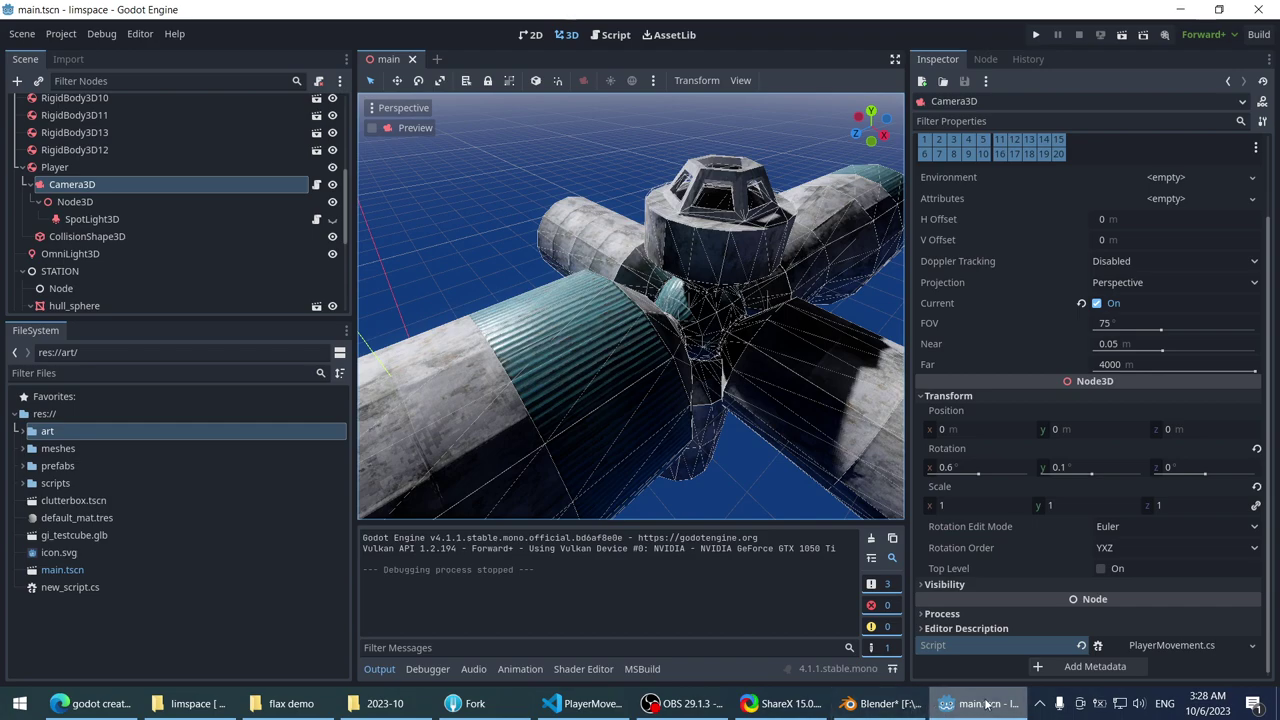
click(590, 703)
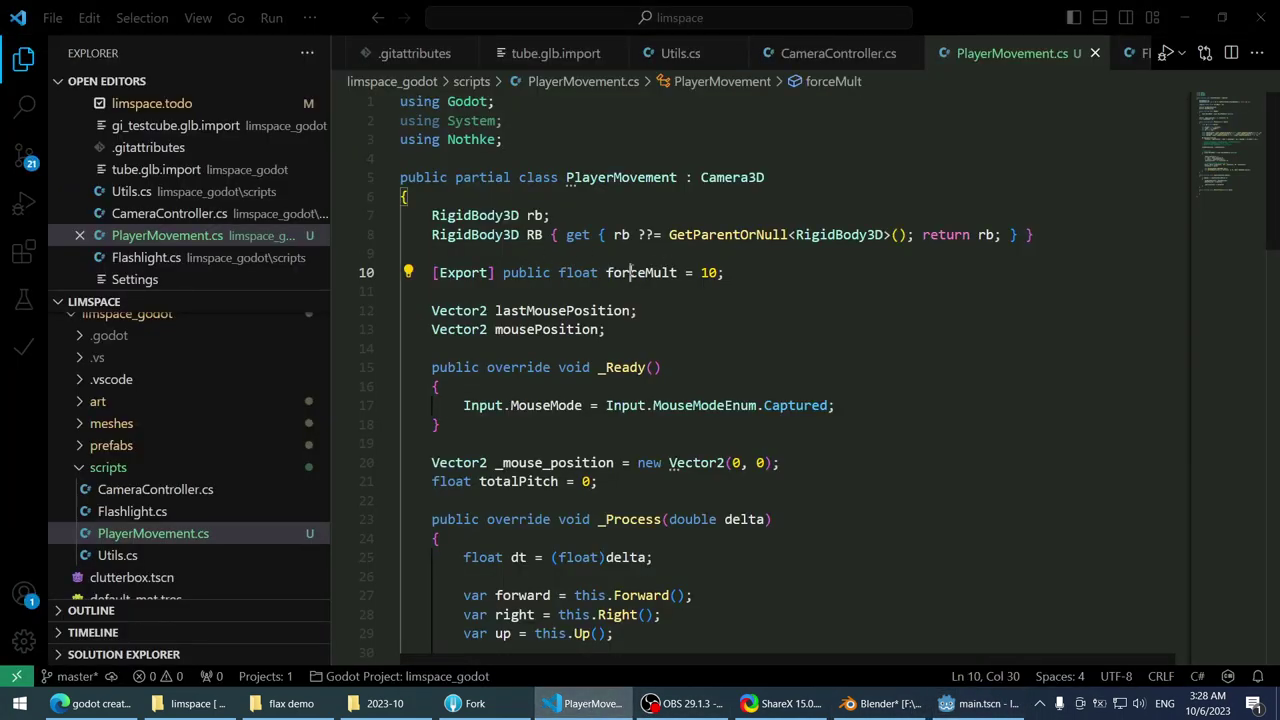
- Rename the forceMult field on line 10 to swimForceMult and save
double_click(641, 272)
text(jet)
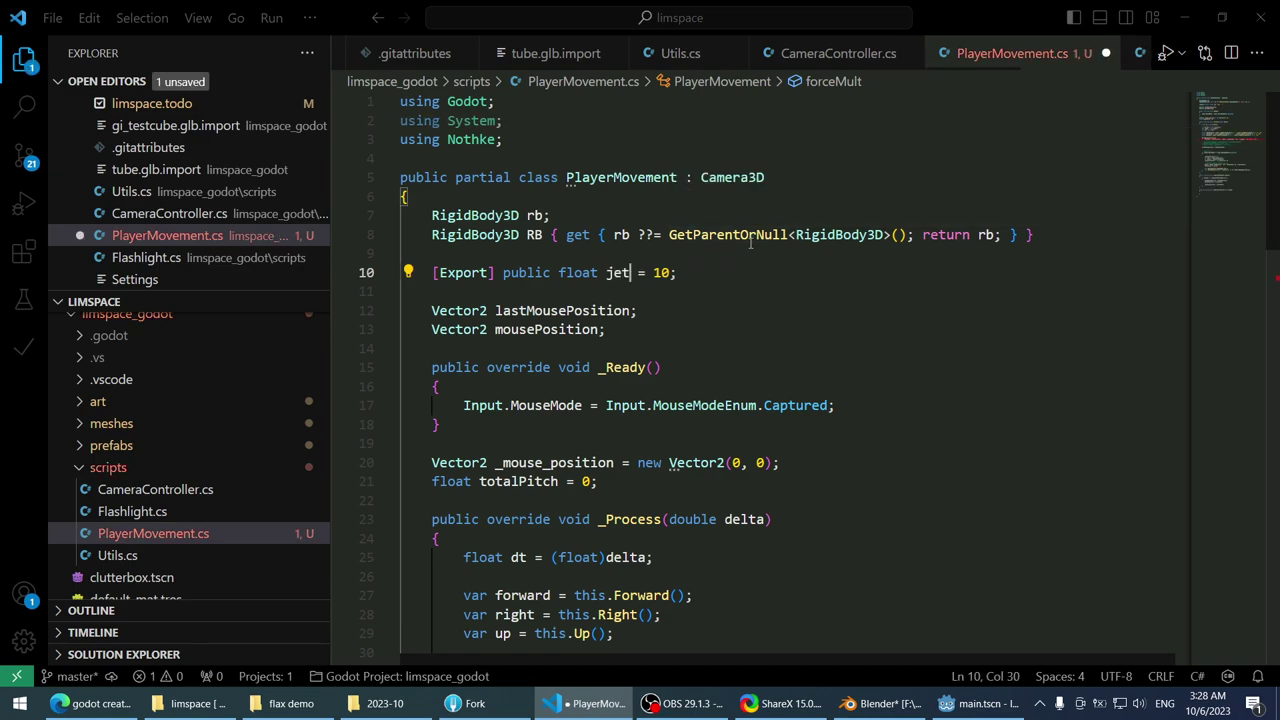
key(BackSpace)
key(BackSpace)
key(BackSpace)
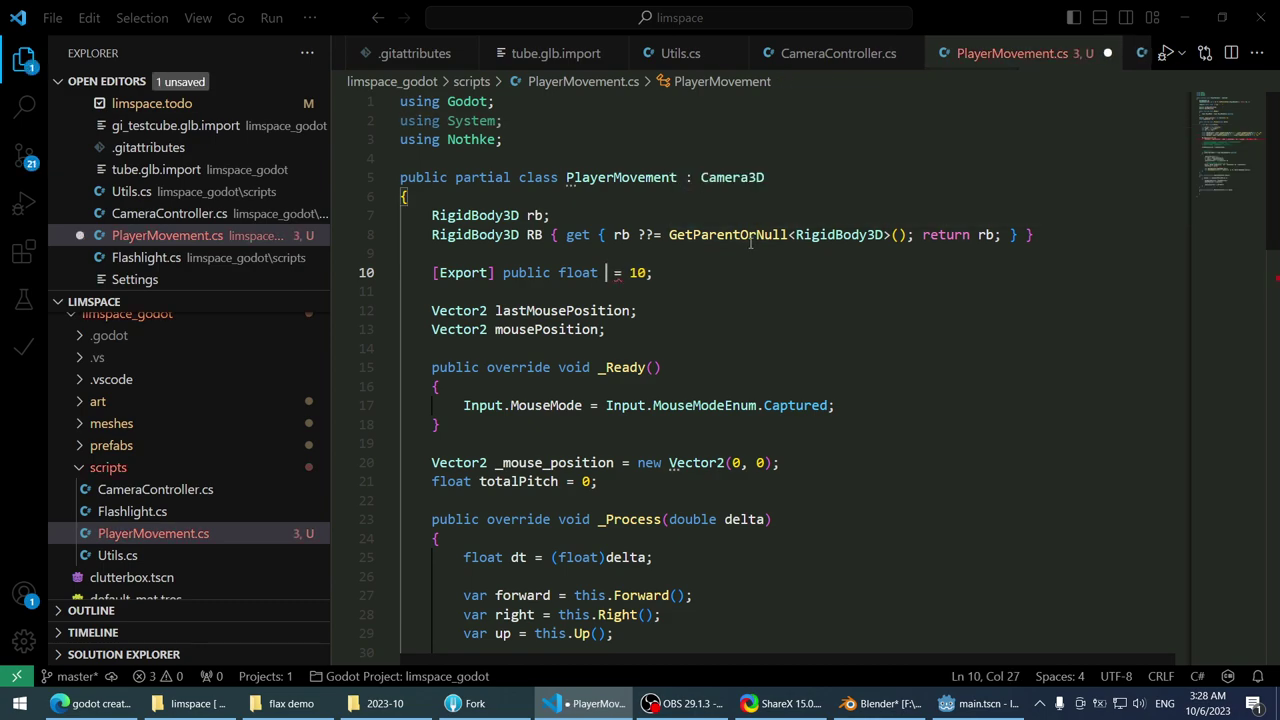
key(BackSpace)
text(swim)
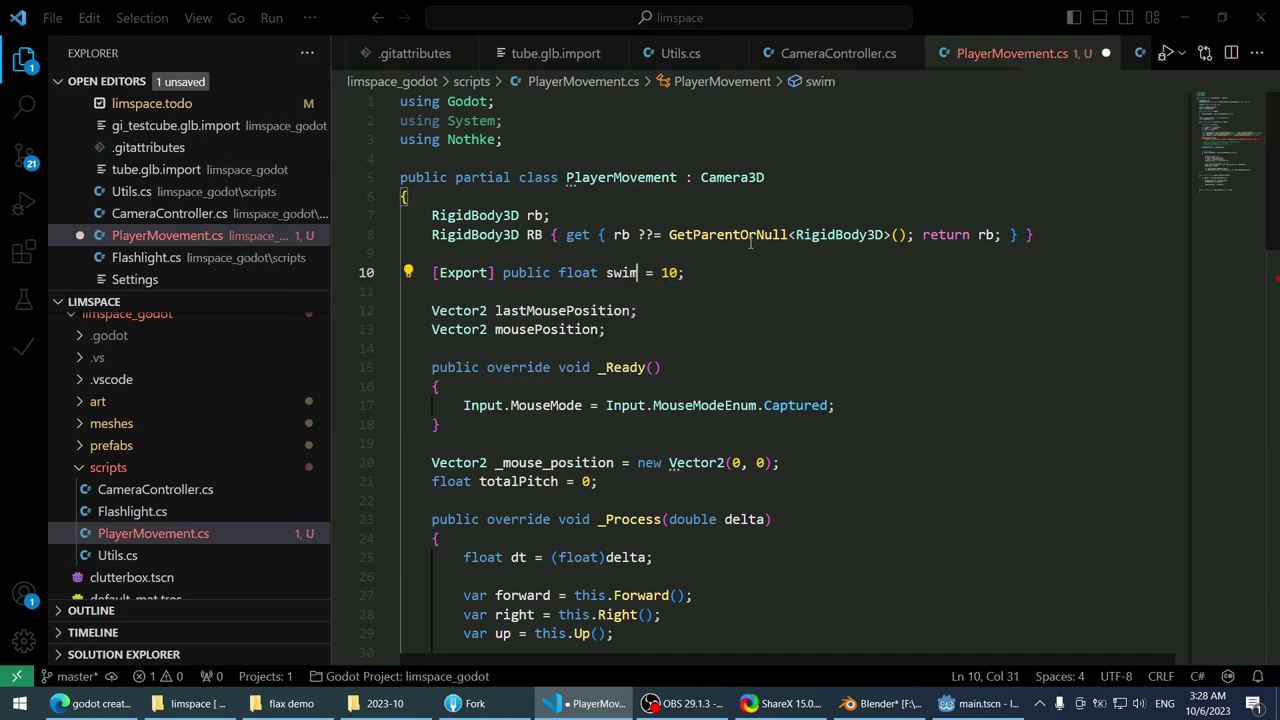
key(ctrl+z)
key(ctrl+z)
key(ctrl+z)
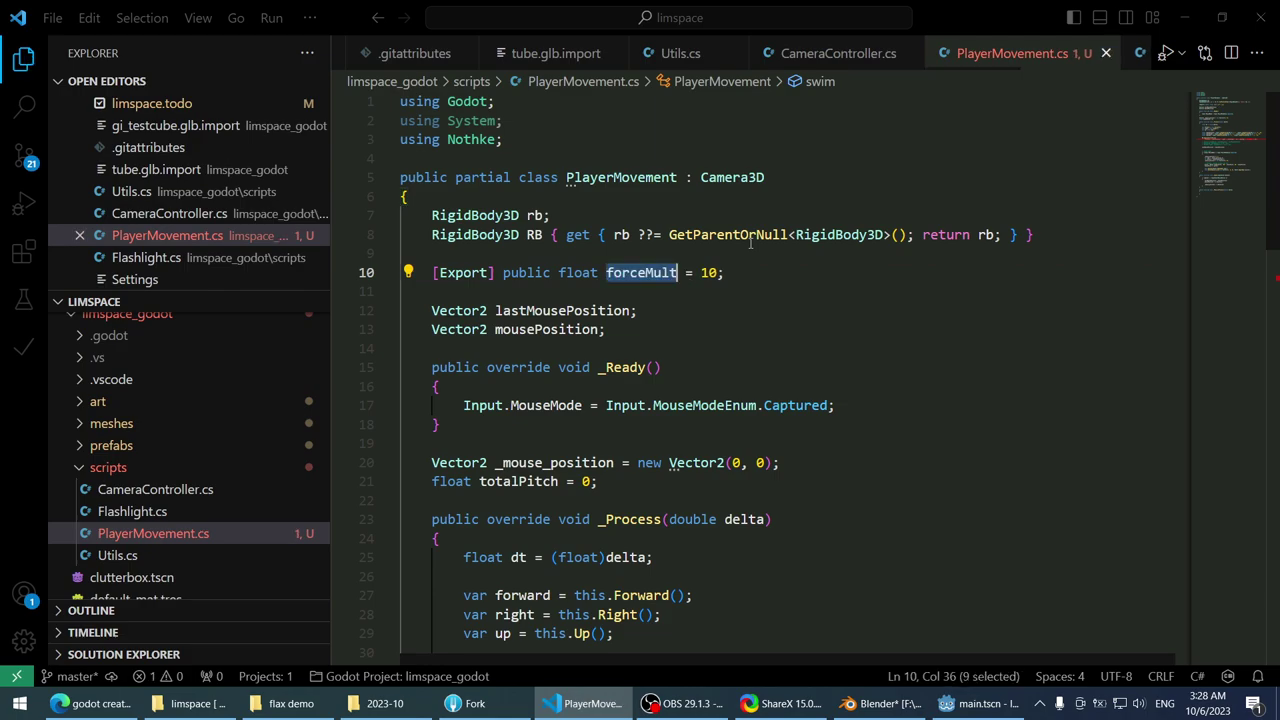
key(ctrl+s)
text(swimForceMult)
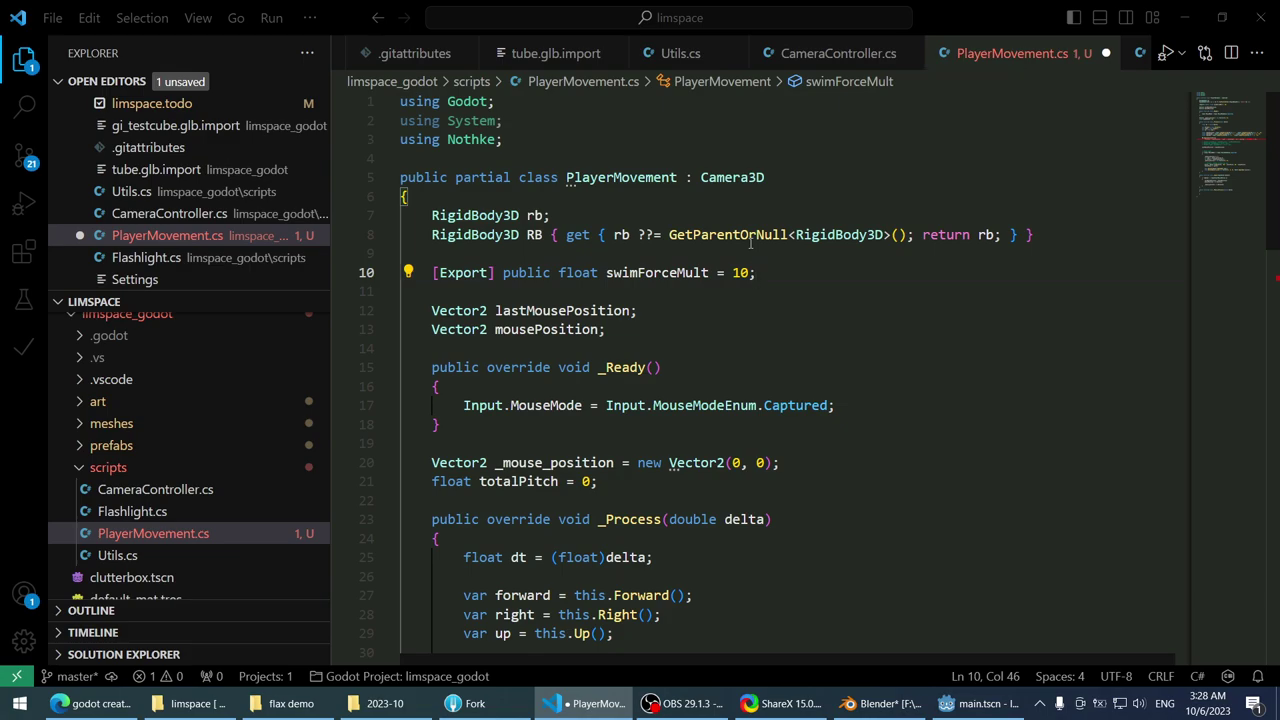
key(ctrl+s)
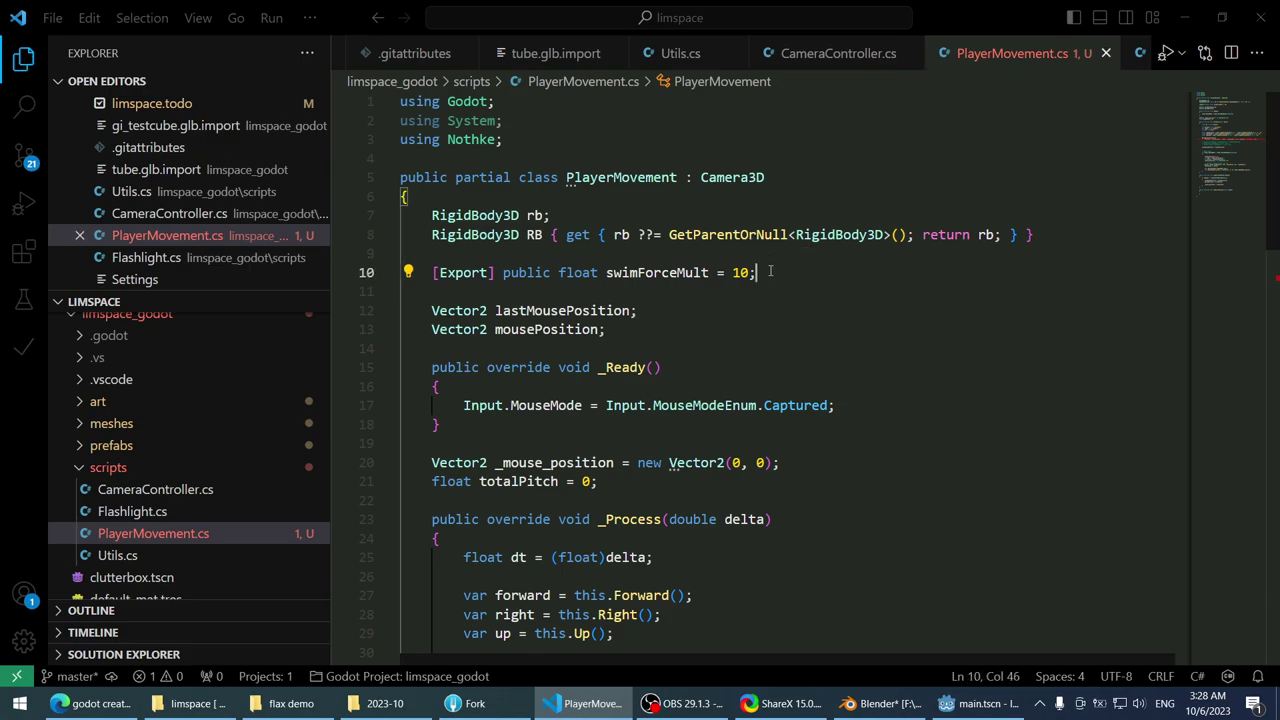
- Change swimForceMult's default value from 10 to 1 and save
key(Left)
key(BackSpace)
key(ctrl+s)
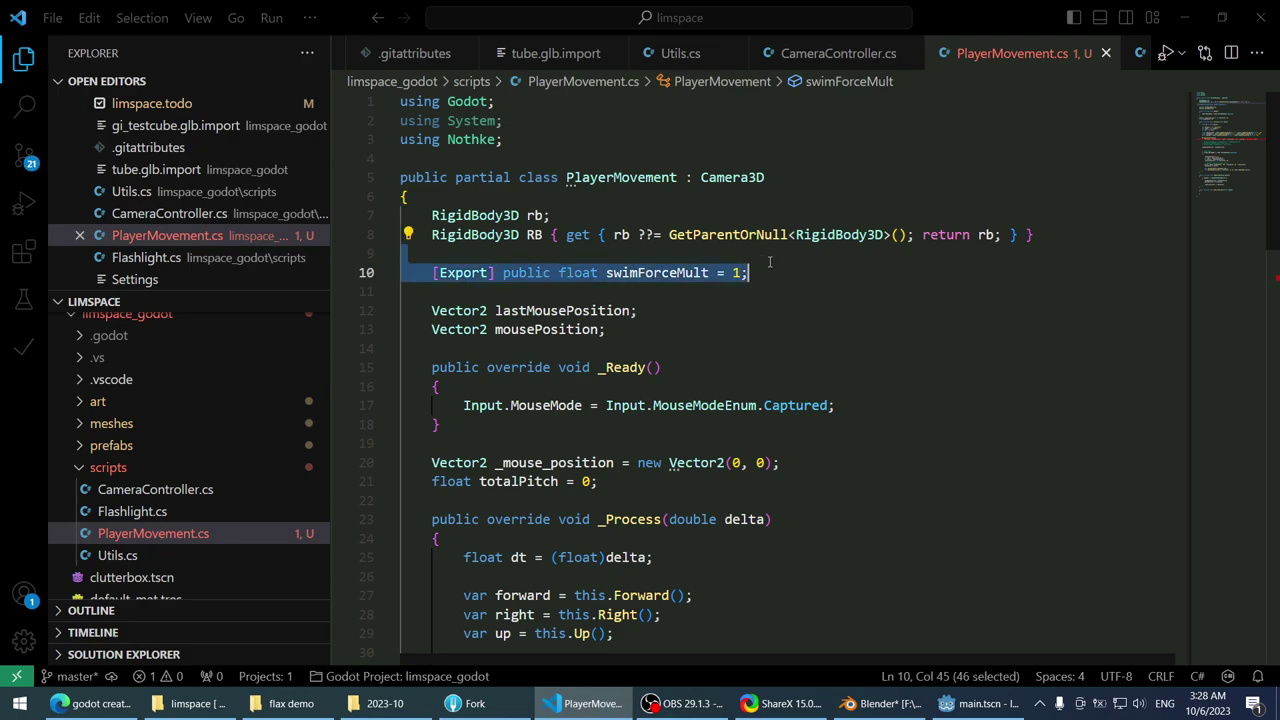
click(775, 251)
key(alt+Tab)
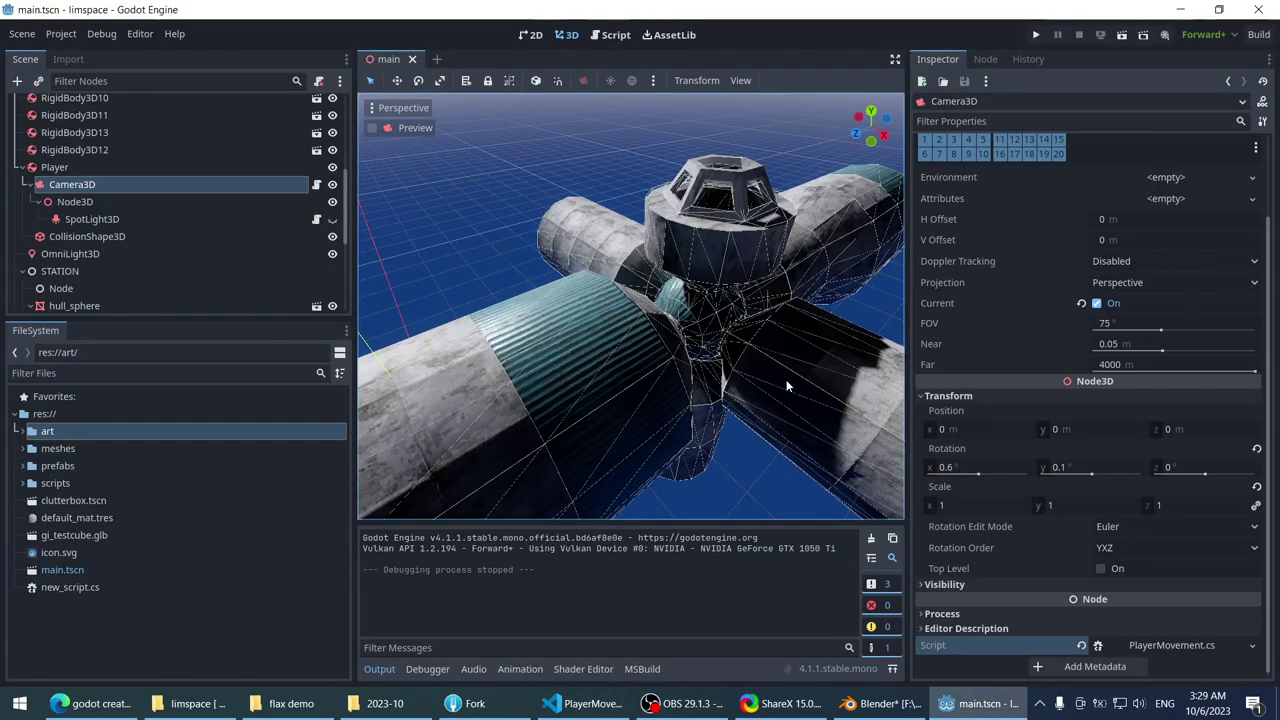
- Set the camera's Force Mult to 1 in the Inspector
scroll(966, 588, up, 2)
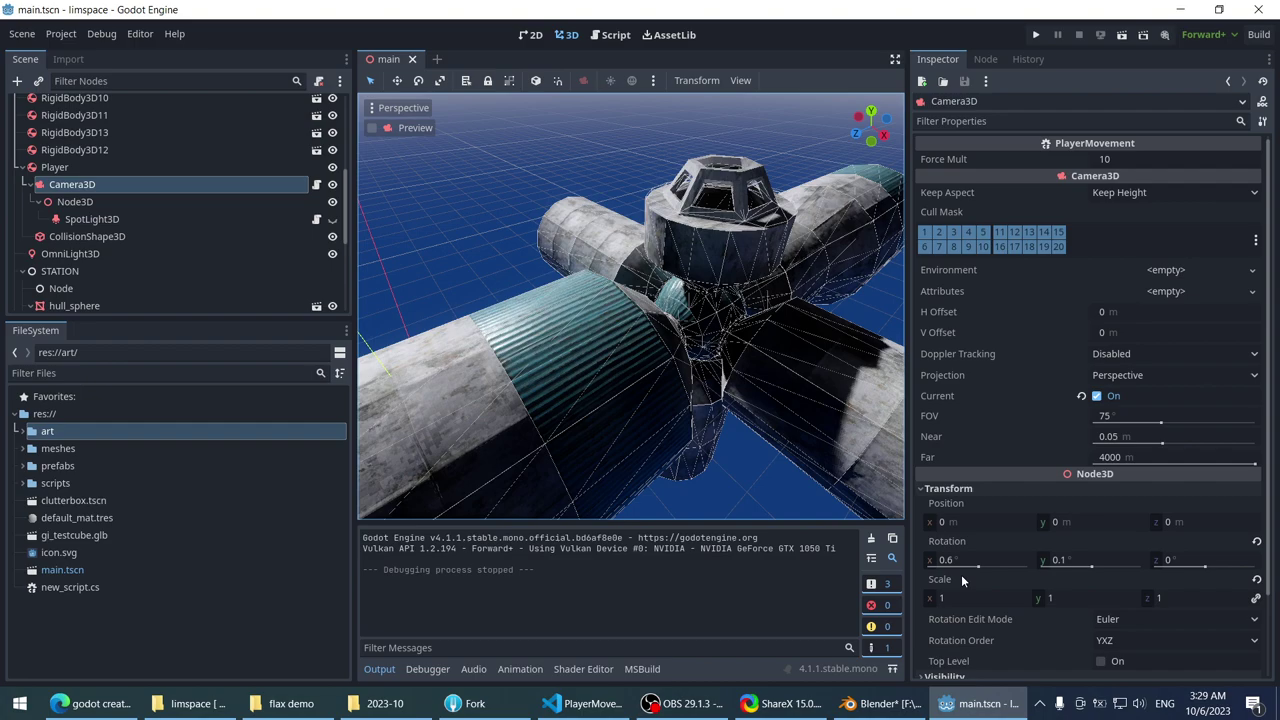
click(1137, 159)
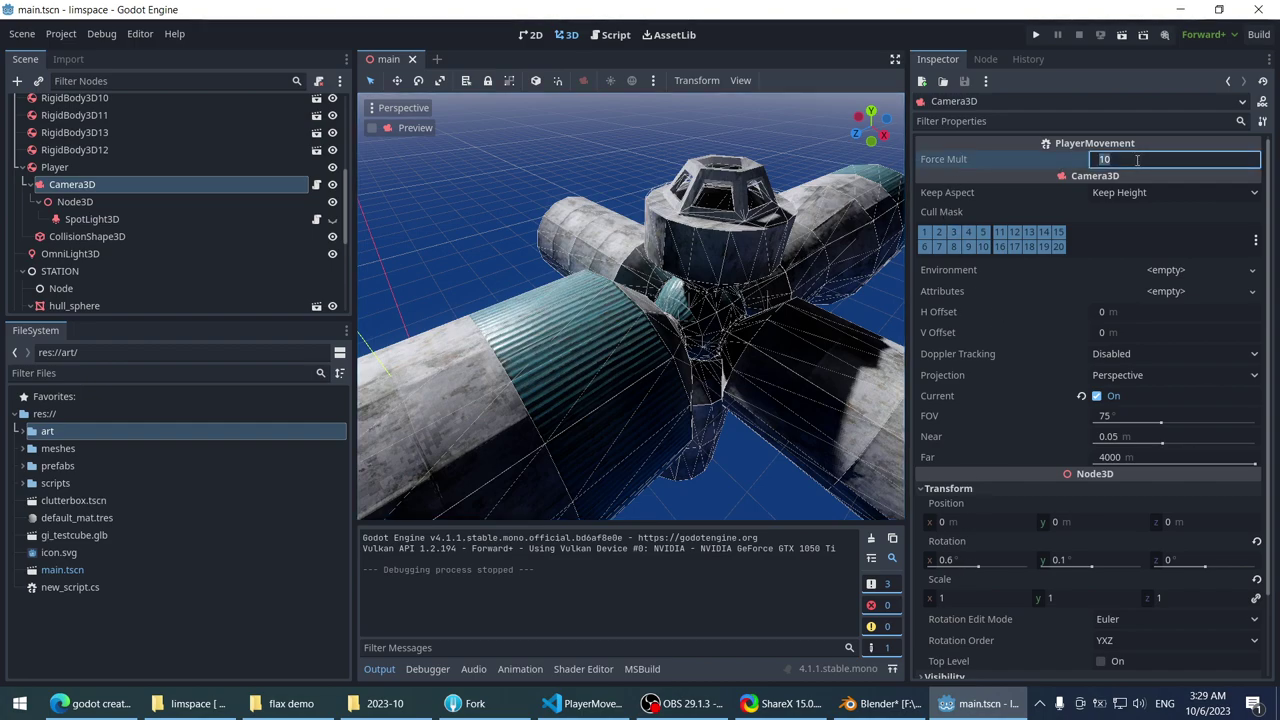
text(1)
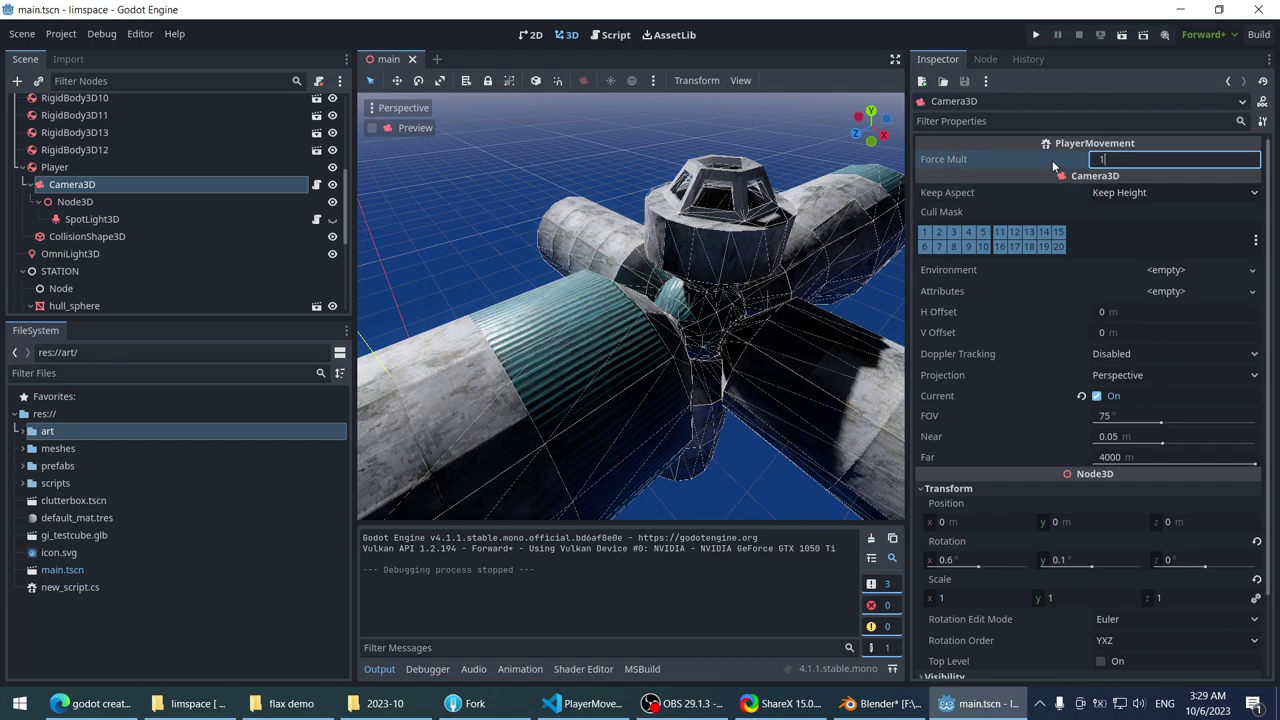
- Run the project, which fails to build, and dismiss the build failure message
middle_drag(620, 210, 583, 264)
scroll(591, 203, down, 2)
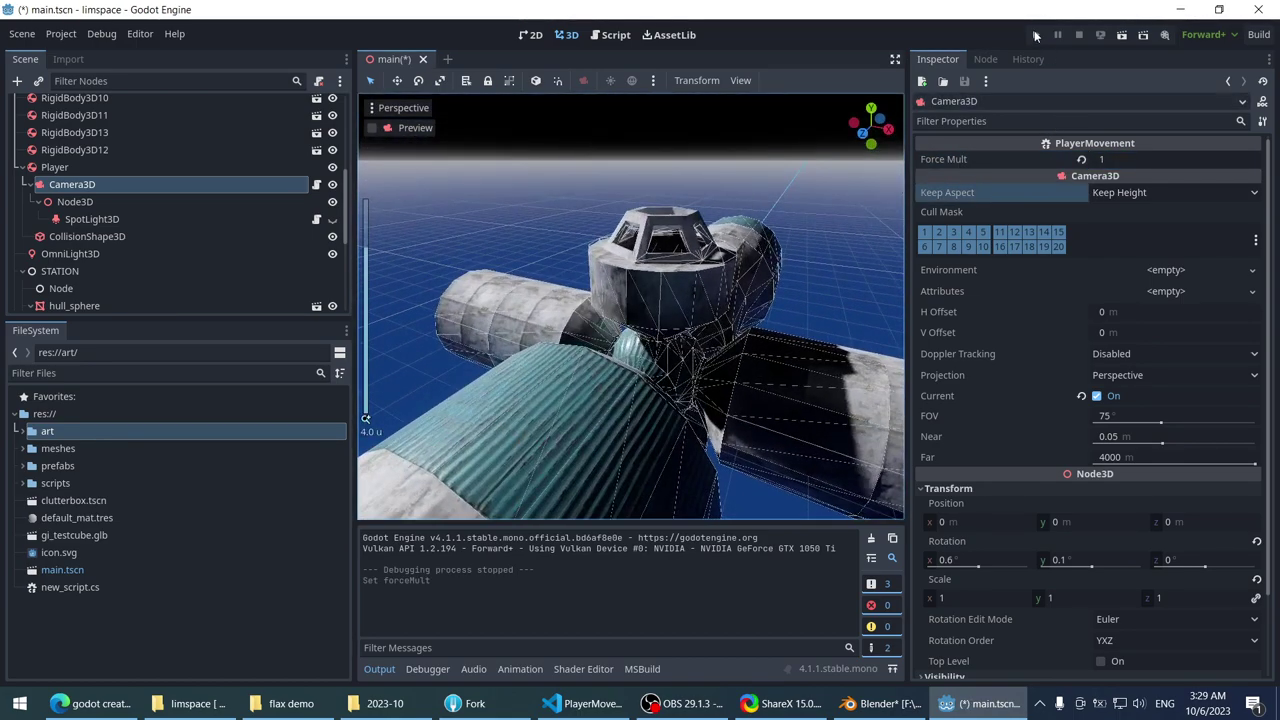
click(1036, 35)
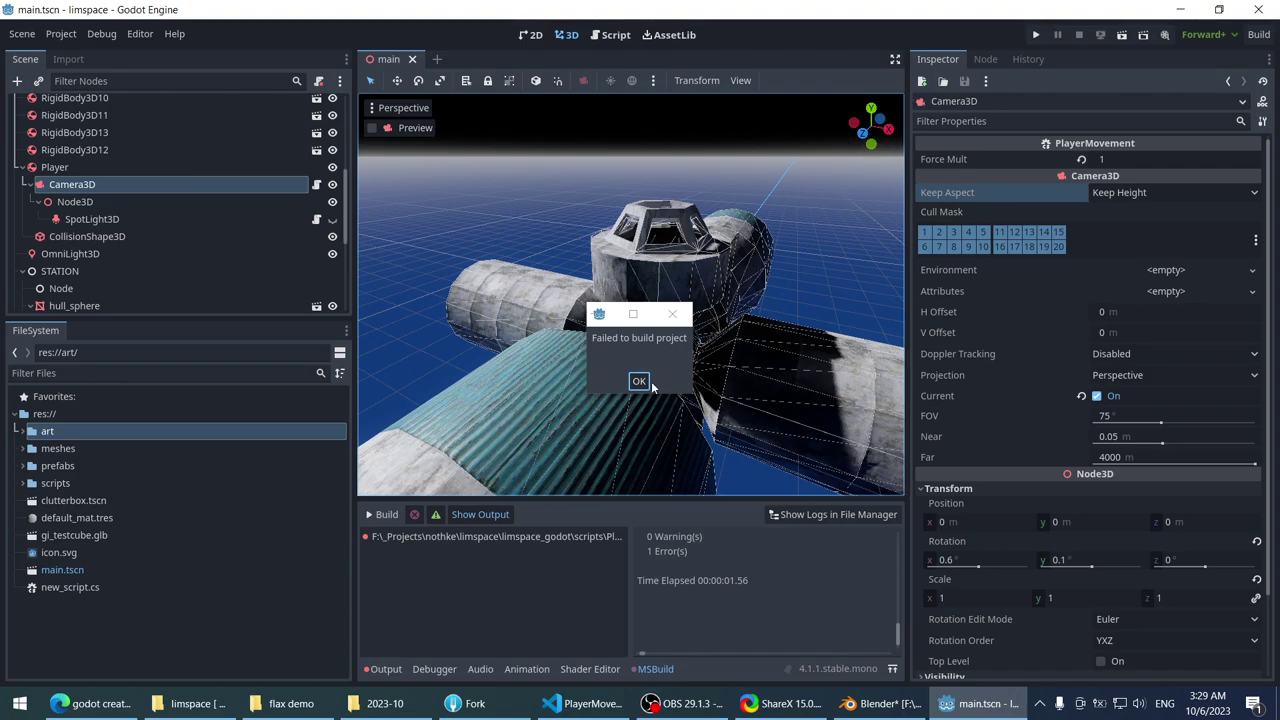
click(646, 383)
- Replace forceMult with swimForceMult in the line 36 force calculation and save
key(alt+Tab)
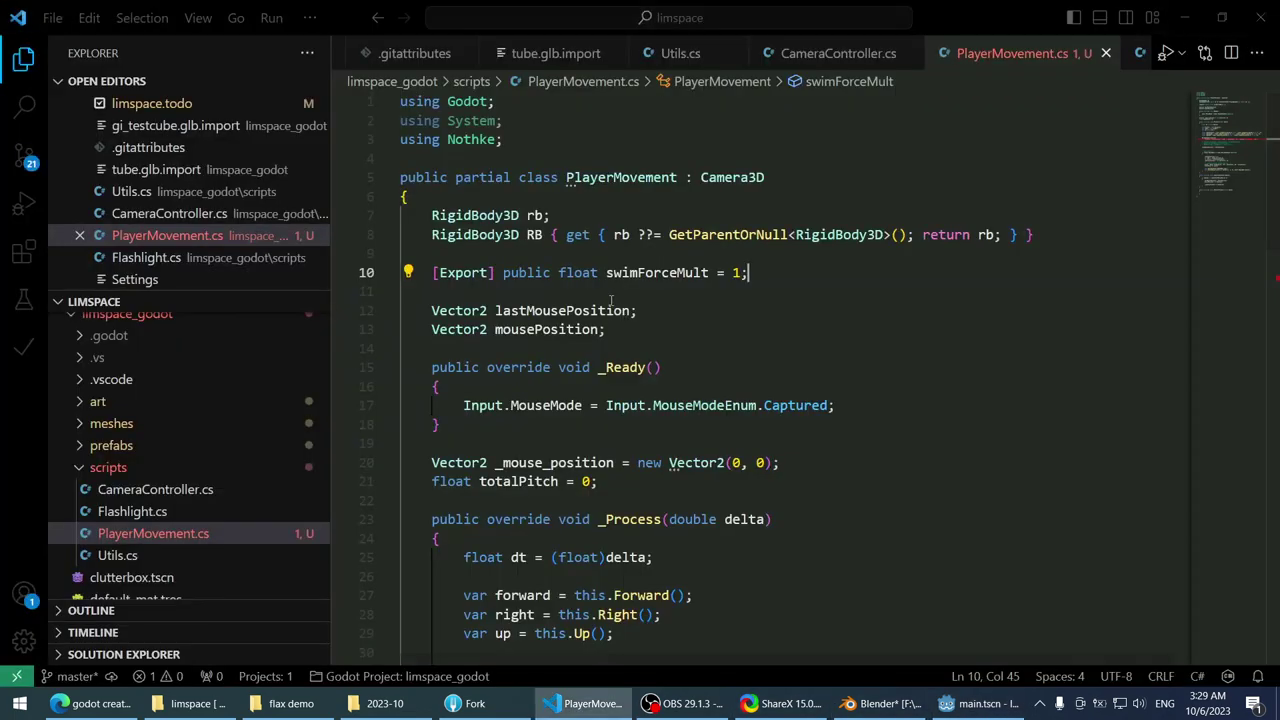
scroll(611, 300, down, 8)
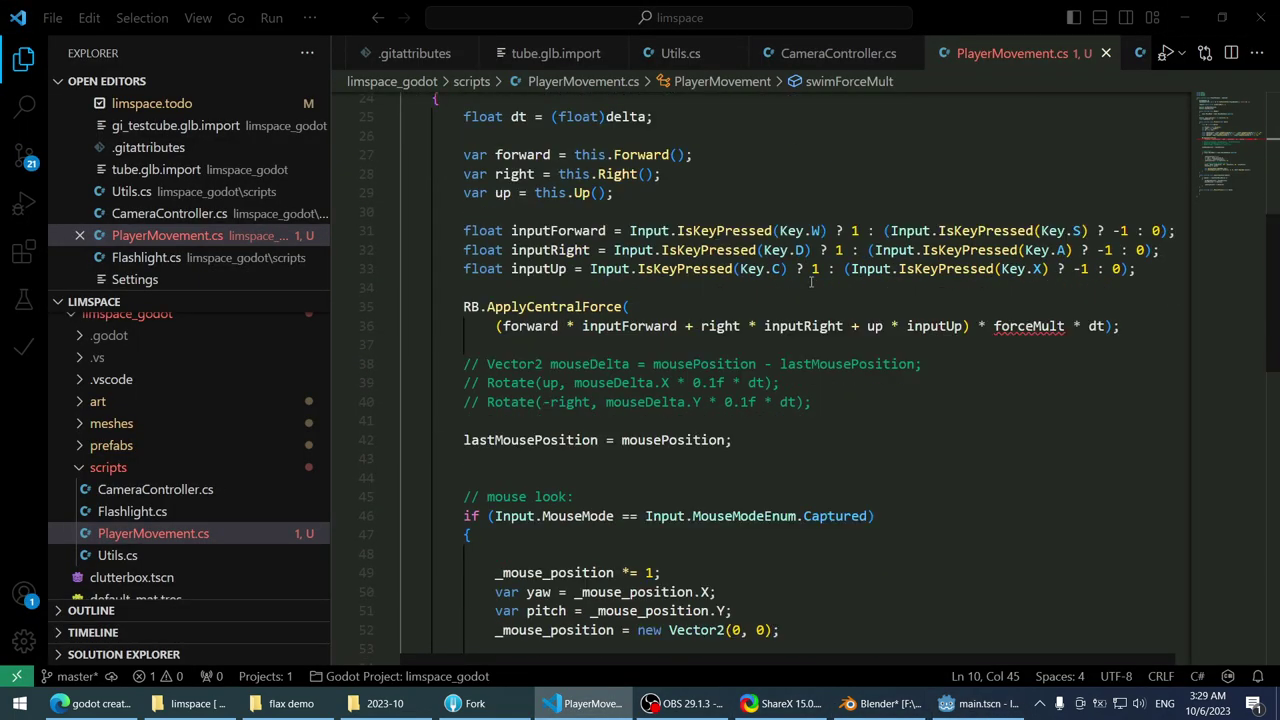
double_click(1030, 328)
key(BackSpace)
text(swimFo)
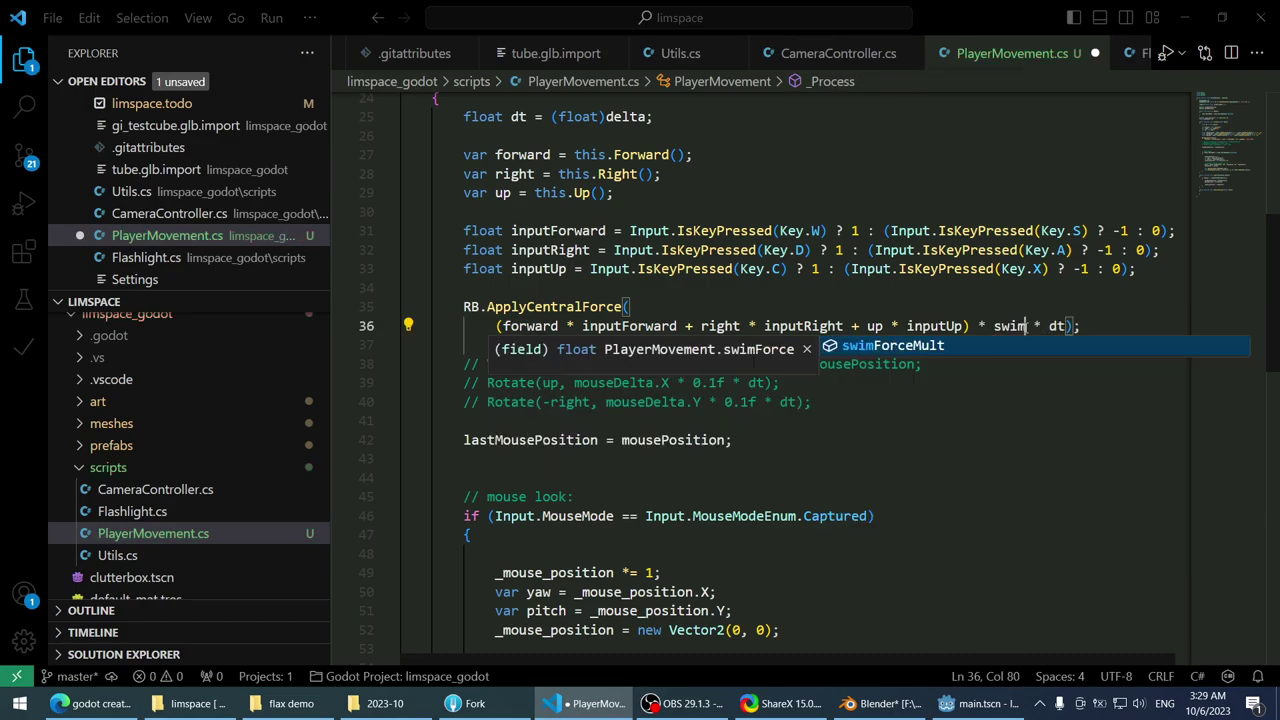
key(Tab)
key(ctrl+s)
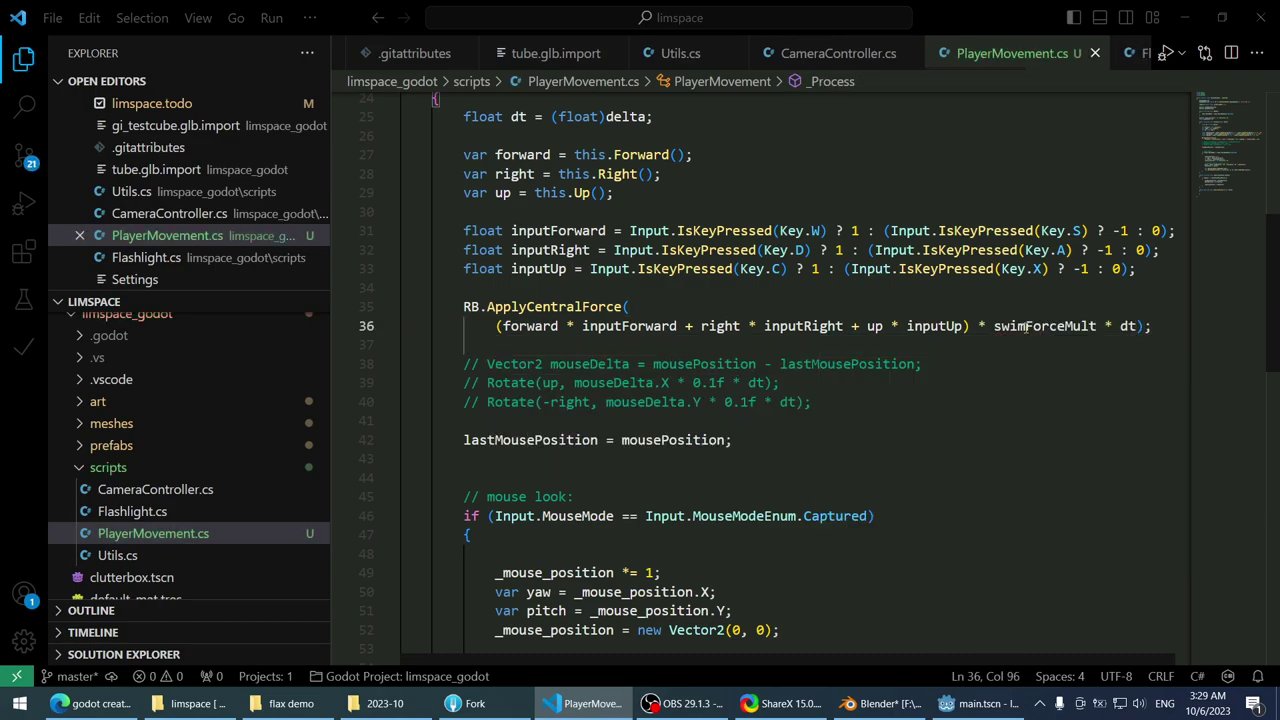
- Delete the three commented-out mouse rotation lines
key(End)
scroll(1043, 365, down, 1)
scroll(1025, 355, down, 8)
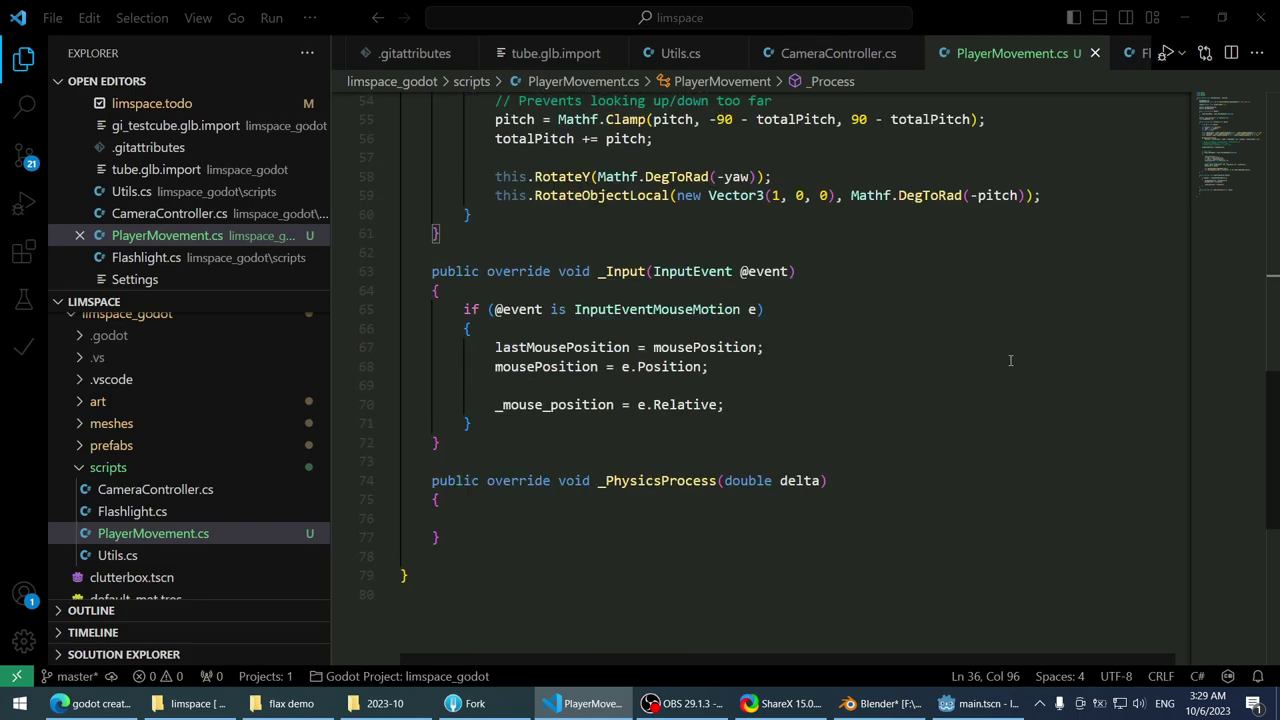
scroll(1012, 365, up, 12)
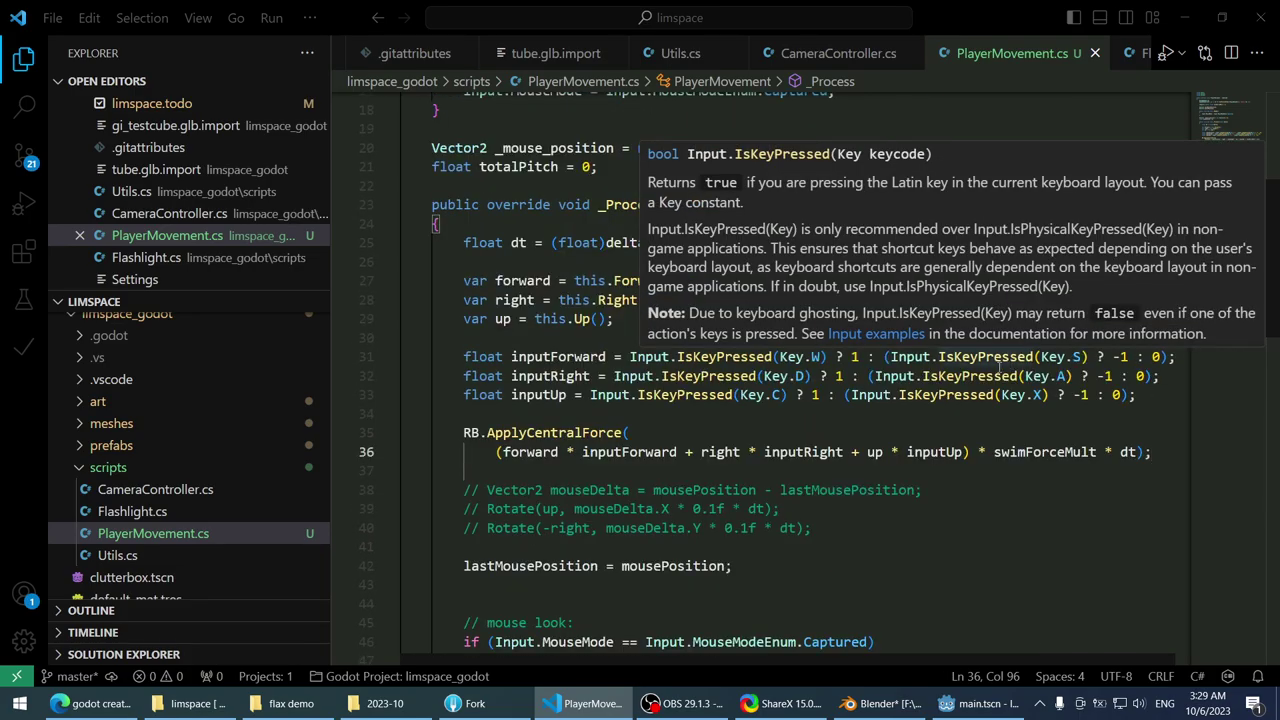
scroll(575, 390, down, 2)
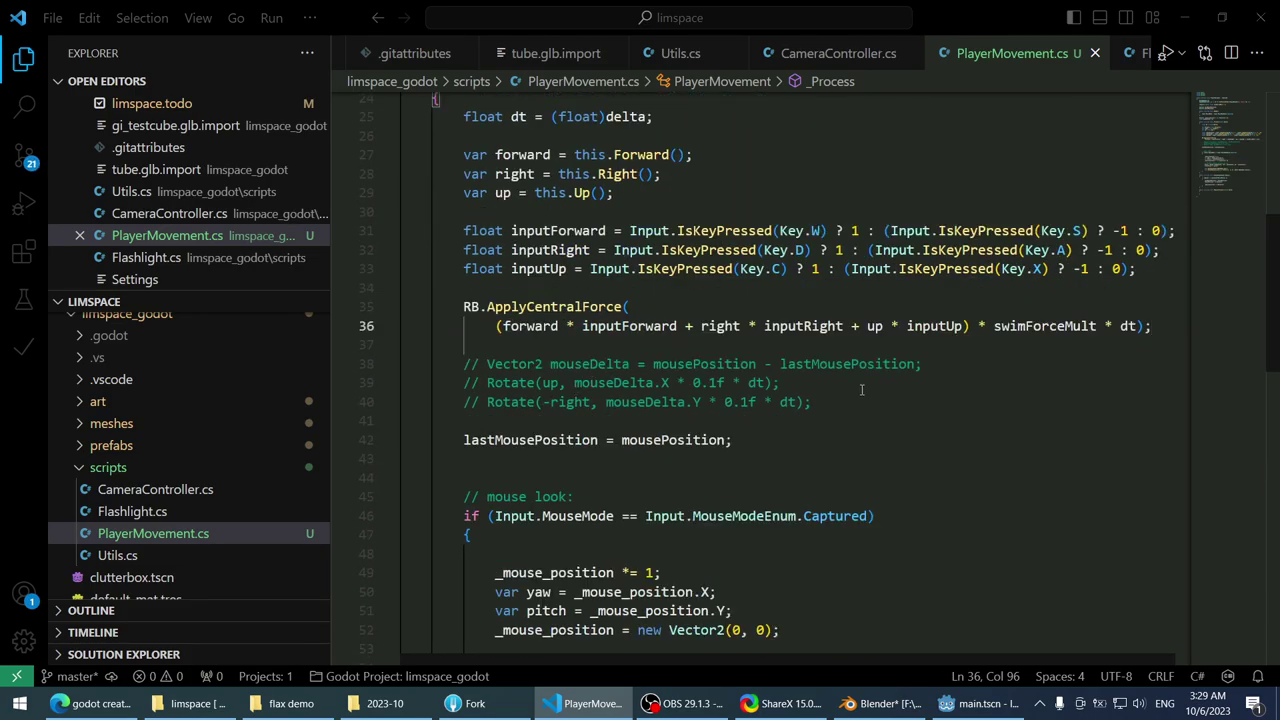
mouse_move(757, 364)
mouse_down()
mouse_move(820, 426)
mouse_move(757, 400)
mouse_move(762, 347)
mouse_up()
key(Delete)
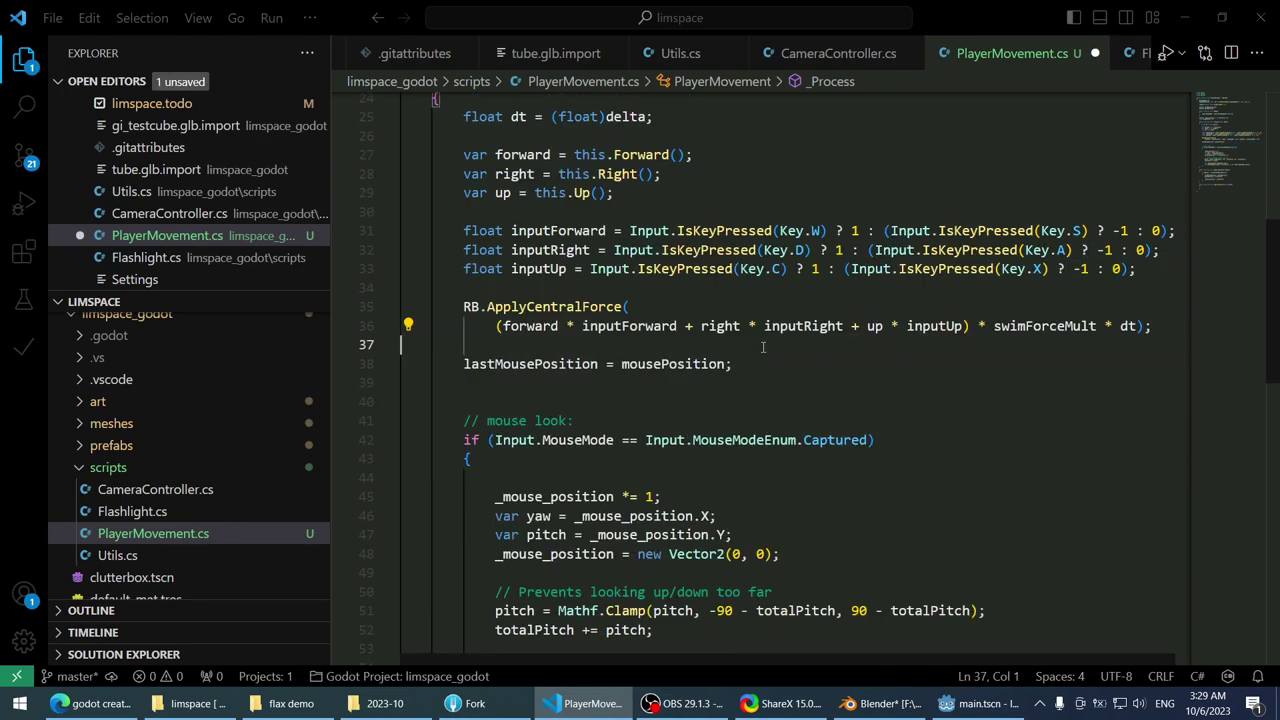
- Remove the extra blank line after the lastMousePosition assignment
scroll(627, 315, down, 2)
click(622, 240)
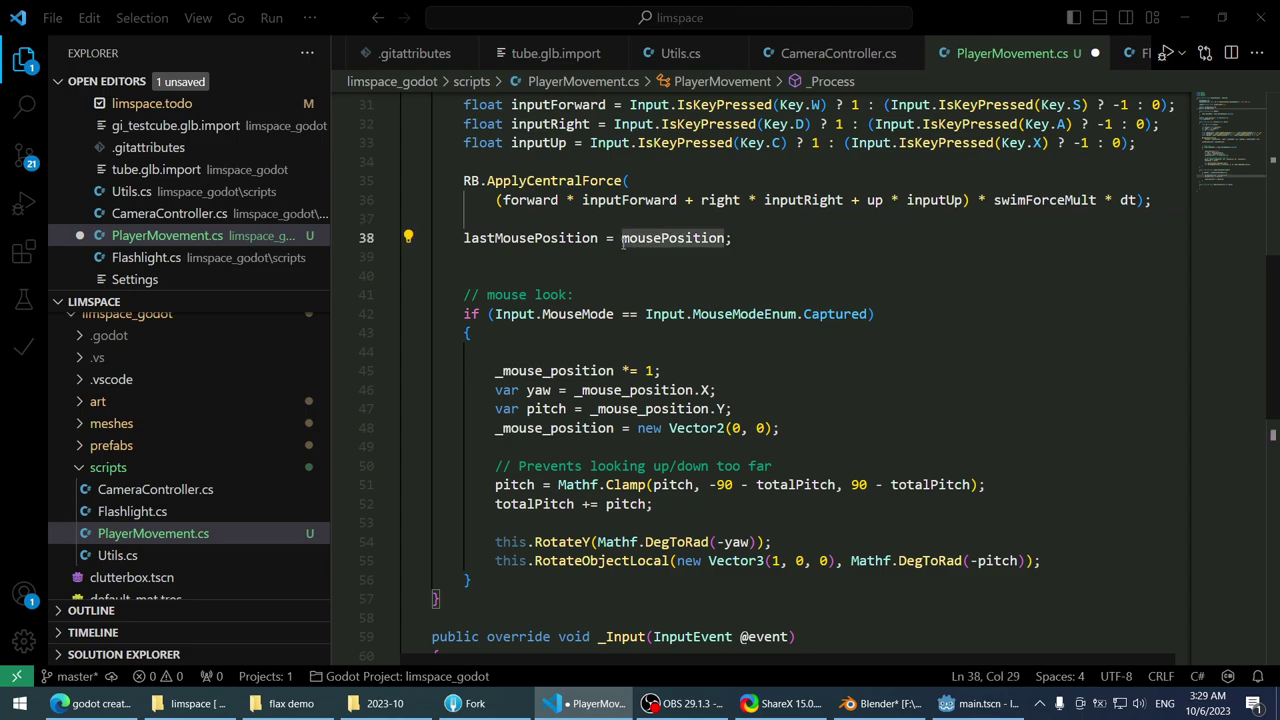
key(Down)
key(Delete)
key(Delete)
key(ctrl+z)
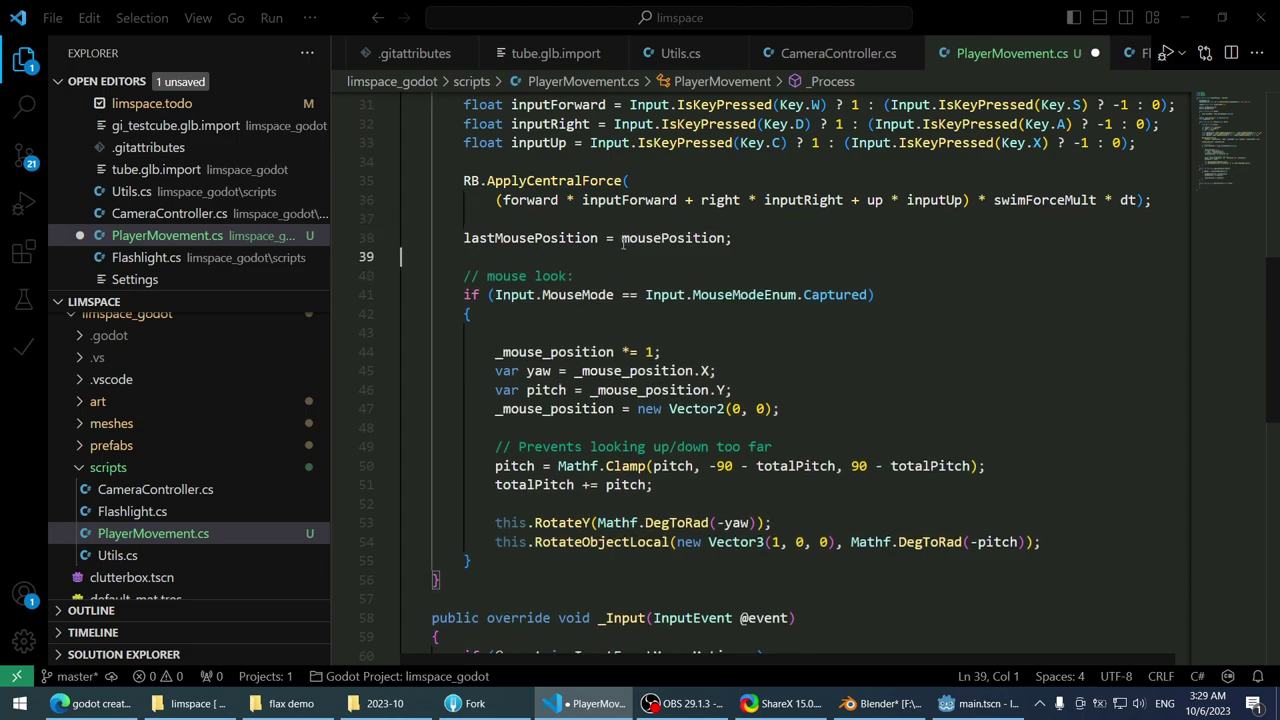
scroll(524, 462, down, 6)
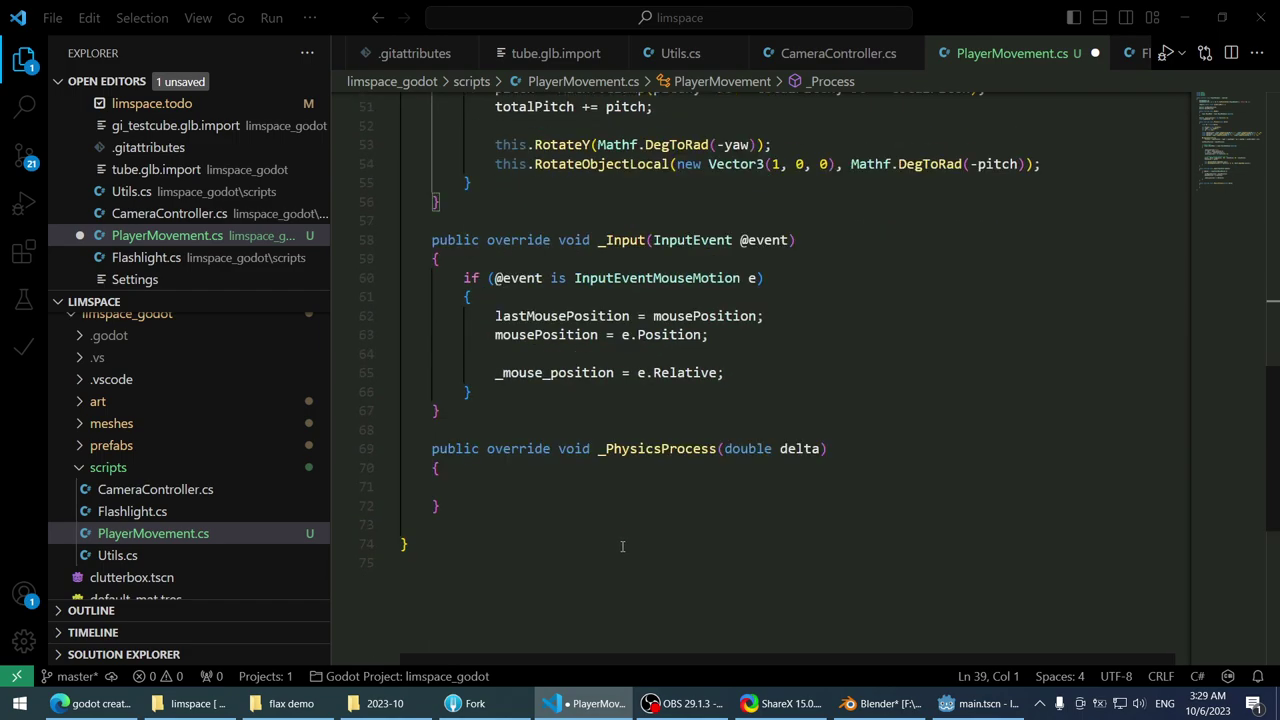
scroll(583, 595, up, 9)
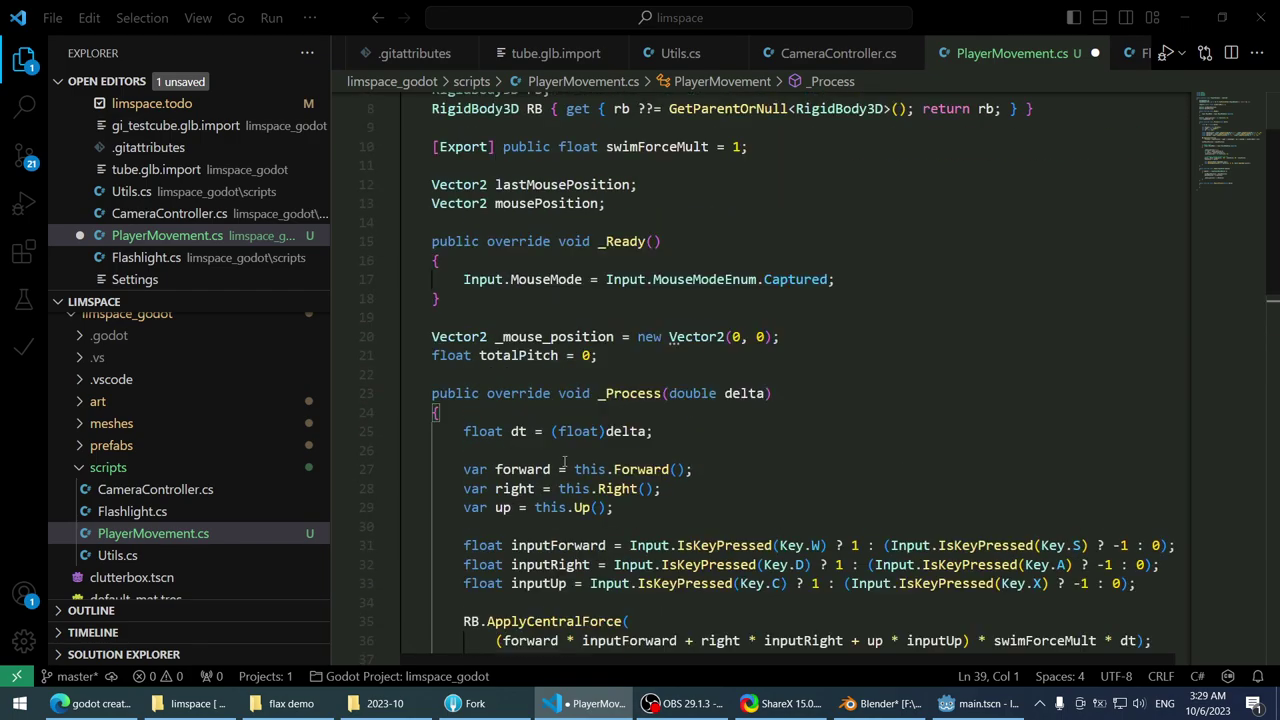
scroll(564, 462, down, 2)
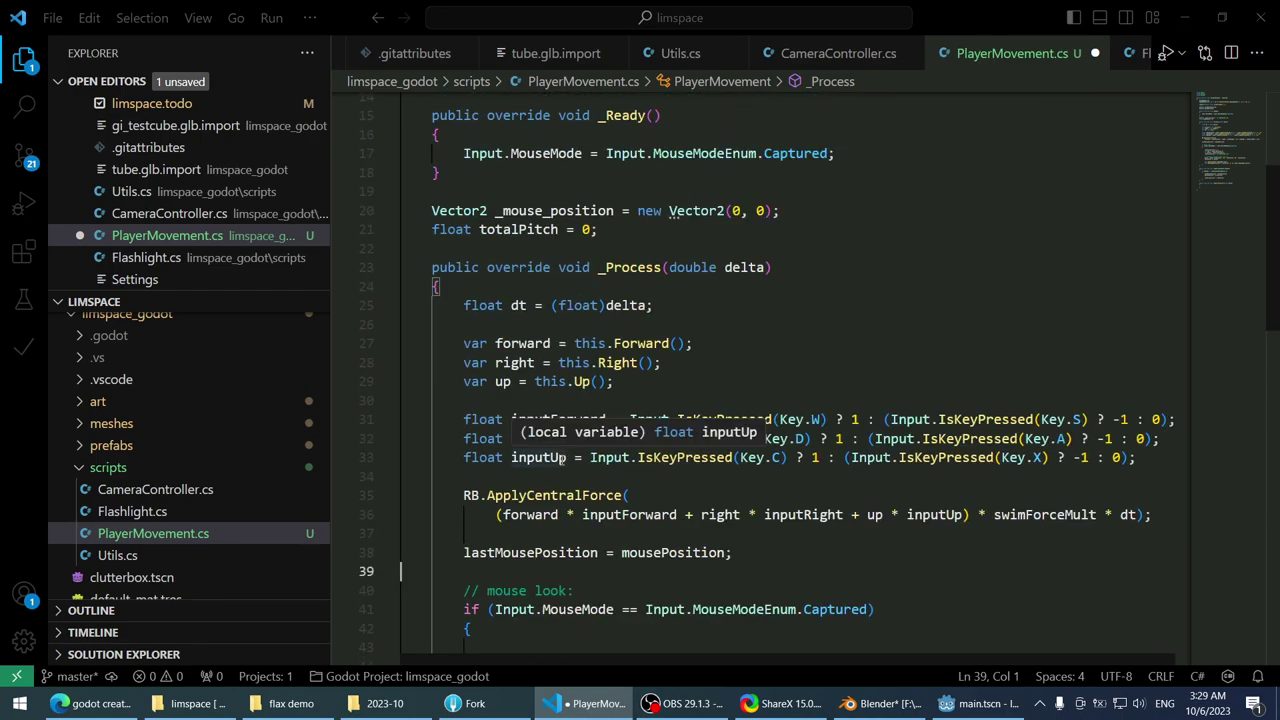
scroll(566, 457, down, 2)
scroll(566, 457, up, 2)
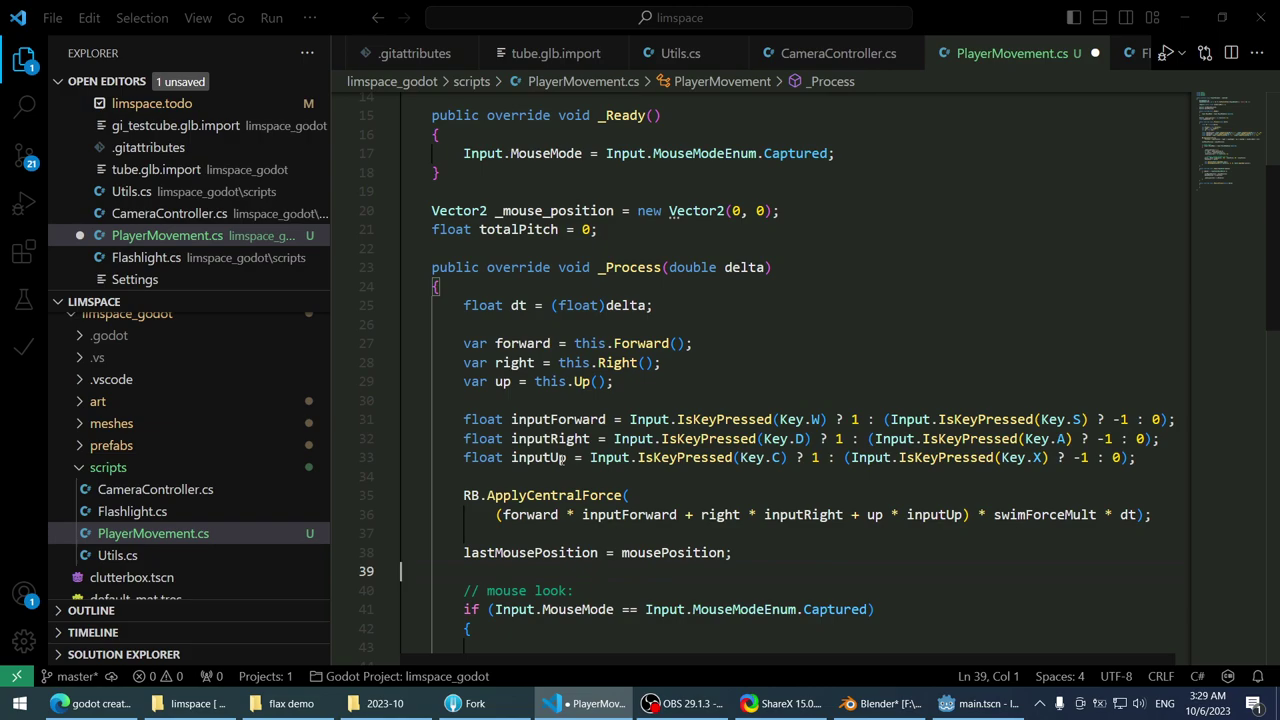
scroll(564, 459, down, 2)
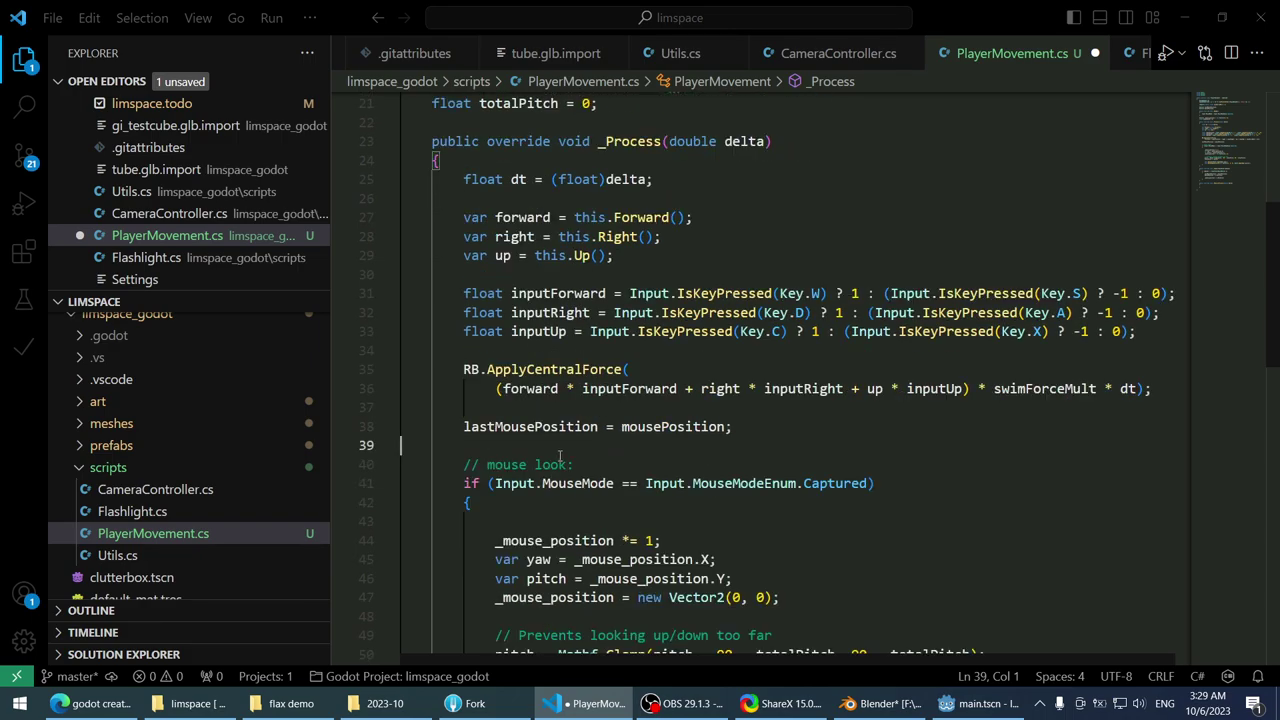
- Review lines 30–36 and save the PlayerMovement.cs changes
click(920, 389)
click(900, 331)
click(845, 276)
scroll(843, 283, up, 2)
scroll(843, 283, up, 4)
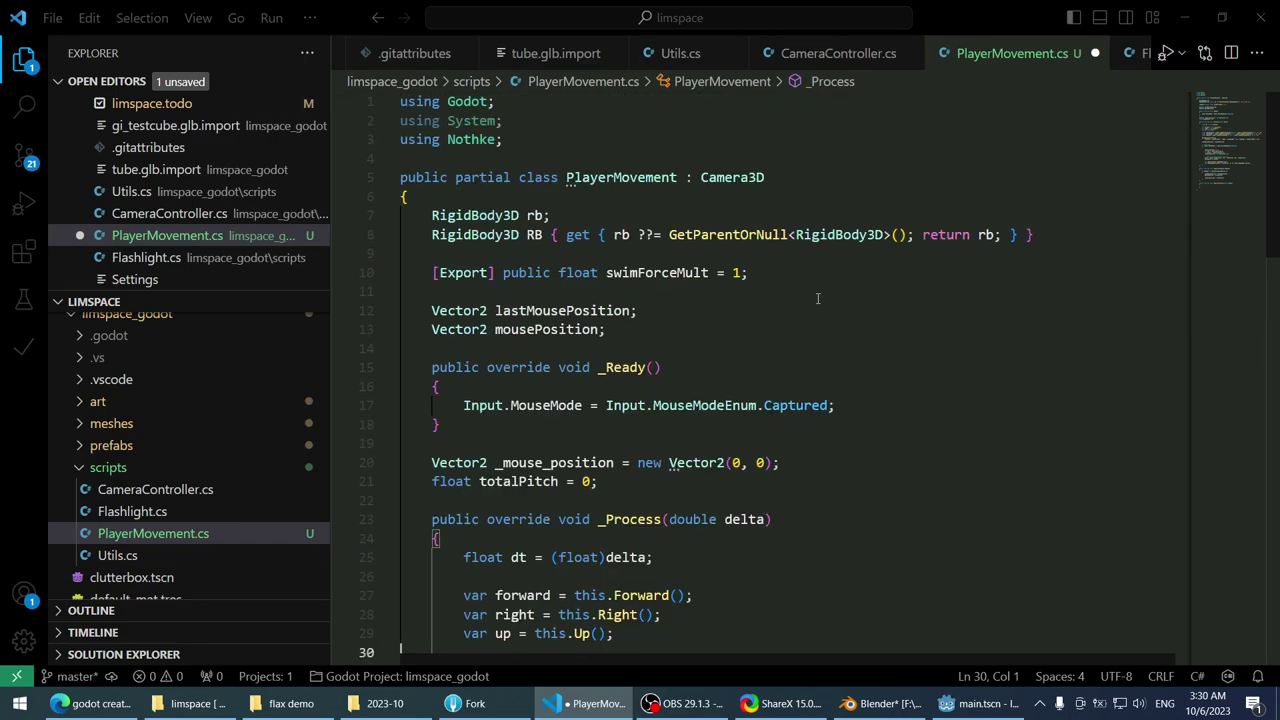
key(ctrl+s)
scroll(817, 298, down, 7)
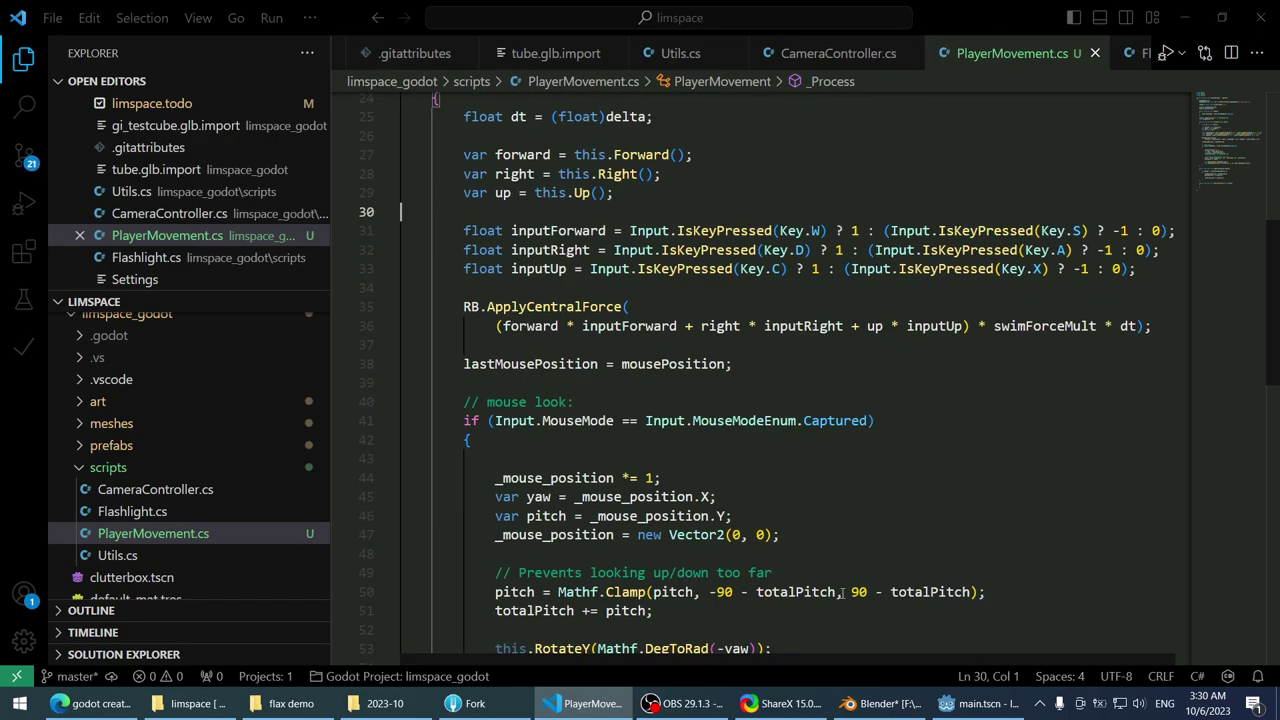
scroll(839, 592, down, 4)
- Return to Godot's main.tscn scene and orbit the view around the station
click(880, 703)
middle_drag(515, 322, 535, 298)
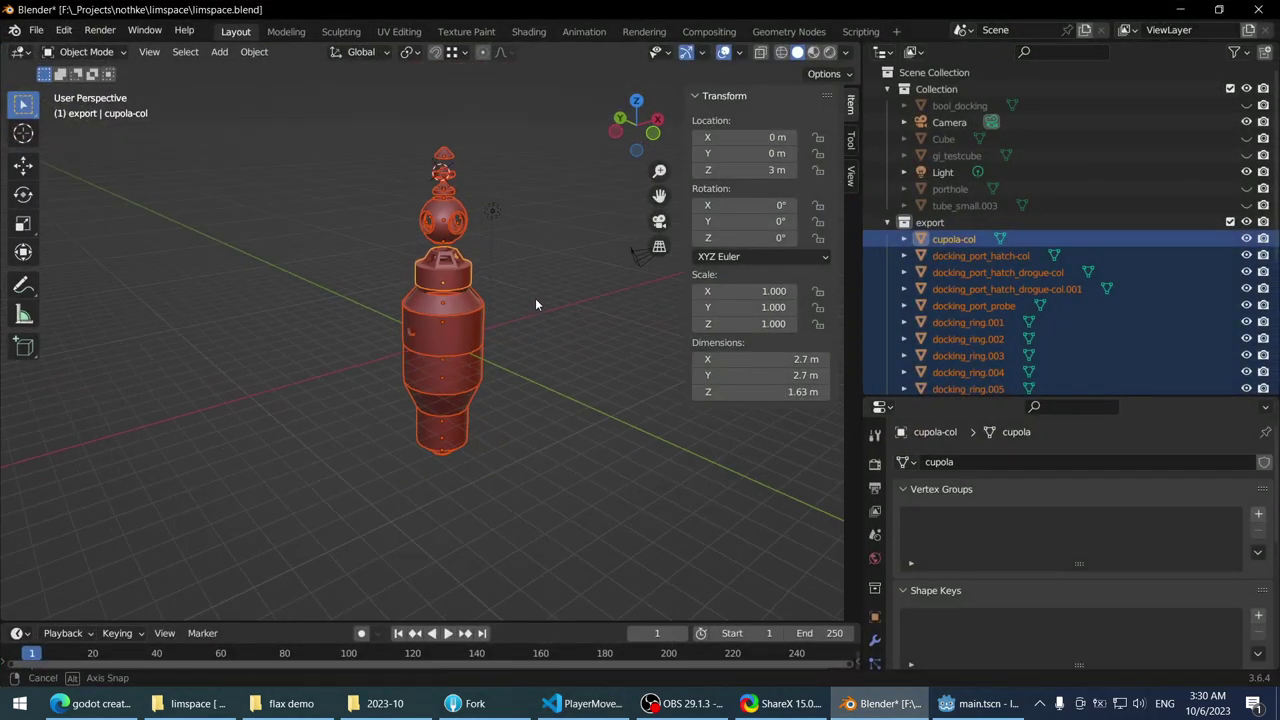
key(alt+Tab)
middle_drag(398, 162, 470, 222)
scroll(61, 151, up, 5)
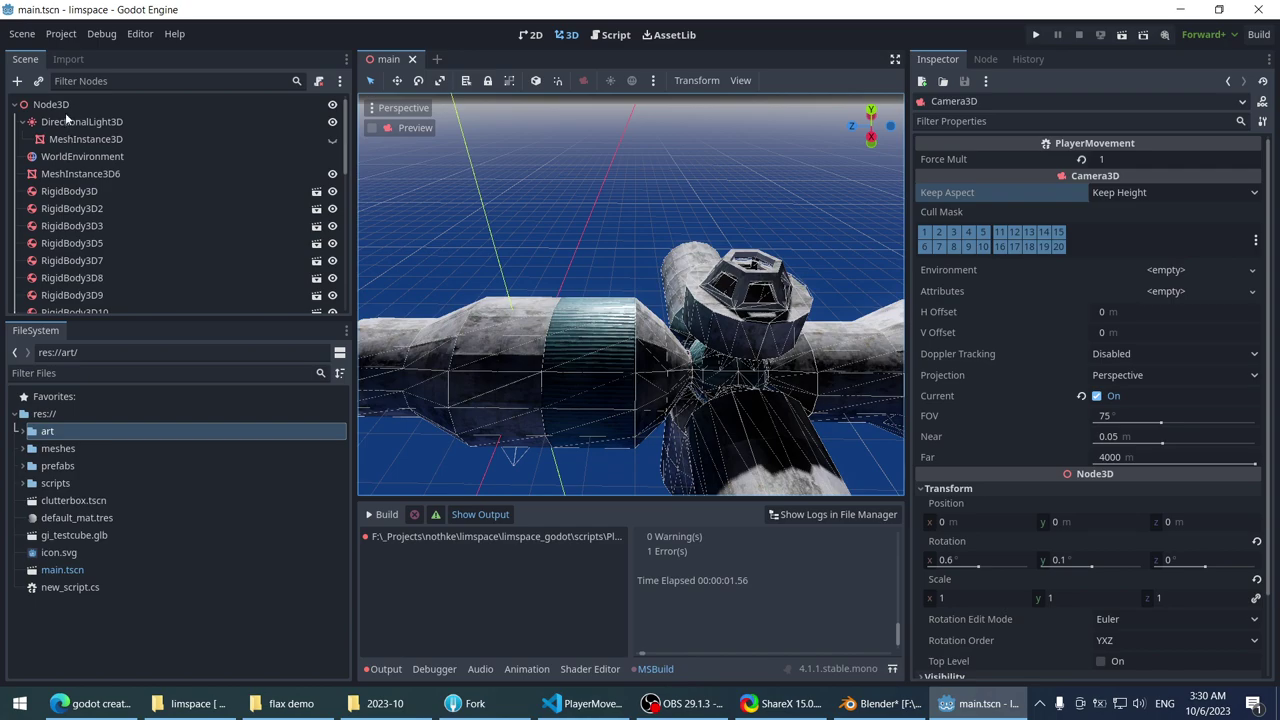
- Add a PinJoint3D child under the root Node3D, found by searching 'join'
right_click(66, 105)
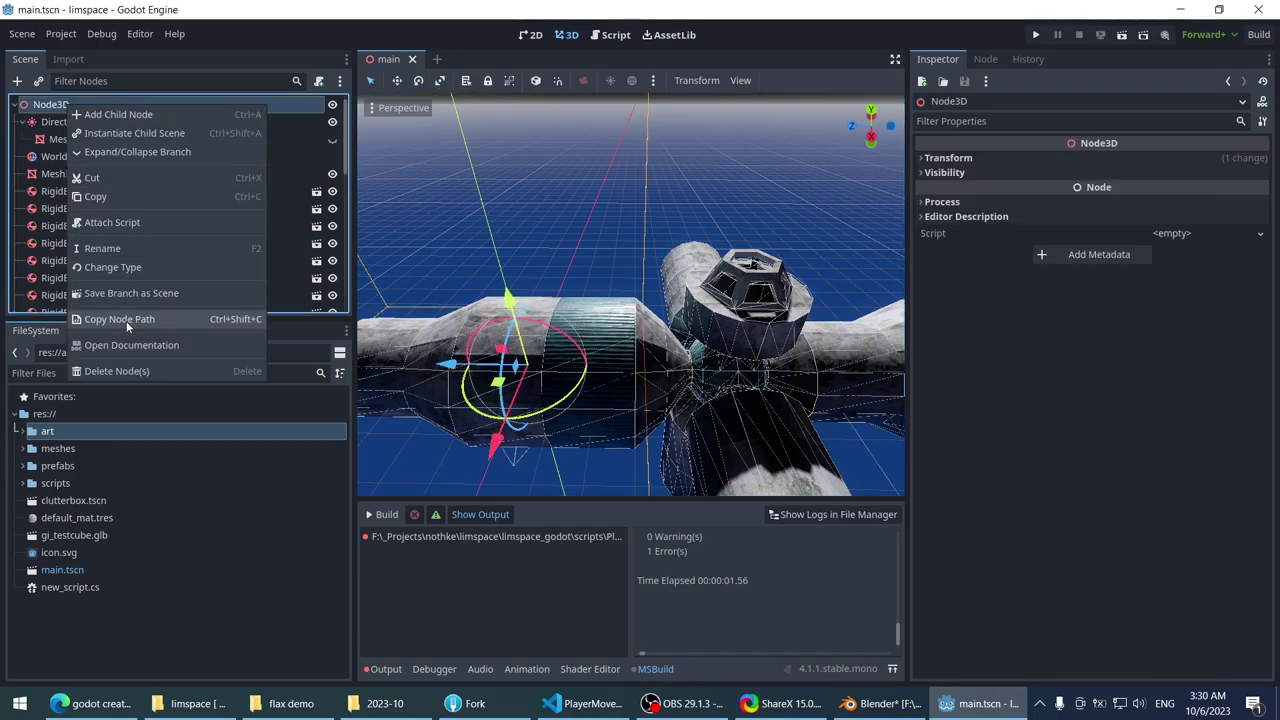
click(150, 114)
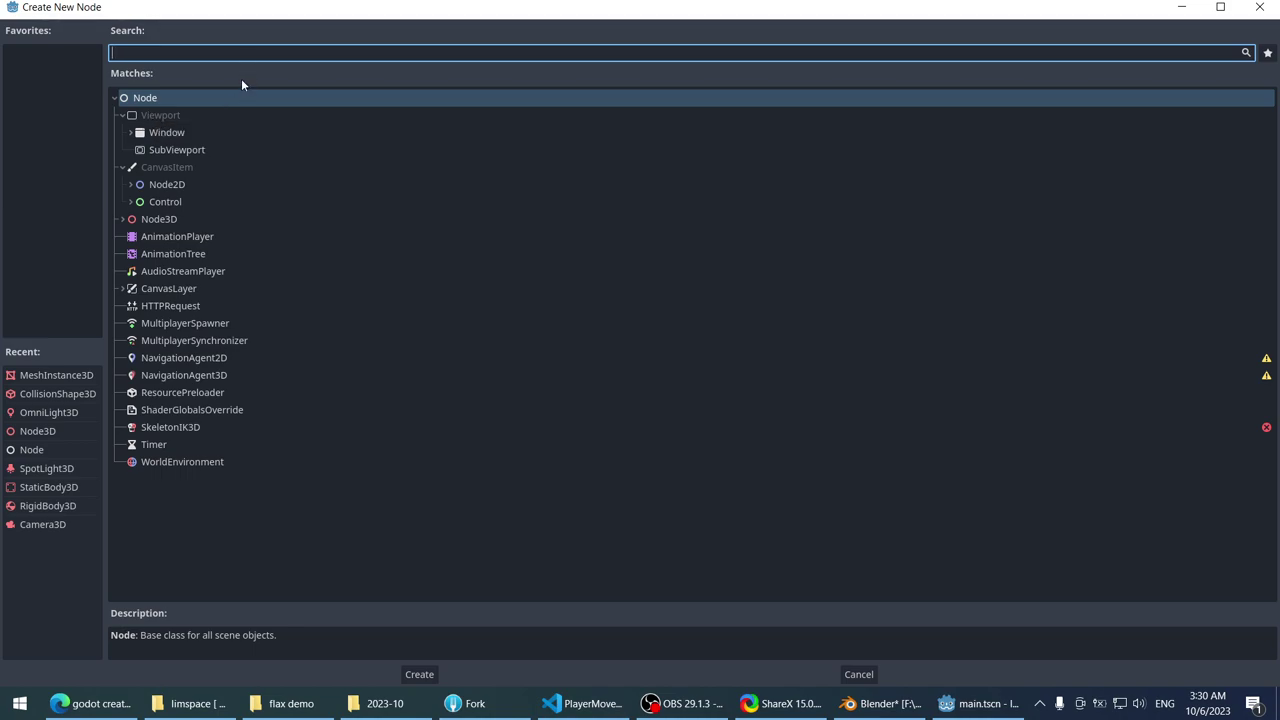
text(join)
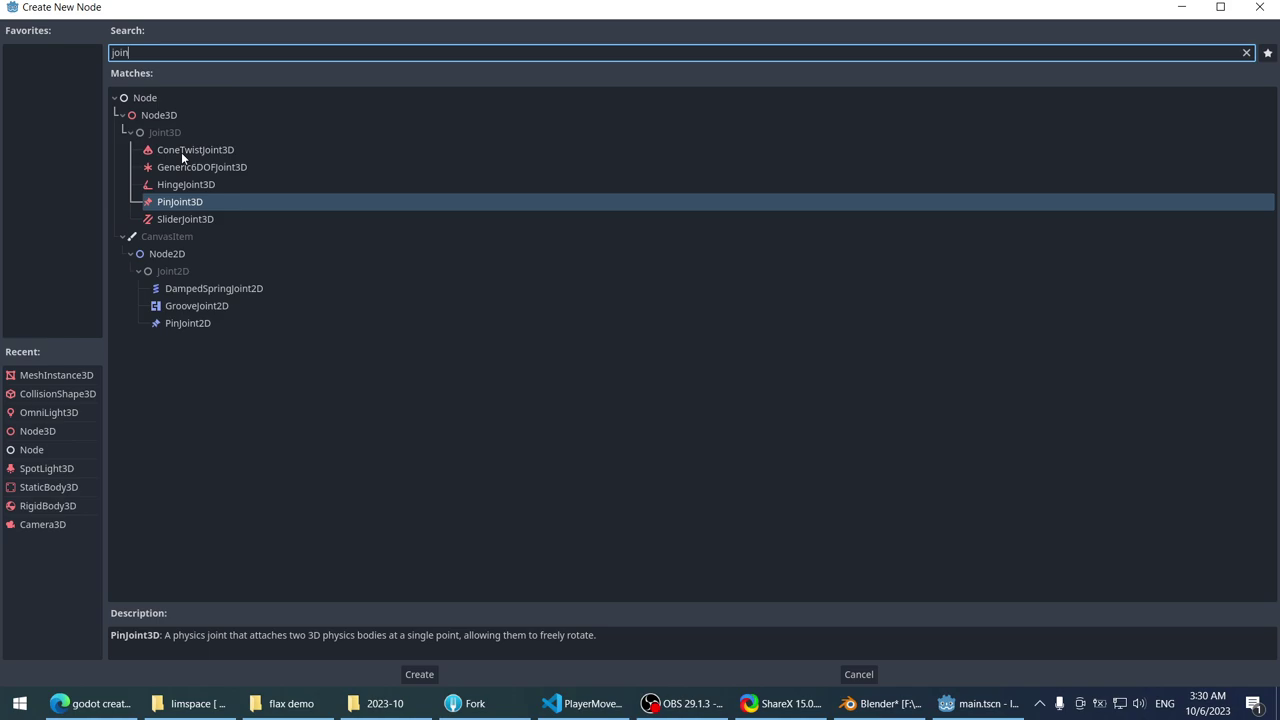
drag(265, 166, 253, 203)
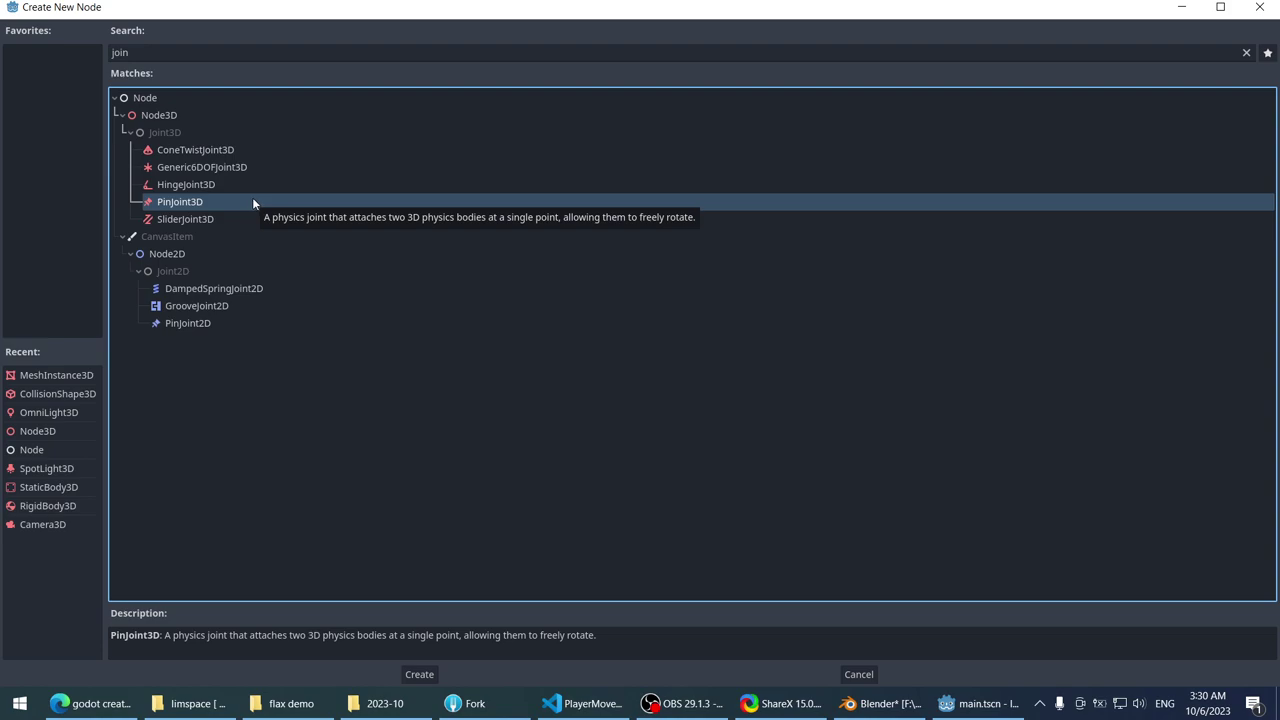
drag(252, 197, 251, 146)
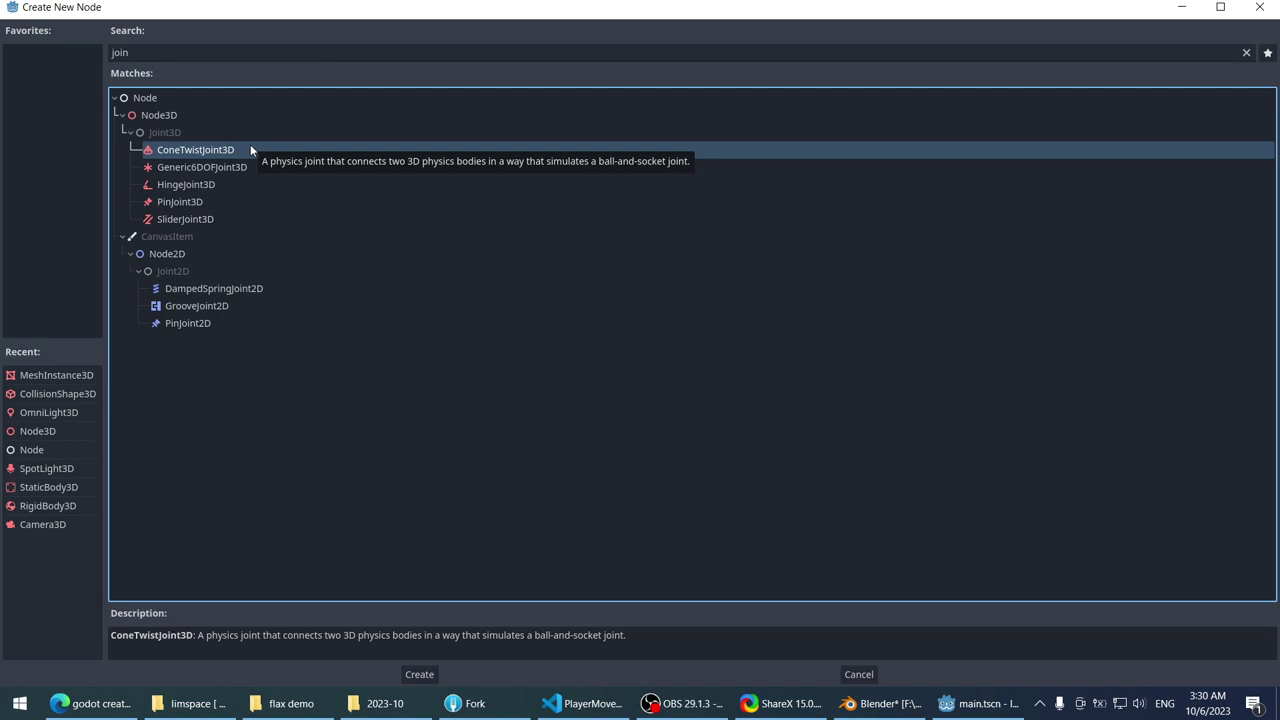
drag(238, 181, 233, 203)
double_click(231, 202)
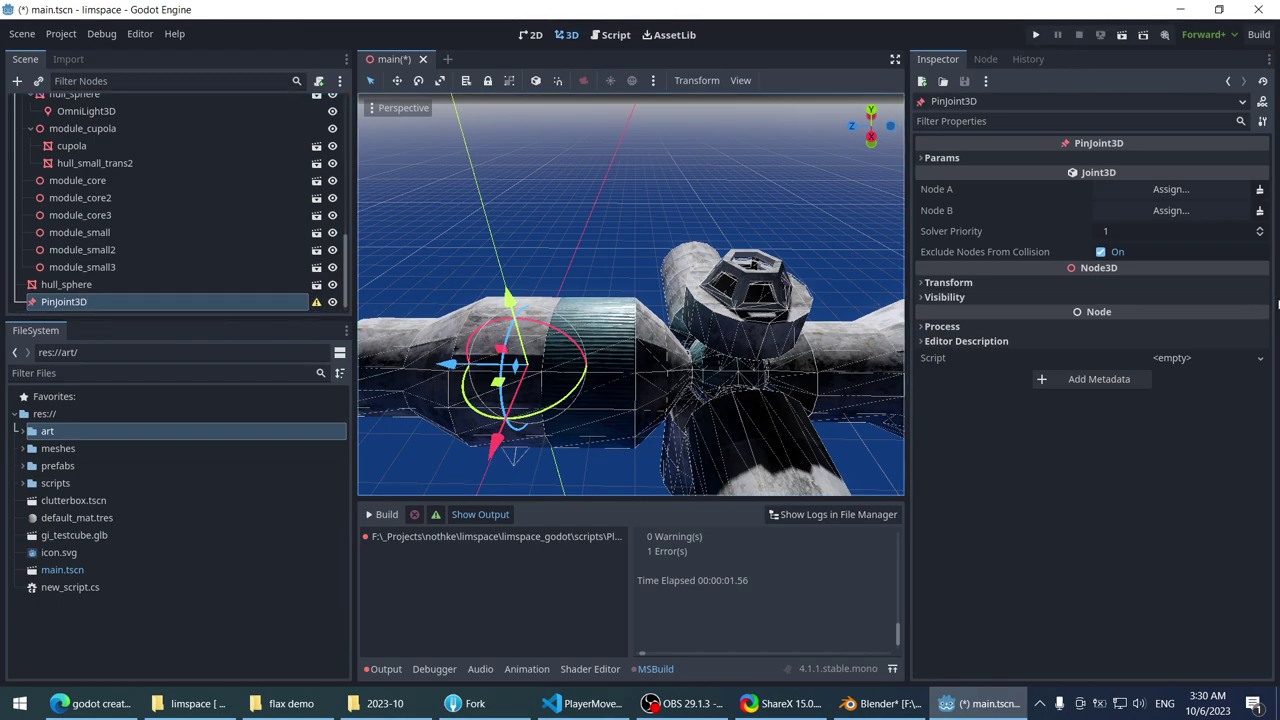
- Abandon the first PinJoint3D attempt without assigning a body and undo it with Ctrl+Z
mouse_move(1010, 254)
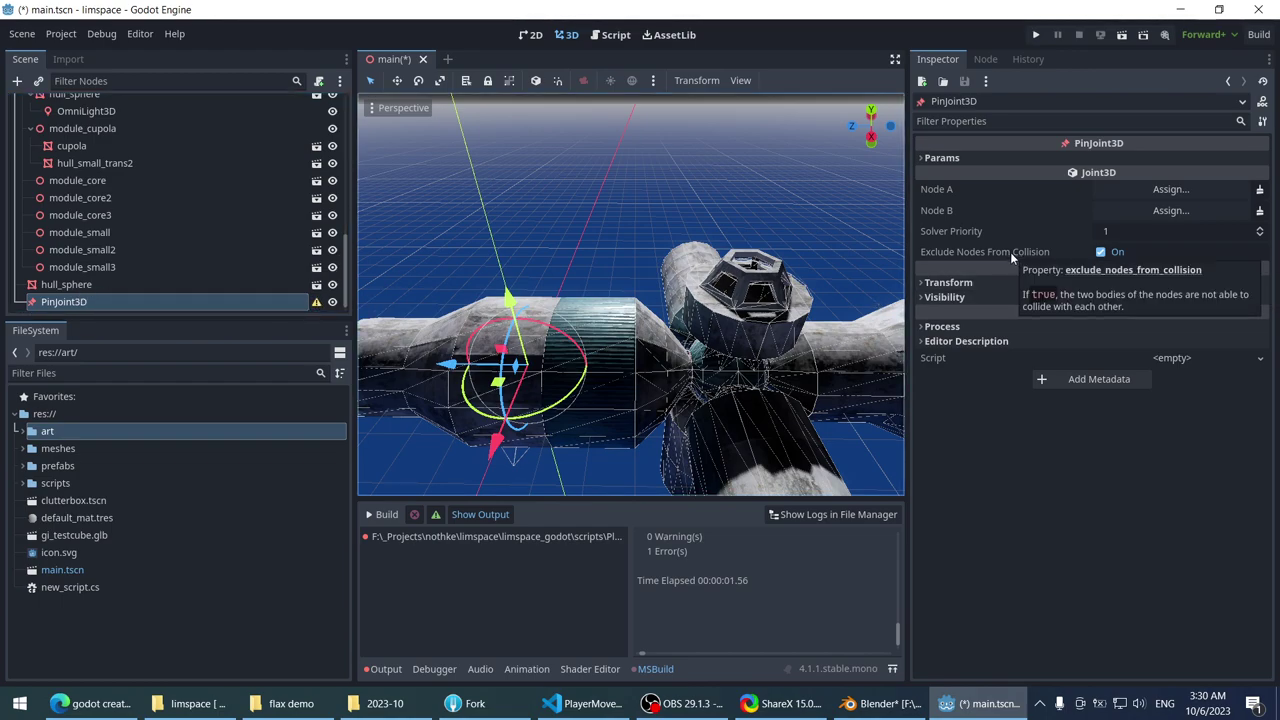
click(1163, 190)
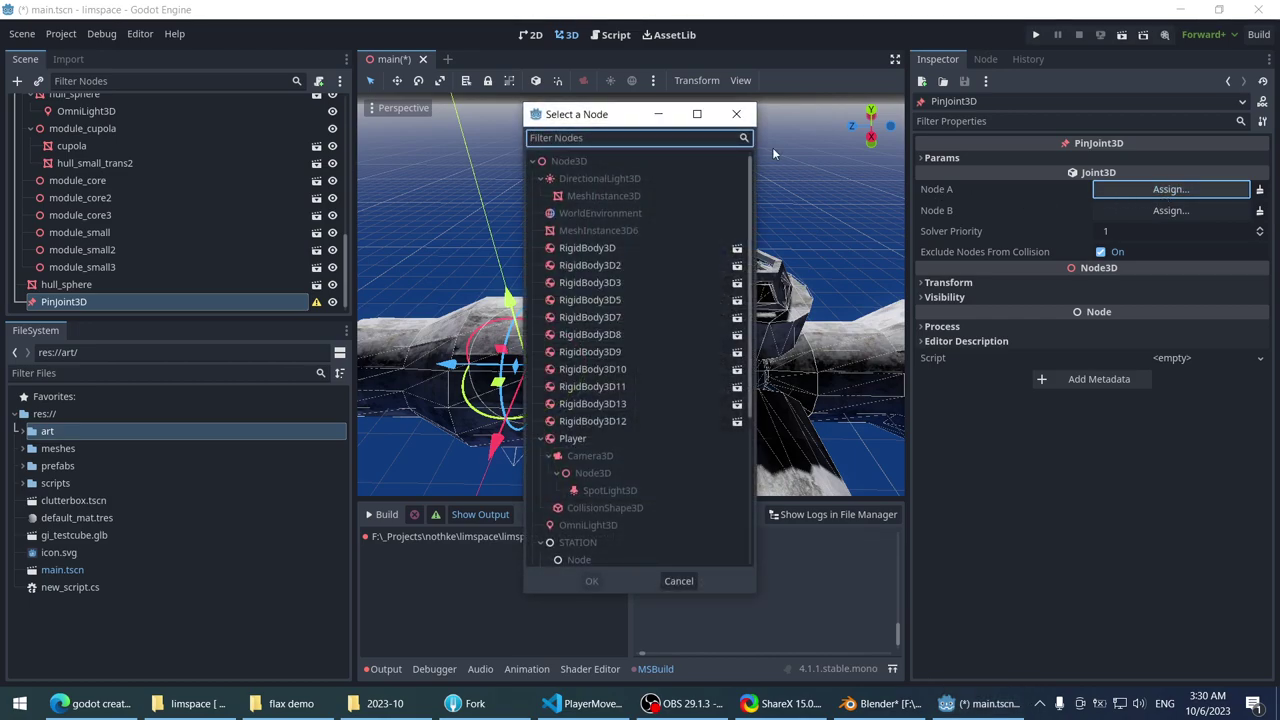
click(736, 113)
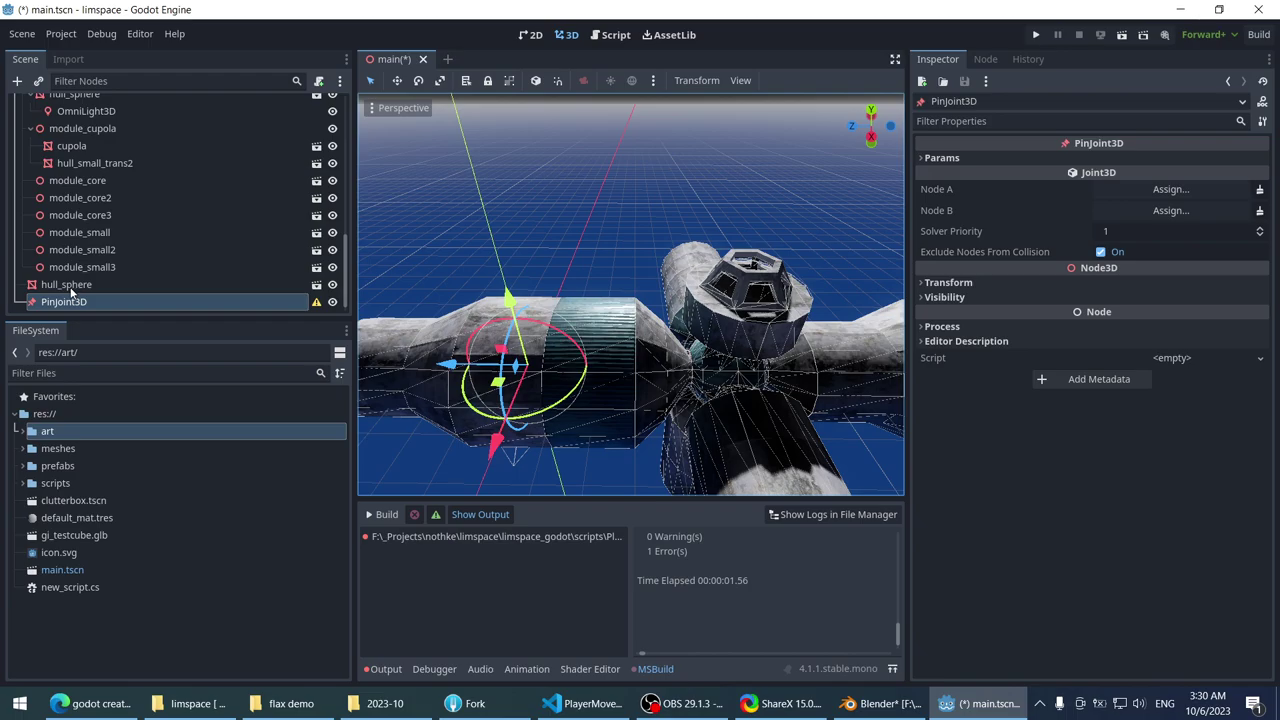
scroll(640, 240, down, 5)
middle_drag(654, 226, 476, 229)
click(601, 290)
click(601, 290)
key(ctrl+z)
- Add a new PinJoint3D node to the station scene
scroll(601, 290, down, 3)
scroll(512, 232, up, 2)
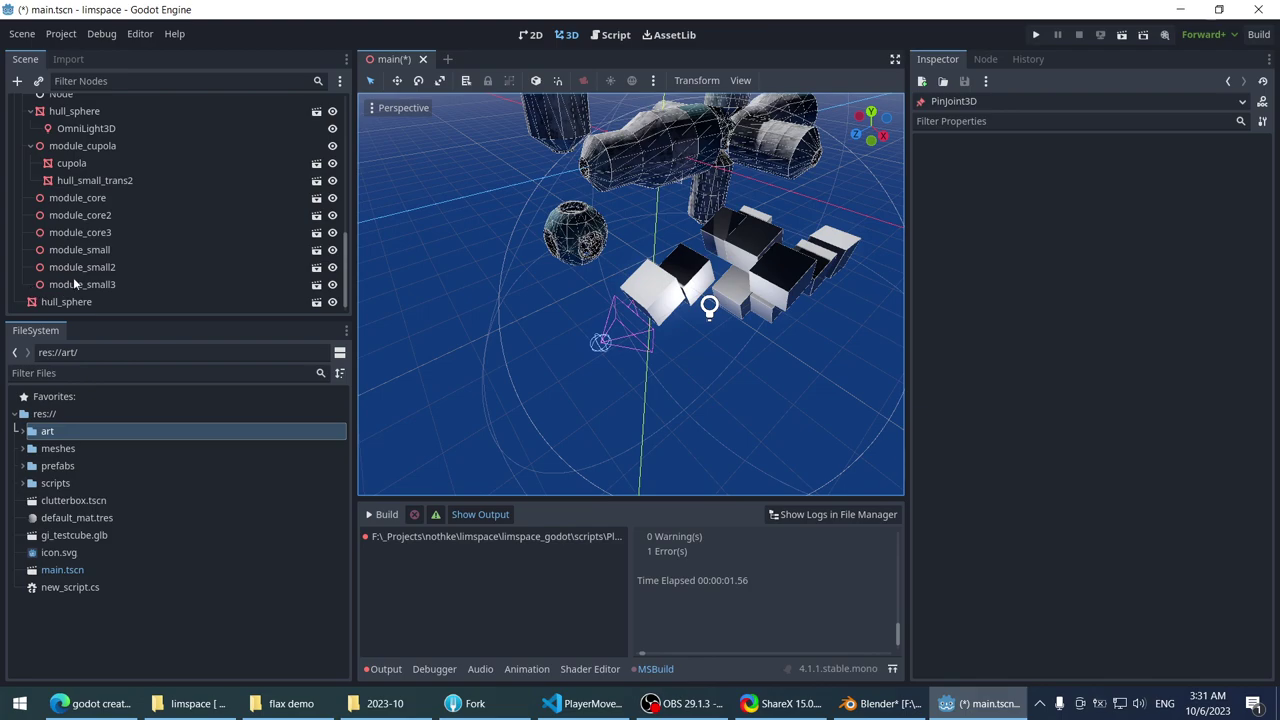
scroll(73, 283, up, 3)
scroll(109, 136, down, 3)
scroll(444, 168, down, 2)
middle_drag(444, 168, 476, 208)
scroll(462, 227, up, 2)
click(17, 81)
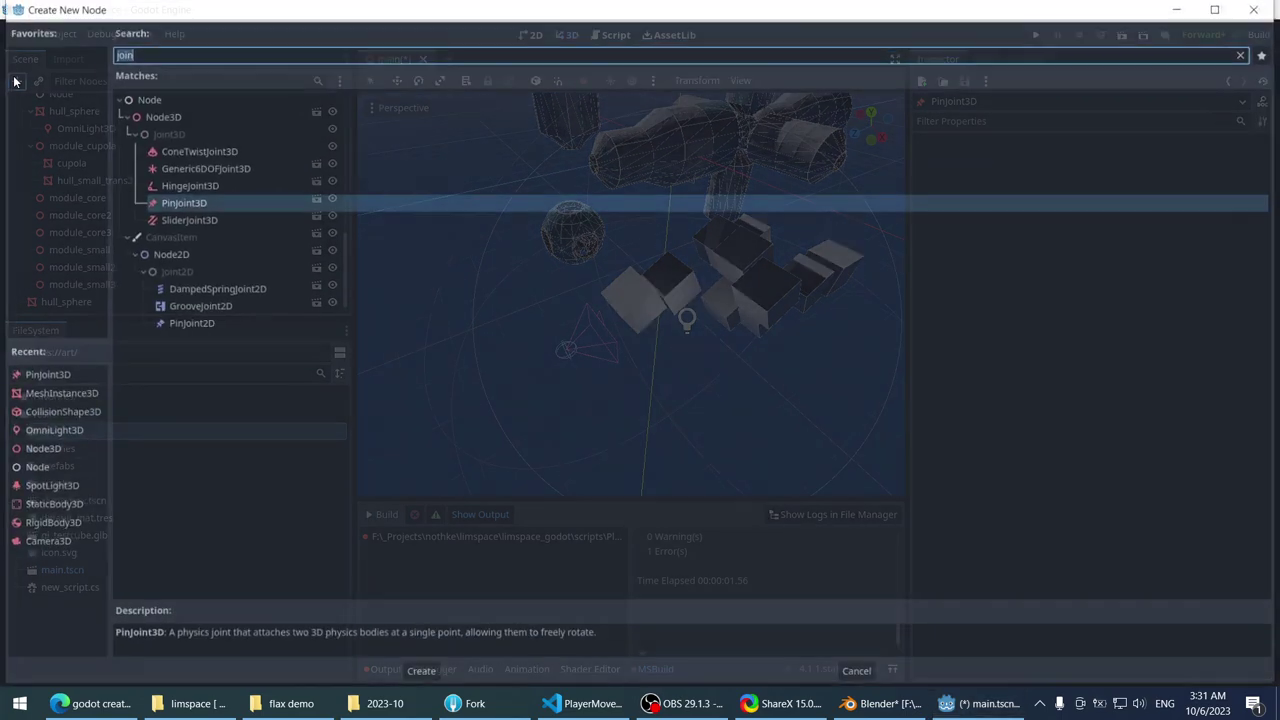
double_click(180, 201)
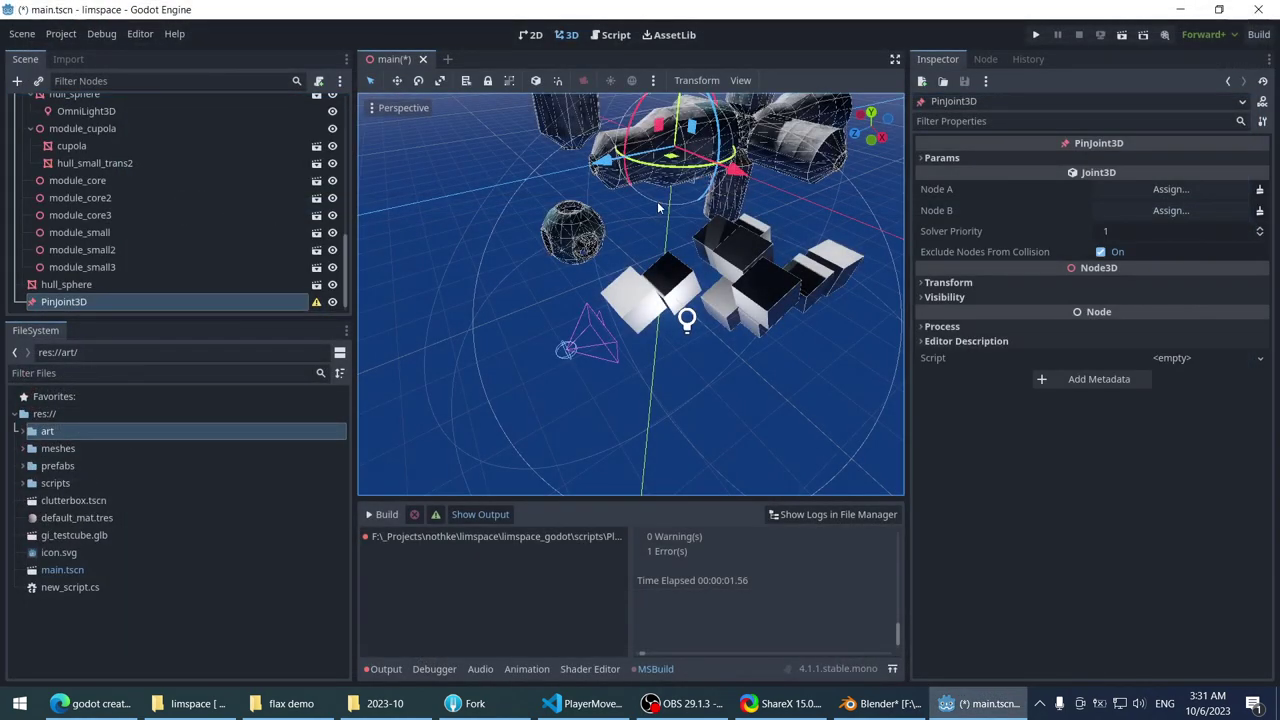
- Set the PinJoint3D's Node A to Player, leaving Node B unassigned for now
scroll(590, 203, down, 3)
scroll(590, 203, up, 2)
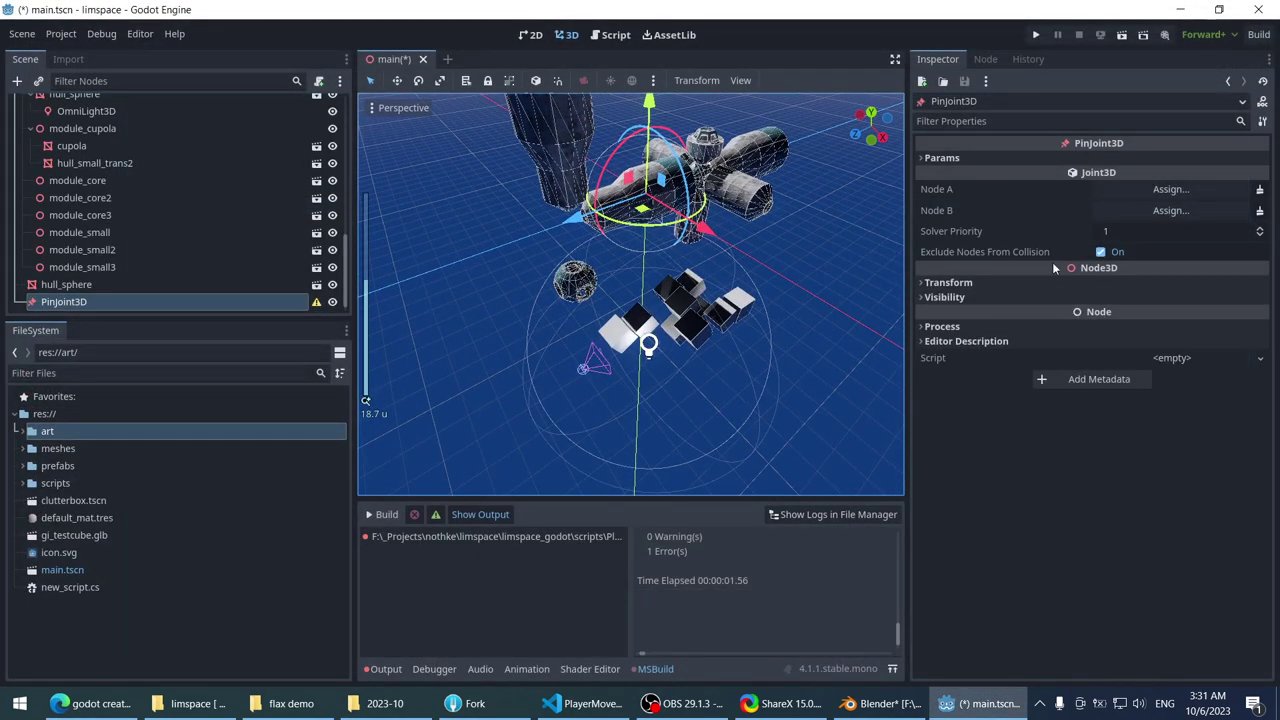
click(1170, 189)
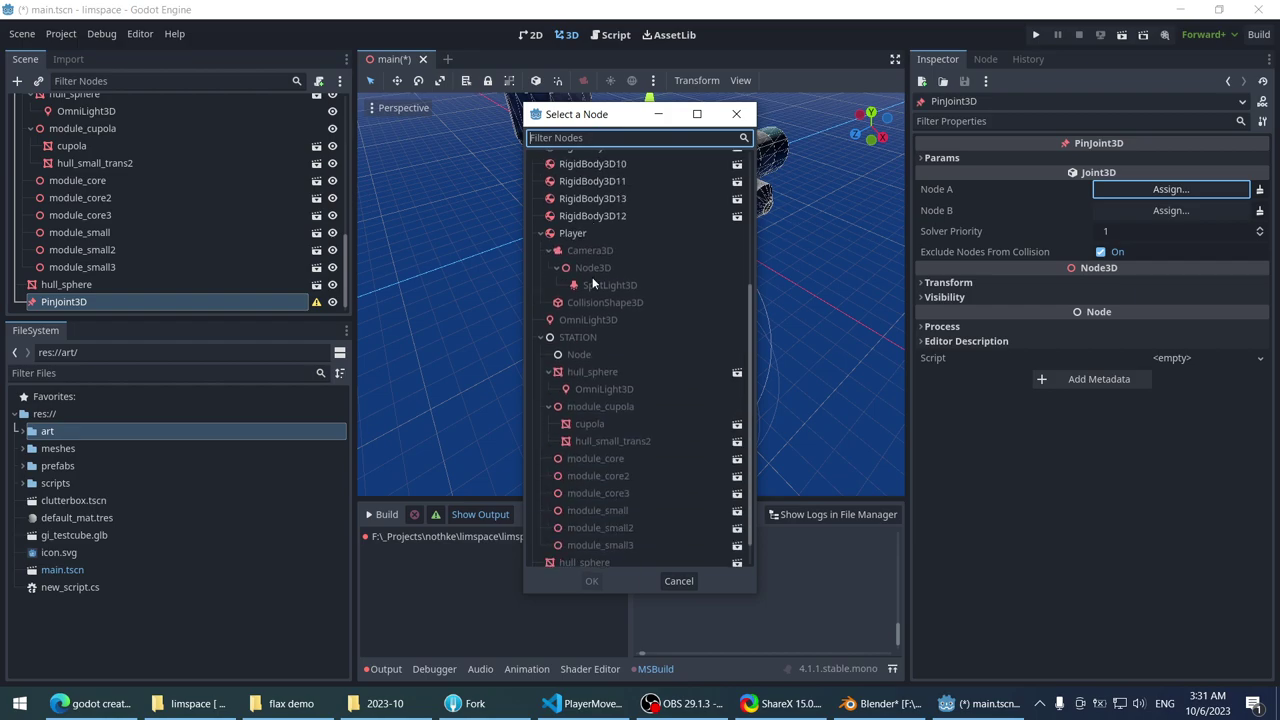
double_click(603, 236)
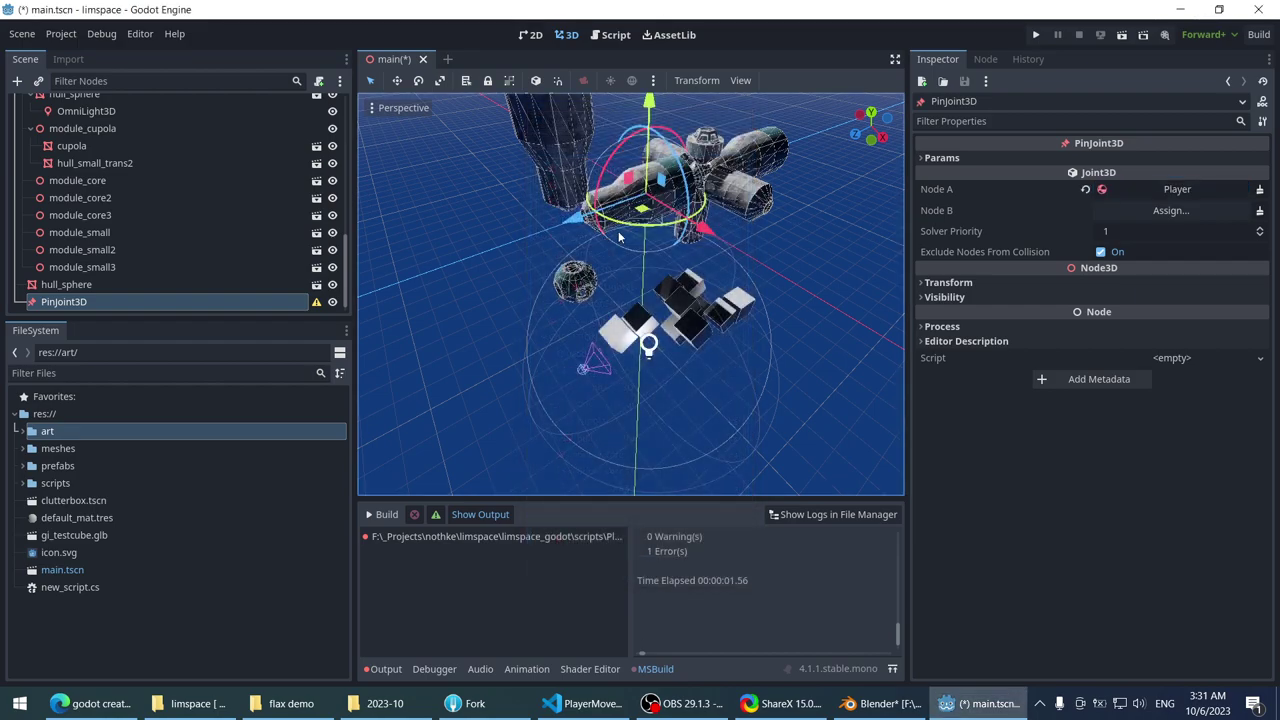
scroll(748, 220, down, 3)
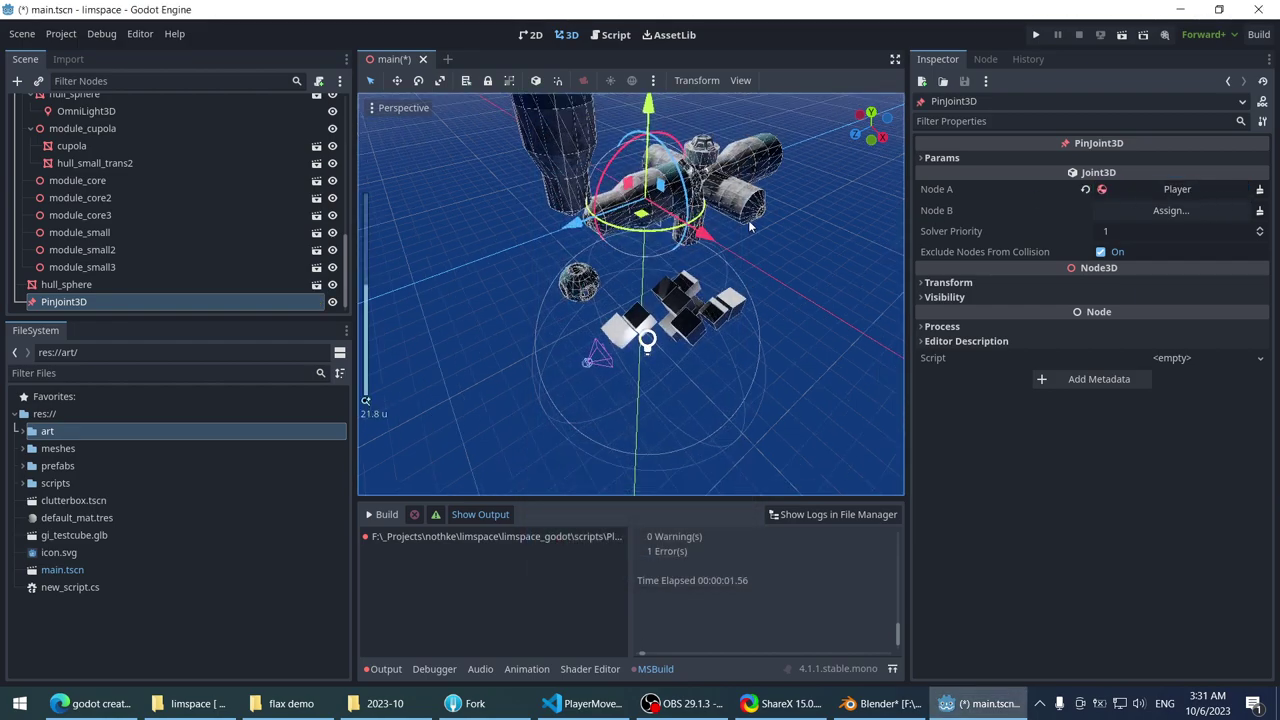
click(1190, 211)
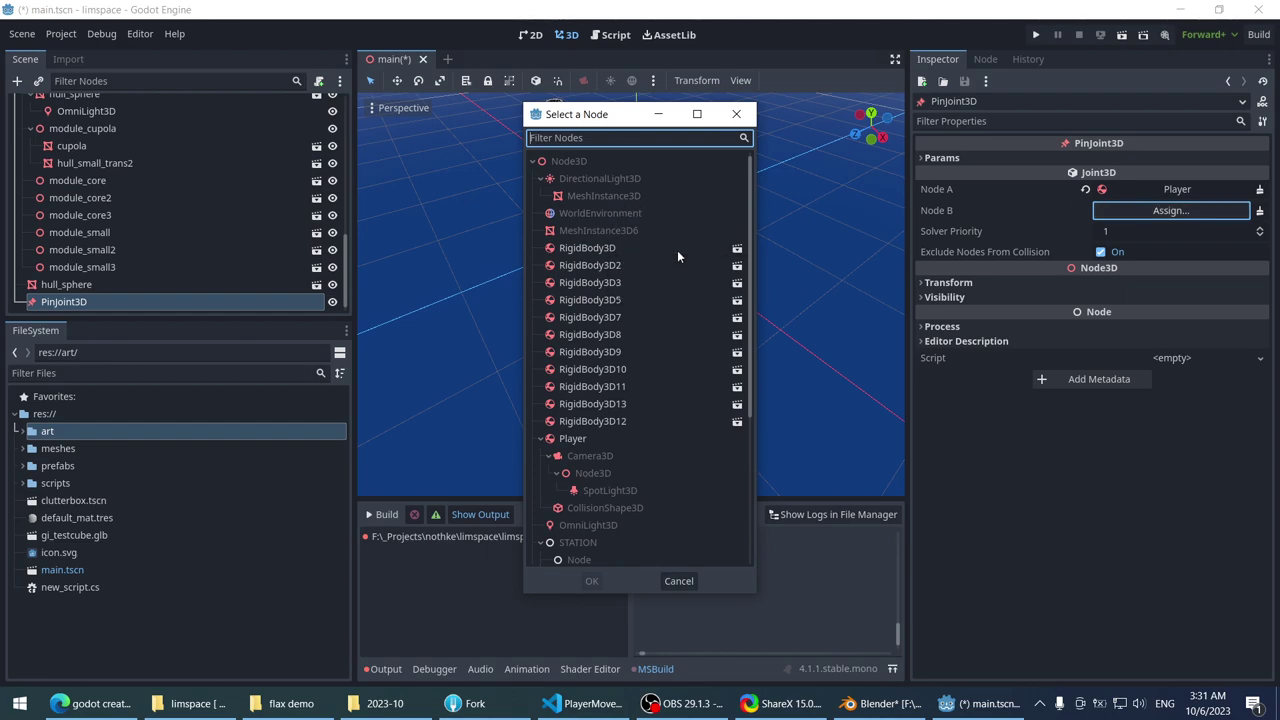
click(640, 251)
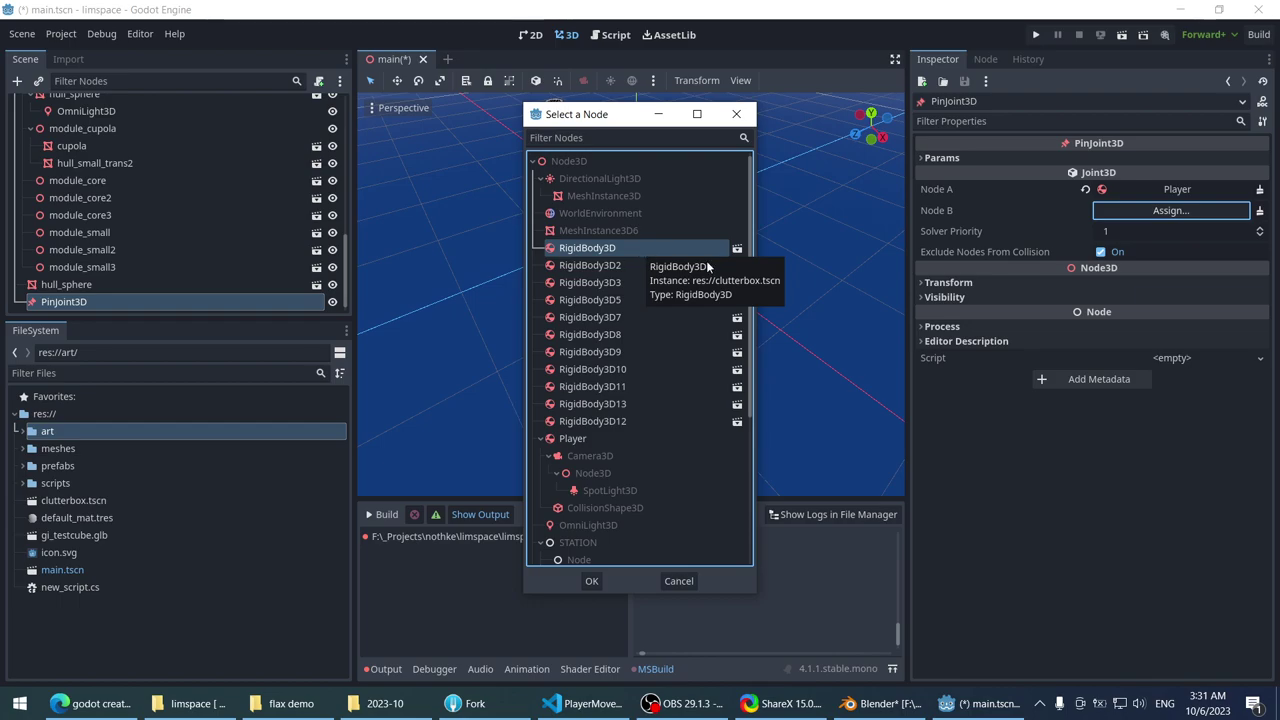
click(736, 114)
scroll(640, 330, up, 4)
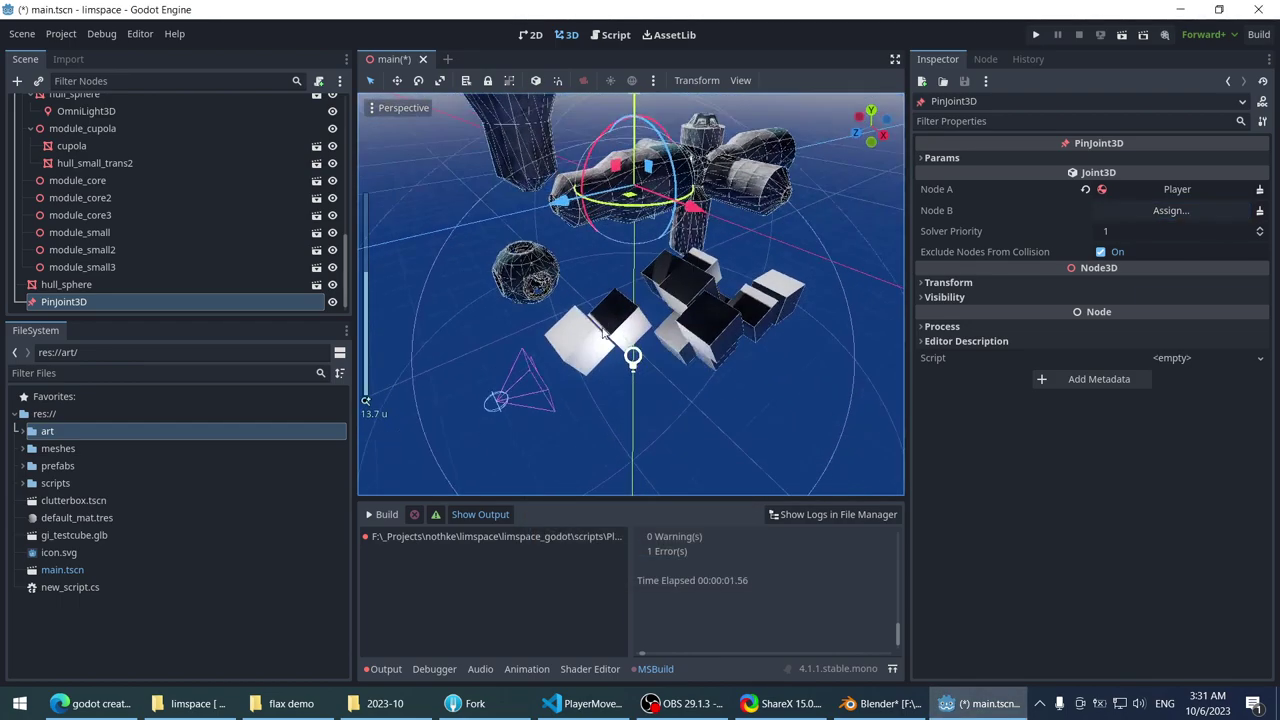
- Rename one of the cubes (RigidBody3D13) to testbox
click(600, 335)
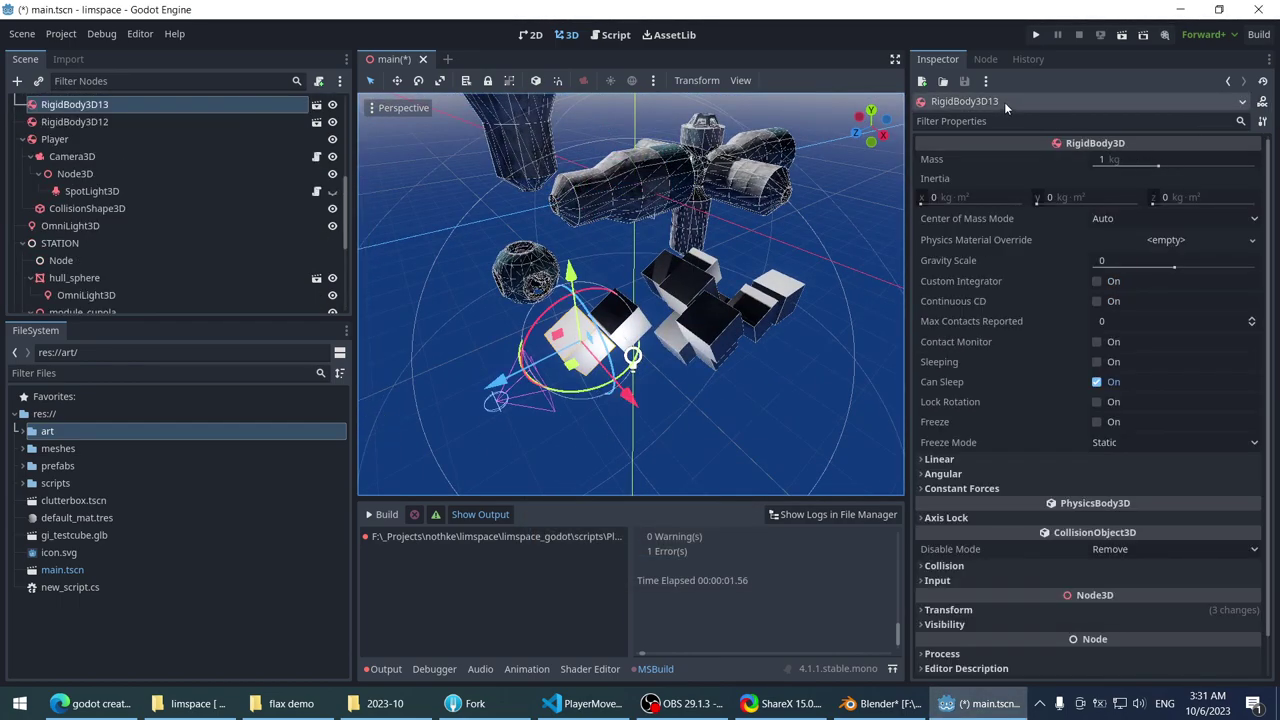
key(F2)
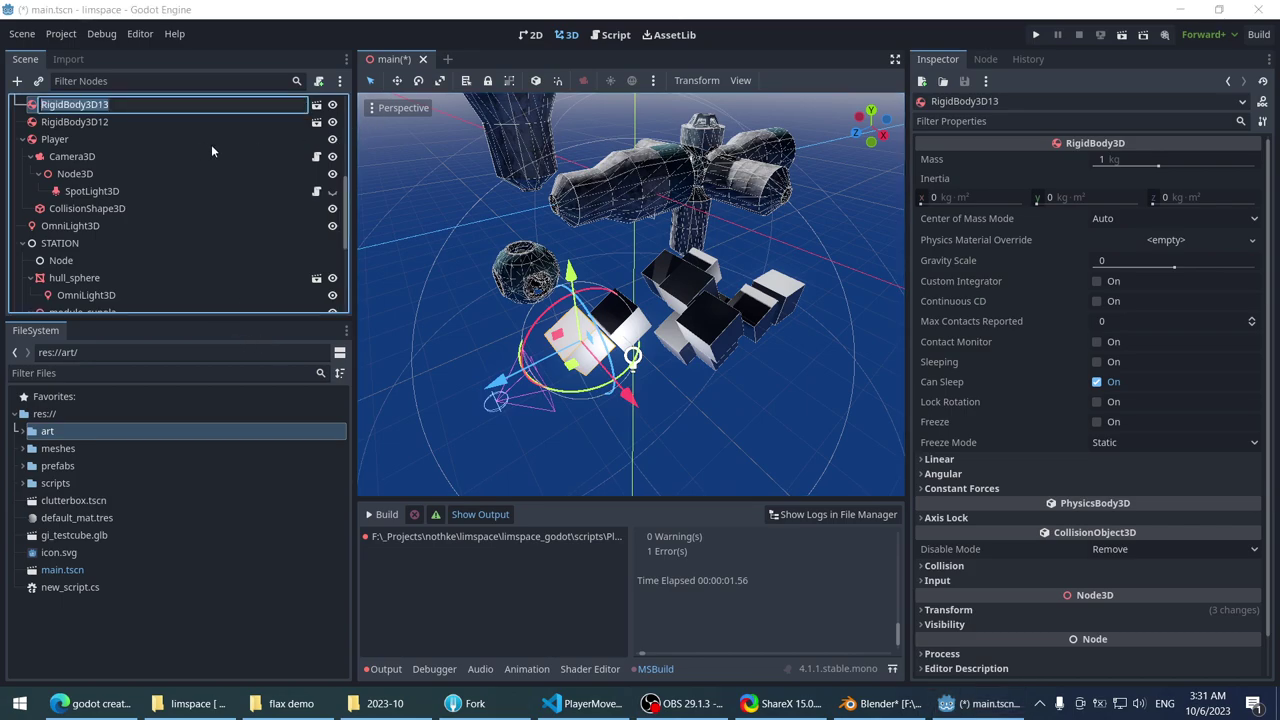
text(testbox)
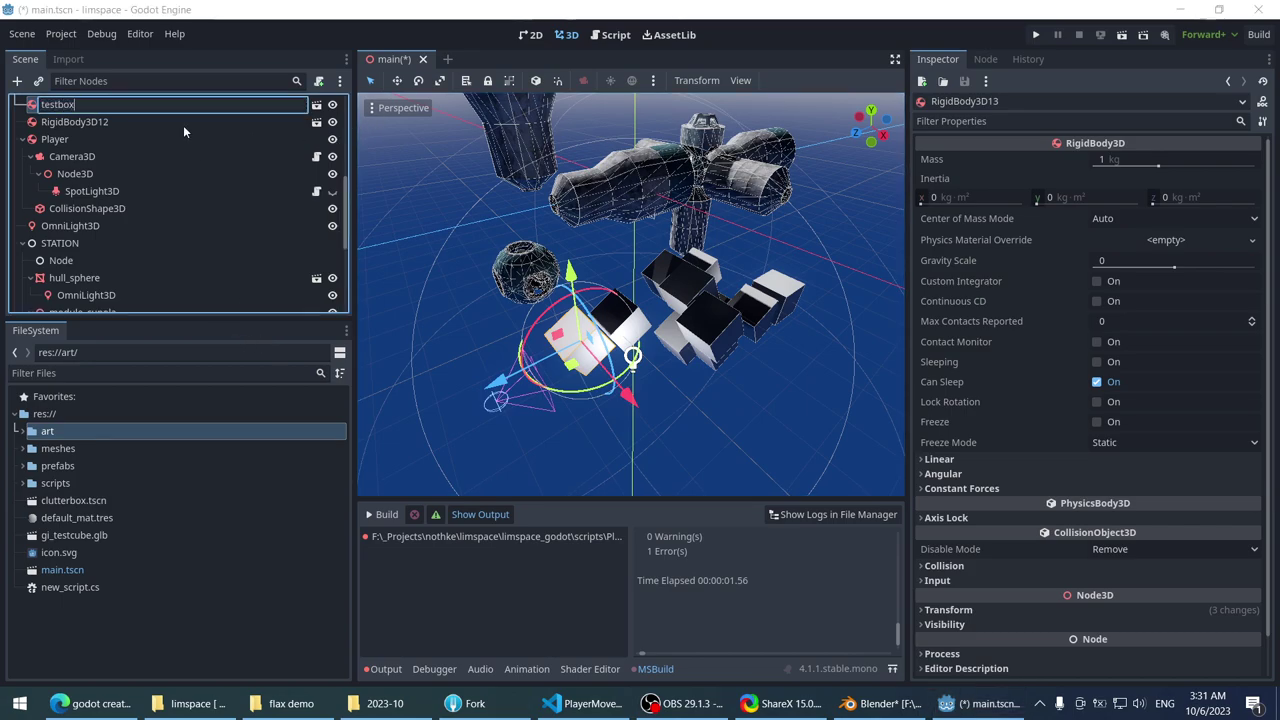
key(Return)
scroll(583, 386, down, 4)
- Select PinJoint3D and assign testbox as its Node B
click(583, 386)
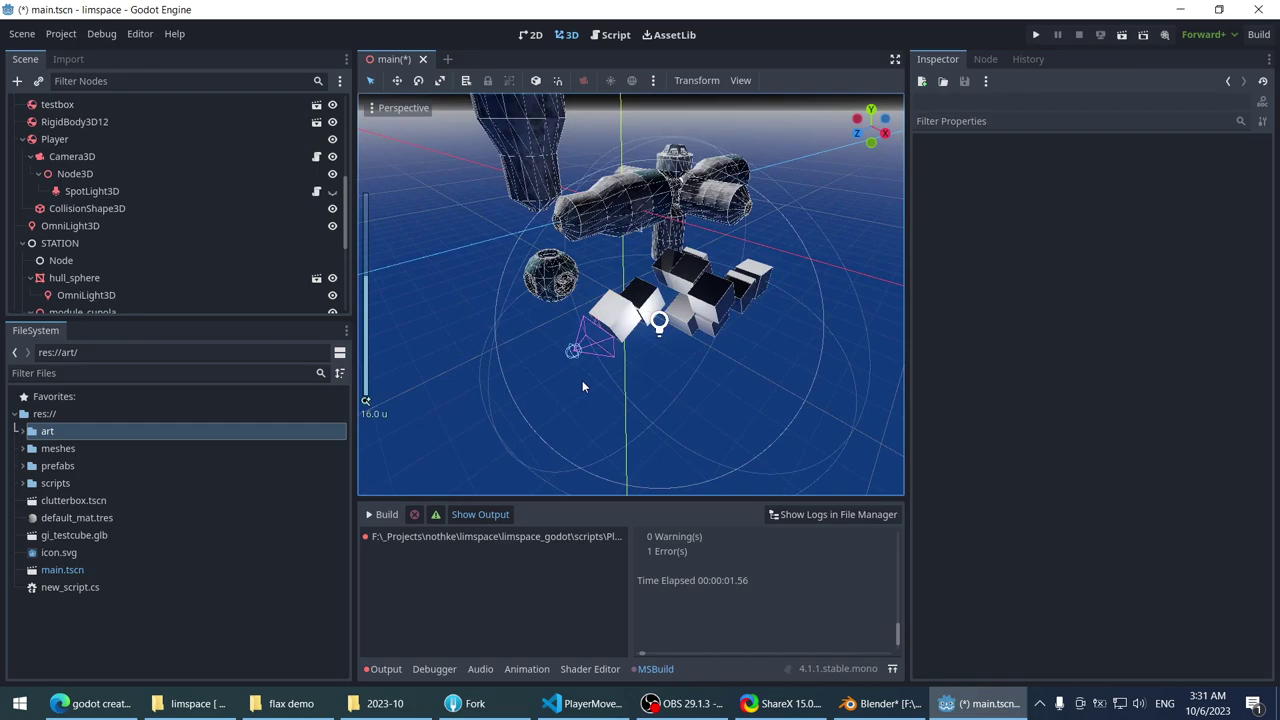
click(573, 350)
scroll(120, 280, down, 5)
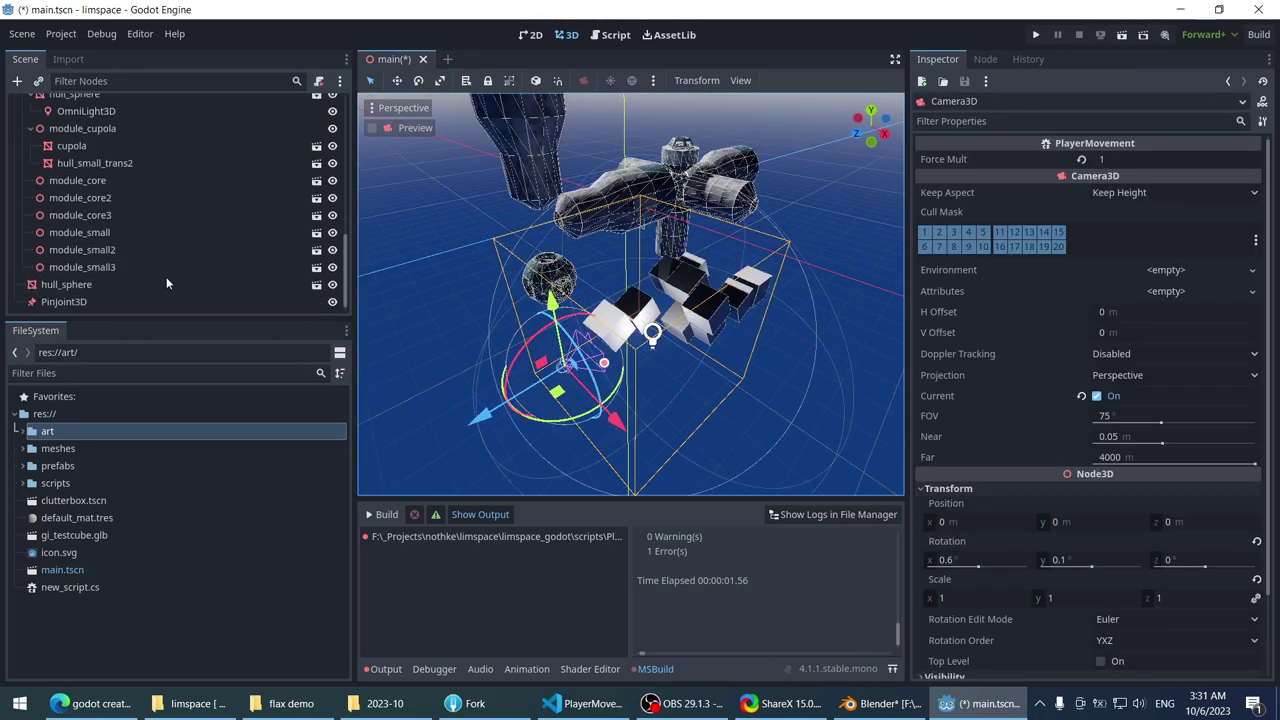
click(98, 302)
click(1190, 210)
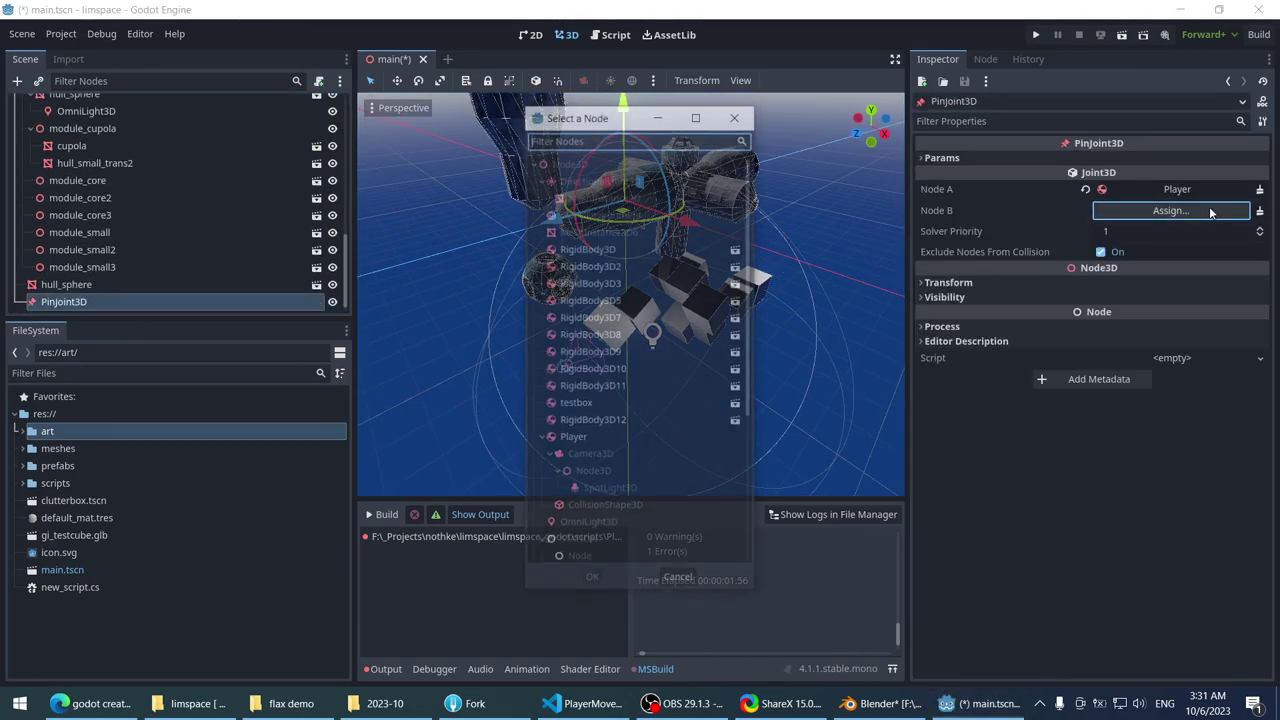
text(test)
click(592, 180)
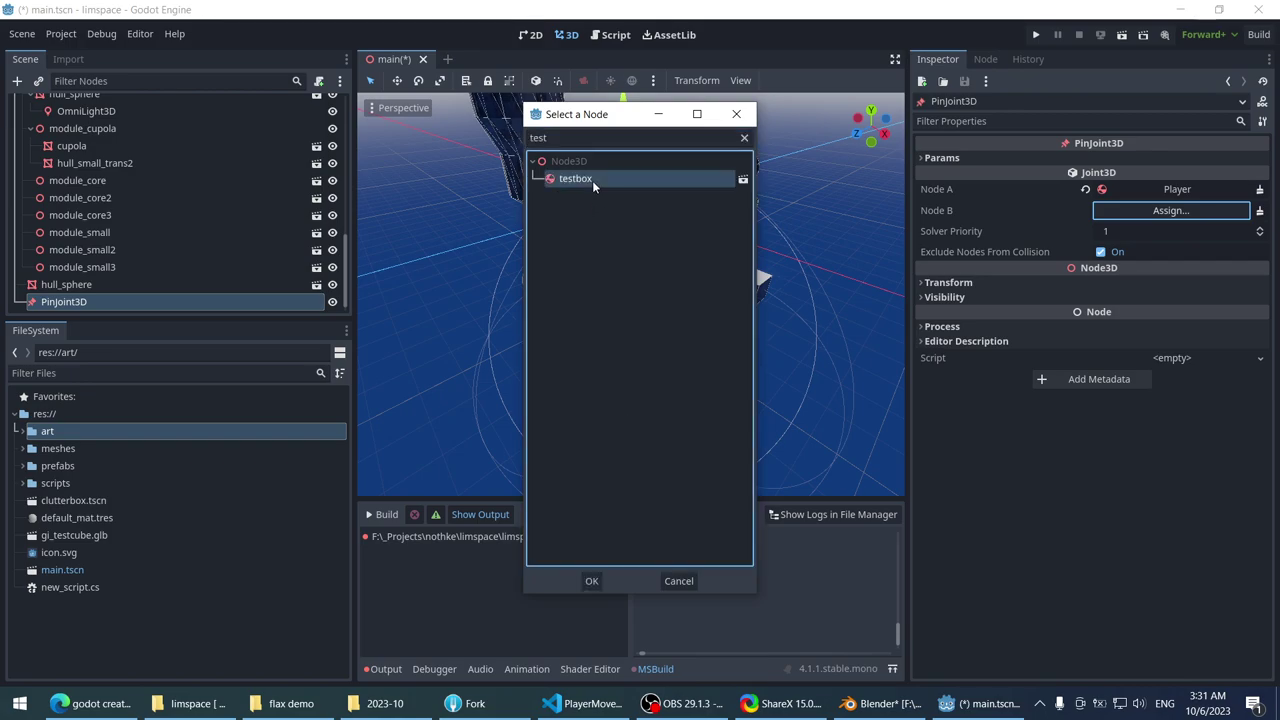
double_click(592, 180)
scroll(728, 264, up, 5)
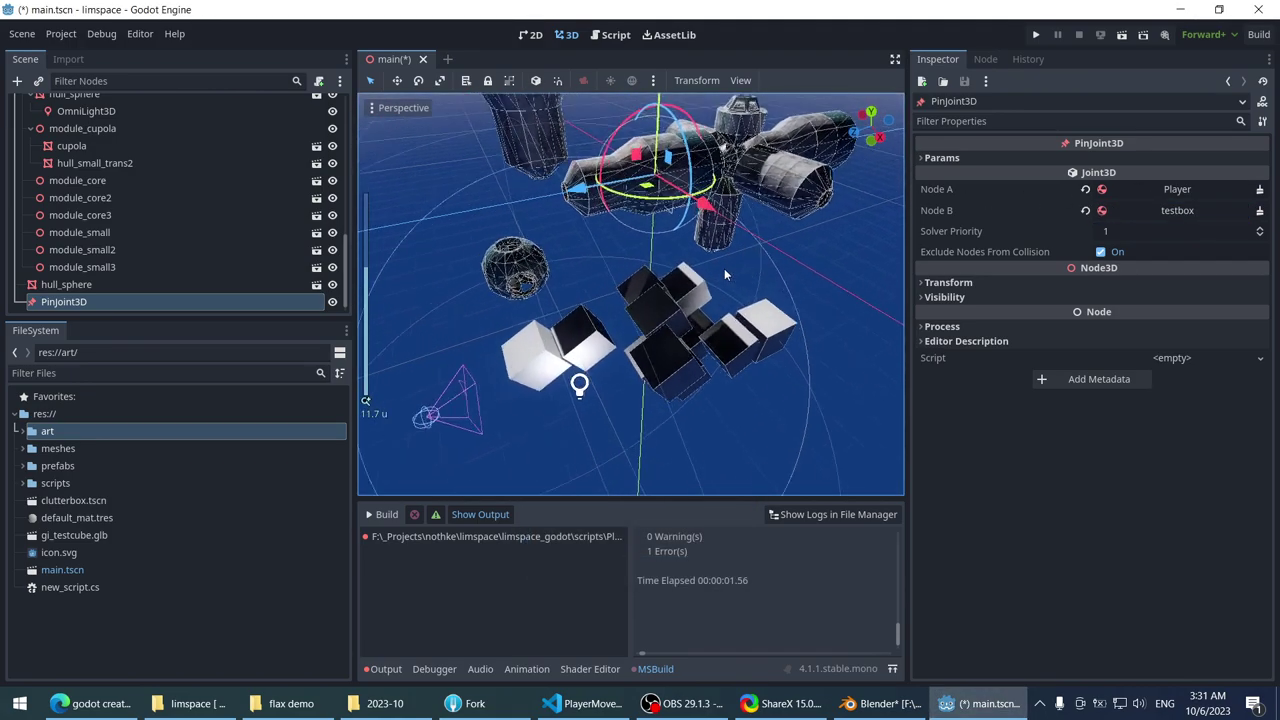
- Expand the joint's Params, save the scene, and run the game
click(967, 155)
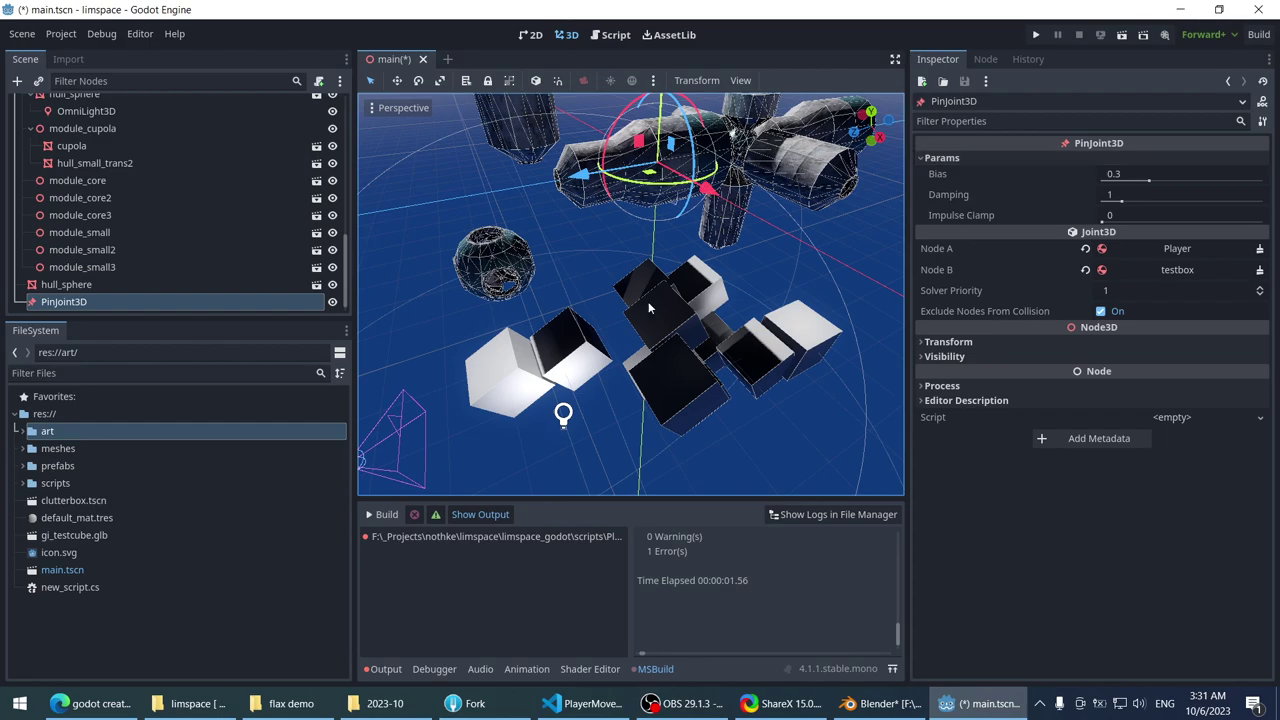
scroll(648, 305, down, 3)
key(ctrl+s)
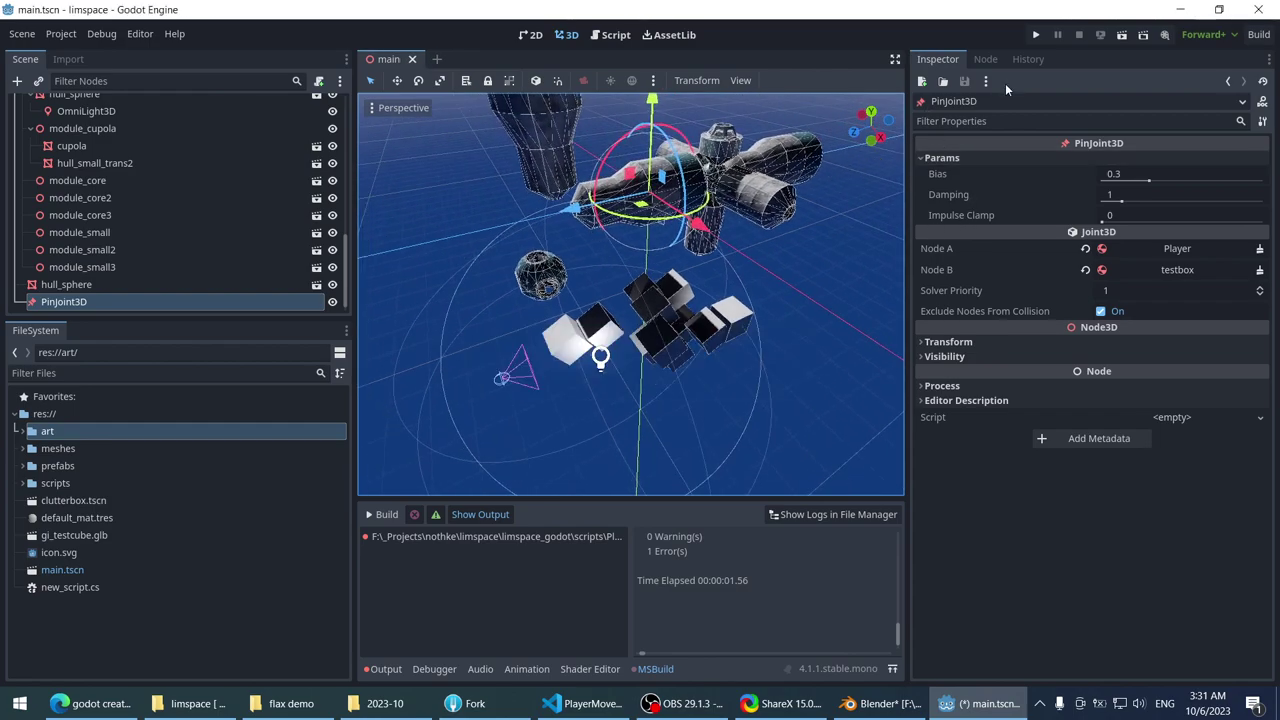
click(1033, 35)
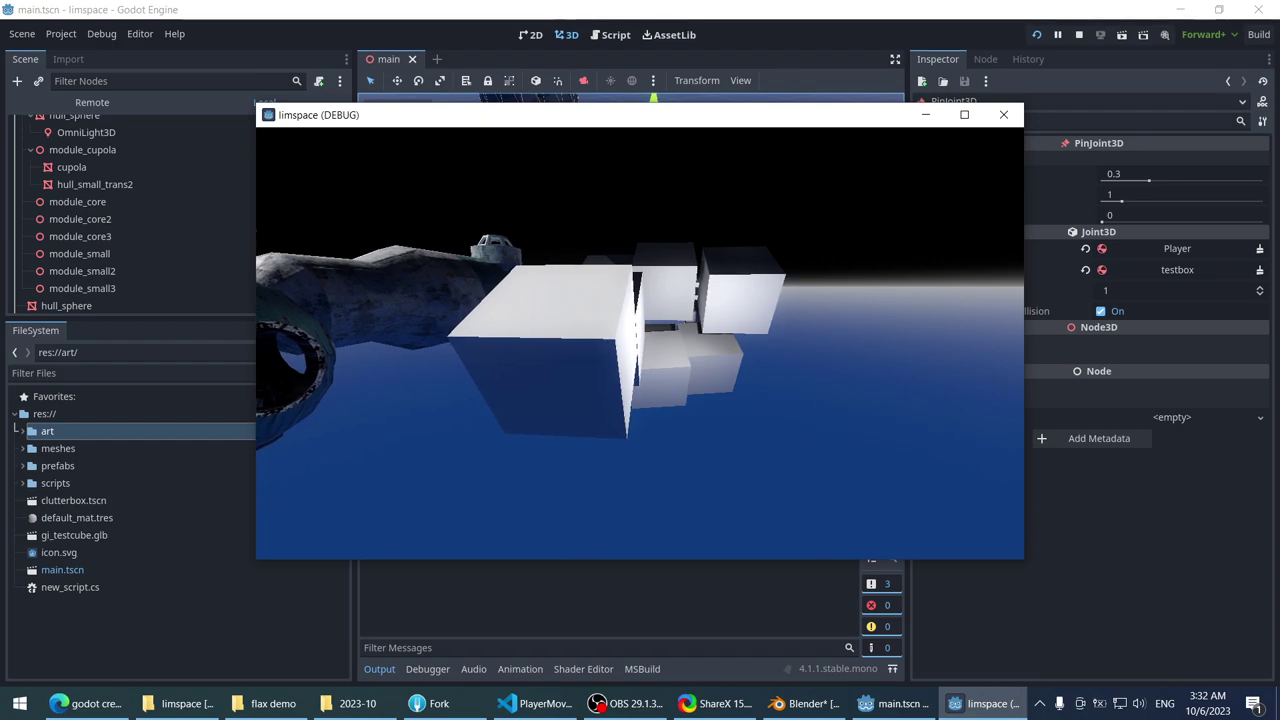
- Stop the running game and select the player's Camera3D node
key(Escape)
scroll(184, 191, up, 5)
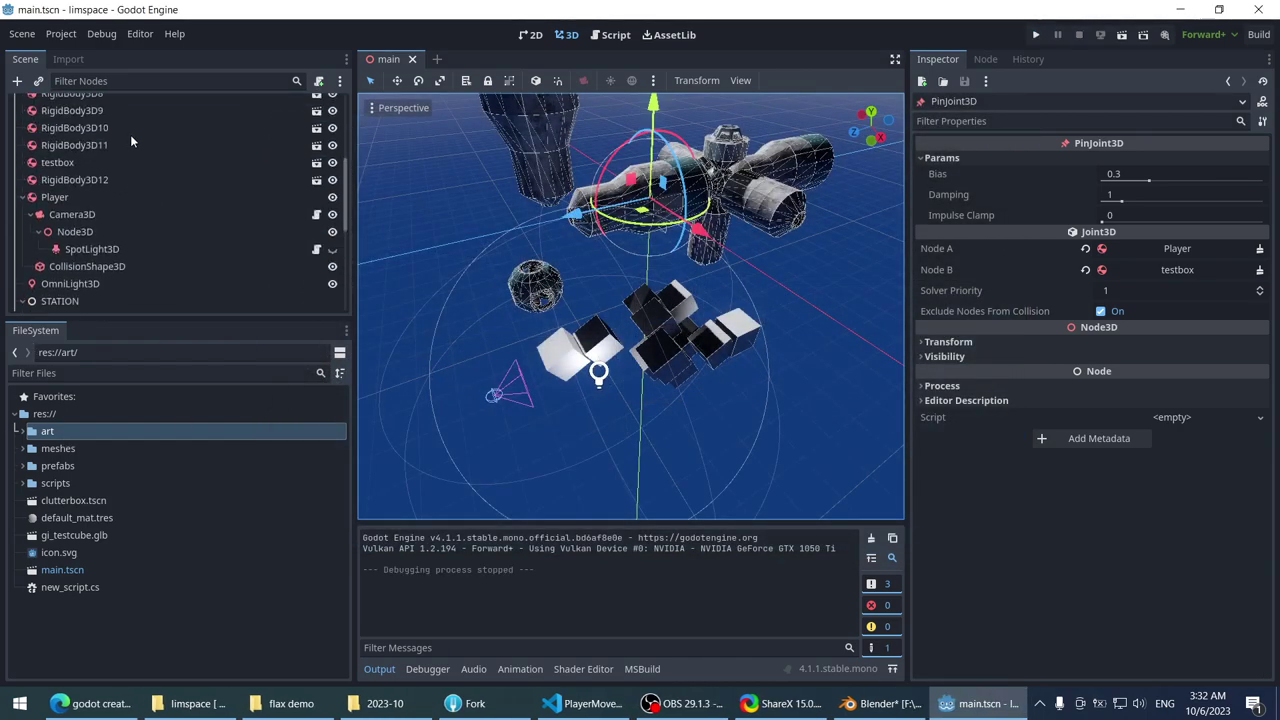
click(102, 195)
scroll(1010, 430, down, 10)
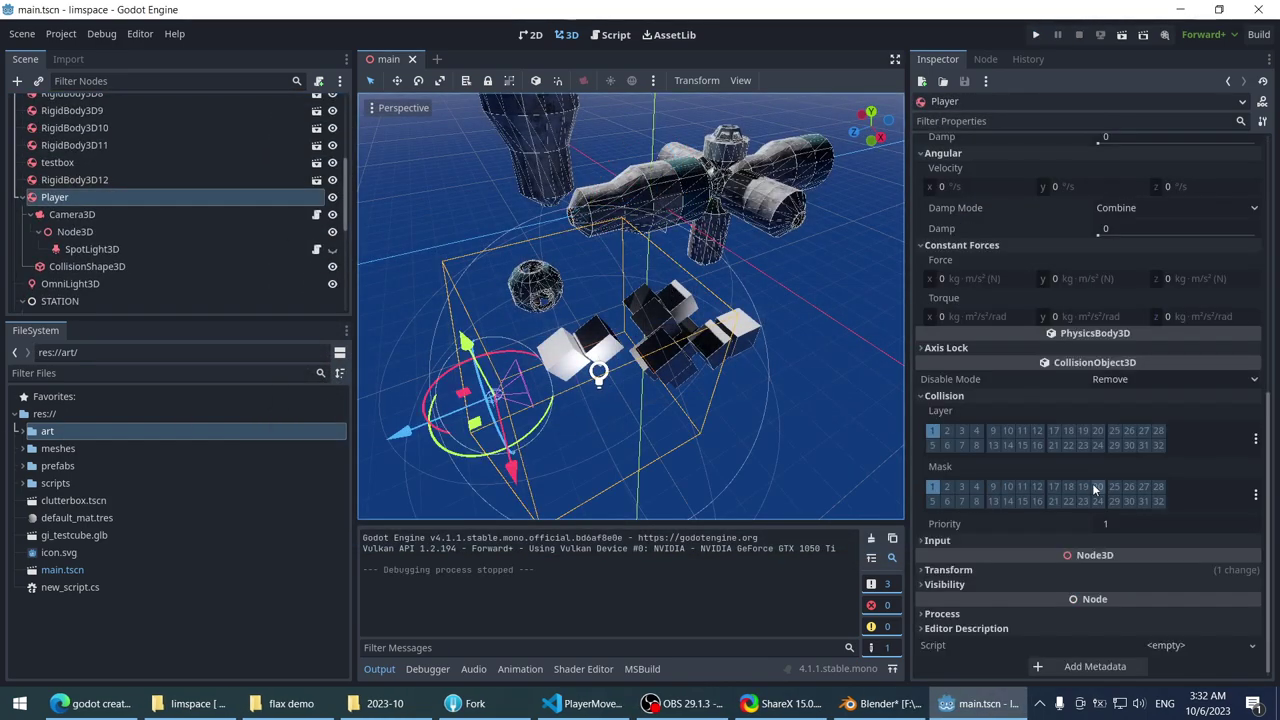
scroll(1113, 573, up, 10)
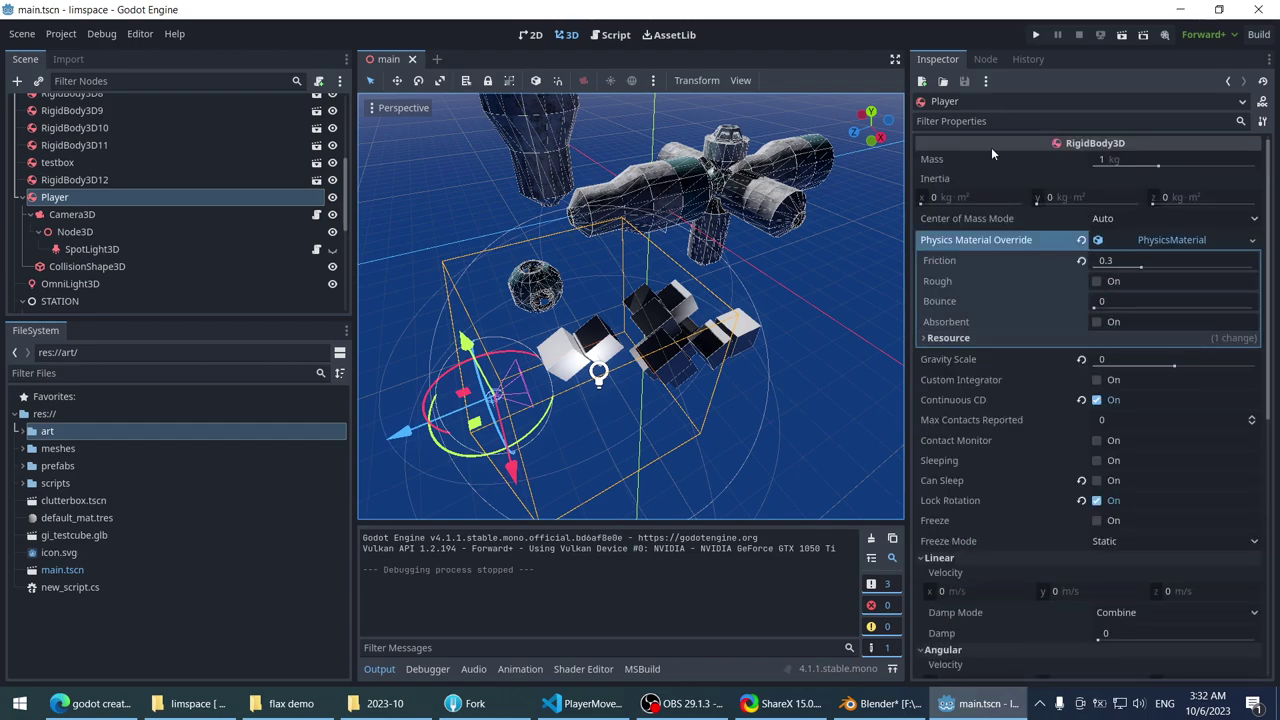
click(100, 214)
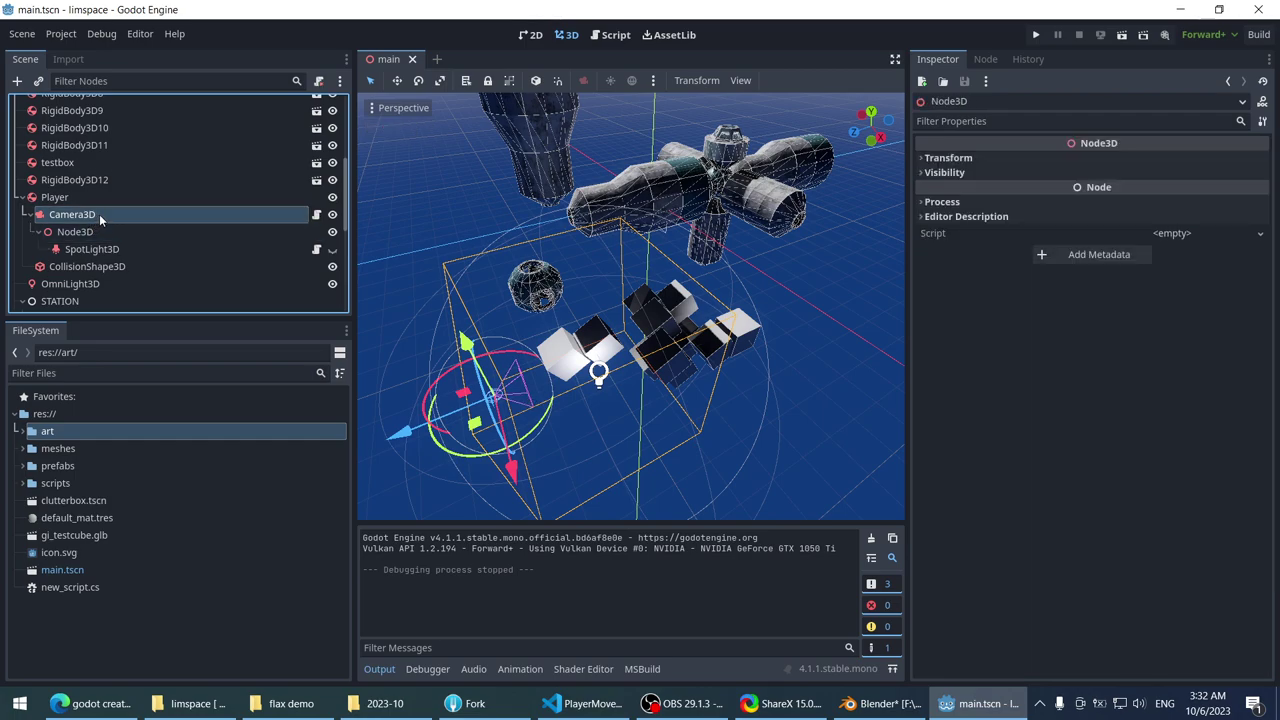
- Set Camera3D's Swim Force Mult to 100, test-run, and save the scene
click(1128, 156)
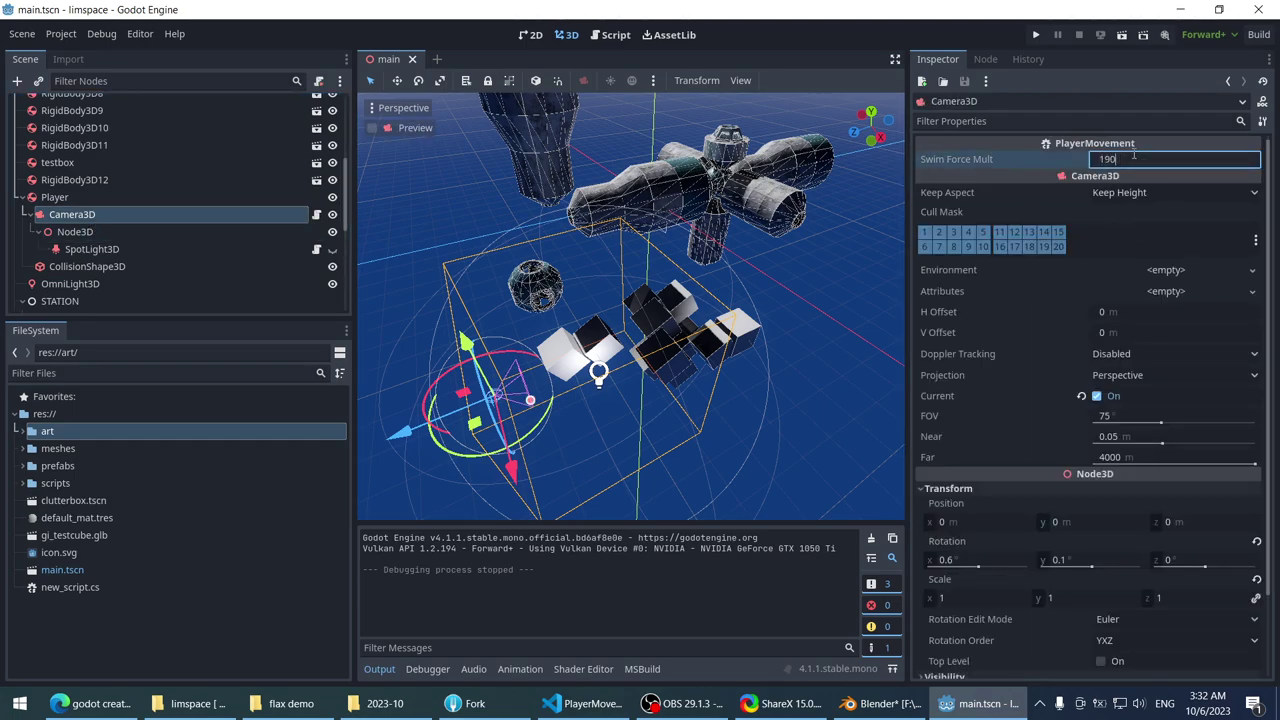
click(1036, 34)
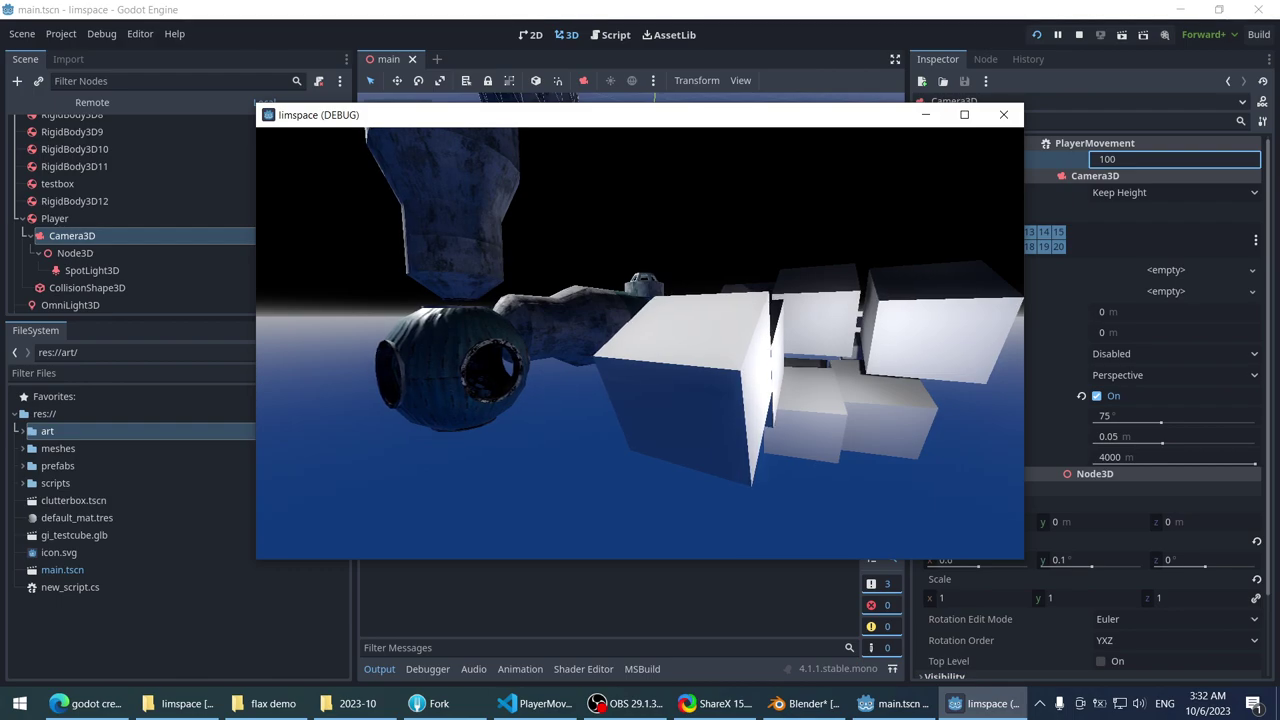
key(Escape)
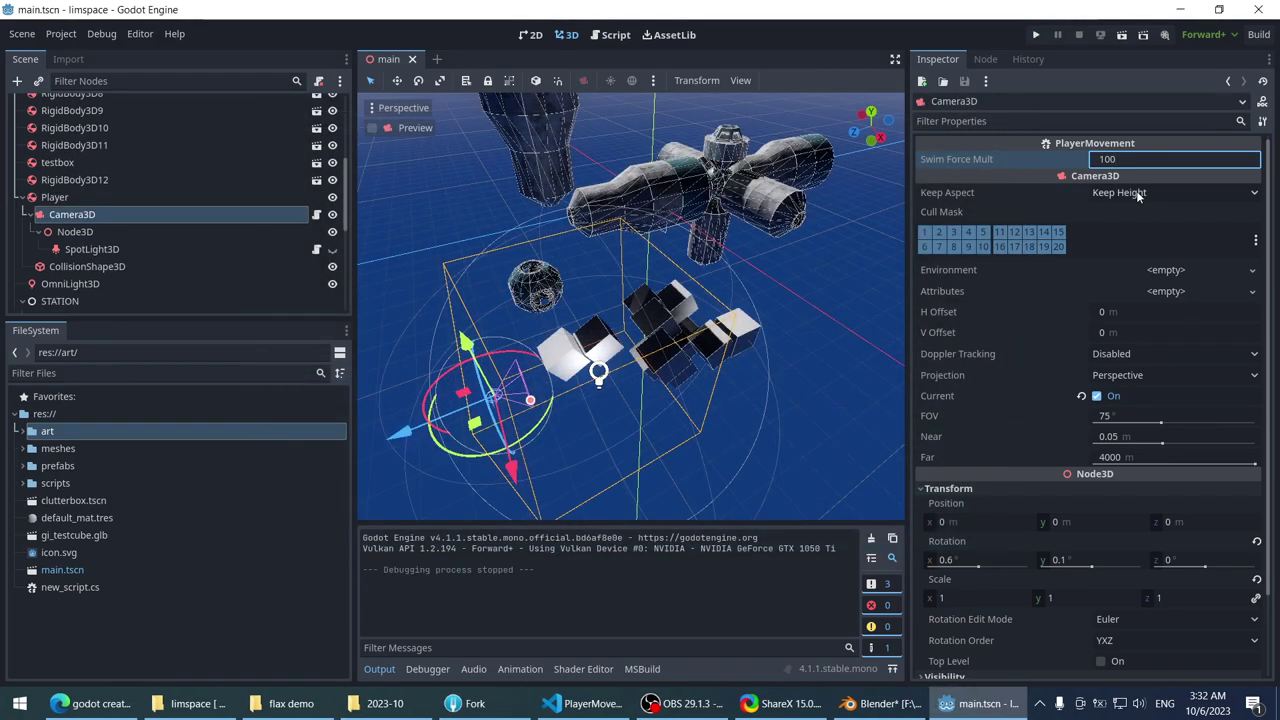
key(Return)
key(ctrl+s)
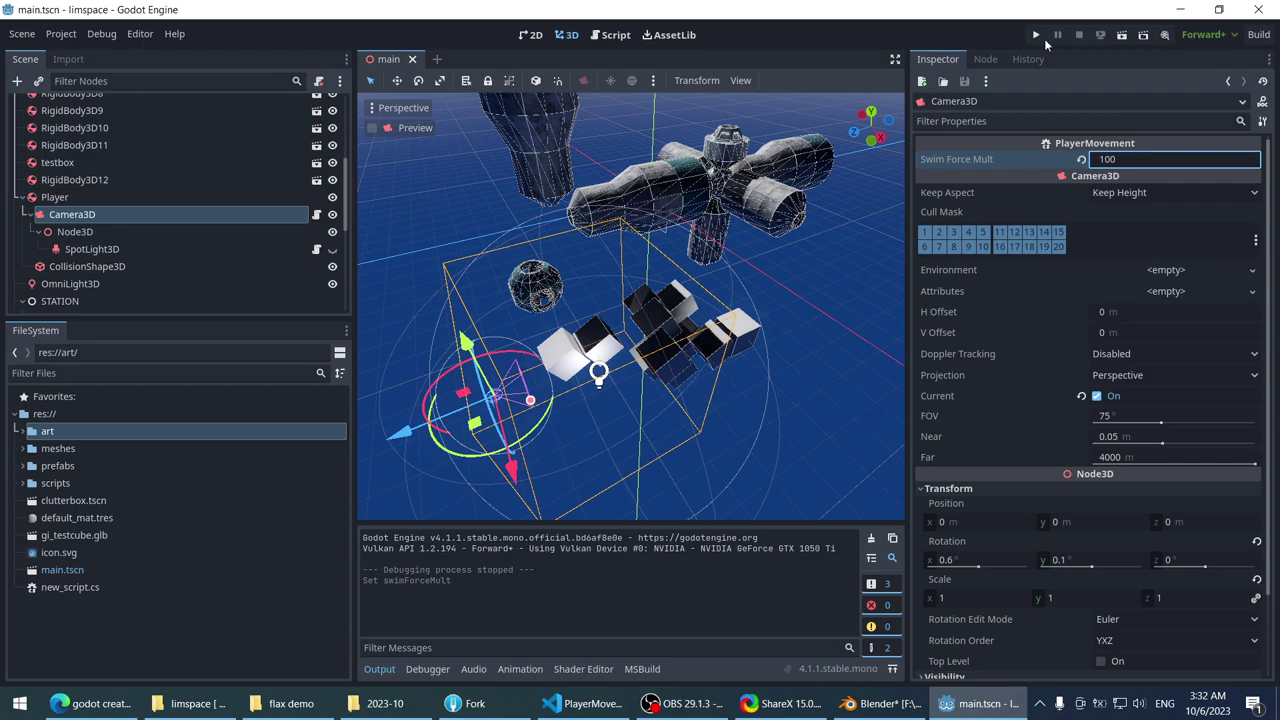
- Play-test with Swim Force Mult 100, stop the game, and open the Debug menu
click(1036, 34)
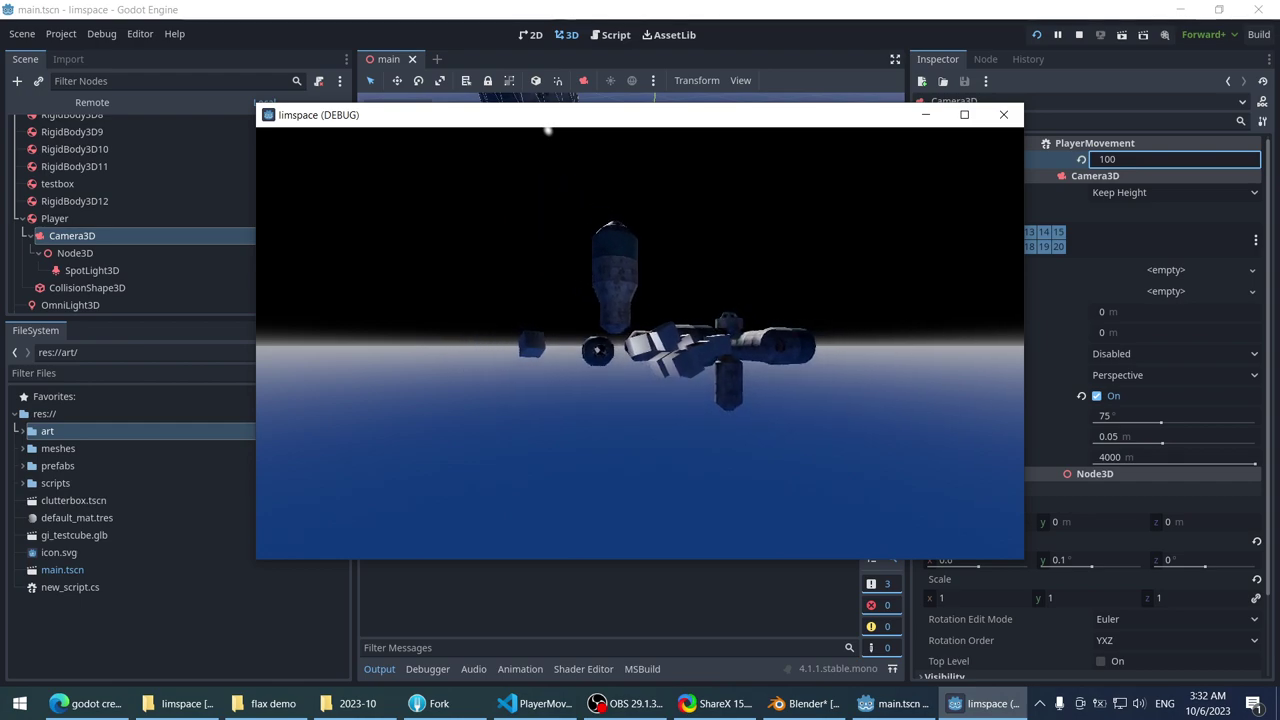
key(Escape)
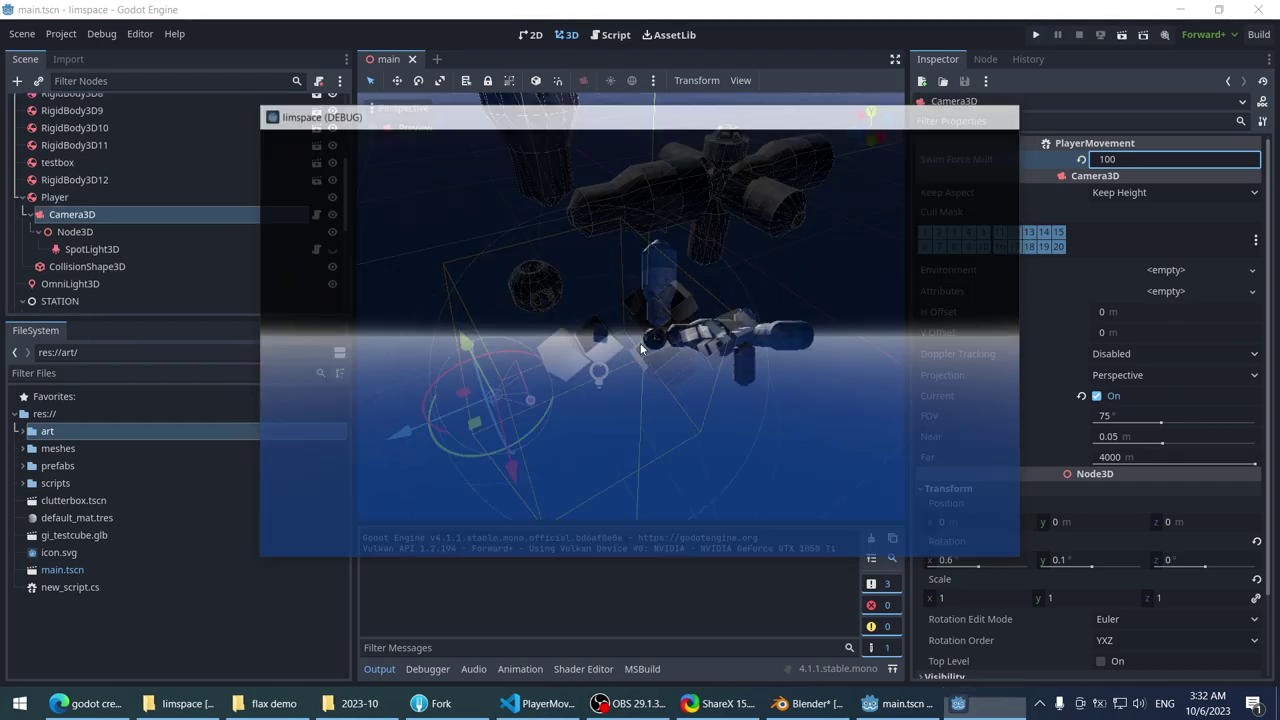
click(99, 33)
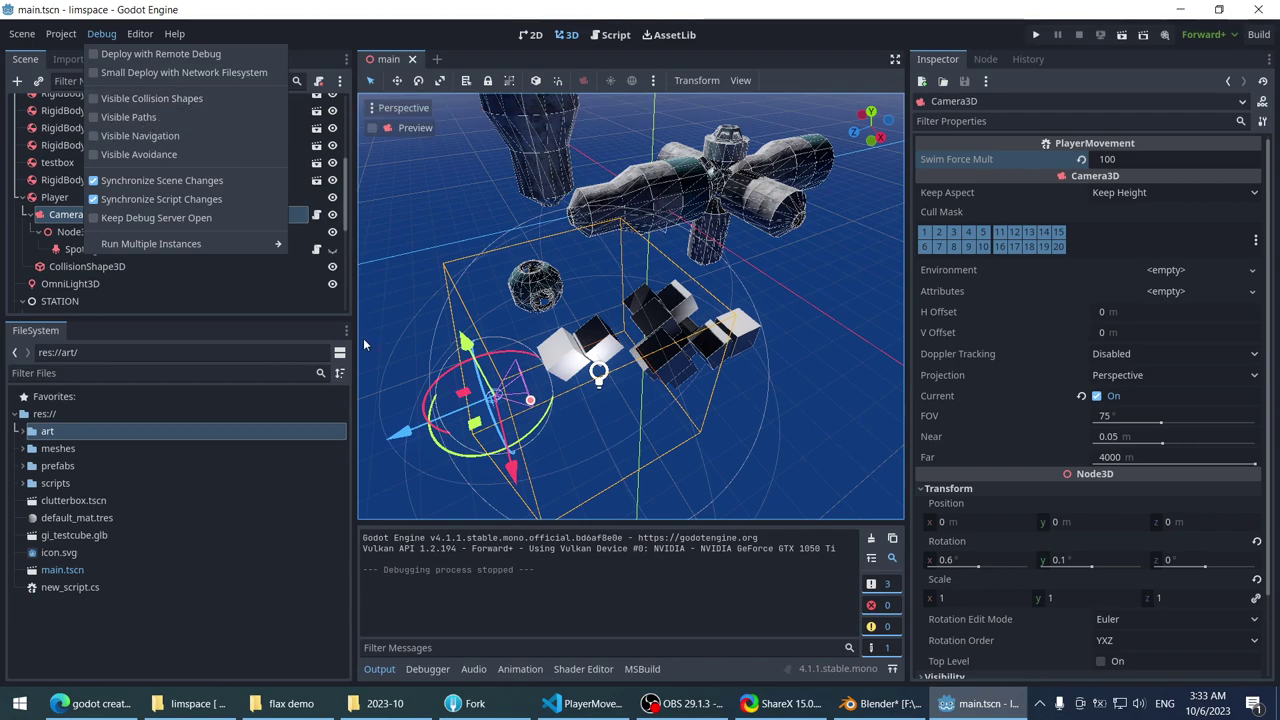
- Enable Debug > Visible Collision Shapes and run the game briefly to see the colliders
click(192, 99)
click(1035, 38)
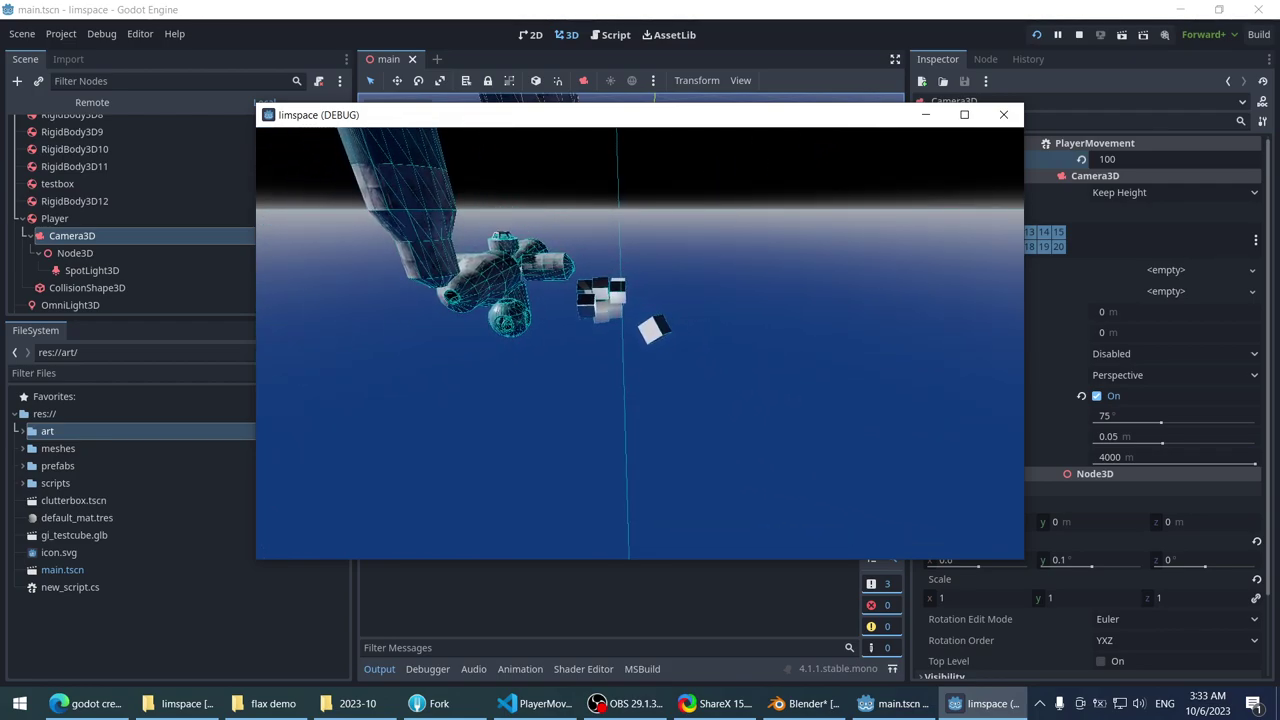
key(Escape)
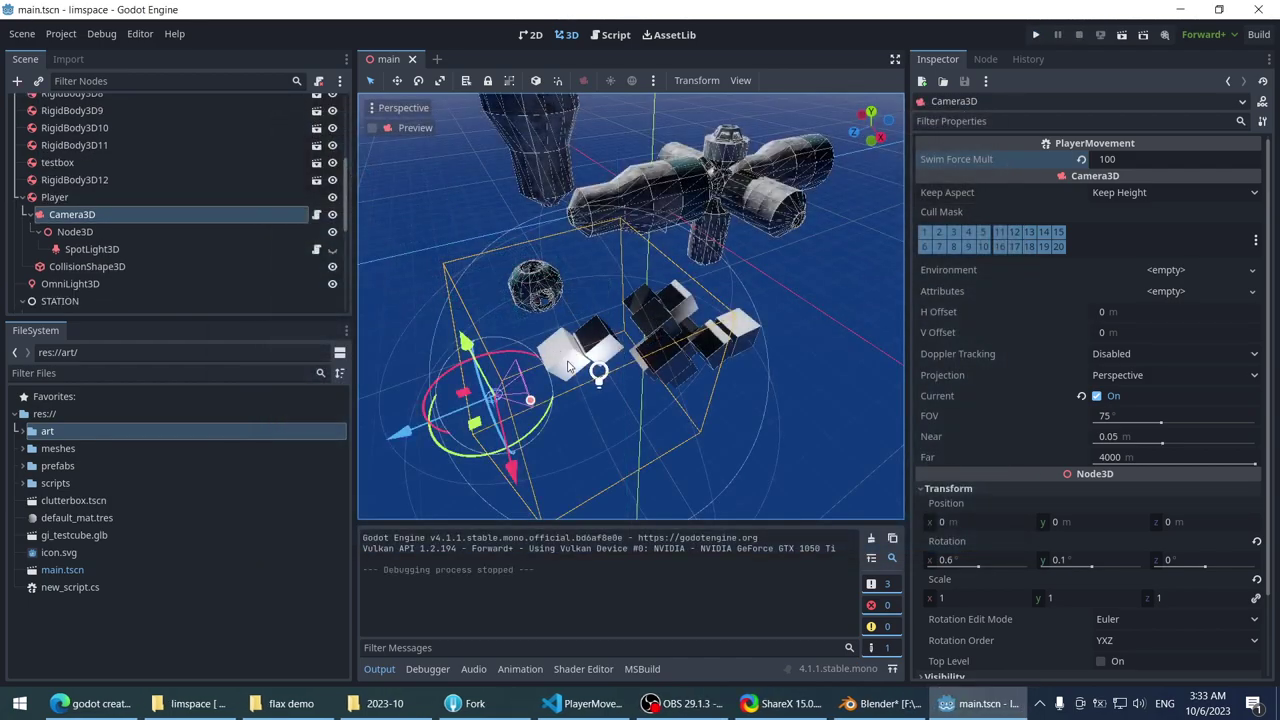
- Drag the PinJoint3D down in the viewport so it sits beside the cubes
middle_drag(366, 294, 220, 265)
scroll(186, 252, down, 5)
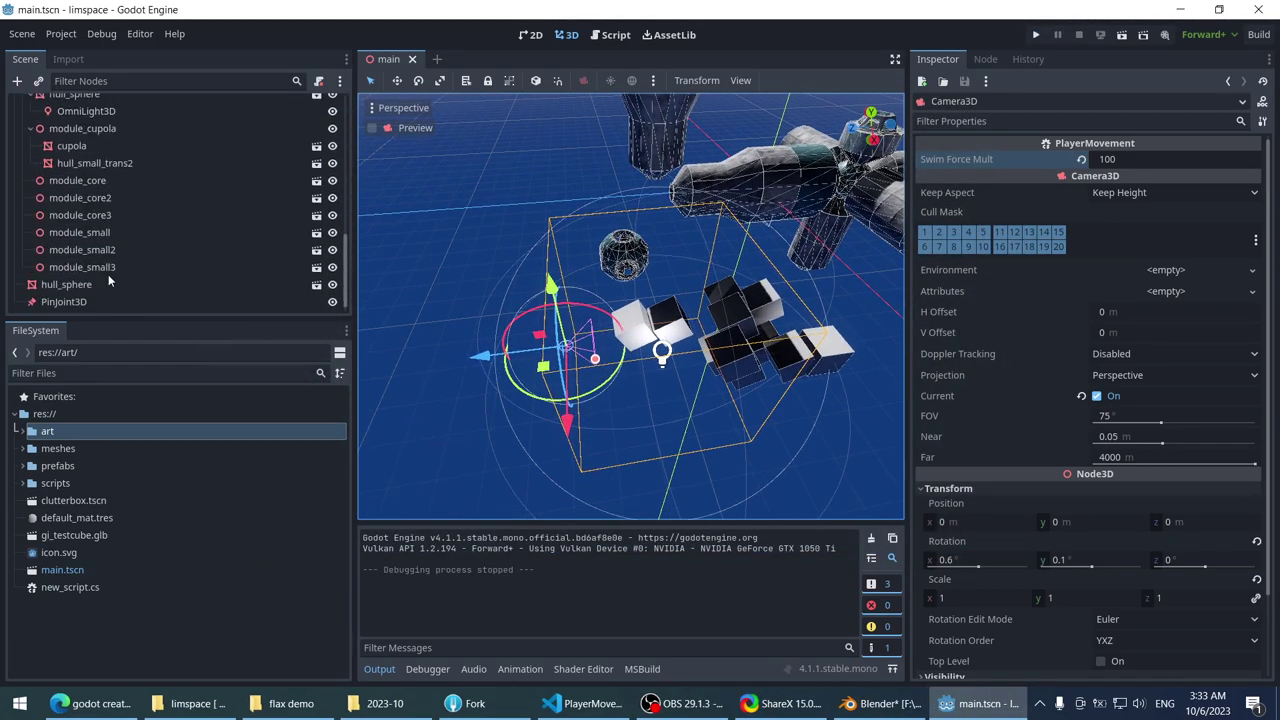
click(64, 301)
scroll(496, 271, down, 4)
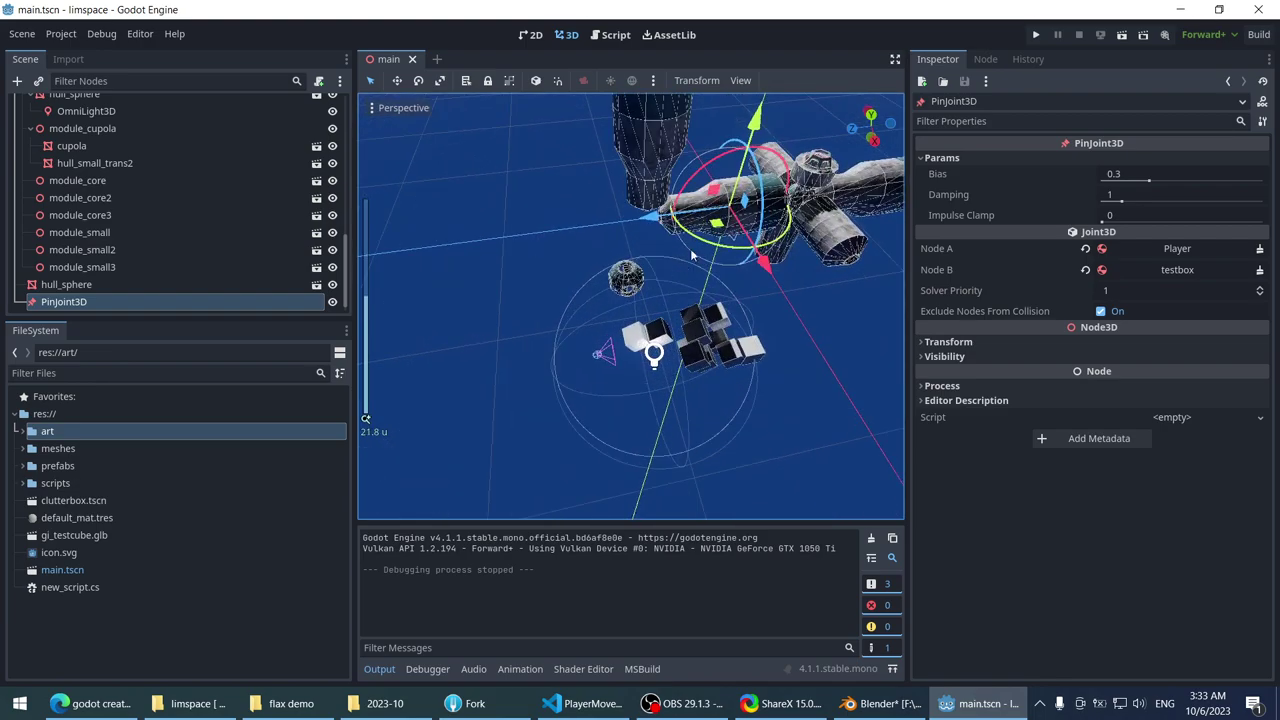
drag(713, 237, 600, 375)
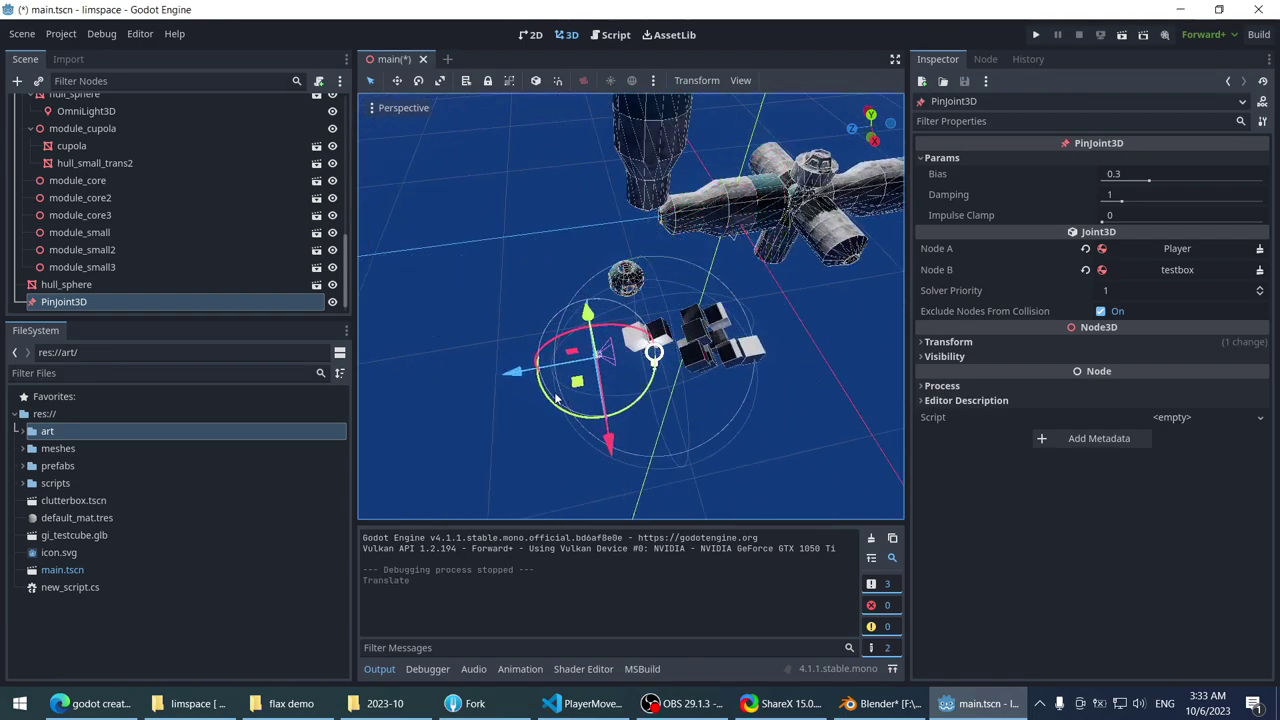
scroll(537, 349, down, 2)
scroll(537, 349, up, 5)
middle_drag(560, 334, 572, 330)
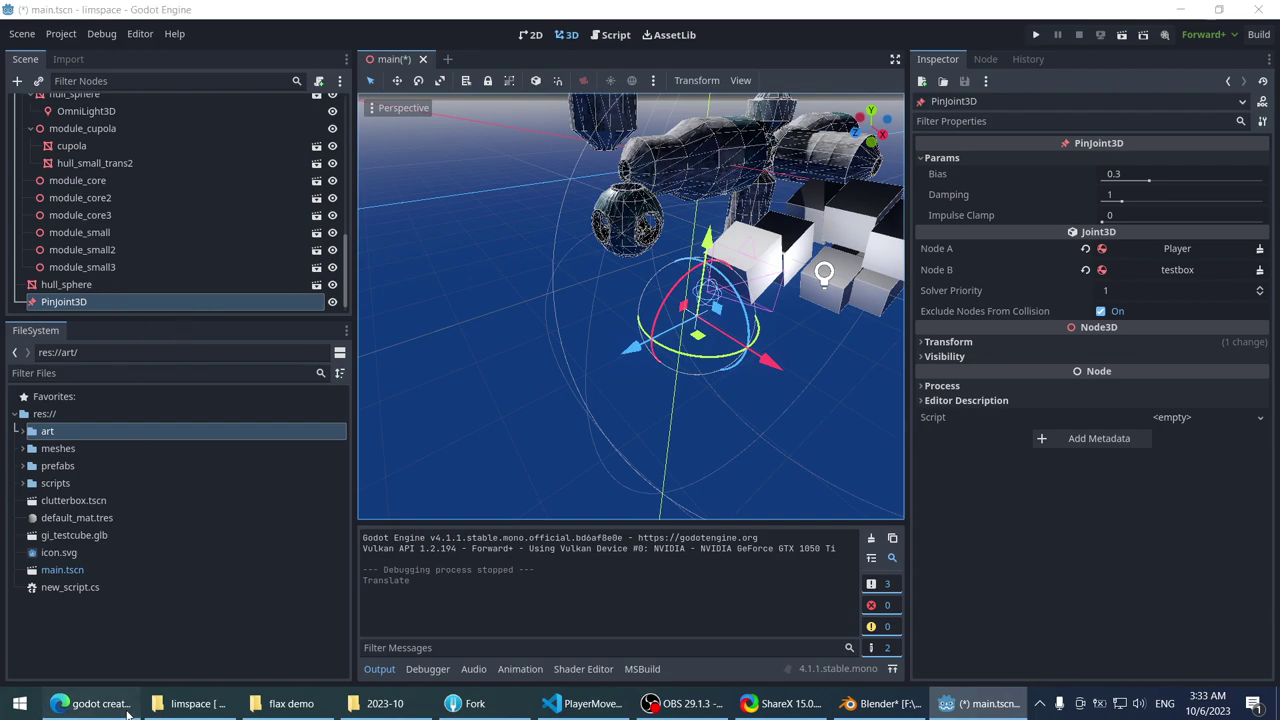
click(92, 703)
- Search 'godot pin jo', read the PinJoint2D docs page, then return to Godot
key(ctrl+t)
text(godot pin jo)
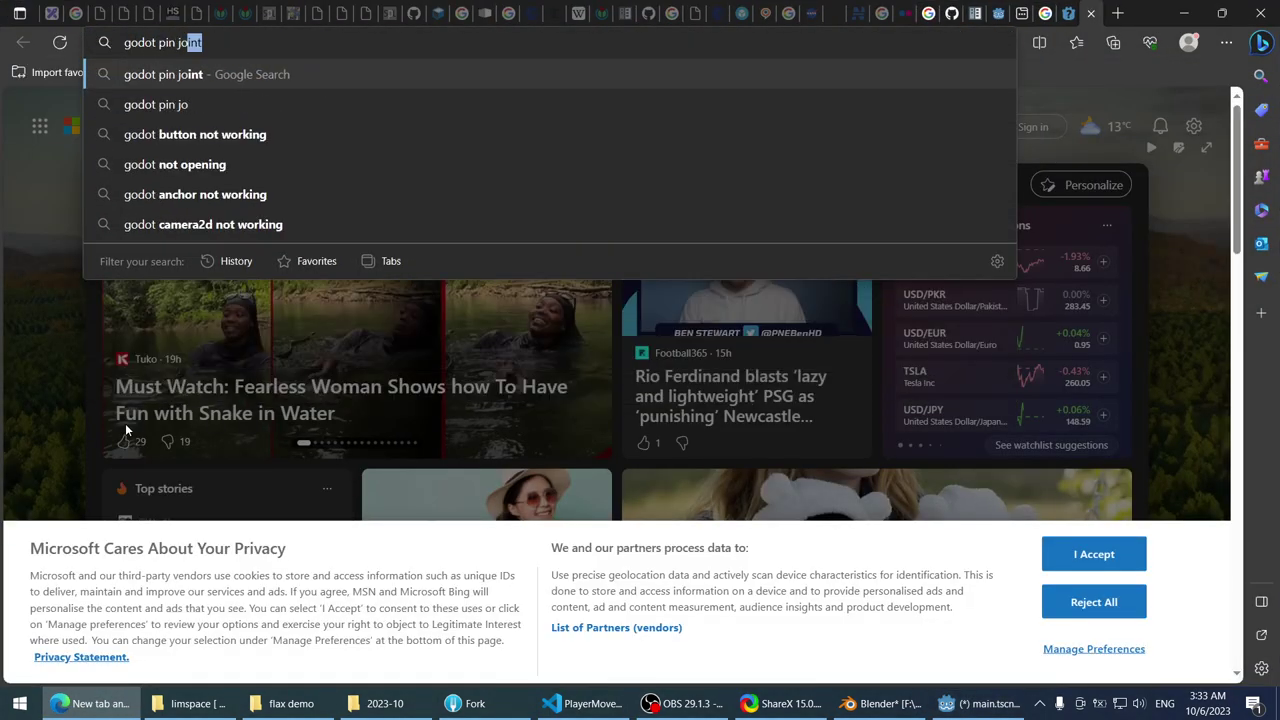
key(Return)
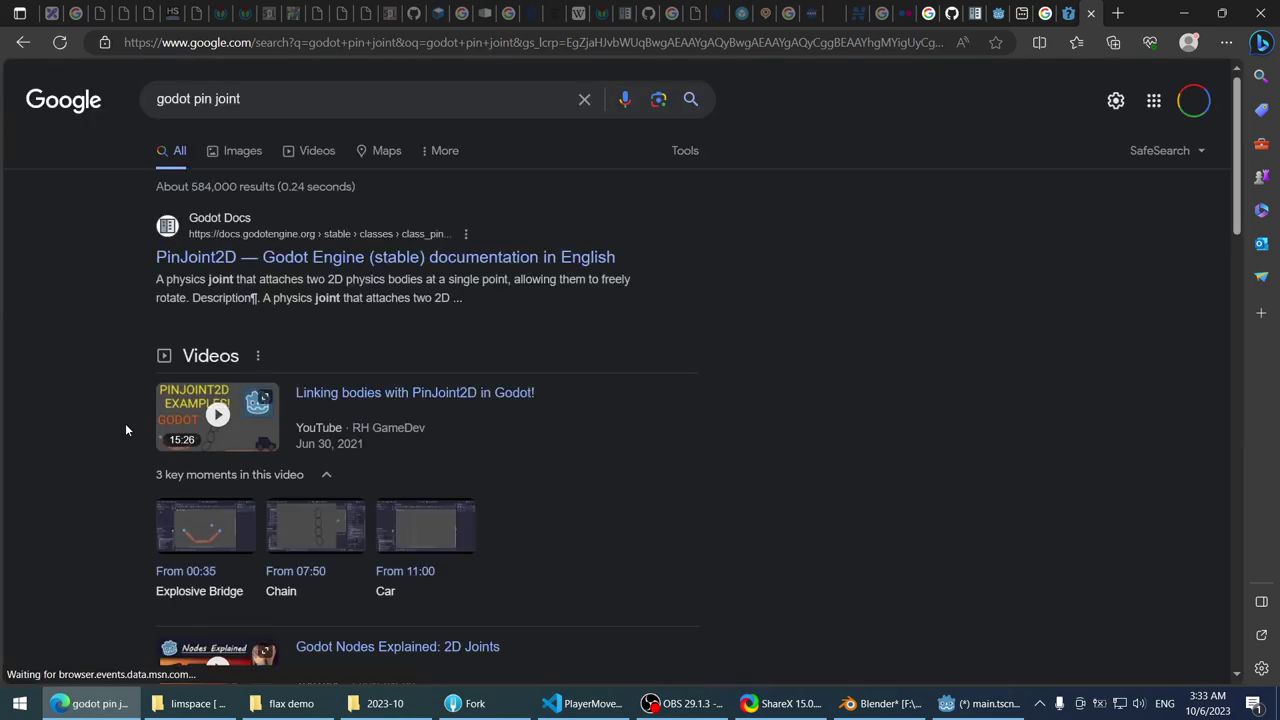
click(173, 232)
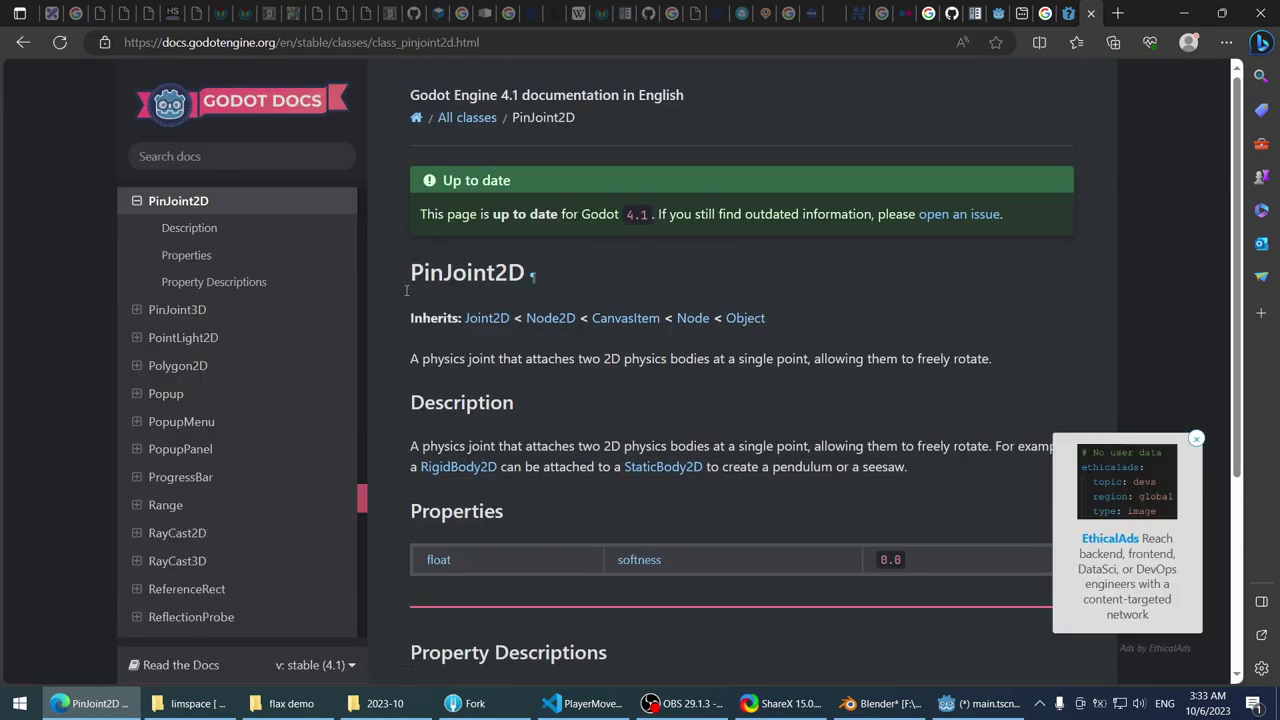
scroll(379, 316, down, 1)
scroll(376, 316, up, 1)
scroll(377, 318, down, 1)
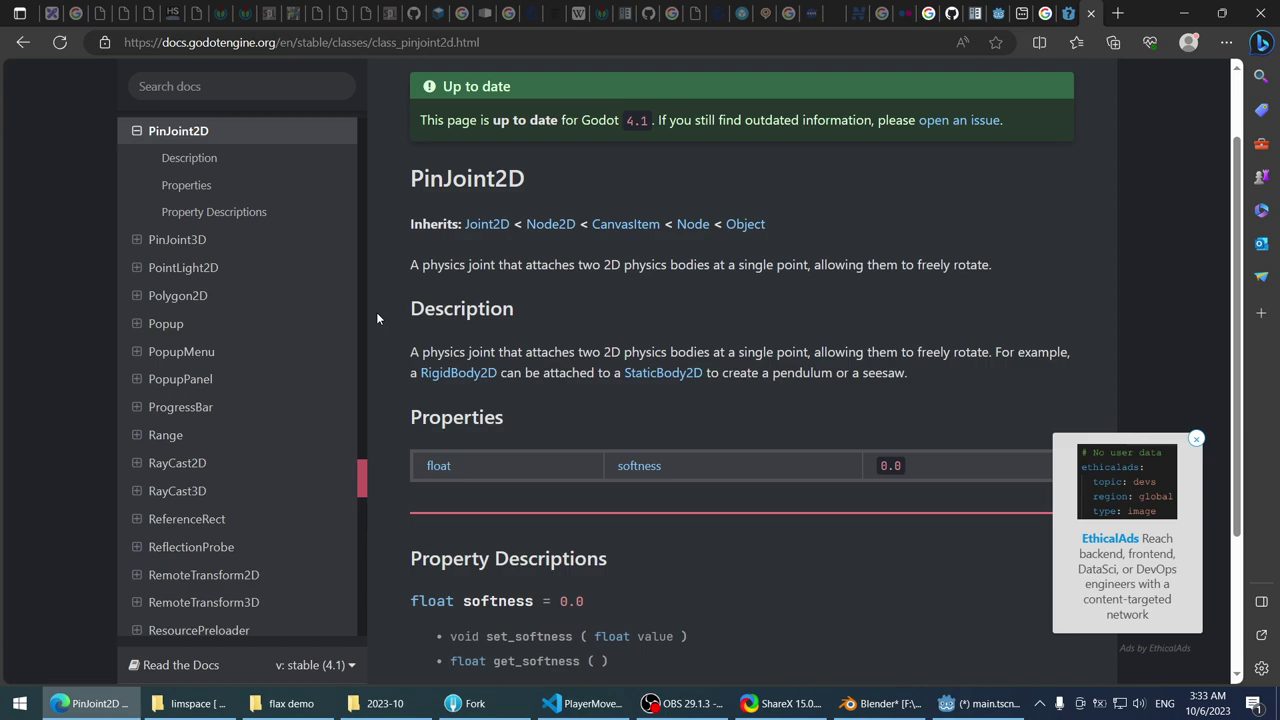
scroll(377, 318, down, 2)
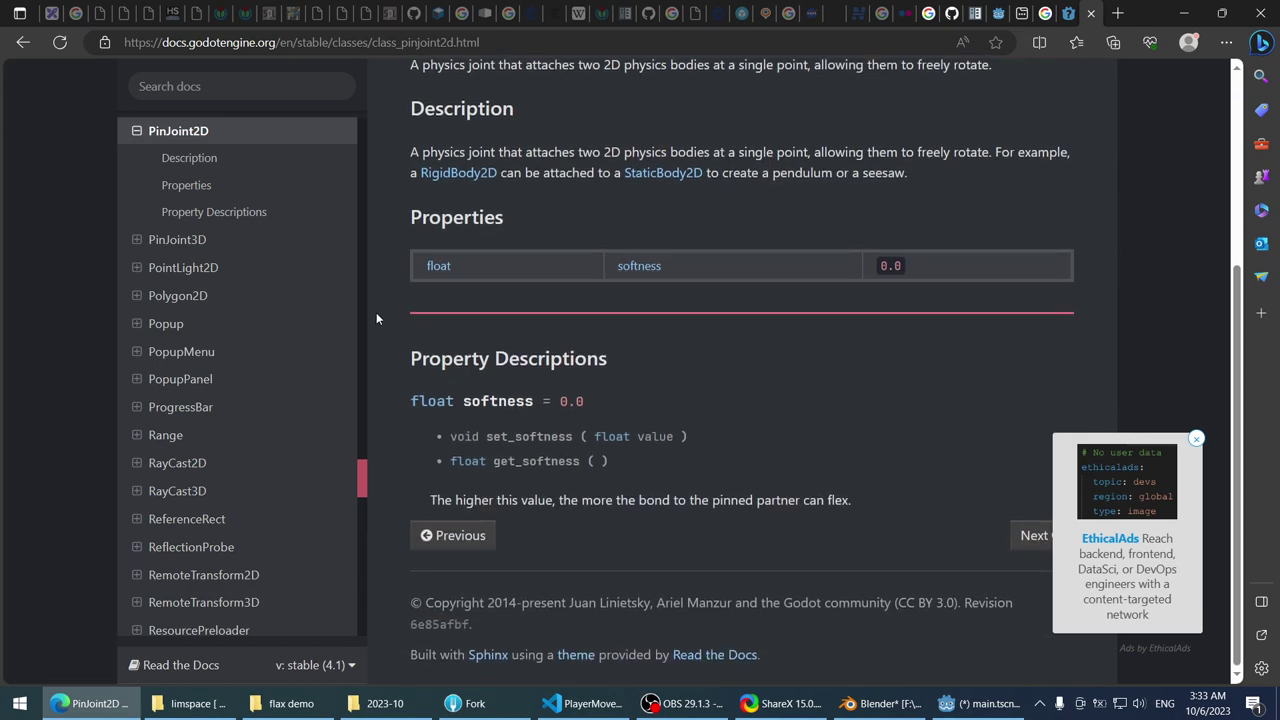
click(100, 705)
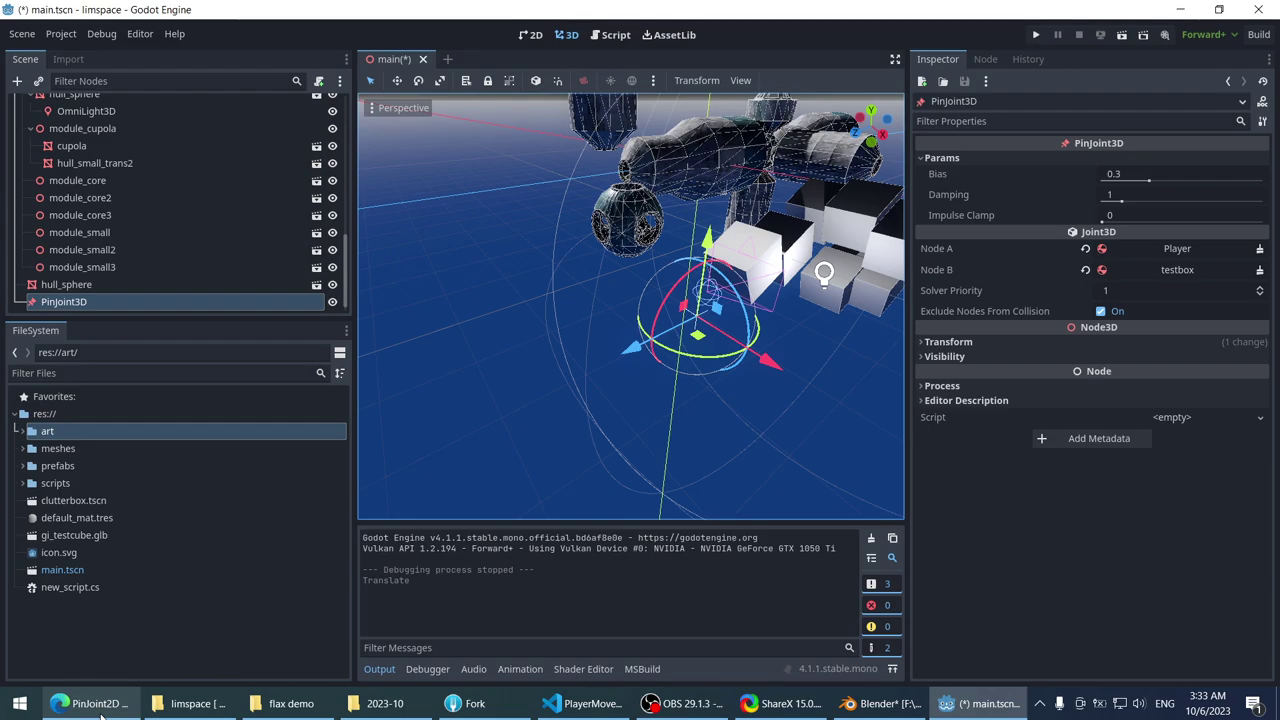
- Run the project to watch the Player–testbox pin joint, then stop it with F8
middle_drag(501, 410, 454, 331)
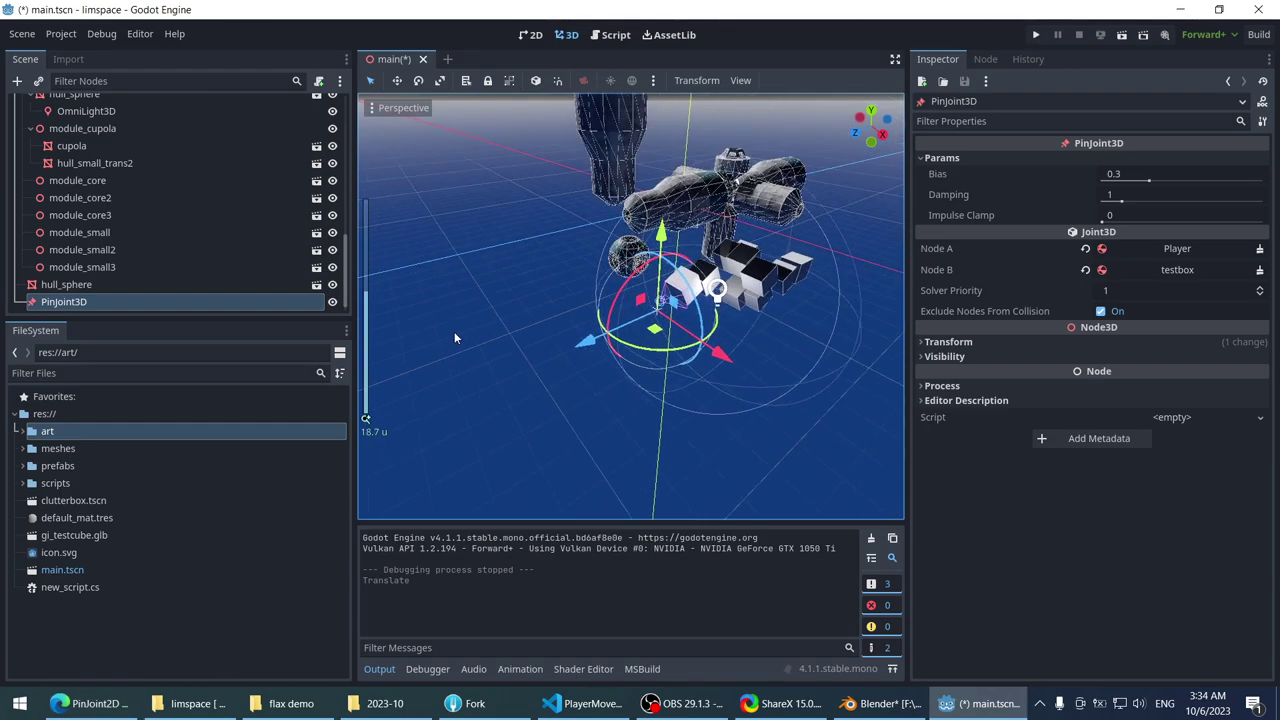
scroll(573, 242, up, 5)
click(1036, 34)
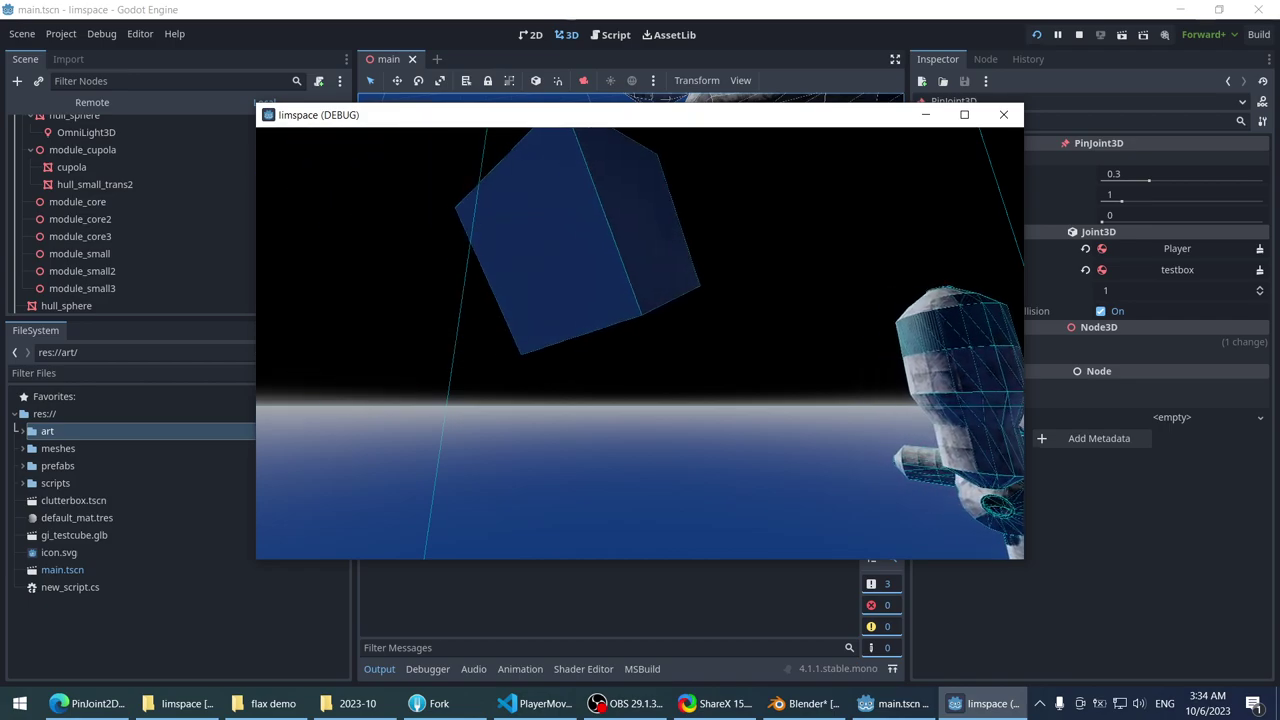
key(F8)
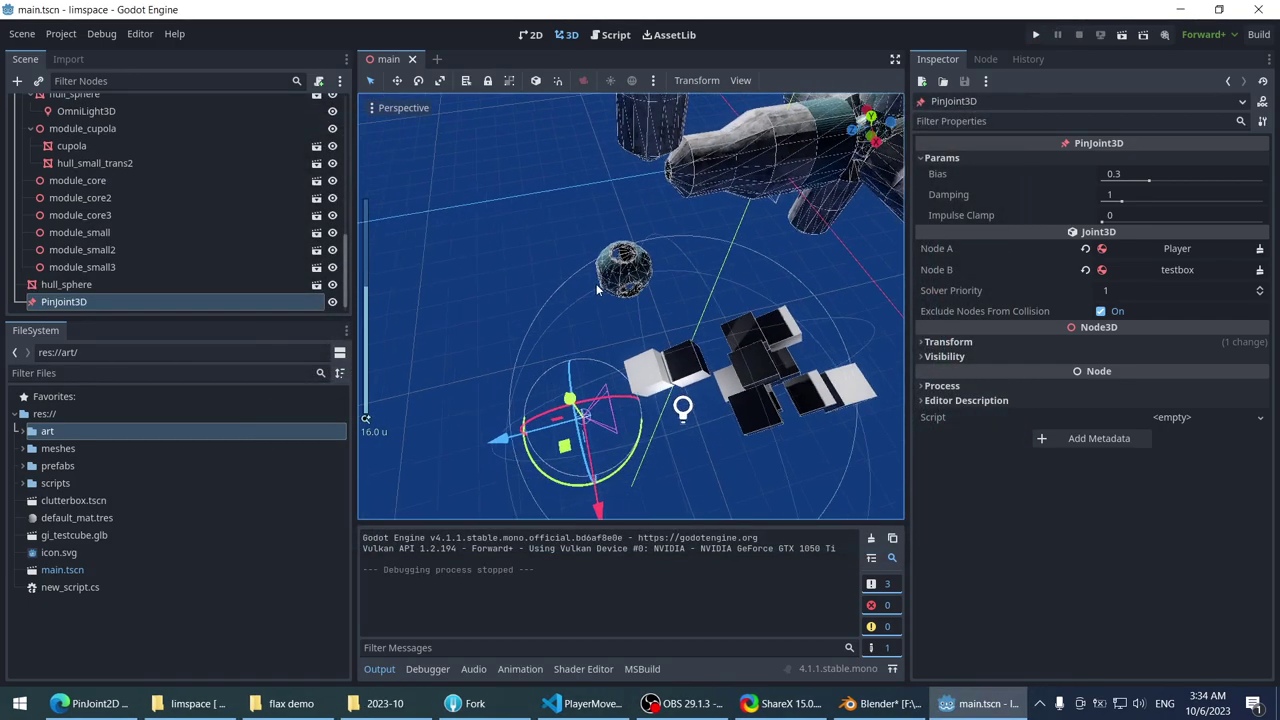
- Reselect PinJoint3D and frame it in the viewport with F
scroll(597, 289, up, 3)
click(96, 285)
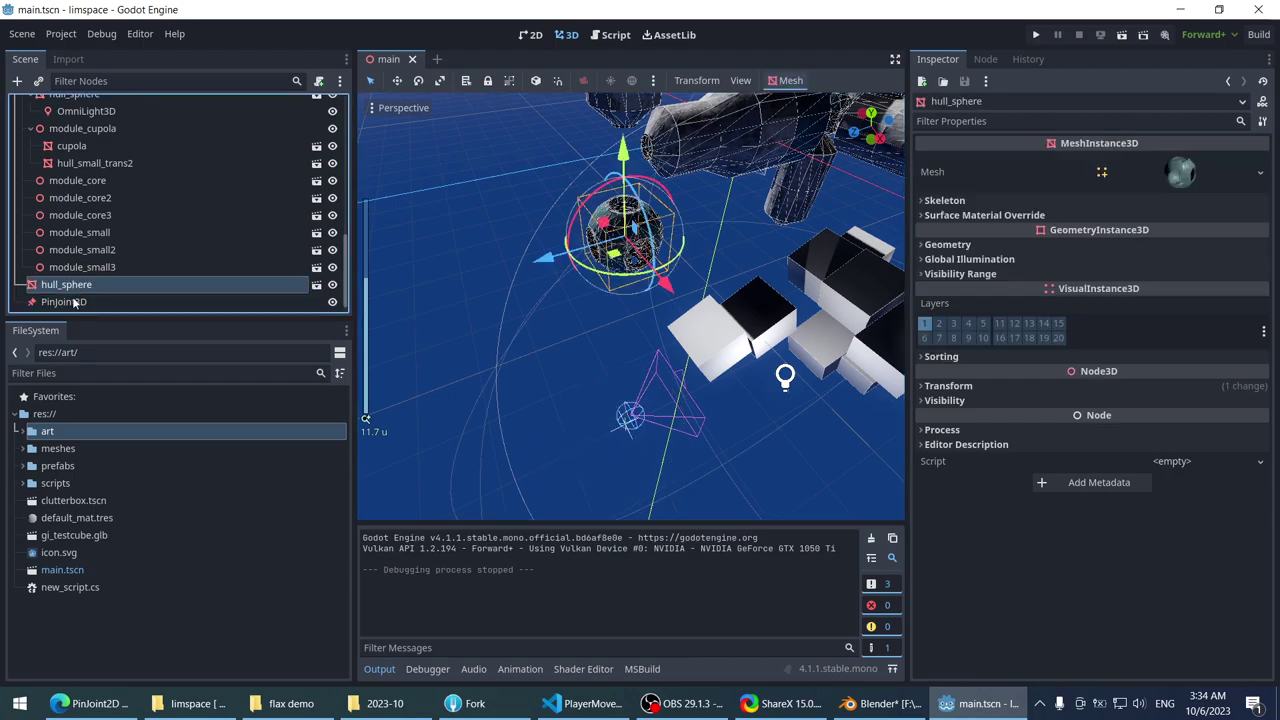
click(64, 301)
key(f)
scroll(661, 256, up, 2)
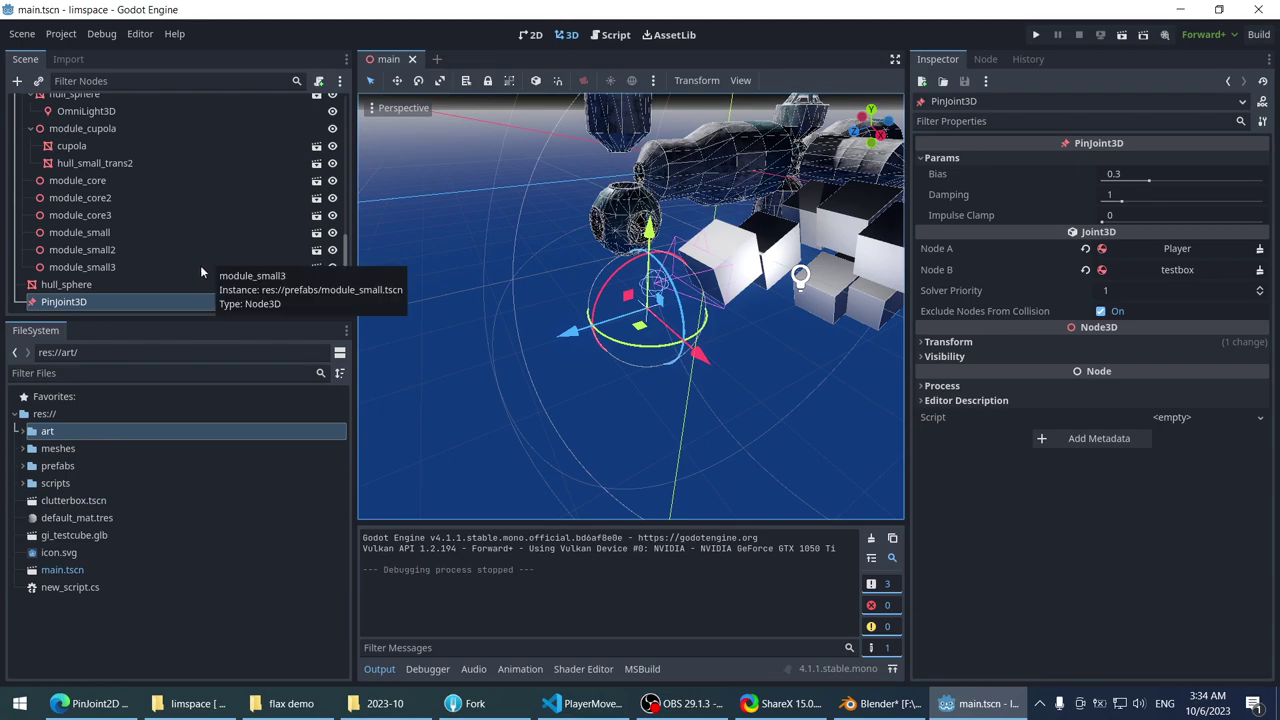
- Create a ConeTwistJoint3D node and move it out to the scene's root level
right_click(142, 304)
click(219, 282)
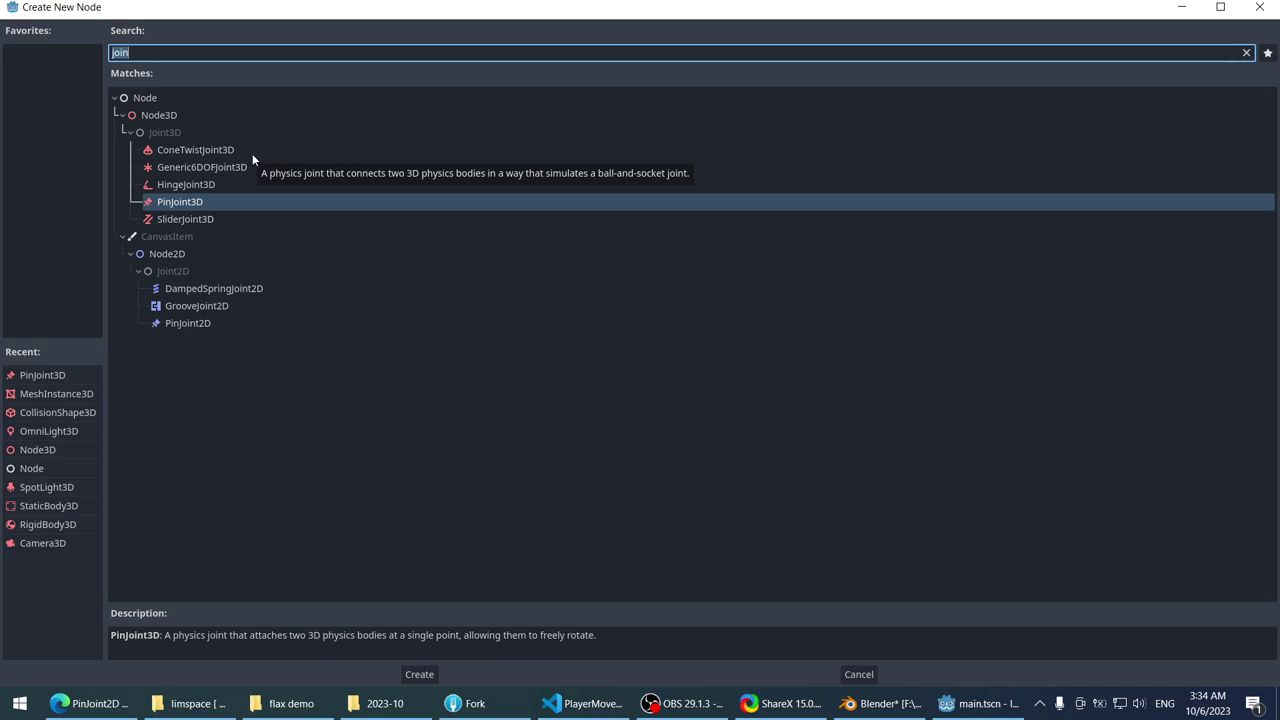
double_click(251, 151)
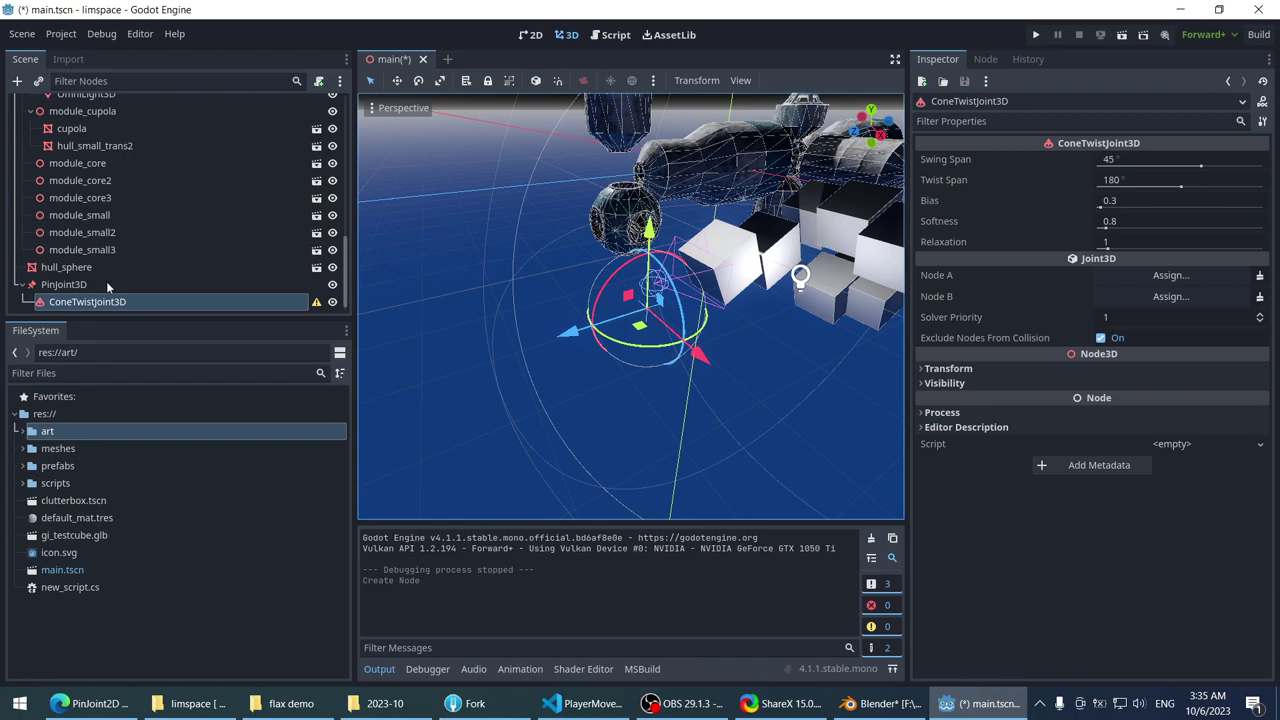
drag(80, 305, 84, 286)
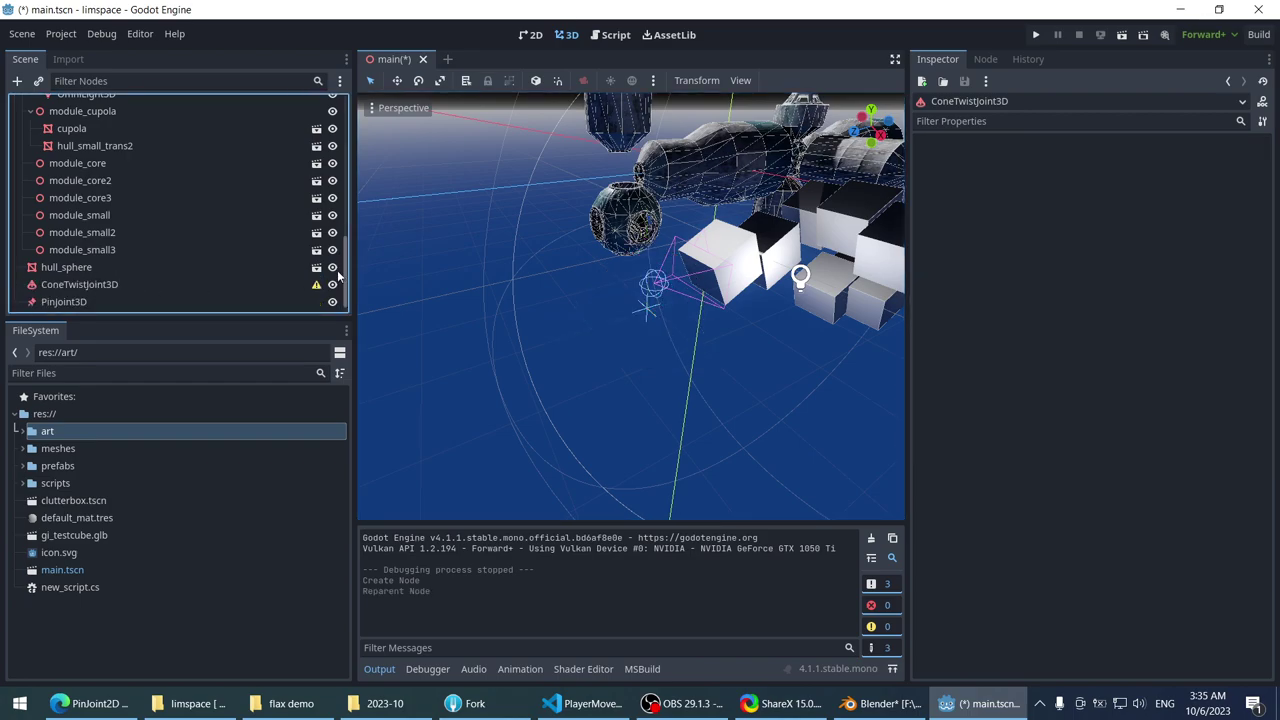
double_click(115, 286)
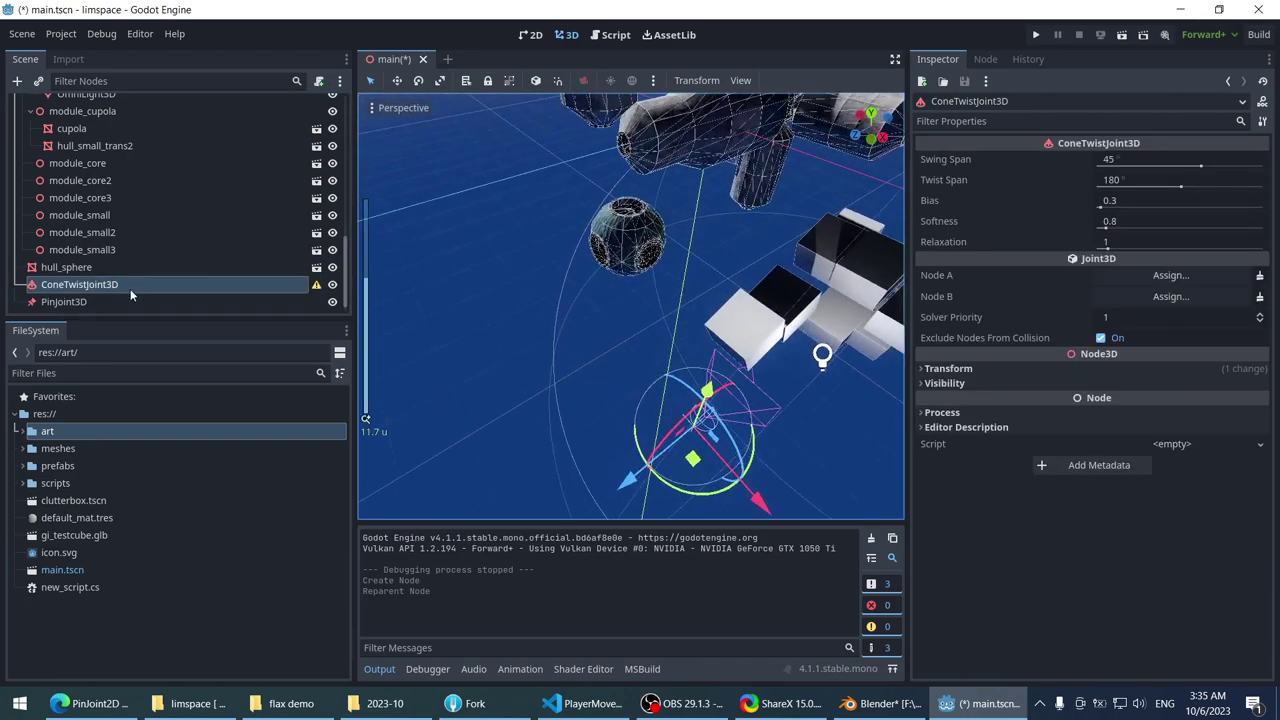
- Delete the old PinJoint3D and select the new ConeTwistJoint3D
click(130, 298)
key(Delete)
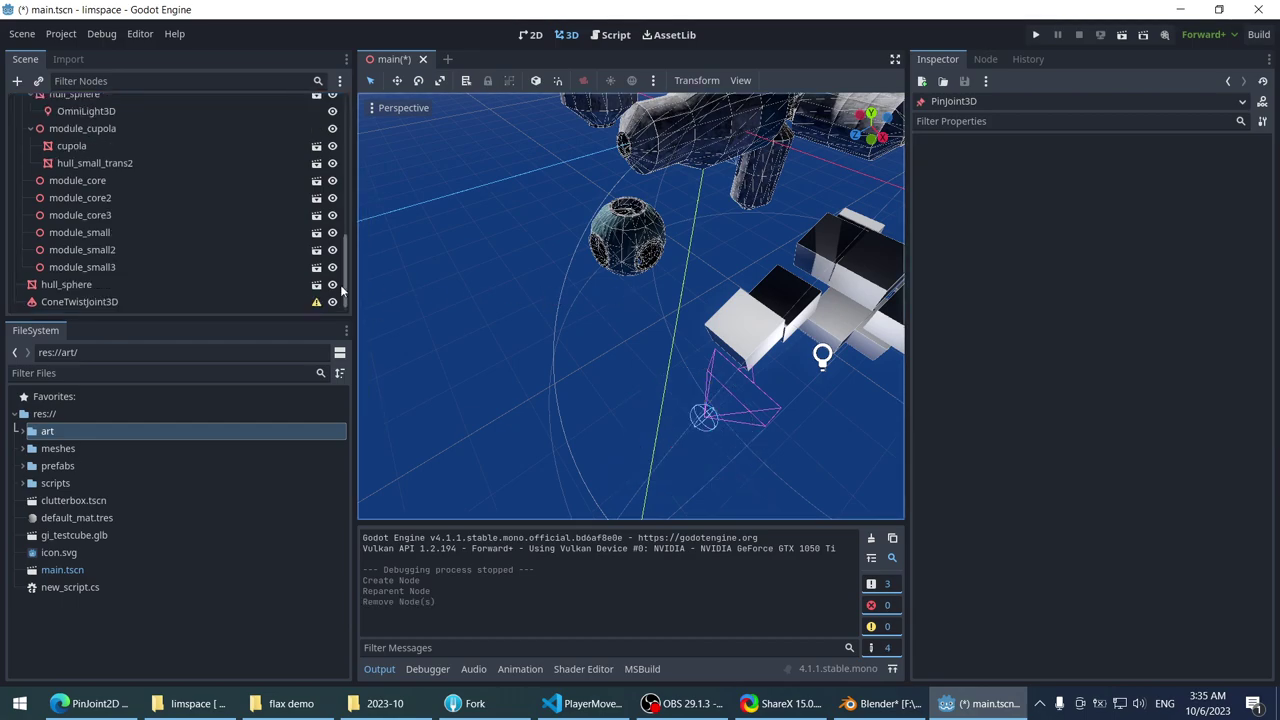
click(183, 300)
scroll(181, 257, up, 3)
scroll(171, 240, down, 3)
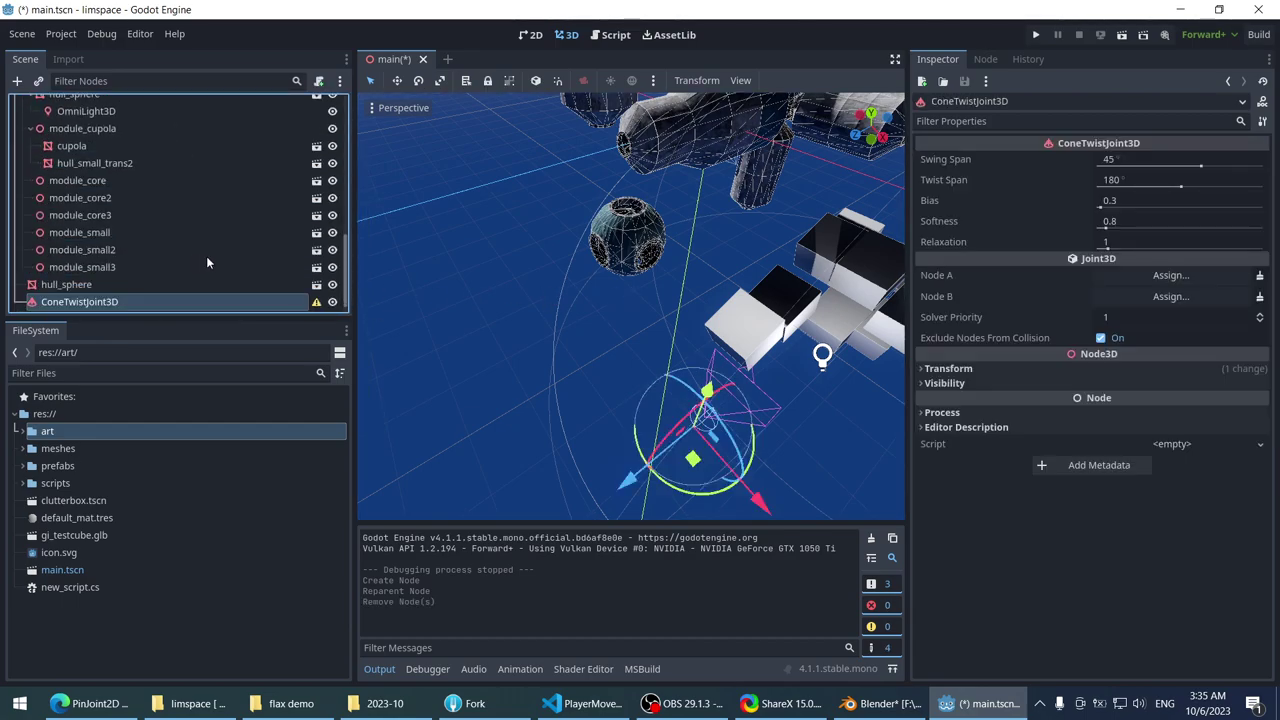
- Set ConeTwistJoint3D's Node A to Player and Node B to testbox in the Inspector
click(1105, 279)
text(play)
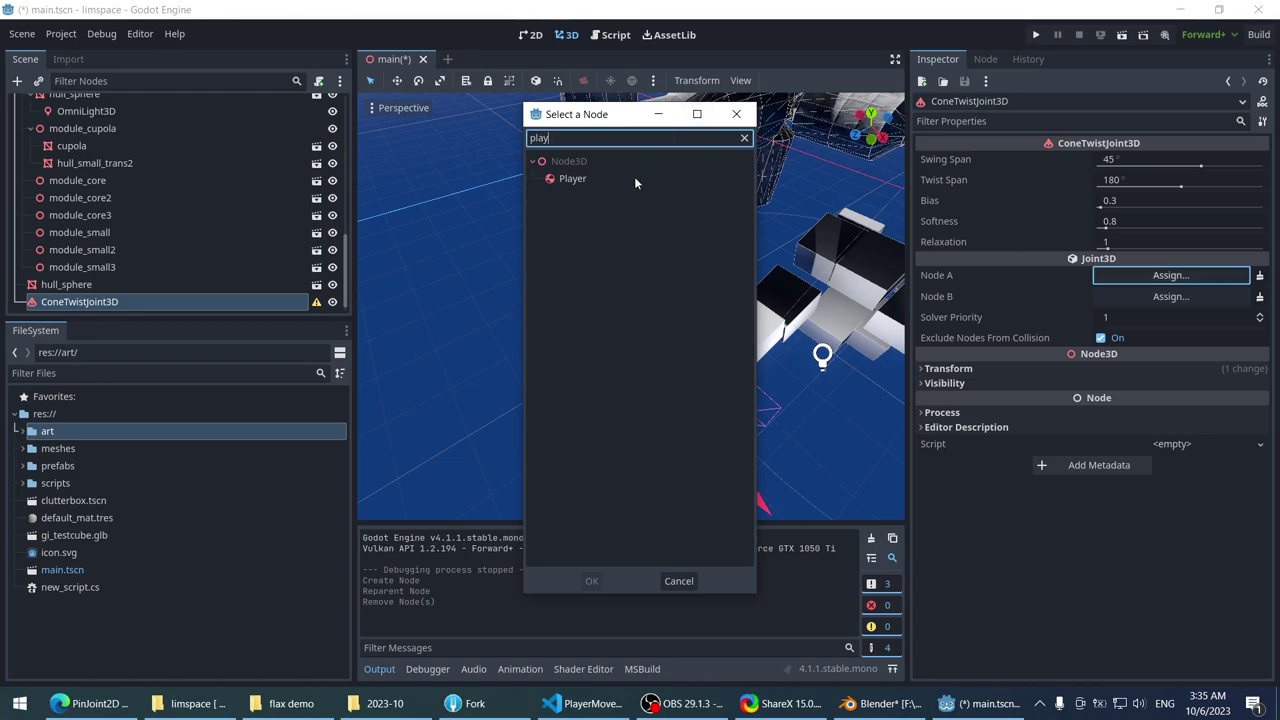
double_click(634, 178)
click(1137, 298)
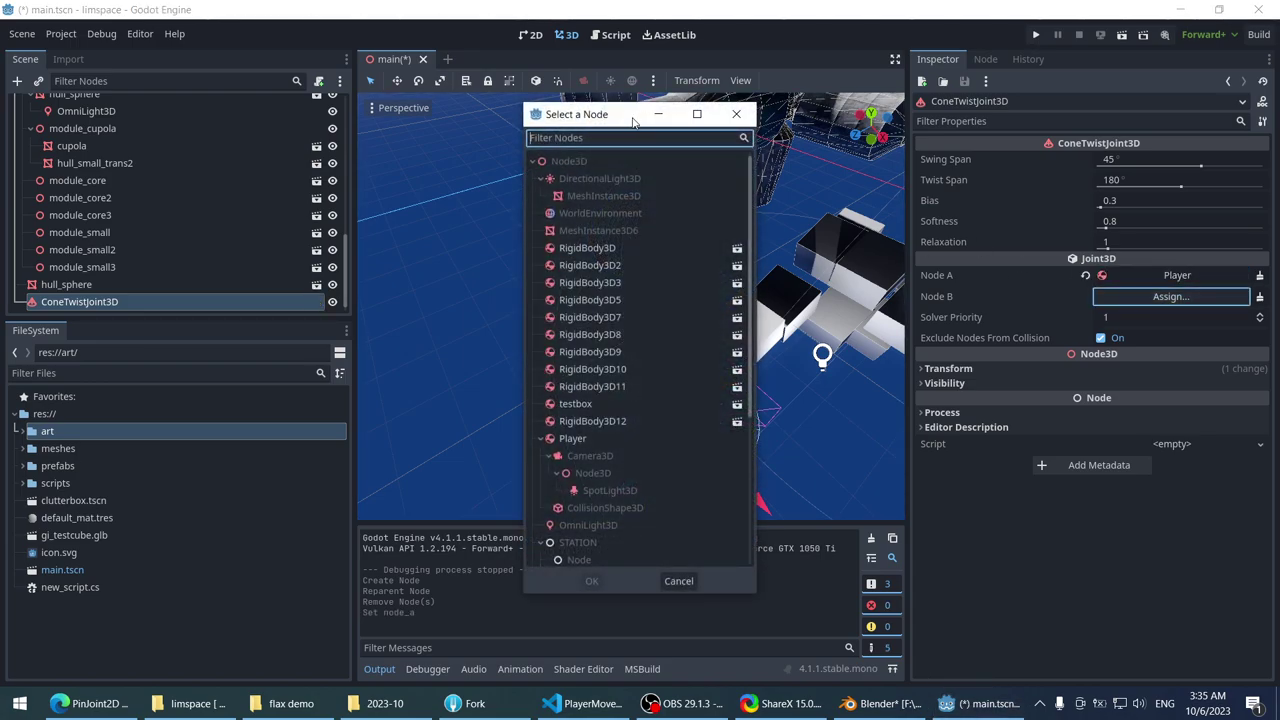
text(testbo)
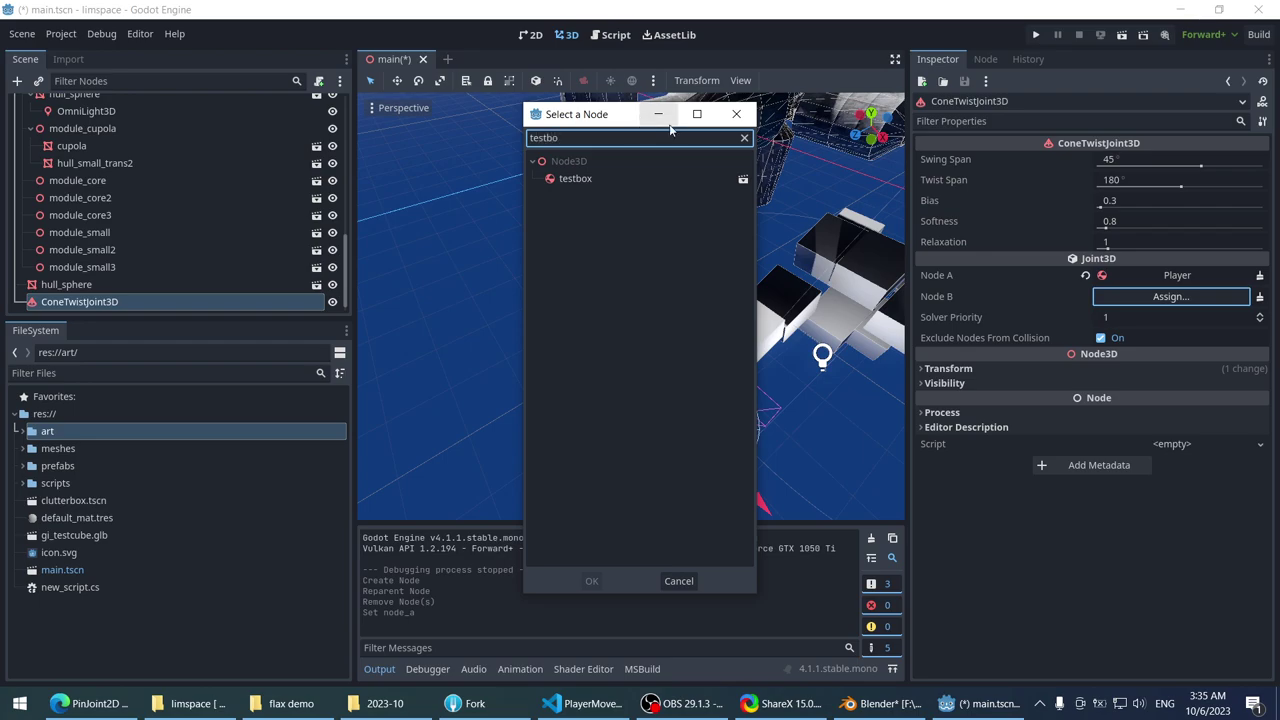
double_click(602, 178)
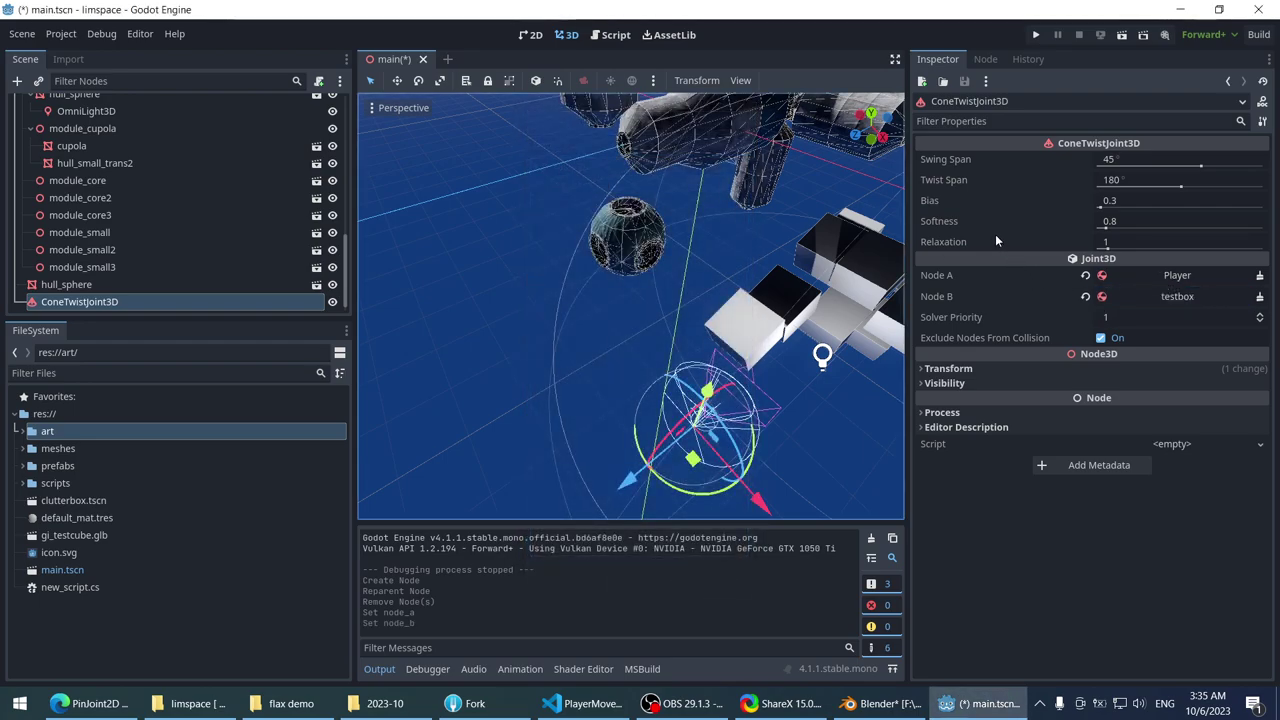
middle_drag(659, 267, 473, 265)
scroll(473, 265, up, 5)
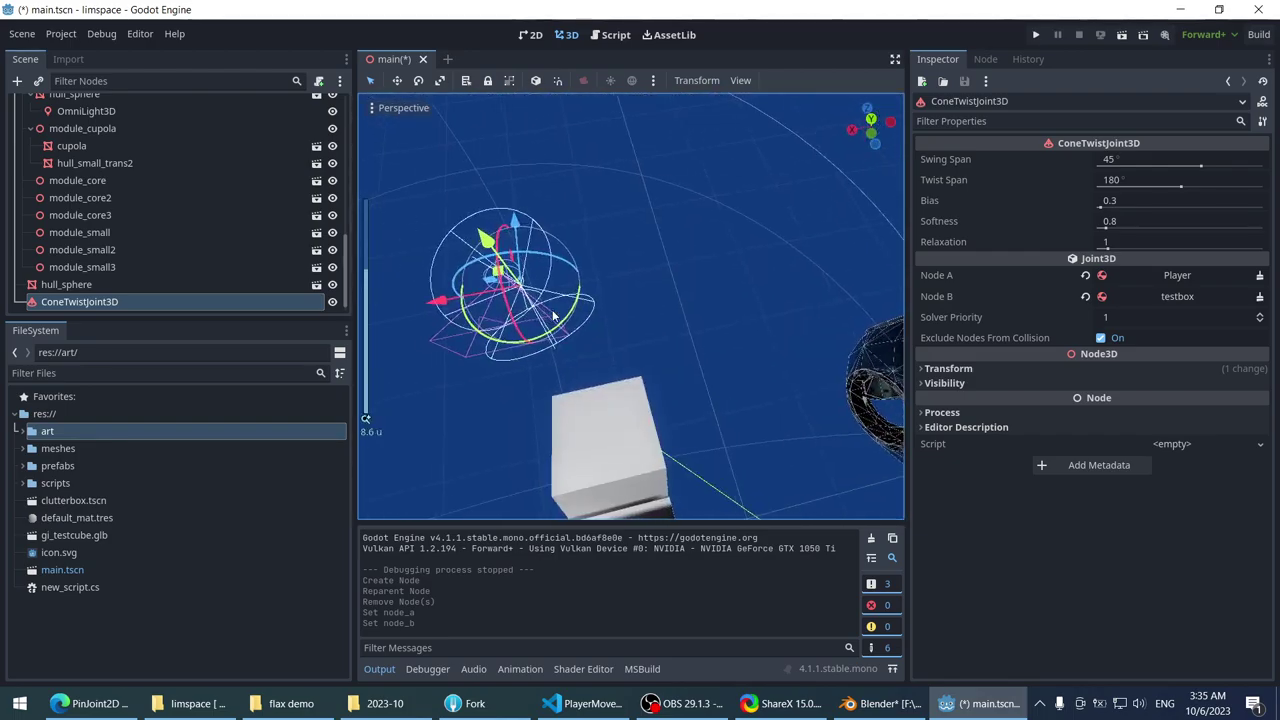
- Reduce the ConeTwistJoint3D Swing Span from 45° to 5.5° and run the game
scroll(535, 303, down, 3)
middle_drag(617, 423, 580, 271)
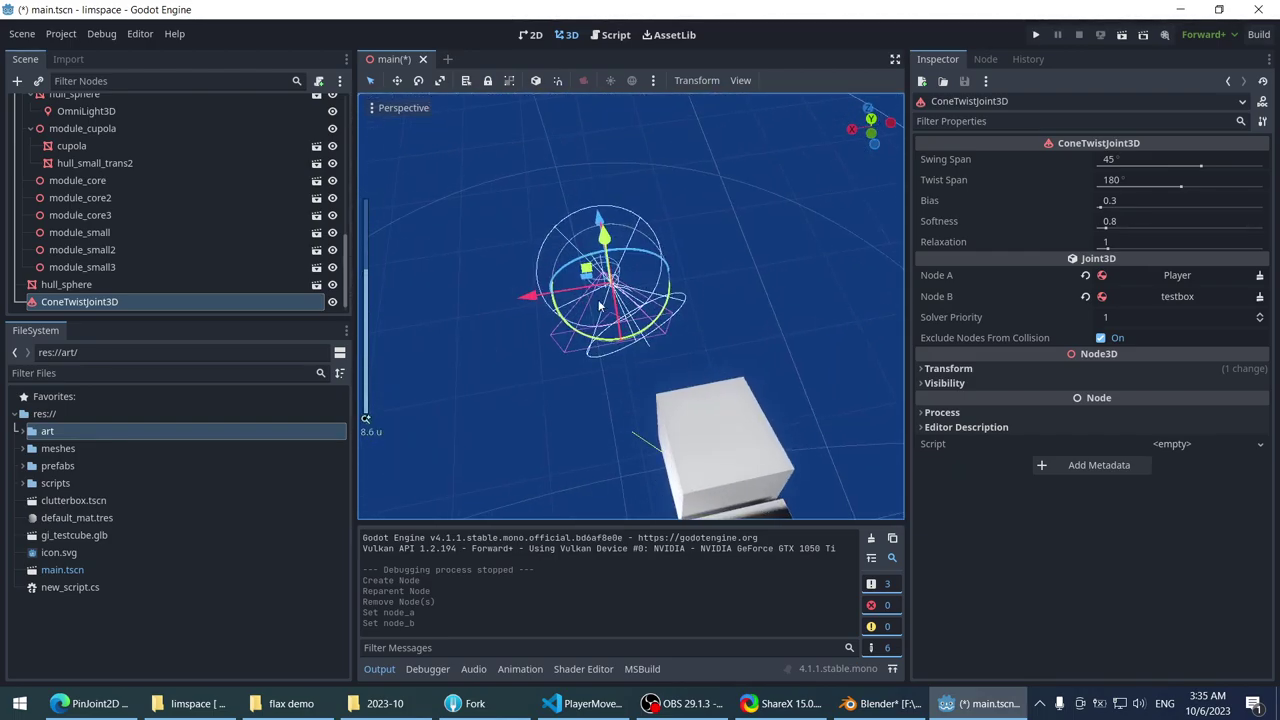
drag(600, 268, 665, 308)
middle_drag(665, 308, 727, 230)
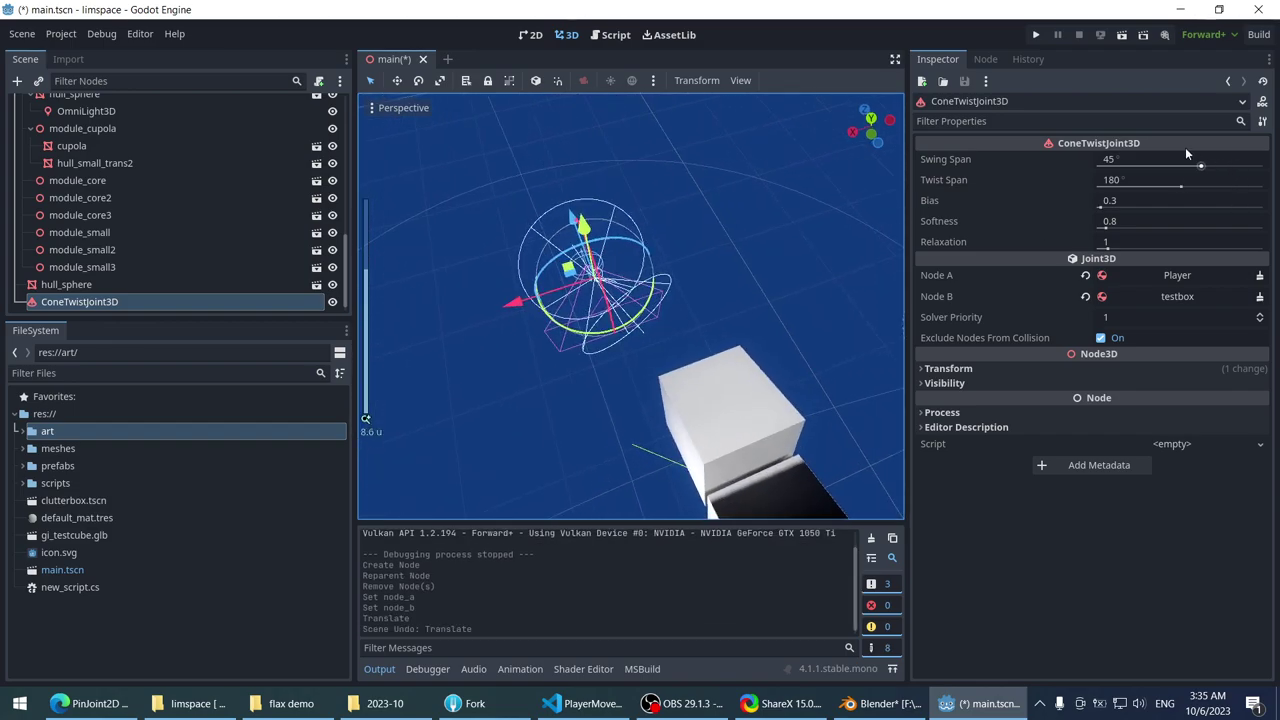
drag(1185, 159, 1152, 159)
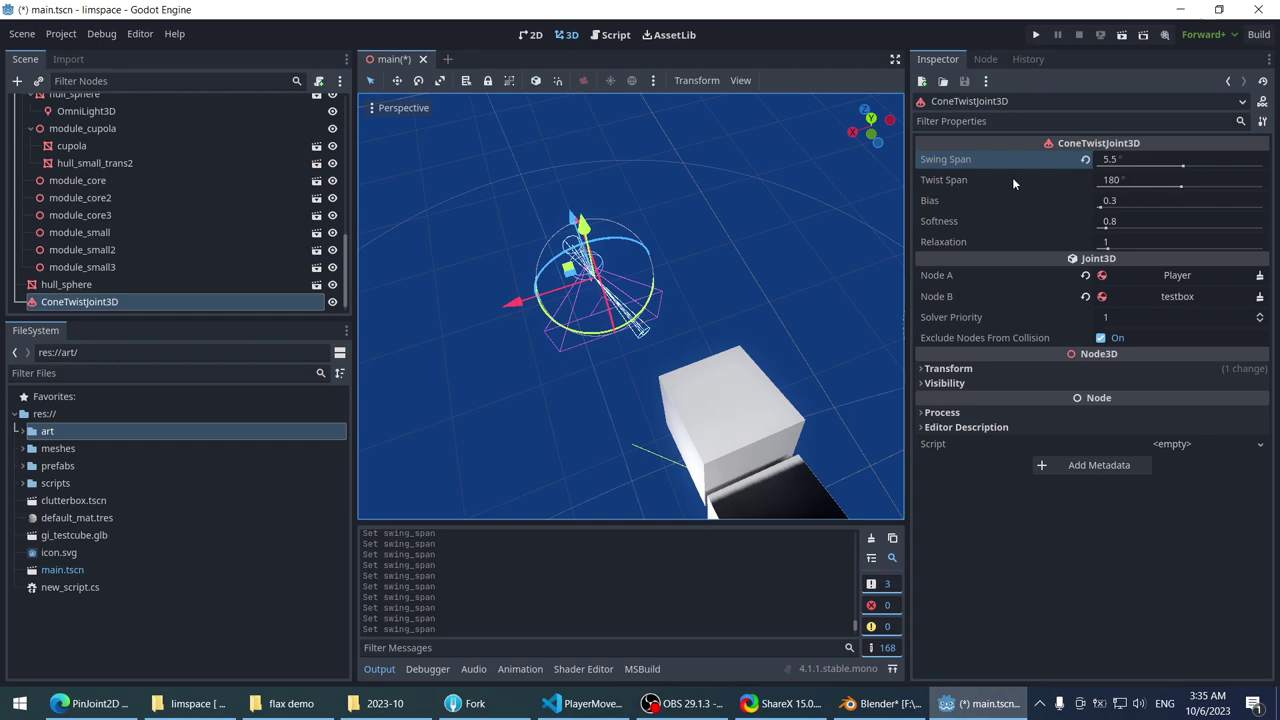
click(970, 198)
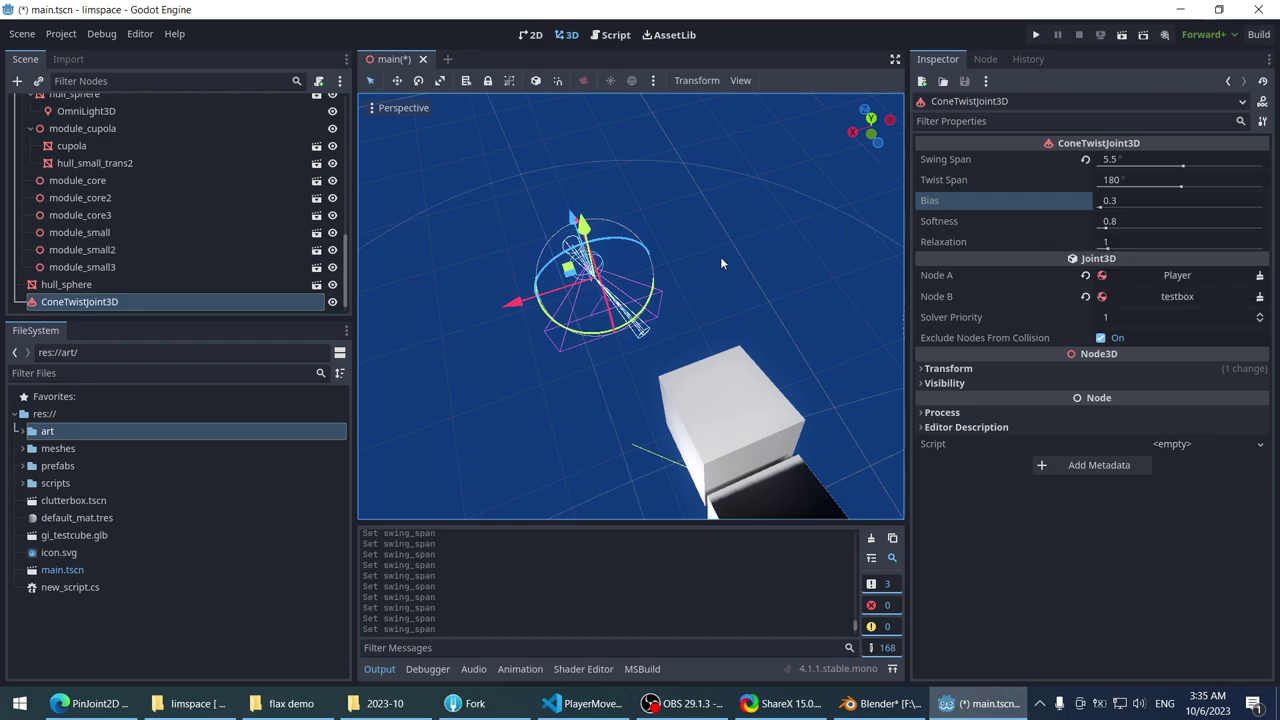
click(1037, 35)
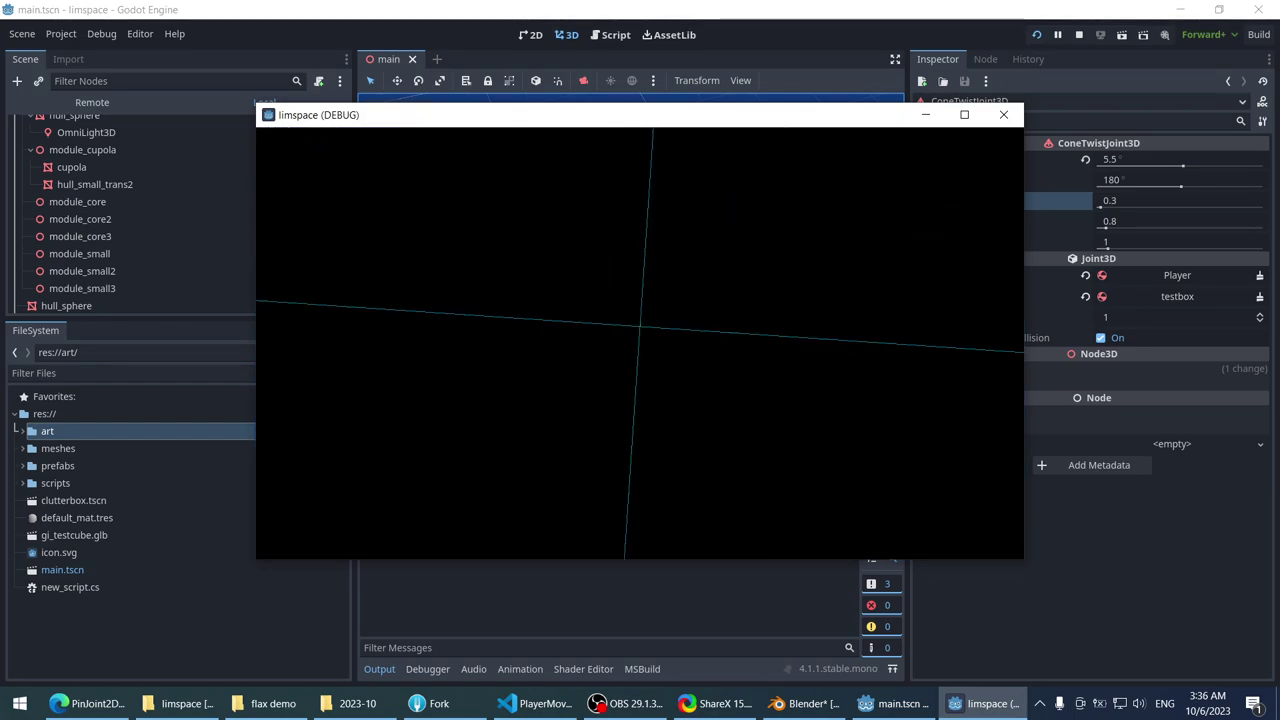
- Stop the running game and lower the cone-twist joint's Swing Span to 12.7°
key(F8)
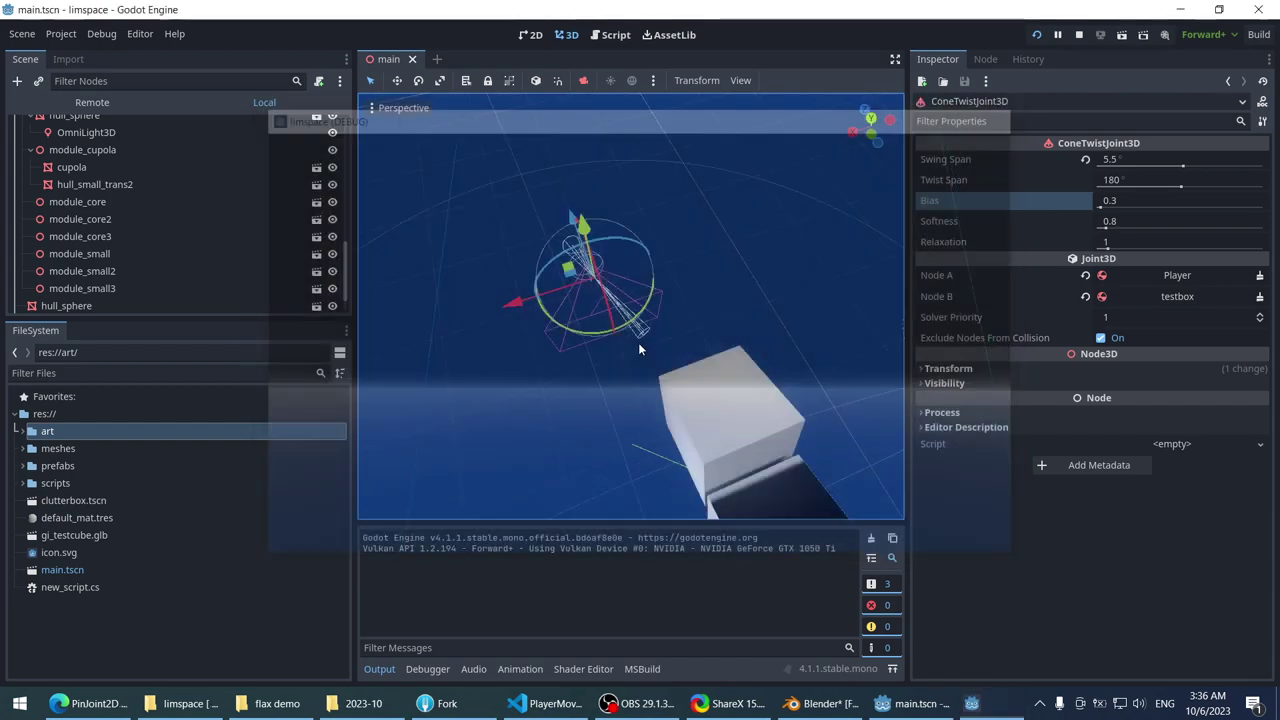
middle_drag(598, 300, 730, 185)
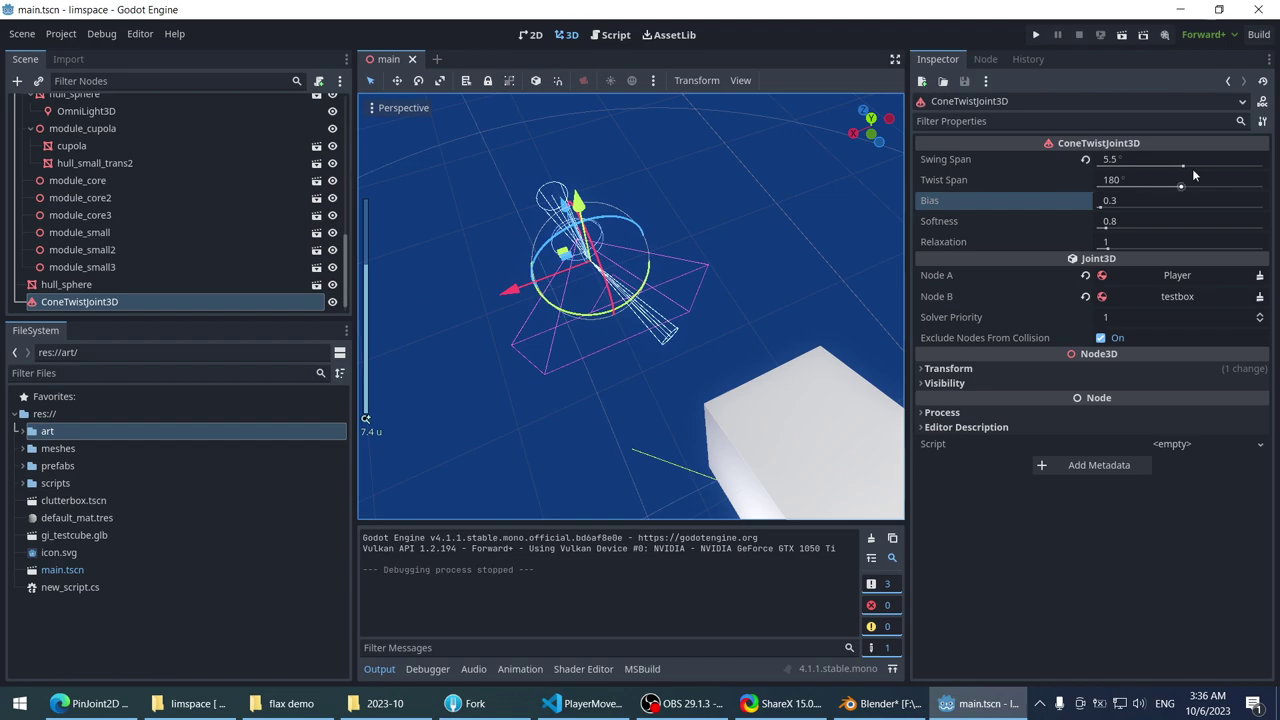
drag(1184, 168, 1187, 167)
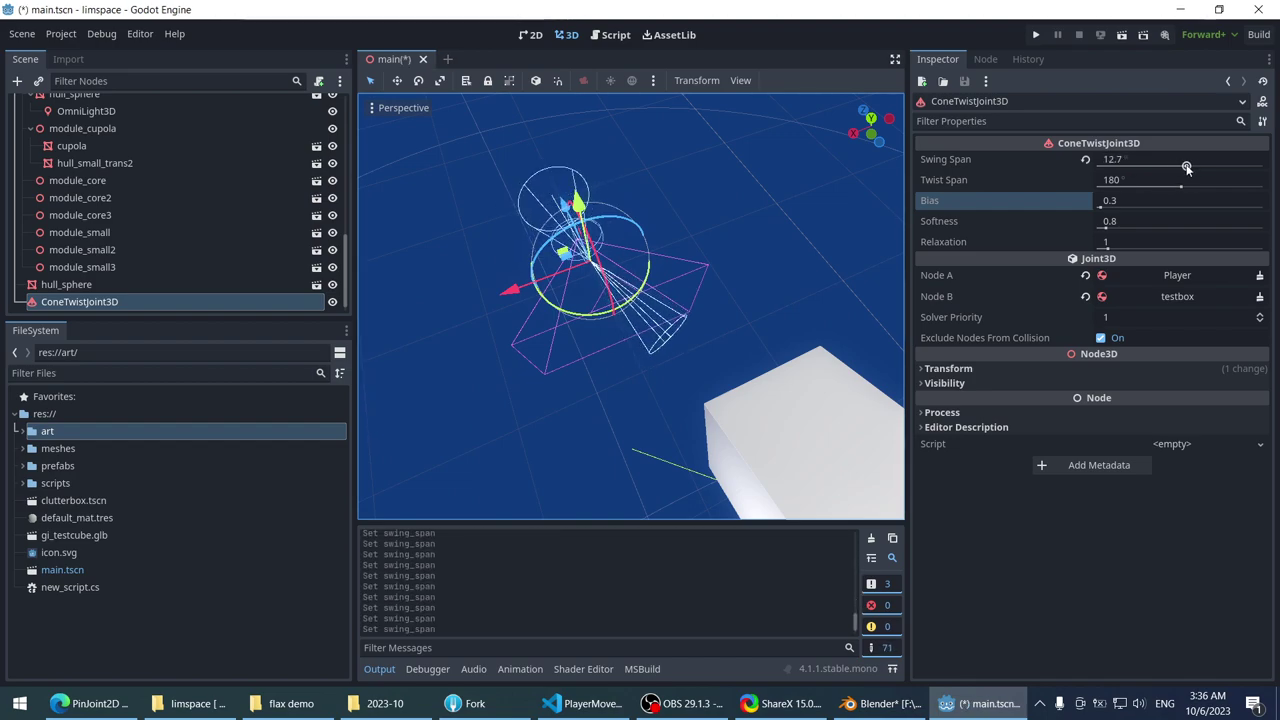
scroll(810, 200, down, 2)
middle_drag(810, 200, 826, 180)
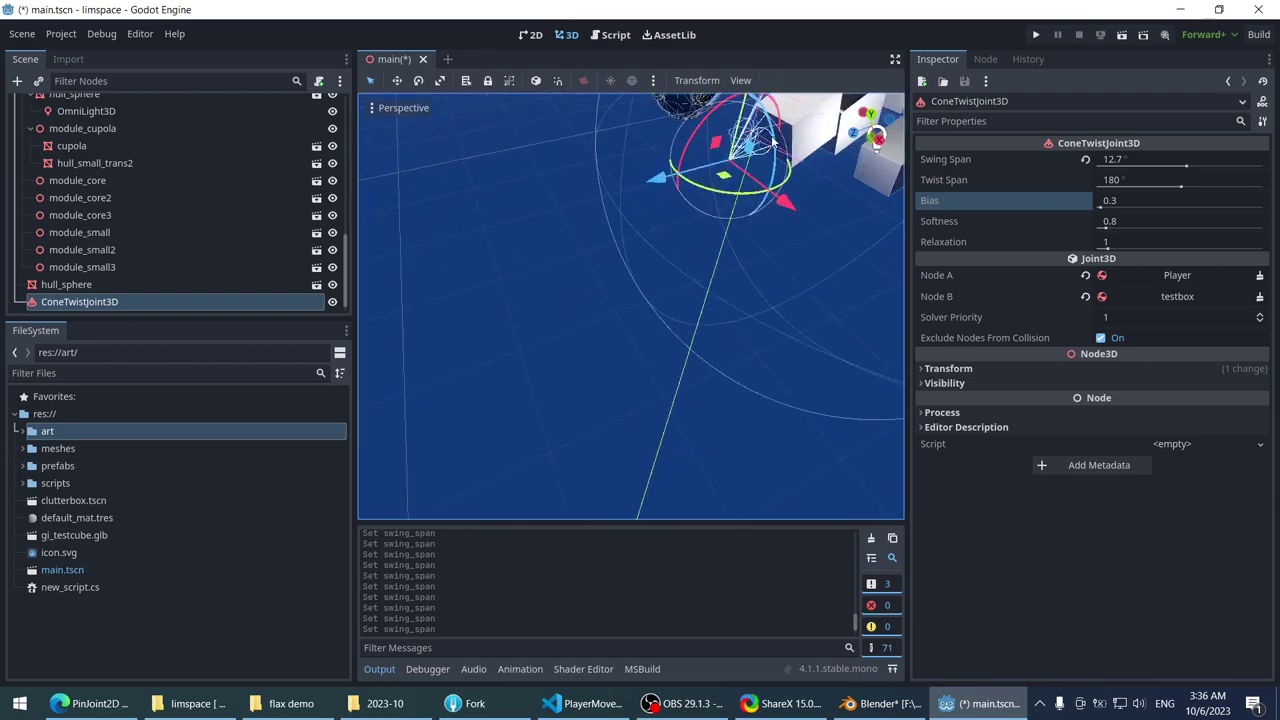
shift+middle_drag(772, 141, 486, 352)
scroll(486, 352, up, 2)
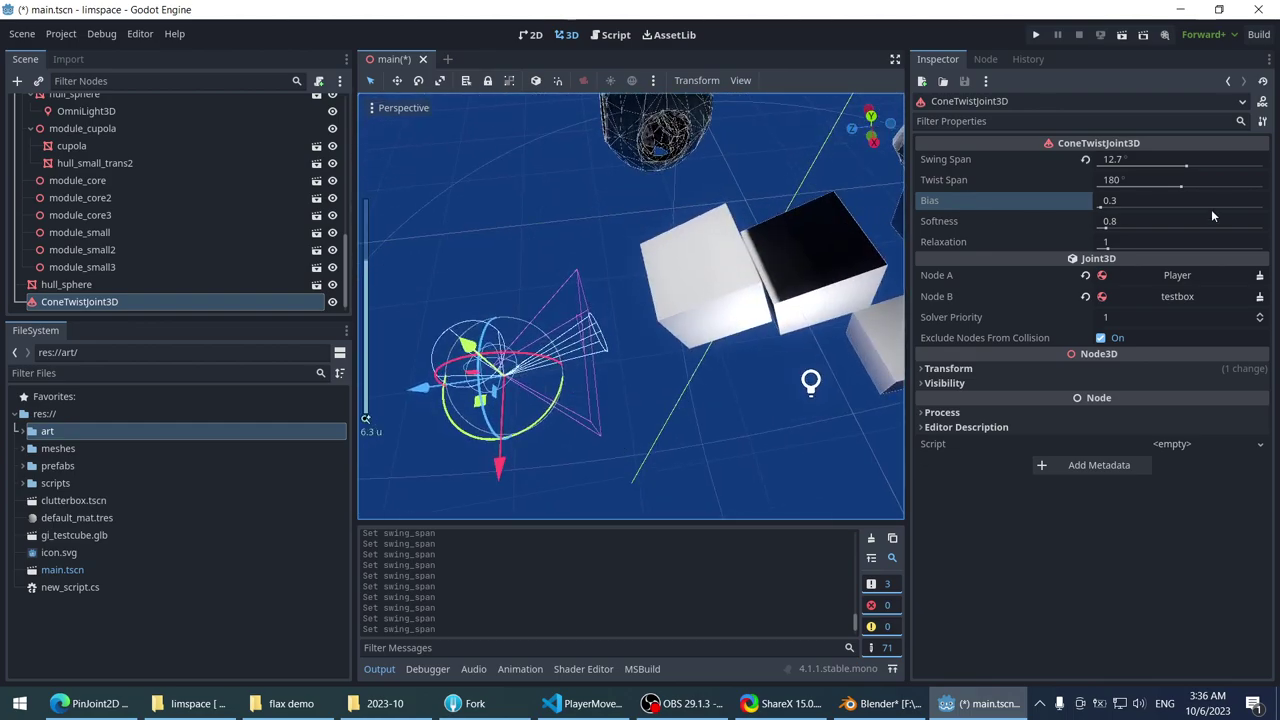
- Try a Softness of 4.5, revert it to 0.8, and save the main scene
drag(1138, 218, 1175, 218)
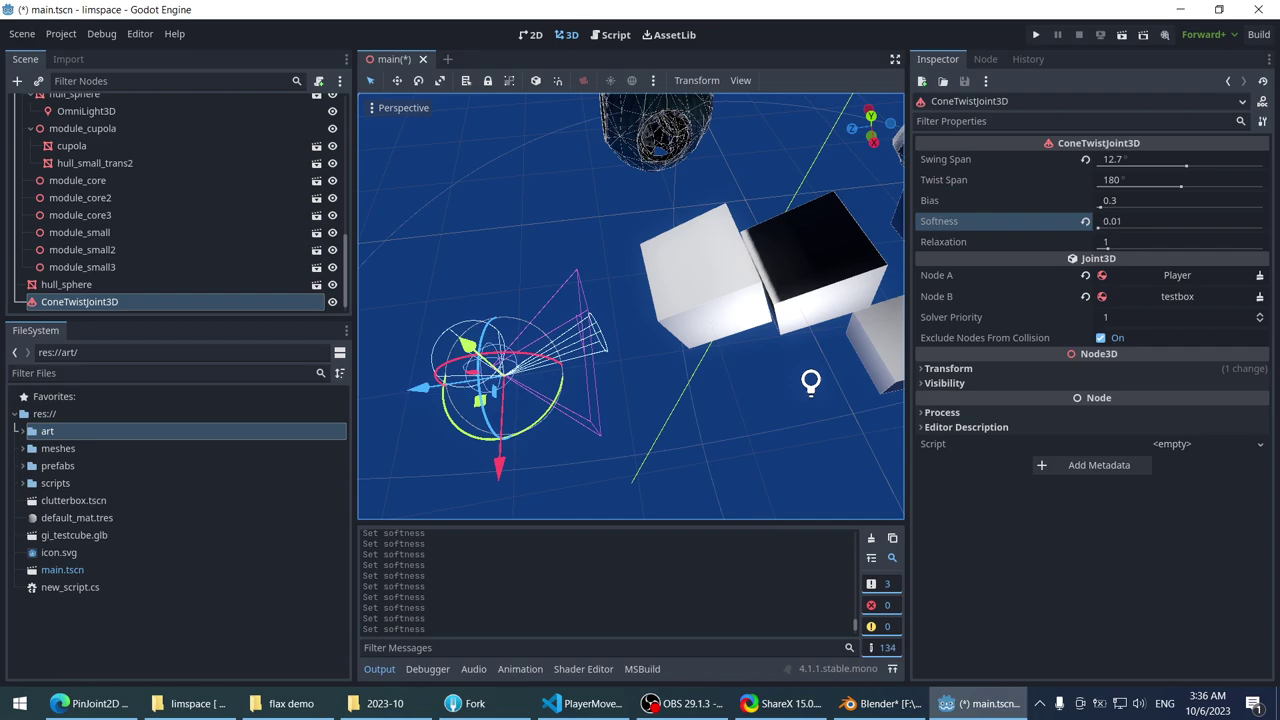
key(ctrl+z)
key(ctrl+s)
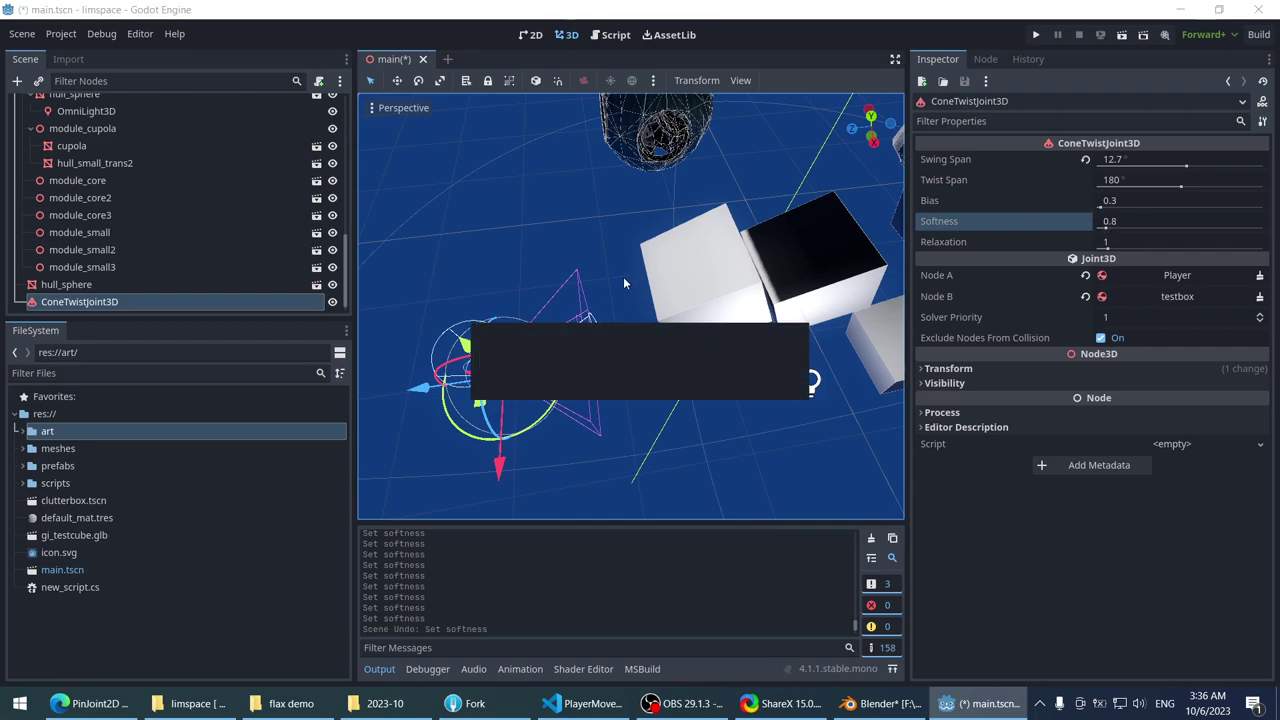
- Test-run the game to check the joint, then close the game window
scroll(623, 276, down, 2)
click(1038, 34)
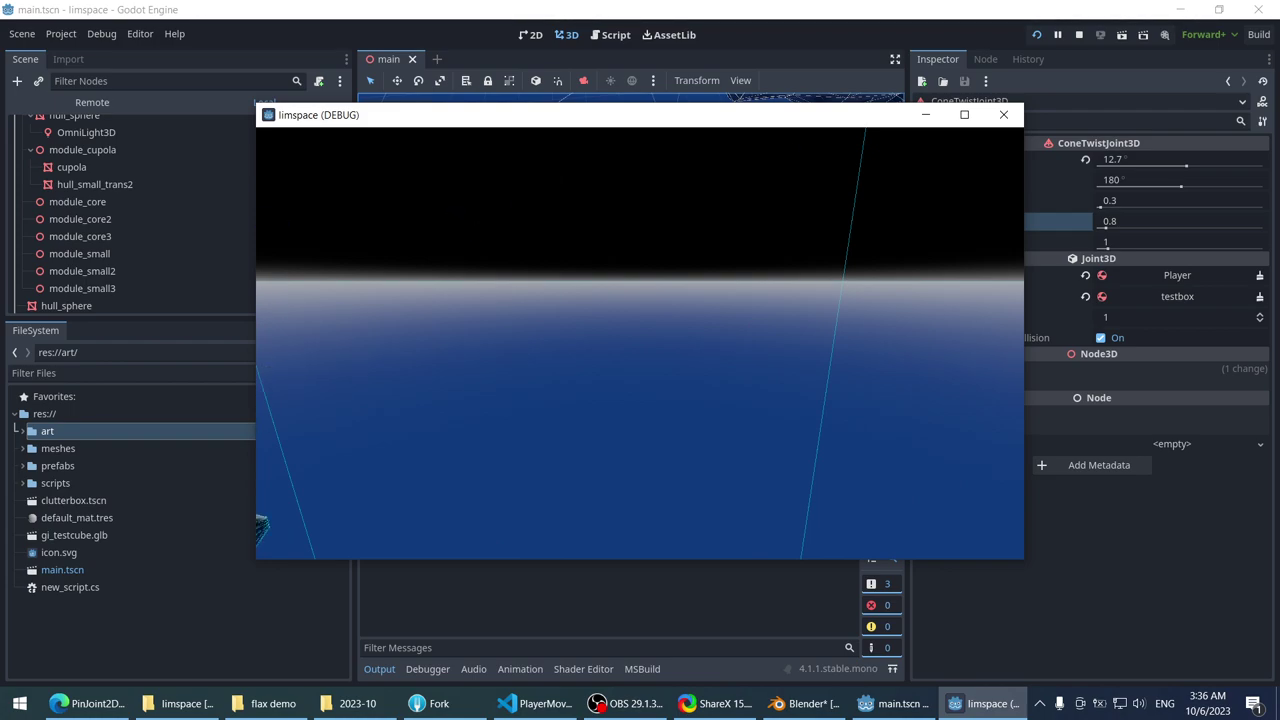
key(alt+F4)
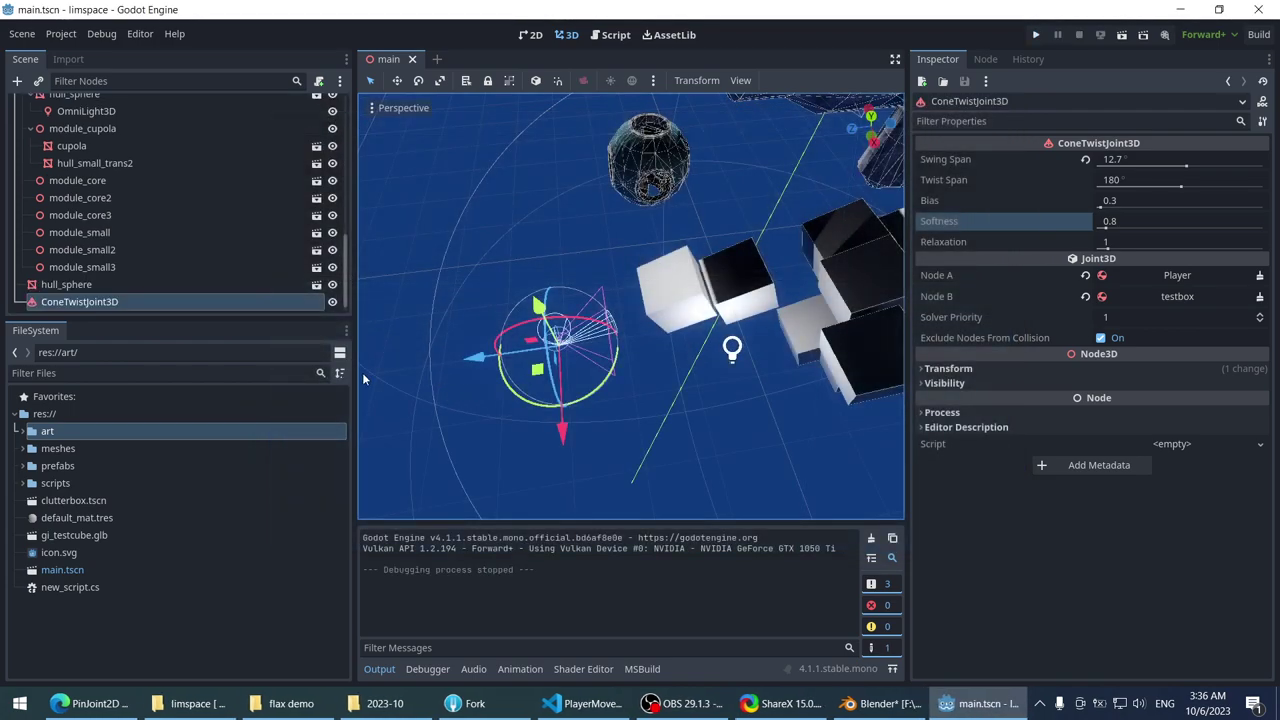
- Search Google for 'godot physics engine' in a new browser tab and skim the results
click(92, 703)
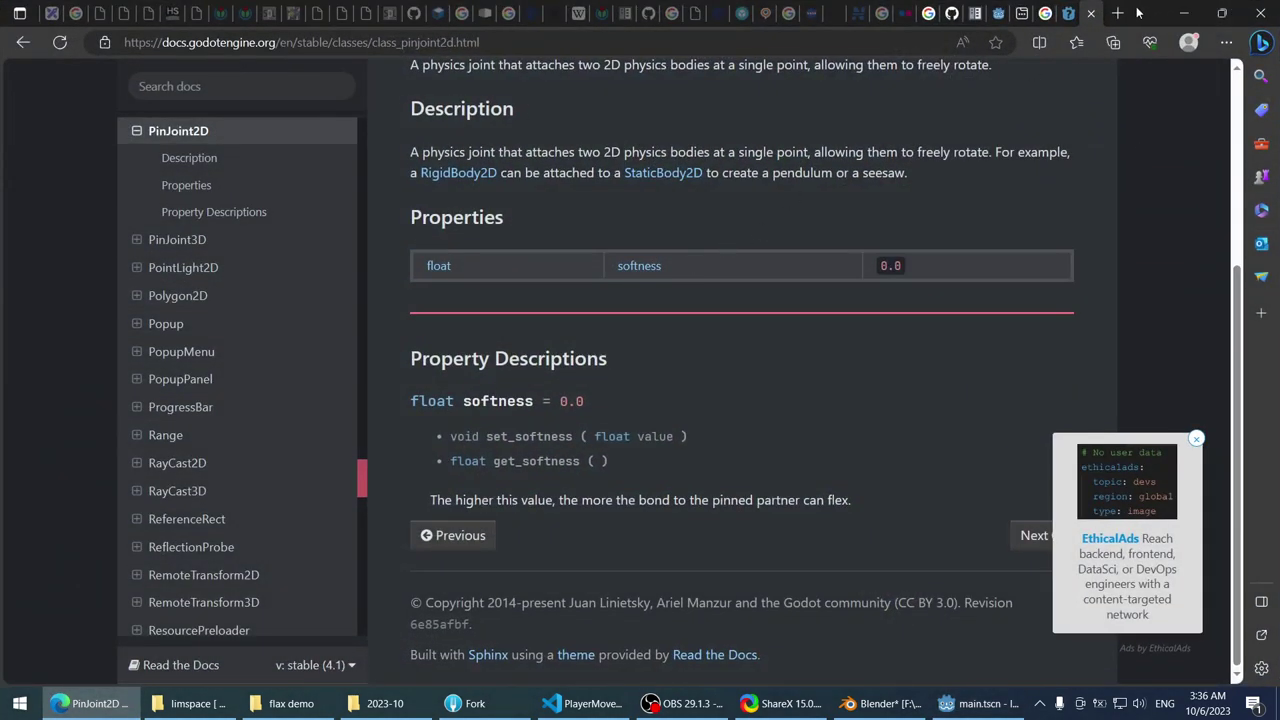
click(1115, 13)
text(godot physics engine)
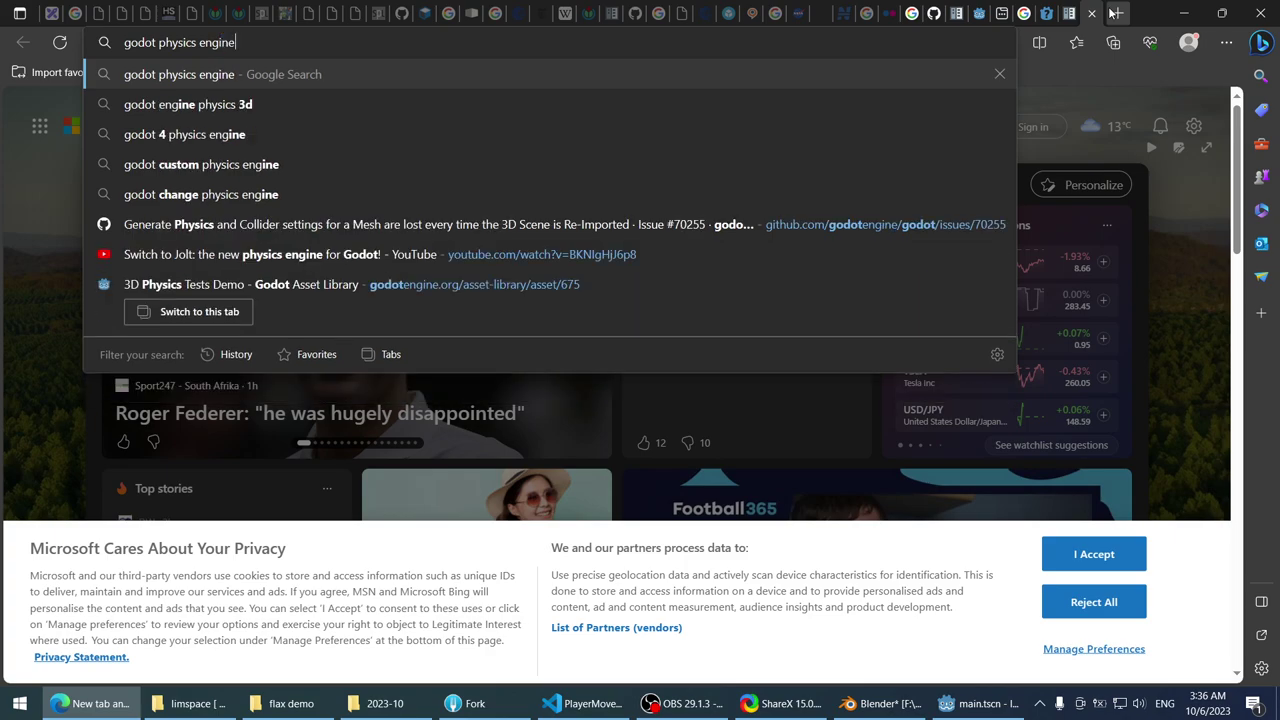
key(Return)
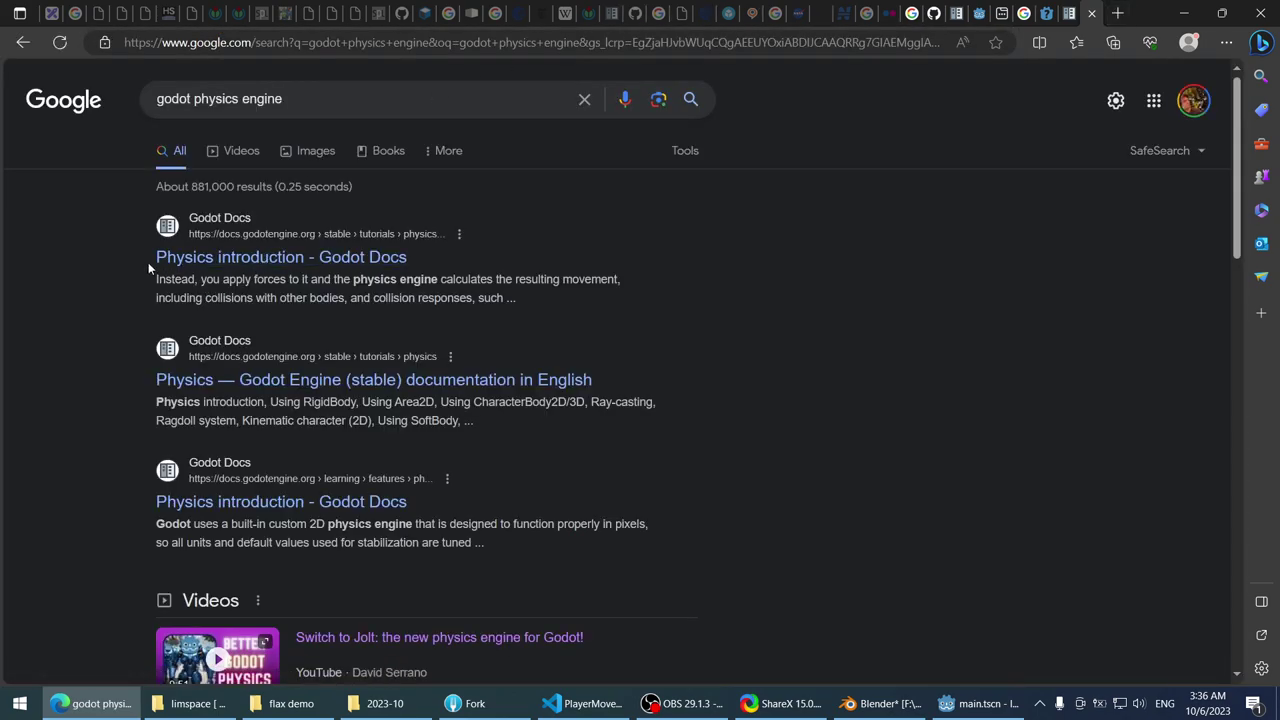
scroll(127, 258, down, 2)
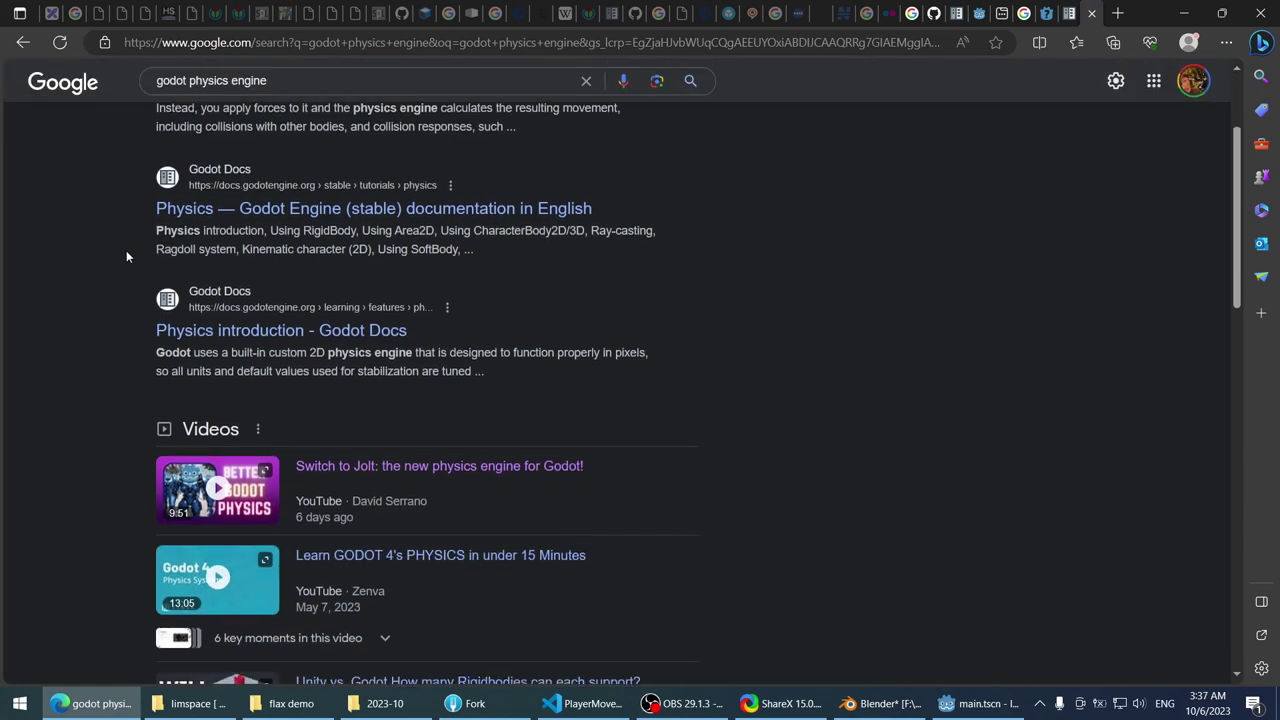
scroll(126, 257, down, 4)
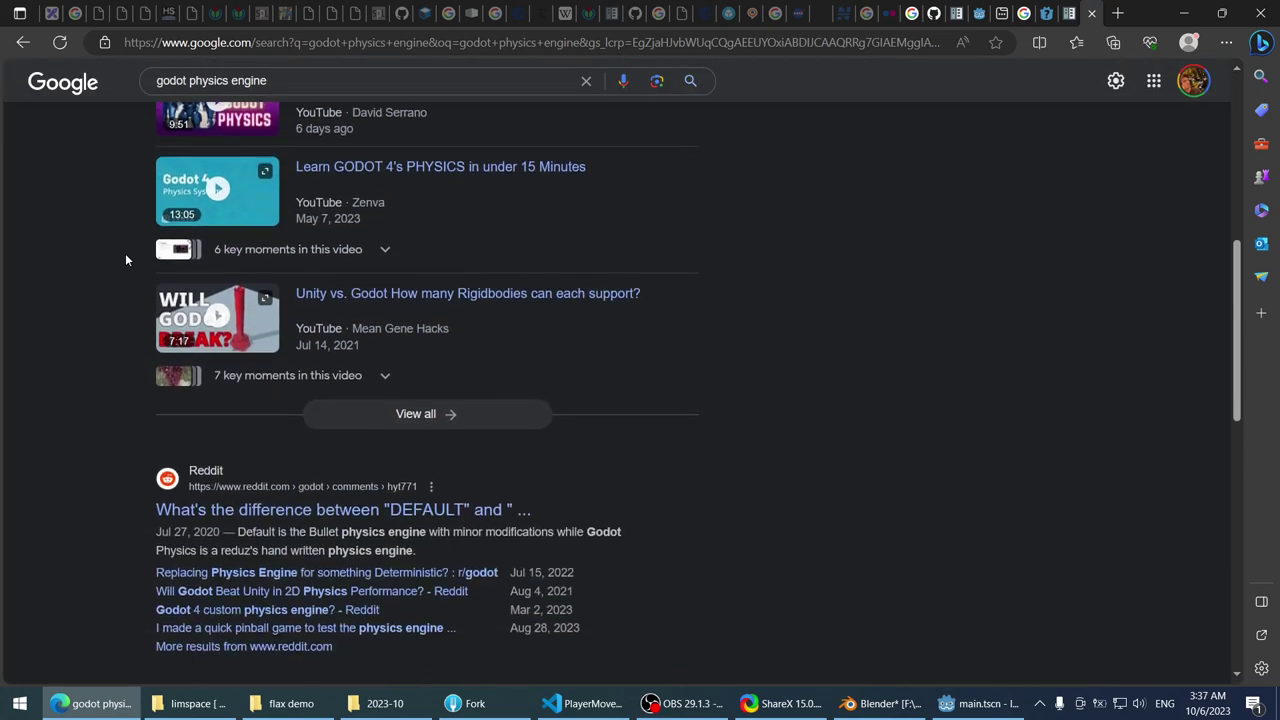
scroll(125, 259, down, 3)
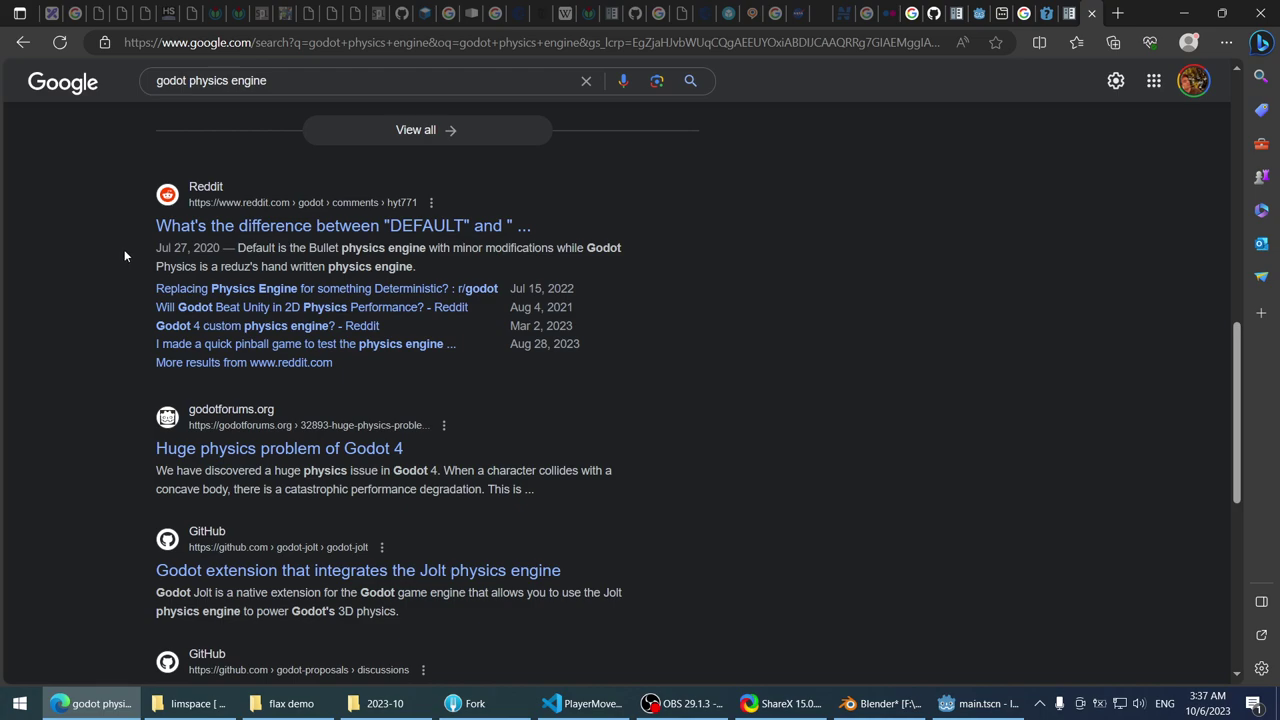
scroll(124, 256, down, 1)
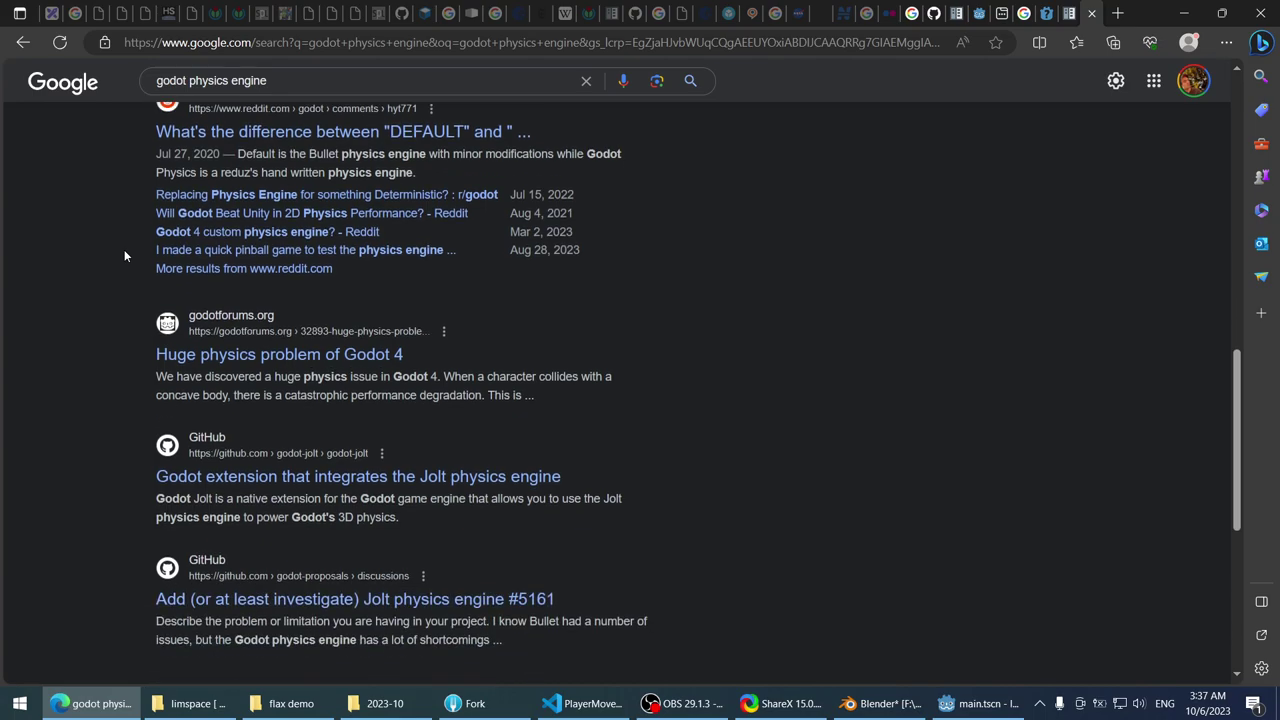
scroll(124, 256, up, 9)
- Refine the query to 'godot 4 physics engine' and scroll through its results
click(340, 100)
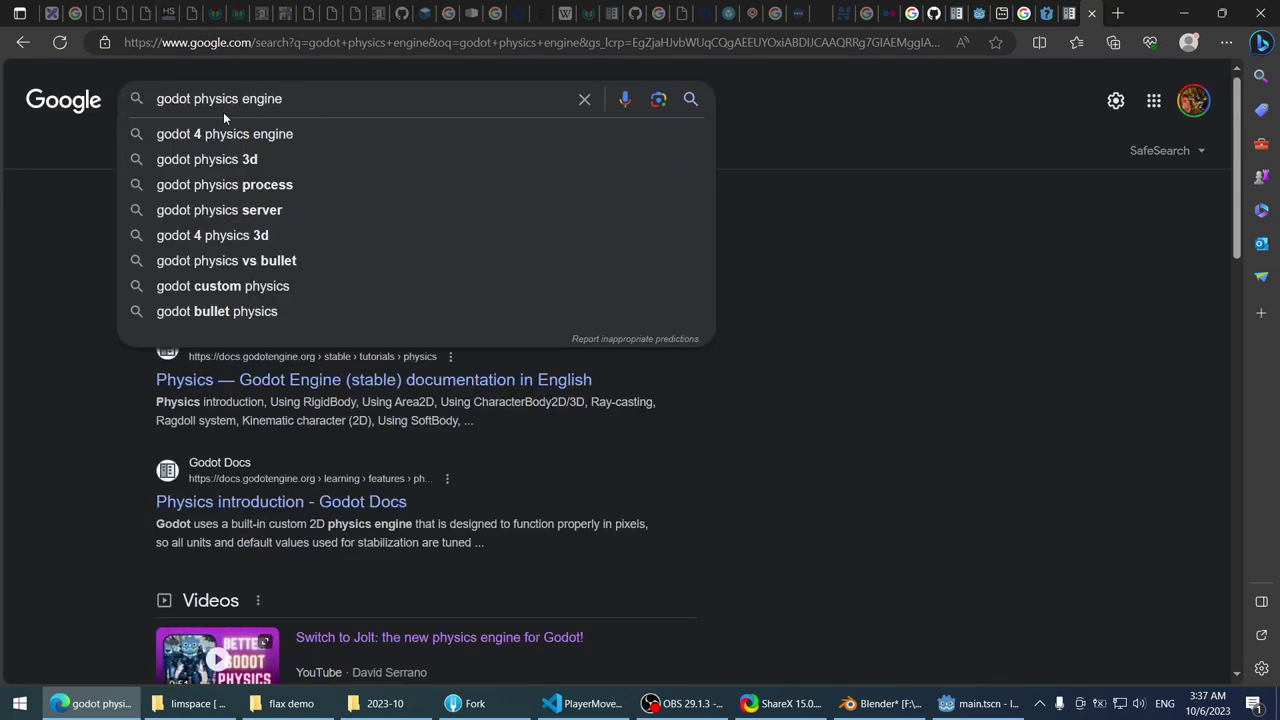
click(195, 99)
click(199, 135)
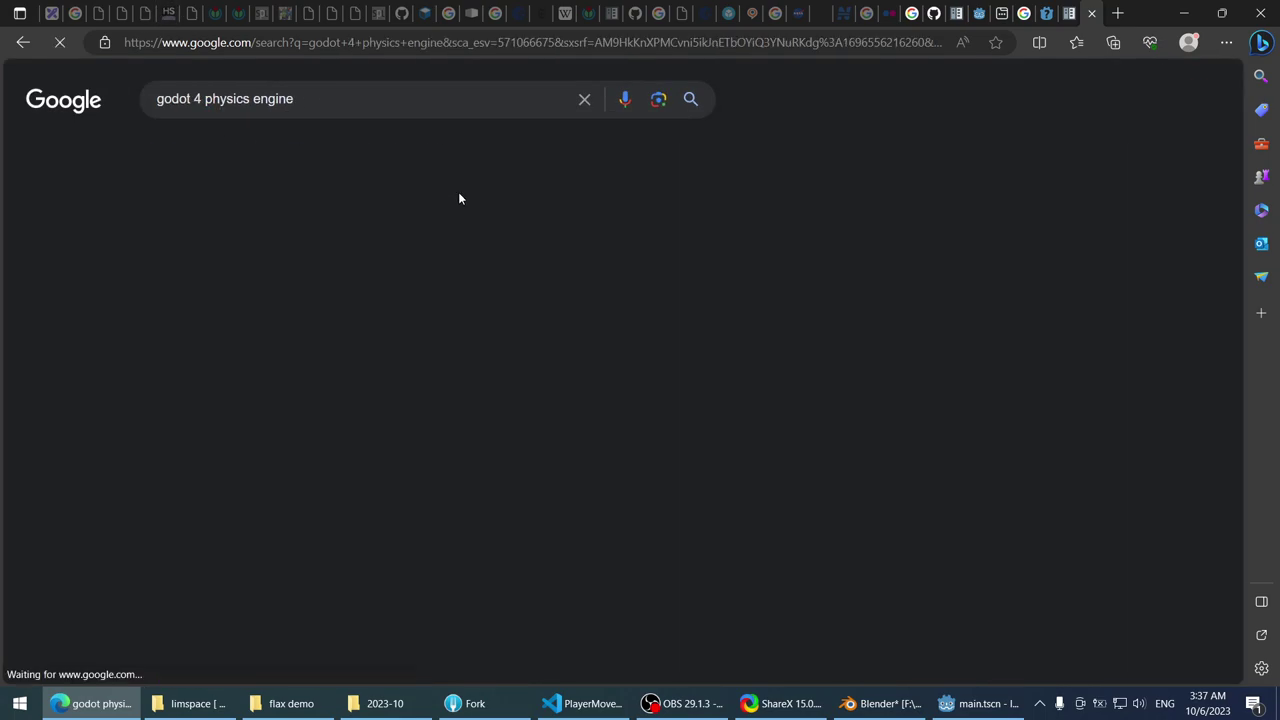
scroll(790, 246, down, 6)
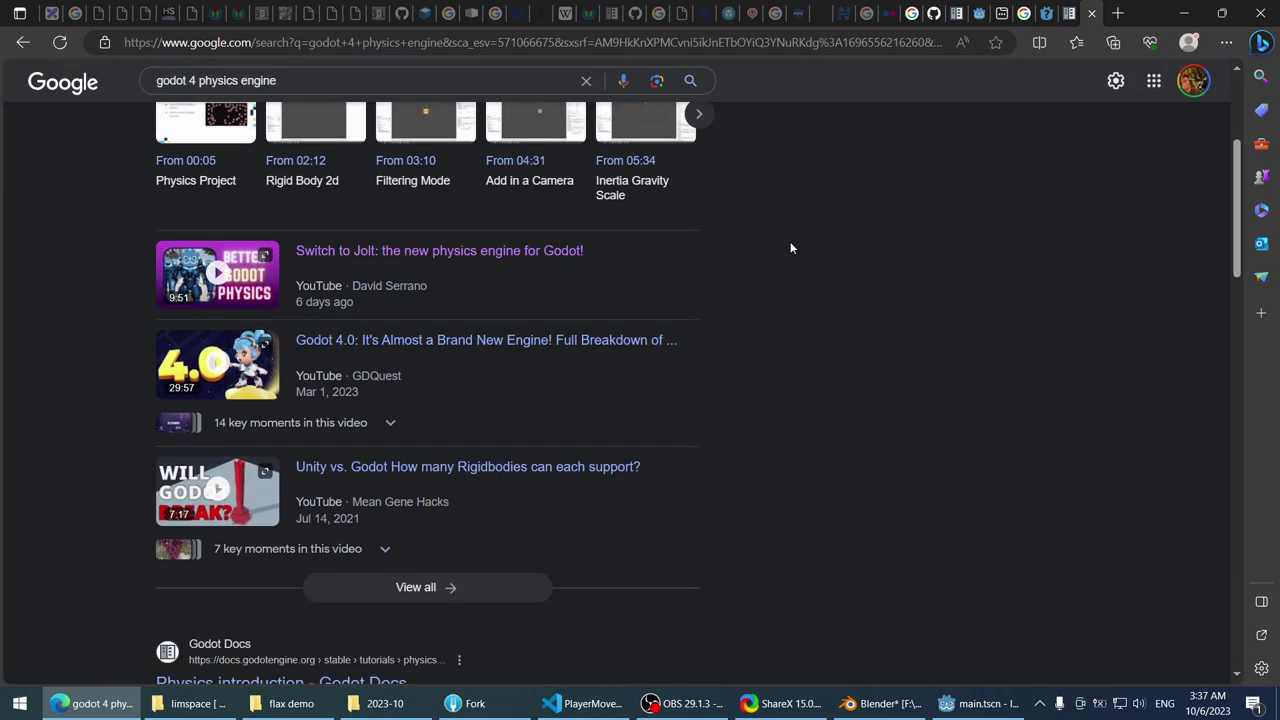
scroll(790, 248, down, 3)
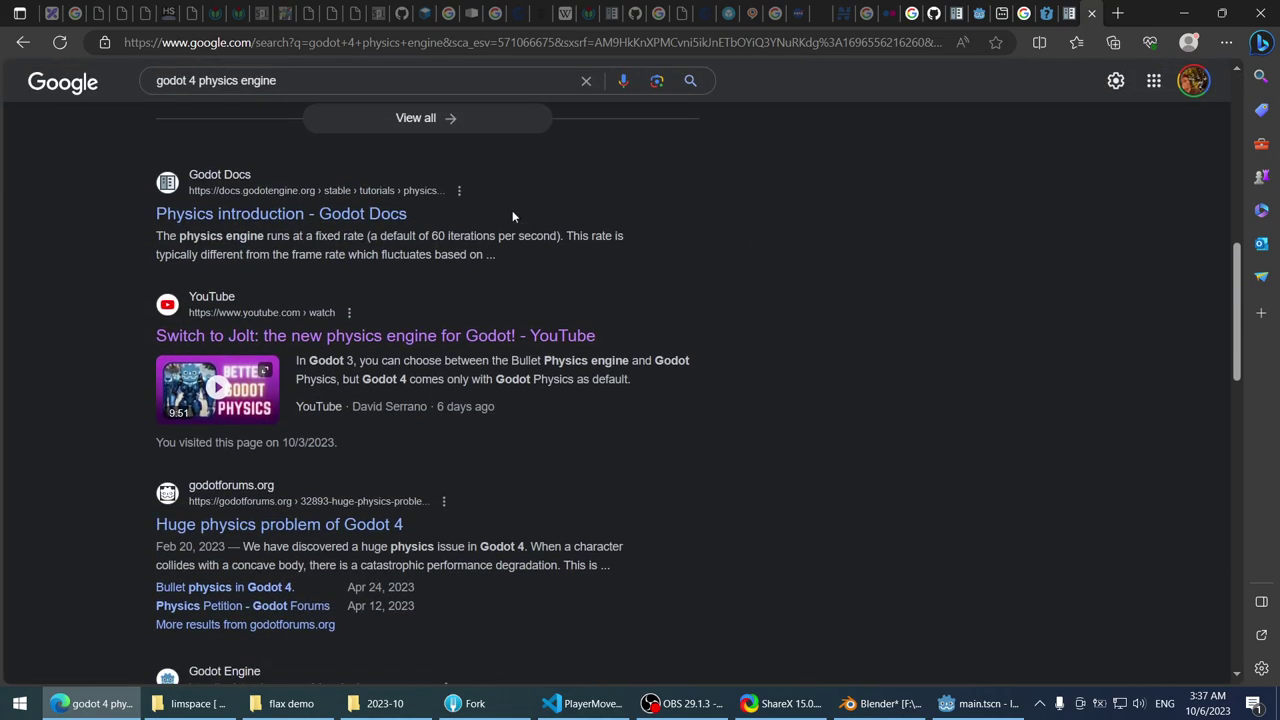
click(325, 216)
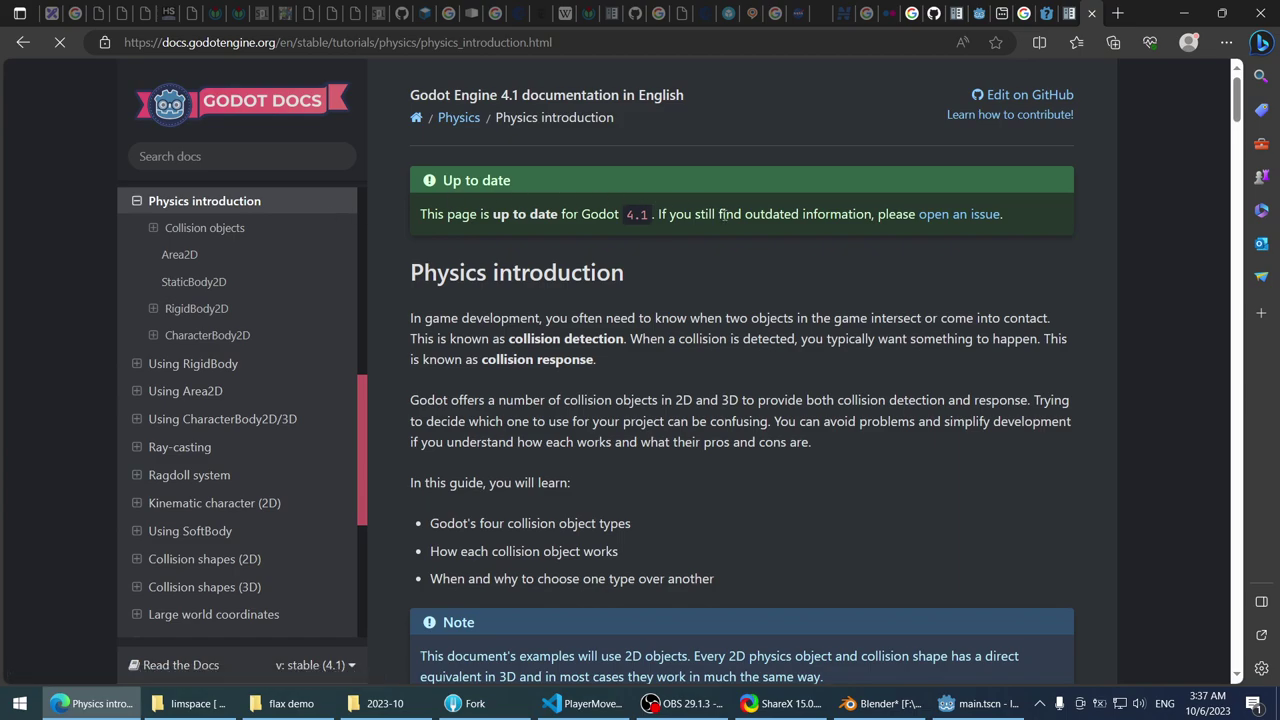
scroll(988, 275, down, 3)
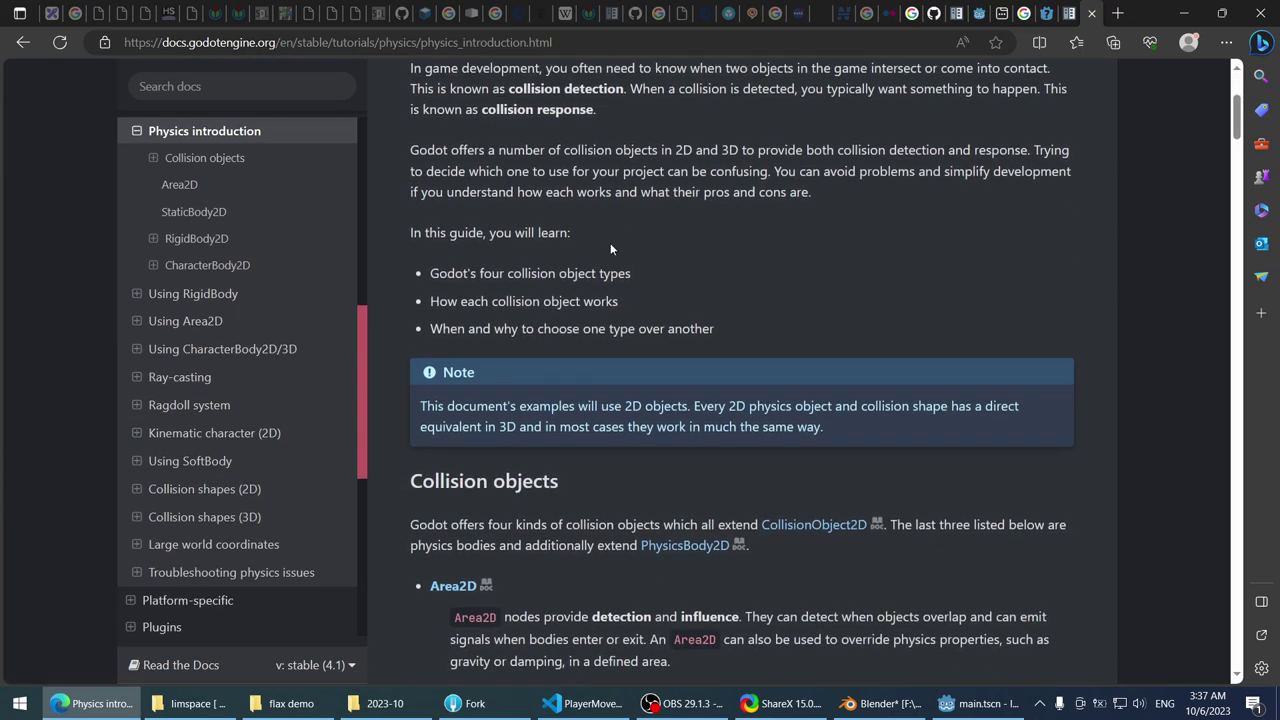
scroll(610, 242, up, 3)
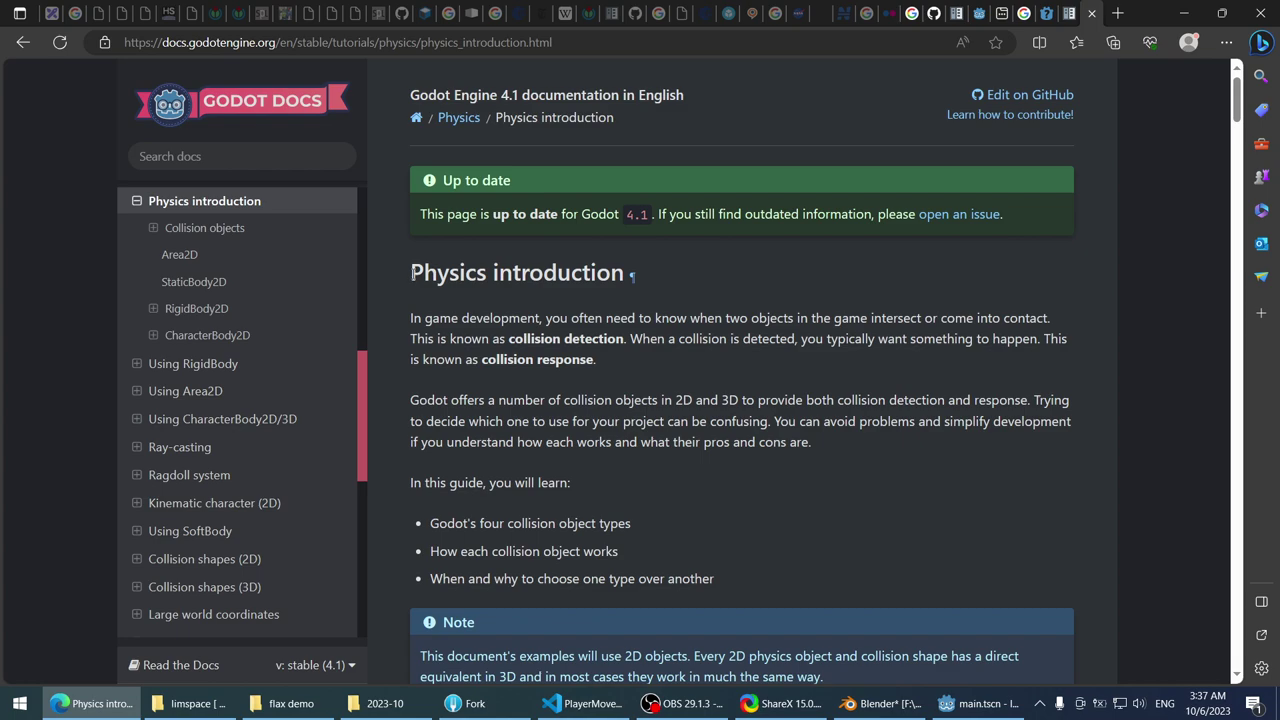
scroll(402, 277, down, 1)
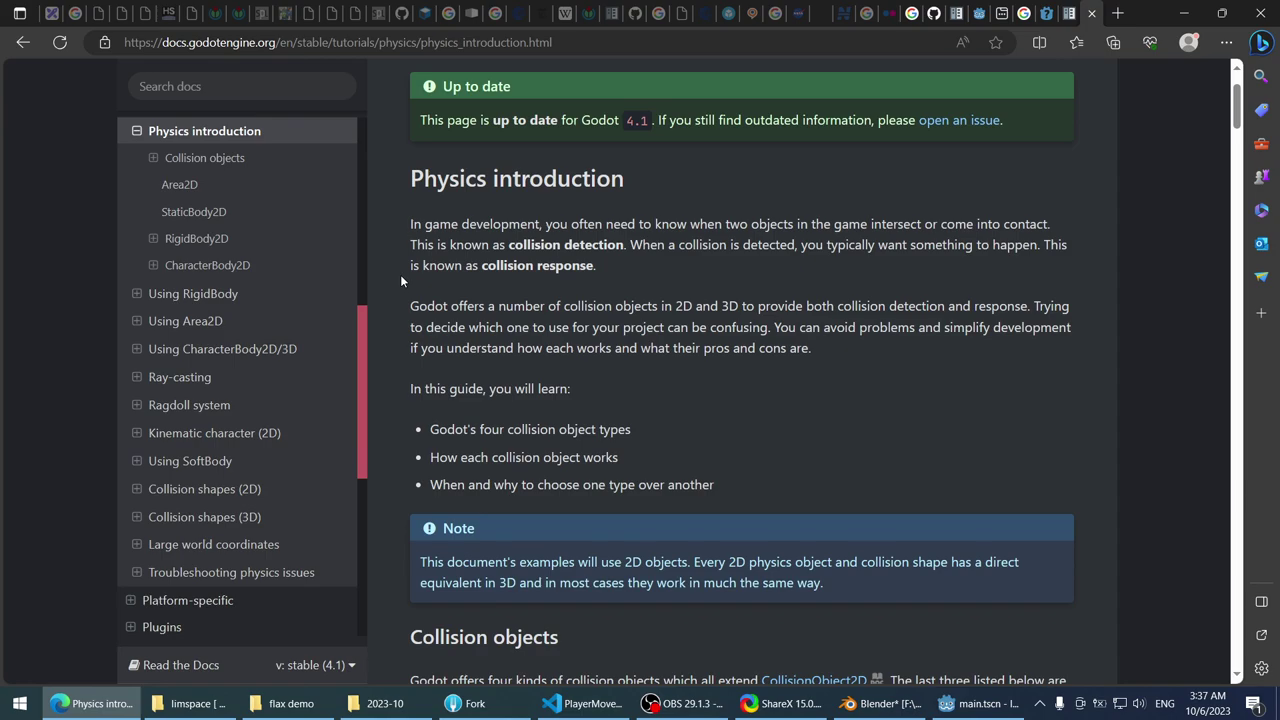
scroll(400, 280, up, 1)
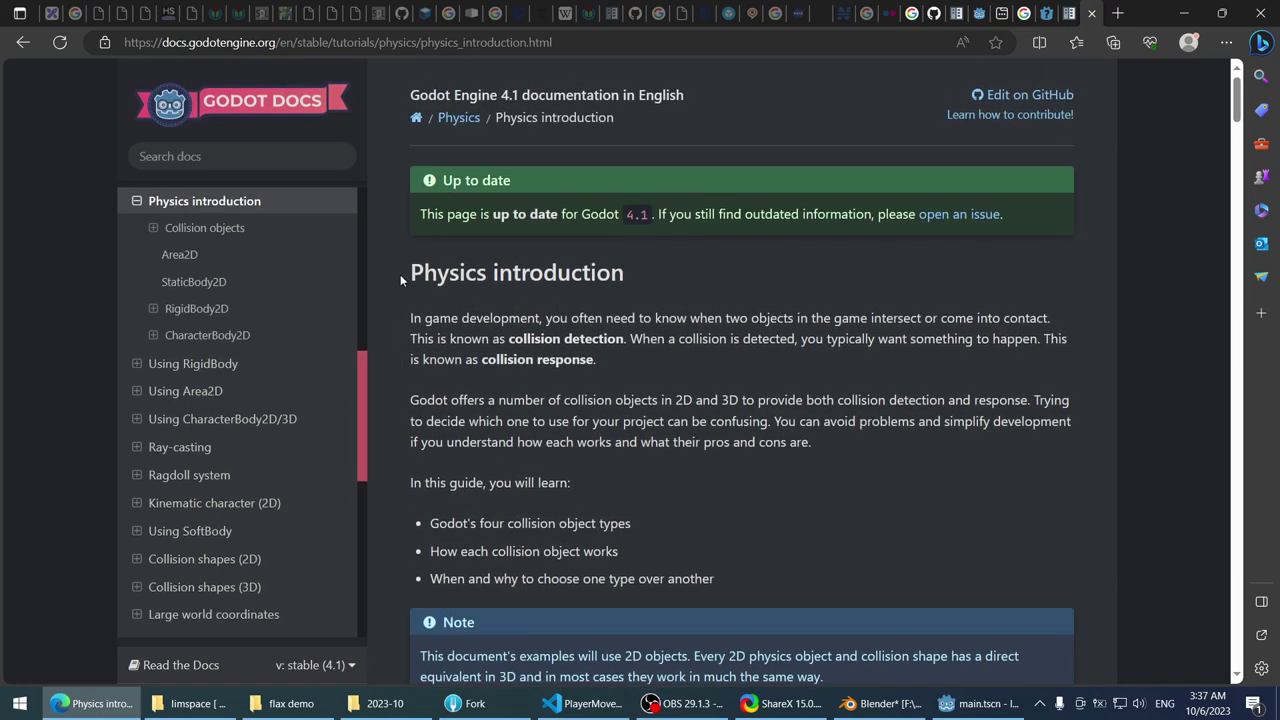
scroll(398, 272, down, 1)
scroll(398, 272, up, 1)
scroll(398, 272, down, 3)
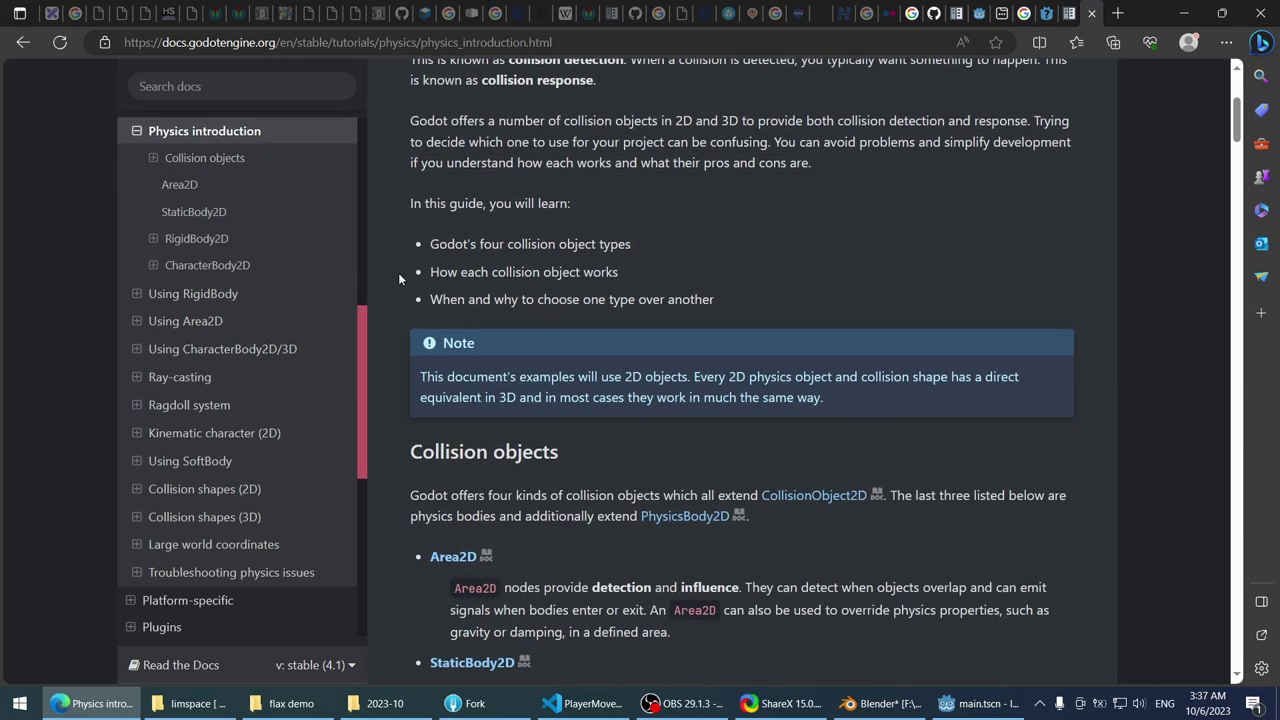
scroll(398, 272, down, 4)
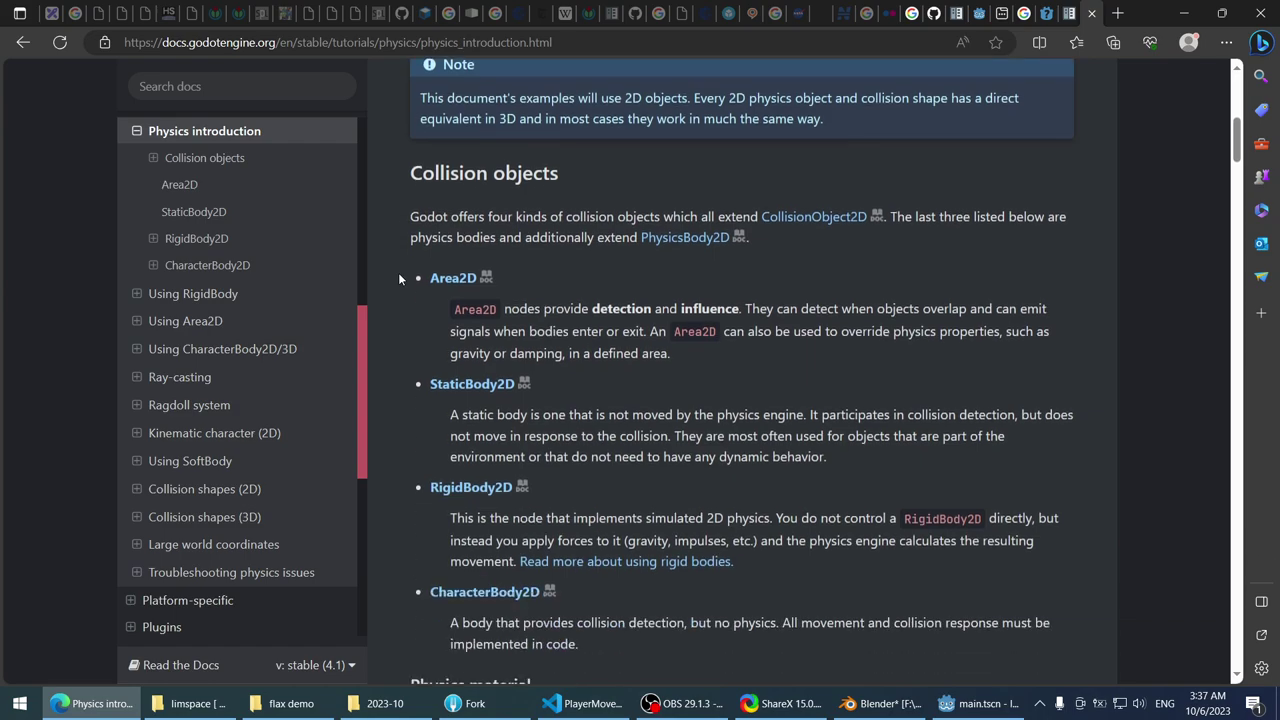
scroll(398, 271, down, 3)
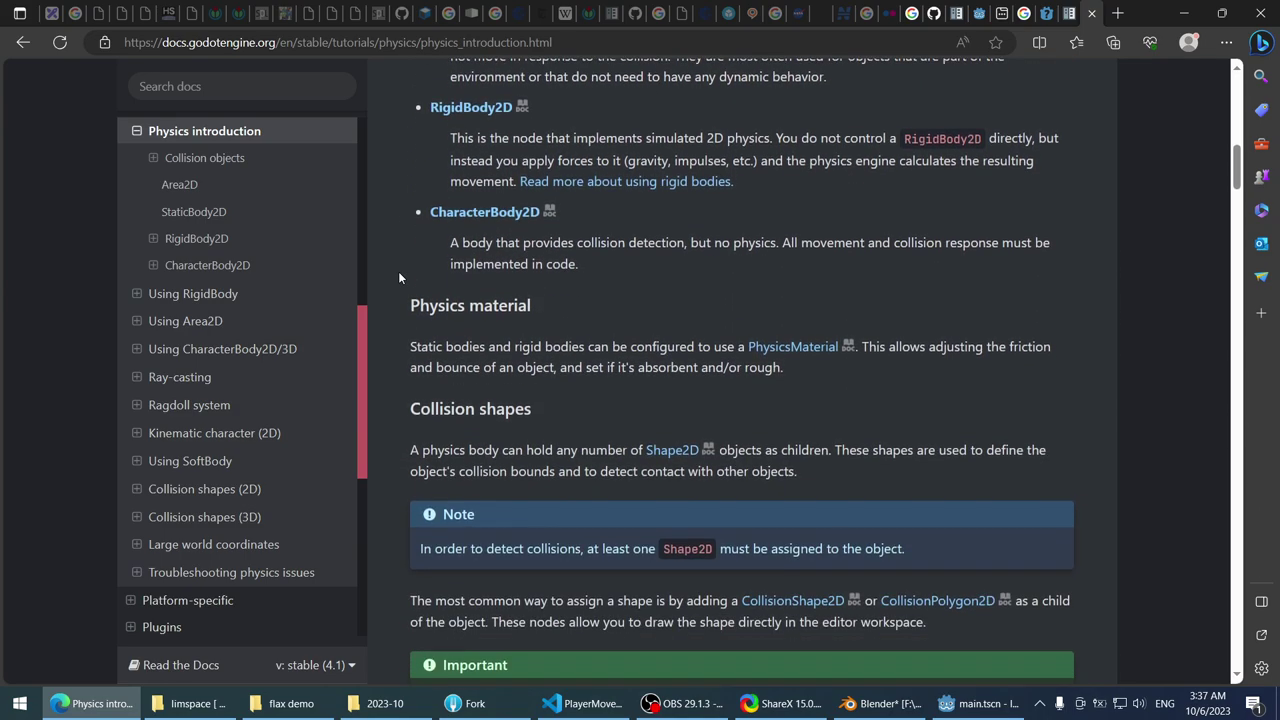
scroll(398, 271, down, 3)
scroll(398, 270, down, 5)
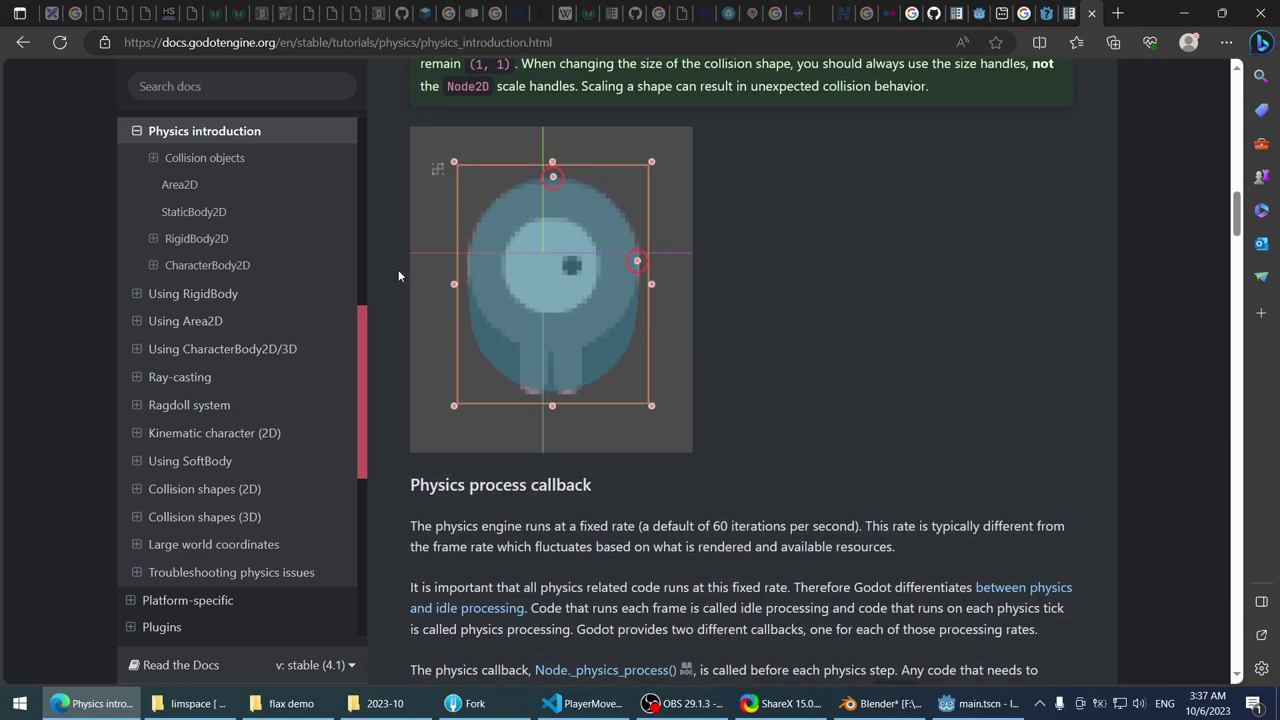
click(22, 43)
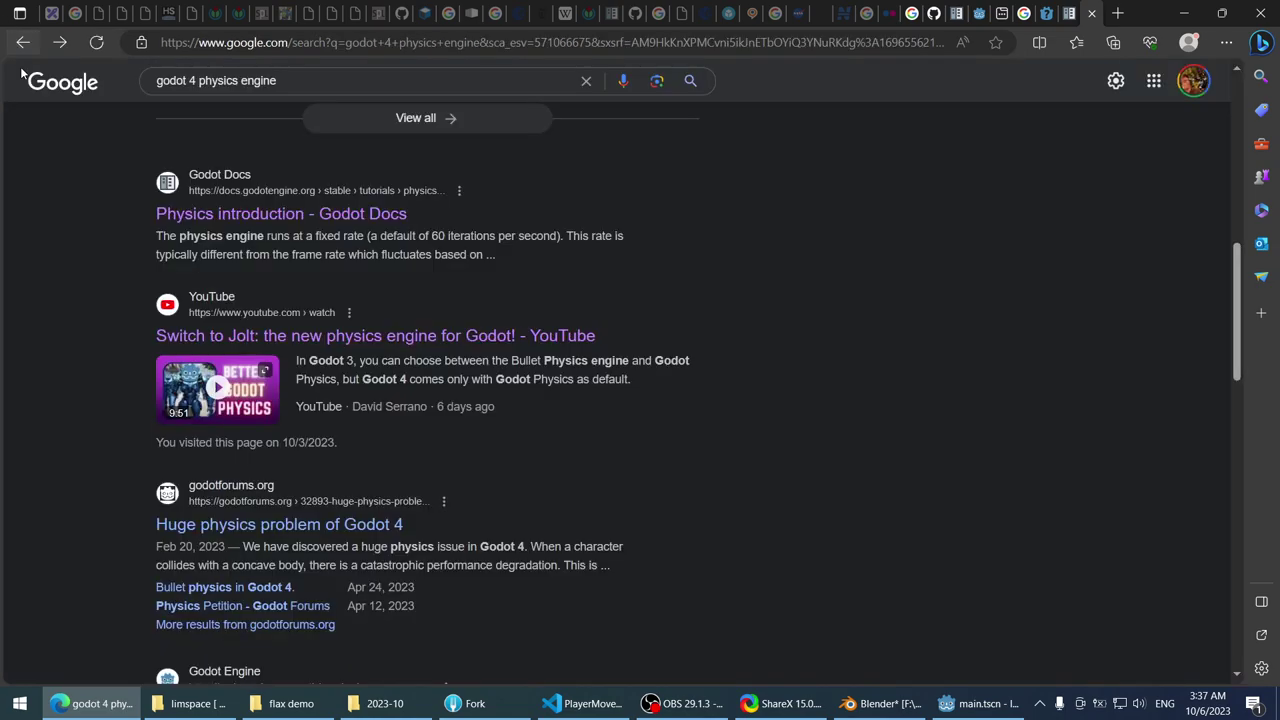
- Scroll through the physics results, then replace the query with 'godot jolt' and search
scroll(43, 242, down, 3)
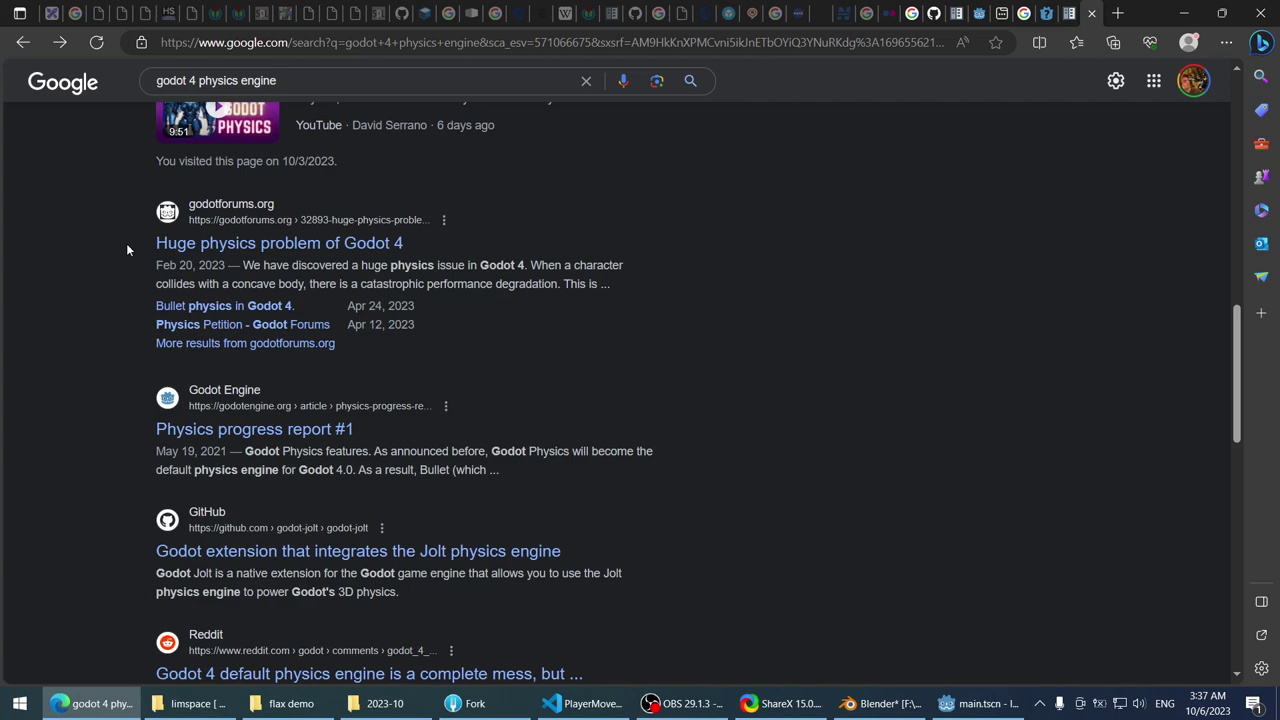
scroll(127, 248, down, 1)
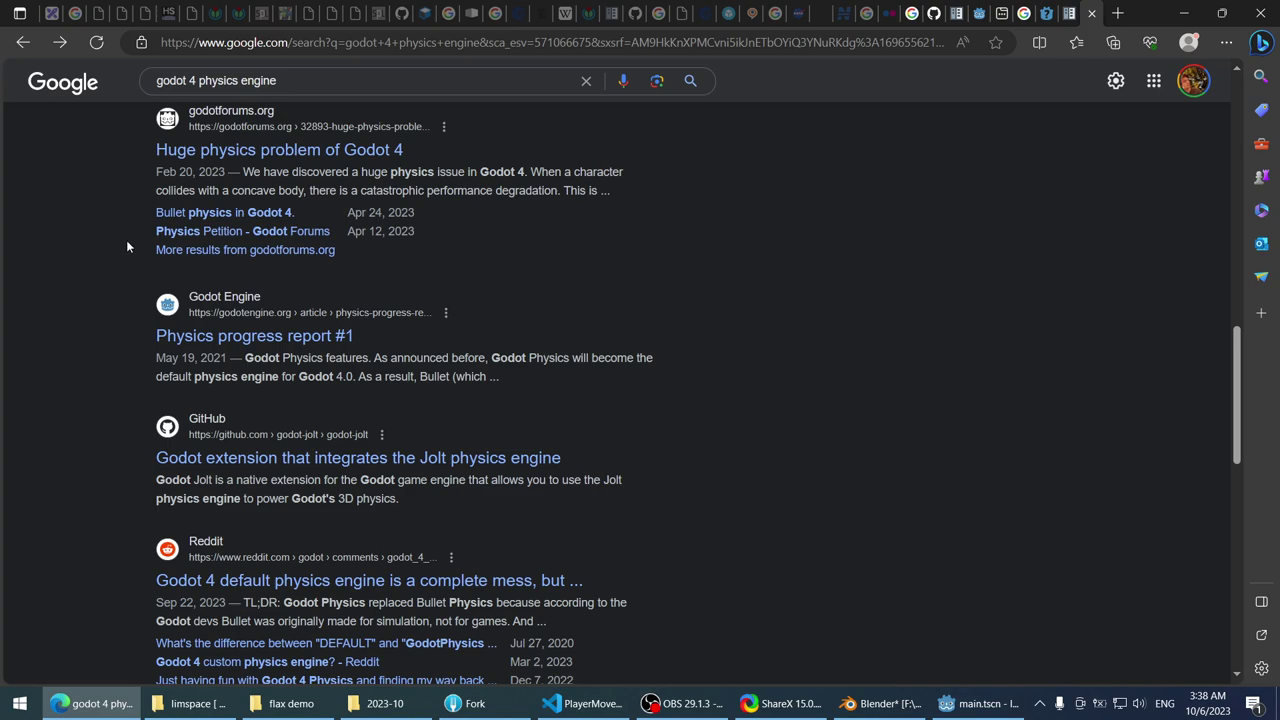
scroll(126, 239, down, 1)
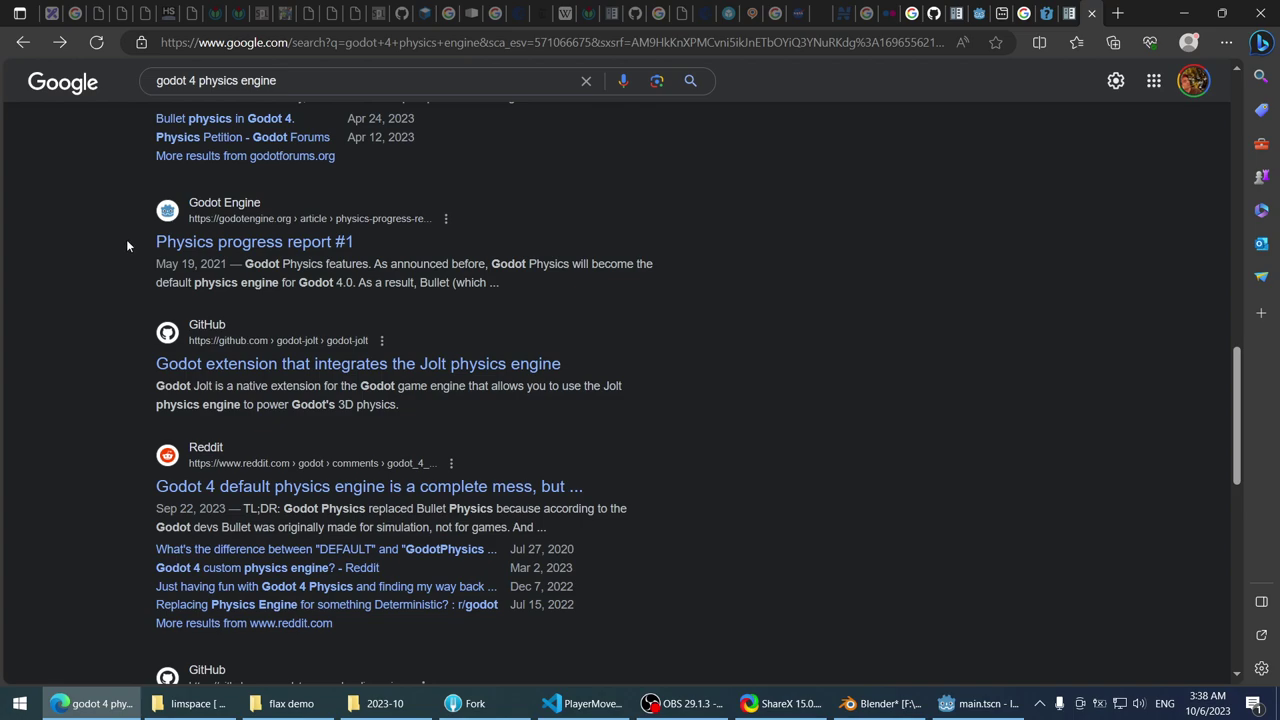
scroll(118, 244, down, 10)
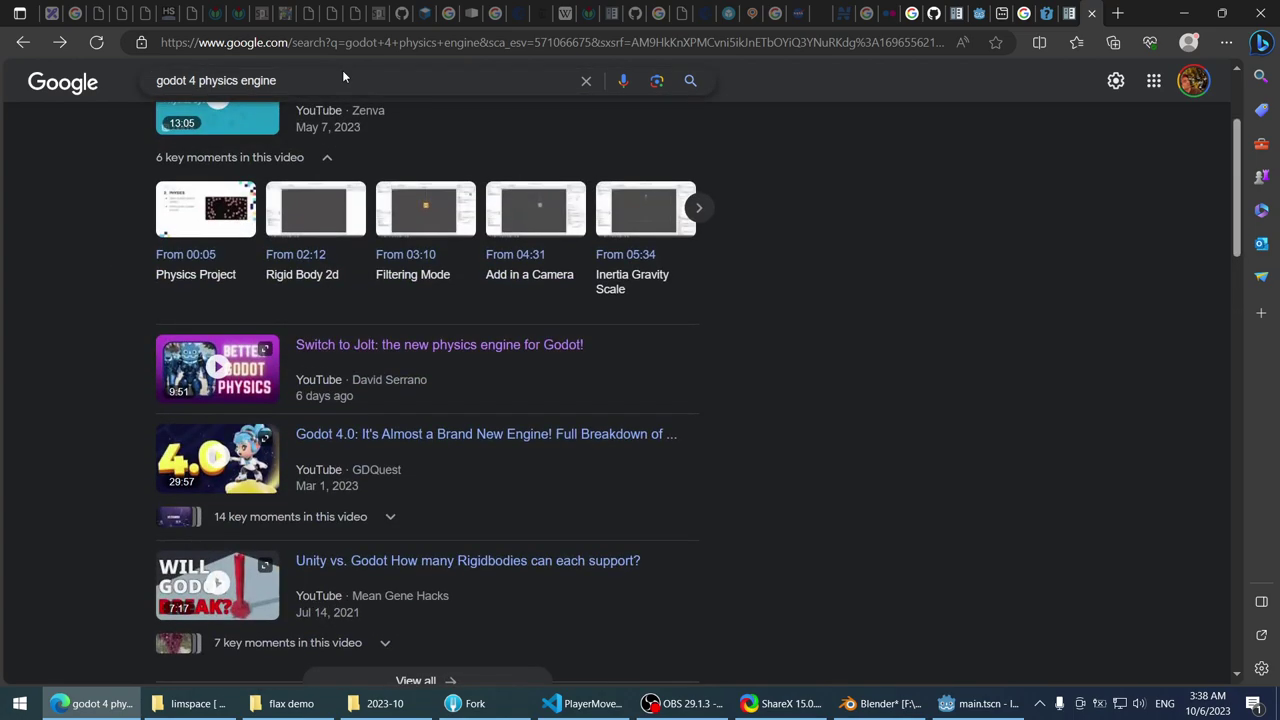
drag(342, 70, 18, 66)
key(slash)
key(ctrl+a)
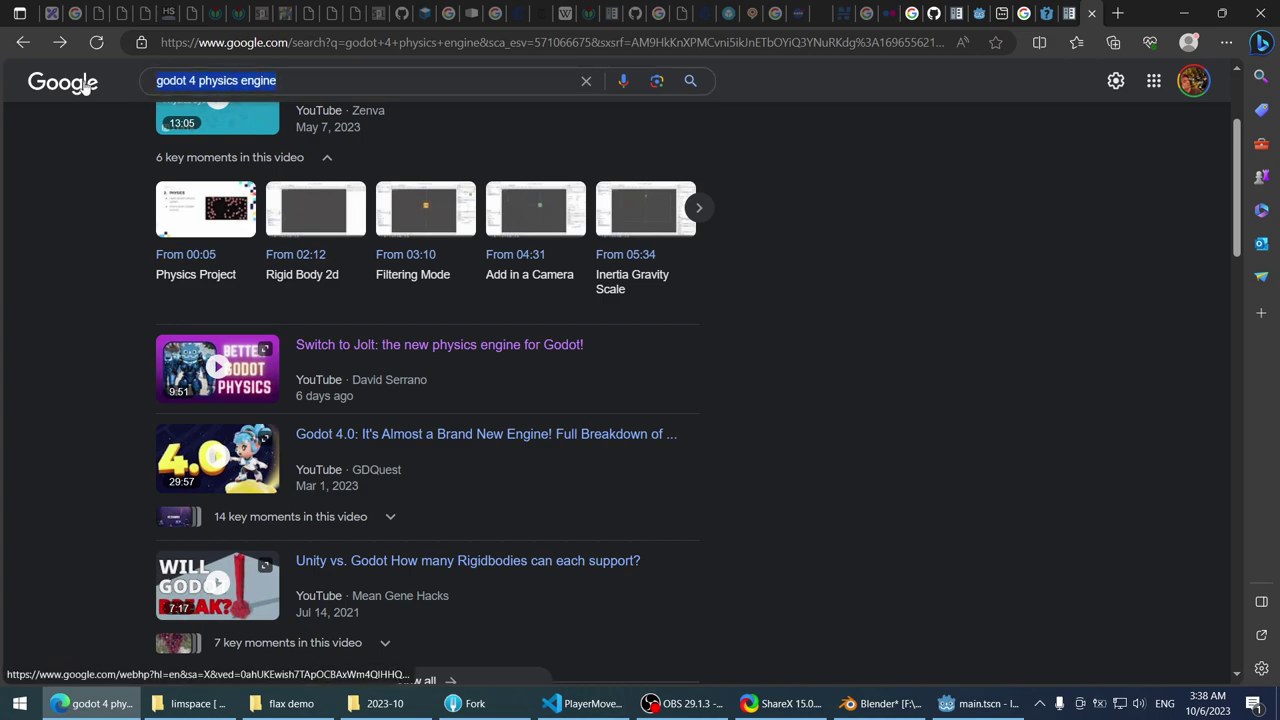
text(godot jolt)
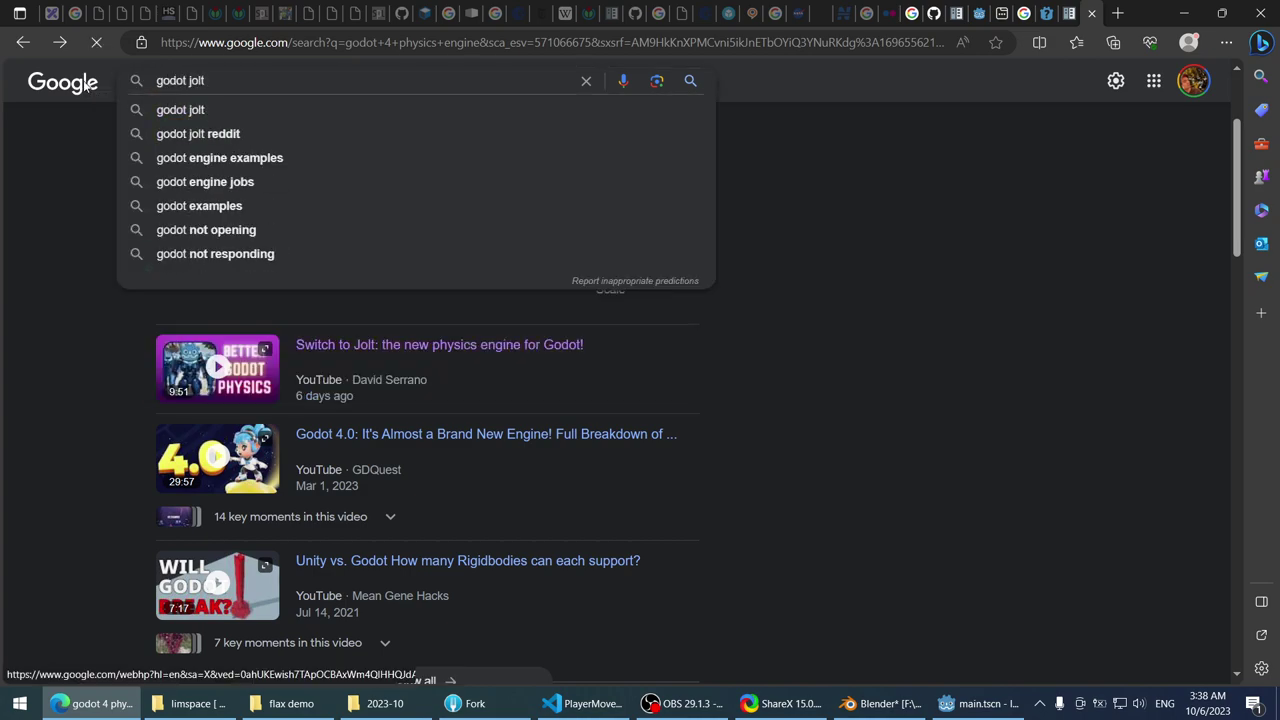
key(Return)
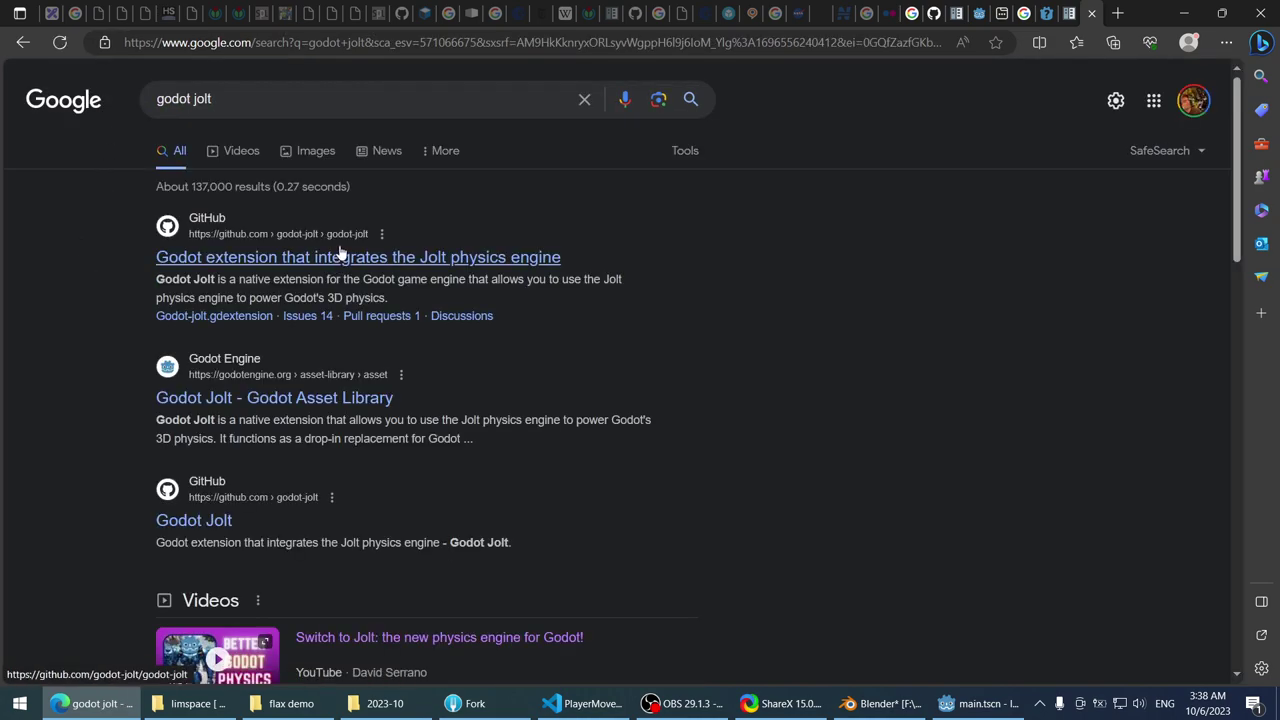
- Open the godot-jolt GitHub repository and read the top of its README
click(255, 205)
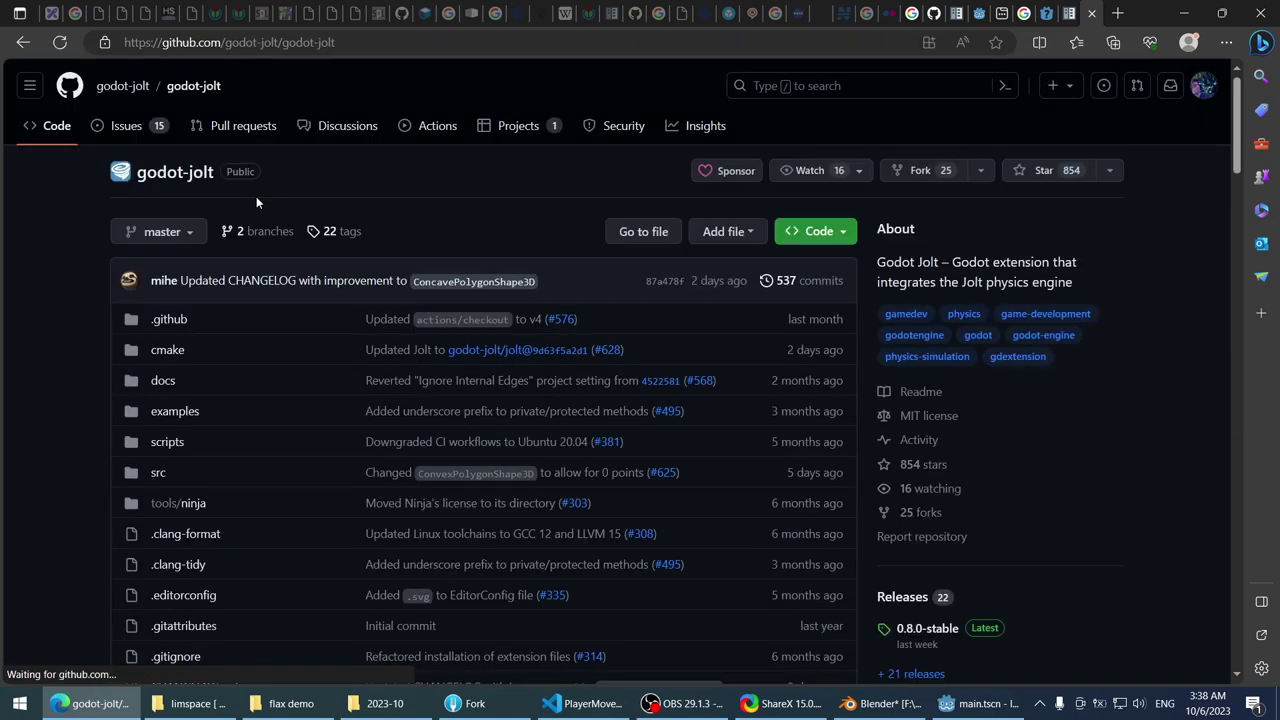
scroll(46, 207, down, 10)
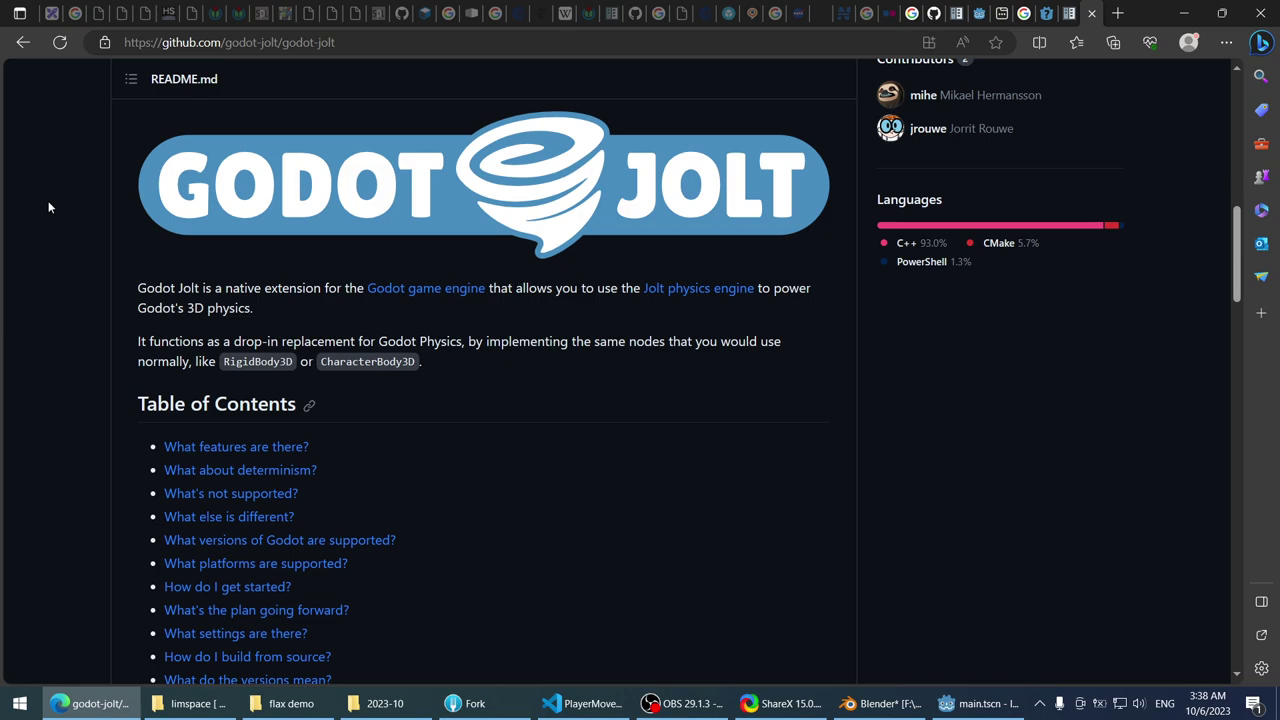
scroll(49, 207, down, 1)
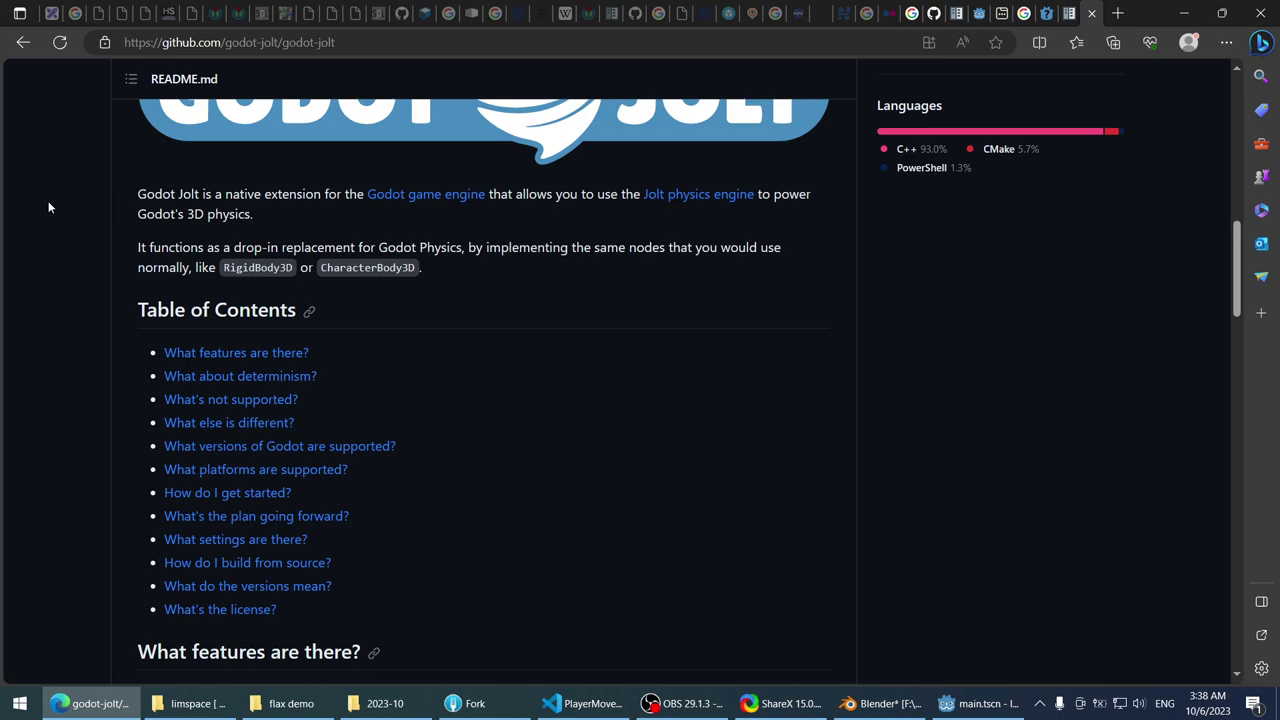
scroll(49, 207, down, 5)
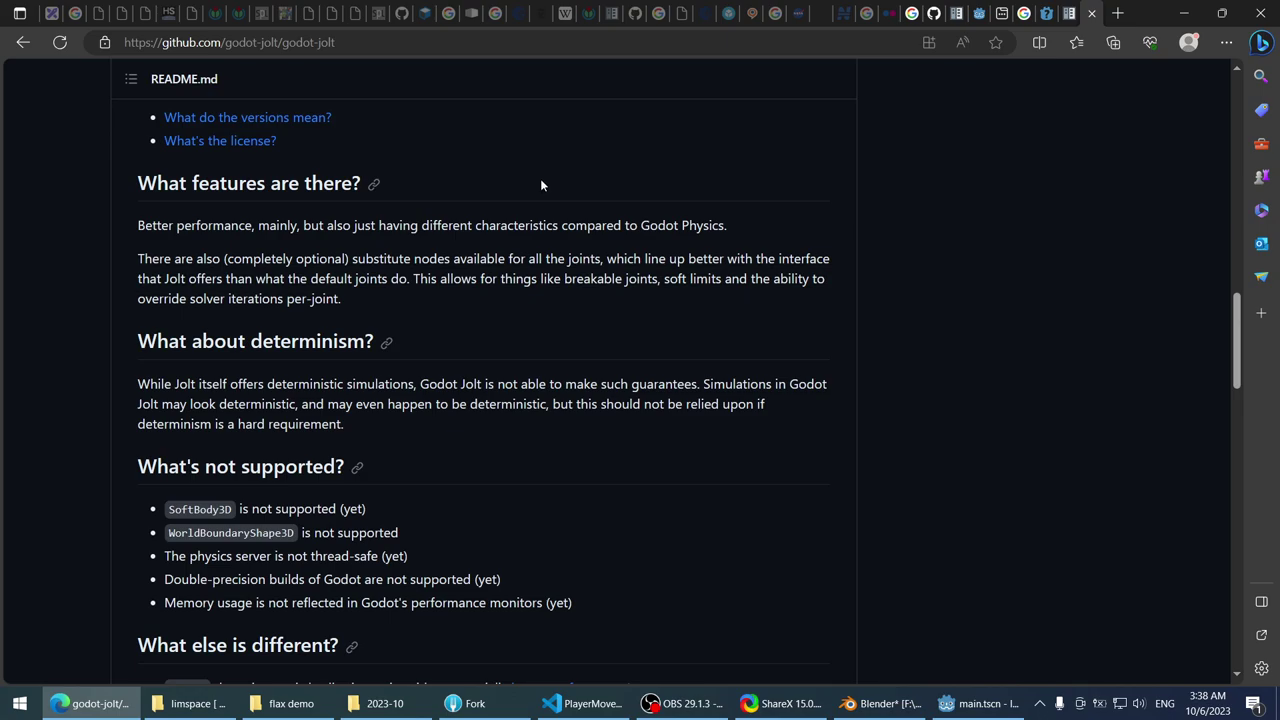
scroll(300, 200, down, 1)
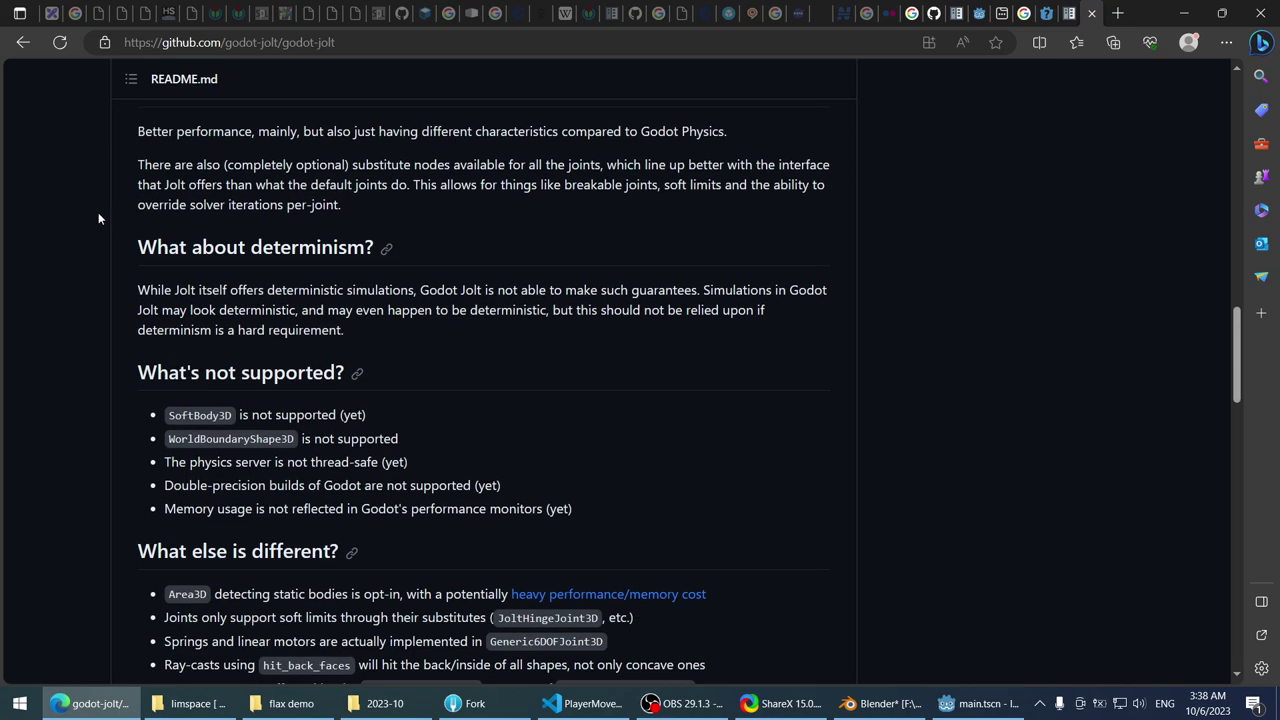
scroll(98, 212, down, 2)
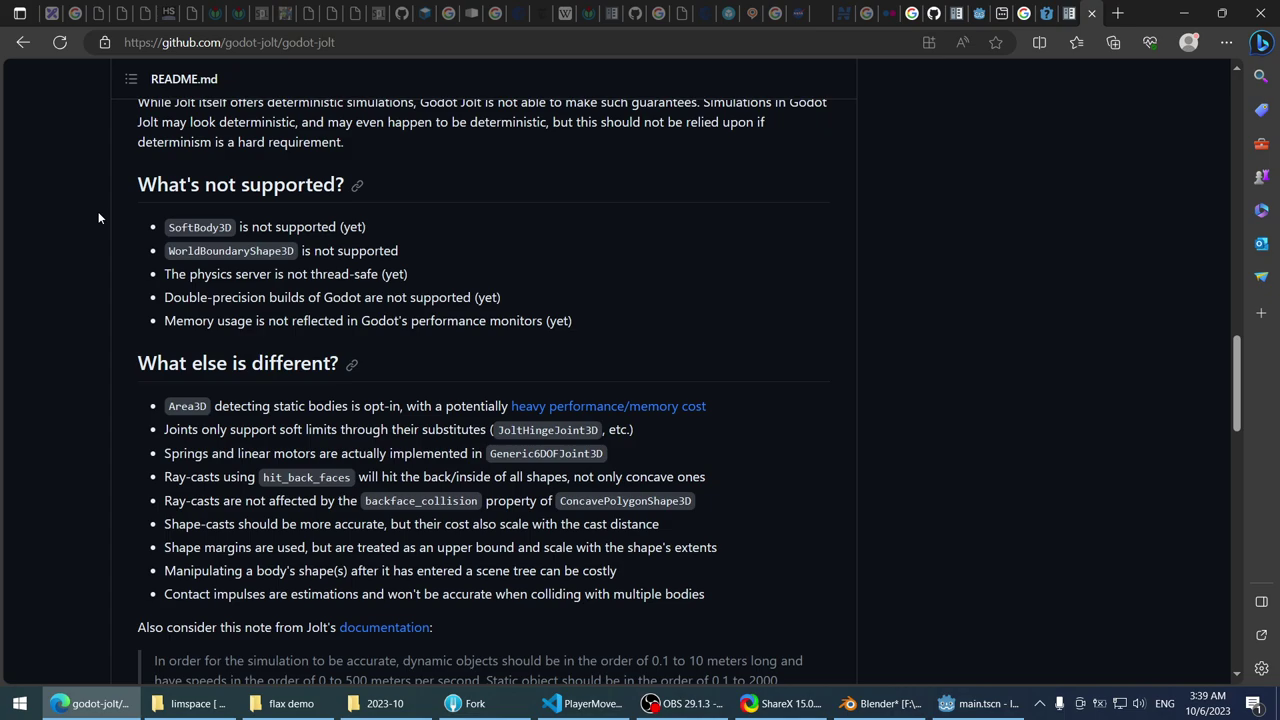
scroll(98, 216, up, 1)
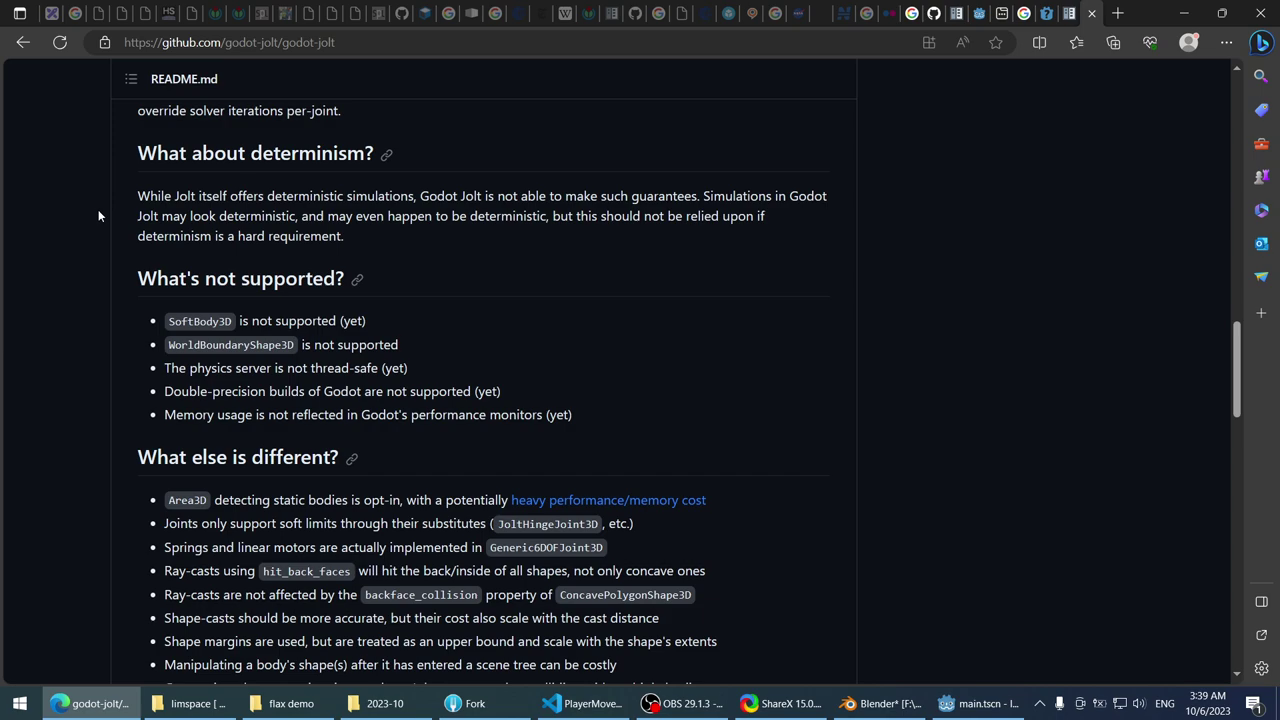
scroll(98, 215, down, 1)
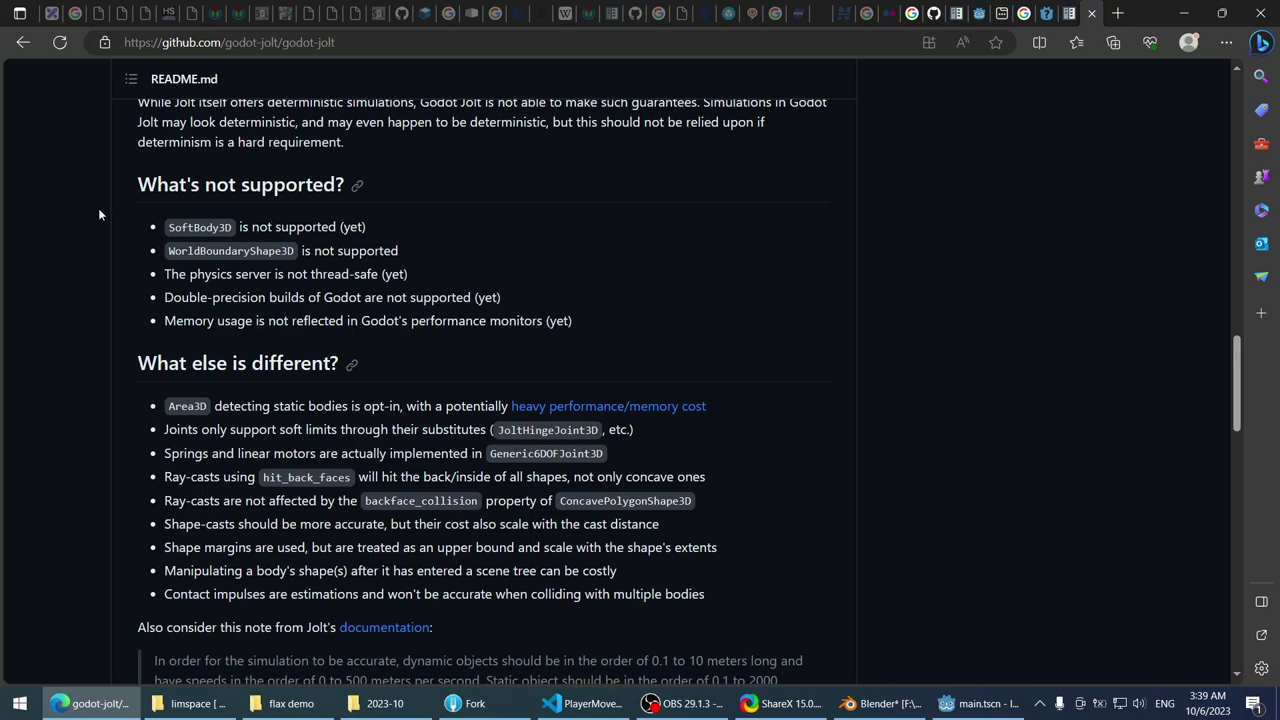
- Scroll the README down to the 'How do I get started?' installation steps
scroll(99, 214, down, 1)
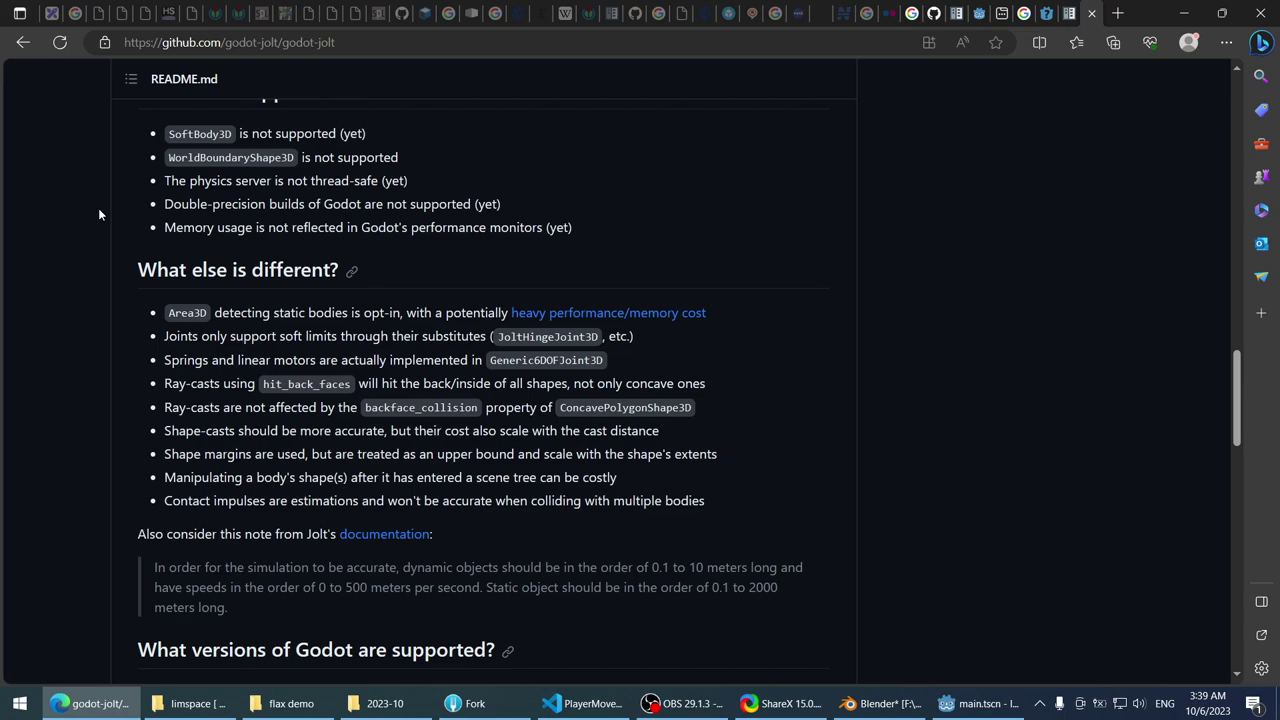
scroll(99, 214, down, 1)
scroll(99, 214, down, 1)
scroll(99, 212, down, 1)
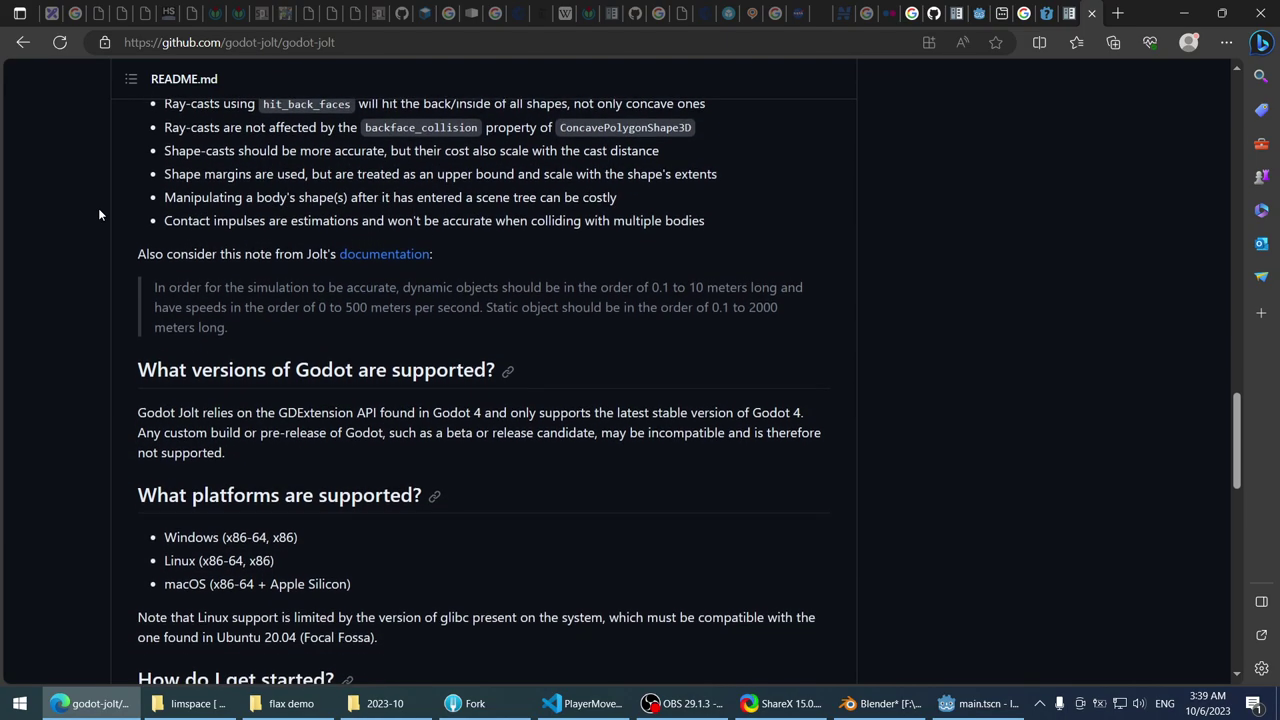
scroll(99, 214, down, 2)
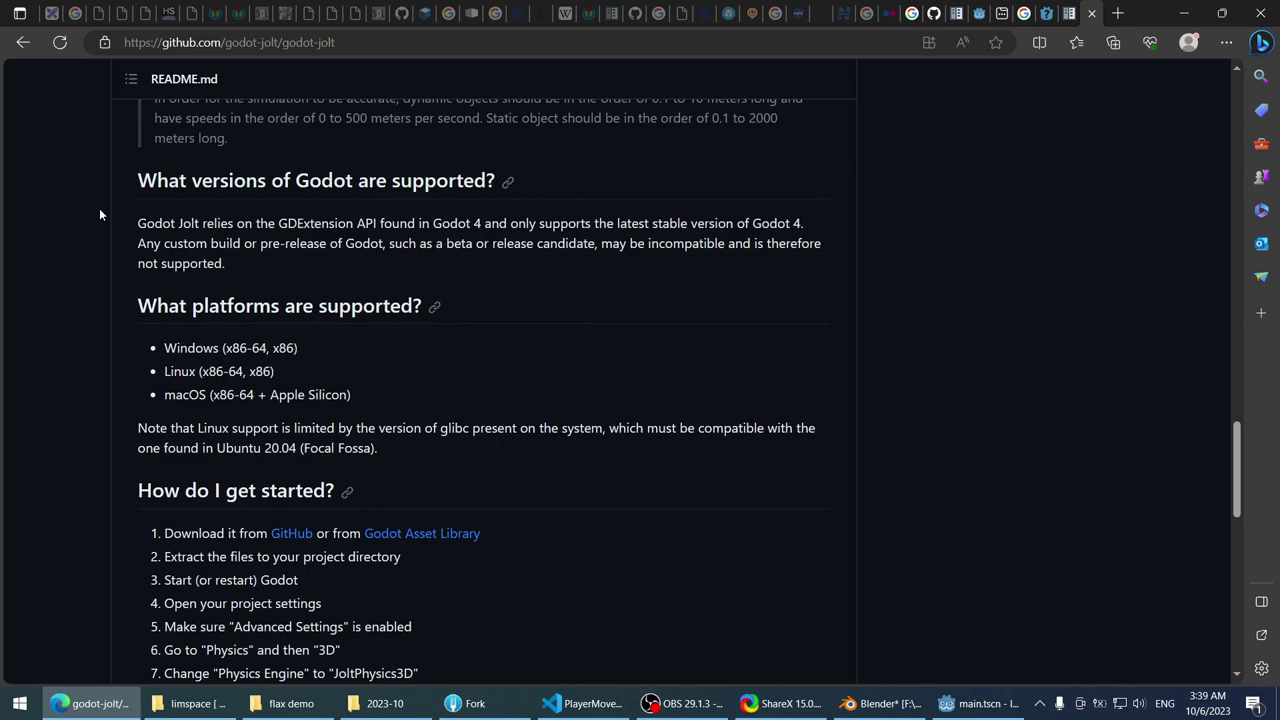
scroll(99, 213, down, 2)
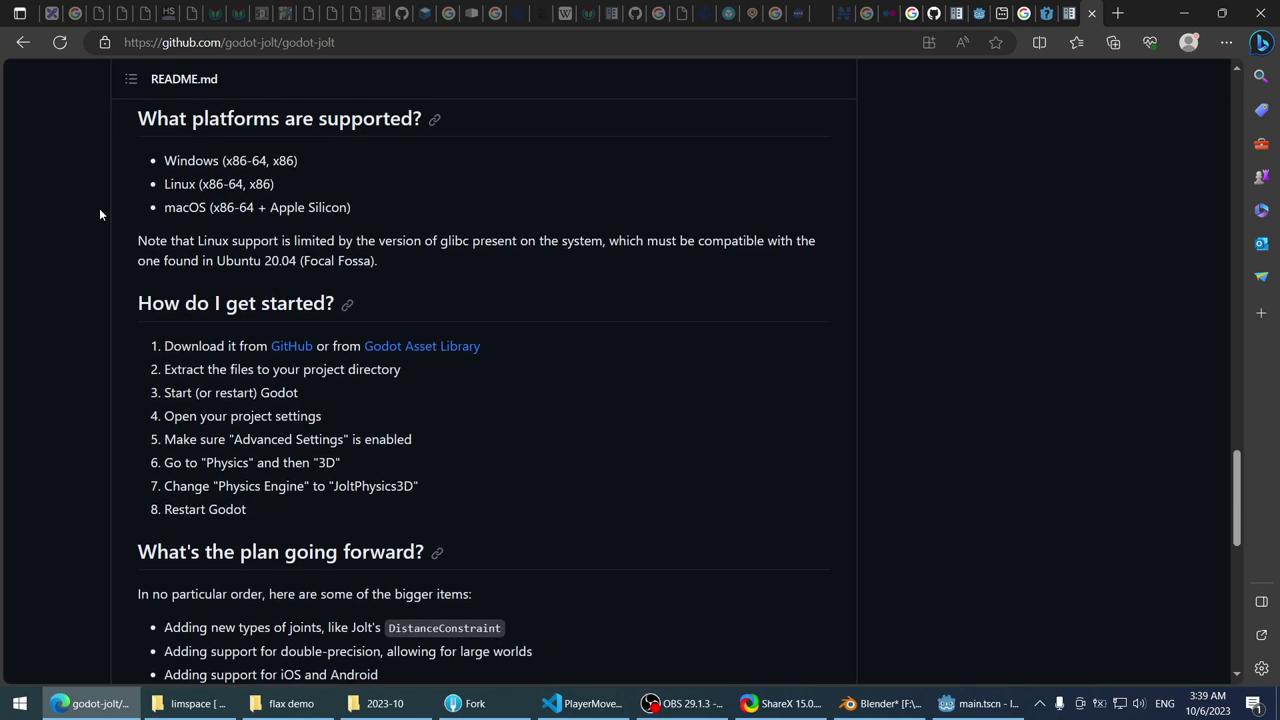
scroll(99, 213, down, 1)
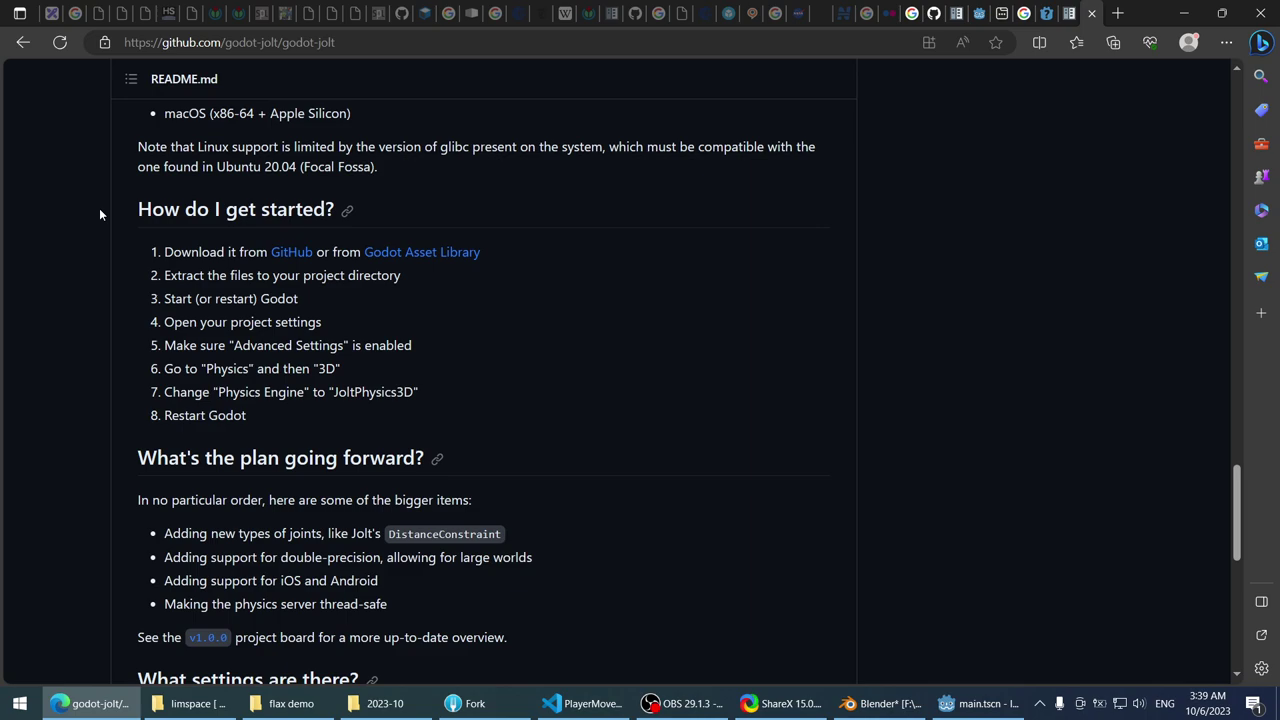
- Open the Godot Jolt page in the Godot Asset Library
click(421, 252)
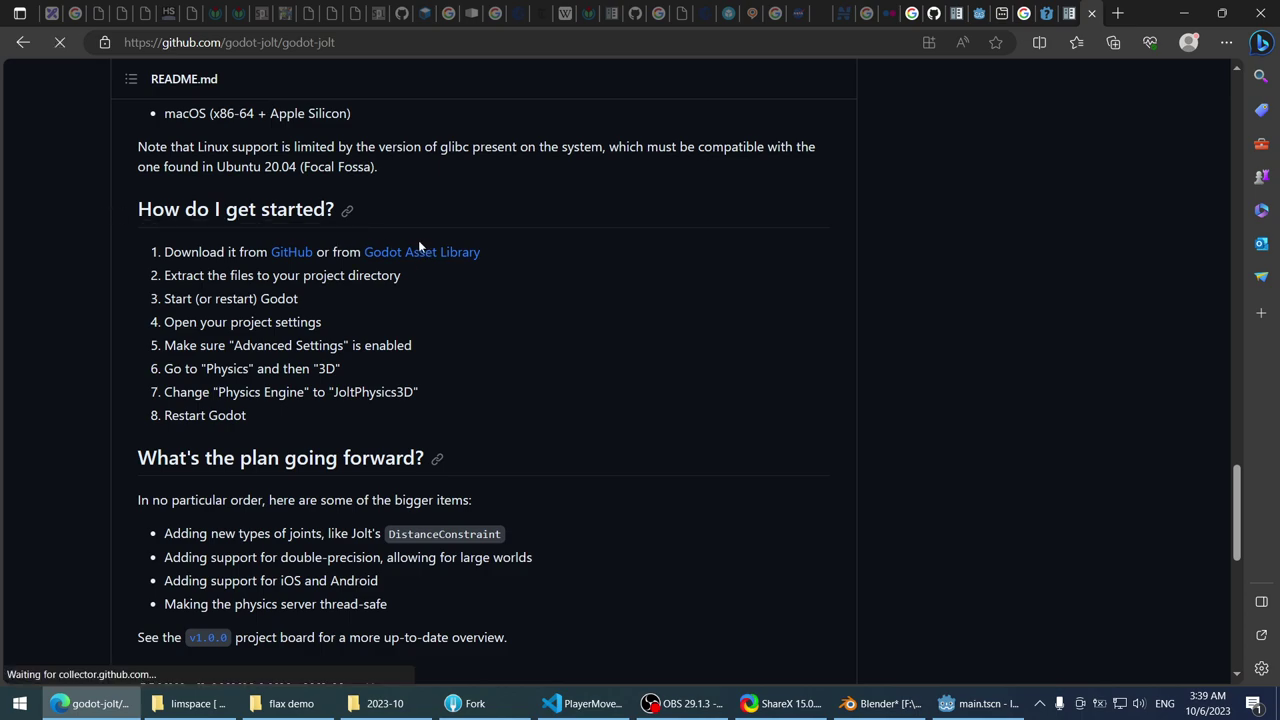
scroll(73, 257, down, 2)
scroll(74, 256, up, 2)
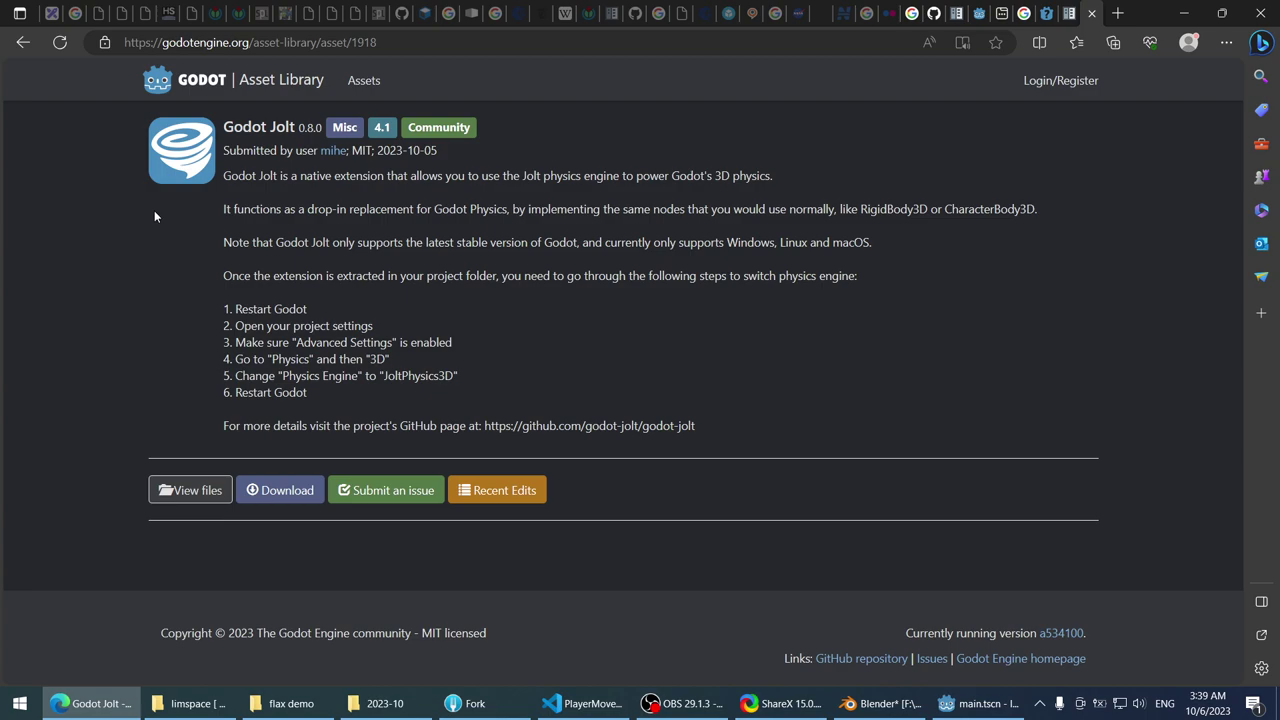
- Back in Godot, deselect the ConeTwistJoint3D node and save main.tscn
click(975, 703)
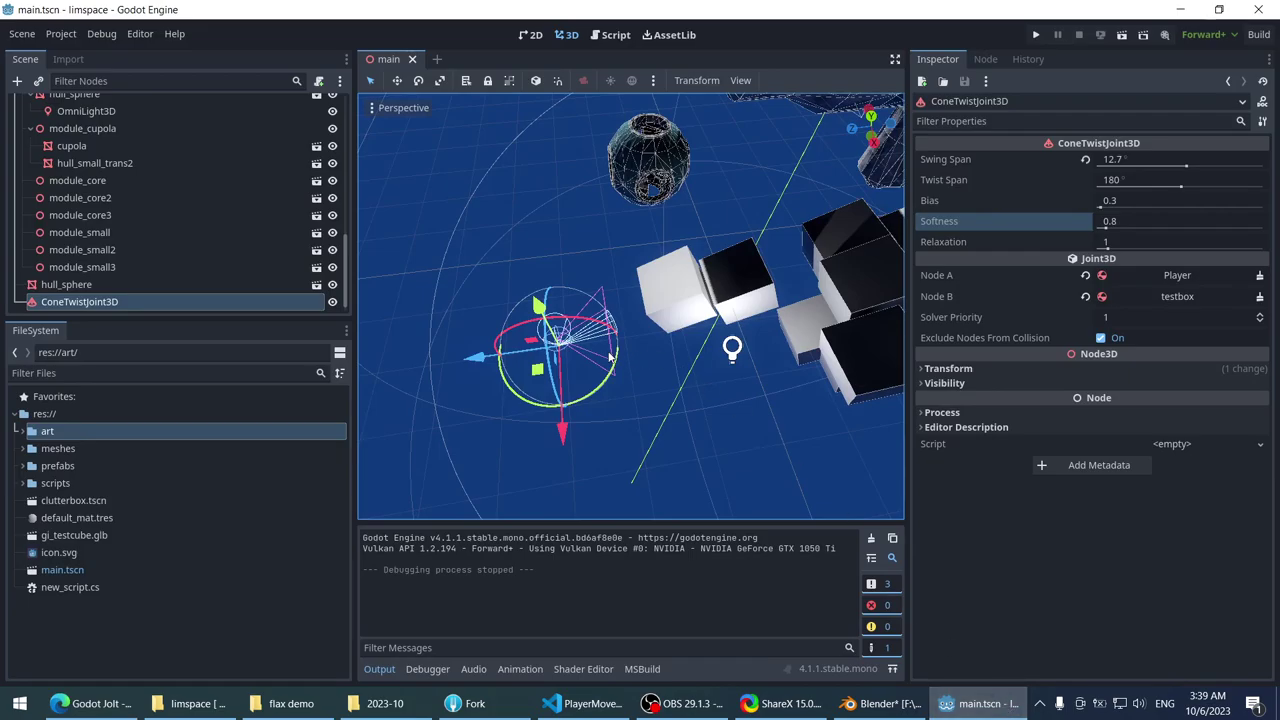
middle_drag(540, 320, 416, 257)
scroll(497, 262, up, 3)
click(473, 269)
scroll(476, 290, up, 3)
scroll(416, 257, down, 6)
scroll(234, 242, up, 10)
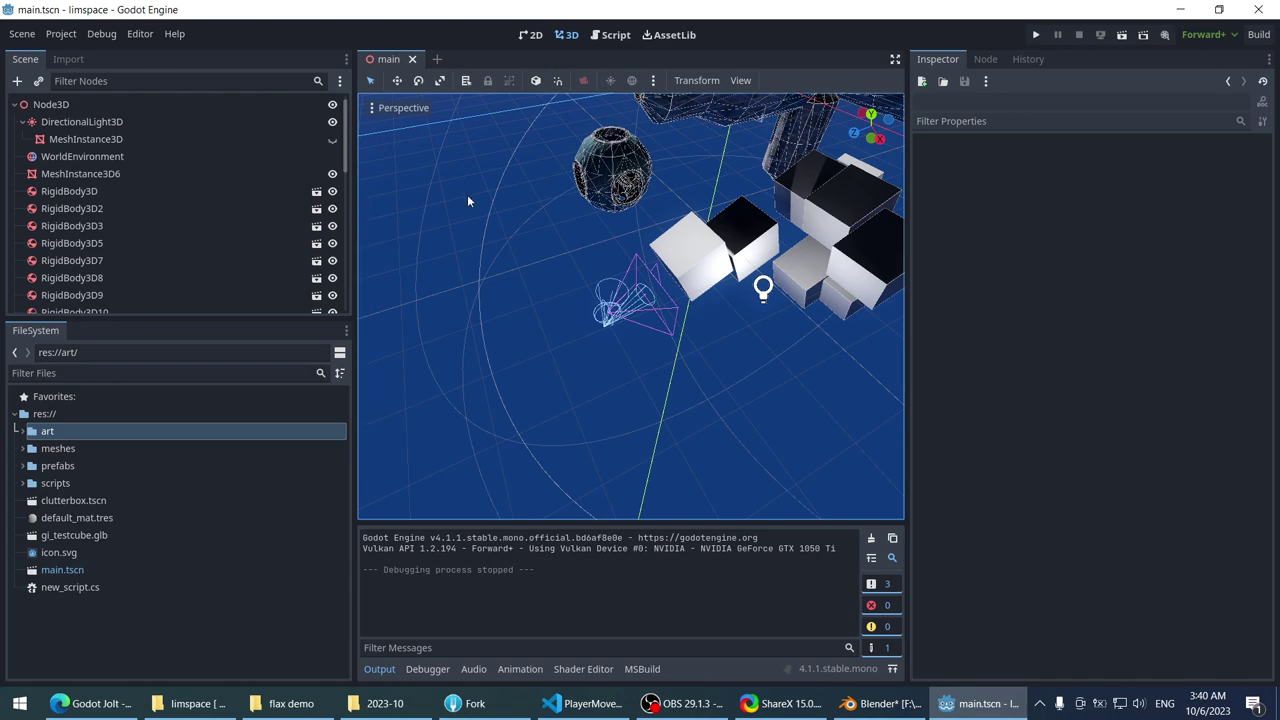
key(ctrl+s)
- Bring Fork forward to review the repository's local changes
scroll(531, 213, up, 2)
middle_drag(531, 213, 815, 450)
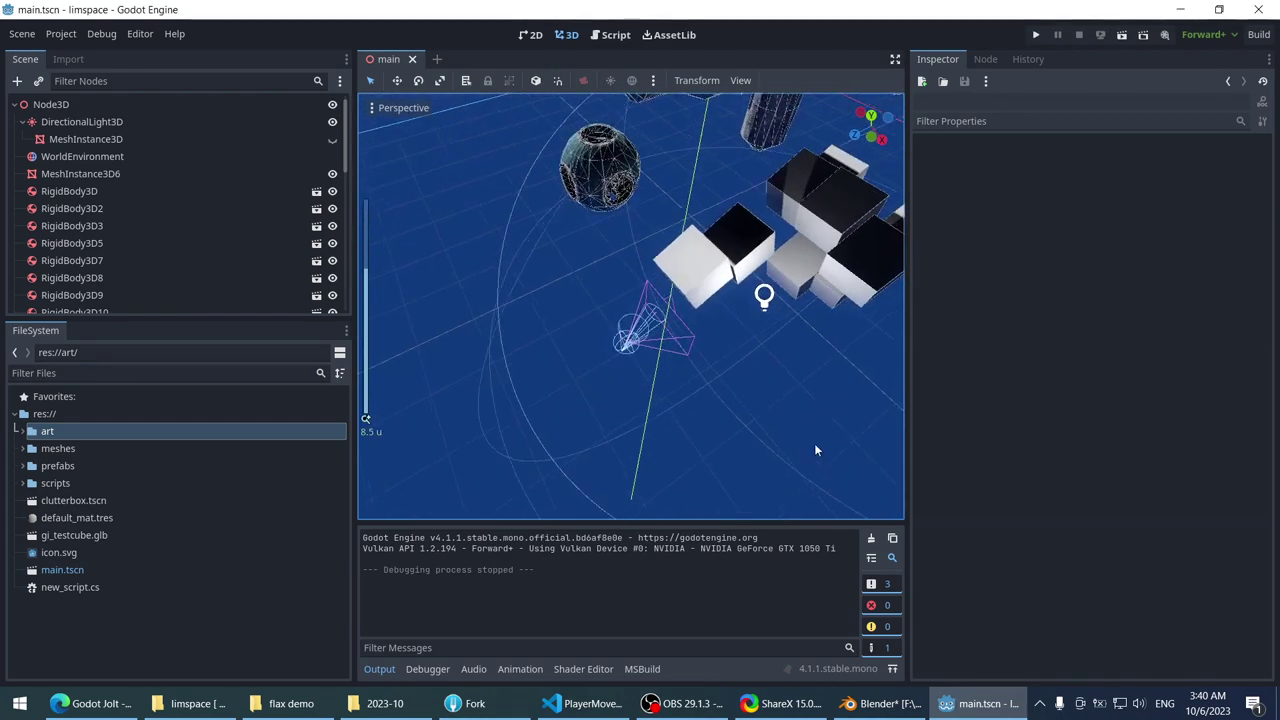
click(590, 703)
click(590, 703)
click(468, 703)
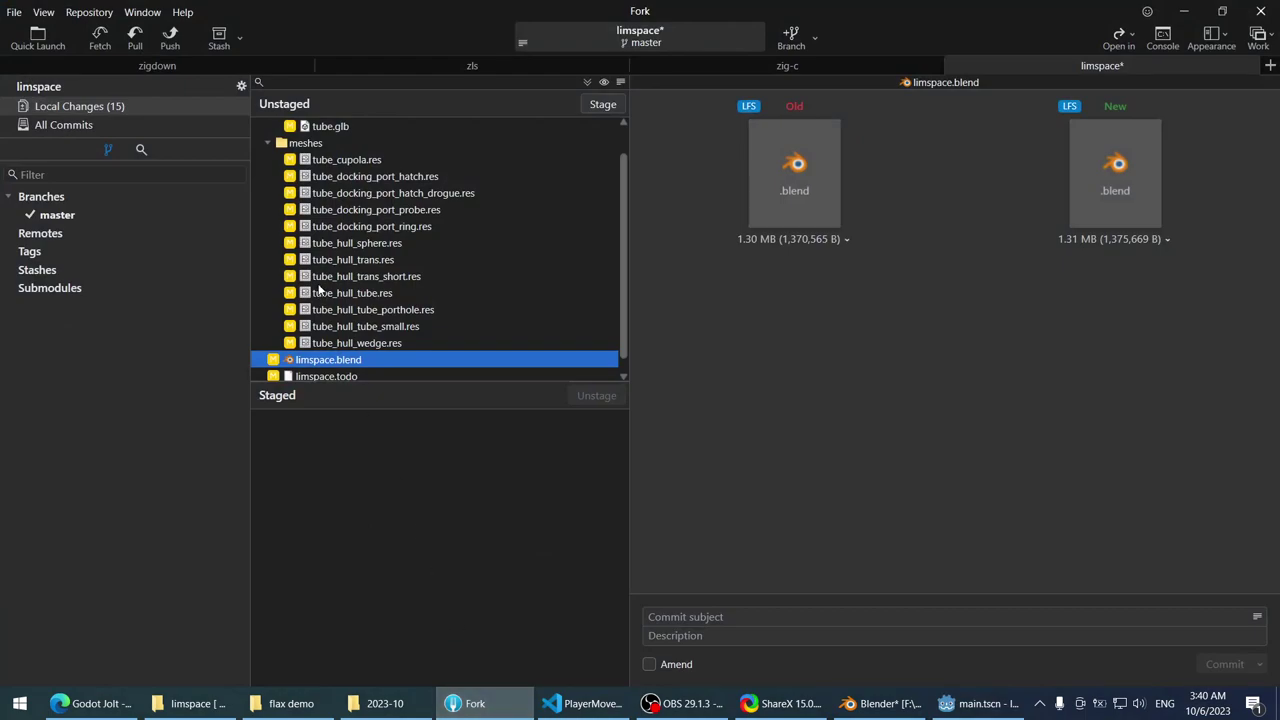
- Inspect the tube.glb changes in Fork, then return to the Godot editor
scroll(347, 195, up, 1)
click(337, 160)
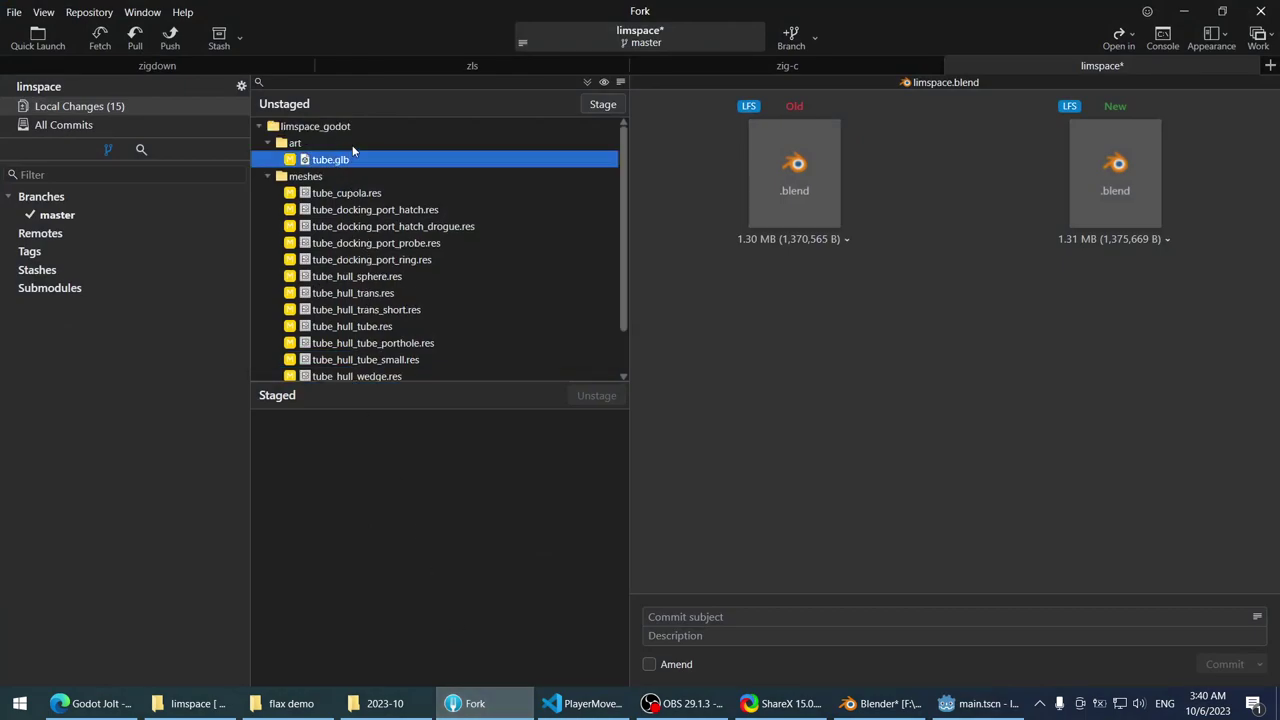
key(alt+Tab)
scroll(132, 298, down, 5)
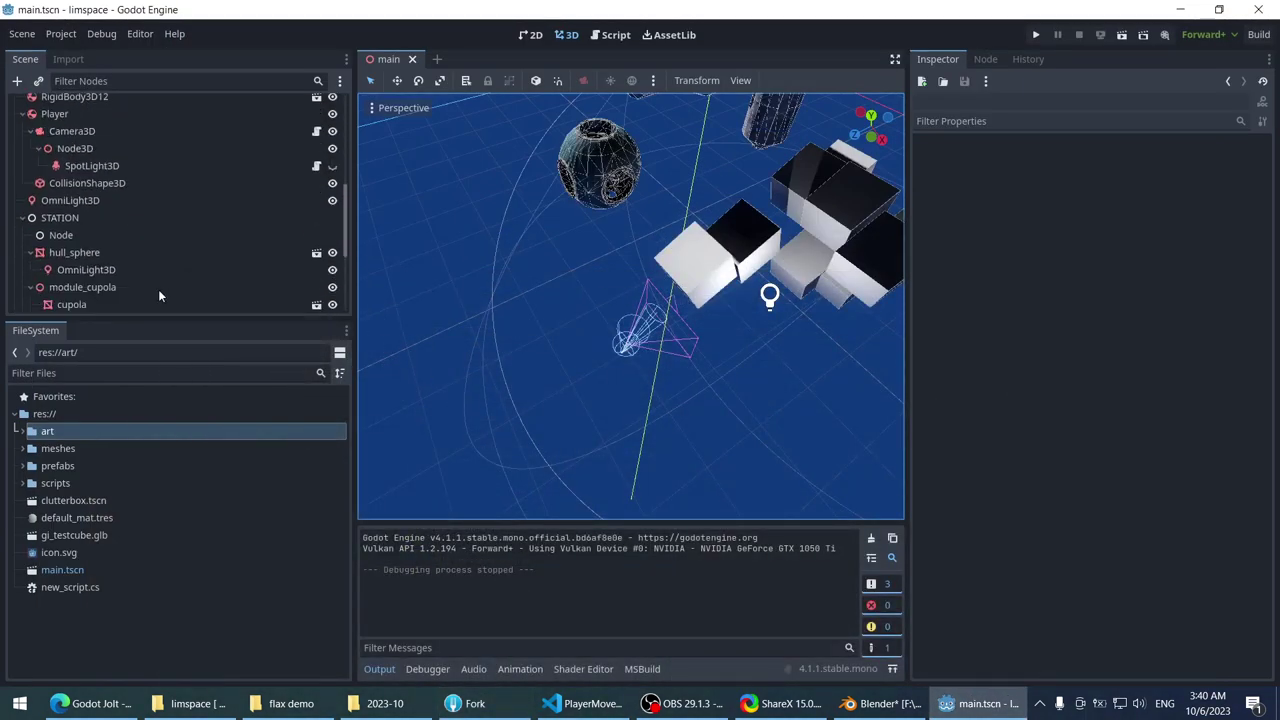
scroll(158, 295, down, 3)
- Delete the ConeTwistJoint3D node, save main.tscn, and select the limspace_godot changes in Fork
click(100, 299)
key(Delete)
scroll(478, 293, down, 3)
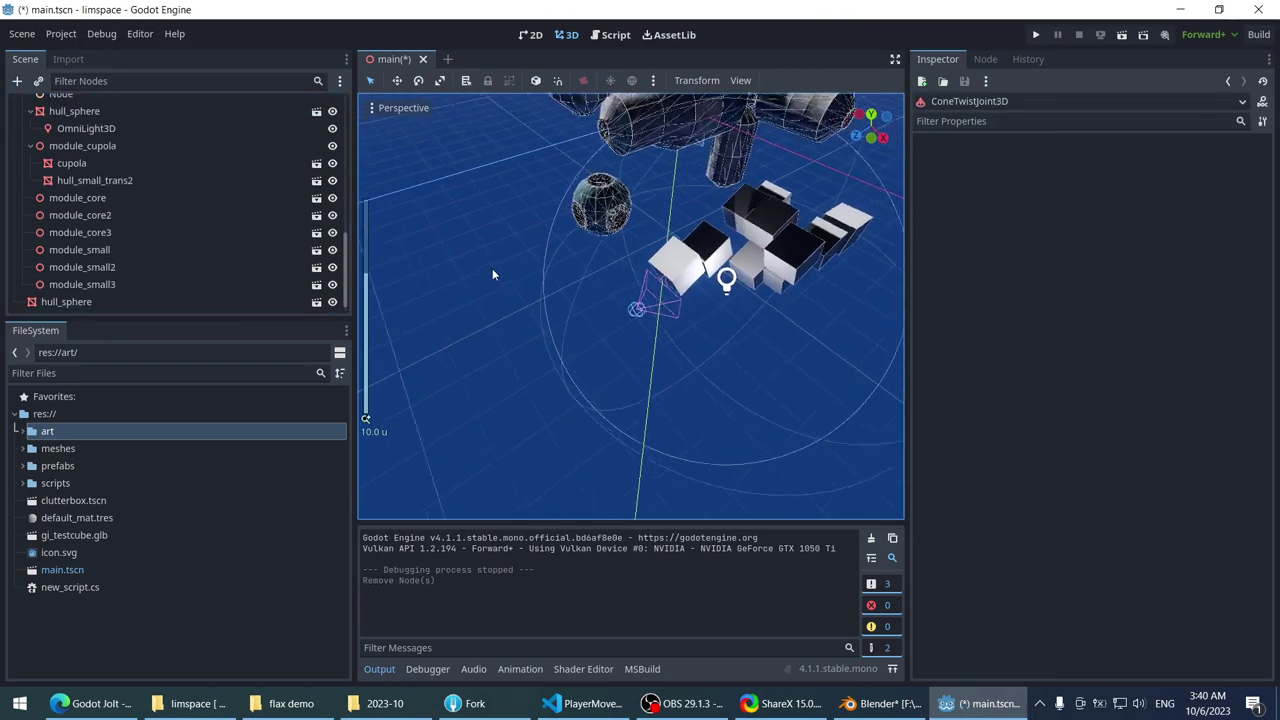
scroll(492, 274, up, 2)
key(ctrl+s)
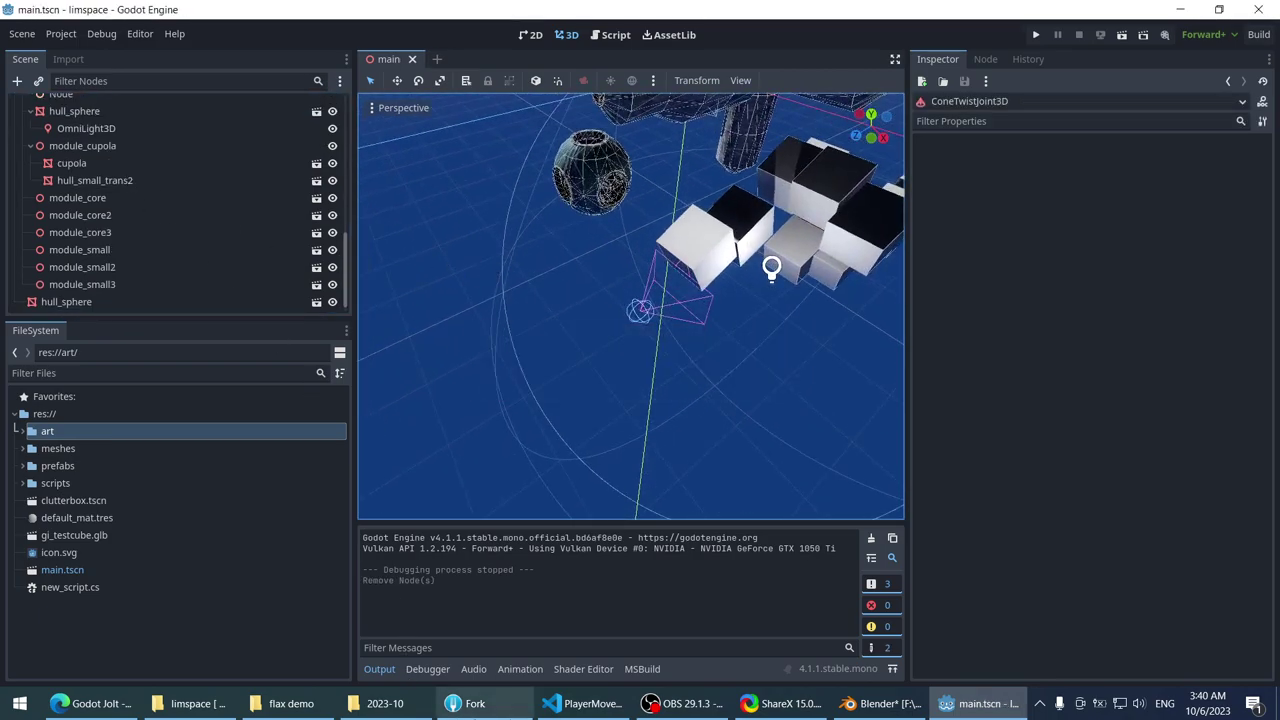
key(alt+Tab)
click(300, 130)
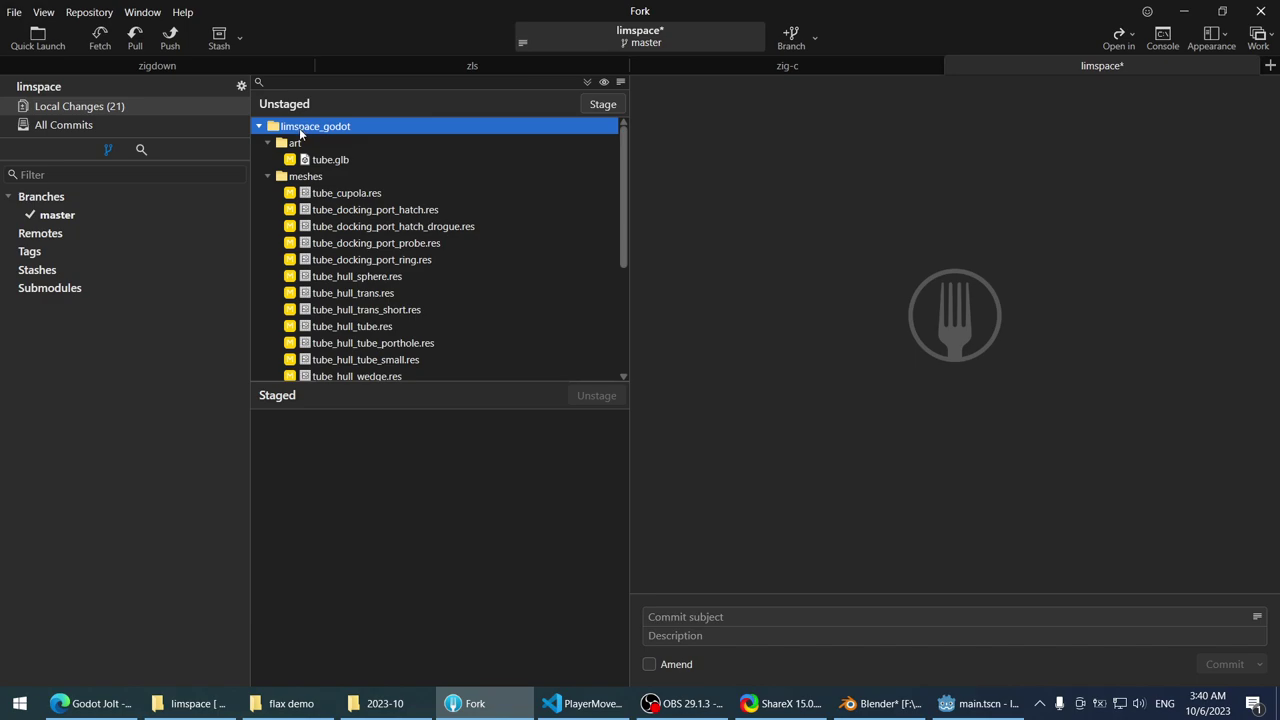
- Stage the limspace_godot folder, limspace.blend and limspace.todo
double_click(300, 130)
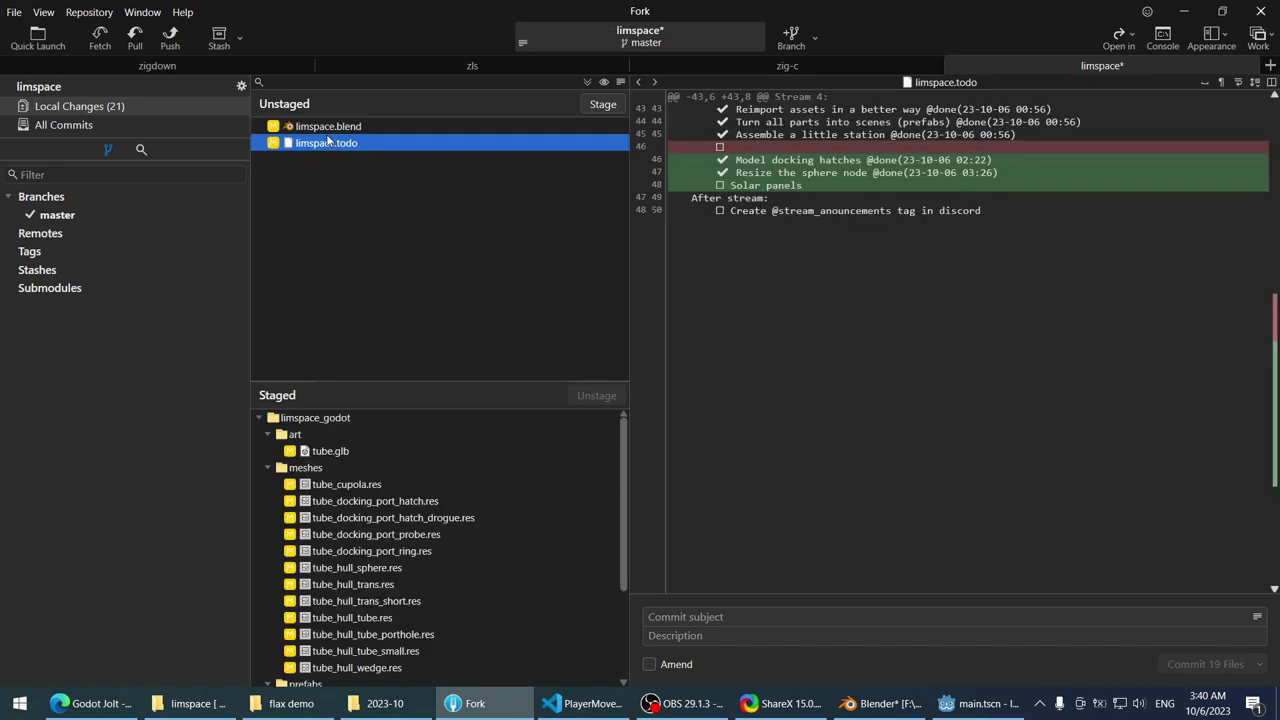
click(333, 128)
double_click(335, 130)
double_click(335, 130)
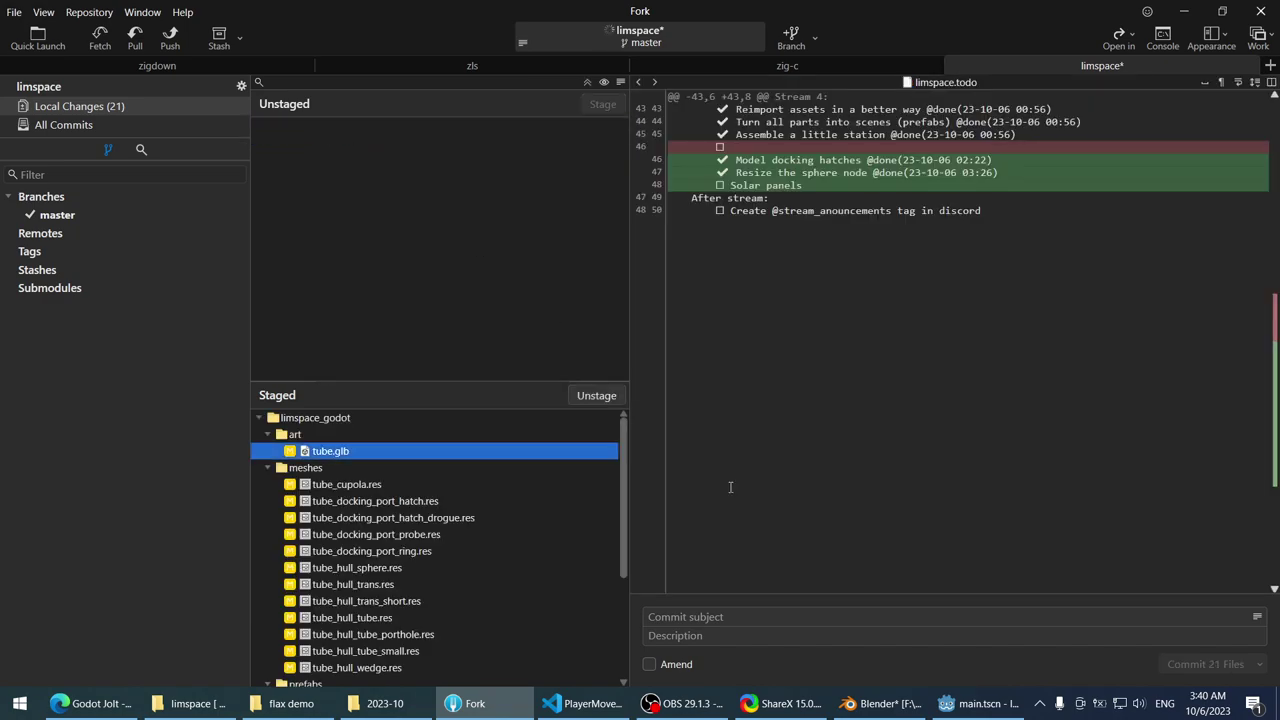
- Commit all 21 files with message 'Resized sphere, updated ports, new controller, before physics change'
click(746, 616)
text(Updated)
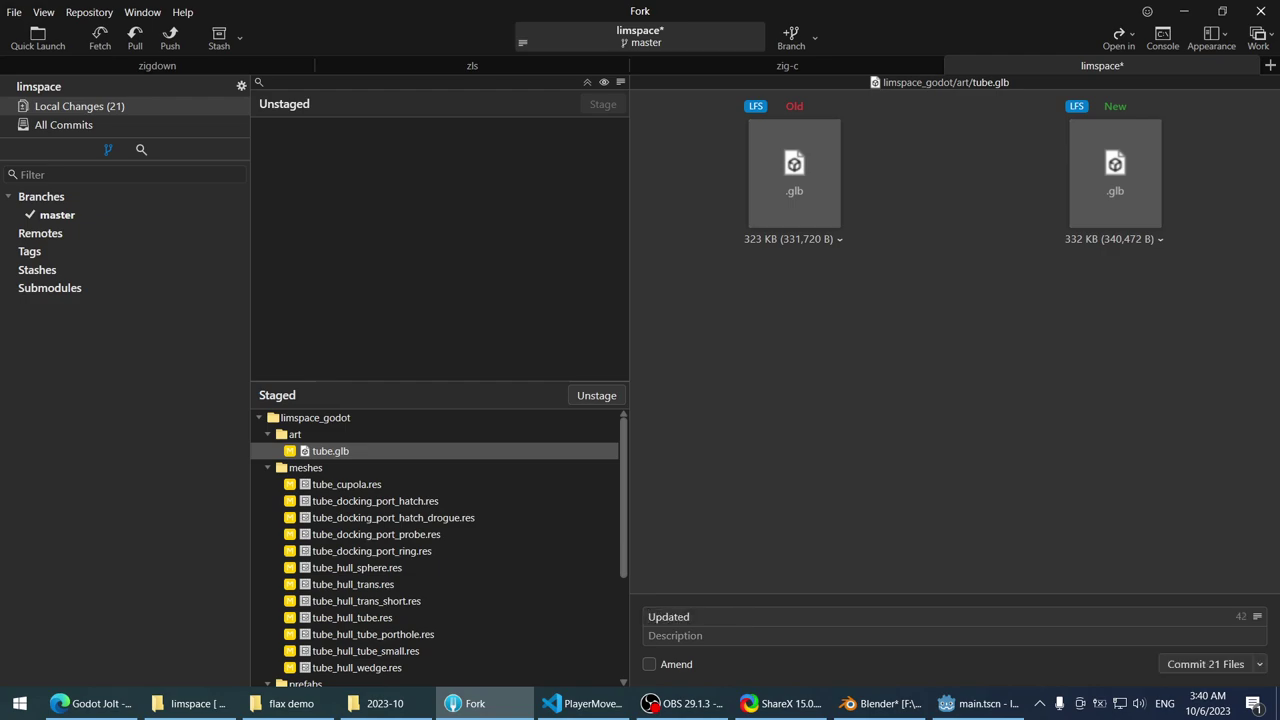
key(ctrl+a)
text(Resized sphere, upda)
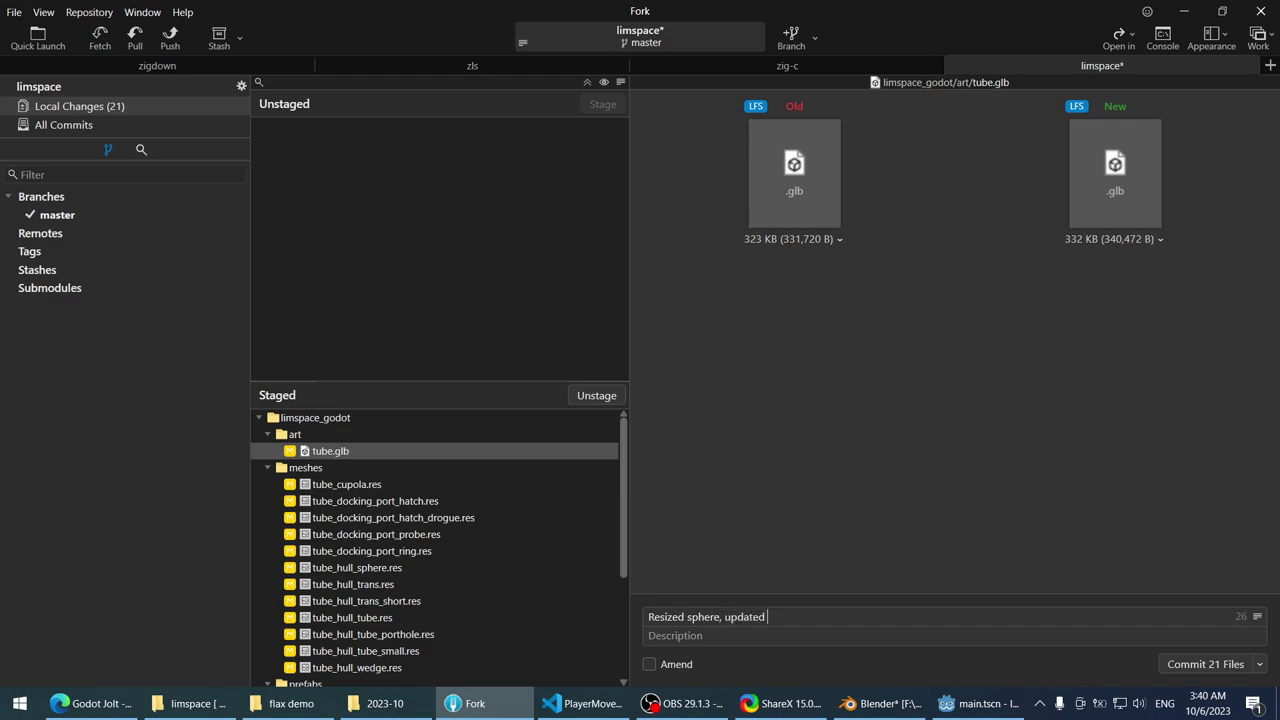
text(ted po)
text(rts, new controller, before )
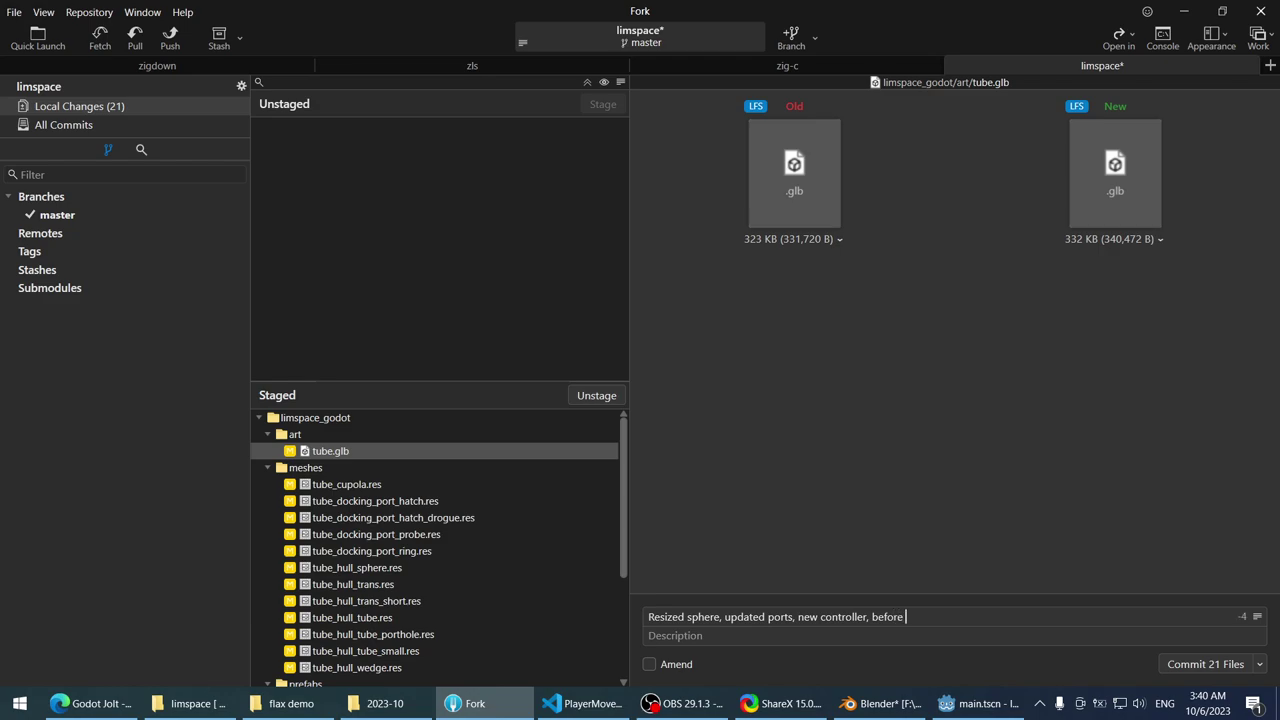
text(physics change)
click(1205, 664)
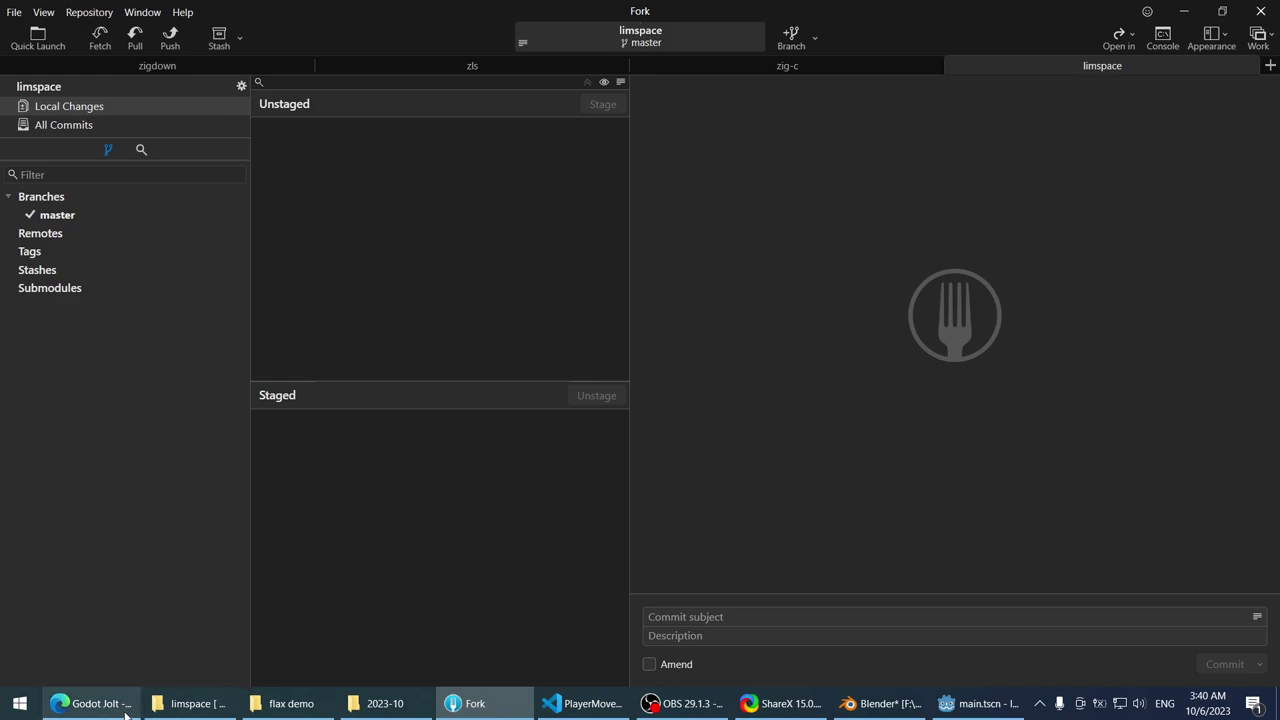
- Download the Godot Jolt 0.8.0 archive, then look over the Godot editor's menus
click(90, 703)
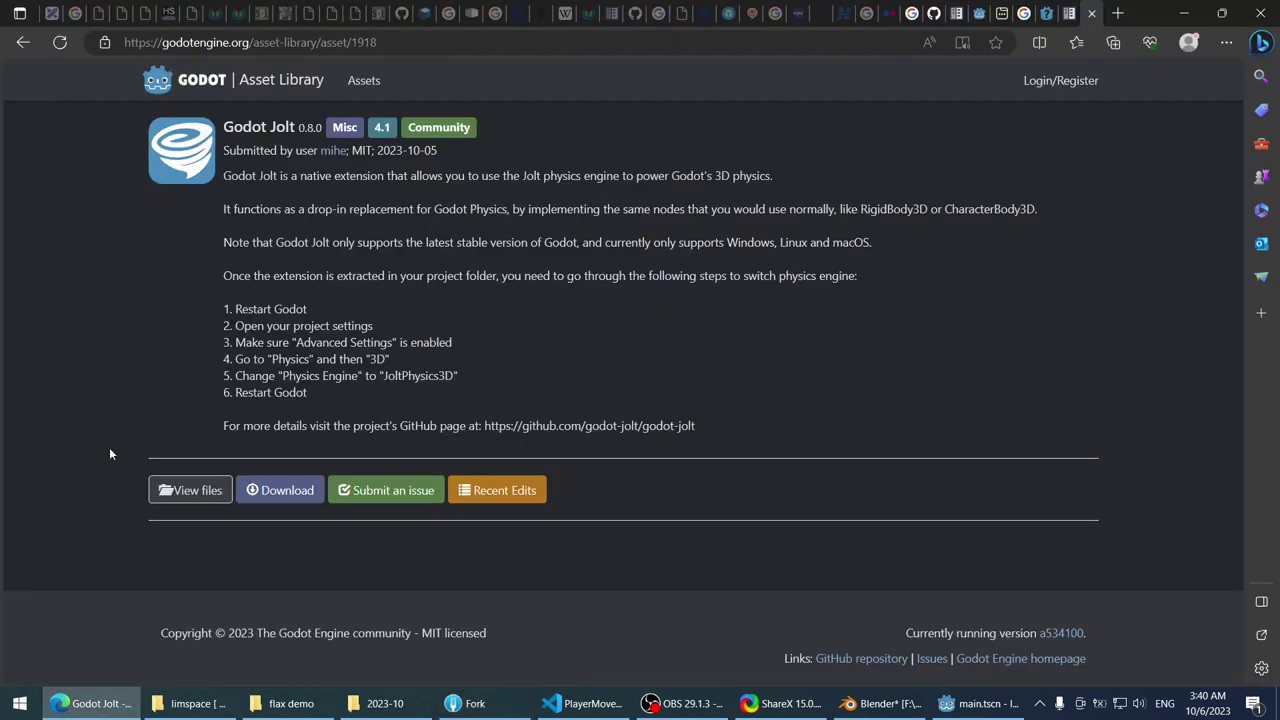
click(298, 492)
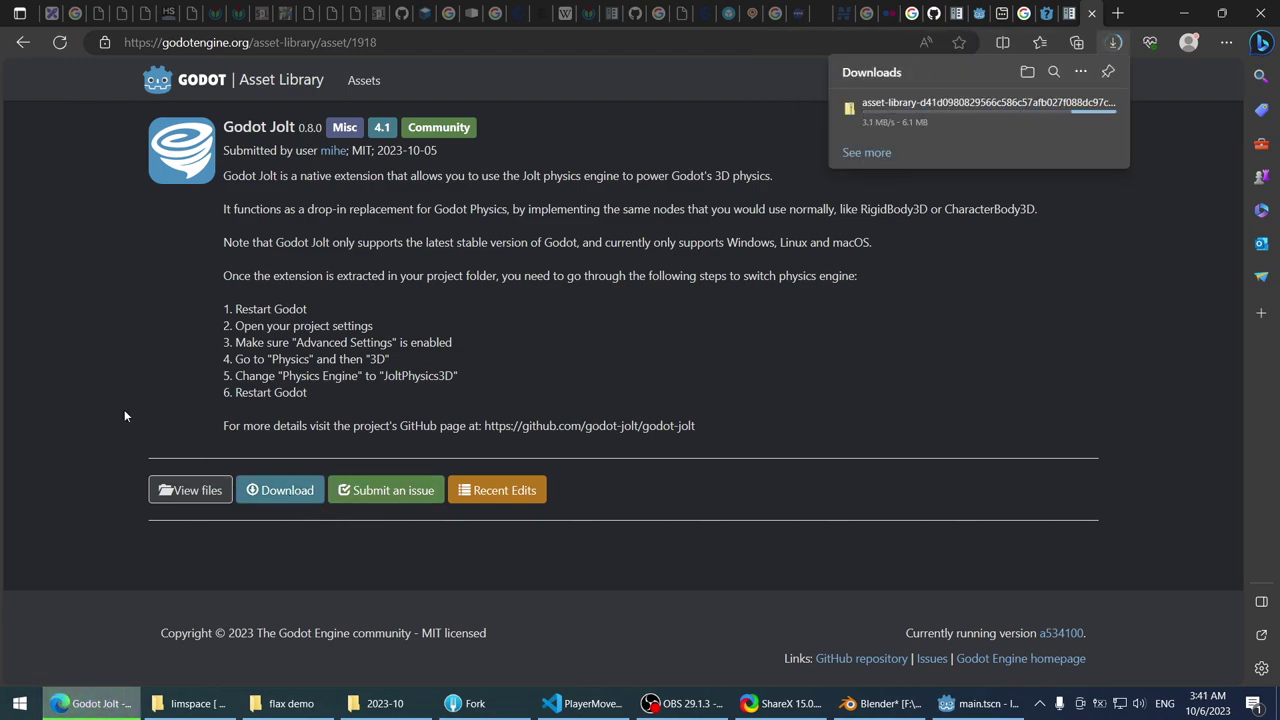
key(alt+Tab)
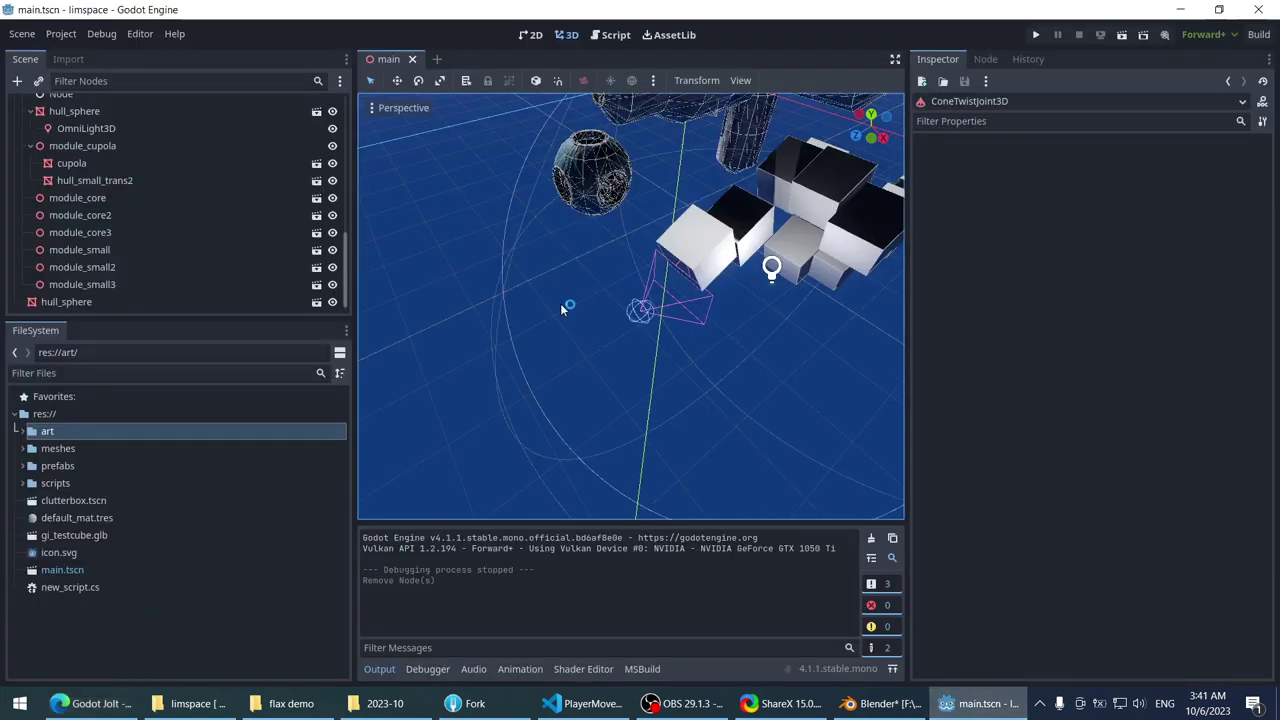
click(149, 37)
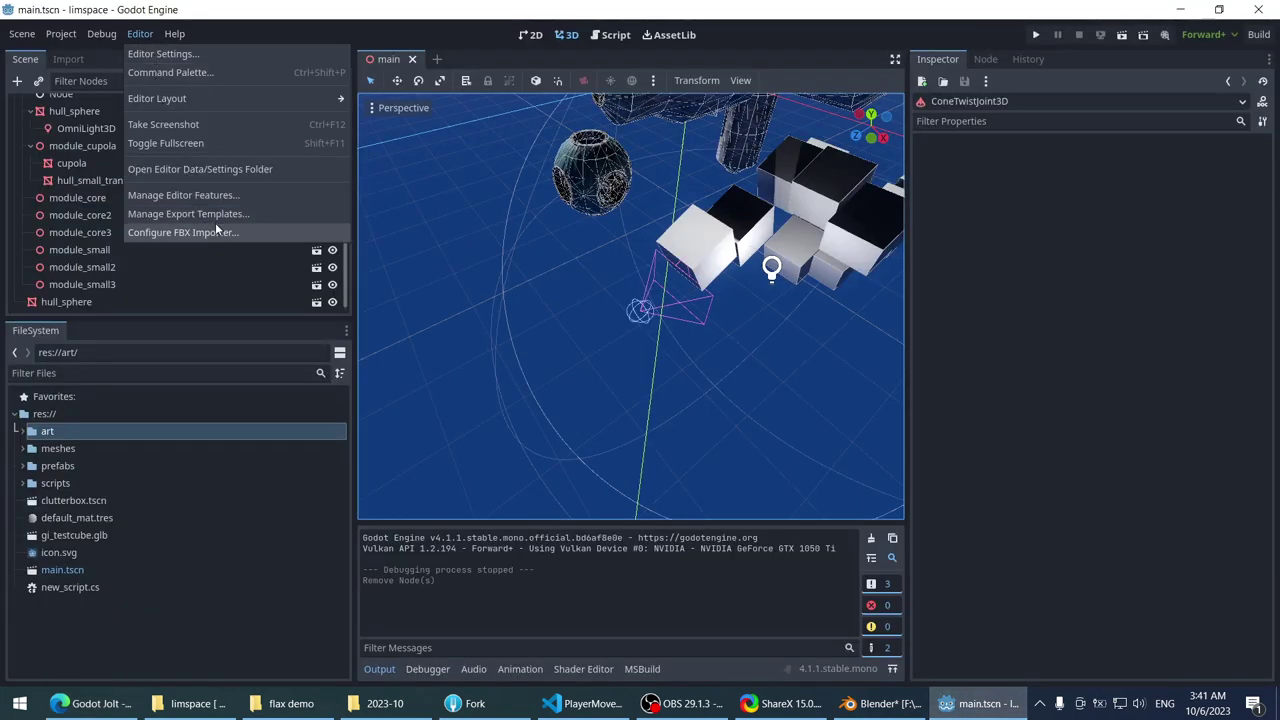
mouse_move(174, 40)
mouse_move(68, 38)
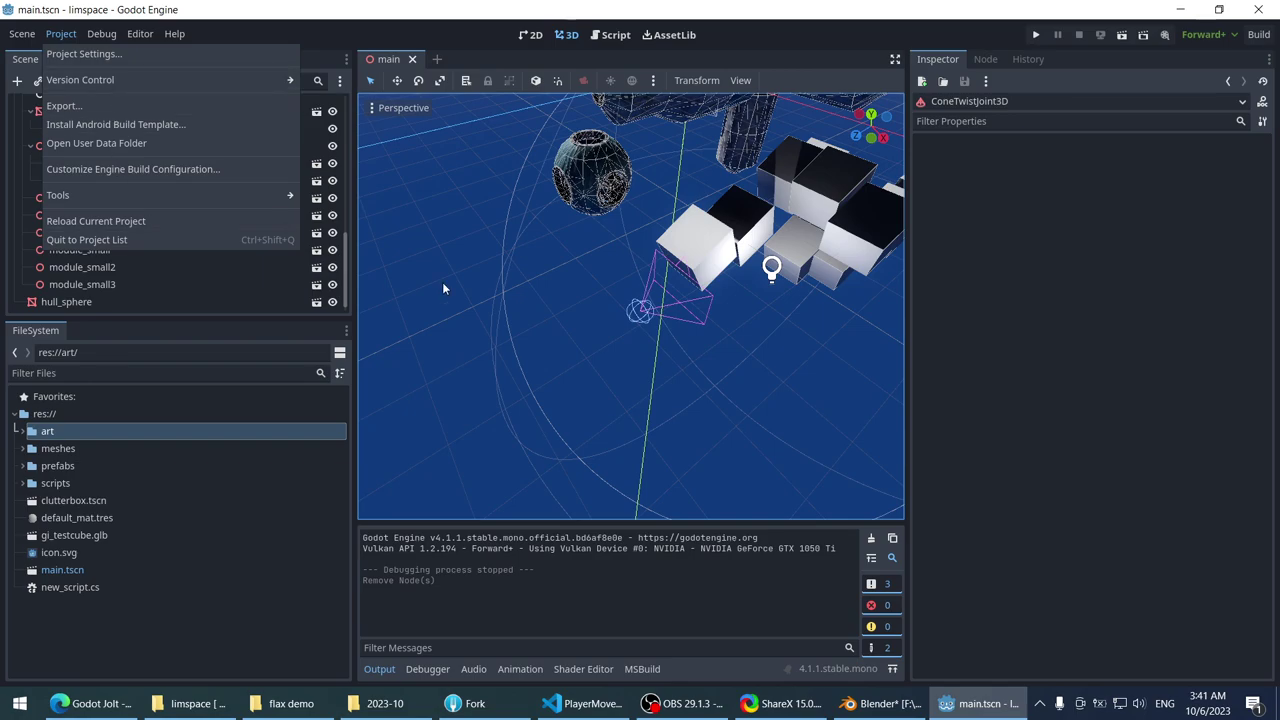
scroll(470, 250, up, 10)
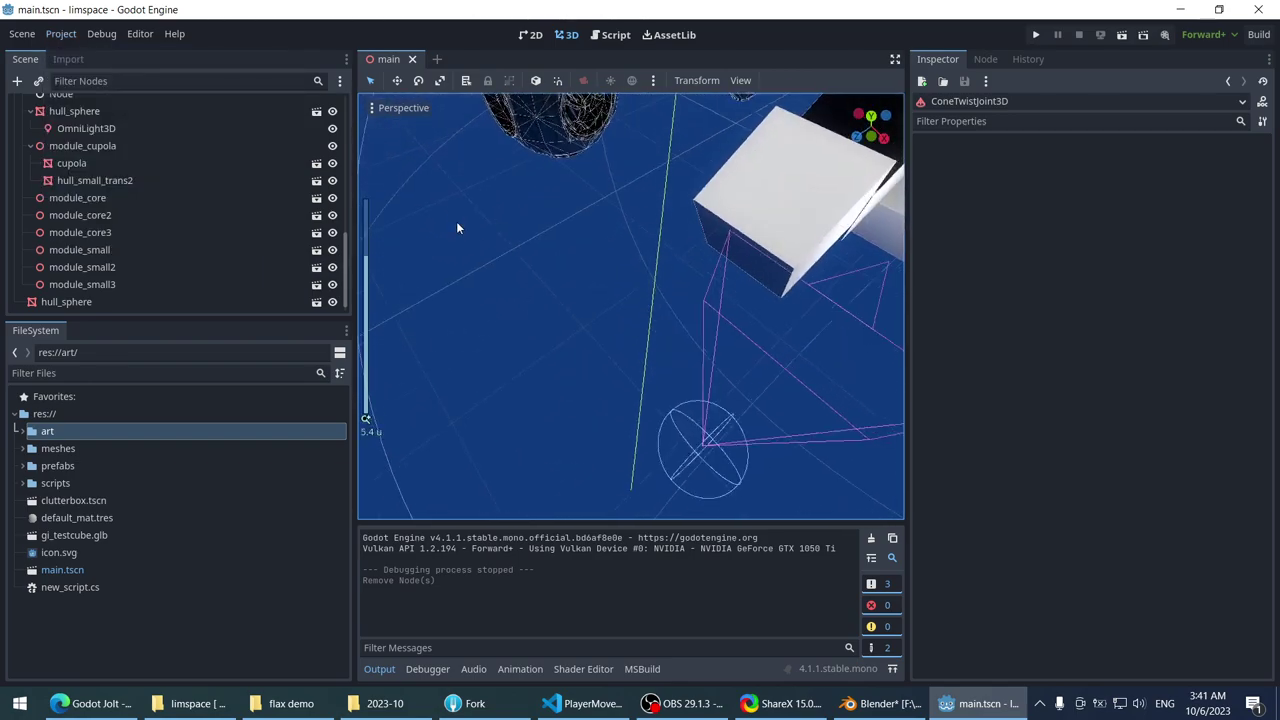
scroll(456, 221, down, 5)
- Back on the asset page, try and close Edge's collections, options and split-view panels
click(95, 703)
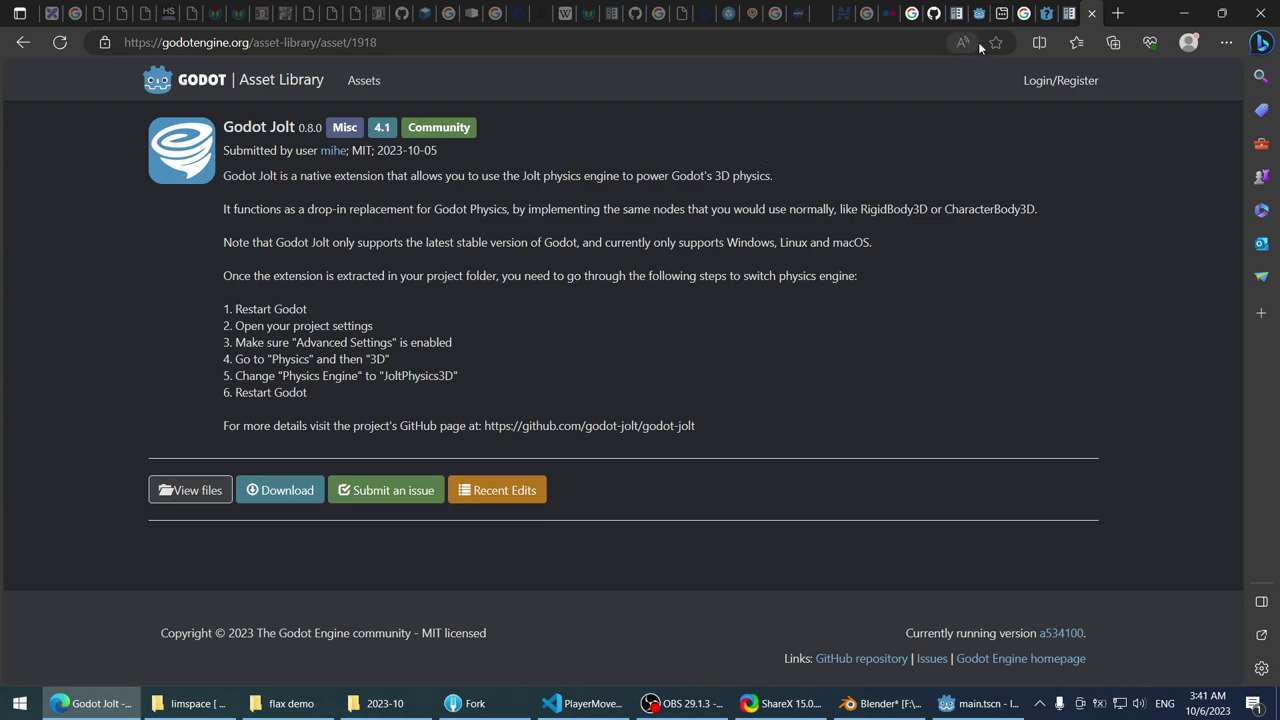
click(1115, 43)
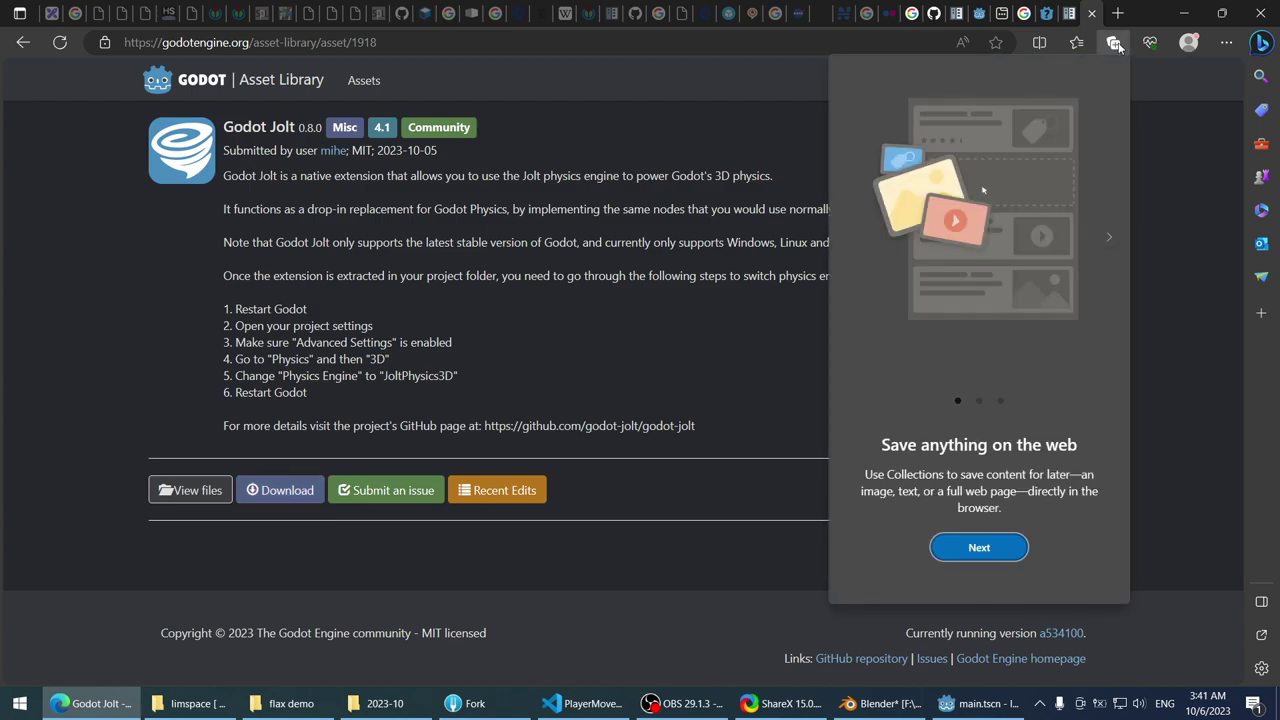
click(1118, 46)
click(1226, 43)
click(1226, 45)
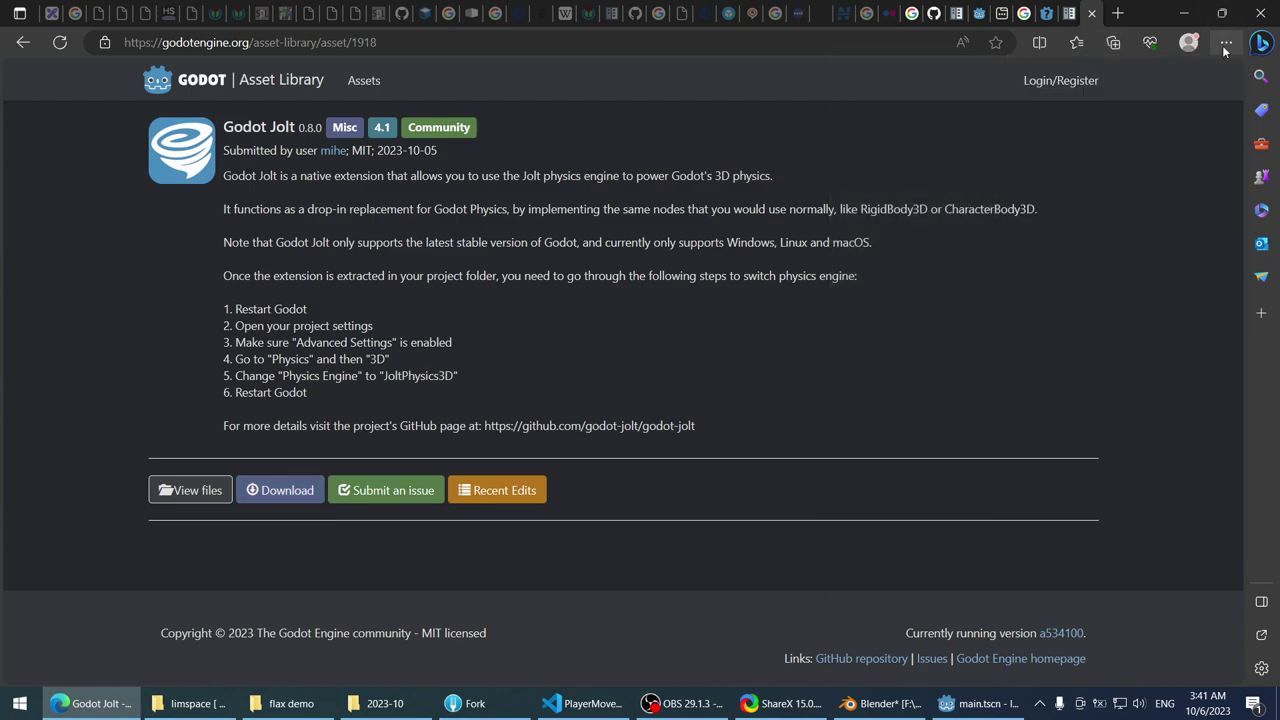
click(1045, 45)
click(1045, 45)
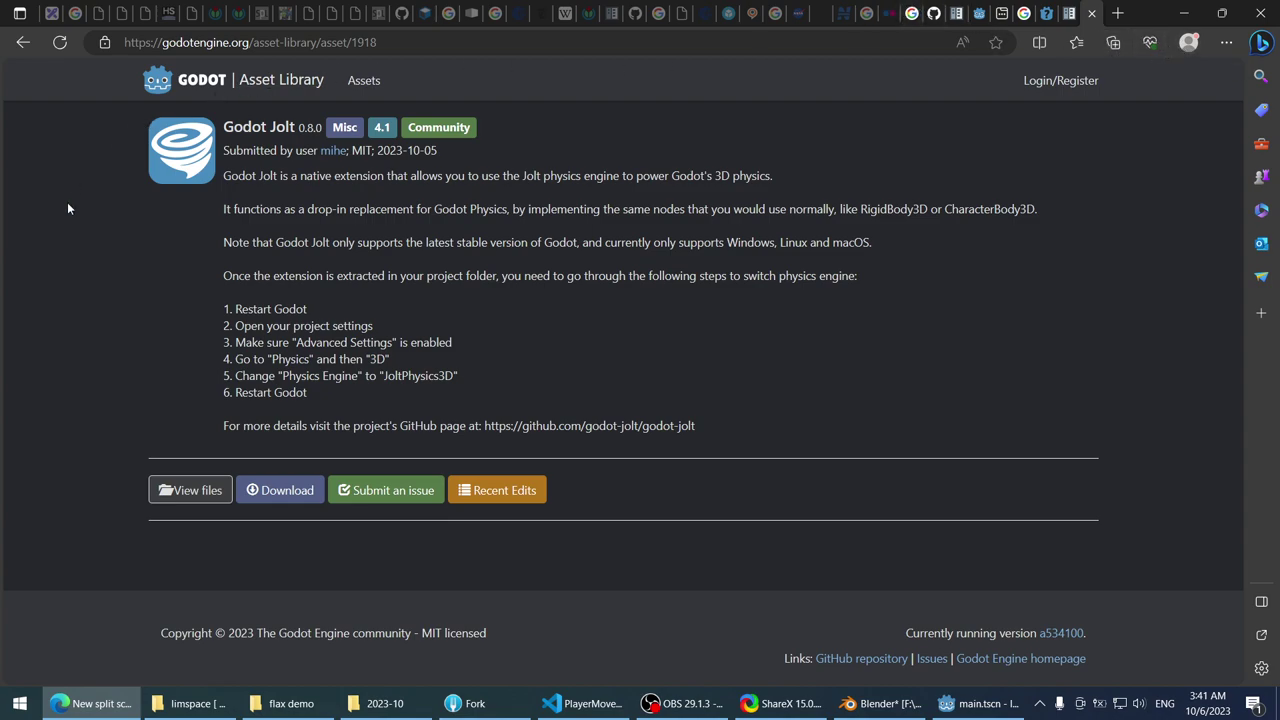
key(super)
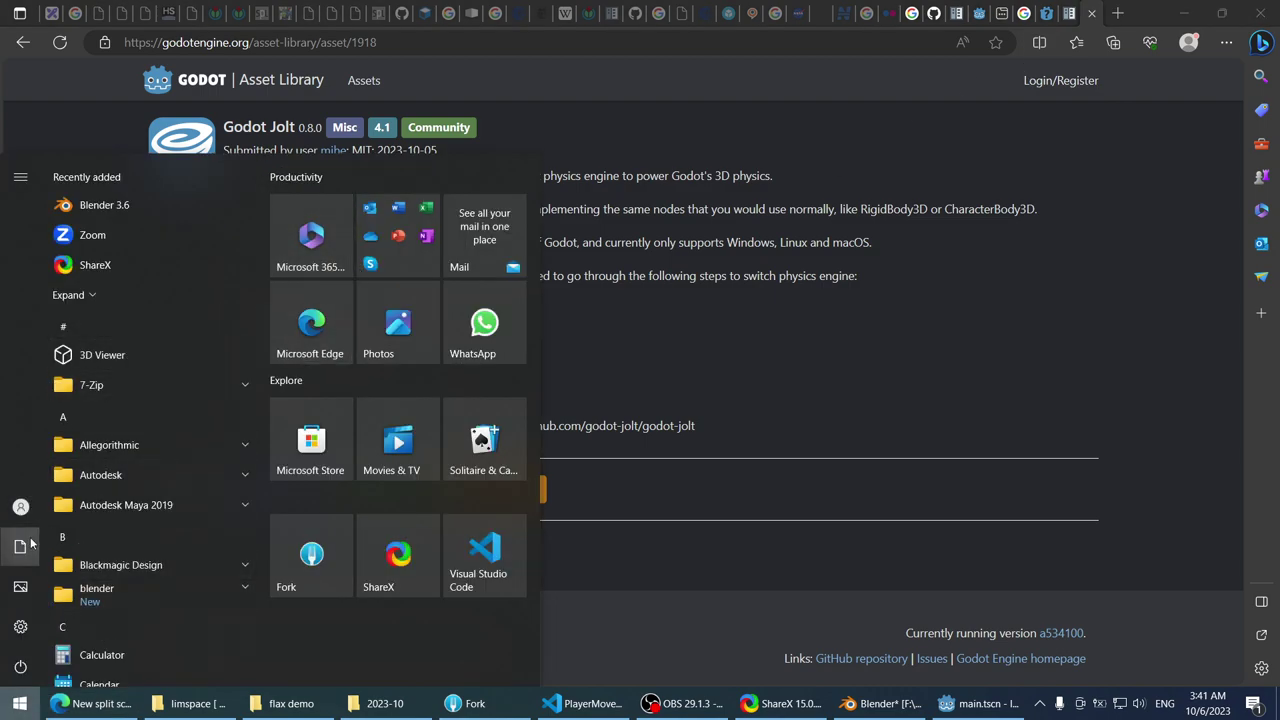
- Open the downloaded Godot Jolt zip in Downloads and confirm it holds an addons folder
click(22, 547)
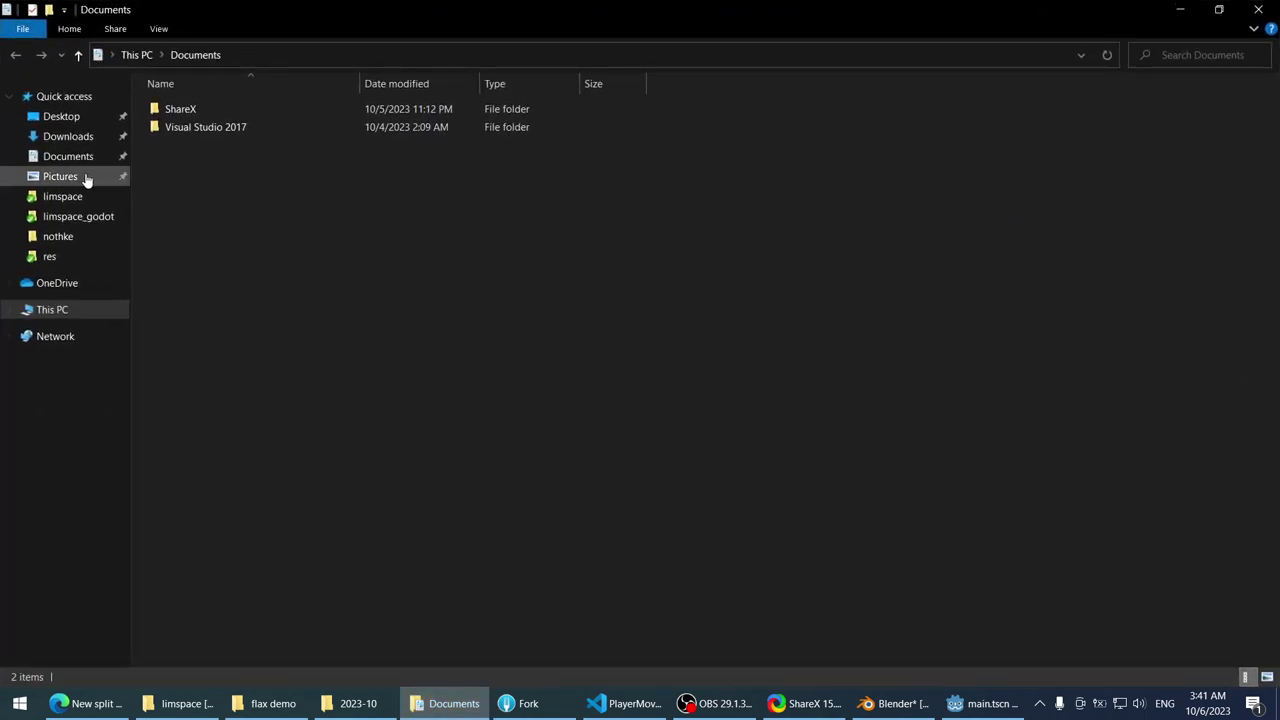
click(68, 136)
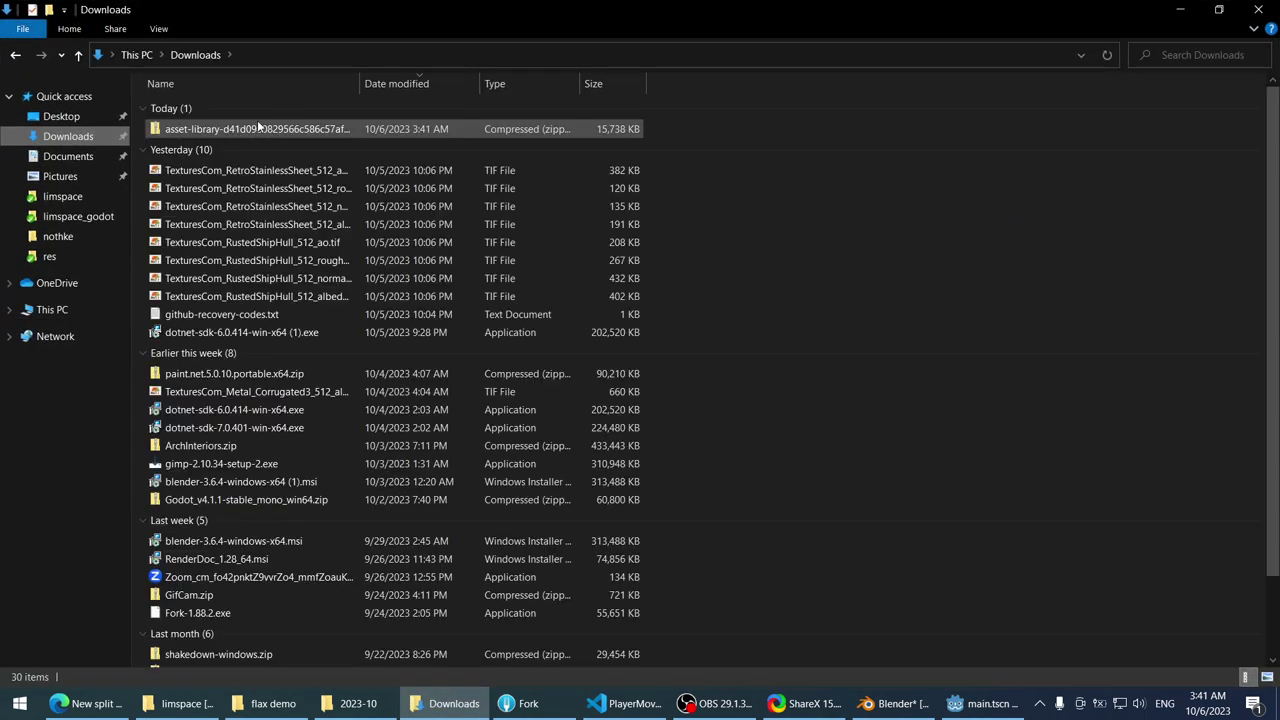
double_click(256, 127)
double_click(254, 121)
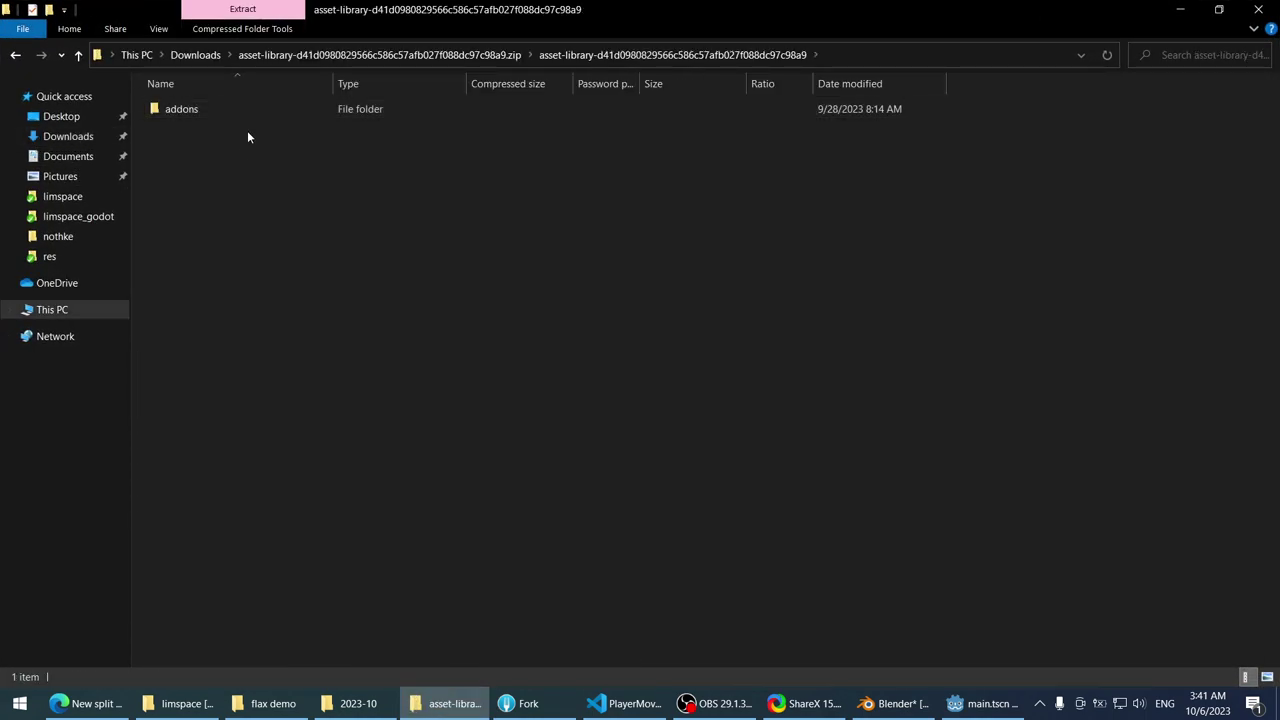
key(alt+Left)
key(alt+Left)
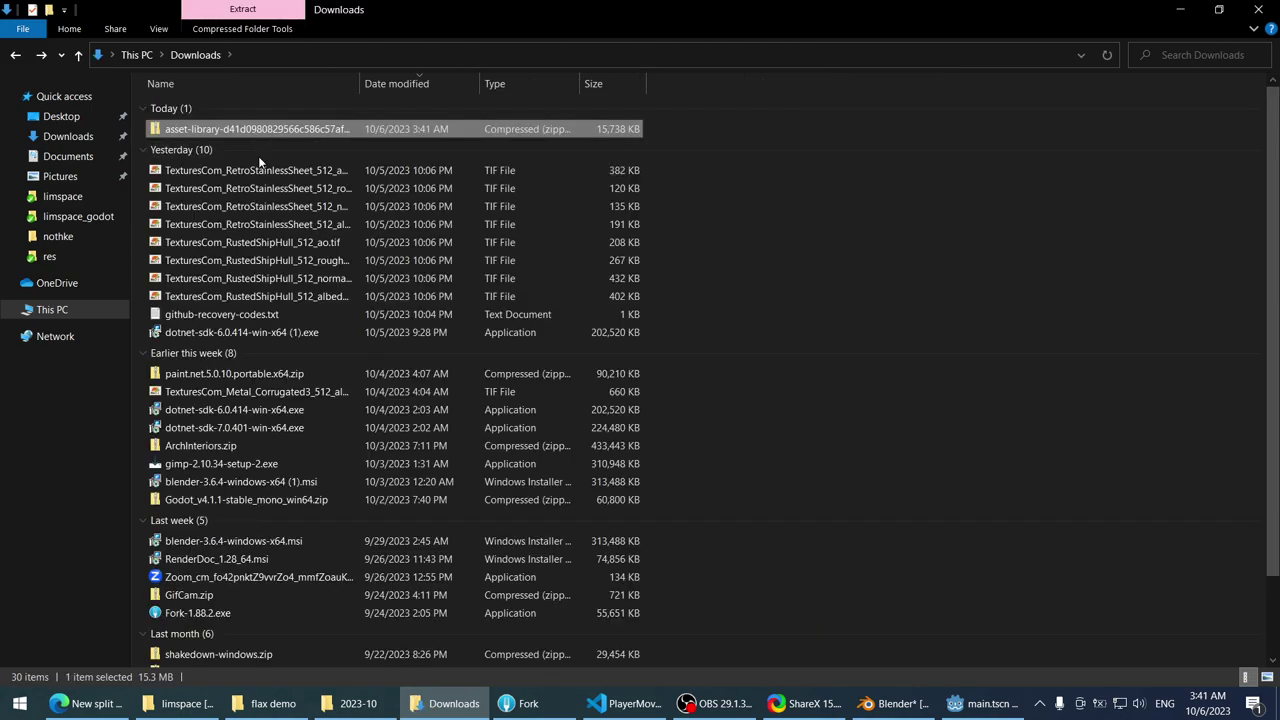
- Return to the Godot Jolt Asset Library page after a glance at Godot
click(88, 703)
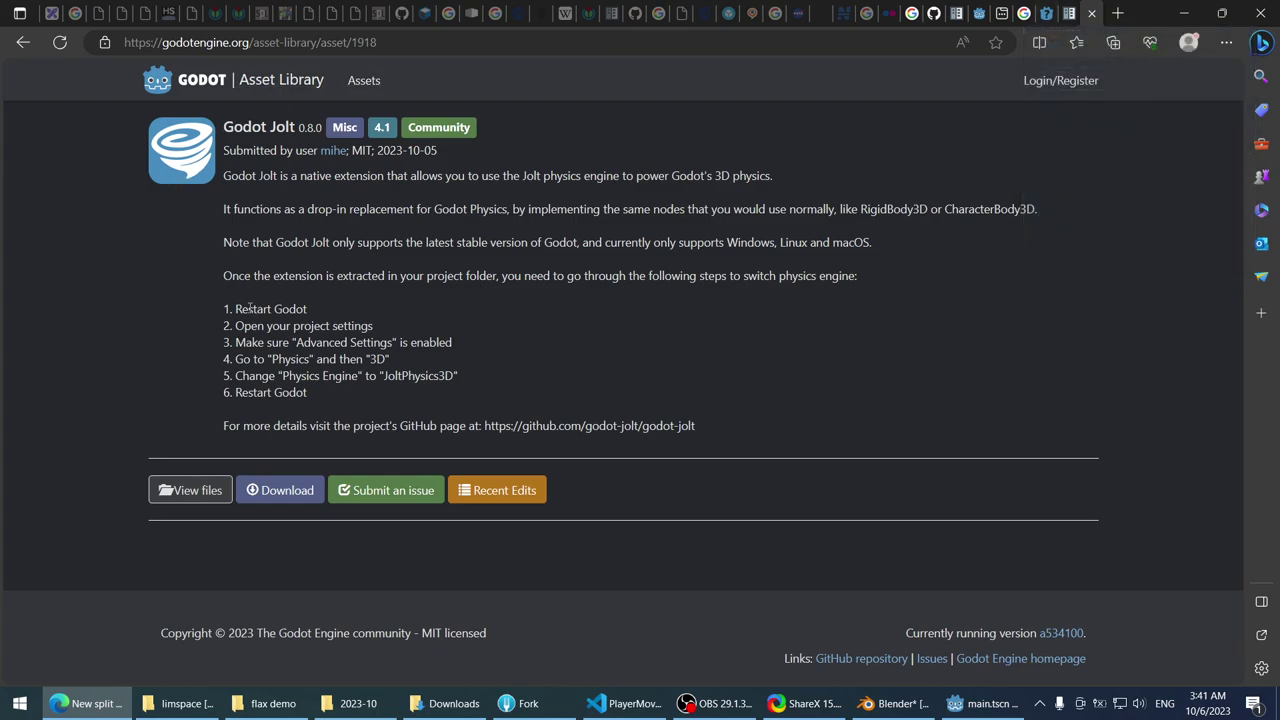
click(985, 703)
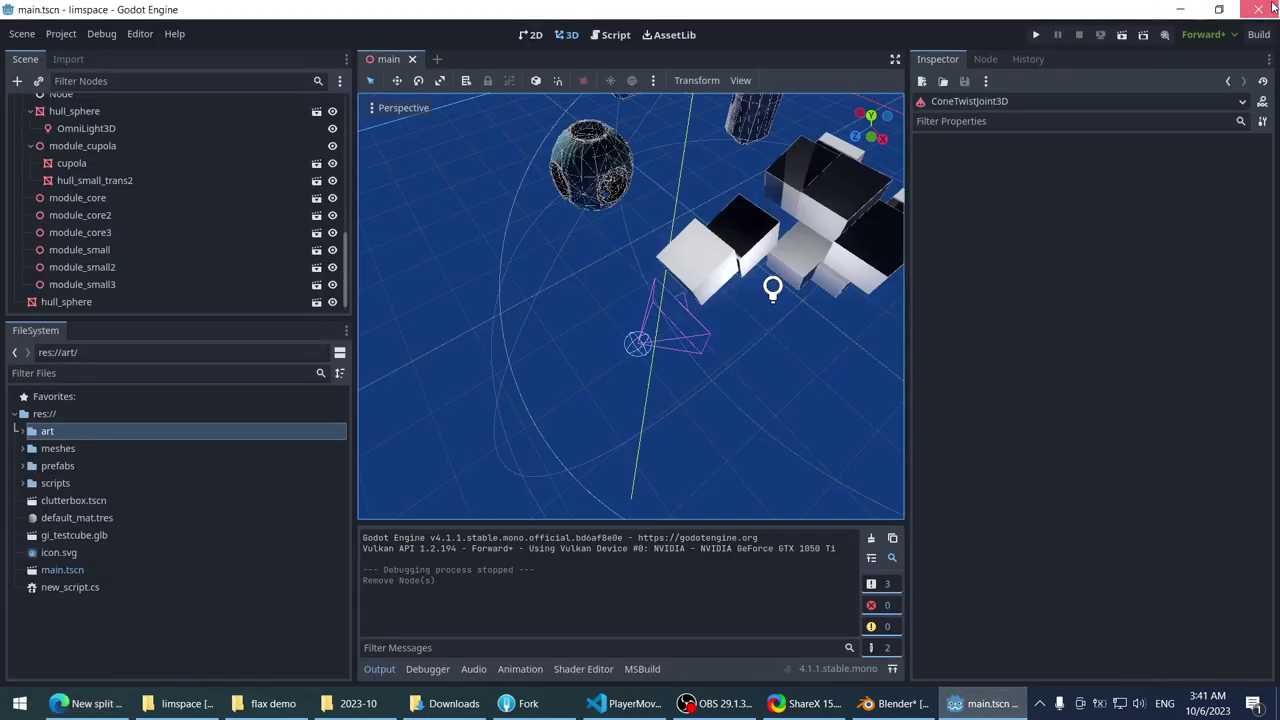
key(alt+Tab)
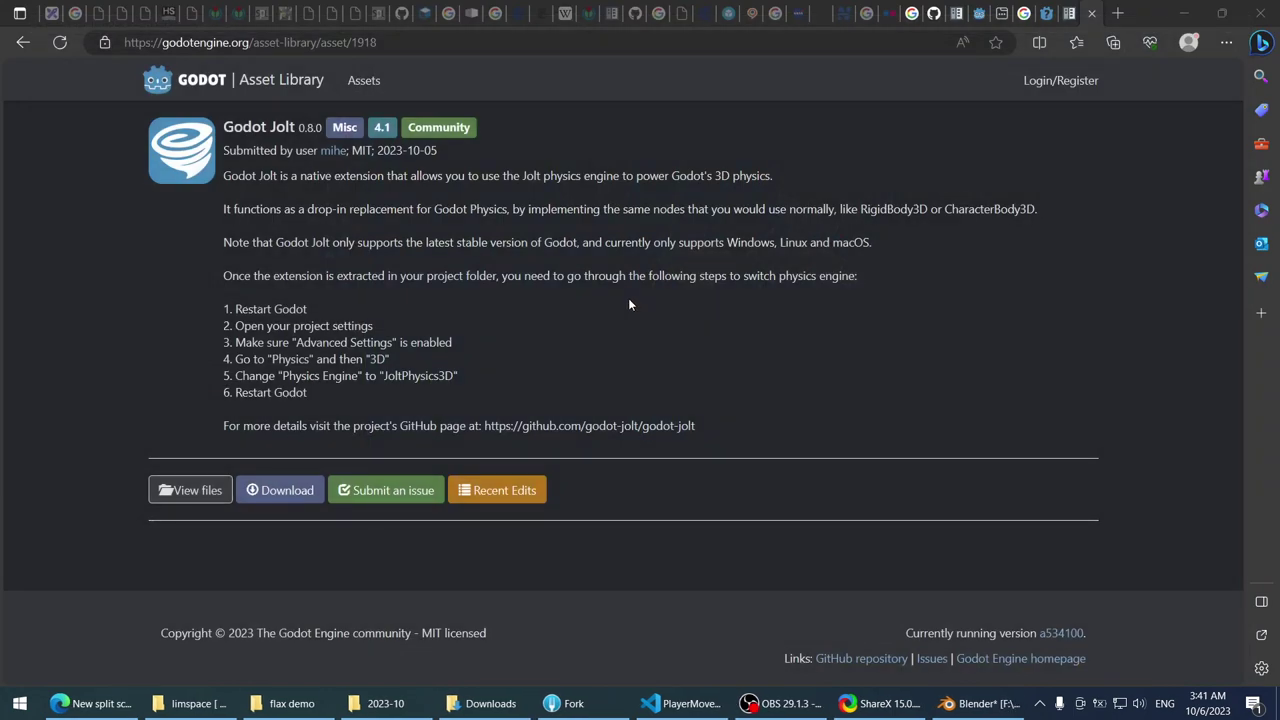
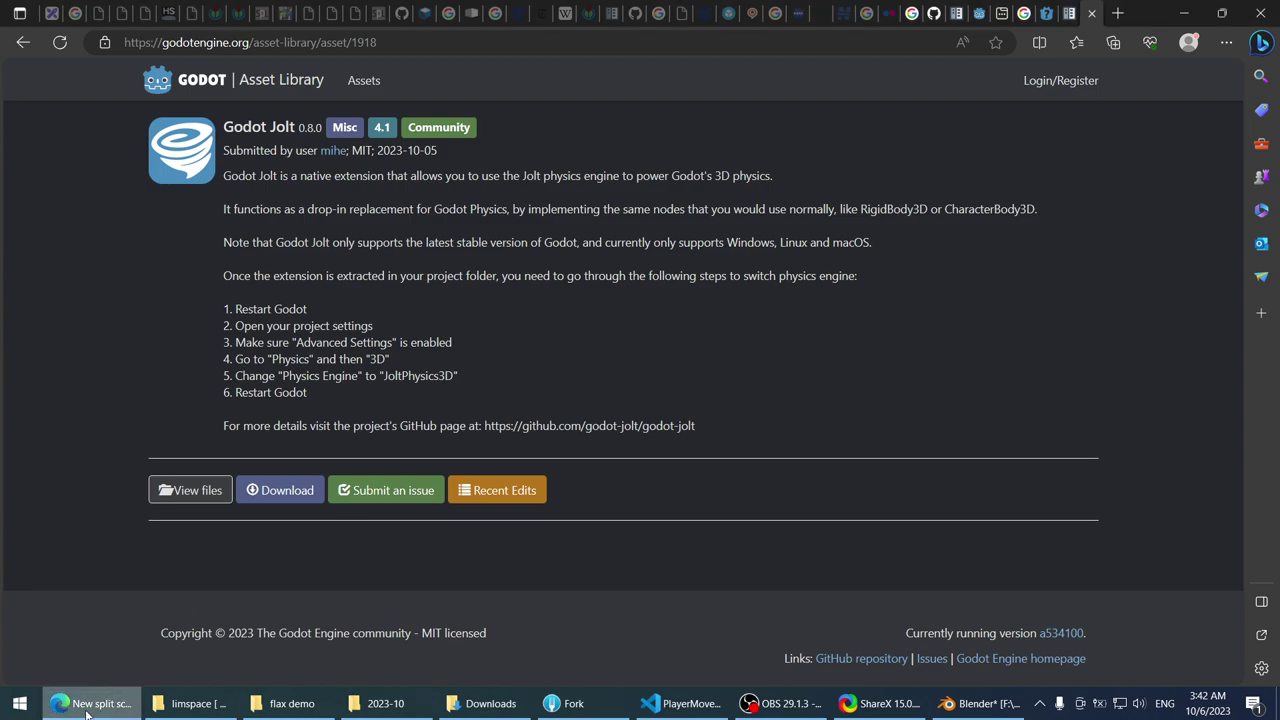
- Browse to the limspace_godot project folder under F:\_Projects\nothke\limspace
click(455, 708)
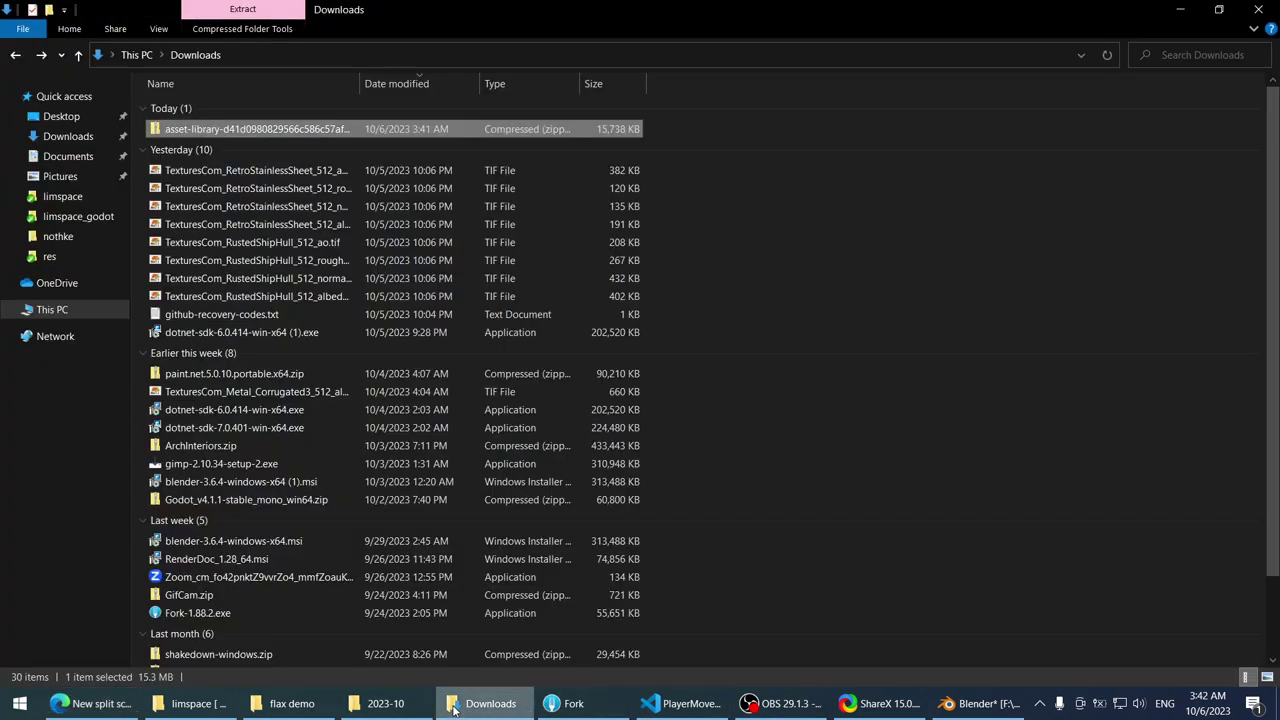
click(137, 55)
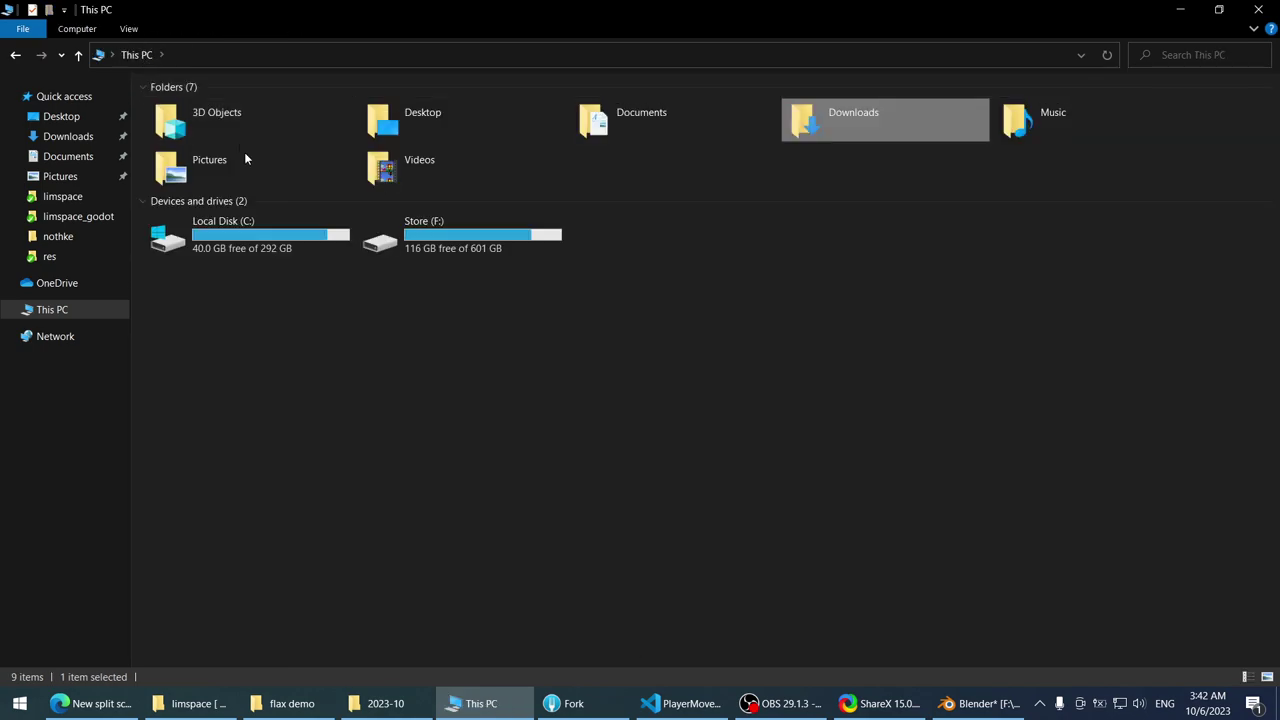
double_click(430, 234)
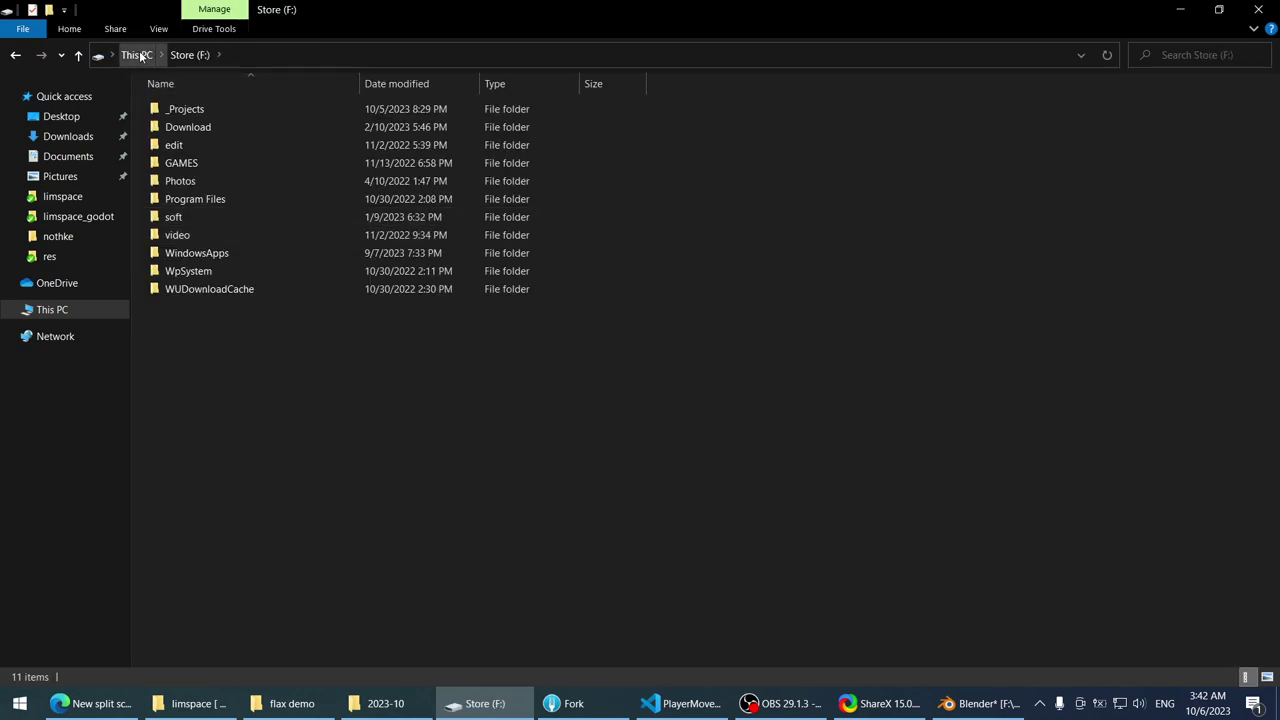
double_click(200, 107)
double_click(190, 109)
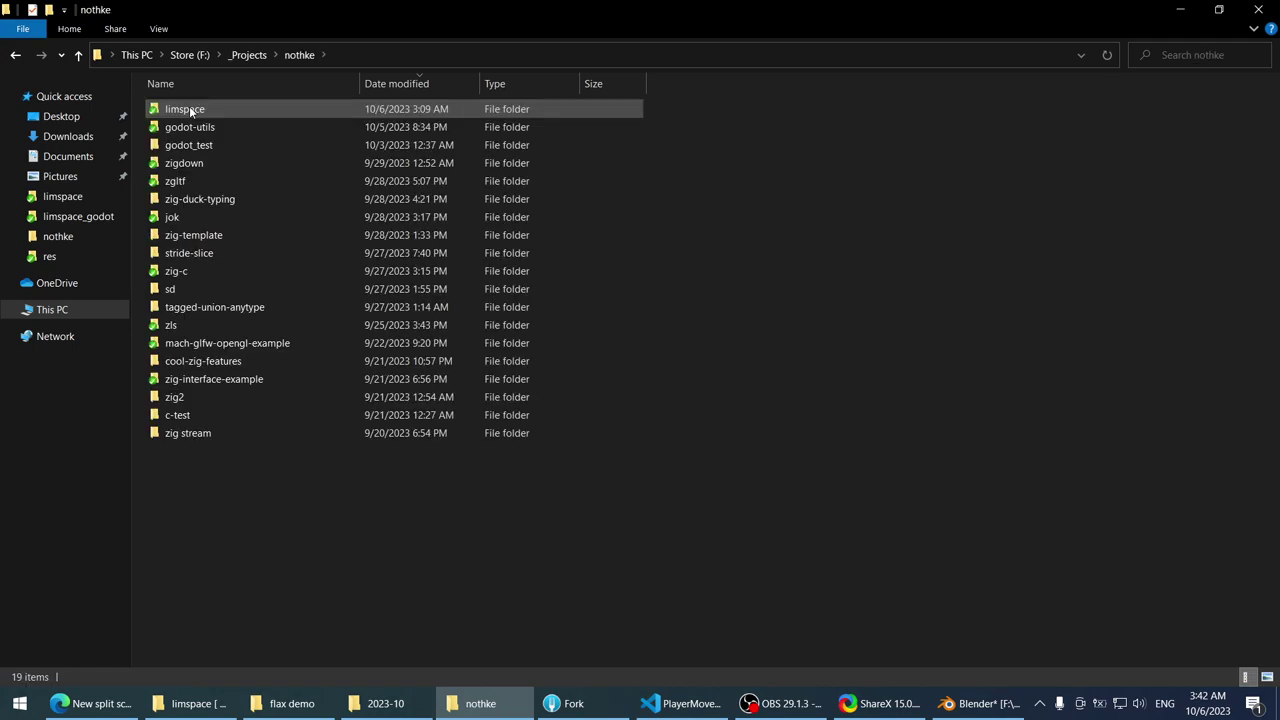
double_click(210, 108)
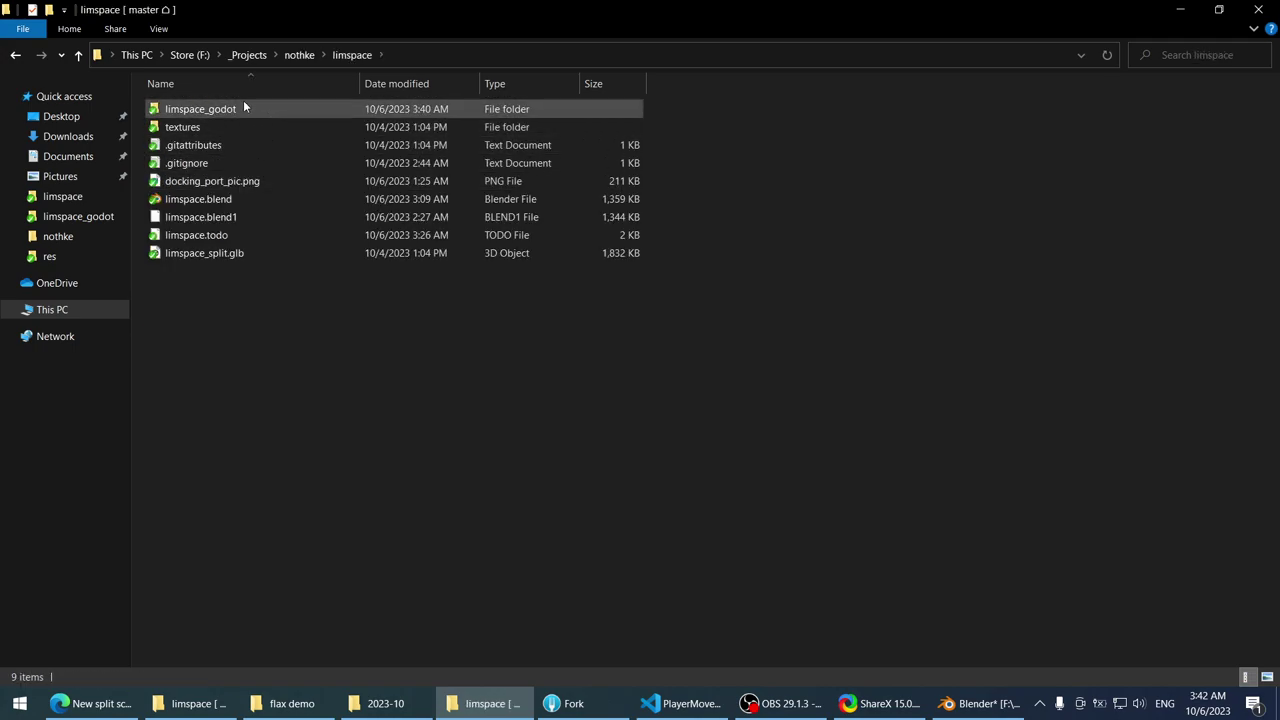
double_click(240, 107)
click(95, 703)
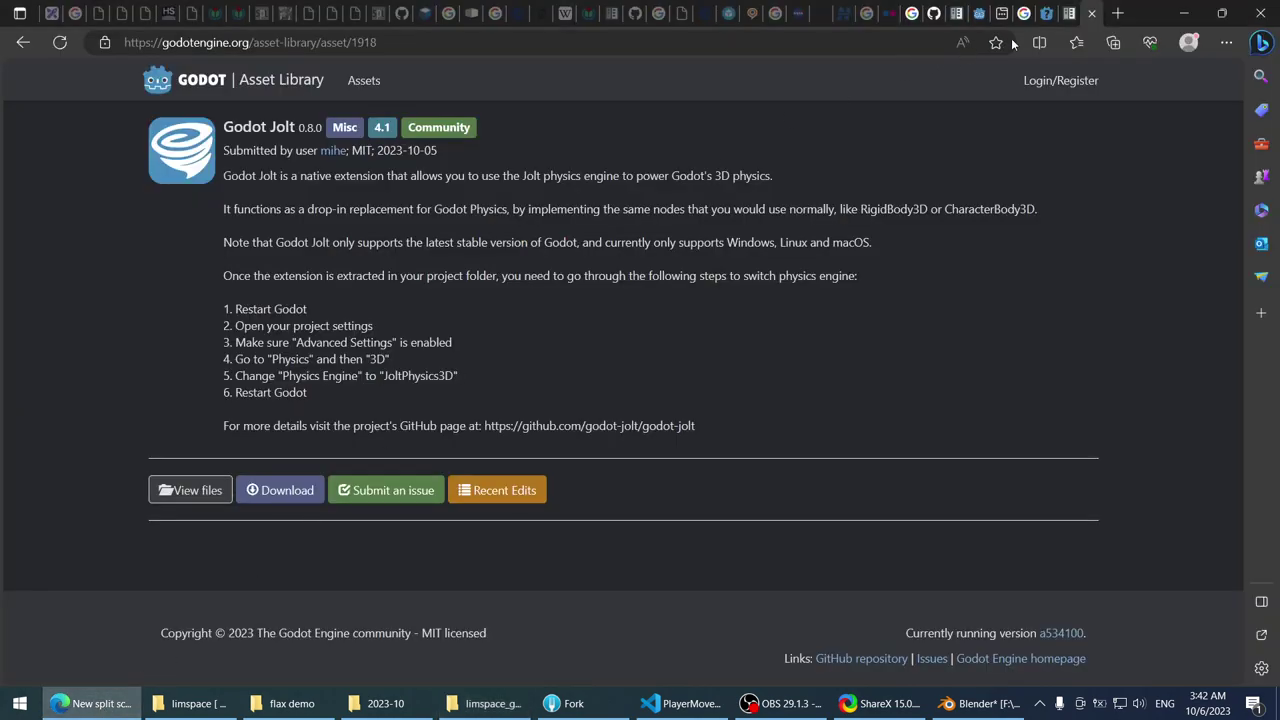
key(alt+Tab)
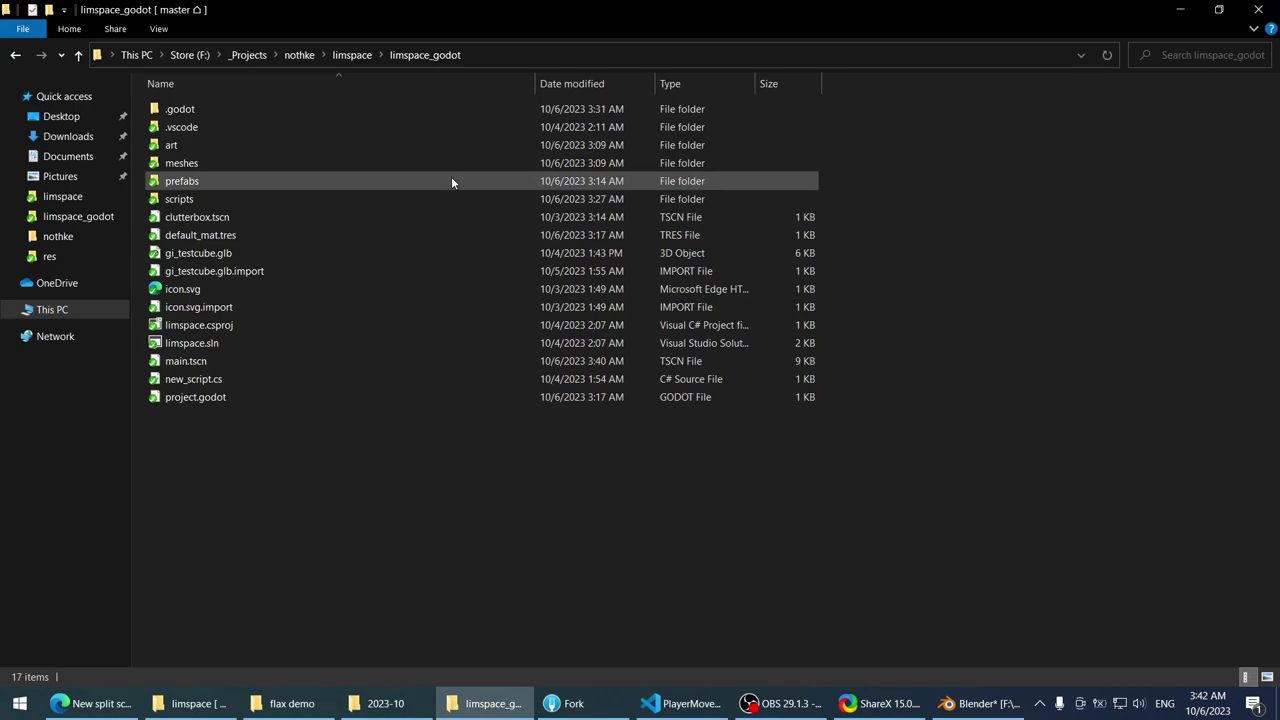
- Close the spare 2023-10 and flax demo Explorer windows
click(385, 703)
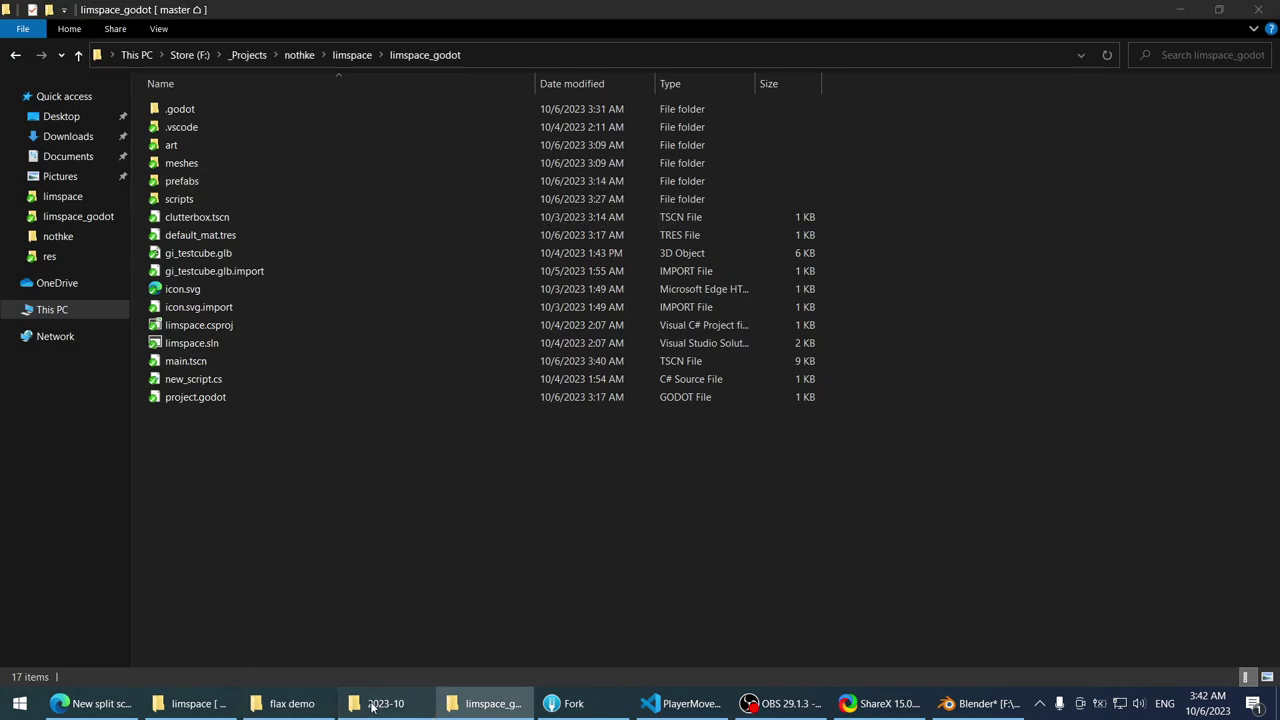
click(1216, 205)
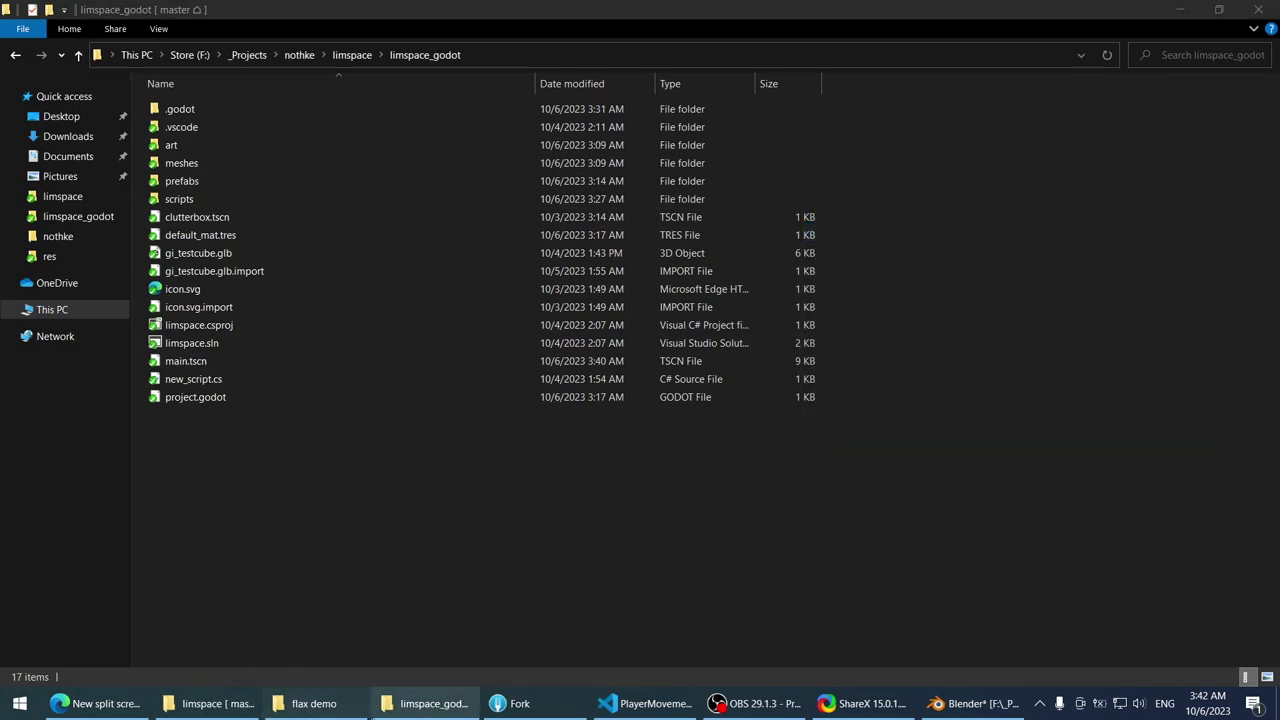
key(alt+Tab)
click(1195, 183)
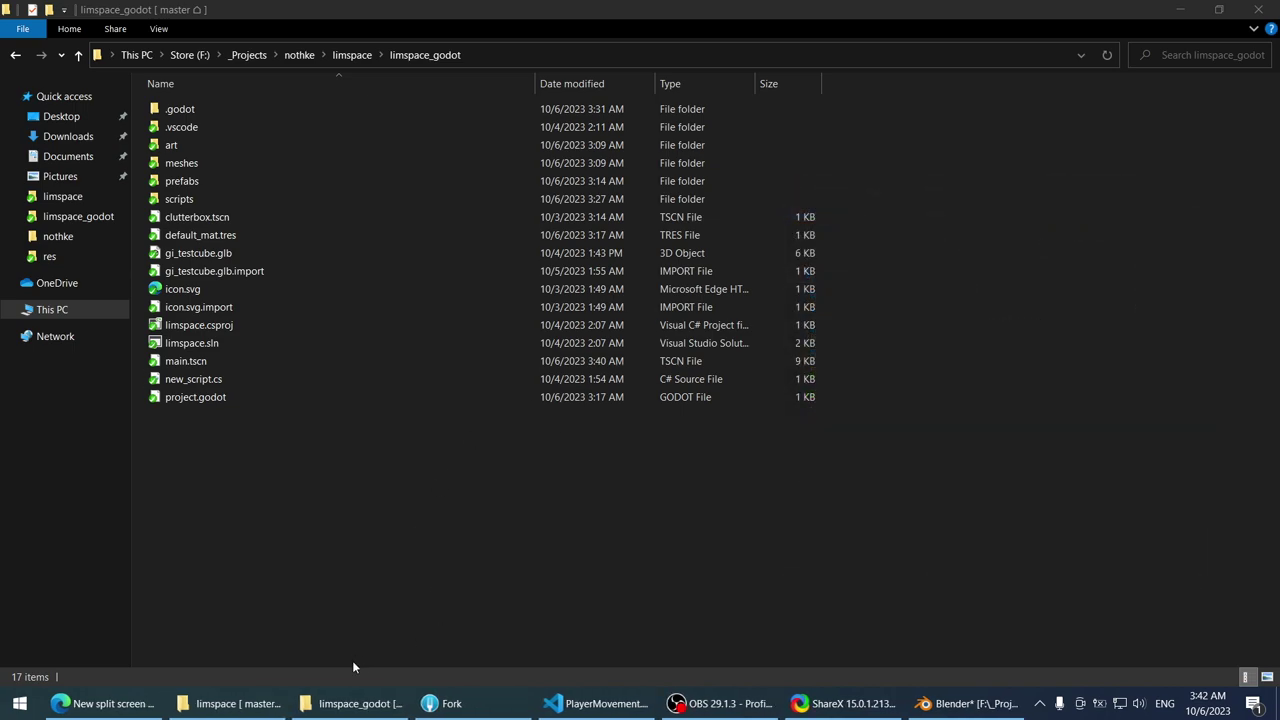
- In the limspace window, open the addons folder inside the downloaded asset-library zip in Downloads
click(108, 705)
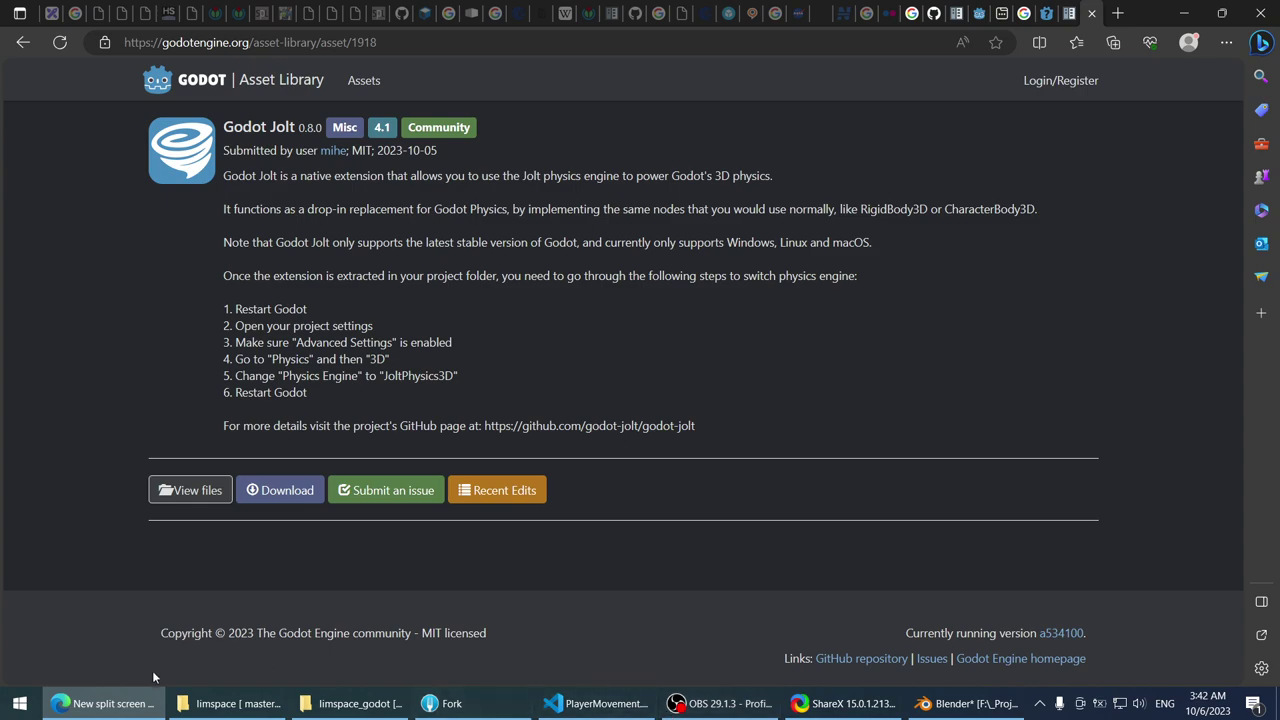
click(266, 700)
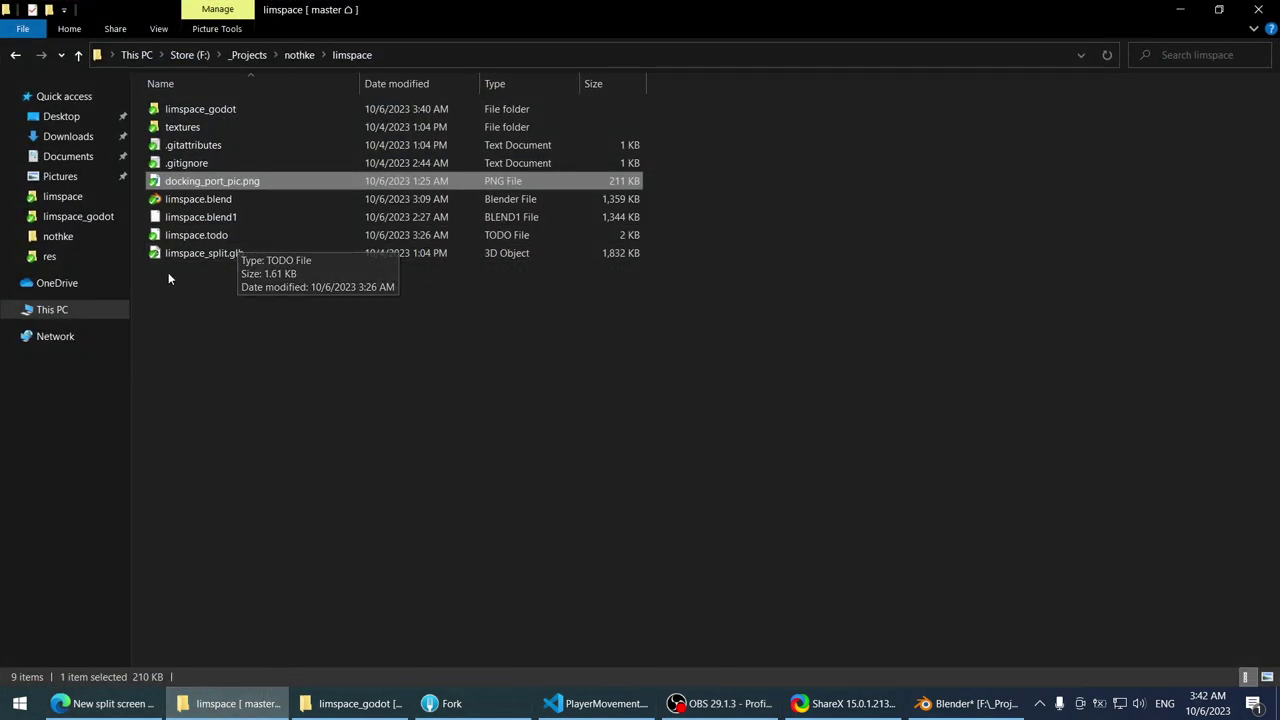
click(272, 706)
click(273, 707)
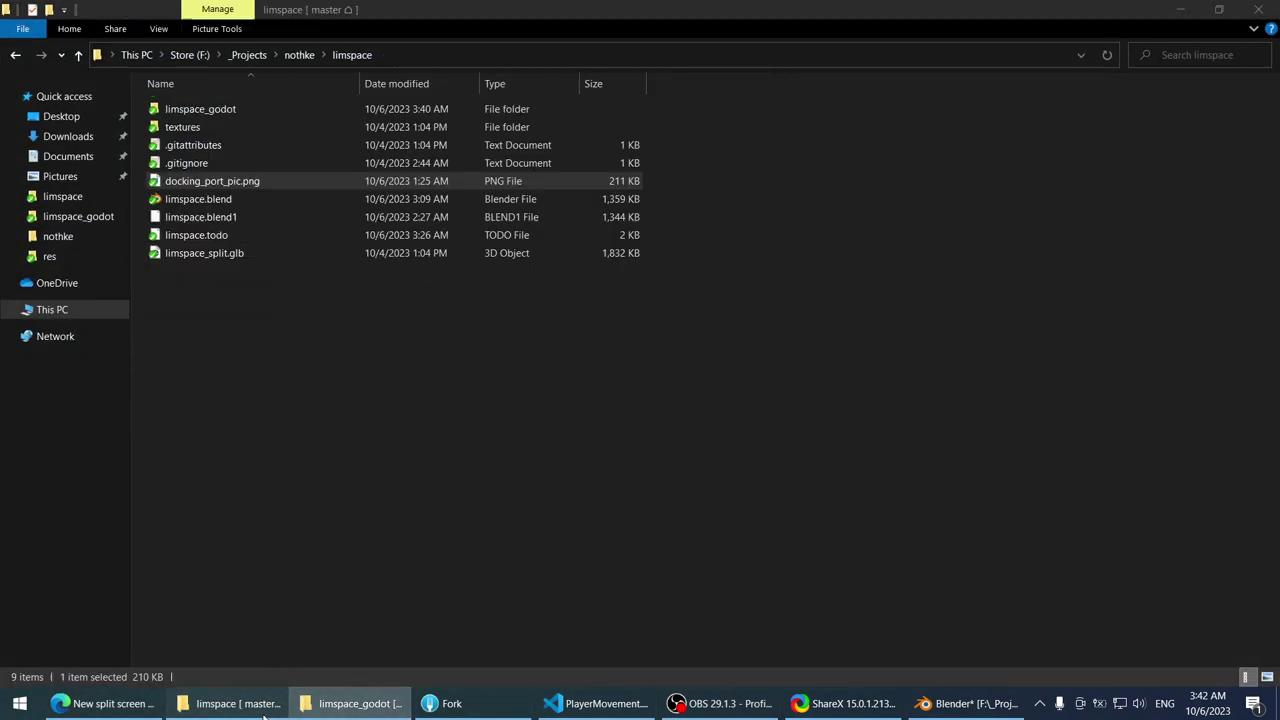
click(274, 709)
click(273, 709)
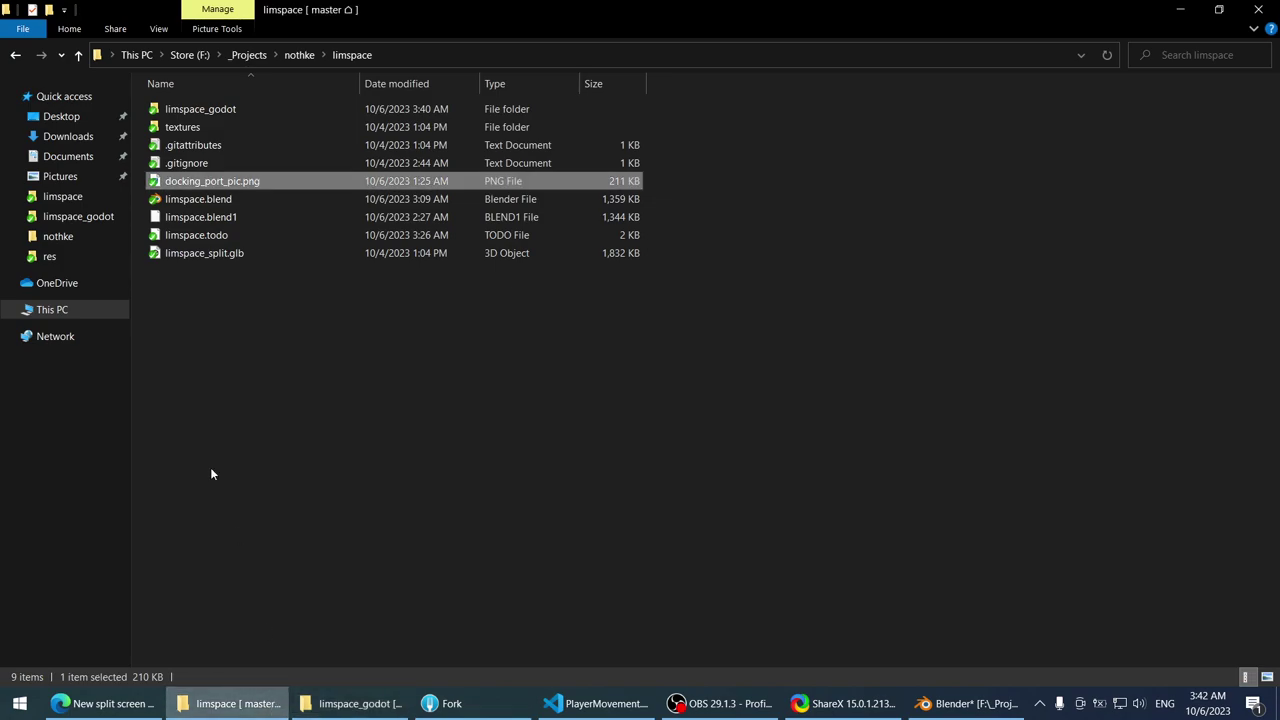
click(72, 136)
double_click(196, 124)
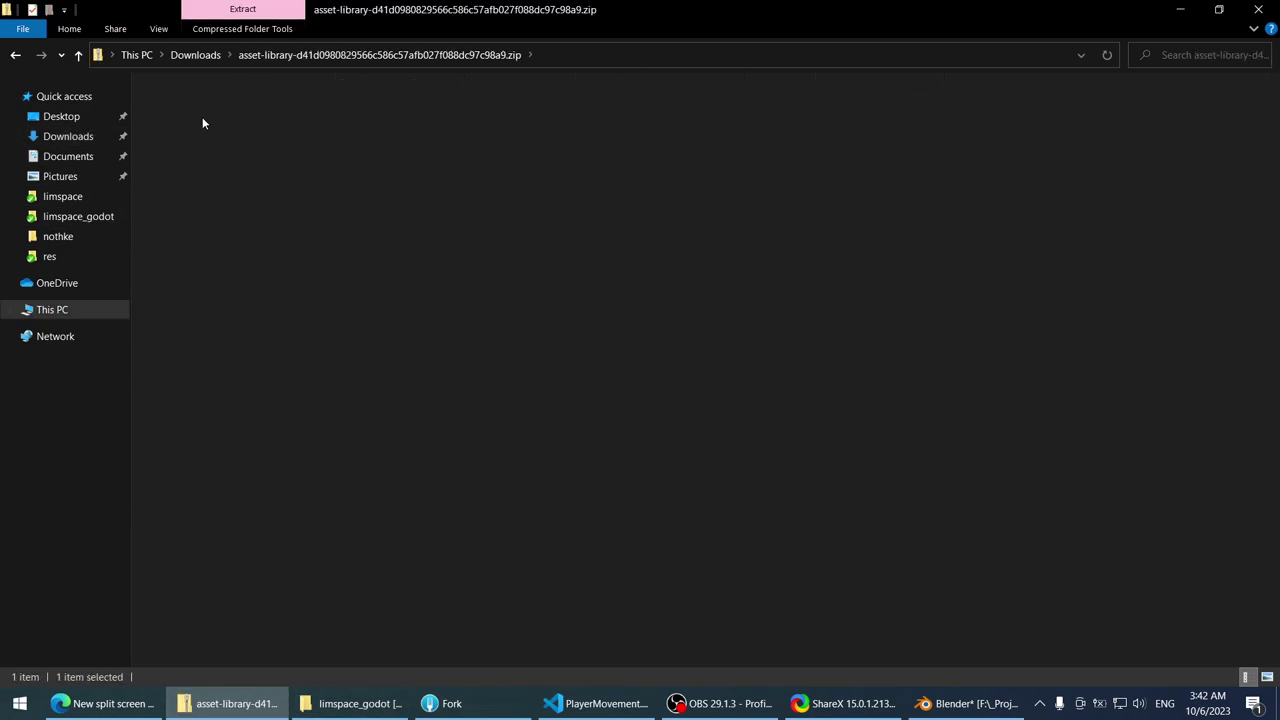
double_click(209, 111)
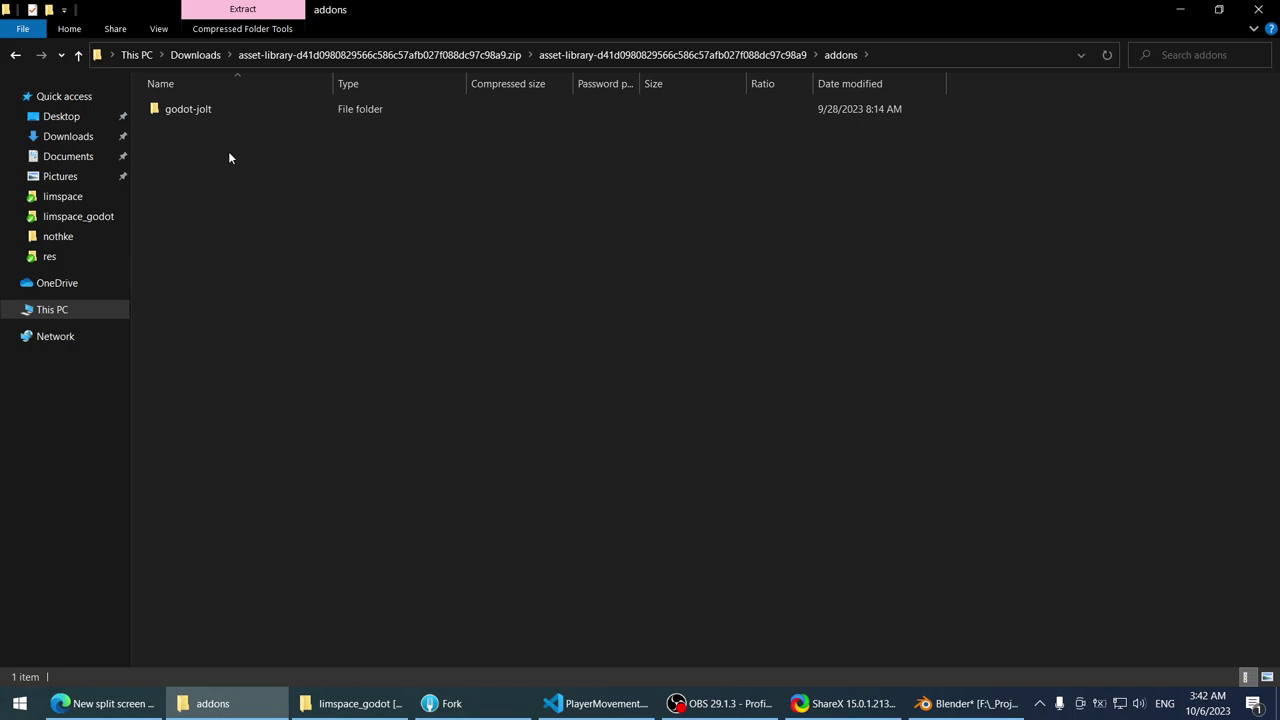
key(BackSpace)
- Copy the zip's addons folder into limspace_godot and verify the godot-jolt windows DLLs
drag(212, 112, 366, 494)
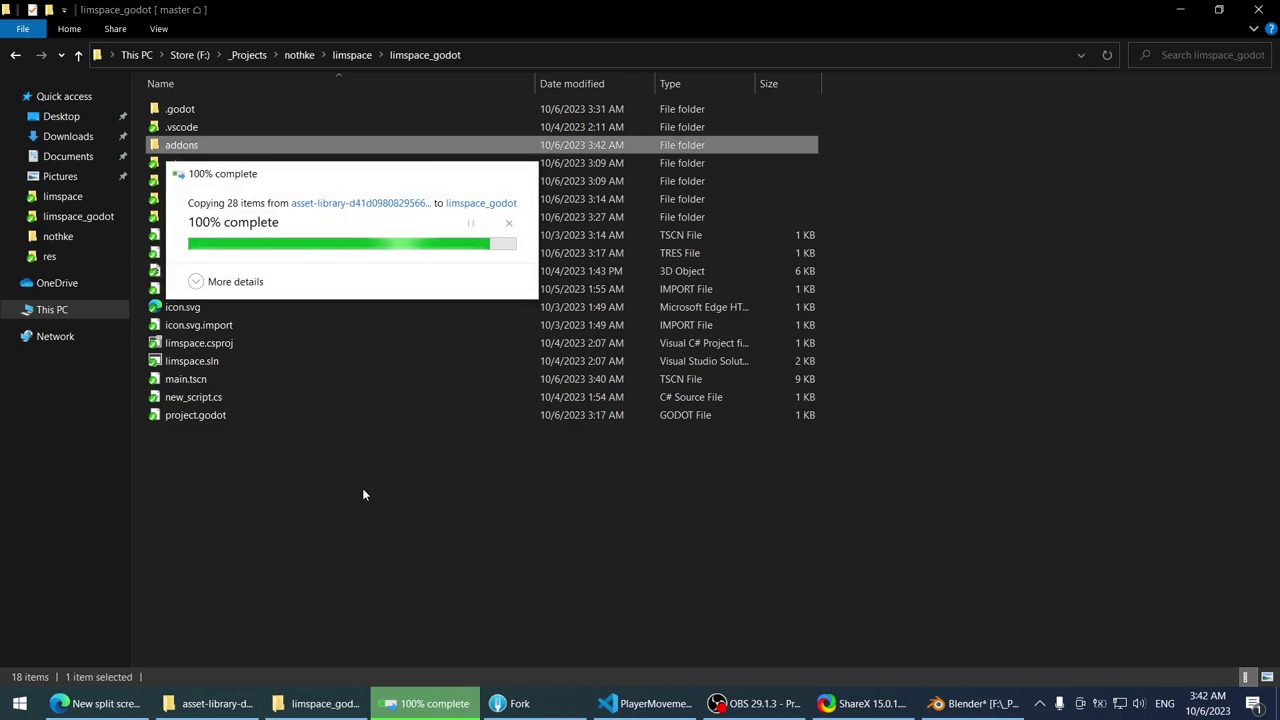
double_click(201, 147)
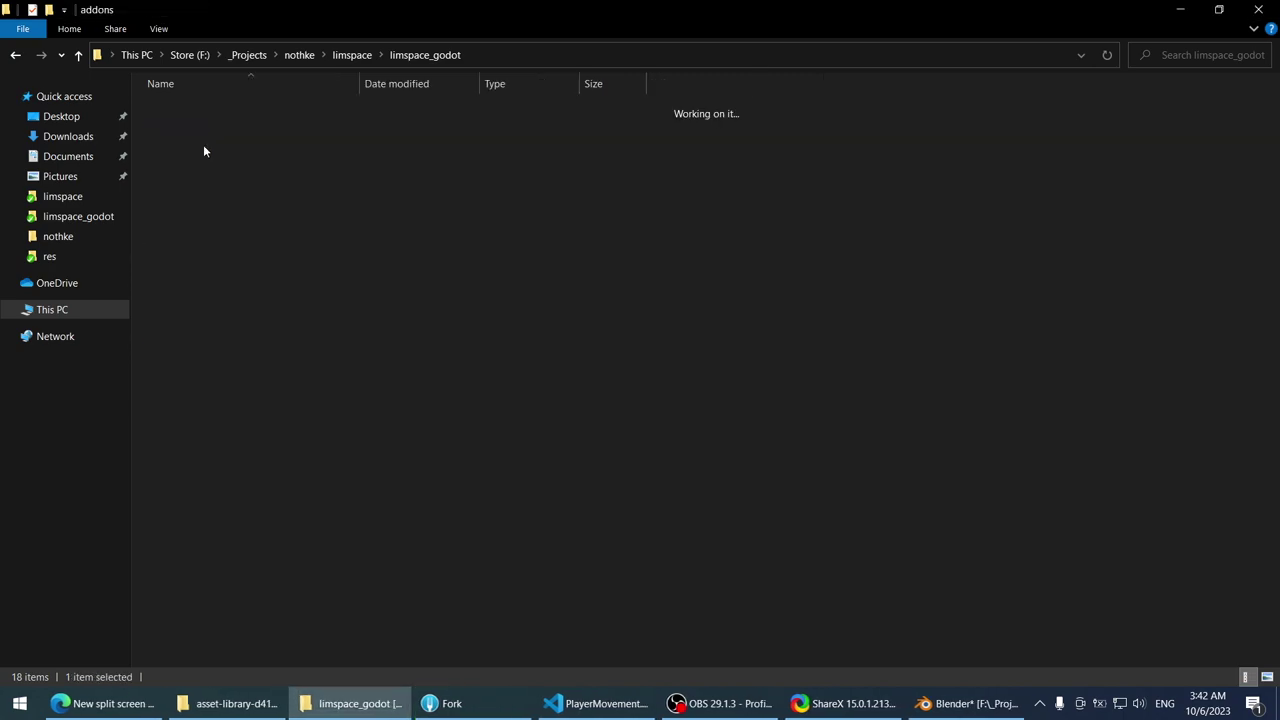
double_click(202, 112)
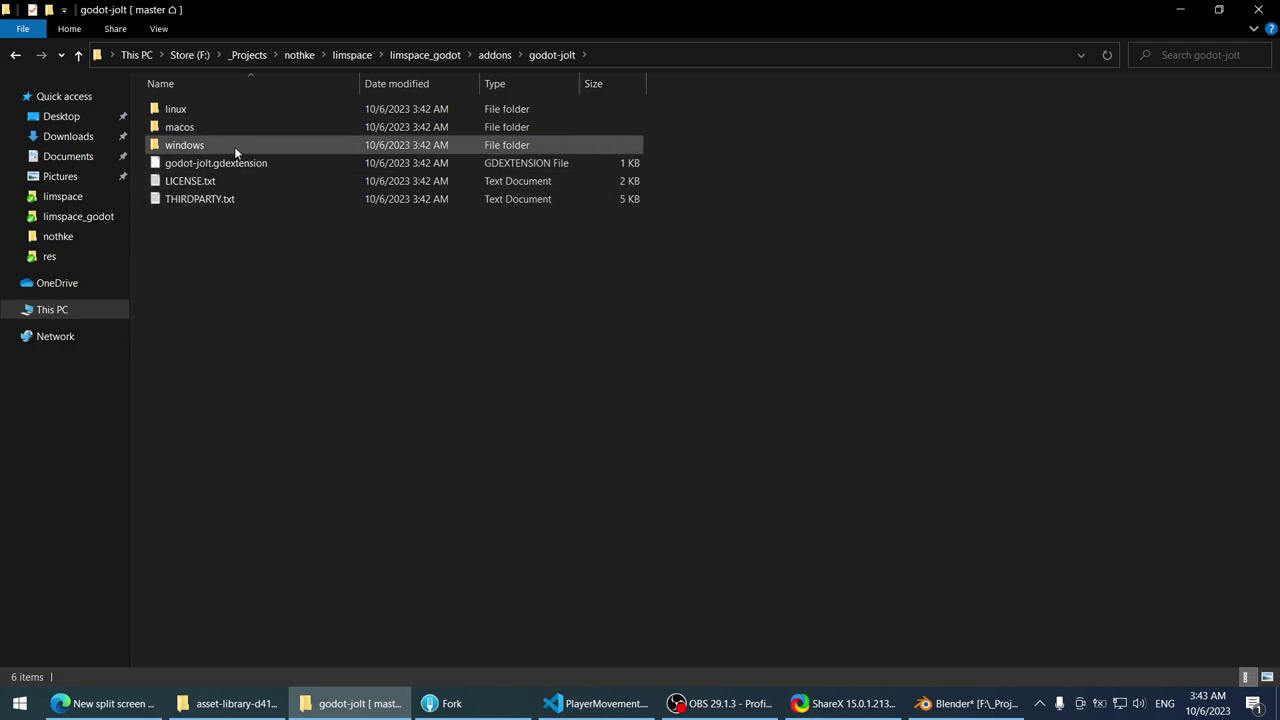
double_click(234, 146)
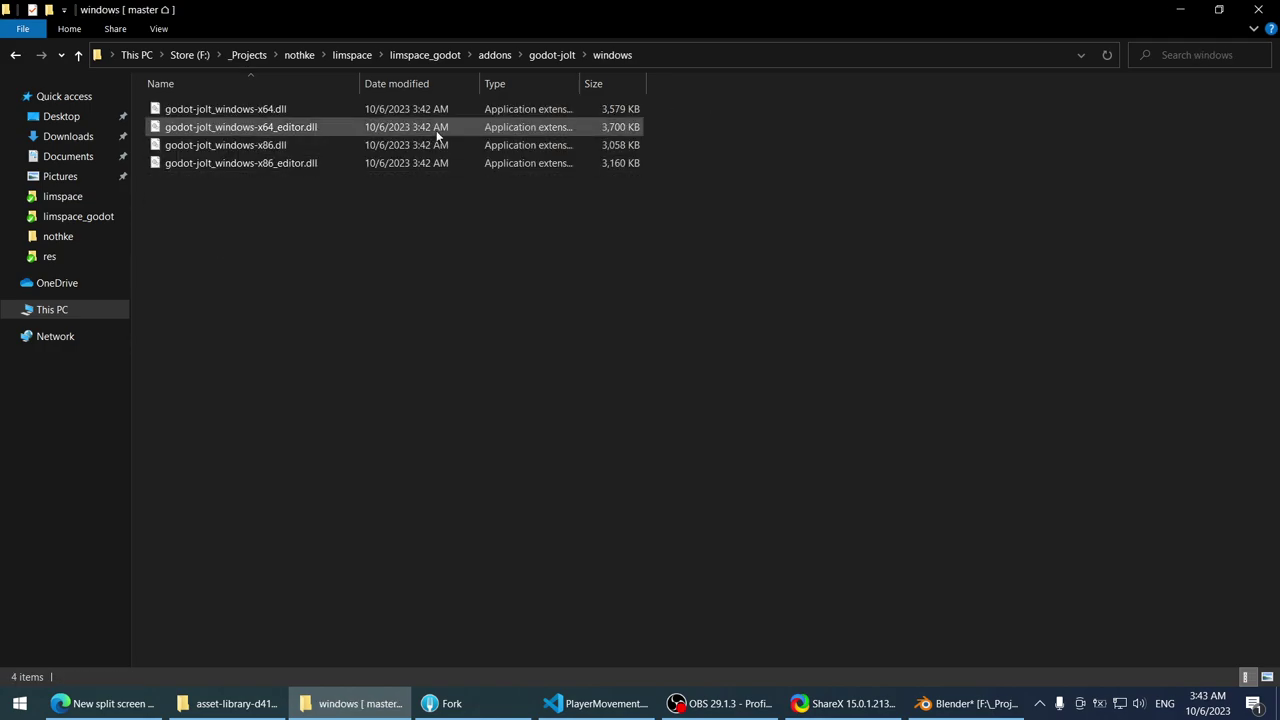
click(541, 56)
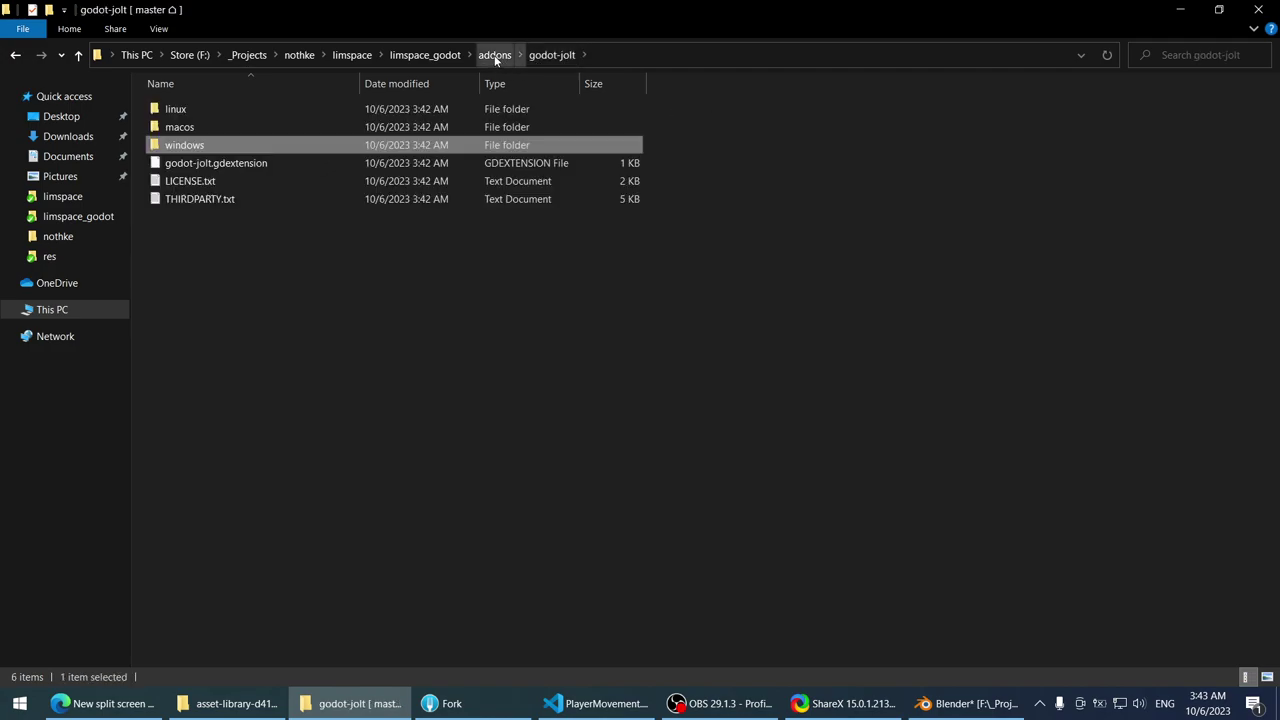
click(495, 56)
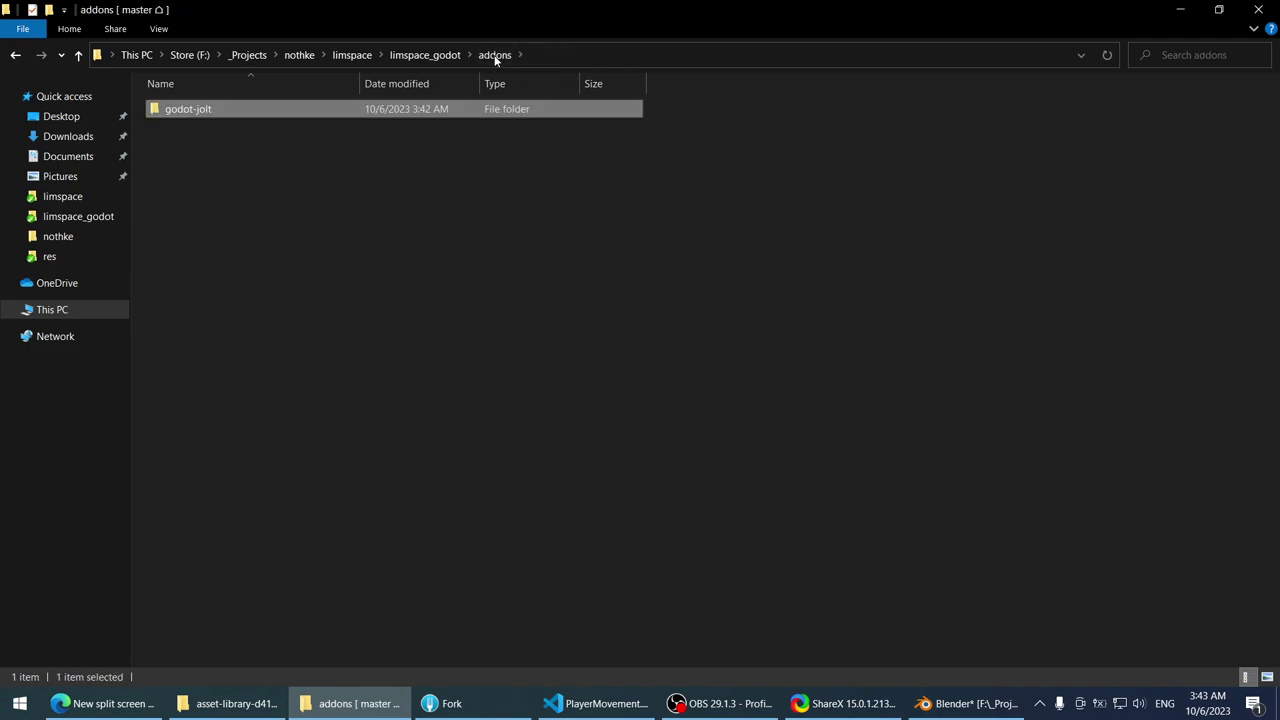
click(440, 56)
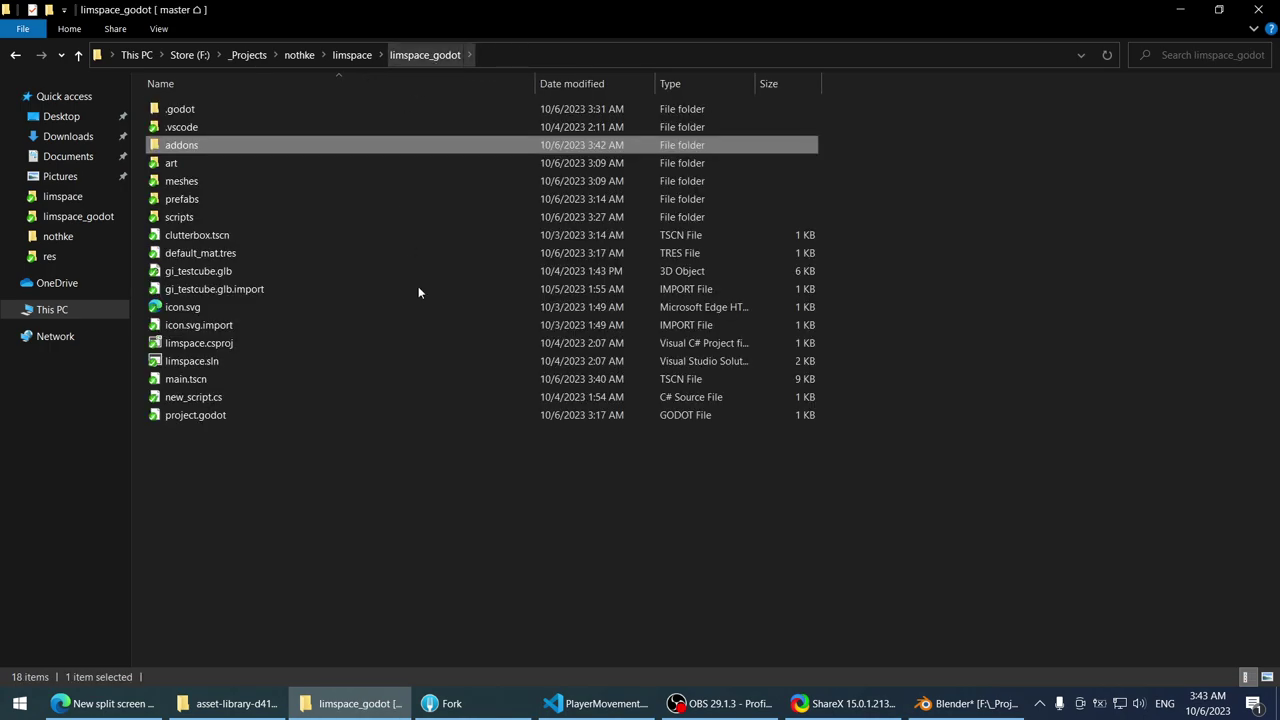
click(735, 531)
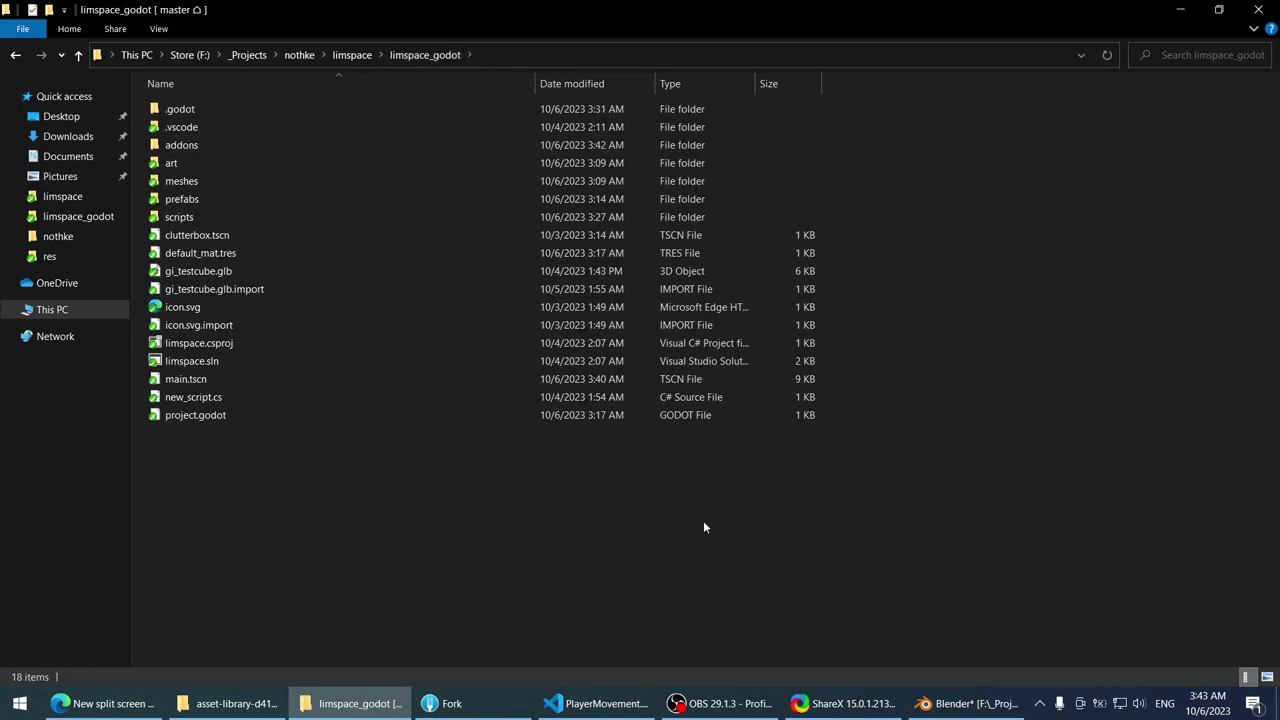
- Put away the zip and browser windows and show the desktop
click(213, 712)
click(213, 712)
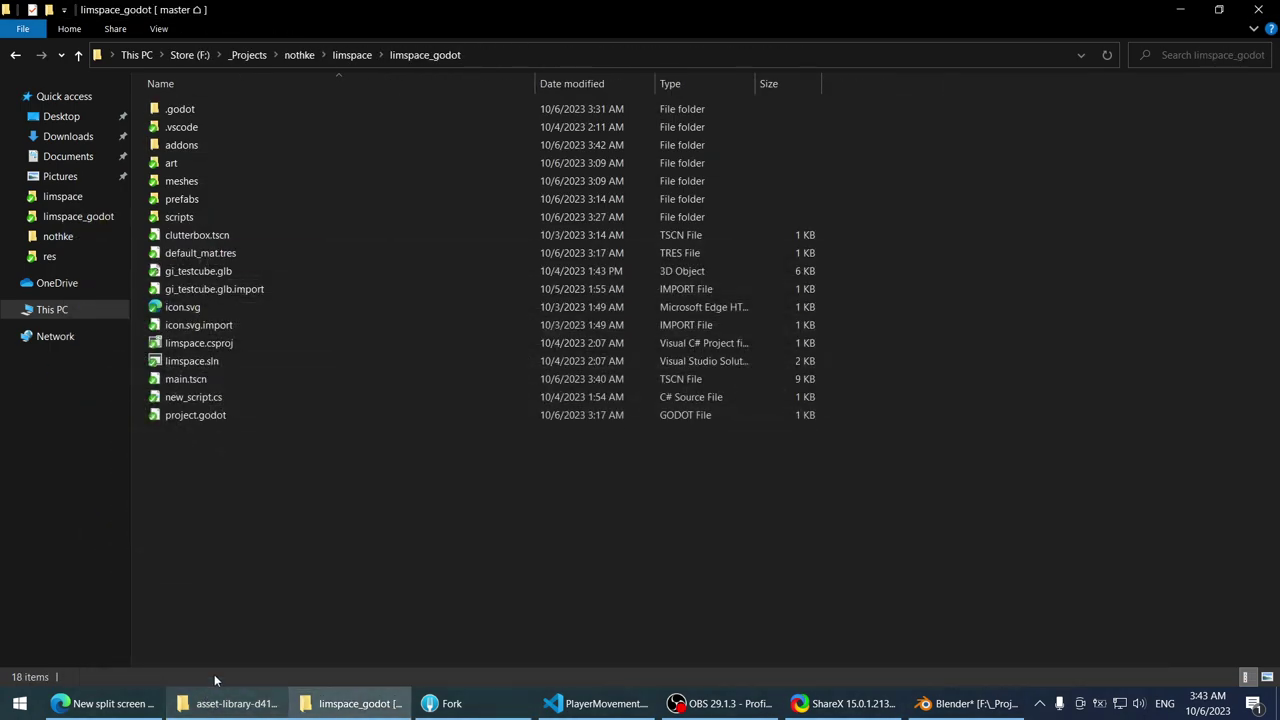
click(89, 703)
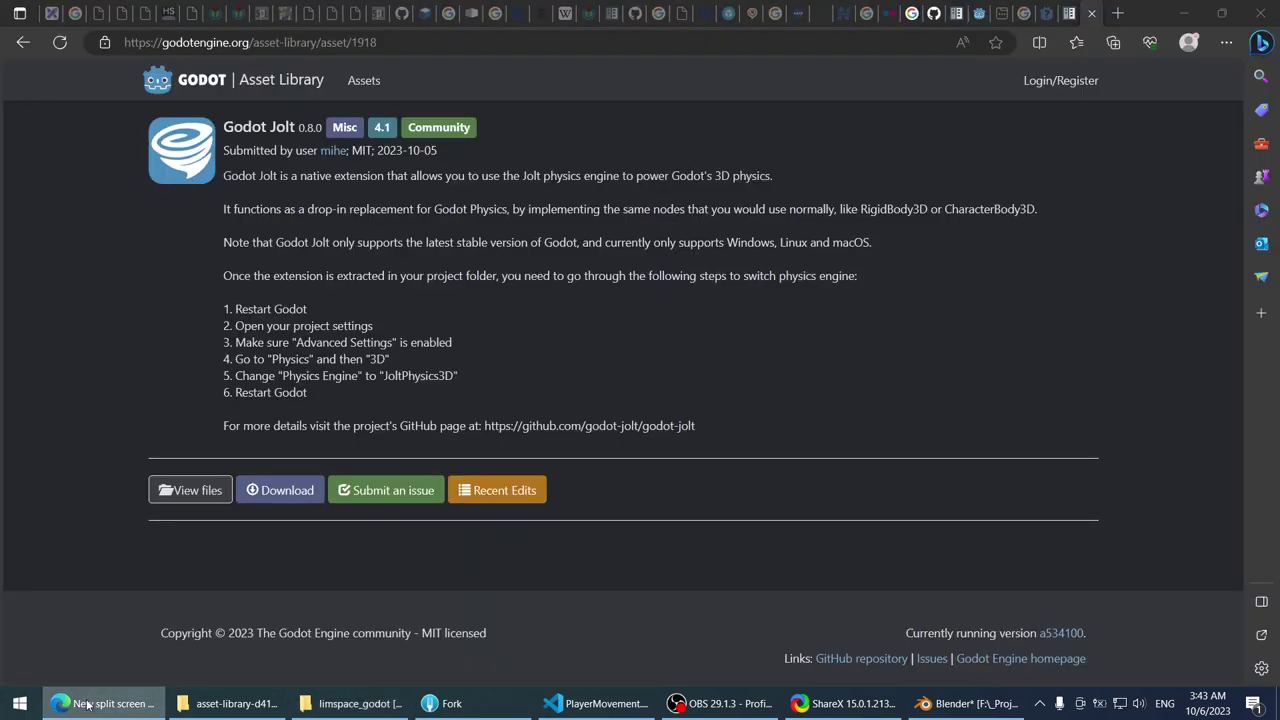
click(89, 703)
click(20, 703)
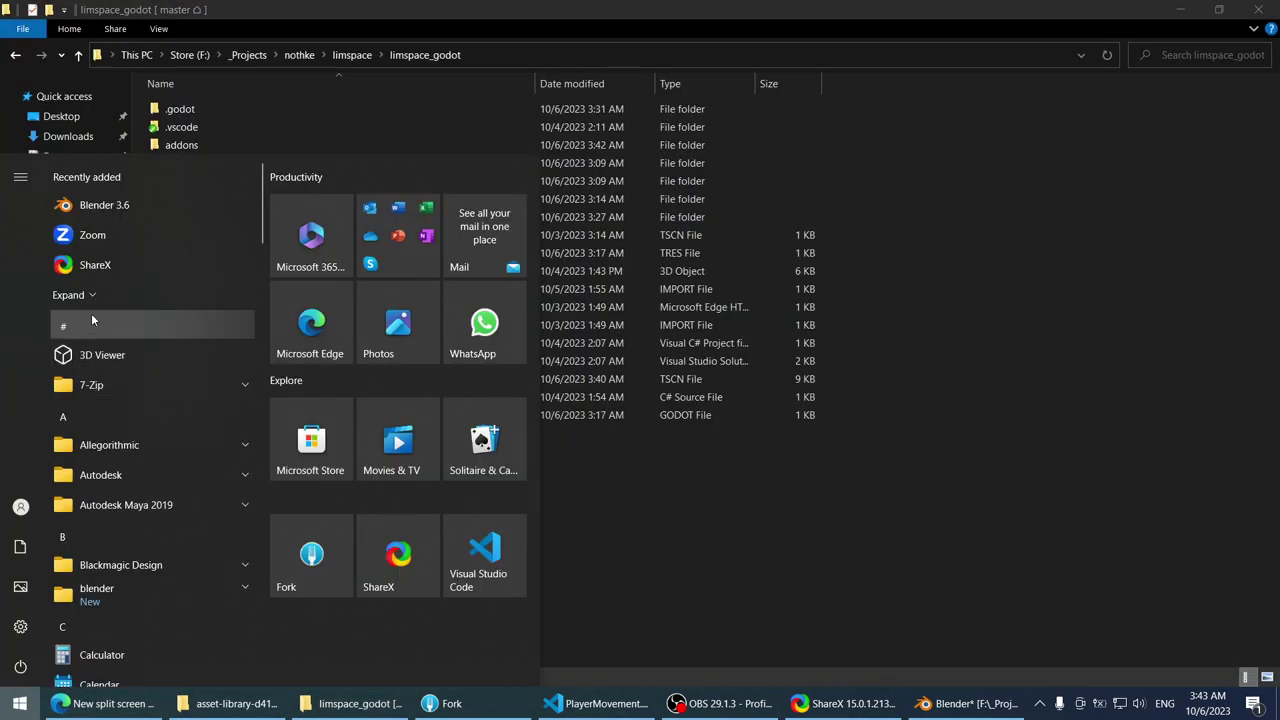
click(1031, 537)
key(super+d)
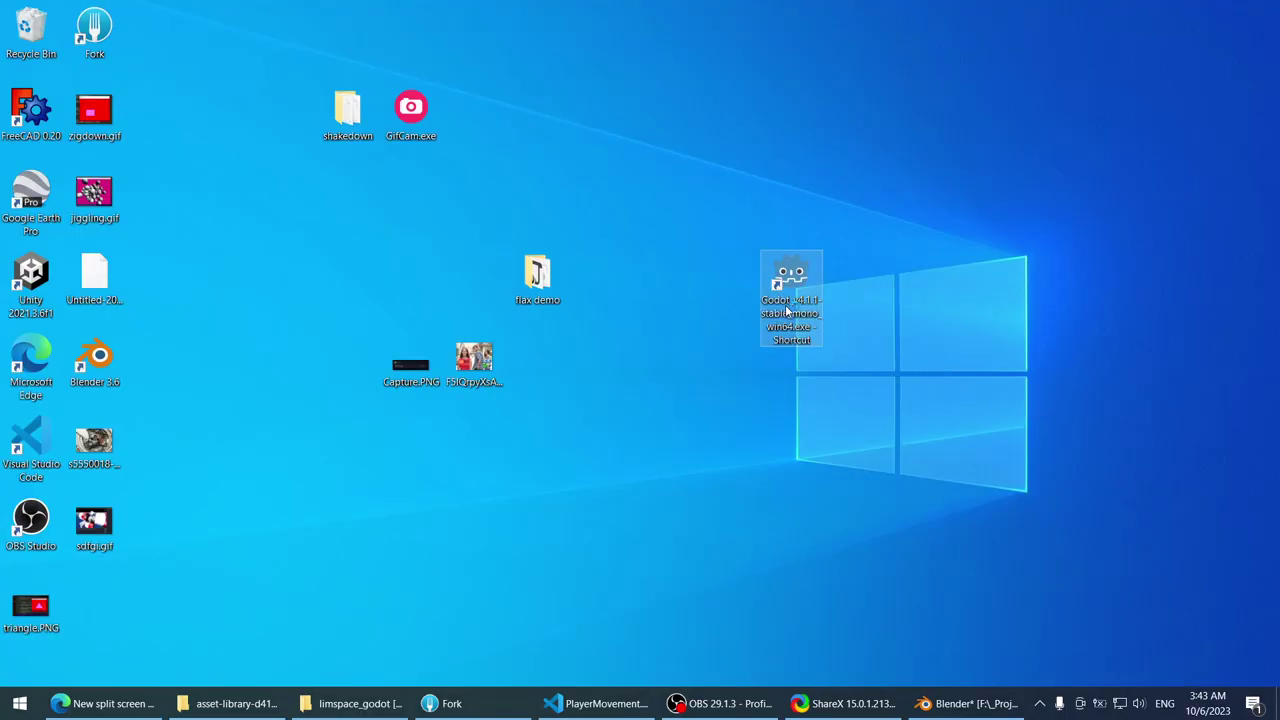
- Launch Godot, open the limspace project, and confirm the editor restart to load the Jolt extension
double_click(788, 312)
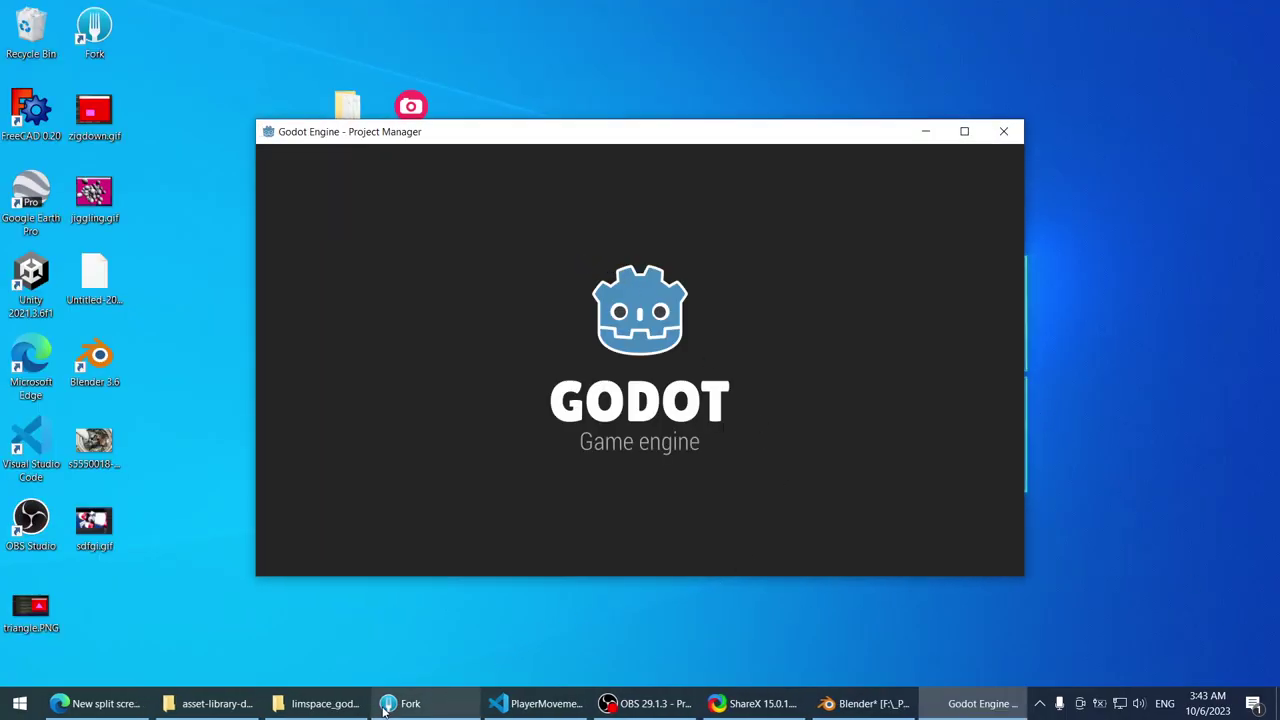
click(384, 706)
click(381, 707)
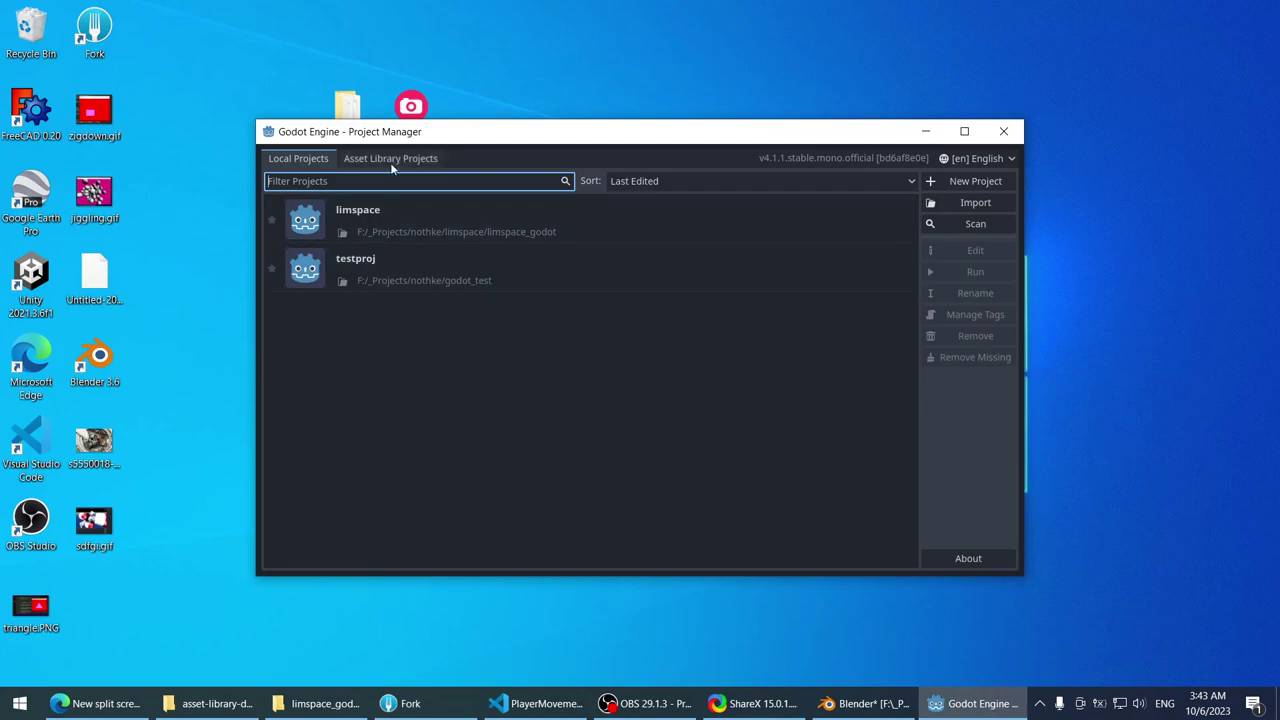
double_click(433, 212)
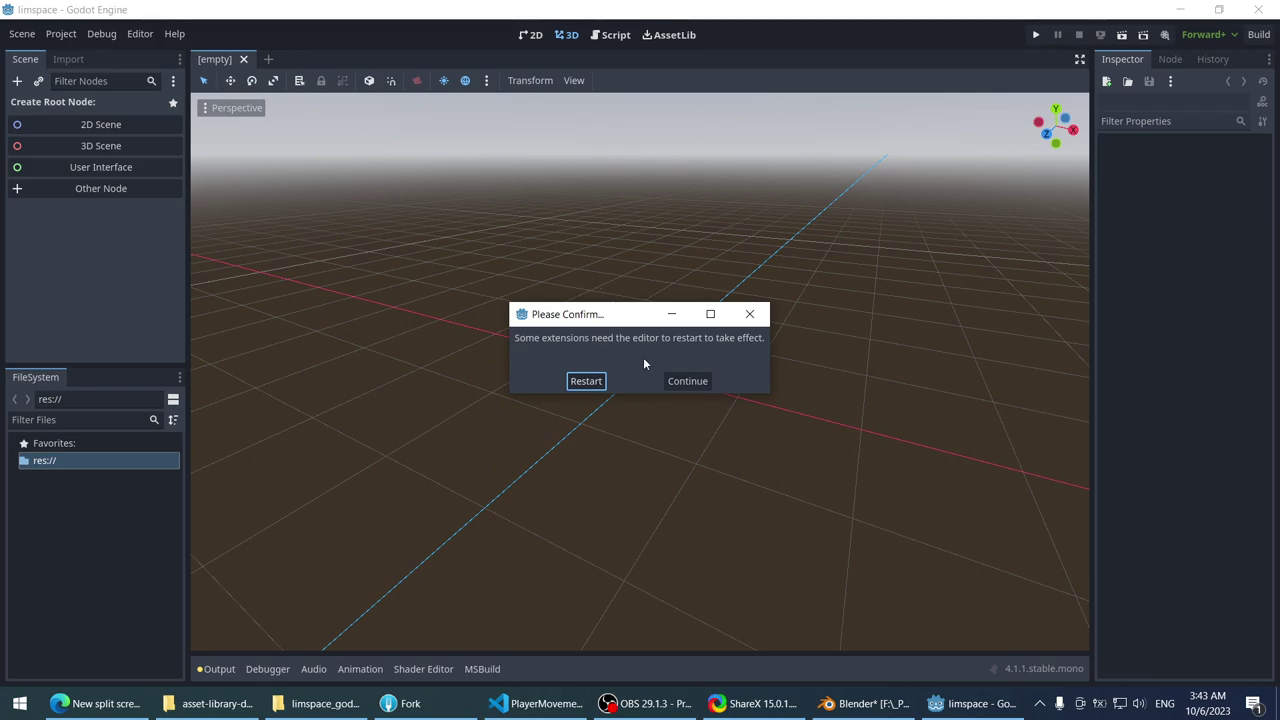
click(586, 381)
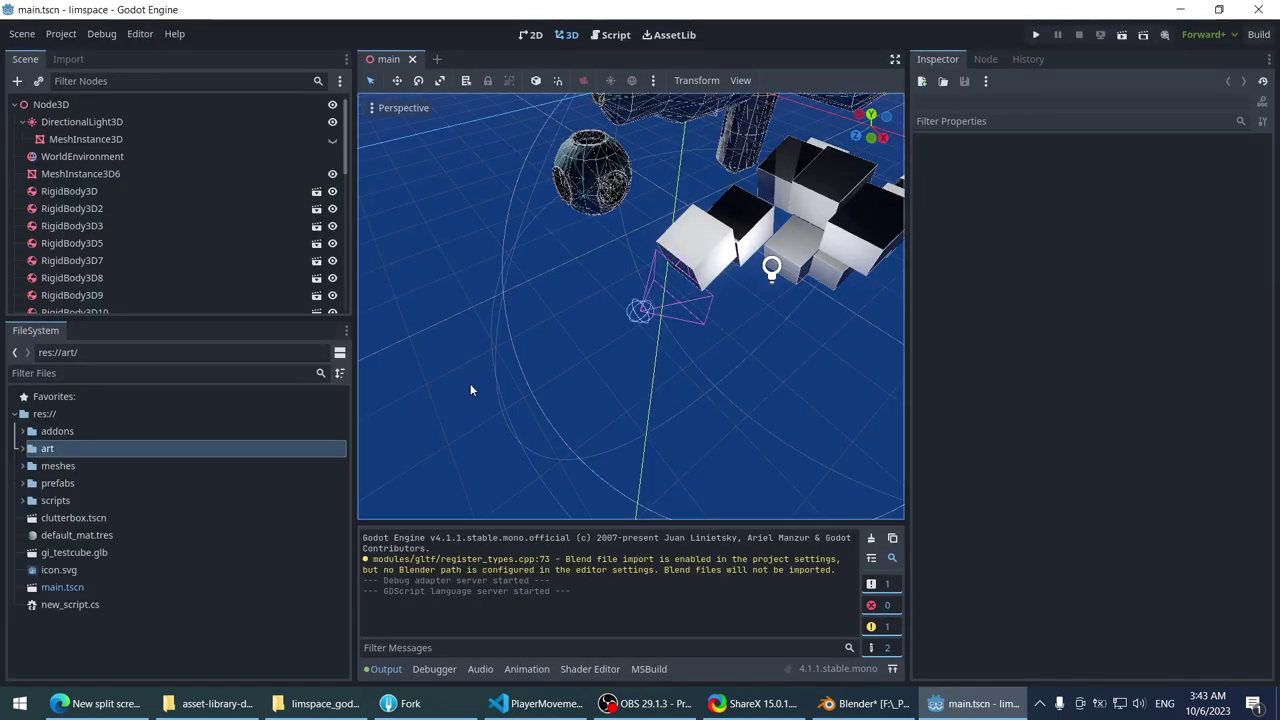
scroll(413, 428, down, 2)
scroll(420, 420, up, 3)
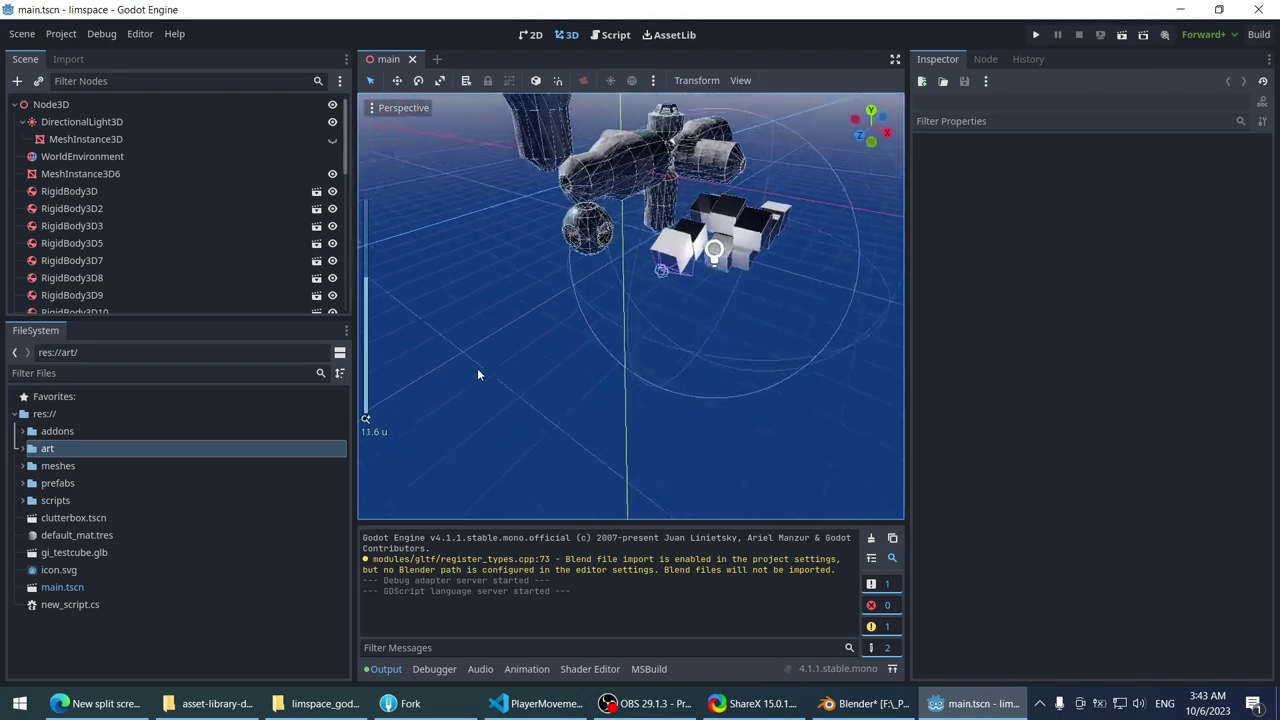
- Open Project Settings, cross-checking the Jolt setup steps on the asset page
click(131, 34)
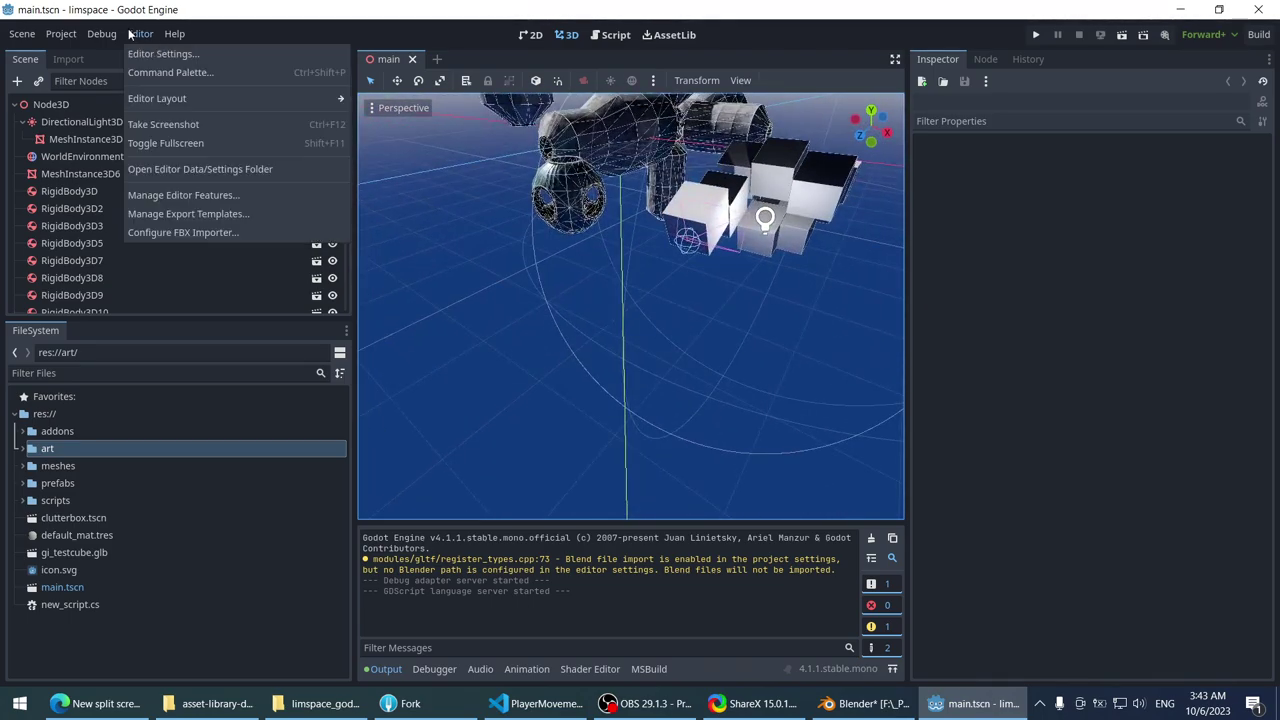
click(160, 54)
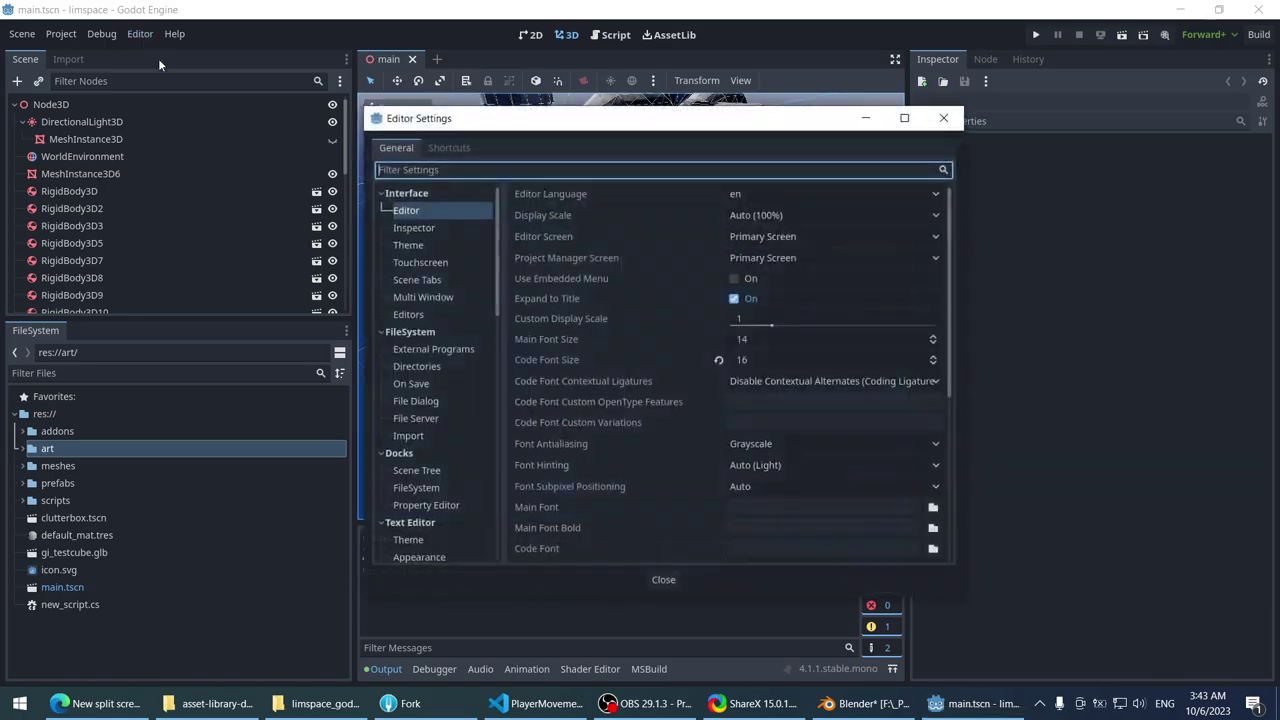
key(Escape)
click(98, 703)
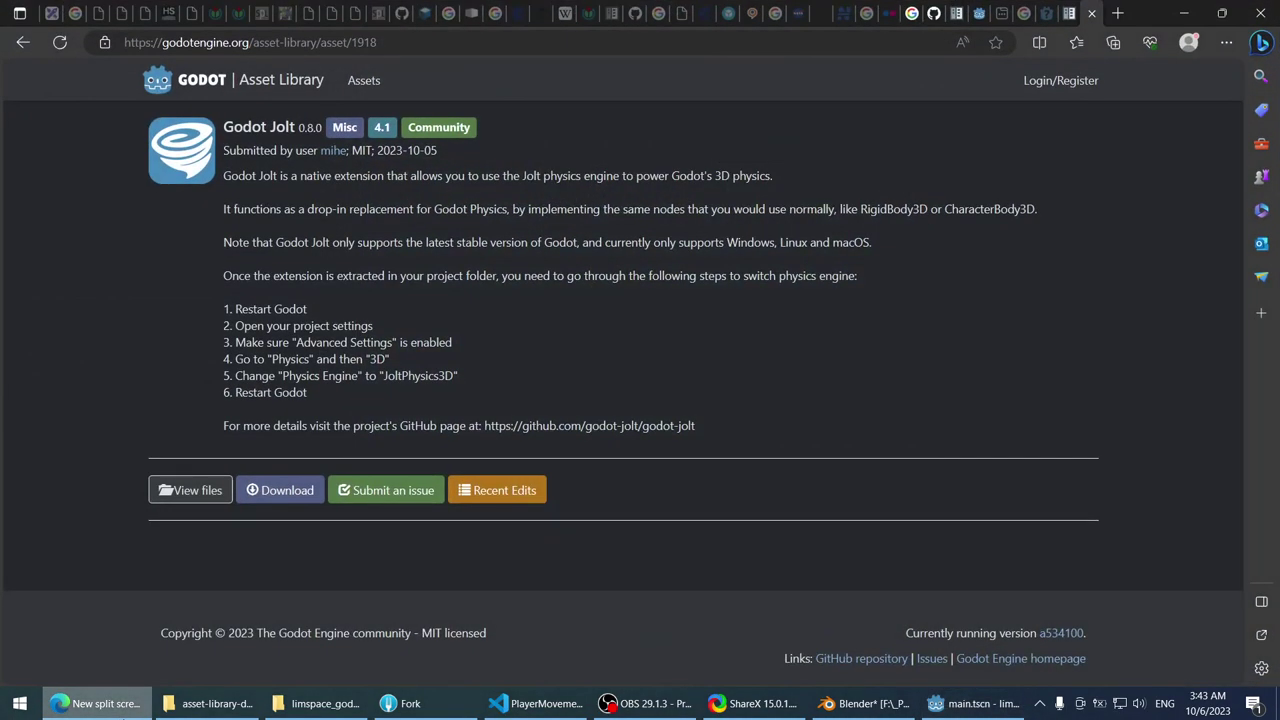
key(alt+Tab)
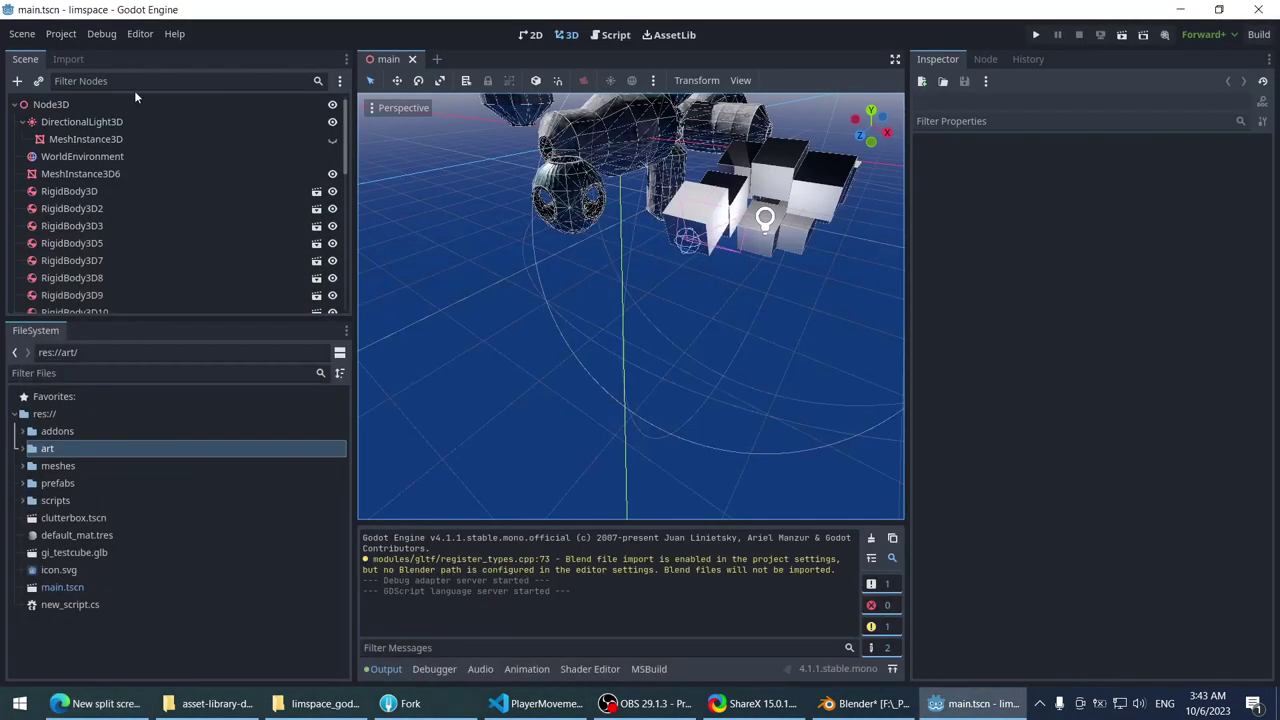
click(103, 34)
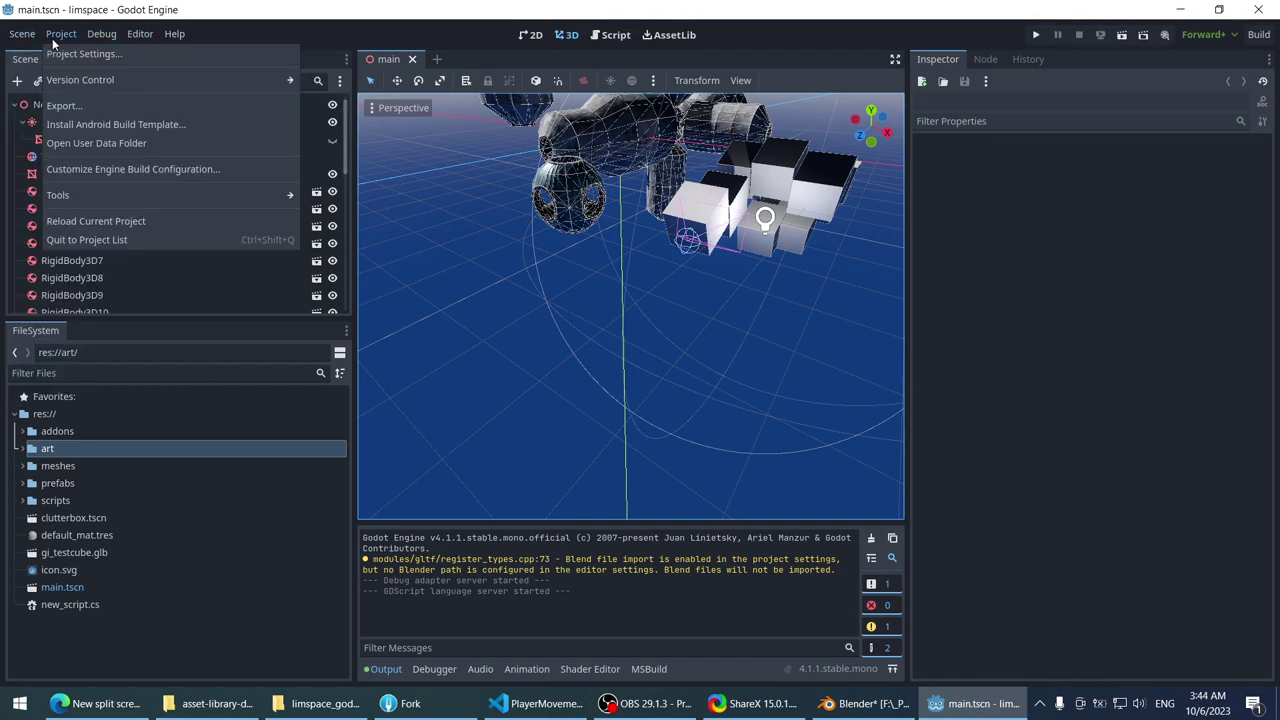
click(75, 52)
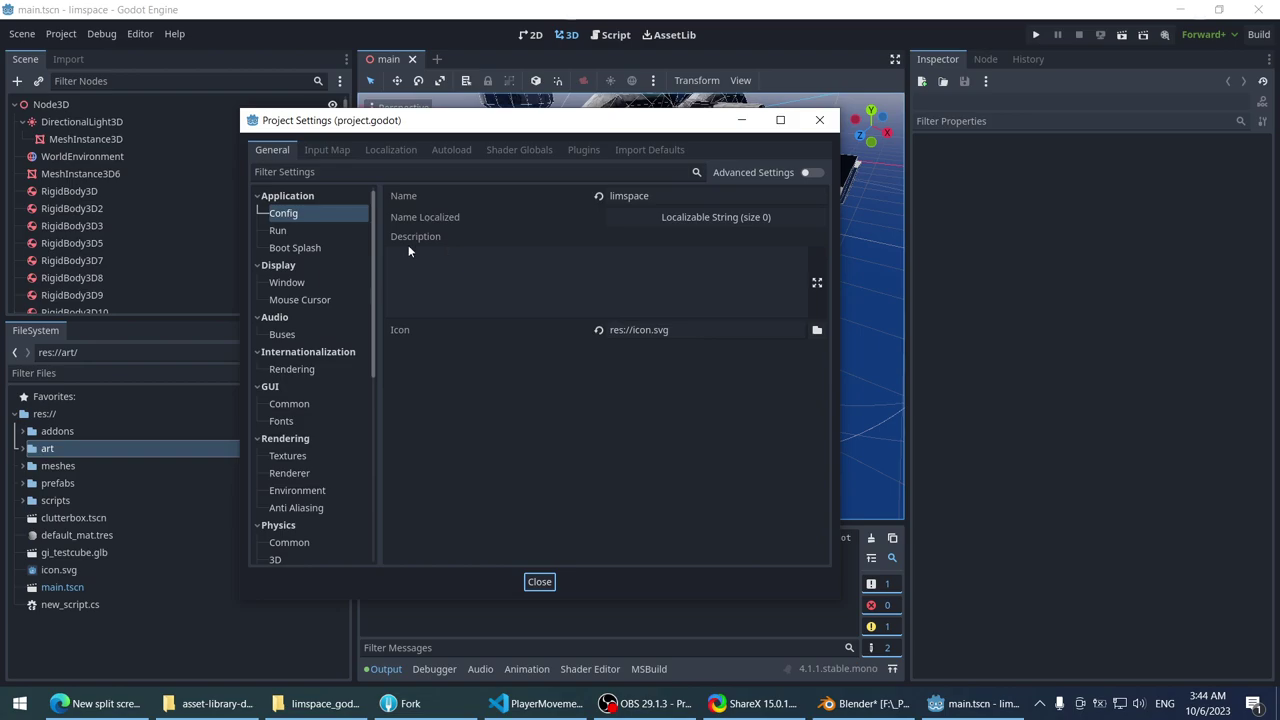
click(90, 706)
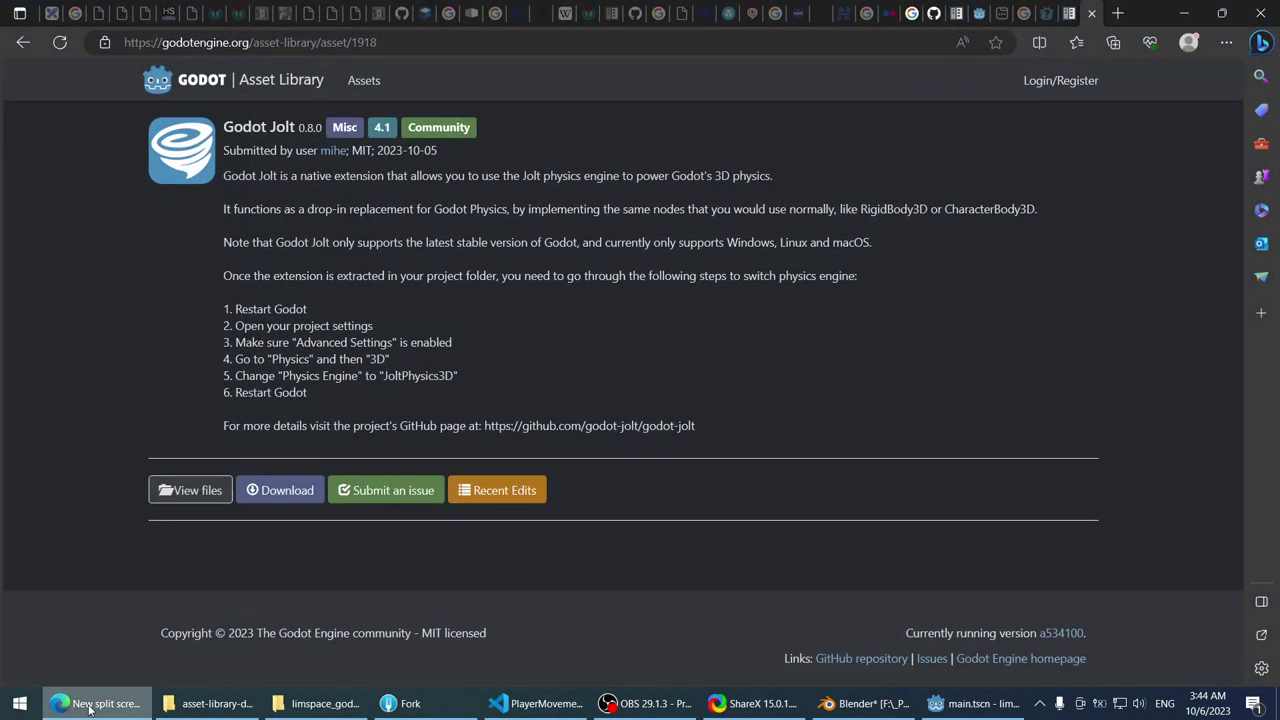
click(90, 706)
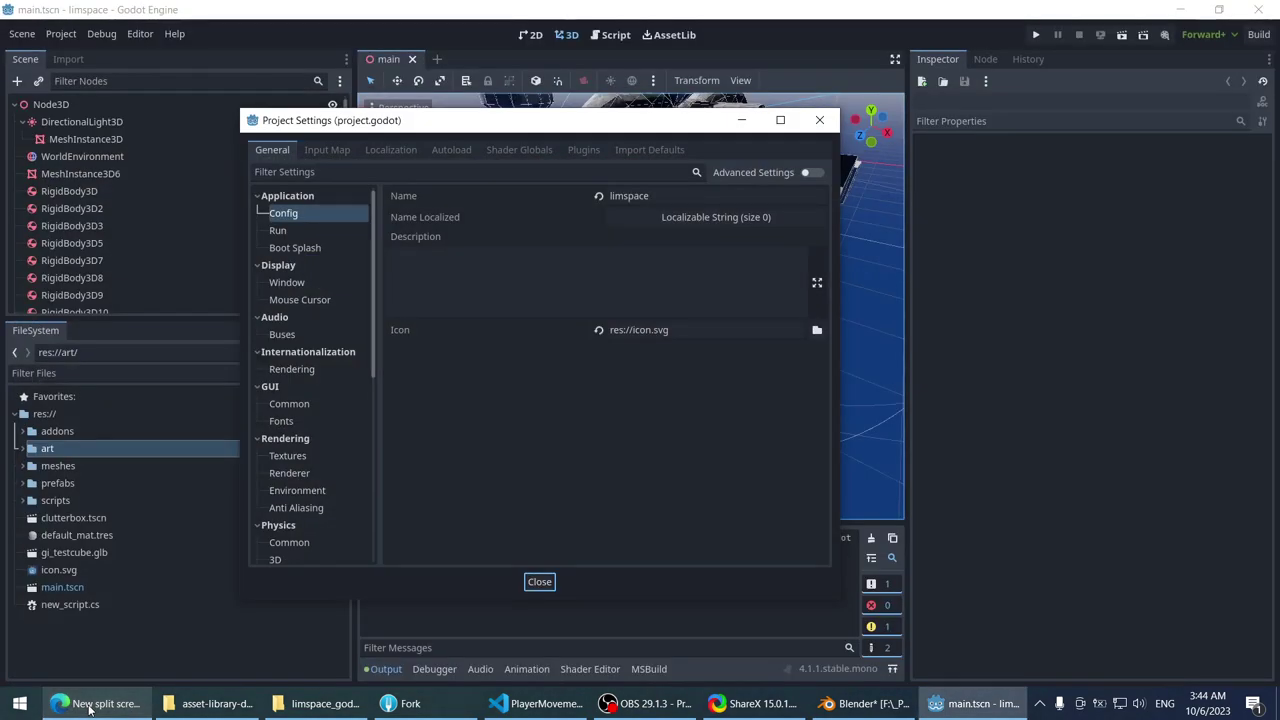
- With Advanced Settings on, set Physics > 3D Physics Engine to JoltPhysics3D and Save & Restart
click(808, 173)
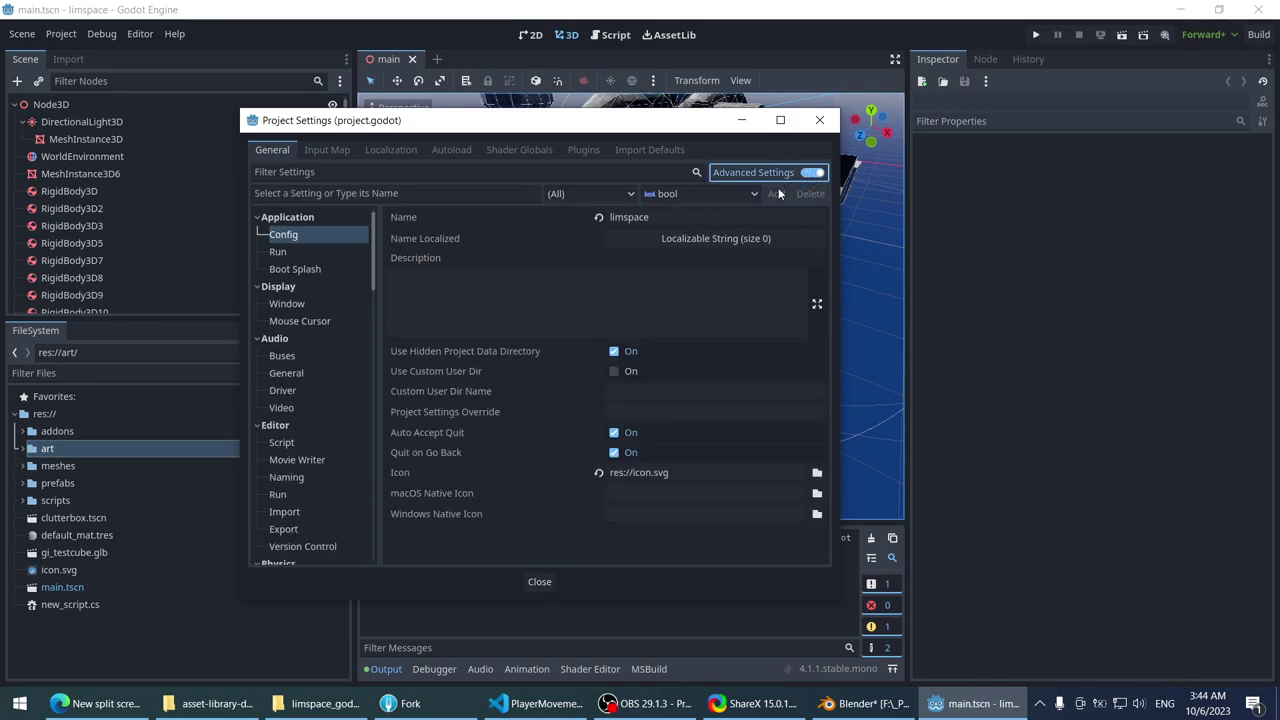
click(97, 710)
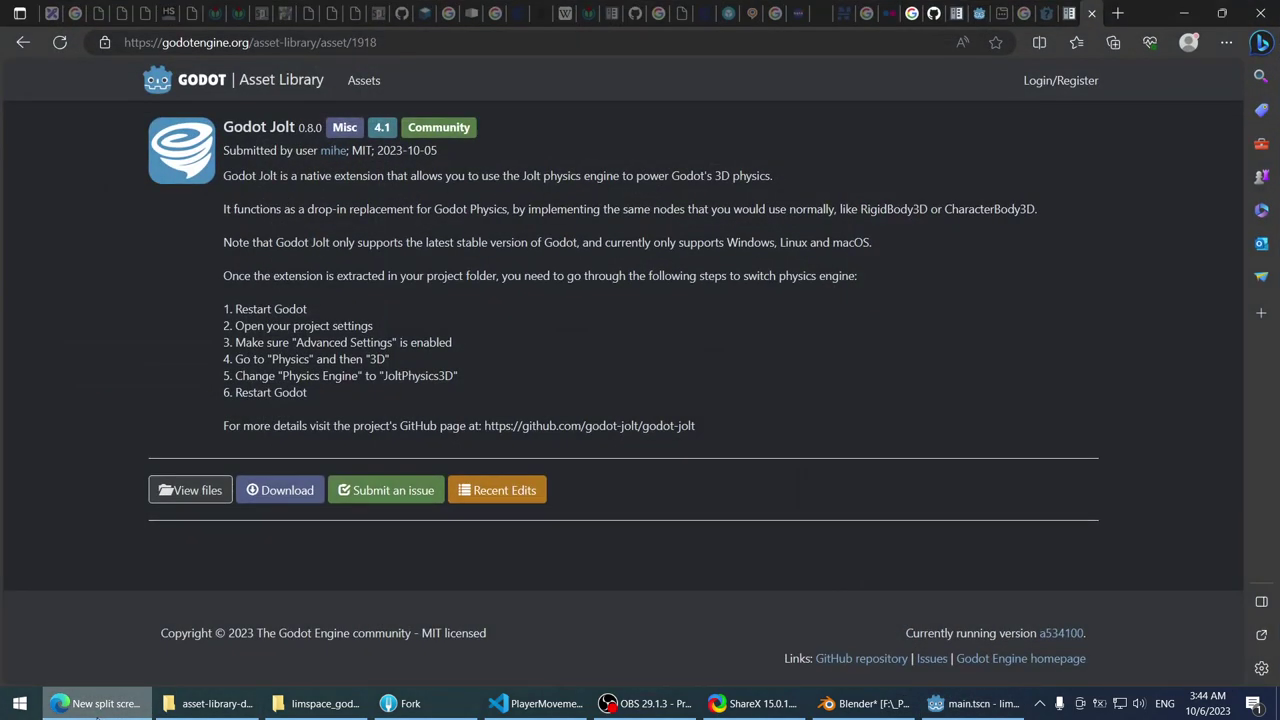
click(97, 708)
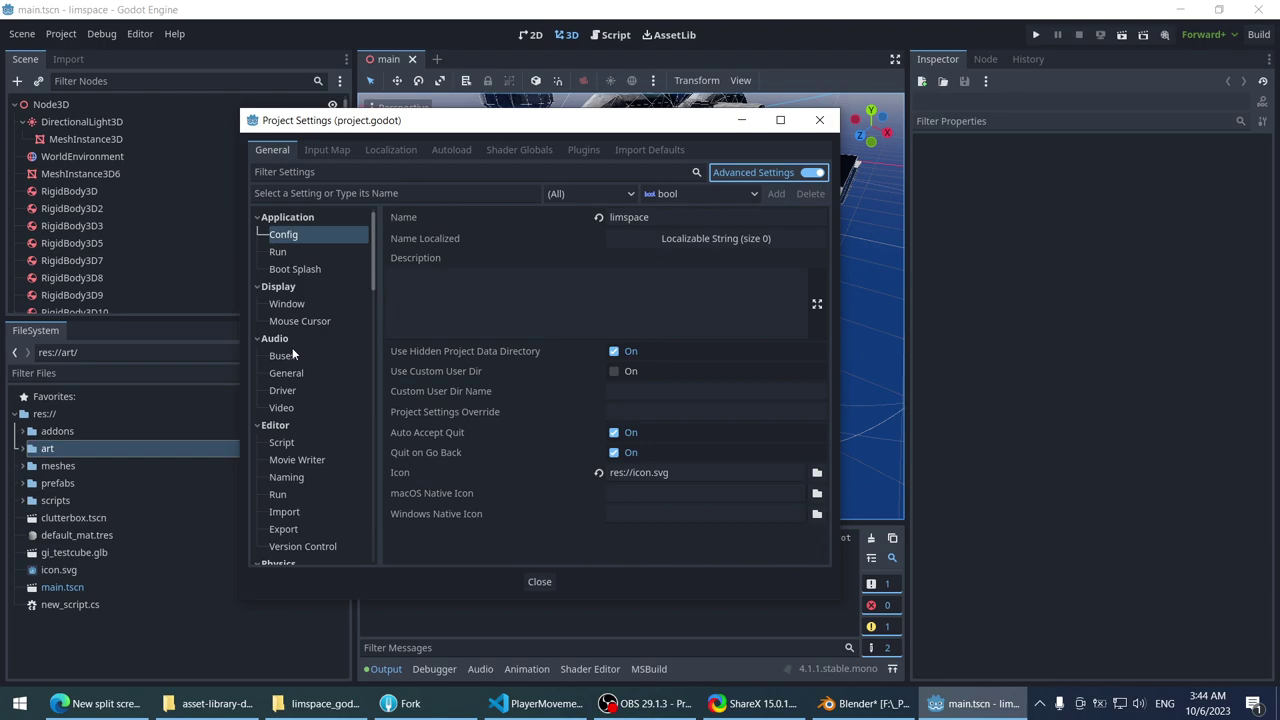
scroll(338, 340, down, 10)
scroll(342, 365, down, 5)
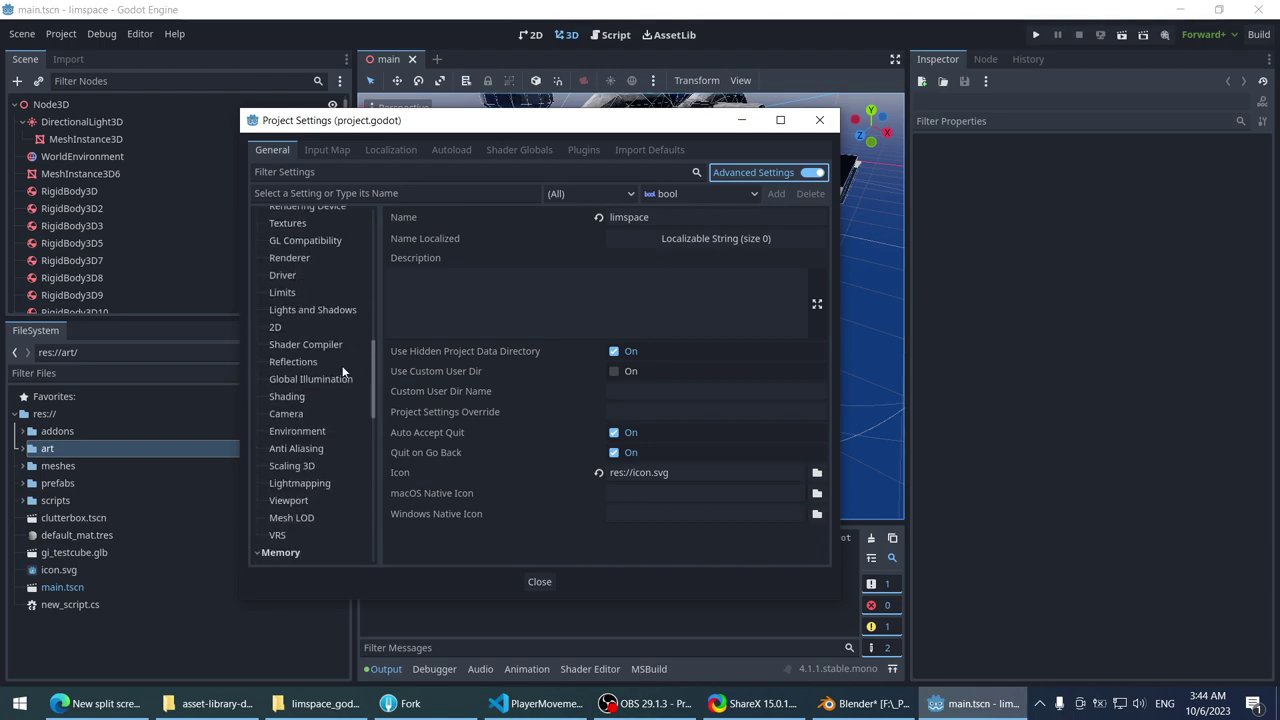
scroll(340, 374, up, 8)
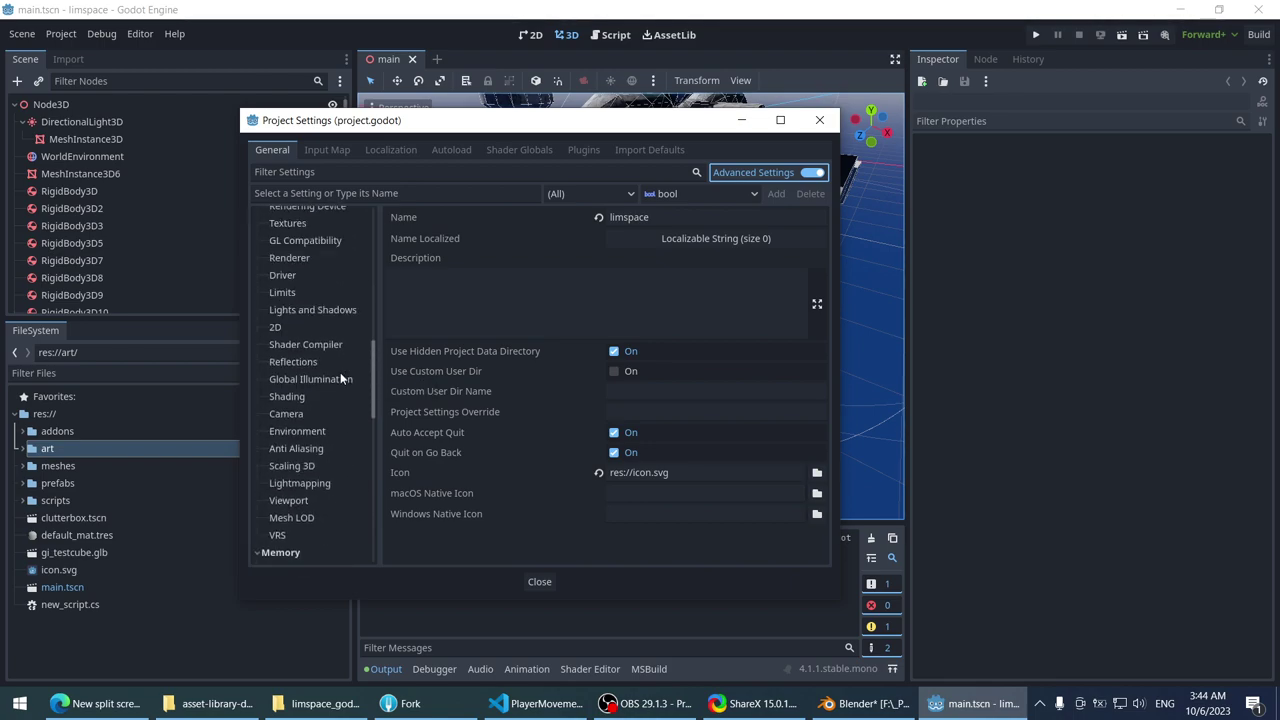
scroll(340, 374, up, 1)
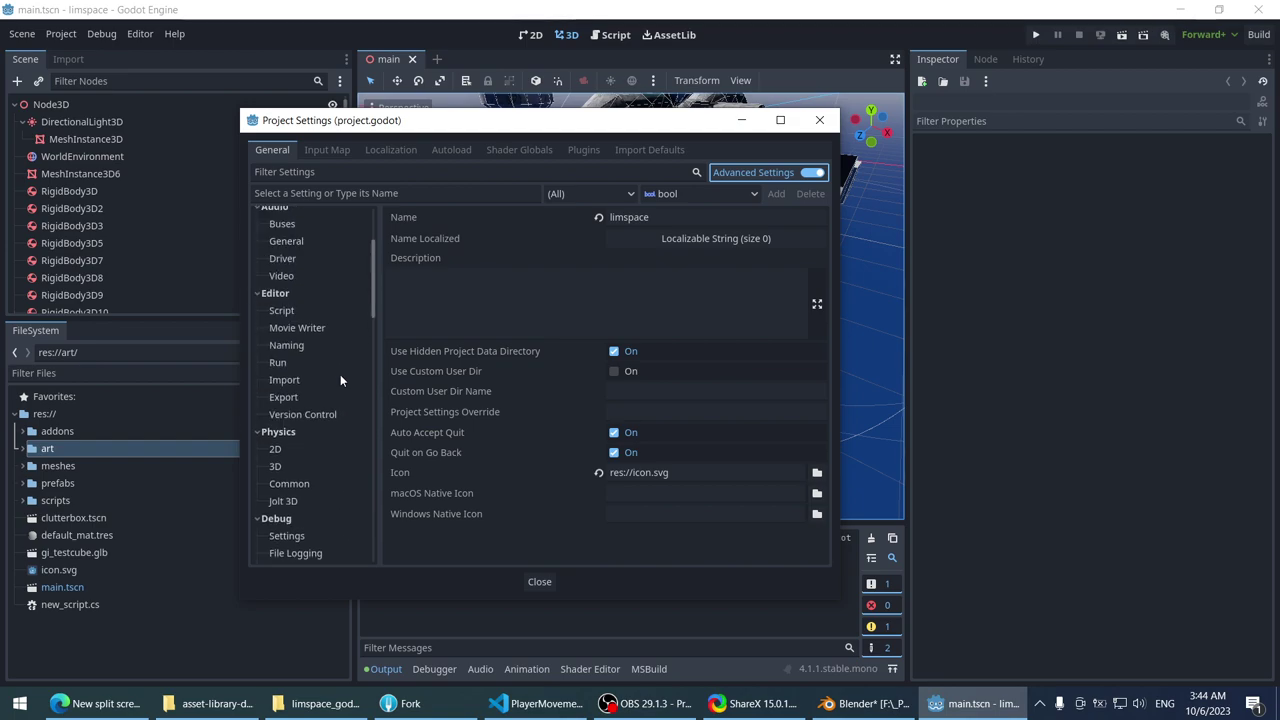
click(285, 378)
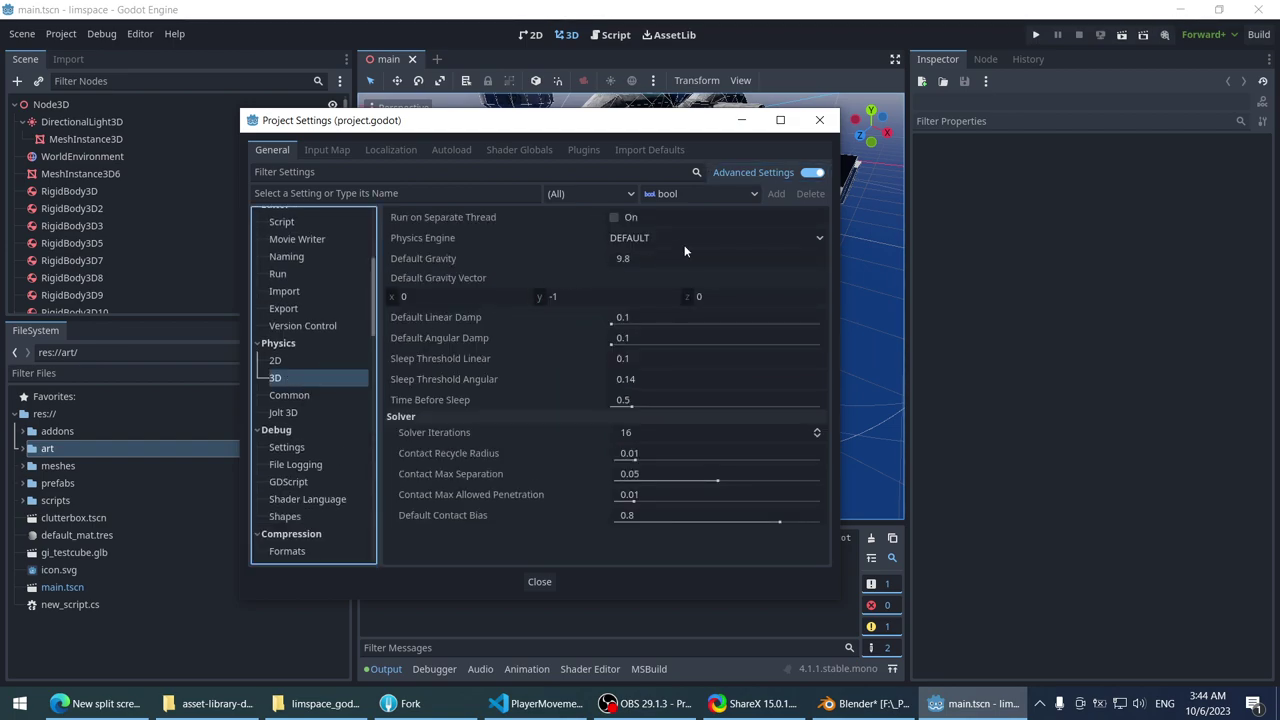
click(737, 232)
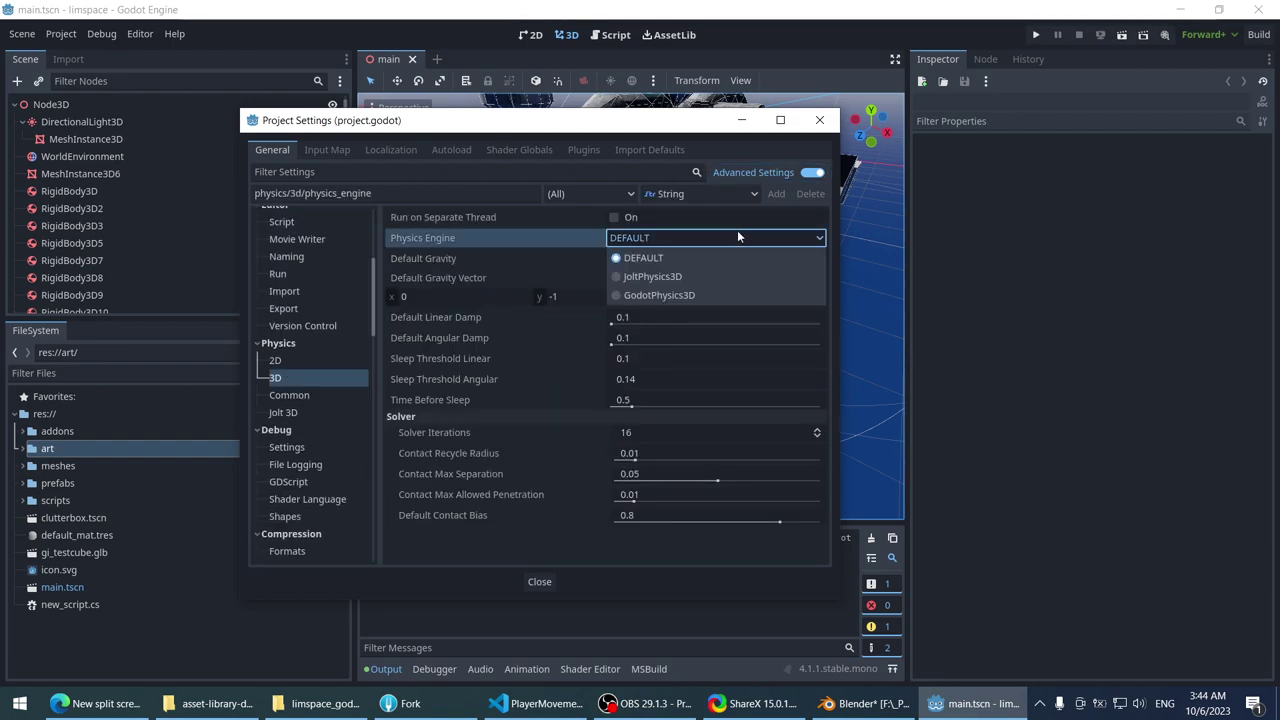
click(682, 276)
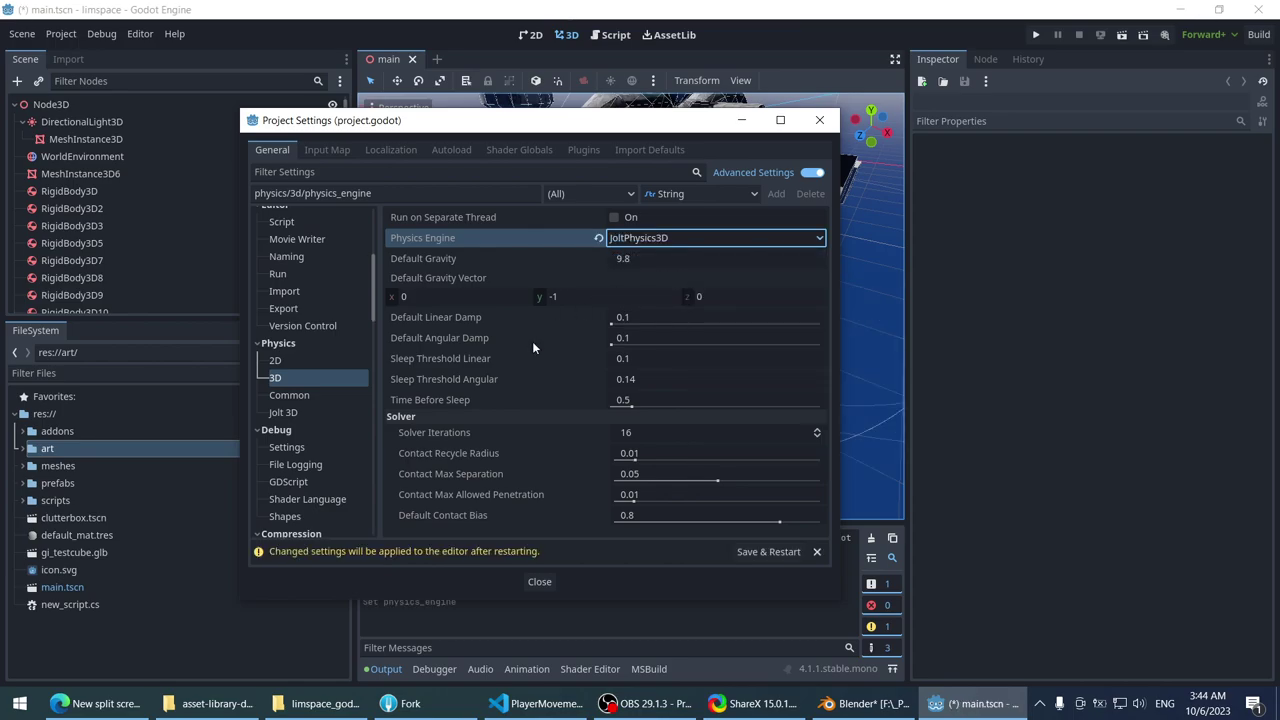
click(100, 705)
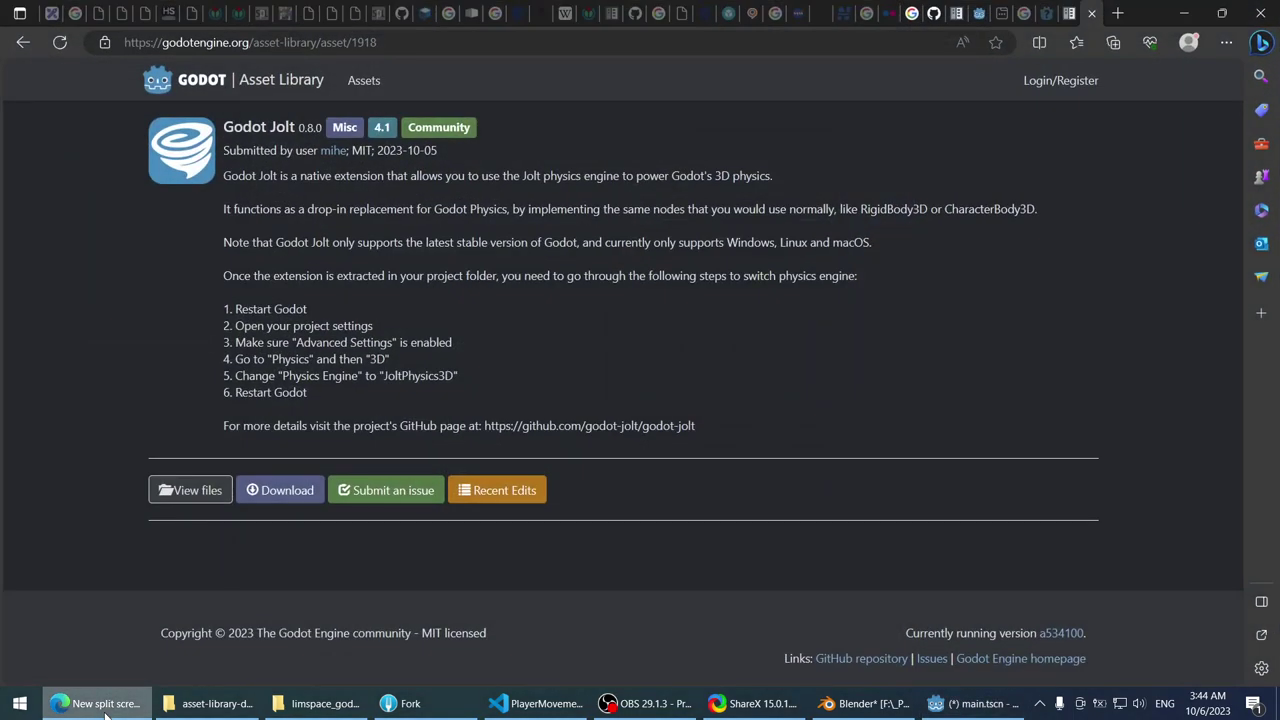
click(100, 705)
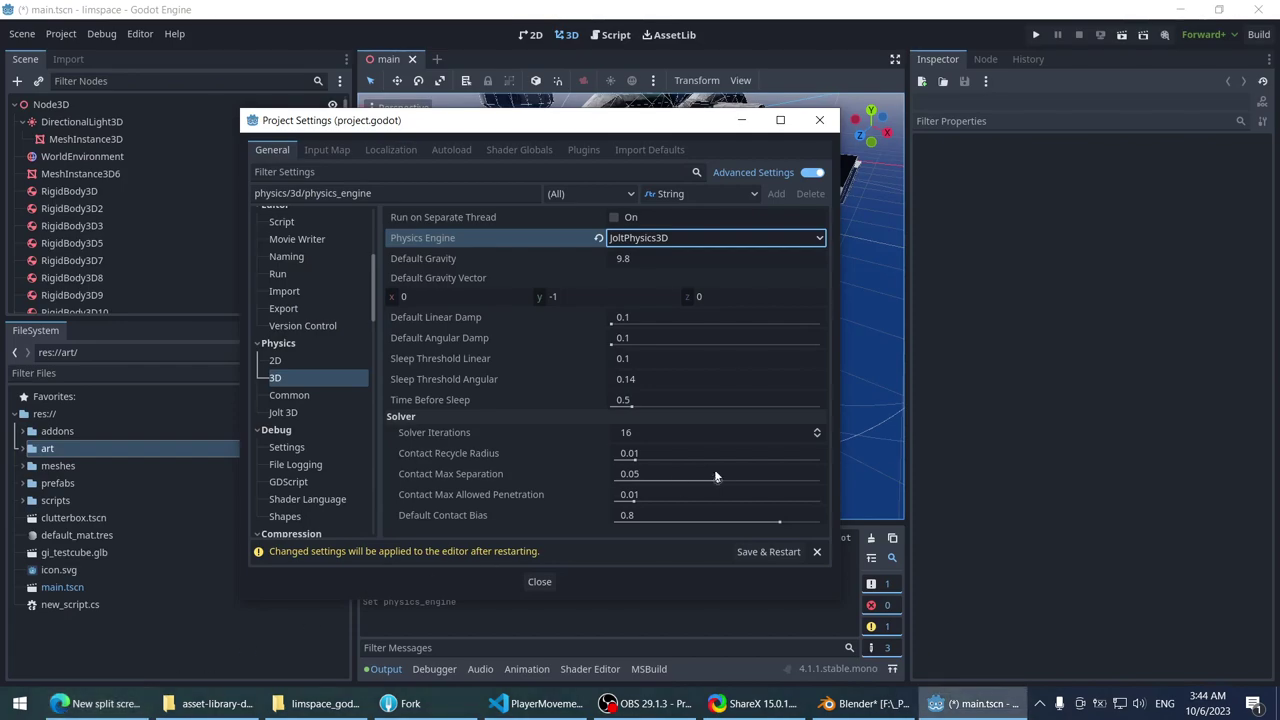
click(779, 553)
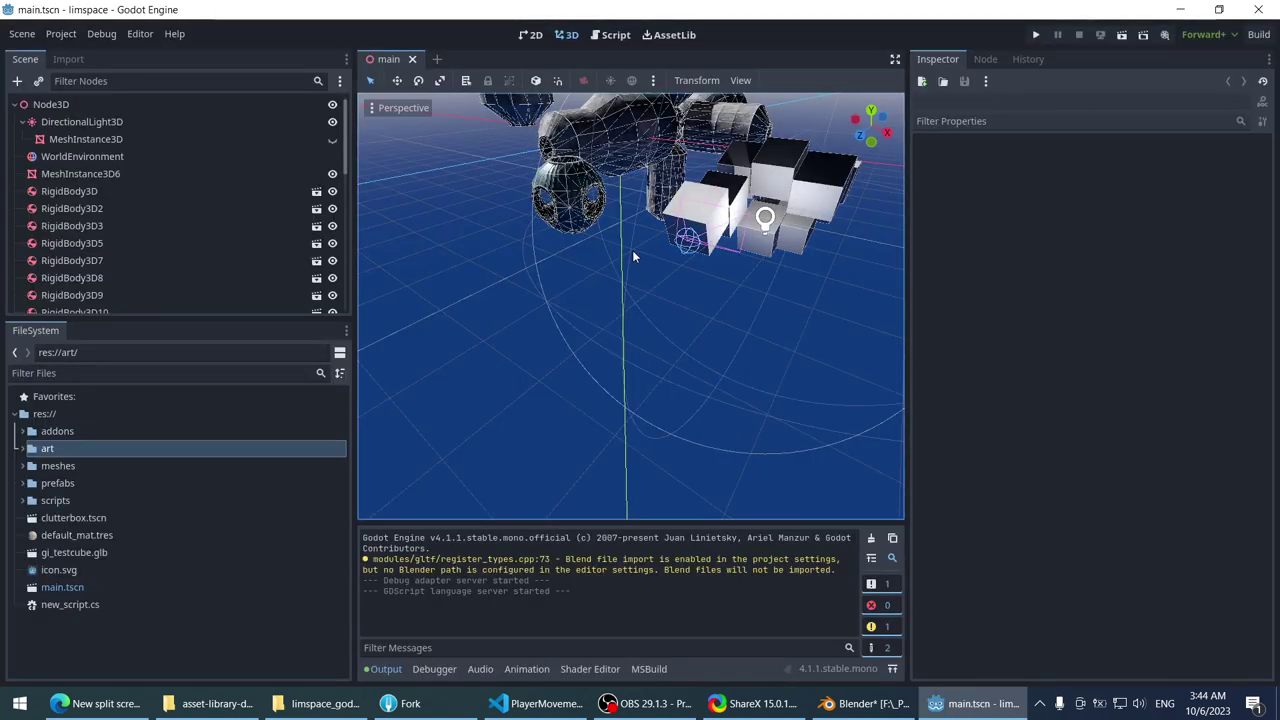
key(super+d)
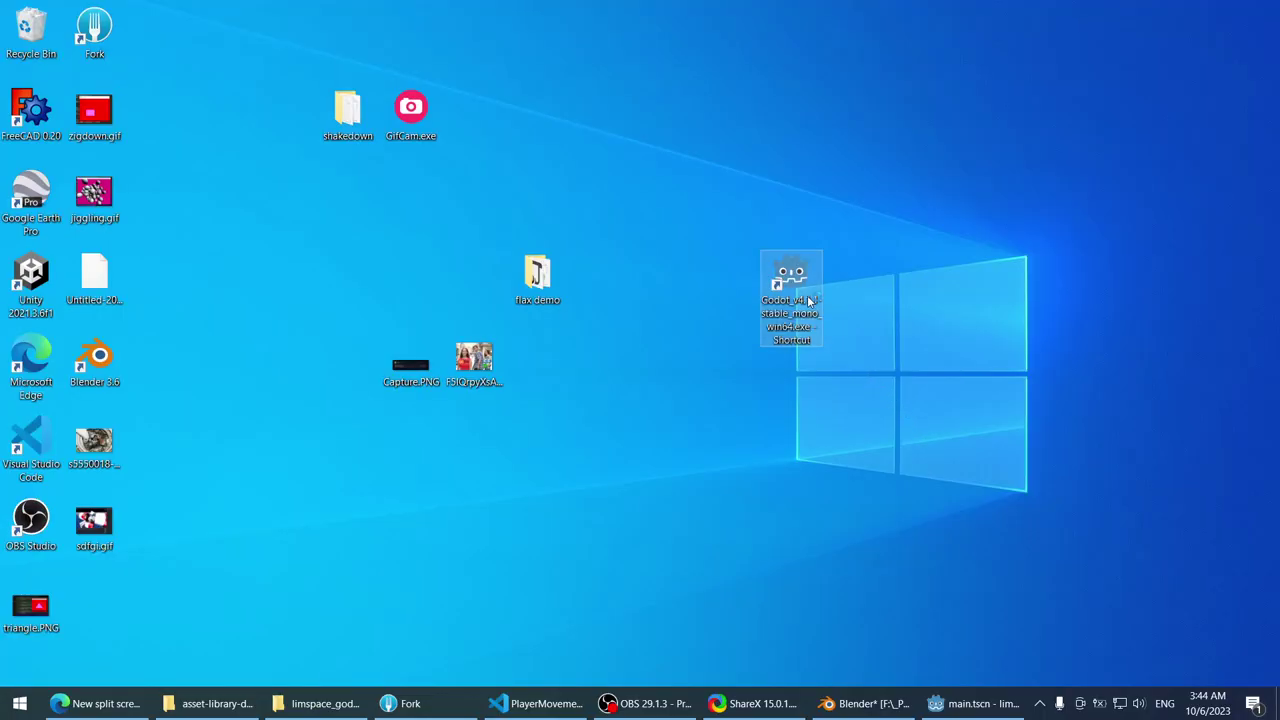
double_click(810, 300)
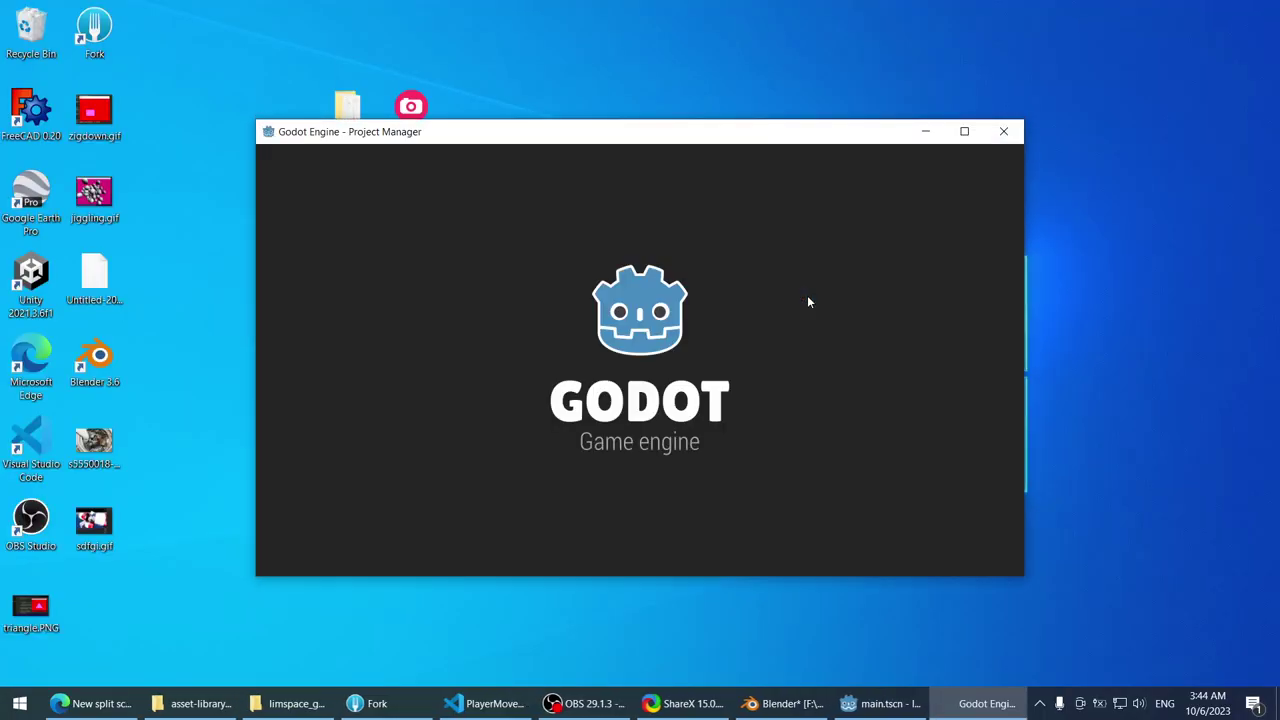
click(364, 164)
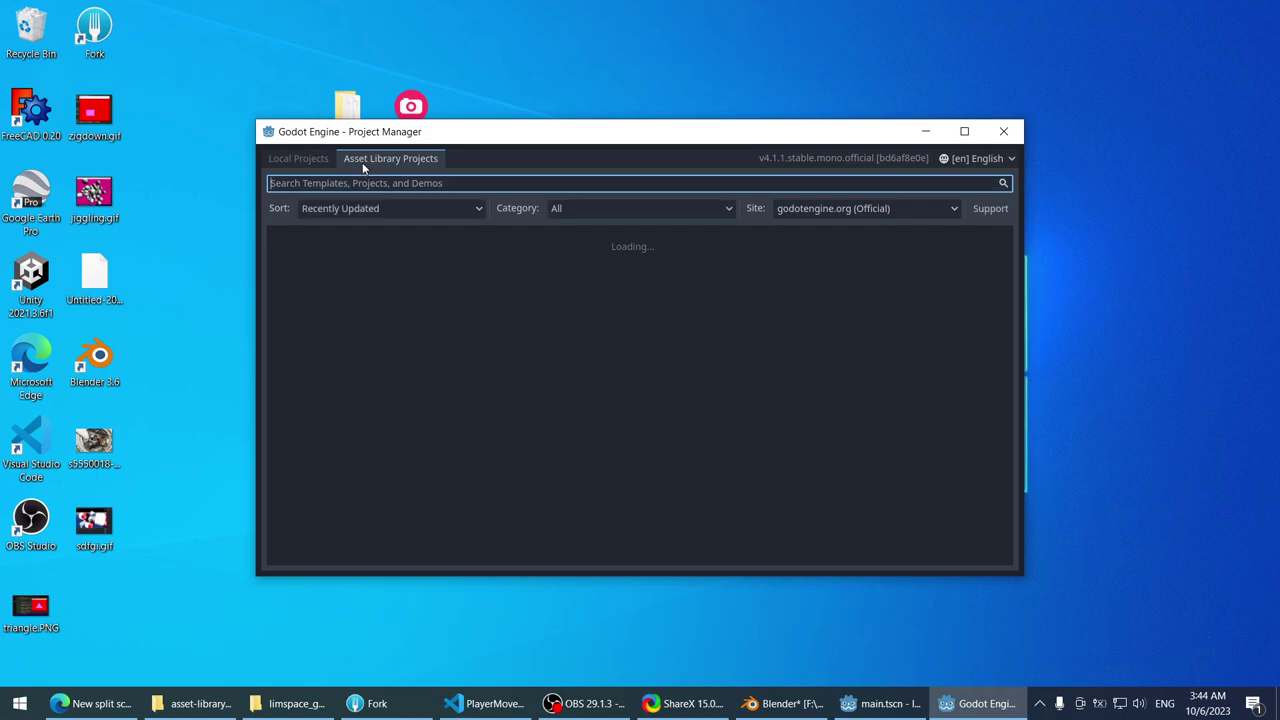
scroll(476, 409, down, 10)
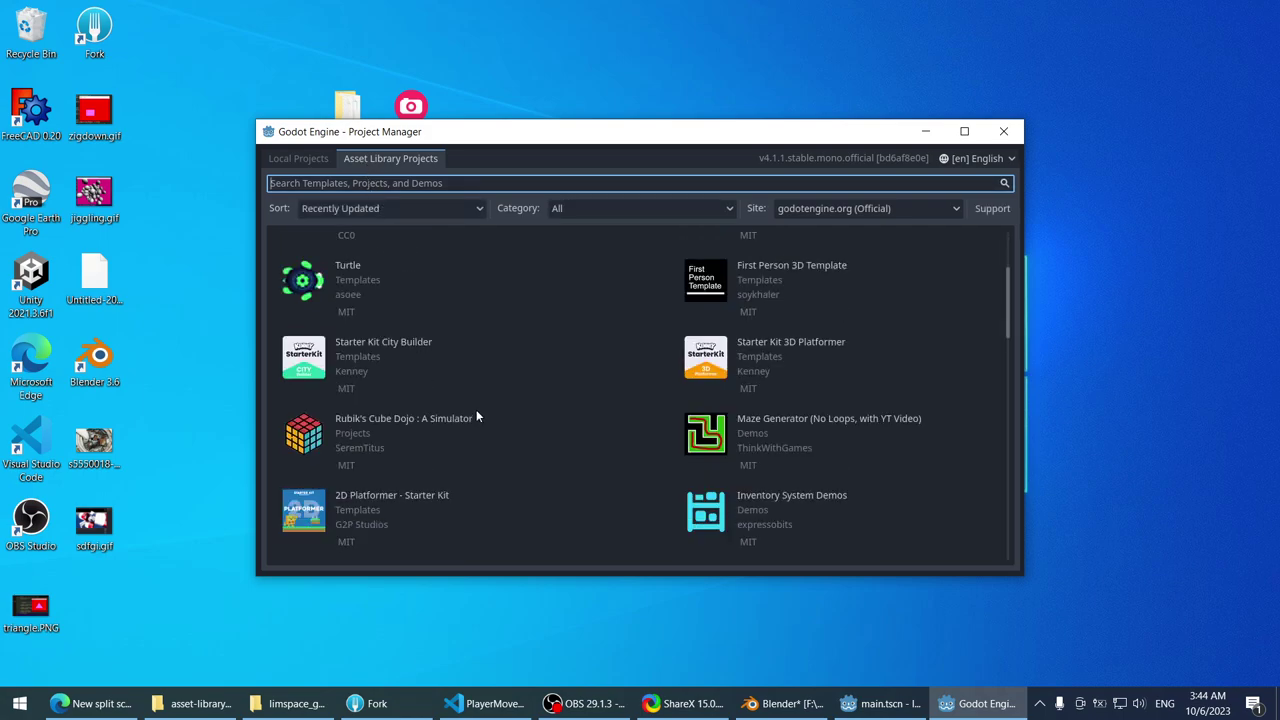
scroll(476, 408, down, 9)
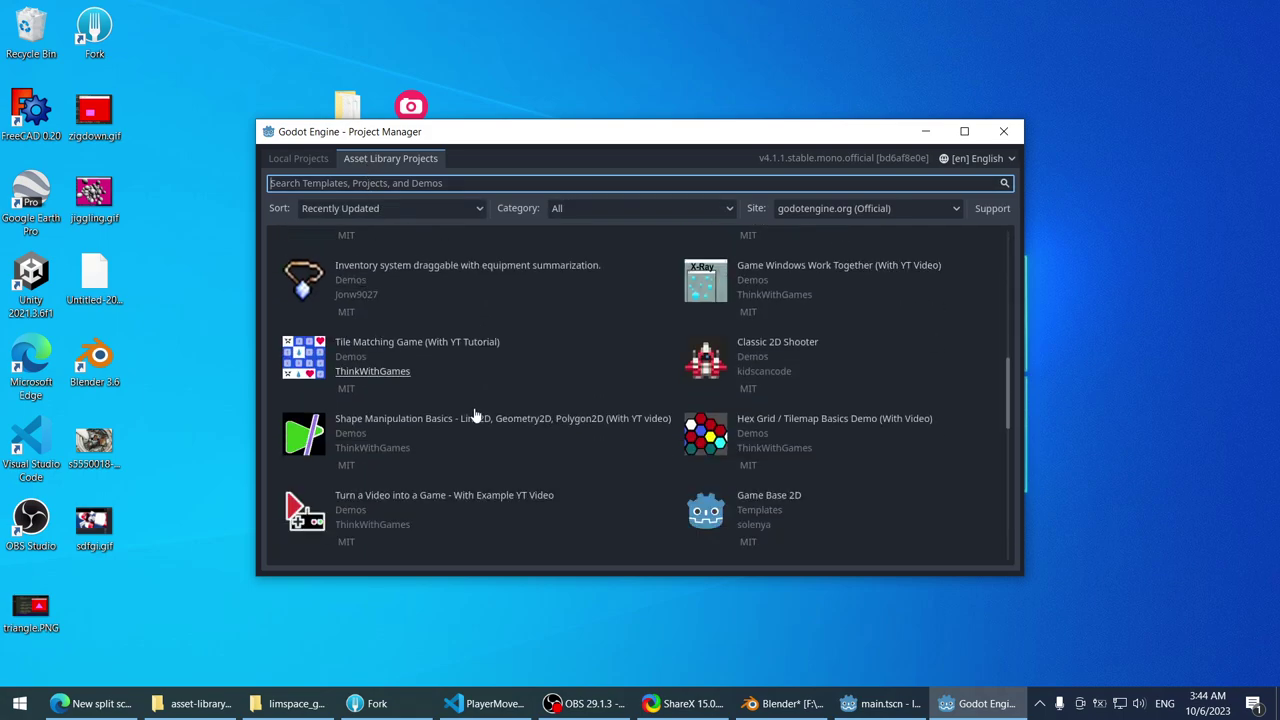
scroll(472, 410, up, 14)
scroll(470, 400, up, 5)
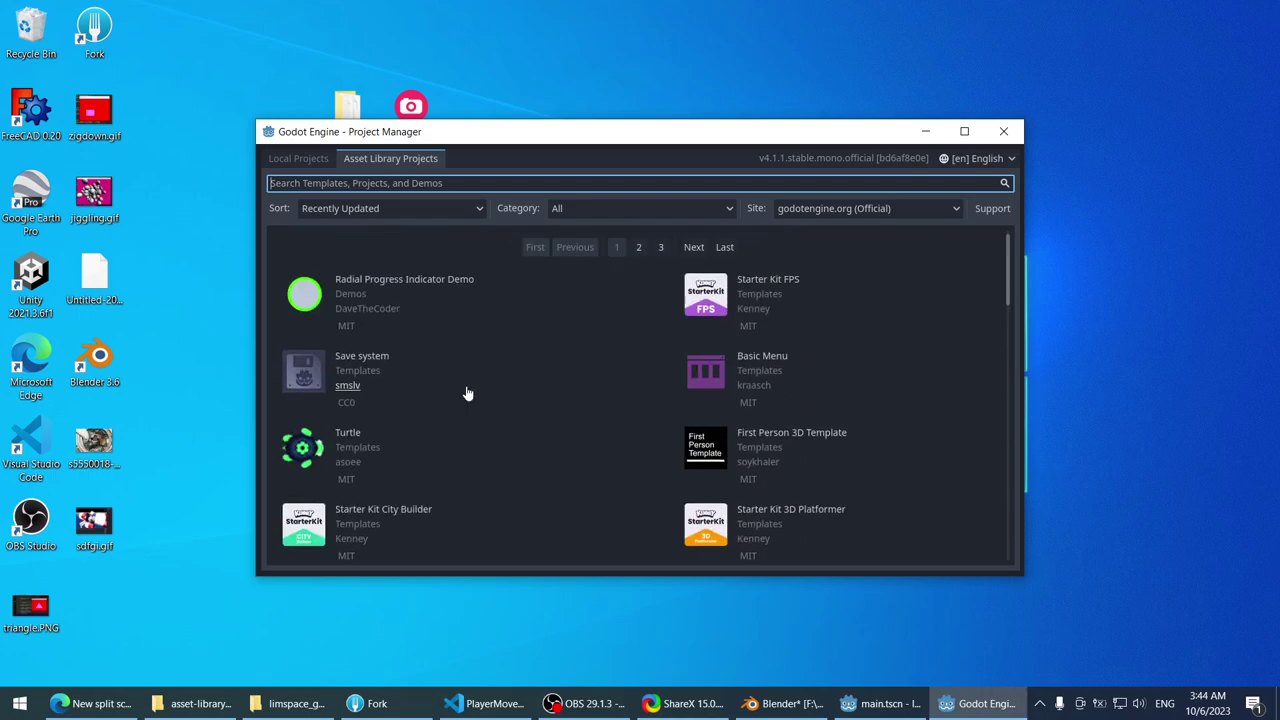
click(305, 157)
click(1006, 132)
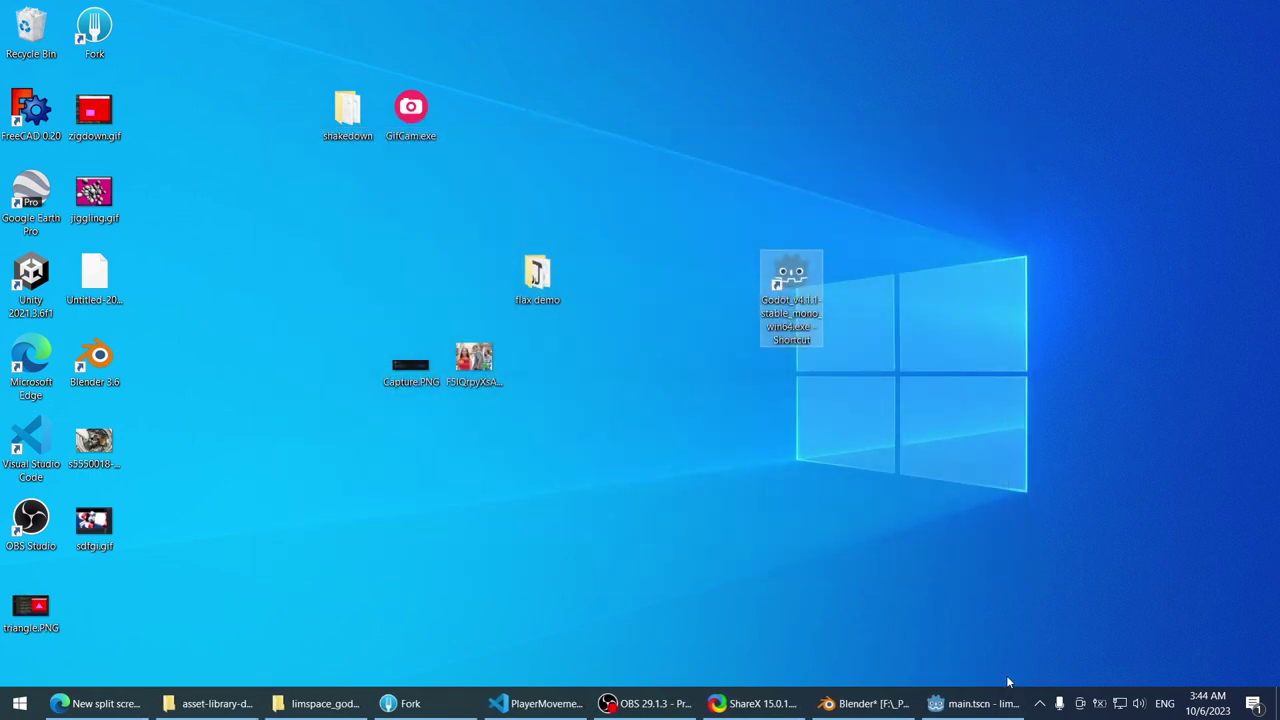
click(975, 703)
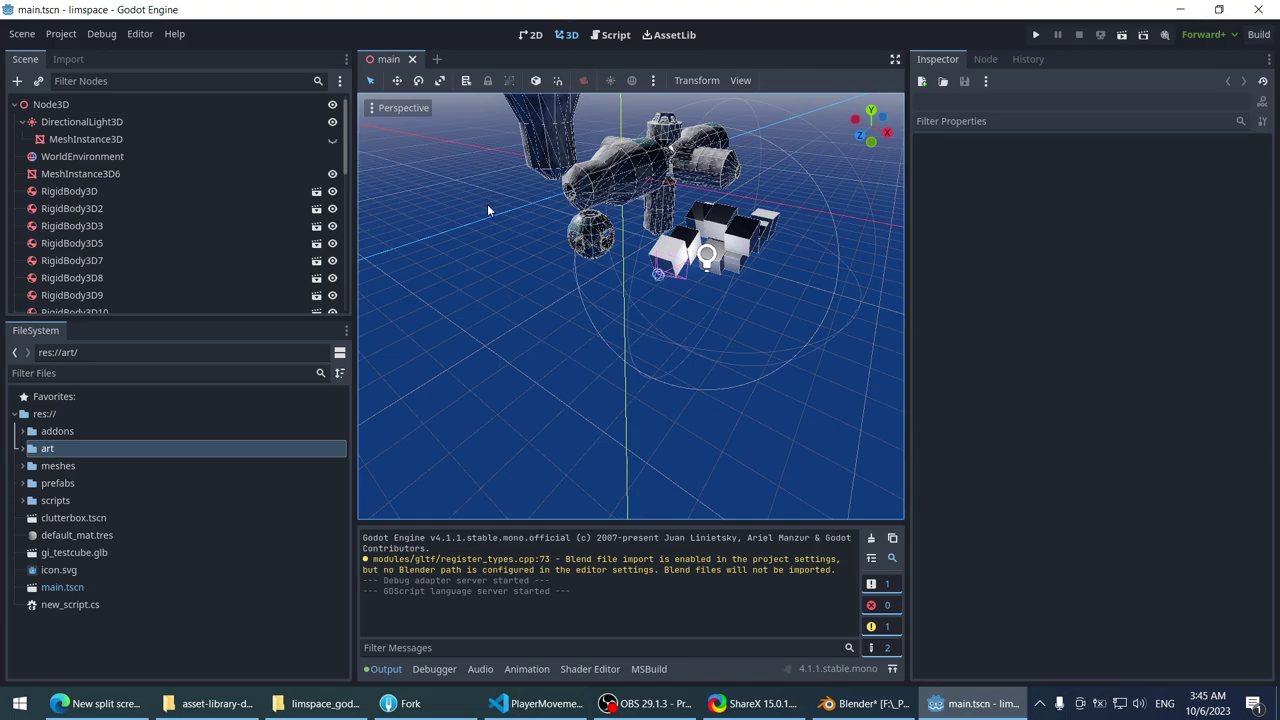
- Orbit the view around the station, then start the game with Play
scroll(484, 225, down, 2)
middle_drag(481, 232, 475, 262)
scroll(494, 228, up, 8)
scroll(462, 256, down, 3)
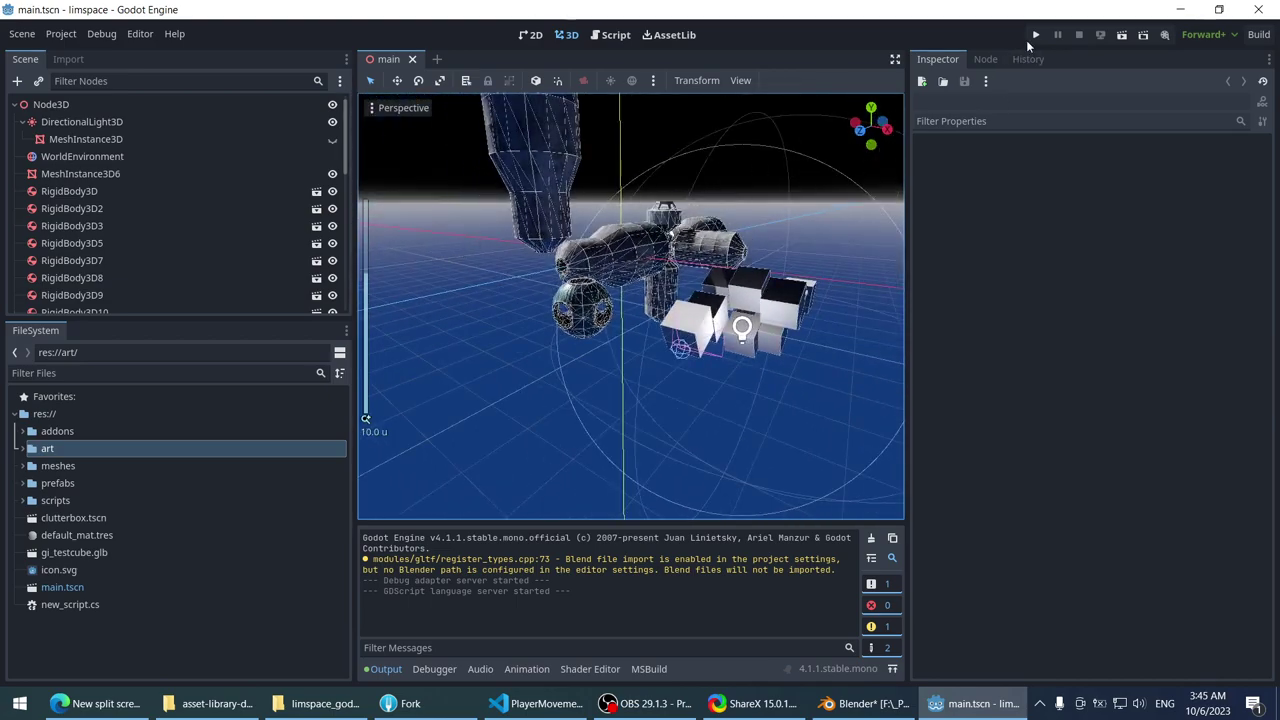
click(1037, 36)
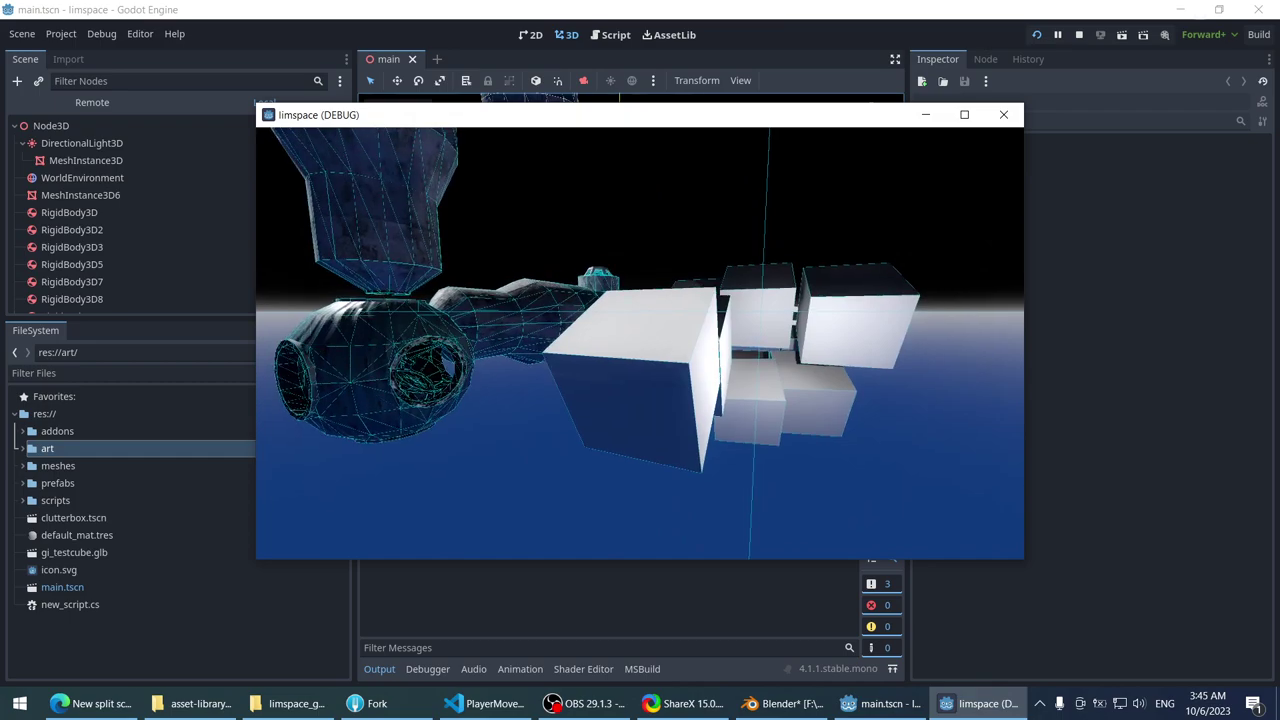
- Fly the camera toward the white cube and into the wireframe sphere, then quit with Escape
key(w)
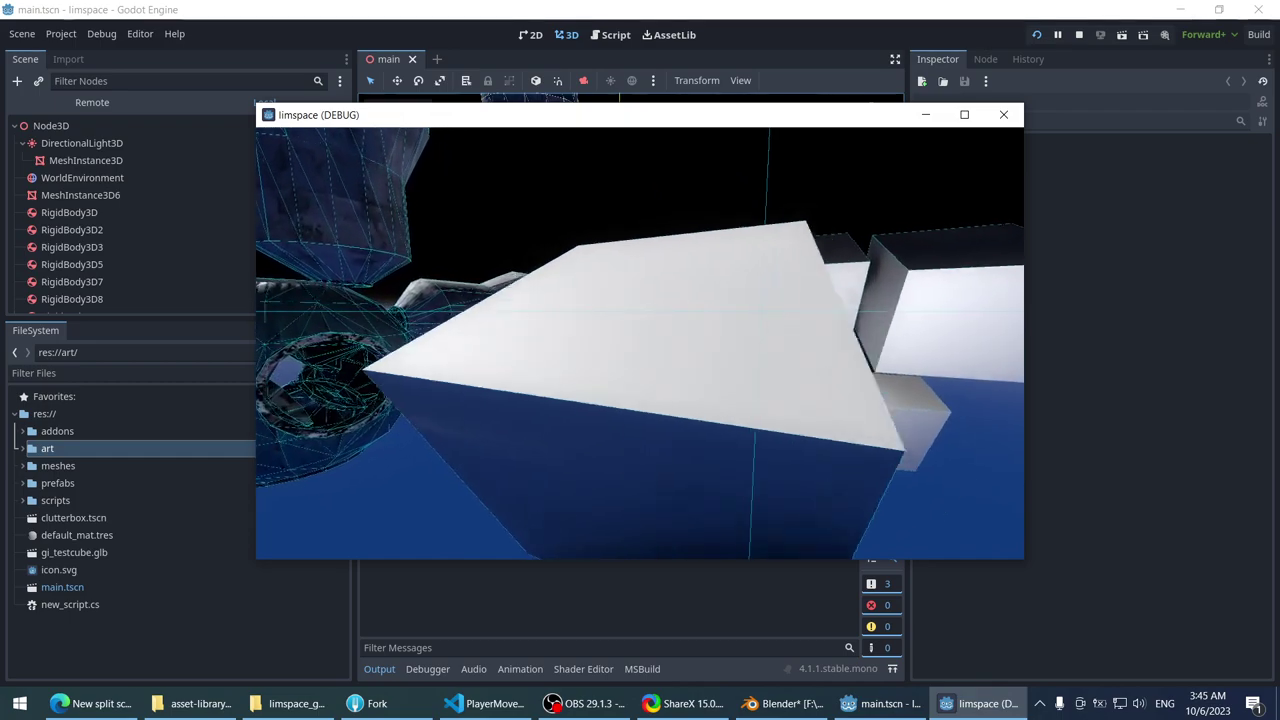
key(s)
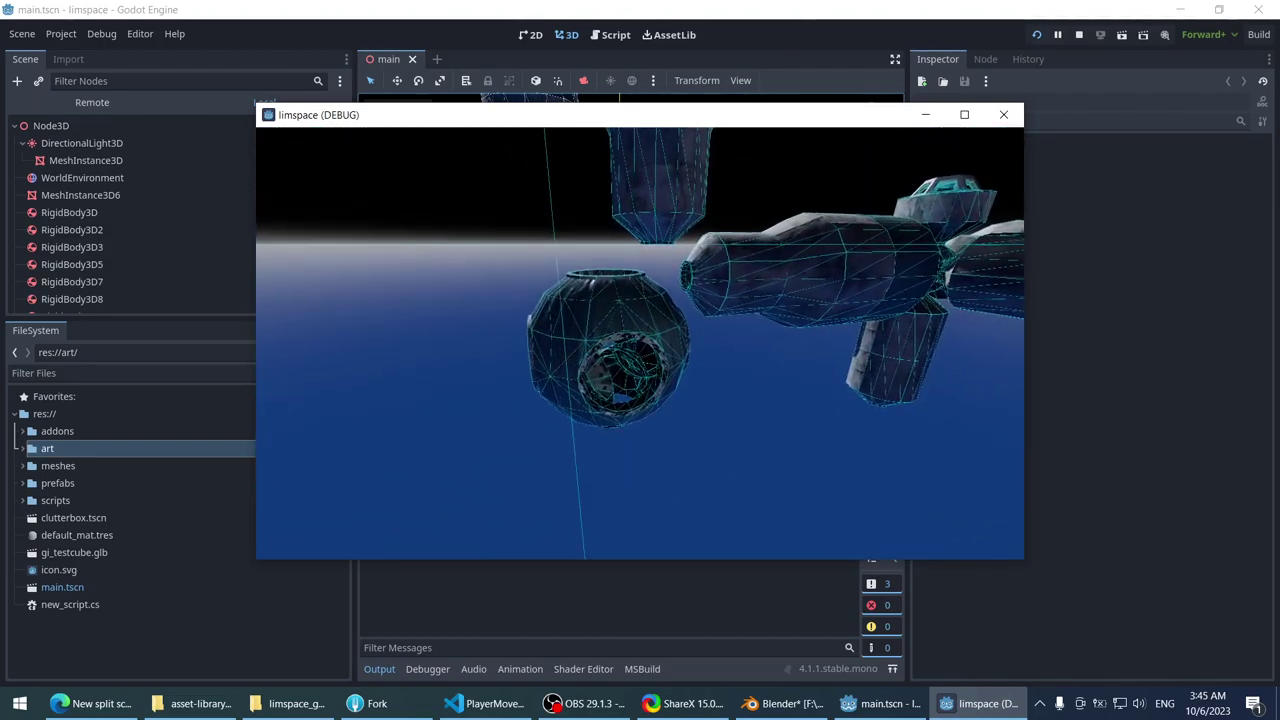
key(w)
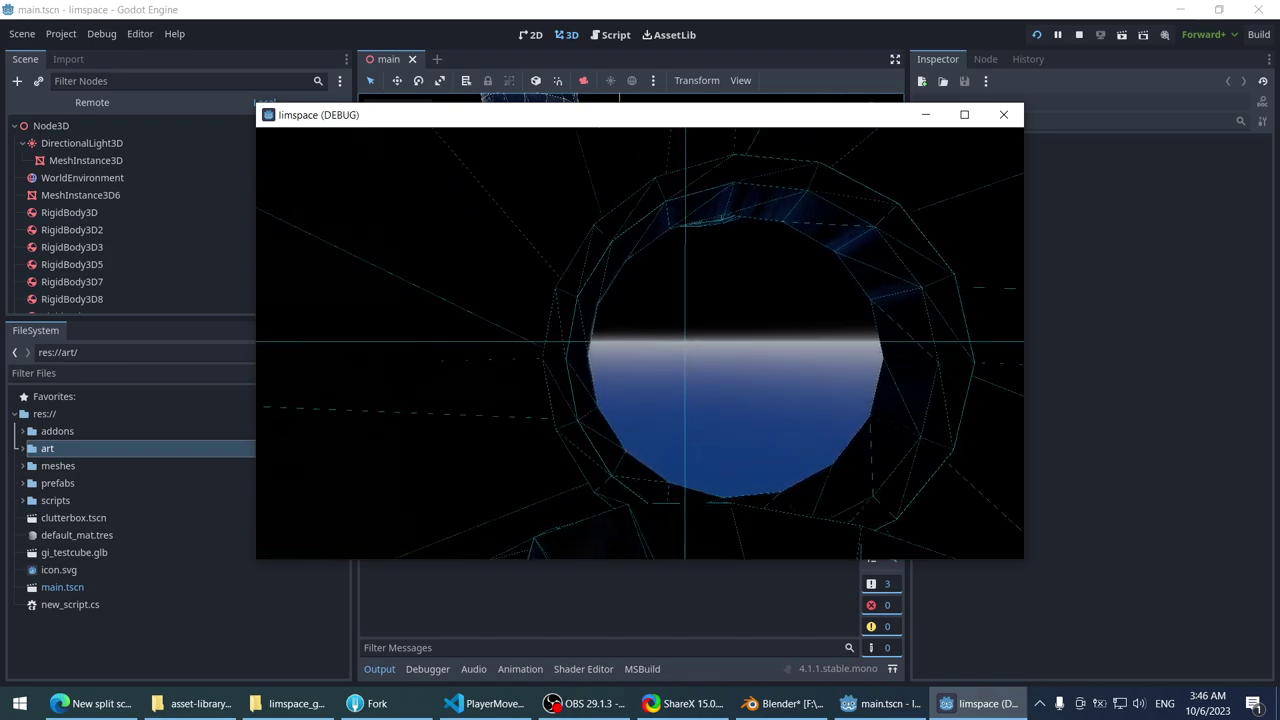
key(Escape)
scroll(110, 245, down, 8)
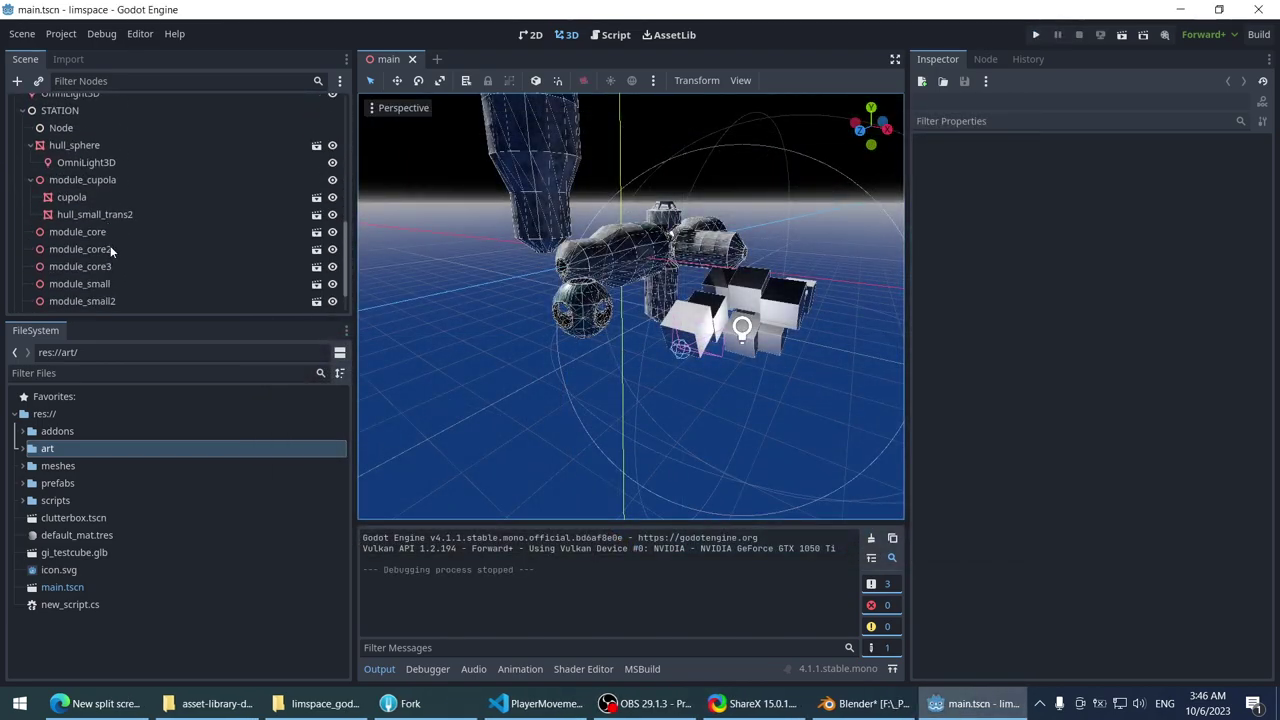
- Select the Player node and start adding a child node to it
click(80, 303)
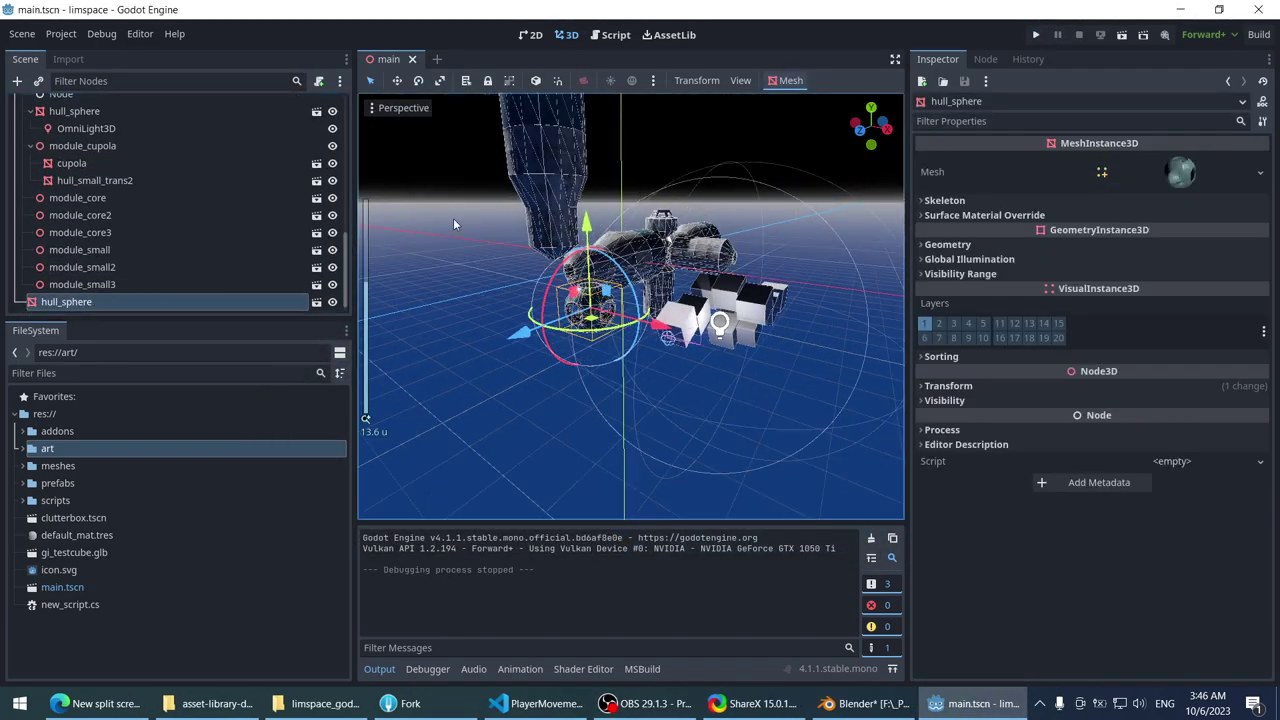
middle_drag(453, 218, 464, 284)
scroll(678, 482, up, 3)
click(680, 483)
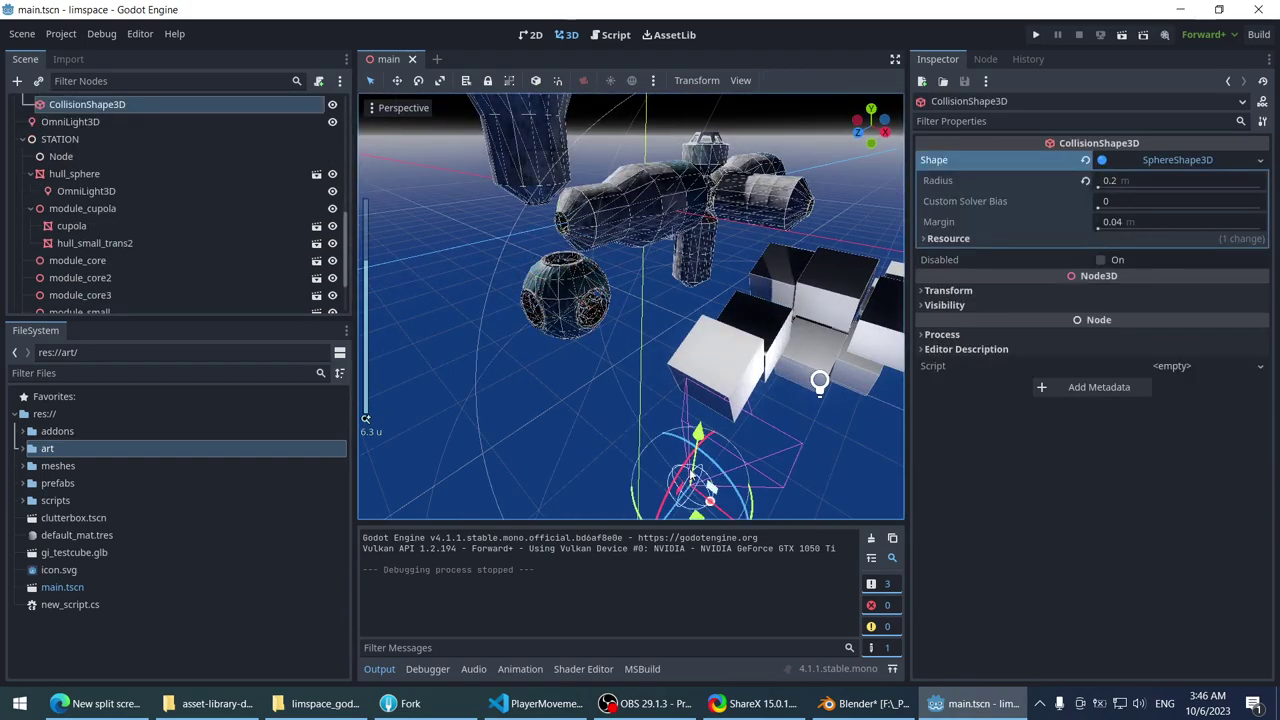
scroll(128, 157, up, 2)
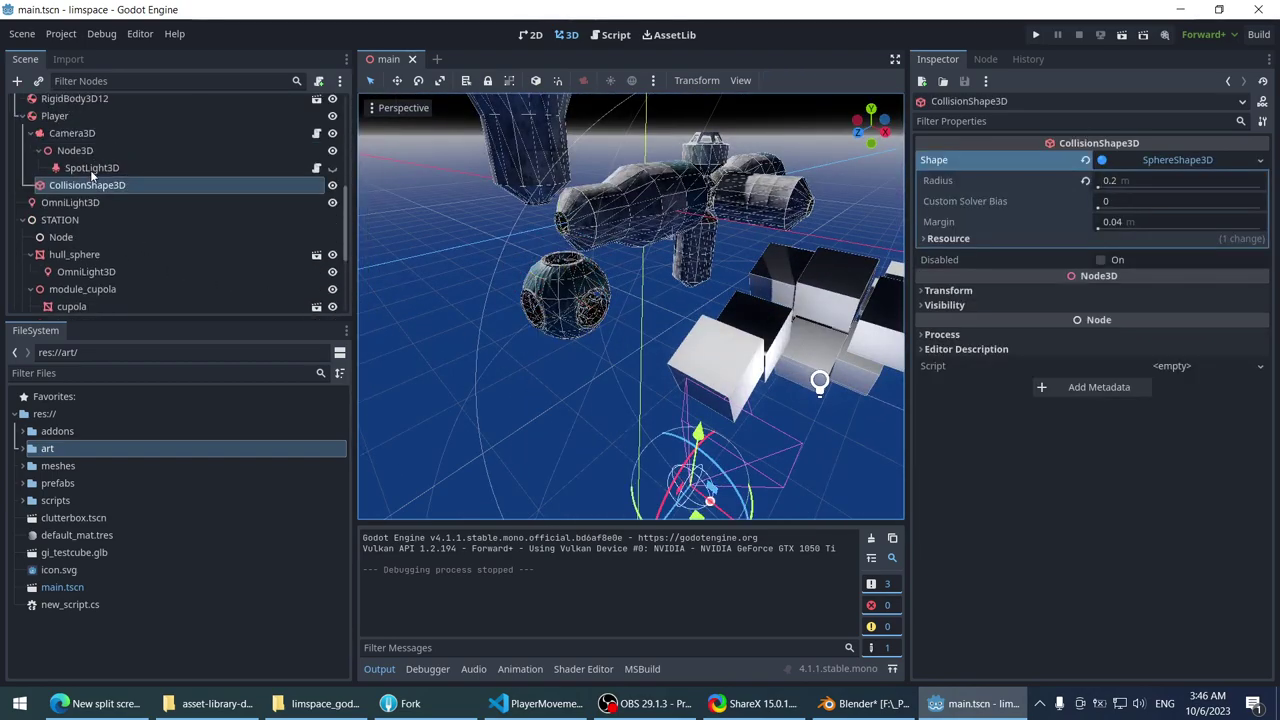
click(89, 118)
right_click(89, 116)
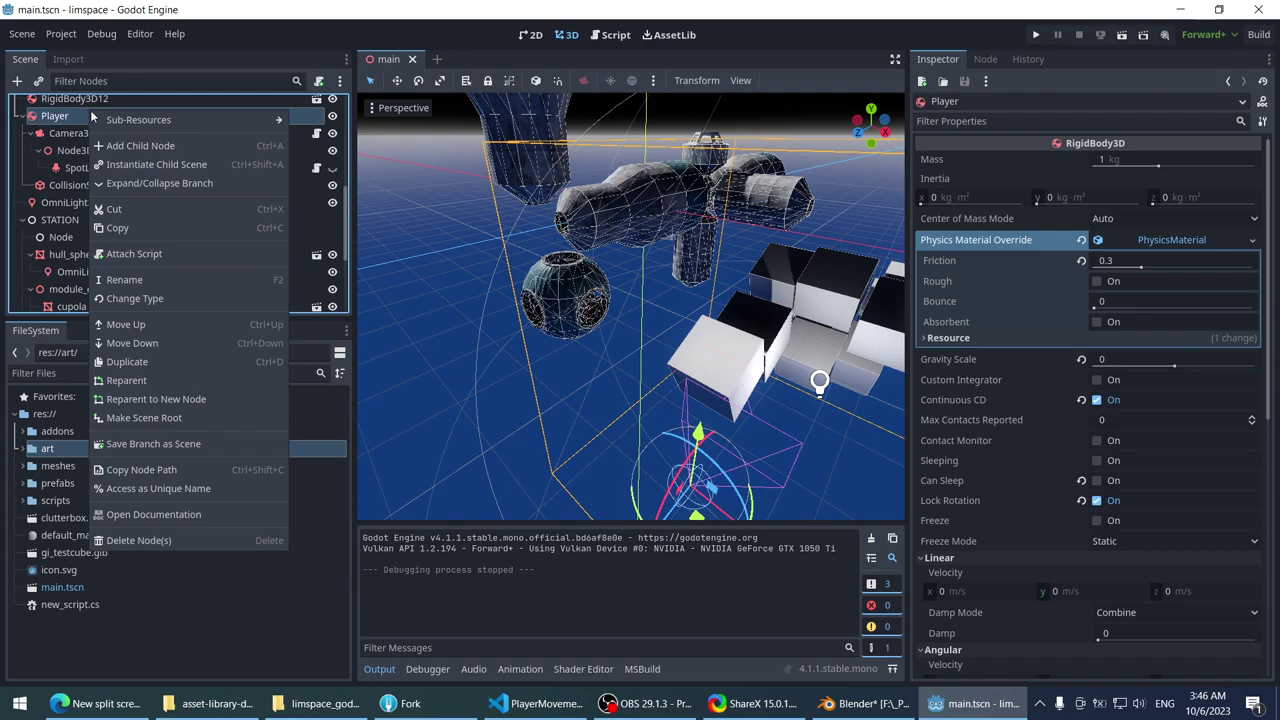
mouse_move(133, 121)
click(135, 146)
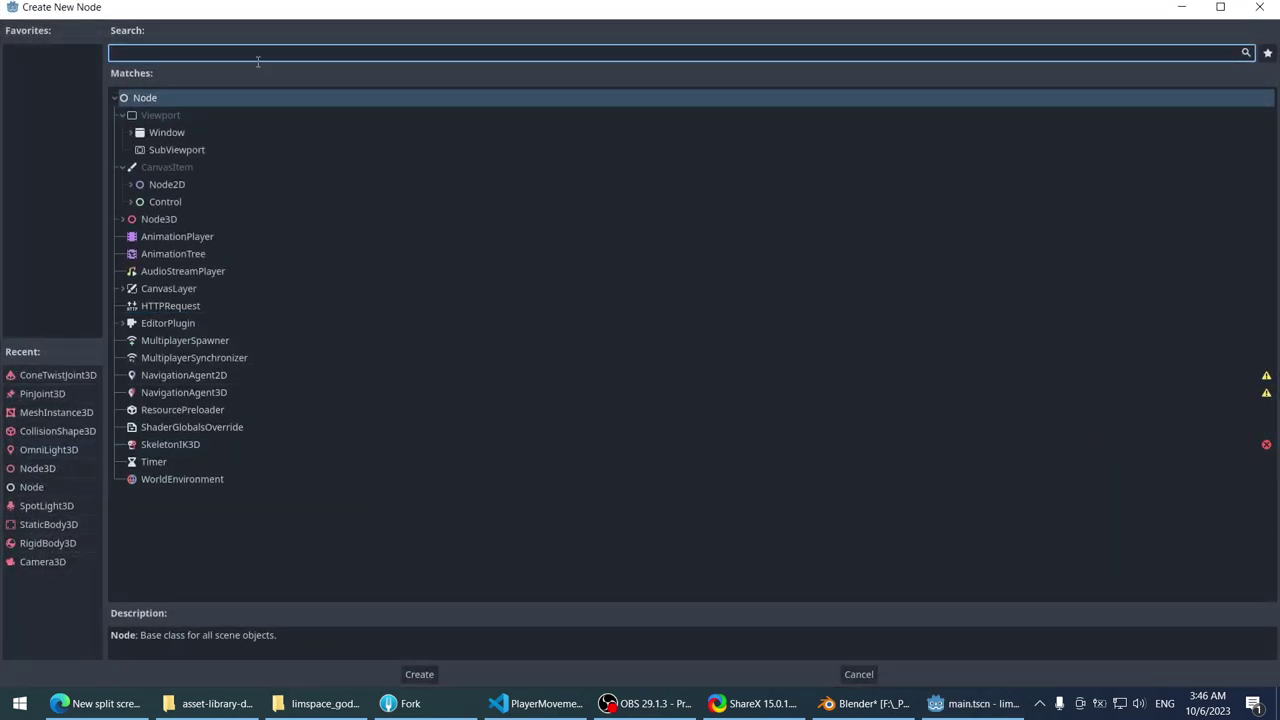
- Search 'jolt', then browse the Node3D > Joint3D types such as ConeTwistJoint3D
text(jolt)
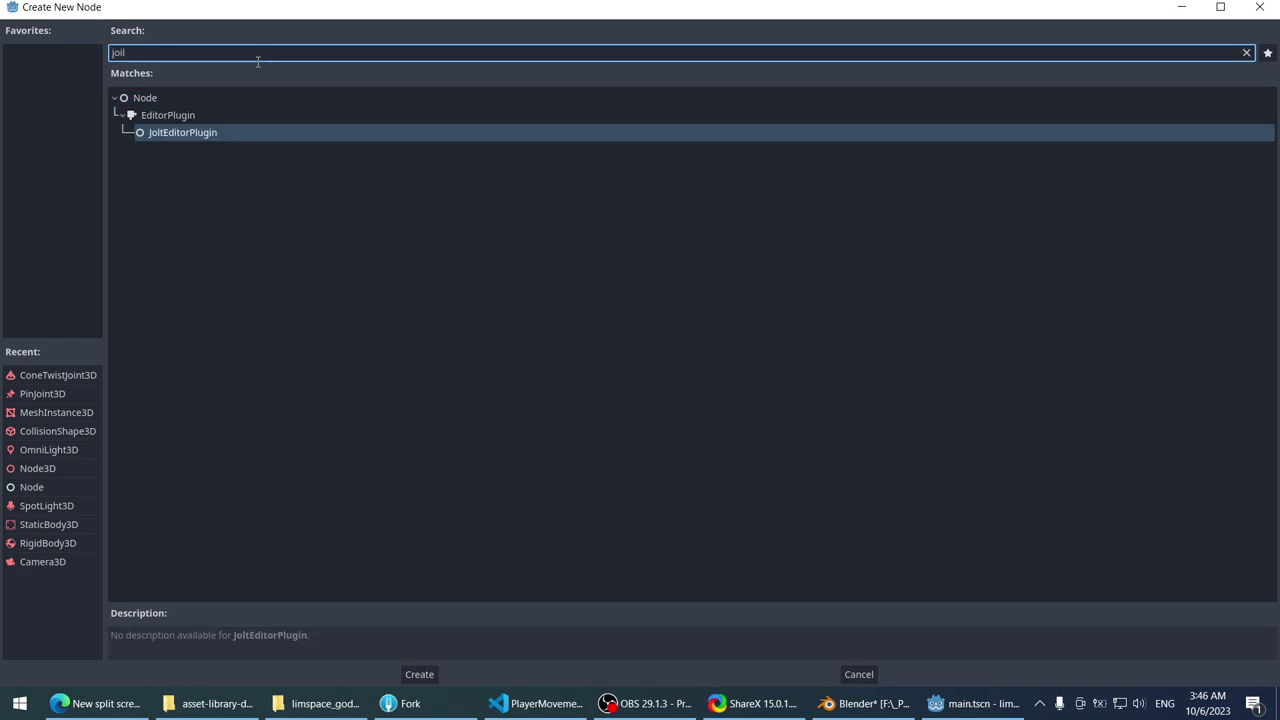
key(BackSpace)
key(BackSpace)
key(BackSpace)
key(BackSpace)
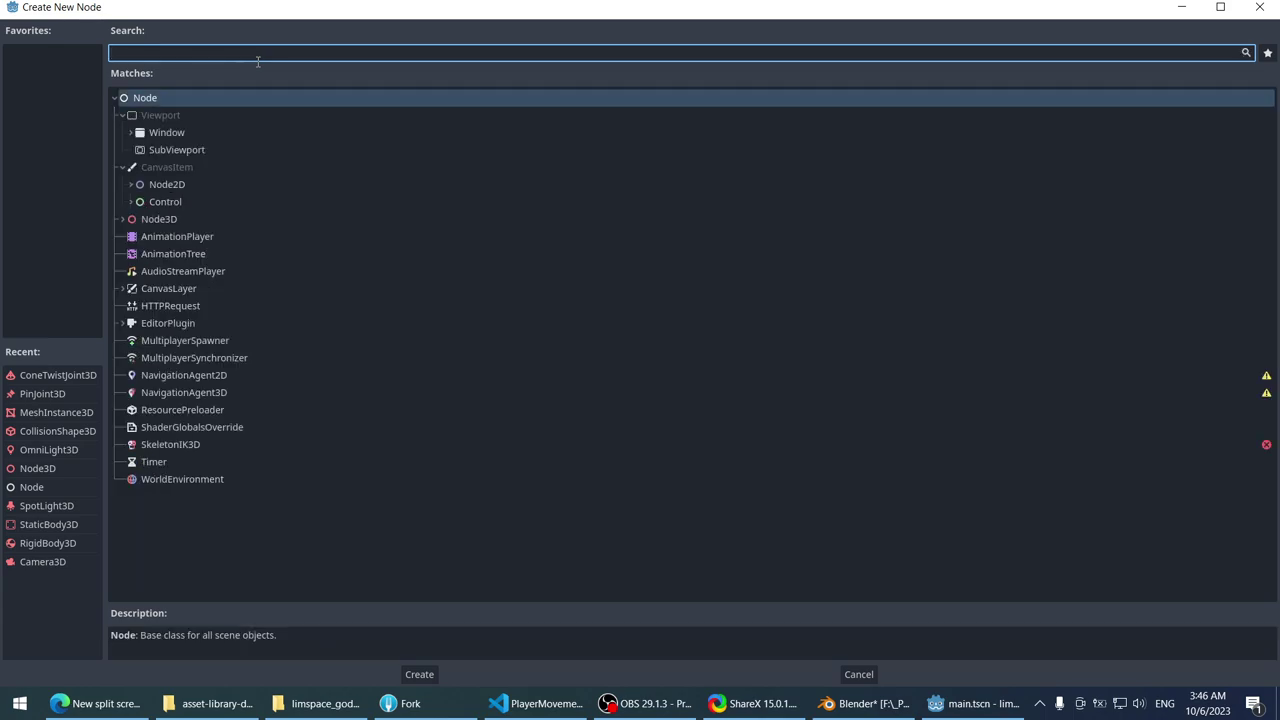
click(240, 517)
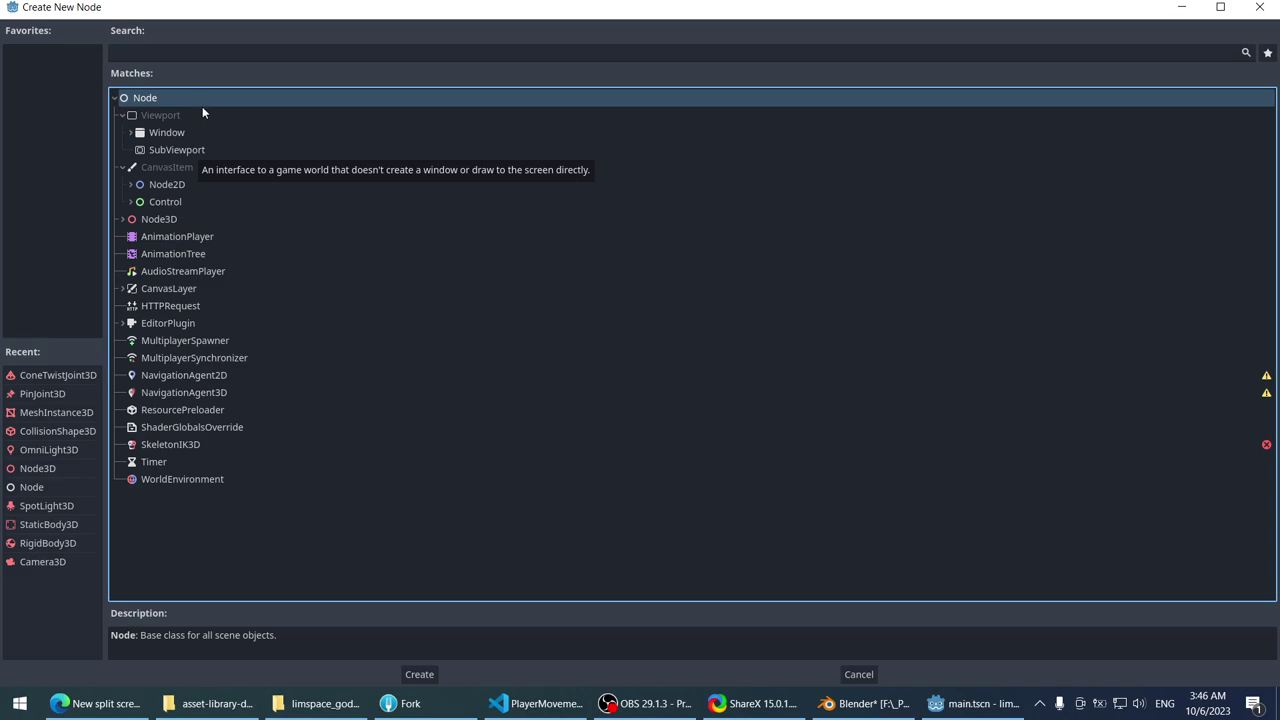
click(197, 54)
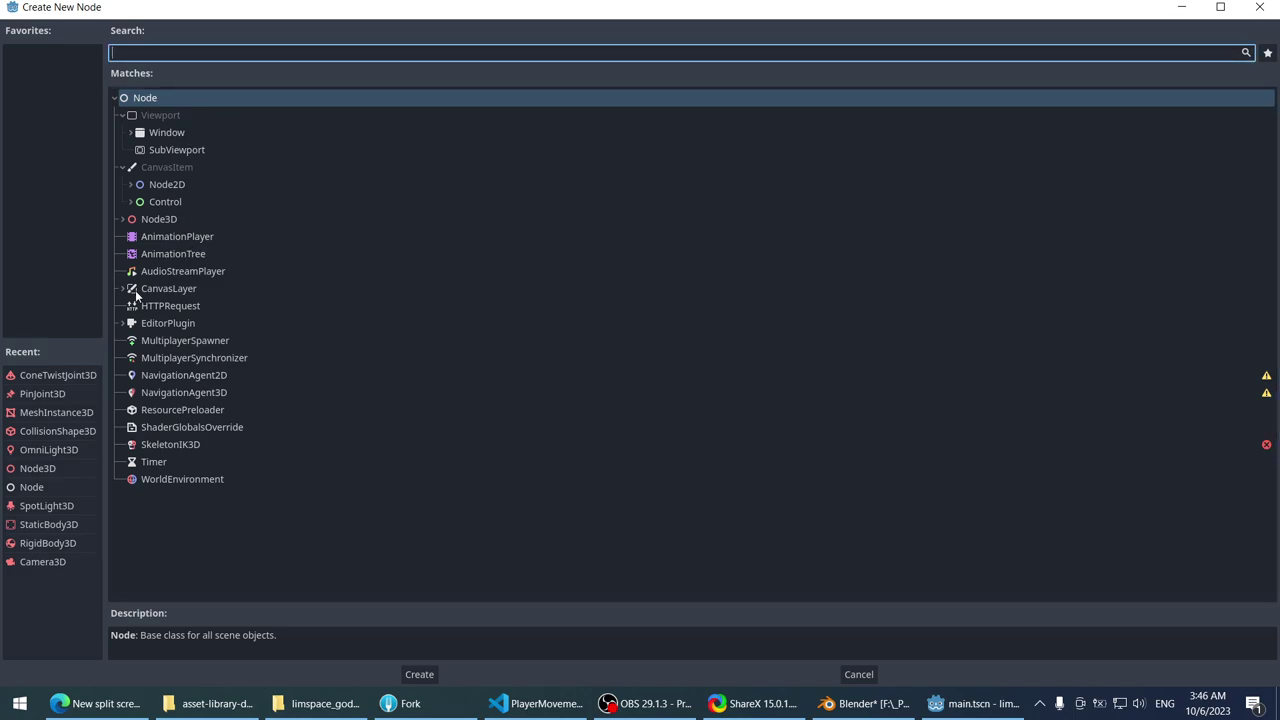
click(122, 219)
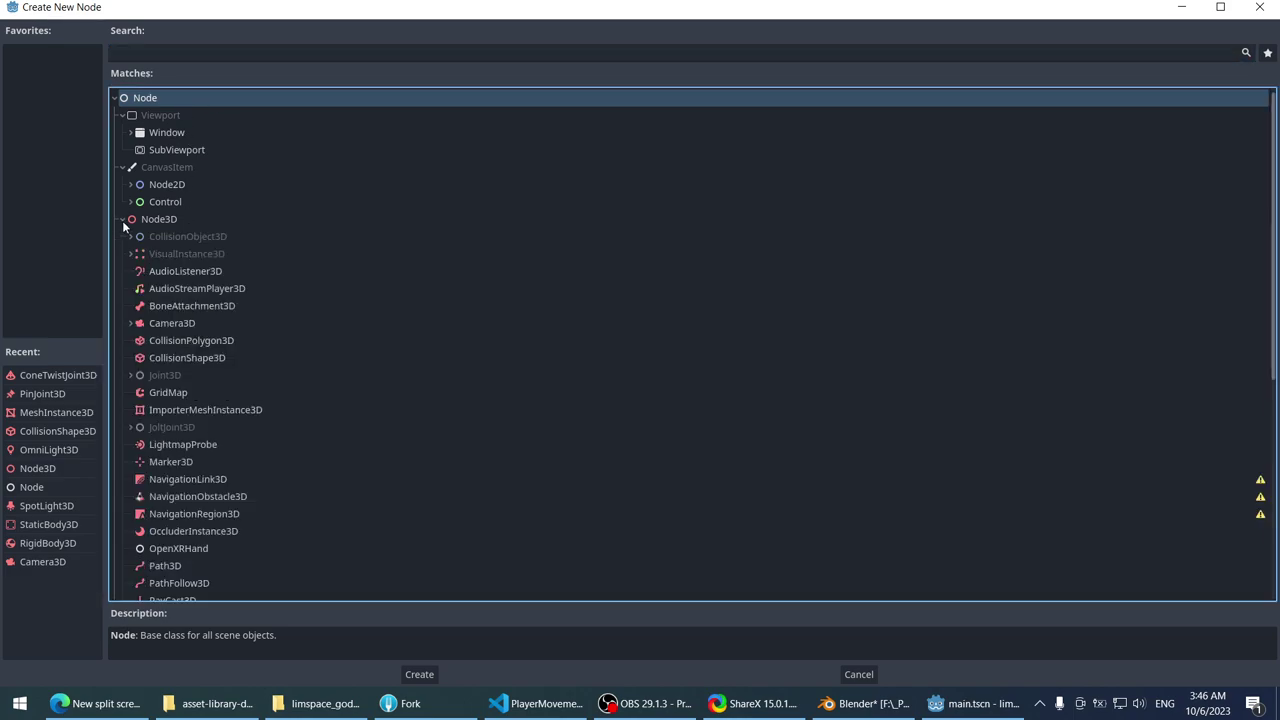
scroll(128, 282, down, 3)
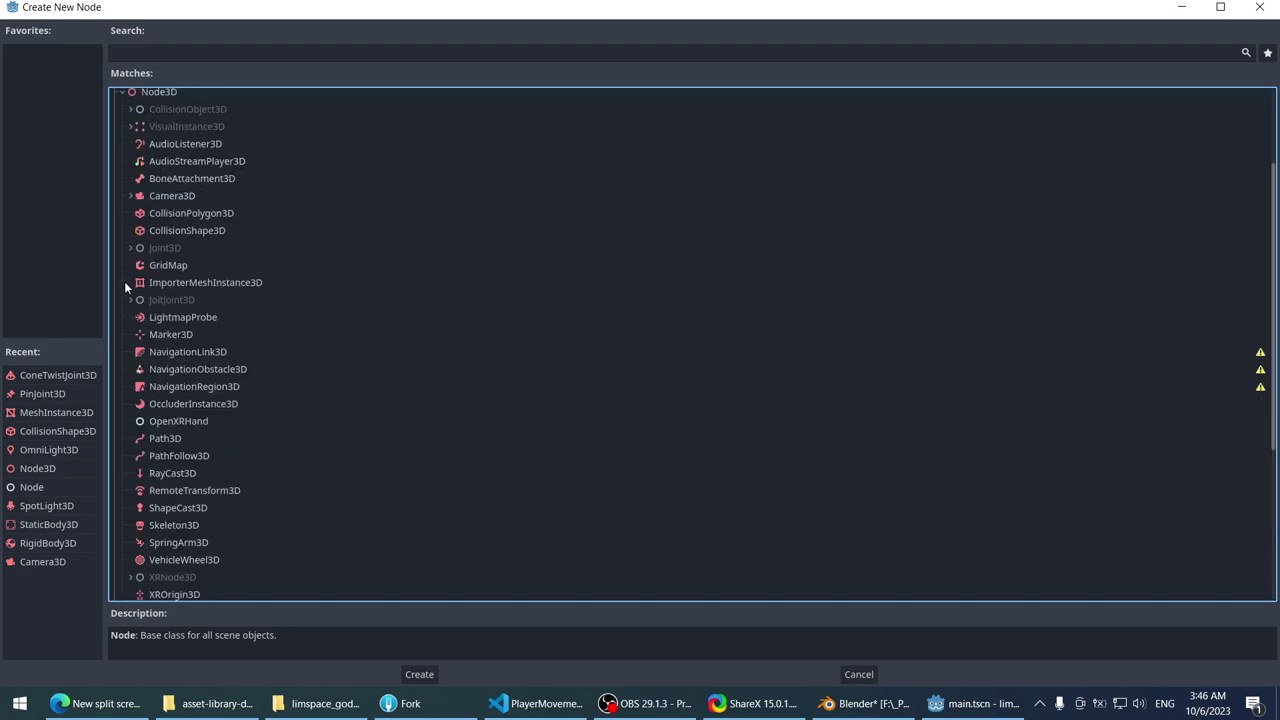
click(130, 247)
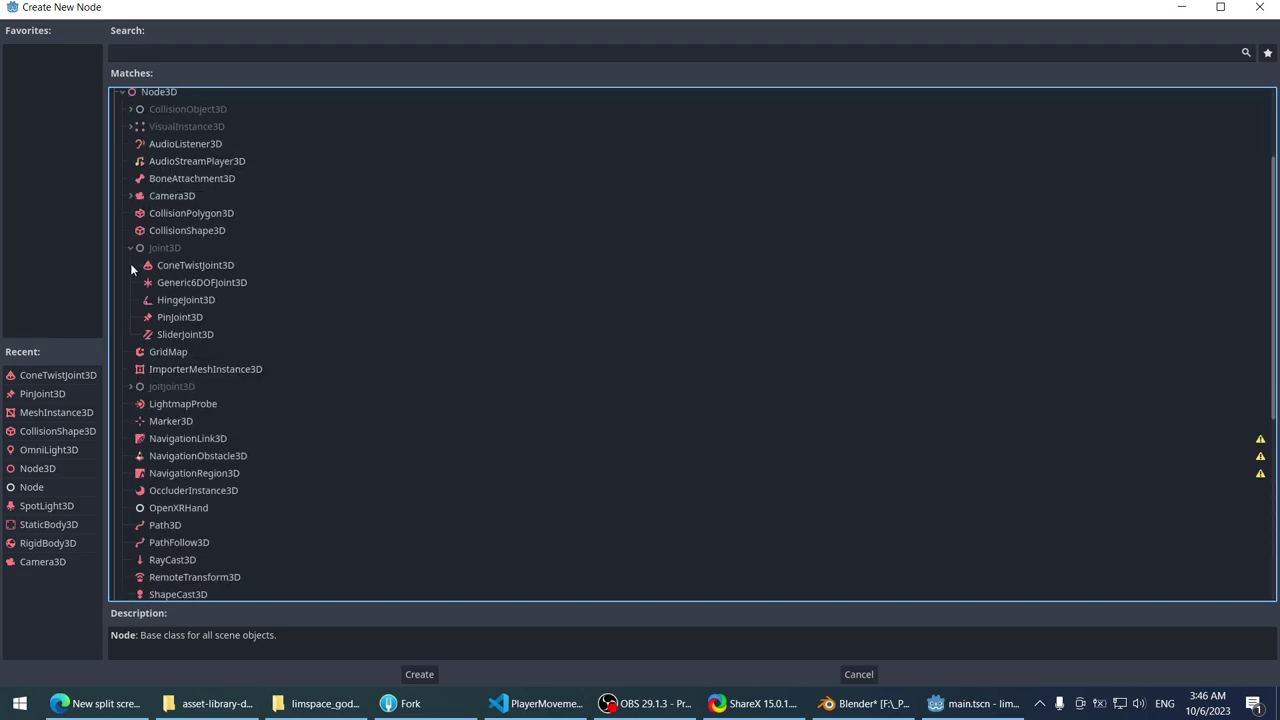
click(177, 263)
click(238, 251)
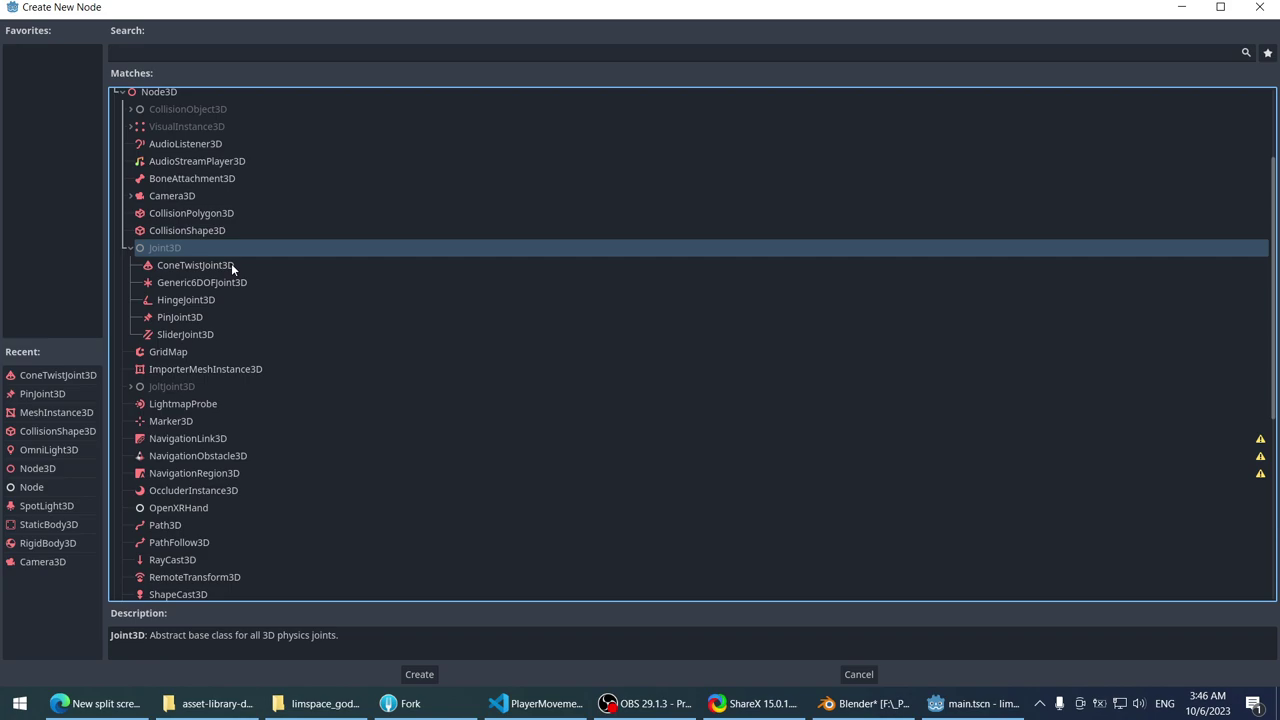
click(231, 263)
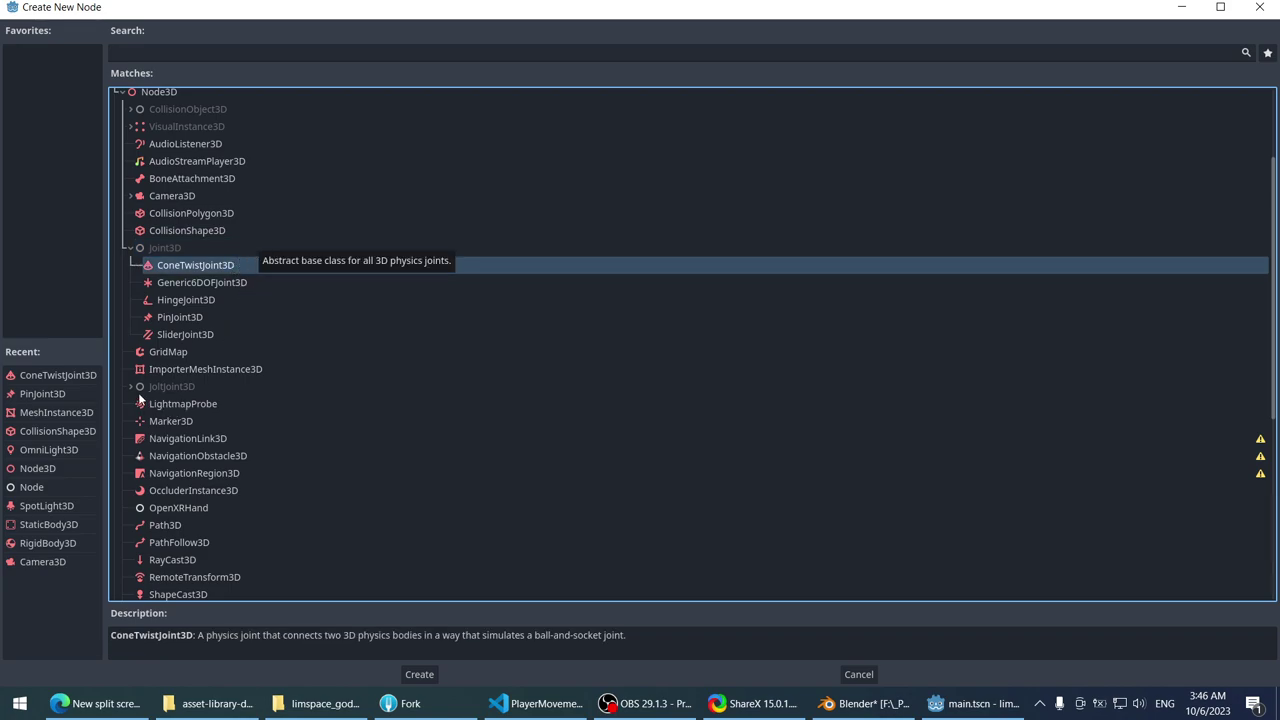
- Expand JoltJoint3D and create a JoltConeTwistJoint3D under Player
click(131, 387)
click(183, 403)
scroll(301, 396, down, 3)
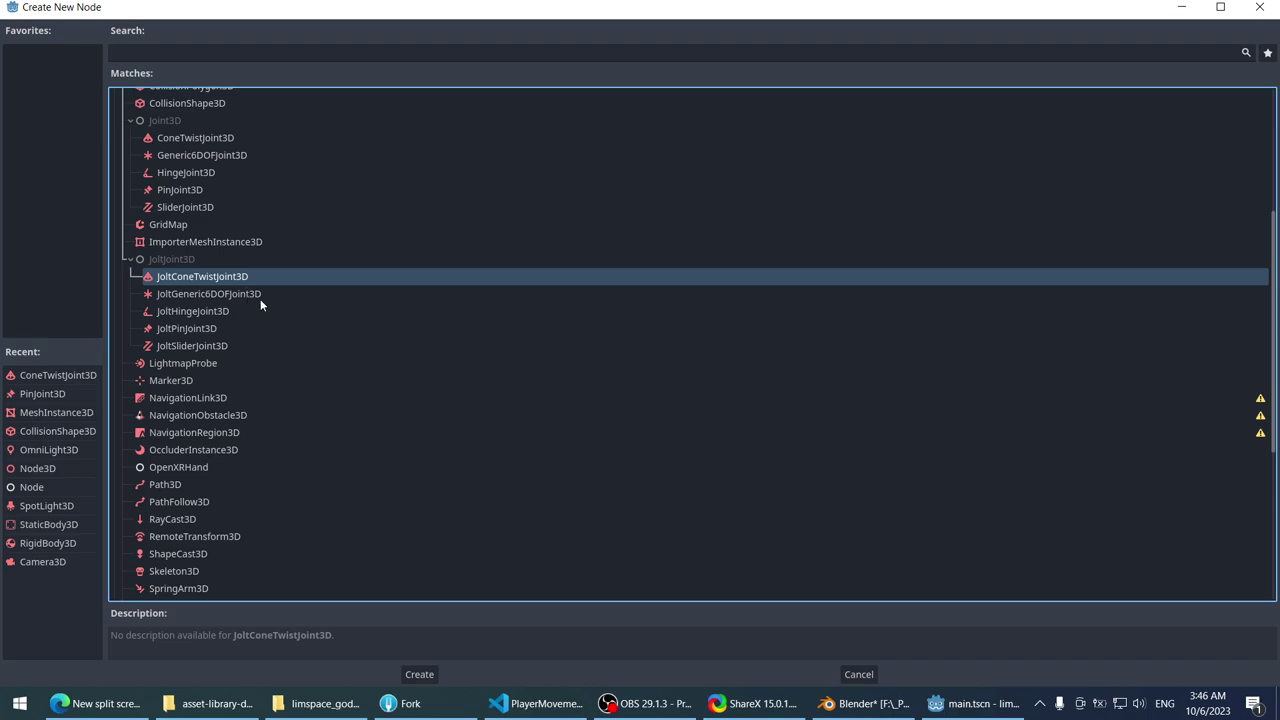
click(233, 346)
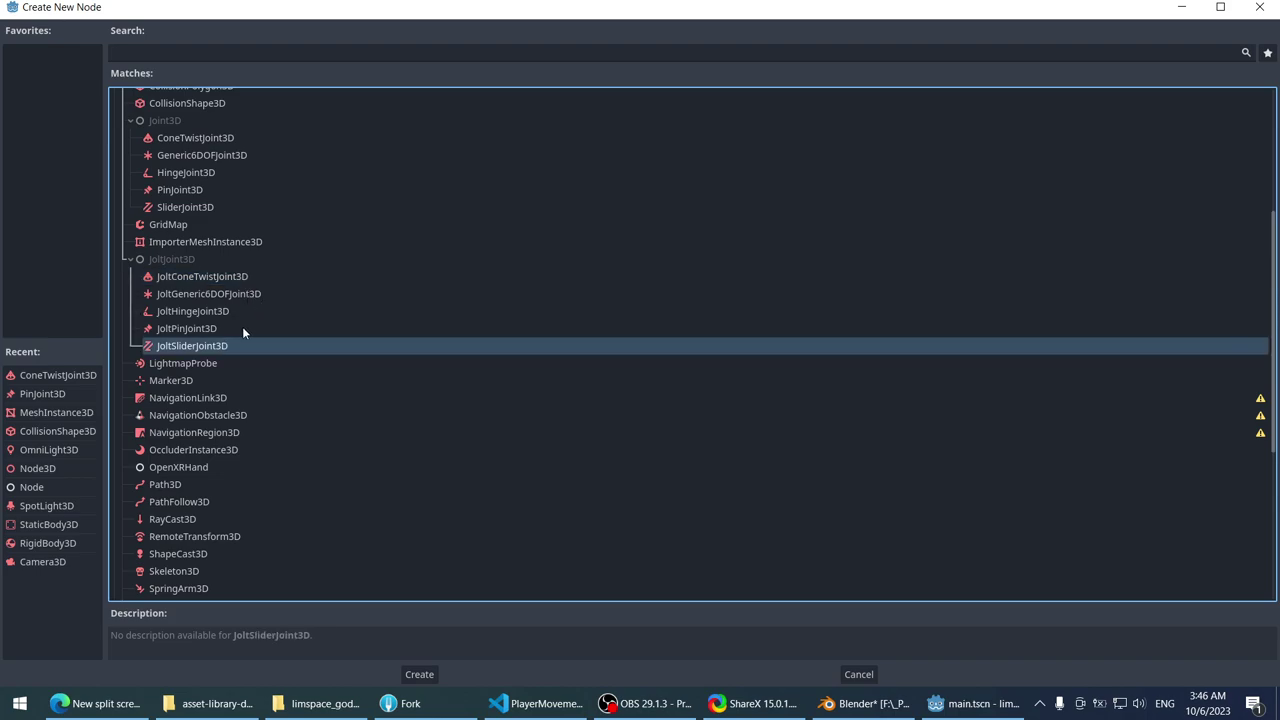
click(242, 328)
scroll(238, 310, up, 4)
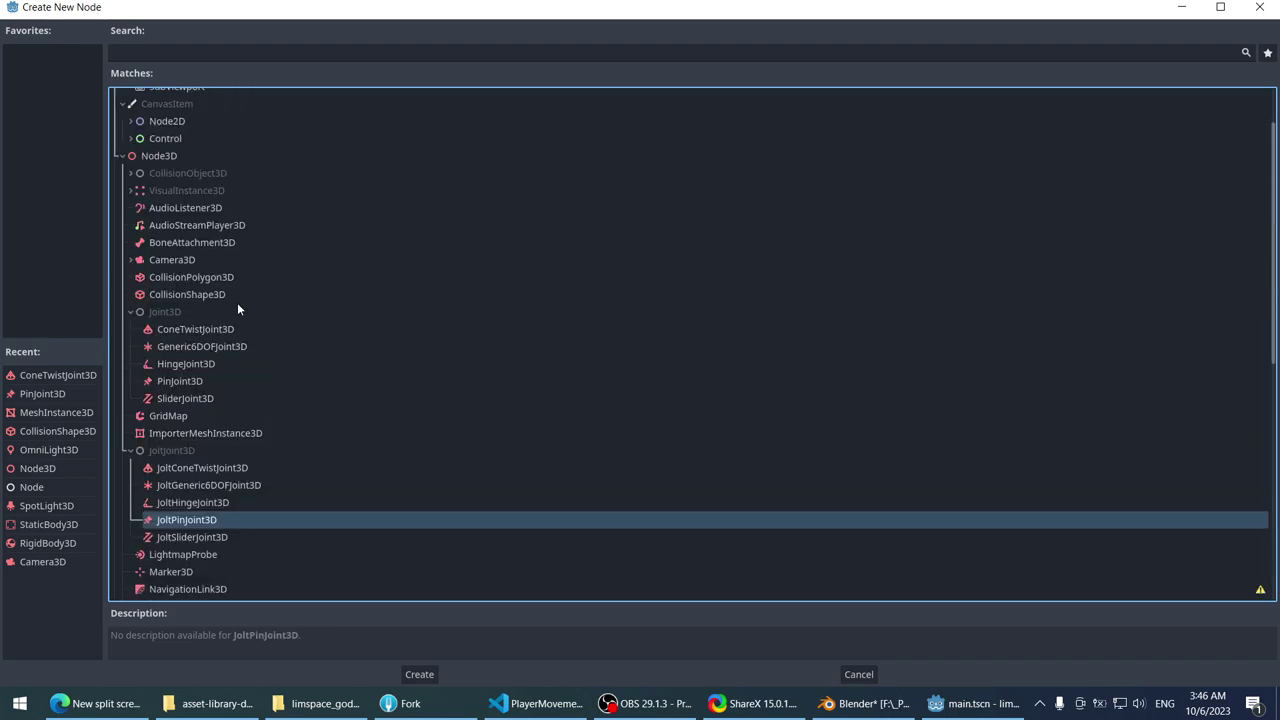
click(252, 469)
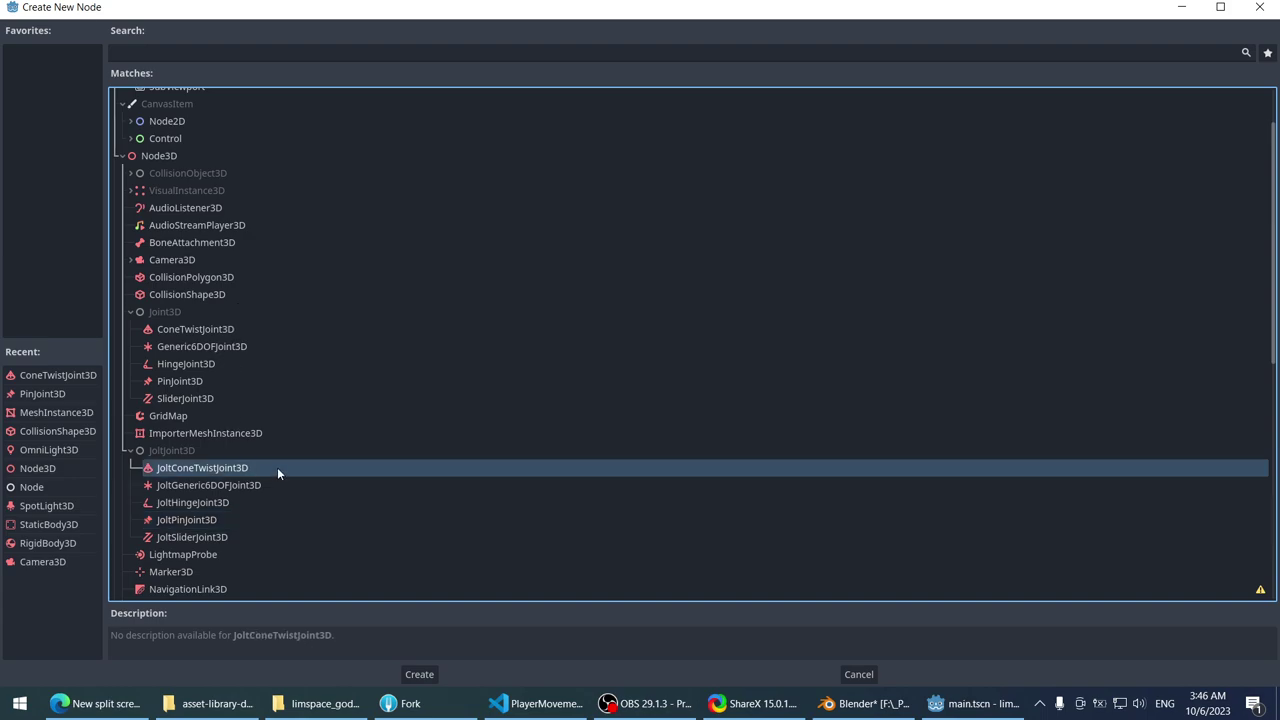
double_click(274, 466)
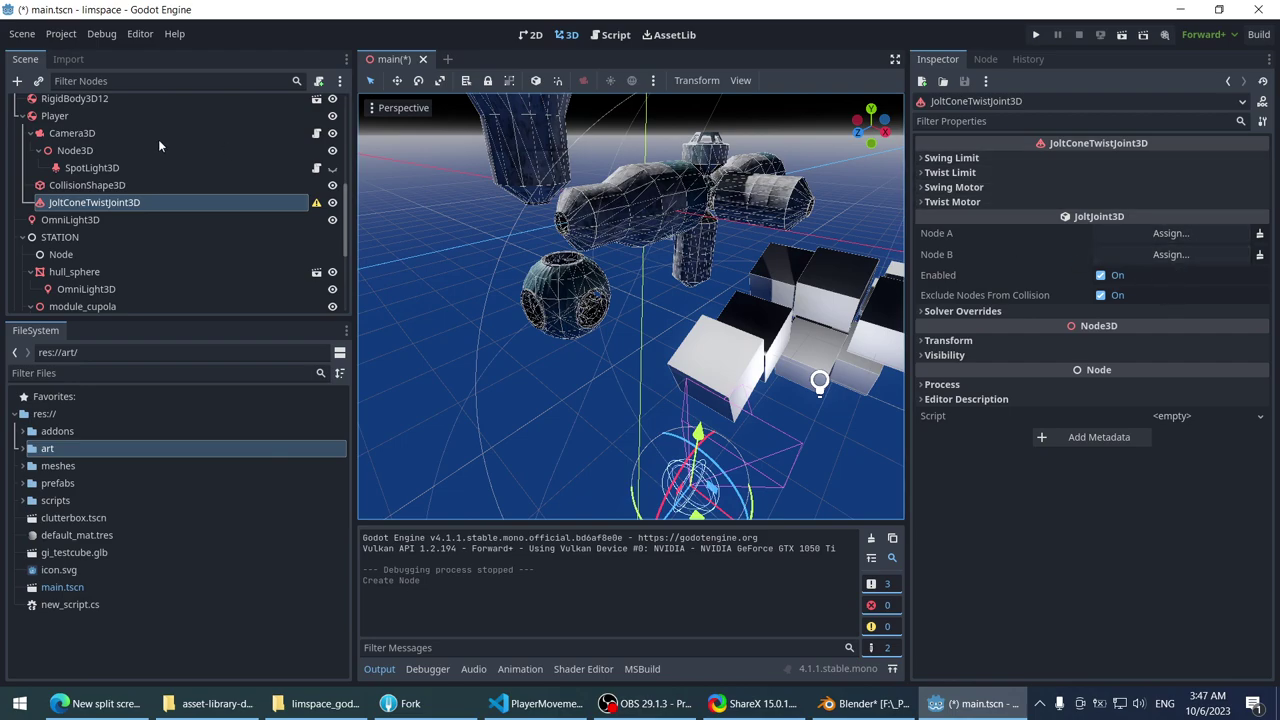
- Connect the joint with Player as Node A and testbox as Node B
scroll(159, 146, up, 2)
drag(150, 169, 1062, 234)
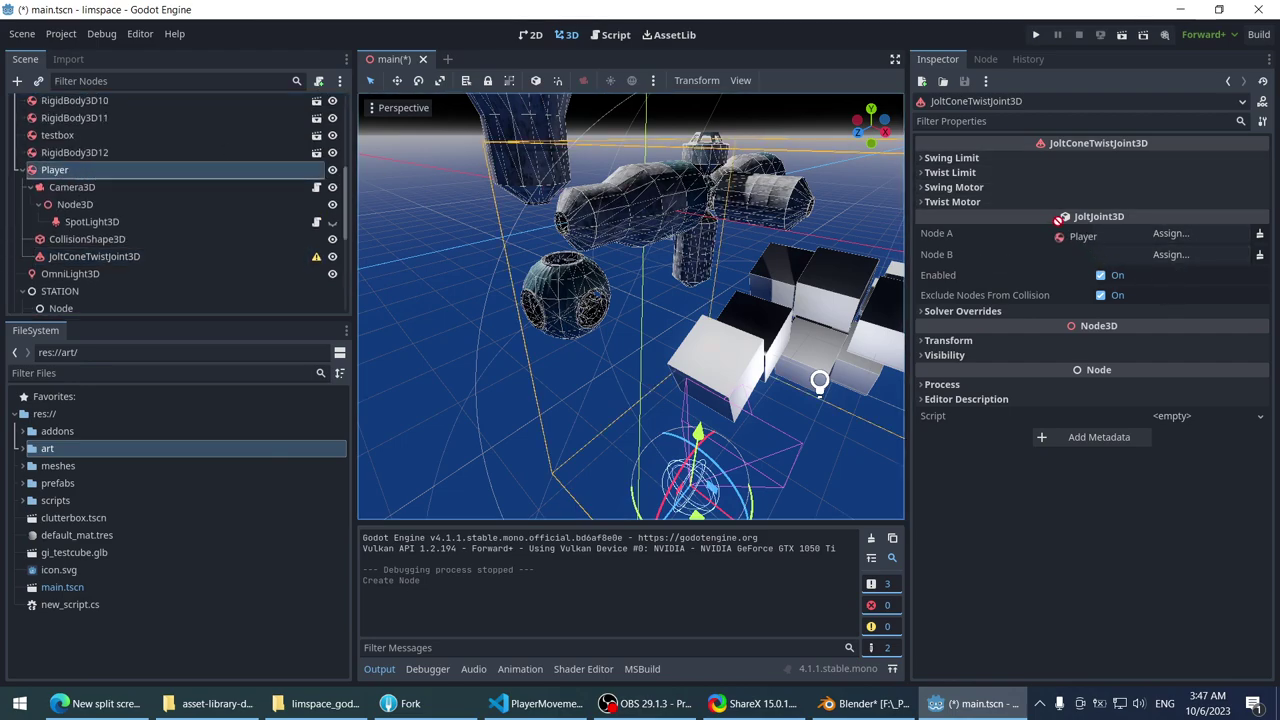
drag(1158, 238, 1157, 237)
click(1148, 255)
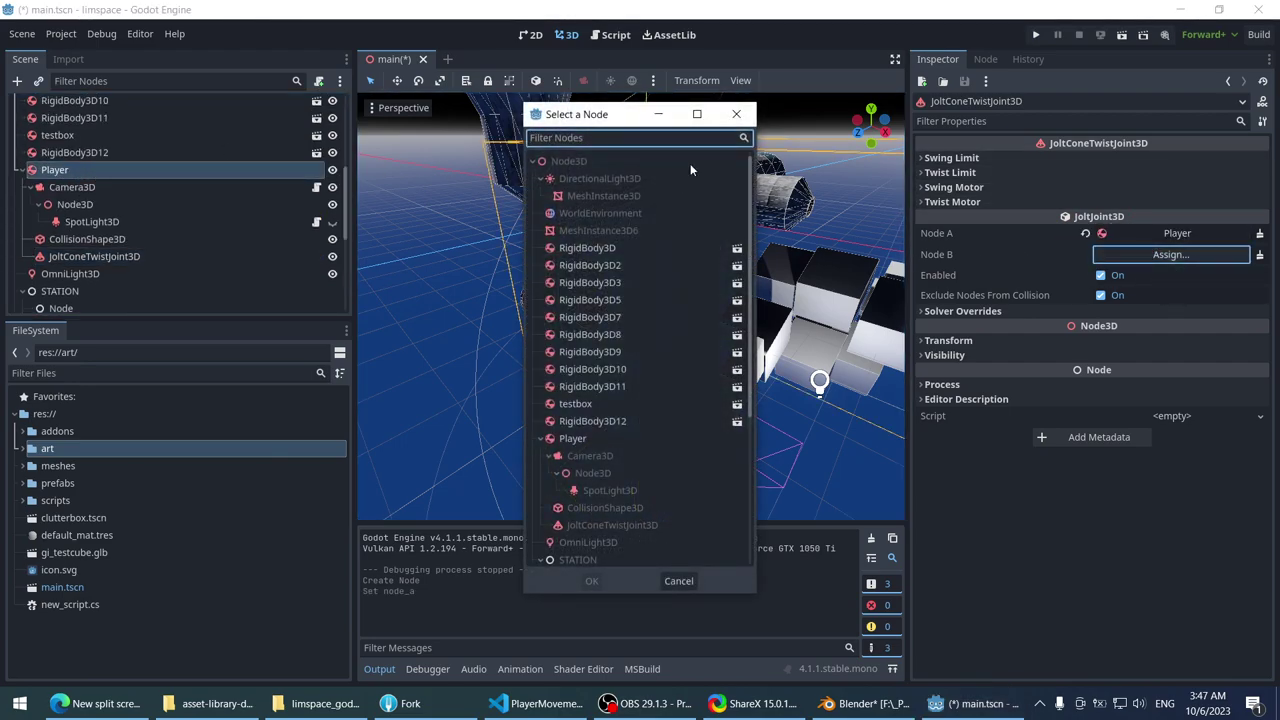
text(tets)
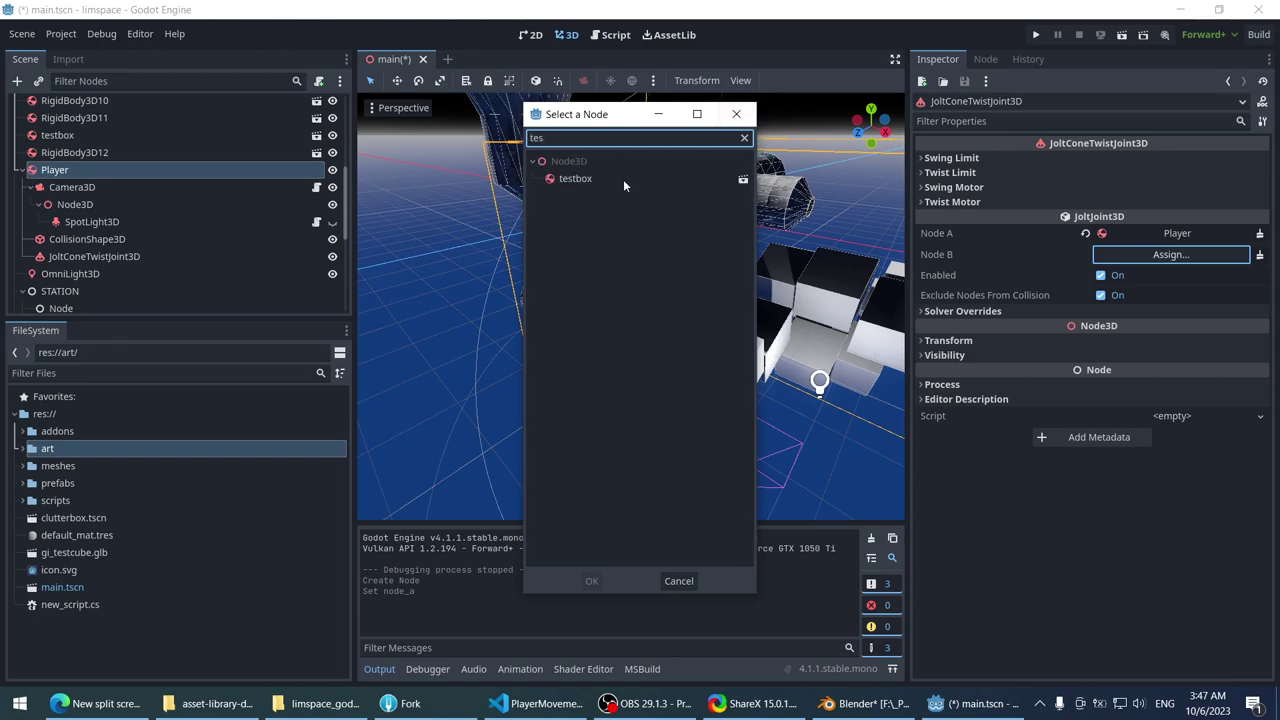
double_click(623, 179)
- Enable the joint's swing limit and adjust its swing span
click(1018, 160)
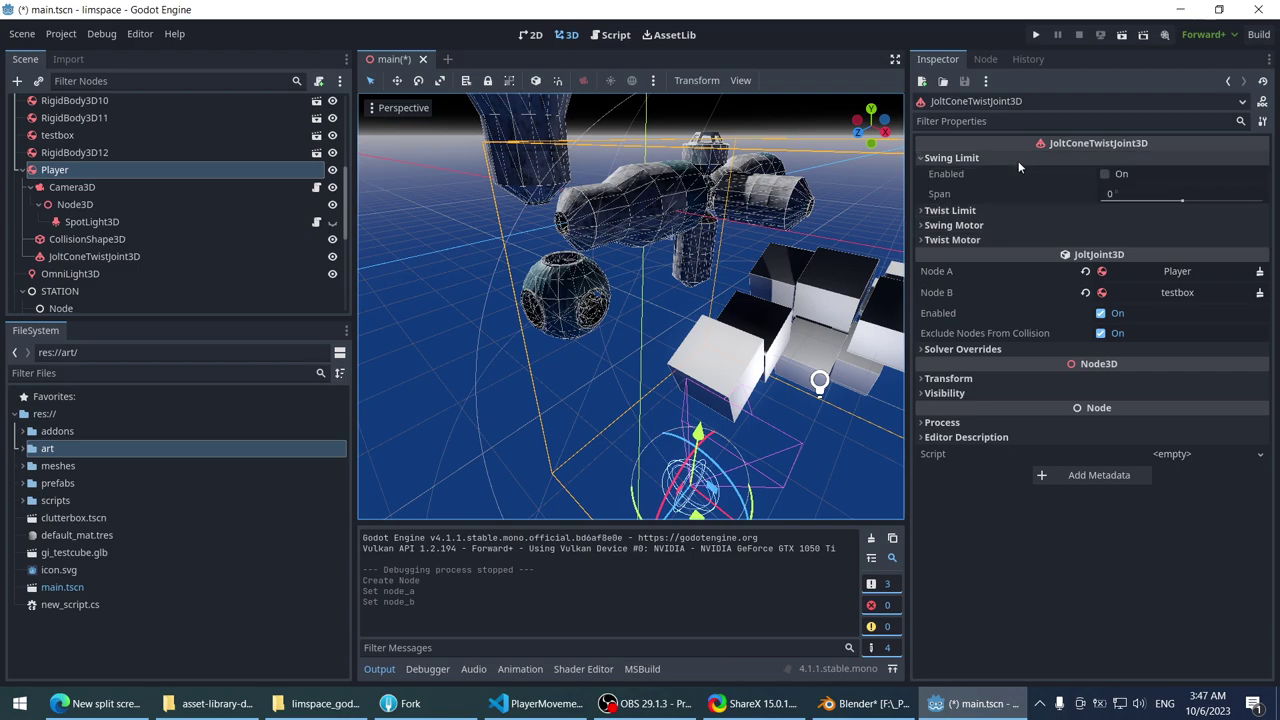
click(1020, 158)
click(1001, 170)
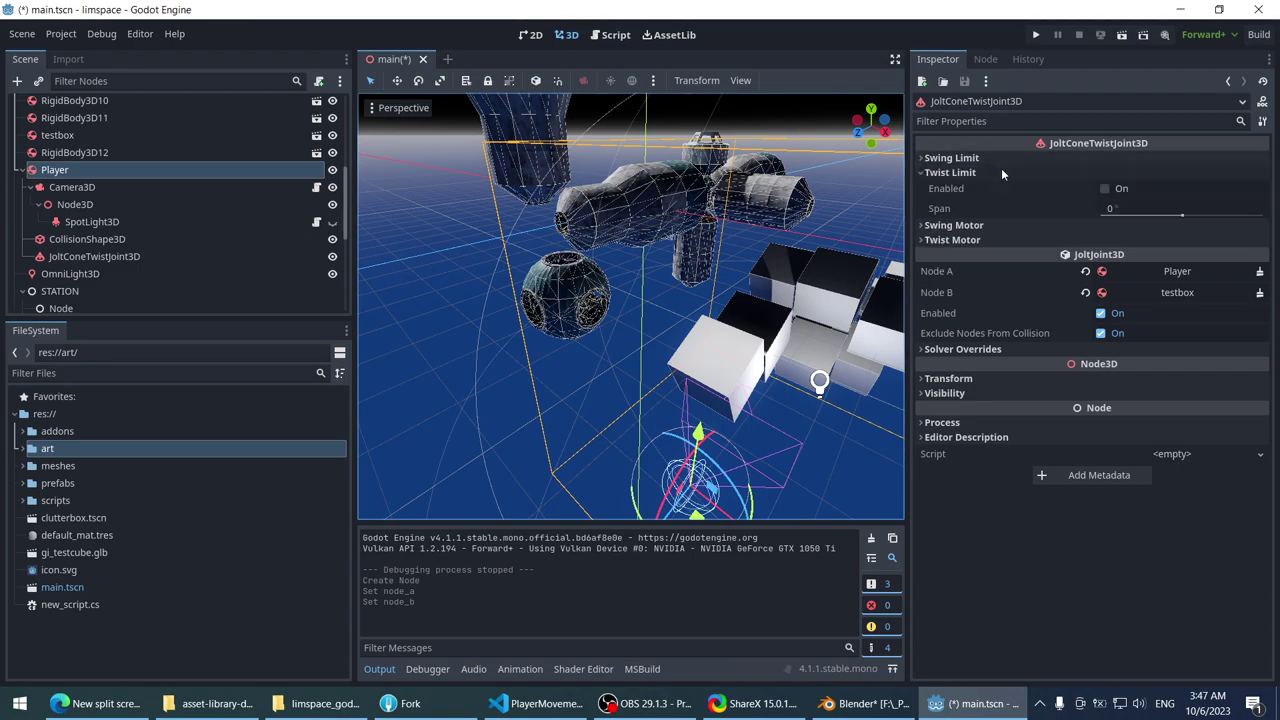
click(1001, 171)
click(1006, 157)
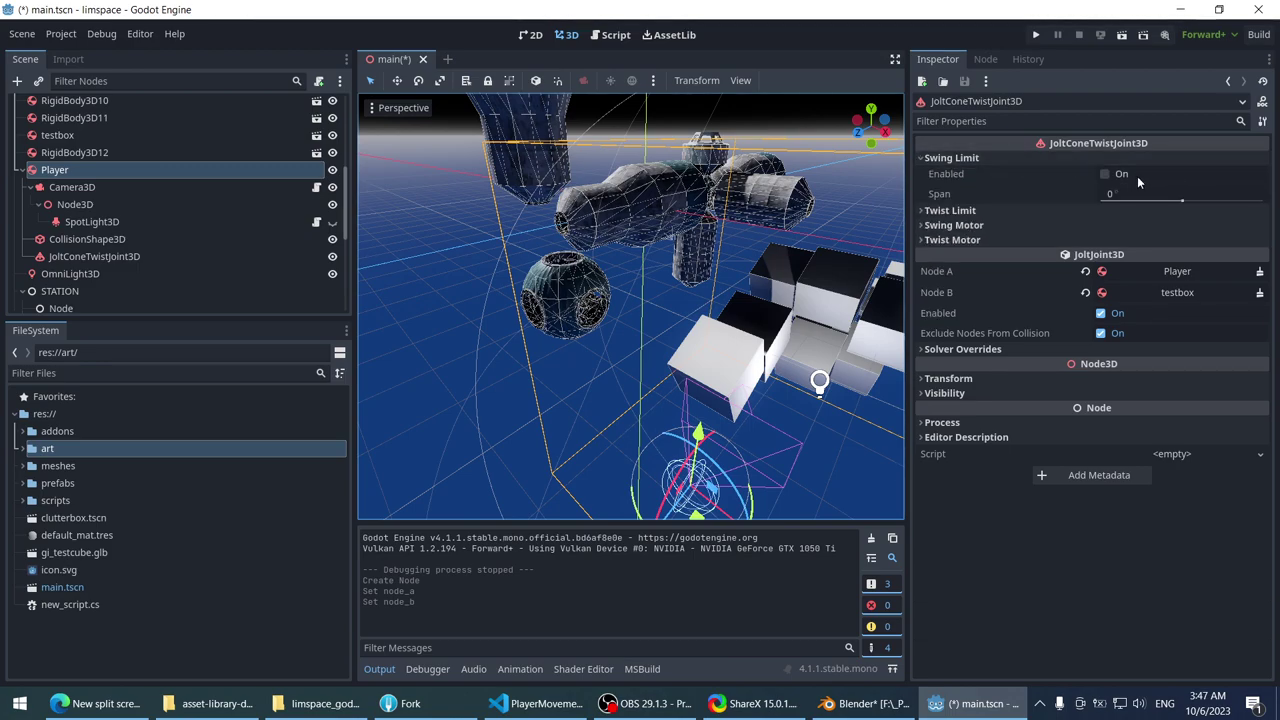
click(1137, 176)
middle_drag(700, 260, 762, 274)
scroll(655, 210, up, 3)
scroll(655, 210, up, 4)
drag(1138, 196, 1105, 196)
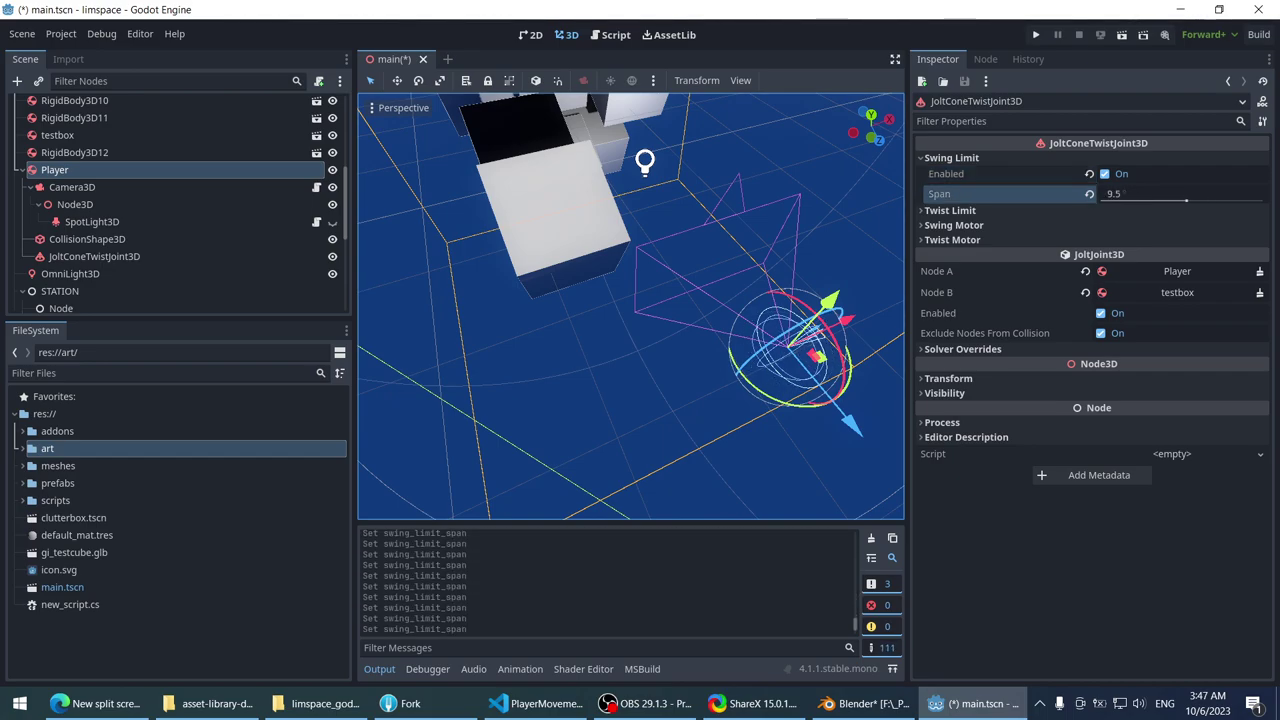
middle_drag(686, 261, 852, 224)
scroll(614, 256, up, 2)
- Review the twist limit and swing motor settings, then run the project
click(1020, 208)
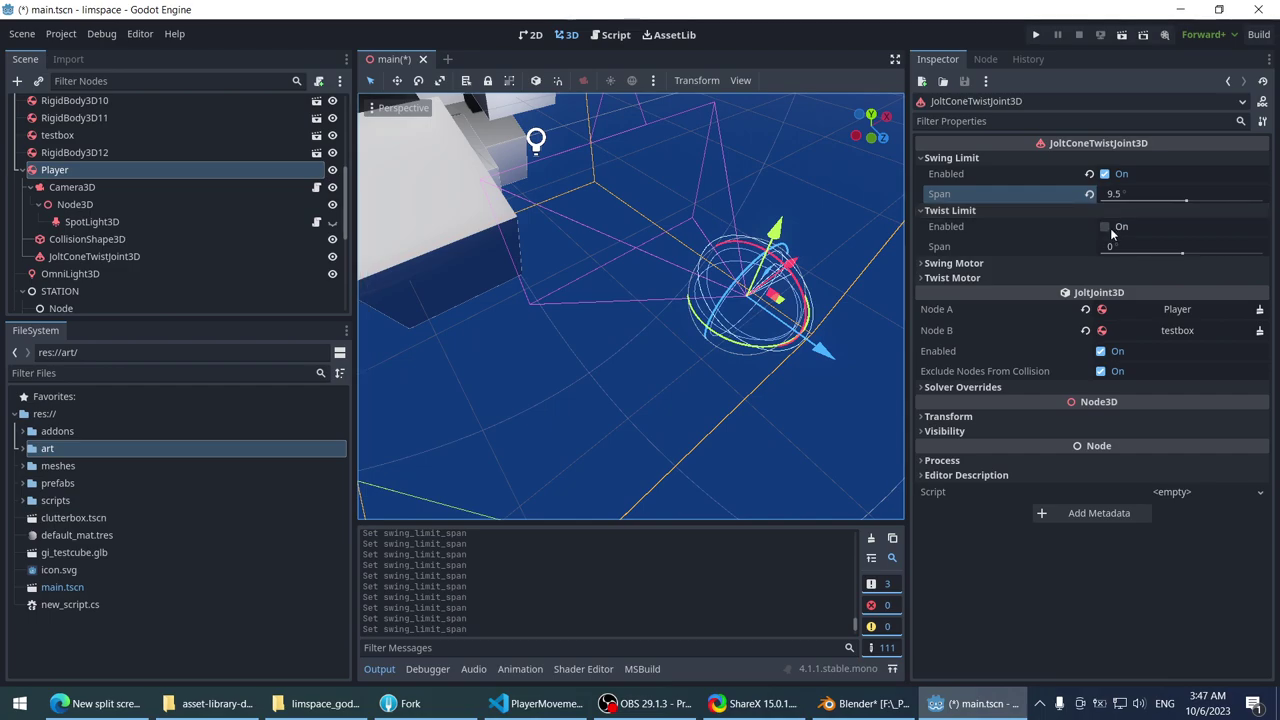
click(1040, 263)
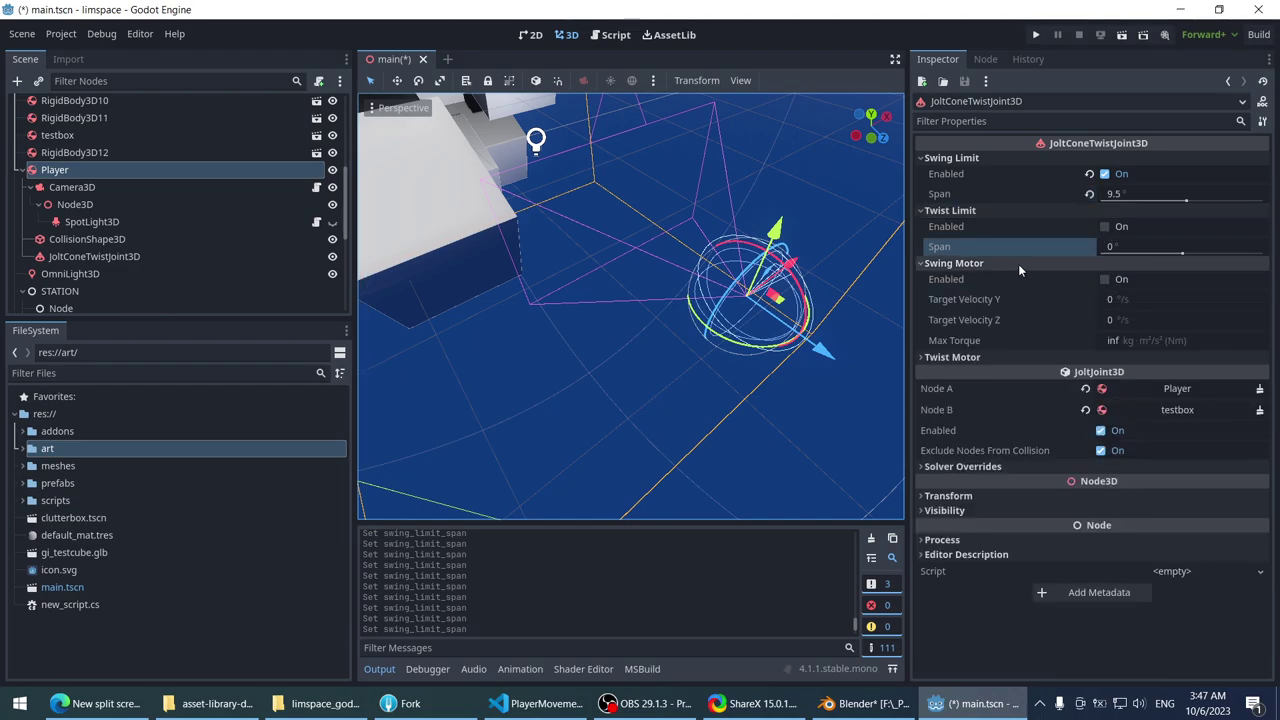
click(1018, 264)
middle_drag(682, 257, 616, 196)
scroll(616, 196, down, 1)
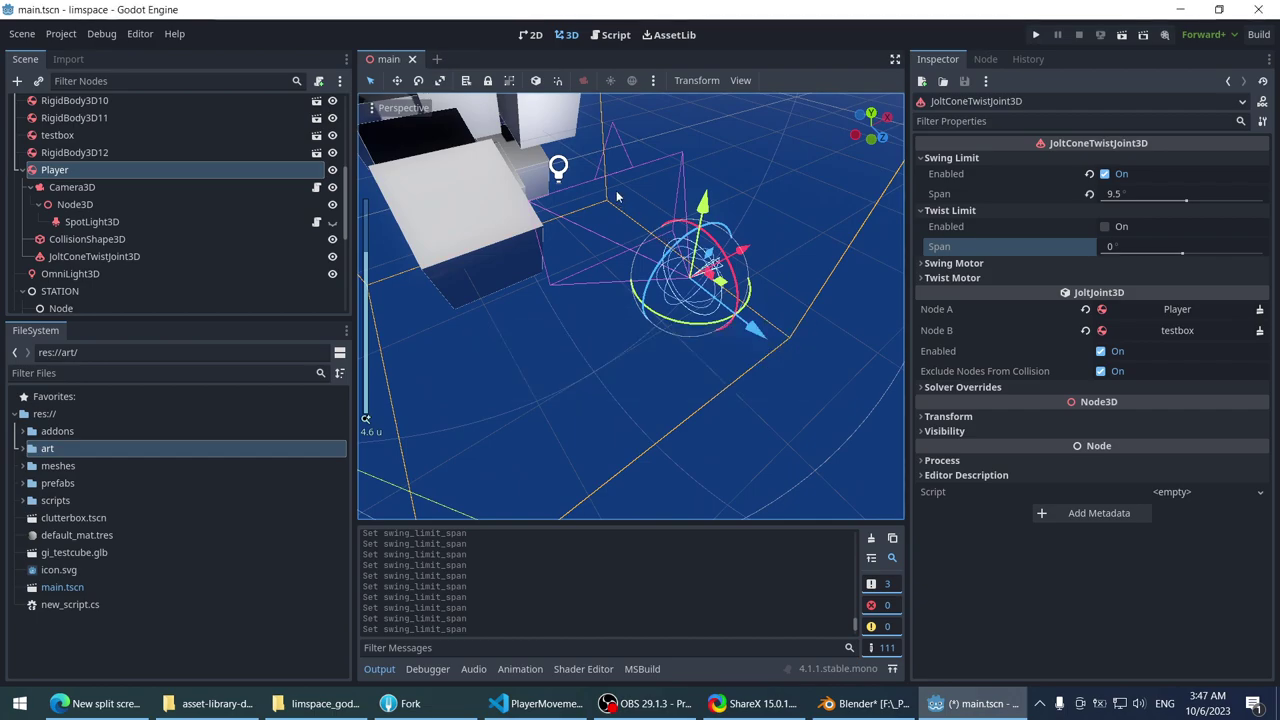
click(1038, 35)
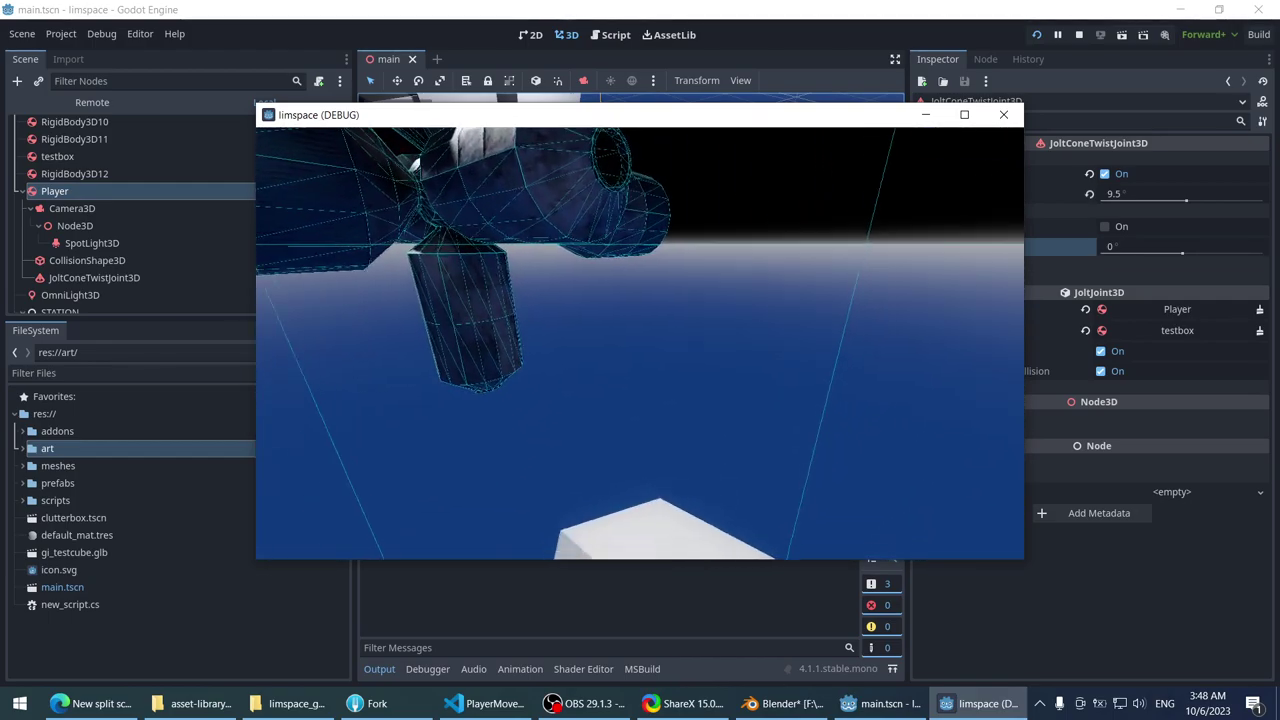
- Quit the running limspace game with Escape after testing the joint
key(Escape)
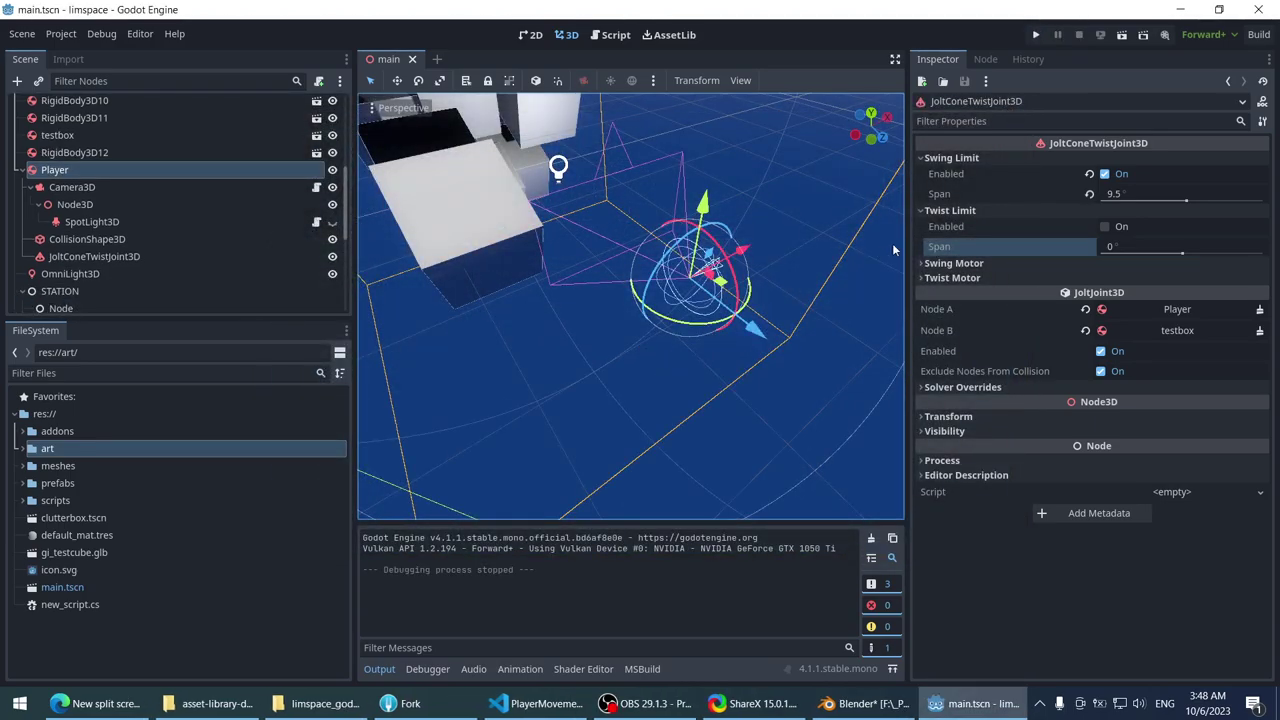
- Select the JoltConeTwistJoint3D node and frame the viewport on its gizmo
middle_drag(836, 258, 566, 287)
scroll(608, 288, up, 3)
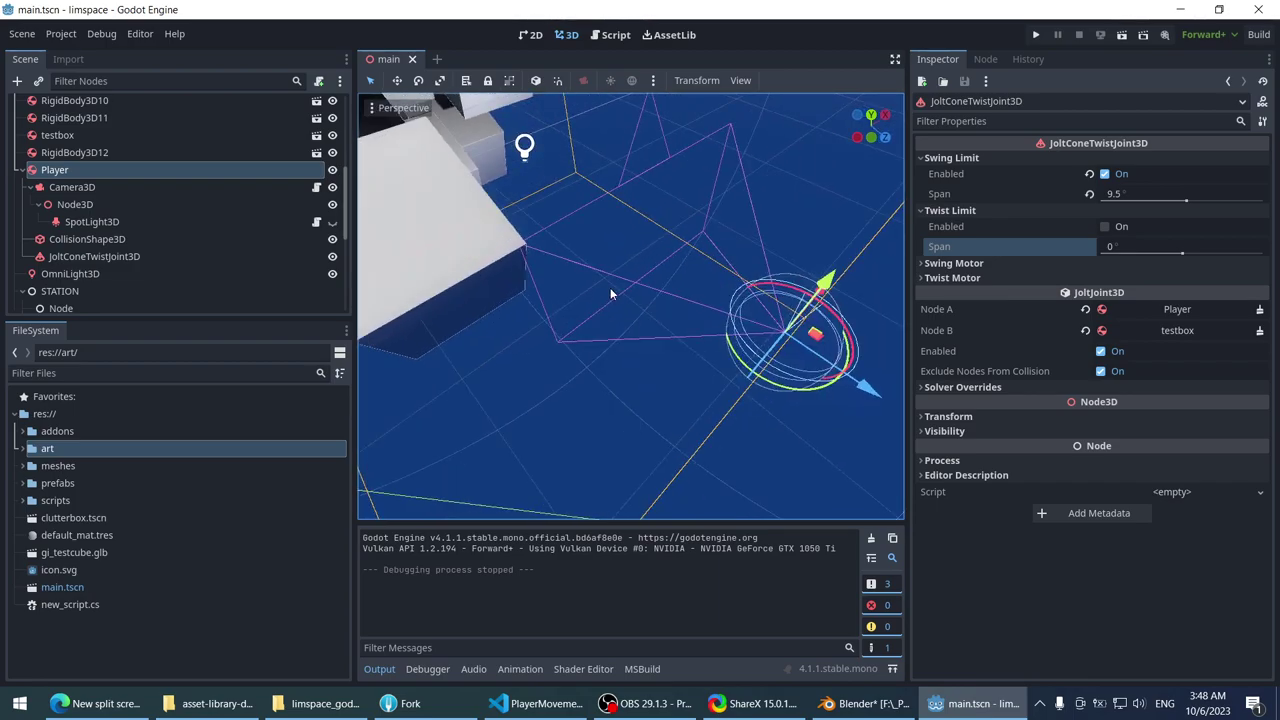
click(70, 273)
middle_drag(640, 230, 620, 250)
click(92, 222)
click(100, 256)
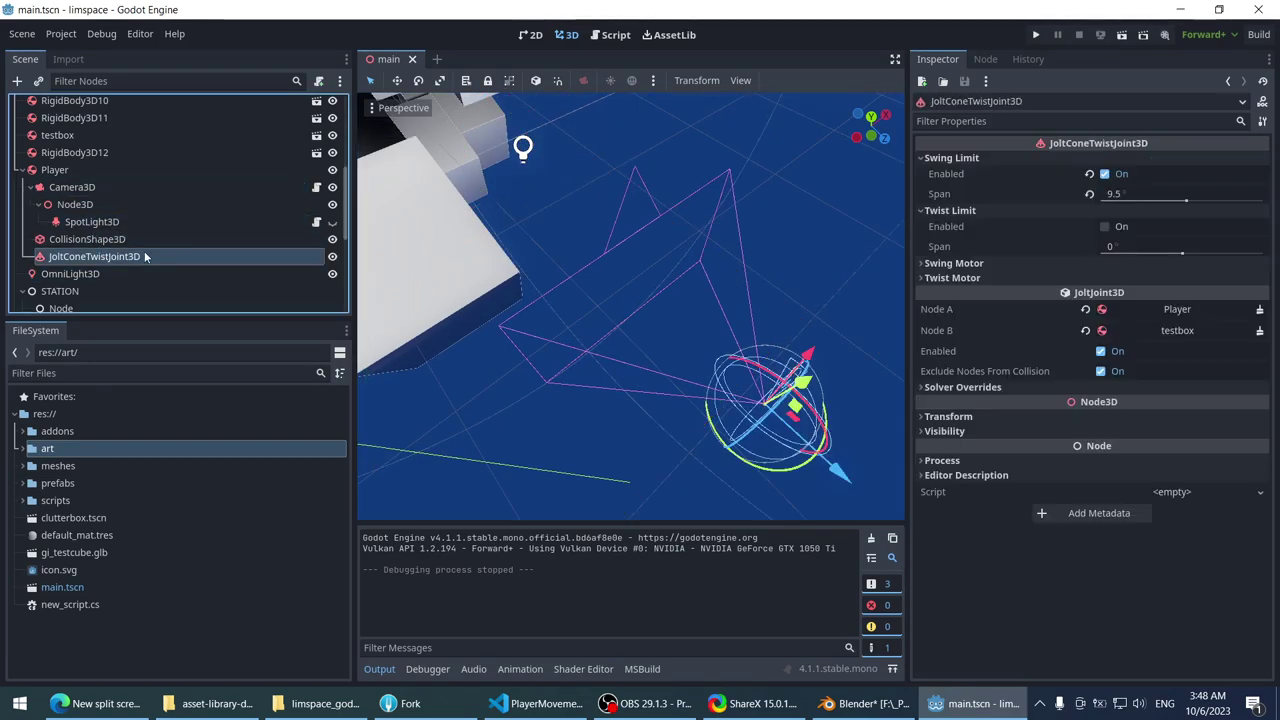
scroll(256, 258, down, 2)
key(f)
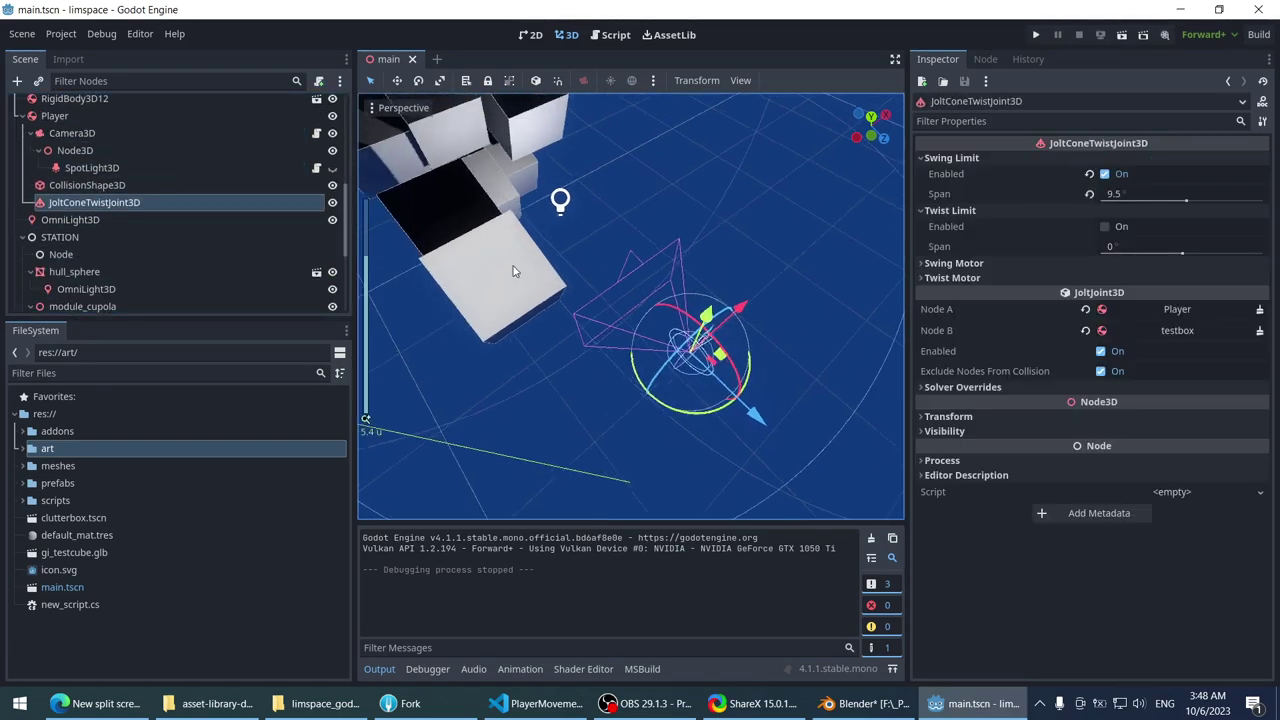
middle_drag(600, 300, 650, 247)
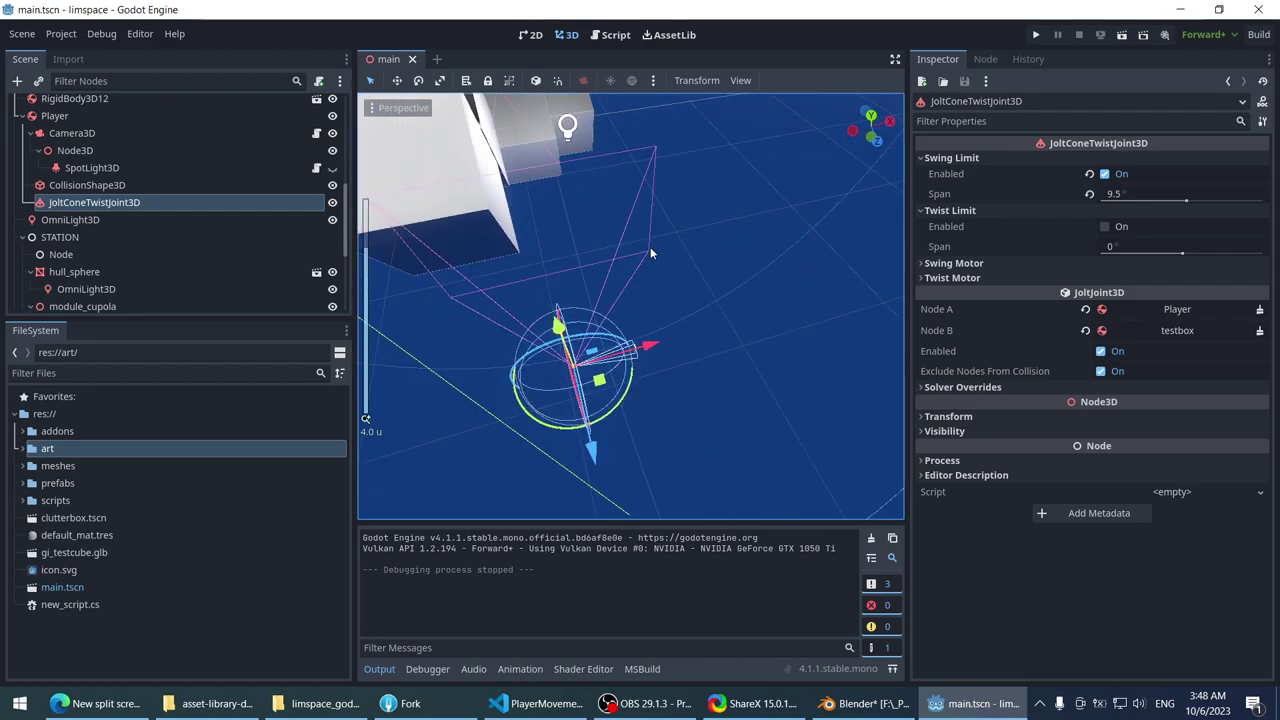
scroll(650, 247, up, 2)
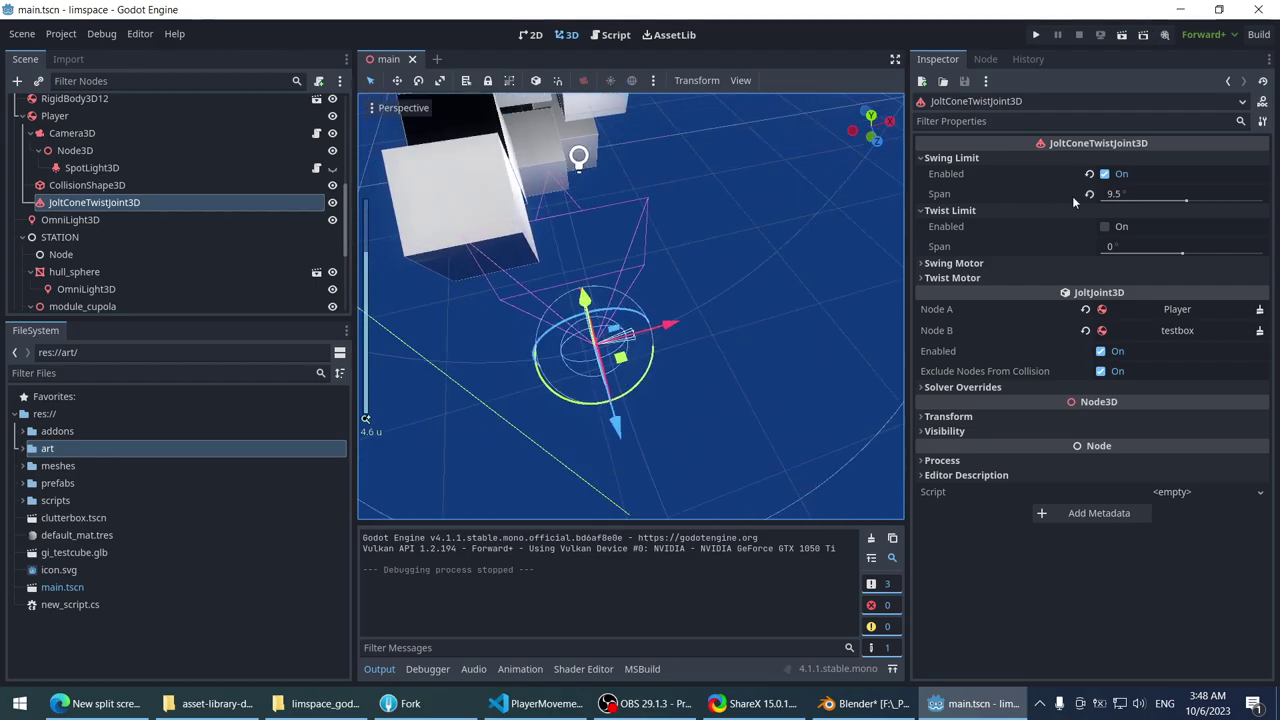
- Set the joint's Swing Limit Span to 0 and enable the Twist Limit
click(1177, 190)
text(0)
key(Return)
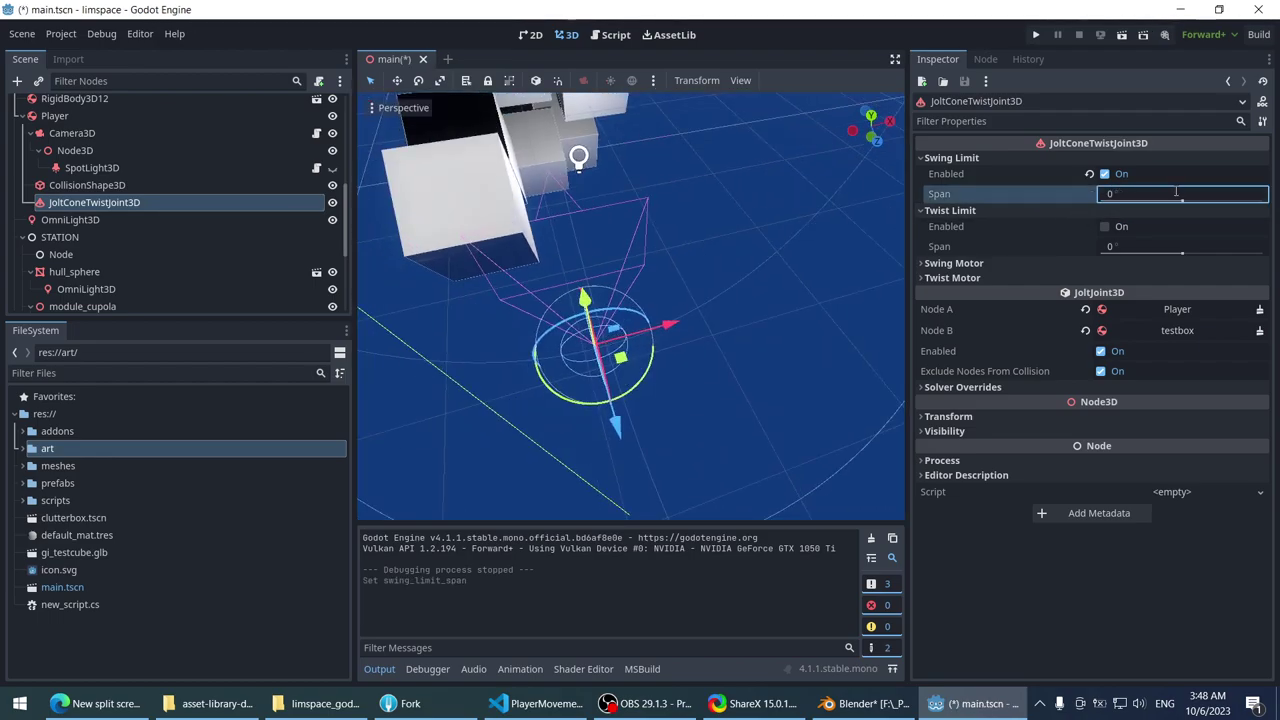
mouse_move(800, 236)
middle_down()
mouse_move(721, 241)
mouse_move(757, 216)
mouse_move(731, 220)
mouse_move(804, 216)
middle_up()
click(1106, 227)
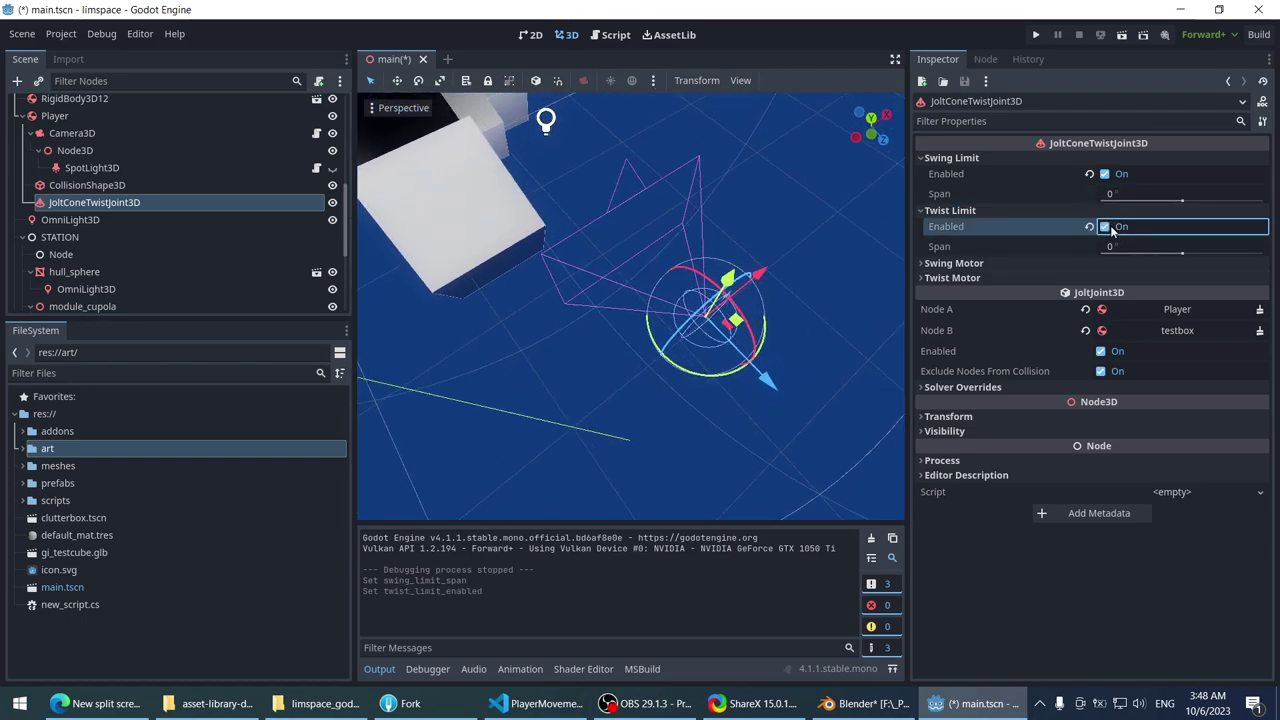
- Toggle the swing motor setting and launch the project with Run Project
click(976, 263)
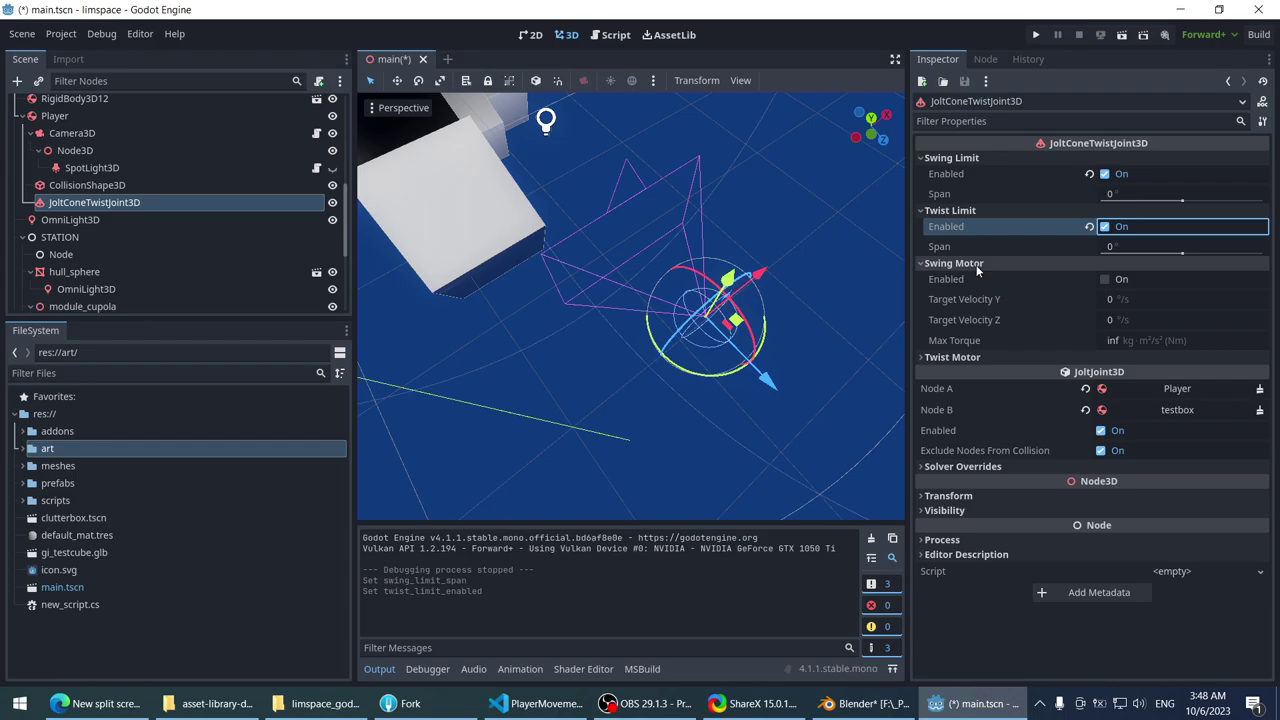
click(1106, 280)
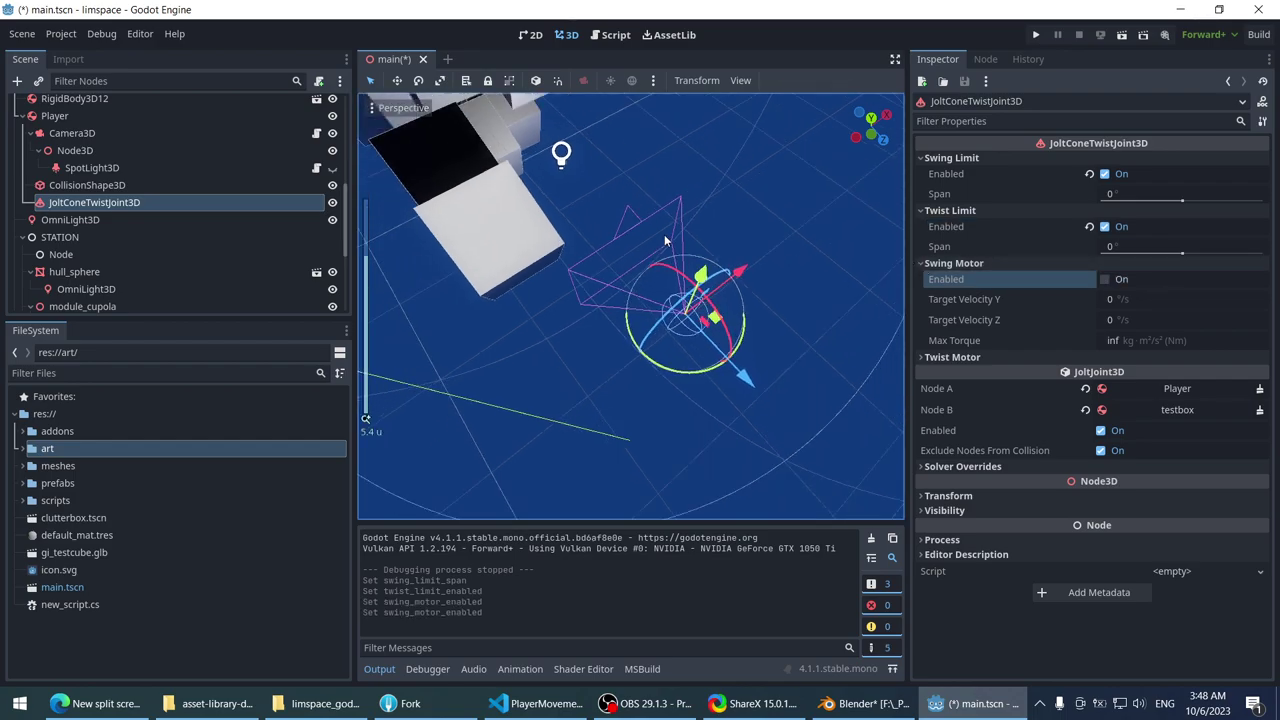
click(1035, 35)
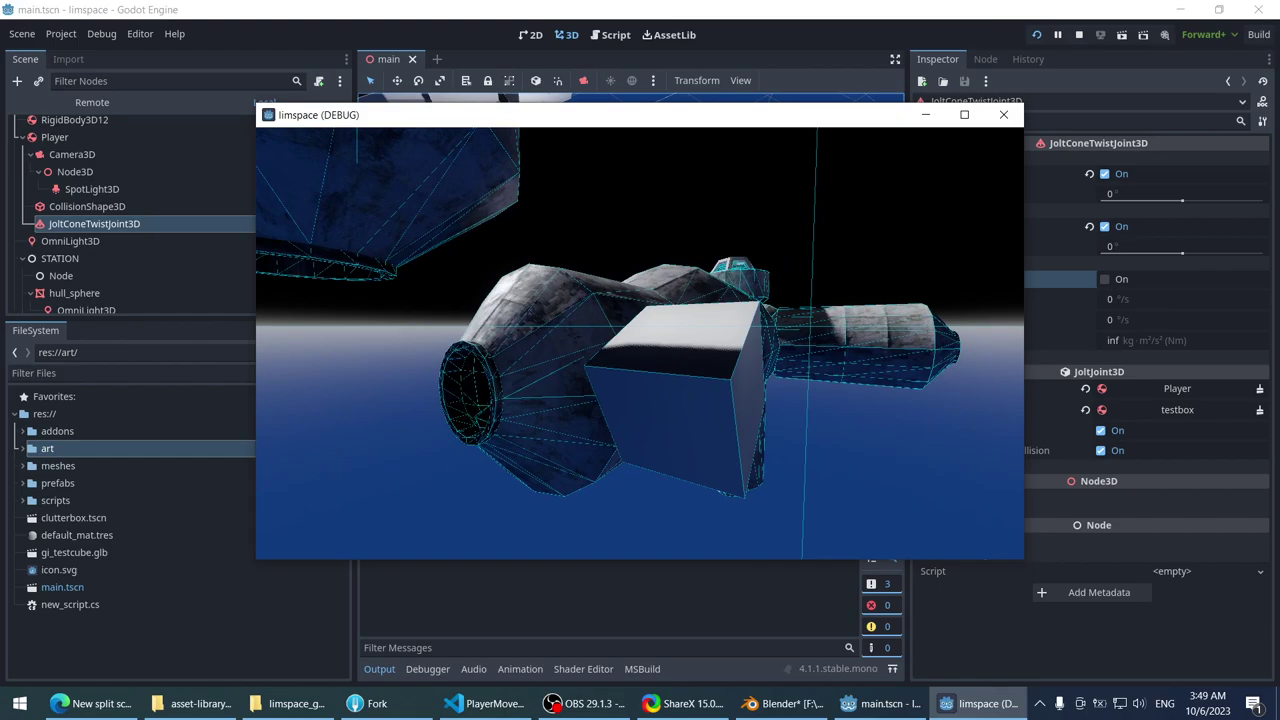
- Stop the limspace debug run with Escape to get back to the editor
key(Escape)
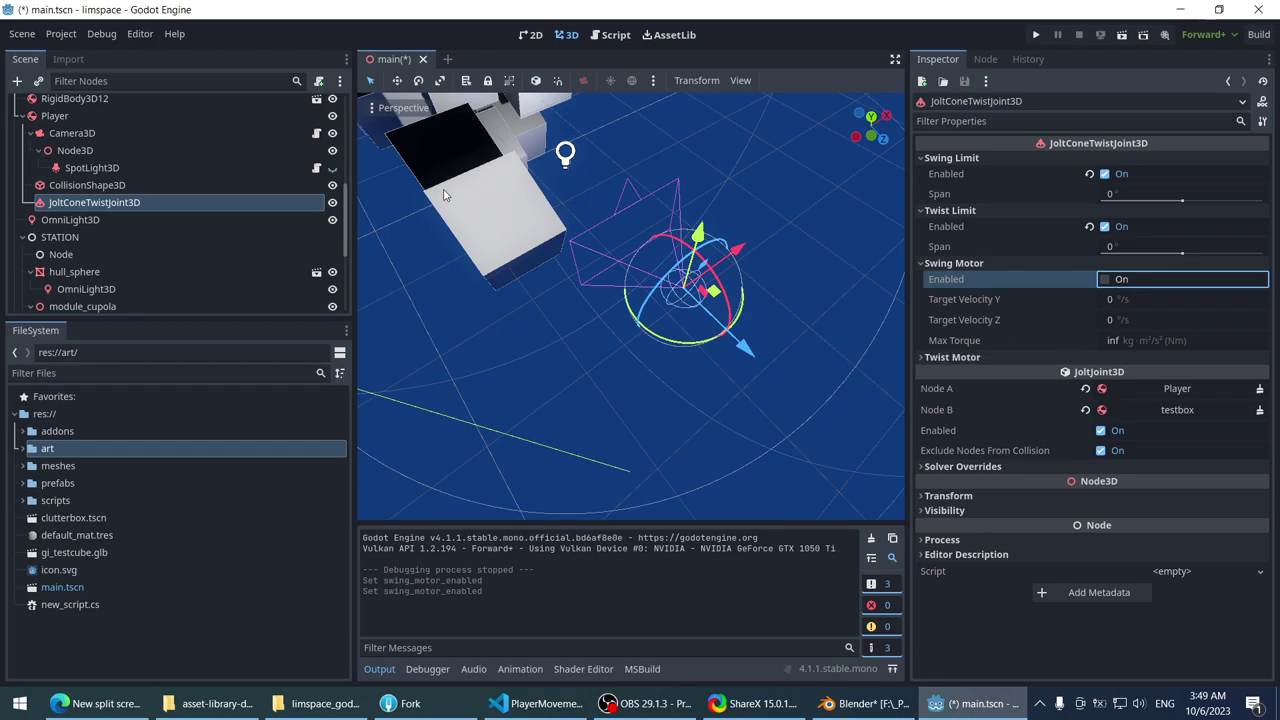
- Add a JoltGeneric6DOFJoint3D child under Player from a 'jolt' node search
click(83, 117)
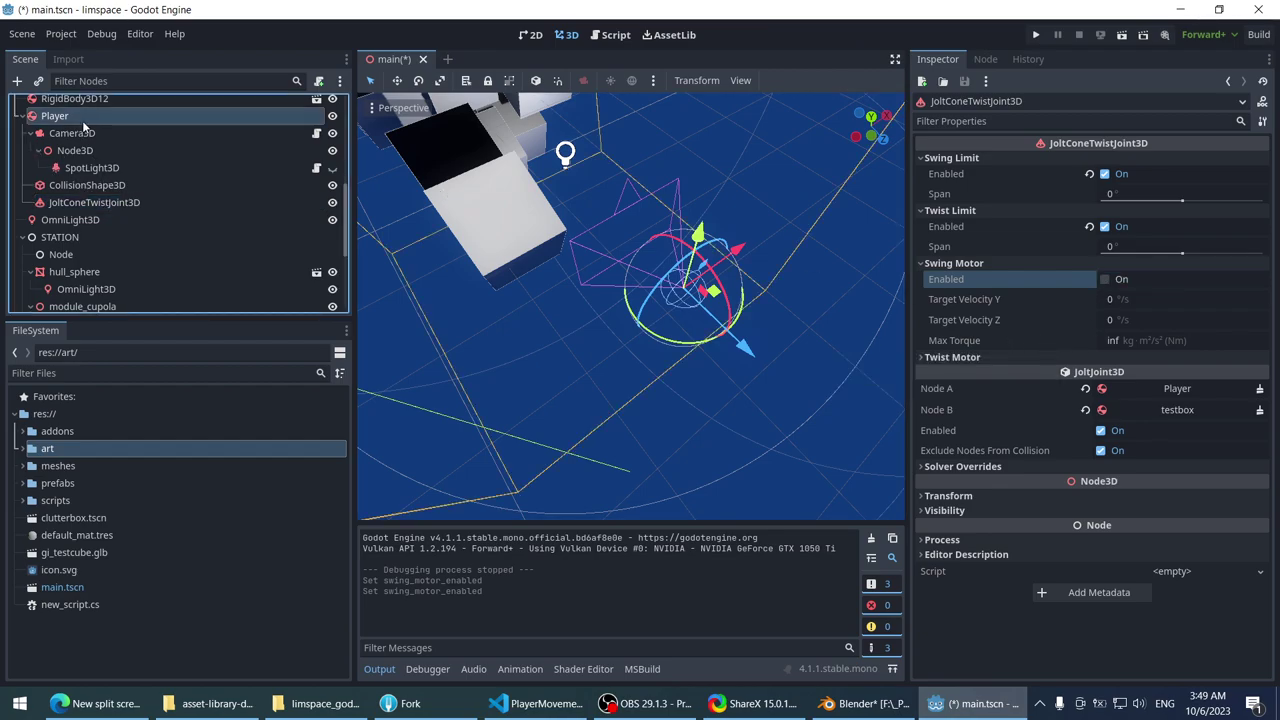
right_click(85, 117)
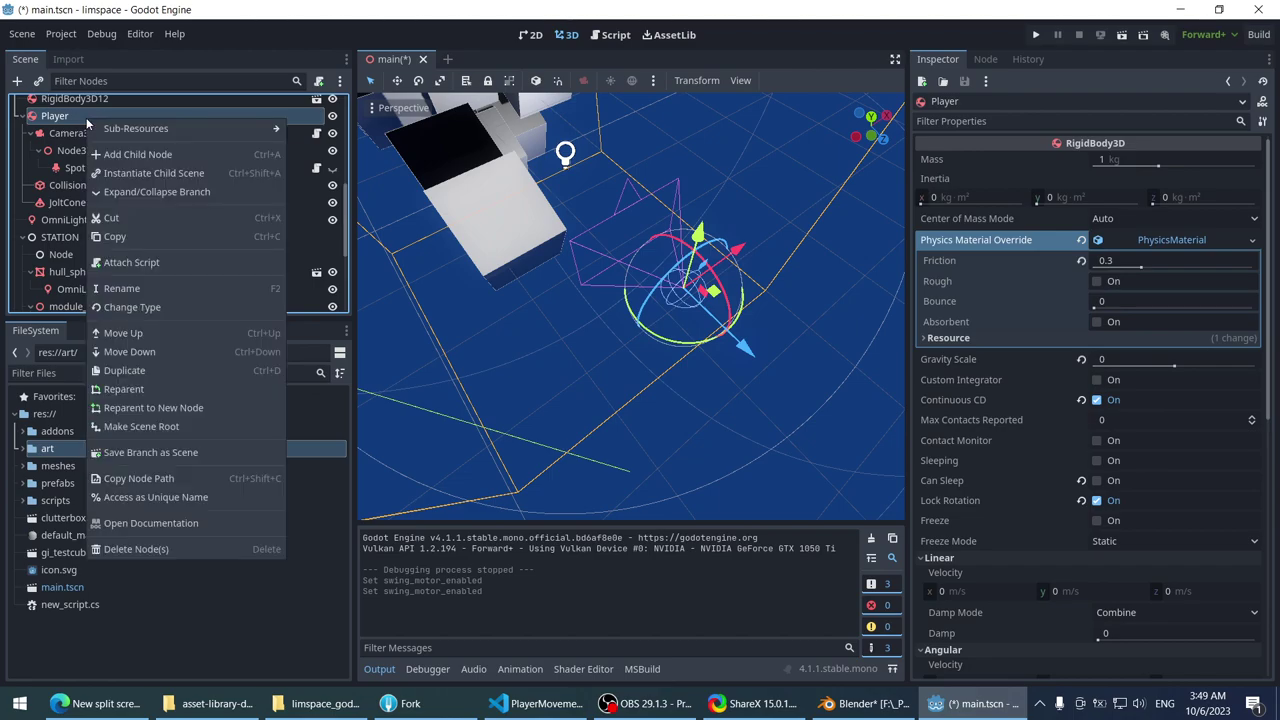
click(136, 154)
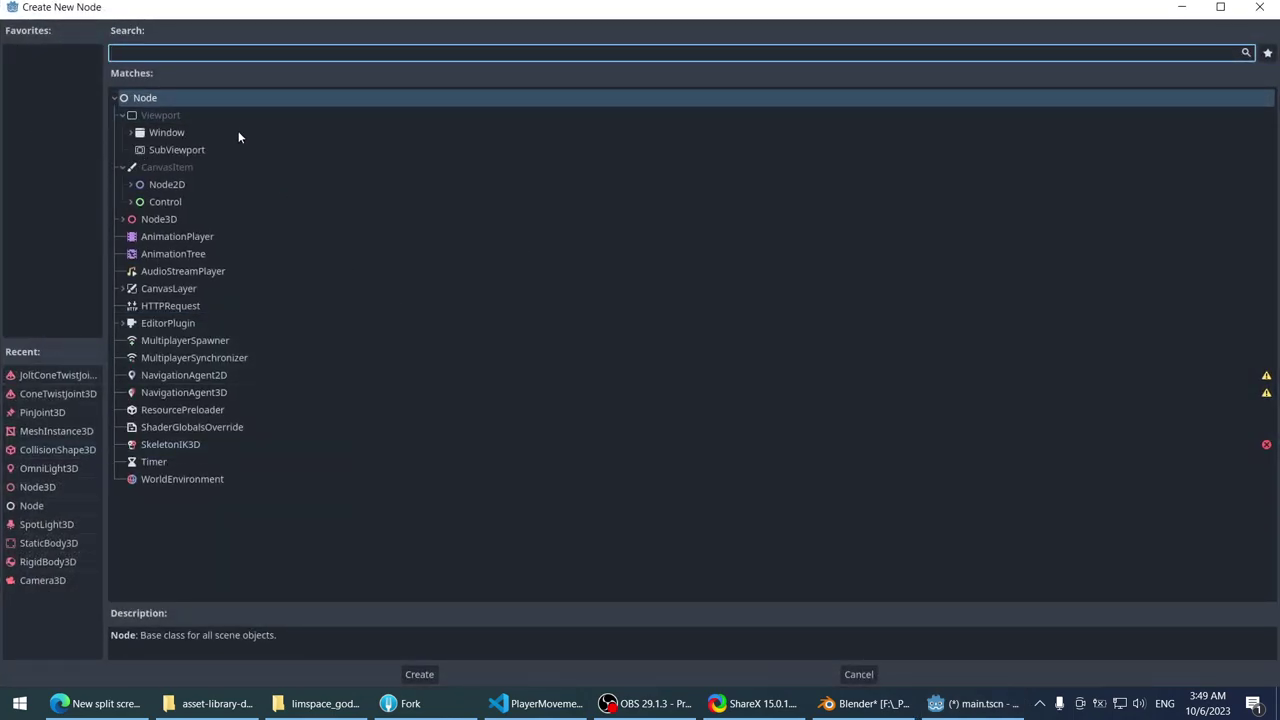
text(jolt)
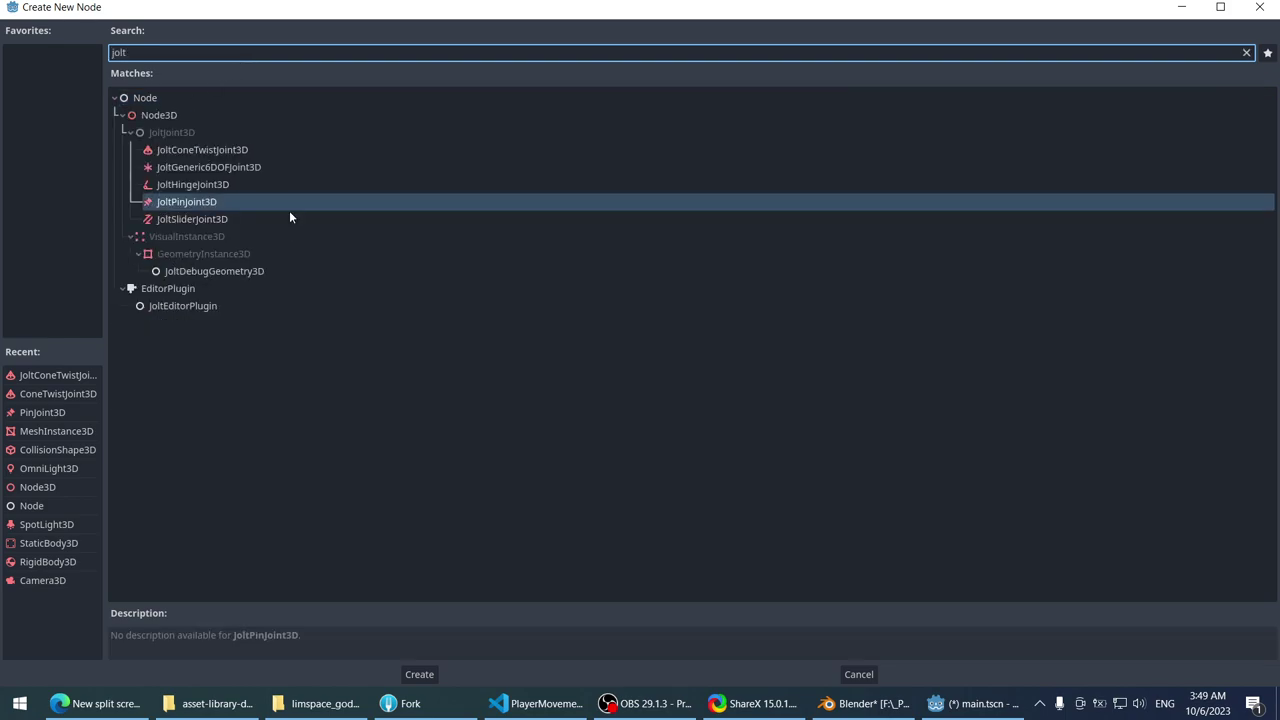
click(272, 220)
click(236, 187)
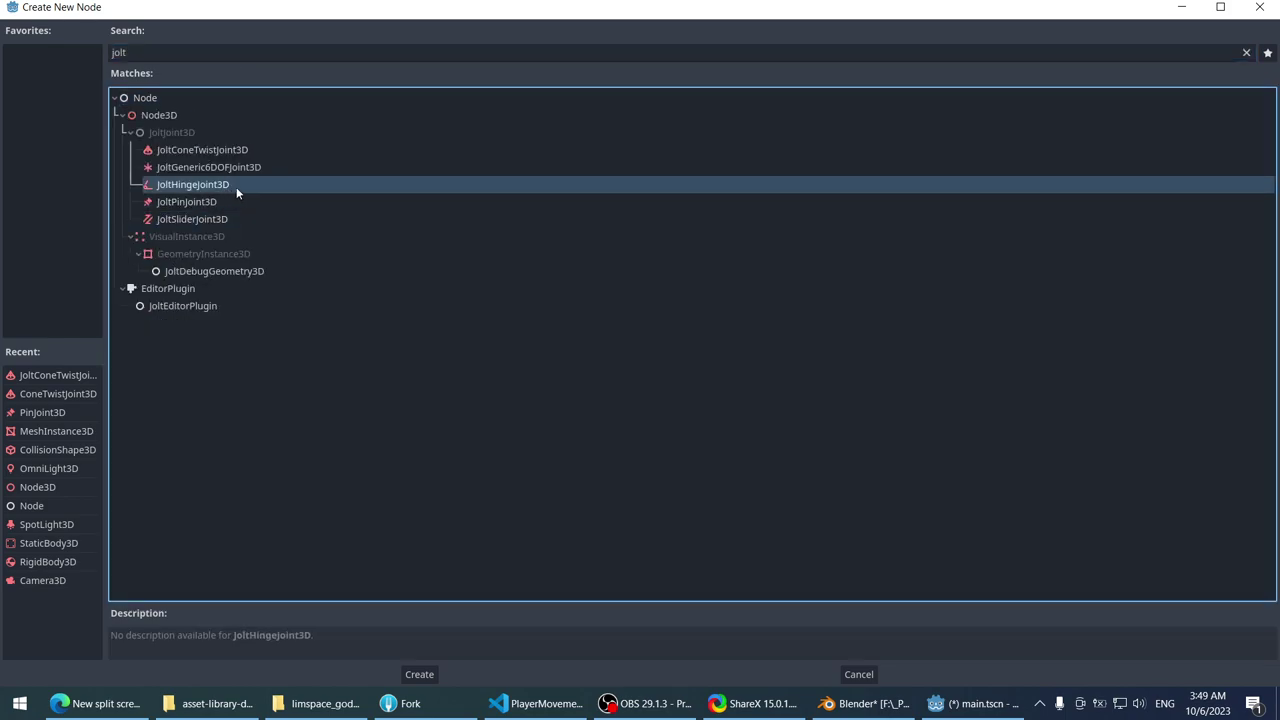
click(256, 153)
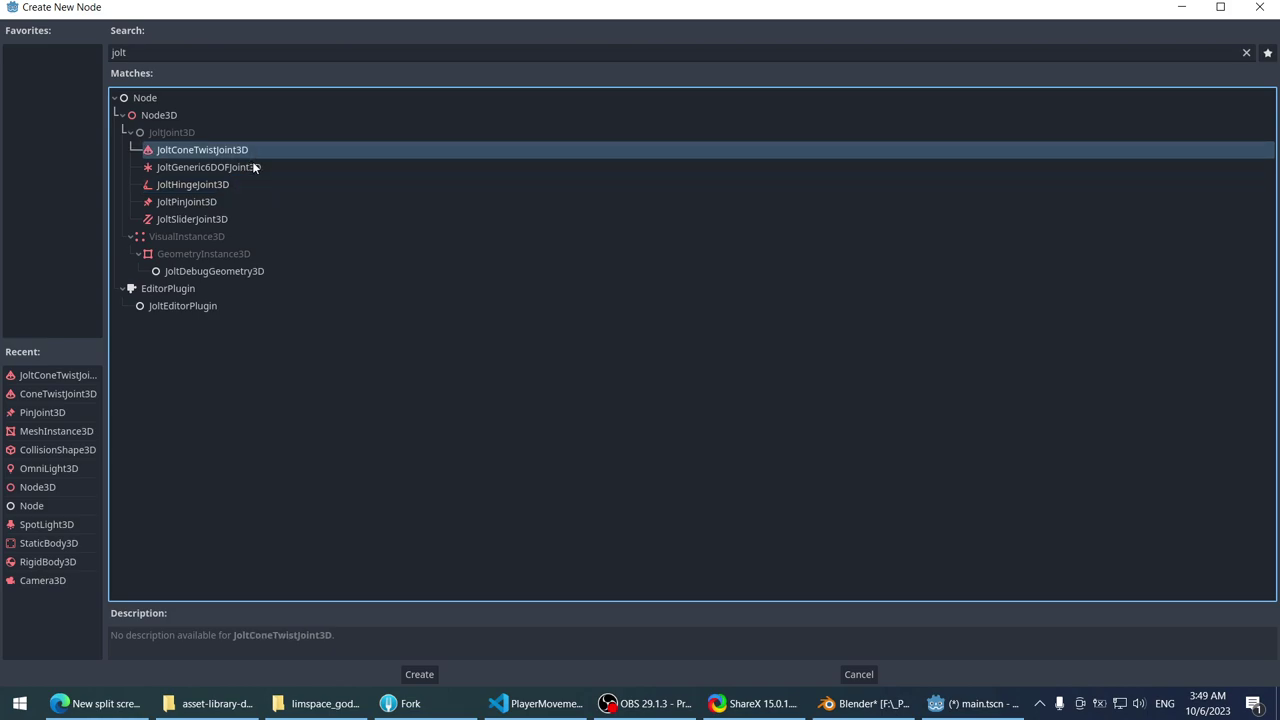
click(255, 168)
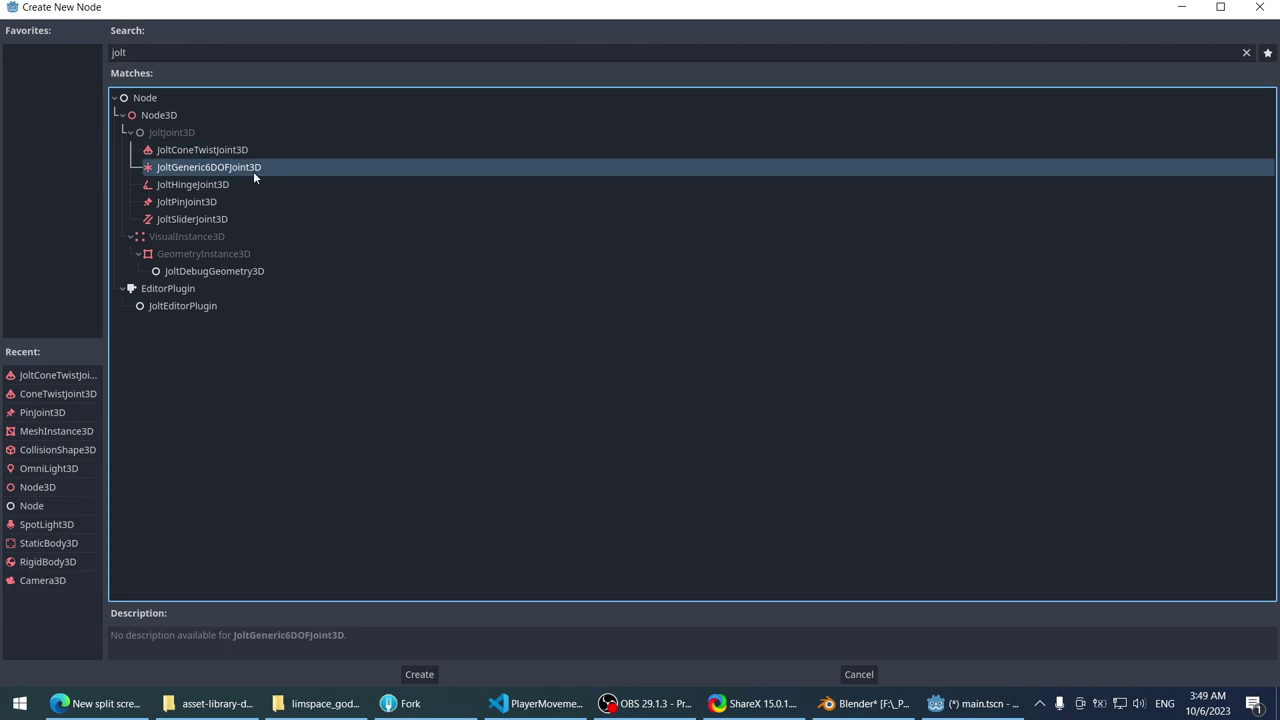
double_click(253, 168)
click(106, 203)
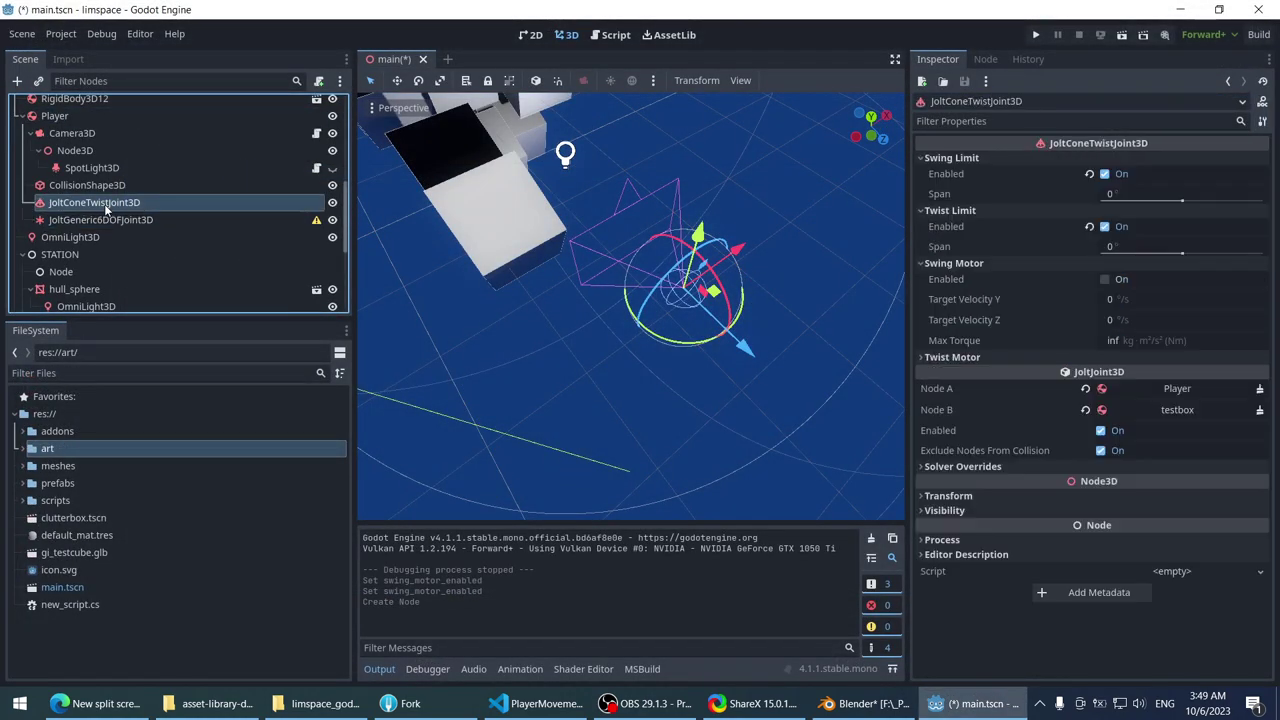
- Delete the old JoltConeTwistJoint3D, leaving the JoltGeneric6DOFJoint3D selected
click(102, 215)
click(105, 200)
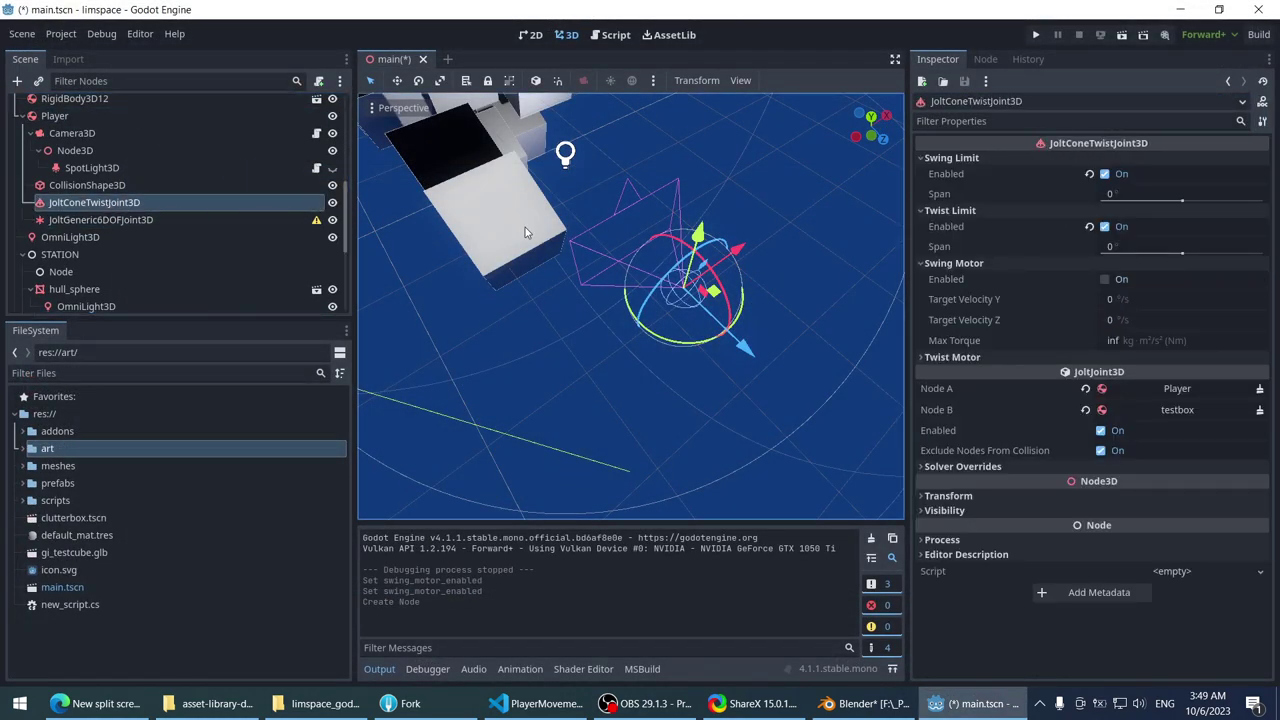
key(Delete)
click(184, 202)
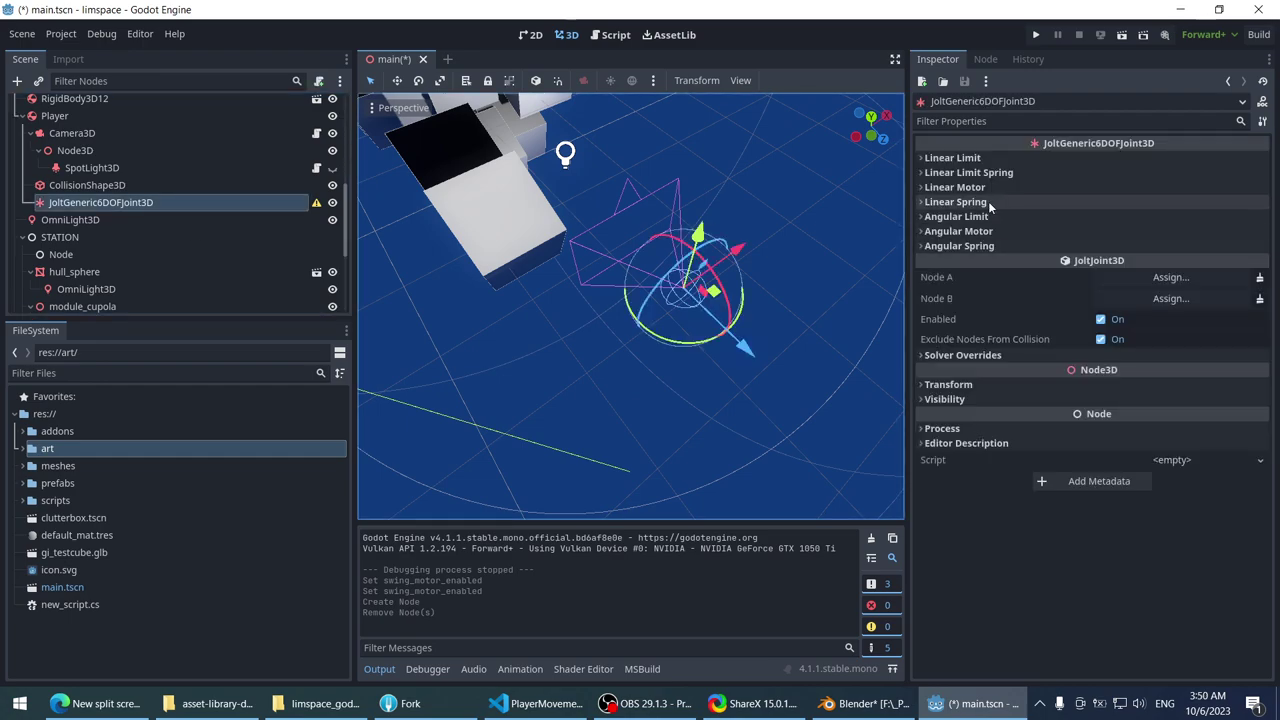
- Expand the 6DOF joint's linear limit X/Y/Z, spring, motor and angular groups to inspect them
click(989, 156)
click(947, 173)
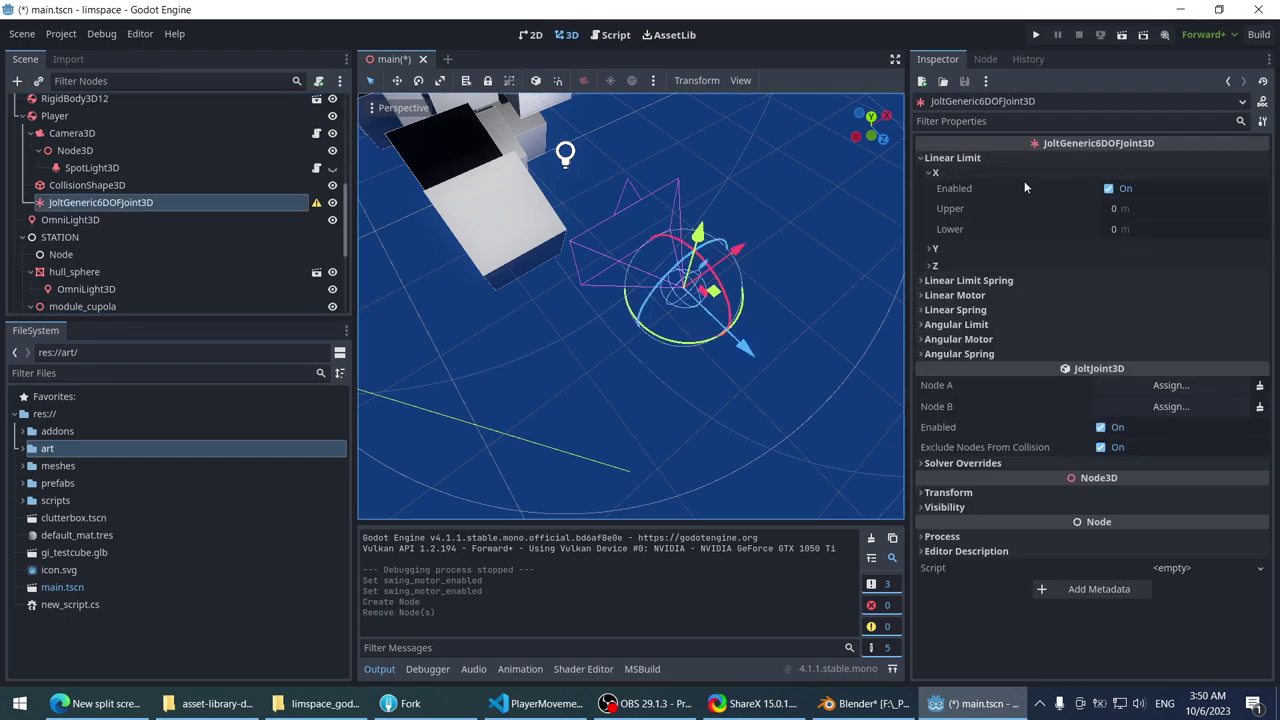
click(945, 248)
click(960, 323)
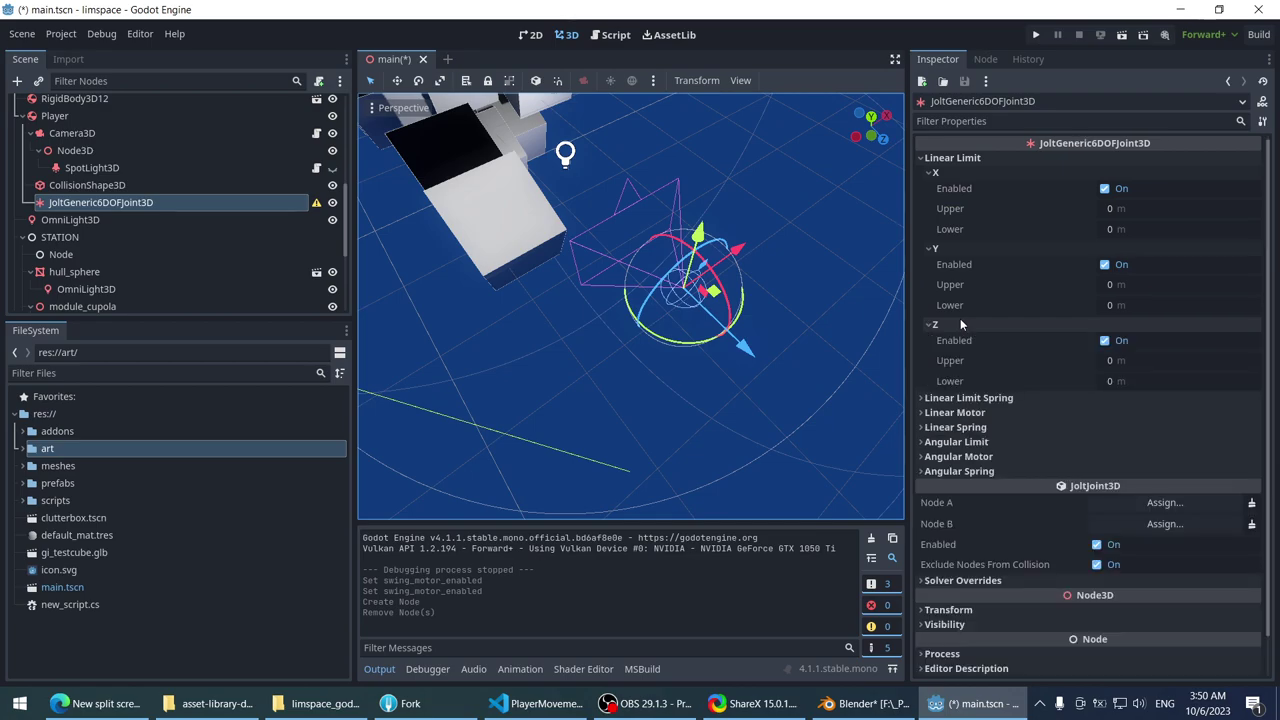
click(970, 399)
scroll(975, 400, down, 2)
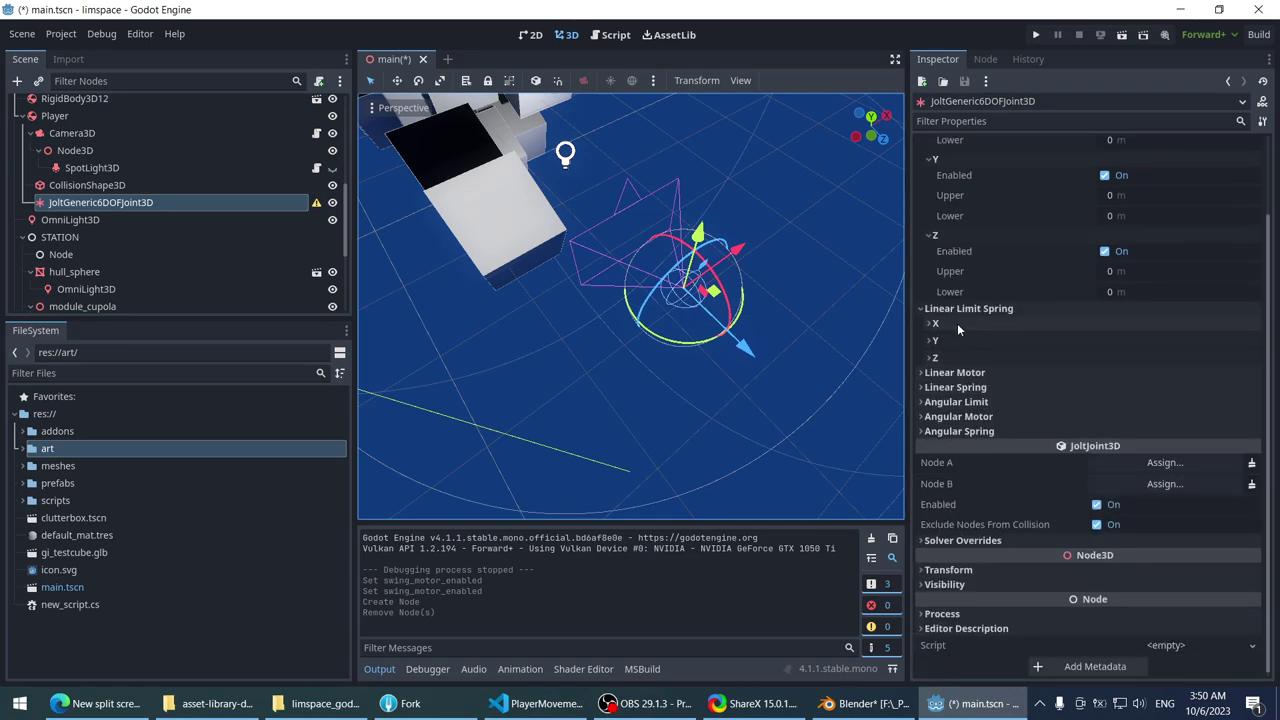
click(956, 323)
click(954, 322)
click(952, 373)
click(951, 377)
click(955, 401)
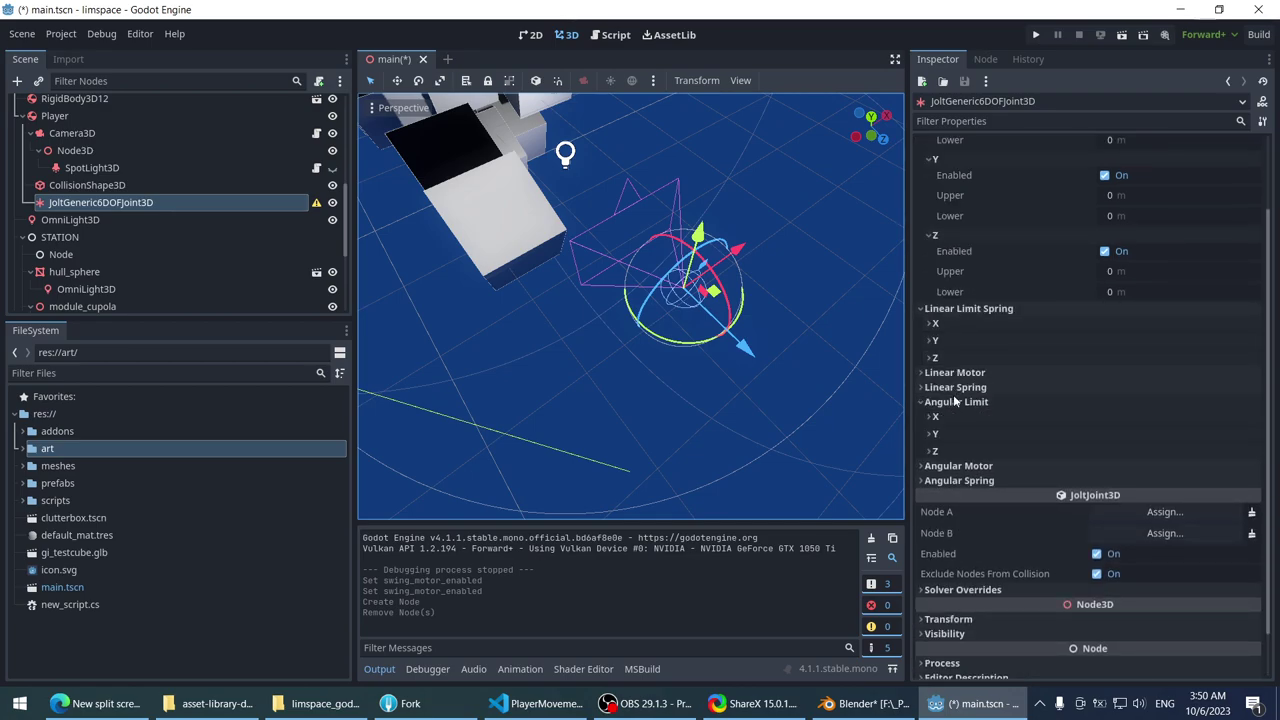
click(955, 388)
click(955, 388)
- Save and test-run the game with only the 6DOF joint, then stop it
click(1036, 35)
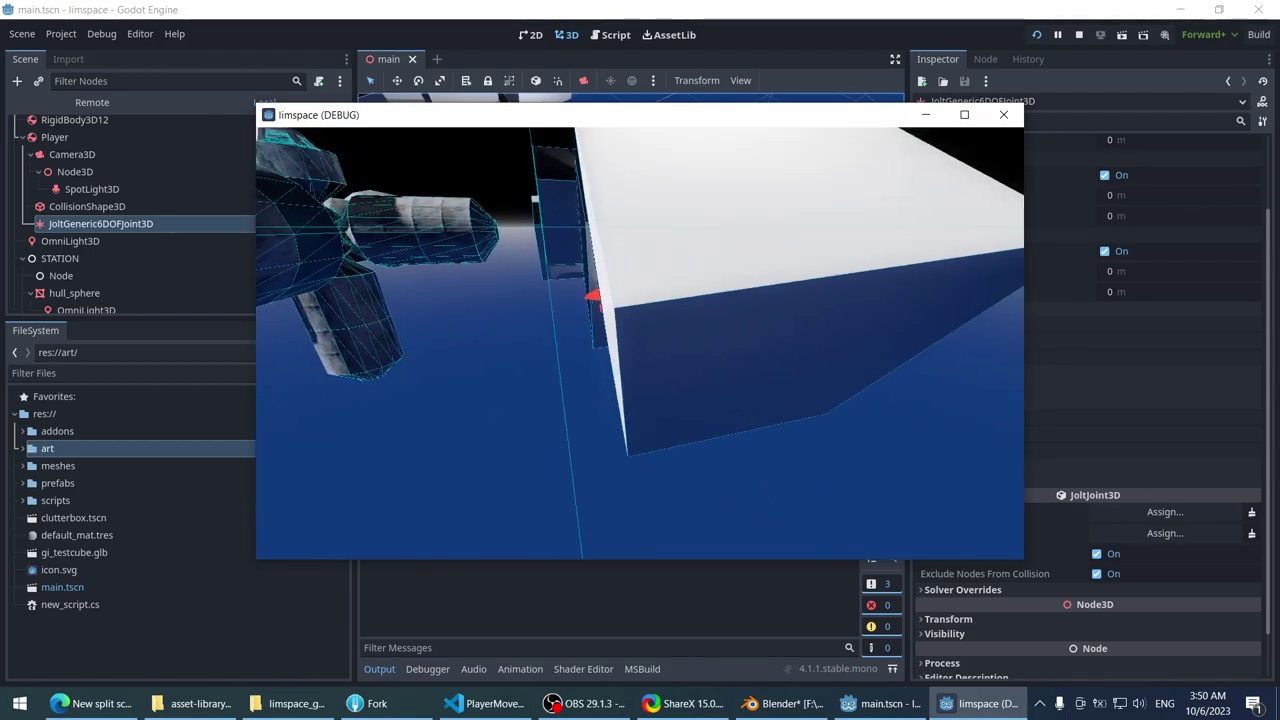
key(Escape)
scroll(1085, 345, up, 3)
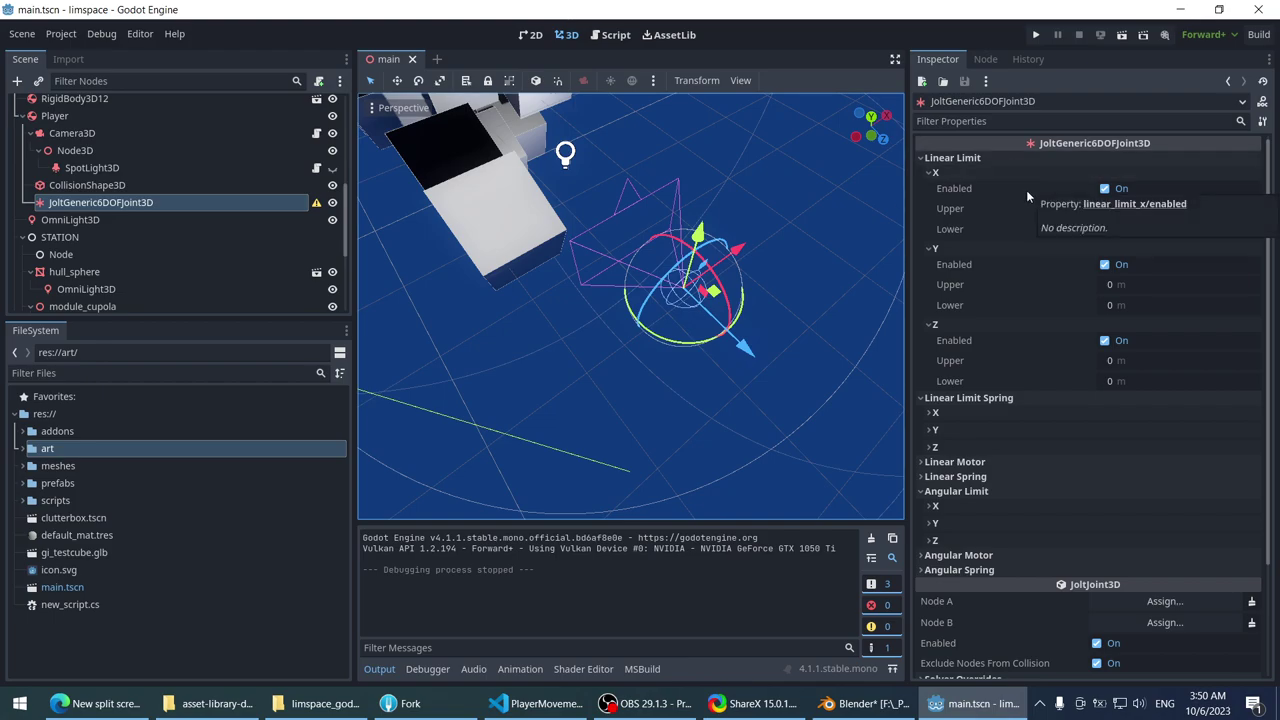
- Explore the Linear Spring and Linear Motor groups and enable the X-axis linear spring
scroll(990, 462, down, 2)
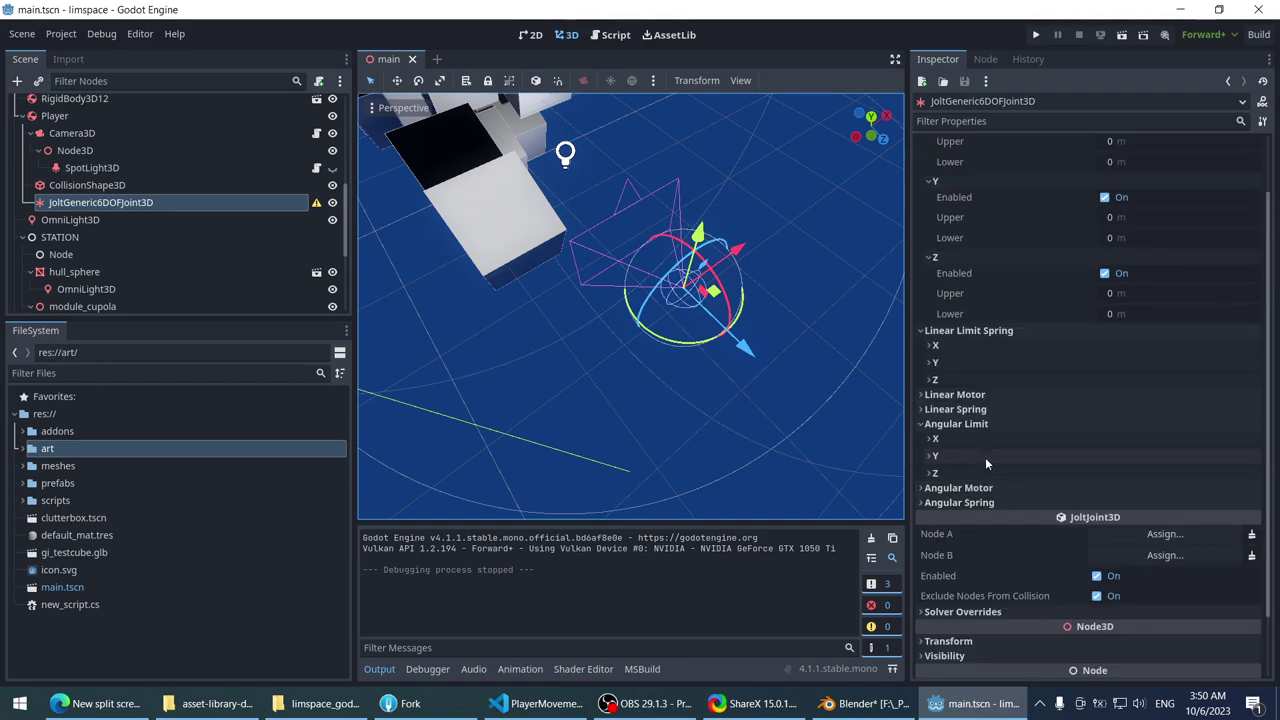
click(979, 397)
click(979, 397)
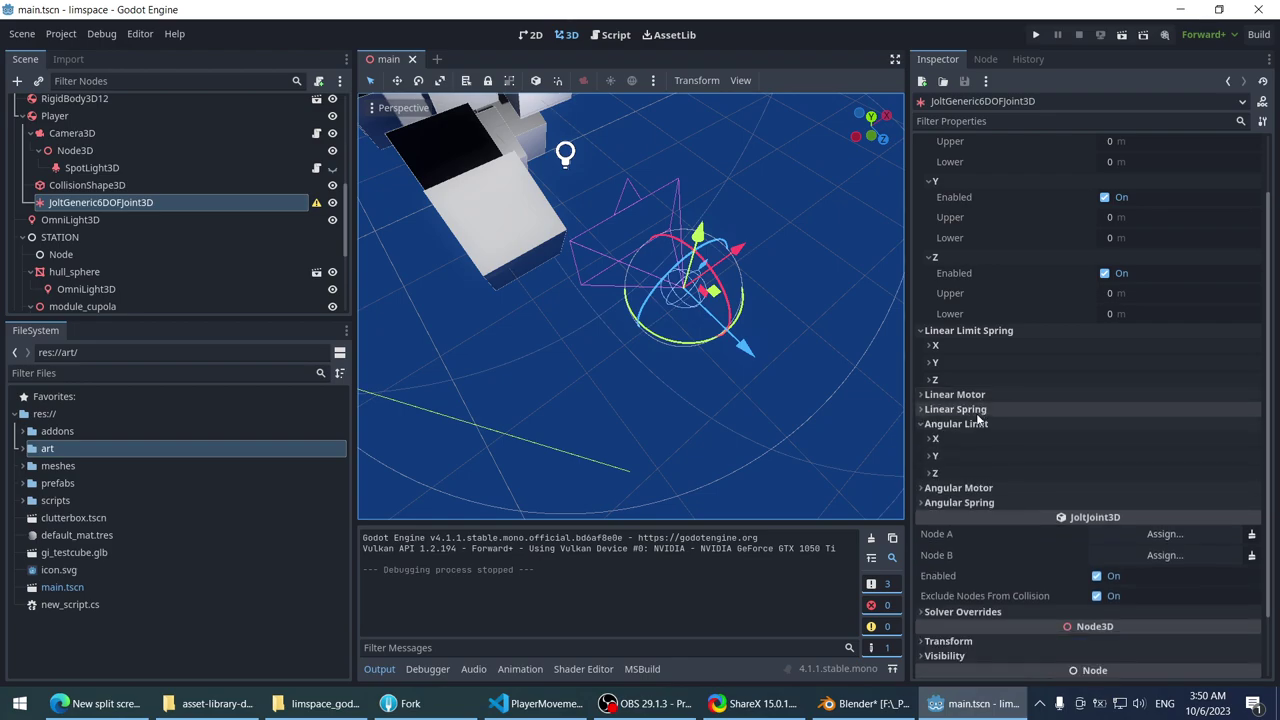
click(975, 409)
click(967, 425)
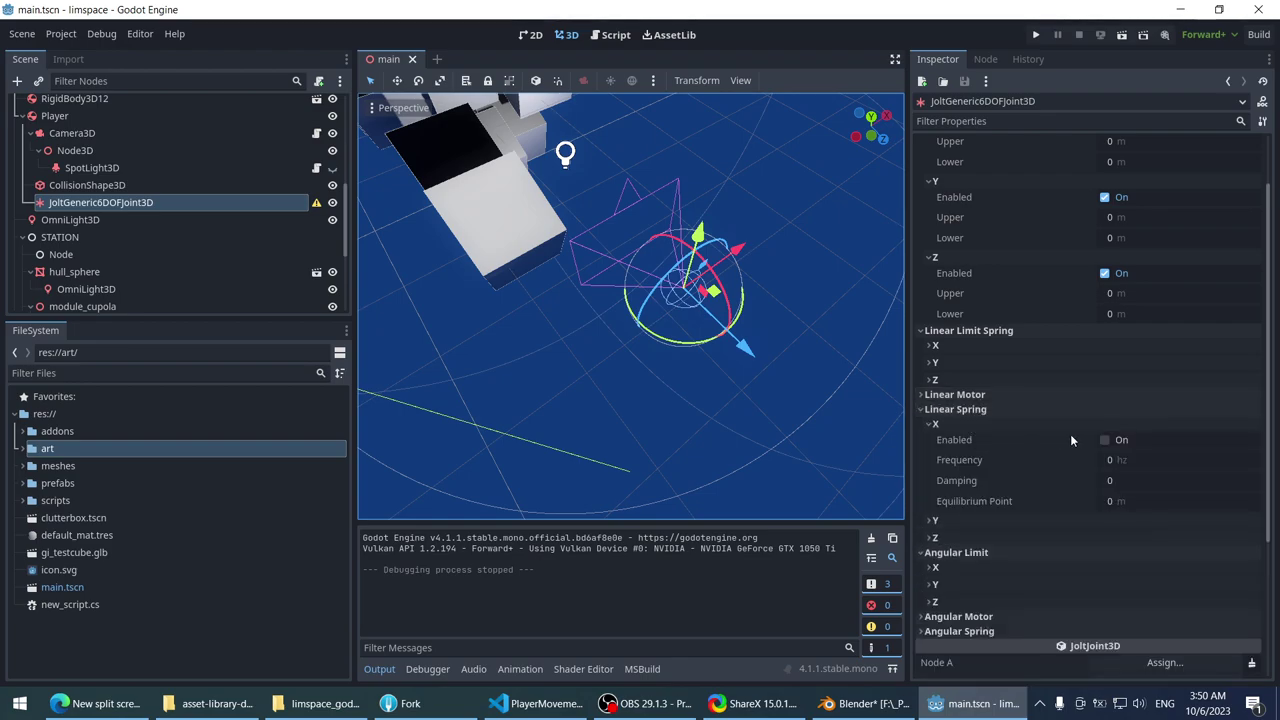
click(1019, 427)
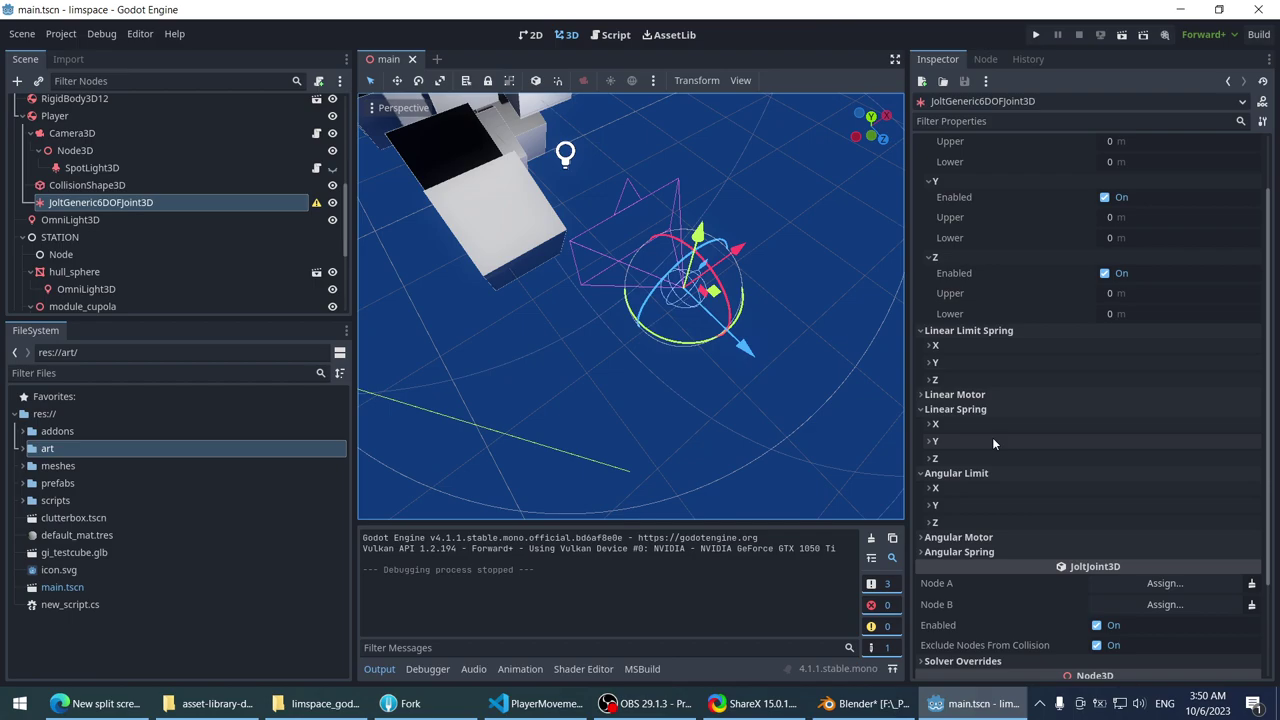
click(994, 425)
click(996, 395)
click(988, 410)
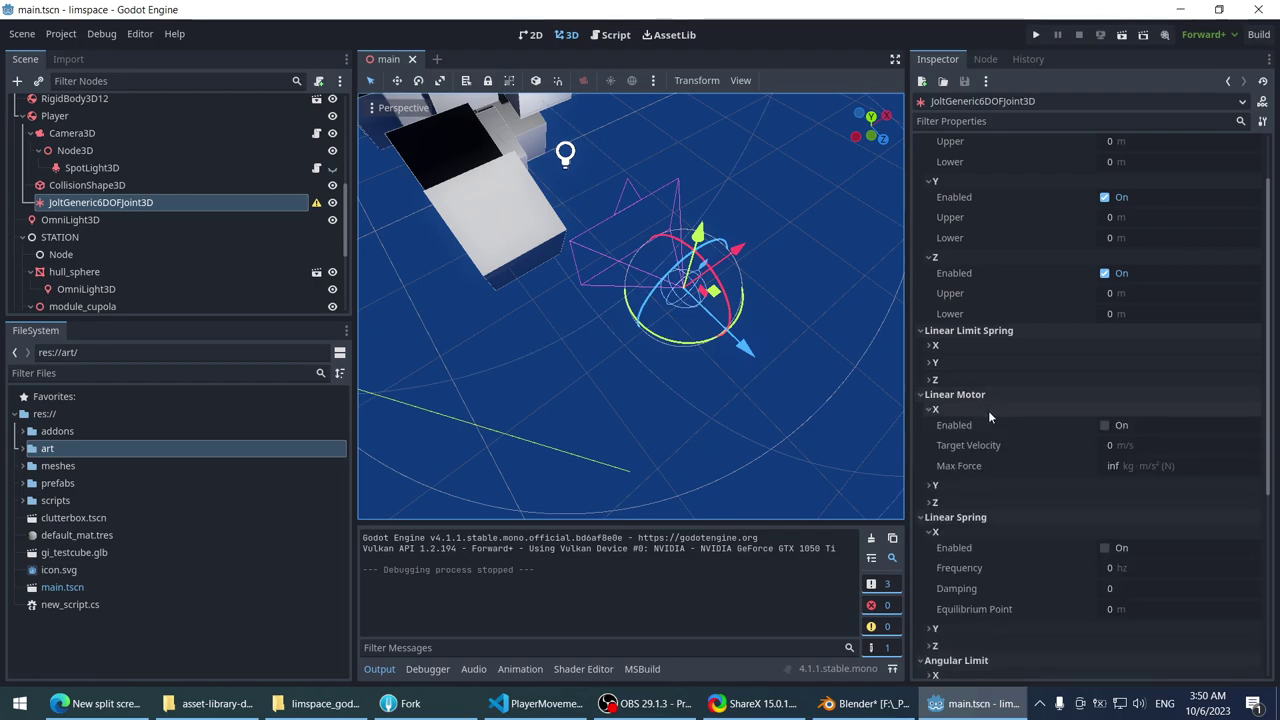
click(988, 410)
click(1104, 489)
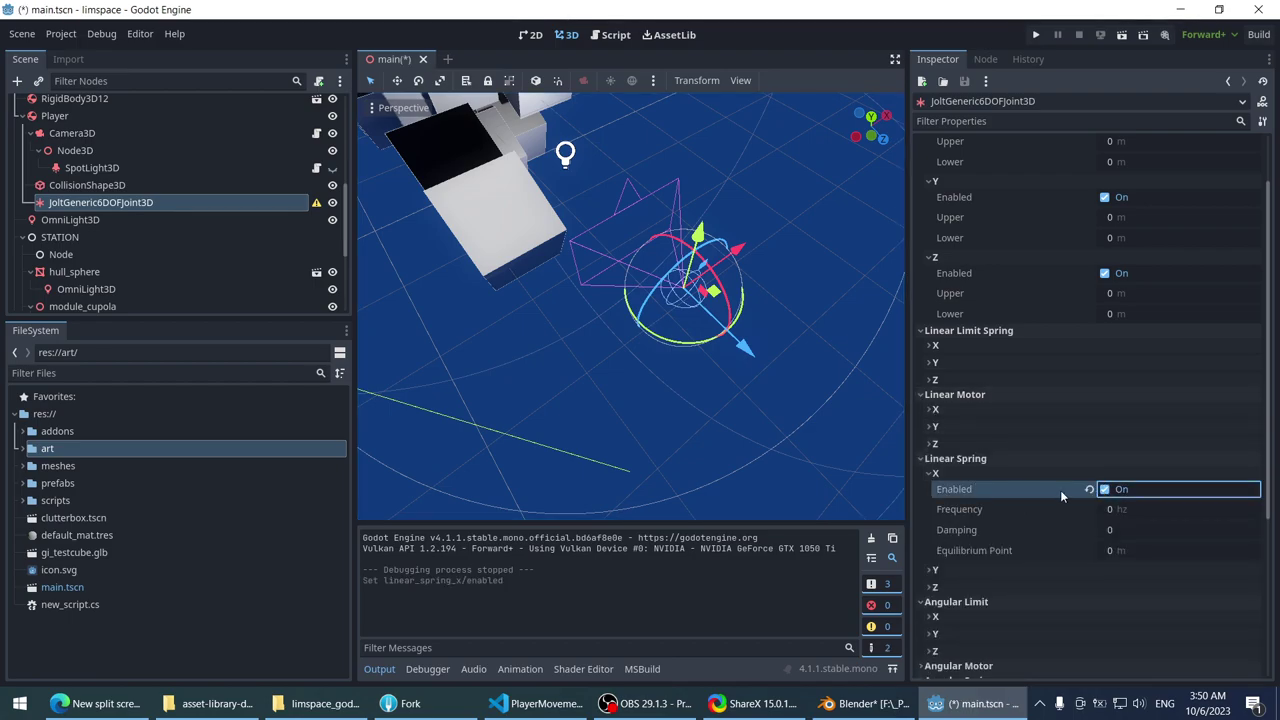
scroll(1030, 480, down, 2)
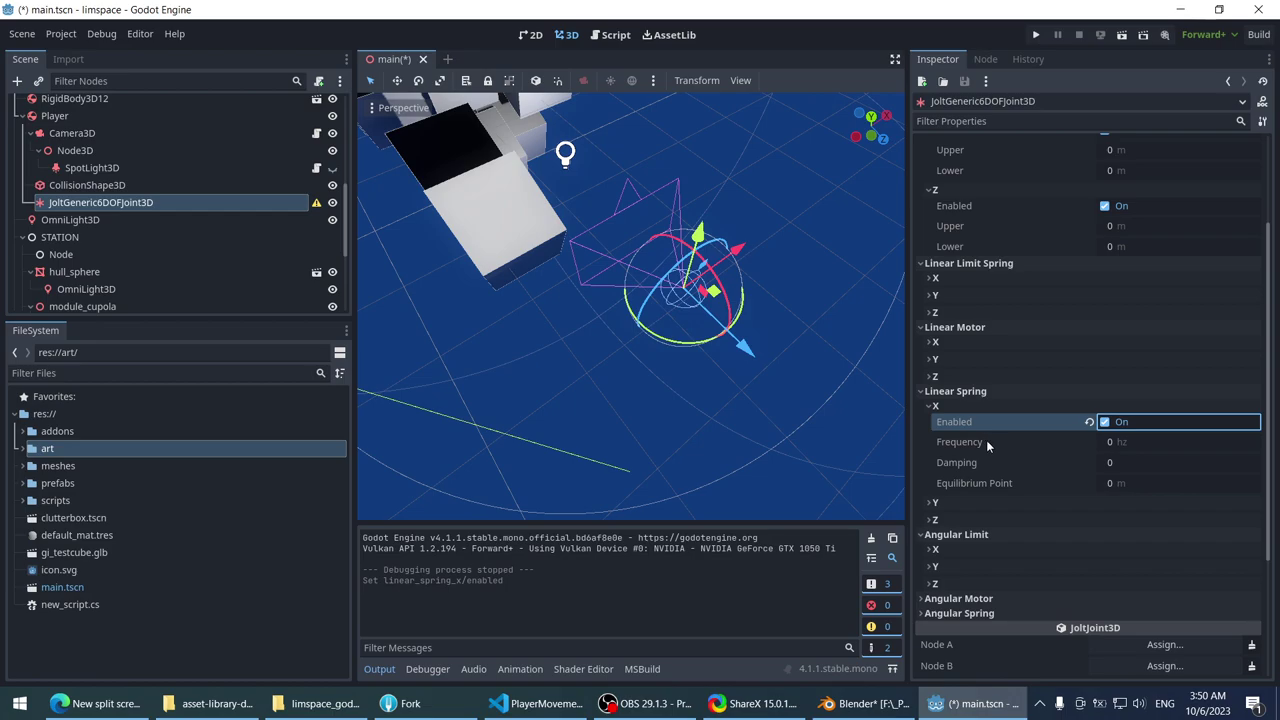
click(966, 277)
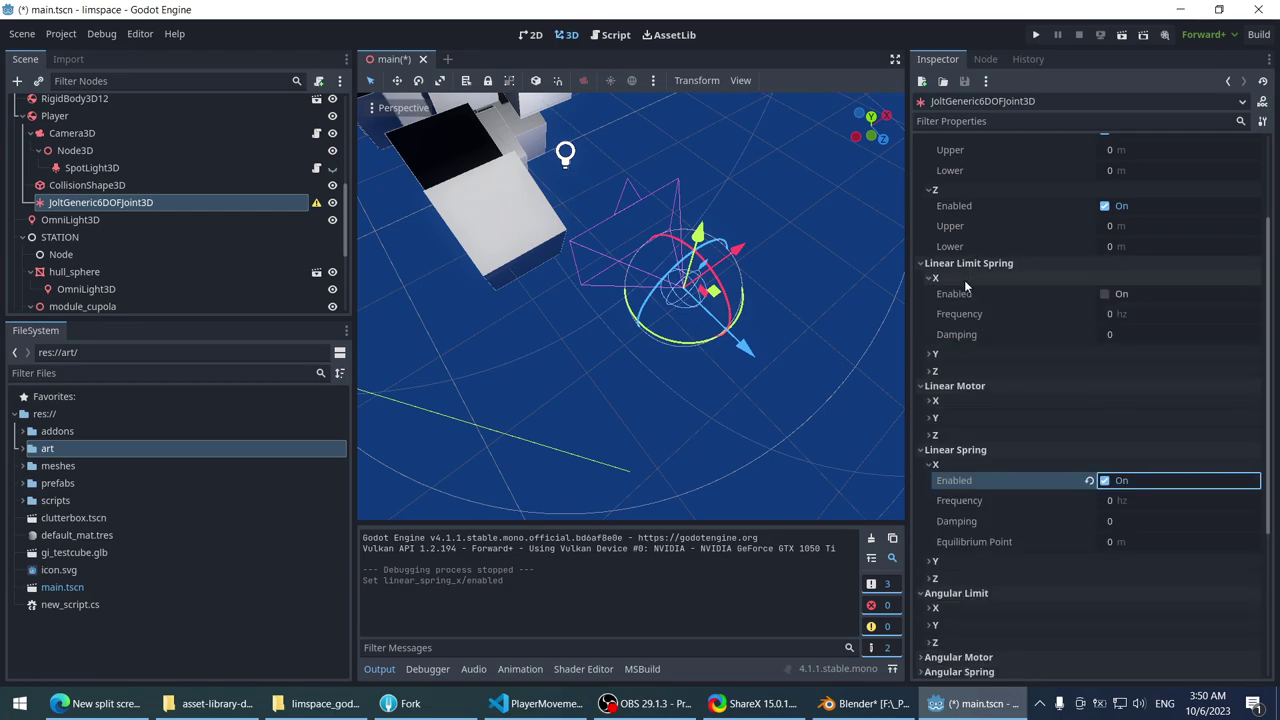
click(962, 280)
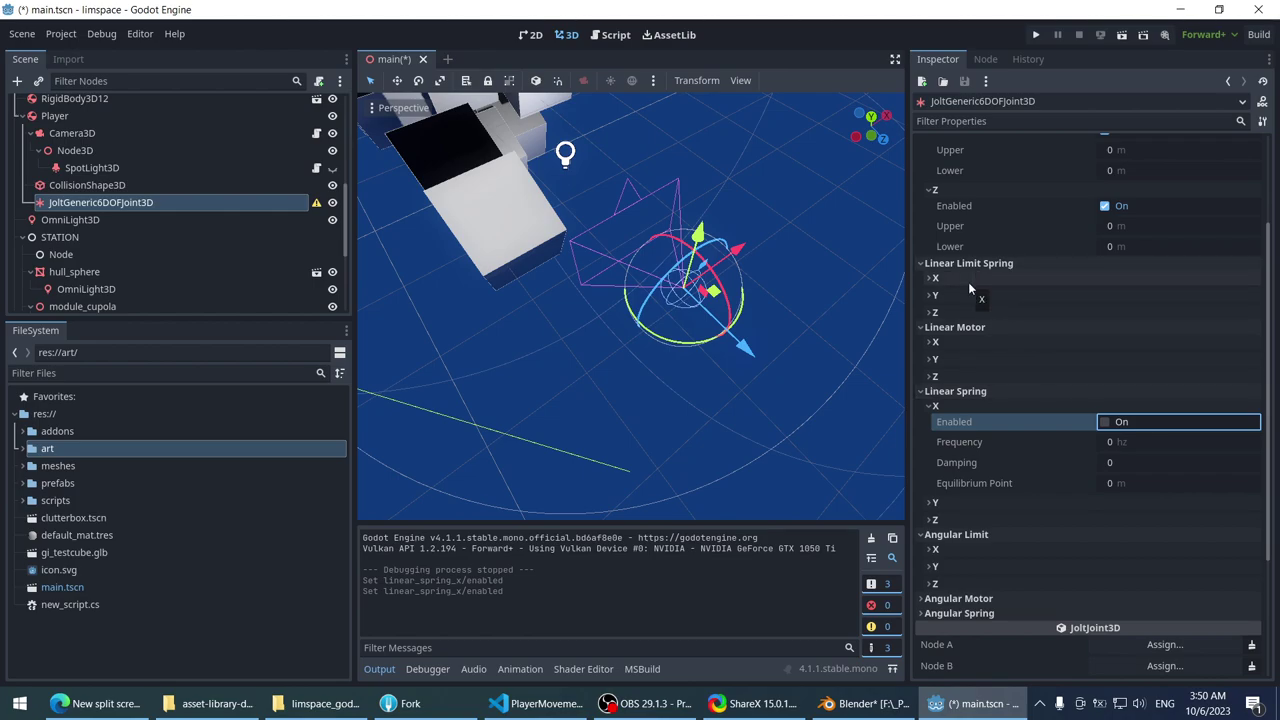
scroll(968, 282, up, 3)
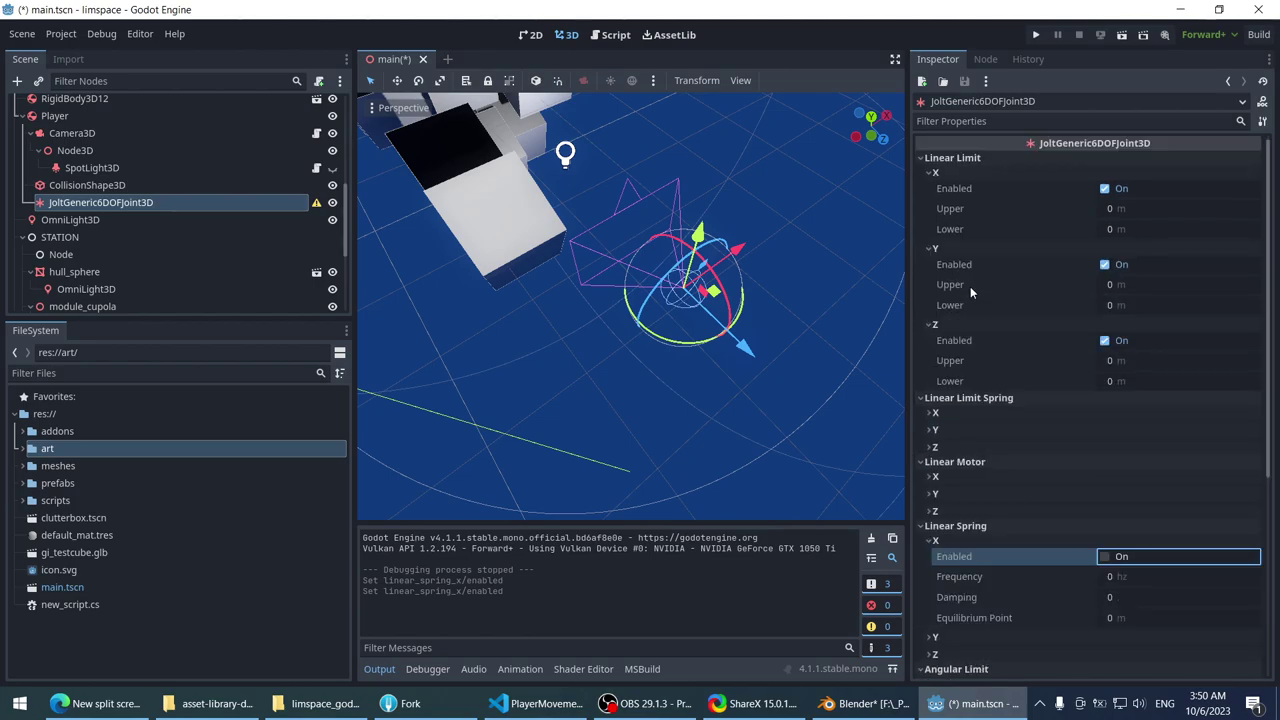
- Set Linear Limit X upper to 0.1 and lower to -0.1, then save the scene
click(1162, 208)
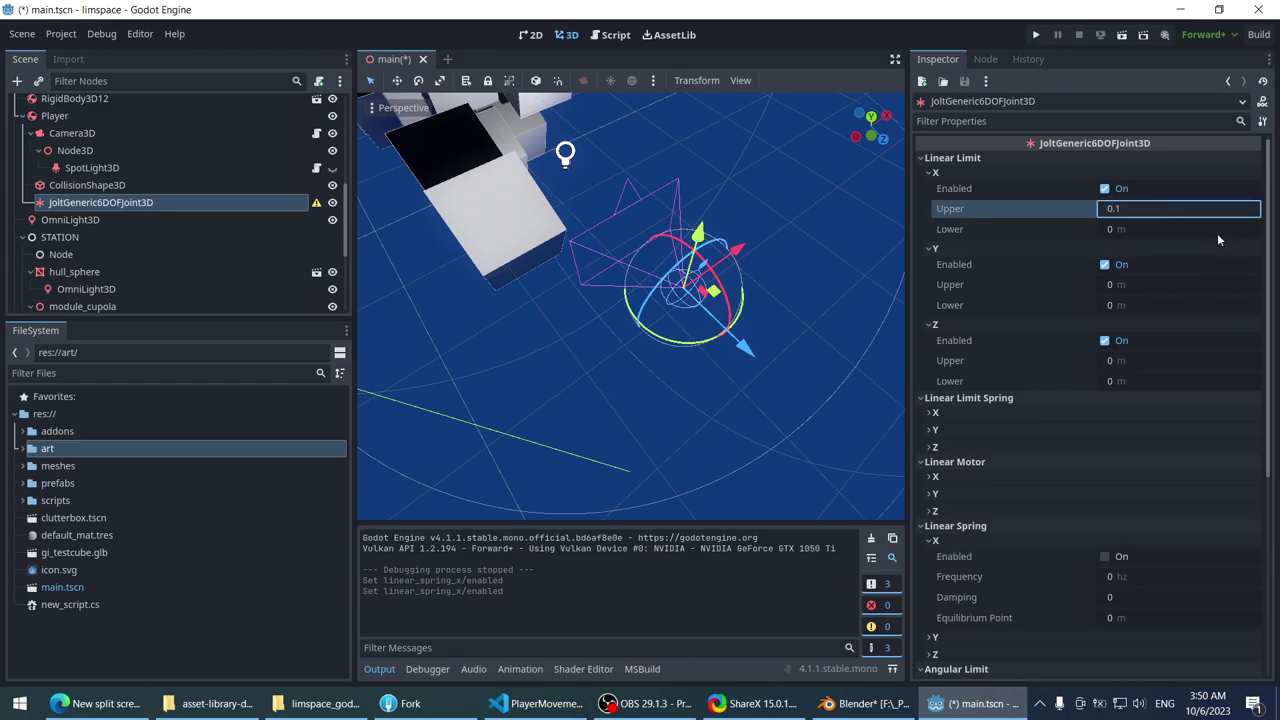
text(0.1)
click(1163, 228)
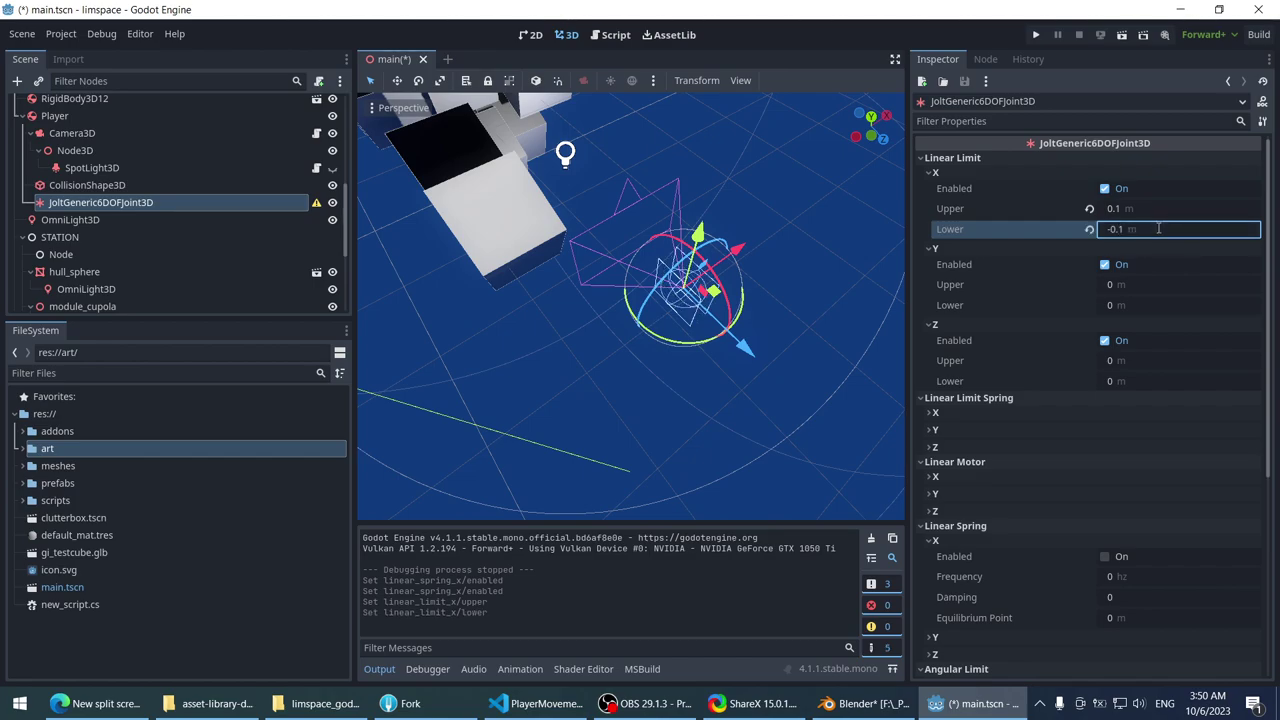
text(-0.1)
key(Return)
middle_drag(647, 342, 660, 318)
scroll(674, 312, up, 3)
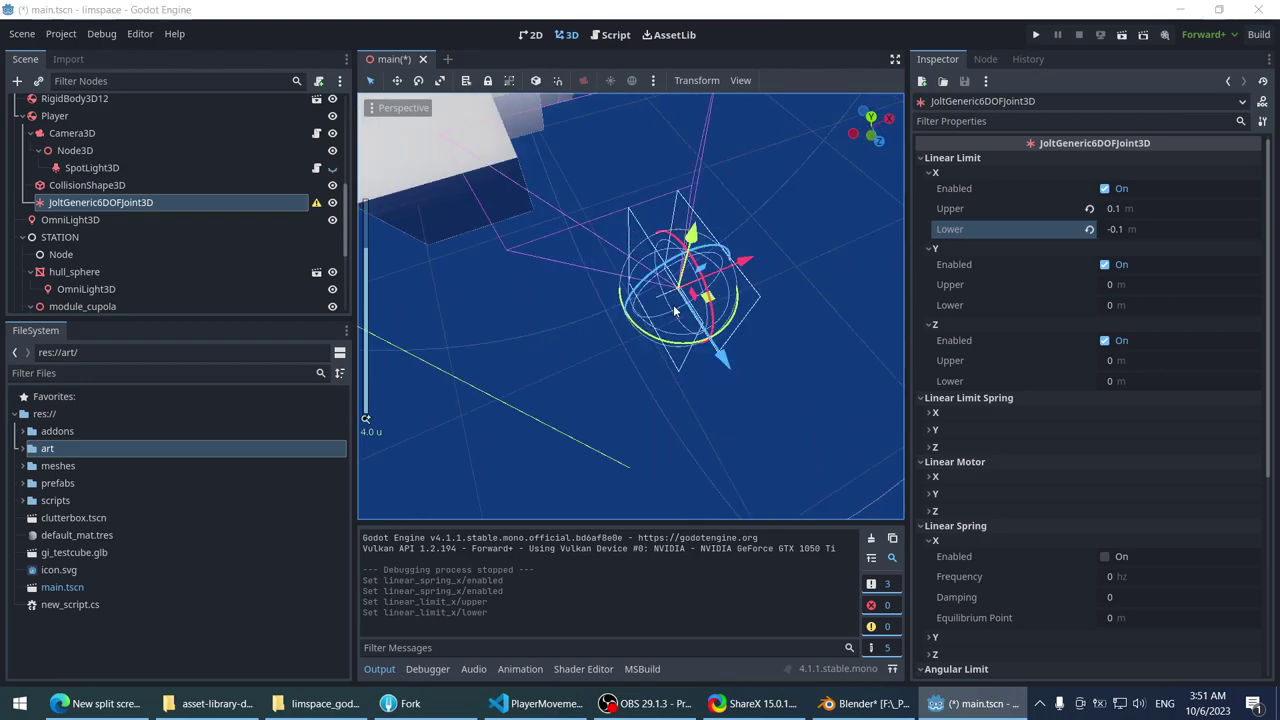
key(ctrl+s)
click(1035, 35)
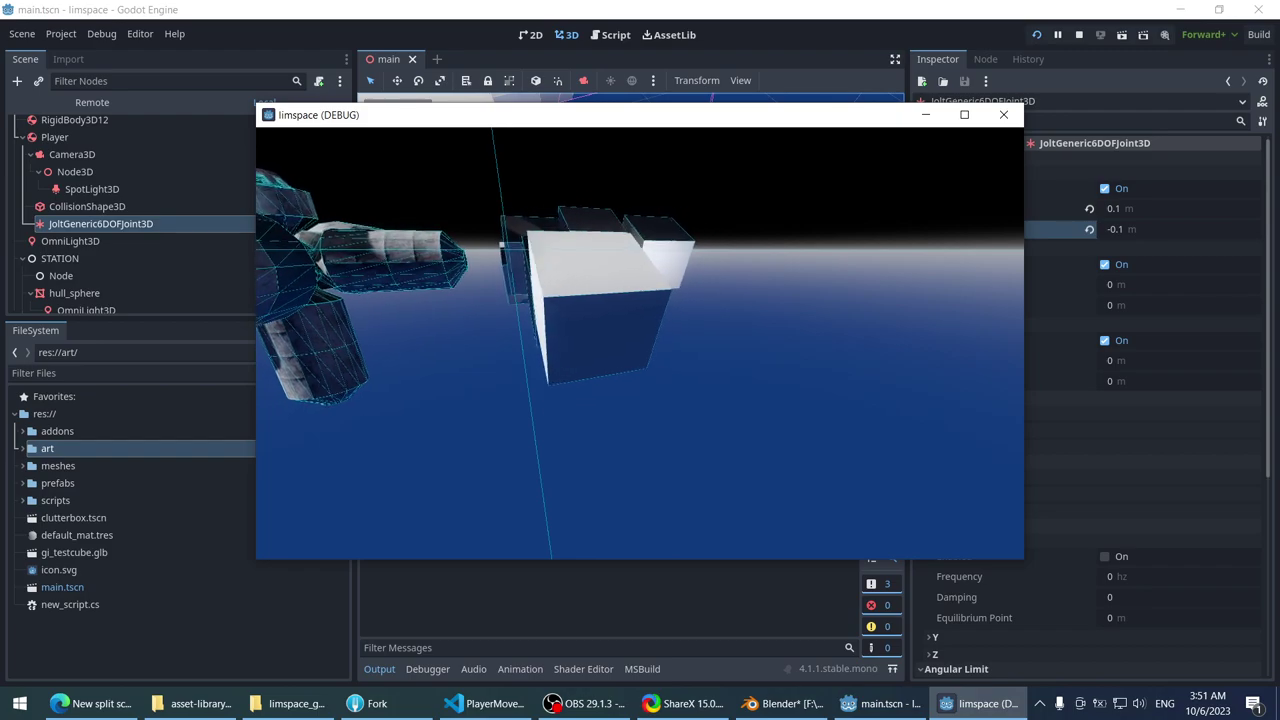
key(Escape)
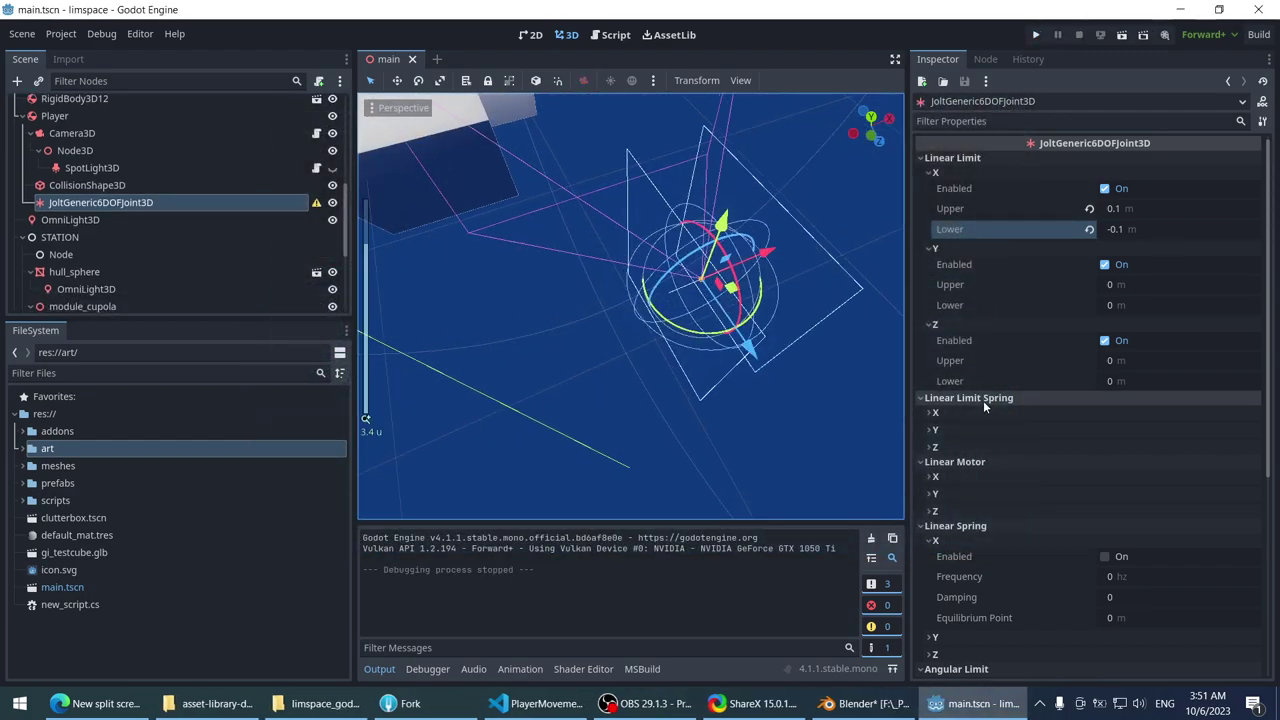
scroll(983, 400, down, 5)
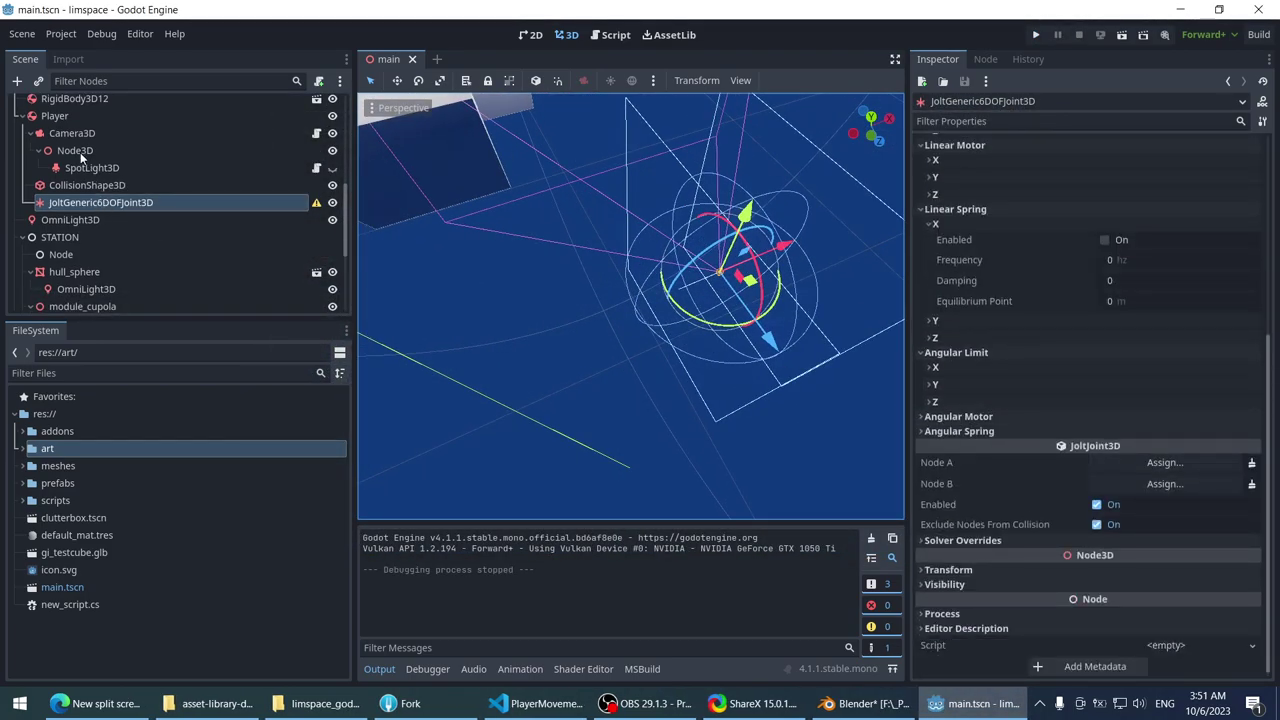
- Assign Player as Node A and testbox as Node B, then save the scene
scroll(80, 152, up, 2)
drag(55, 170, 1161, 462)
click(1163, 483)
text(testbo)
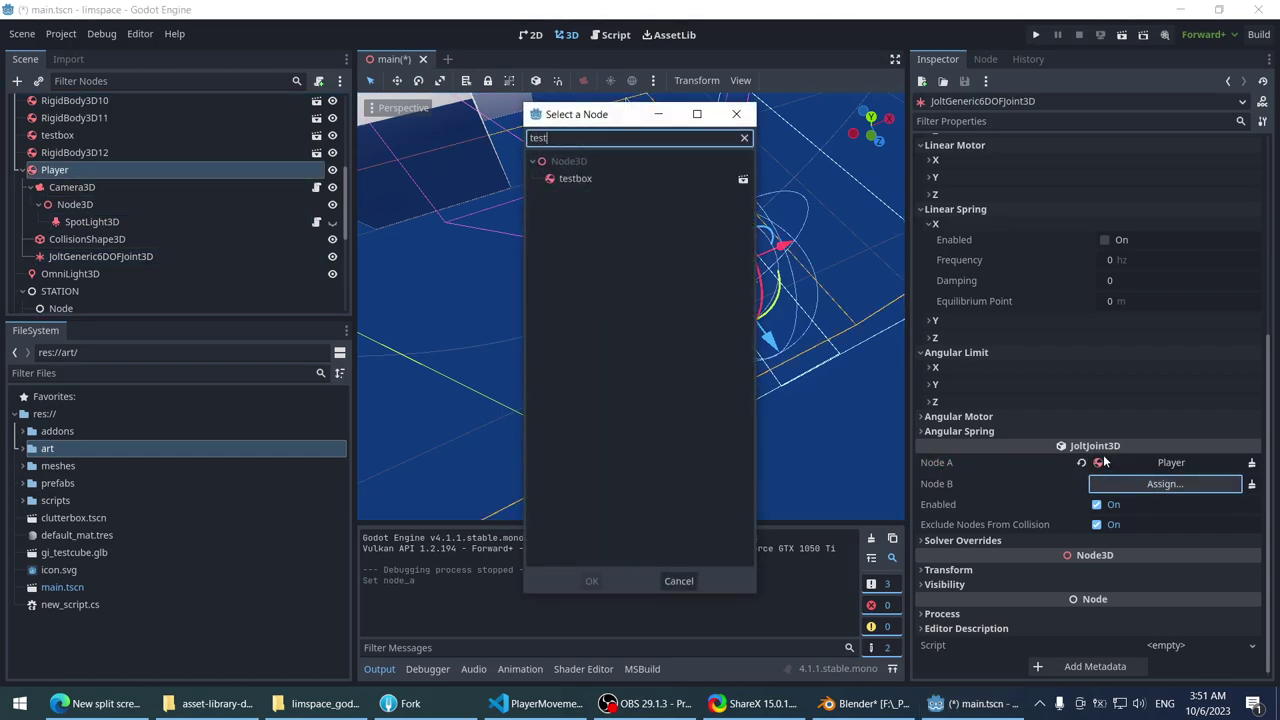
double_click(566, 178)
key(ctrl+s)
- Test-run the game with the connected joint and stop it afterwards
middle_drag(553, 238, 958, 293)
scroll(958, 293, up, 4)
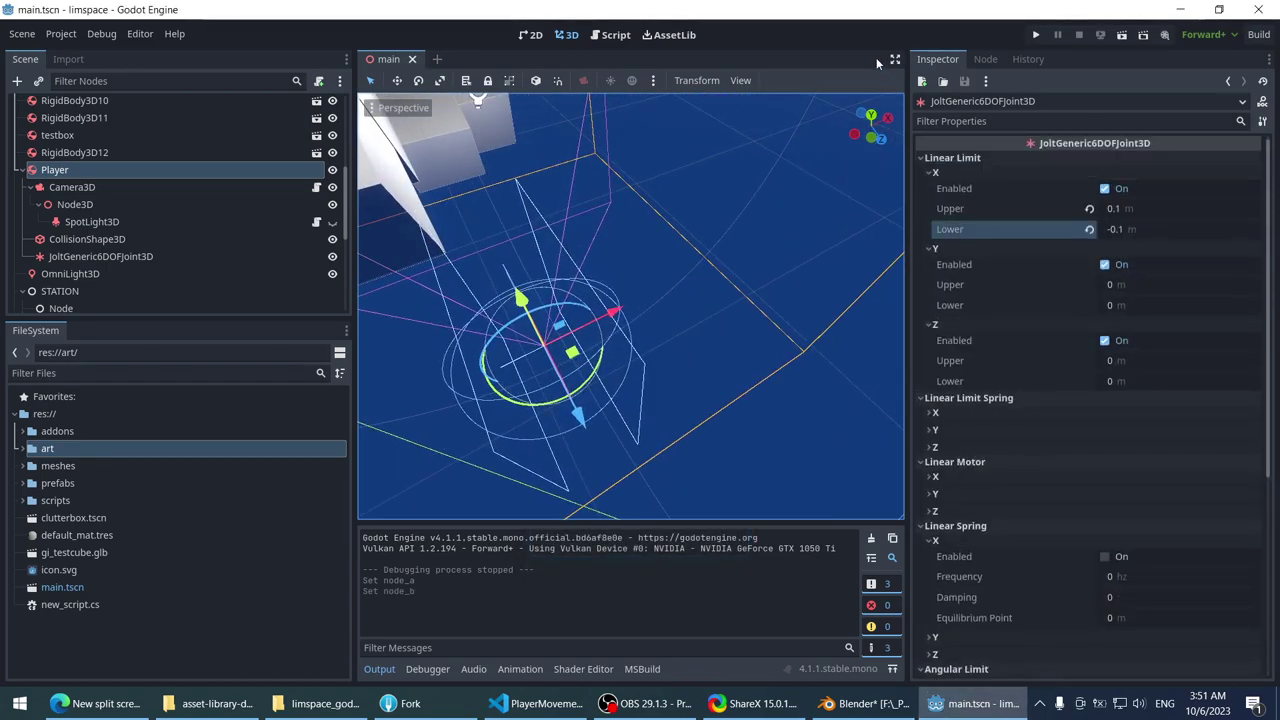
click(1034, 36)
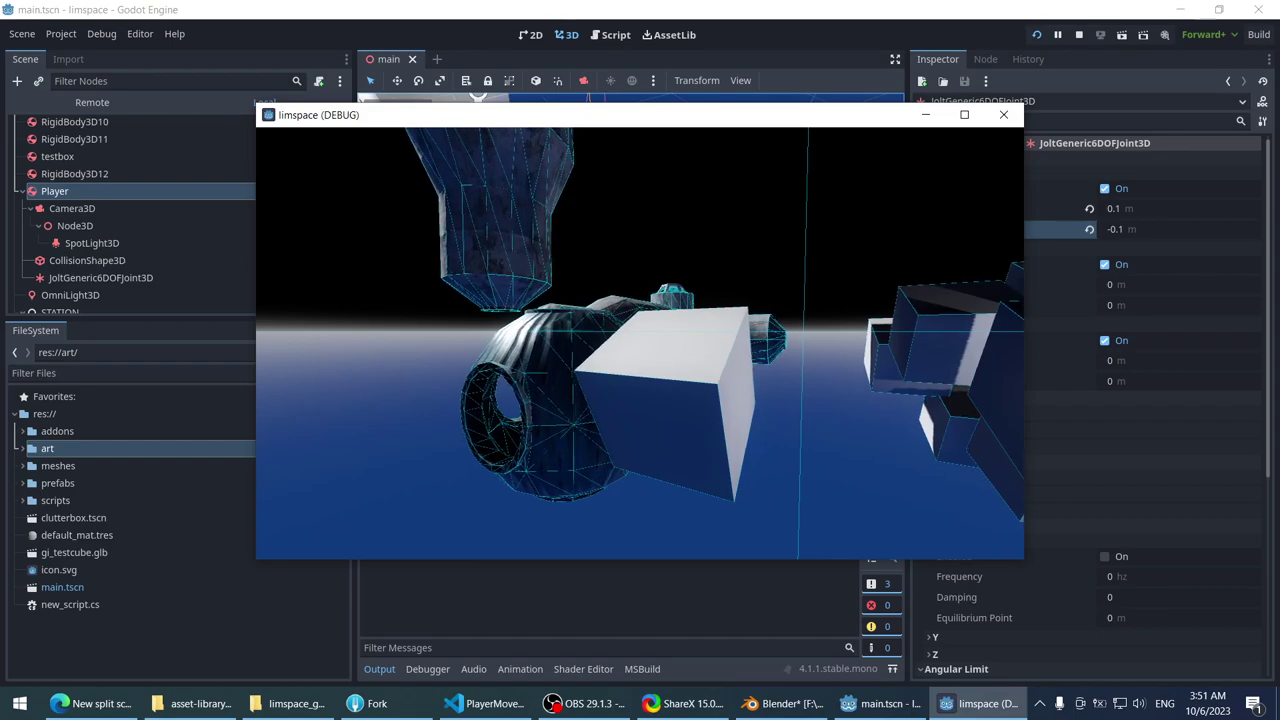
key(Escape)
click(1153, 209)
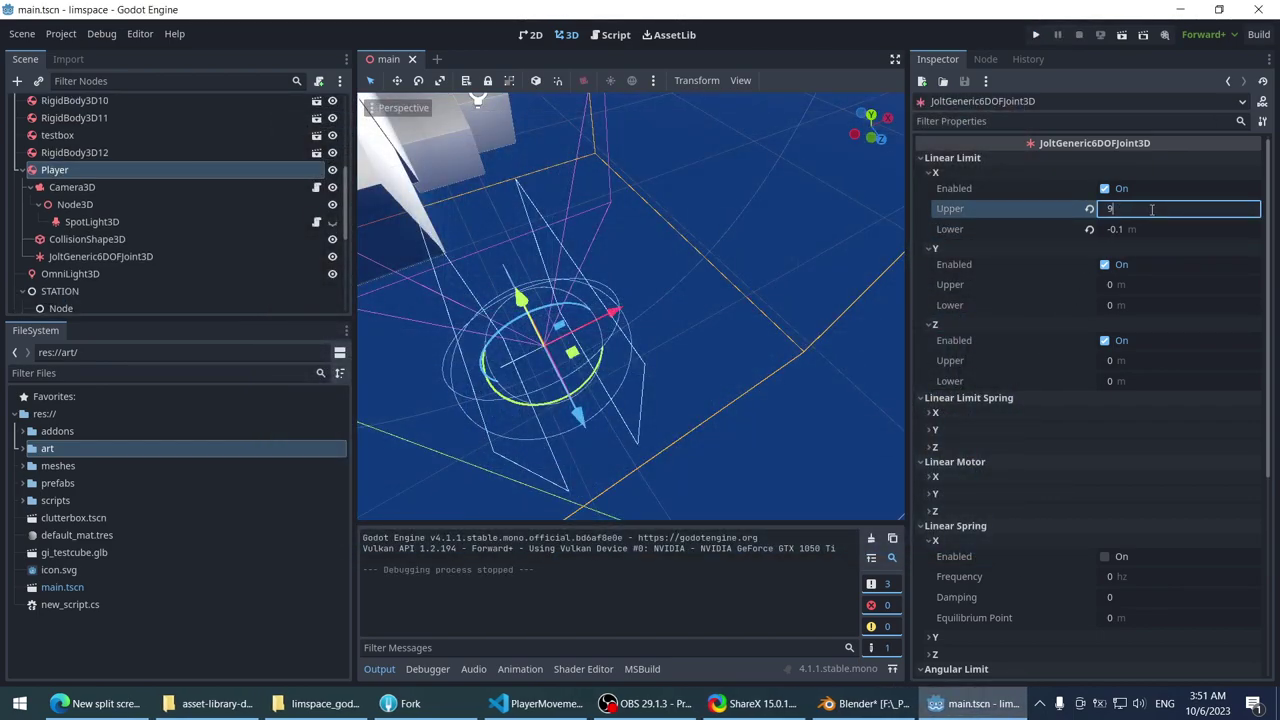
- Reset the X lower limit, set the X upper limit to 0, save, and test-run
click(1089, 229)
click(1151, 208)
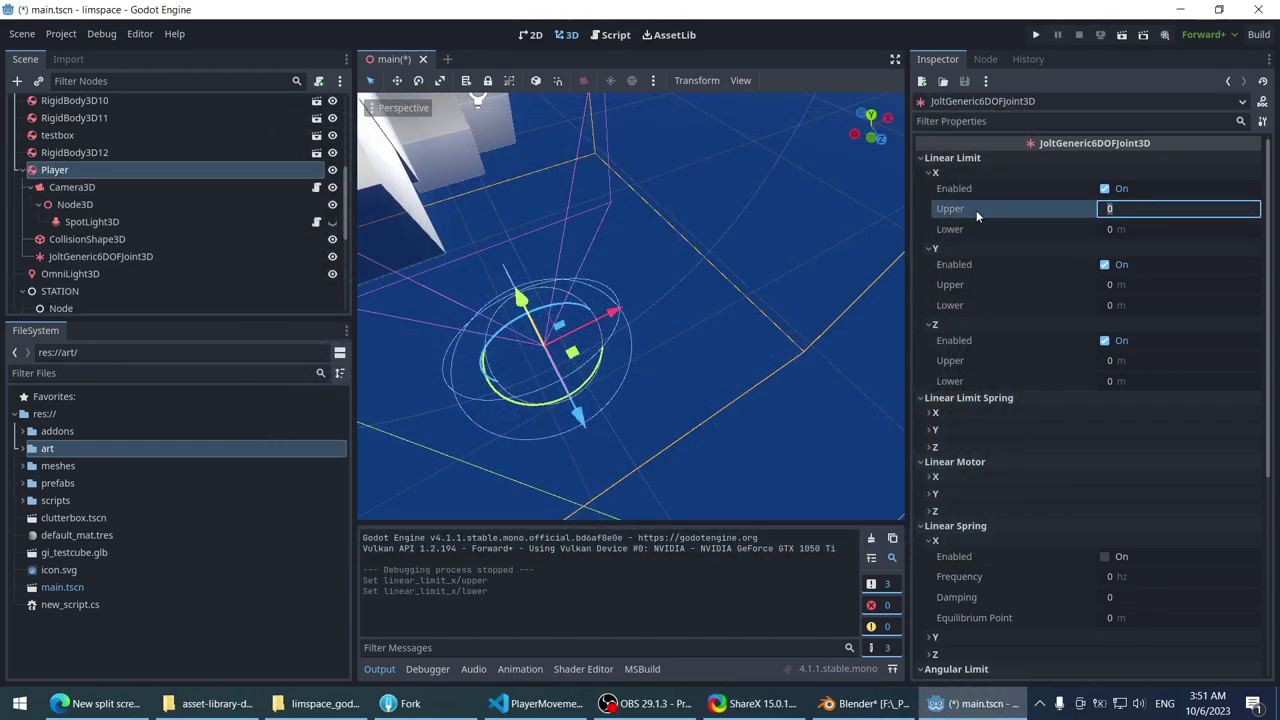
key(ctrl+s)
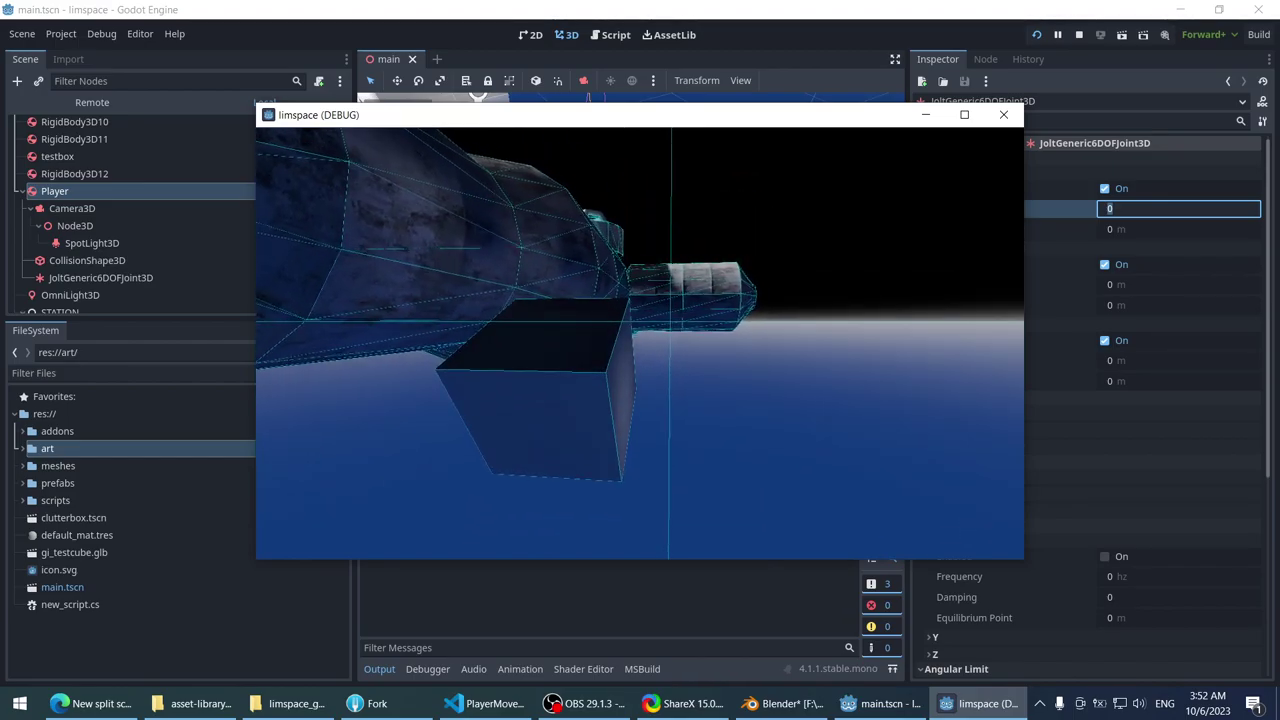
key(Escape)
- Orbit and zoom around the boxes, then switch to PlayerMovement.cs in VS Code
middle_drag(660, 266, 690, 290)
scroll(650, 255, down, 5)
scroll(645, 245, up, 10)
scroll(690, 290, down, 2)
scroll(1159, 353, down, 5)
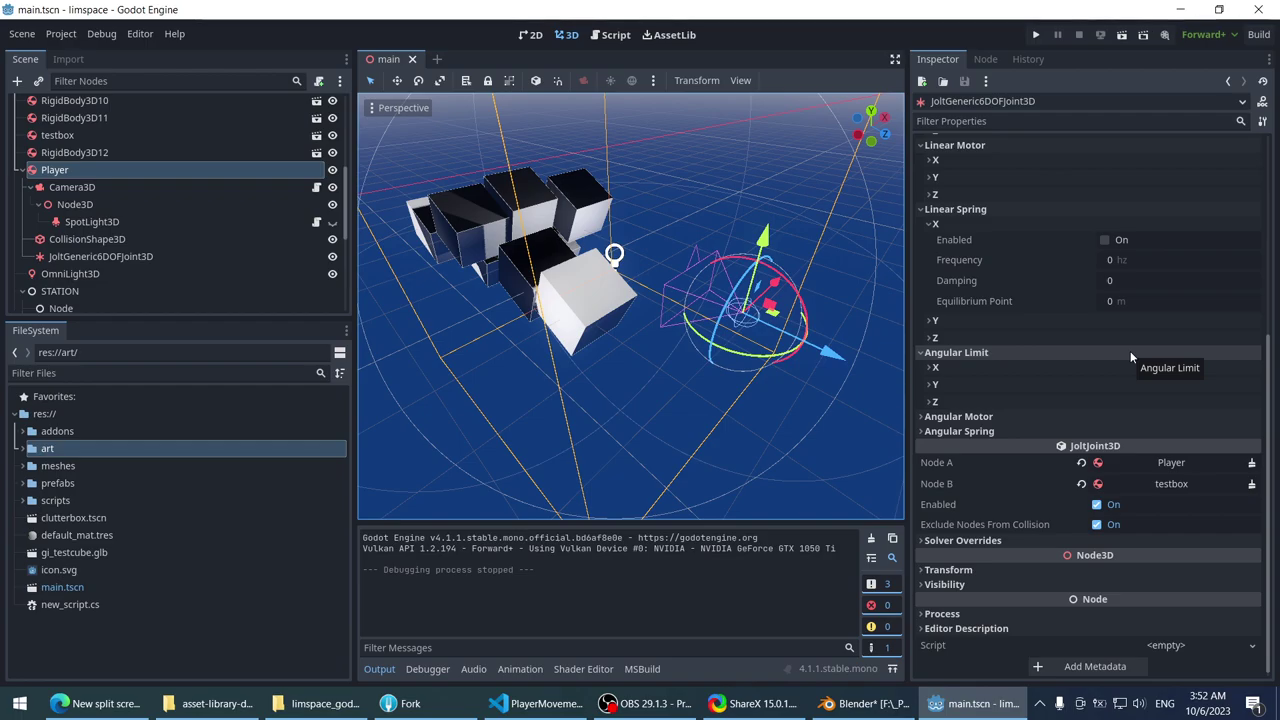
scroll(645, 302, up, 5)
middle_drag(645, 314, 683, 296)
scroll(683, 296, down, 4)
middle_drag(670, 380, 638, 406)
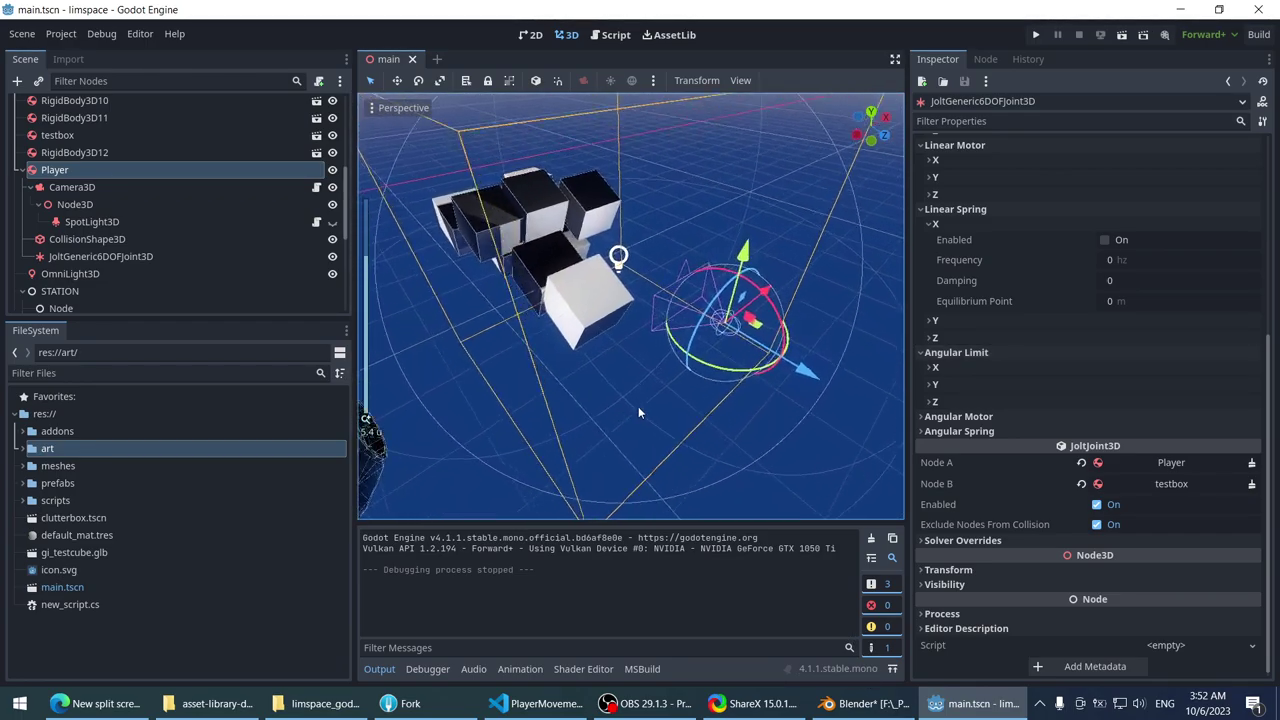
scroll(638, 407, up, 1)
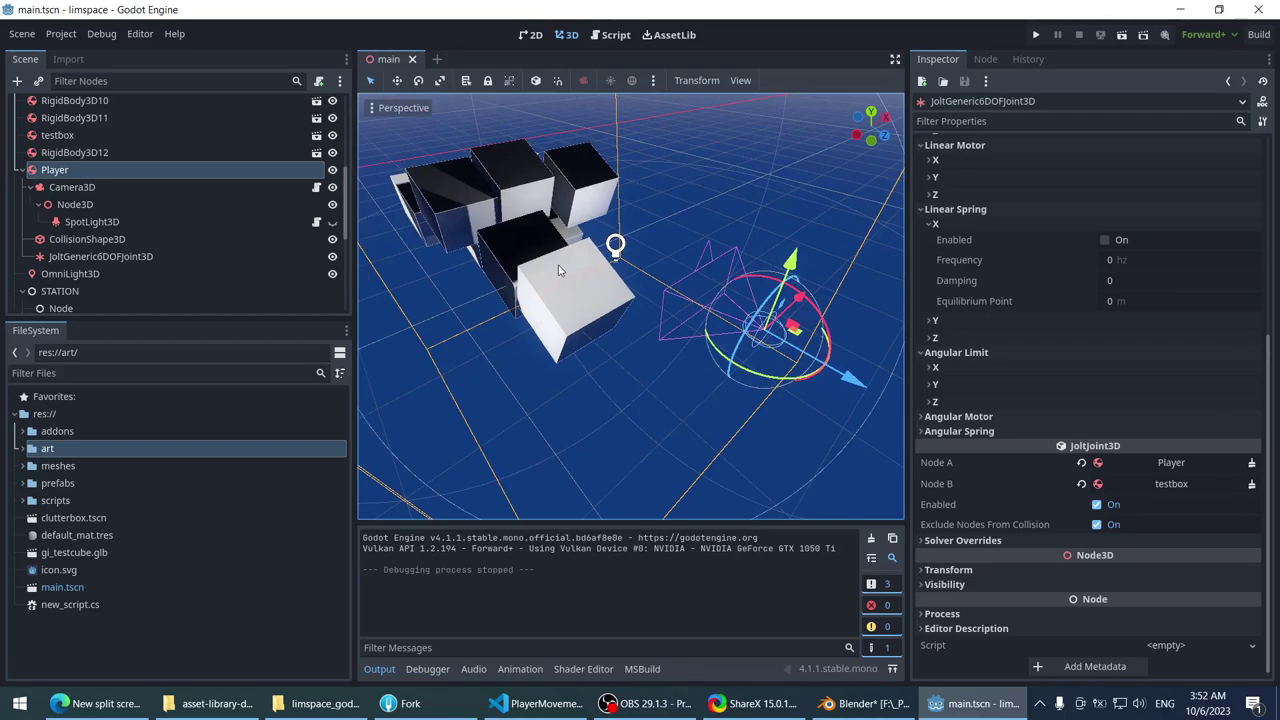
scroll(632, 326, up, 2)
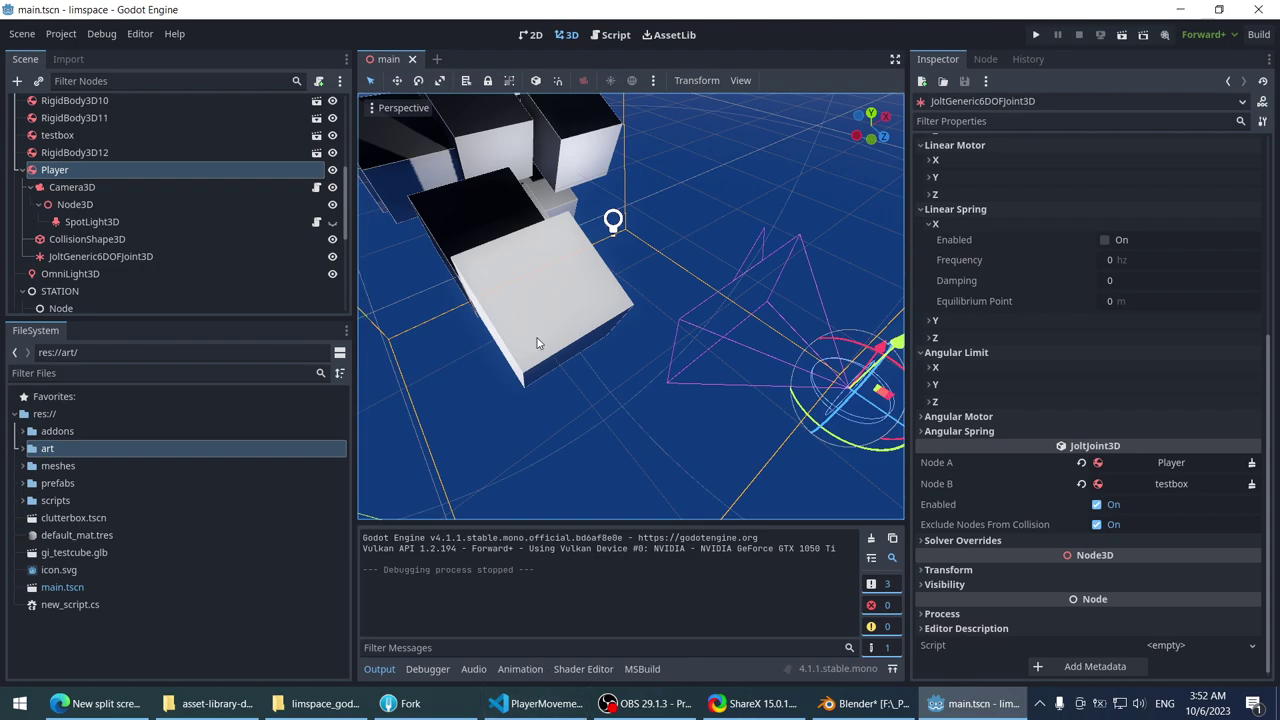
click(540, 703)
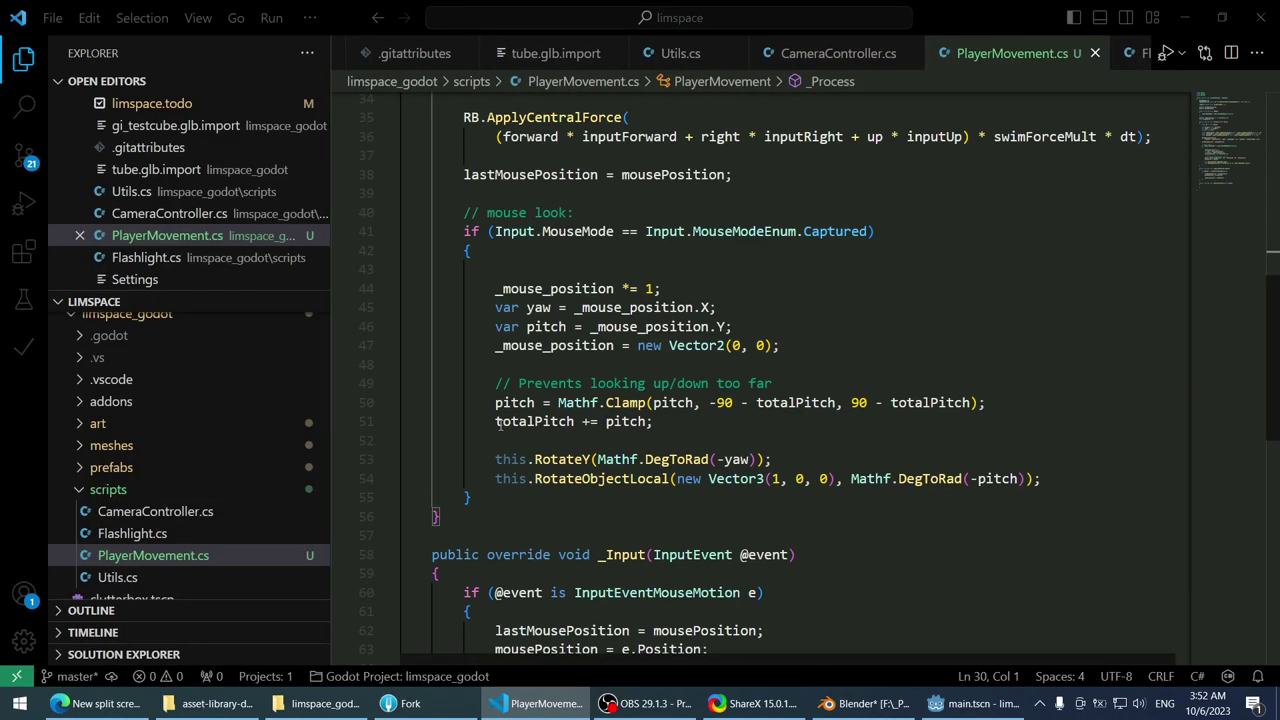
- Open the project folder in File Explorer and navigate to the limspace folder
scroll(718, 385, down, 3)
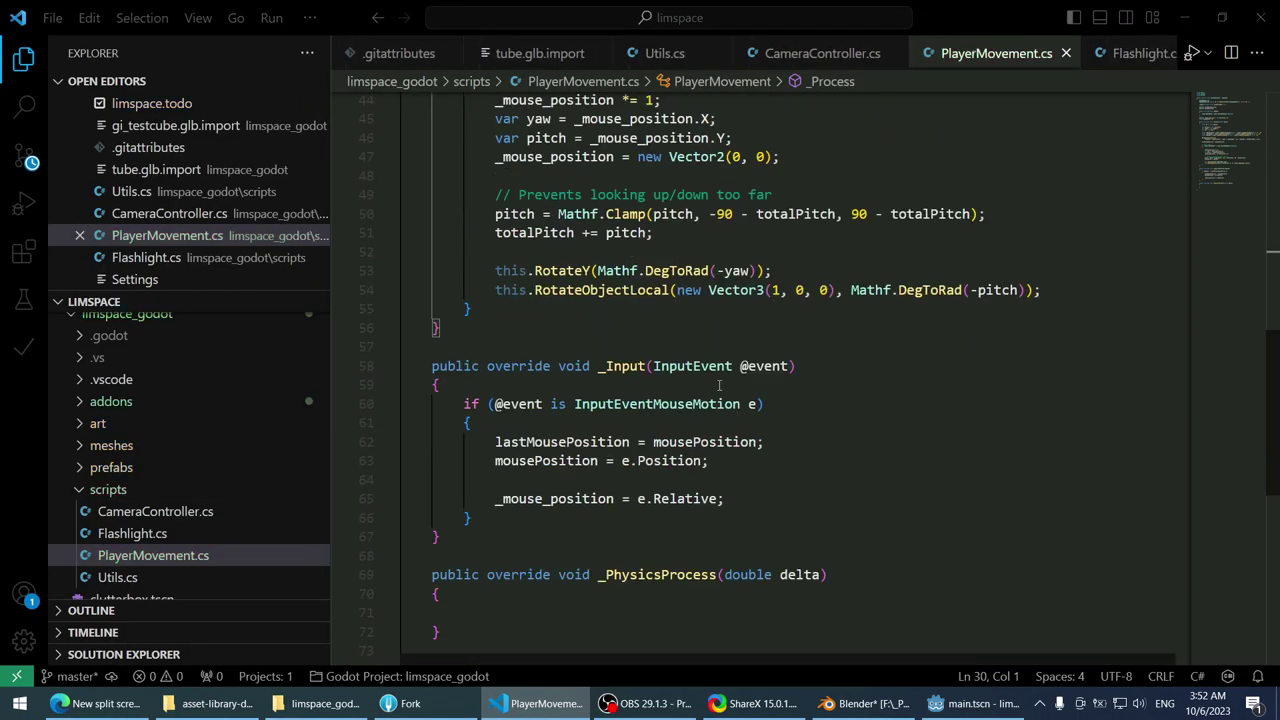
click(975, 703)
click(441, 708)
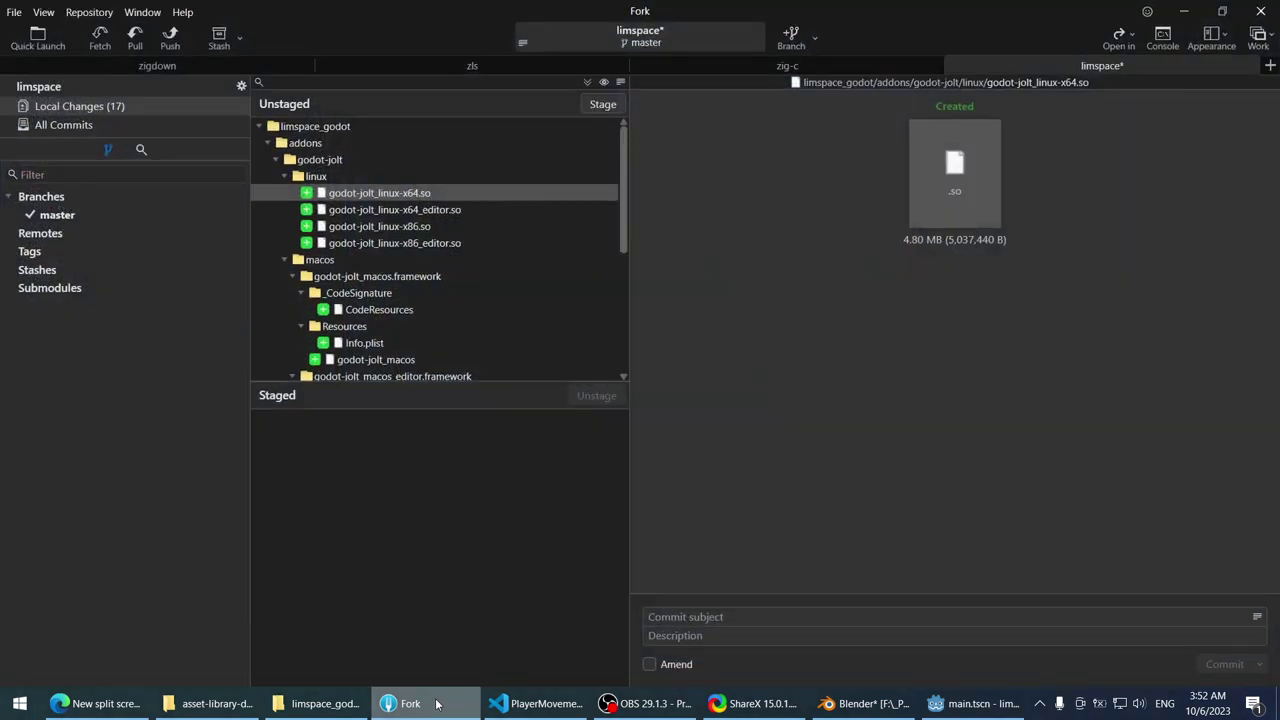
click(337, 706)
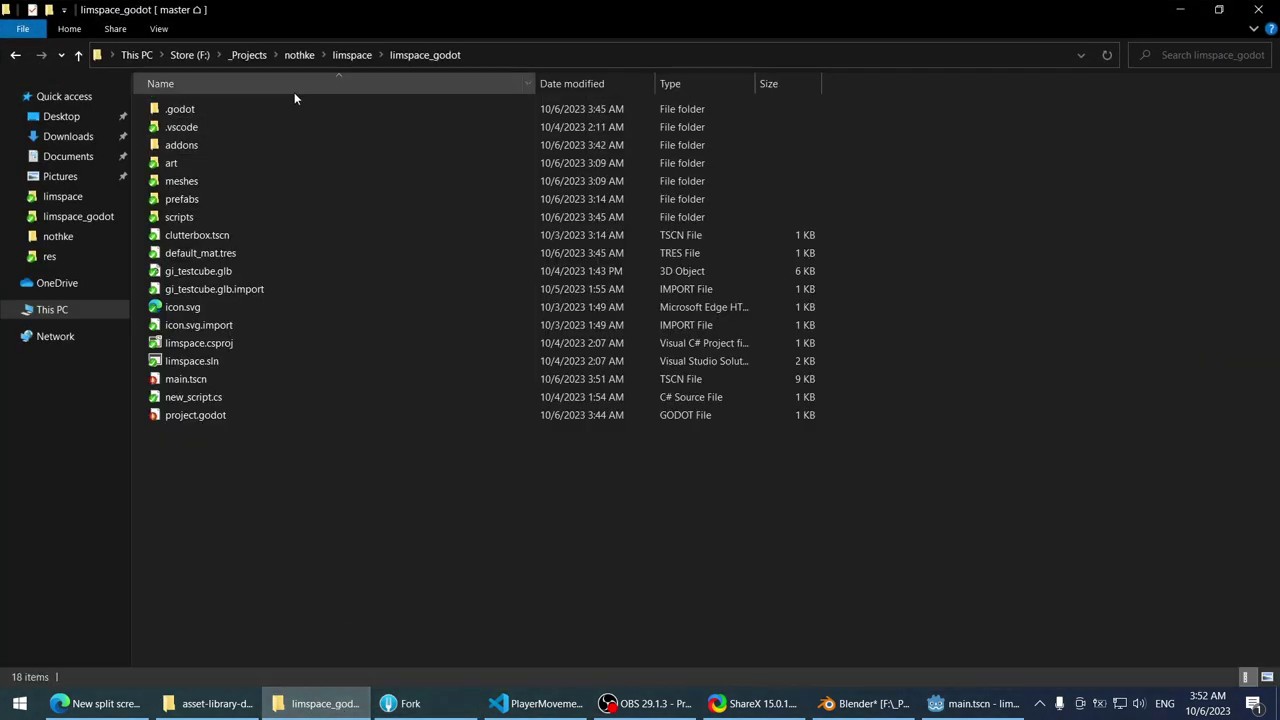
click(358, 56)
double_click(229, 106)
click(358, 56)
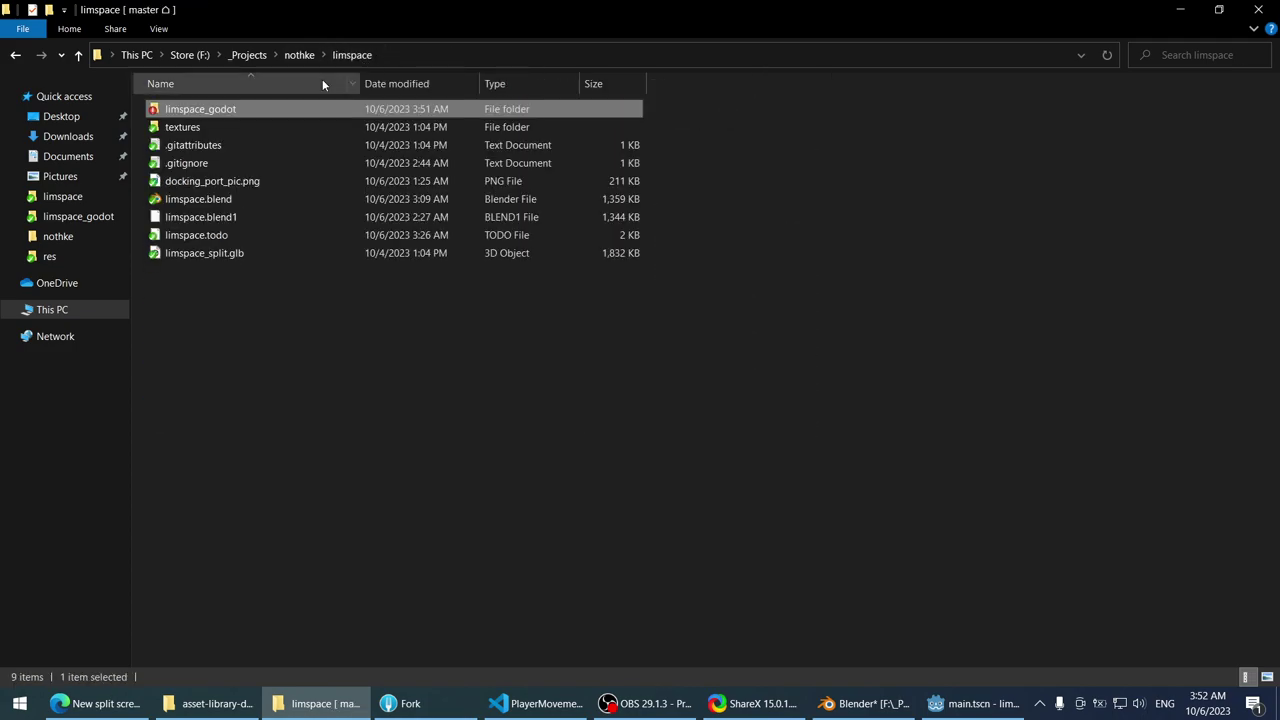
- Open limspace's .gitignore with Visual Studio Code from the open-with prompt
click(209, 163)
double_click(209, 163)
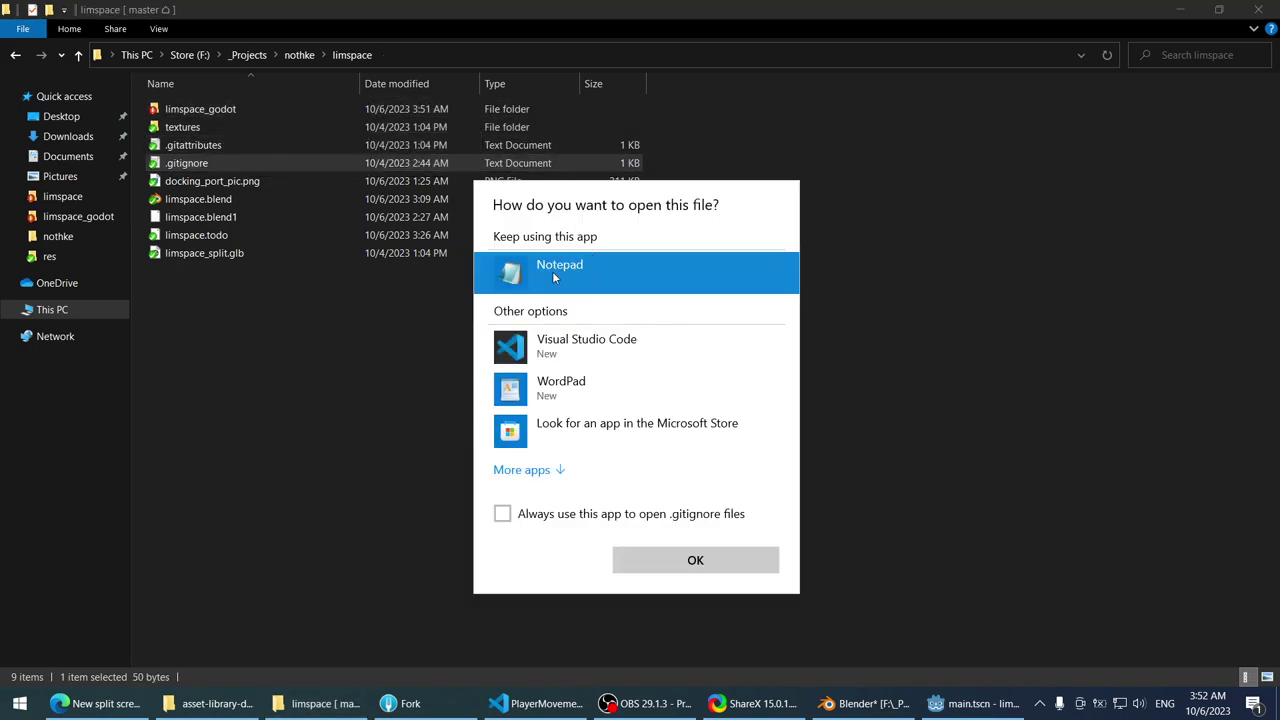
click(562, 342)
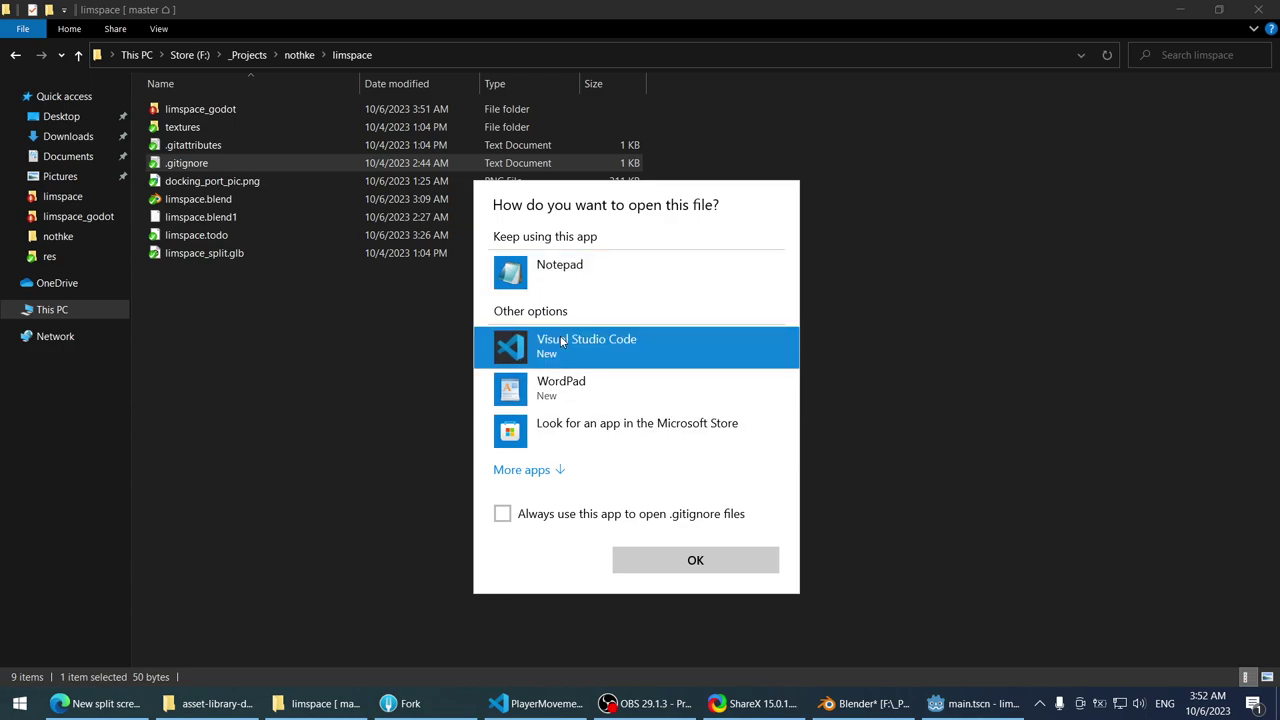
click(655, 560)
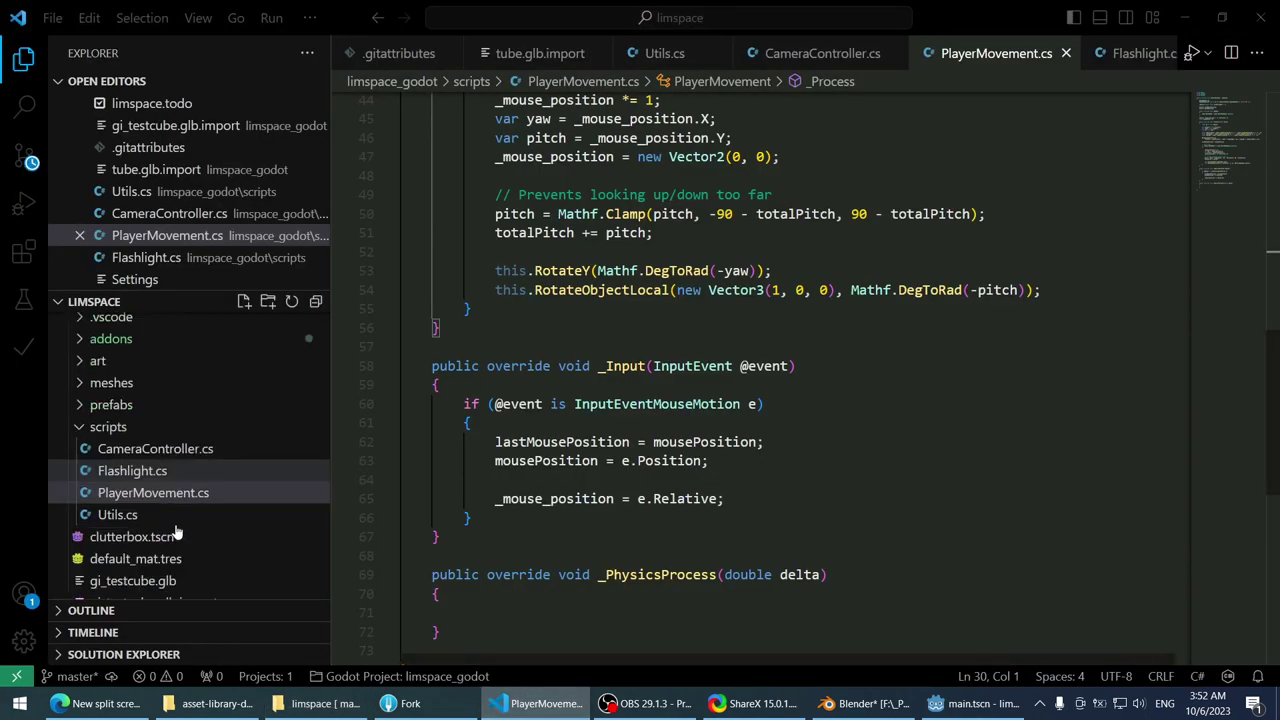
- Open .gitignore in the editor and type jolt/ on line 5
scroll(170, 520, down, 5)
scroll(168, 495, up, 4)
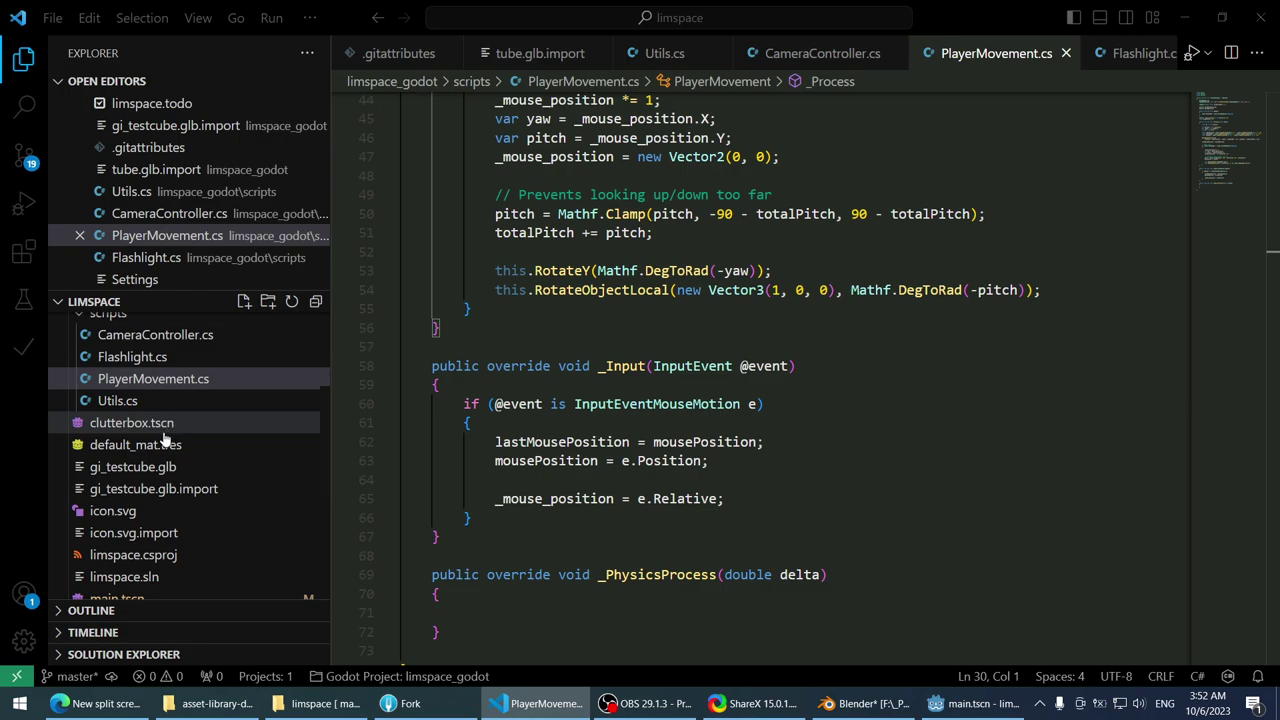
scroll(165, 455, down, 3)
scroll(165, 483, down, 2)
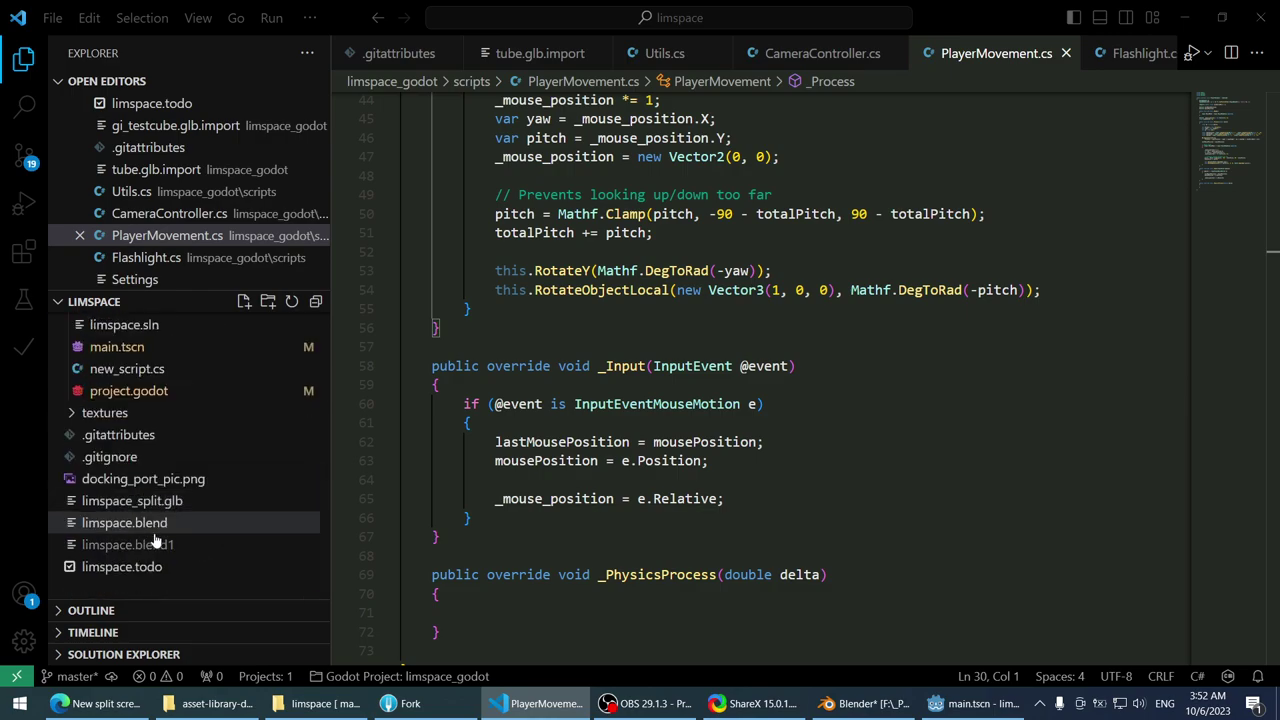
scroll(157, 540, up, 6)
scroll(160, 450, down, 5)
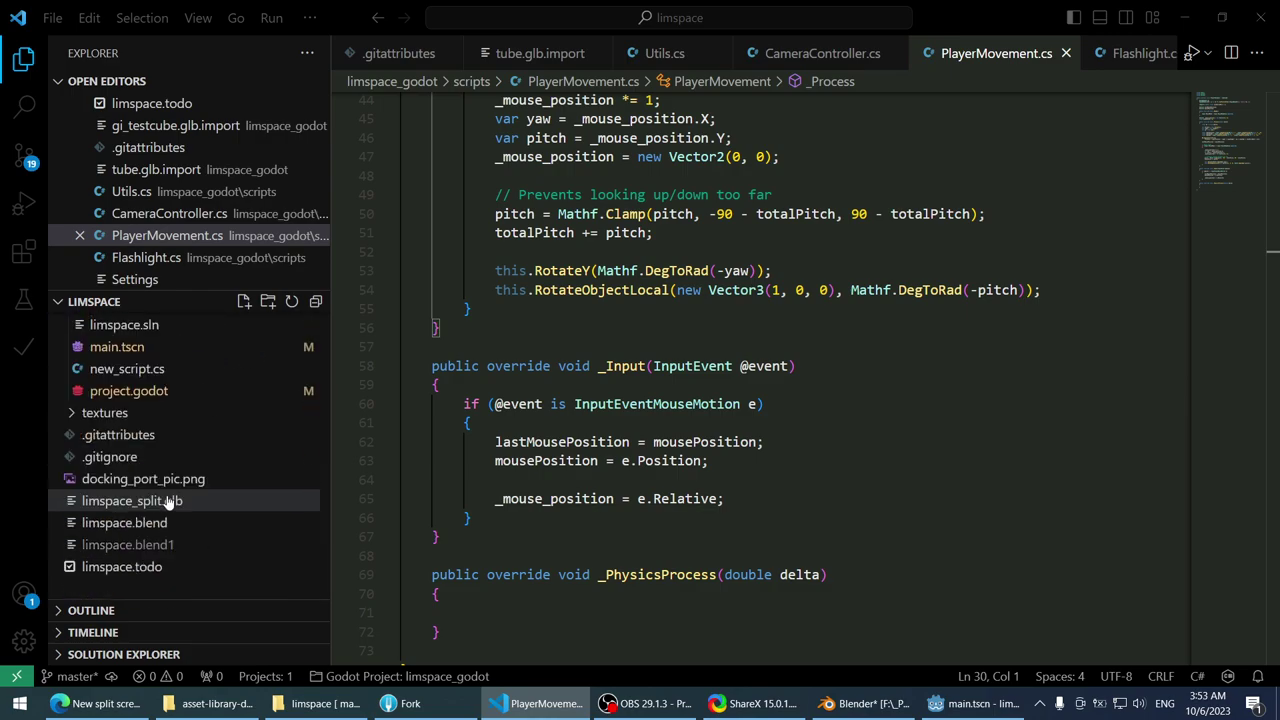
scroll(166, 500, up, 2)
scroll(150, 530, down, 2)
click(112, 456)
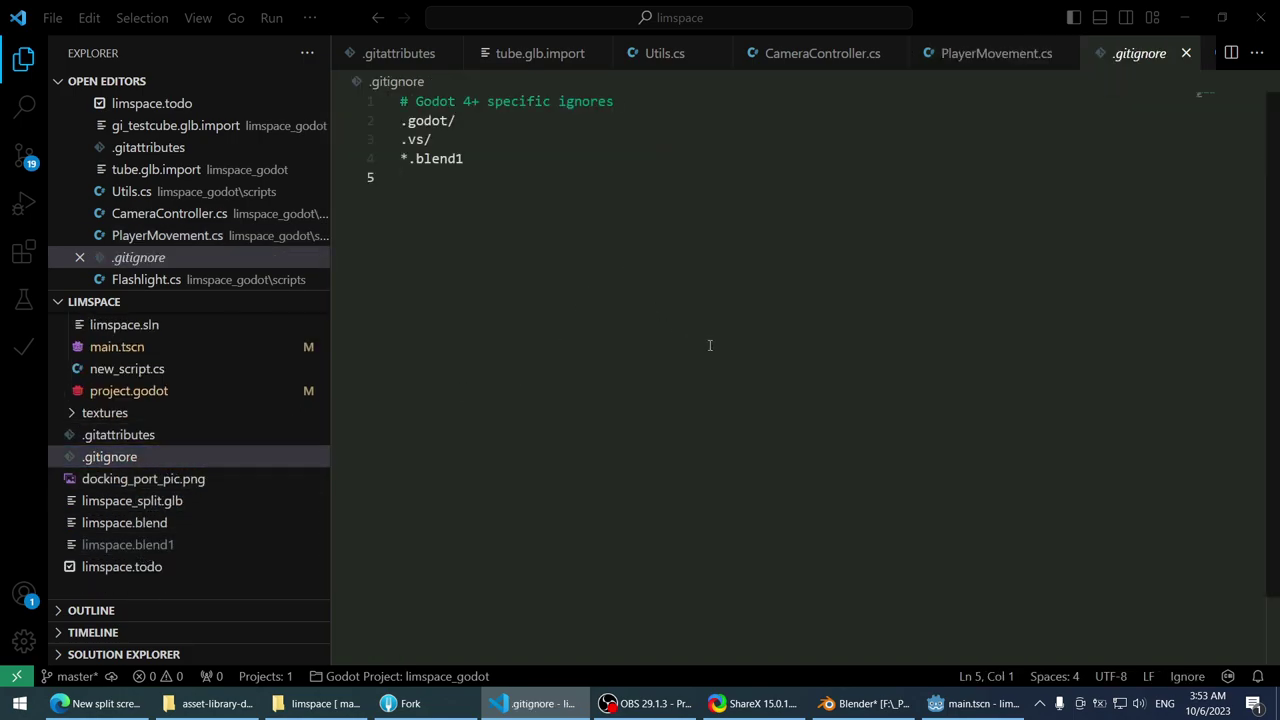
text(jolt)
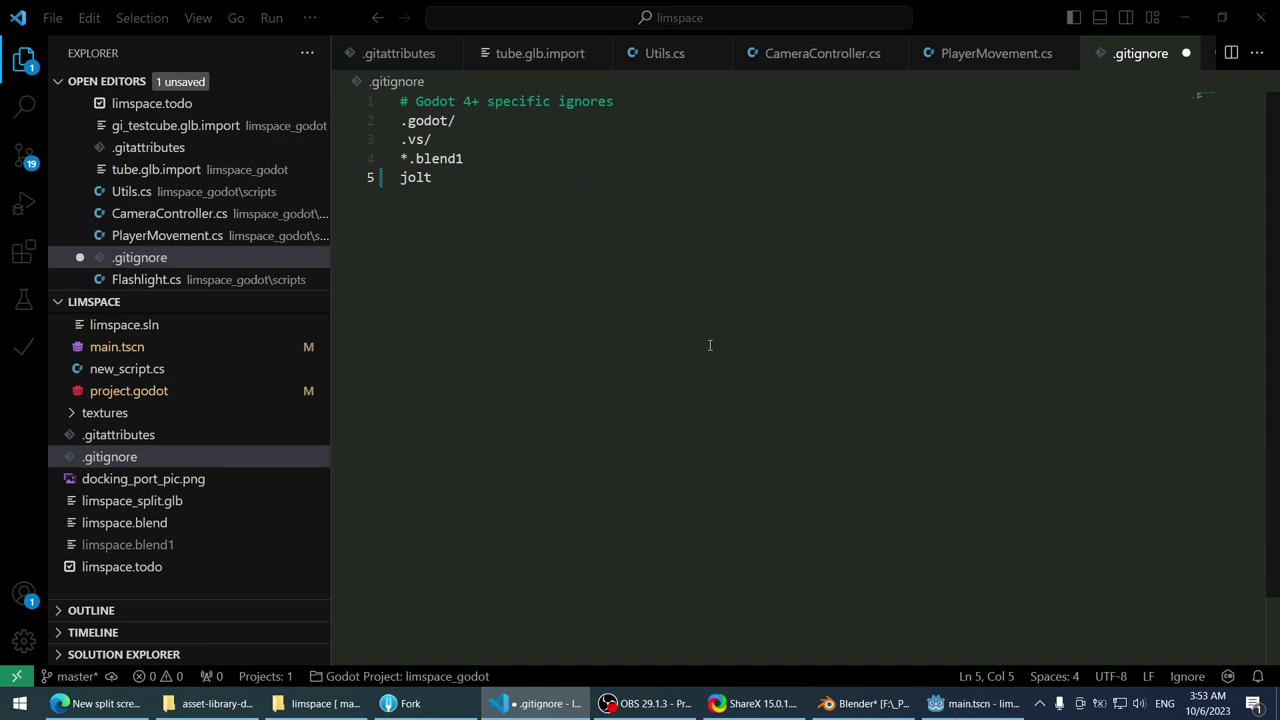
text(/)
- Check the addon folder name in Godot, correct the entry to godot-jolt/, and save
key(alt+Tab)
key(alt+Tab)
key(alt+Tab)
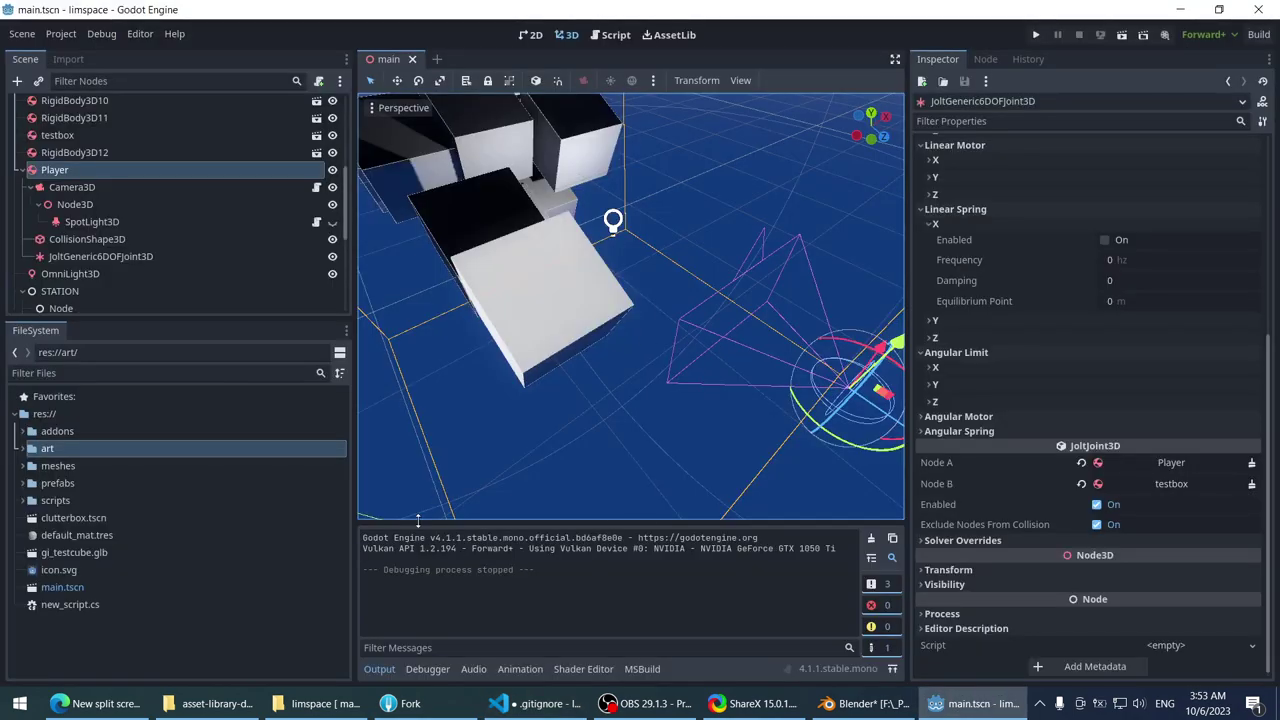
double_click(50, 432)
double_click(33, 450)
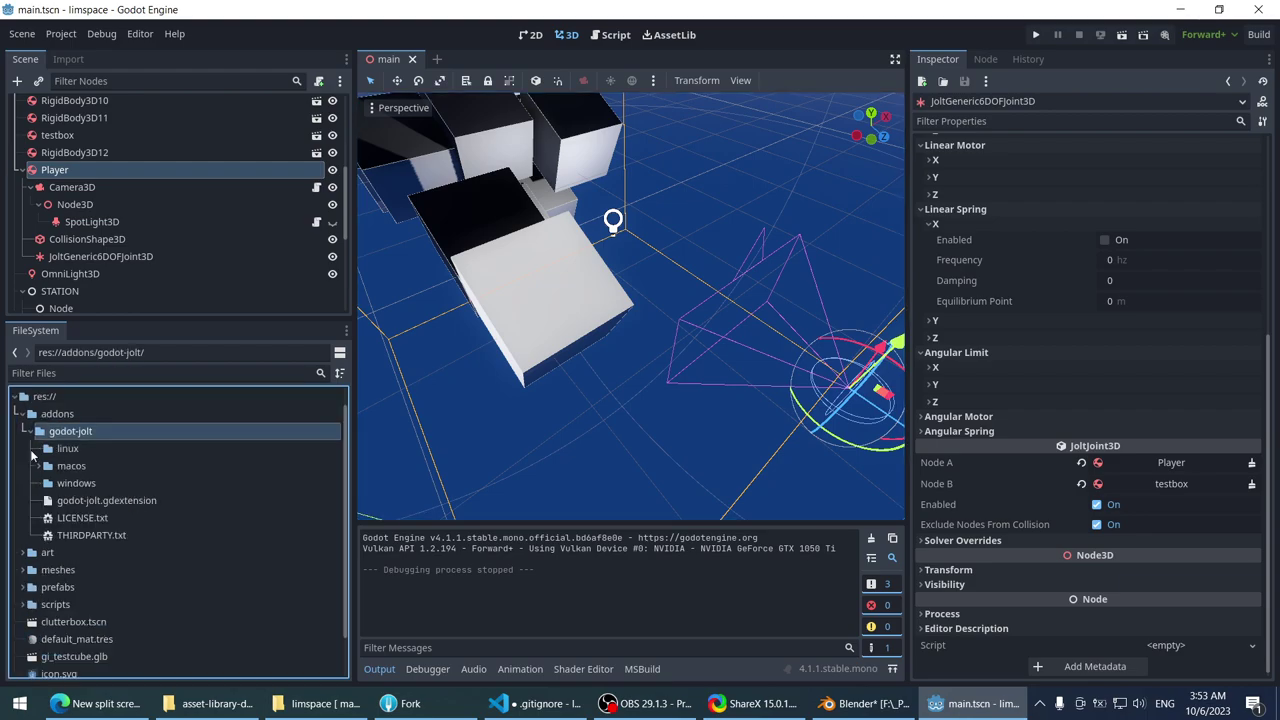
key(alt+Tab)
click(416, 177)
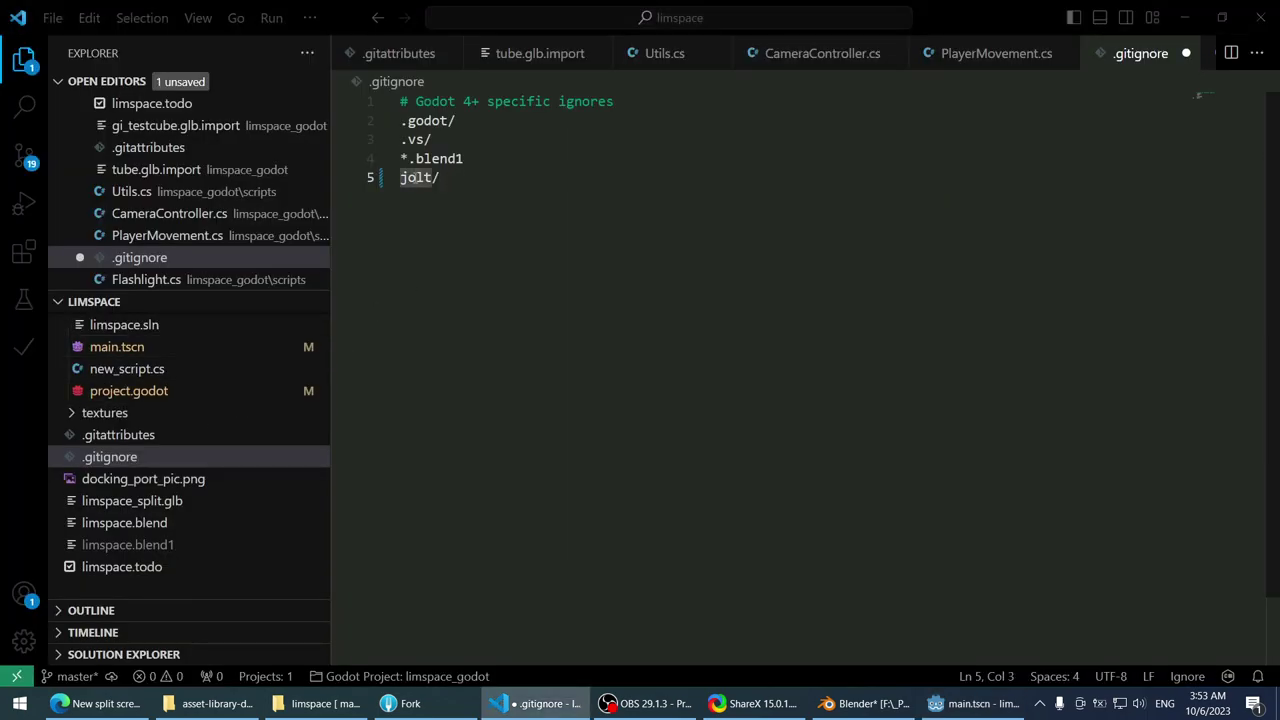
text(godot-)
key(ctrl+s)
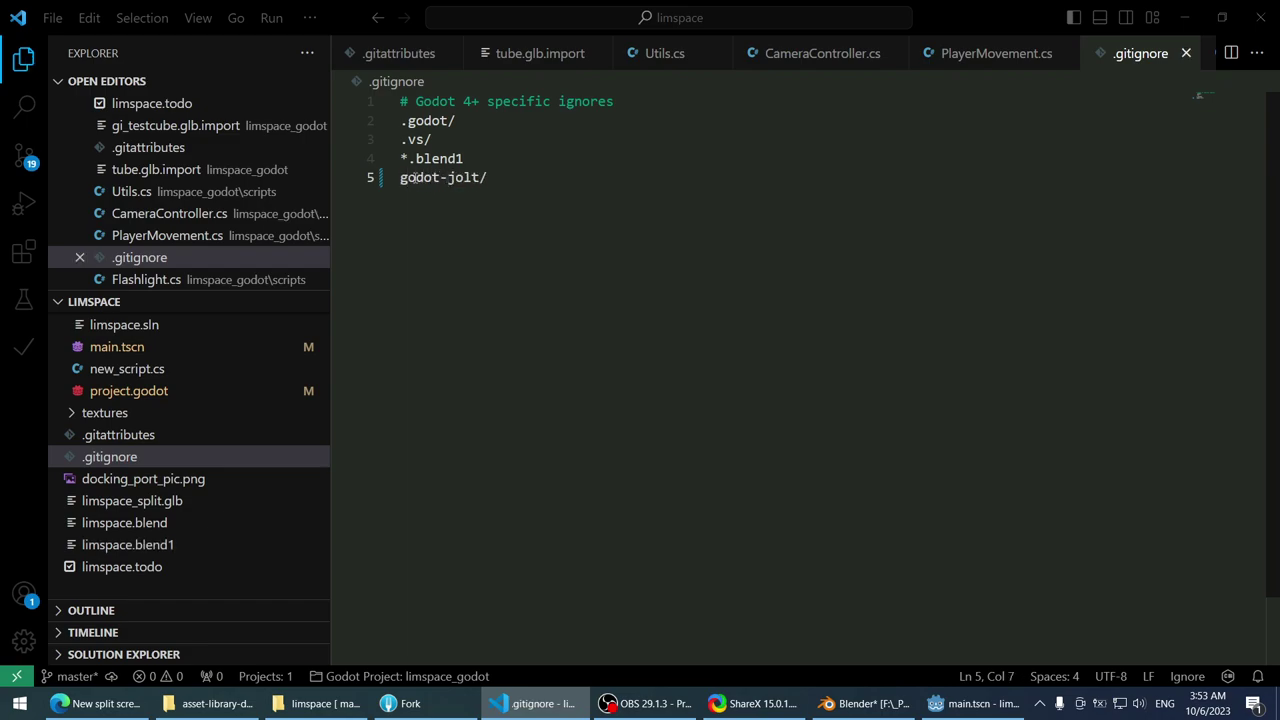
click(400, 703)
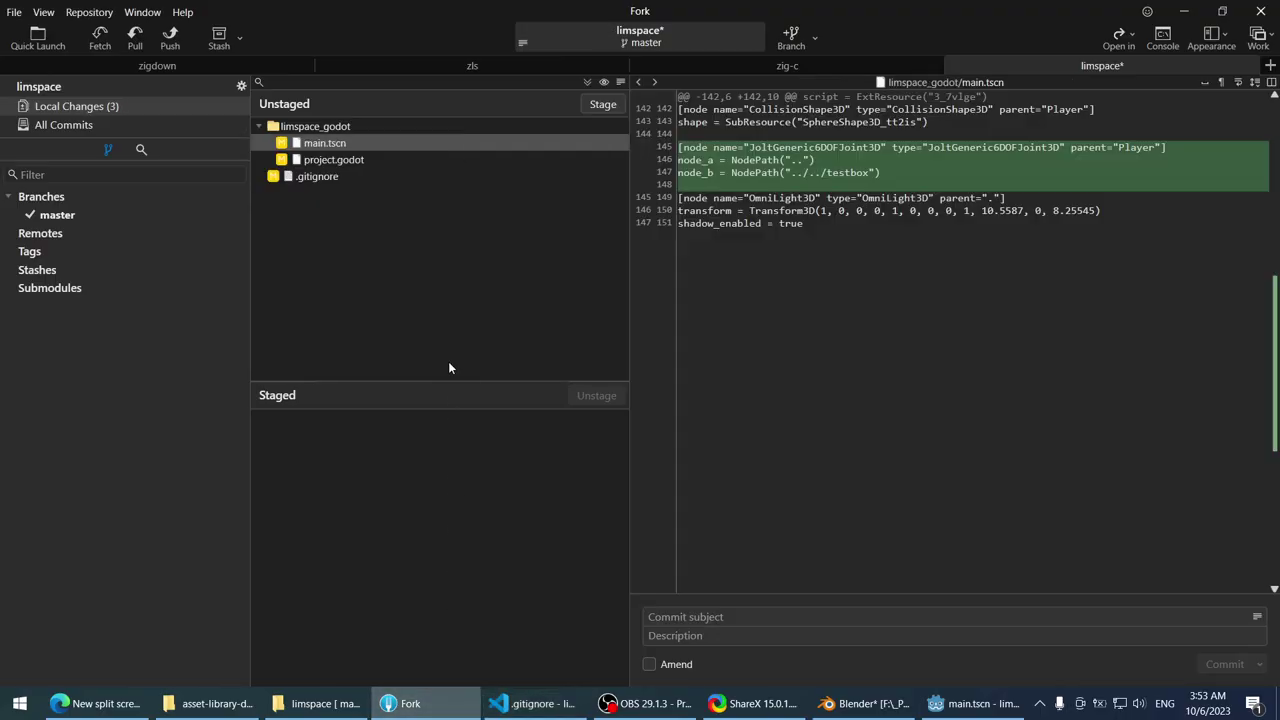
- Stage .gitignore, main.tscn and project.godot in Fork and commit them as 'Added jolt'
click(357, 177)
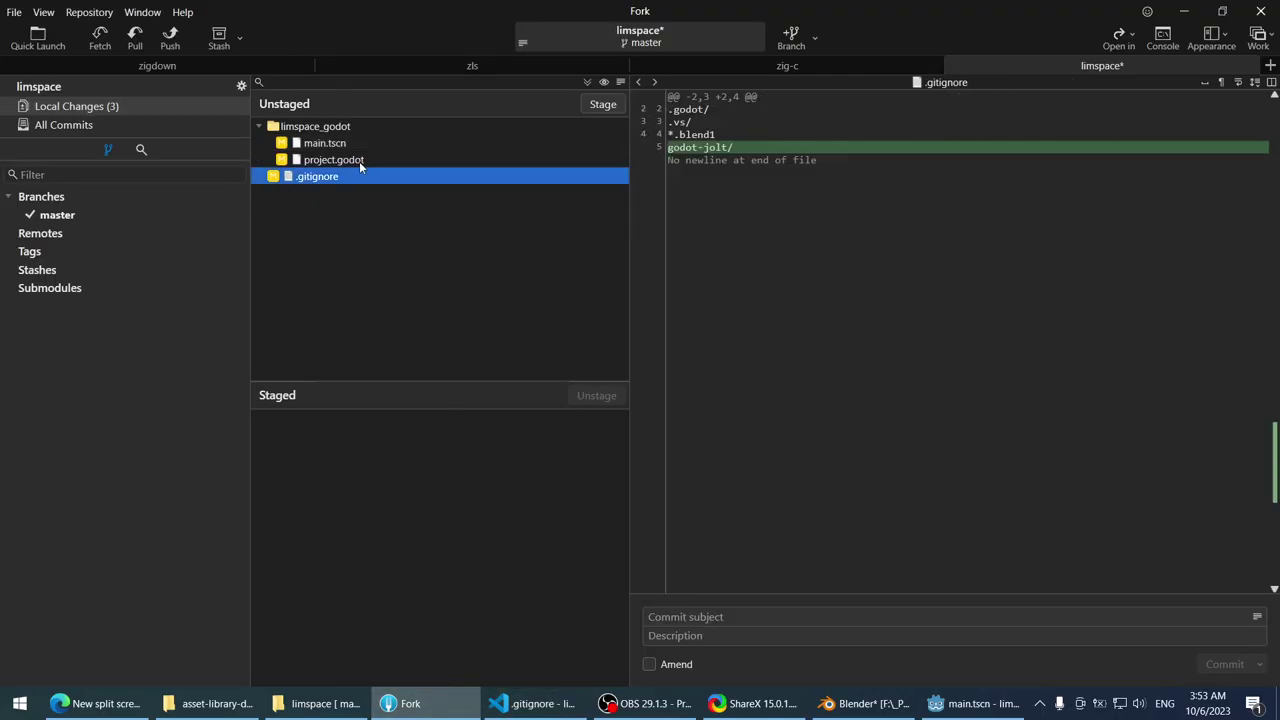
double_click(355, 175)
click(757, 616)
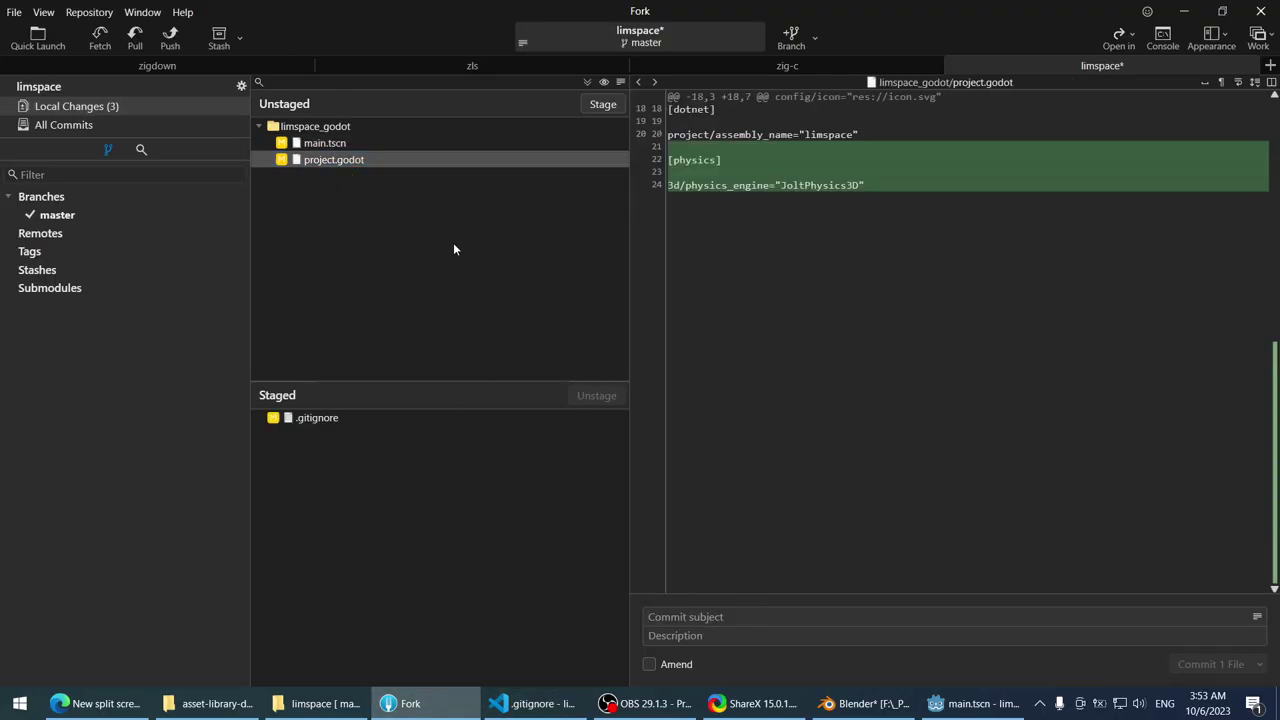
click(331, 145)
double_click(328, 145)
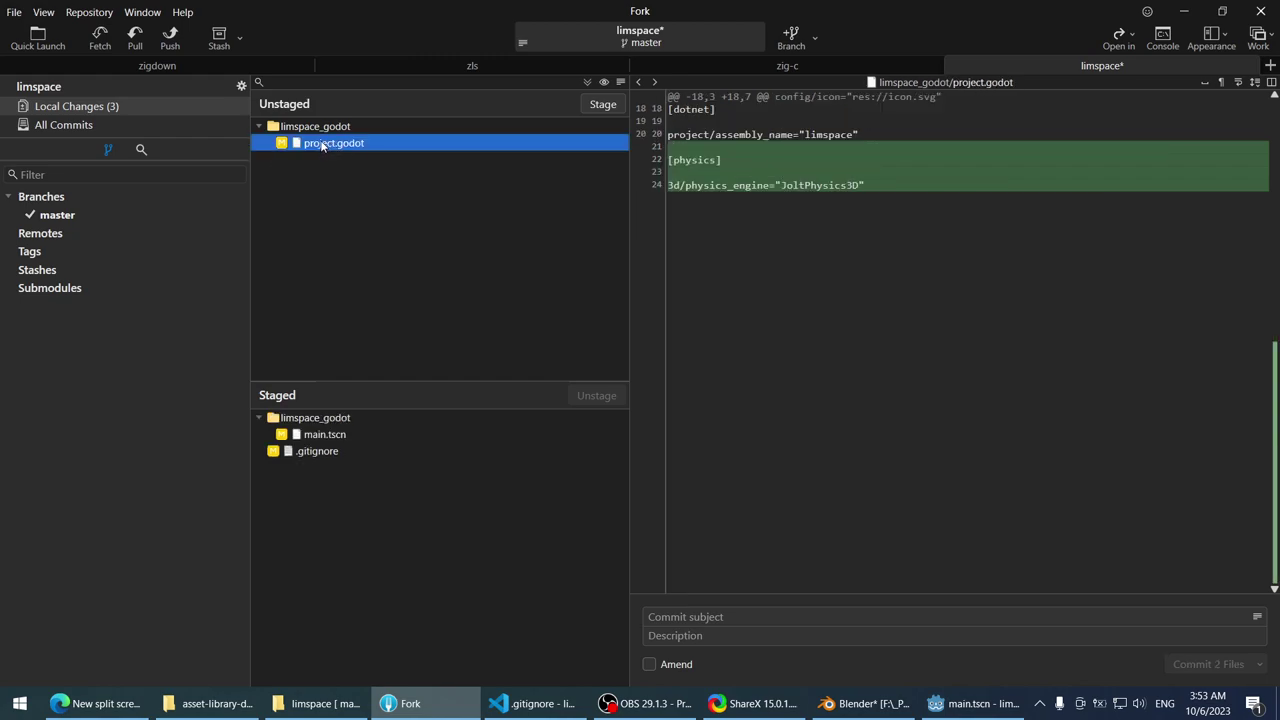
double_click(321, 145)
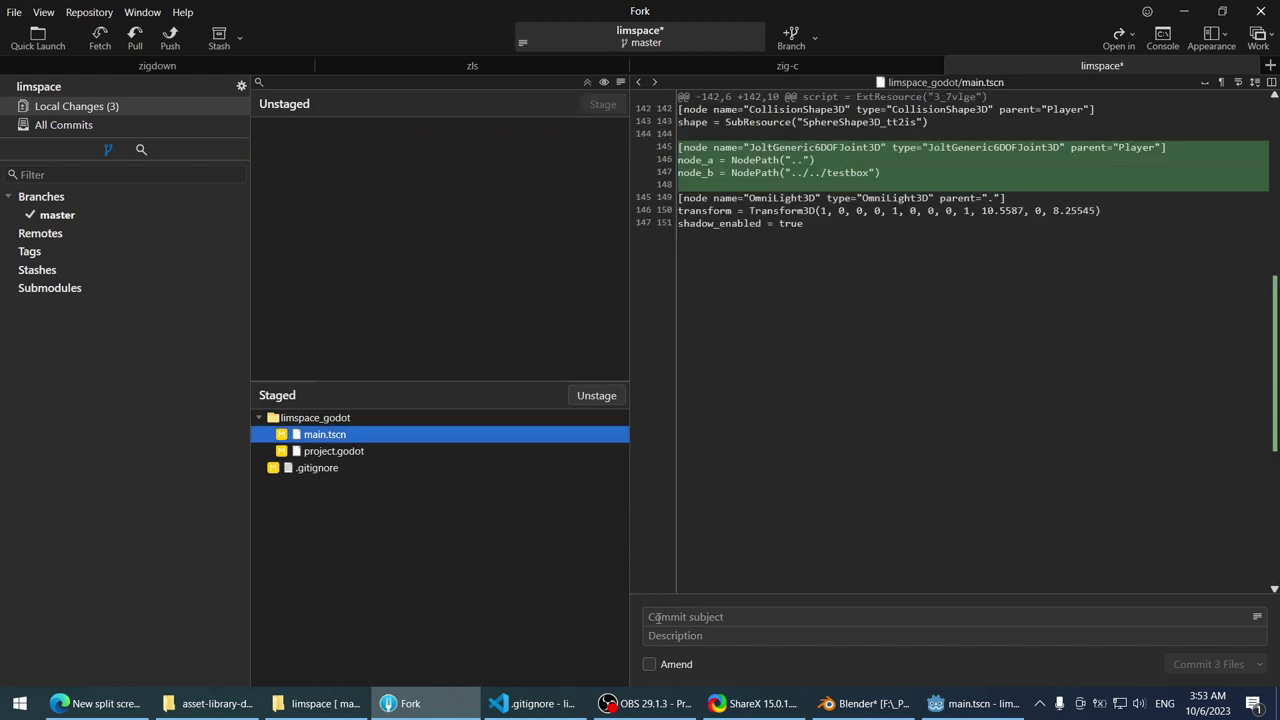
click(658, 617)
text(Added jolt)
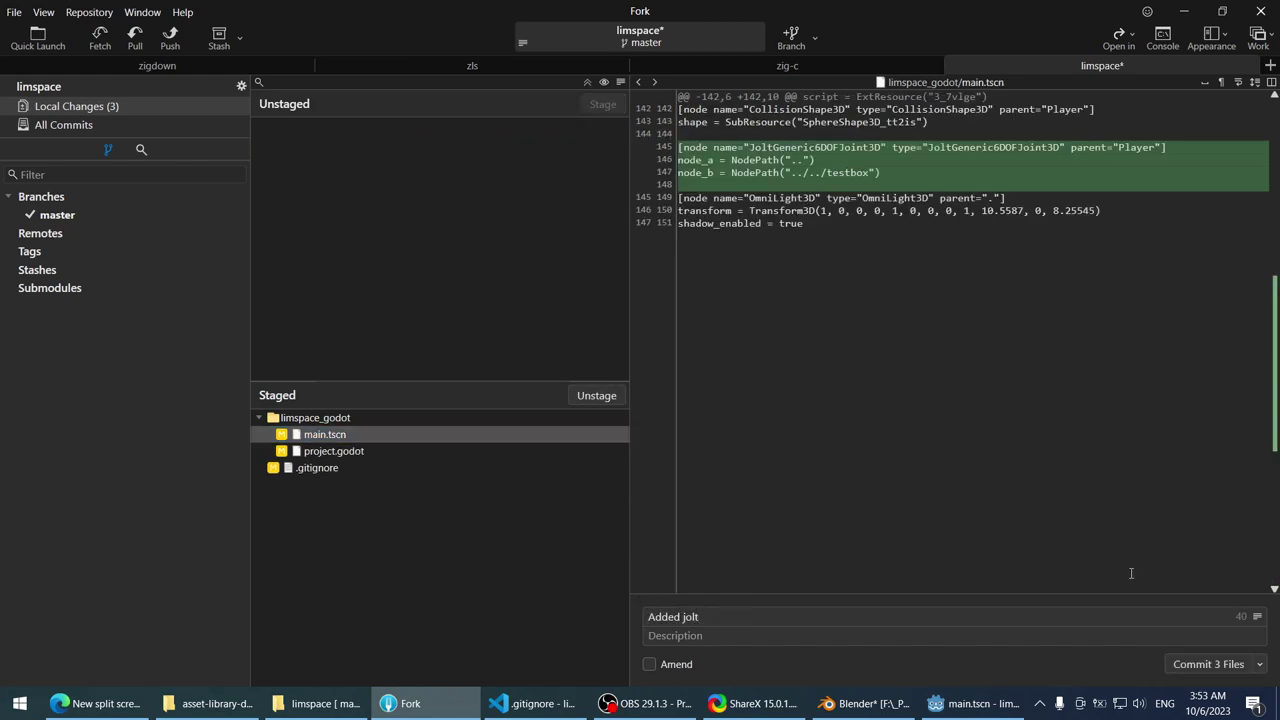
click(1228, 664)
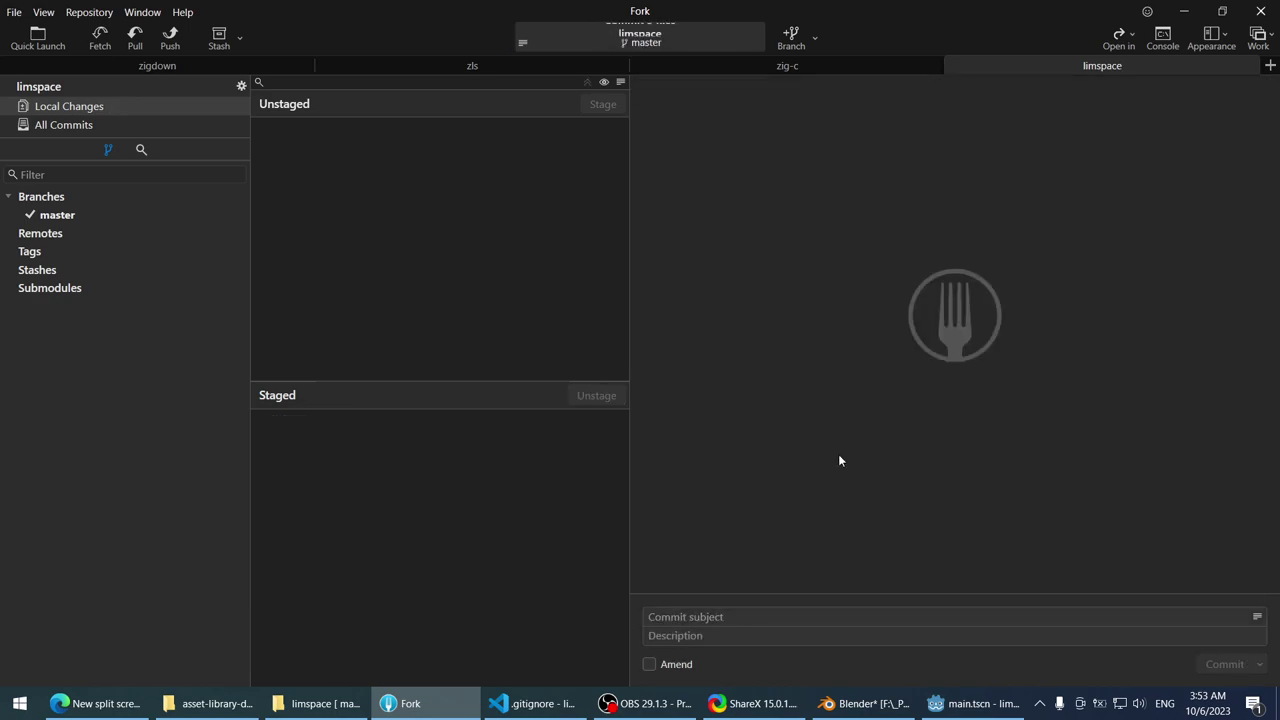
key(alt+Tab)
key(alt+Tab)
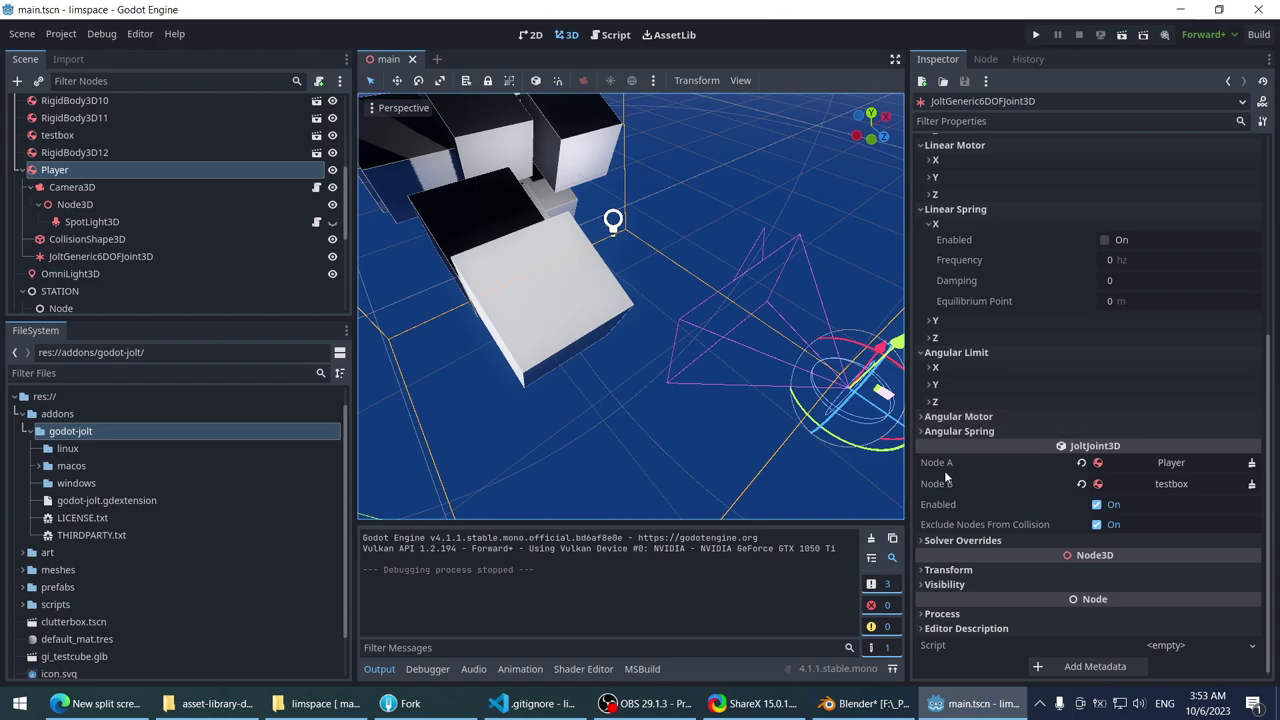
- Orbit Godot's 3D view around the cubes and clear the Player node selection
middle_drag(500, 298, 500, 252)
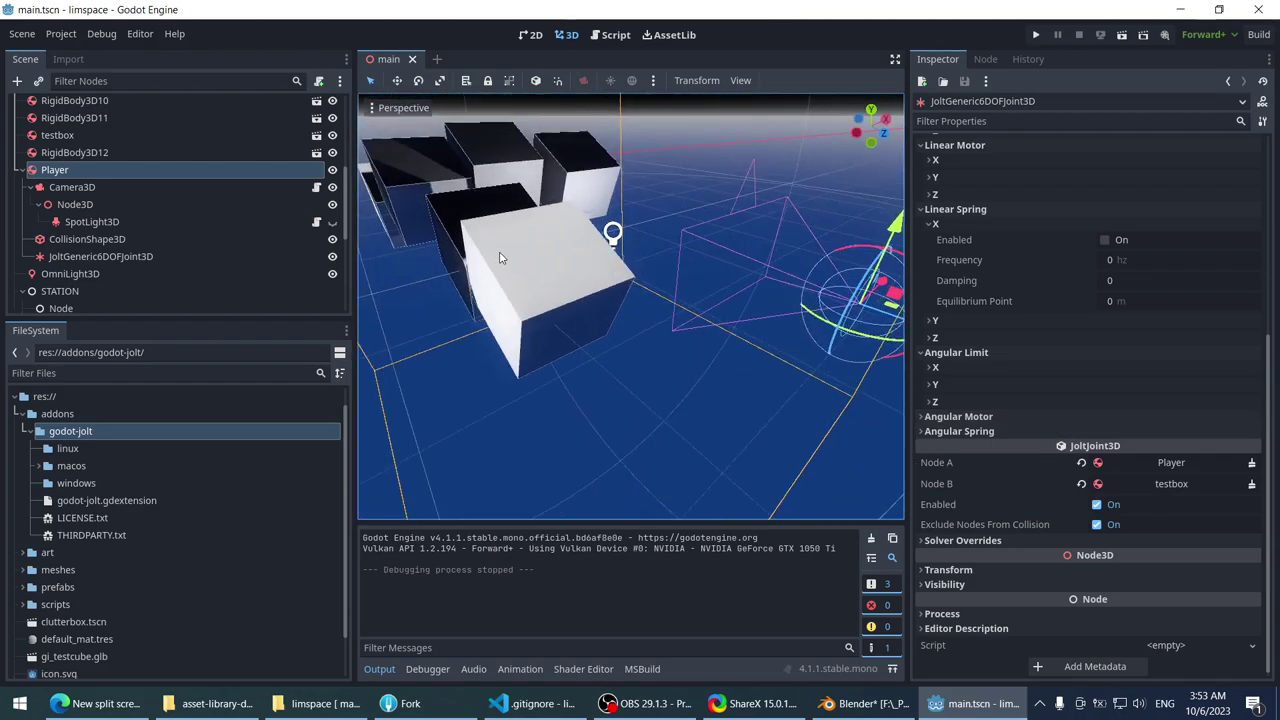
click(388, 277)
scroll(450, 285, down, 5)
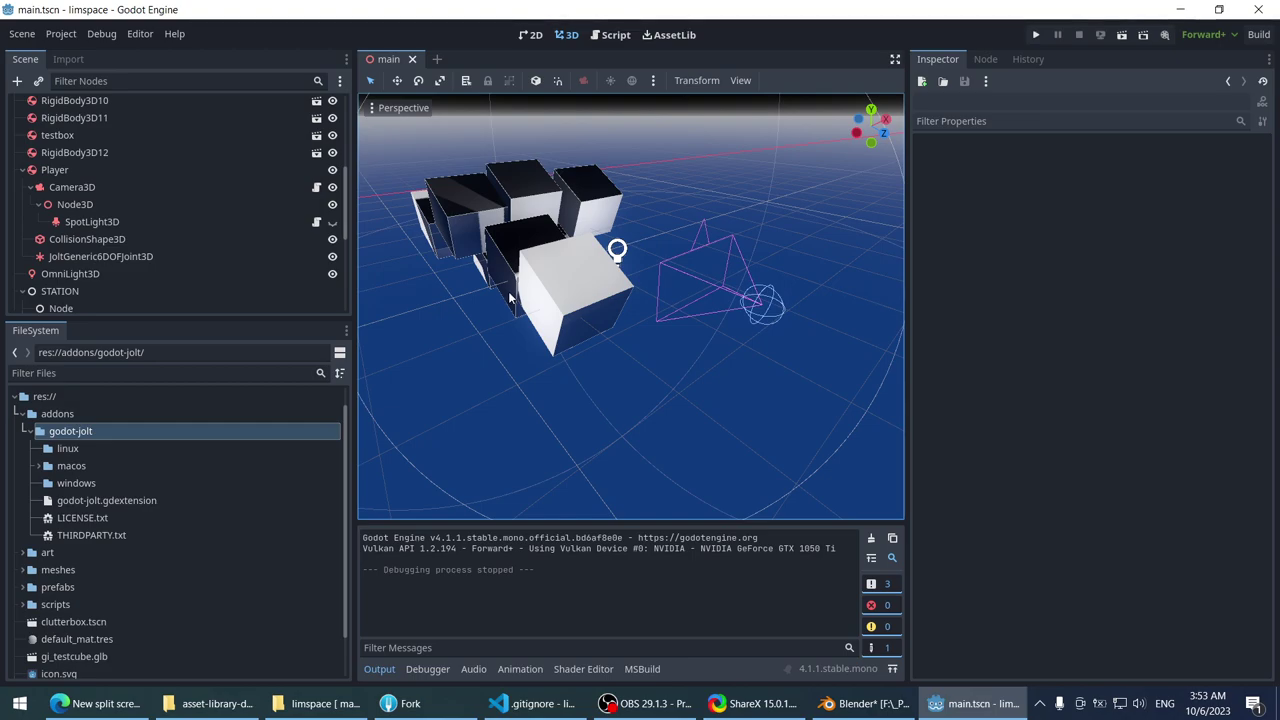
middle_drag(508, 291, 365, 440)
- Minimise Blender, the browser and ShareX so the Godot editor is back in front
click(866, 703)
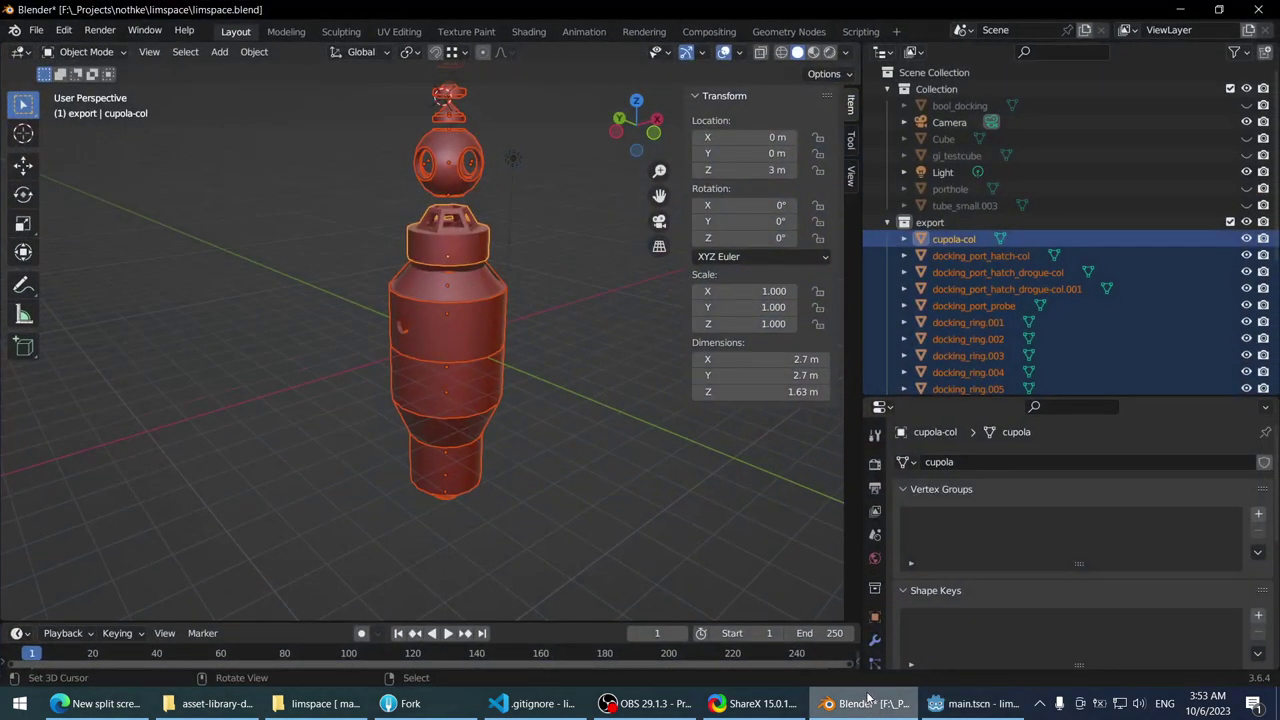
click(868, 700)
click(521, 703)
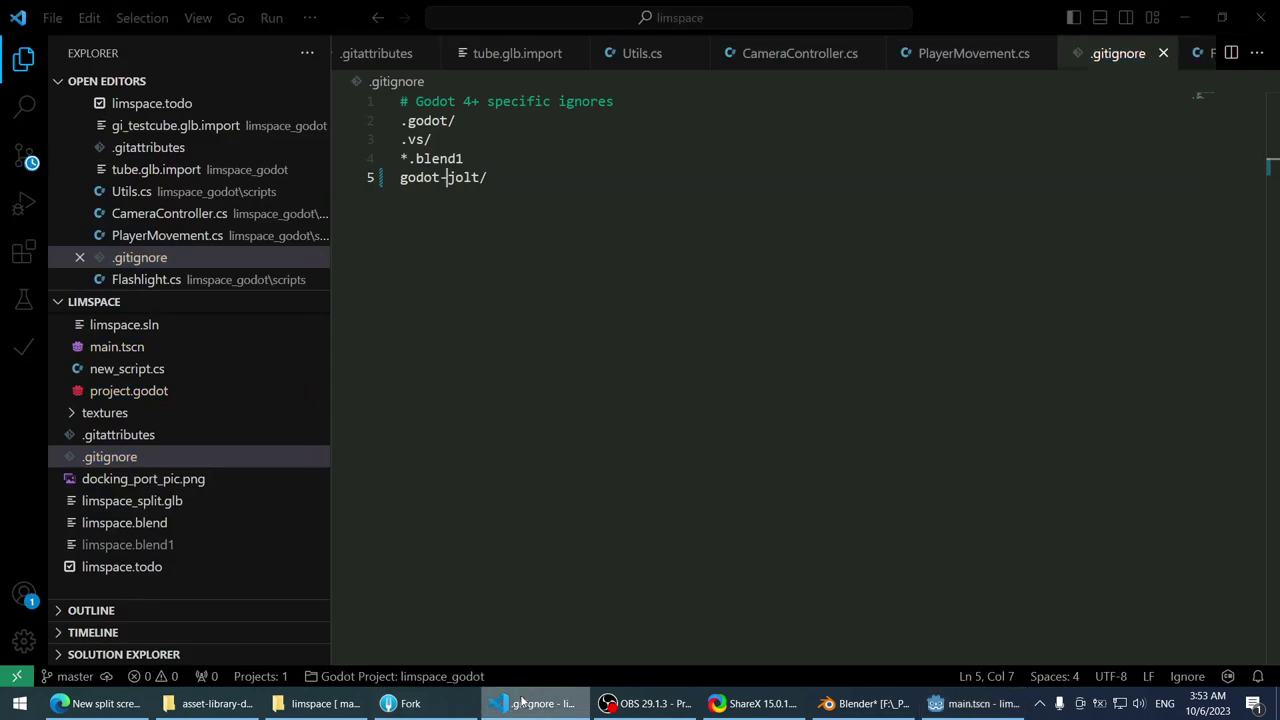
click(136, 703)
click(125, 703)
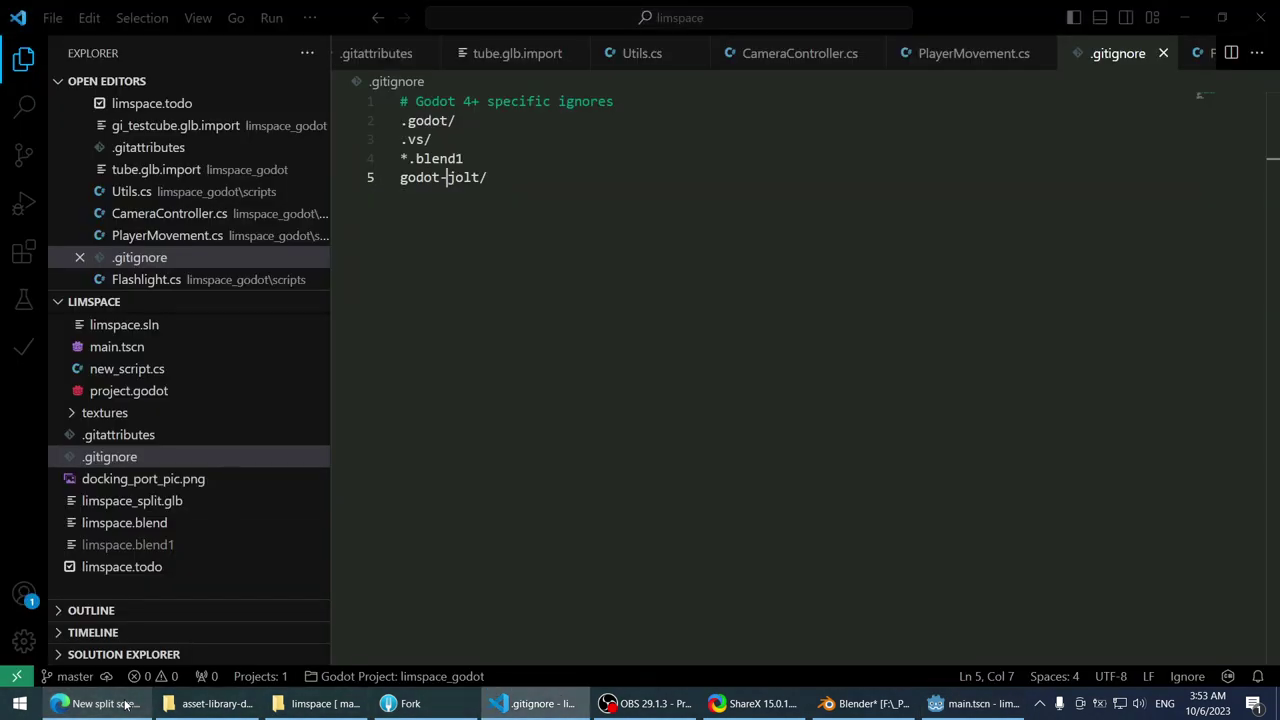
click(1010, 705)
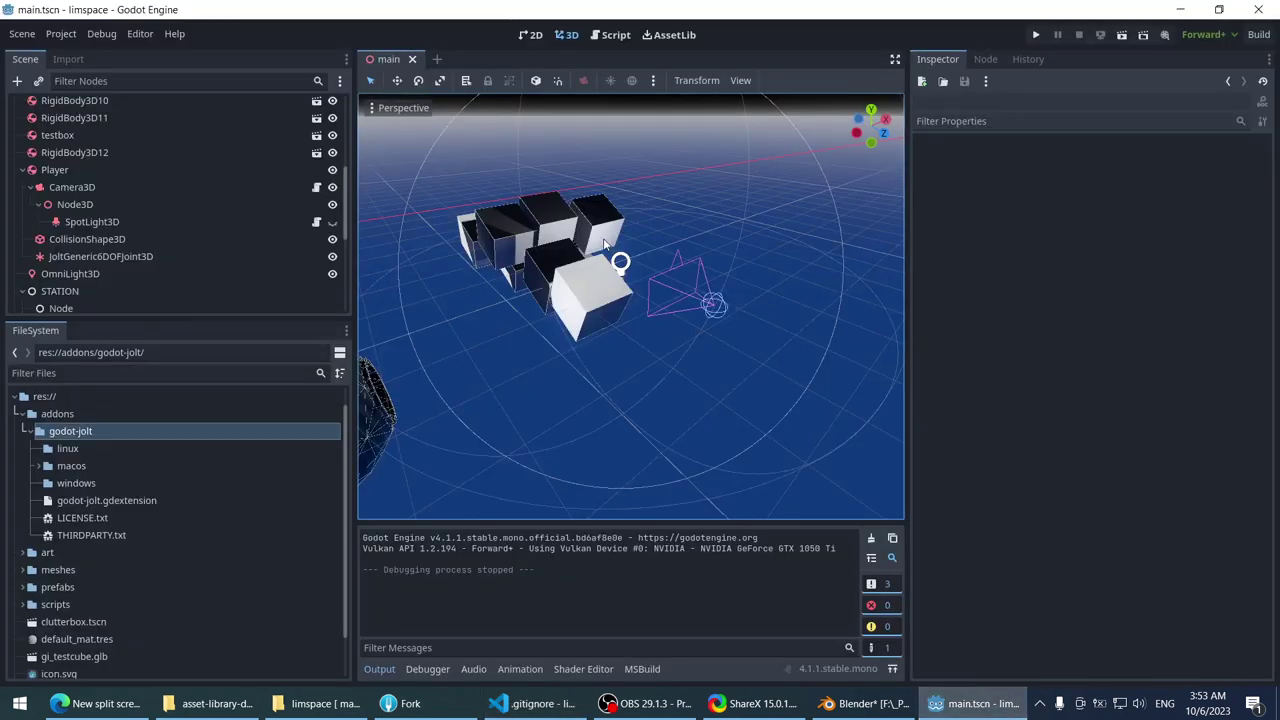
middle_drag(607, 245, 589, 278)
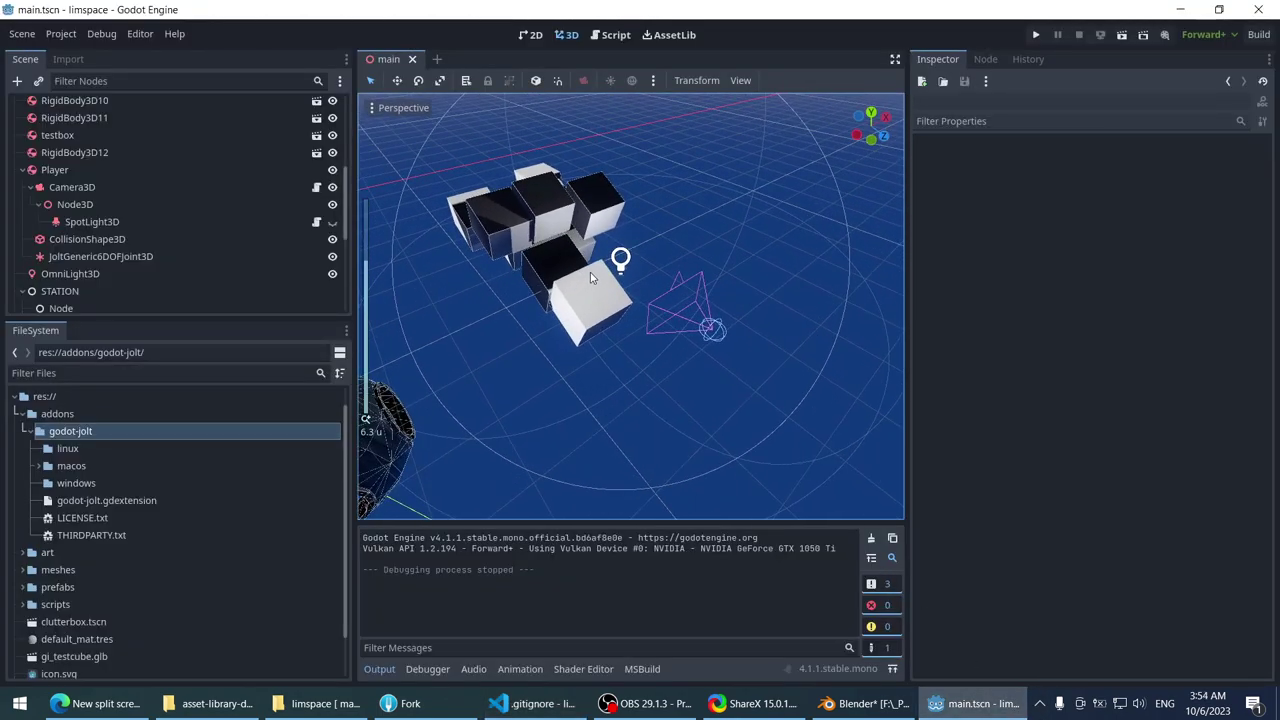
click(750, 703)
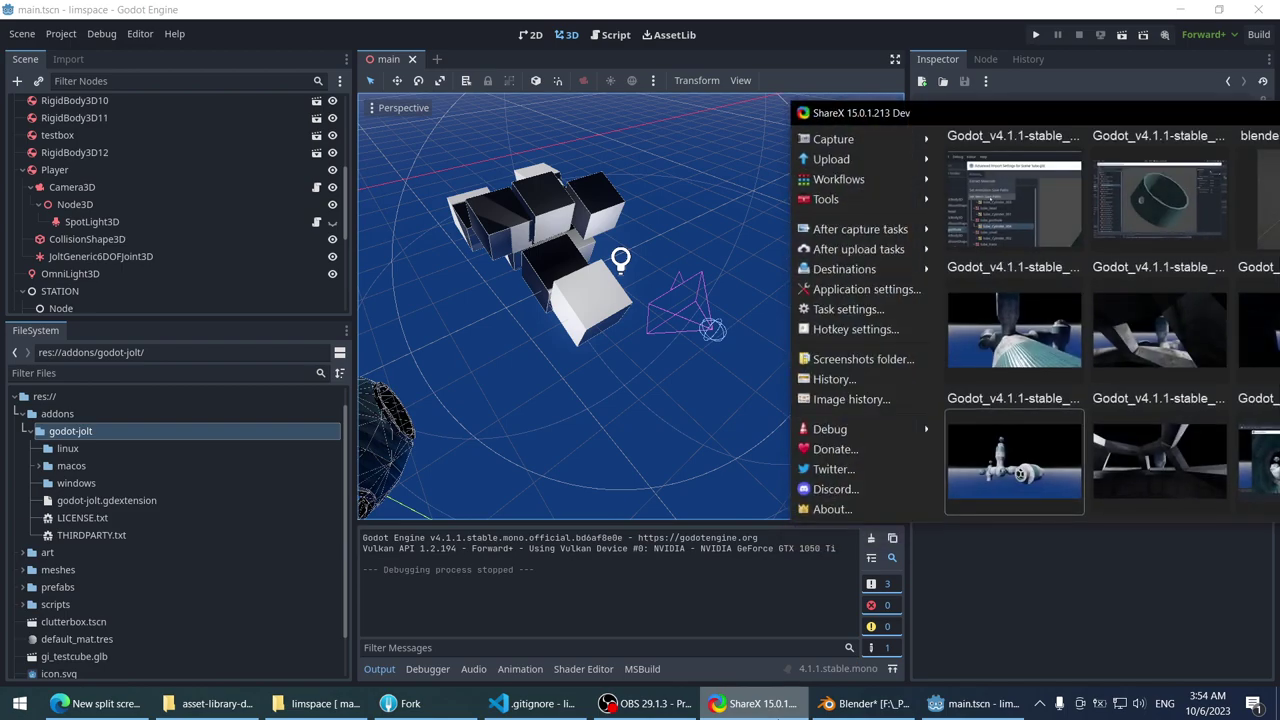
click(760, 703)
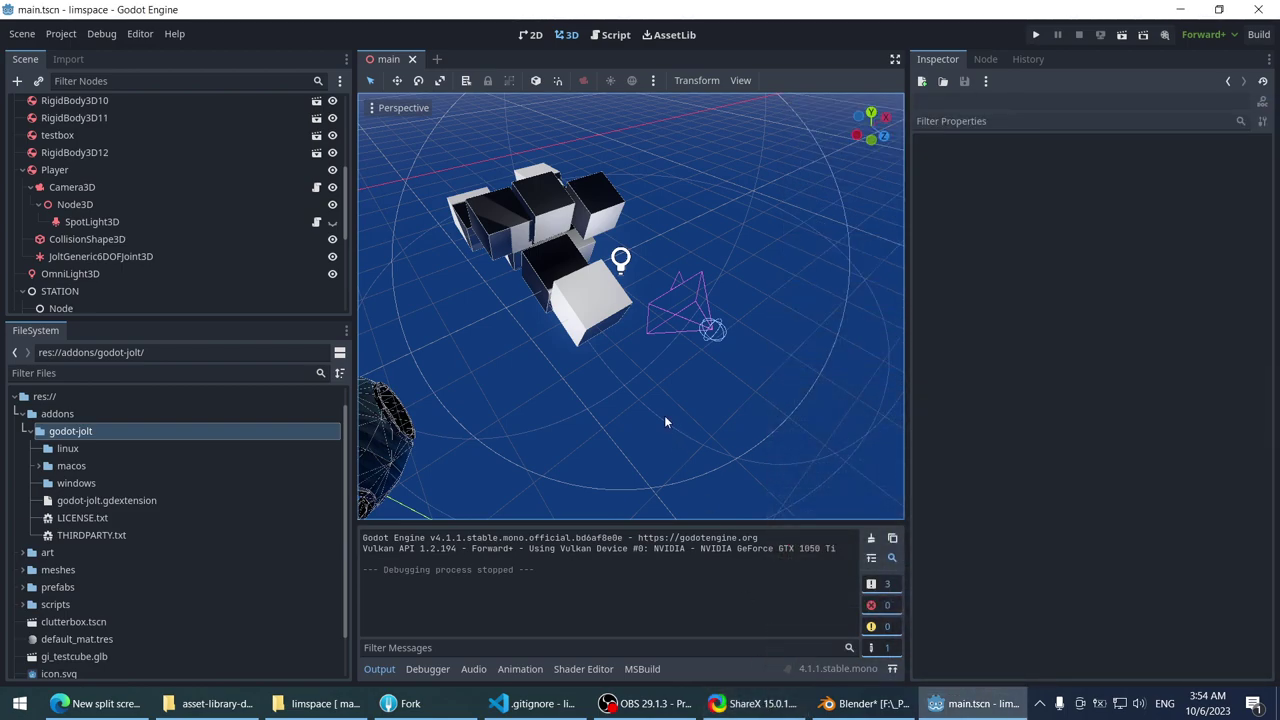
- Return to VS Code with Alt+Tab and show the CameraController.cs script
key(alt+Tab)
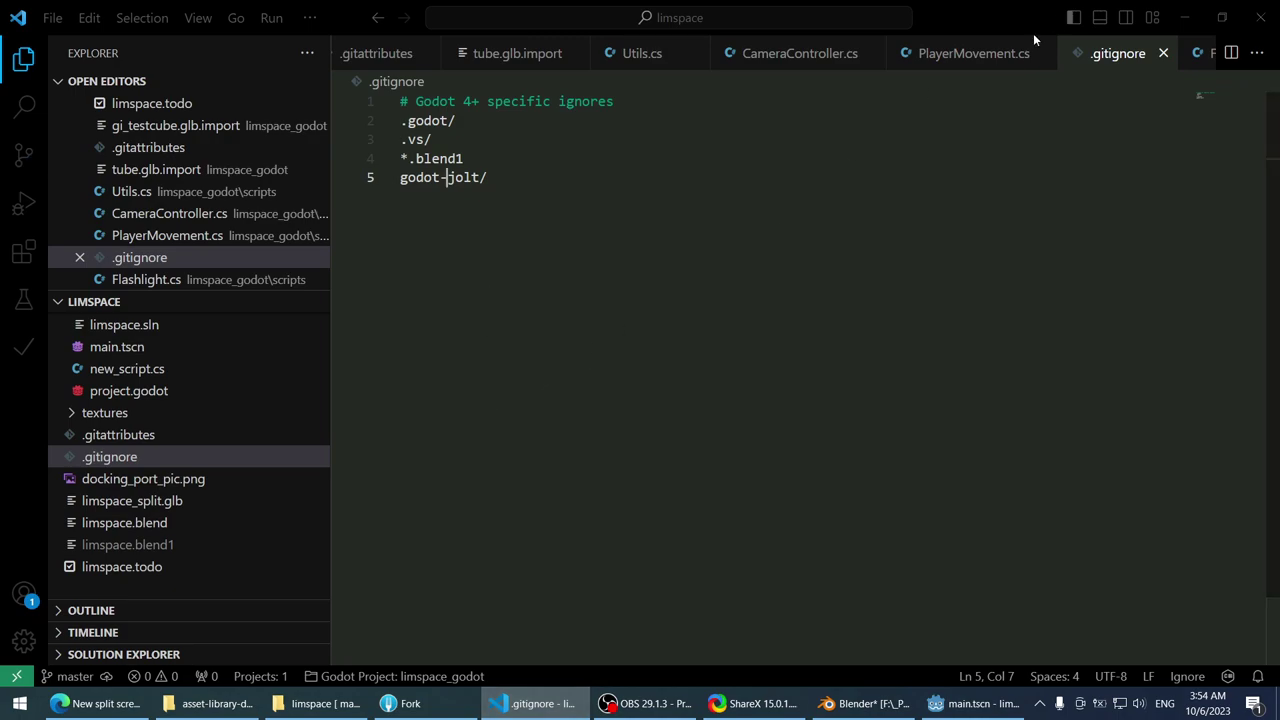
click(1020, 50)
click(800, 53)
- Place the caret after the mouse-motion block's closing brace in CameraController.cs
scroll(737, 300, up, 3)
click(737, 222)
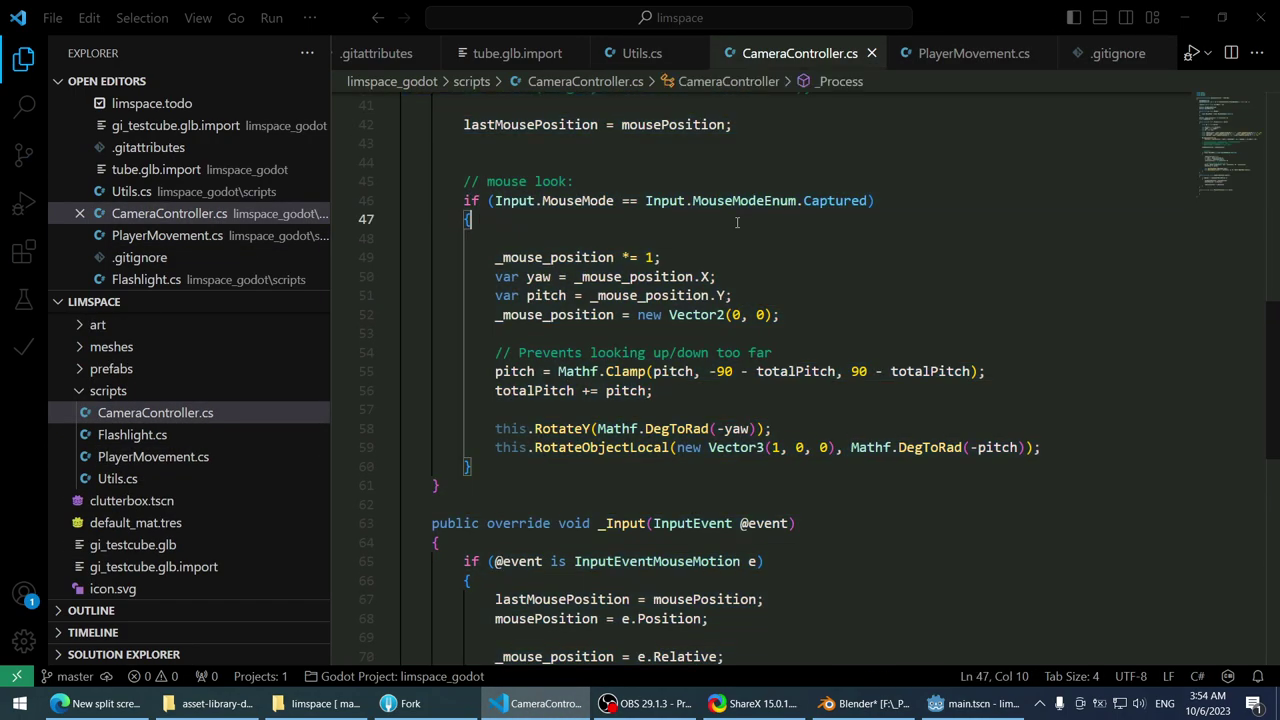
scroll(737, 222, up, 2)
scroll(604, 398, down, 6)
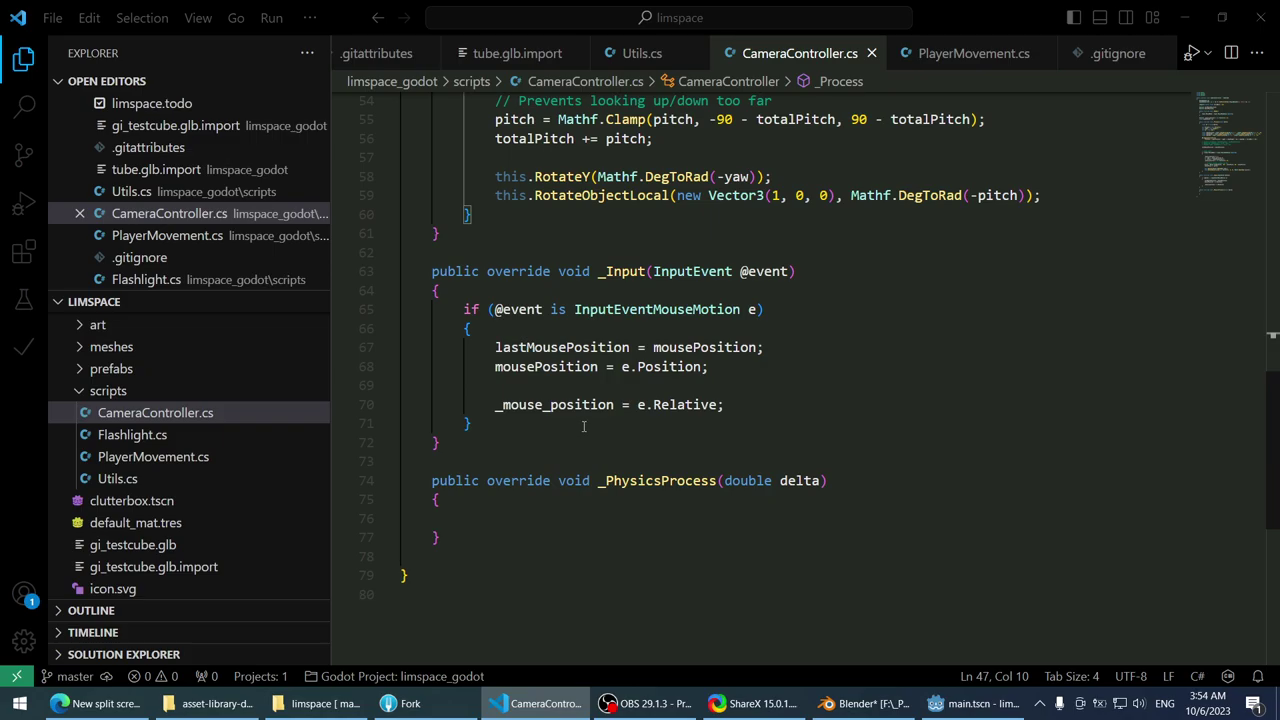
click(811, 401)
scroll(811, 397, up, 13)
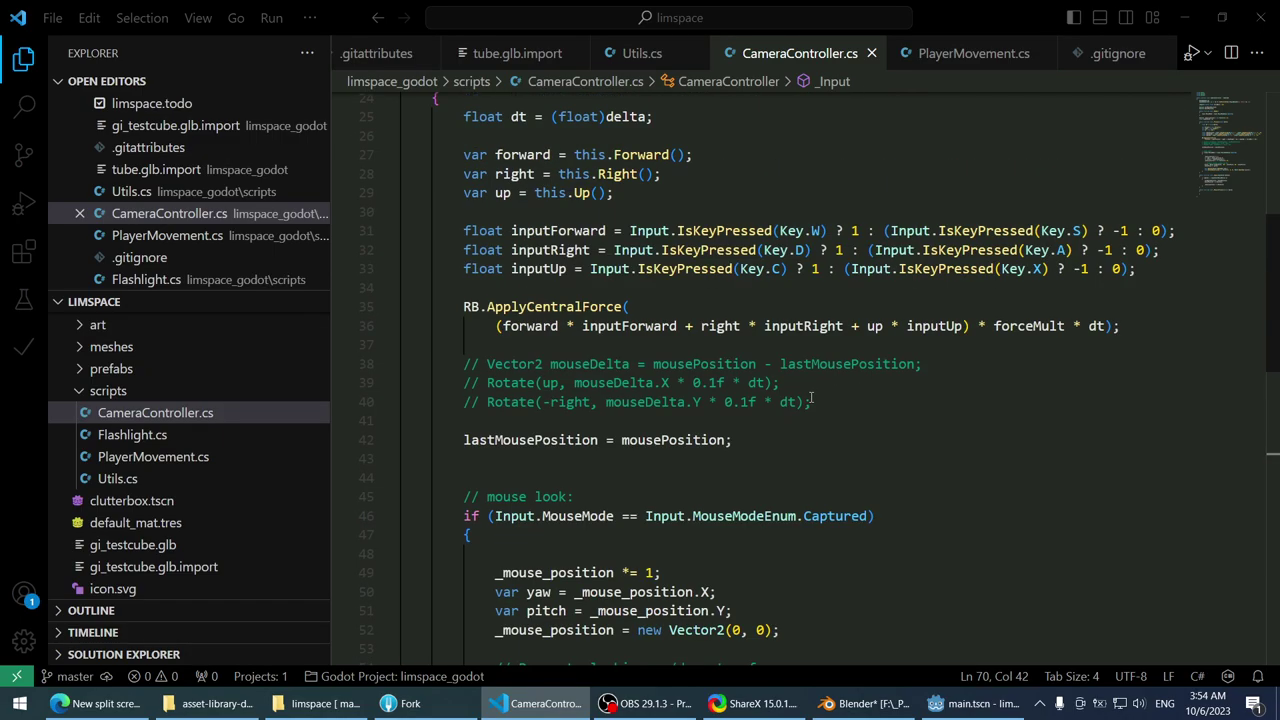
scroll(811, 397, down, 13)
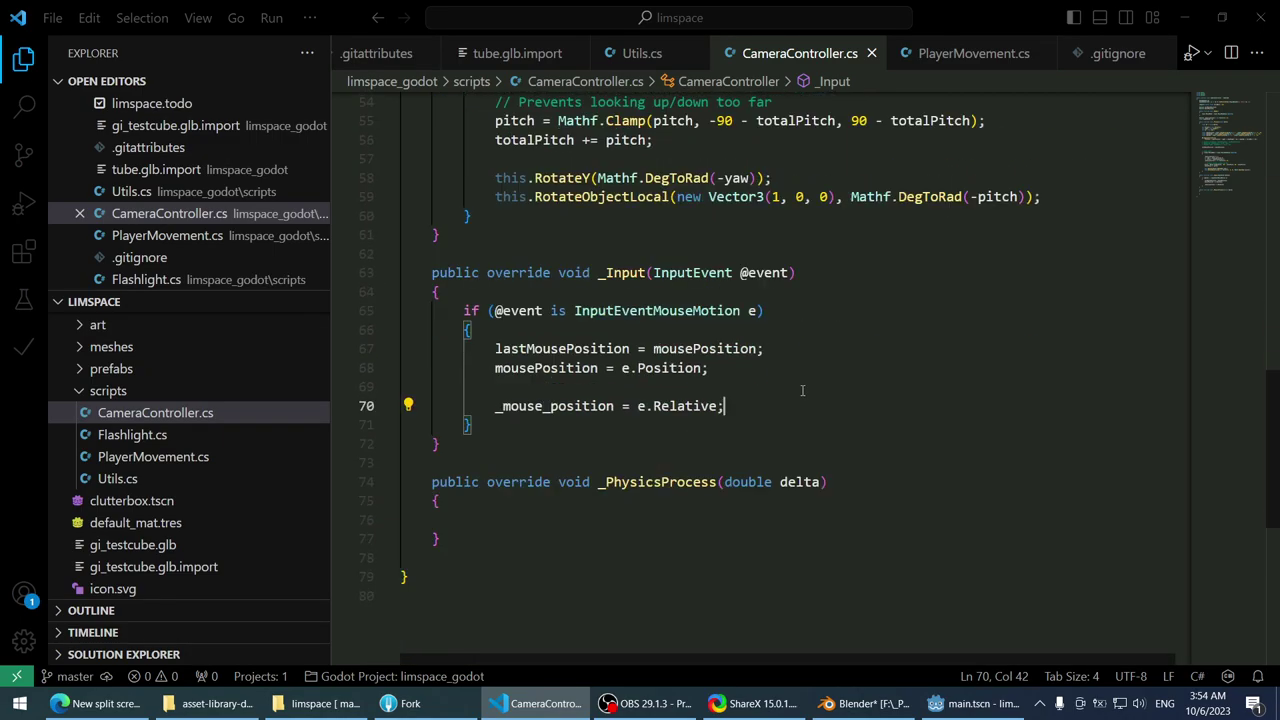
click(816, 425)
key(Return)
text(else if (@ev)
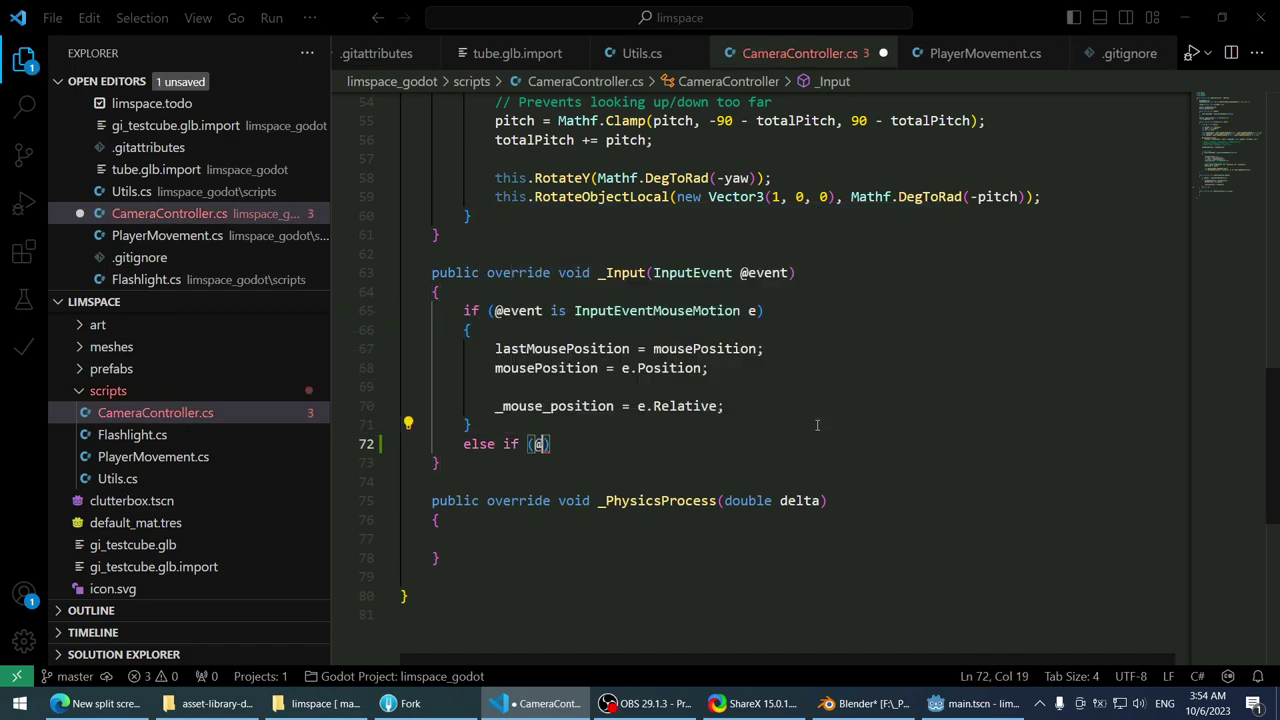
text(ent is Inp)
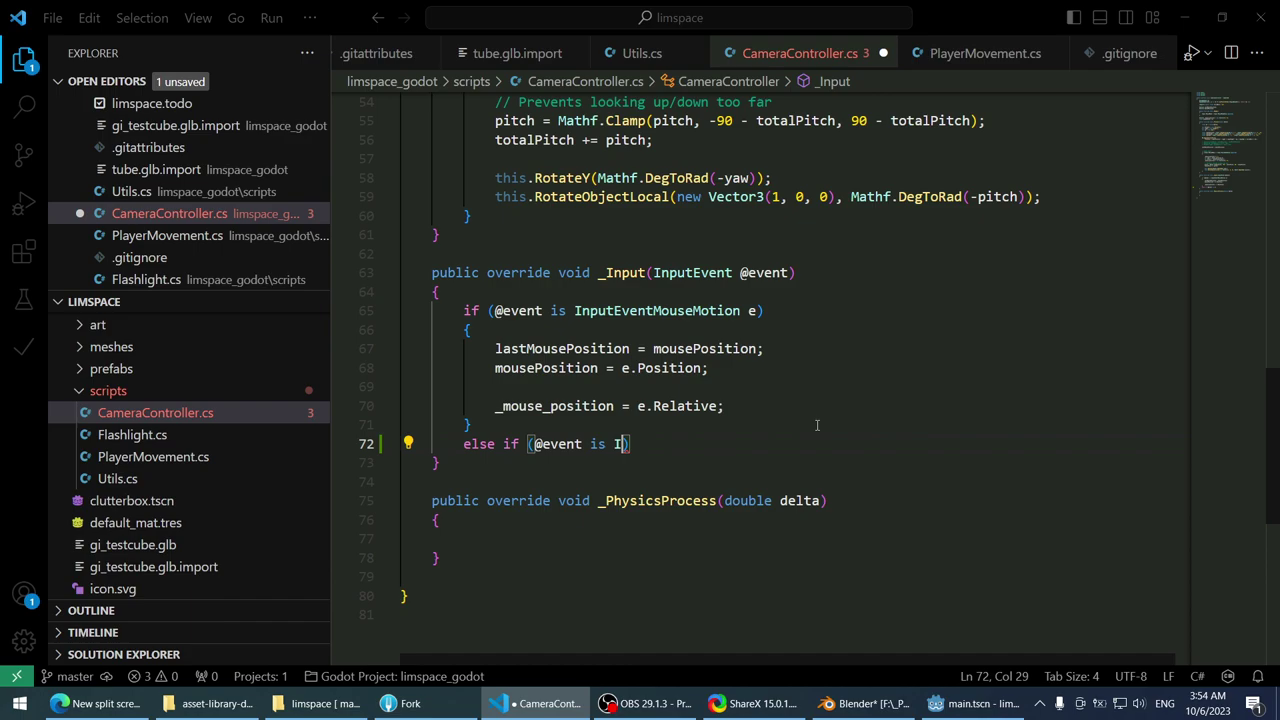
key(BackSpace)
key(BackSpace)
key(BackSpace)
text(Inputmouse)
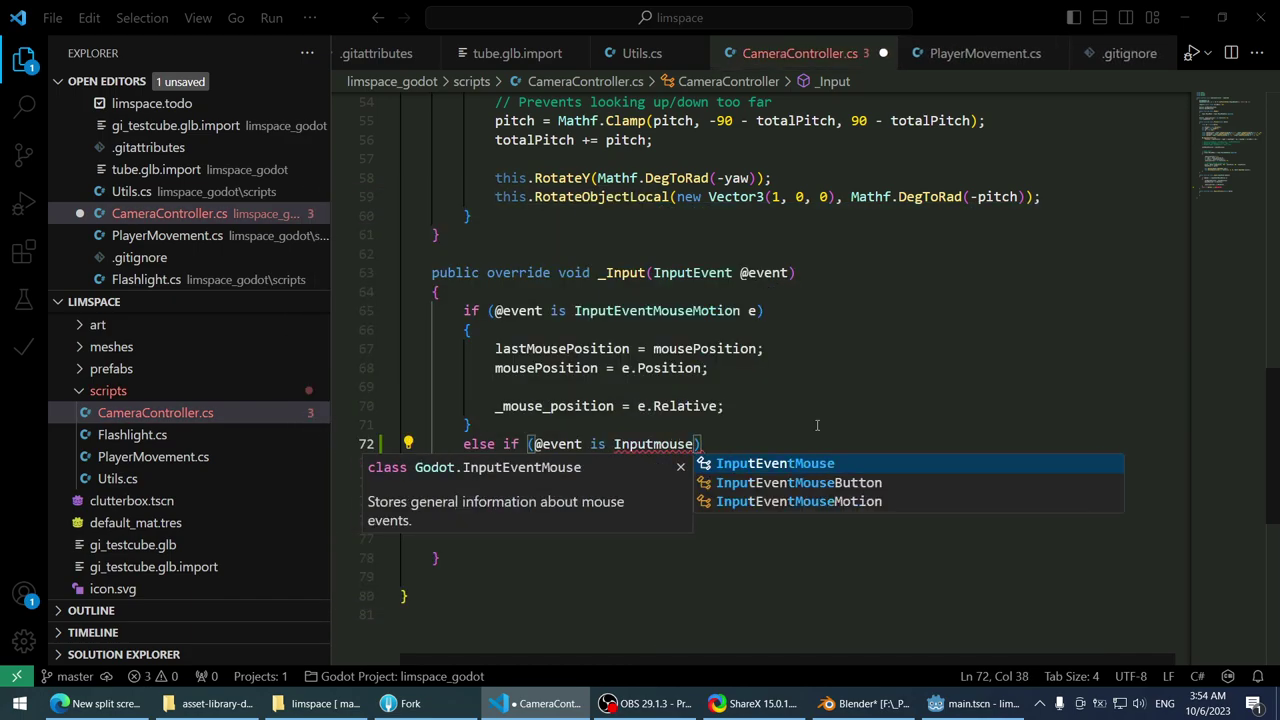
key(Down)
key(Tab)
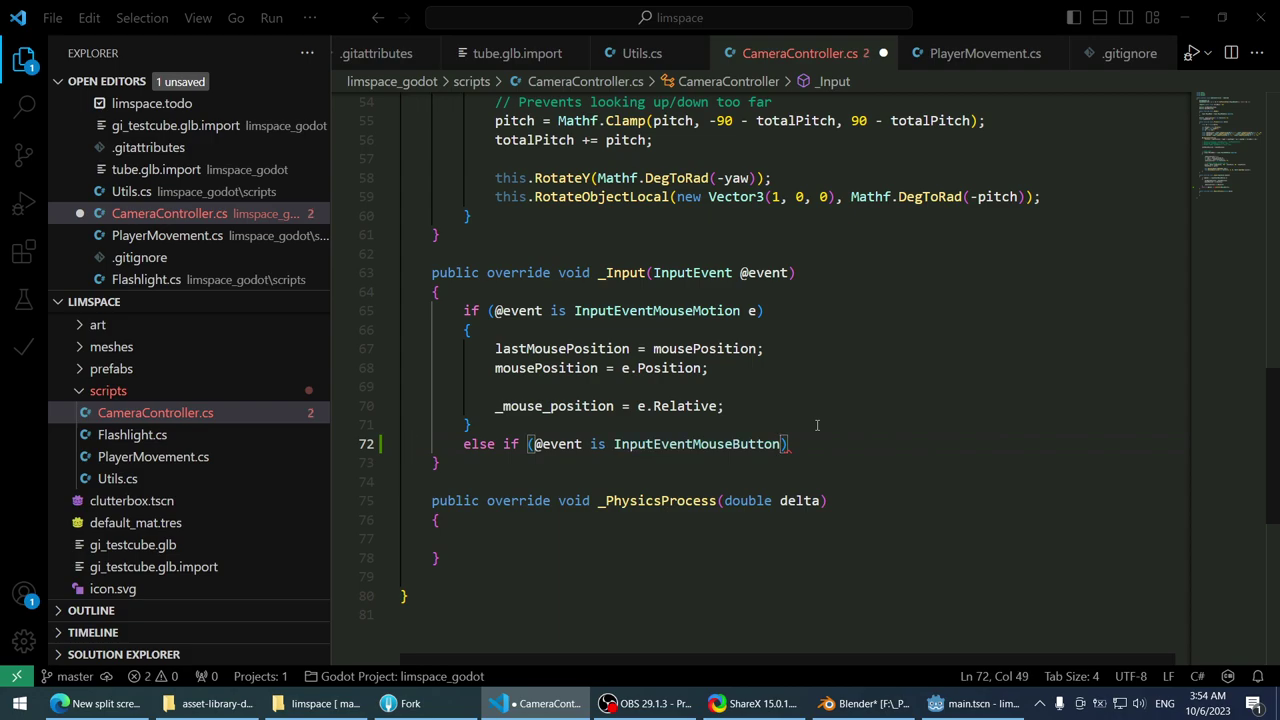
text(e))
key(Return)
text({)
key(Return)
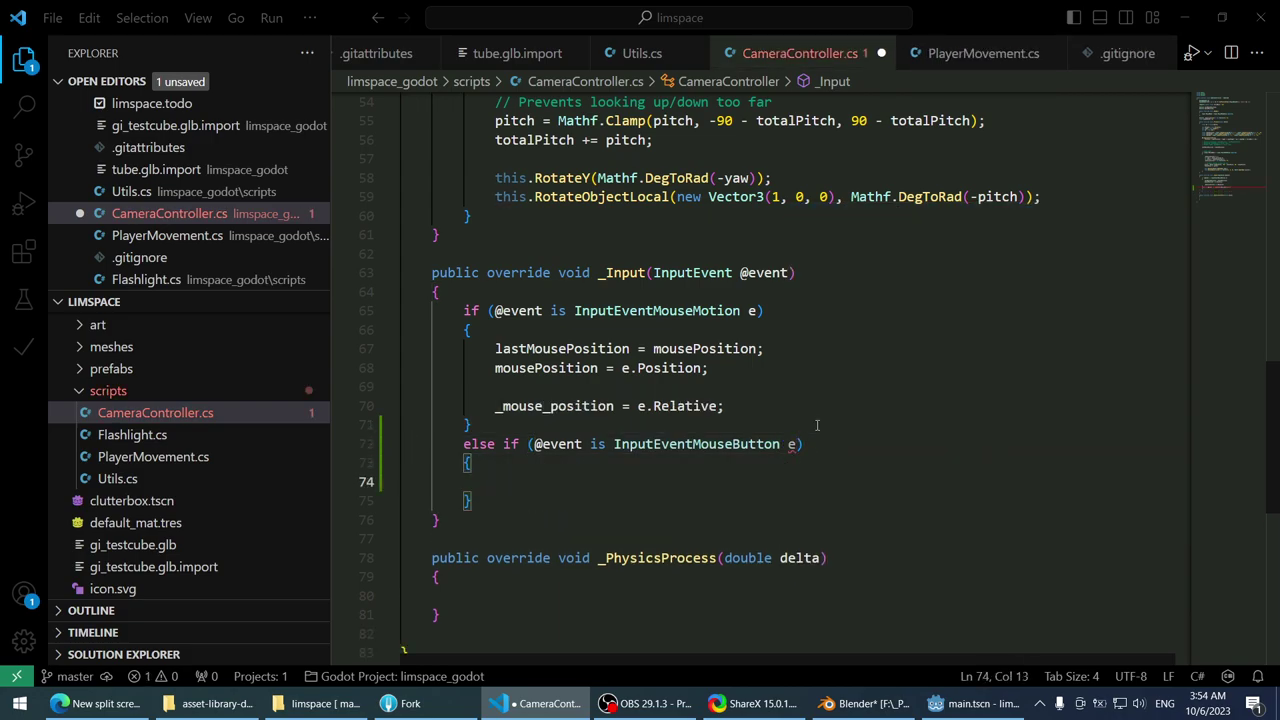
- Write the condition if (e.Pressed && e.ButtonIndex == 0) inside the new branch
text(e.)
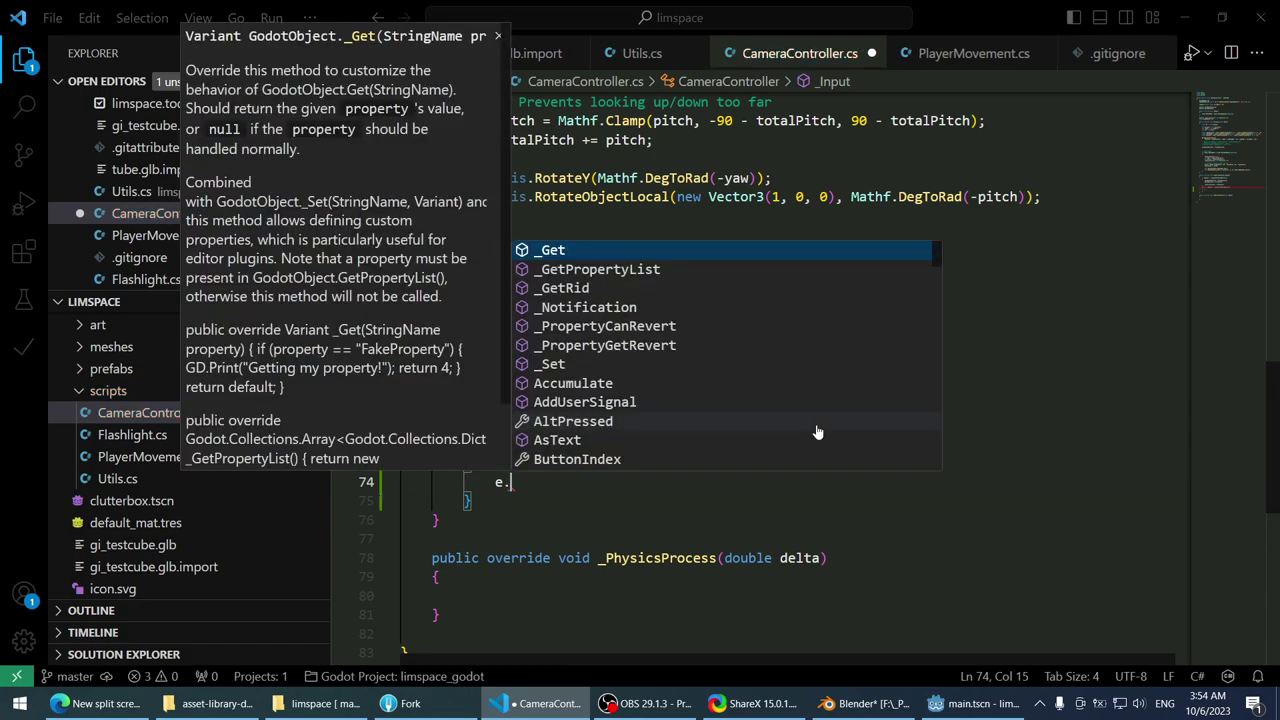
text(m)
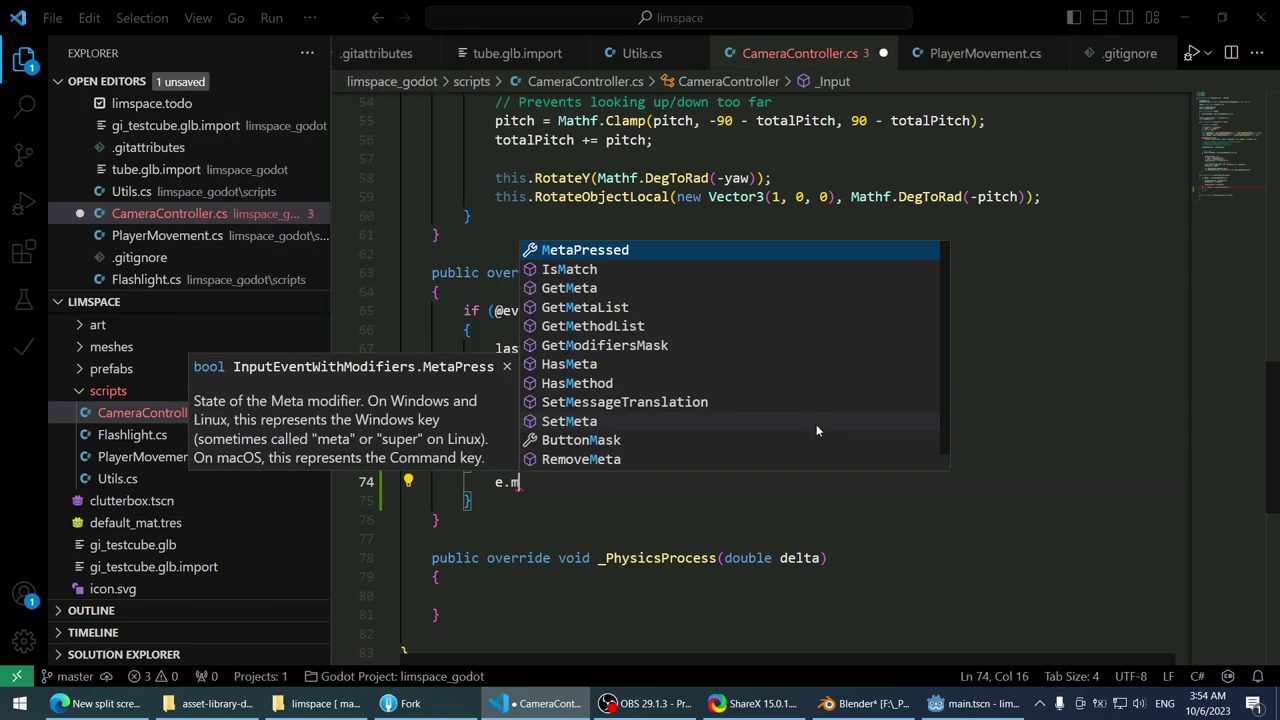
key(BackSpace)
text(cli)
key(BackSpace)
key(BackSpace)
key(BackSpace)
key(BackSpace)
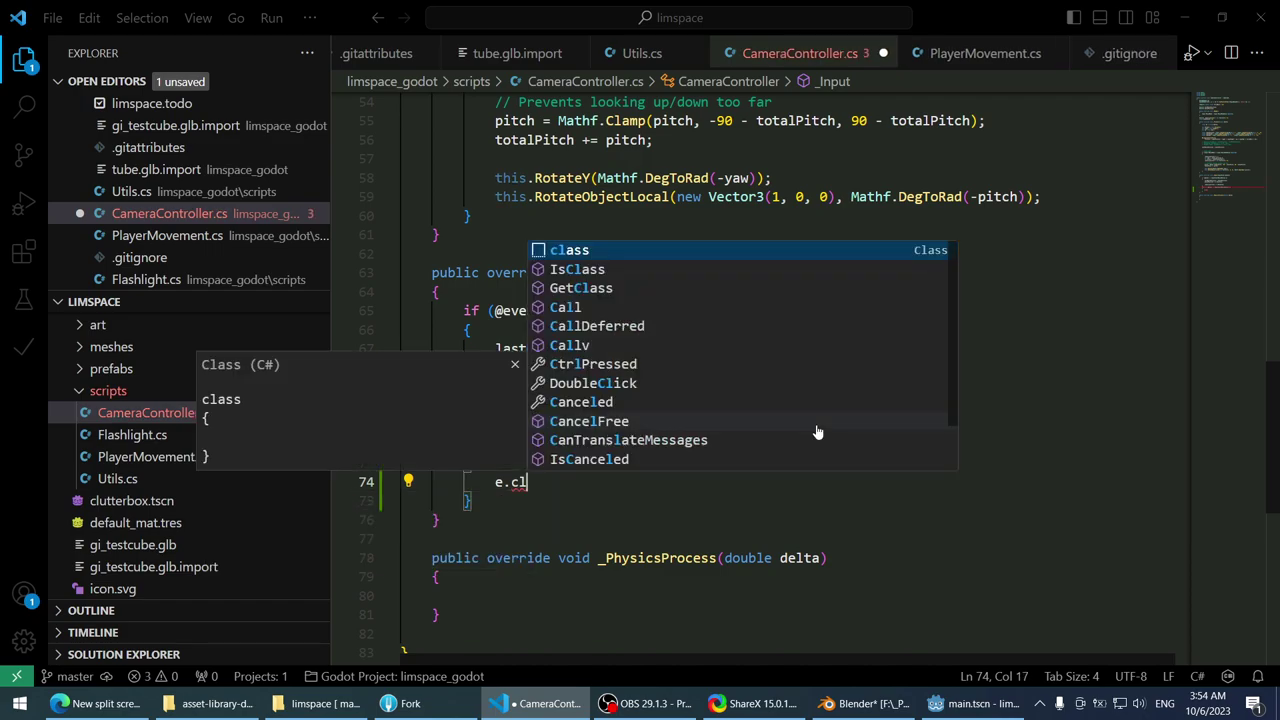
text(.butt)
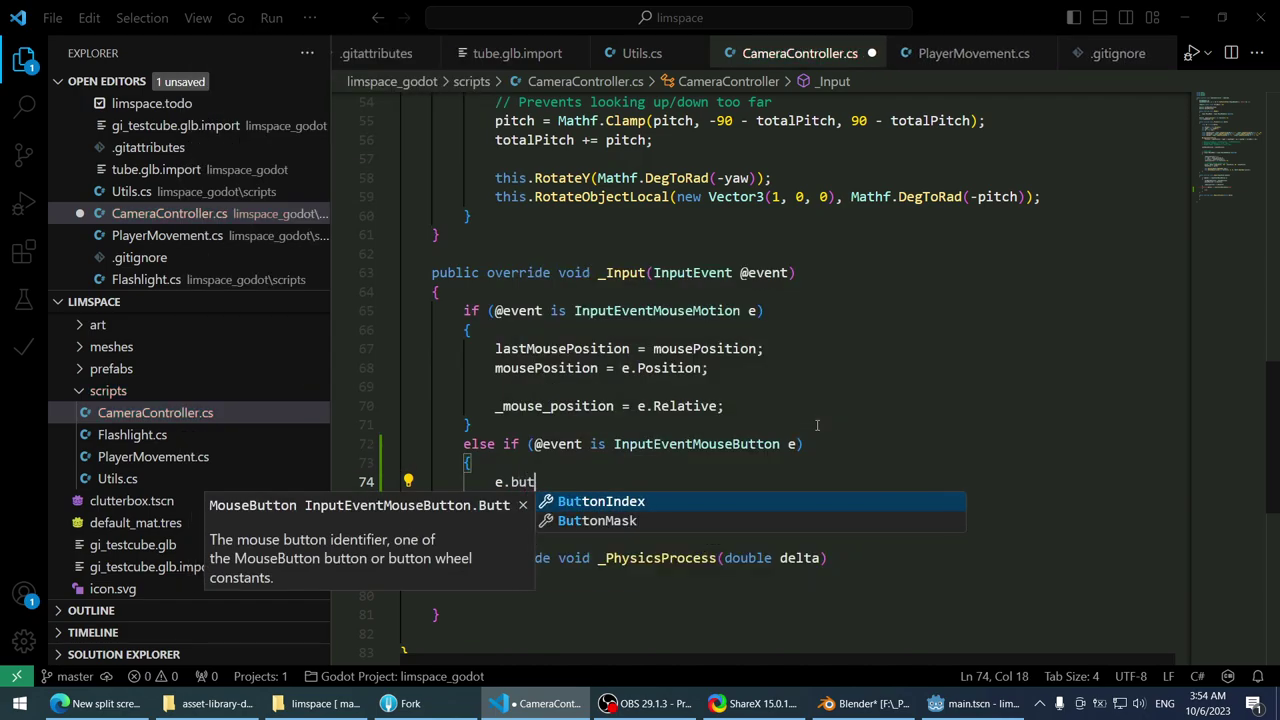
key(BackSpace)
key(BackSpace)
key(BackSpace)
key(BackSpace)
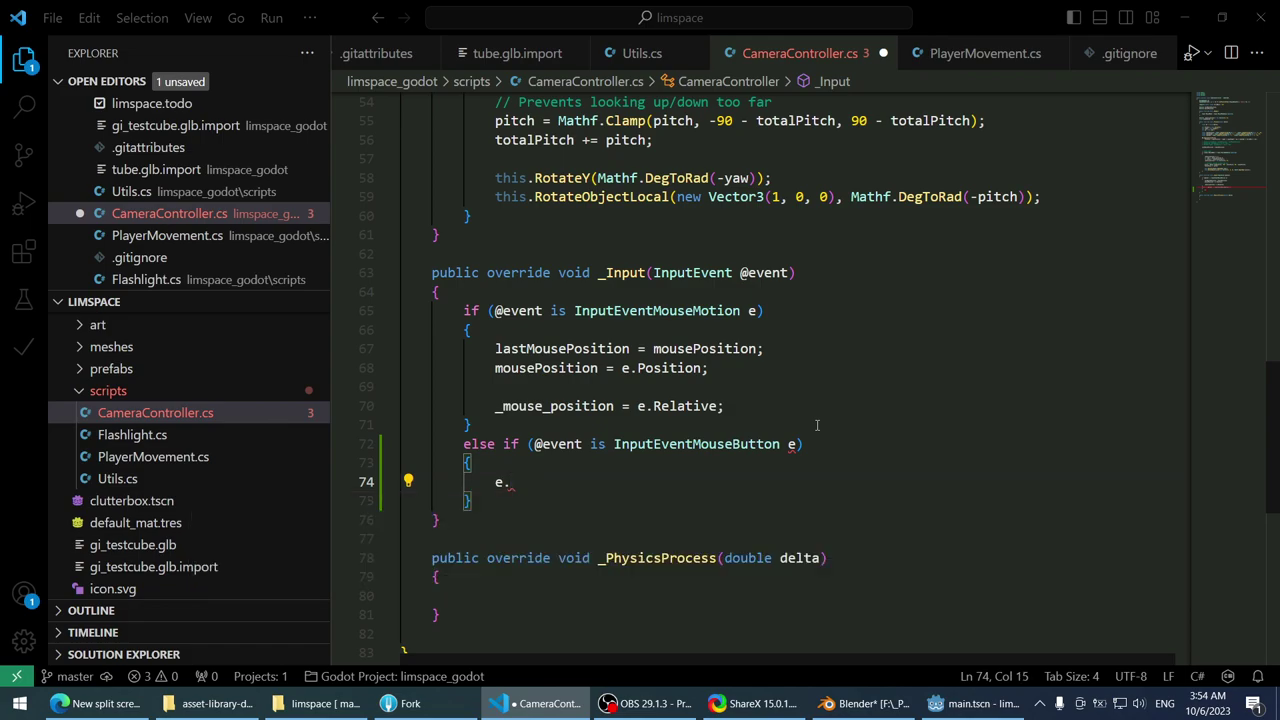
text(press)
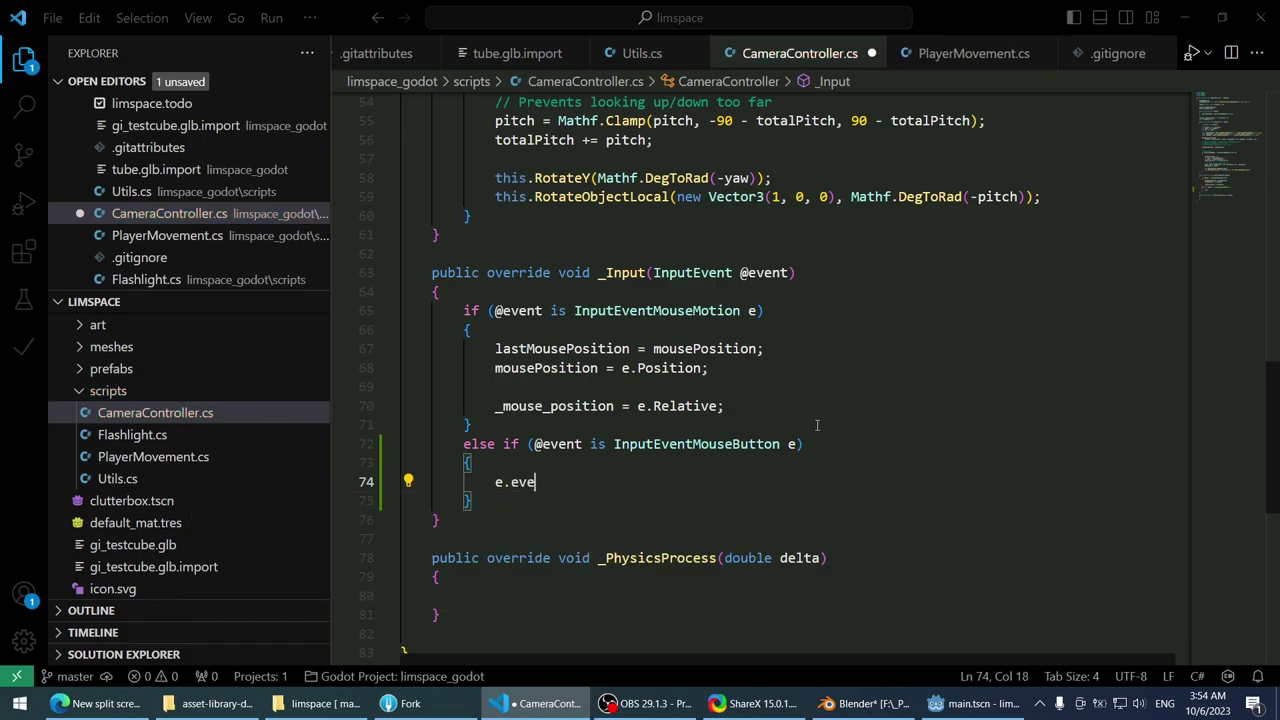
key(BackSpace)
key(BackSpace)
key(BackSpace)
key(BackSpace)
key(BackSpace)
key(BackSpace)
text(.)
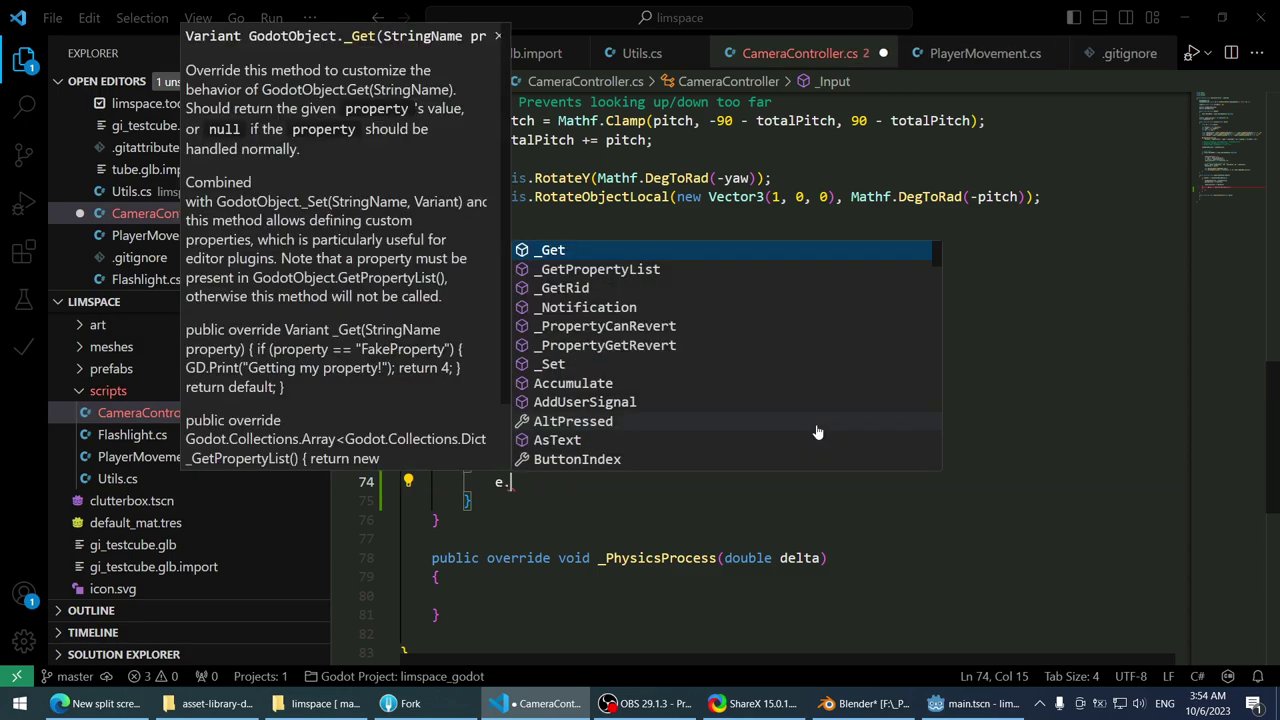
text(pres)
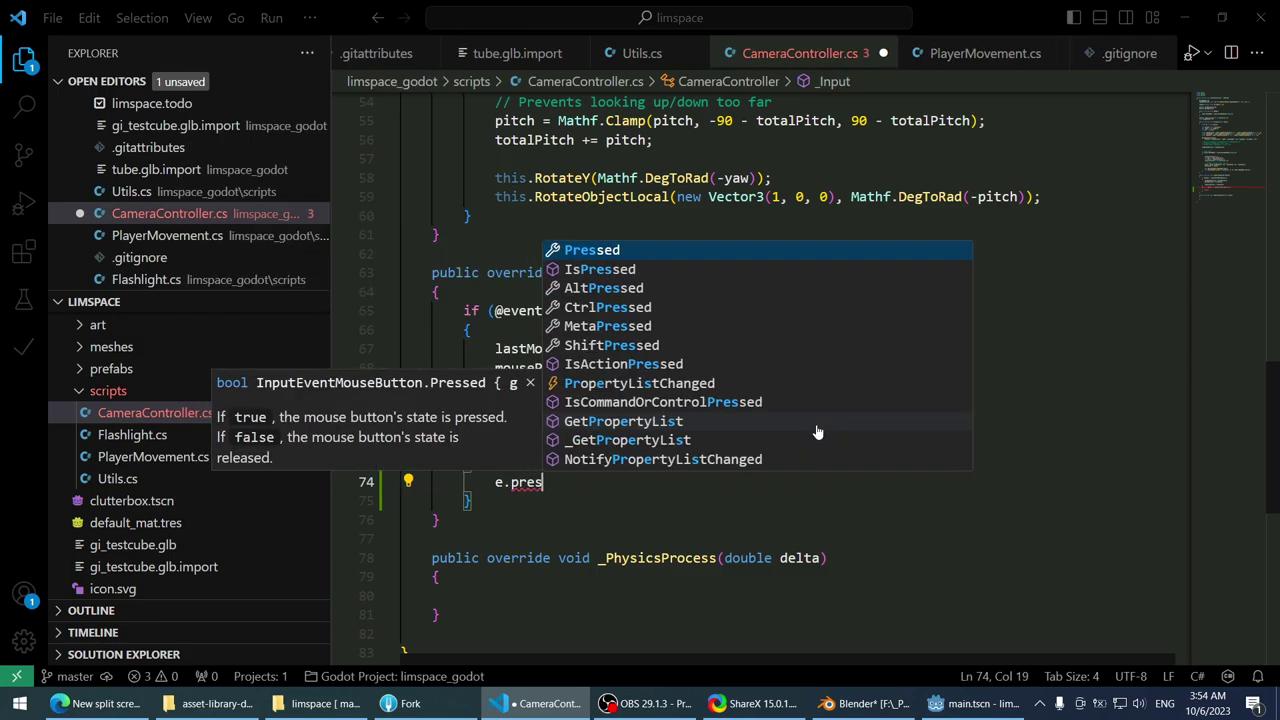
key(Tab)
key(Home)
text(if ()
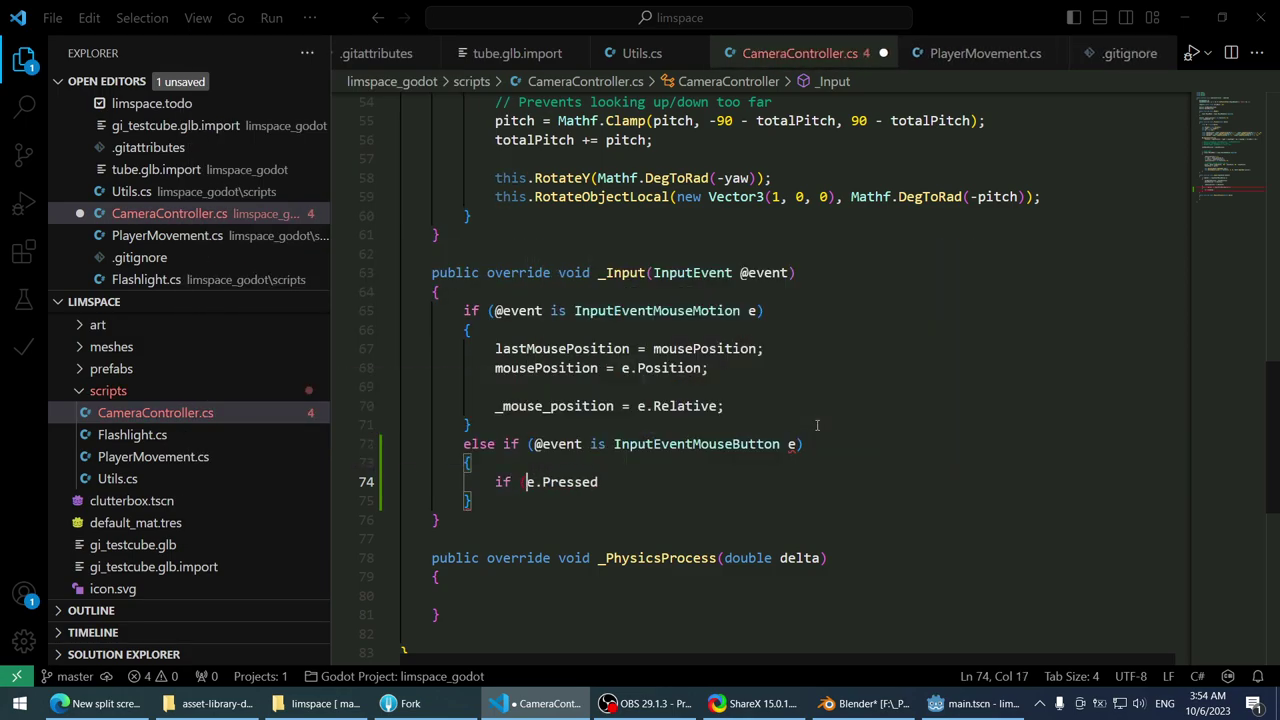
key(End)
text(&& )
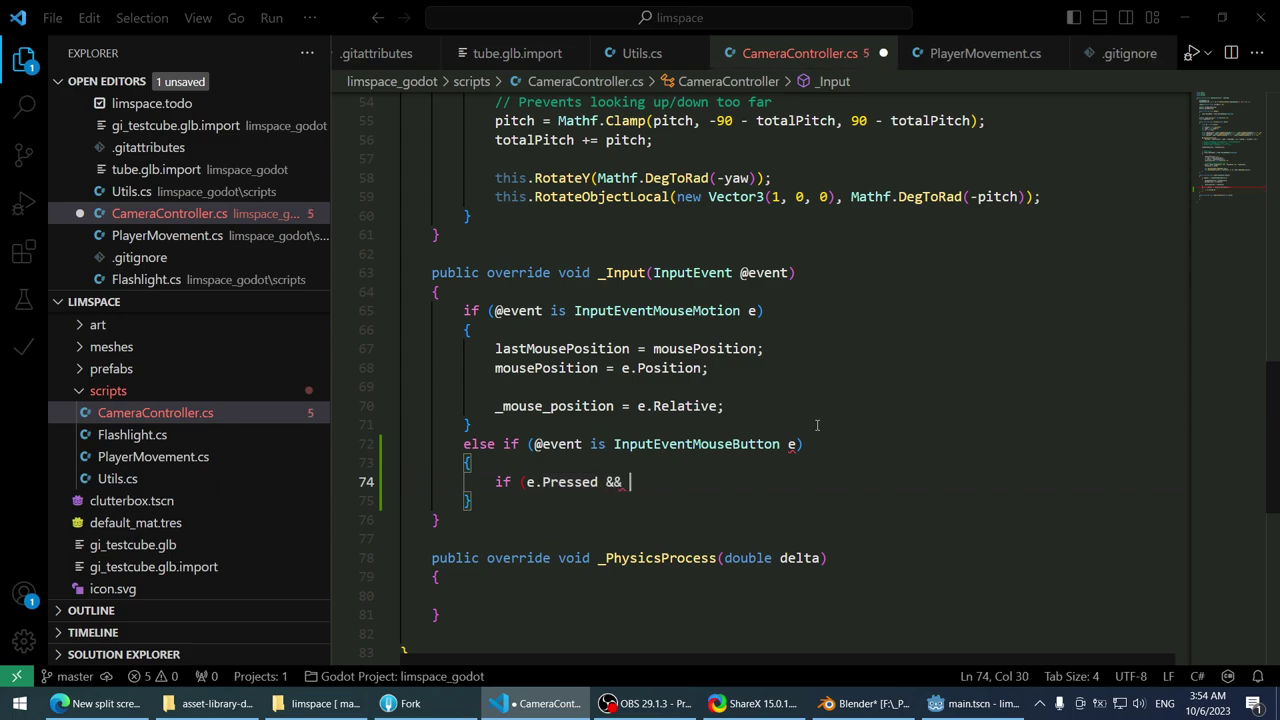
text(e.ButtonIndex)
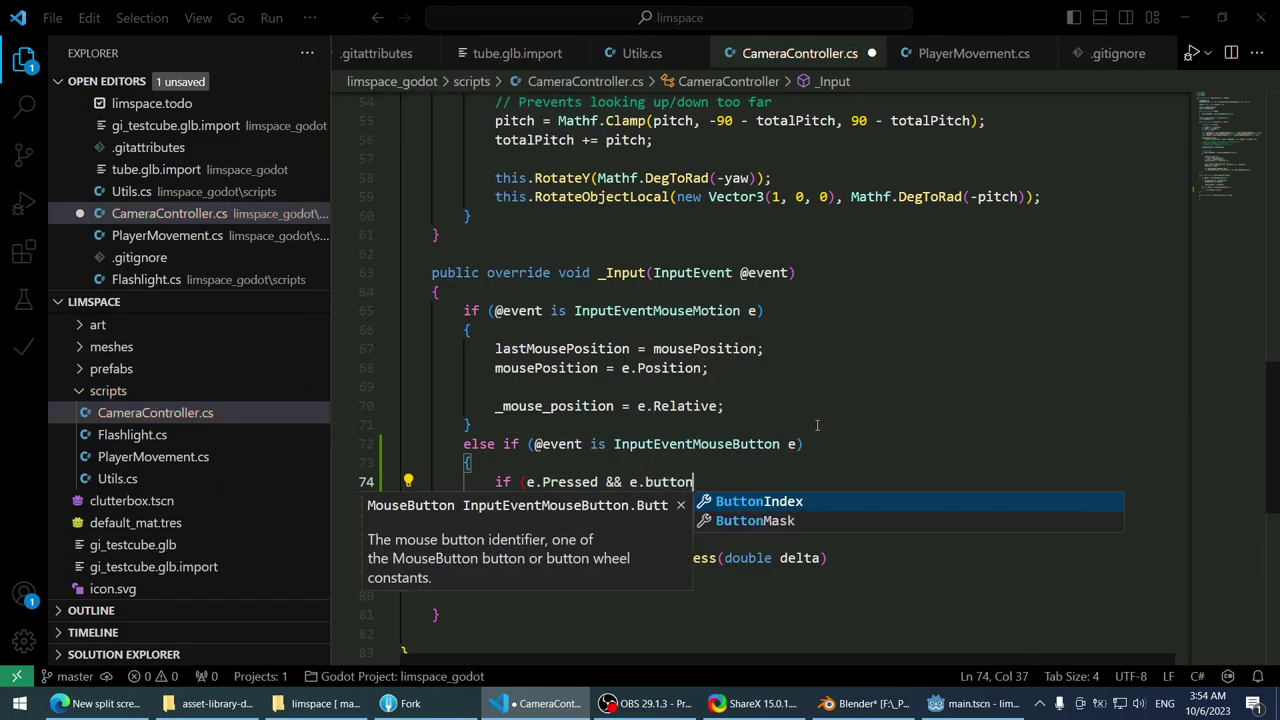
key(Tab)
text(== 0))
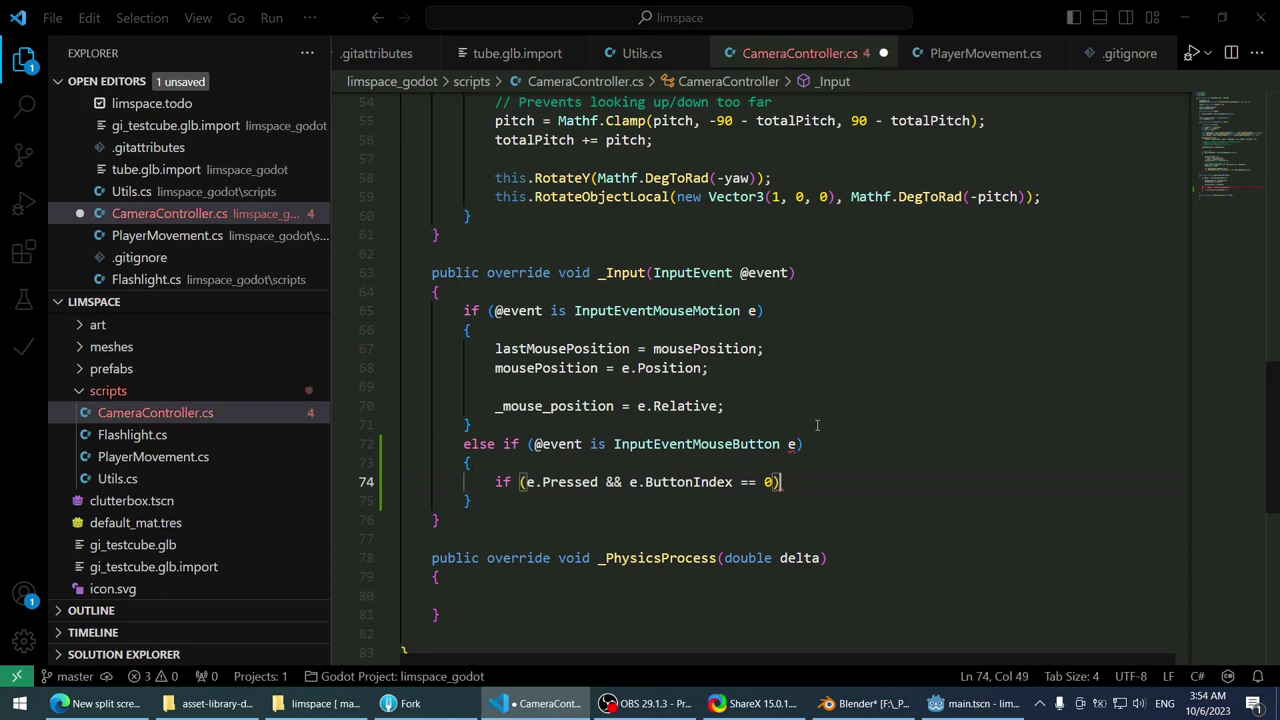
key(Home)
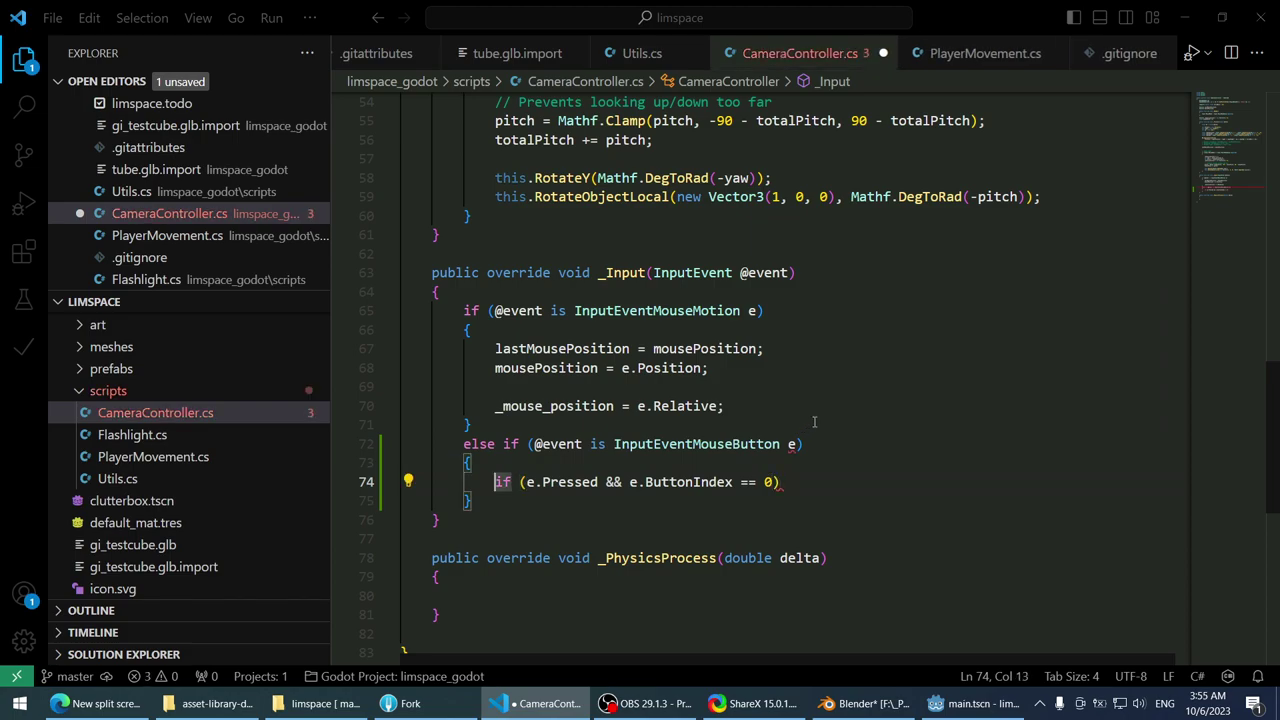
- Select _Input and scroll through the method to review it
click(612, 290)
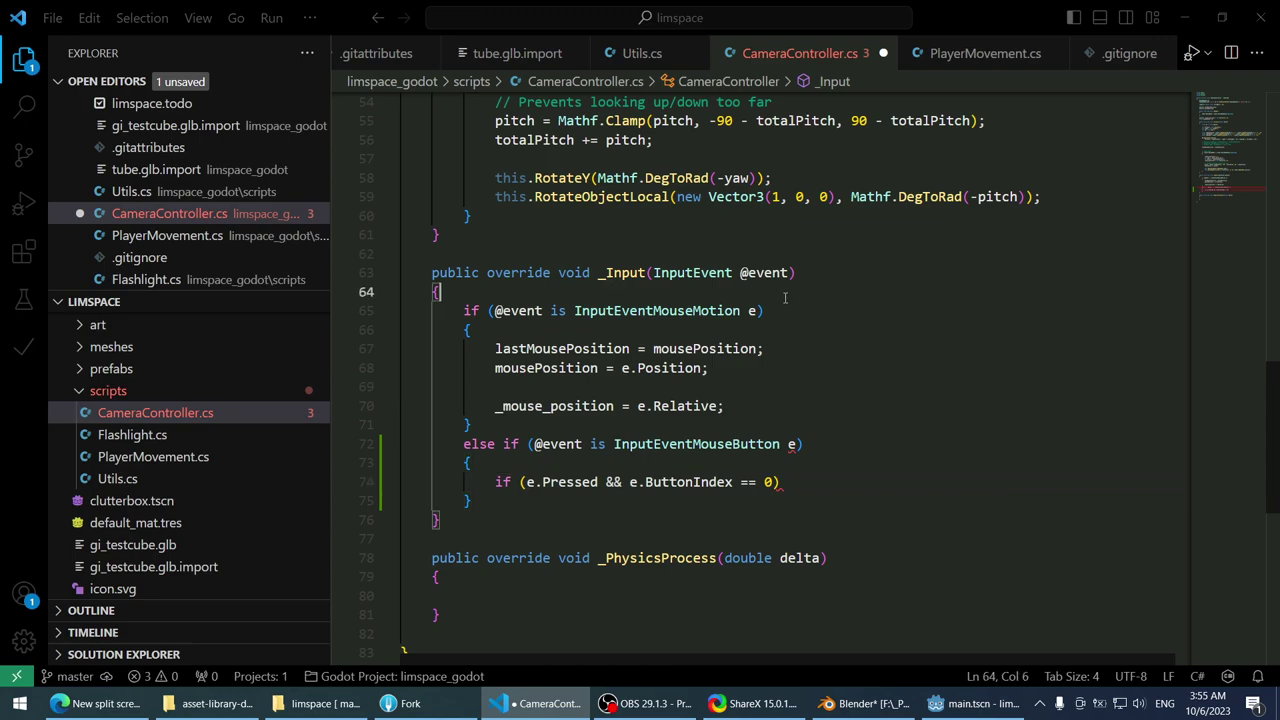
double_click(614, 274)
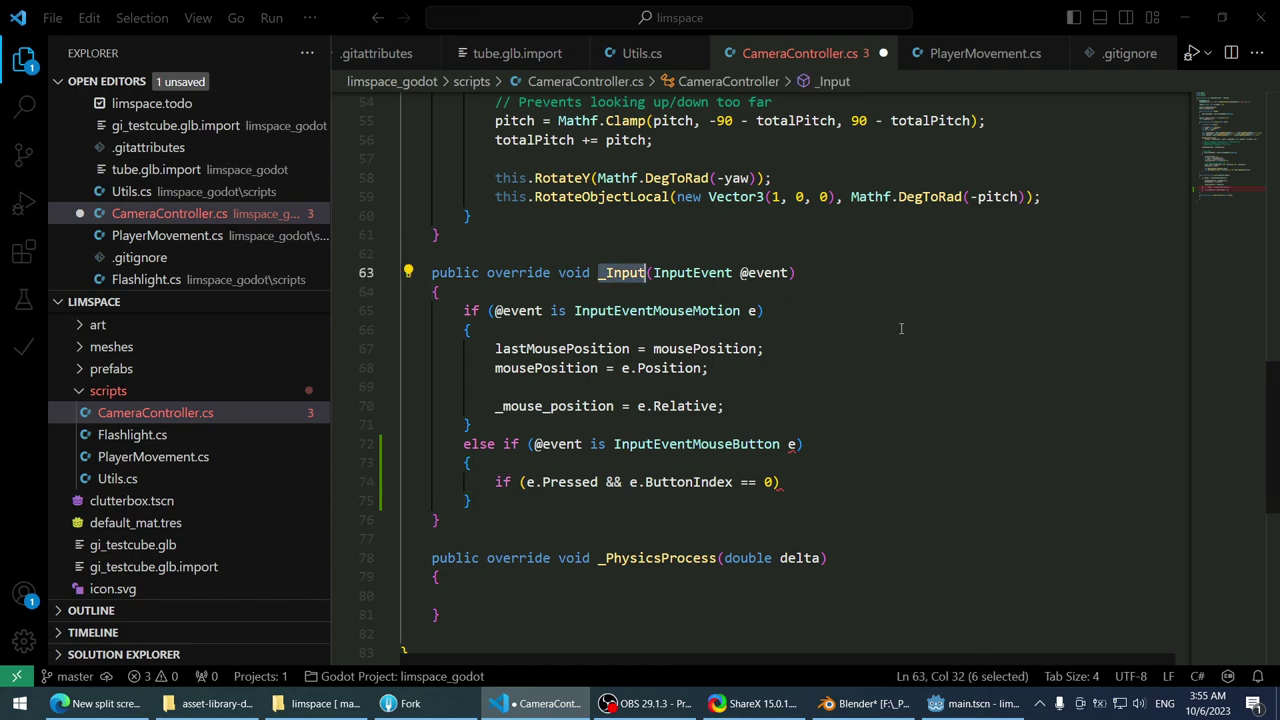
scroll(895, 328, up, 15)
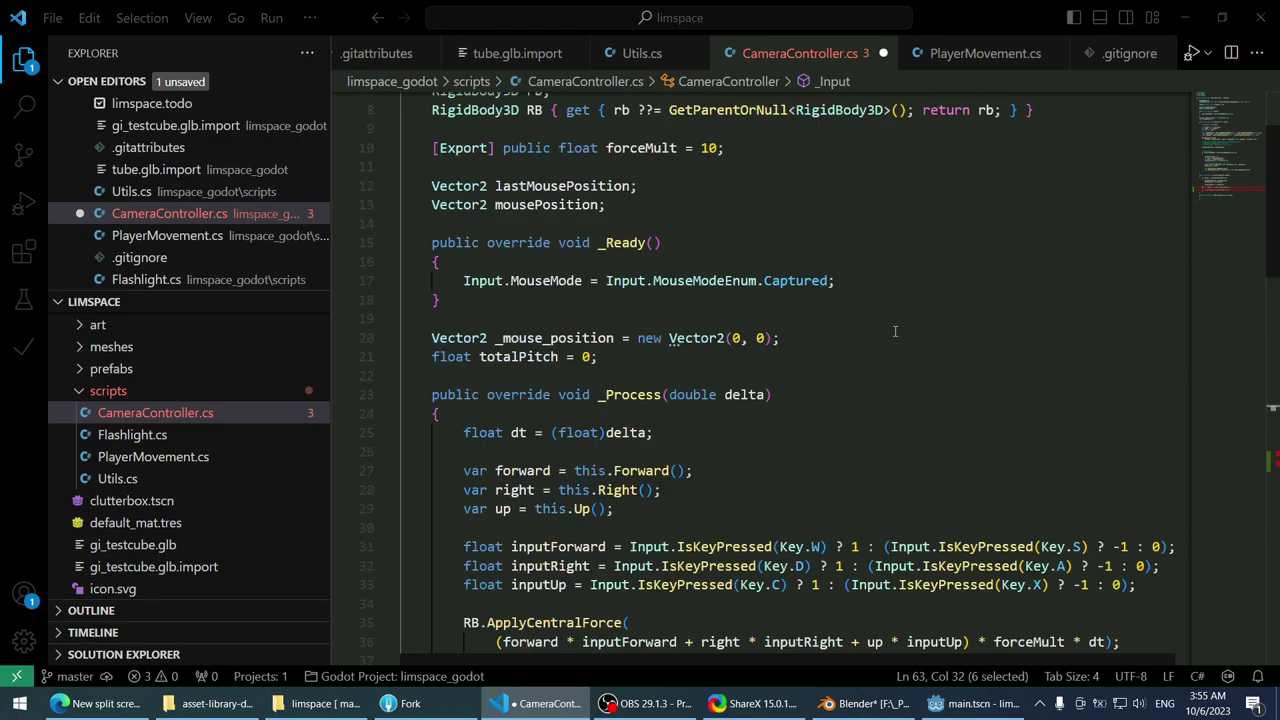
scroll(895, 331, up, 1)
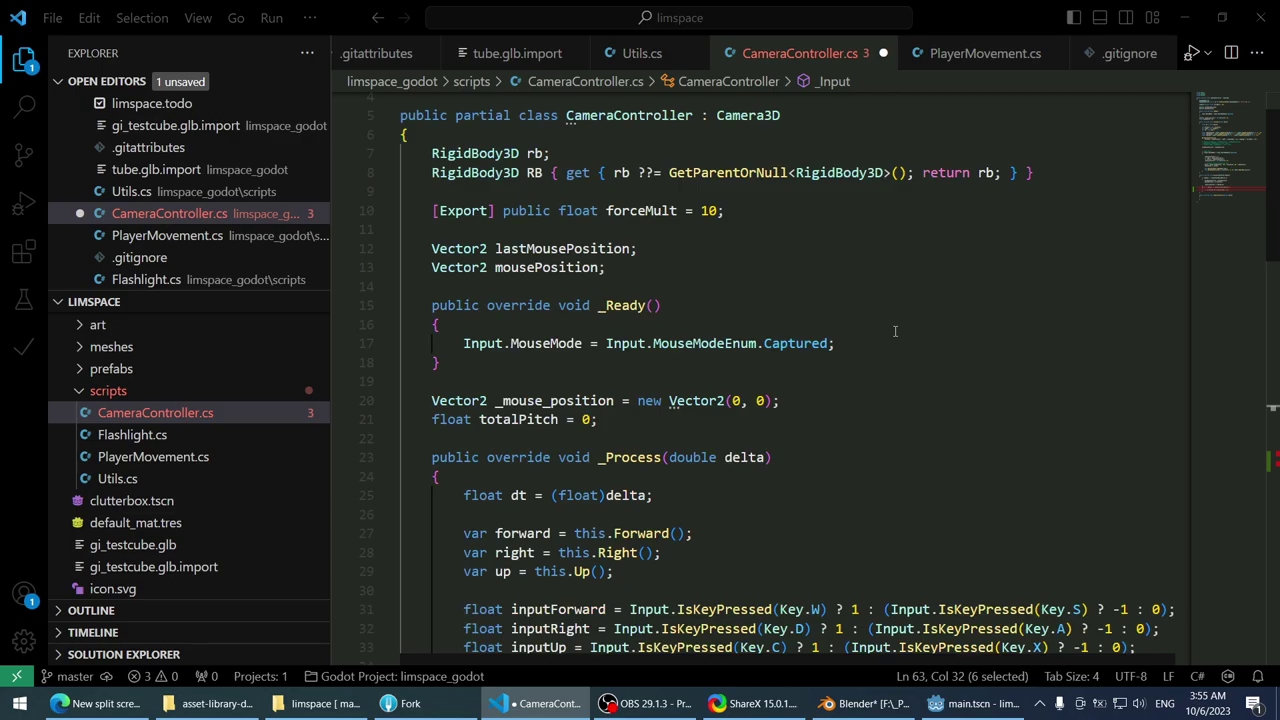
scroll(895, 331, down, 16)
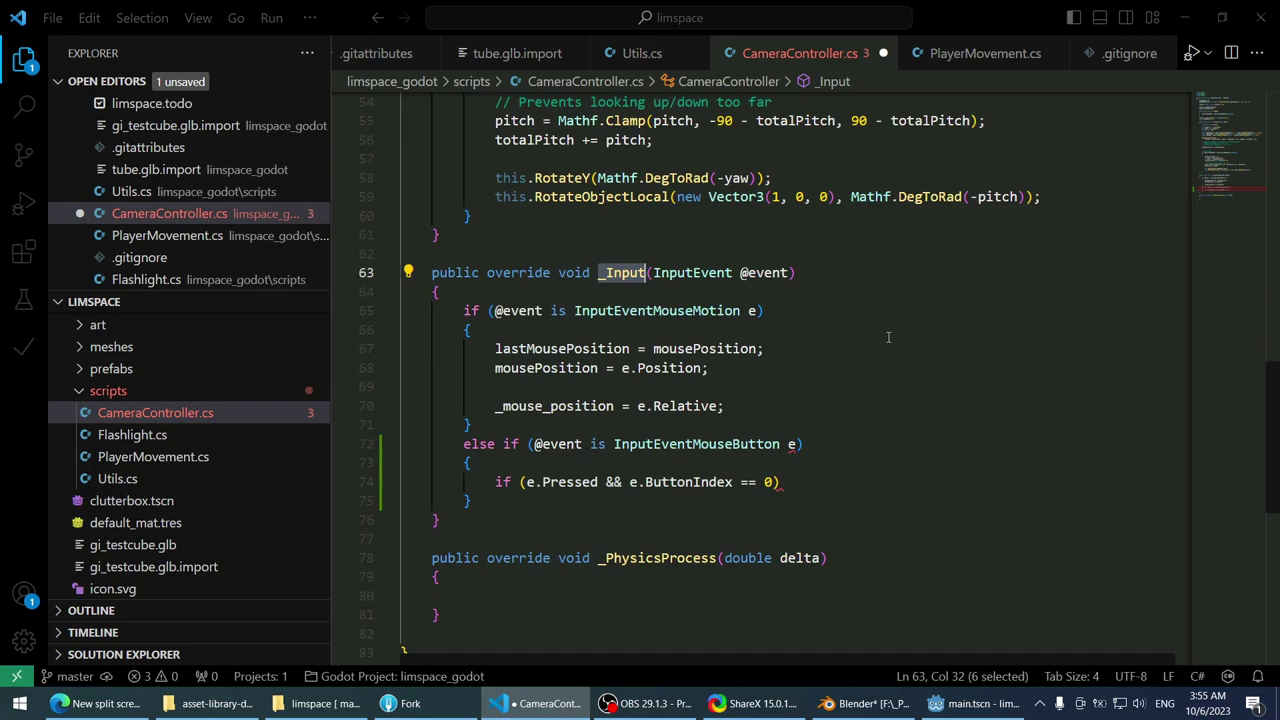
click(920, 463)
- Add a brace-enclosed body under the if (e.Pressed && e.ButtonIndex == 0) condition
click(932, 478)
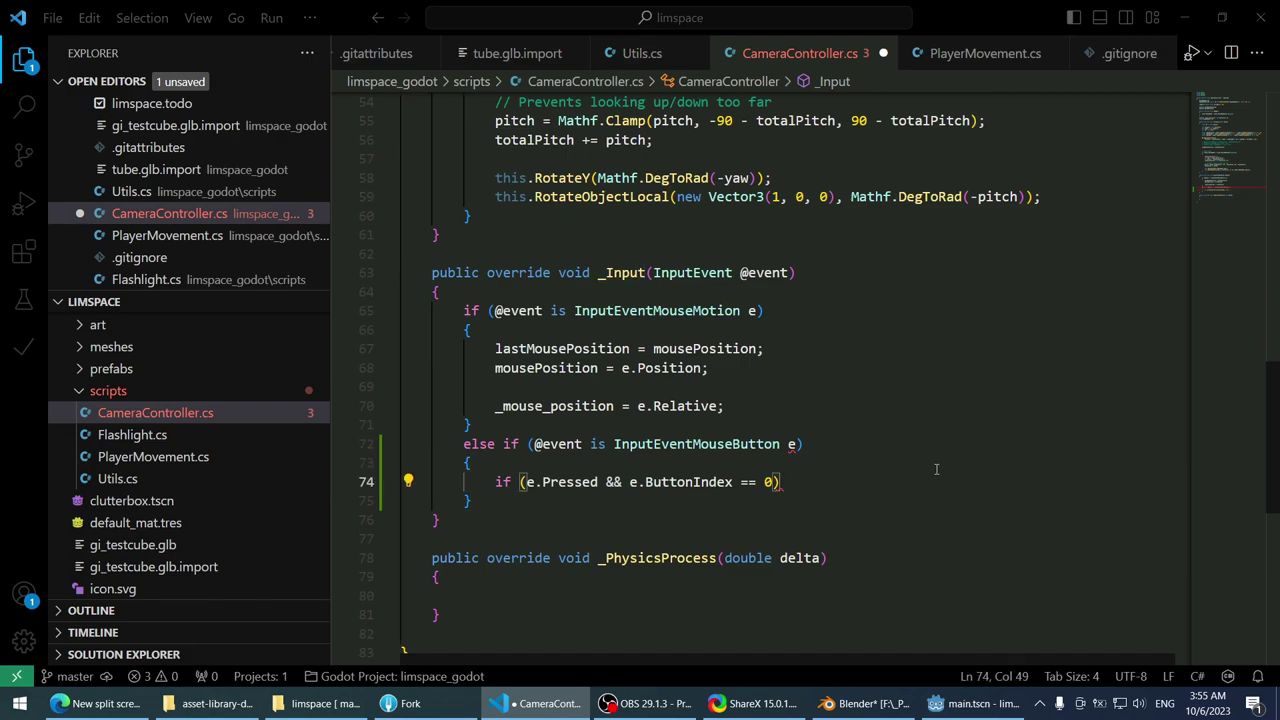
key(Return)
text({)
key(Return)
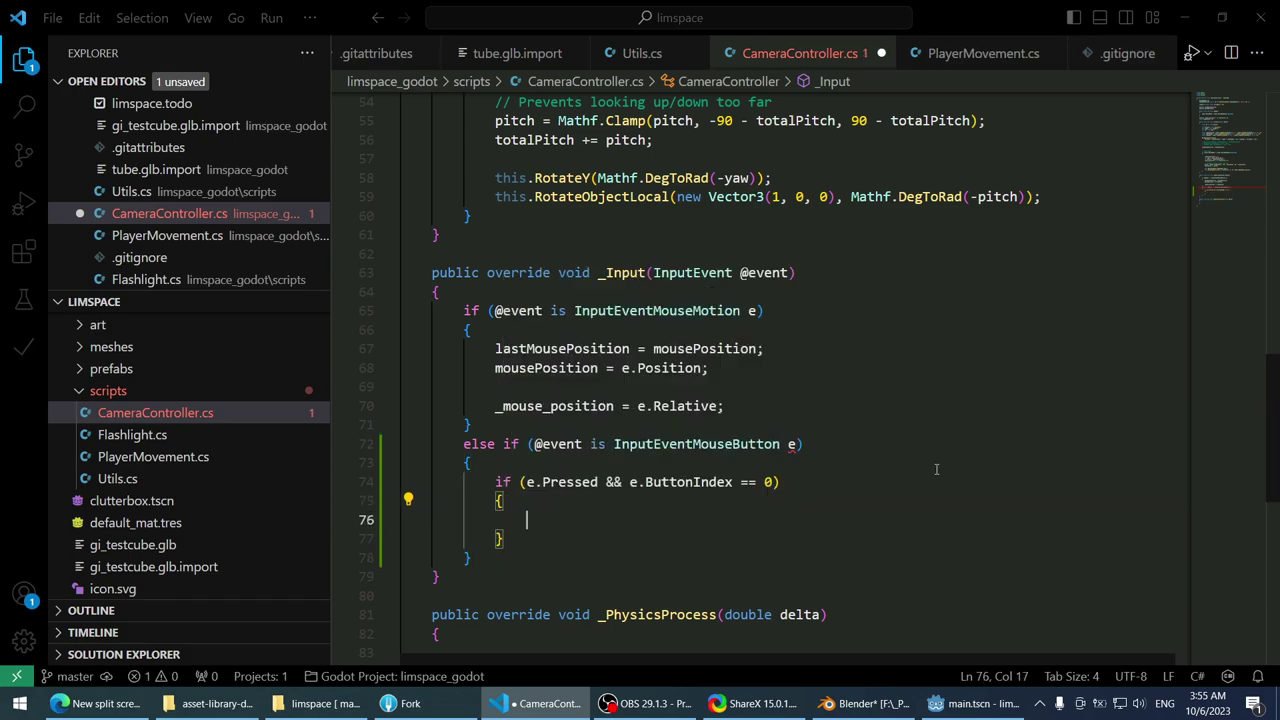
mouse_move(791, 446)
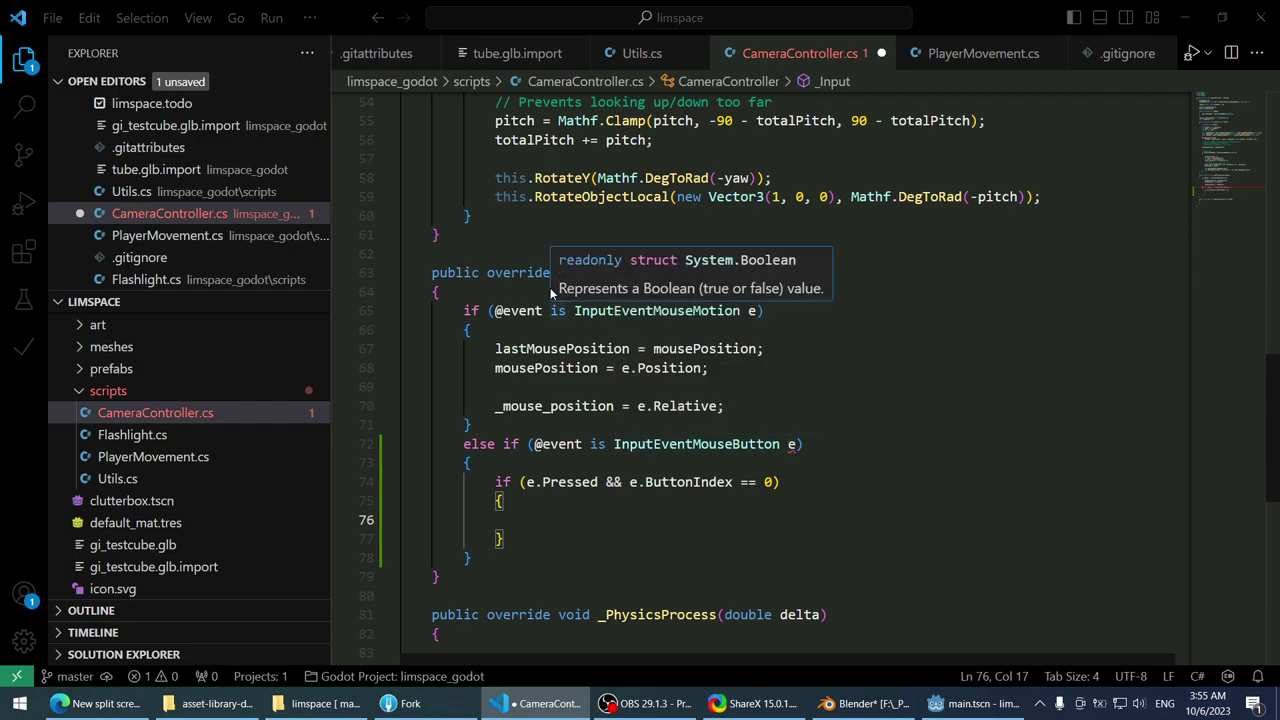
click(560, 291)
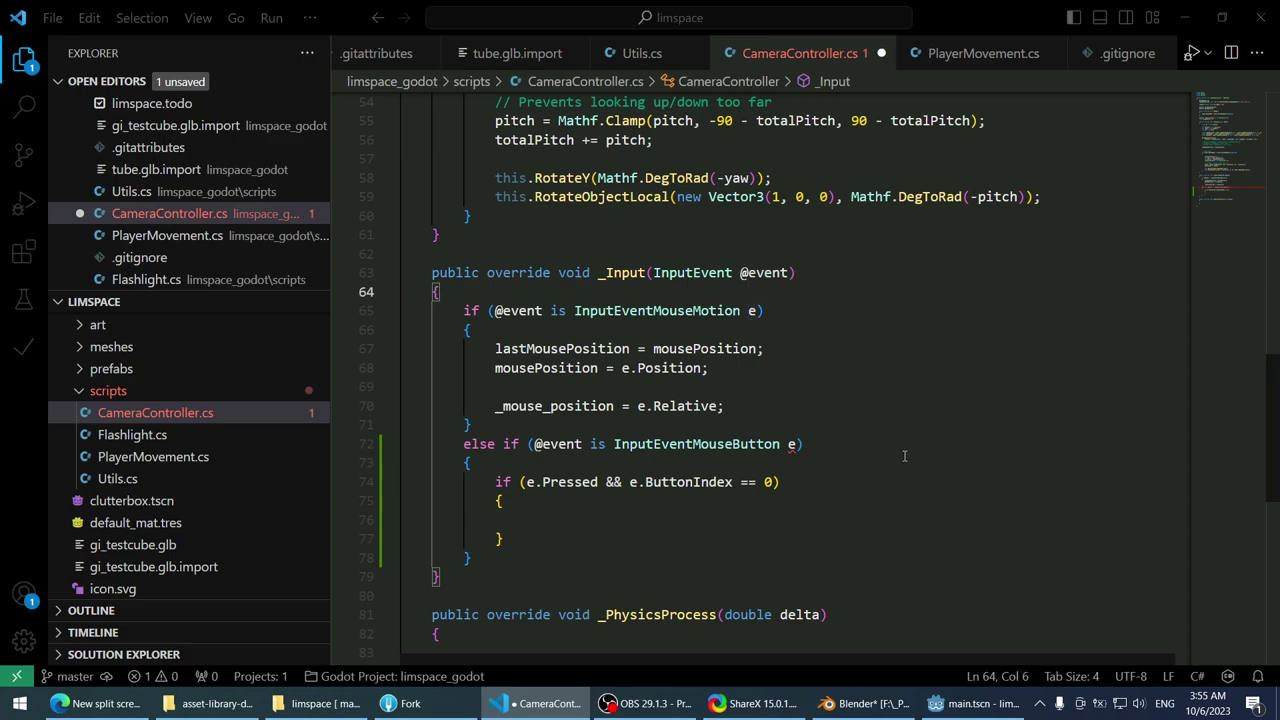
click(797, 444)
- Rename the mouse-button pattern variable from e to me
key(BackSpace)
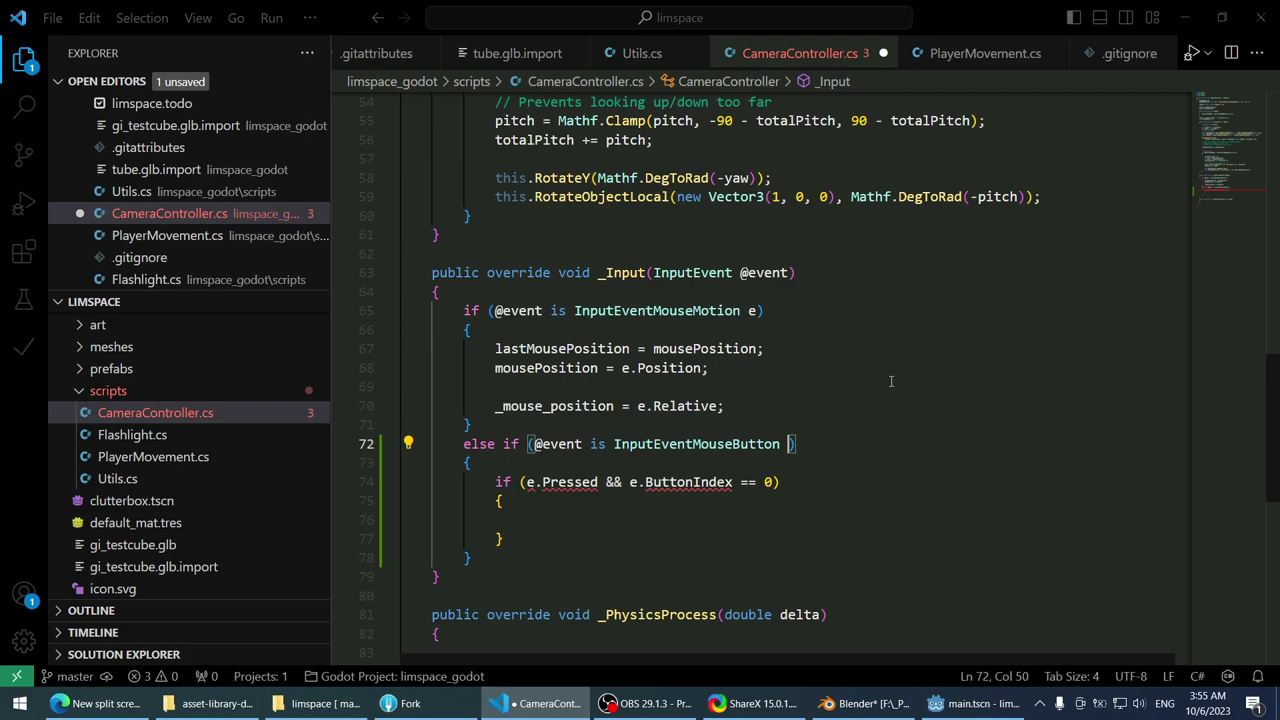
text(mouseEvent)
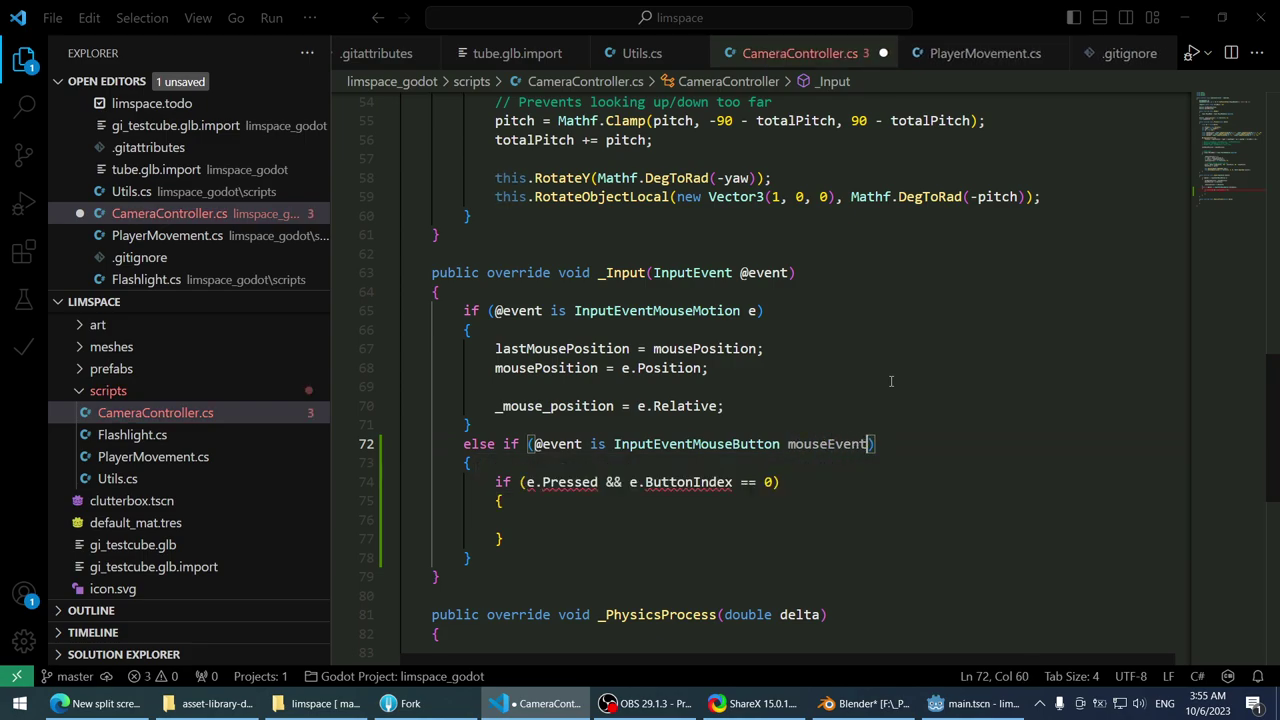
key(Down)
key(Down)
key(Home)
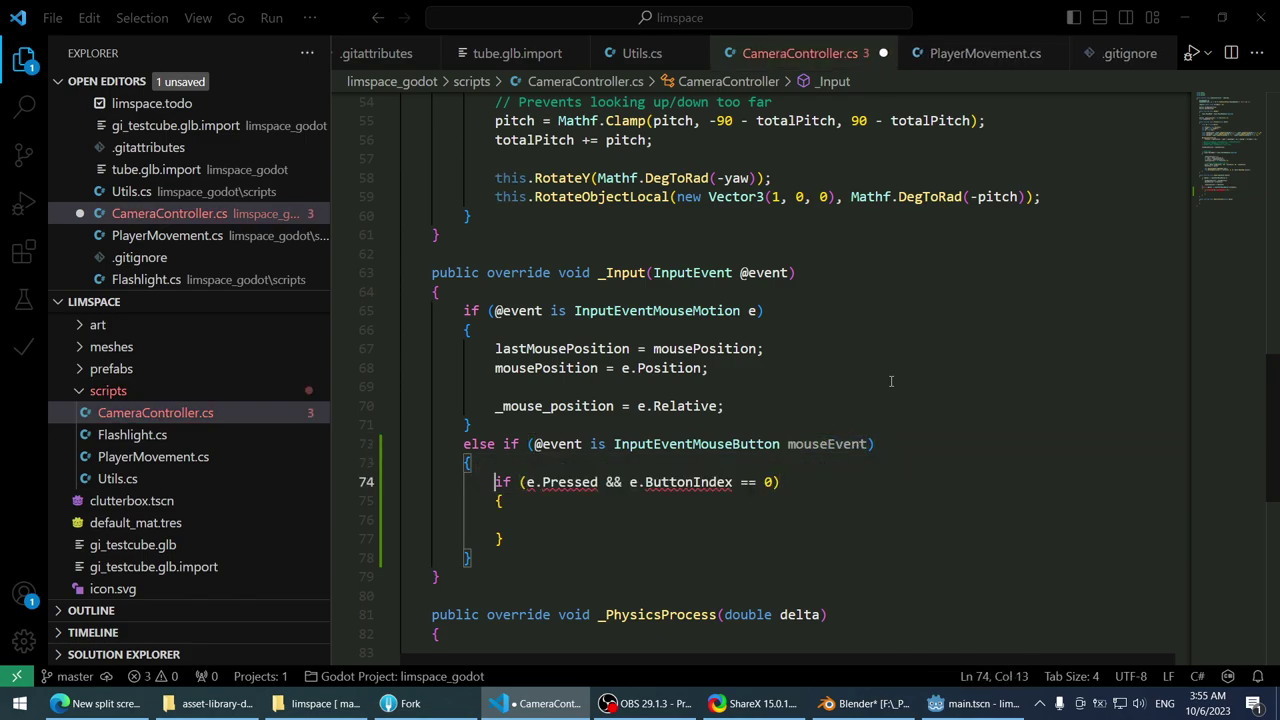
key(Right)
key(Right)
key(Right)
key(Right)
key(Right)
key(Right)
key(Right)
key(ctrl+z)
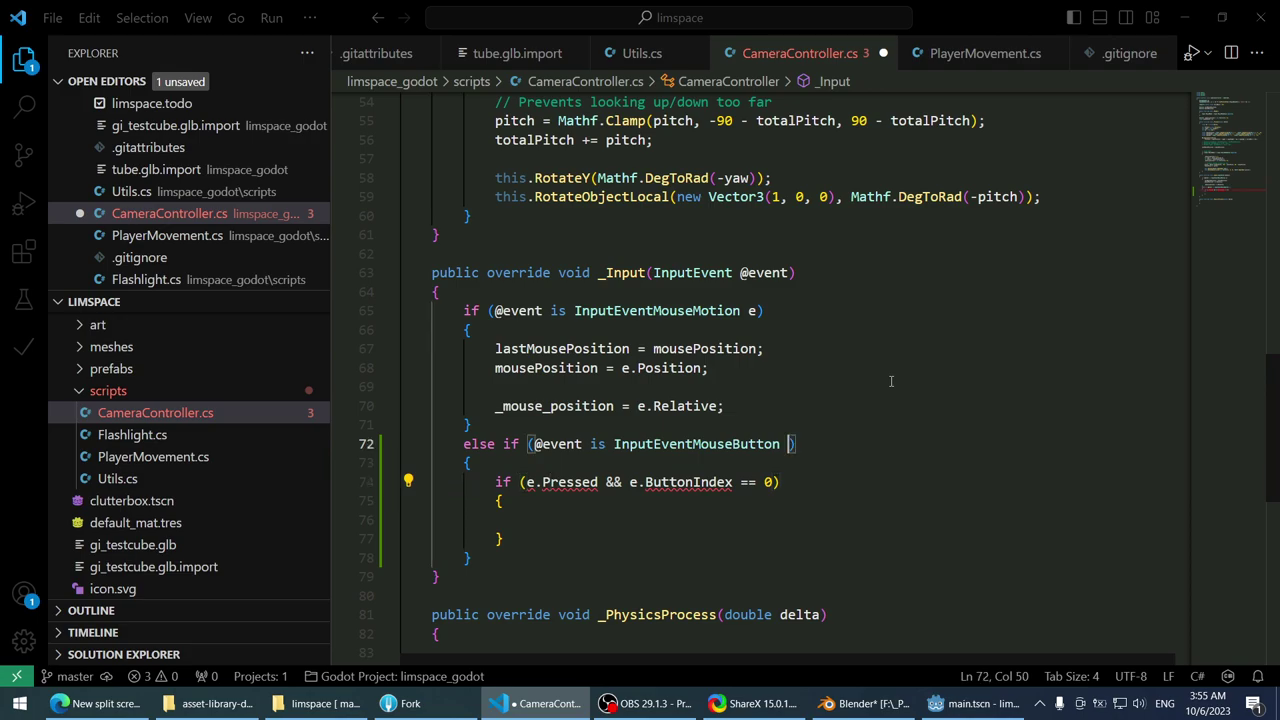
text(e)
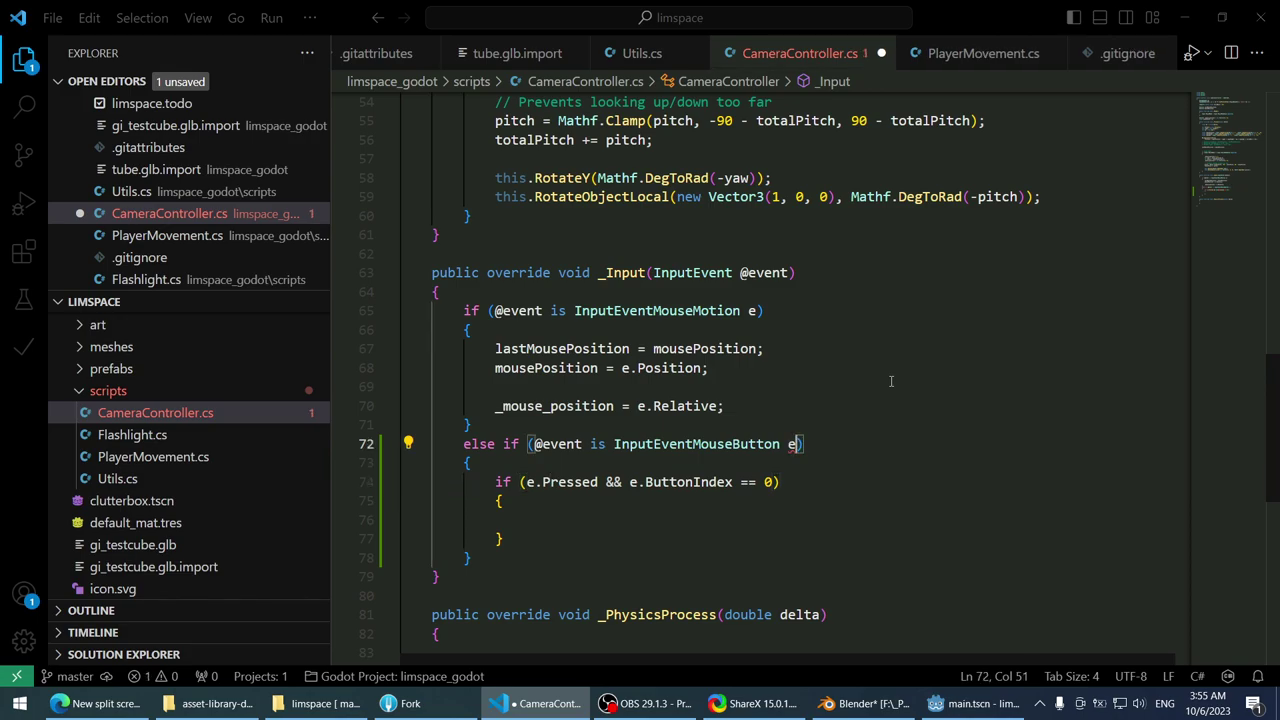
key(BackSpace)
text(clickEvent)
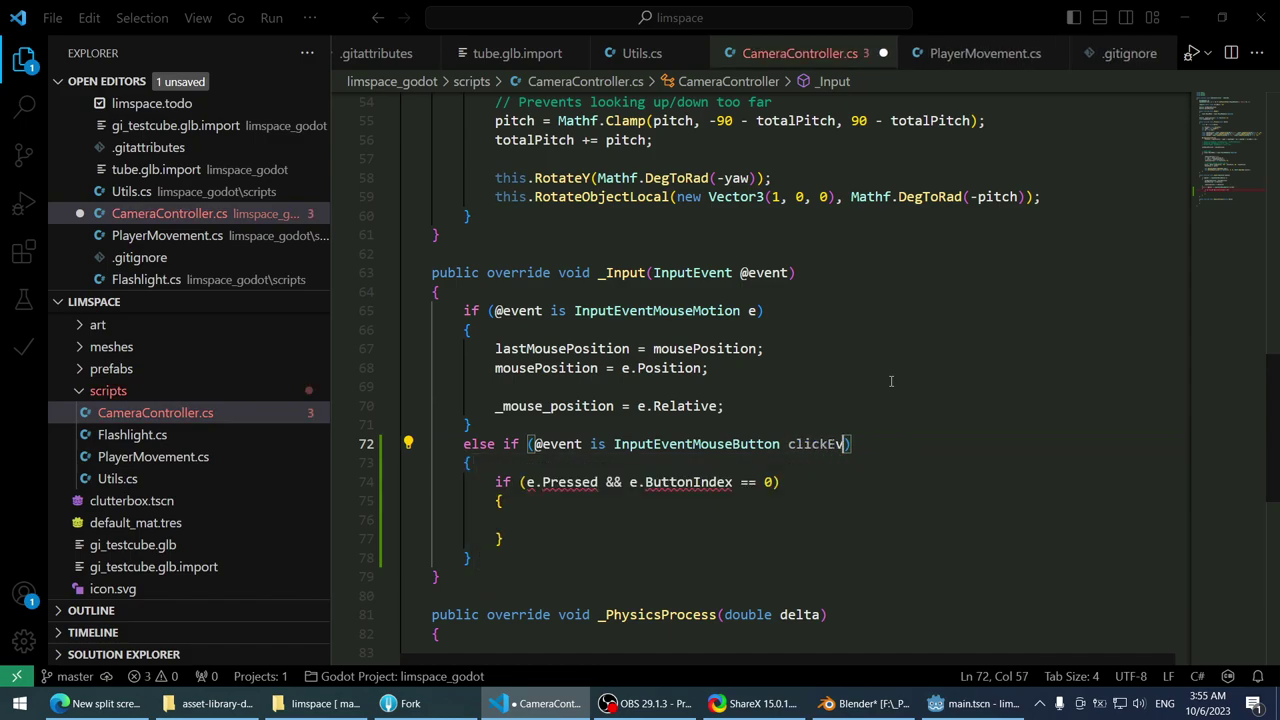
key(ctrl+shift+Left)
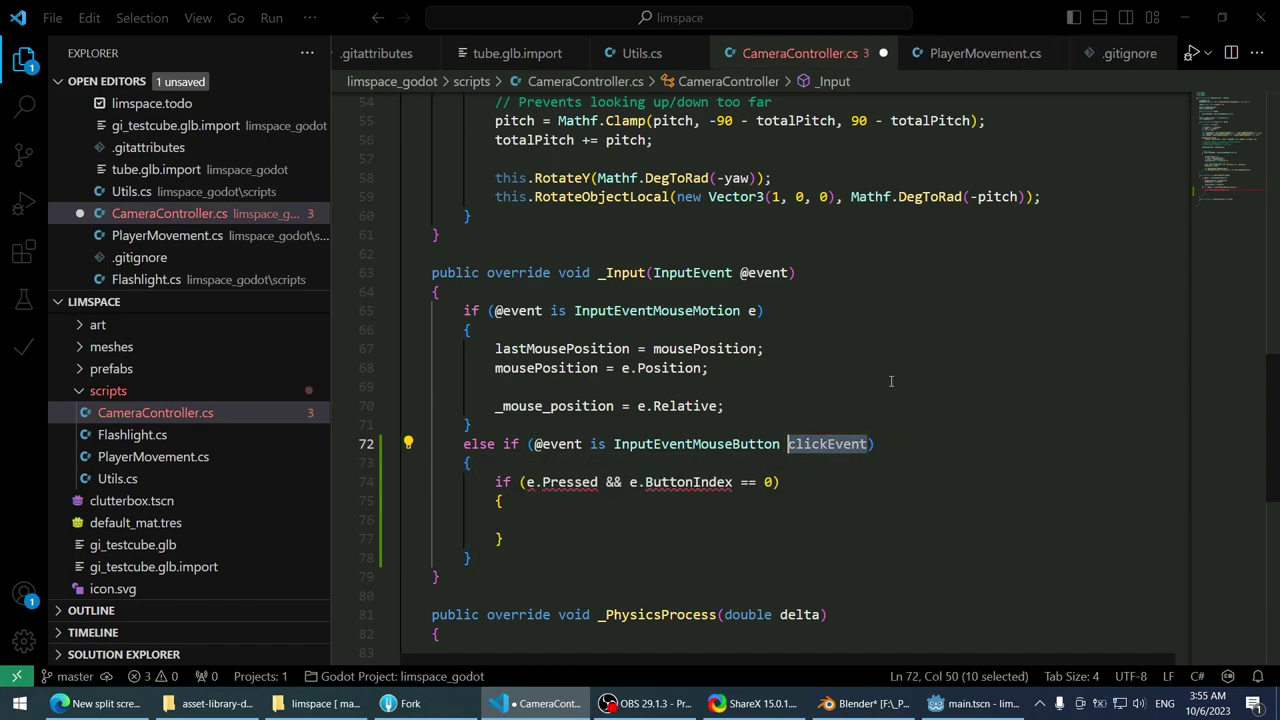
text(button)
key(BackSpace)
key(BackSpace)
key(BackSpace)
key(BackSpace)
key(BackSpace)
key(BackSpace)
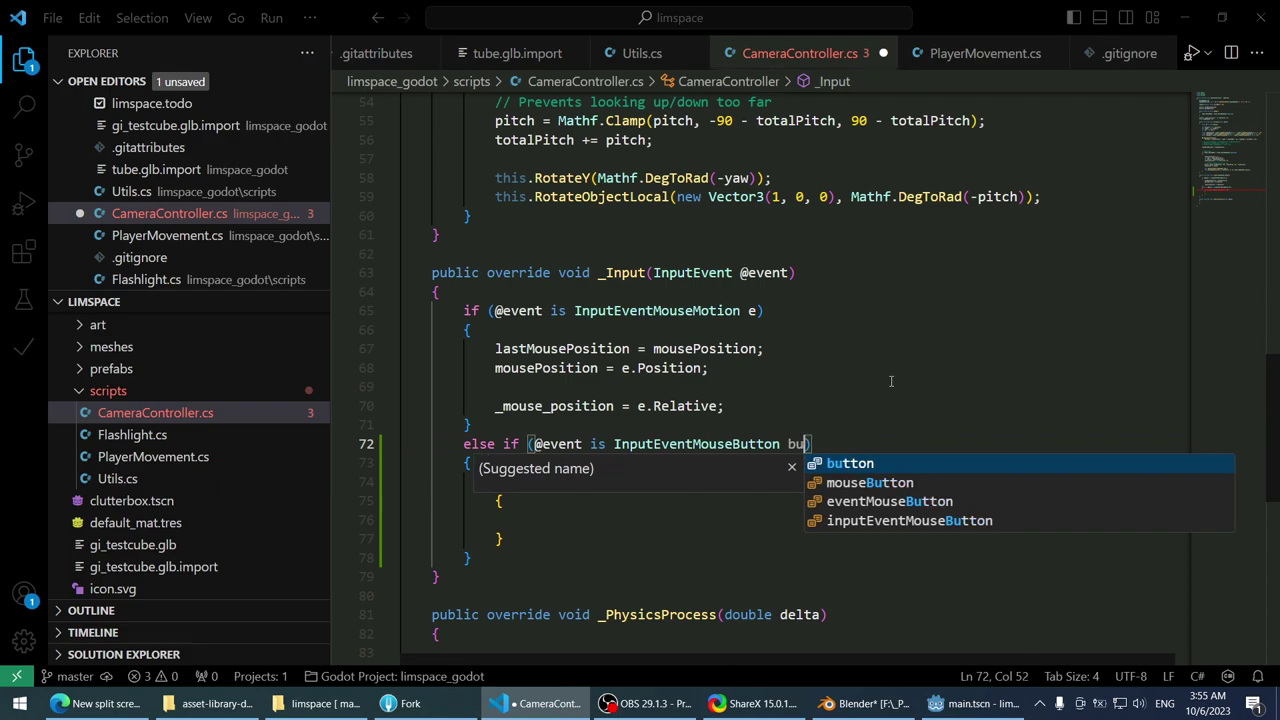
text(me)
key(Escape)
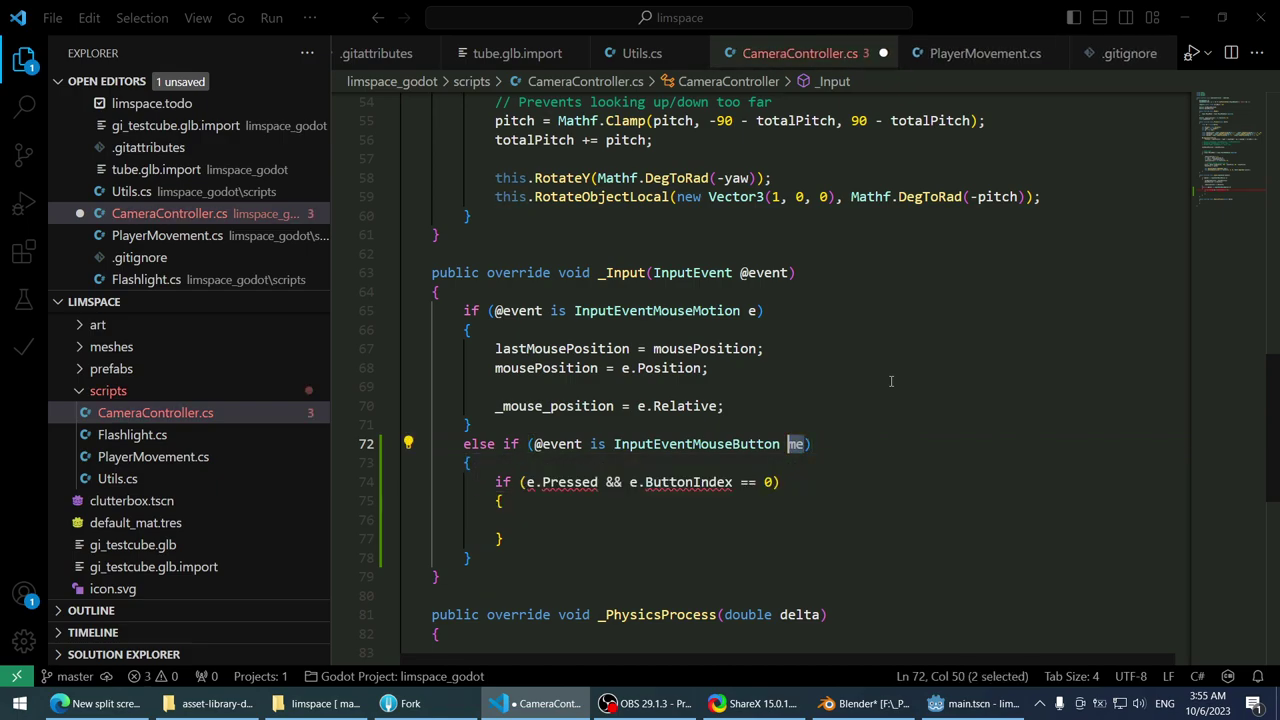
- Change the condition to me.Pressed && me.ButtonIndex == 0 and save
key(Down)
key(Down)
key(Home)
key(ctrl+Right)
key(Right)
key(Right)
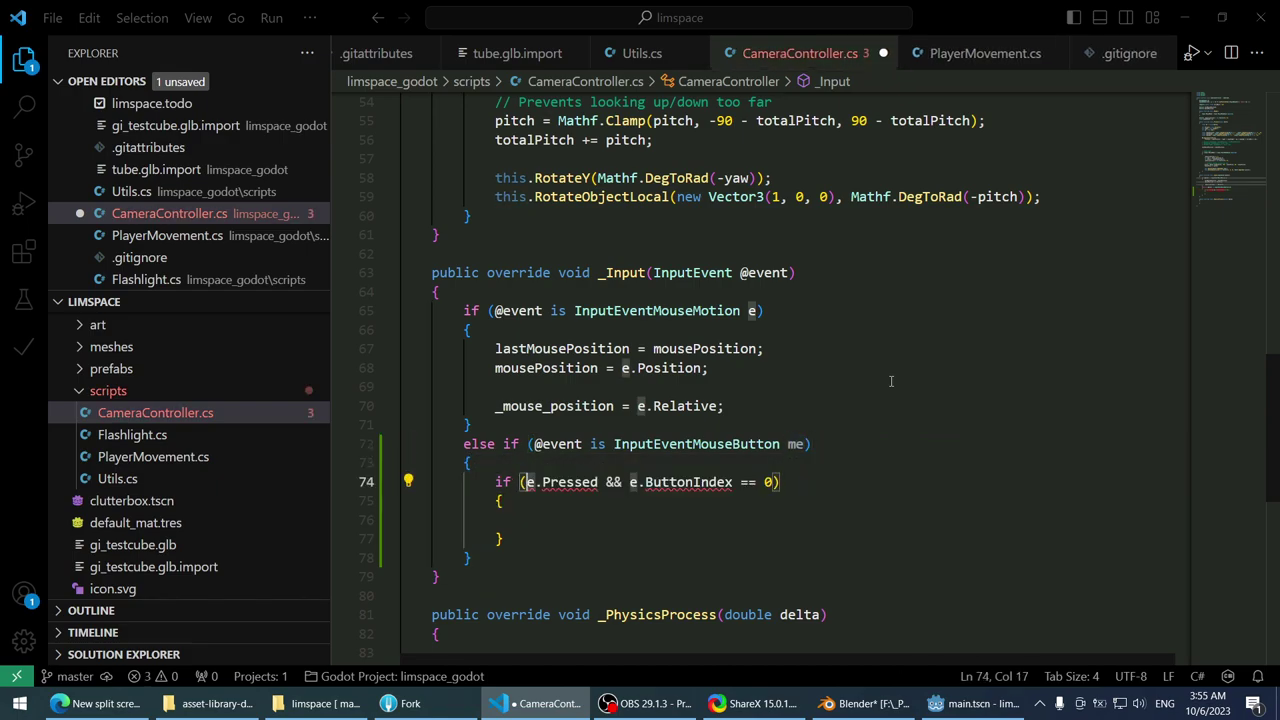
text(m)
key(Escape)
key(End)
key(Left)
key(Left)
key(Left)
key(ctrl+Left)
key(ctrl+Left)
key(ctrl+Left)
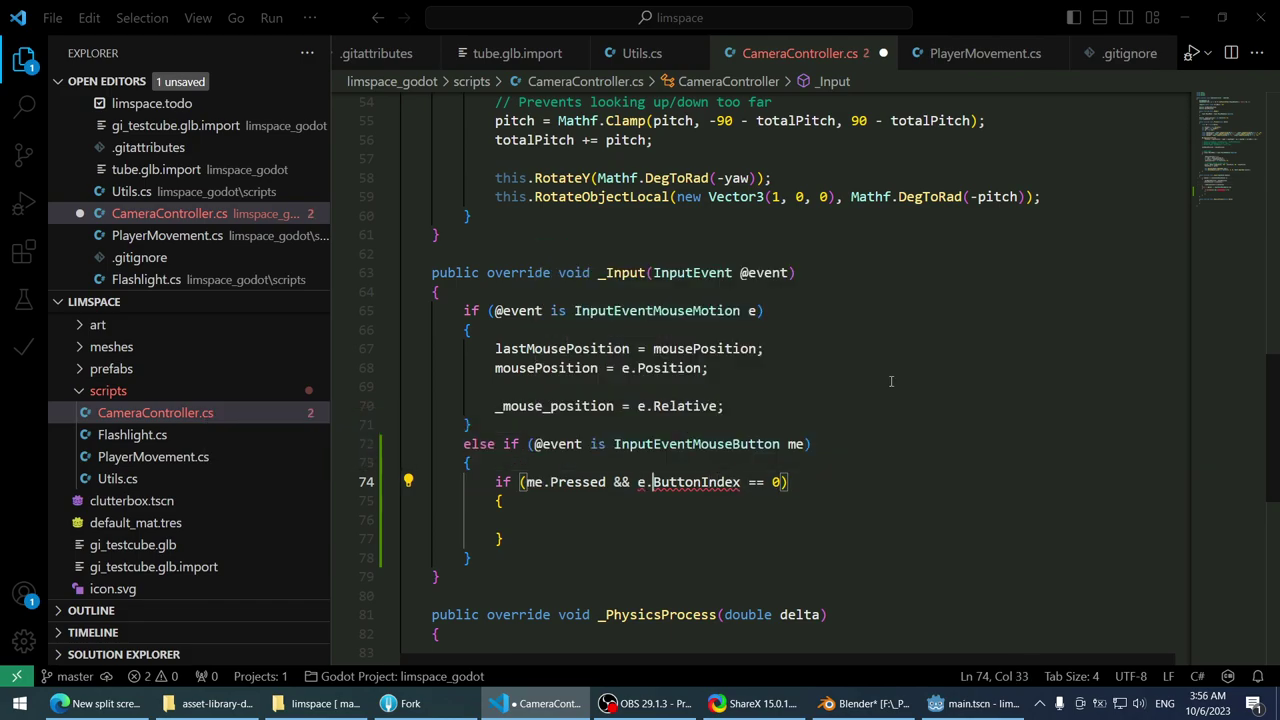
text(m)
key(End)
key(Down)
key(Down)
key(ctrl+s)
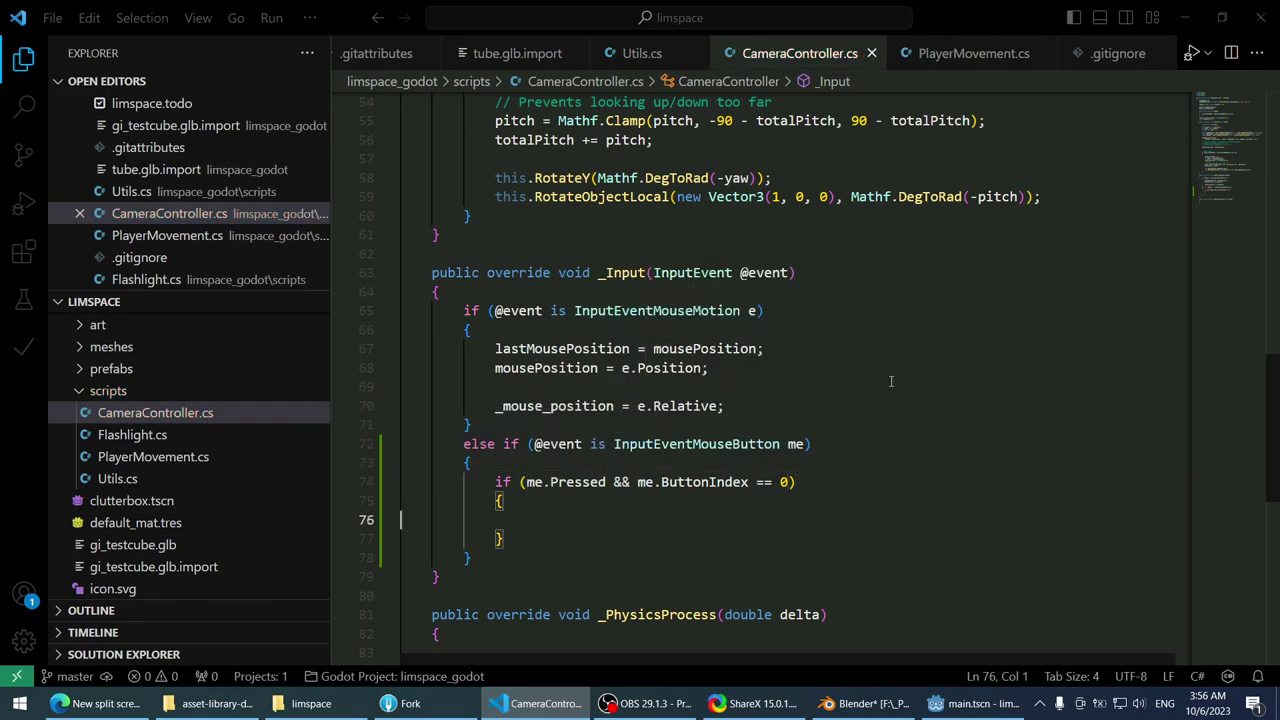
- Add GD.Print("Clicked!"); inside the if block and save the script
scroll(885, 381, down, 2)
scroll(885, 381, up, 1)
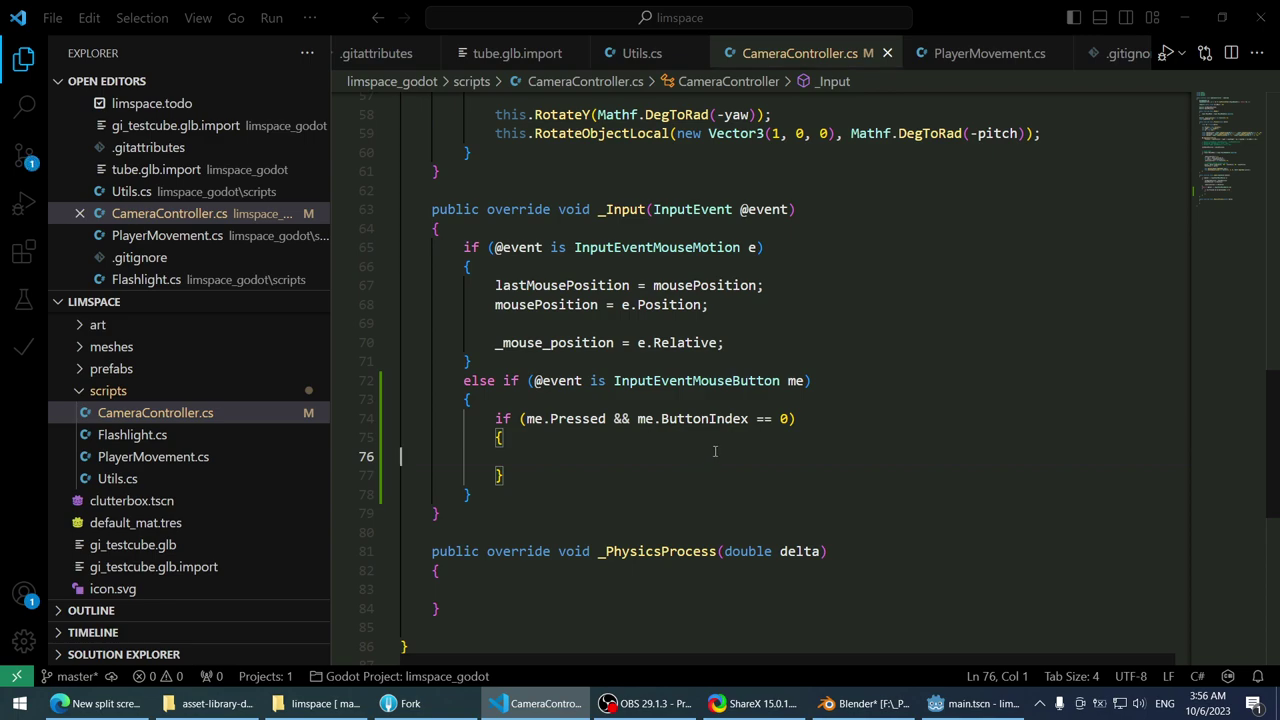
key(Tab)
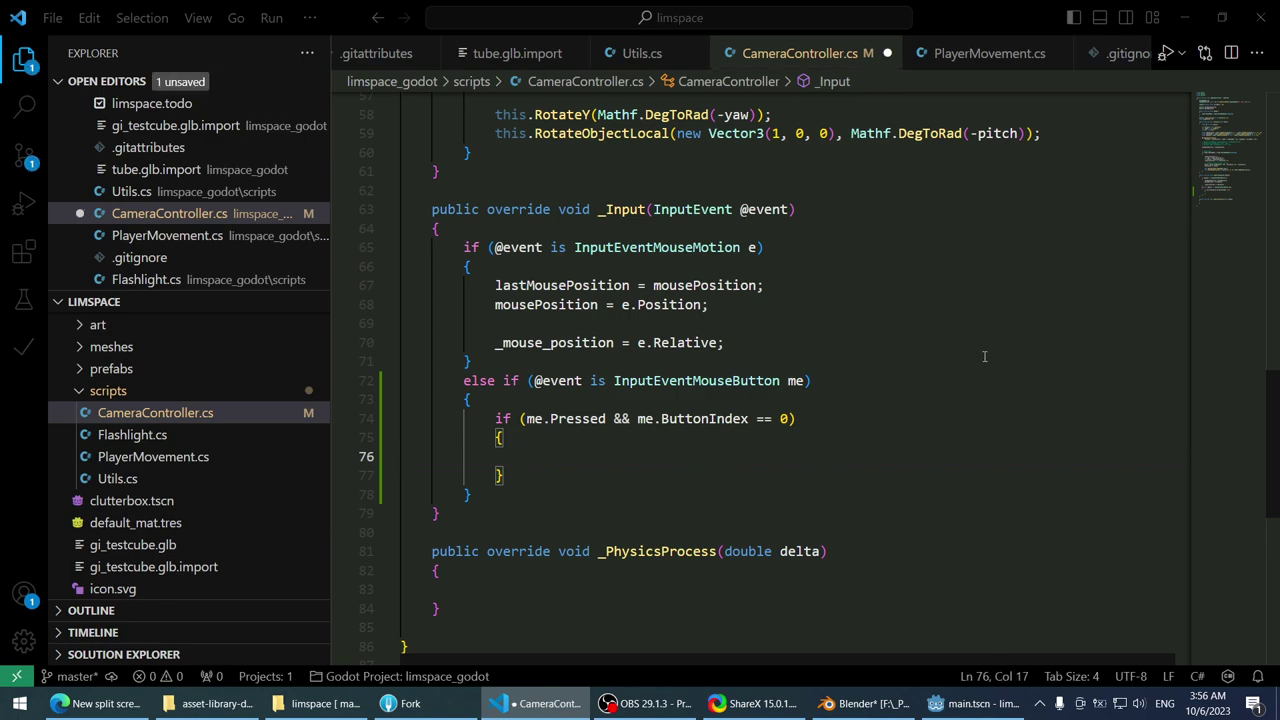
text(boo)
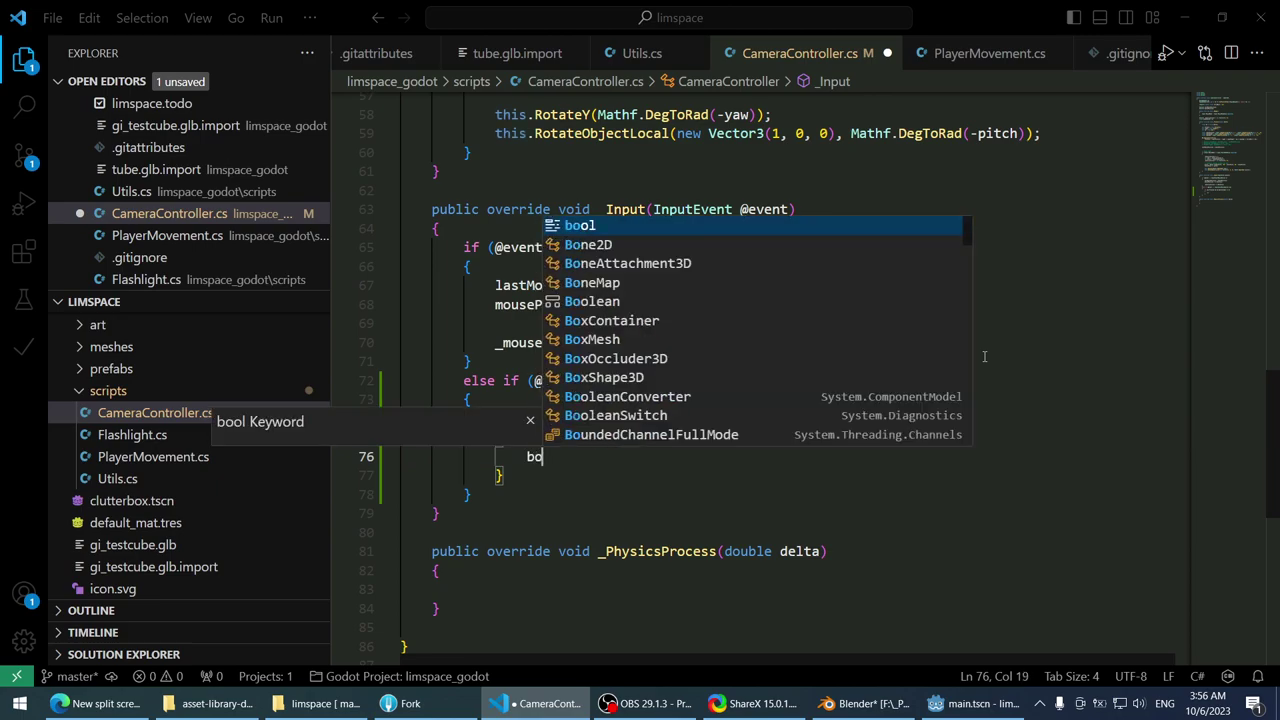
key(BackSpace)
key(BackSpace)
key(BackSpace)
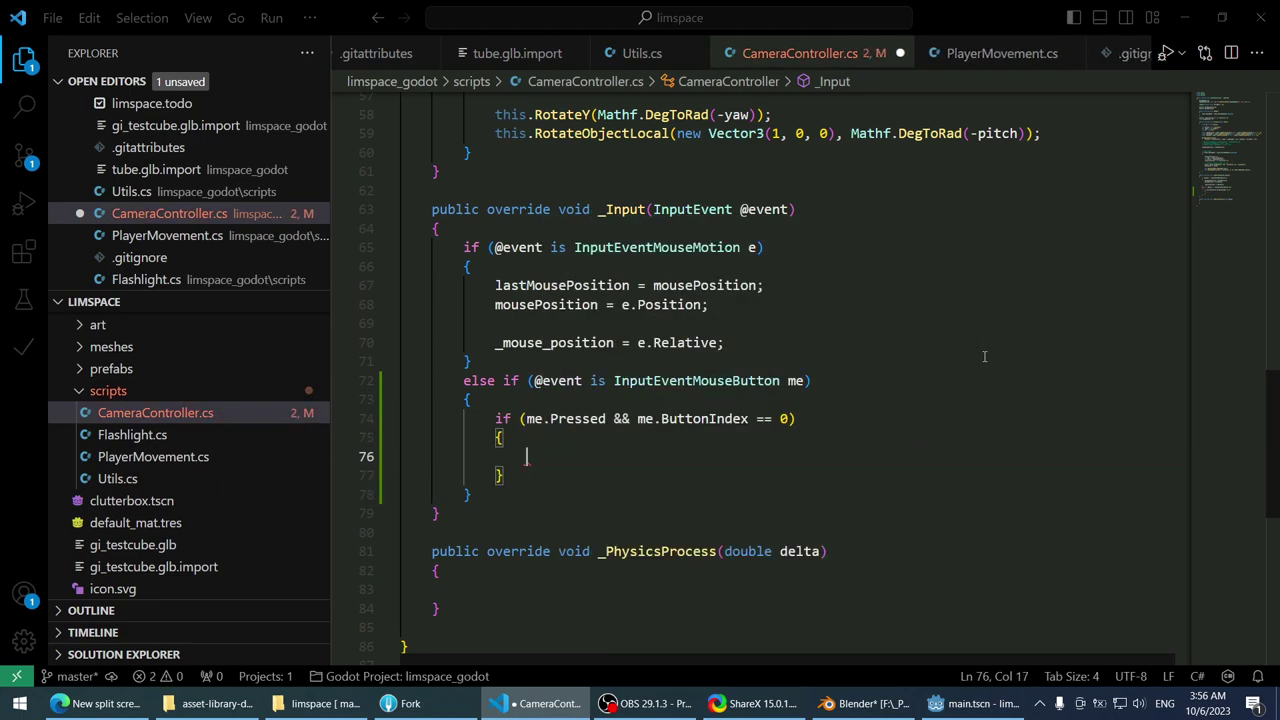
text(GD.Pr)
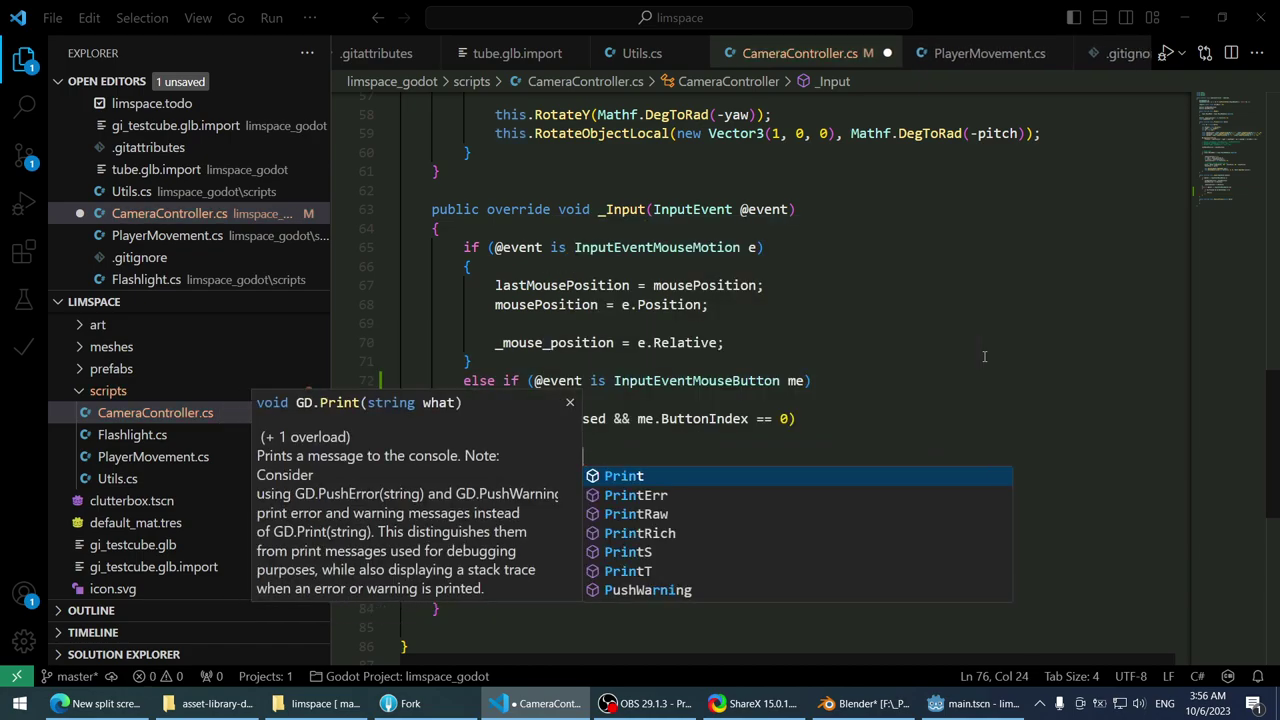
key(Tab)
text((")
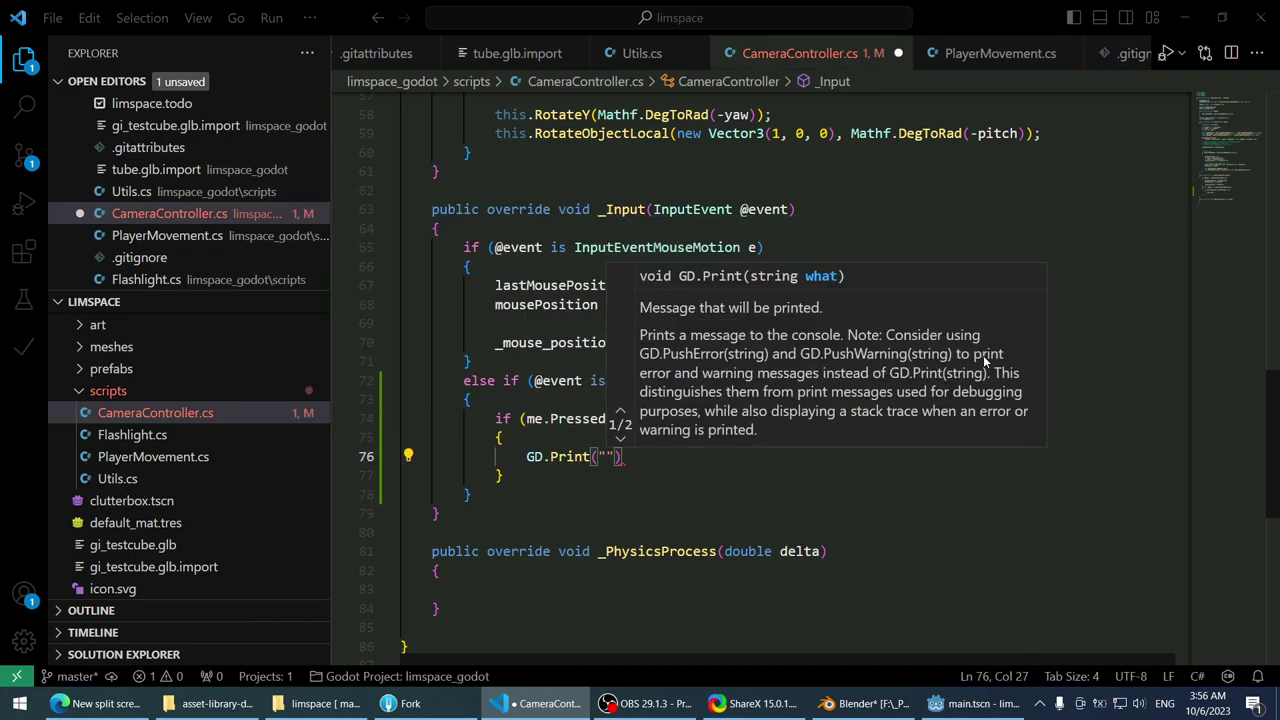
text(Clicked!)
key(End)
text(;)
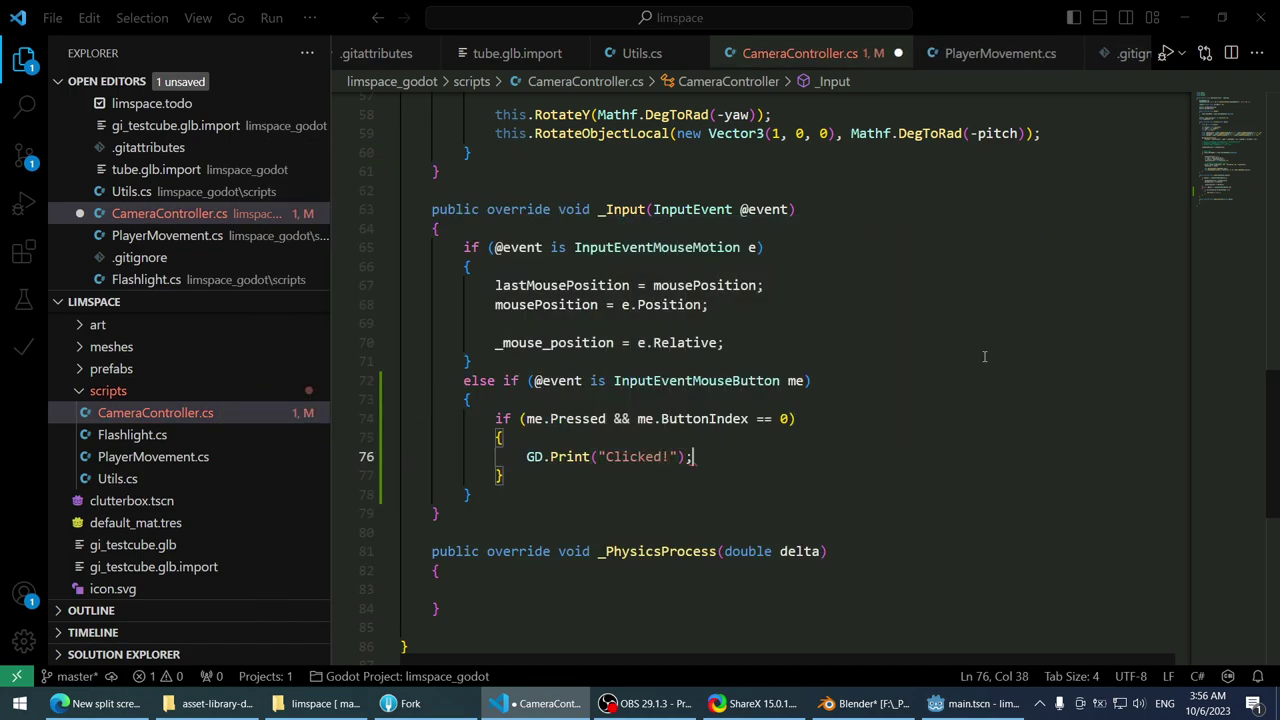
key(ctrl+s)
- Run the limspace project from Godot and check the debugger and output panels
click(970, 703)
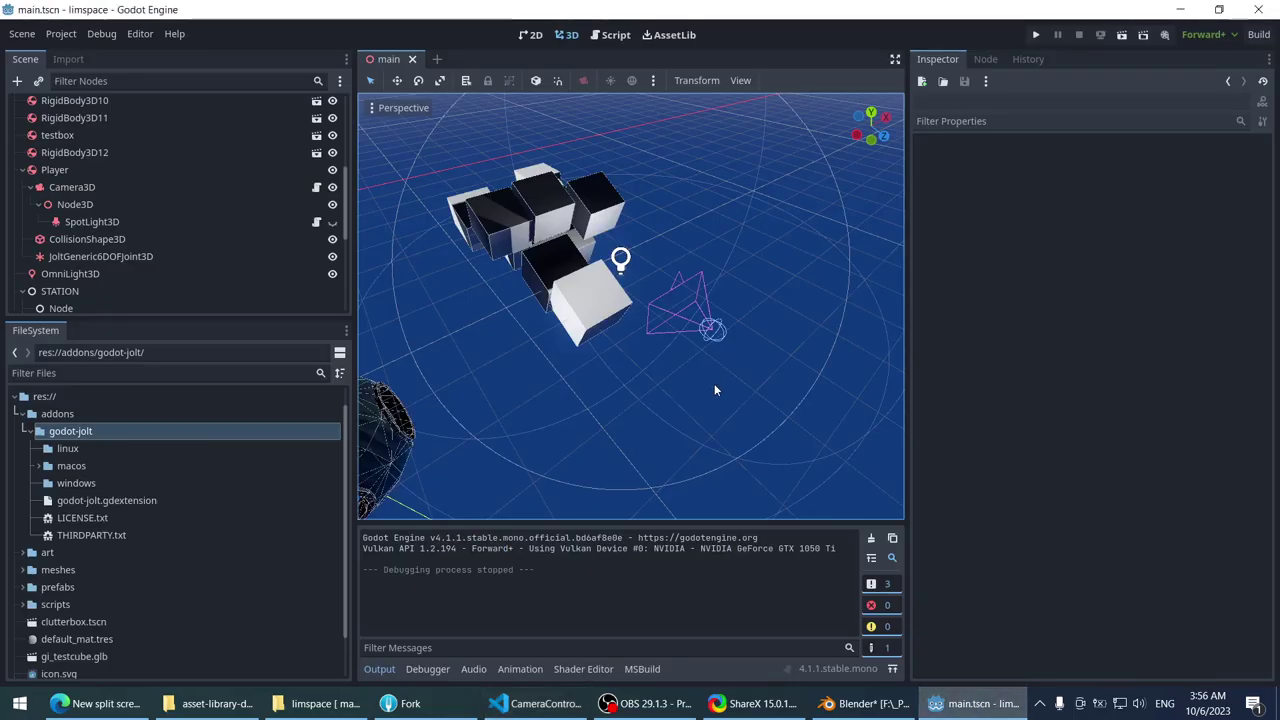
click(1038, 34)
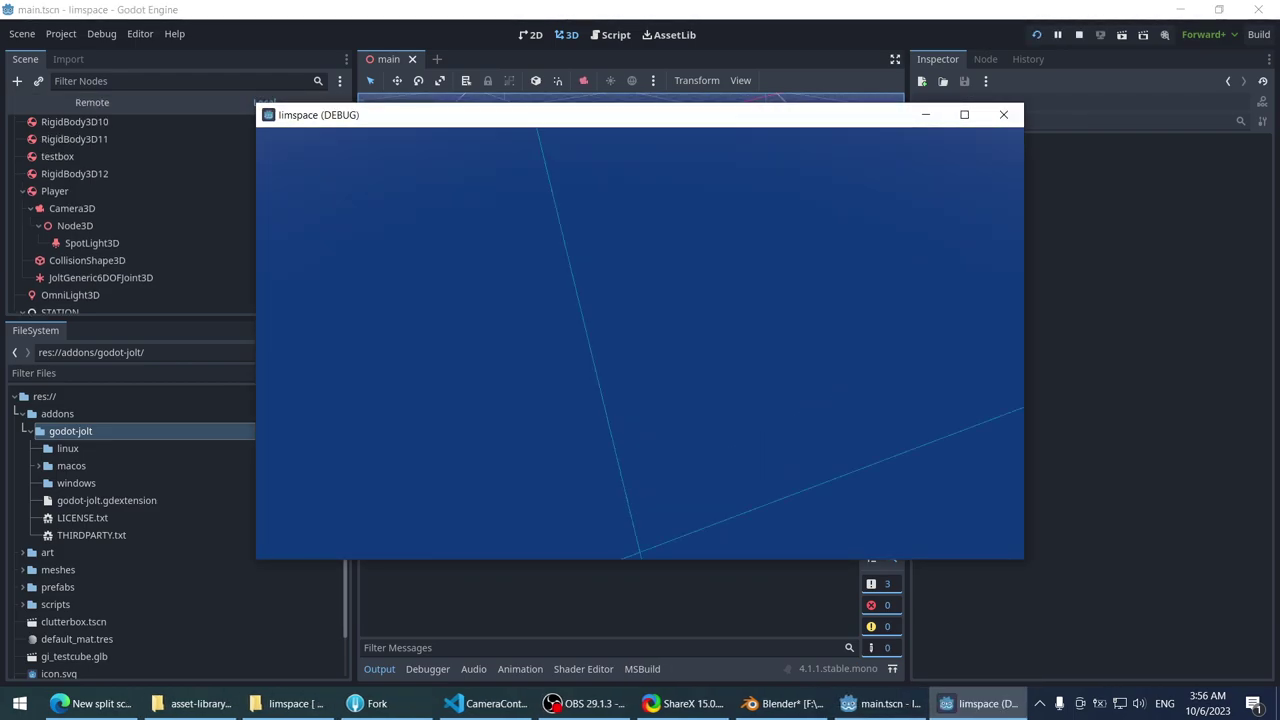
key(alt+Tab)
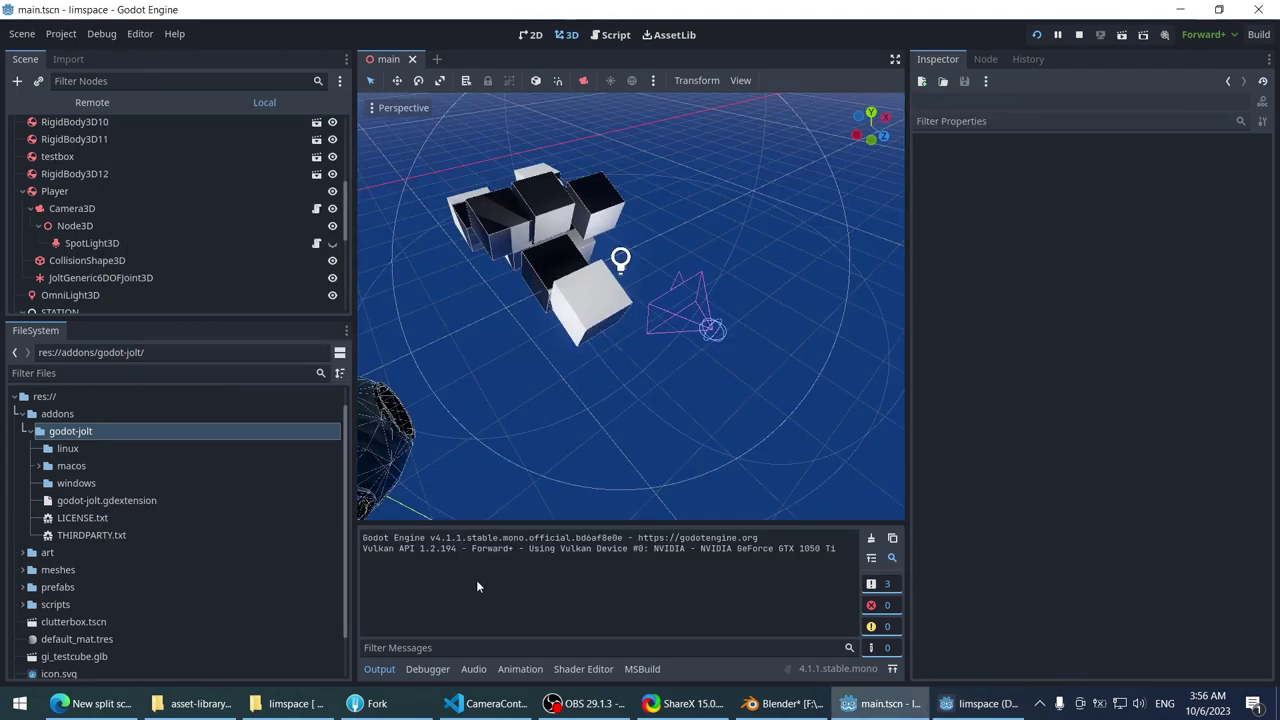
click(440, 670)
click(380, 669)
- Close the running game with Alt+F4 and return to VS Code
click(975, 703)
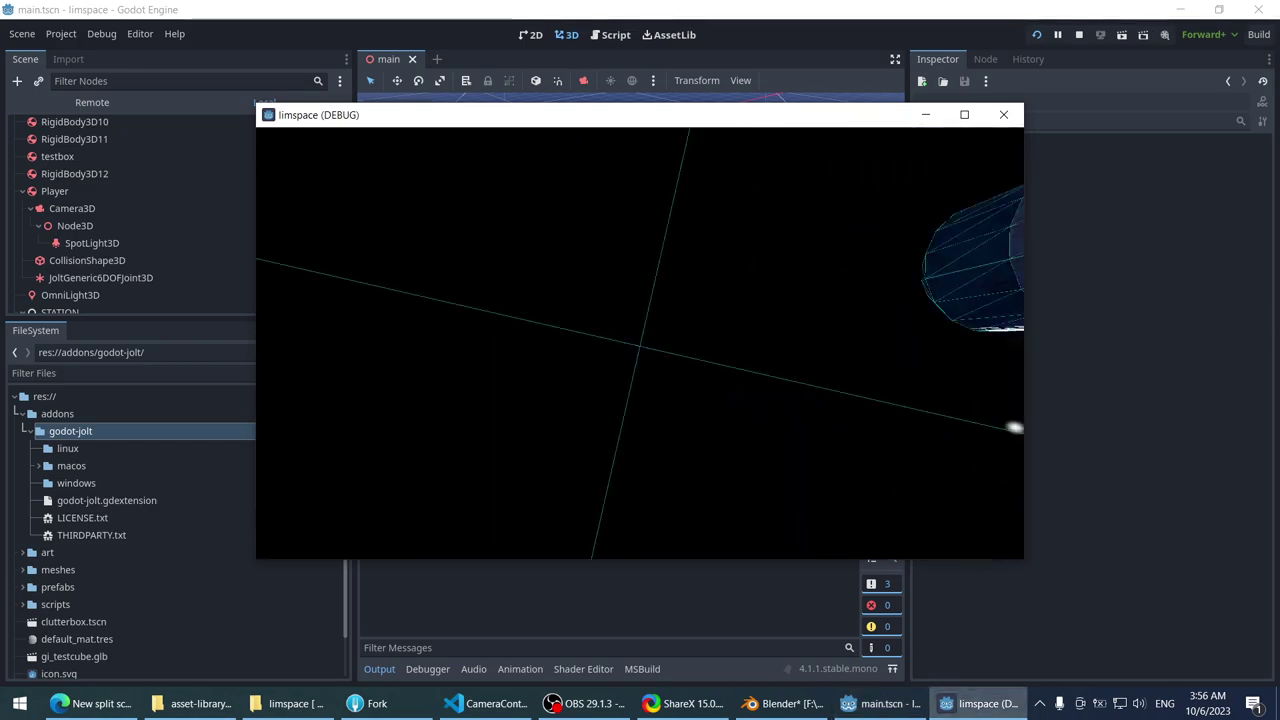
key(alt+Tab)
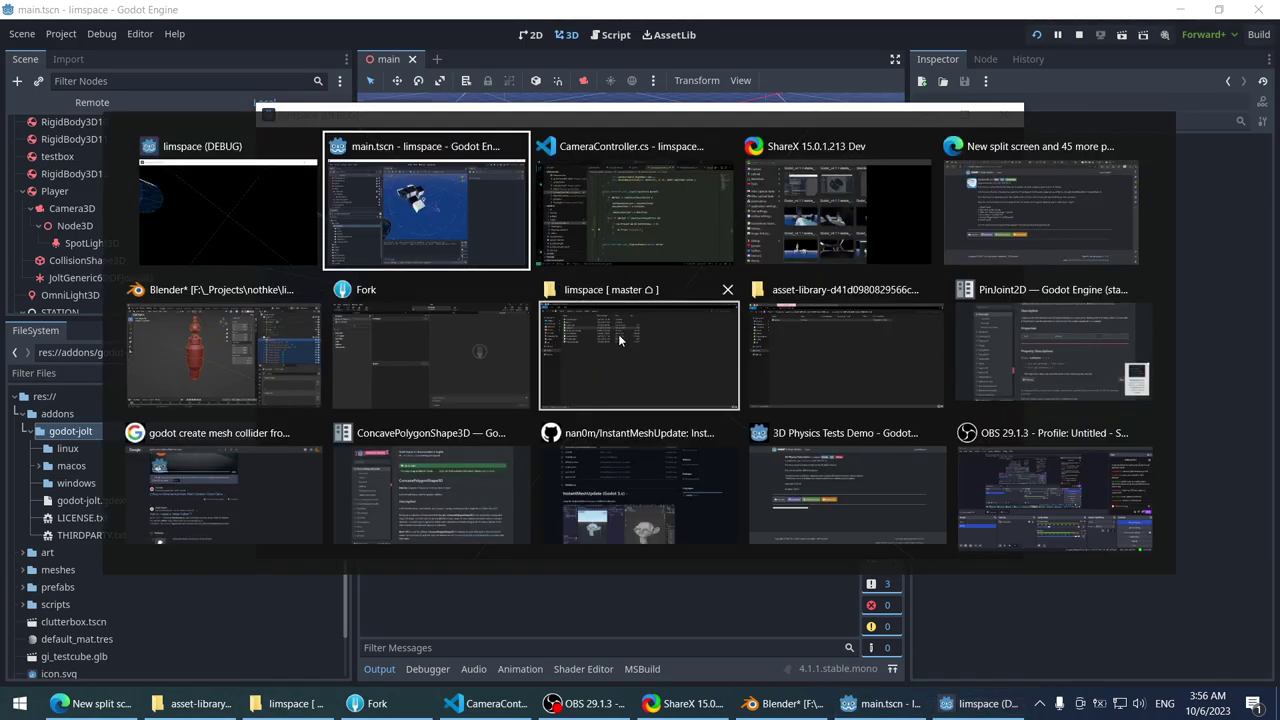
key(alt+Tab)
key(alt+F4)
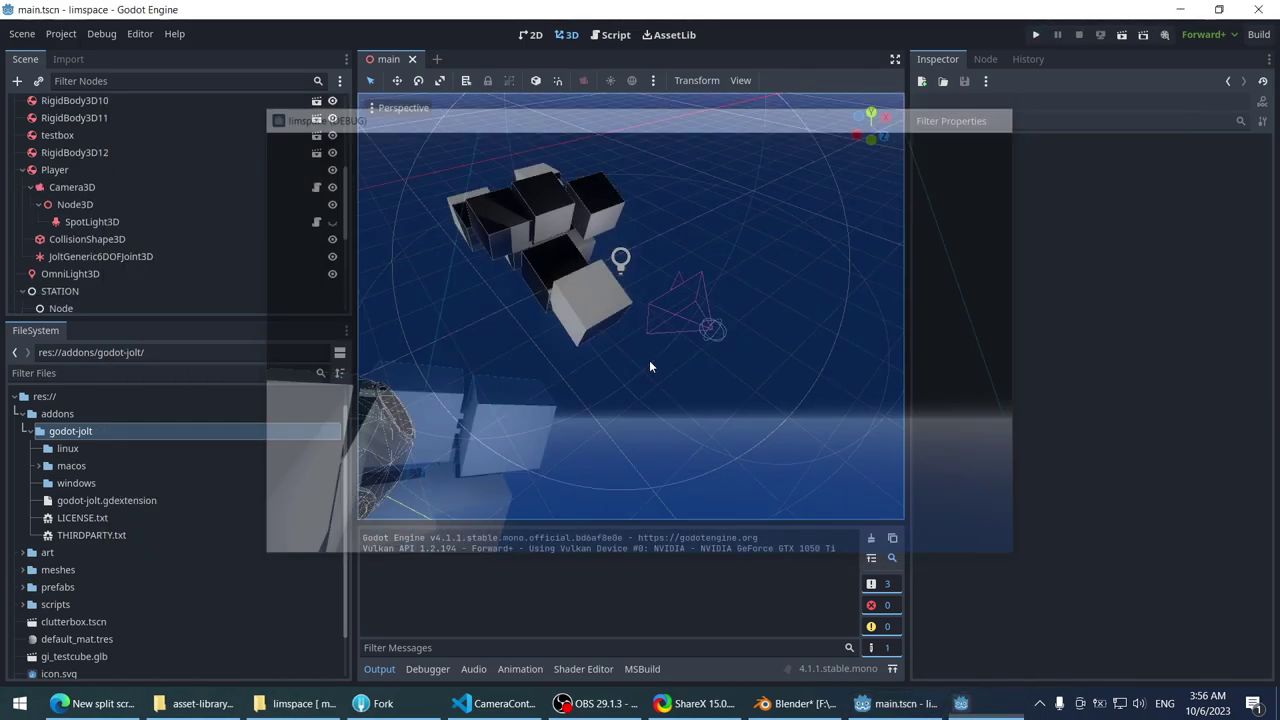
key(alt+Tab)
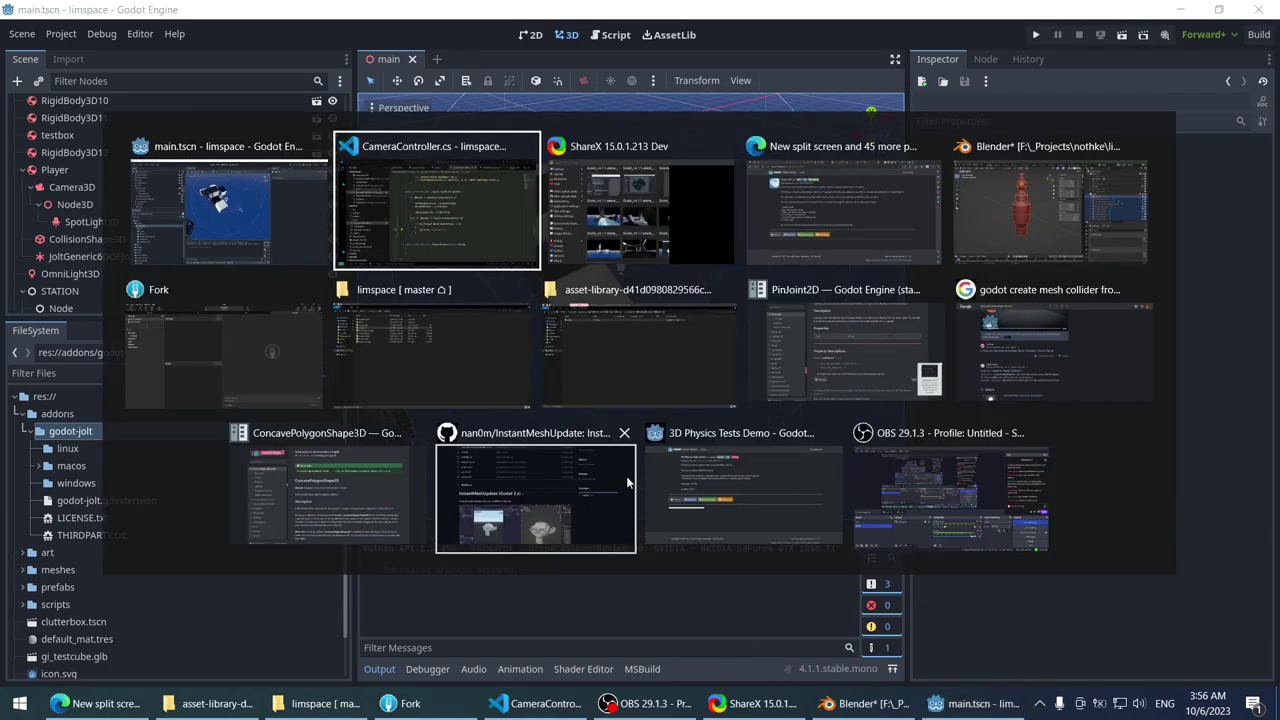
- Cut the mouse-button else-if block from CameraController.cs and close that file
drag(500, 495, 485, 360)
key(ctrl+c)
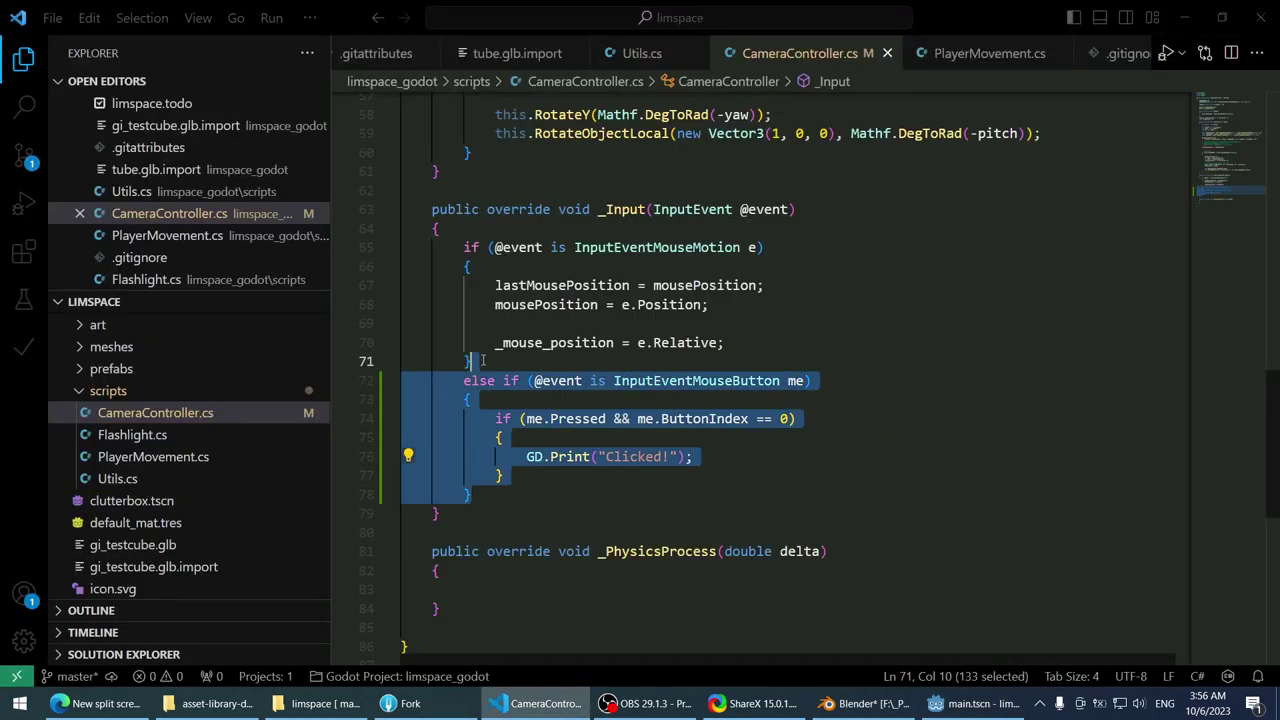
key(BackSpace)
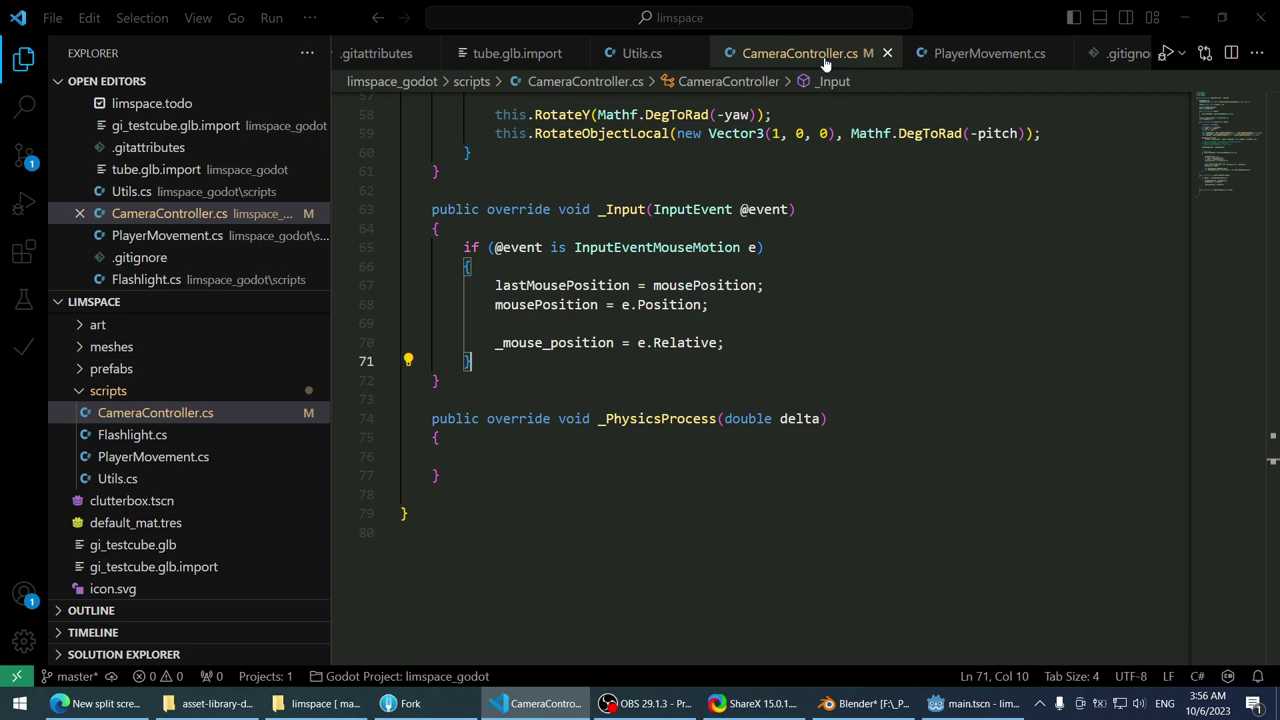
middle_click(828, 58)
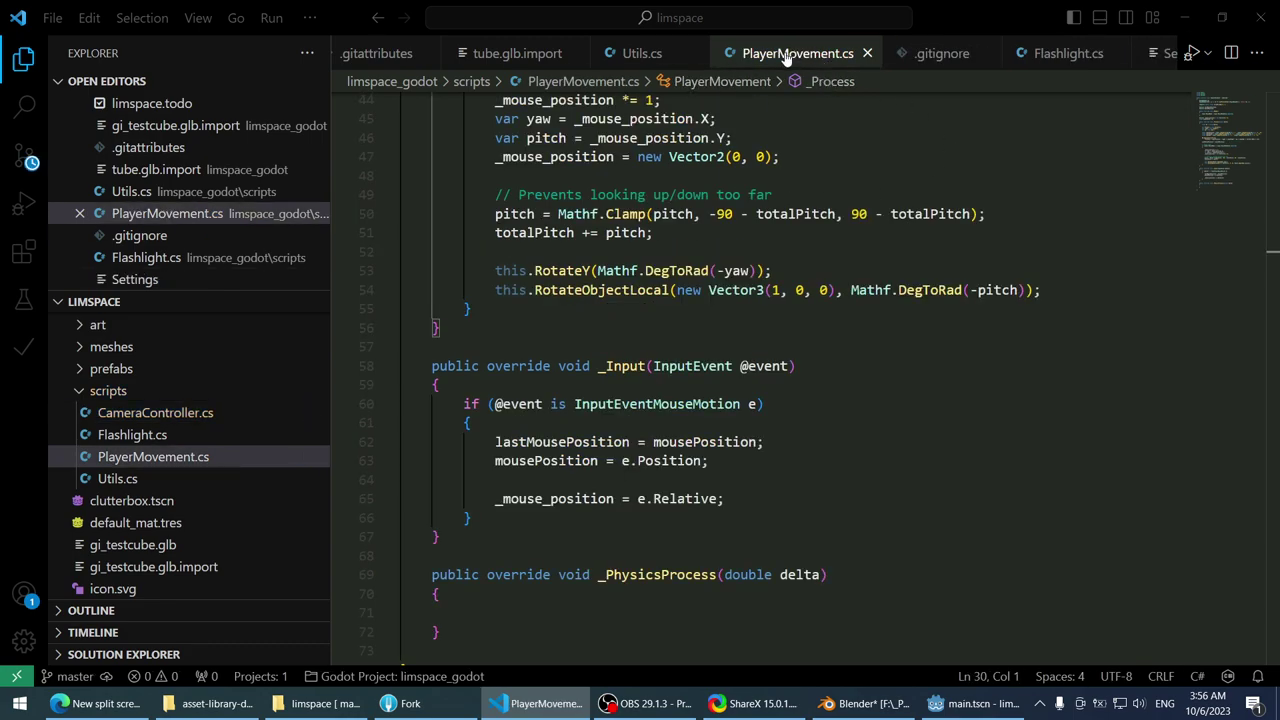
- Paste the else-if block after PlayerMovement.cs's motion check, remove the blank line, and save
click(540, 498)
click(536, 533)
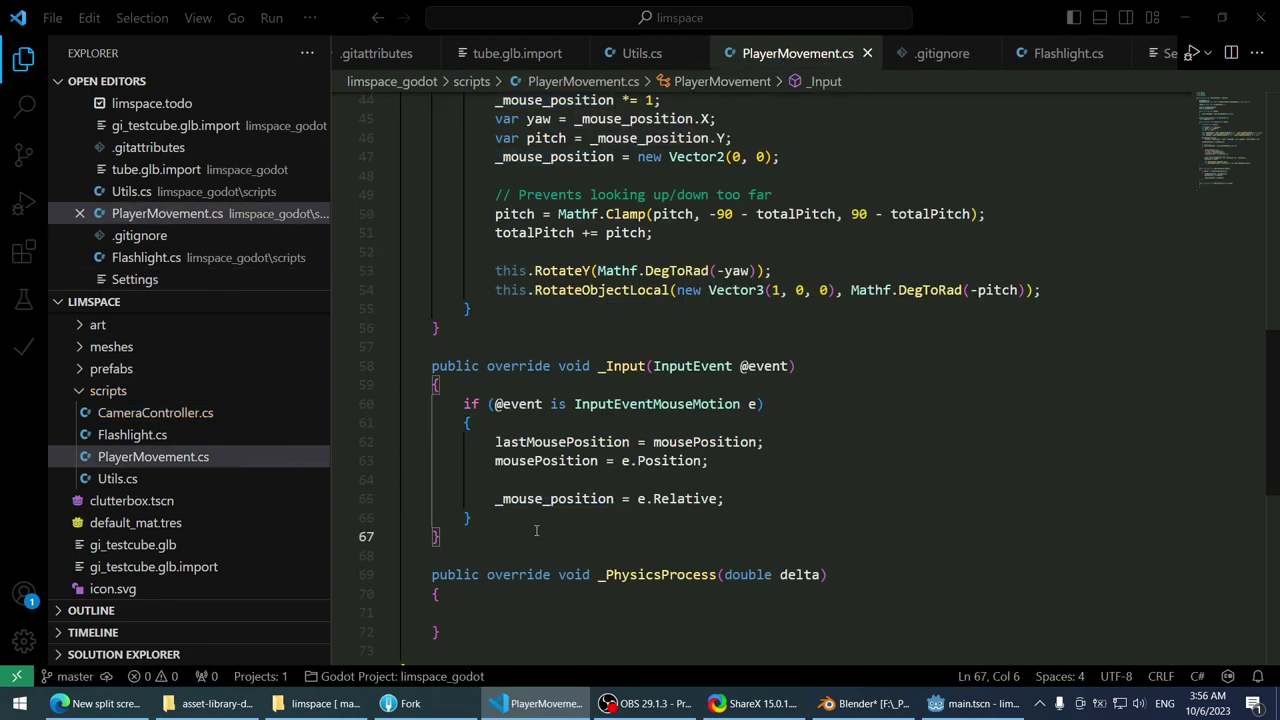
key(Return)
key(ctrl+v)
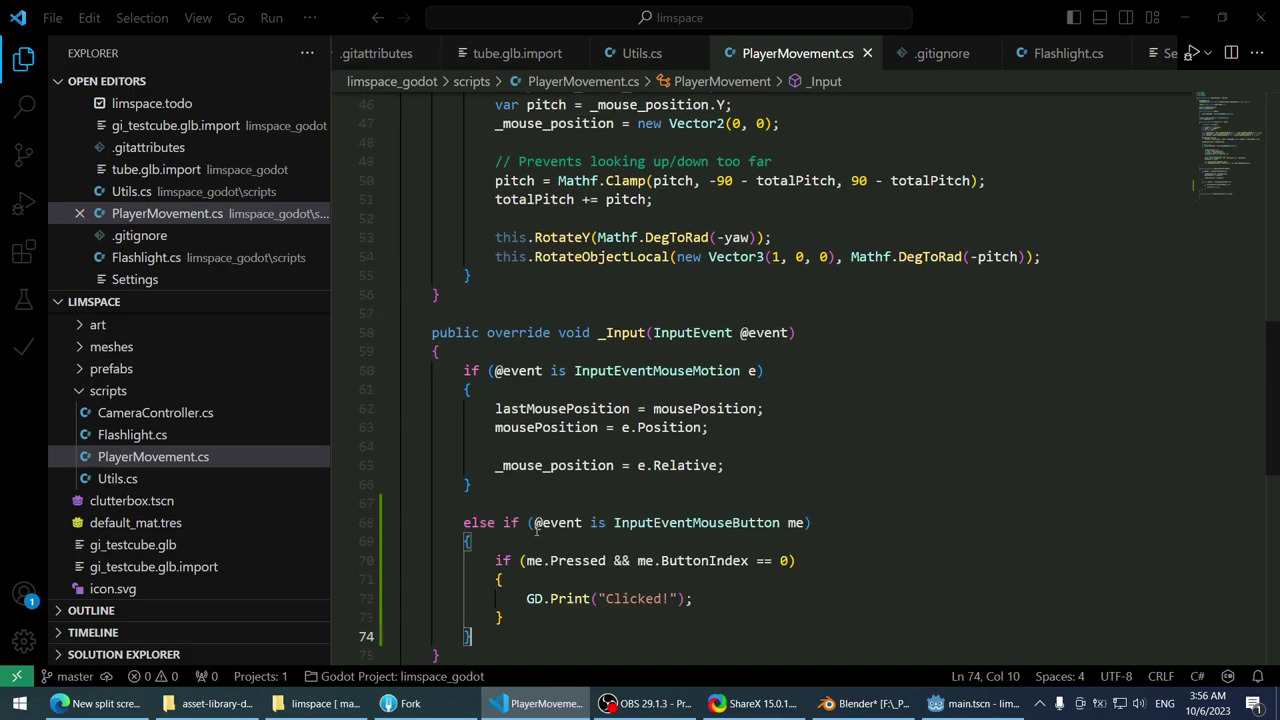
key(Up)
key(Up)
key(Up)
key(Up)
key(Up)
key(Up)
key(Up)
key(Up)
key(Down)
key(Delete)
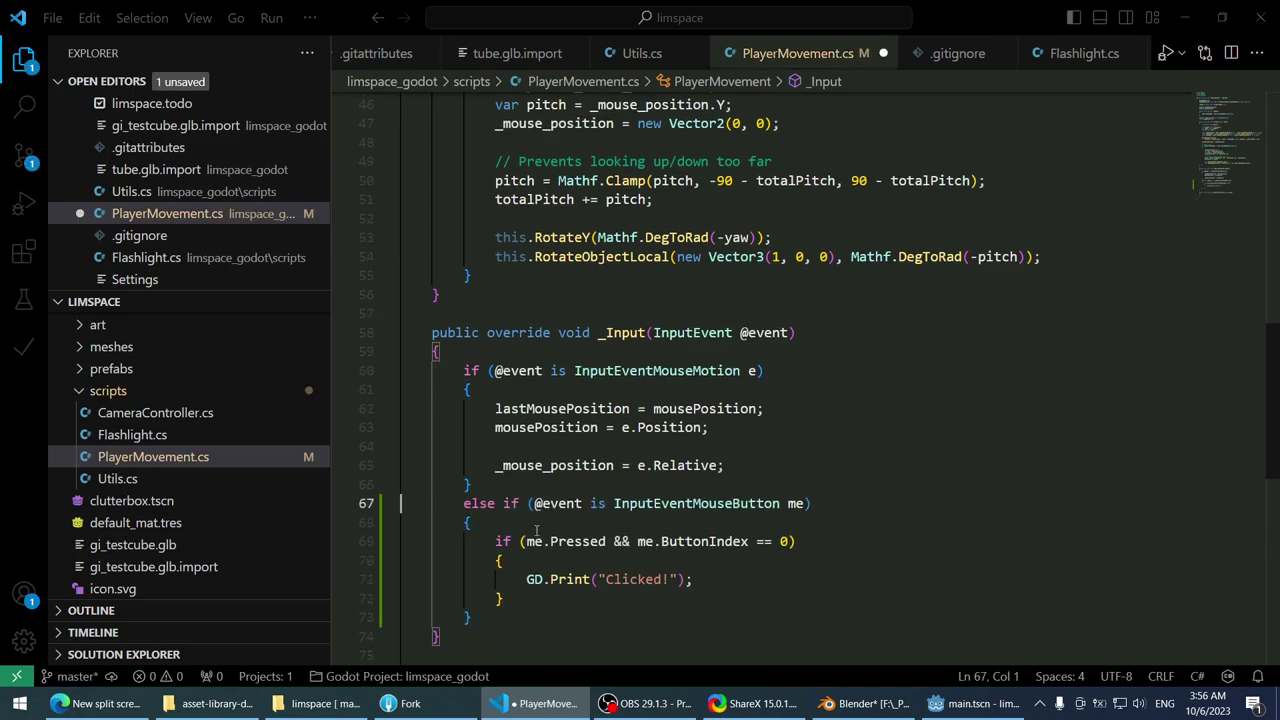
key(ctrl+s)
- Switch to the Godot editor and run the game
scroll(540, 530, down, 2)
scroll(750, 600, up, 1)
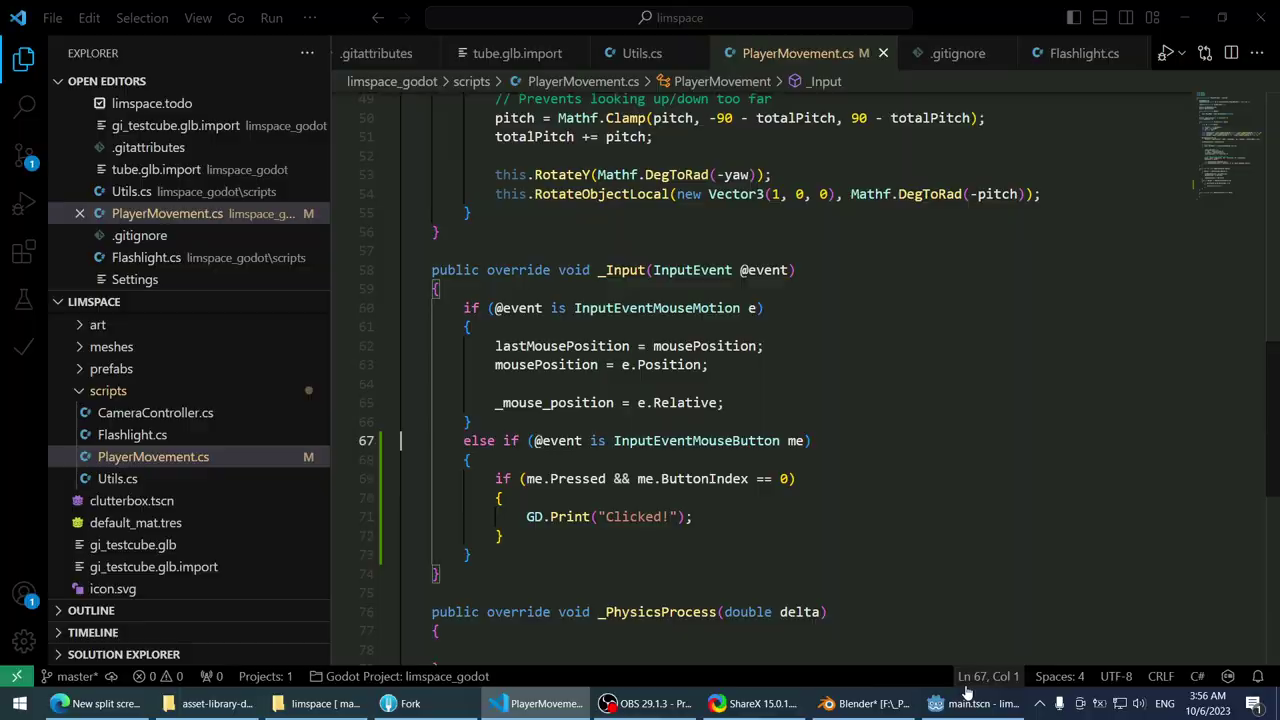
click(967, 696)
click(1037, 36)
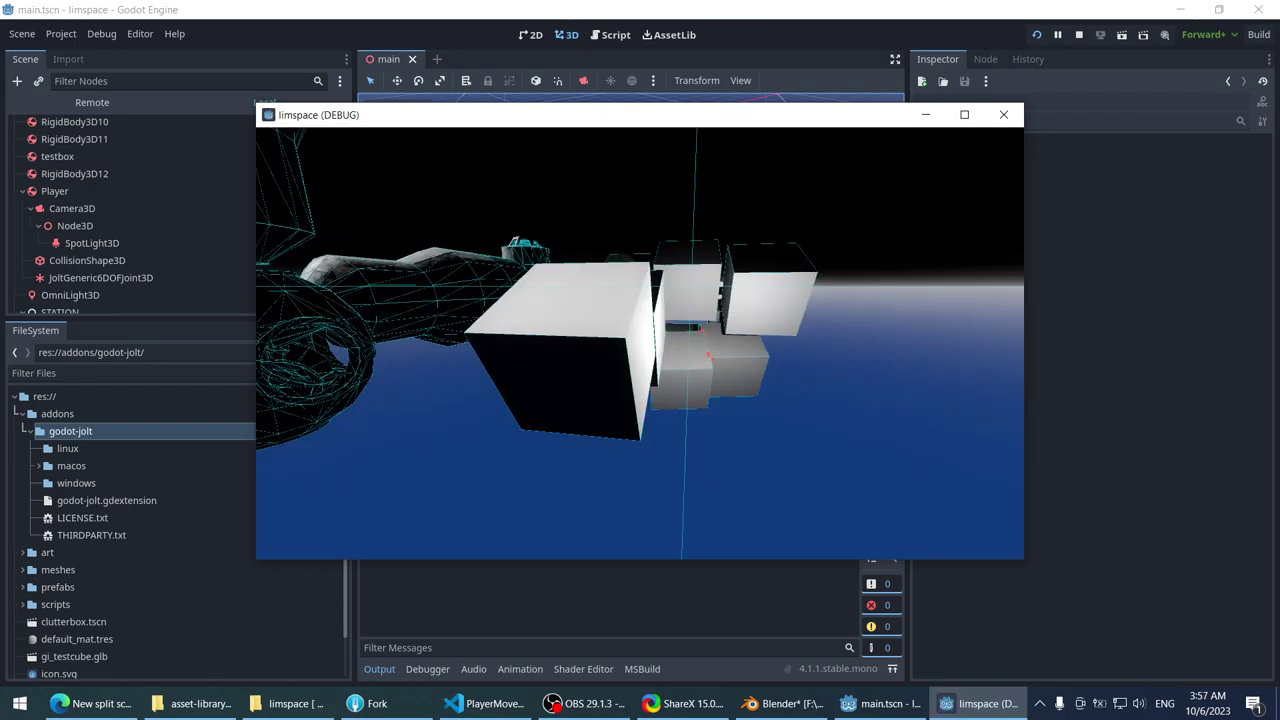
- Toggle between the running limspace game and the Godot editor, then stop the game
key(alt+Tab)
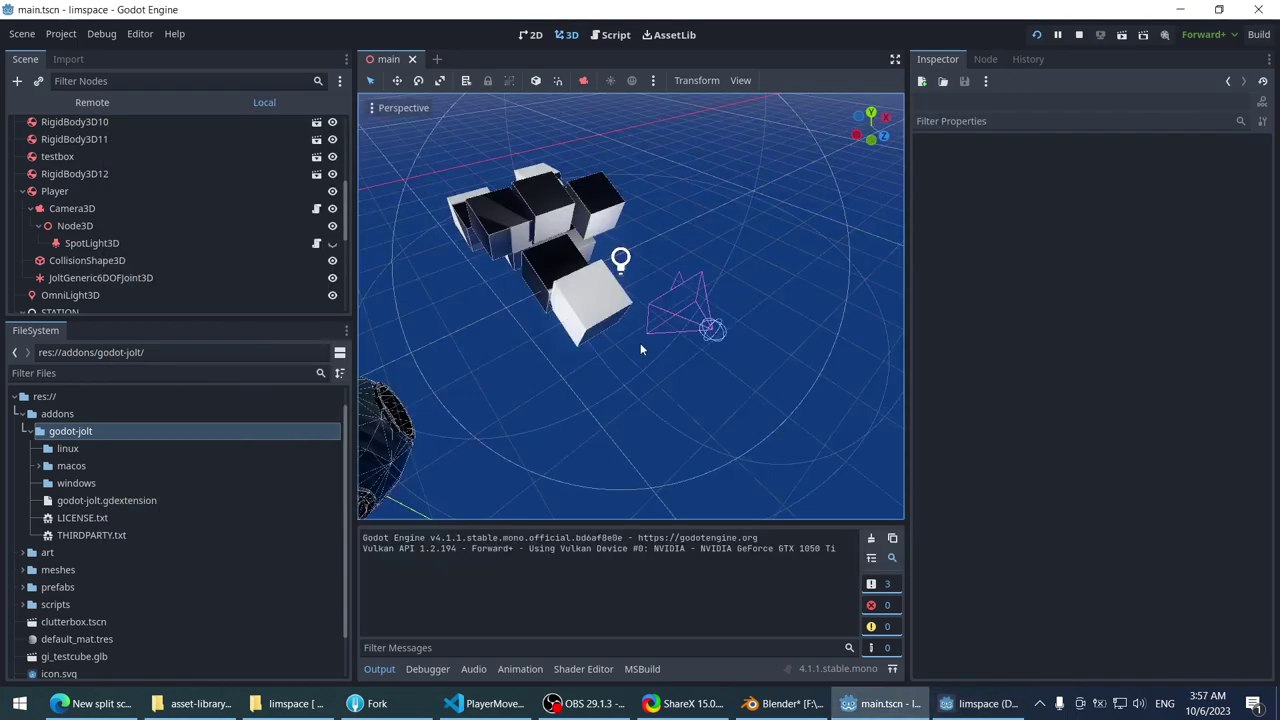
key(alt+Tab)
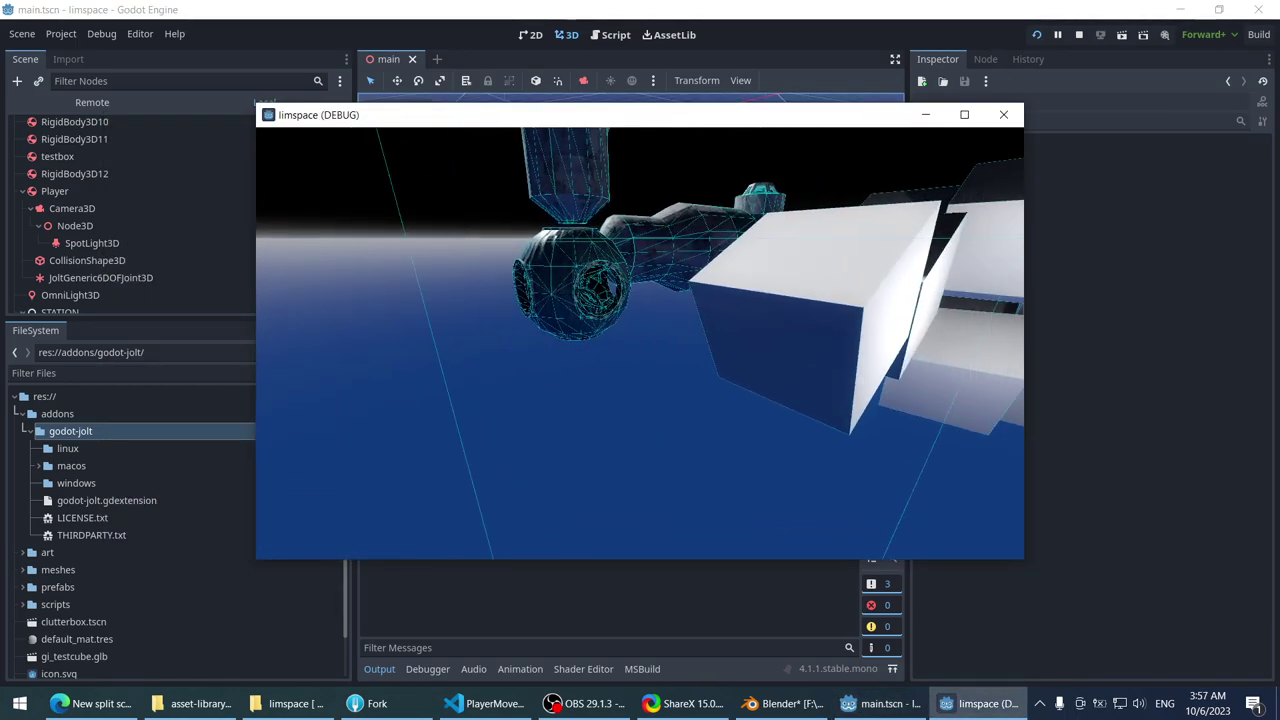
key(alt+Tab)
key(alt+Tab)
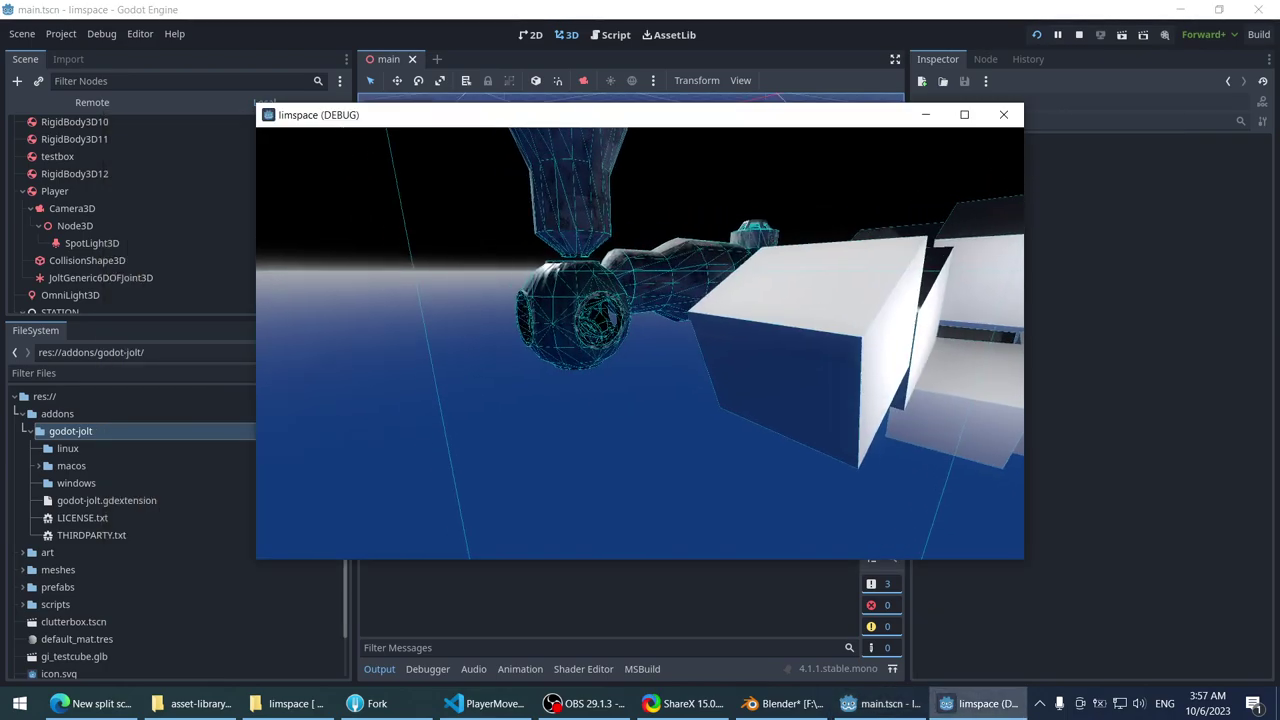
key(alt+Tab)
key(alt+Tab)
key(Escape)
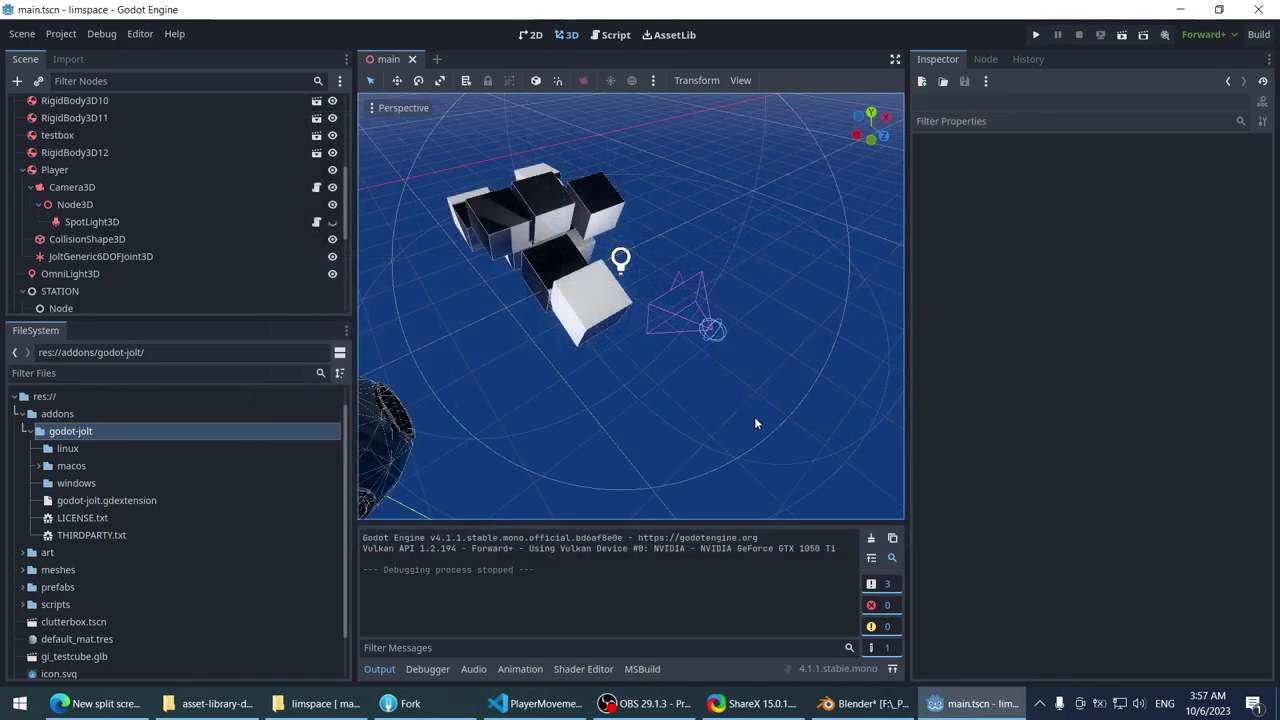
key(alt+Tab)
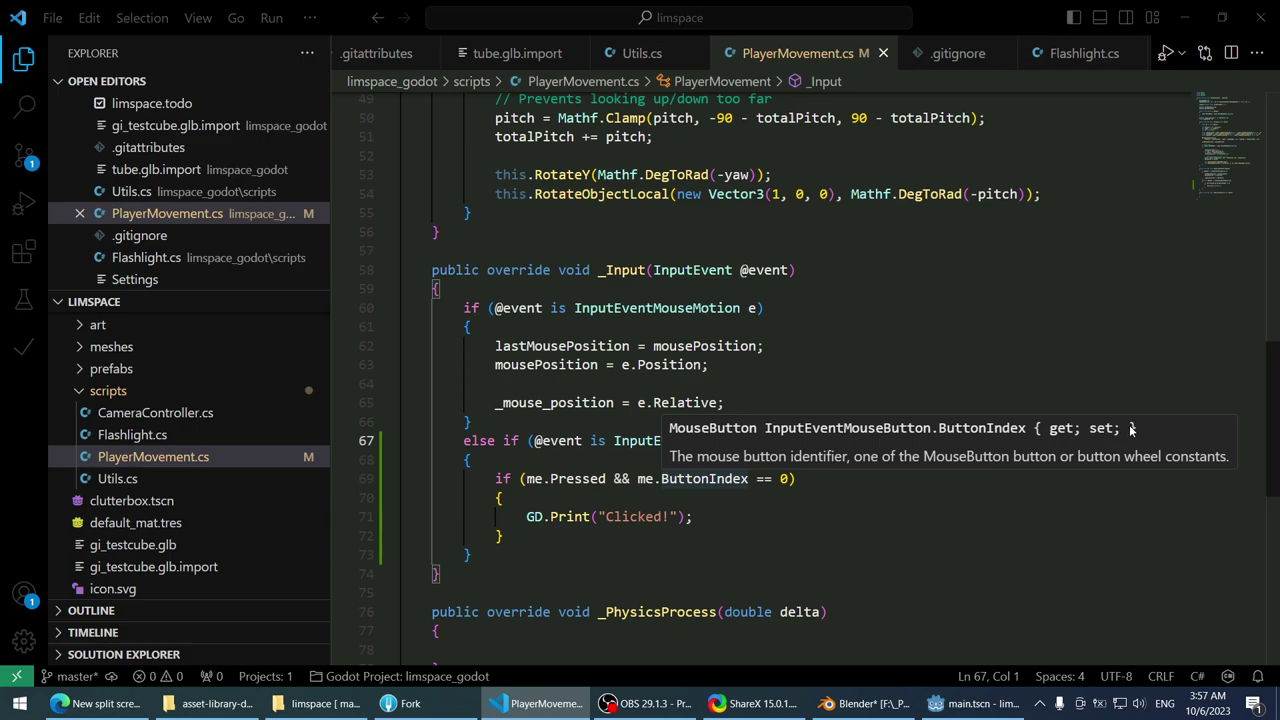
- Delete the 0 from the ButtonIndex comparison and select ButtonIndex to retype it
key(Down)
key(Down)
key(End)
key(Left)
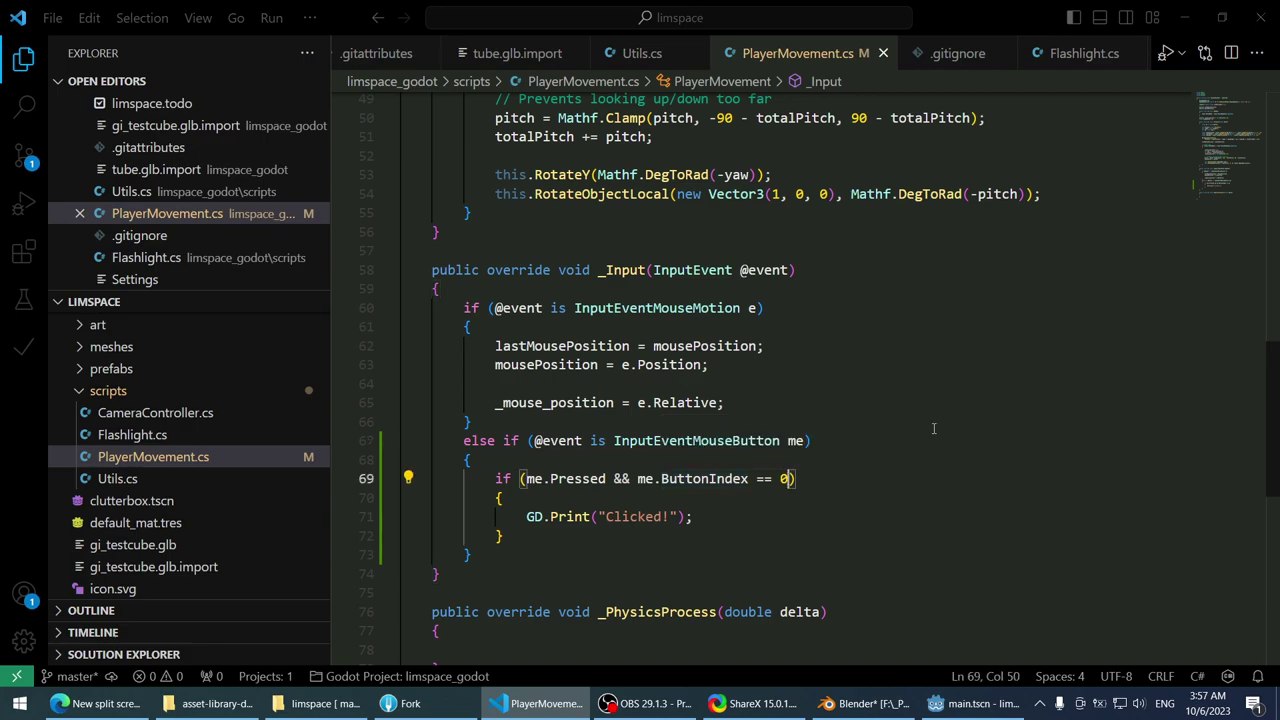
key(BackSpace)
key(BackSpace)
key(BackSpace)
key(BackSpace)
key(BackSpace)
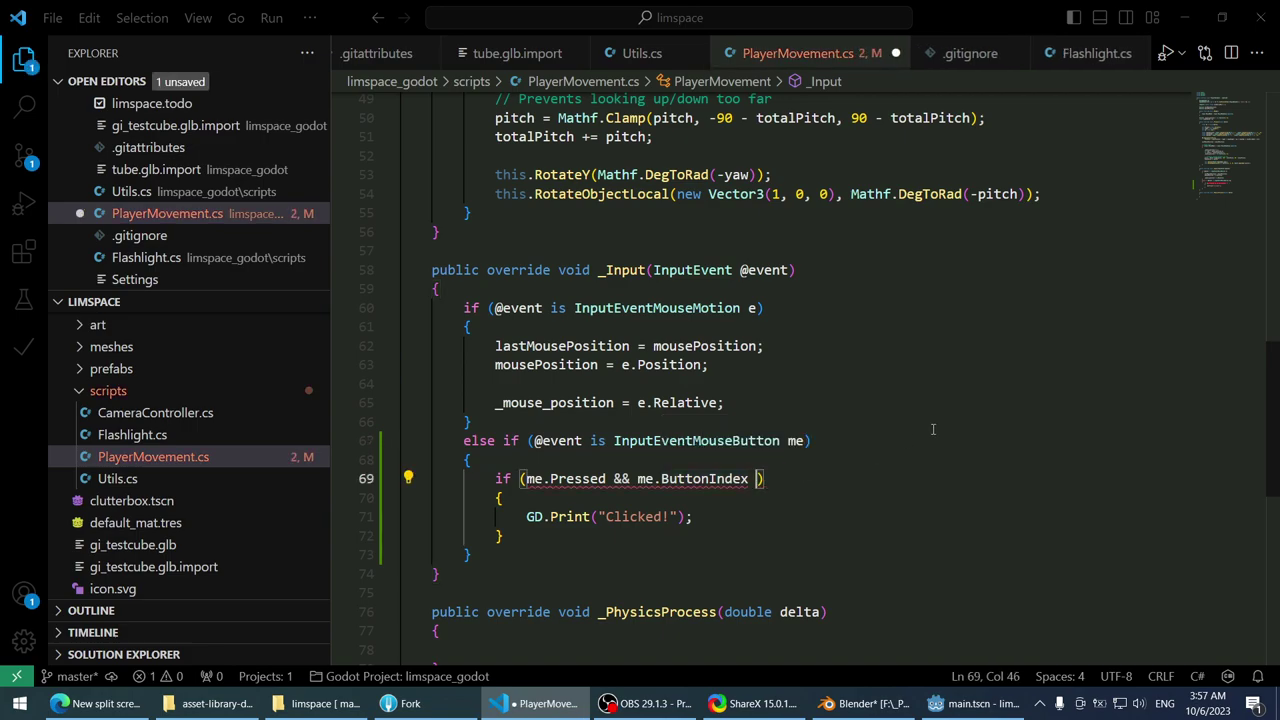
key(ctrl+shift+Left)
- Rewrite the check as ButtonIndex == MouseButton.Left with IntelliSense and save the script
text(button)
key(Tab)
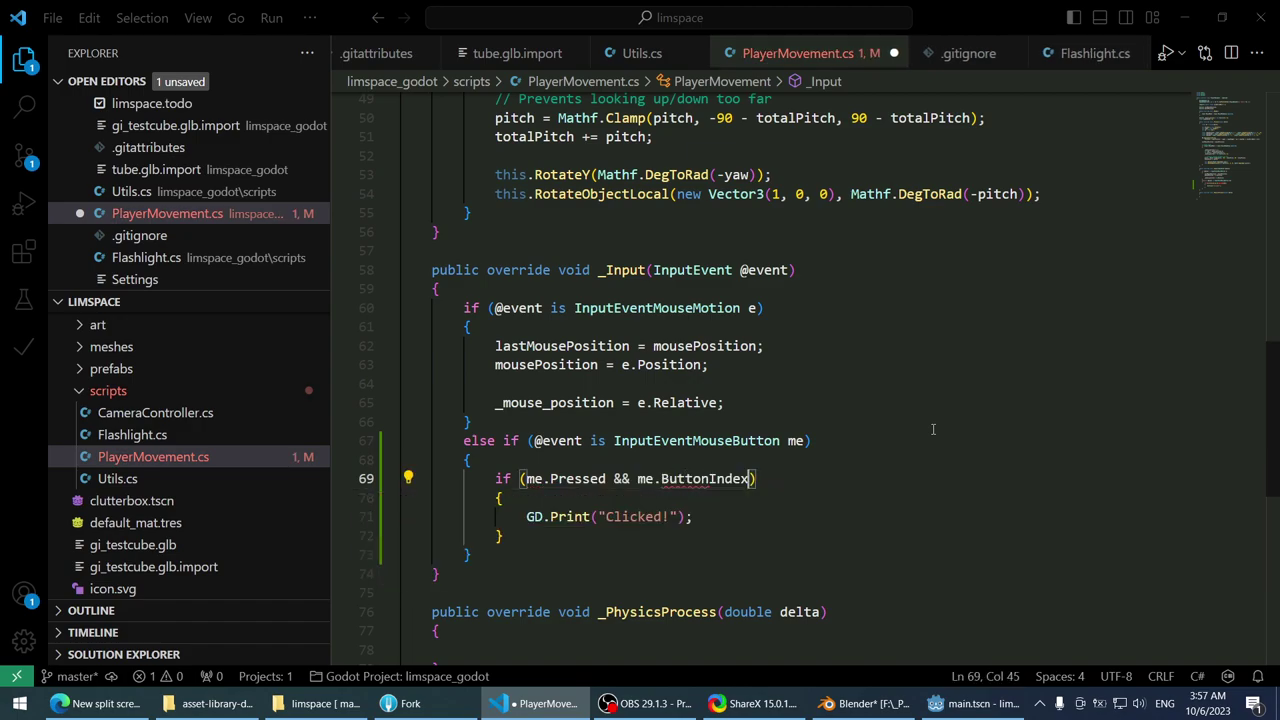
text(==)
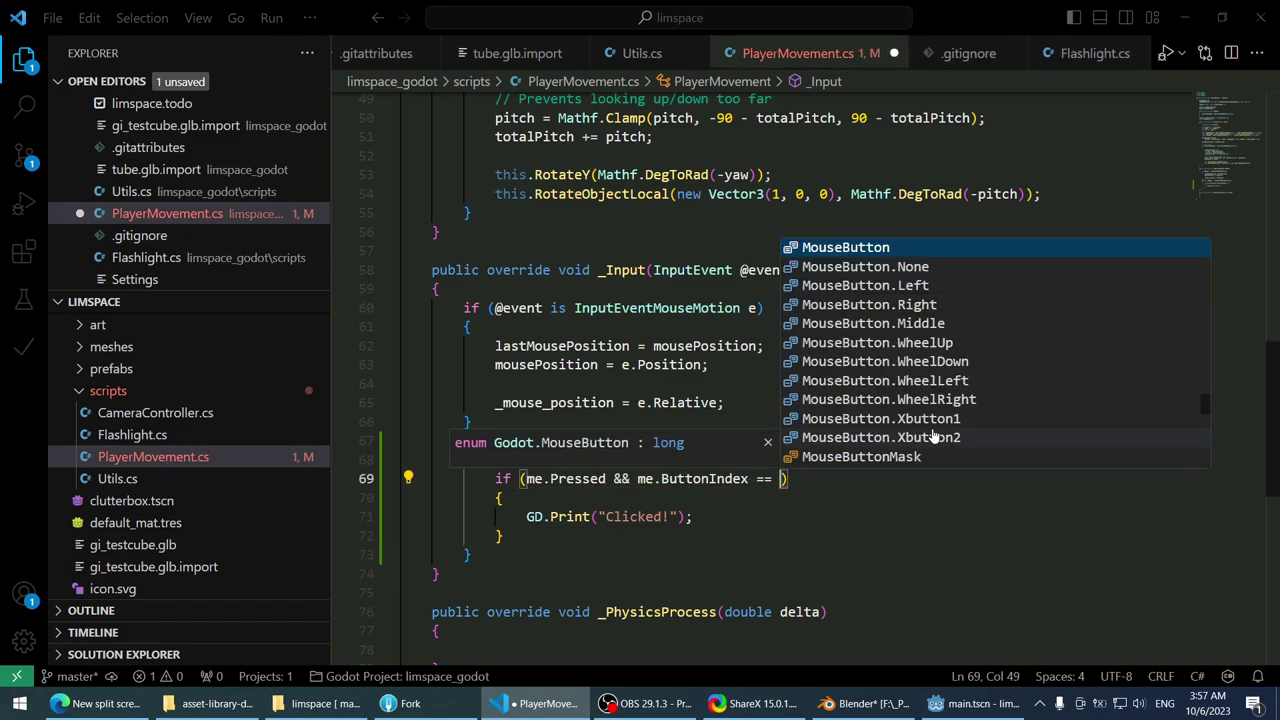
key(Tab)
text(.)
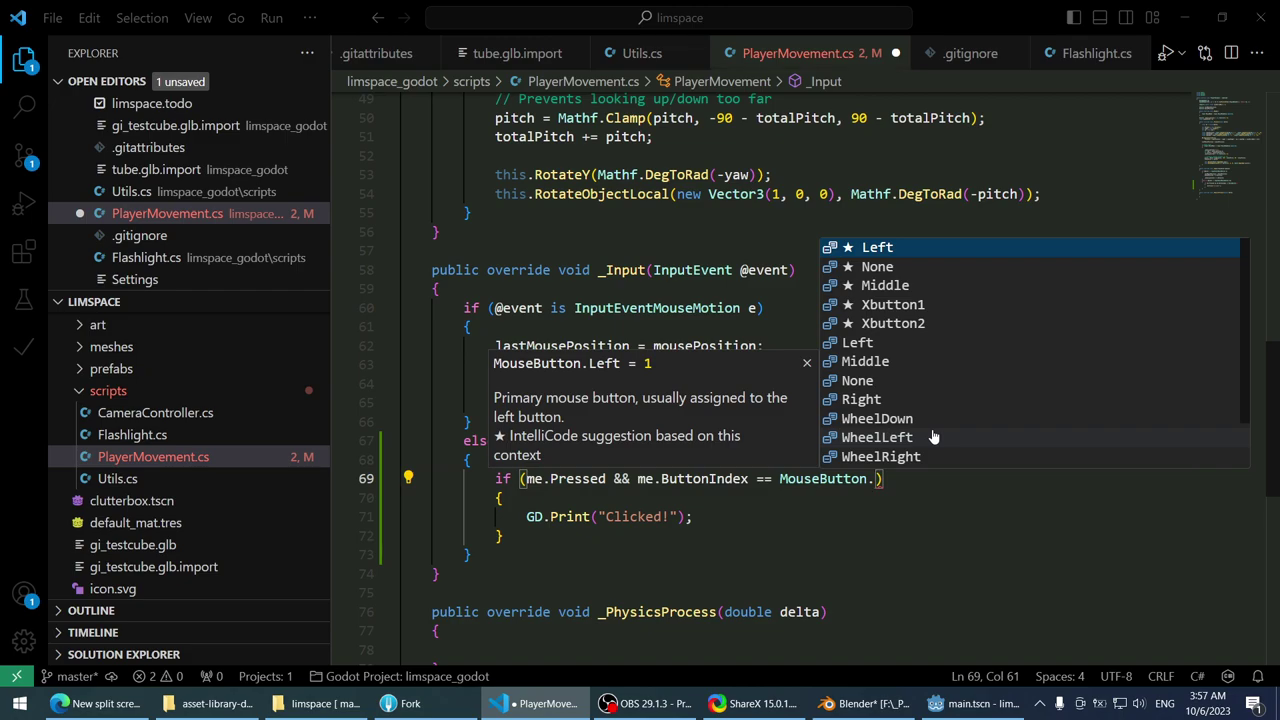
key(Tab)
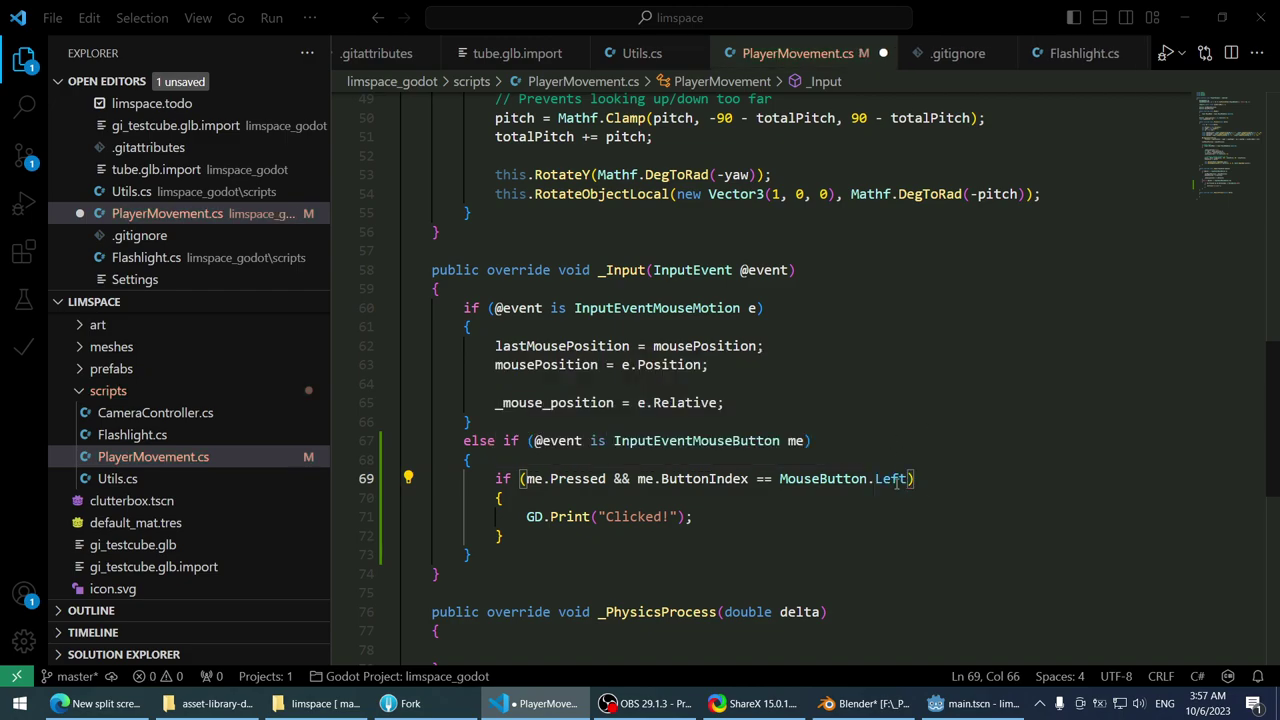
key(ctrl+s)
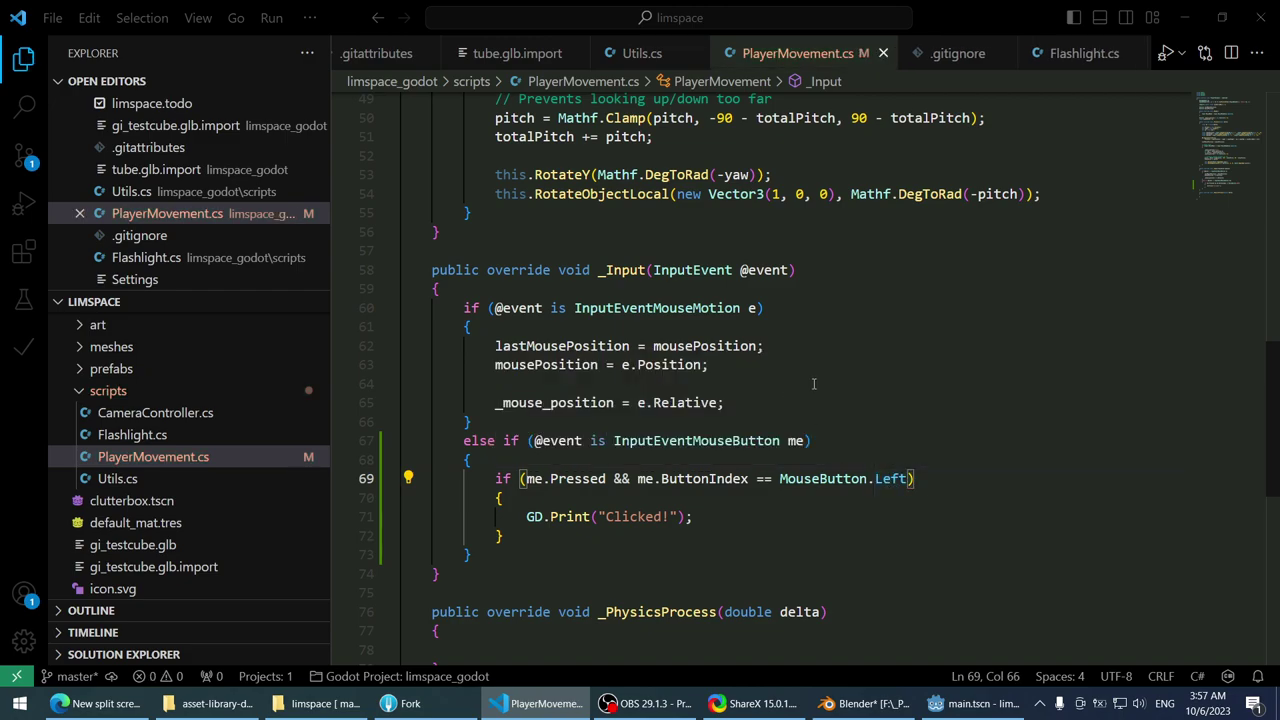
key(alt+Tab)
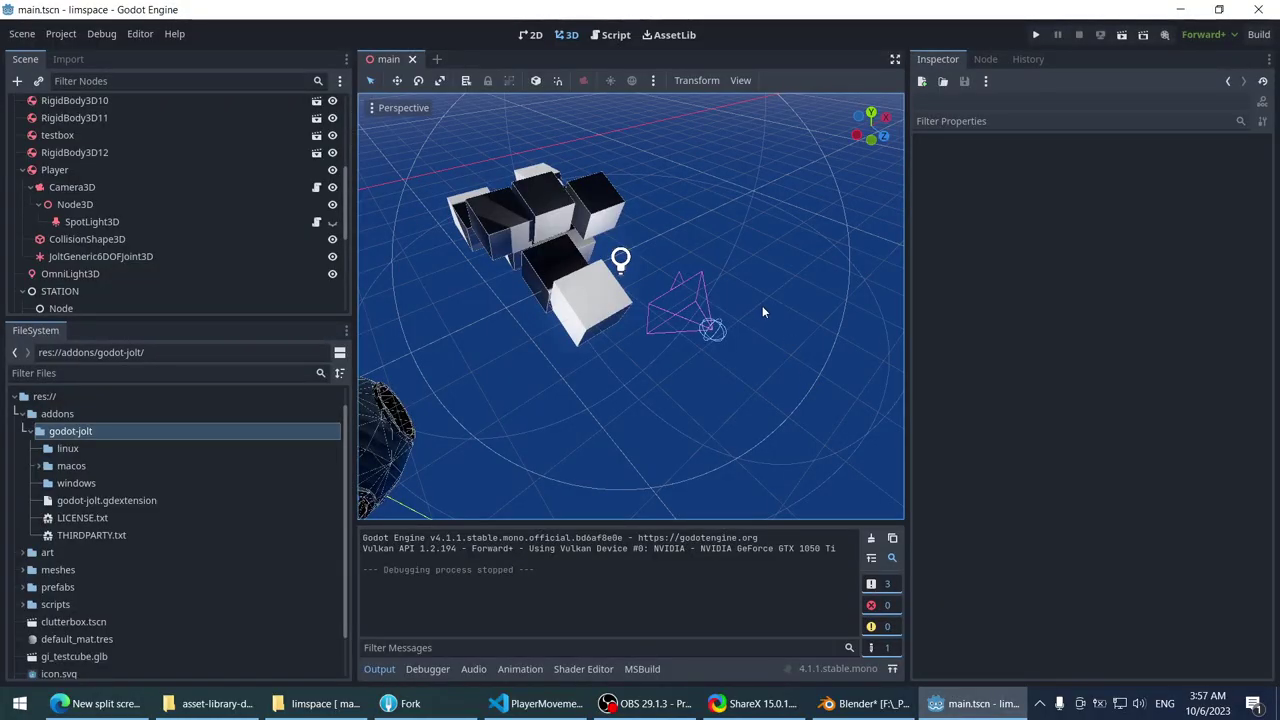
- Run the game, left-click several times to print Clicked! in the Output, then stop it
click(1036, 34)
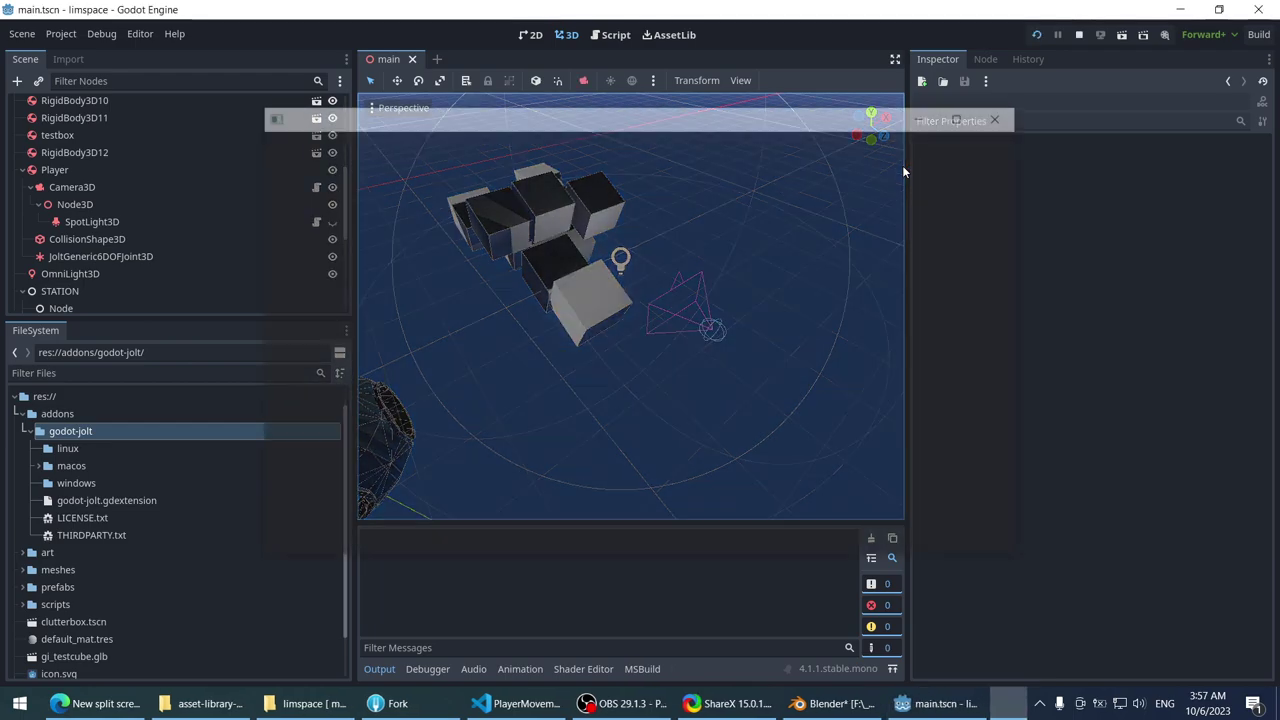
click(889, 174)
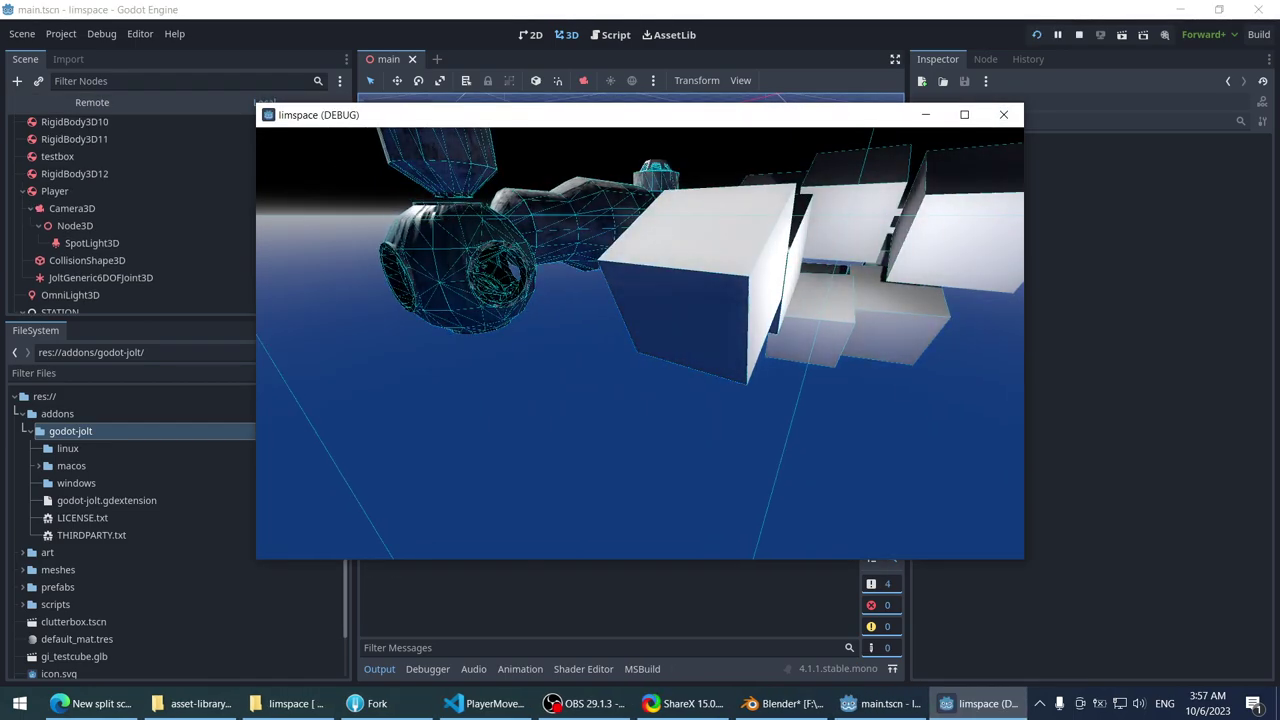
click(750, 540)
click(750, 540)
click(750, 540)
click(750, 540)
click(750, 540)
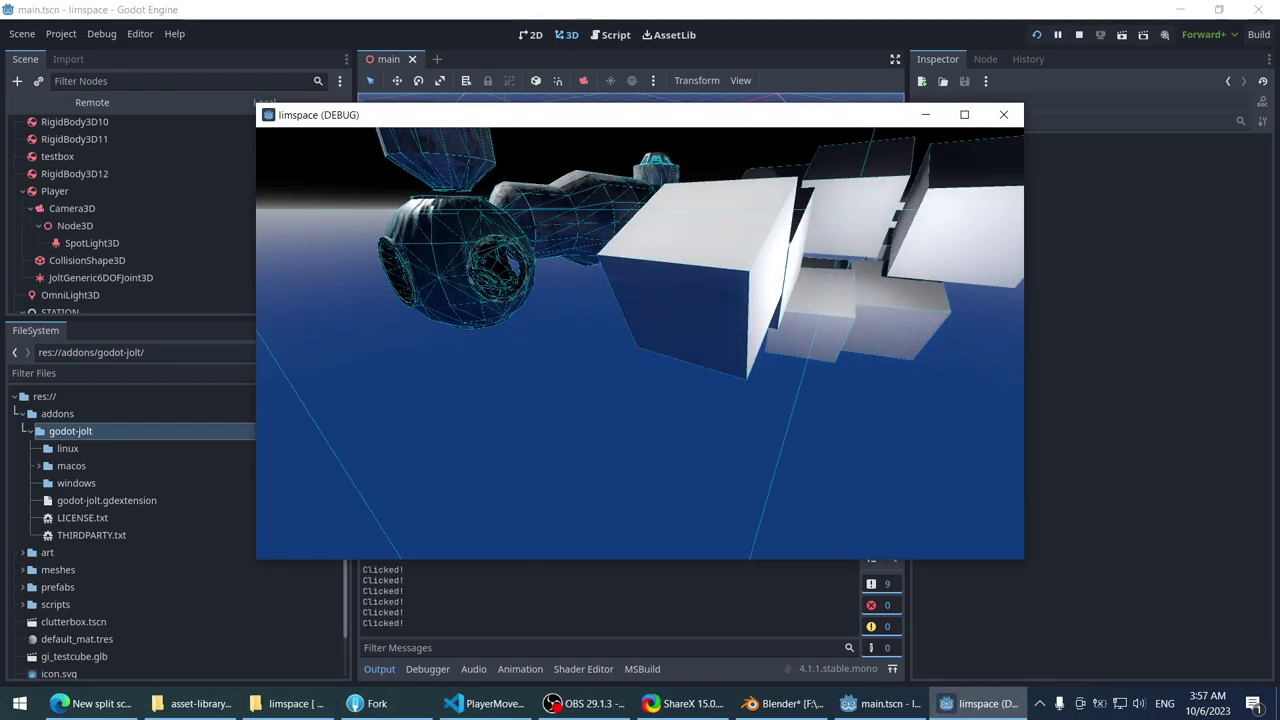
key(Escape)
key(alt+Tab)
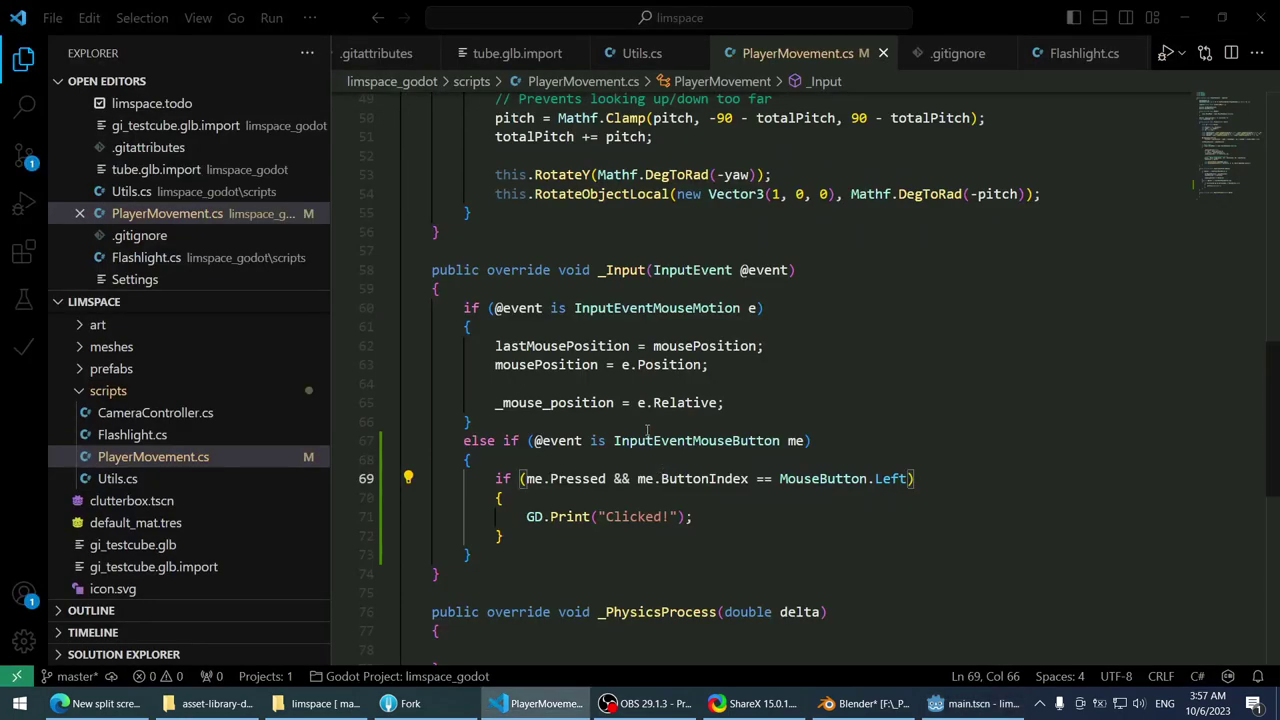
- Put an indented insertion point on the empty line inside _PhysicsProcess
scroll(714, 383, up, 2)
scroll(580, 352, down, 2)
scroll(720, 420, up, 9)
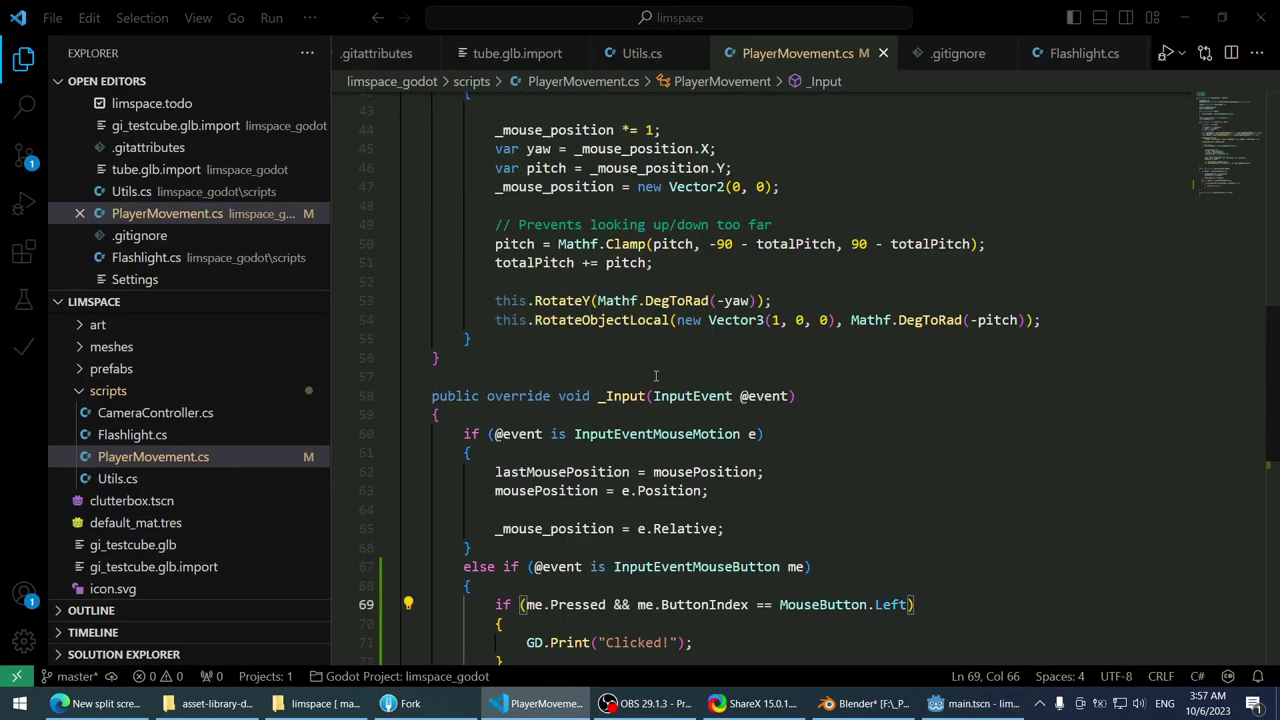
scroll(718, 420, down, 13)
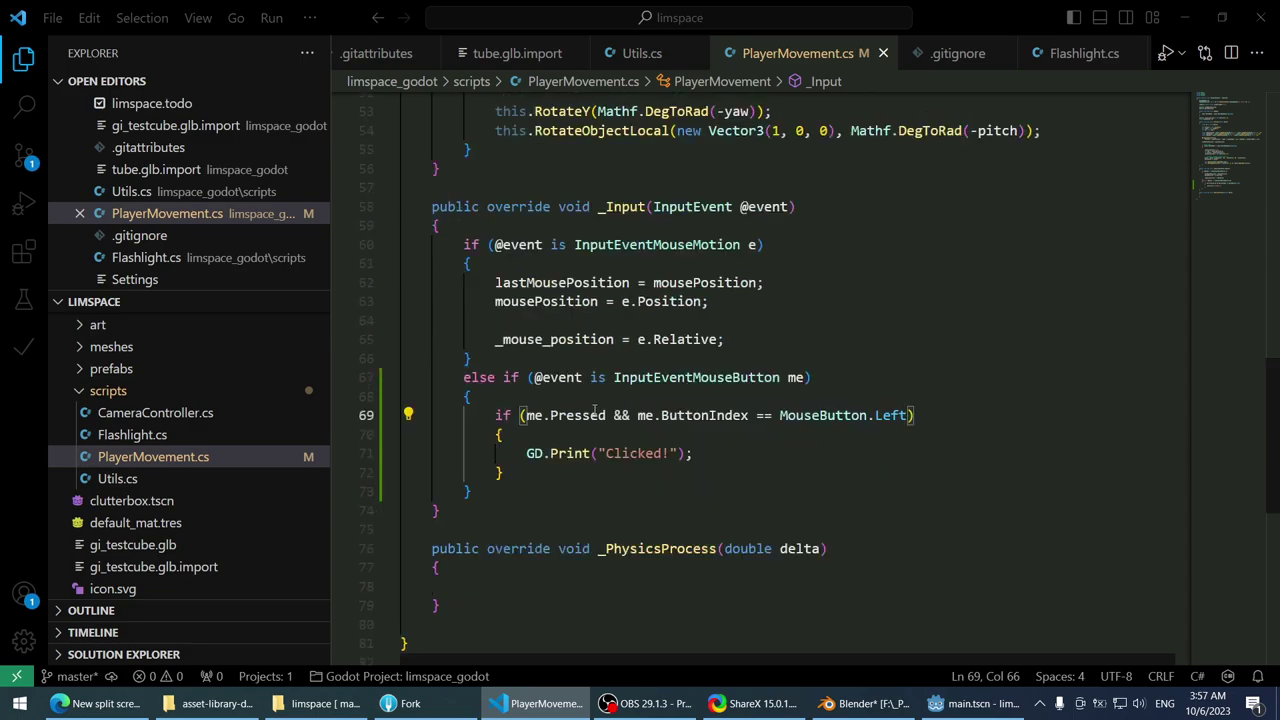
click(607, 463)
key(Tab)
key(Tab)
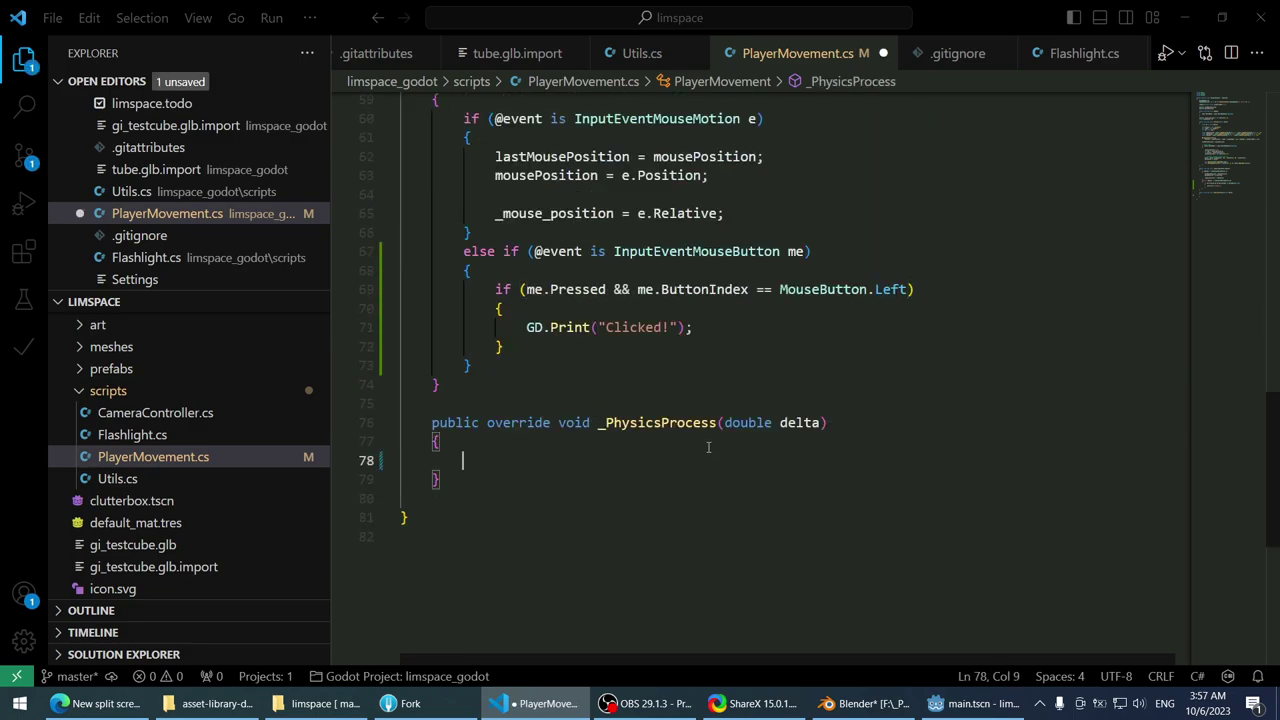
- Type 'ray' and browse the IntelliSense suggestions to read the RayCast3D documentation
text(ray)
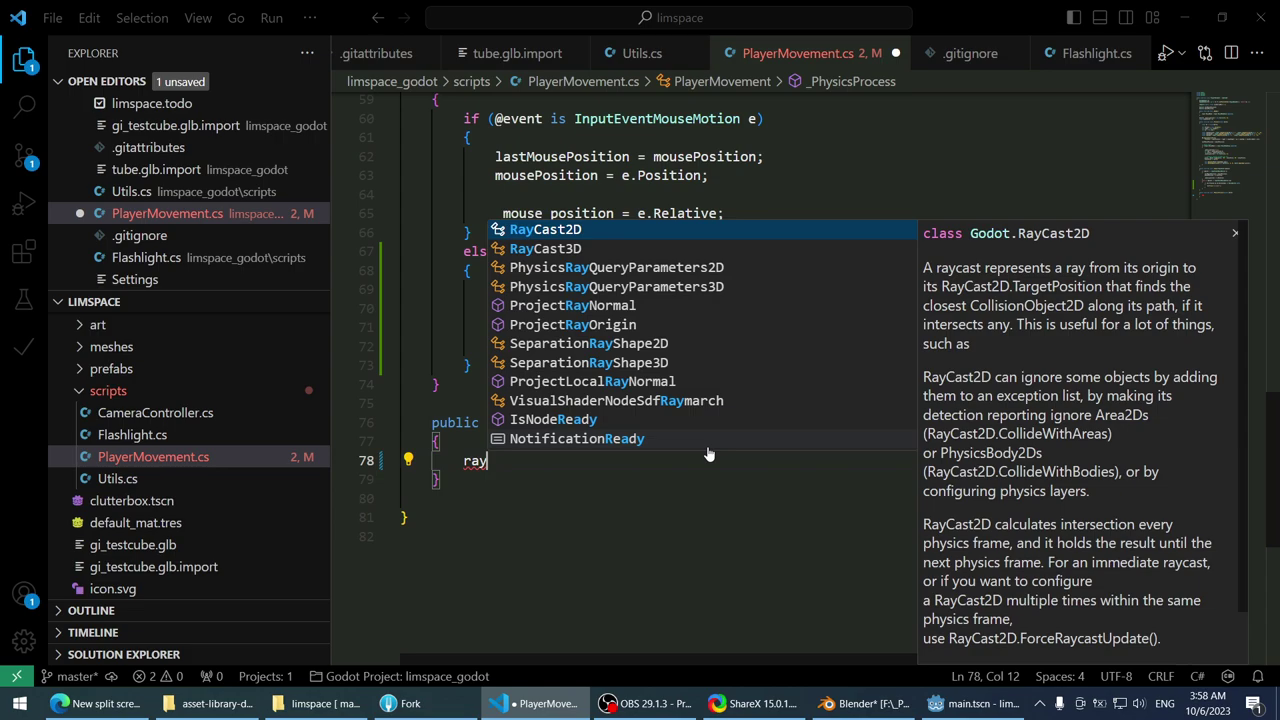
key(Down)
key(Down)
key(Down)
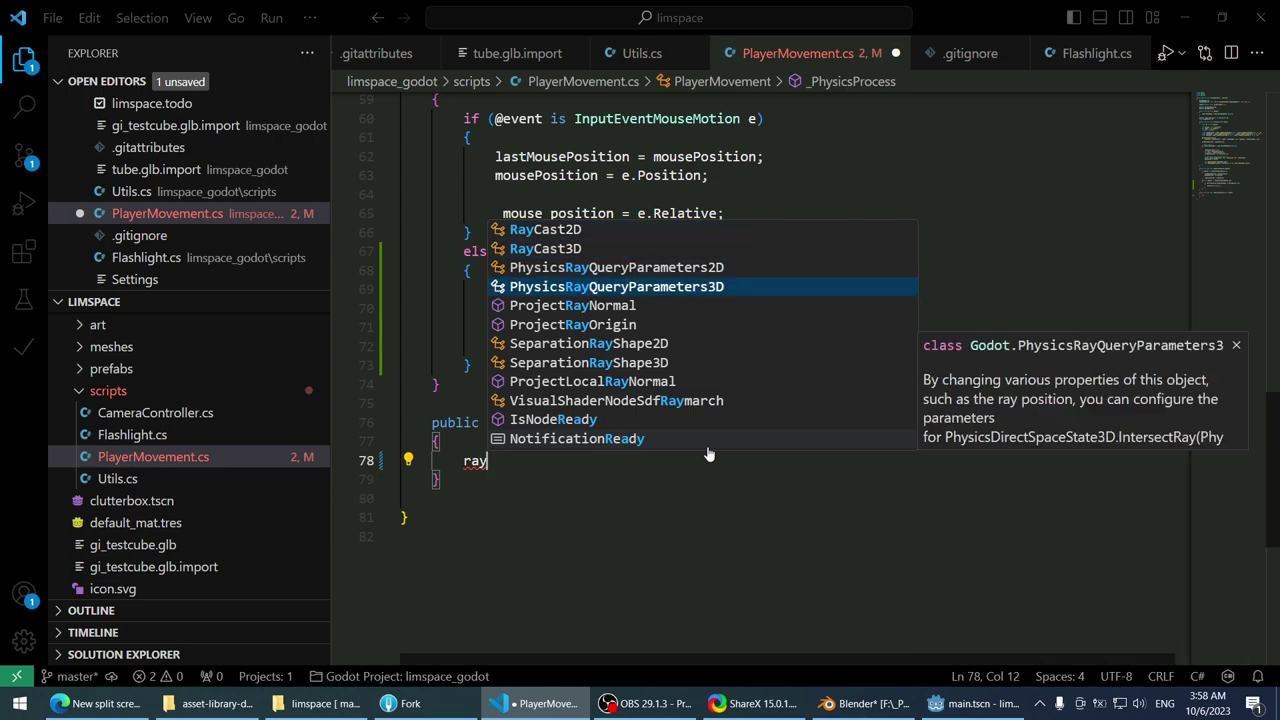
key(Down)
key(Down)
key(Down)
key(Down)
key(Down)
key(Down)
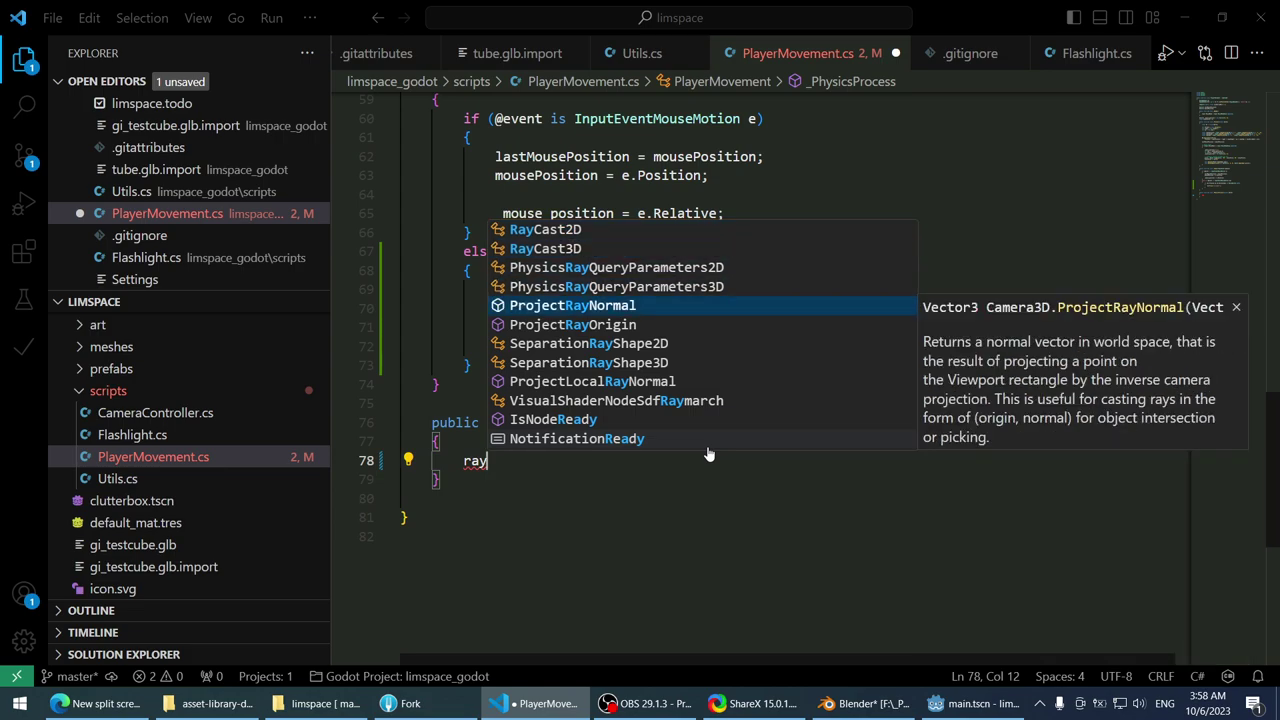
key(Down)
key(Down)
key(Down)
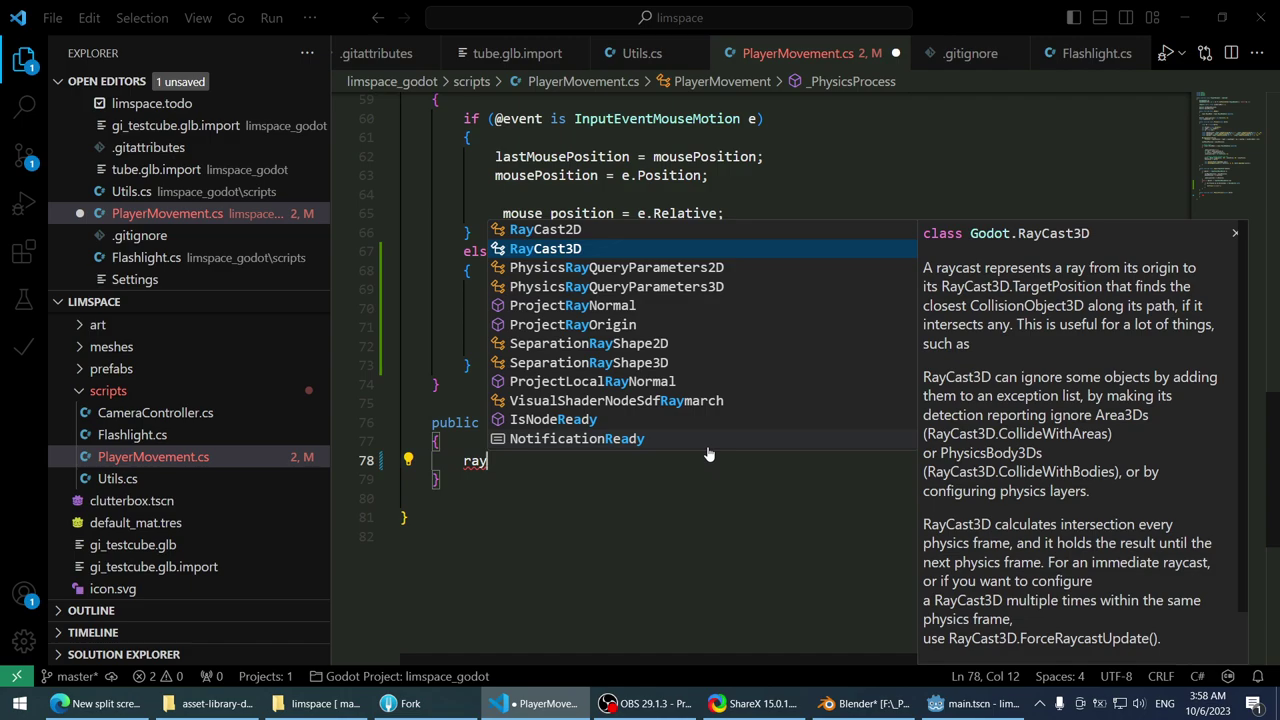
scroll(981, 528, down, 1)
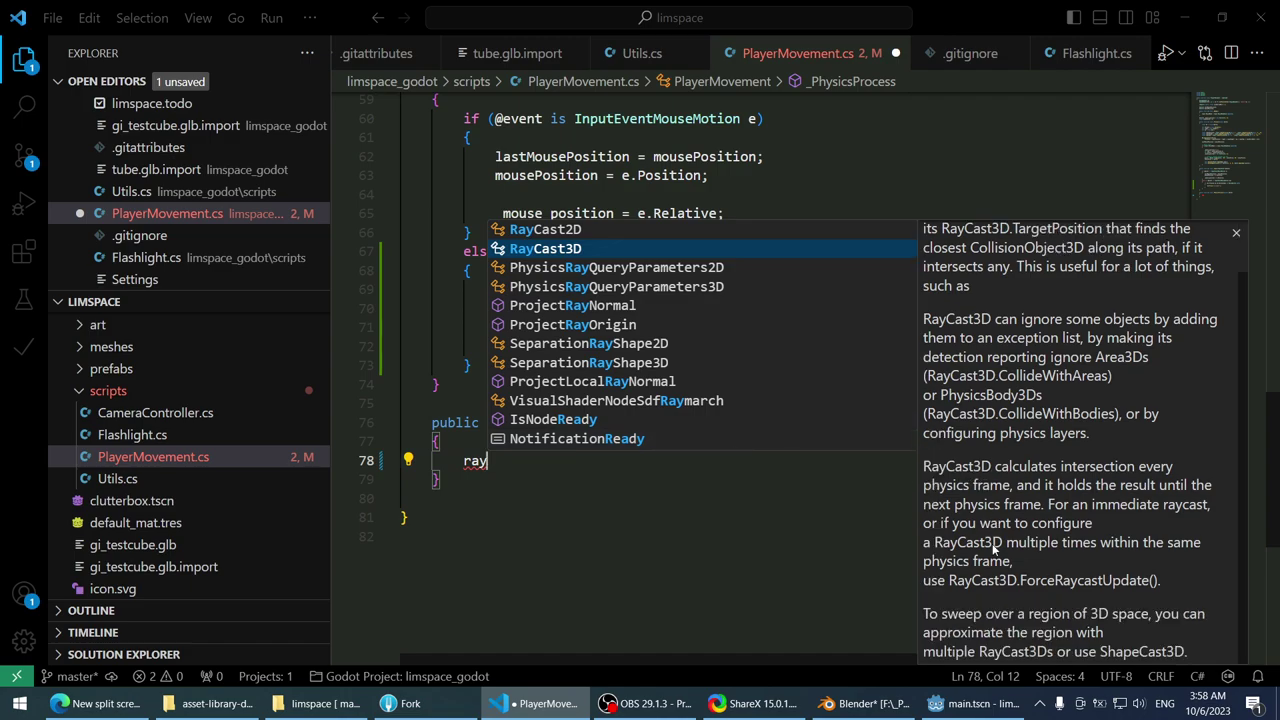
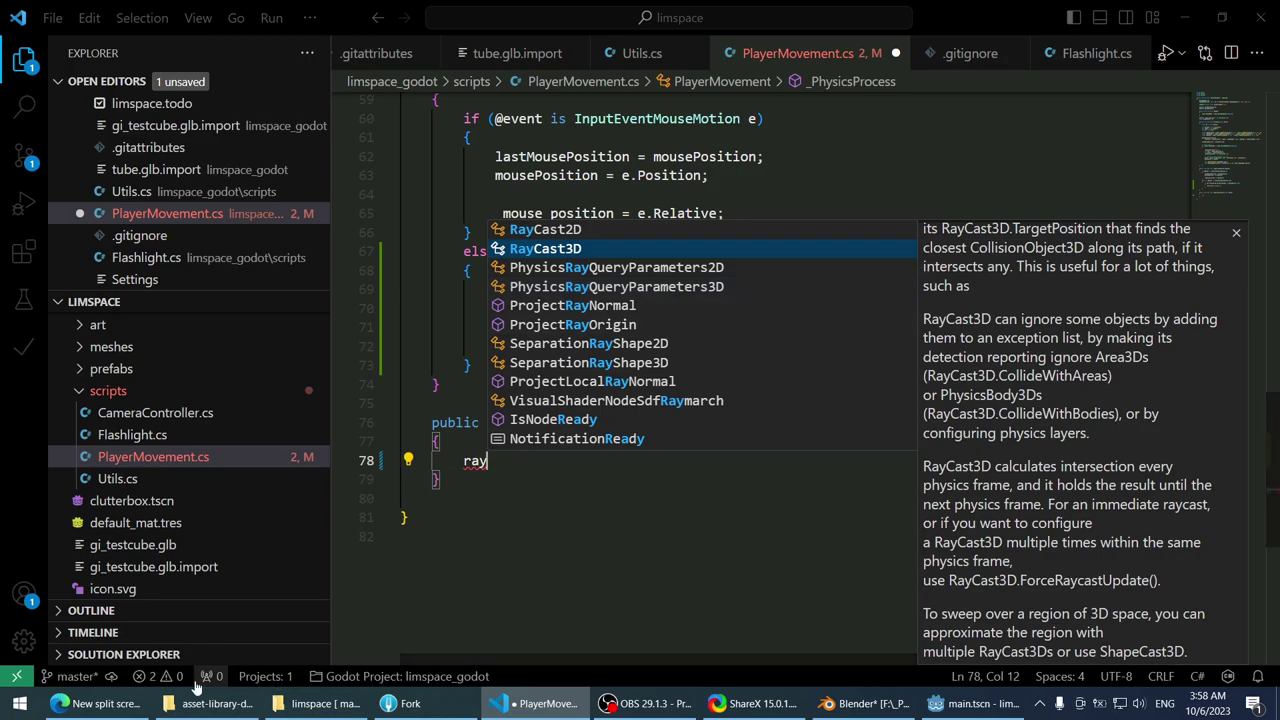
- Search the web for 'godot raycast' in a new tab and open the Godot Docs Ray-casting page
click(97, 703)
key(ctrl+t)
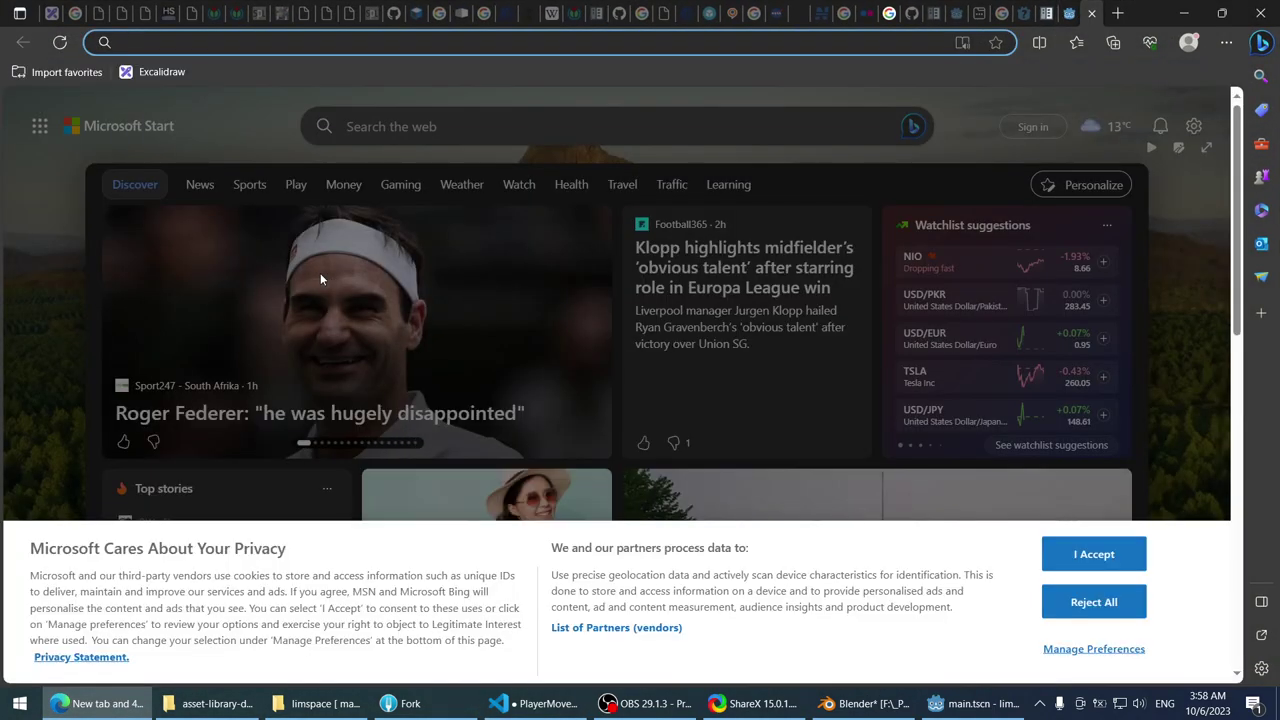
text(godot raycast)
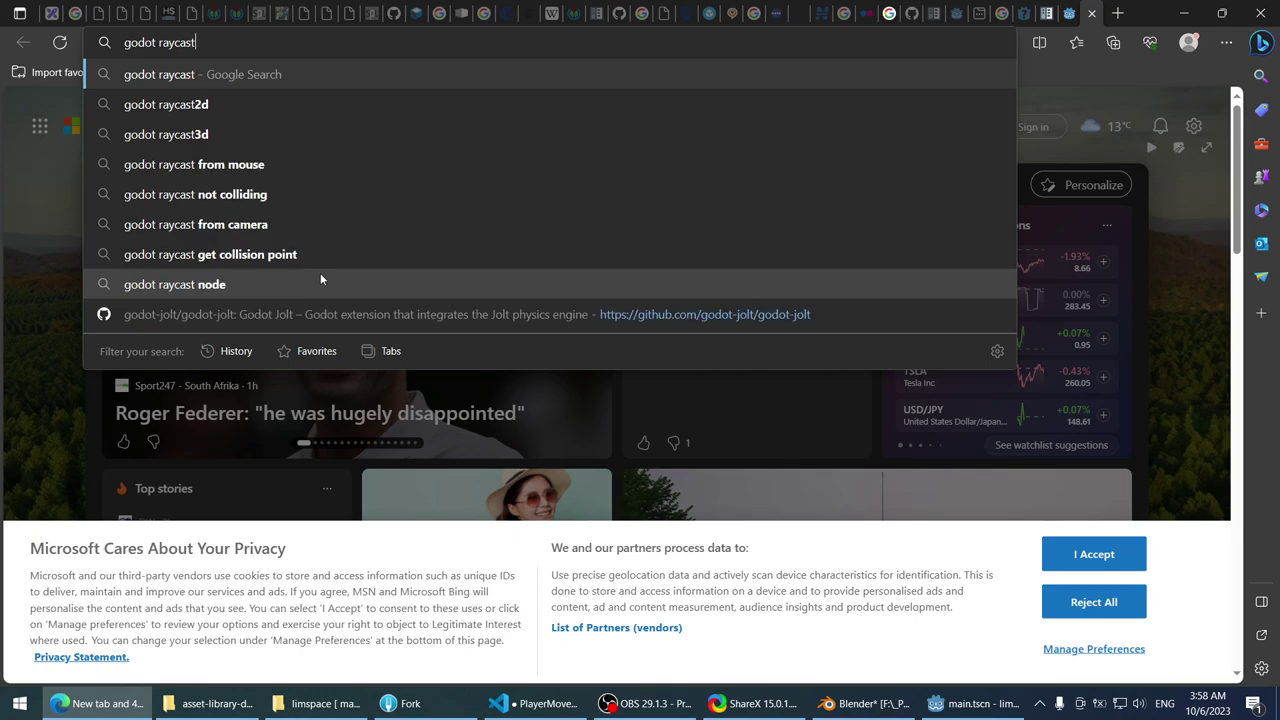
key(Return)
click(294, 257)
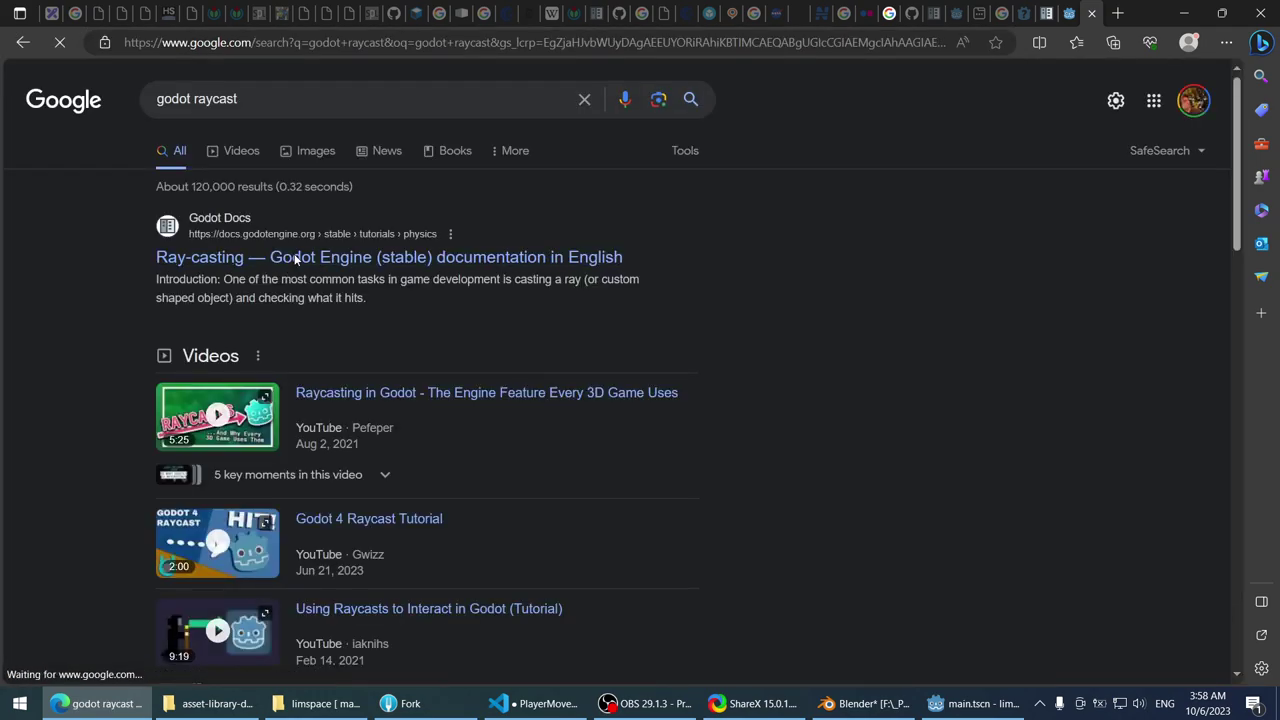
- Scroll the Ray-casting page down to its 3D example casting a 1000-unit ray
scroll(436, 316, down, 2)
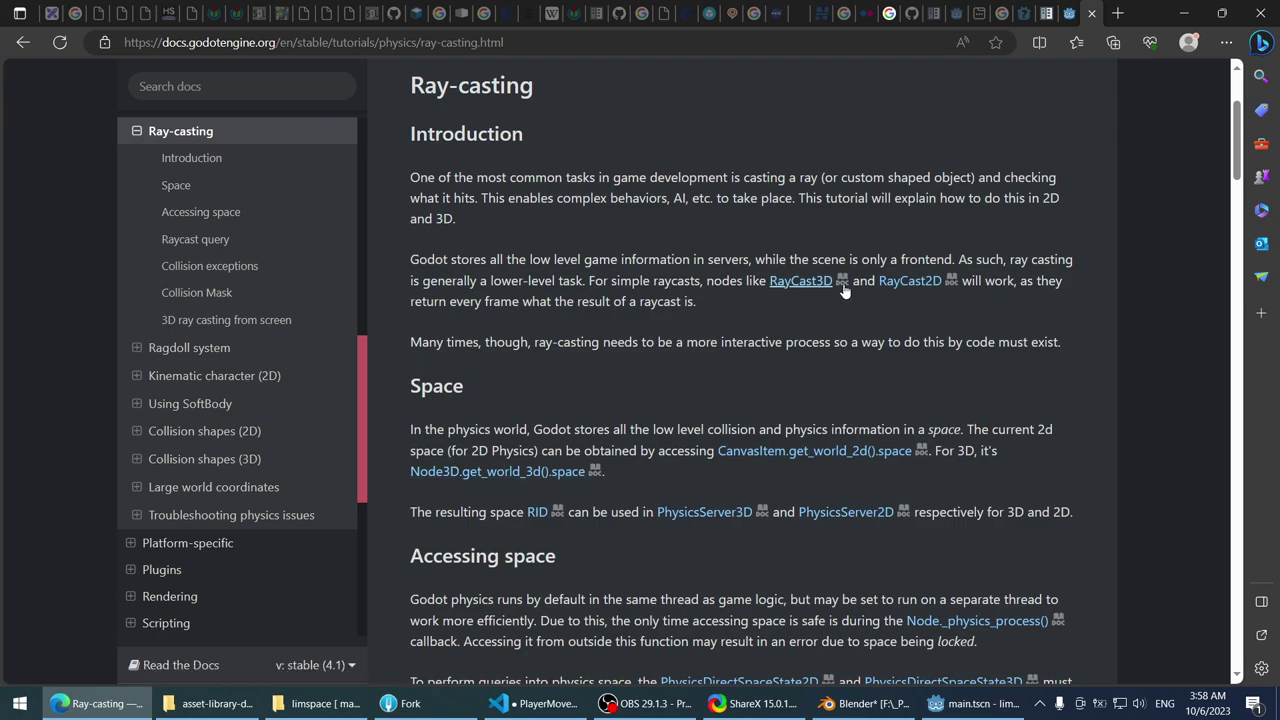
scroll(685, 324, down, 1)
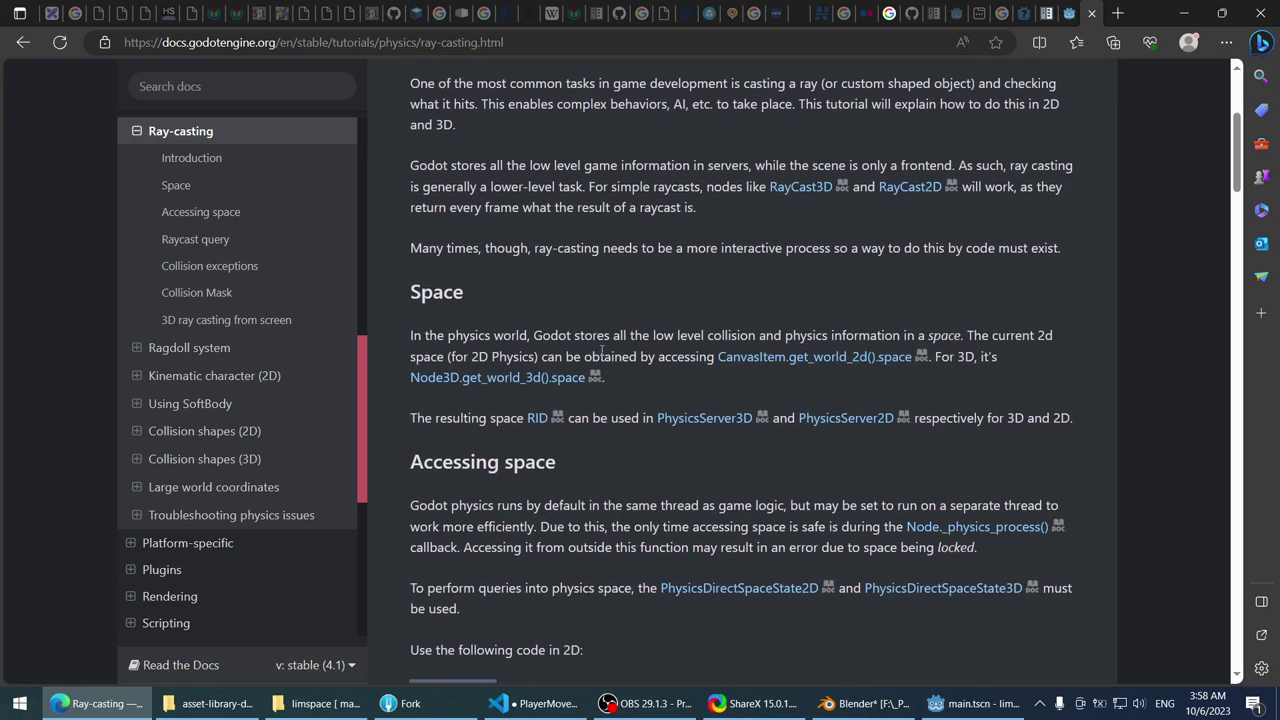
scroll(601, 348, down, 2)
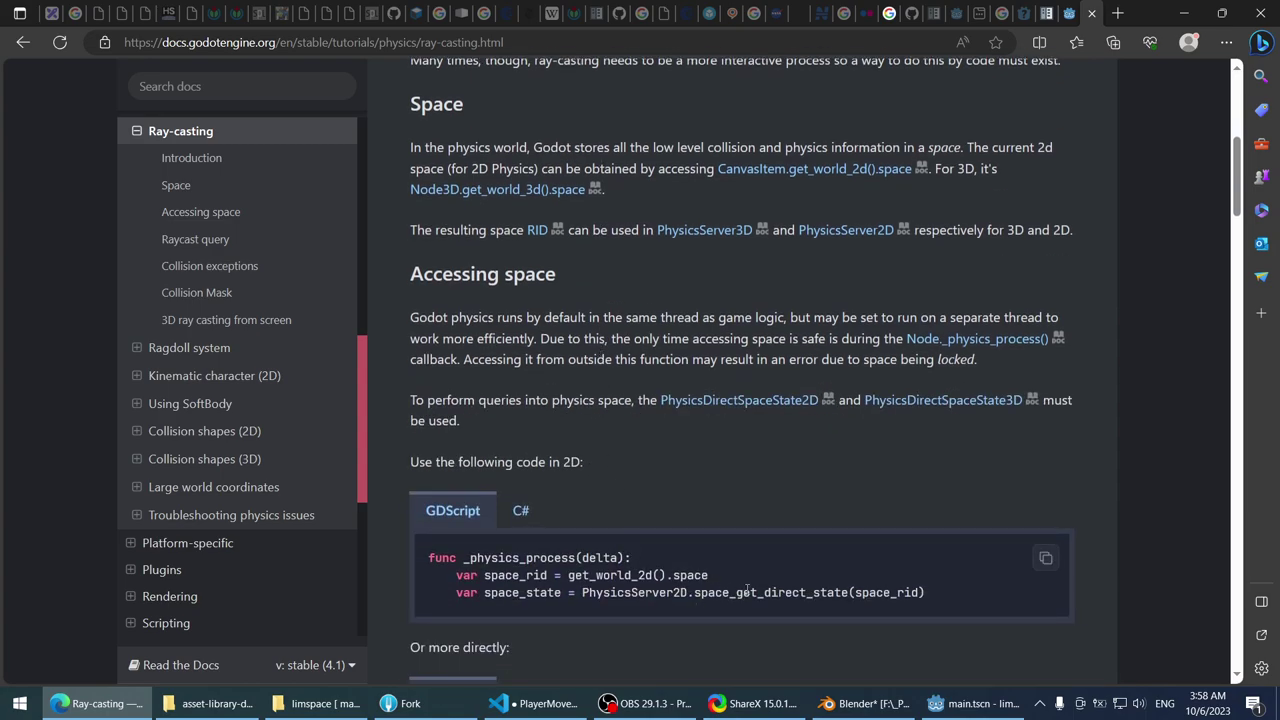
scroll(642, 502, down, 2)
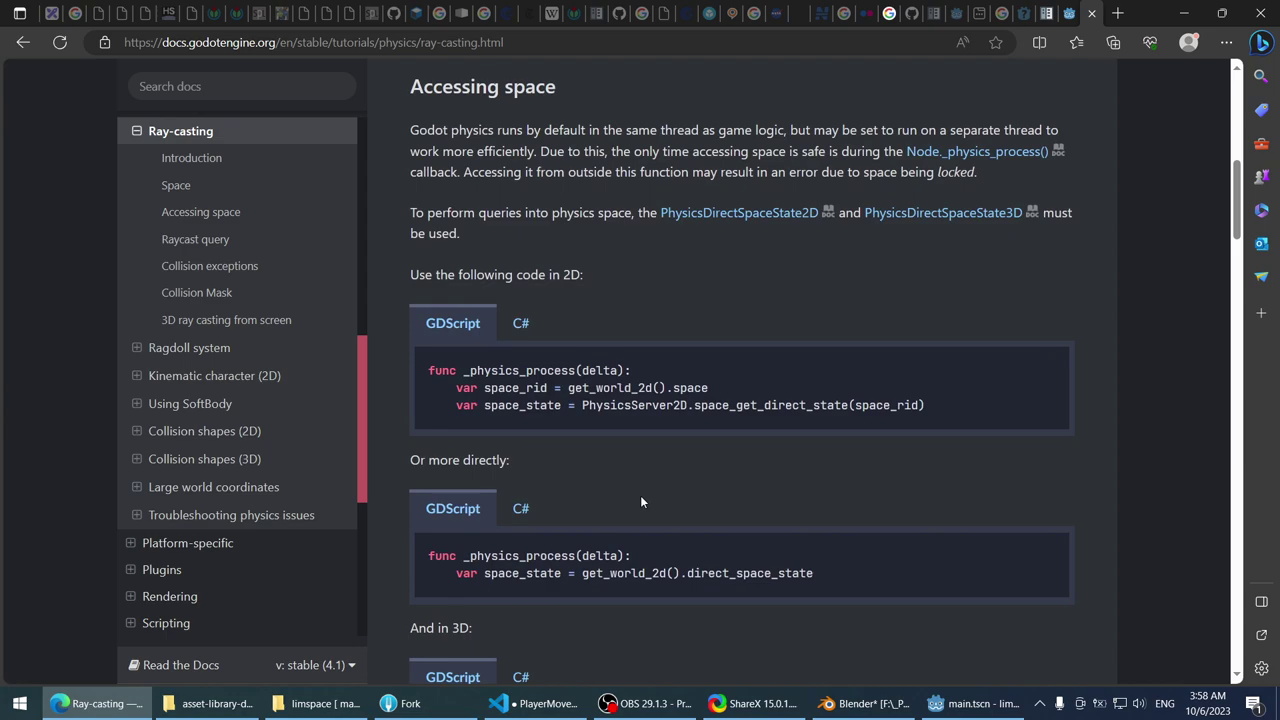
scroll(642, 502, down, 2)
scroll(641, 502, down, 4)
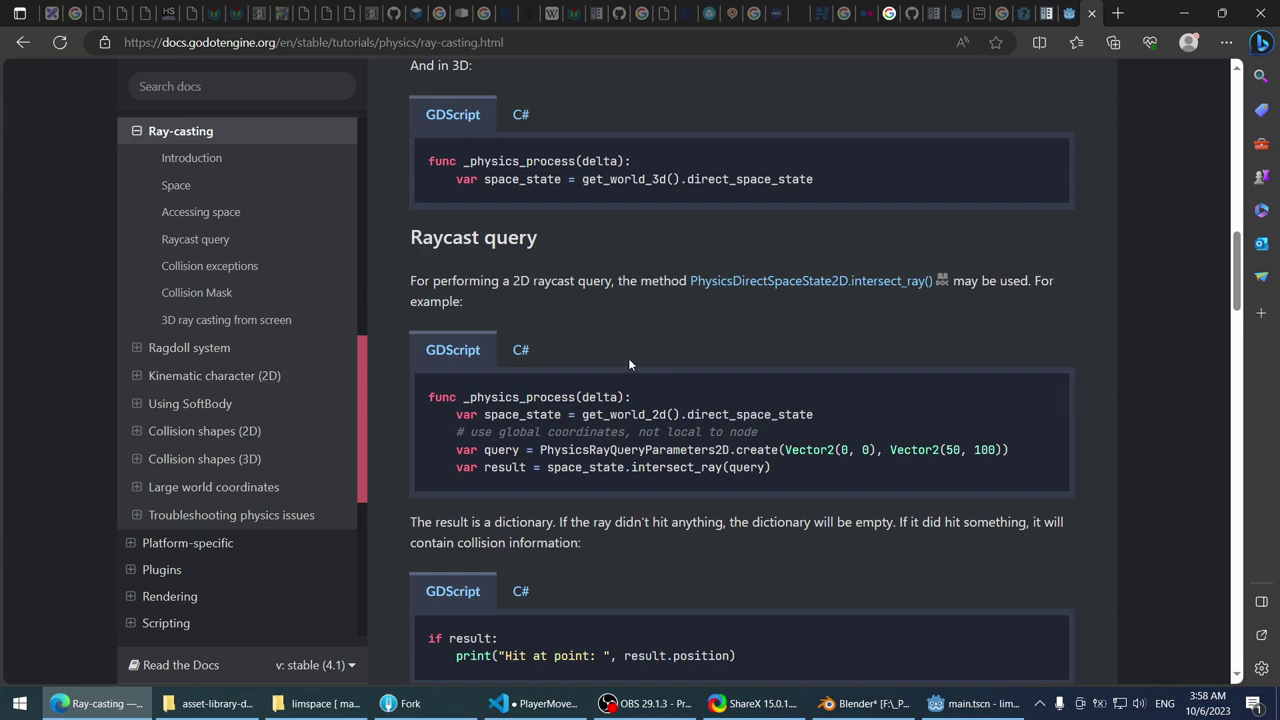
scroll(628, 358, down, 3)
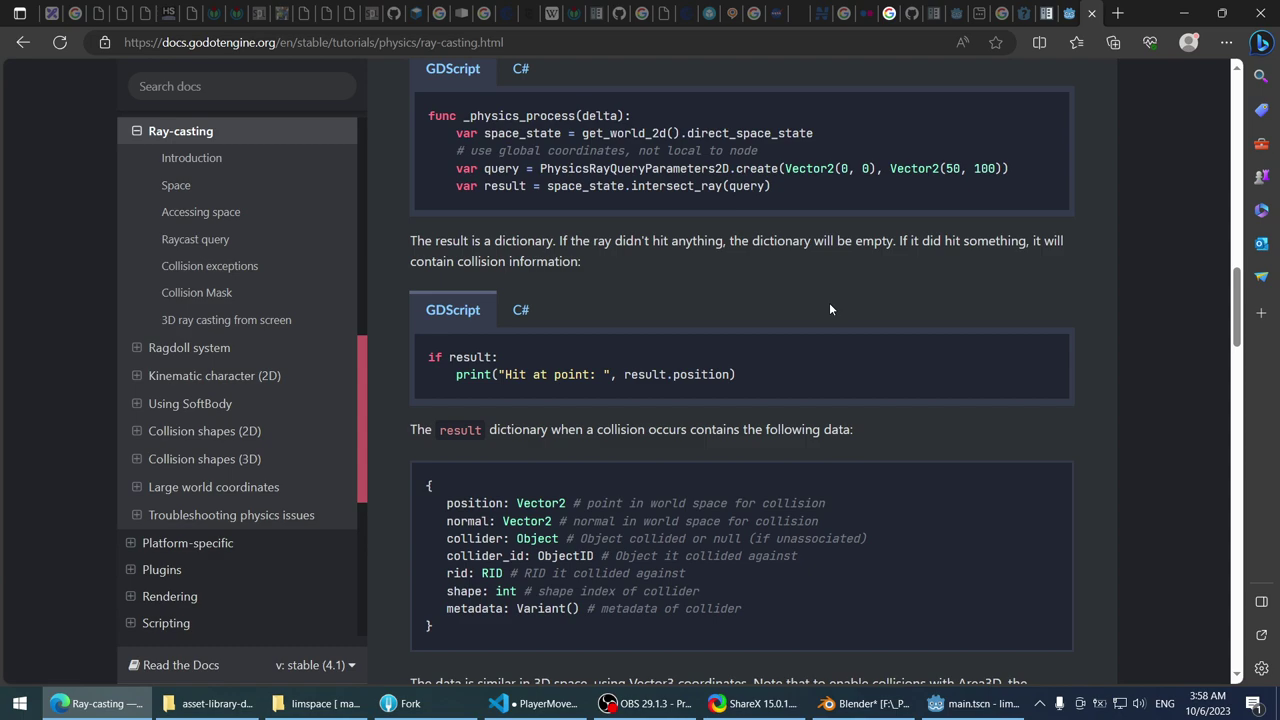
scroll(829, 302, down, 5)
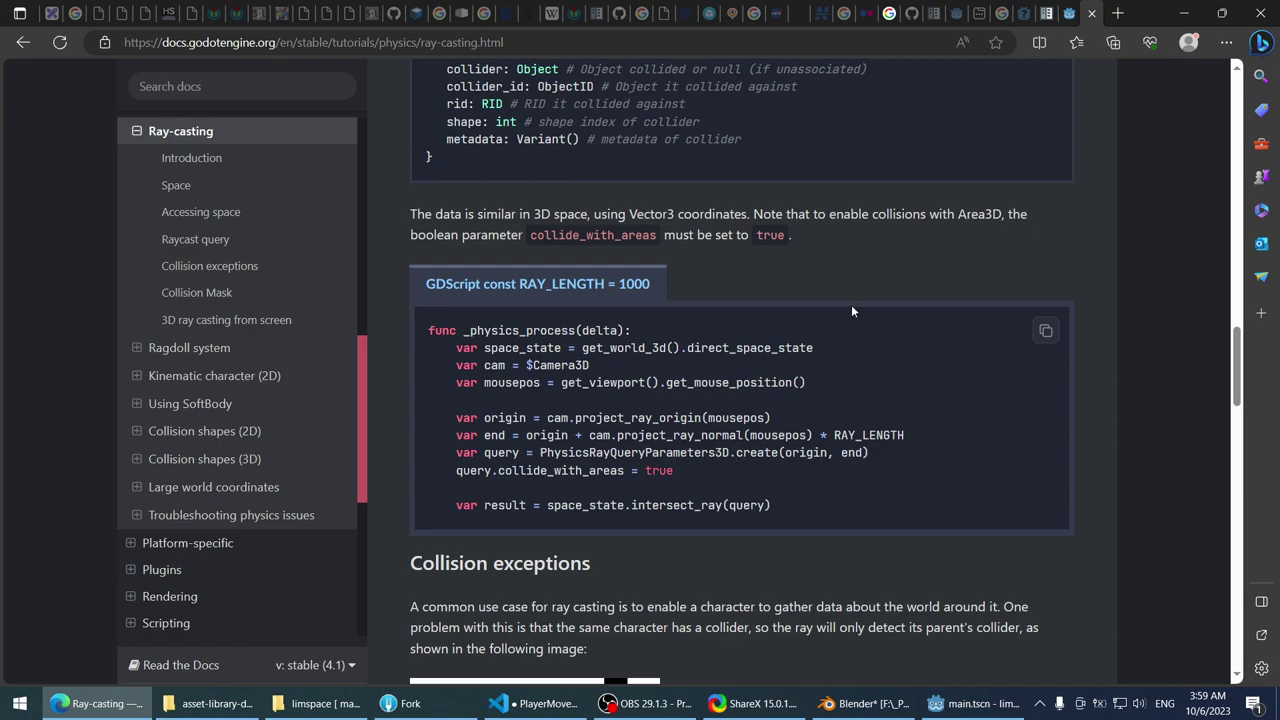
key(alt+Tab)
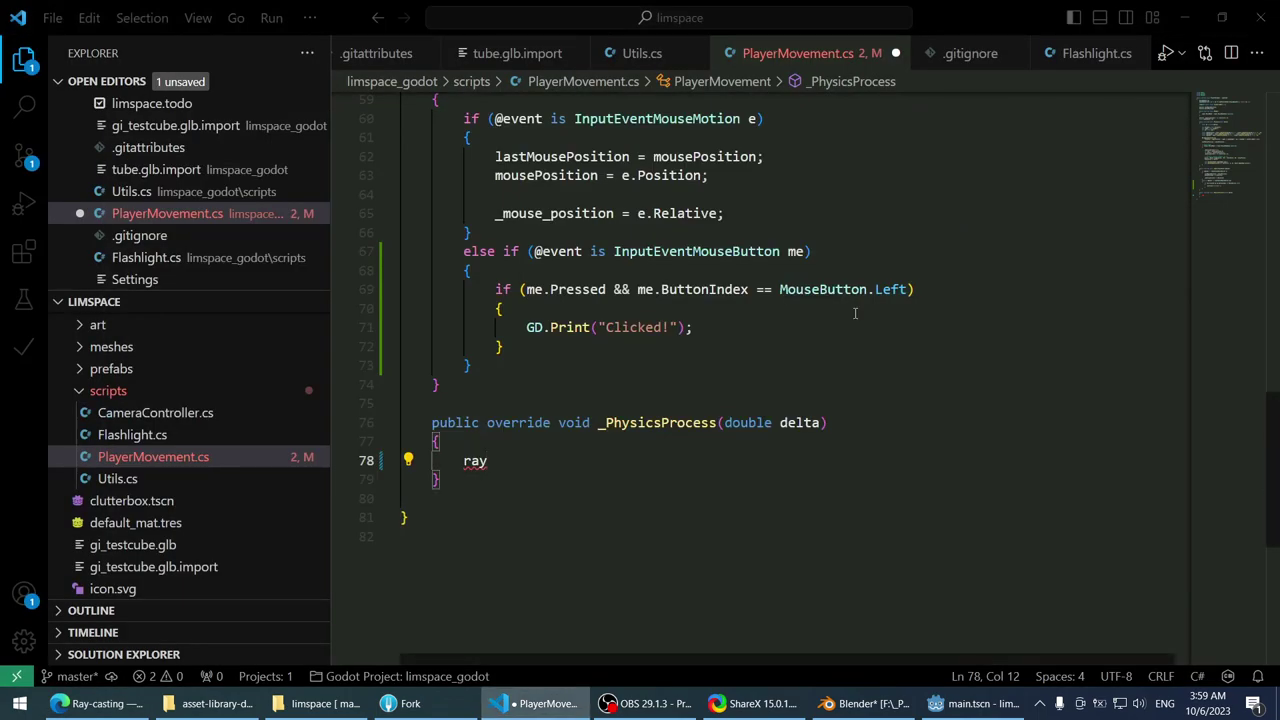
- Replace the unfinished 'ray' on line 78 with PhysicsRayQueryParameters3D from IntelliSense
key(shift+Home)
key(alt+Tab)
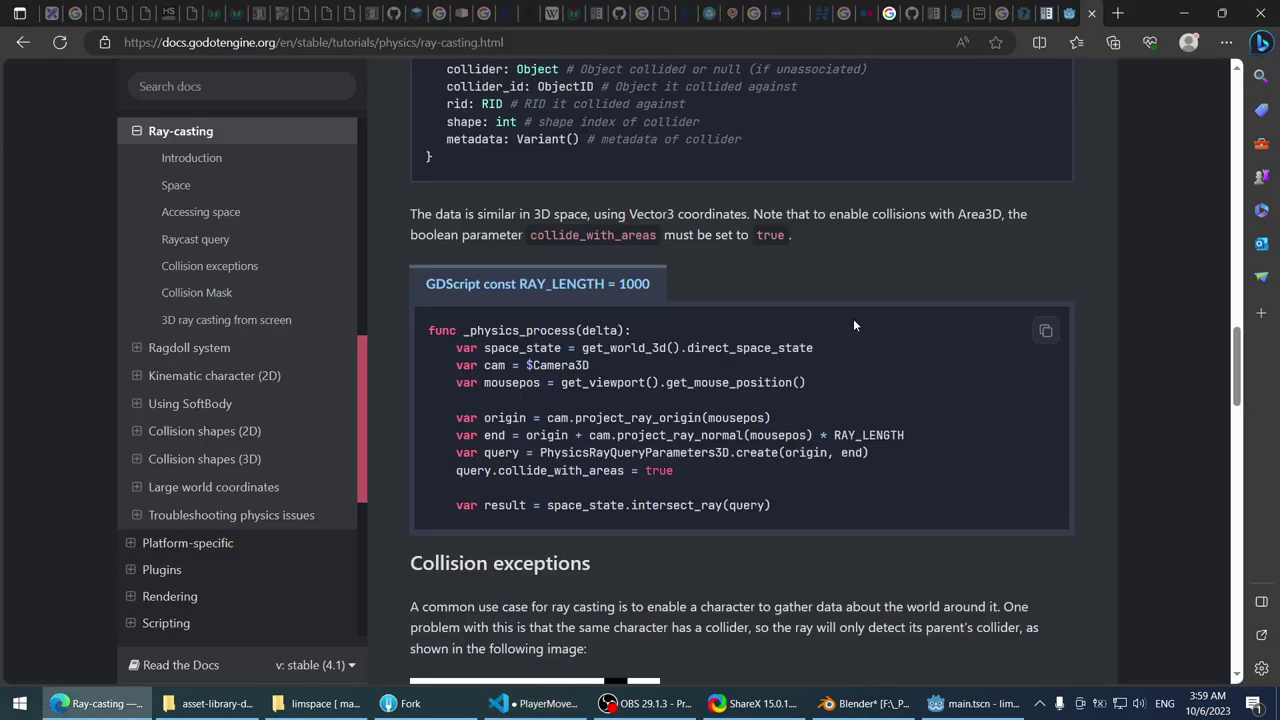
key(alt+Tab)
text(physics)
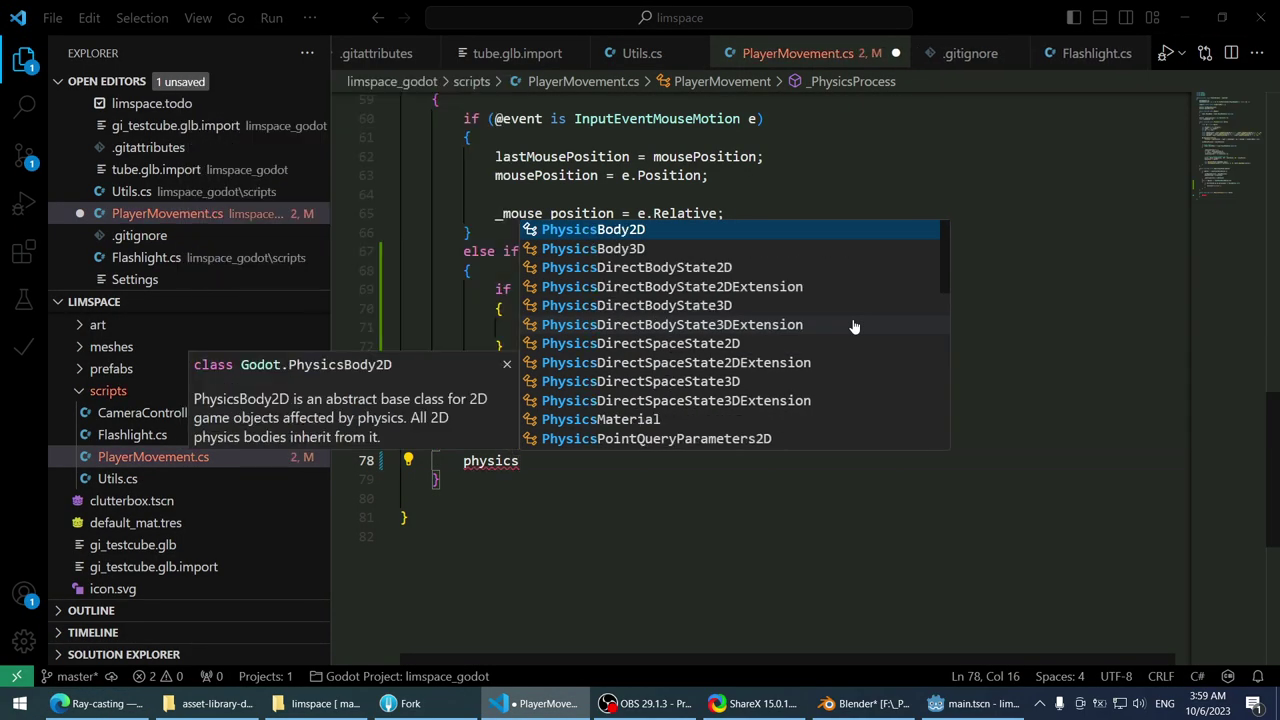
text(rayq)
key(BackSpace)
text(ca)
key(BackSpace)
key(BackSpace)
key(BackSpace)
key(BackSpace)
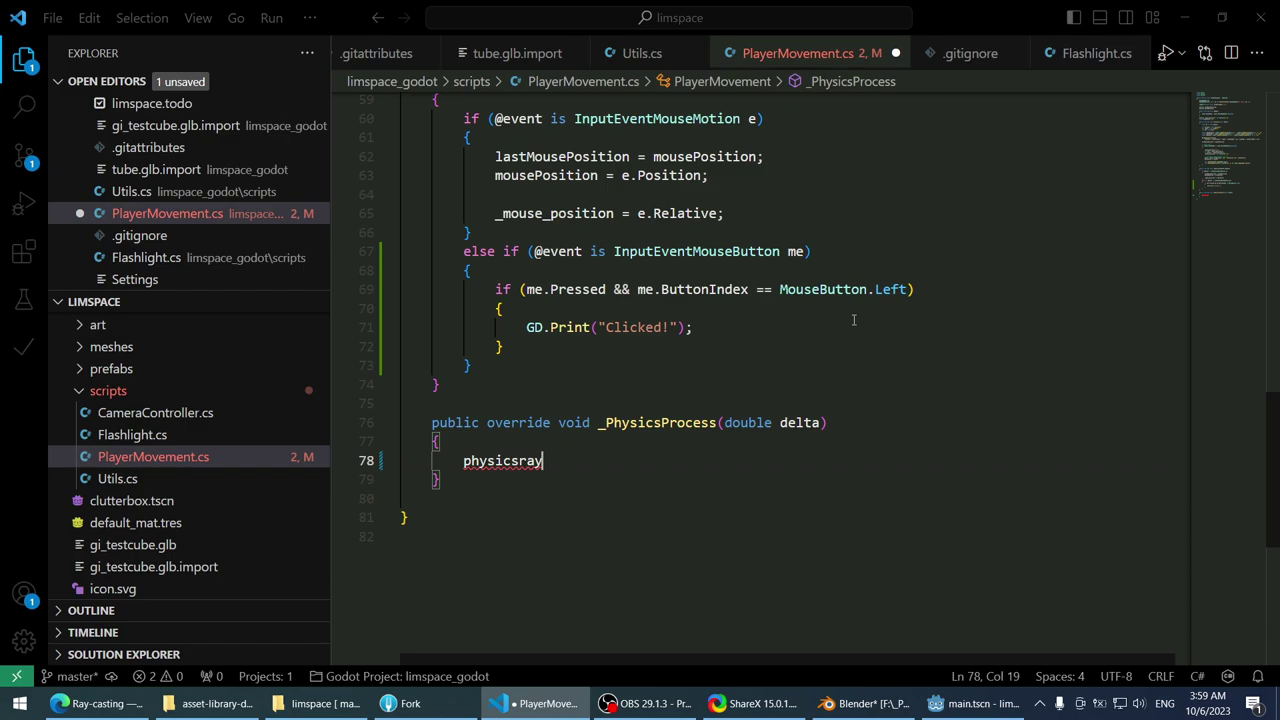
key(shift+Home)
key(BackSpace)
text(phys)
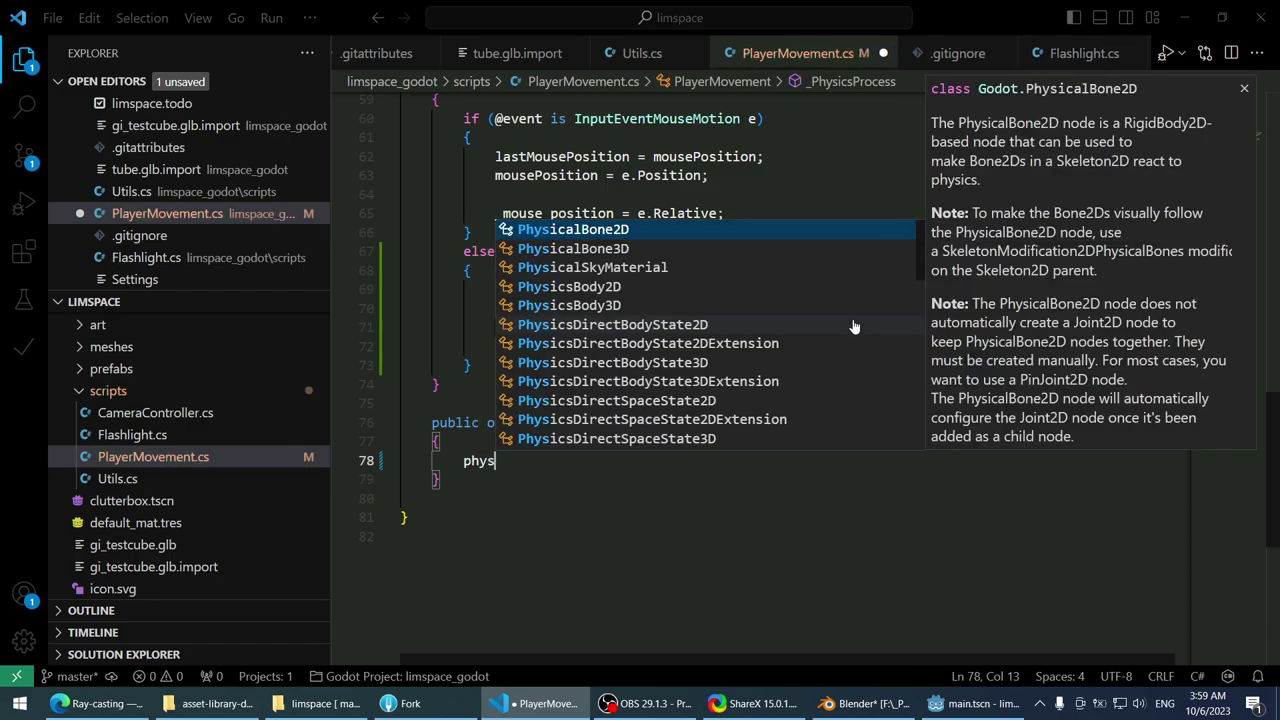
text(icsray)
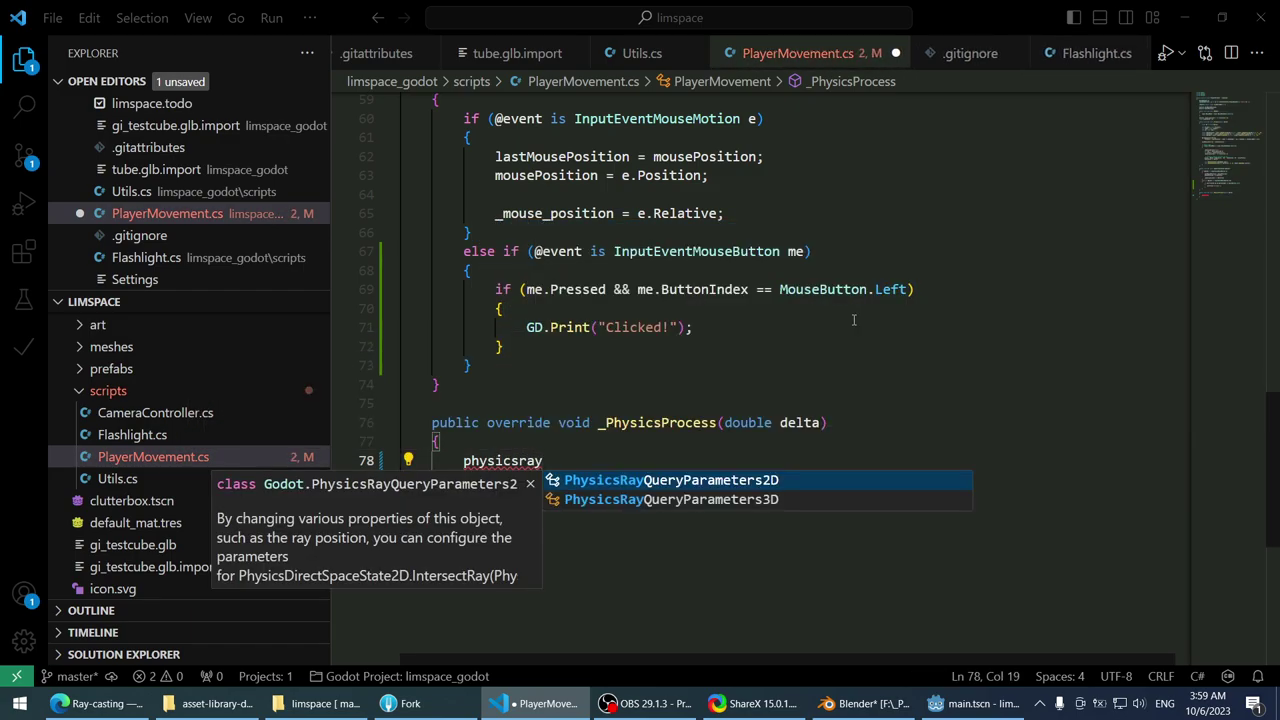
key(Down)
key(Return)
key(alt+Tab)
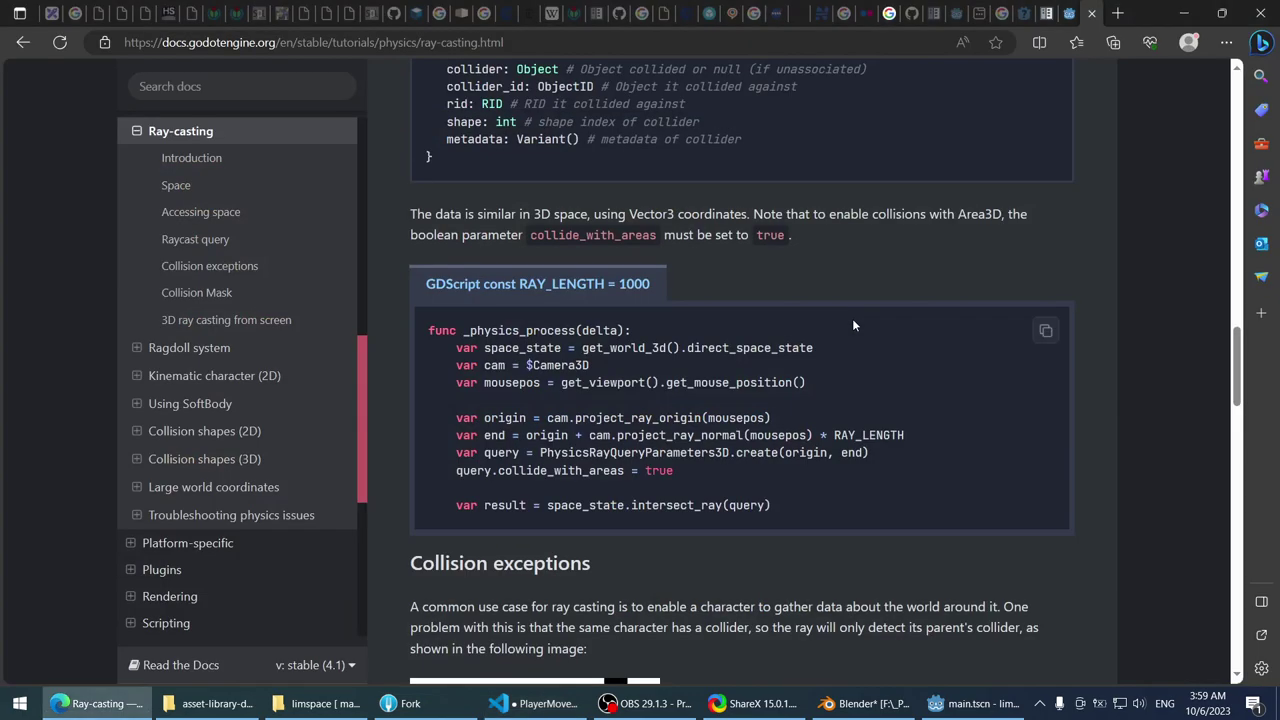
key(alt+Tab)
- Append .Create( to PhysicsRayQueryParameters3D using the member completion list
text(.)
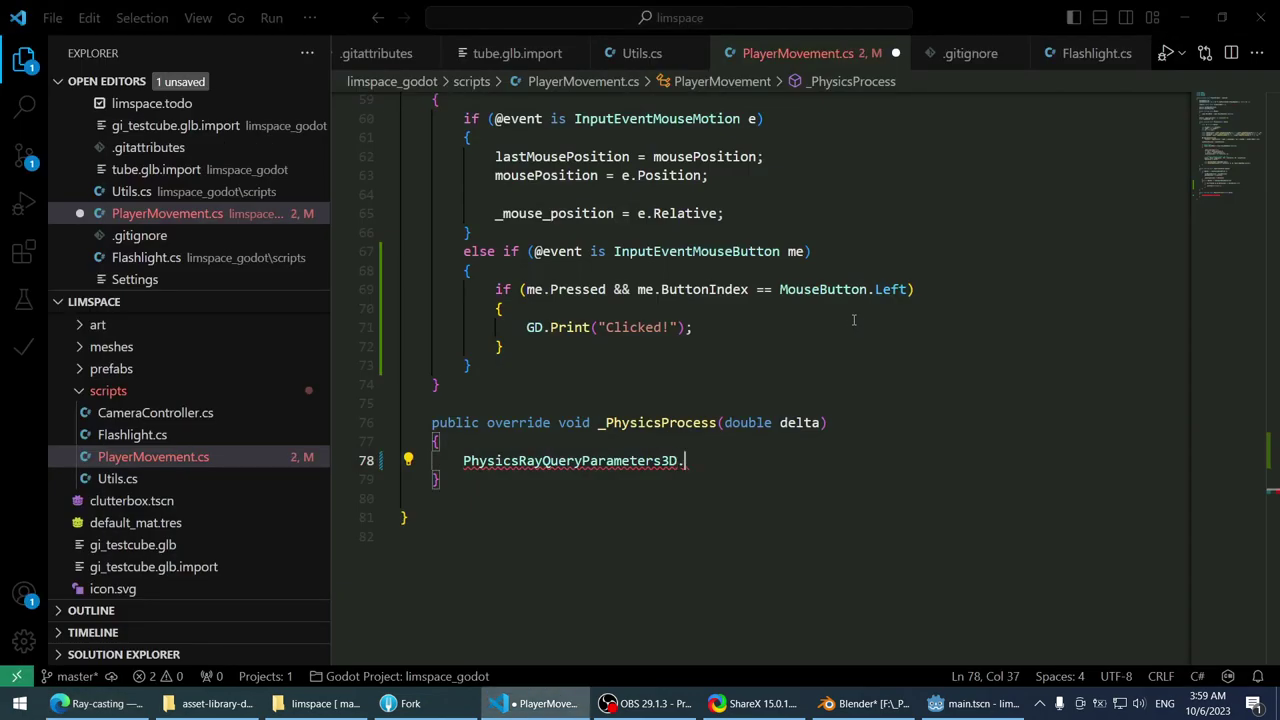
text(r)
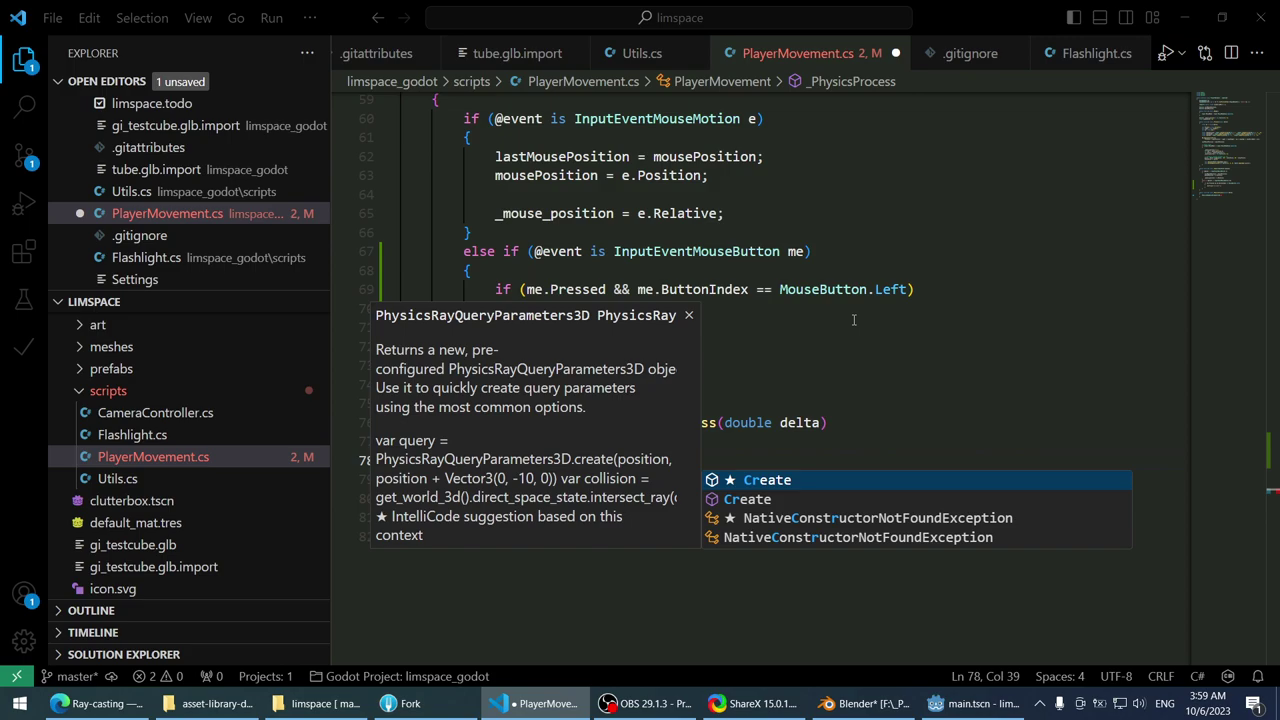
key(BackSpace)
key(BackSpace)
key(ctrl+space)
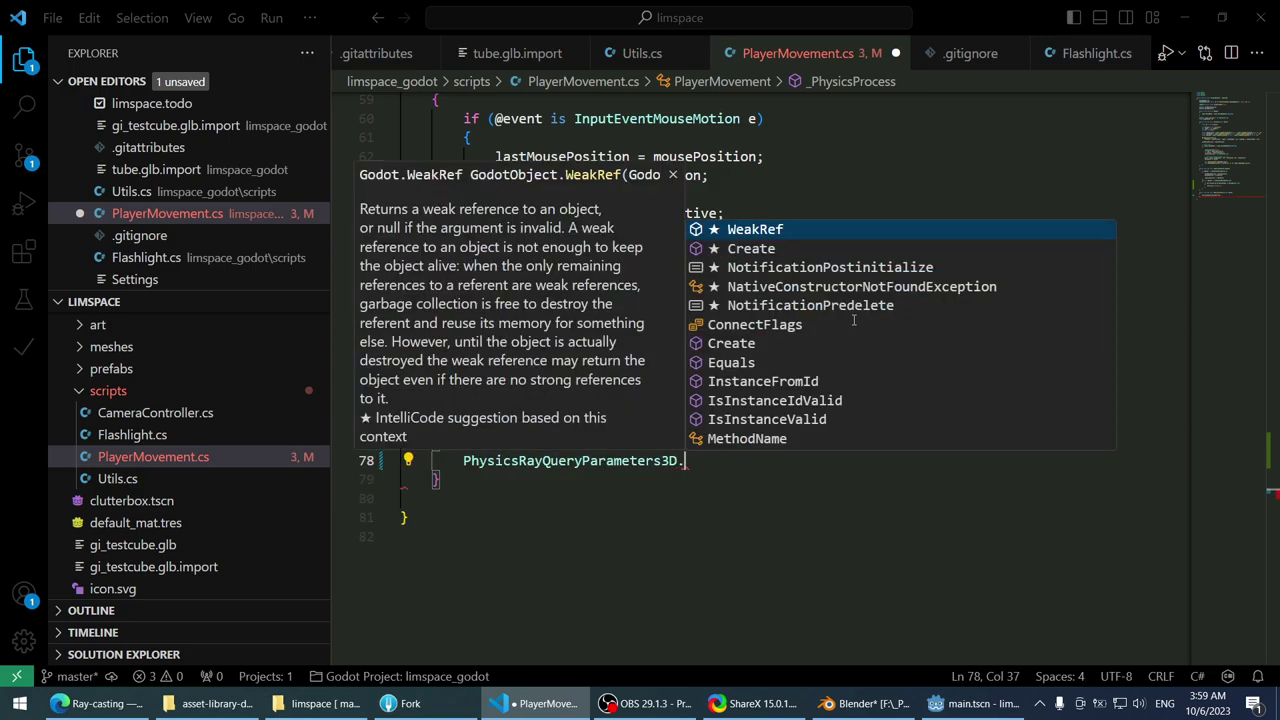
text(cr)
key(Tab)
text(()
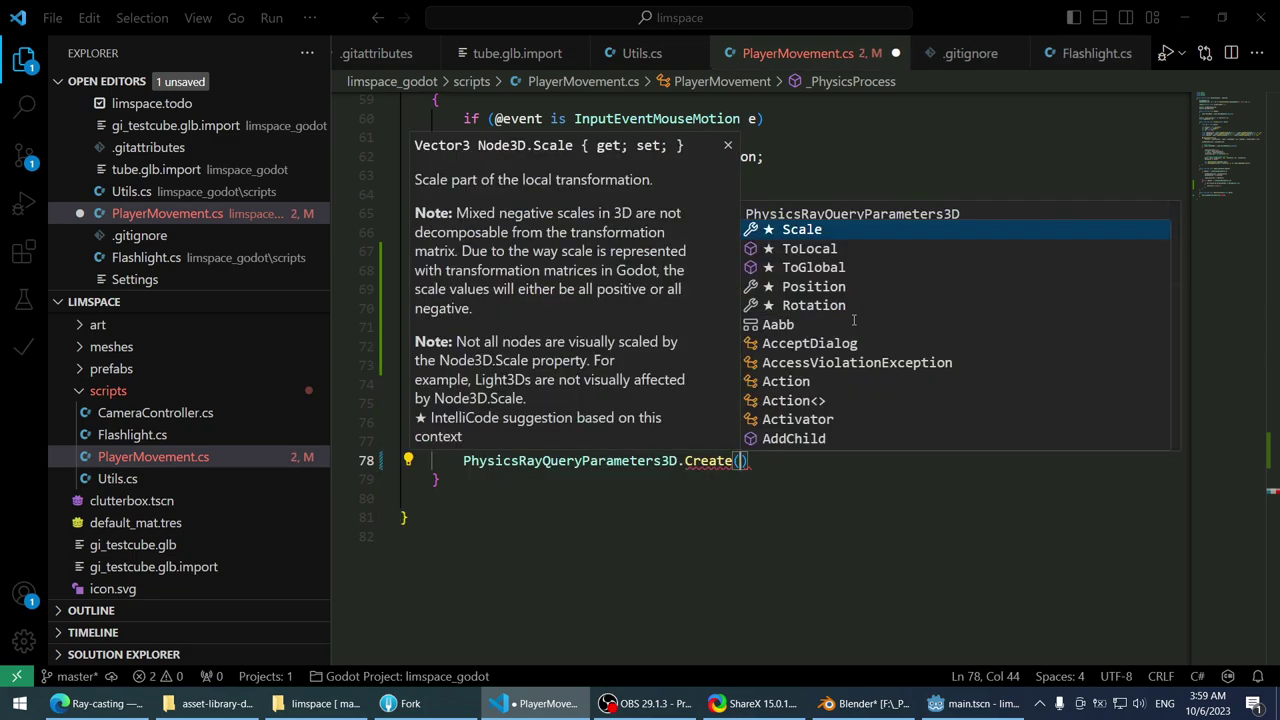
key(alt+Tab)
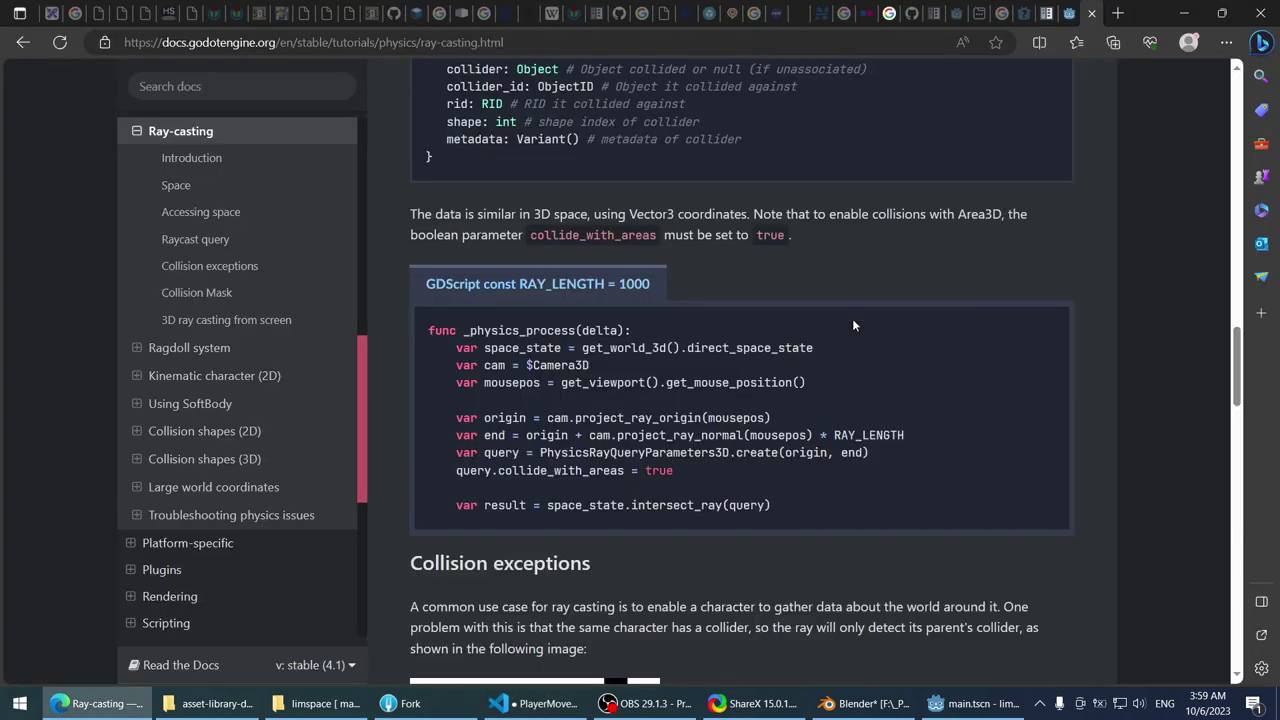
key(alt+Tab)
- Browse Create's argument suggestions, then inspect its parameter info showing the missing 'from' argument
key(ctrl+space)
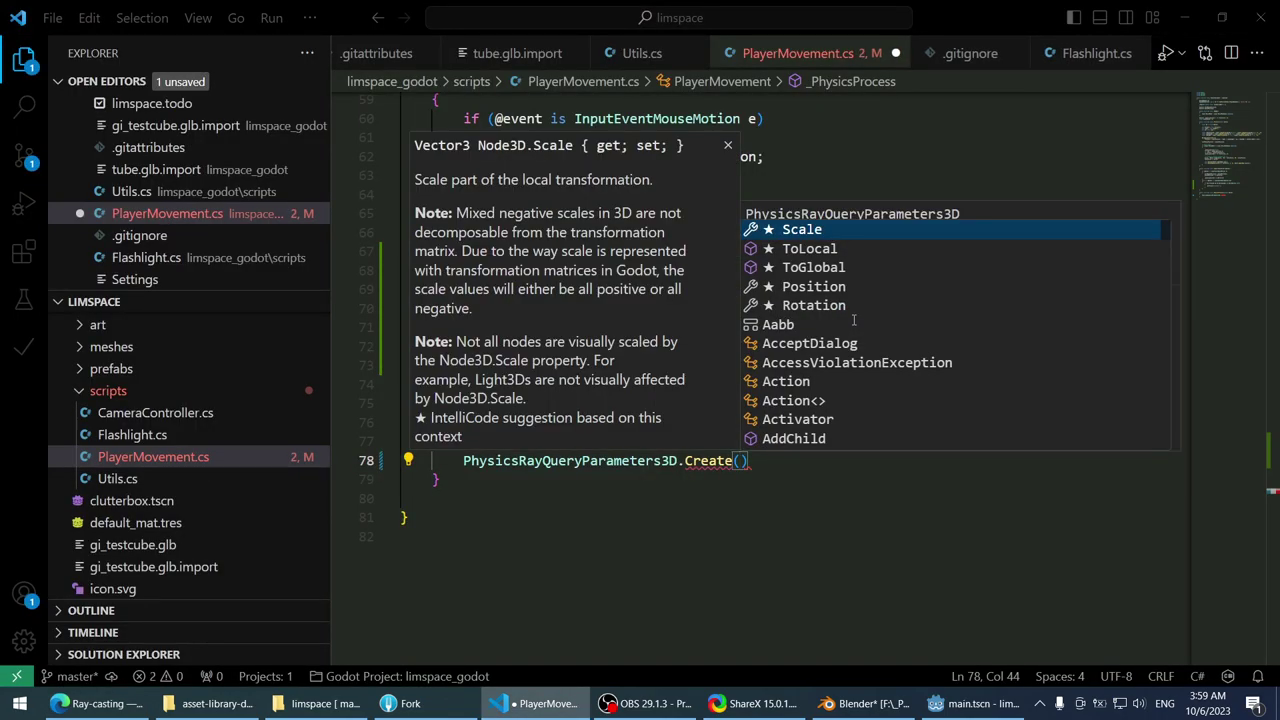
key(Down)
key(Up)
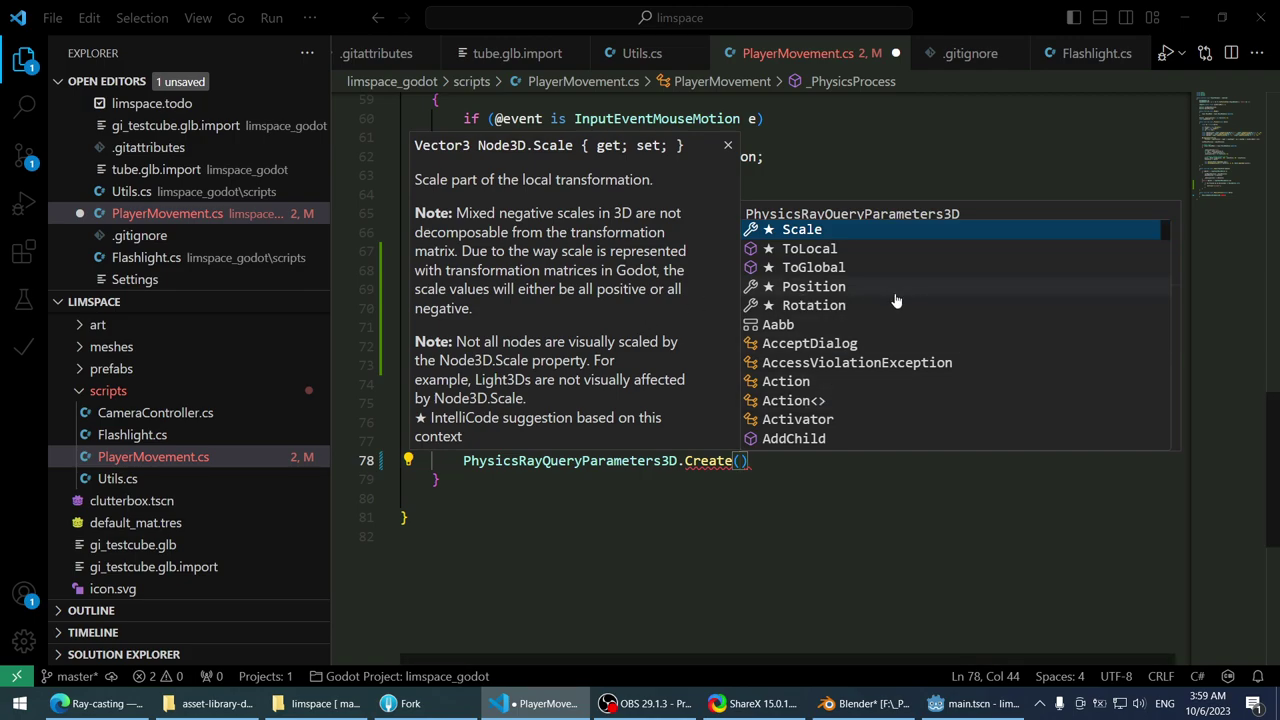
key(Down)
key(Down)
key(Up)
key(Up)
key(Page_Down)
key(Page_Down)
key(Page_Down)
key(Page_Up)
key(Page_Up)
key(Page_Up)
key(Escape)
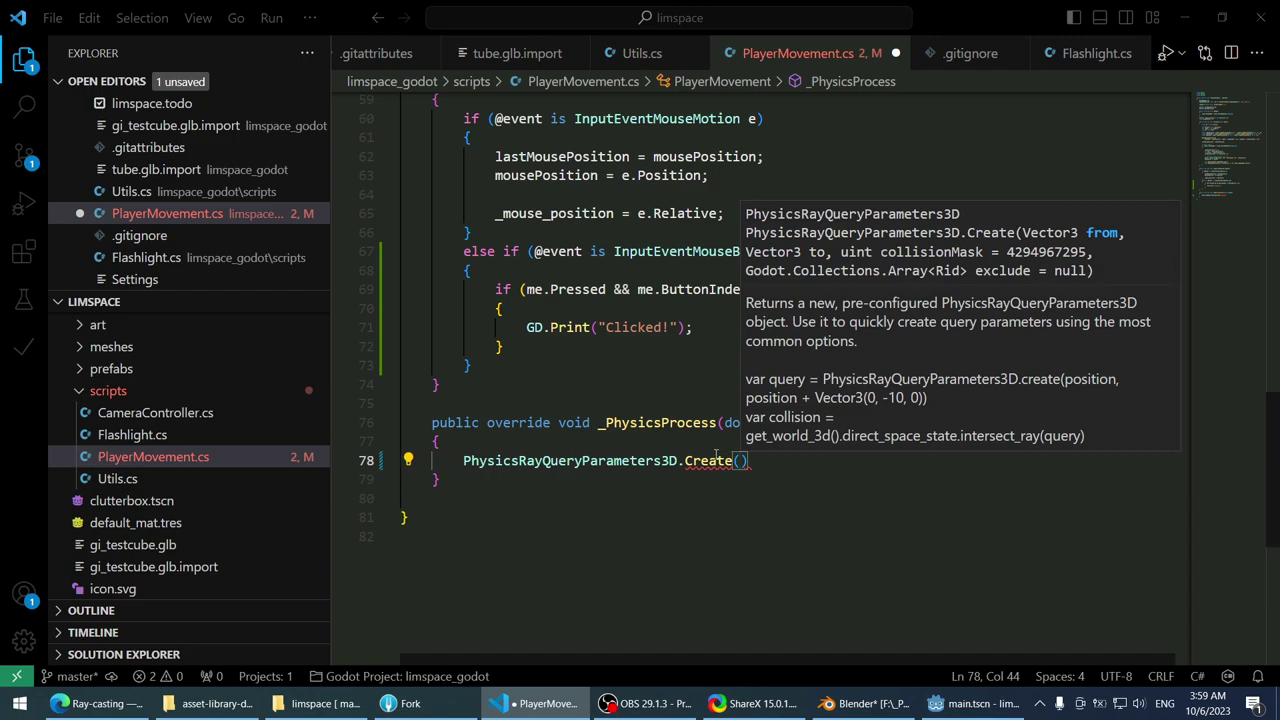
mouse_move(716, 455)
scroll(716, 455, up, 1)
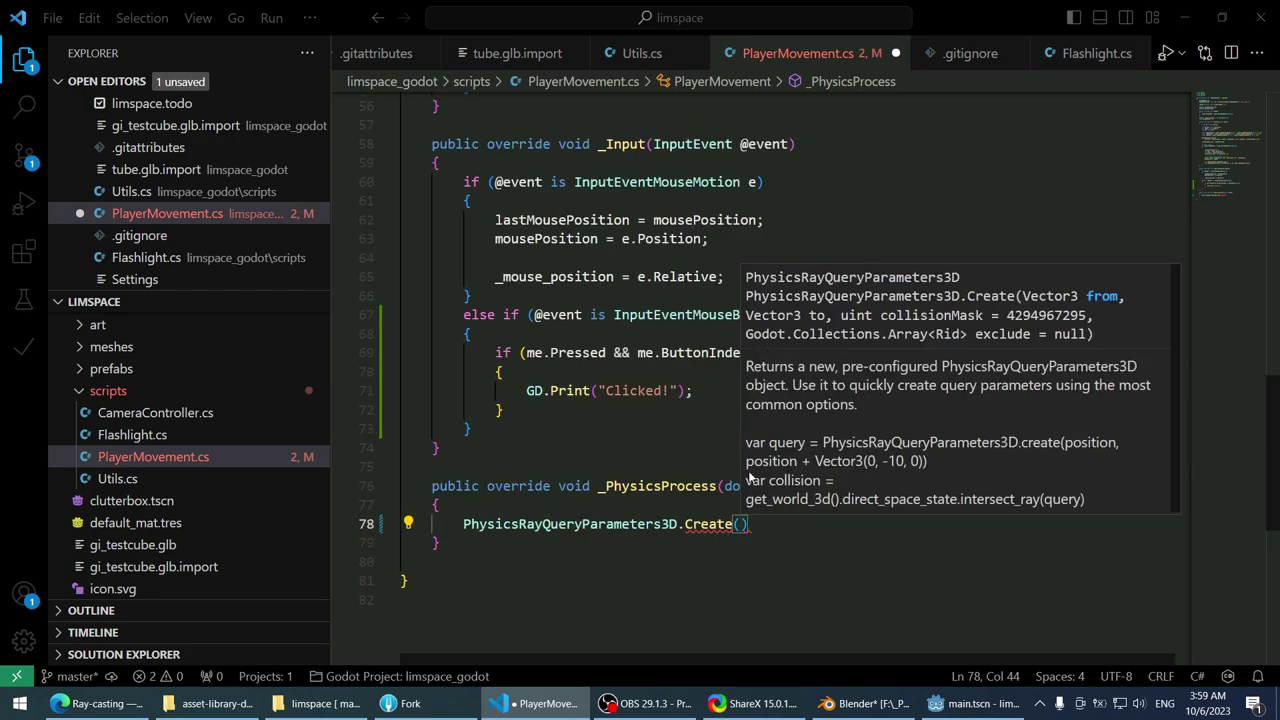
scroll(703, 530, down, 1)
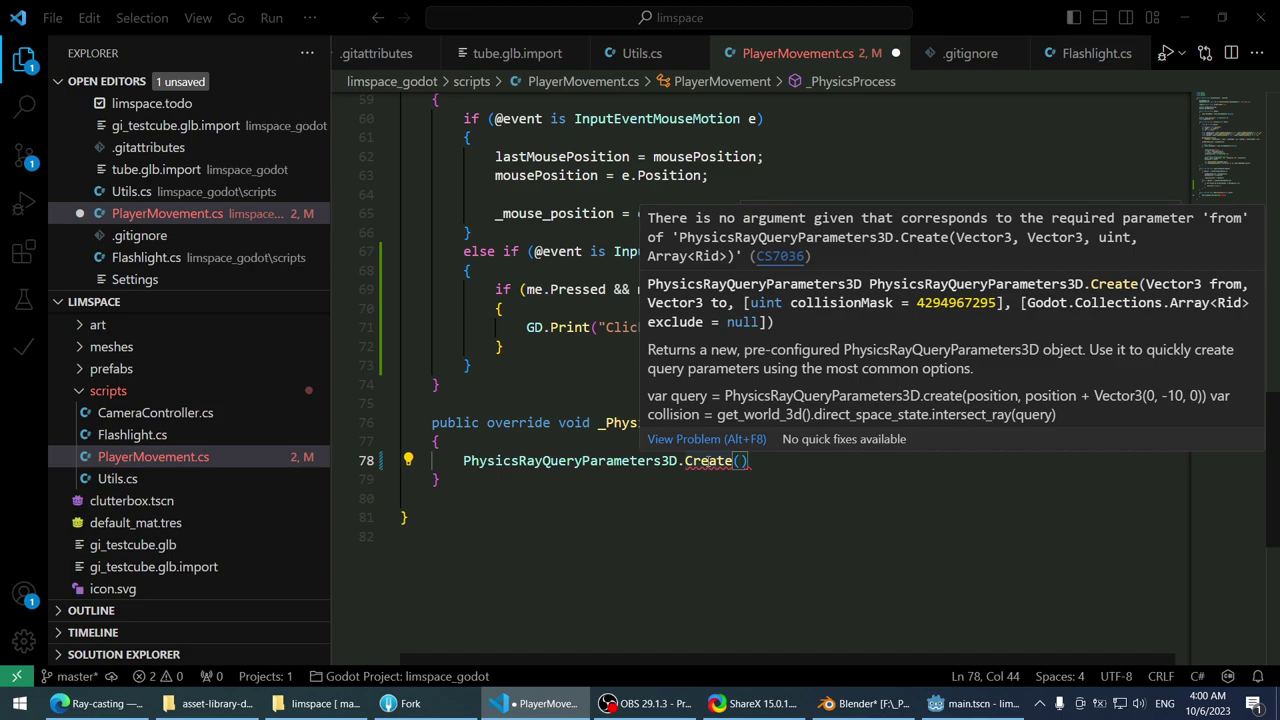
- Complete the call as Create(Position, Position + this.Forward());
key(Escape)
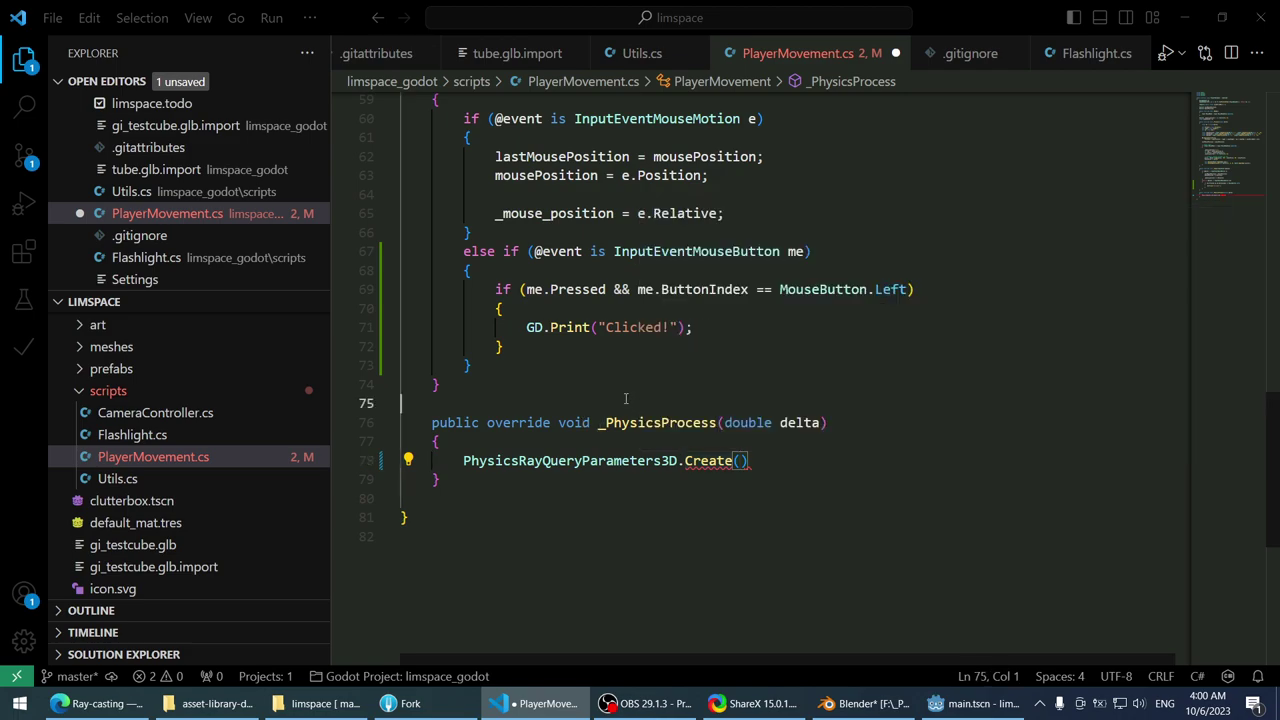
text(Position)
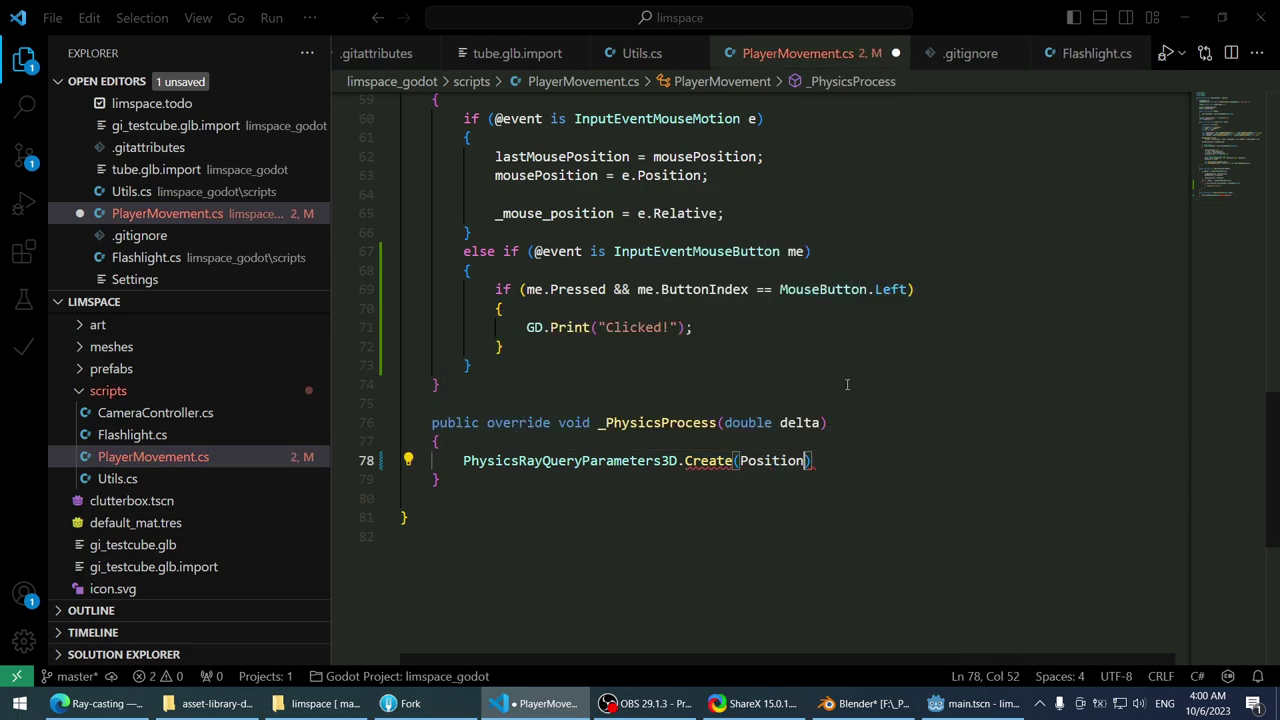
text(, )
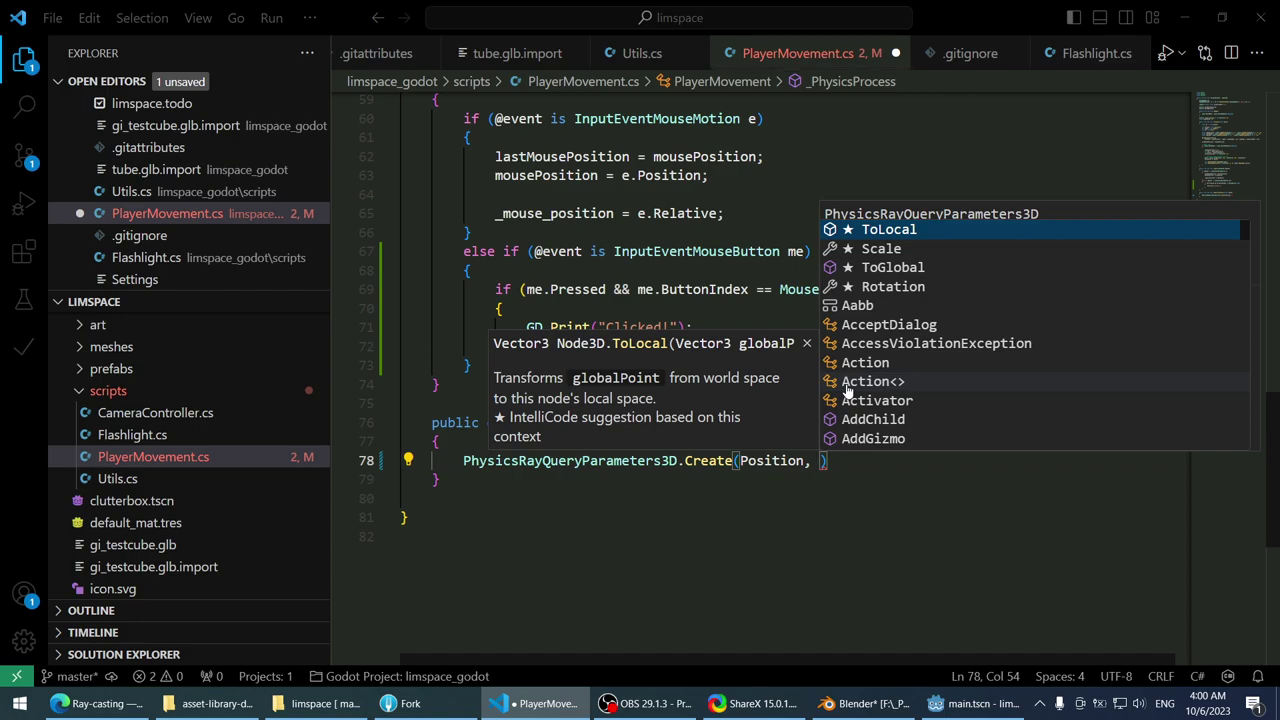
text(posi)
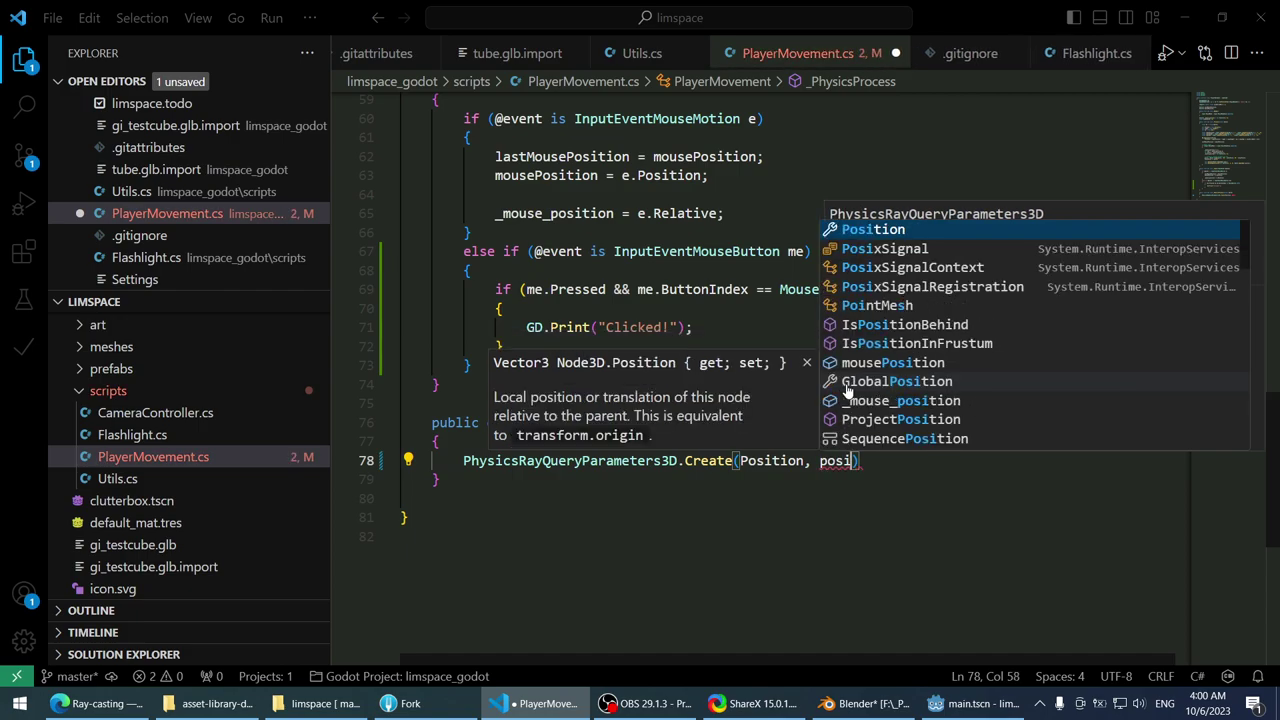
key(Tab)
text(+ fo)
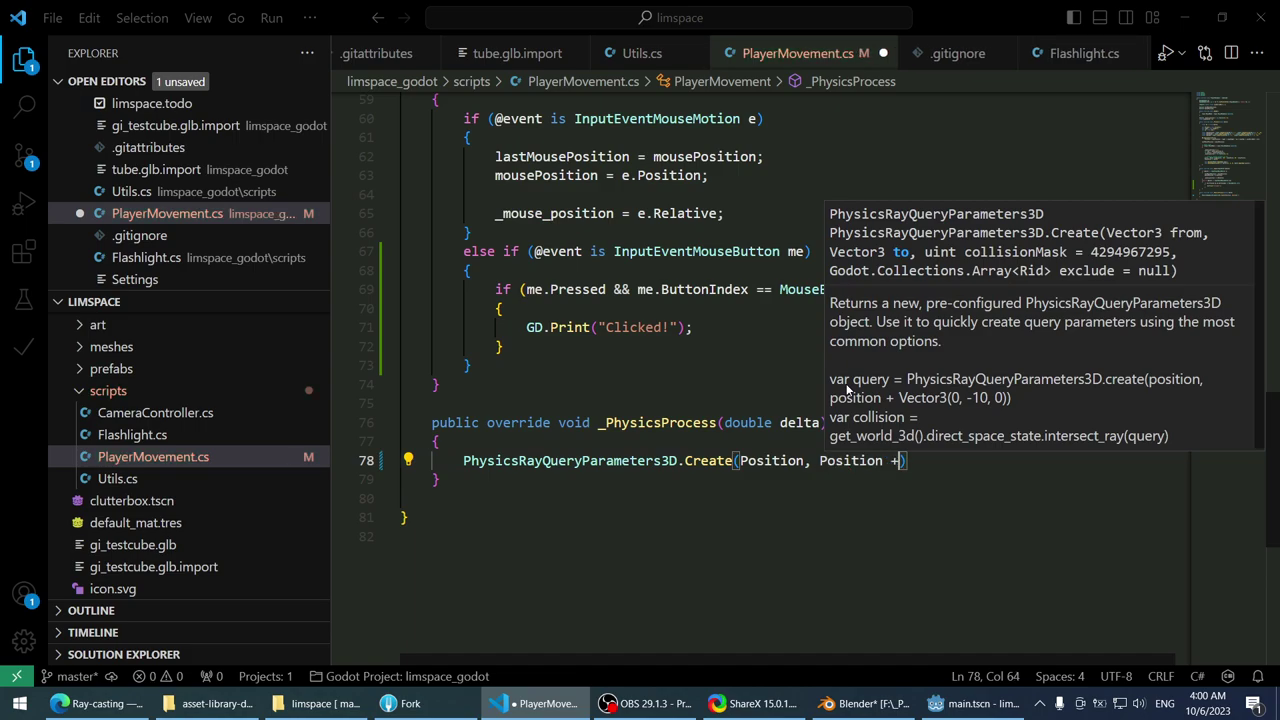
text(rward)
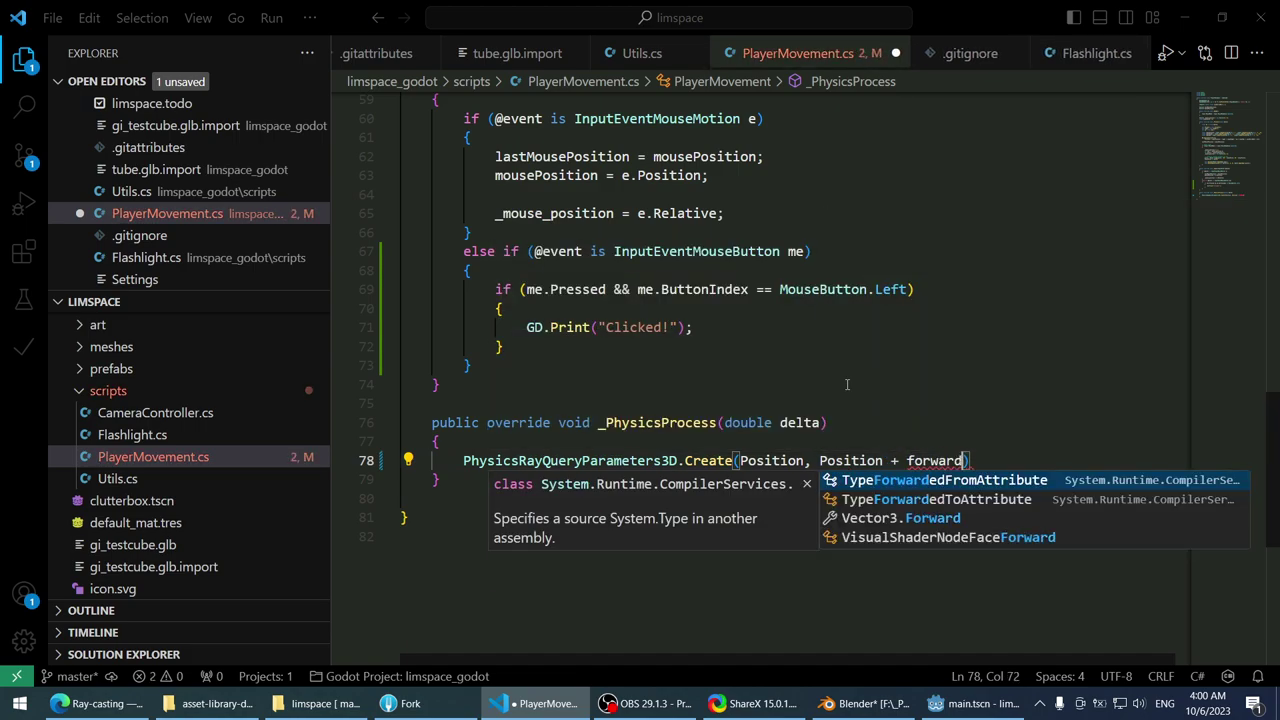
key(ctrl+shift+Left)
text(this.forw)
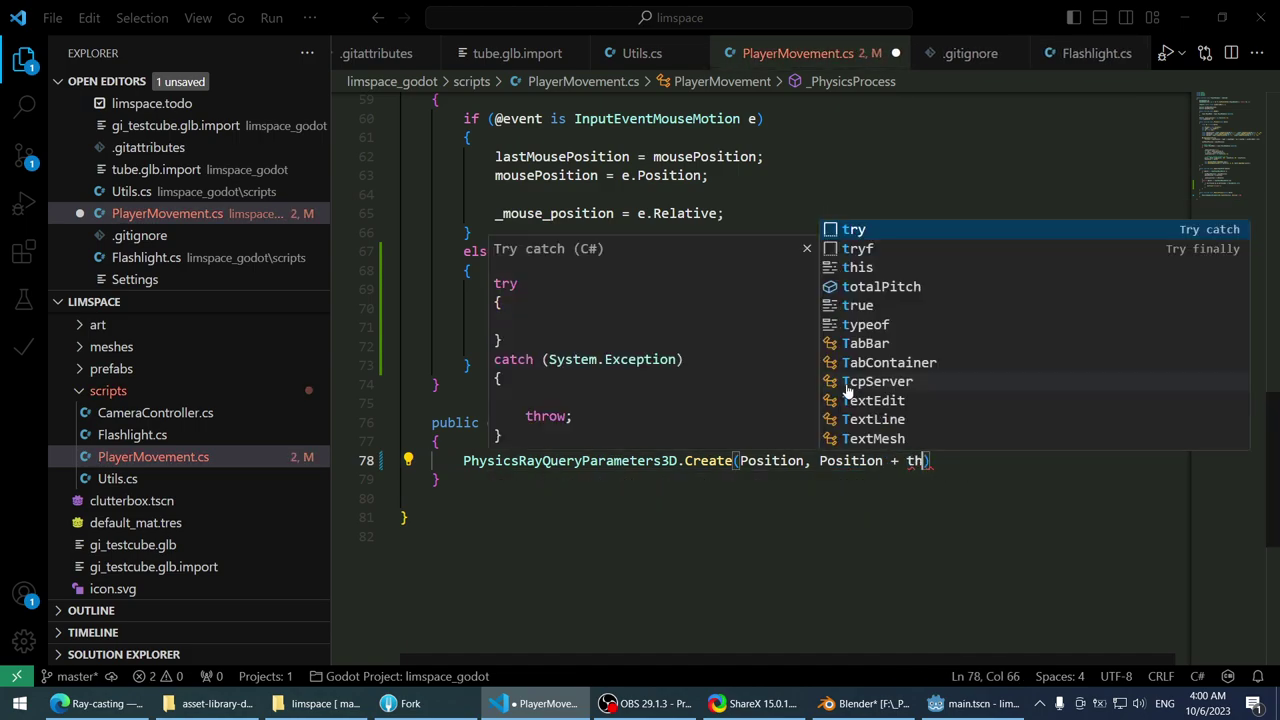
key(Tab)
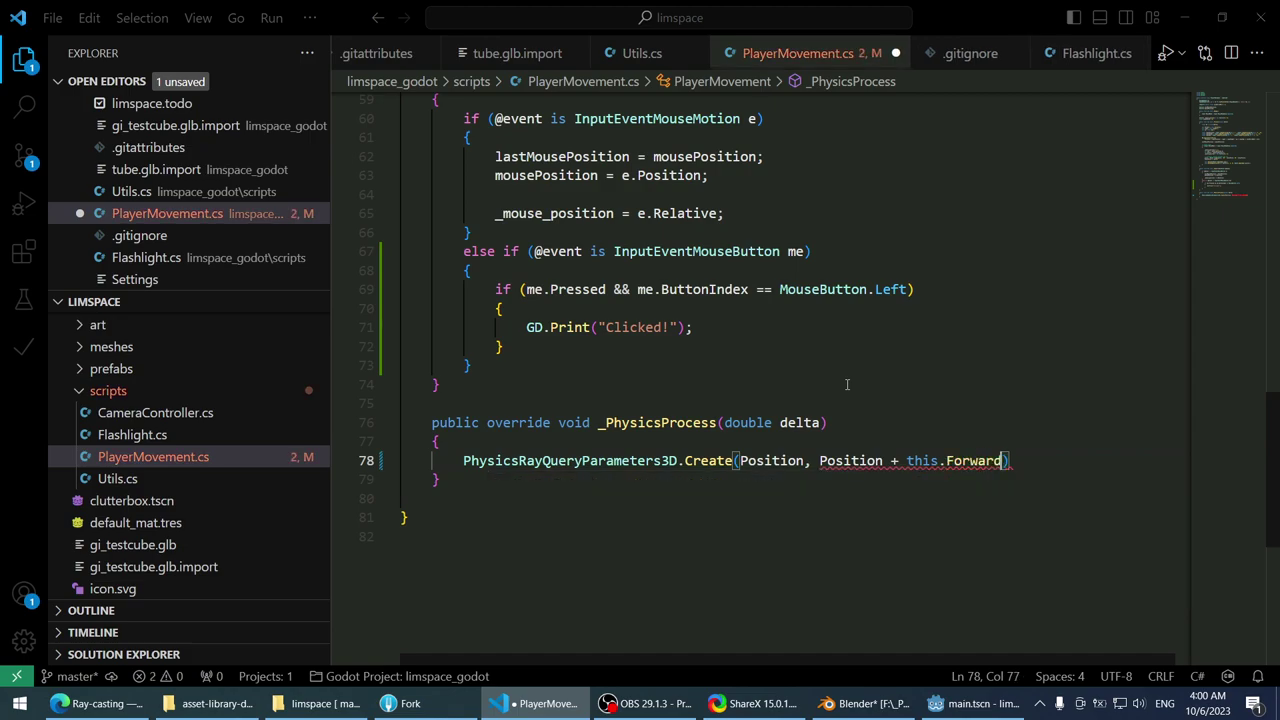
text(());)
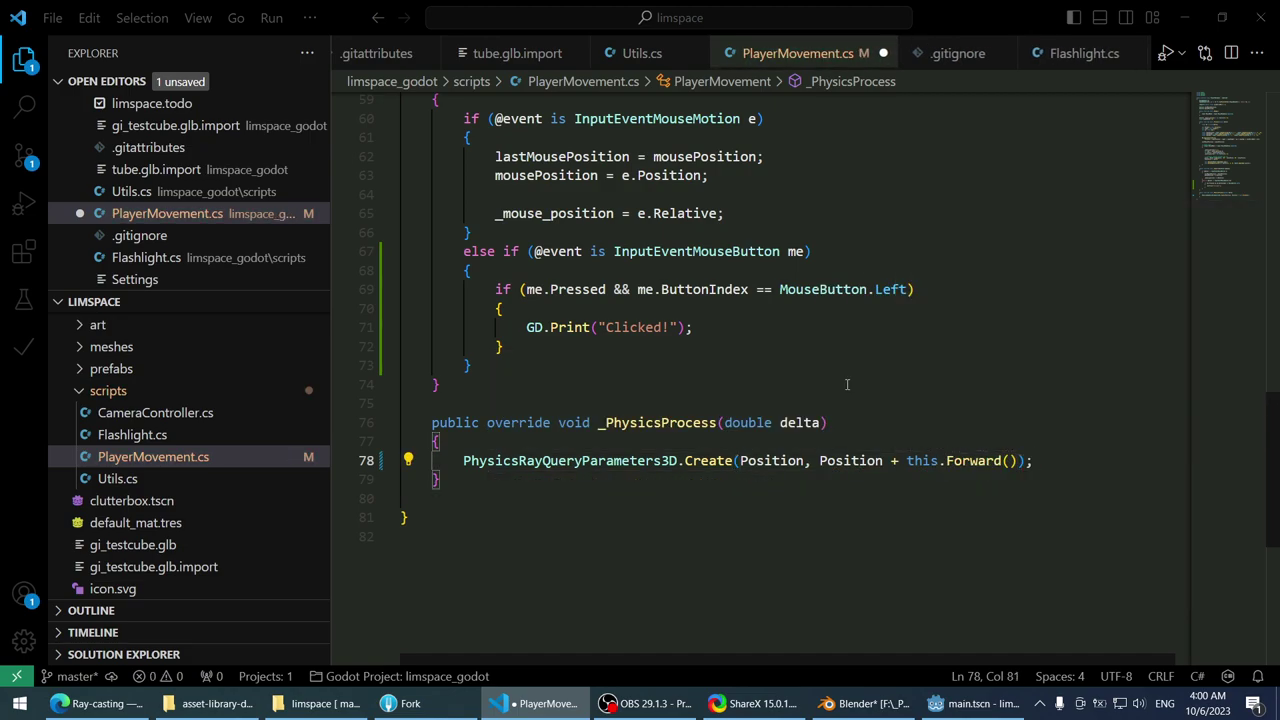
click(72, 703)
click(72, 703)
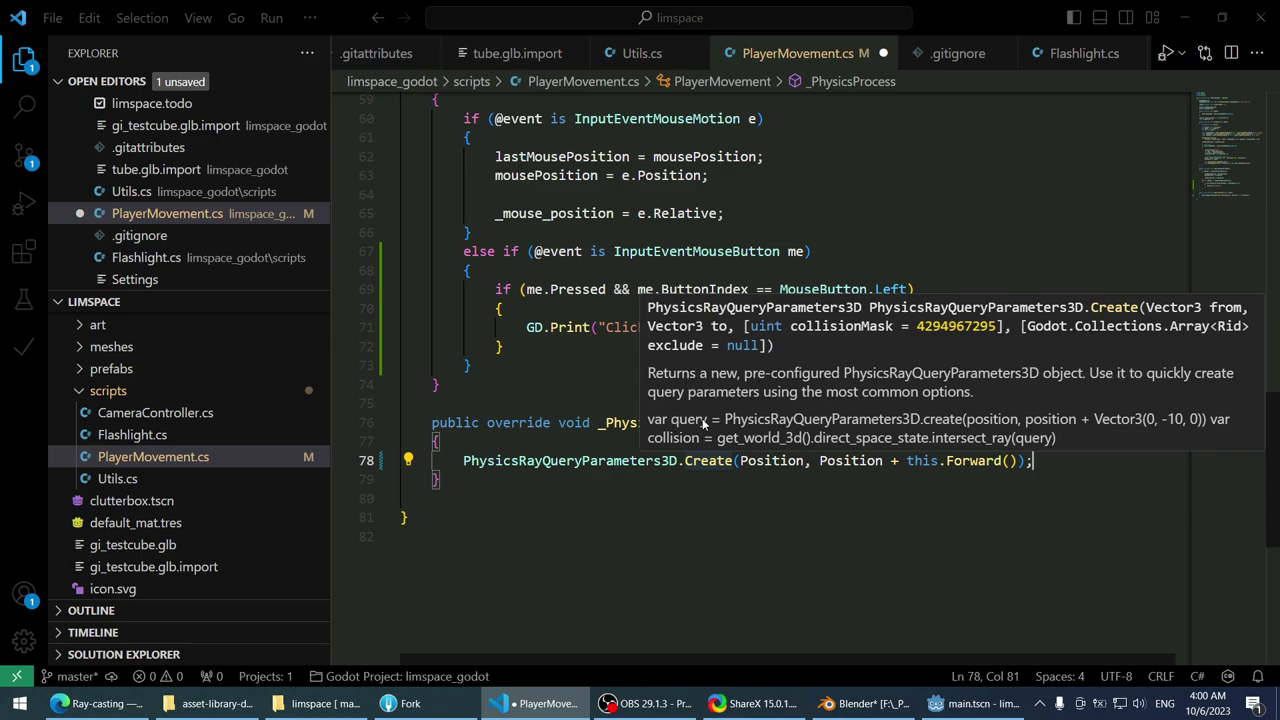
- Prefix the line-78 Create call with 'var query =' to store the ray query
key(Home)
text(var quer)
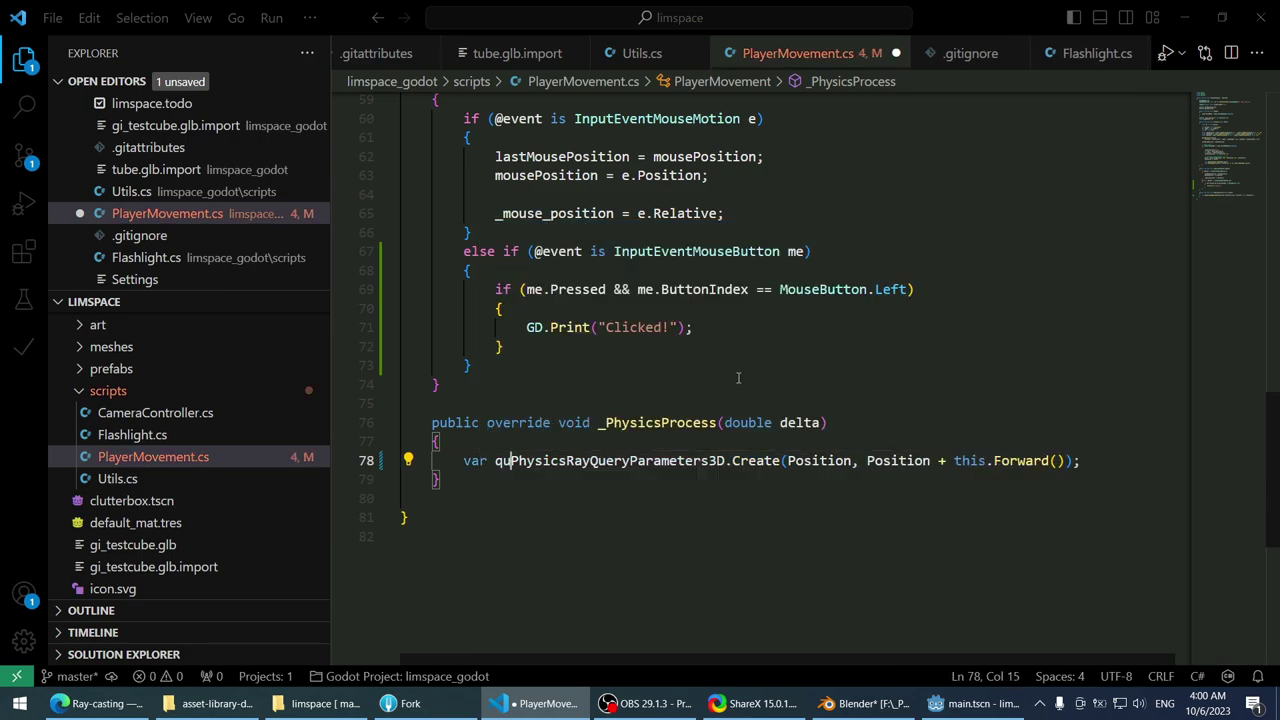
text(y =)
key(End)
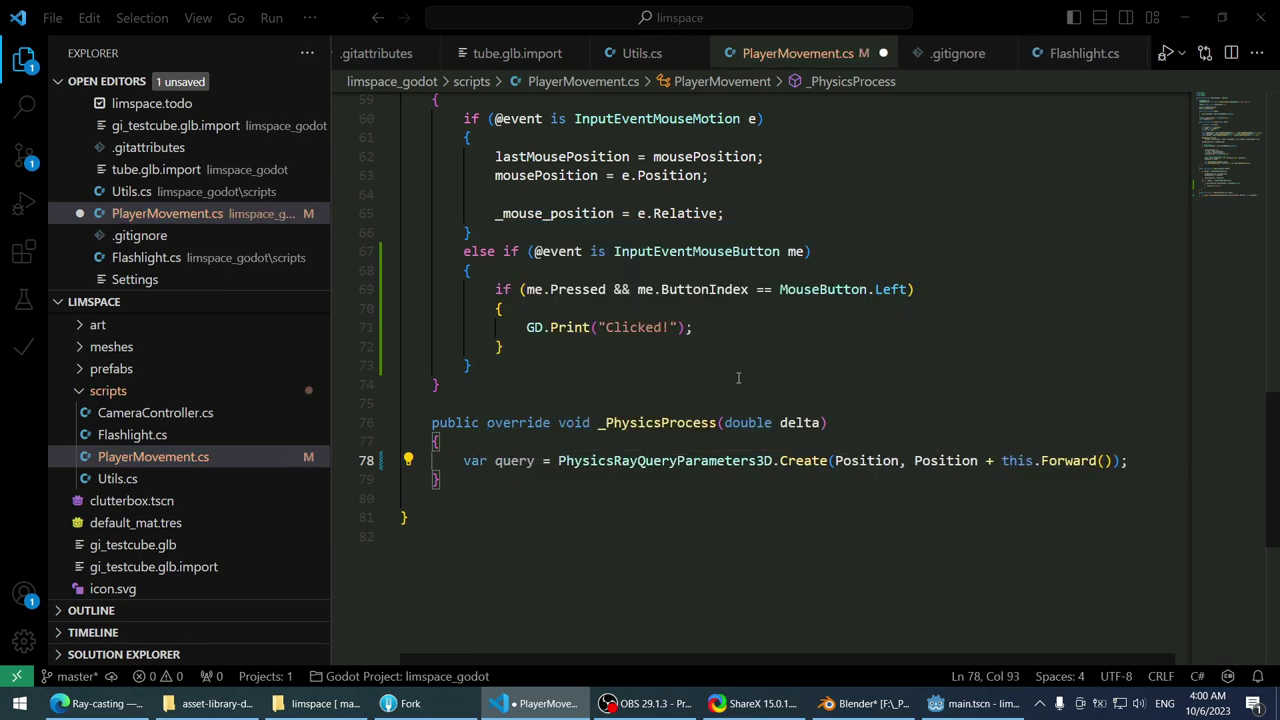
click(100, 703)
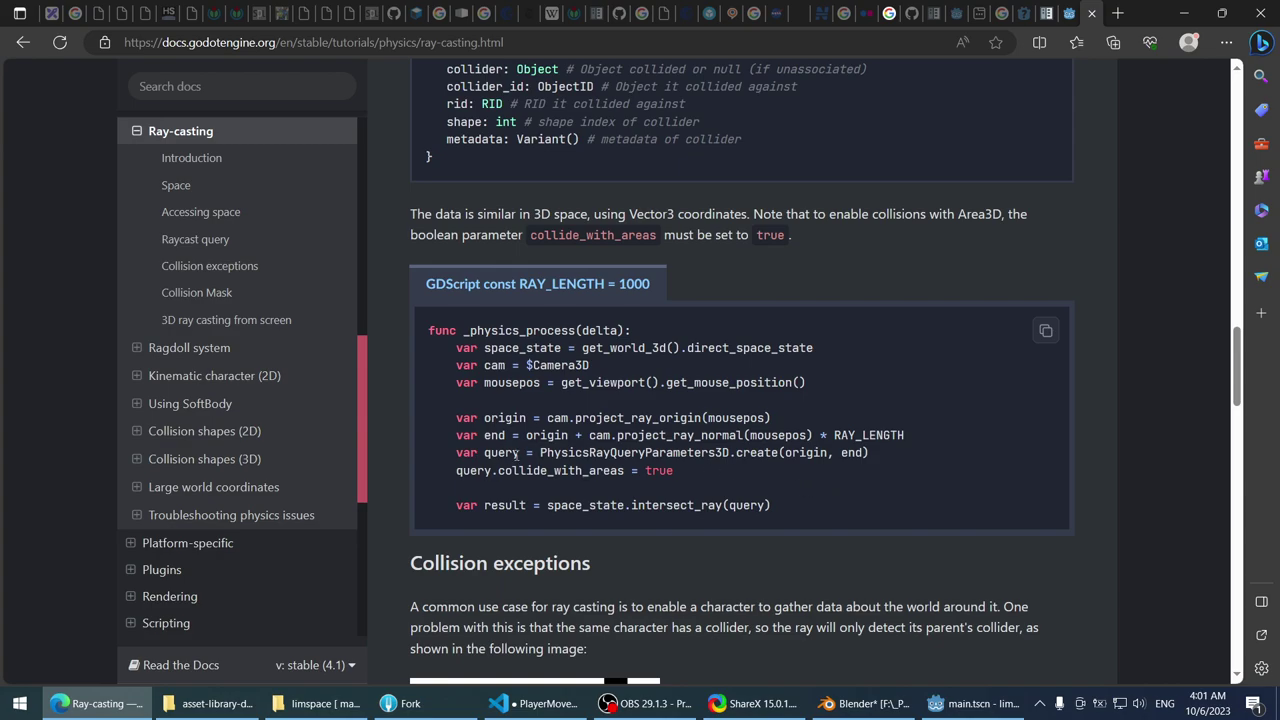
key(alt+Tab)
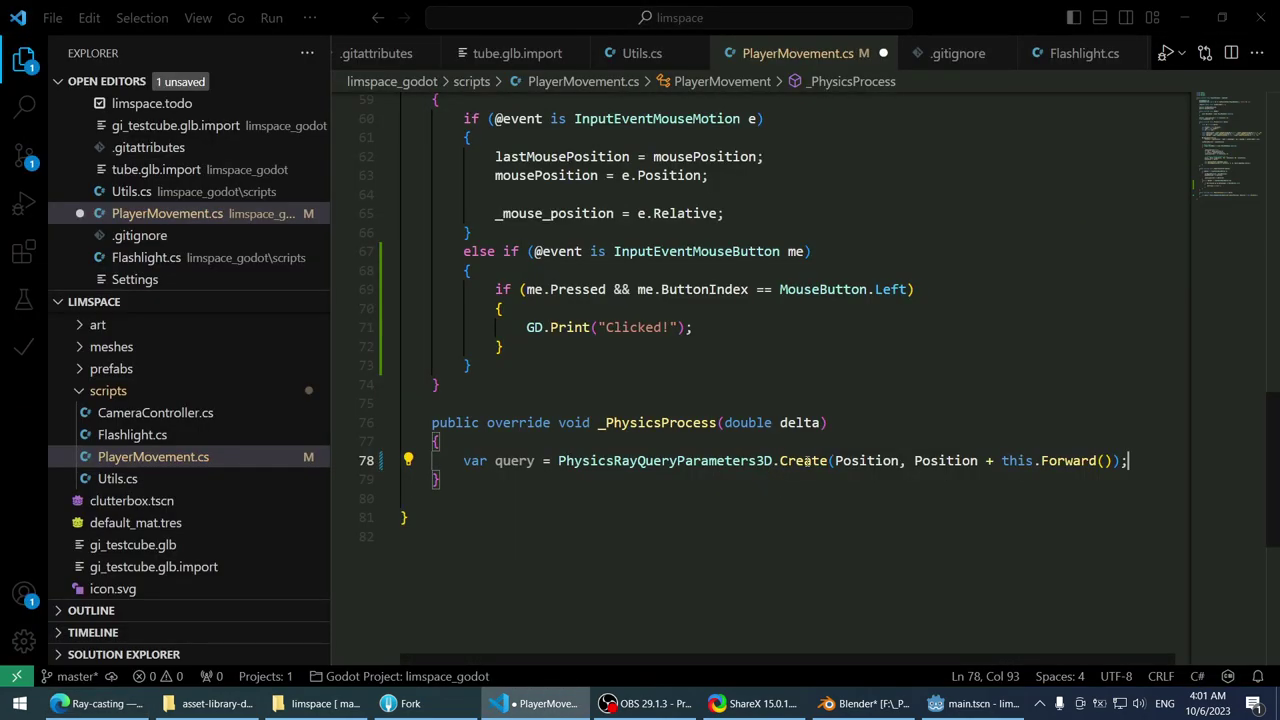
- Add line 79, try a 'var result =' line, then clear it back to an empty indented line
mouse_move(818, 468)
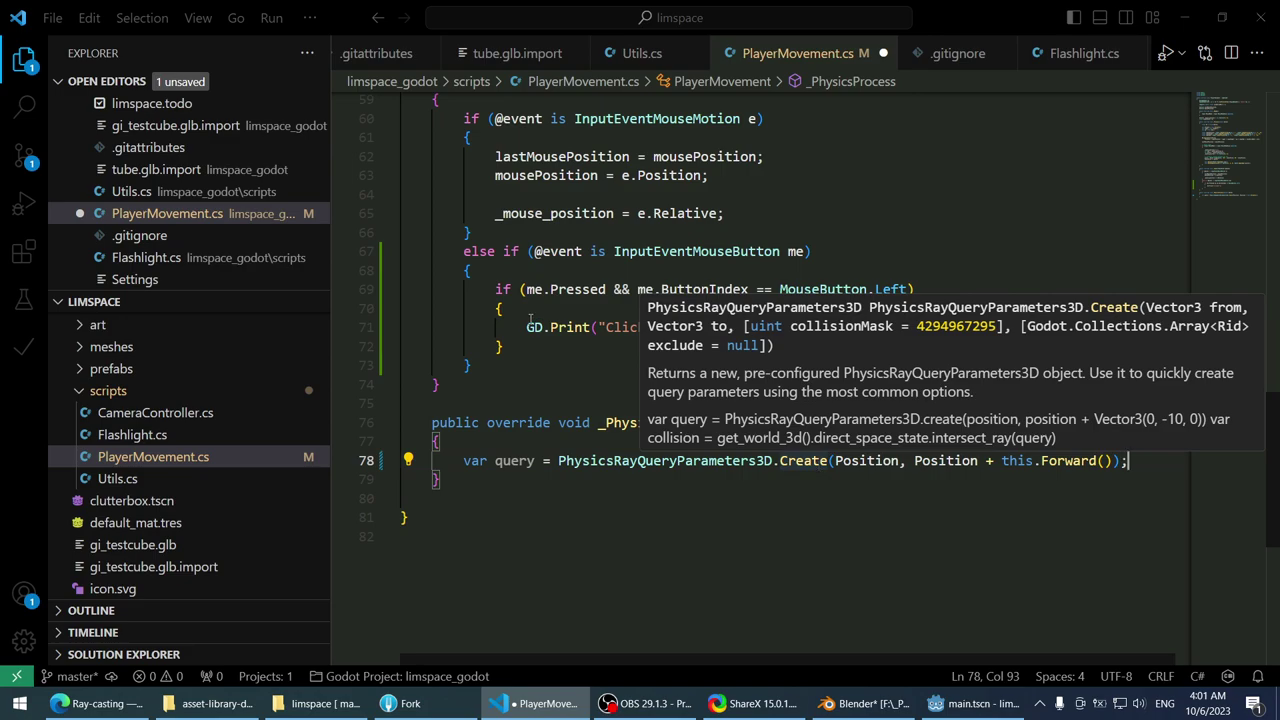
key(Return)
key(alt+Tab)
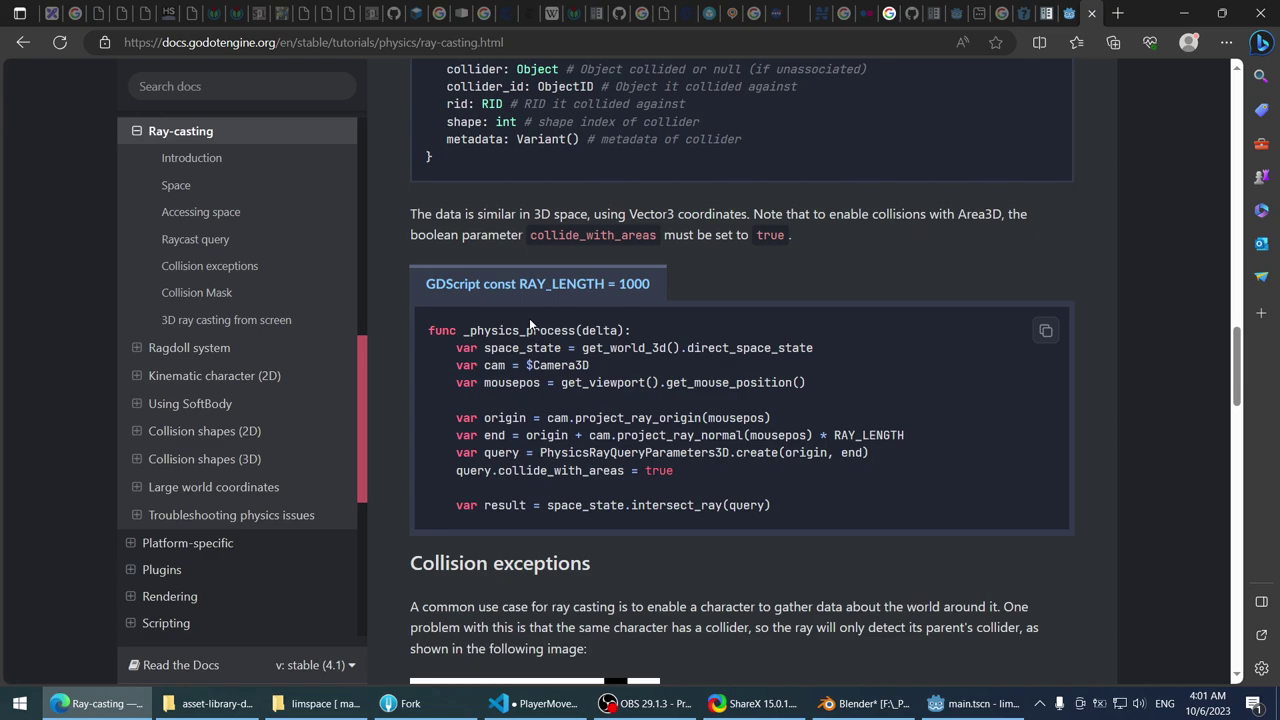
key(alt+Tab)
text(var reu)
key(BackSpace)
text(sult =)
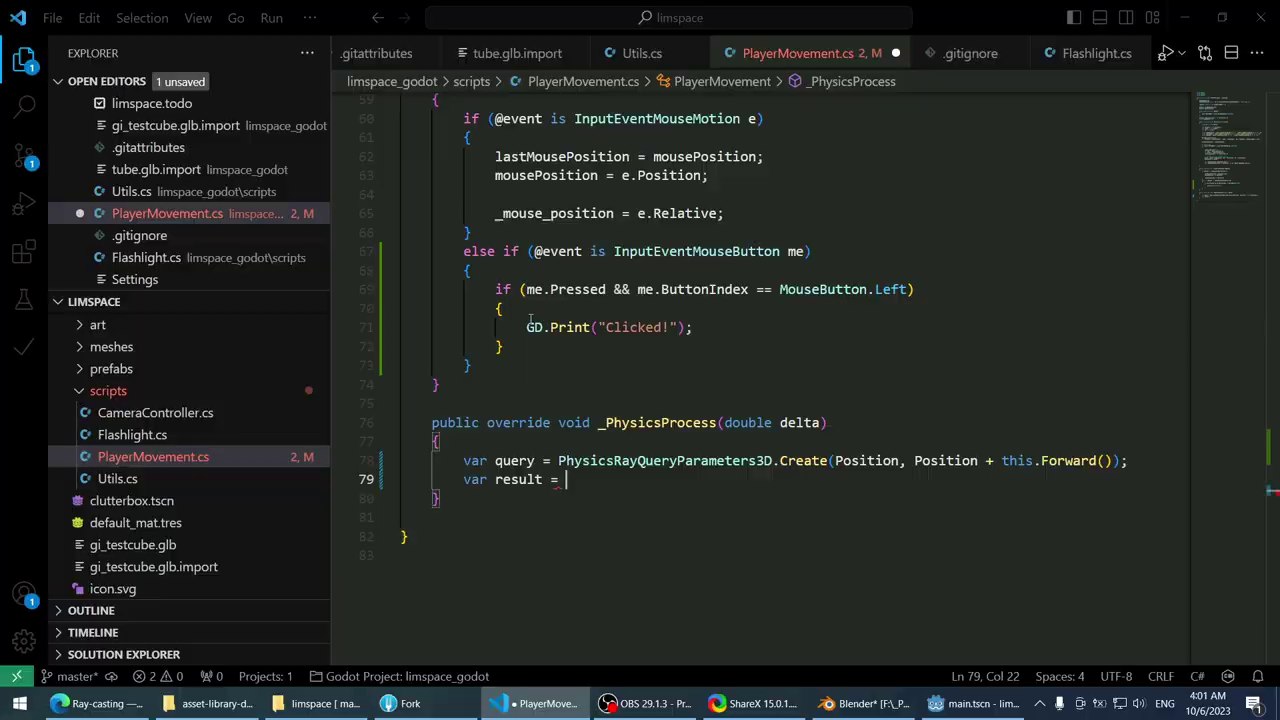
key(alt+Tab)
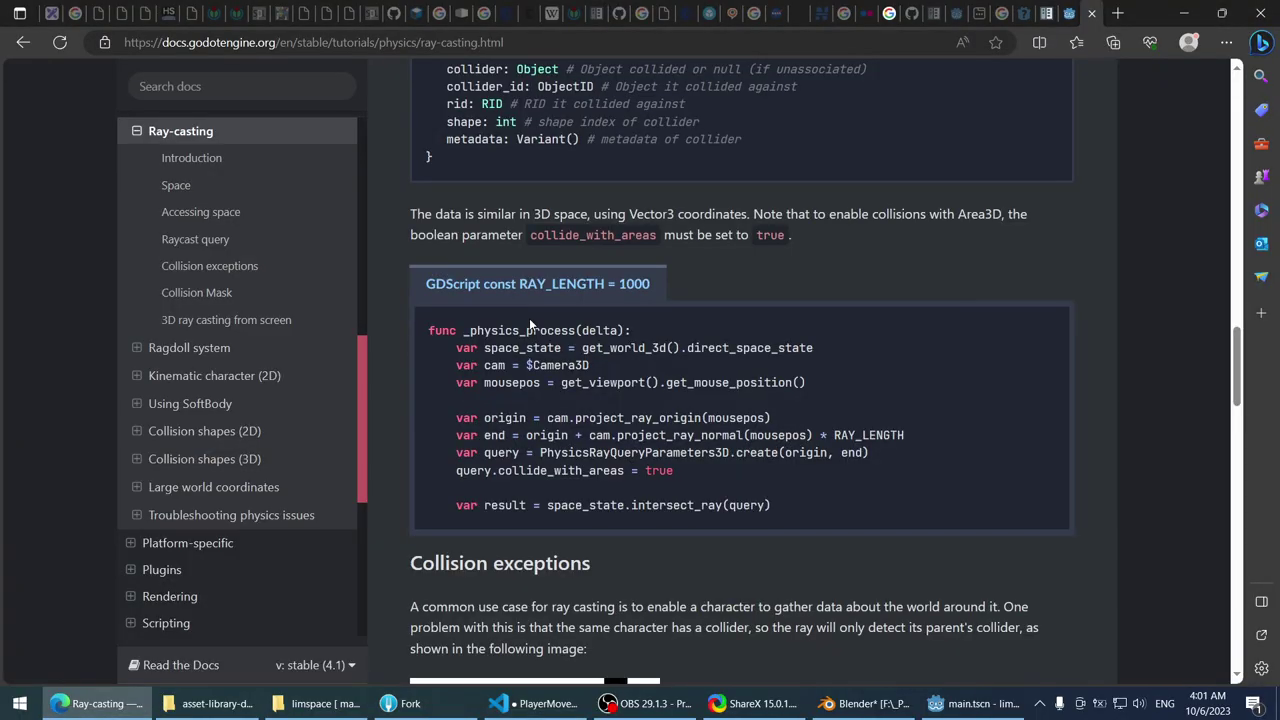
key(alt+Tab)
key(ctrl+BackSpace)
key(ctrl+BackSpace)
key(ctrl+BackSpace)
text(Jni)
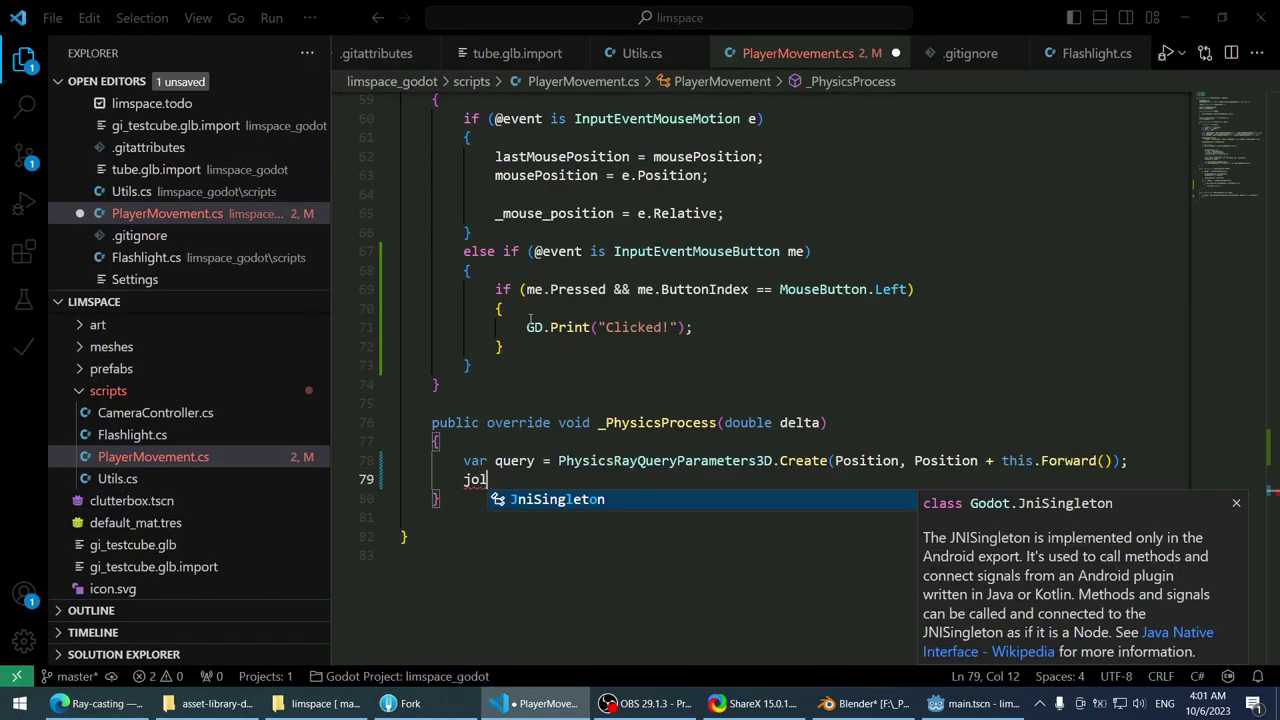
key(BackSpace)
key(BackSpace)
key(BackSpace)
key(BackSpace)
key(Tab)
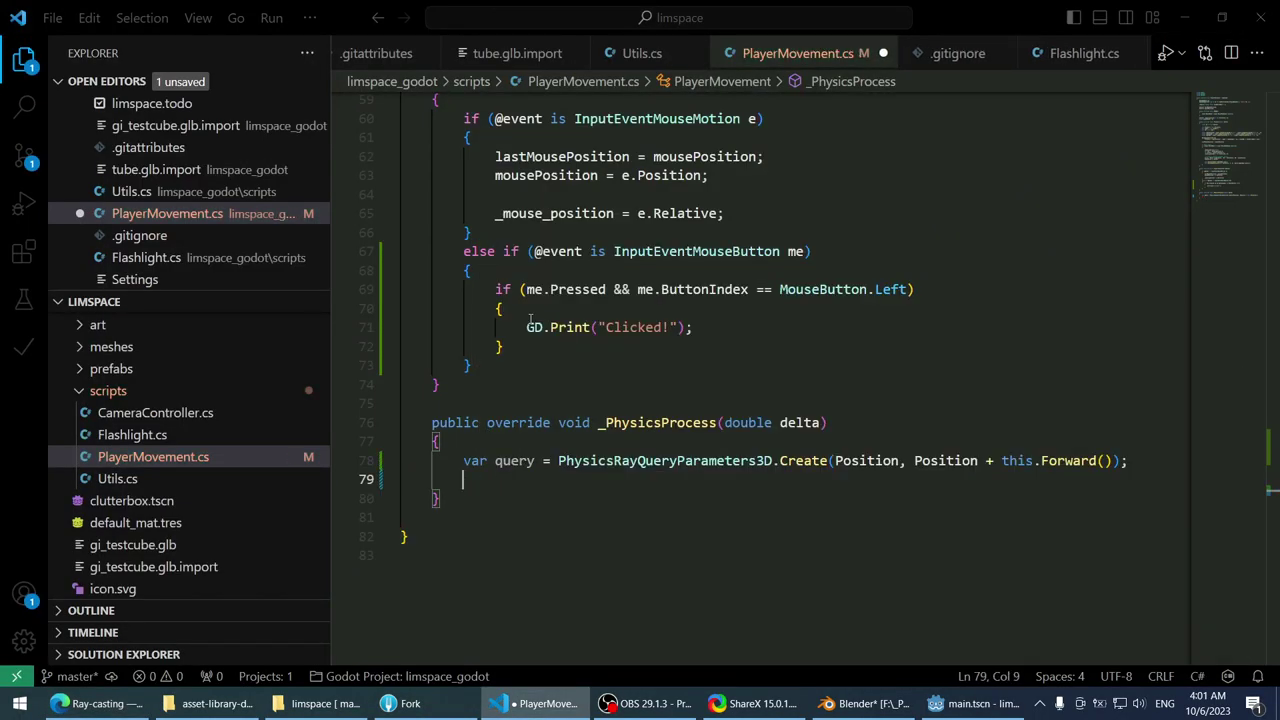
scroll(530, 320, up, 15)
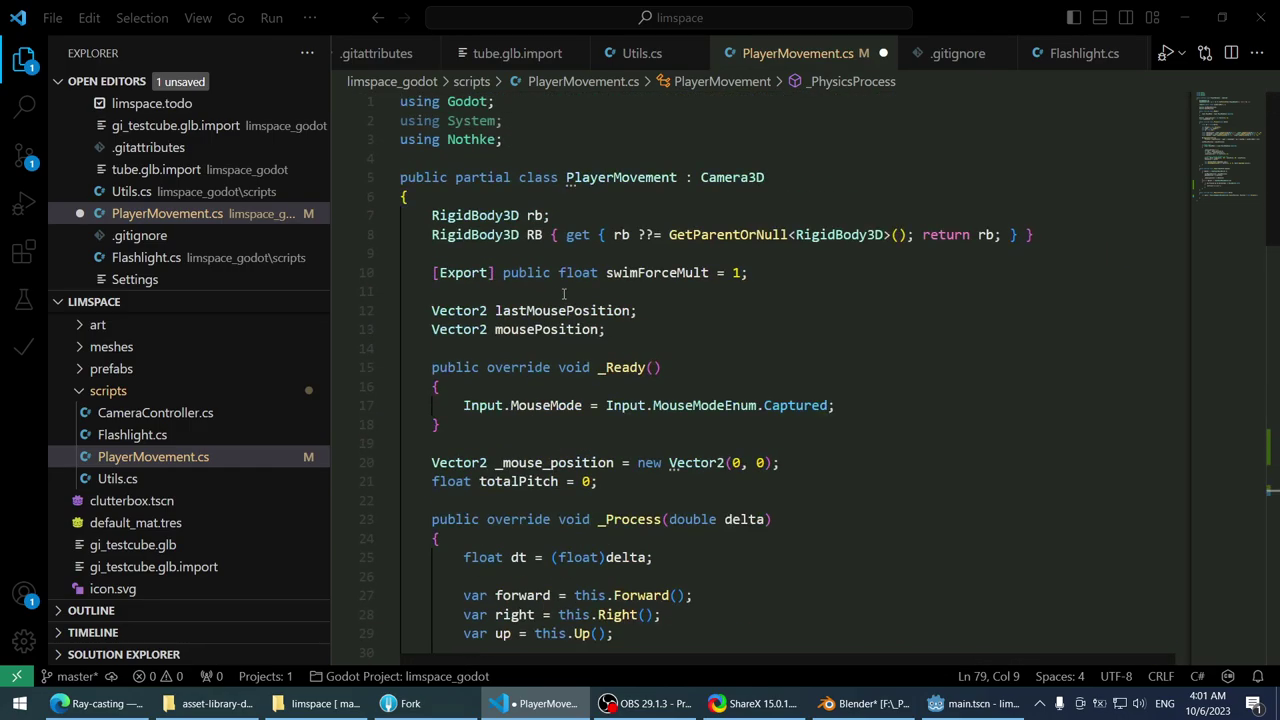
scroll(568, 281, down, 9)
scroll(568, 281, down, 10)
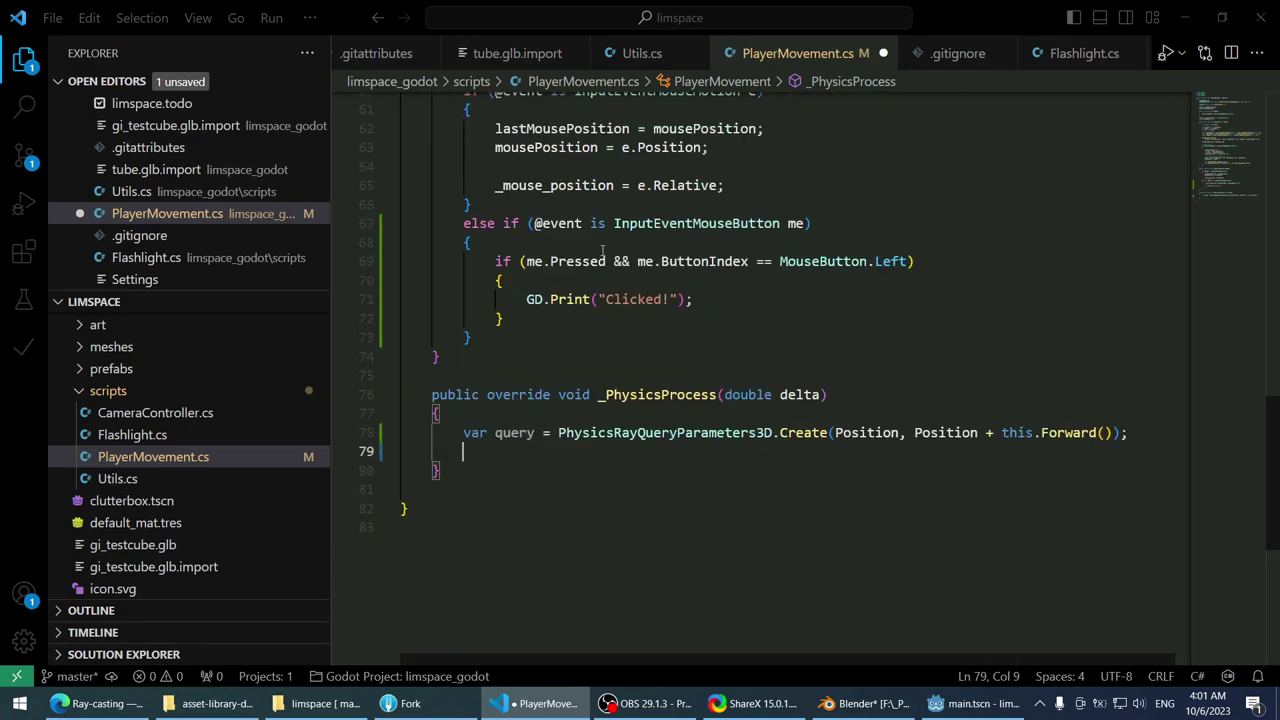
key(alt+Tab)
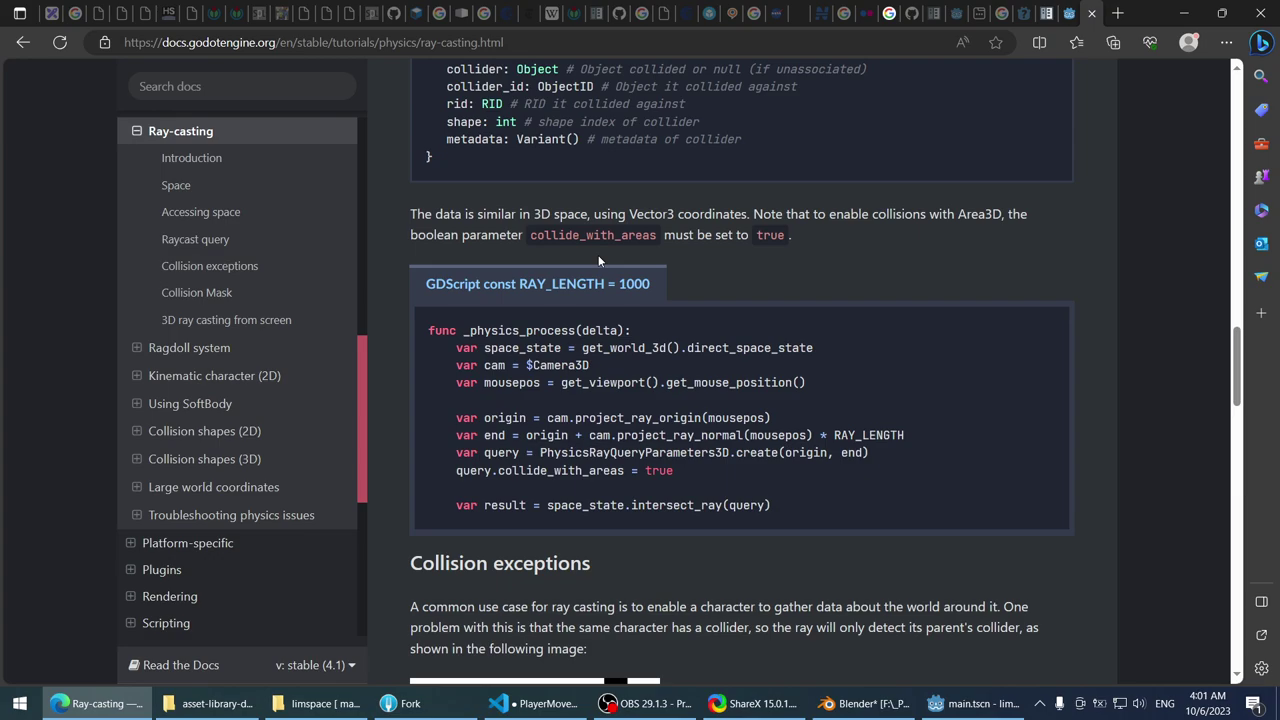
- Search the web for 'godot jolt' and open the godot-jolt GitHub repository
click(1024, 10)
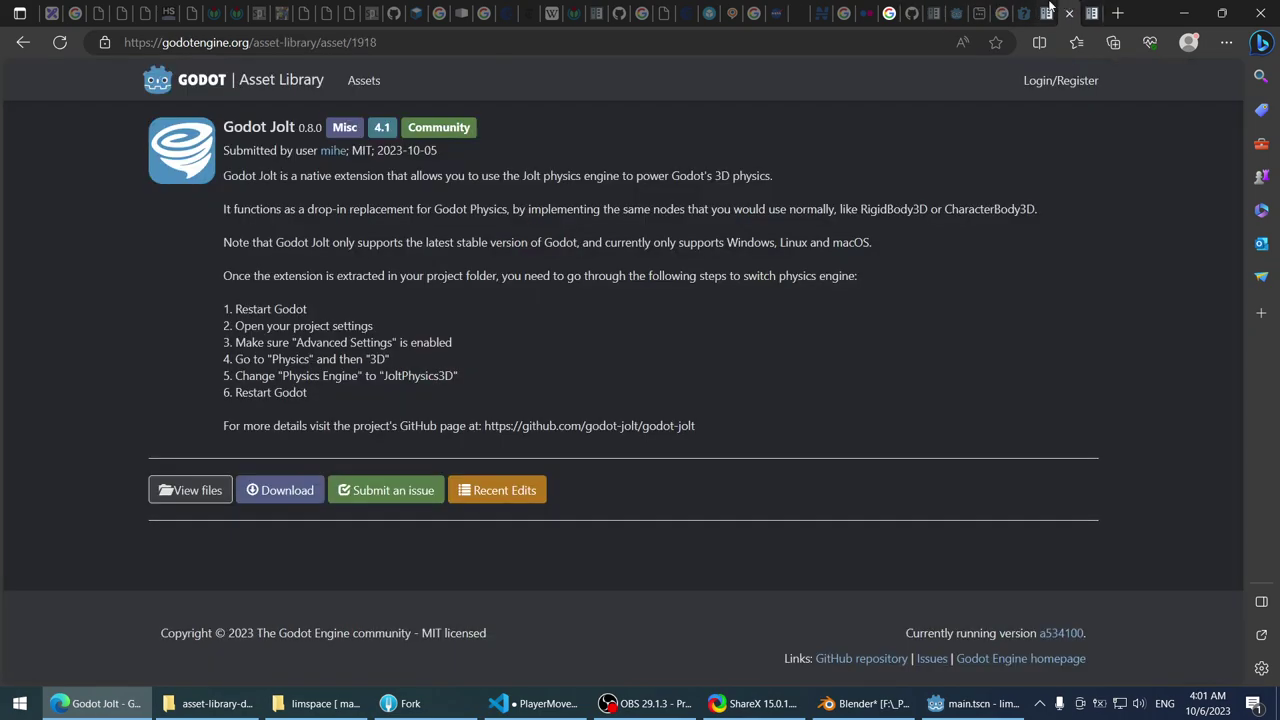
click(1024, 10)
click(1024, 8)
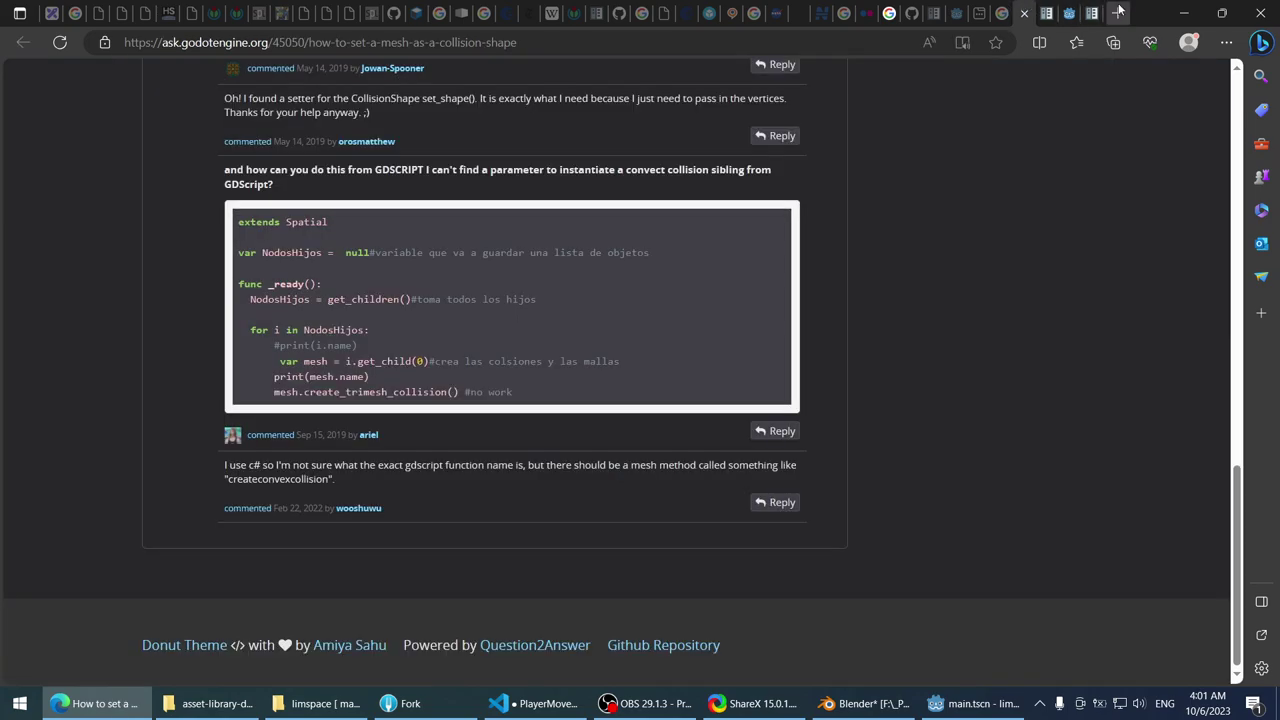
scroll(1028, 202, up, 15)
click(851, 46)
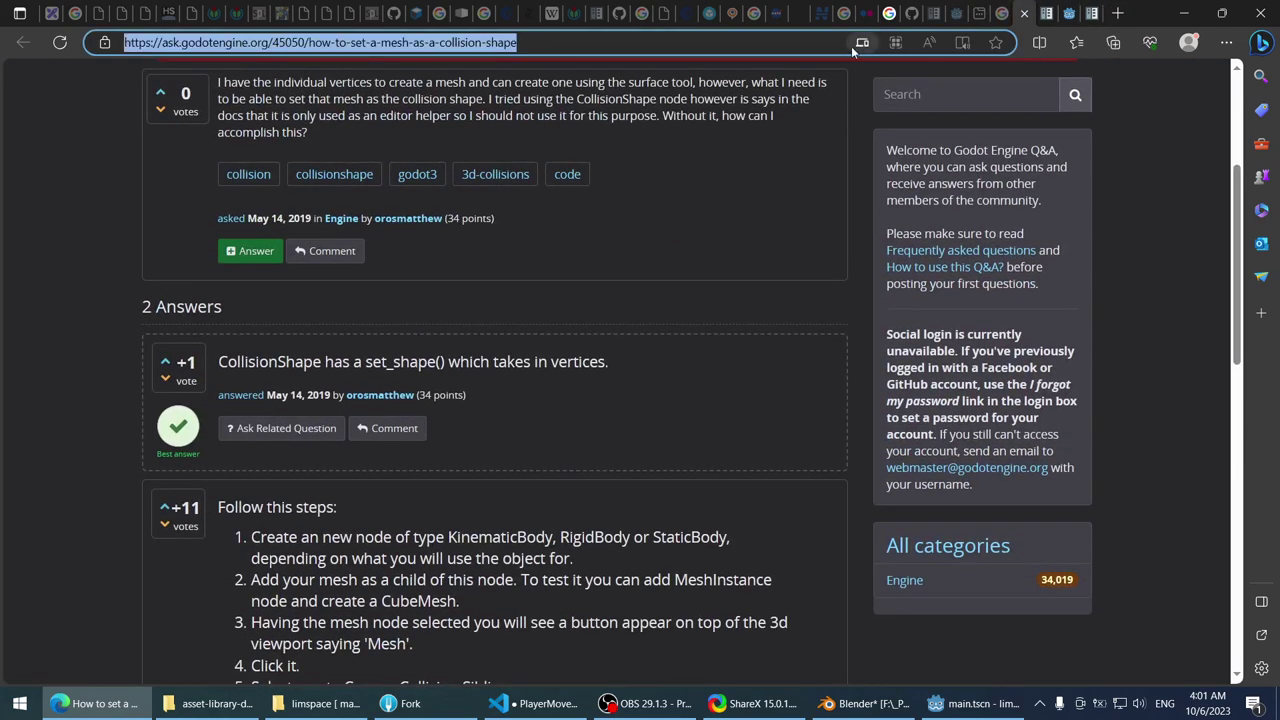
text(godot jolt)
key(Return)
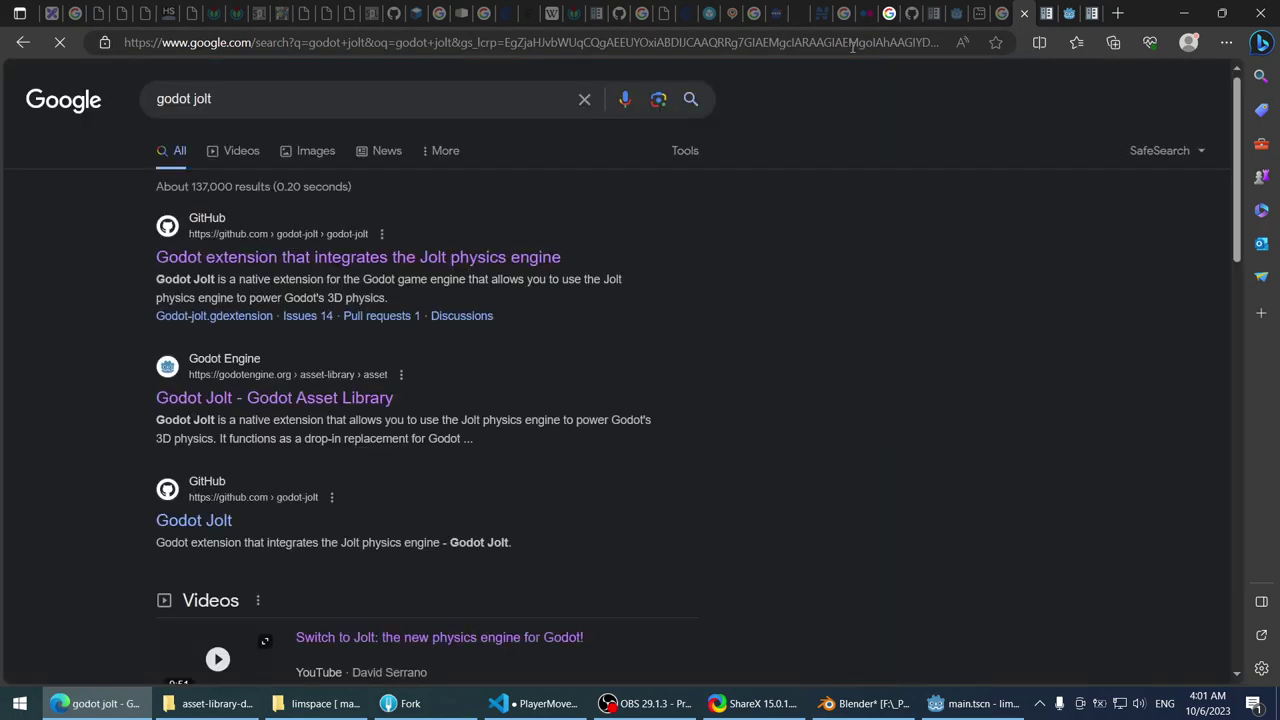
click(282, 262)
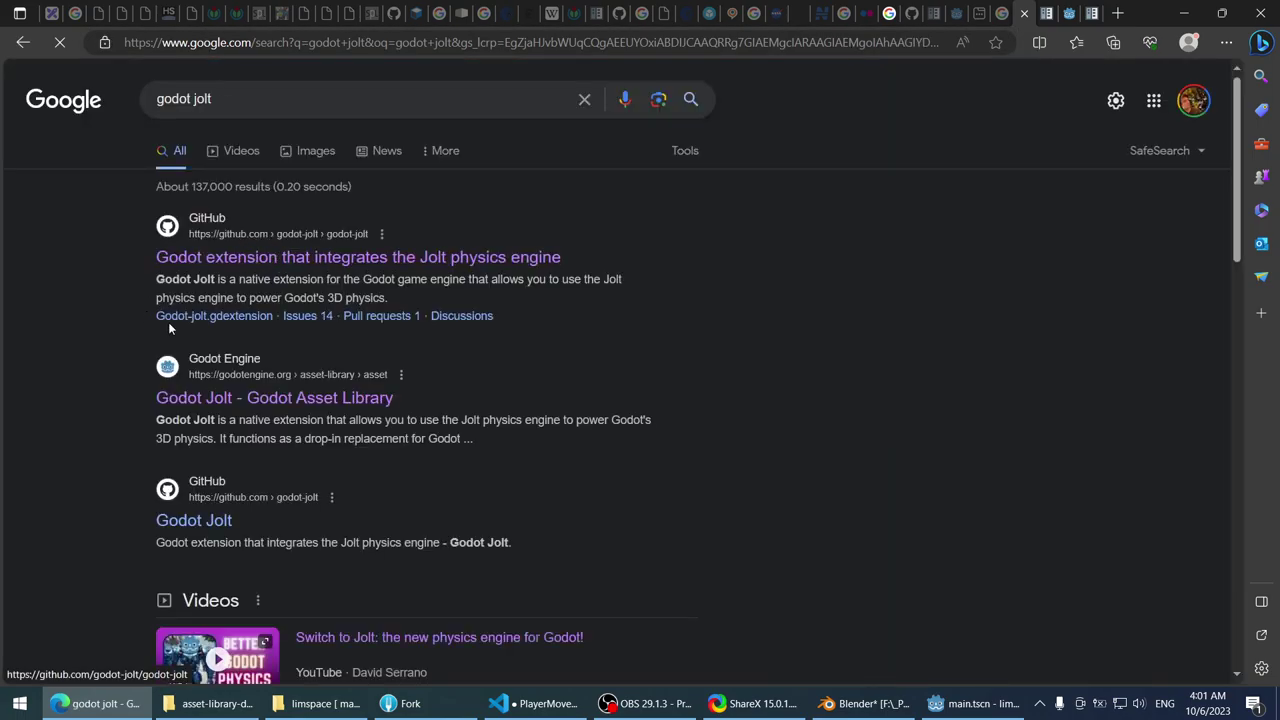
- Read the godot-jolt README down to its license section, then return to the PinJoint2D docs
scroll(59, 401, down, 12)
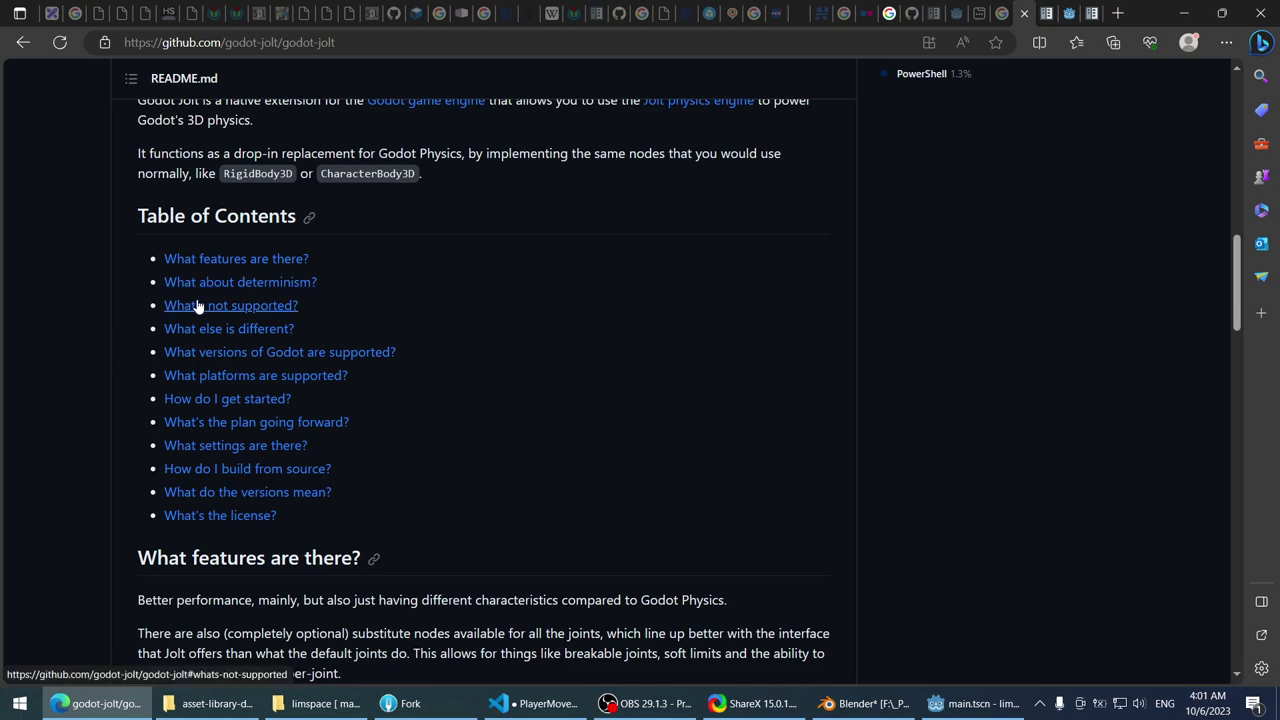
scroll(71, 400, down, 5)
scroll(71, 400, down, 3)
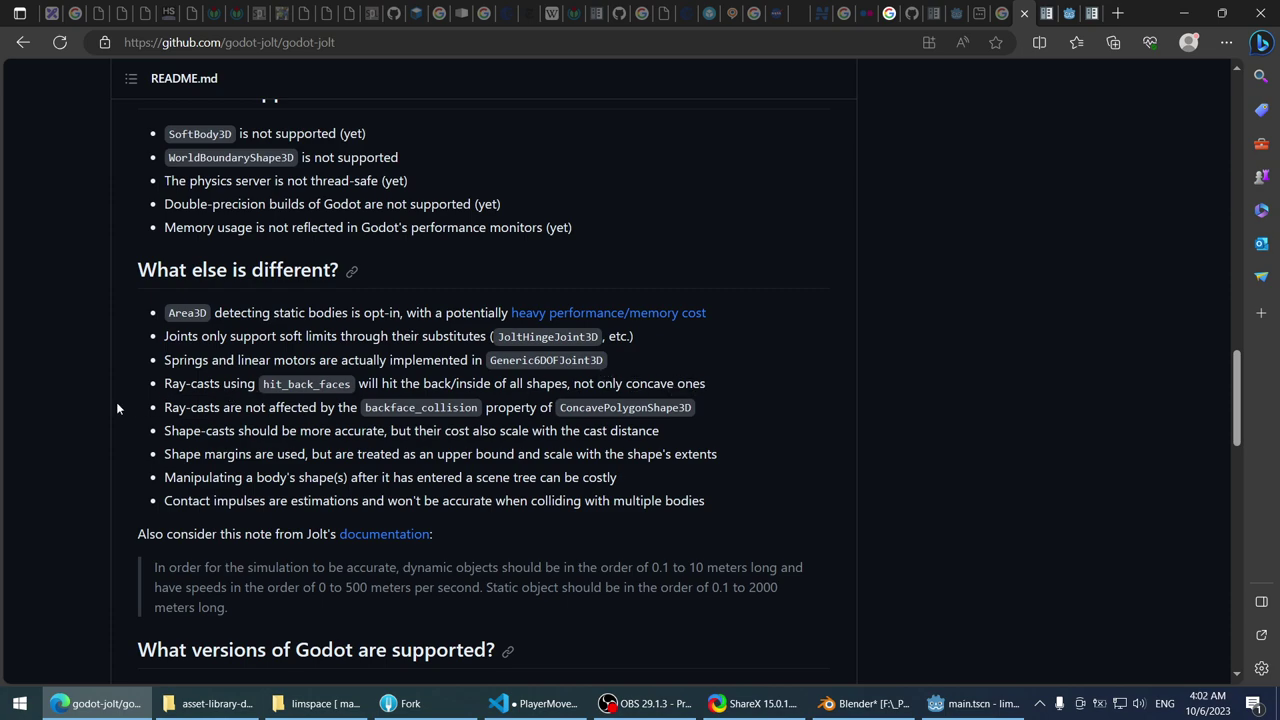
scroll(100, 401, down, 1)
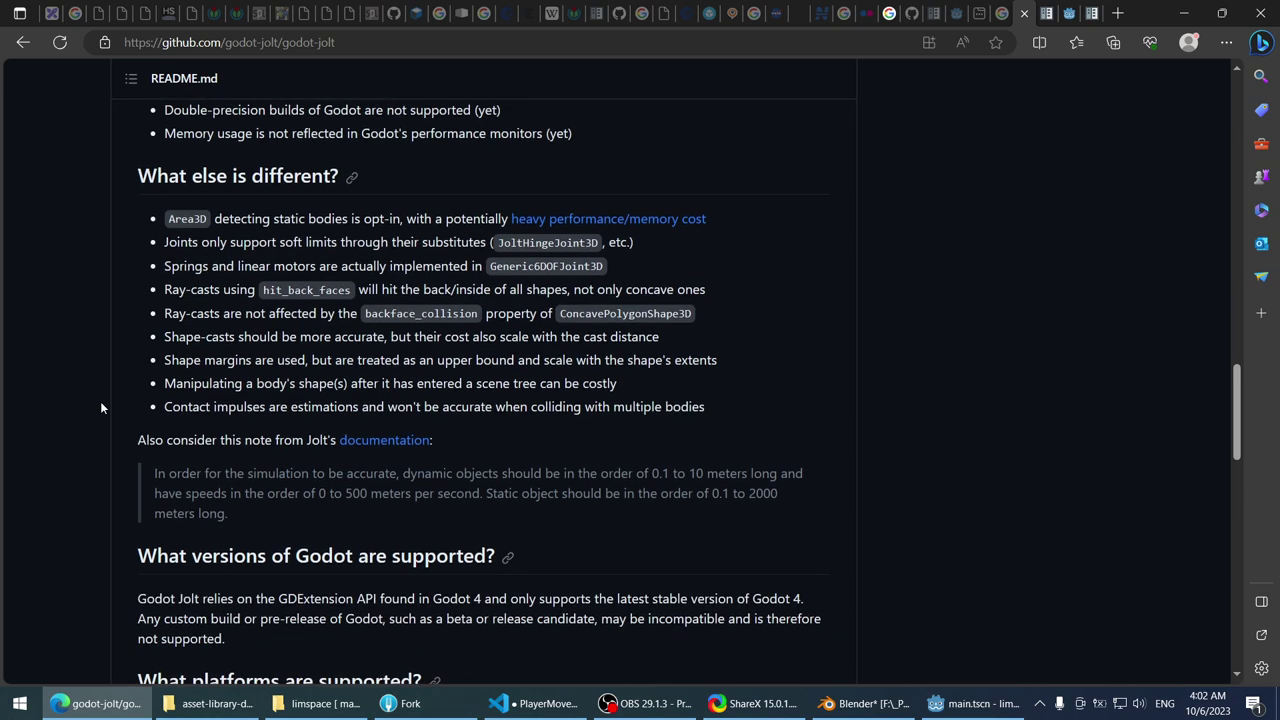
scroll(101, 405, down, 1)
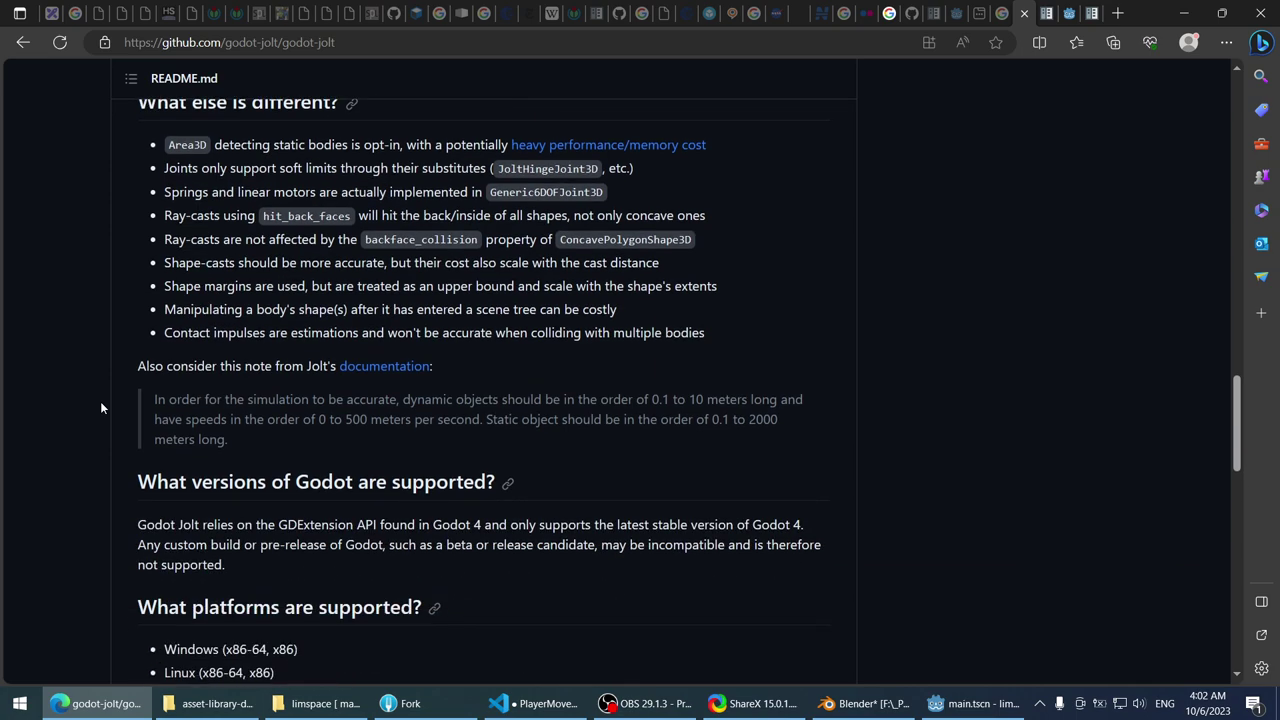
scroll(100, 401, down, 1)
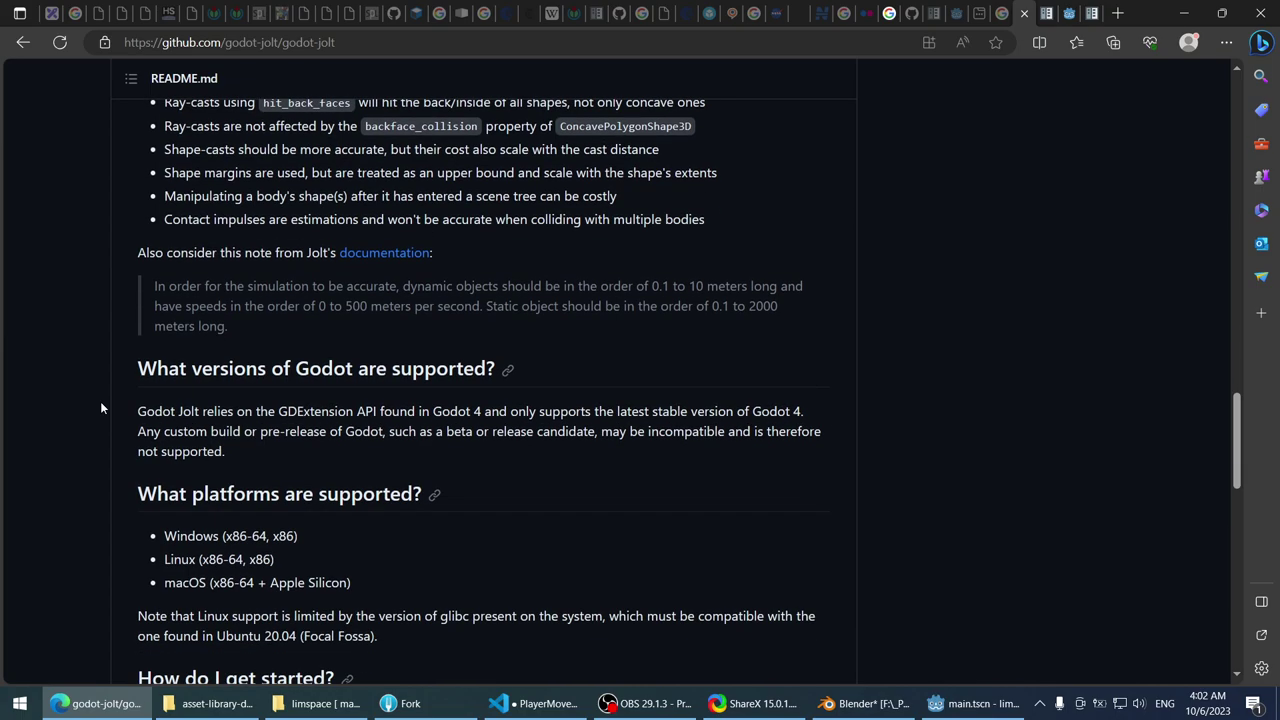
scroll(100, 400, down, 4)
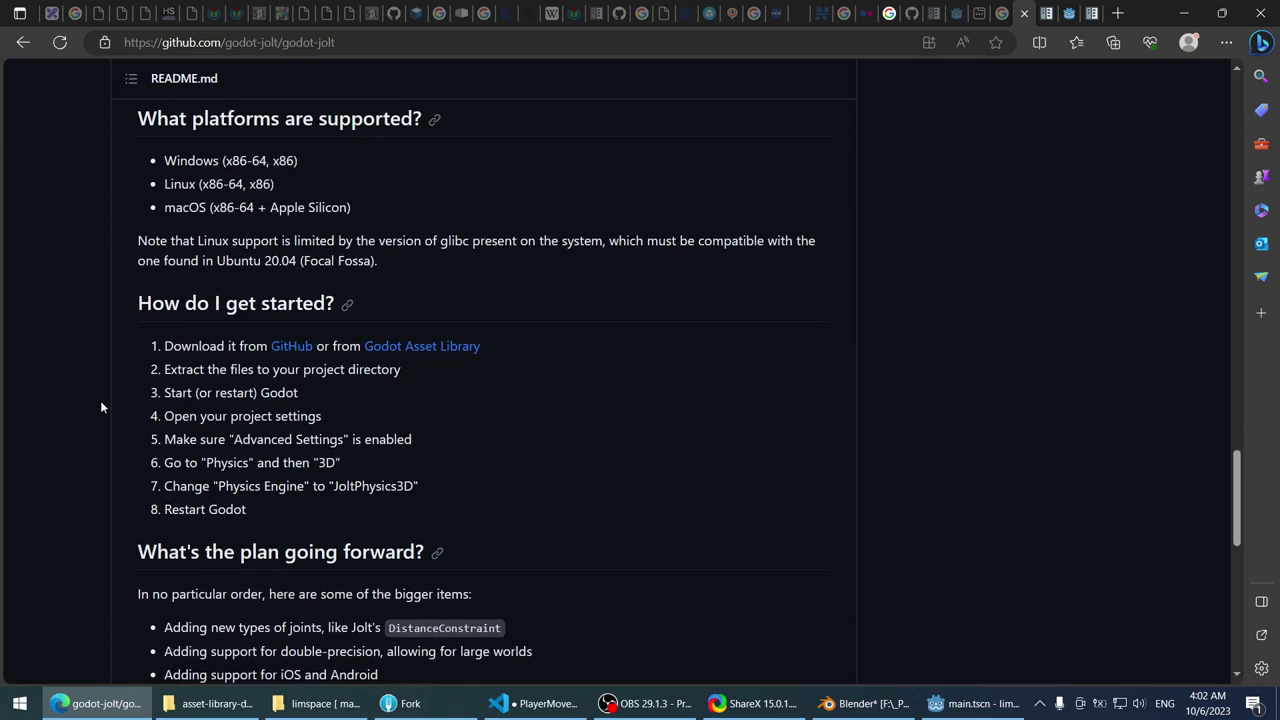
scroll(101, 407, down, 5)
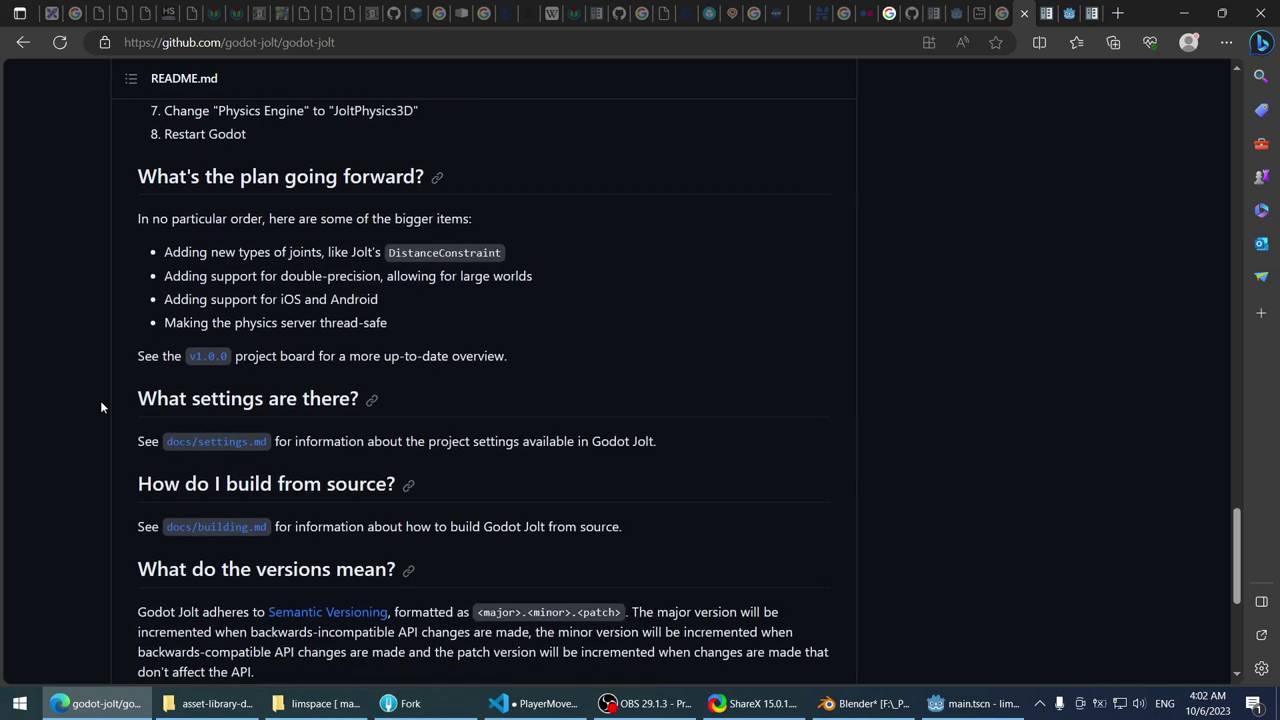
scroll(101, 407, down, 2)
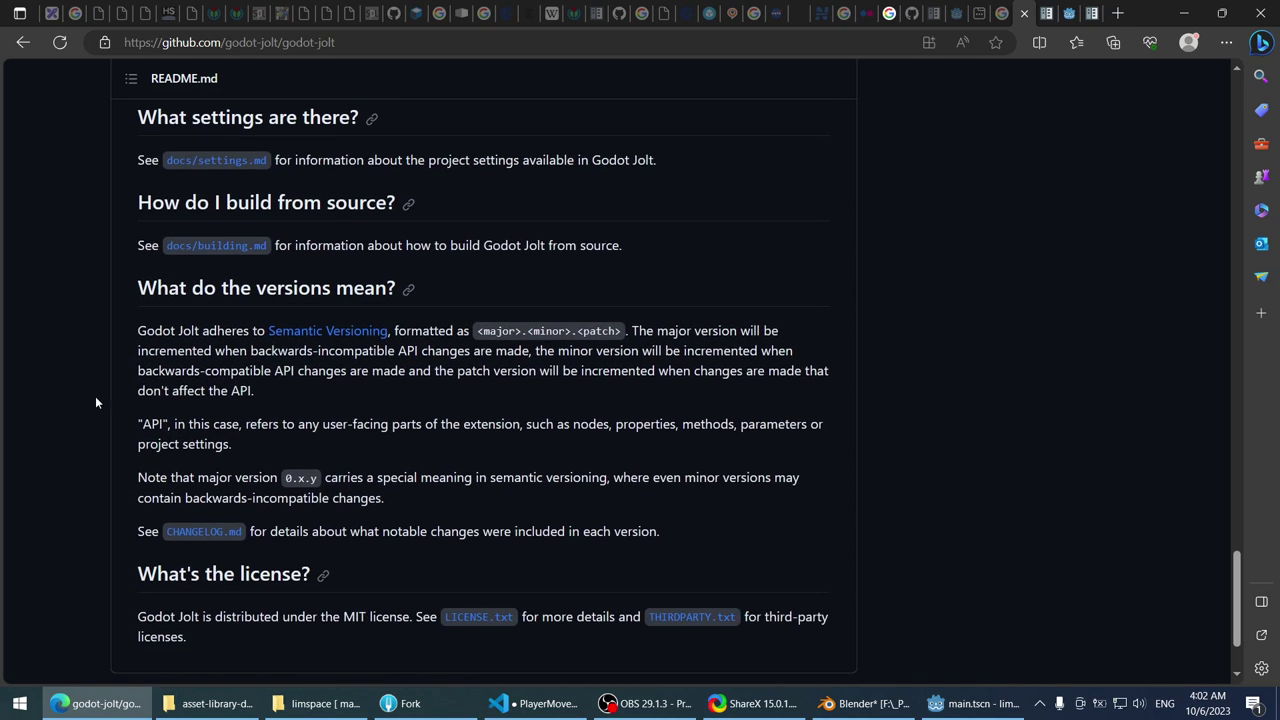
key(ctrl+Tab)
click(985, 704)
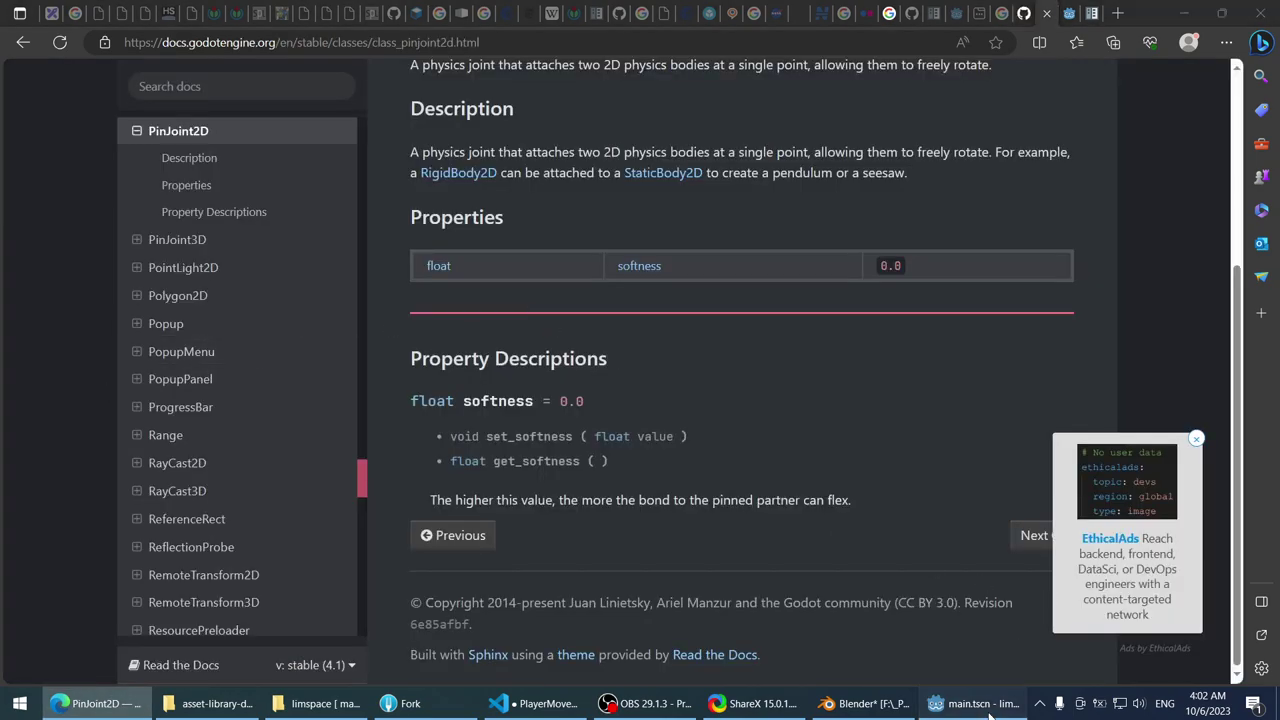
- Start a 'var' line in the script, then close the Asset Library tab to review the Ray-casting 3D example
click(540, 704)
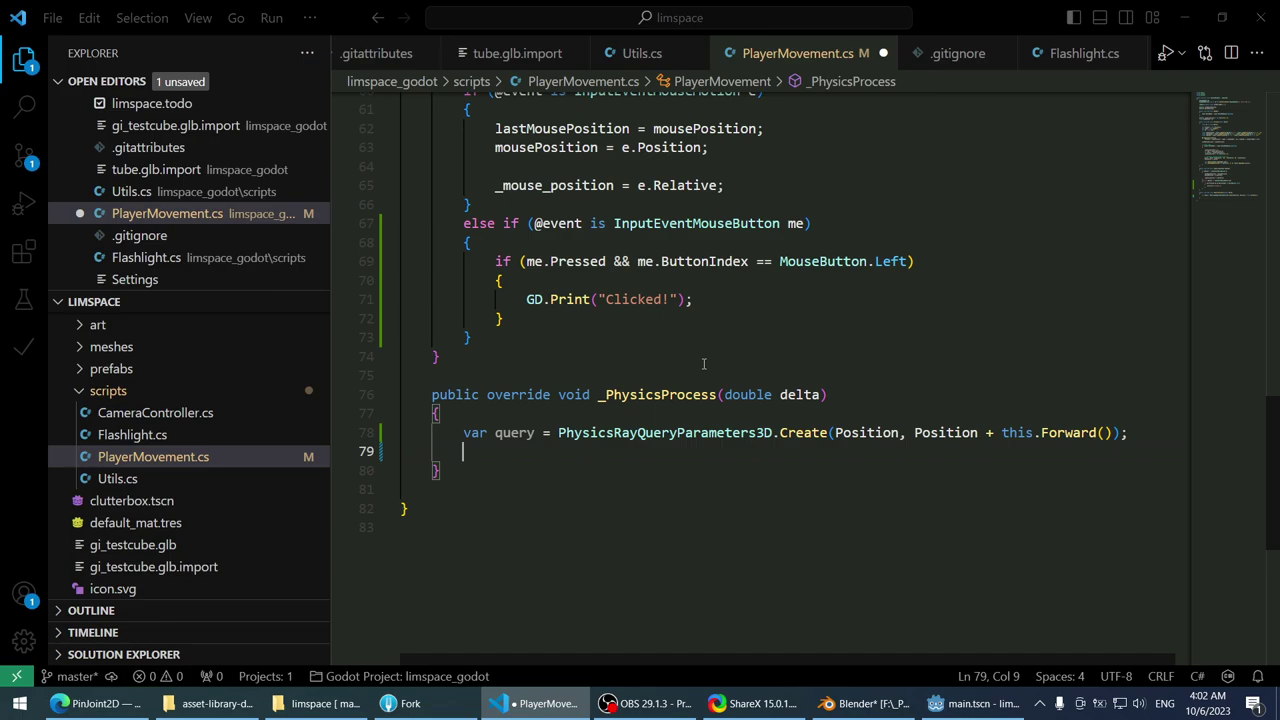
text(var)
key(super+Tab)
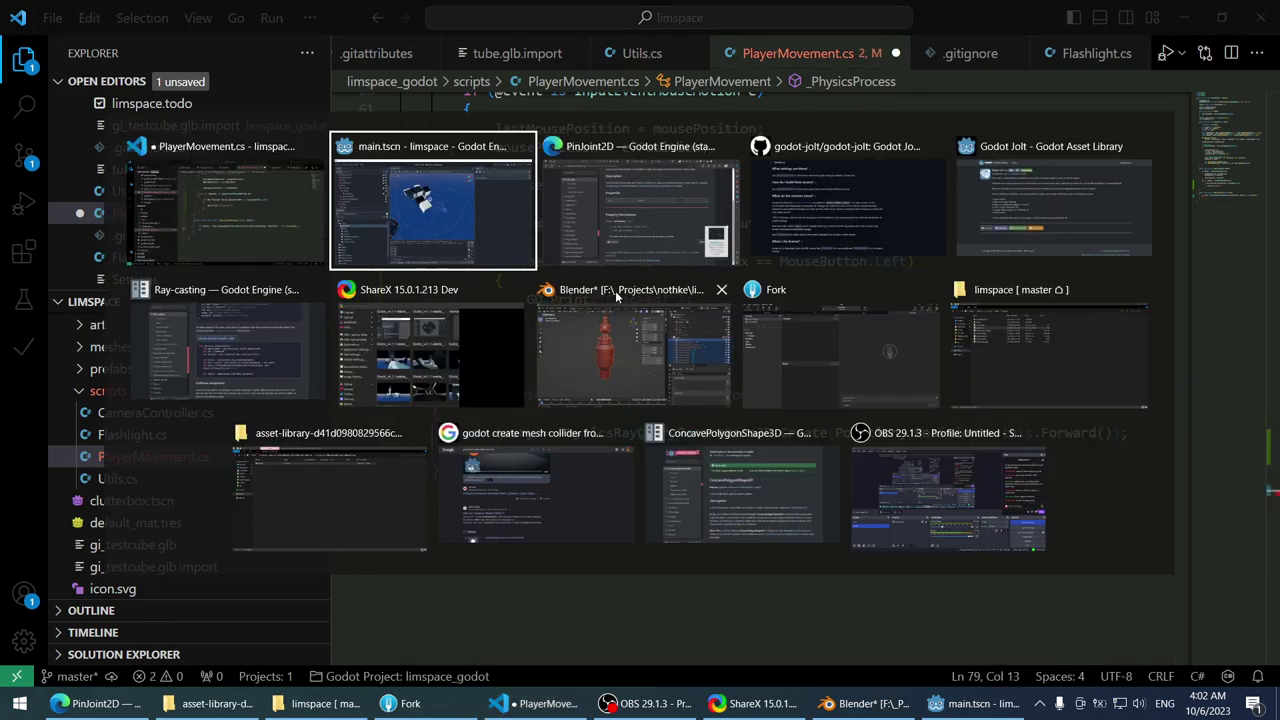
click(640, 260)
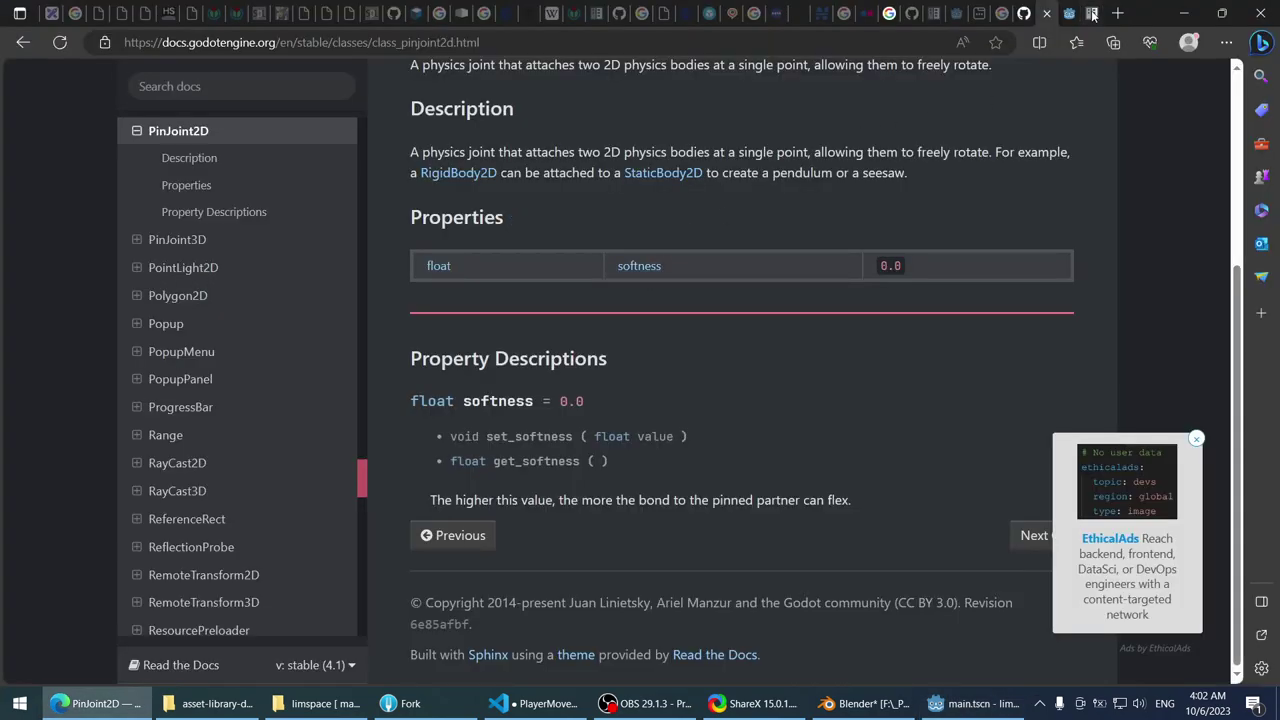
click(1069, 13)
click(1068, 10)
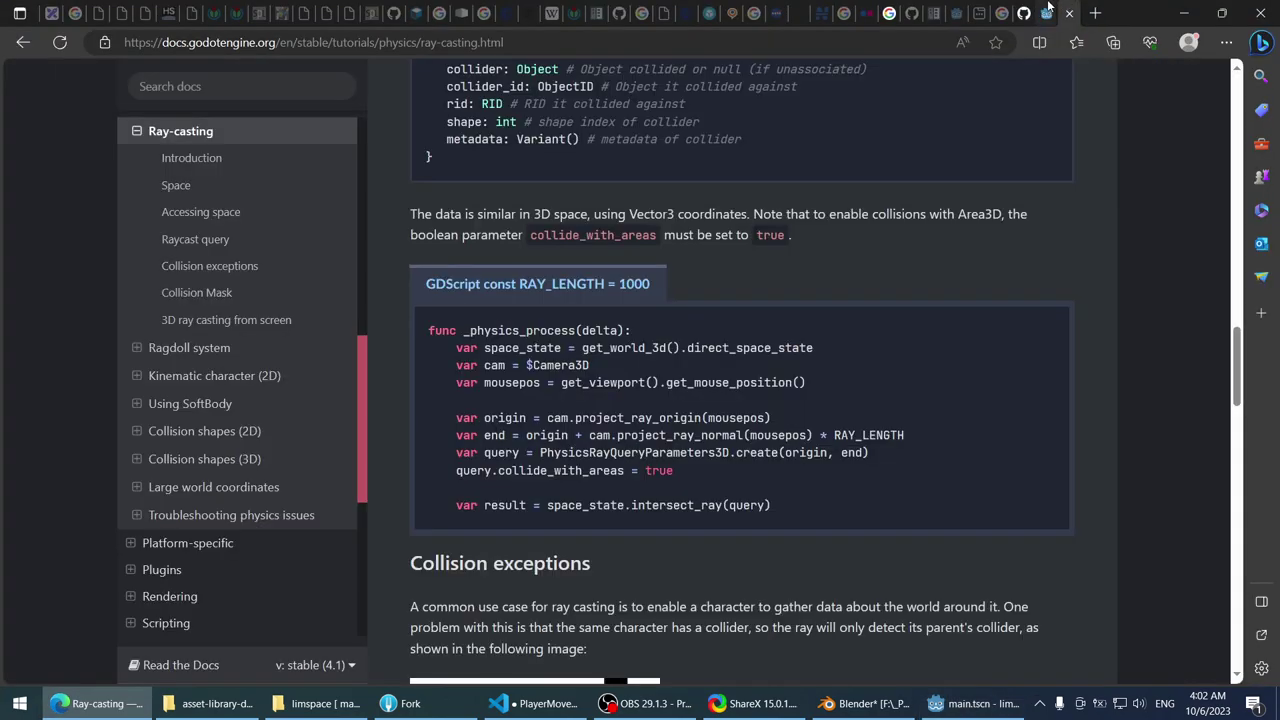
scroll(393, 353, down, 2)
scroll(393, 347, up, 1)
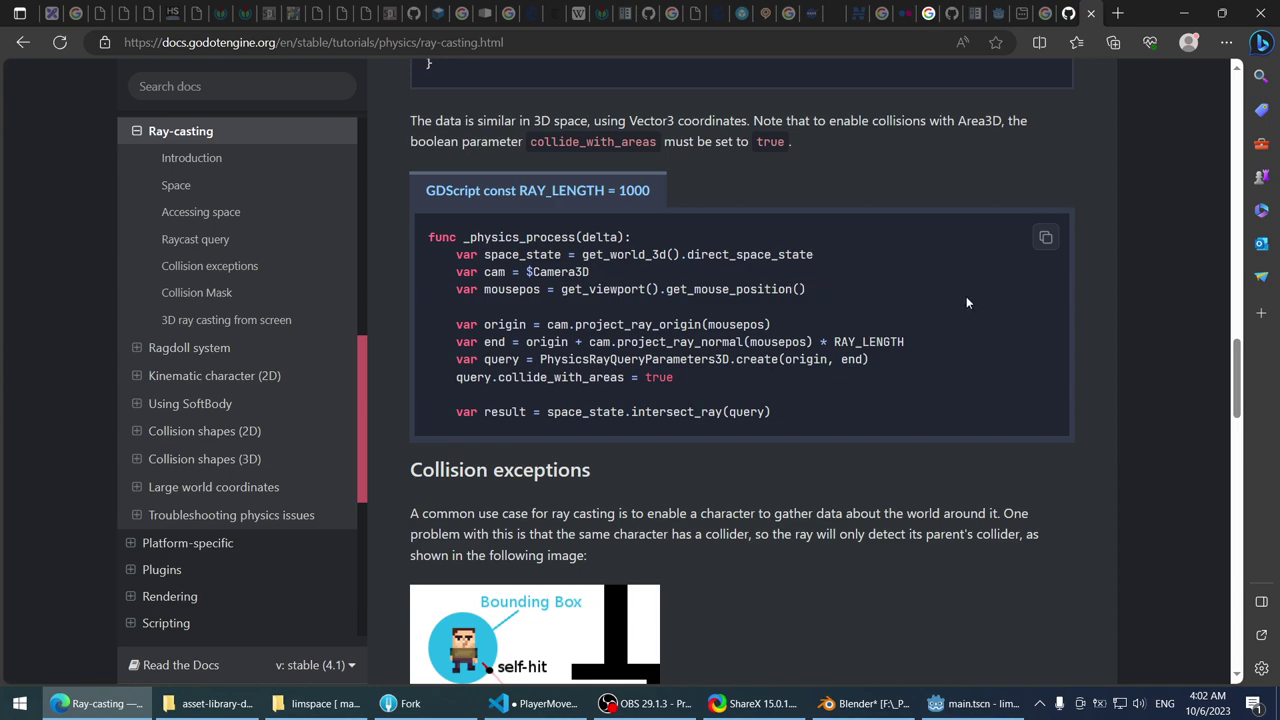
key(alt+Tab)
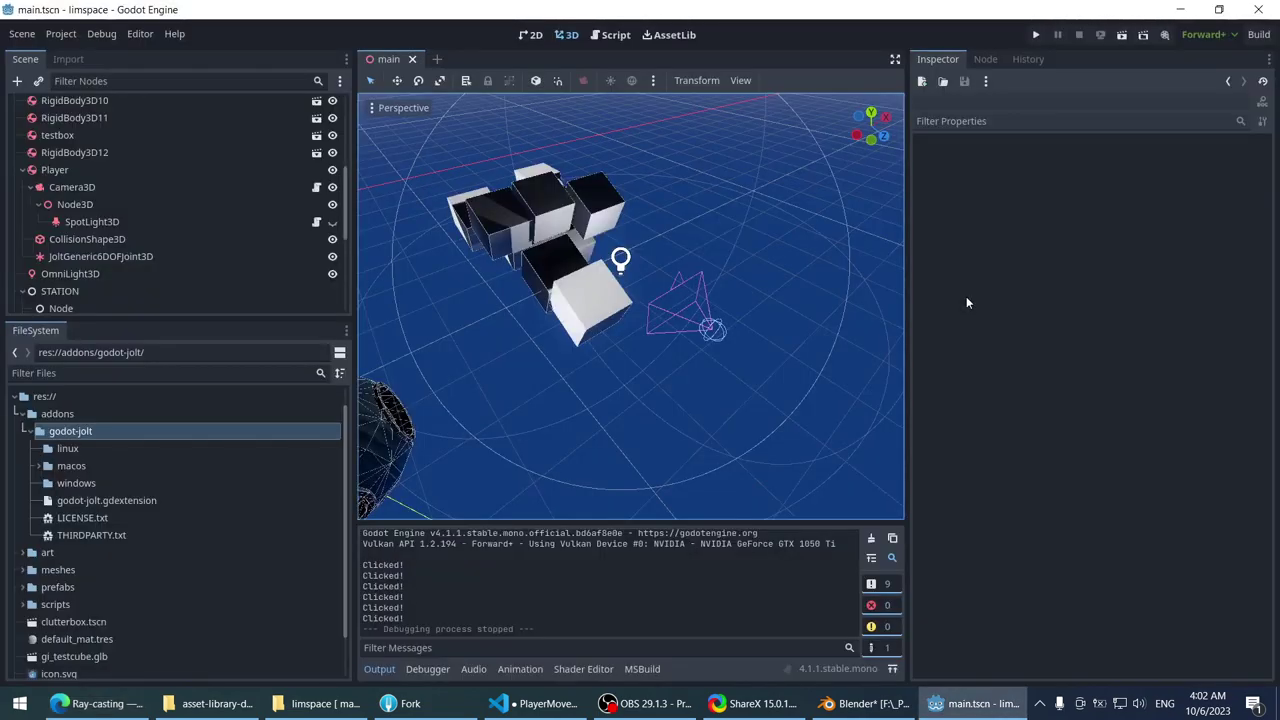
- Store the world's space state with 'space = GetWorld3D().DirectSpaceState;' on line 79
key(alt+Tab)
text(space =)
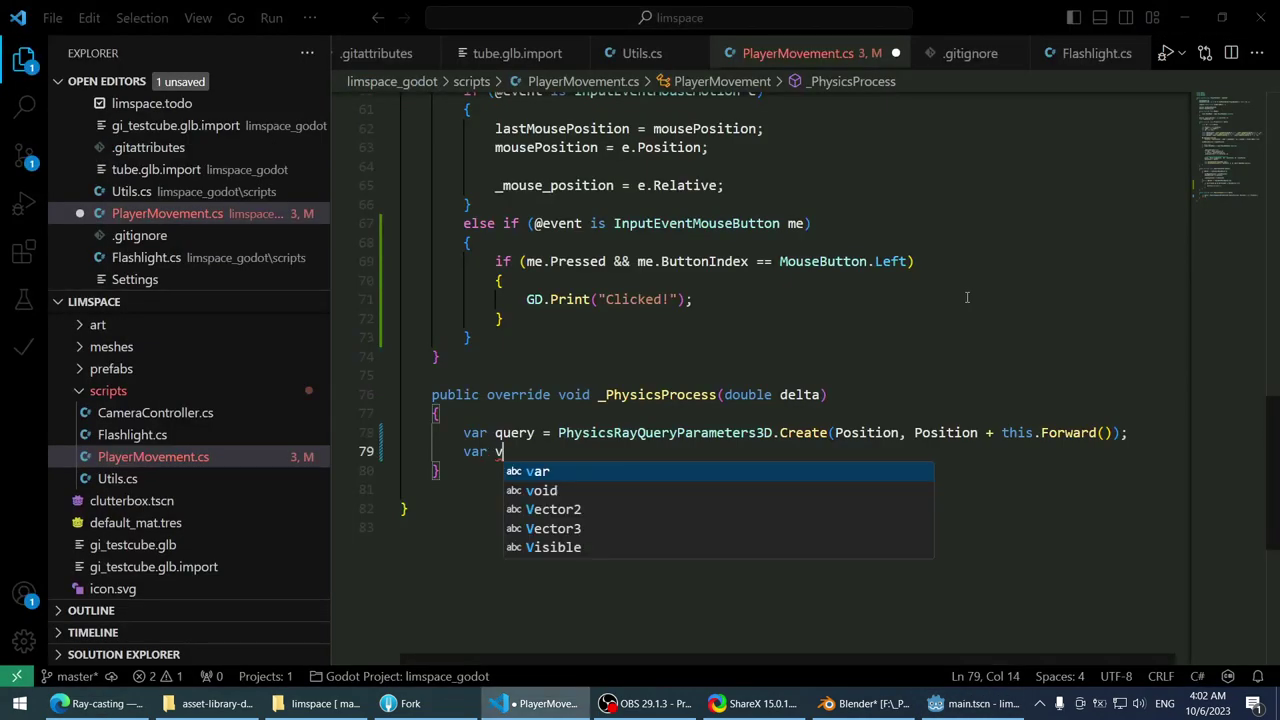
key(alt+Tab)
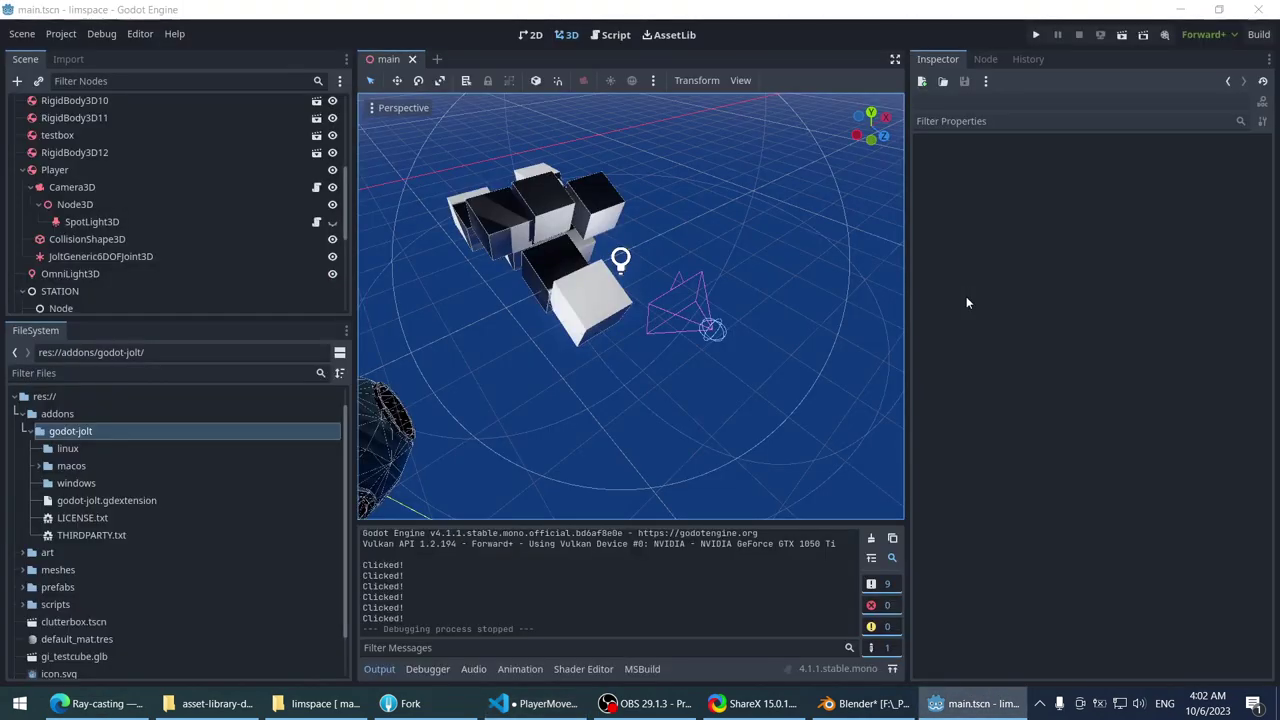
key(alt+Tab)
key(alt+Tab)
key(alt+Tab)
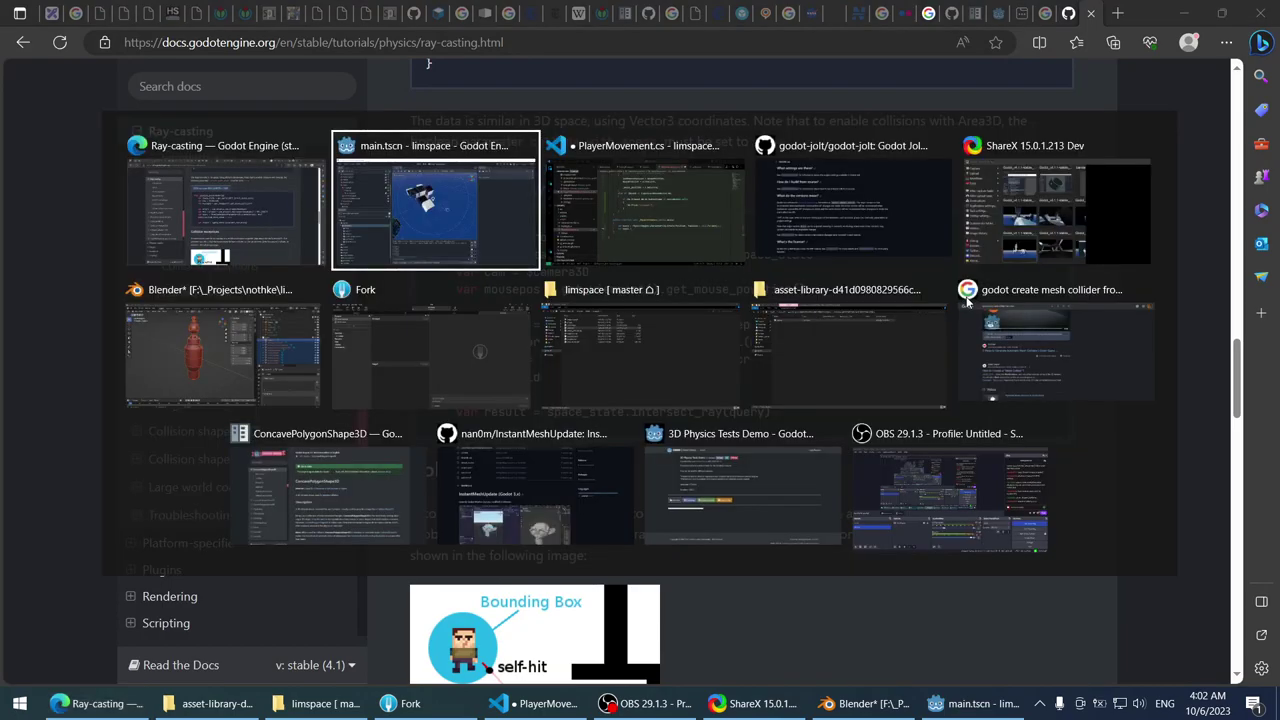
text(GetW)
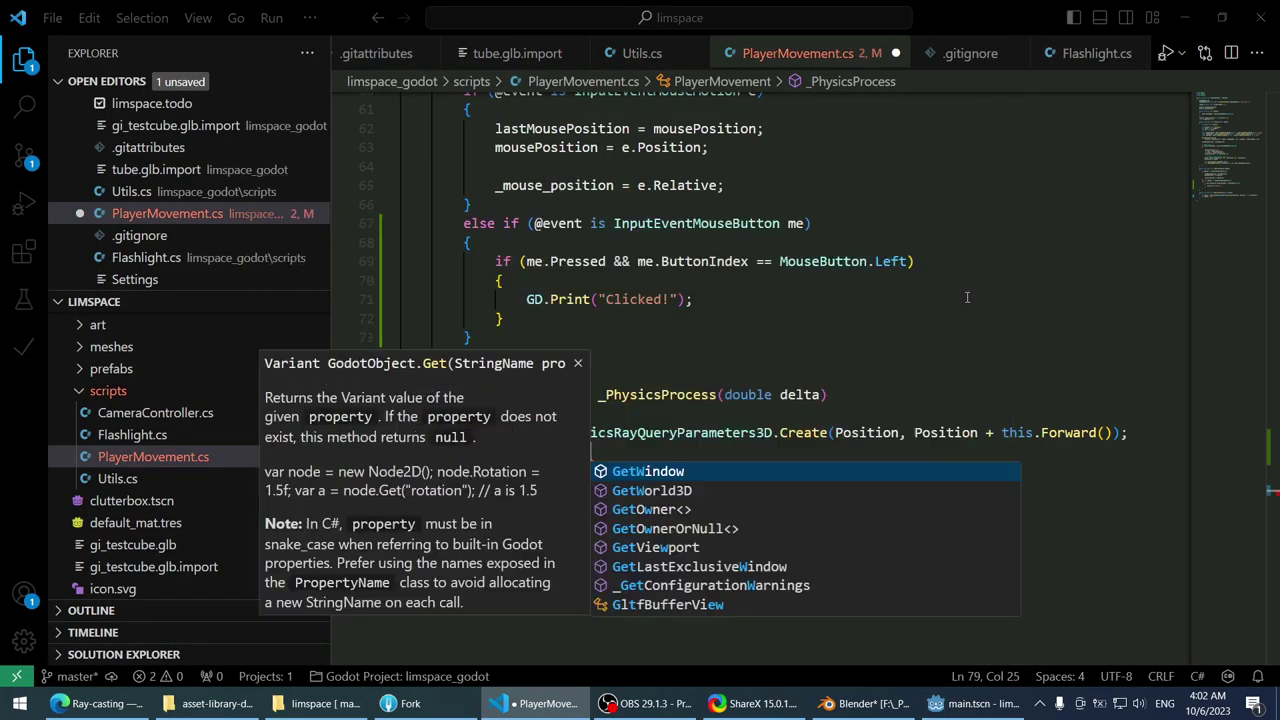
text(orld3D()
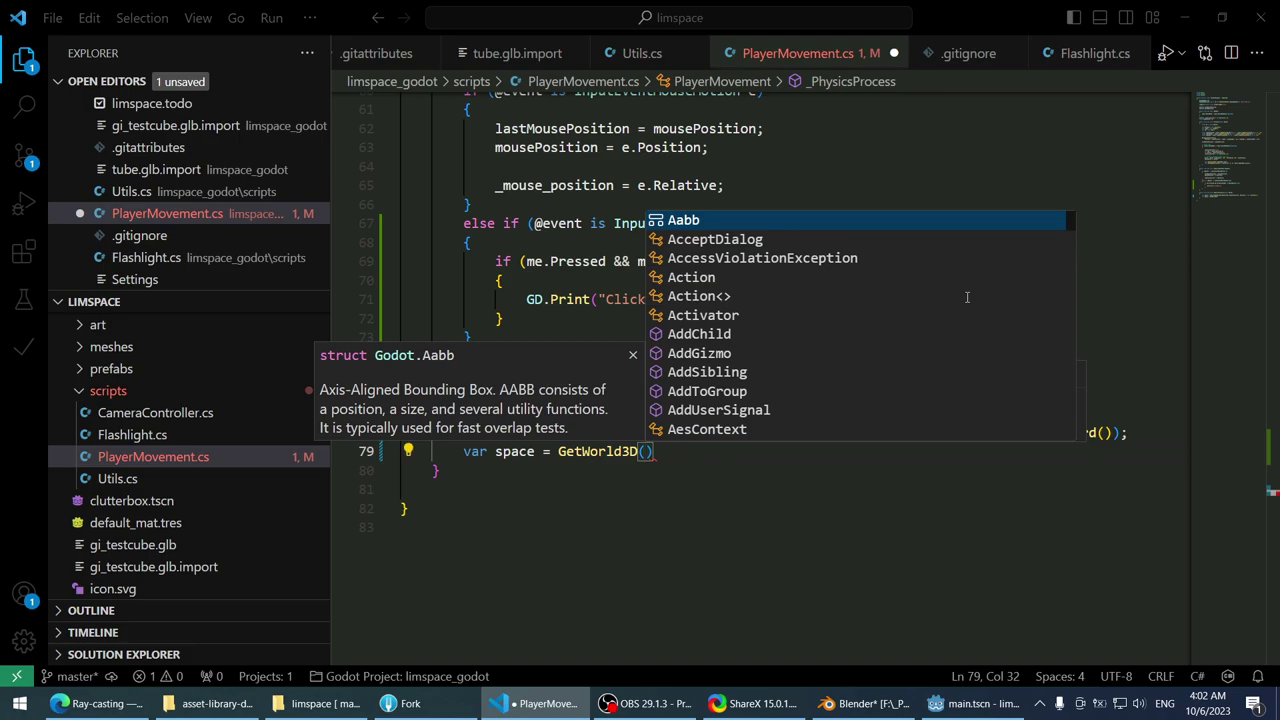
key(alt+Tab)
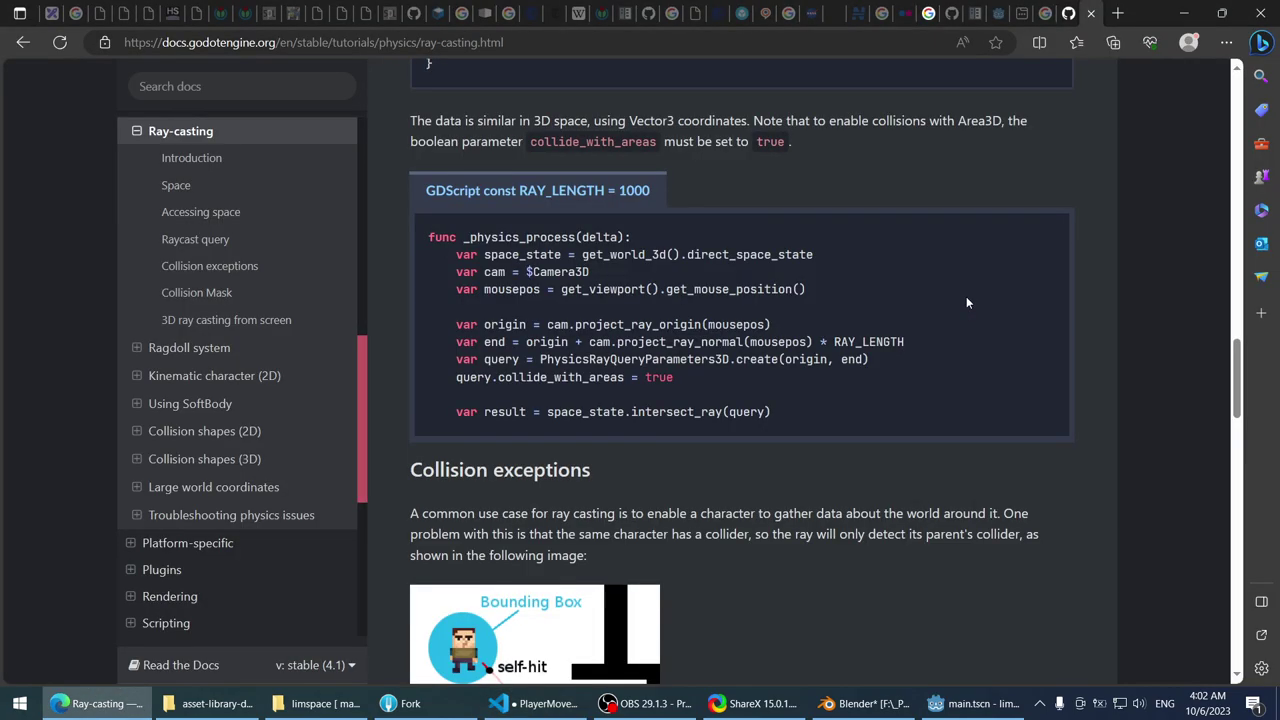
key(alt+Tab)
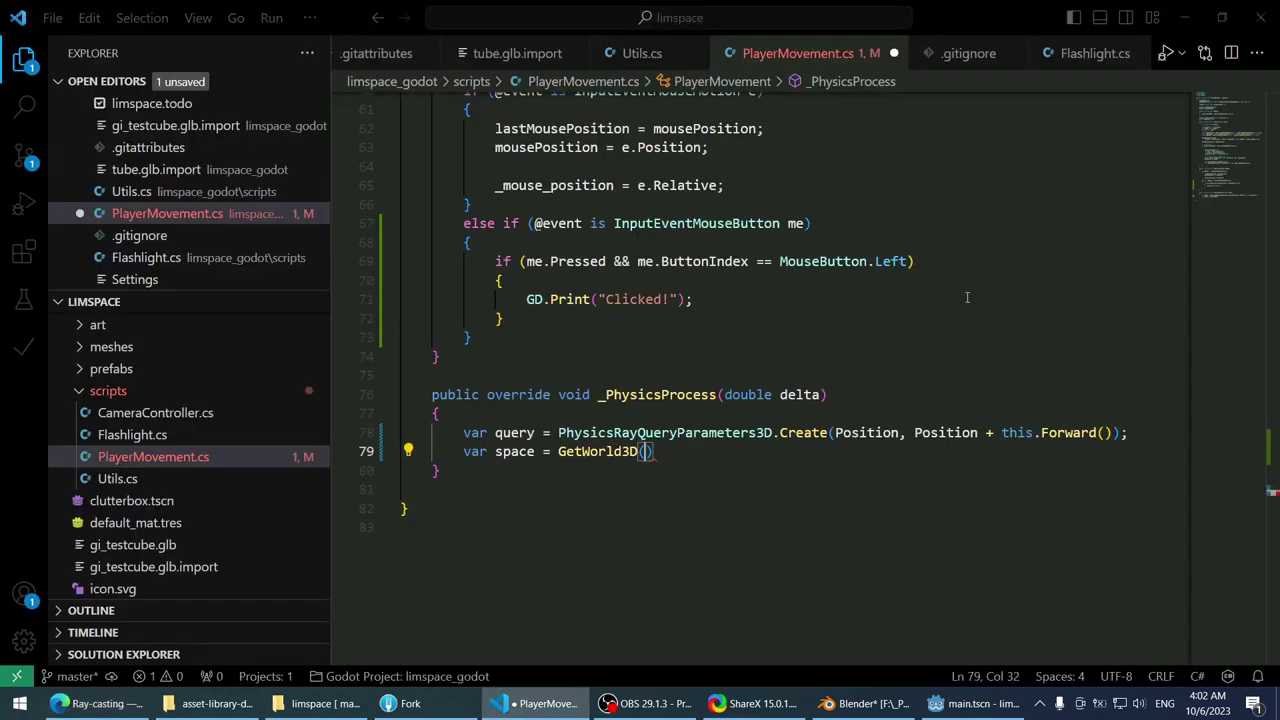
text().dire)
key(Tab)
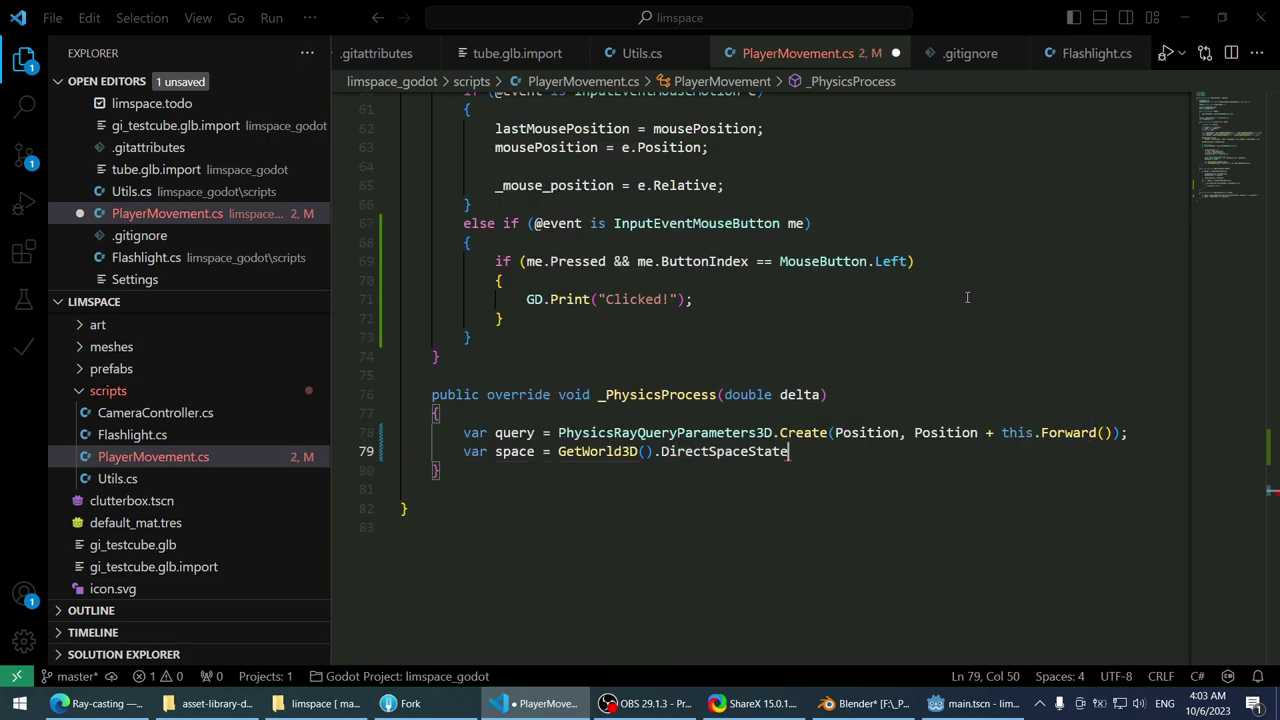
text(;)
key(Return)
key(Return)
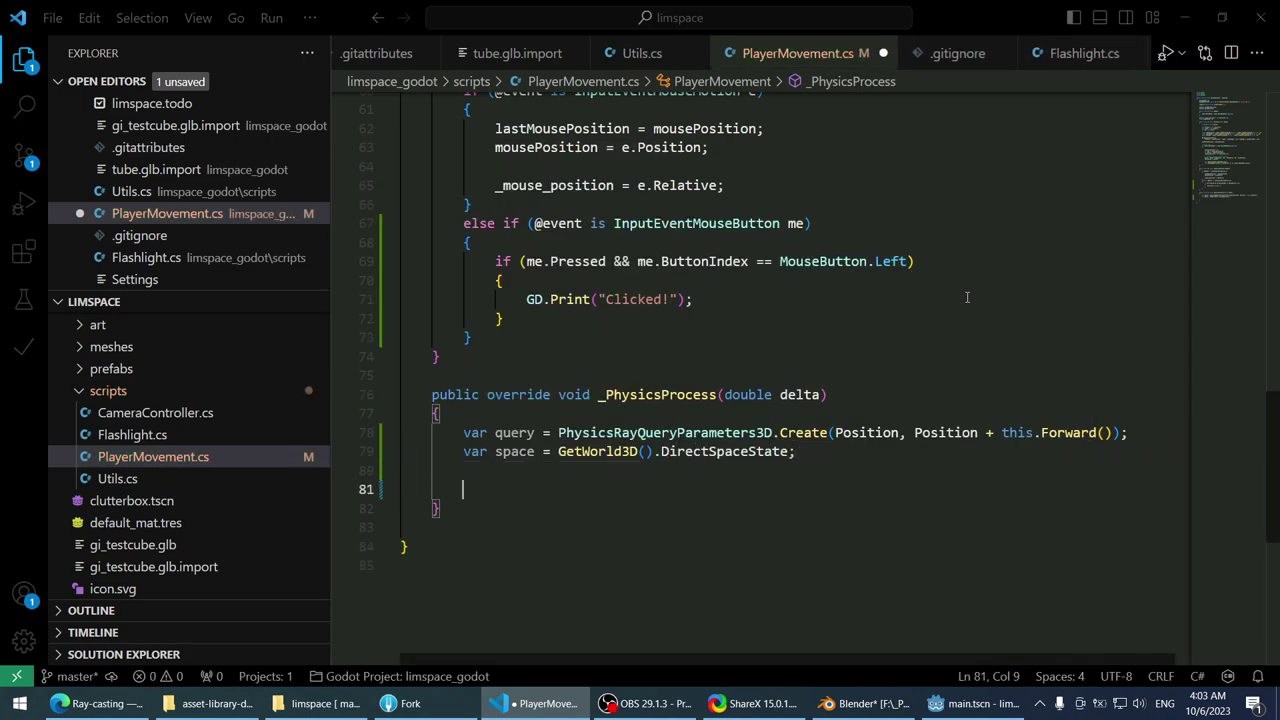
- Add the ray cast statement space.IntersectRay(query); on the next line
key(alt+Tab)
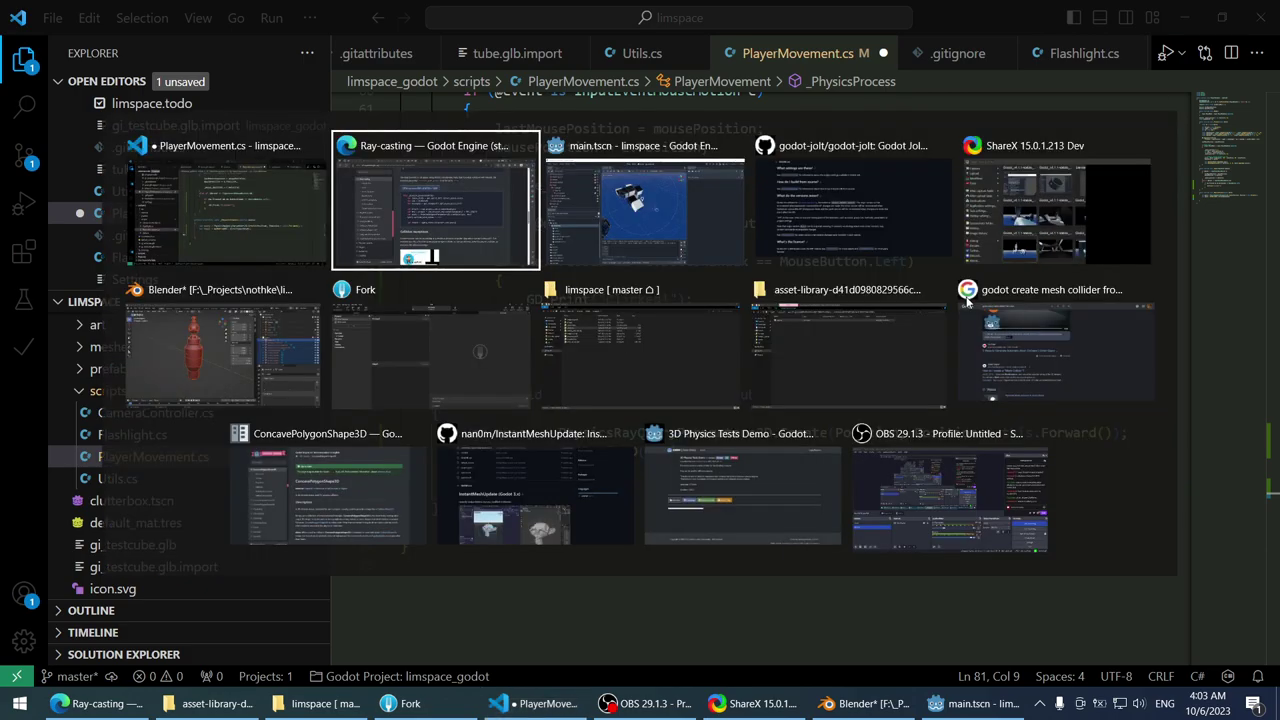
key(alt+Tab)
text(space.I)
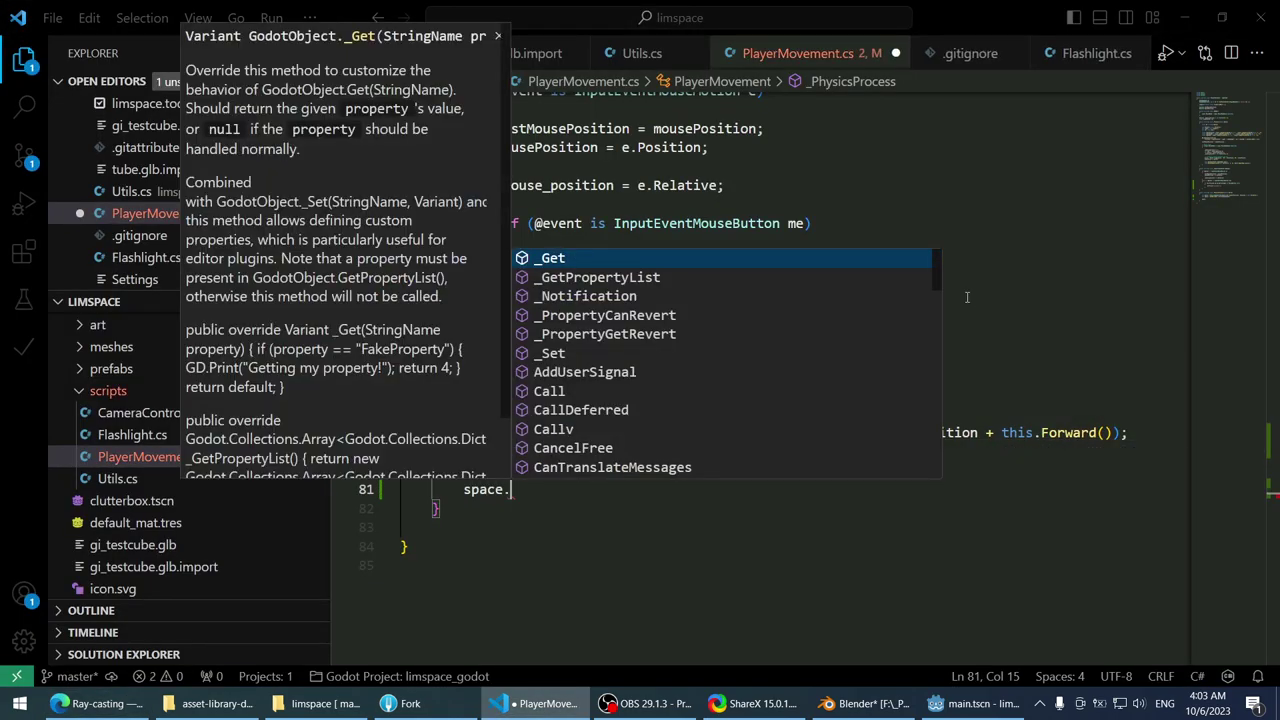
text(nters)
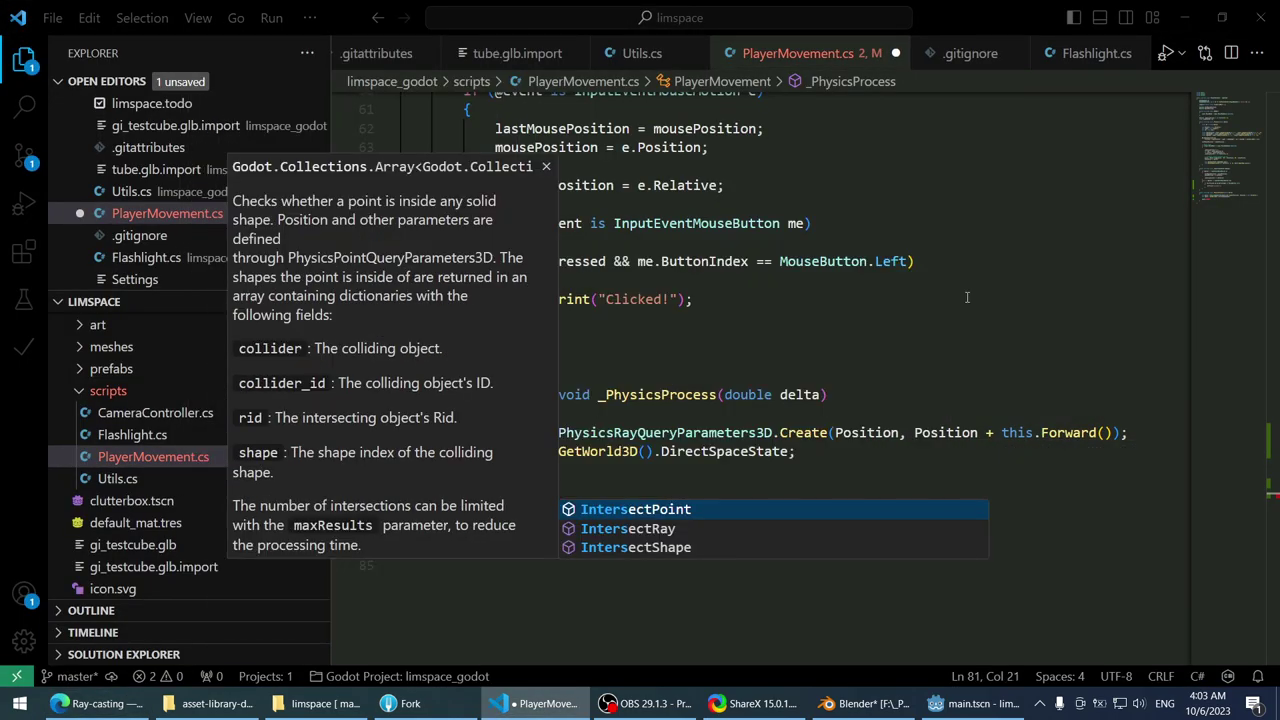
key(Down)
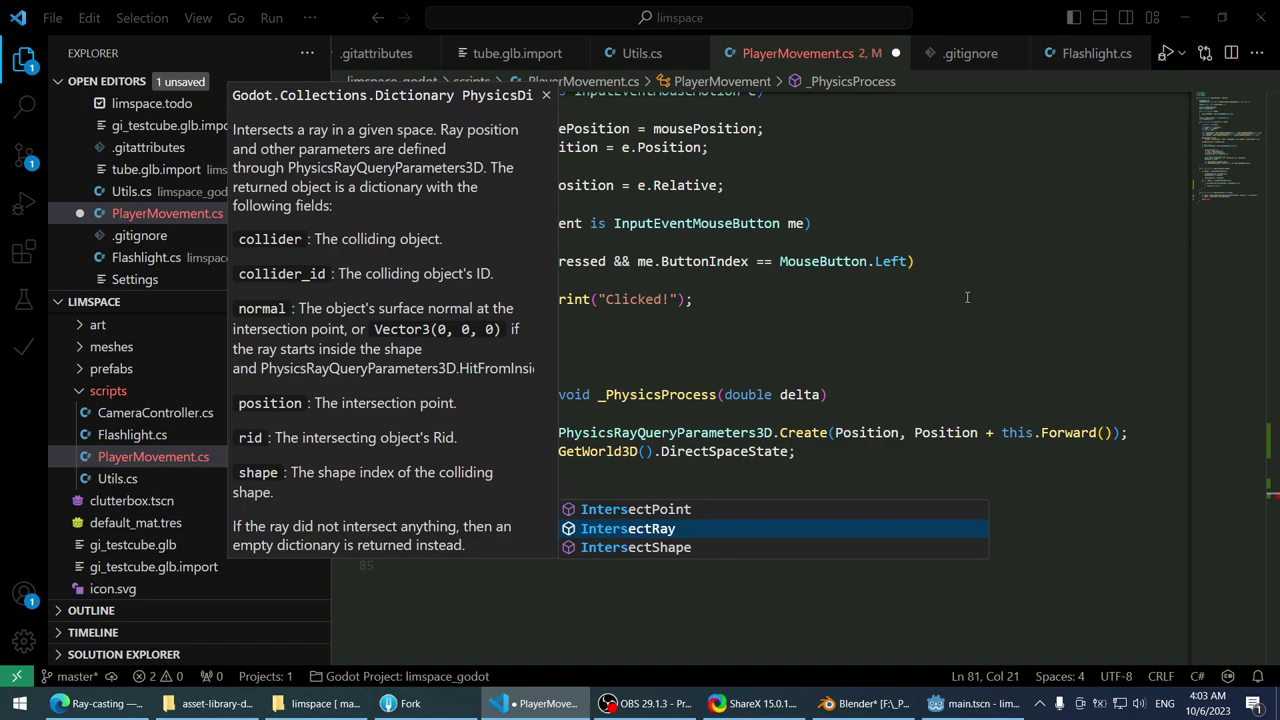
text(()
text(query)
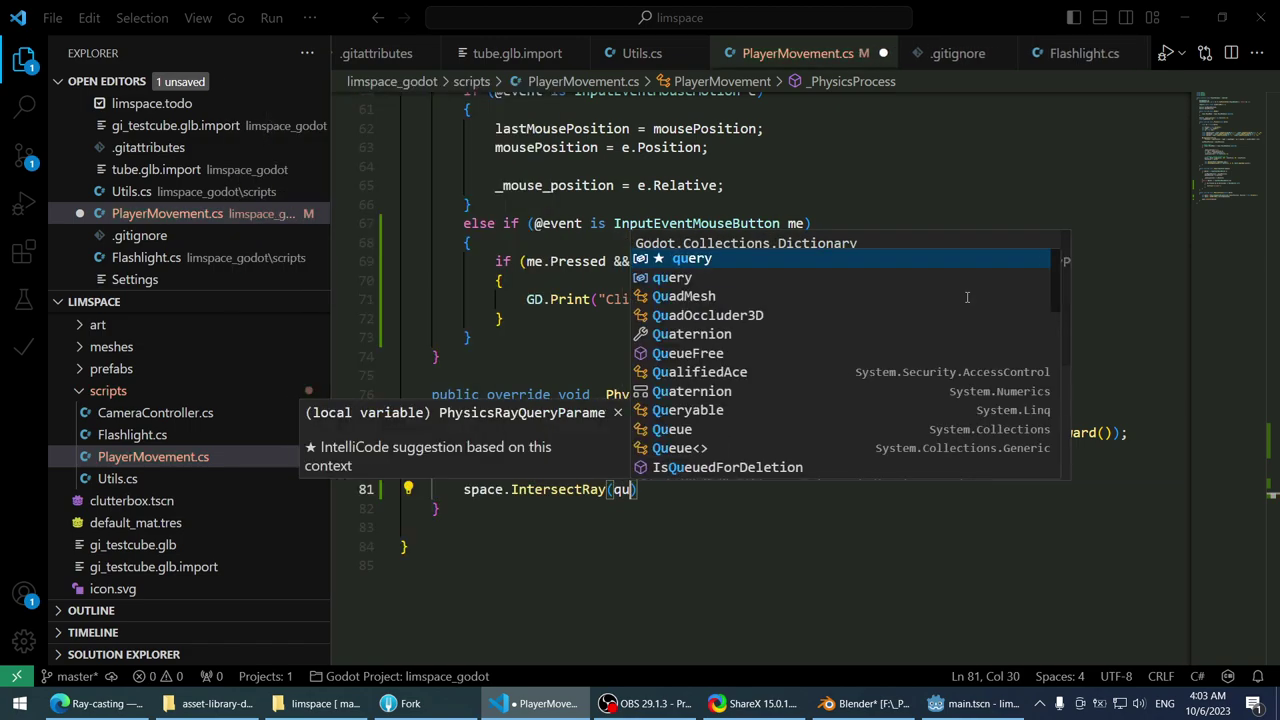
text();)
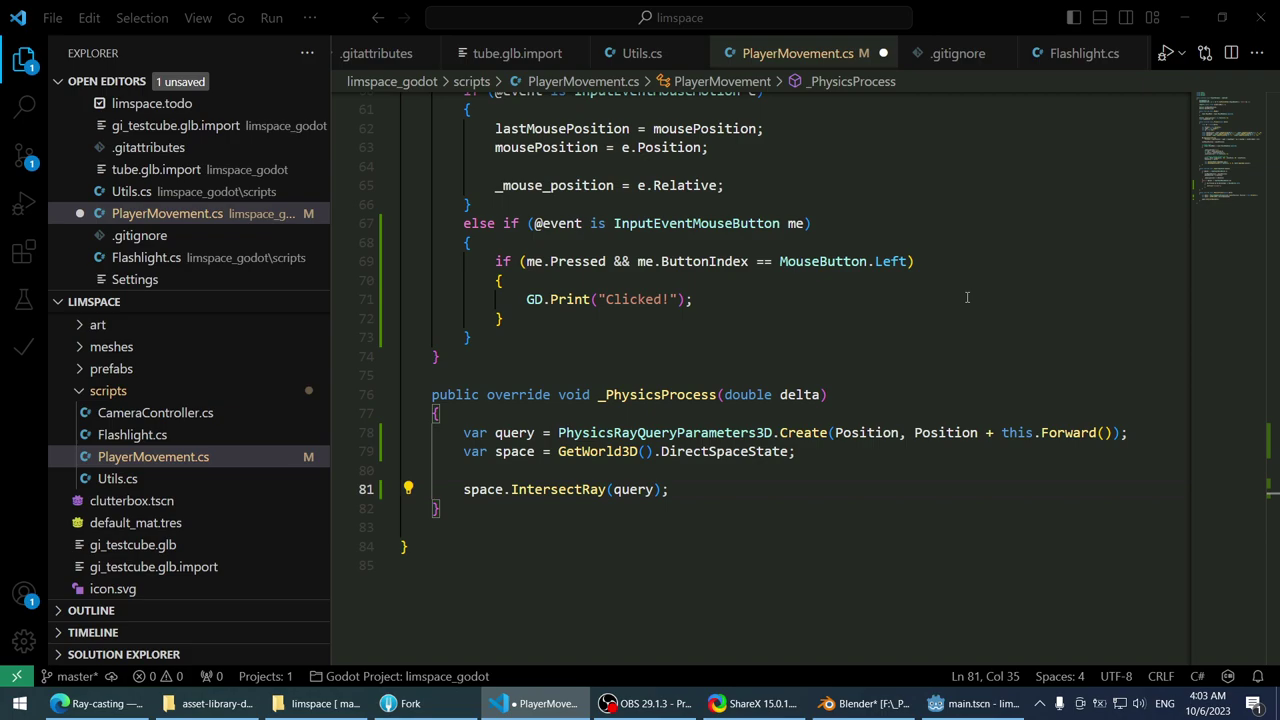
key(Home)
- Prefix the IntersectRay call with 'var result =' and save PlayerMovement.cs
key(alt+Tab)
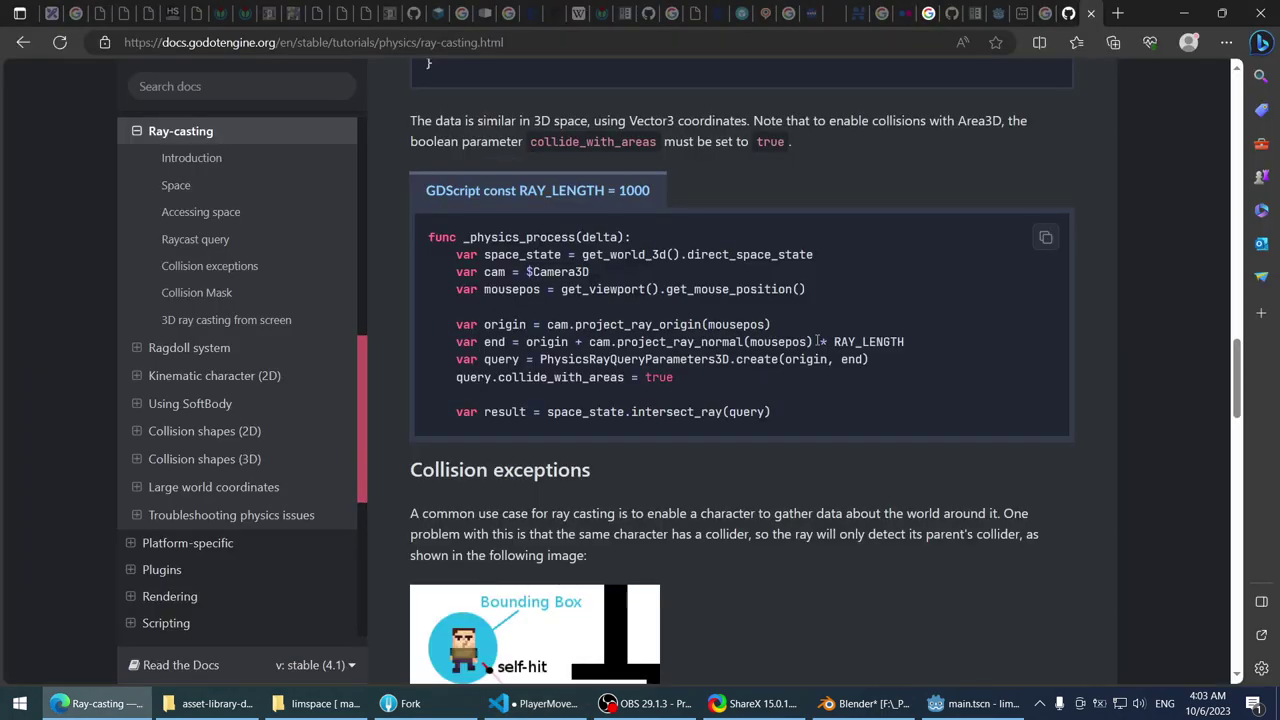
key(alt+Tab)
text(var re)
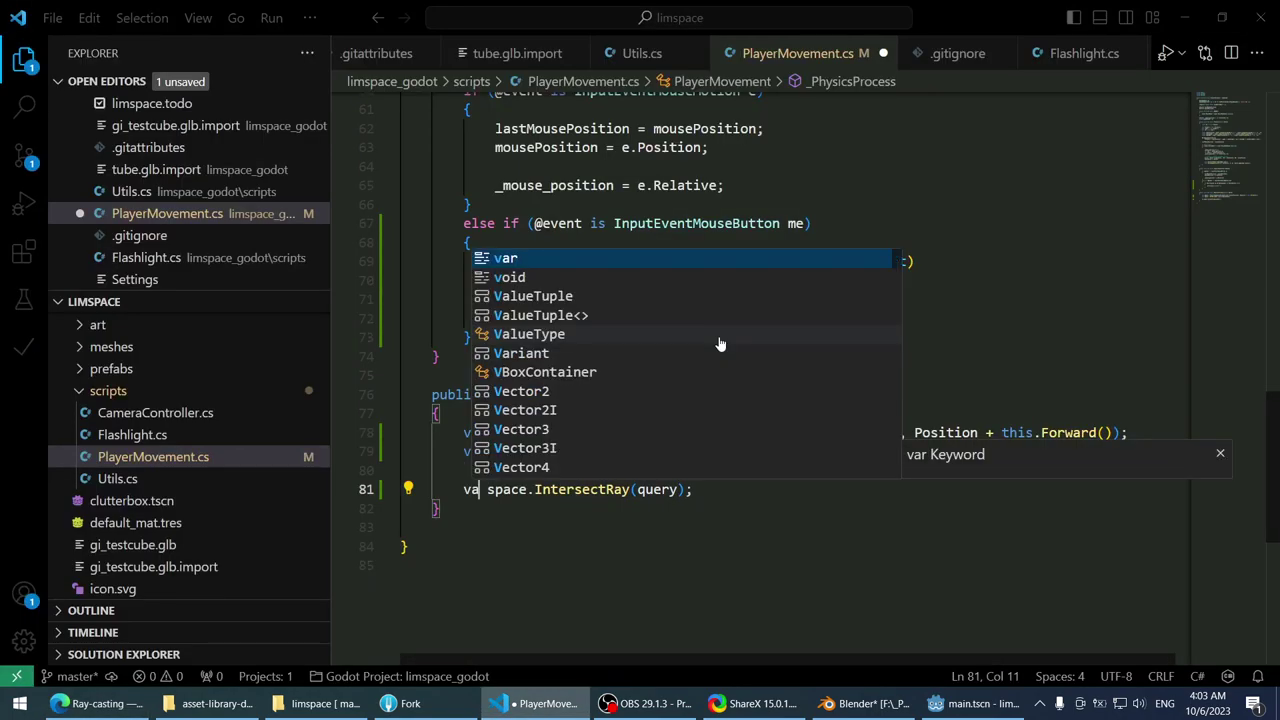
text(sult =)
key(End)
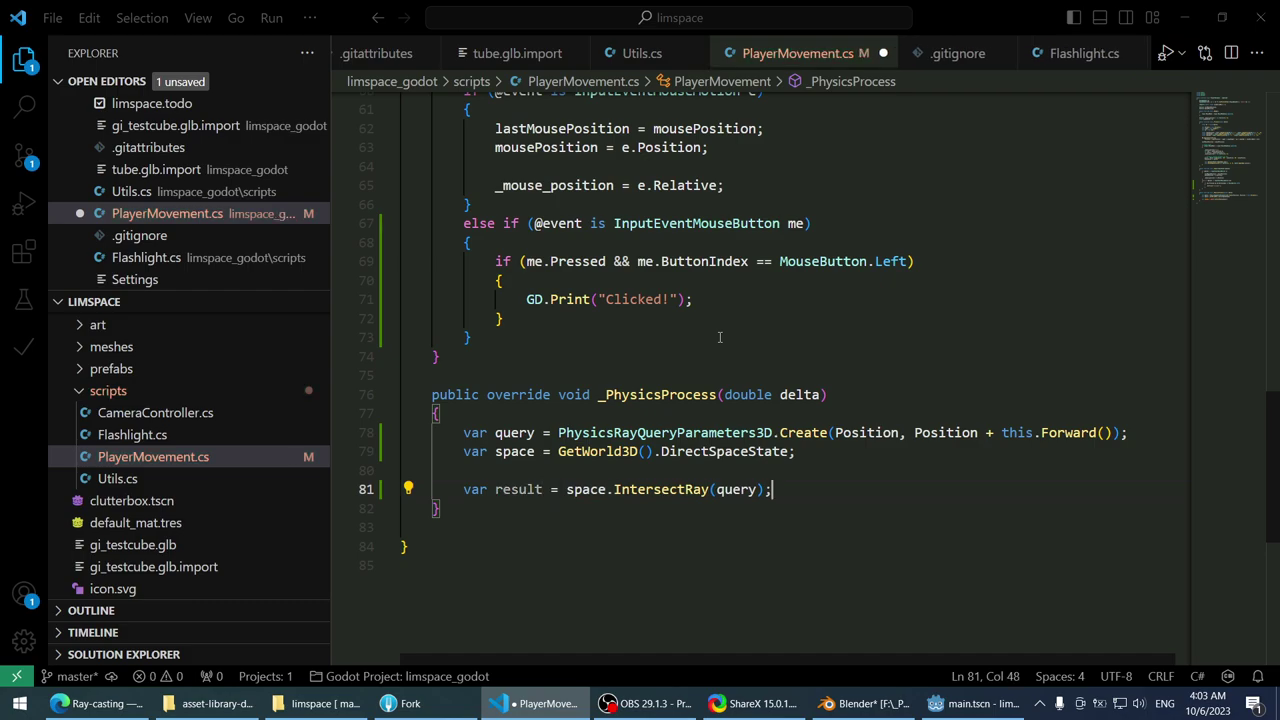
key(ctrl+s)
scroll(719, 337, down, 1)
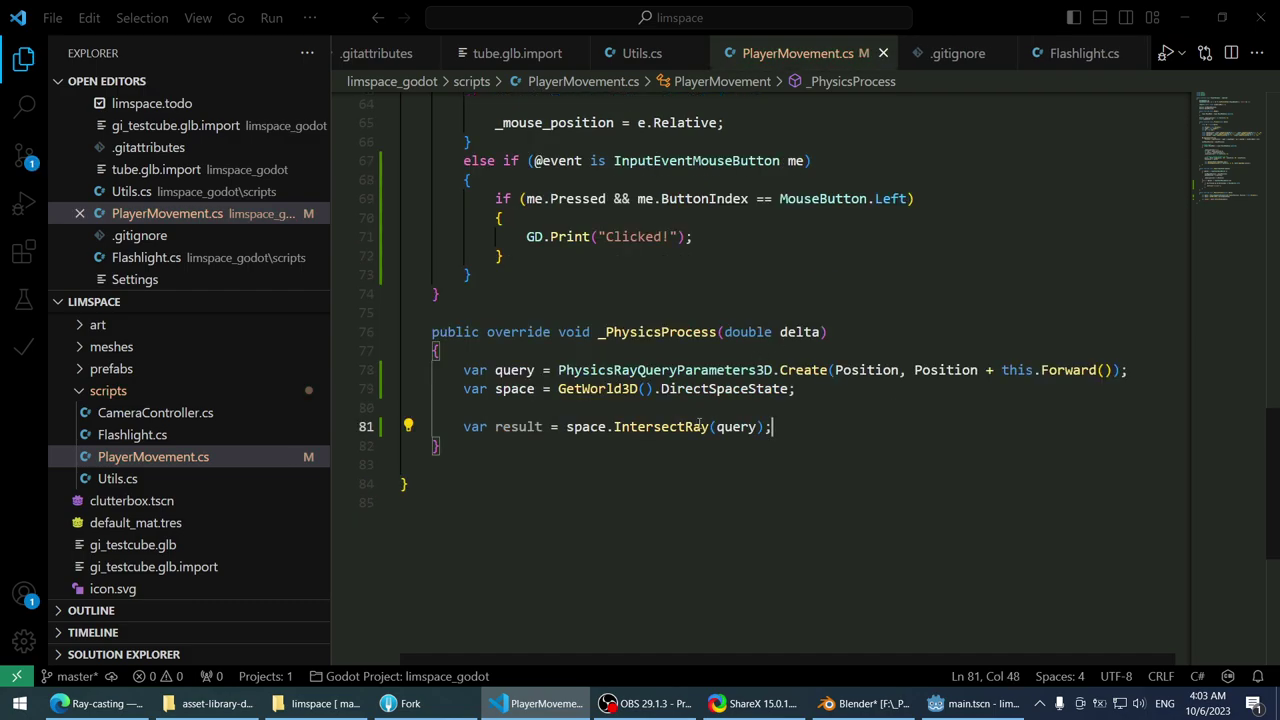
mouse_move(697, 427)
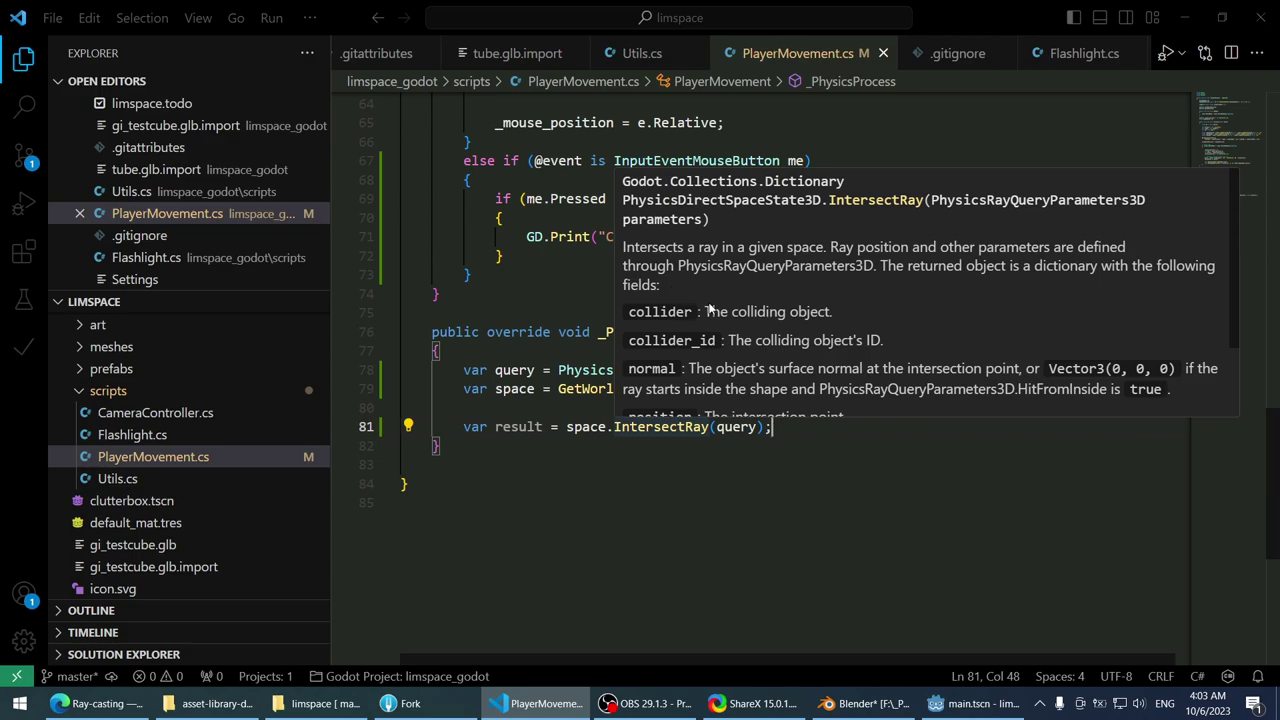
- Add a new line after the IntersectRay call, starting with 'result'
scroll(861, 354, down, 2)
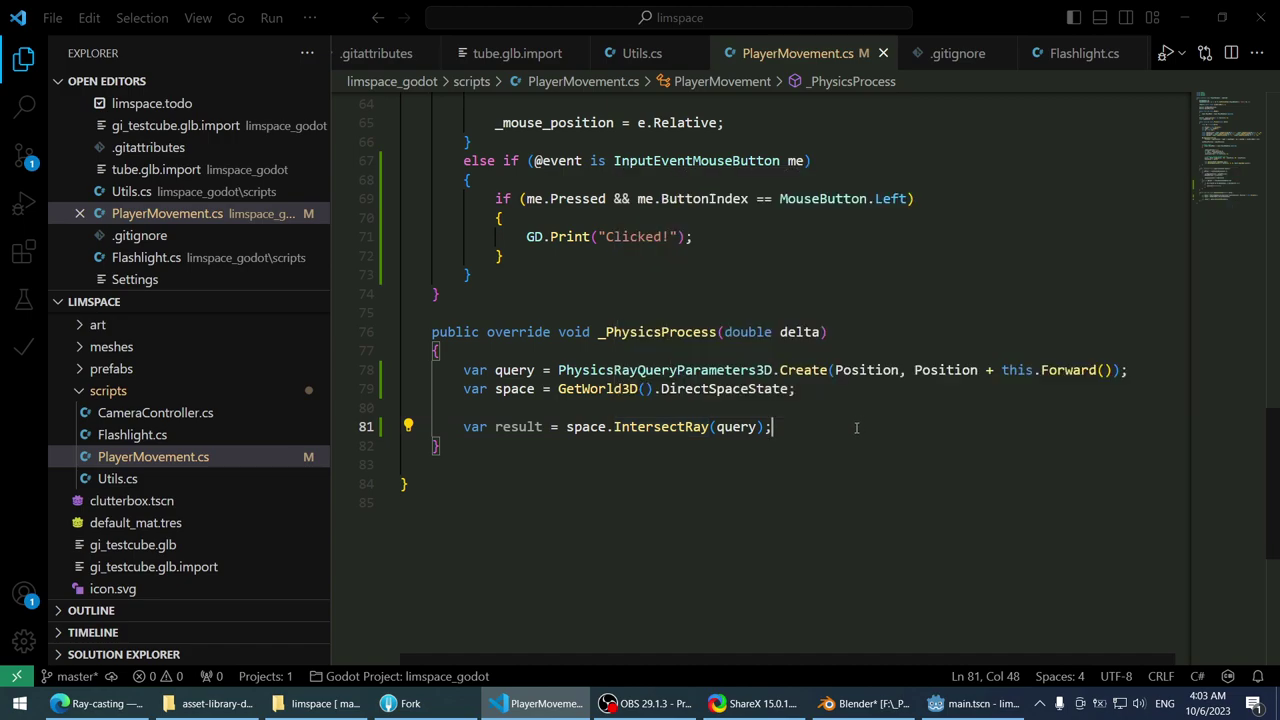
key(Return)
key(Return)
text(result.)
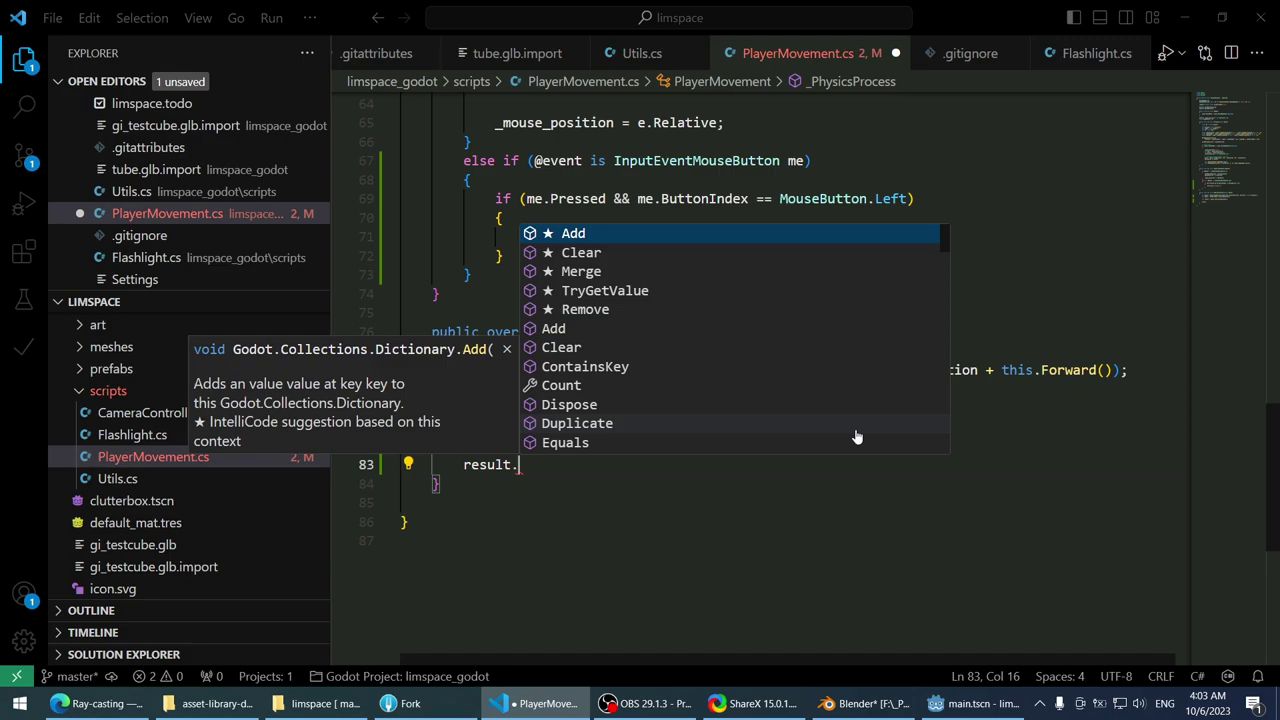
key(BackSpace)
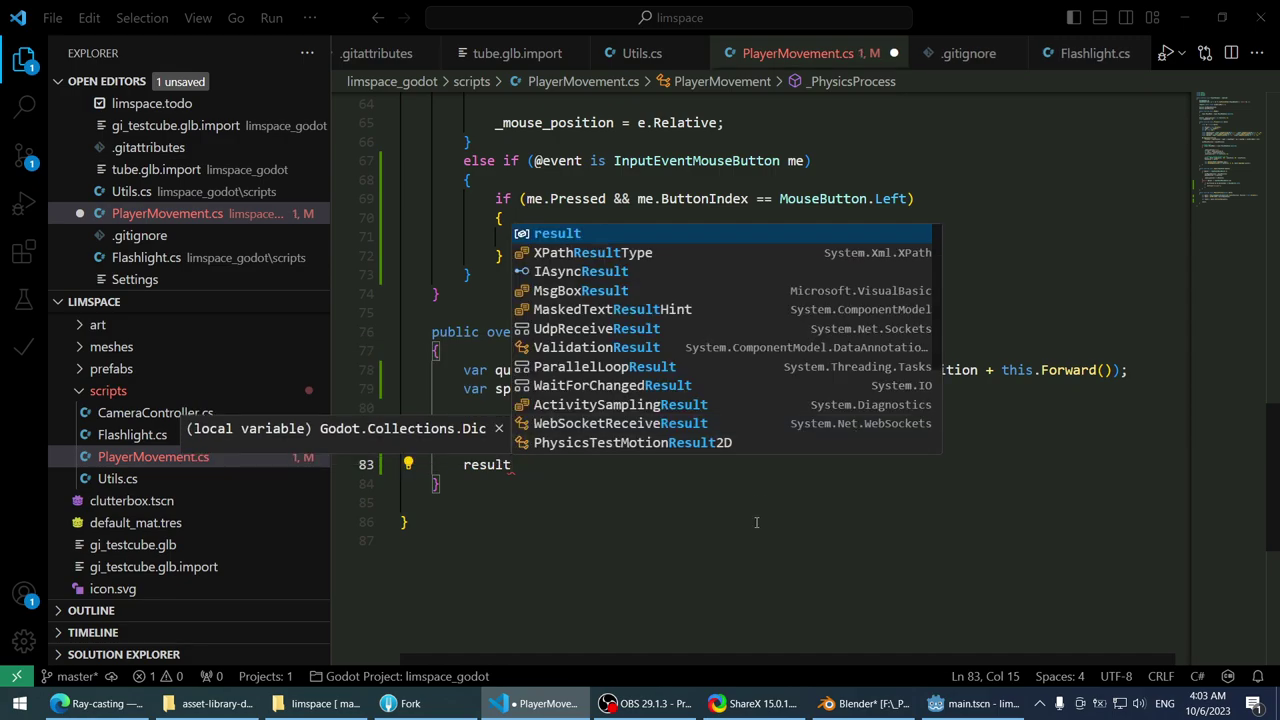
key(Escape)
key(Down)
key(Down)
key(Down)
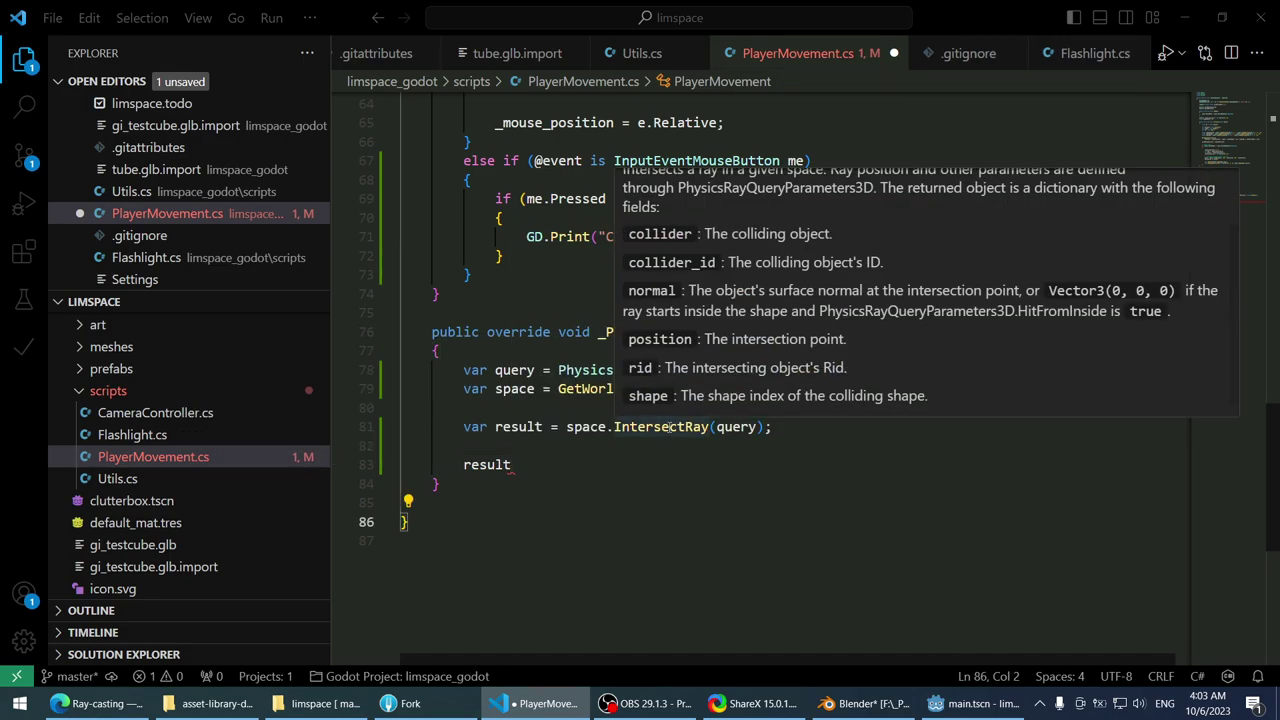
- Check IntersectRay's definition in PhysicsDirectSpaceState3D.cs, then close that definition file
scroll(762, 370, up, 2)
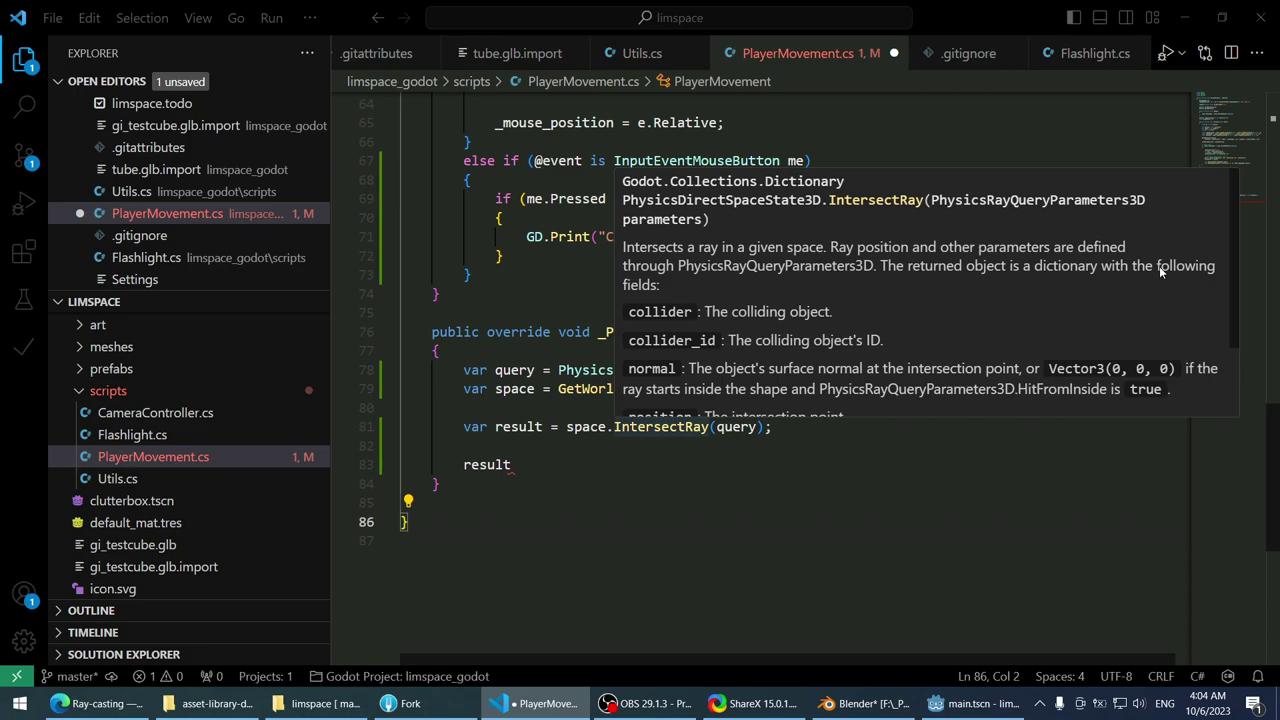
scroll(751, 283, down, 1)
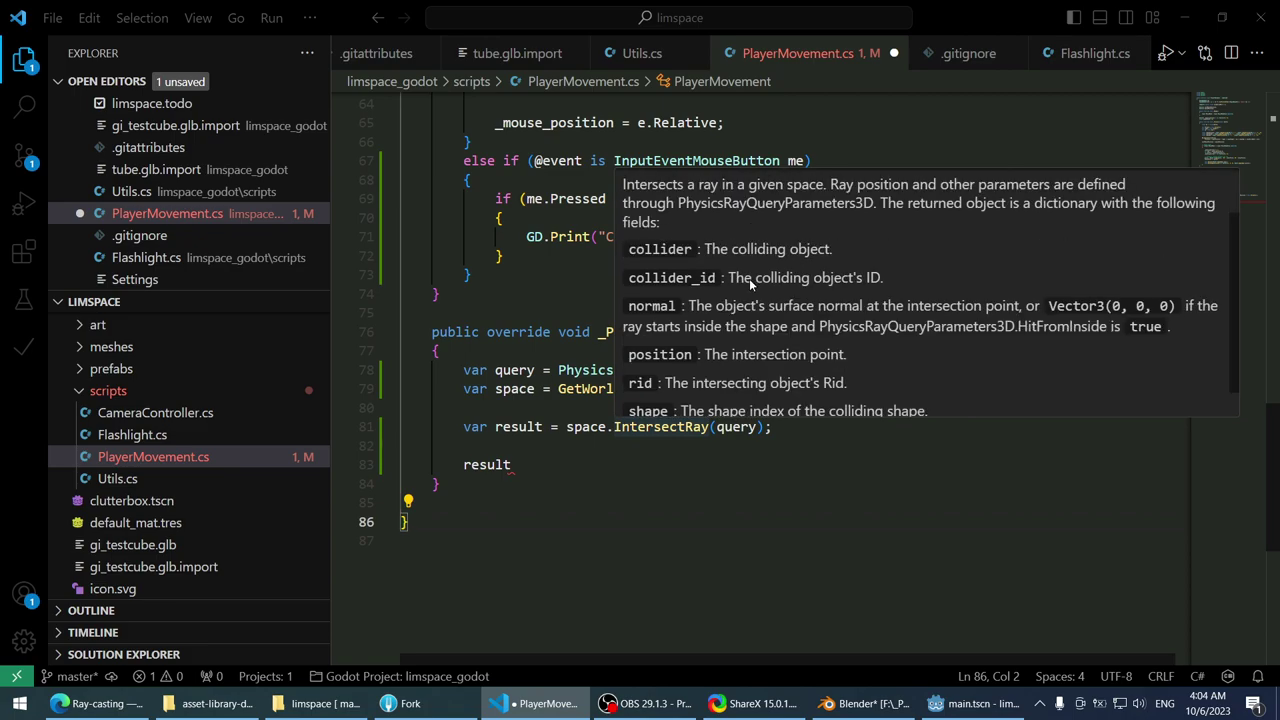
scroll(749, 278, down, 1)
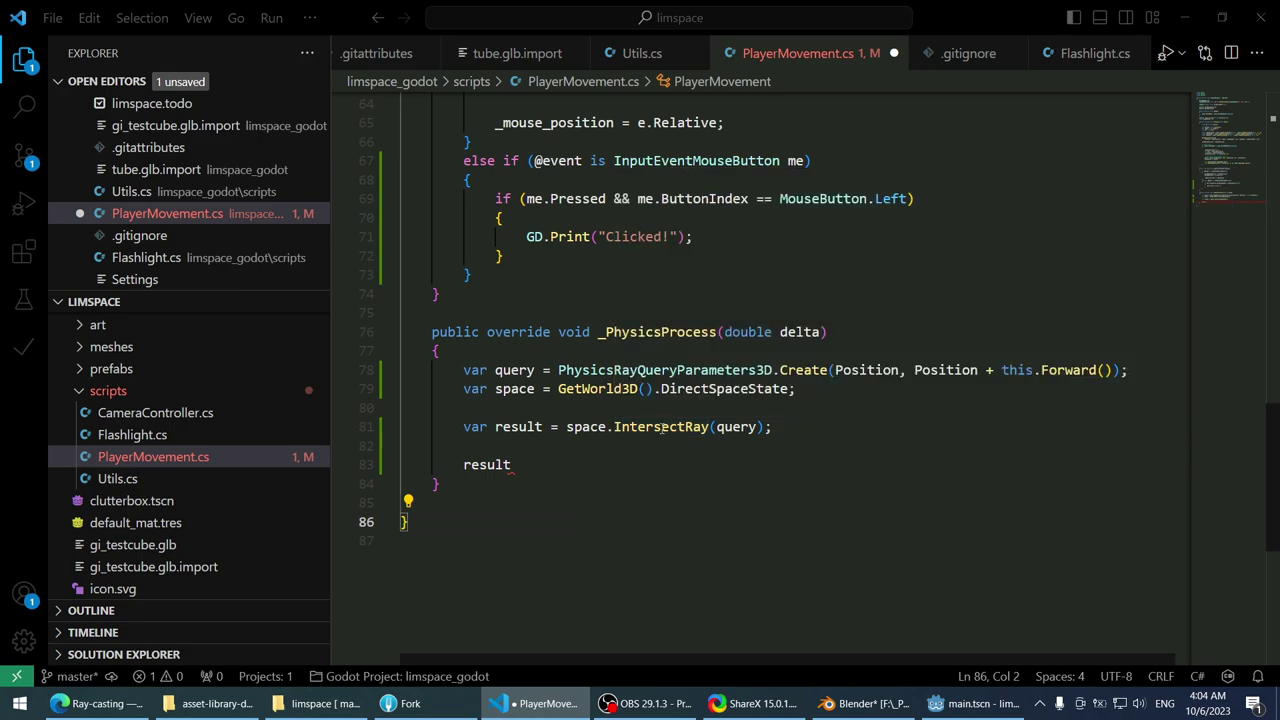
scroll(779, 341, up, 2)
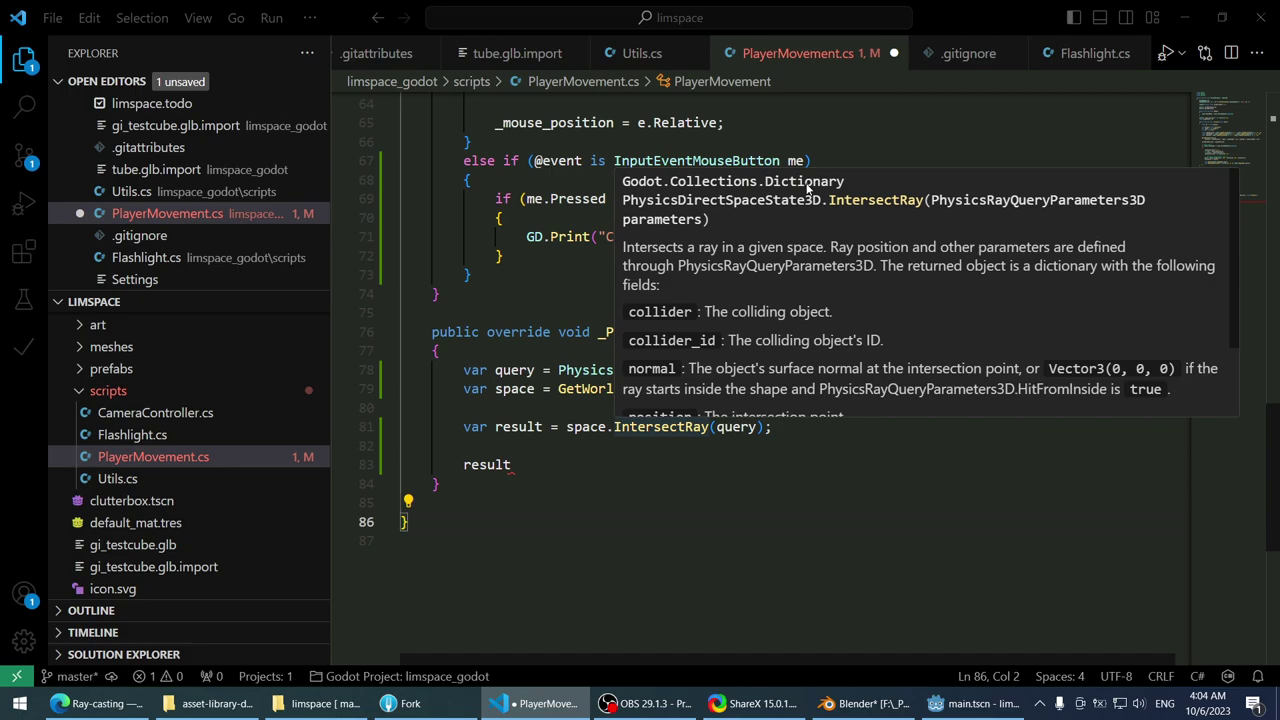
right_click(664, 427)
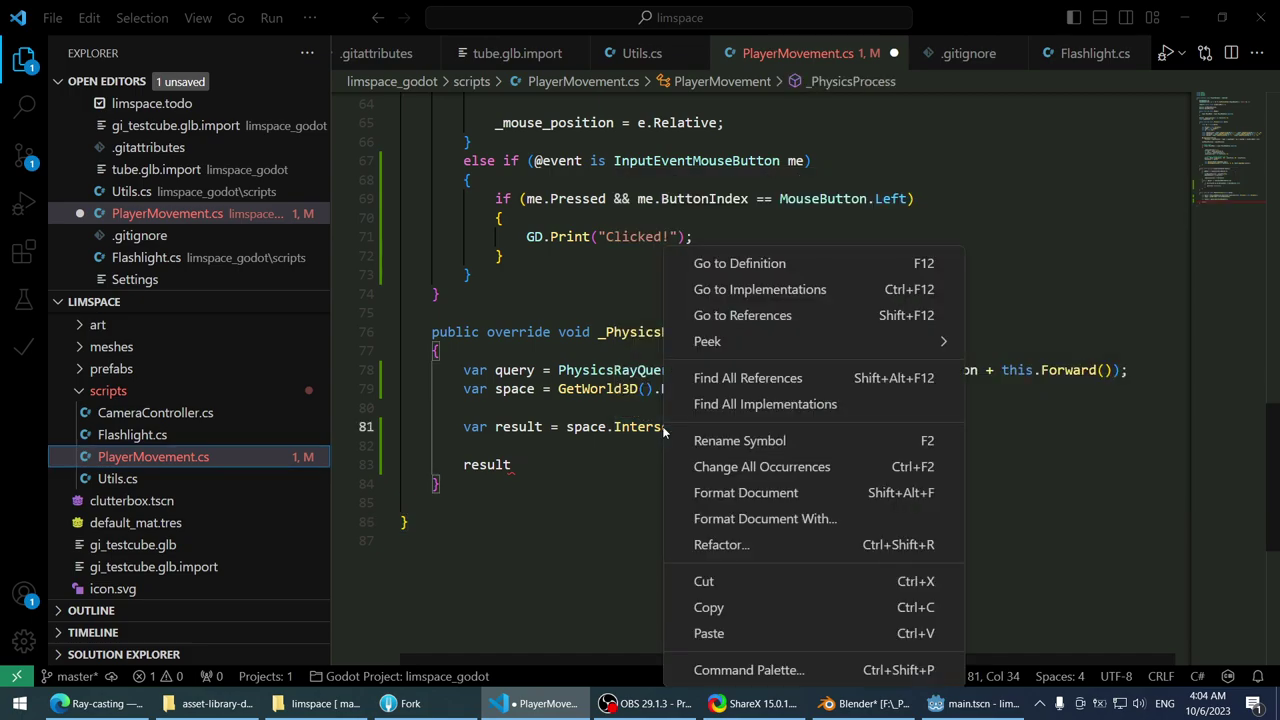
click(739, 264)
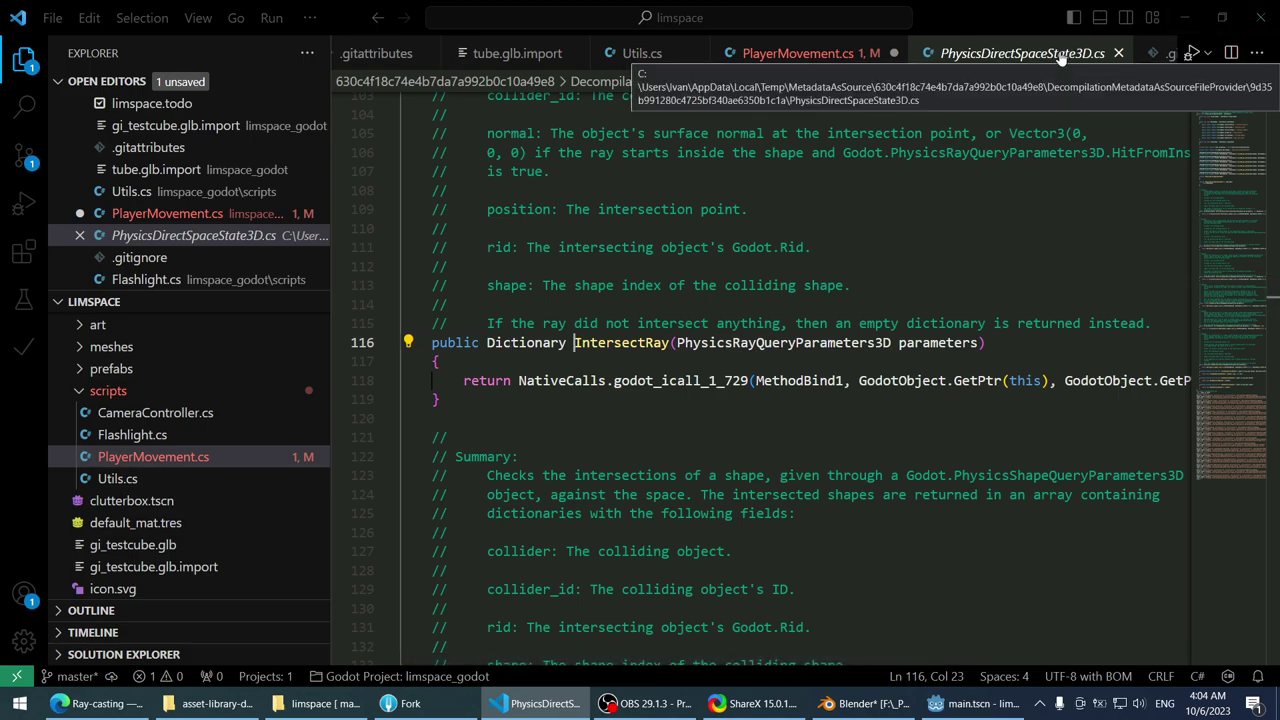
click(1118, 53)
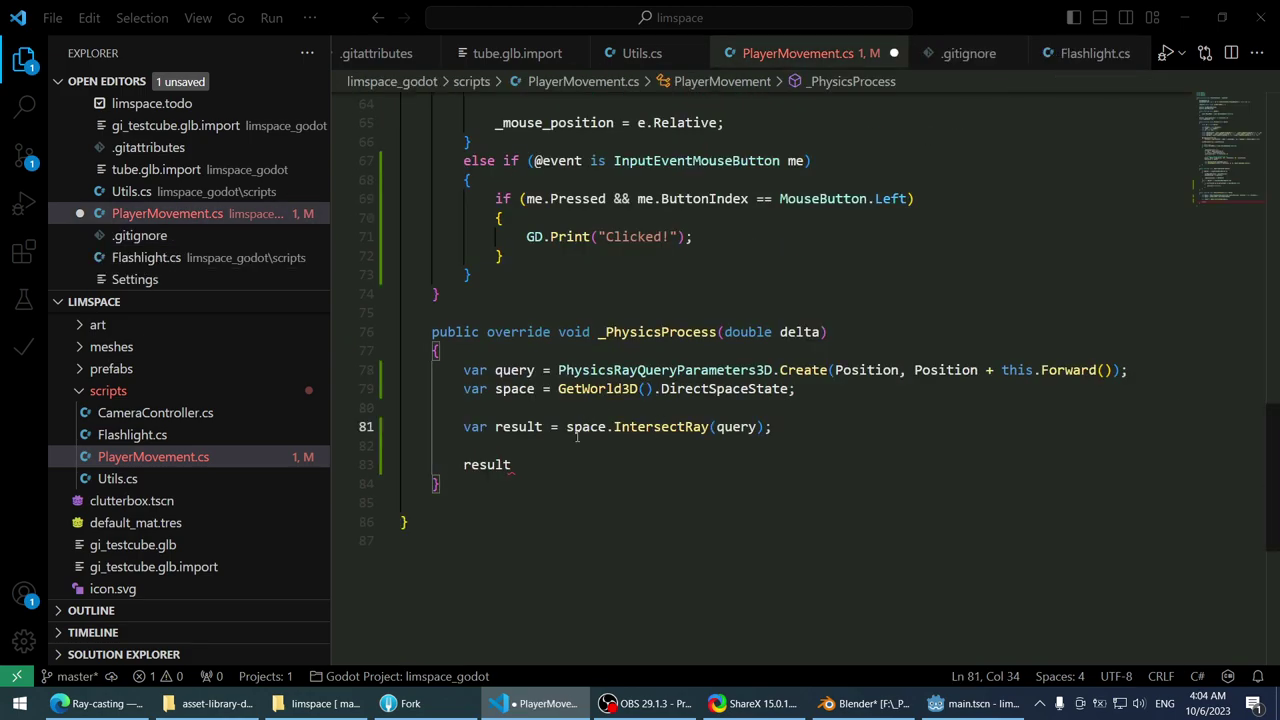
- Replace 'result' with a foreach snippet reading 'foreach (var res in result)'
key(Down)
key(Down)
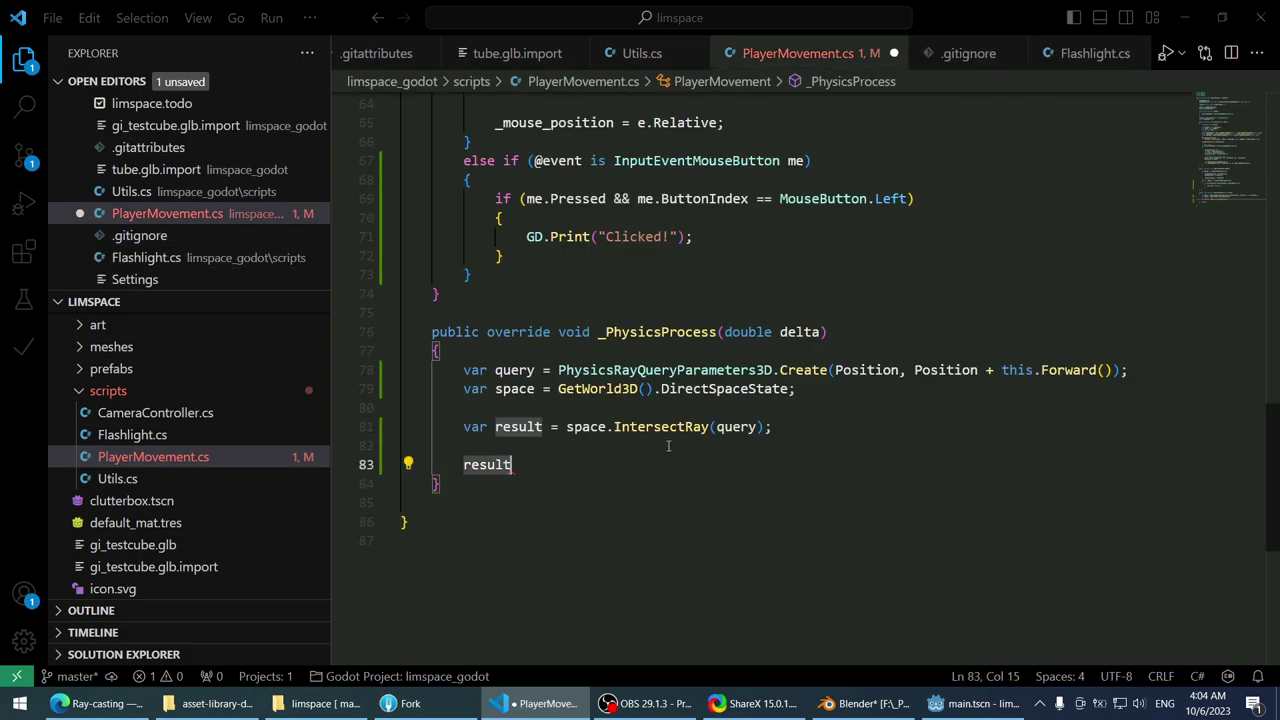
text(.)
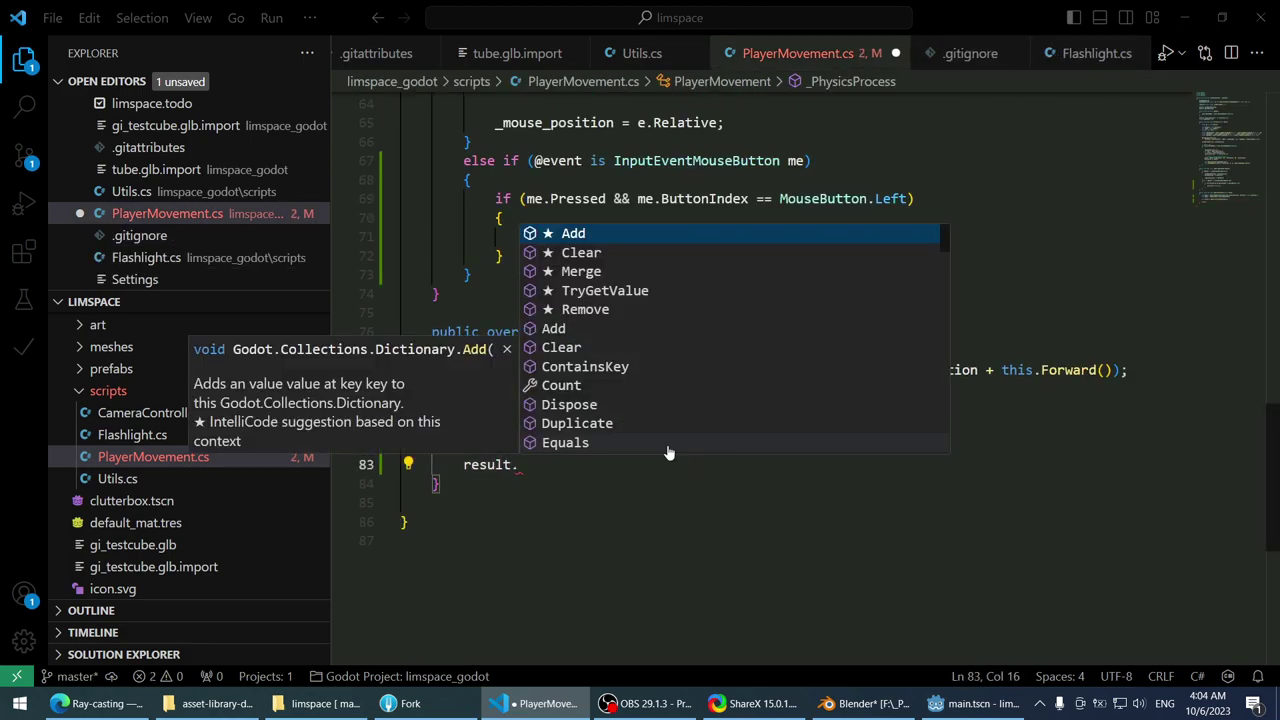
key(BackSpace)
key(BackSpace)
key(BackSpace)
key(BackSpace)
key(BackSpace)
key(BackSpace)
key(BackSpace)
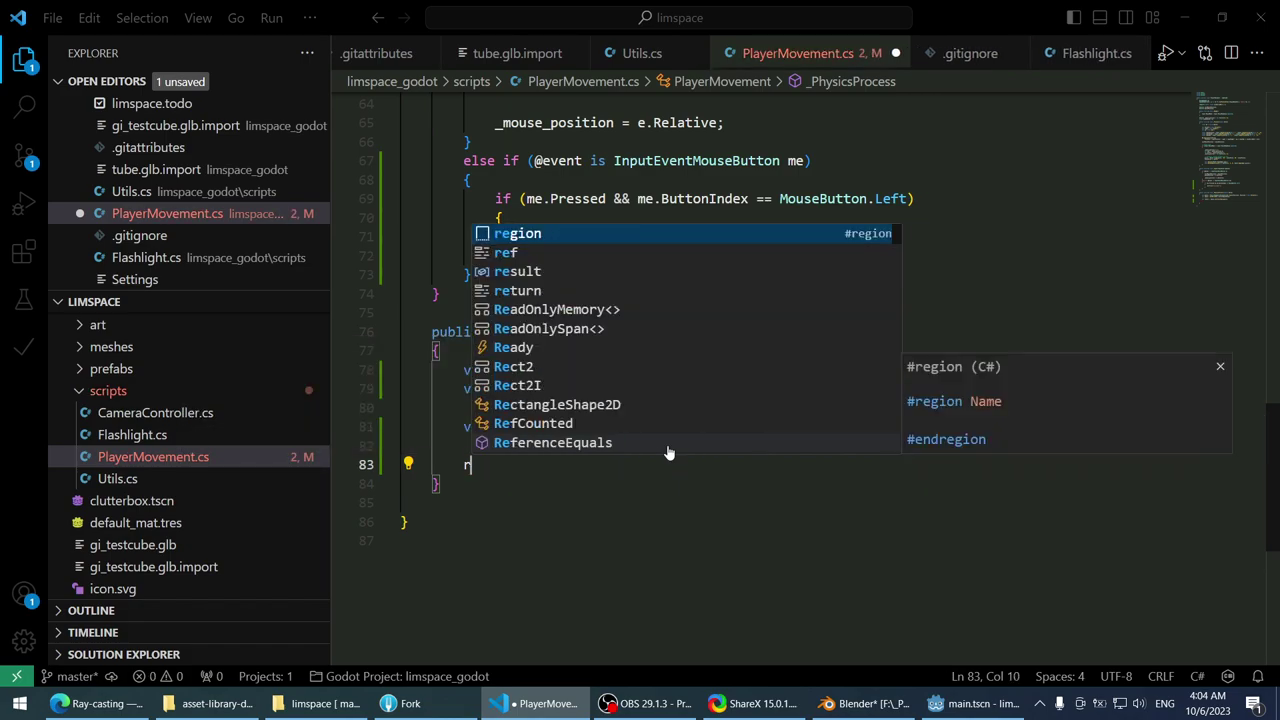
text(foreac)
key(Tab)
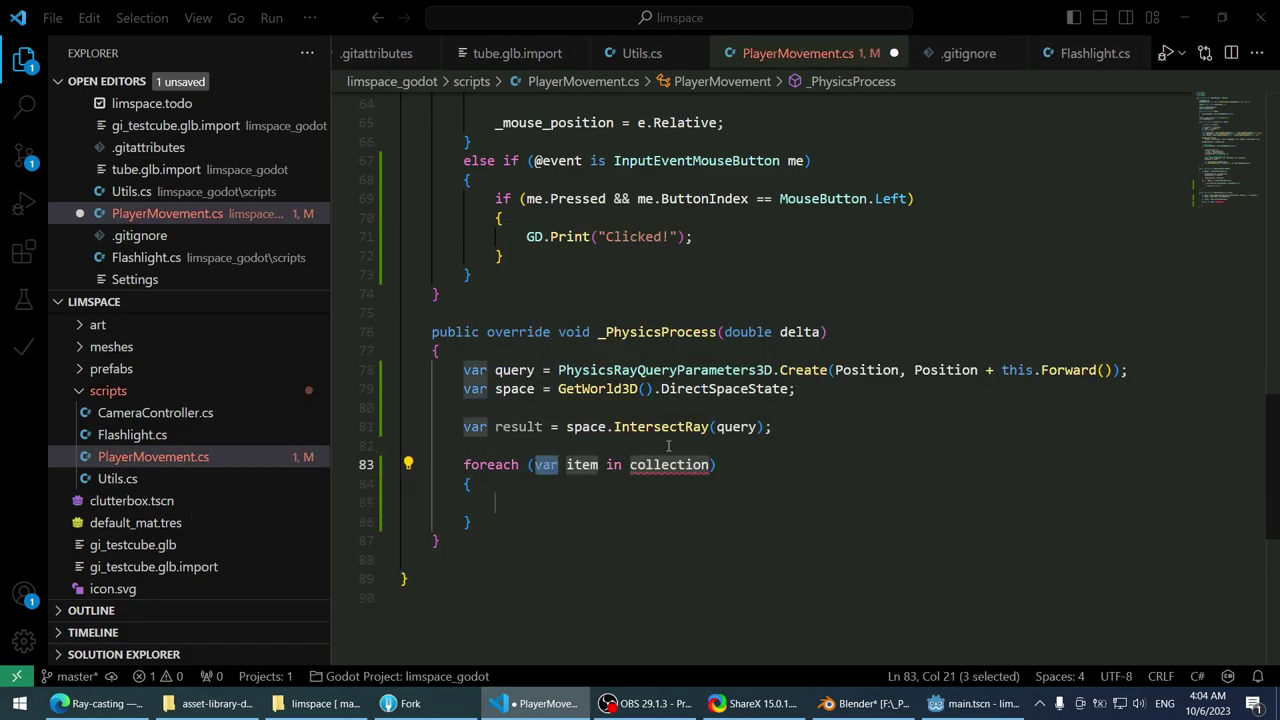
key(Tab)
text(re)
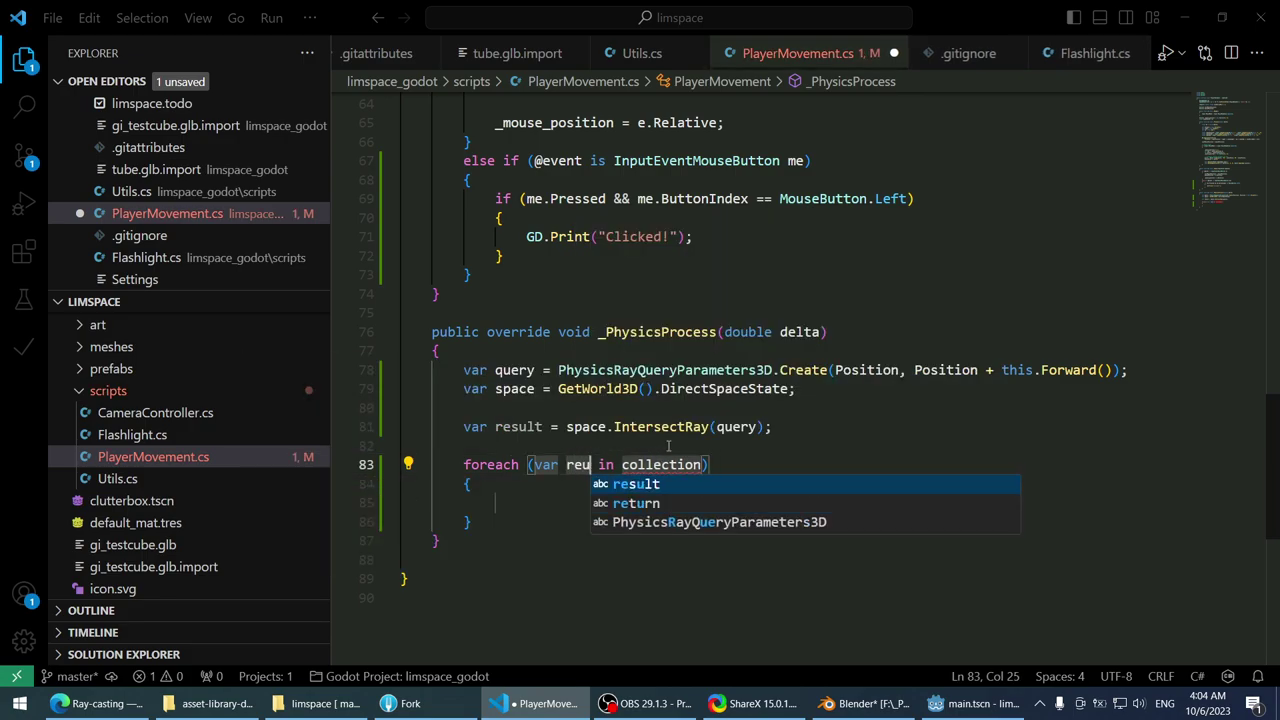
text(s)
key(Tab)
key(BackSpace)
key(BackSpace)
key(BackSpace)
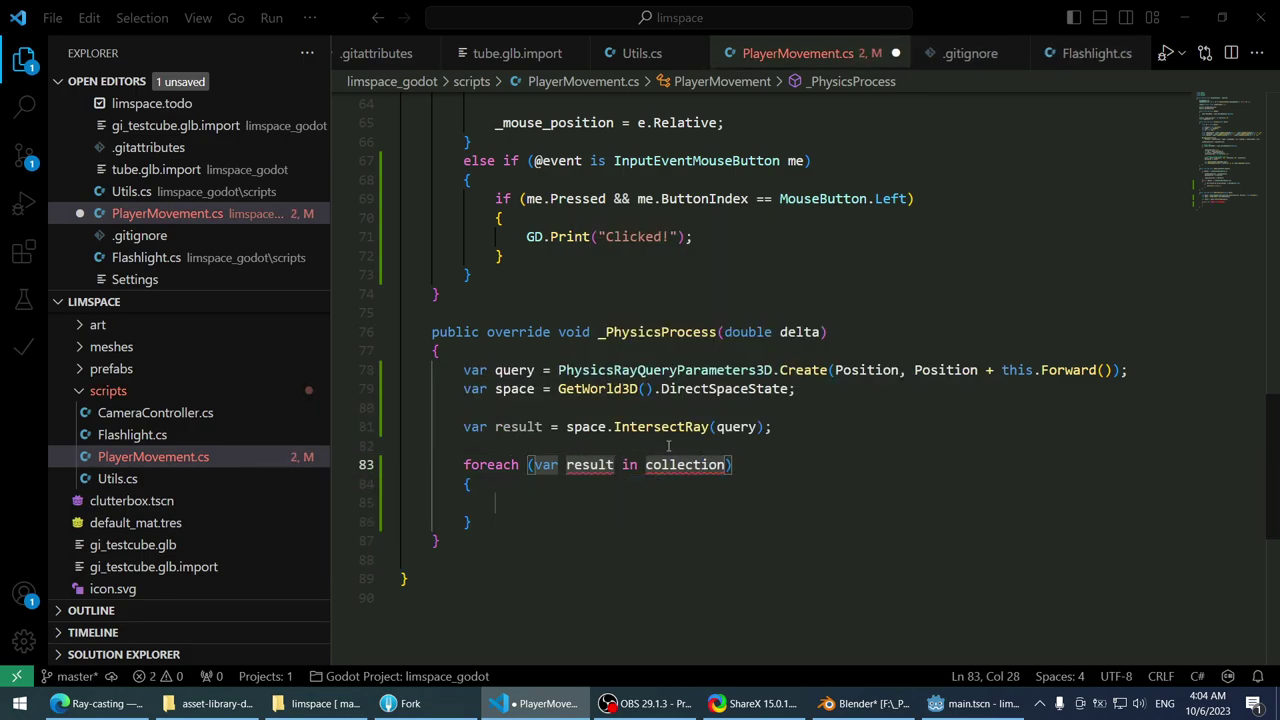
key(Tab)
text(results)
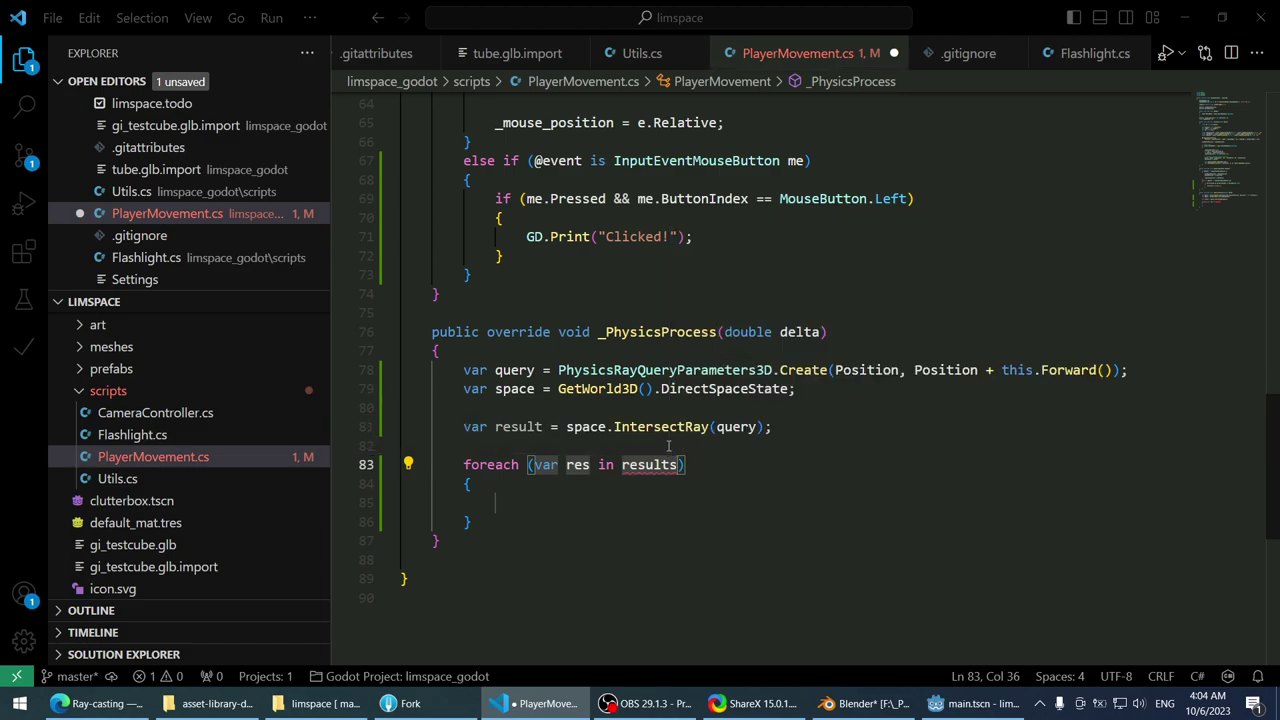
key(BackSpace)
- Type 'res.' in the loop body and browse its members, landing on Value
key(Down)
key(Down)
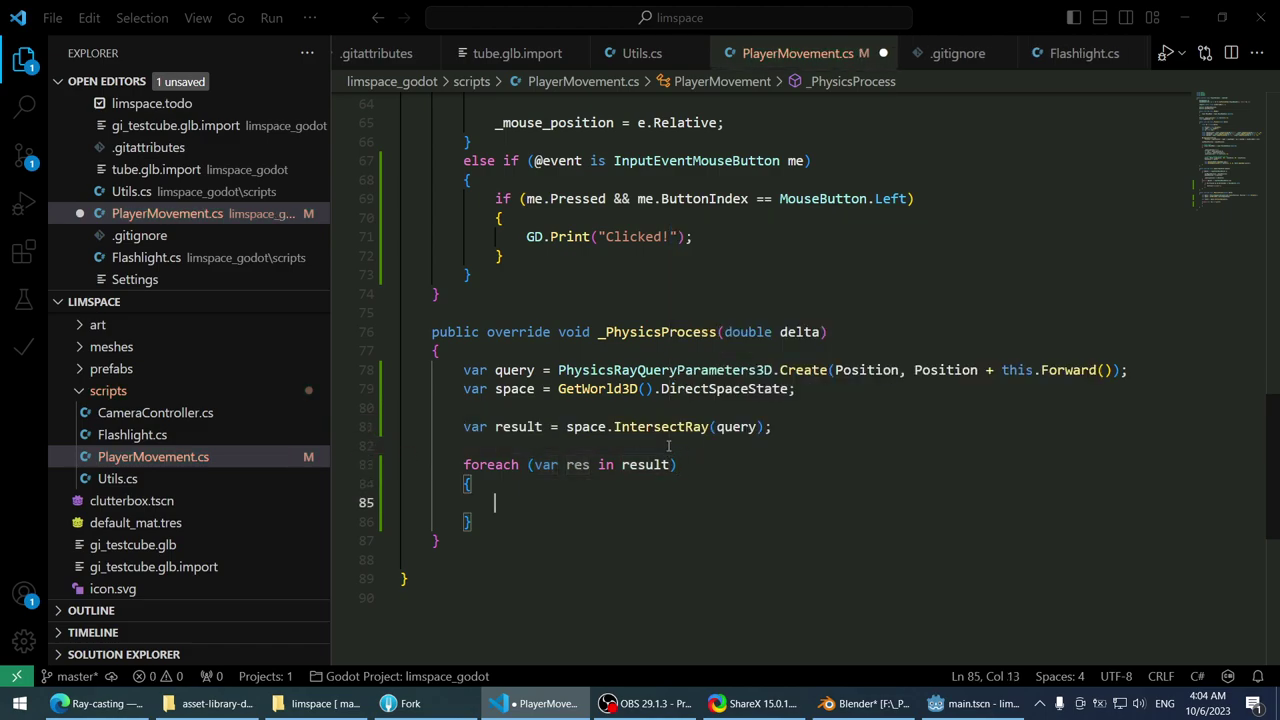
text(res.)
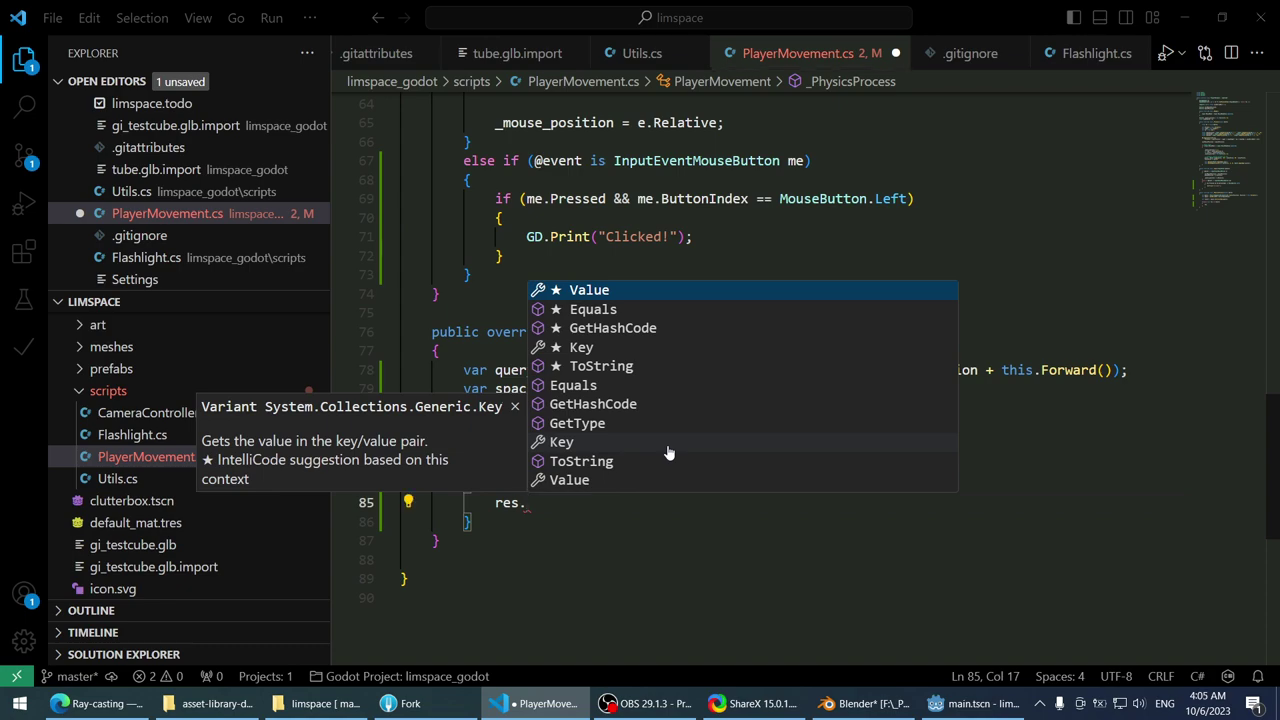
key(Down)
key(Down)
key(Down)
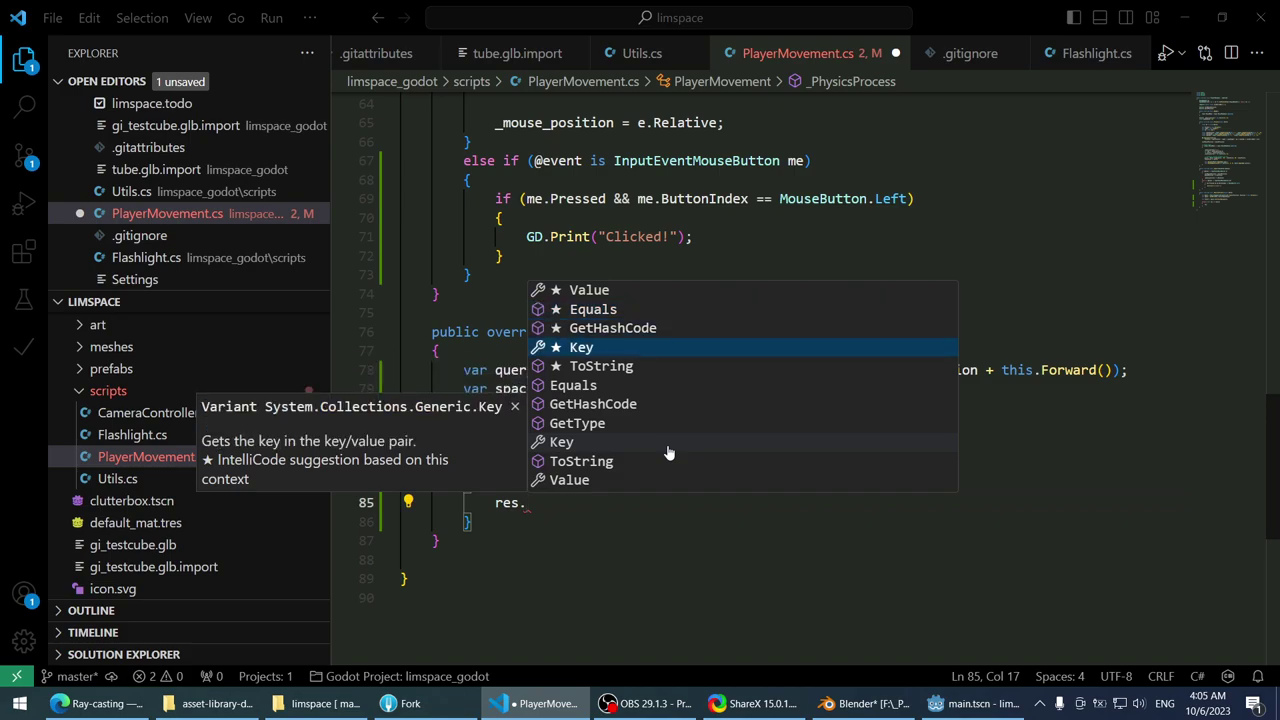
key(Up)
key(Up)
key(Up)
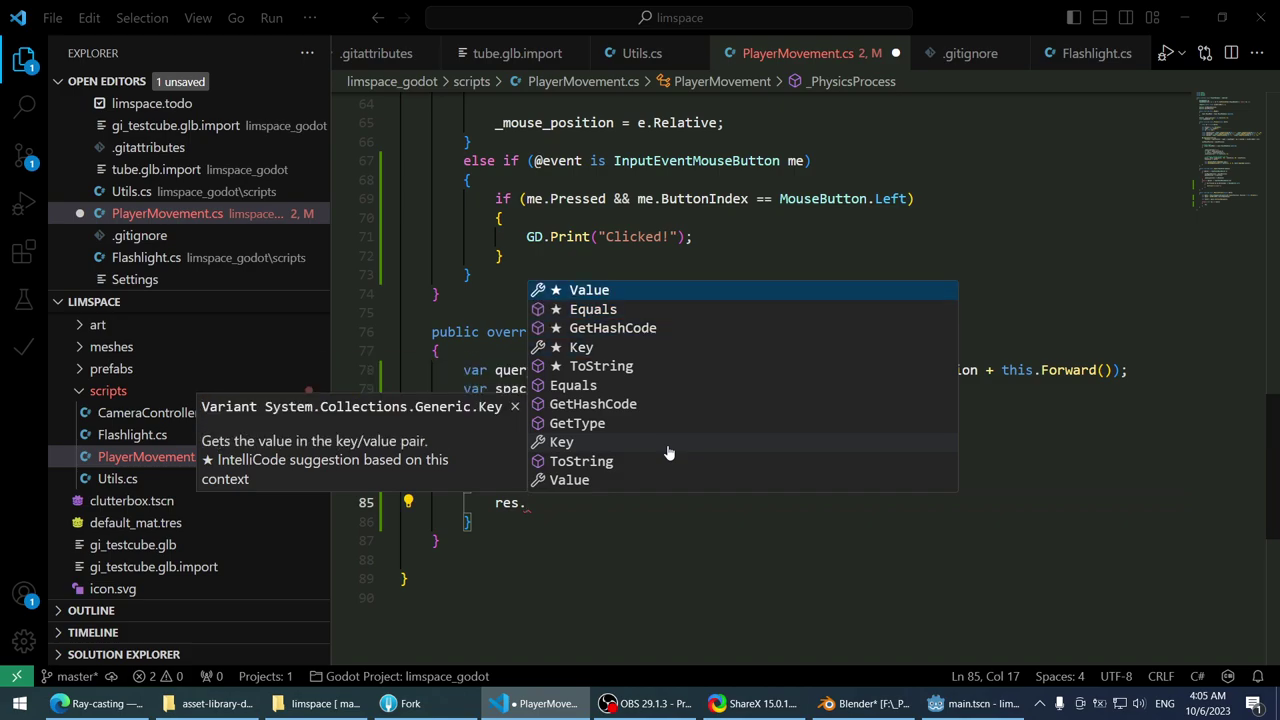
- Scroll through the Godot ray-casting docs page
key(alt+Tab)
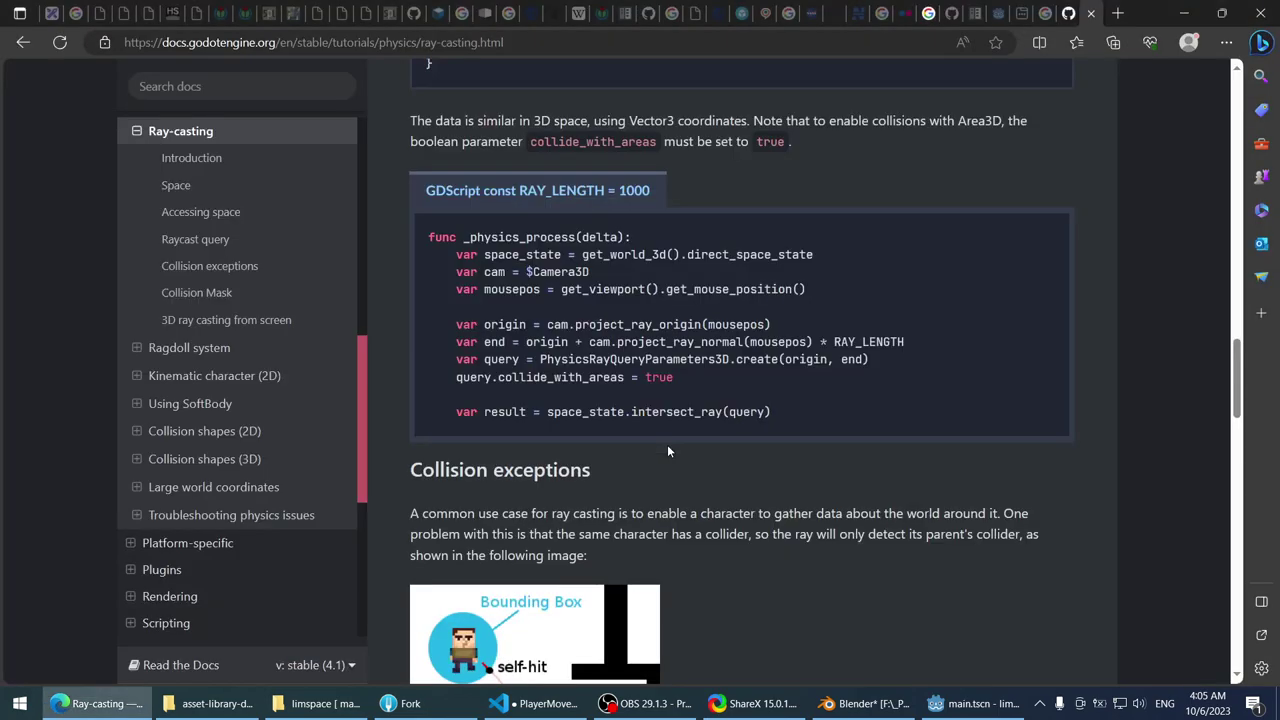
scroll(640, 444, down, 6)
scroll(628, 441, down, 1)
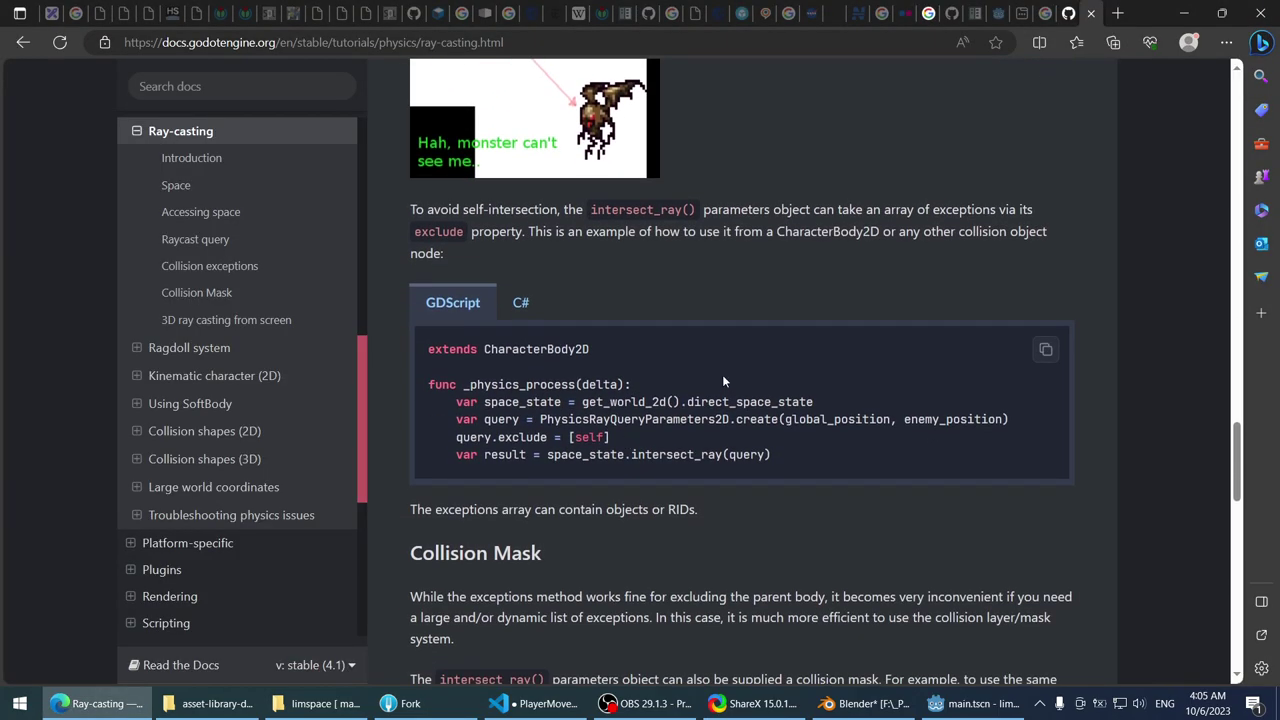
scroll(724, 381, down, 4)
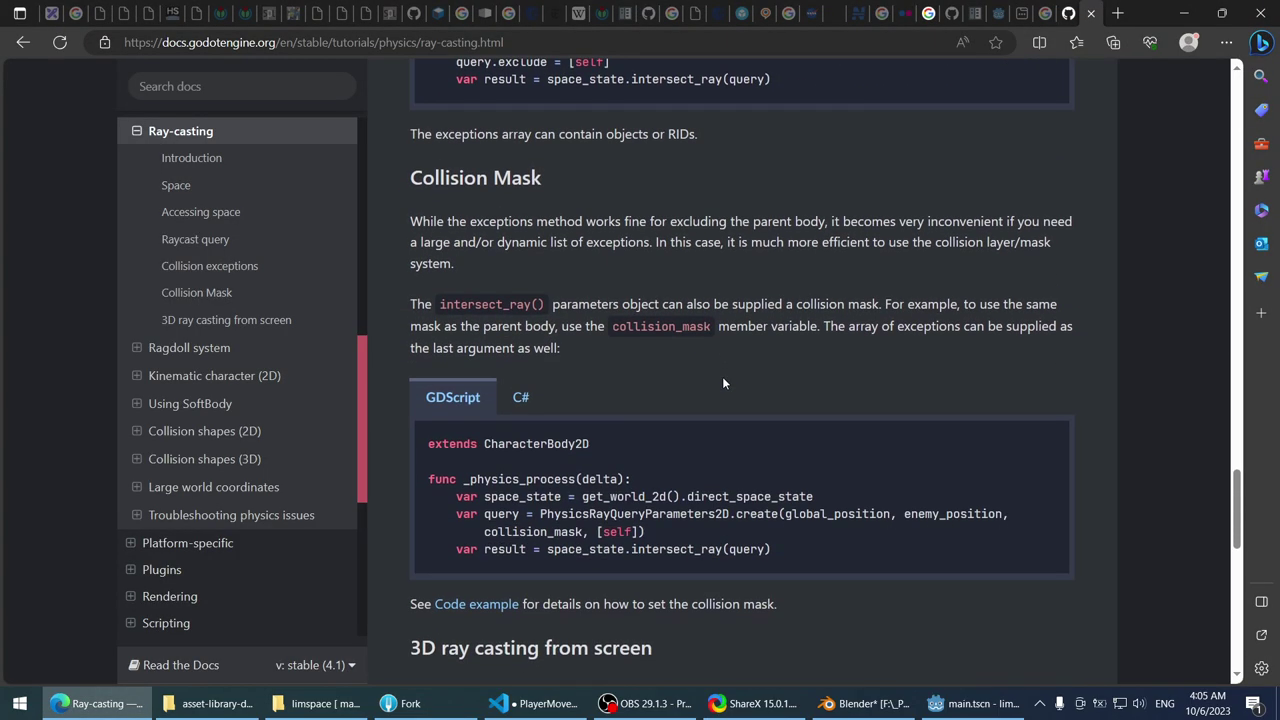
scroll(722, 376, down, 4)
scroll(722, 377, down, 6)
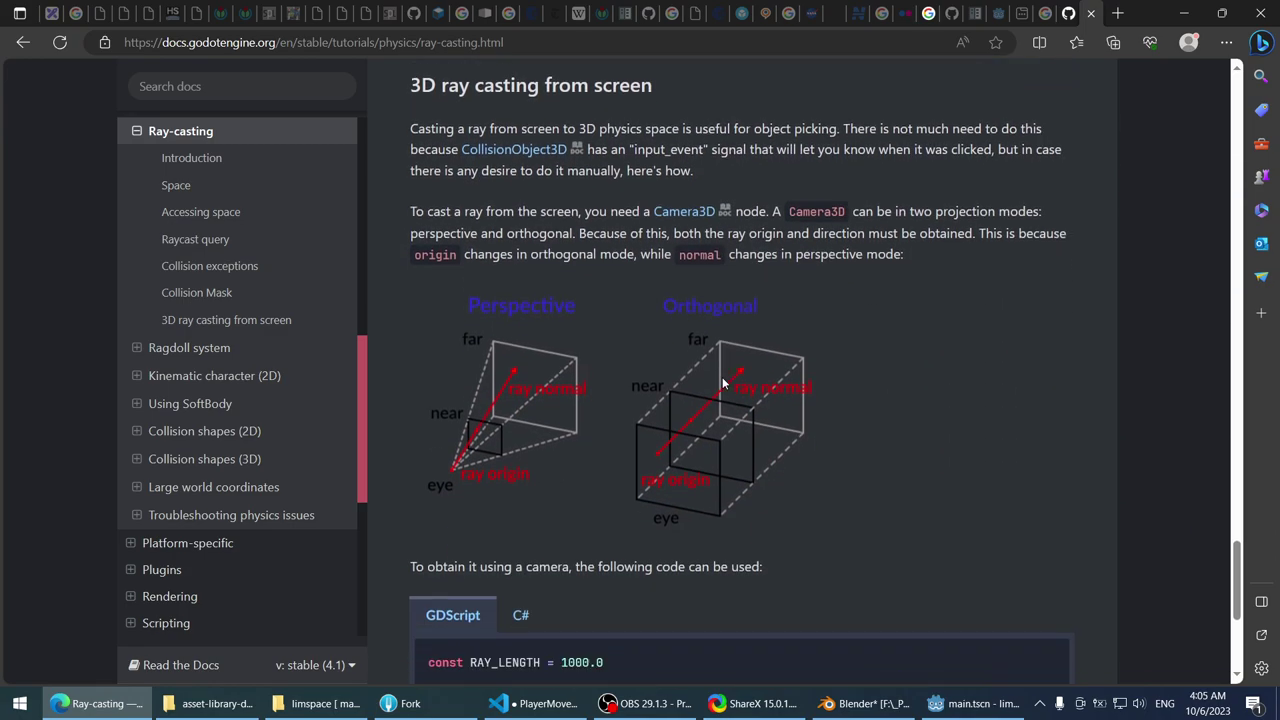
scroll(724, 387, down, 1)
scroll(820, 292, up, 1)
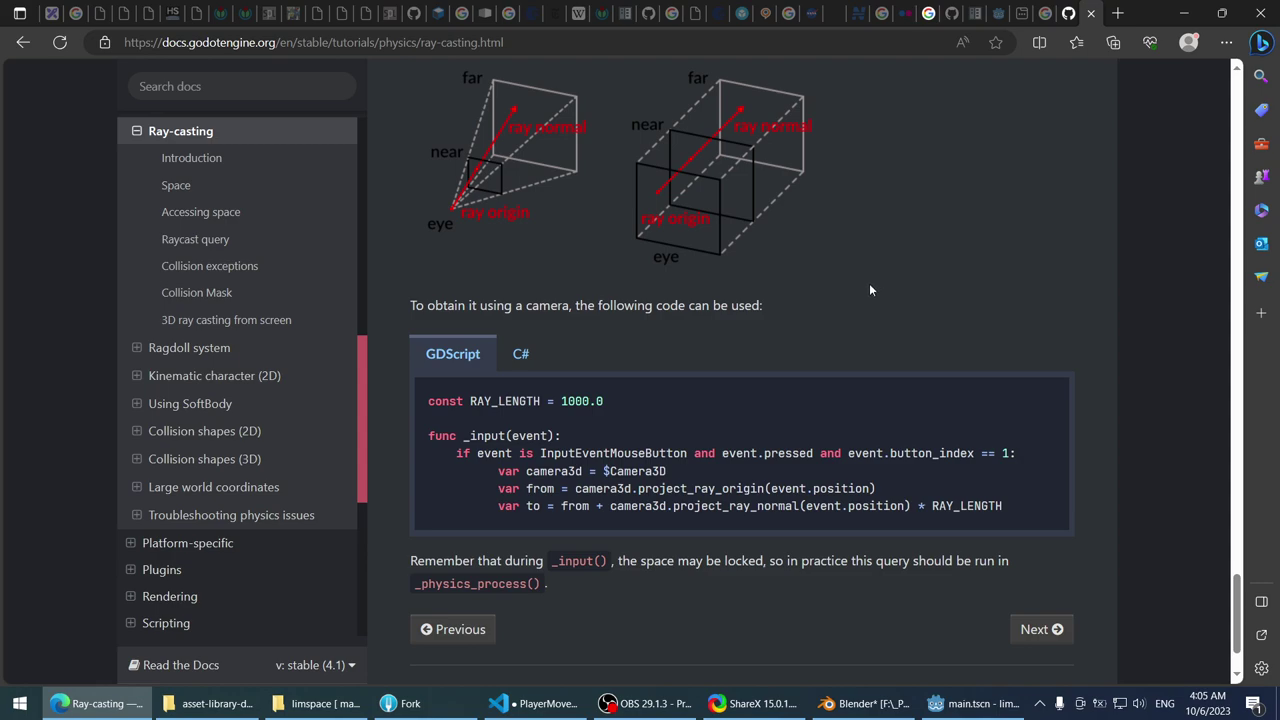
scroll(866, 294, down, 1)
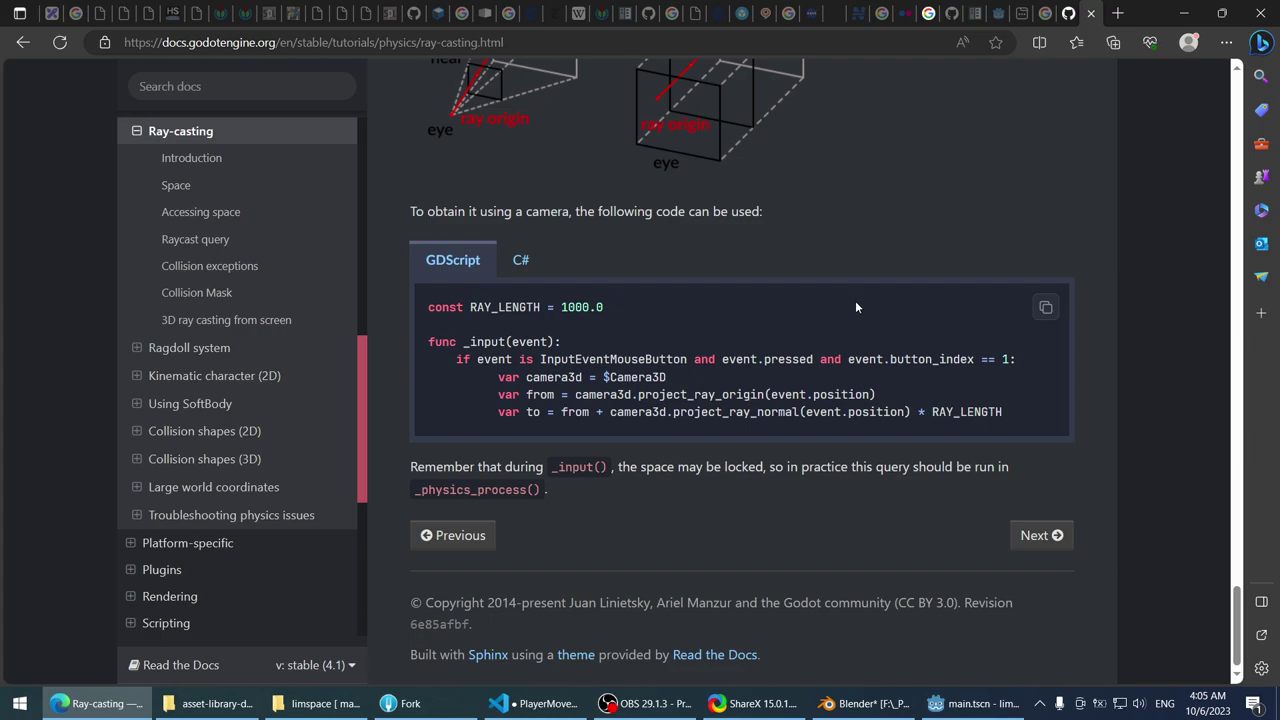
scroll(856, 315, up, 10)
scroll(845, 335, down, 3)
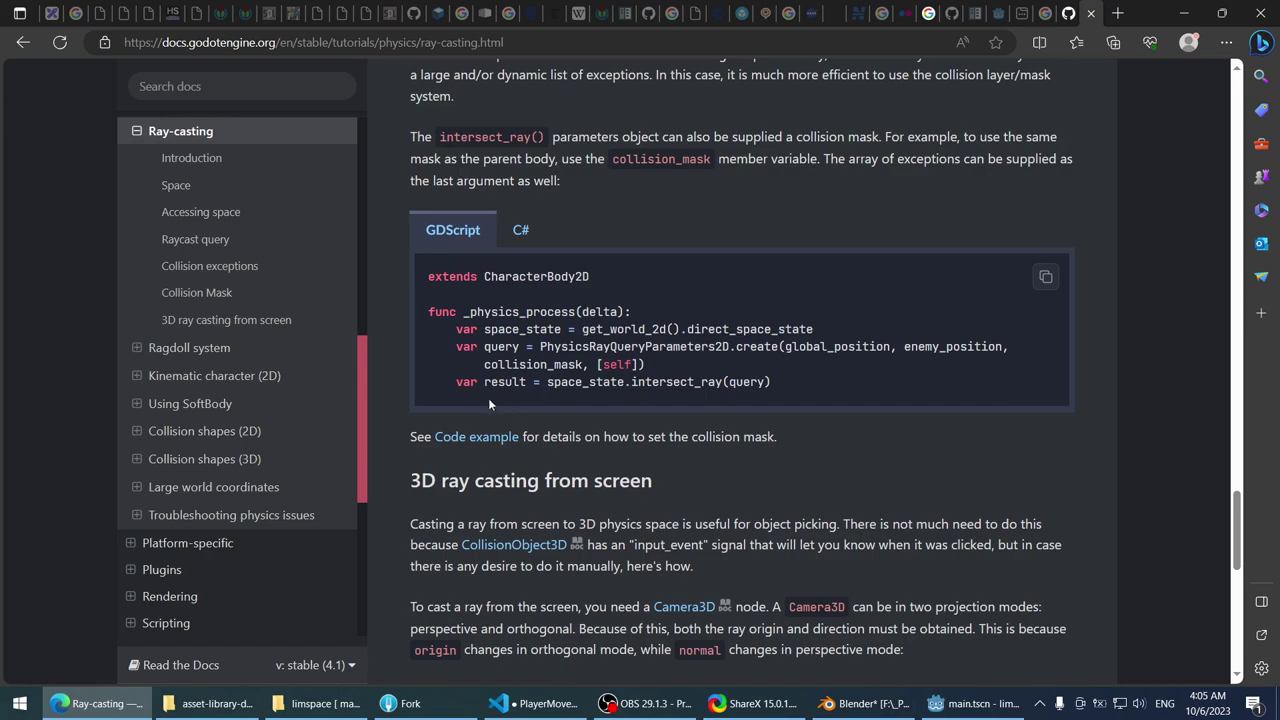
scroll(488, 398, down, 1)
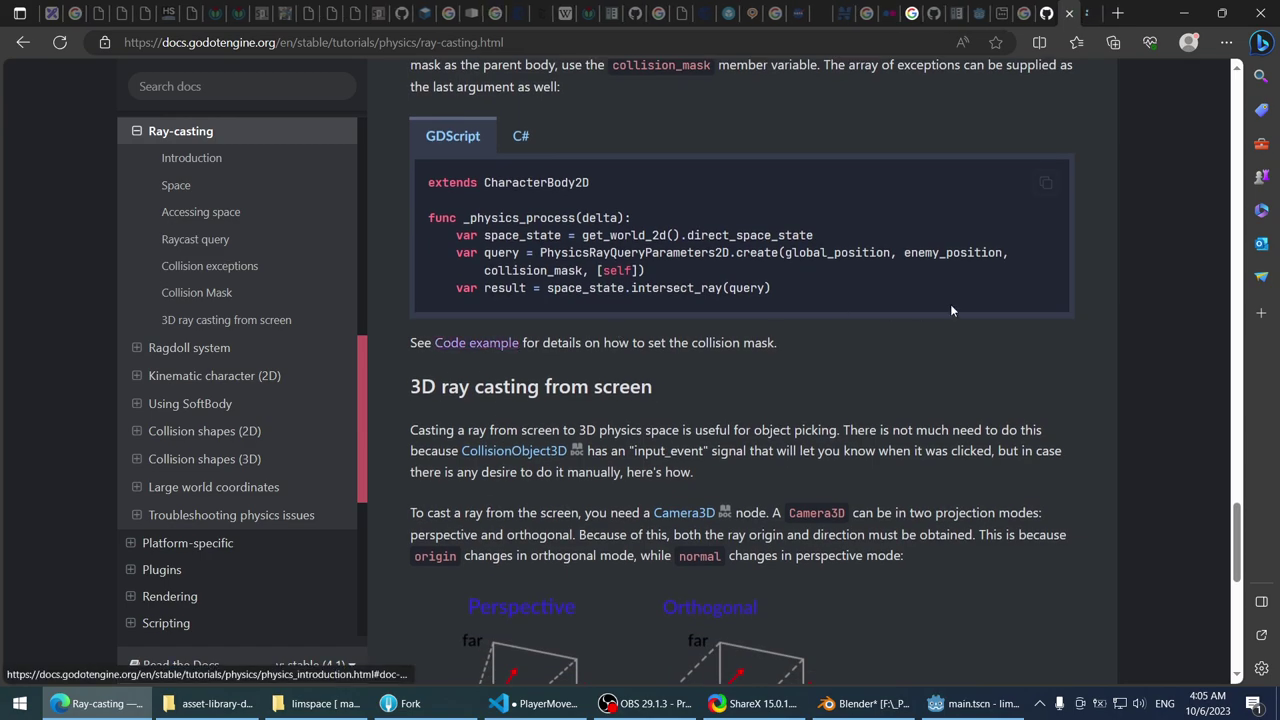
- Check the Physics introduction collision layer example, close that page, and open a new tab
click(1092, 10)
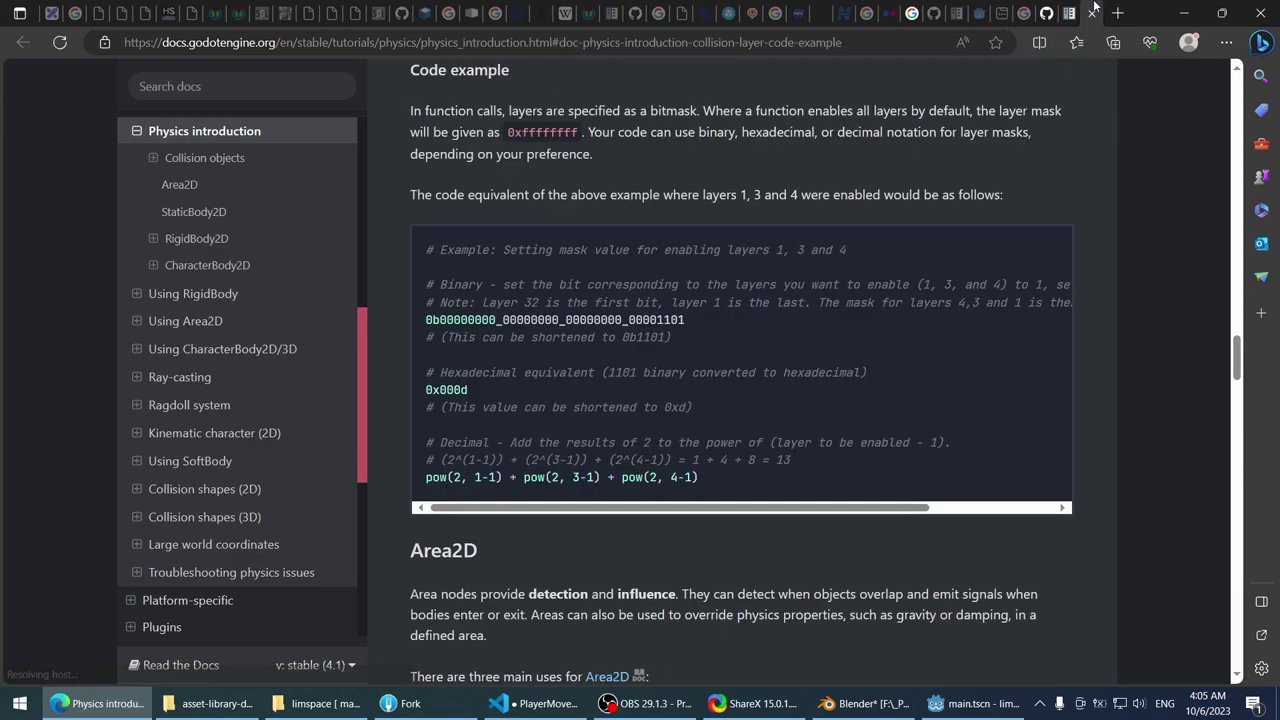
scroll(1085, 231, down, 5)
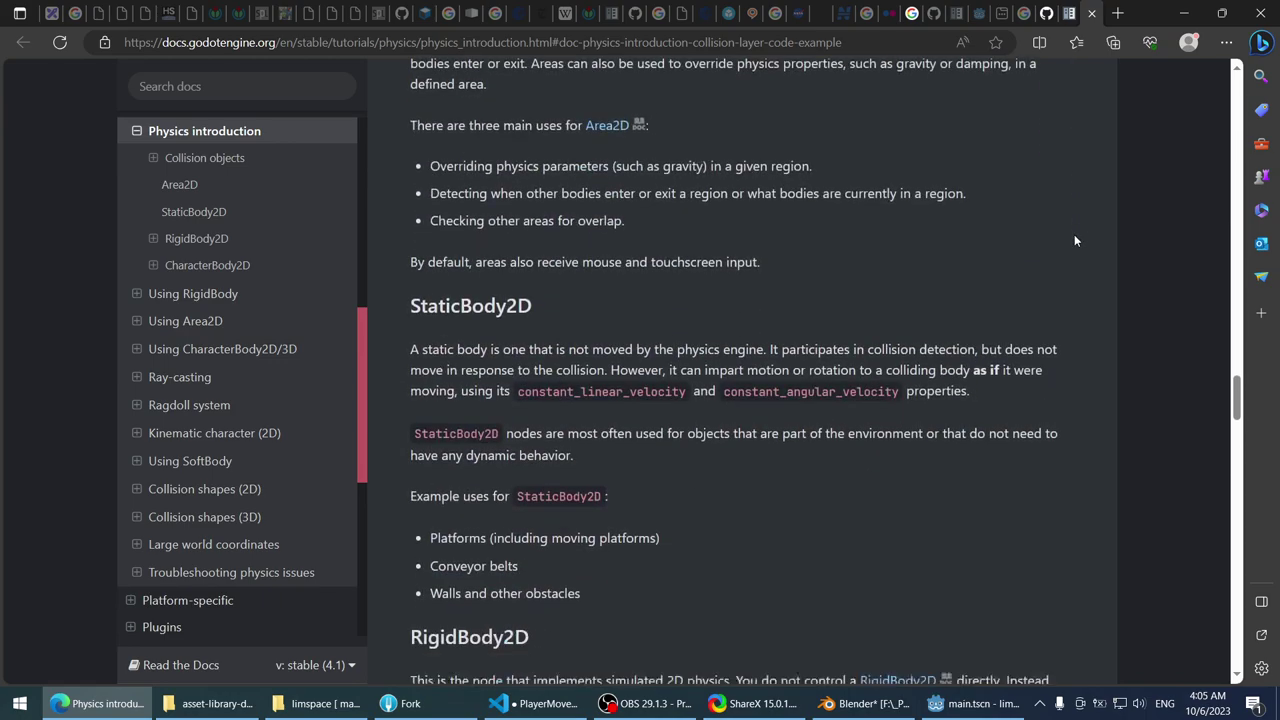
scroll(1065, 240, down, 7)
click(1092, 13)
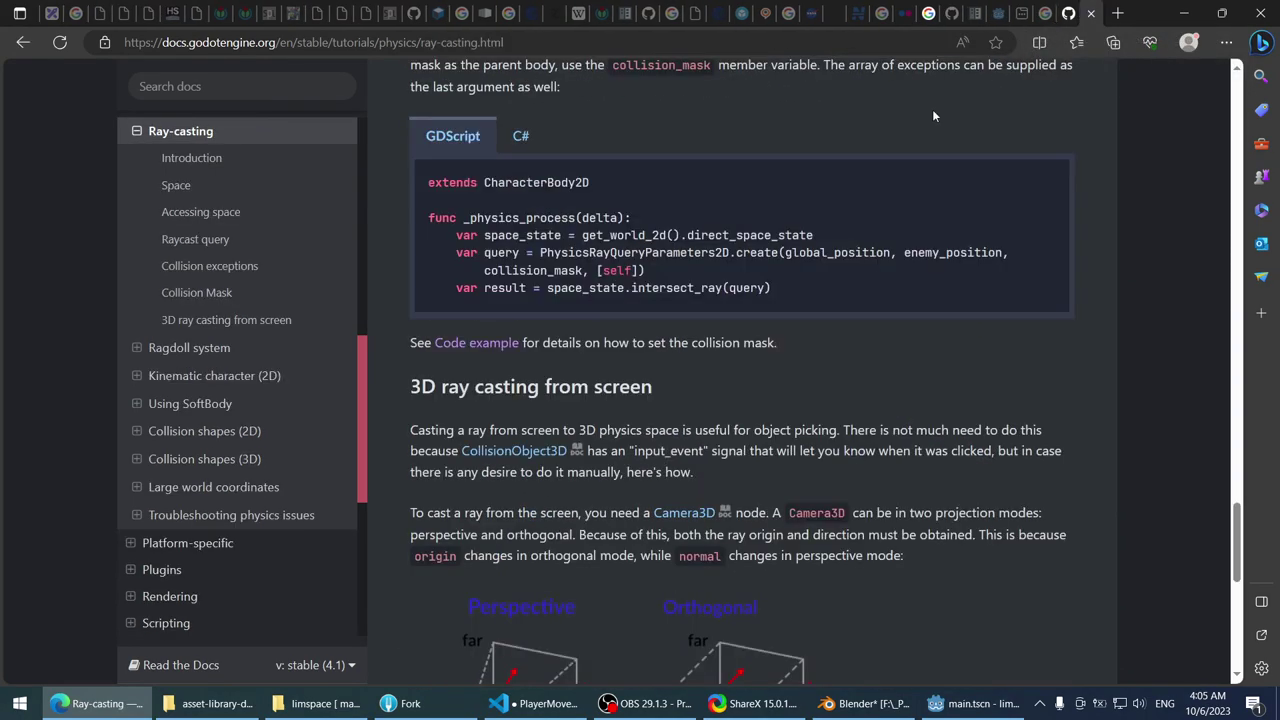
scroll(704, 364, up, 1)
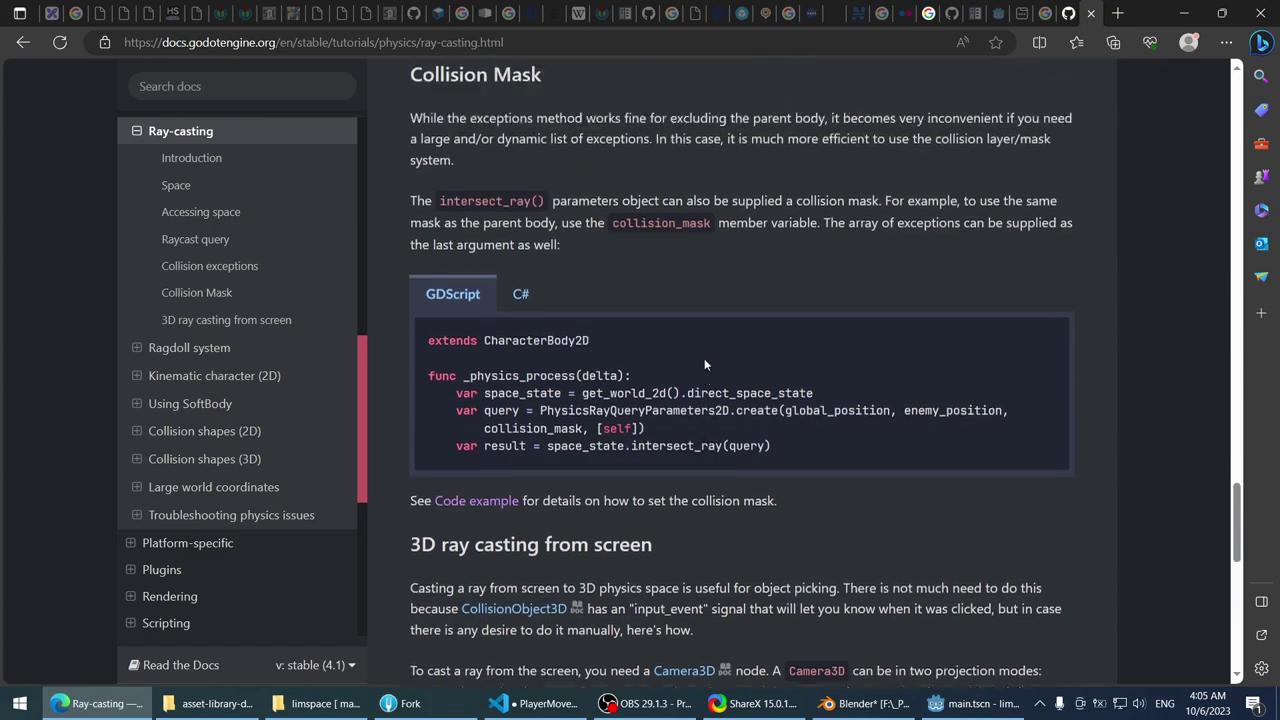
click(1117, 13)
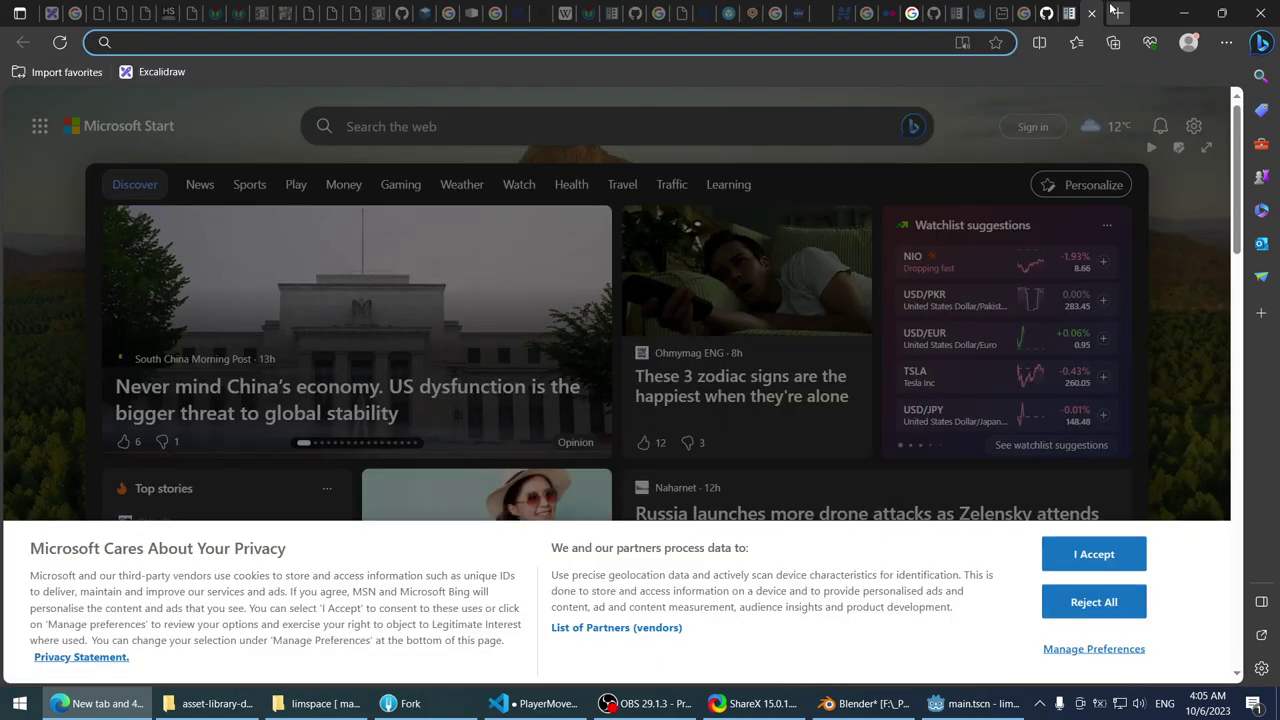
- Go to github.com and open your own profile page from the account menu
text(go)
key(BackSpace)
key(BackSpace)
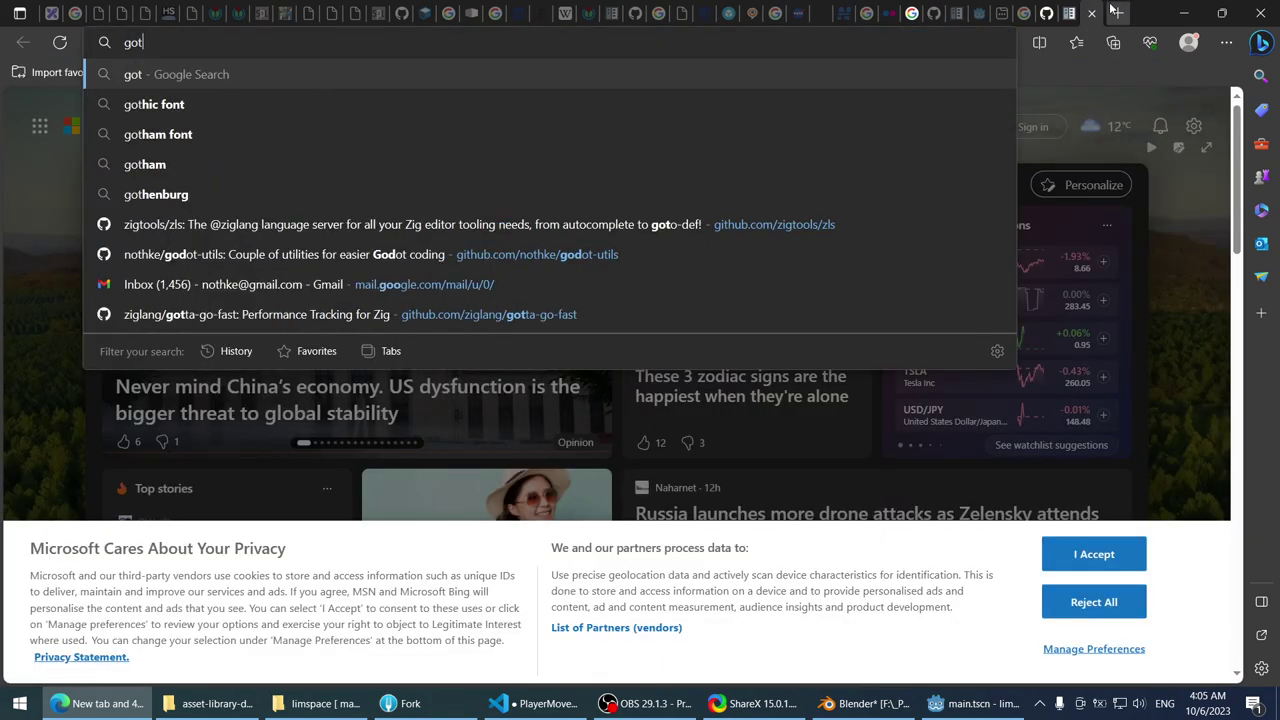
text(ithub)
key(BackSpace)
key(BackSpace)
key(BackSpace)
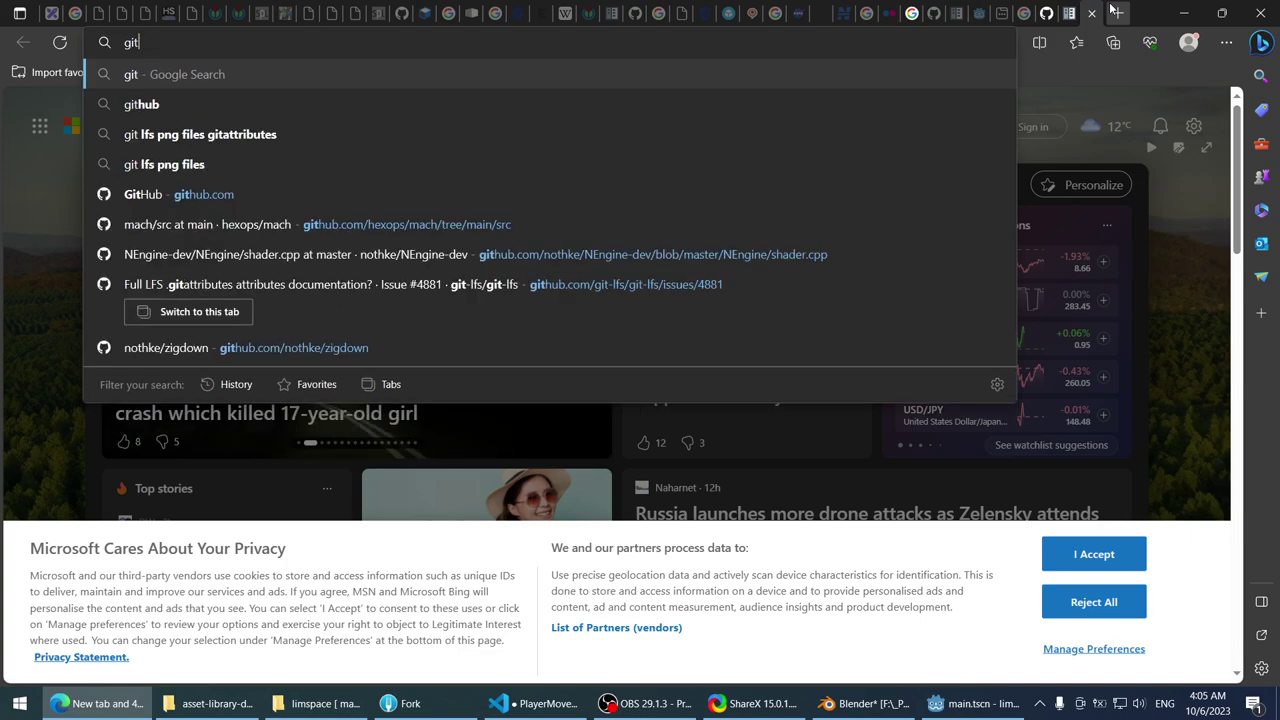
text(hub)
key(Return)
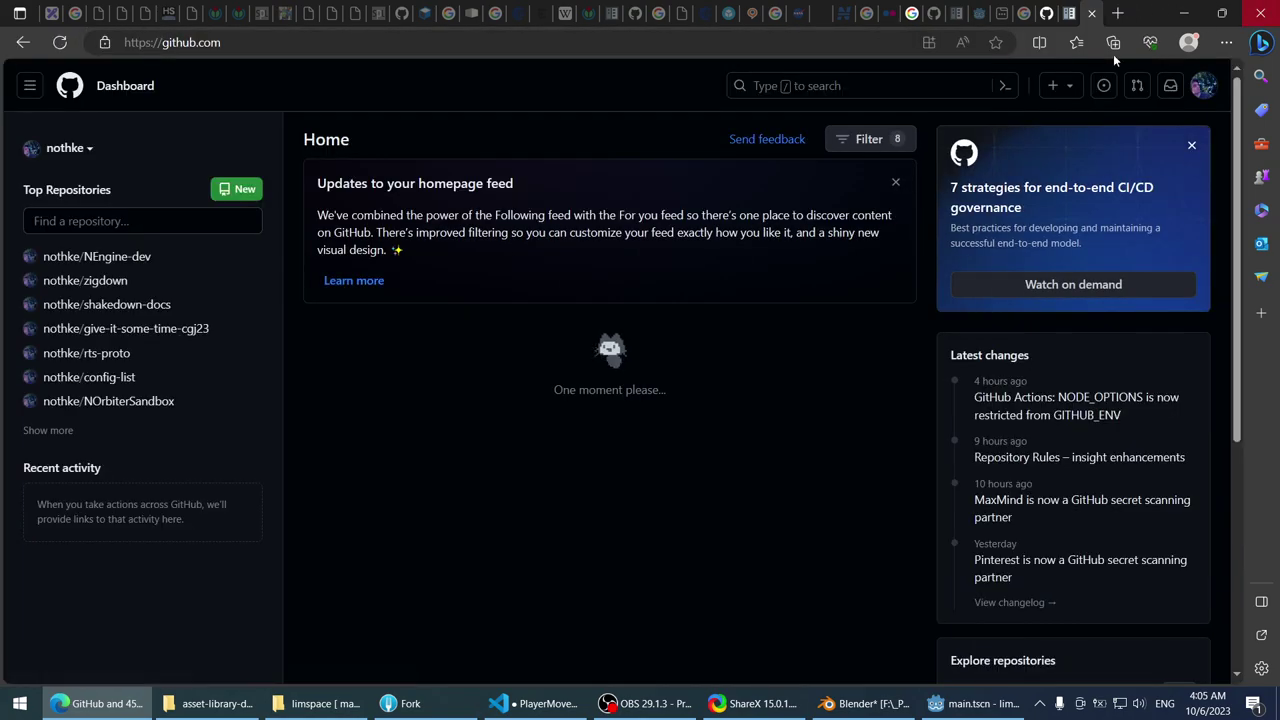
click(1204, 87)
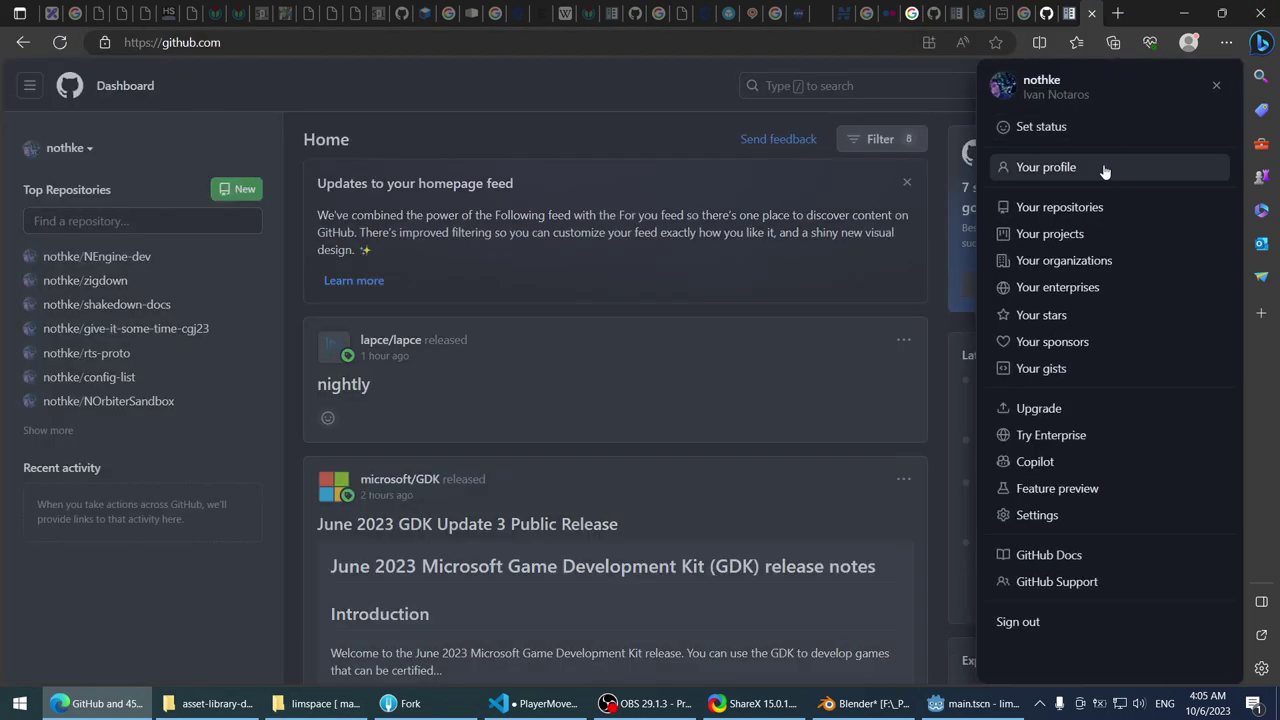
click(1043, 167)
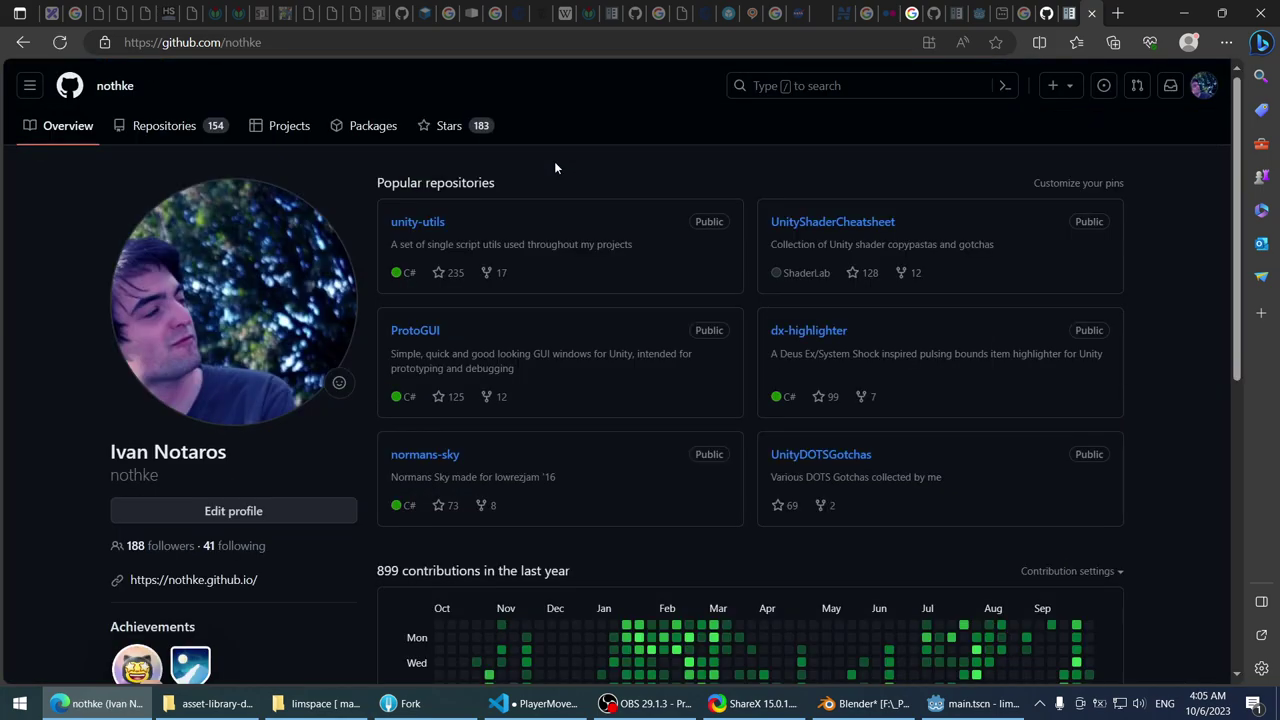
- Search your own code with the owner filter and open ProtoGUI's WindowUI.cs
click(878, 88)
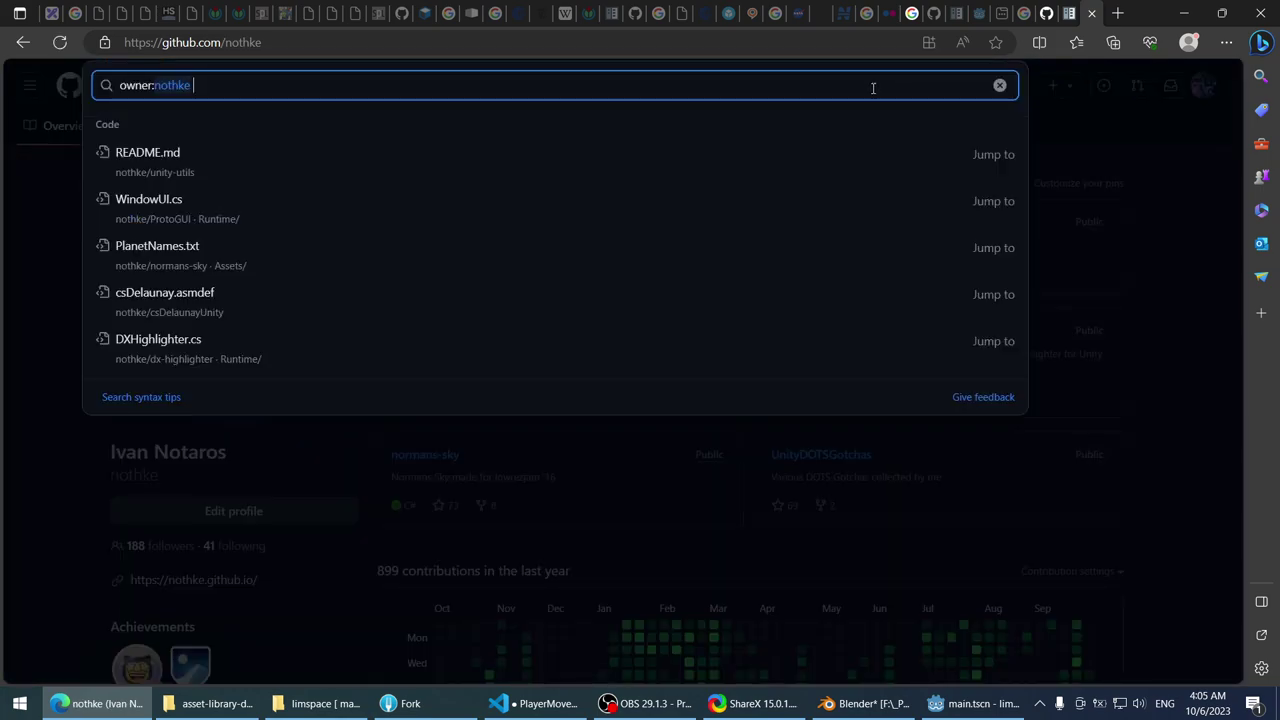
text(yugo)
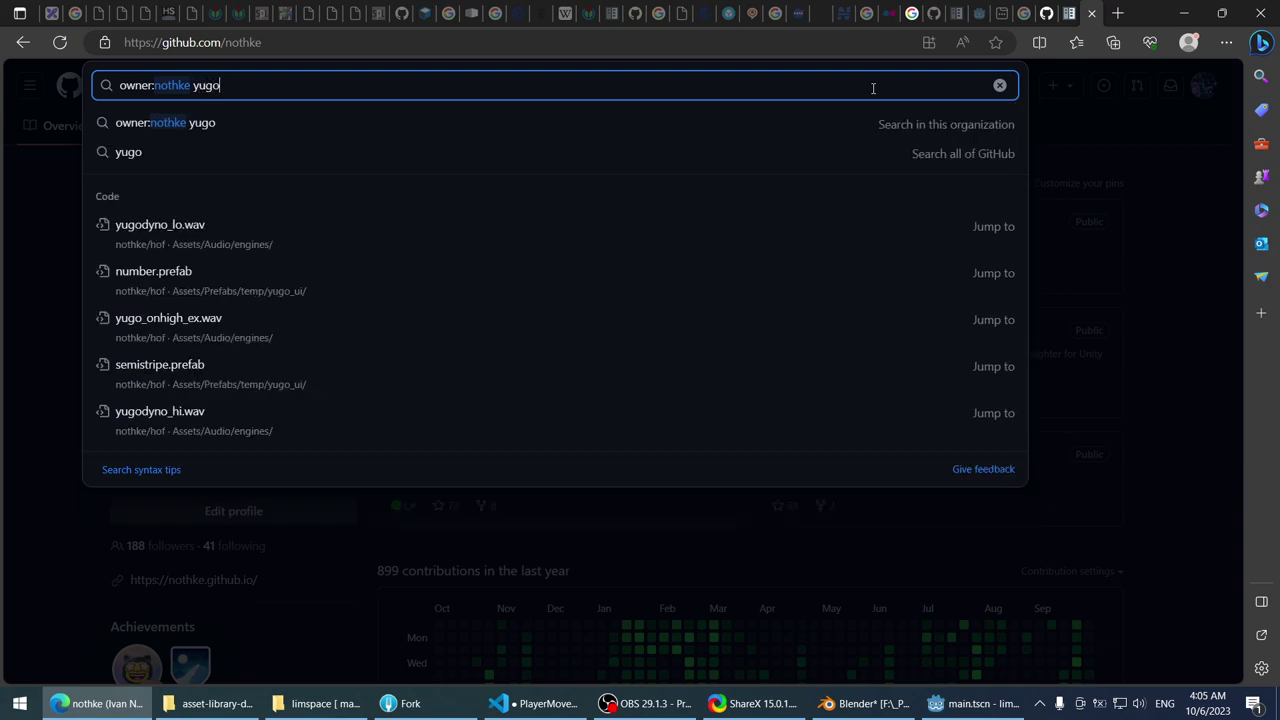
text(dot)
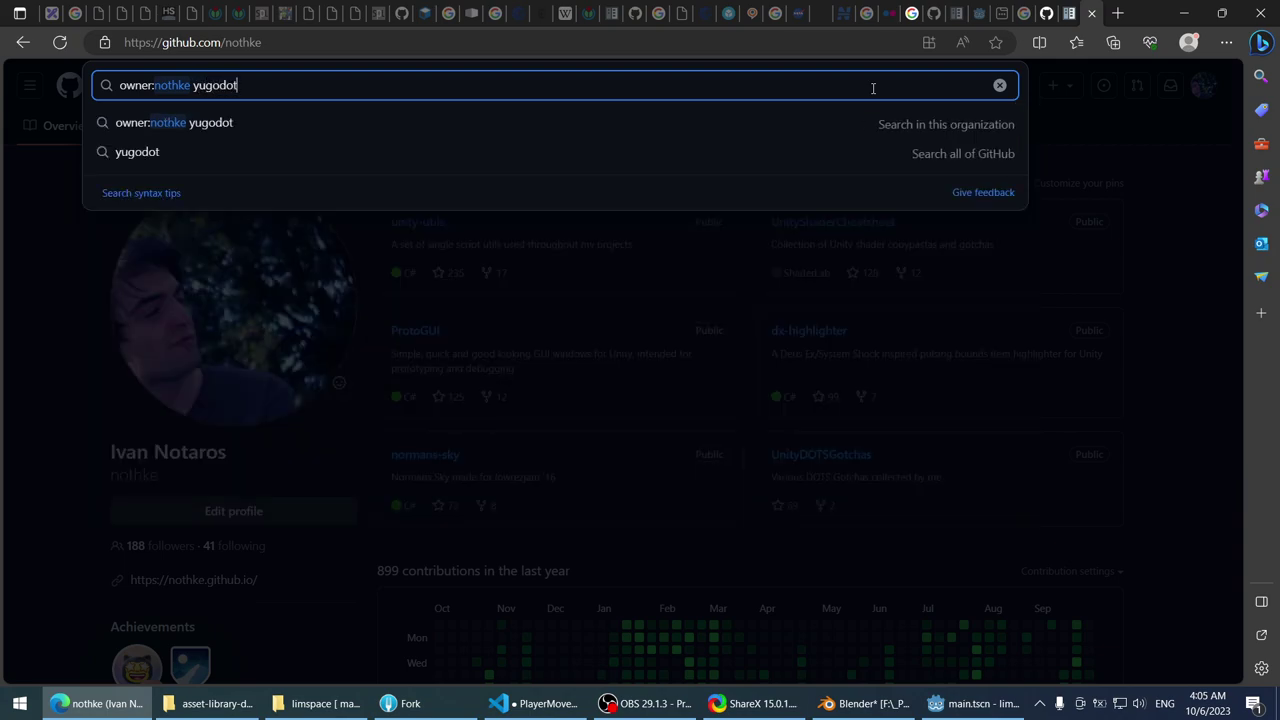
key(BackSpace)
key(BackSpace)
key(BackSpace)
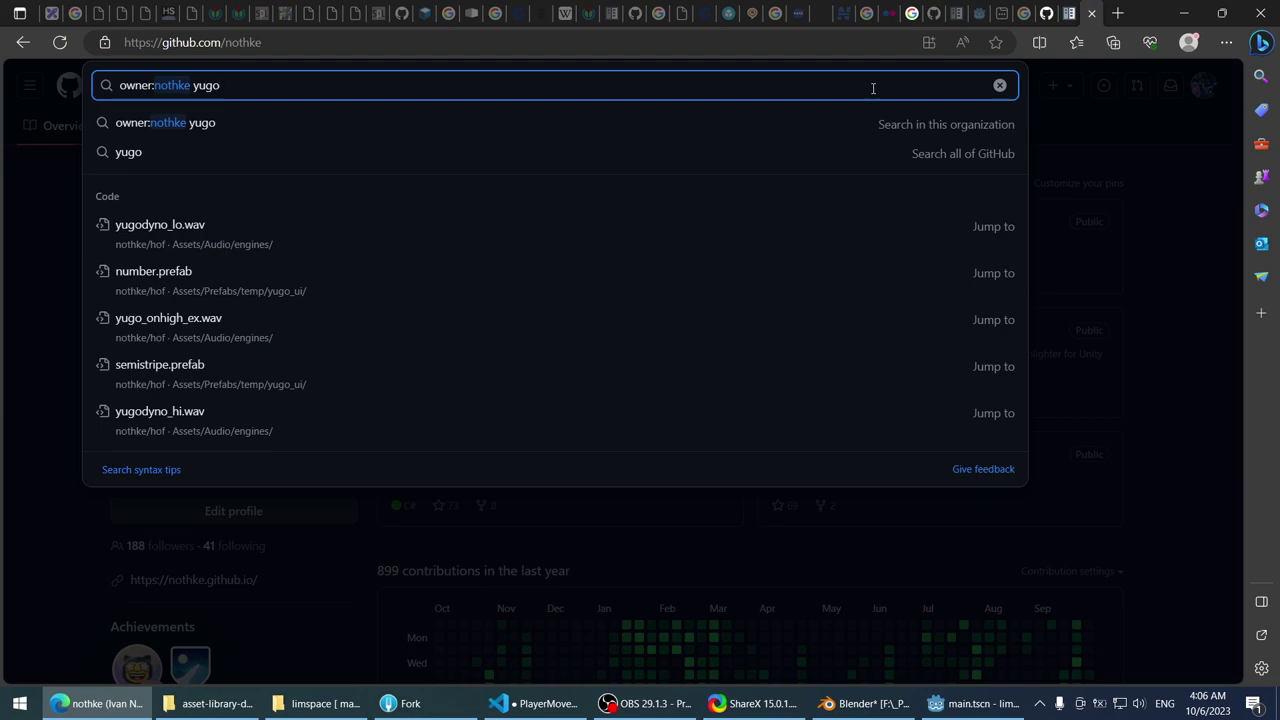
key(BackSpace)
key(BackSpace)
key(BackSpace)
key(BackSpace)
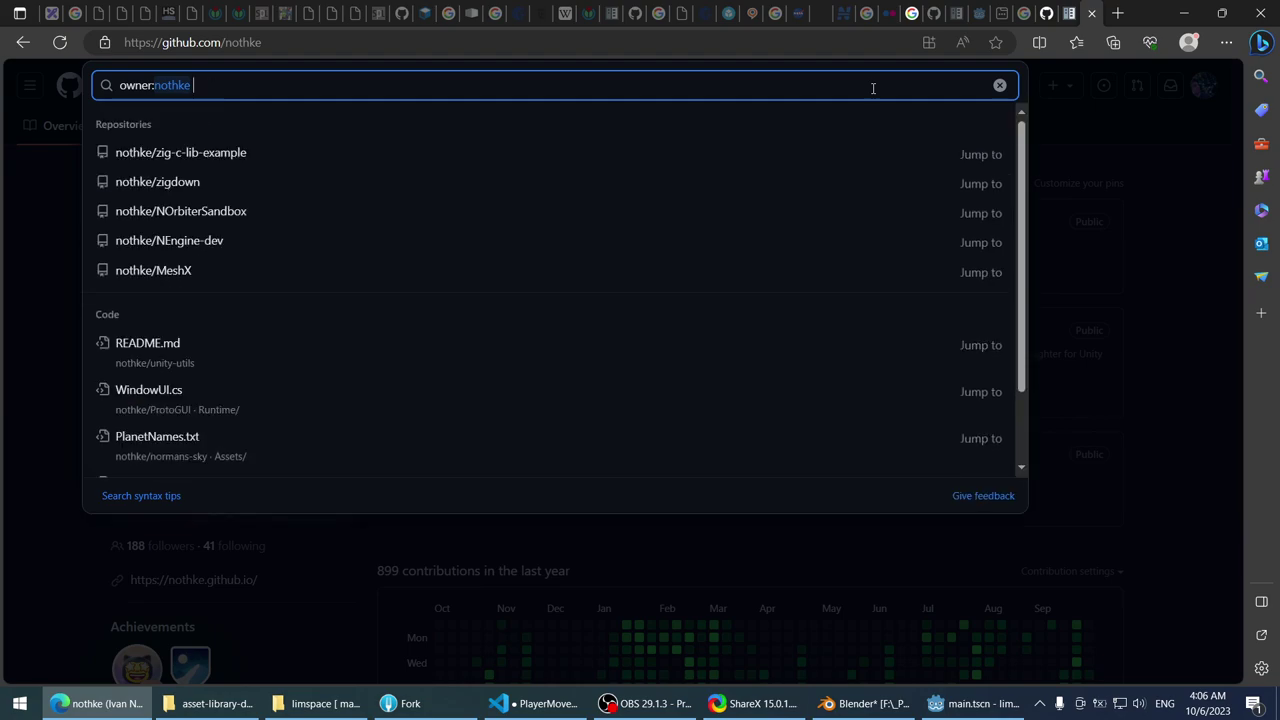
click(166, 408)
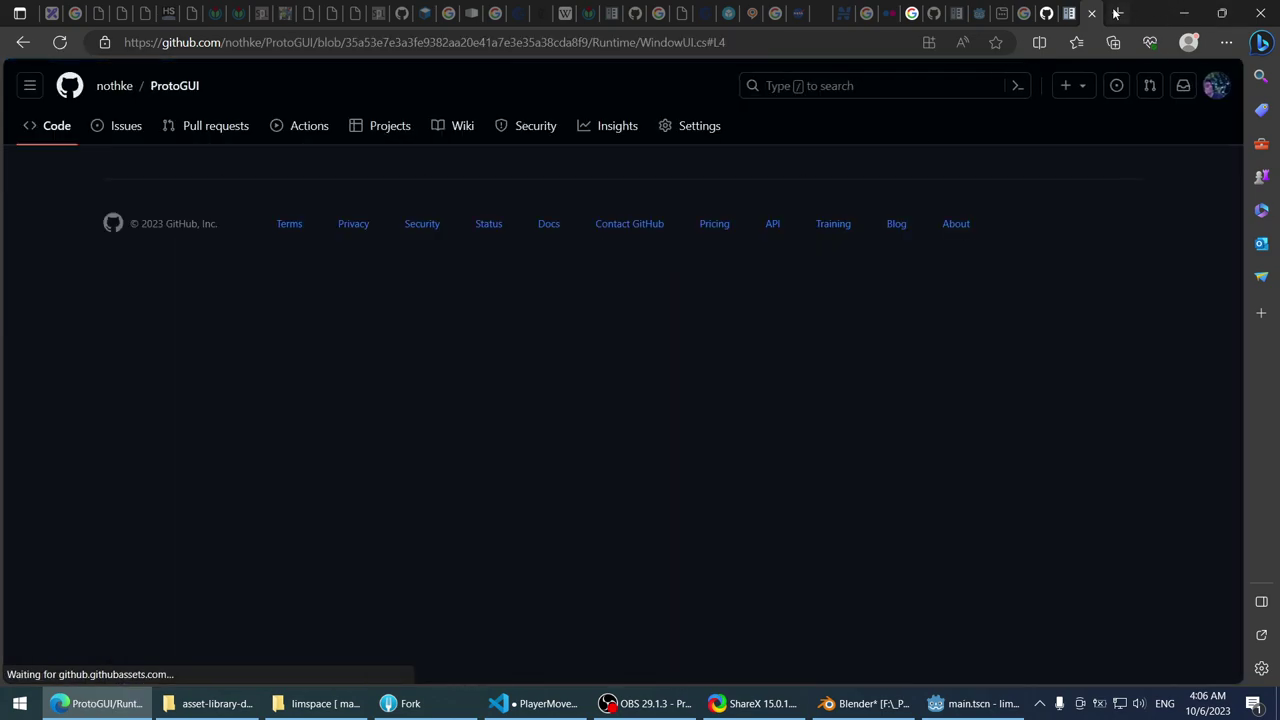
- Close the GitHub tab and scroll the Godot docs to '3D ray casting from screen'
key(ctrl+w)
scroll(329, 371, down, 2)
scroll(394, 326, down, 3)
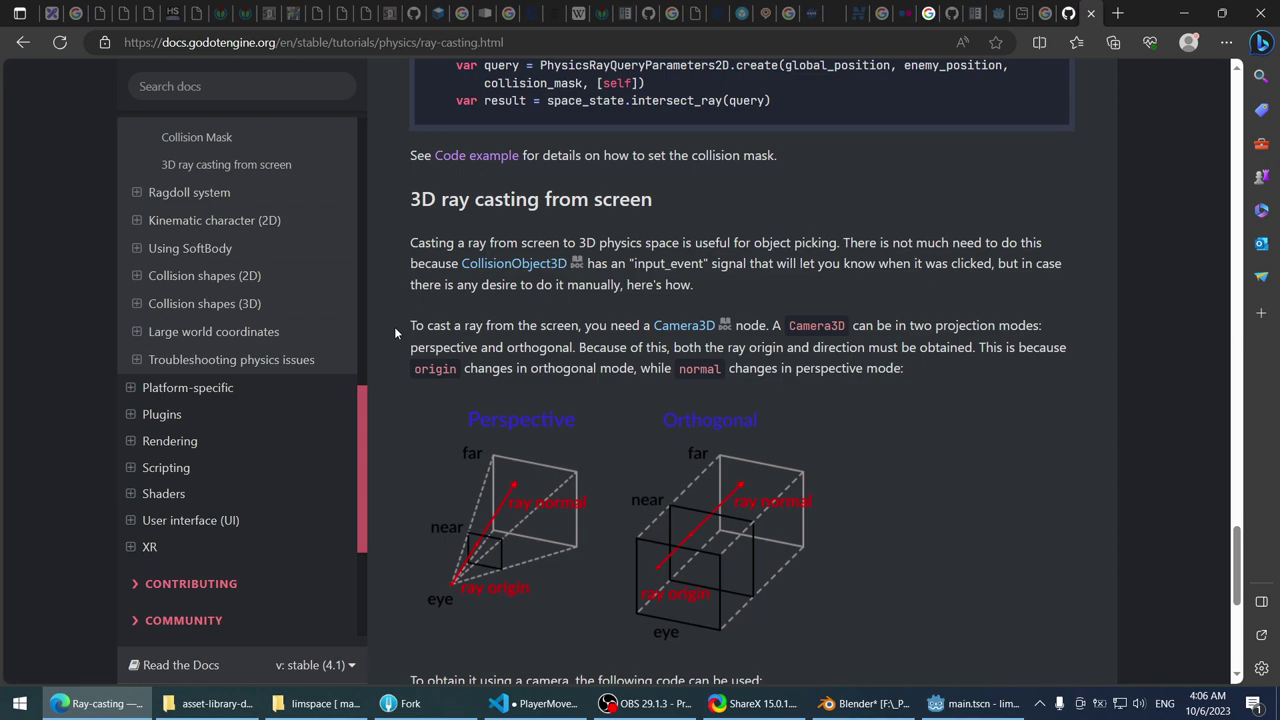
- Open the RayCast (3.1) class reference from the godot raycast results, skim it, and go back
scroll(394, 326, down, 5)
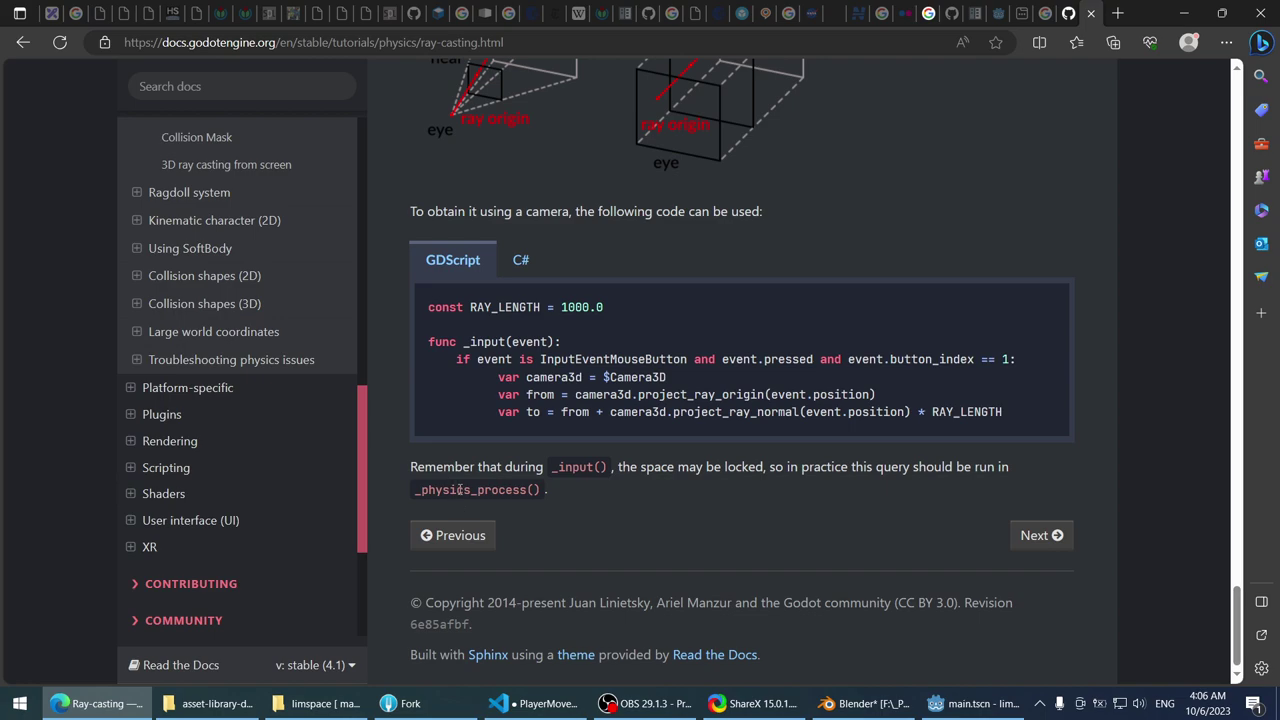
click(23, 42)
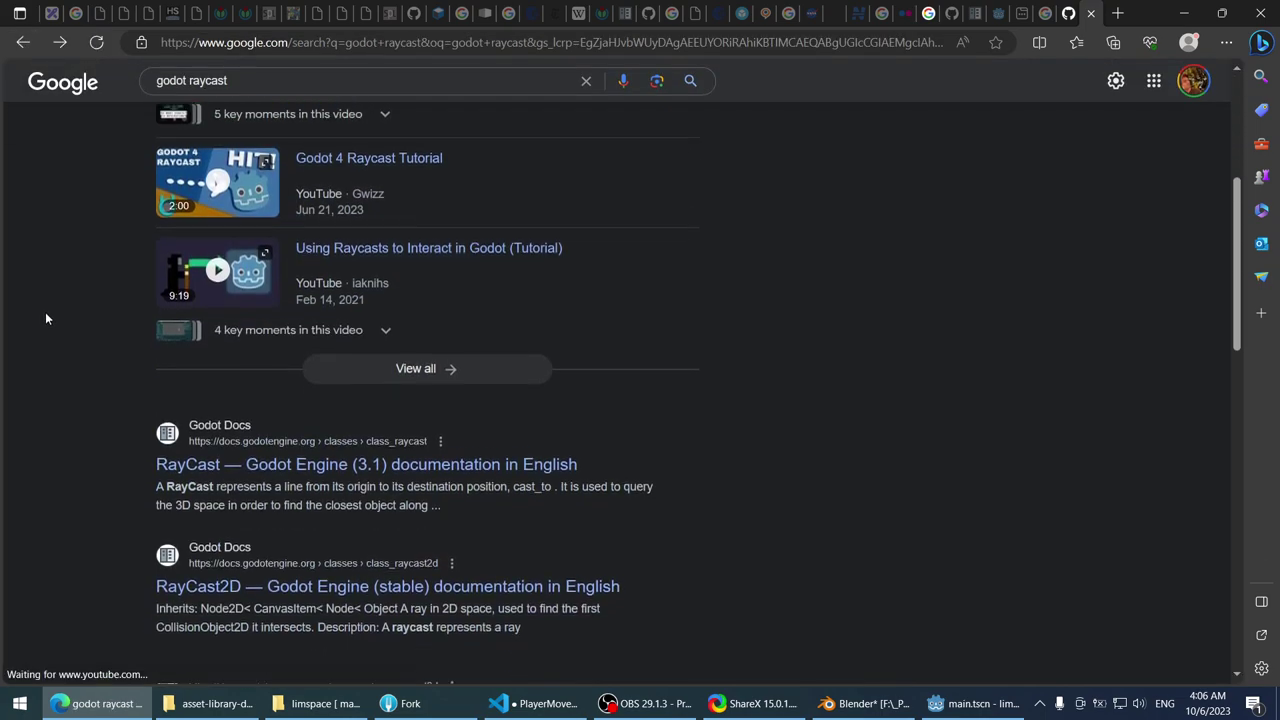
click(214, 452)
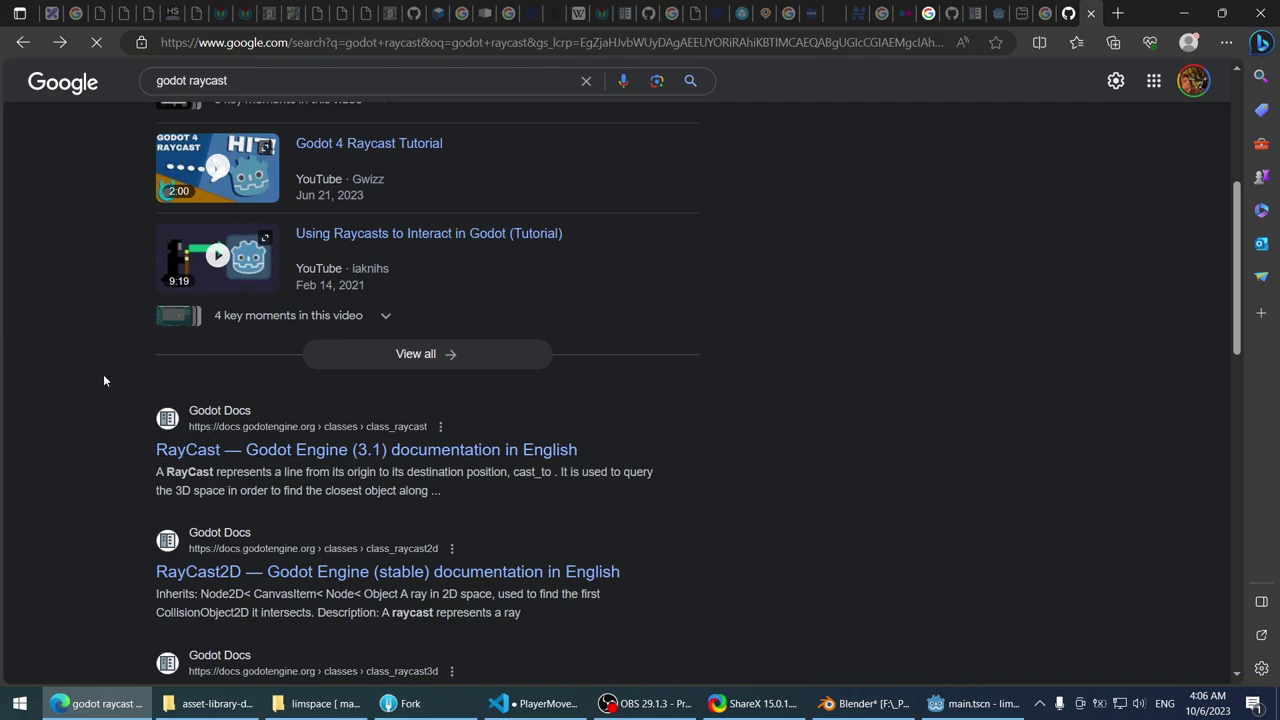
scroll(804, 286, down, 7)
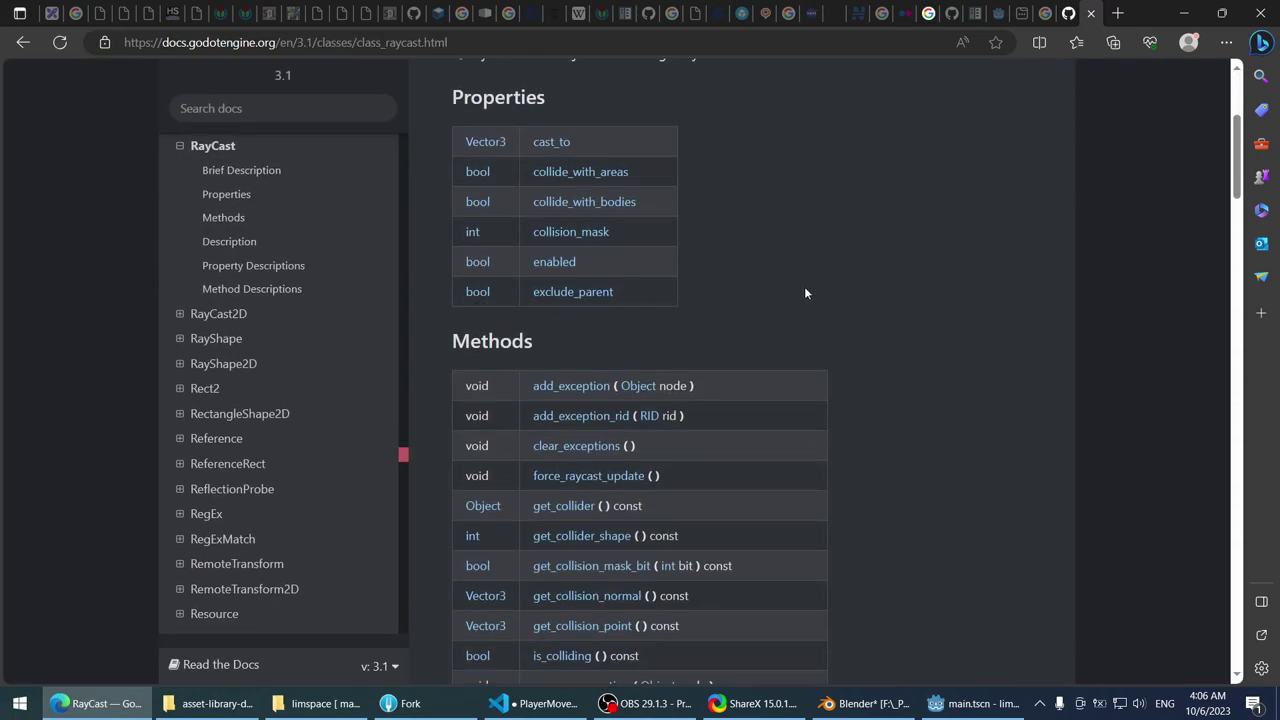
scroll(802, 292, up, 3)
scroll(813, 294, down, 1)
scroll(813, 294, down, 15)
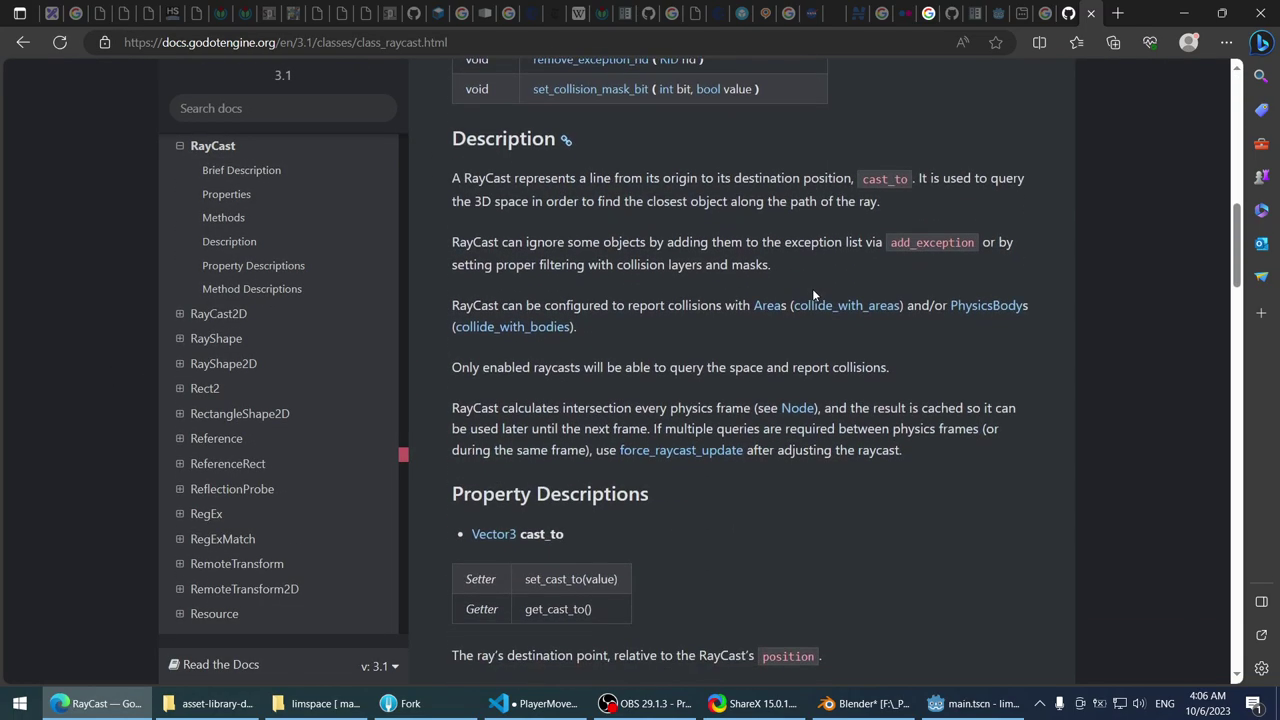
click(22, 42)
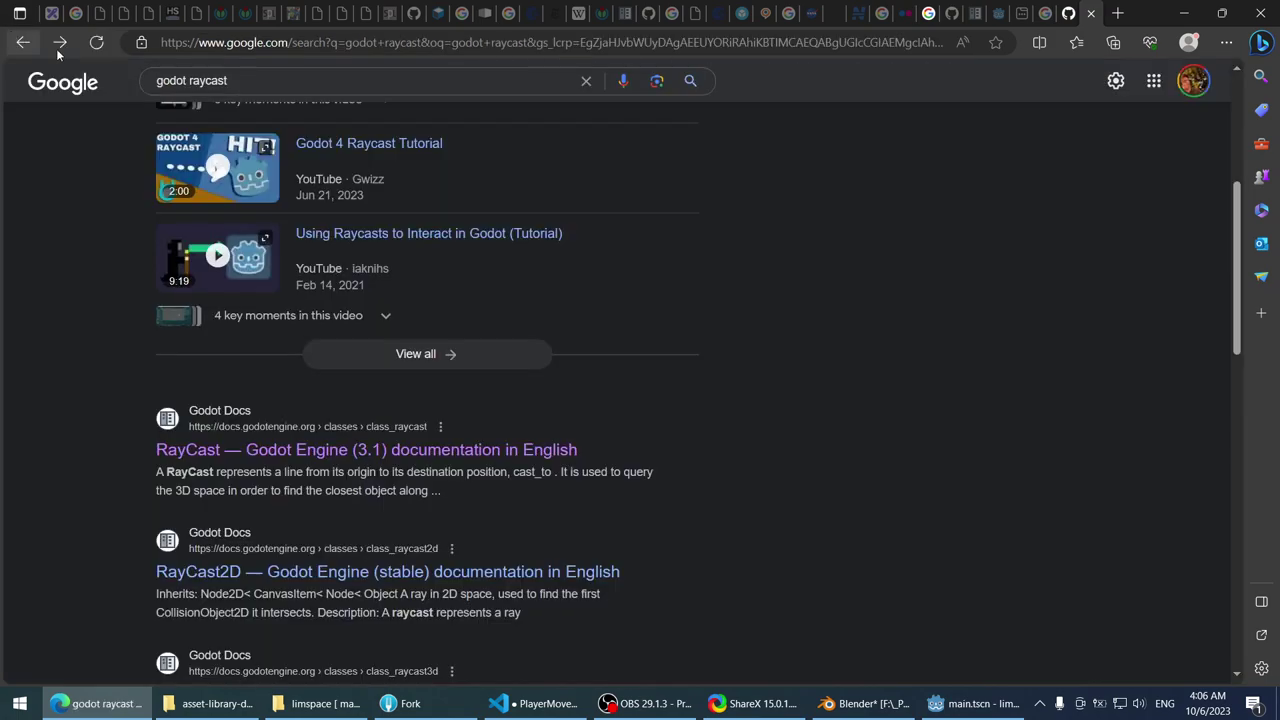
- Refine the Google search to 'godot raycast example'
scroll(357, 119, up, 5)
click(334, 98)
text(exa)
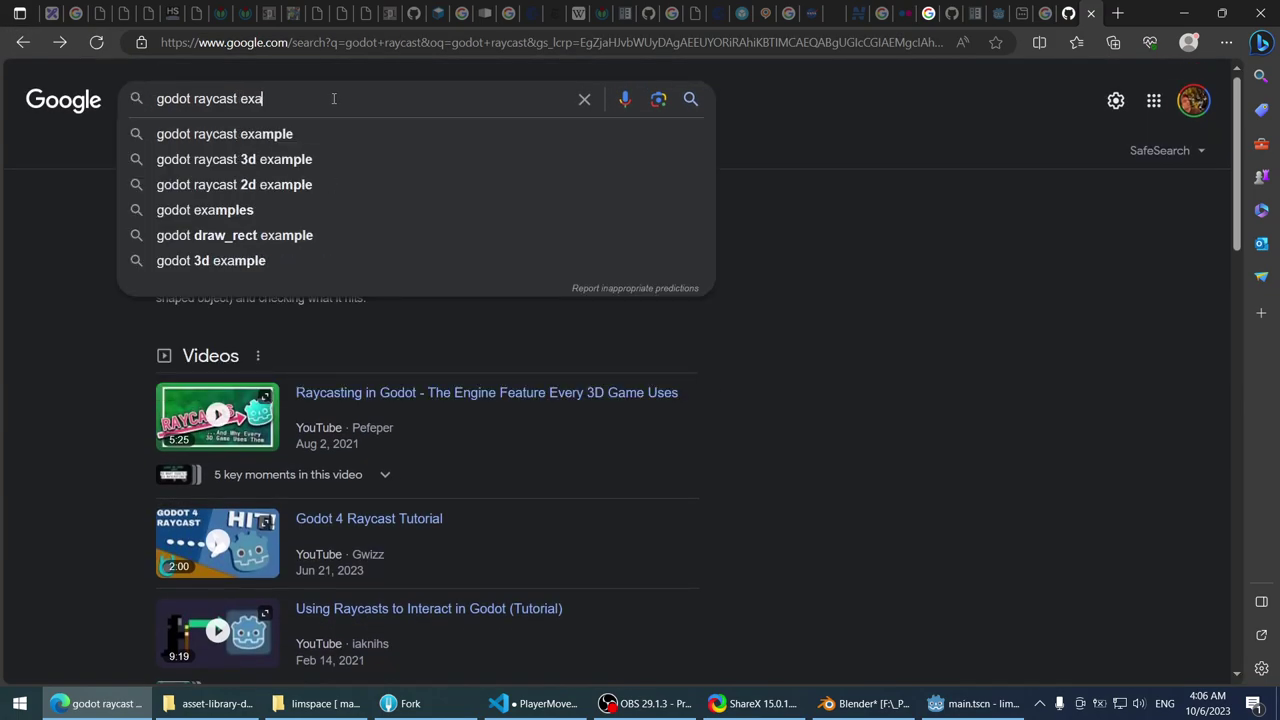
text(mple)
key(Return)
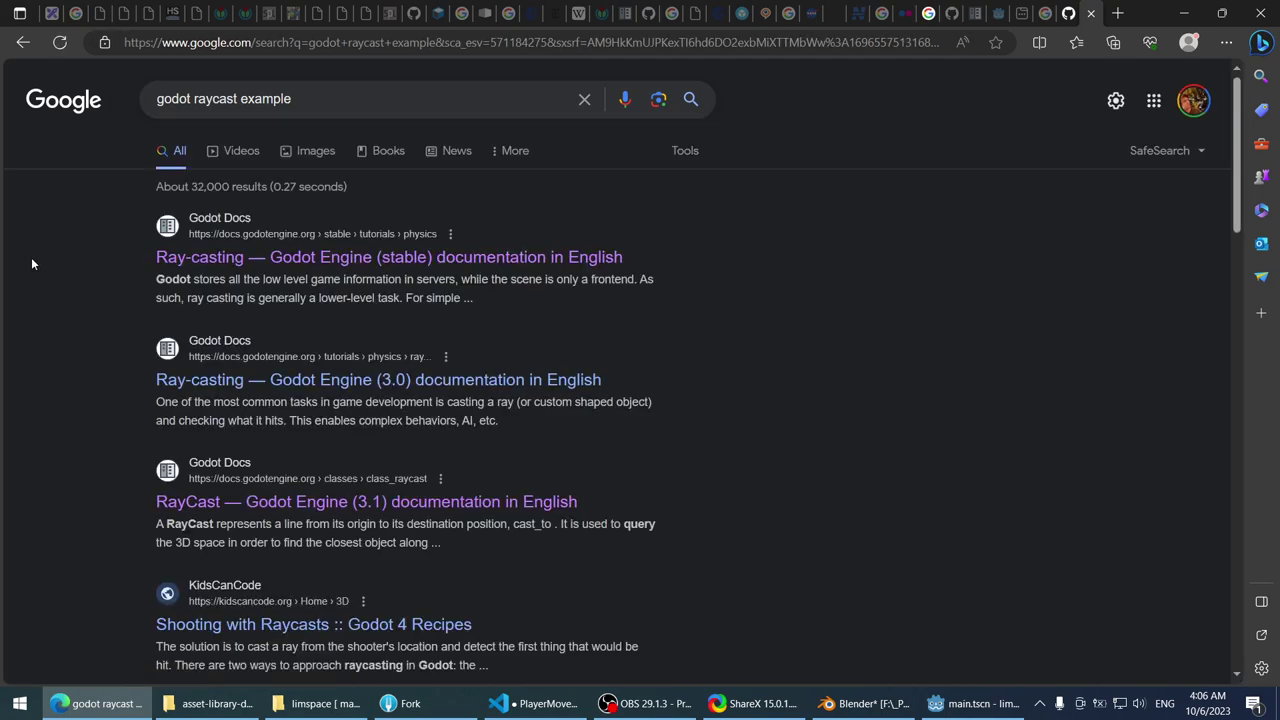
scroll(32, 262, down, 2)
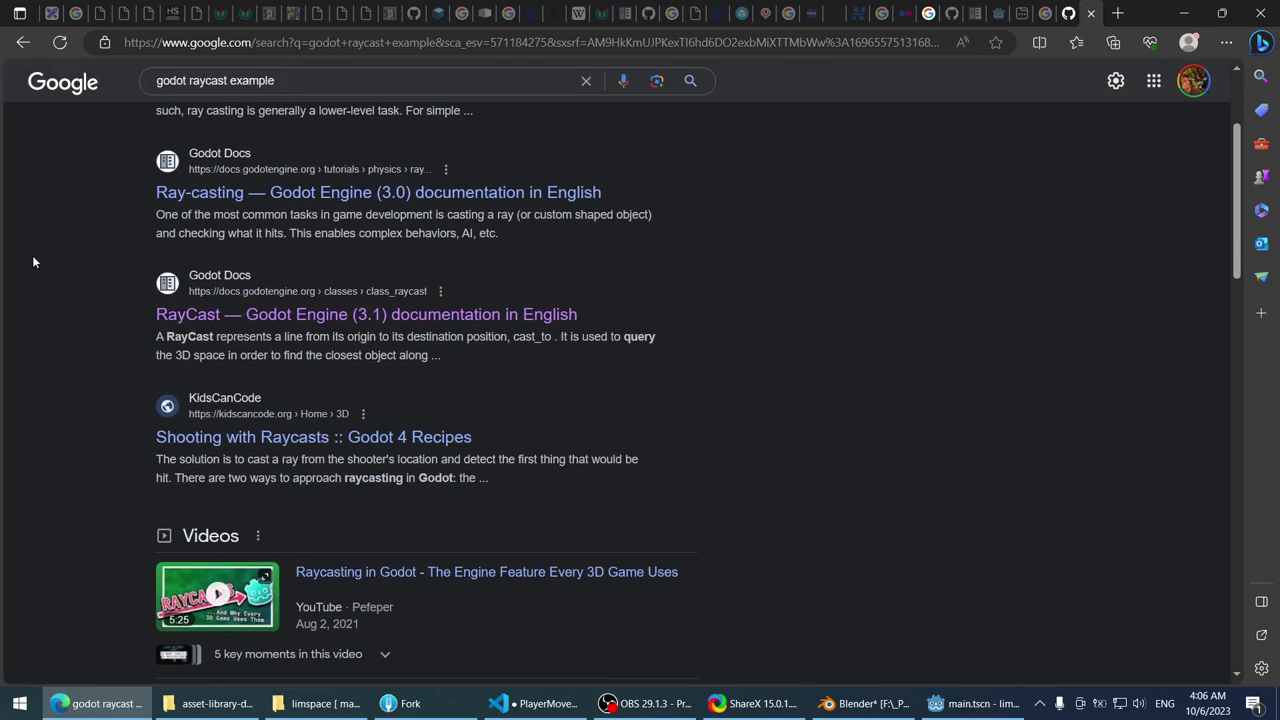
scroll(32, 262, down, 2)
- Read KidsCanCode's Shooting with Raycasts shoot() code in a new tab, then go back to results
middle_click(220, 250)
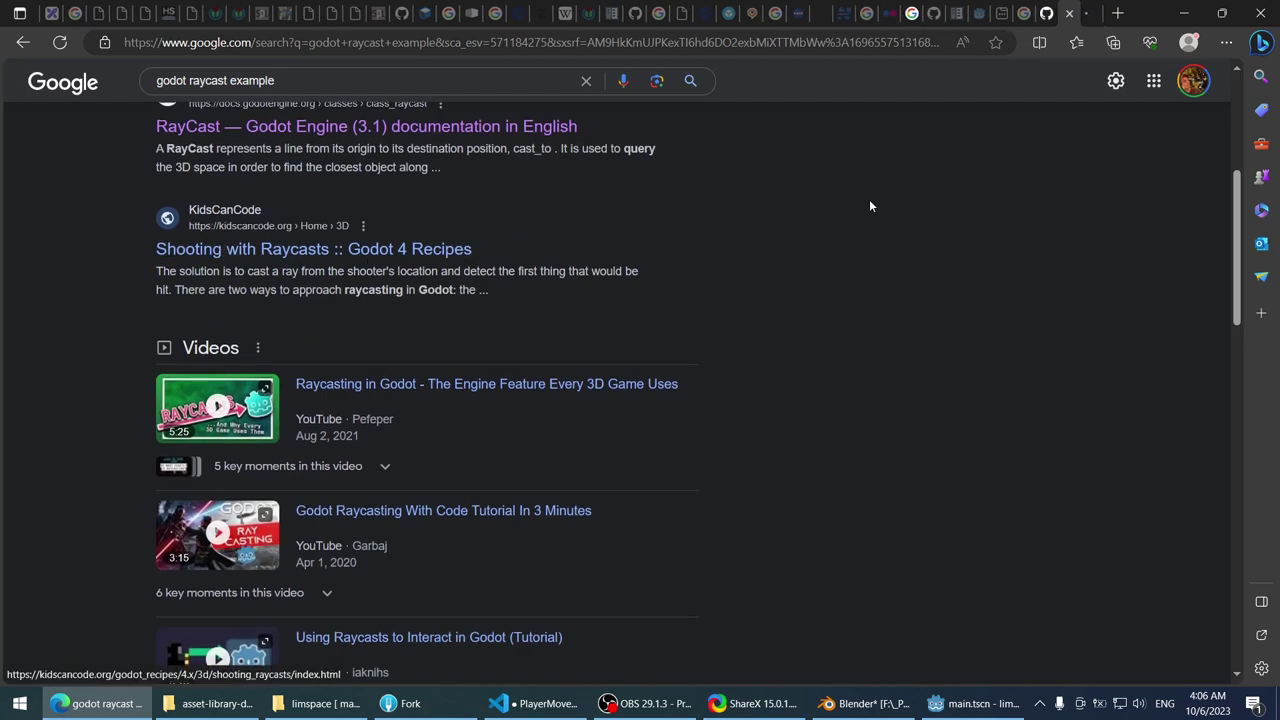
key(ctrl+Tab)
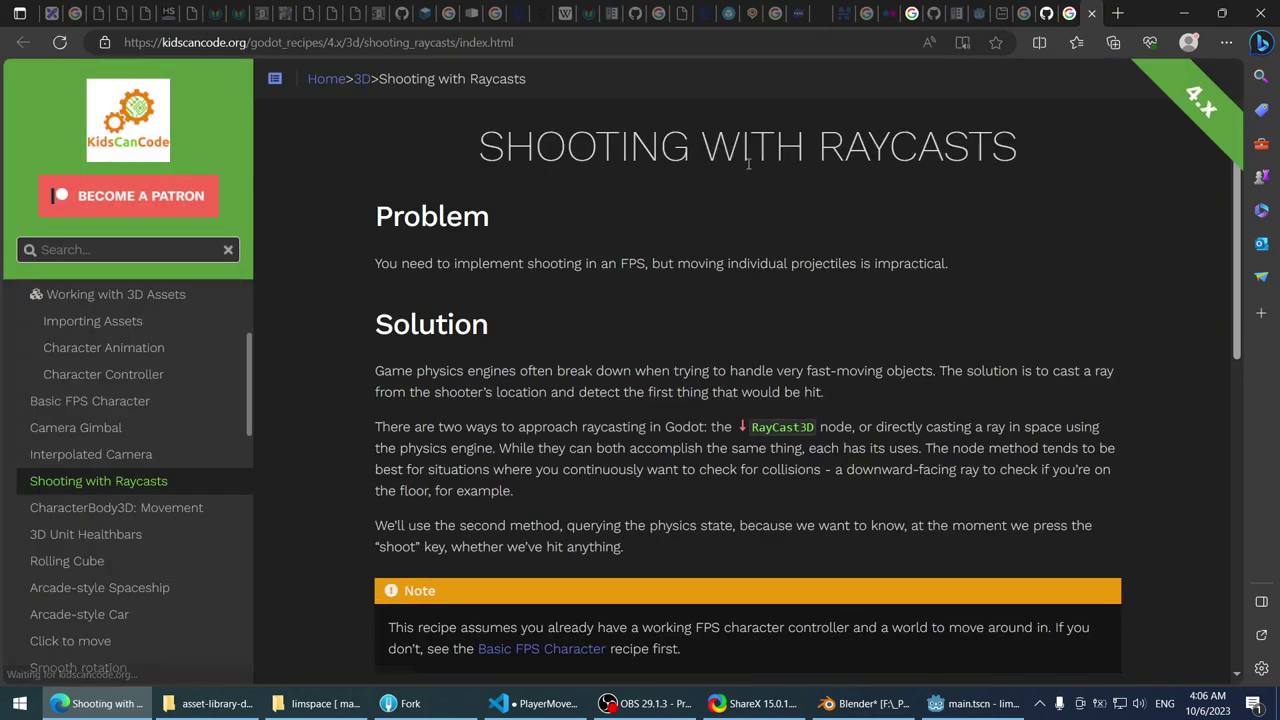
scroll(342, 311, down, 3)
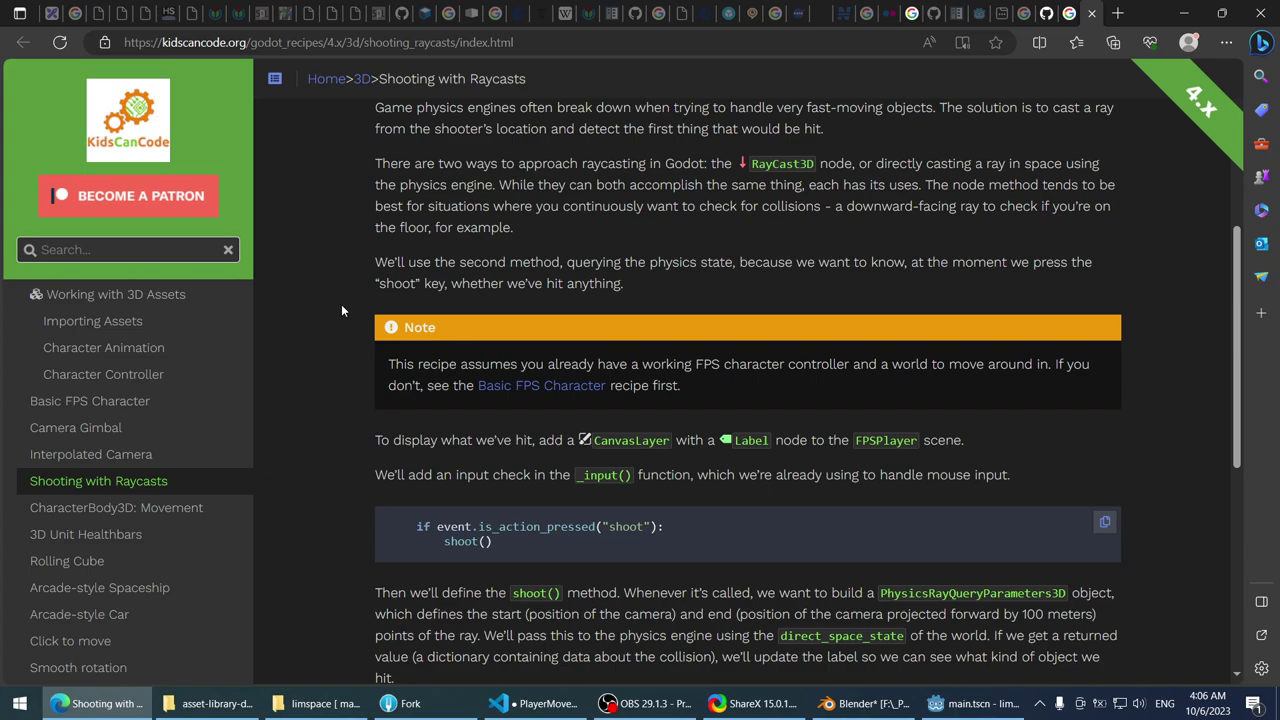
scroll(341, 311, down, 4)
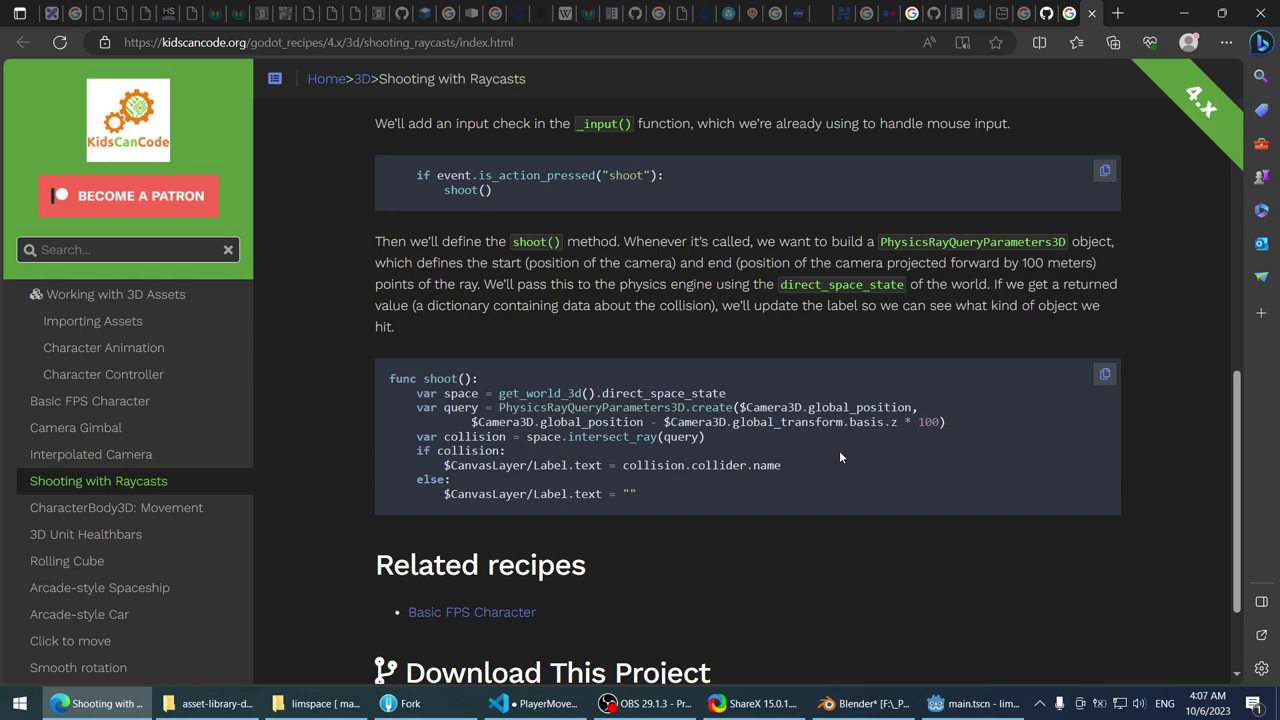
scroll(839, 450, down, 2)
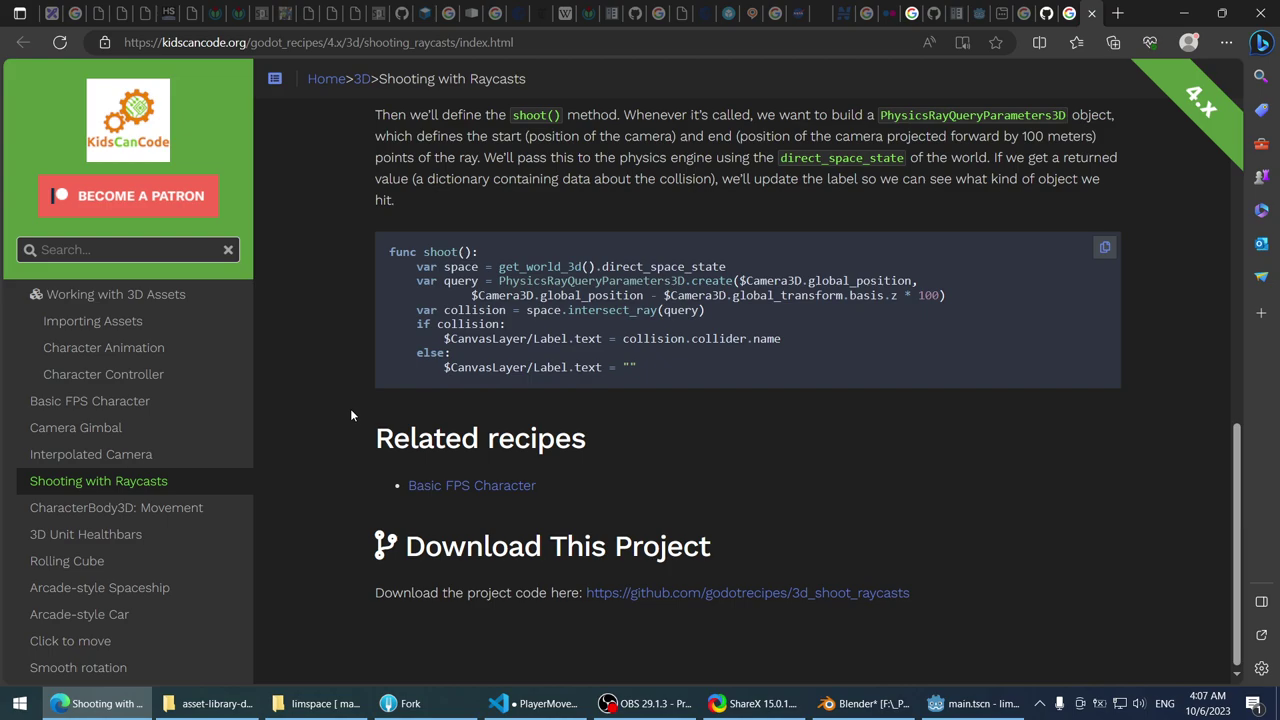
key(alt+Left)
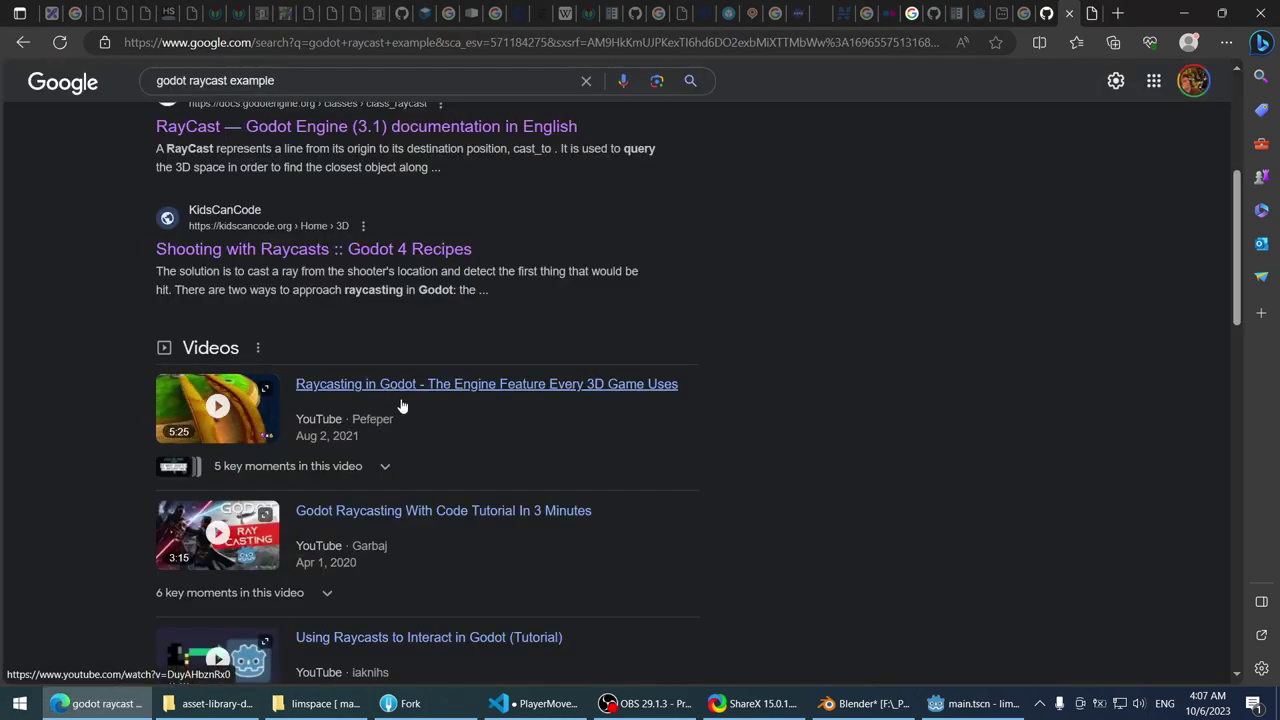
- Complete the foreach body in PlayerMovement.cs as res.Value, then return to the browser results
click(947, 703)
click(537, 703)
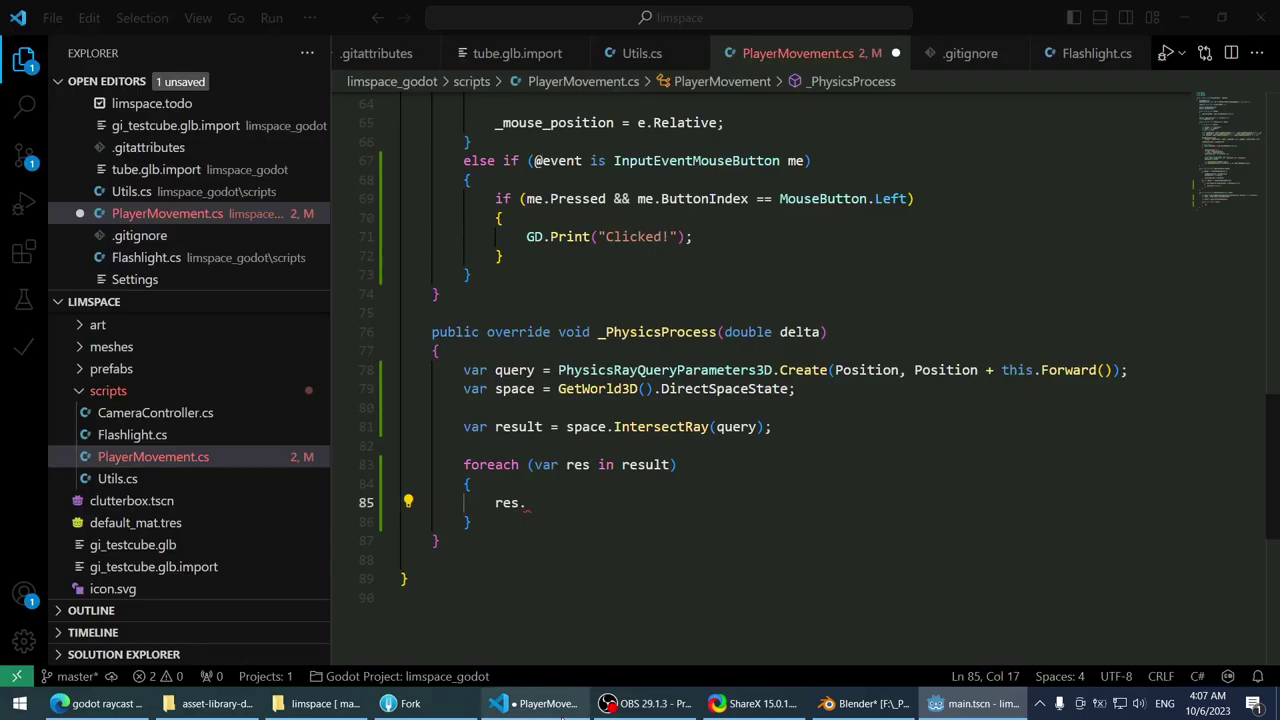
mouse_move(578, 465)
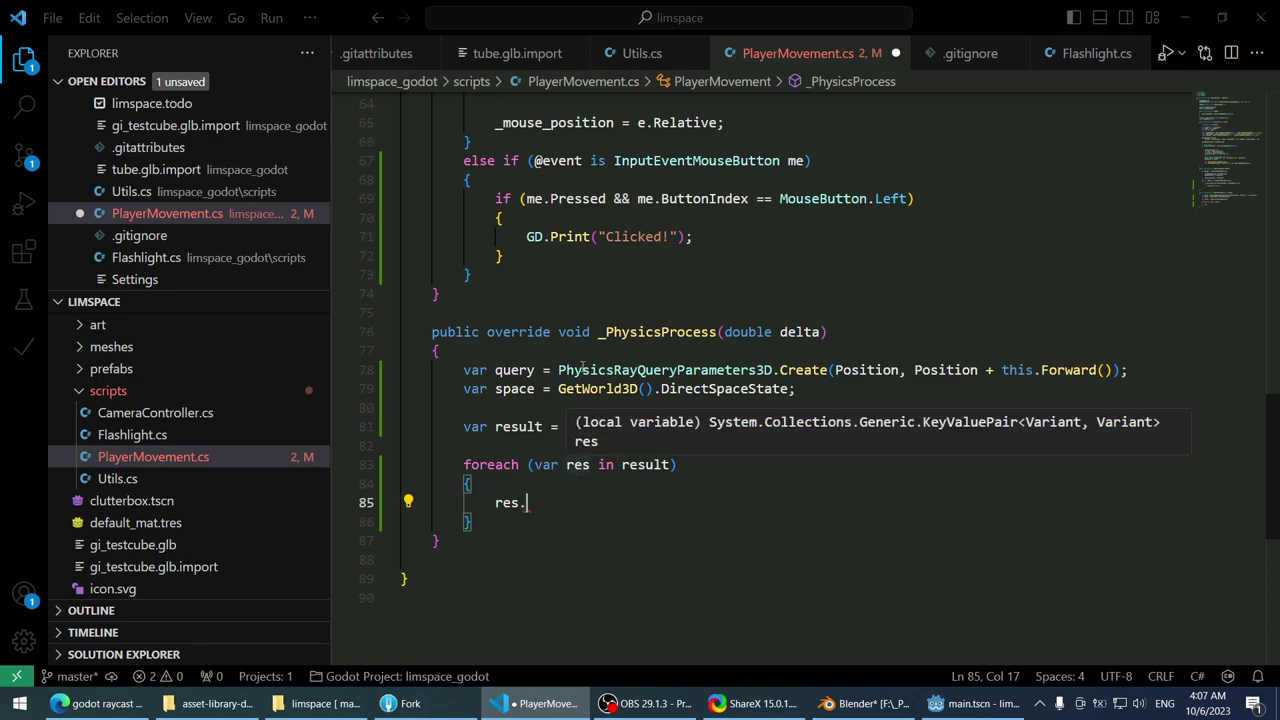
text(value)
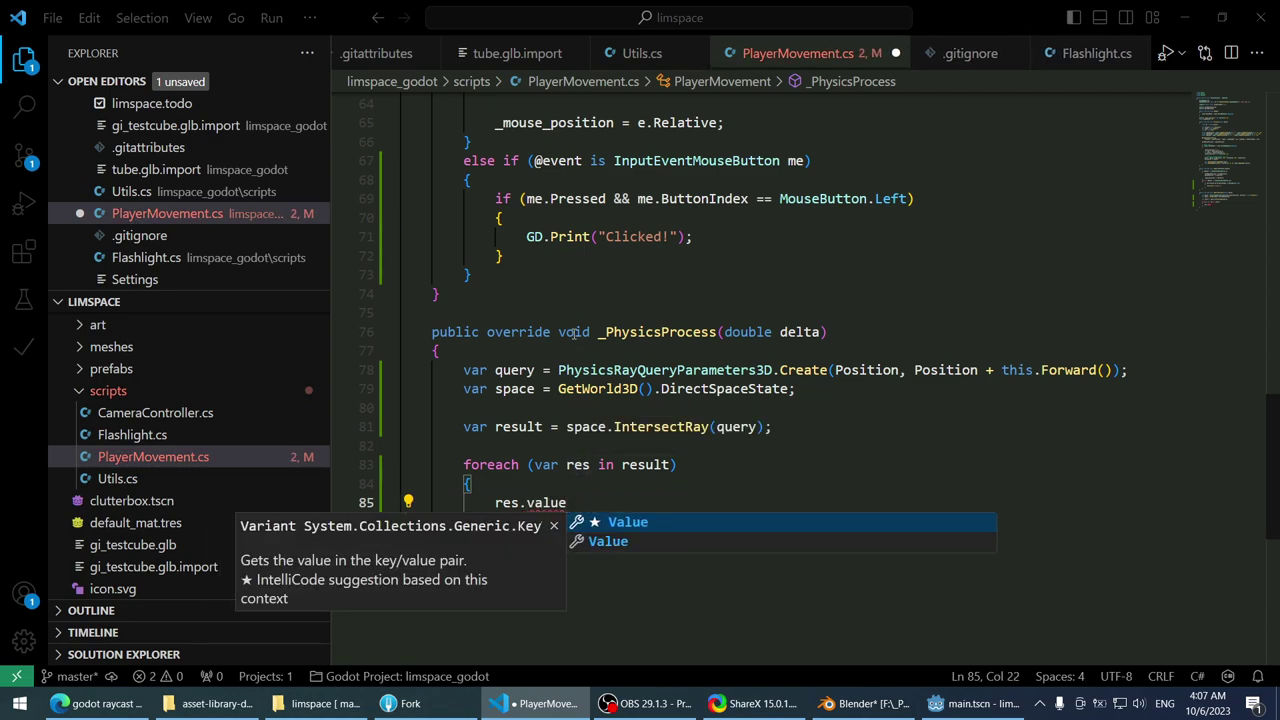
key(Tab)
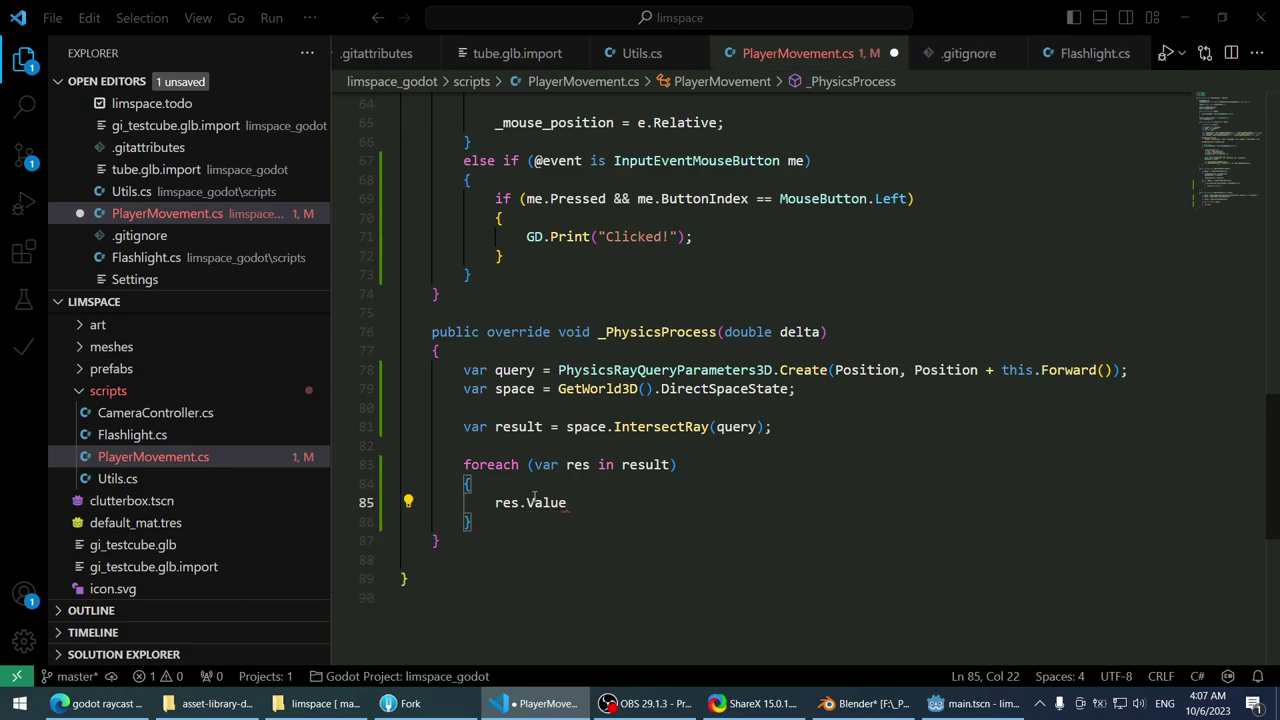
mouse_move(535, 501)
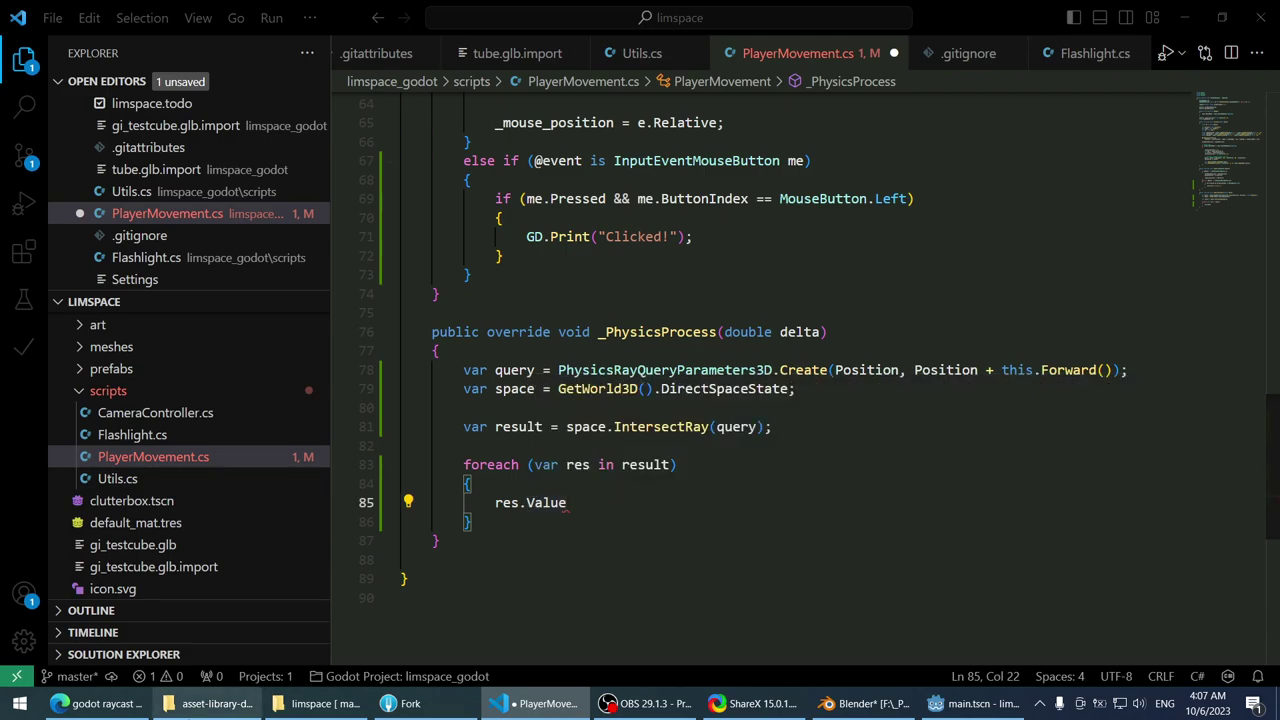
click(98, 703)
scroll(30, 285, down, 5)
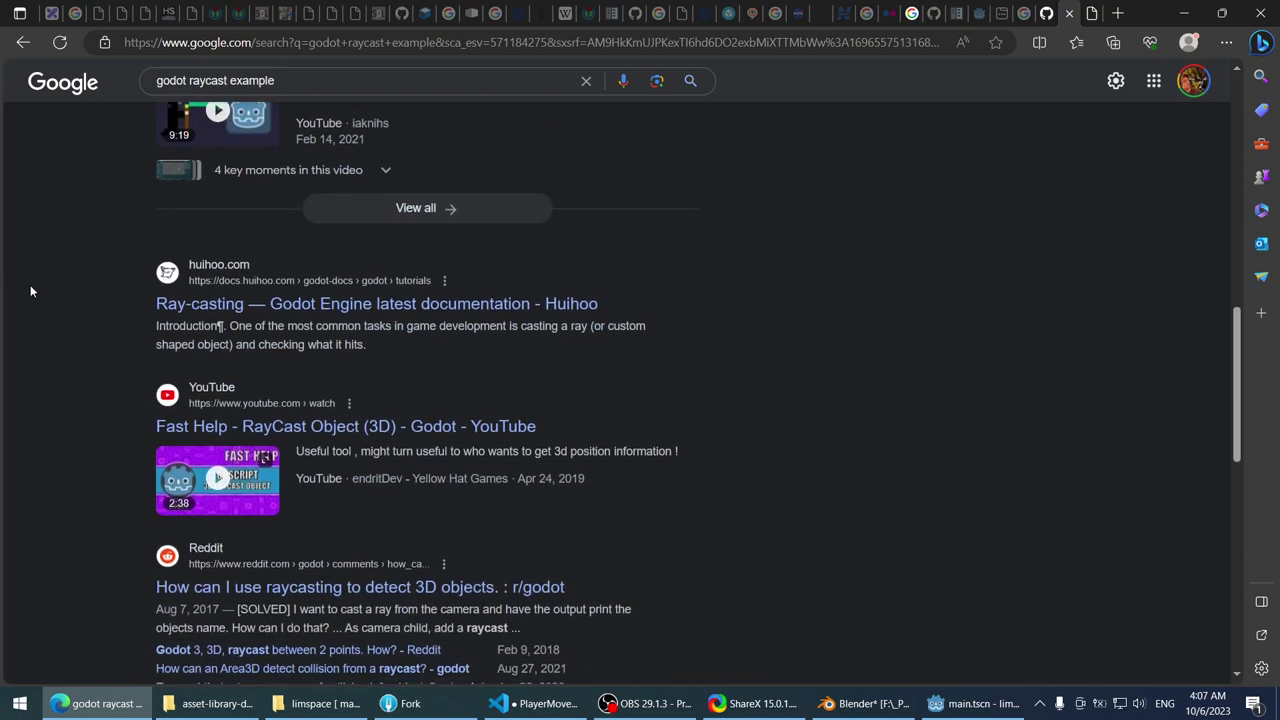
- Change the Google query to 'godot 4 raycast c#' and search
scroll(126, 330, up, 6)
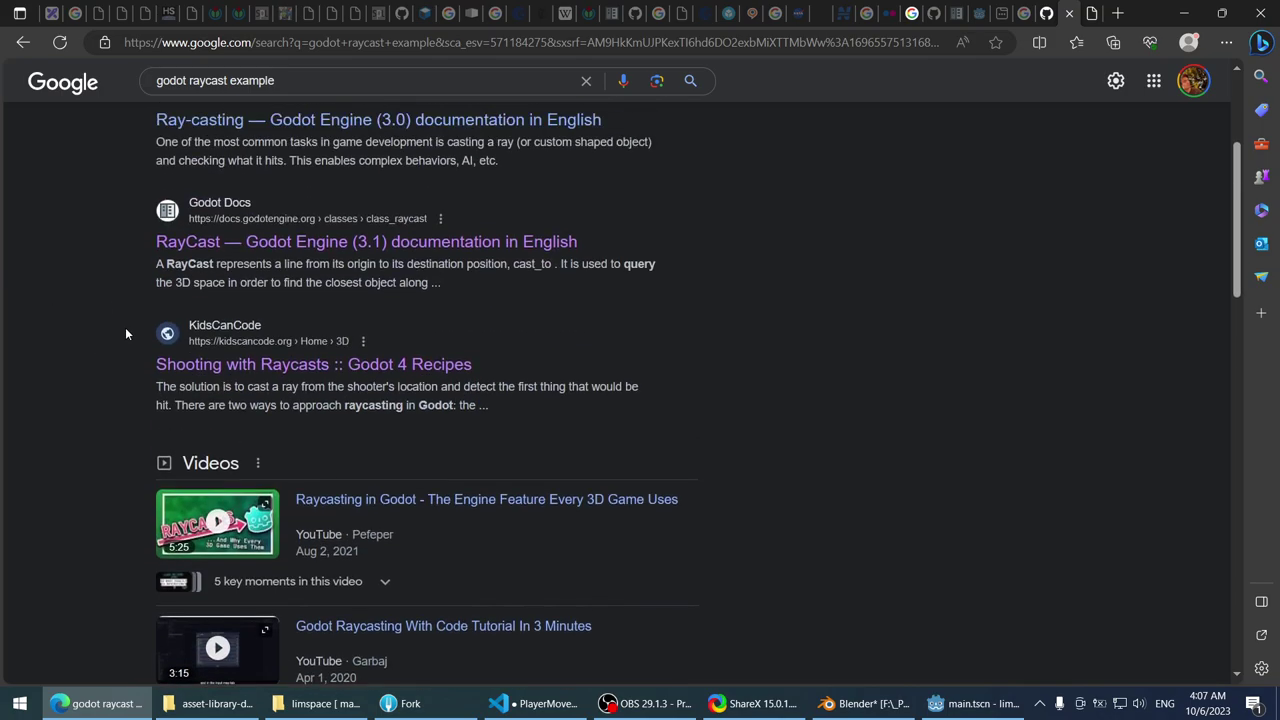
click(272, 98)
double_click(268, 98)
text(c#)
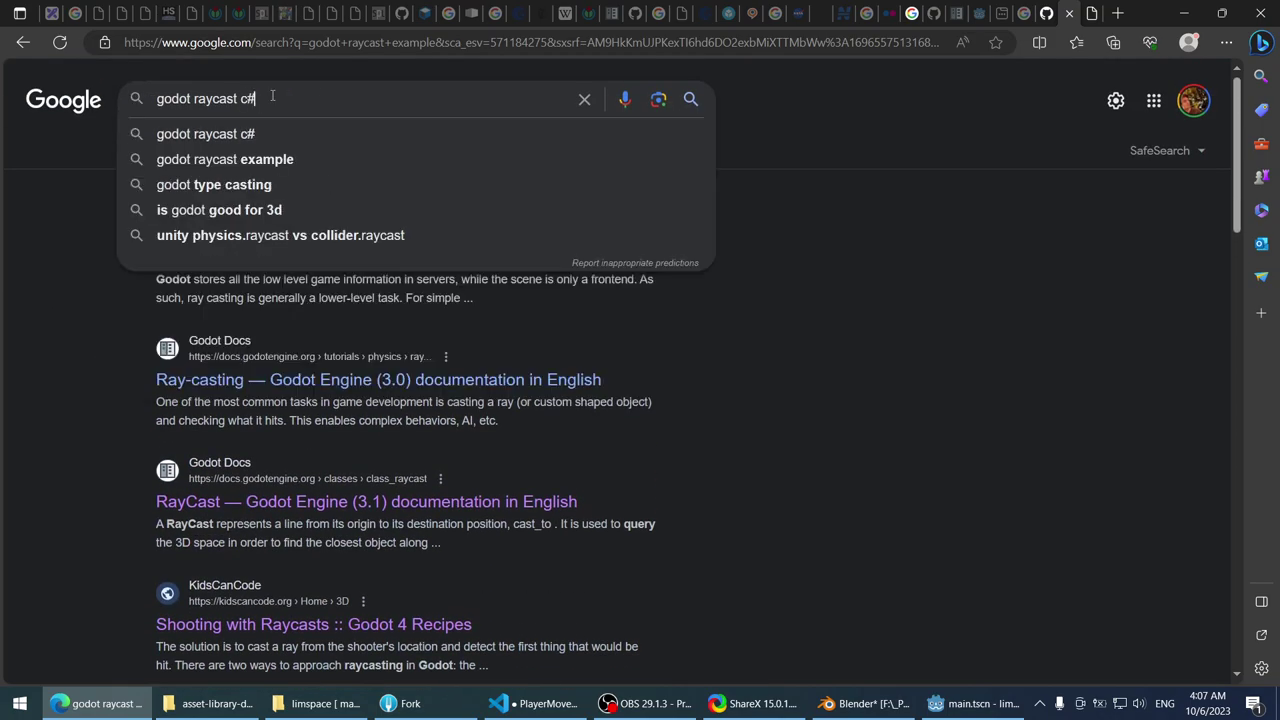
text(g)
key(BackSpace)
key(Home)
text(4)
key(Return)
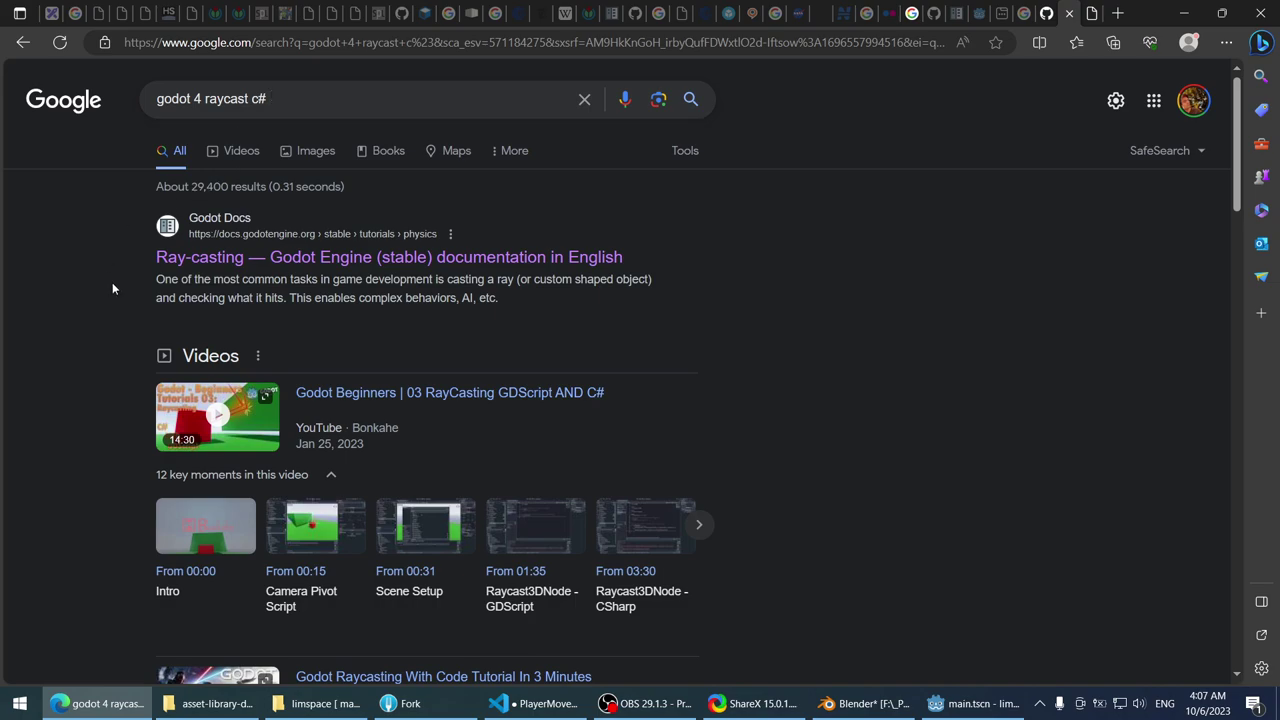
- Read through the RayCast3D (stable 4.1) class reference, then go back to the results
scroll(57, 305, down, 5)
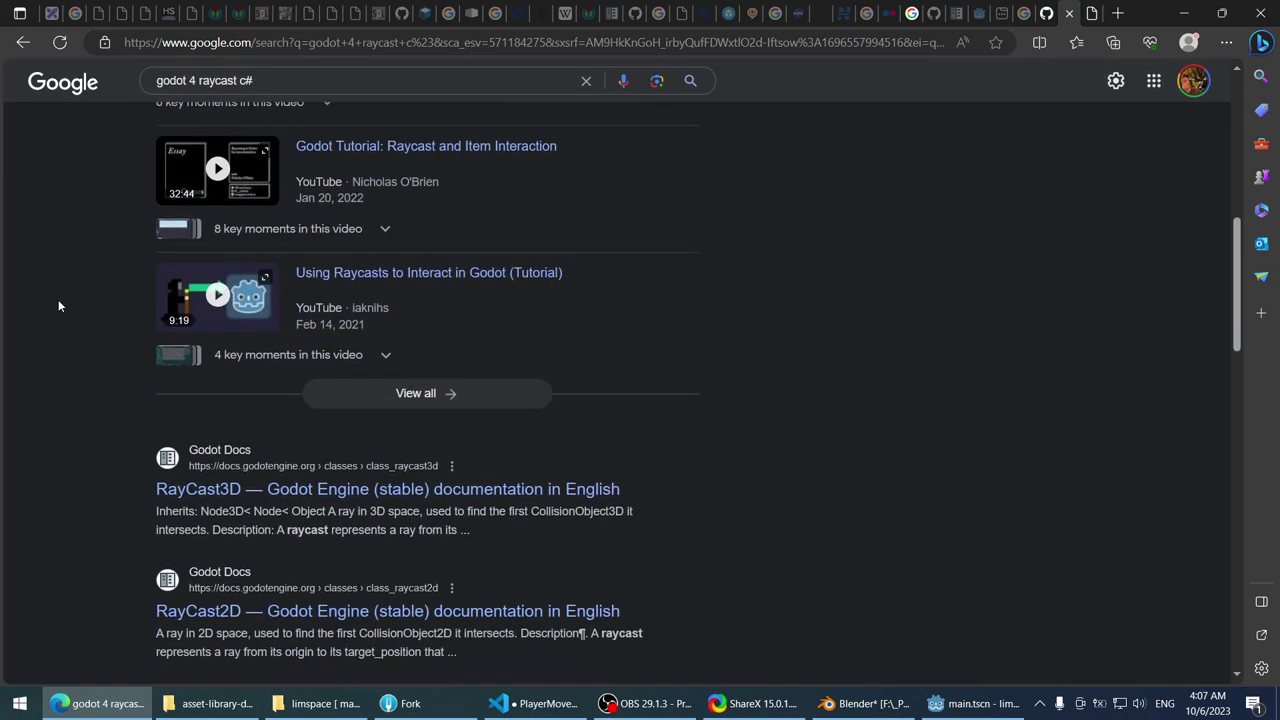
scroll(58, 305, down, 2)
click(178, 300)
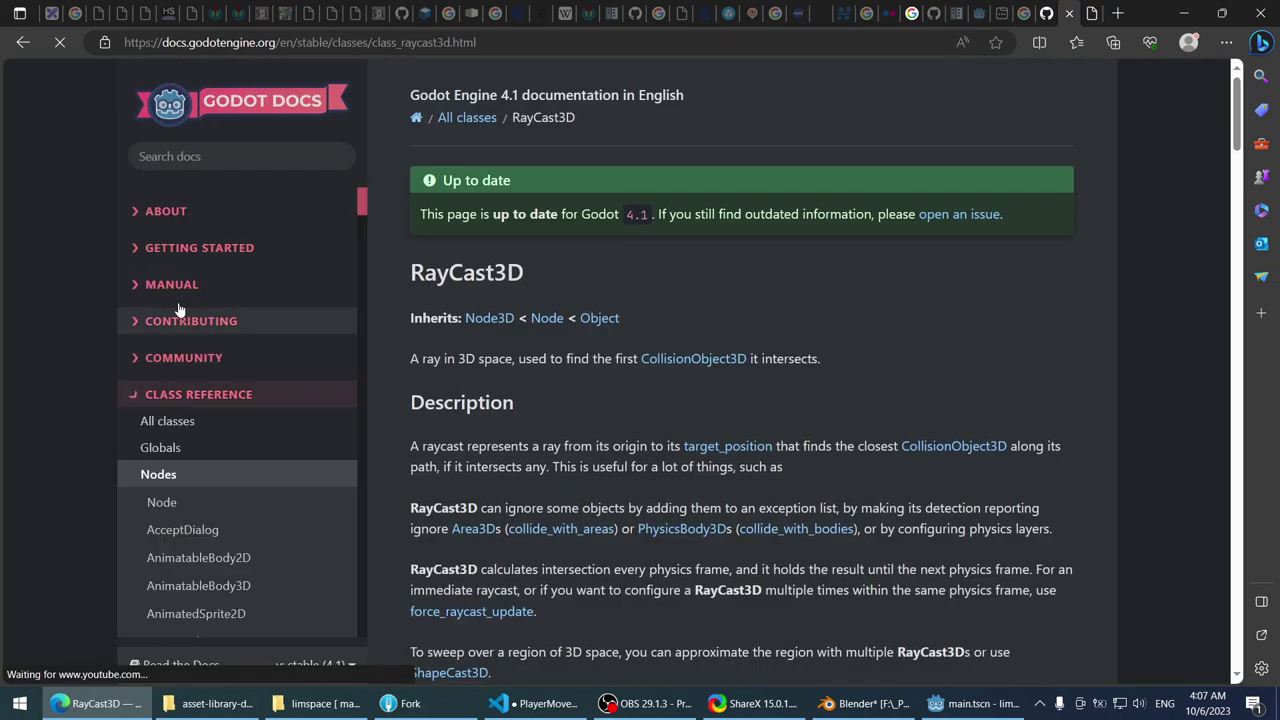
scroll(368, 295, down, 2)
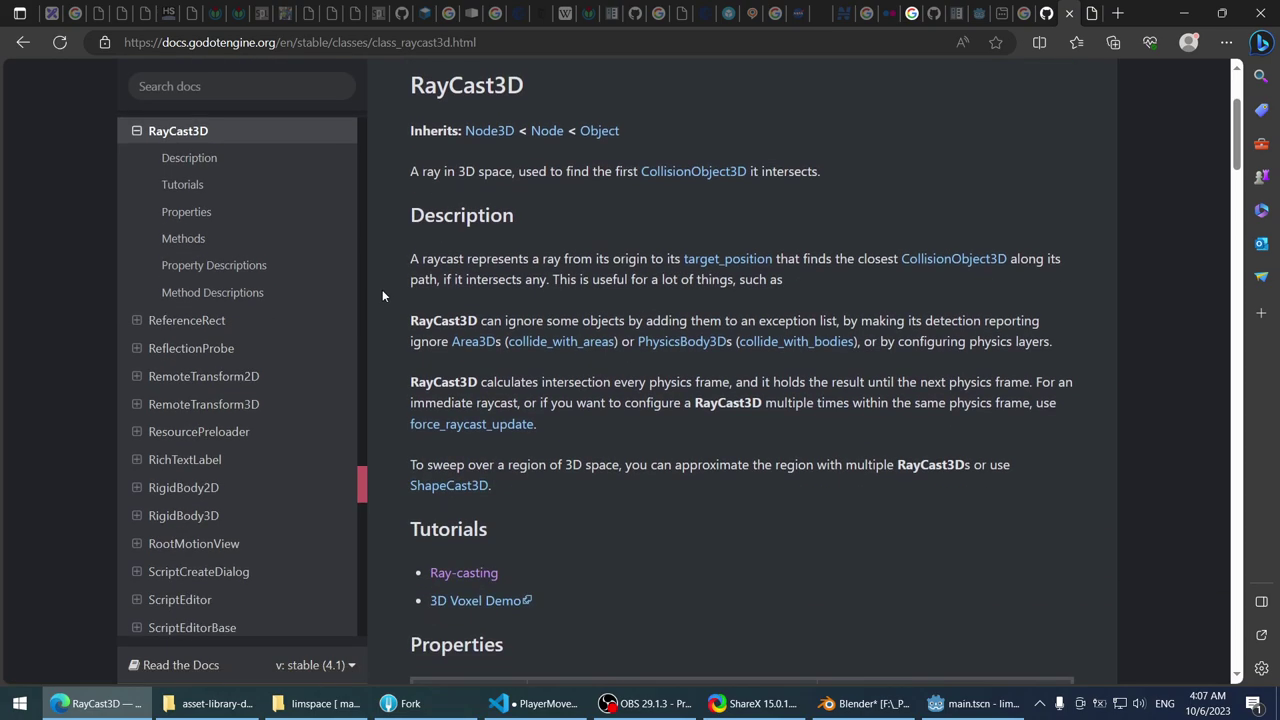
scroll(381, 290, down, 4)
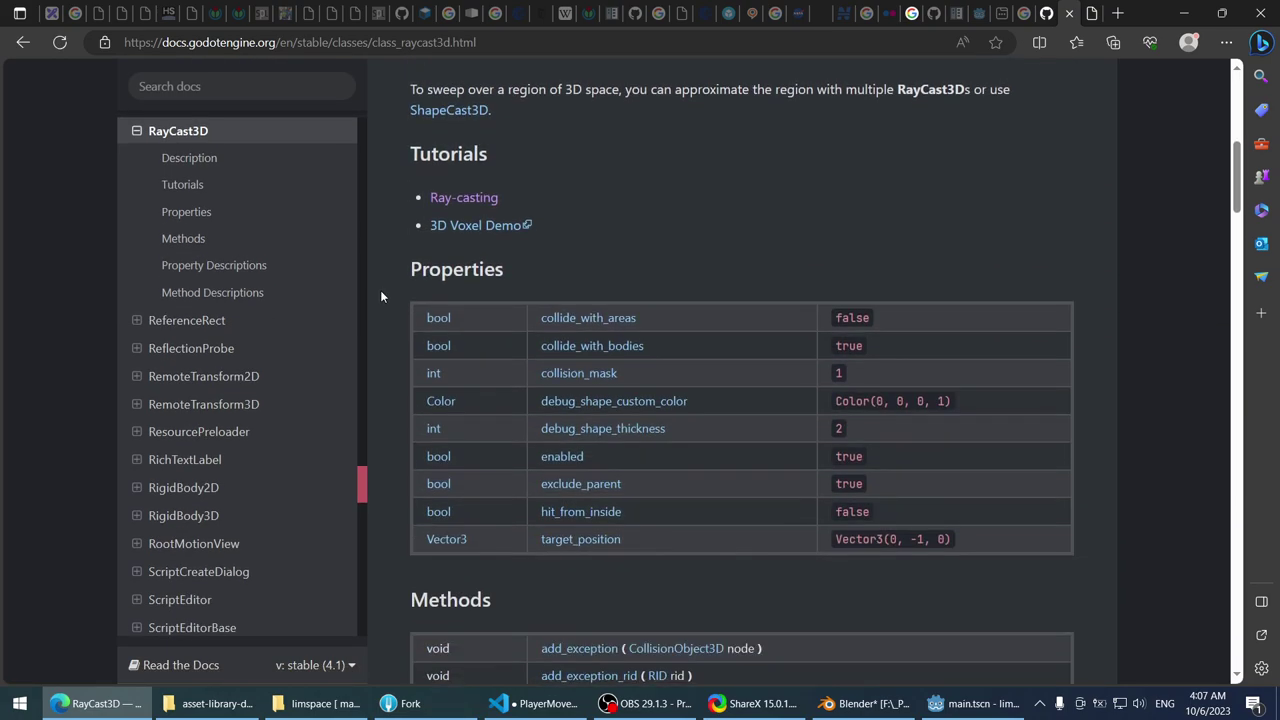
scroll(381, 294, up, 2)
scroll(380, 296, down, 11)
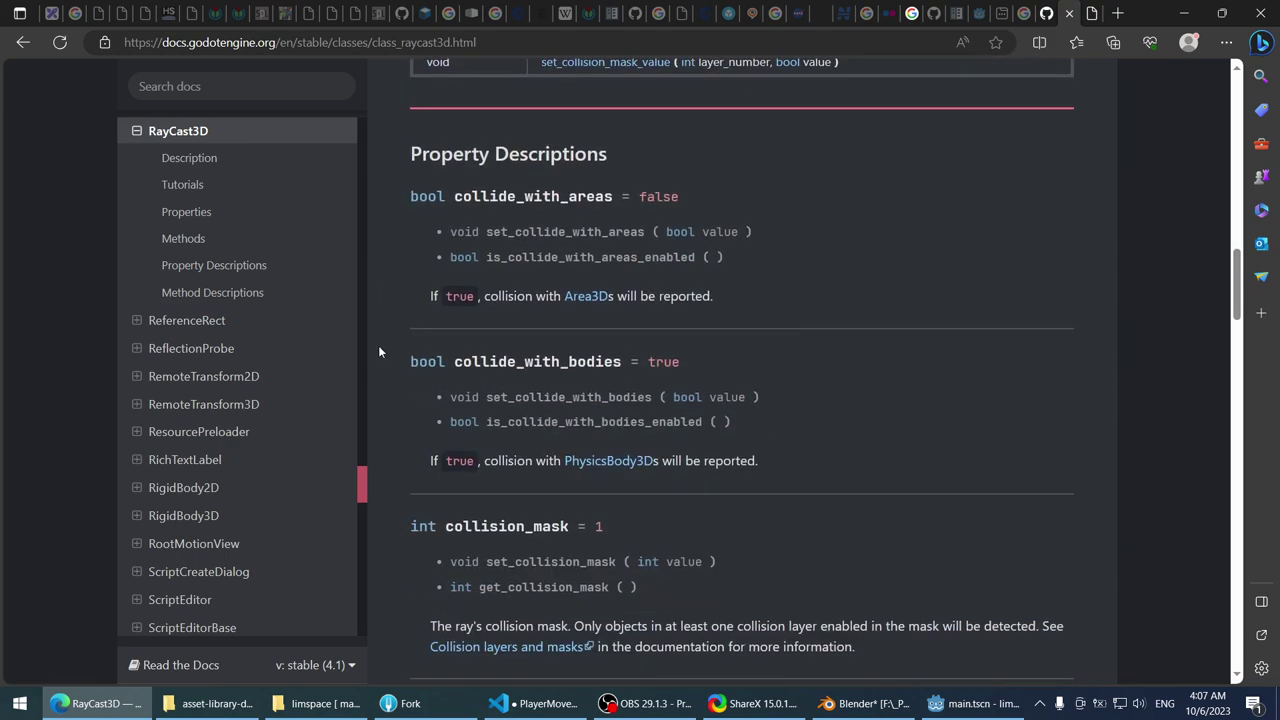
scroll(390, 307, down, 5)
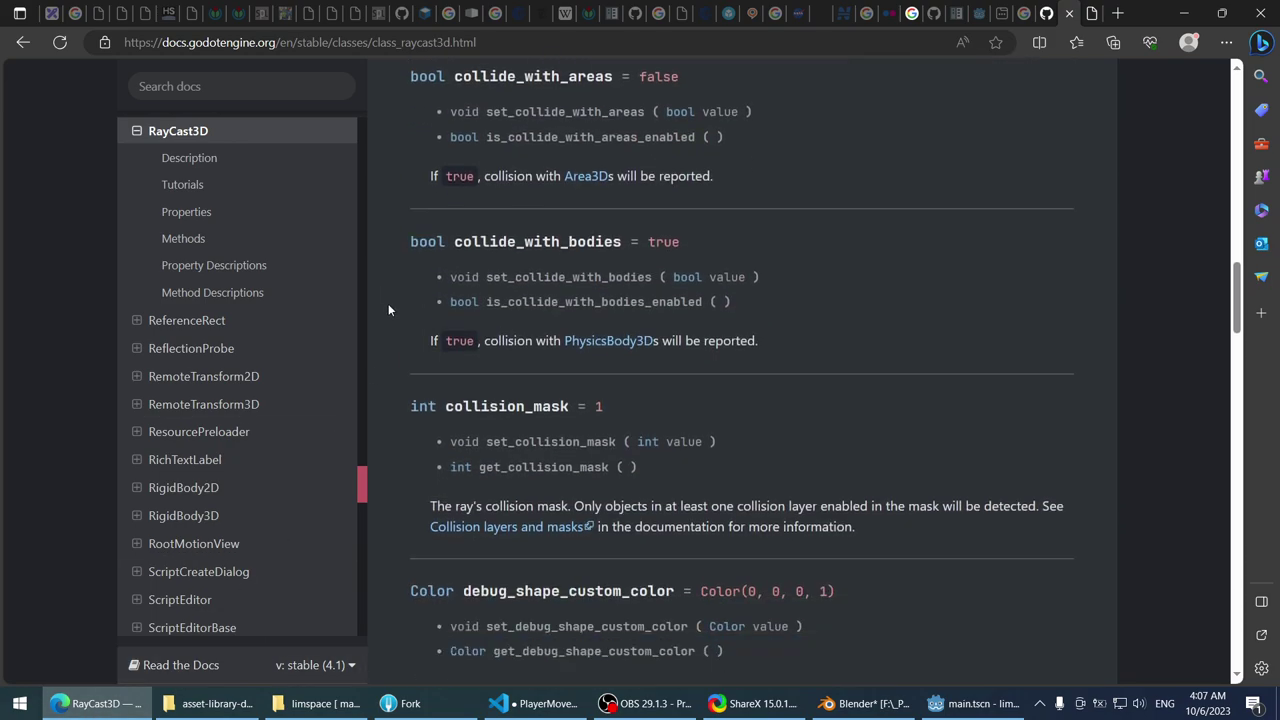
scroll(387, 305, down, 11)
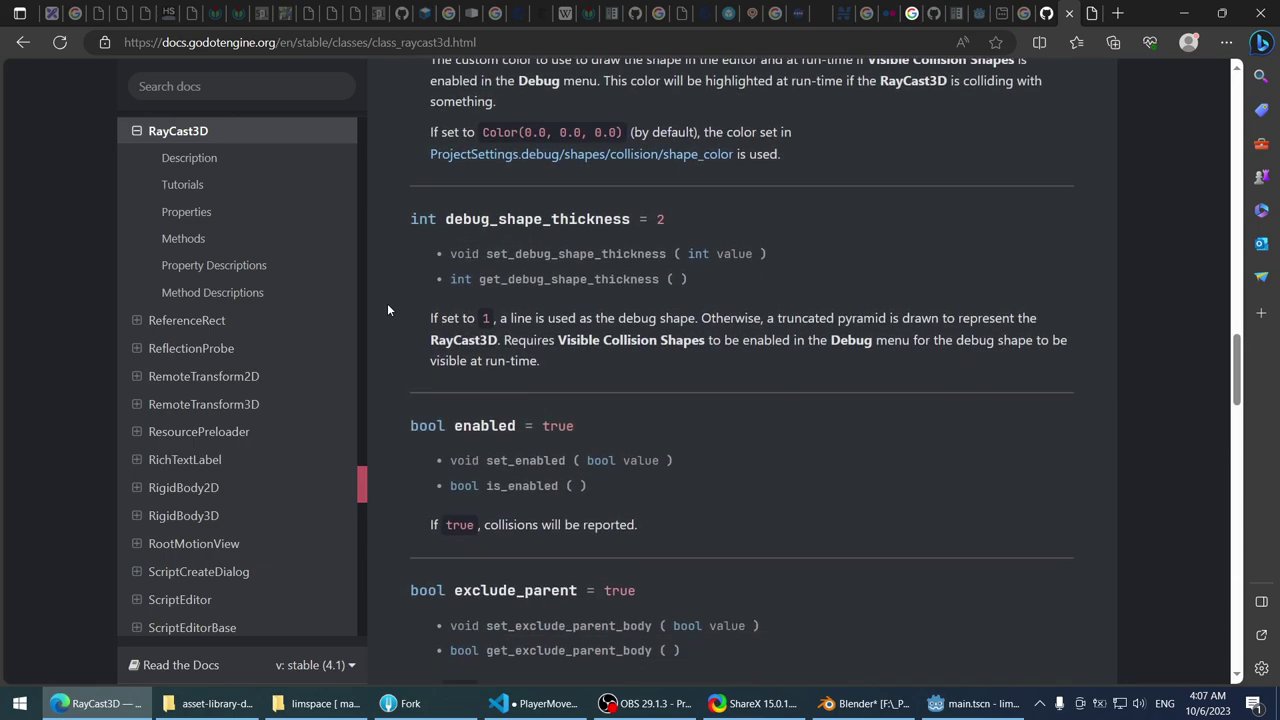
click(23, 42)
scroll(25, 227, down, 4)
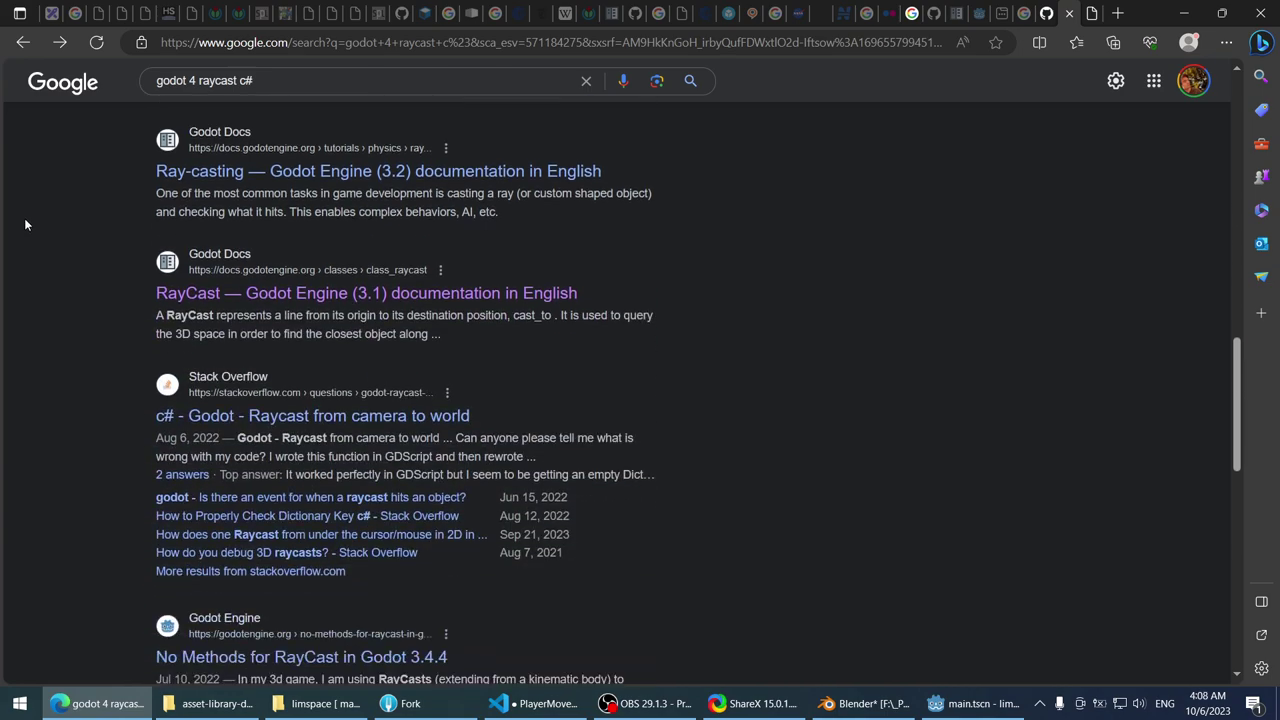
- Scroll the results and briefly view the hubwiz Ray-casting page before returning
scroll(25, 225, down, 1)
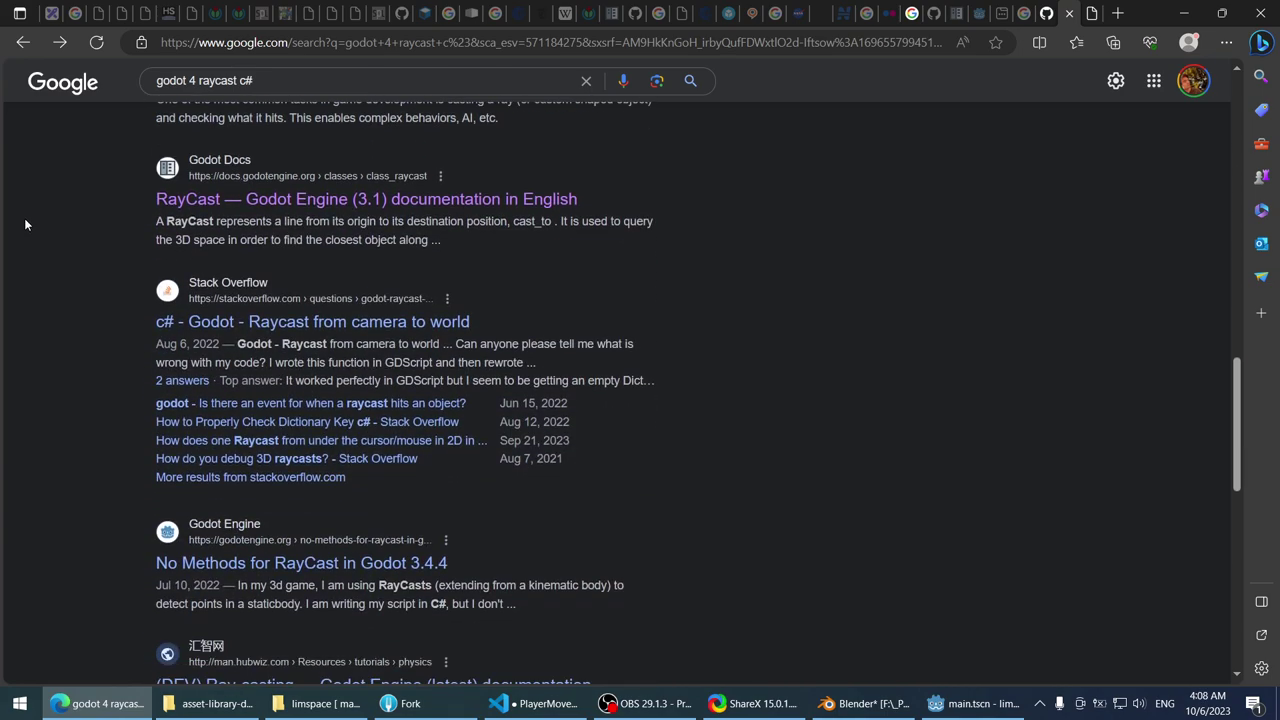
scroll(25, 224, down, 3)
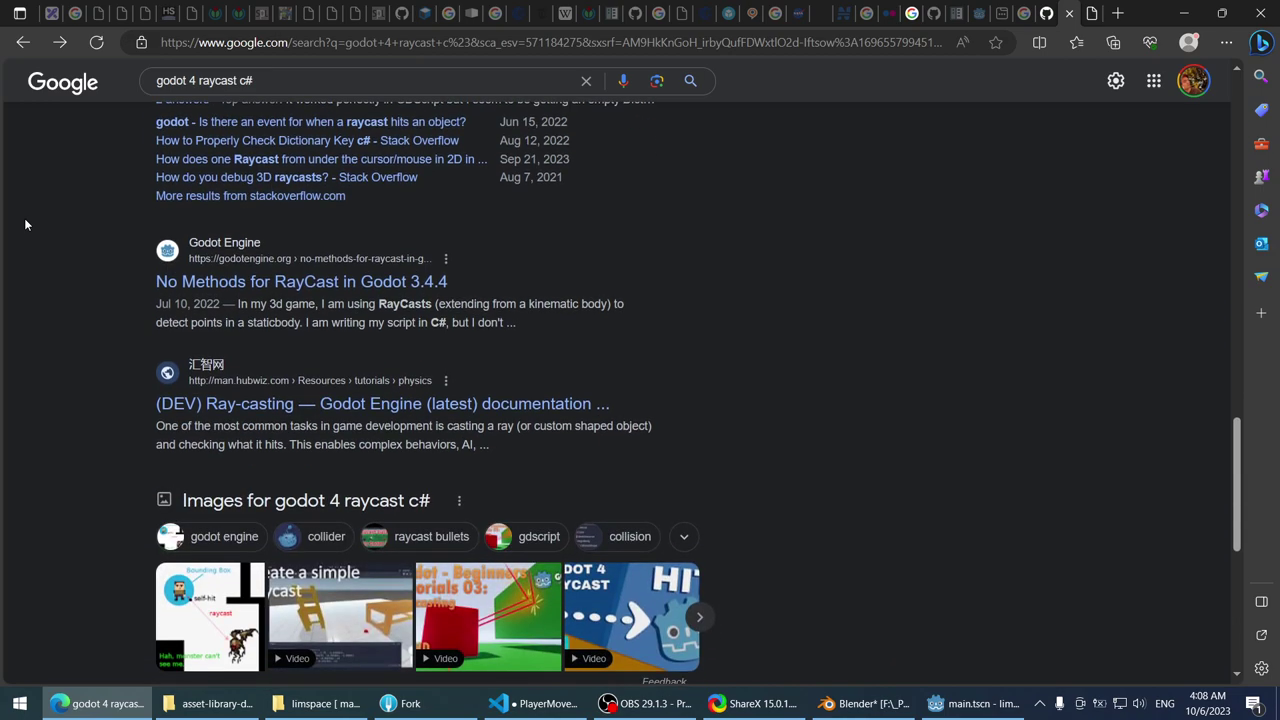
scroll(24, 218, down, 4)
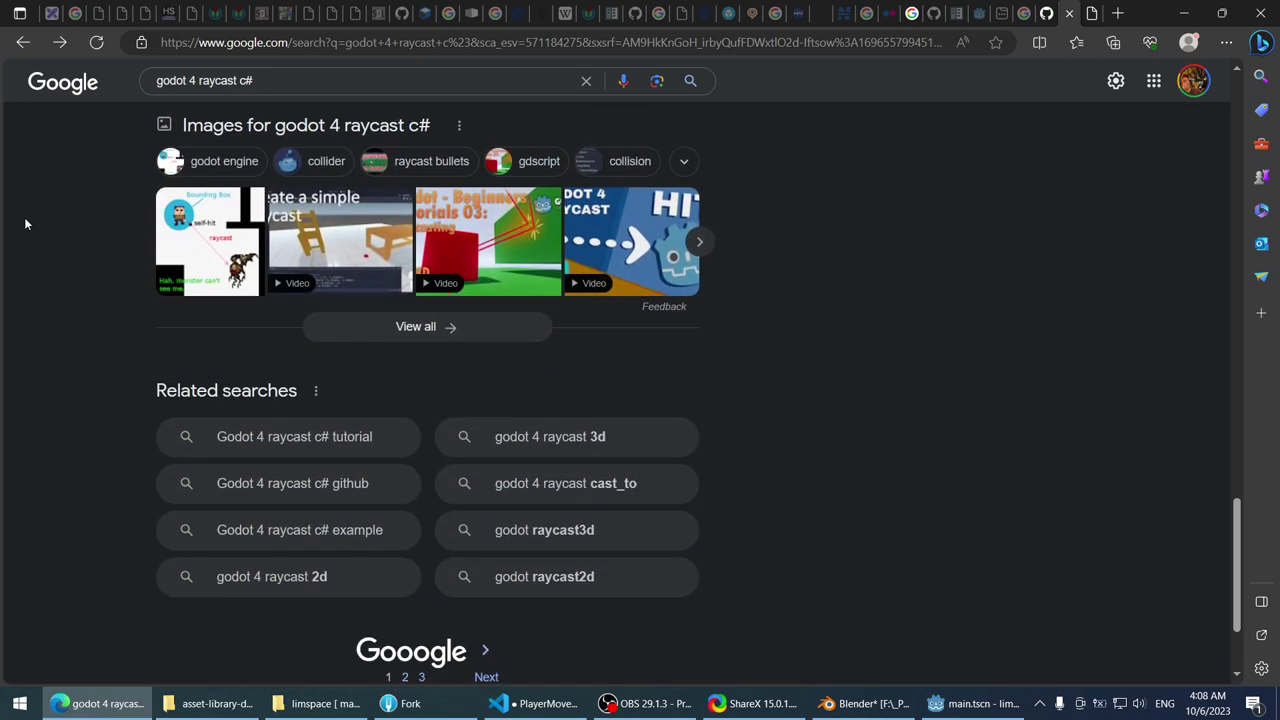
scroll(24, 217, up, 3)
click(196, 318)
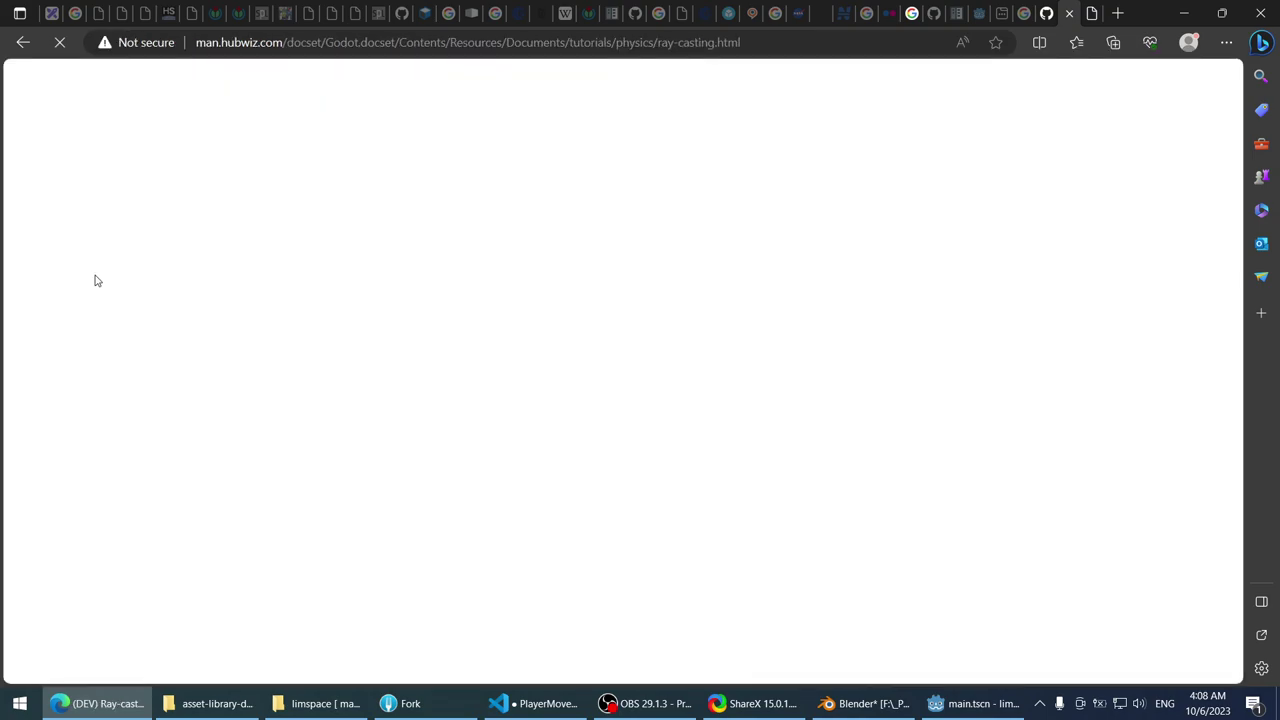
click(23, 42)
- Load page 2 of the 'godot 4 raycast c#' results, scroll to the end, and return to the code
scroll(120, 342, down, 4)
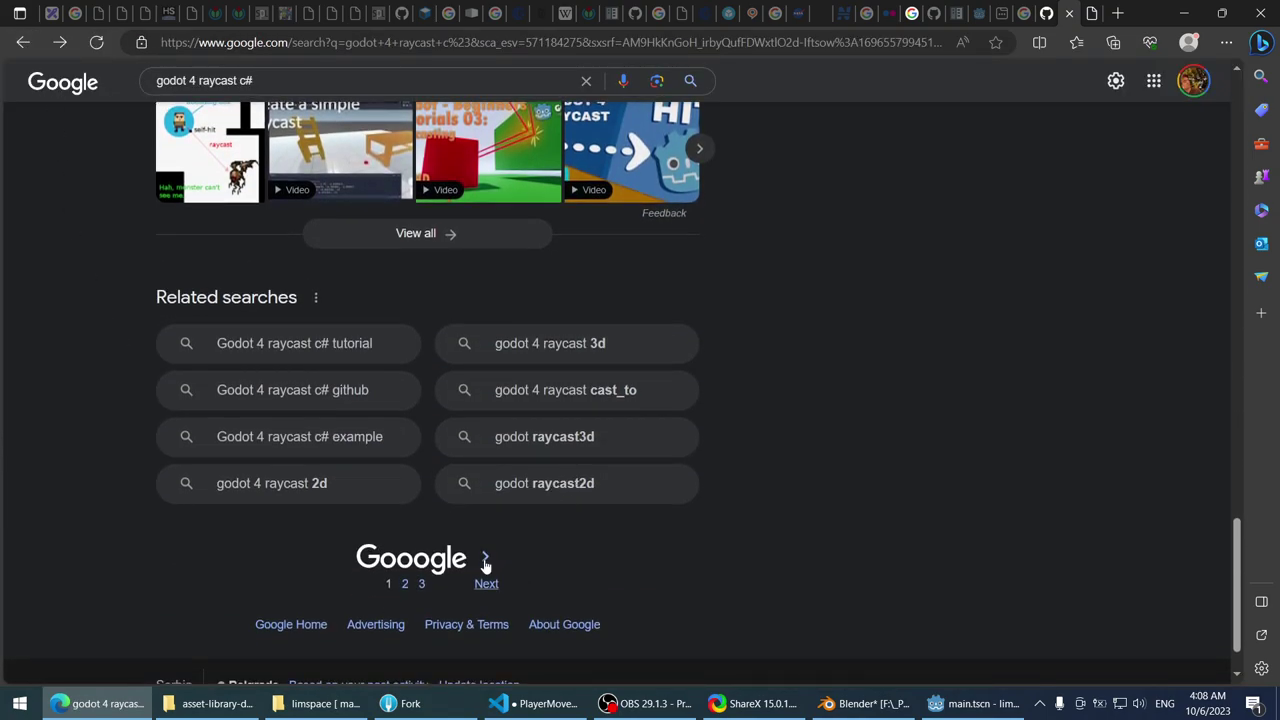
click(487, 566)
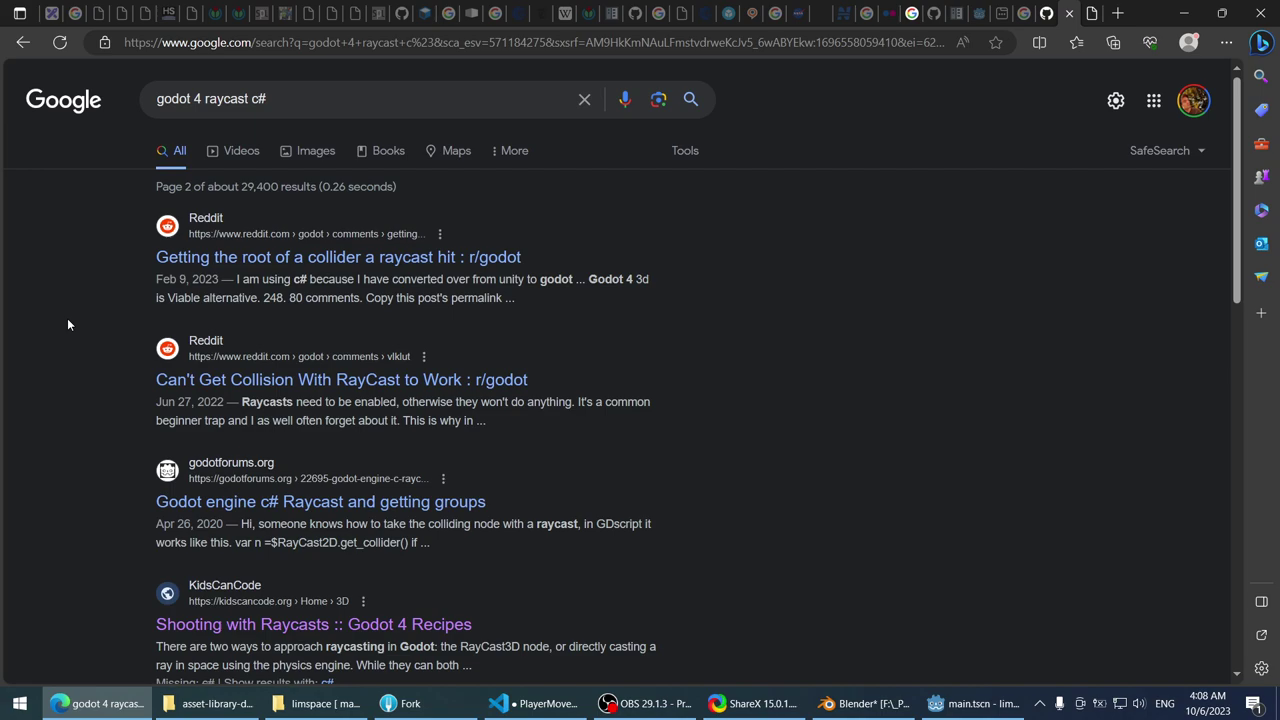
scroll(68, 322, down, 2)
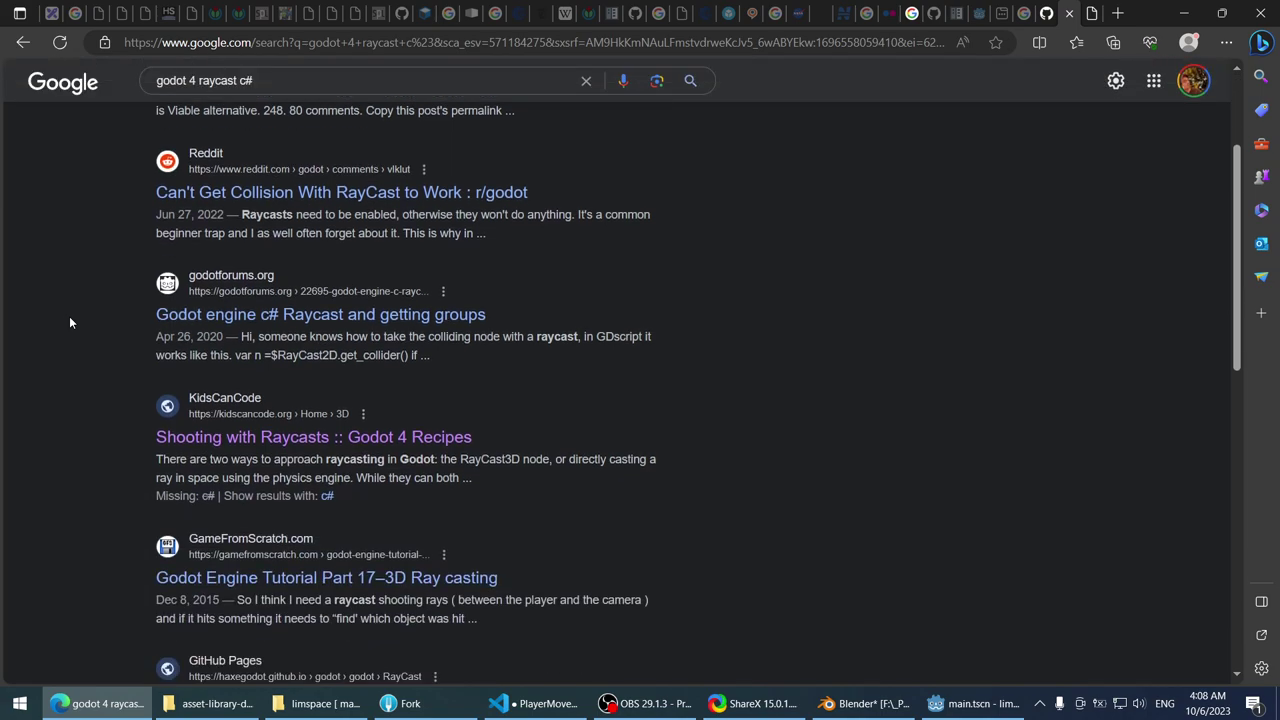
scroll(70, 322, down, 2)
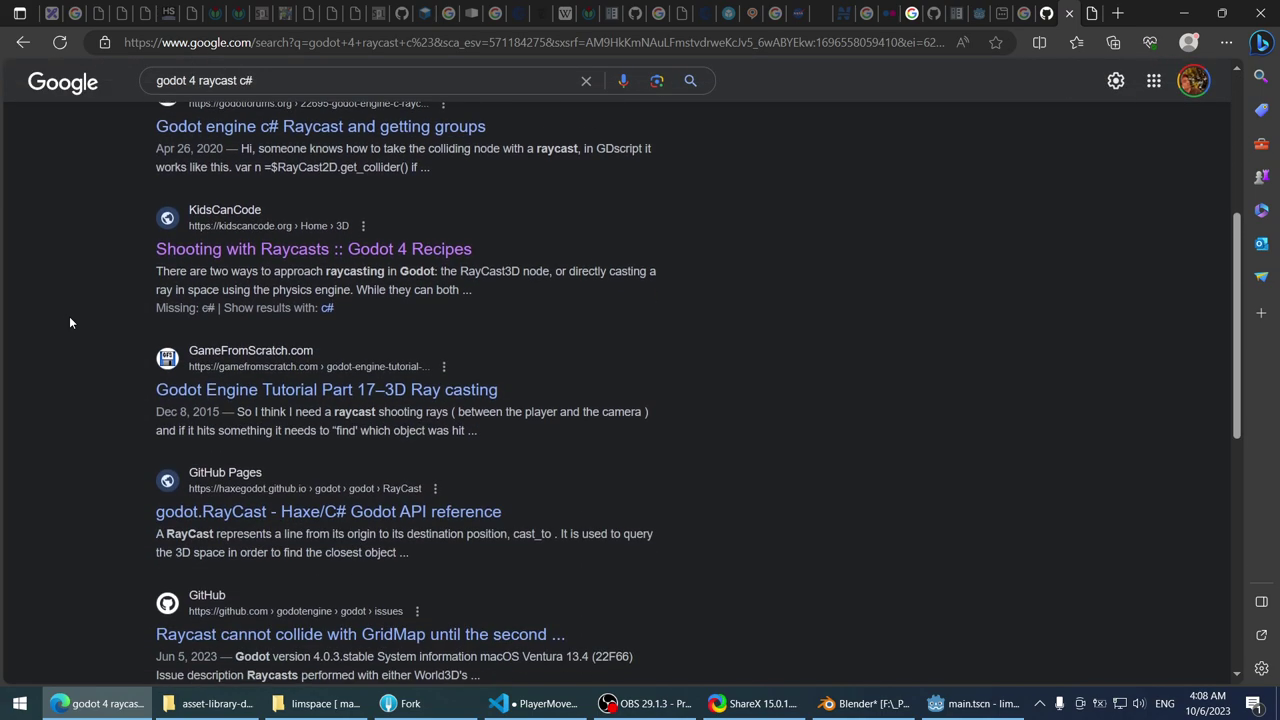
scroll(70, 322, down, 3)
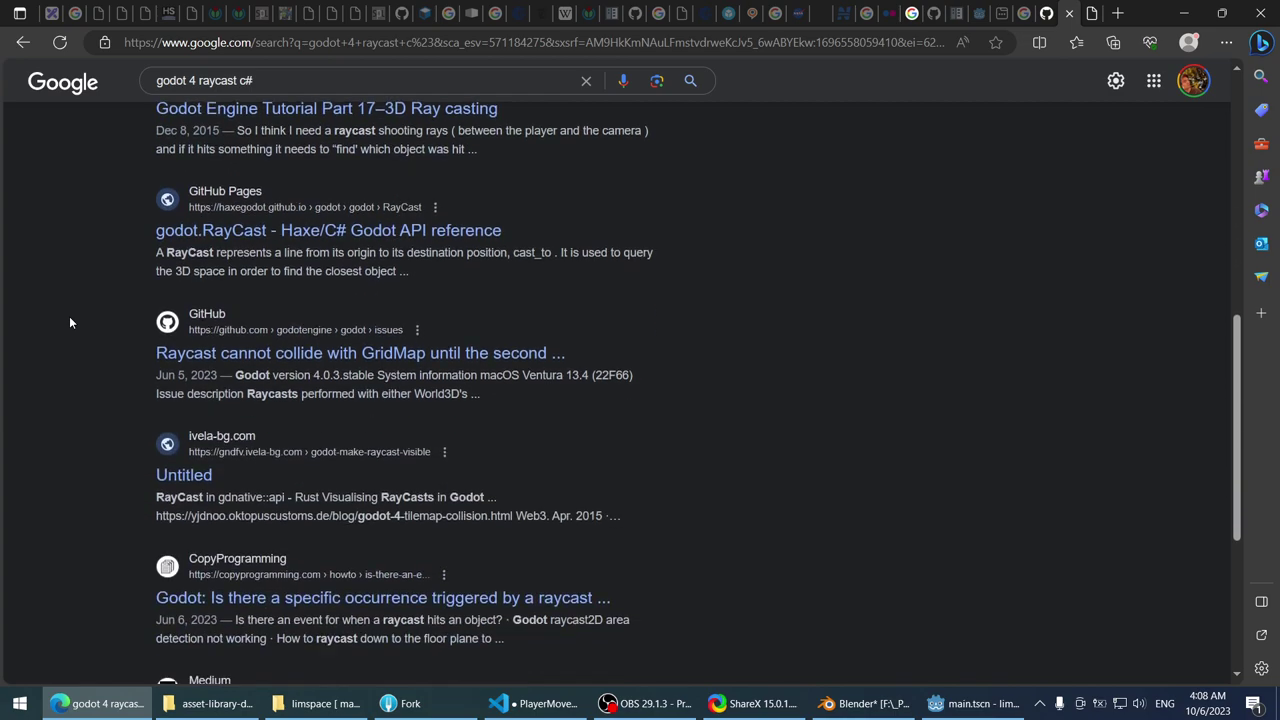
scroll(70, 322, down, 4)
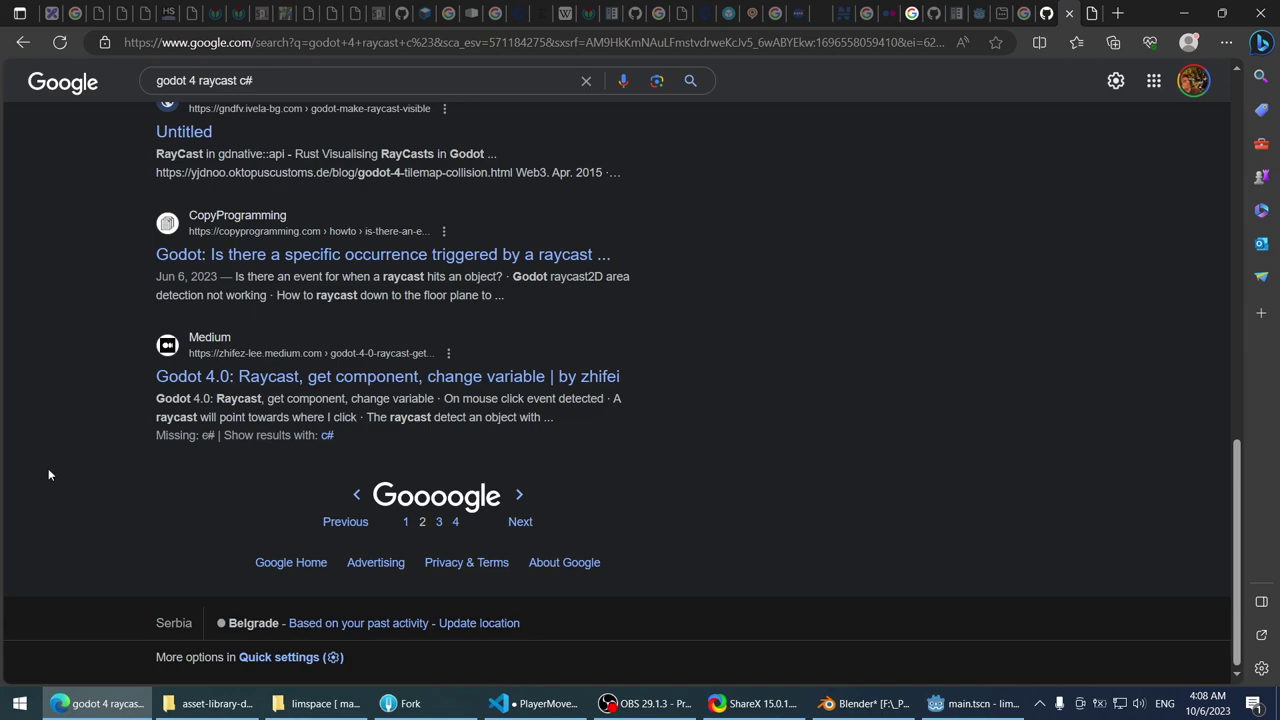
key(alt+Tab)
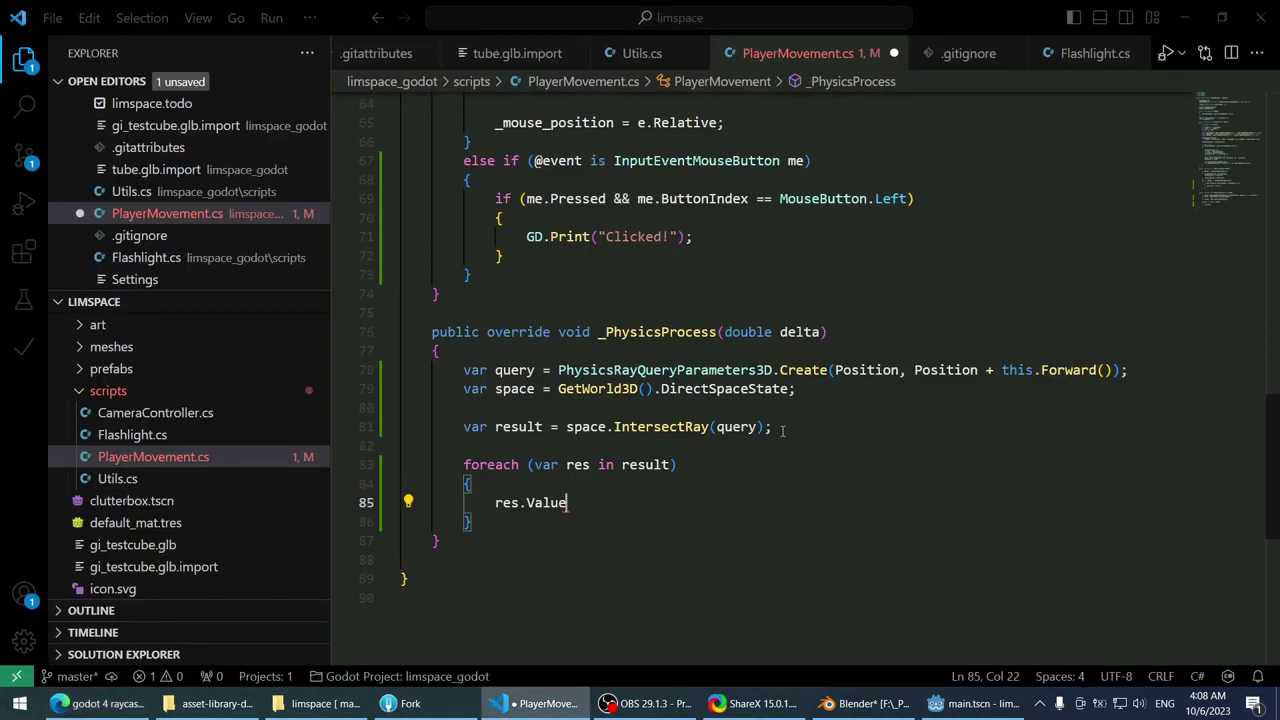
- Rewrite the foreach body as GD.Print(res.Value); and save PlayerMovement.cs
mouse_move(680, 425)
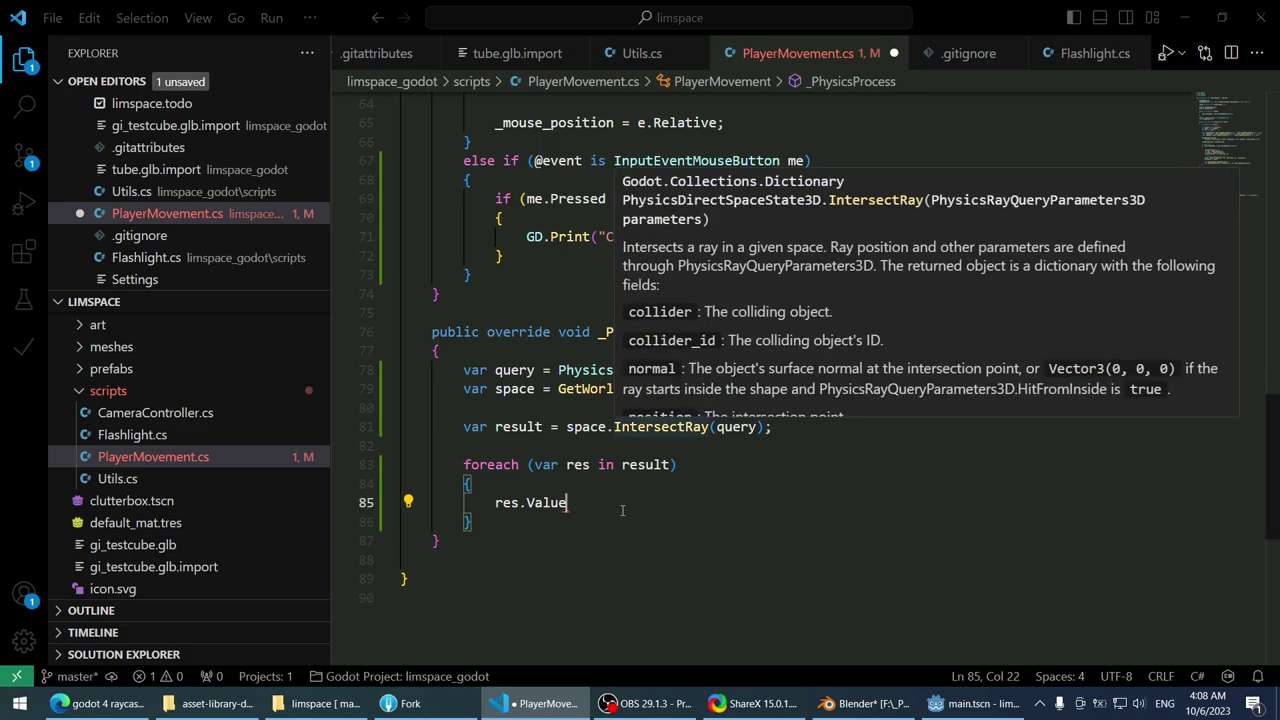
key(Home)
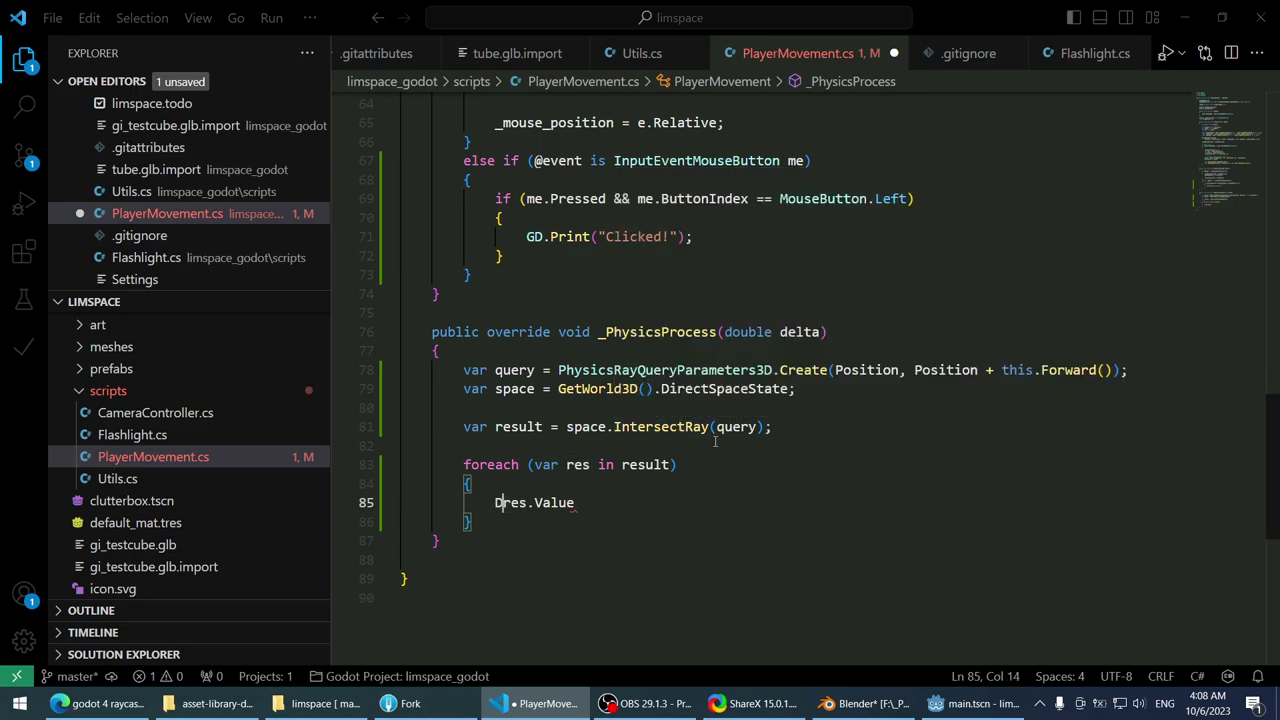
text(EditorDebuggerPlugin.)
key(ctrl+shift+Left)
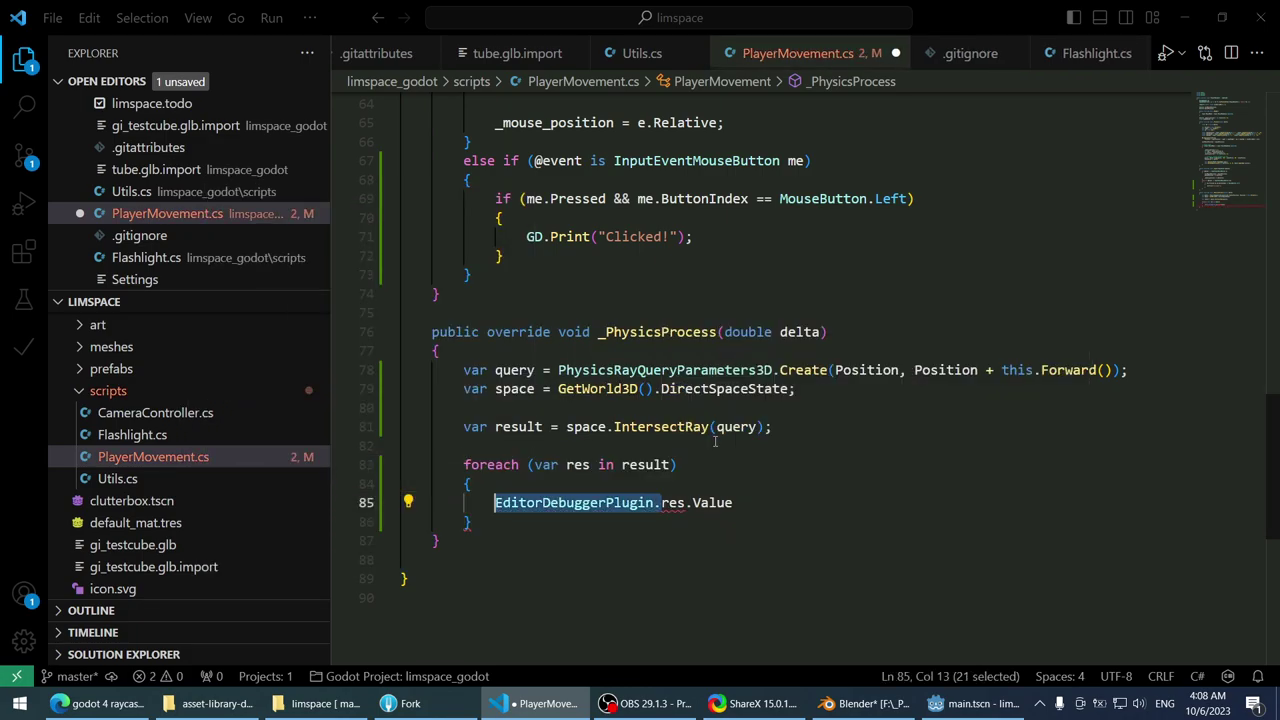
text(GD.)
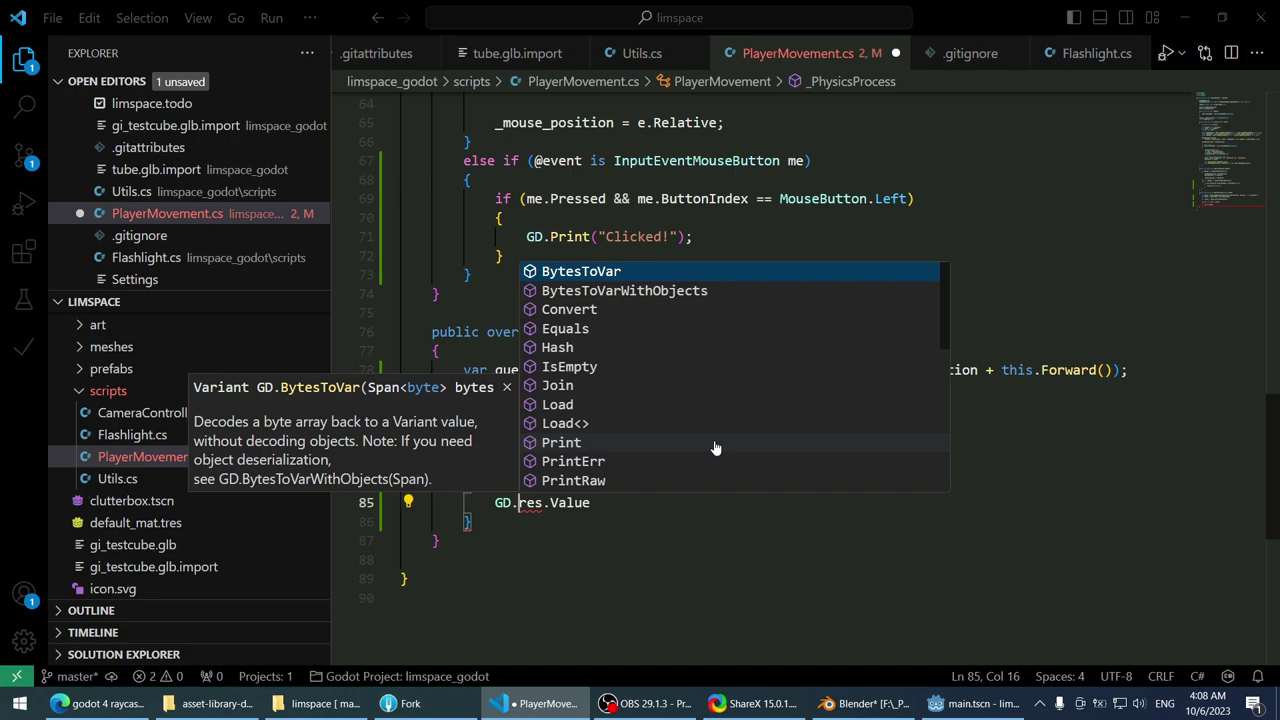
text(Prin)
key(Left)
key(ctrl+space)
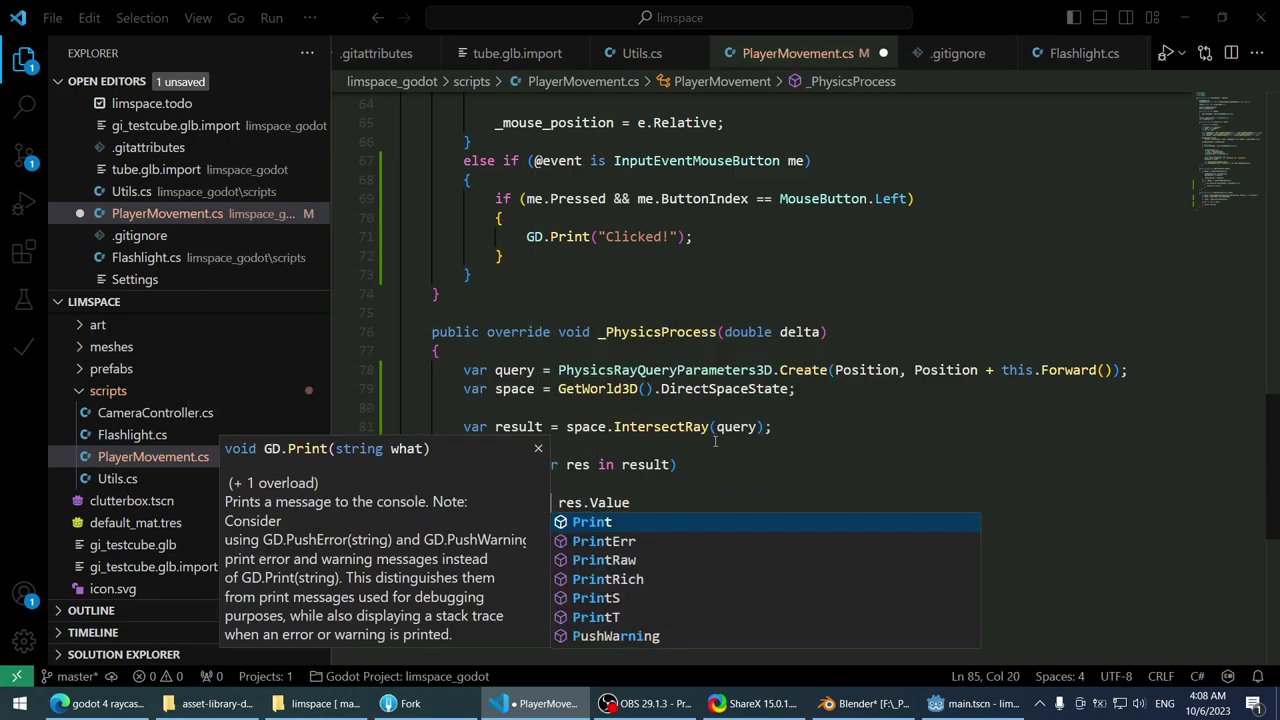
text(t)
key(Escape)
key(Delete)
text(()
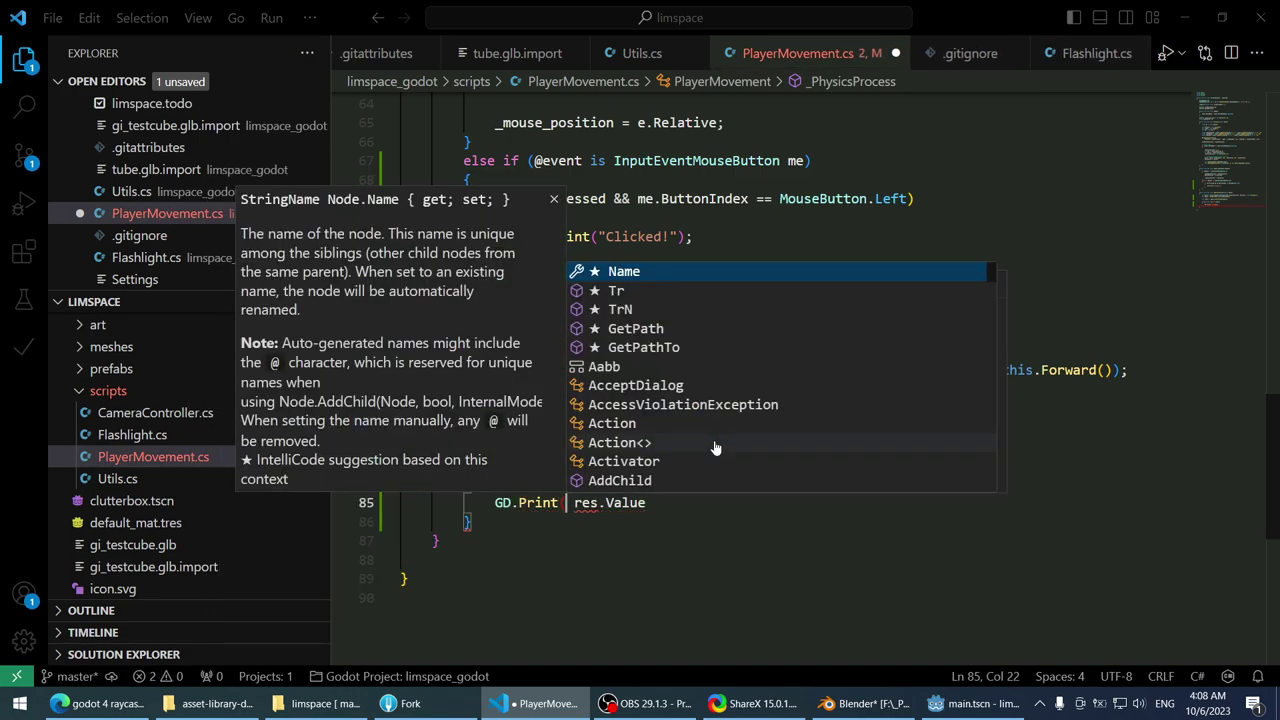
key(End)
text())
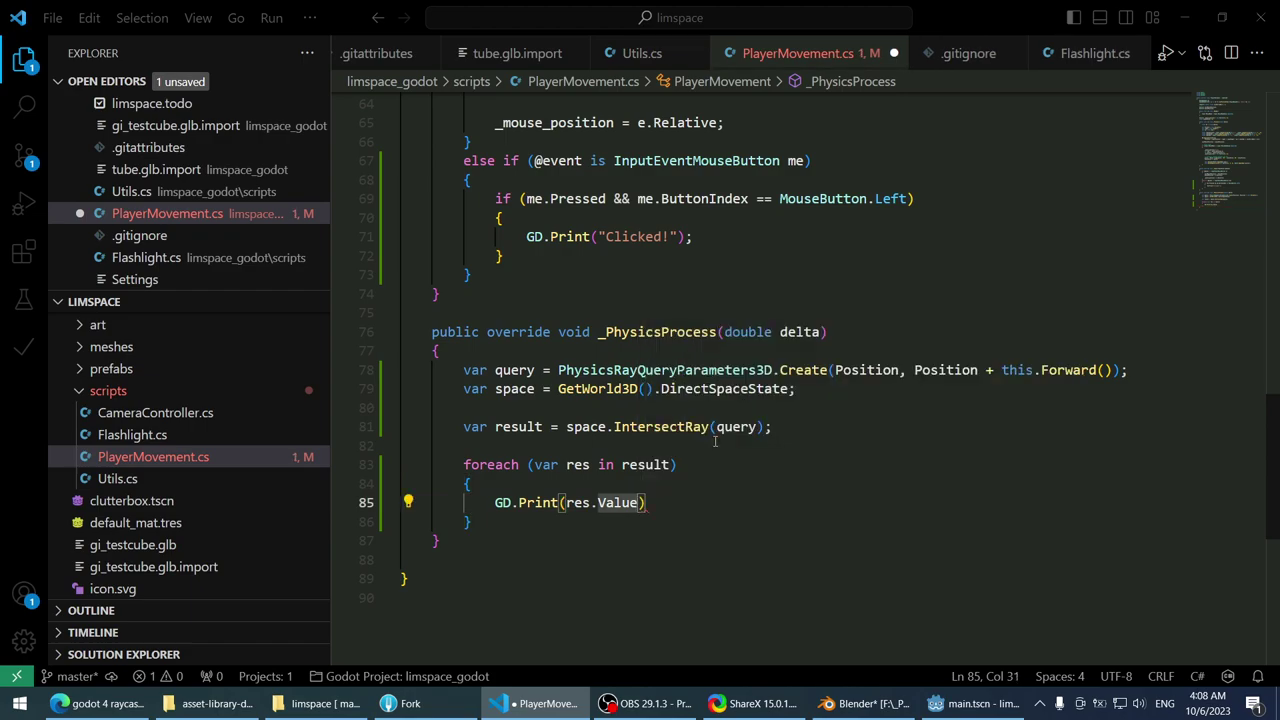
key(End)
text(;)
key(ctrl+s)
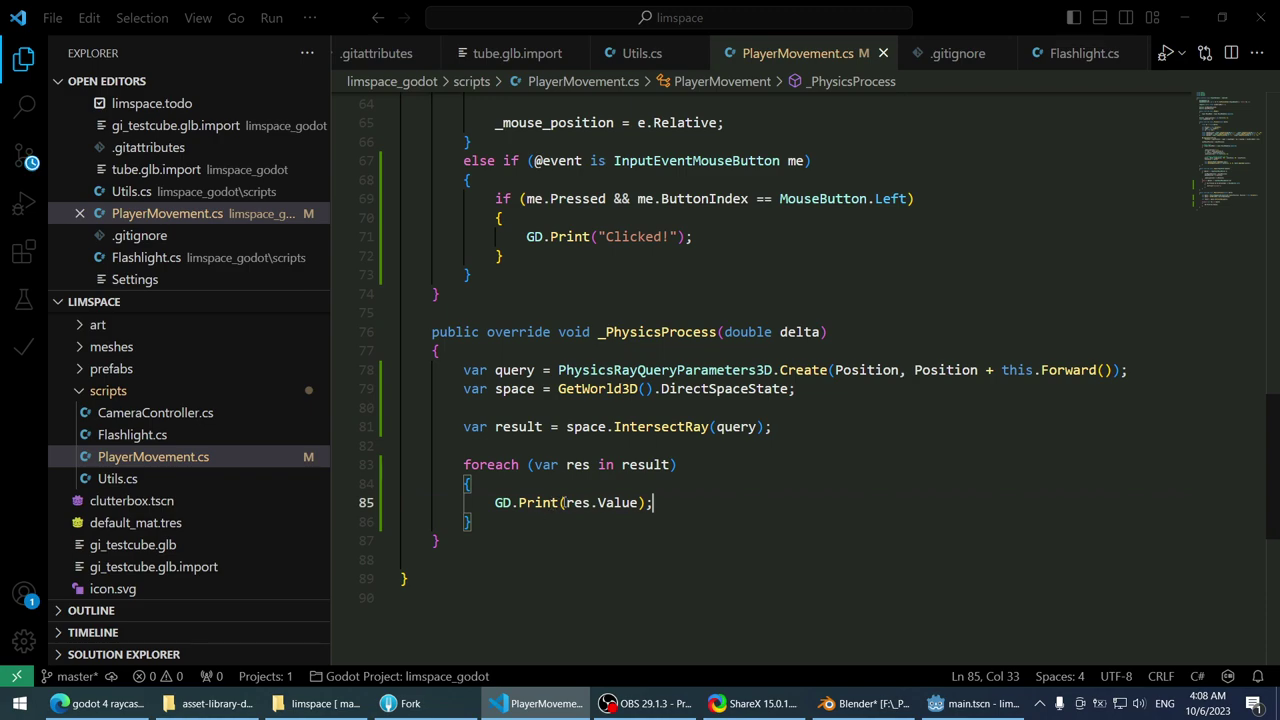
- Try printing typeof(res.Value) instead and save the script
click(564, 503)
text(@)
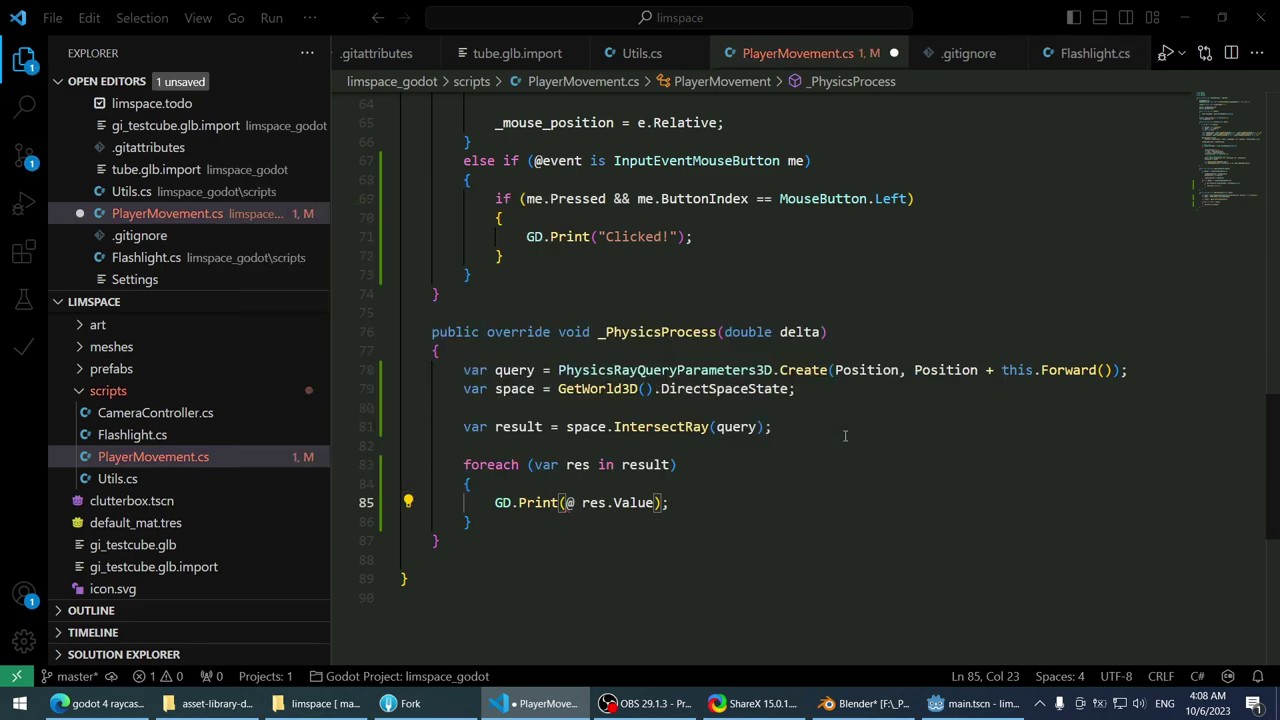
key(BackSpace)
text($trpeof)
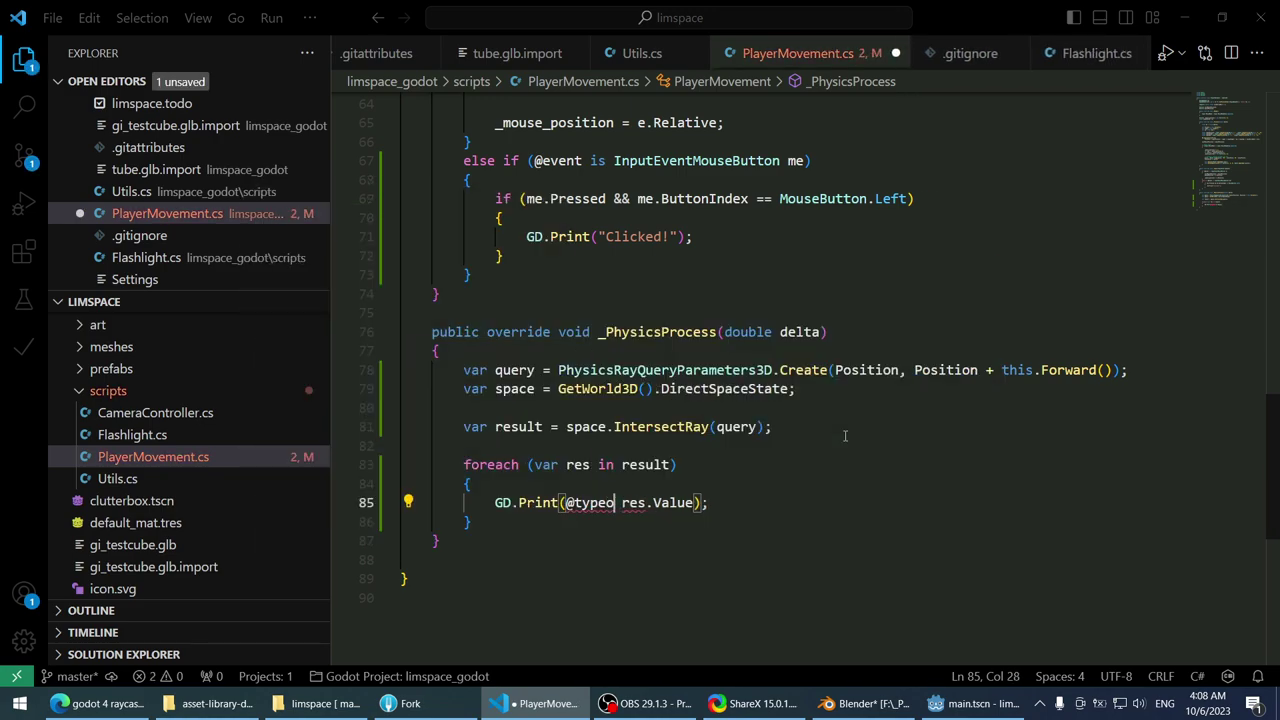
key(BackSpace)
key(BackSpace)
key(BackSpace)
key(BackSpace)
key(BackSpace)
key(BackSpace)
key(BackSpace)
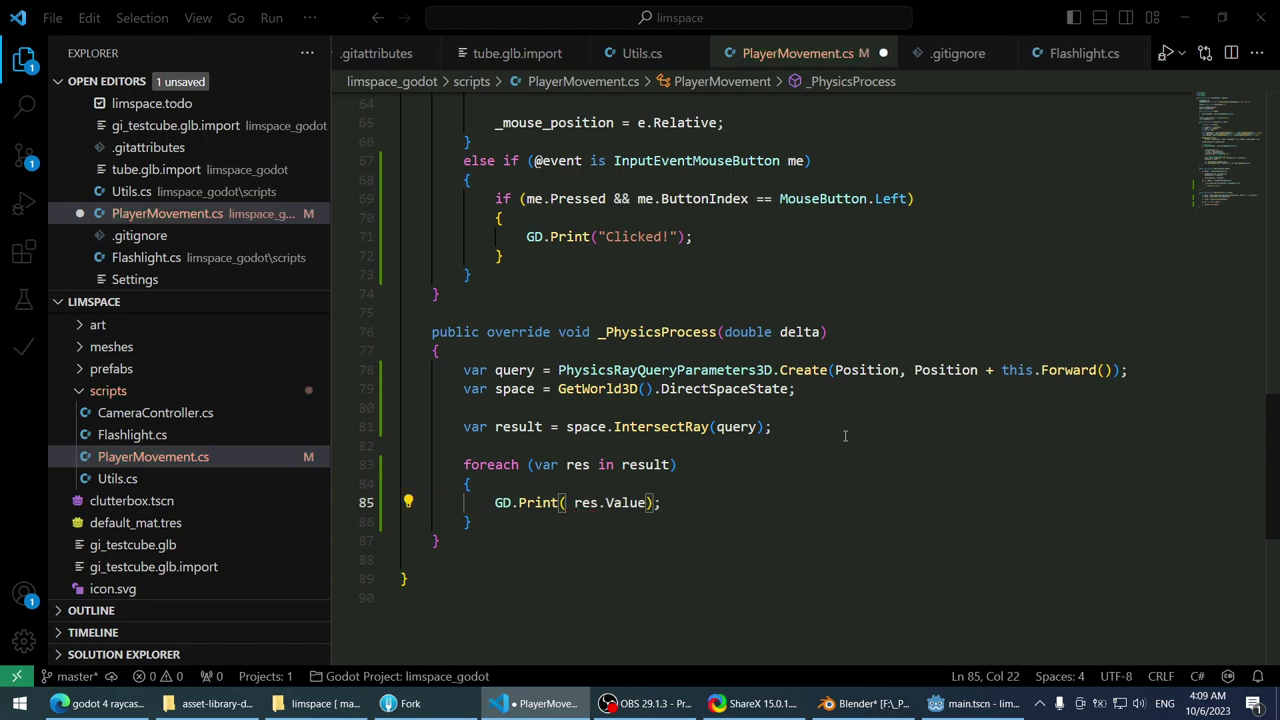
text(typeof()
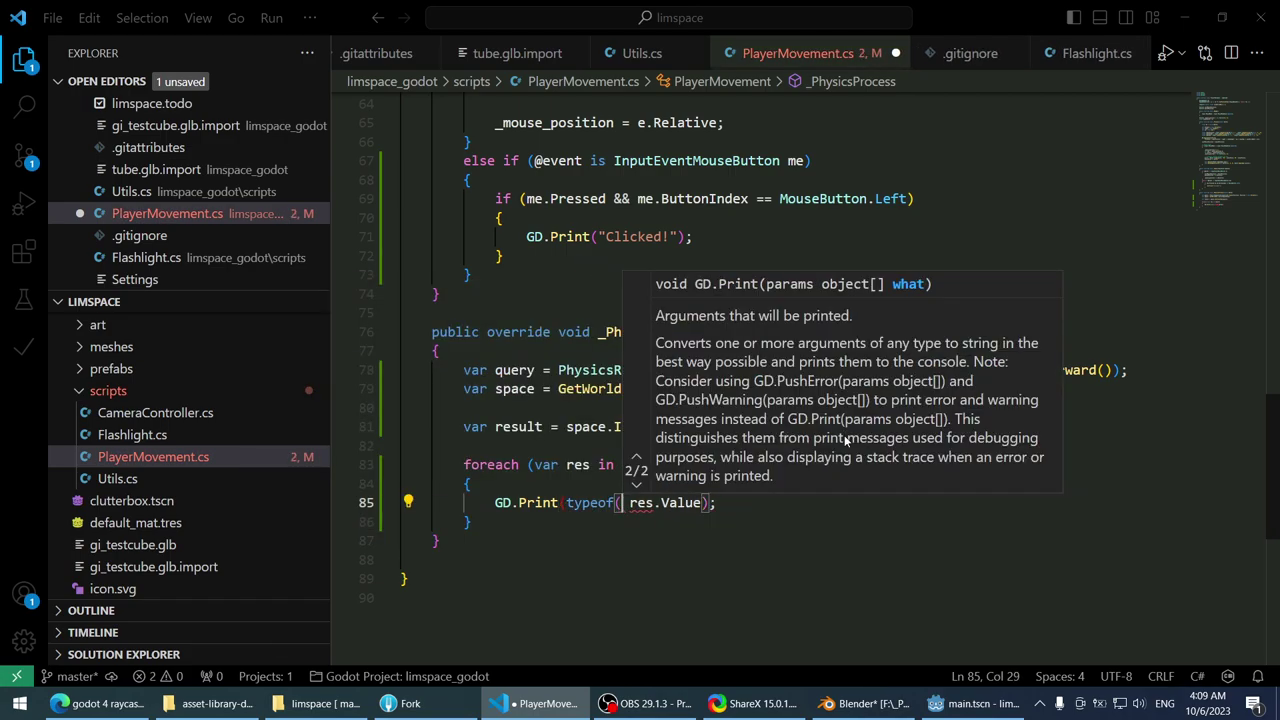
key(Delete)
key(ctrl+Right)
key(ctrl+Right)
text())
key(ctrl+s)
key(End)
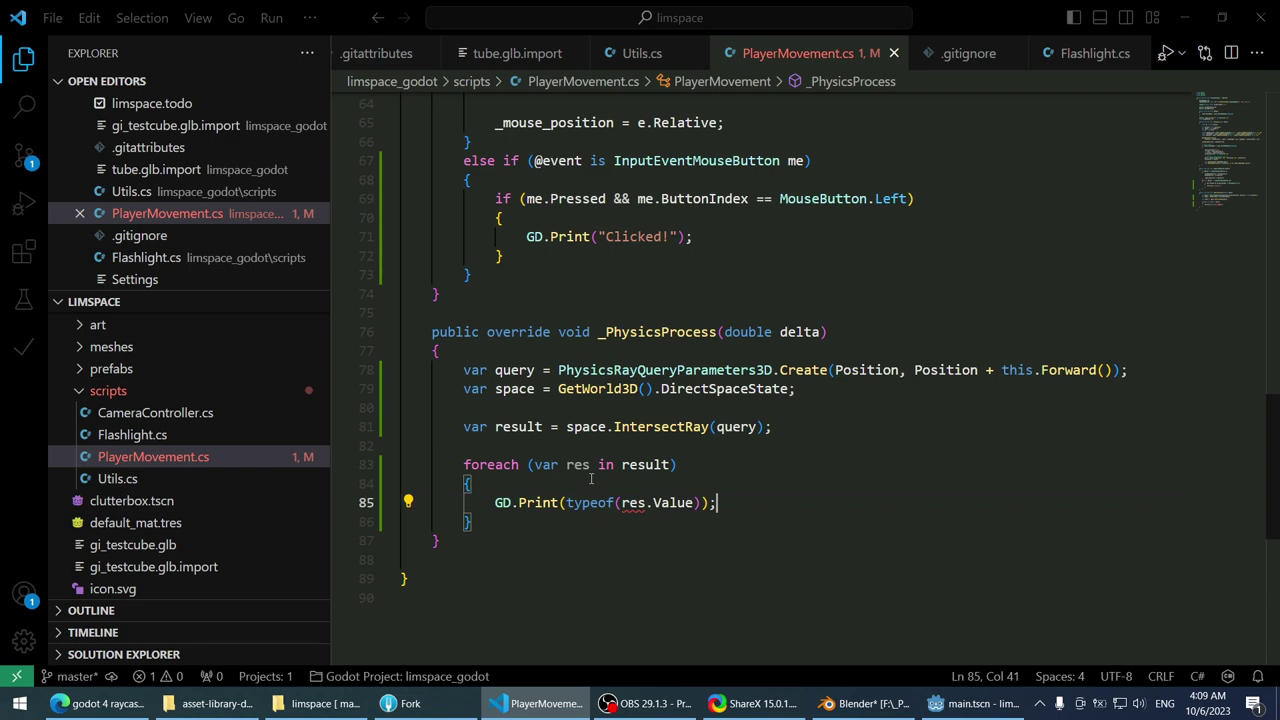
- Remove the typeof wrapper so the line reads GD.Print(res.Value); and save again
double_click(591, 502)
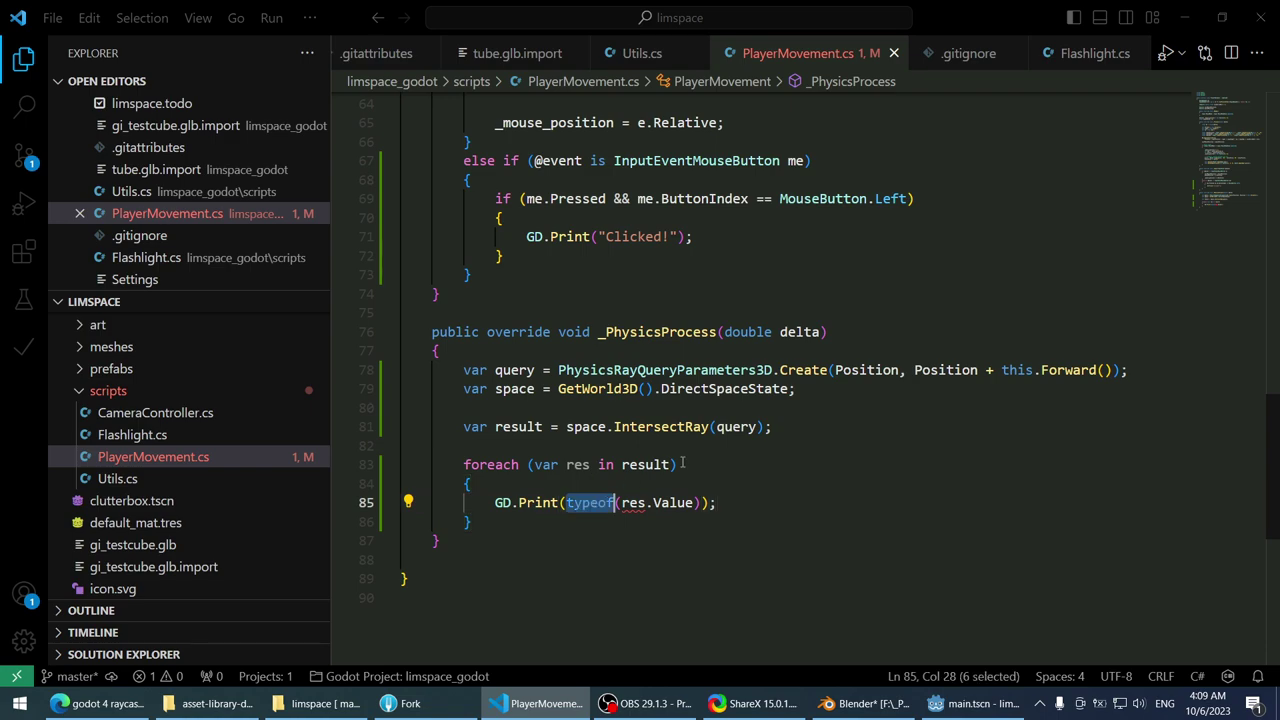
key(BackSpace)
key(Delete)
key(End)
key(Left)
key(BackSpace)
key(Left)
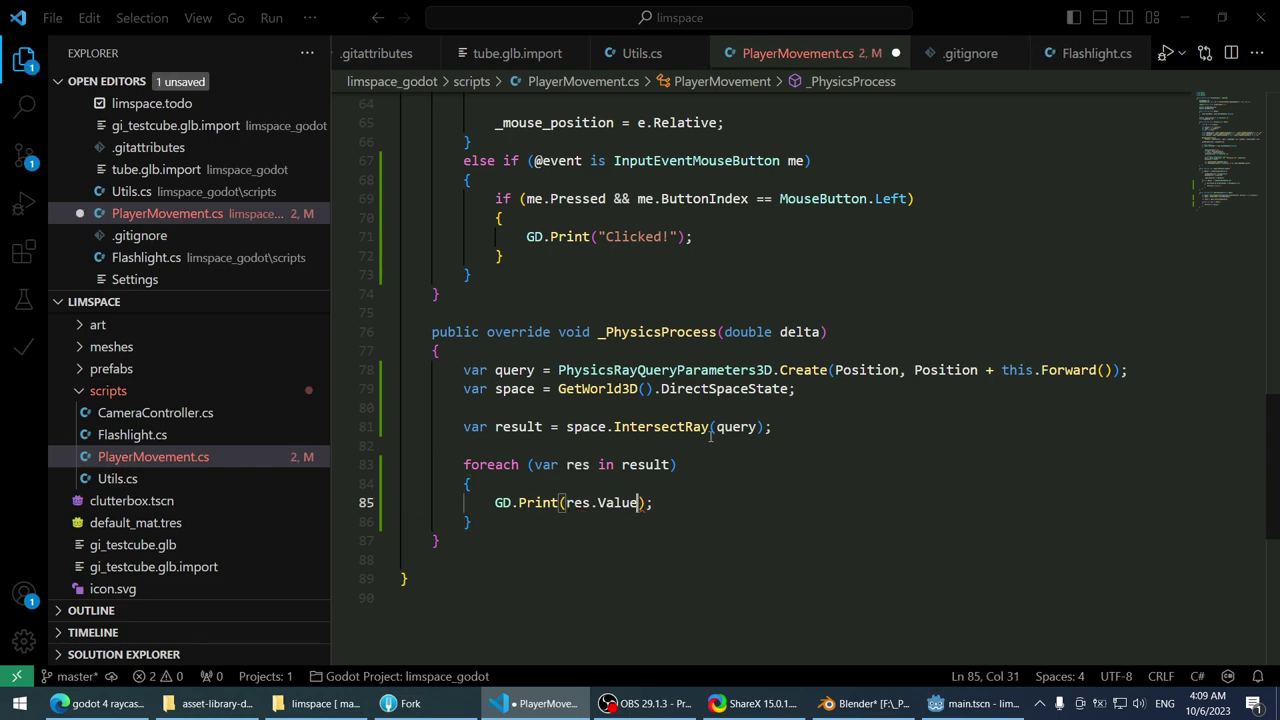
key(End)
key(ctrl+s)
click(975, 703)
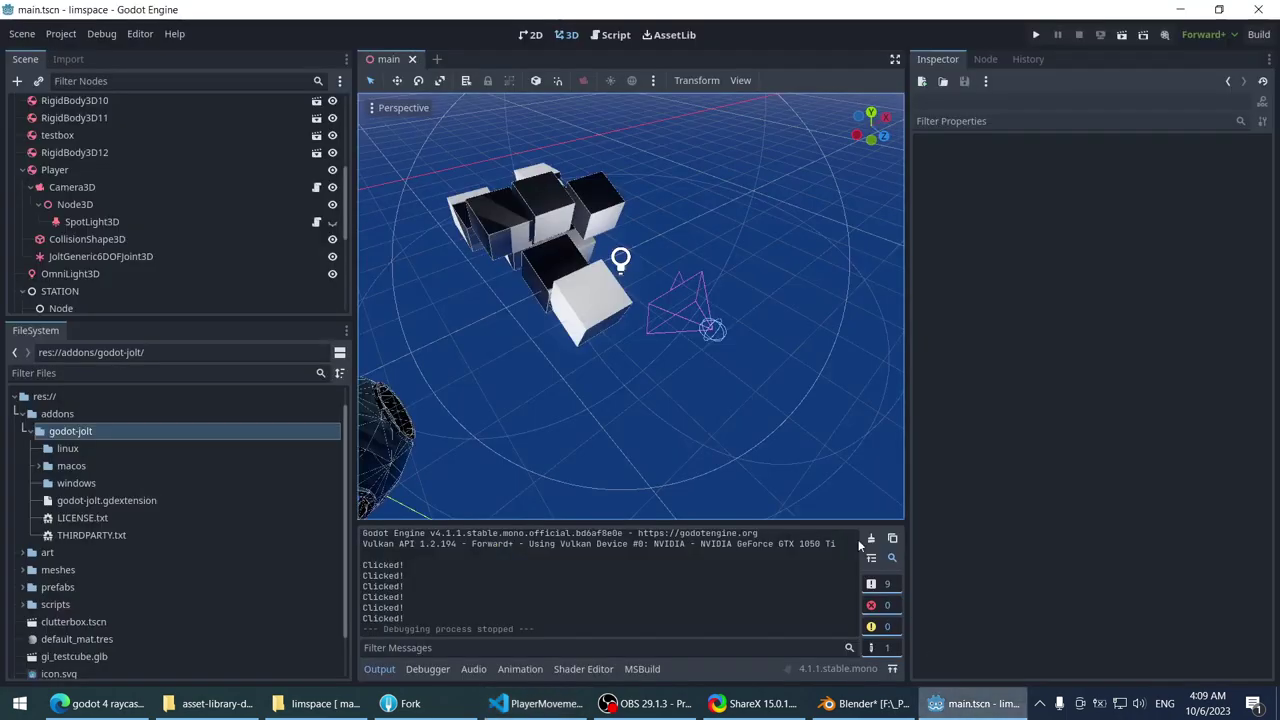
- Run limspace, click the game view eight times to log 'Clicked!' lines, then stop it
click(1036, 36)
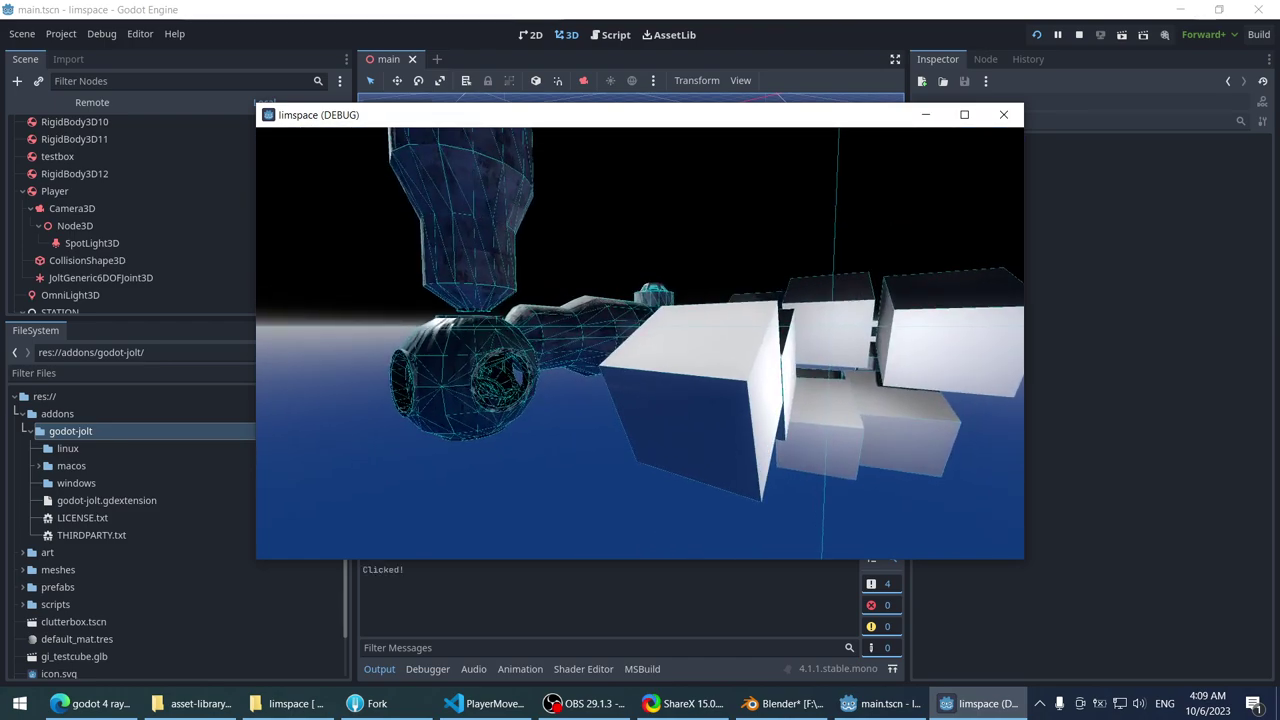
click(640, 343)
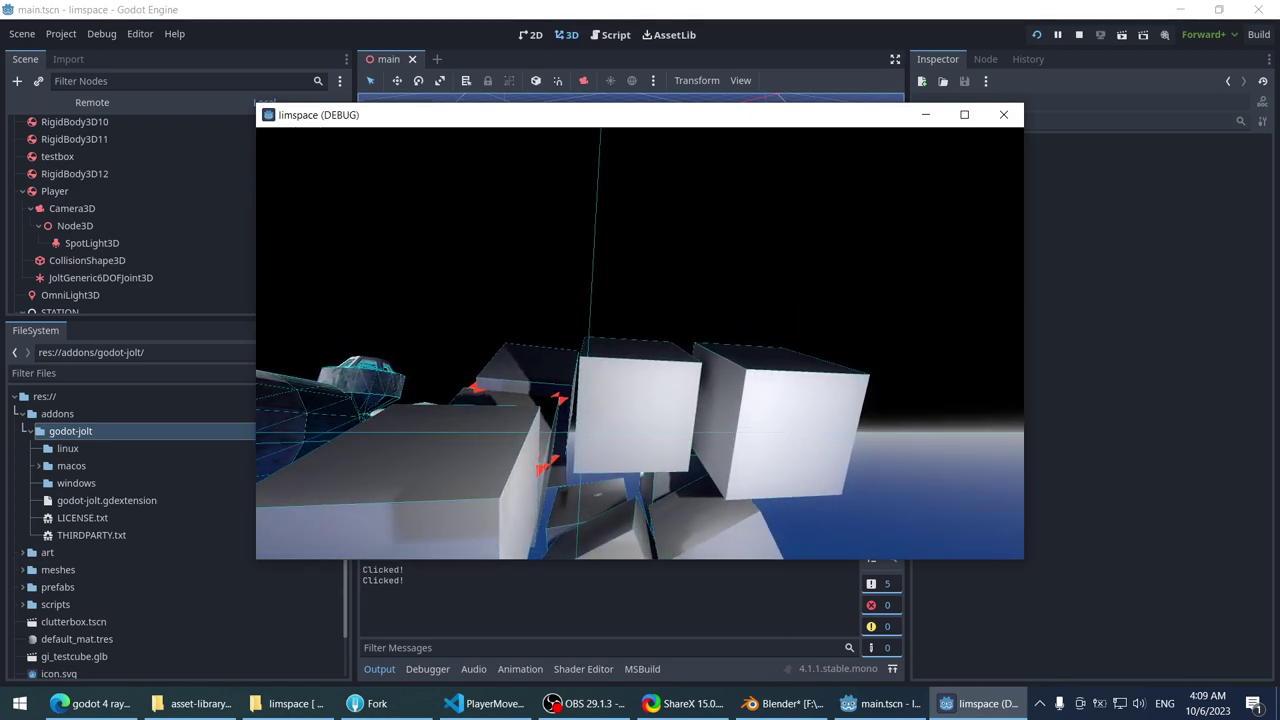
click(640, 343)
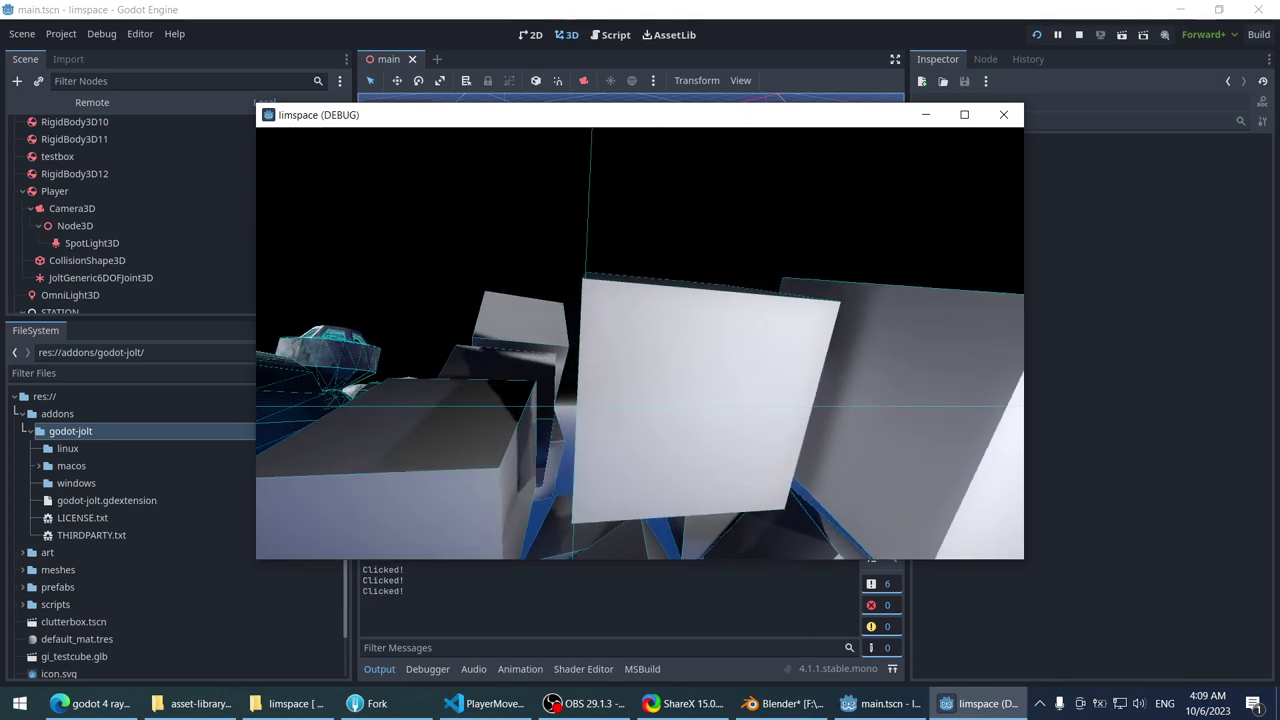
click(640, 343)
click(640, 343)
click(640, 343)
click(640, 343)
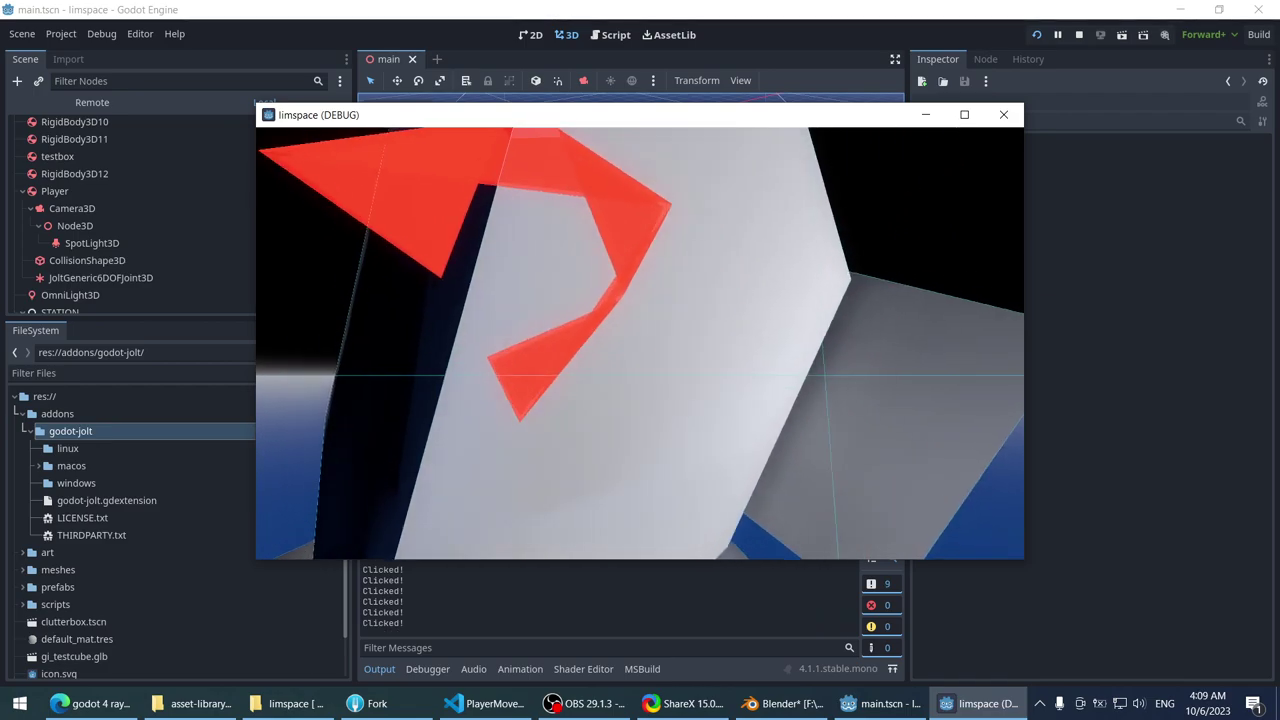
click(640, 343)
click(640, 343)
click(640, 343)
click(640, 343)
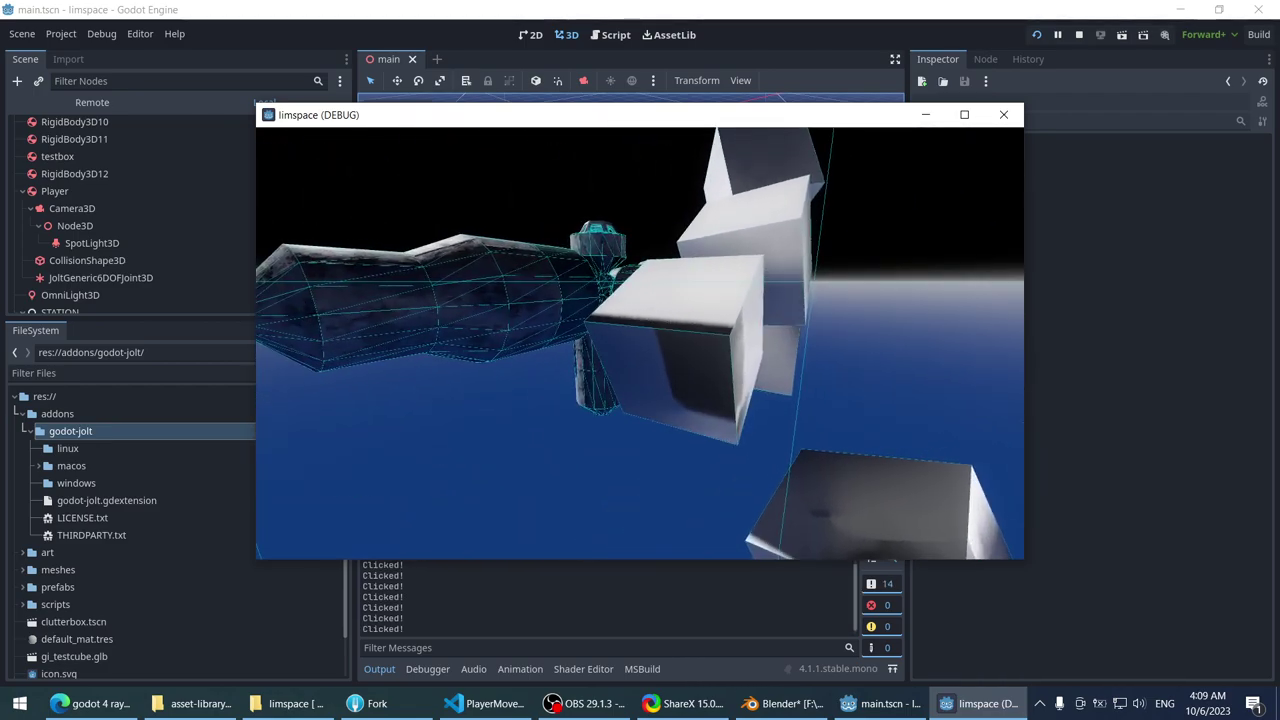
key(Escape)
key(alt+Tab)
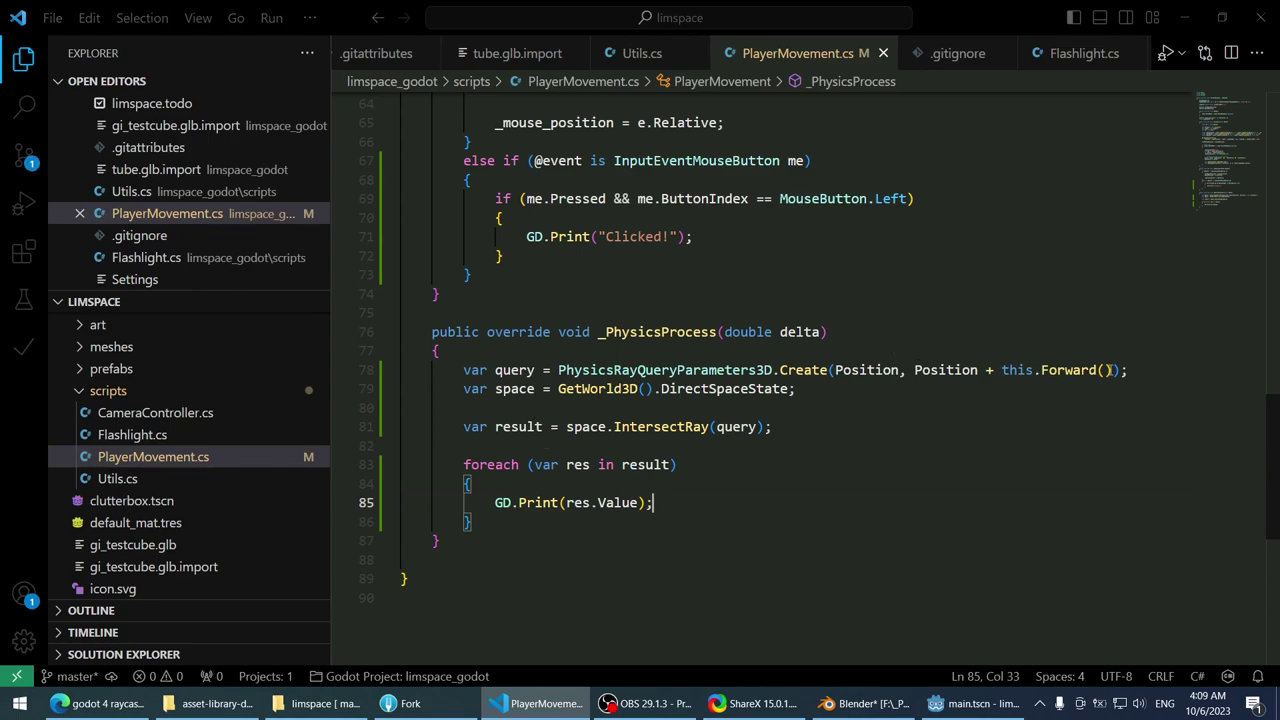
- Append * 1000 after this.Forward() on line 78 and save PlayerMovement.cs
click(1114, 370)
text(* 1000)
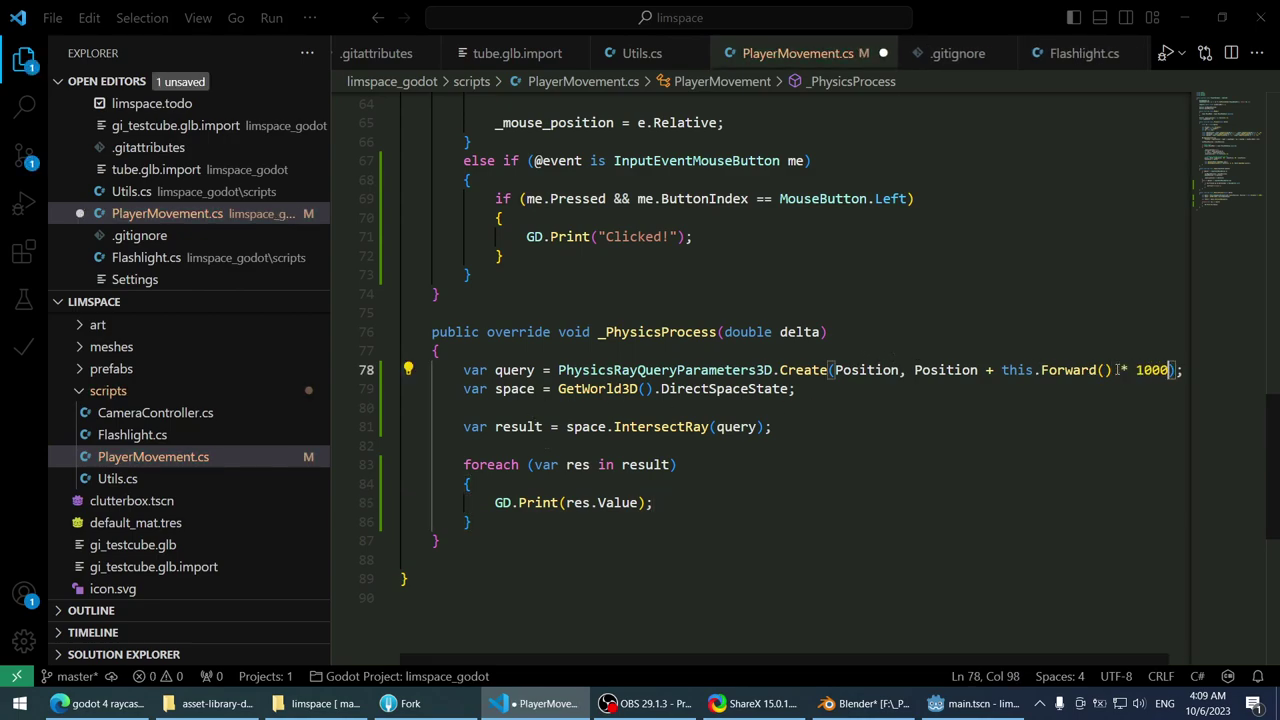
key(ctrl+s)
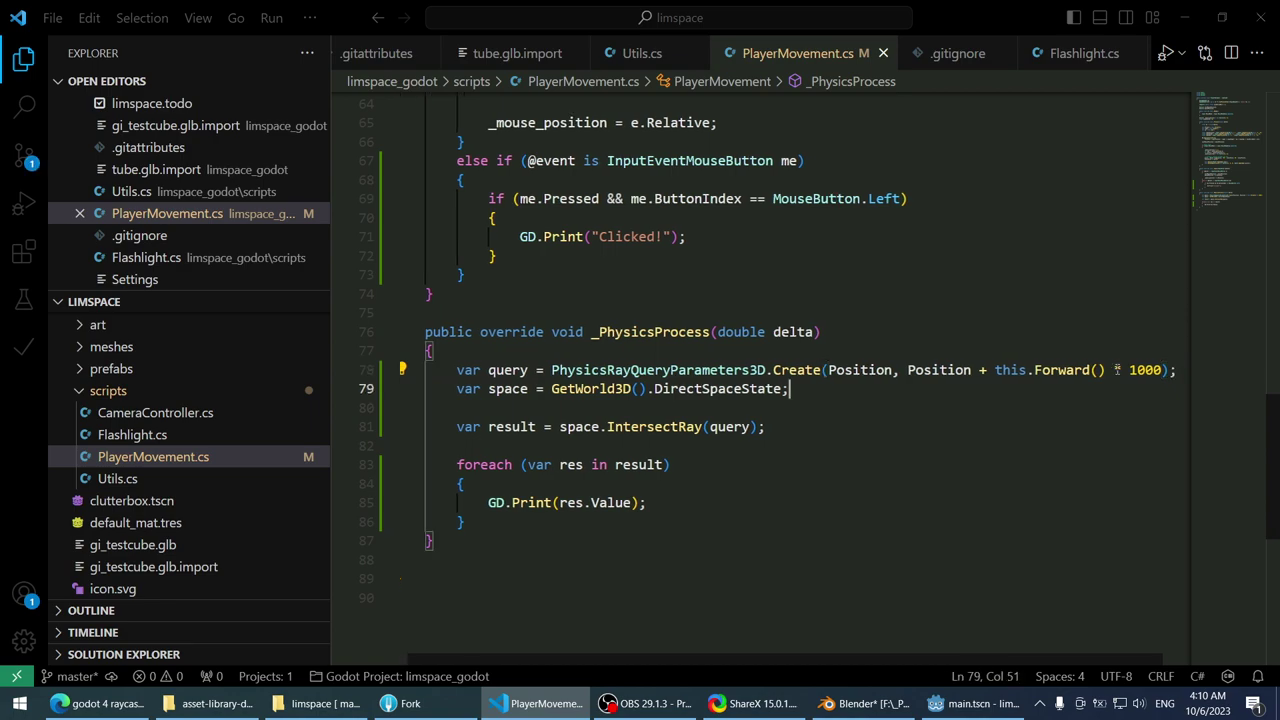
key(Down)
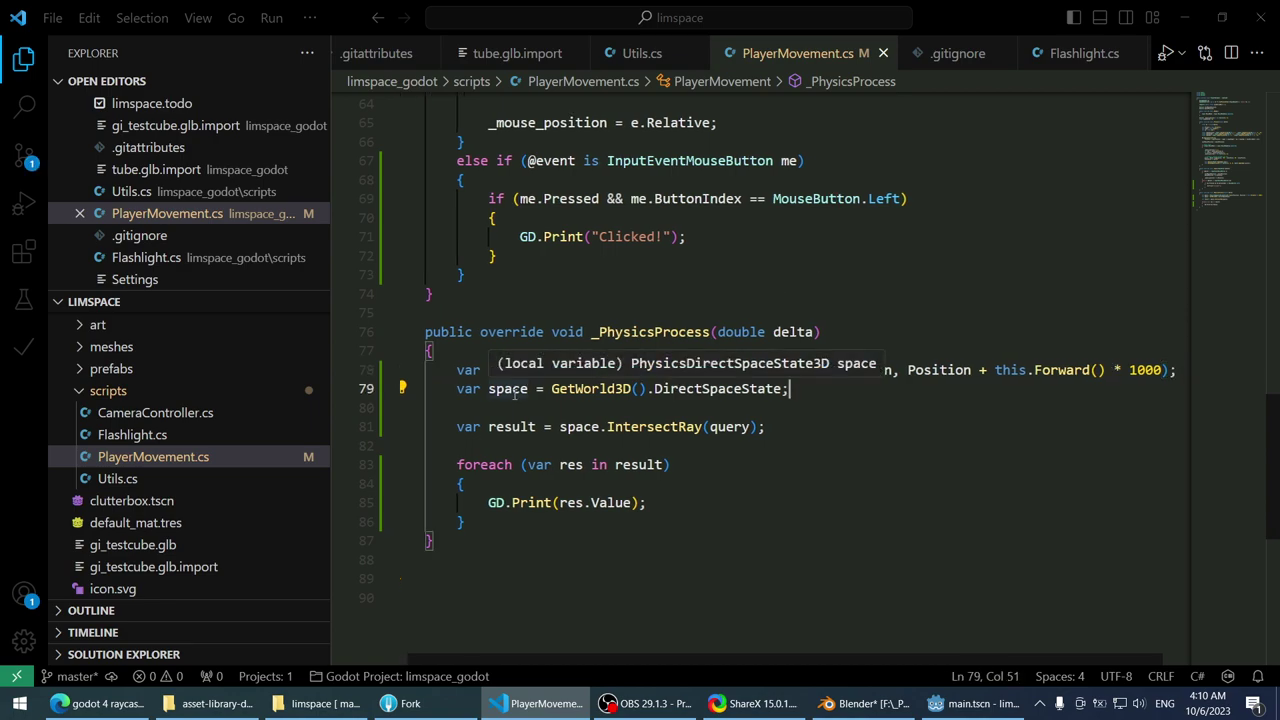
right_click(638, 426)
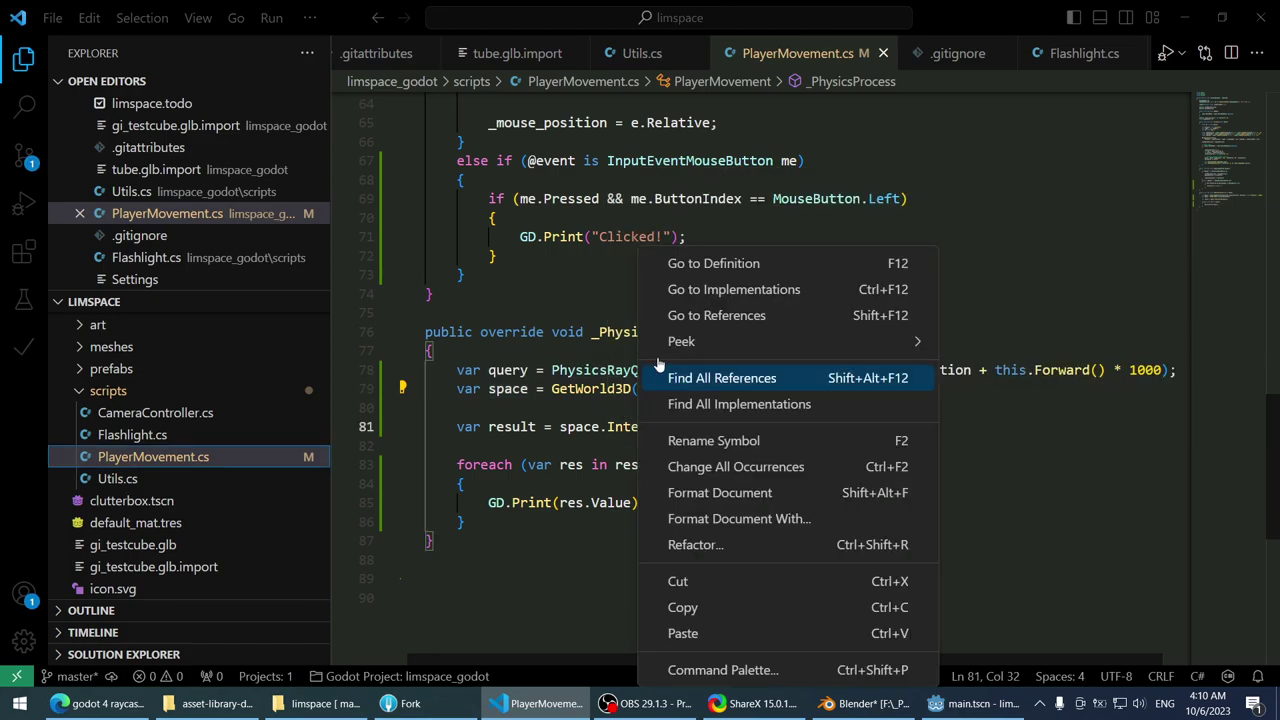
- Go to the IntersectRay definition and read through the decompiled PhysicsDirectSpaceState3D.cs docs
click(704, 265)
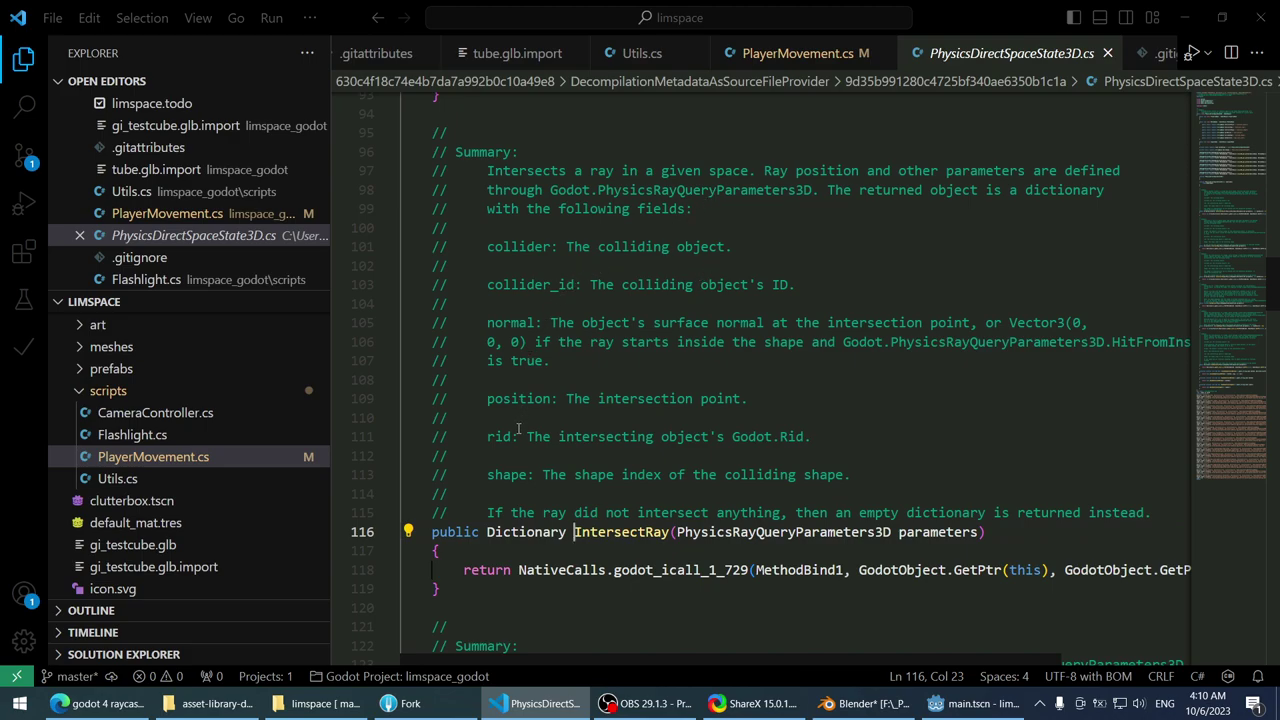
scroll(510, 463, up, 2)
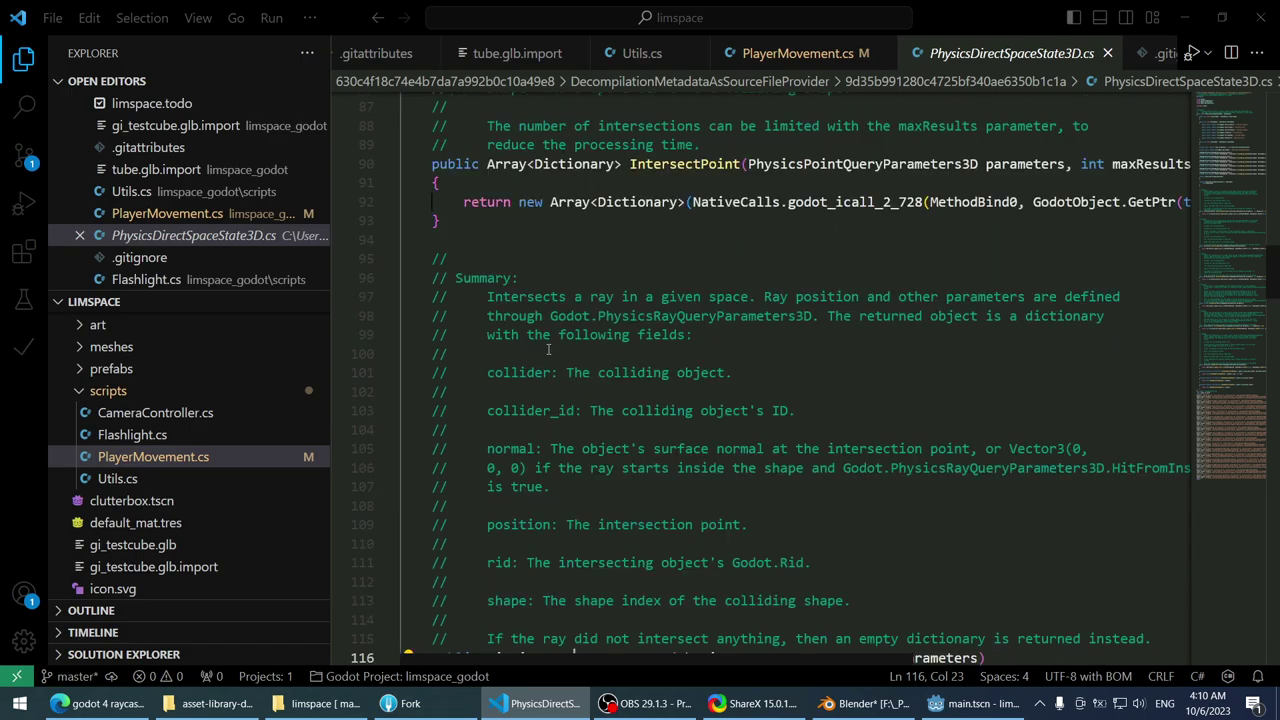
scroll(910, 286, down, 1)
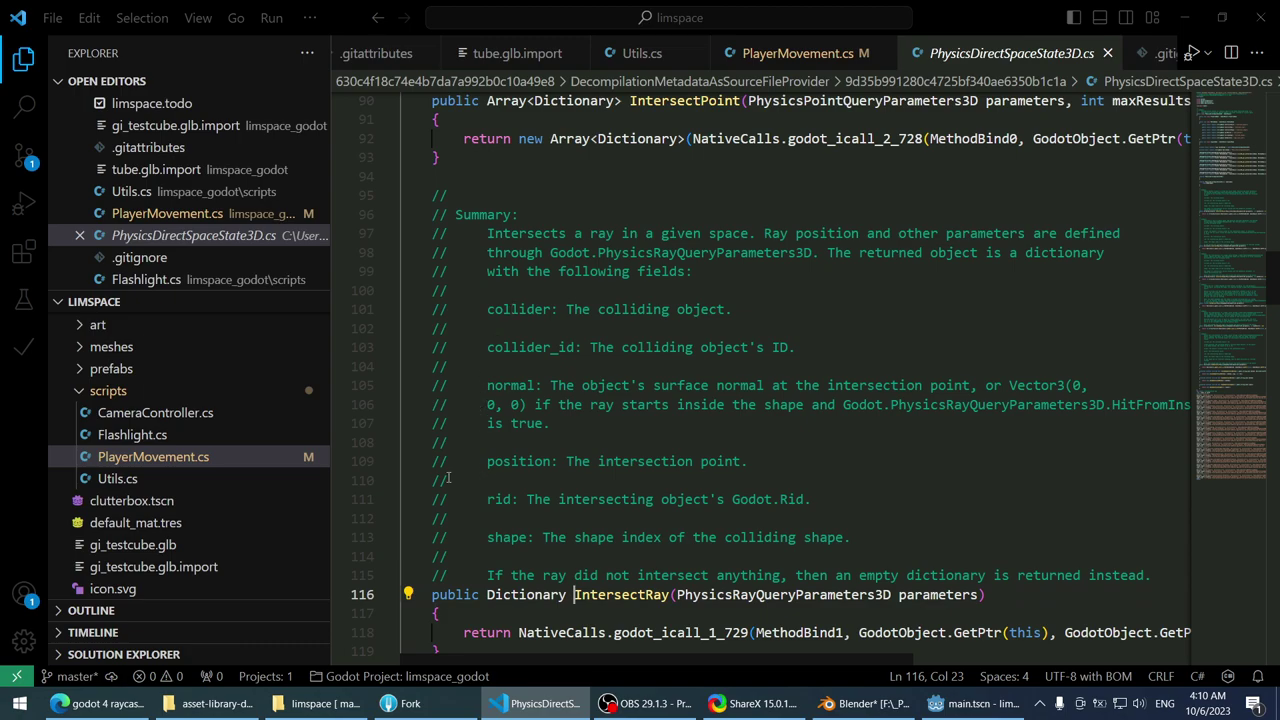
scroll(451, 470, down, 1)
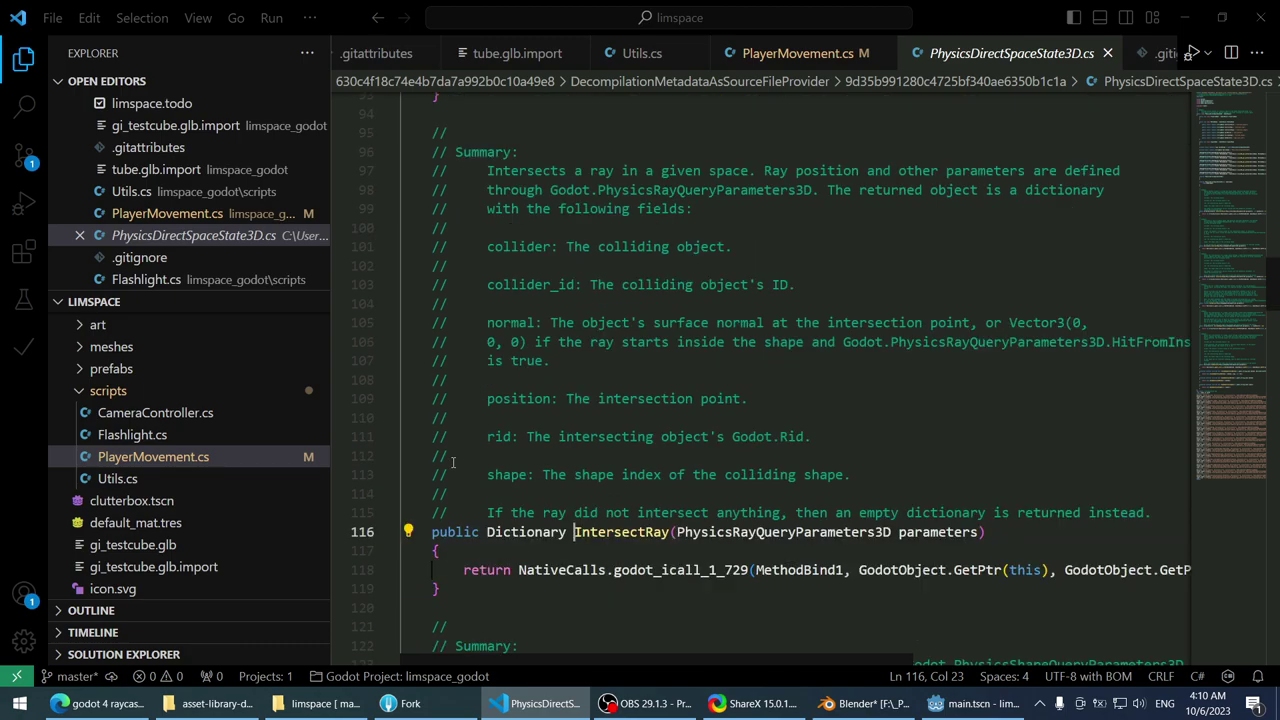
scroll(452, 462, down, 1)
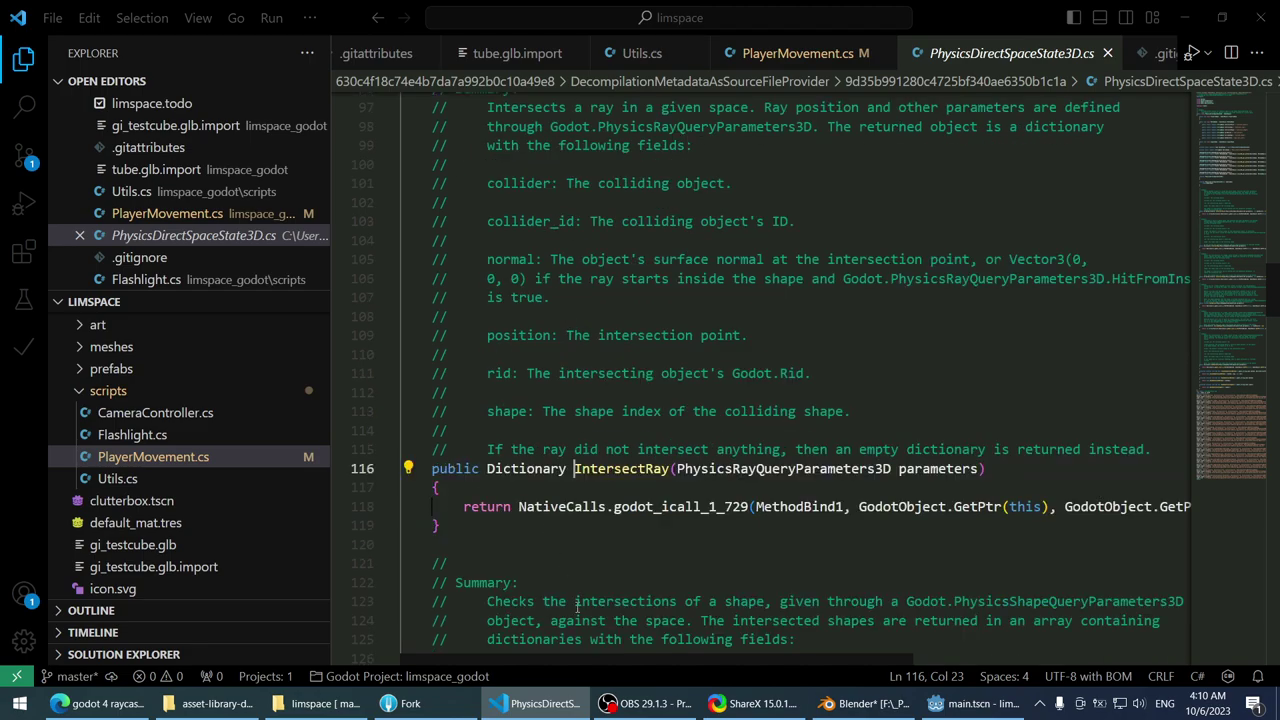
mouse_move(554, 658)
mouse_down()
mouse_move(686, 662)
mouse_move(554, 662)
mouse_up()
scroll(471, 476, down, 8)
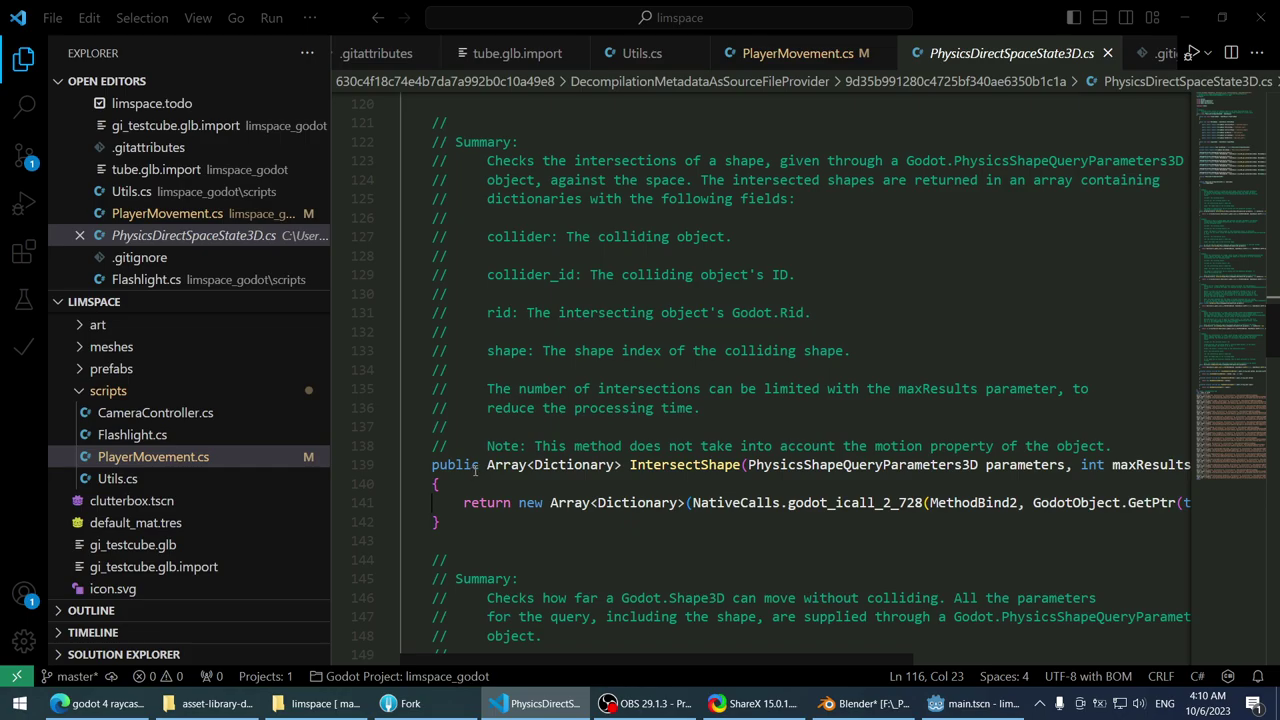
scroll(476, 468, down, 7)
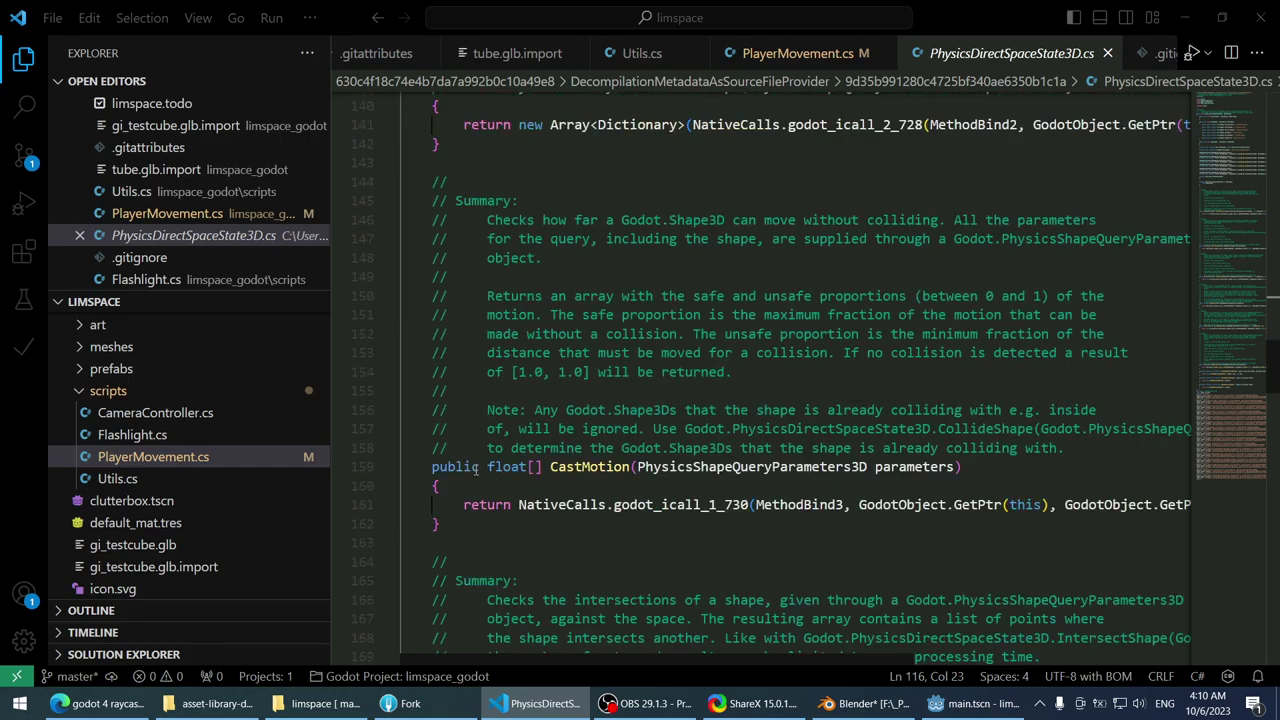
scroll(478, 468, down, 6)
scroll(476, 468, down, 1)
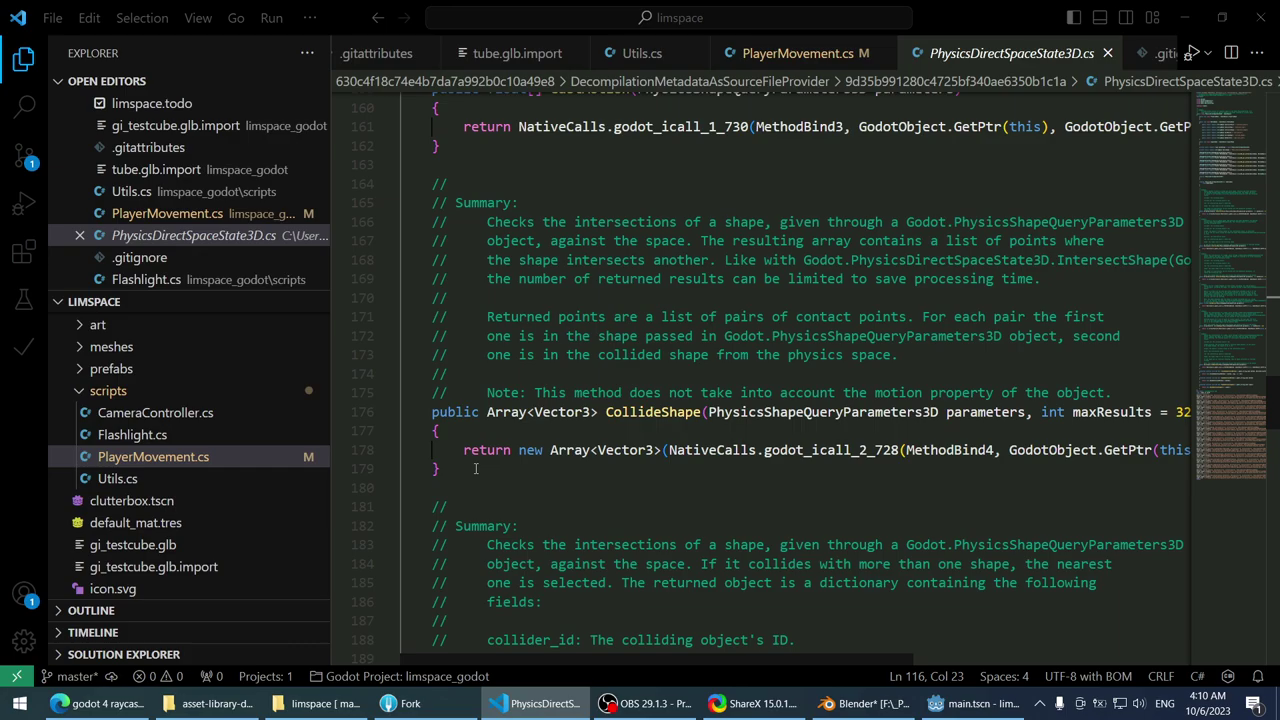
scroll(476, 468, down, 10)
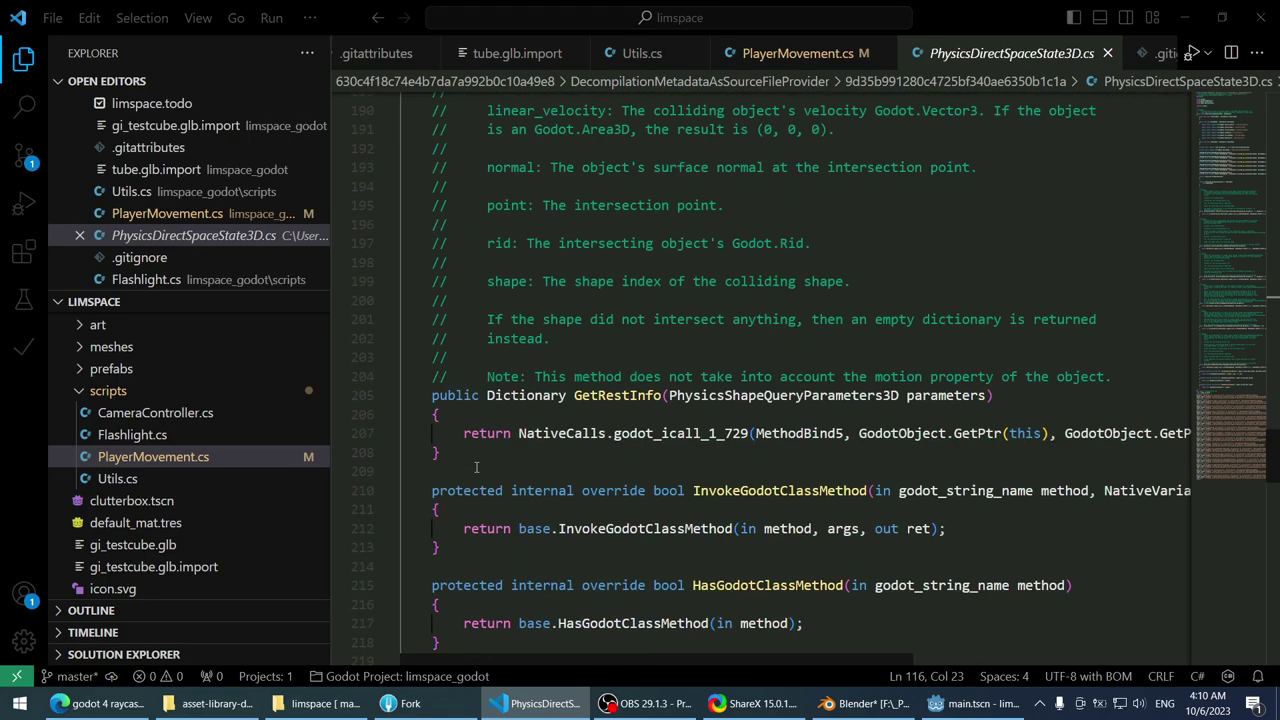
scroll(478, 467, up, 17)
scroll(478, 467, up, 3)
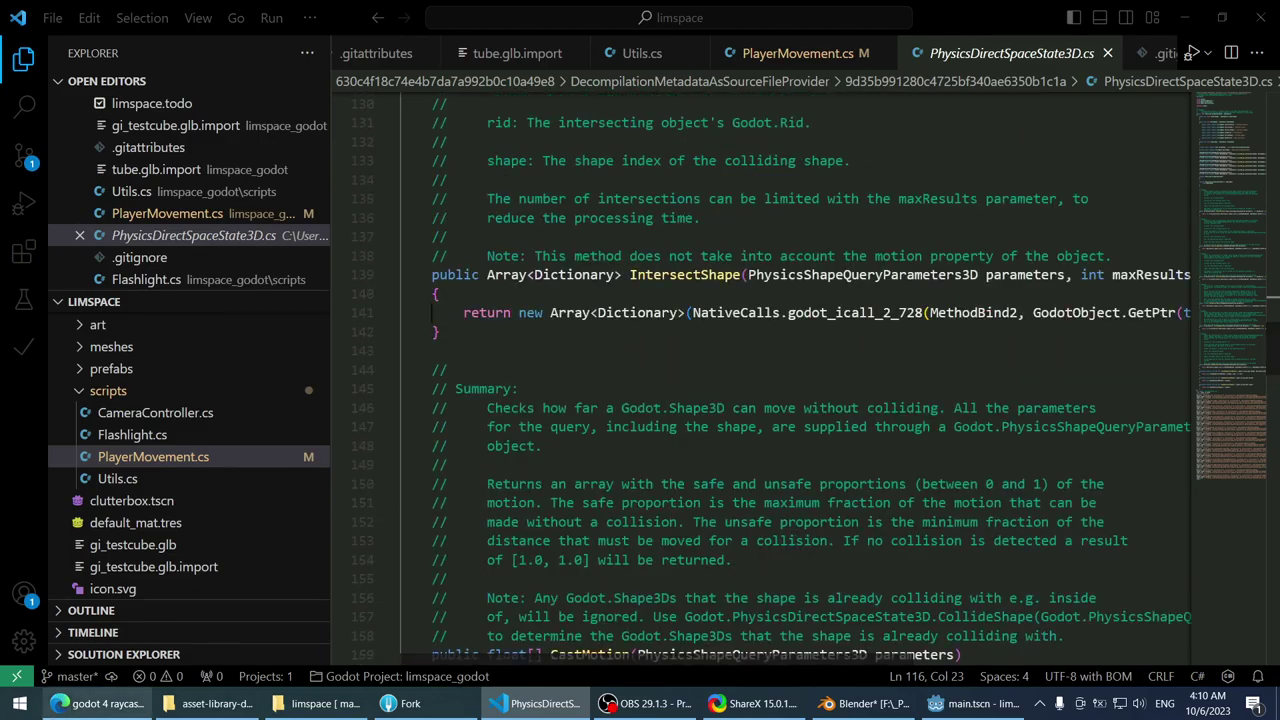
- Check the raycast search results in the browser and Godot, then return to the definition
click(100, 703)
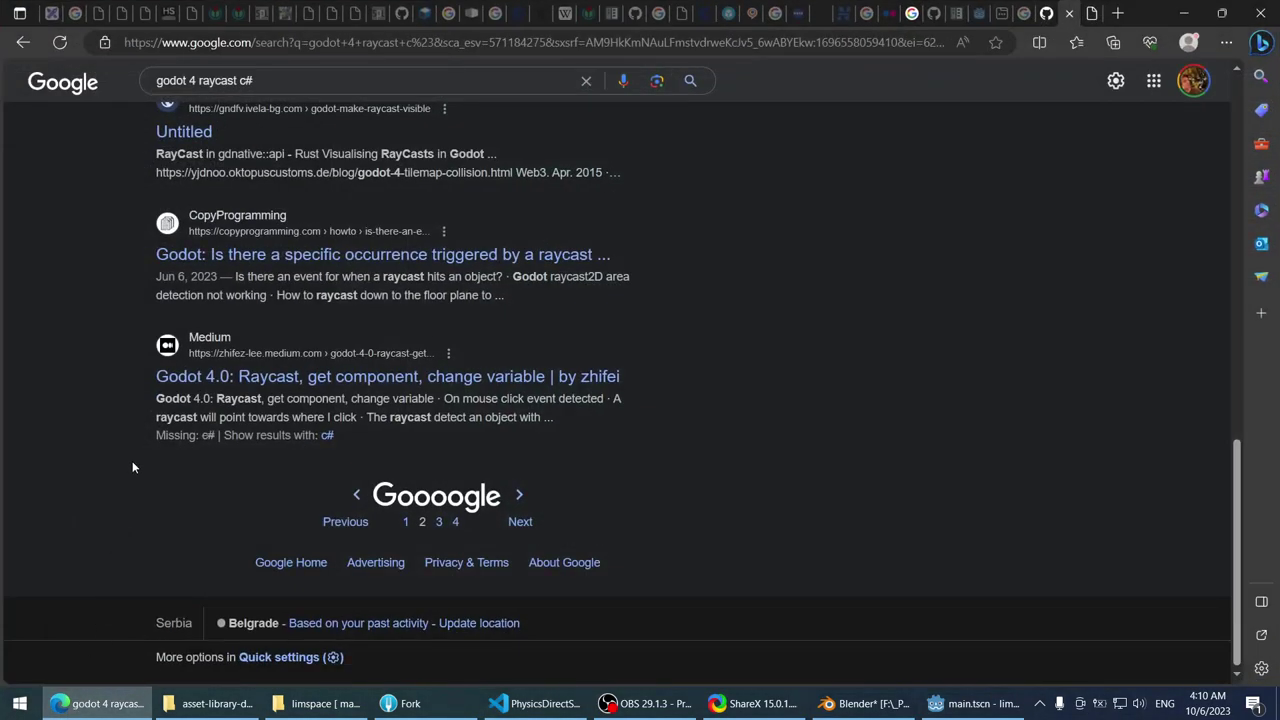
click(970, 703)
click(535, 703)
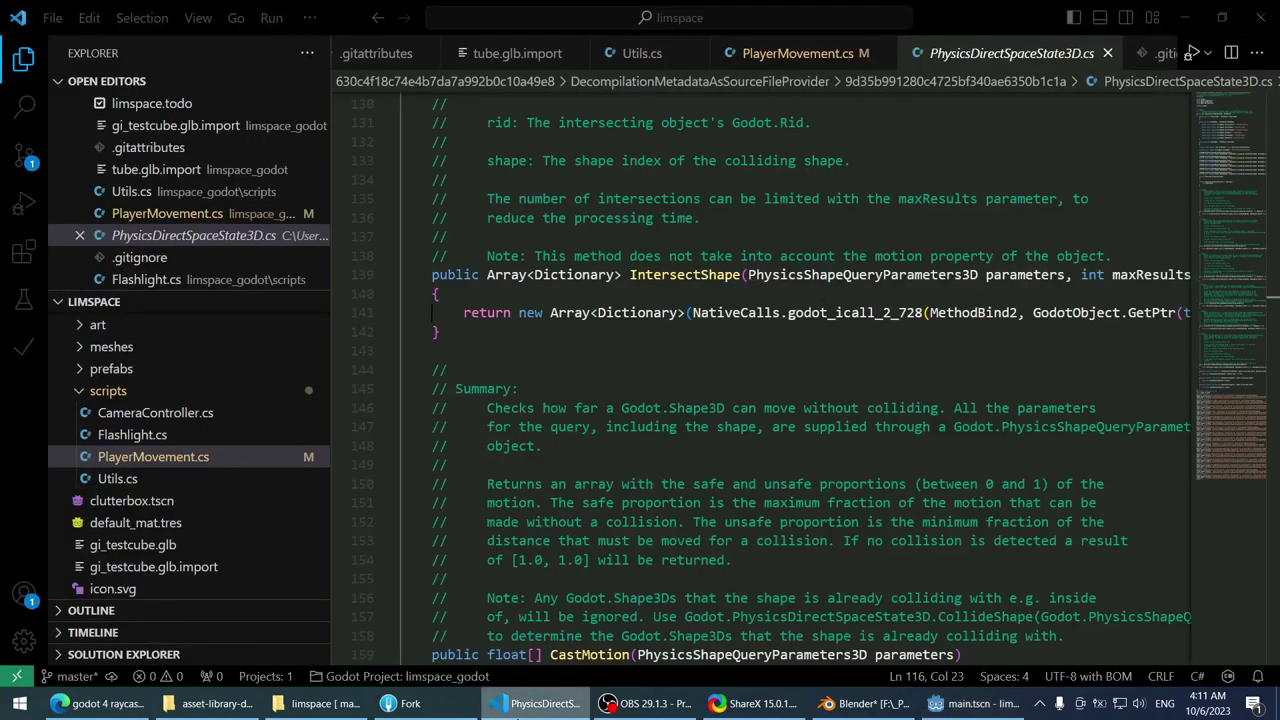
- Close the decompiled PhysicsDirectSpaceState3D.cs tab and select _PhysicsProcess in PlayerMovement.cs
scroll(611, 435, up, 2)
click(1107, 53)
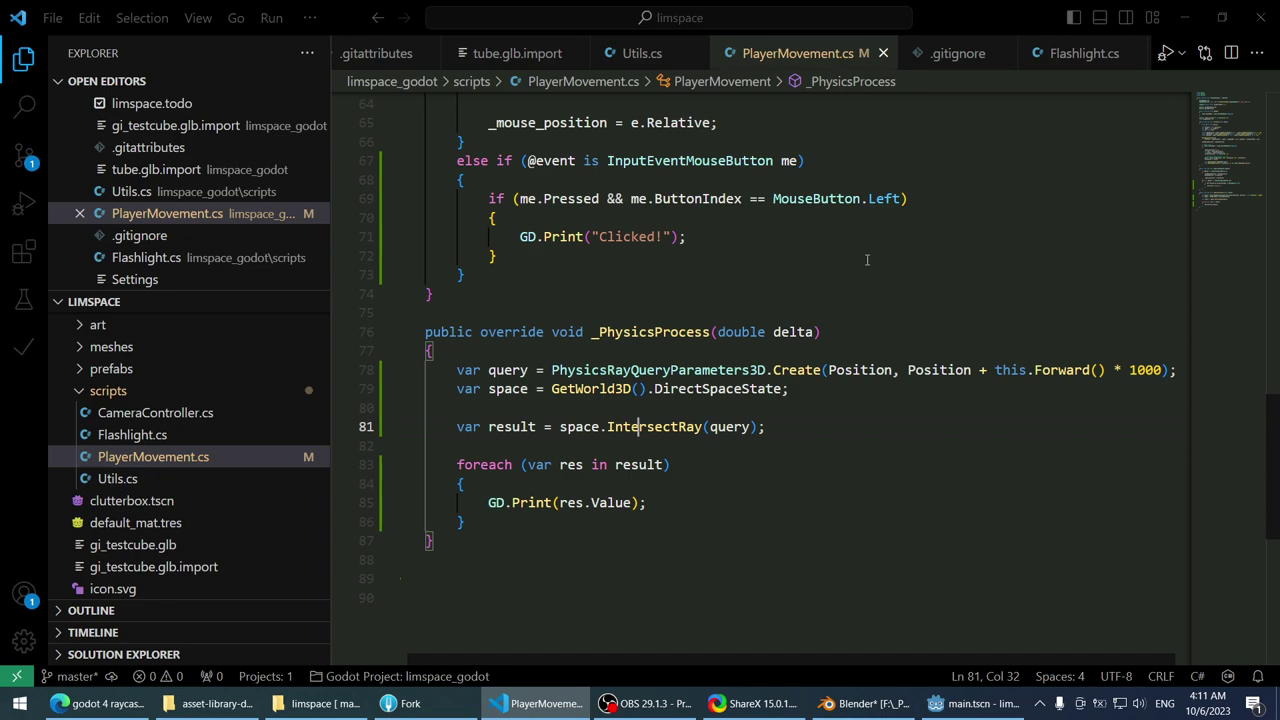
mouse_move(960, 715)
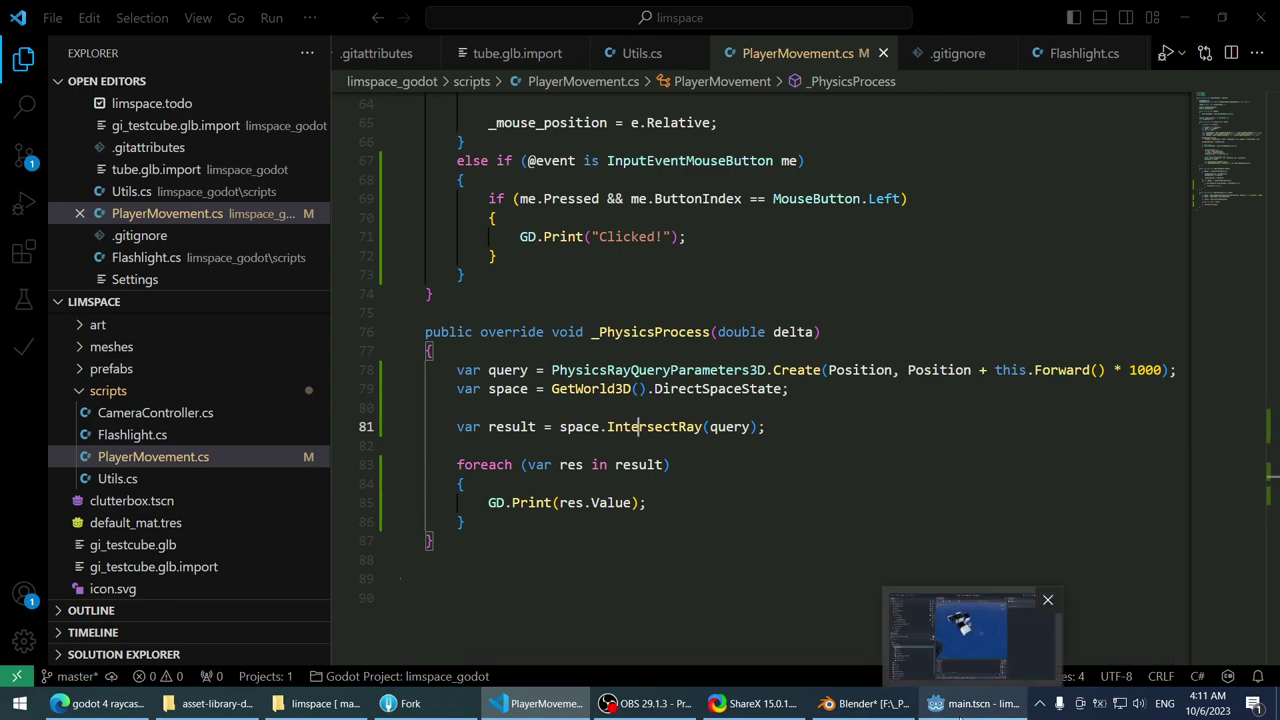
click(823, 425)
scroll(760, 401, up, 1)
double_click(650, 394)
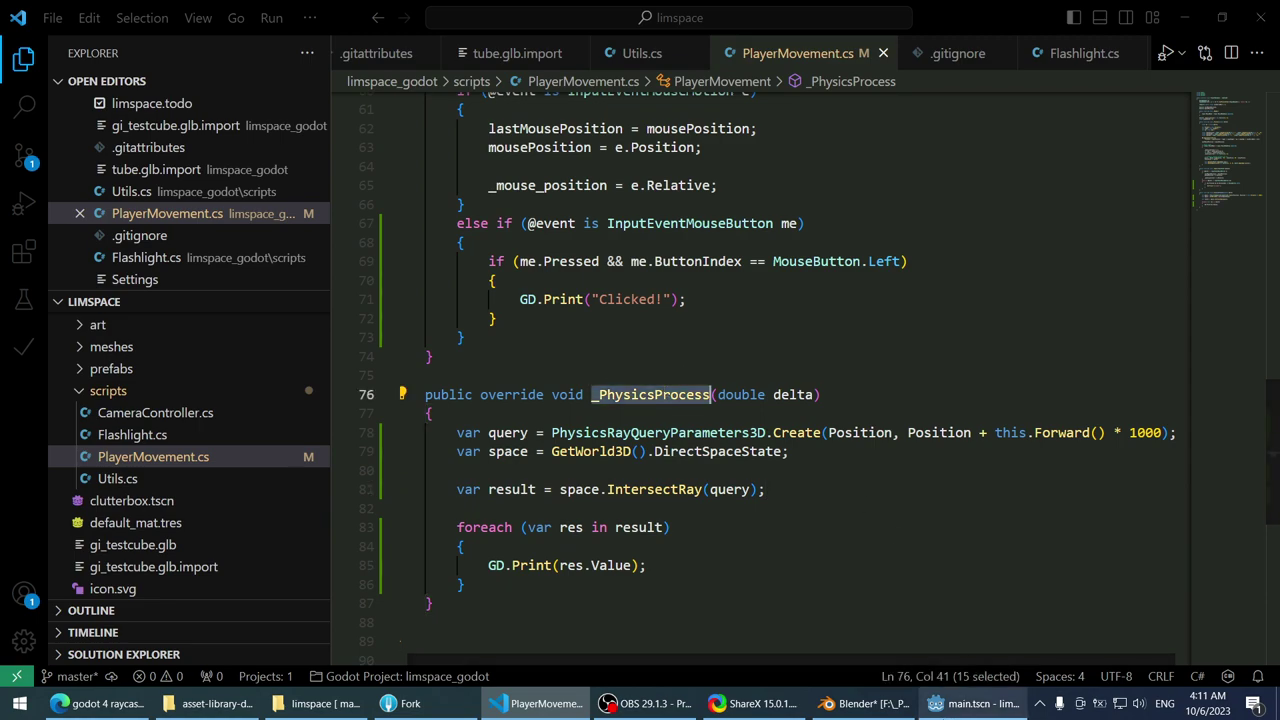
- Bring the Godot editor forward and run the game to test the raycast
click(970, 703)
click(953, 710)
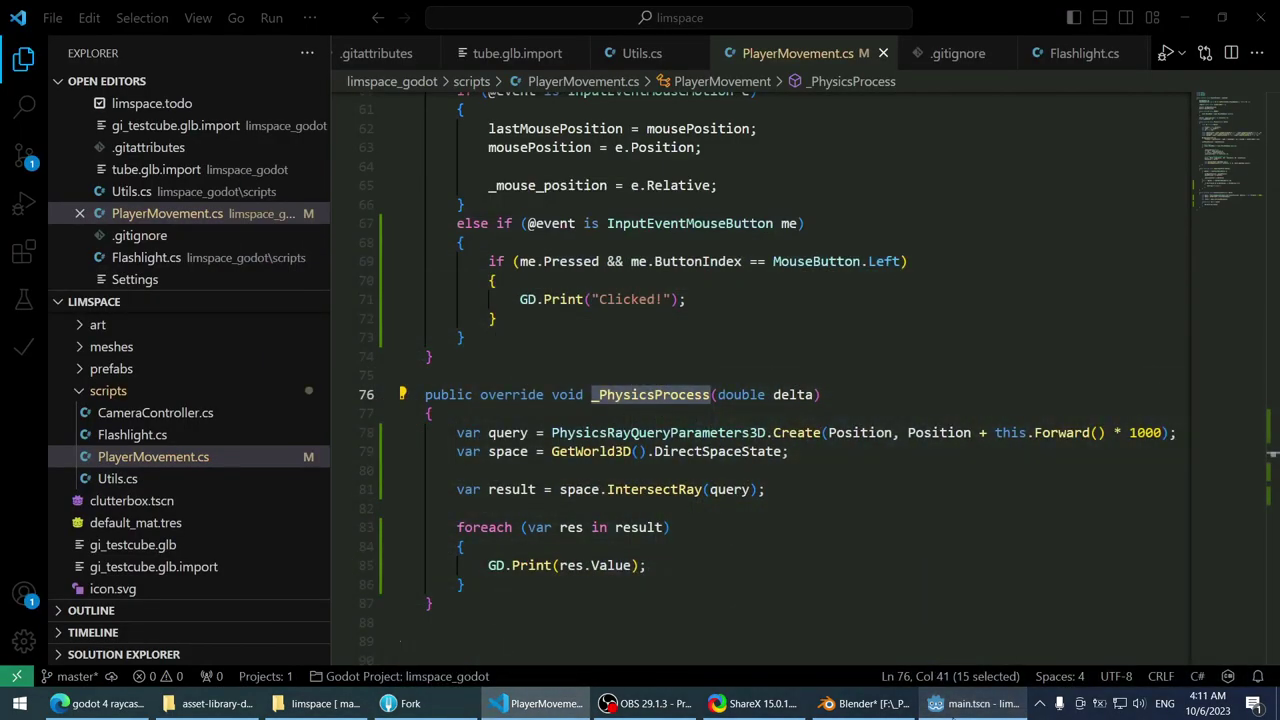
click(953, 712)
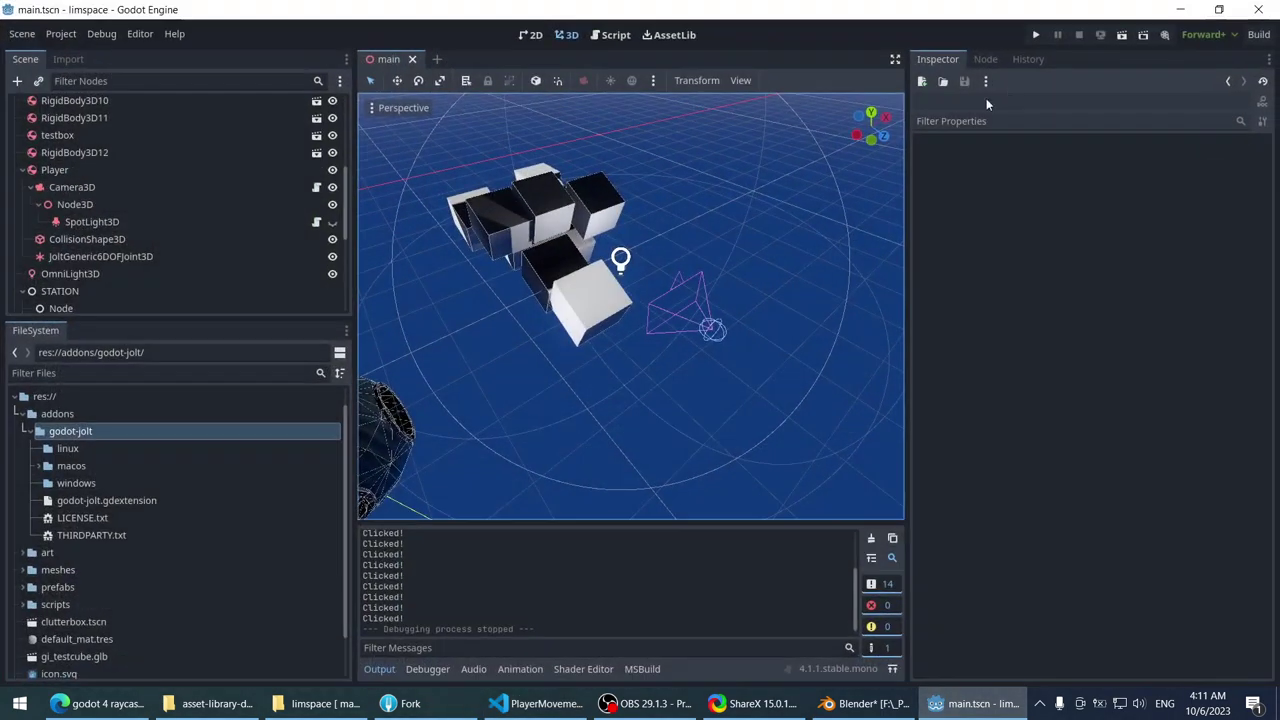
click(1038, 33)
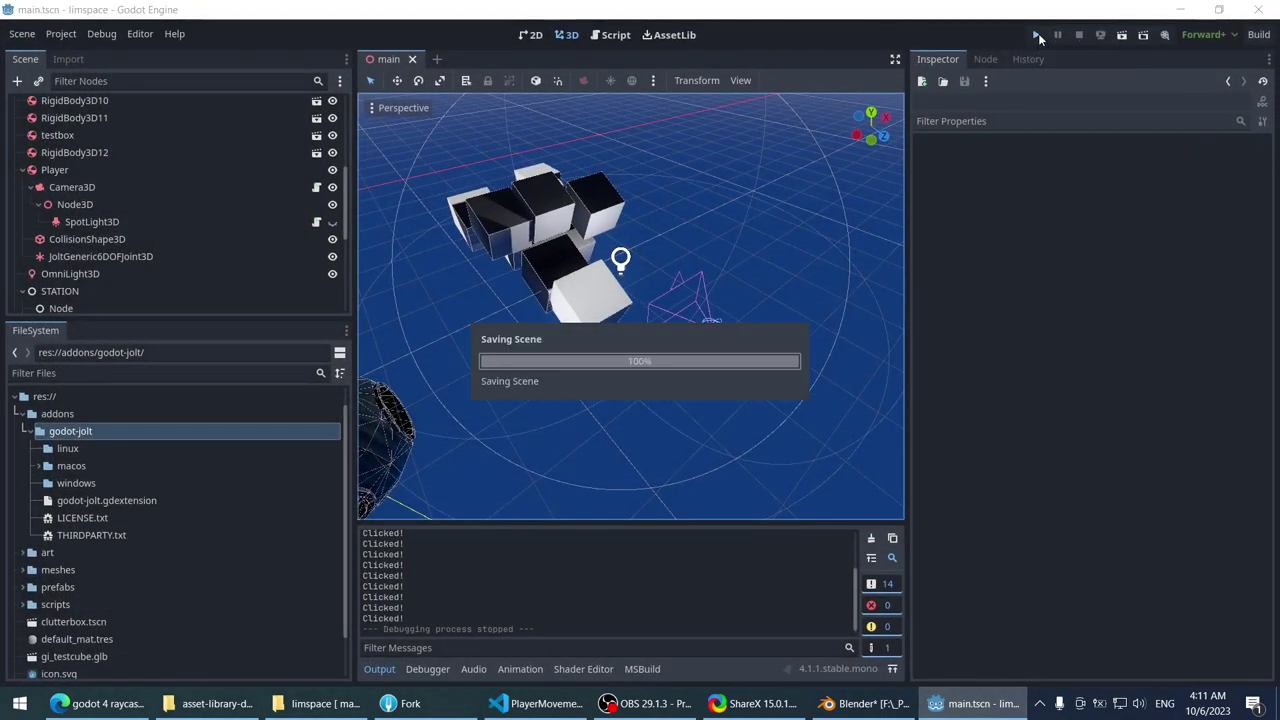
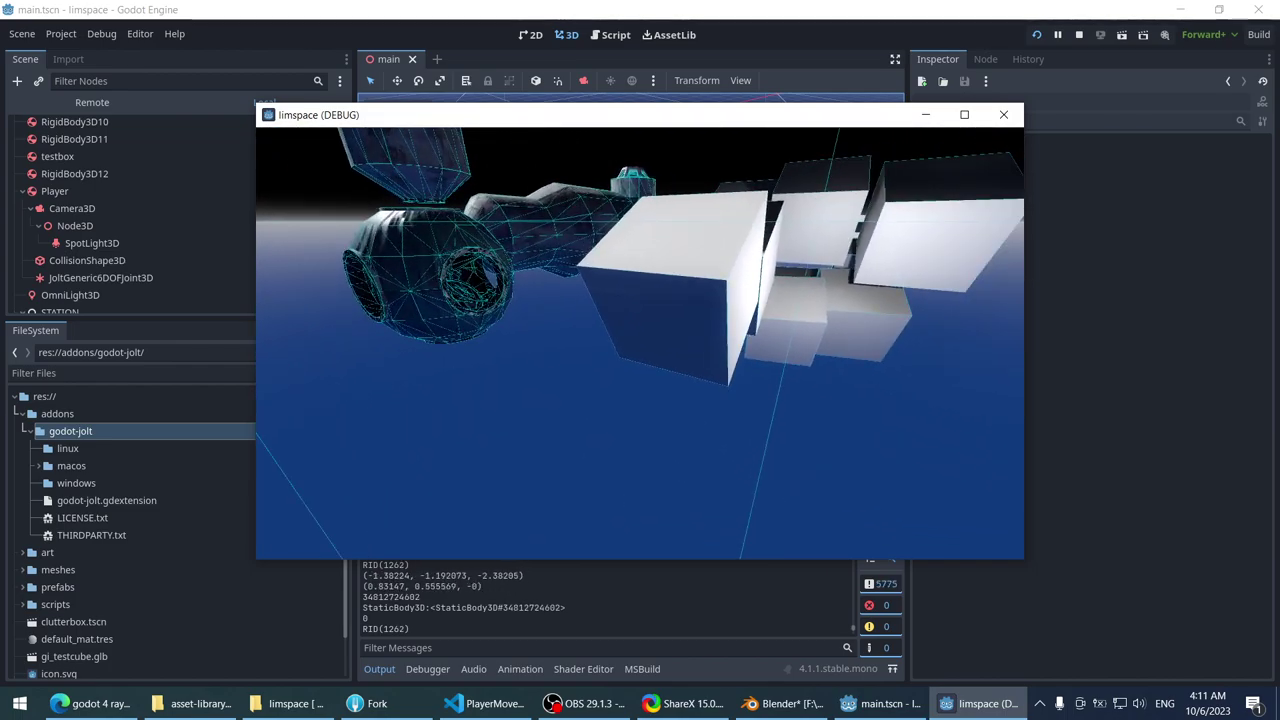
- Stop the debug run and drag the Output panel taller to review the repeated raycast hits
key(Escape)
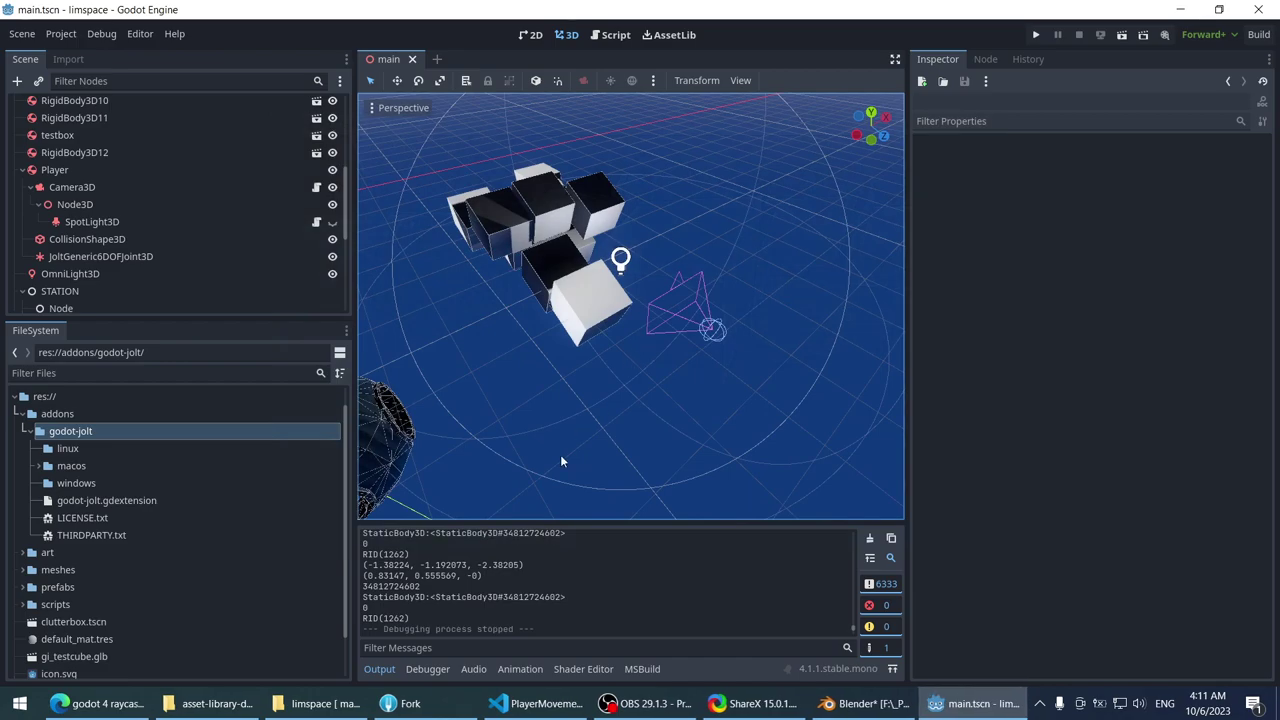
scroll(492, 612, up, 5)
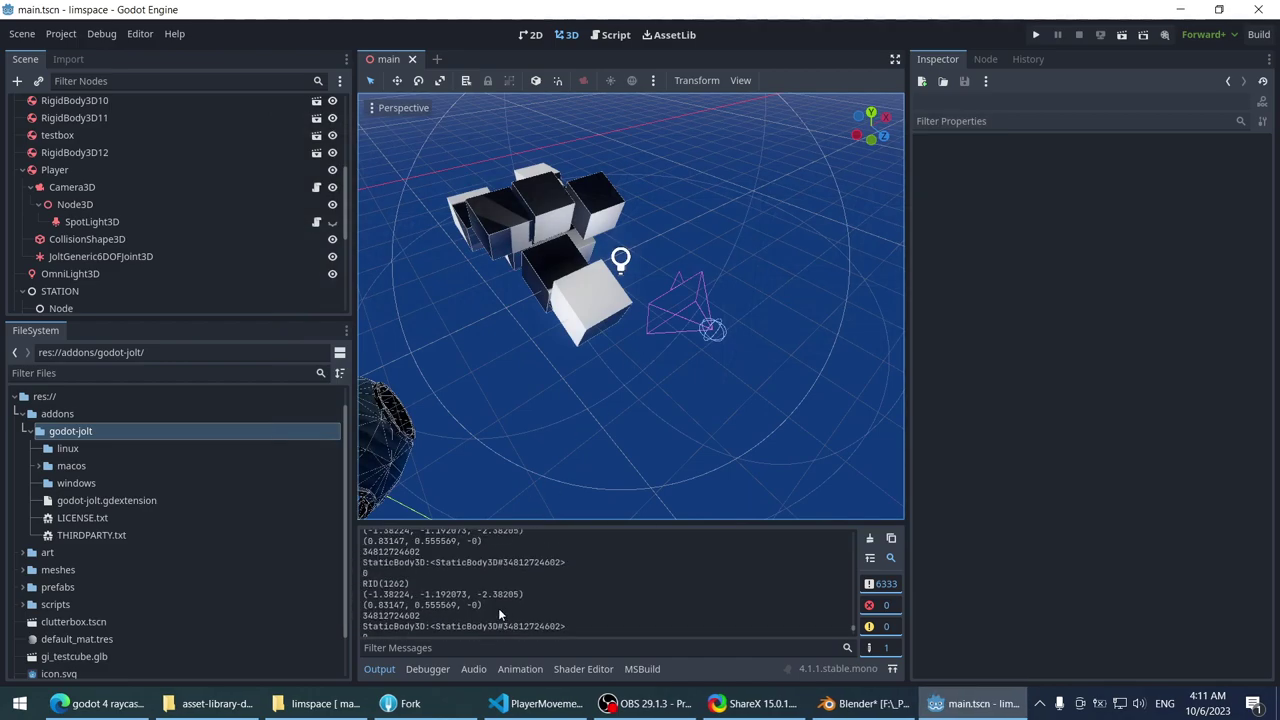
scroll(498, 610, down, 5)
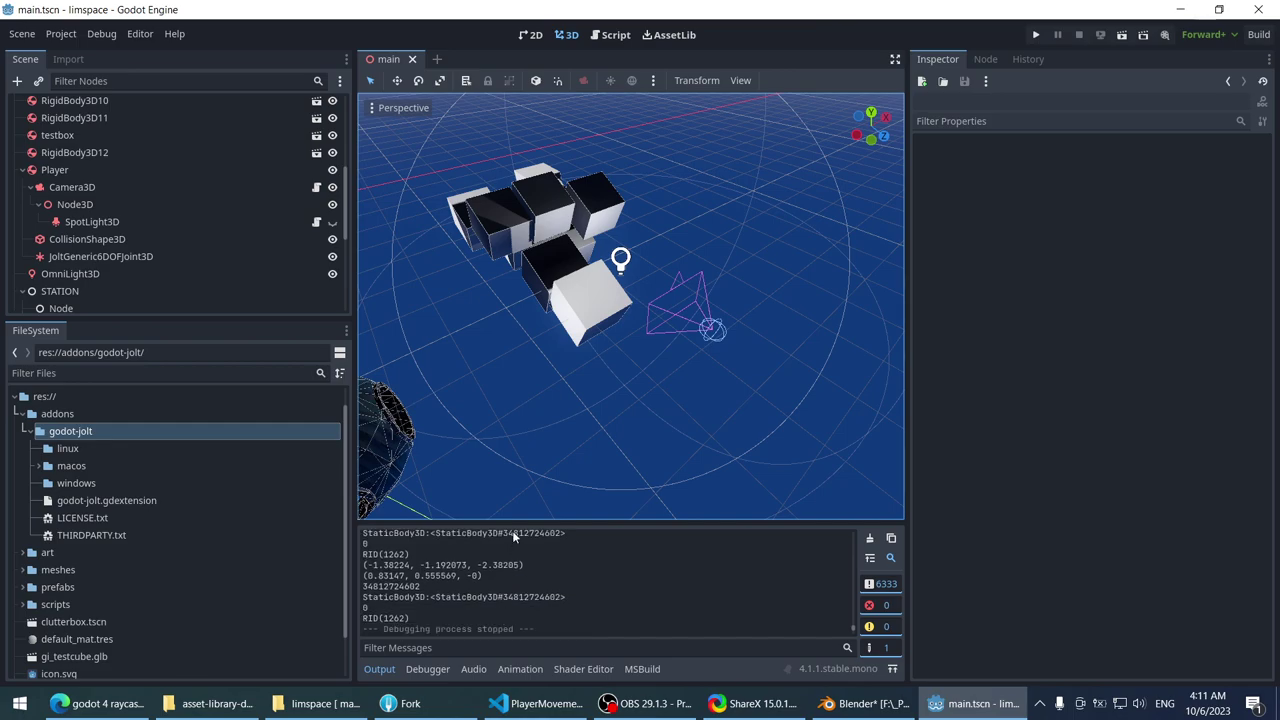
drag(516, 524, 520, 362)
scroll(506, 472, up, 3)
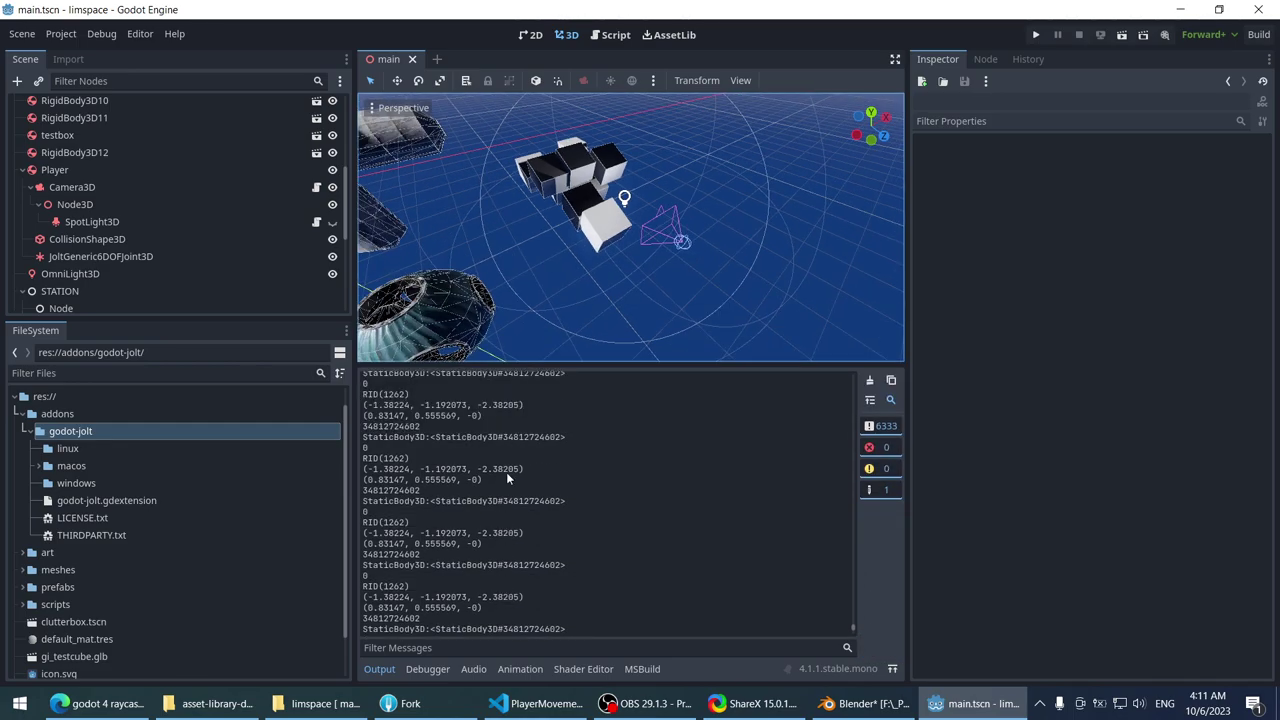
scroll(506, 472, down, 3)
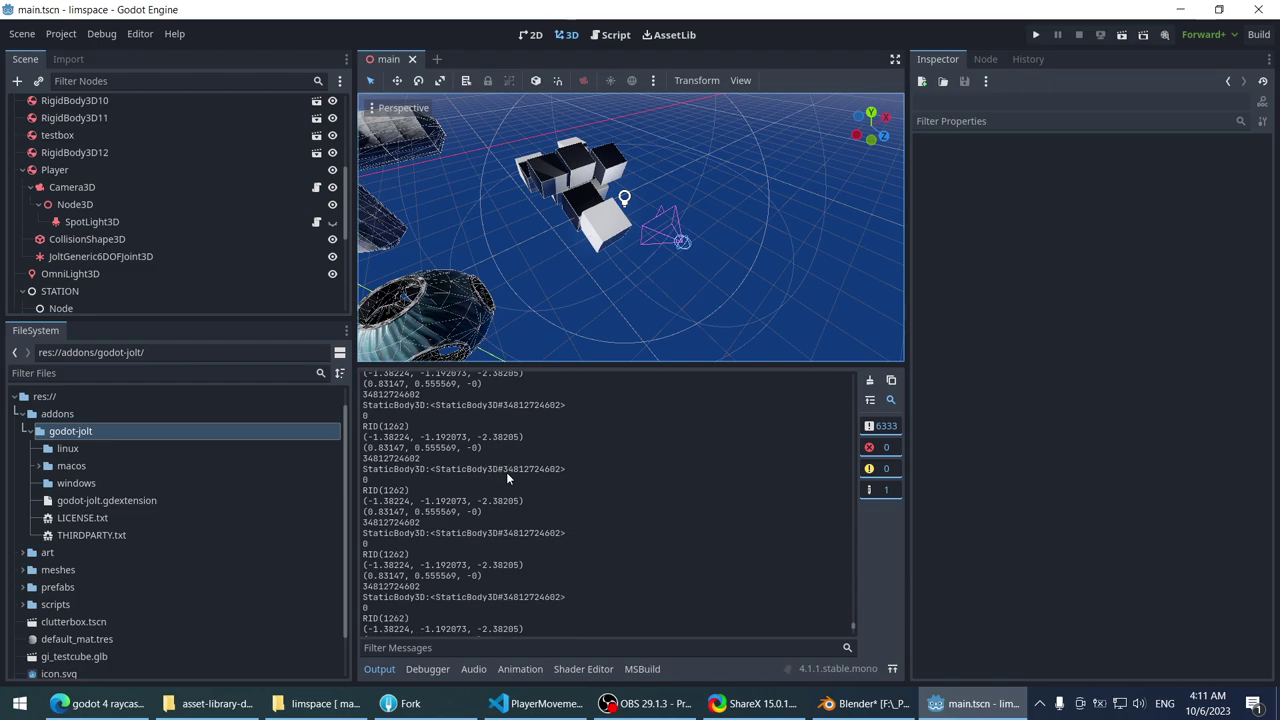
scroll(592, 476, down, 2)
scroll(584, 491, up, 2)
- Open the Medium Godot 4.0 raycast article from the search results and dismiss its sign-up prompt
key(alt+Tab)
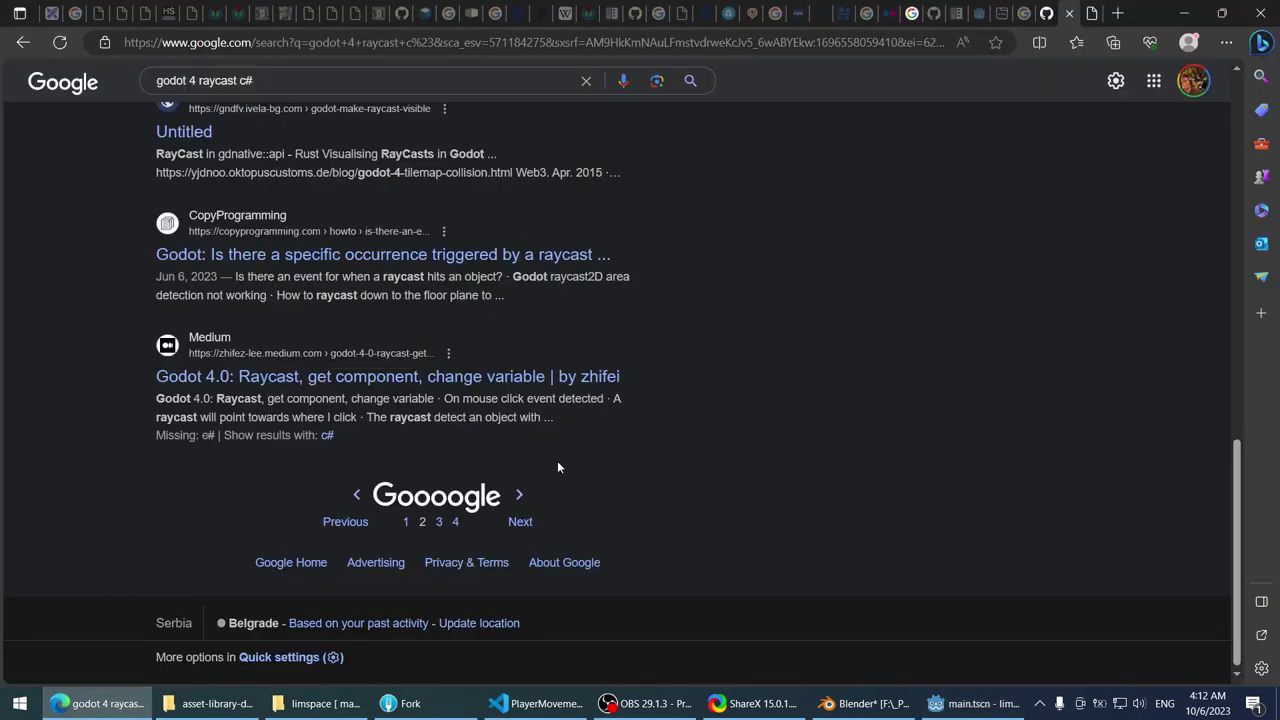
scroll(608, 503, up, 10)
scroll(554, 240, down, 10)
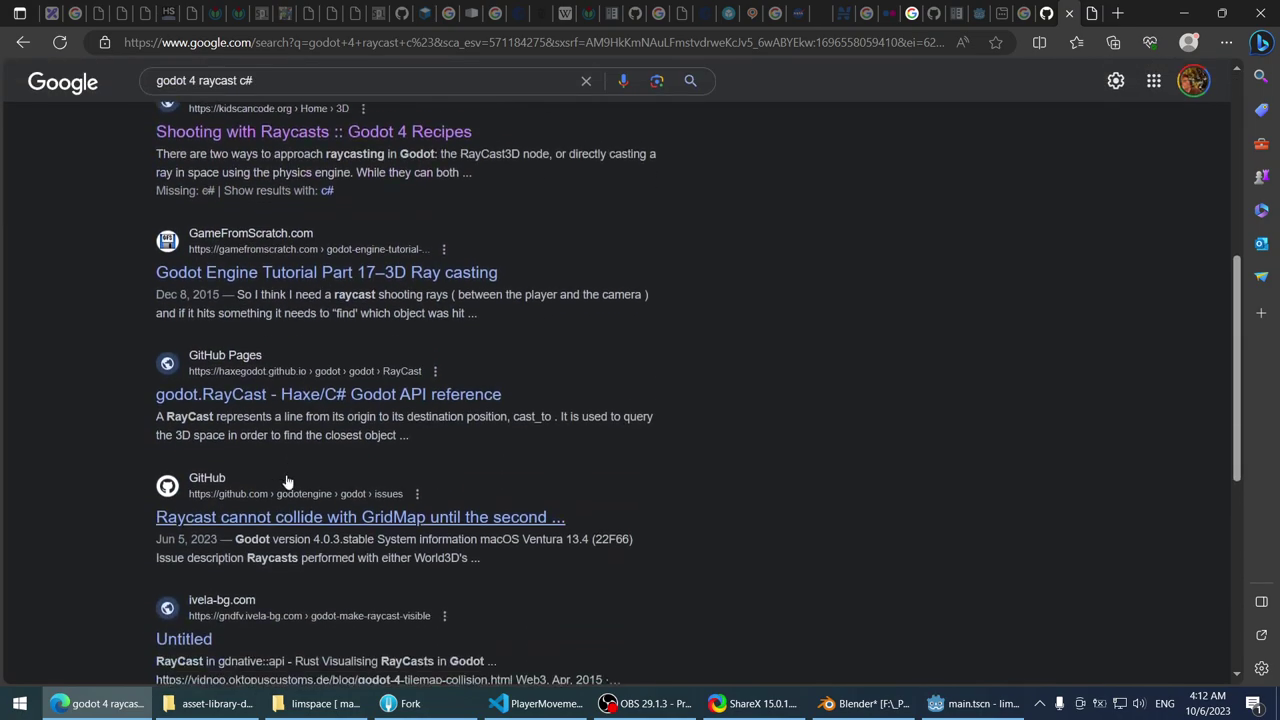
click(272, 384)
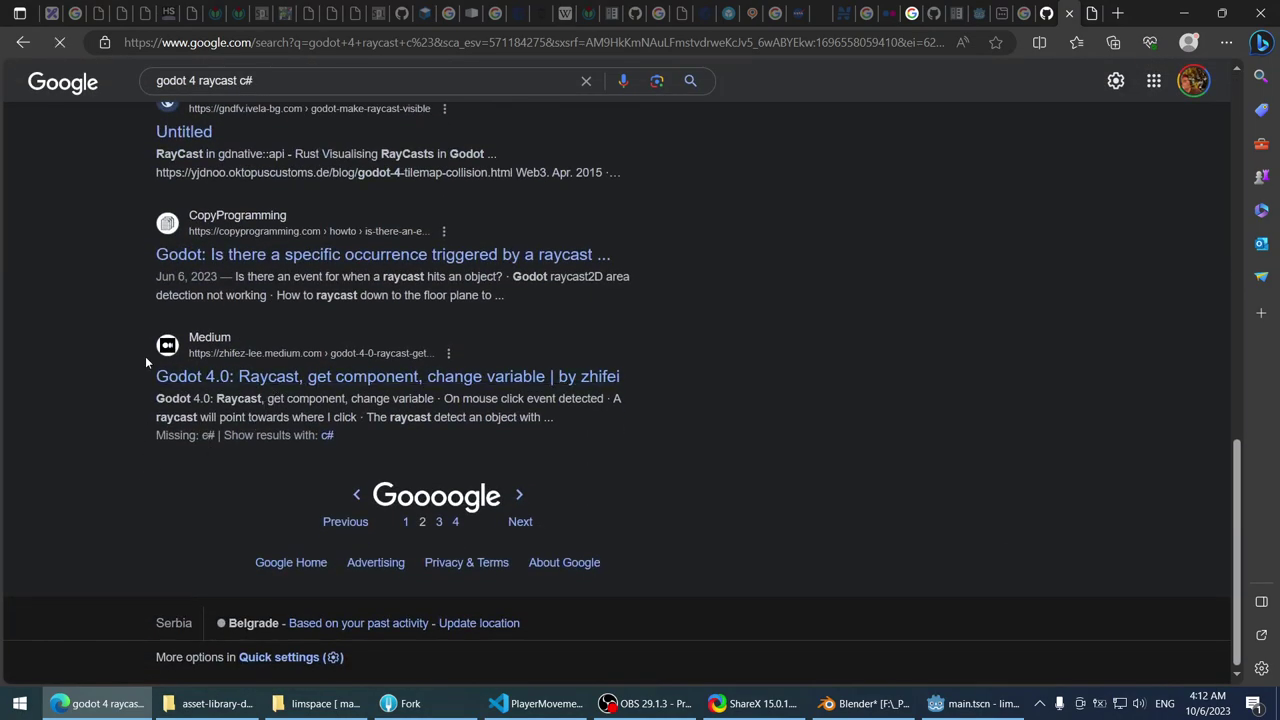
scroll(146, 362, down, 5)
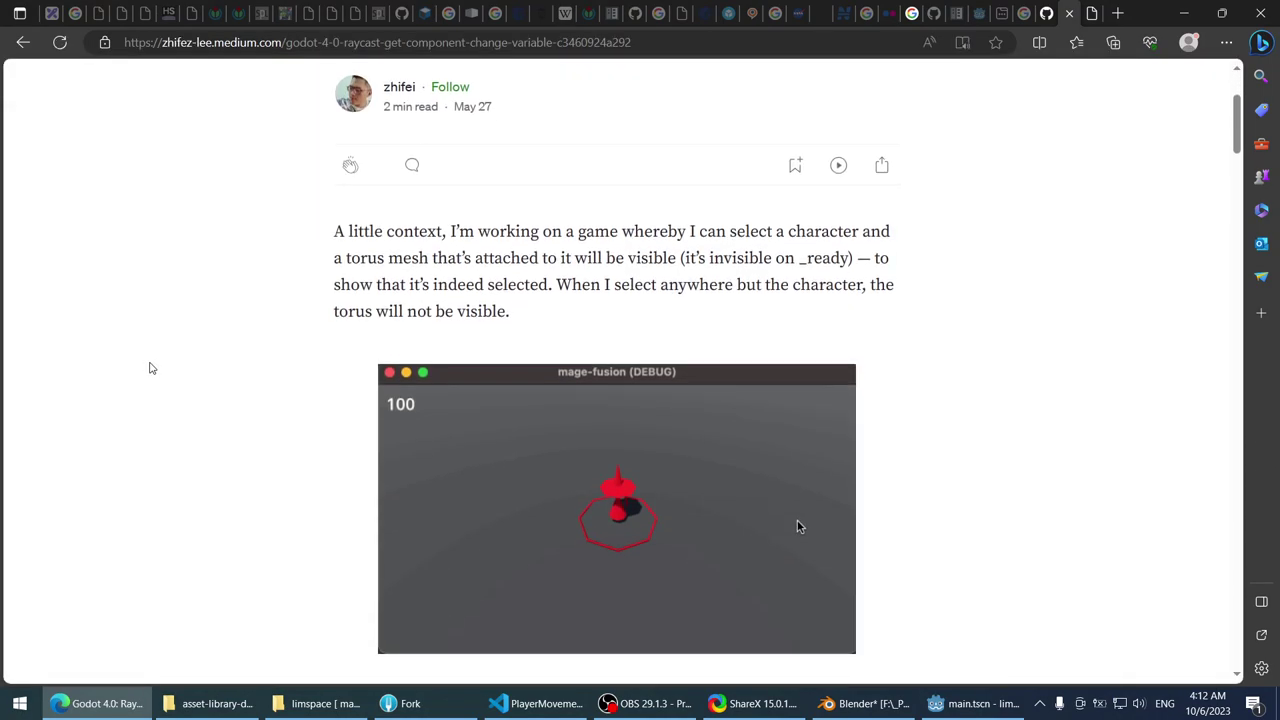
click(1207, 318)
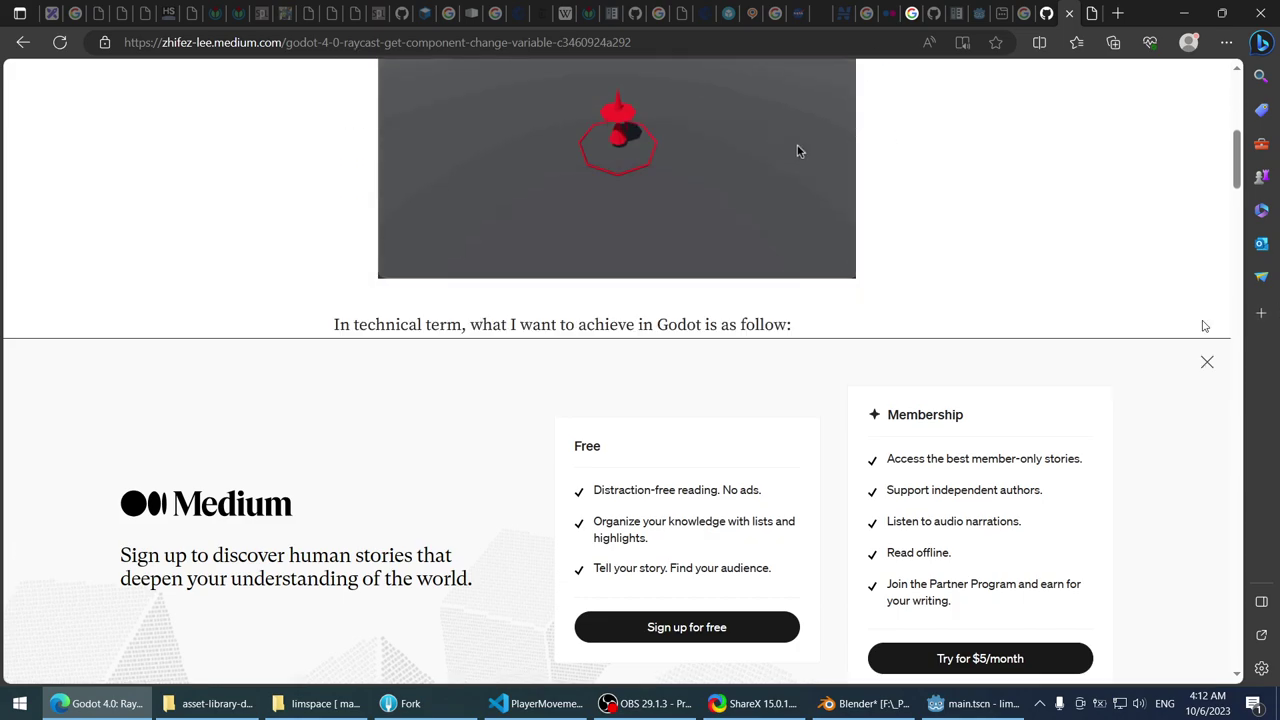
- Read down to the 'Get component and change value' section, then minimize Edge
scroll(229, 409, down, 6)
scroll(235, 410, up, 2)
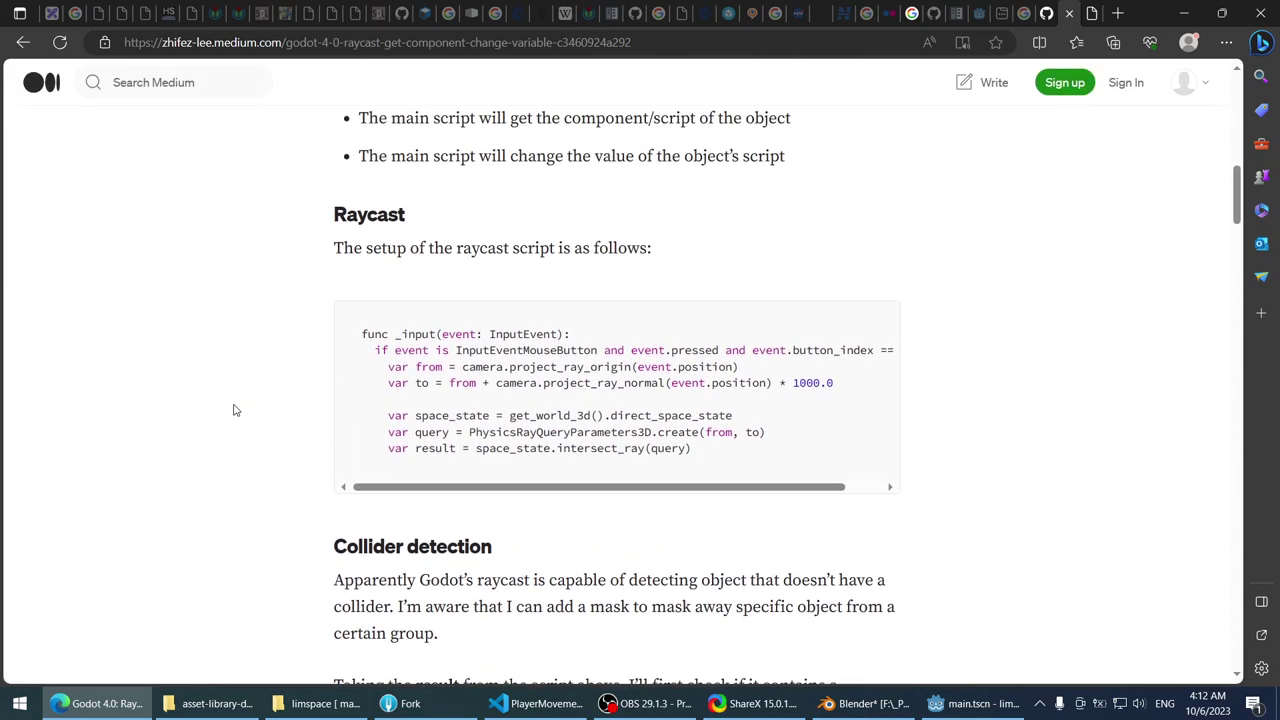
scroll(235, 410, down, 3)
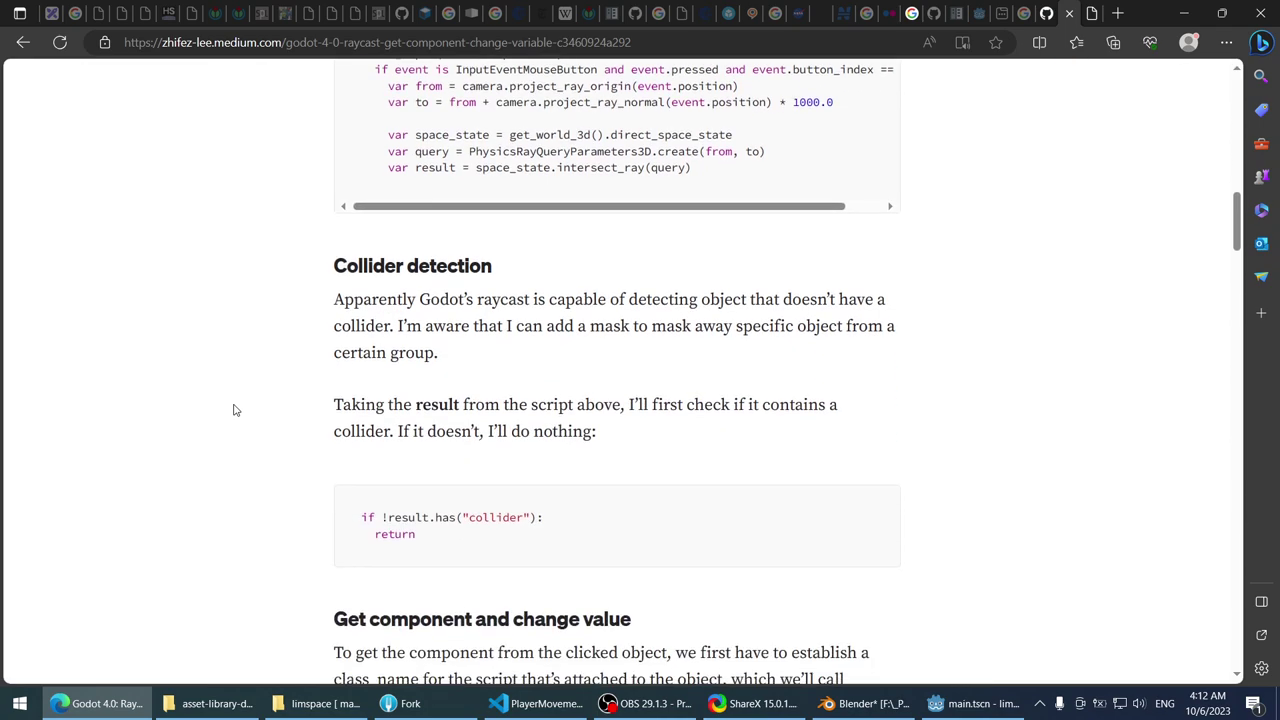
scroll(238, 407, down, 3)
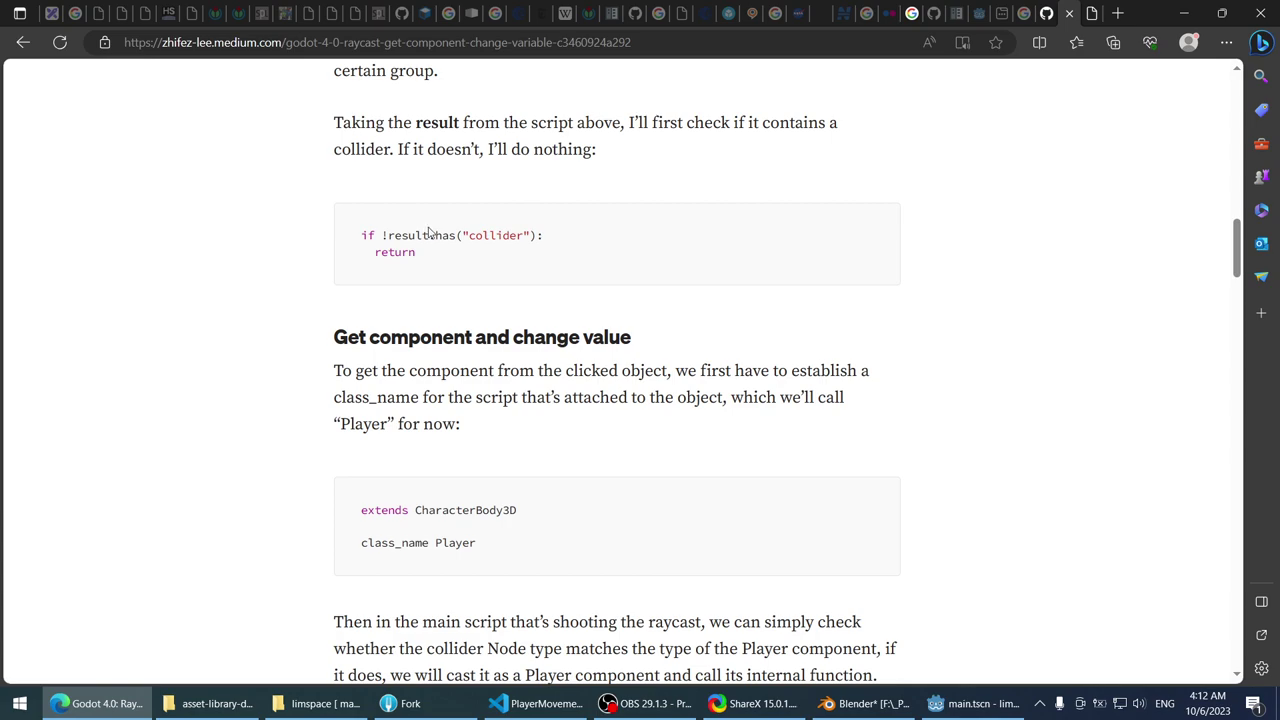
click(142, 709)
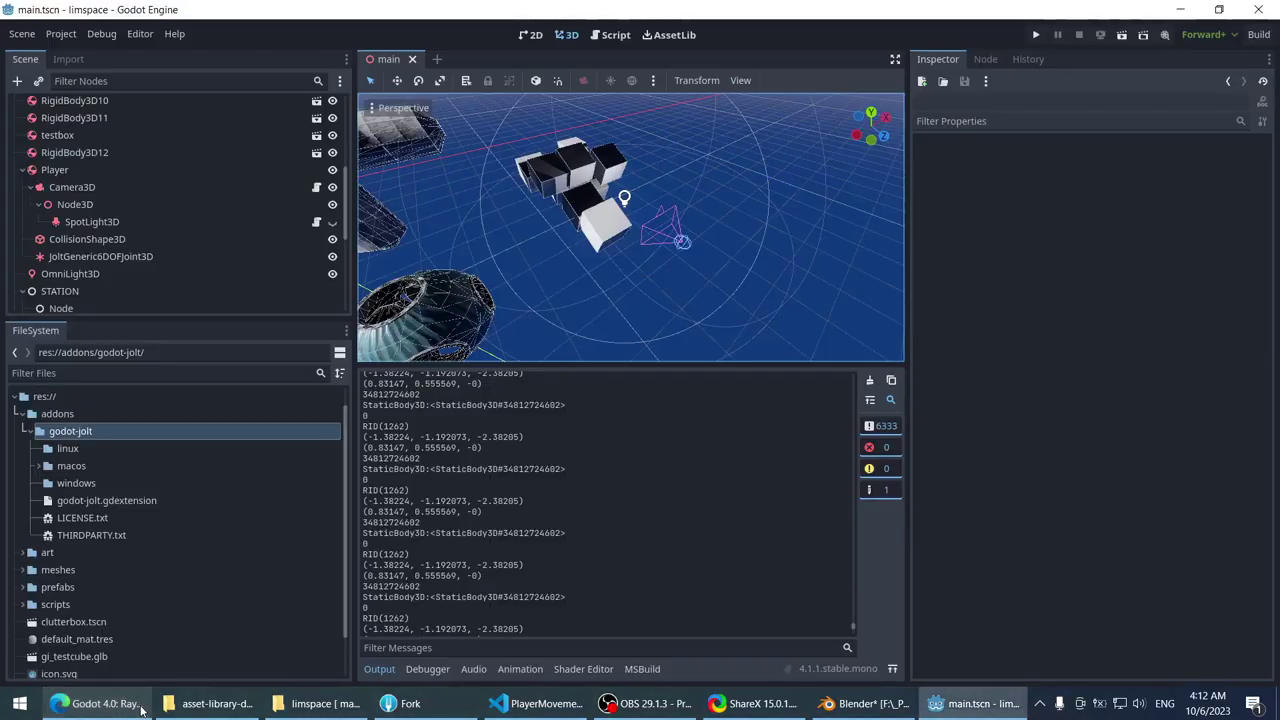
- In PlayerMovement.cs, start an if (res.Value == "Collider" check above the print line
click(535, 703)
click(700, 440)
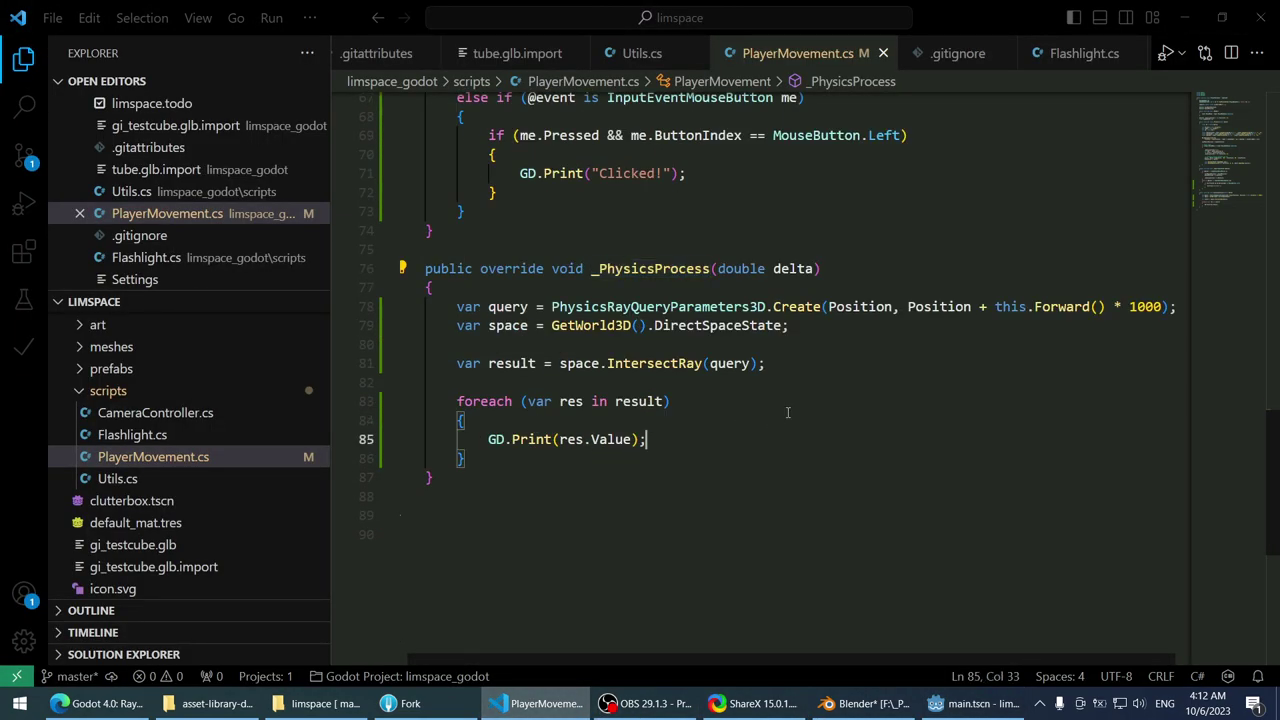
key(Up)
key(Return)
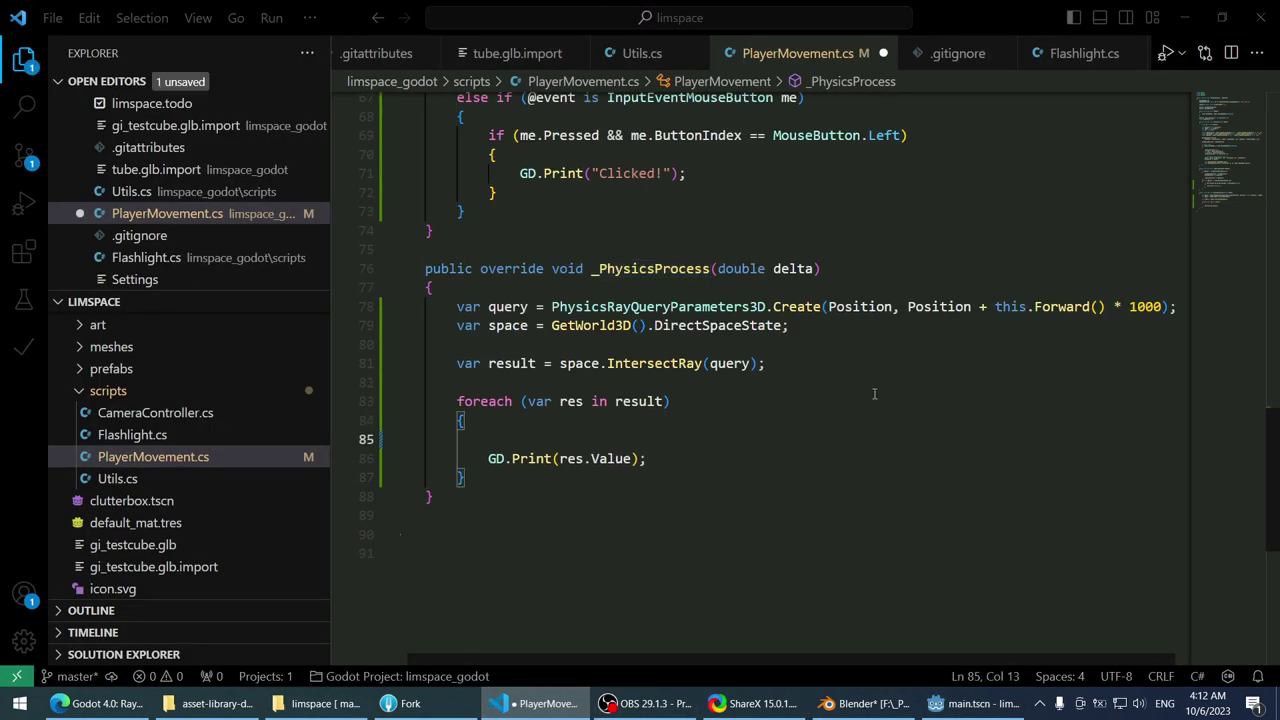
text(G)
key(BackSpace)
text(if (res)
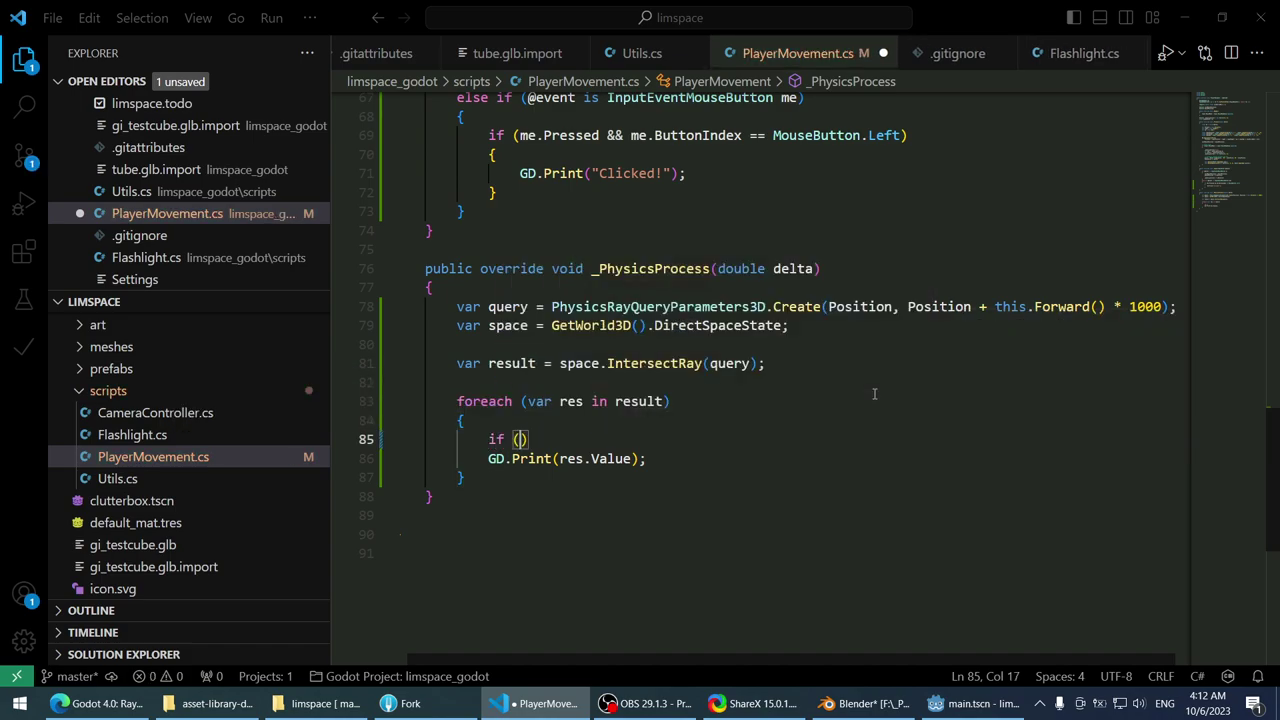
text(.)
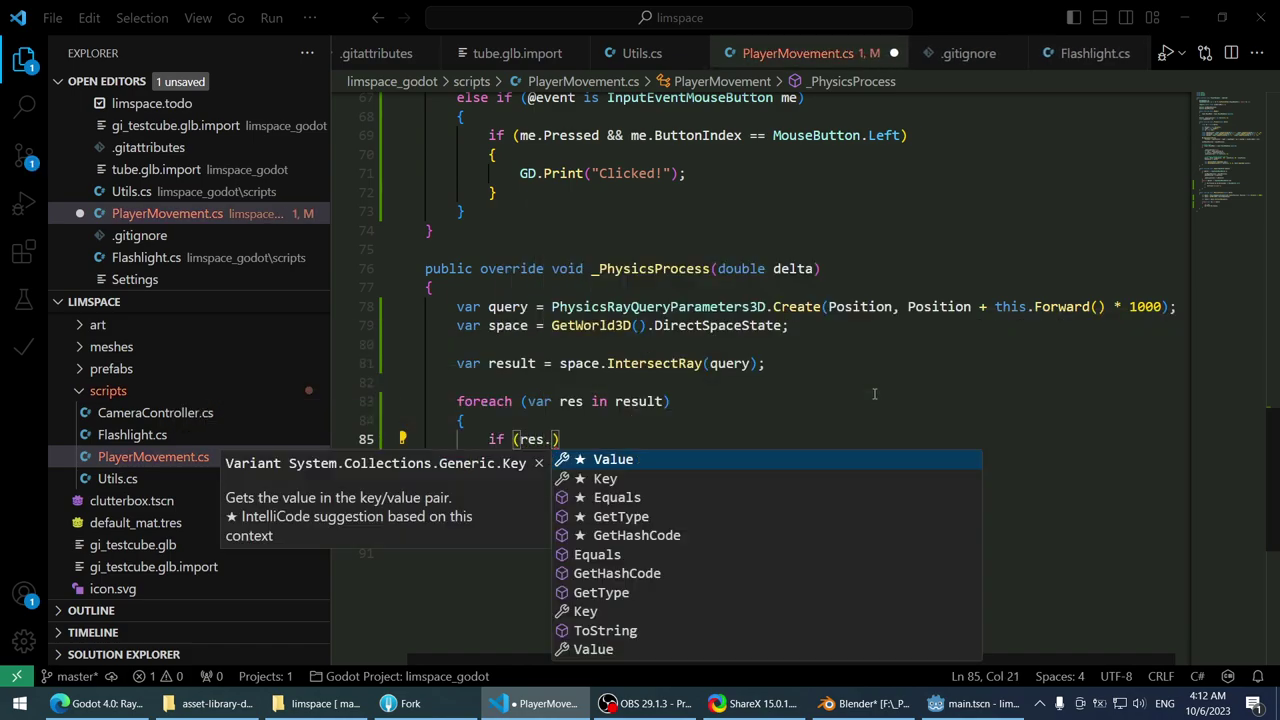
key(Tab)
text(== "Co)
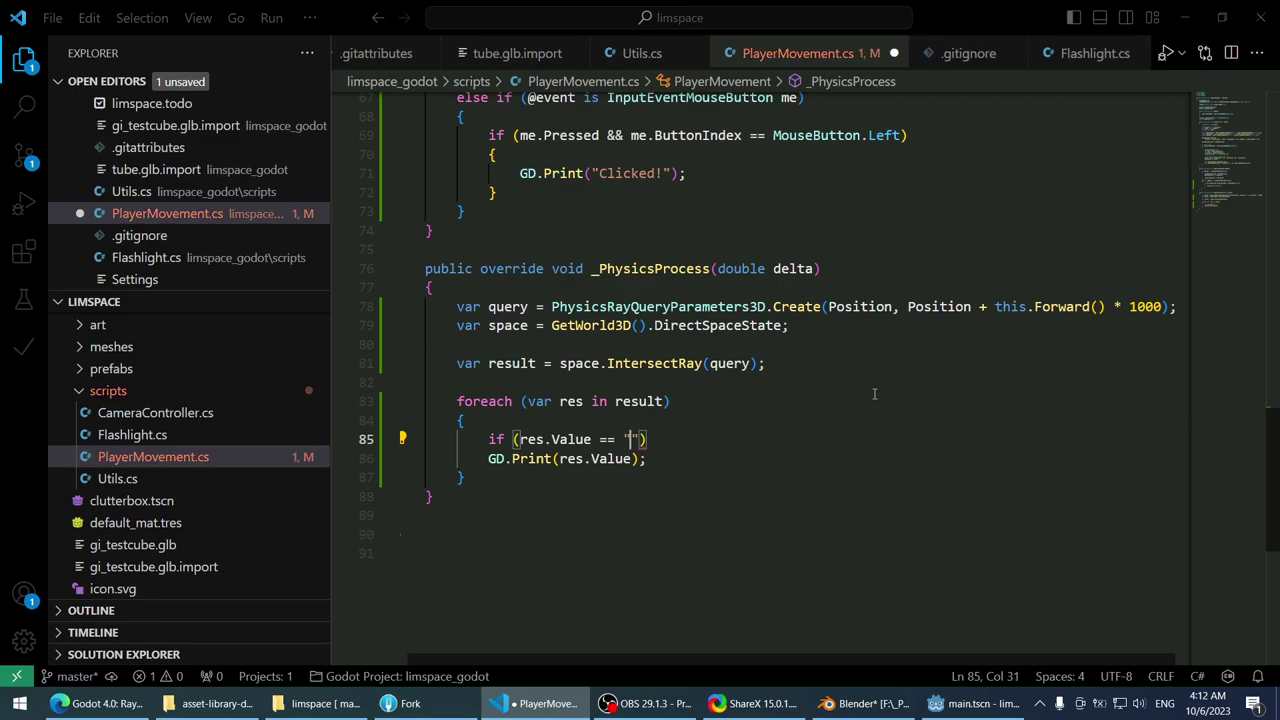
text(llider)
- After checking the article, lowercase the condition to "collider" and select it
key(alt+Tab)
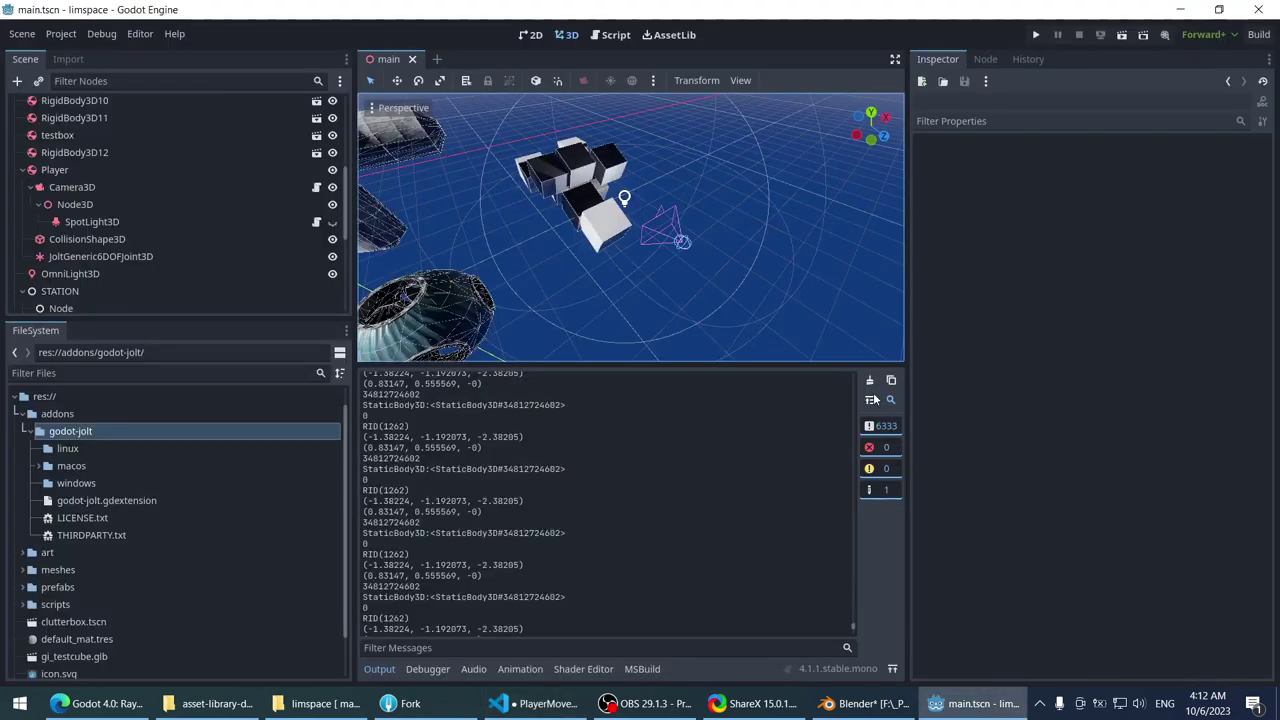
key(alt+Tab)
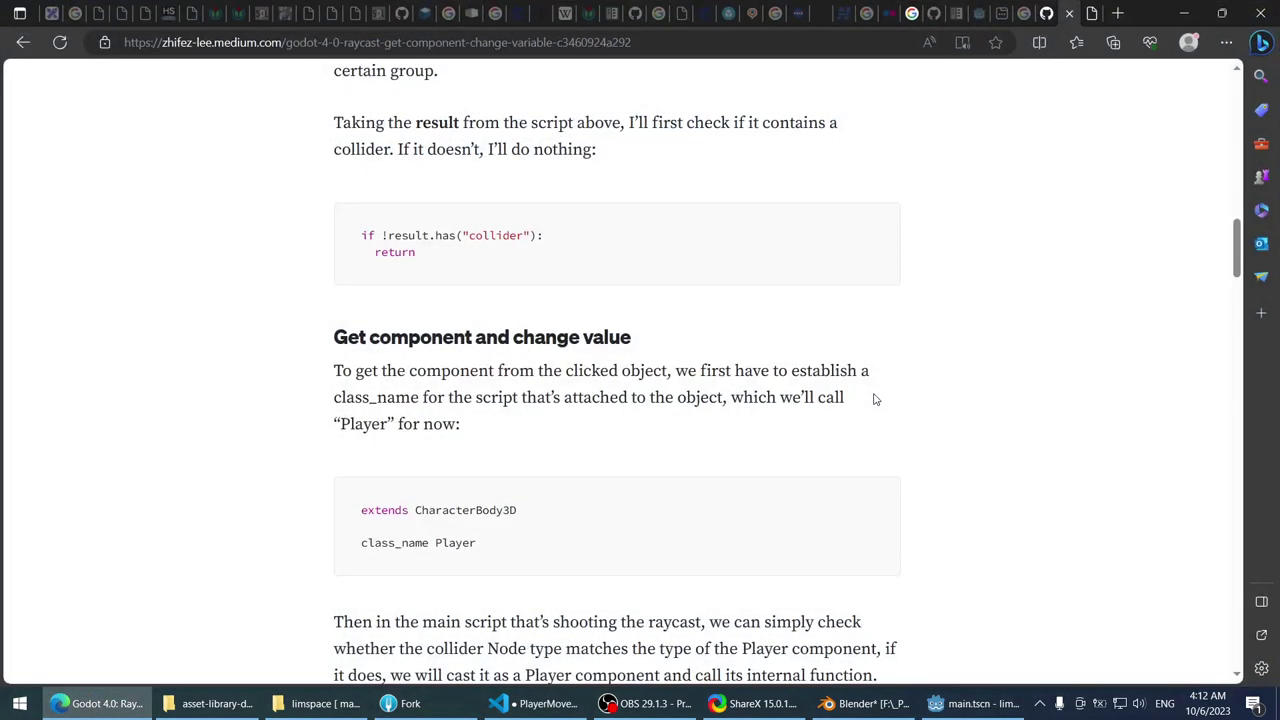
key(alt+Tab)
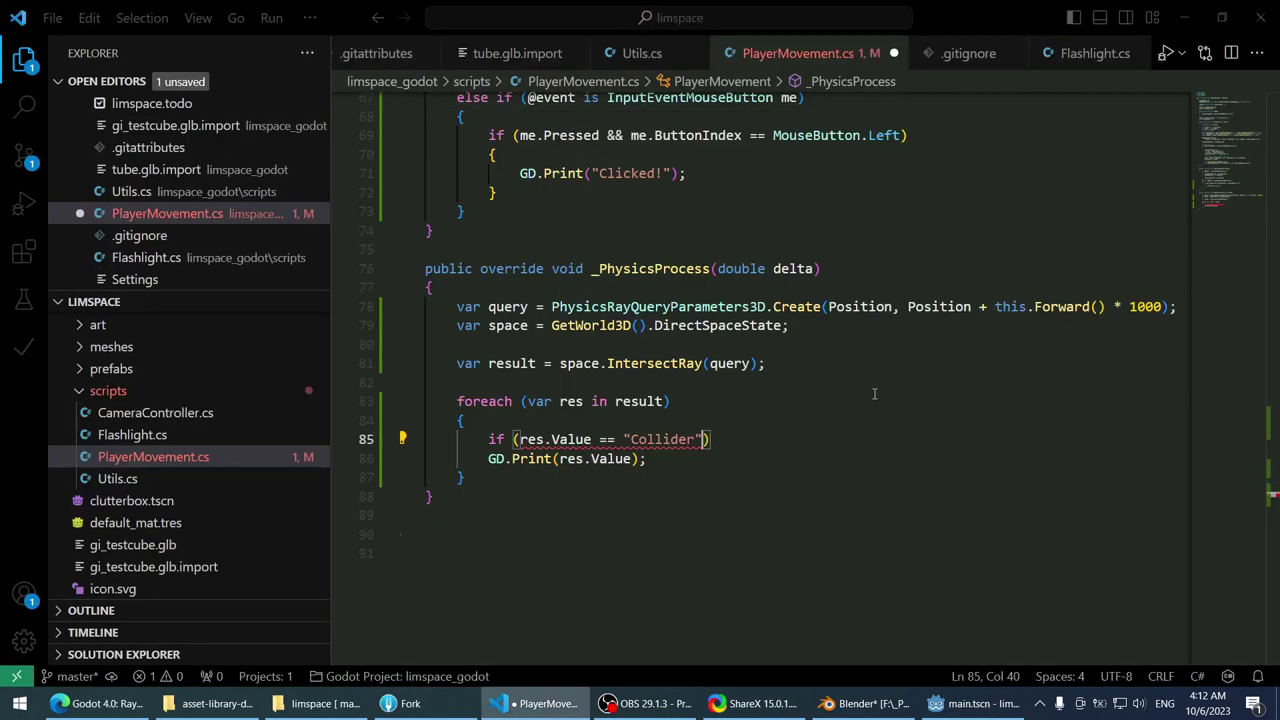
key(Left)
key(Left)
key(Left)
key(Left)
key(Left)
key(Left)
key(Left)
key(Left)
key(BackSpace)
text(c)
key(End)
key(Left)
key(ctrl+shift+Left)
key(ctrl+shift+Left)
key(ctrl+shift+Left)
key(ctrl+shift+Left)
key(ctrl+shift+Left)
key(ctrl+shift+Left)
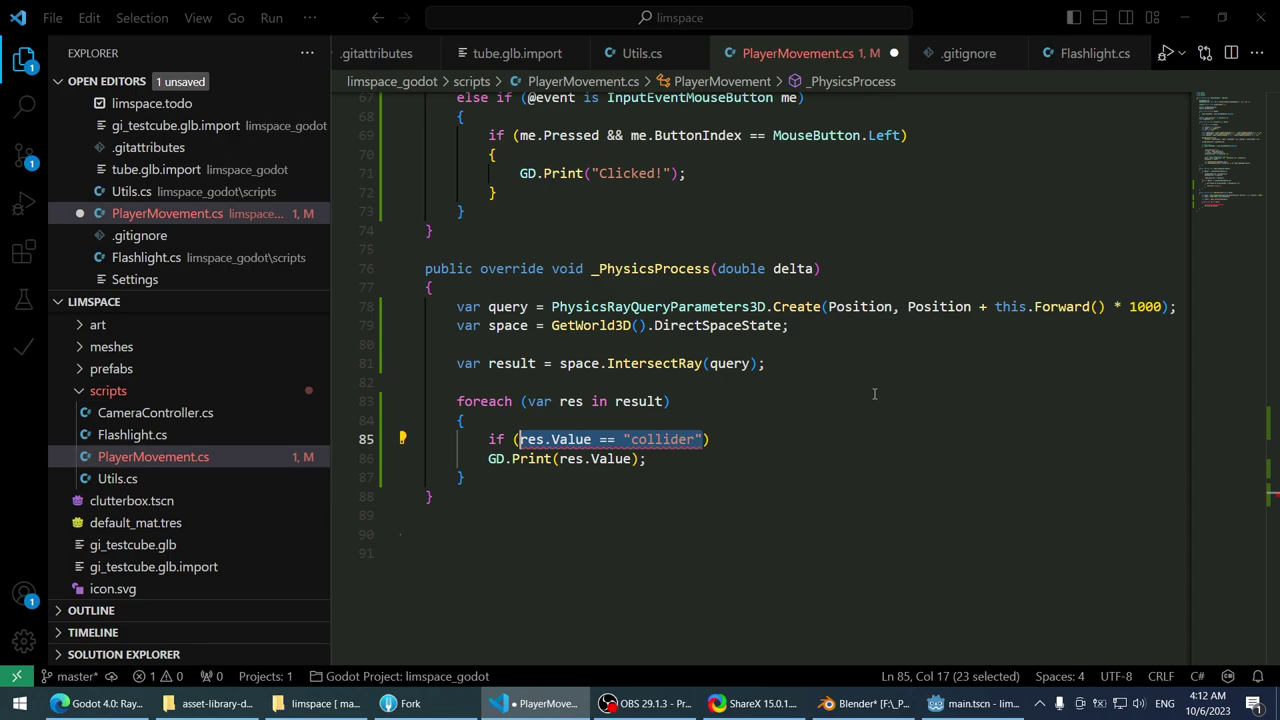
- Try alternative res member lookups via autocomplete, then delete the unfinished if line
text(res.has)
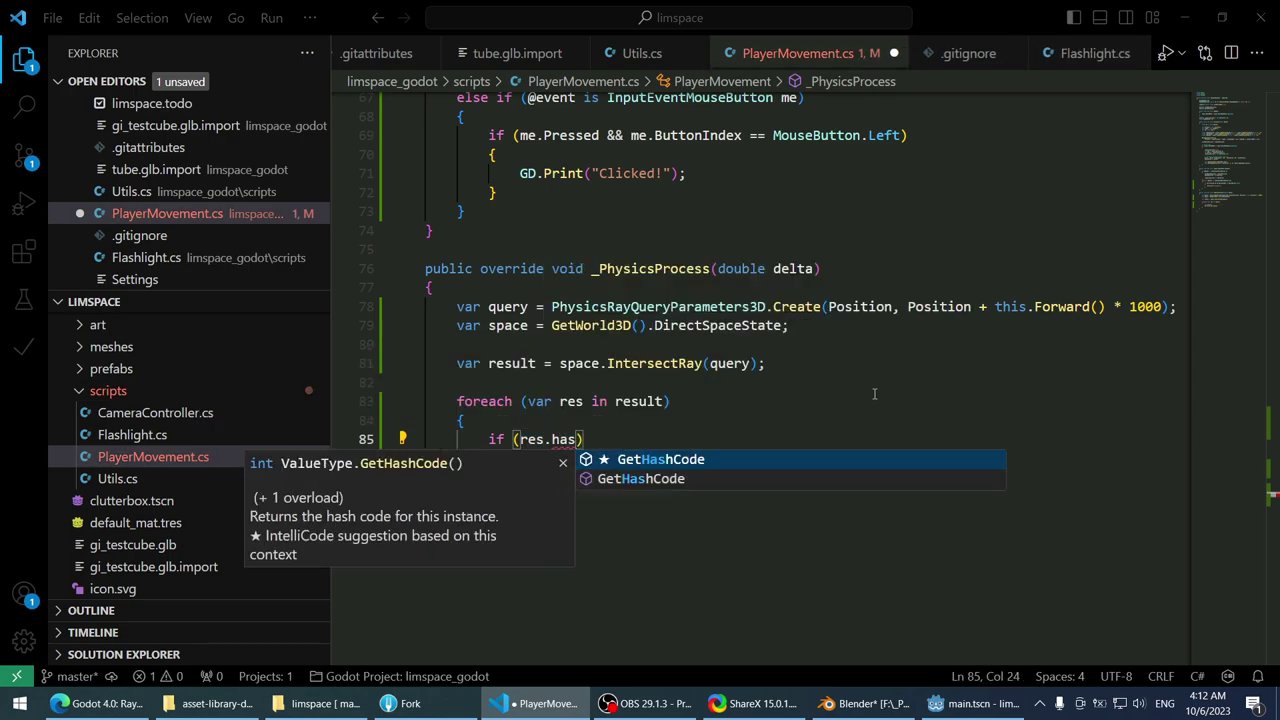
key(BackSpace)
text(ke)
key(BackSpace)
key(BackSpace)
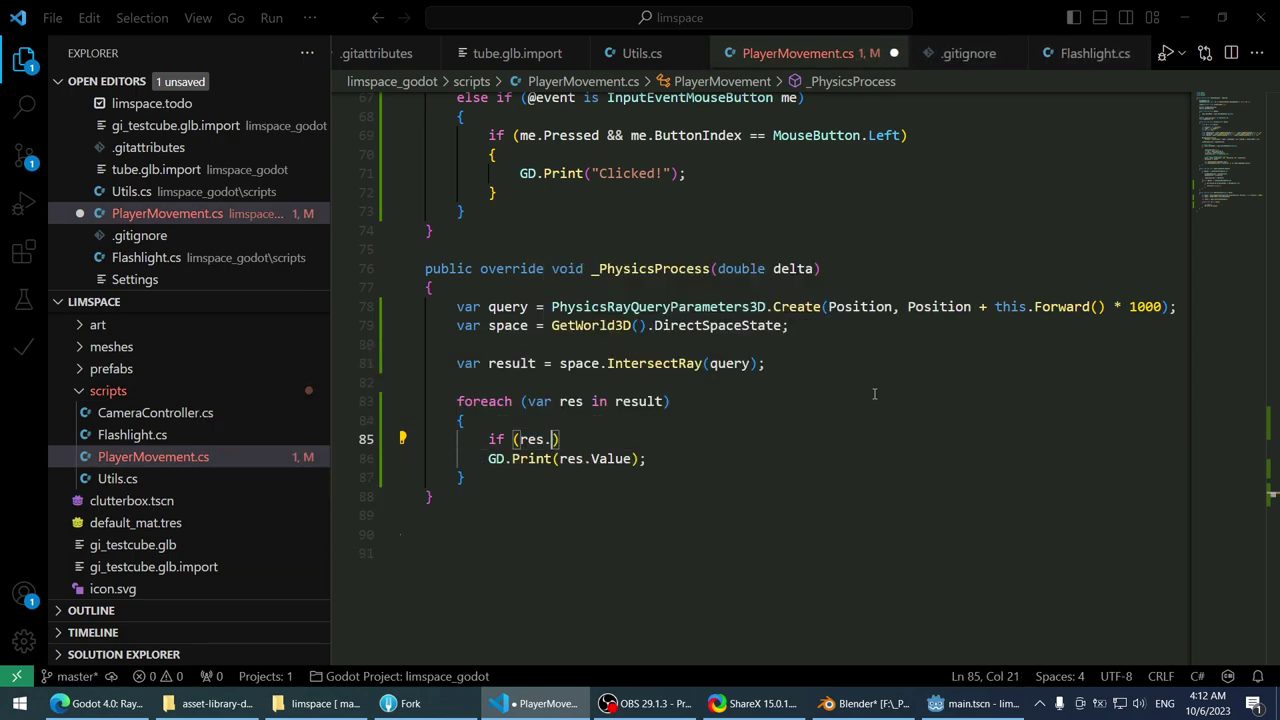
text(get)
key(BackSpace)
key(BackSpace)
key(BackSpace)
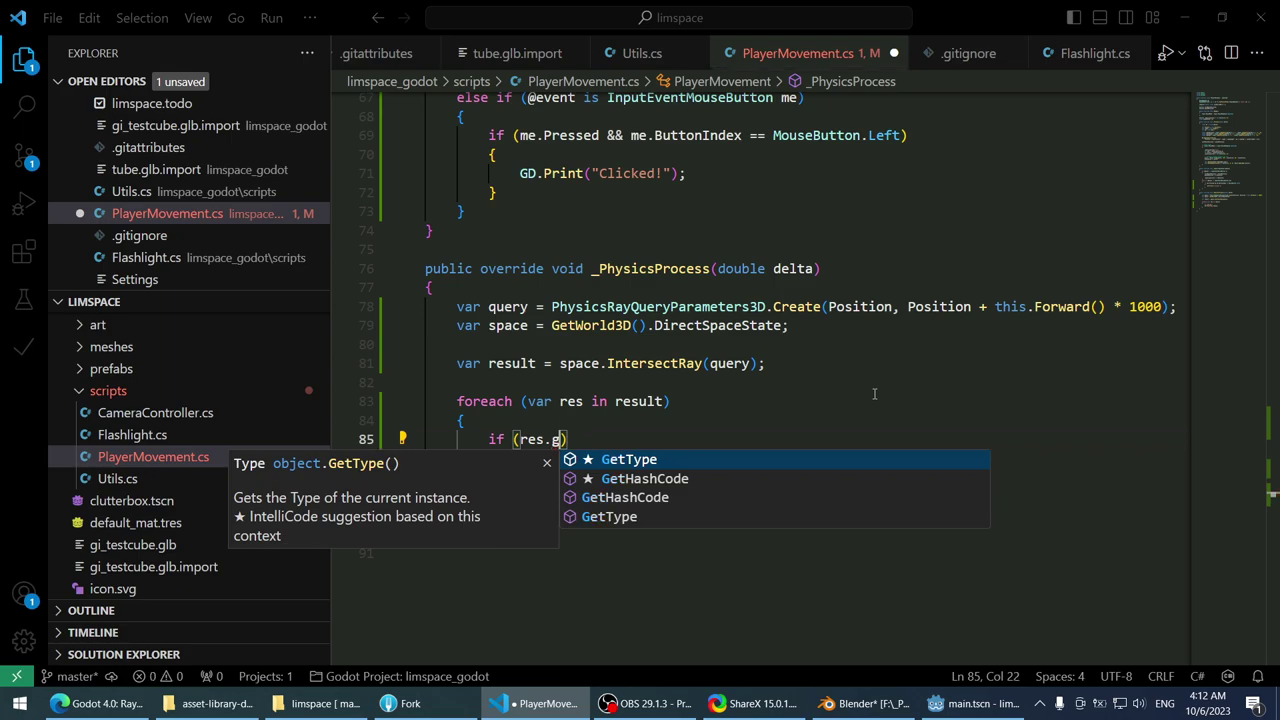
key(Escape)
key(ctrl+space)
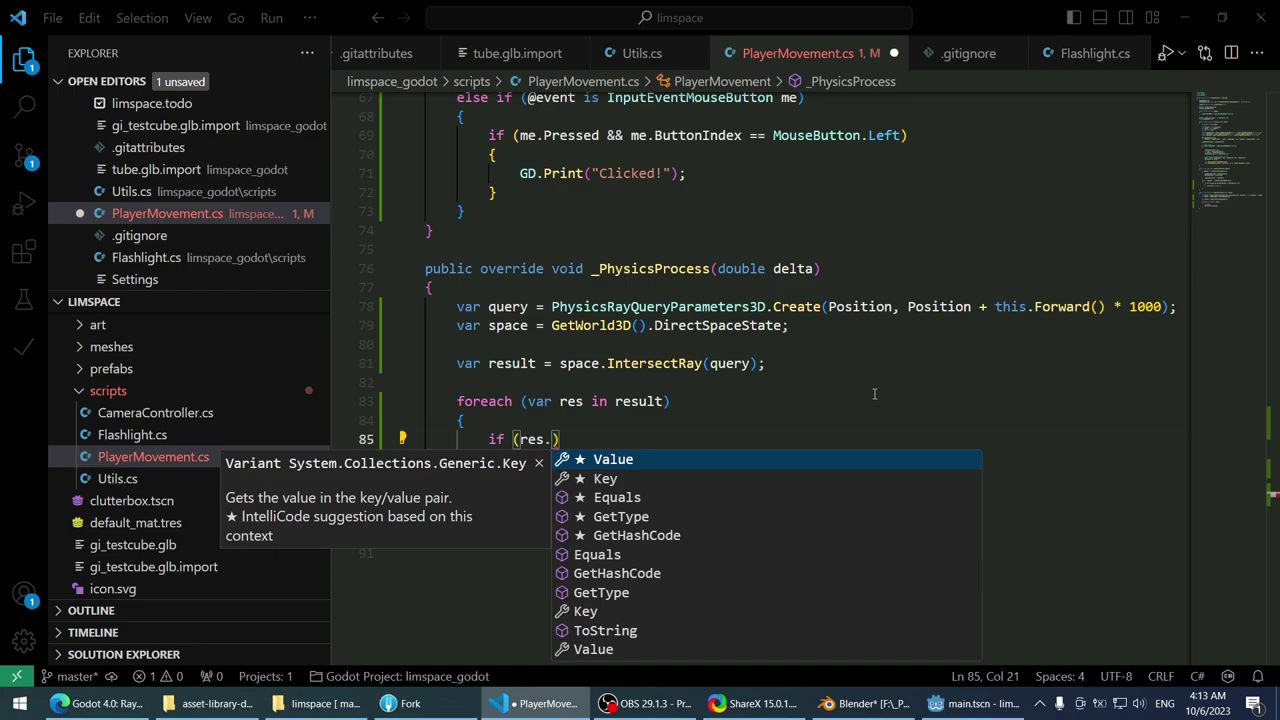
key(Right)
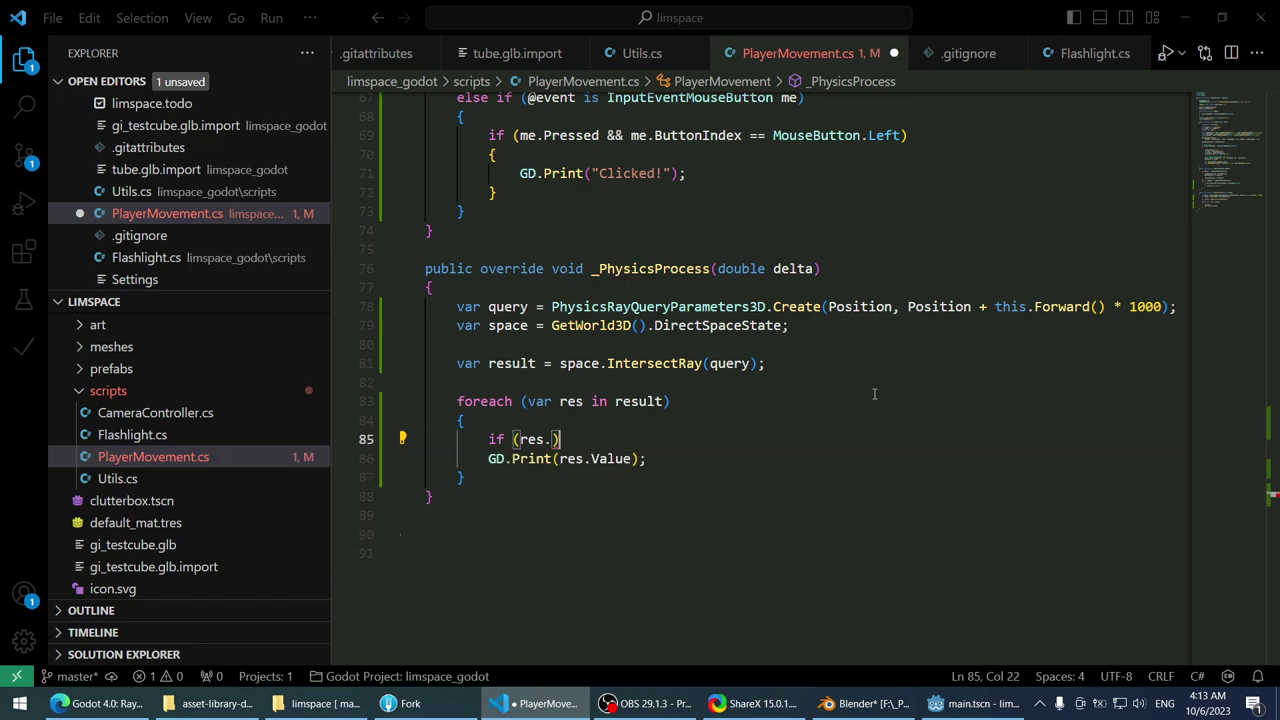
key(ctrl+shift+k)
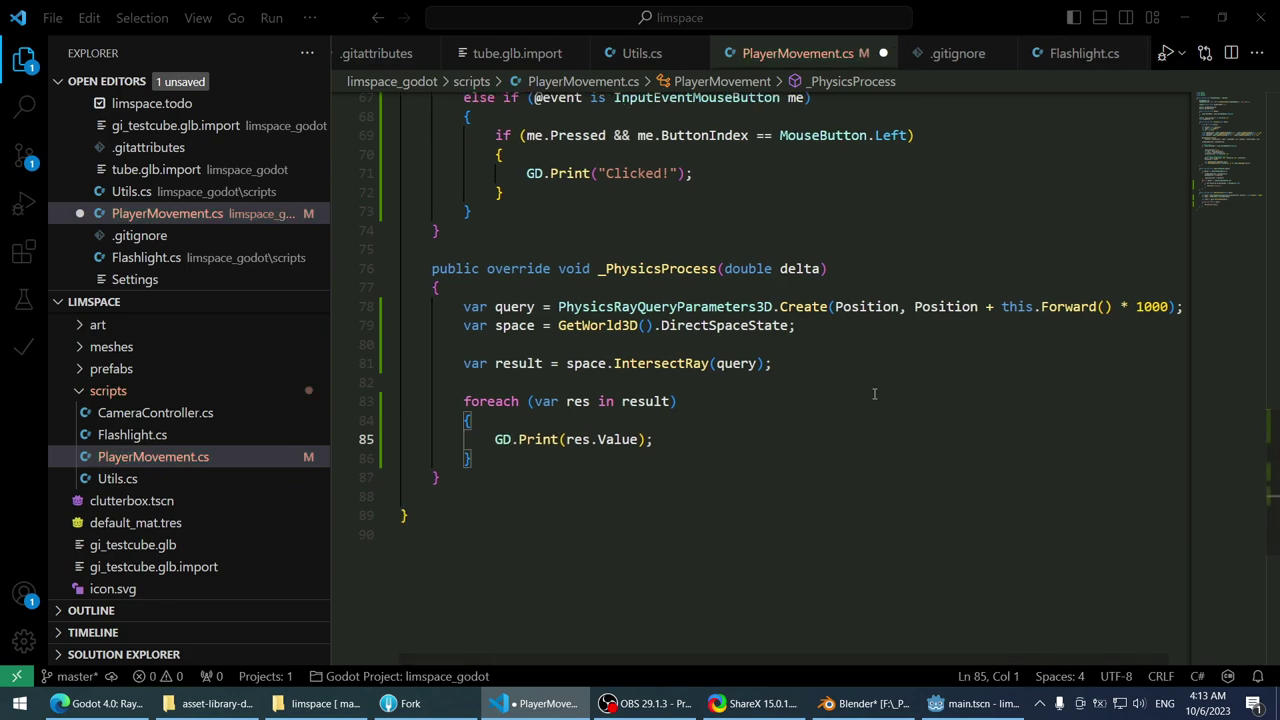
- Add a result.ContainsKey("position"); line above the foreach loop
key(End)
key(Left)
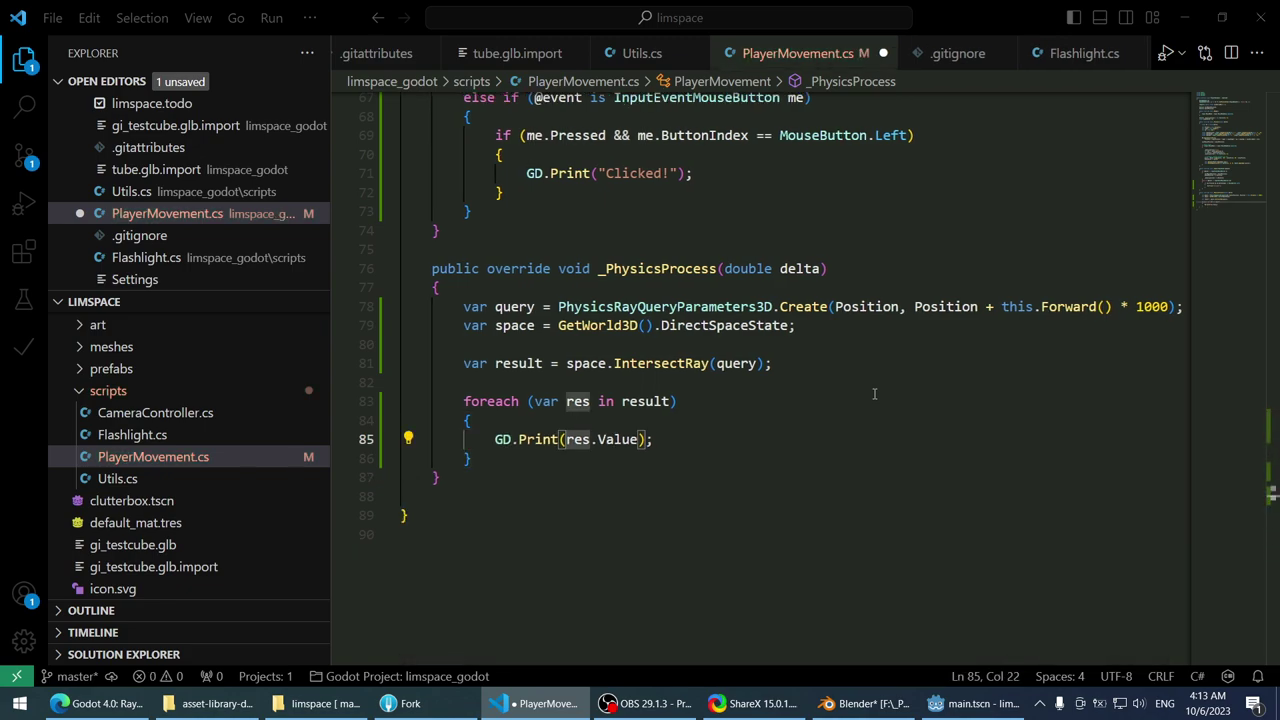
key(Up)
key(Up)
key(ctrl+shift+Return)
key(ctrl+shift+Return)
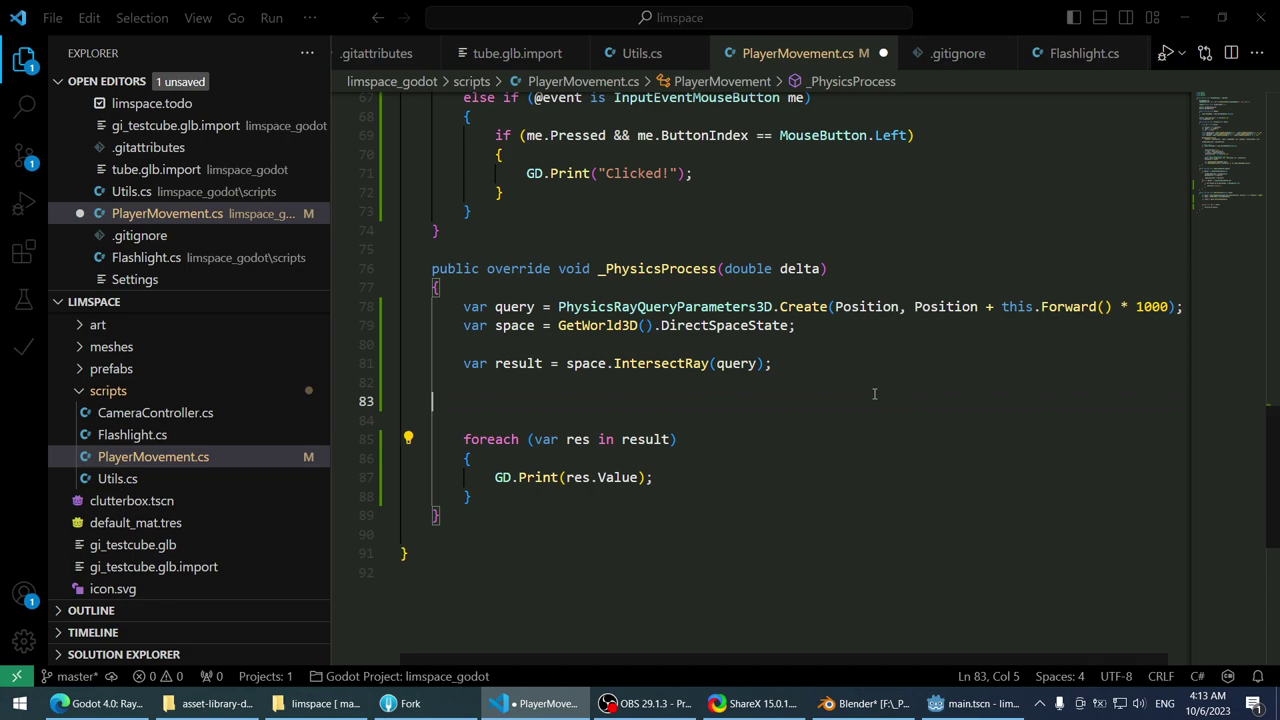
text(result.)
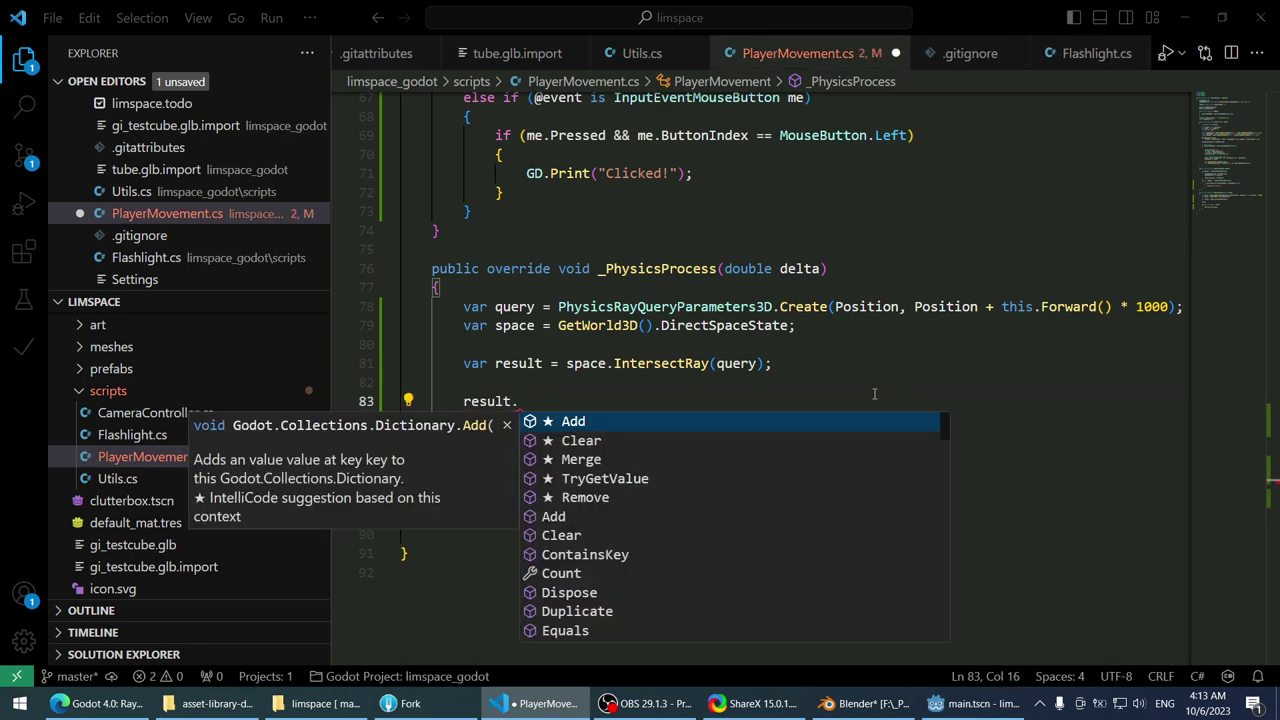
text(con()
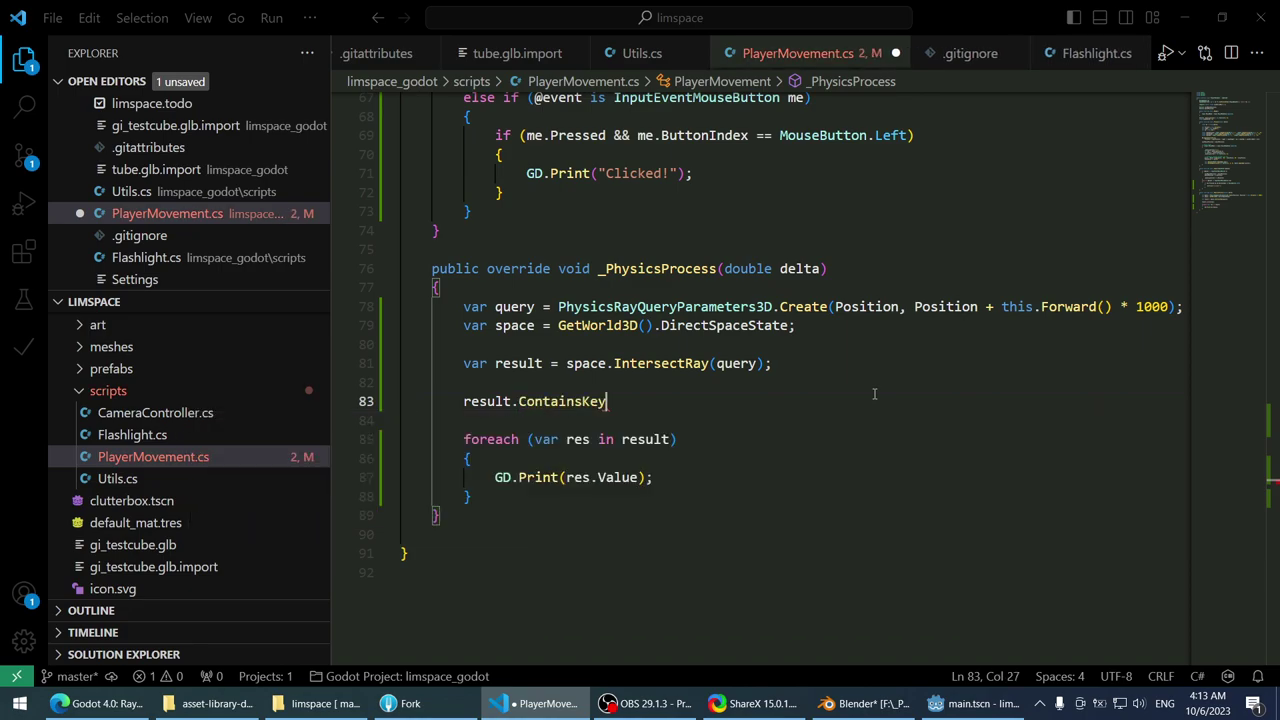
text("position");)
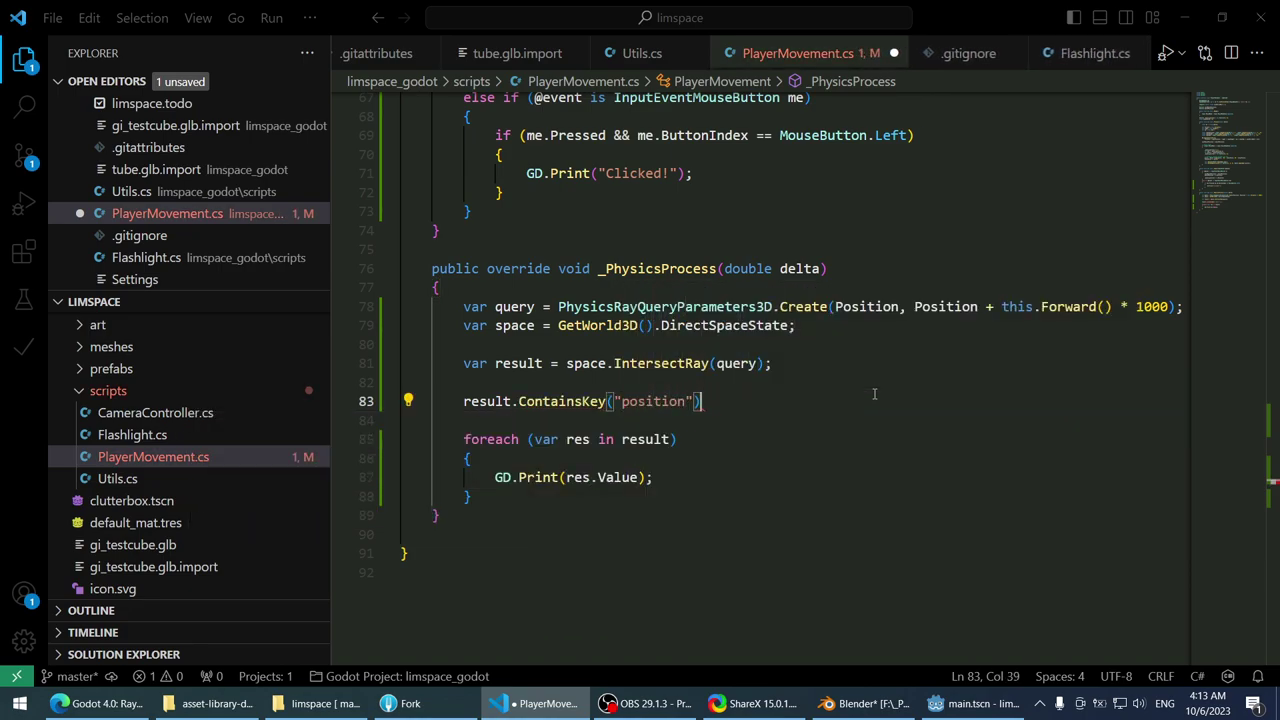
key(alt+Tab)
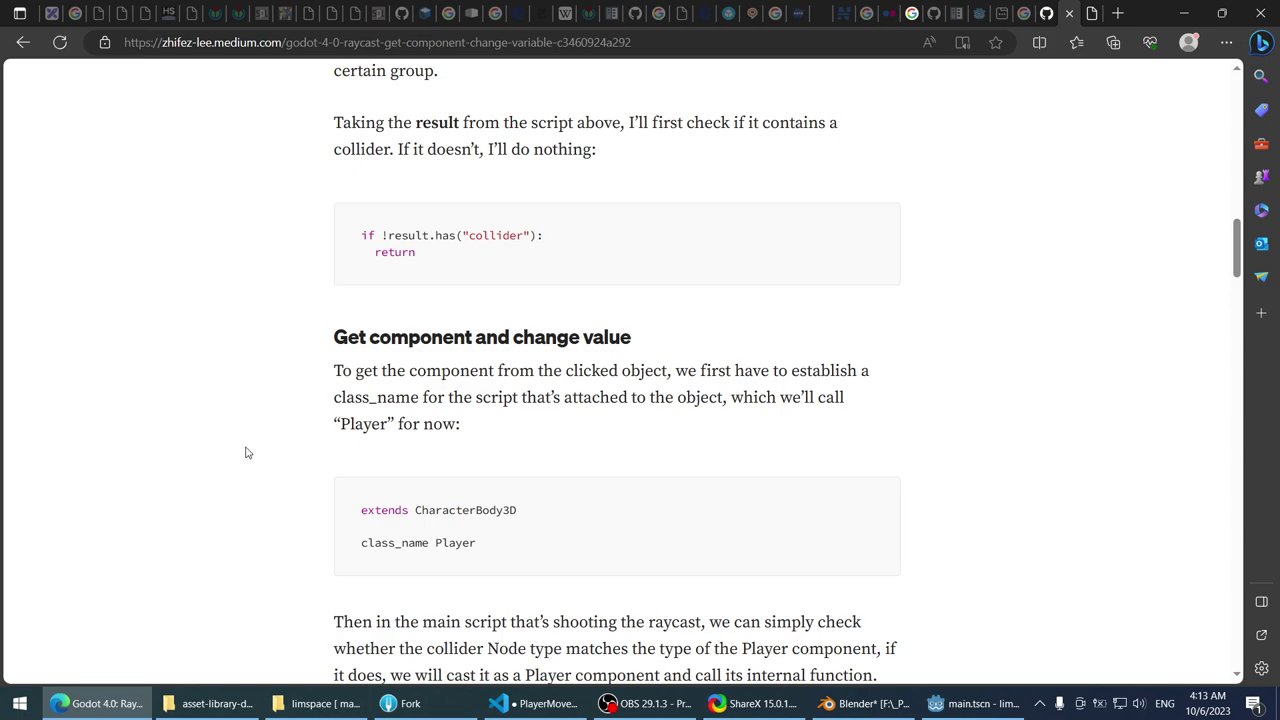
- Scroll the Medium article down to its full game.gd script code block
scroll(247, 453, down, 4)
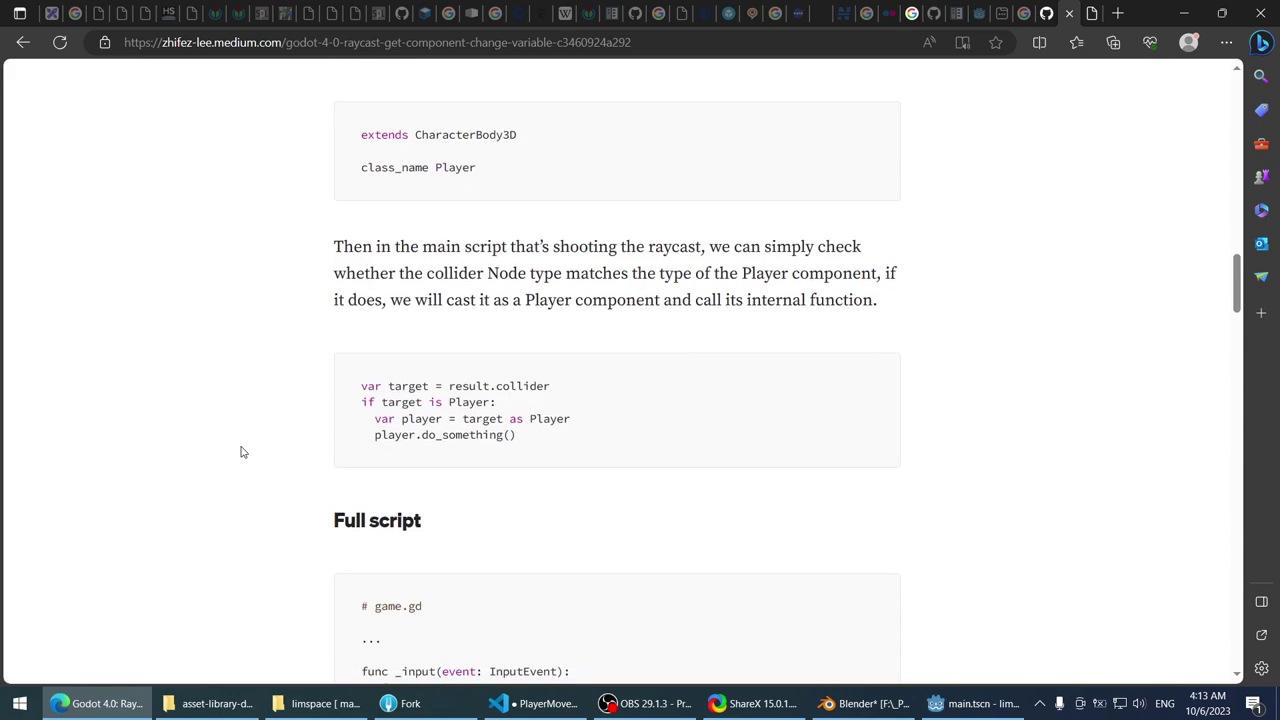
scroll(240, 452, down, 5)
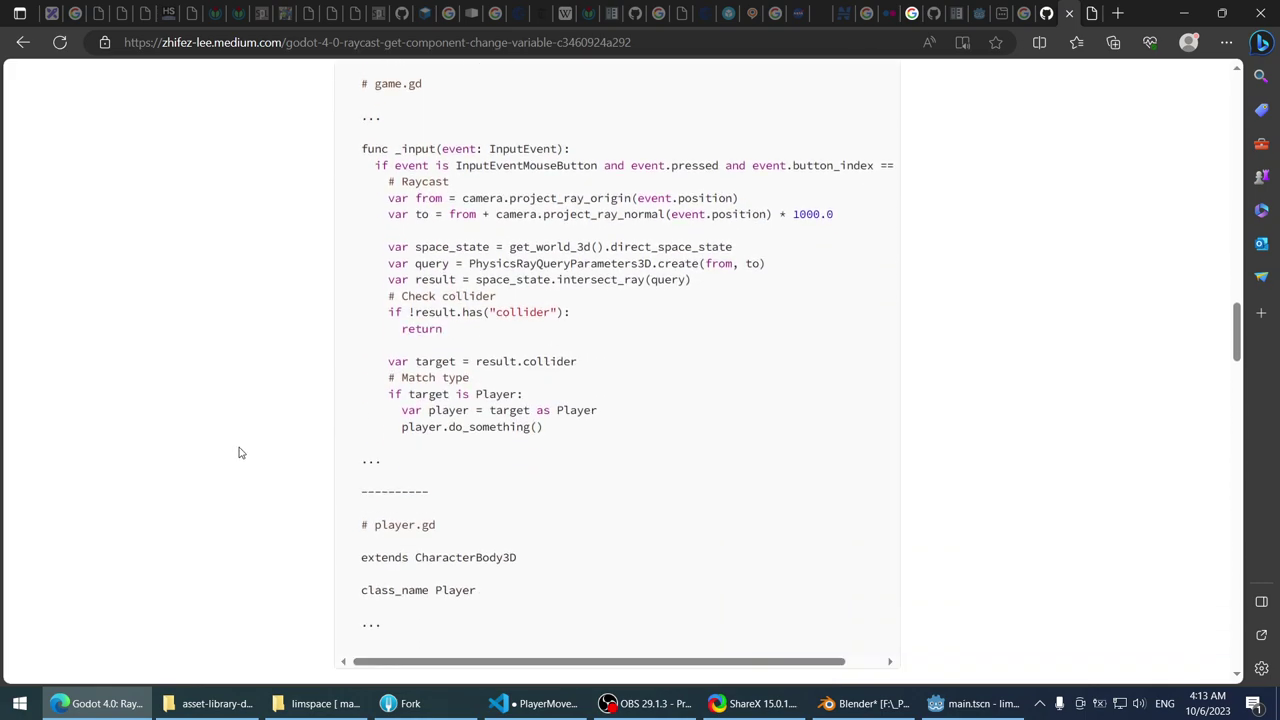
scroll(240, 451, down, 4)
scroll(240, 451, up, 5)
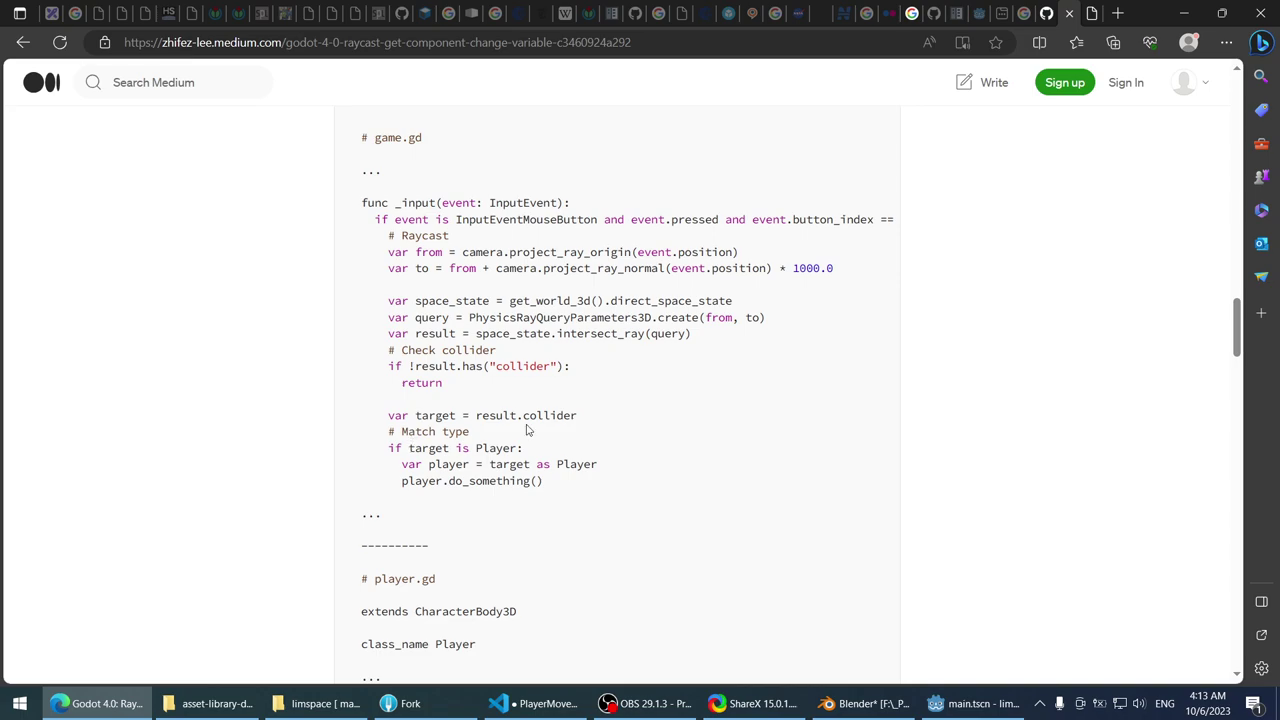
- Delete the ContainsKey line and begin an if (result.Count check in its place
key(alt+Tab)
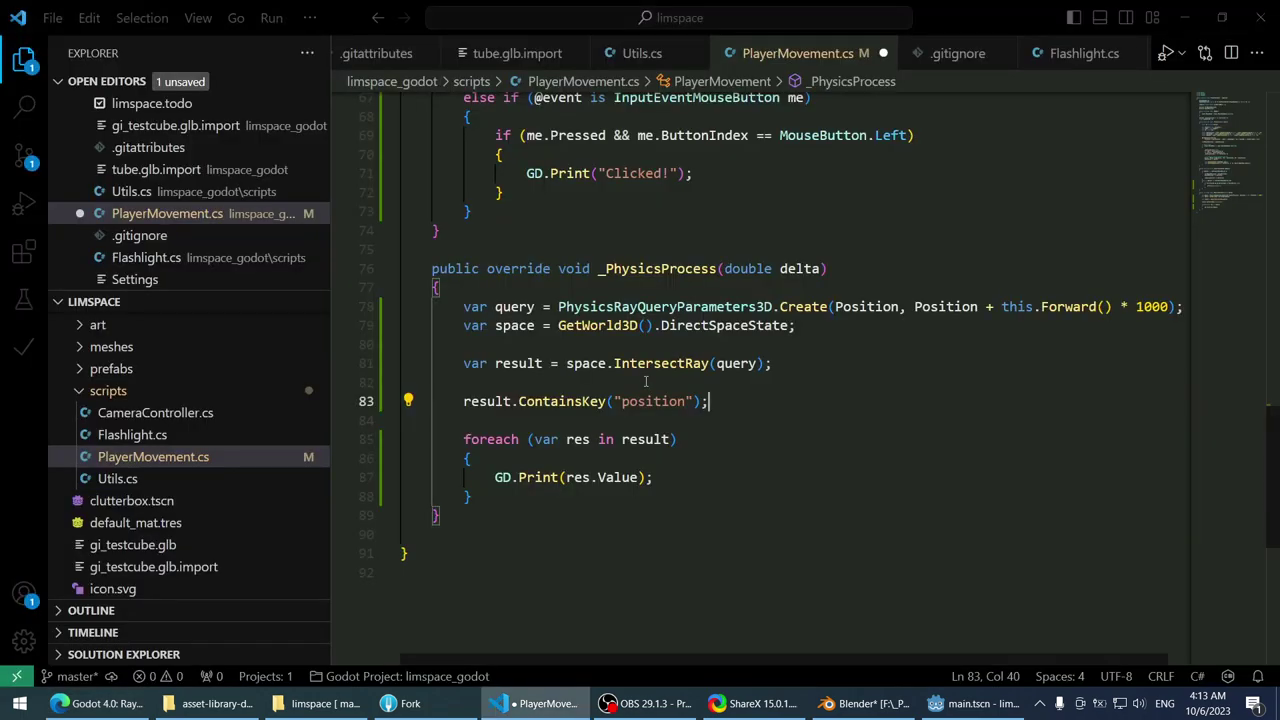
double_click(680, 400)
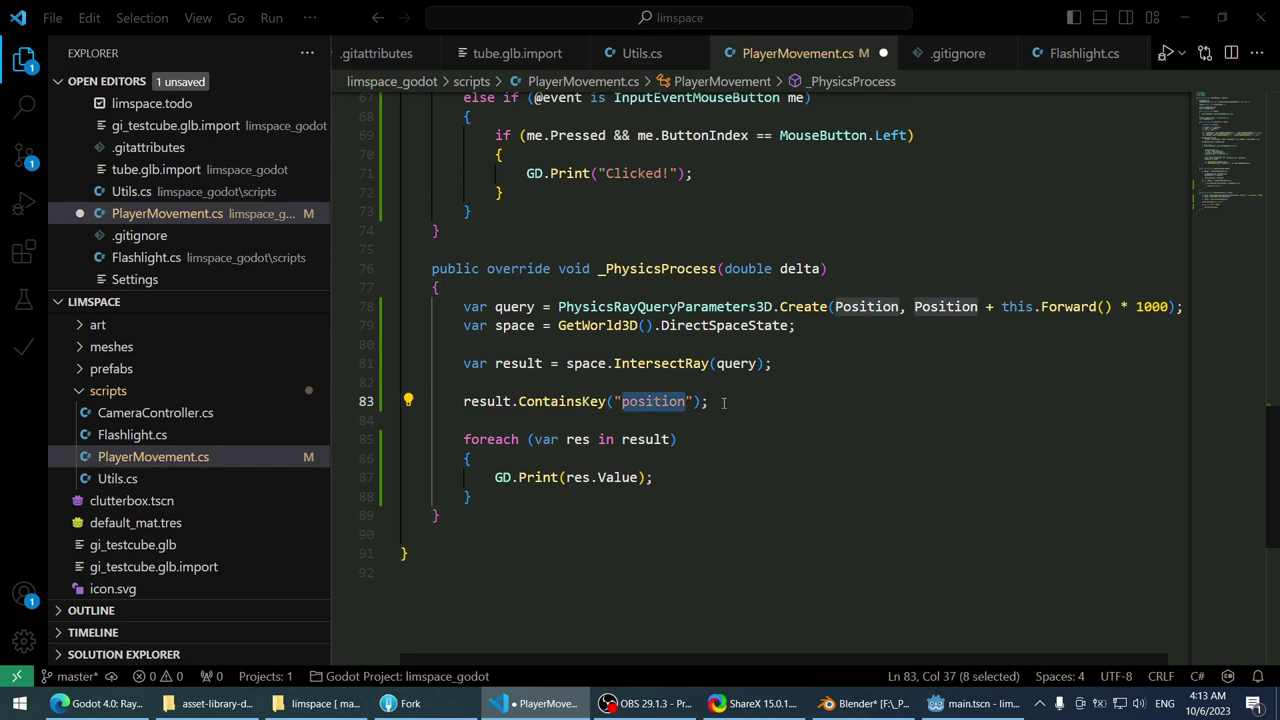
key(End)
key(shift+Home)
key(End)
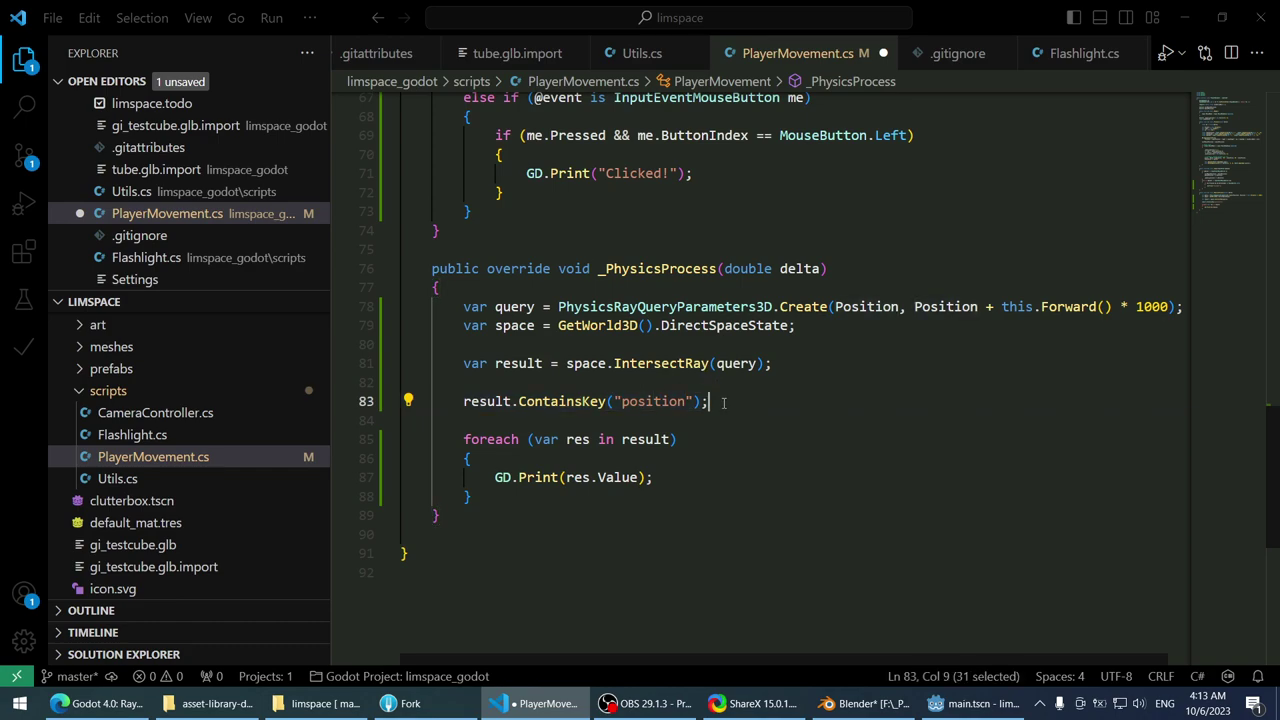
key(shift+Home)
key(BackSpace)
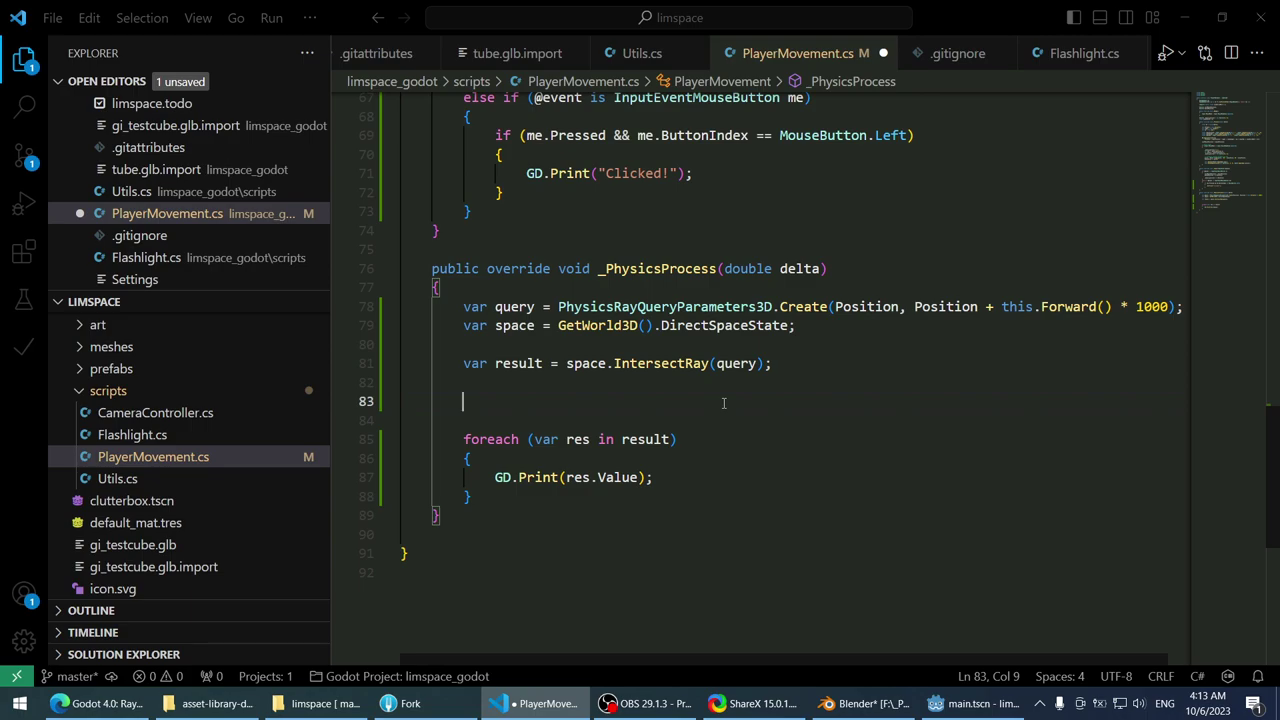
text(if (result)
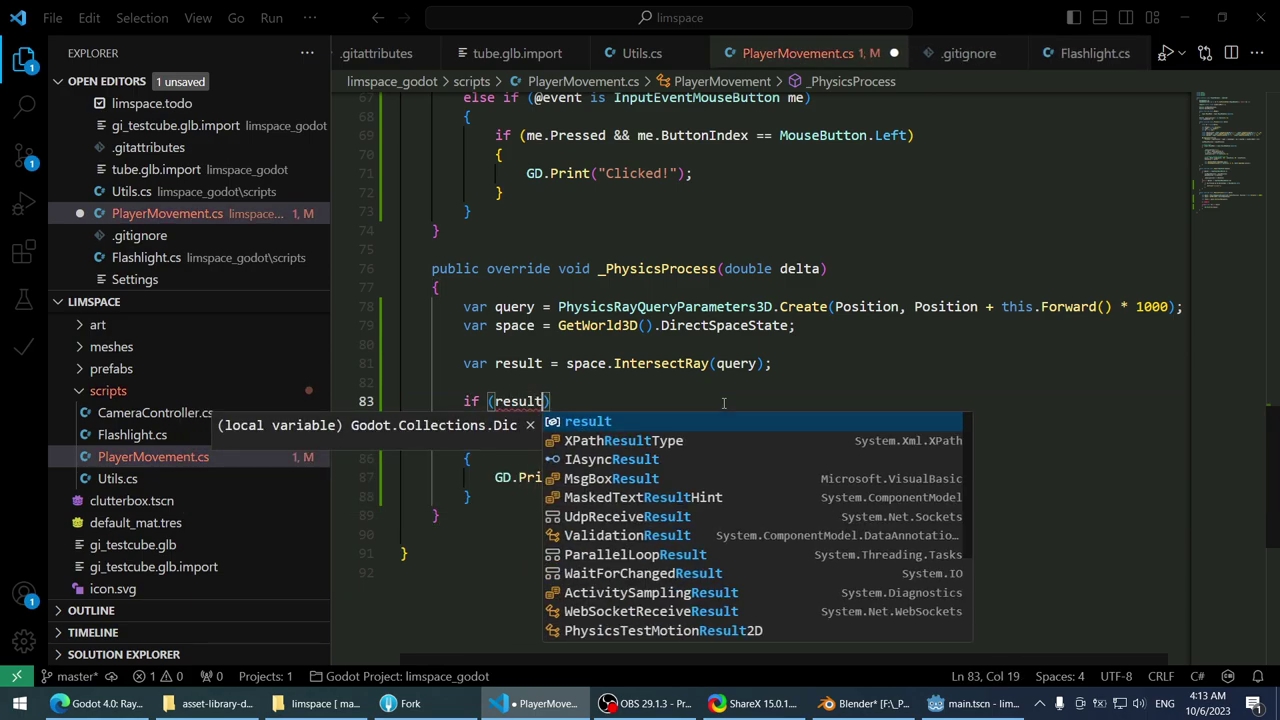
text(.)
key(Tab)
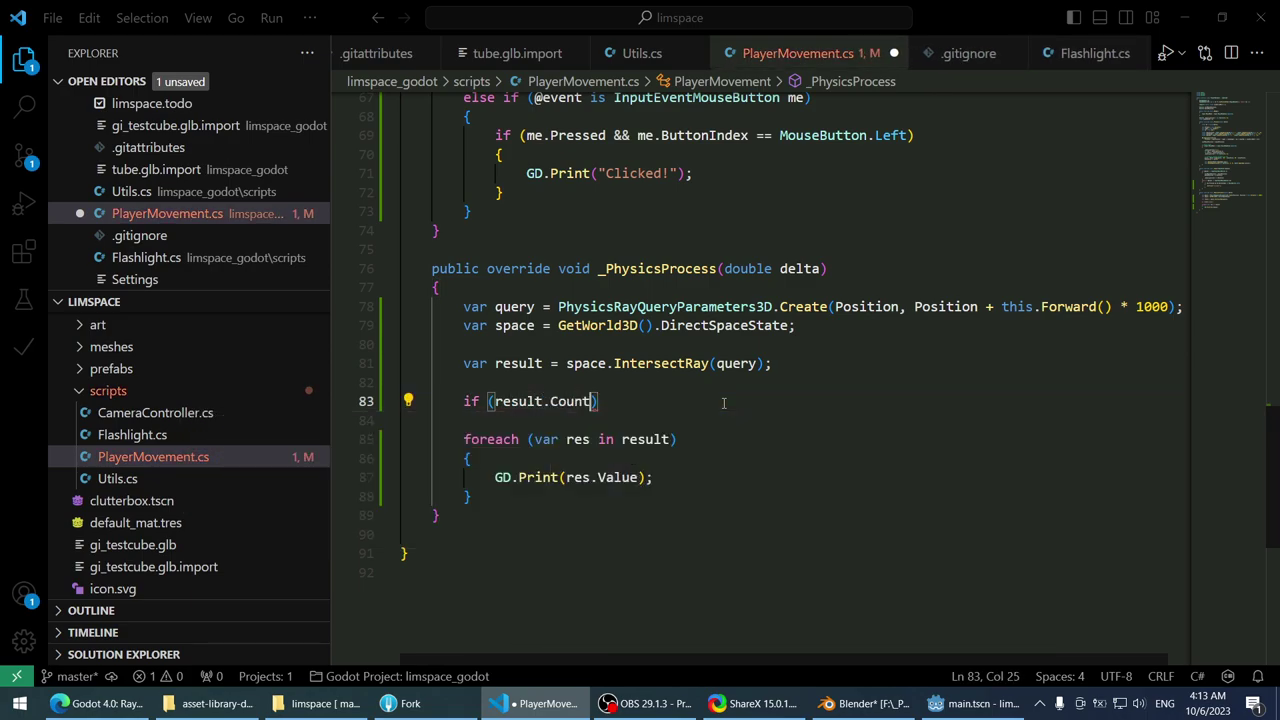
- Complete the if (result.Count > 0) { block and delete the old foreach print loop
text(> 0) {)
key(Return)
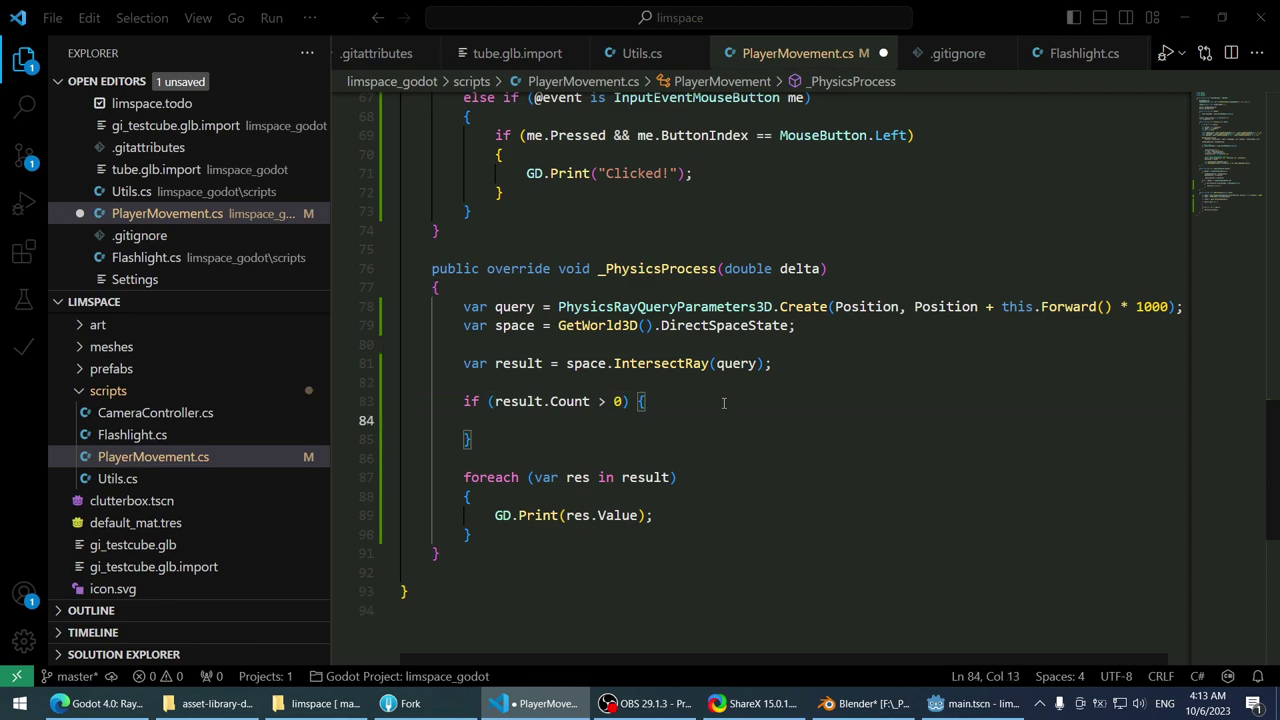
key(Down)
key(shift+Down)
key(shift+Down)
key(shift+Down)
key(shift+Down)
key(shift+Down)
key(Delete)
key(Up)
key(Up)
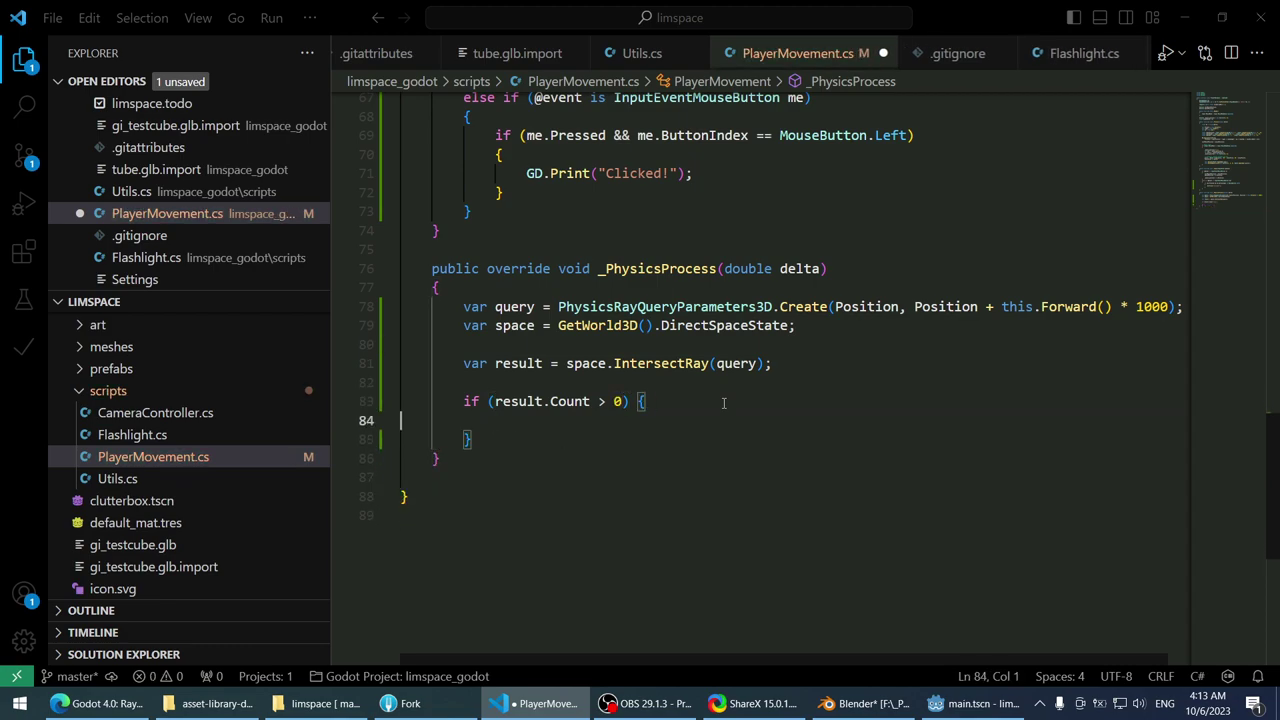
- Inside the block, write var collider = result["collider"];
text(result.)
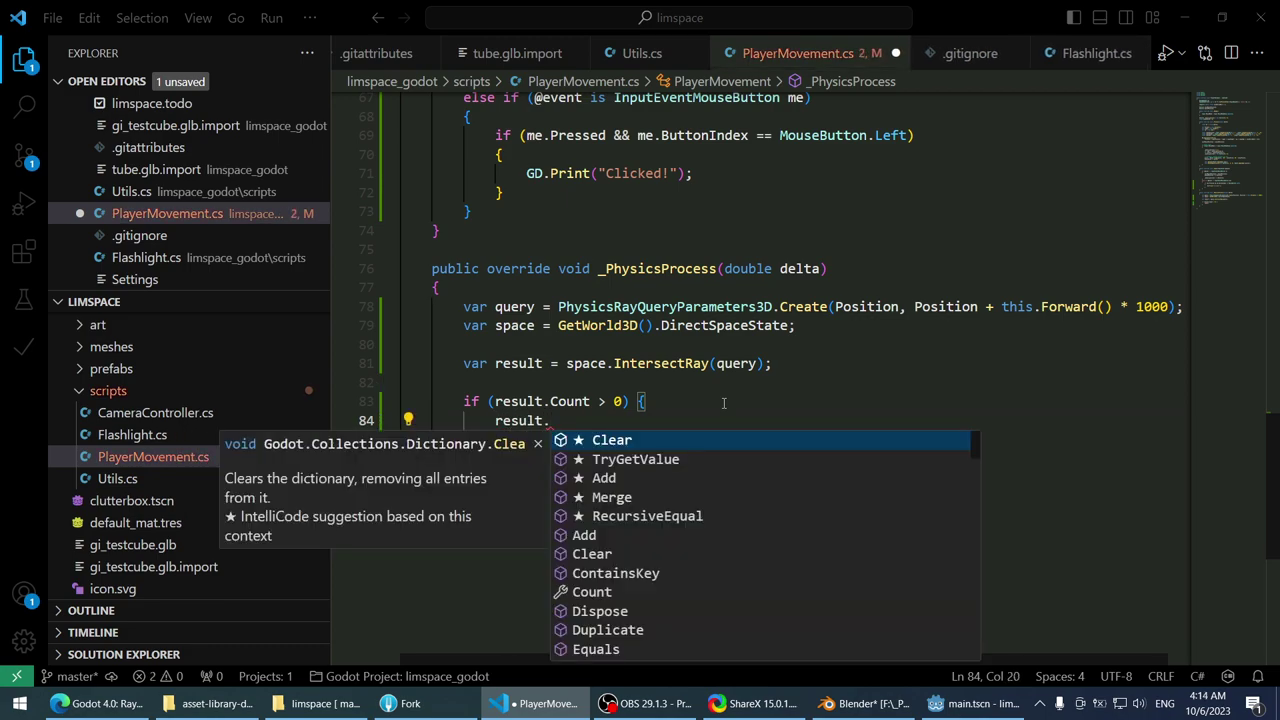
text(get)
key(BackSpace)
key(BackSpace)
key(BackSpace)
key(BackSpace)
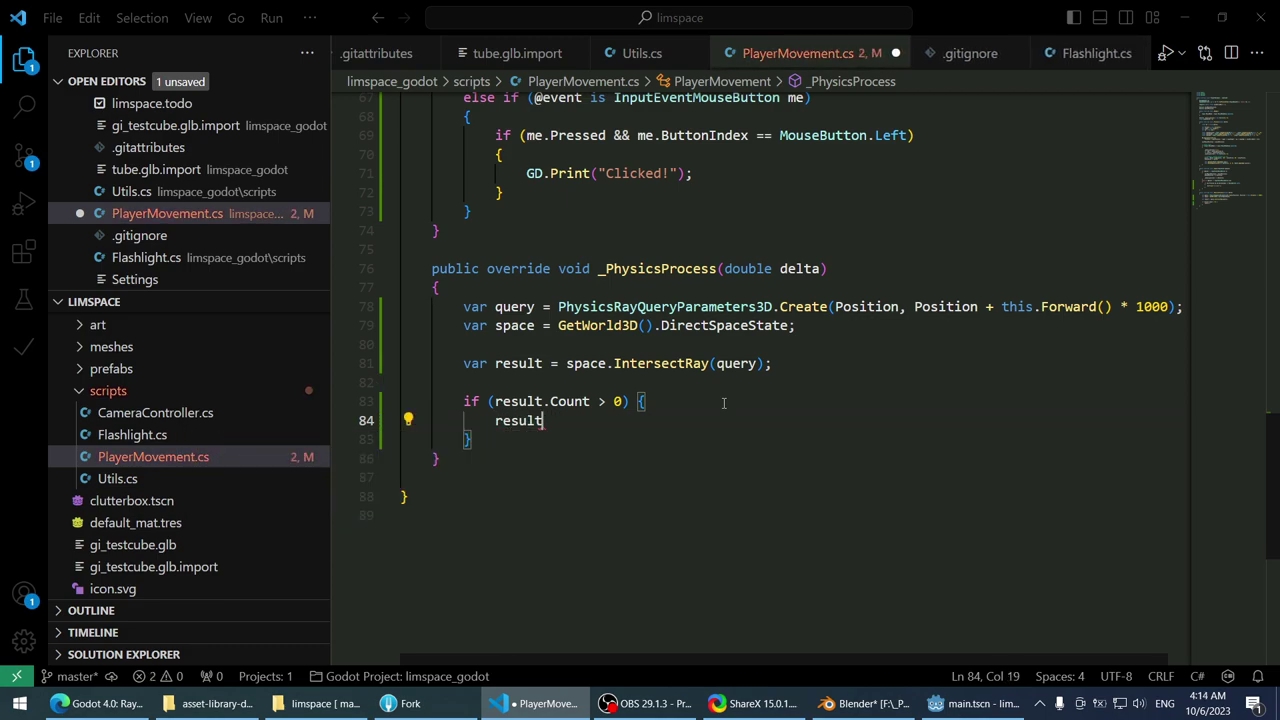
text(["col)
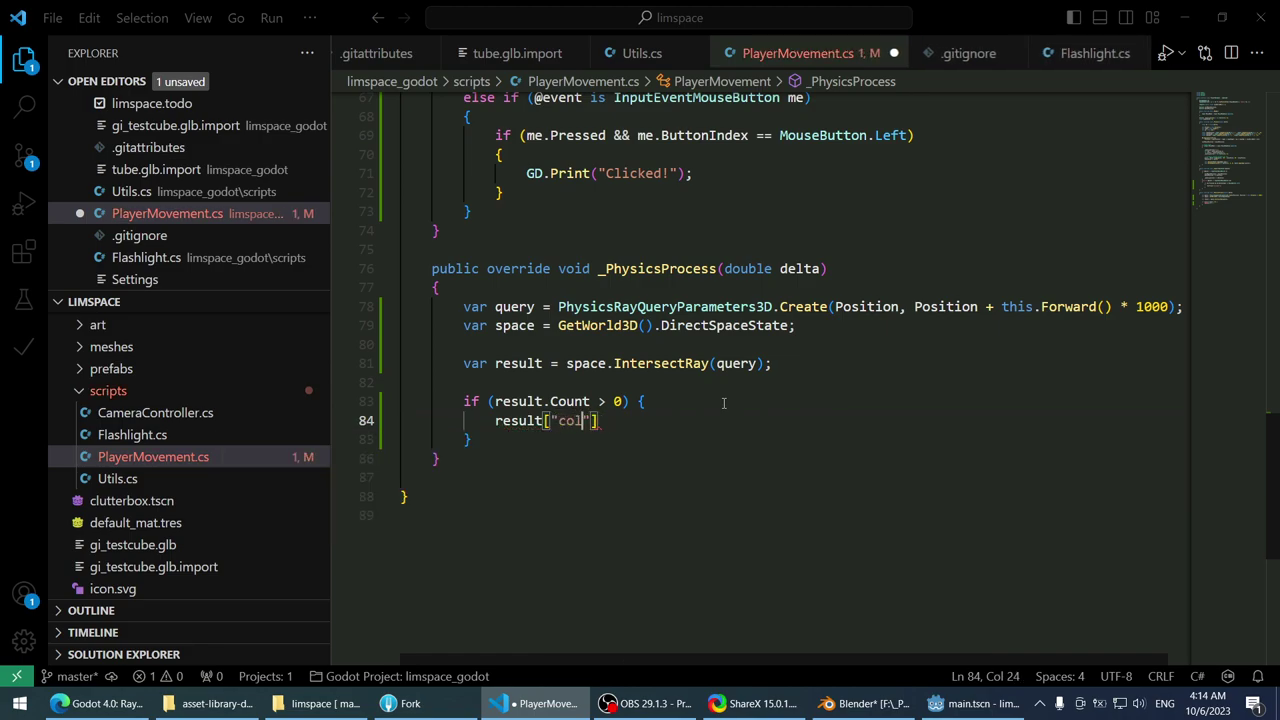
text(lider"])
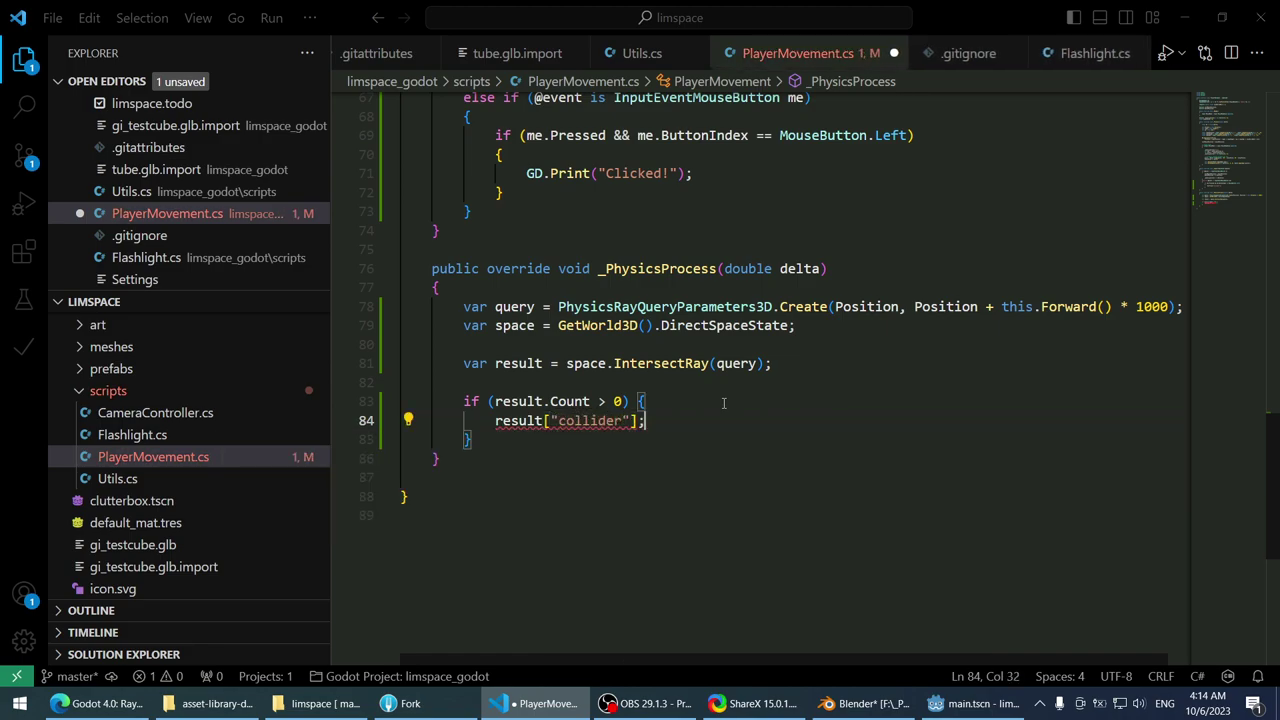
text(;)
key(ctrl+period)
key(Return)
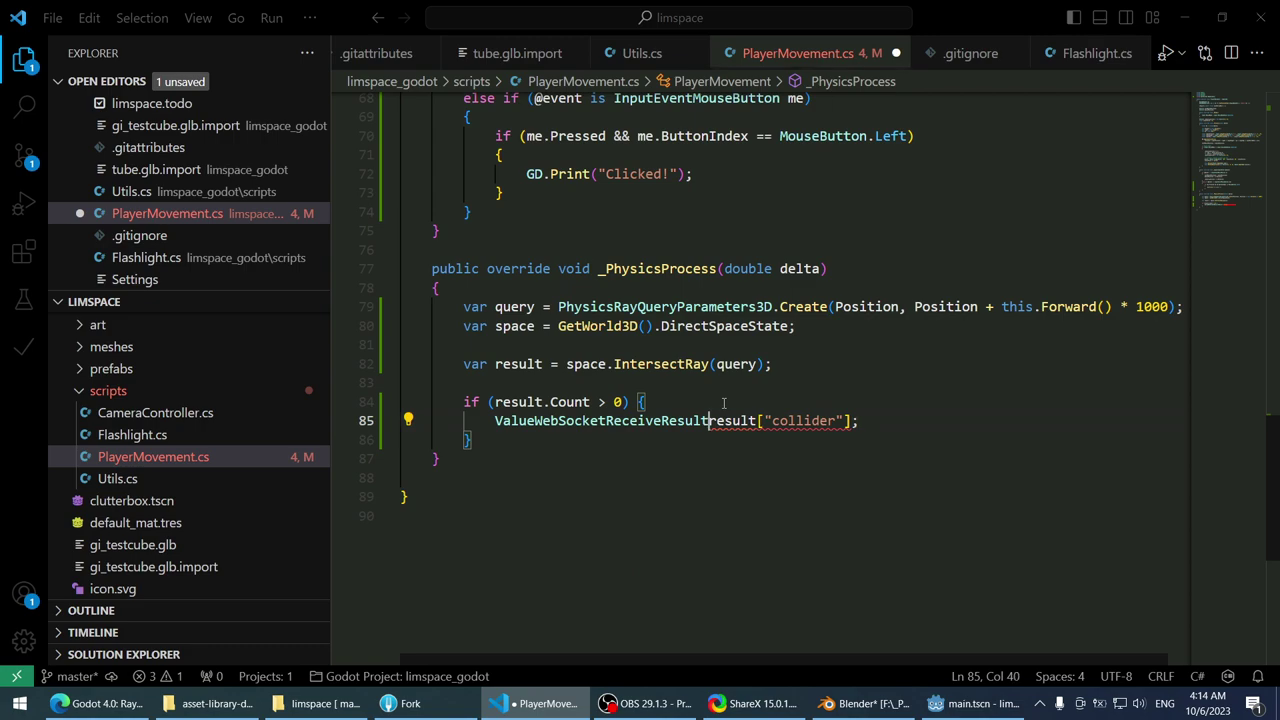
key(ctrl+z)
text(var)
key(Left)
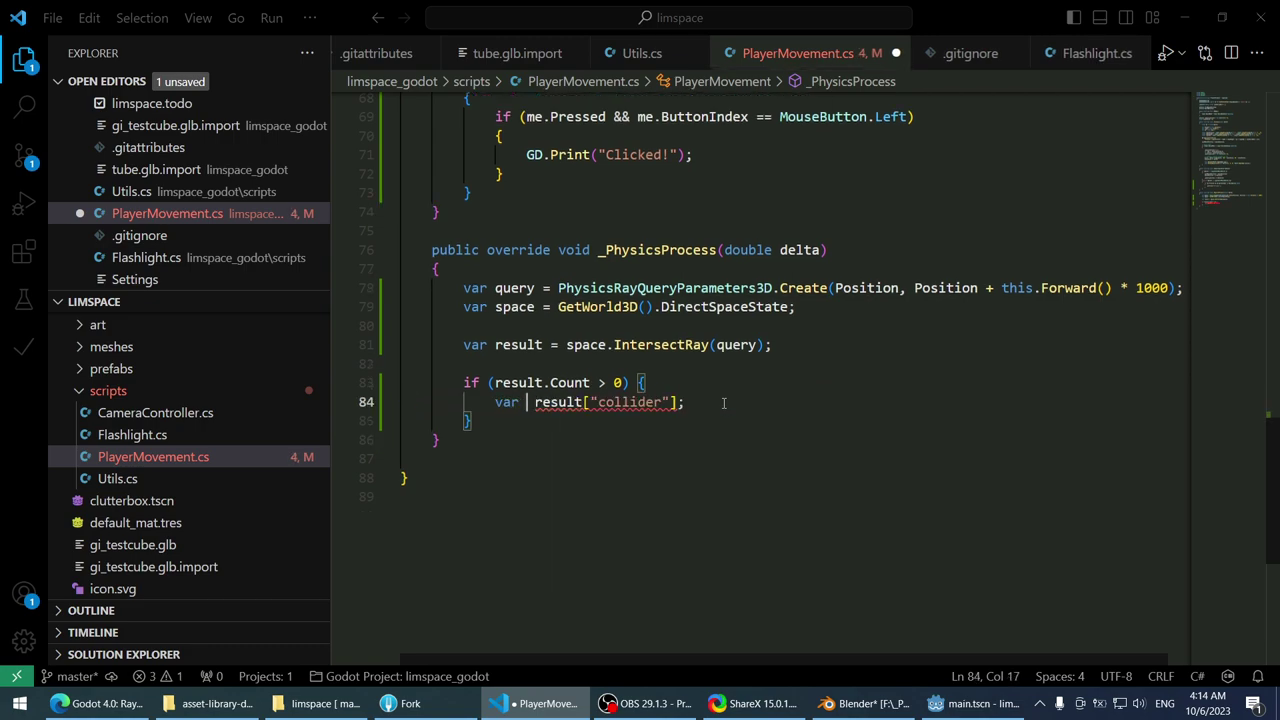
text(collide)
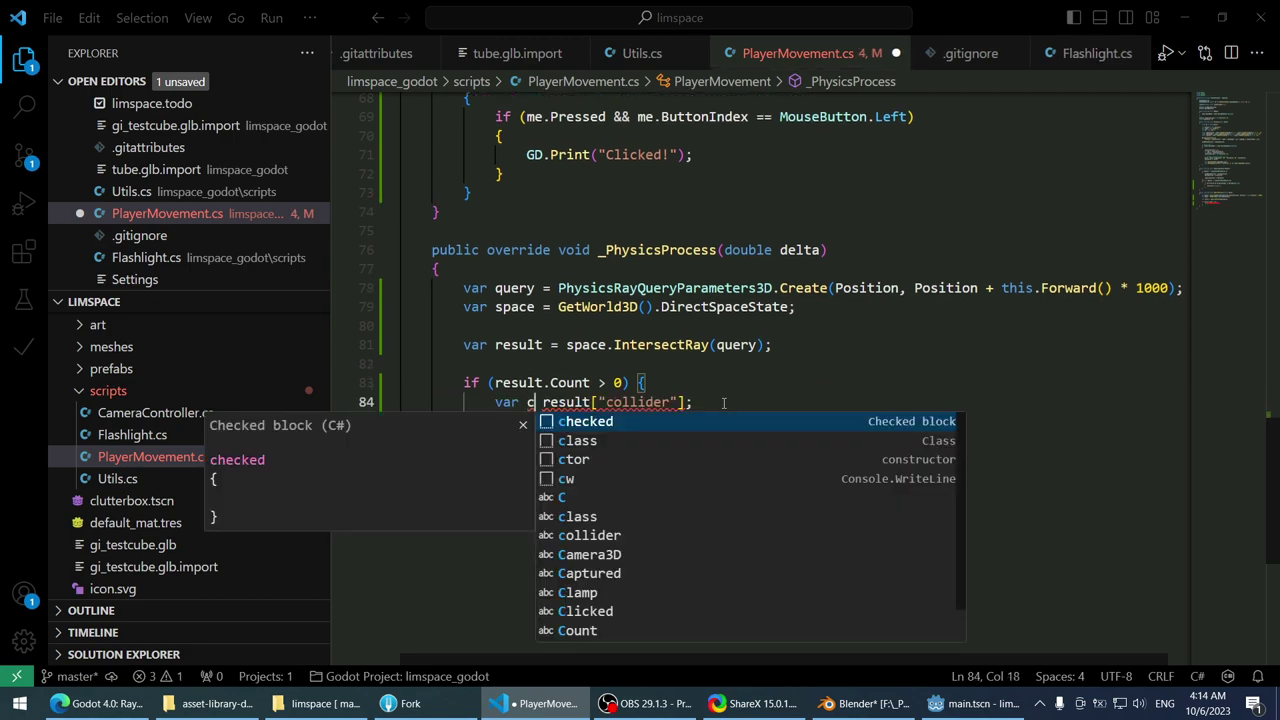
text(r =)
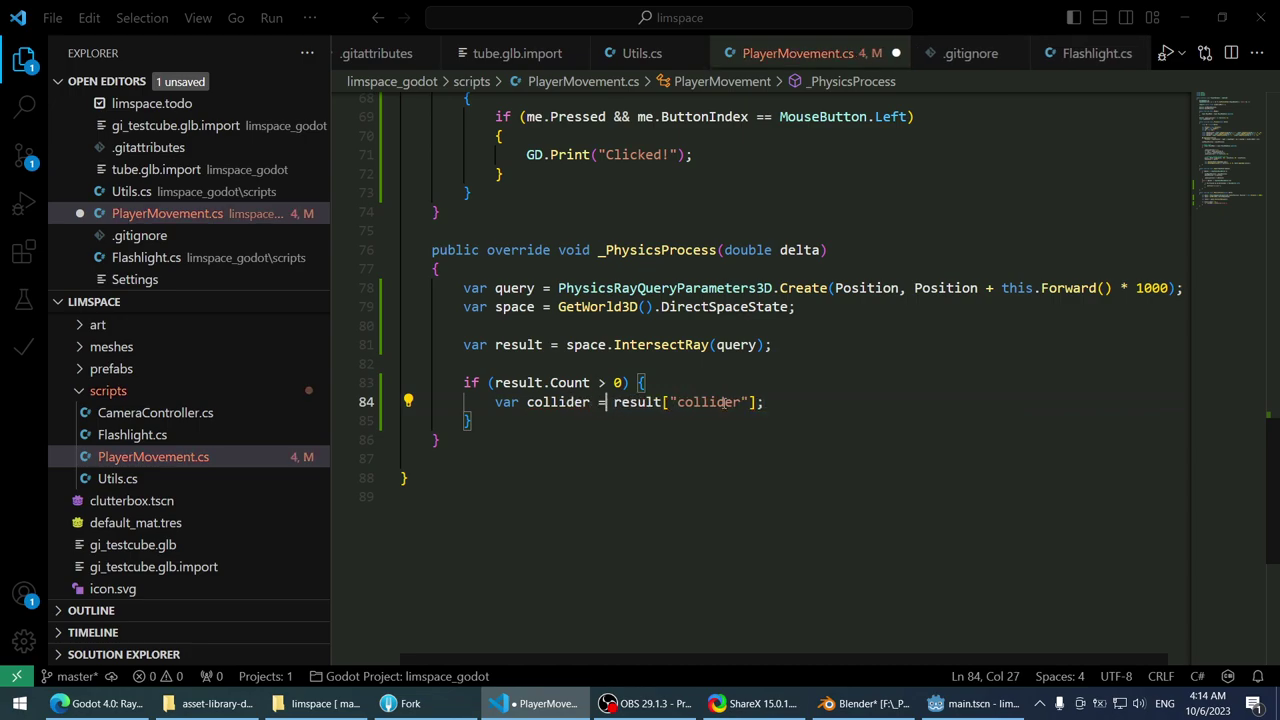
- Try an 'as Collision' cast on the collider line, remove it, and save the script
key(End)
text(as C)
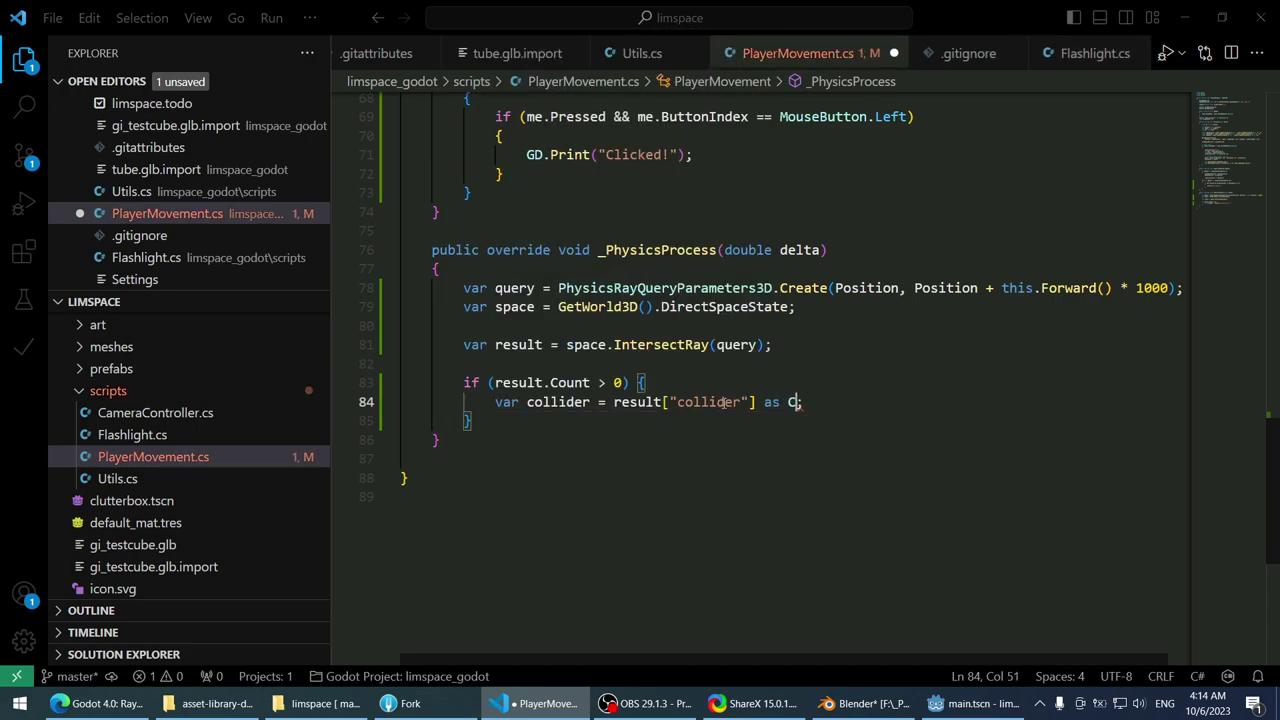
text(ollider)
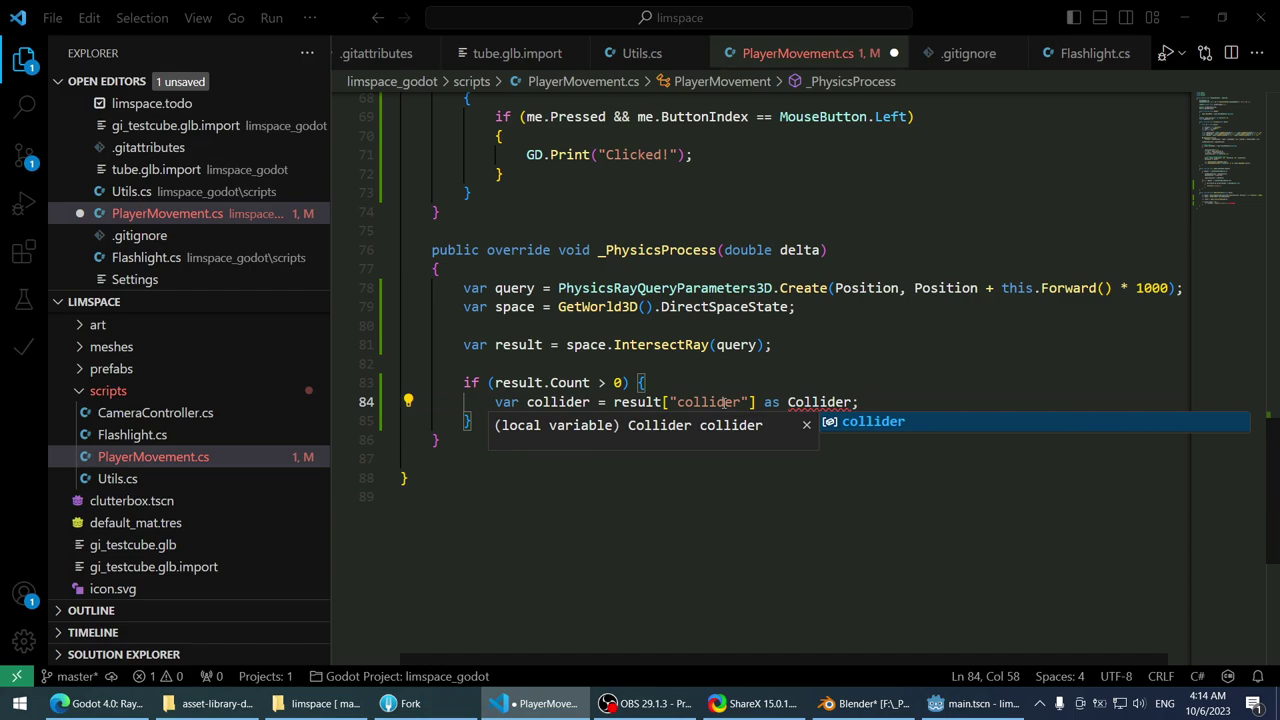
key(ctrl+BackSpace)
text(Collision)
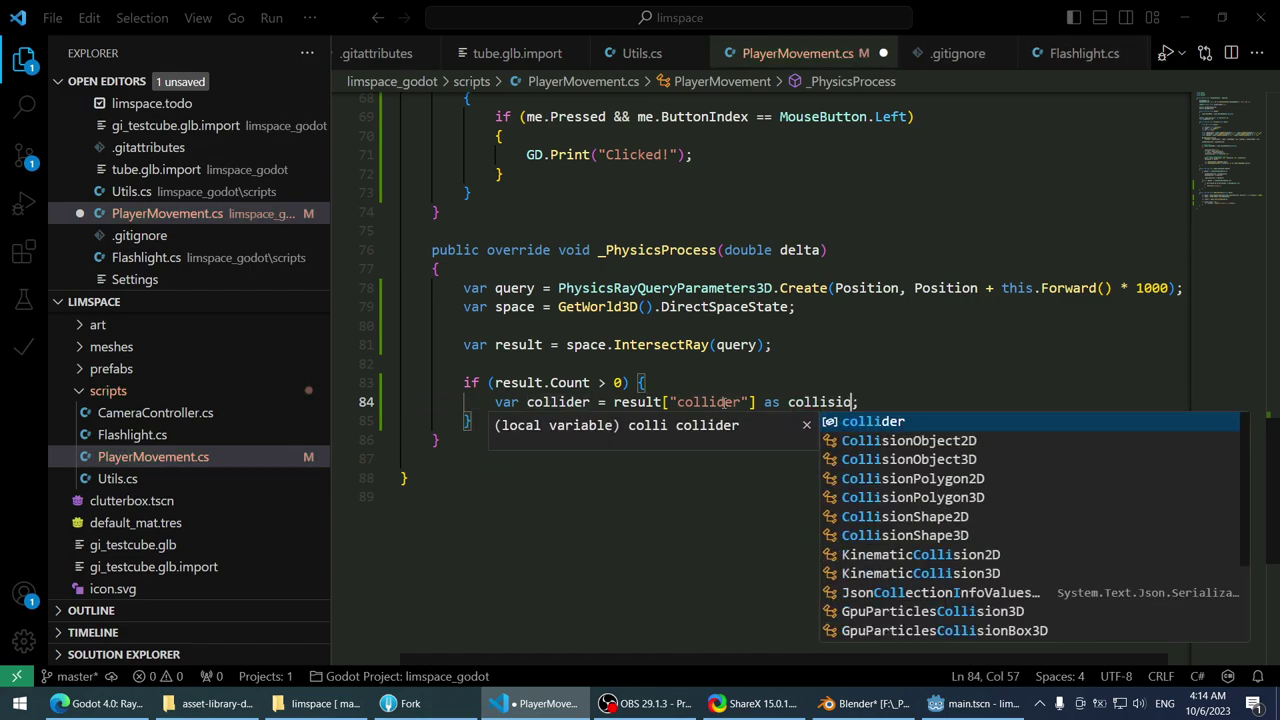
key(ctrl+shift+Left)
key(ctrl+shift+Left)
key(BackSpace)
key(ctrl+s)
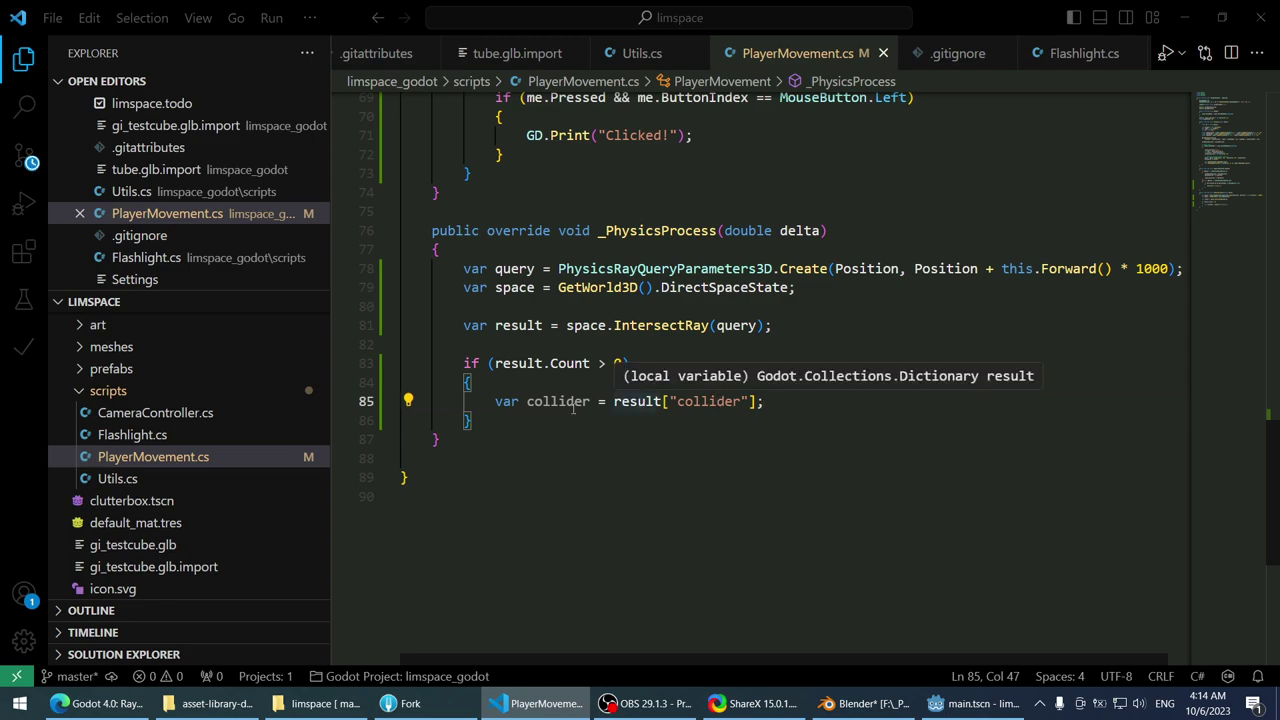
mouse_move(556, 401)
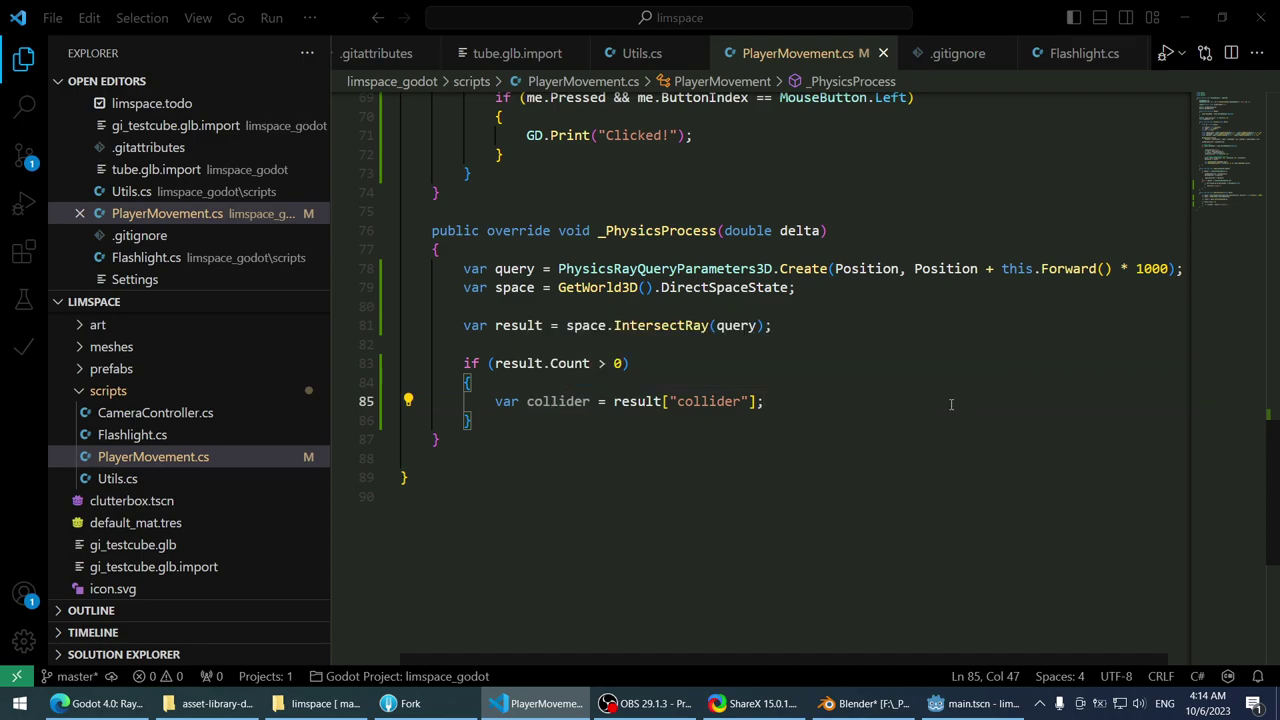
click(970, 703)
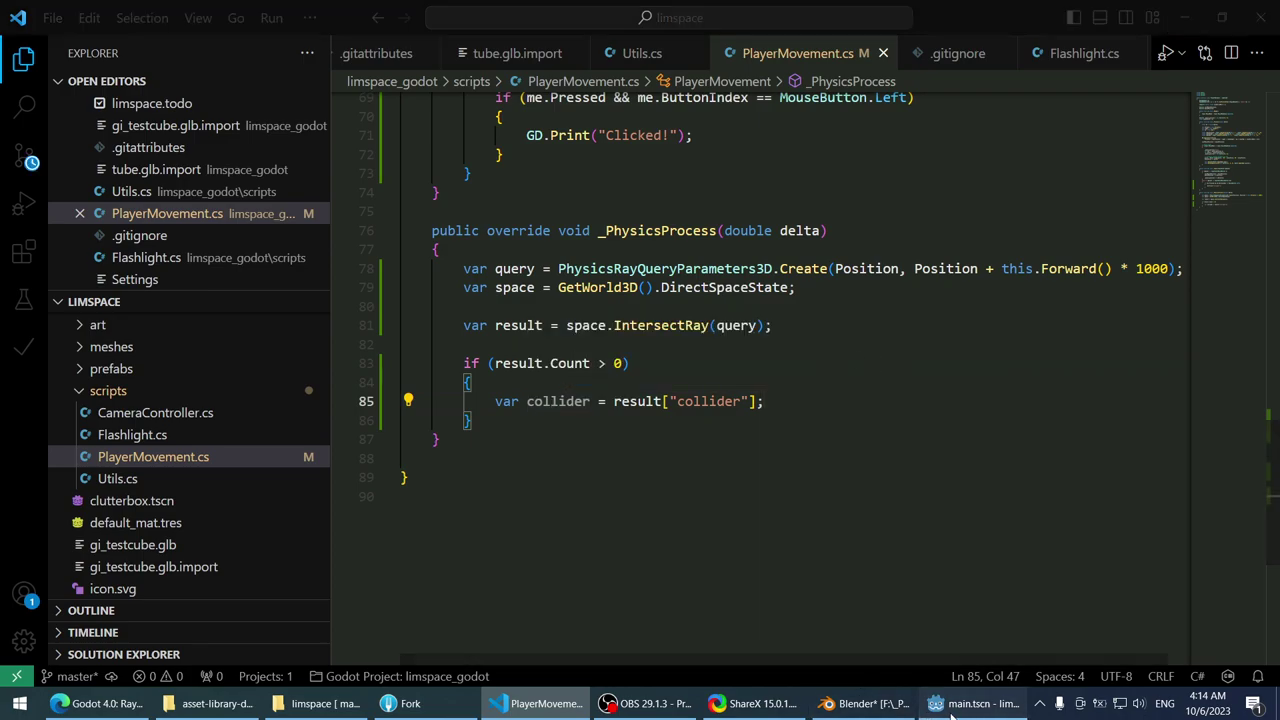
middle_drag(840, 163, 1110, 84)
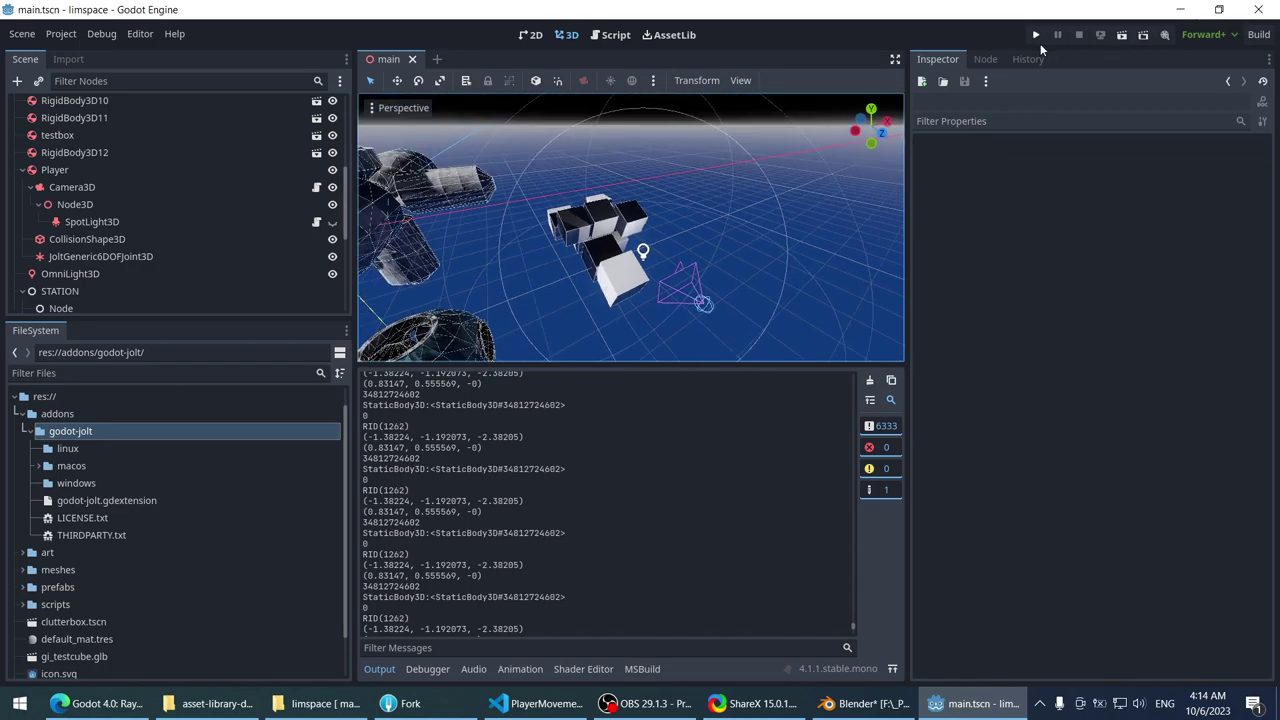
click(1036, 35)
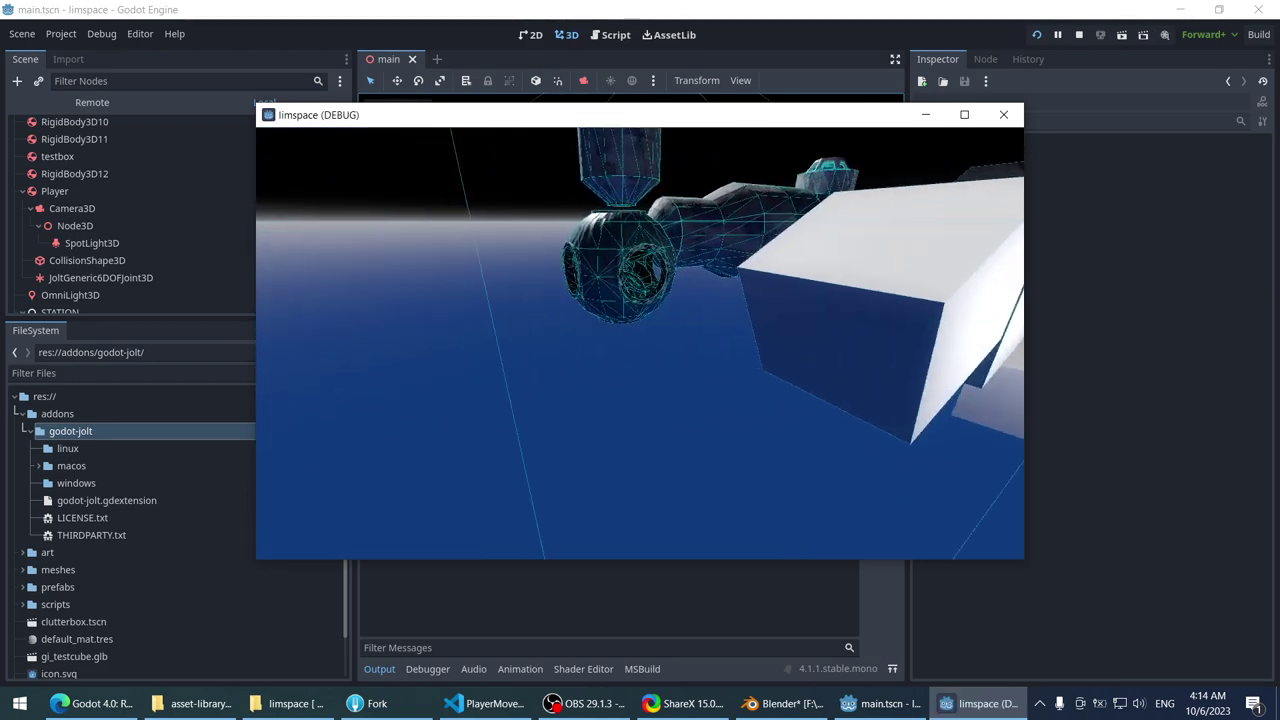
key(F8)
key(alt+Tab)
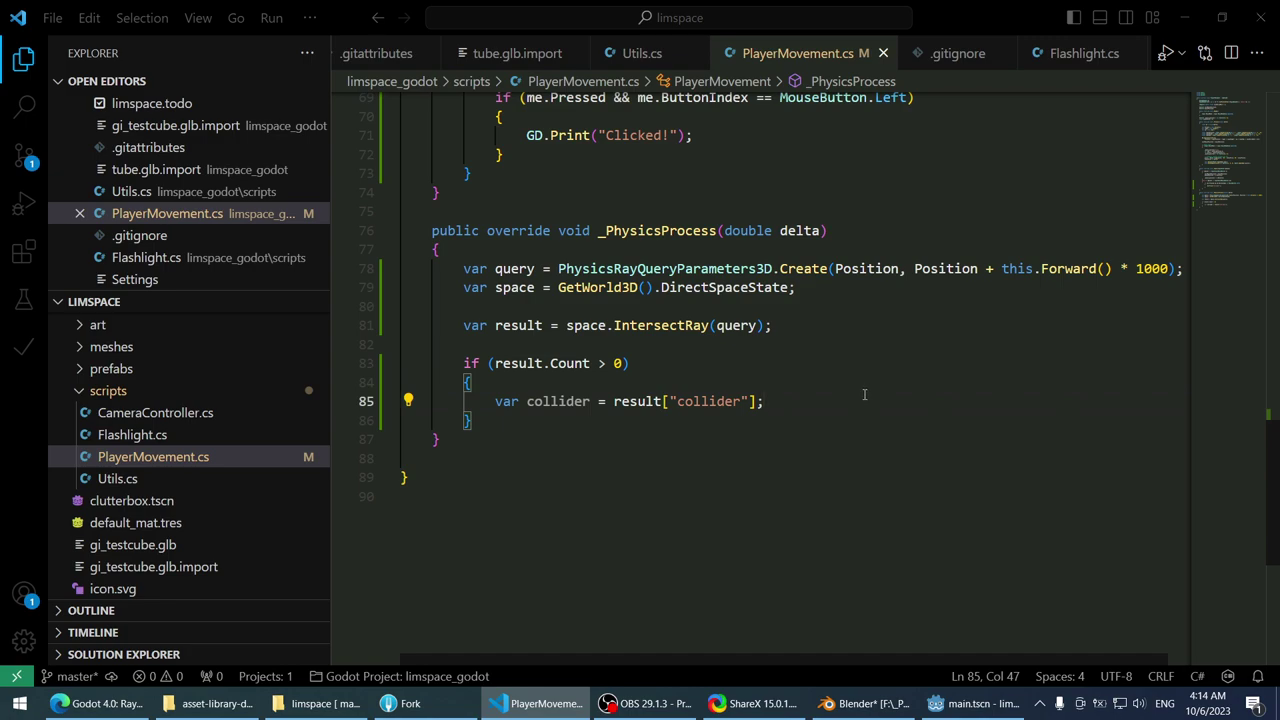
- Add GD.Print(collider); after the collider assignment and save PlayerMovement.cs
key(Return)
text(GD.)
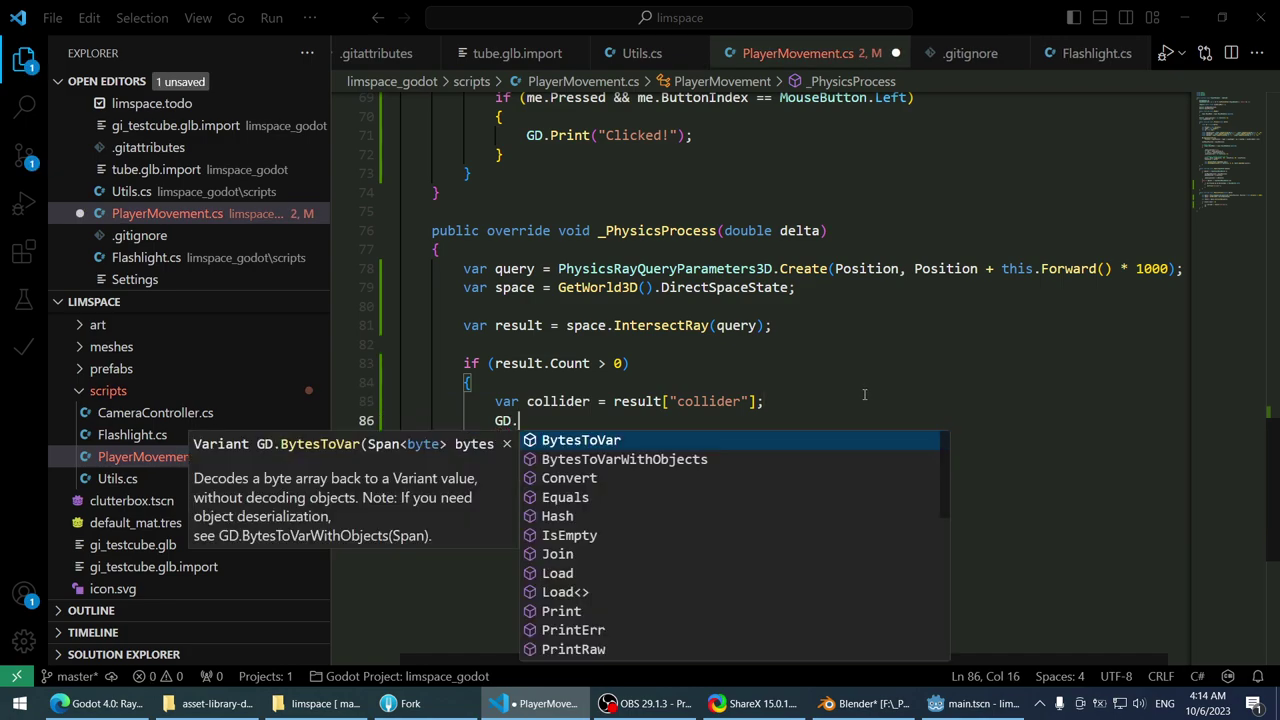
text(d)
key(BackSpace)
text(Print)
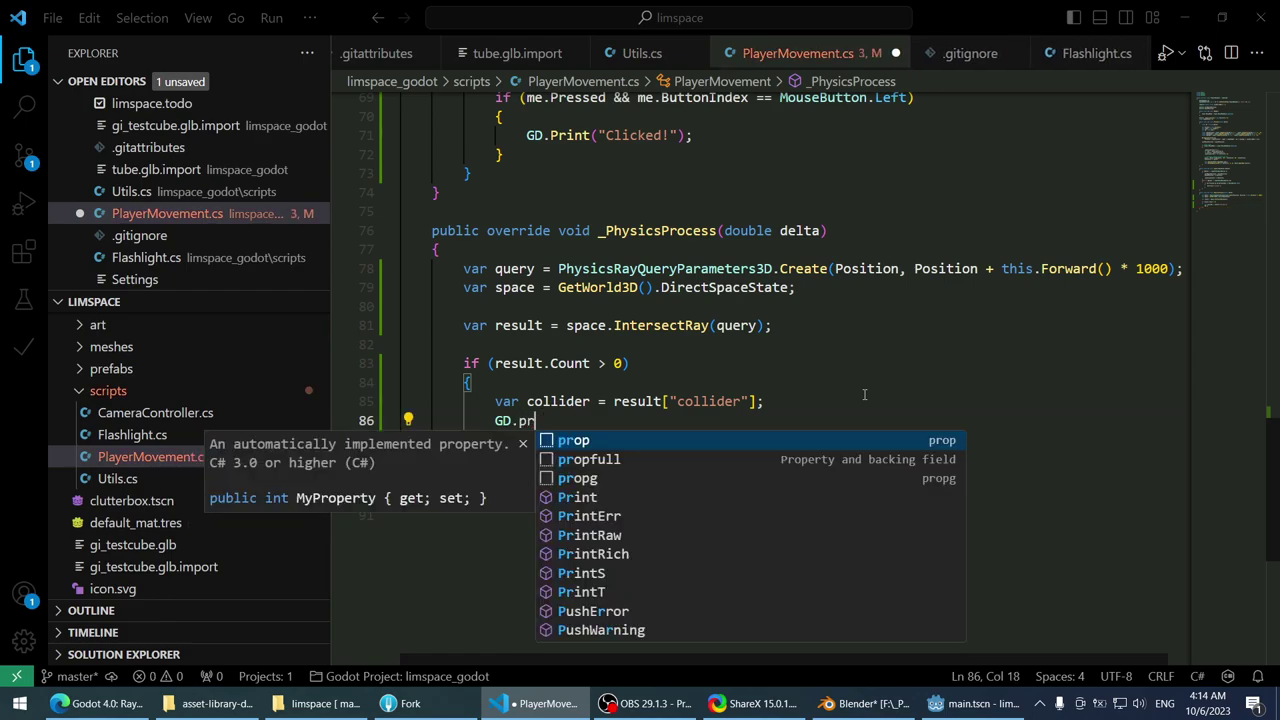
text(()
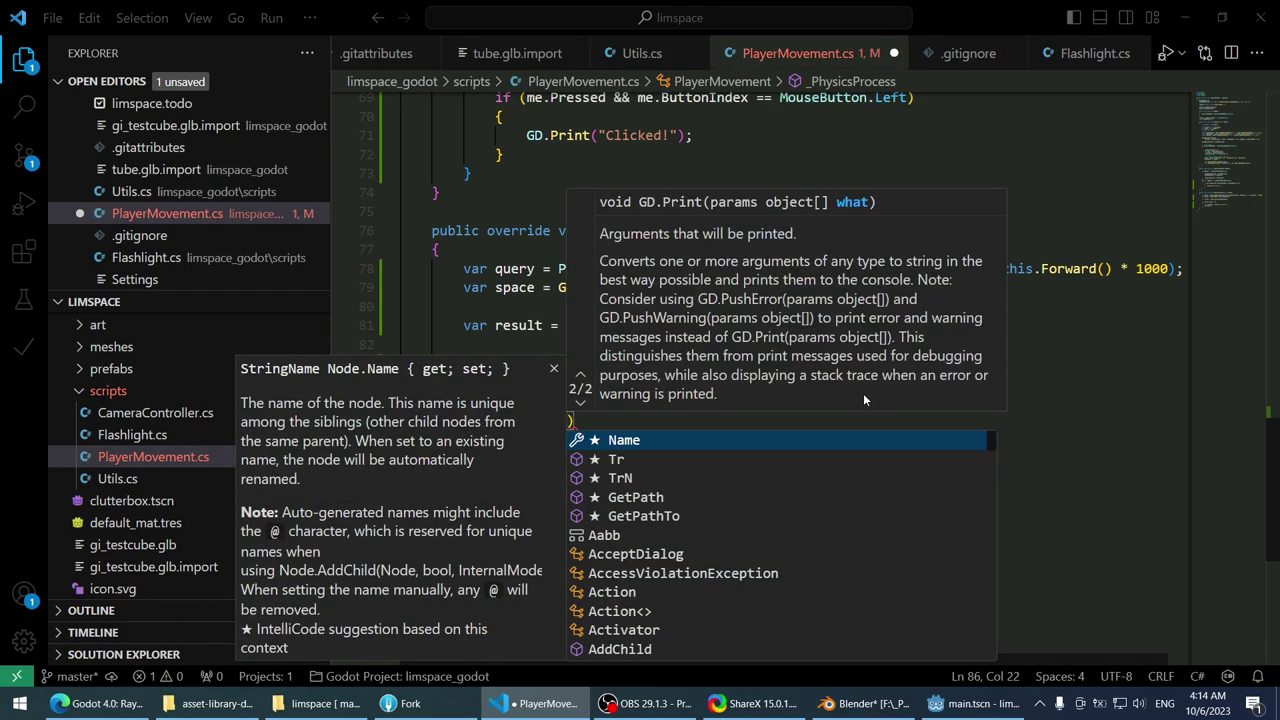
text(coll)
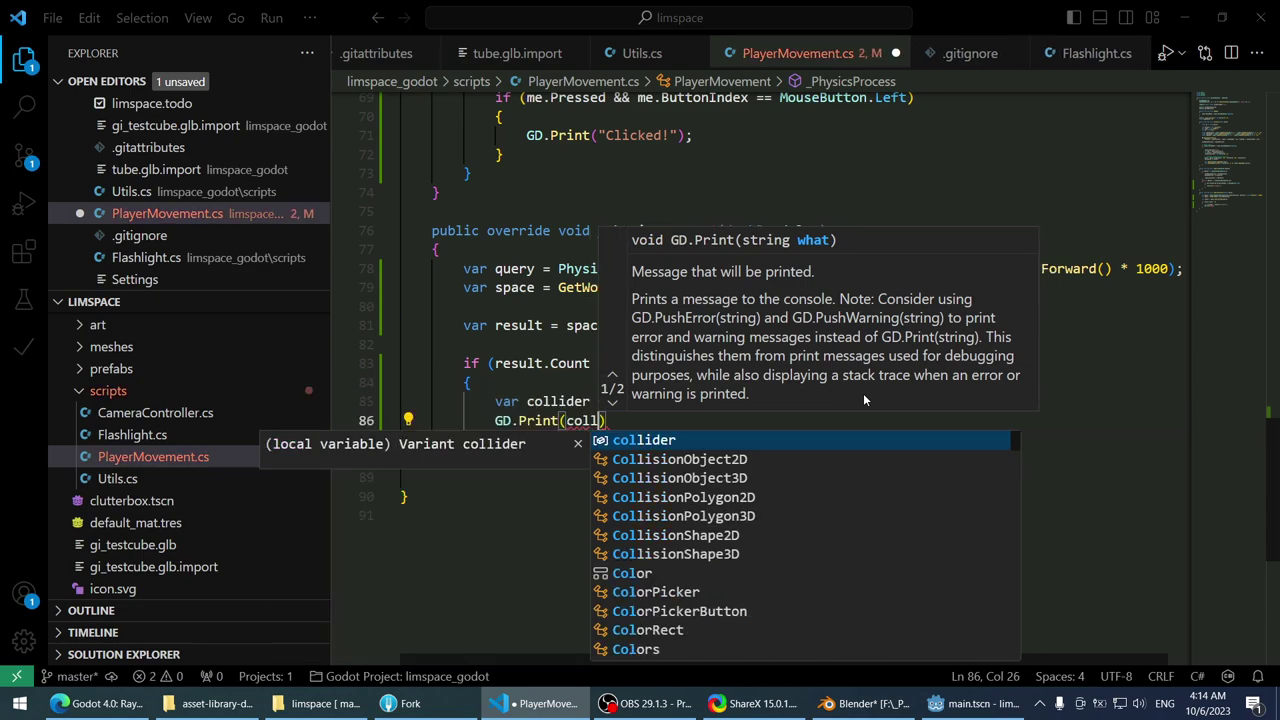
text(ider);)
key(ctrl+s)
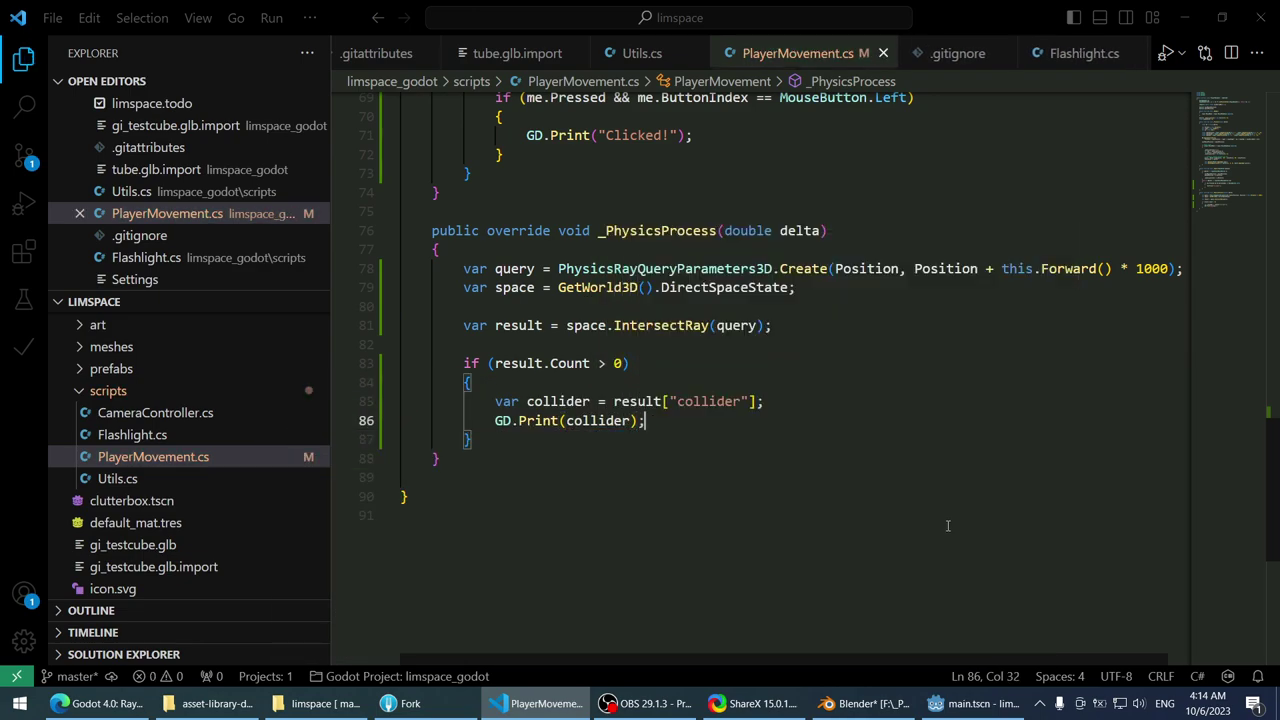
click(975, 703)
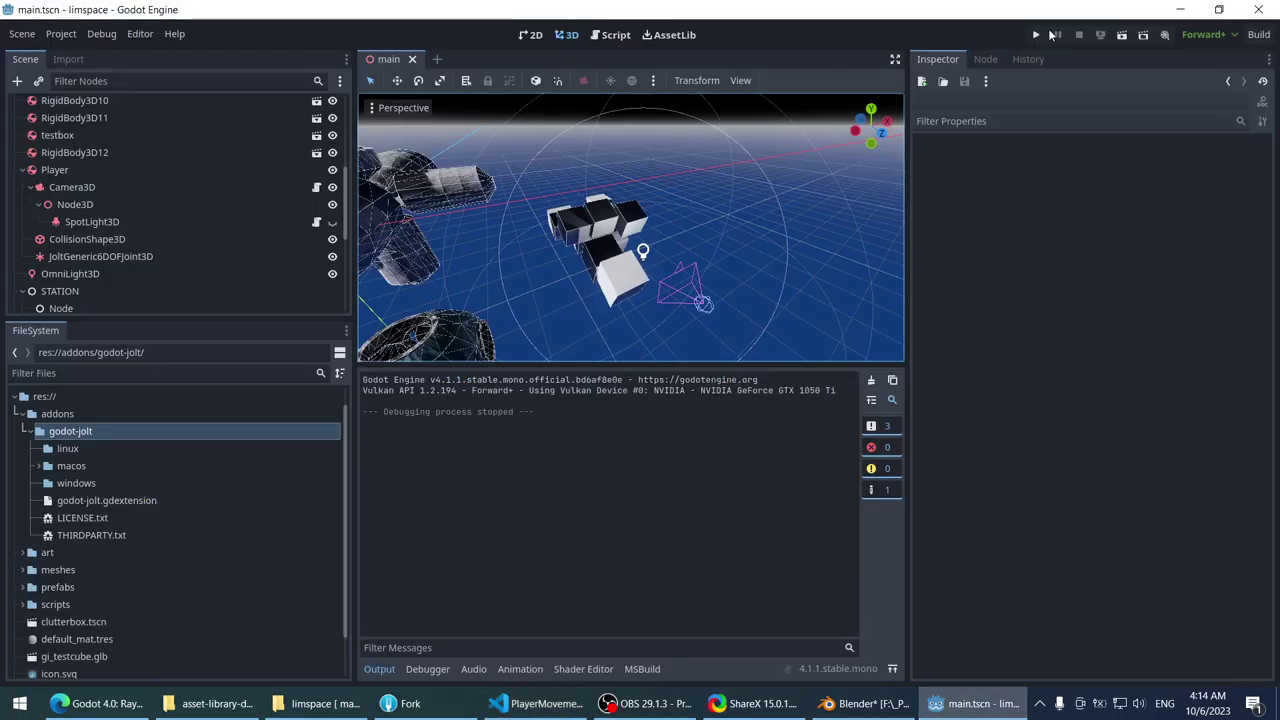
- Run the project so StaticBody3D collider prints fill the output log, then stop the game
click(1037, 35)
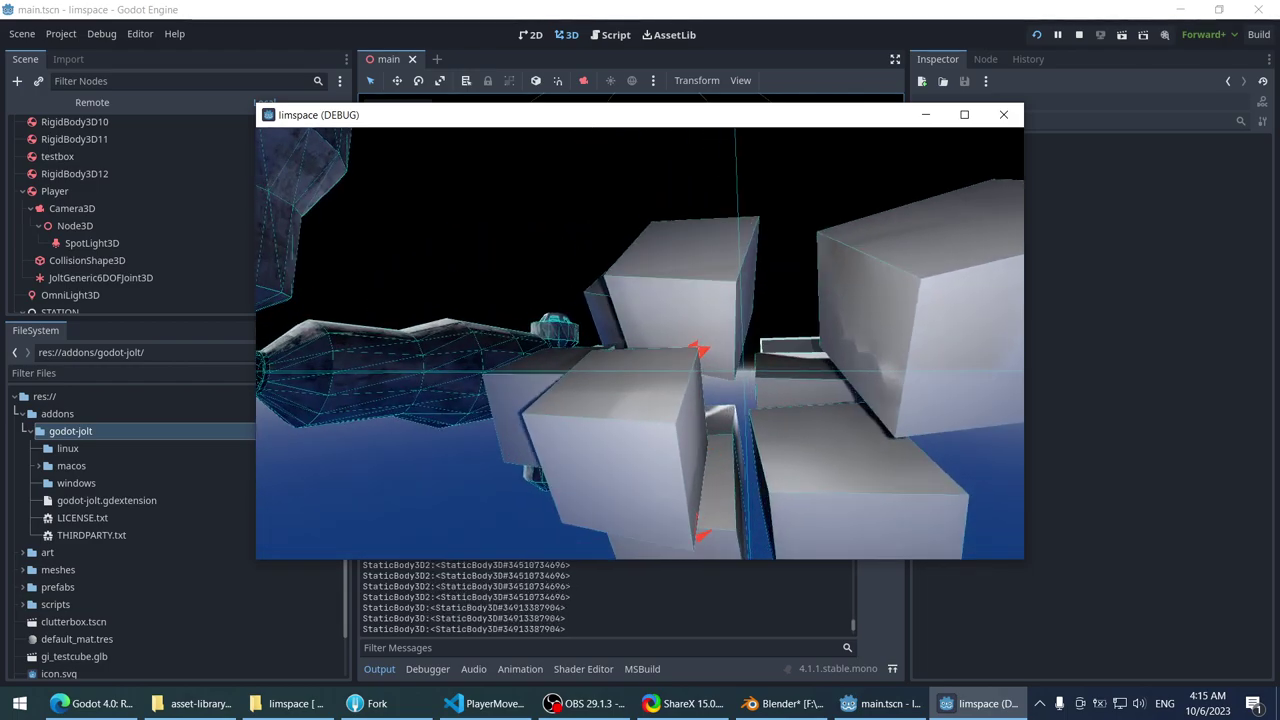
key(Escape)
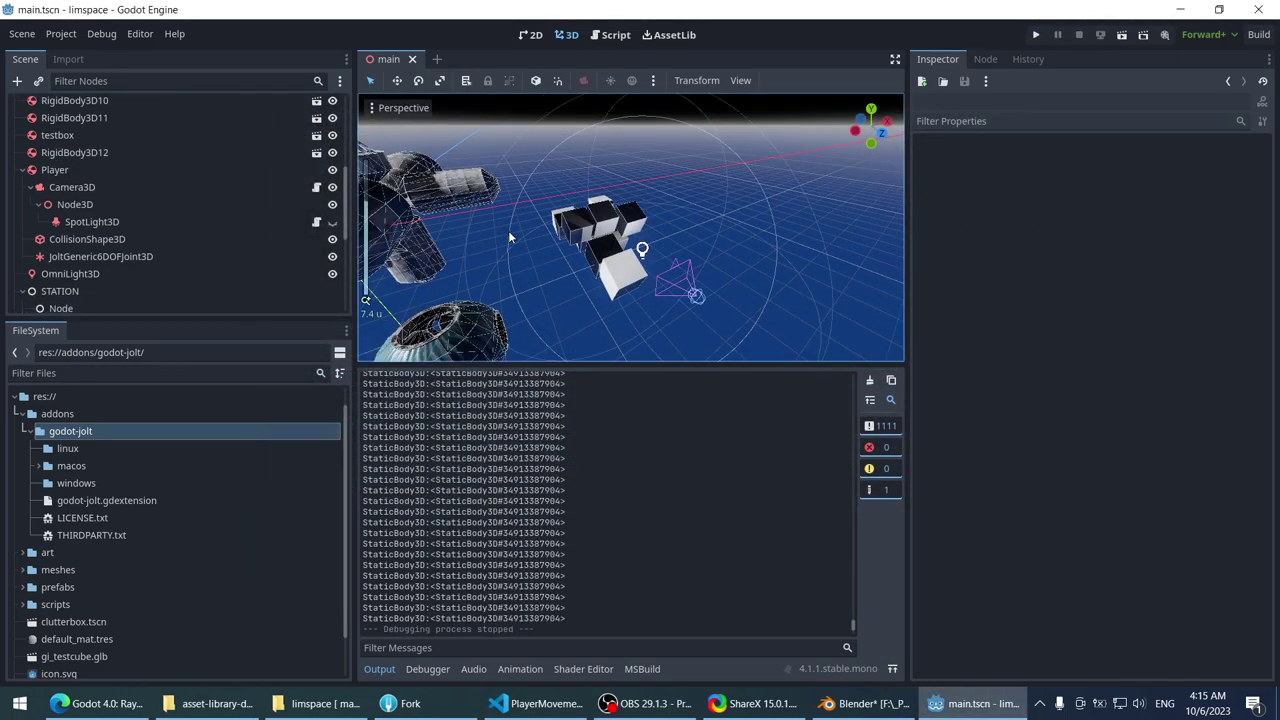
- Select testbox in the scene tree and briefly open its clutterbox scene
middle_drag(508, 230, 530, 275)
click(560, 275)
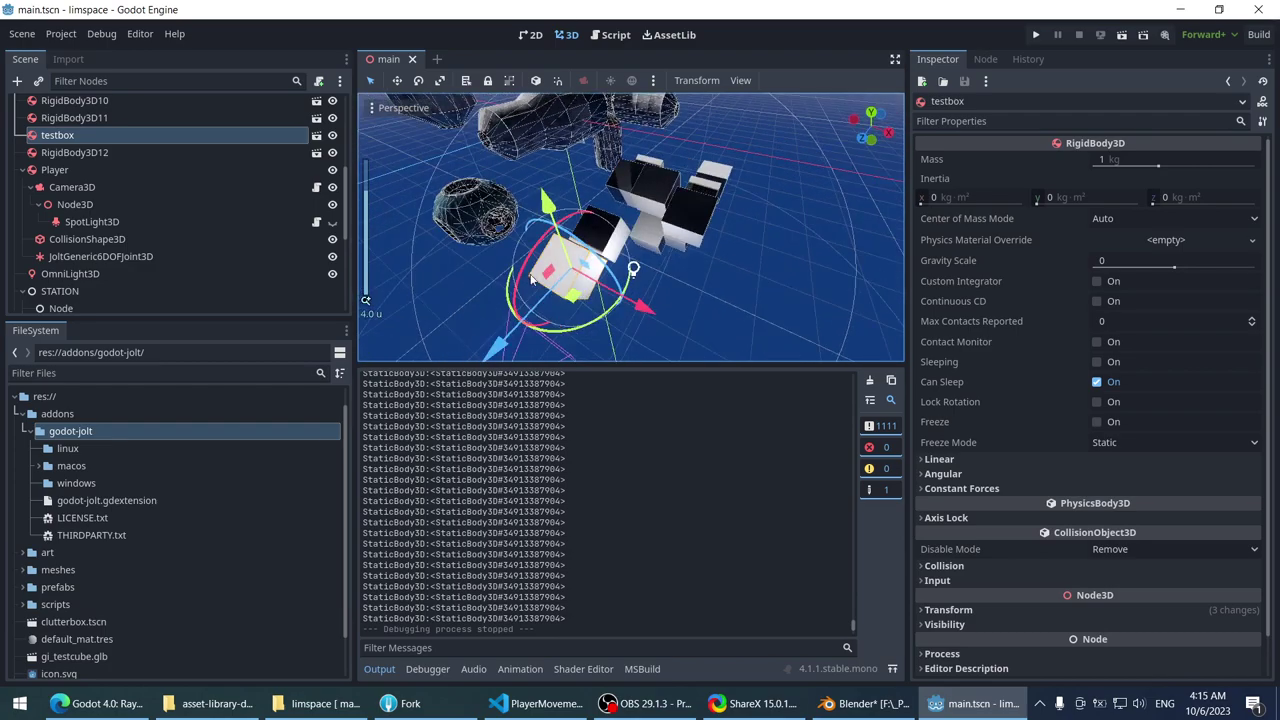
scroll(210, 228, up, 2)
click(90, 200)
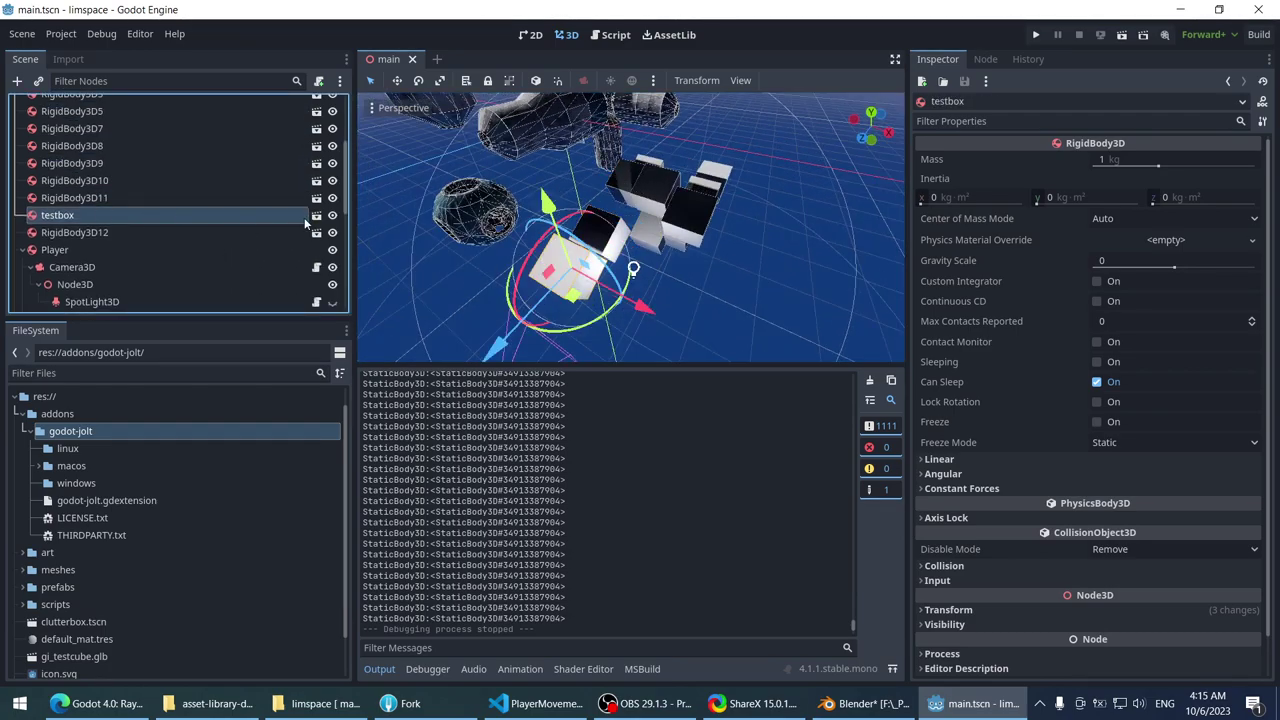
click(314, 216)
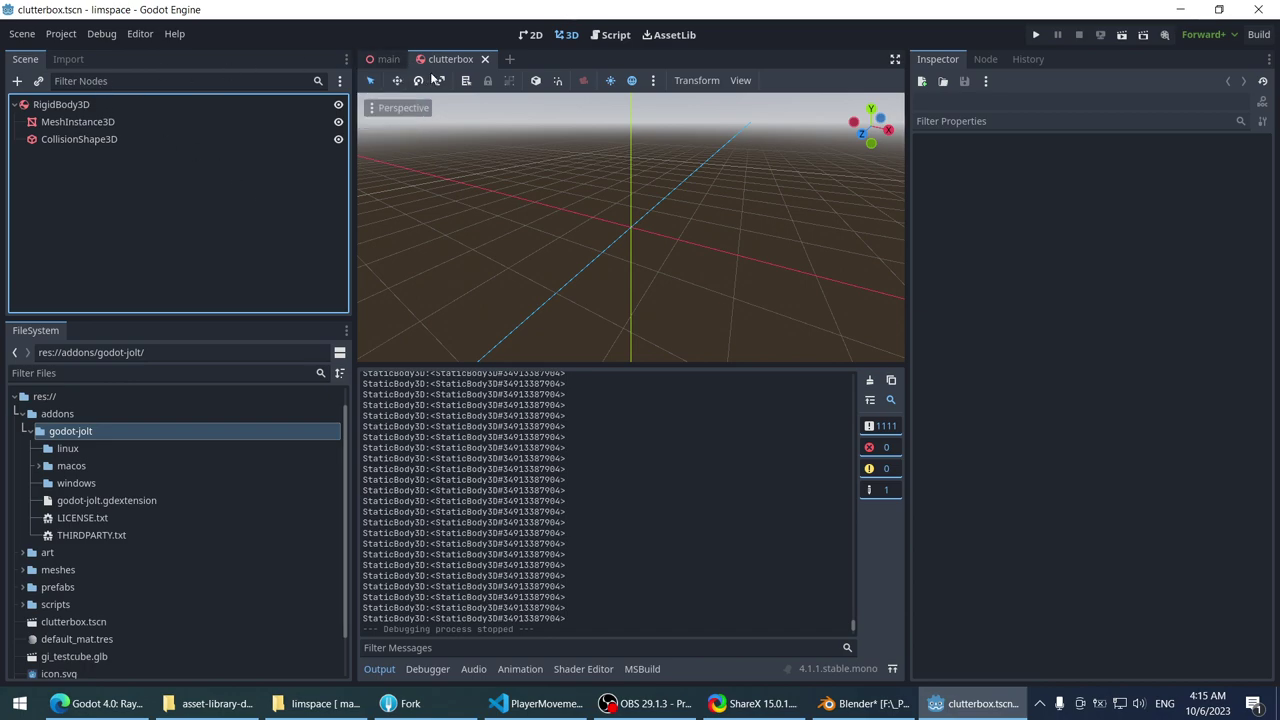
click(485, 60)
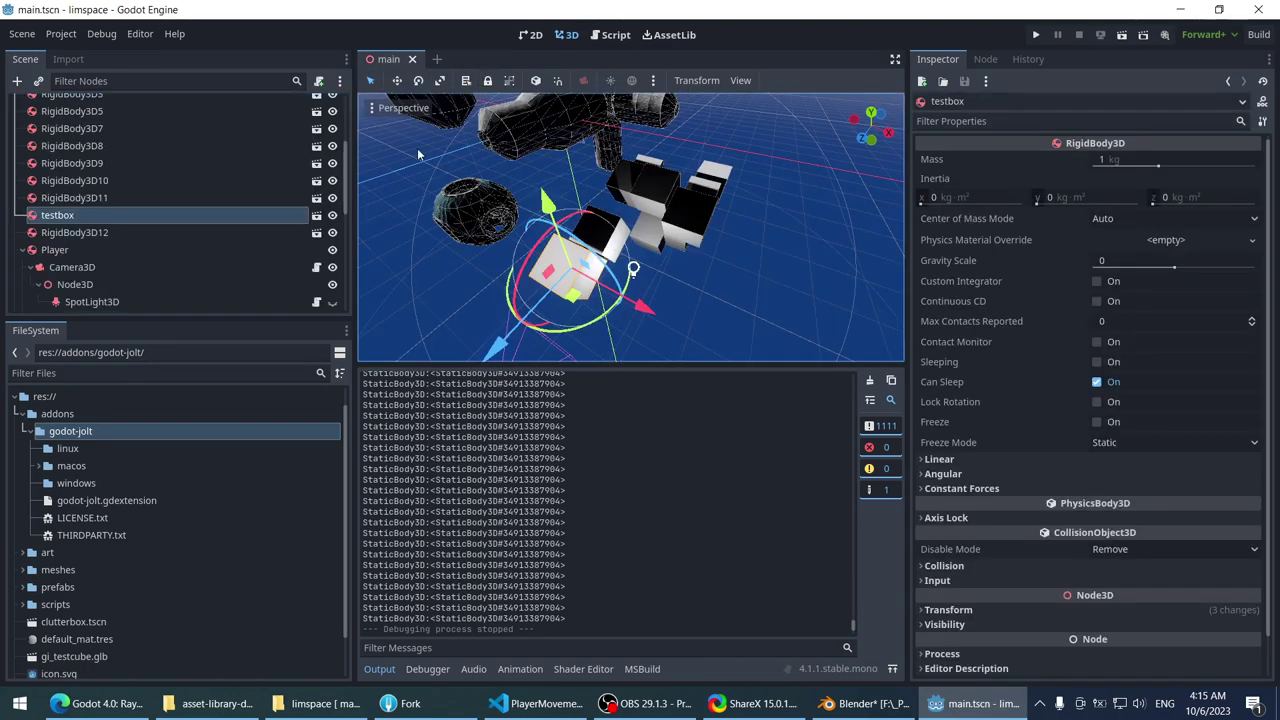
- Reopen clutterbox and inspect its RigidBody3D, MeshInstance3D and CollisionShape3D nodes, then close it
click(132, 216)
scroll(418, 232, up, 2)
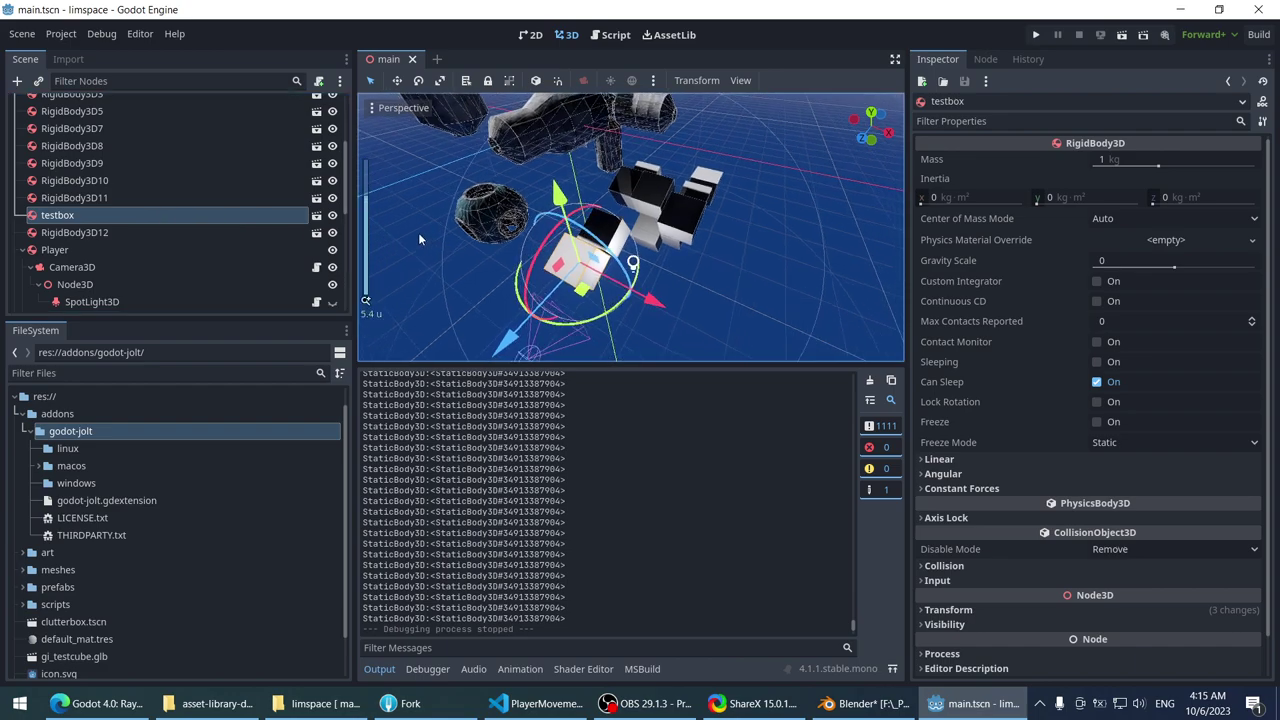
middle_drag(418, 232, 578, 215)
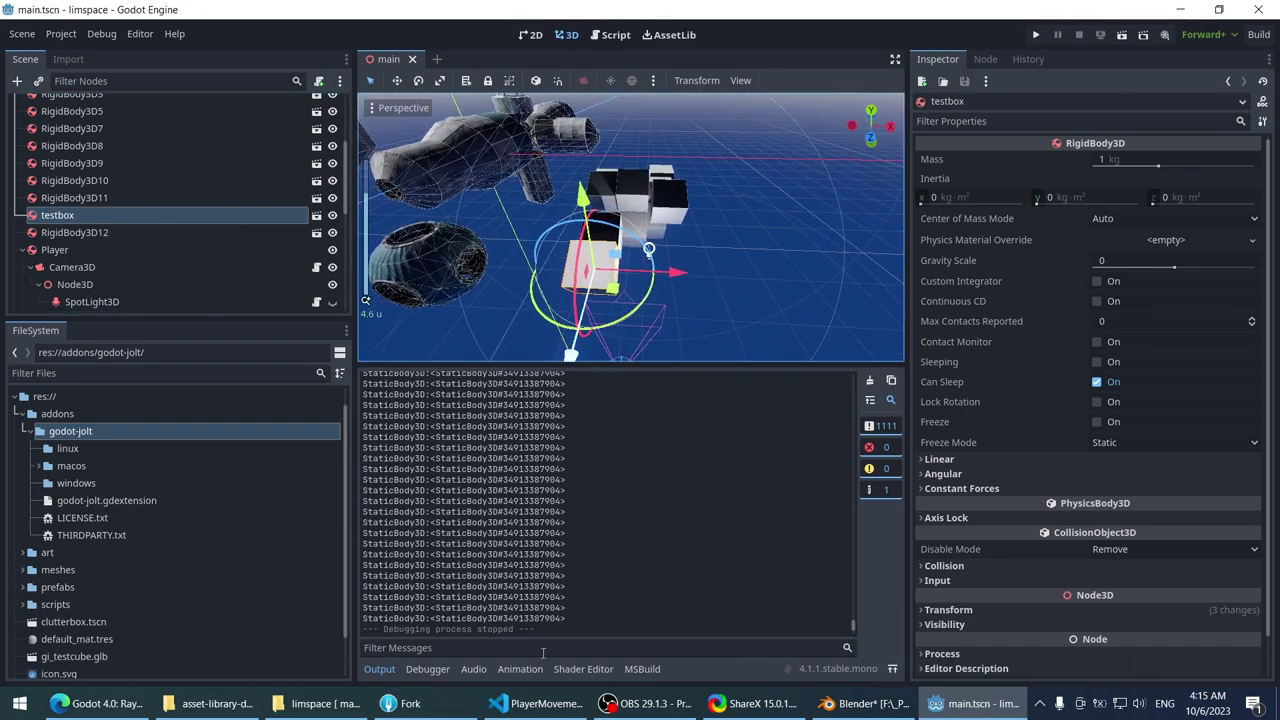
click(540, 703)
key(alt+Tab)
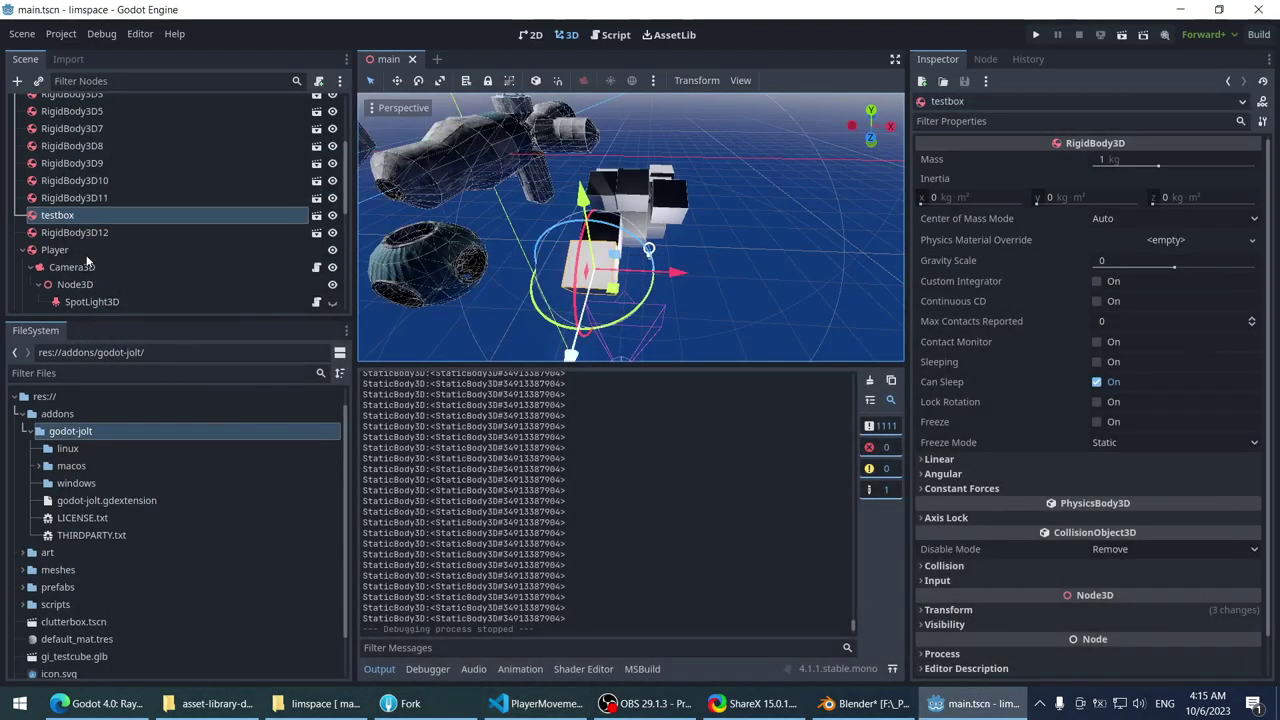
click(316, 215)
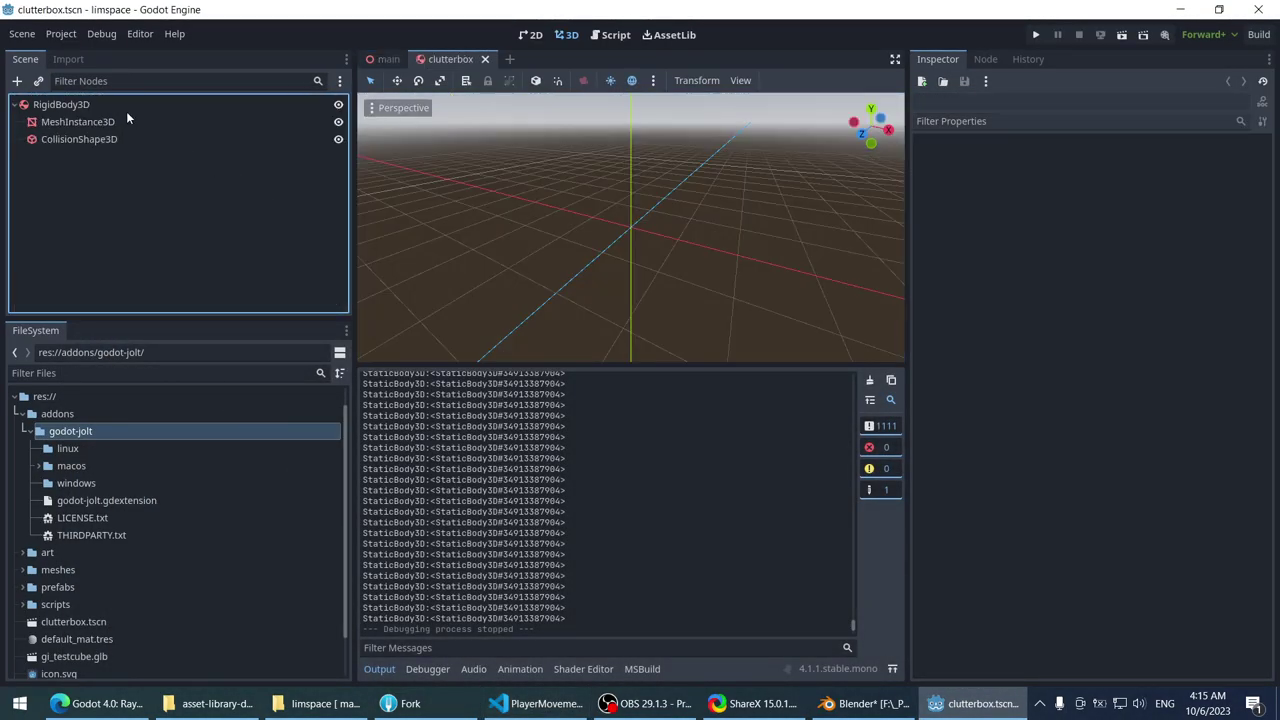
double_click(132, 104)
key(Escape)
click(116, 138)
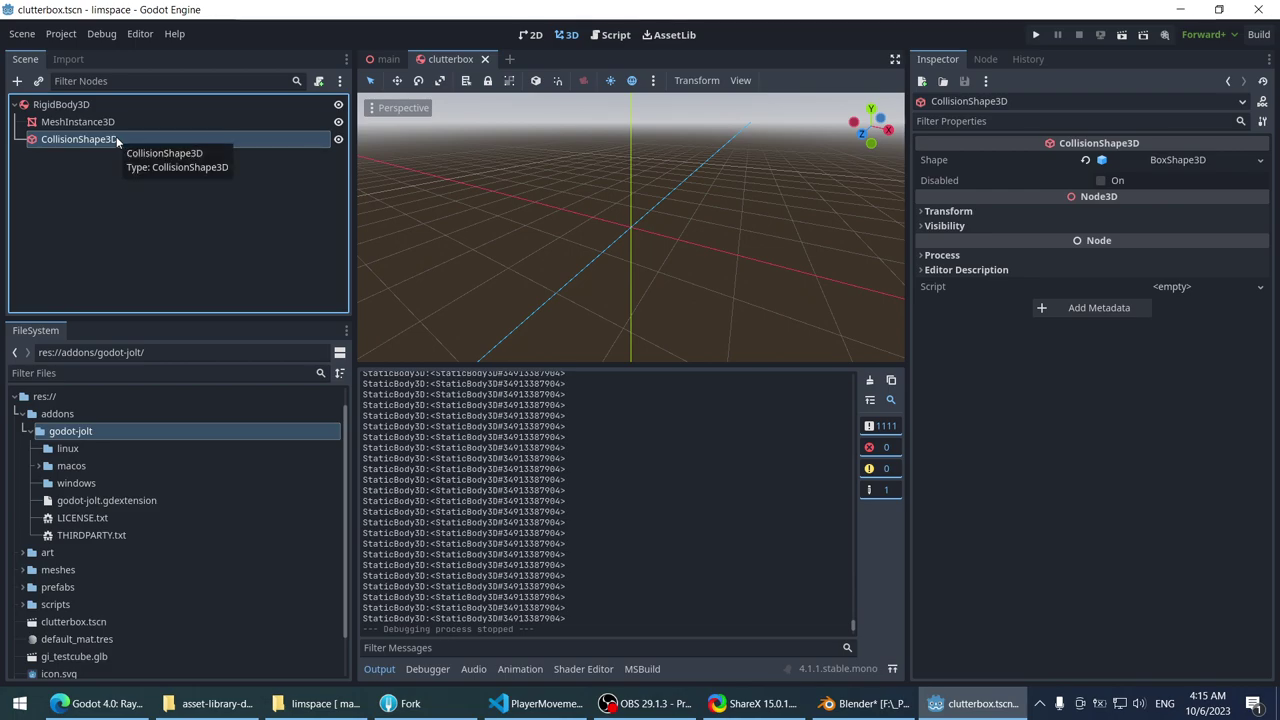
click(140, 122)
click(152, 105)
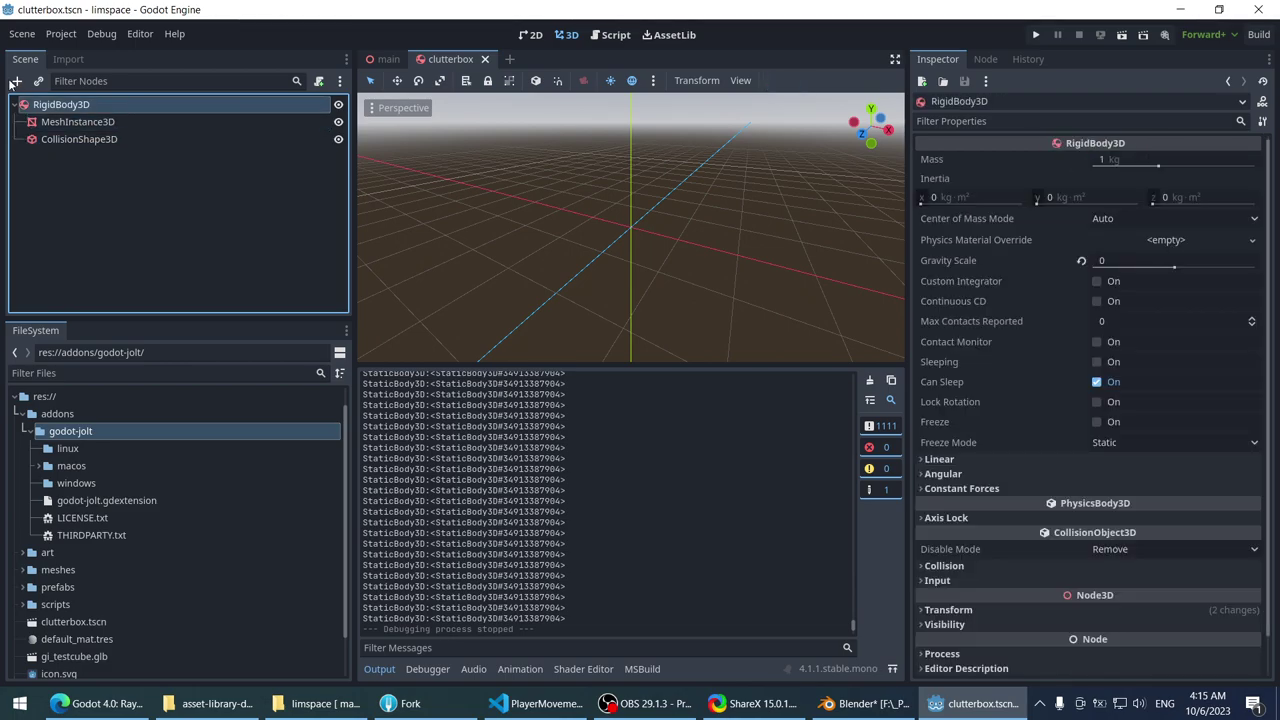
click(486, 59)
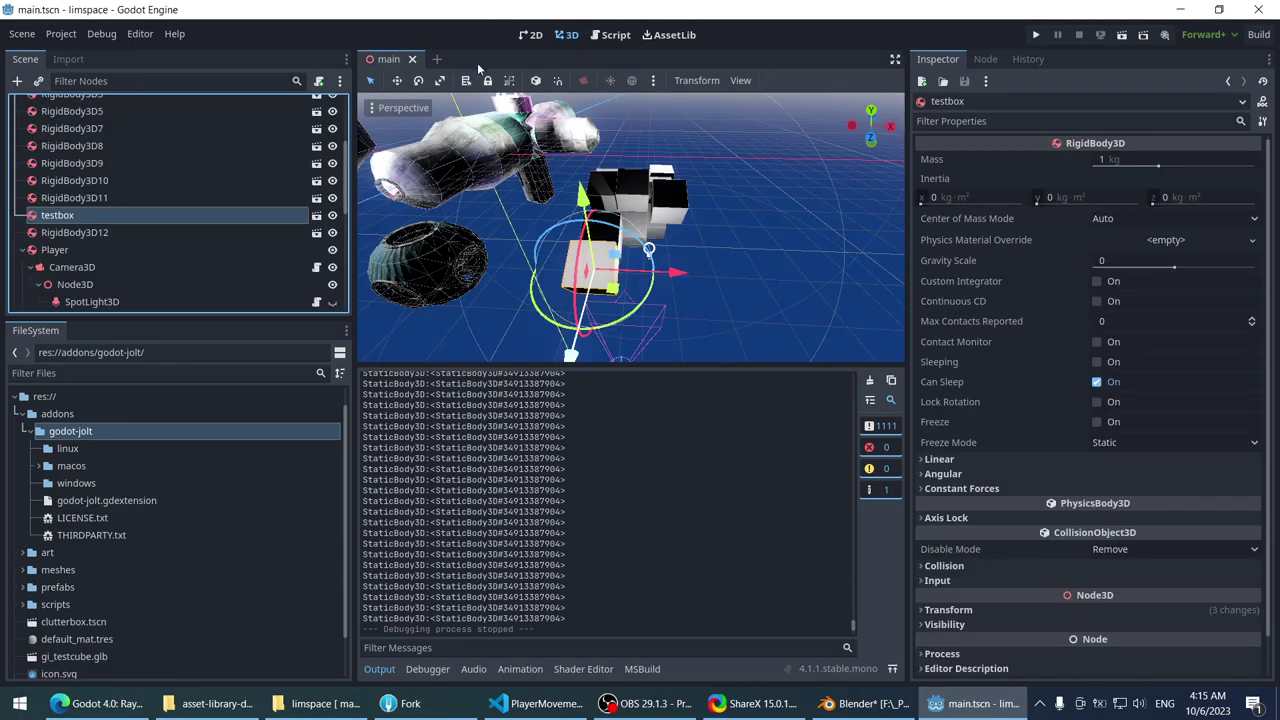
- Drag the viewport/output splitter down to enlarge the 3D viewport around the boxes
scroll(484, 211, down, 3)
scroll(484, 211, up, 3)
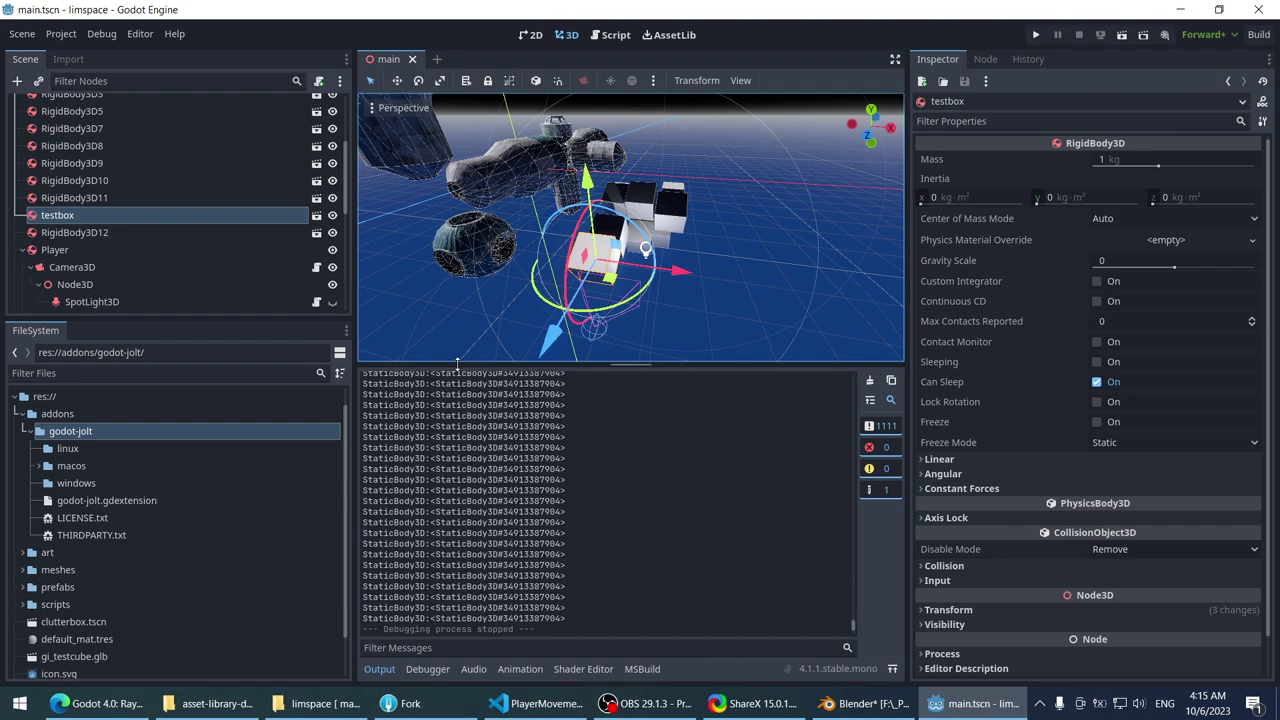
drag(456, 365, 456, 497)
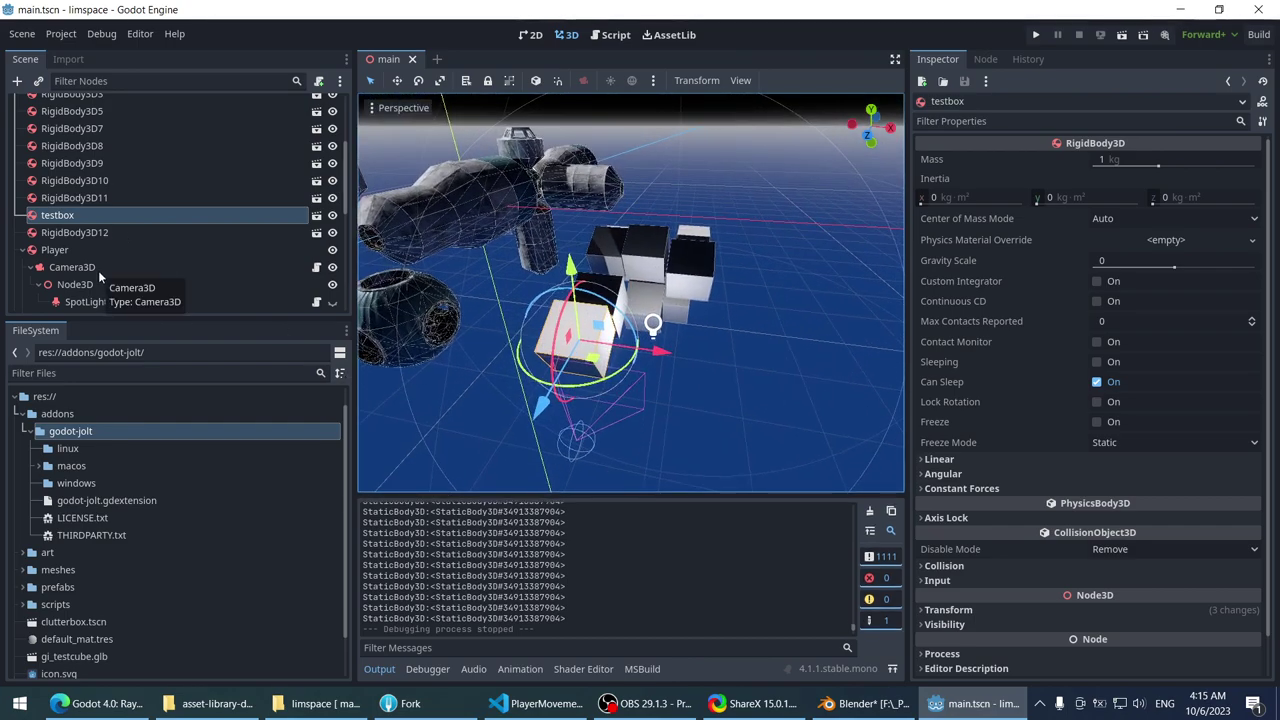
middle_drag(430, 320, 520, 380)
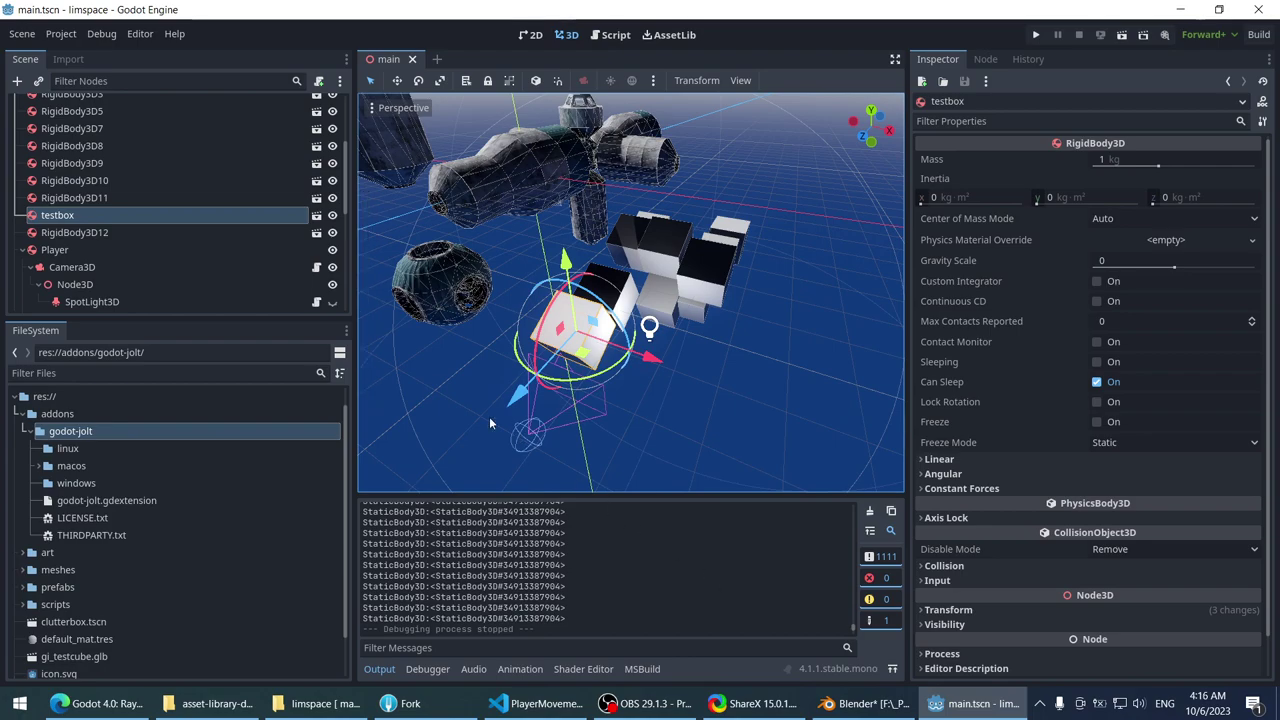
- Browse the Player's child nodes in the scene tree and select its CollisionShape3D
click(118, 233)
click(118, 252)
click(118, 265)
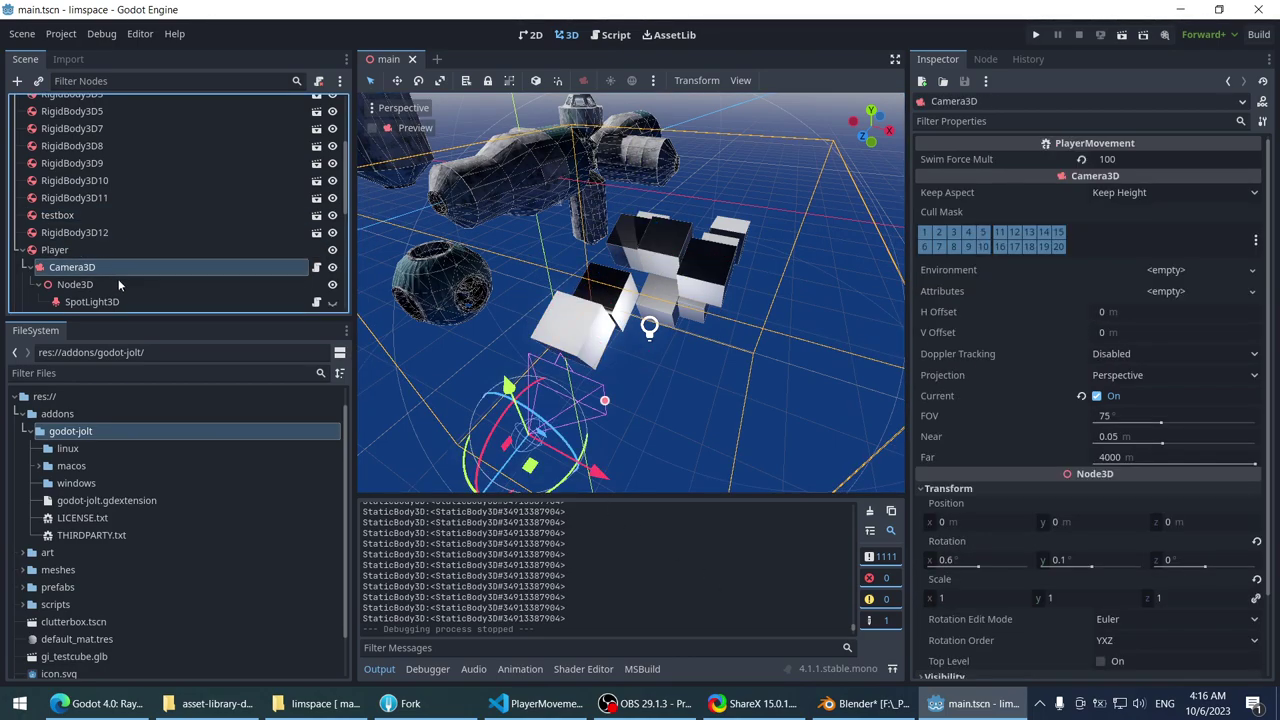
scroll(118, 279, down, 2)
click(138, 233)
click(134, 249)
click(132, 265)
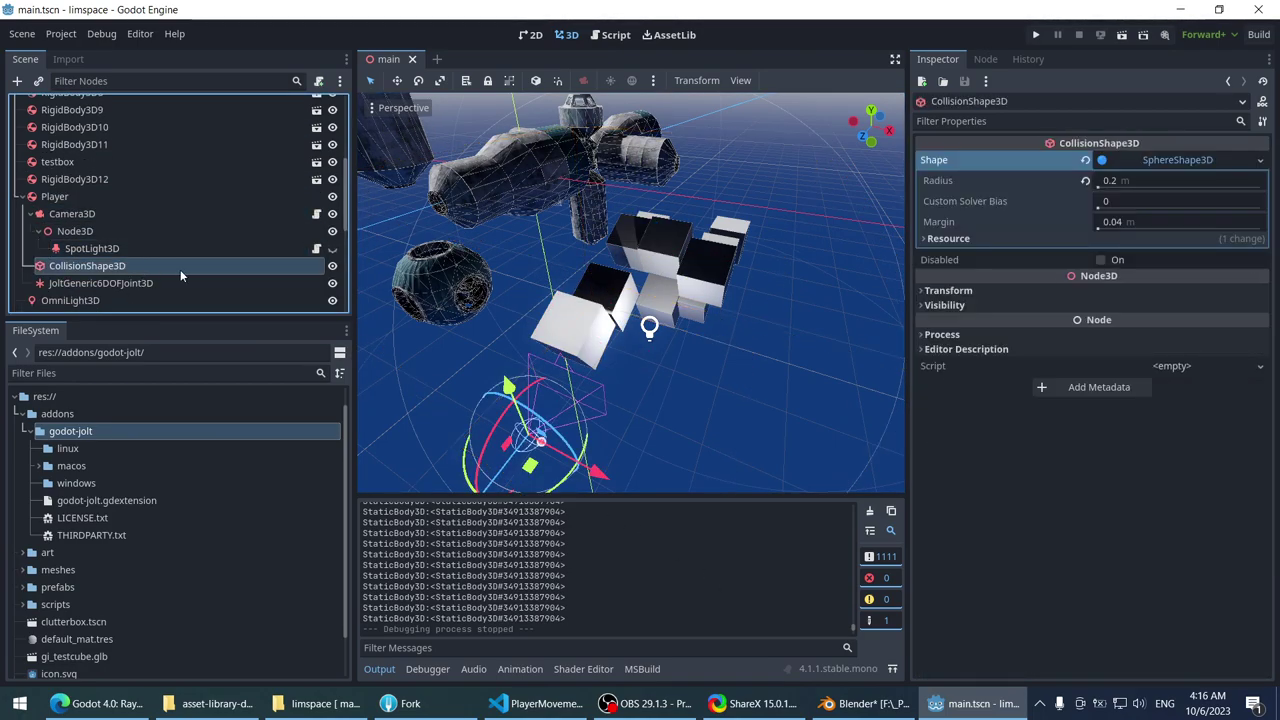
click(184, 283)
click(188, 265)
- Rename the player's CollisionShape3D to 'Player Sphere Shape'
key(F2)
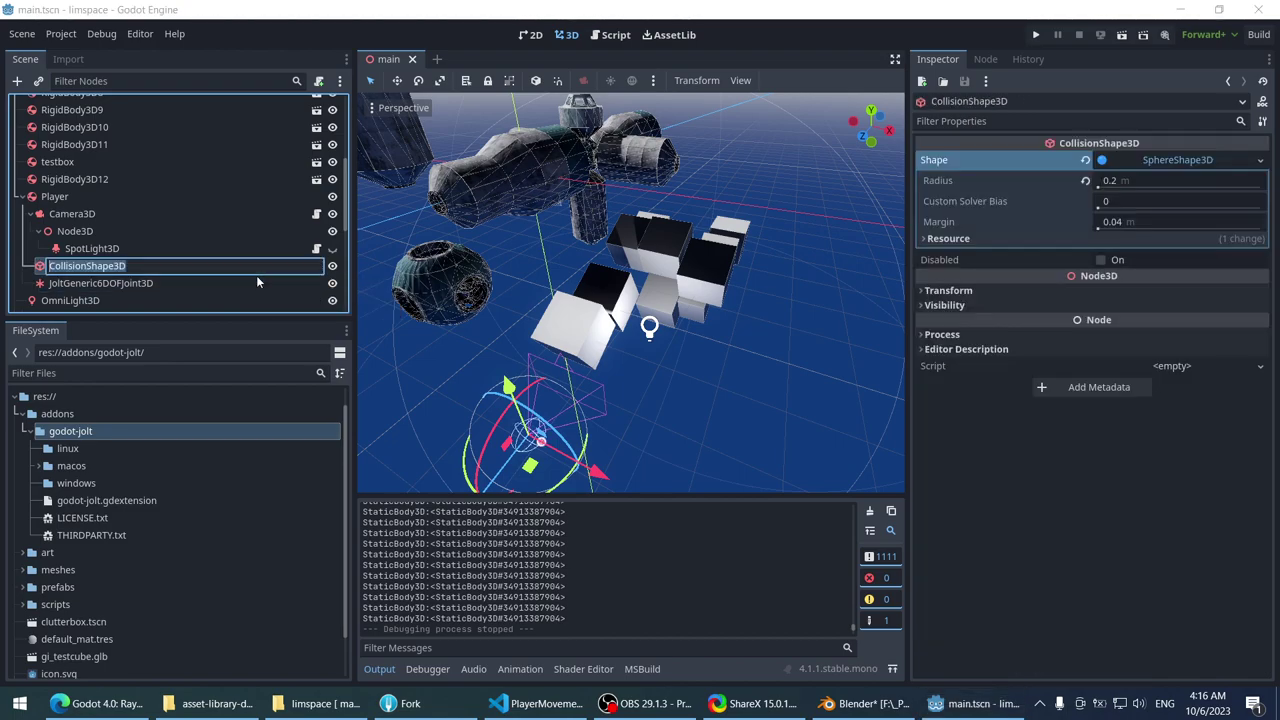
text(Plyae)
key(BackSpace)
key(BackSpace)
key(BackSpace)
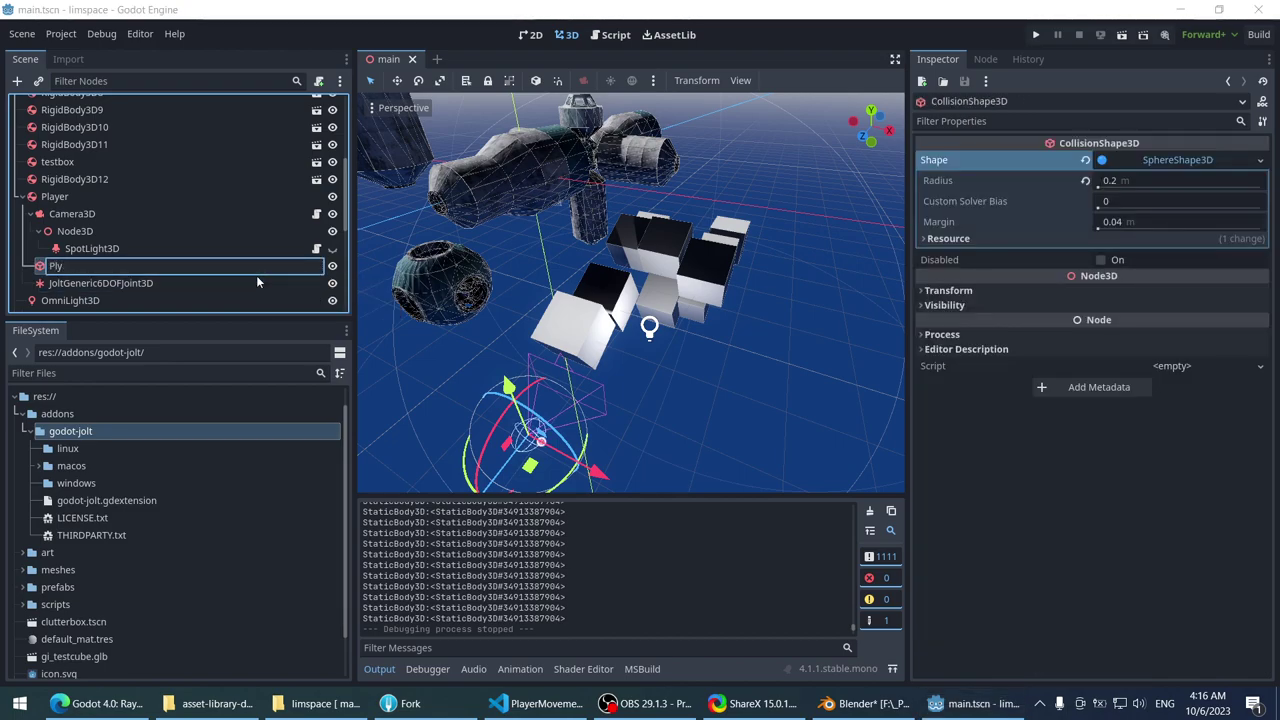
text(ayer Sphere Shape)
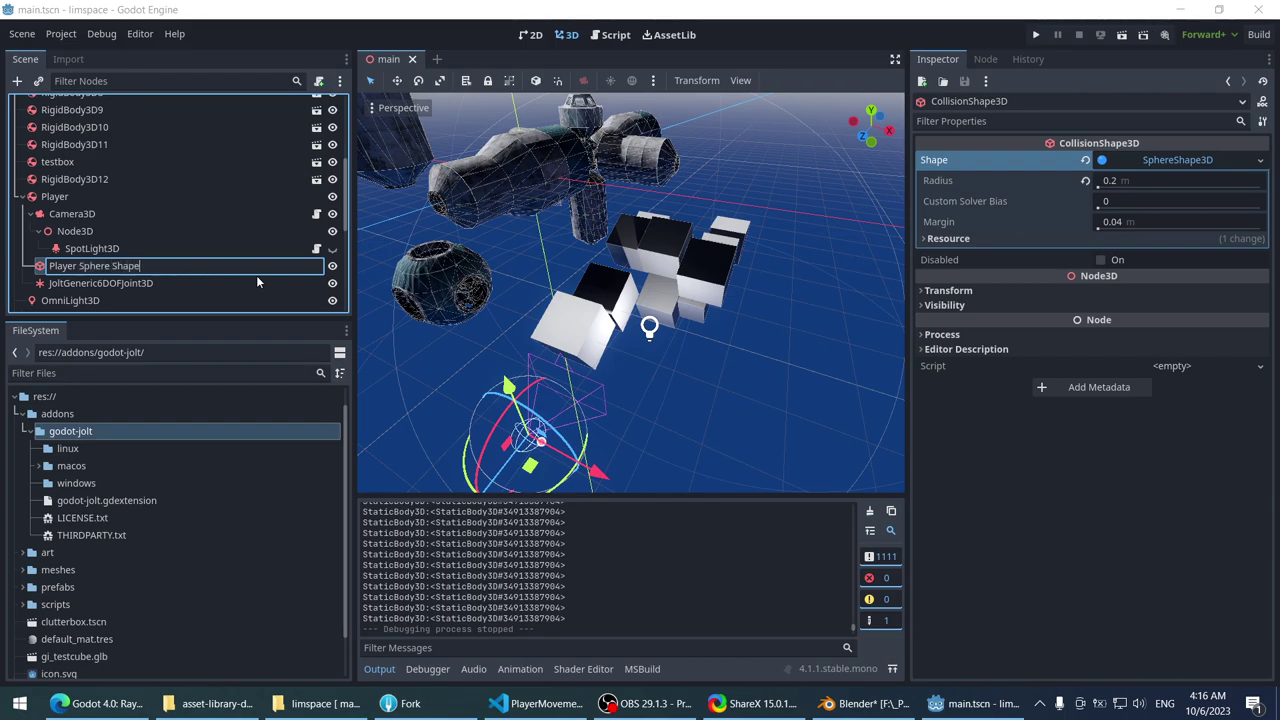
key(Return)
- Inspect the nearby nodes, frame the SpotLight3D in the 3D view, then return to PlayerMovement.cs
click(226, 250)
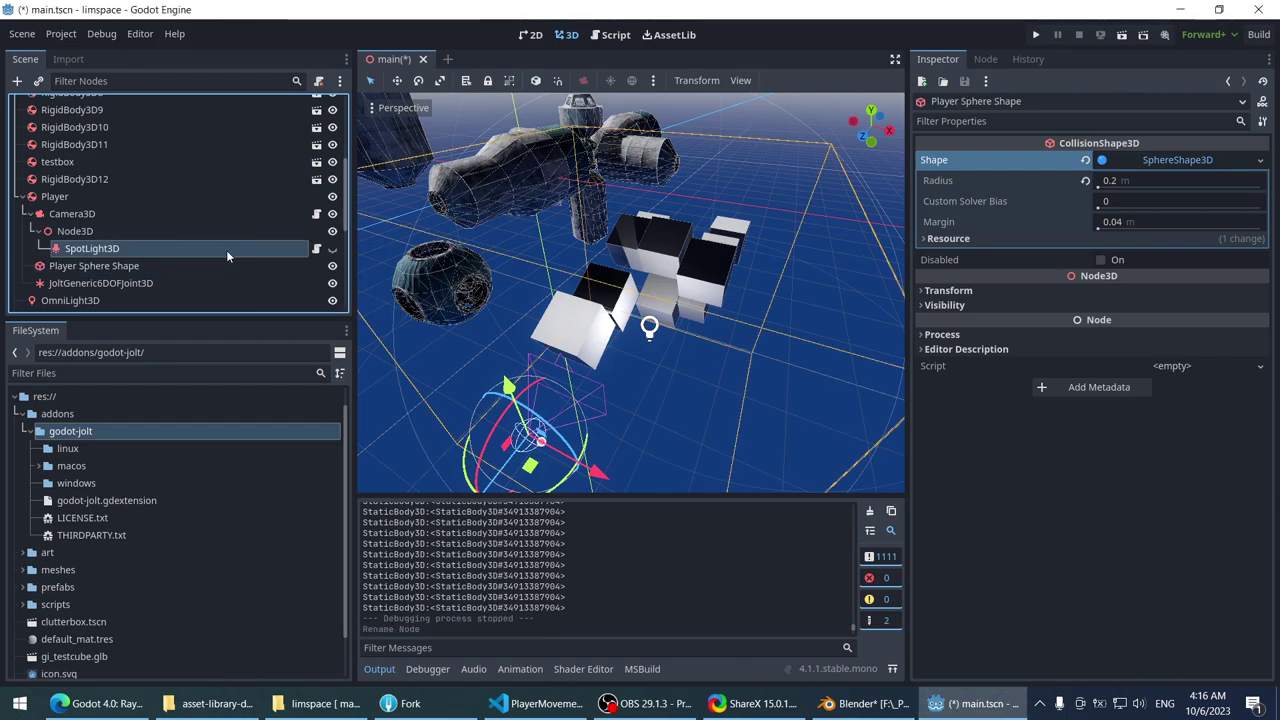
click(206, 267)
click(194, 283)
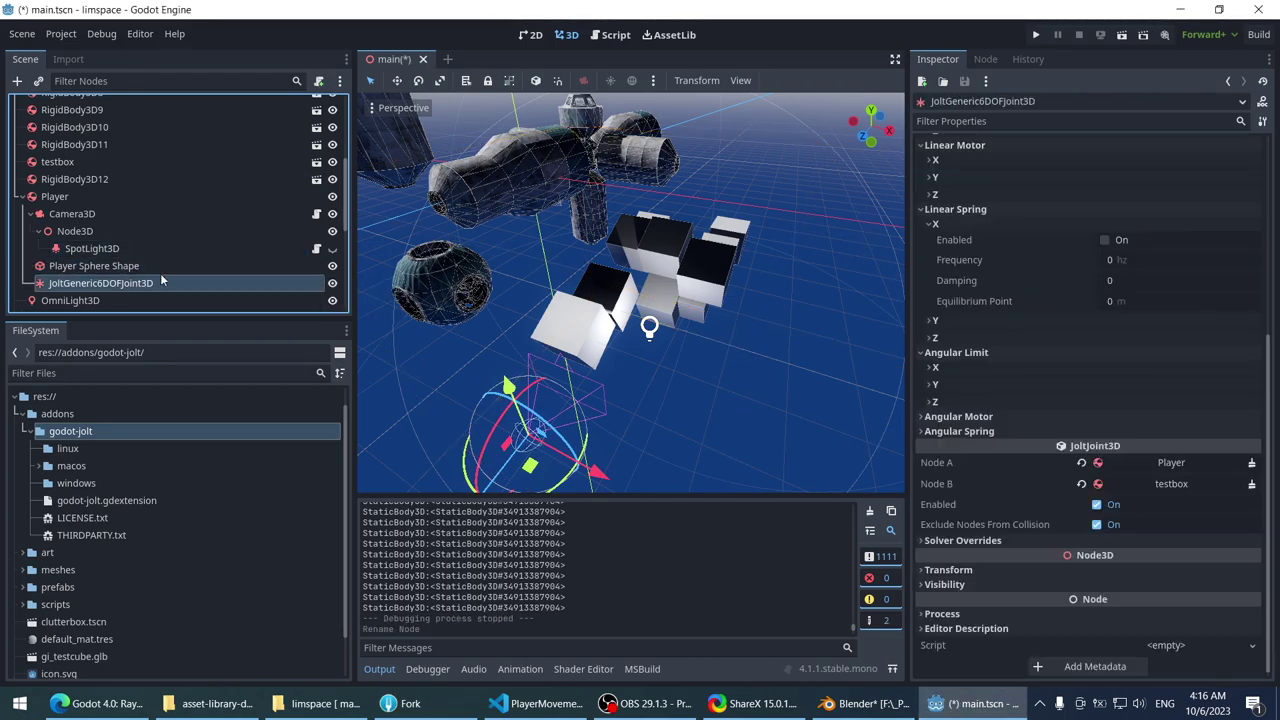
click(175, 248)
click(172, 231)
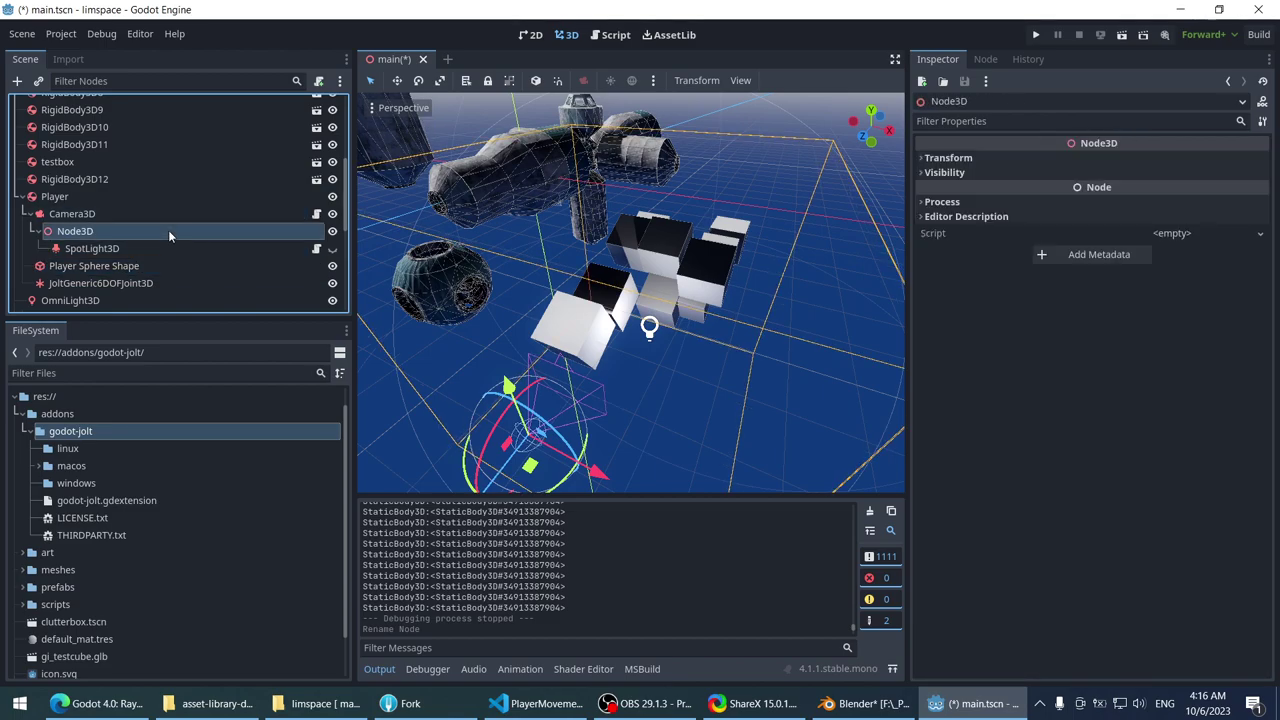
click(140, 283)
click(150, 248)
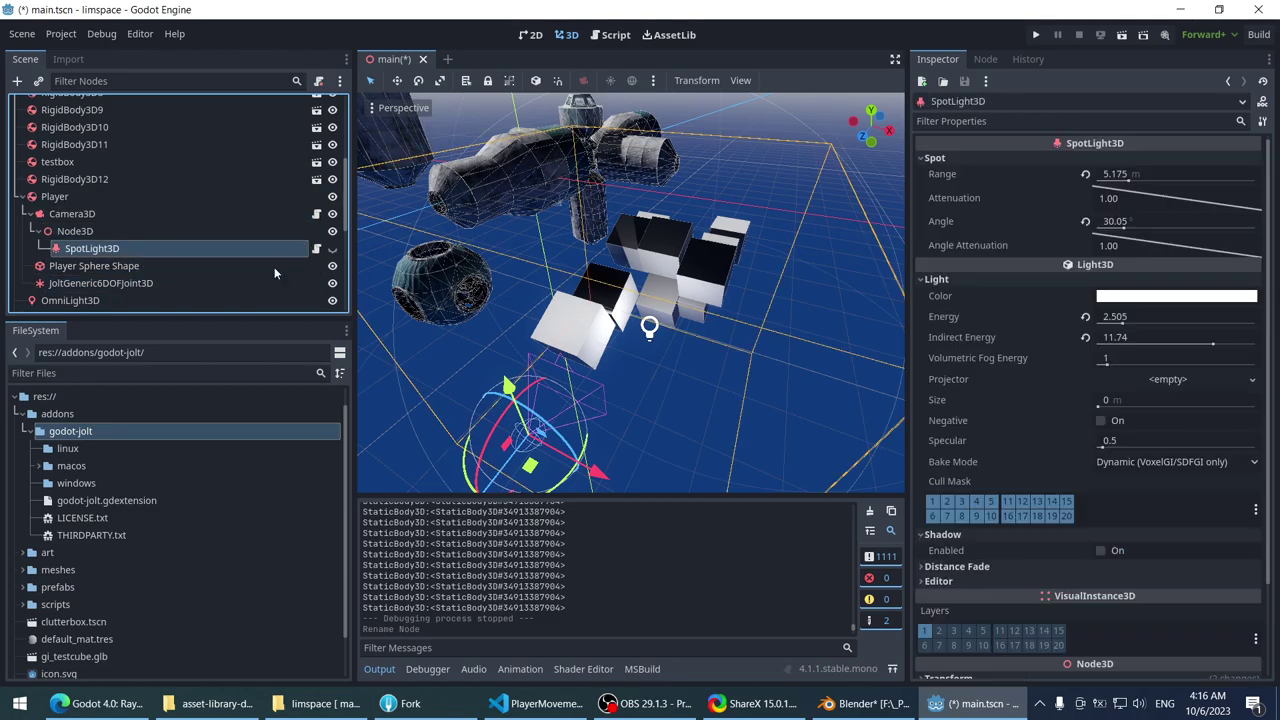
key(f)
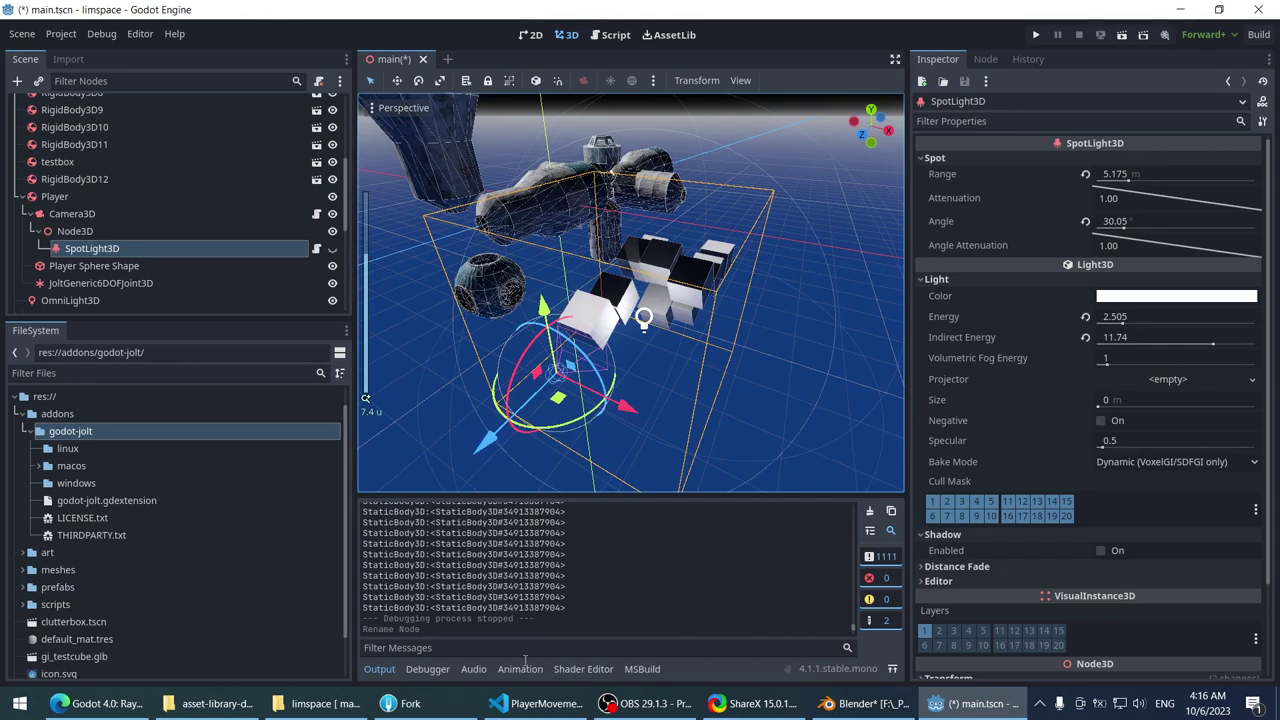
click(511, 708)
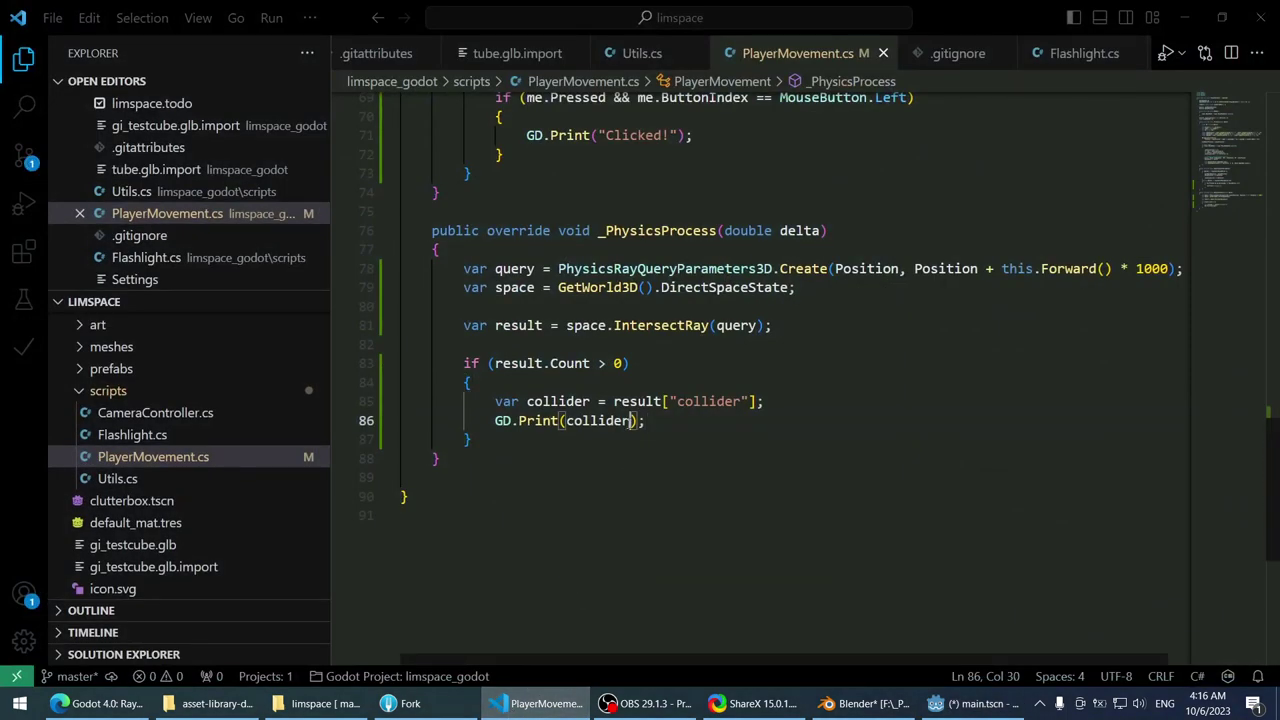
- Browse the completion suggestions for members of collider in the print call
text(.)
text(e)
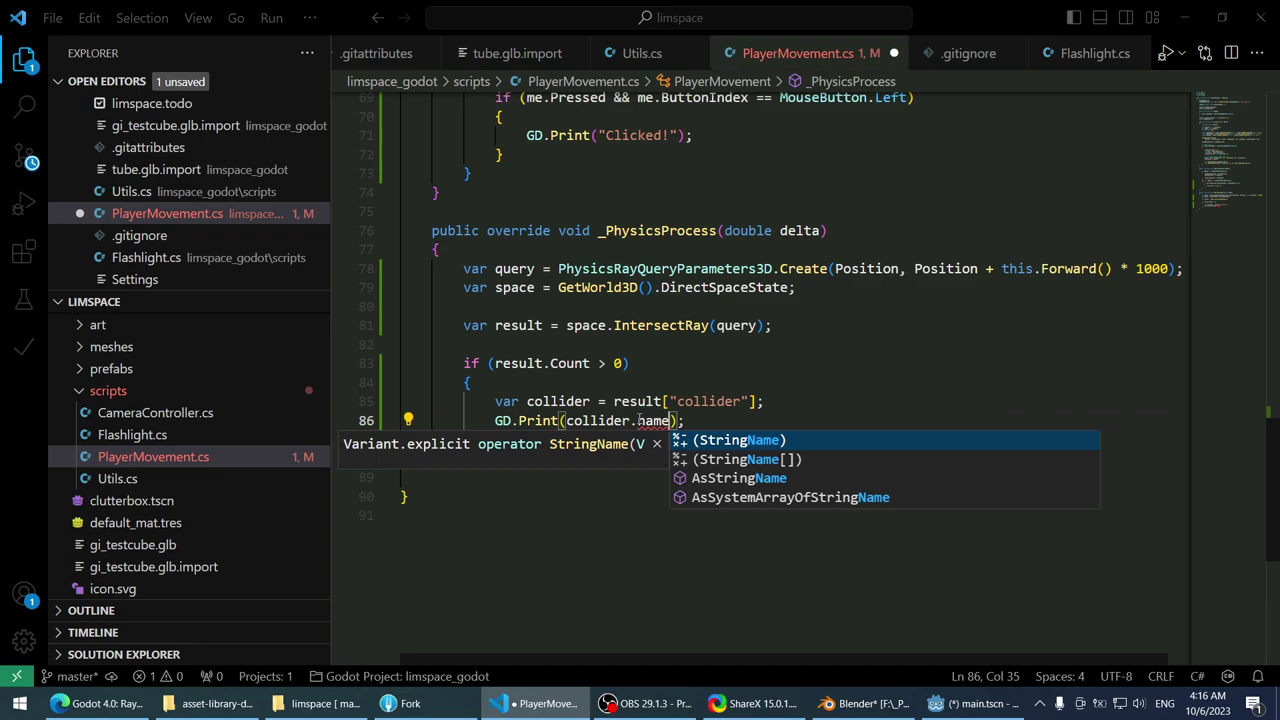
key(BackSpace)
key(BackSpace)
key(BackSpace)
key(BackSpace)
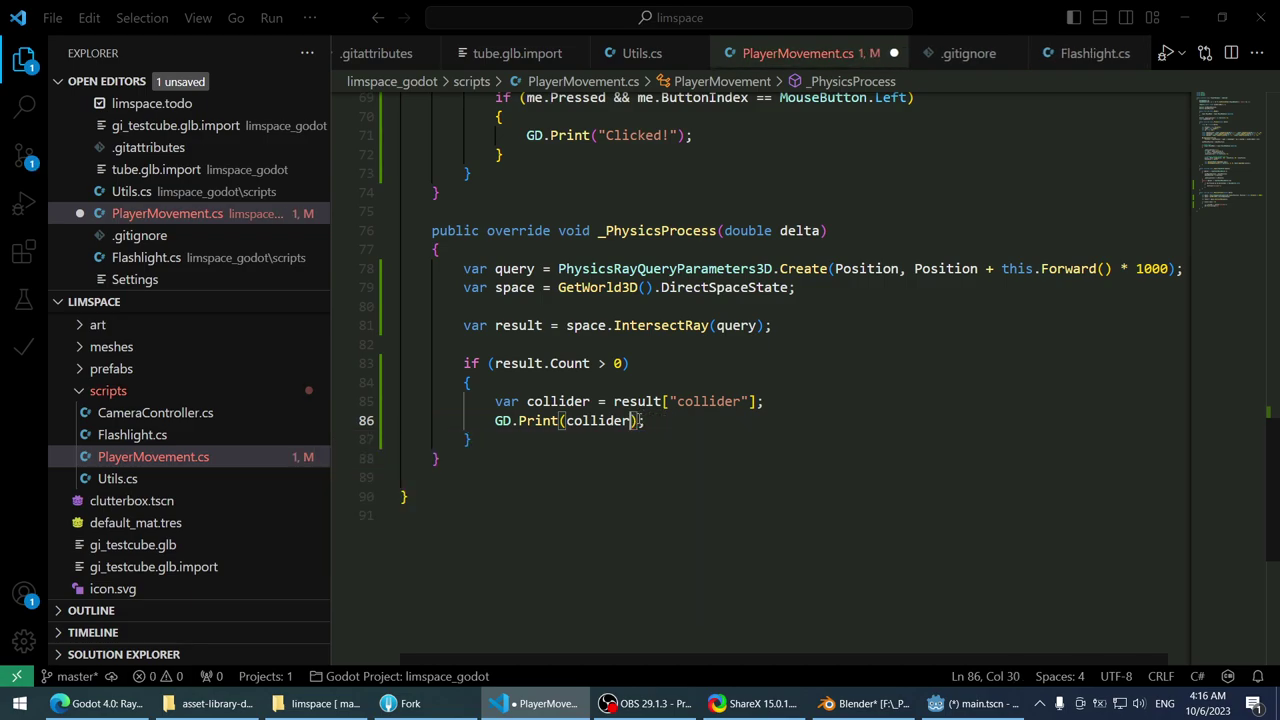
key(ctrl+space)
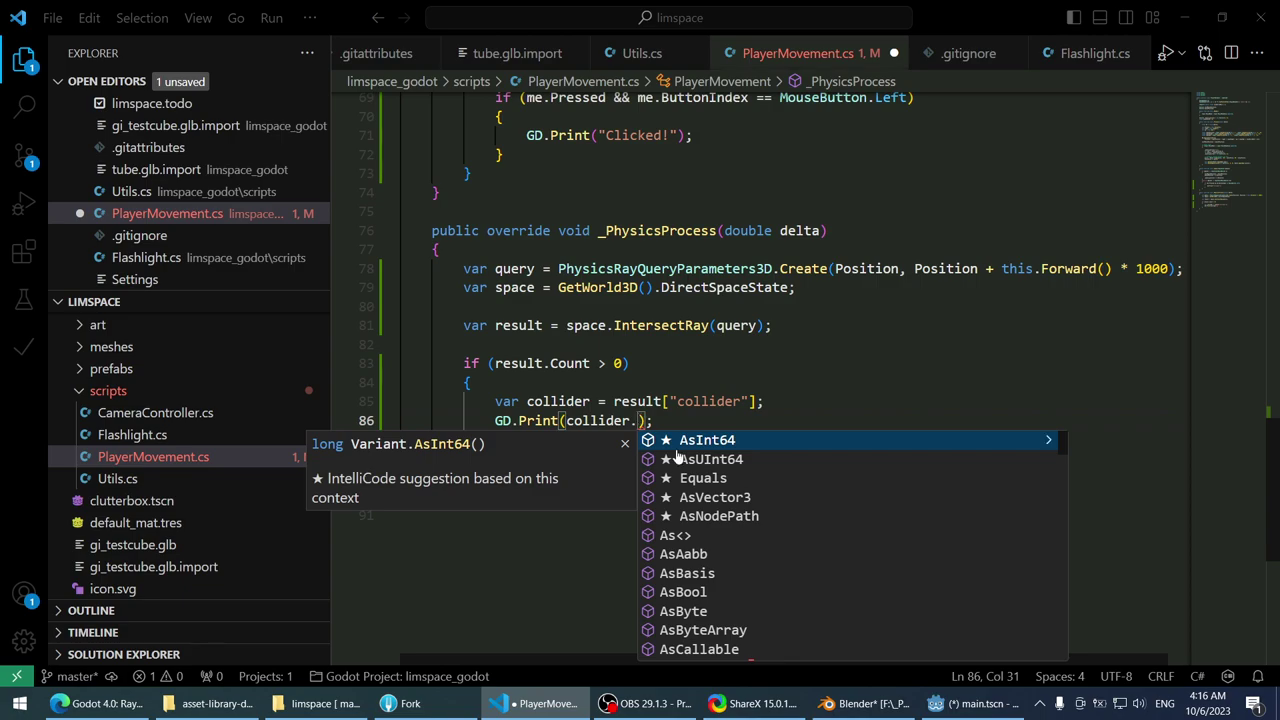
scroll(756, 500, down, 10)
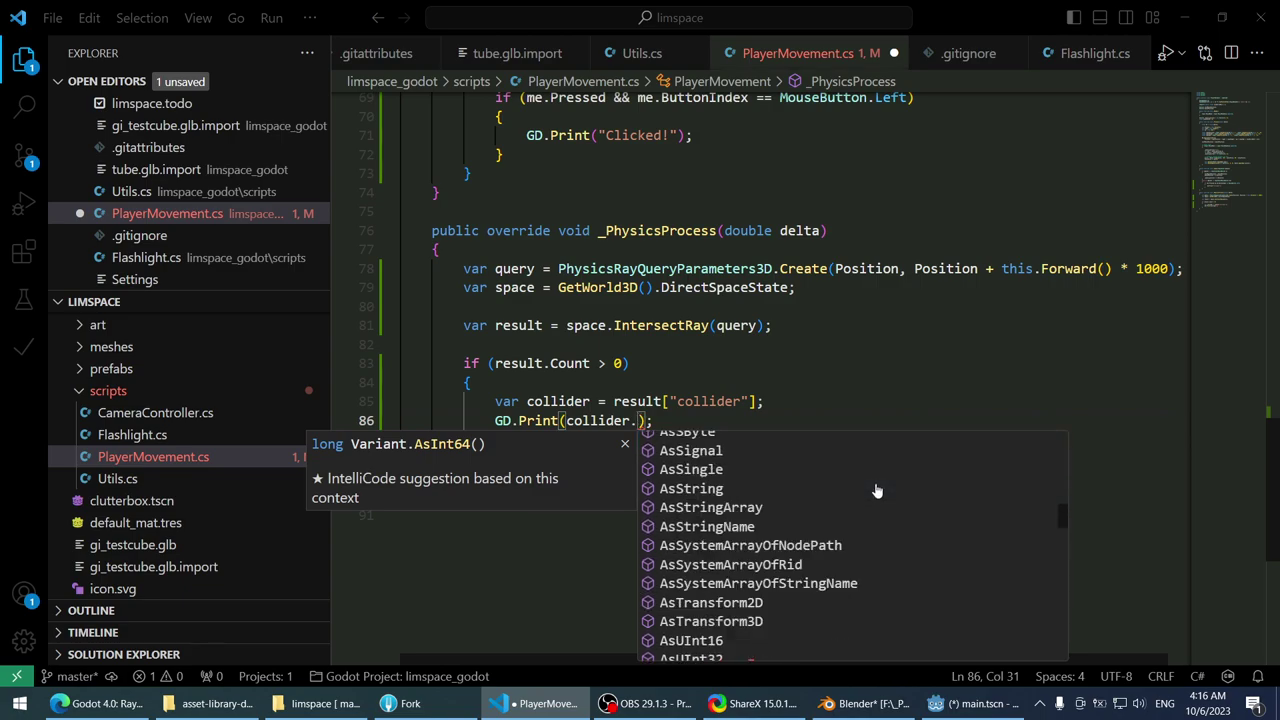
scroll(876, 491, down, 6)
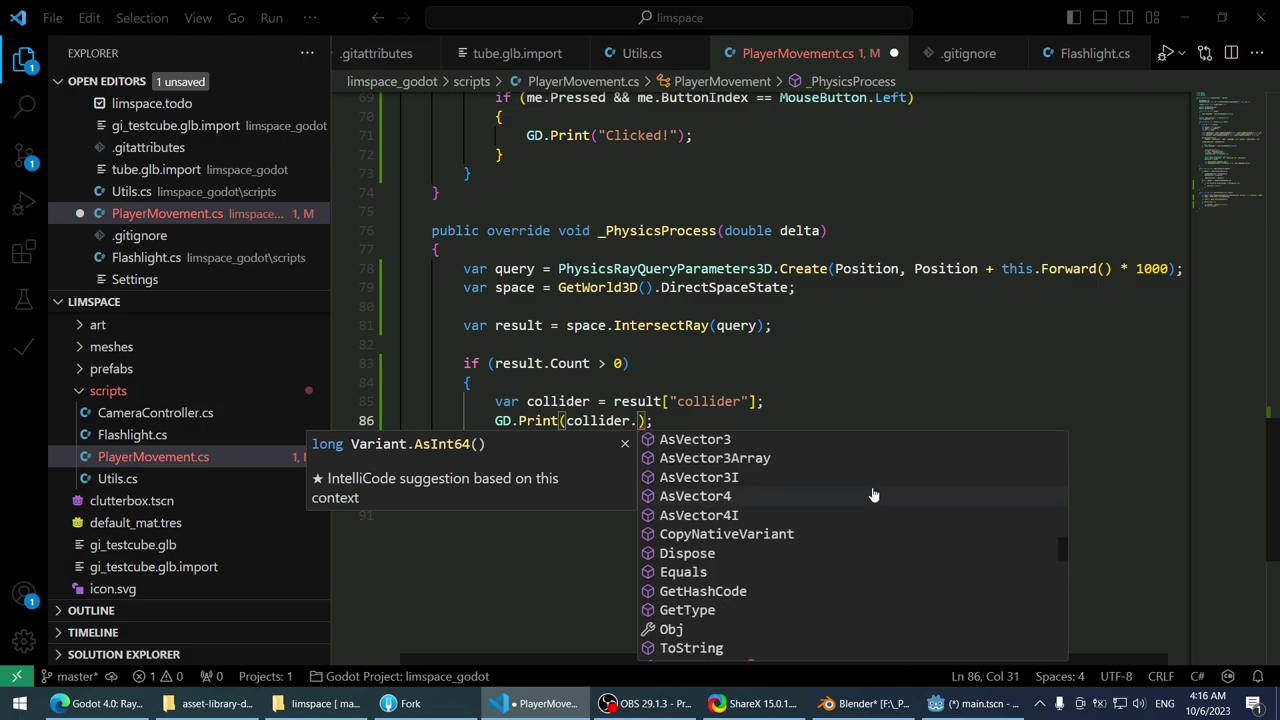
scroll(873, 494, down, 2)
scroll(870, 500, up, 9)
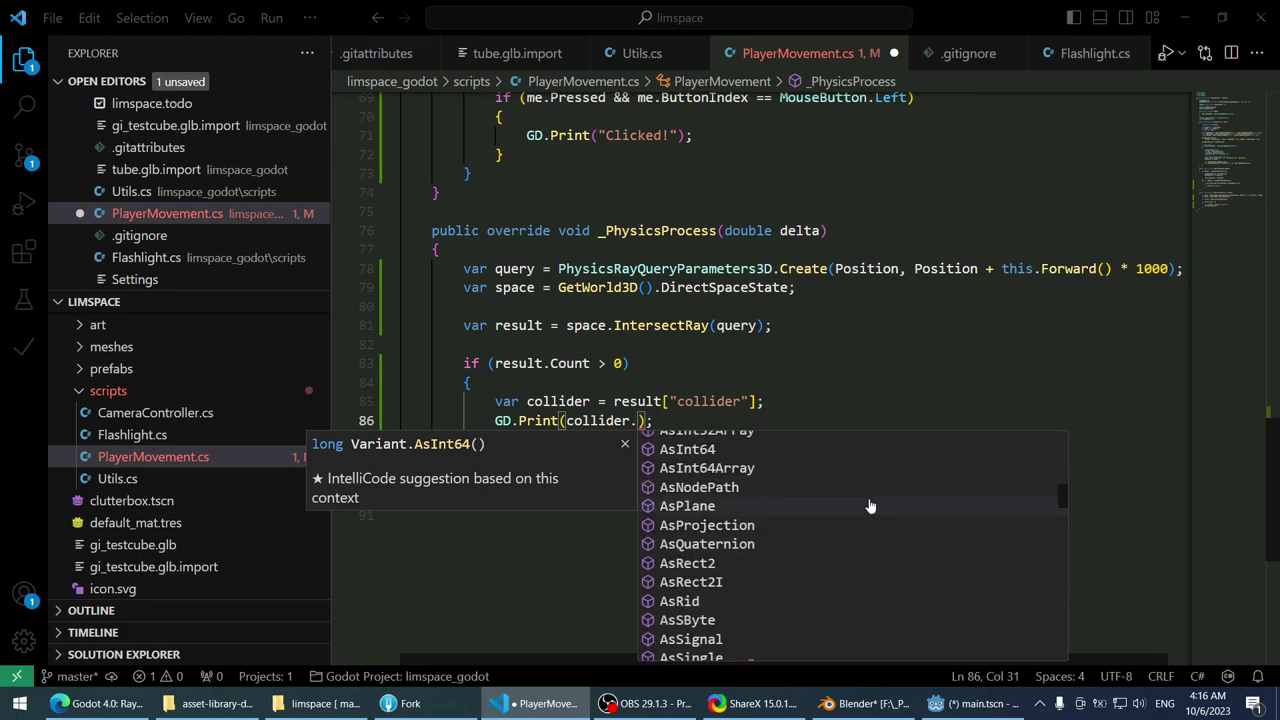
- Cast collider as CollisionShape3D inside the GD.Print call
text(asno)
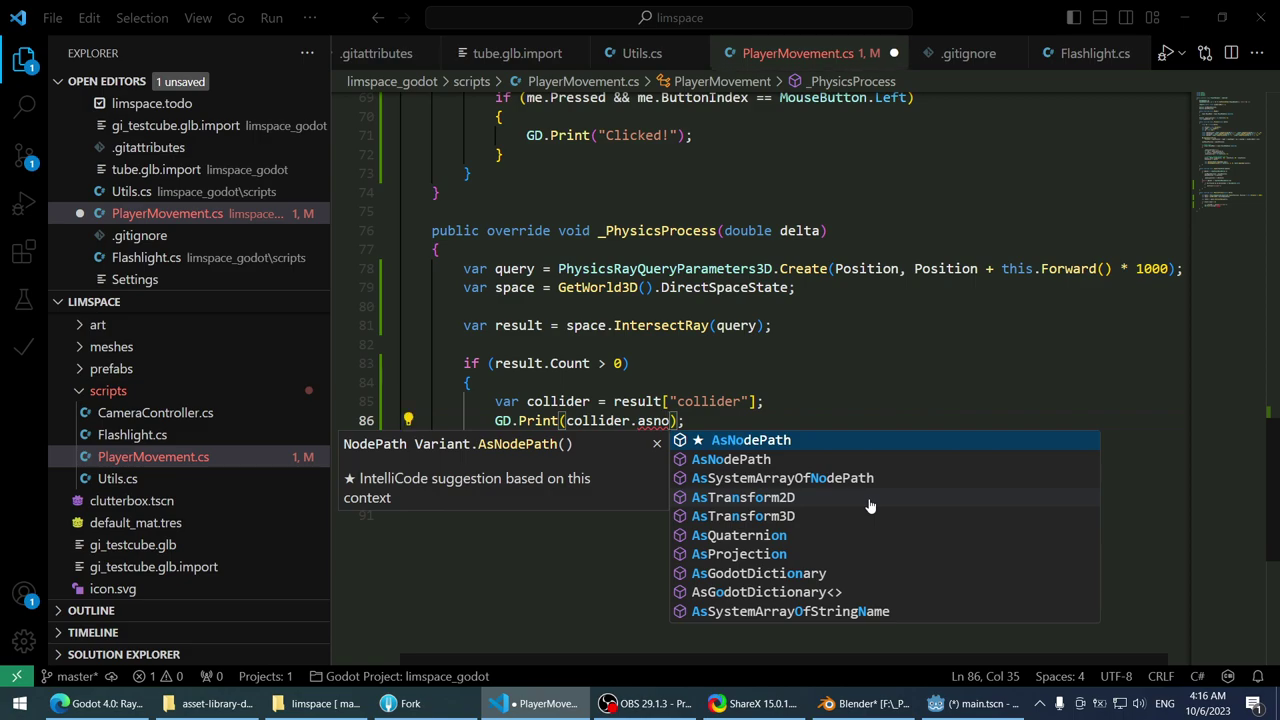
key(Escape)
key(ctrl+shift+Left)
key(ctrl+shift+Left)
key(ctrl+shift+Right)
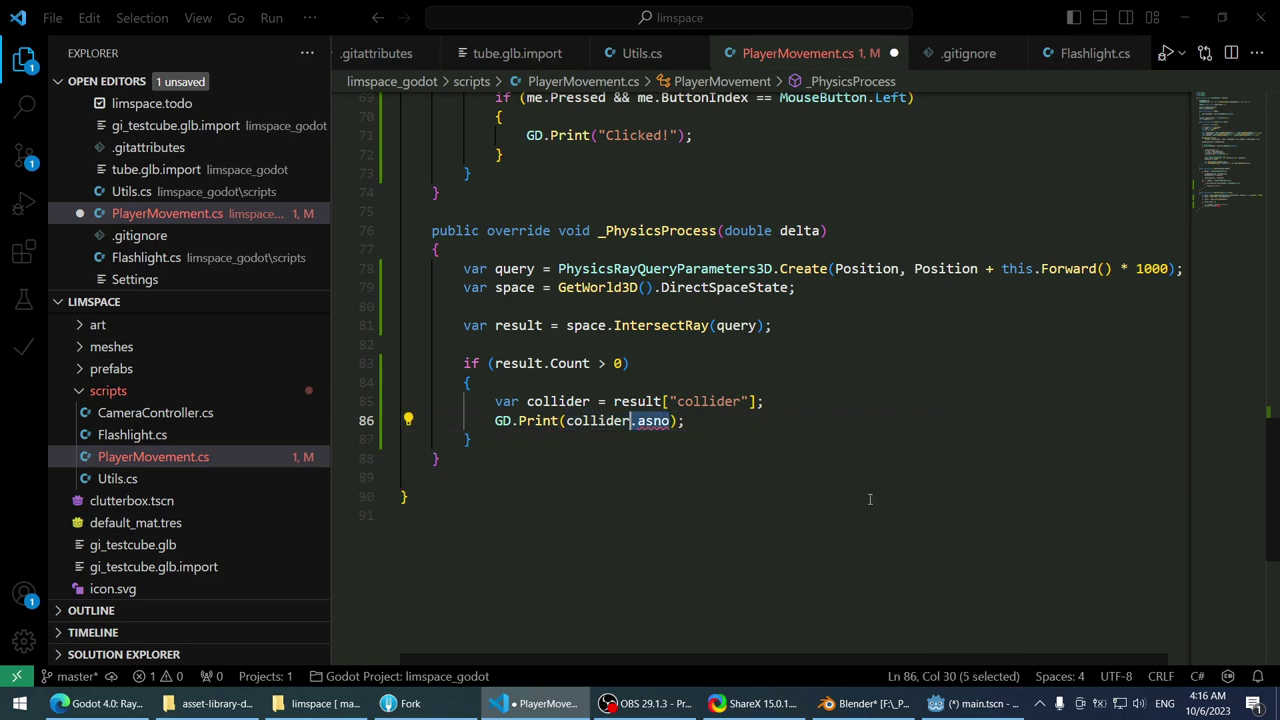
text(as )
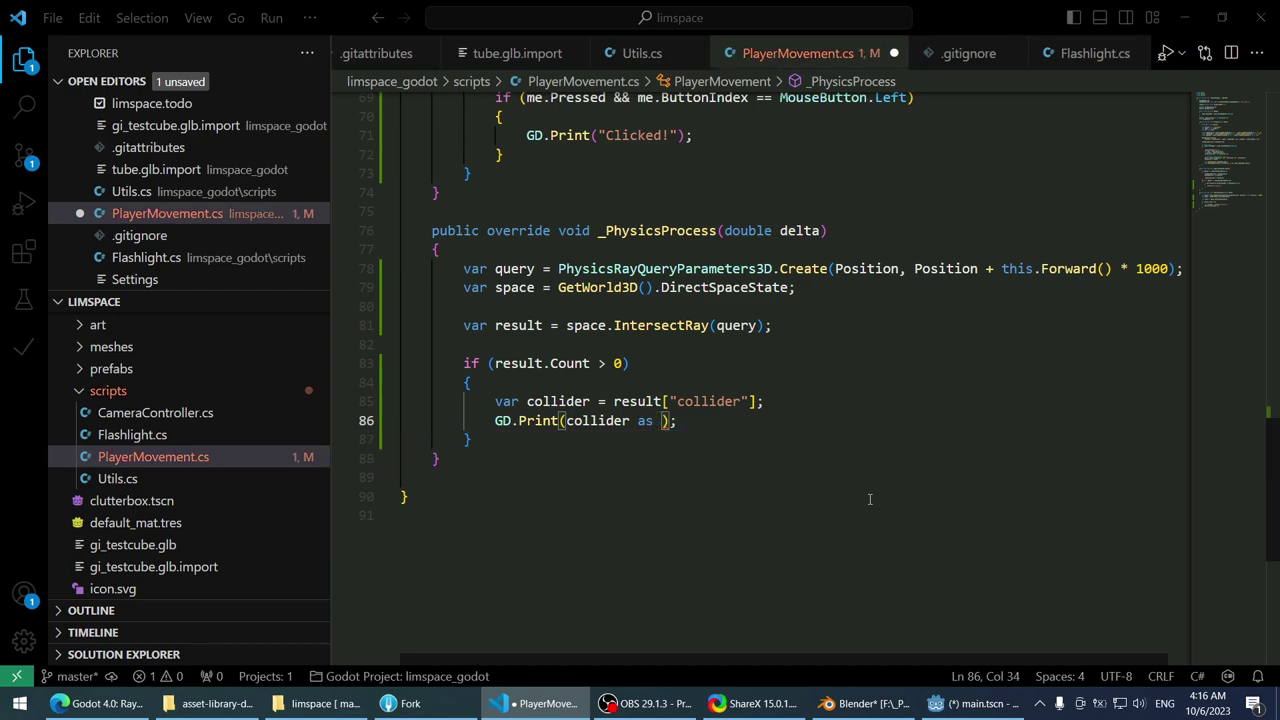
text(Collisionsha)
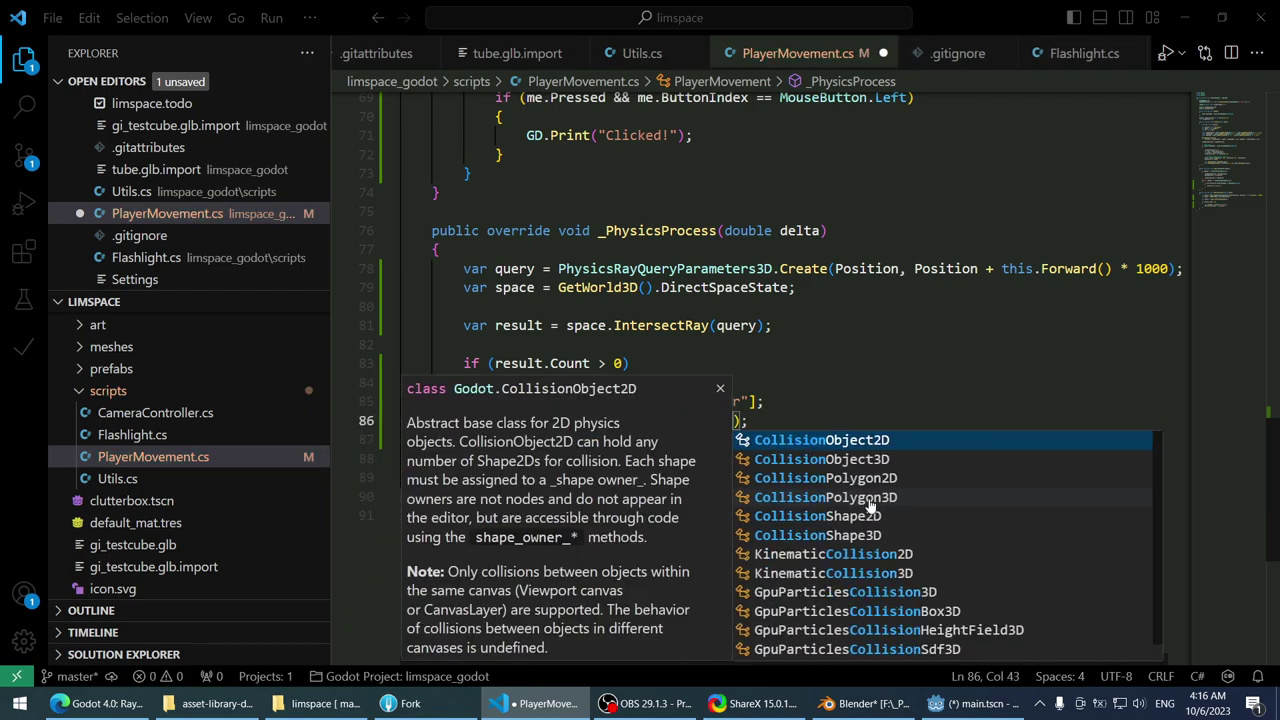
key(Down)
key(Tab)
key(End)
text(;)
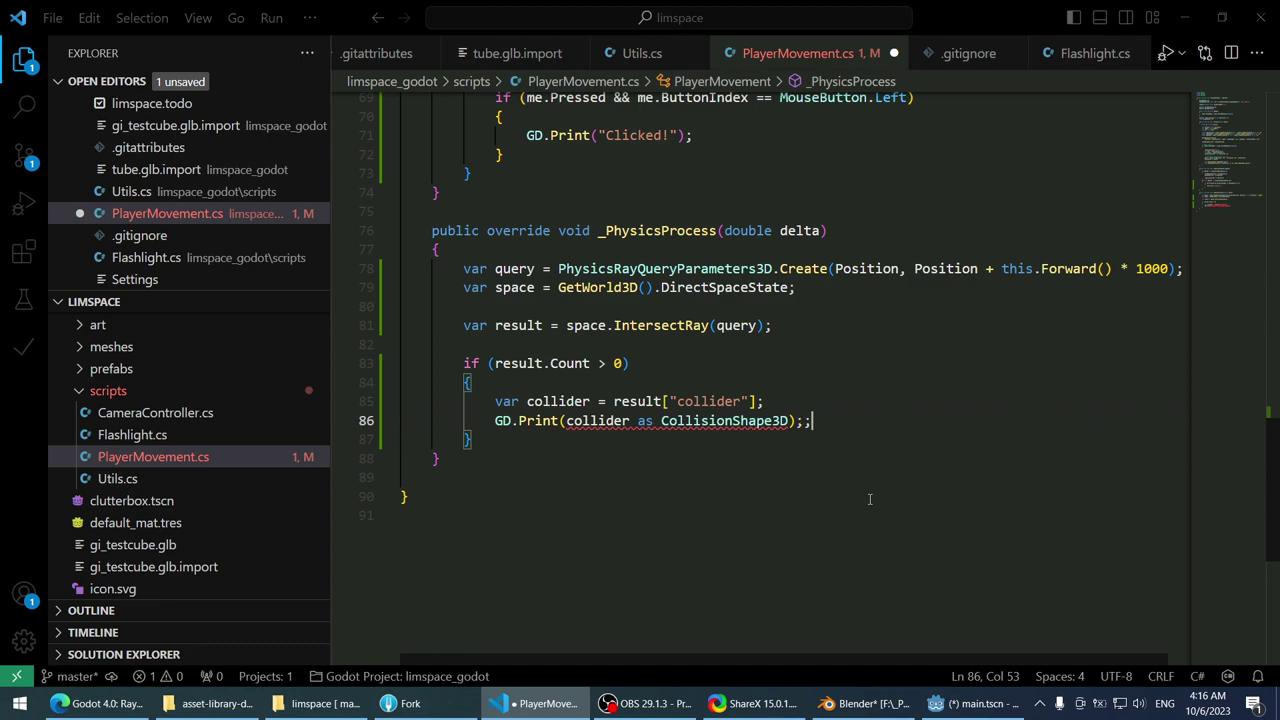
key(BackSpace)
key(Left)
key(Left)
- Add 'var shape = collider as CollisionShape3D;' on a new line above the print
key(ctrl+shift+Left)
key(ctrl+shift+Left)
key(ctrl+shift+Left)
key(ctrl+c)
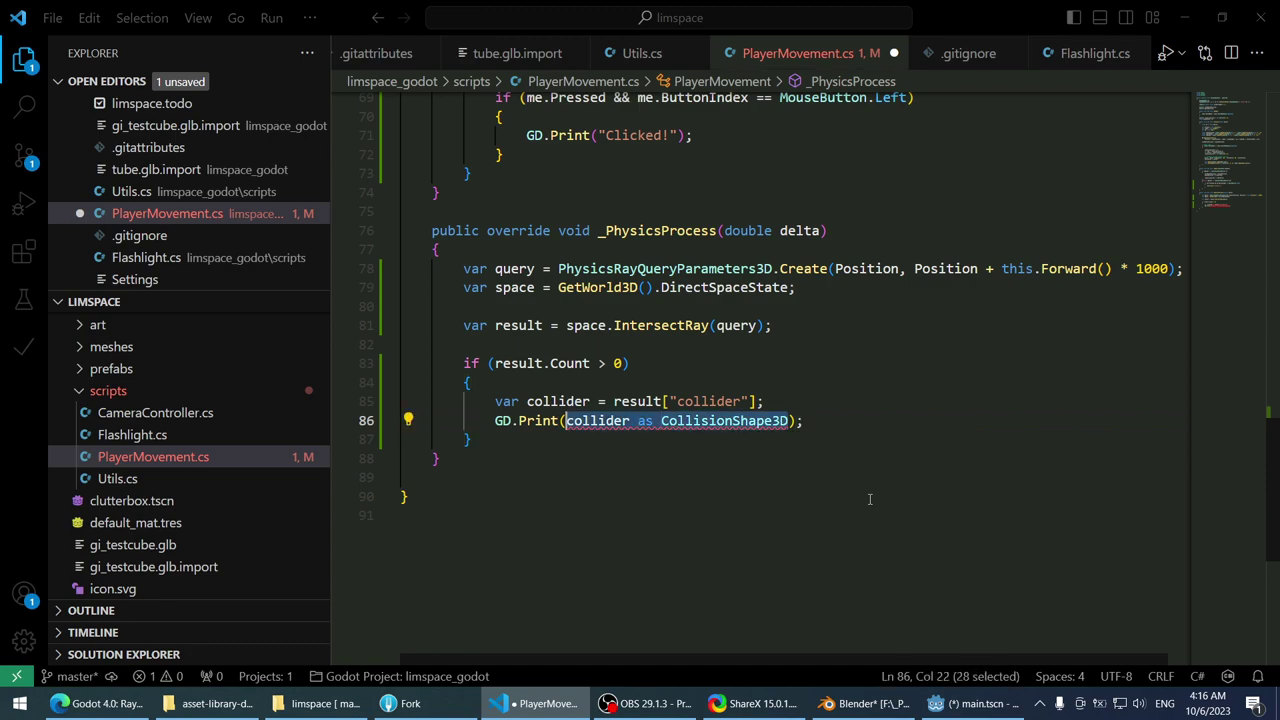
key(Up)
key(End)
key(Return)
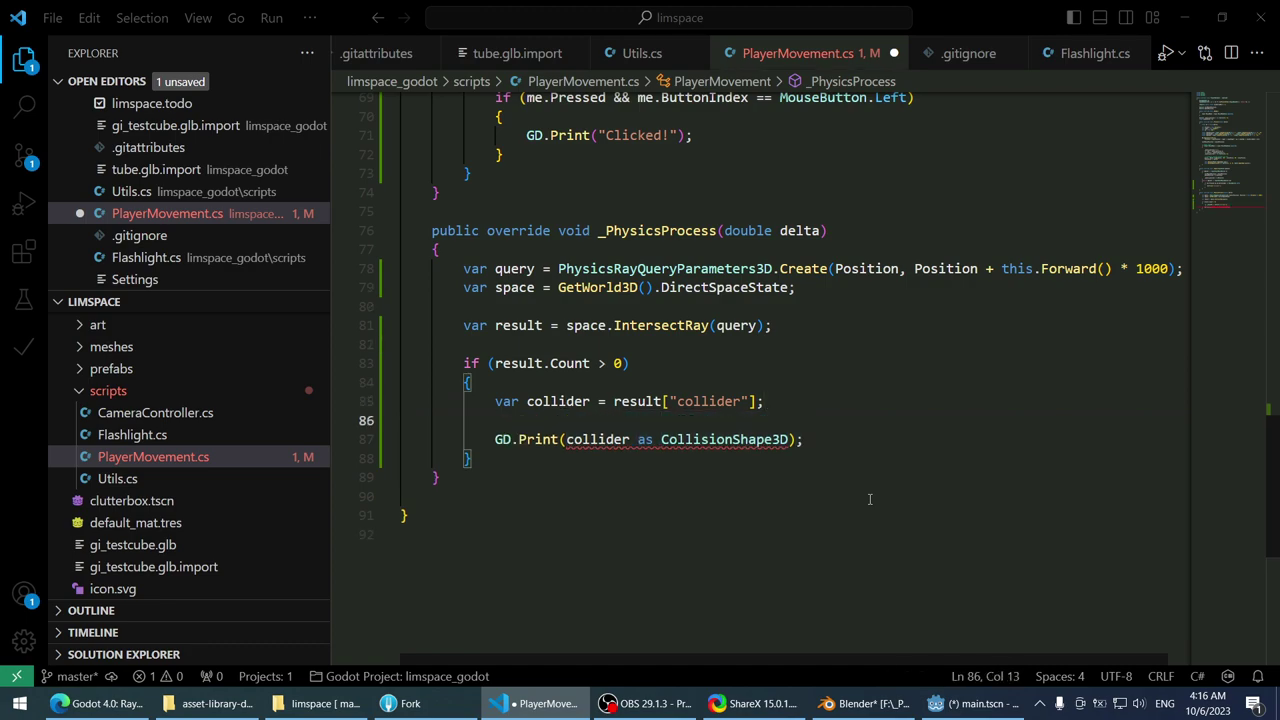
text(var shape =)
key(ctrl+v)
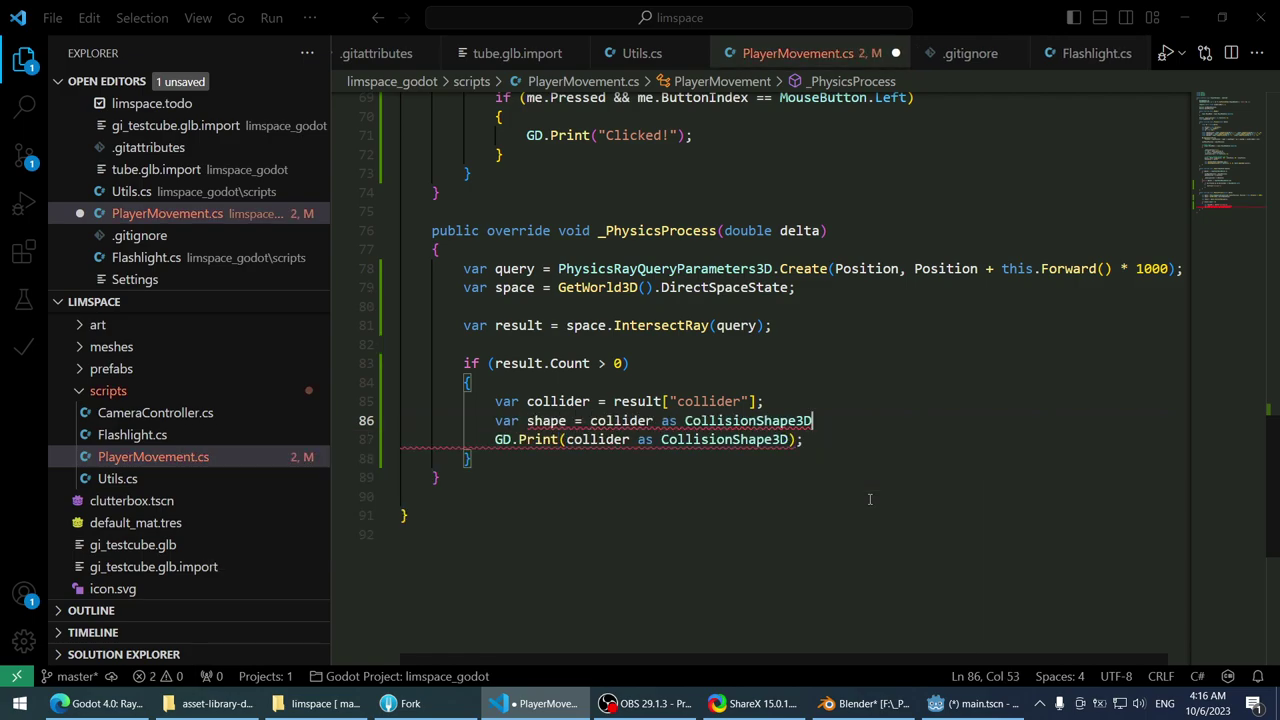
text(;)
- Print shape instead of the cast expression and save PlayerMovement.cs
key(Down)
key(Left)
key(Left)
key(ctrl+shift+Left)
key(ctrl+shift+Left)
key(ctrl+shift+Left)
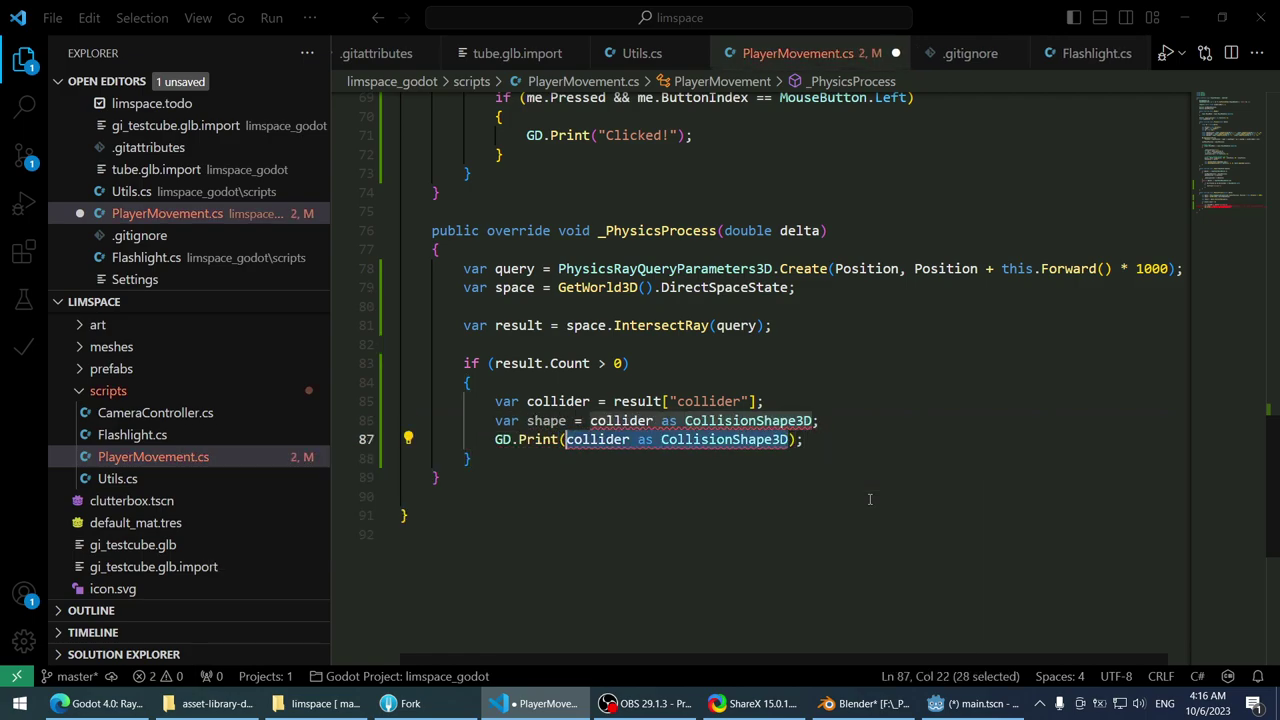
text(shape)
key(Escape)
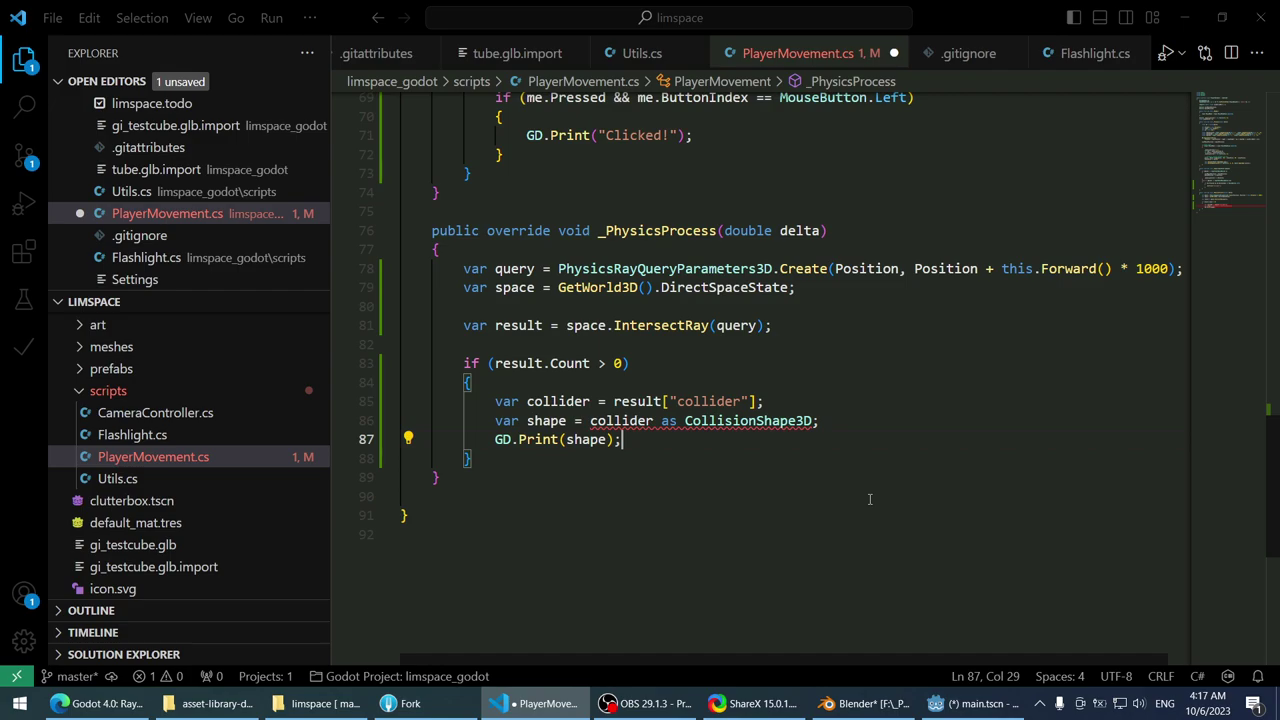
key(ctrl+s)
mouse_move(714, 416)
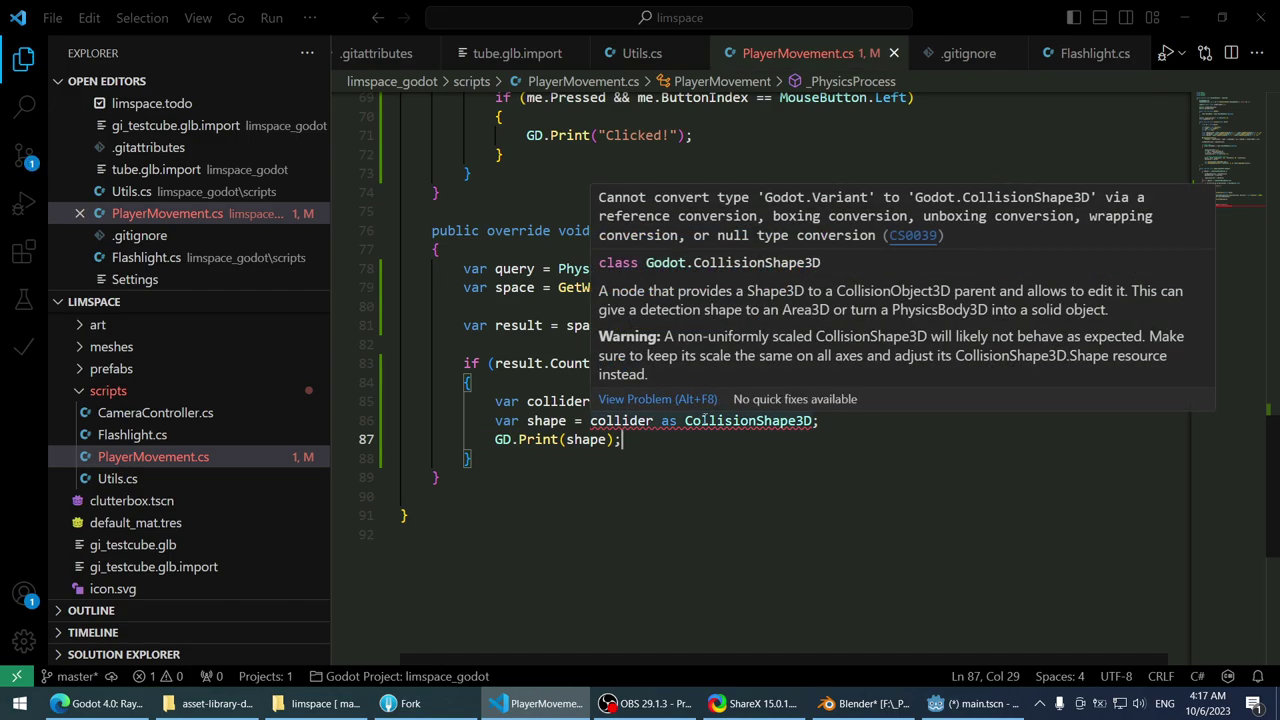
click(118, 705)
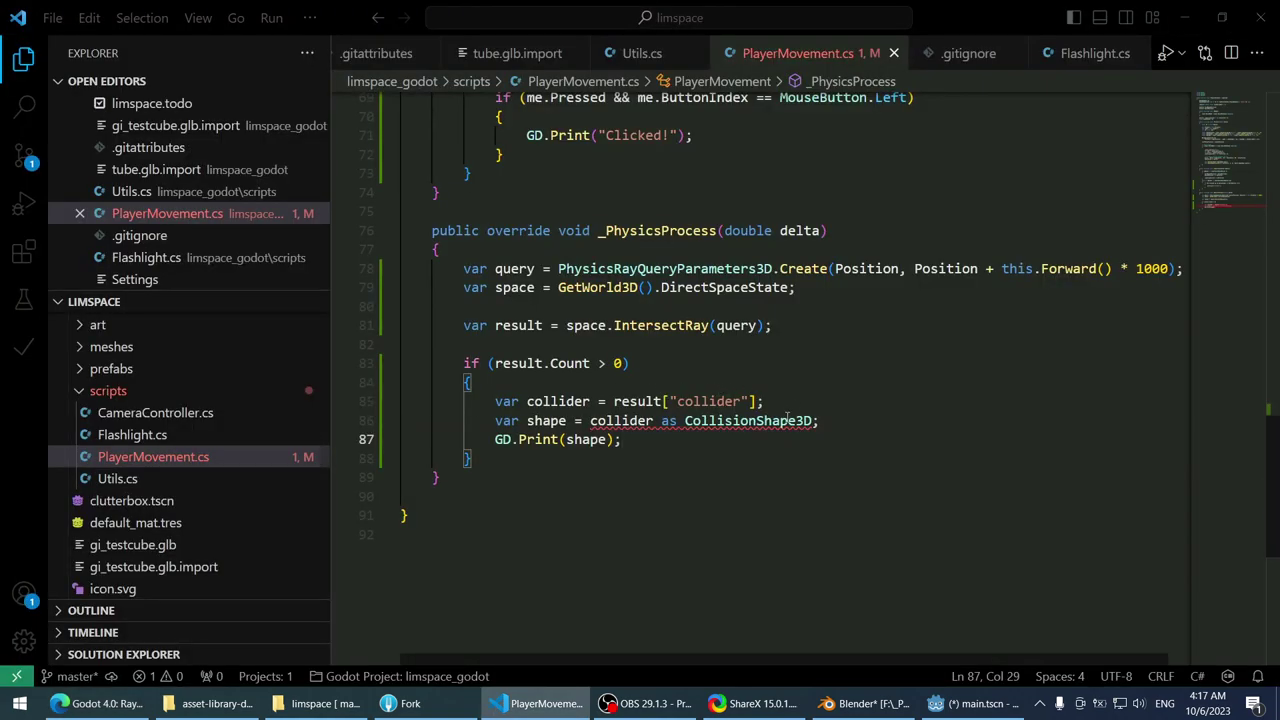
mouse_move(785, 421)
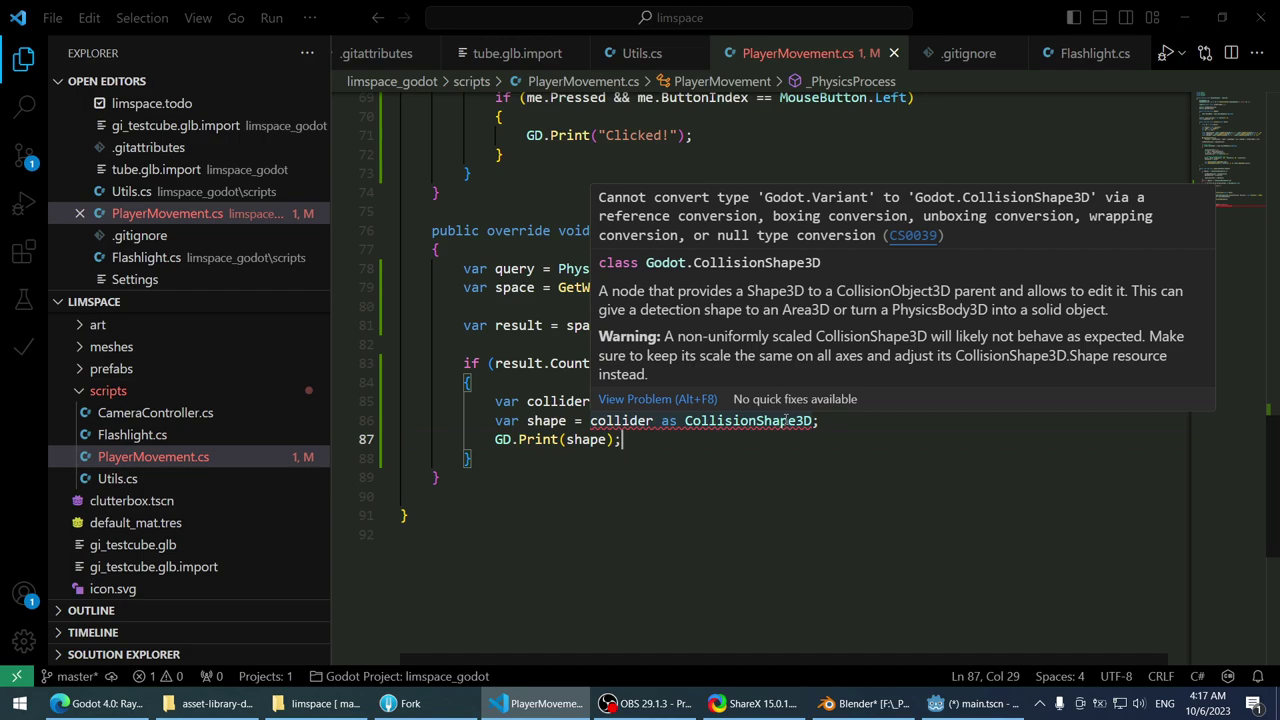
- Replace the CollisionShape3D cast with collider.AsNodePath chosen from the completion list
double_click(785, 421)
key(BackSpace)
key(BackSpace)
key(BackSpace)
key(BackSpace)
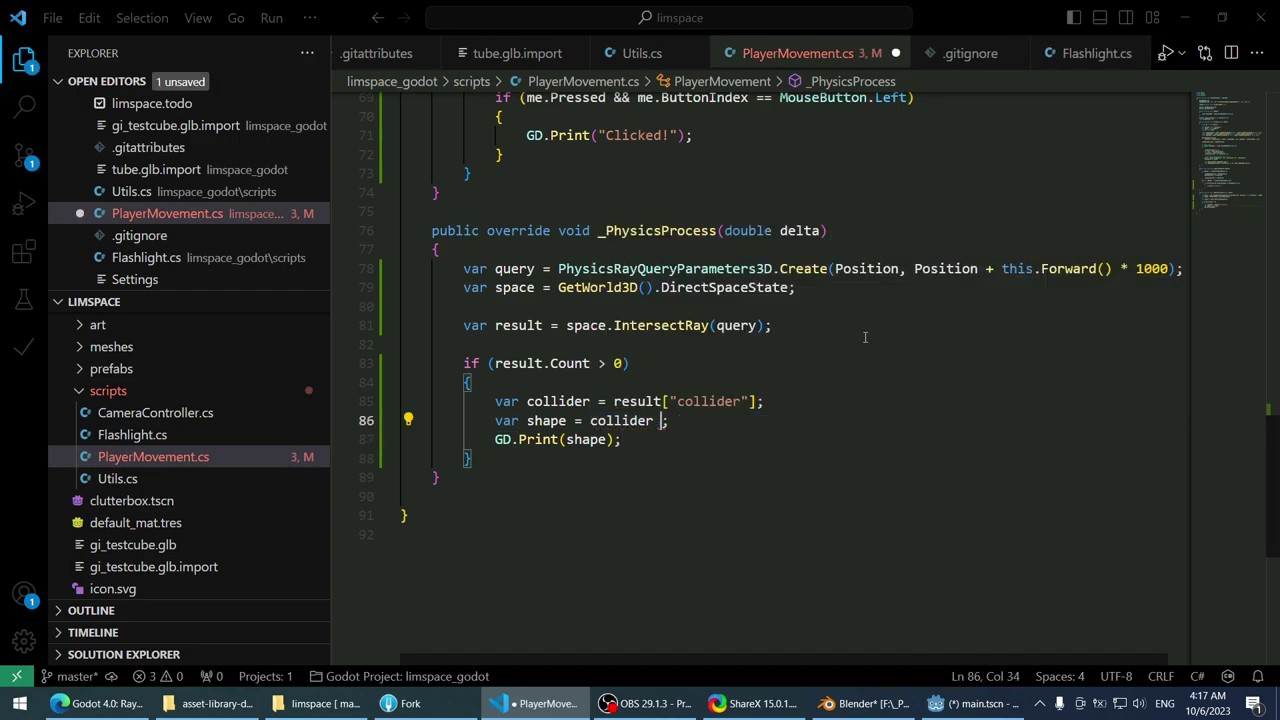
key(BackSpace)
text(.shap)
key(BackSpace)
key(BackSpace)
key(BackSpace)
key(BackSpace)
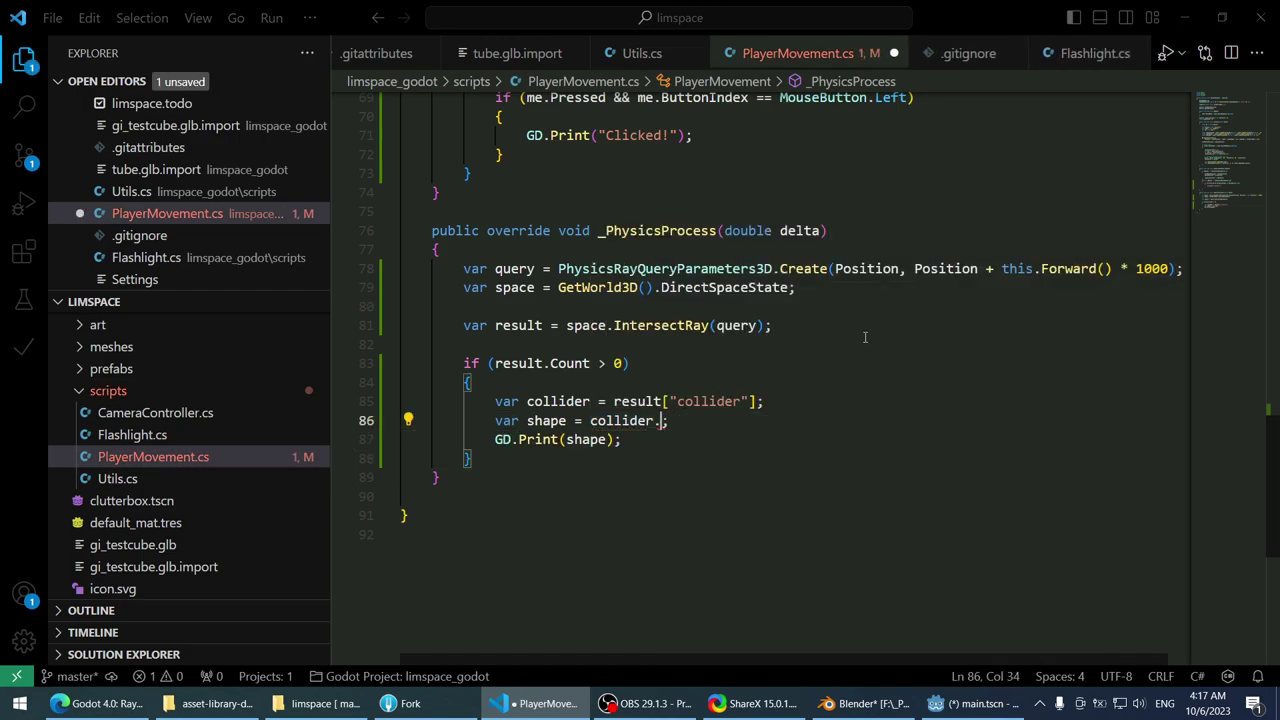
key(ctrl+space)
scroll(834, 503, down, 1)
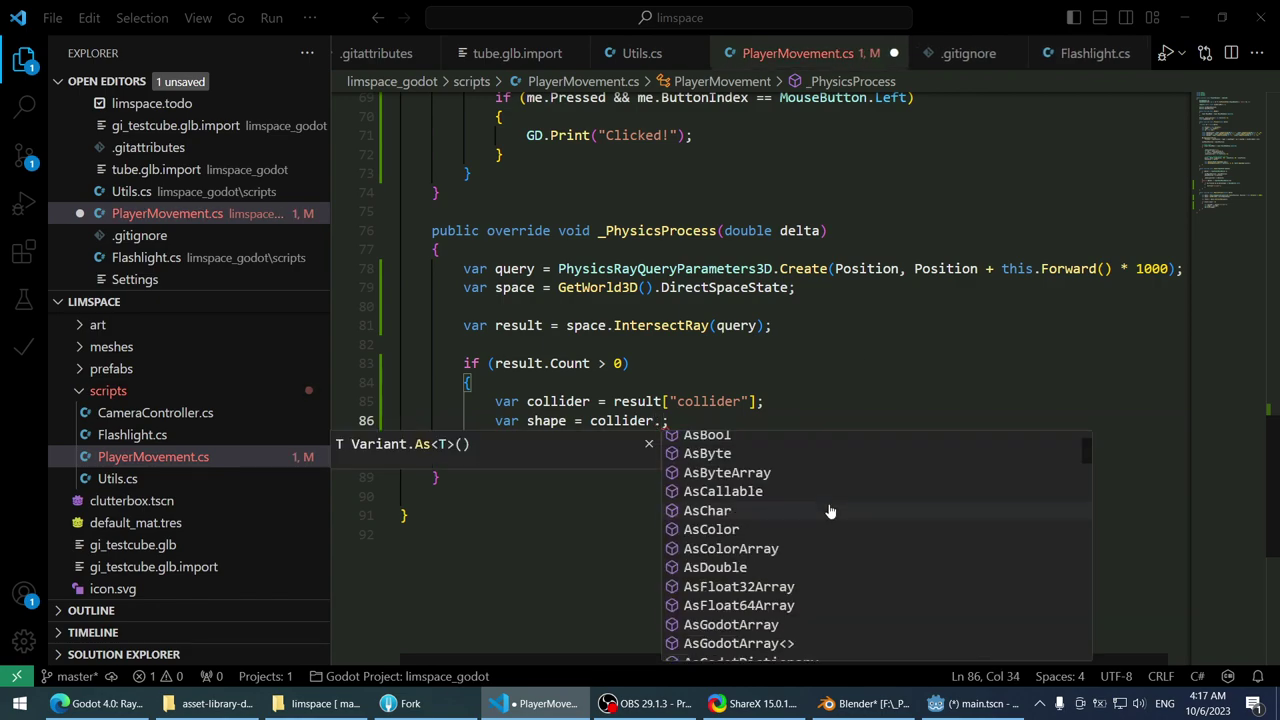
drag(1084, 451, 1084, 490)
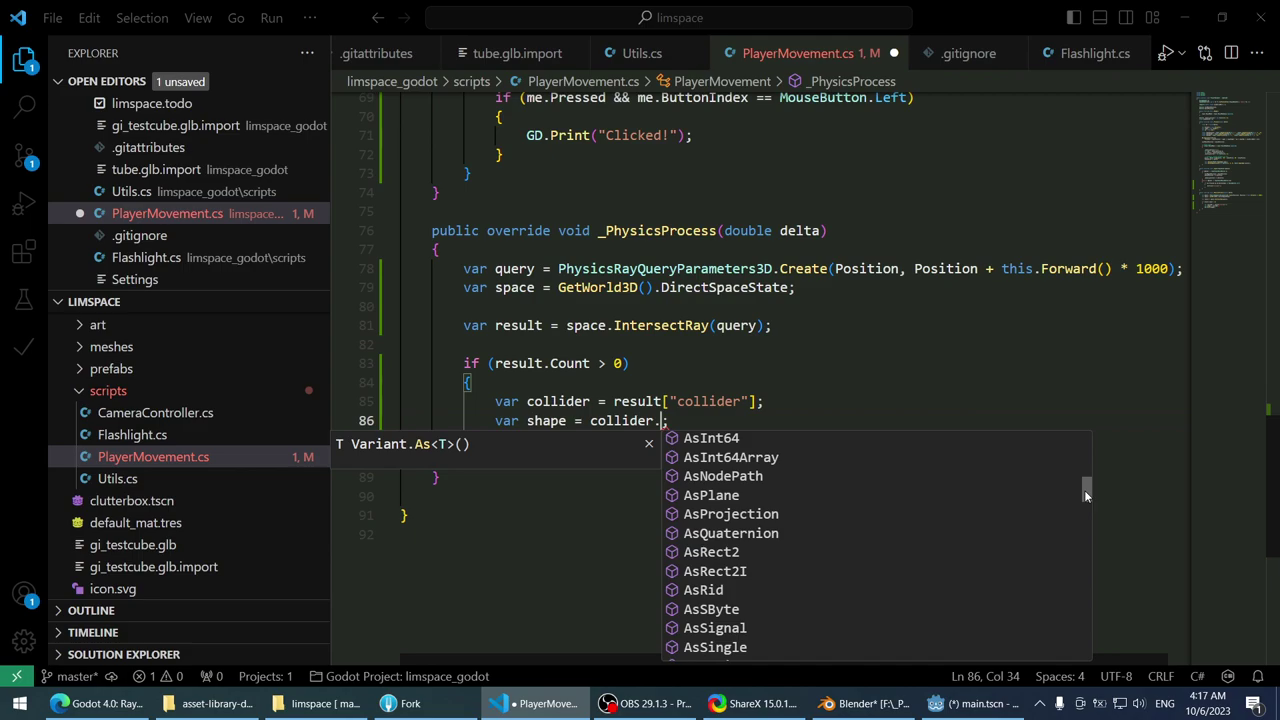
click(755, 478)
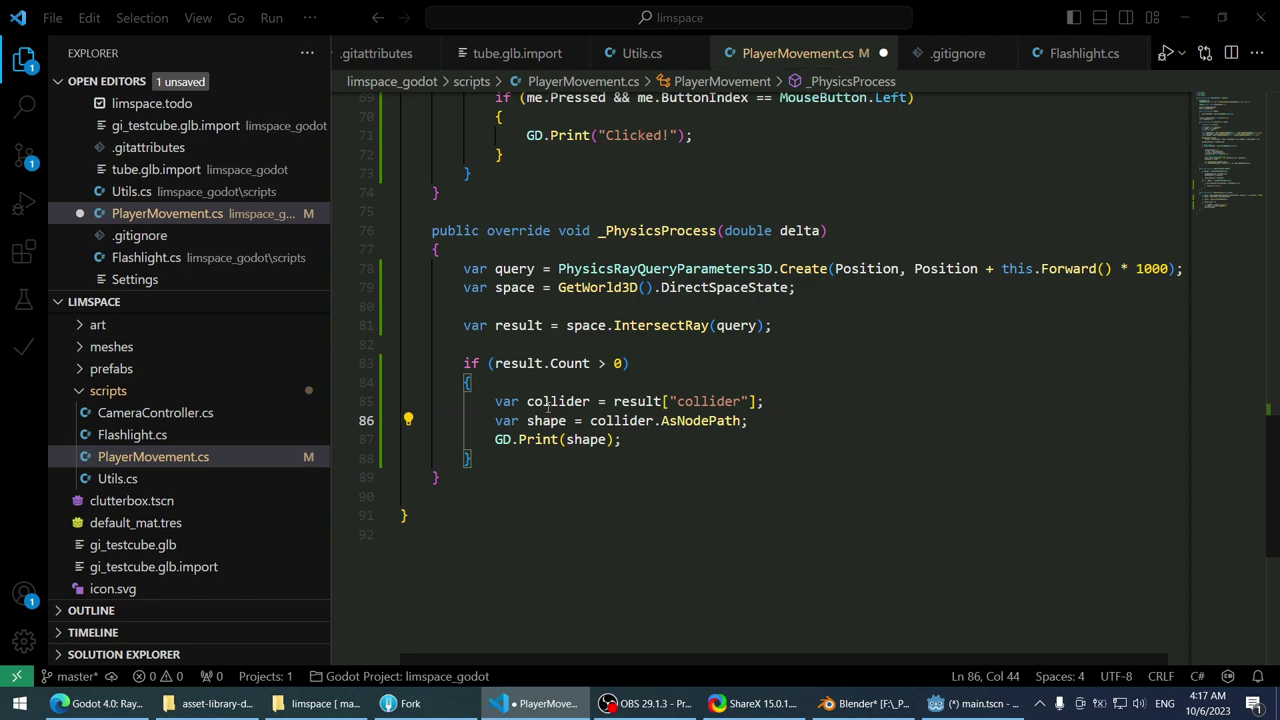
- Complete the call as collider.AsNodePath(), save PlayerMovement.cs, and switch to Godot
mouse_move(541, 420)
key(ctrl+s)
text(())
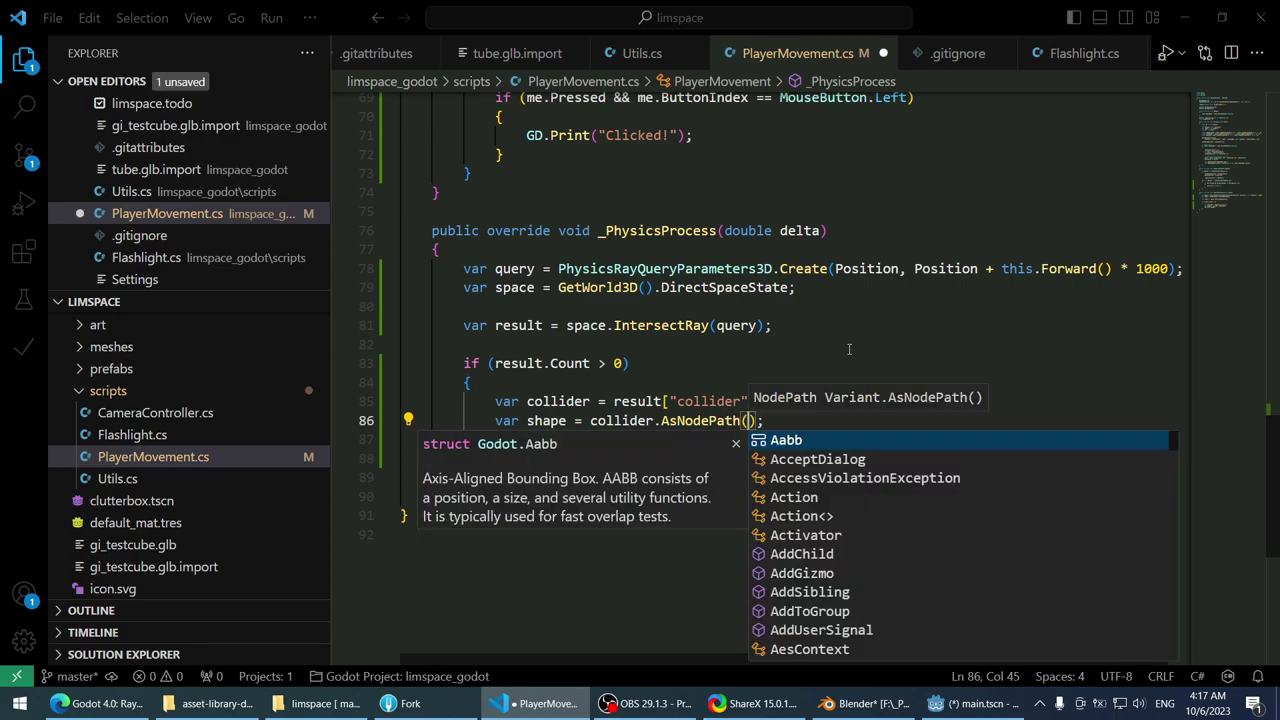
key(End)
key(ctrl+s)
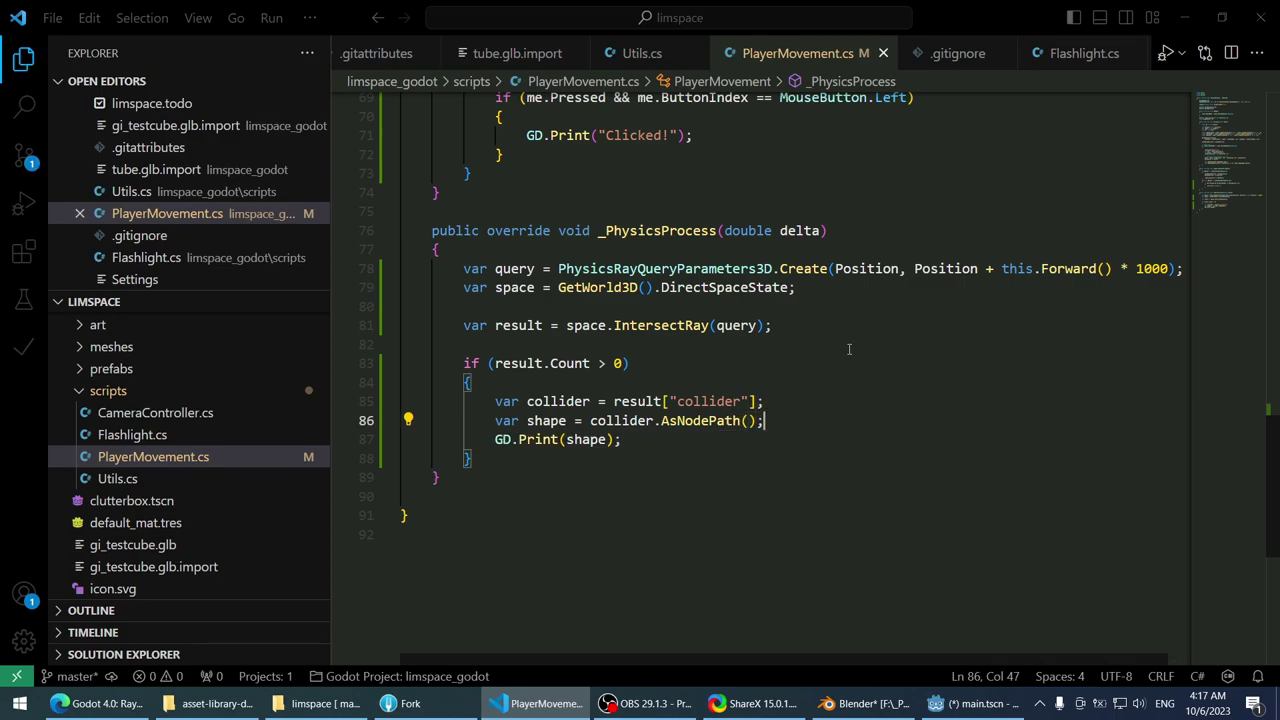
click(975, 703)
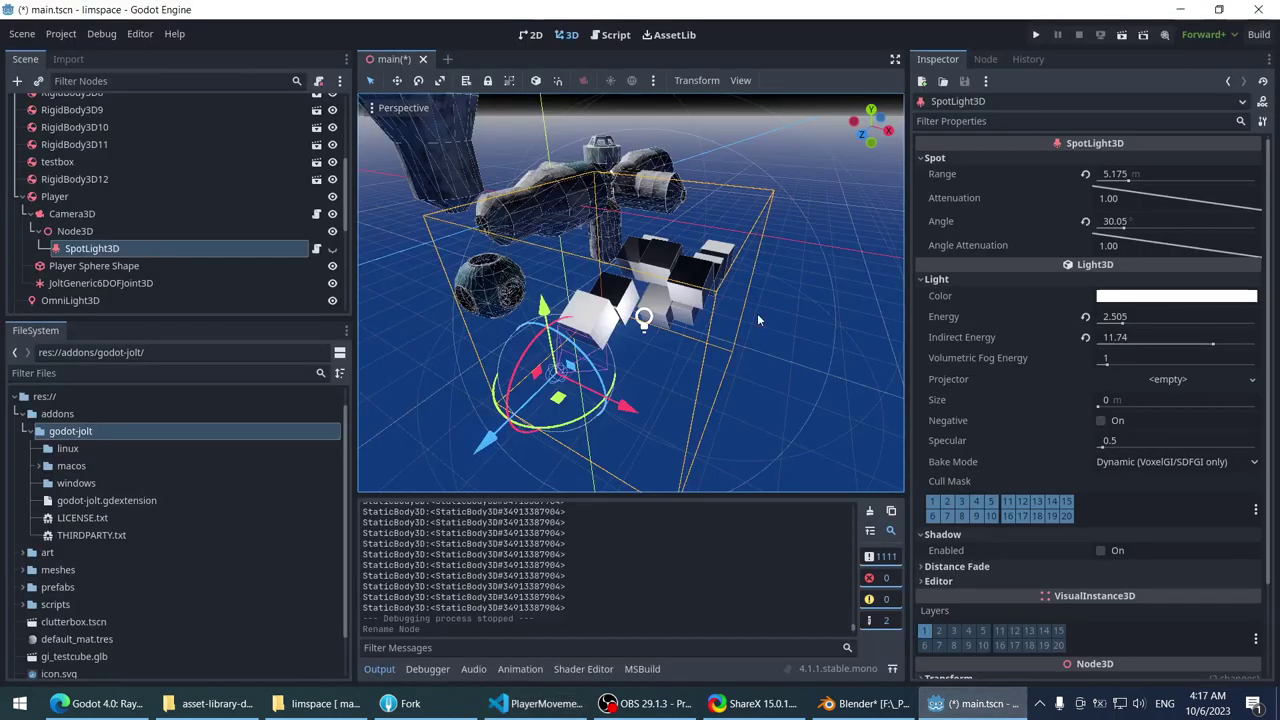
- Run the project to test the AsNodePath raycast, then stop the game and return to VS Code
click(1036, 34)
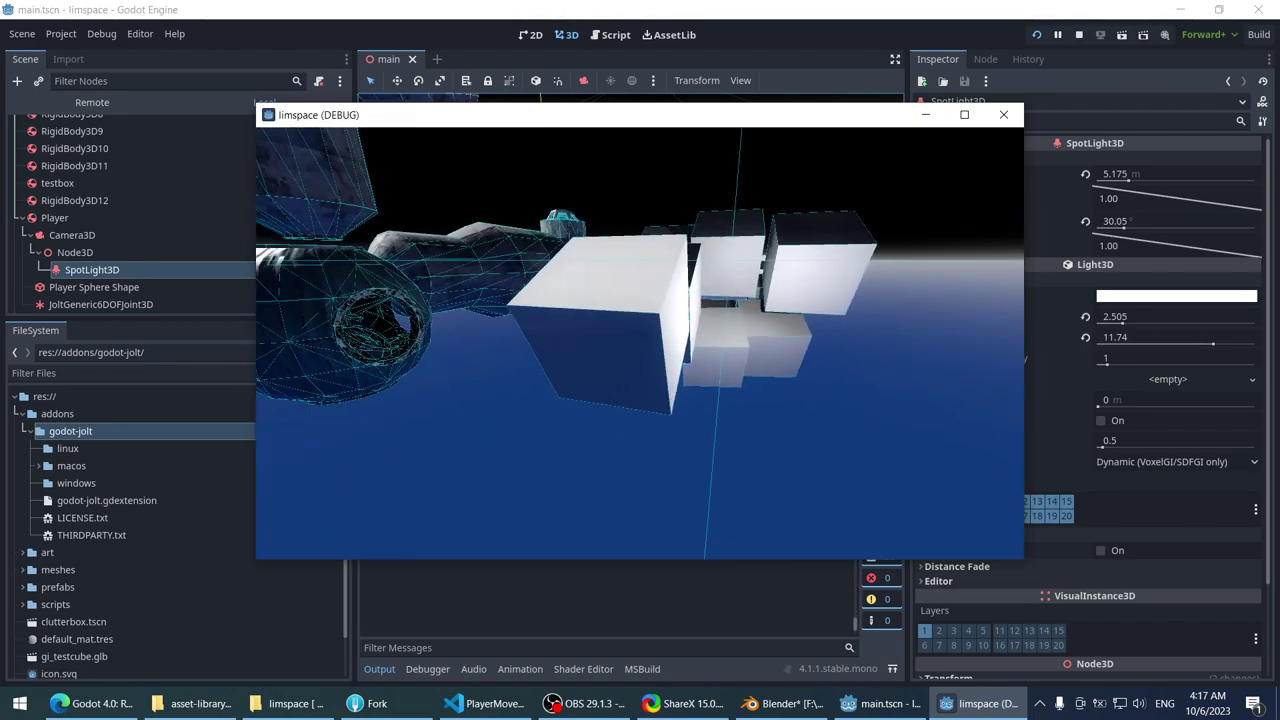
key(alt+Tab)
key(alt+Tab)
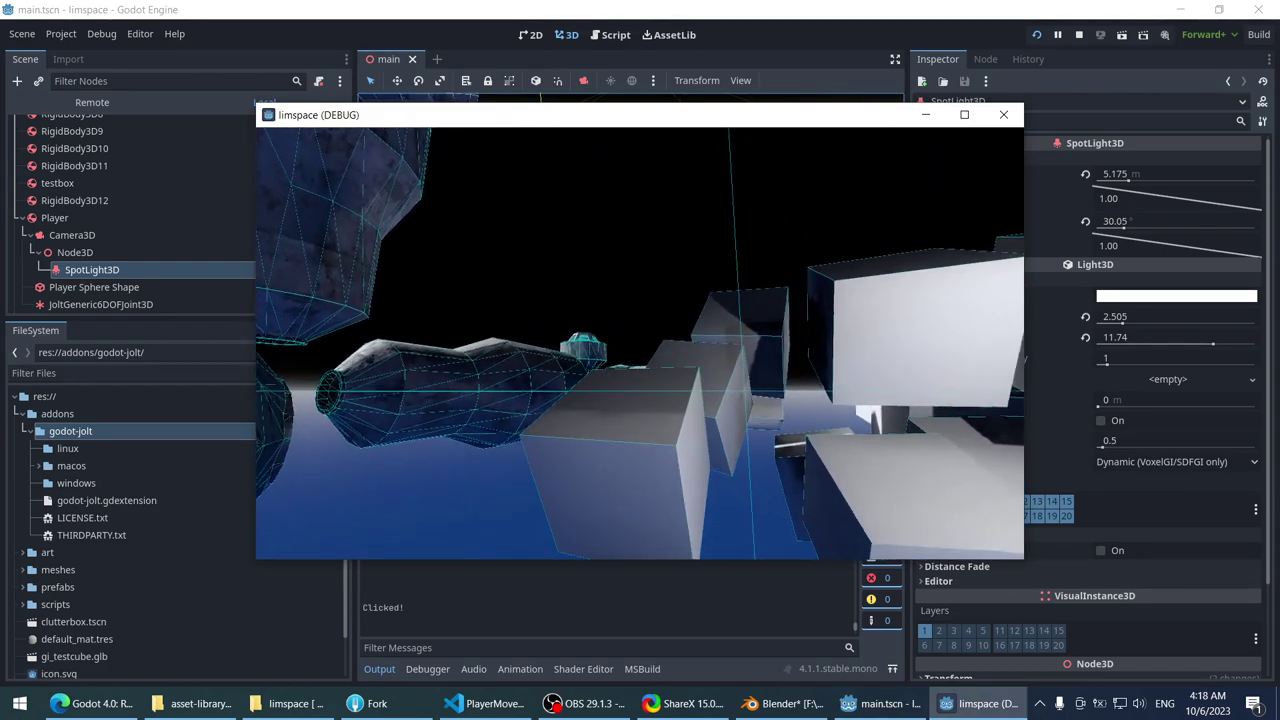
key(alt+F4)
key(alt+Tab)
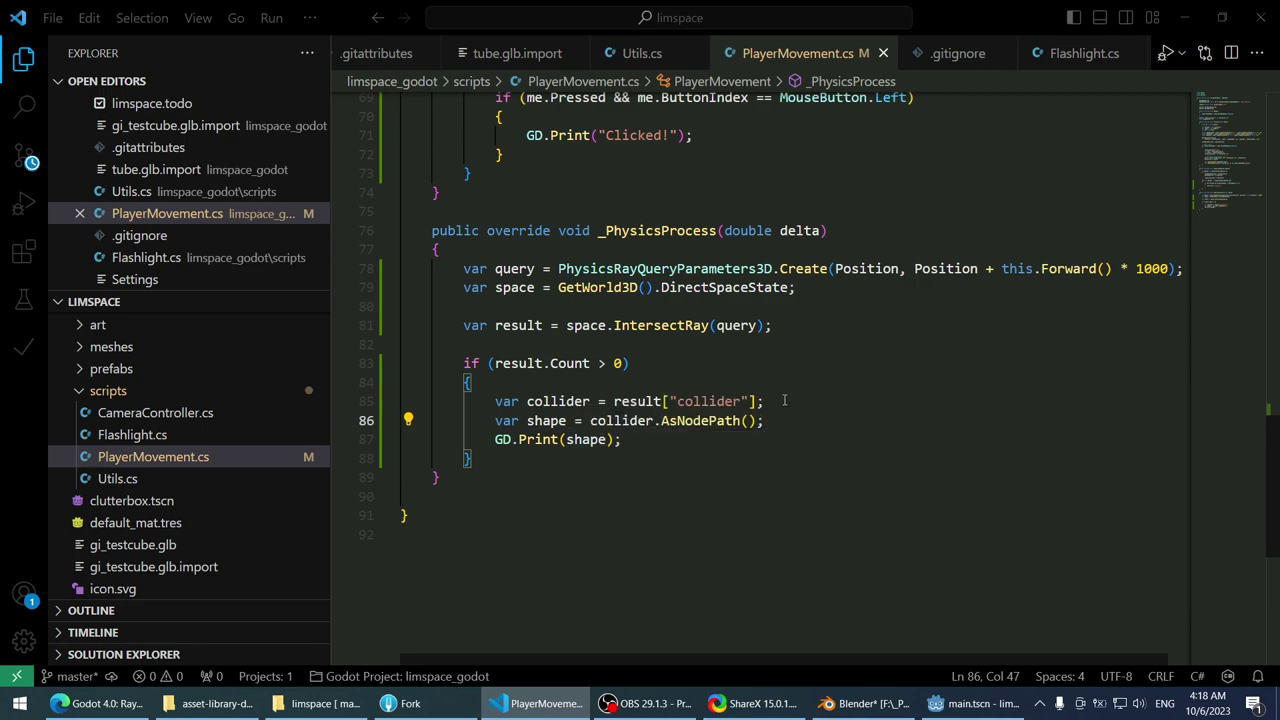
- Try printing shape.GetName() in the GD.Print call and save
click(610, 440)
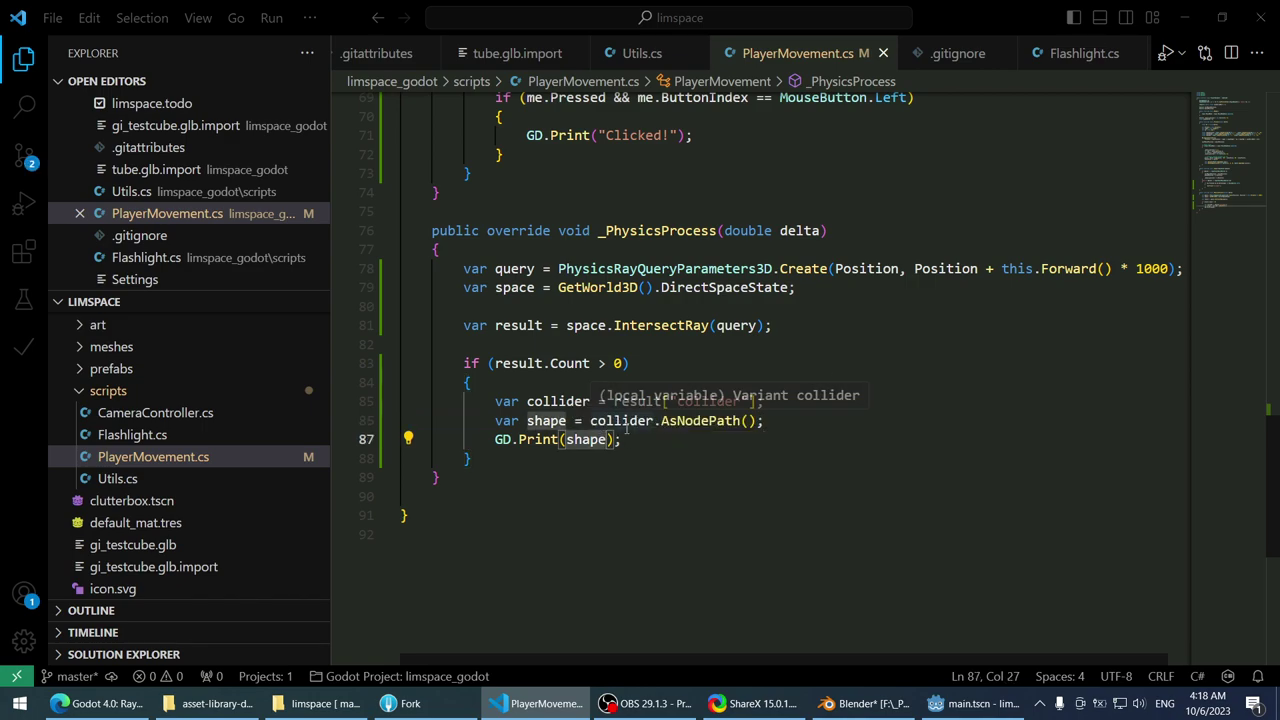
text(,)
key(BackSpace)
text(.name)
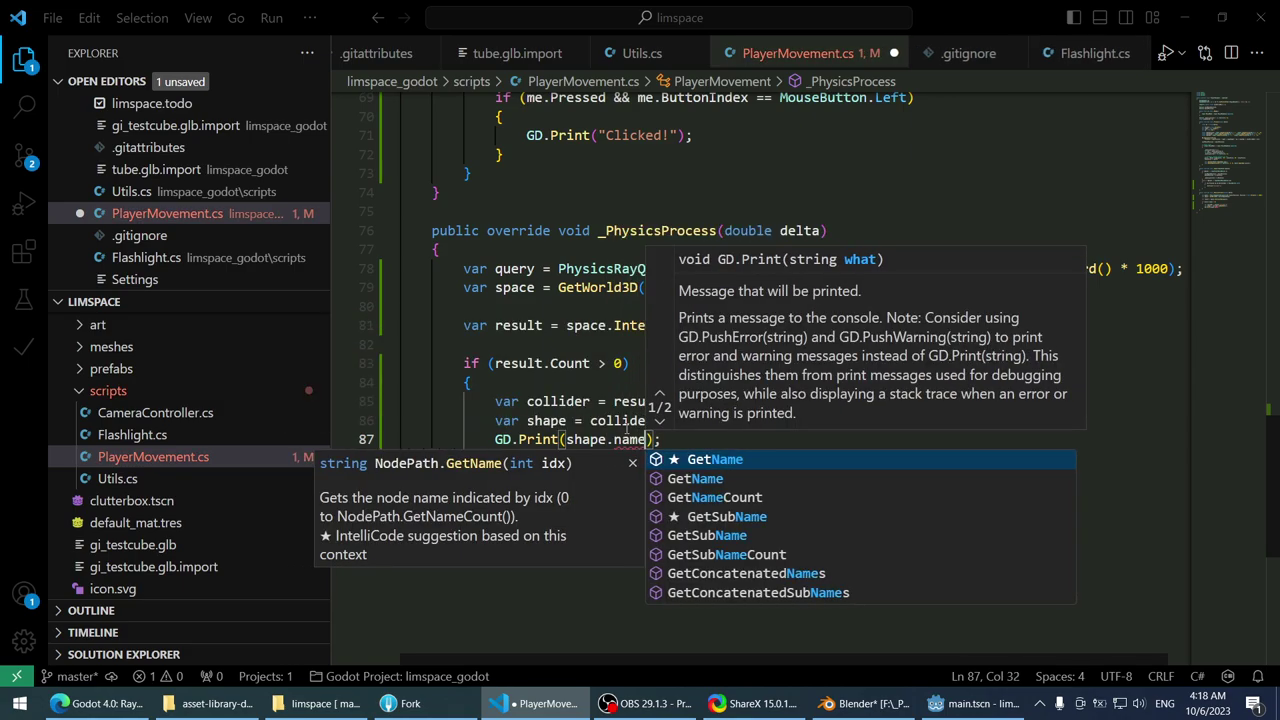
key(Tab)
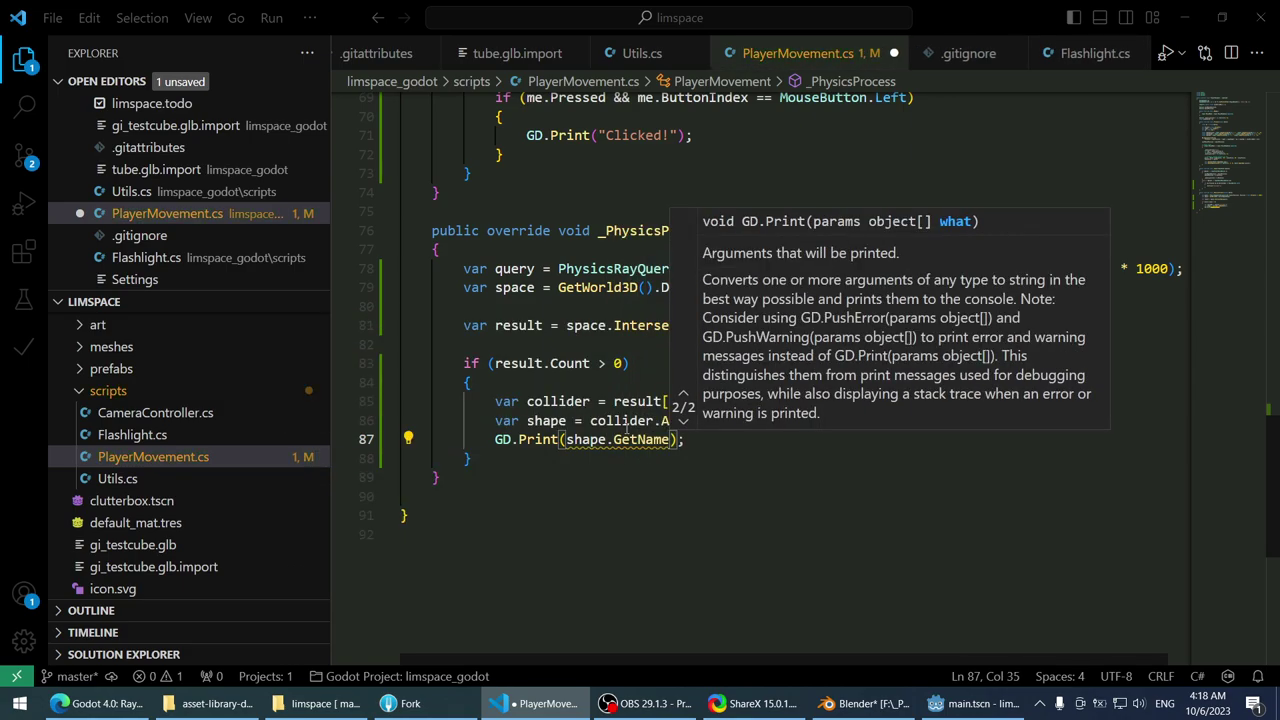
text(())
key(End)
key(Left)
key(Left)
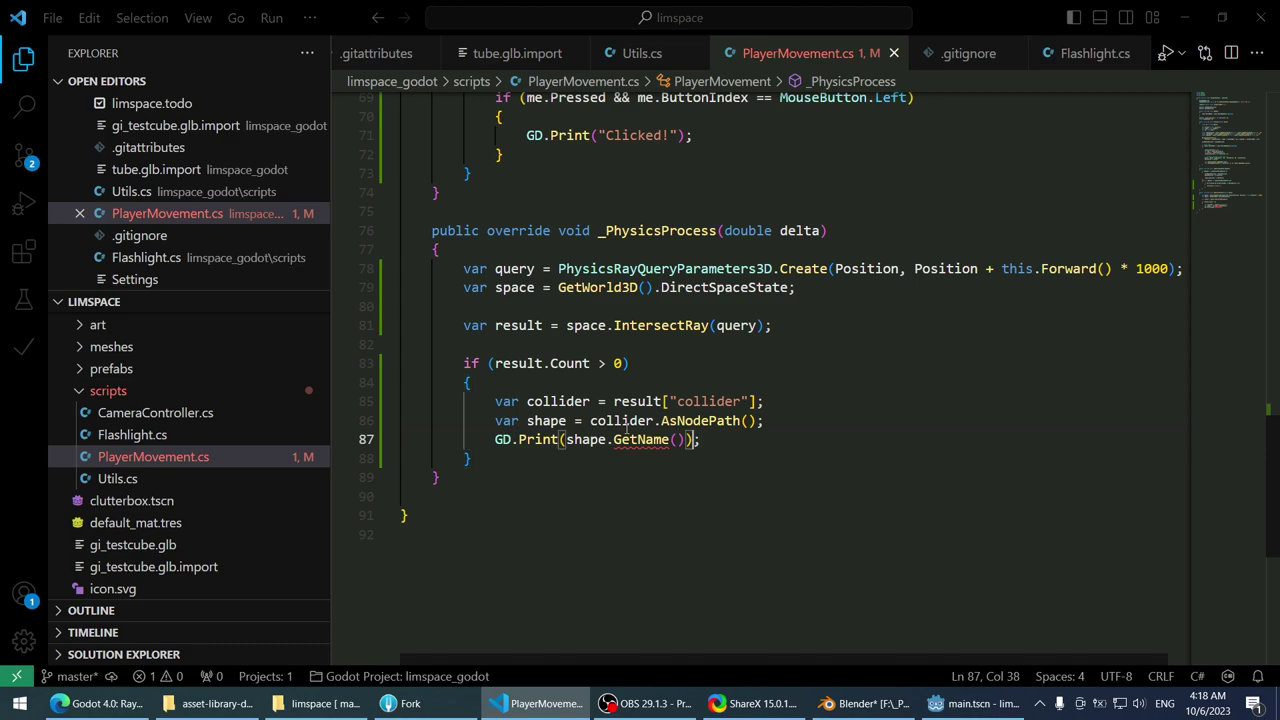
key(BackSpace)
key(BackSpace)
key(ctrl+s)
mouse_move(625, 446)
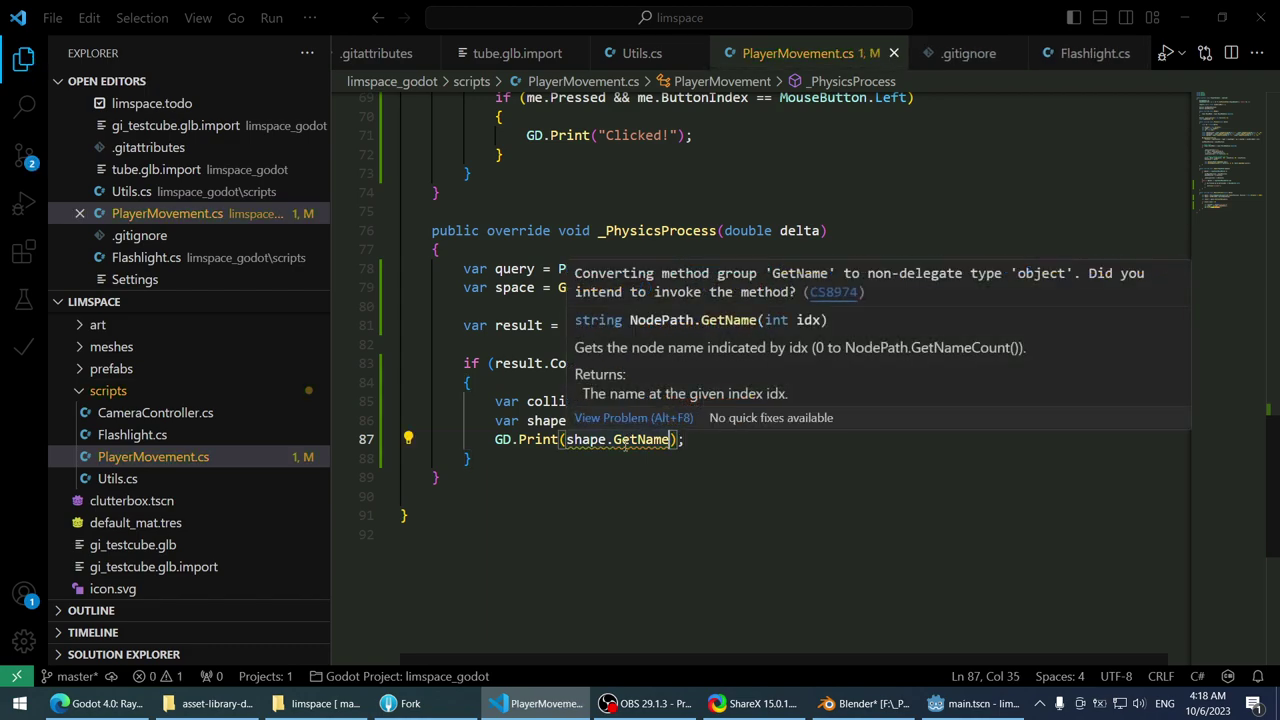
- Rework the GetName call, save, and browse the name-related completion suggestions again
text(()
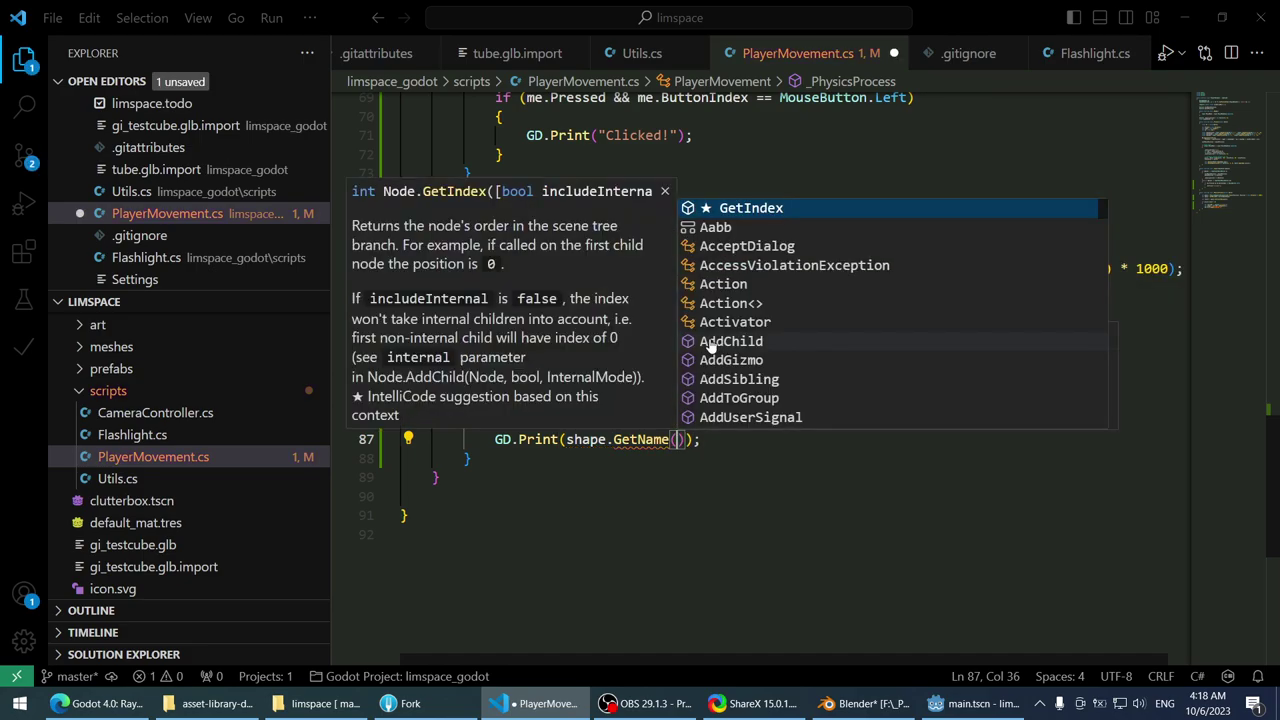
key(Escape)
key(End)
key(ctrl+s)
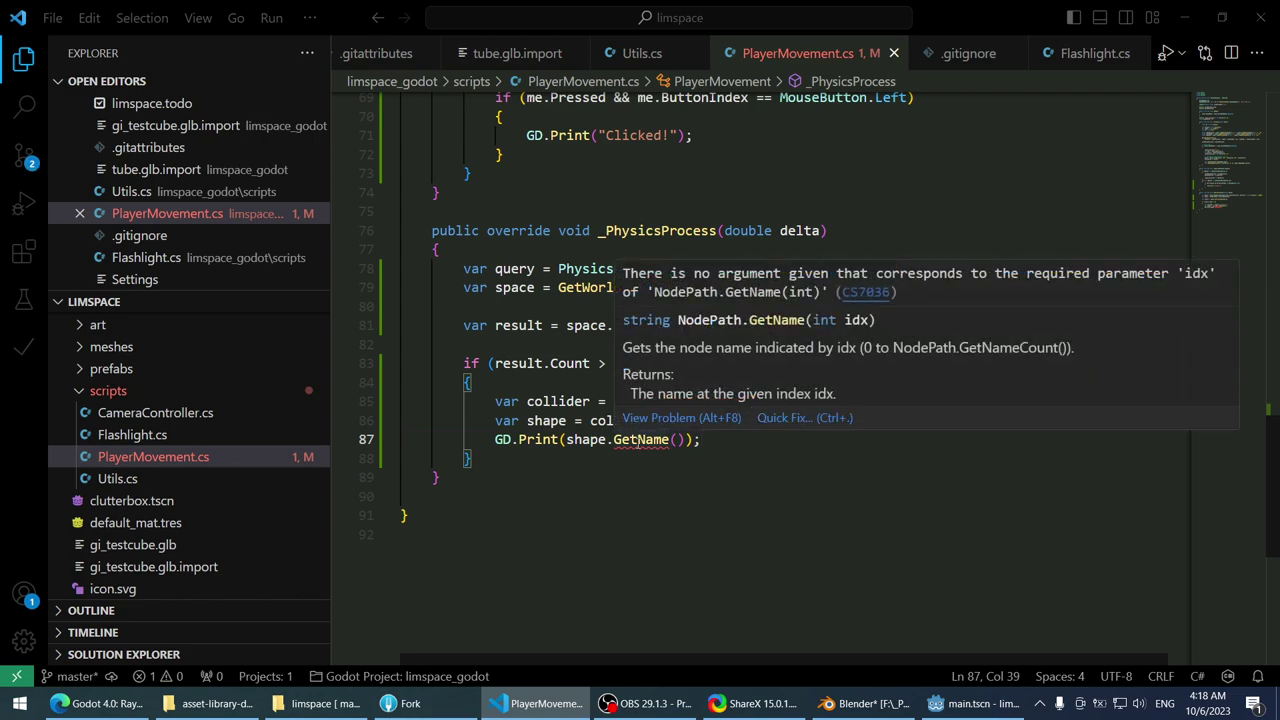
double_click(641, 440)
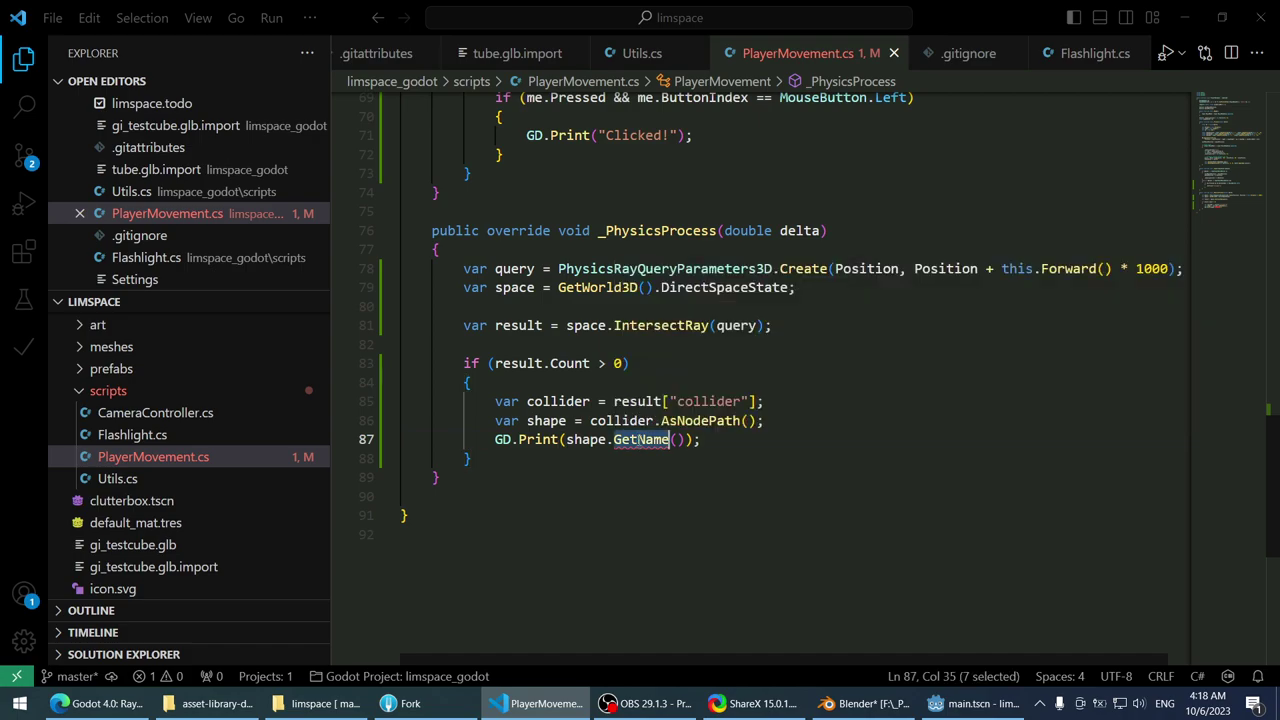
key(BackSpace)
key(BackSpace)
key(Delete)
key(Delete)
text(.name)
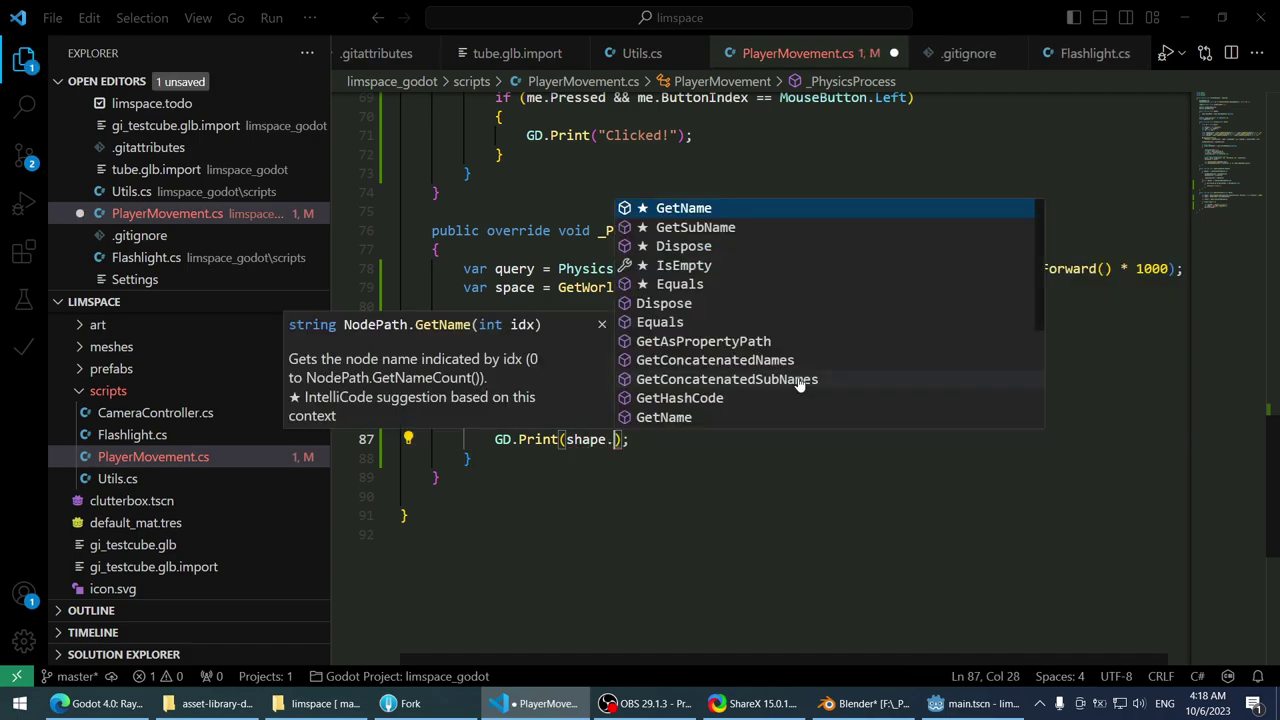
key(Down)
key(Down)
key(Down)
key(Down)
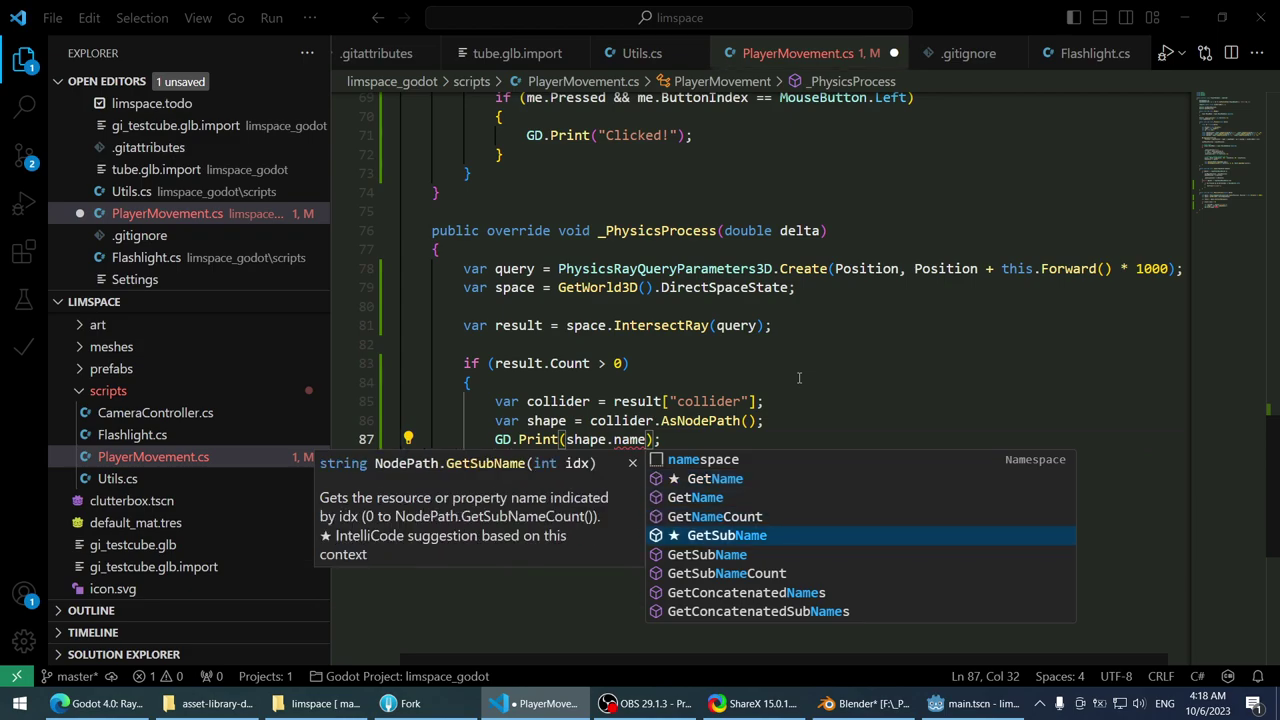
key(Down)
key(Up)
key(Up)
key(Up)
key(Up)
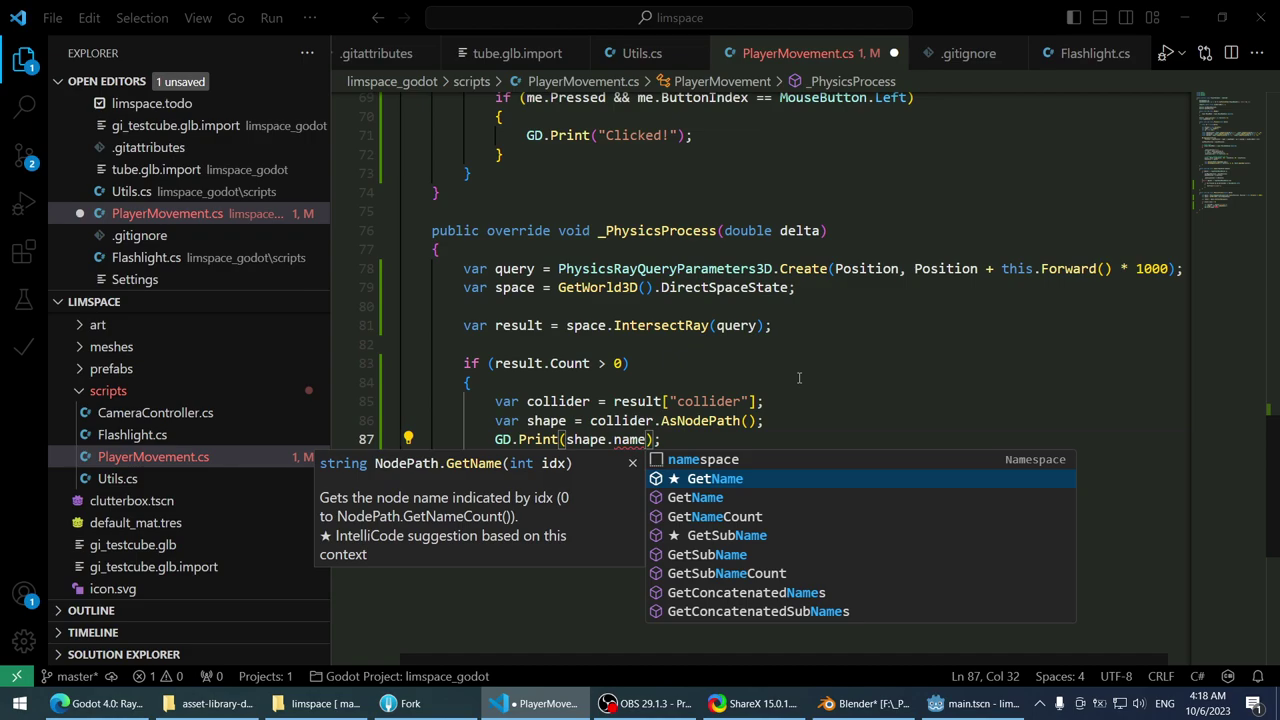
key(Escape)
- Revert the print argument back to GD.Print(shape)
key(BackSpace)
key(BackSpace)
key(BackSpace)
key(BackSpace)
key(BackSpace)
key(BackSpace)
key(BackSpace)
key(BackSpace)
key(BackSpace)
key(BackSpace)
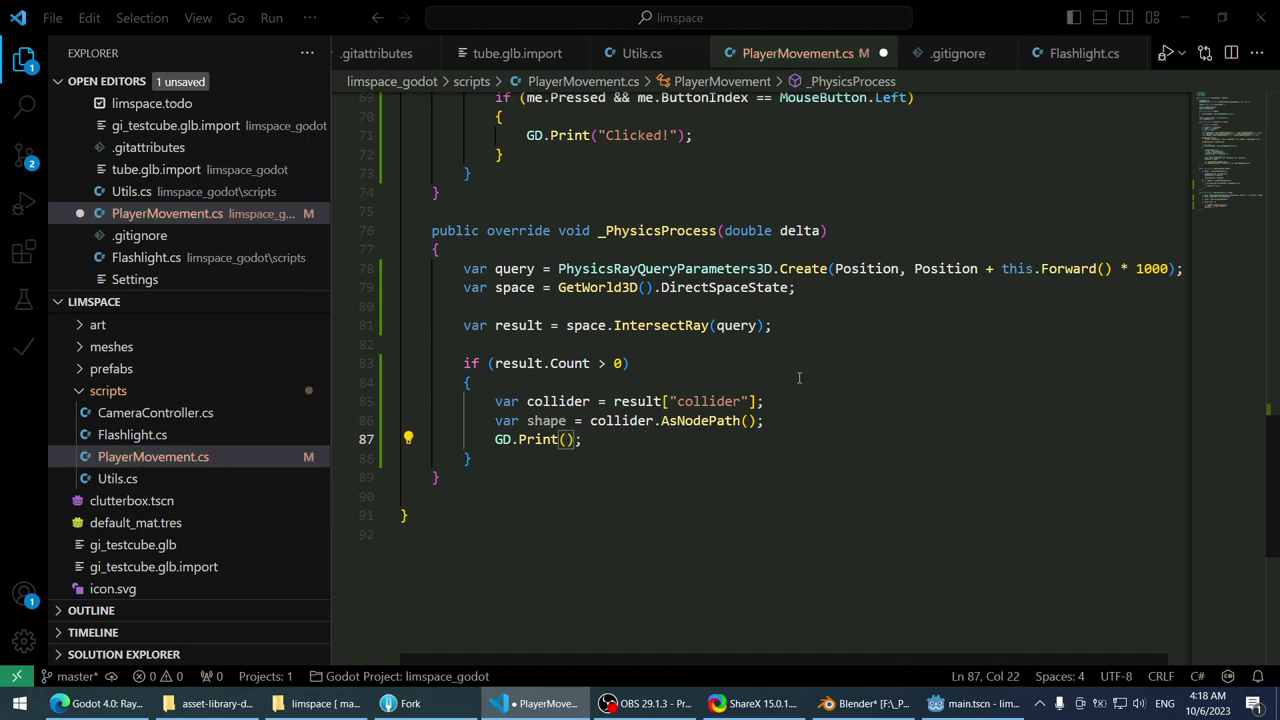
text(shpa)
key(BackSpace)
key(BackSpace)
text(ape)
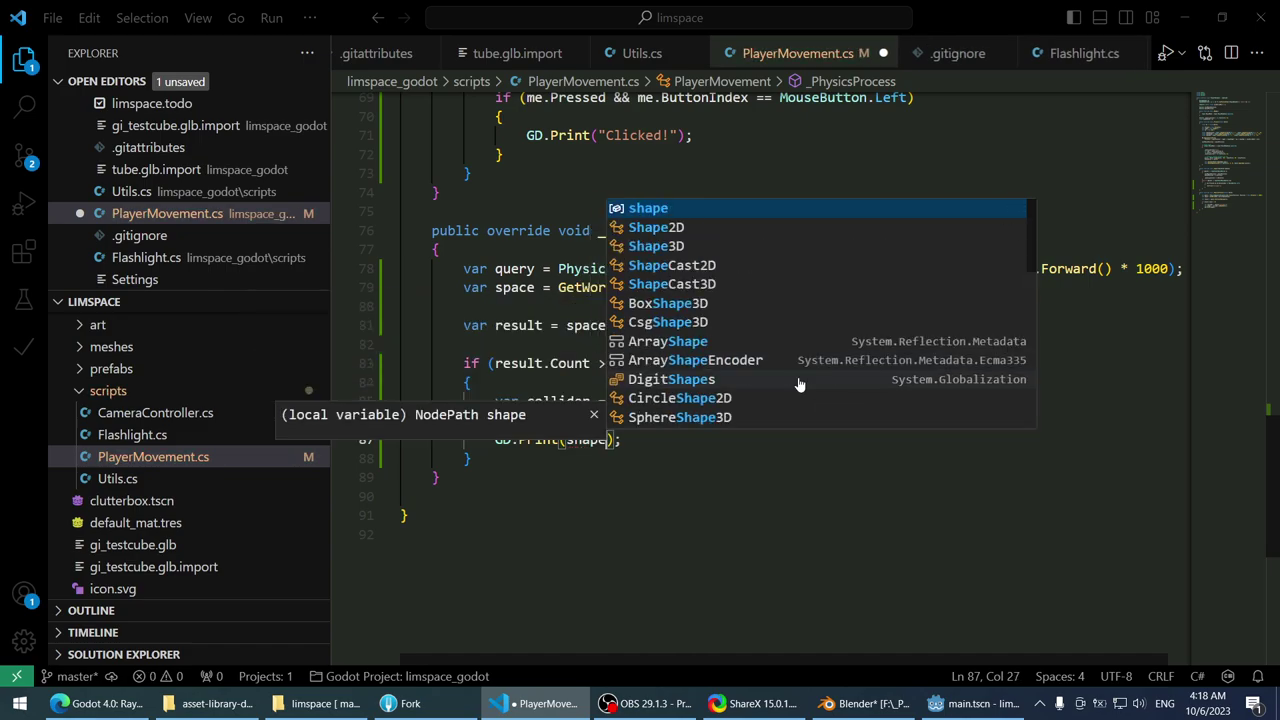
key(End)
- Delete .AsNodePath() on line 86 and start typing collider.nod for NodePath suggestions
key(Up)
key(Left)
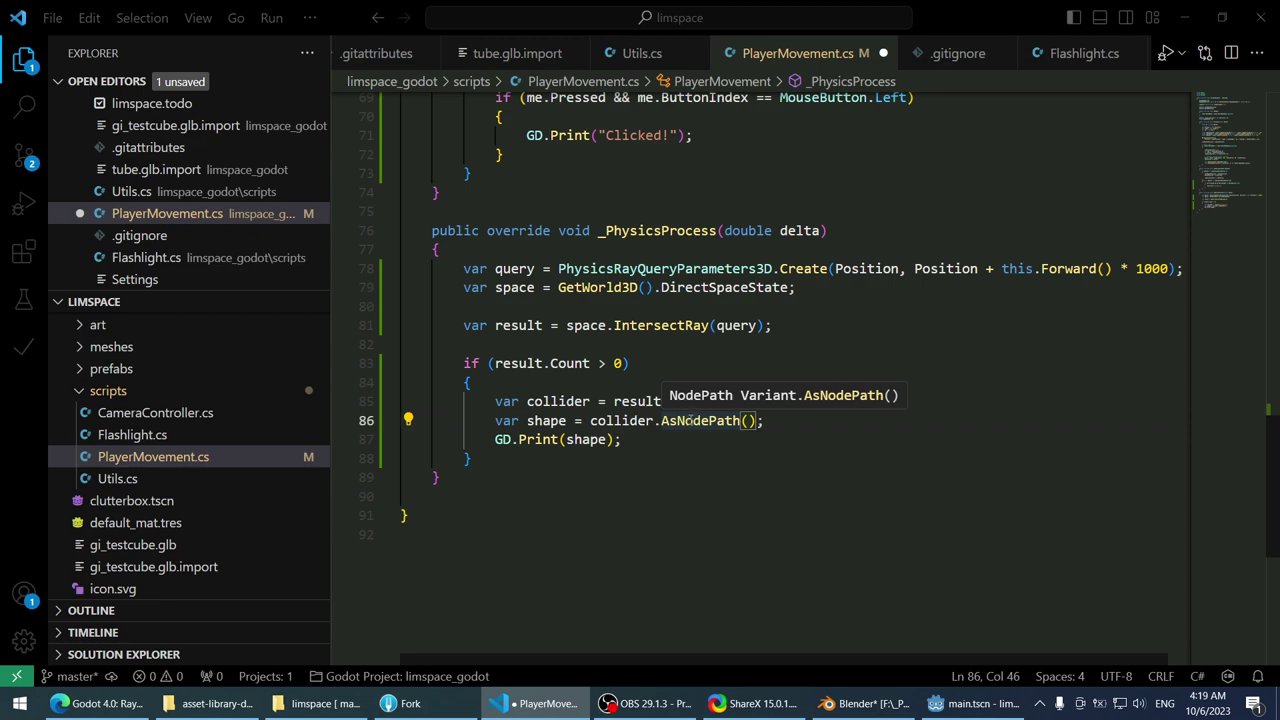
key(End)
double_click(675, 420)
key(BackSpace)
key(BackSpace)
key(Delete)
key(Delete)
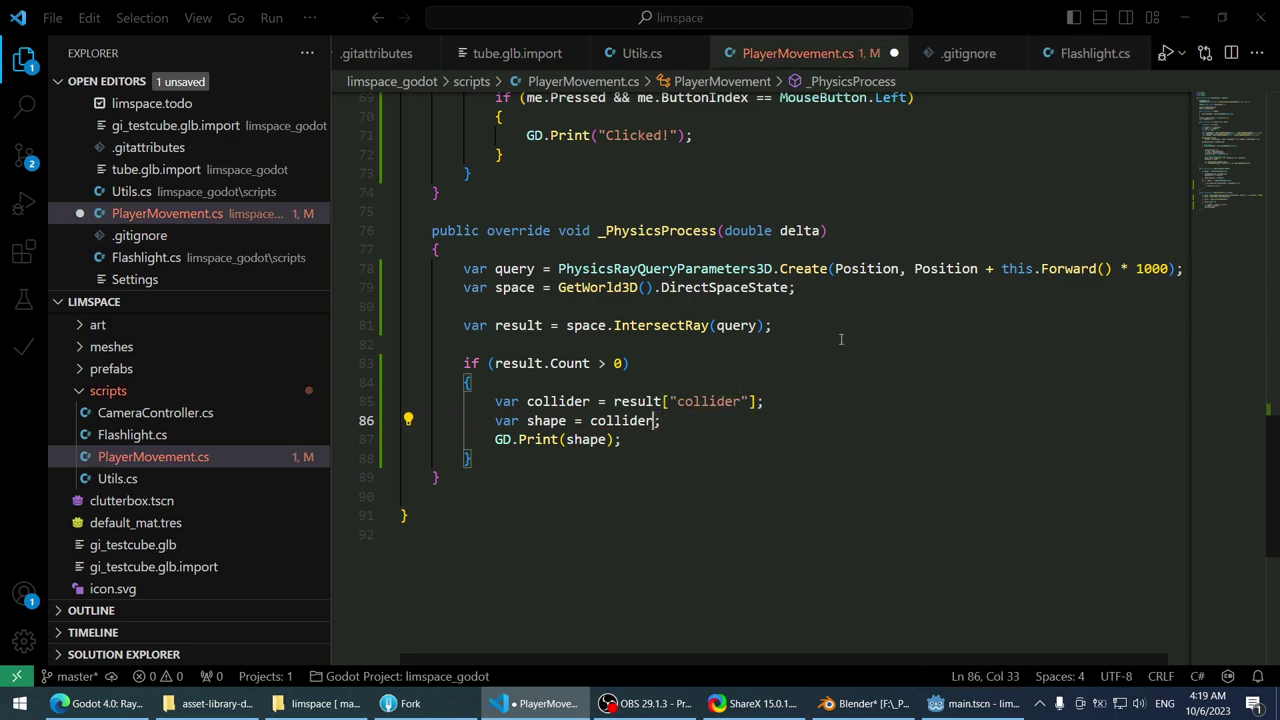
text(.nod)
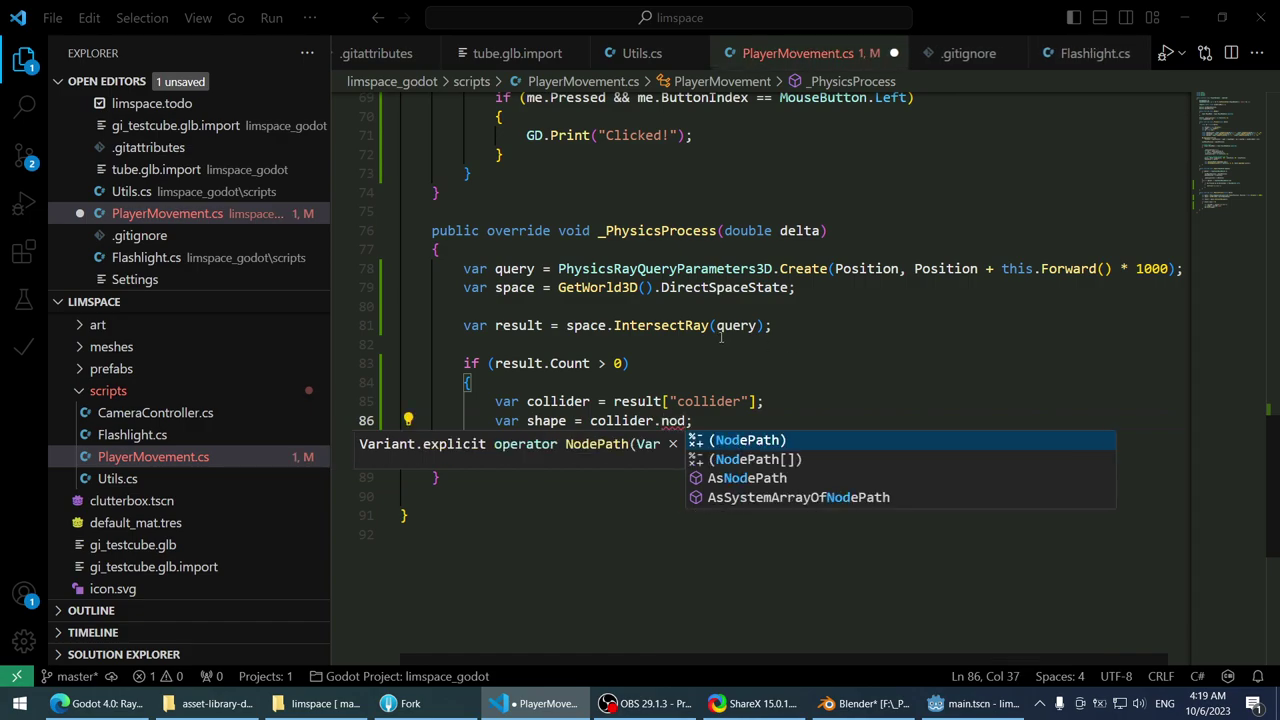
- Look over the Medium raycast article, then close it to reach the Shooting with Raycasts tutorial
click(86, 703)
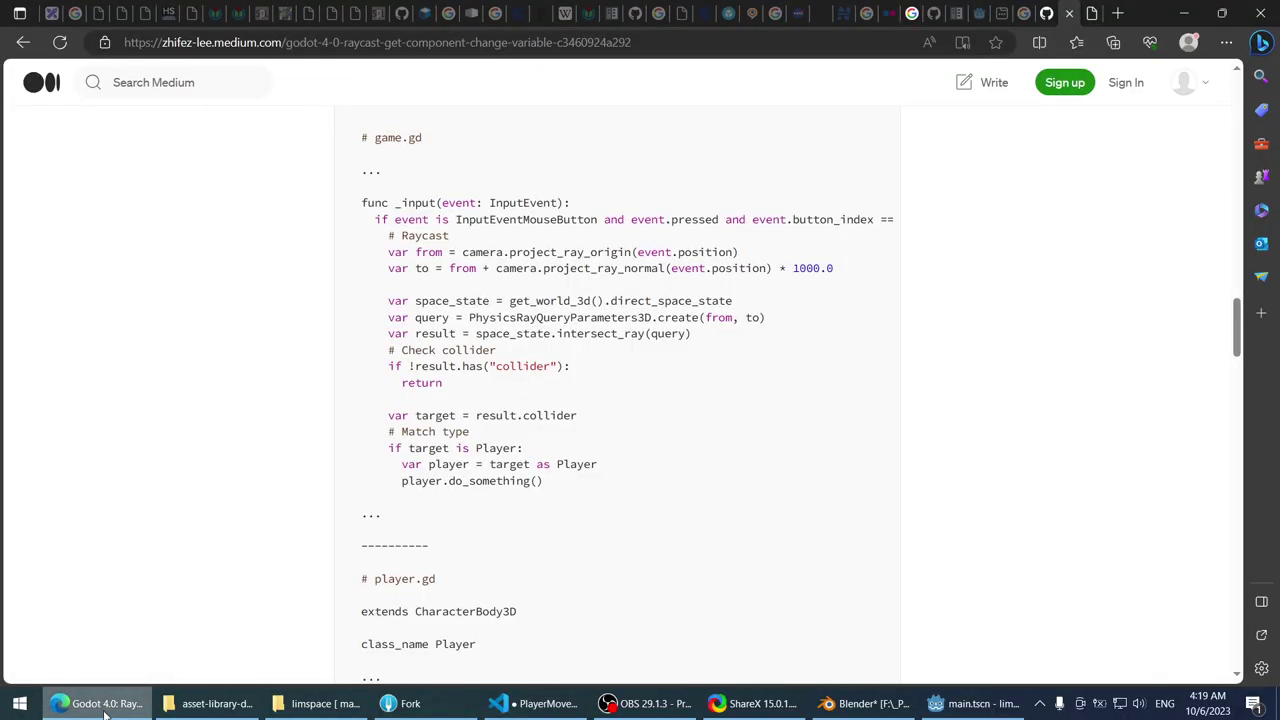
scroll(198, 484, down, 3)
scroll(198, 488, up, 4)
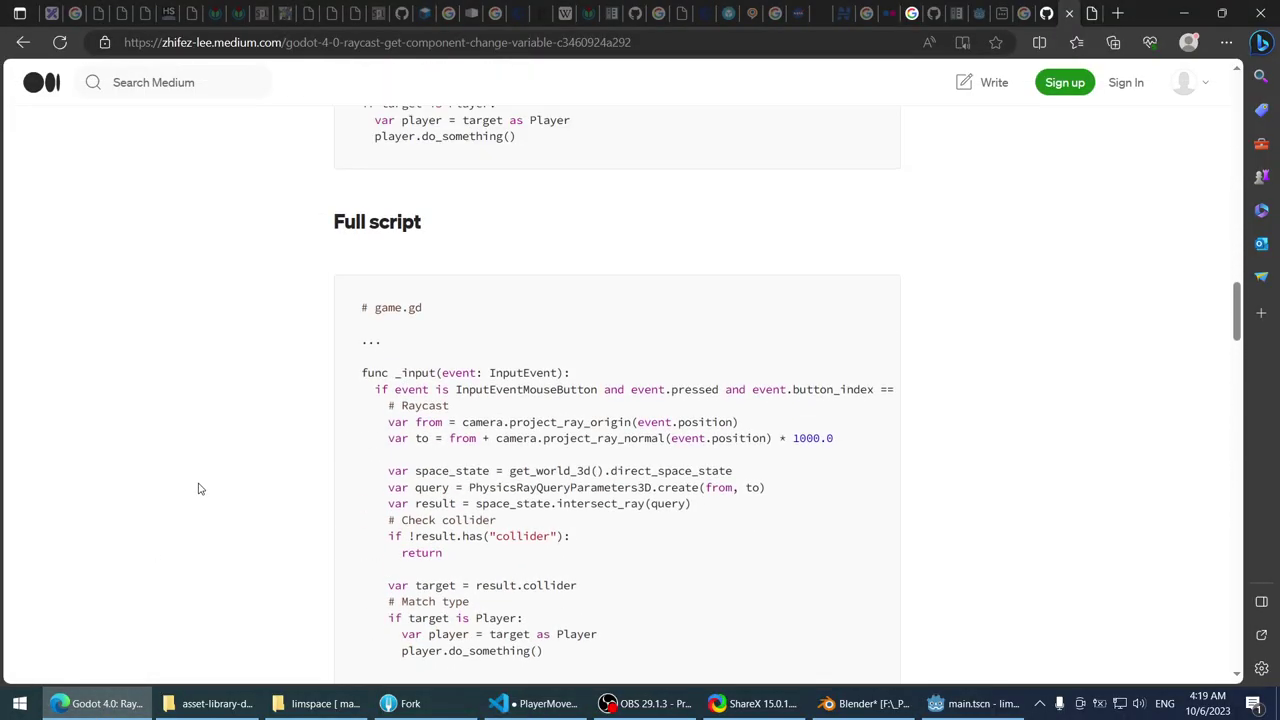
scroll(198, 488, down, 2)
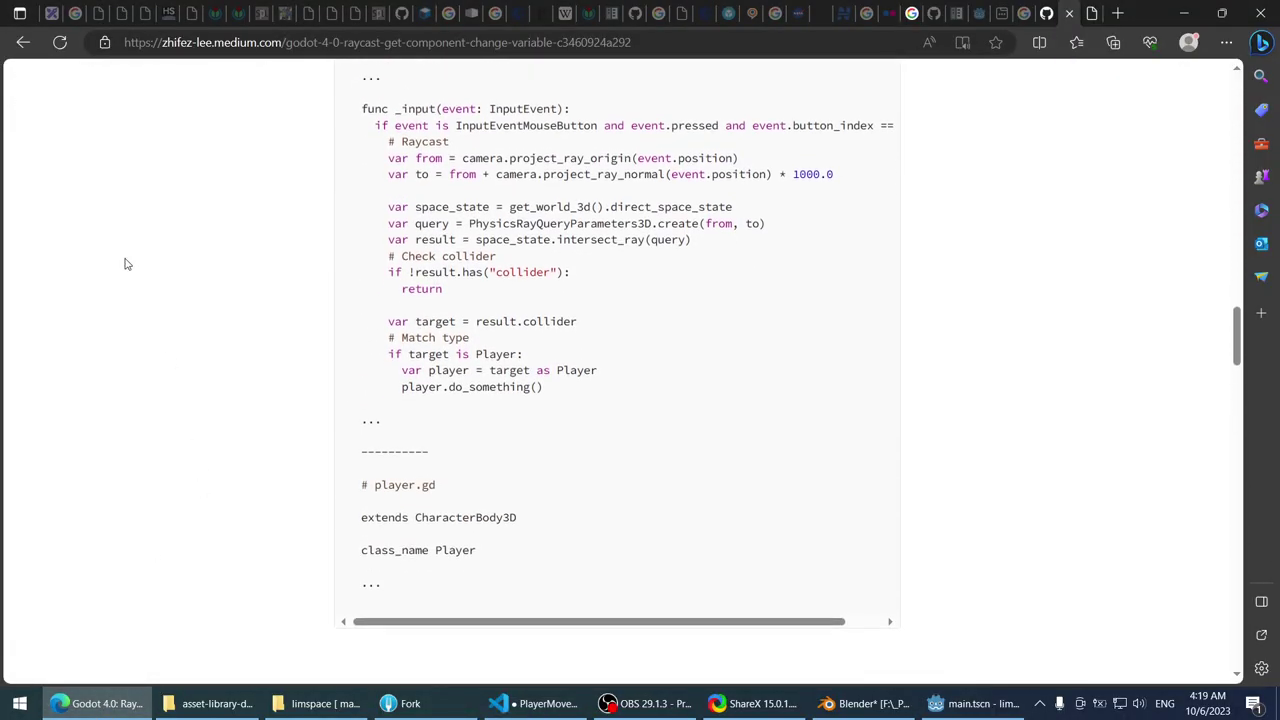
click(23, 42)
scroll(23, 355, up, 1)
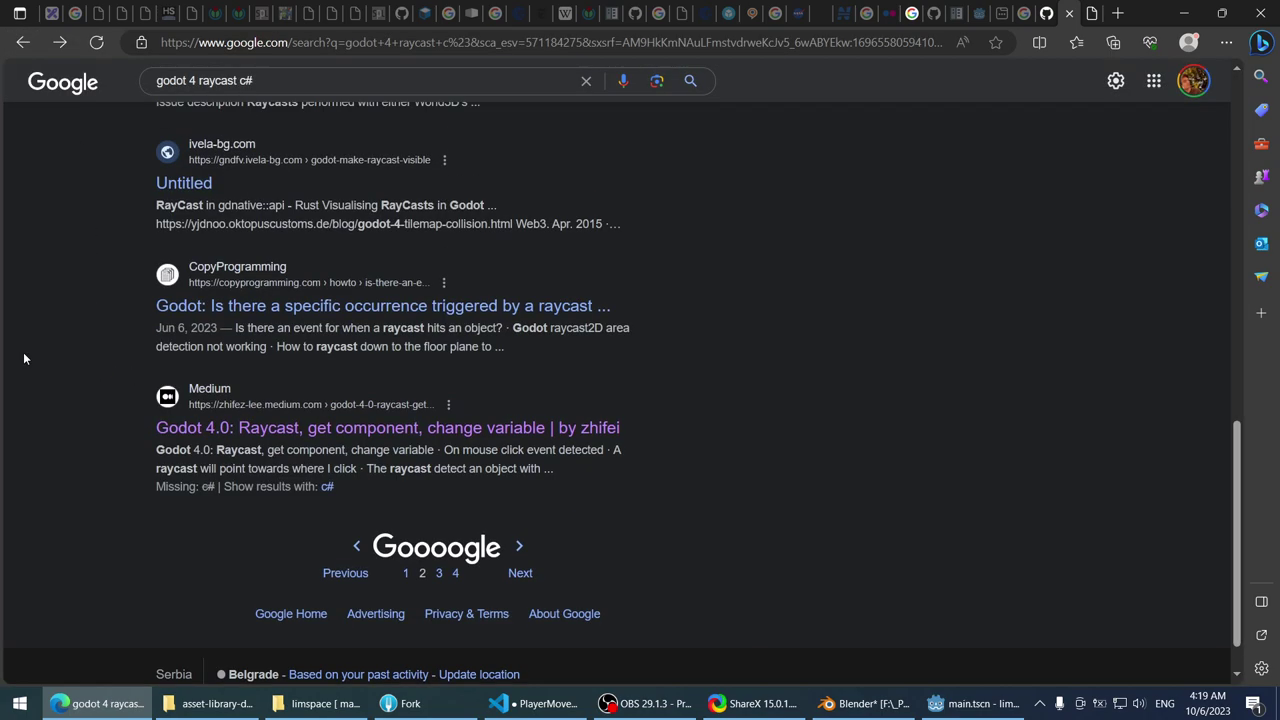
click(55, 44)
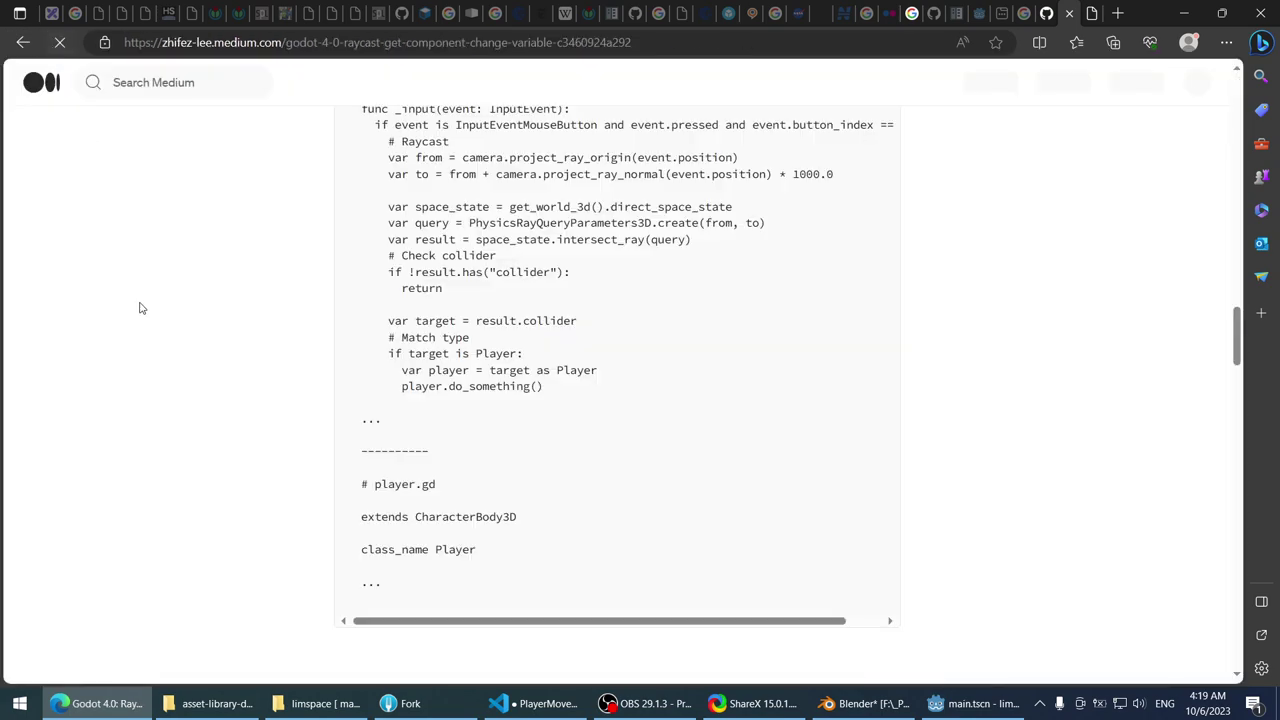
click(1069, 13)
click(1071, 10)
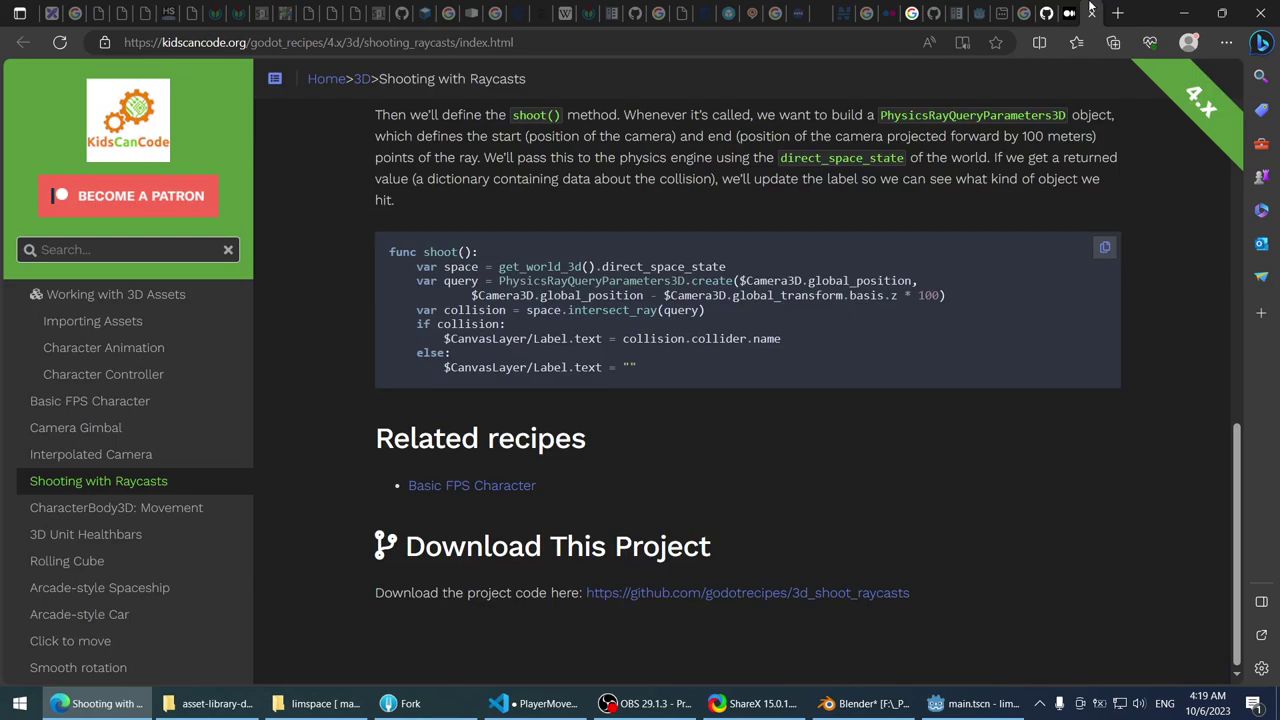
- Search from the address bar for 'godot 4 raycast example'
click(724, 43)
text(g)
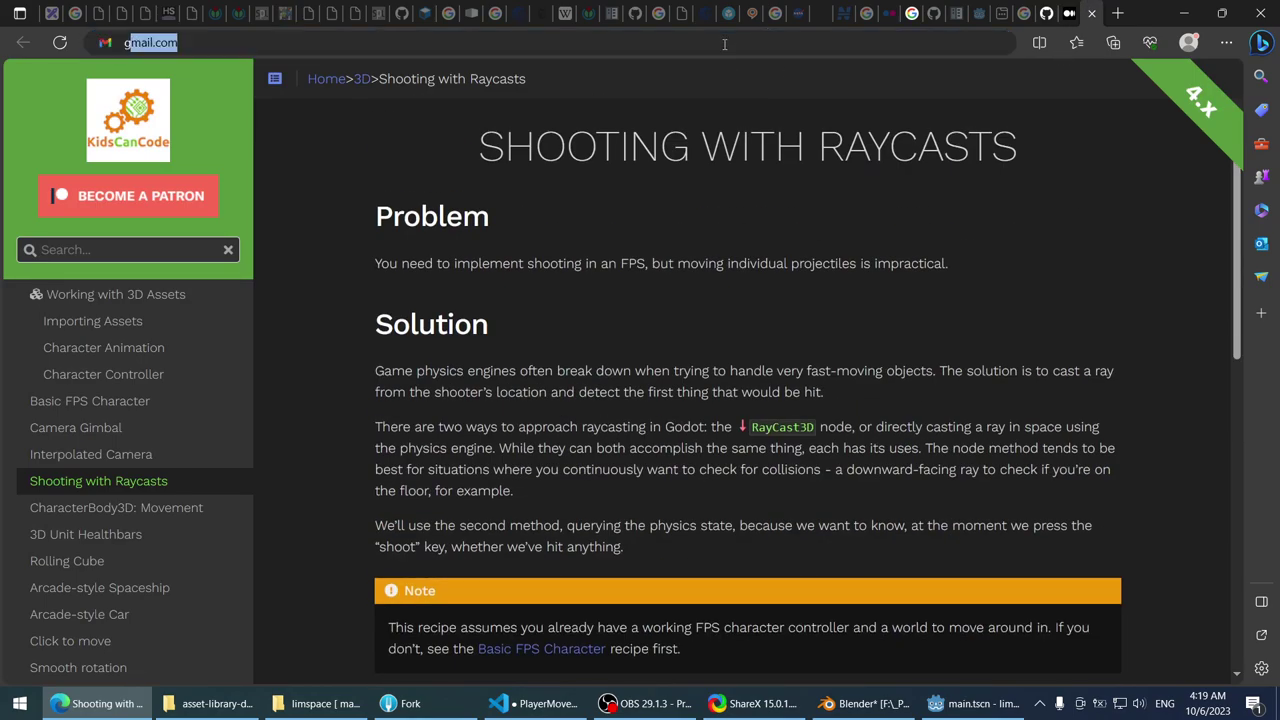
text(odot 4 raycast exmp)
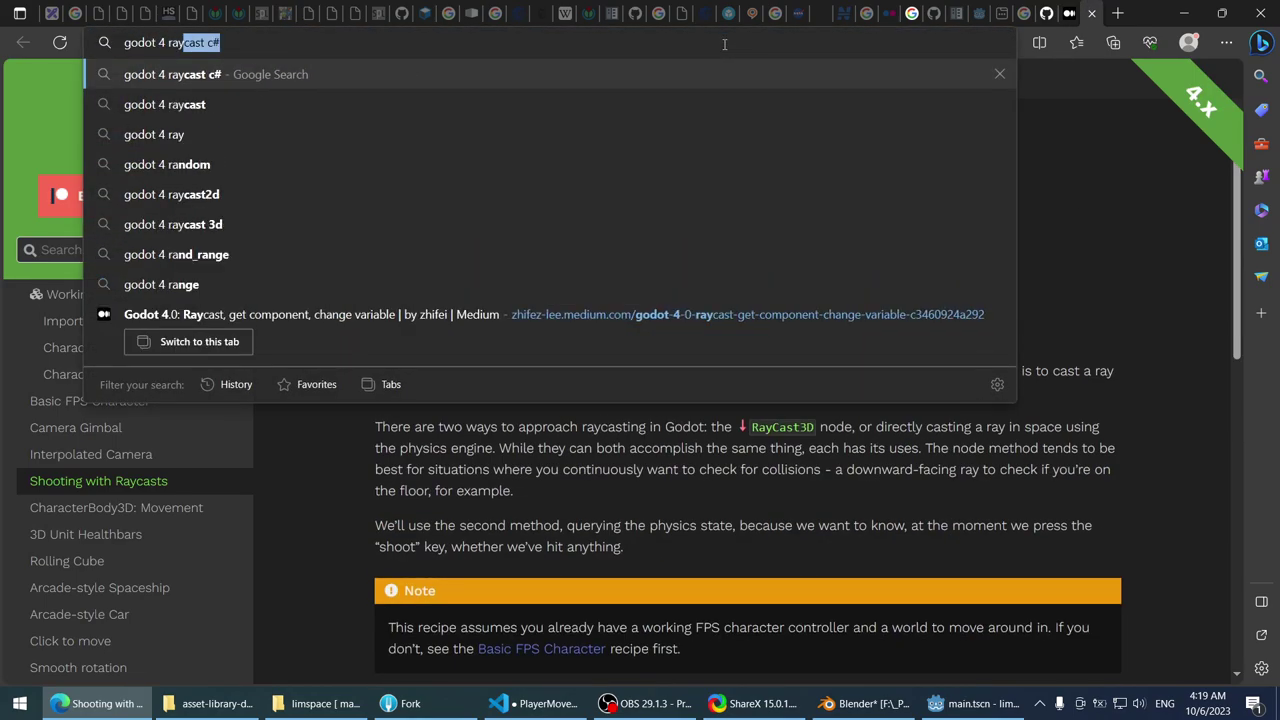
key(BackSpace)
key(BackSpace)
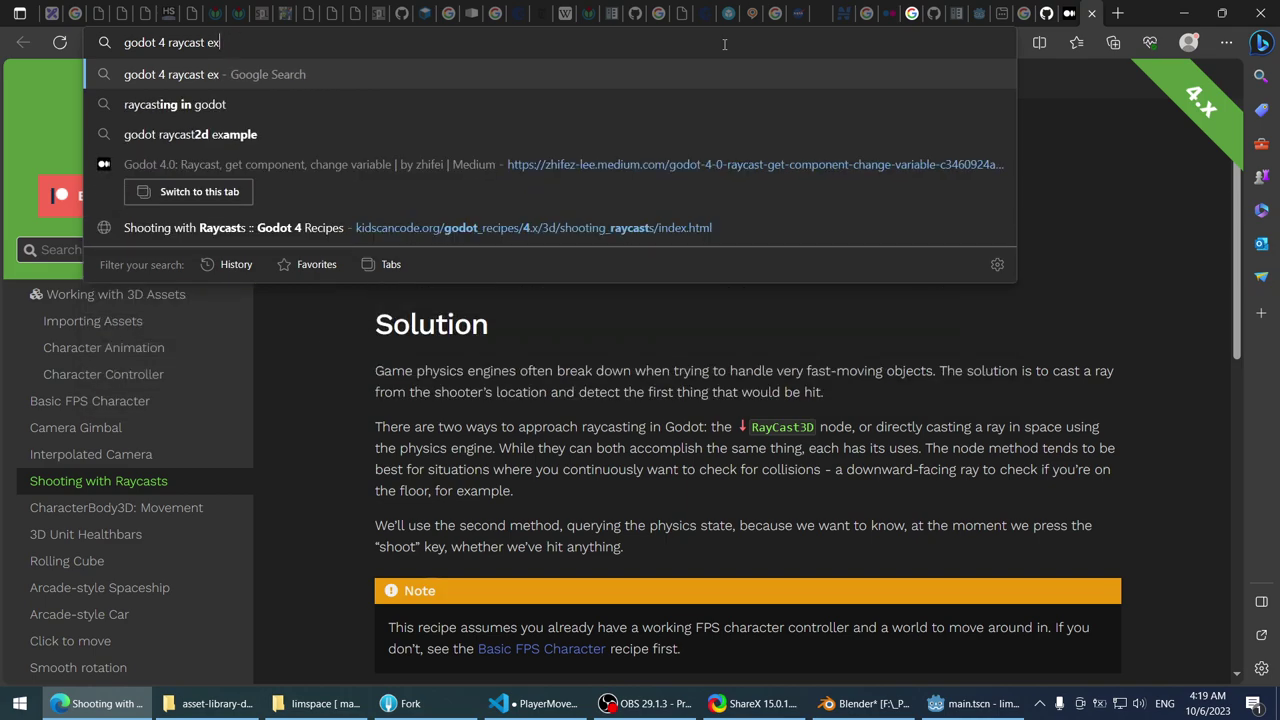
text(ample)
key(Return)
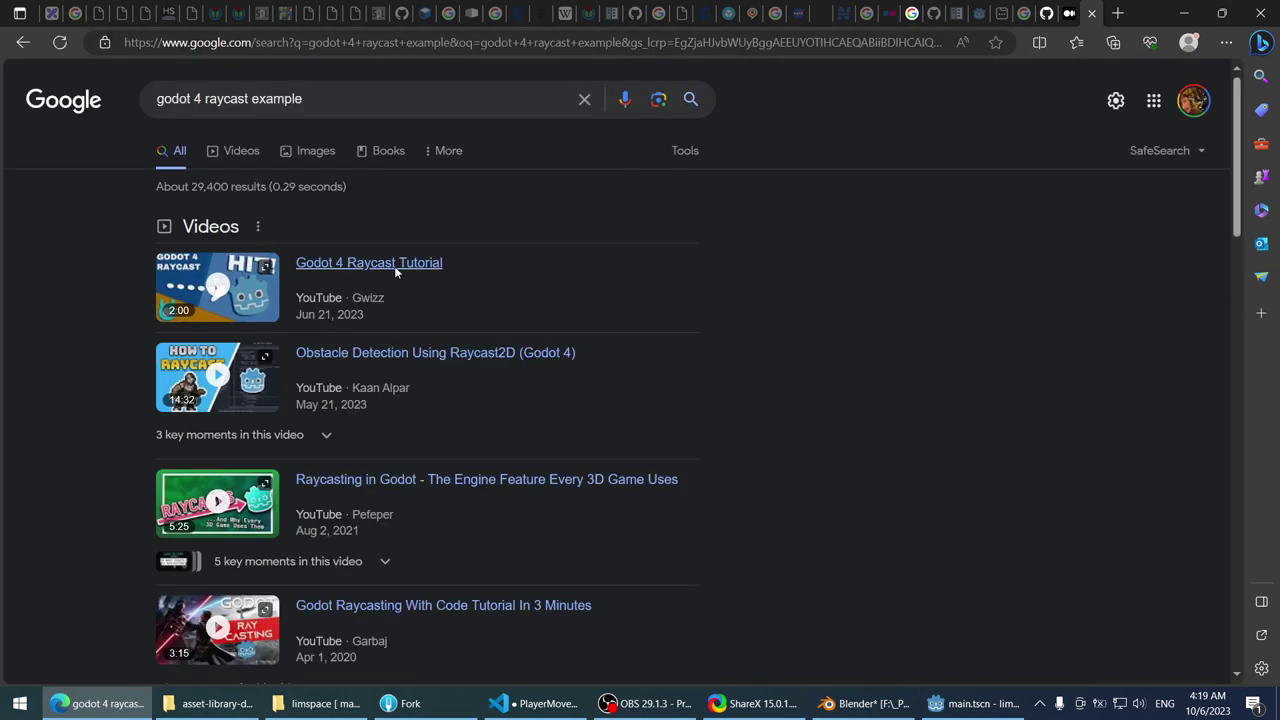
- Watch the Godot 4 Raycast Tutorial fullscreen, scrubbing through the RayCast2D setup and script parts
click(394, 266)
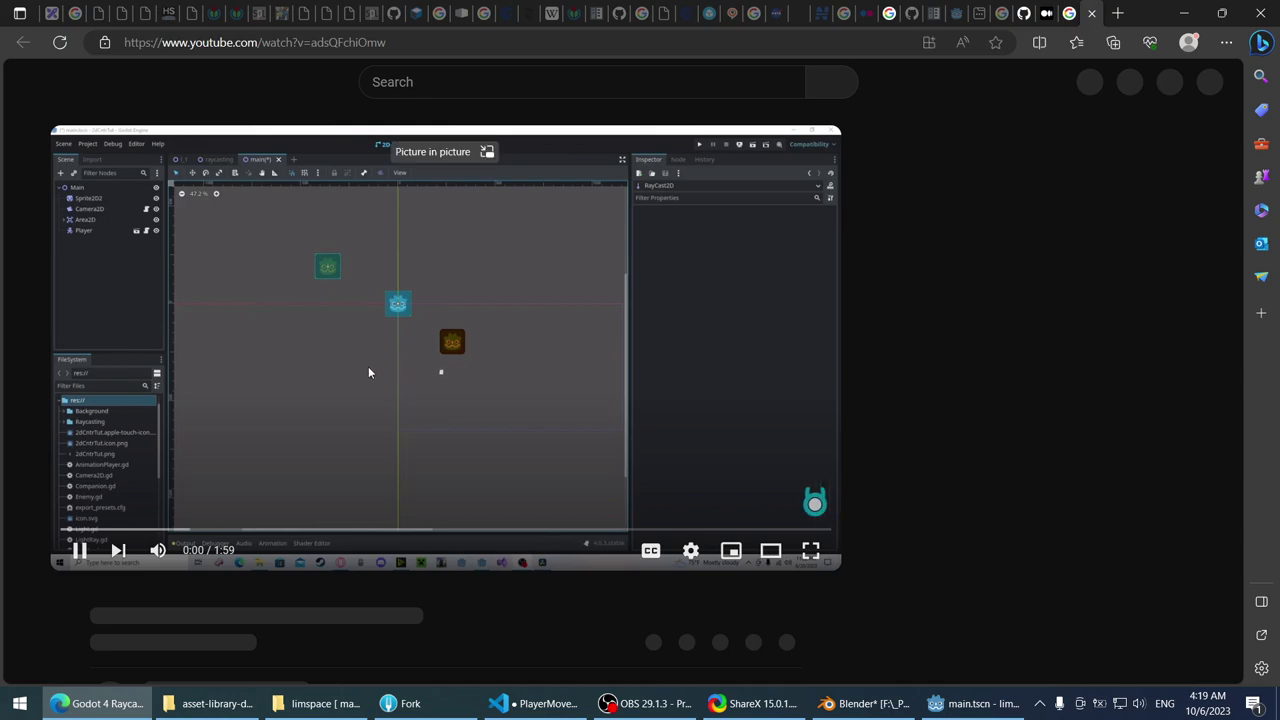
click(810, 550)
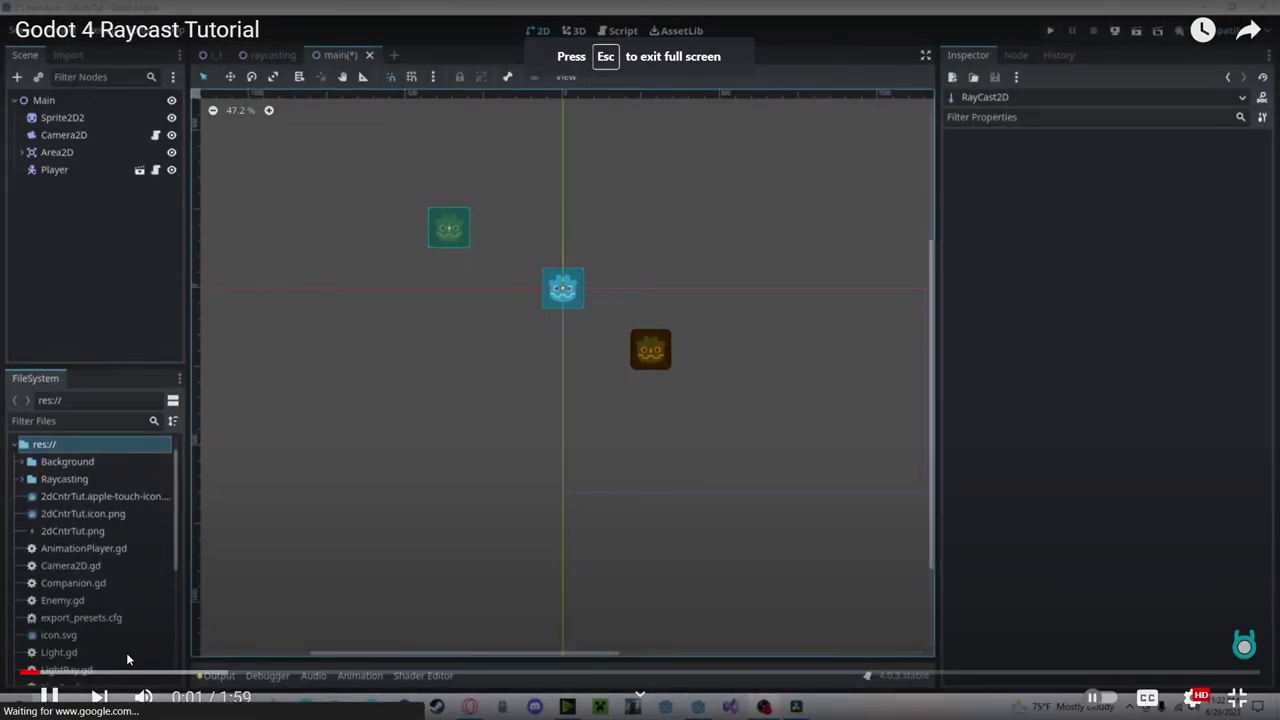
drag(185, 671, 268, 671)
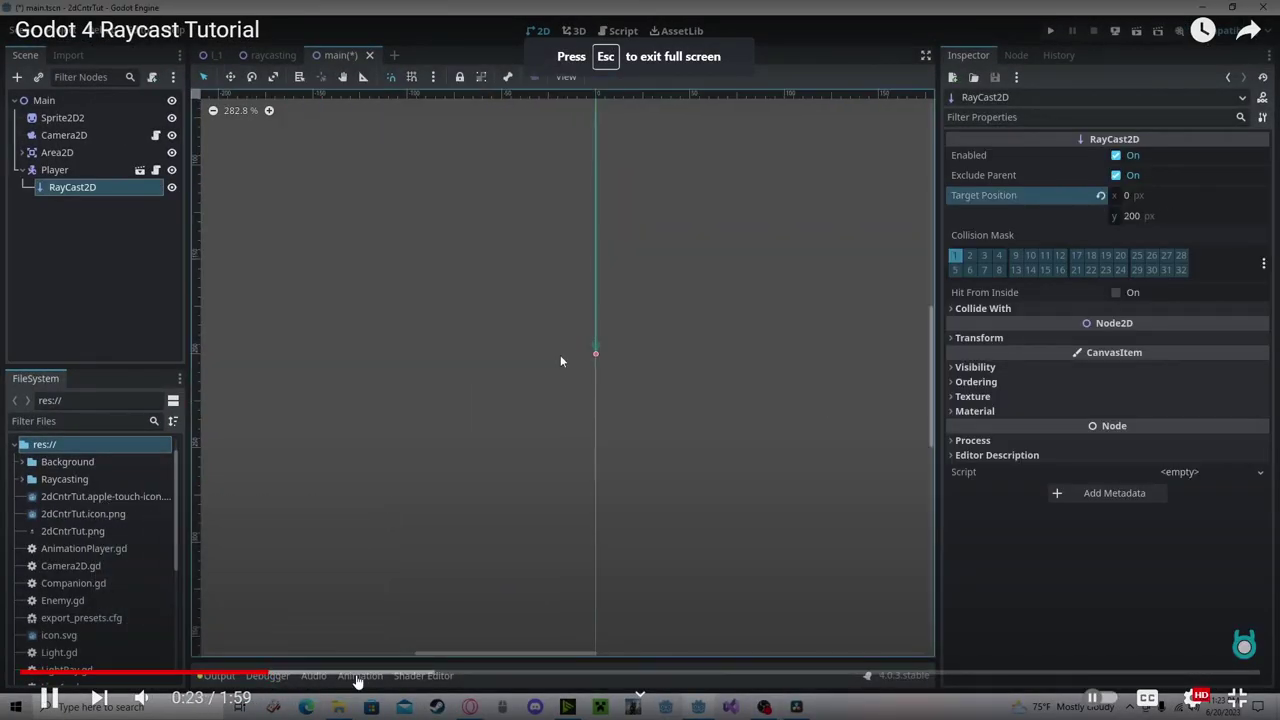
drag(357, 681, 818, 672)
drag(912, 672, 1078, 679)
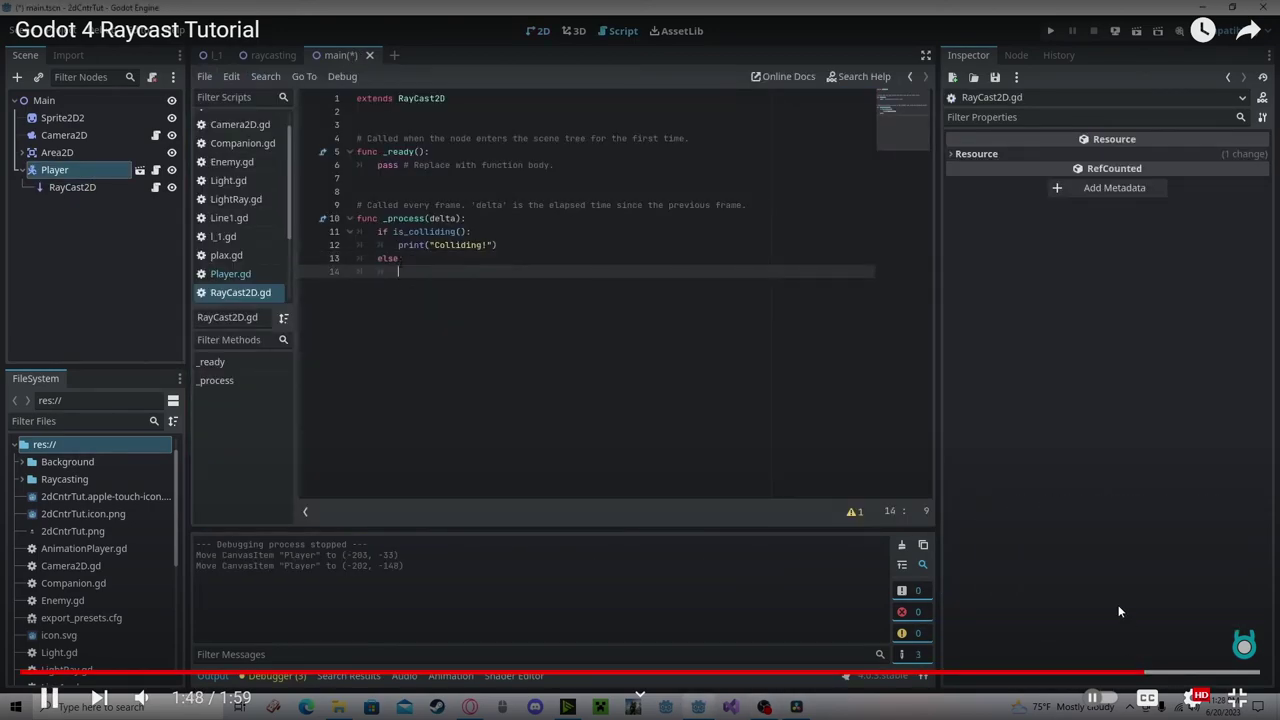
key(Escape)
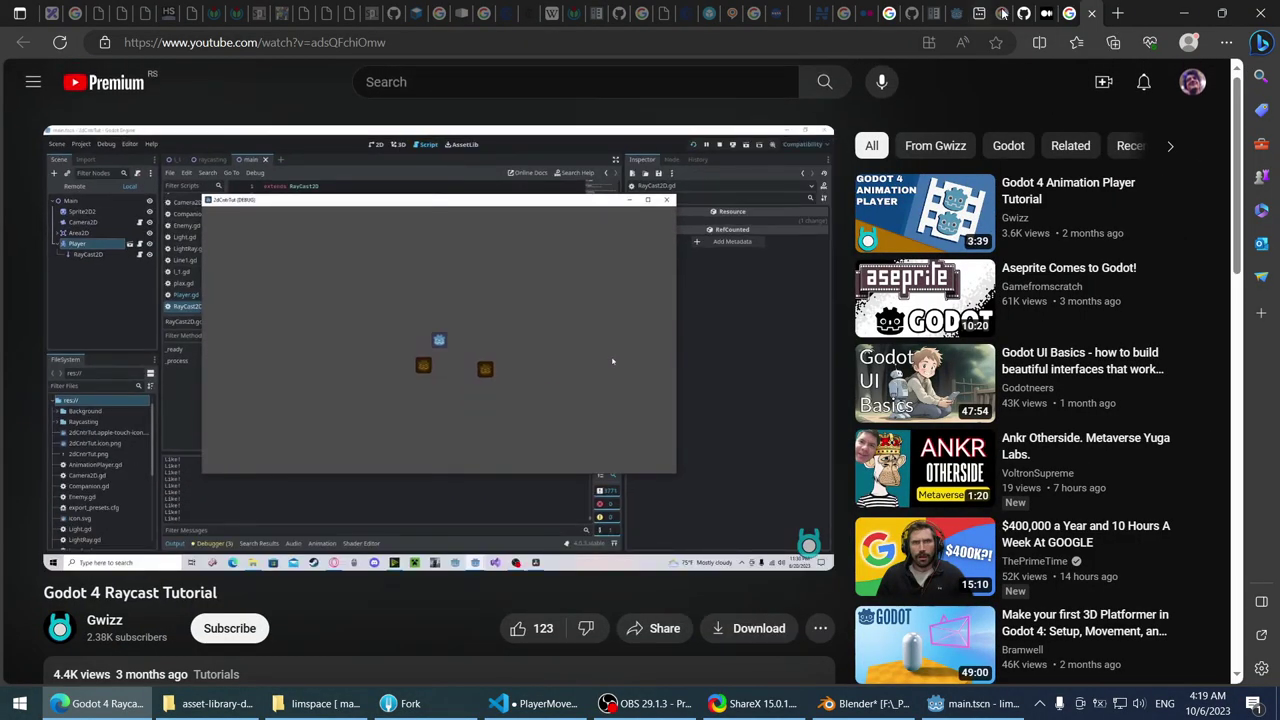
- Close the video tab and scroll down the raycast search results
click(1092, 12)
scroll(57, 371, down, 1)
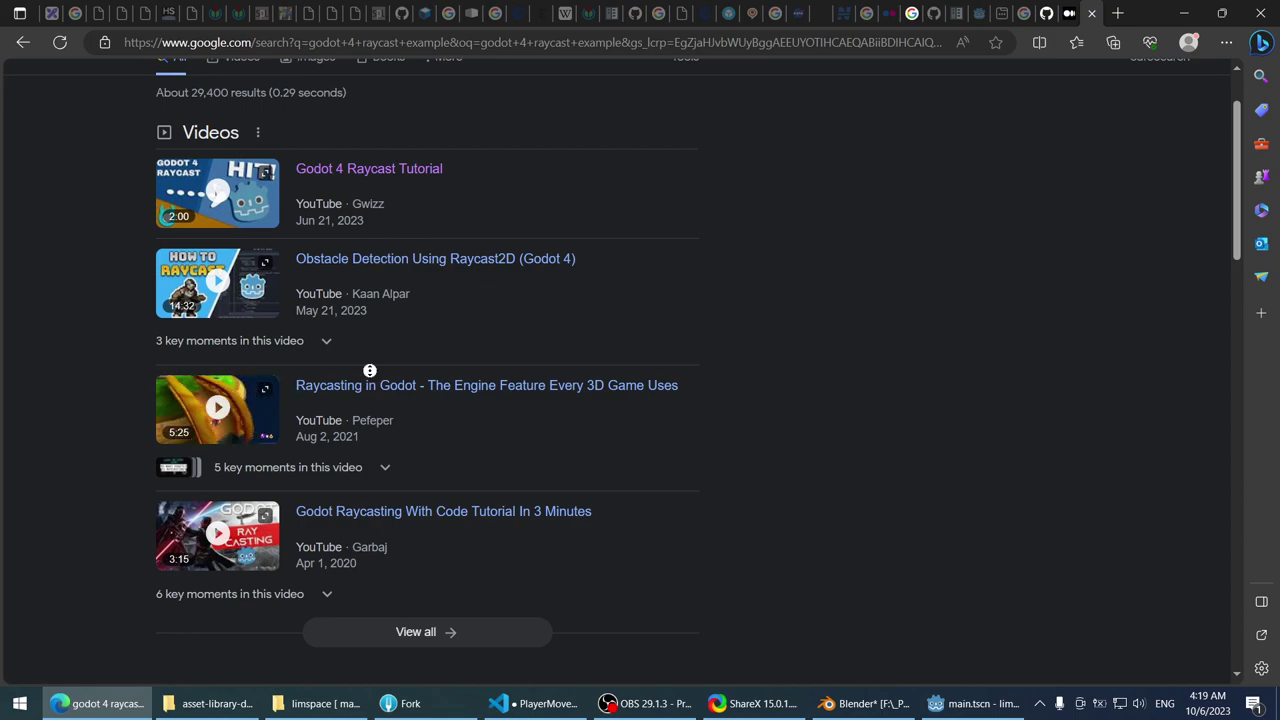
scroll(97, 391, down, 2)
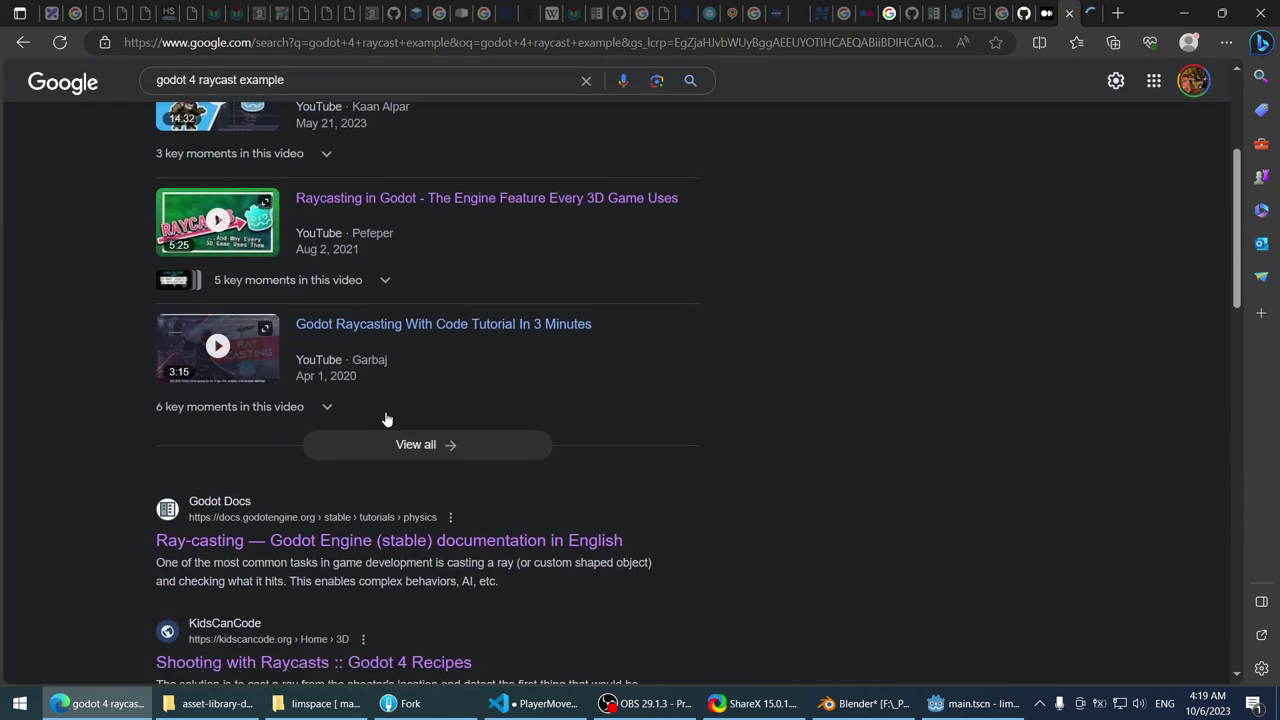
scroll(68, 412, down, 2)
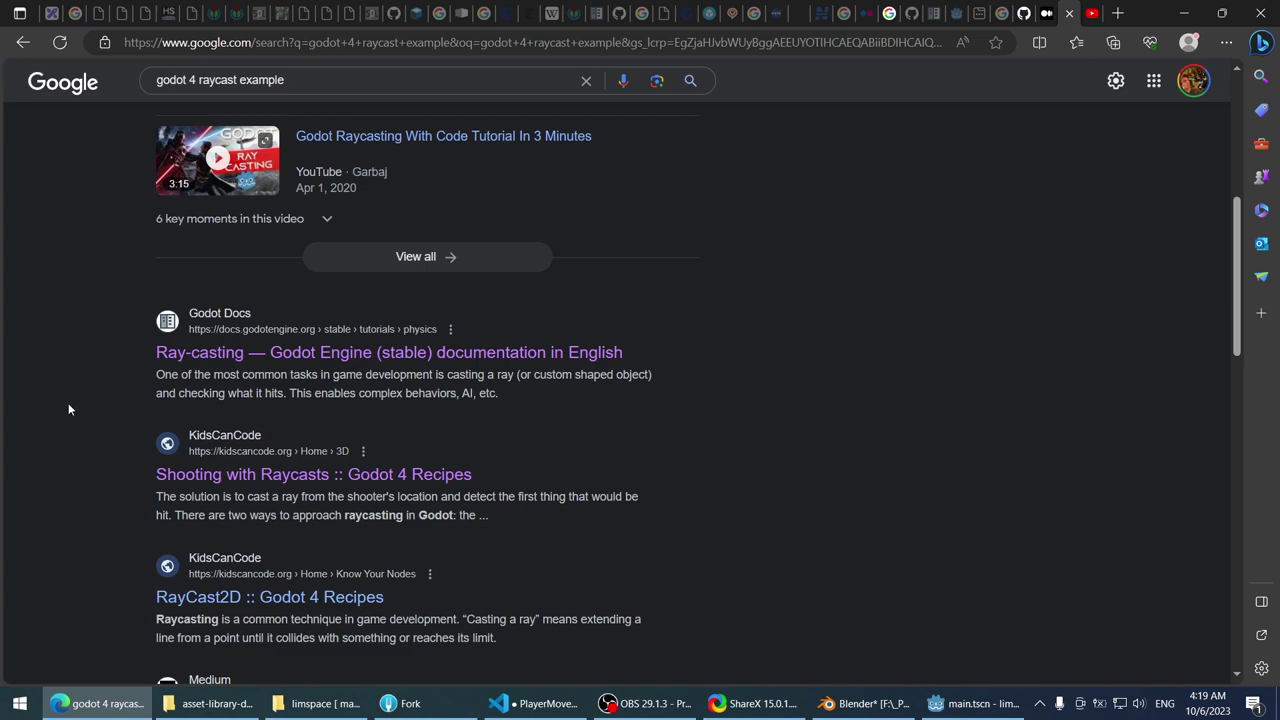
scroll(70, 407, down, 1)
scroll(70, 407, down, 5)
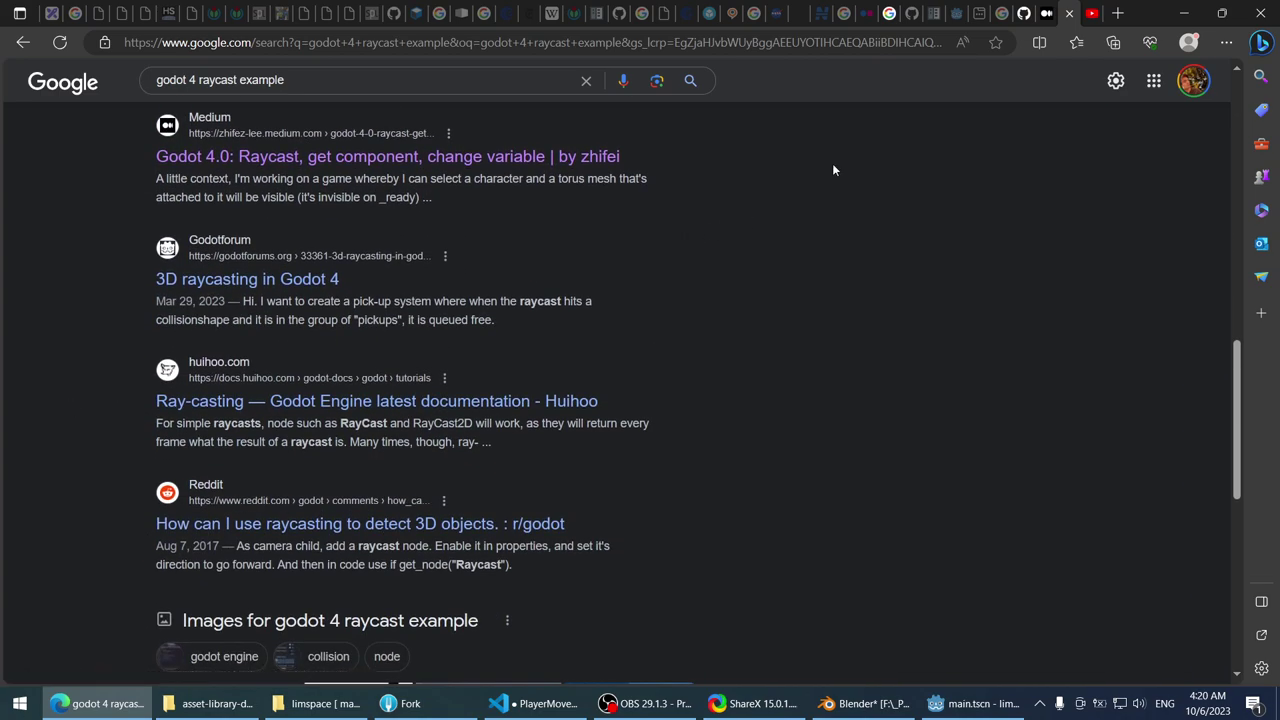
- Skim the Raycasting in Godot video's get_collider section around 2:11–2:43, pause, and return to Godot
click(1062, 13)
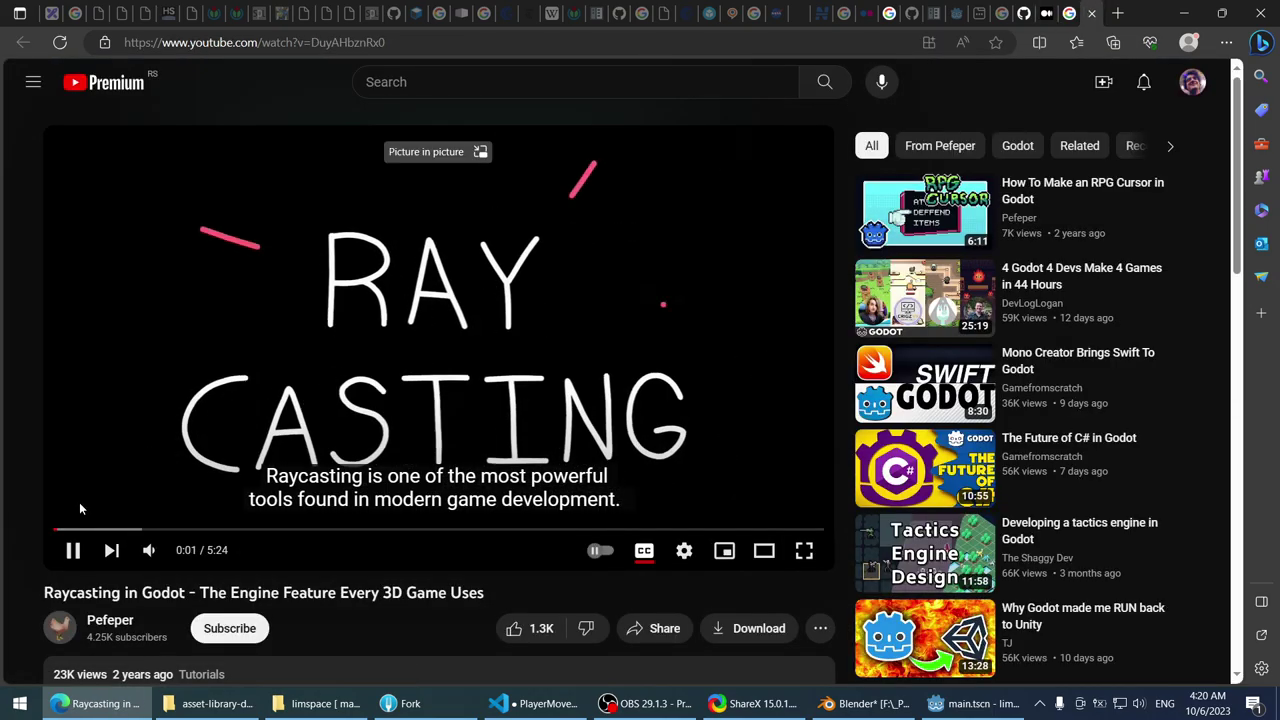
drag(69, 530, 380, 530)
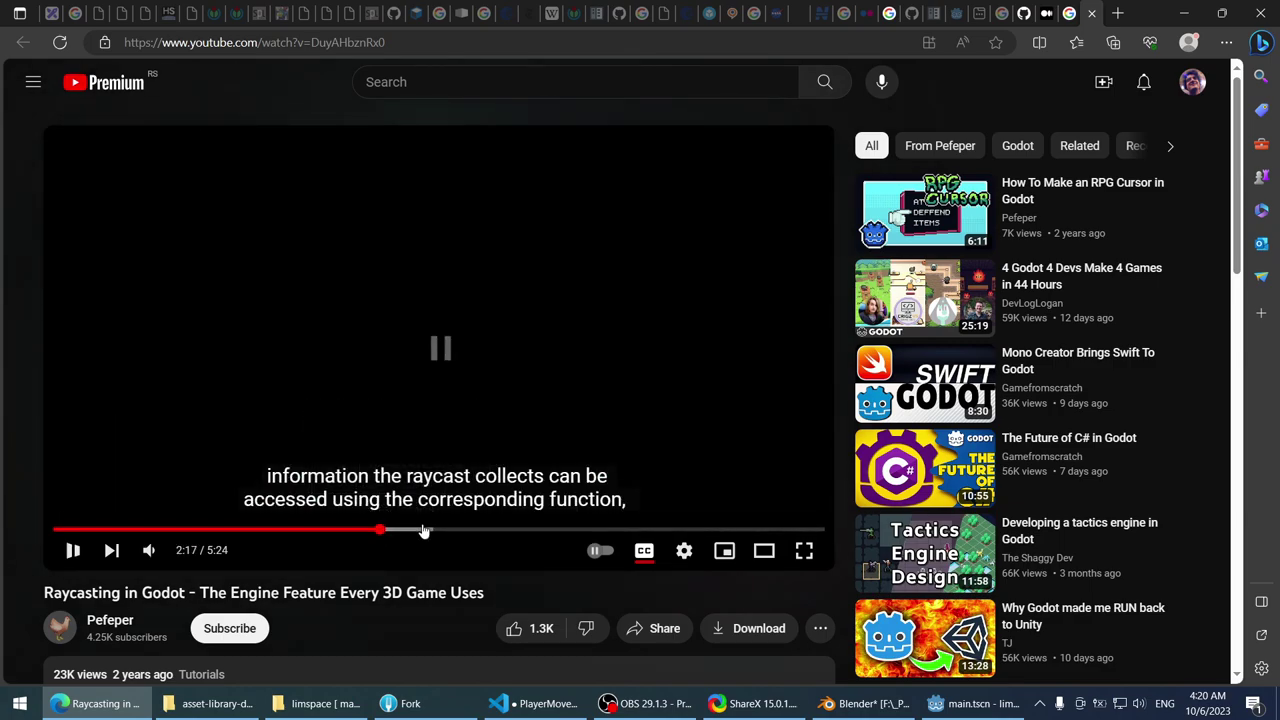
click(424, 531)
click(440, 532)
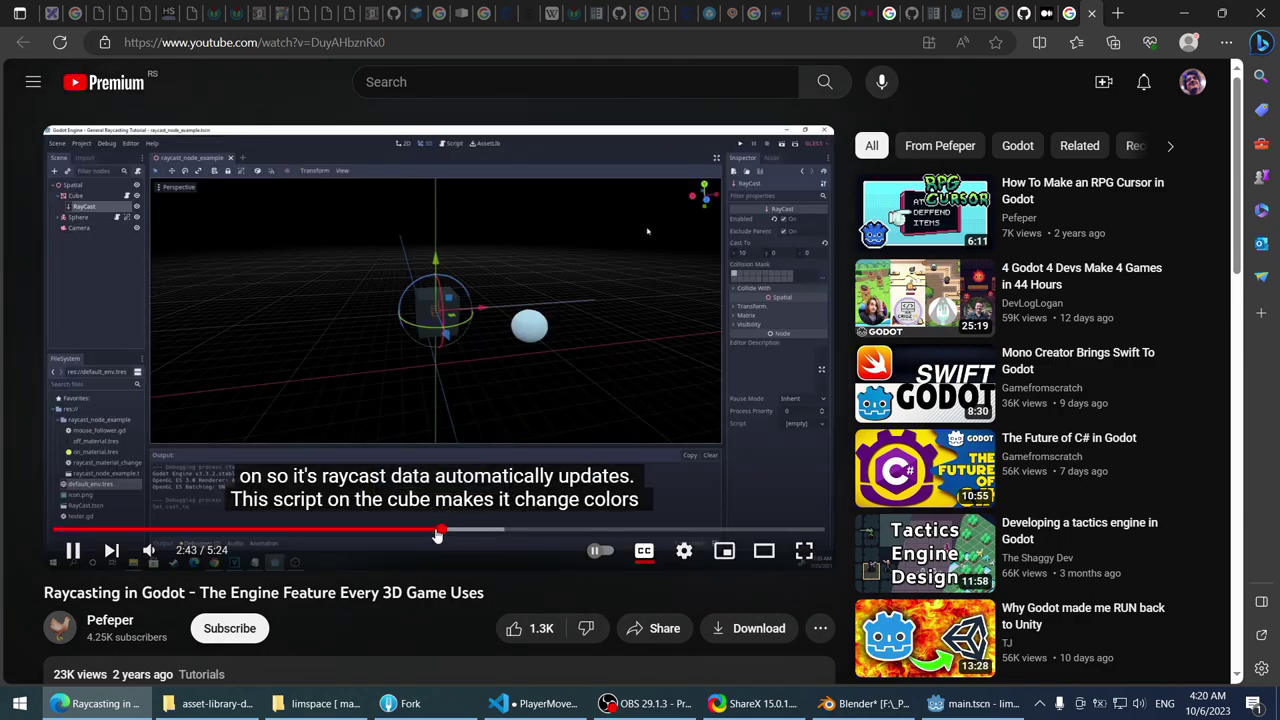
click(408, 532)
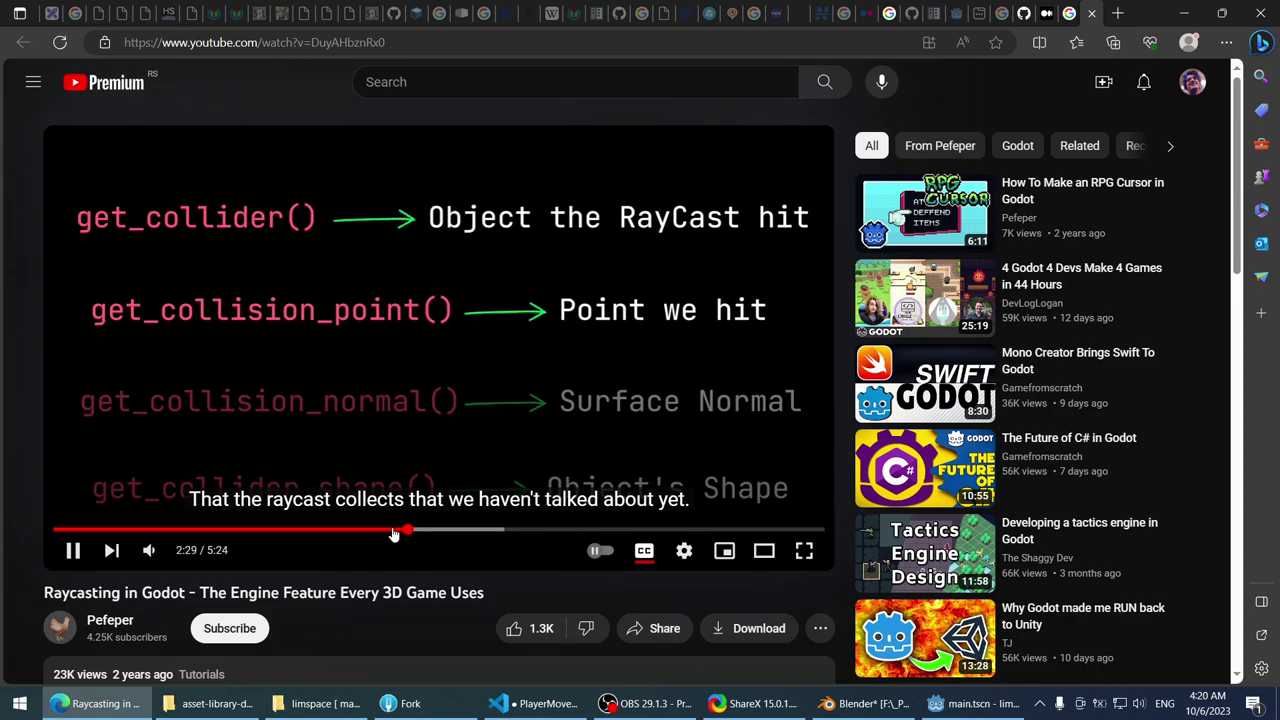
mouse_move(383, 537)
mouse_down()
mouse_move(343, 535)
mouse_move(367, 529)
mouse_up()
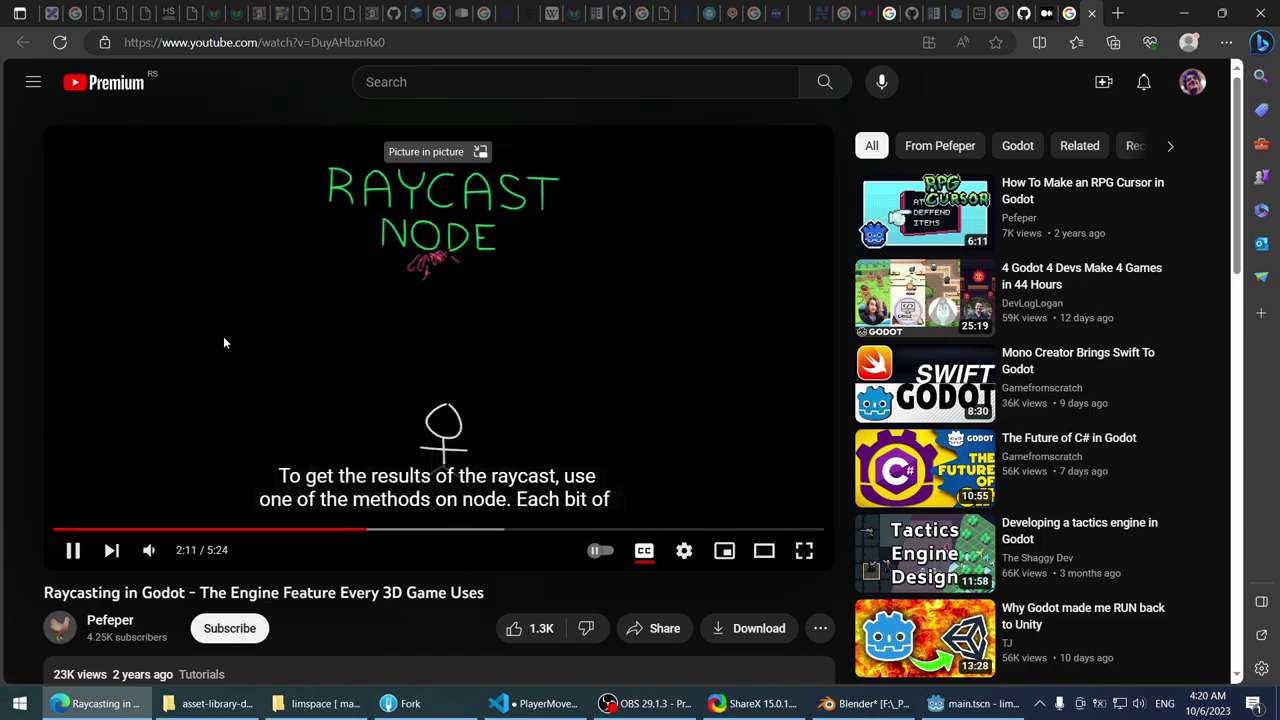
click(371, 448)
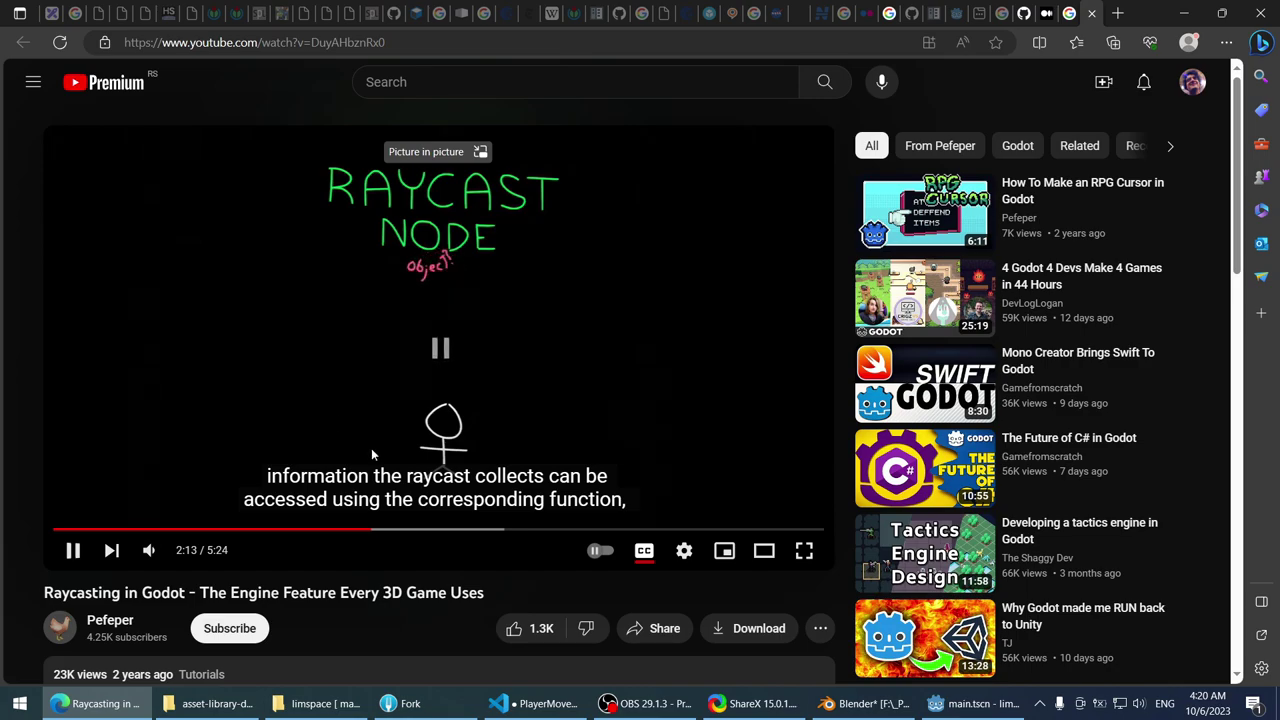
click(540, 703)
click(975, 703)
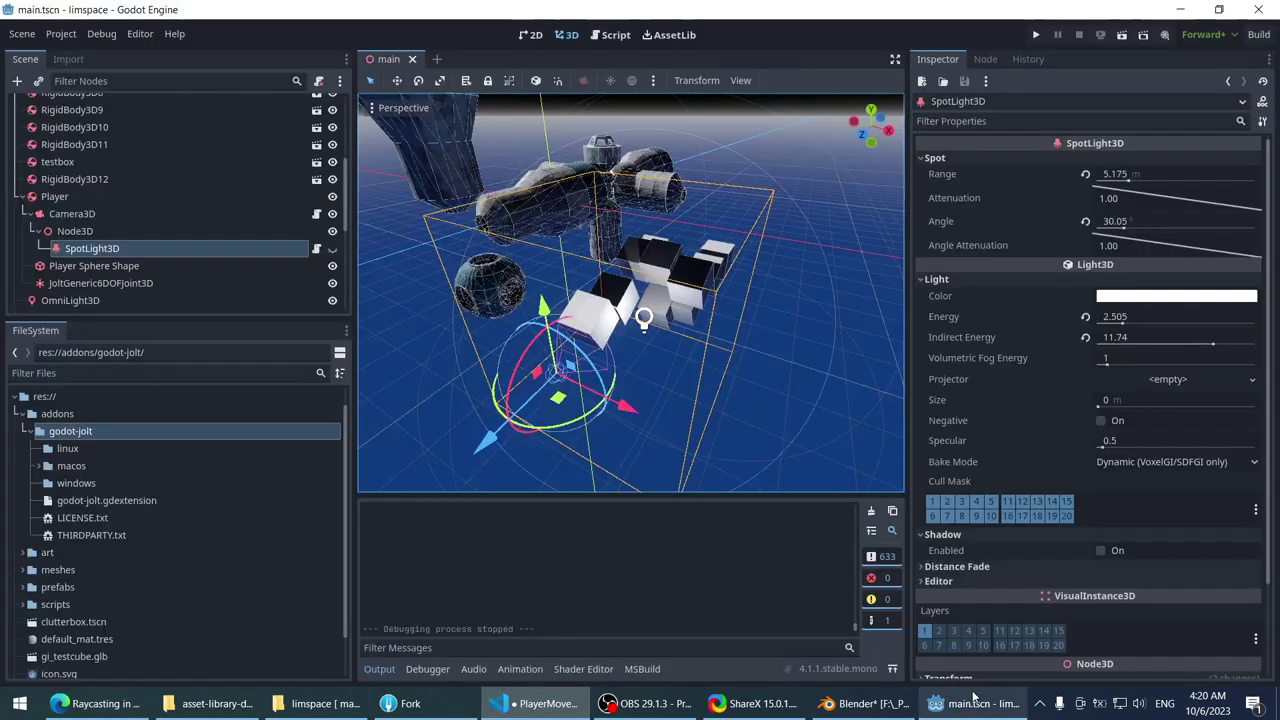
- Add a RayCast3D node and make it a child of Camera3D
click(133, 214)
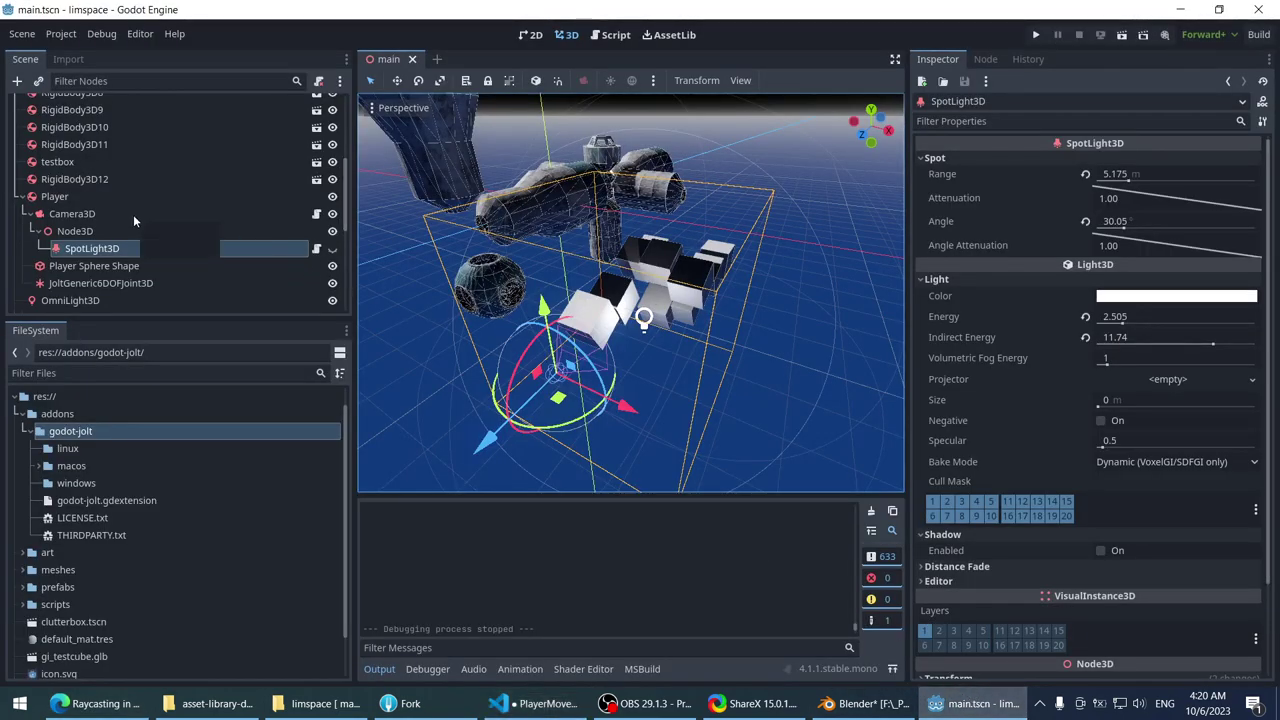
right_click(133, 214)
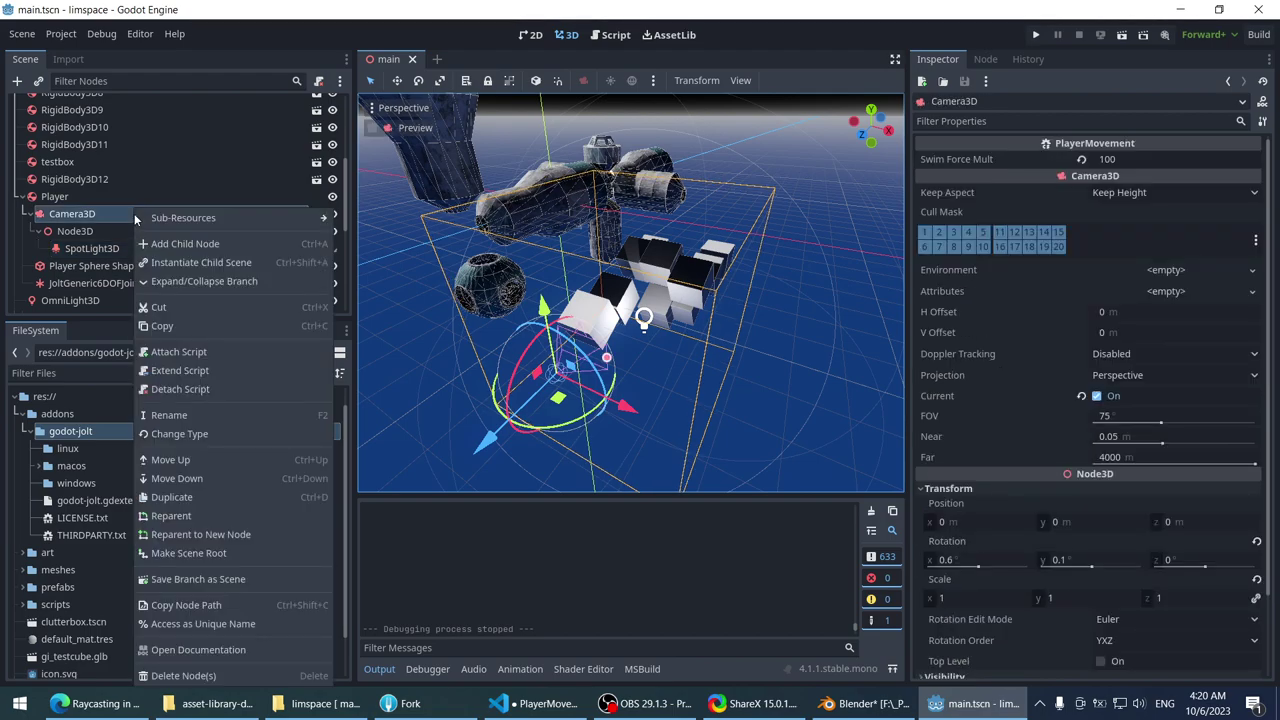
click(168, 243)
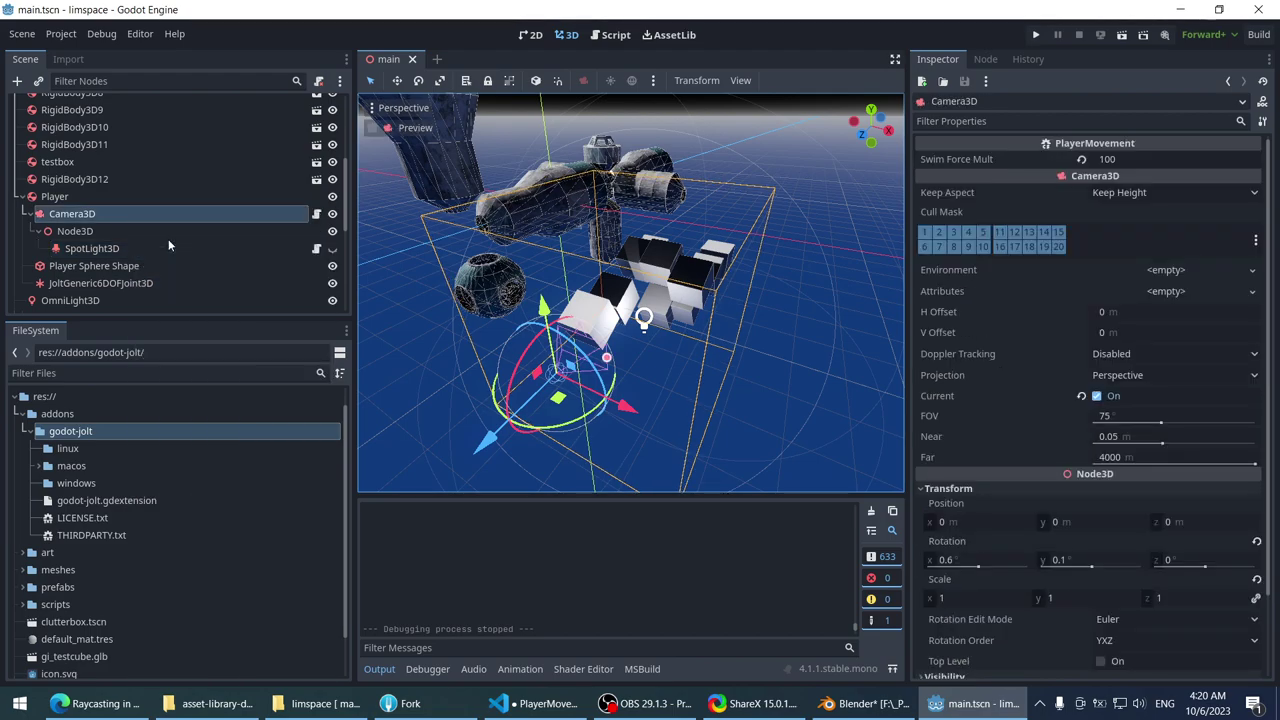
text(raycas)
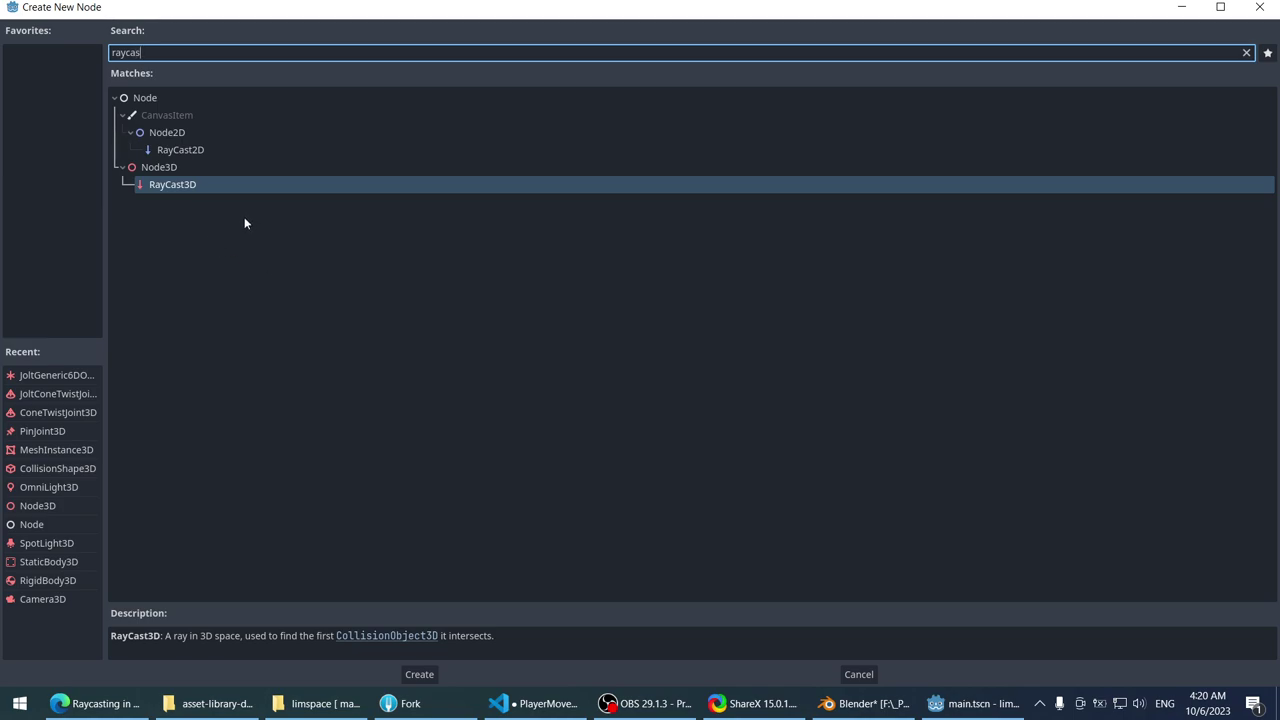
double_click(195, 182)
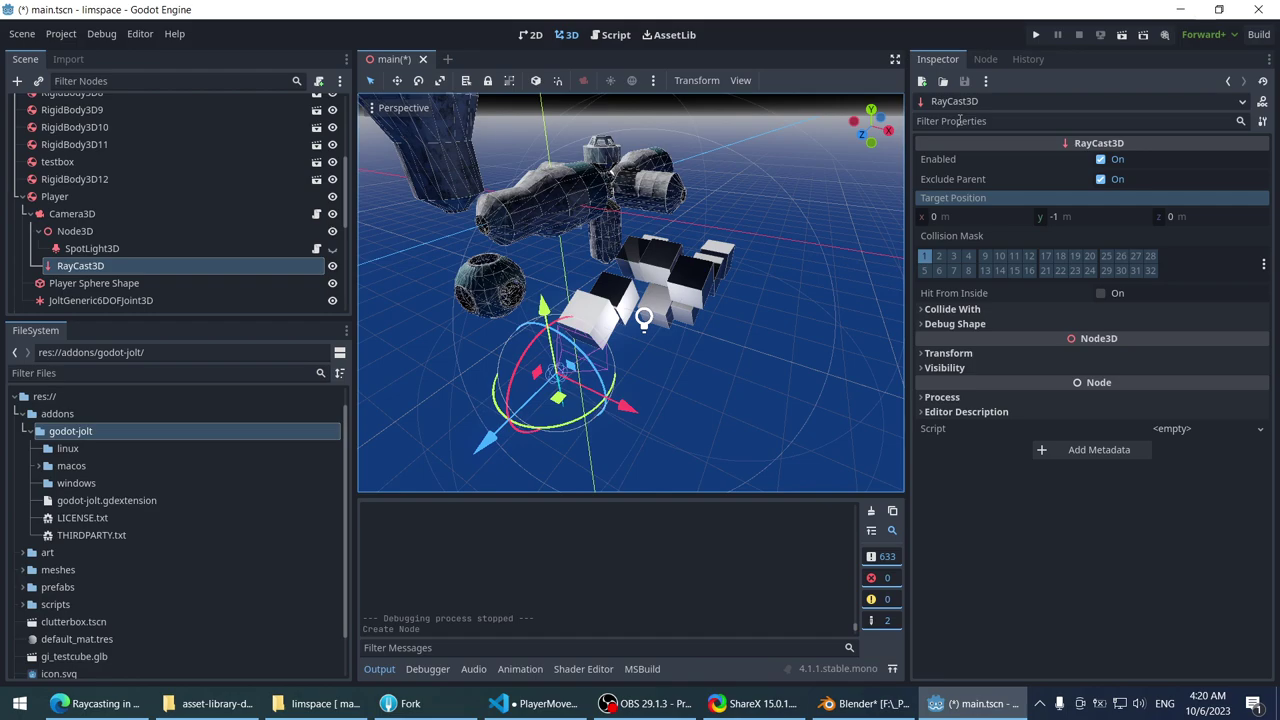
middle_drag(756, 181, 327, 253)
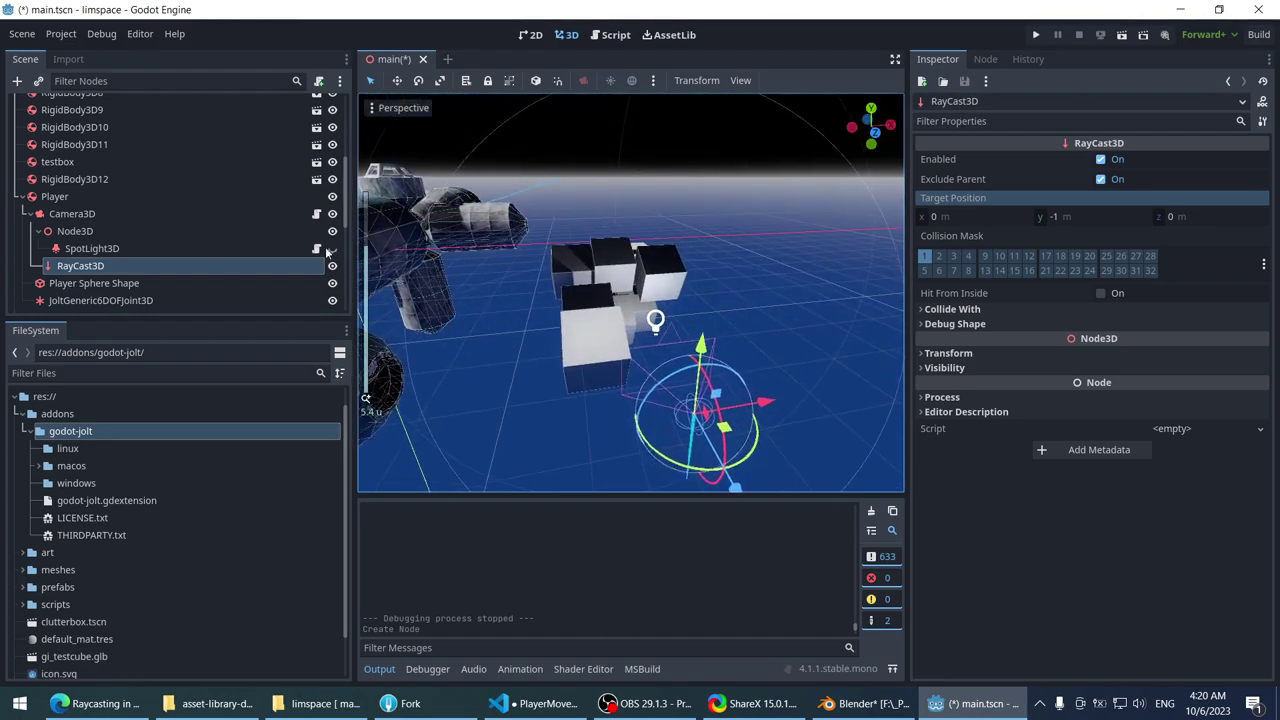
click(72, 214)
click(75, 231)
click(87, 266)
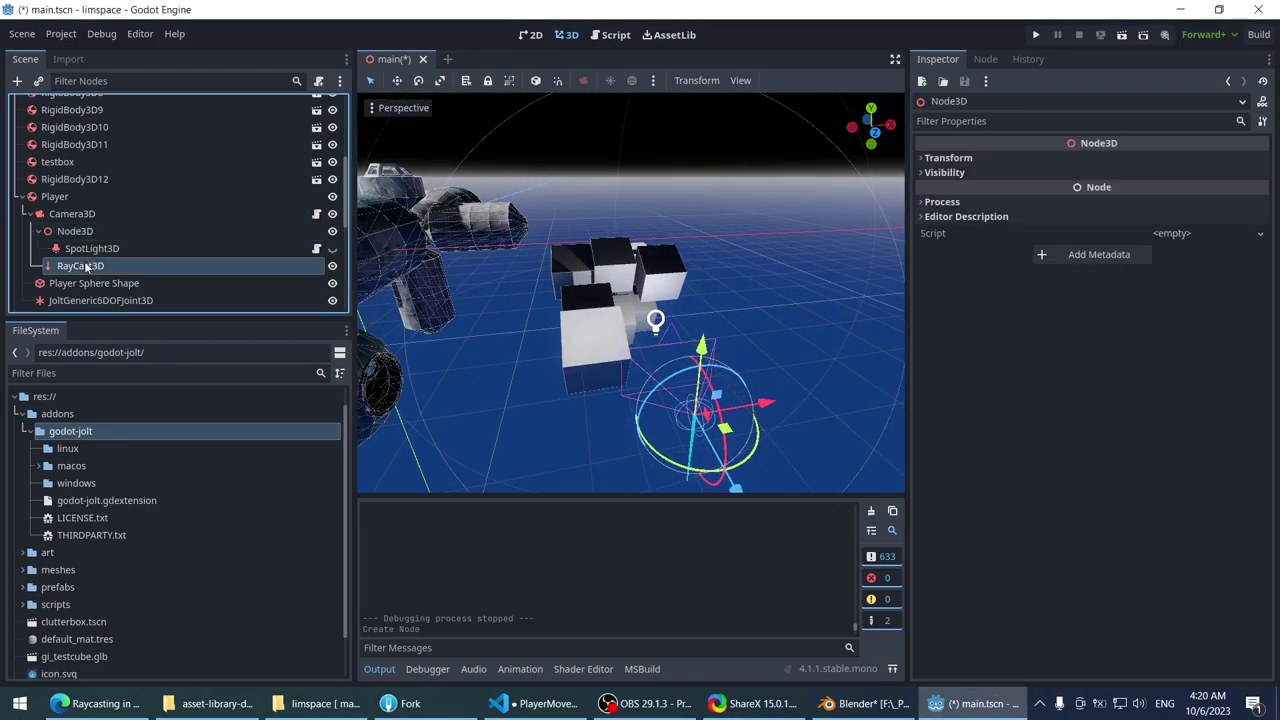
drag(105, 219, 105, 219)
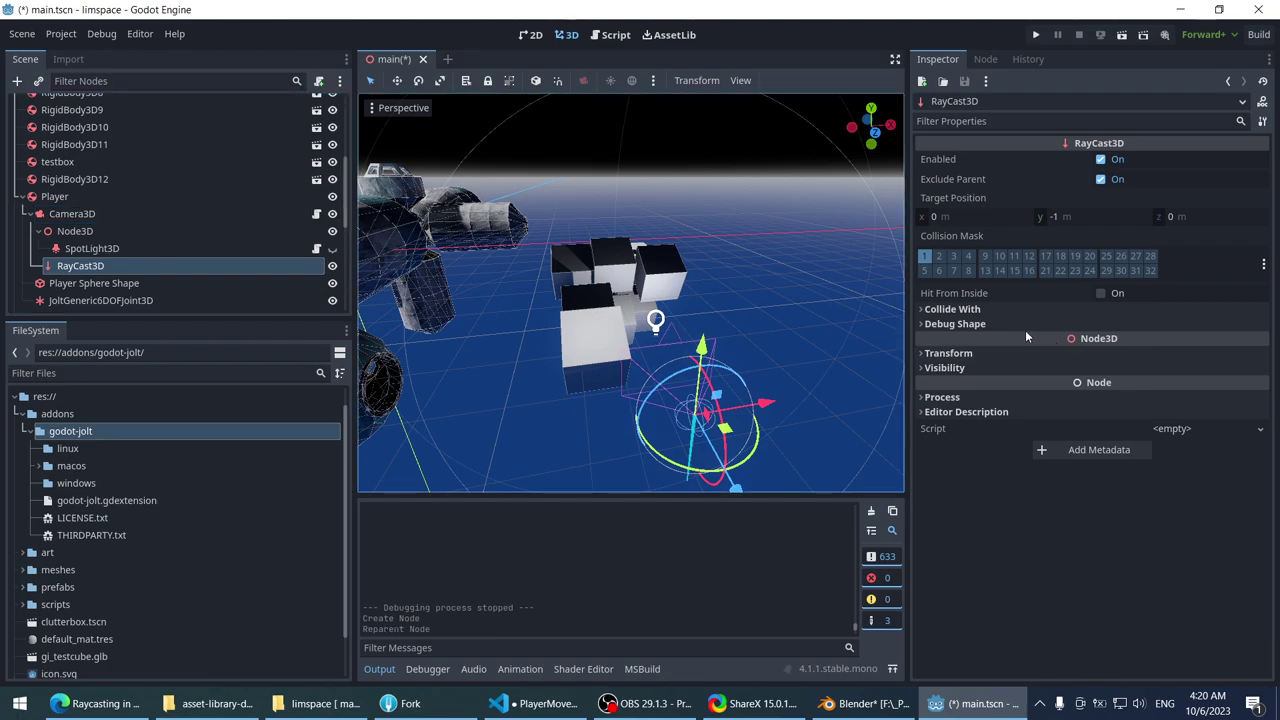
- Toggle the RayCast3D's Enabled and Exclude Parent options off and back on
middle_drag(620, 320, 721, 284)
scroll(486, 363, up, 2)
scroll(570, 287, up, 3)
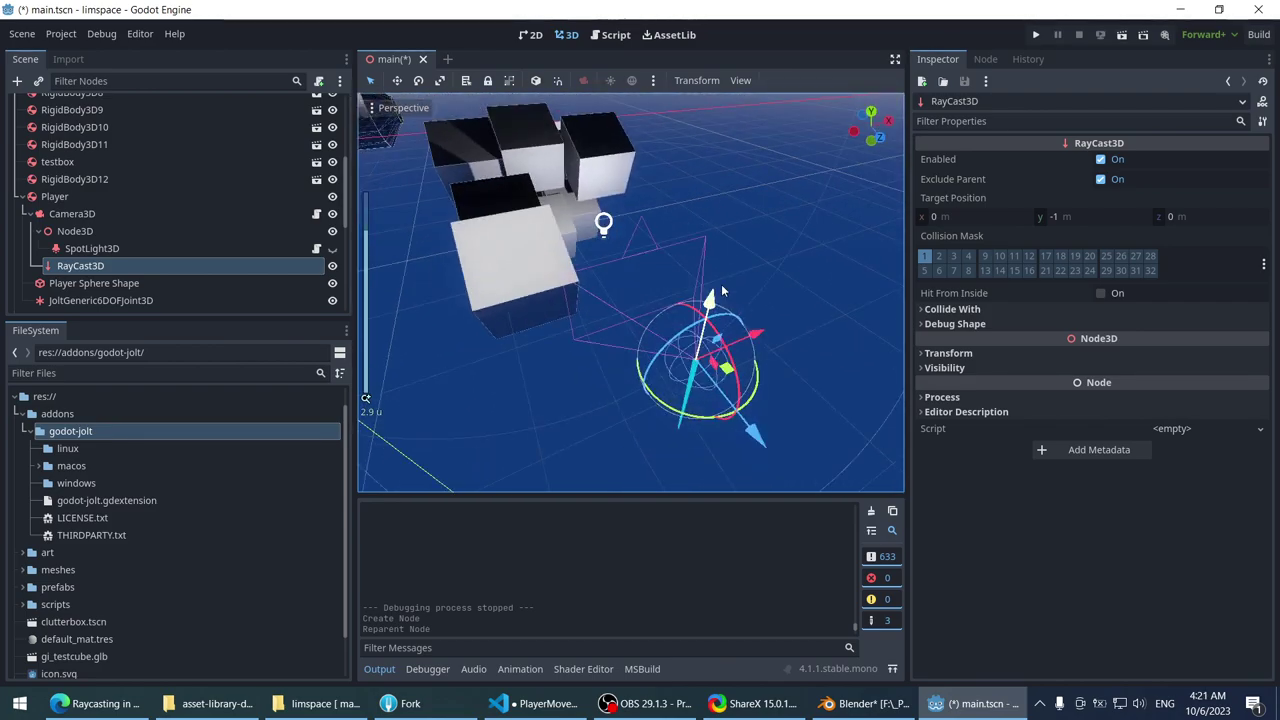
click(1101, 159)
click(1101, 159)
click(1102, 179)
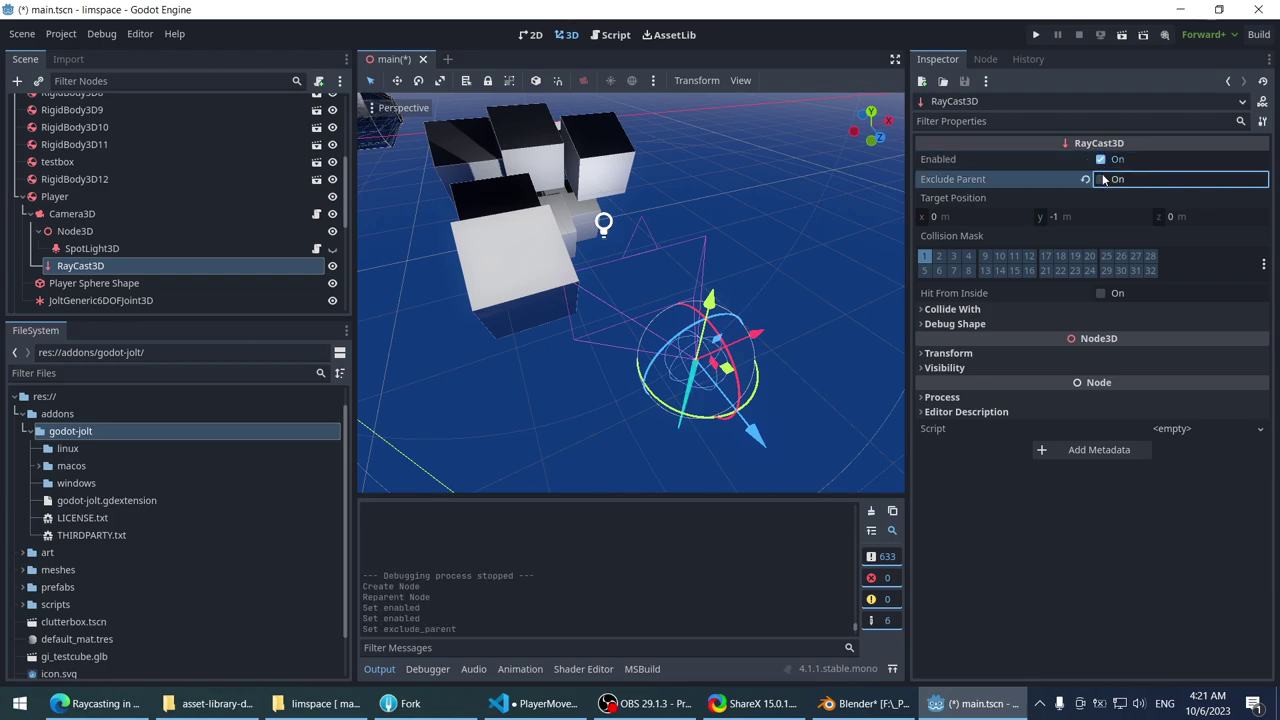
click(1102, 179)
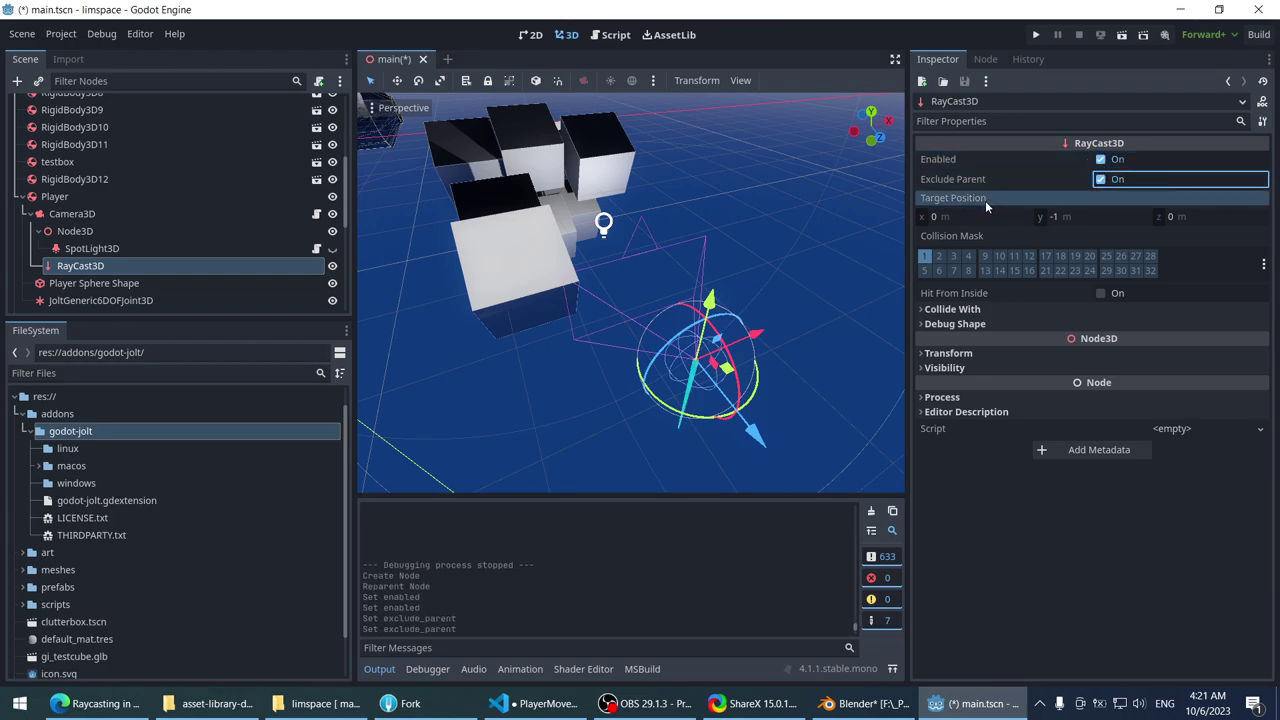
- Set the RayCast3D's Debug Shape custom colour to white
click(976, 310)
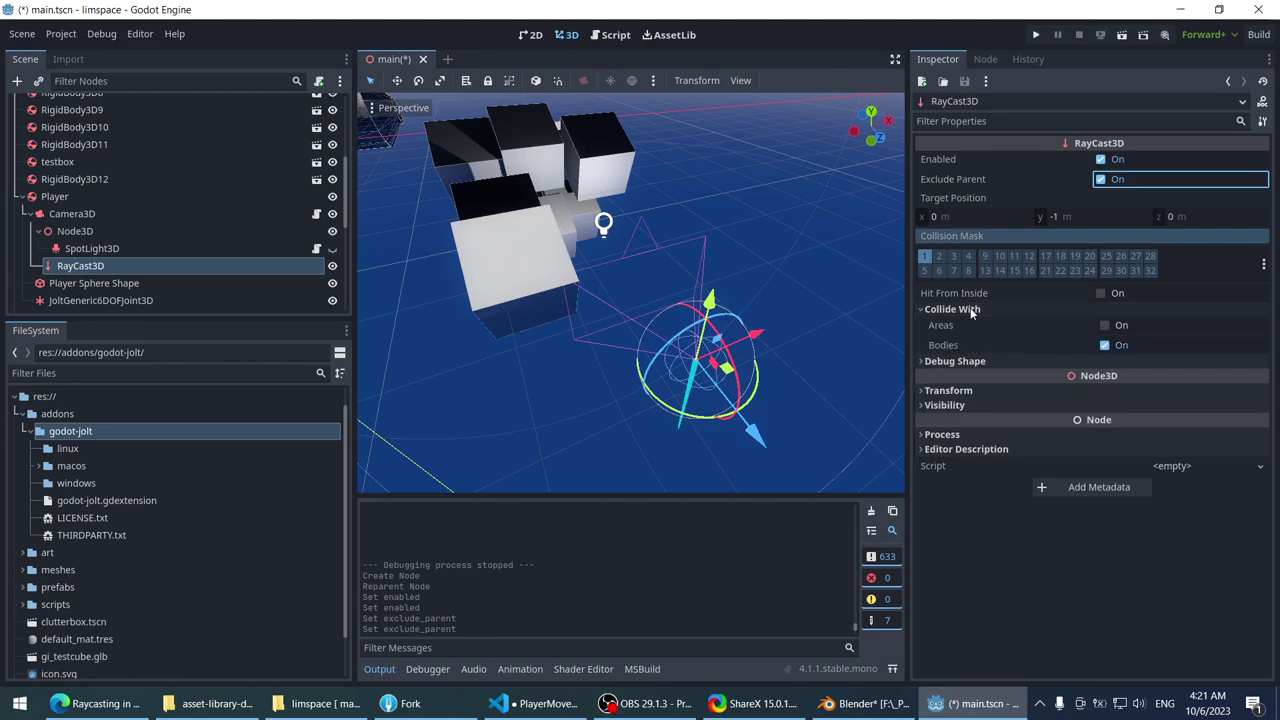
click(966, 361)
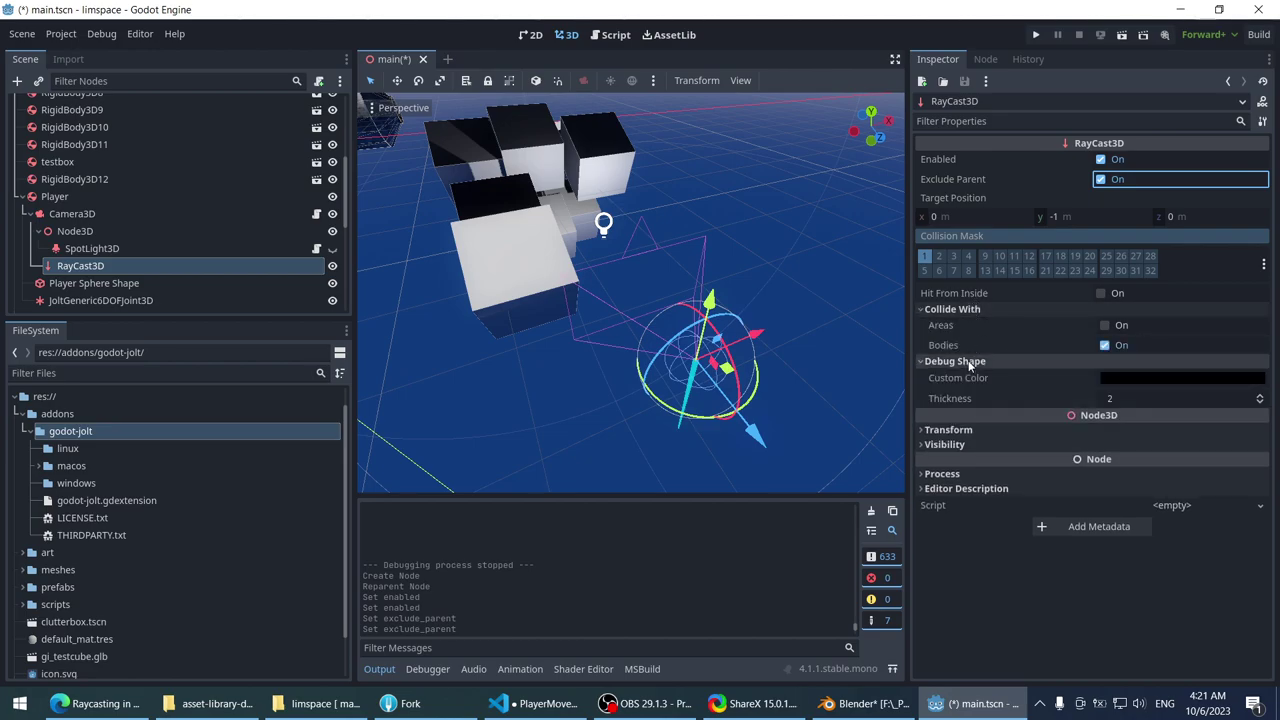
click(1140, 384)
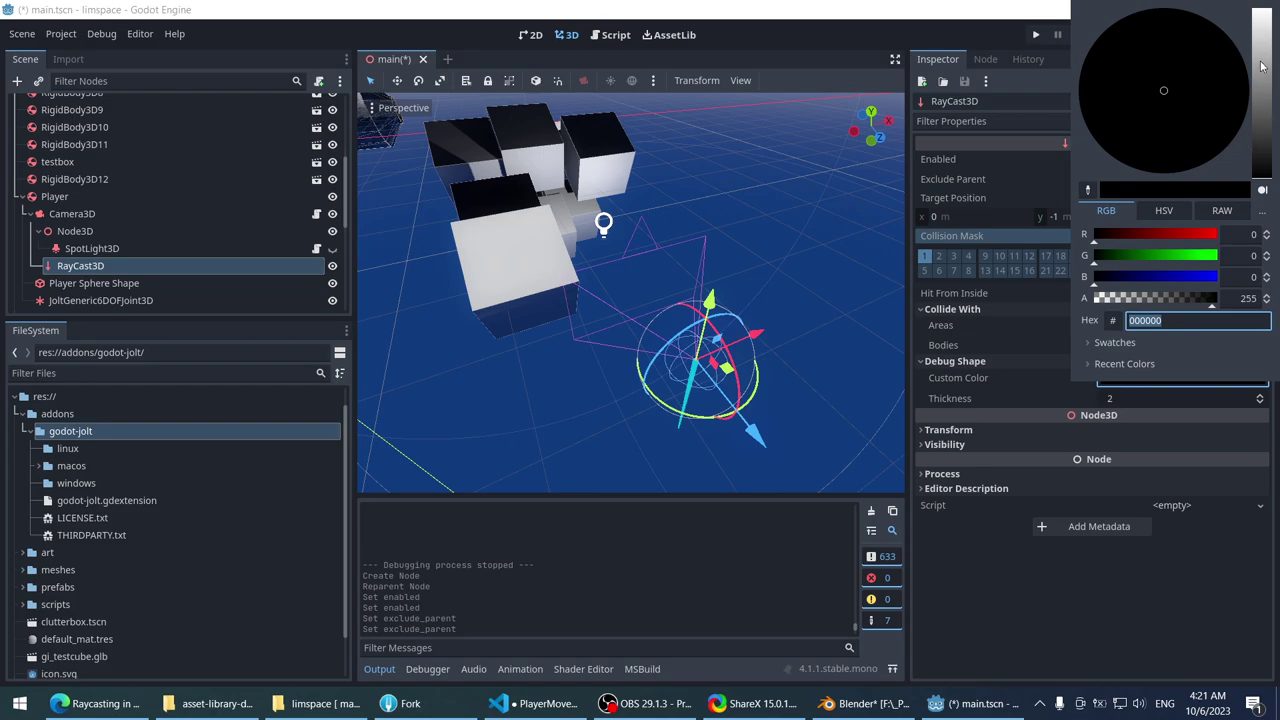
drag(1261, 66, 1260, 10)
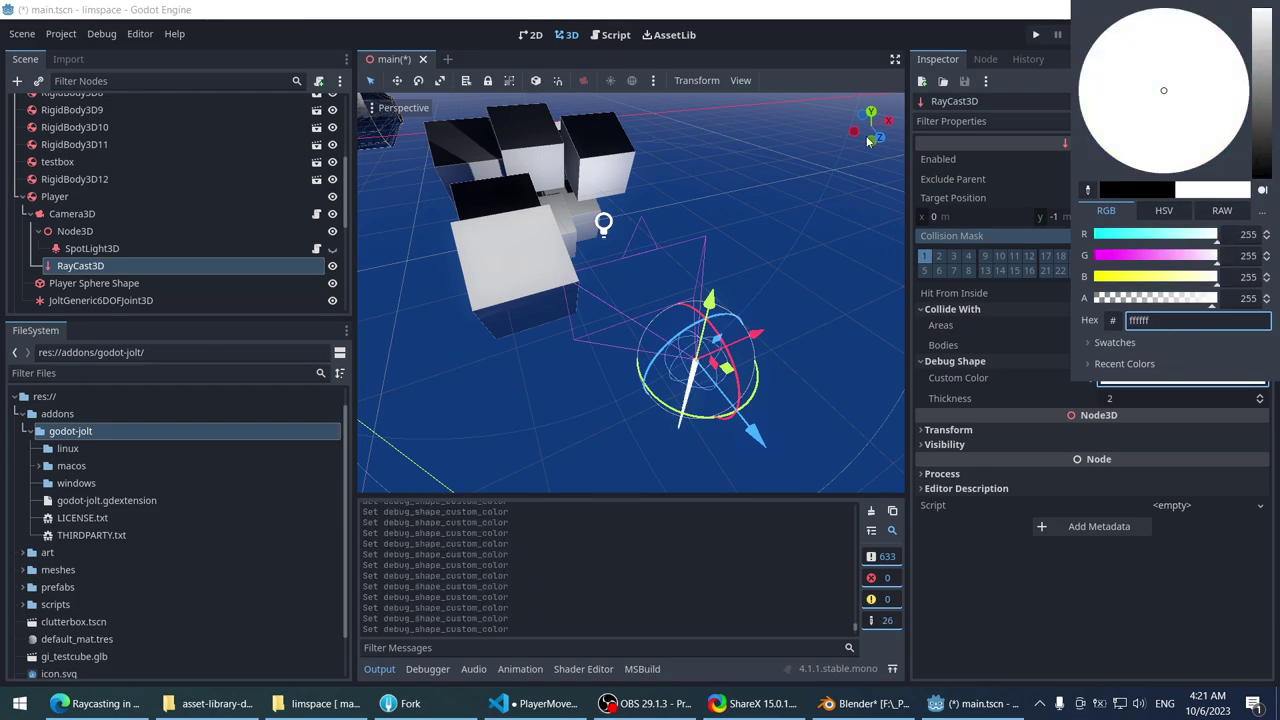
middle_drag(868, 140, 596, 207)
scroll(598, 179, up, 1)
- Try rotating the RayCast3D 90 degrees, then undo the rotation
key(e)
drag(610, 235, 728, 315)
middle_drag(569, 245, 1051, 284)
scroll(700, 240, up, 2)
scroll(426, 231, down, 3)
scroll(560, 265, down, 3)
scroll(660, 290, up, 2)
click(1090, 216)
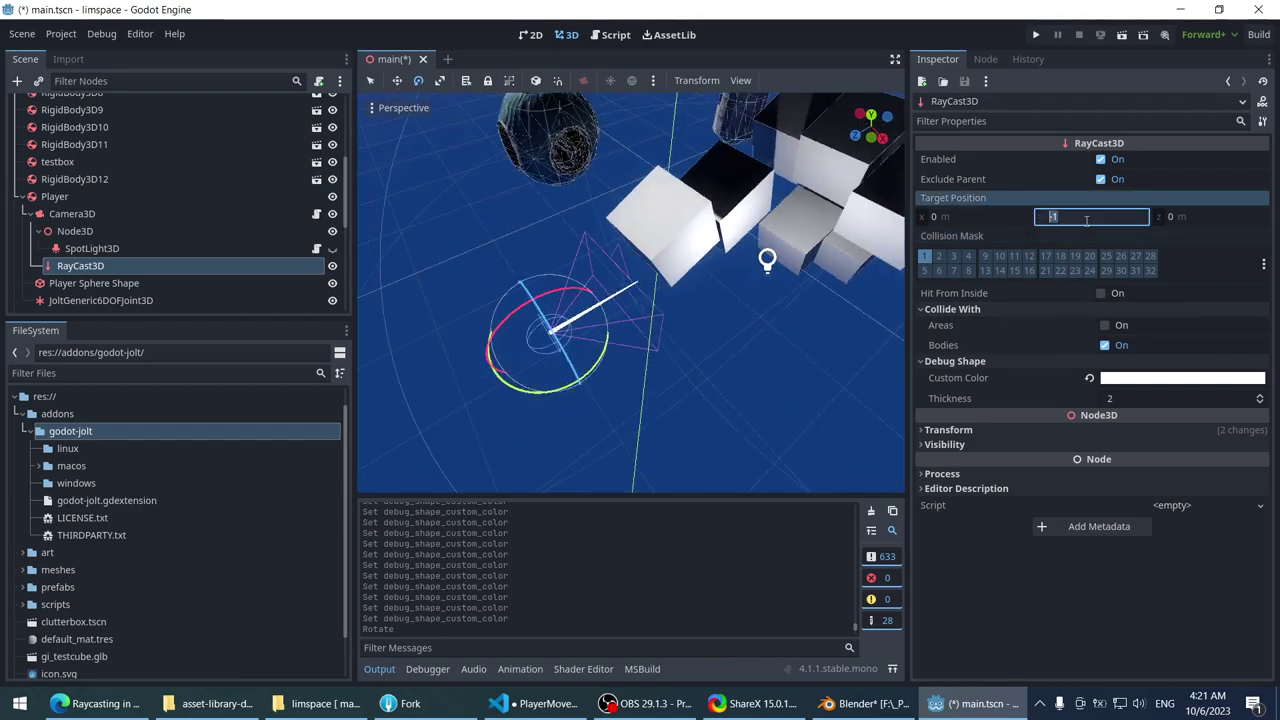
scroll(703, 250, down, 2)
middle_drag(703, 250, 703, 199)
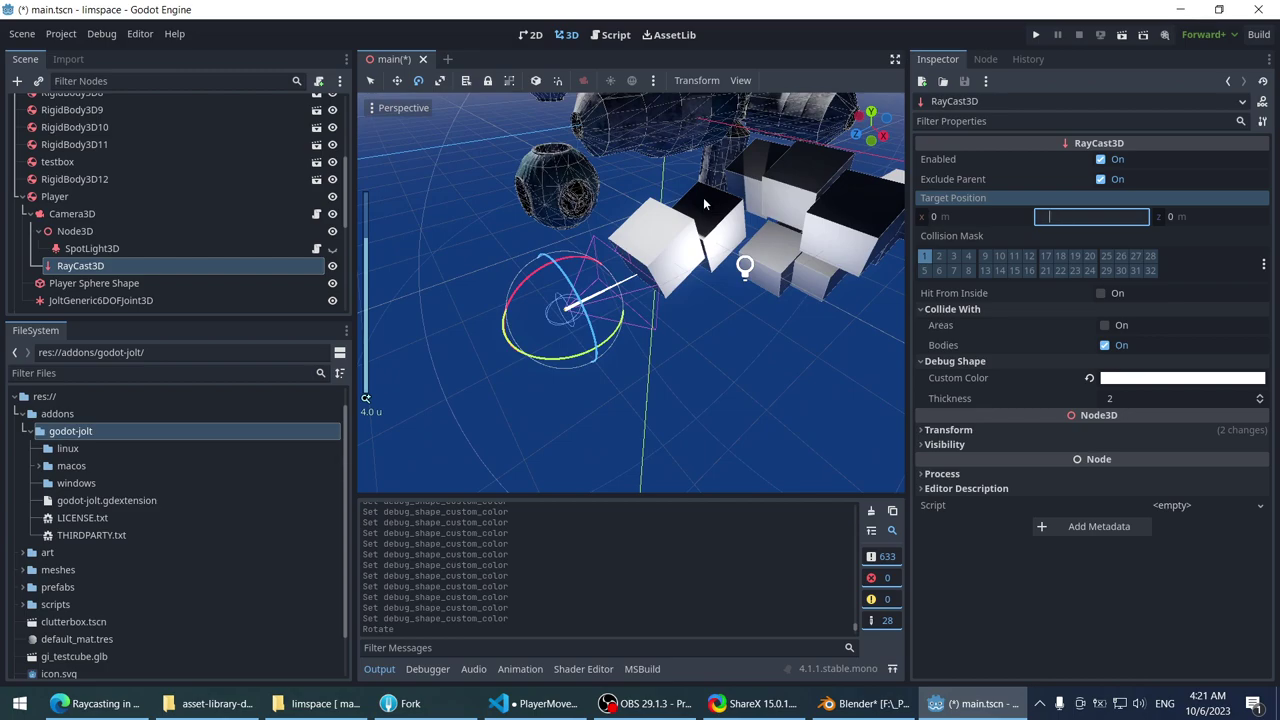
right_drag(703, 197, 697, 170)
key(ctrl+z)
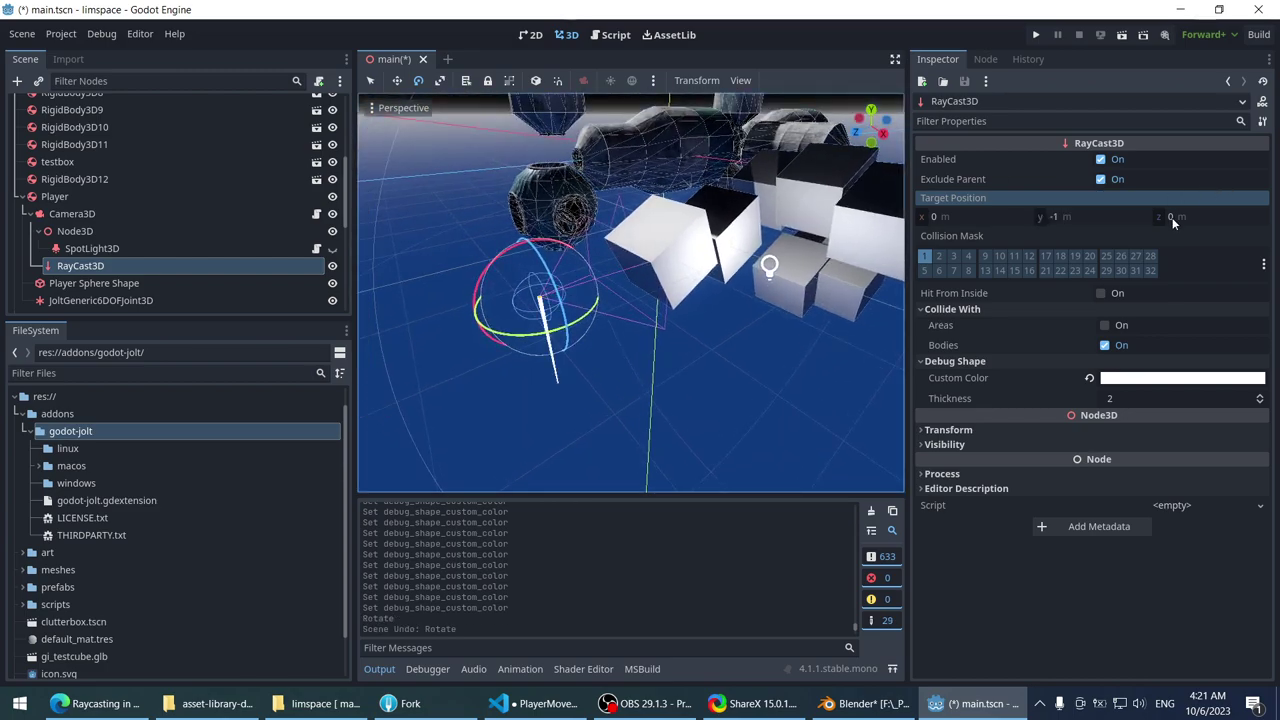
- Set the RayCast3D's Target Position to 0, 0, -1000
click(1183, 215)
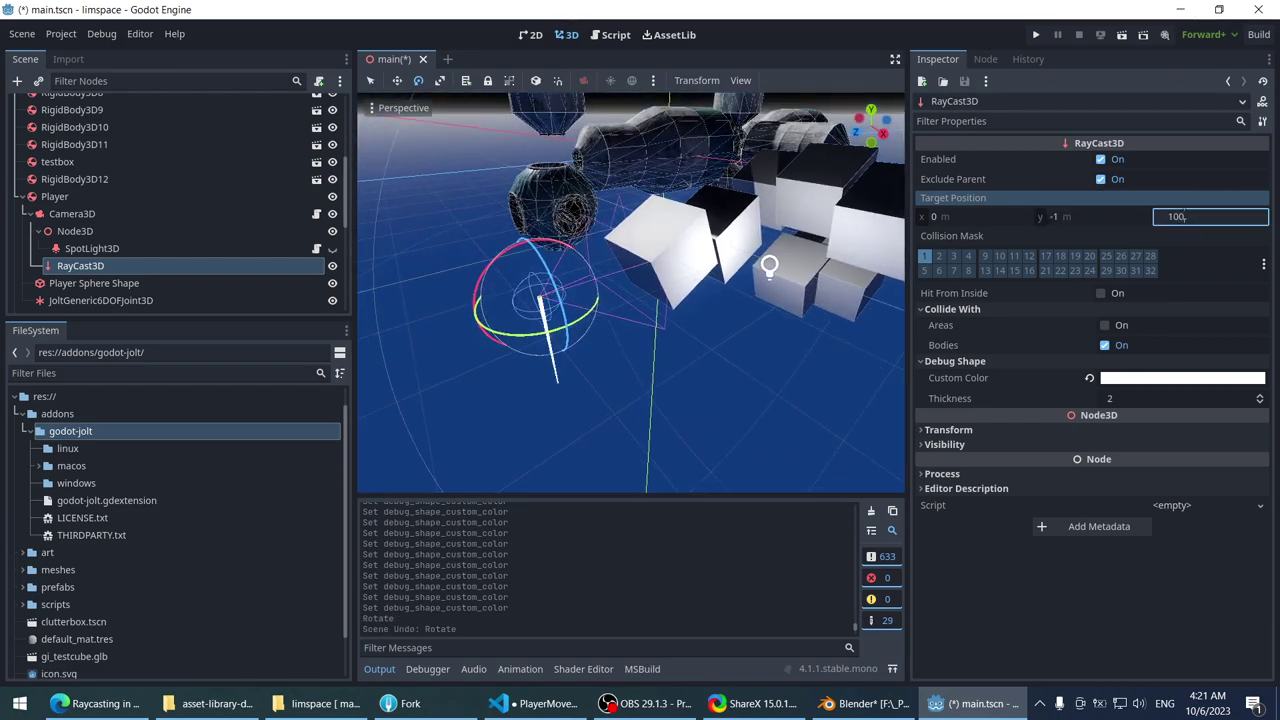
text(100)
key(Return)
click(1222, 214)
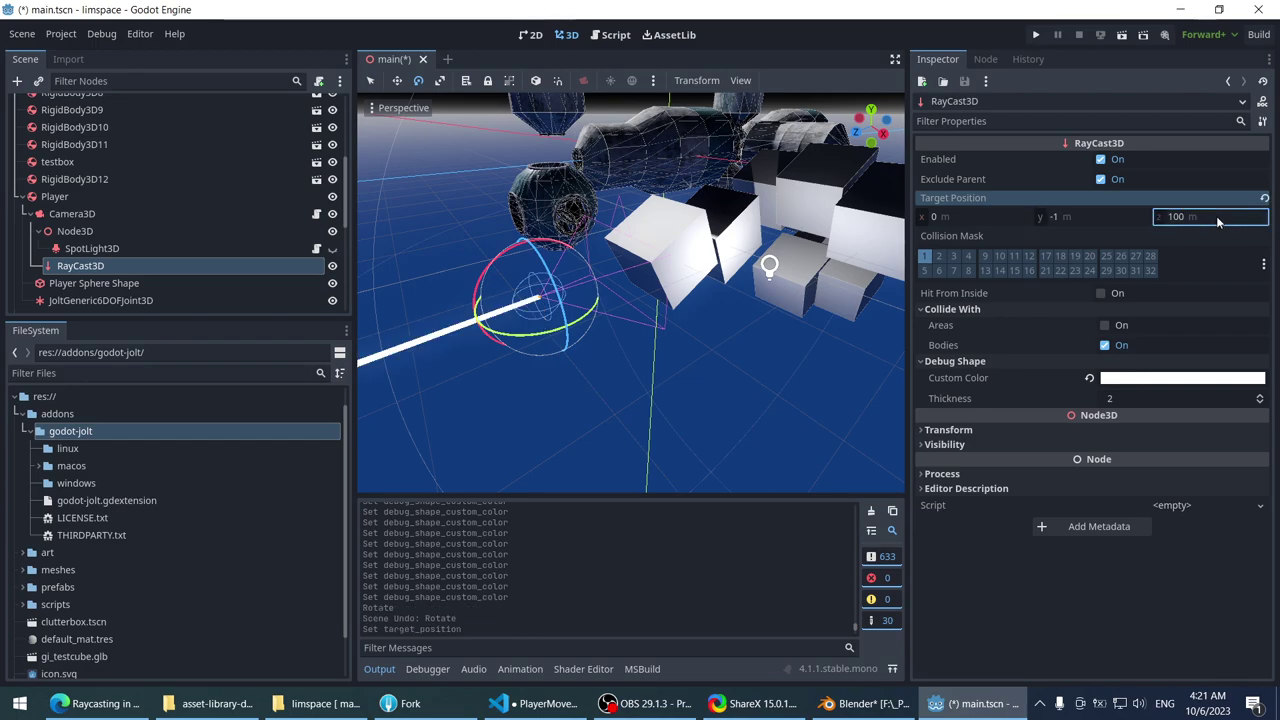
text(-)
key(Return)
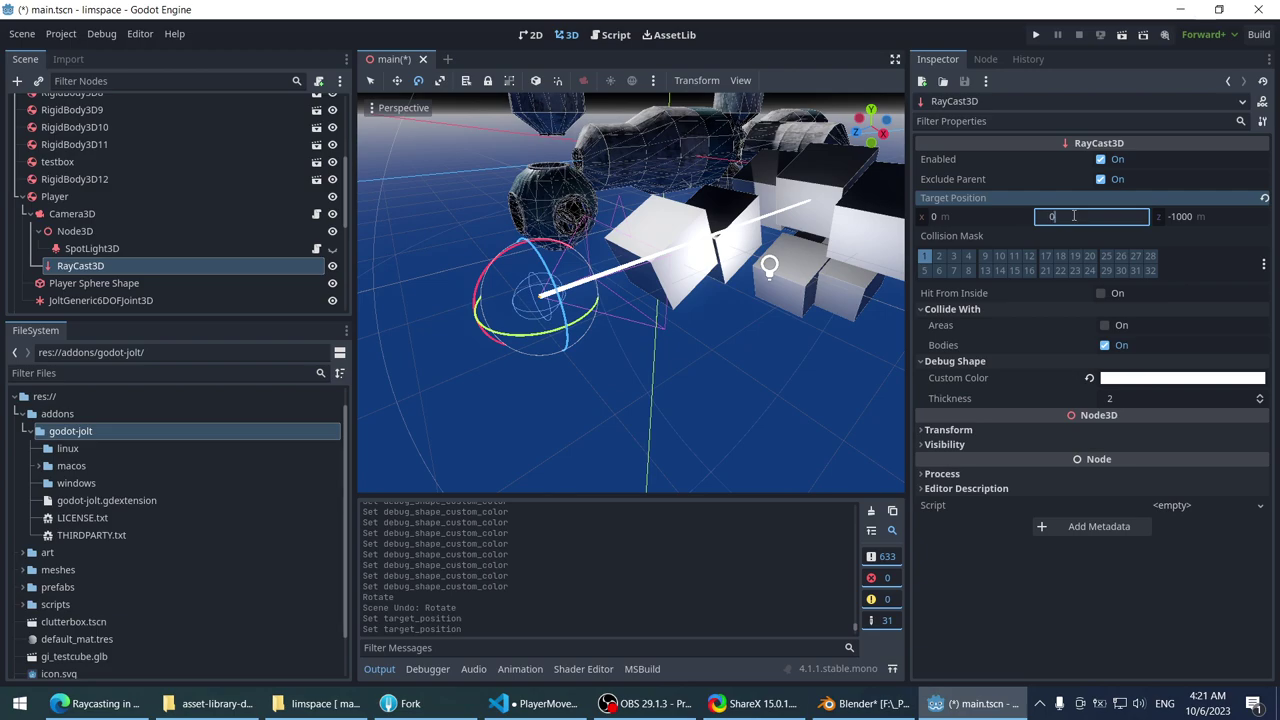
scroll(684, 276, up, 5)
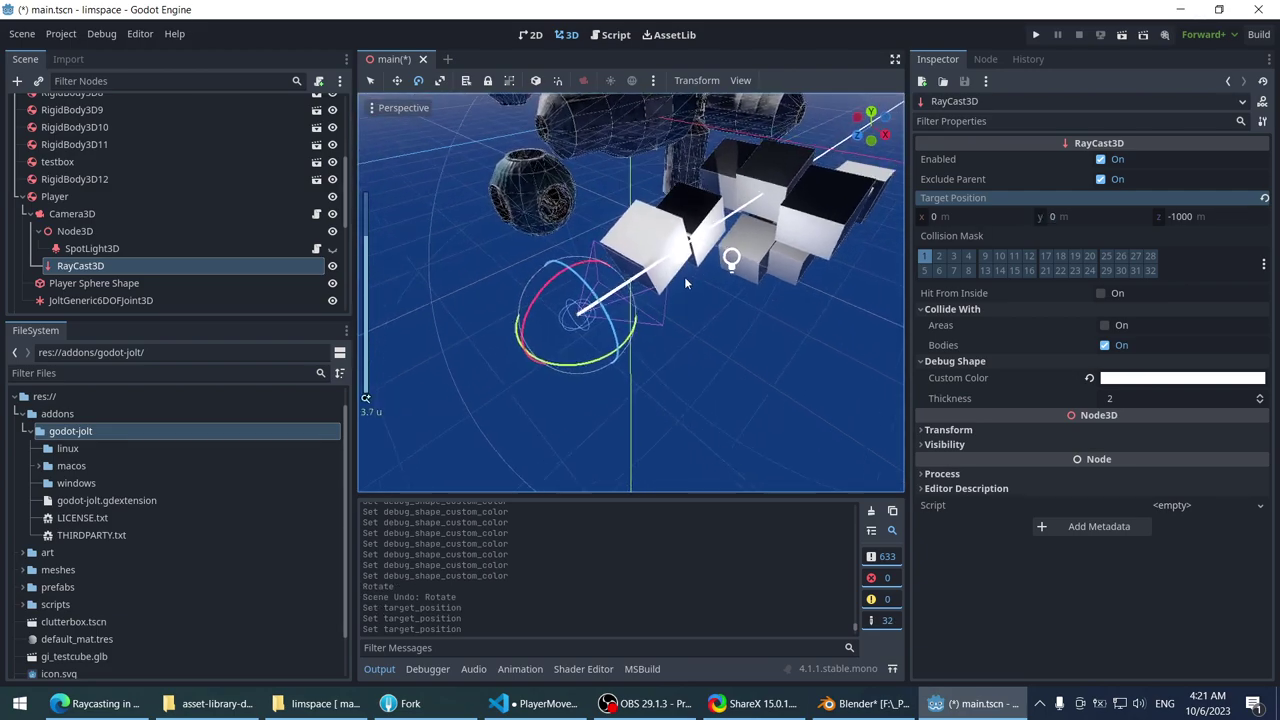
- Save the scene and run the project, which fails to build with one error
key(ctrl+s)
middle_drag(740, 268, 1024, 41)
click(1038, 33)
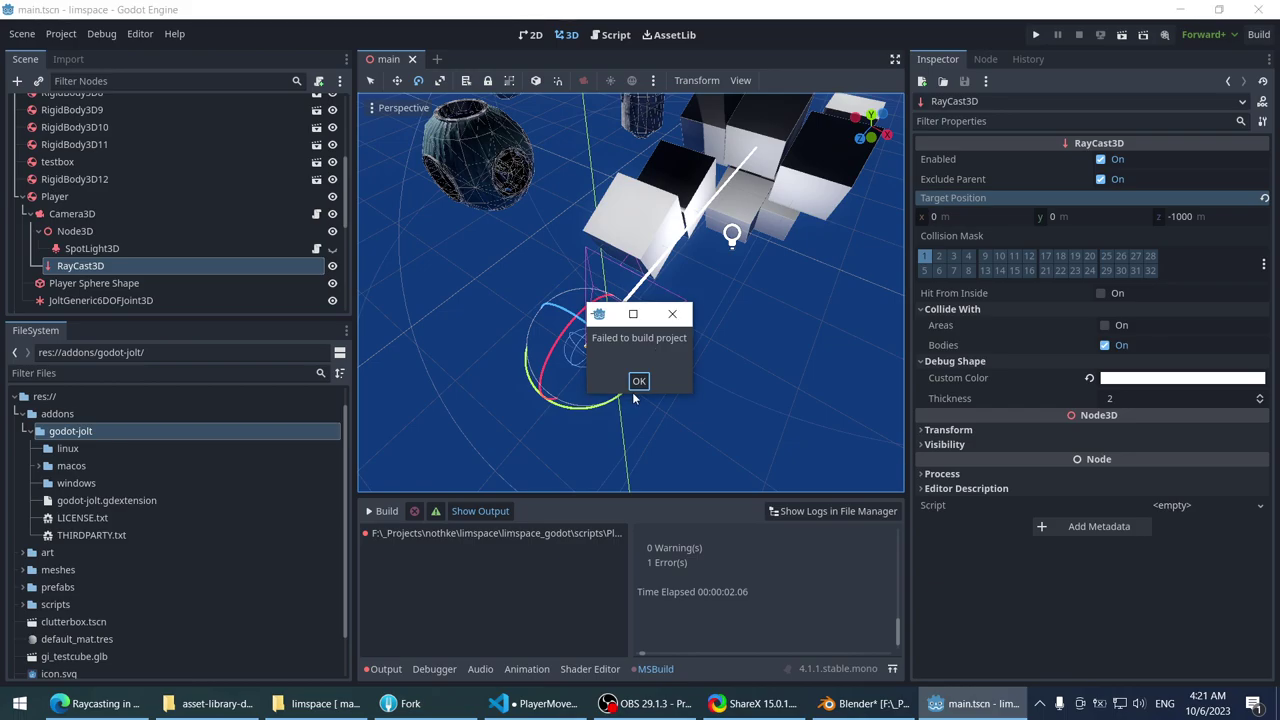
- Dismiss the build error and delete the result.Count if block lines from _PhysicsProcess in PlayerMovement.cs
click(638, 381)
click(536, 703)
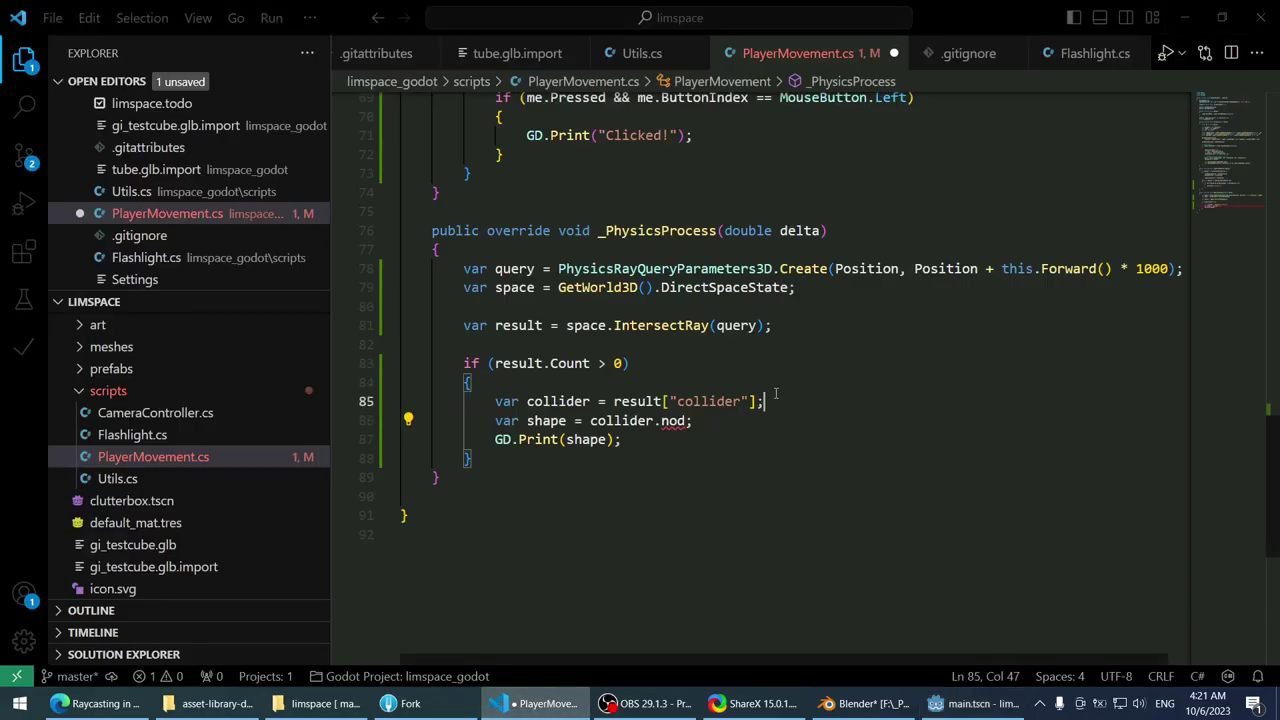
key(Down)
key(ctrl+shift+k)
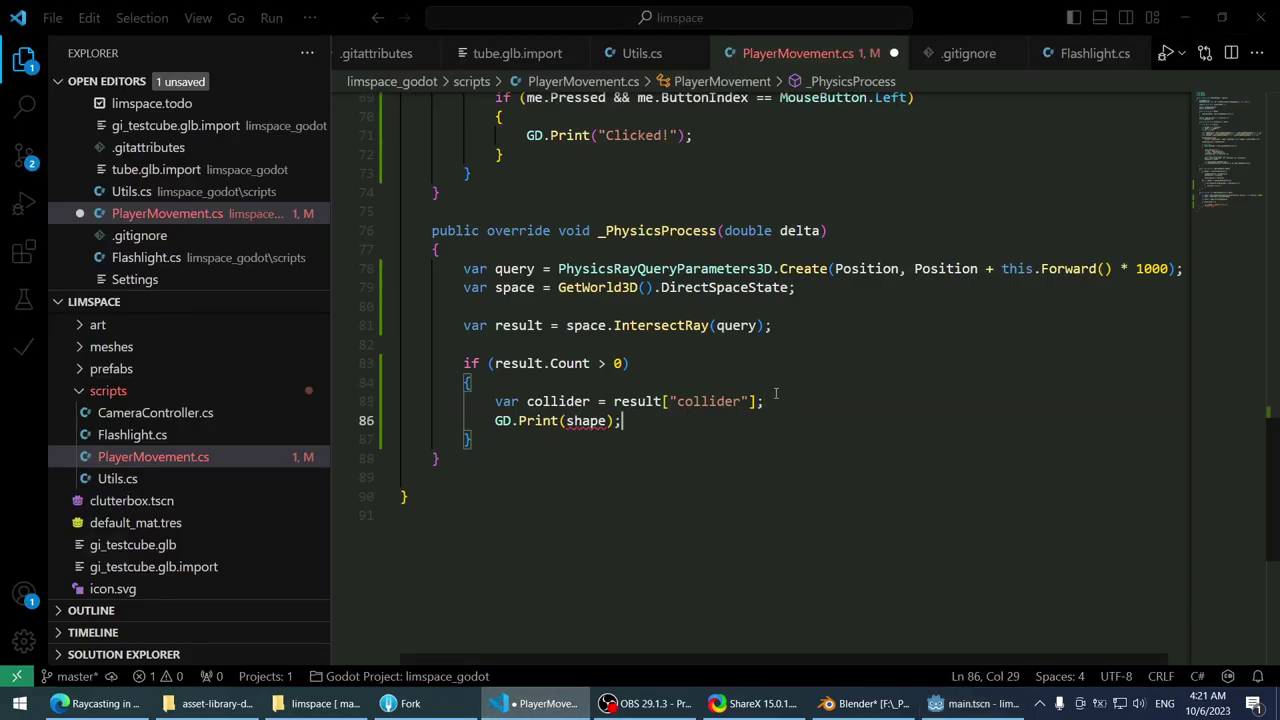
key(ctrl+shift+k)
click(775, 395)
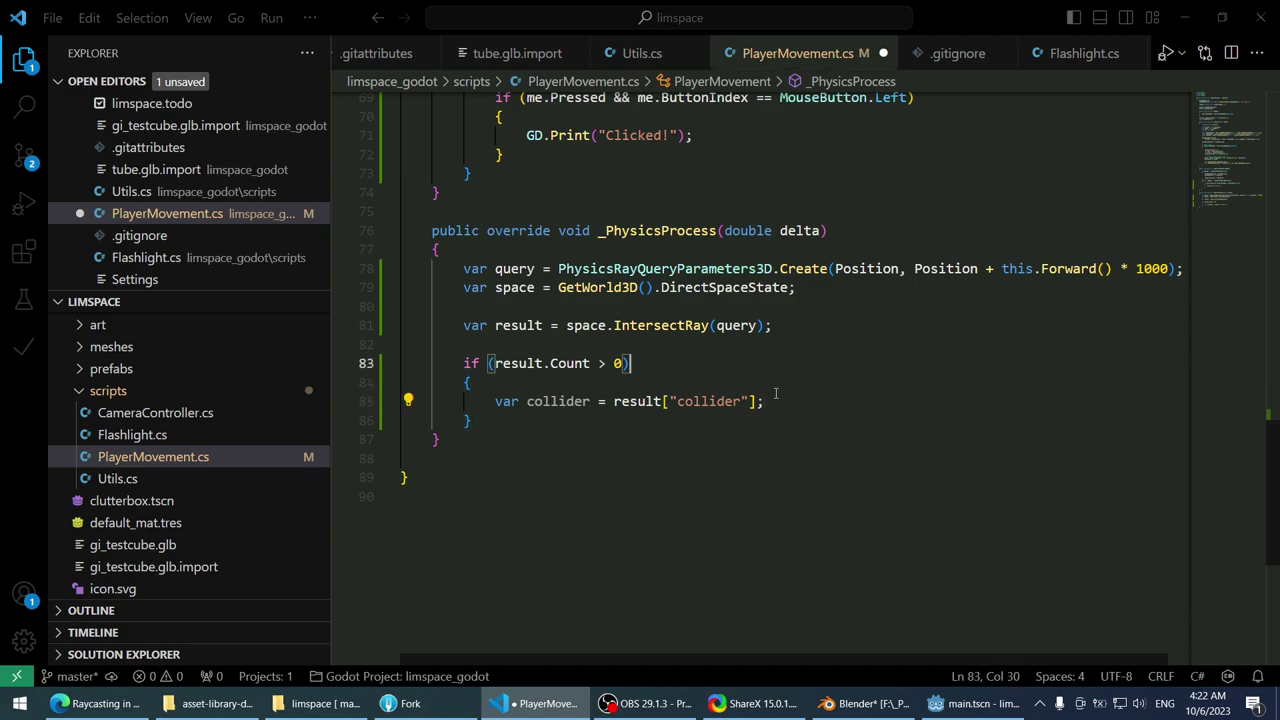
key(ctrl+shift+k)
key(ctrl+shift+k)
key(ctrl+shift+k)
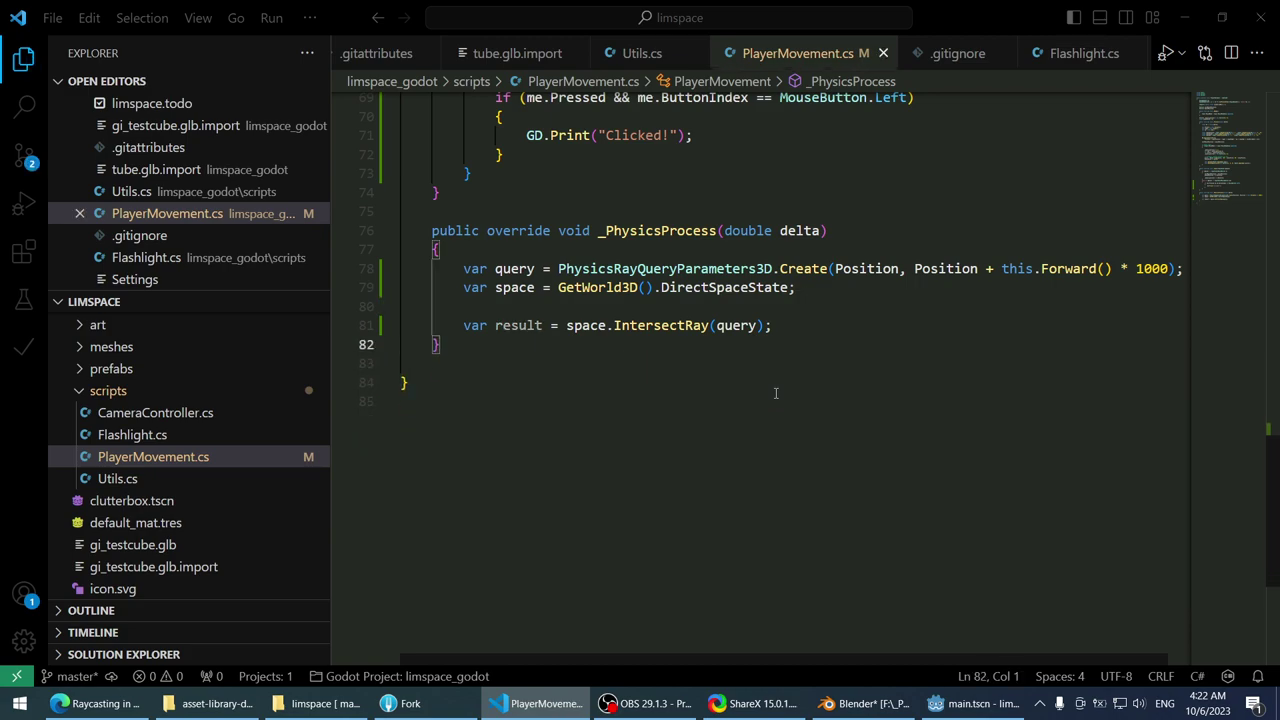
click(972, 703)
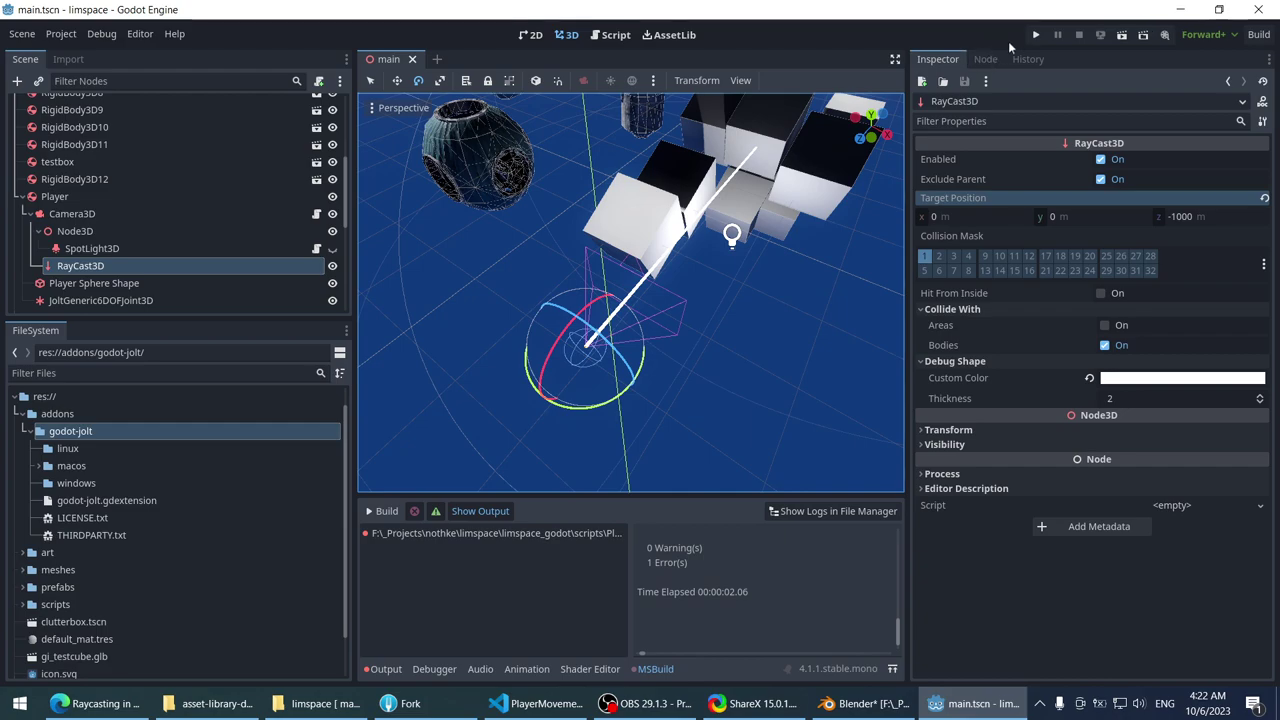
- Run the project, which now builds and shows the RayCast3D debug line, then close it
click(1037, 35)
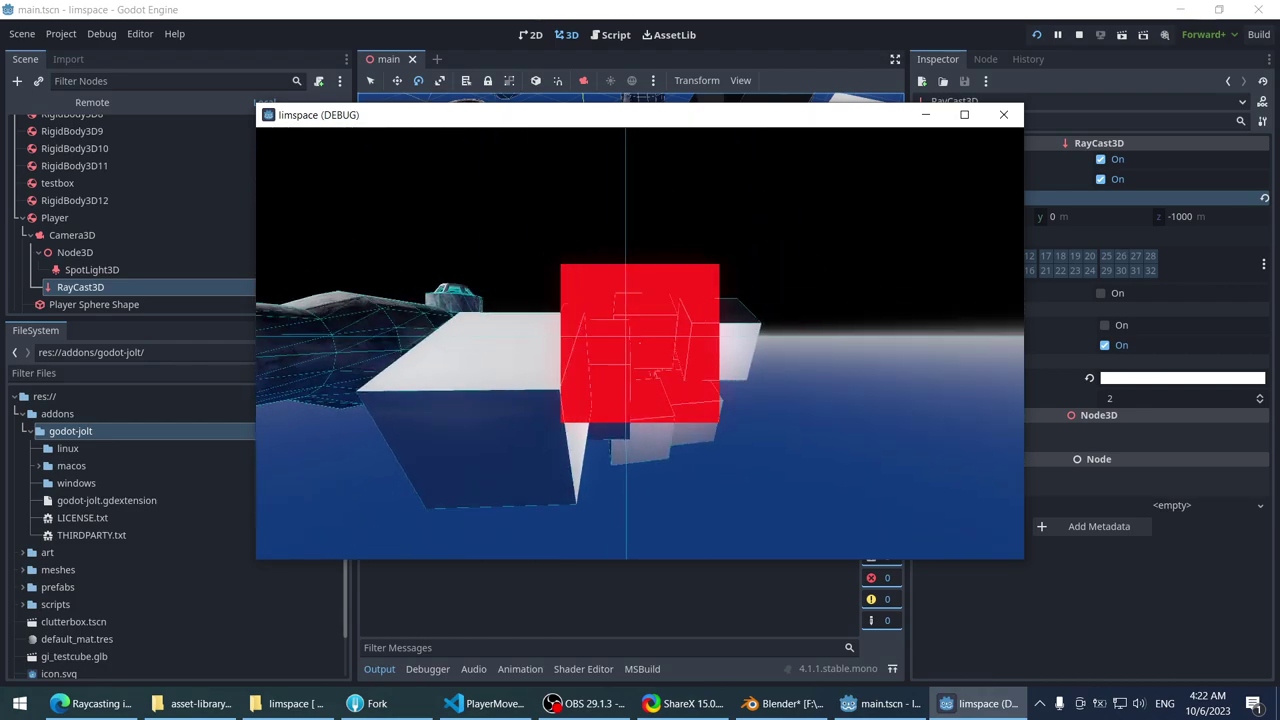
key(Escape)
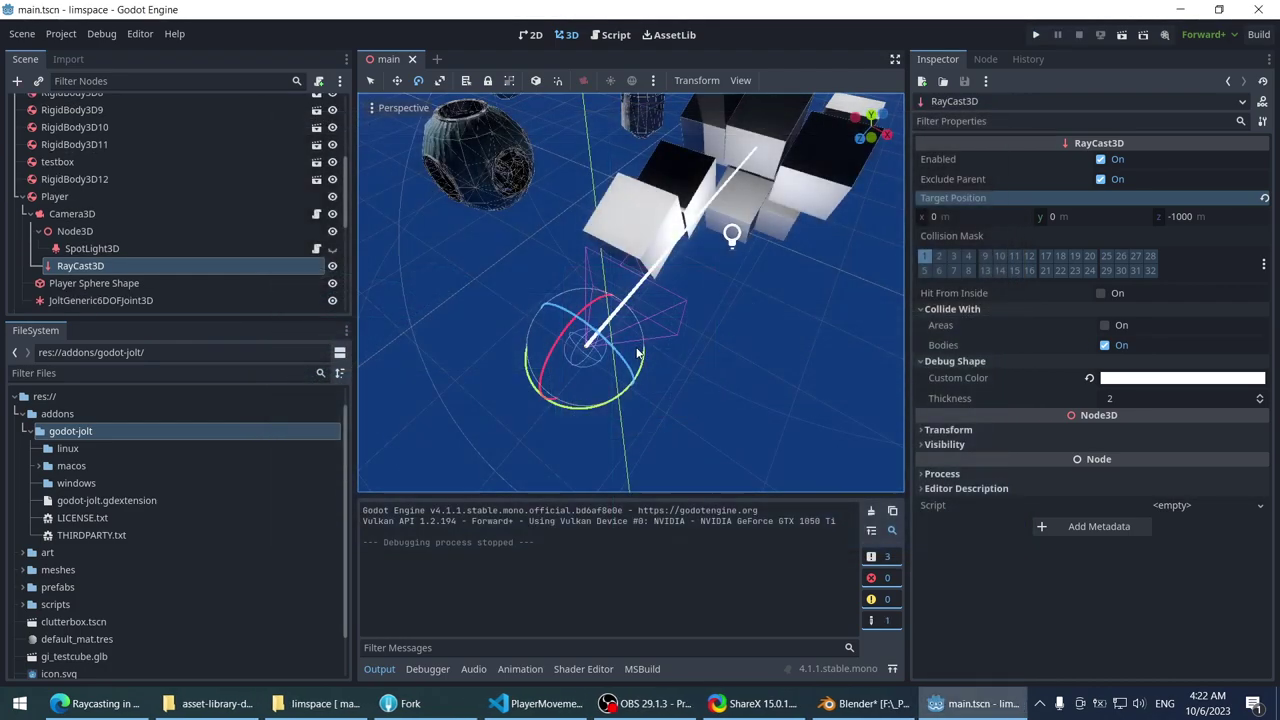
scroll(542, 397, up, 5)
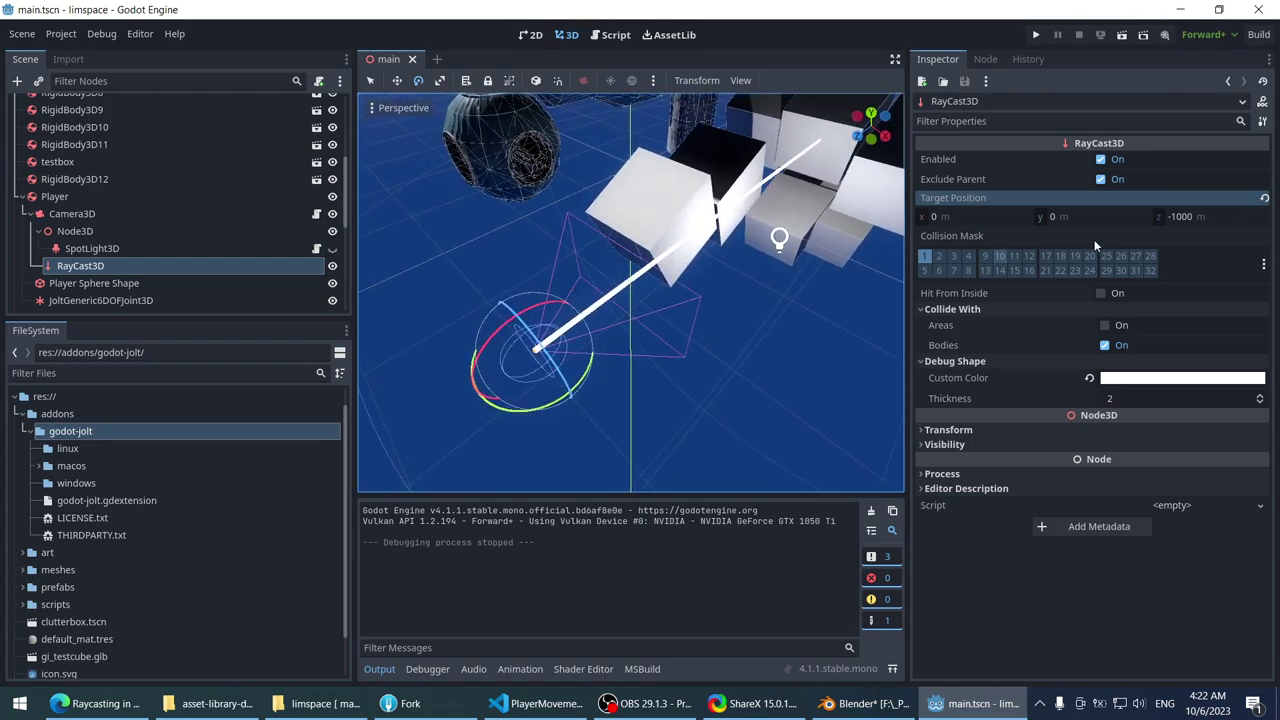
- Add '[Export] public RayCast3D raycastNode;' on a new line among the fields and save
click(545, 704)
scroll(609, 560, up, 20)
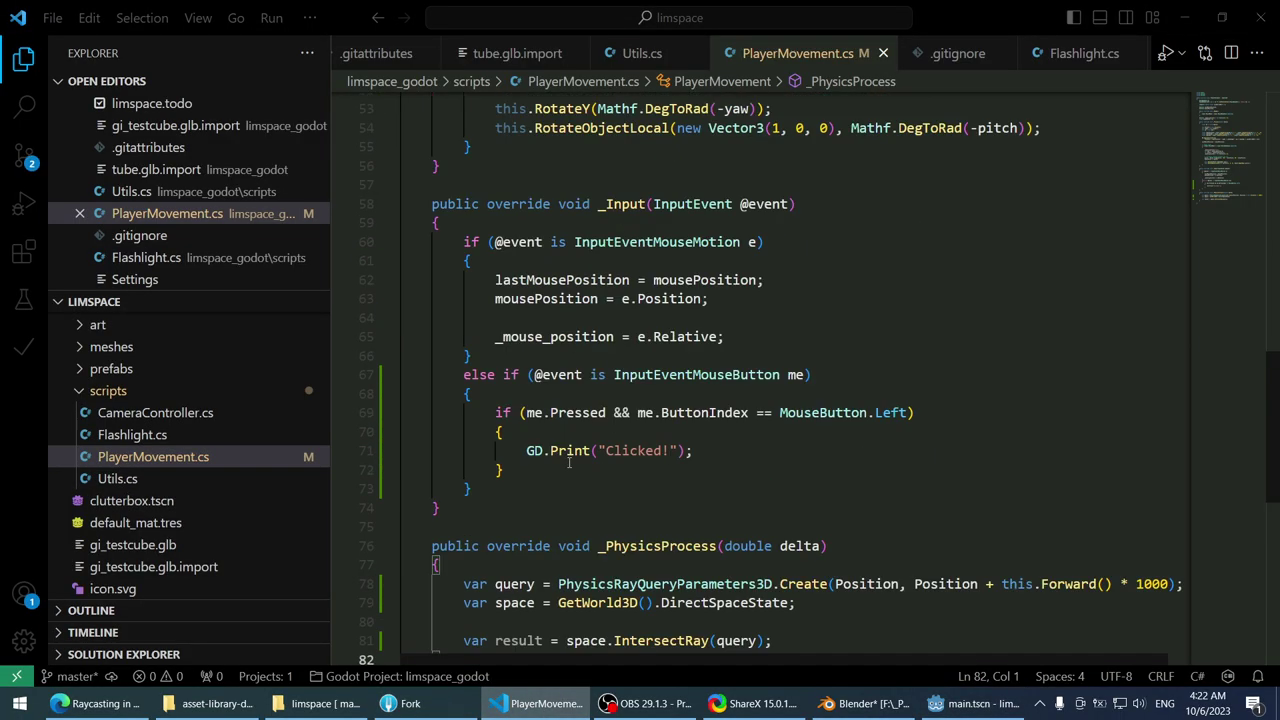
scroll(640, 460, up, 5)
click(803, 311)
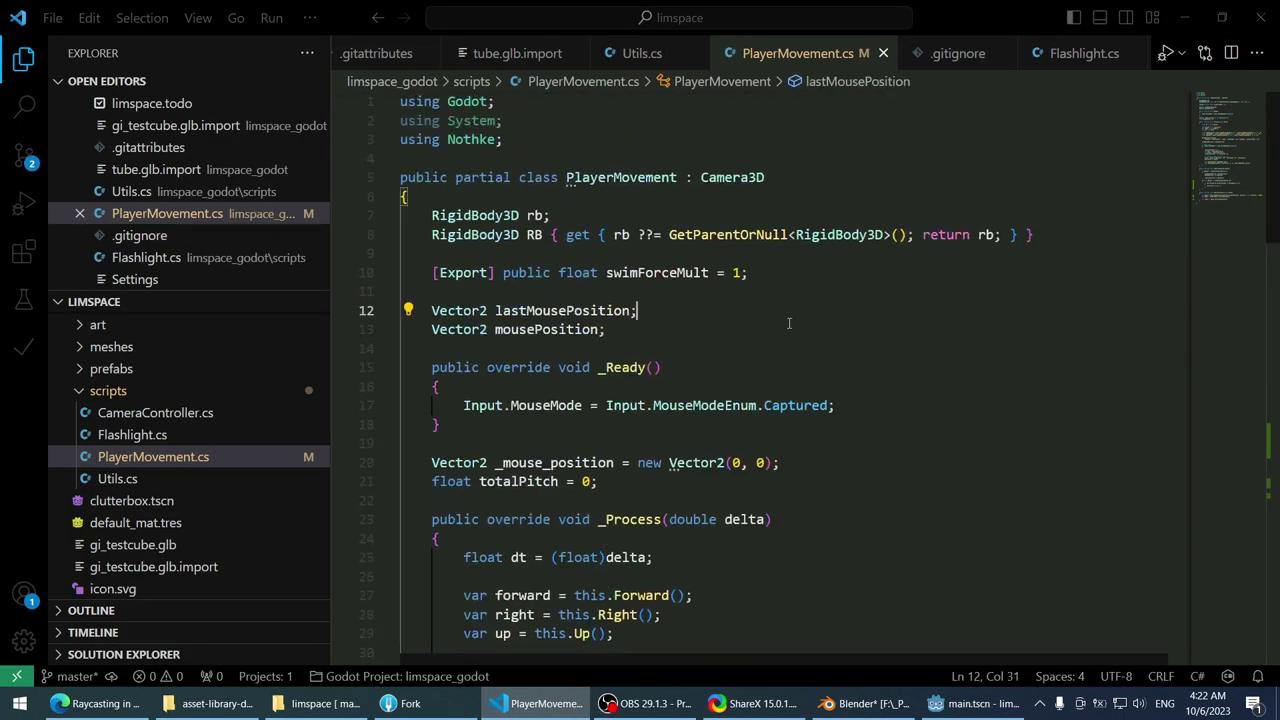
key(Return)
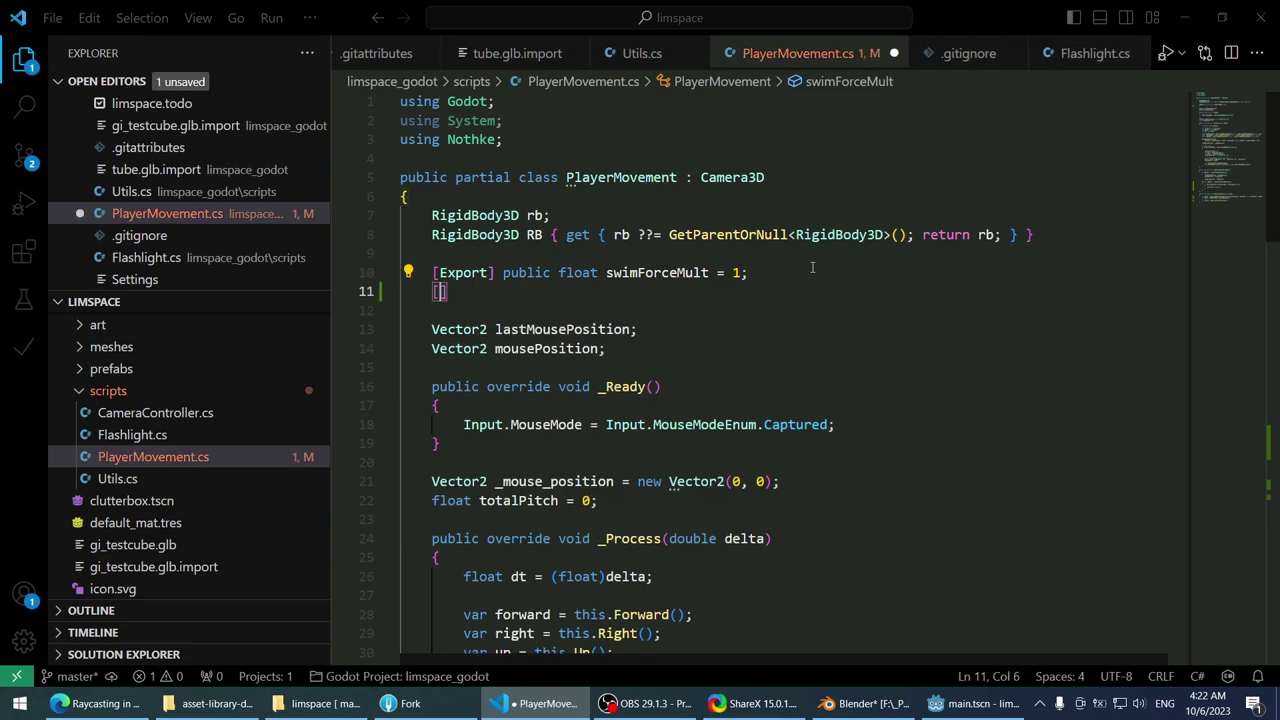
text([Export])
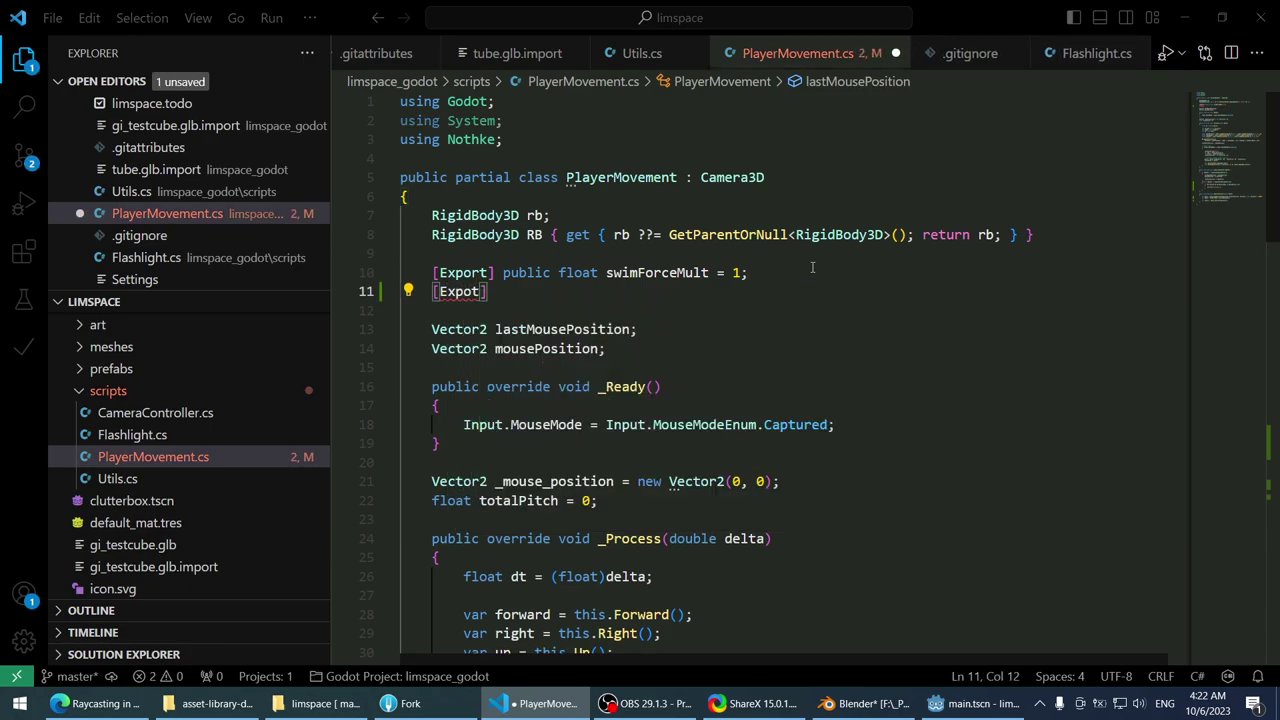
key(BackSpace)
key(BackSpace)
text(rt] pyubli)
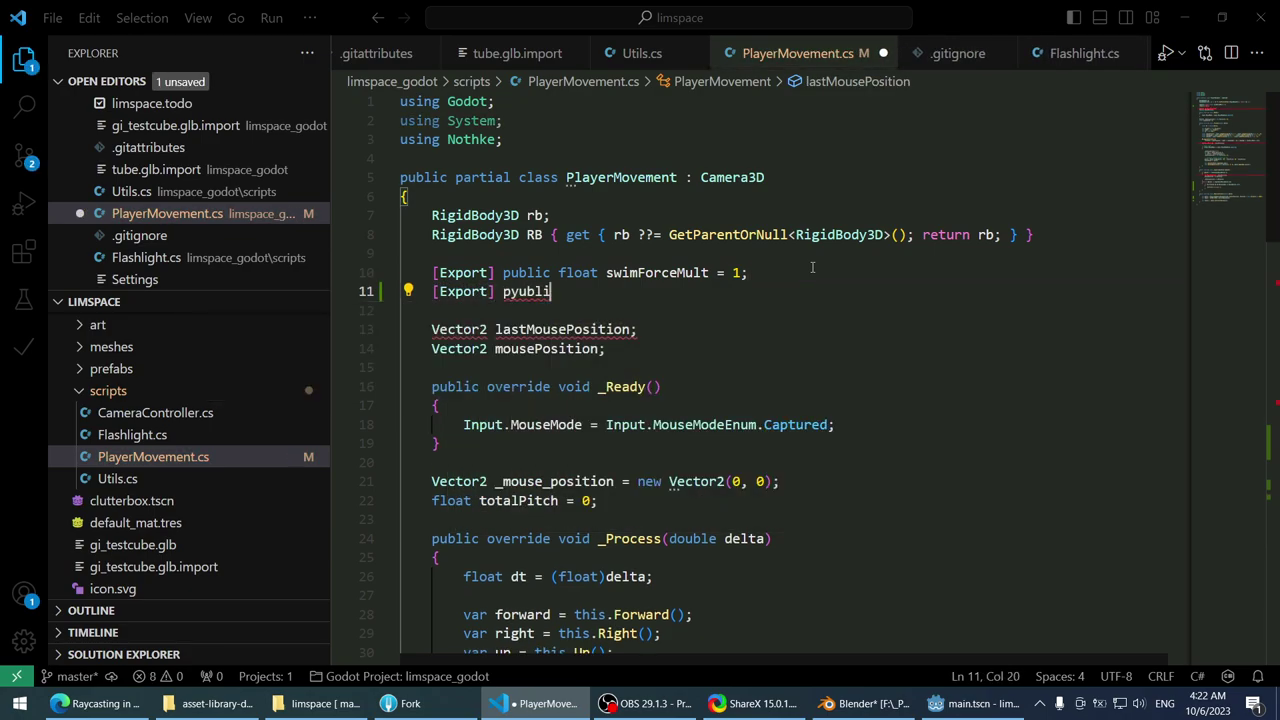
key(BackSpace)
text(ublic Raycast)
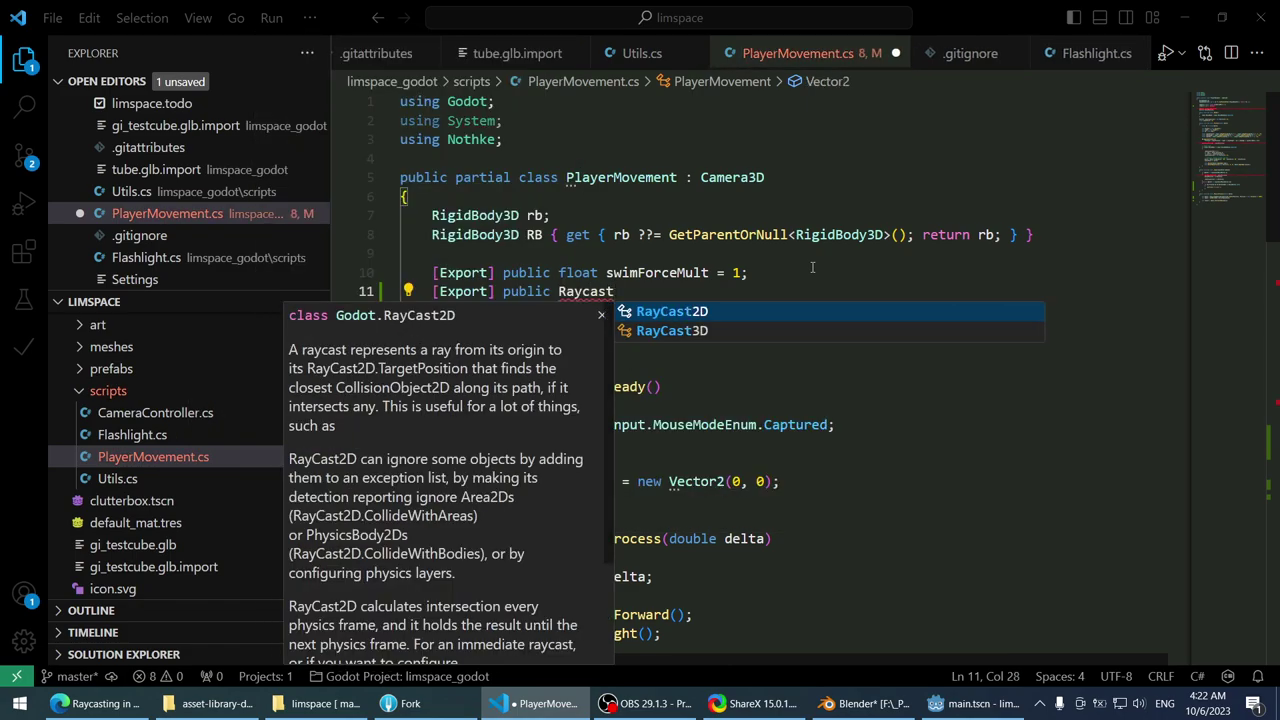
key(Down)
key(Return)
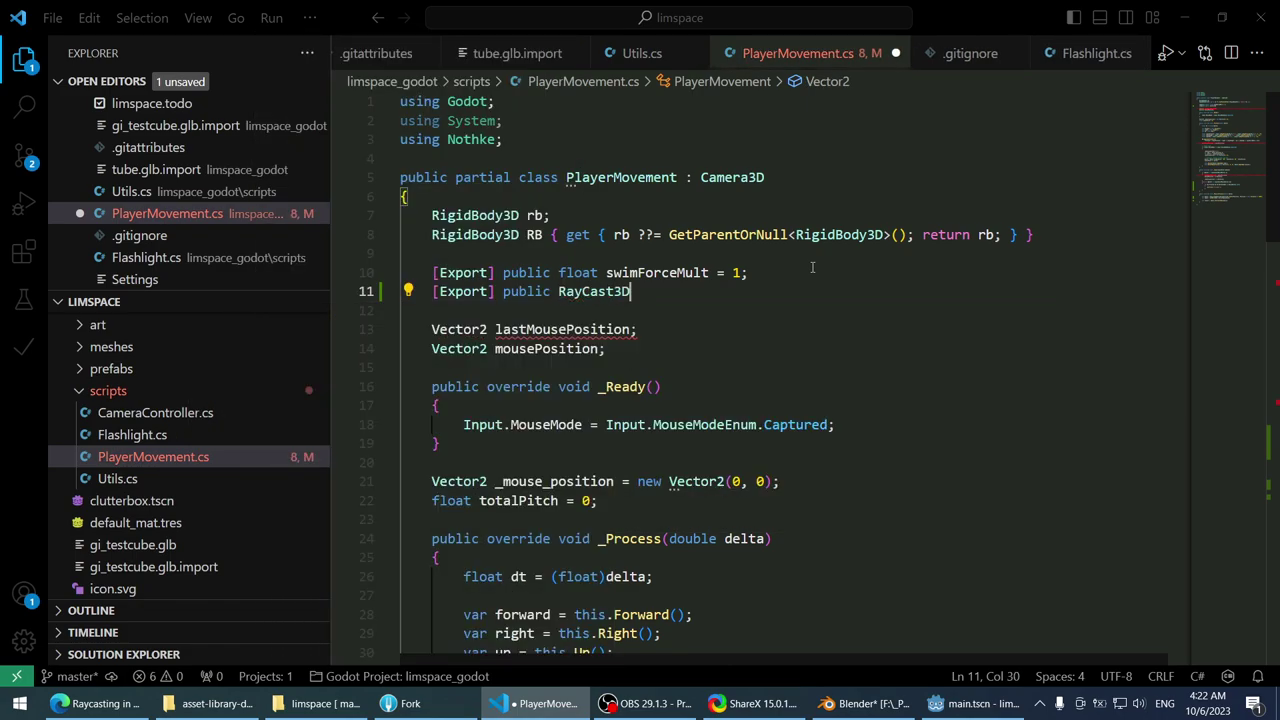
text(raycast)
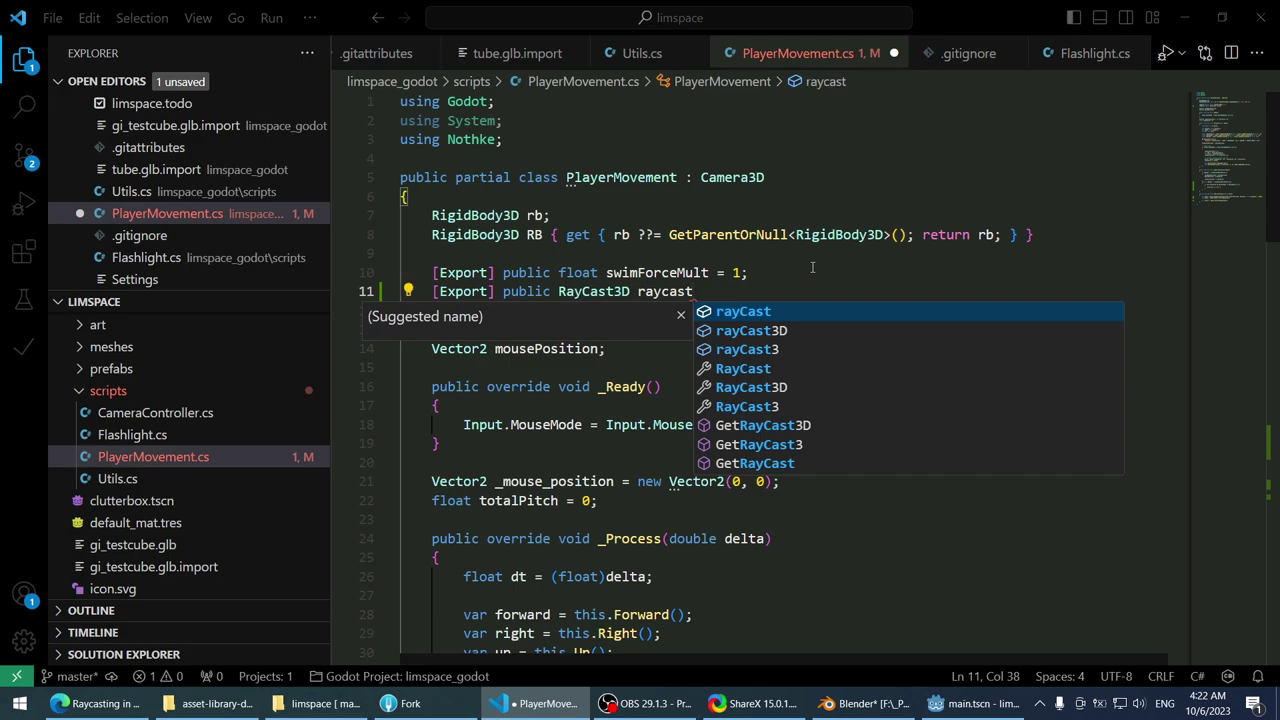
text(Node)
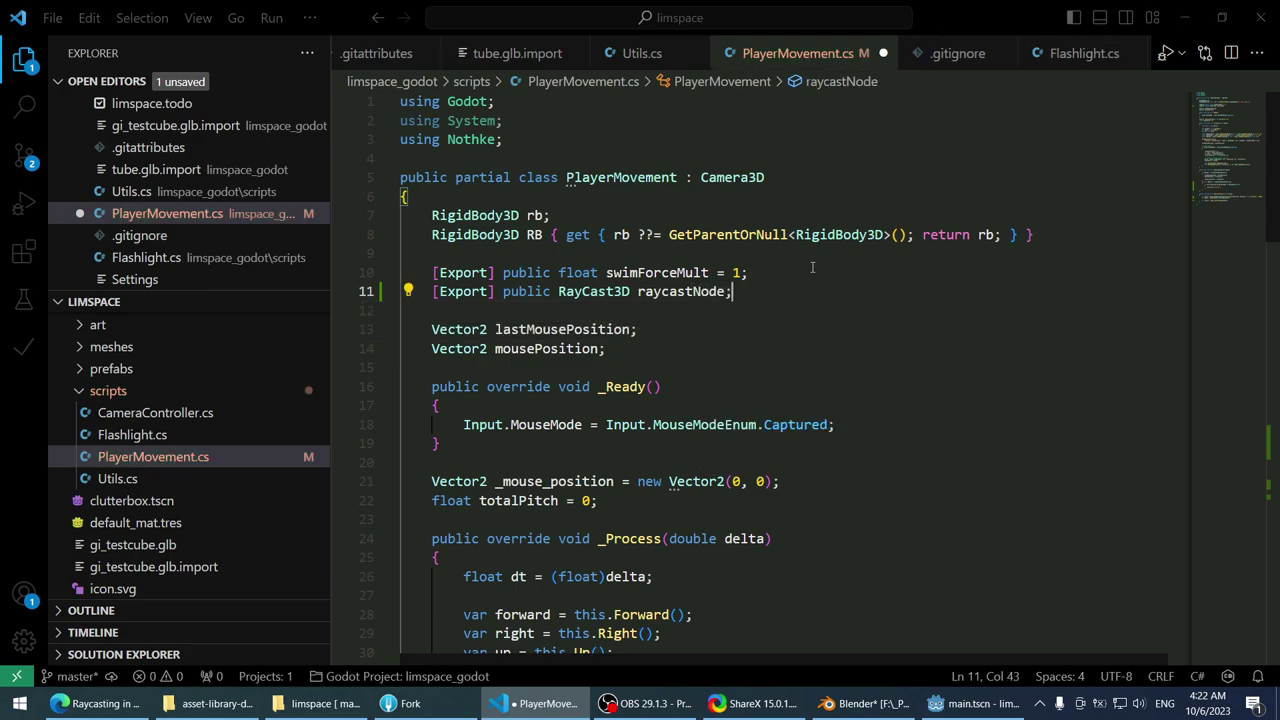
text(;)
key(ctrl+s)
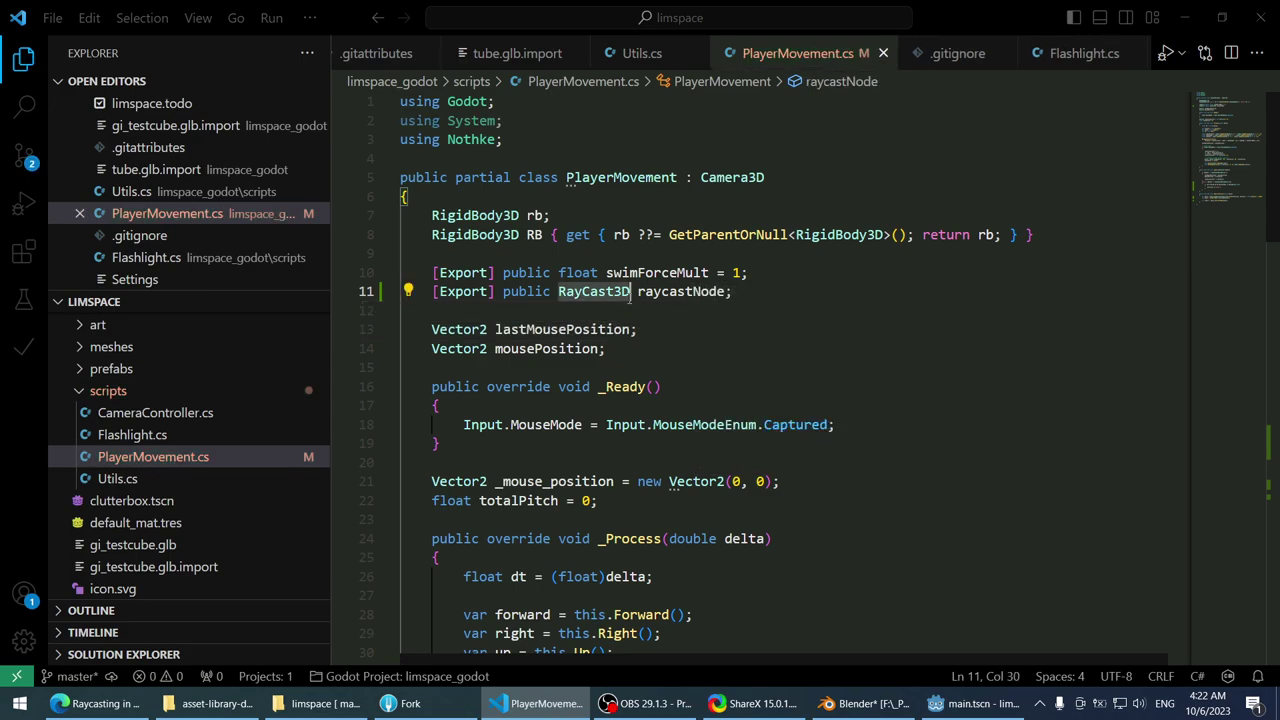
- Cut and restore the raycastNode name, then move to the end of the IntersectRay line
double_click(680, 291)
key(ctrl+x)
scroll(646, 362, down, 6)
key(ctrl+z)
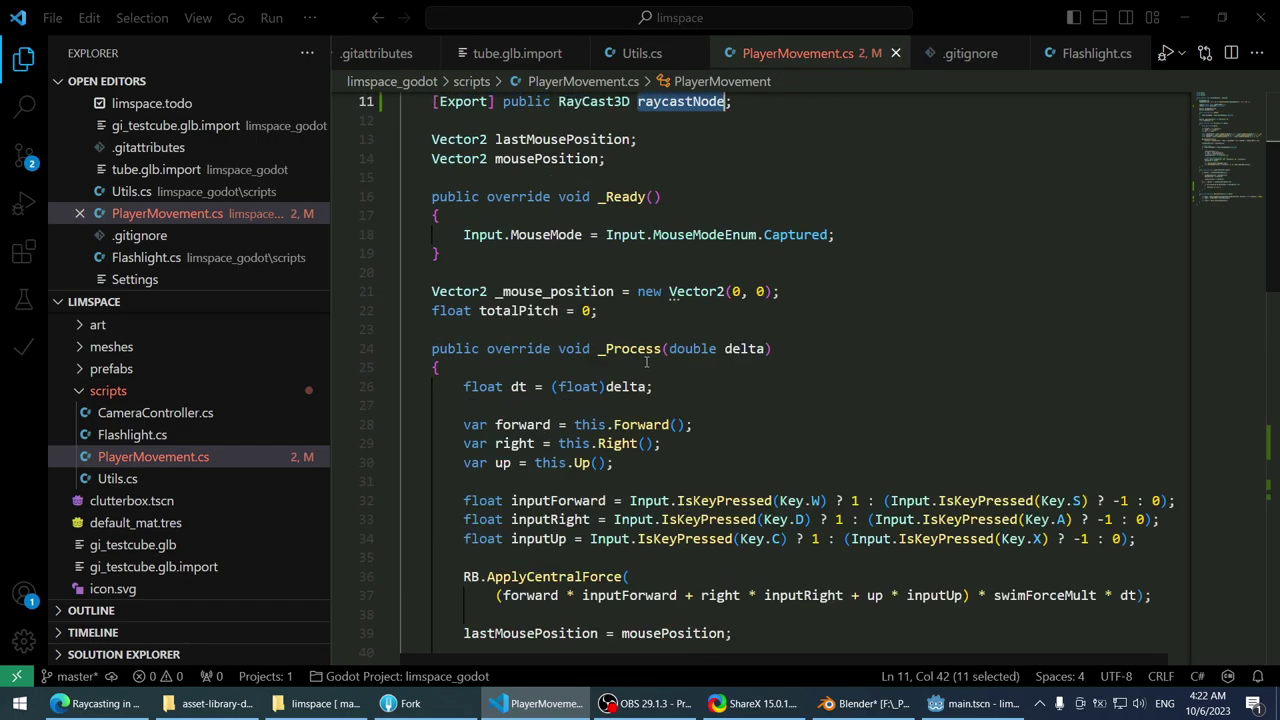
scroll(646, 362, up, 3)
scroll(700, 380, down, 15)
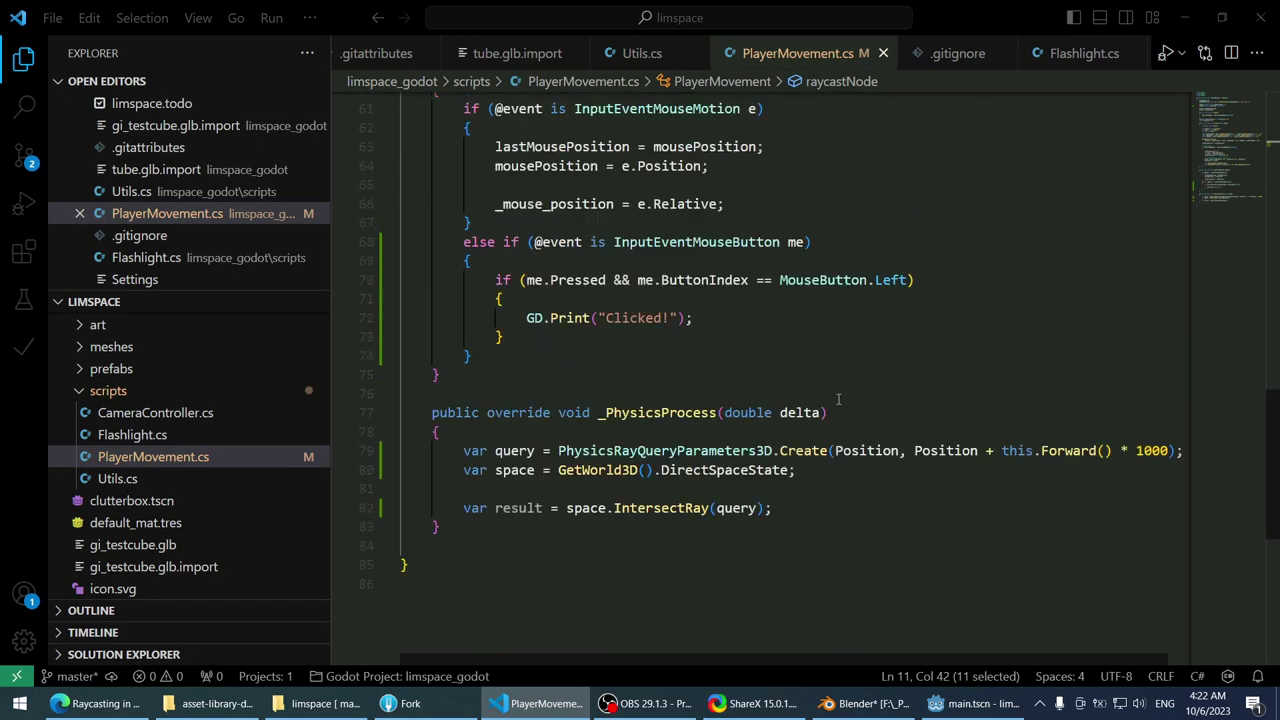
click(834, 497)
- Select Camera3D and try dragging RayCast3D onto its Raycast Node property
click(970, 703)
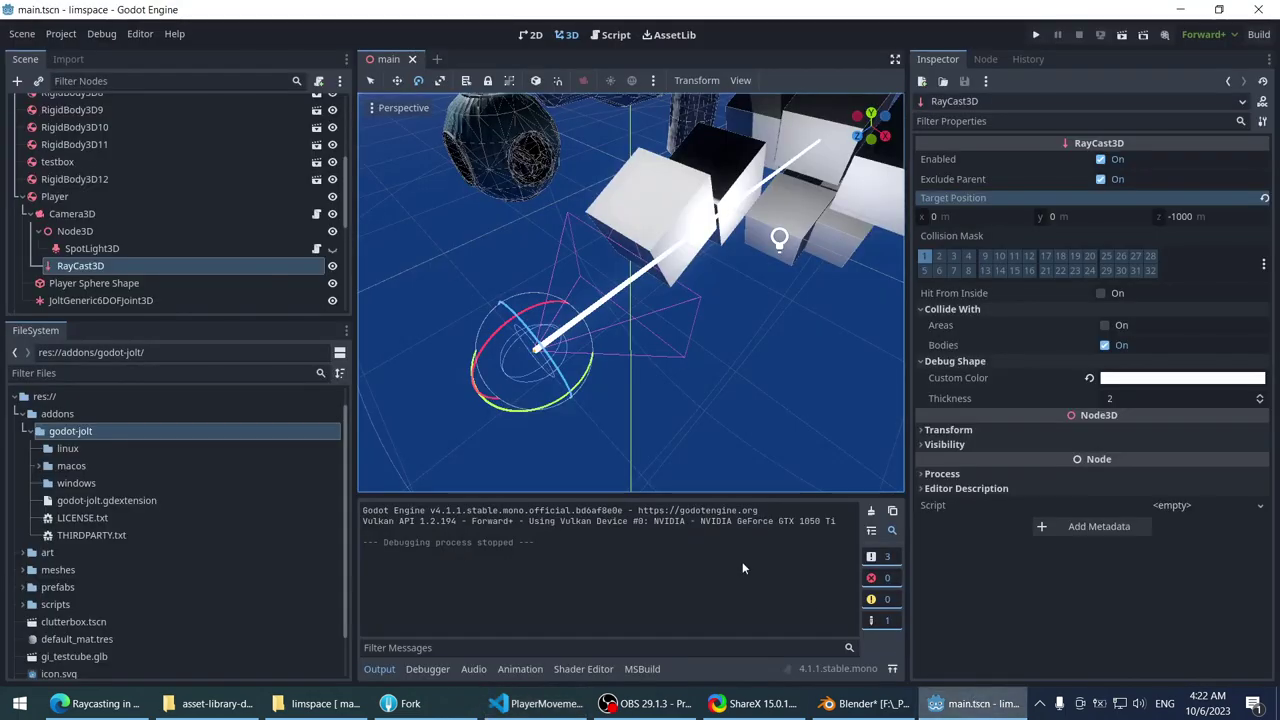
click(124, 248)
click(115, 230)
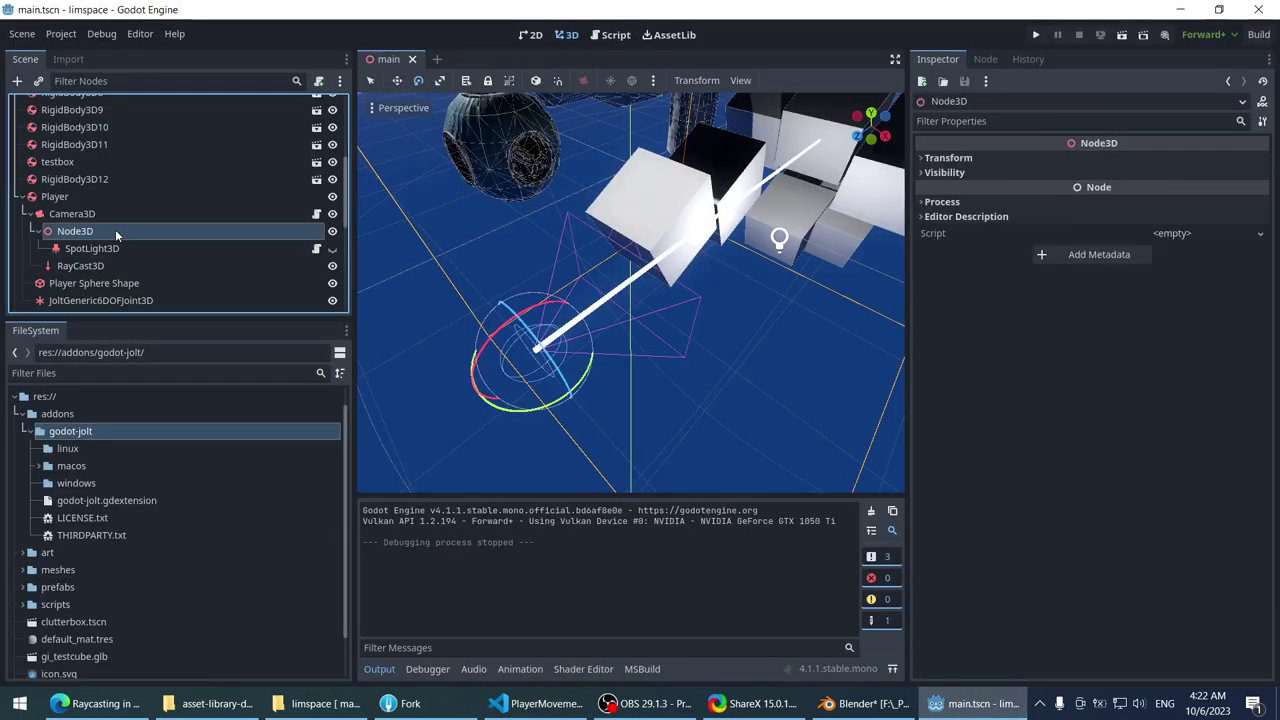
click(108, 215)
click(118, 248)
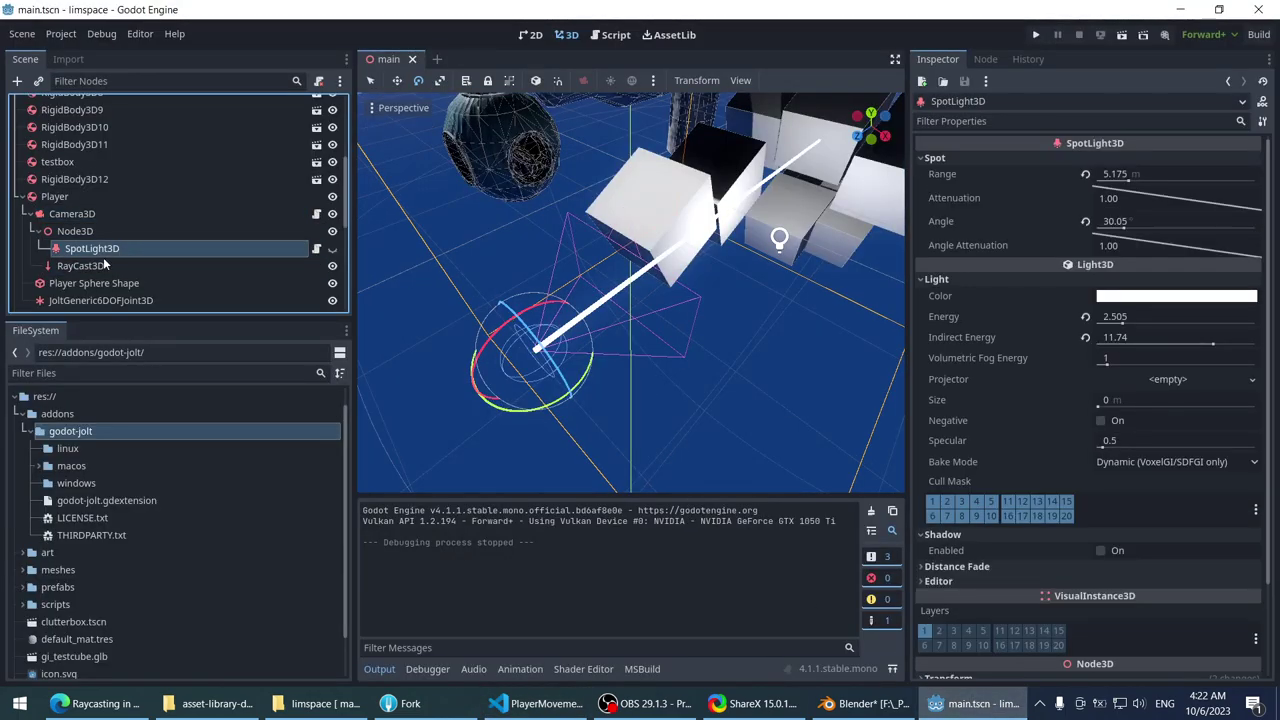
click(106, 265)
click(205, 197)
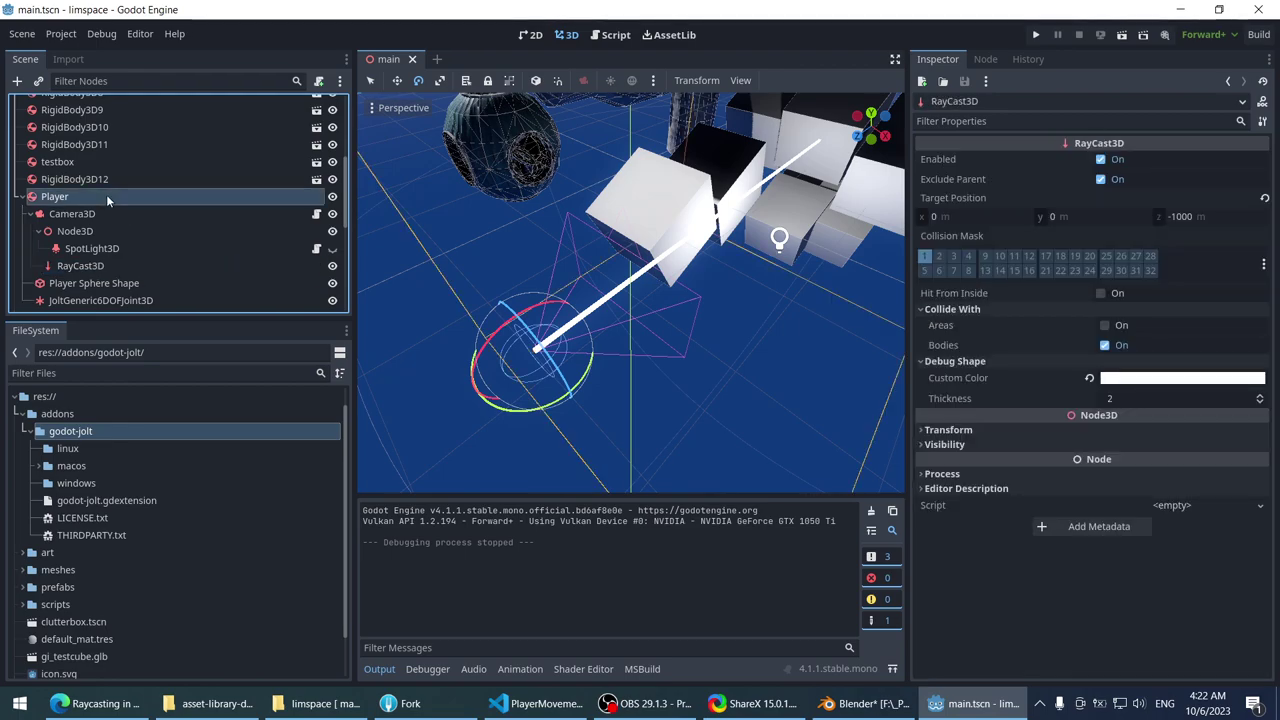
scroll(1190, 450, down, 5)
scroll(1170, 460, up, 5)
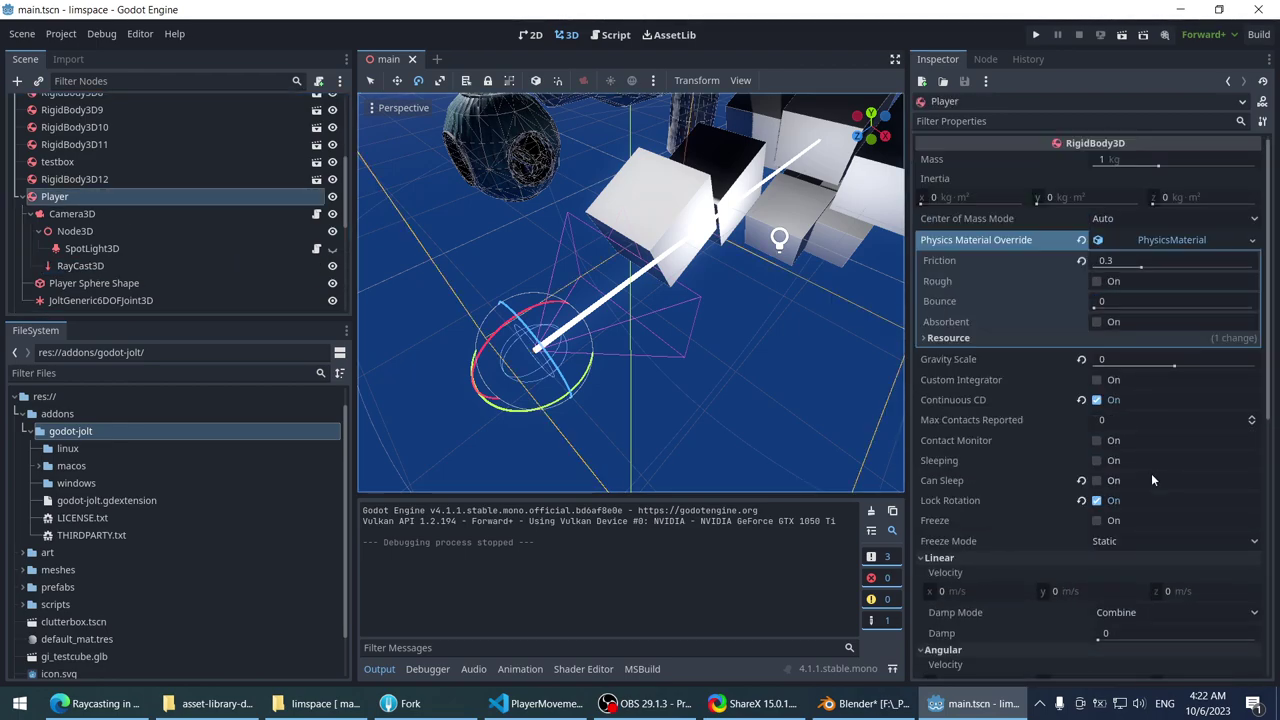
click(104, 213)
drag(103, 262, 1137, 191)
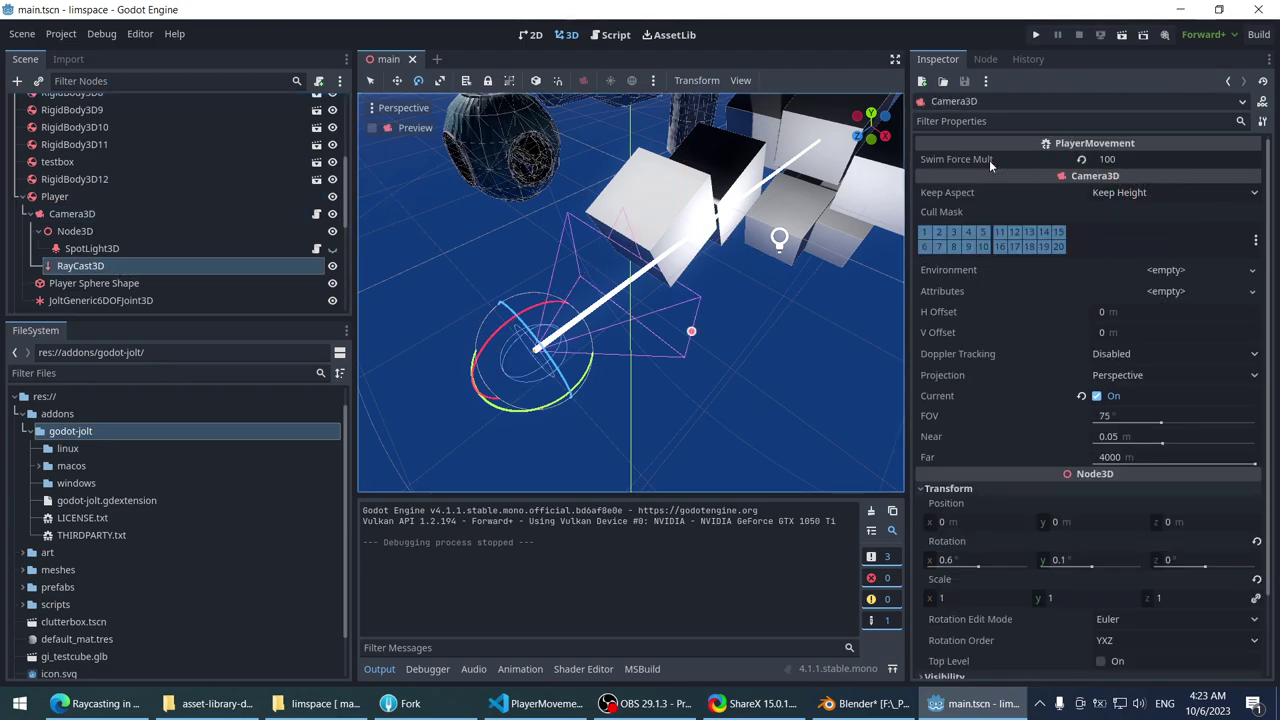
- Rebuild by running the project briefly, then assign RayCast3D to Raycast Node and save the scene
key(alt+Tab)
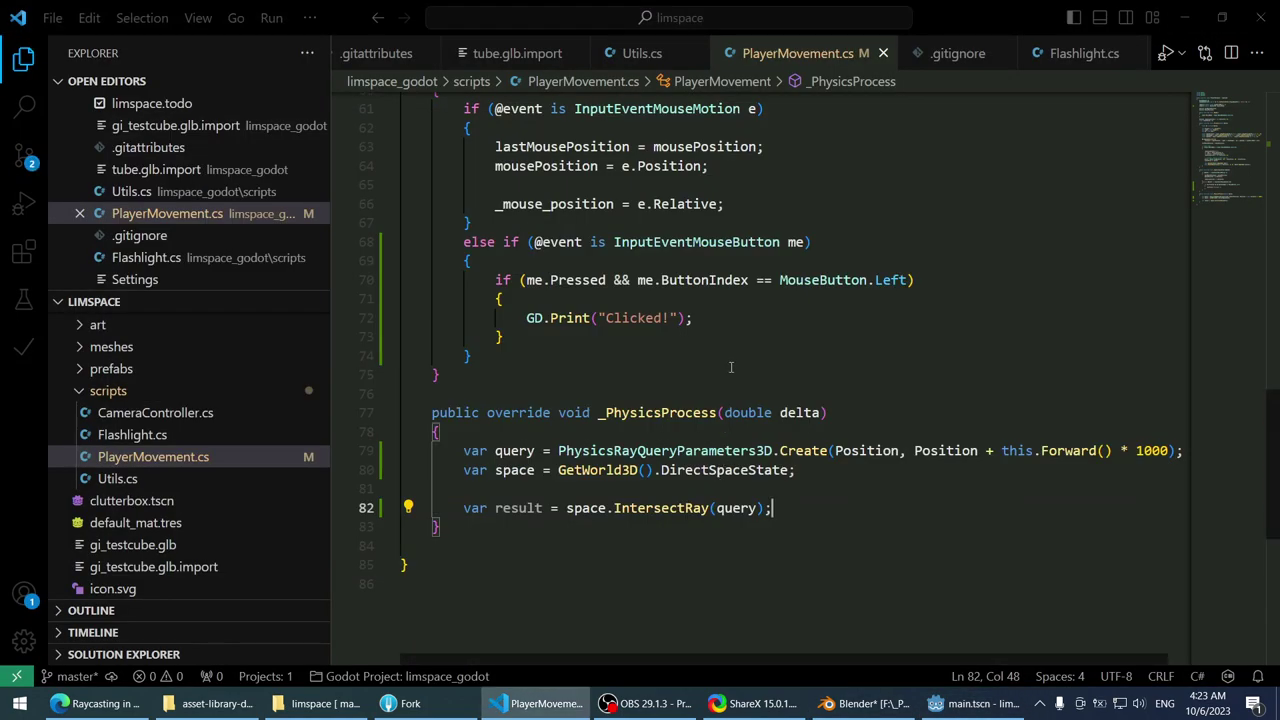
key(alt+Tab)
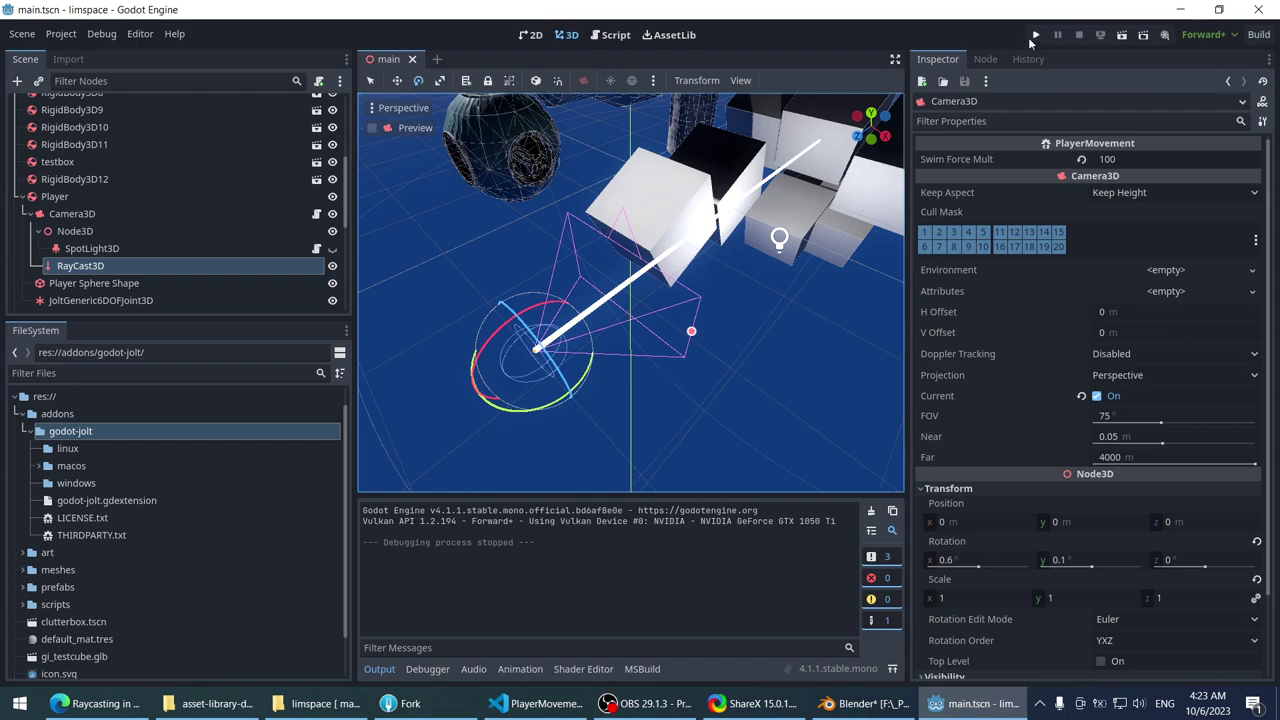
click(1035, 34)
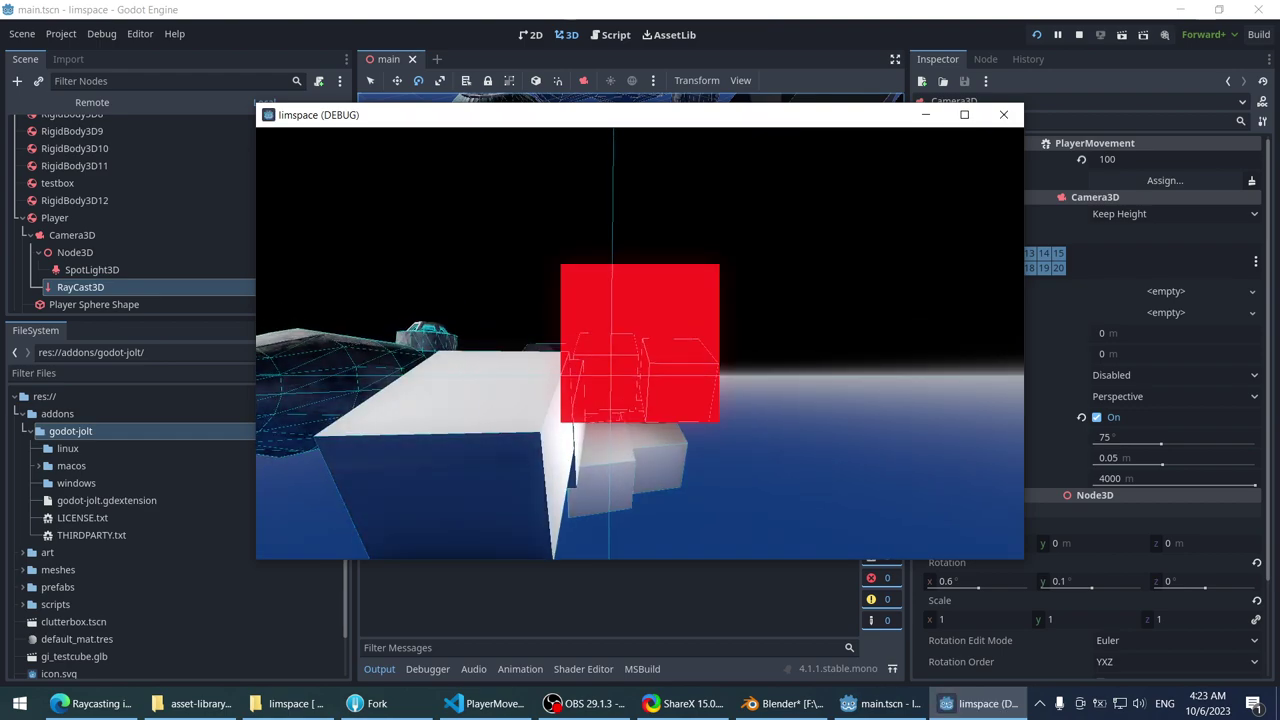
key(Escape)
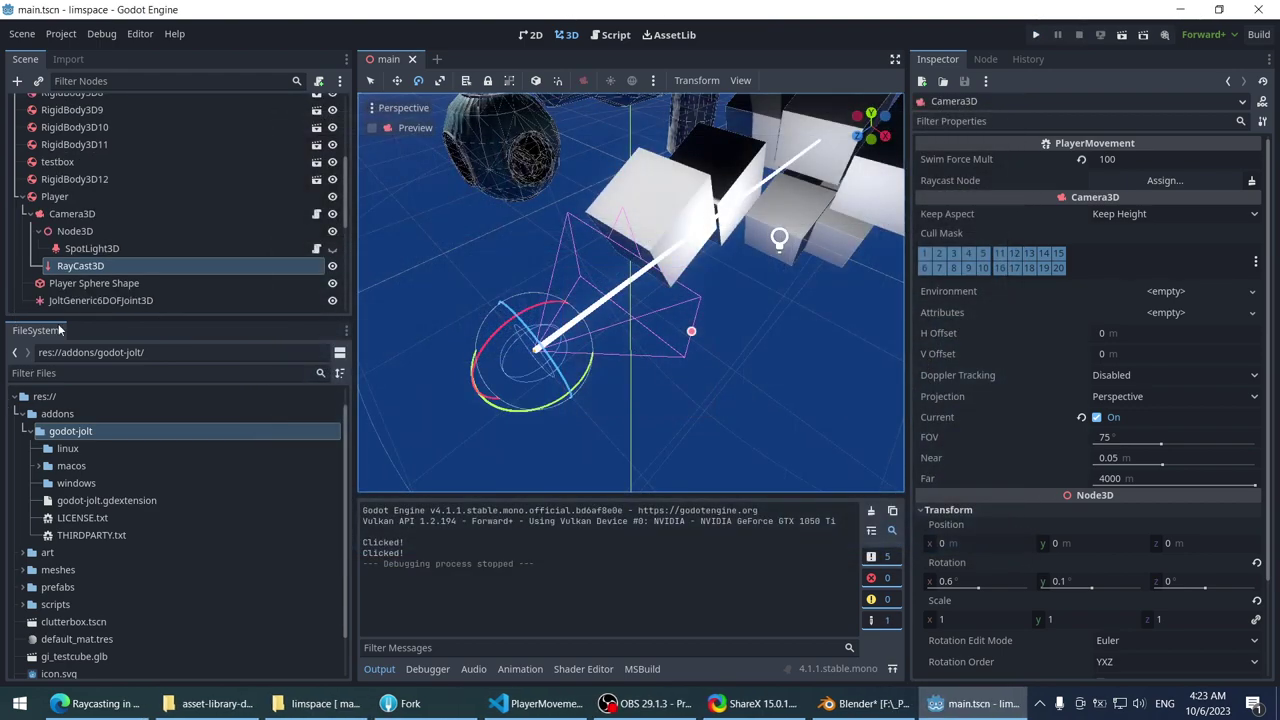
drag(150, 266, 1160, 181)
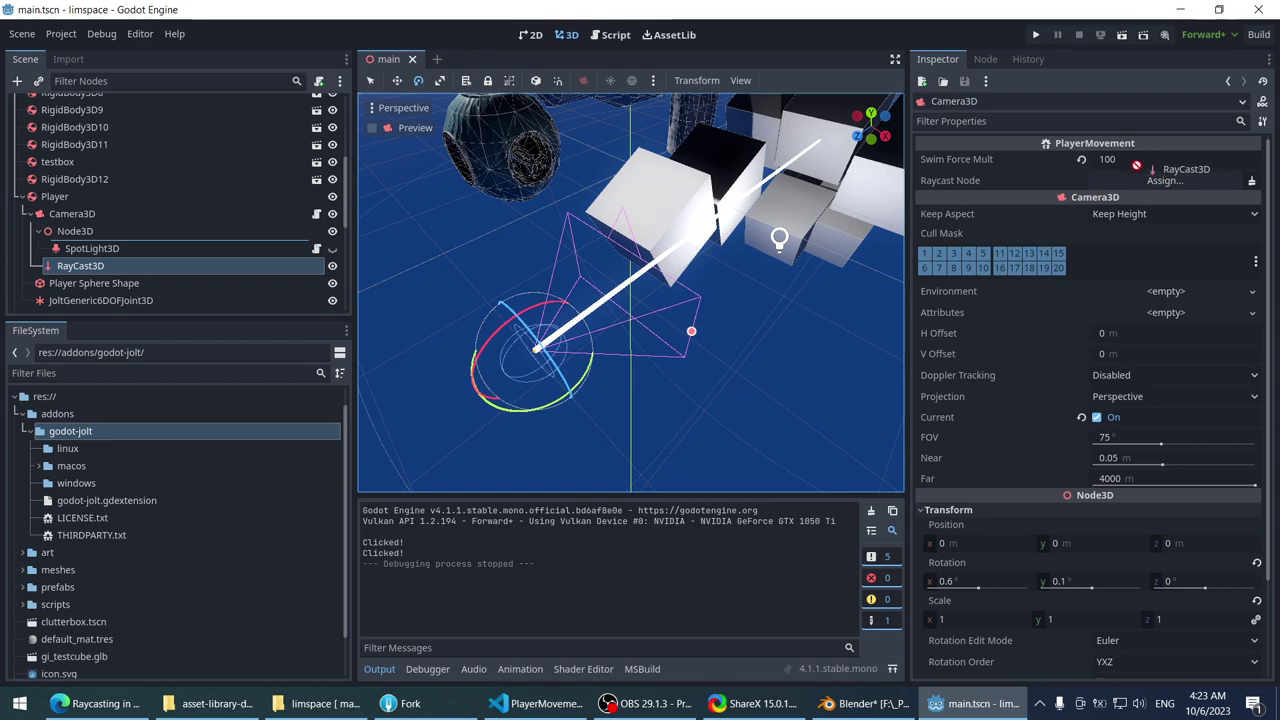
key(ctrl+s)
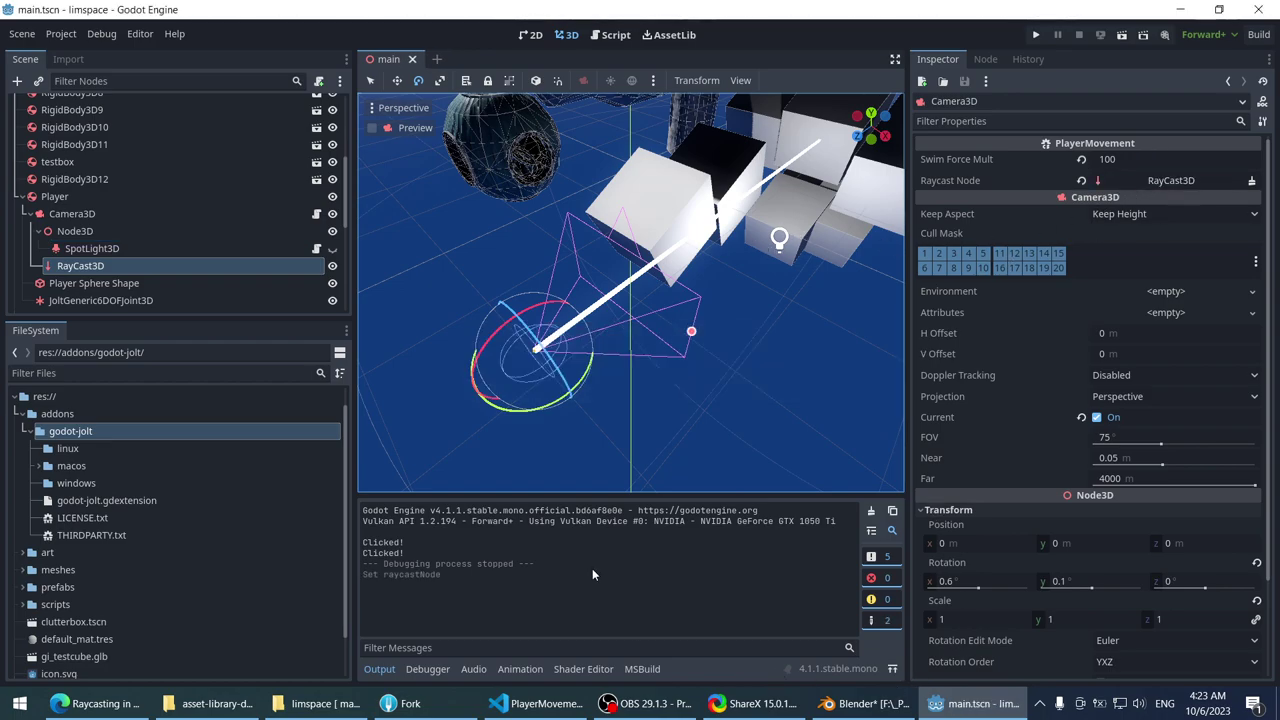
- Start new lines after the IntersectRay call in PlayerMovement.cs
key(alt+Tab)
scroll(856, 485, down, 4)
scroll(856, 485, up, 5)
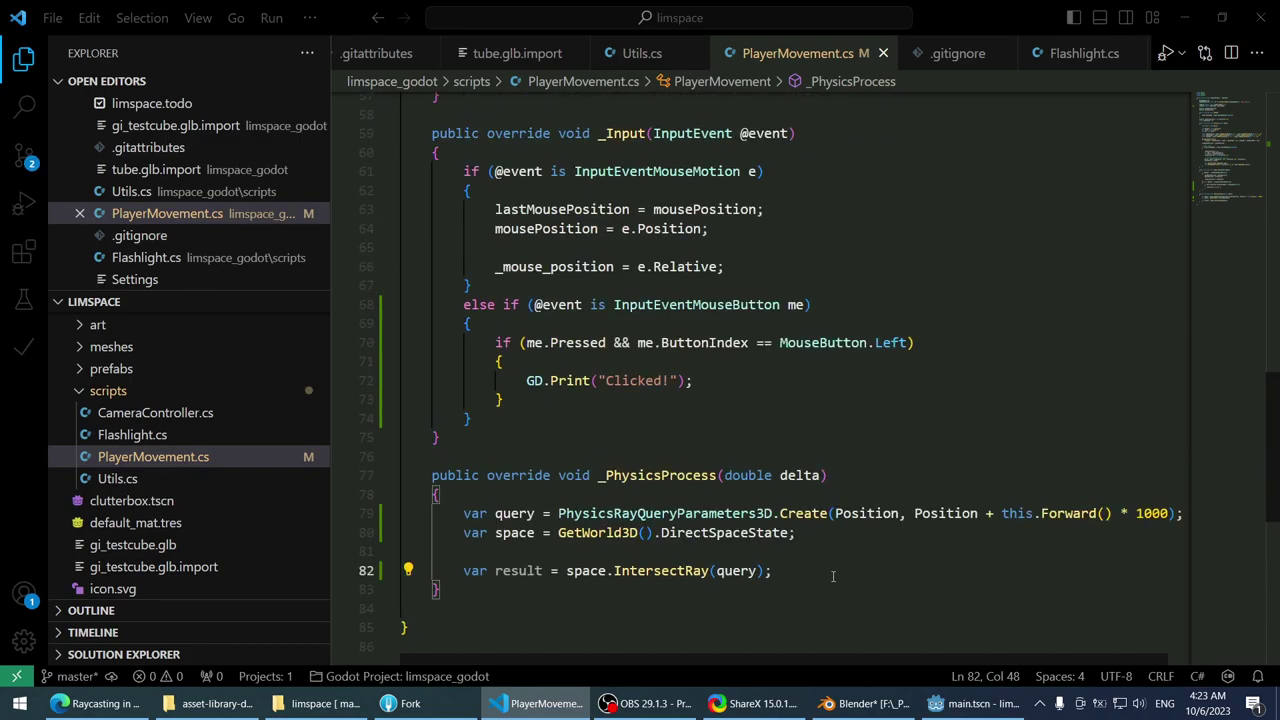
scroll(833, 576, down, 1)
key(Return)
key(Return)
- Type 'raycastNode.', browse its IntelliSense methods, and leave line 84 as 'raycastNode.ray'
text(ray)
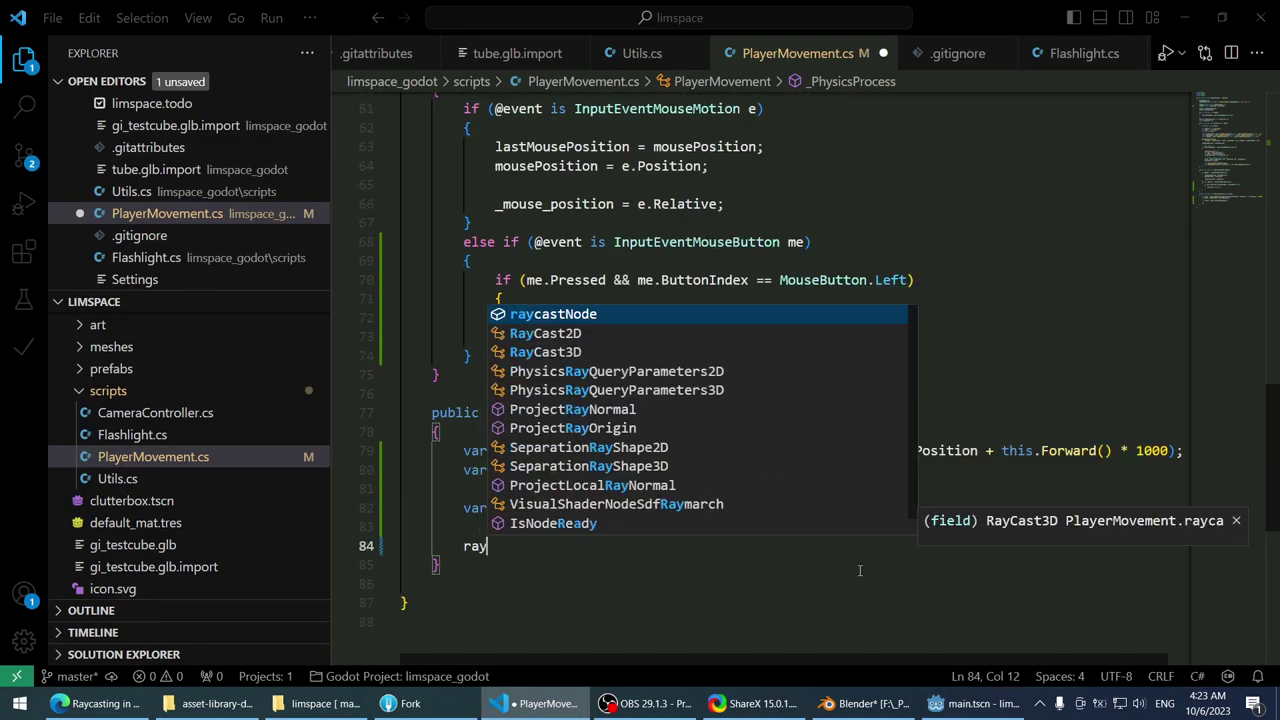
text(castNode.)
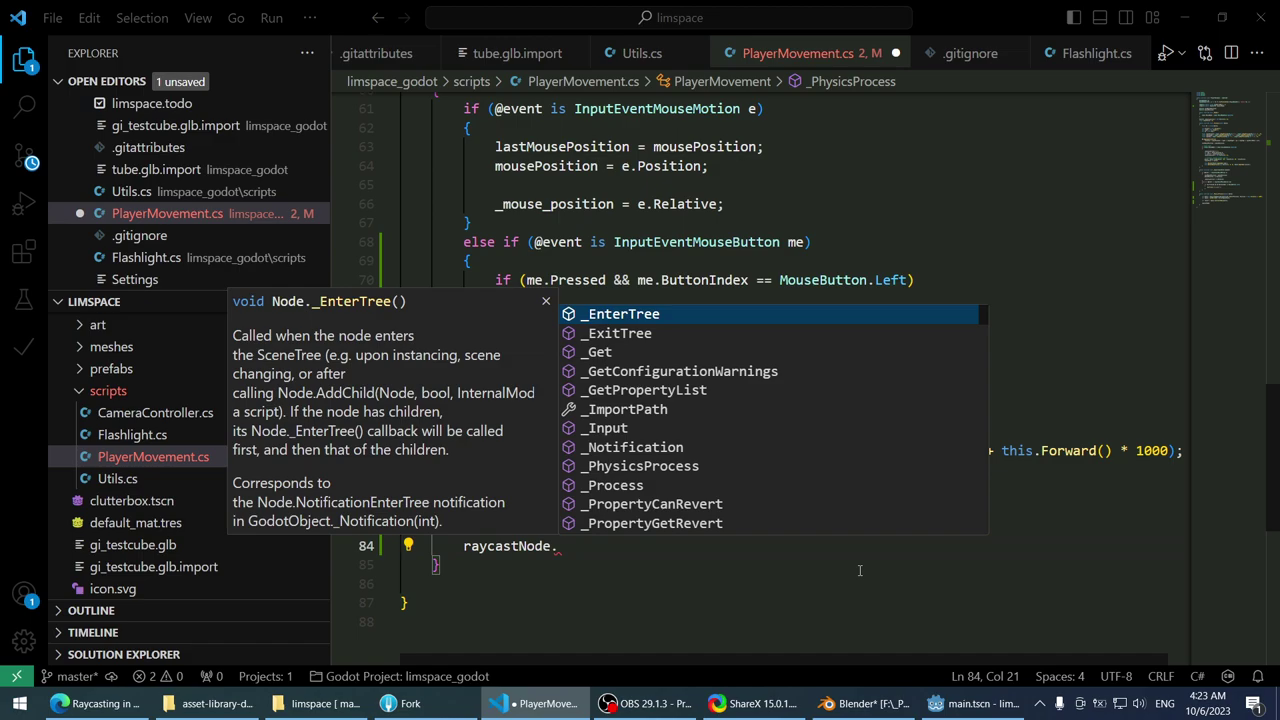
scroll(806, 514, down, 4)
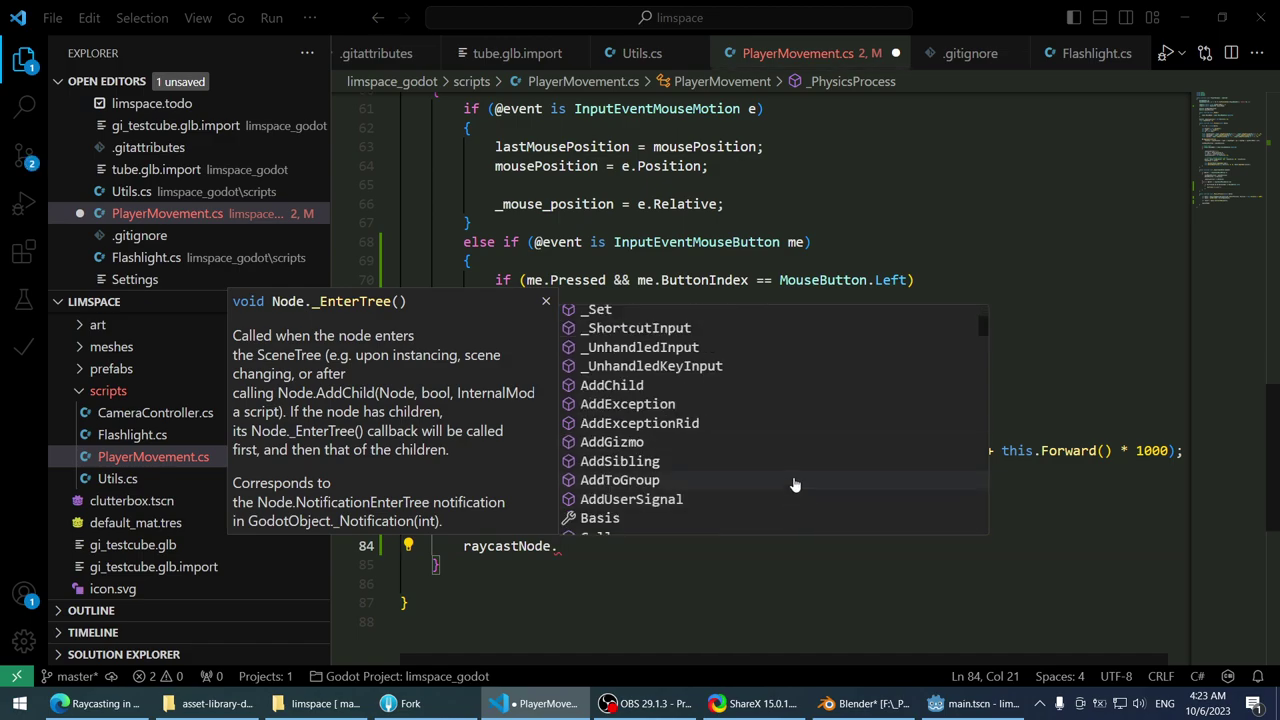
scroll(794, 480, up, 2)
scroll(788, 474, down, 1)
scroll(788, 474, down, 1)
scroll(786, 472, down, 1)
scroll(785, 471, down, 1)
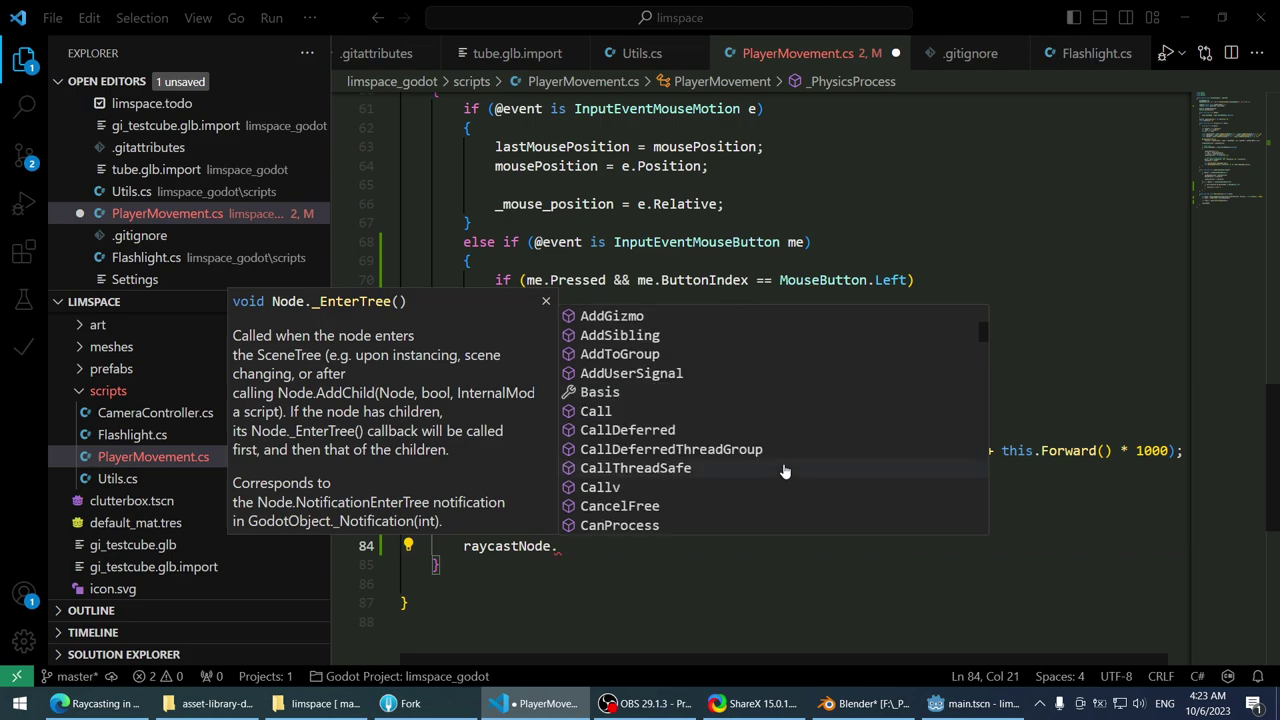
scroll(785, 471, down, 1)
scroll(785, 471, down, 10)
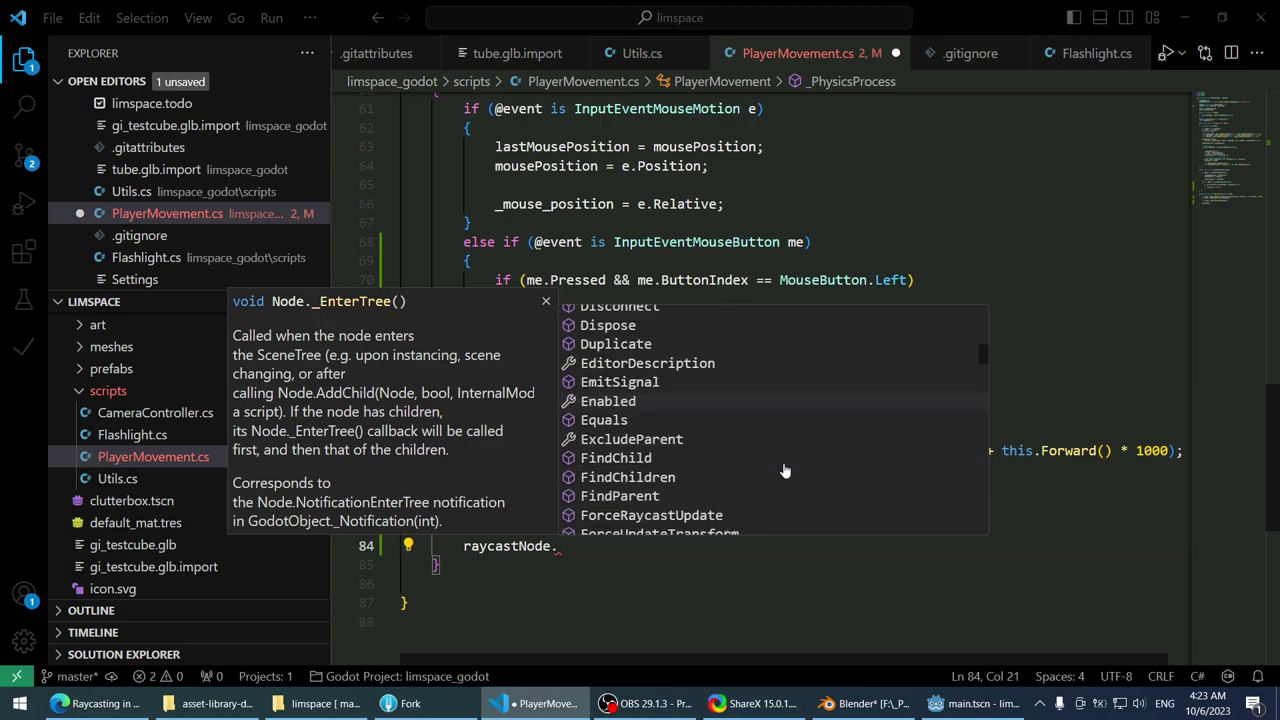
text(ray)
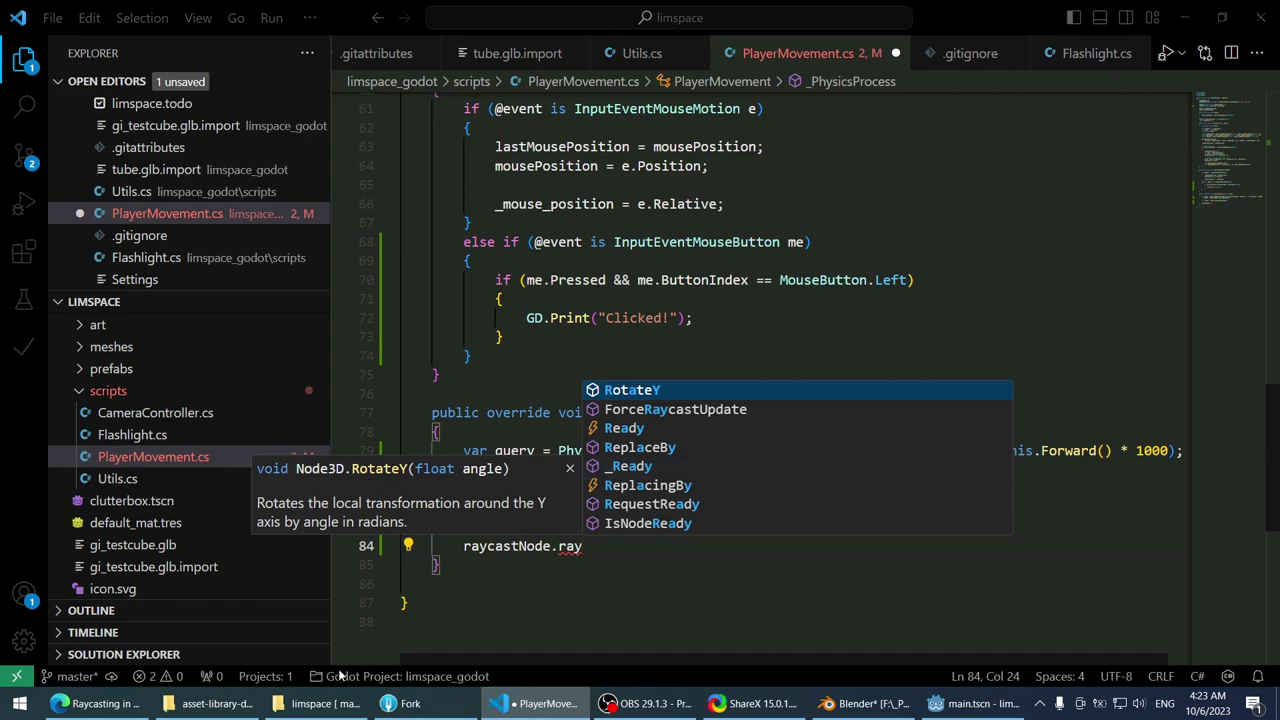
click(97, 703)
- Seek the raycasting tutorial video to around 2:24
click(535, 45)
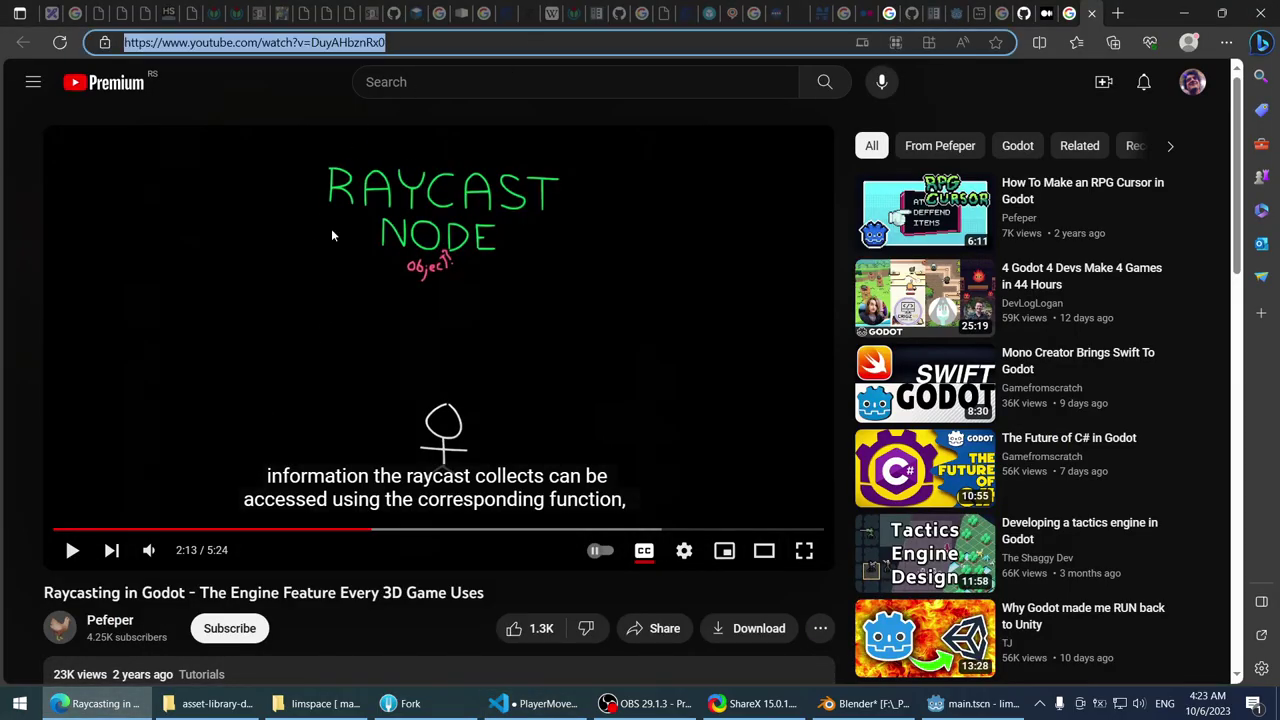
click(376, 541)
drag(410, 538, 496, 531)
- Search Google for 'raycast node godot' and open the Godot Docs Ray-casting result
click(449, 42)
text(ra)
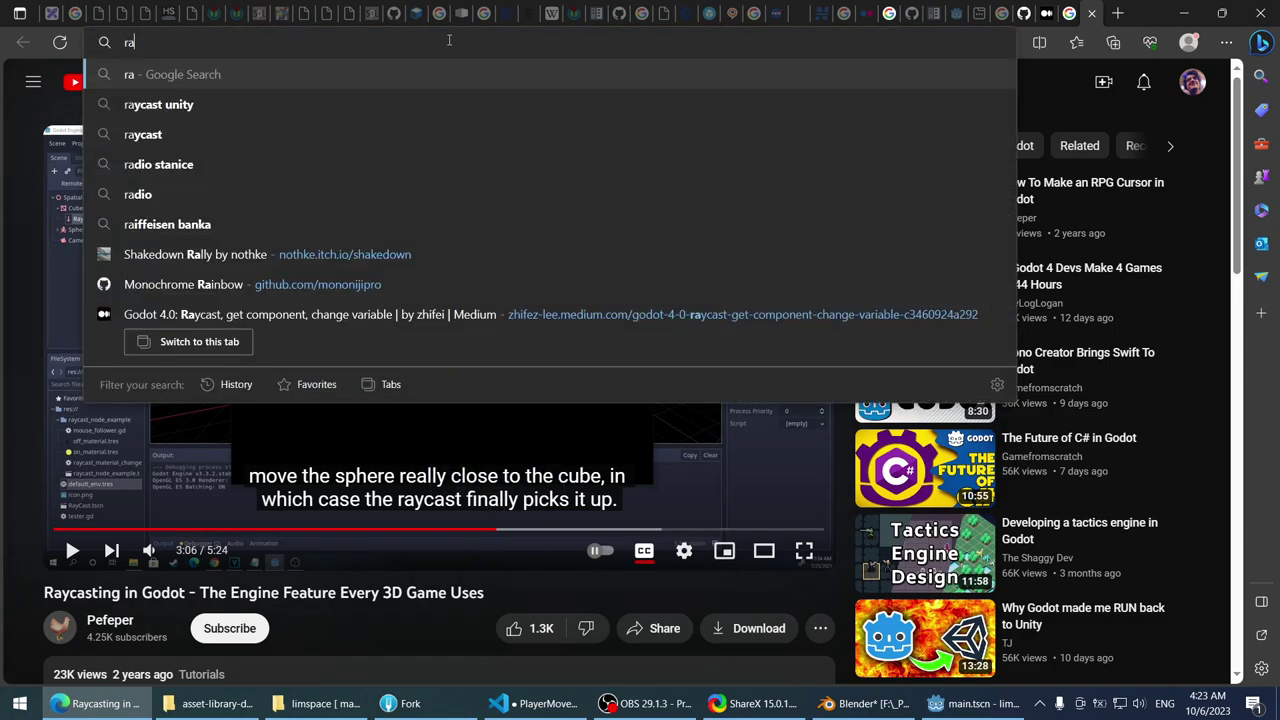
text(ycast)
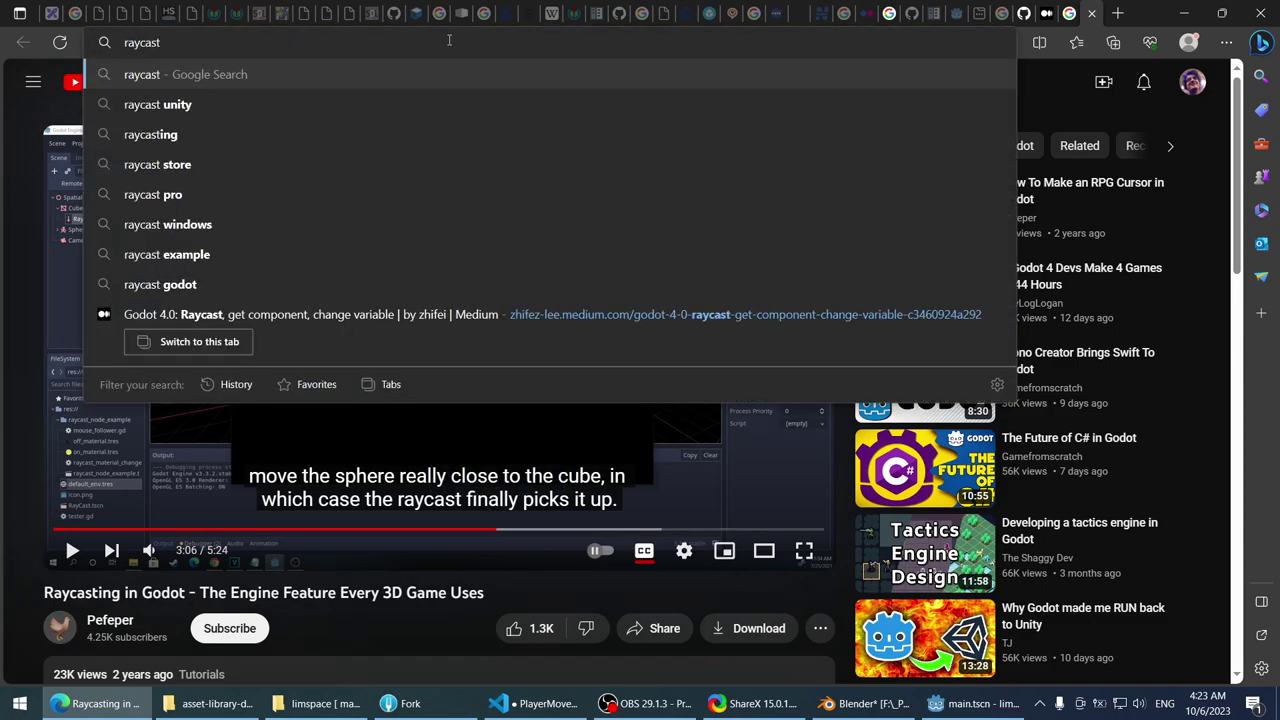
text( node)
key(Return)
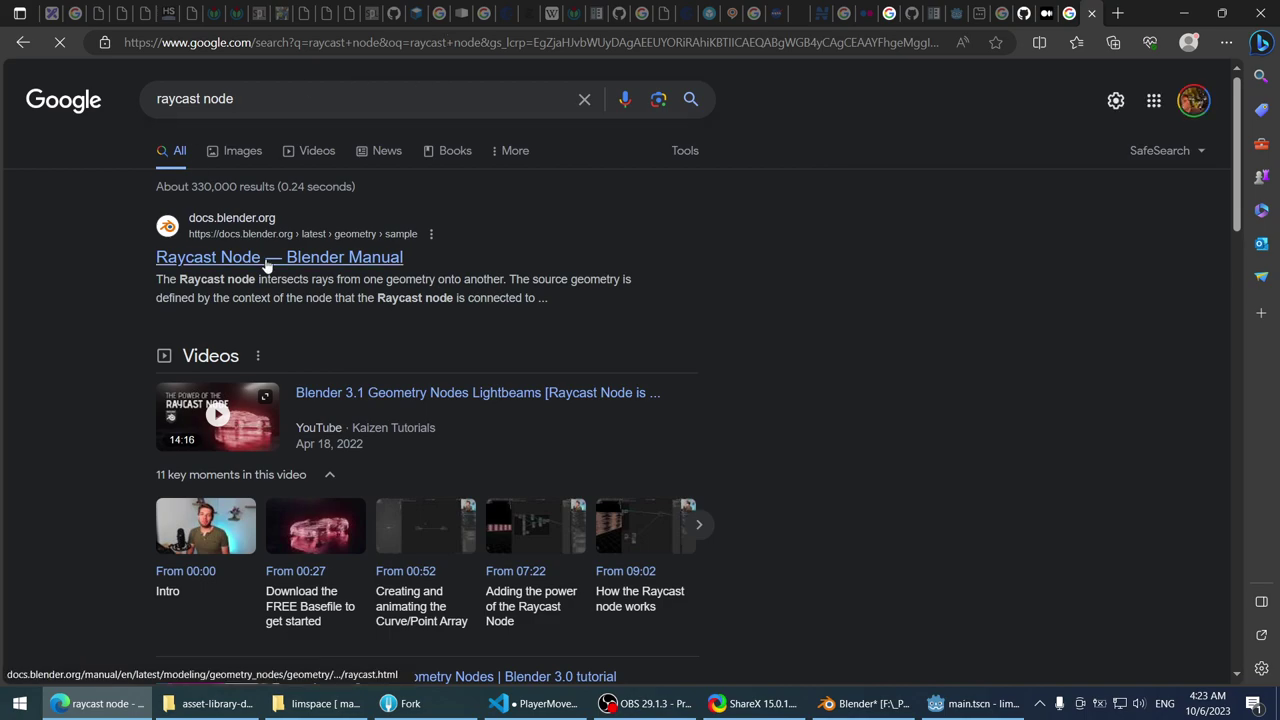
click(306, 105)
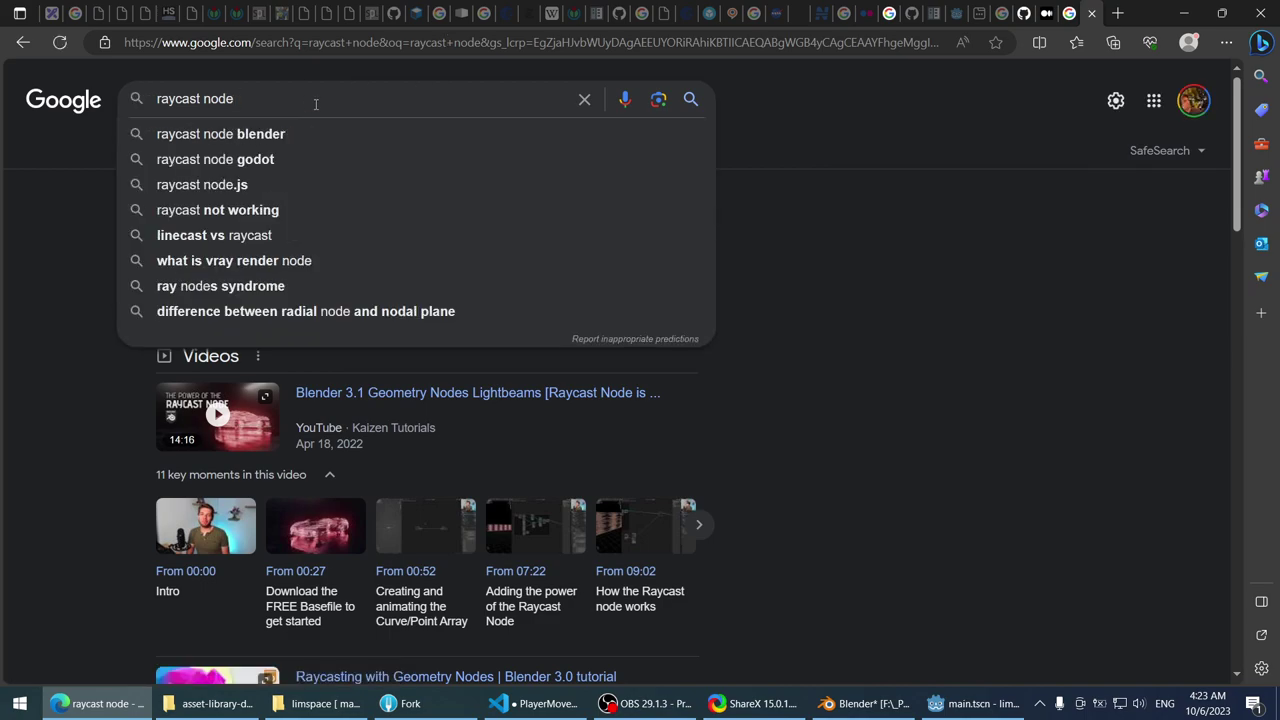
text(godot)
key(Return)
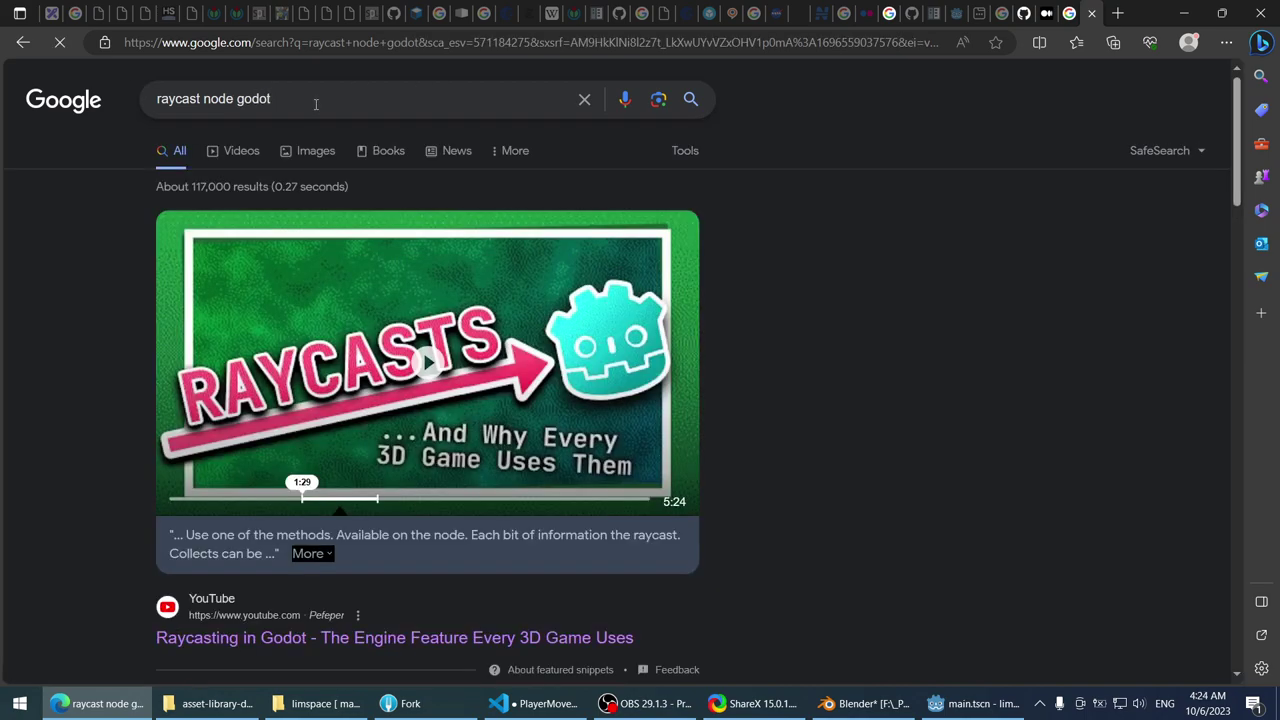
scroll(93, 385, down, 5)
click(261, 298)
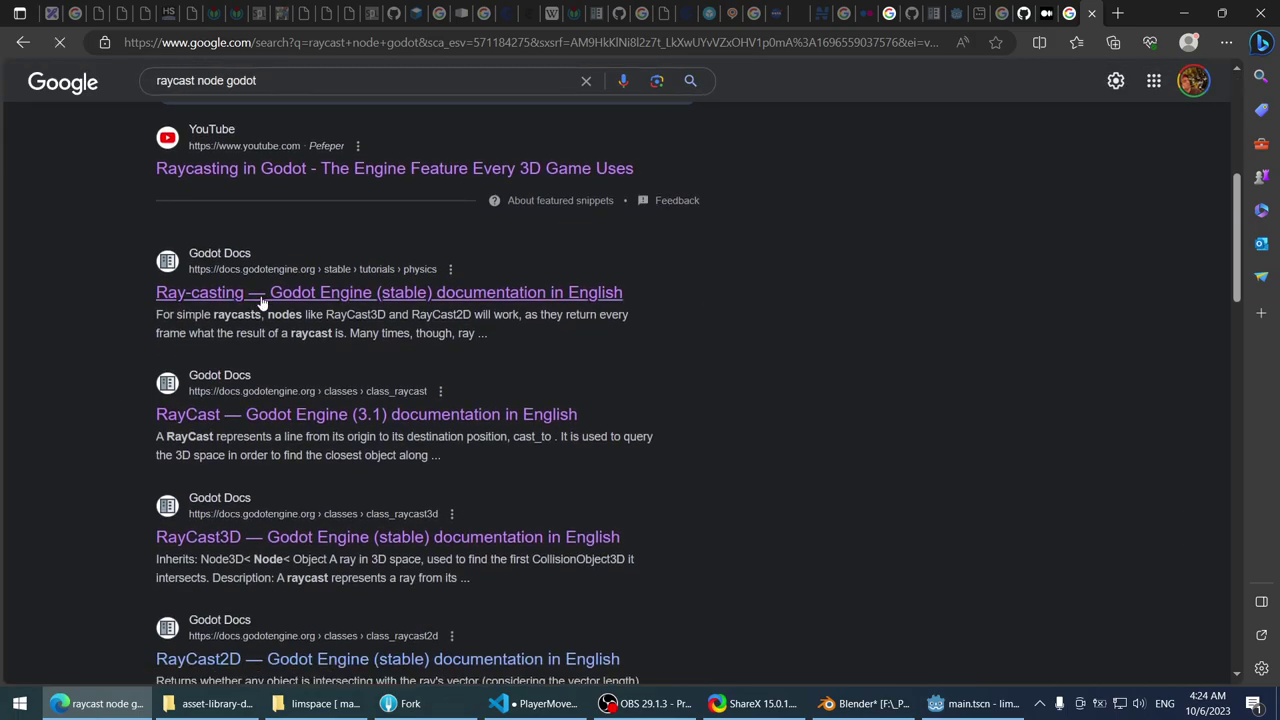
- Scroll the Godot Docs Ray-casting tutorial to its footer, then go back to the search results
scroll(359, 364, down, 2)
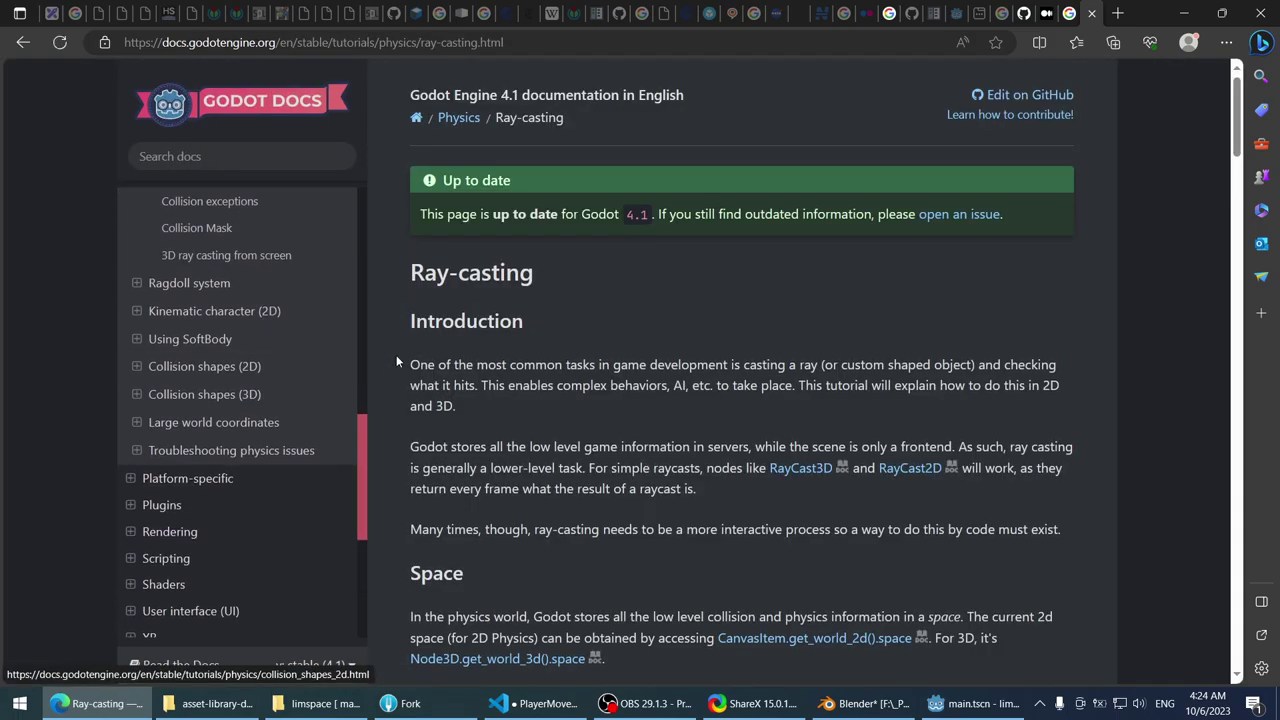
scroll(395, 358, down, 4)
scroll(395, 358, up, 3)
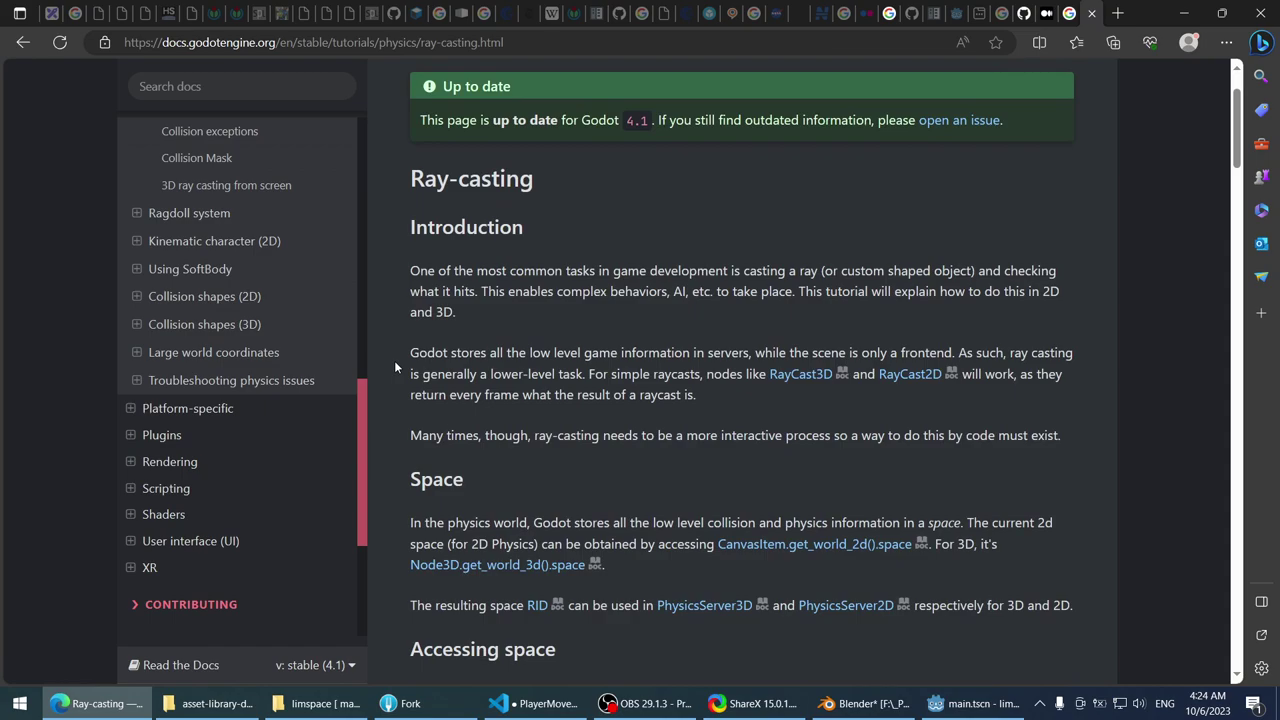
scroll(394, 360, down, 4)
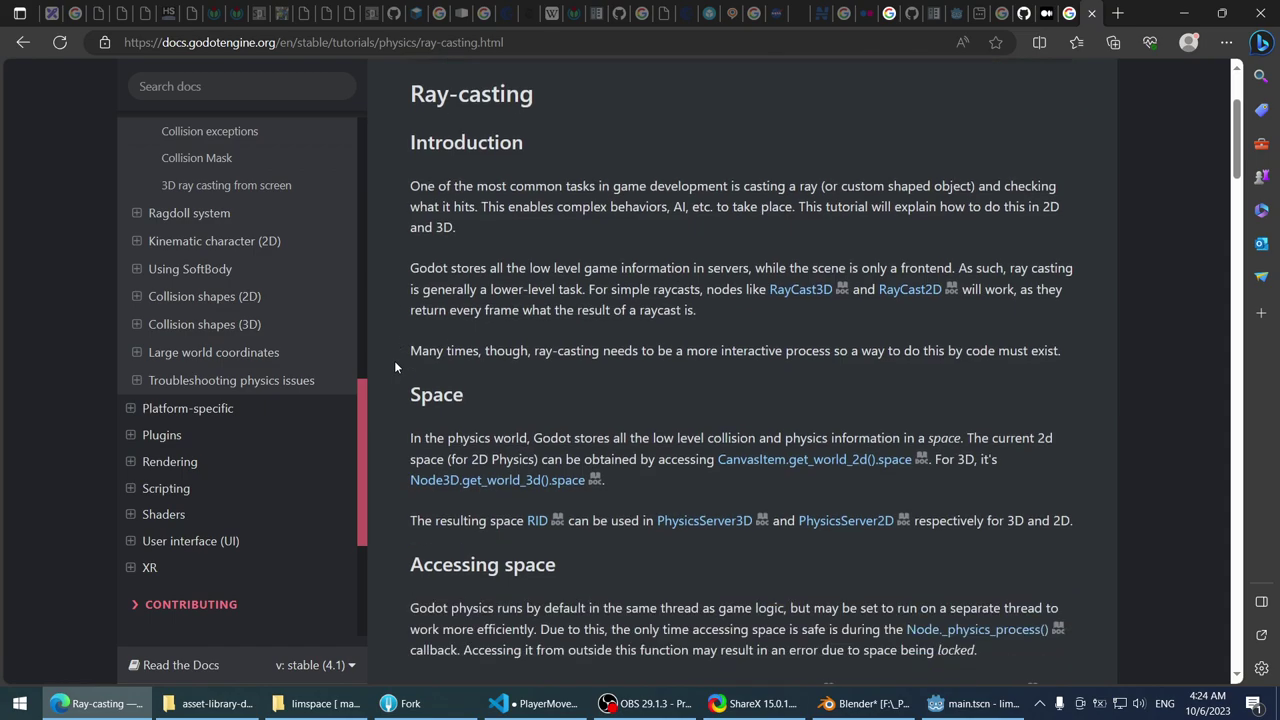
scroll(394, 360, down, 3)
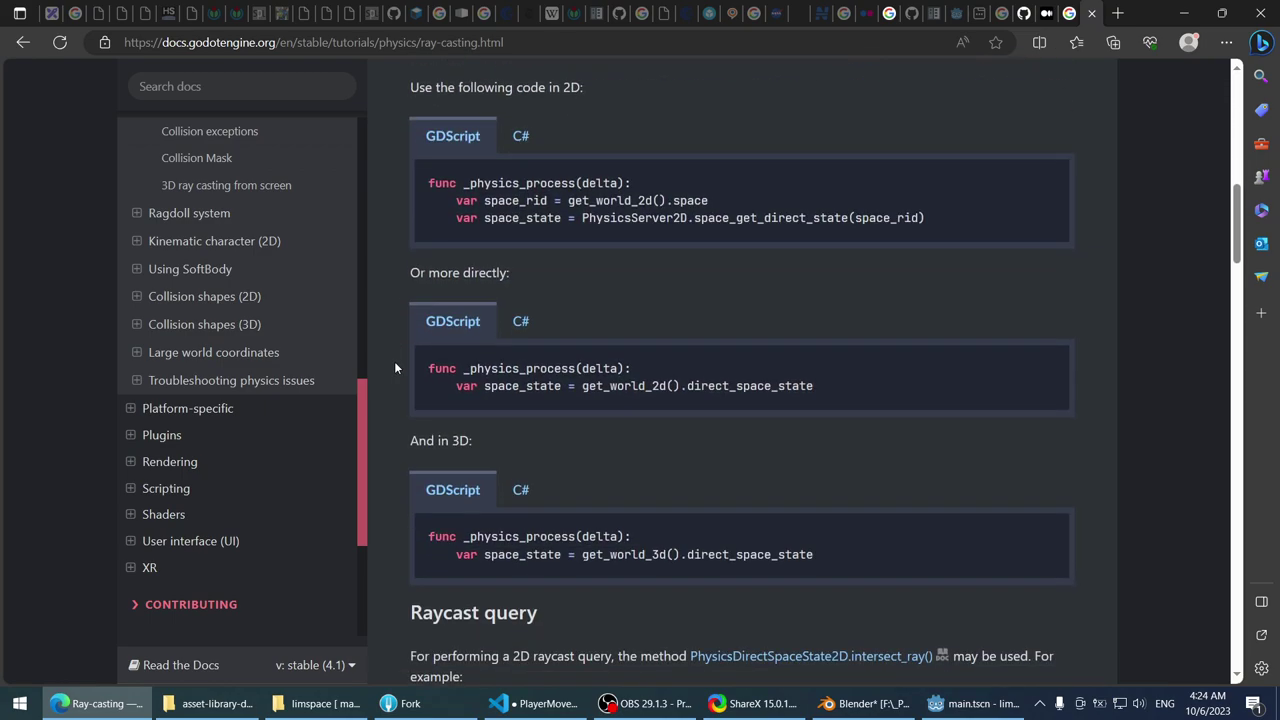
scroll(395, 367, down, 4)
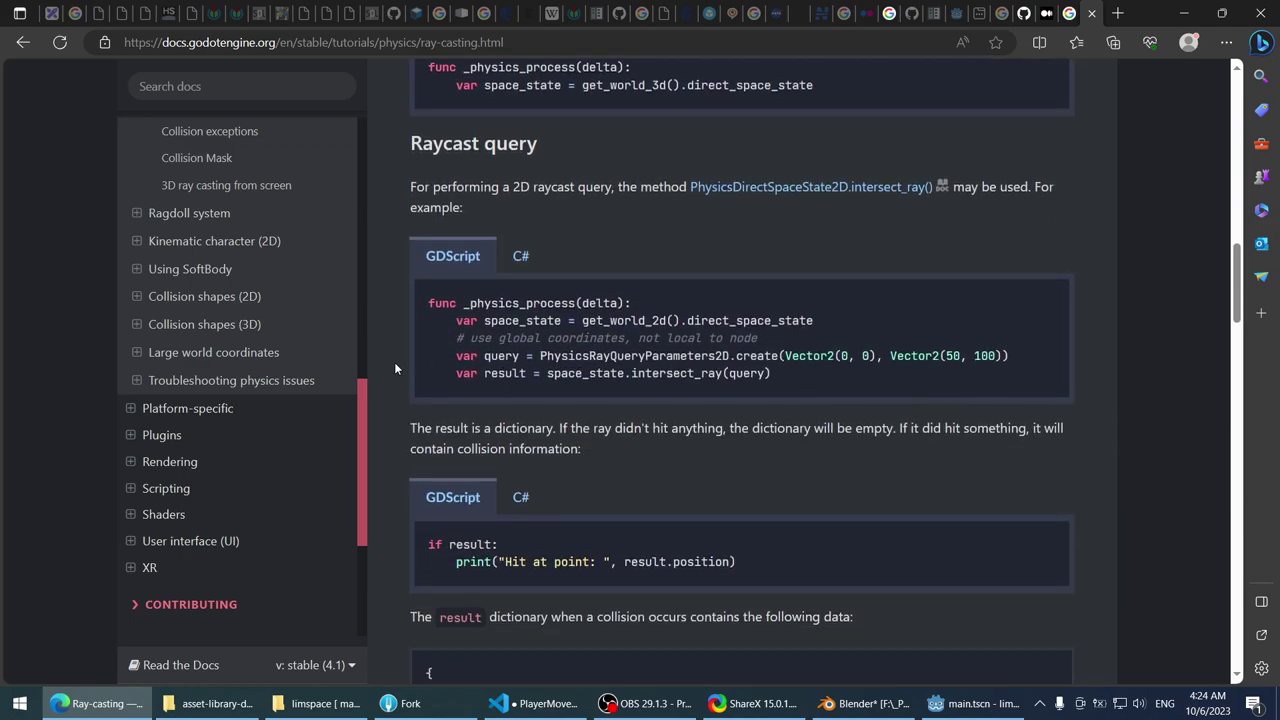
scroll(395, 368, down, 6)
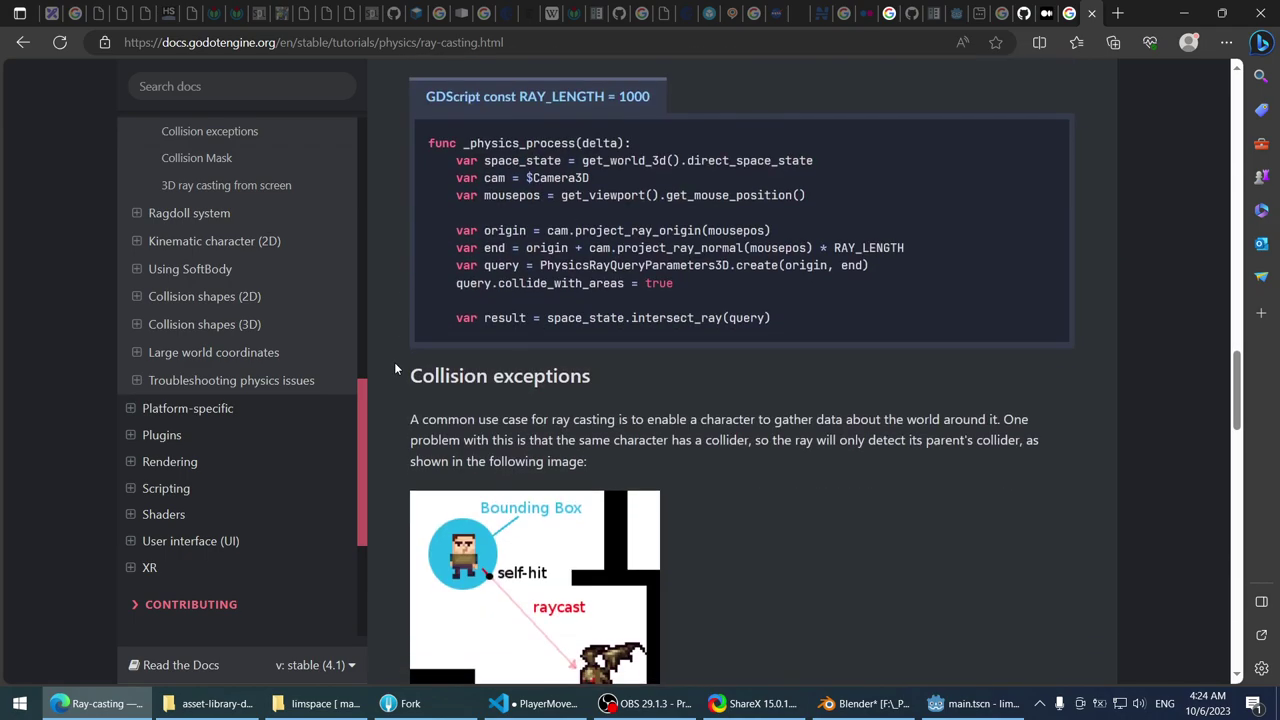
scroll(395, 368, down, 9)
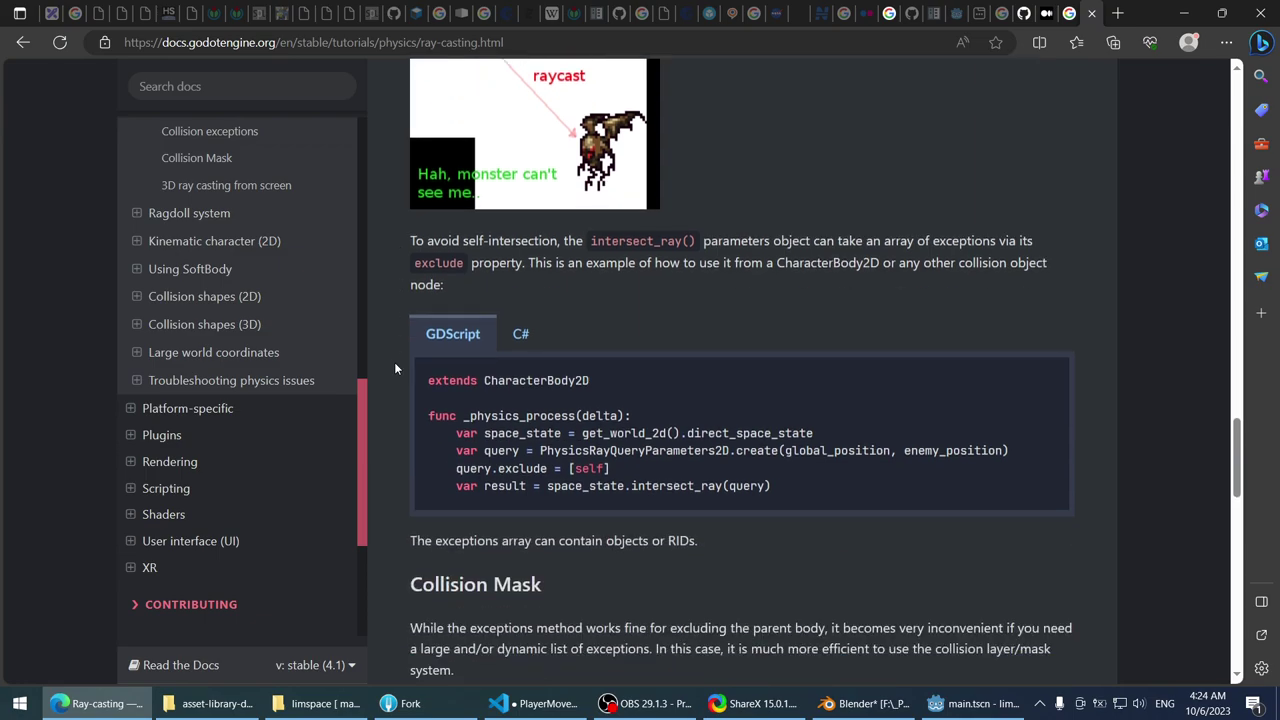
scroll(395, 374, down, 10)
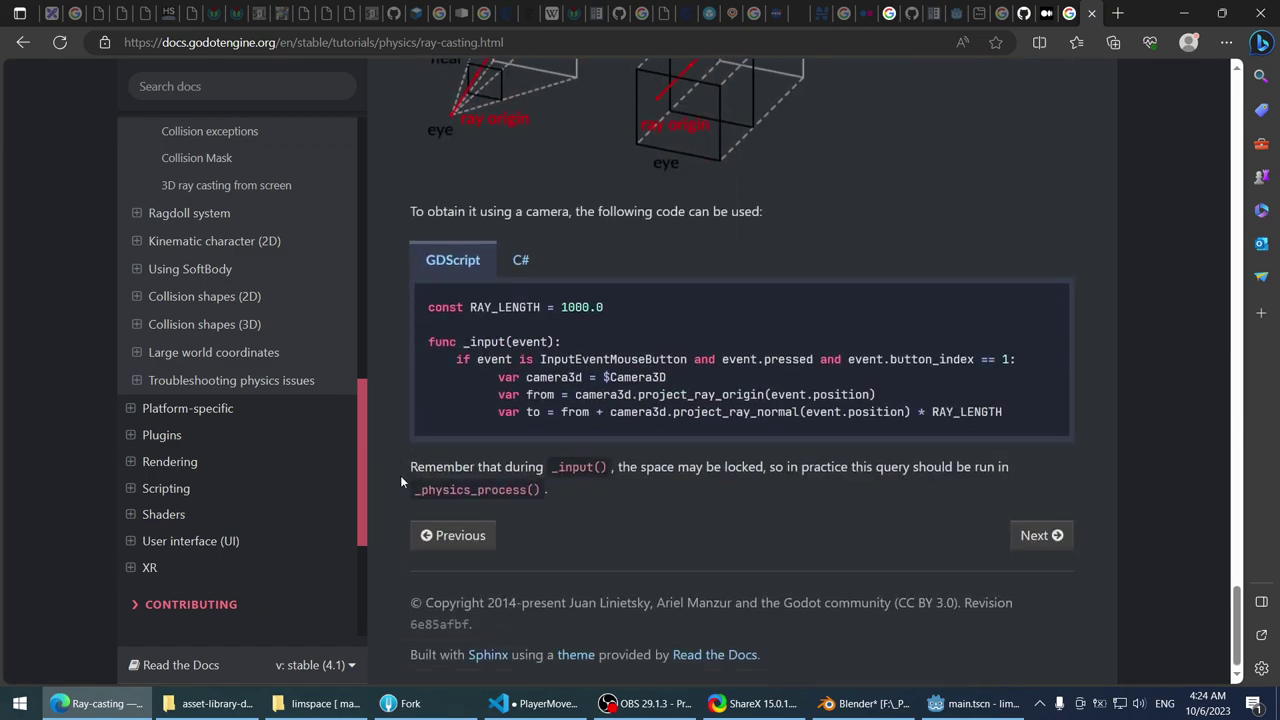
click(20, 41)
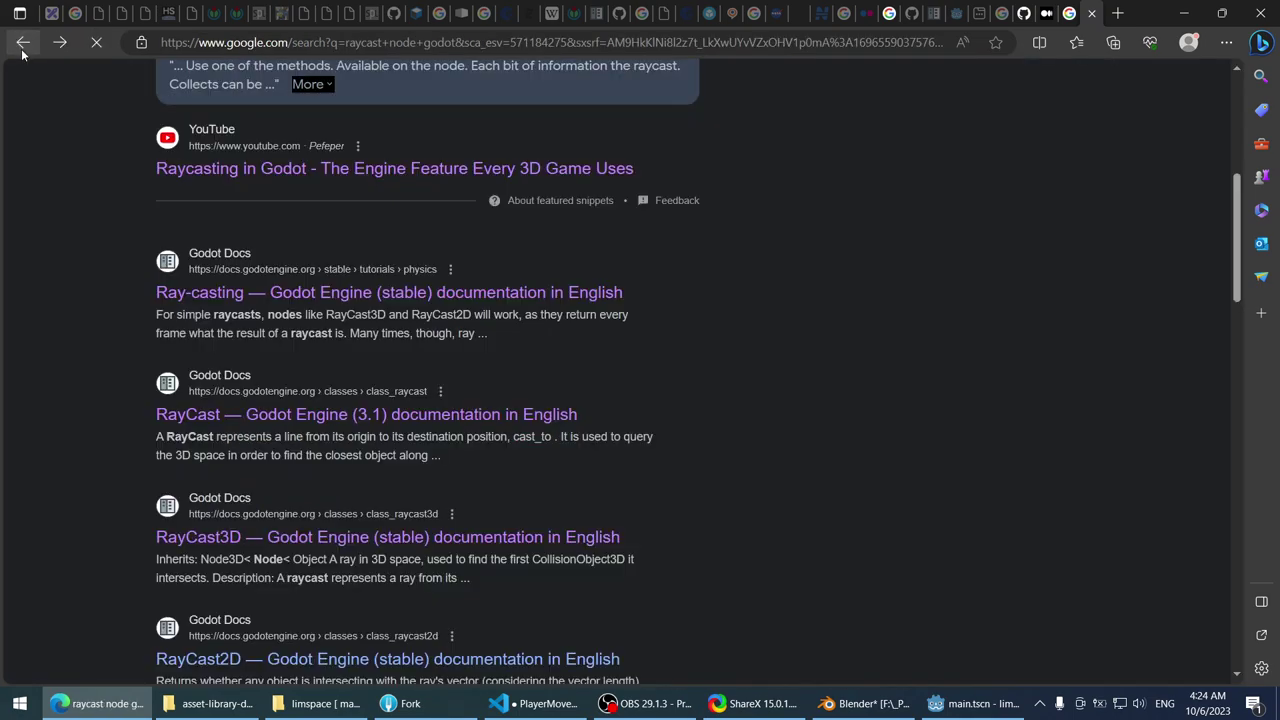
- Skim the RayCast3D class reference down to get_collider, then return to the 'raycast node godot' results
click(197, 542)
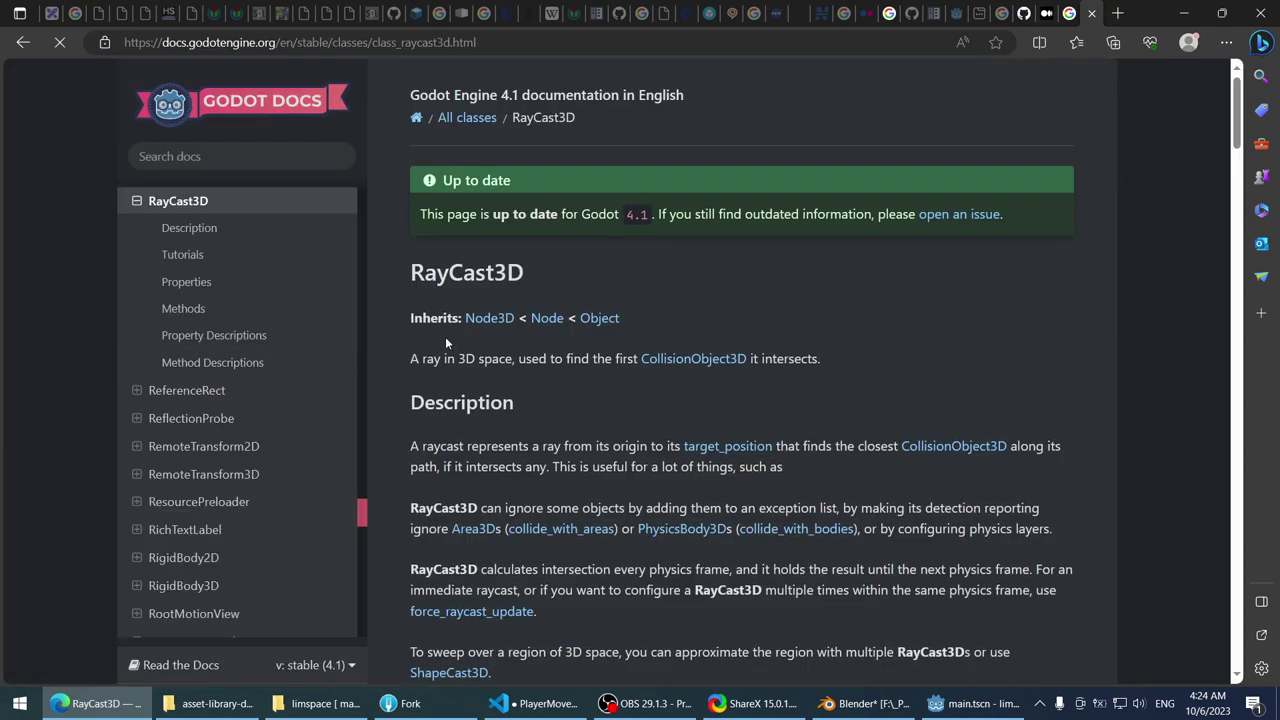
scroll(918, 319, down, 1)
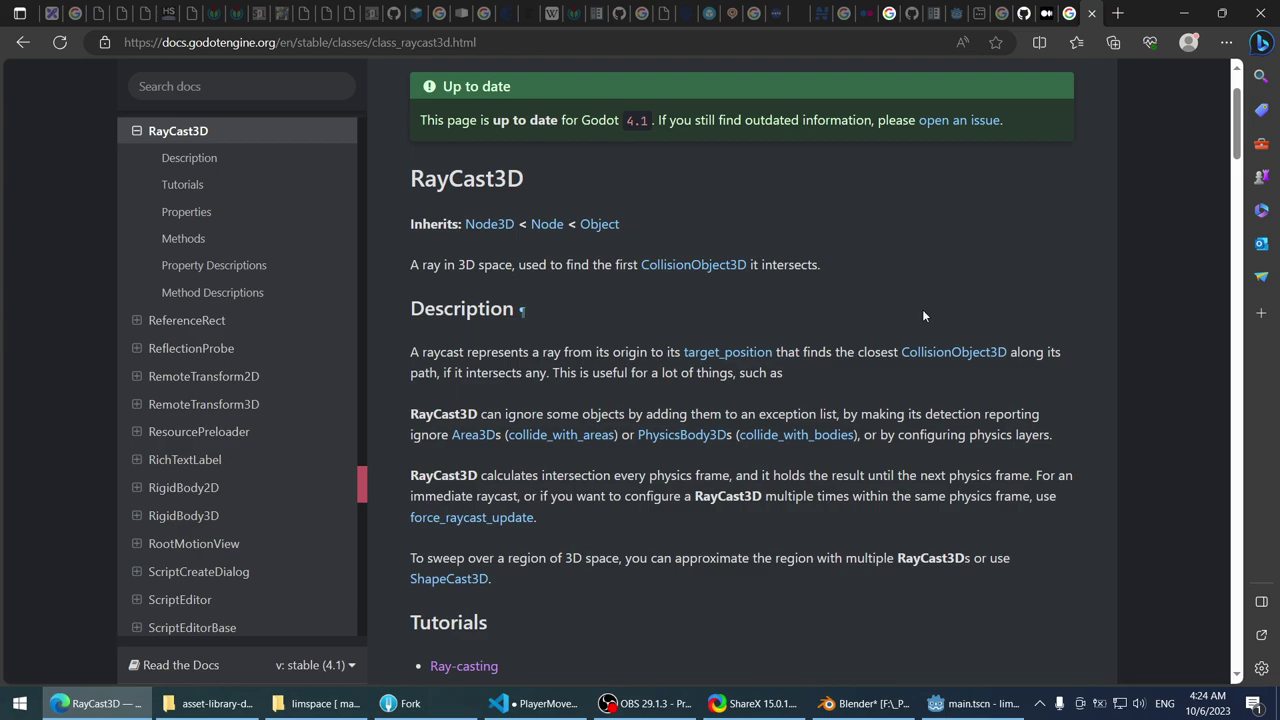
scroll(922, 316, down, 4)
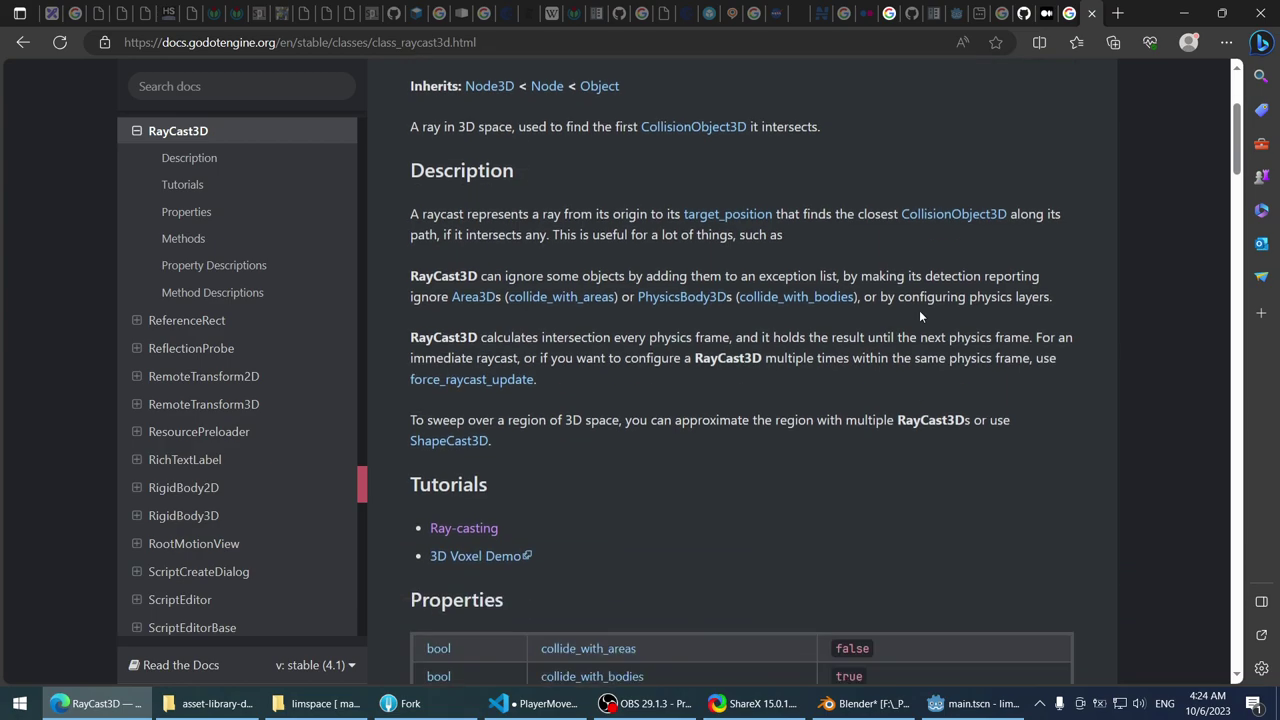
scroll(919, 316, up, 2)
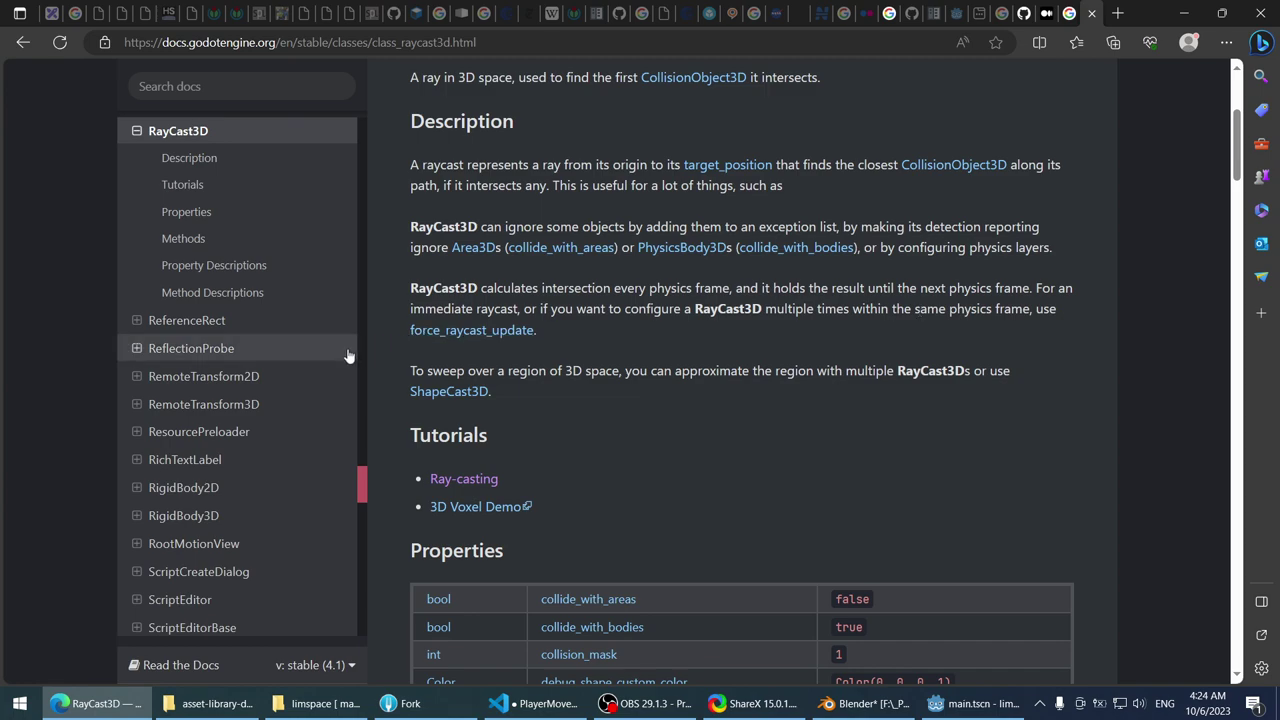
scroll(378, 337, down, 12)
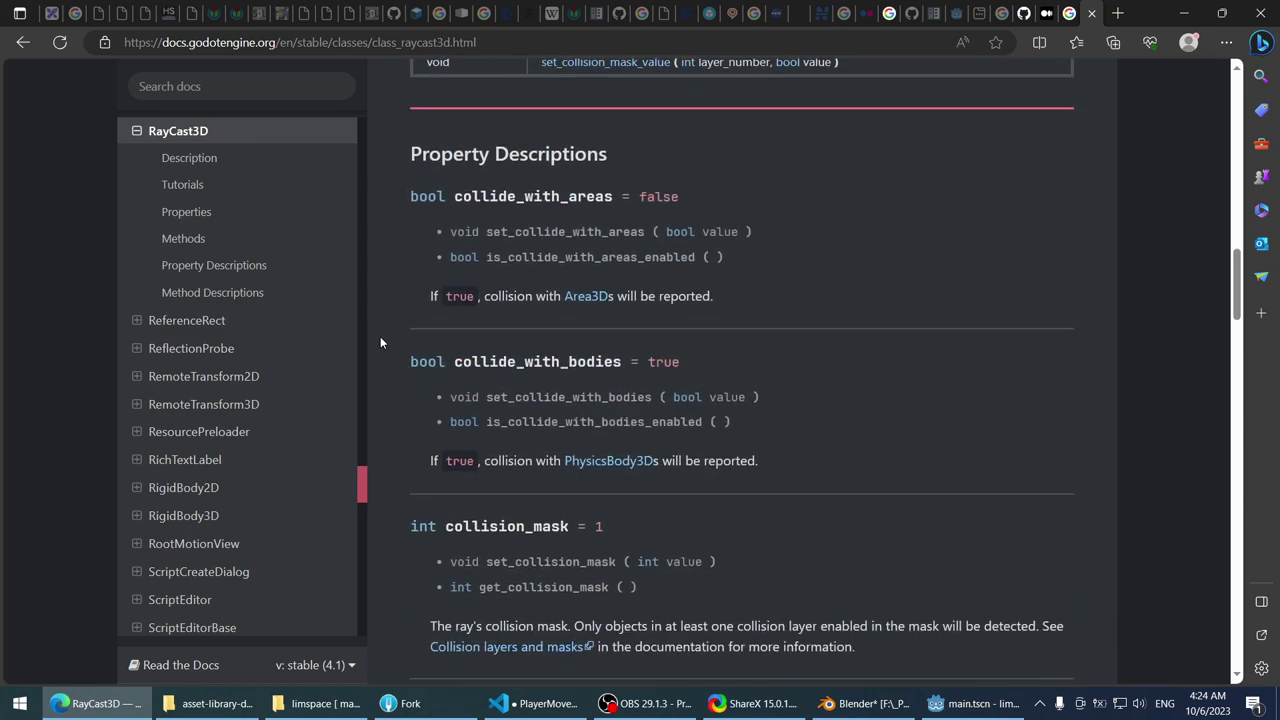
scroll(380, 343, down, 5)
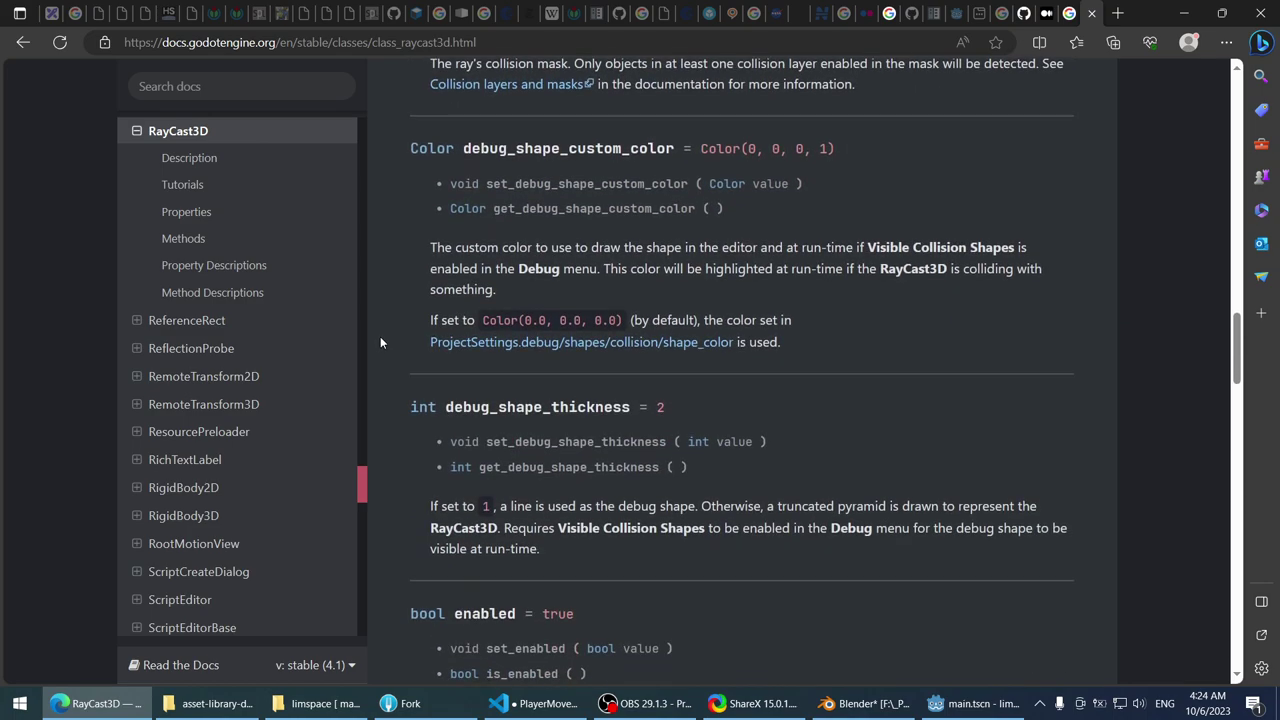
scroll(380, 343, down, 18)
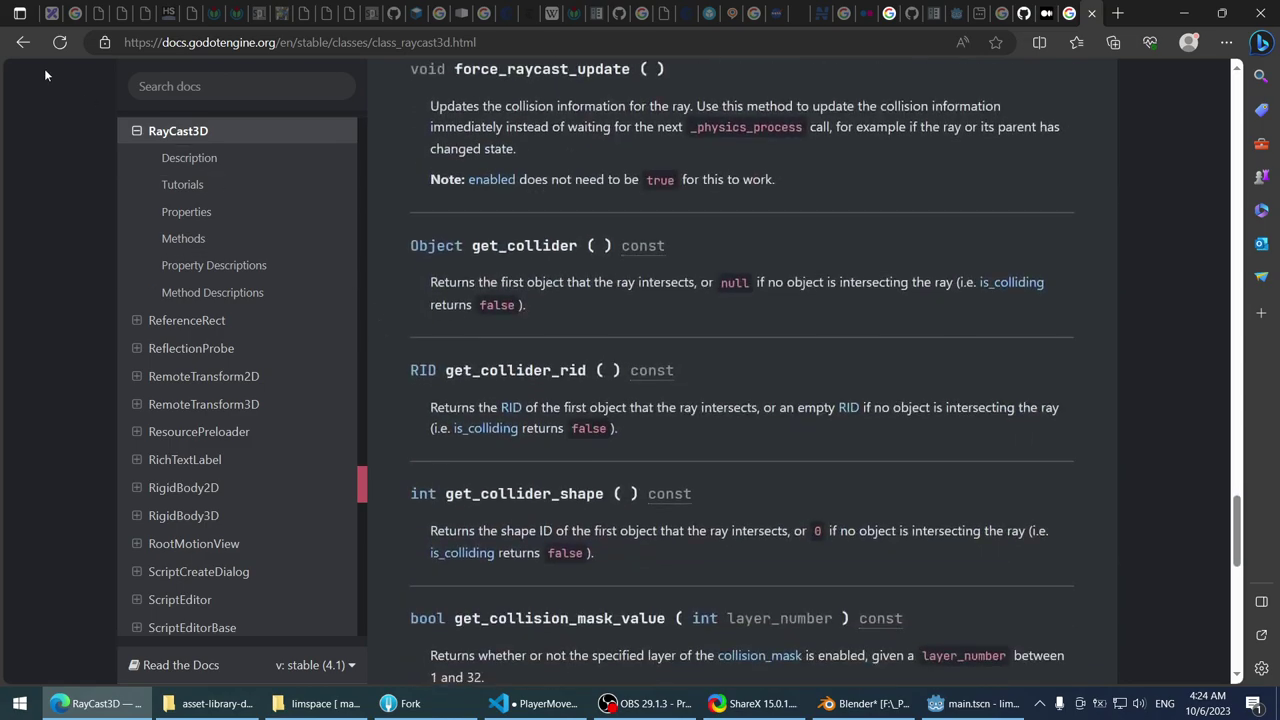
click(19, 13)
click(23, 42)
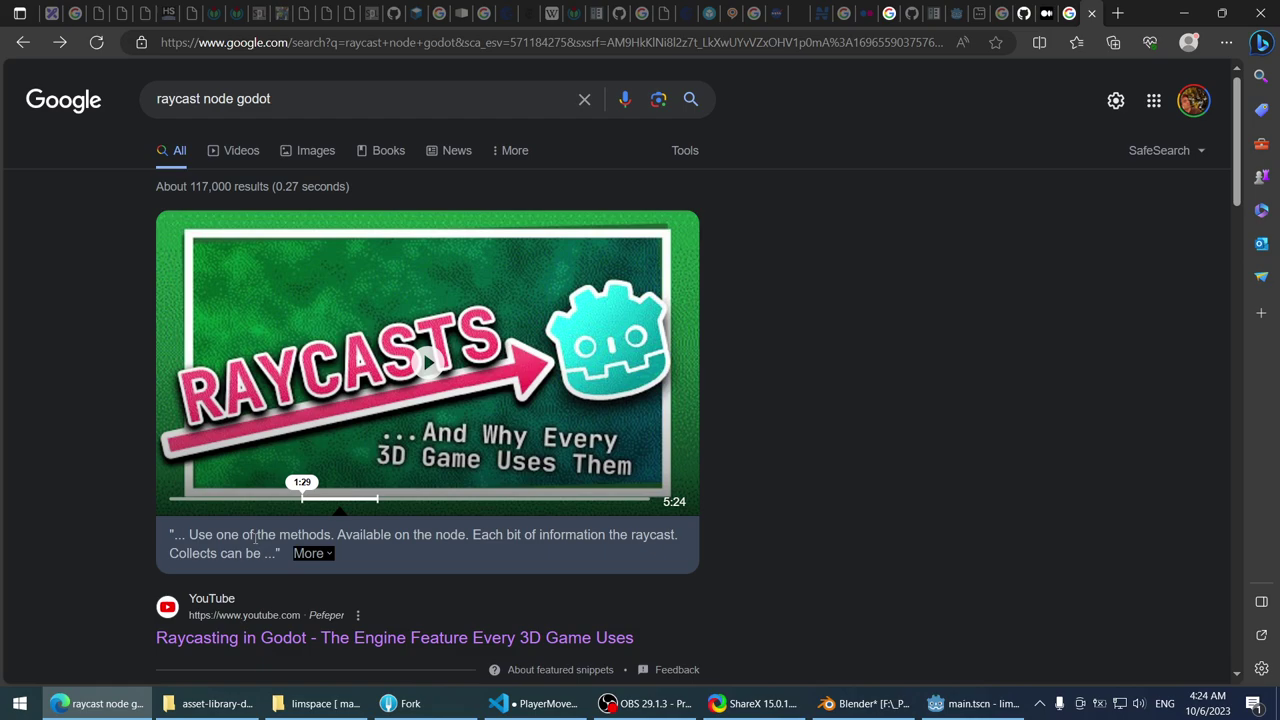
- Filter the results to videos, open 'Raycasting in Godot', and skip ahead to the RayCast node part around 2:24
click(242, 155)
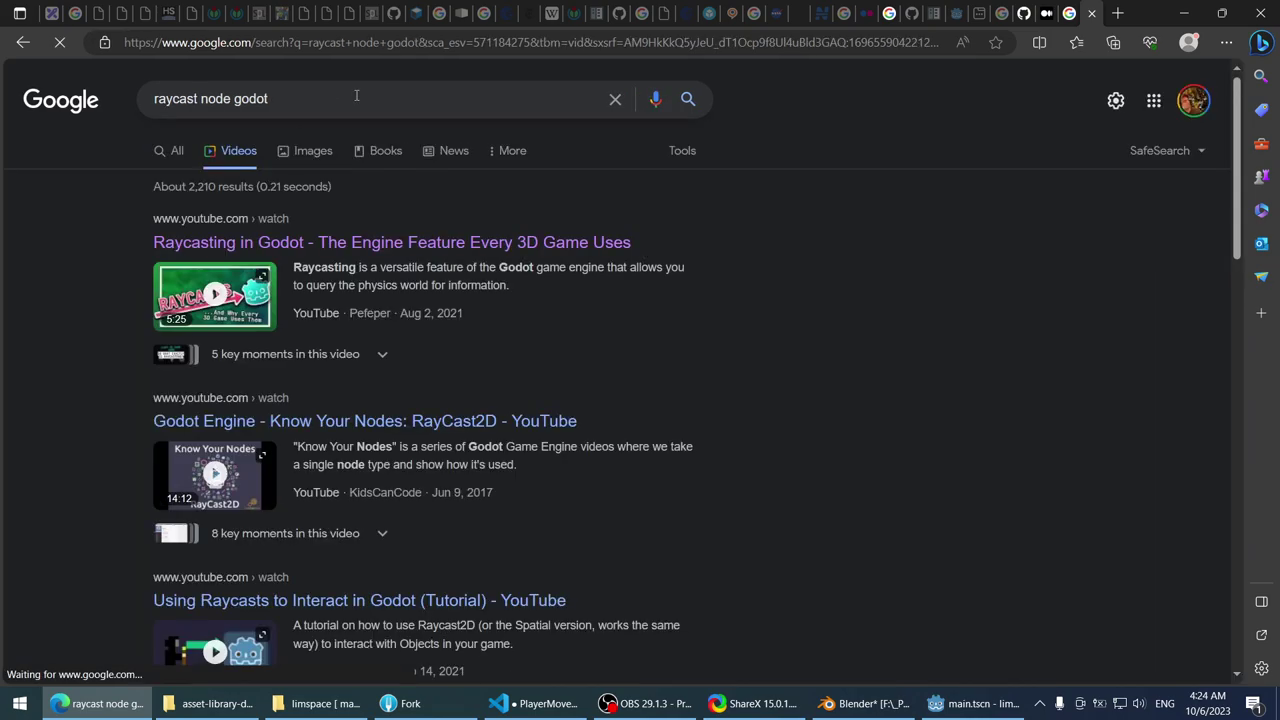
click(296, 244)
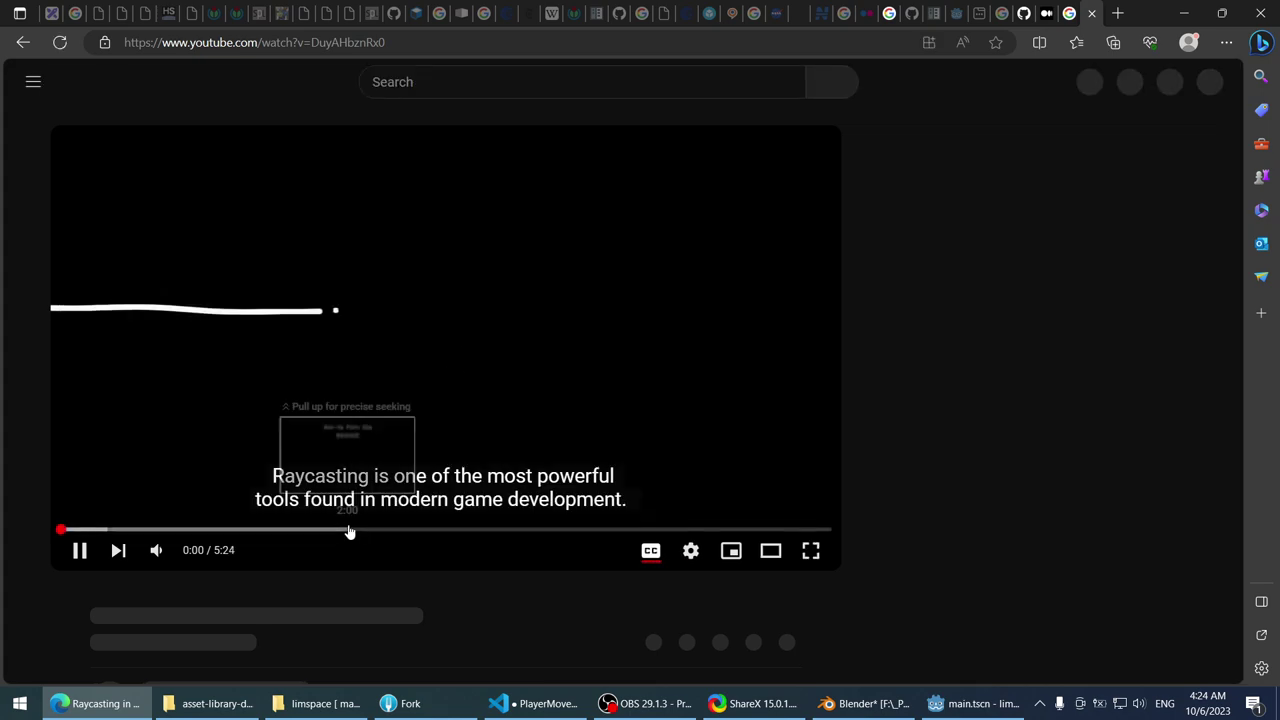
click(341, 530)
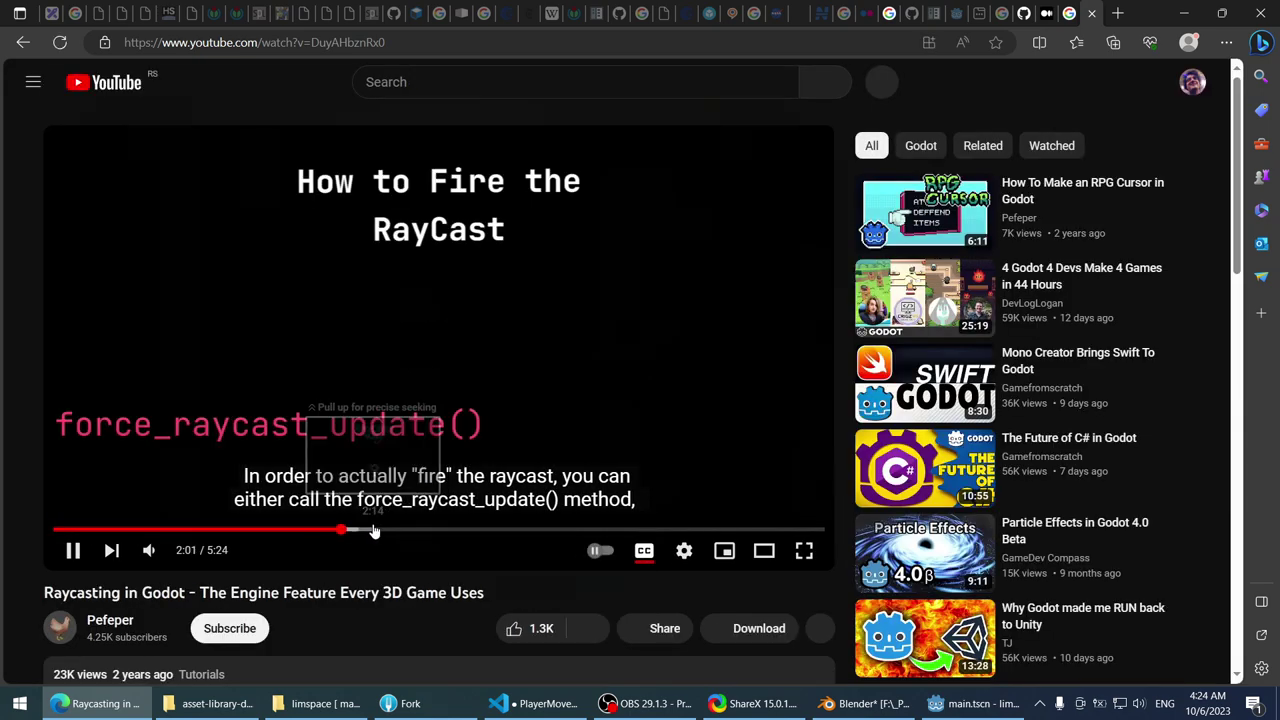
click(372, 531)
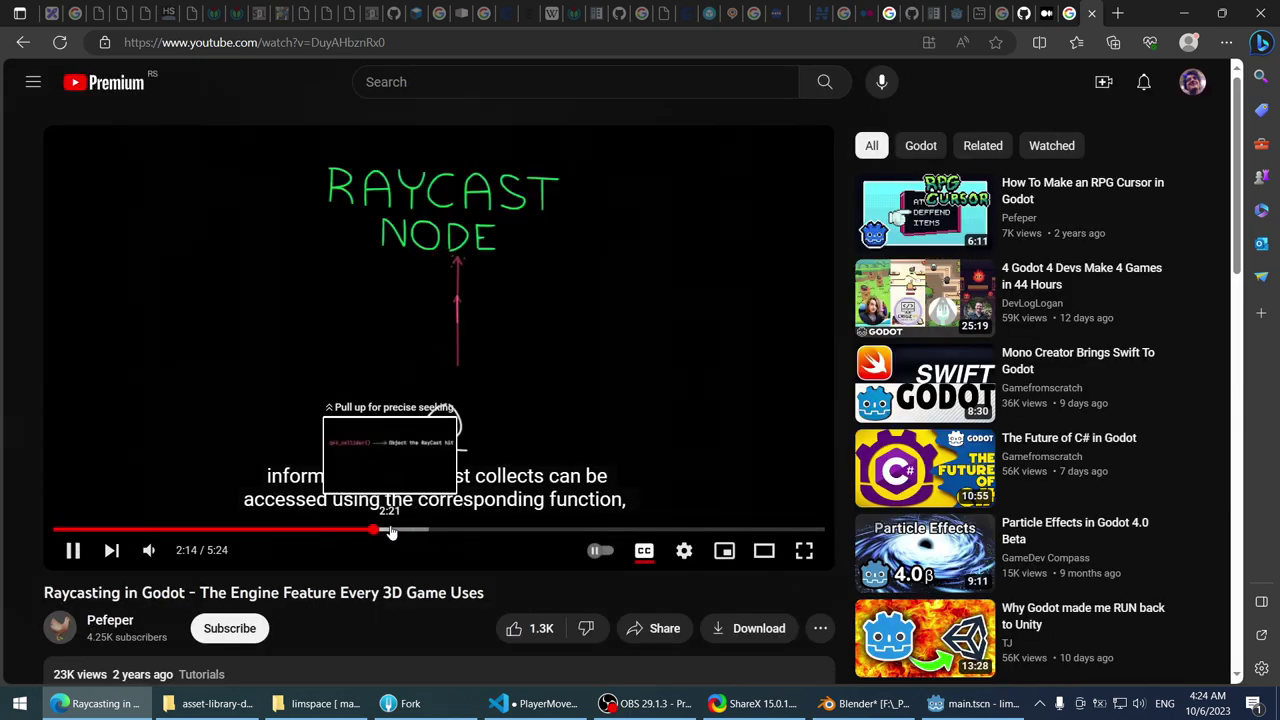
click(390, 531)
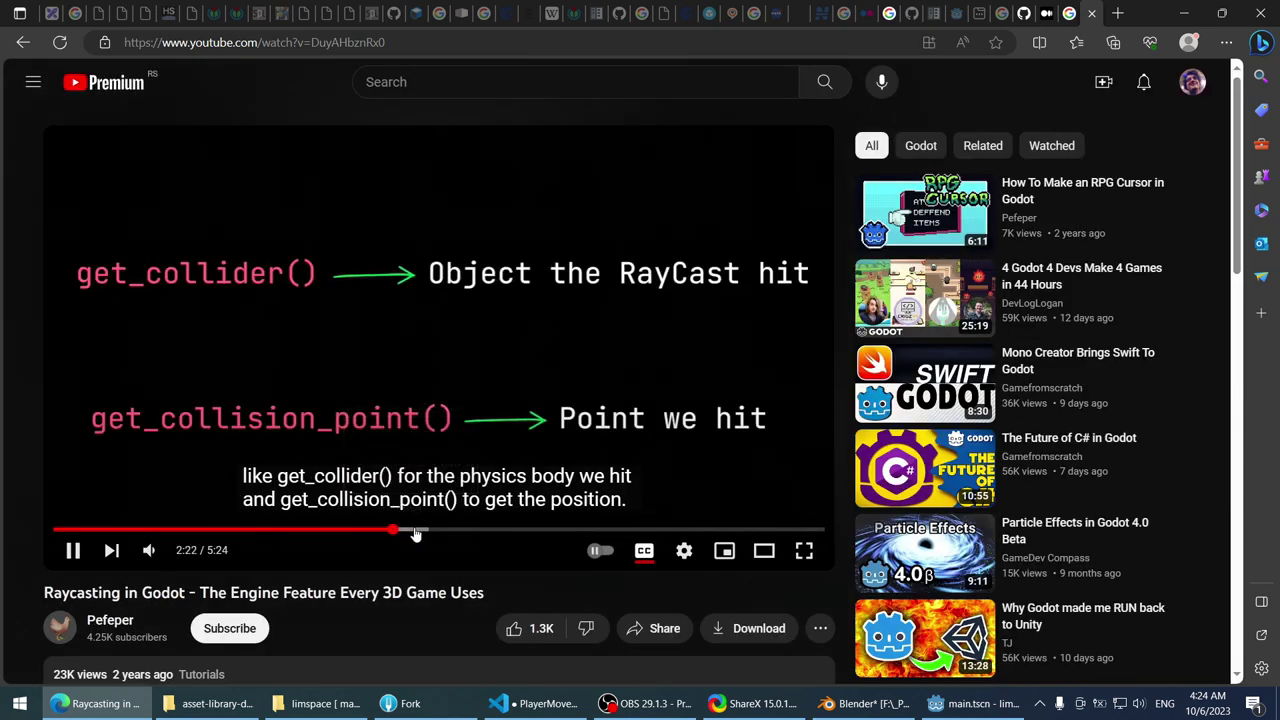
drag(416, 535, 457, 531)
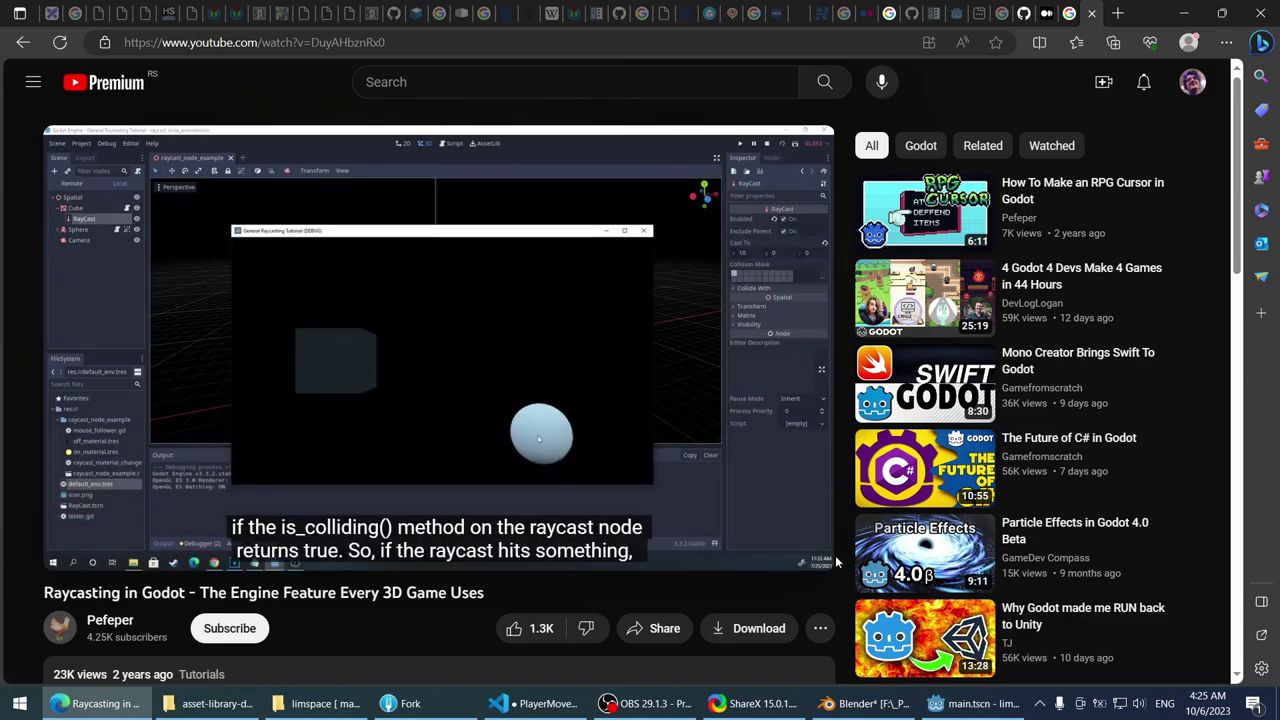
- Watch the video full screen, skipping through to the Physics Server explanation
click(811, 551)
drag(676, 676, 764, 677)
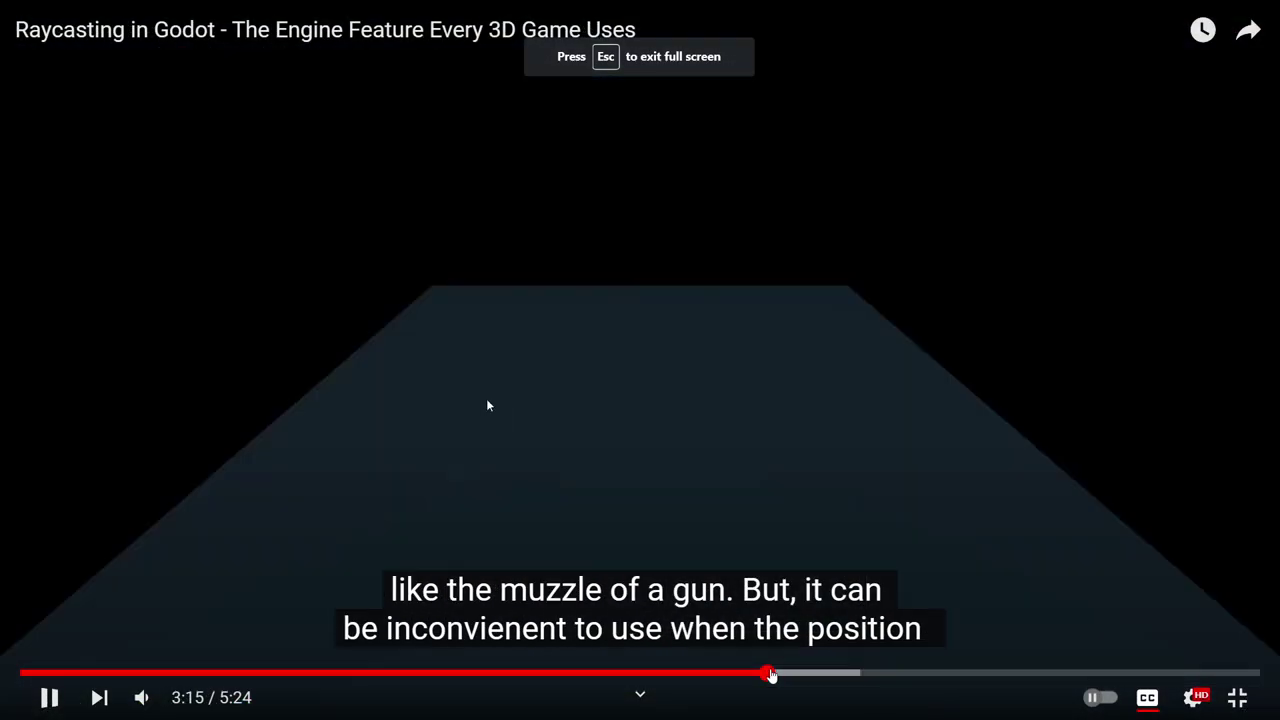
click(793, 675)
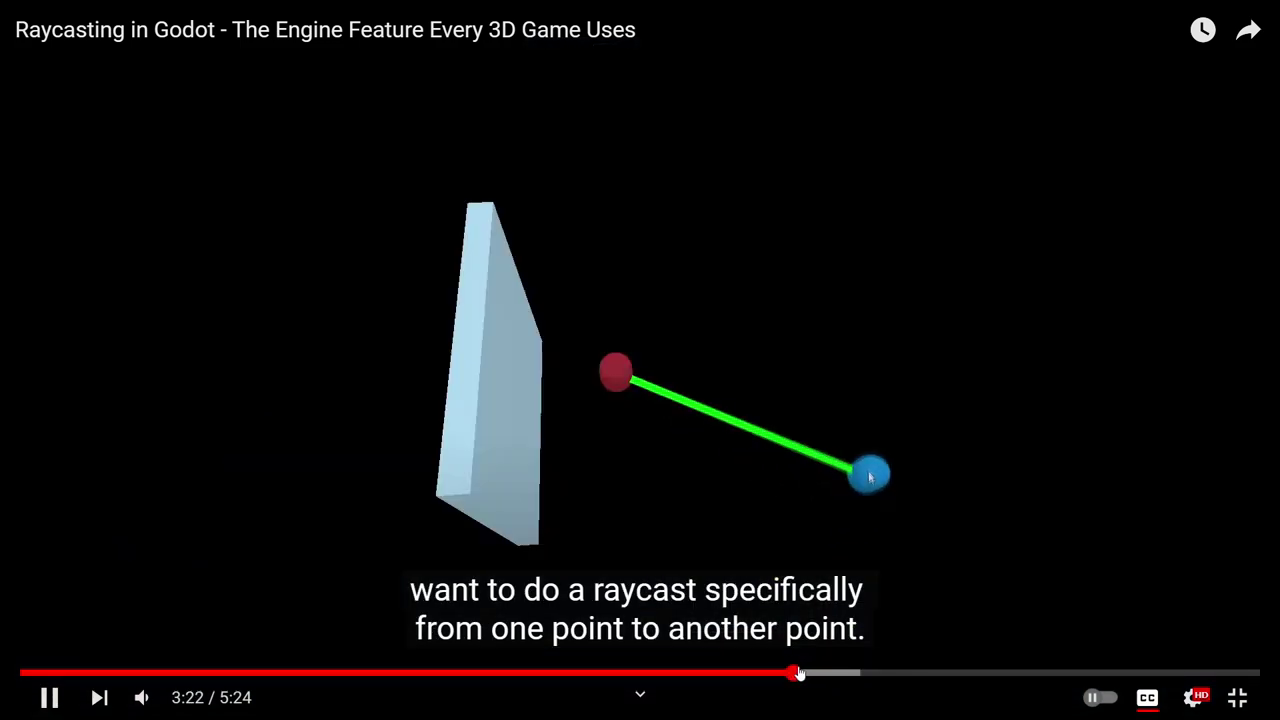
click(828, 674)
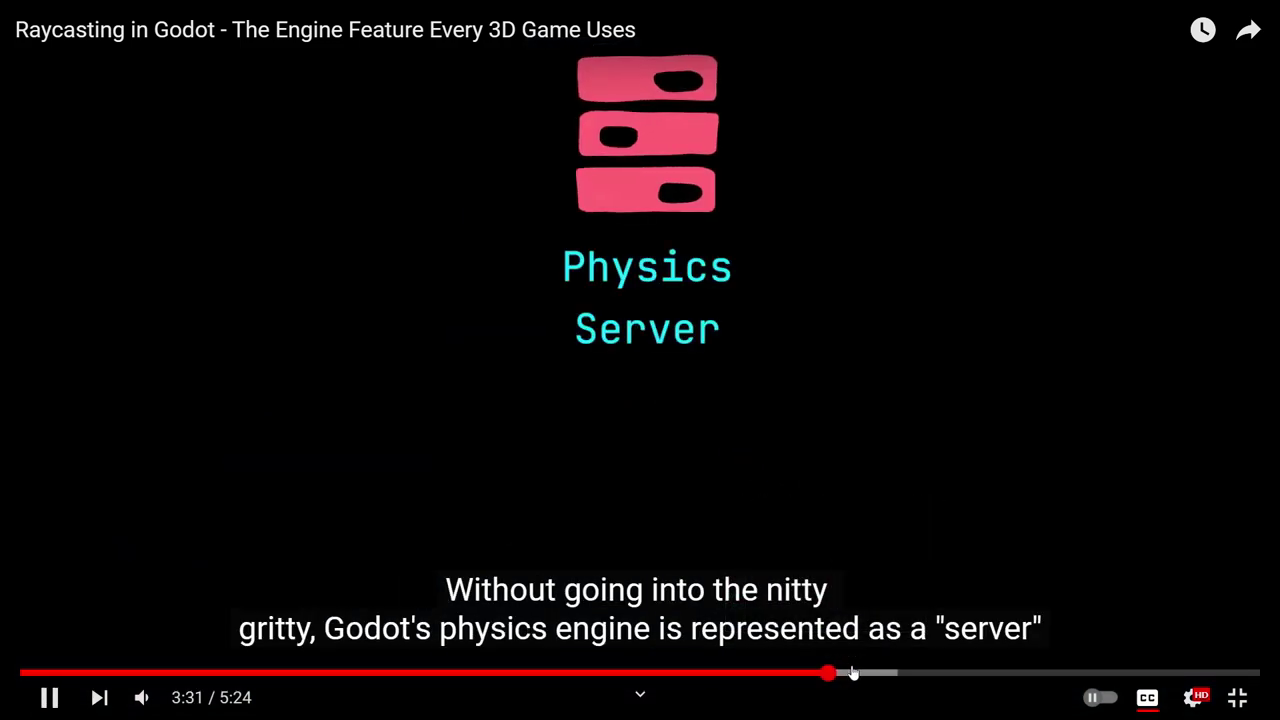
drag(852, 673, 1111, 675)
- Review the Dictionary diagram at 4:33, then pause at 4:47 on the intersect_ray code
click(1031, 675)
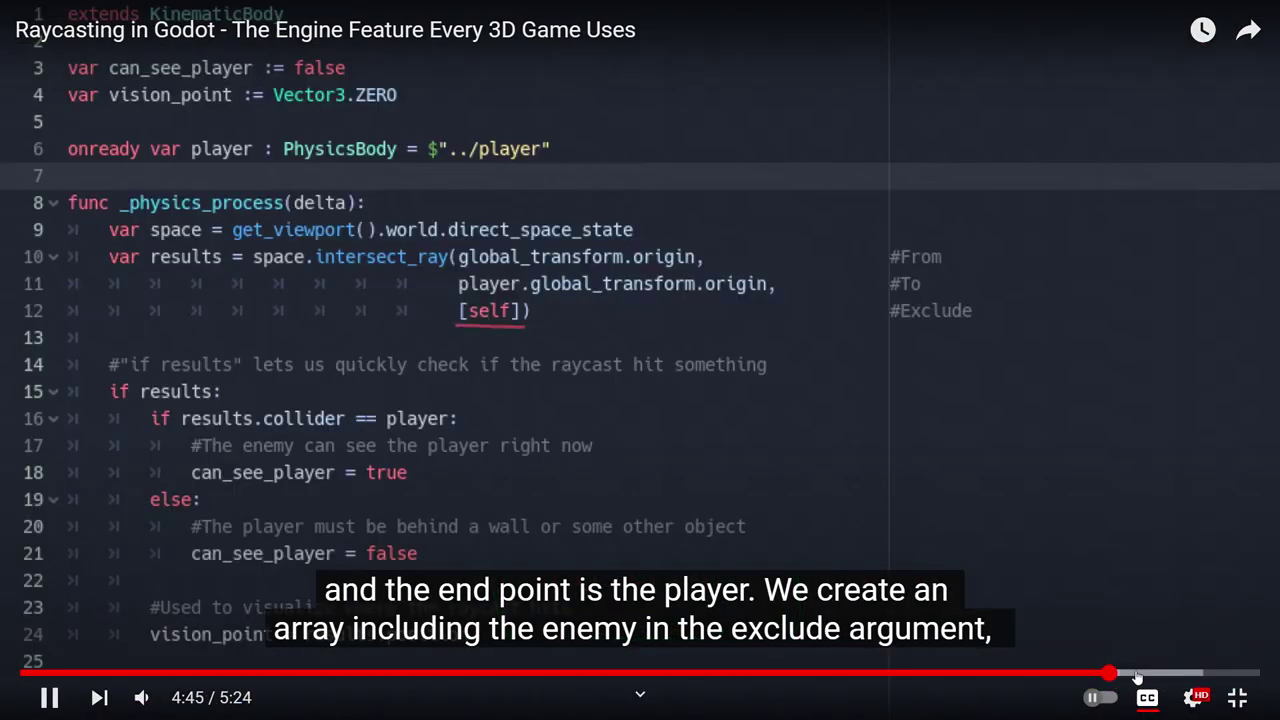
click(1066, 675)
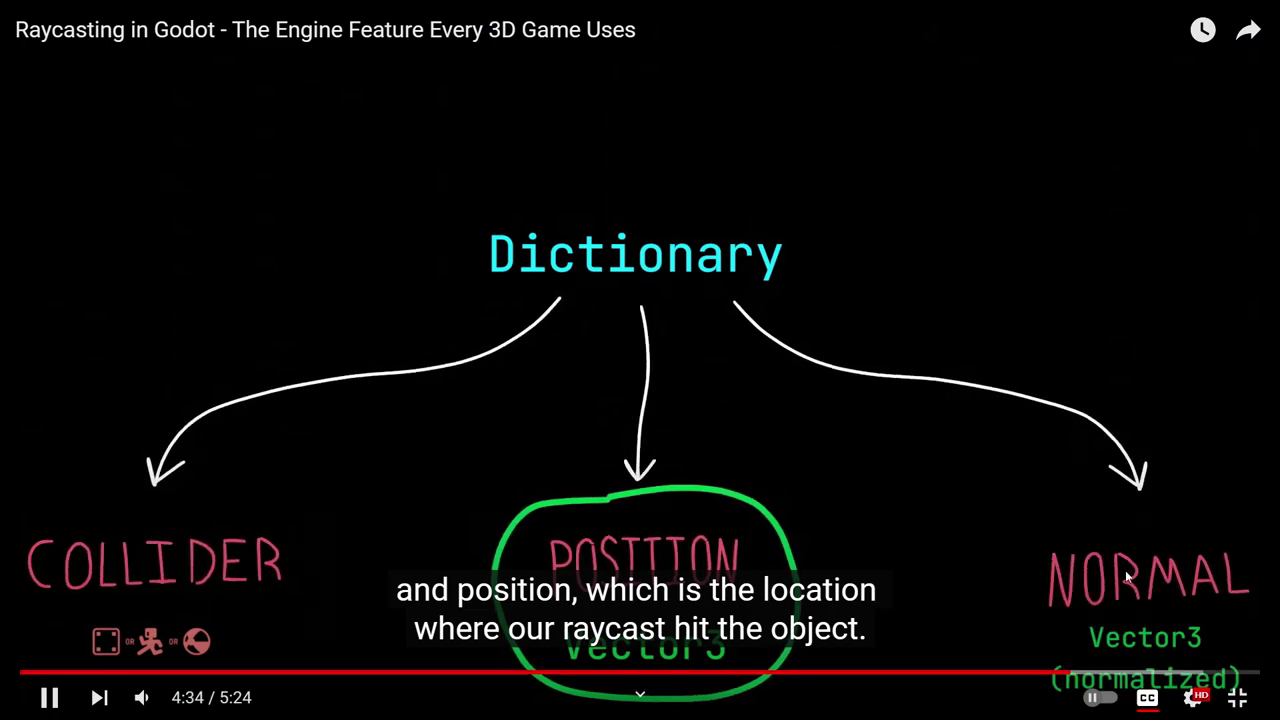
click(1131, 672)
click(1160, 605)
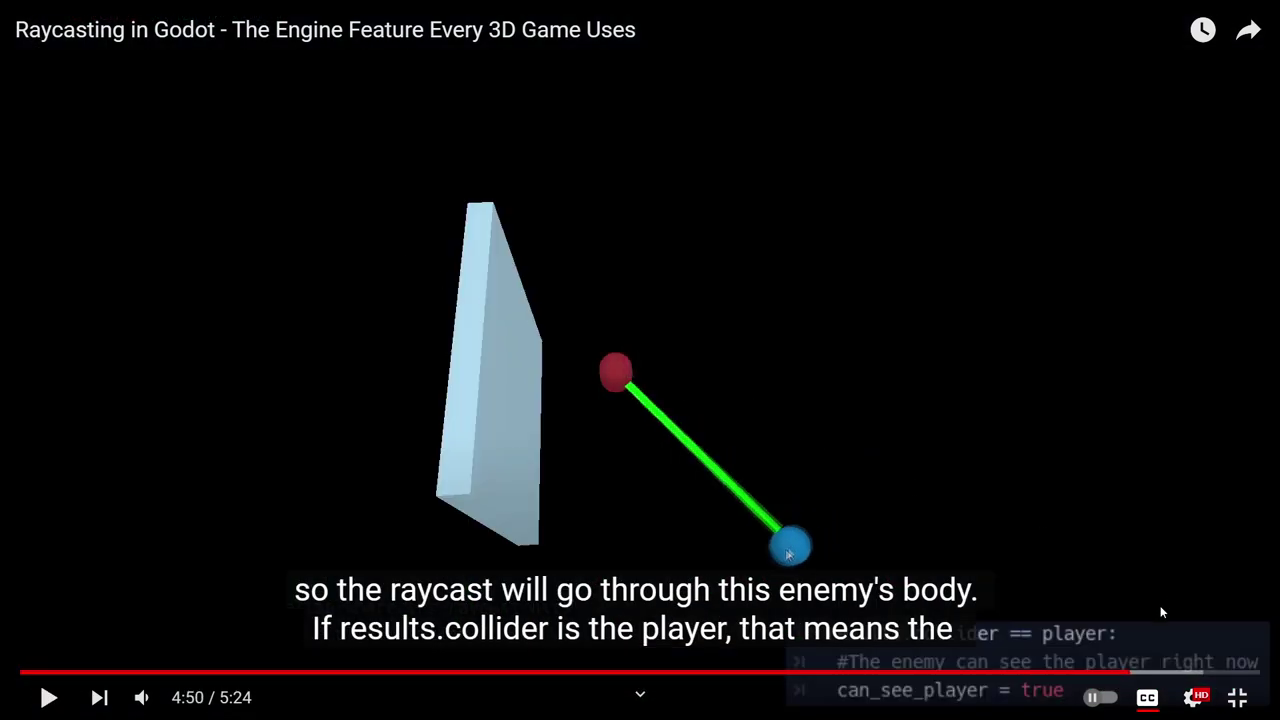
click(634, 357)
click(1118, 672)
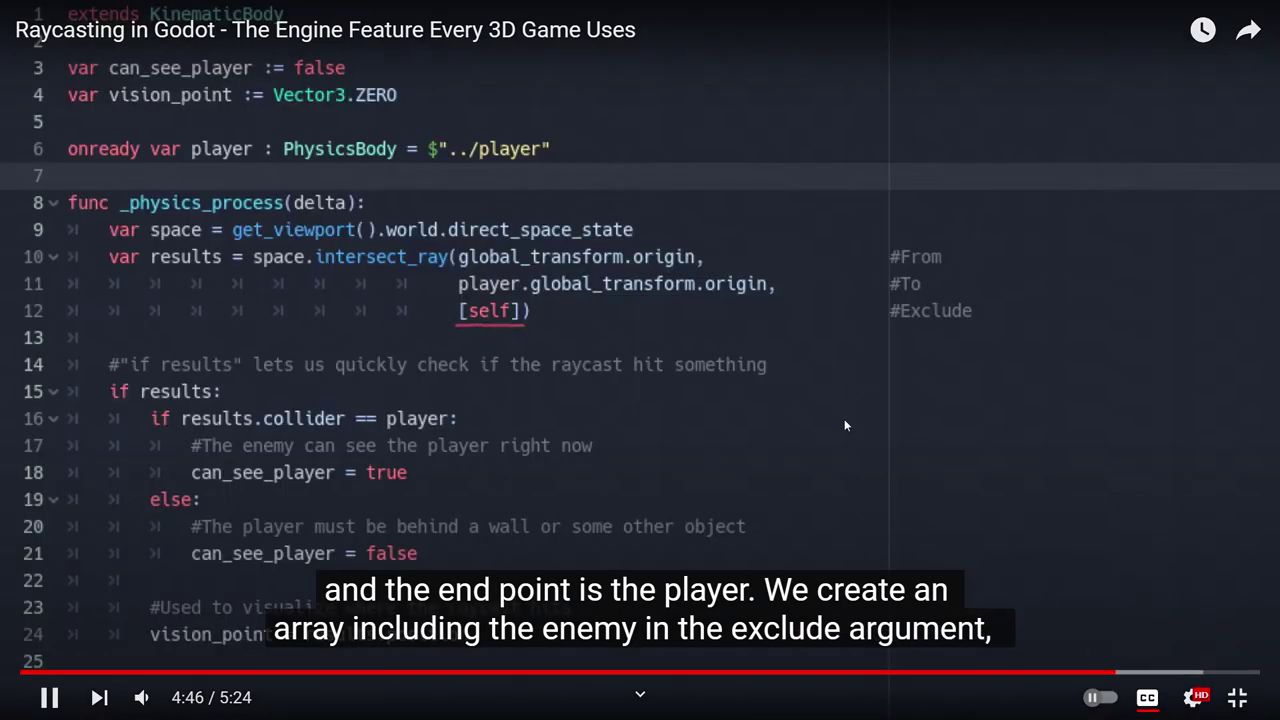
click(589, 342)
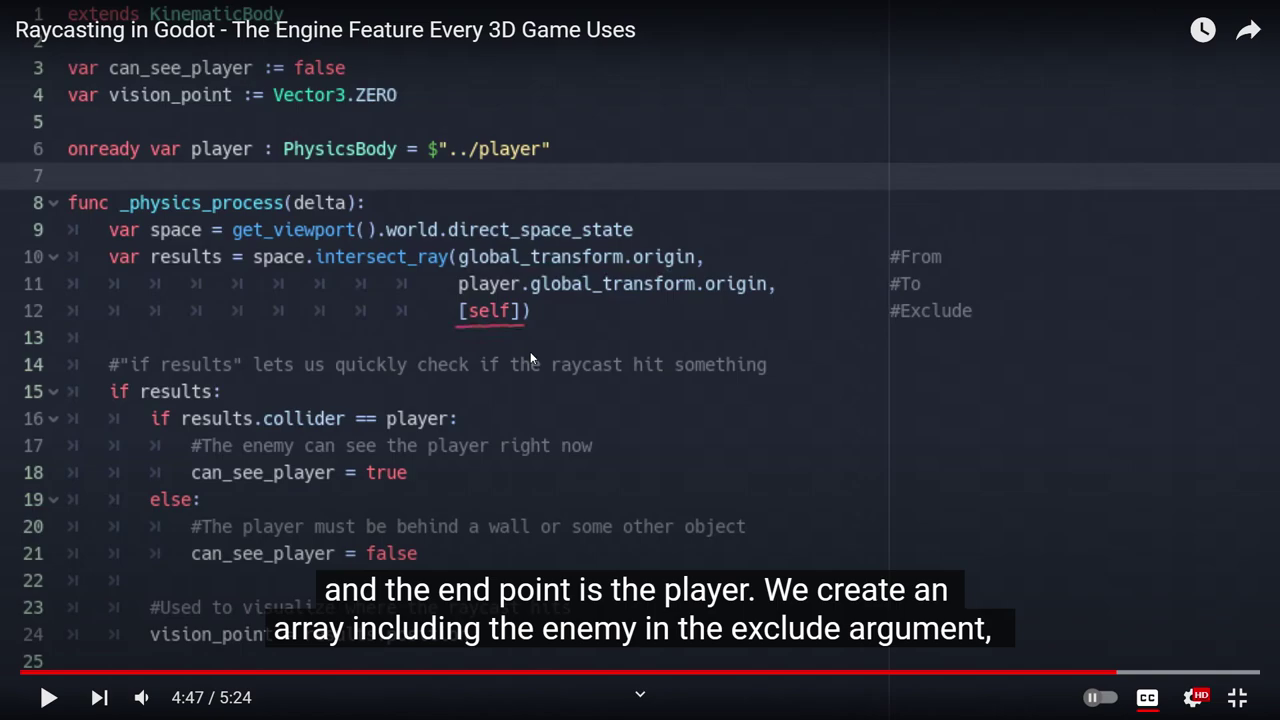
- Exit full screen, resume the raycasting tutorial, and put it back in full screen
click(1237, 697)
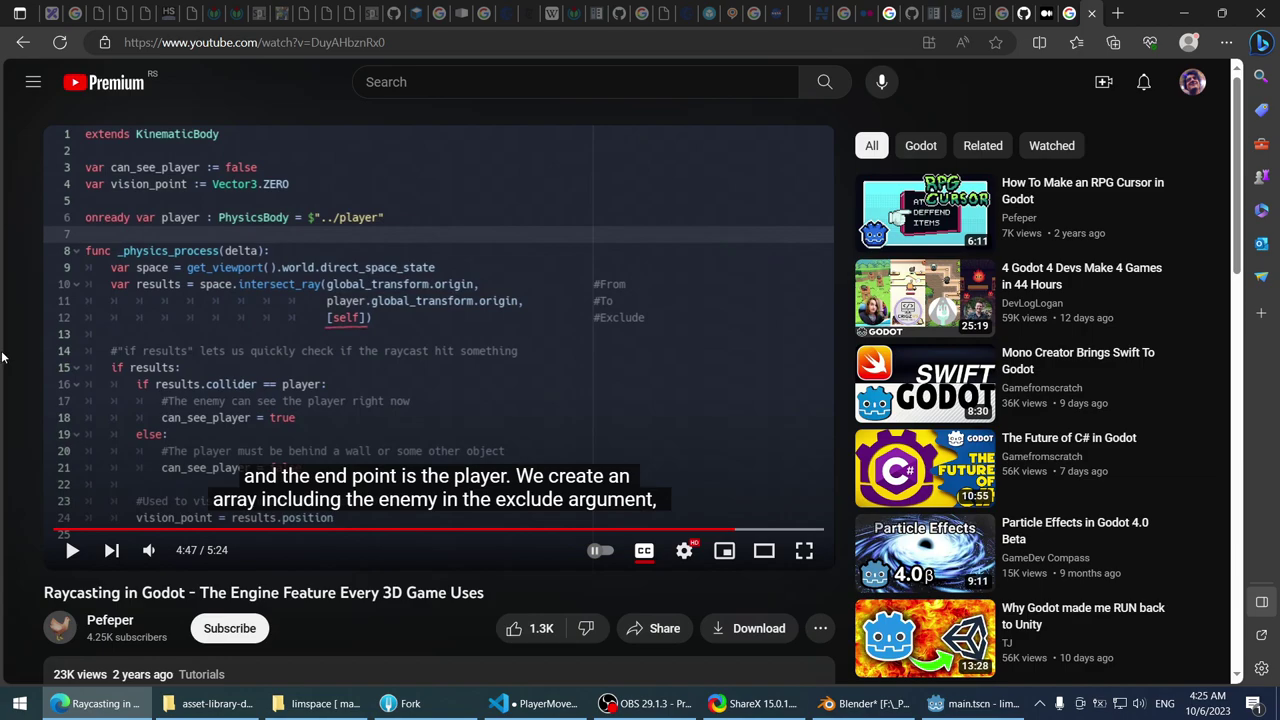
scroll(15, 352, down, 3)
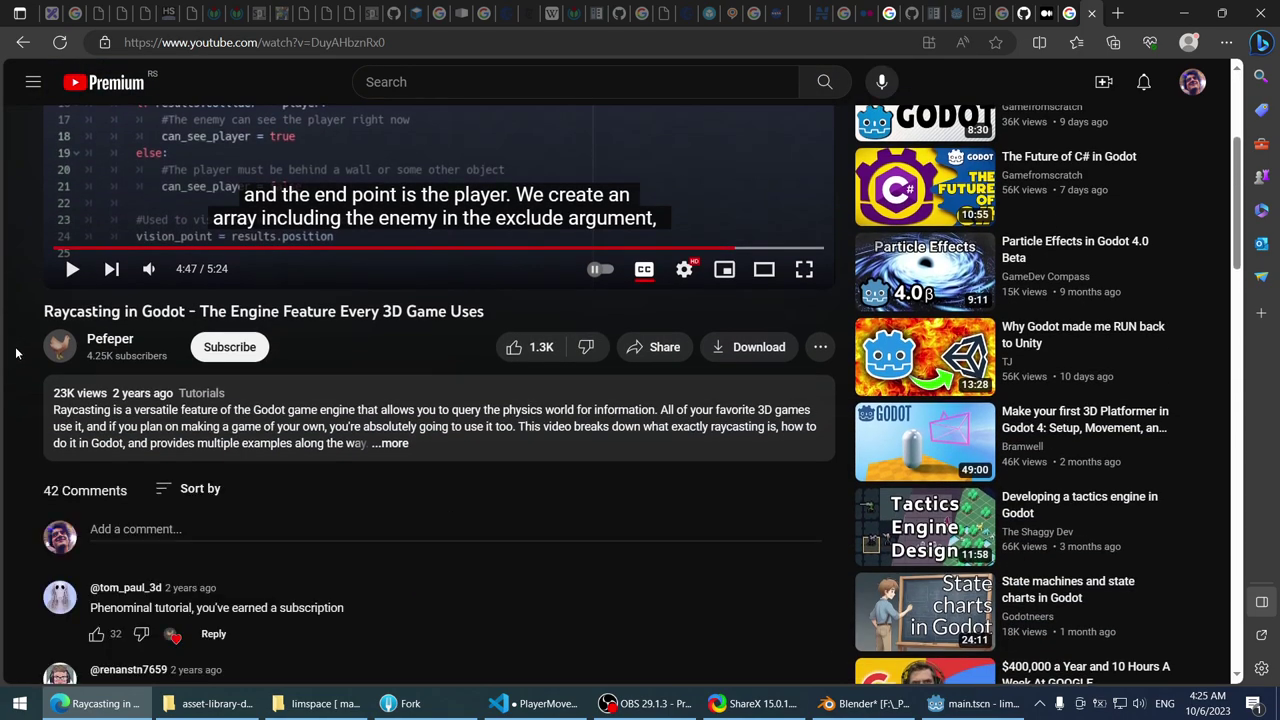
scroll(211, 267, up, 3)
click(211, 267)
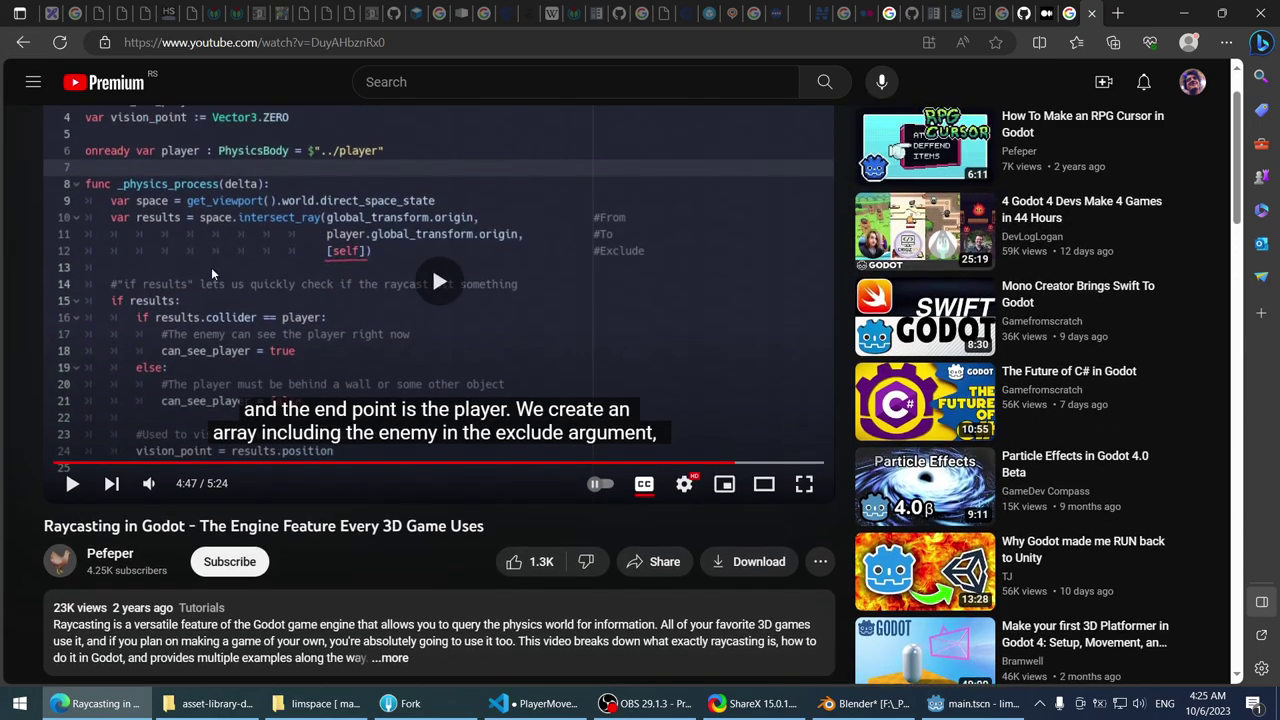
click(805, 484)
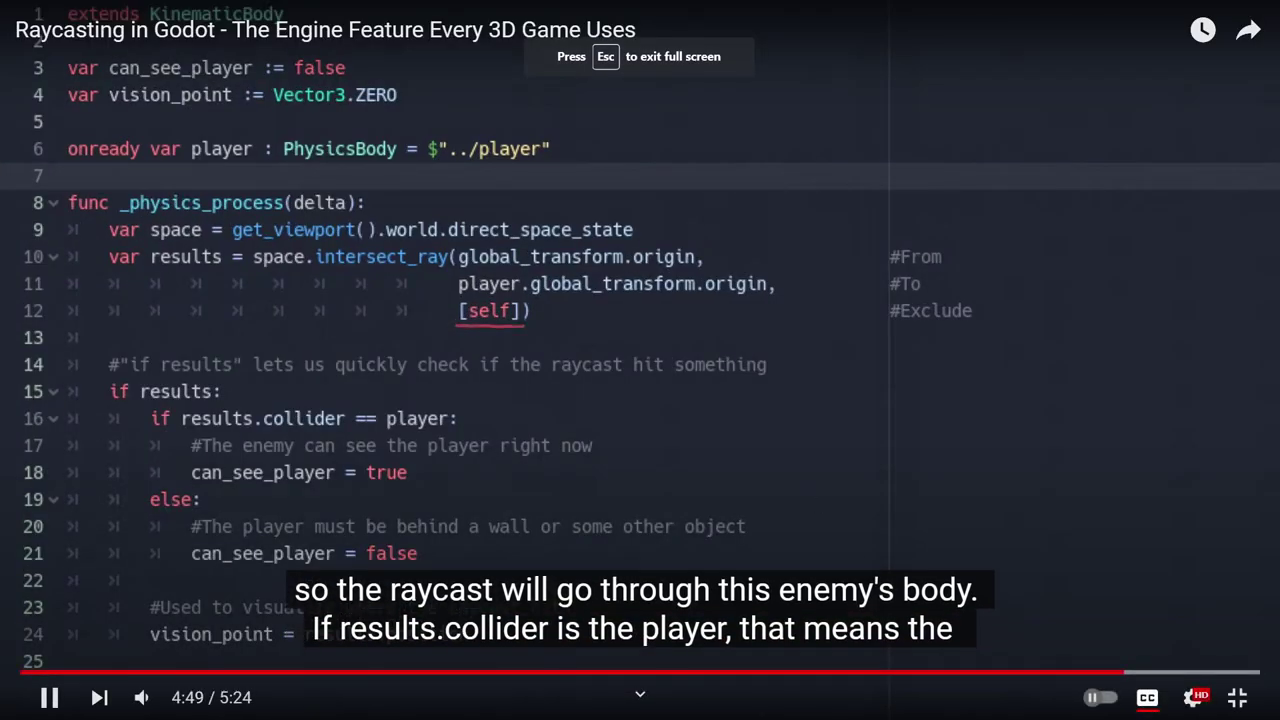
- Scrub the tutorial to its line-of-sight script at 4:44 and pause there
drag(1123, 686, 1163, 675)
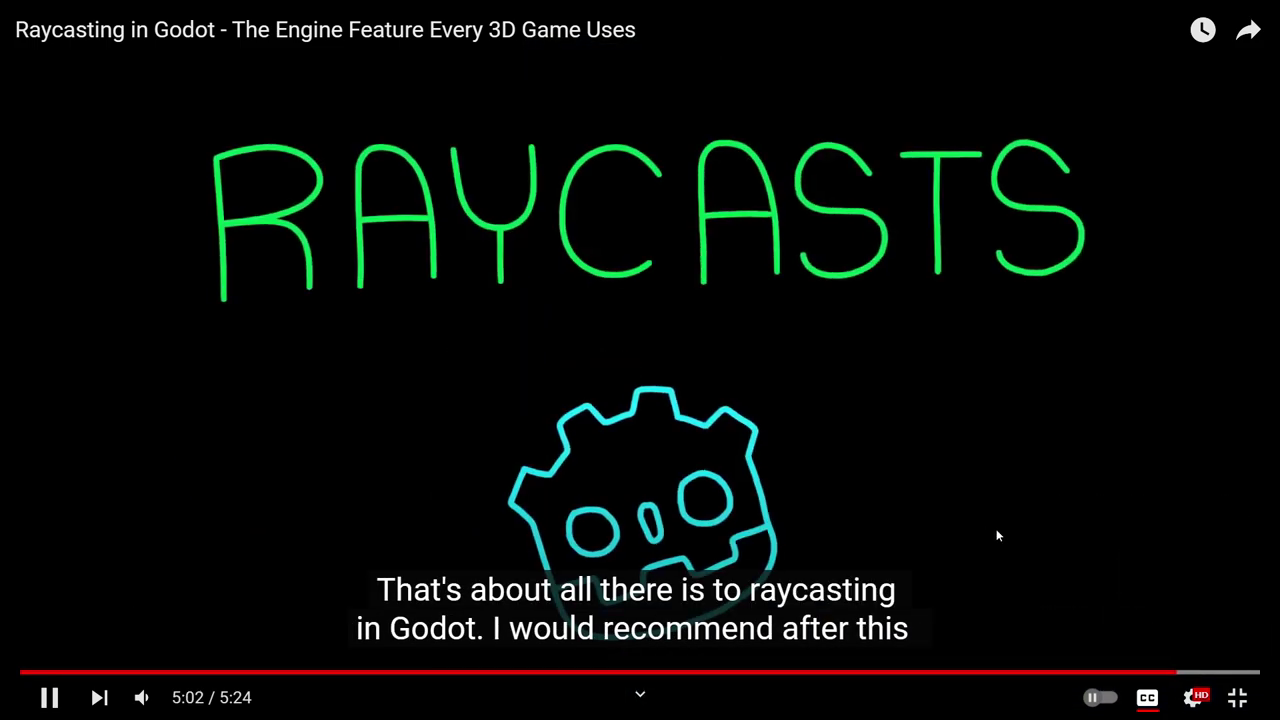
drag(1200, 676, 1091, 676)
drag(945, 676, 1062, 674)
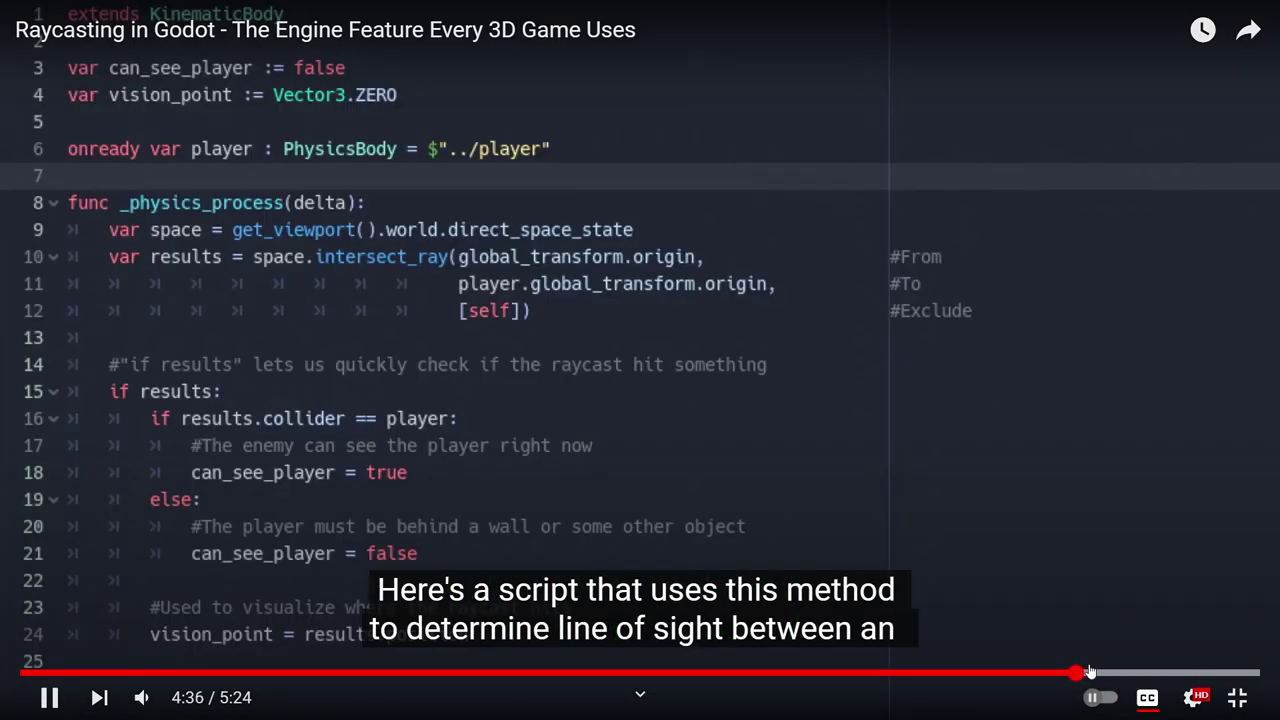
click(1090, 672)
click(1106, 673)
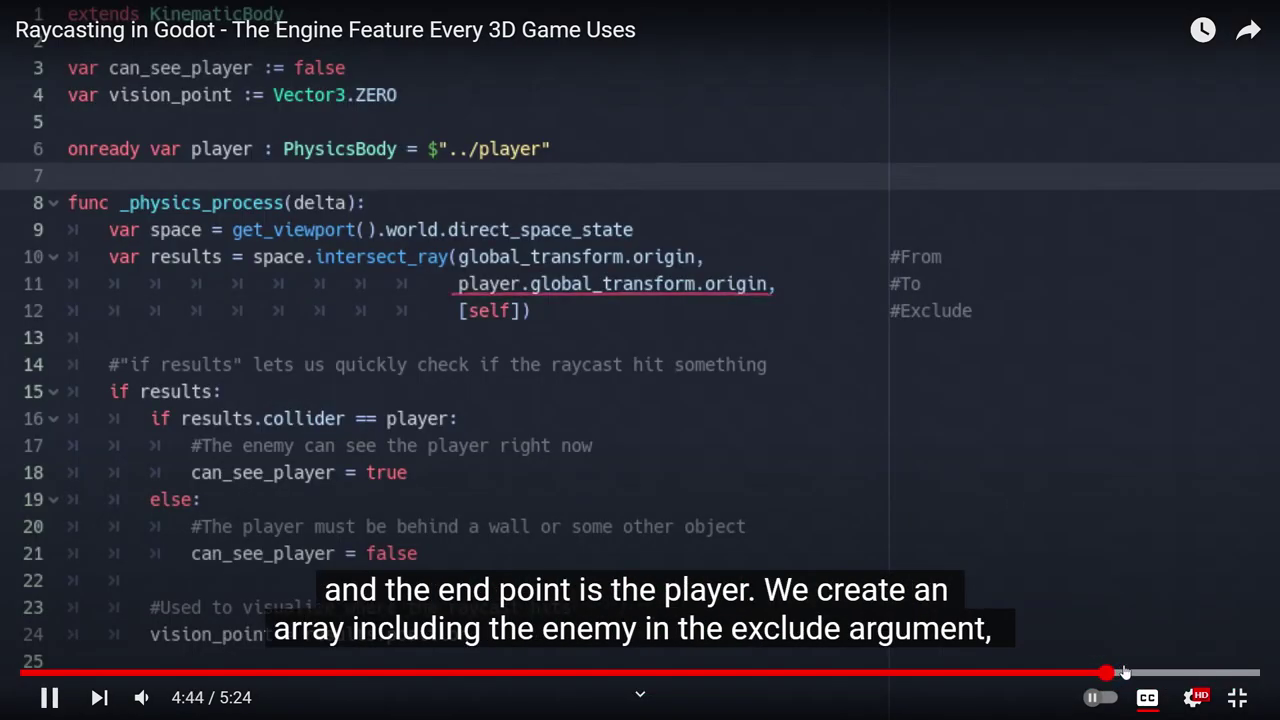
click(1141, 672)
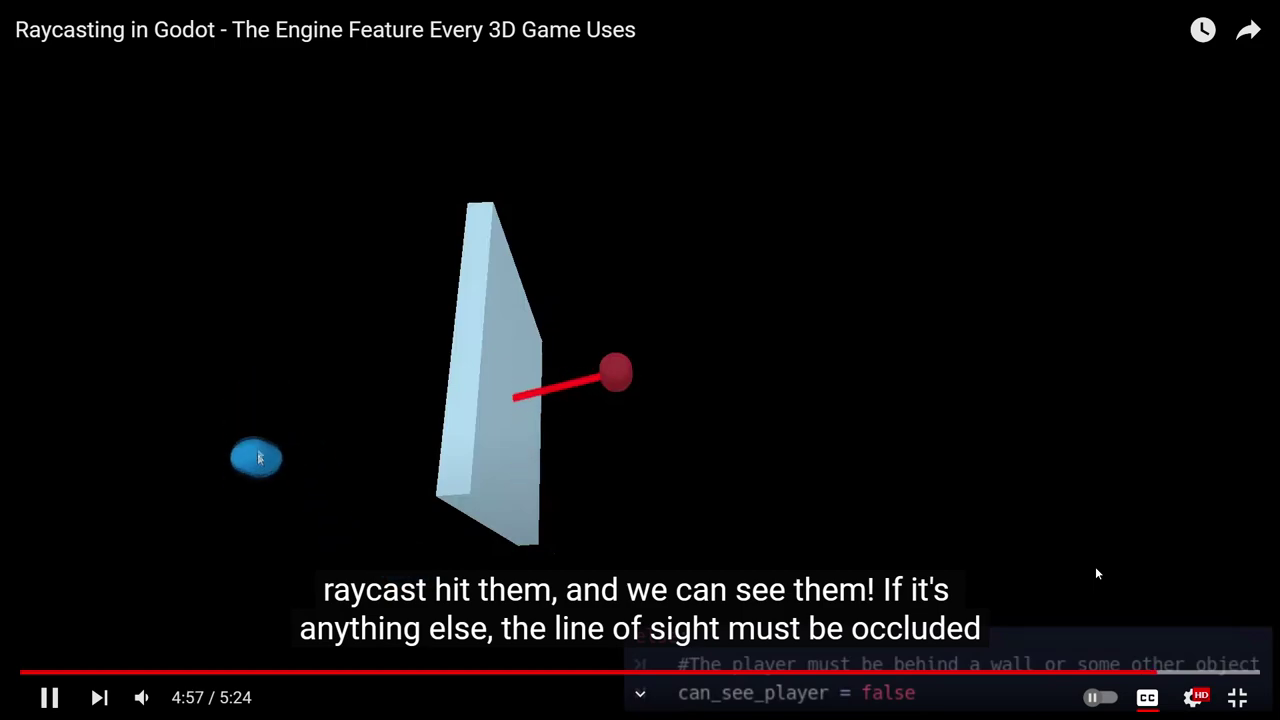
drag(1171, 672, 1213, 672)
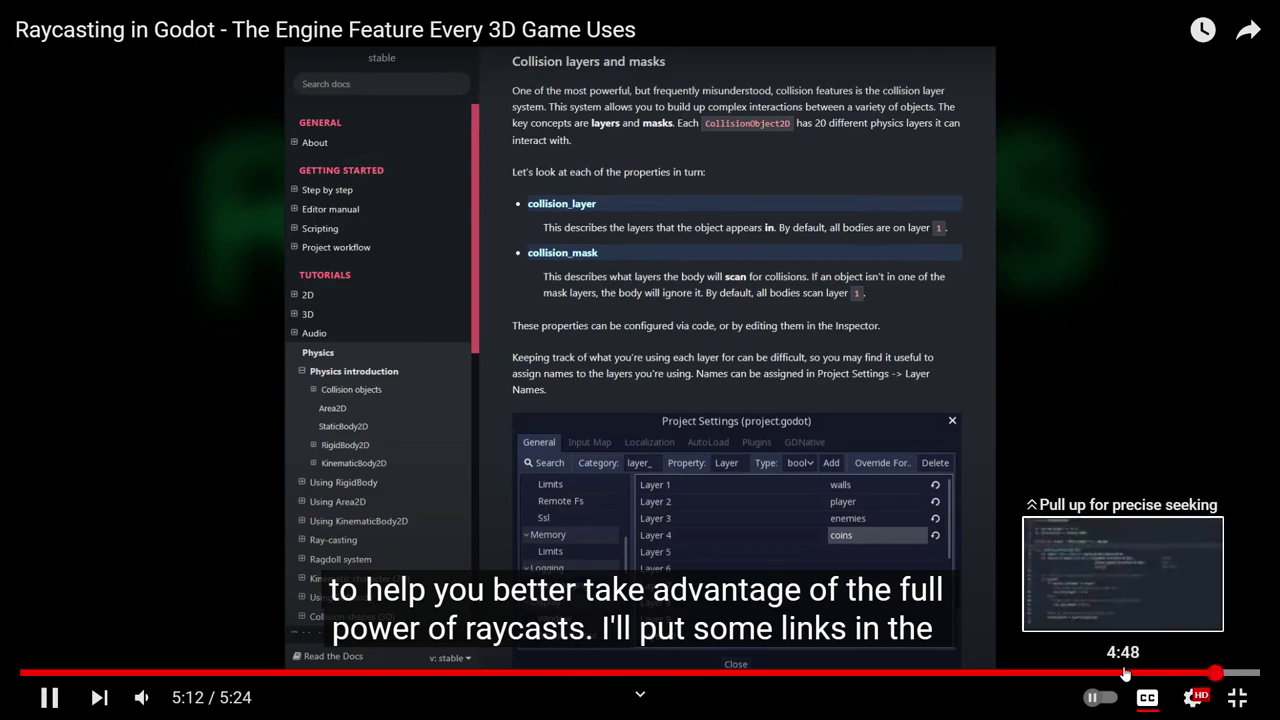
mouse_move(1125, 673)
mouse_down()
mouse_move(1069, 672)
mouse_move(1107, 672)
mouse_up()
click(964, 468)
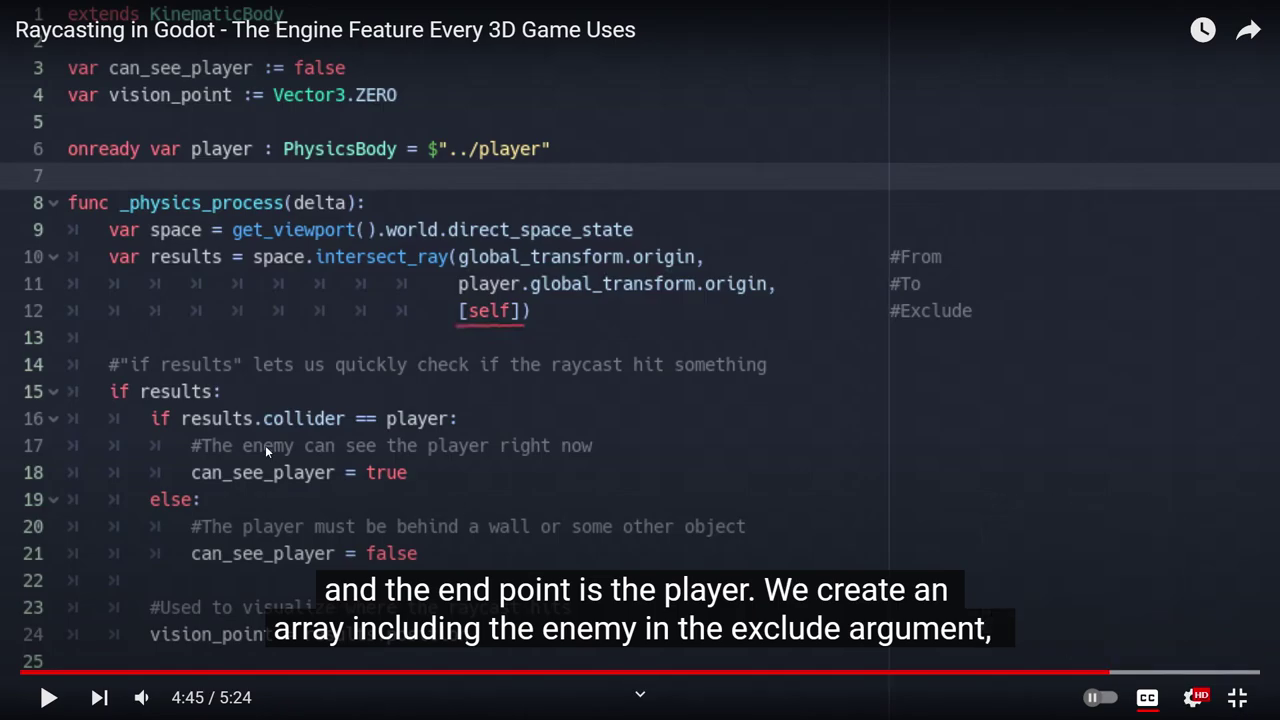
- Leave full screen, minimize Godot, and bring PlayerMovement.cs to the front
click(1237, 697)
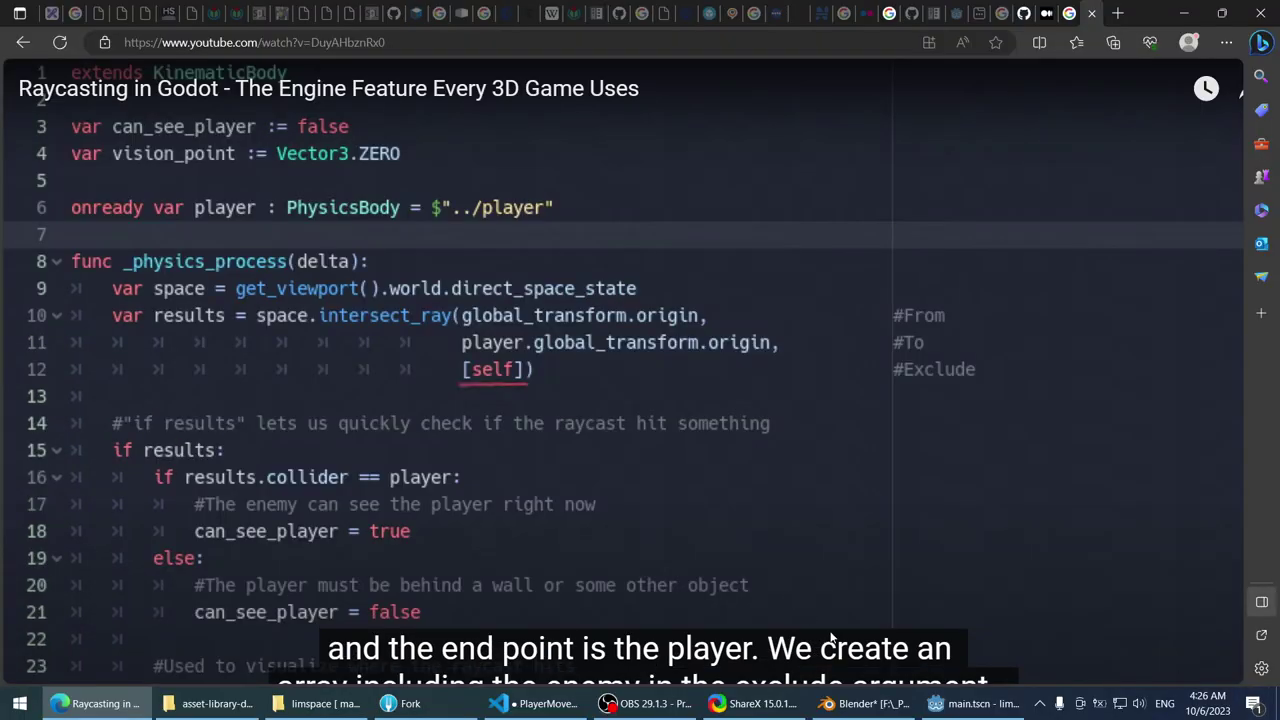
click(963, 705)
click(937, 711)
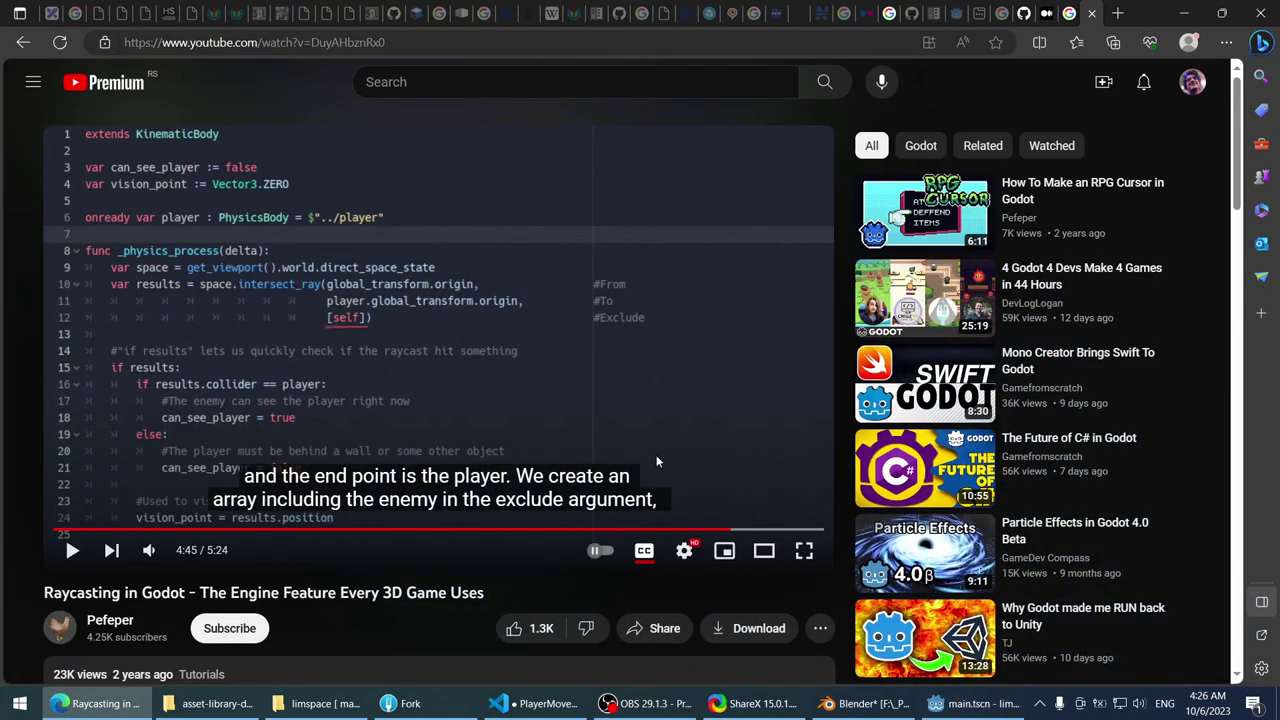
click(540, 704)
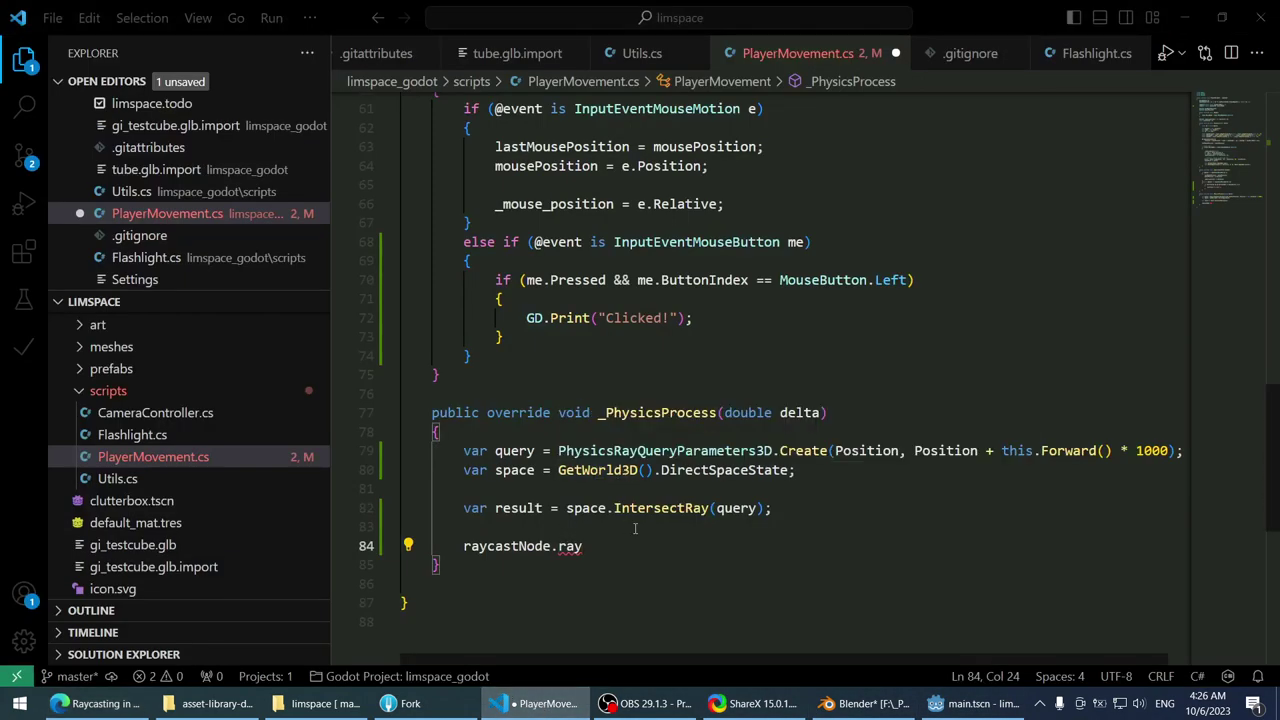
- Select the unfinished raycastNode.ray line 84 and compare it with the tutorial
drag(628, 539, 634, 525)
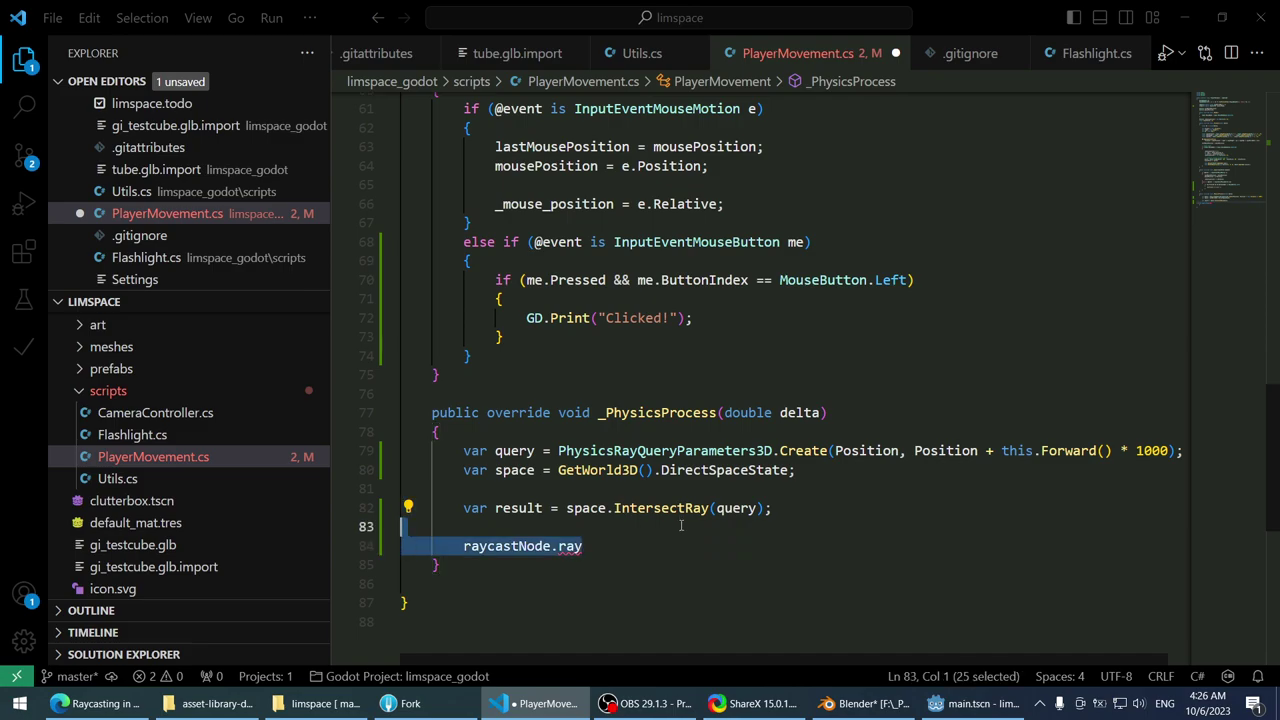
click(97, 703)
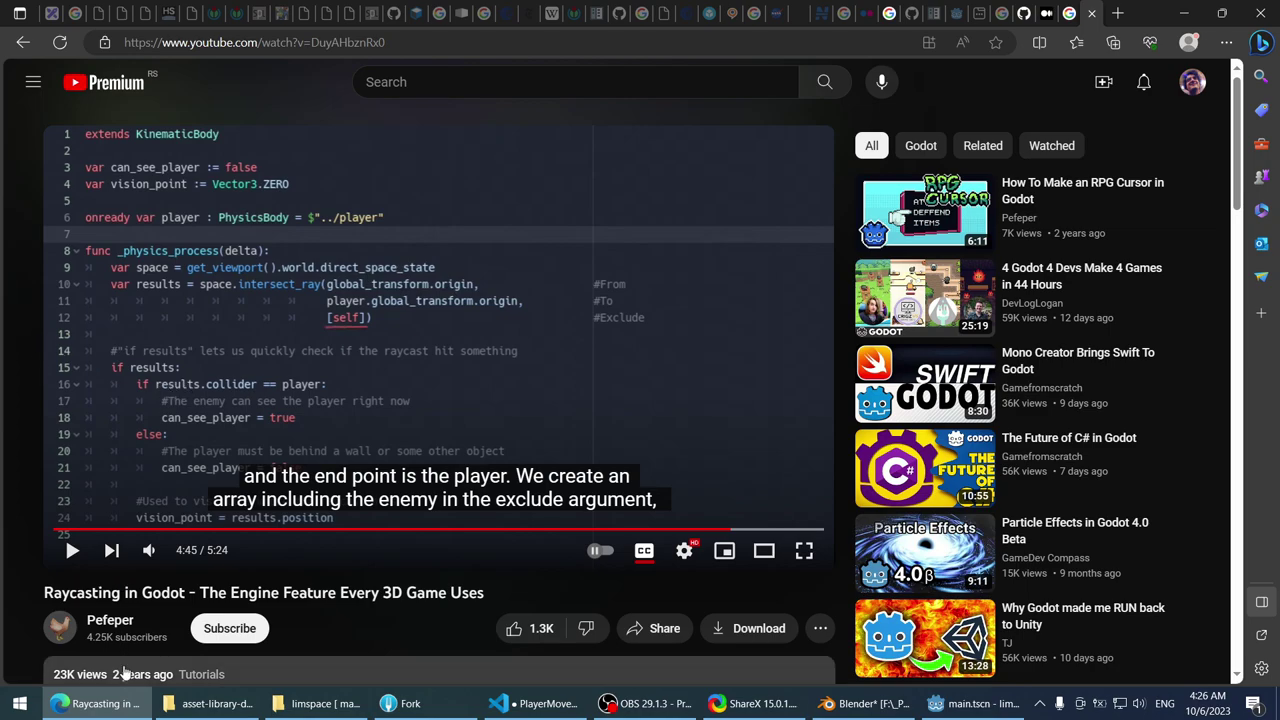
mouse_move(95, 703)
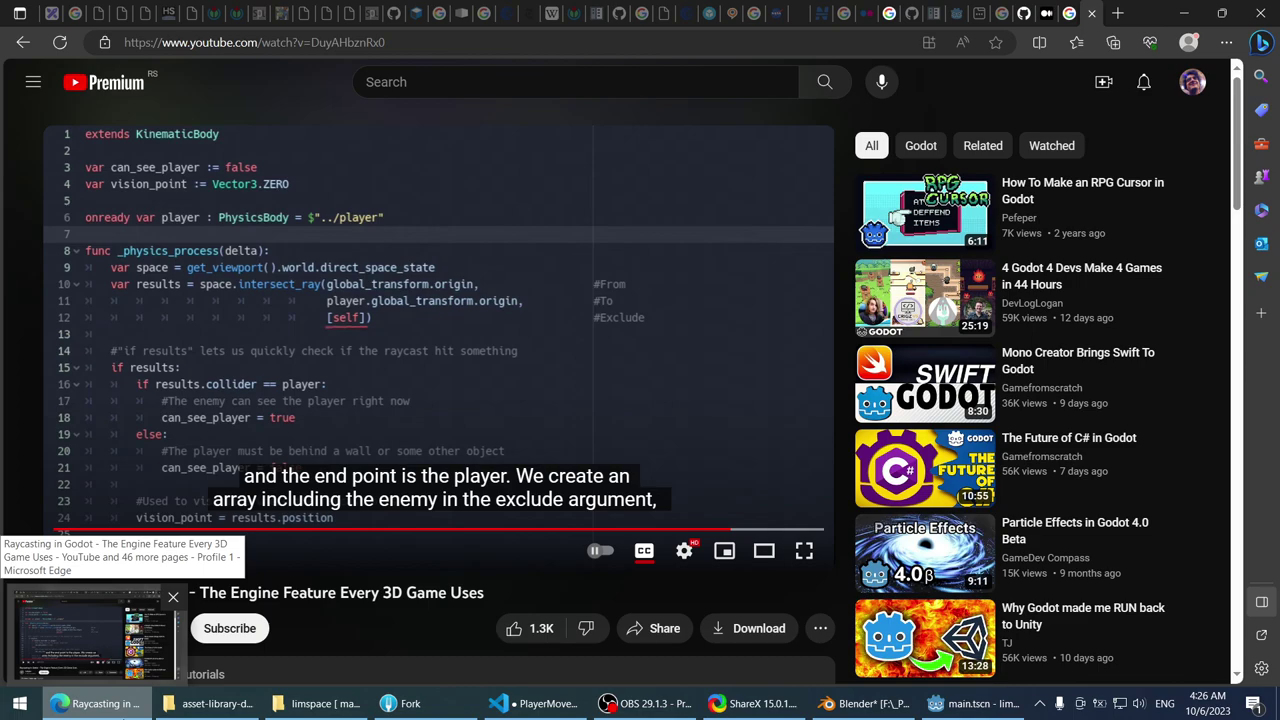
click(95, 703)
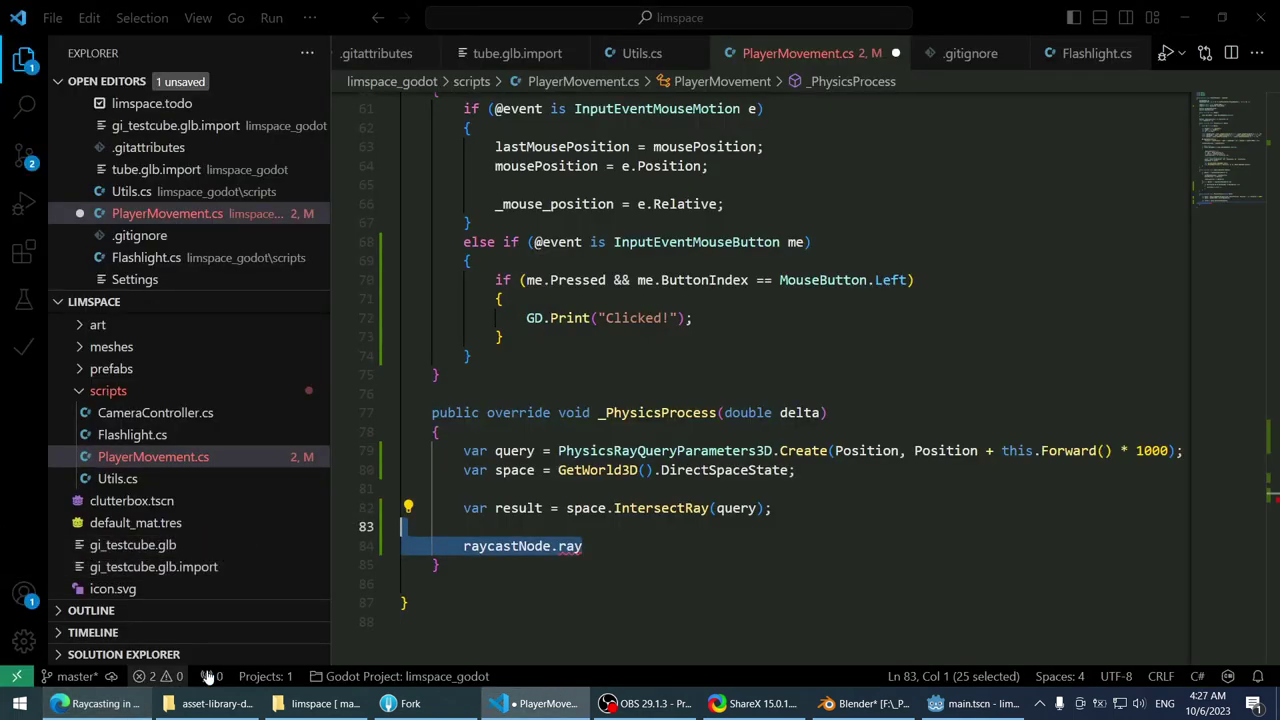
- Try a 'public Raycast' export field, then restore line 84 with undo/redo and return to the tutorial
click(633, 551)
key(ctrl+z)
key(ctrl+z)
key(ctrl+z)
key(ctrl+z)
key(ctrl+z)
key(ctrl+z)
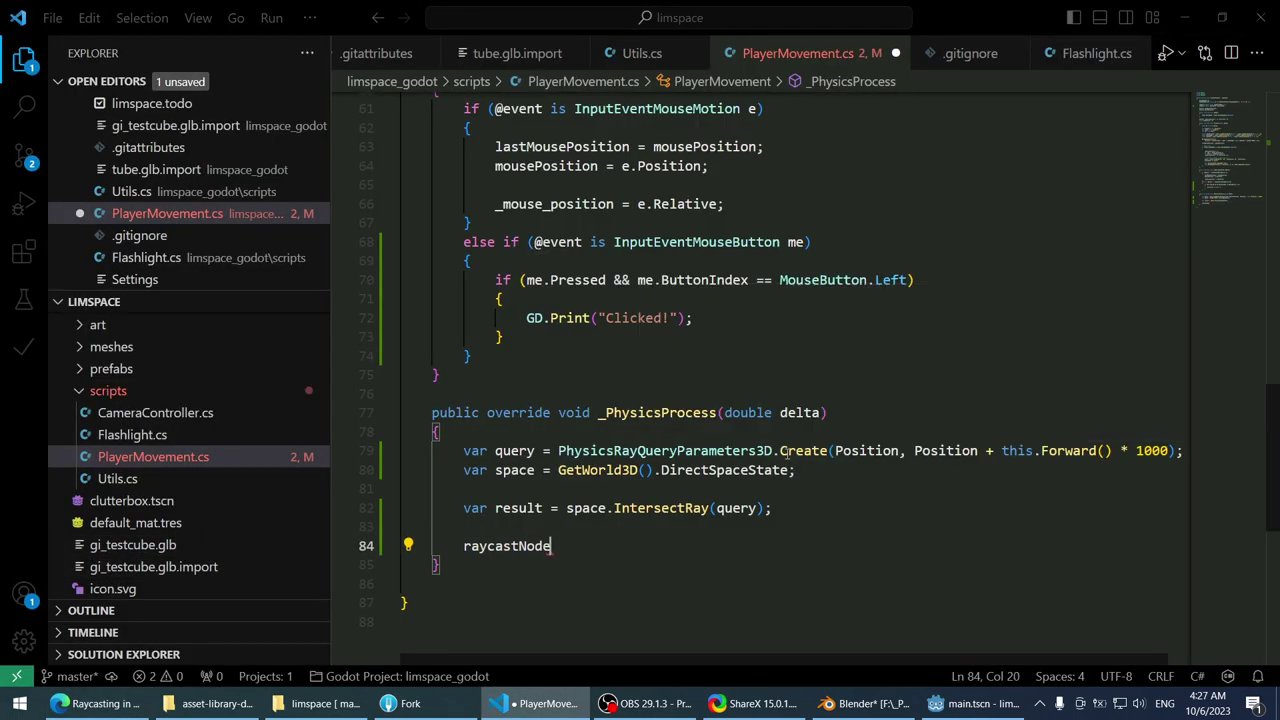
key(ctrl+BackSpace)
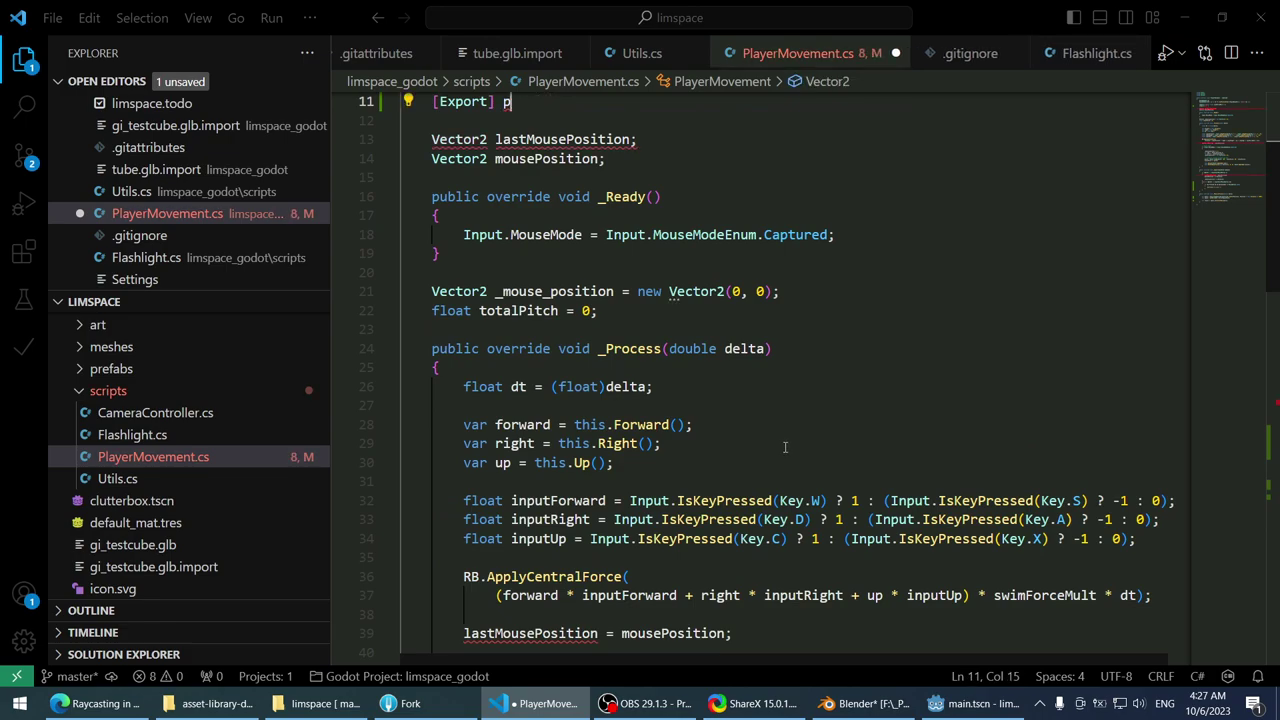
text(public Raycast)
ctrl+scroll(785, 448, up, 2)
key(ctrl+y)
key(ctrl+y)
key(ctrl+y)
key(ctrl+y)
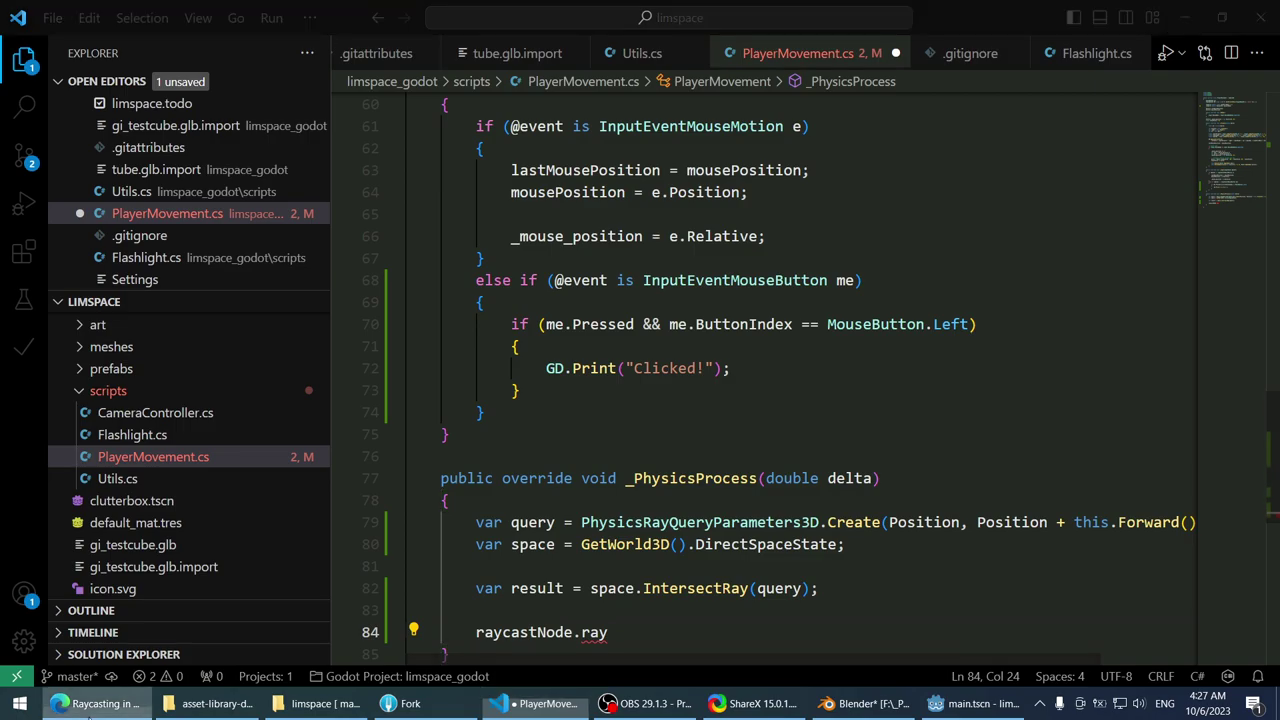
click(97, 703)
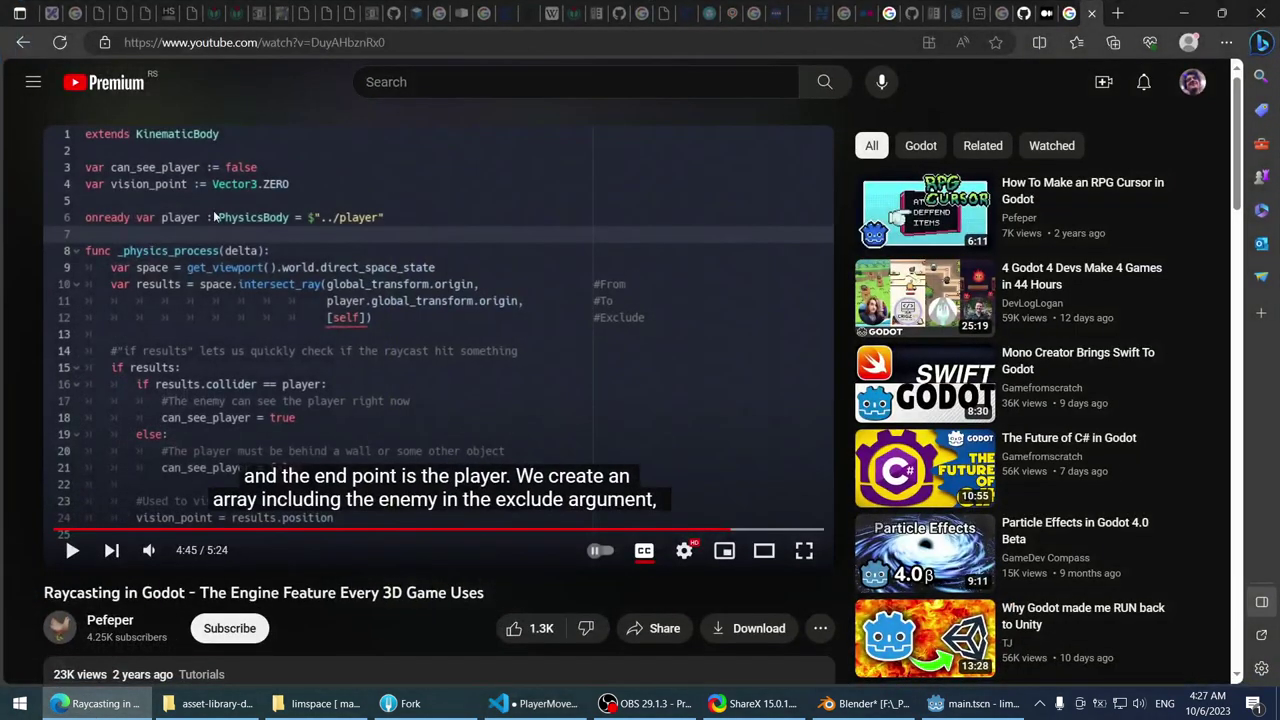
- Refine the web search to 'godot 4 raycast3d example'
click(1046, 13)
scroll(51, 110, up, 2)
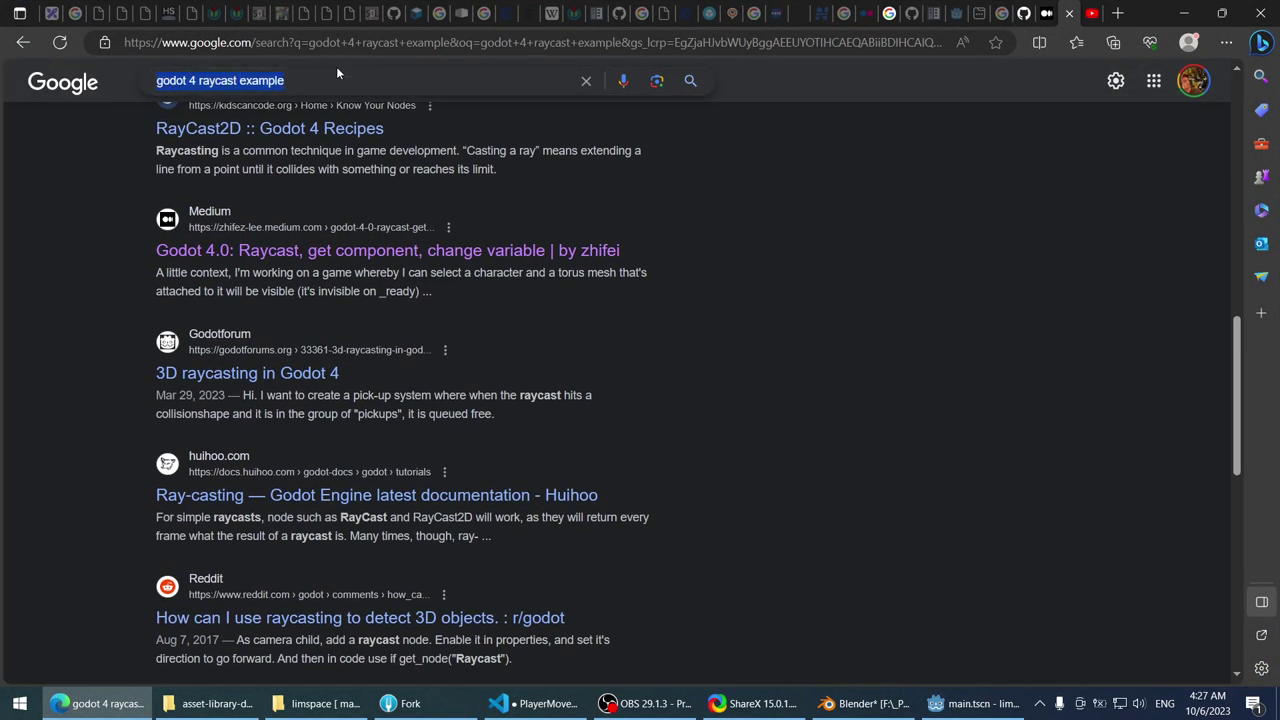
click(240, 80)
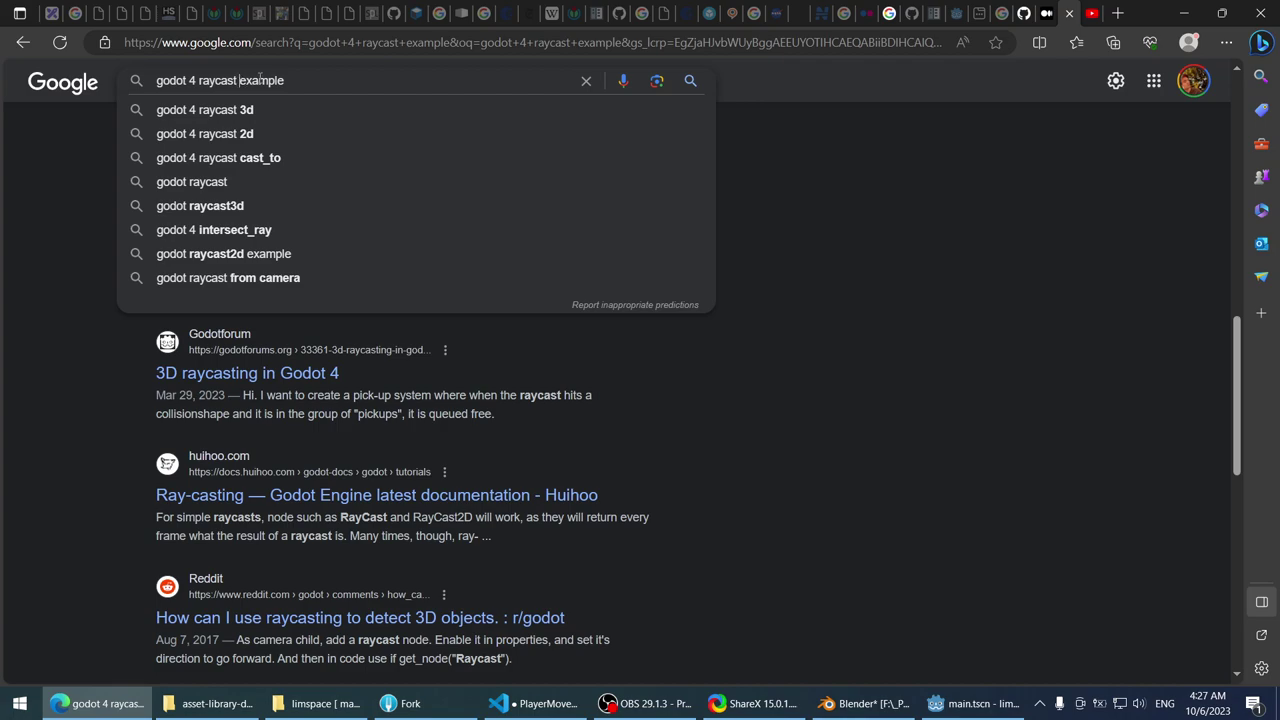
text(3d)
key(Return)
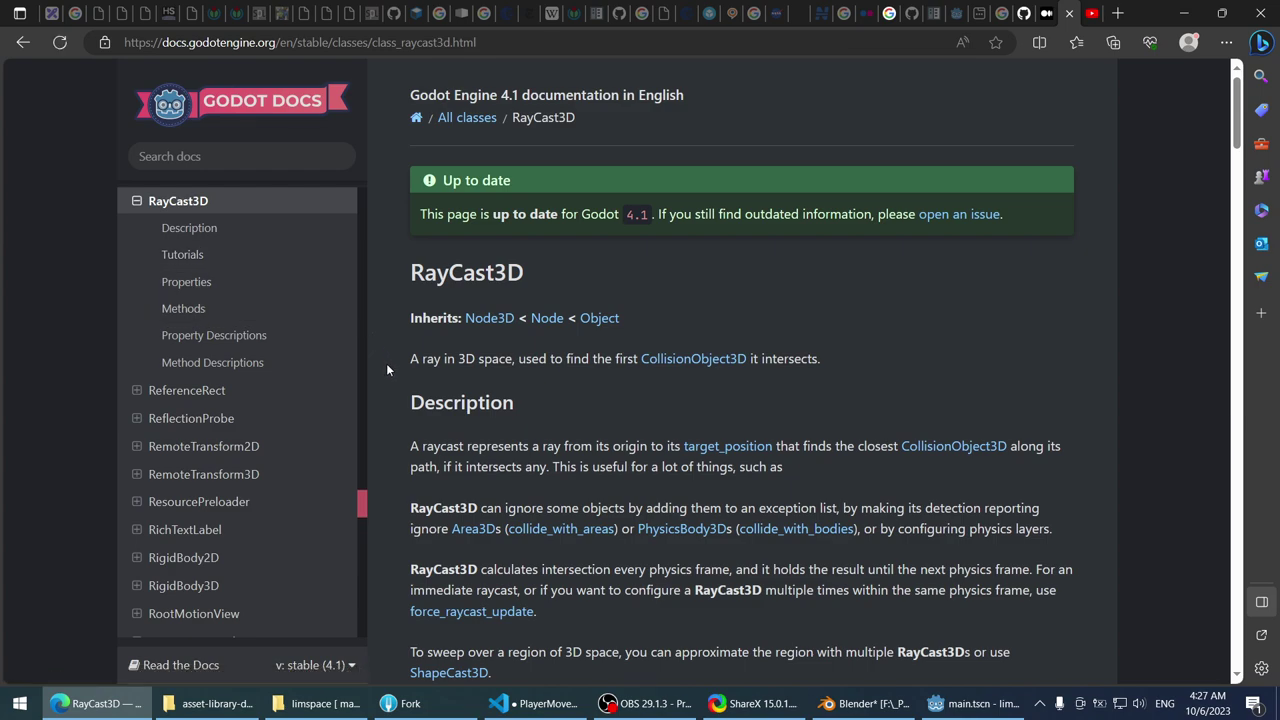
- Scroll the RayCast3D class reference down to its Methods list with get_collider
scroll(387, 370, down, 1)
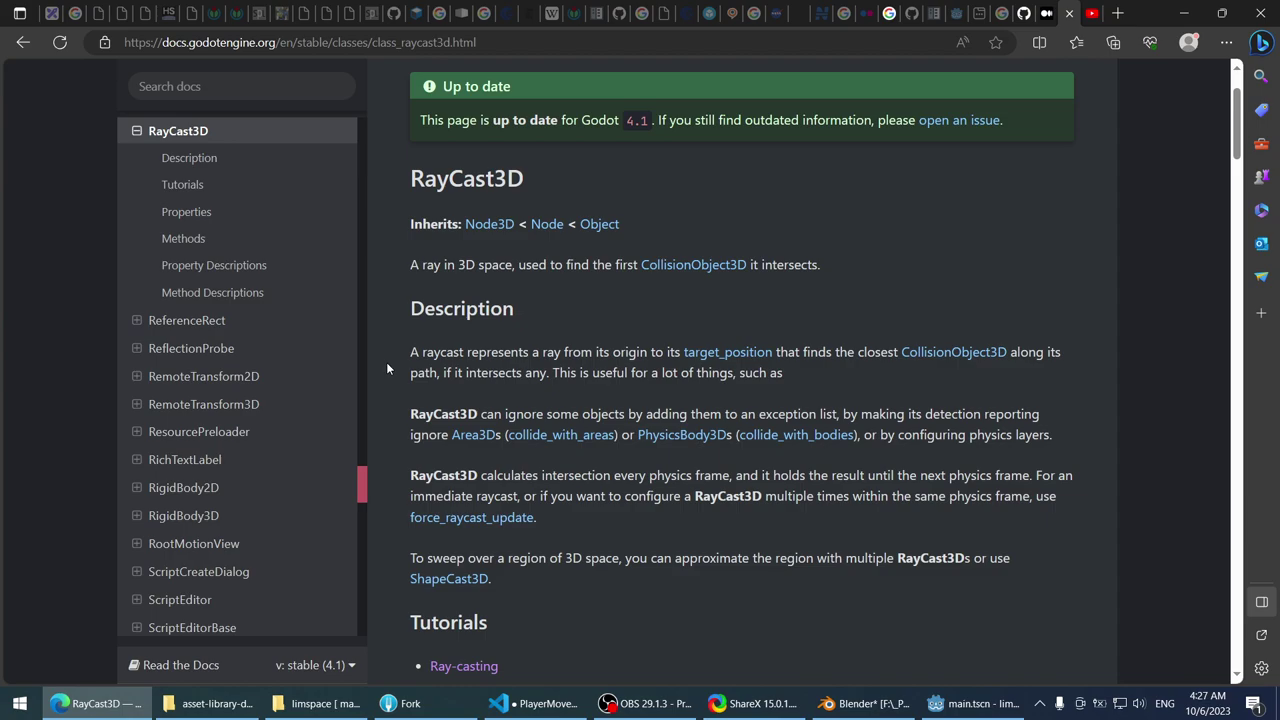
scroll(387, 369, down, 1)
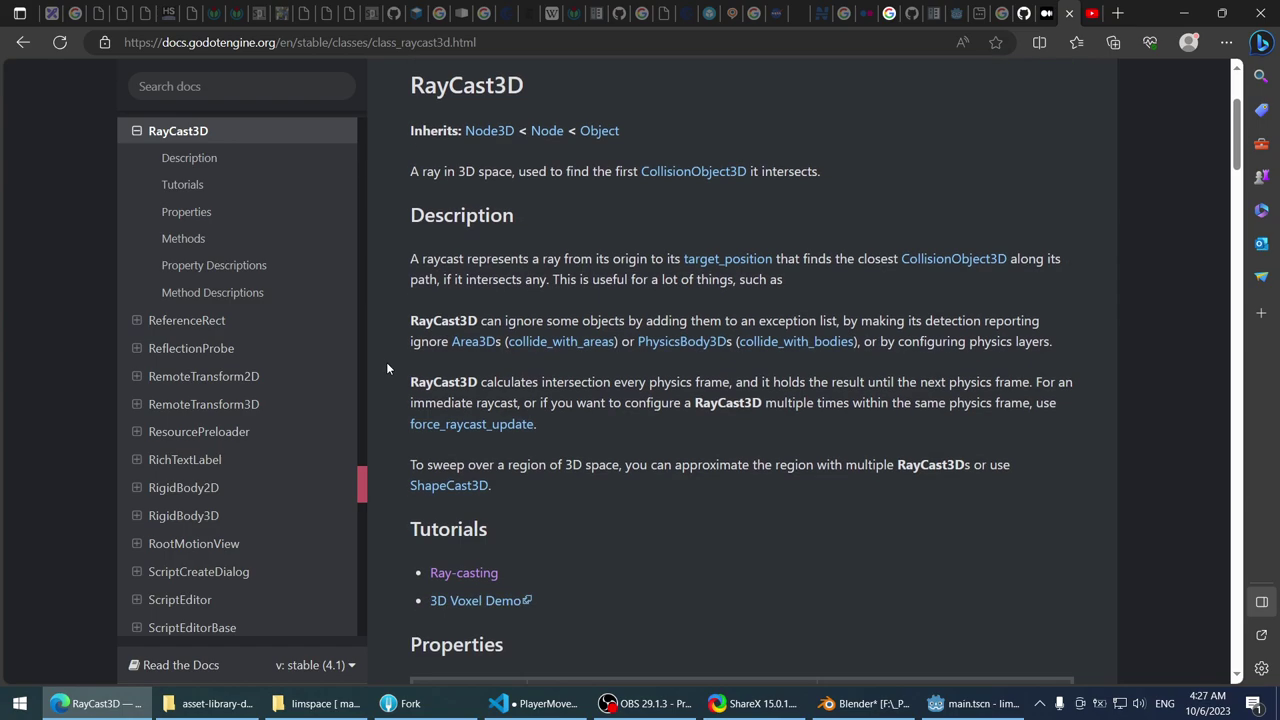
scroll(387, 368, down, 2)
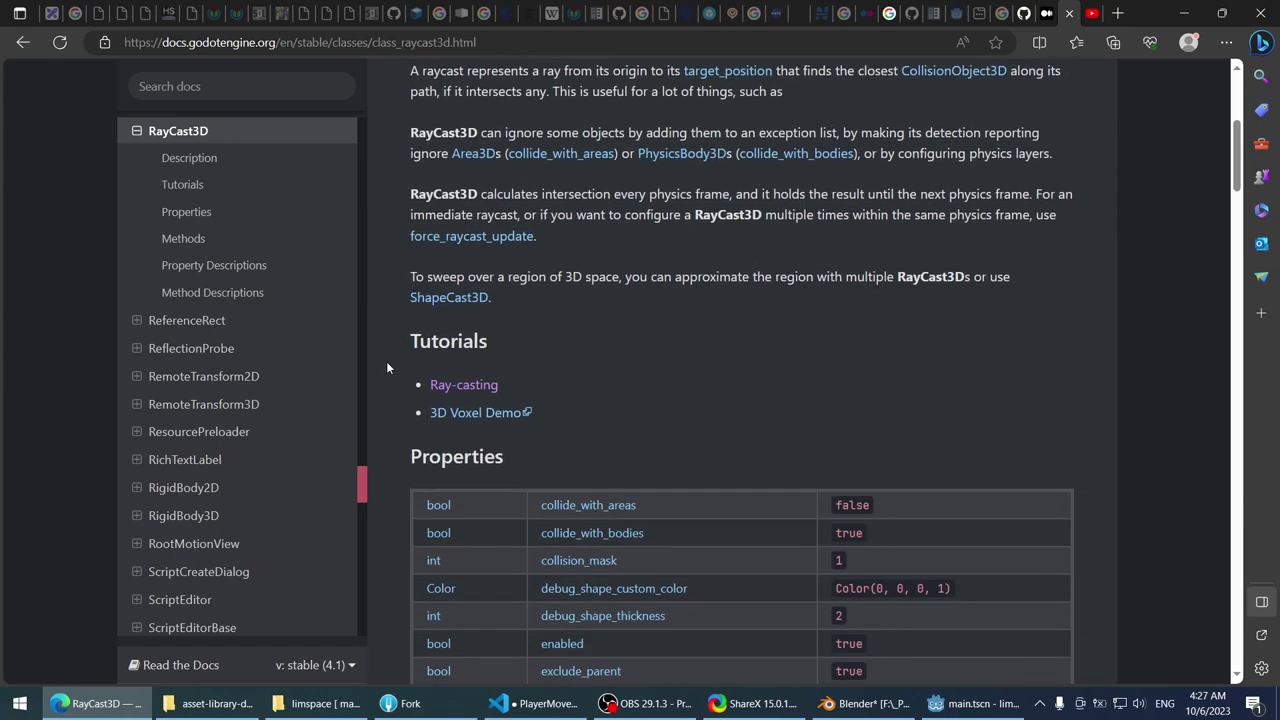
scroll(387, 368, down, 1)
scroll(386, 368, down, 4)
scroll(386, 368, up, 2)
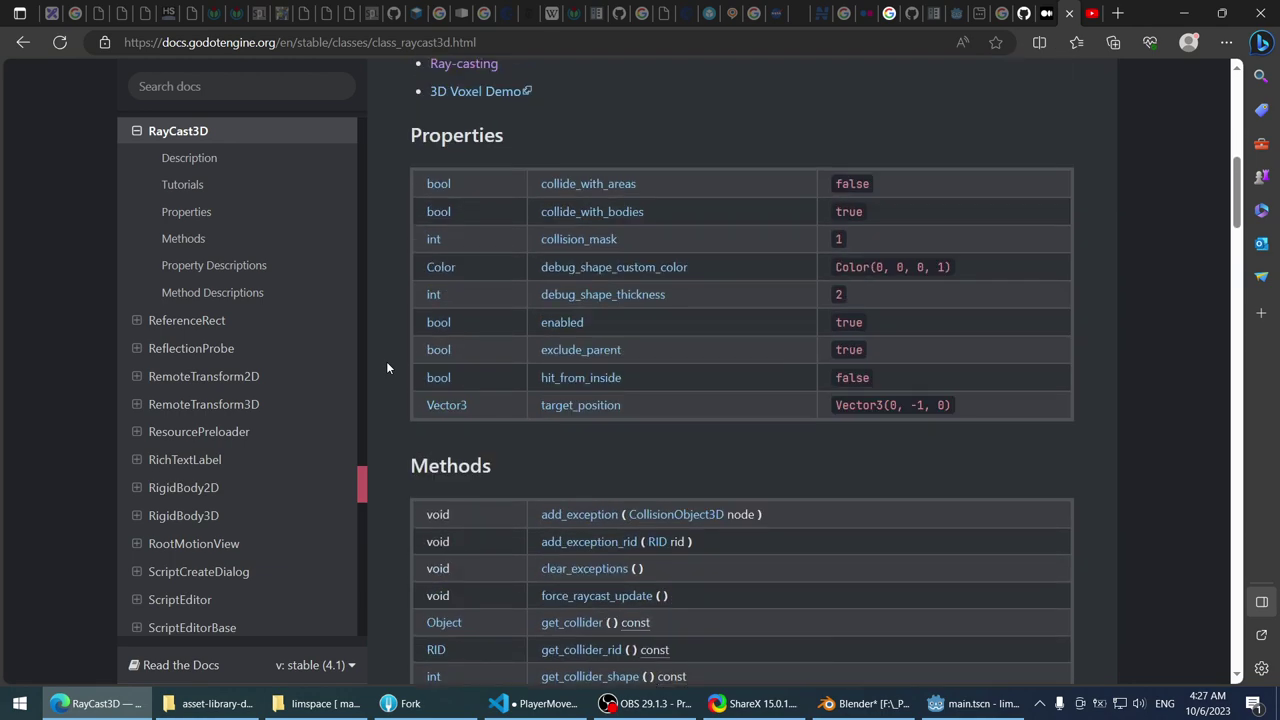
scroll(387, 368, up, 1)
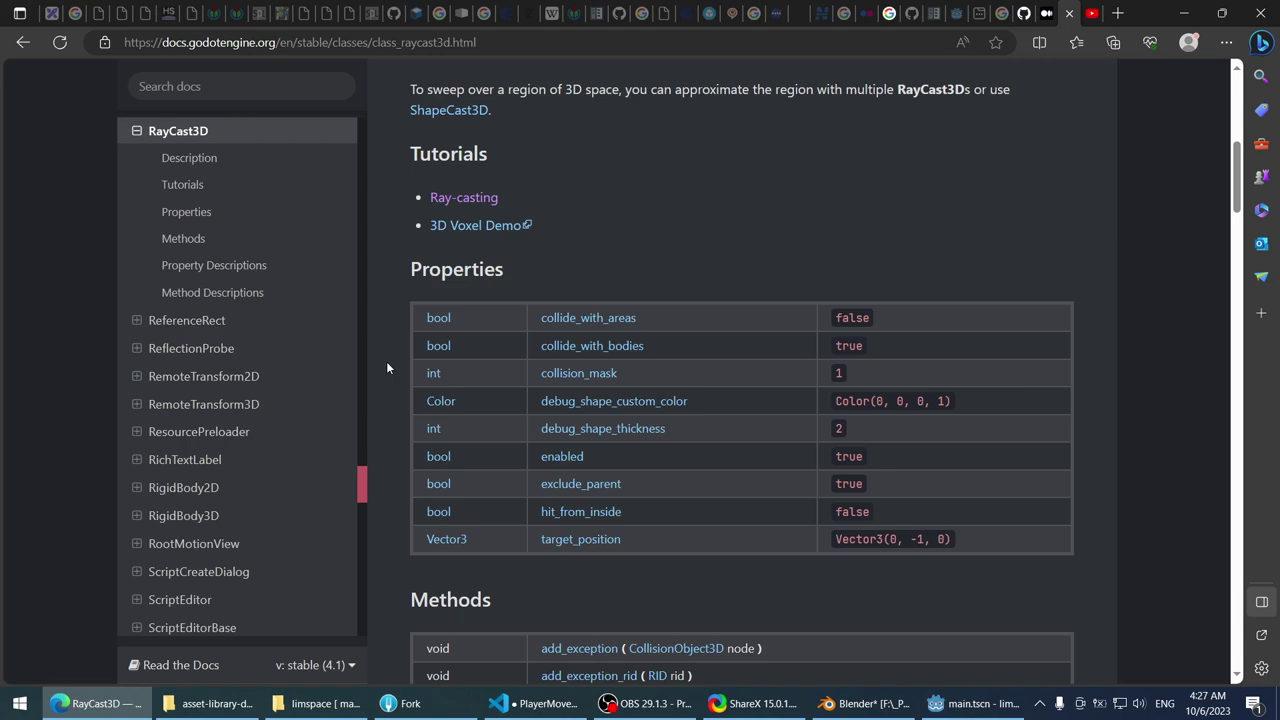
scroll(387, 368, down, 2)
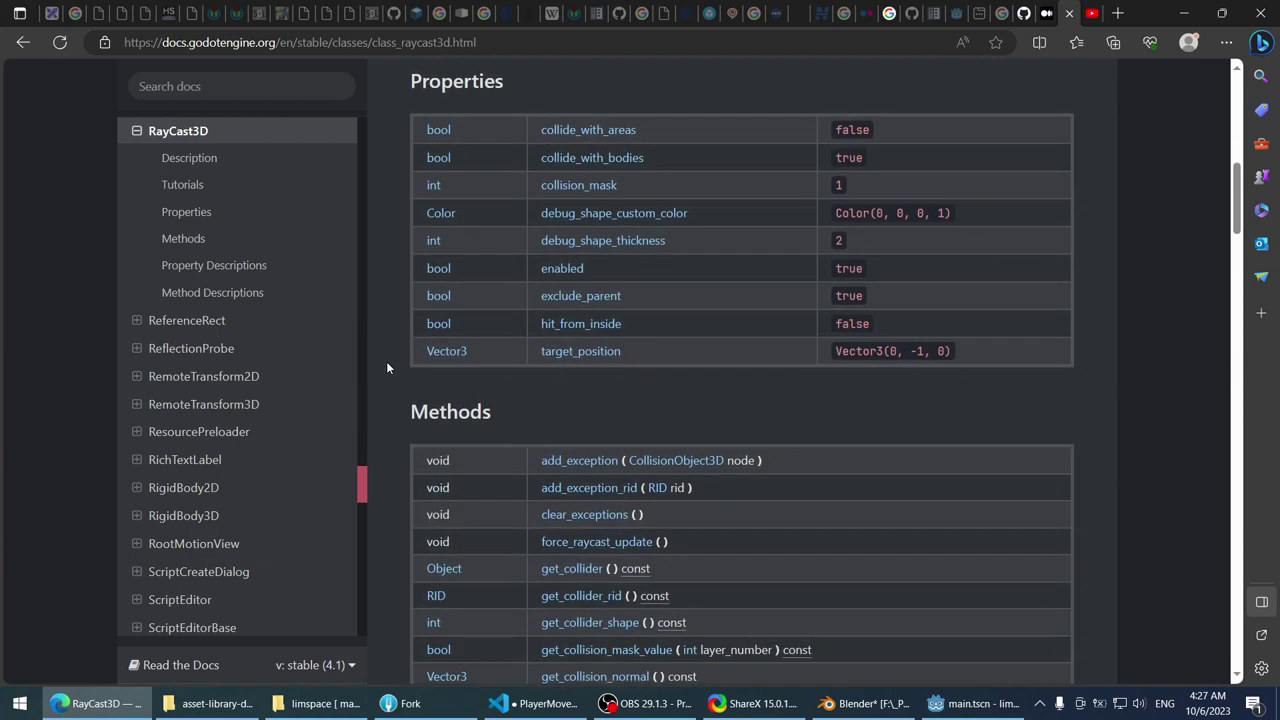
scroll(387, 368, down, 1)
scroll(387, 368, down, 1)
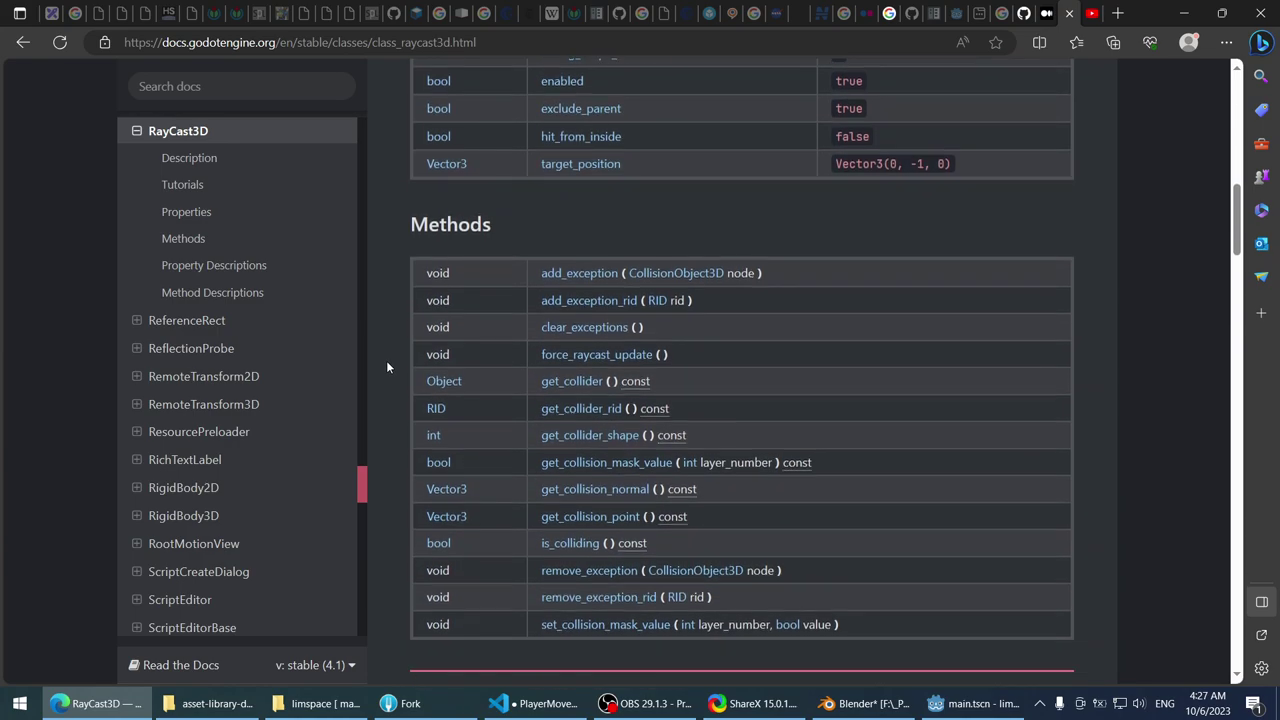
scroll(387, 368, down, 1)
key(alt+Tab)
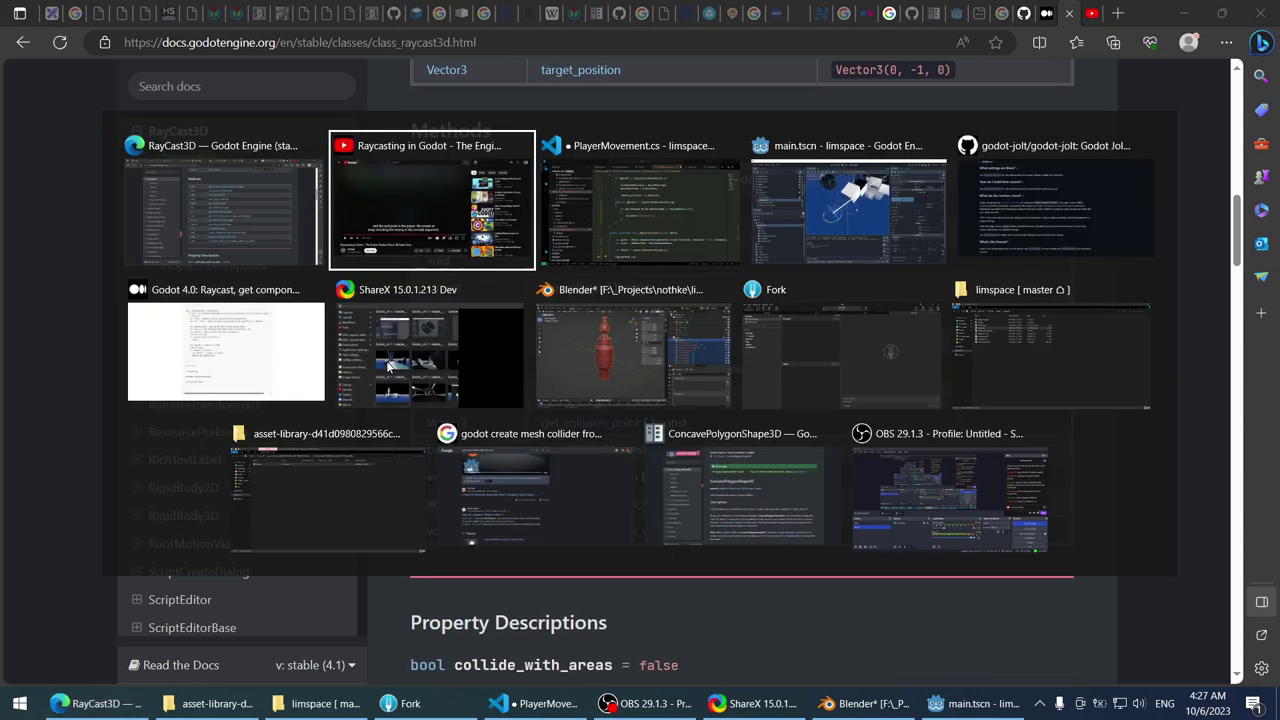
- Complete line 84 as raycastNode.GetCollider(); in PlayerMovement.cs
key(alt+Tab)
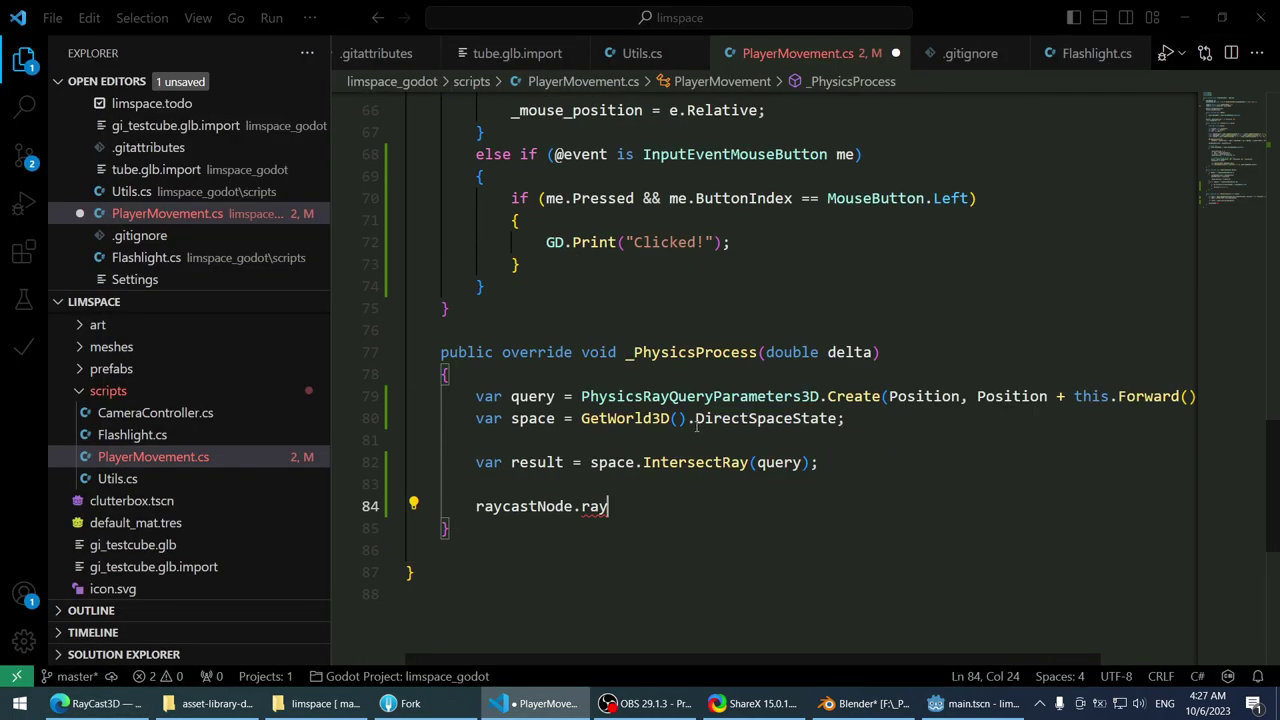
key(ctrl+shift+Left)
text(getcollid)
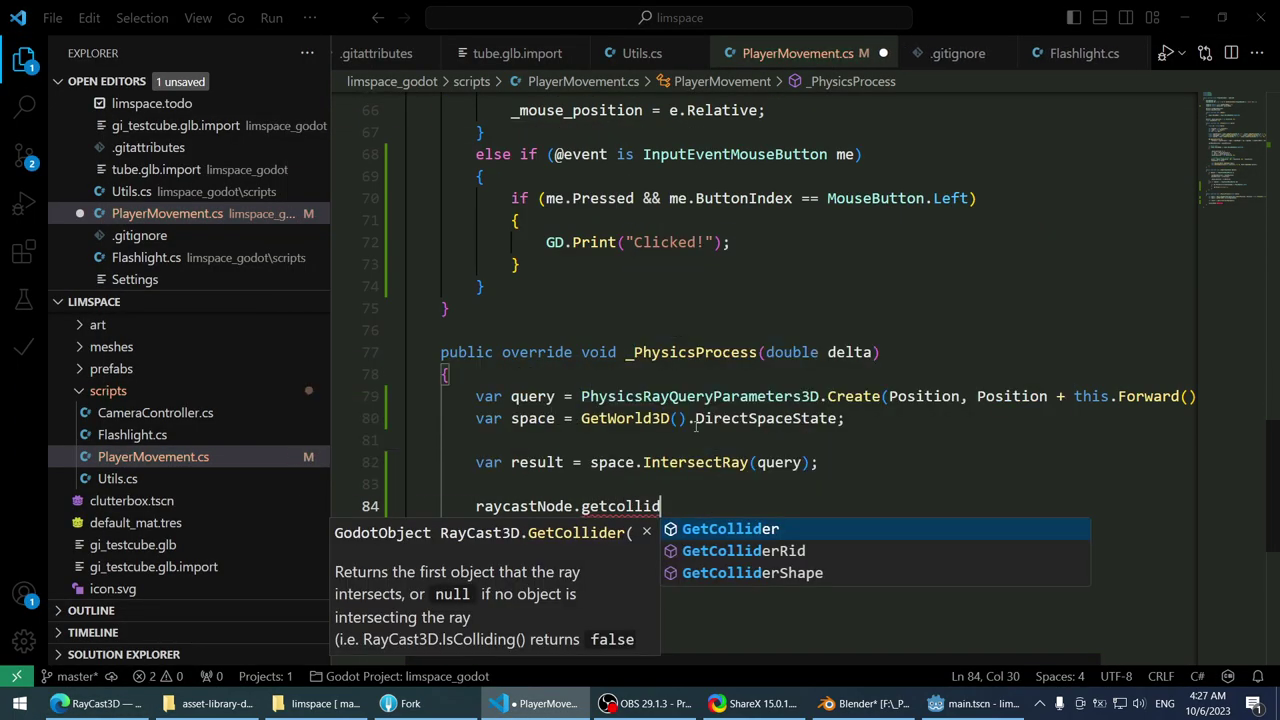
key(Tab)
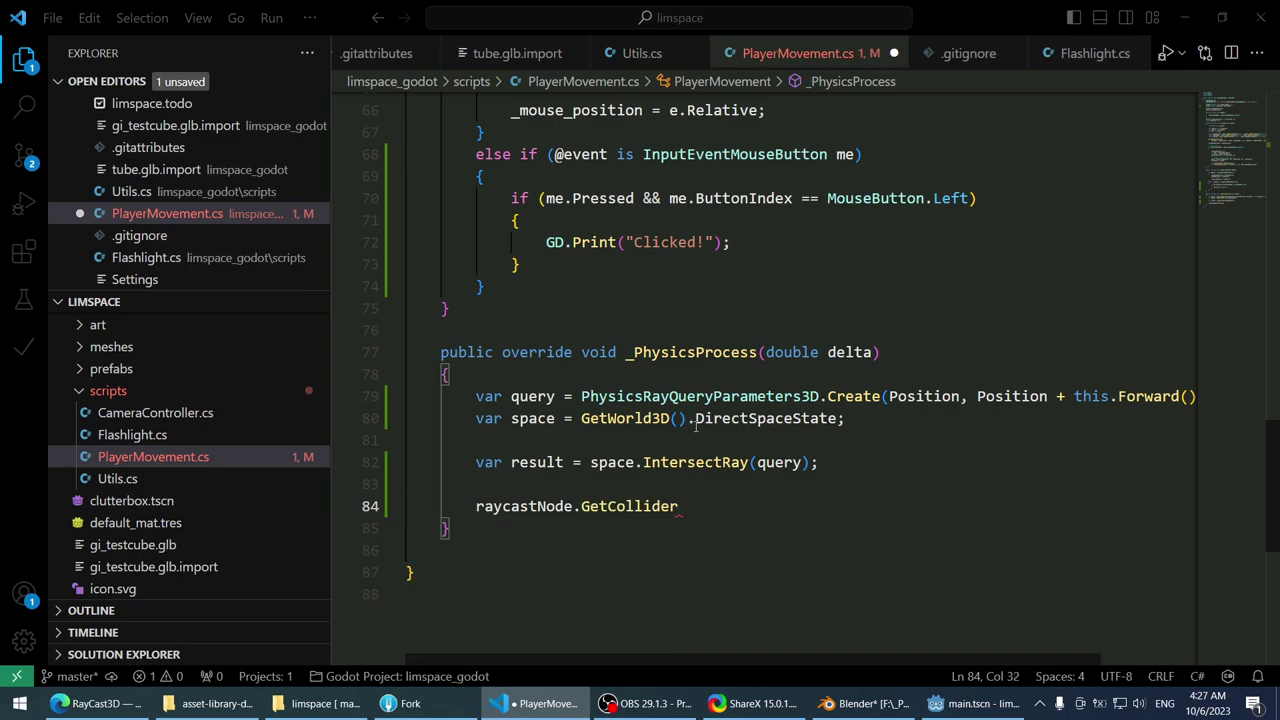
text(()
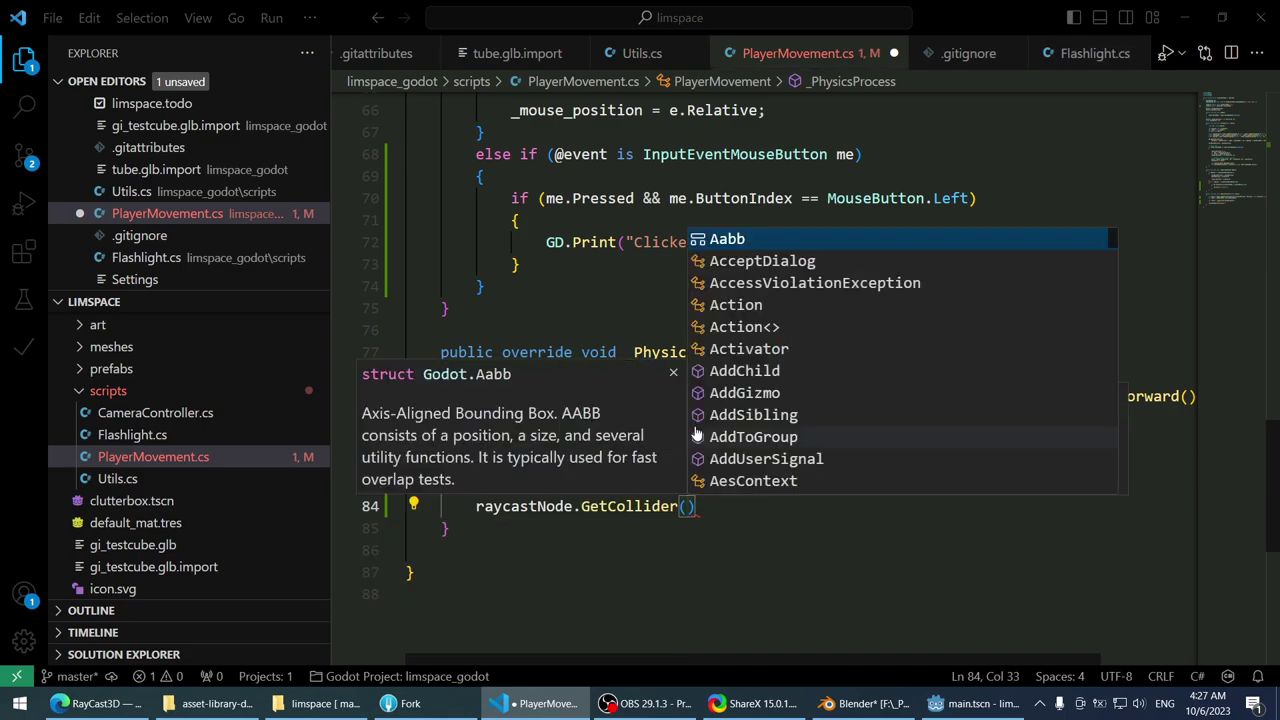
text();)
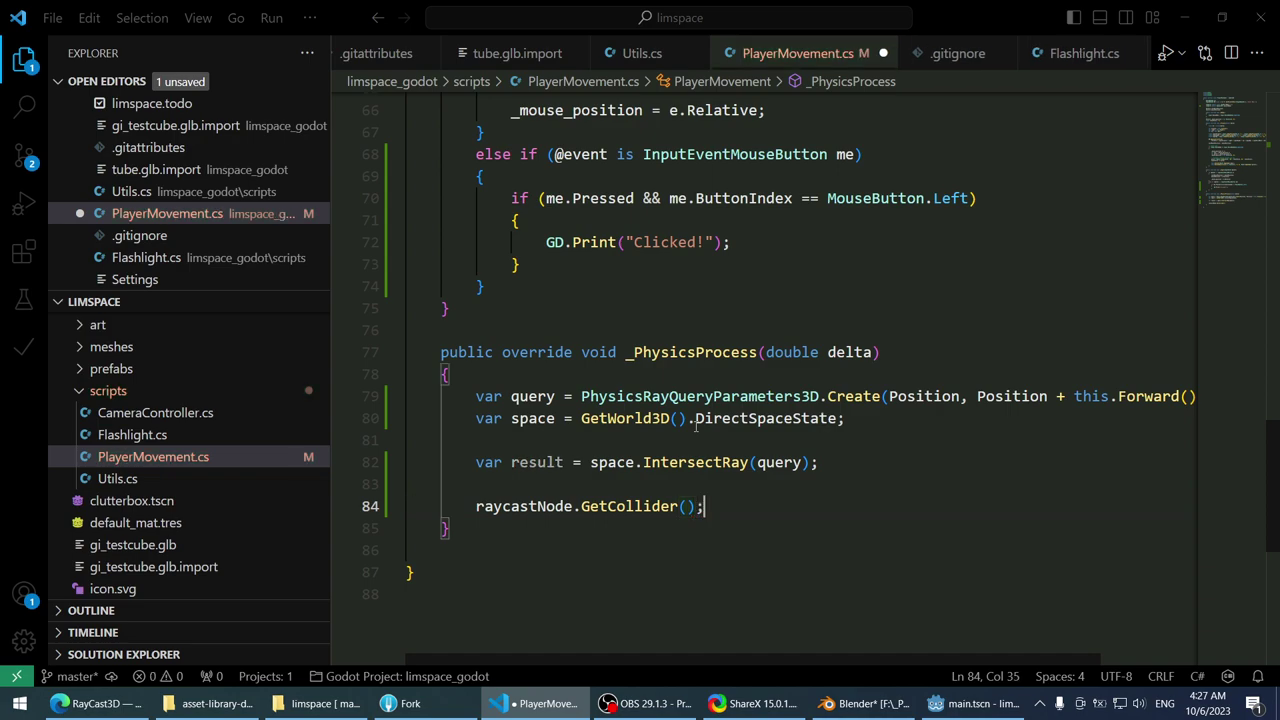
mouse_move(597, 508)
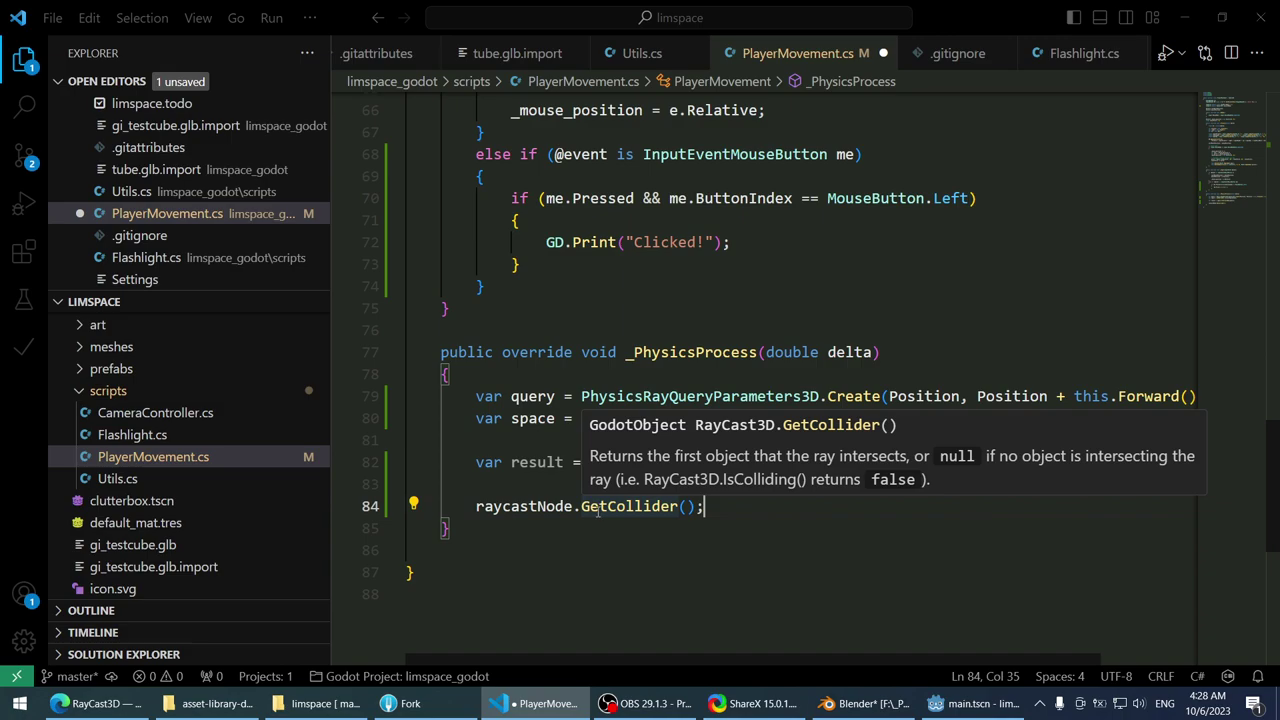
- Store the collider result in 'var obj =', removing a mistyped FontVariation type
key(Home)
text(FontVariation obj)
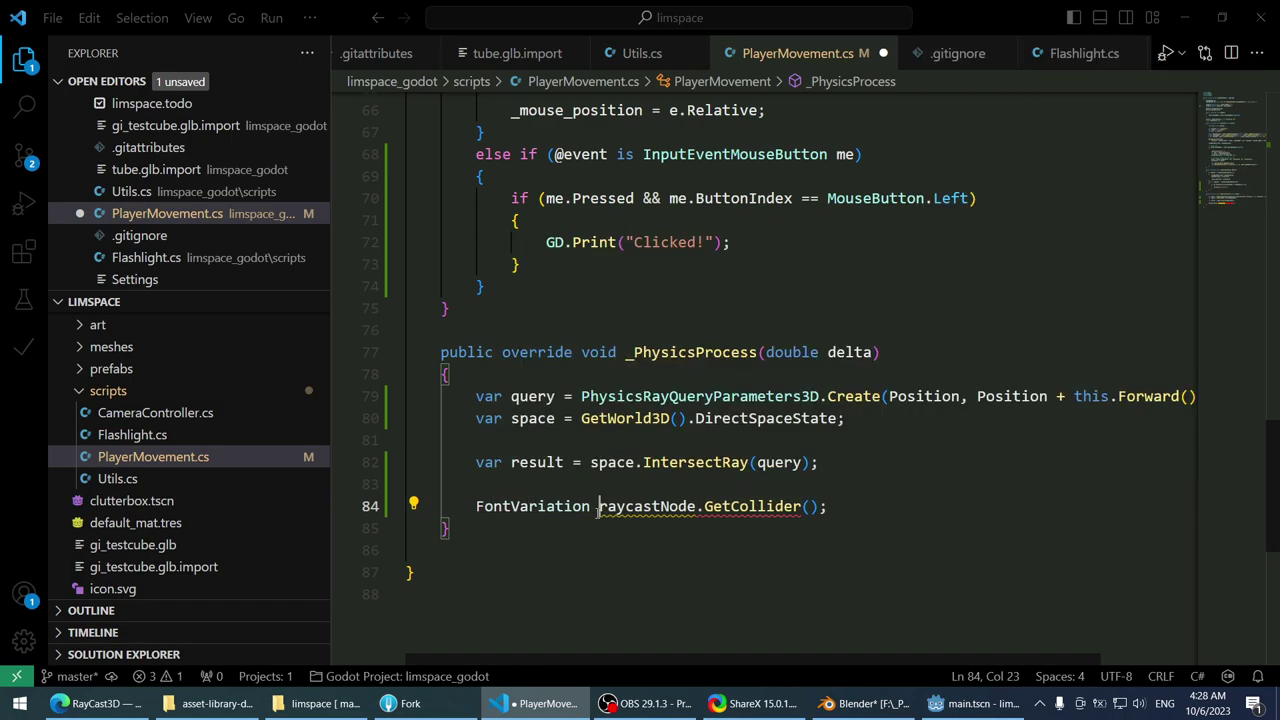
key(shift+Home)
key(BackSpace)
key(ctrl+space)
text(FontVariation ob)
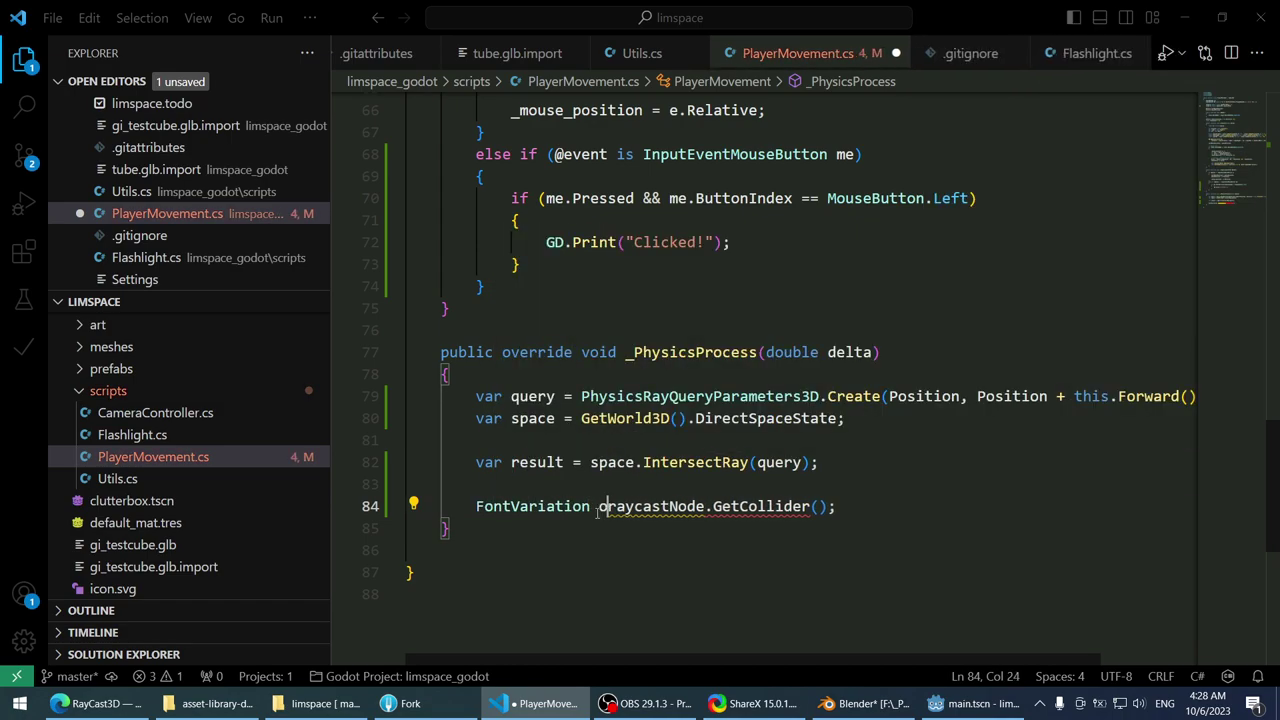
key(shift+Home)
key(BackSpace)
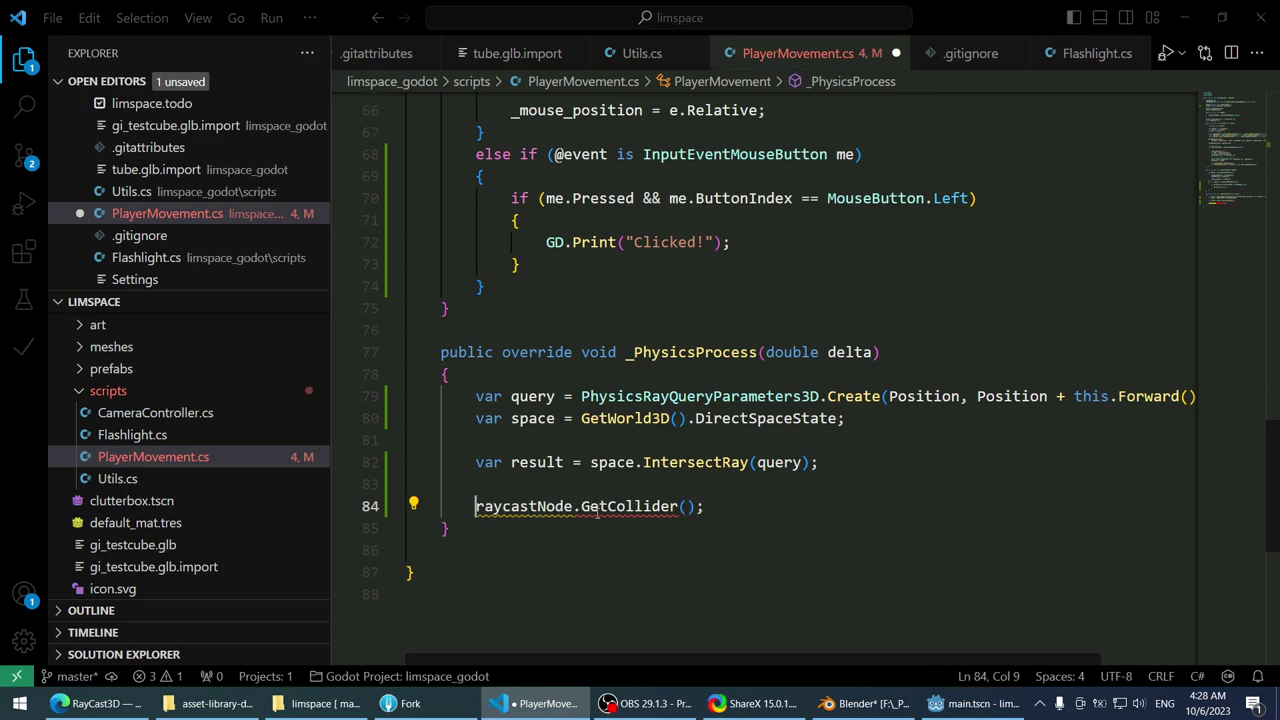
key(Left)
text(var obj =)
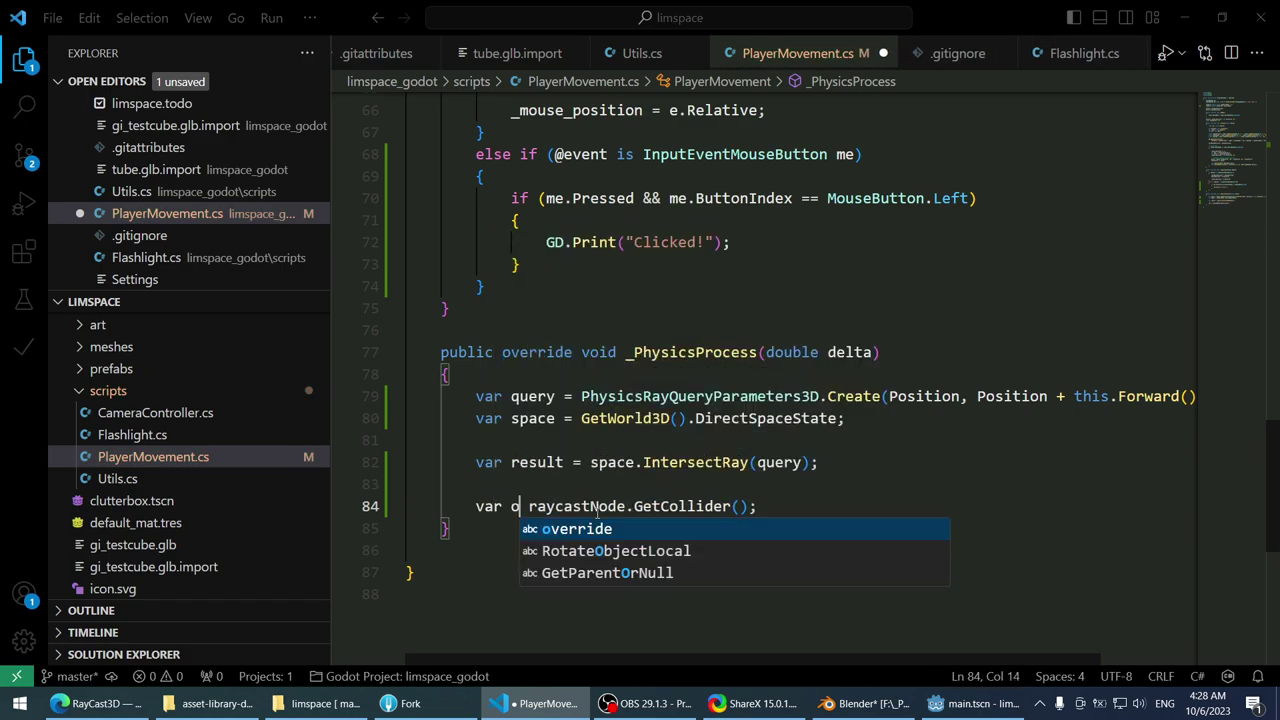
key(End)
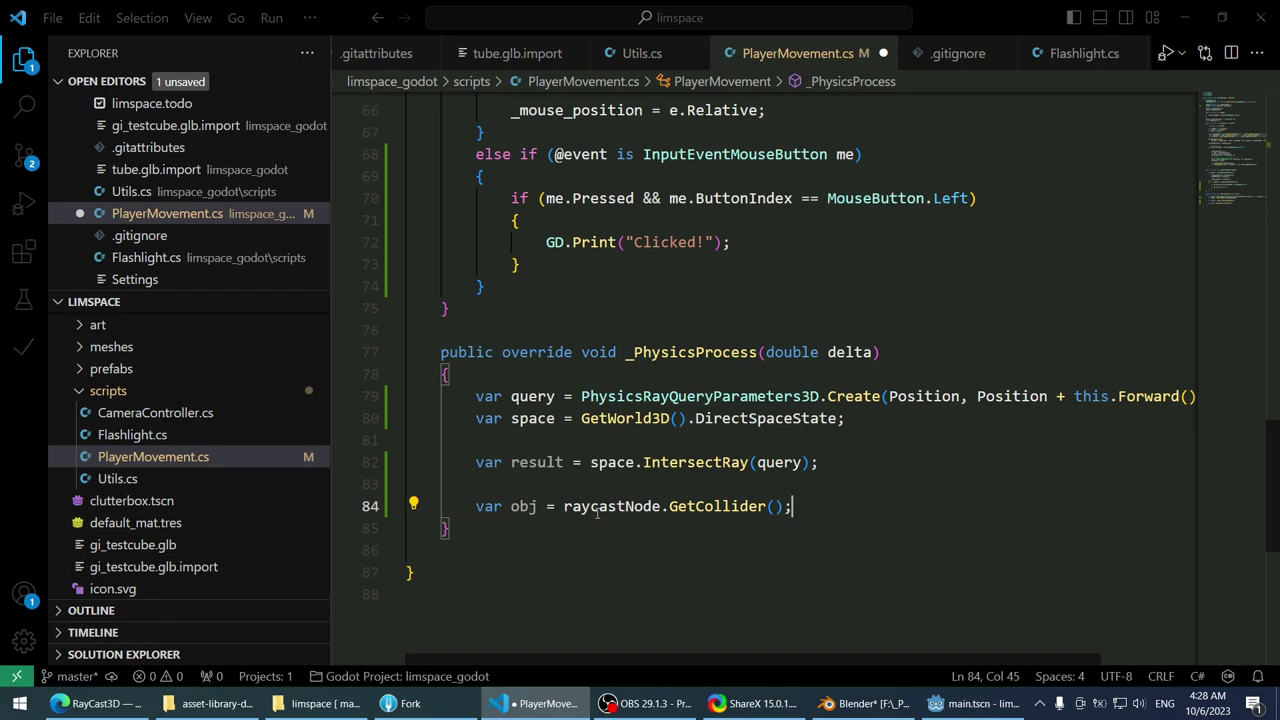
- Add 'if (obj != null) GD.Print(obj);' below and save PlayerMovement.cs
key(Return)
text(GD.Print)
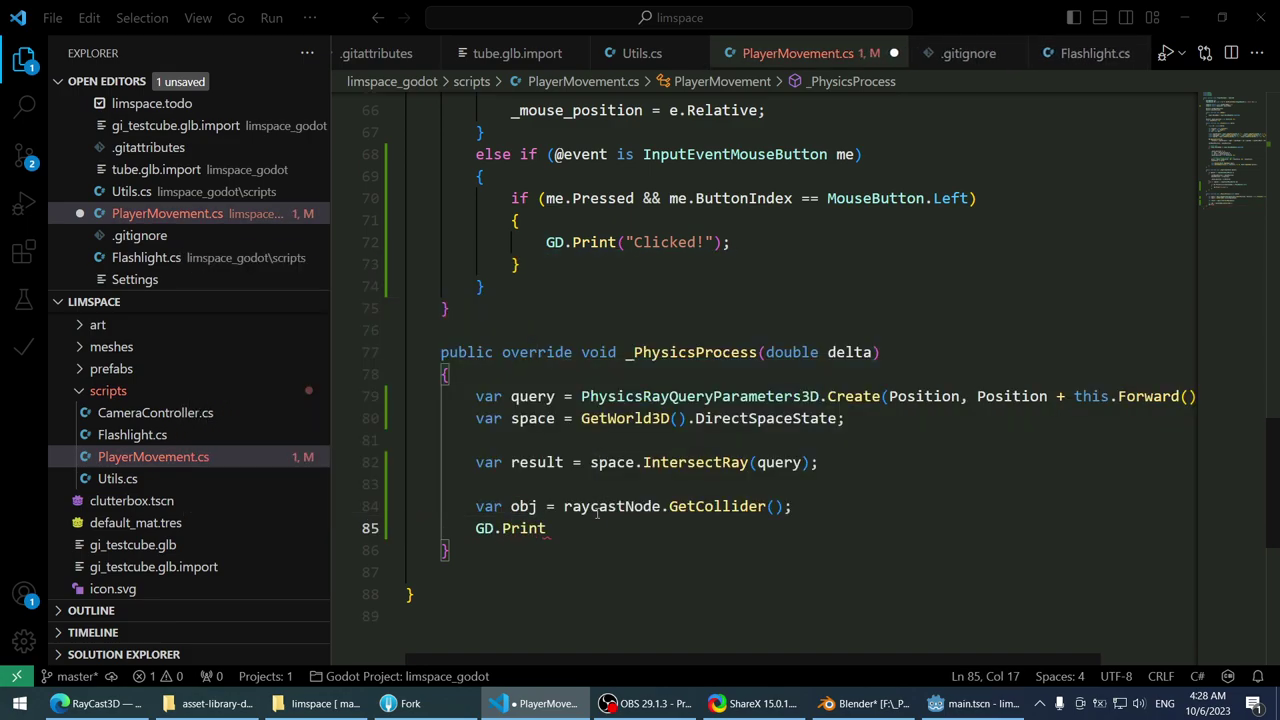
text((obj);)
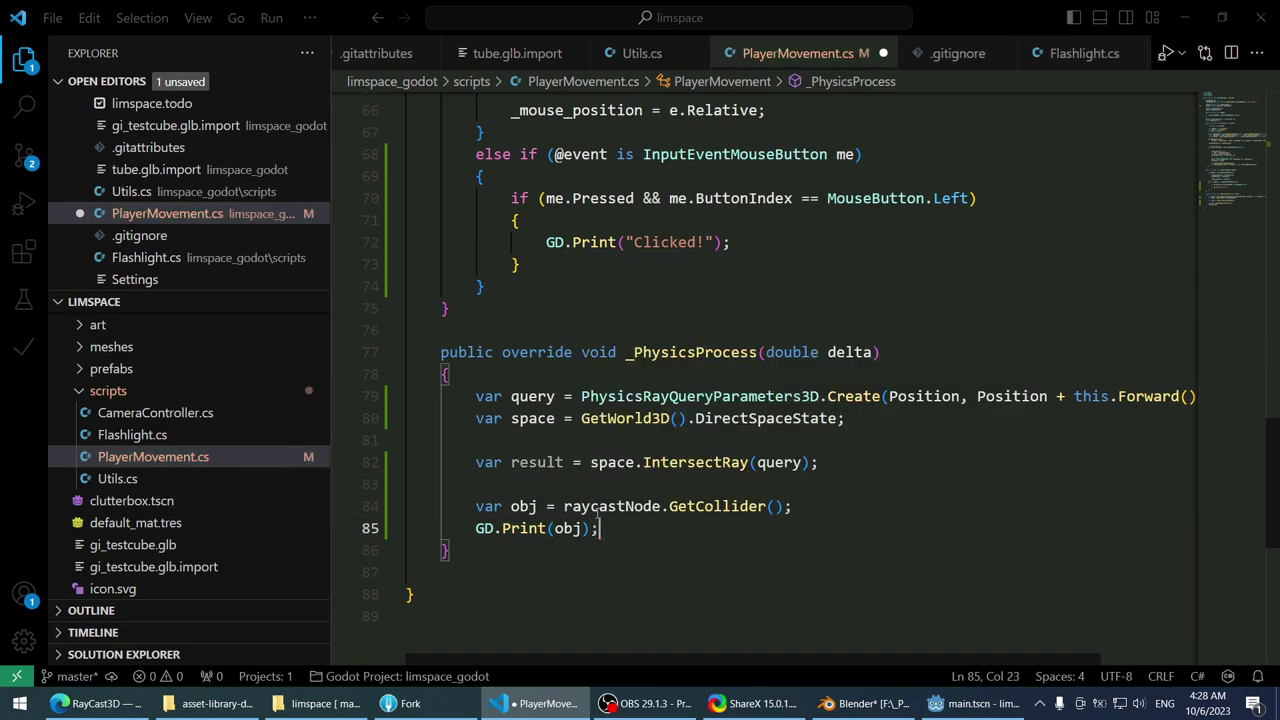
key(Home)
text(if (obj != null ))
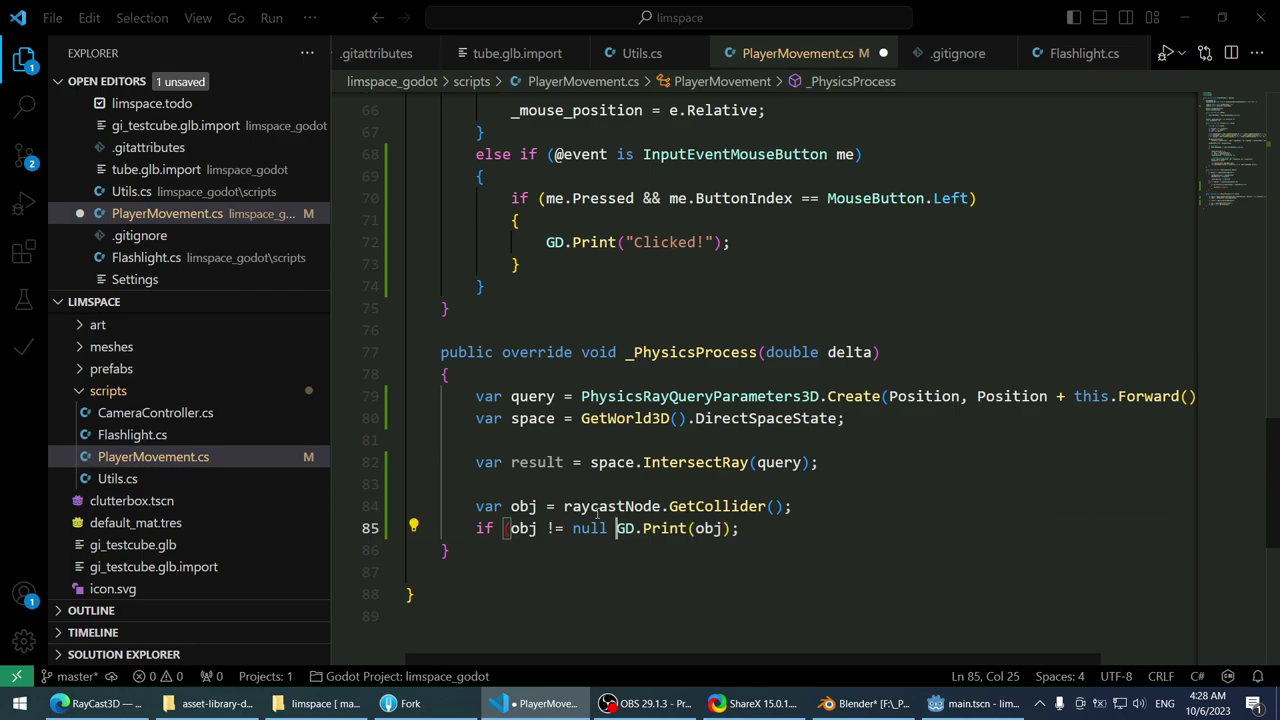
key(Return)
key(ctrl+s)
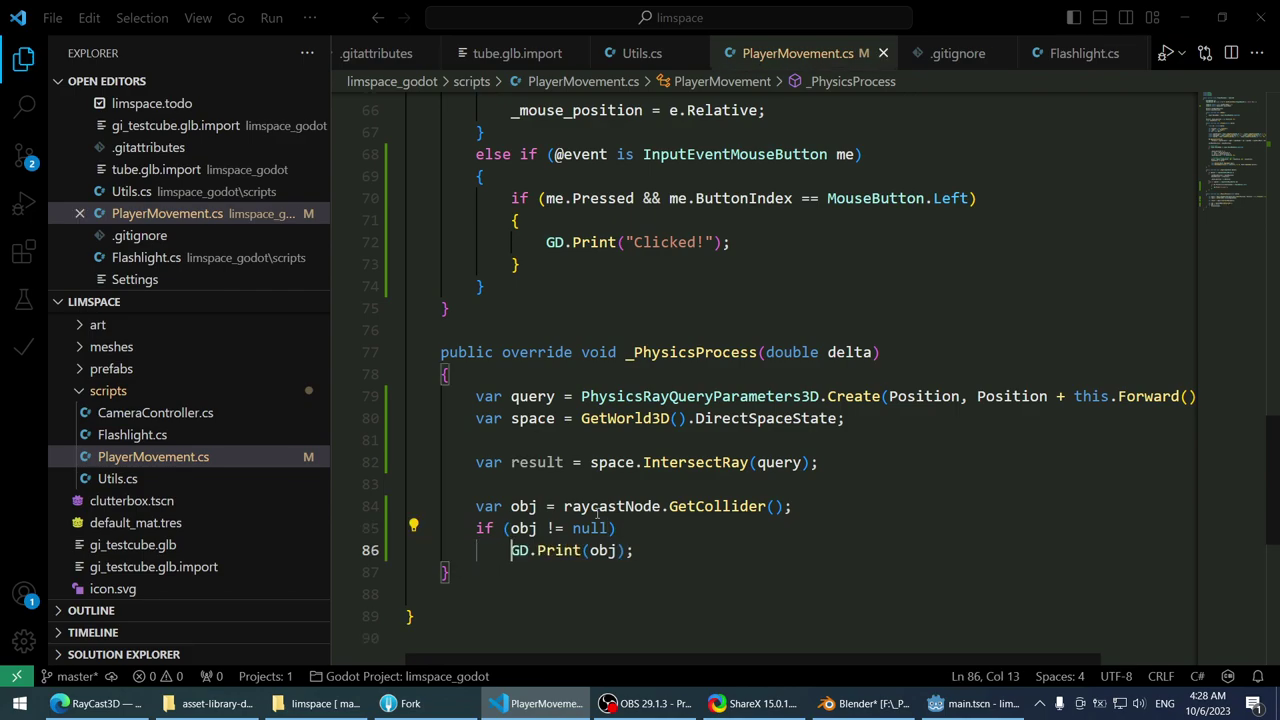
click(970, 703)
- Run the project, watch RigidBody3D hits print in the output, then stop the game
click(1033, 36)
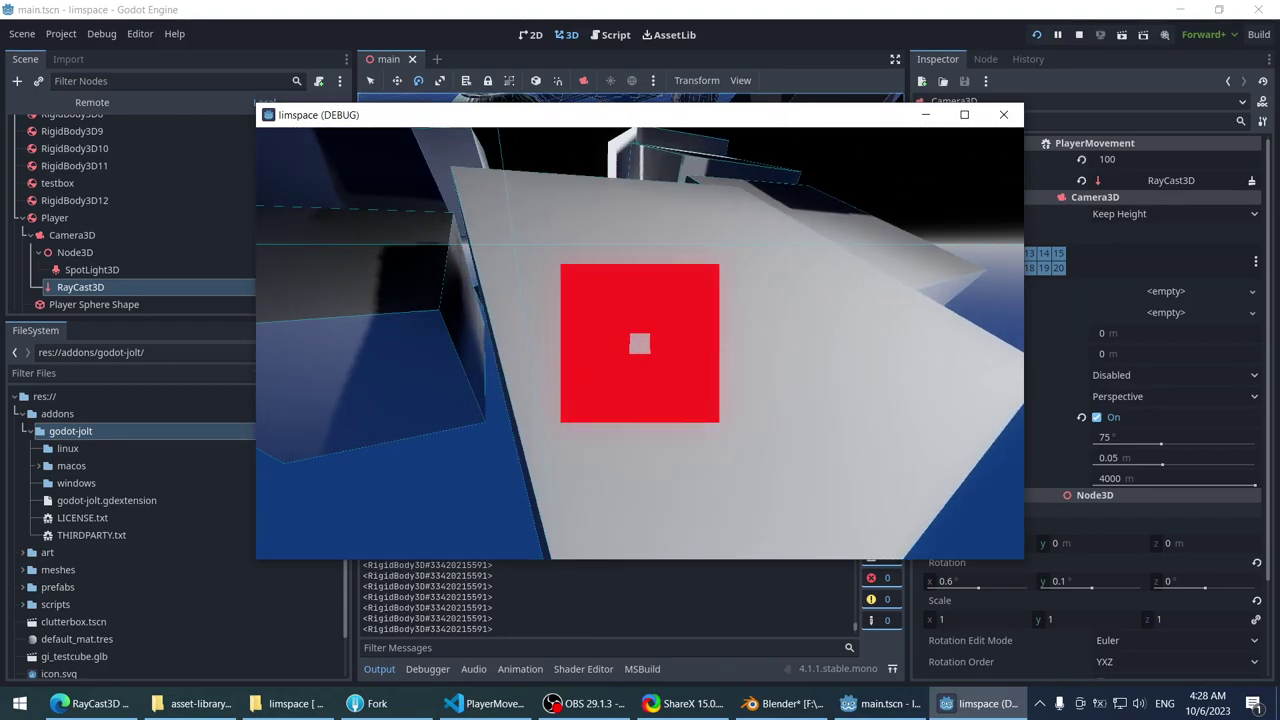
key(Escape)
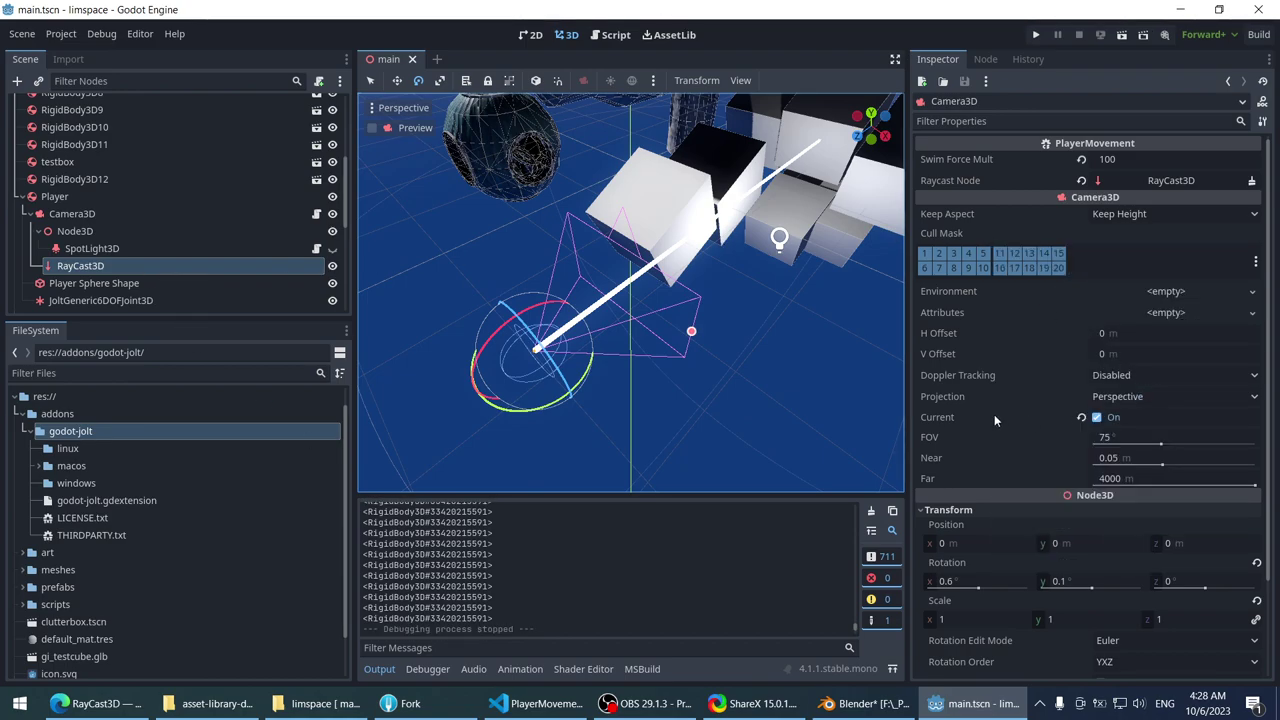
- Open and close the camera's Projection and Attributes options without changing them
click(1108, 397)
click(1041, 384)
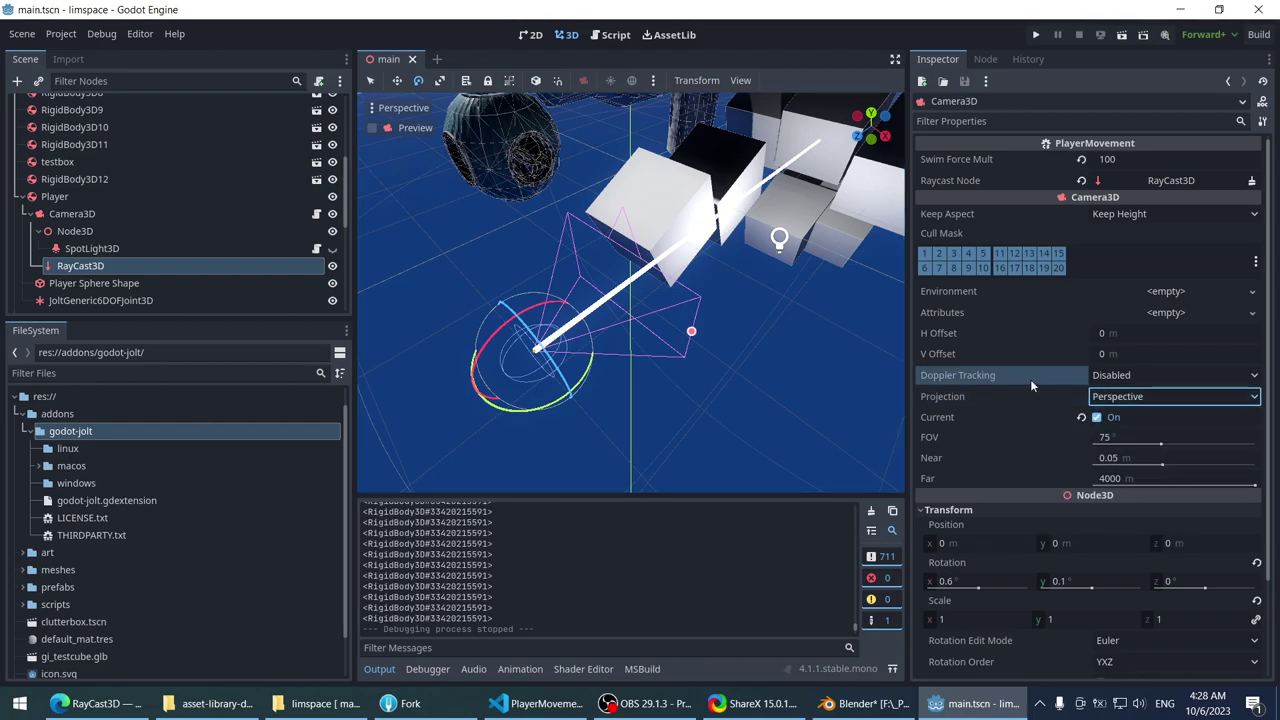
click(1165, 312)
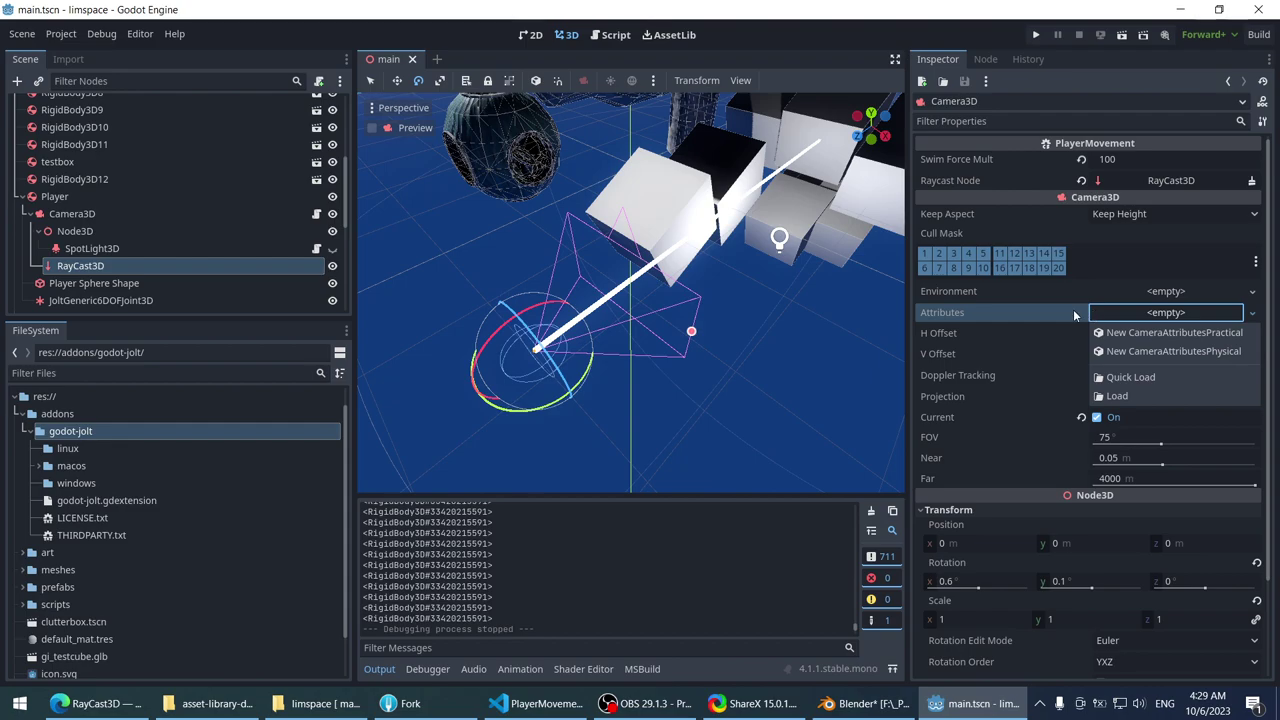
click(1073, 311)
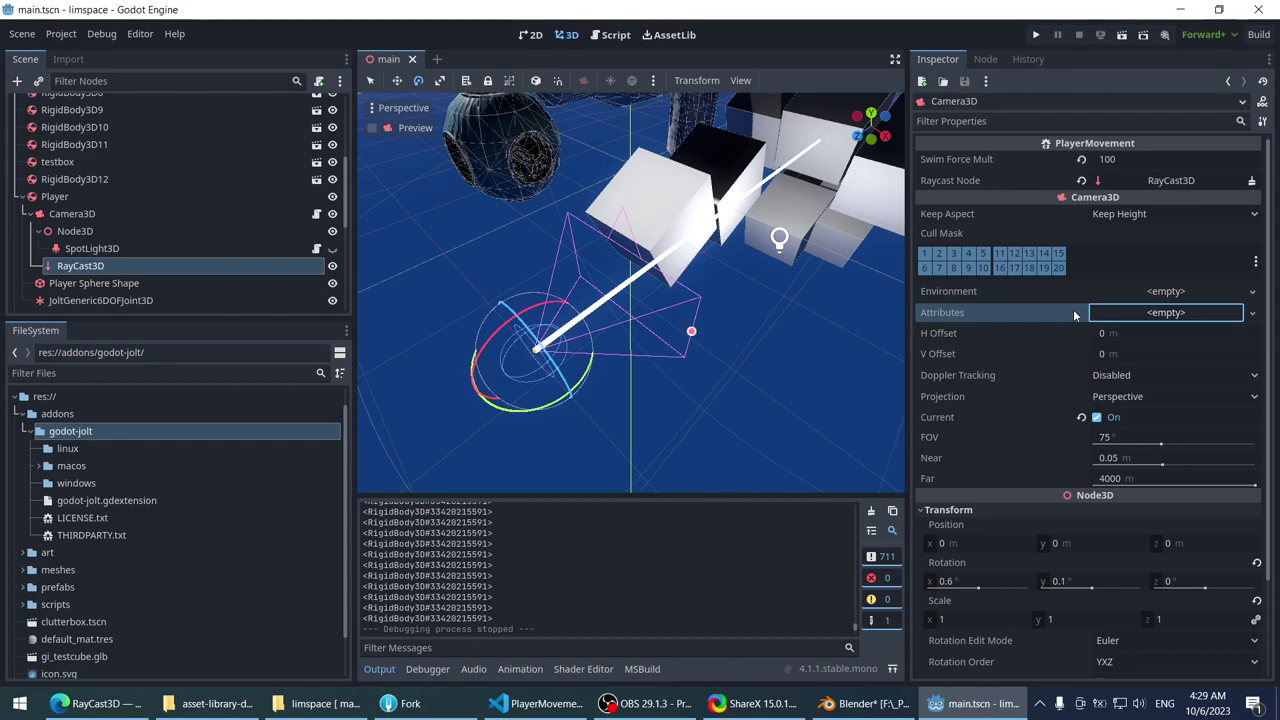
- Select the RayCast3D node, enable Hit From Inside, and save main.tscn
click(145, 296)
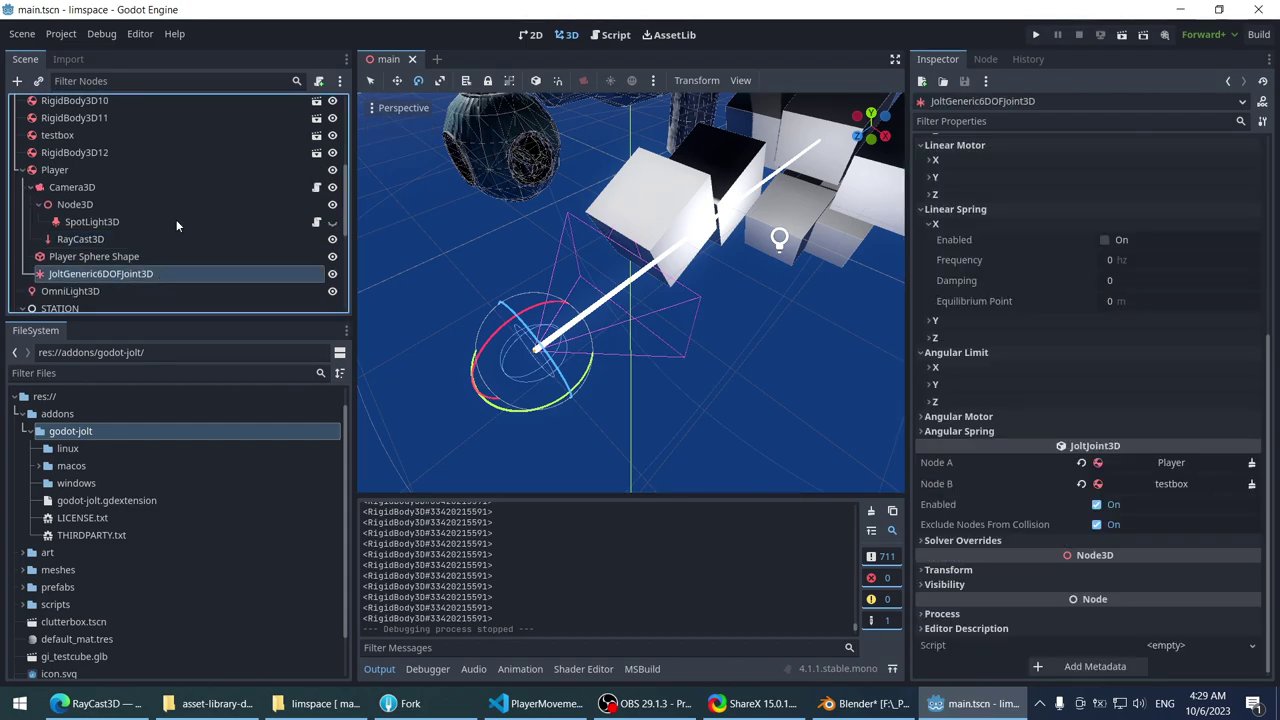
click(175, 206)
click(170, 222)
click(163, 239)
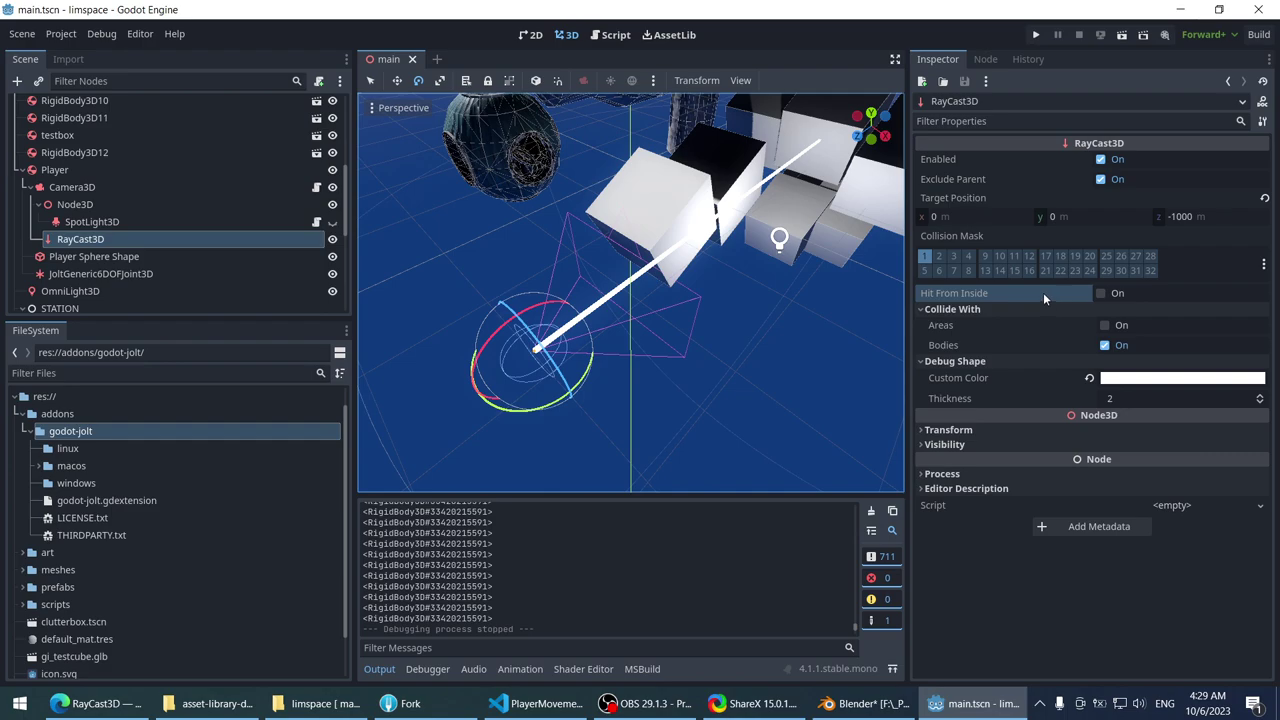
mouse_move(1043, 292)
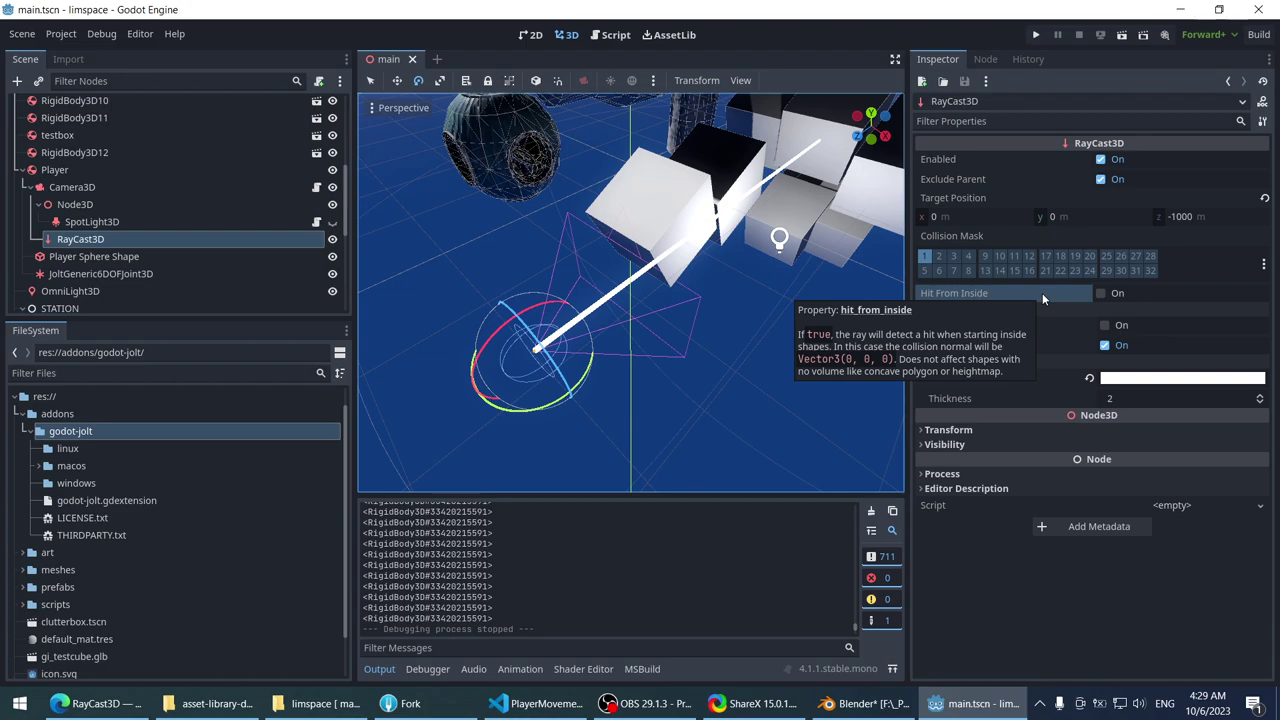
click(1104, 294)
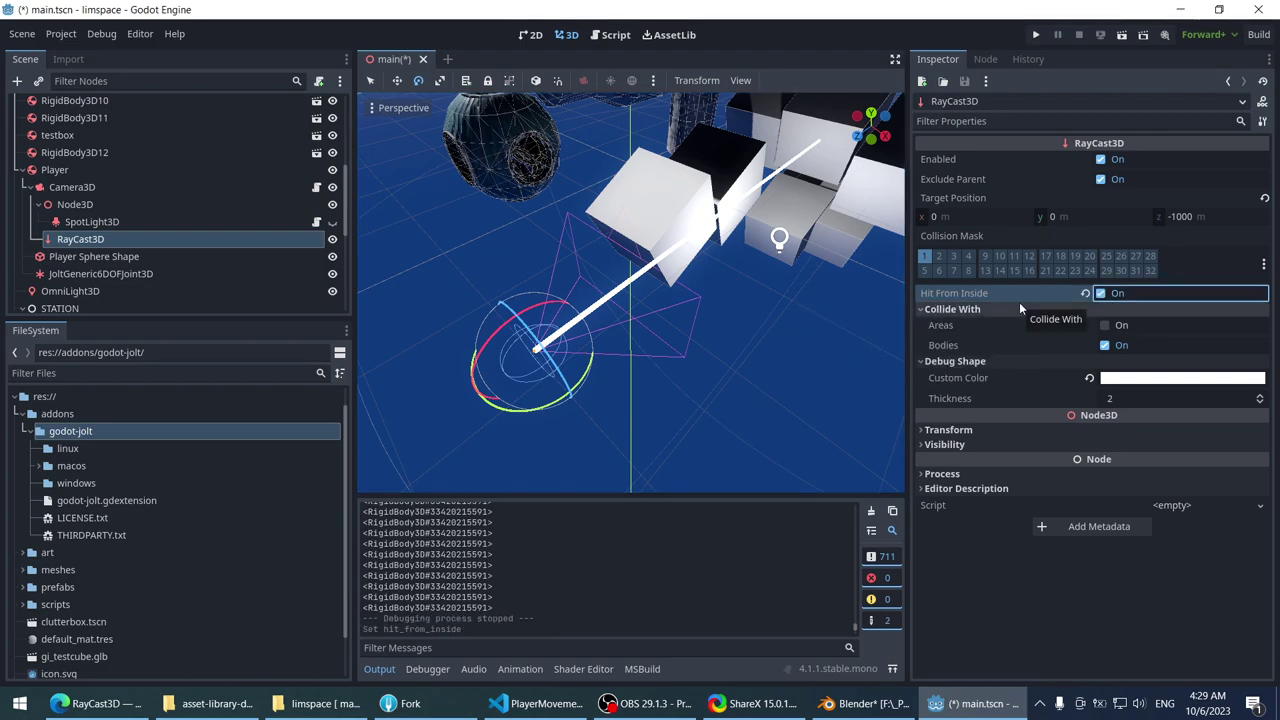
key(ctrl+s)
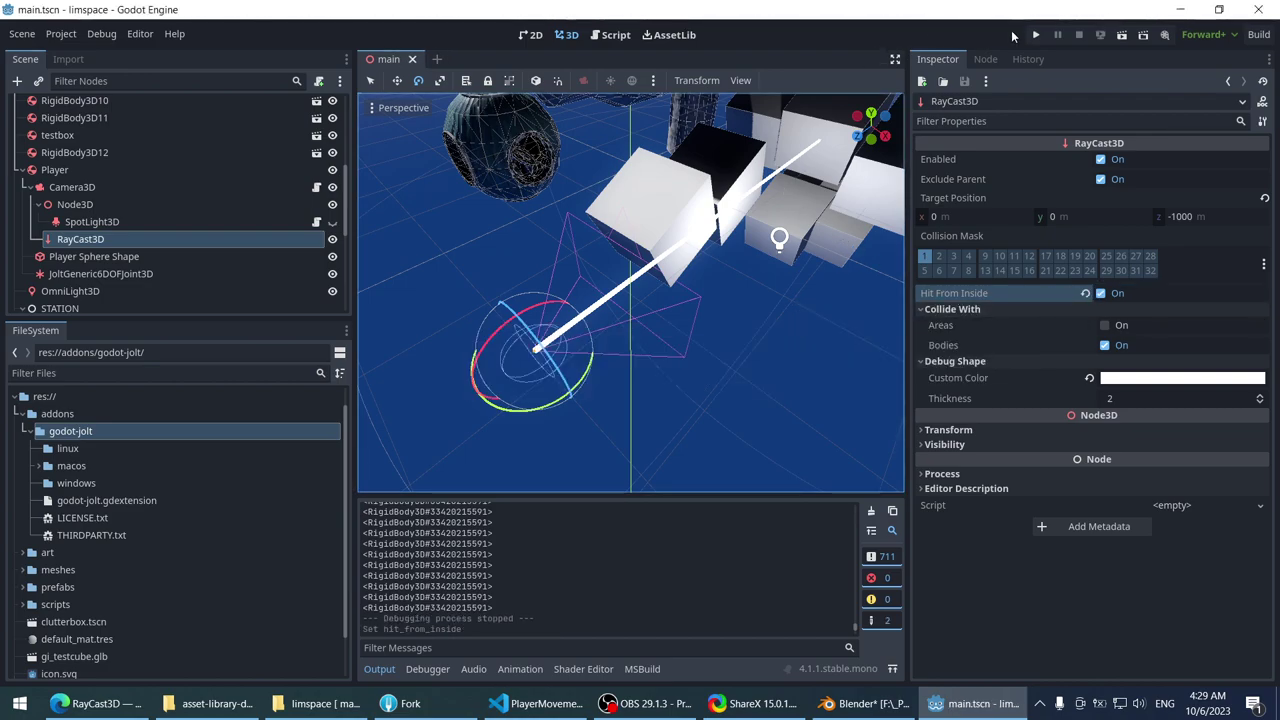
- Rerun the project to test Hit From Inside, then stop it with F8
click(1027, 35)
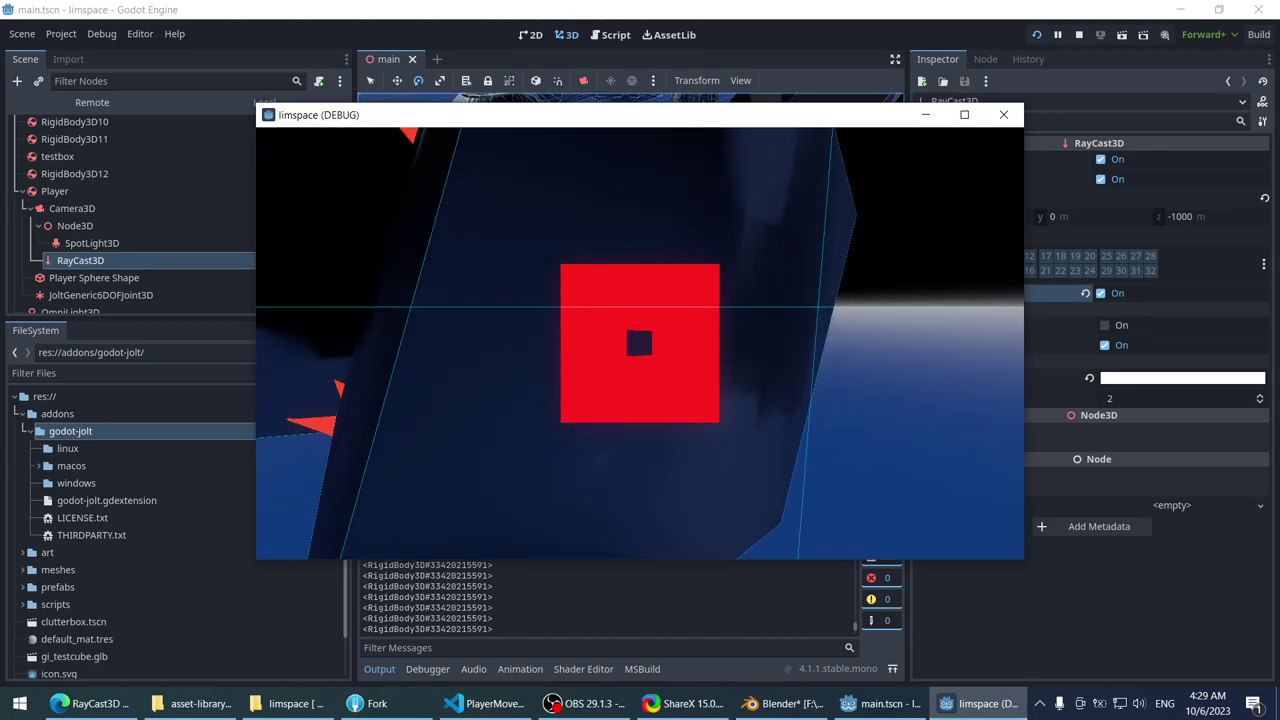
key(F8)
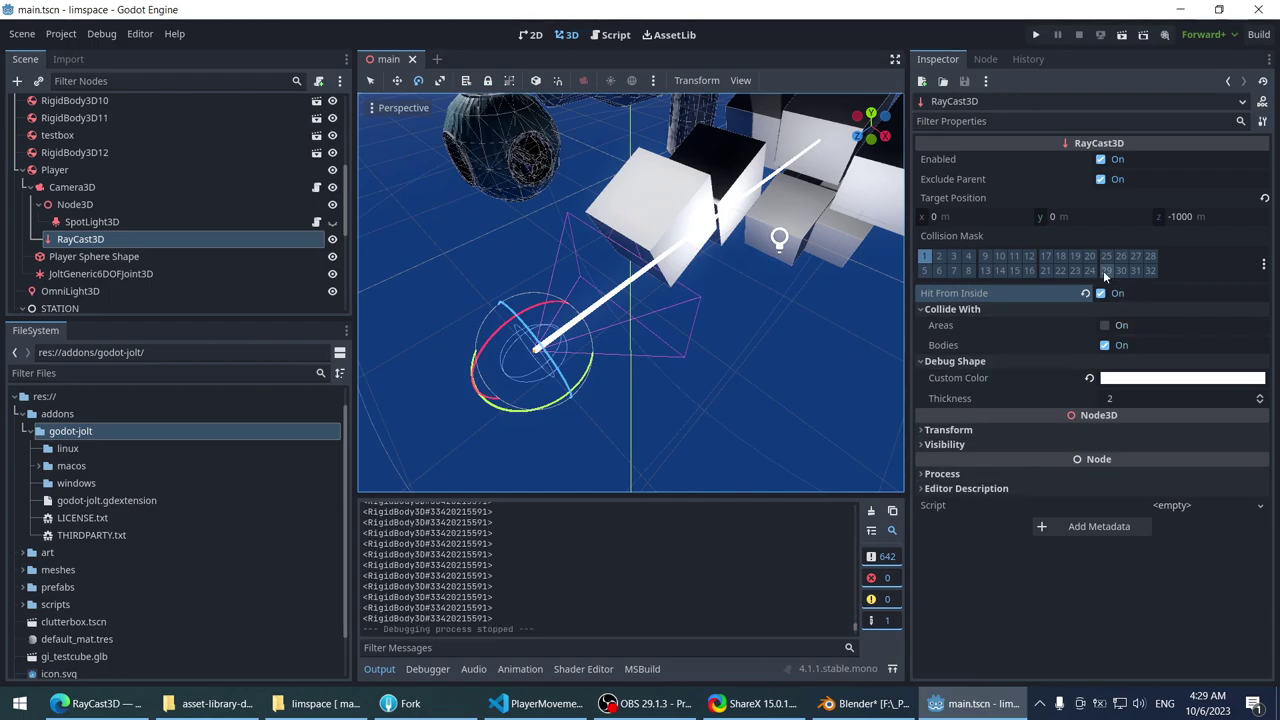
- Toggle the RayCast3D collision mask between layers 1 and 2, leaving it on layer 1
mouse_move(1042, 295)
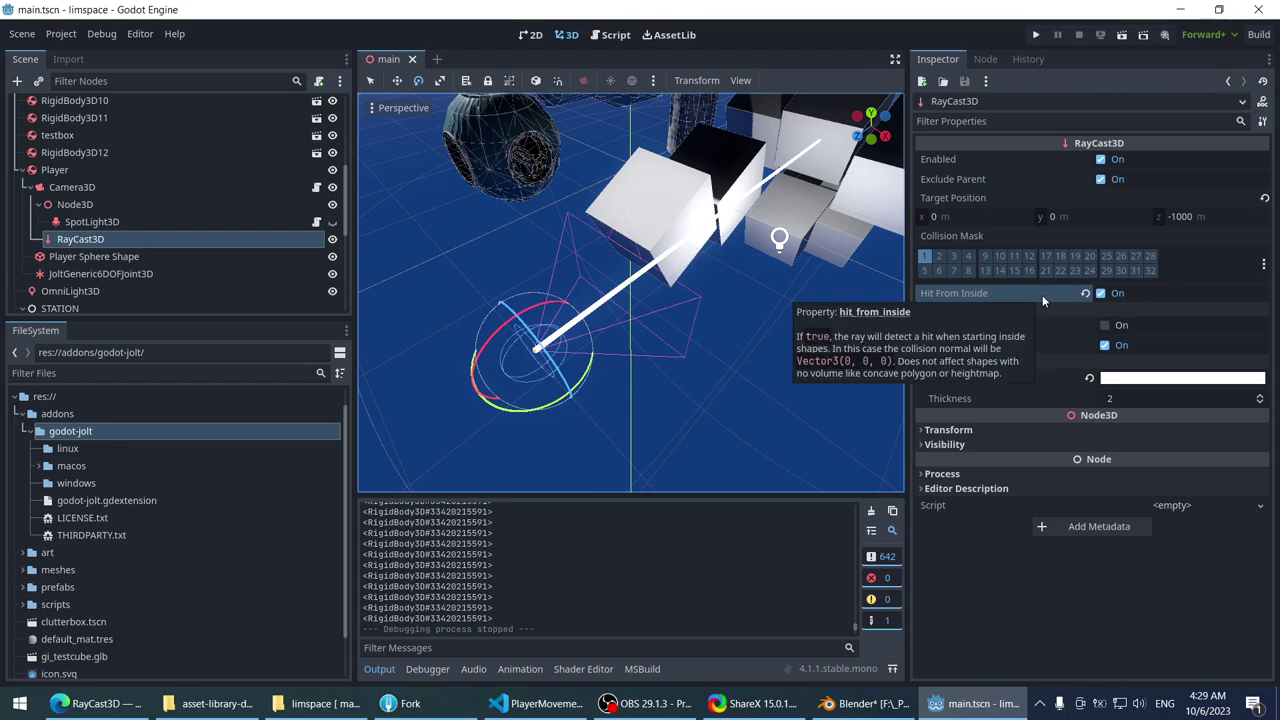
click(926, 258)
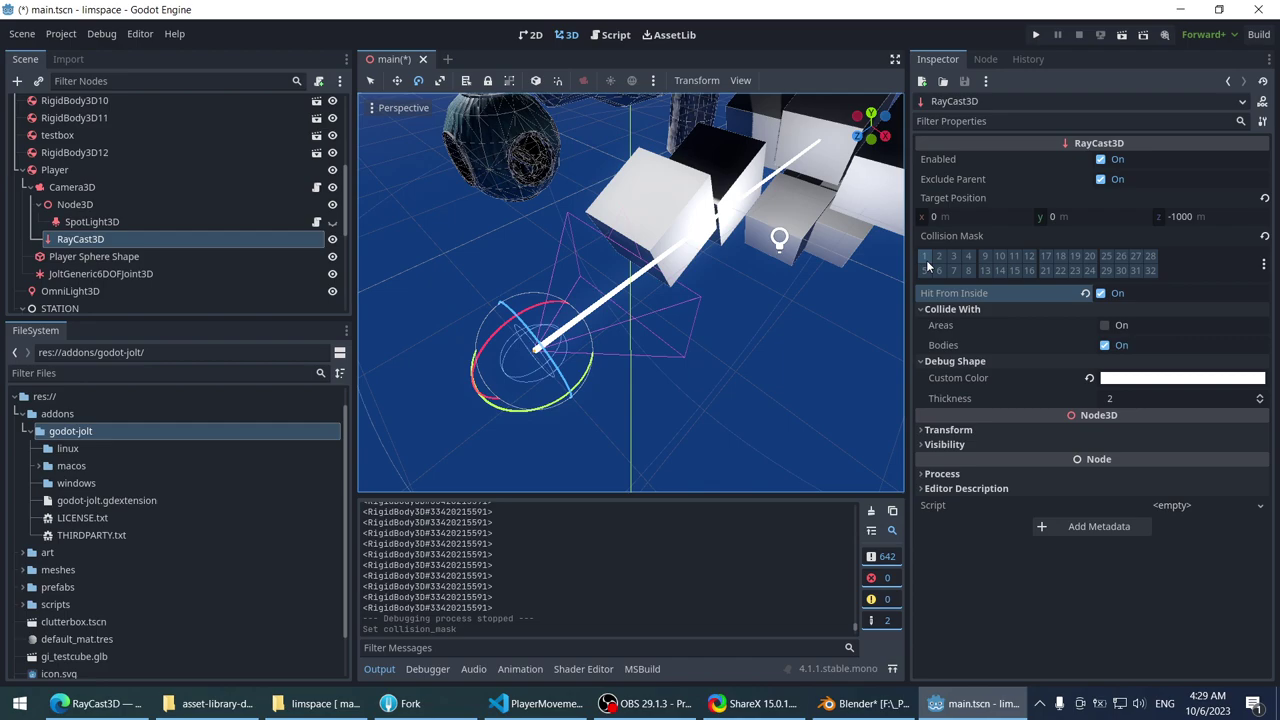
click(940, 258)
click(940, 258)
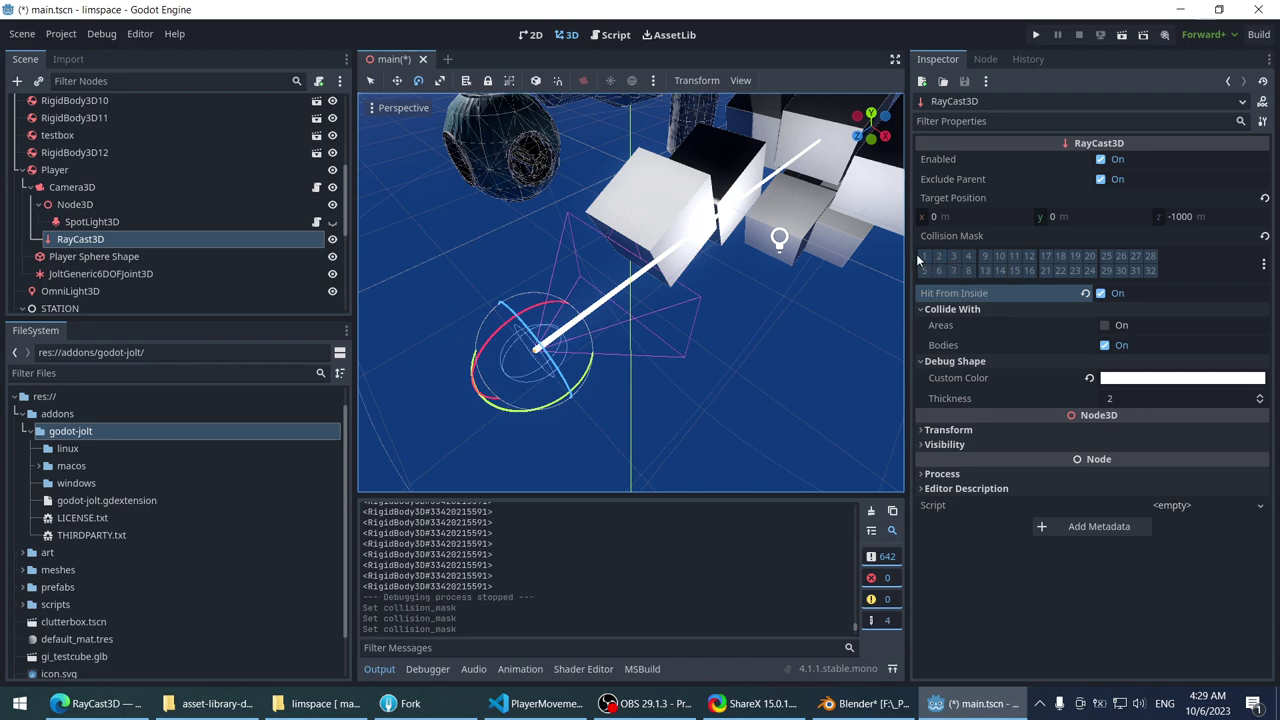
click(926, 258)
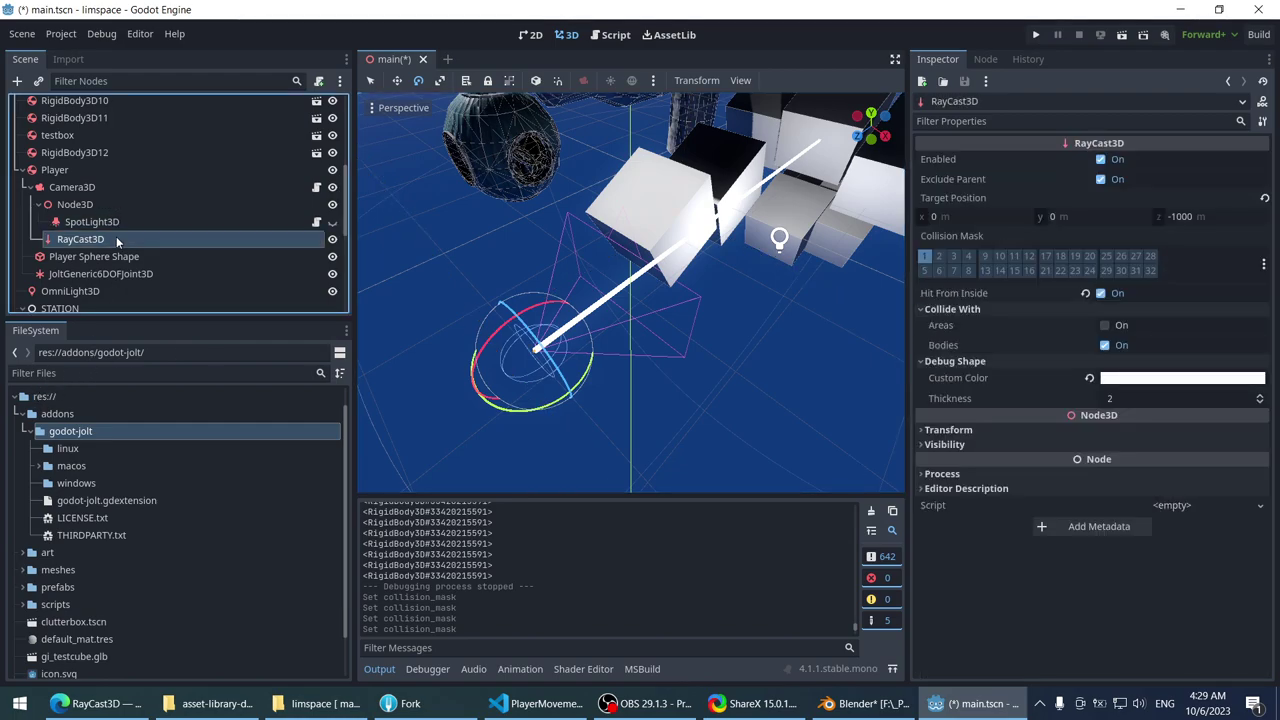
- Inspect the Player Sphere Shape's Transform, Visibility and Process sections, then select the Player rigid body
click(116, 202)
click(105, 187)
click(85, 239)
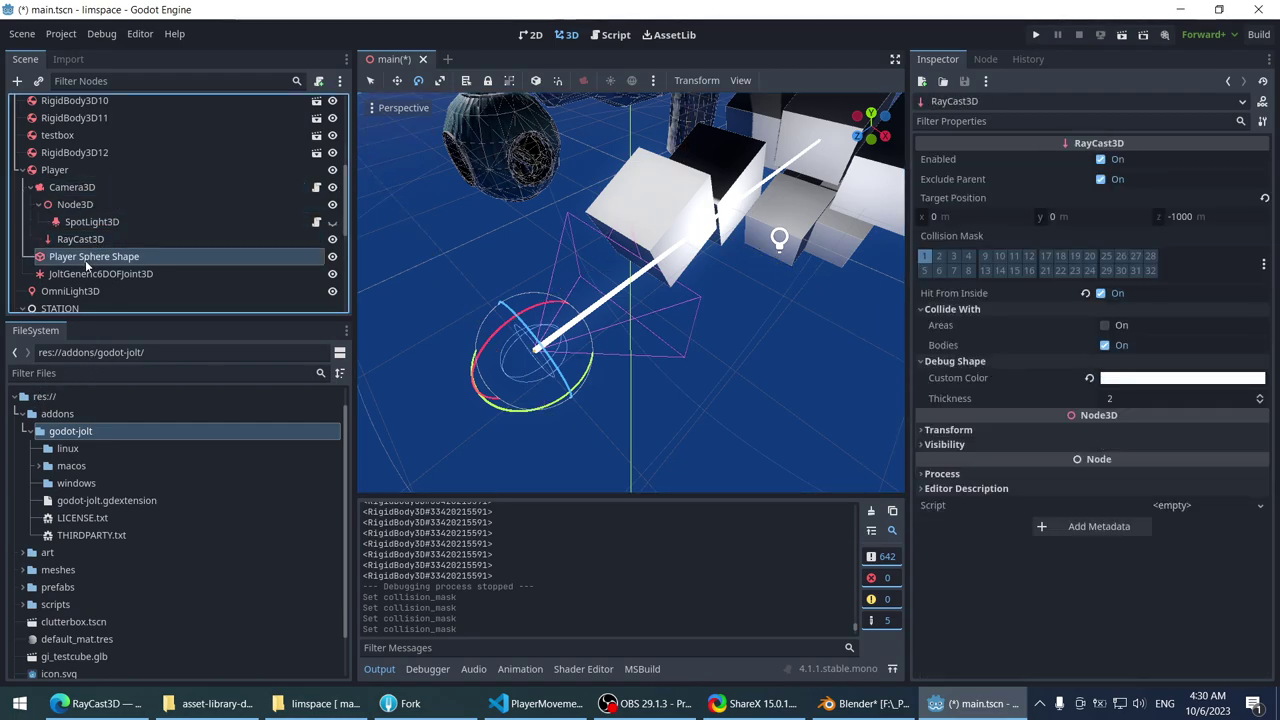
click(95, 256)
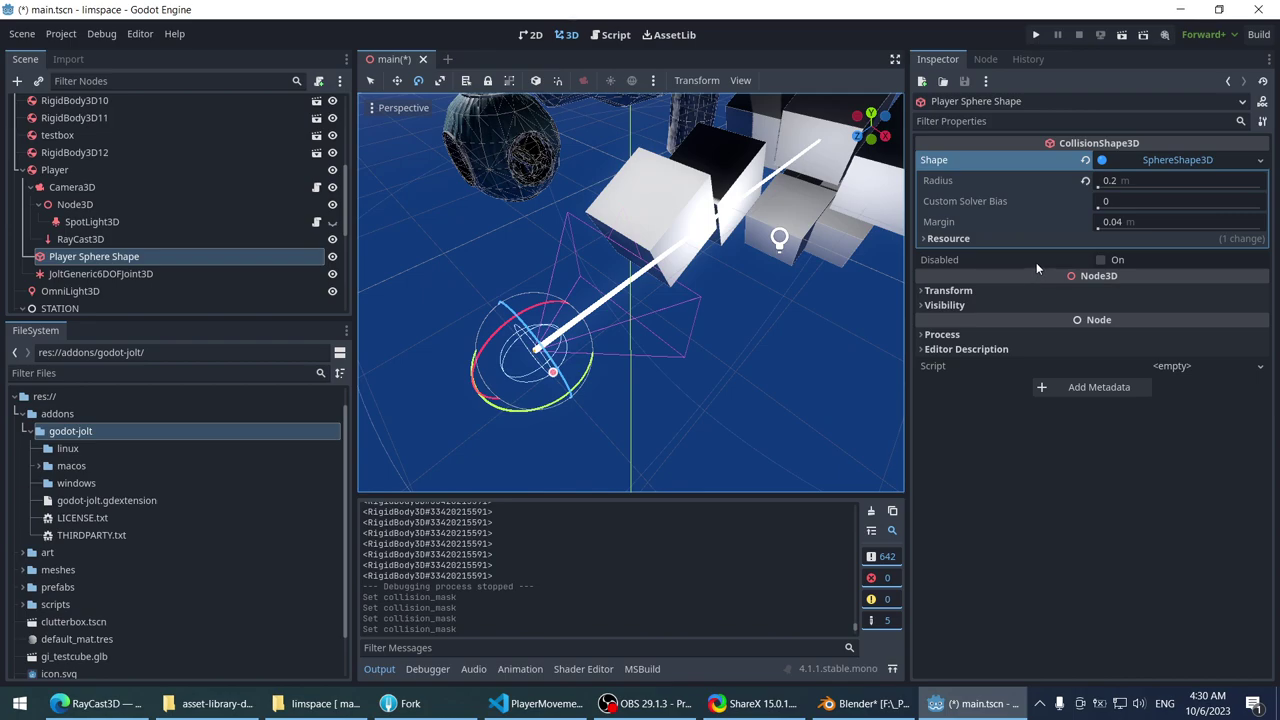
click(969, 334)
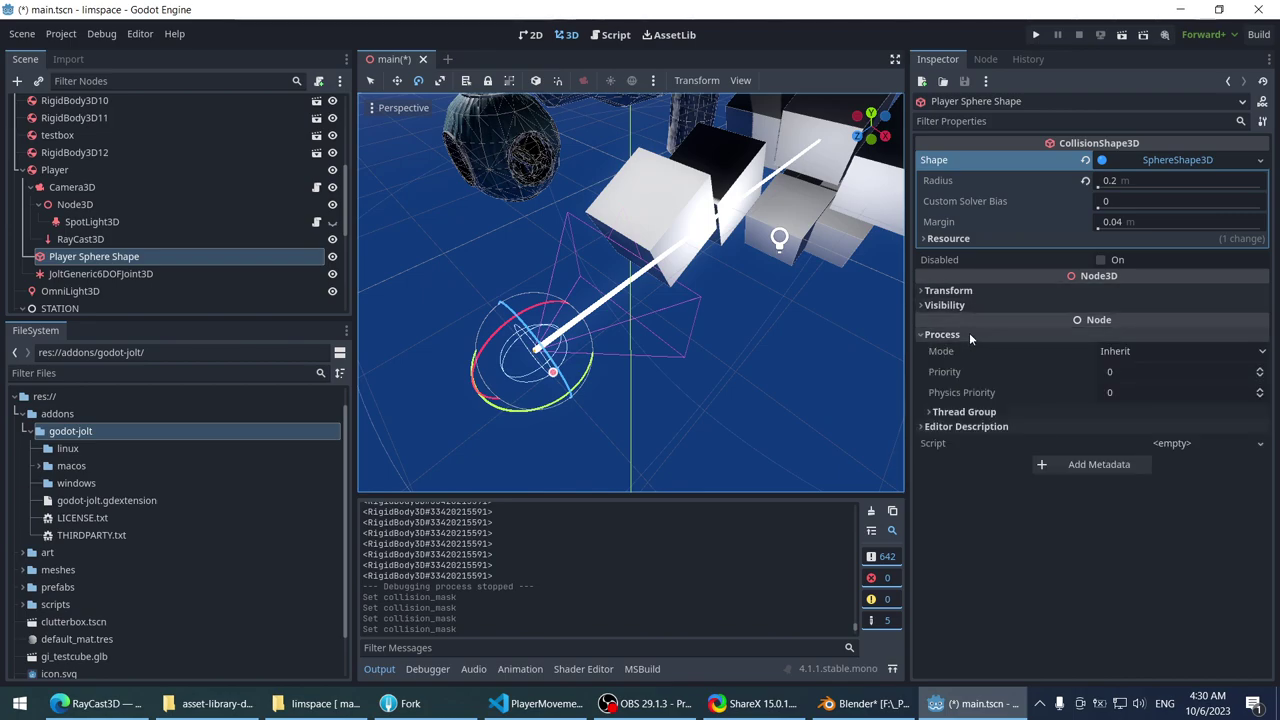
click(969, 334)
click(960, 304)
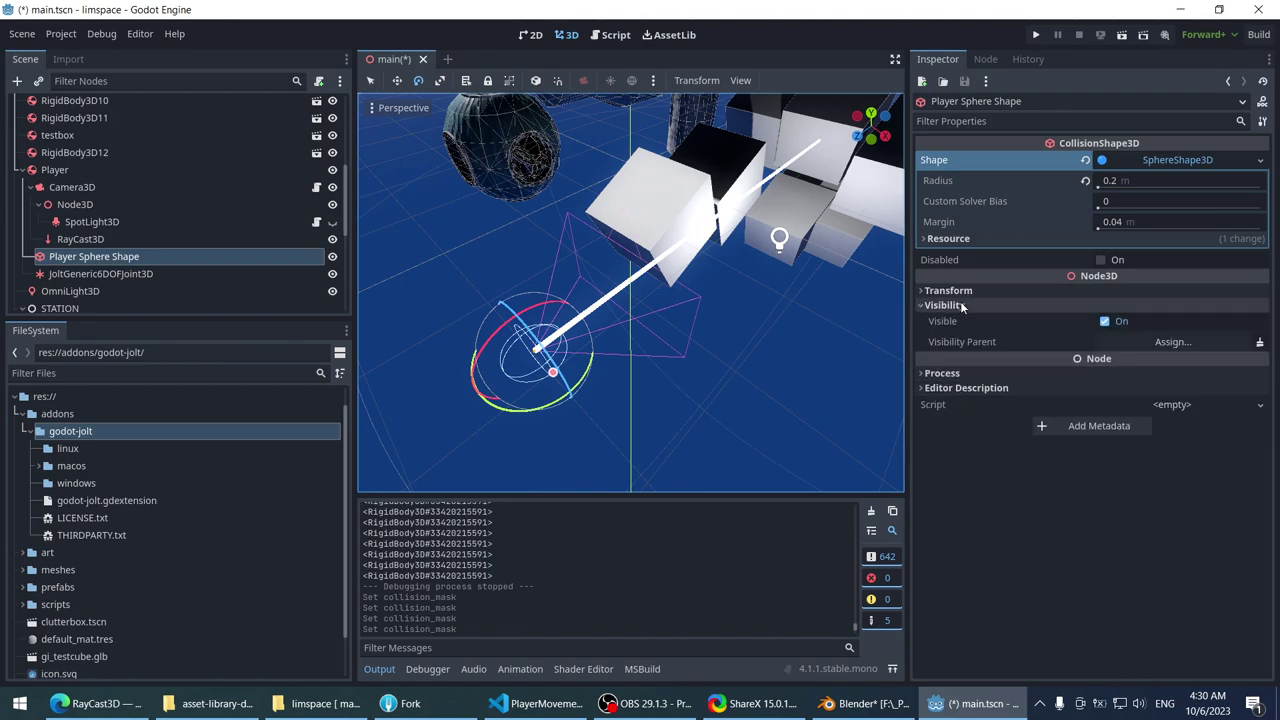
click(960, 304)
click(967, 290)
click(967, 290)
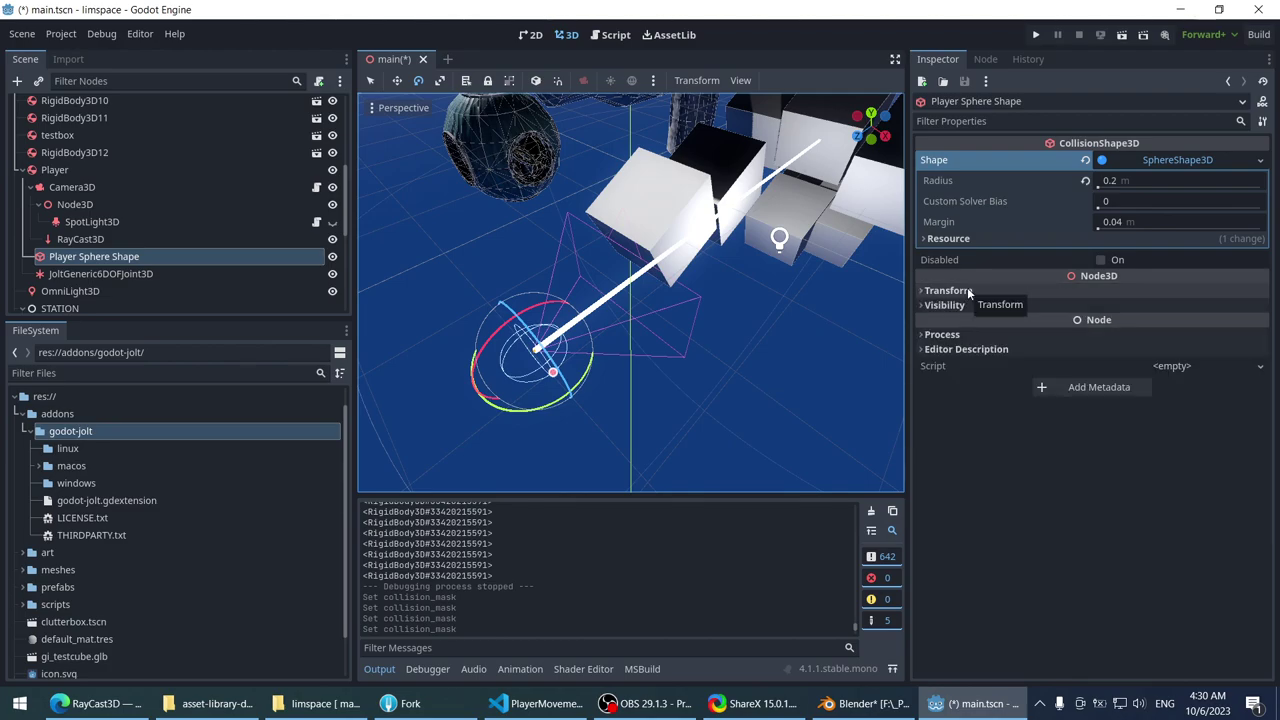
click(168, 258)
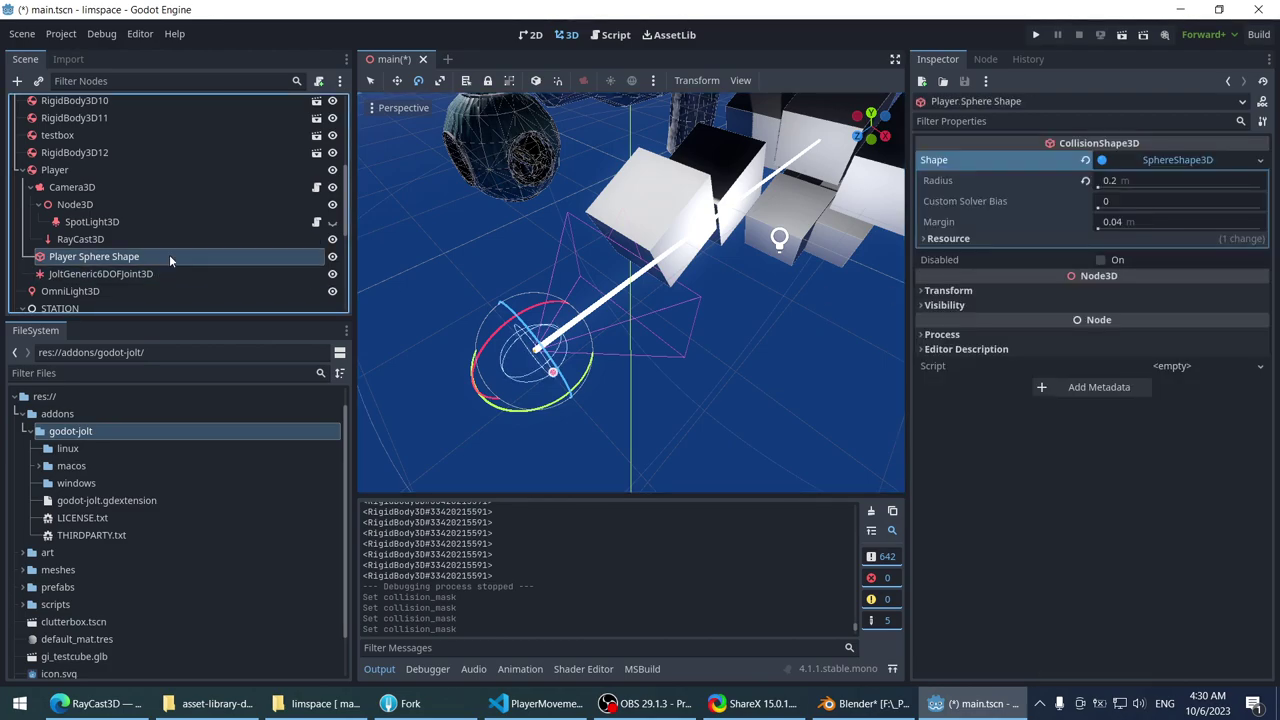
click(118, 167)
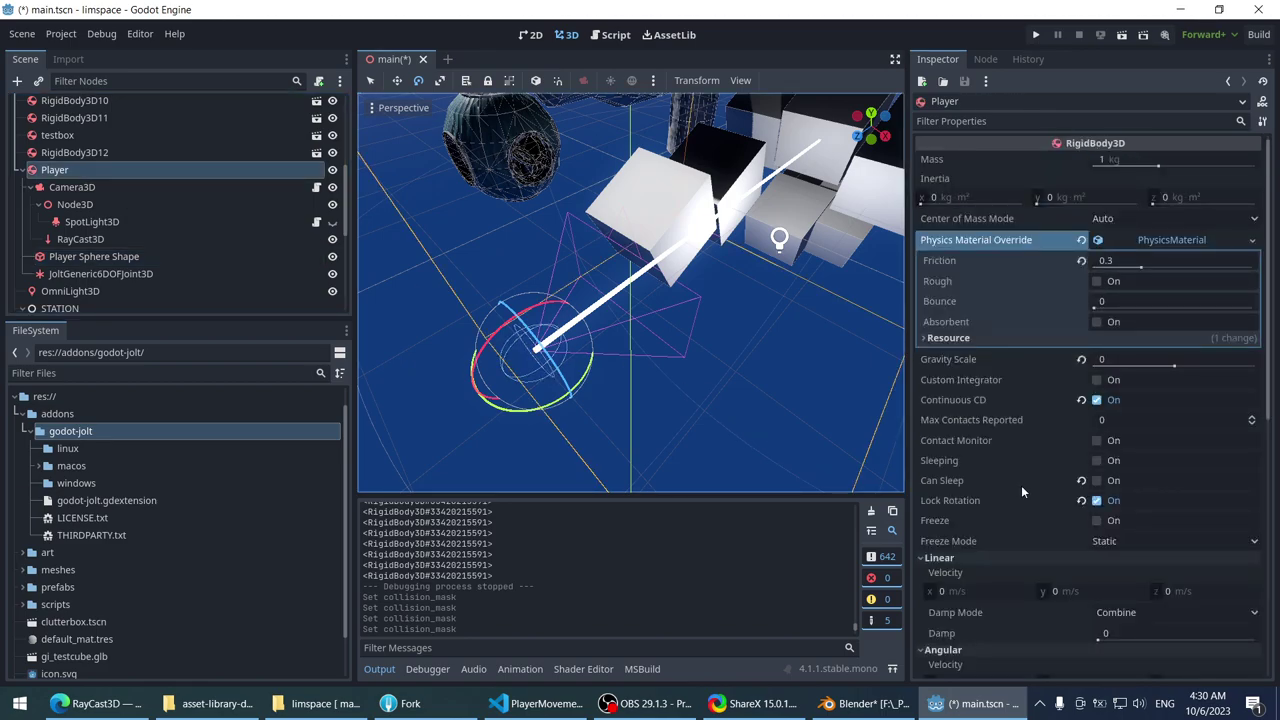
- Try moving the Player to collision layer 2, then put it back on layer 1
scroll(1030, 470, down, 5)
scroll(1040, 455, down, 2)
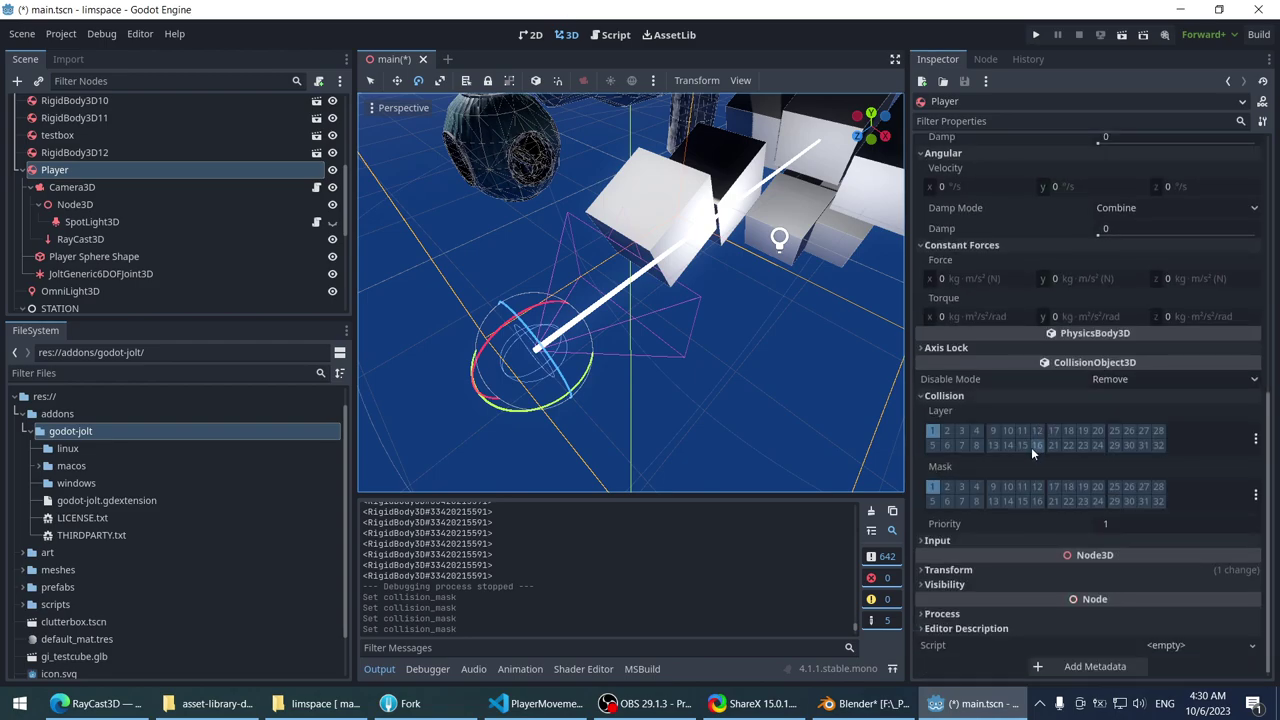
click(947, 430)
click(933, 432)
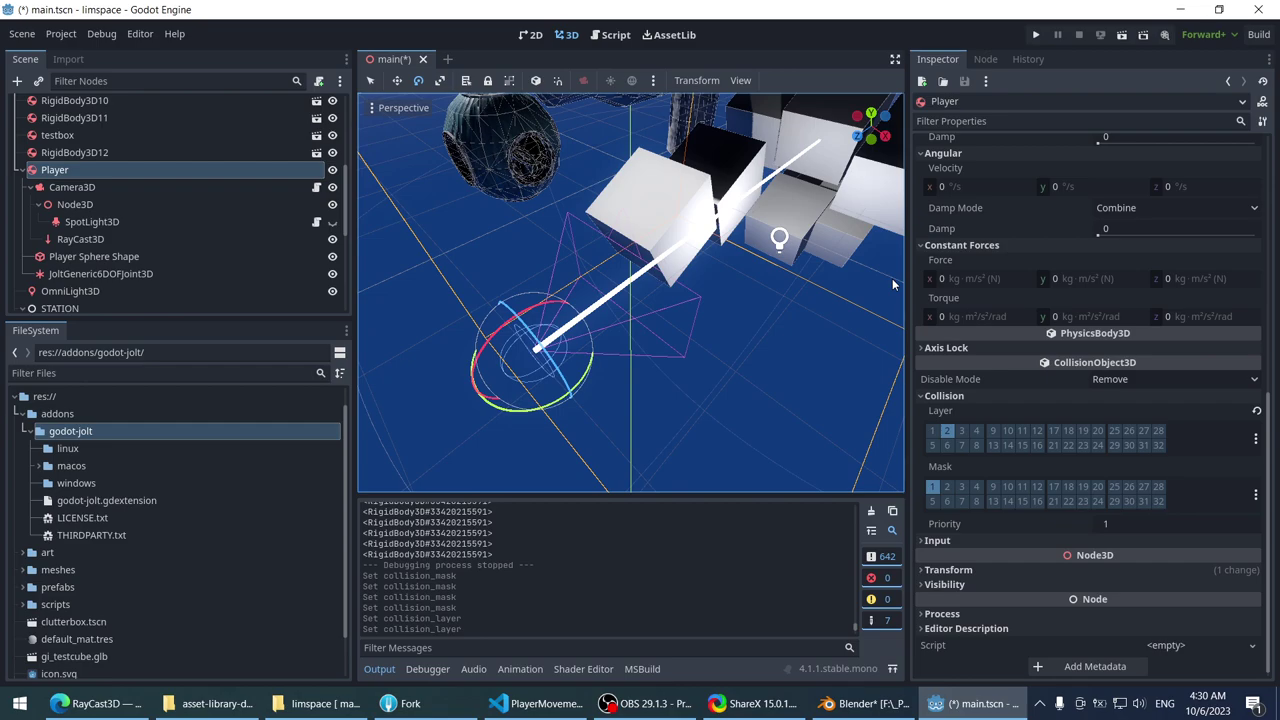
click(947, 430)
click(933, 432)
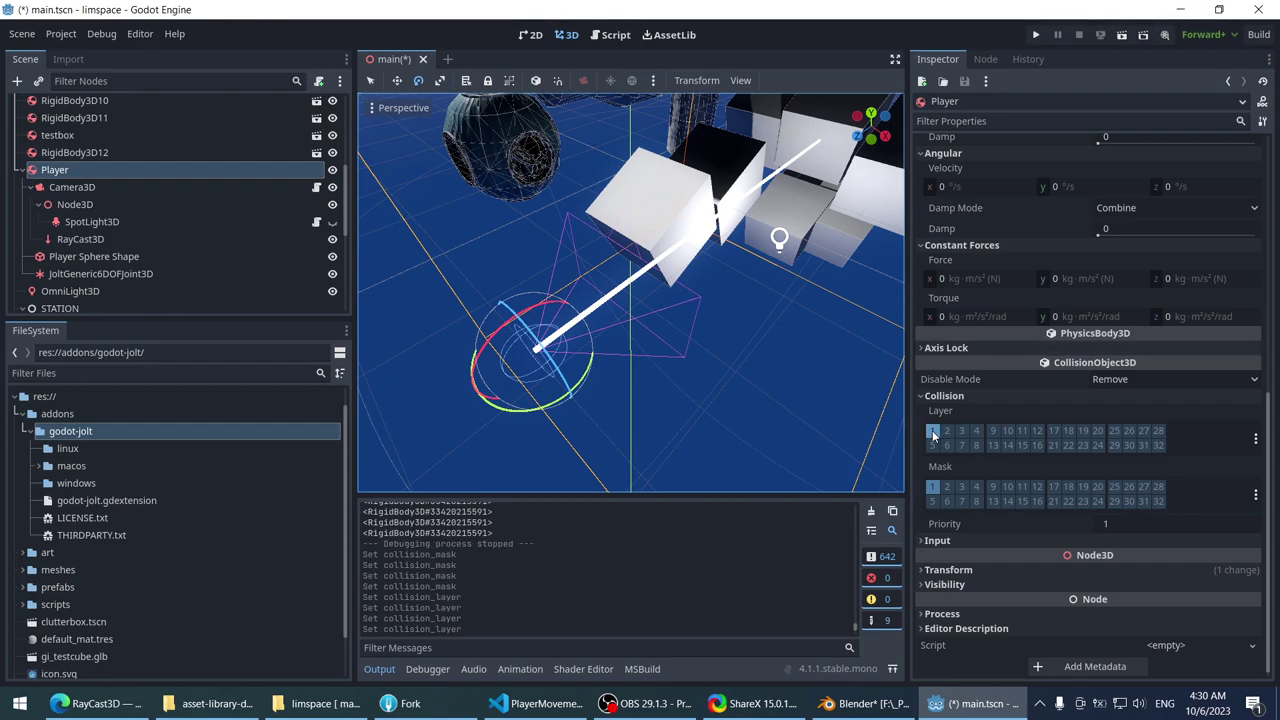
- Set the Player's collision mask to layer 2 only and run the game
click(943, 487)
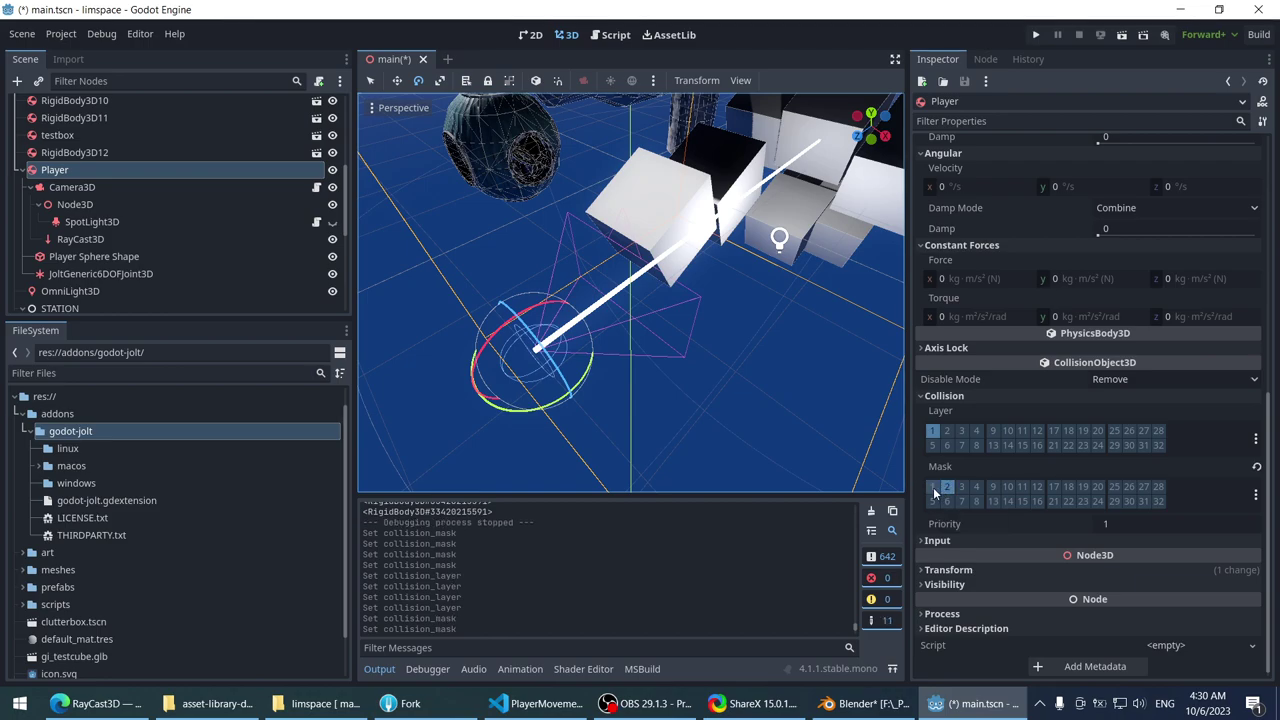
click(933, 487)
click(1036, 36)
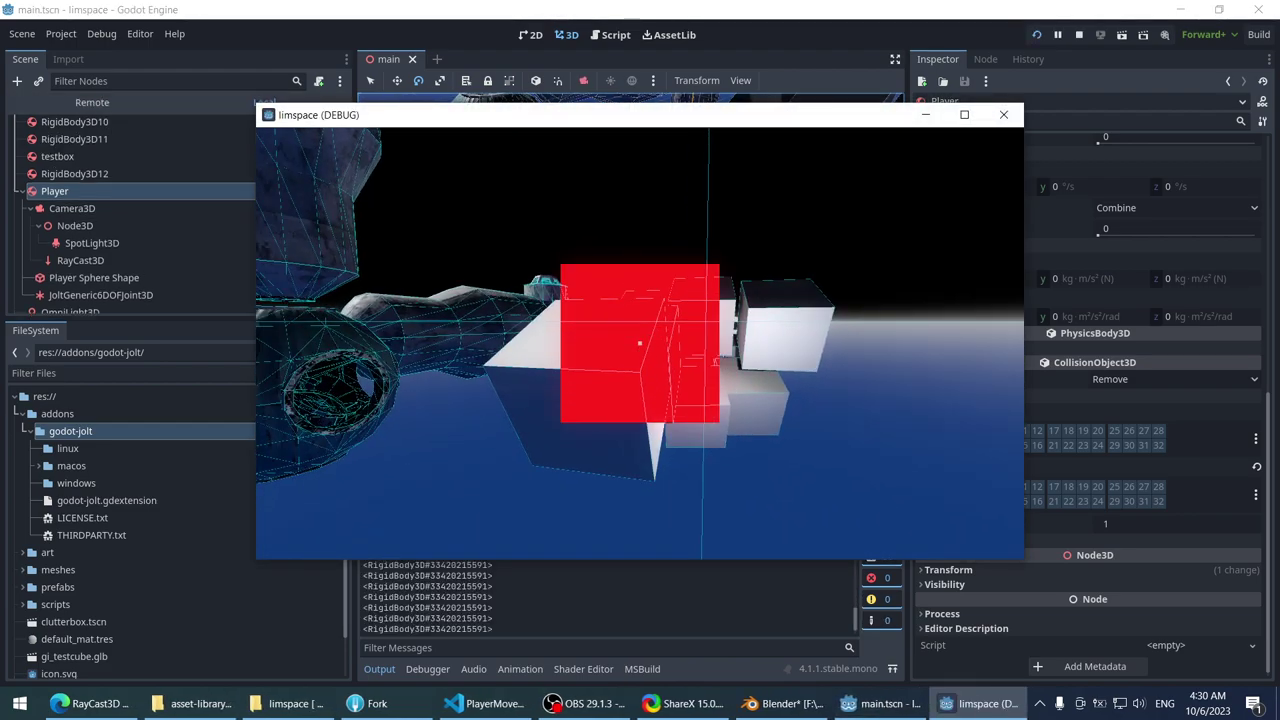
- Clear the Player's mask bit 2 and layer bit 1, then rerun and stop the game
key(Escape)
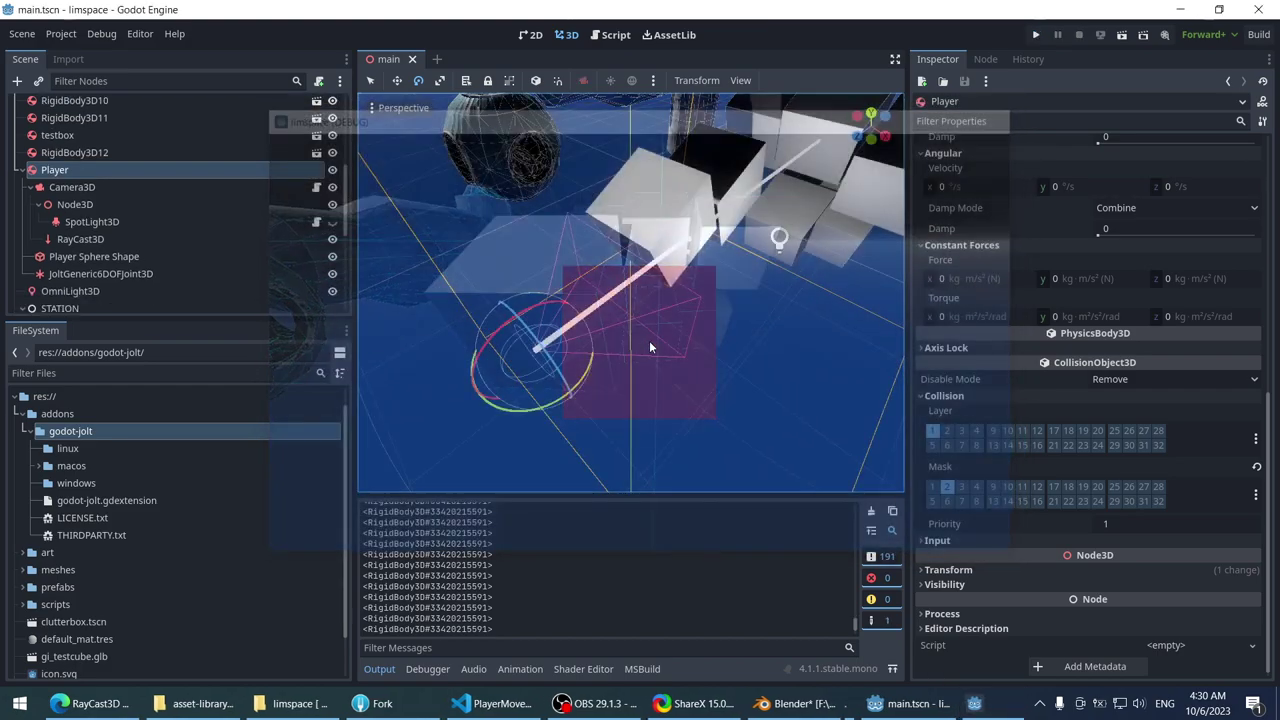
click(947, 487)
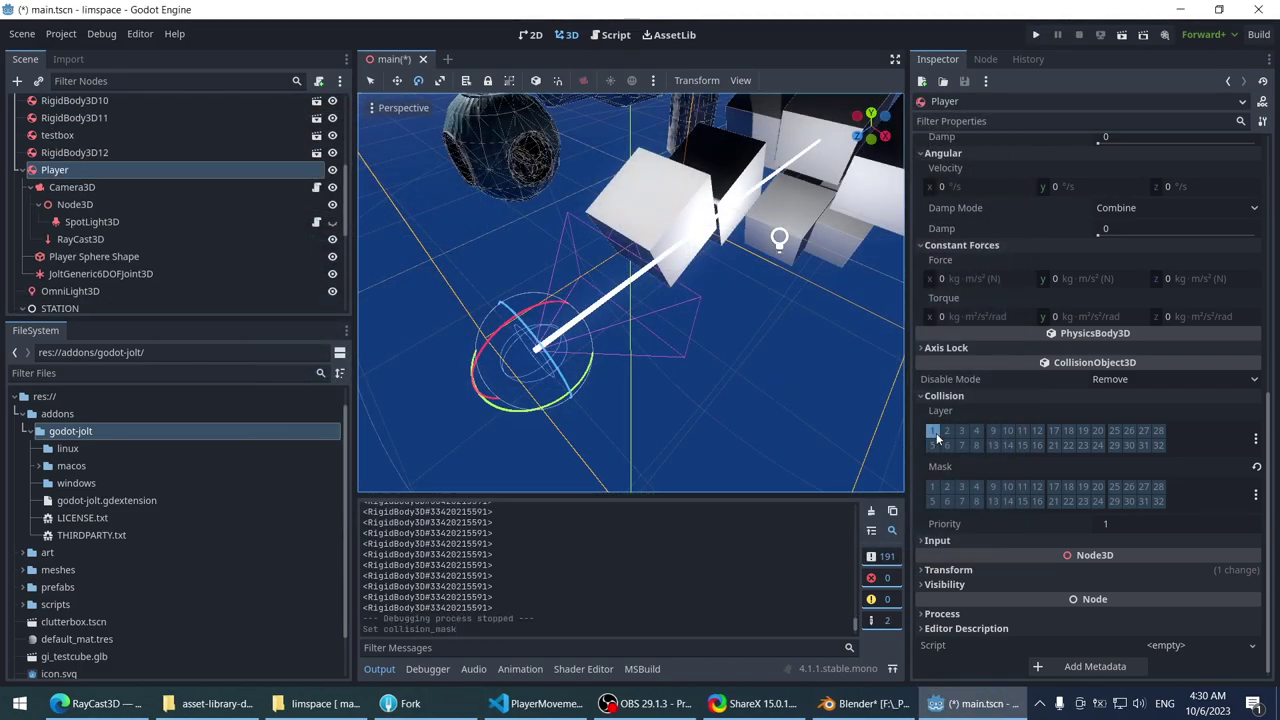
click(934, 432)
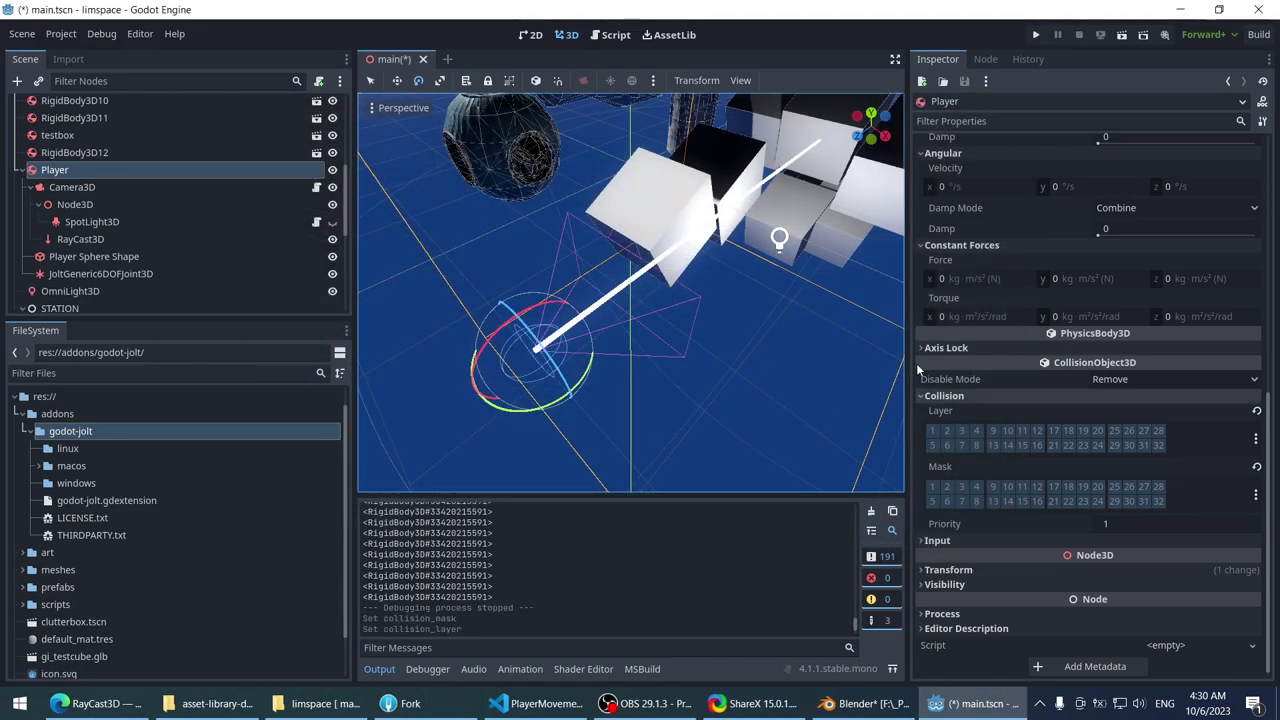
click(1035, 35)
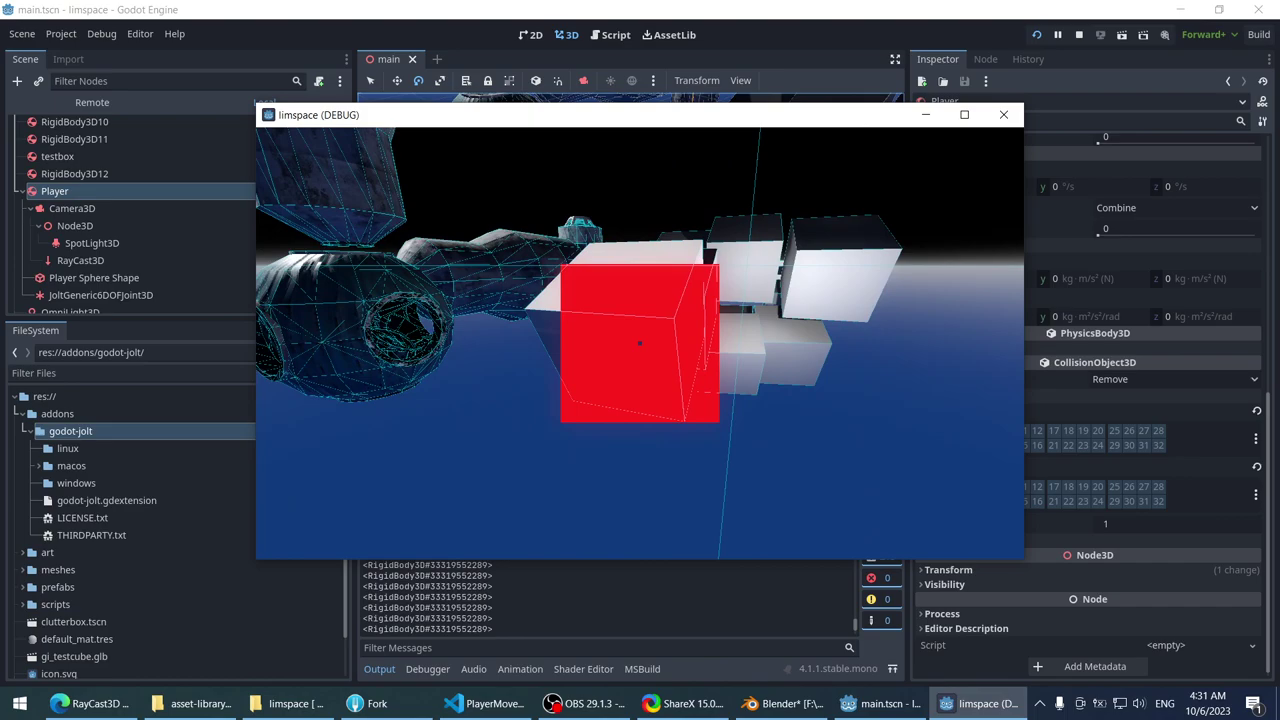
key(Escape)
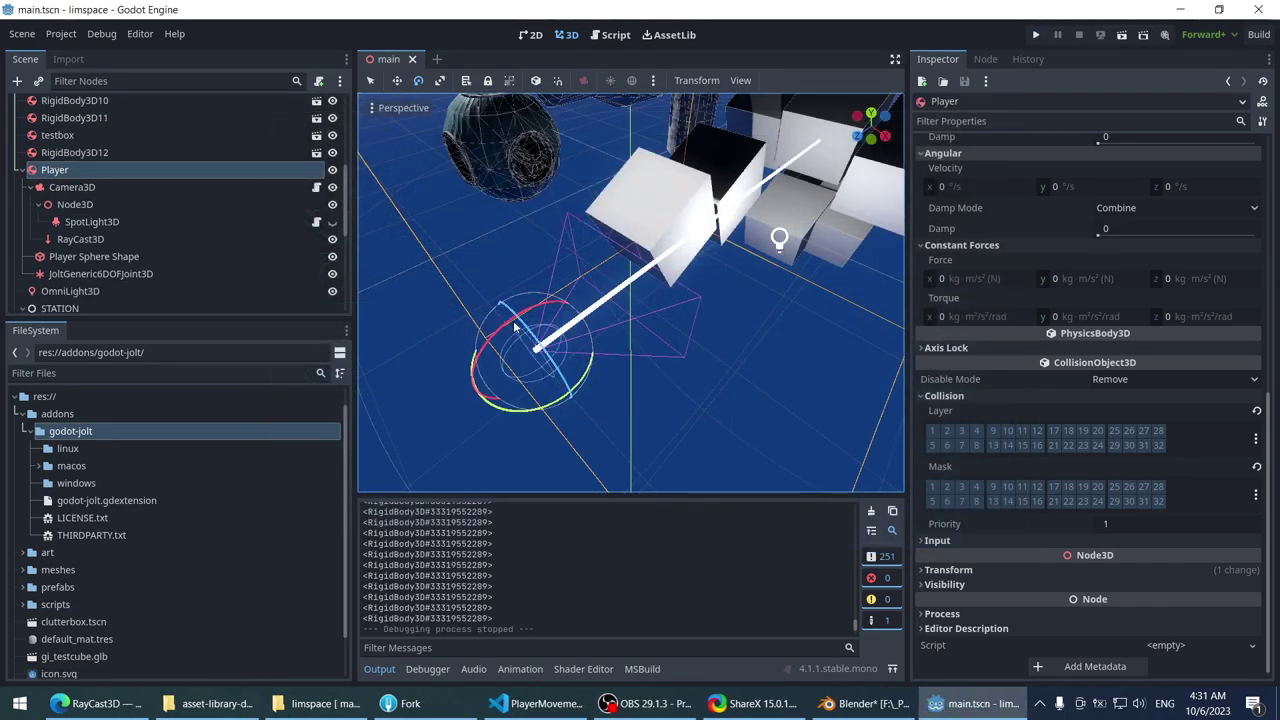
- Put the Player on collision layer 2 with mask layer 1 and test-run the game again
click(947, 431)
click(933, 431)
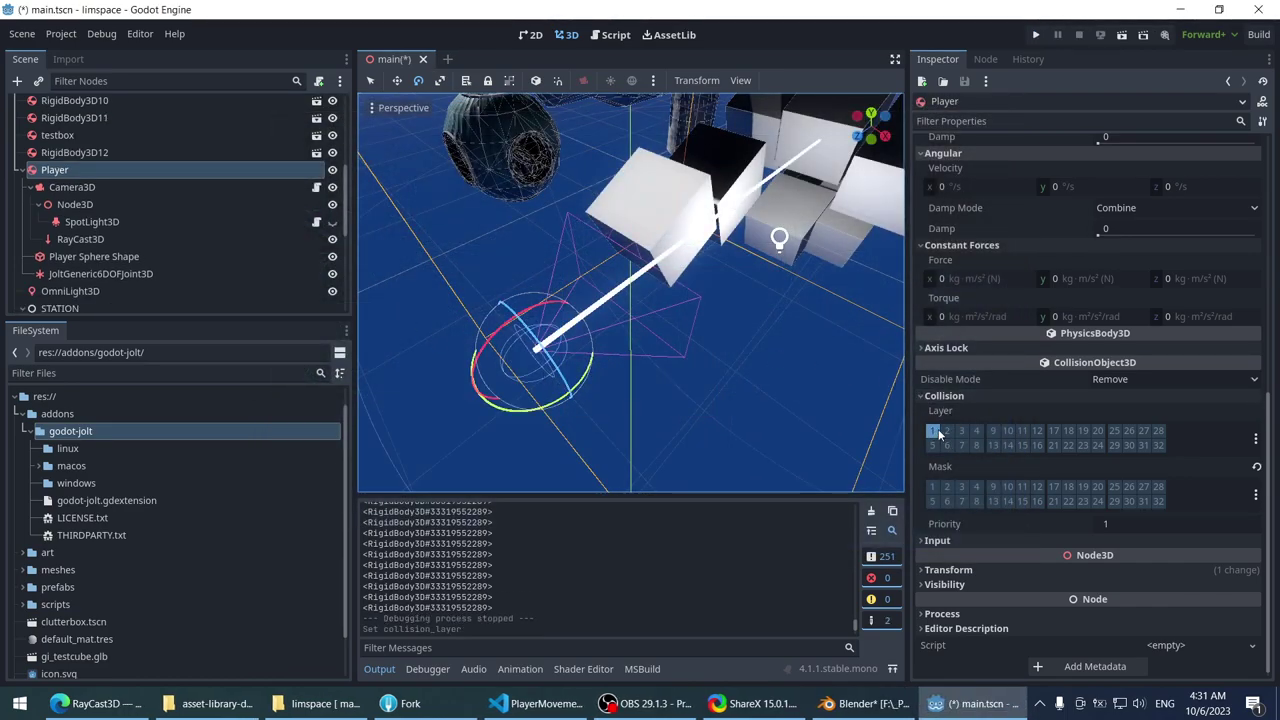
click(933, 431)
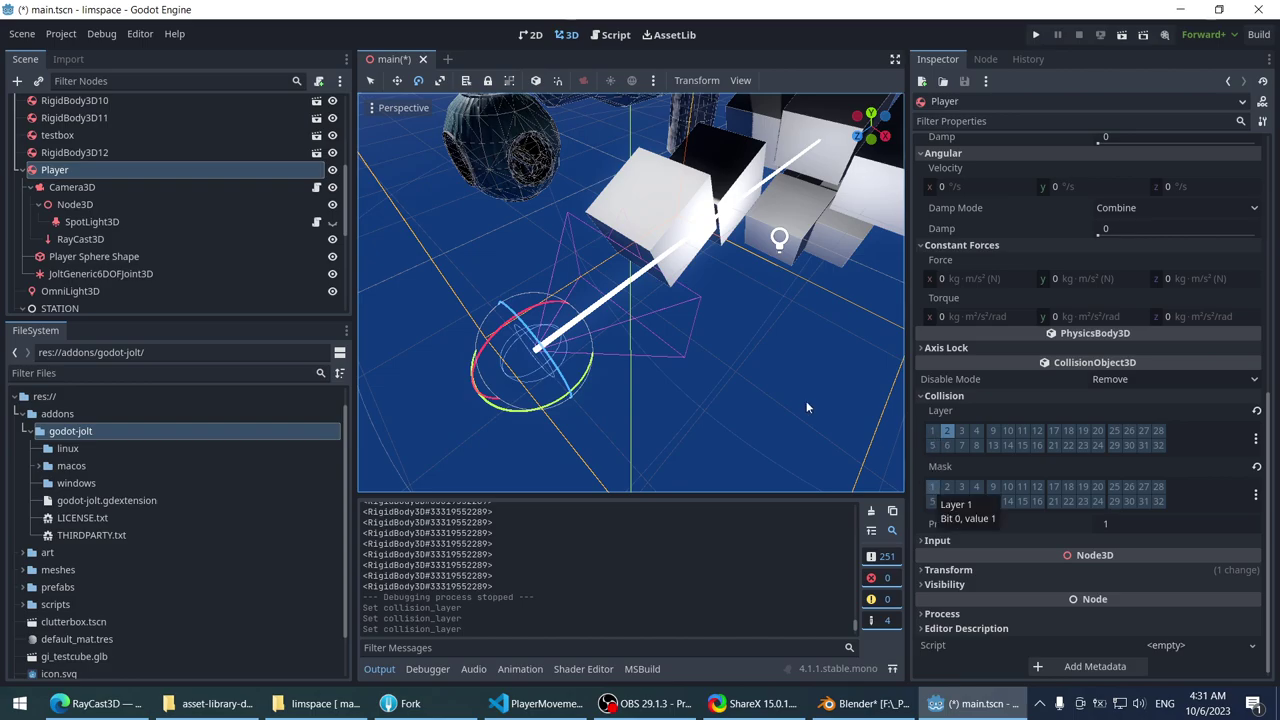
scroll(600, 283, down, 2)
scroll(600, 283, down, 1)
middle_drag(600, 283, 634, 310)
scroll(634, 310, up, 2)
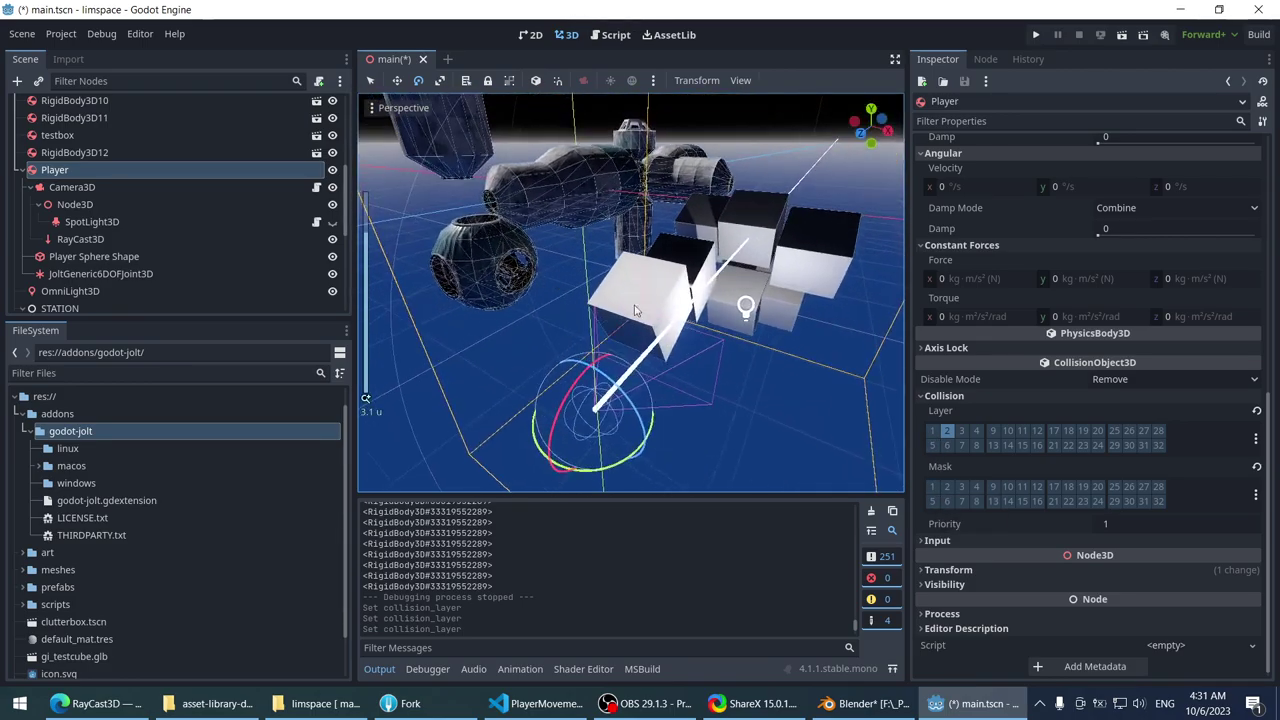
click(932, 486)
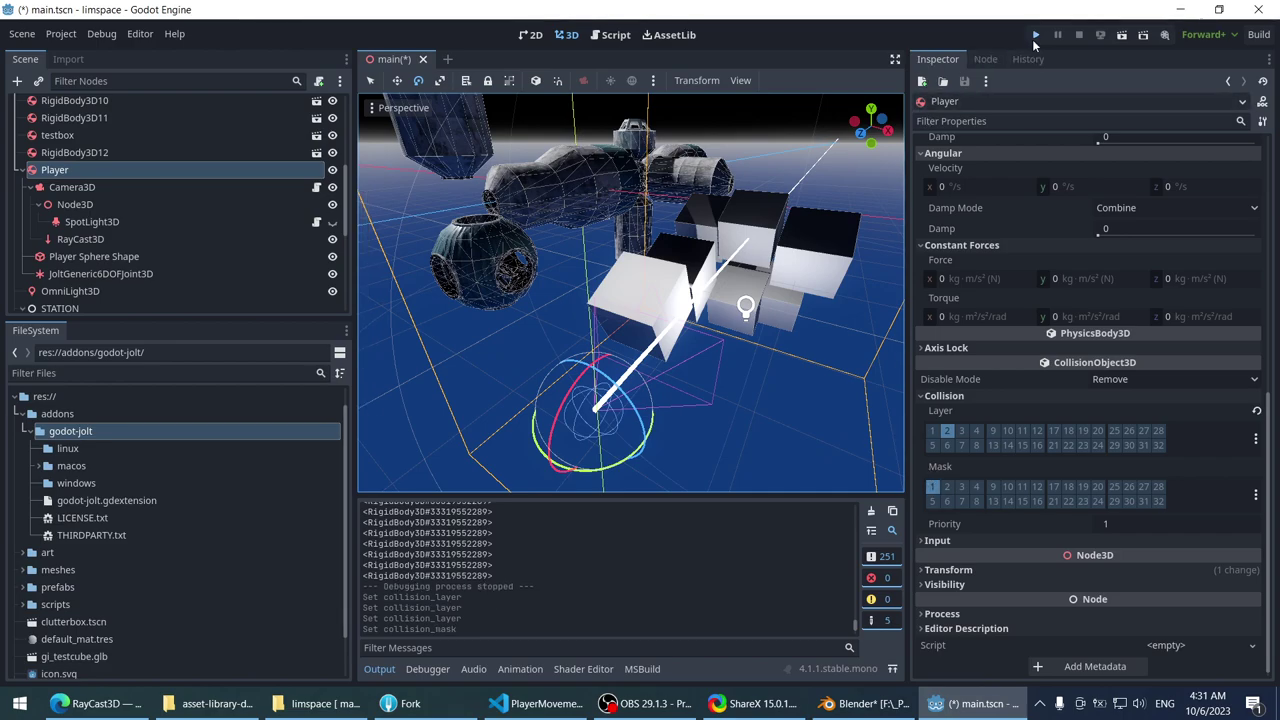
click(1035, 37)
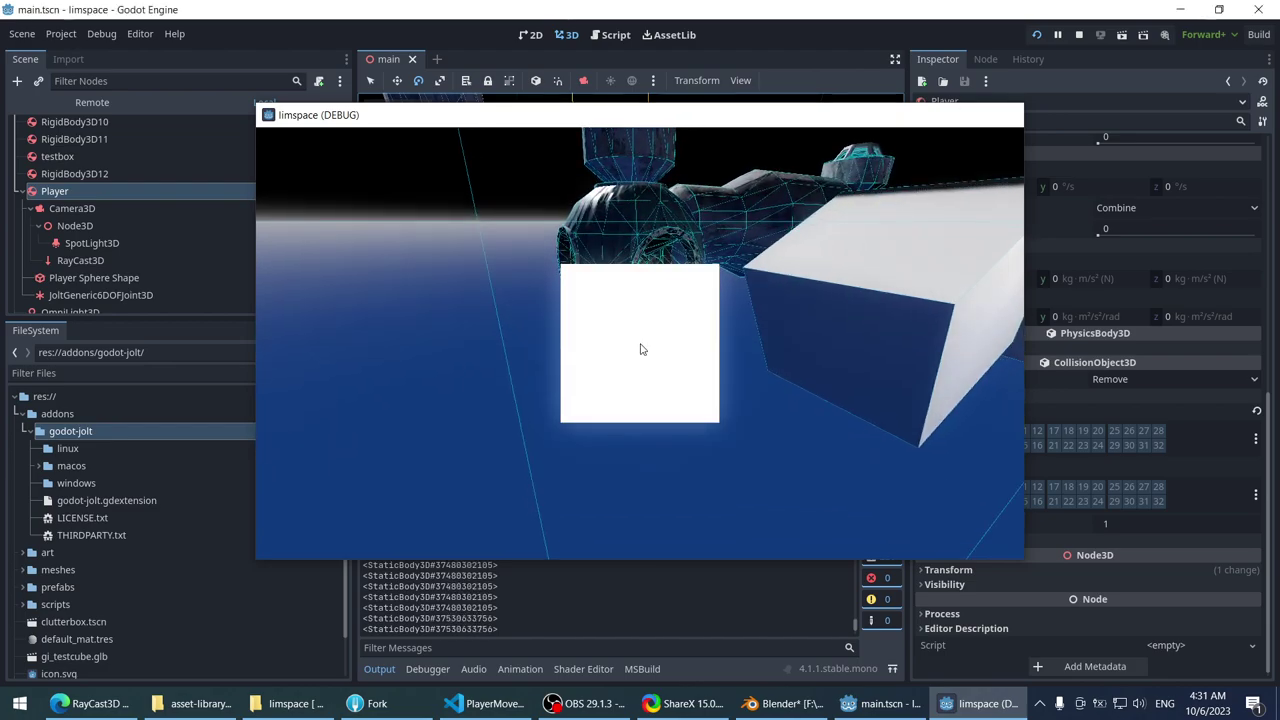
key(Escape)
- Undo the half-typed 'raycastNode.igno' line below GetCollider and switch back to the Godot editor
click(545, 703)
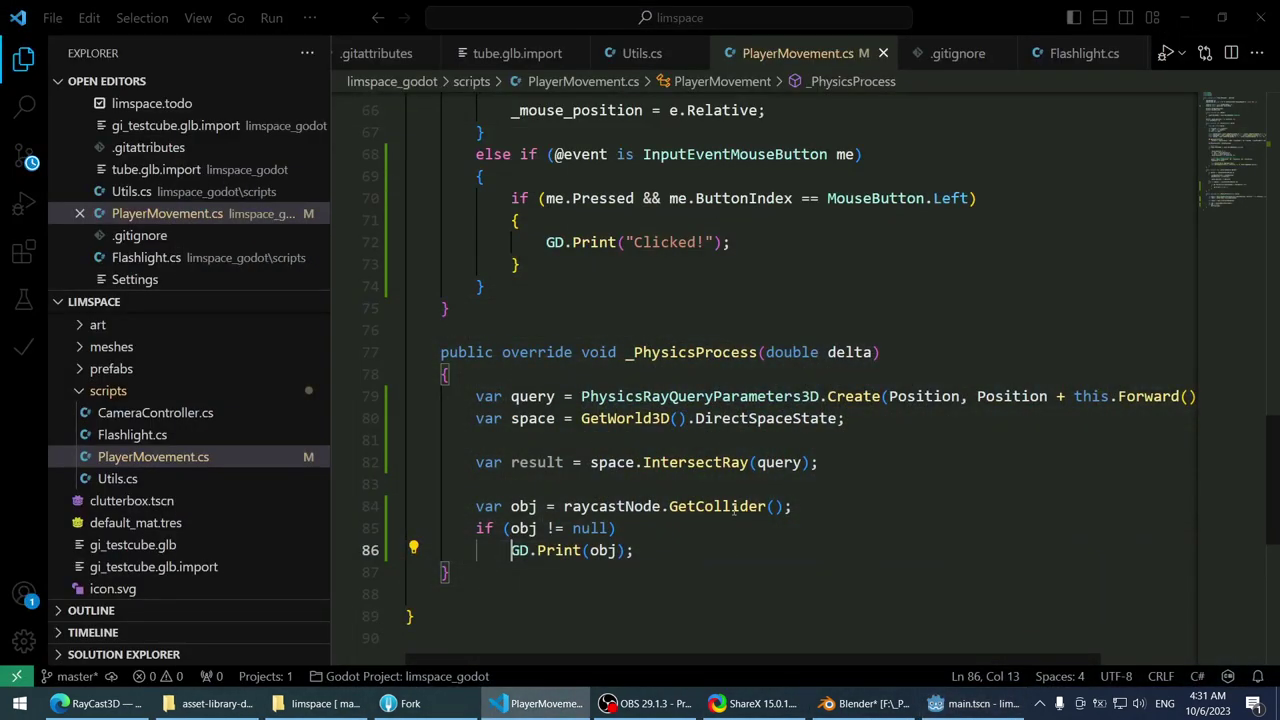
click(791, 515)
key(Return)
text(rayca)
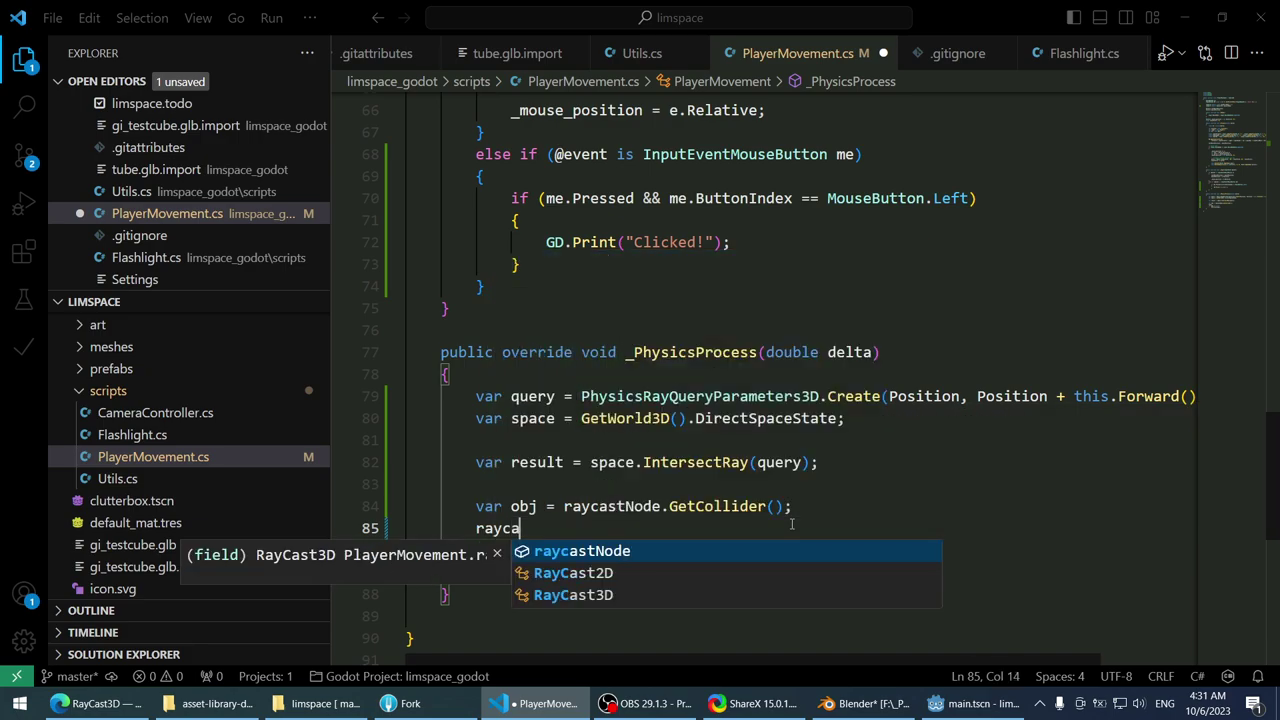
text(stNode.igno)
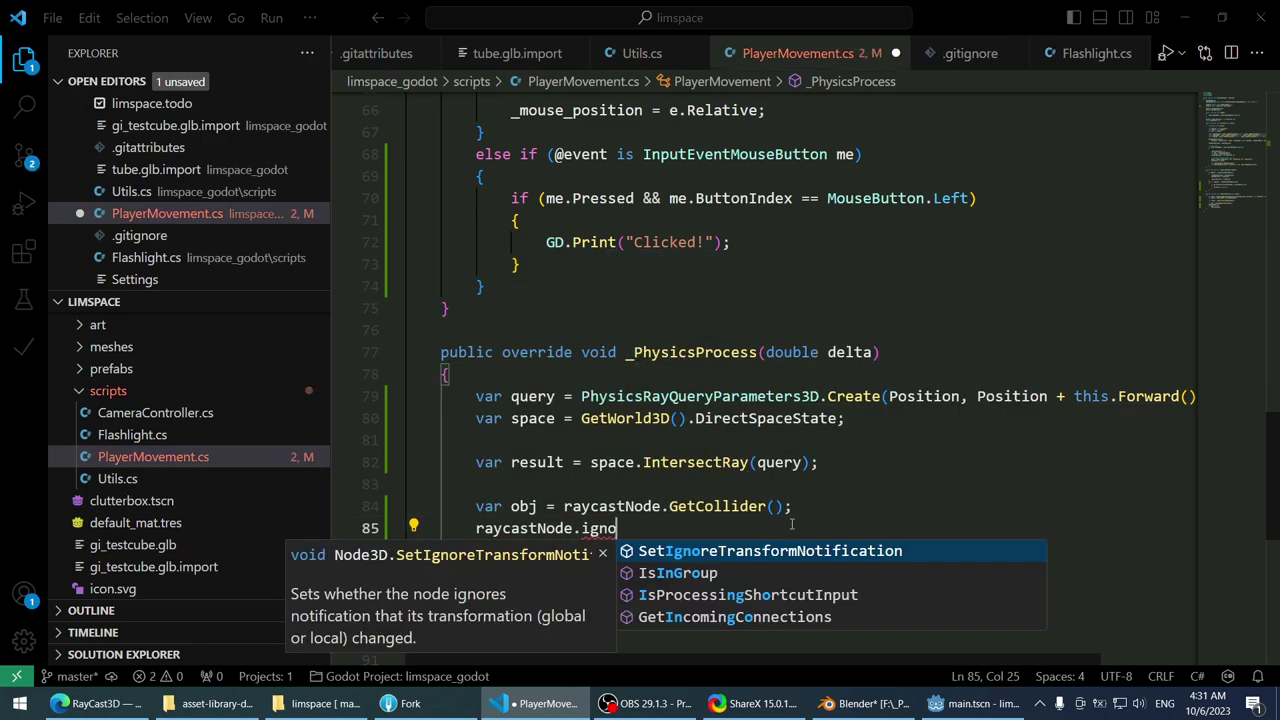
key(ctrl+z)
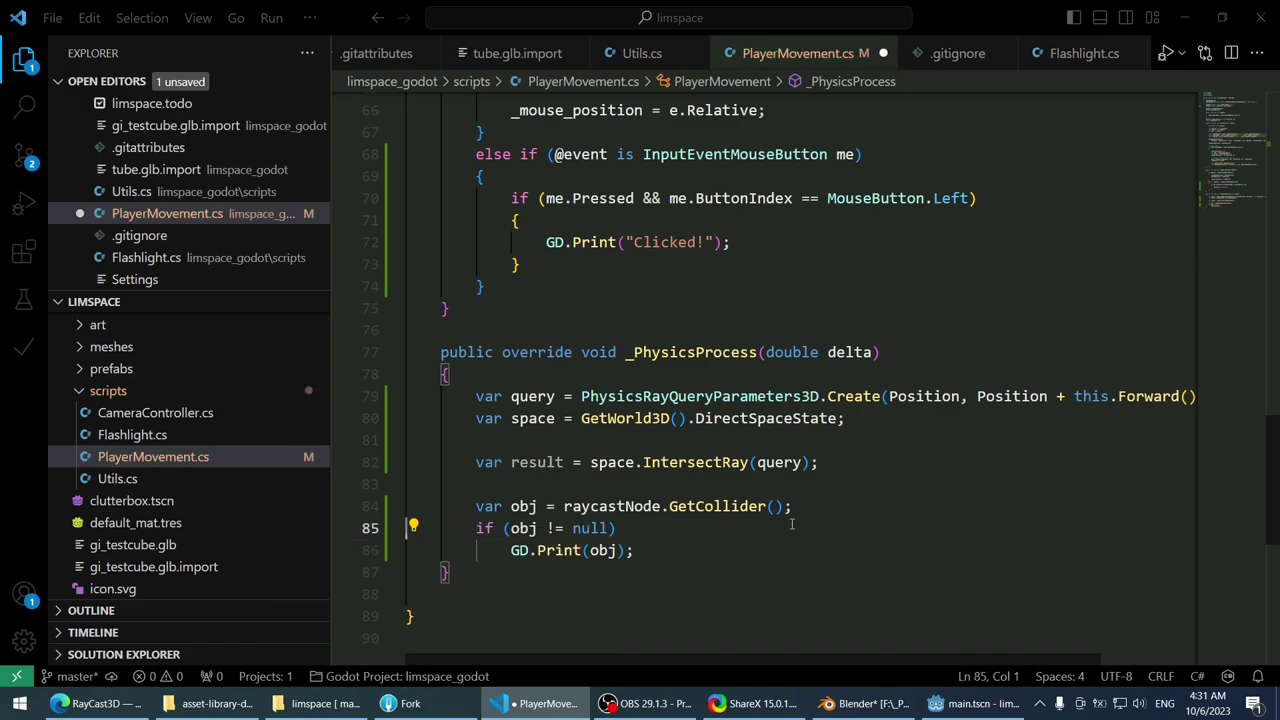
click(968, 703)
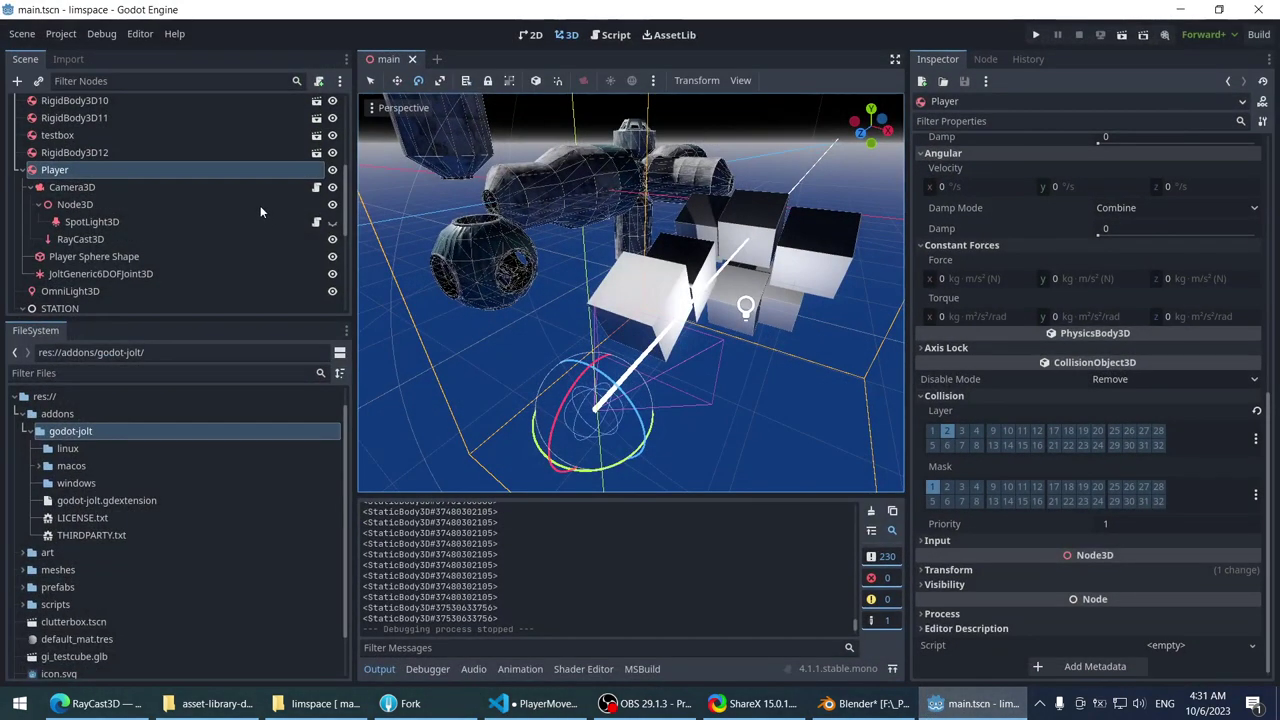
- Check the RayCast3D and Player Sphere Shape settings, then test-run the game to see StaticBody3D hits
click(184, 238)
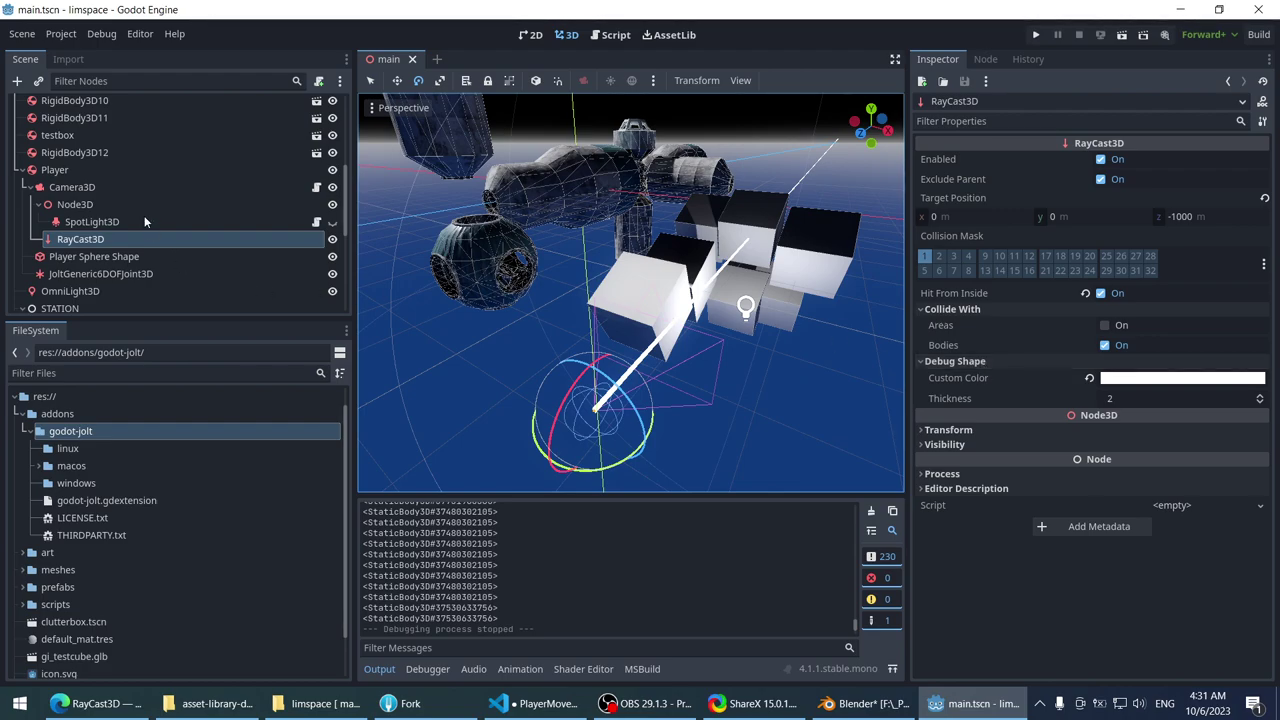
click(130, 256)
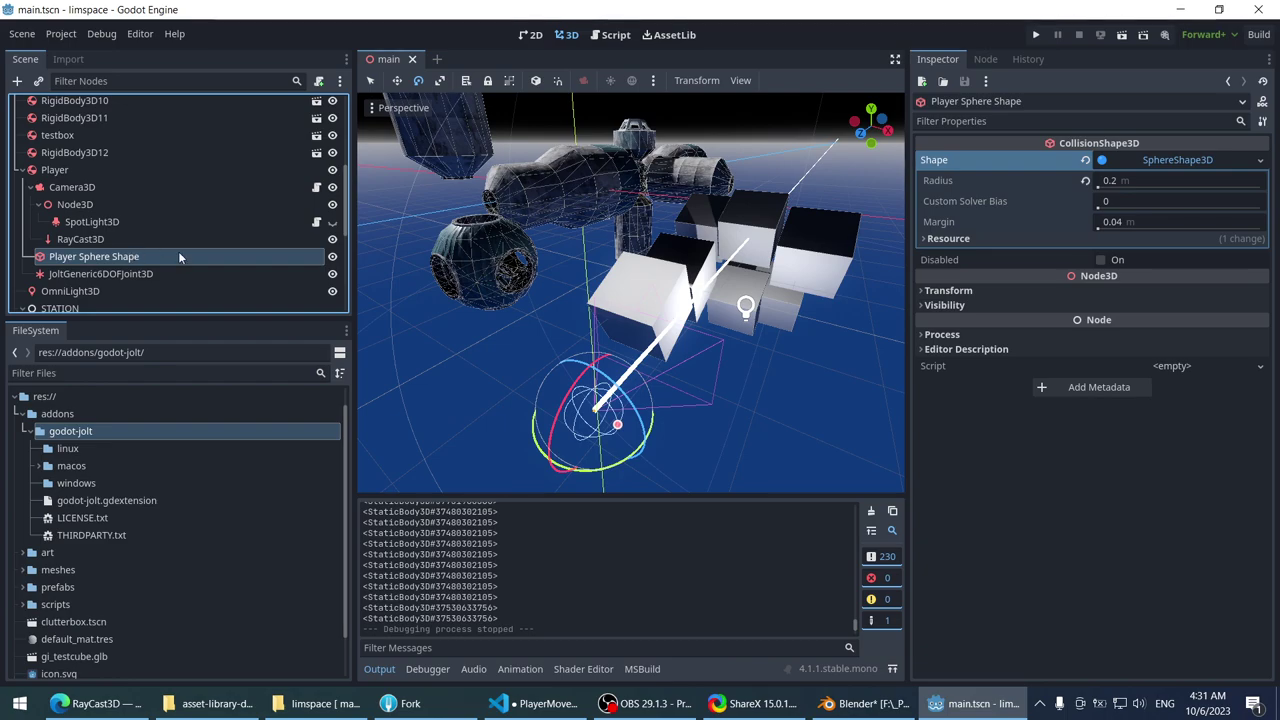
click(1035, 35)
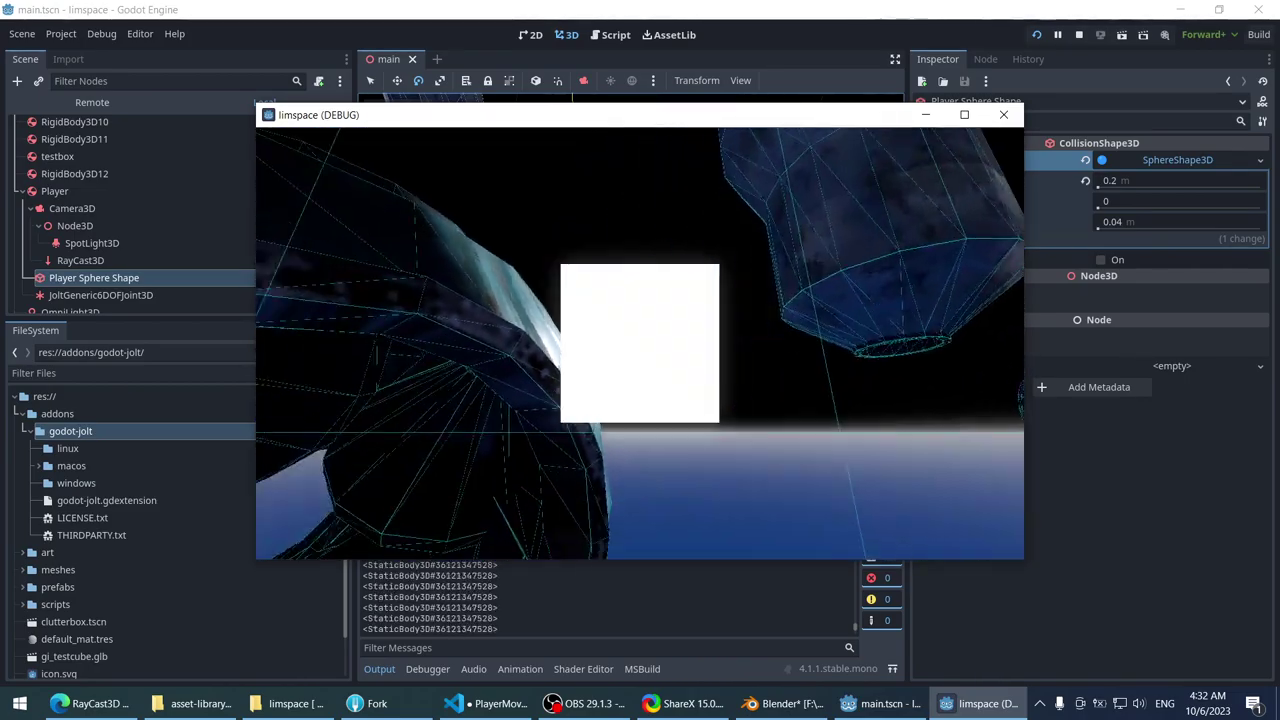
key(F8)
- Run the game a second time, which logs RigidBody3D hits, then return to PlayerMovement.cs
key(alt+Tab)
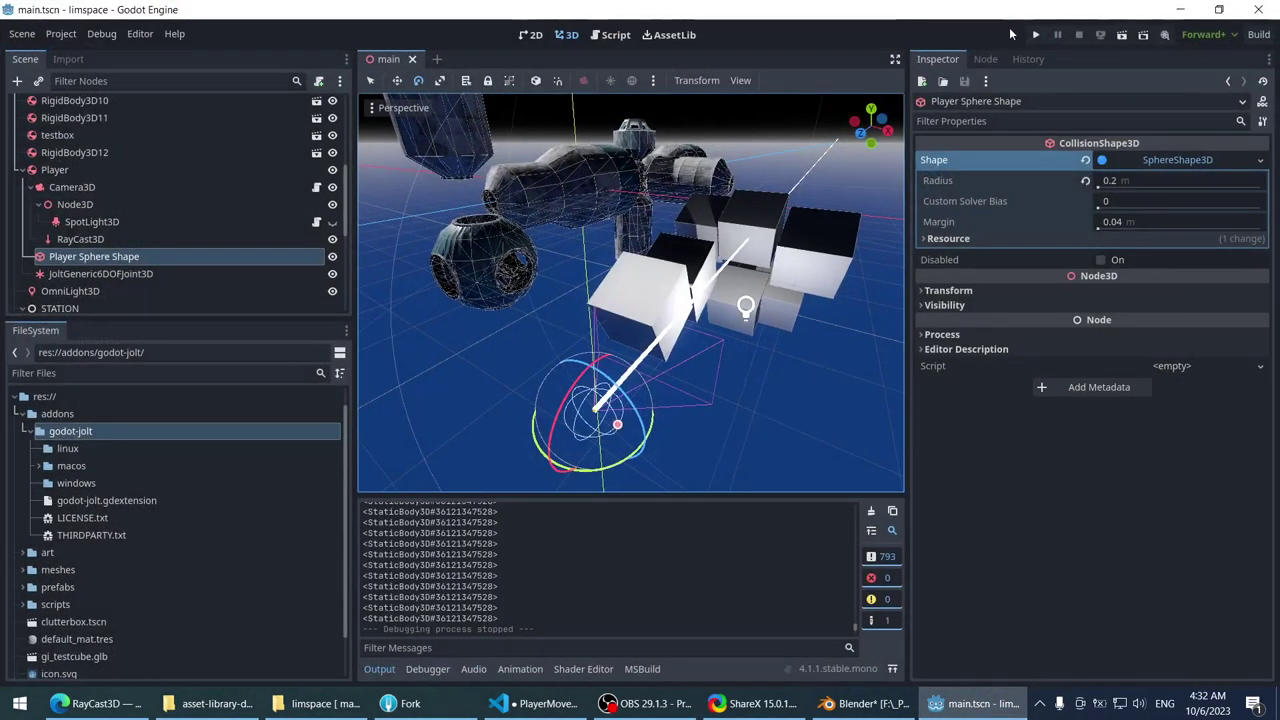
click(1035, 35)
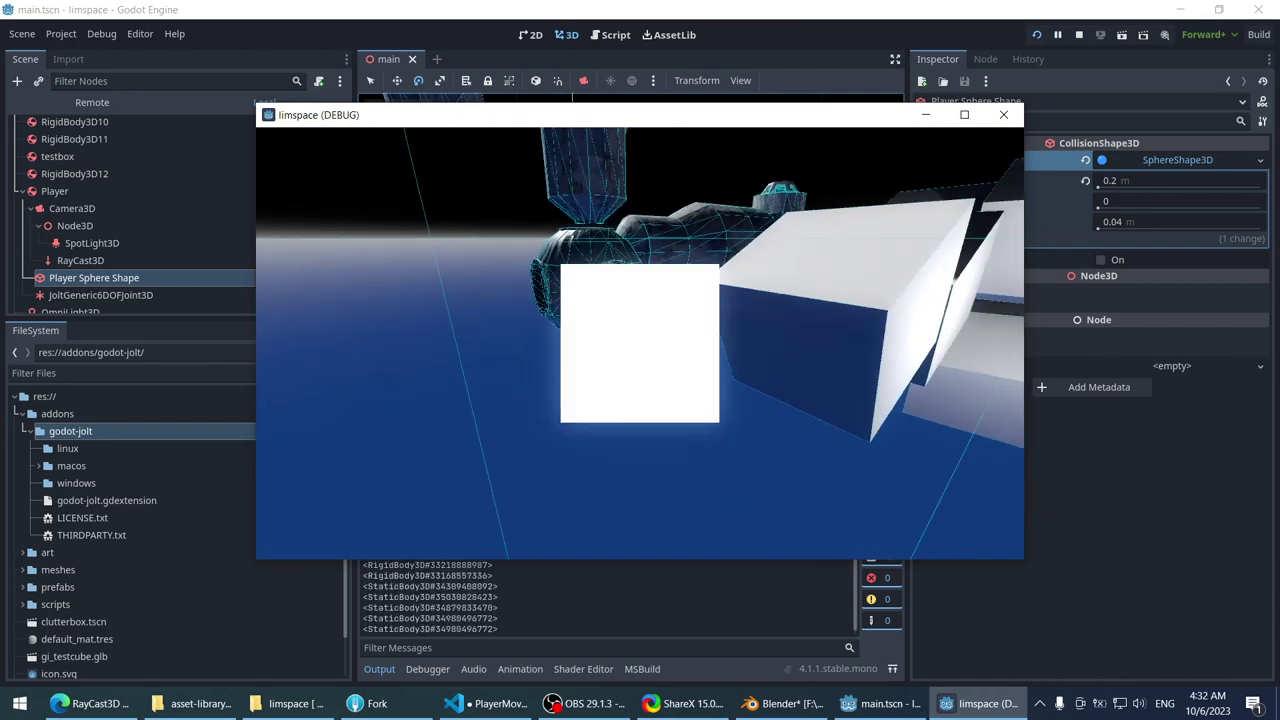
key(Escape)
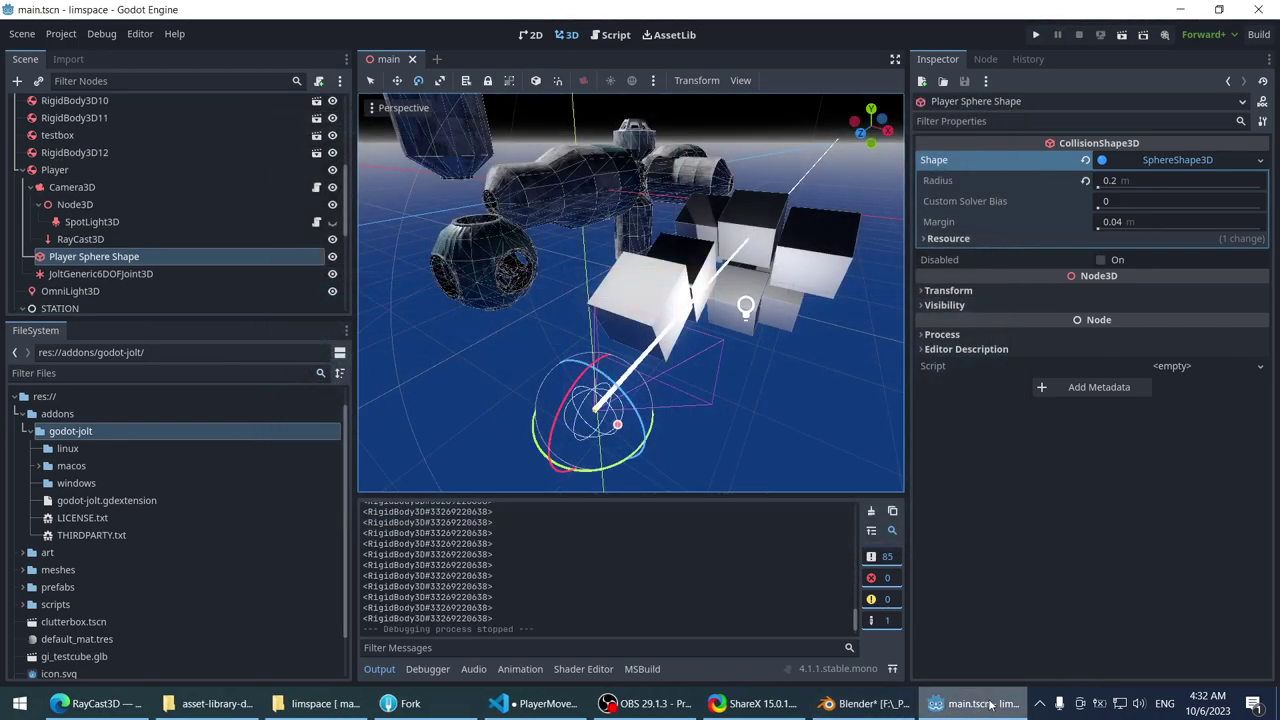
key(alt+Tab)
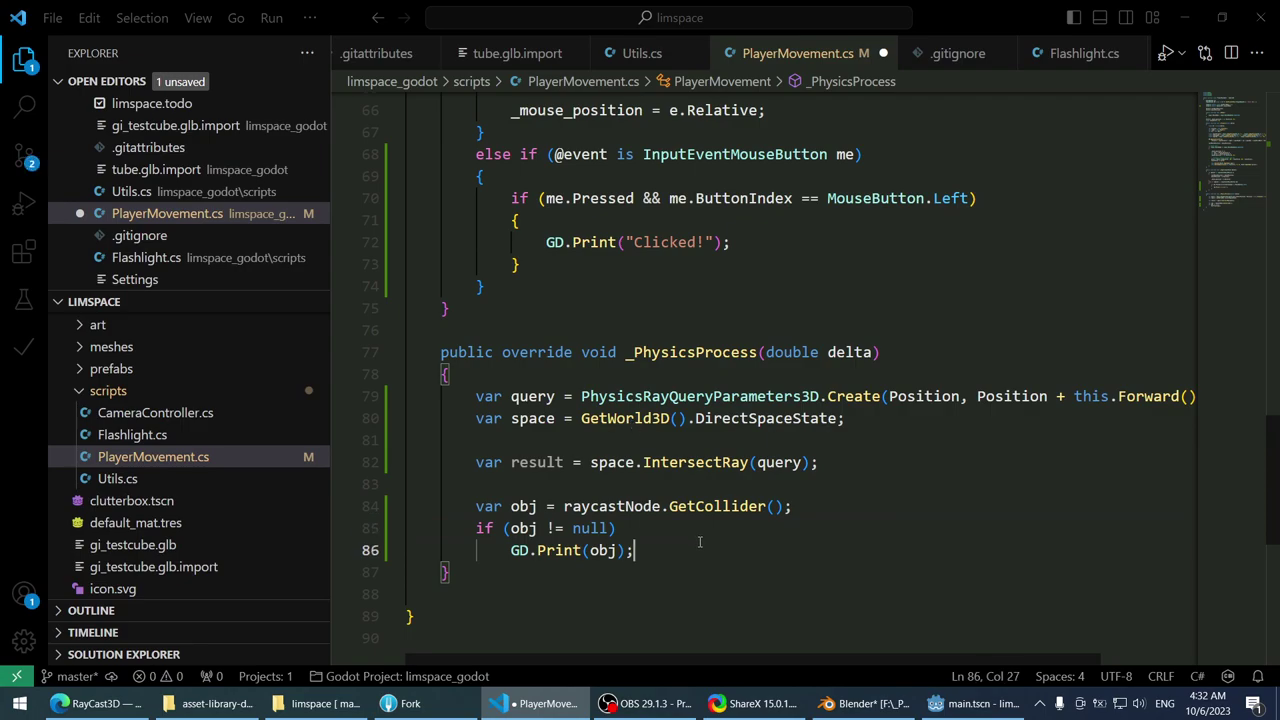
key(Up)
key(Down)
scroll(870, 486, down, 1)
key(Return)
key(Return)
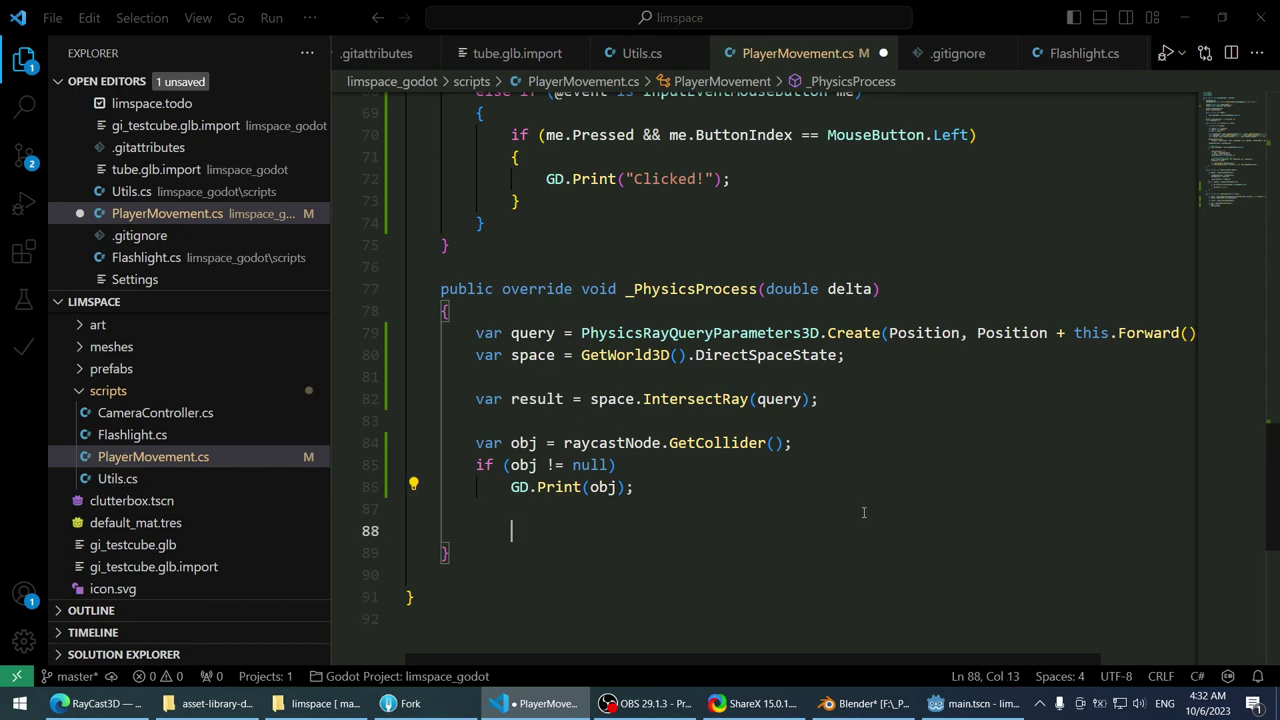
text(if ()
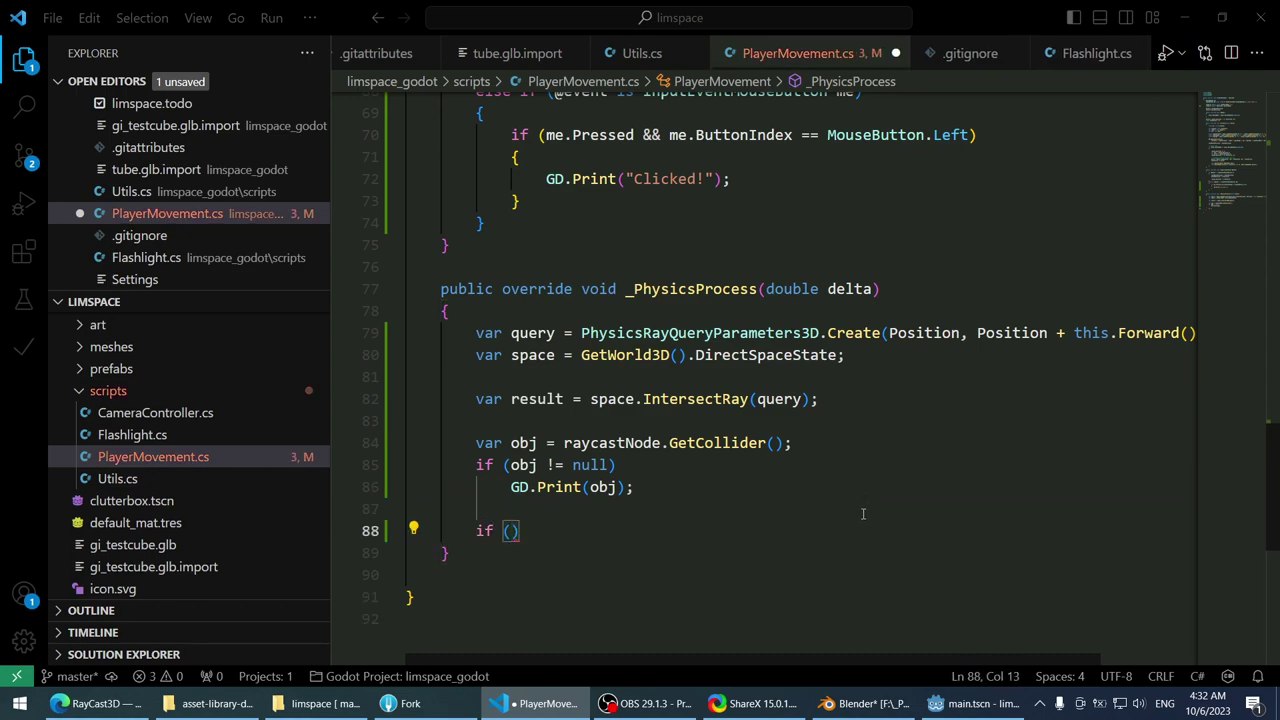
key(ctrl+shift+k)
key(BackSpace)
key(Up)
key(End)
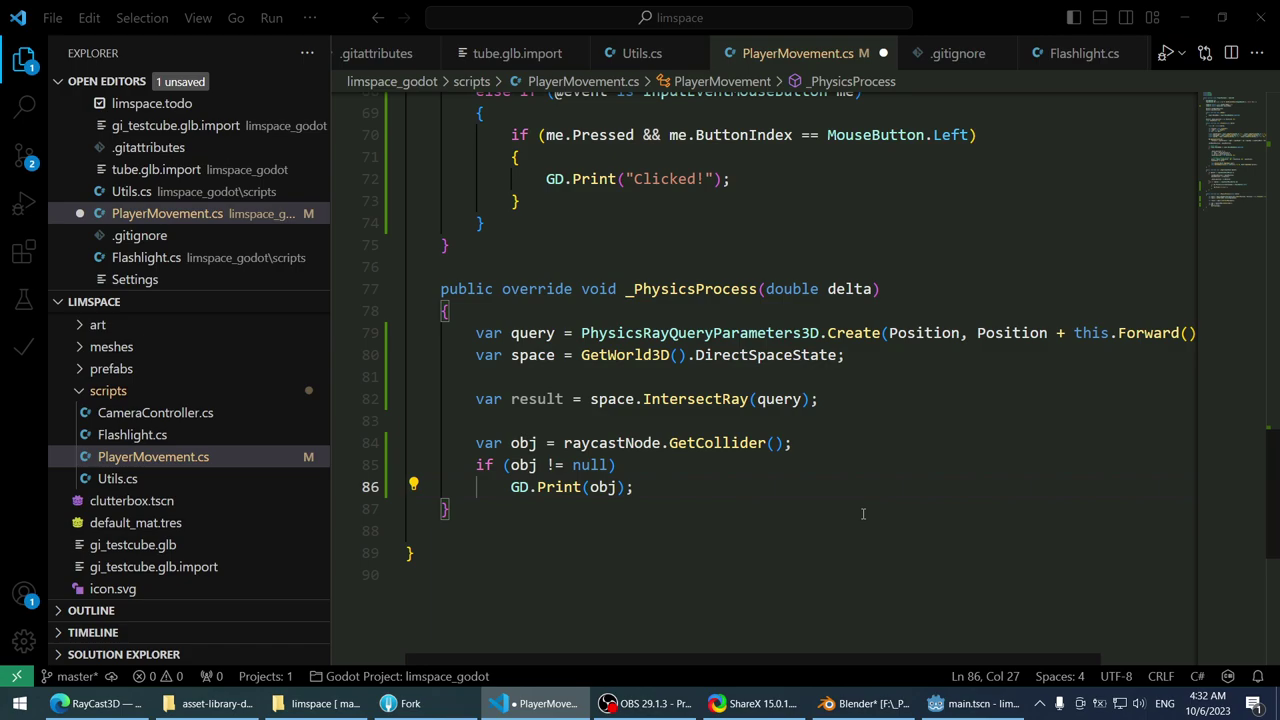
- After checking the joint node, uncheck Hit From Inside on RayCast3D and save main.tscn
click(975, 703)
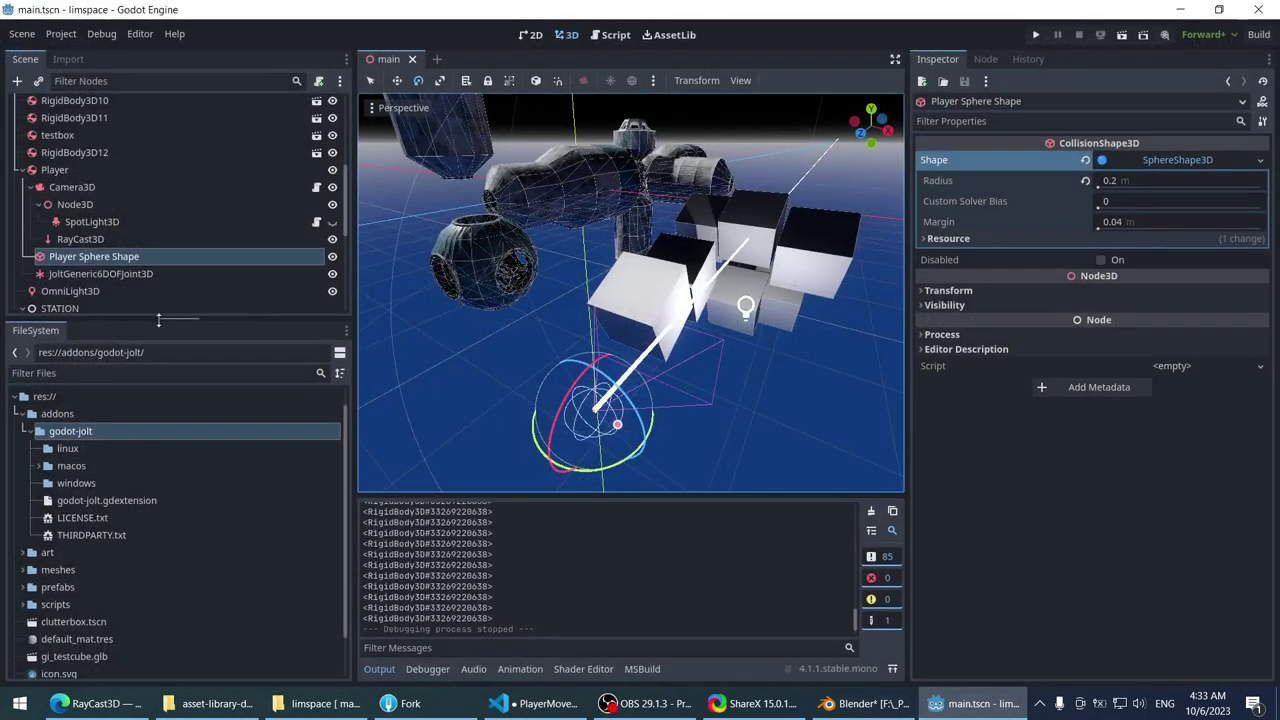
click(112, 272)
click(100, 256)
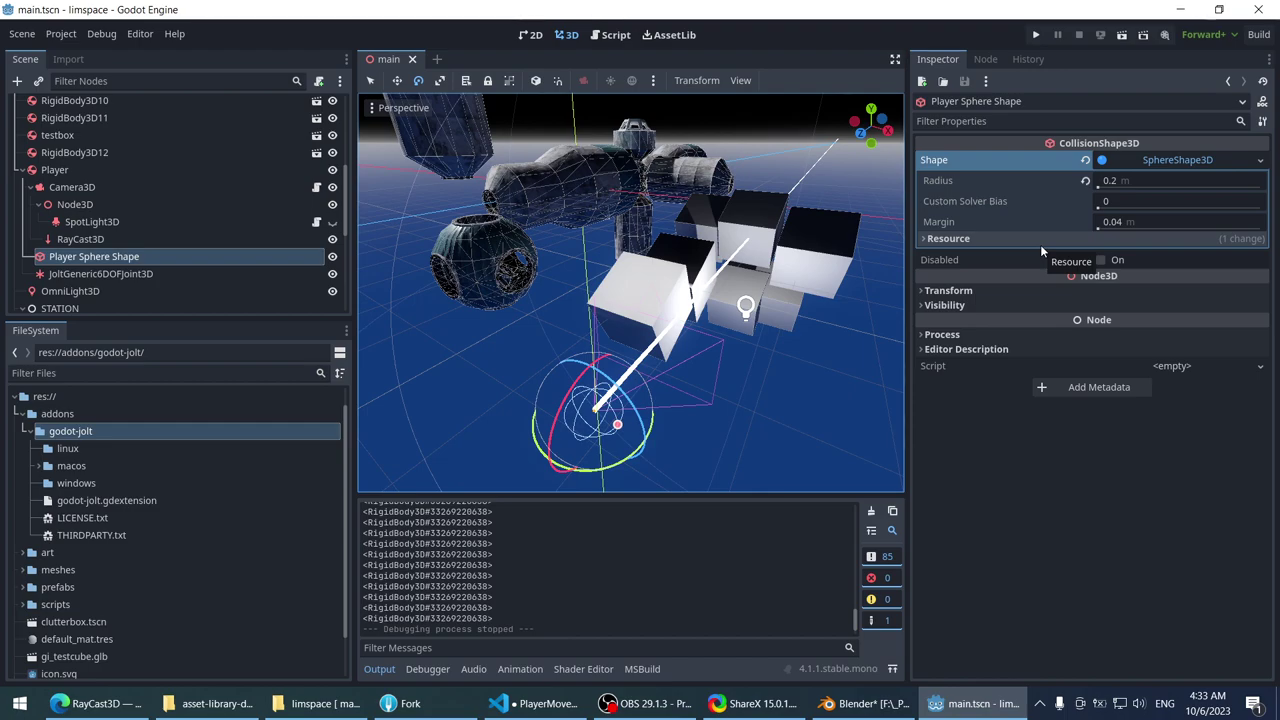
click(120, 256)
click(105, 240)
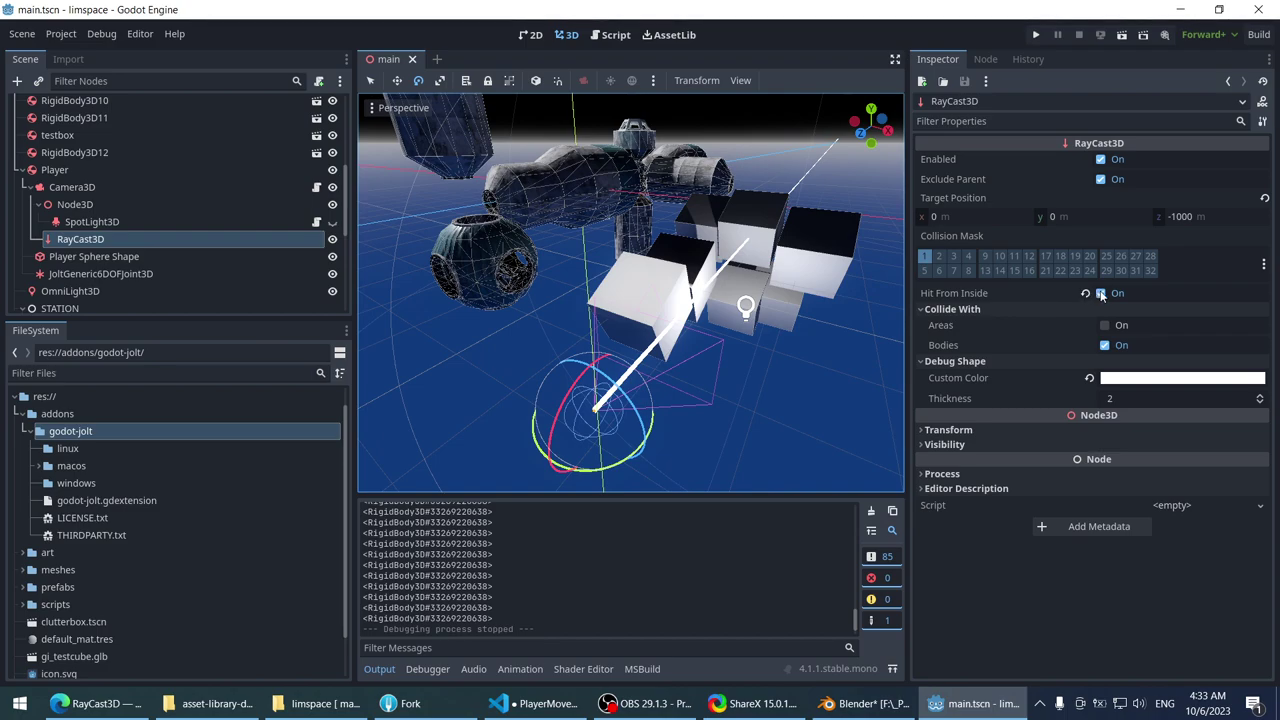
click(1101, 293)
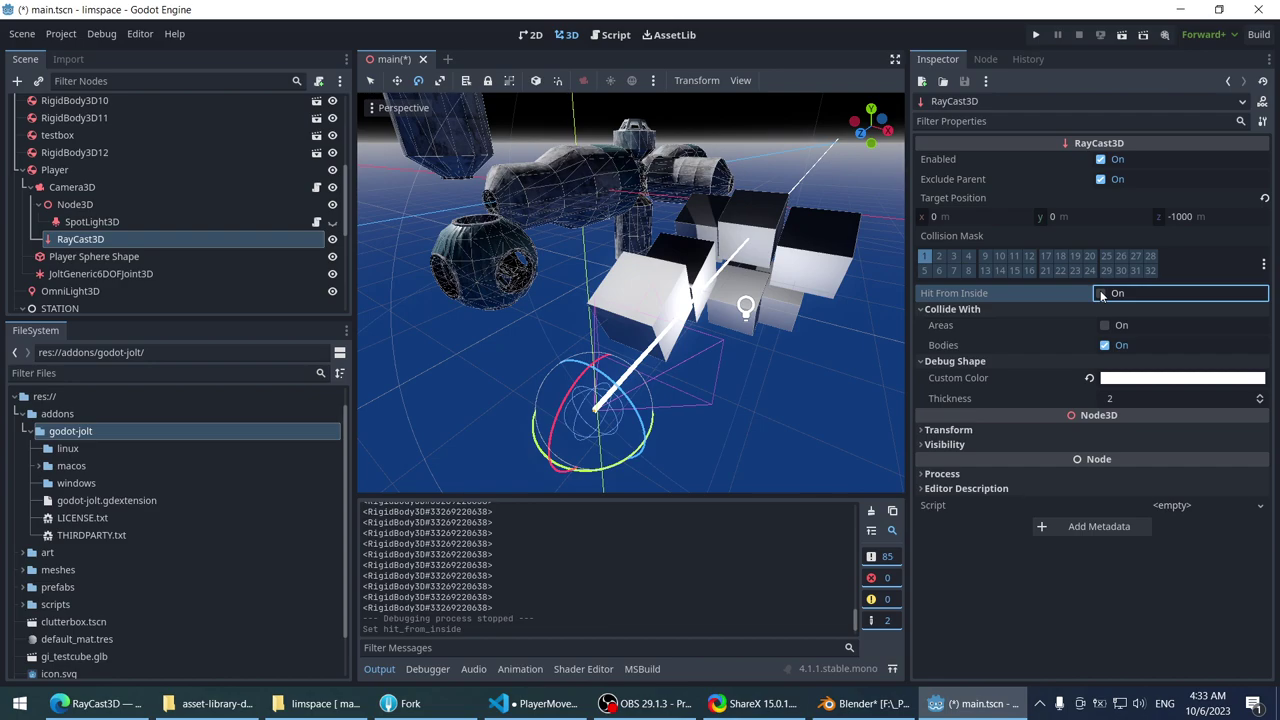
key(ctrl+s)
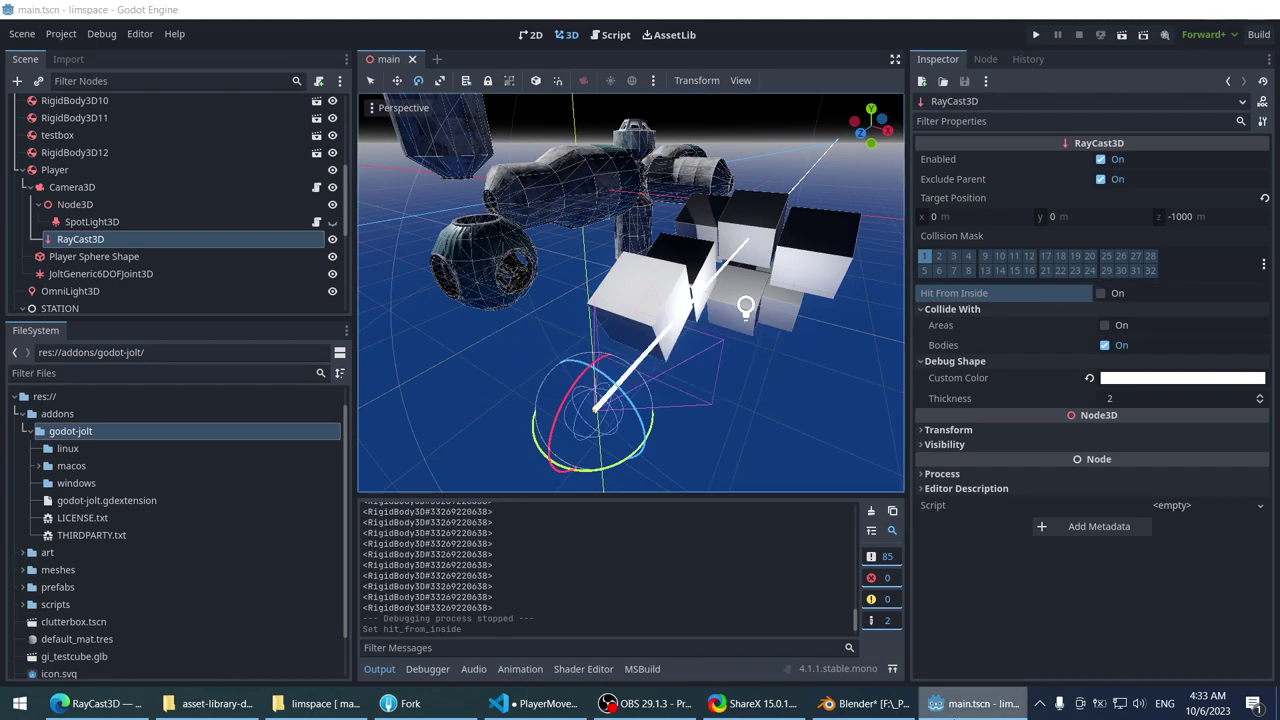
key(alt+Tab)
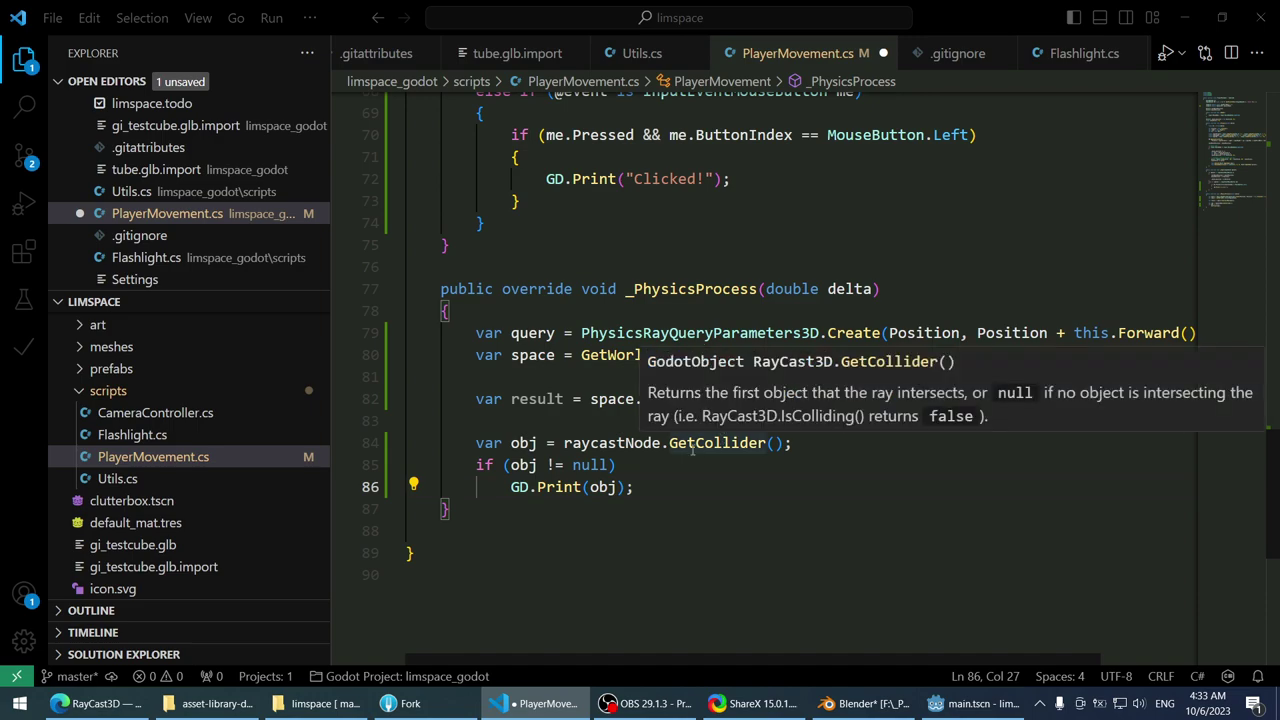
- Wrap the GD.Print(obj) call in a new brace block under the null check
key(Up)
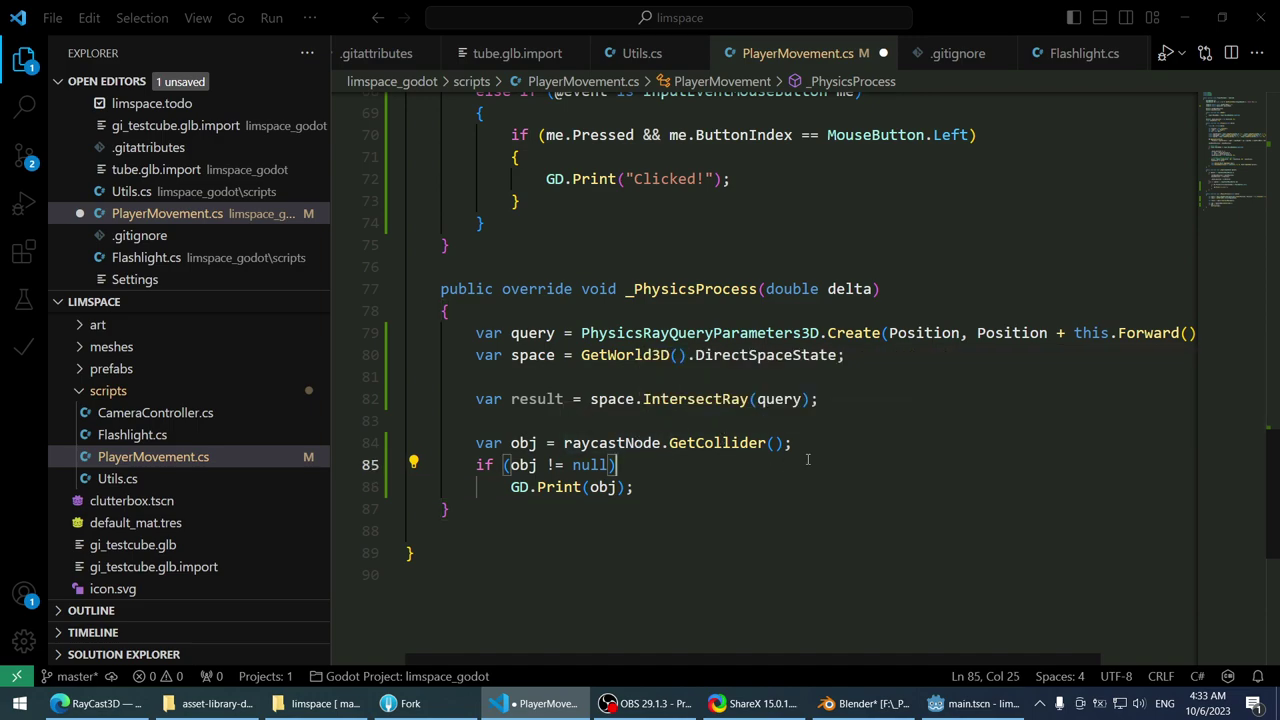
key(Return)
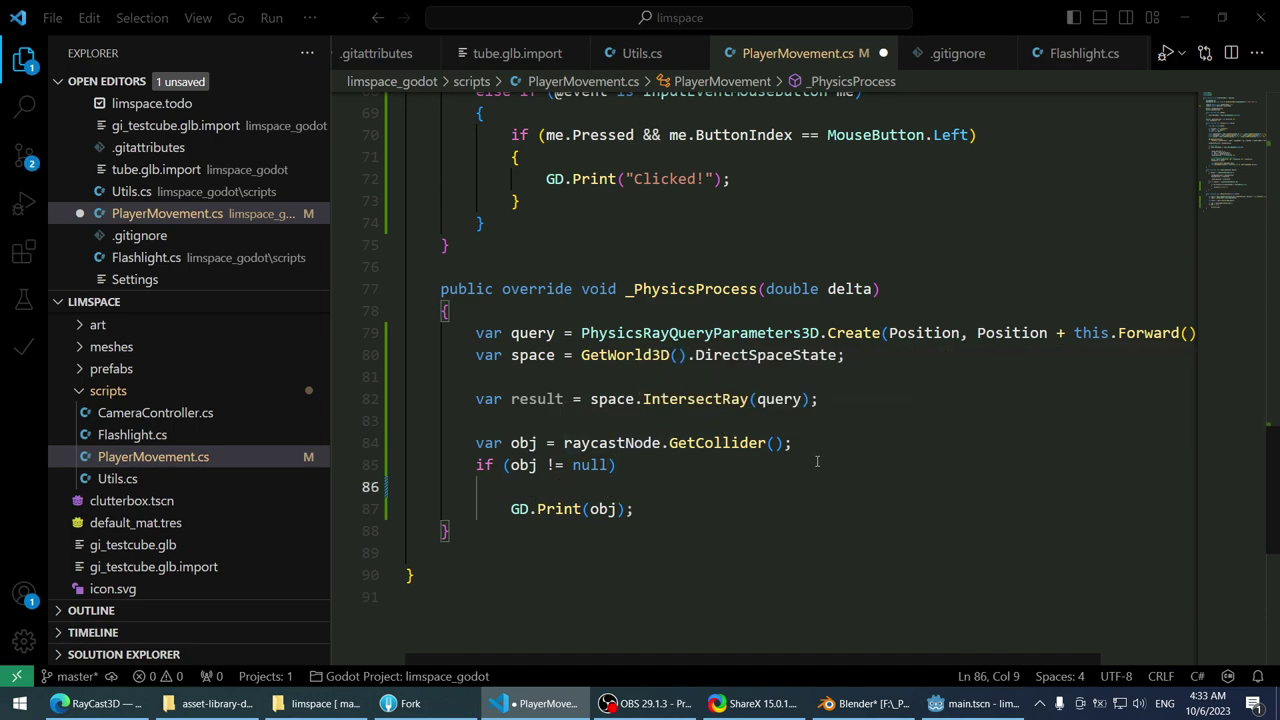
text({)
key(Down)
key(Down)
key(Up)
key(End)
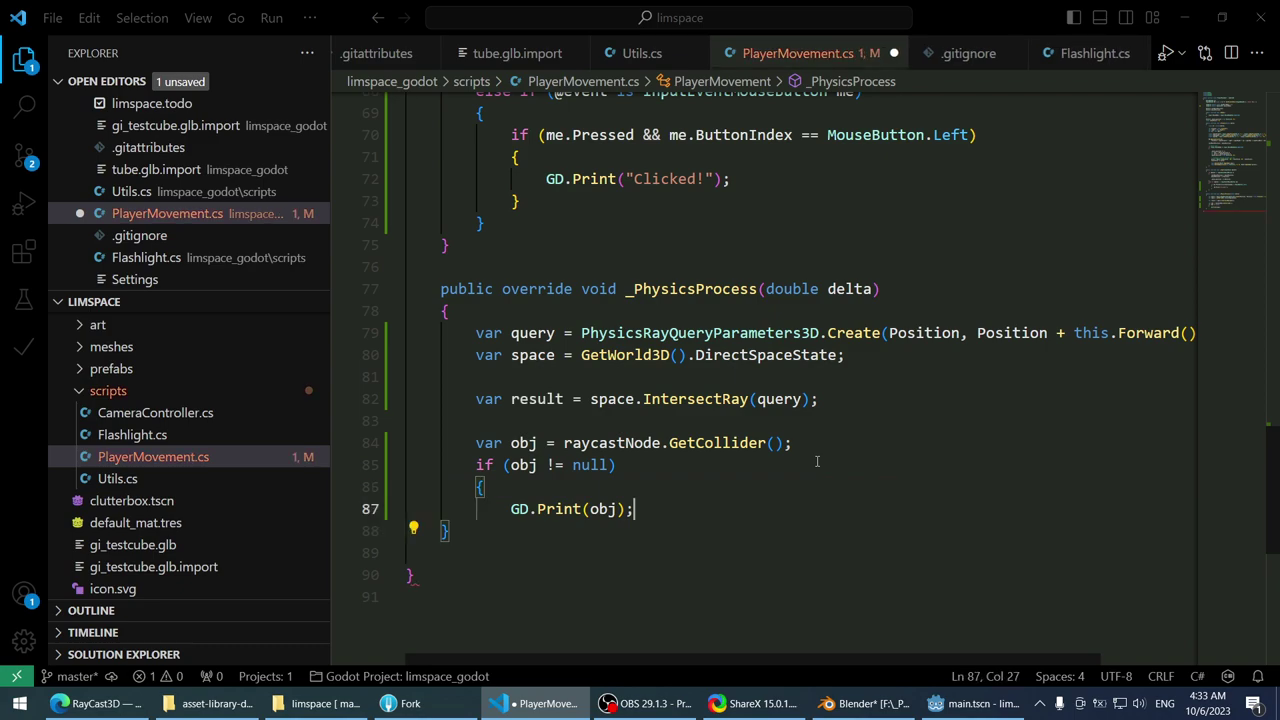
key(Return)
text(})
key(Up)
key(Up)
key(Return)
- Add an if (obj is RigidBody3D) check with its opening brace inside that block
text(if (obj)
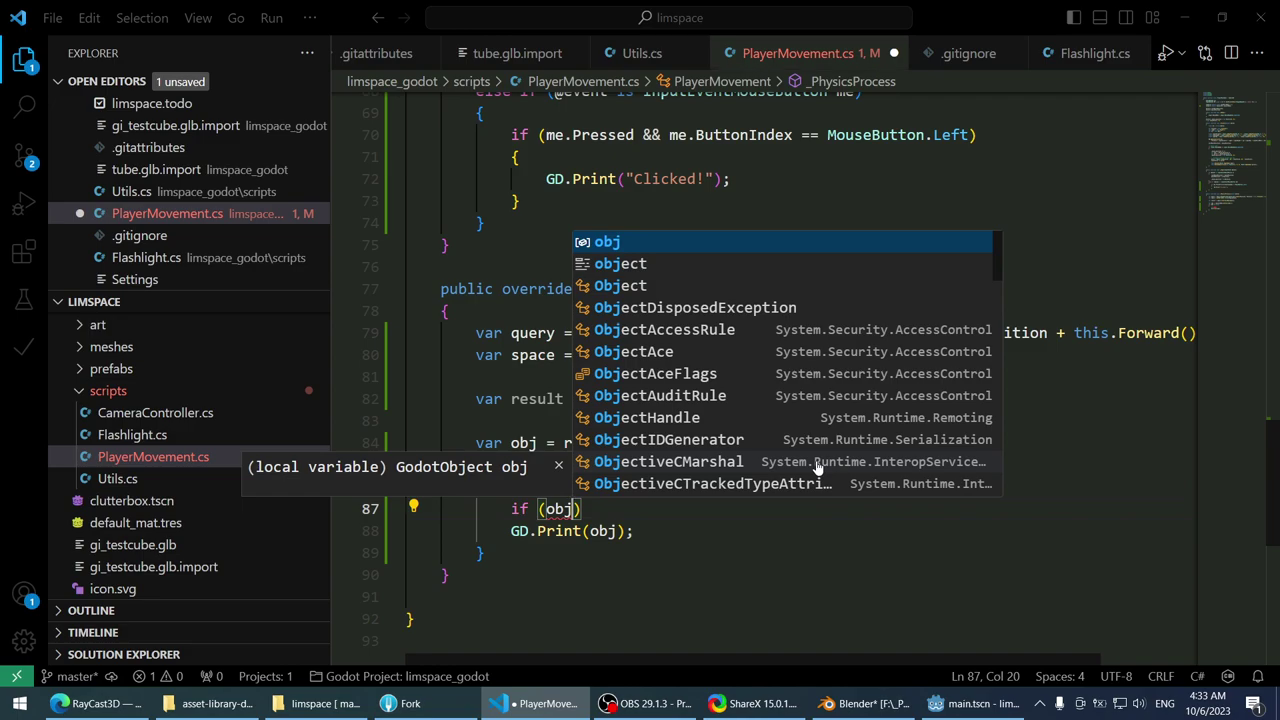
text(.)
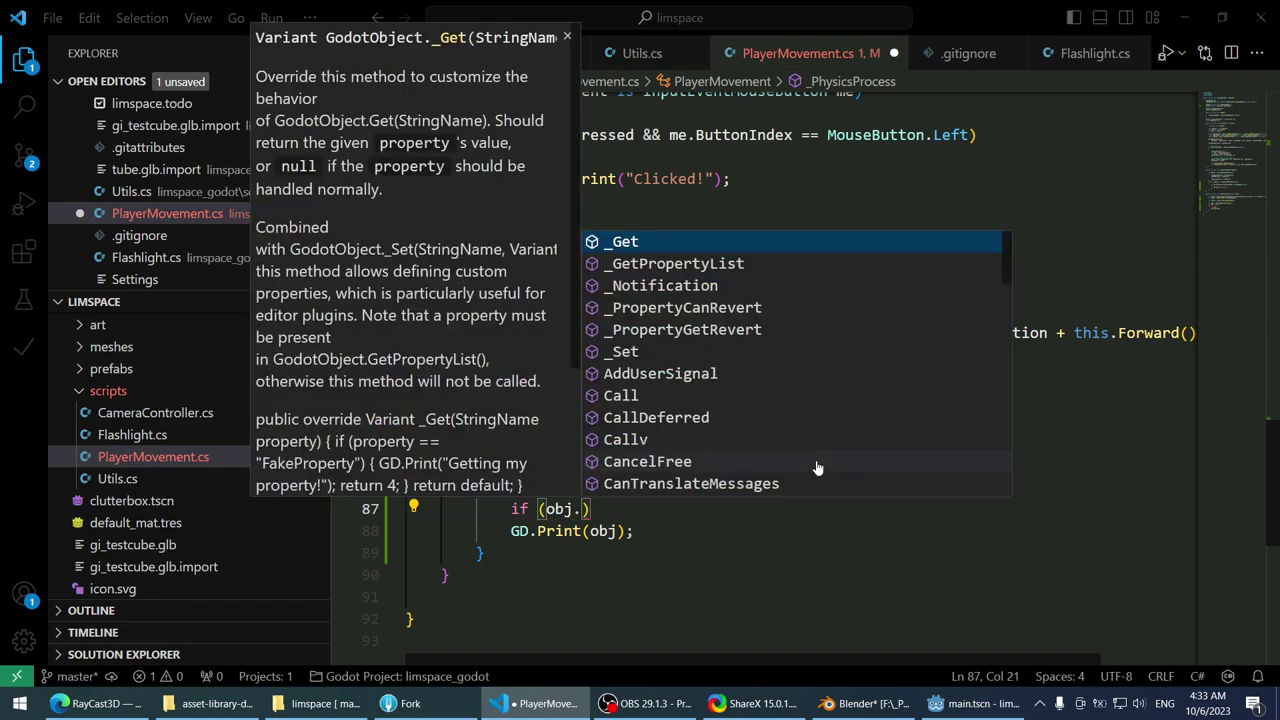
key(BackSpace)
key(BackSpace)
key(BackSpace)
key(BackSpace)
text(obj is )
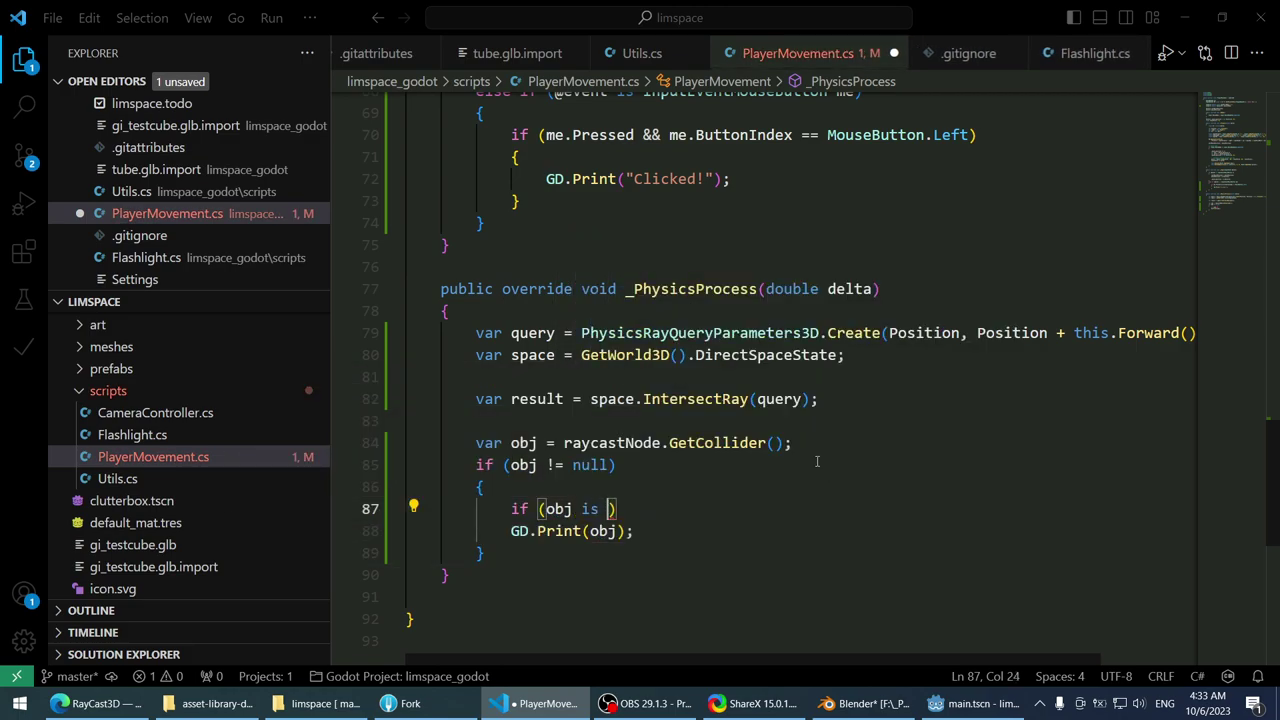
text(Collis)
key(BackSpace)
key(BackSpace)
key(BackSpace)
key(BackSpace)
key(BackSpace)
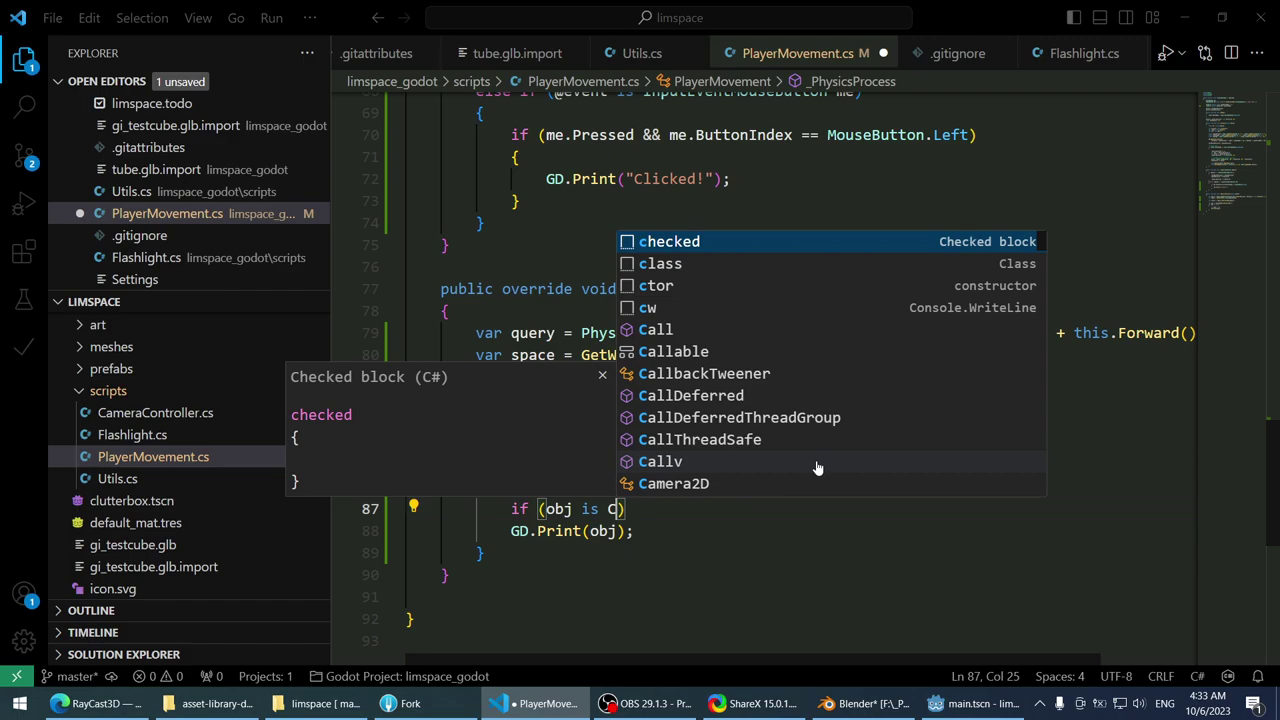
key(BackSpace)
text(Rigid)
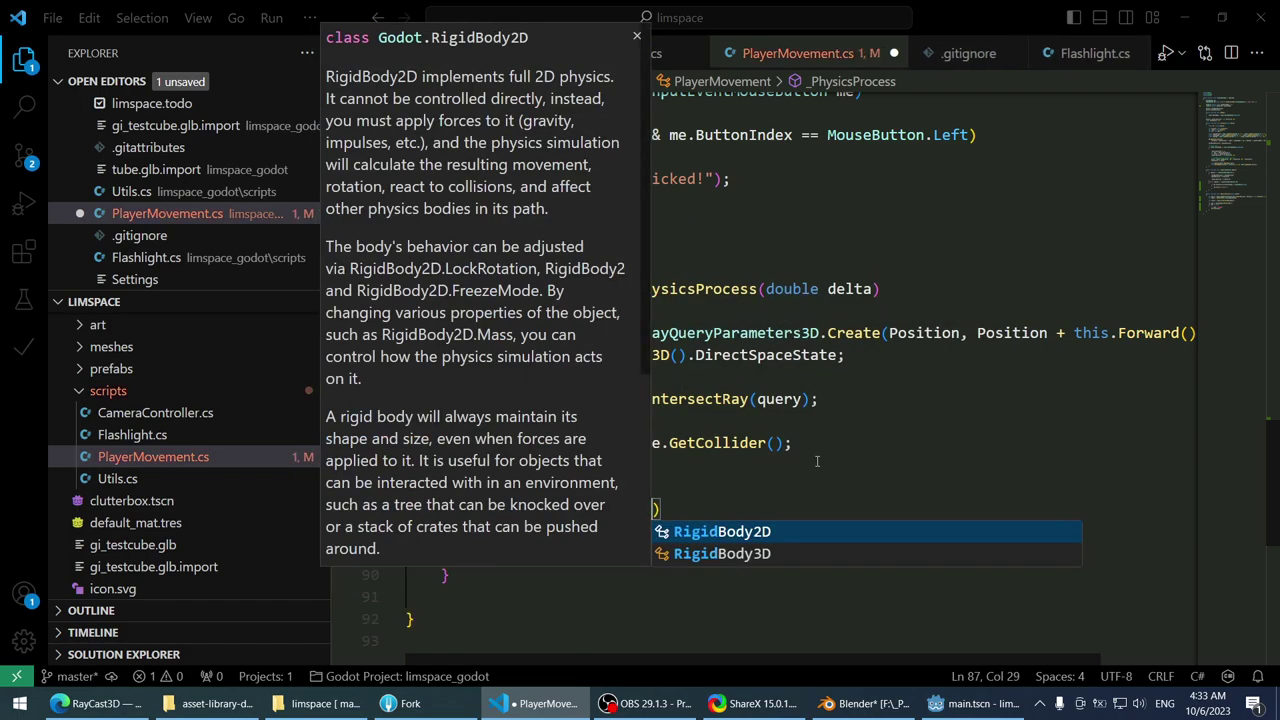
key(Down)
key(Return)
text())
key(Return)
text({)
key(Return)
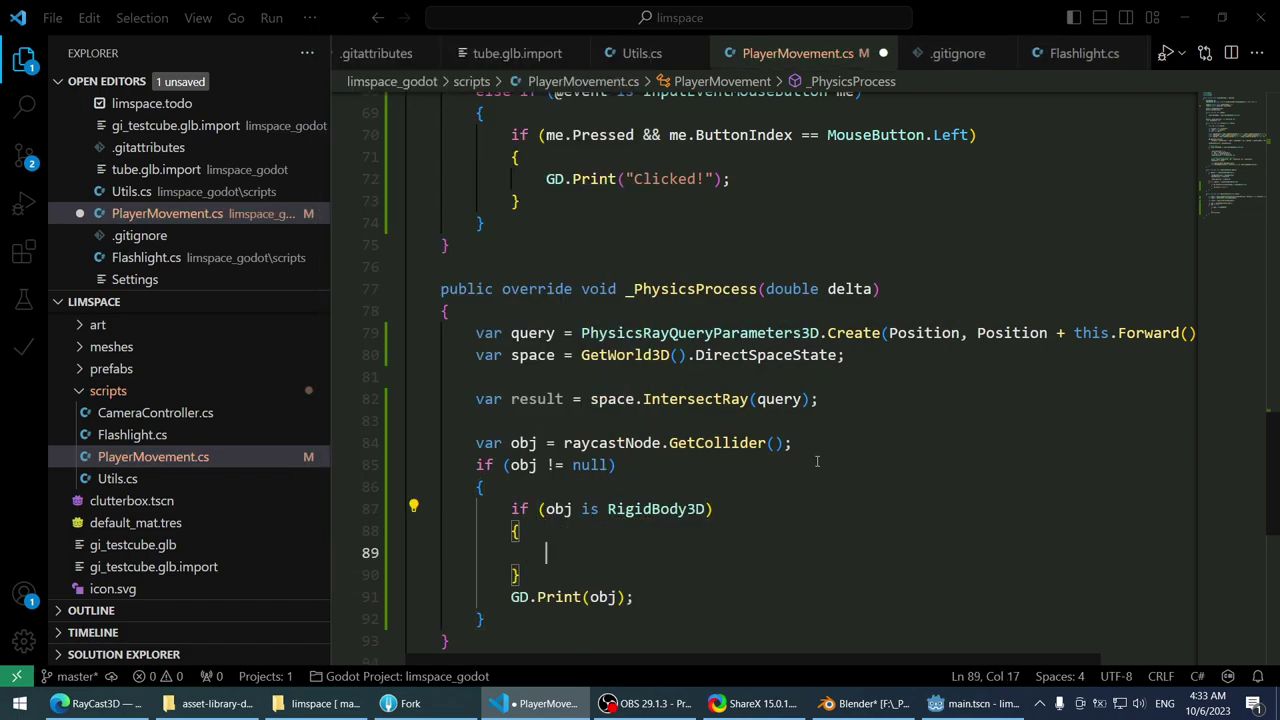
- Move the print into the RigidBody3D branch, change it to GD.Print("Is rigidbody!"), and save
key(Down)
key(Down)
key(alt+Up)
key(alt+Up)
key(End)
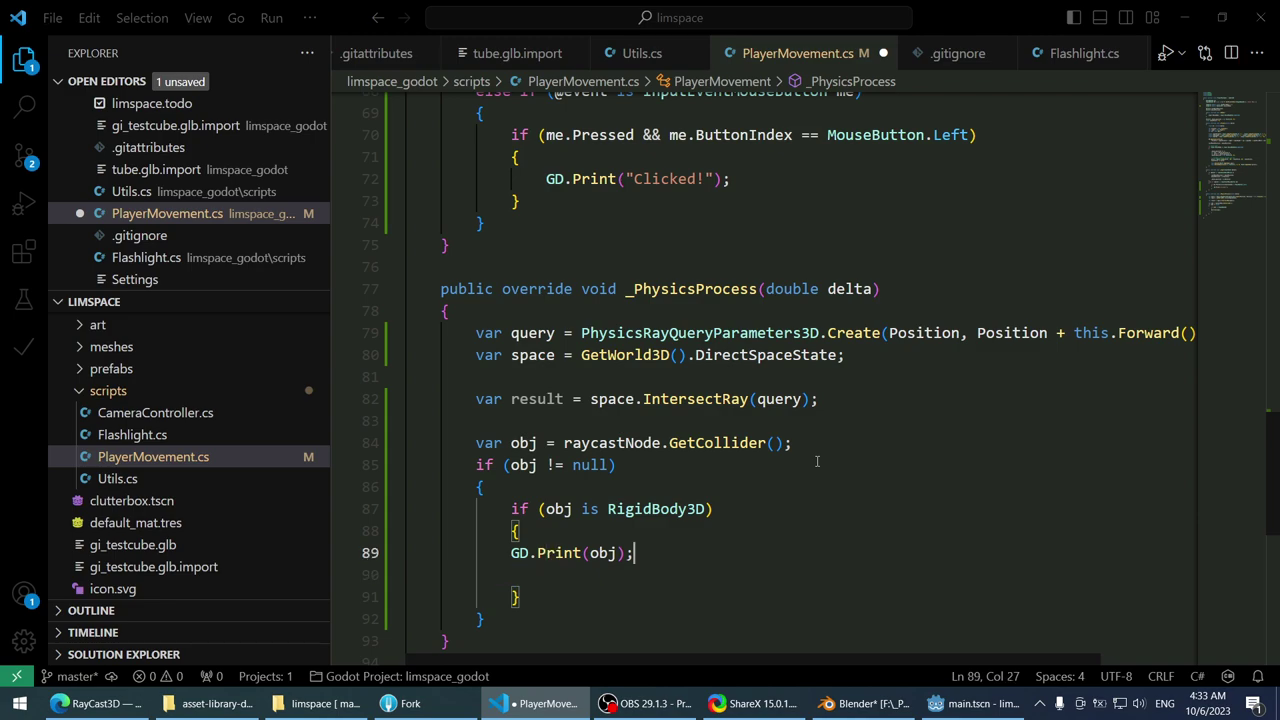
key(Left)
key(Left)
key(ctrl+shift+Left)
key(BackSpace)
text("Is )
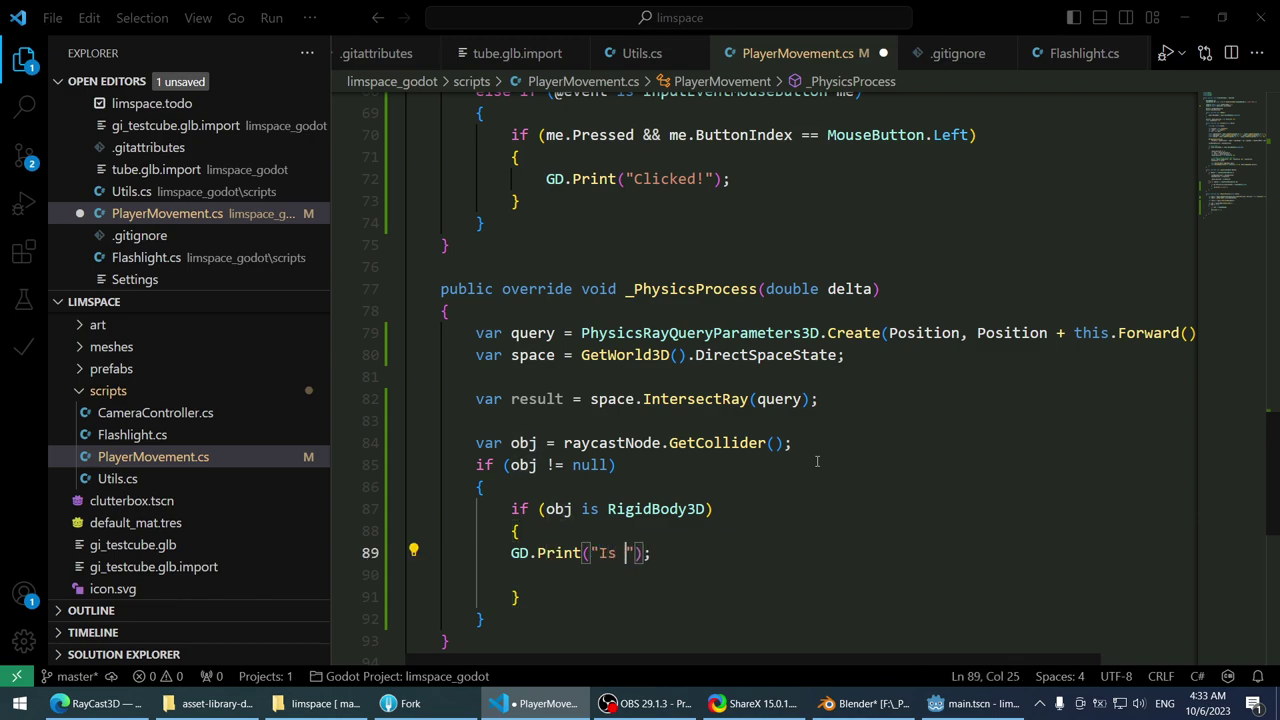
text(rigidbody!)
key(End)
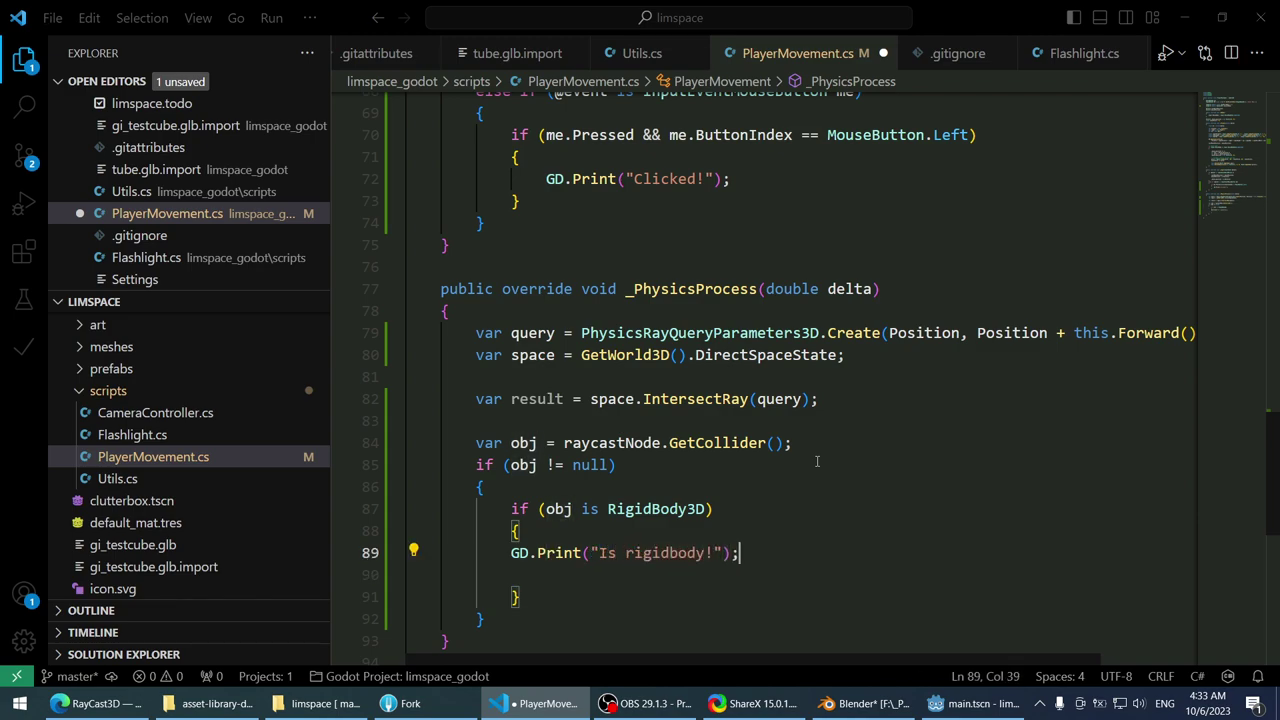
key(Down)
key(ctrl+s)
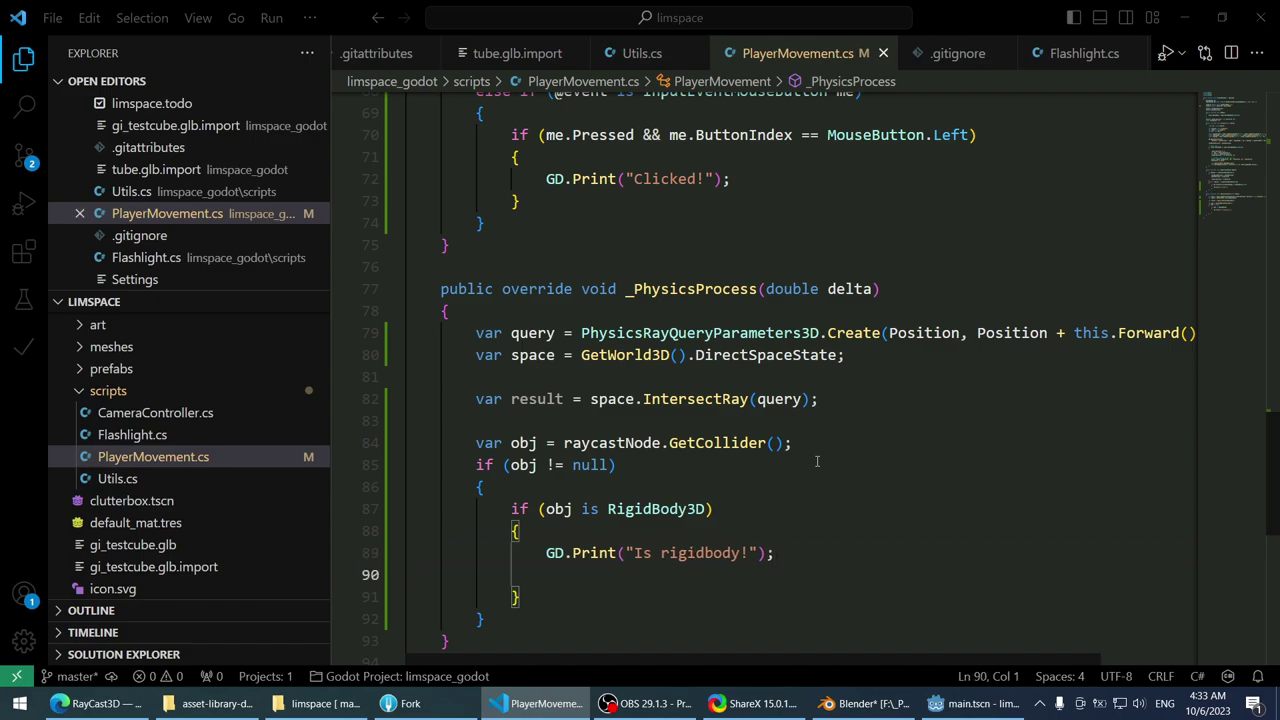
key(BackSpace)
- Add else if (obj is StaticBody3D) { GD.Print("Static!"); } and save PlayerMovement.cs
key(Down)
key(Return)
text(else i)
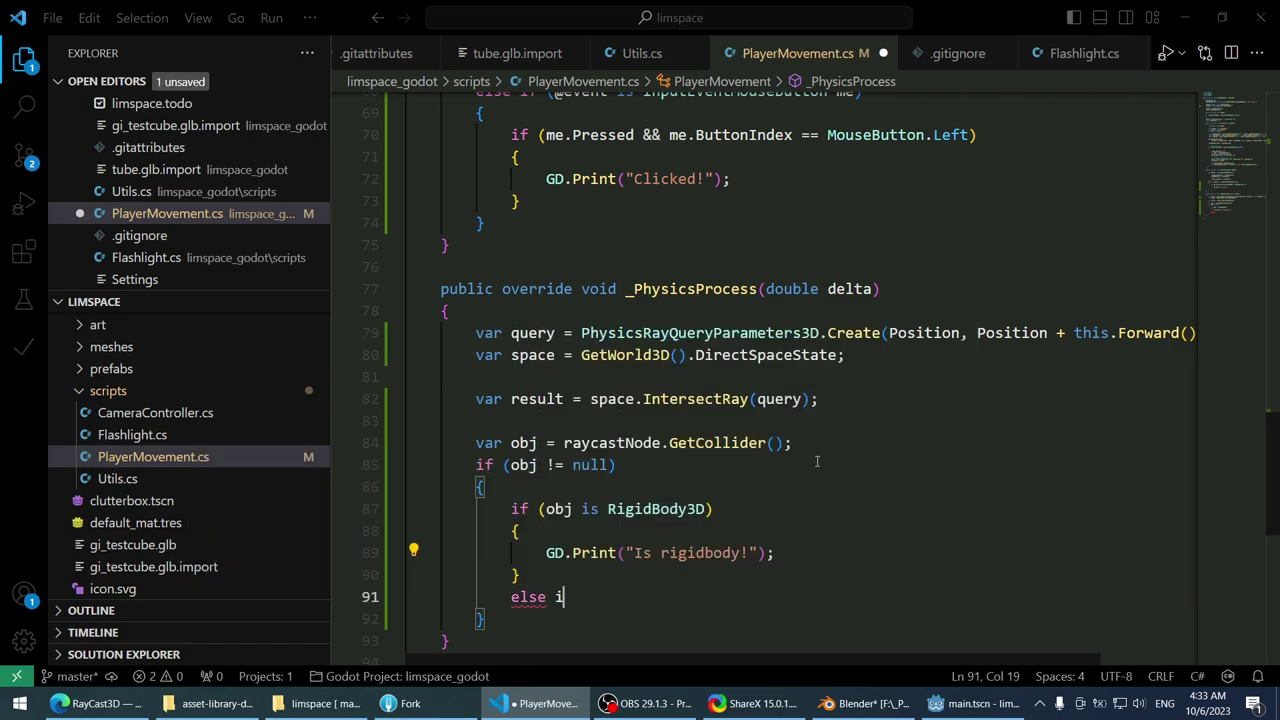
text(f (obj is Stati)
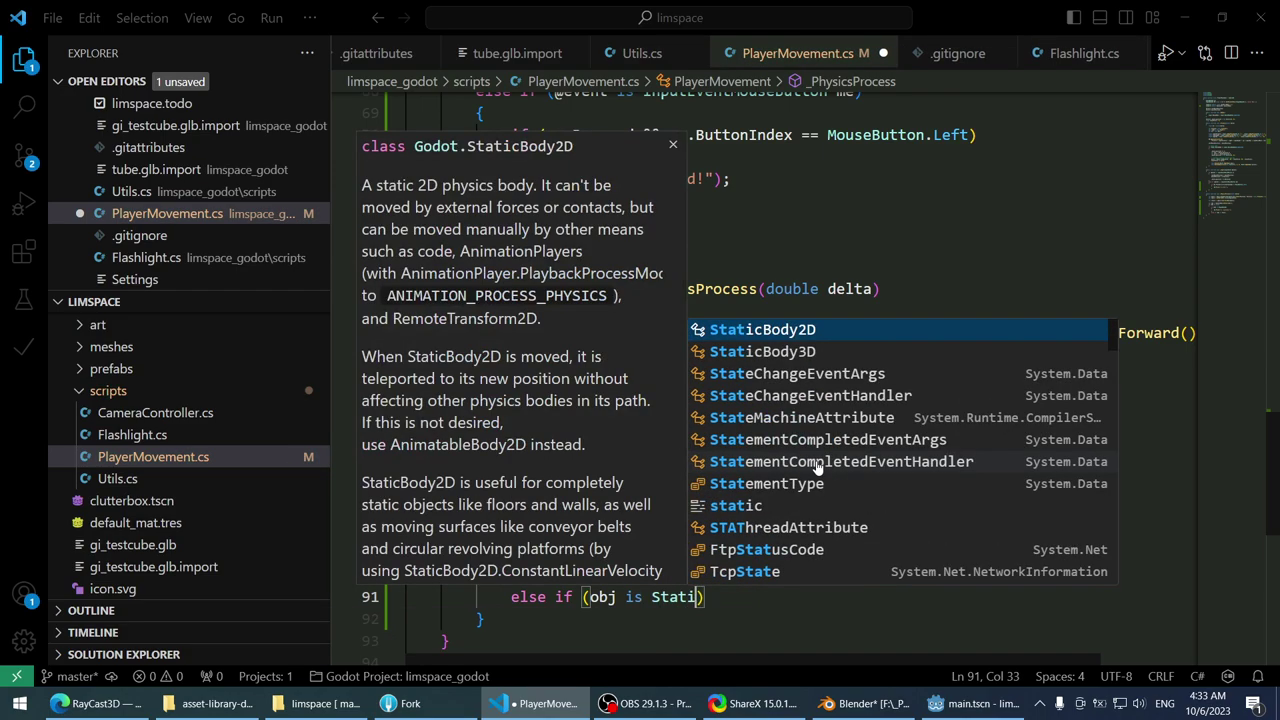
text(cBo)
key(Down)
key(Tab)
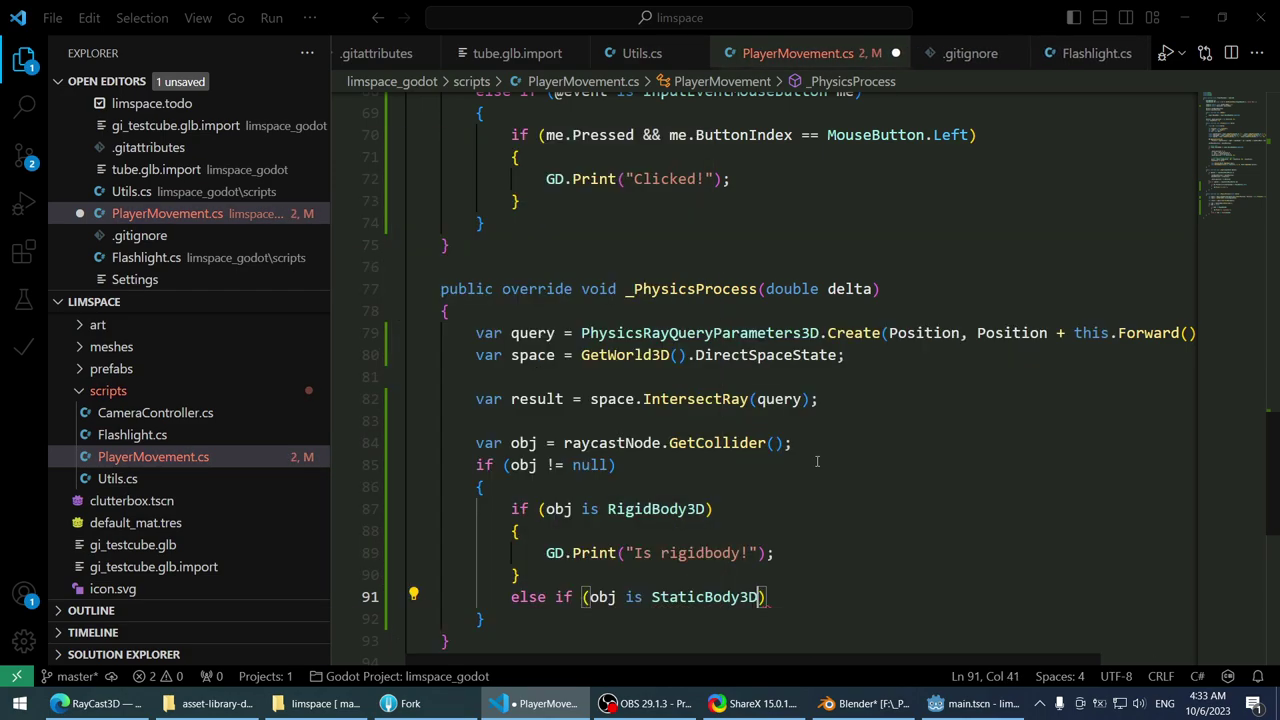
key(Return)
text({)
key(Return)
text(GD)
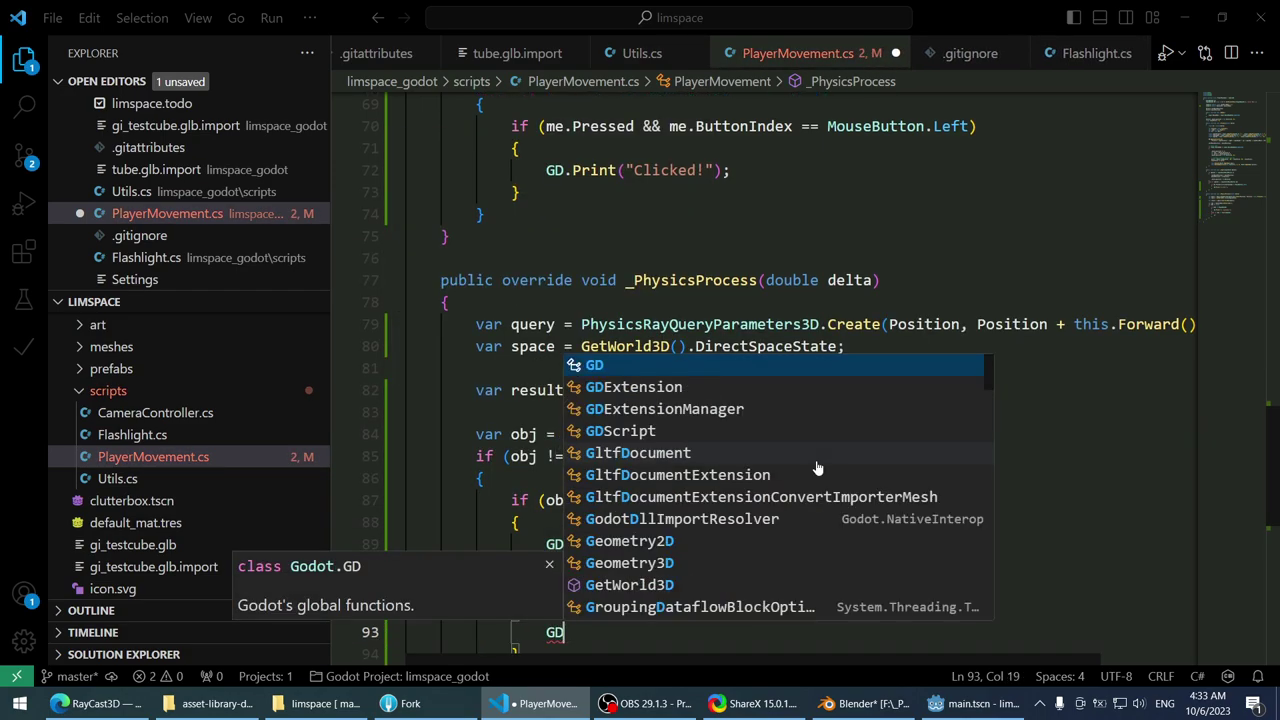
text(.Print(")
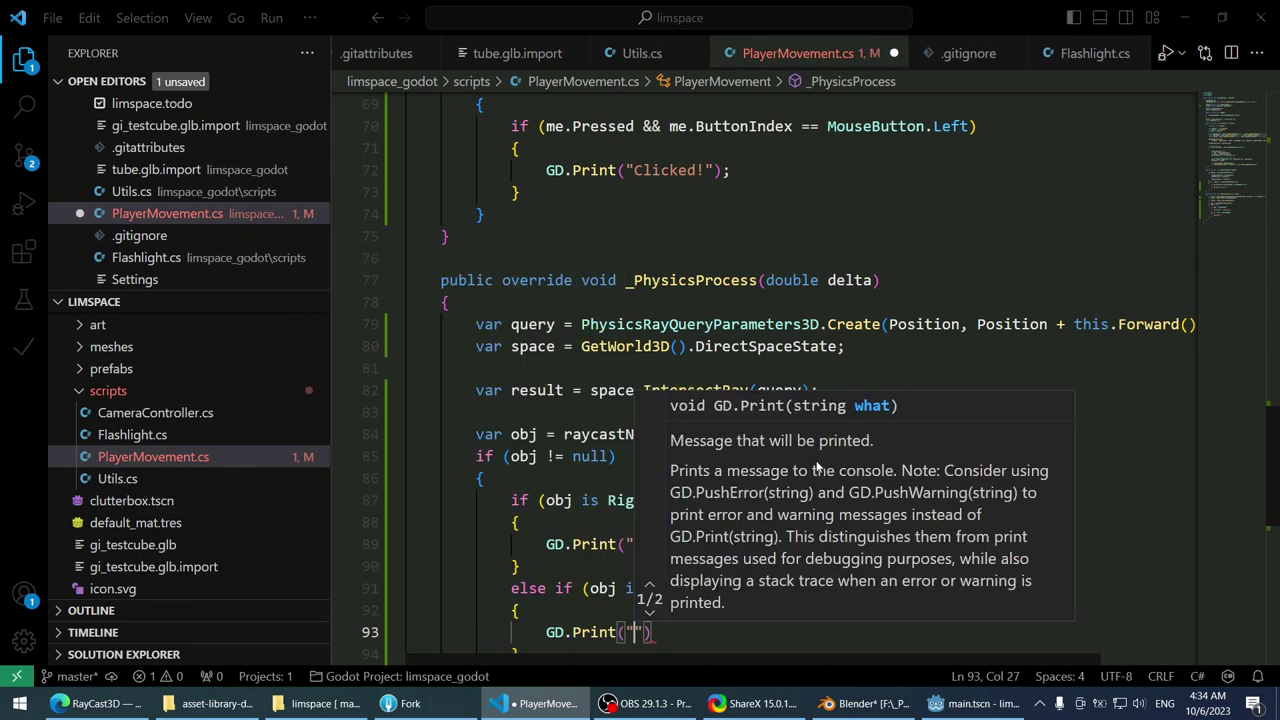
text(Static!");)
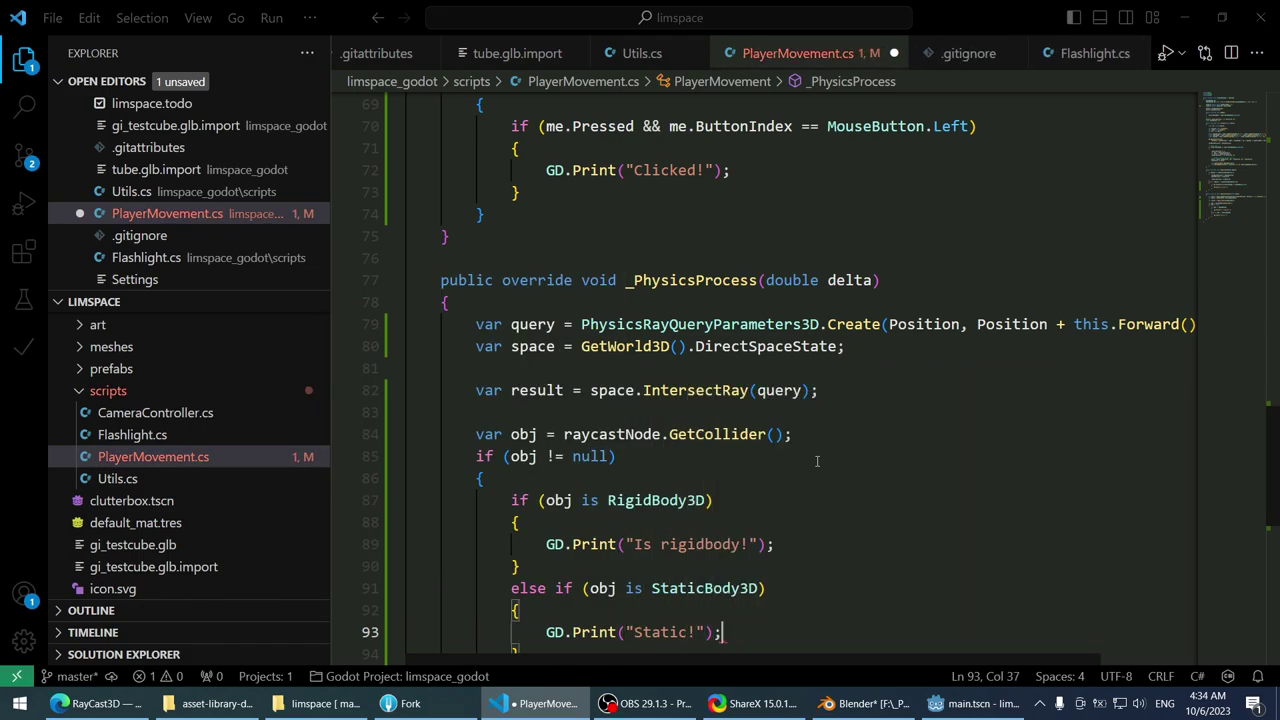
text(s)
key(BackSpace)
key(ctrl+s)
scroll(793, 481, down, 1)
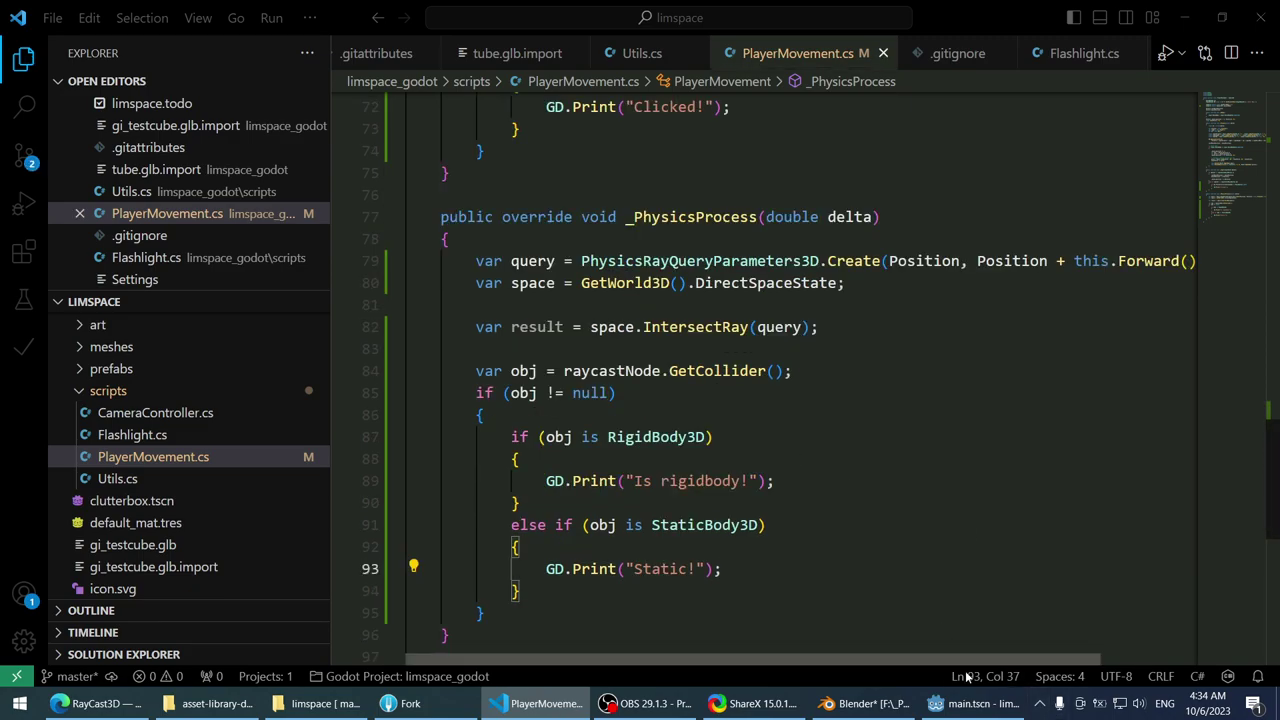
key(alt+Tab)
- Test-run the game until it logs the "Static!" hits, then stop it and return to the script
click(1035, 35)
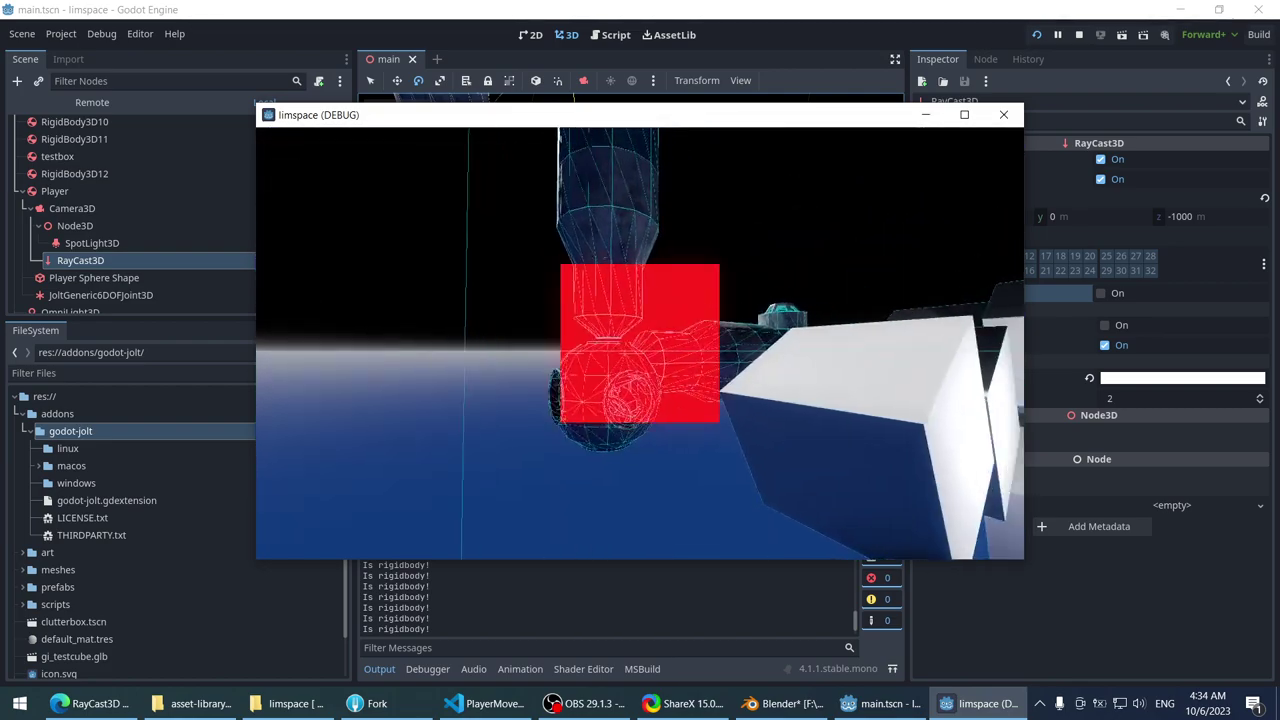
key(Escape)
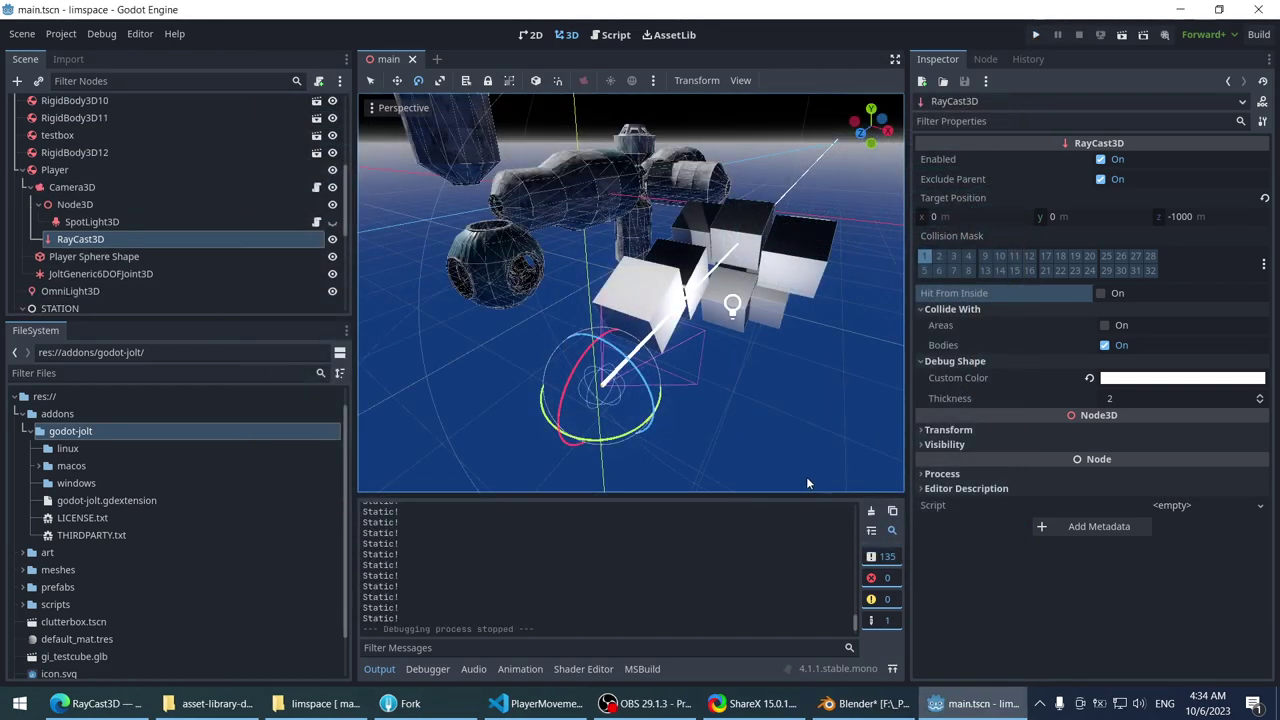
key(alt+Tab)
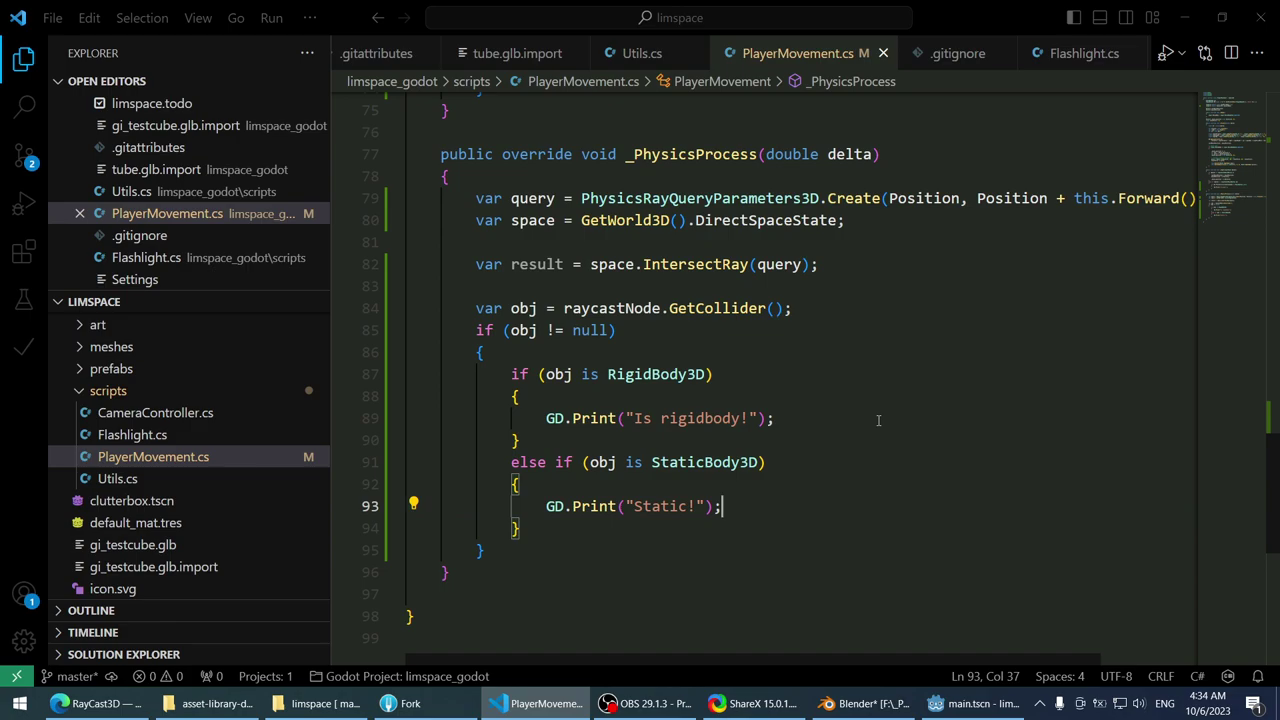
click(851, 318)
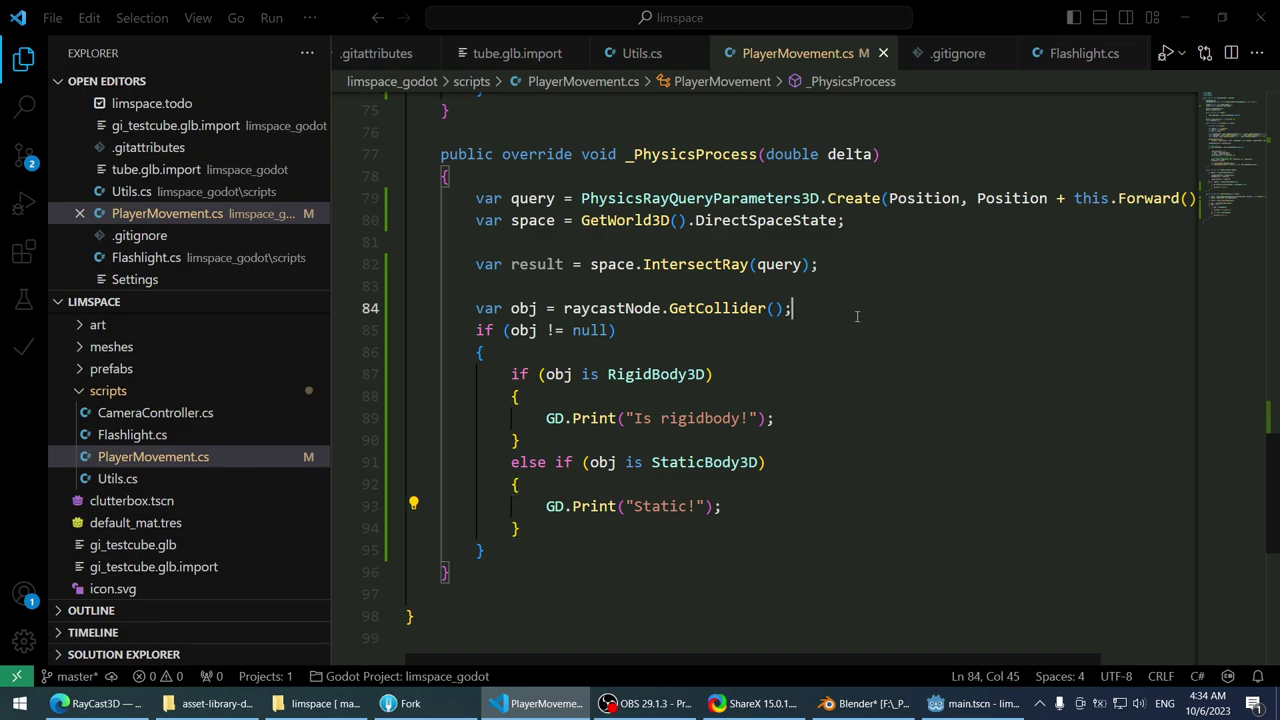
key(Return)
text(raycastNode)
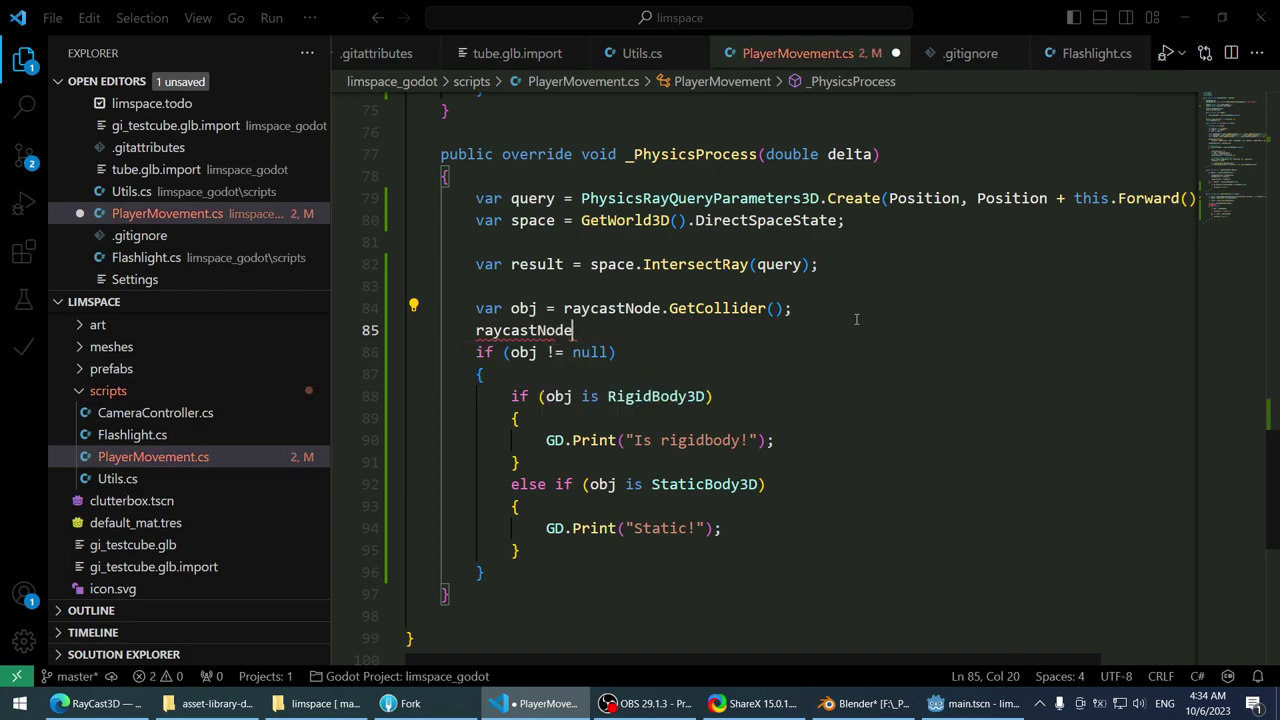
text(.posi)
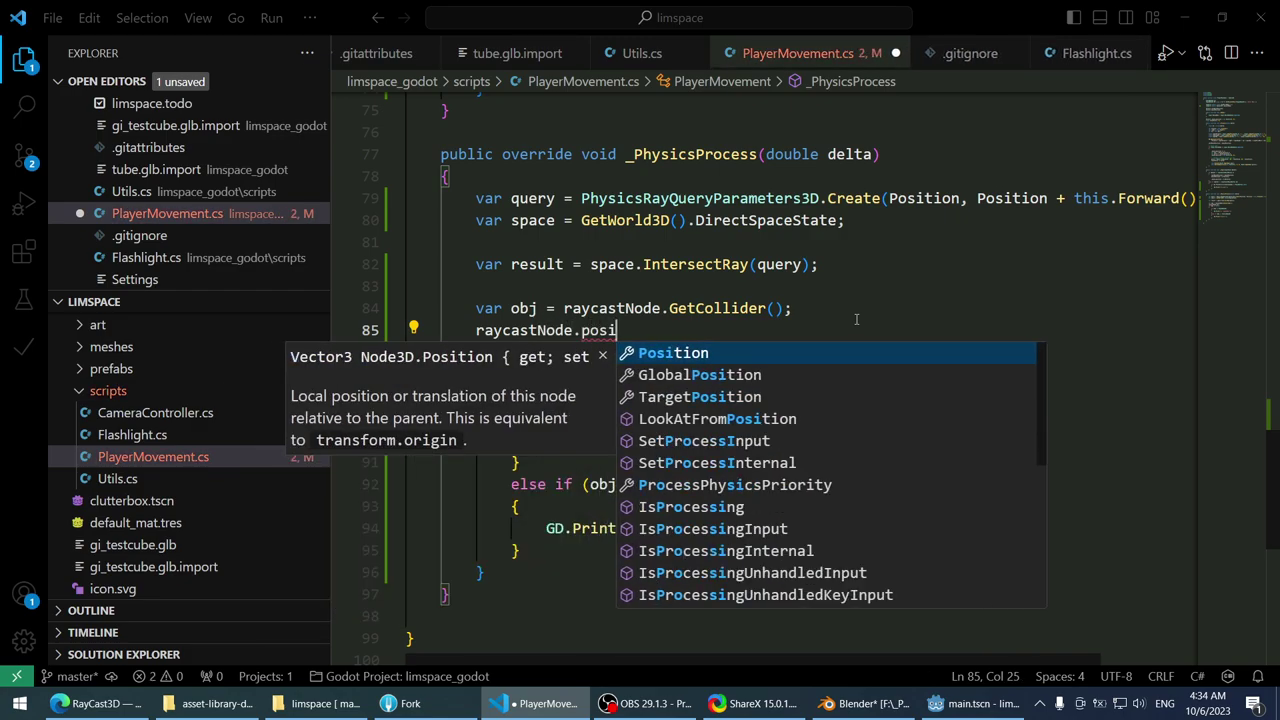
key(ctrl+shift+k)
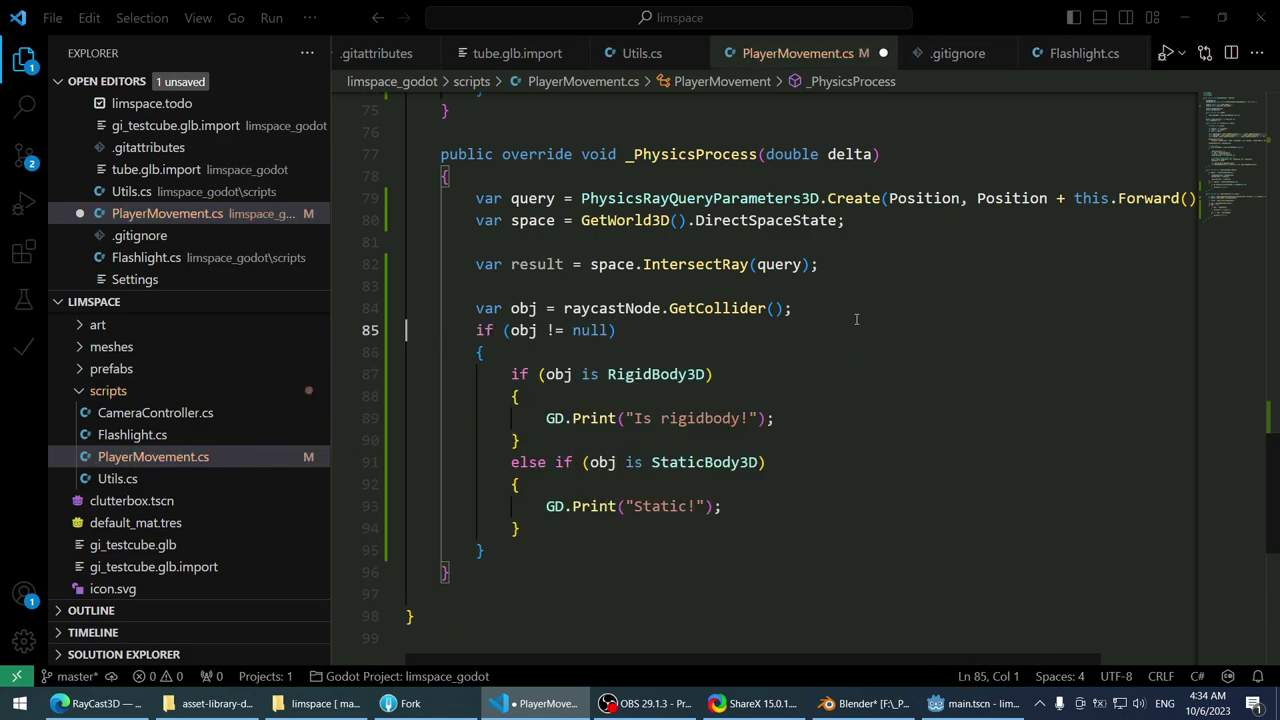
key(Down)
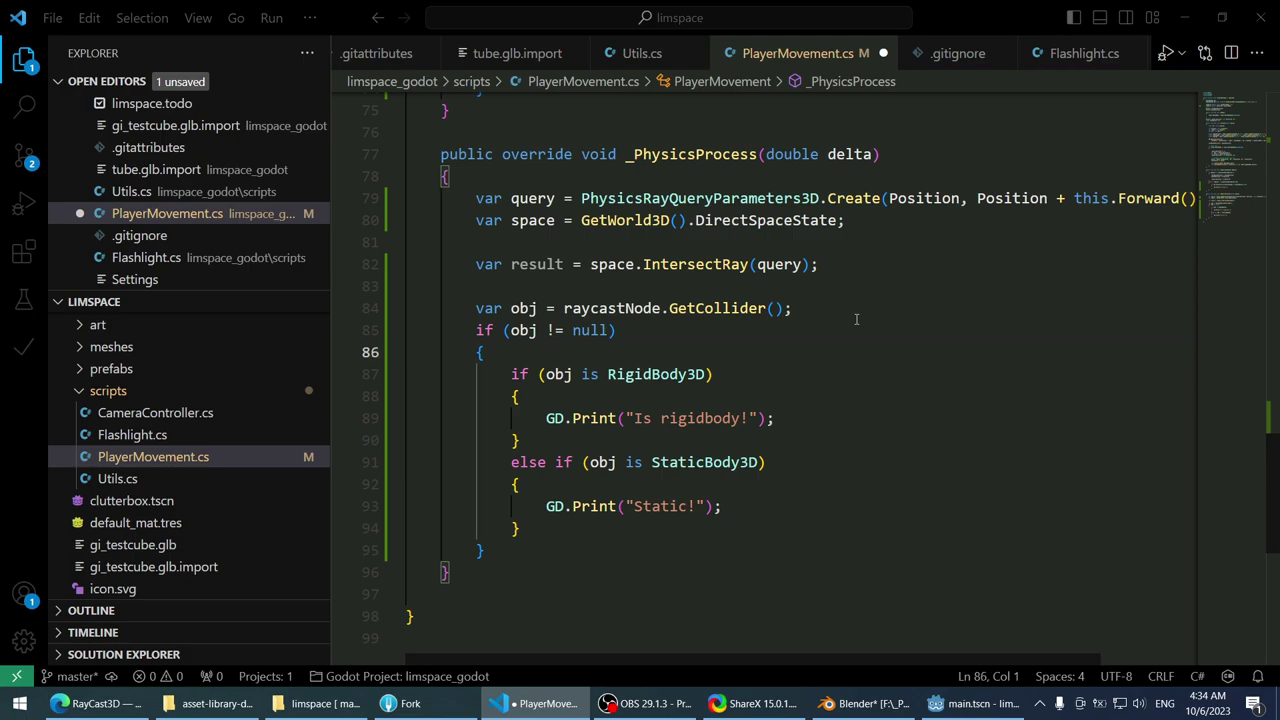
scroll(881, 273, up, 5)
scroll(858, 221, down, 5)
mouse_move(850, 197)
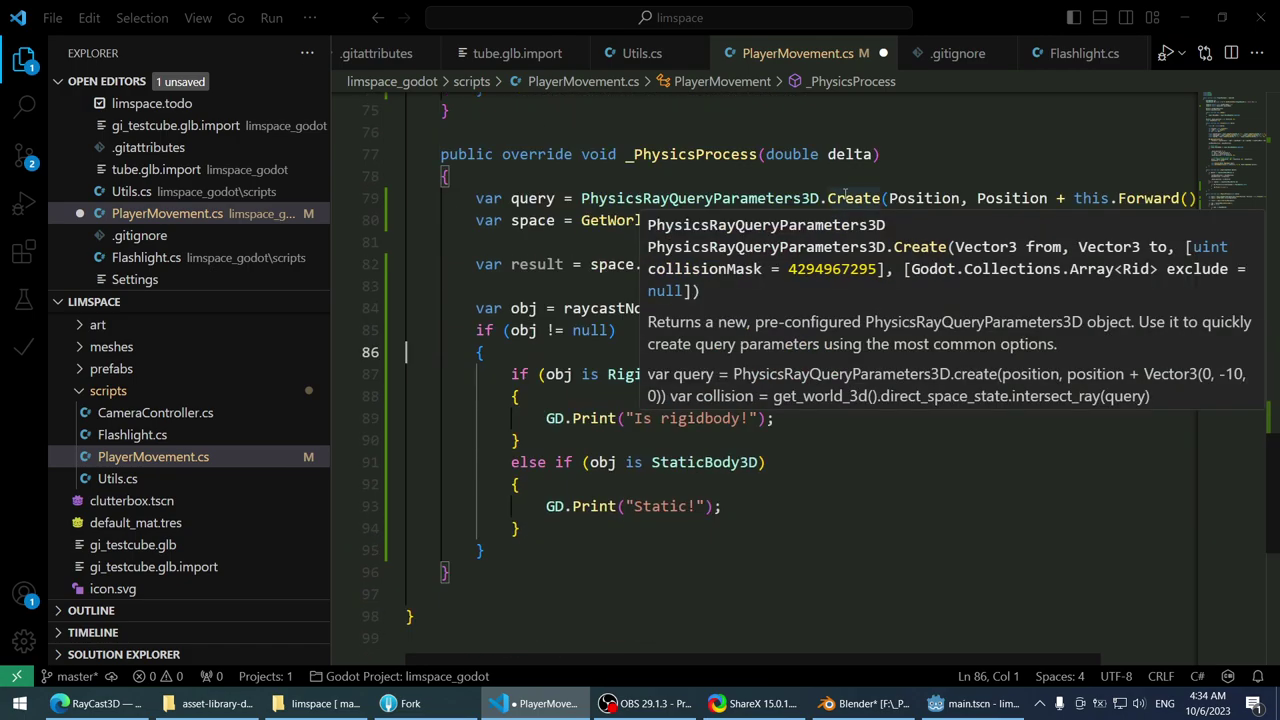
click(829, 445)
click(831, 486)
click(827, 503)
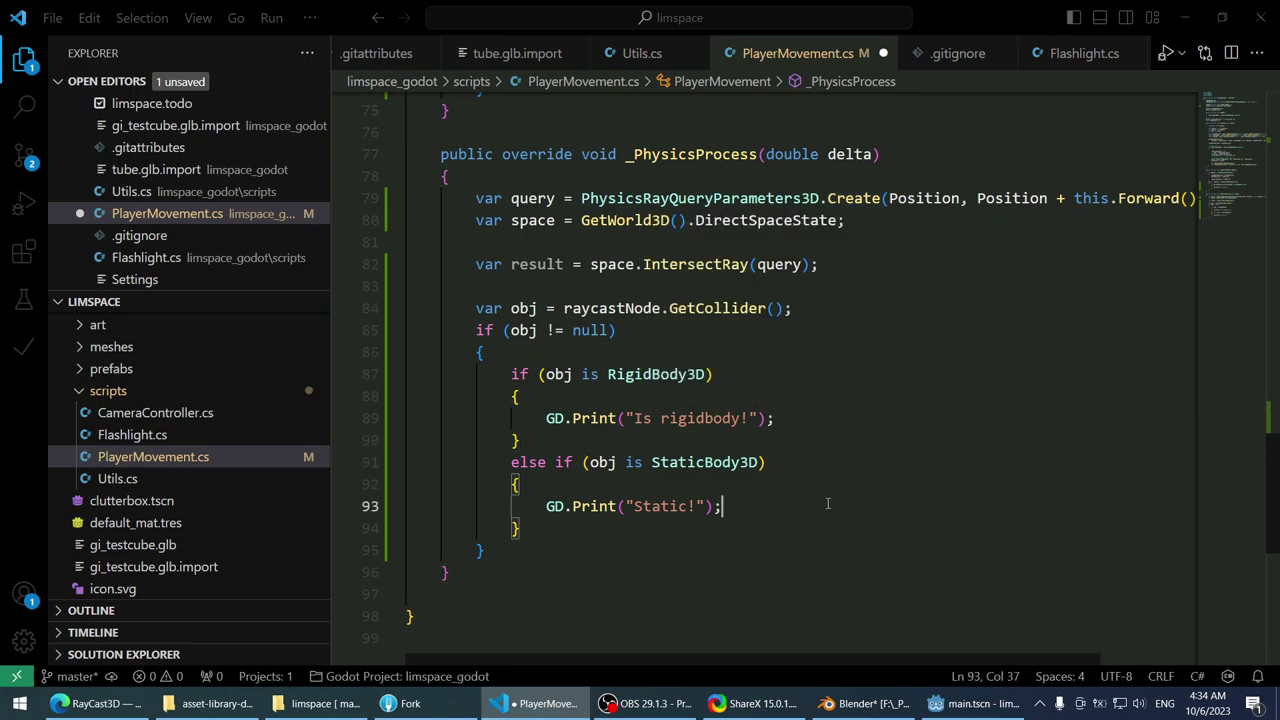
key(Down)
key(Up)
scroll(828, 500, up, 8)
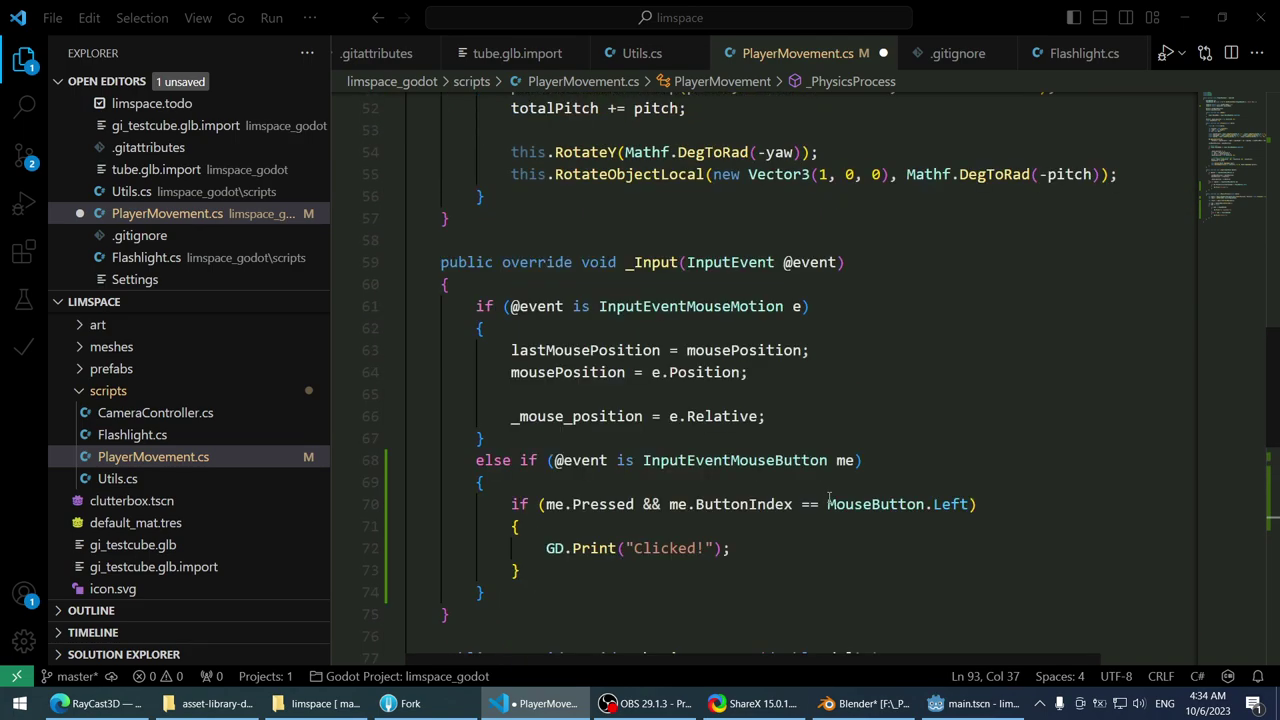
scroll(828, 500, down, 2)
scroll(829, 497, up, 1)
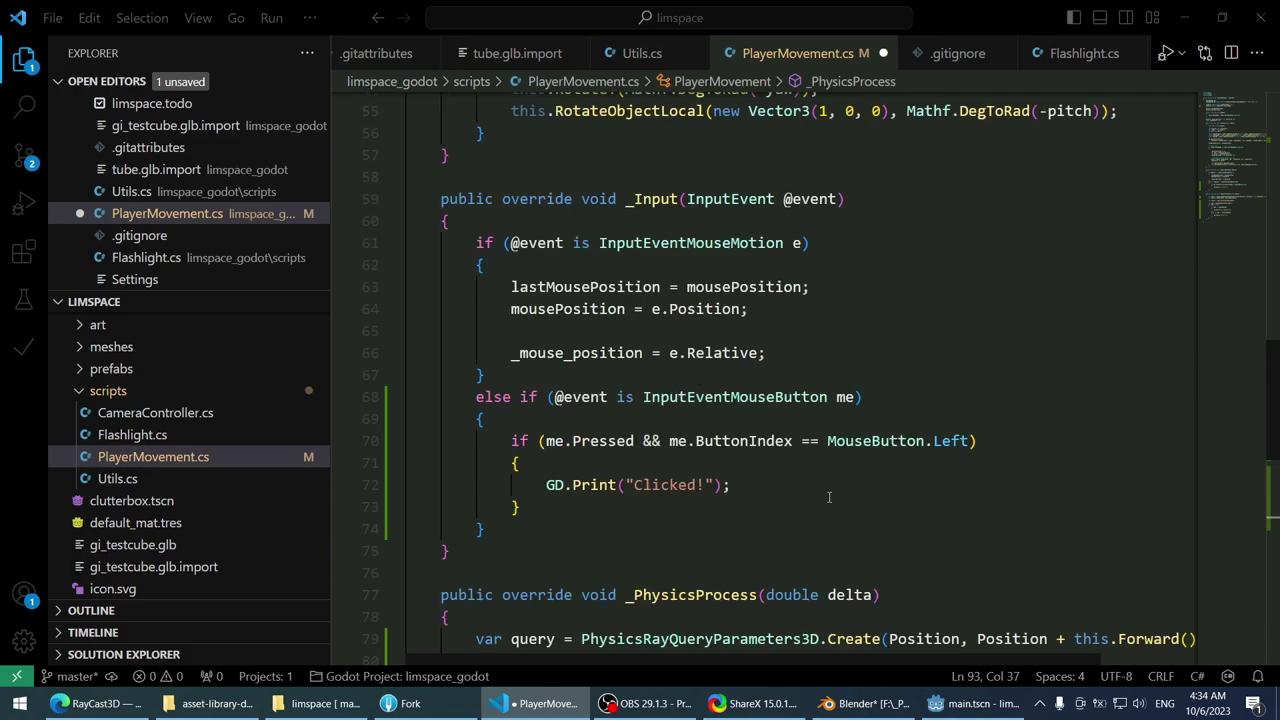
scroll(829, 497, down, 6)
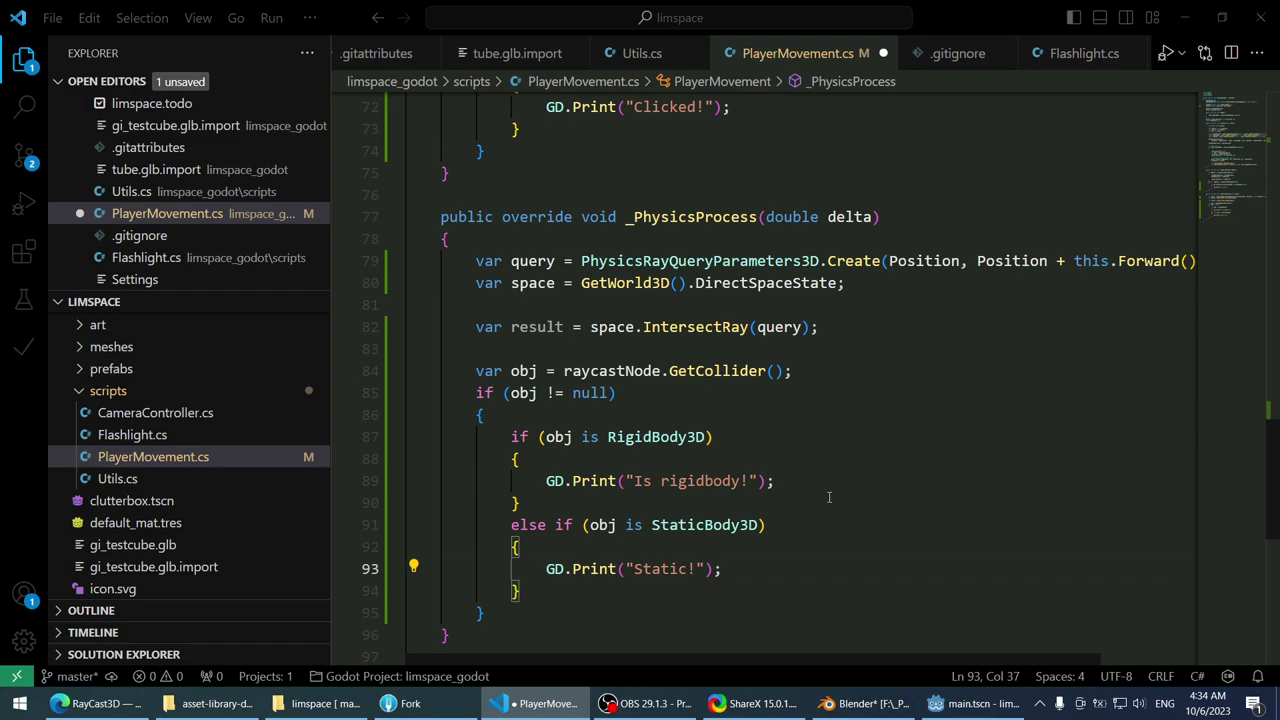
scroll(829, 497, up, 5)
scroll(829, 497, down, 6)
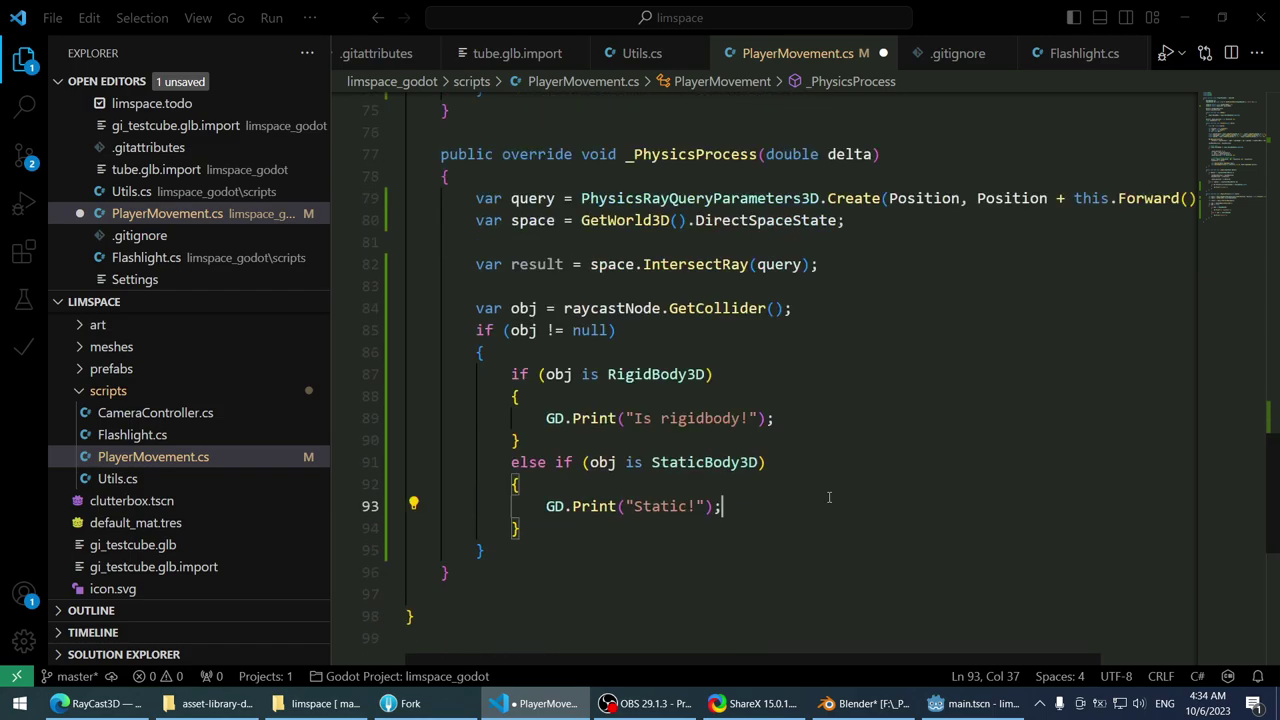
scroll(829, 497, up, 1)
scroll(829, 497, up, 5)
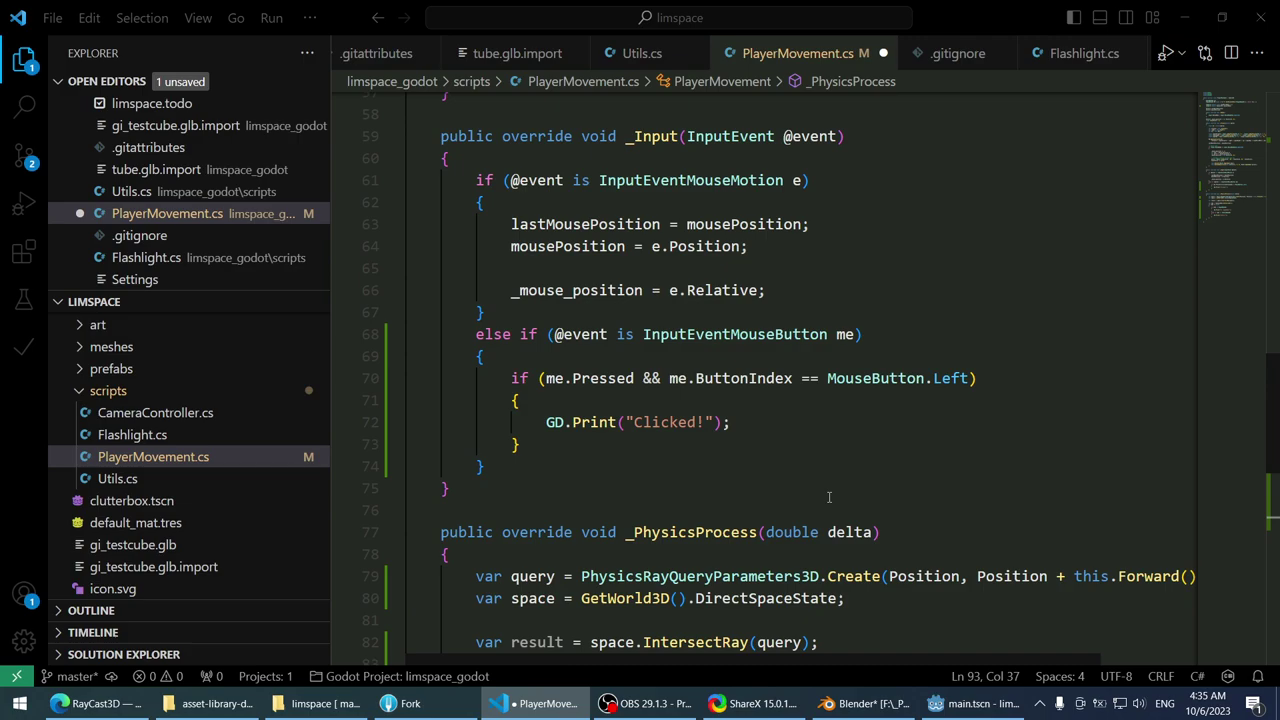
scroll(829, 497, down, 7)
scroll(848, 513, up, 4)
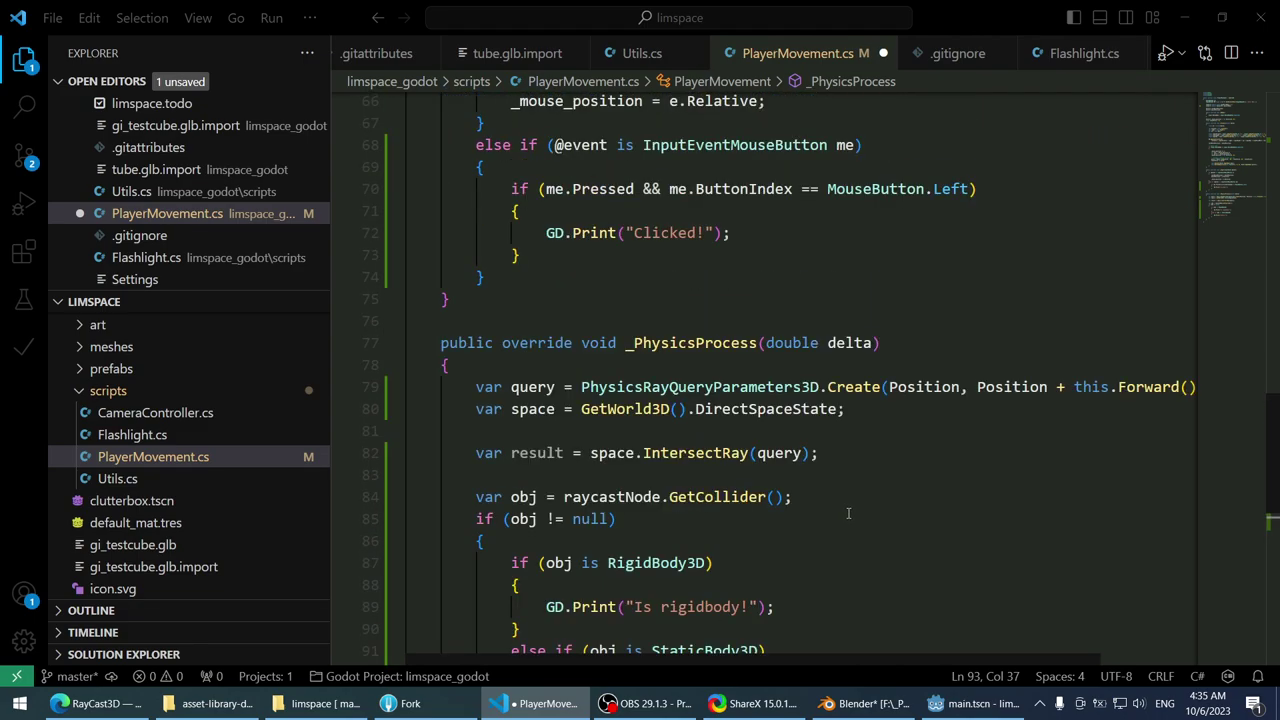
scroll(848, 513, up, 5)
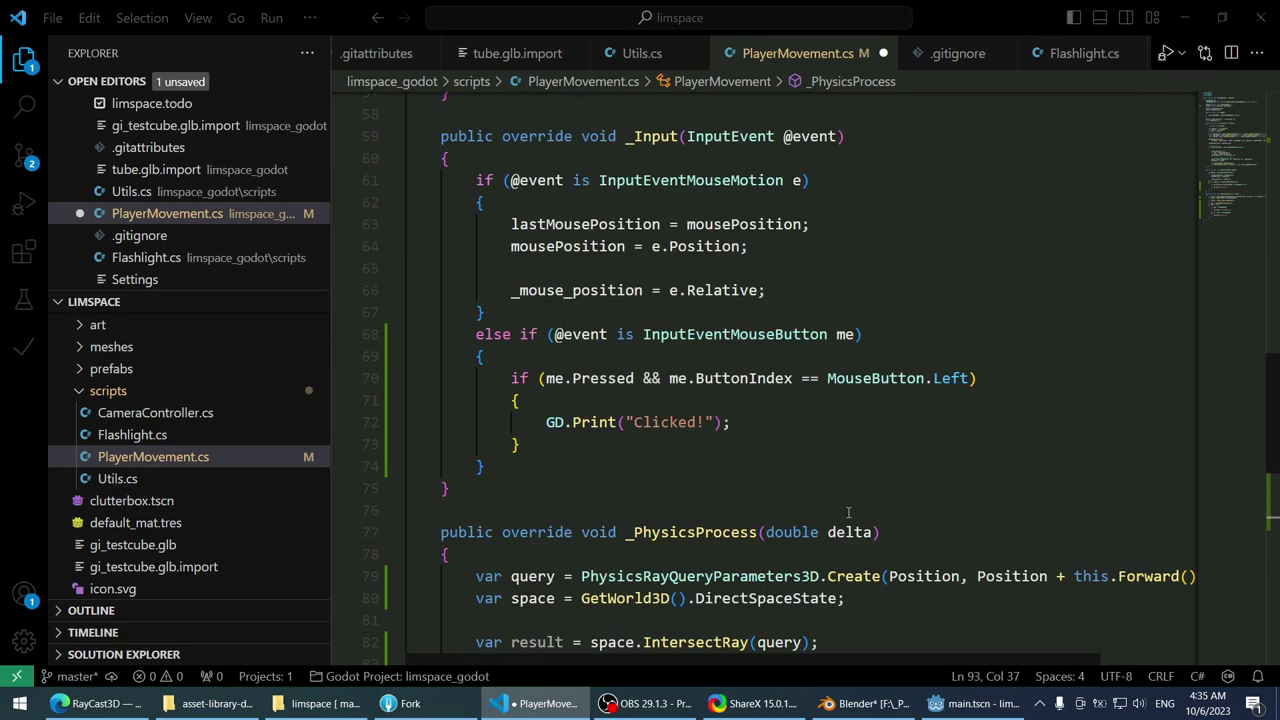
mouse_move(848, 510)
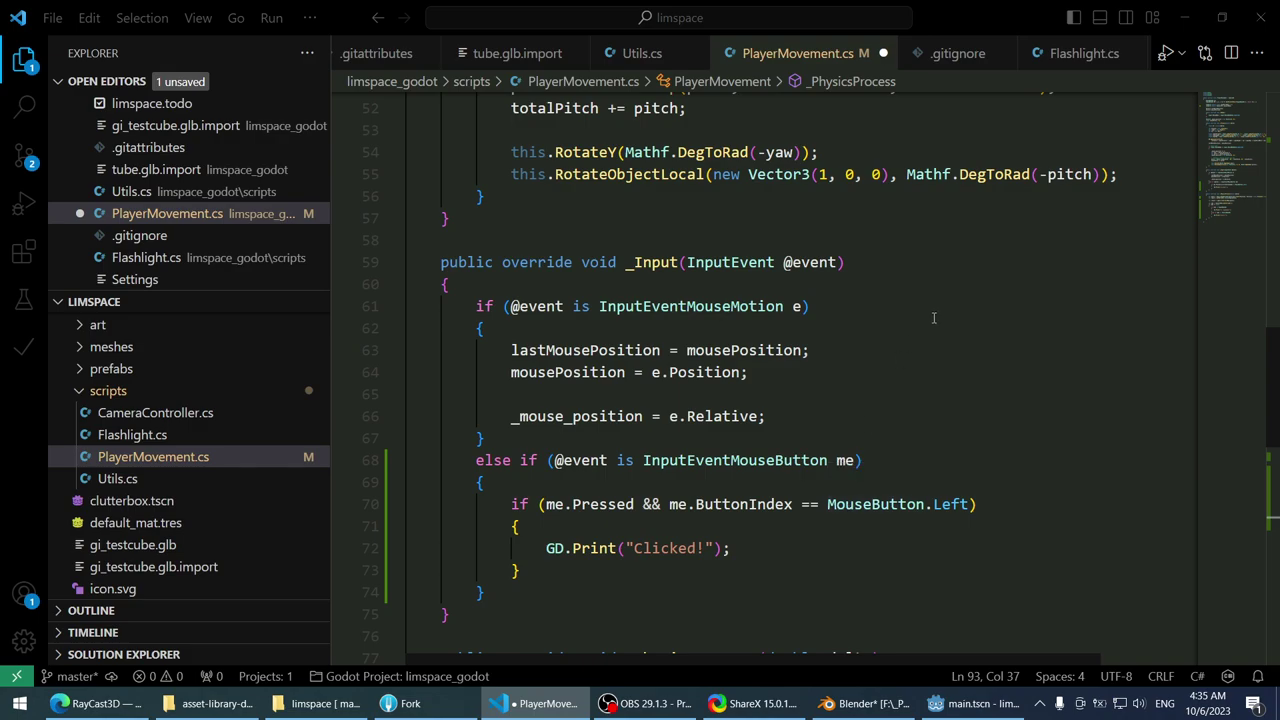
- Declare bool wantsToGrab = false; as a field after the _Process method
click(700, 197)
click(669, 221)
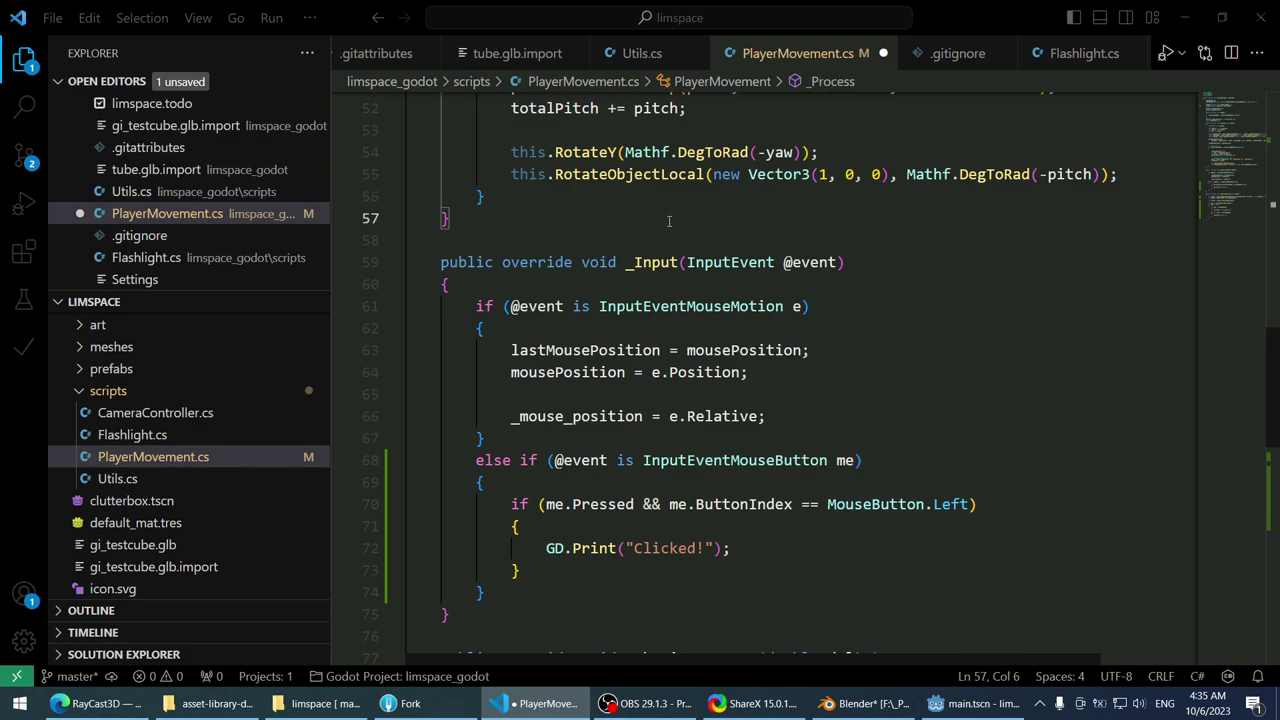
key(Return)
key(Return)
text(bool wa)
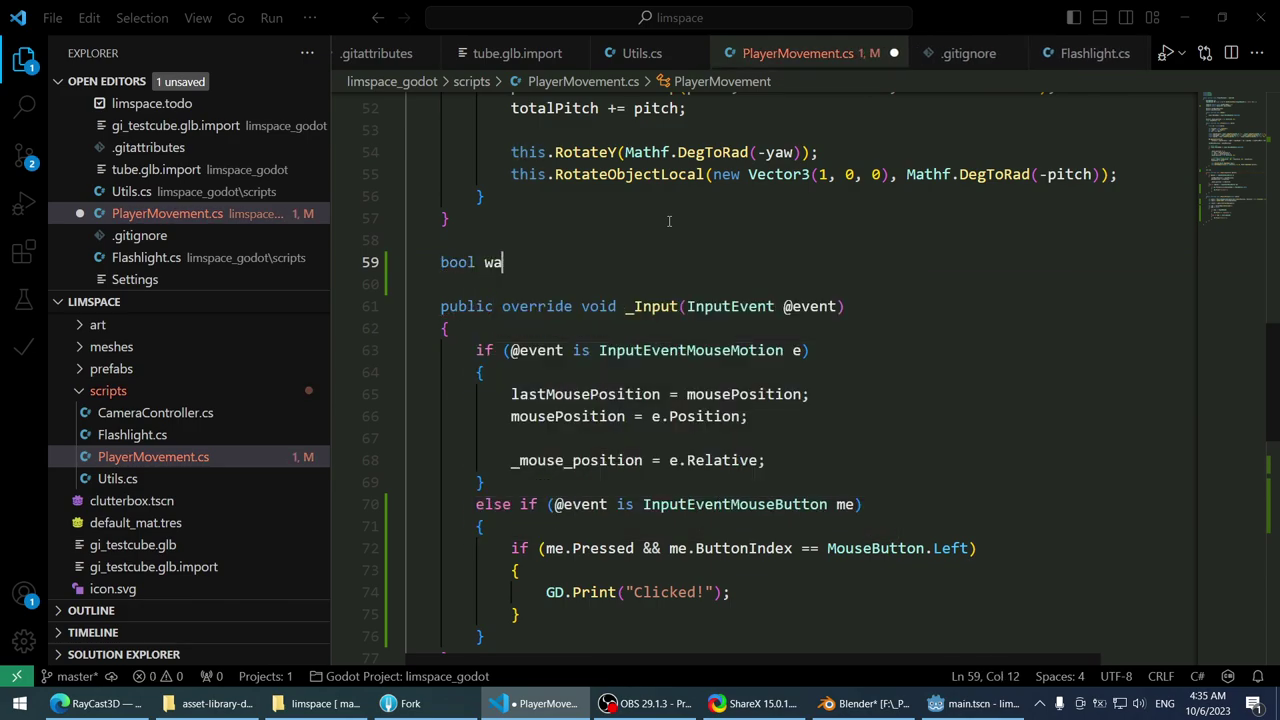
text(ntsToGrab)
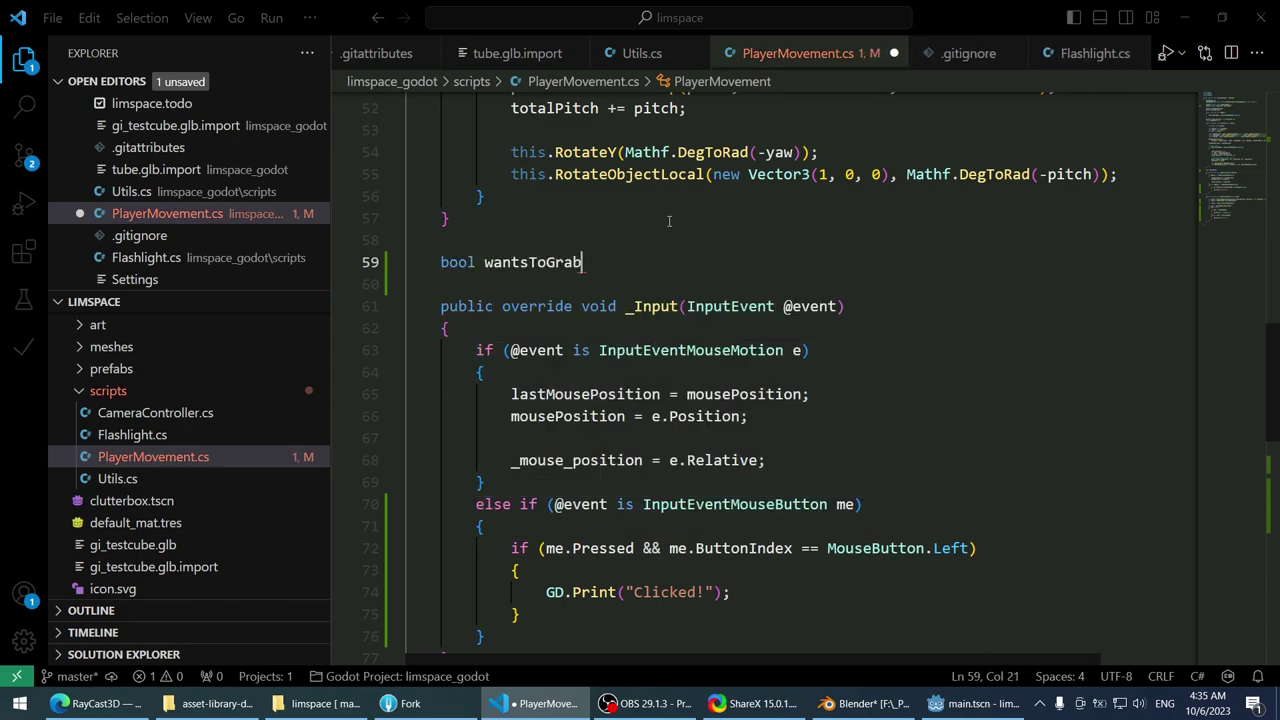
text( = false;)
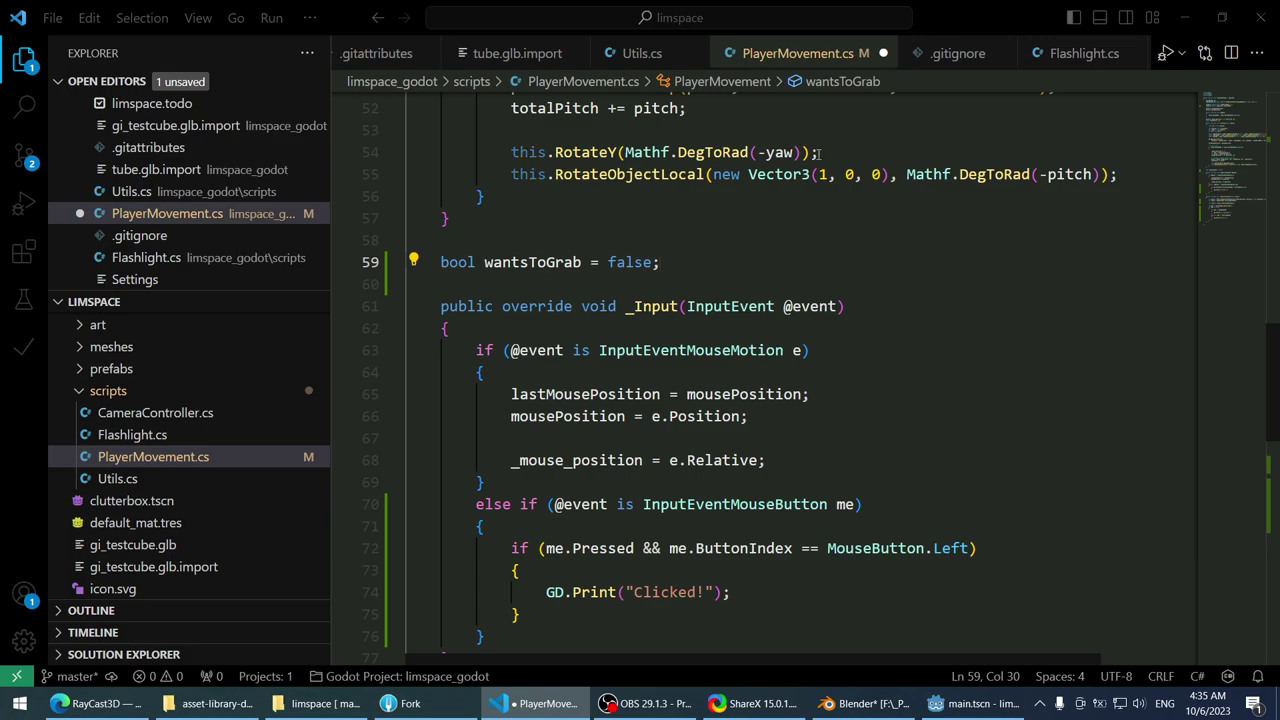
- Add wantsToGrab = true; after the Clicked! print and save PlayerMovement.cs
click(511, 262)
scroll(775, 498, down, 2)
click(786, 466)
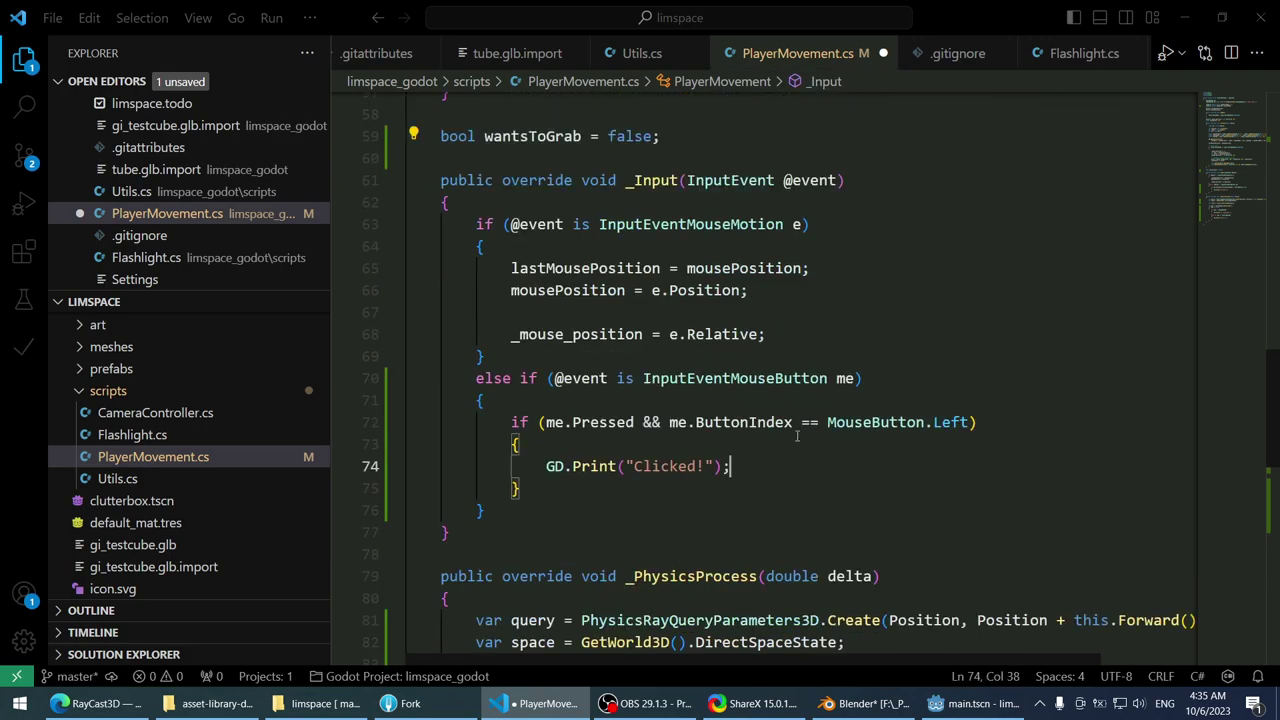
key(Return)
text(wantsToGrab = true;)
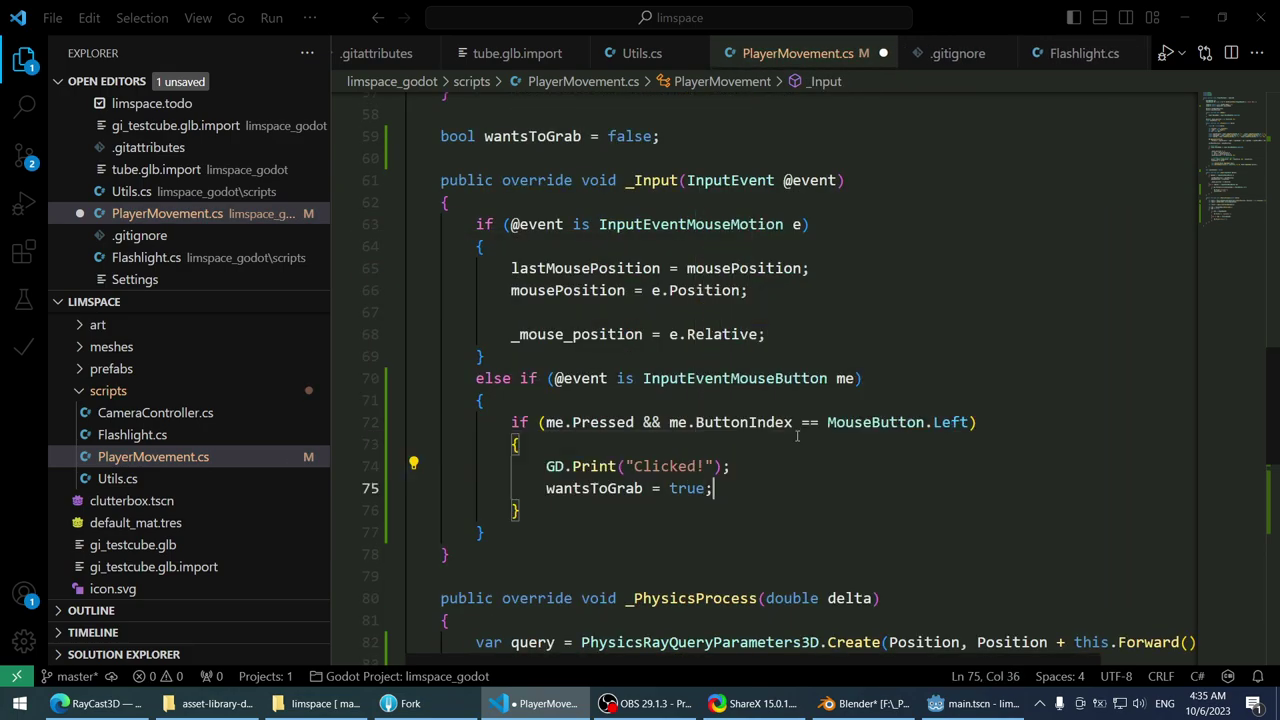
key(ctrl+s)
scroll(701, 483, down, 7)
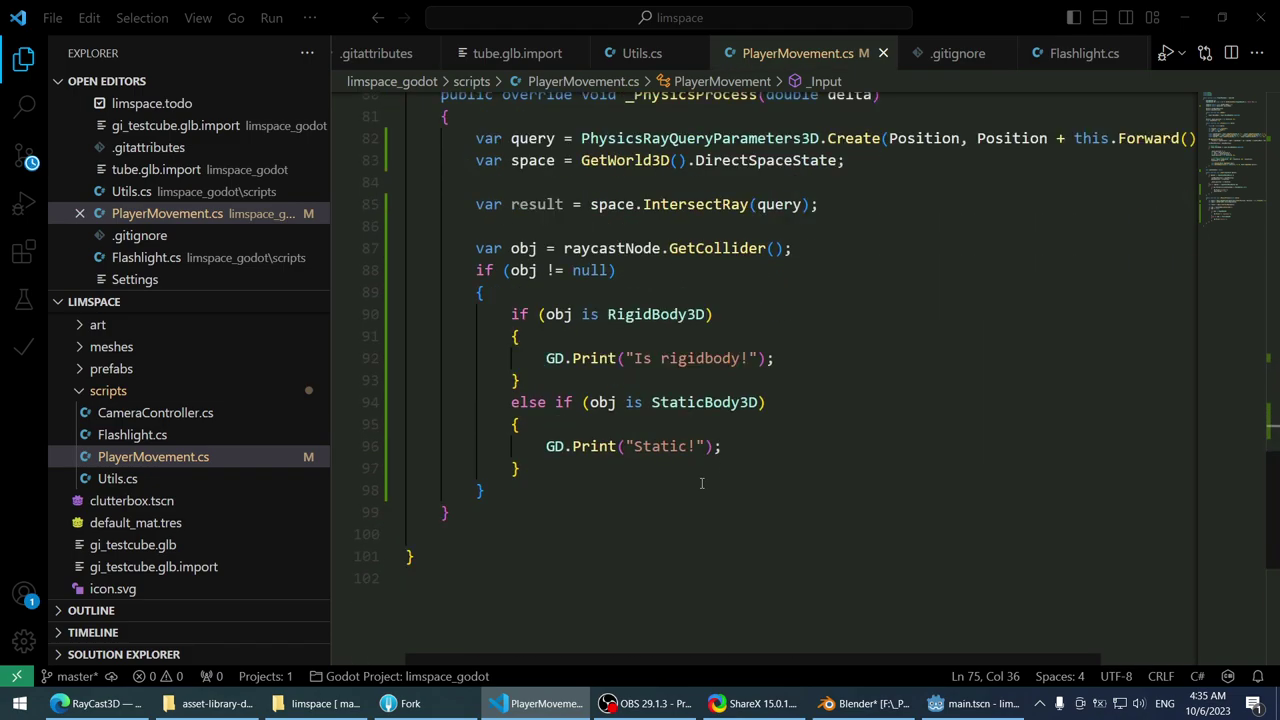
click(703, 474)
scroll(745, 395, up, 1)
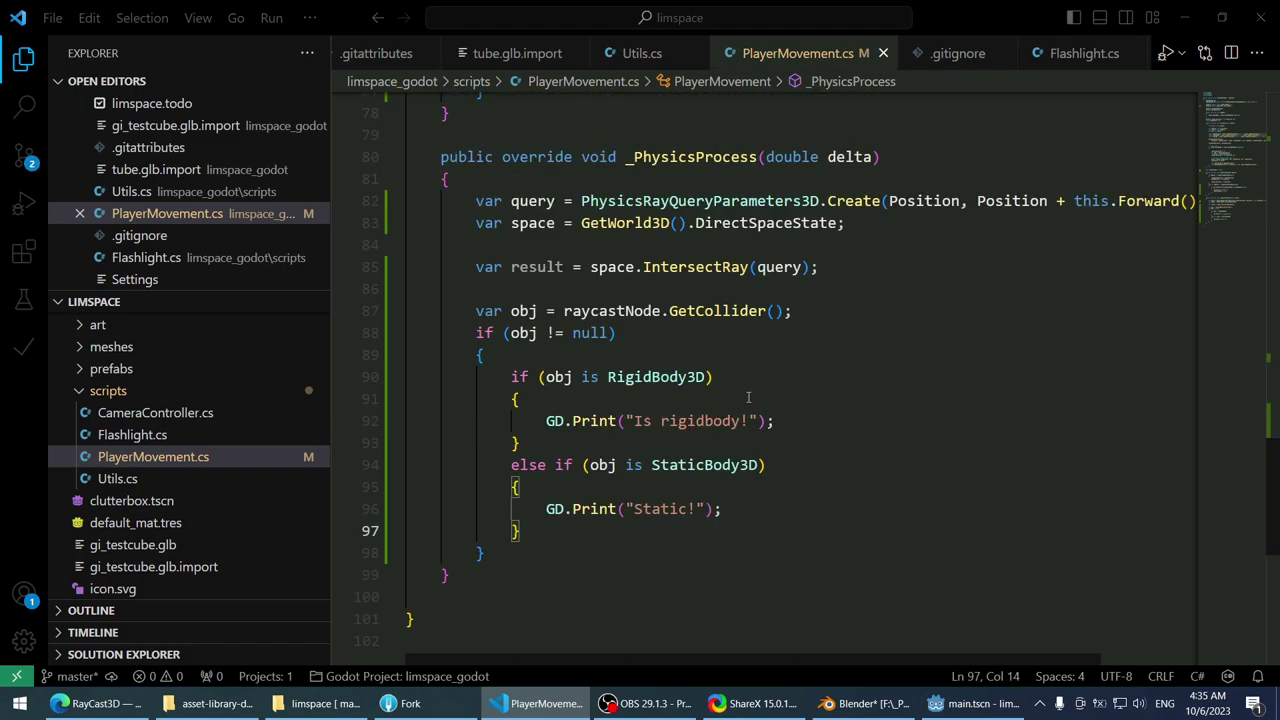
click(889, 420)
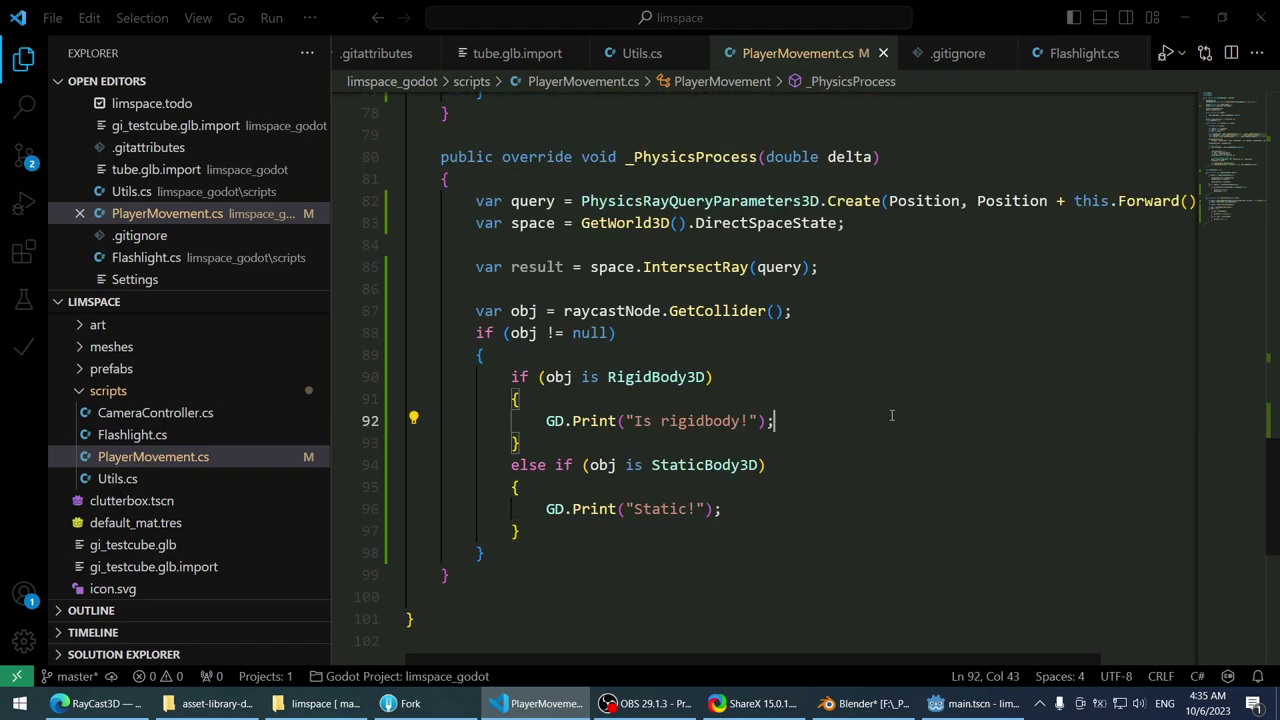
click(787, 530)
click(780, 509)
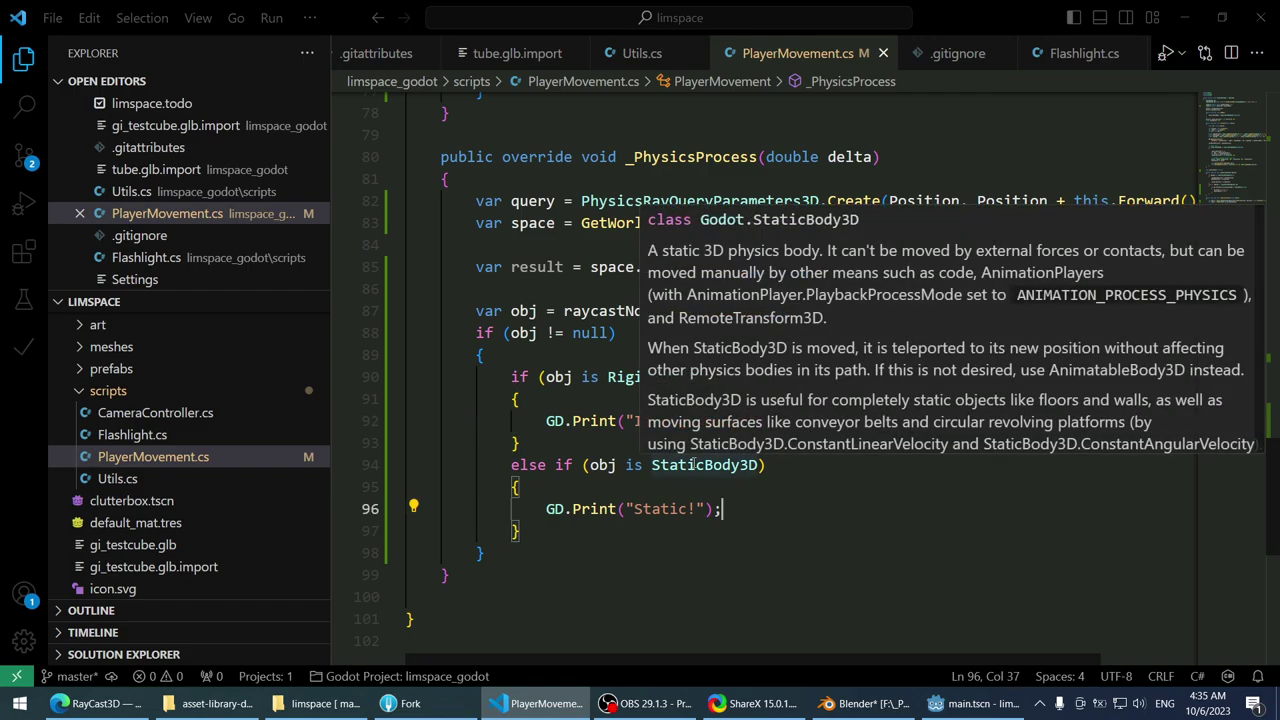
right_click(693, 465)
click(760, 38)
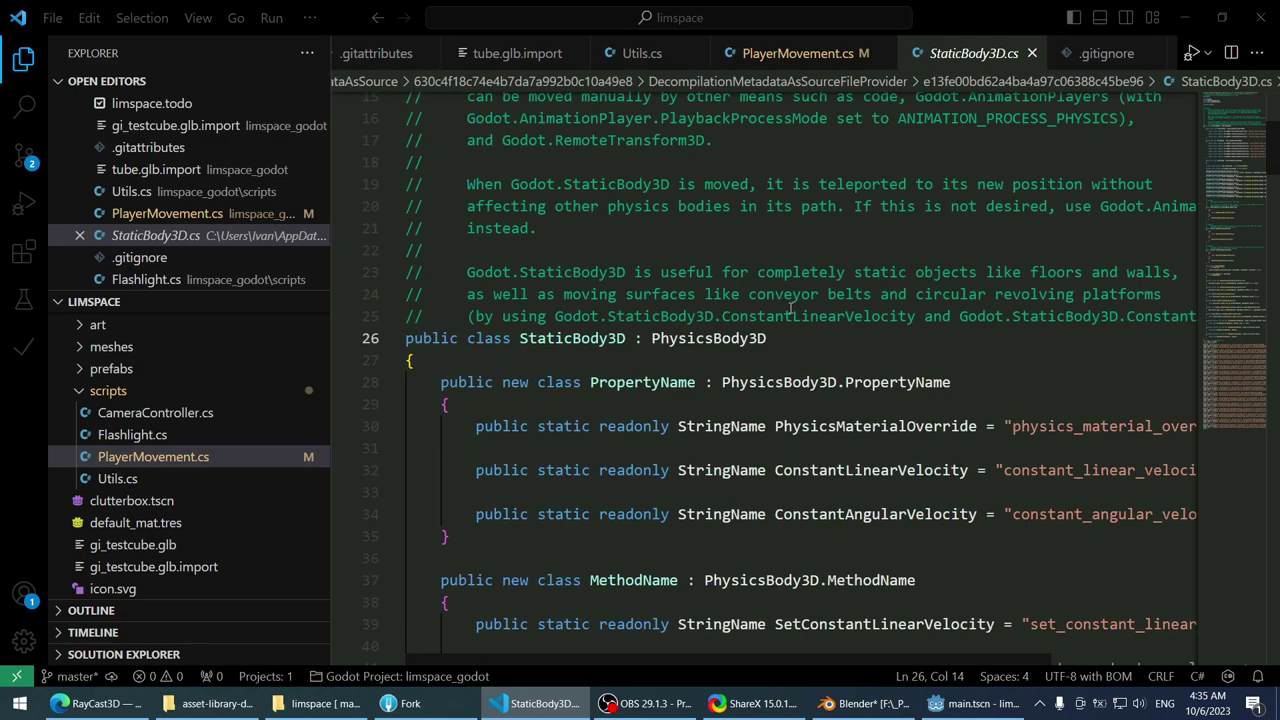
right_click(743, 339)
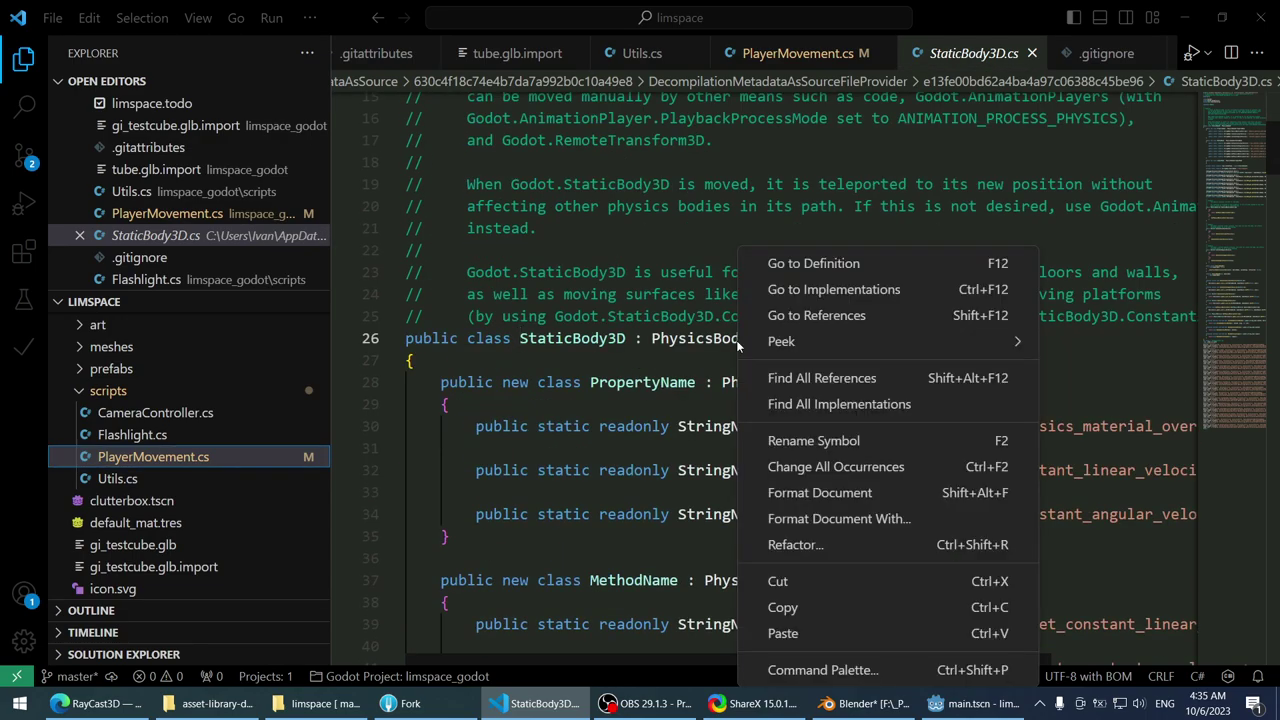
key(Escape)
right_click(752, 339)
click(802, 262)
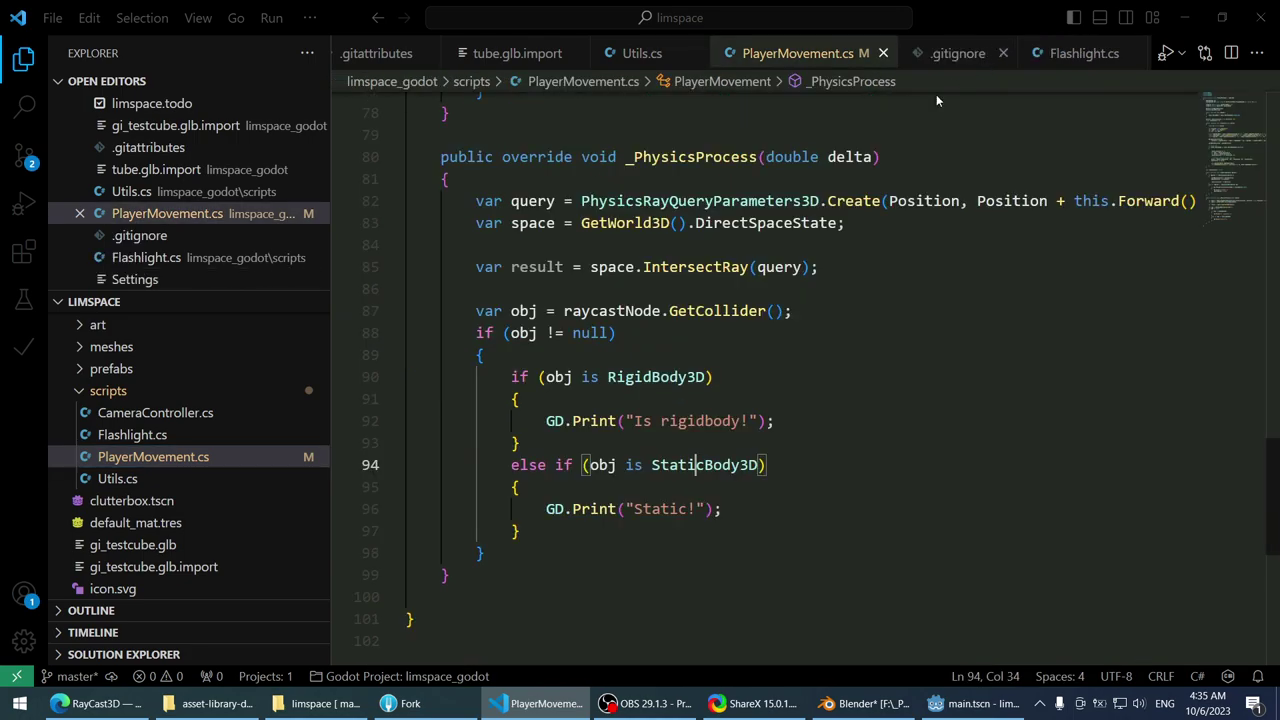
key(ctrl+w)
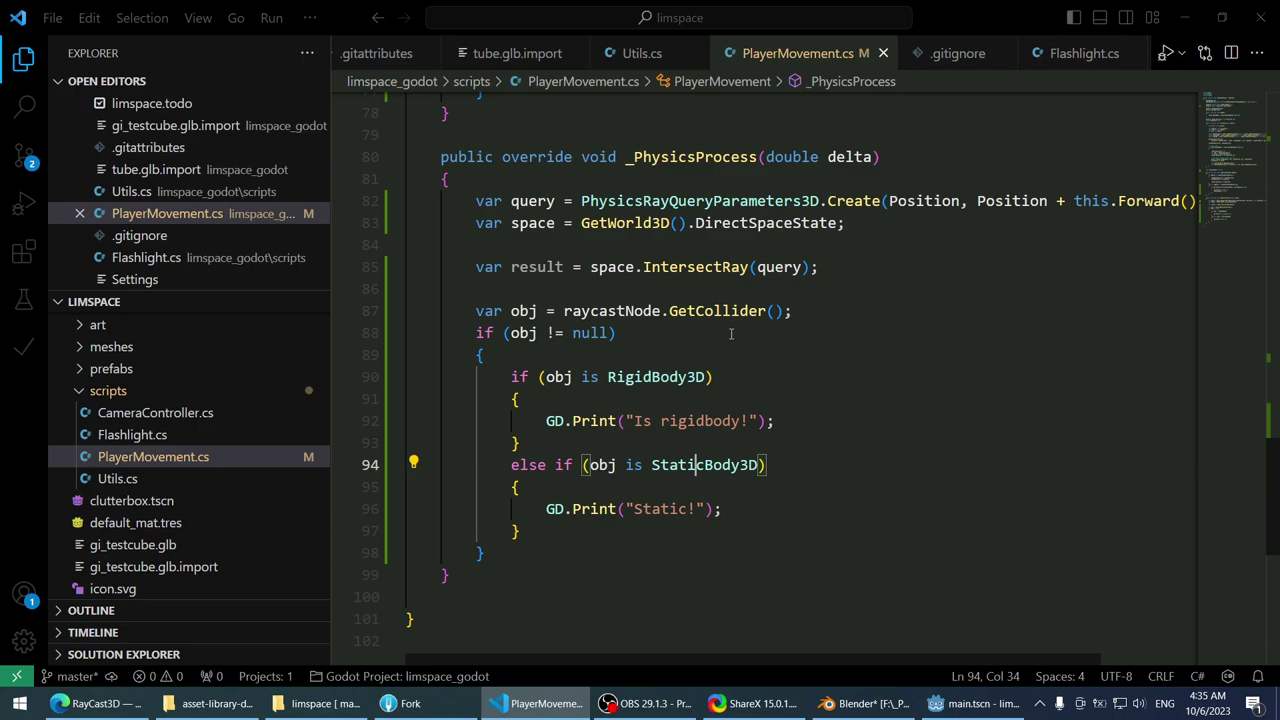
scroll(731, 334, up, 1)
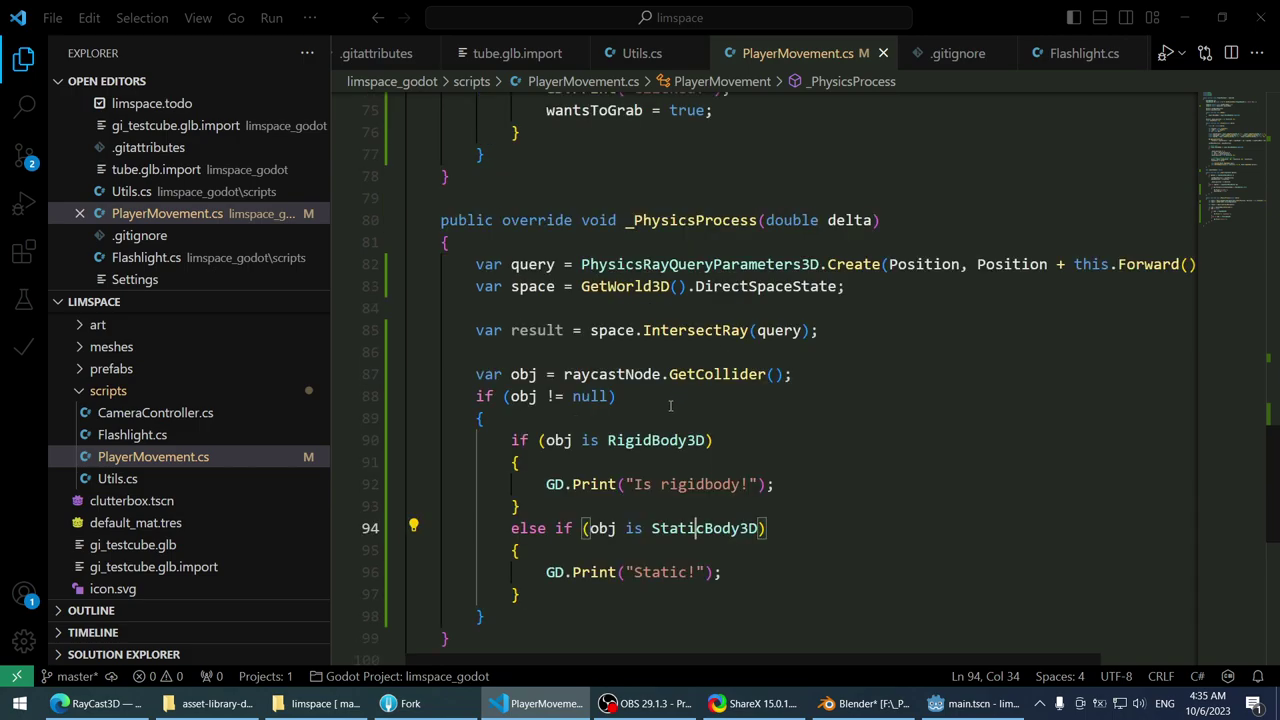
scroll(668, 410, down, 2)
key(Down)
key(Down)
key(Down)
scroll(658, 421, up, 1)
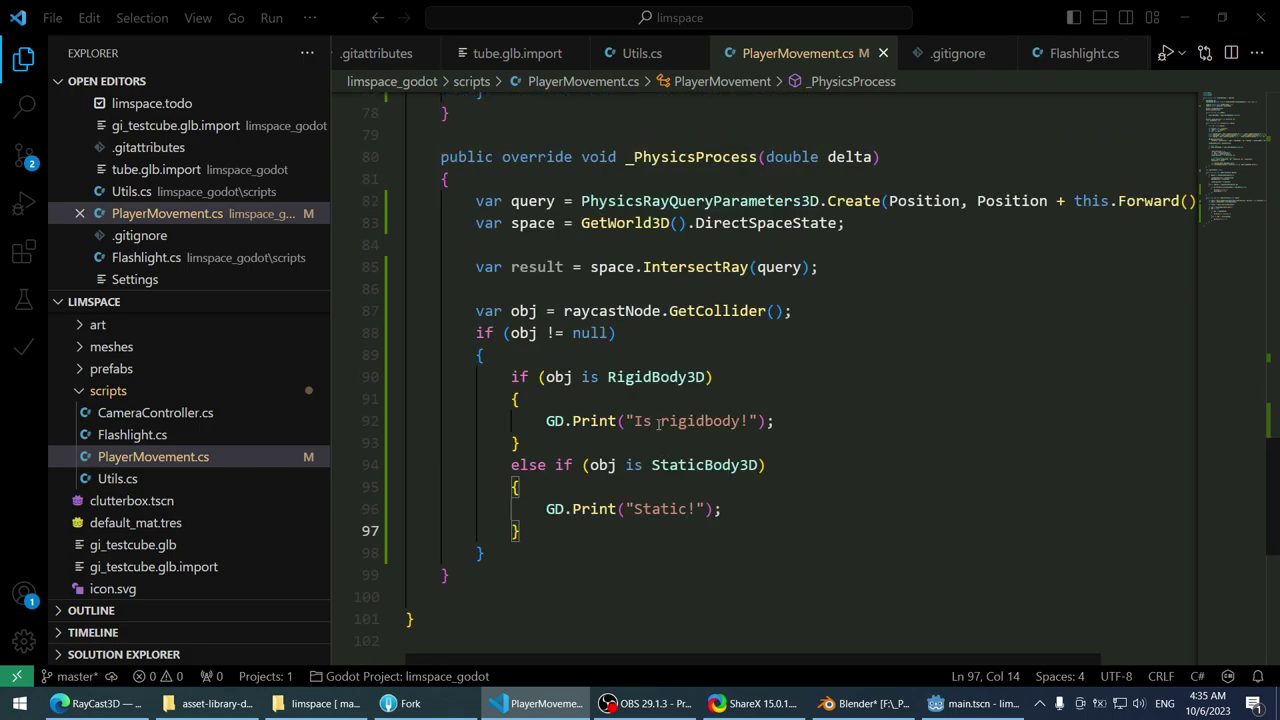
- Inside the null-check block, add if (wantsToGrab) { wantsToGrab = false; }
click(703, 362)
key(Return)
key(Return)
key(Up)
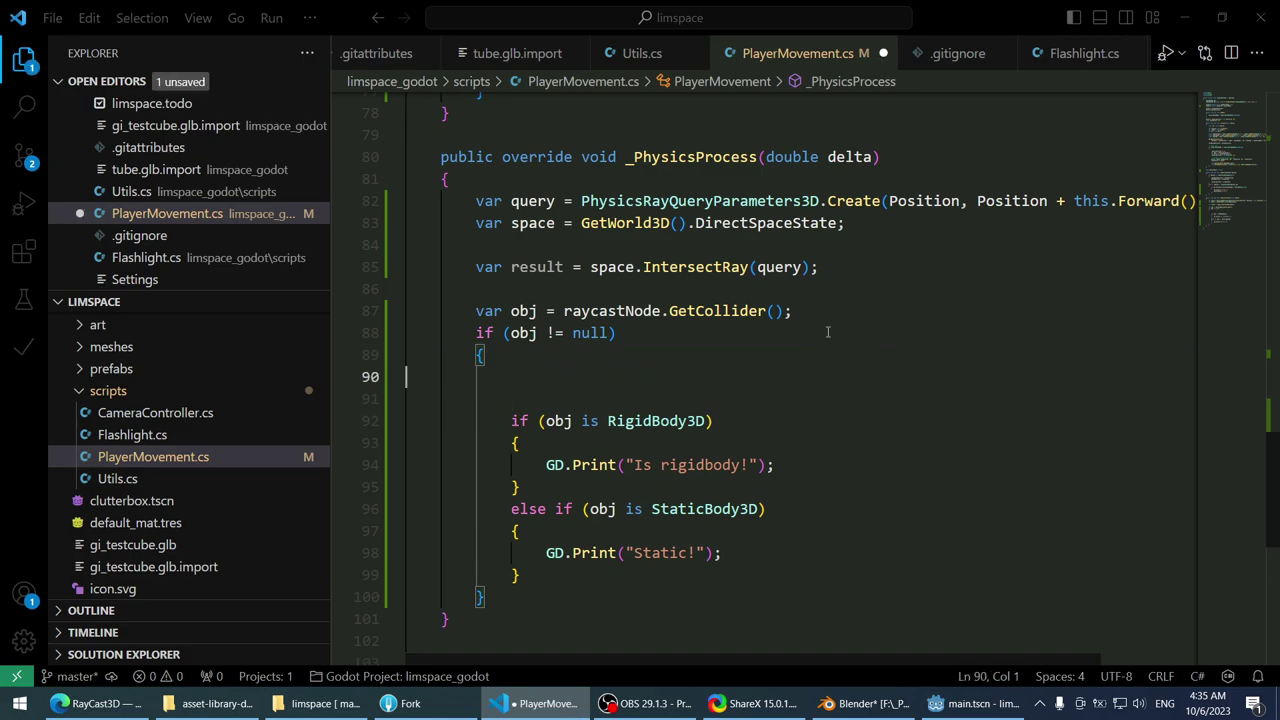
key(Tab)
text(if (wantsToGrab)
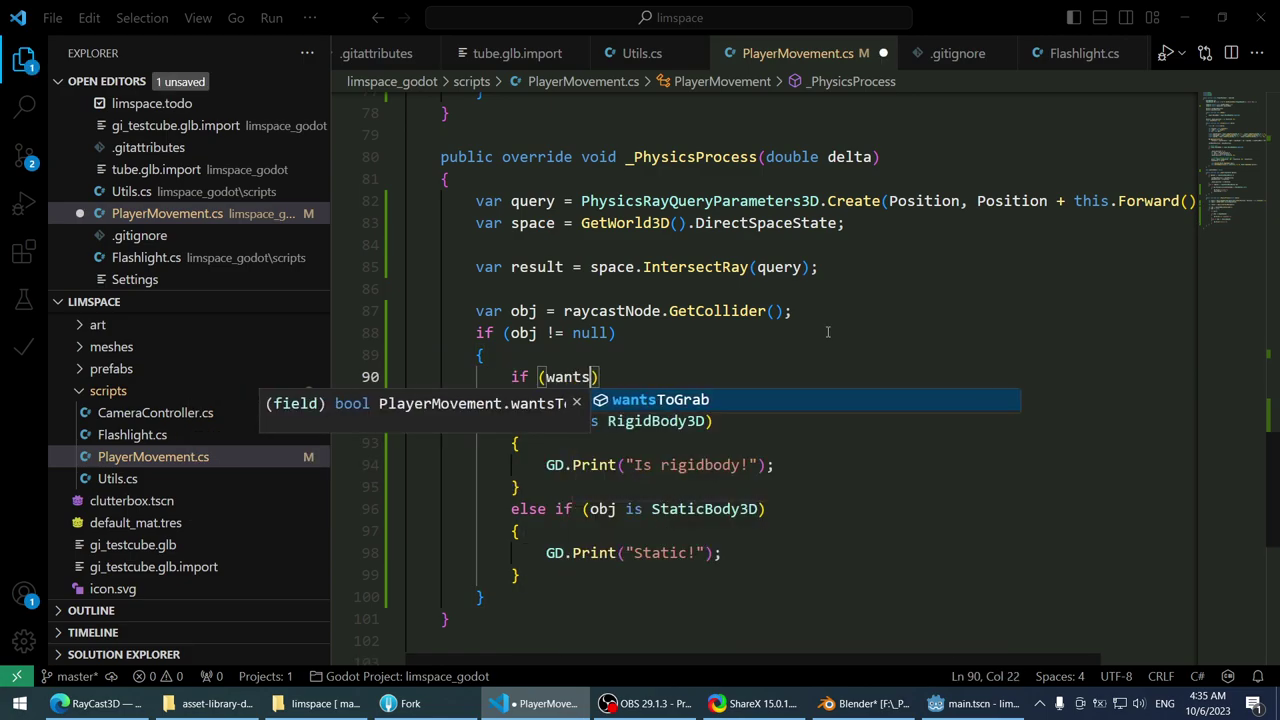
text())
key(Return)
text({)
key(Return)
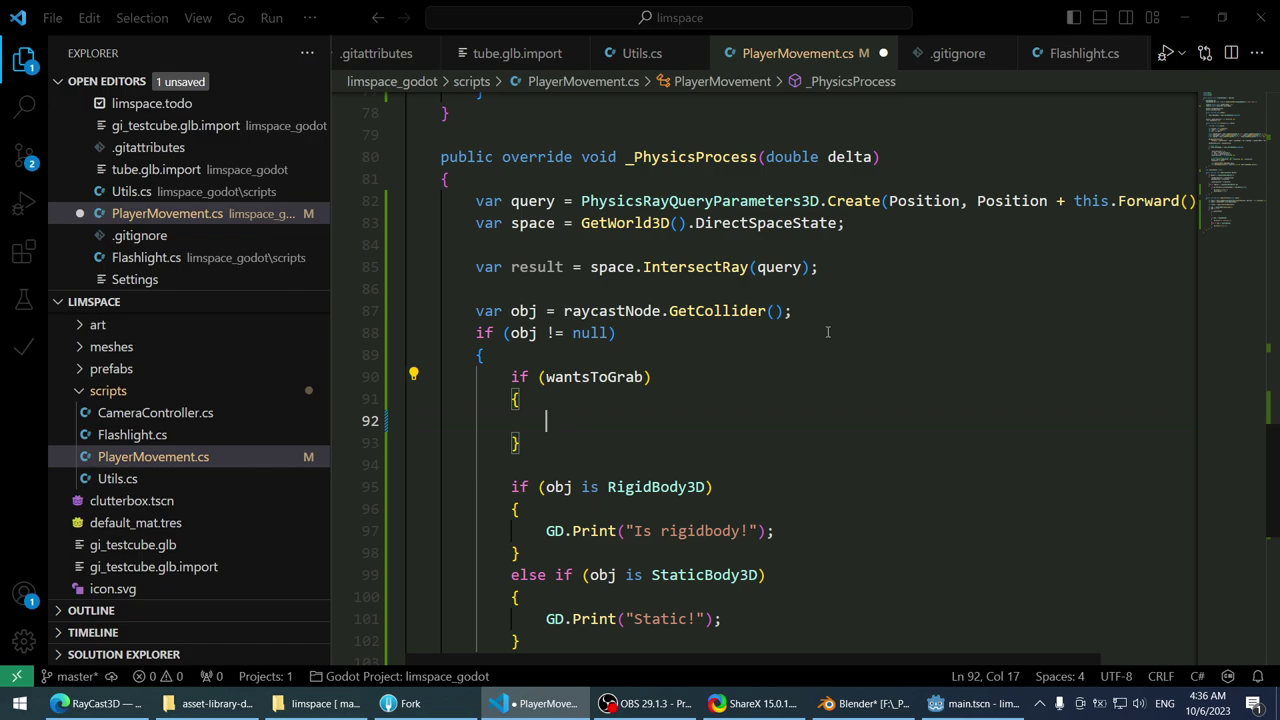
text(wants)
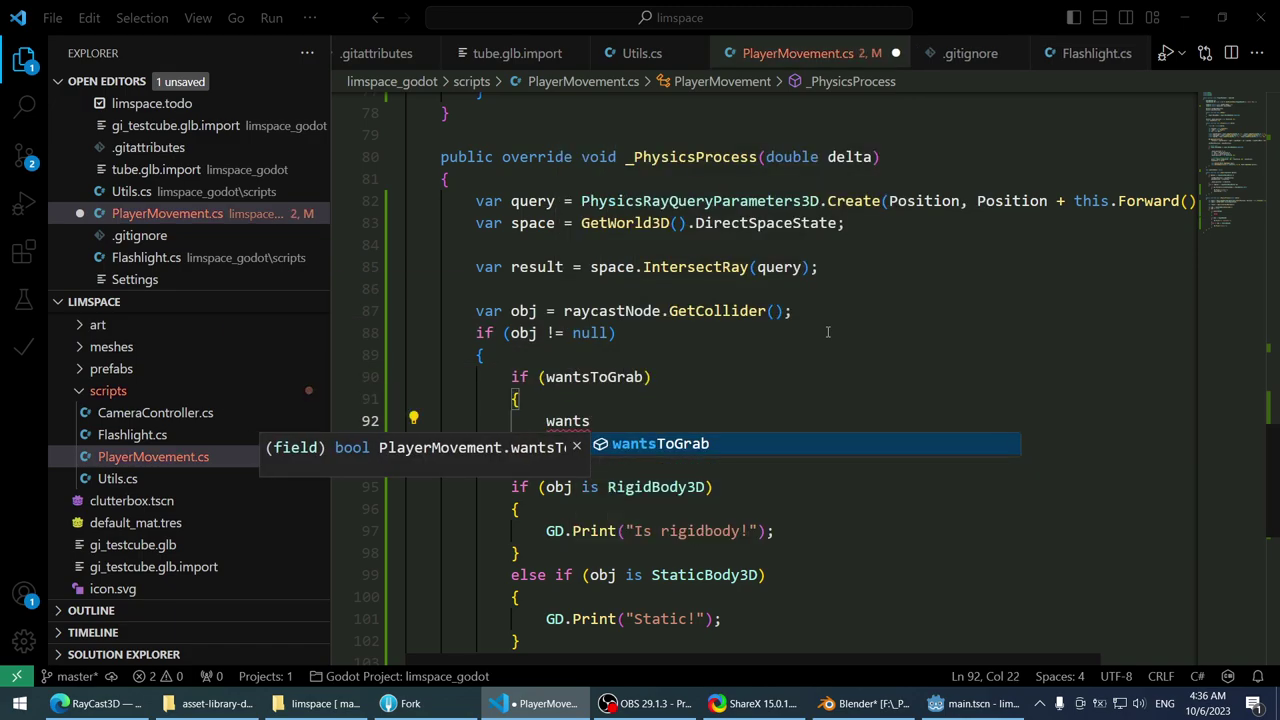
text(ToGrab = false;)
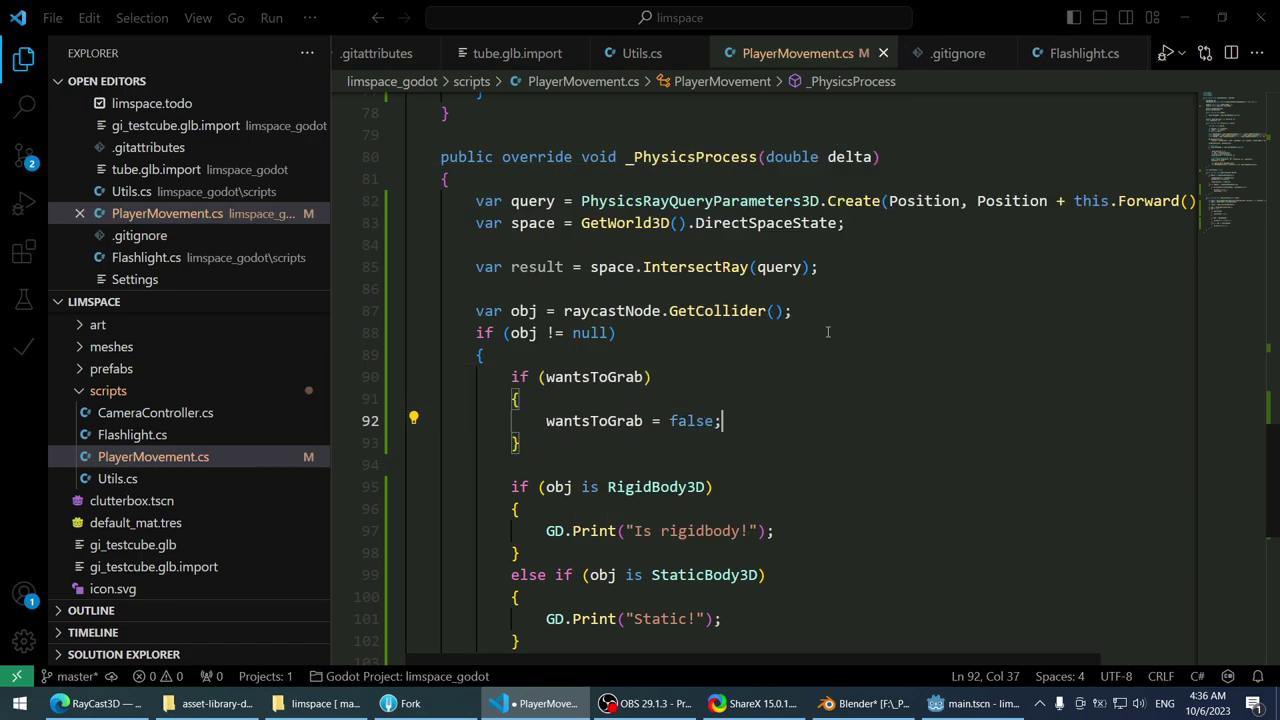
- Start a Node creation line above the reset statement, browsing the Node completion suggestions
key(ctrl+shift+Return)
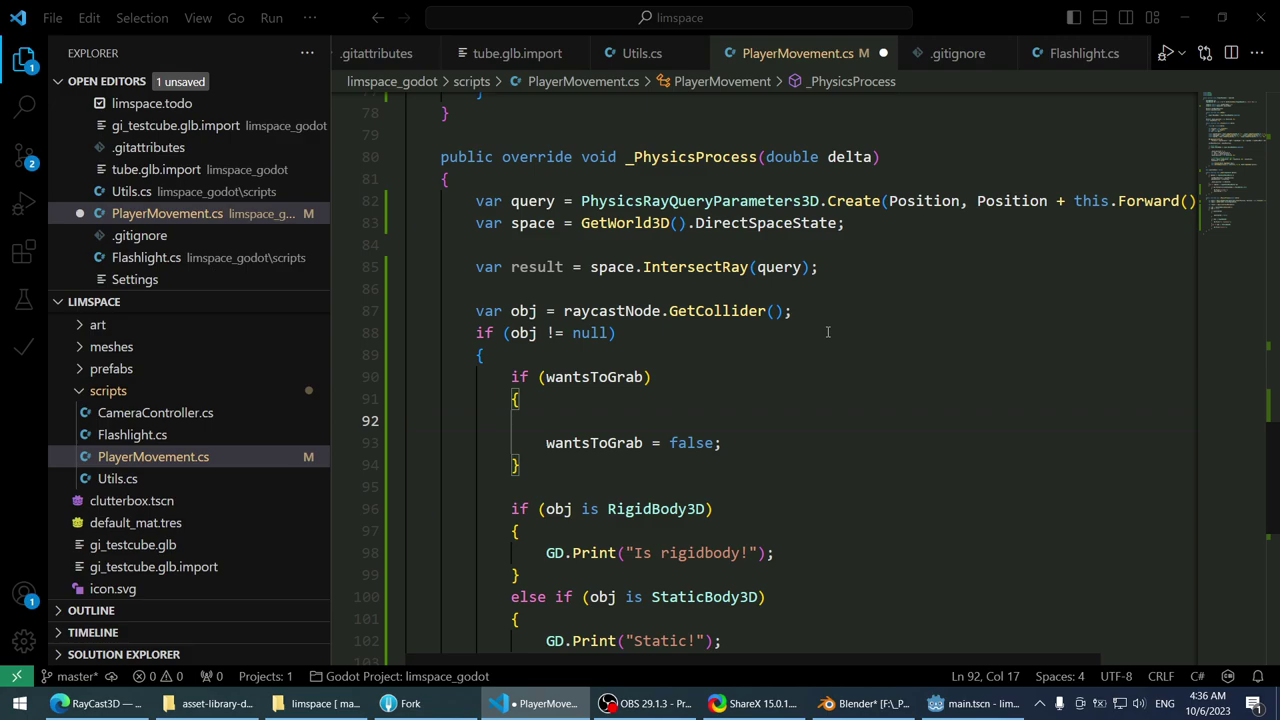
text(createno)
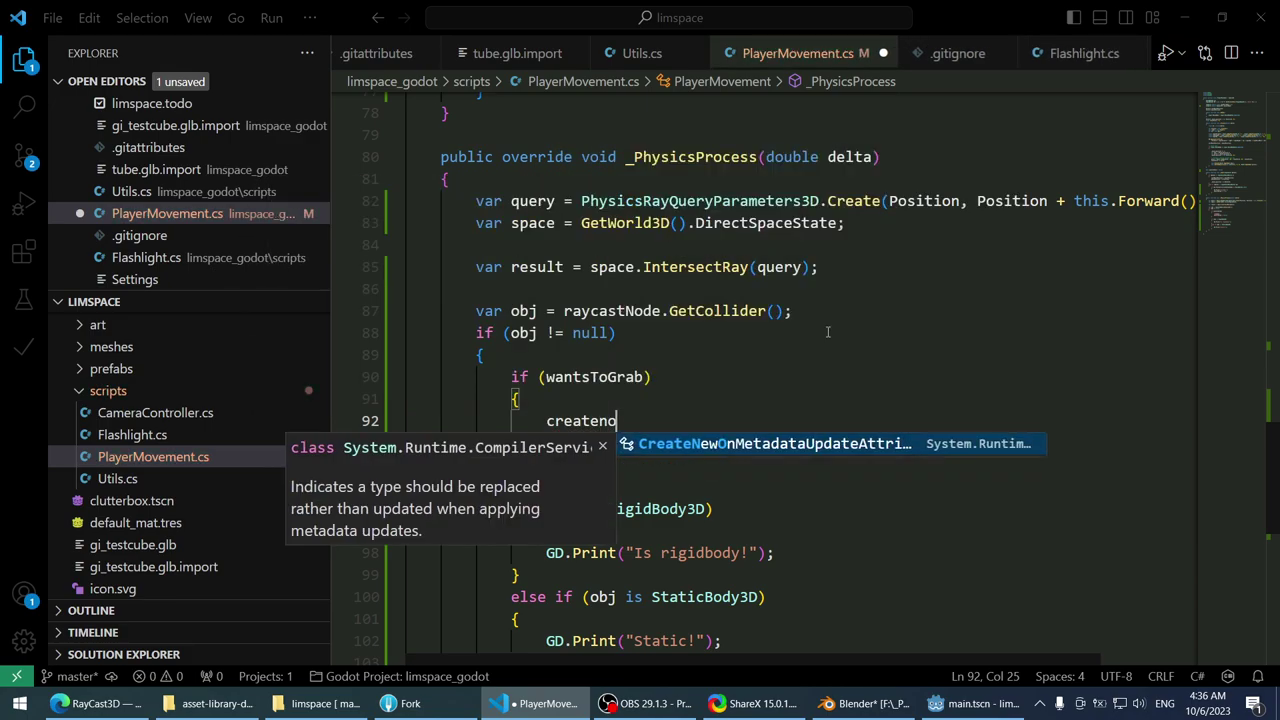
key(ctrl+shift+Left)
text(Node)
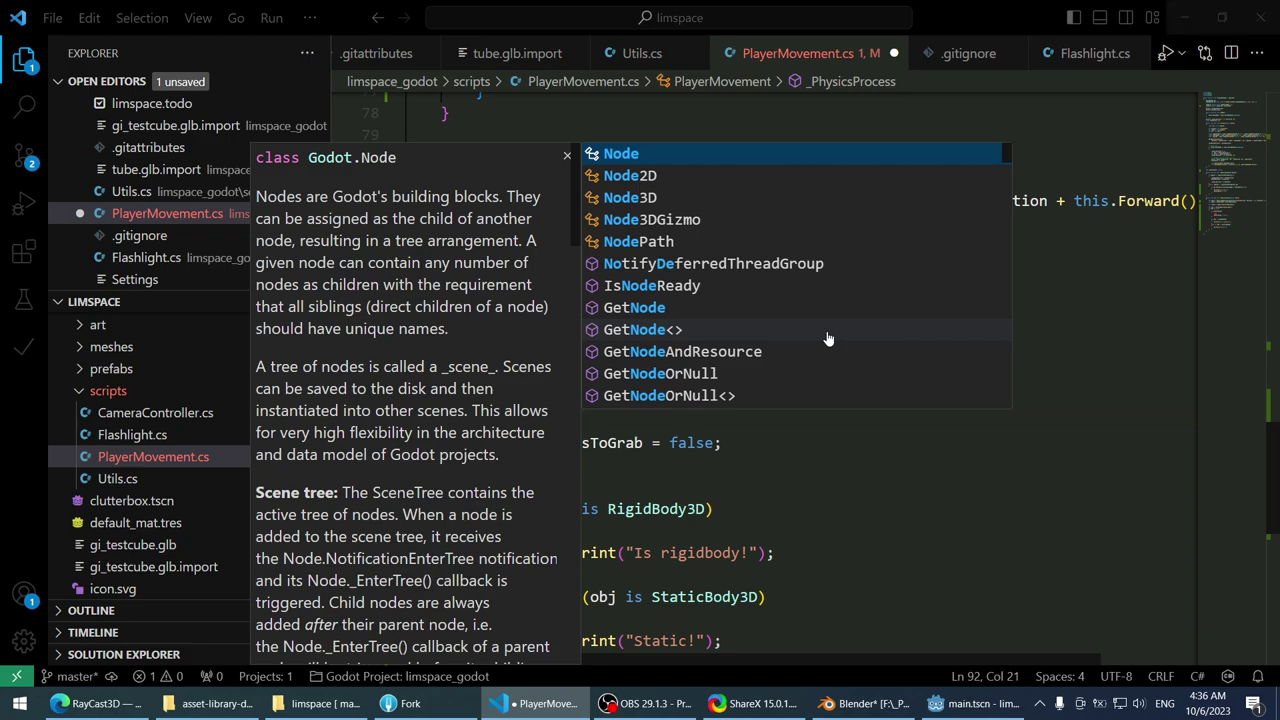
key(alt+Tab)
key(Escape)
key(ctrl+shift+Left)
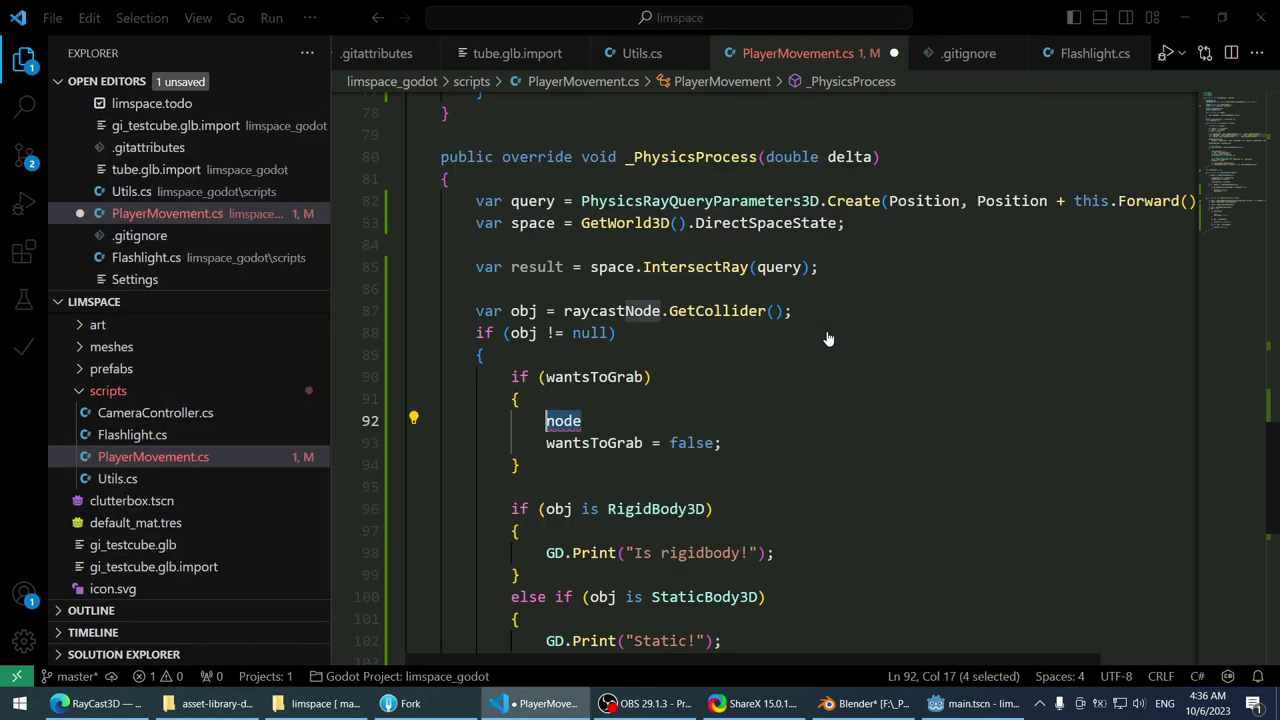
text(cr)
key(BackSpace)
key(BackSpace)
text(Node)
key(Down)
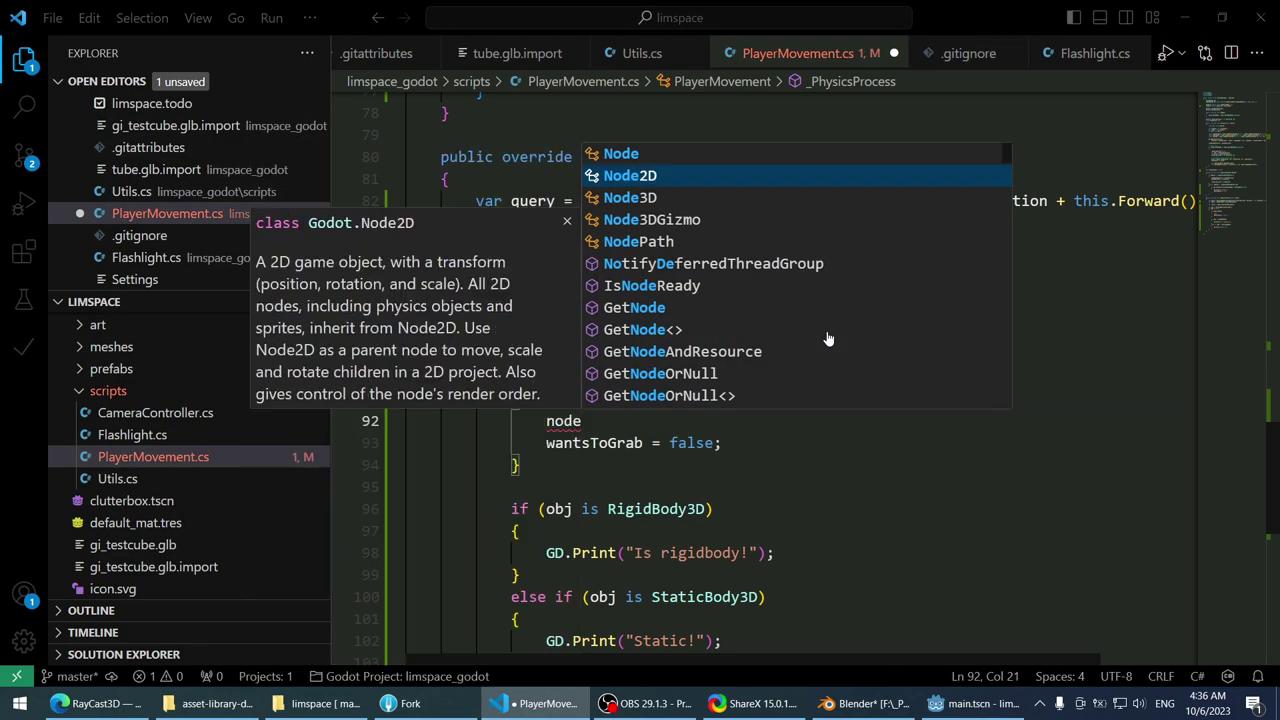
key(Down)
key(Page_Down)
key(Page_Down)
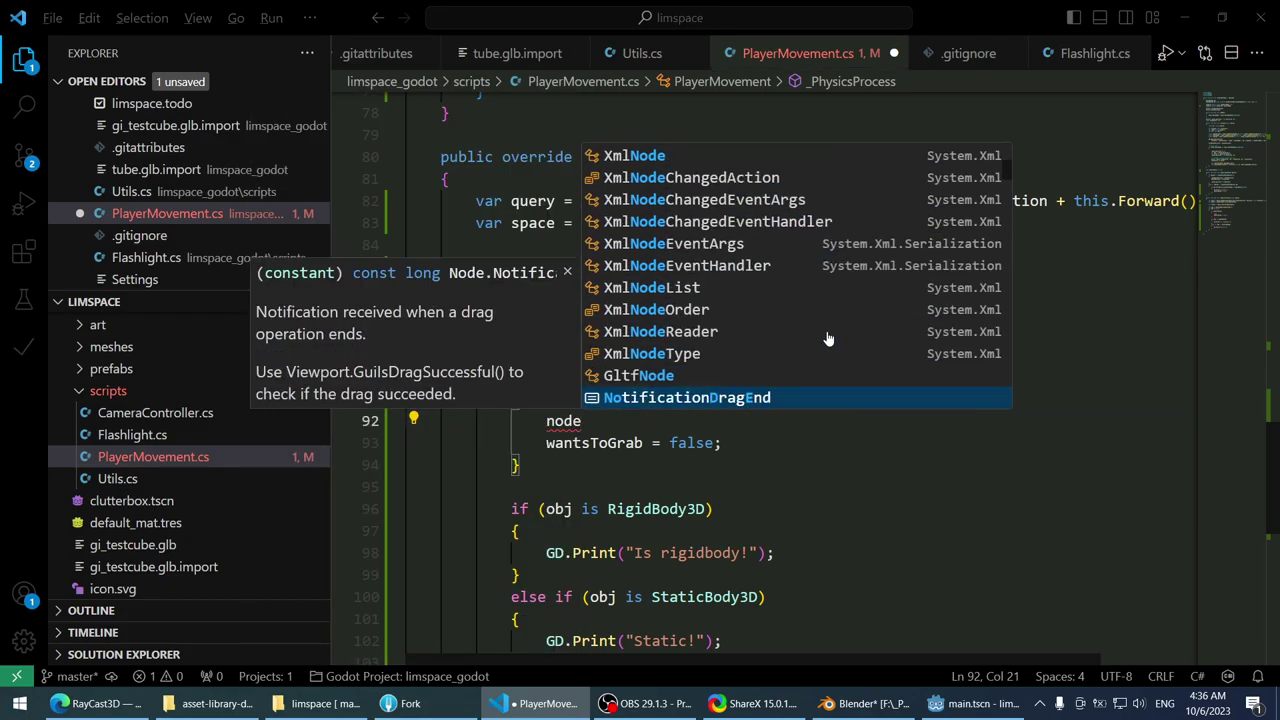
key(alt+Tab)
- Search Google in a new browser tab for 'godot create node'
click(827, 338)
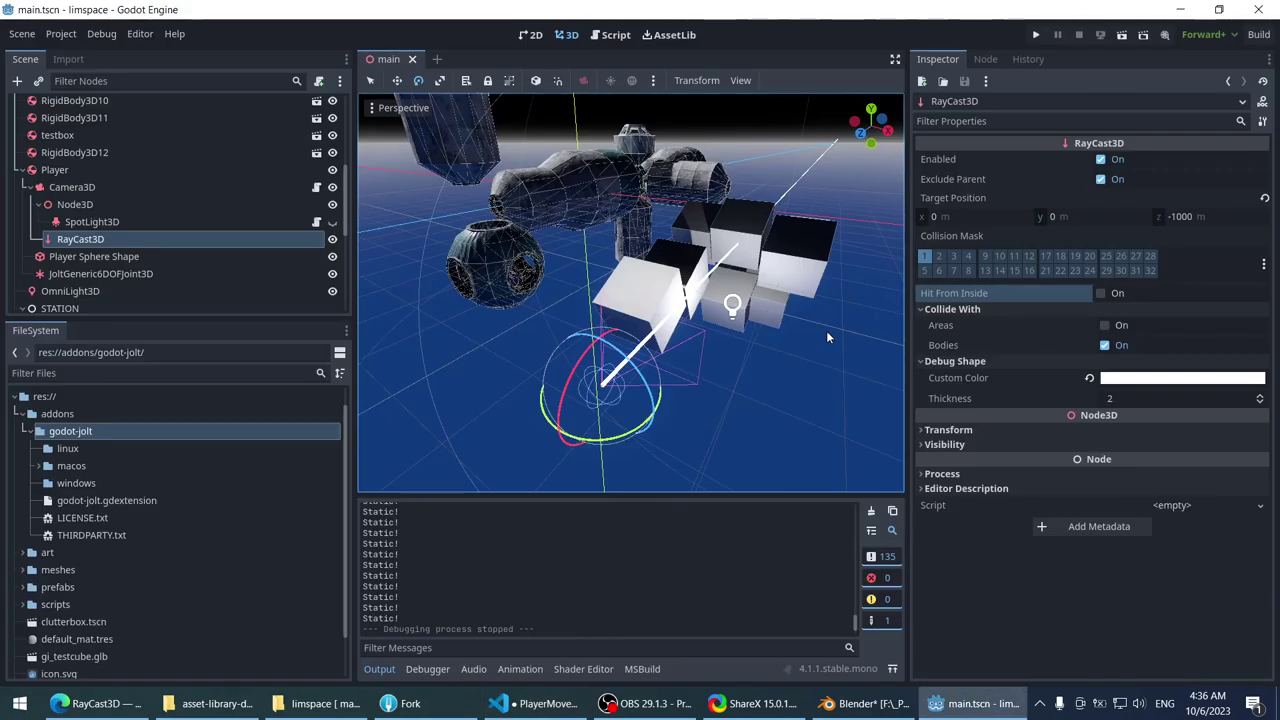
key(alt+Tab)
key(alt+Tab)
key(alt+Tab)
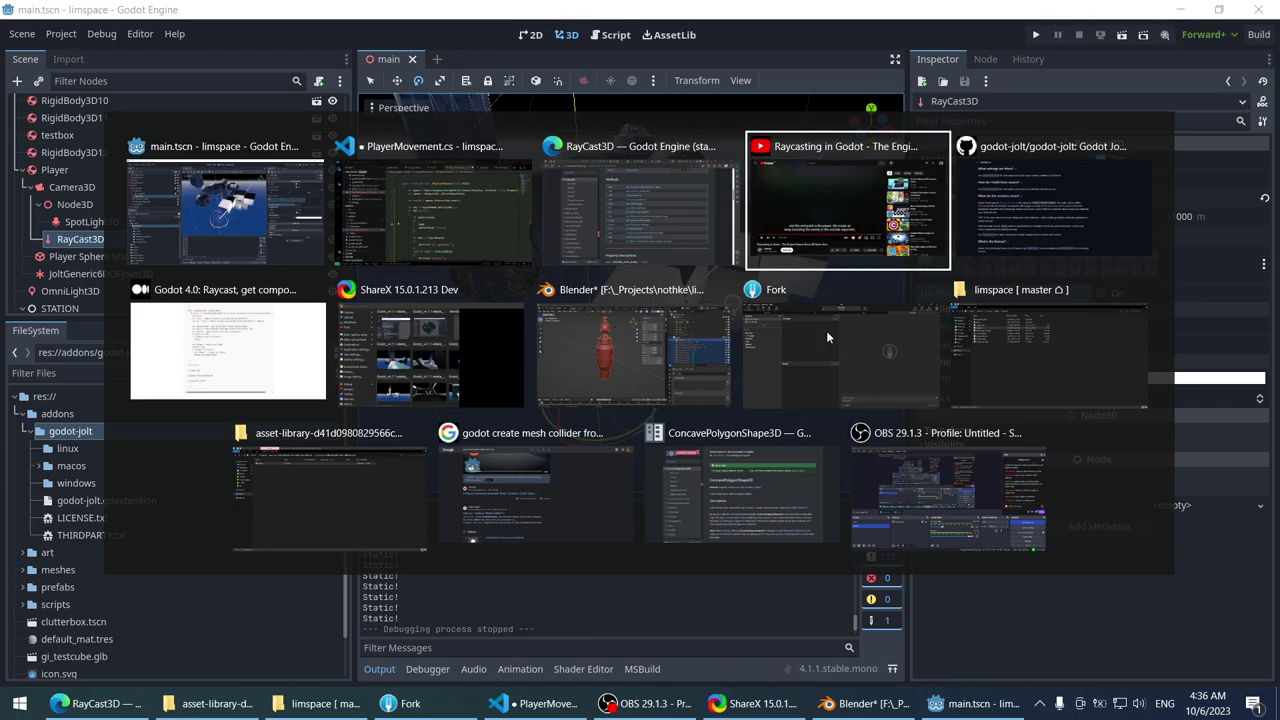
key(ctrl+t)
text(go)
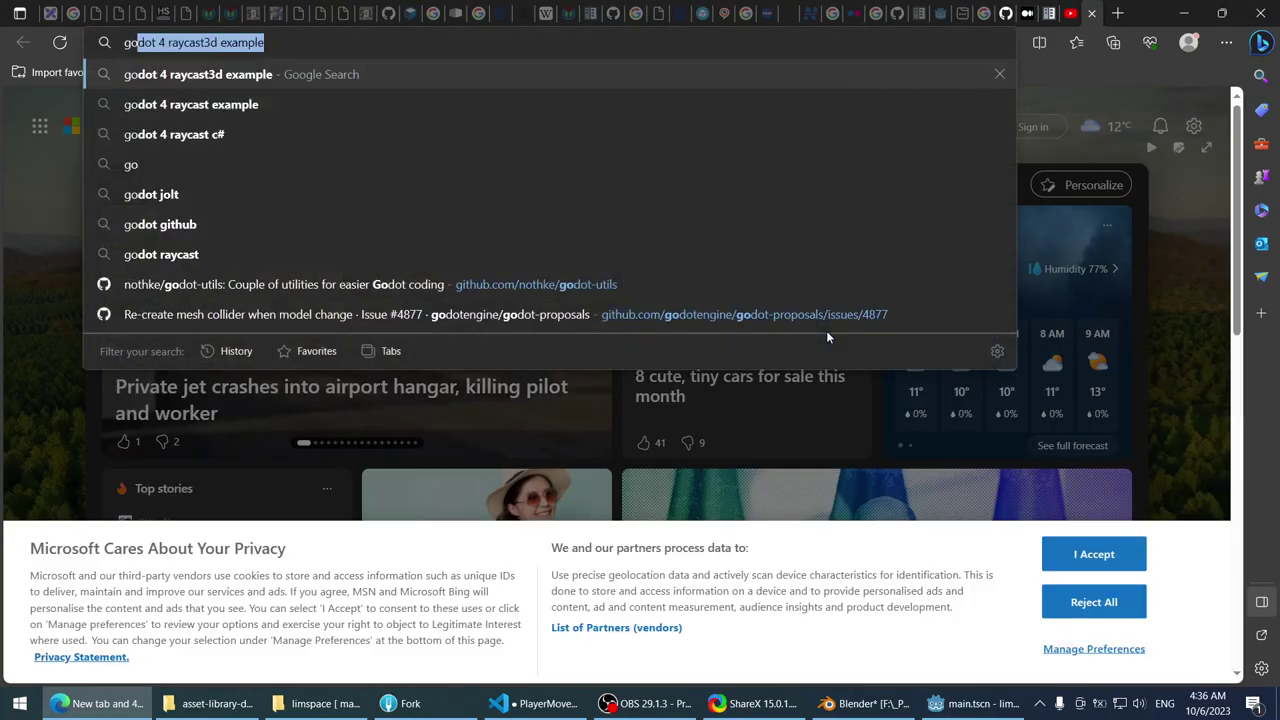
text(dot create node)
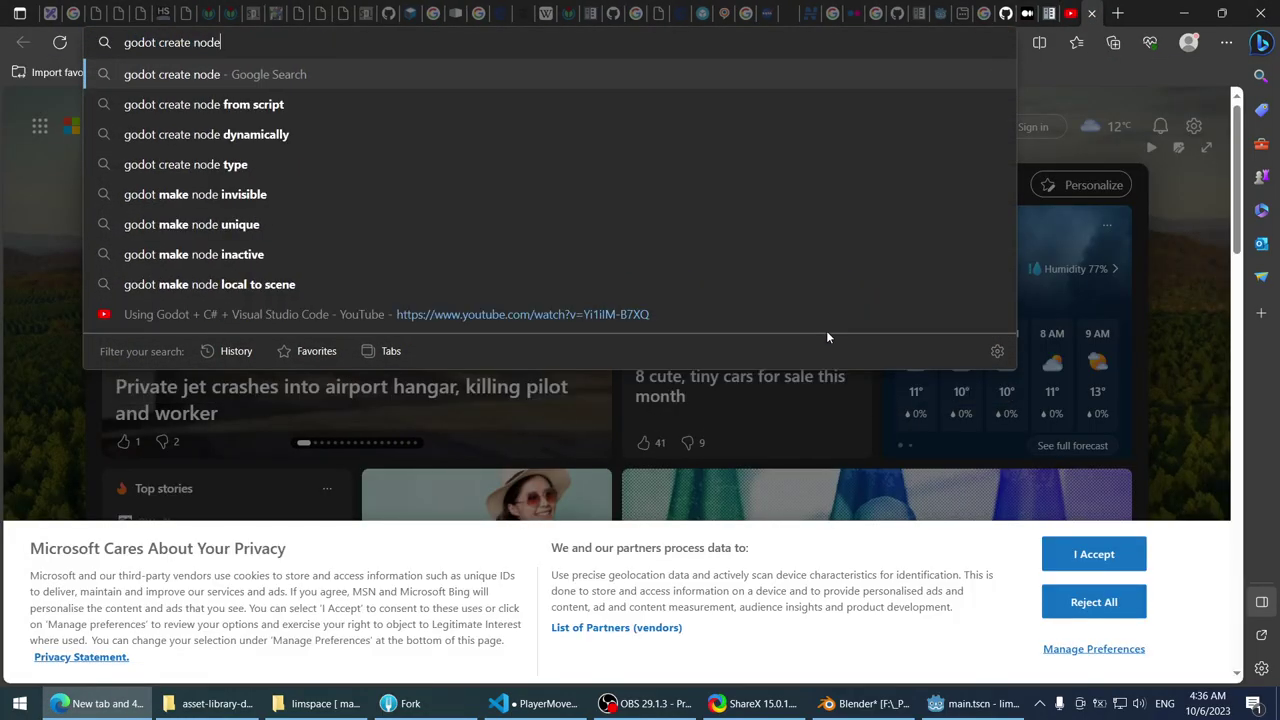
key(Return)
key(ctrl+1)
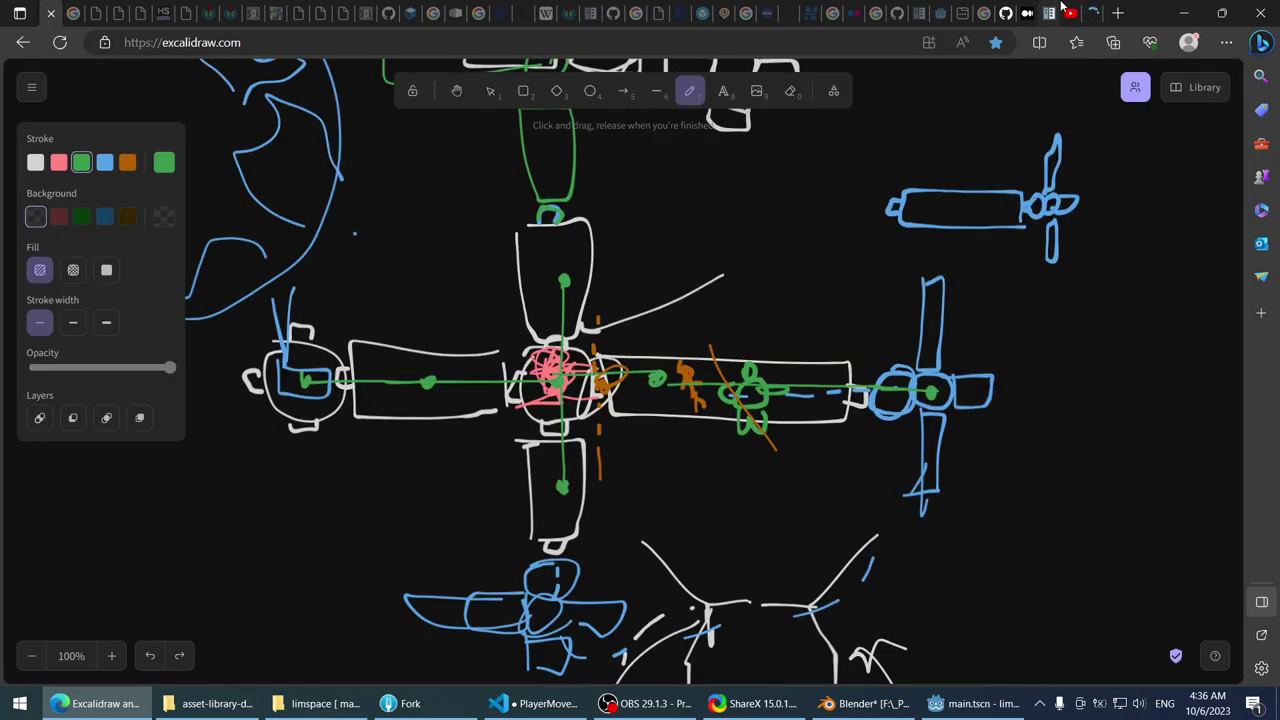
click(1068, 10)
key(ctrl+Tab)
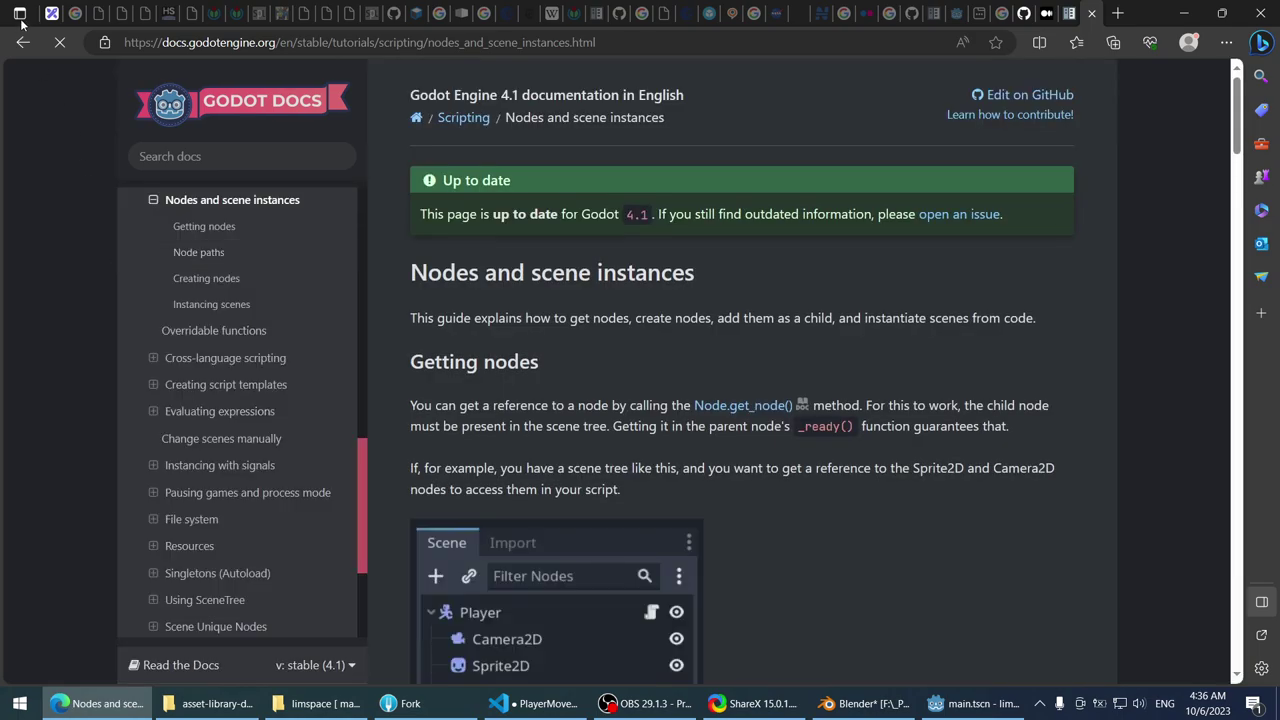
key(alt+Left)
scroll(280, 140, down, 5)
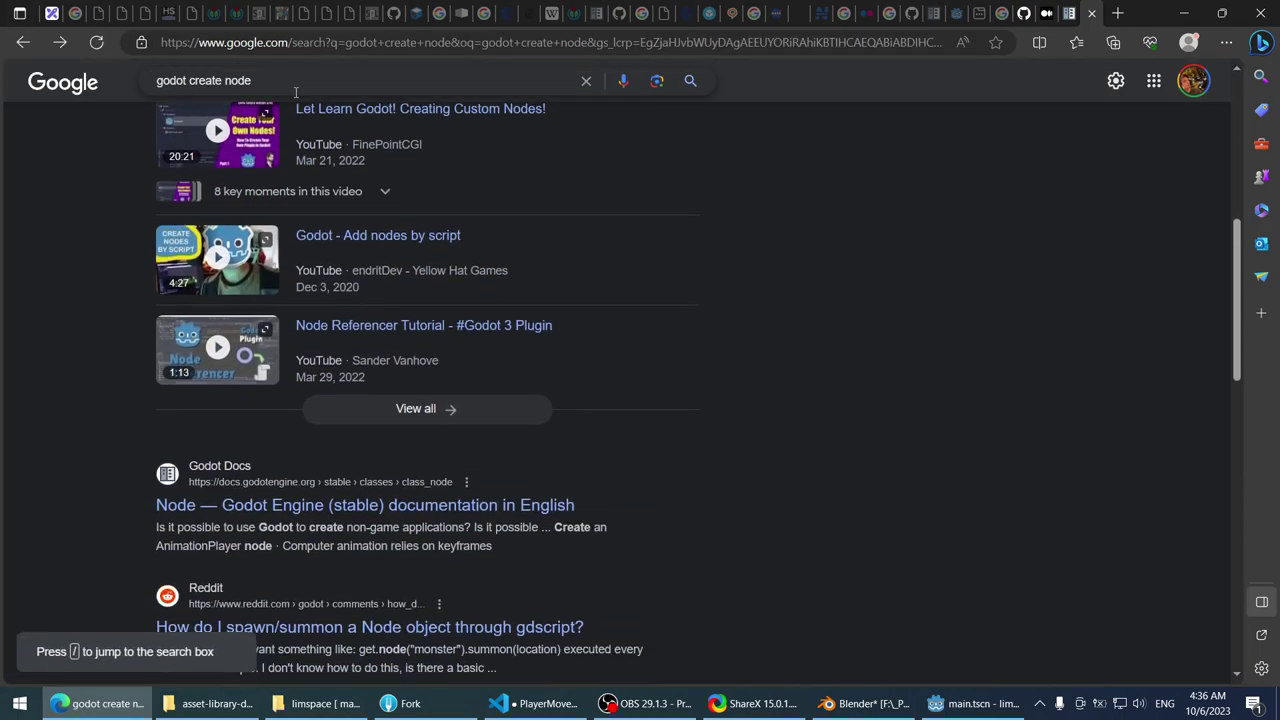
scroll(275, 187, up, 3)
scroll(275, 187, up, 3)
- Refine the search to 'godot create node from code' and read the Godot Q&A answer's code
click(291, 98)
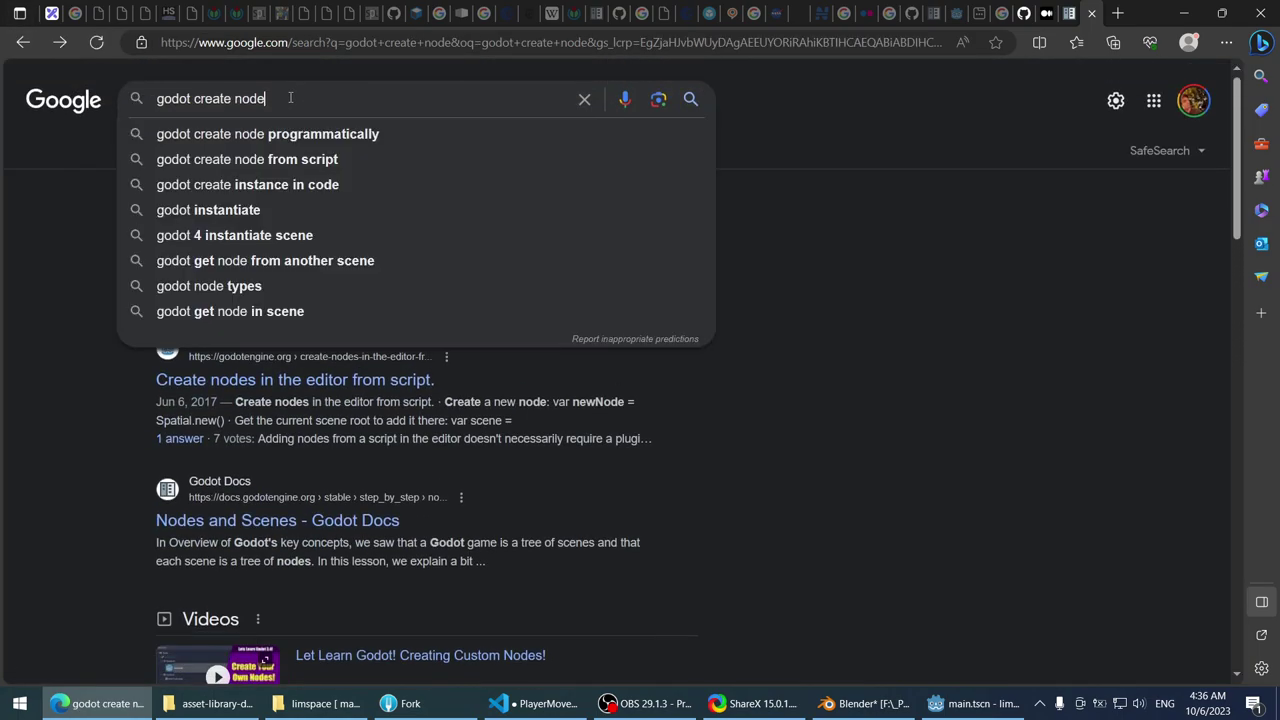
text(from code)
key(Return)
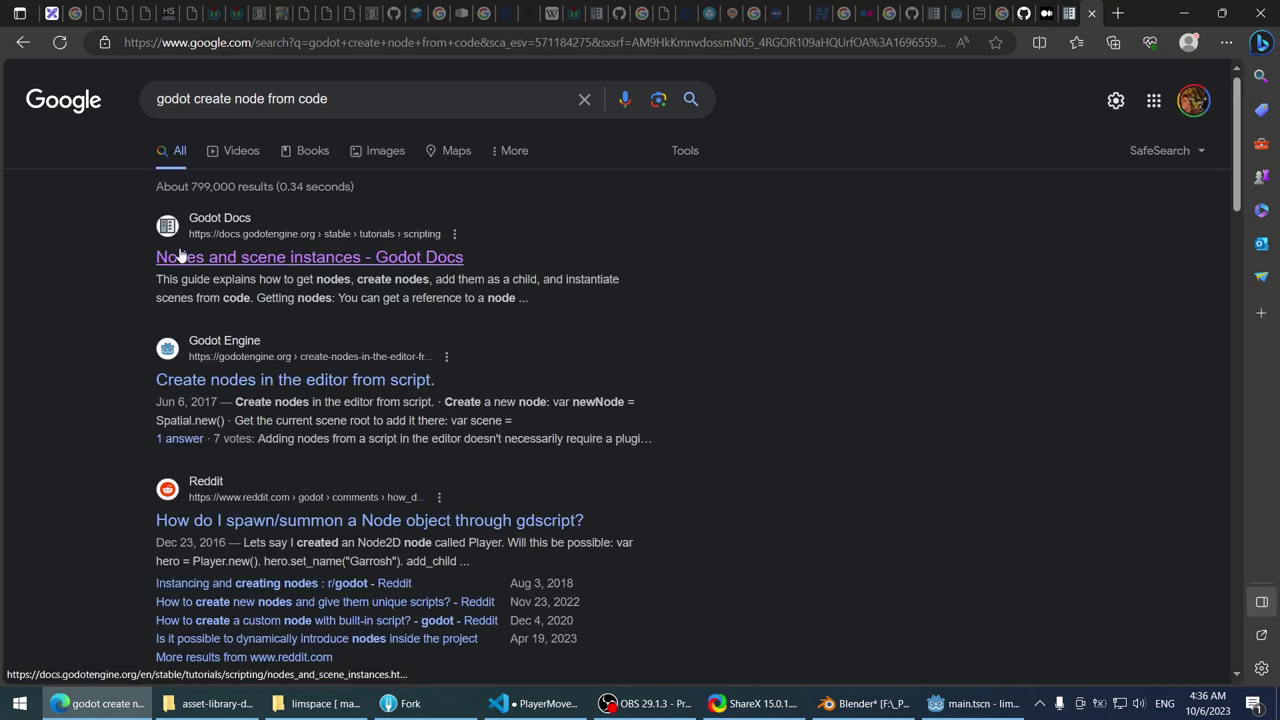
click(185, 378)
scroll(121, 340, down, 2)
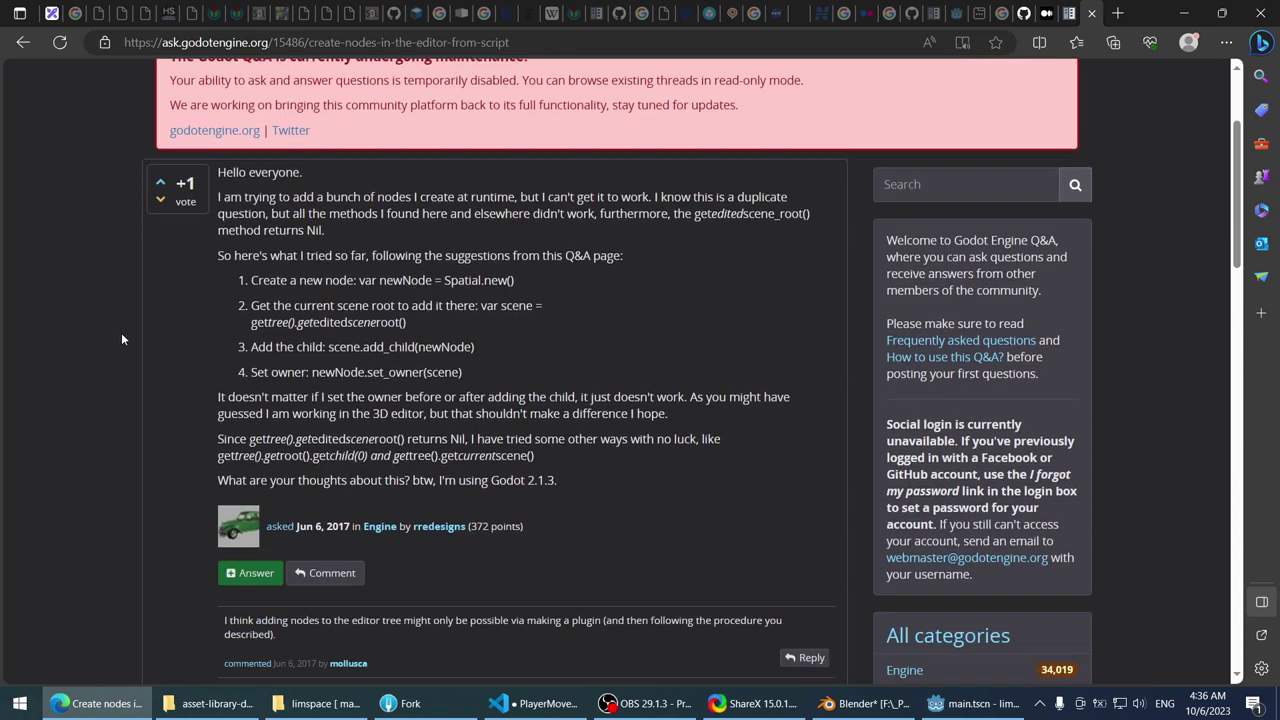
scroll(122, 340, down, 3)
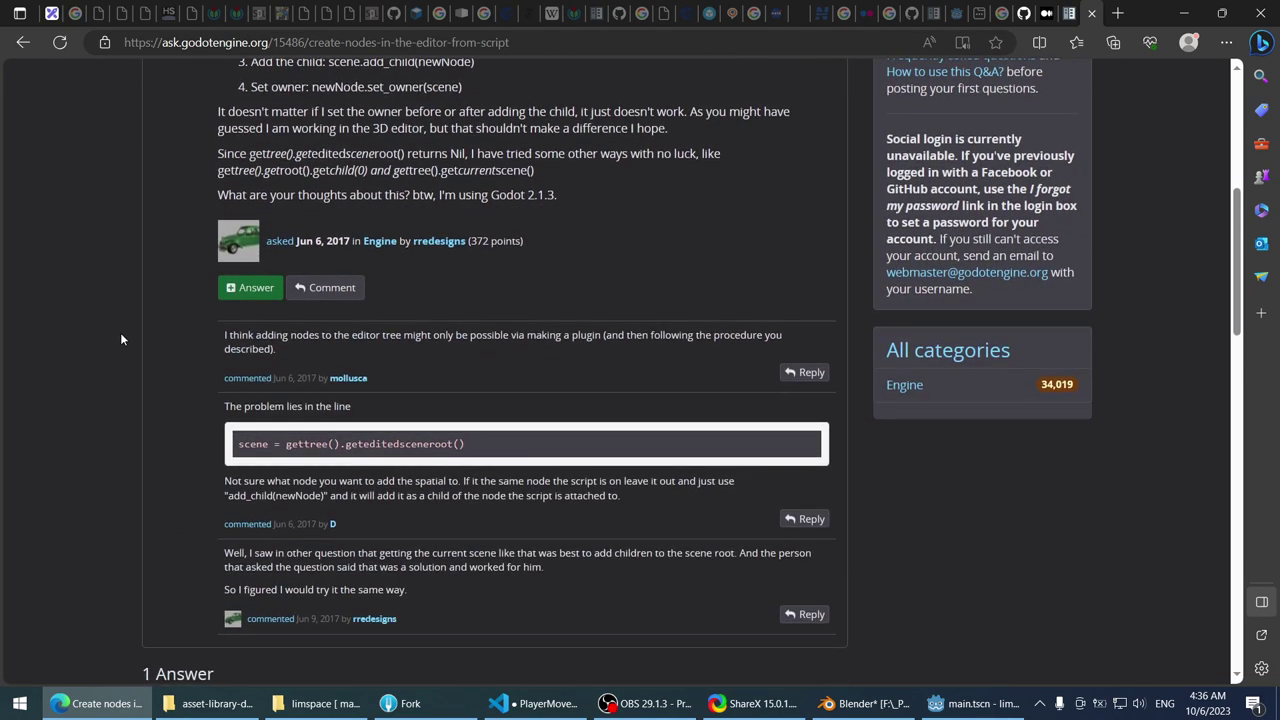
scroll(121, 340, down, 5)
scroll(121, 340, down, 2)
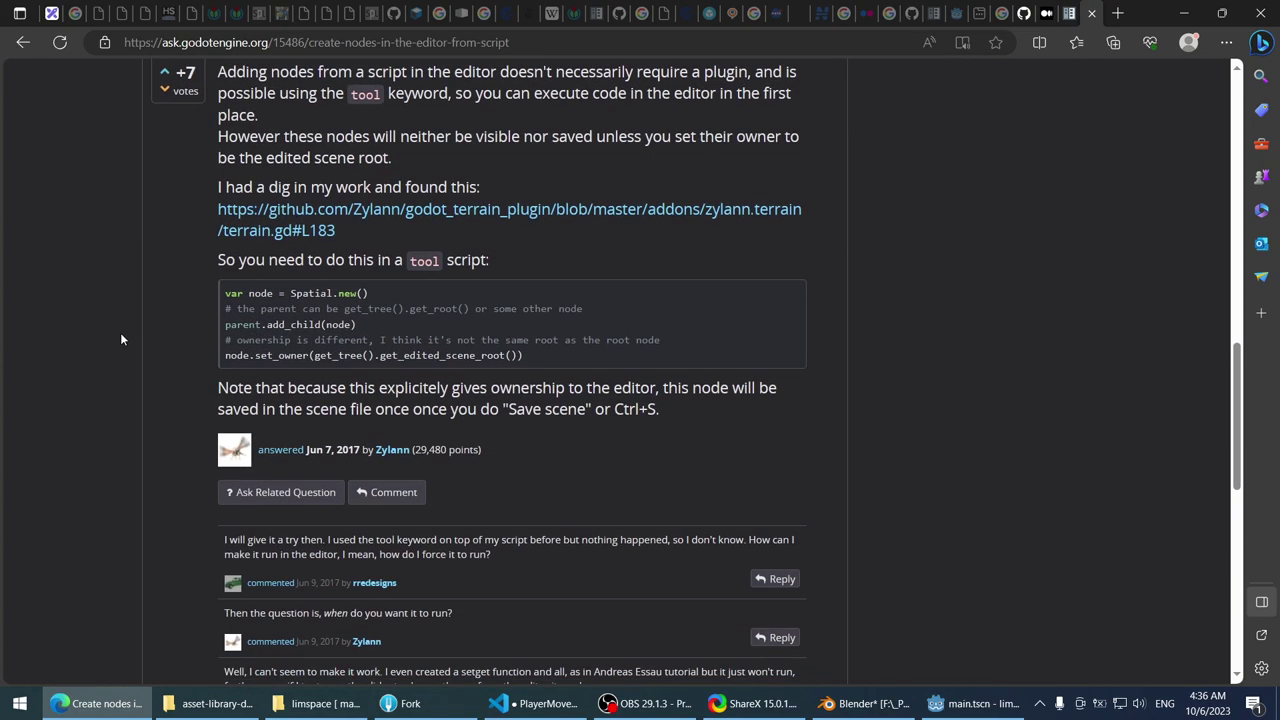
key(alt+Tab)
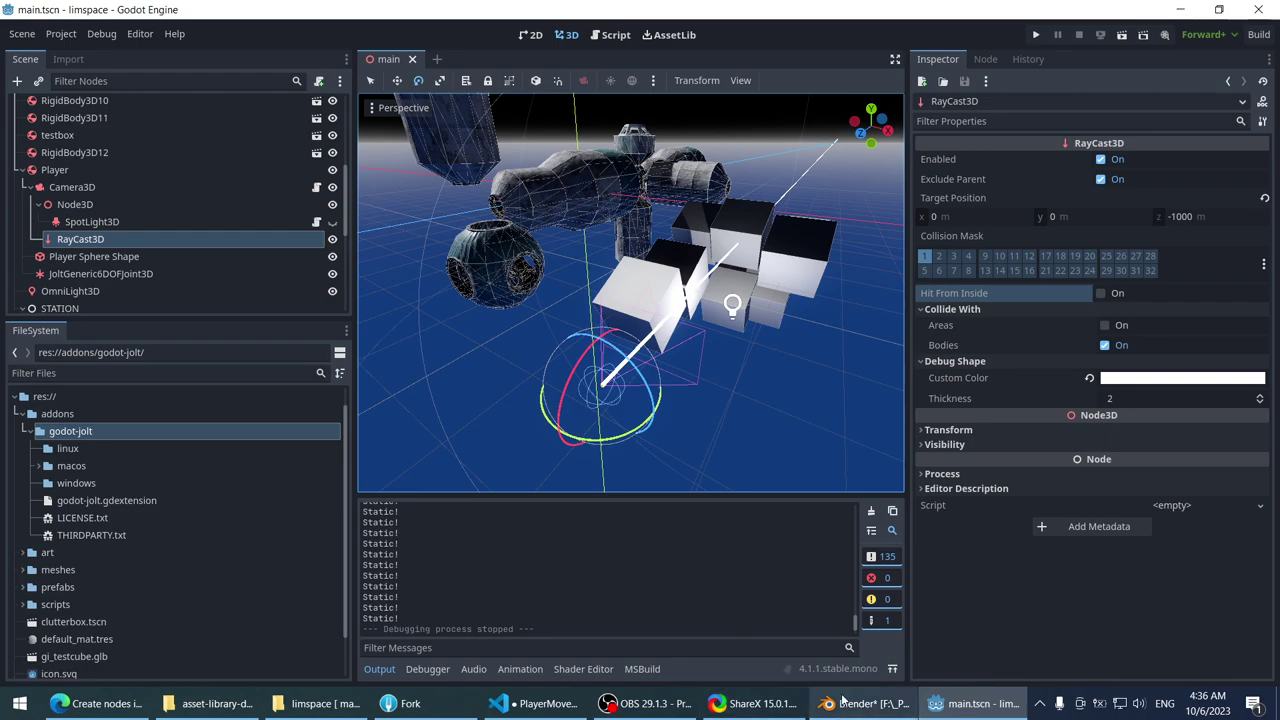
- Replace the word 'node' on line 92 with 'var Jol' in PlayerMovement.cs
click(535, 703)
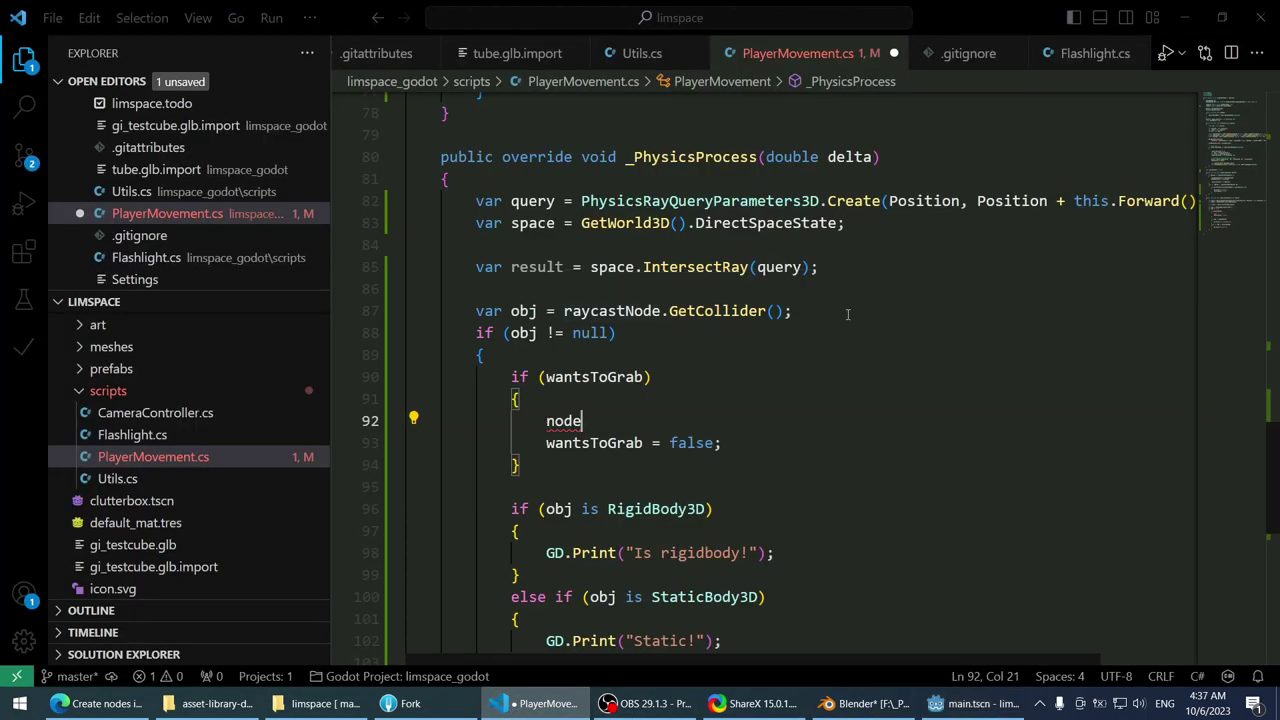
key(ctrl+shift+Left)
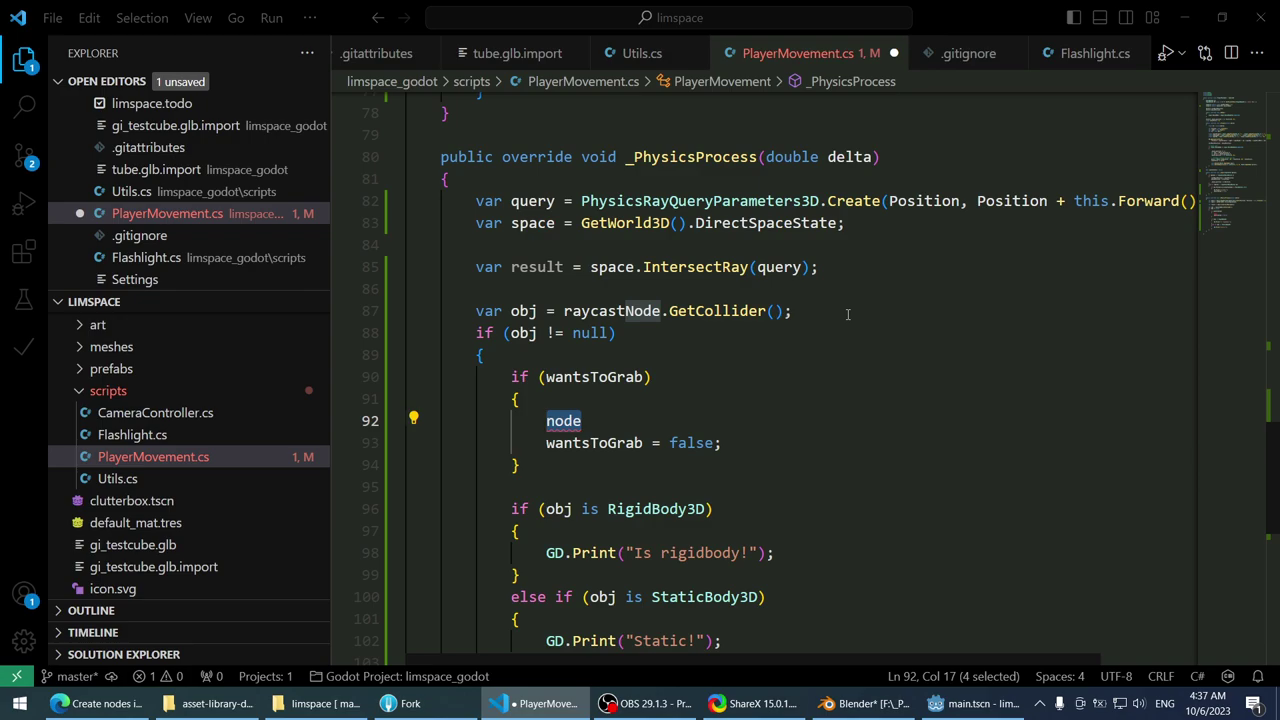
text(var )
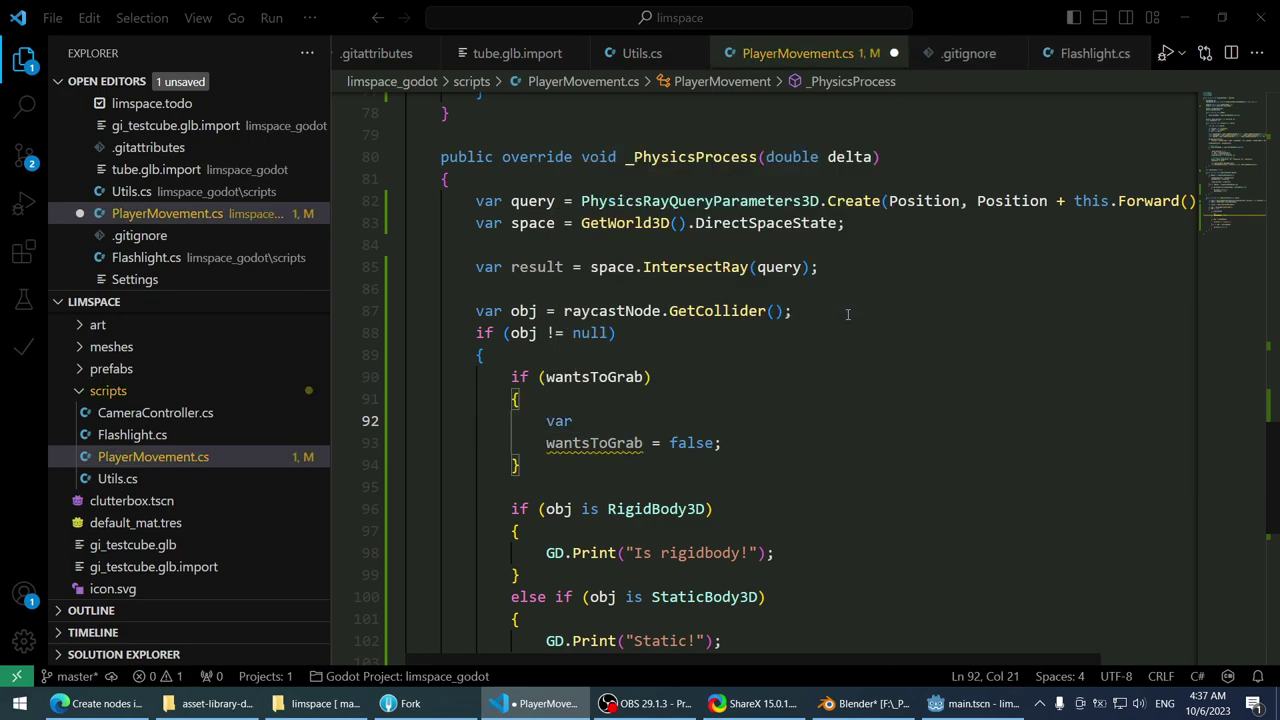
text(Jol)
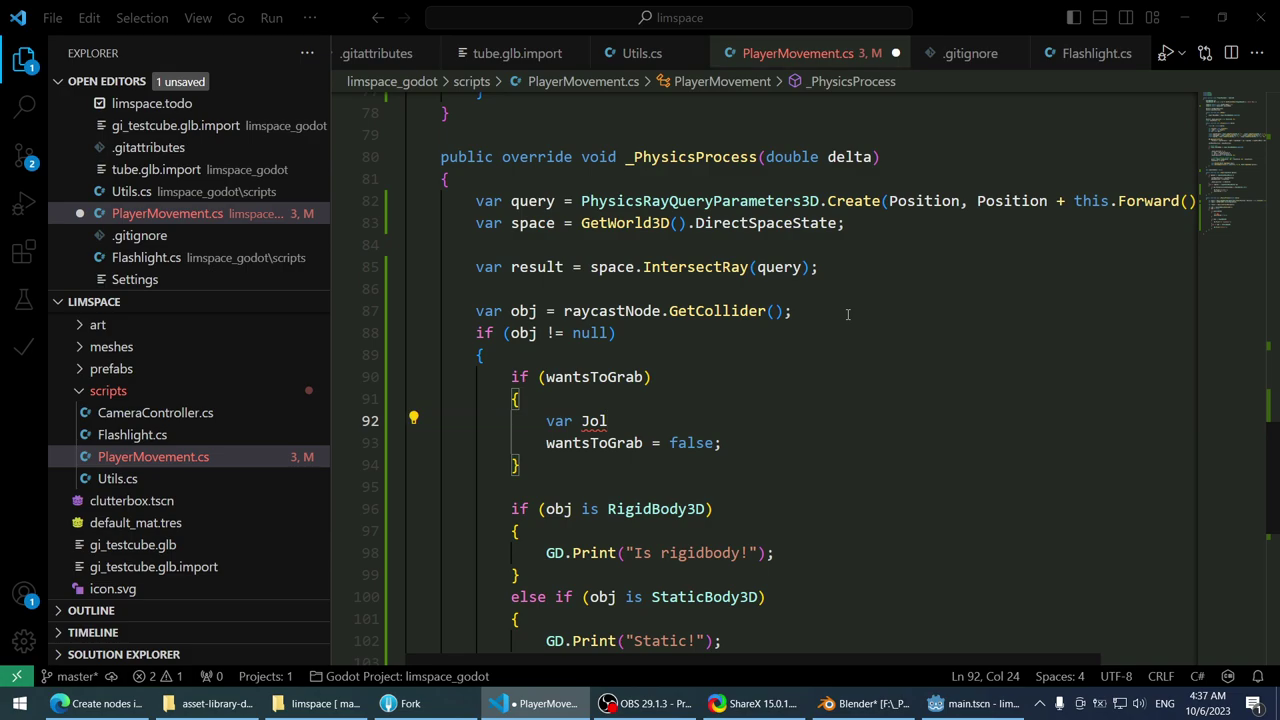
- Select JoltGeneric6DOFJoint3D and enlarge the Scene dock to see it links Player to testbox
key(alt+Tab)
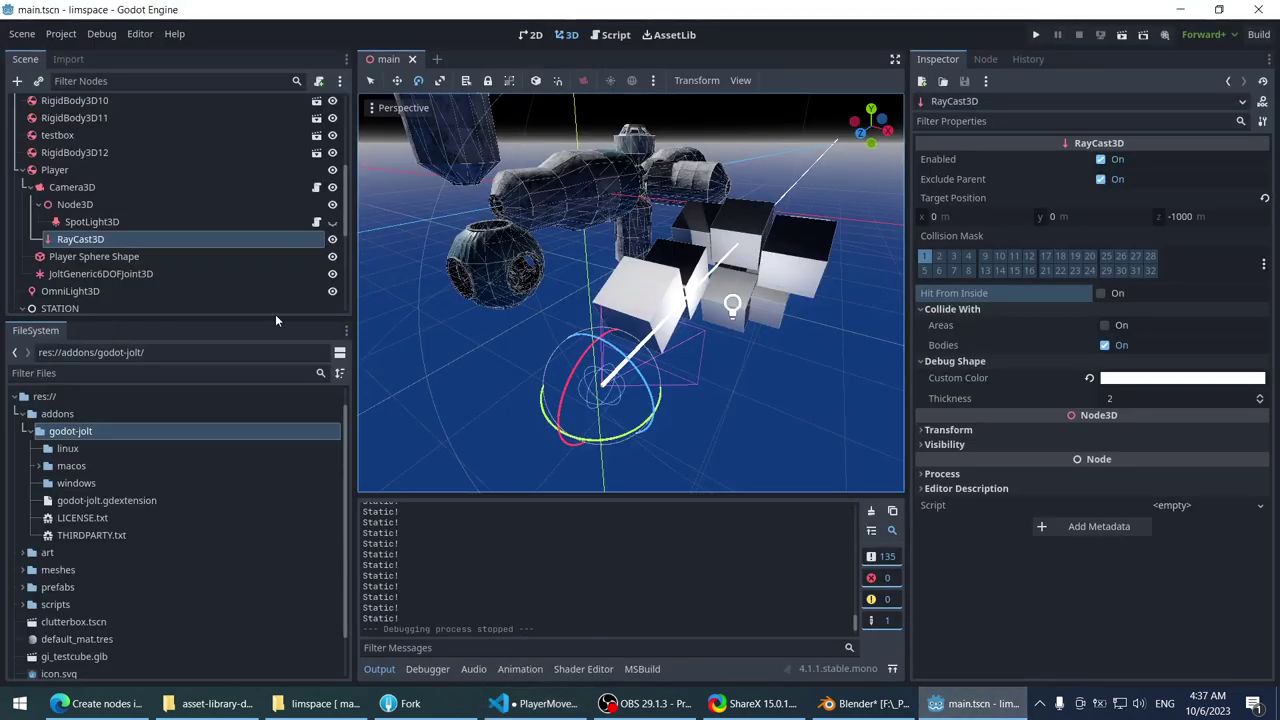
scroll(194, 271, down, 3)
click(149, 194)
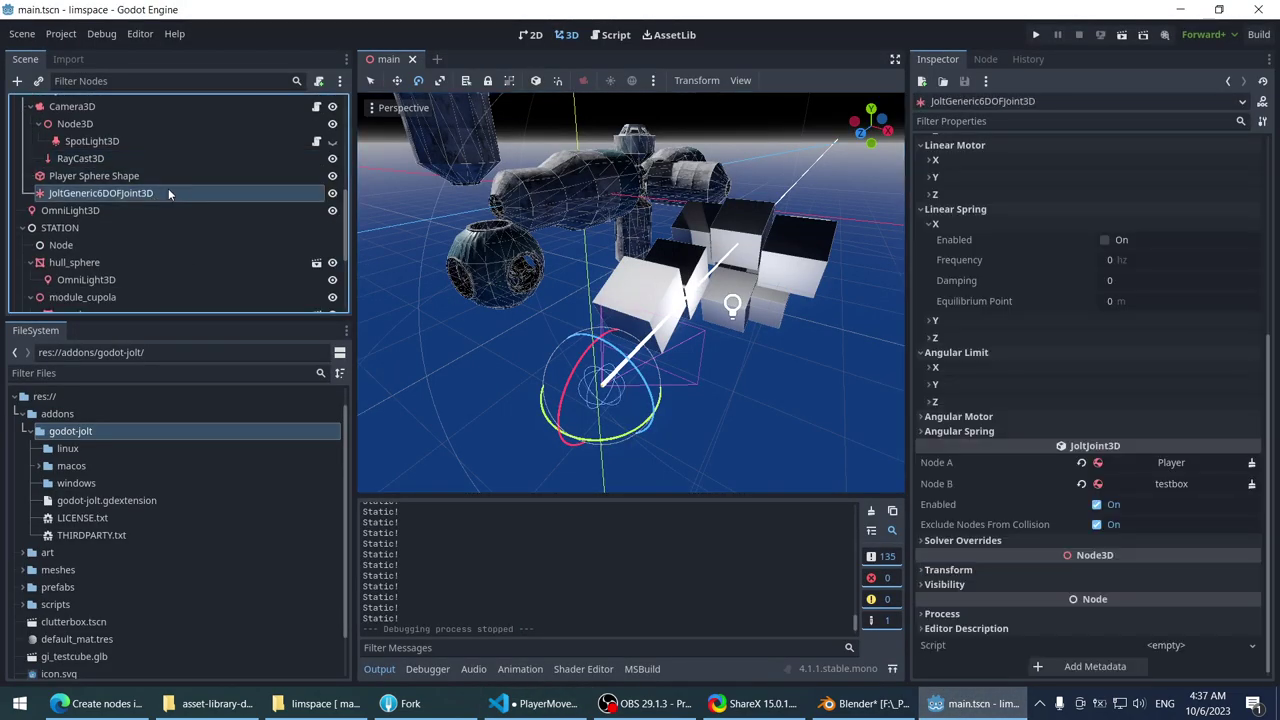
scroll(169, 203, up, 2)
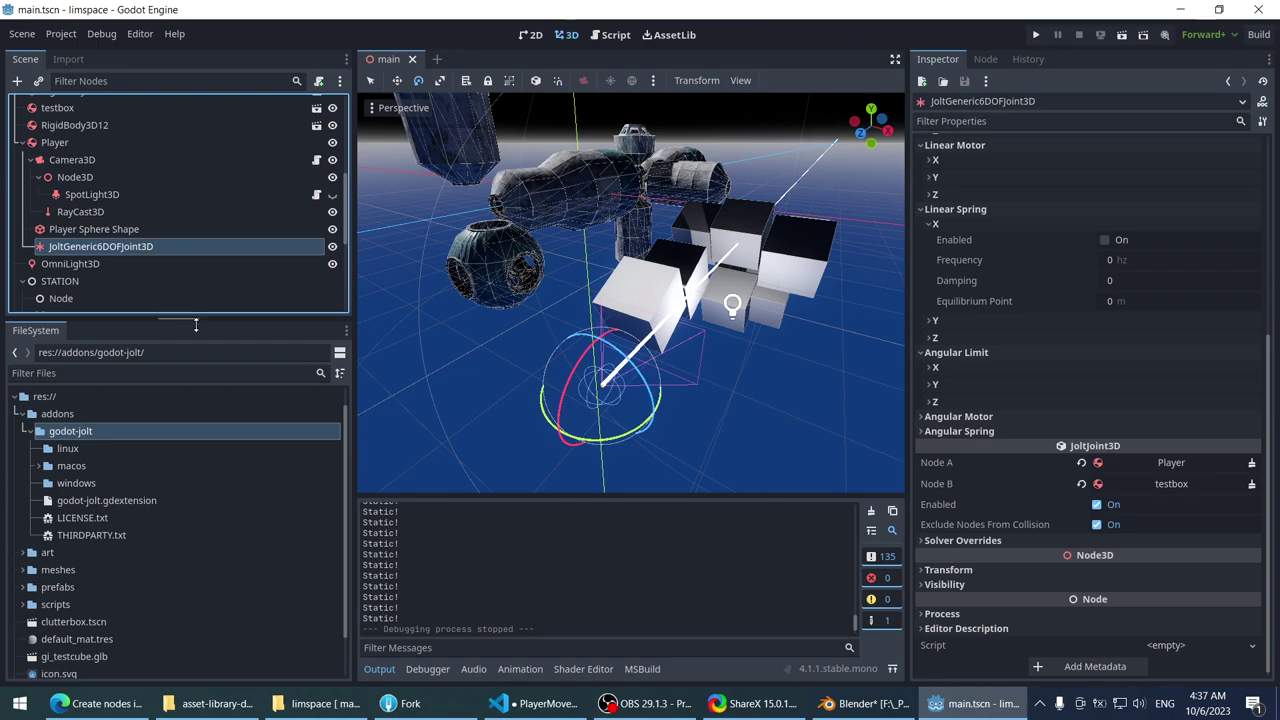
drag(196, 315, 196, 393)
scroll(140, 272, up, 2)
click(140, 285)
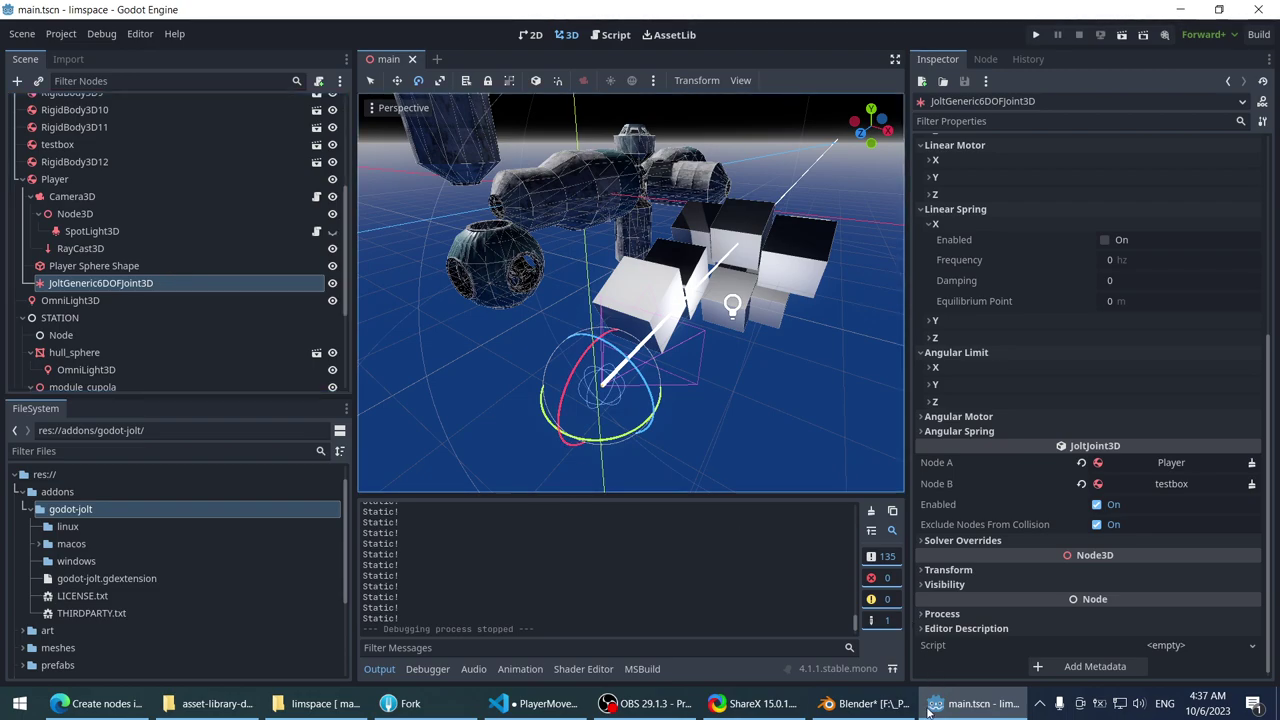
key(alt+Tab)
- Add a trial 'using GodotPlugins.Game.' import below the using Nothke line
scroll(602, 348, up, 5)
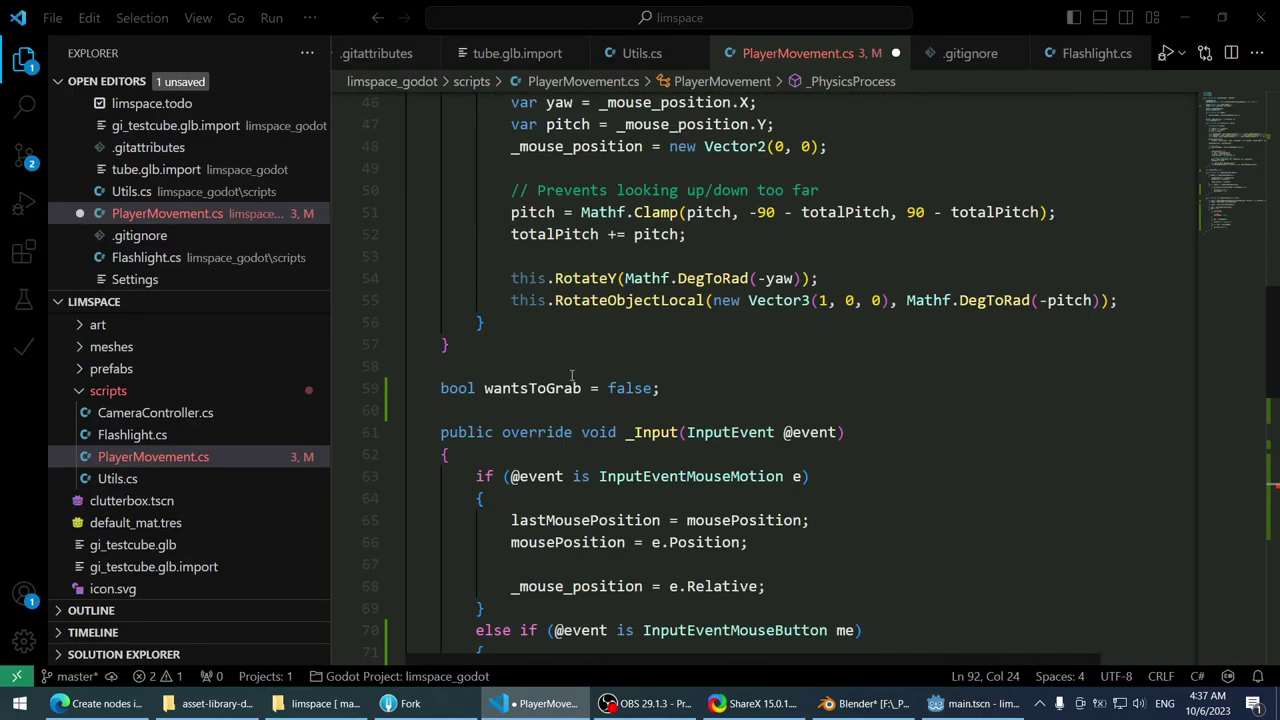
scroll(563, 388, down, 10)
scroll(1225, 185, up, 20)
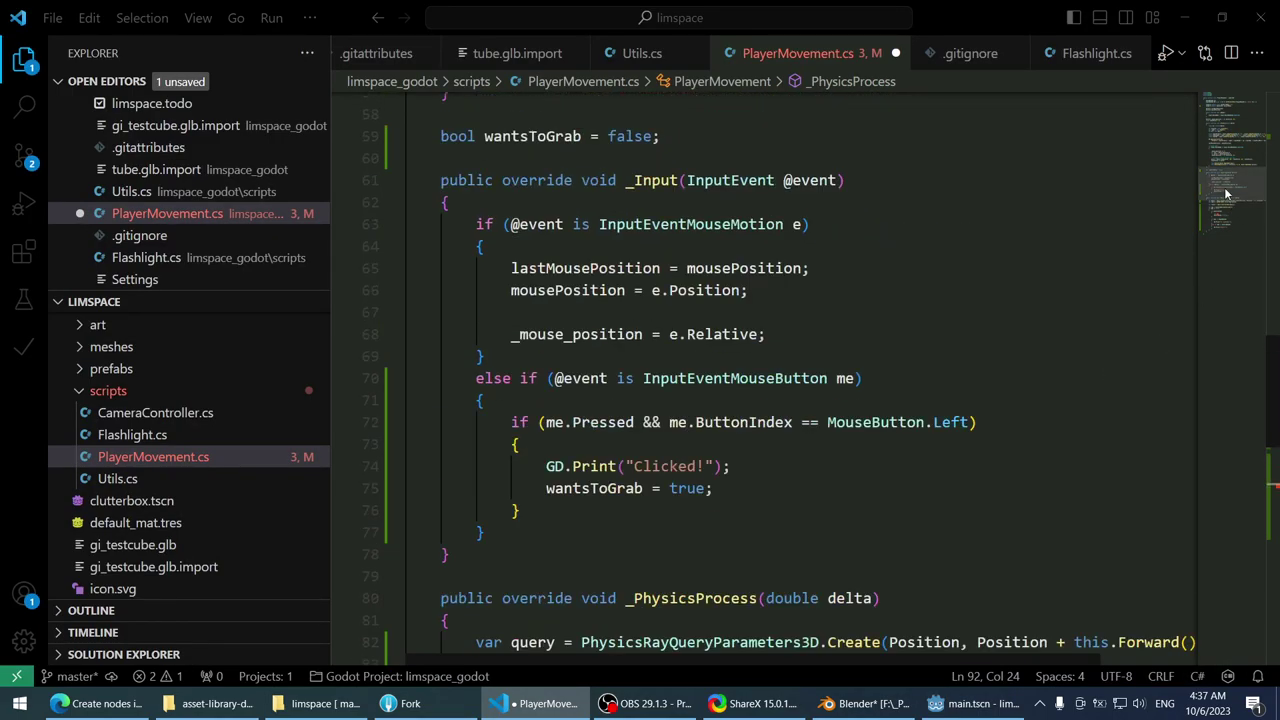
key(Return)
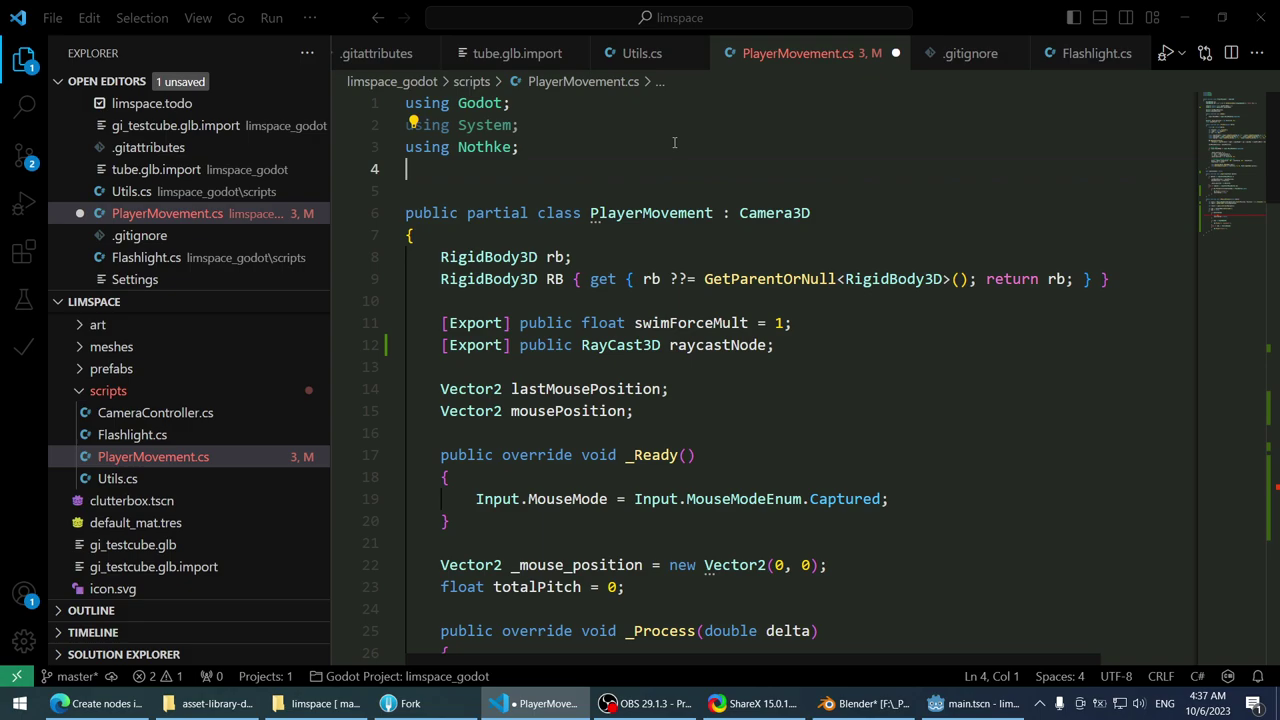
text(using GD)
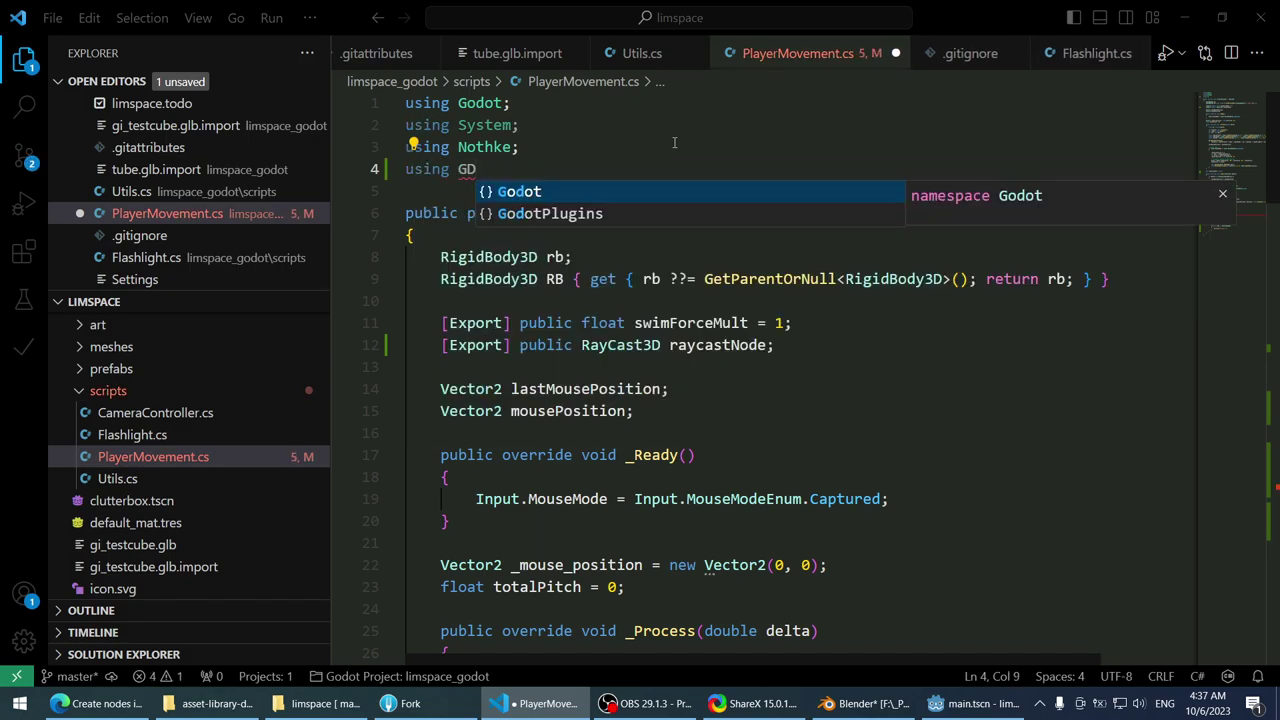
key(Escape)
key(Down)
key(Down)
key(Home)
key(Tab)
key(ctrl+z)
key(Up)
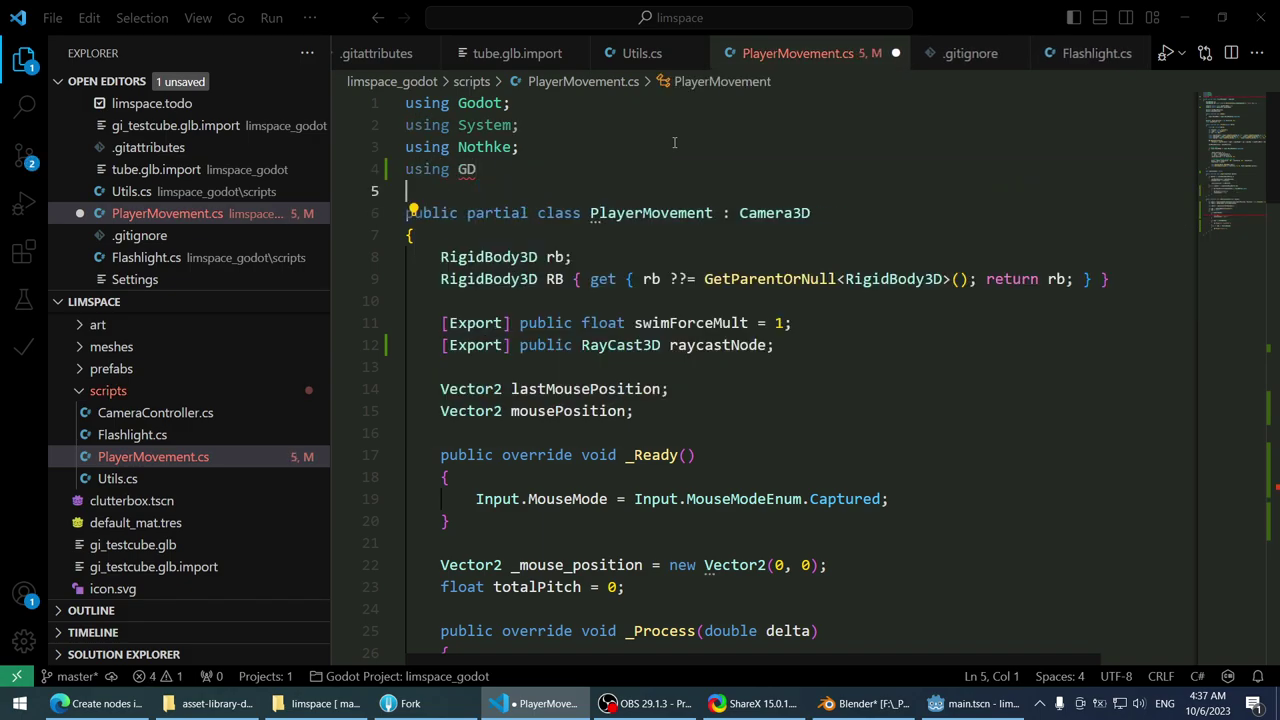
text(GodotPlugins.)
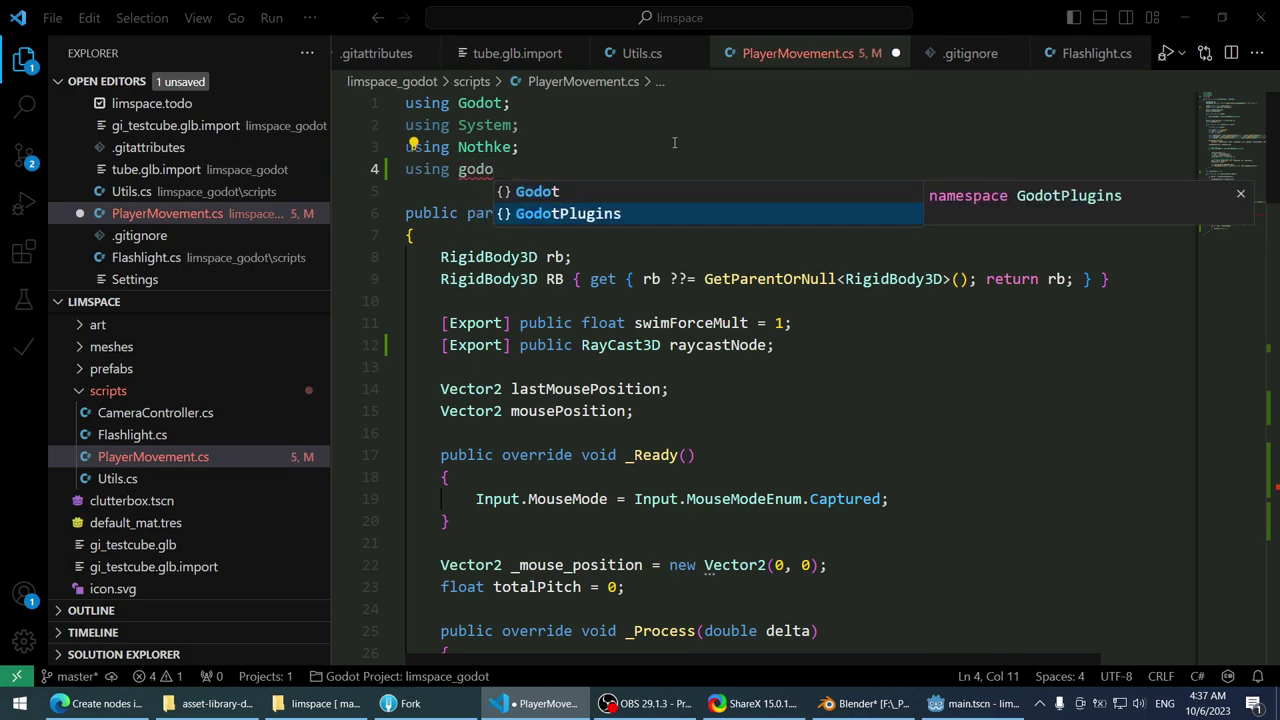
text(Game.)
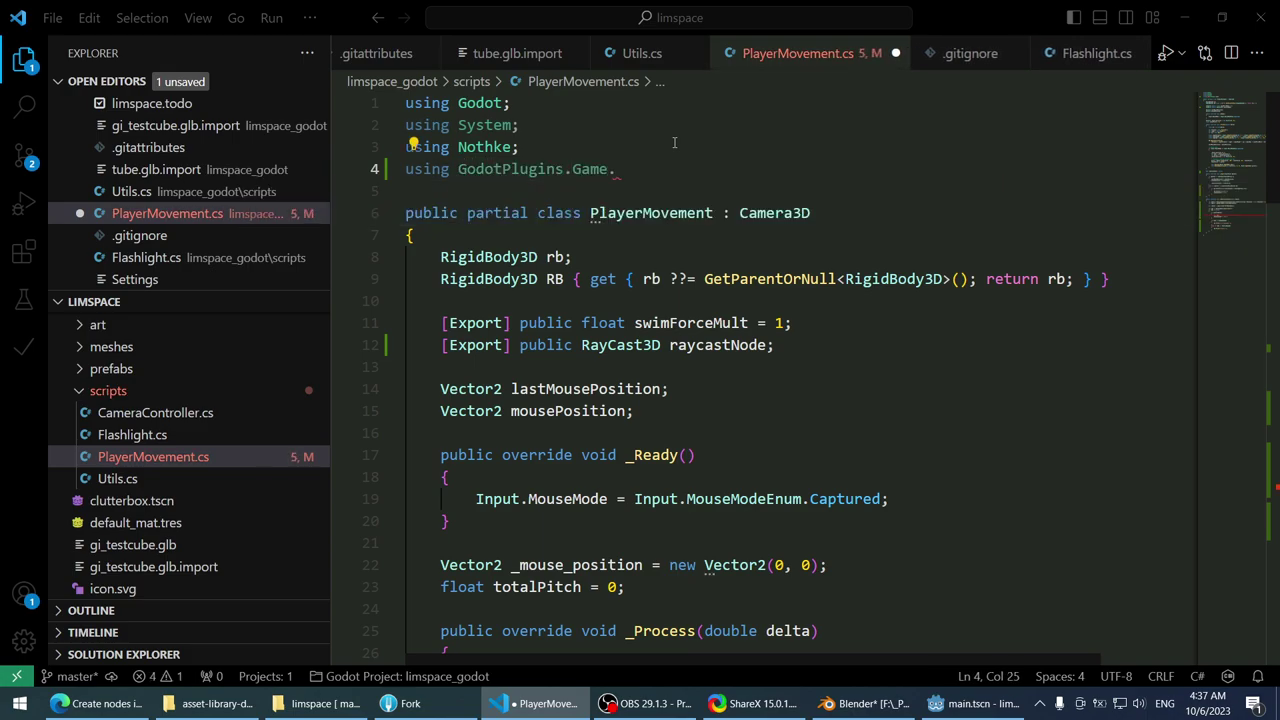
- Delete the GodotPlugins.Game import line and save PlayerMovement.cs
key(ctrl+l)
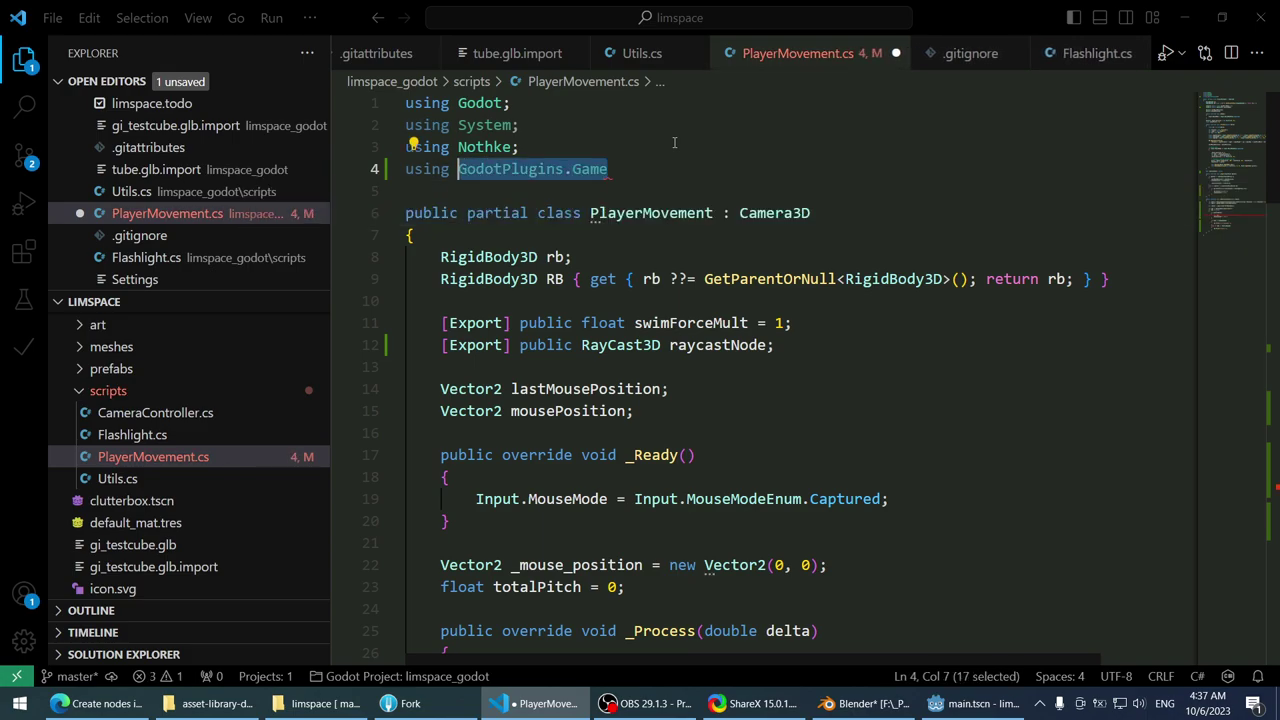
key(BackSpace)
key(ctrl+s)
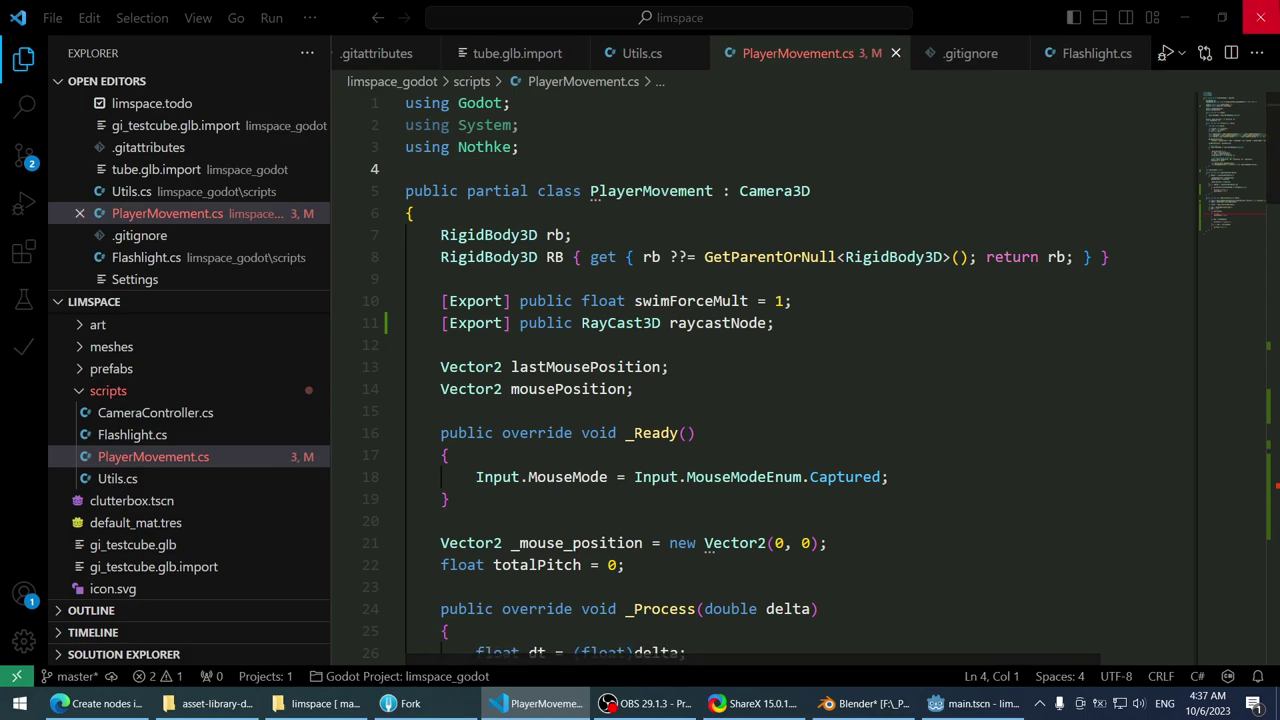
- Close the code editor and relaunch Visual Studio Code from the Start menu
click(1260, 17)
click(355, 703)
click(330, 703)
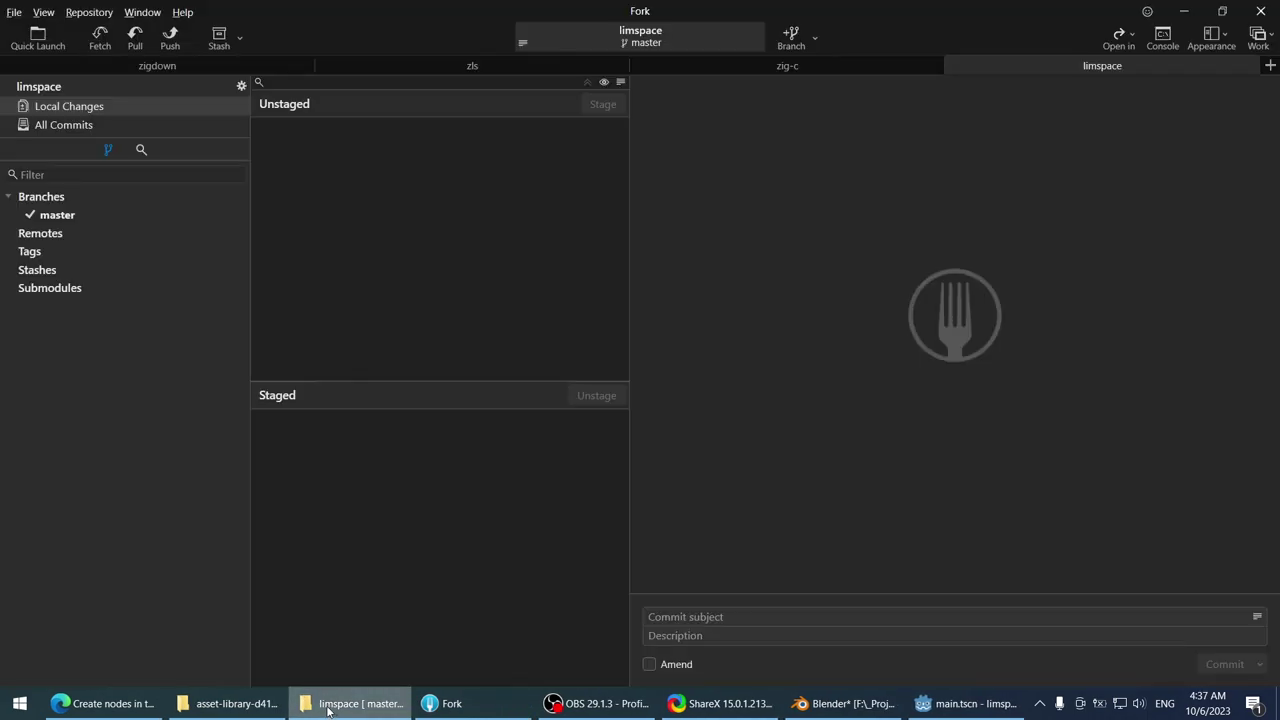
click(19, 703)
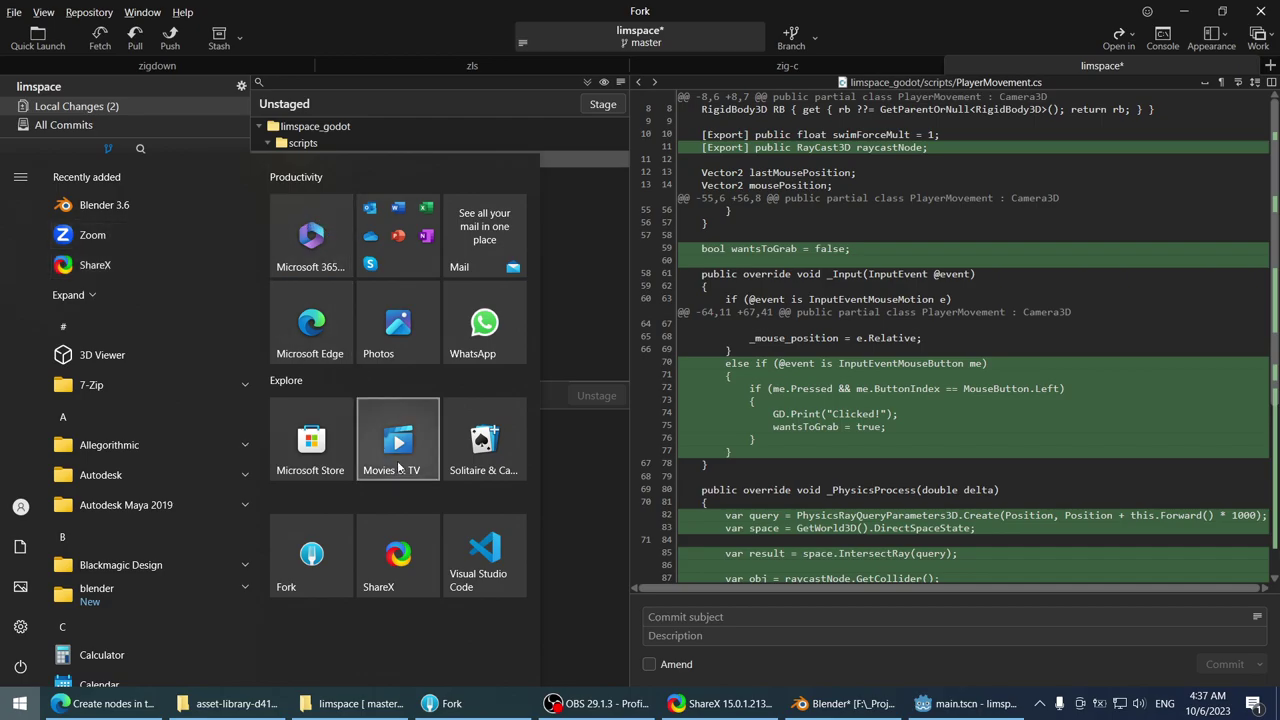
click(458, 543)
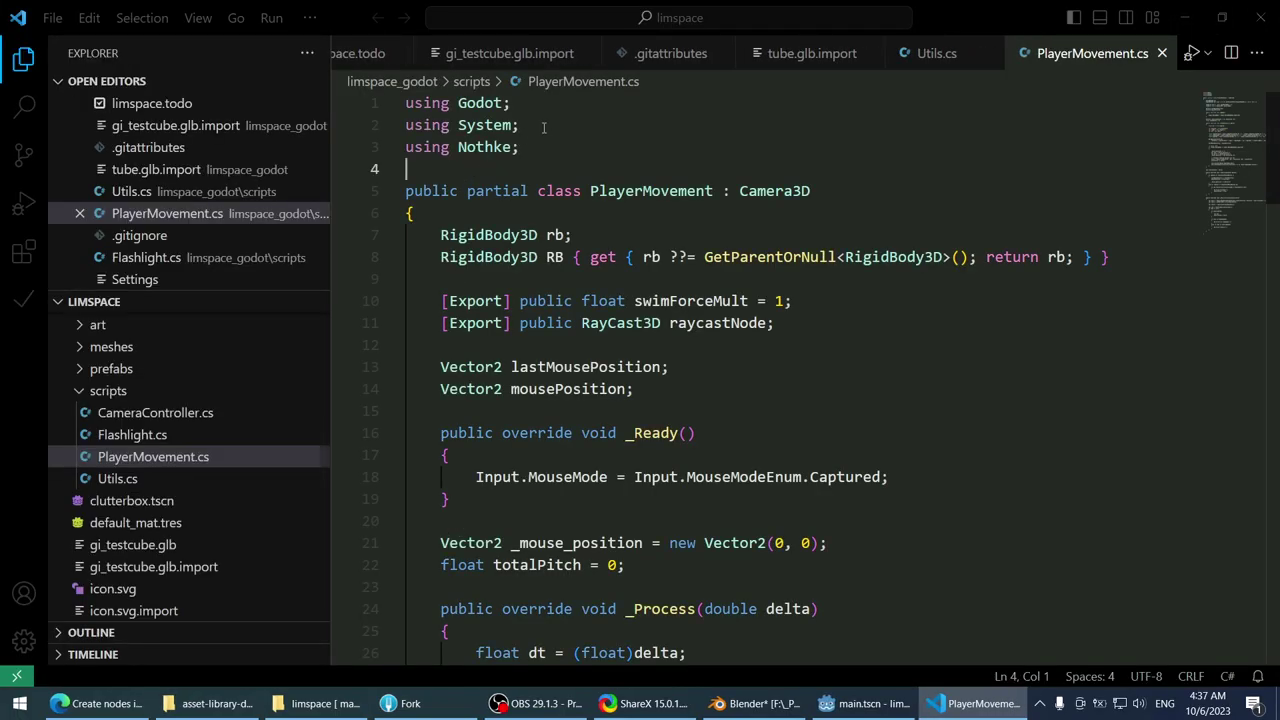
- Try a 'using jo' import for Jolt, then delete the unfinished line
key(Return)
text(using )
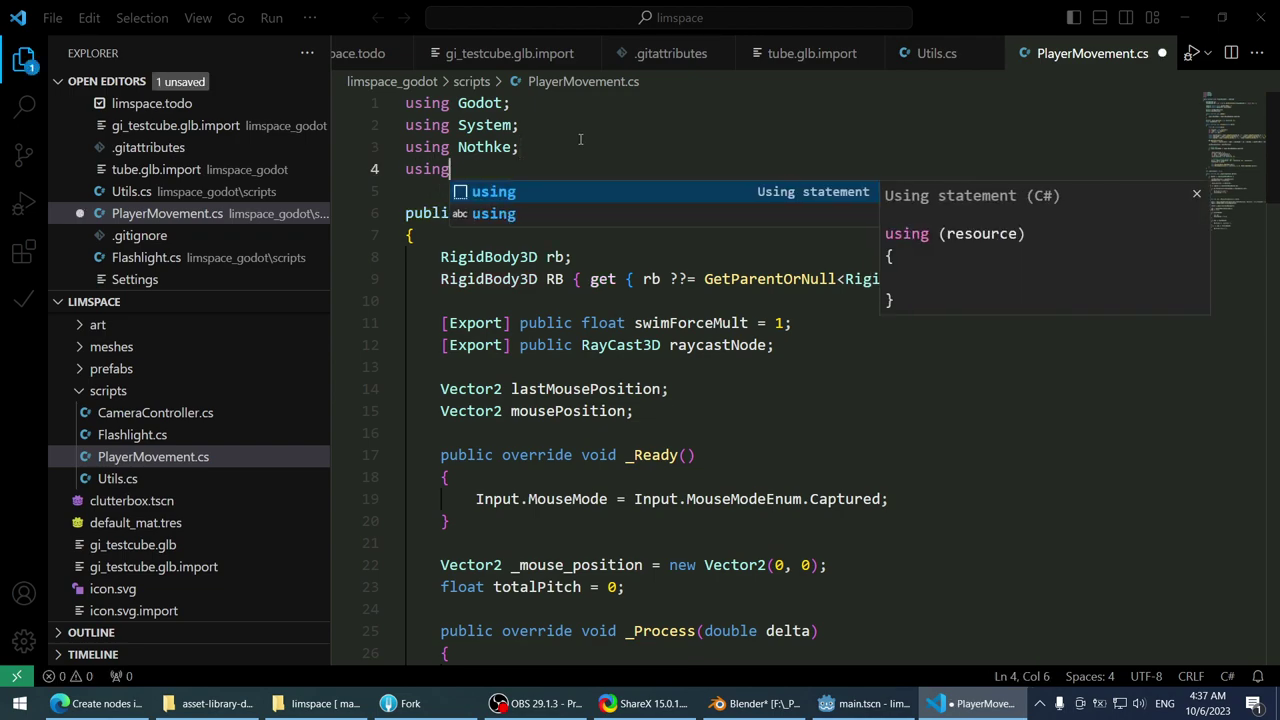
text(jo)
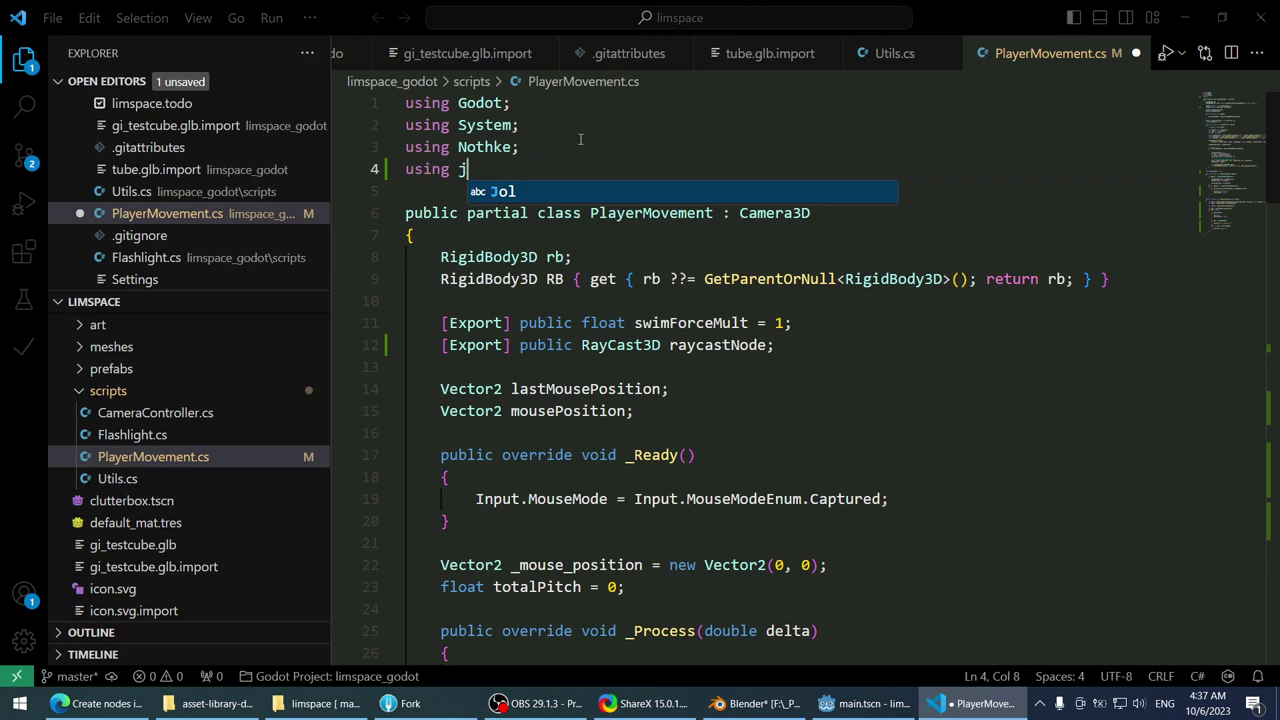
key(BackSpace)
key(BackSpace)
text(jo)
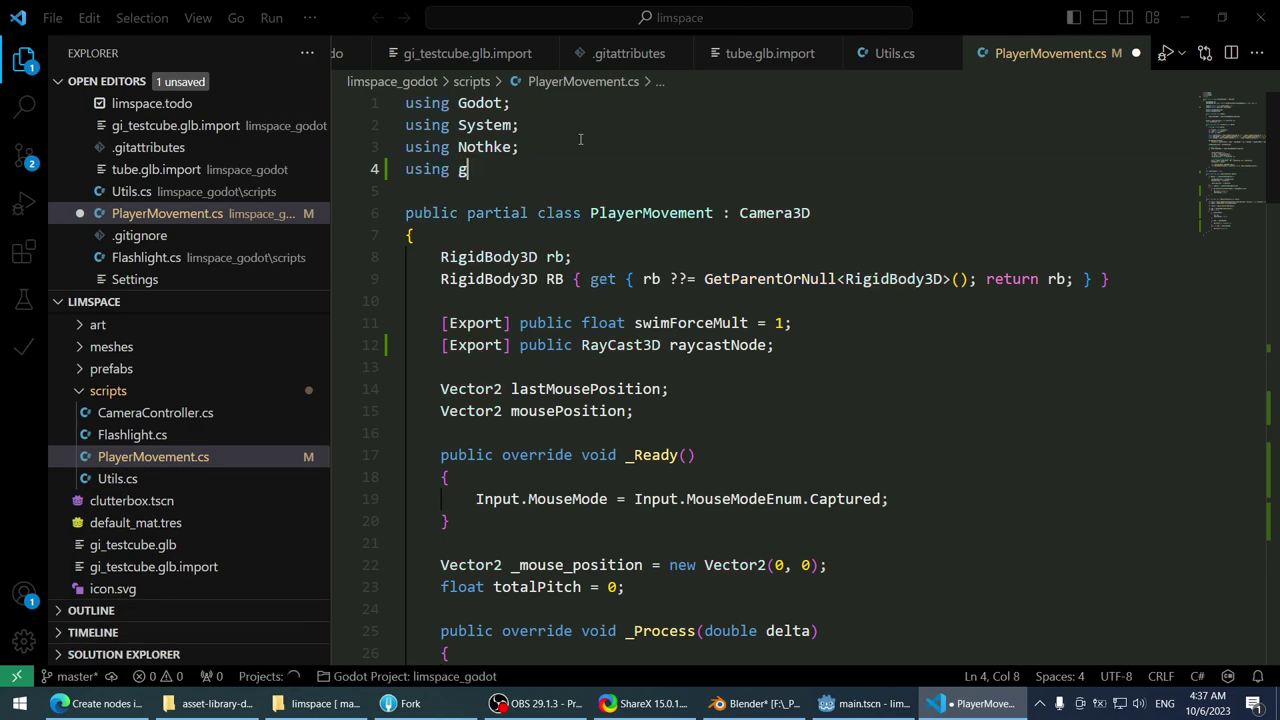
key(ctrl+shift+k)
- Try a 'using GodotPlugins.' import from suggestions, then clear it
key(ctrl+Return)
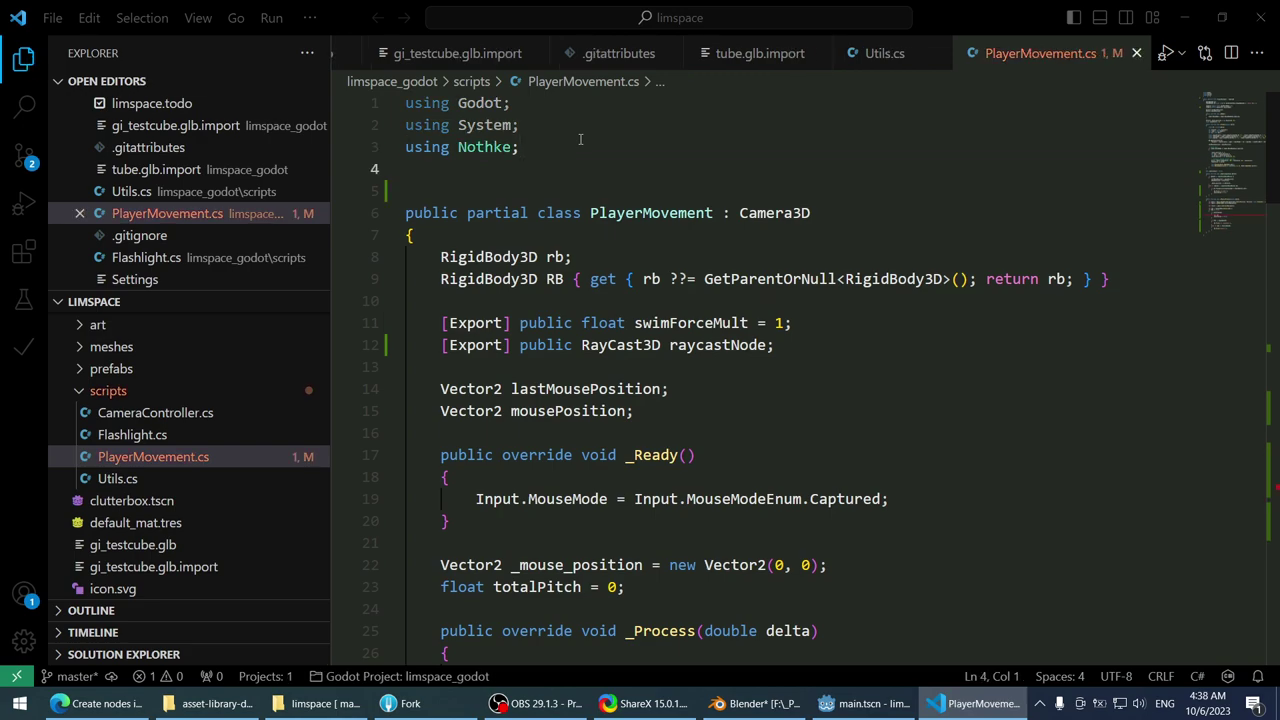
text(using God)
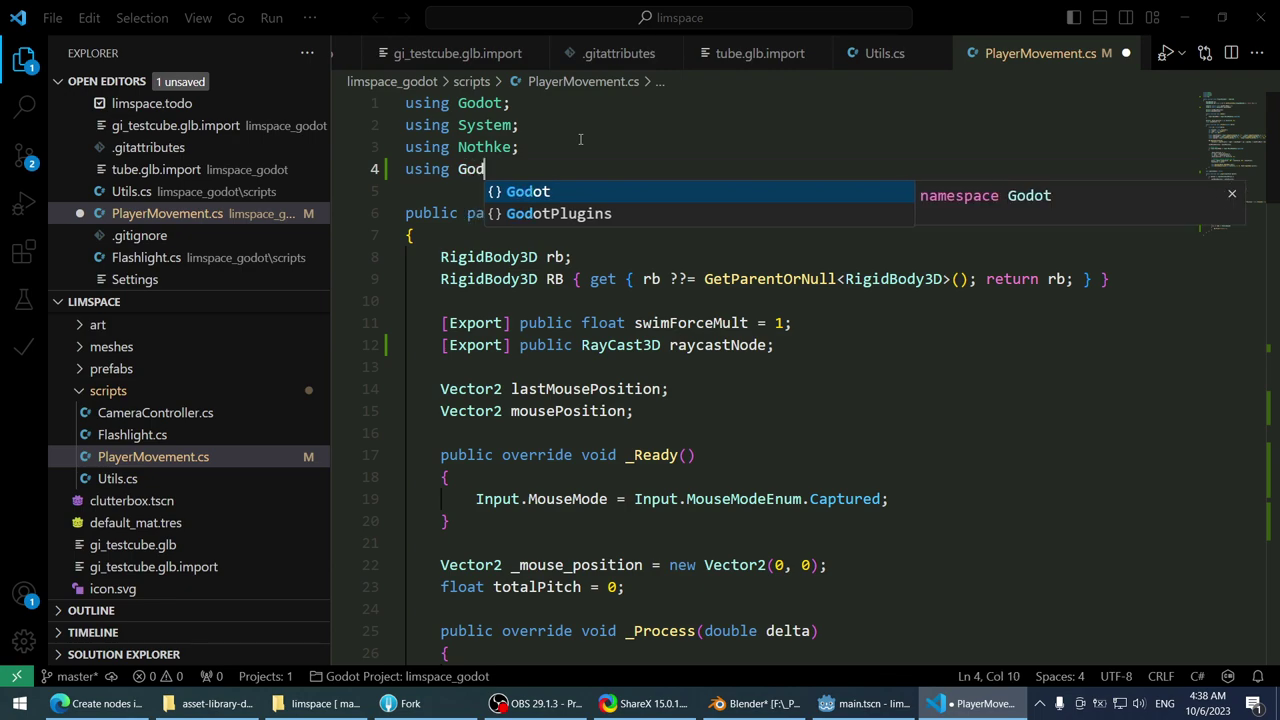
key(Down)
text(otPlugins.)
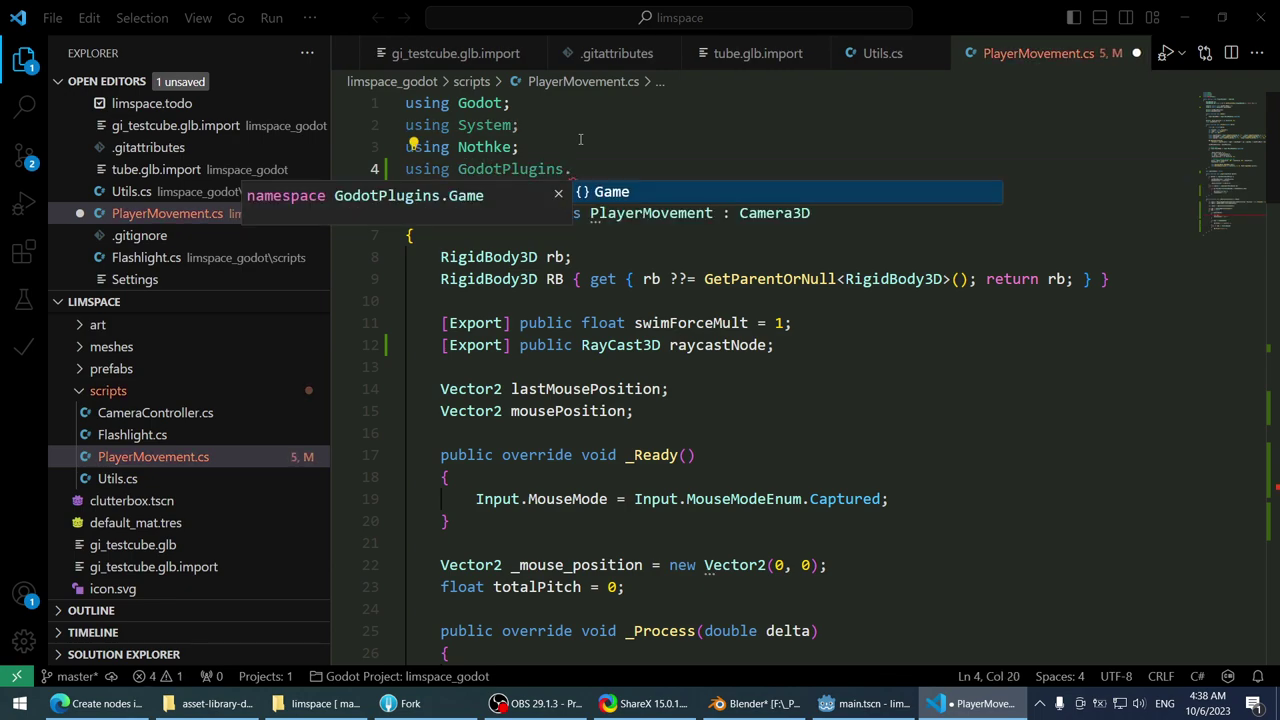
key(shift+Home)
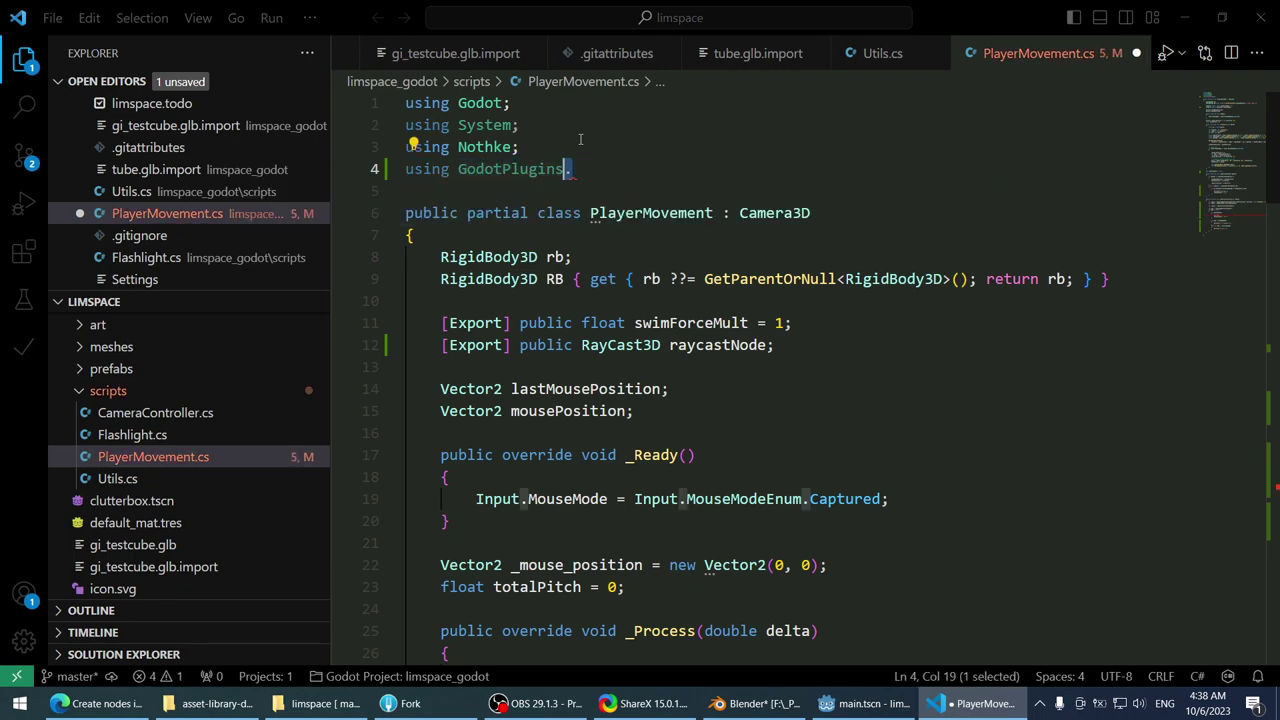
text(go)
key(BackSpace)
key(BackSpace)
- Probe namespace suggestions after 'using' with single test letters (j, i, r, a, c, G)
text(jo)
key(BackSpace)
key(BackSpace)
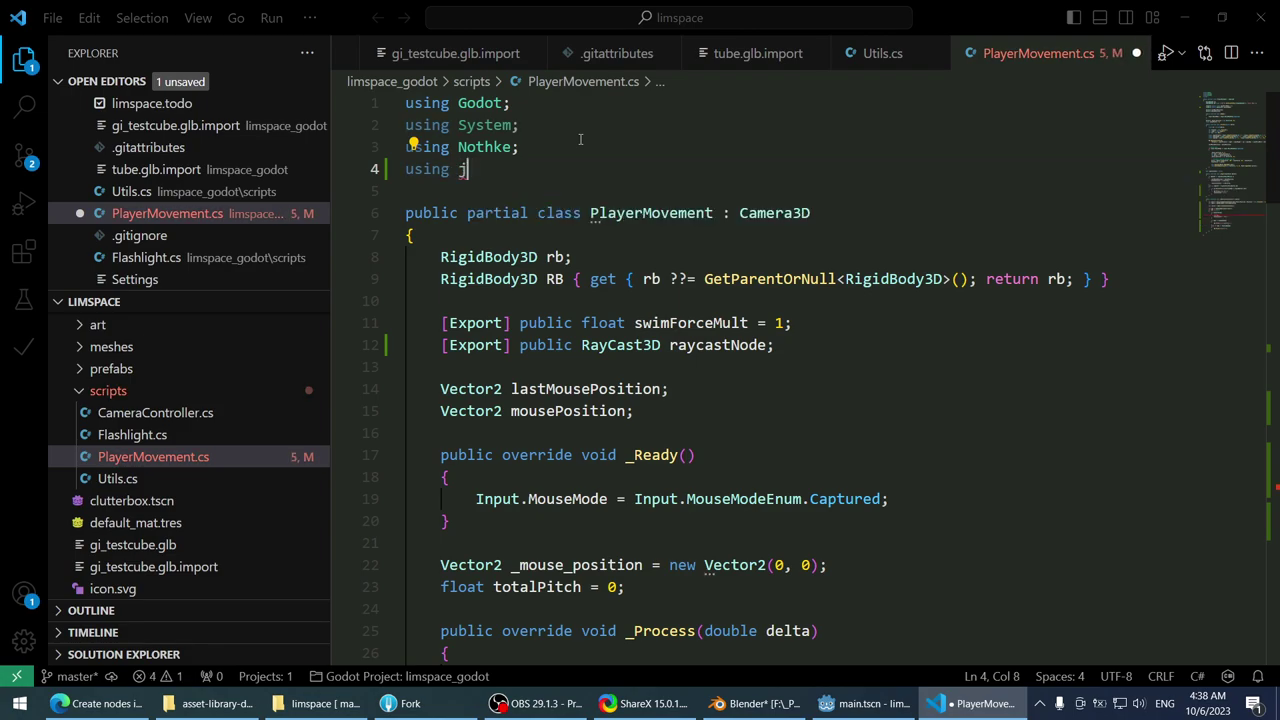
text(i)
key(BackSpace)
text(r)
key(BackSpace)
text(a)
key(BackSpace)
text(c)
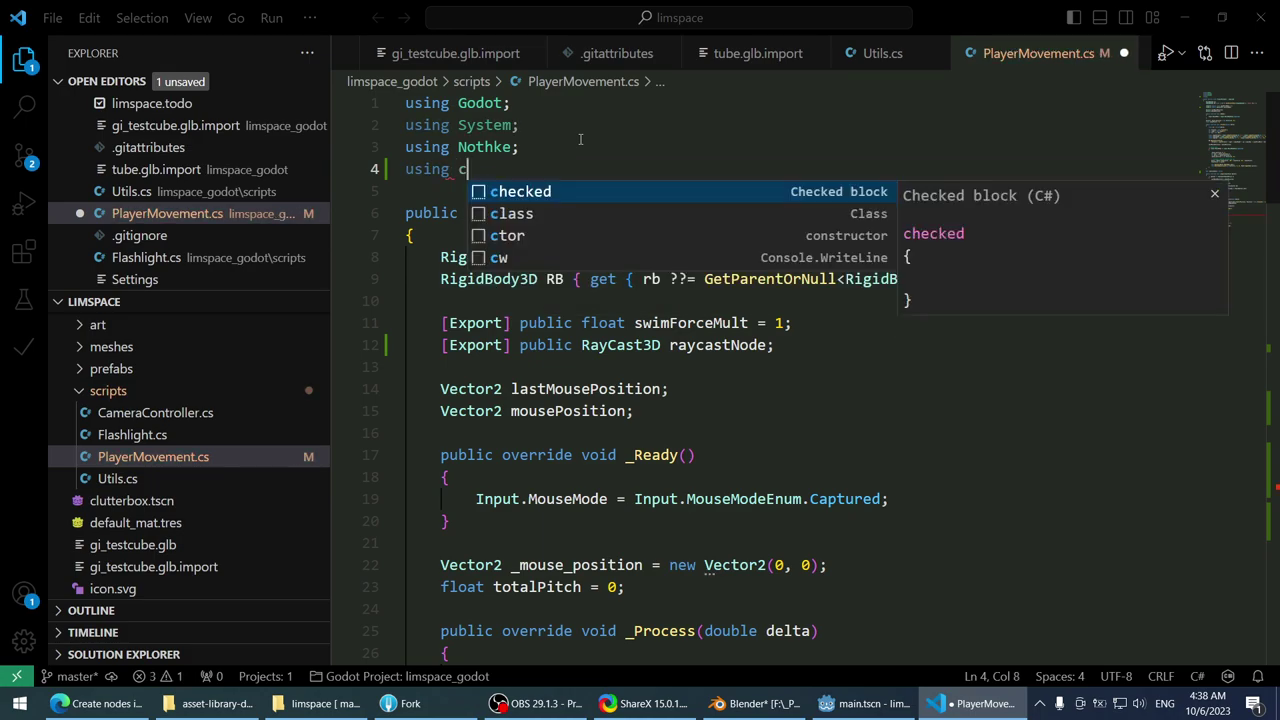
key(BackSpace)
text(G)
key(BackSpace)
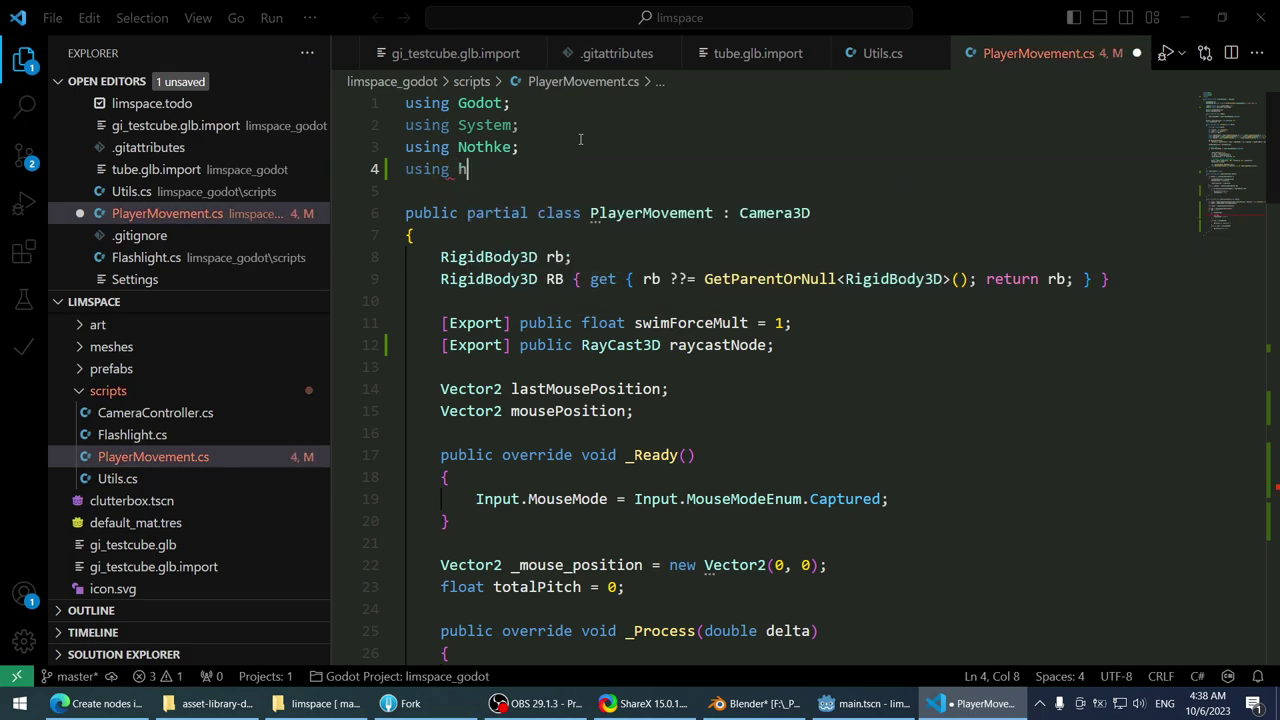
text(G)
key(BackSpace)
- Browse Godot sub-namespaces with 'using Godot.Bridge.', then delete the abandoned import line
text(g G)
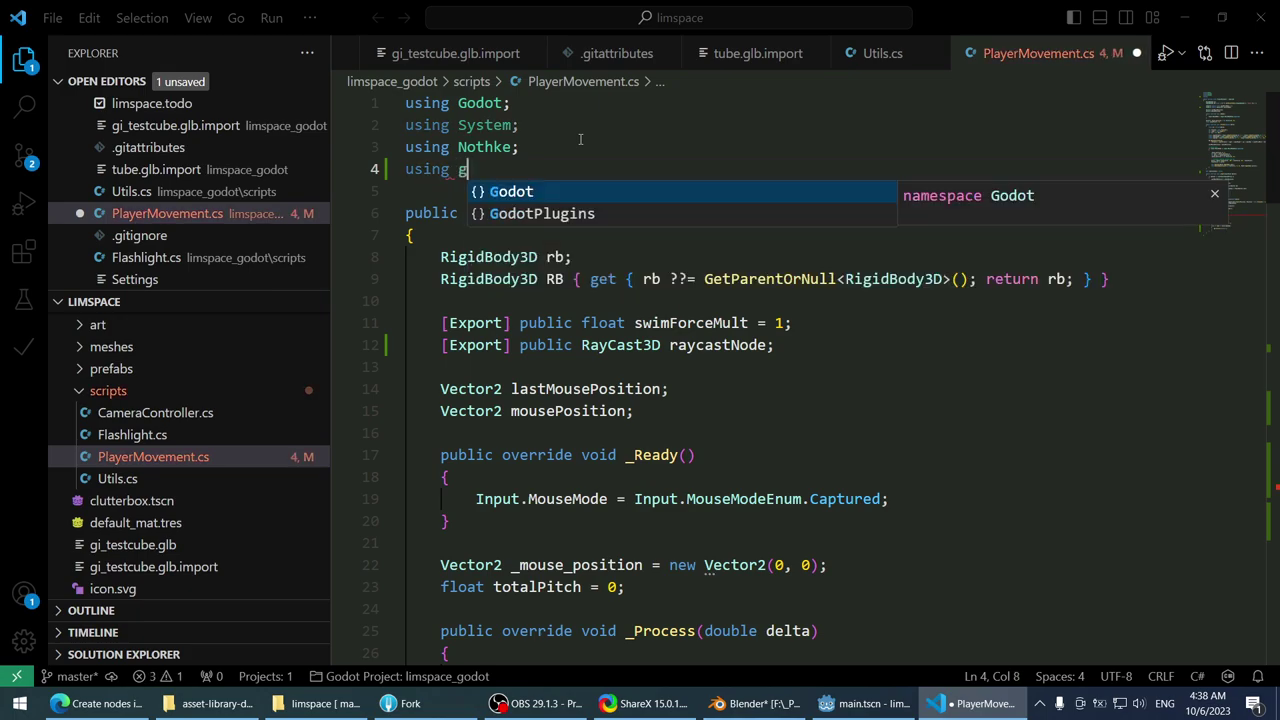
text(odot.)
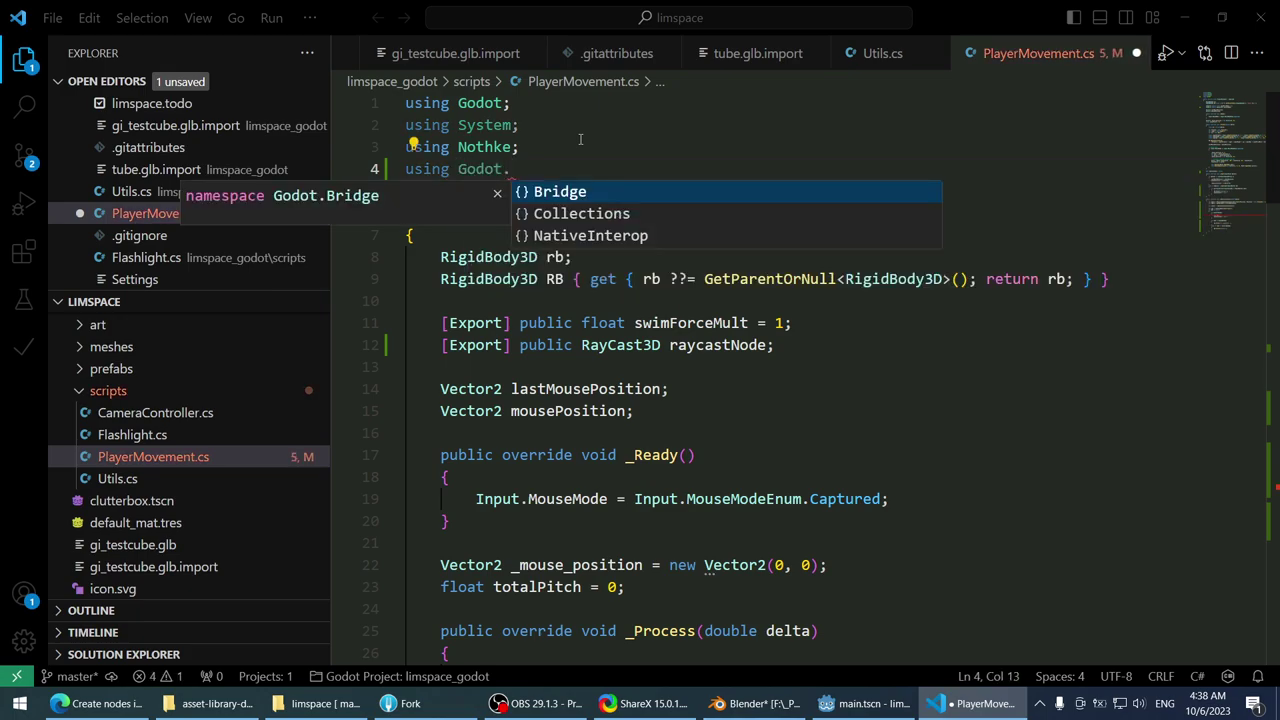
key(Down)
key(Down)
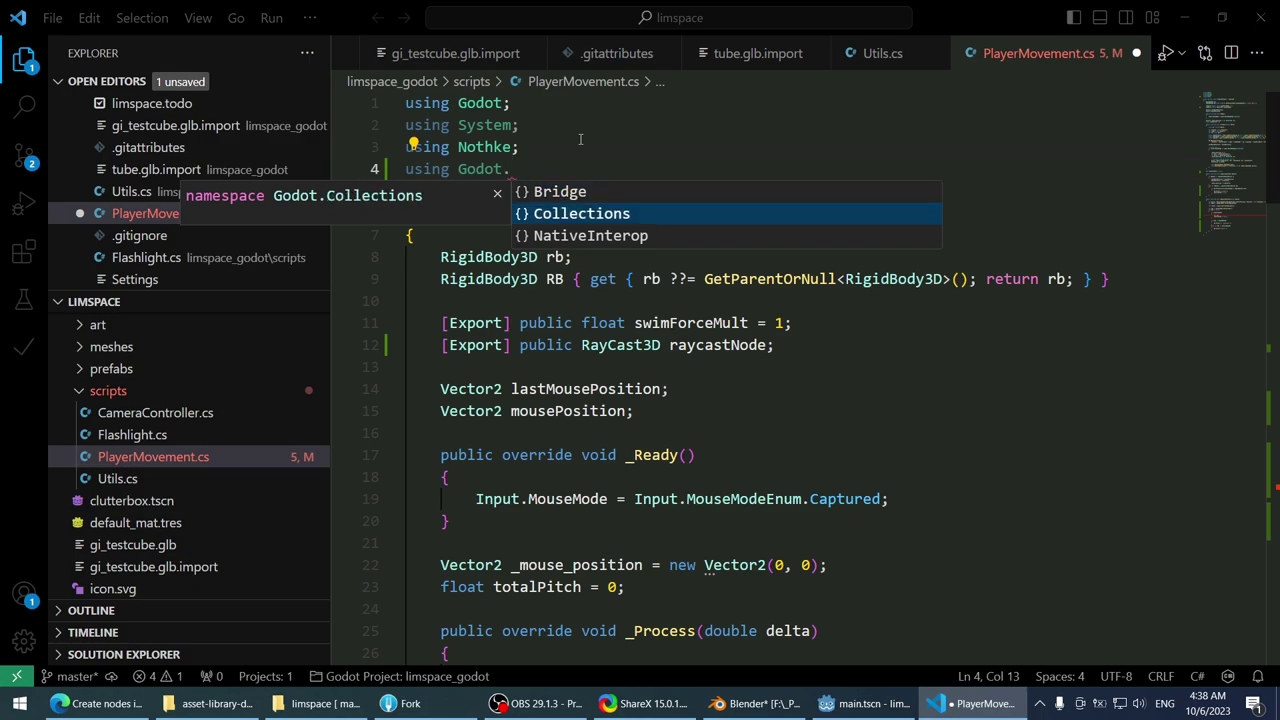
key(Up)
key(Up)
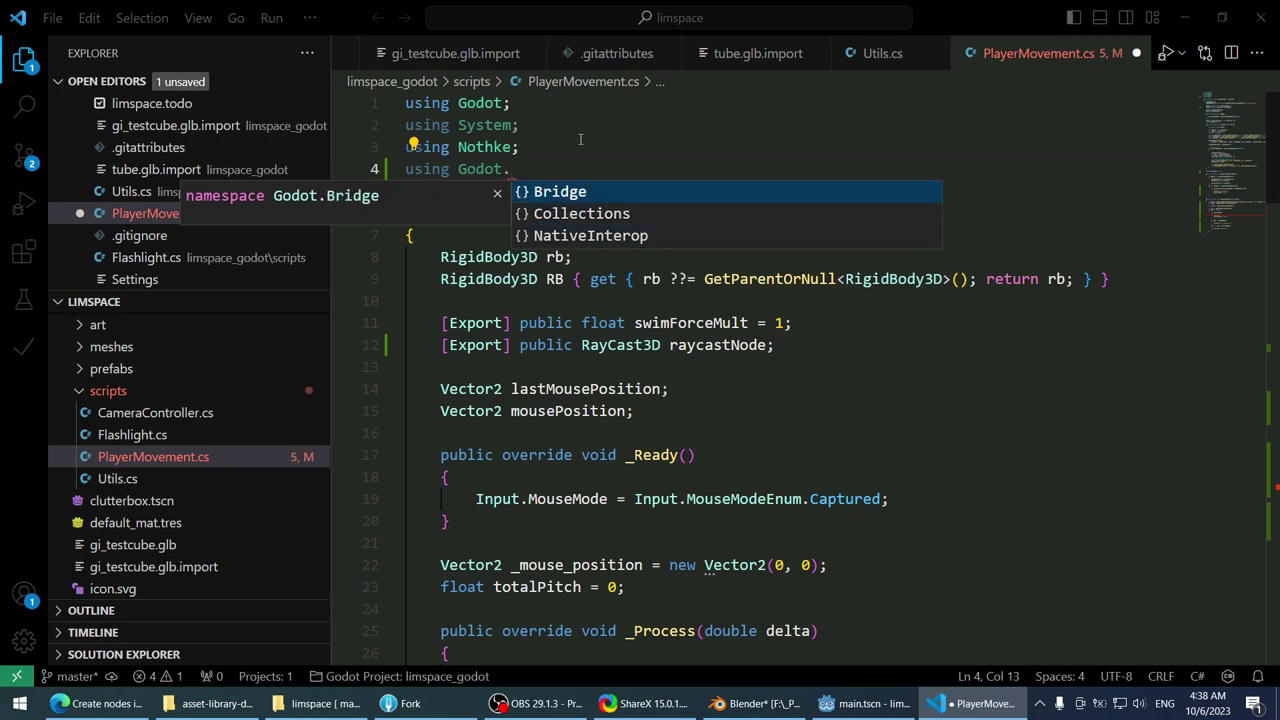
text(Bridge.)
key(BackSpace)
key(BackSpace)
key(BackSpace)
key(BackSpace)
key(BackSpace)
key(BackSpace)
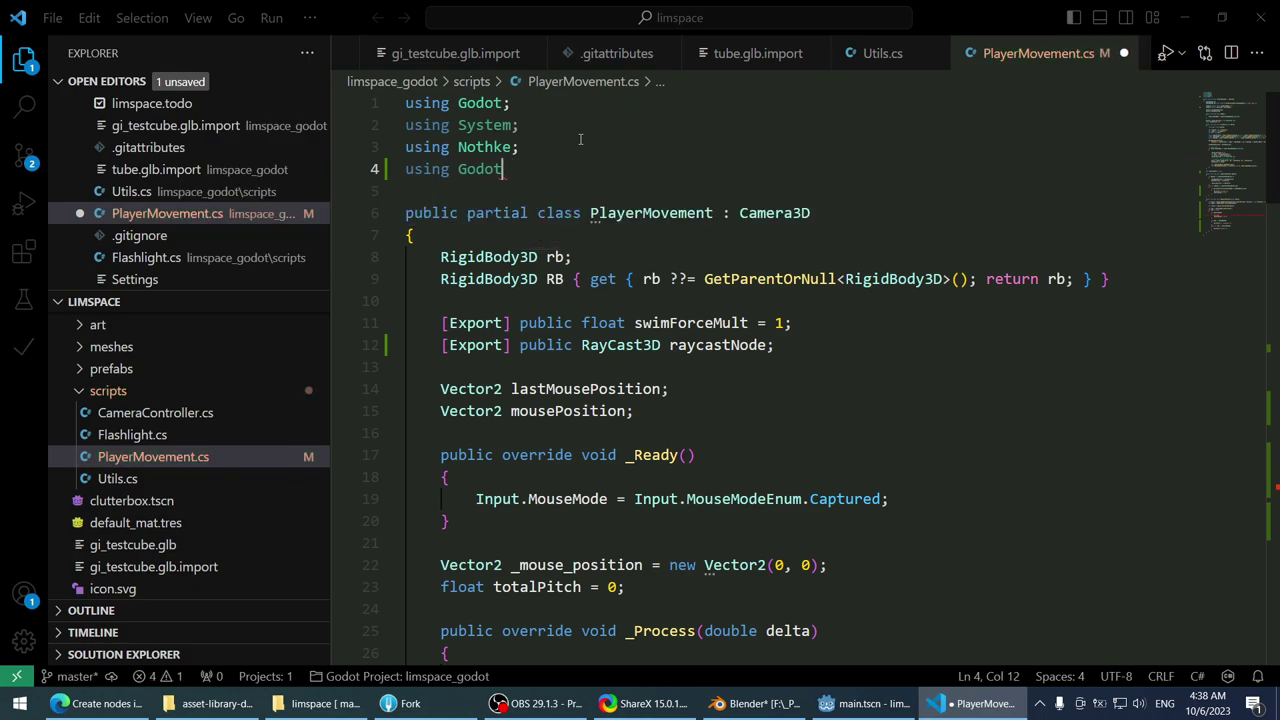
key(BackSpace)
key(ctrl+shift+k)
- Replace 'var Jol' on line 92 with 'jolt' and check completion suggestions
scroll(584, 300, down, 20)
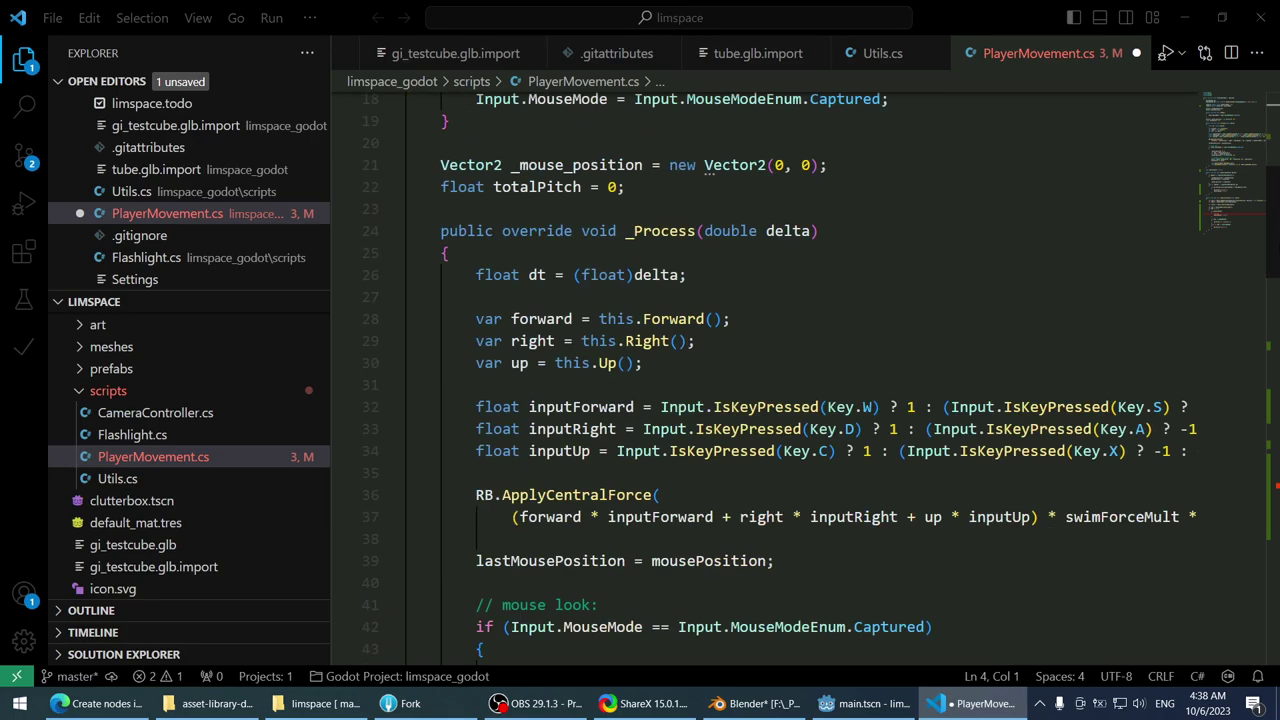
scroll(684, 376, down, 3)
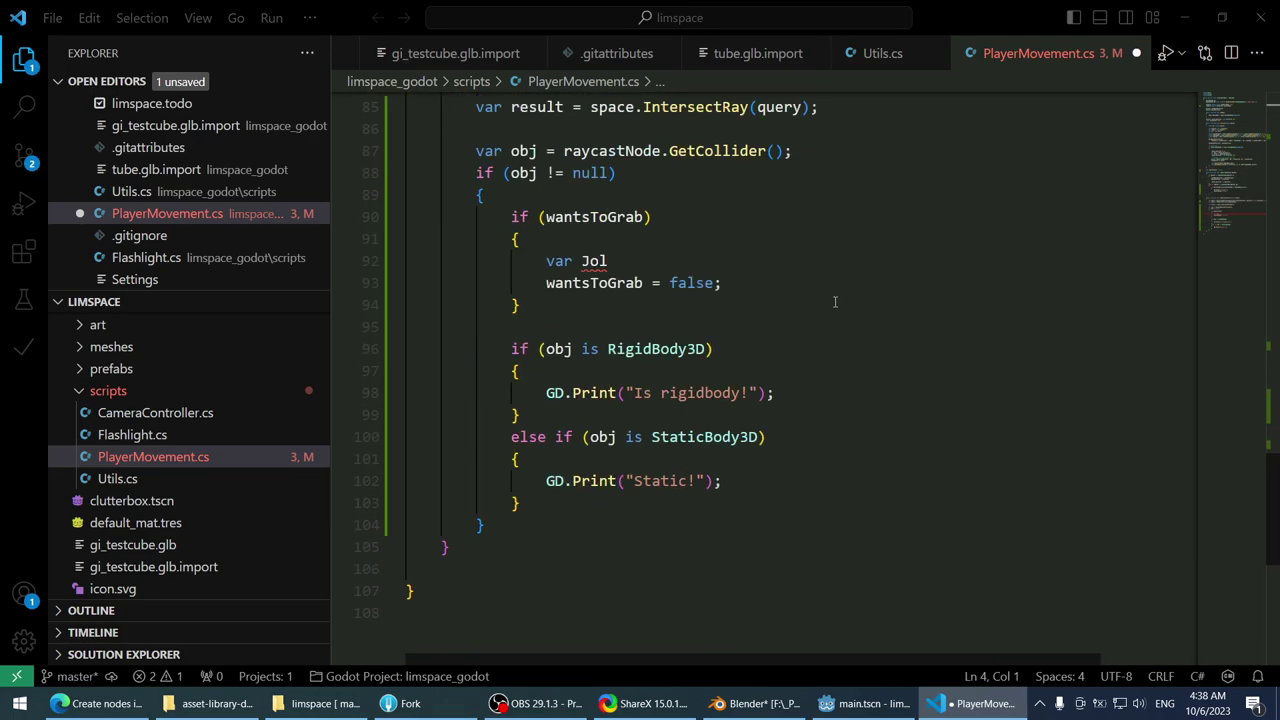
scroll(684, 376, up, 2)
click(684, 380)
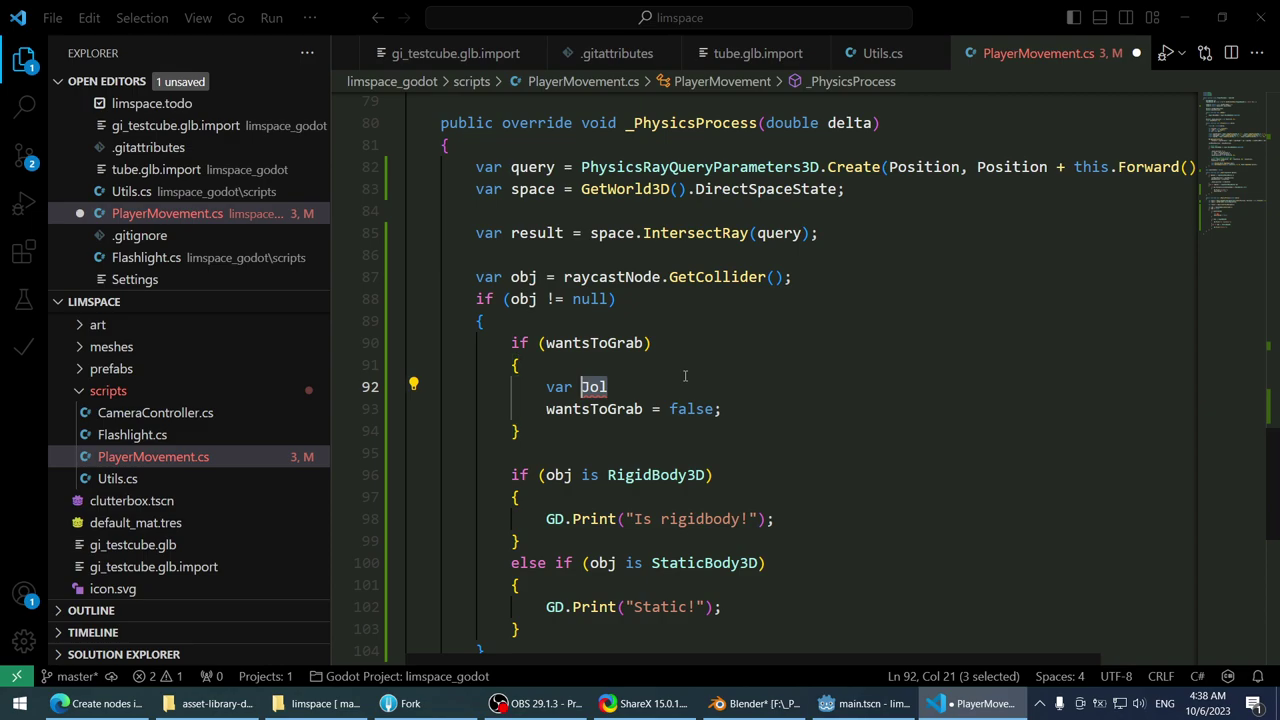
key(ctrl+BackSpace)
text(jolt)
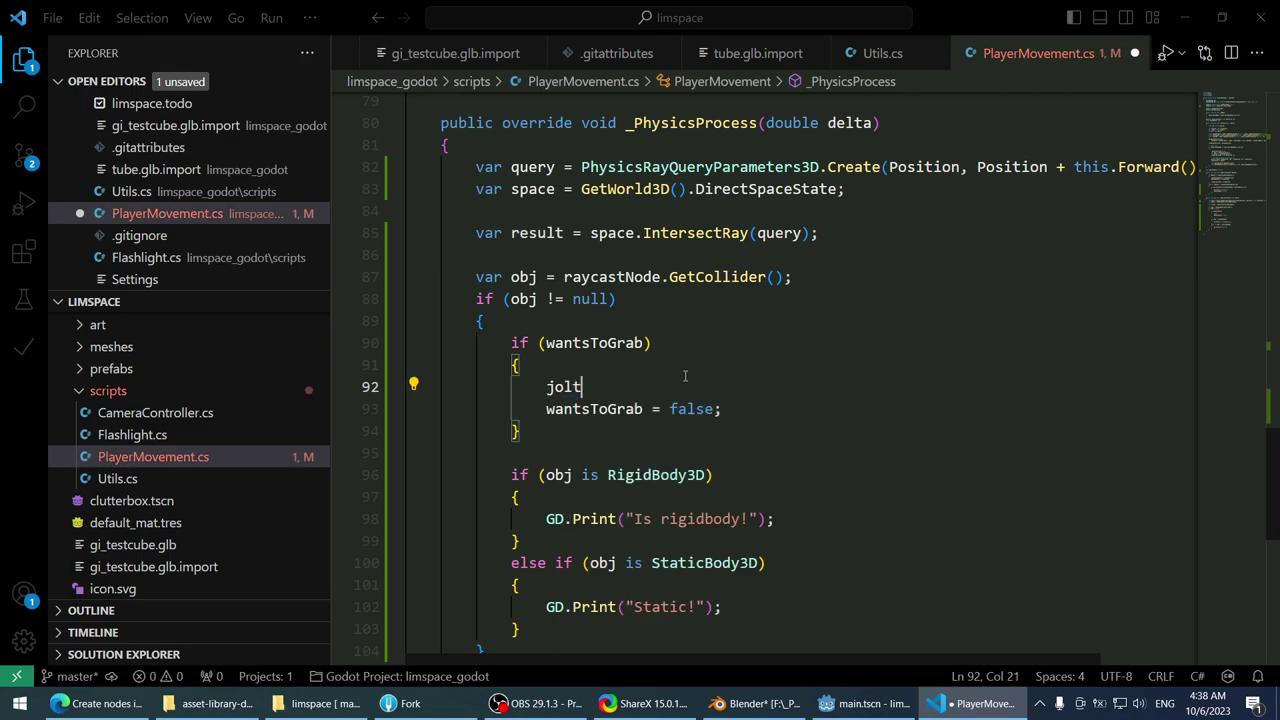
key(BackSpace)
key(BackSpace)
key(ctrl+space)
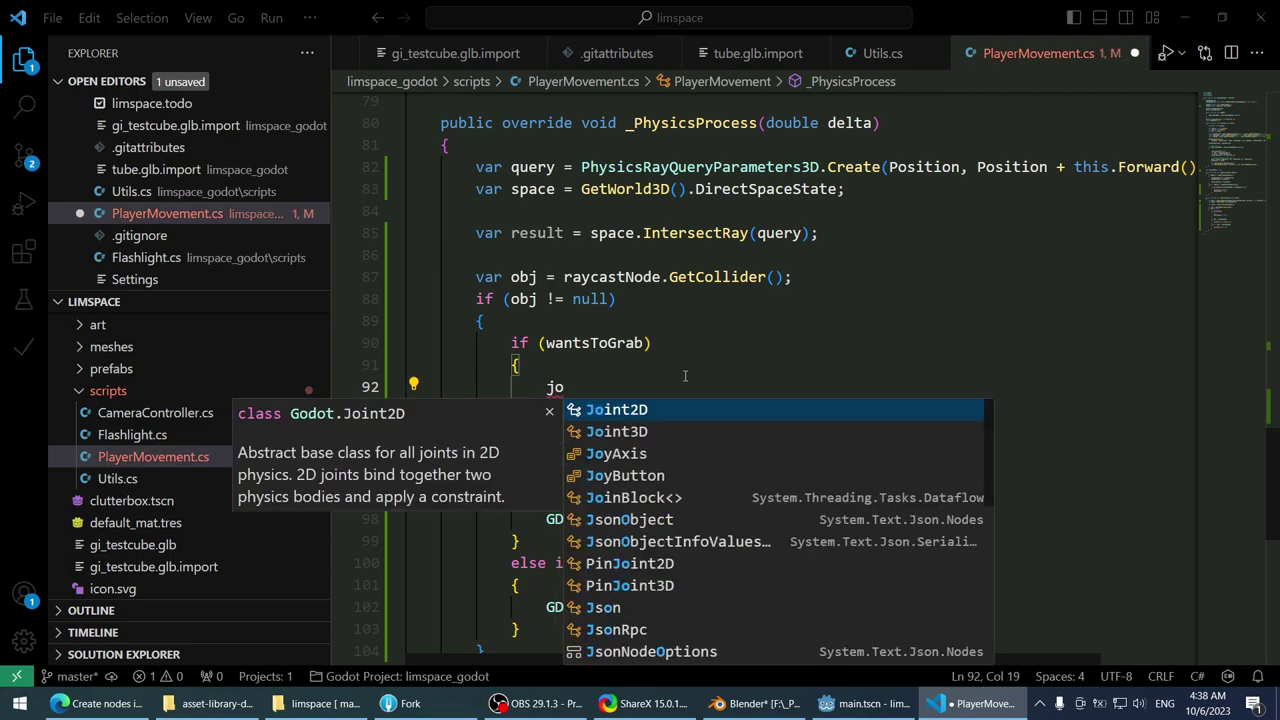
key(BackSpace)
key(BackSpace)
key(BackSpace)
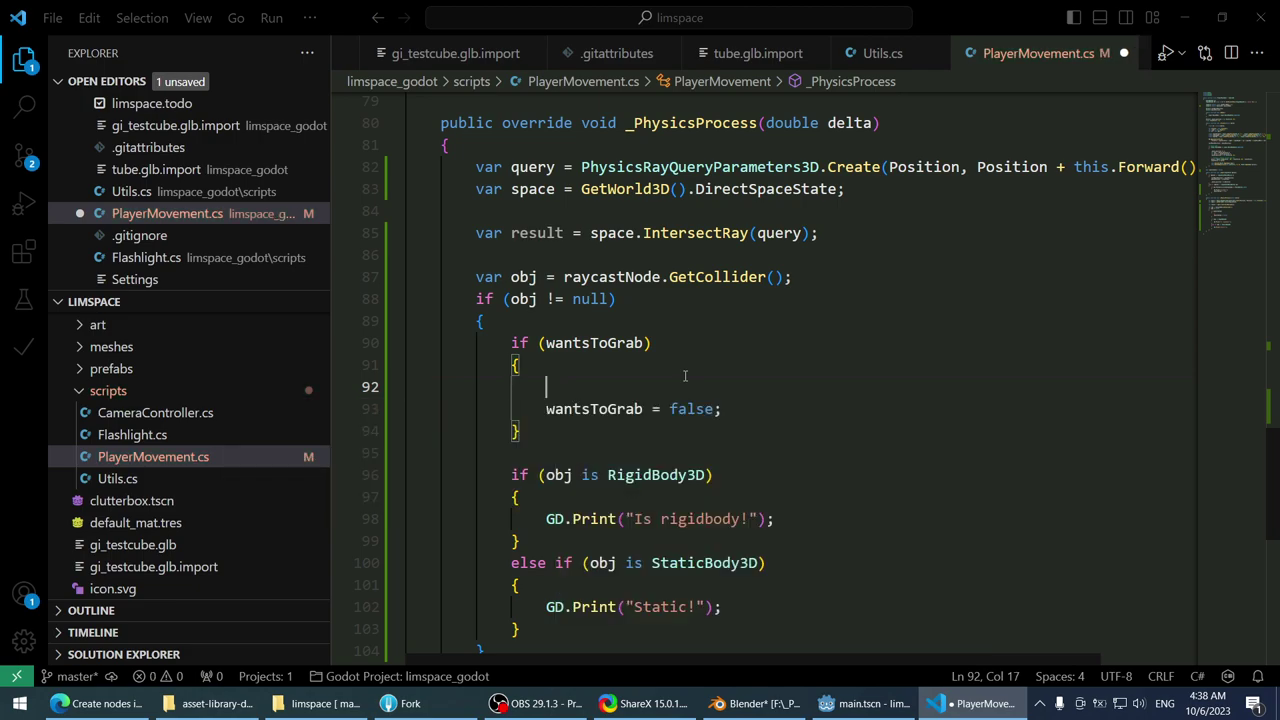
- Try 'GDExtension.jol' on line 92, replace it with 'jolt', then return to Edge
text(GD)
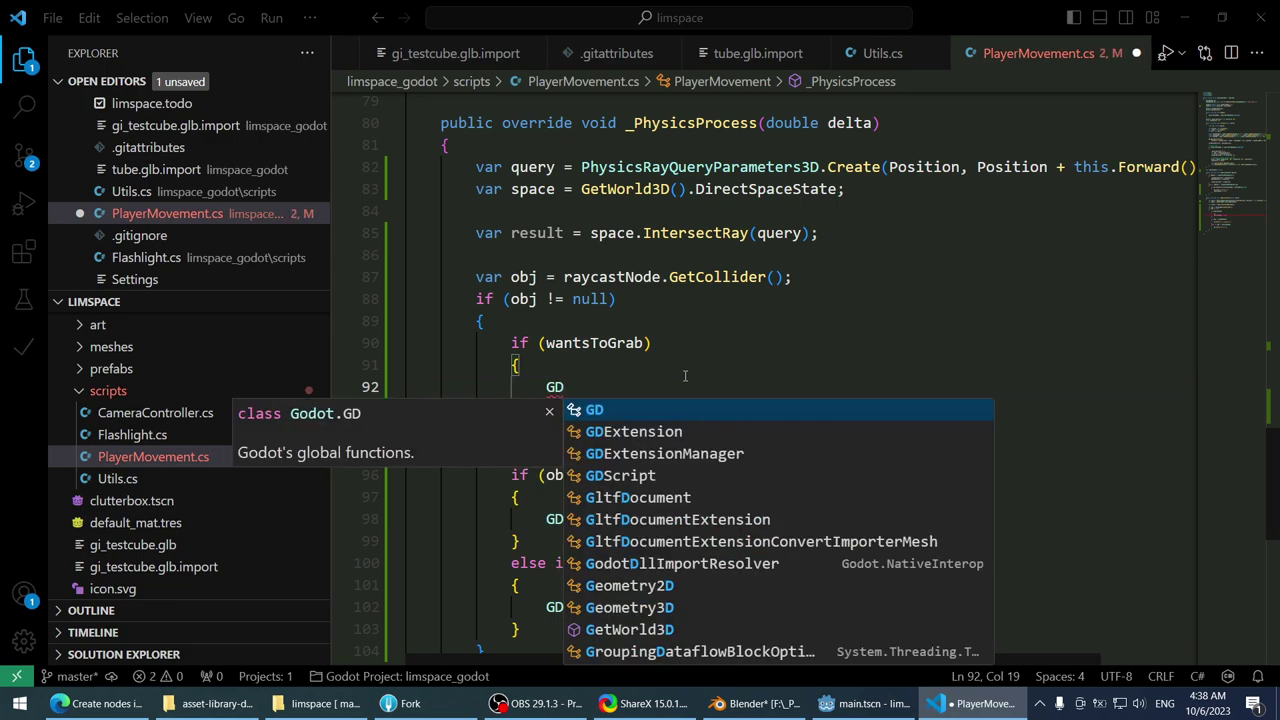
key(Down)
text(Extension.jo)
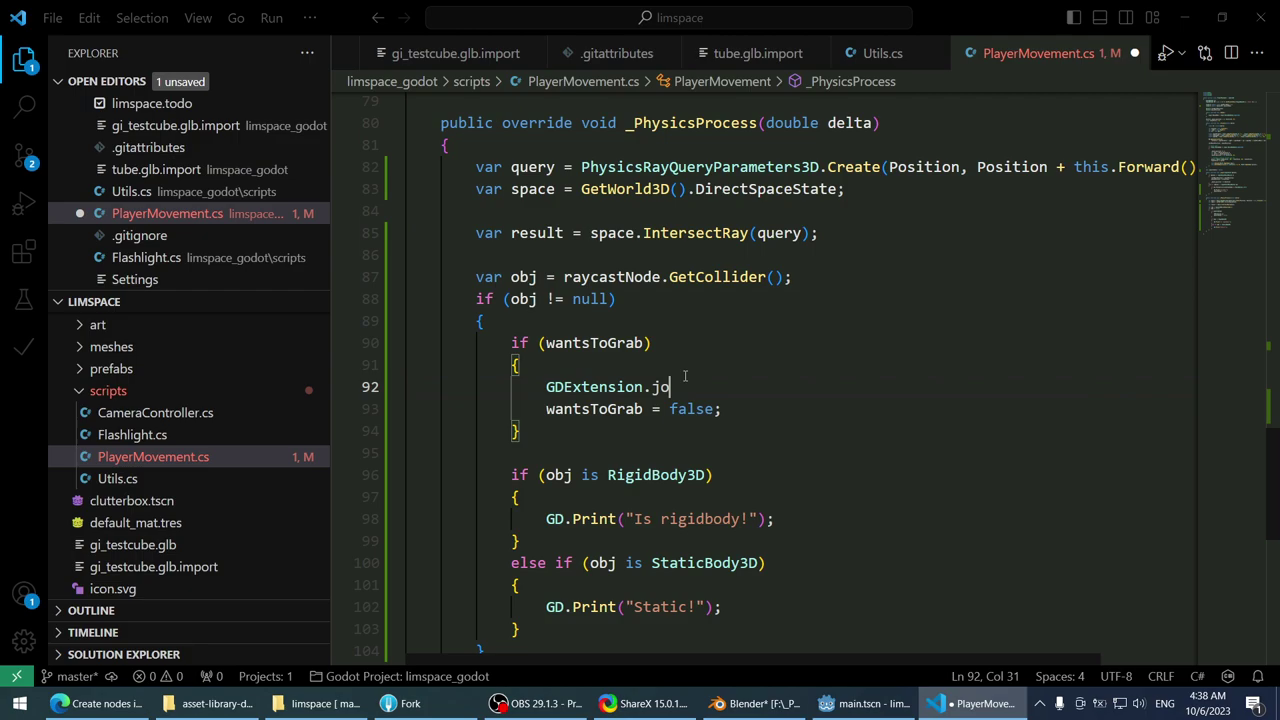
text(l)
key(shift+Home)
text(jolt)
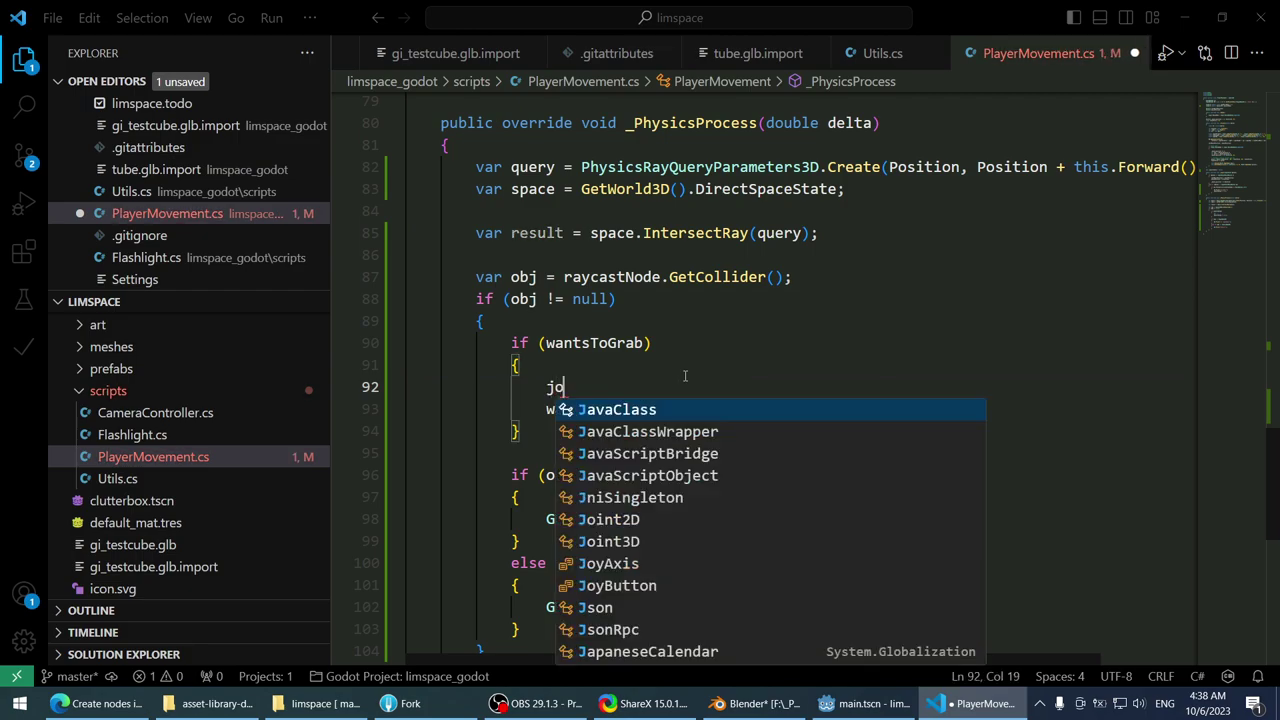
key(alt+Tab)
key(alt+Tab)
key(alt+Tab)
key(alt+Tab)
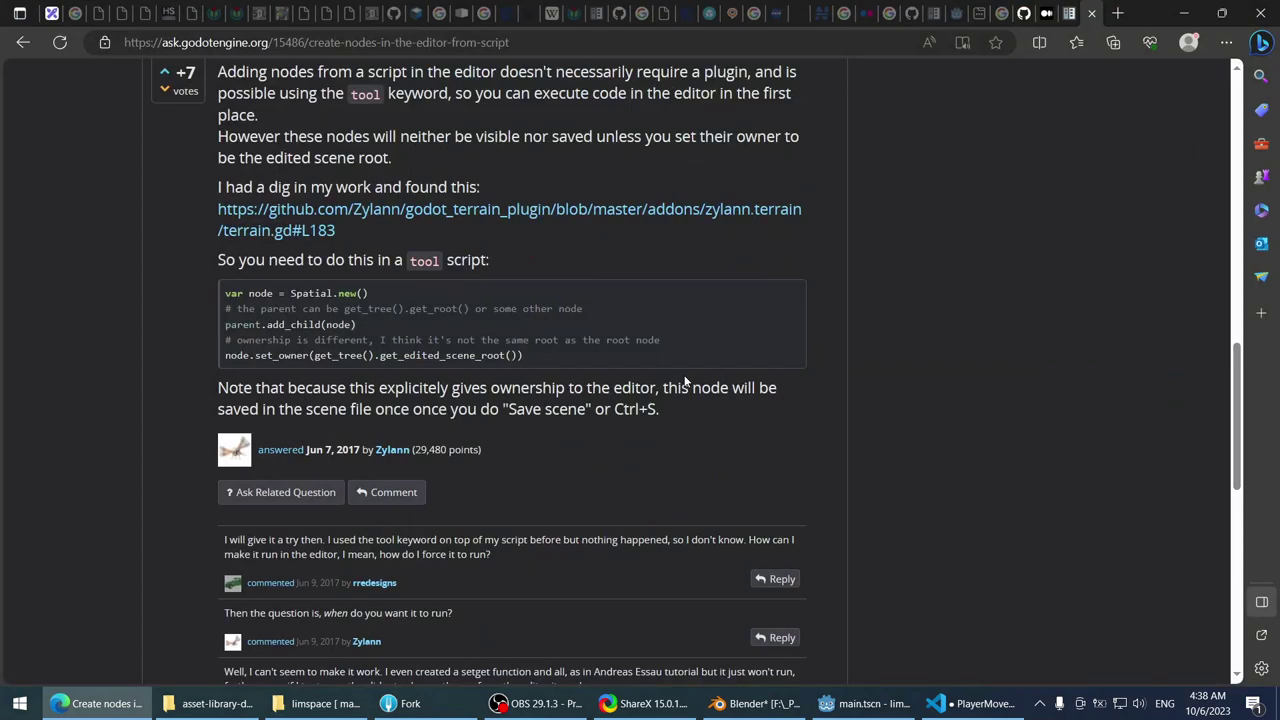
- Open a new Edge tab and search Google for 'godot jolt'
scroll(1048, 87, up, 4)
click(1046, 13)
click(1072, 13)
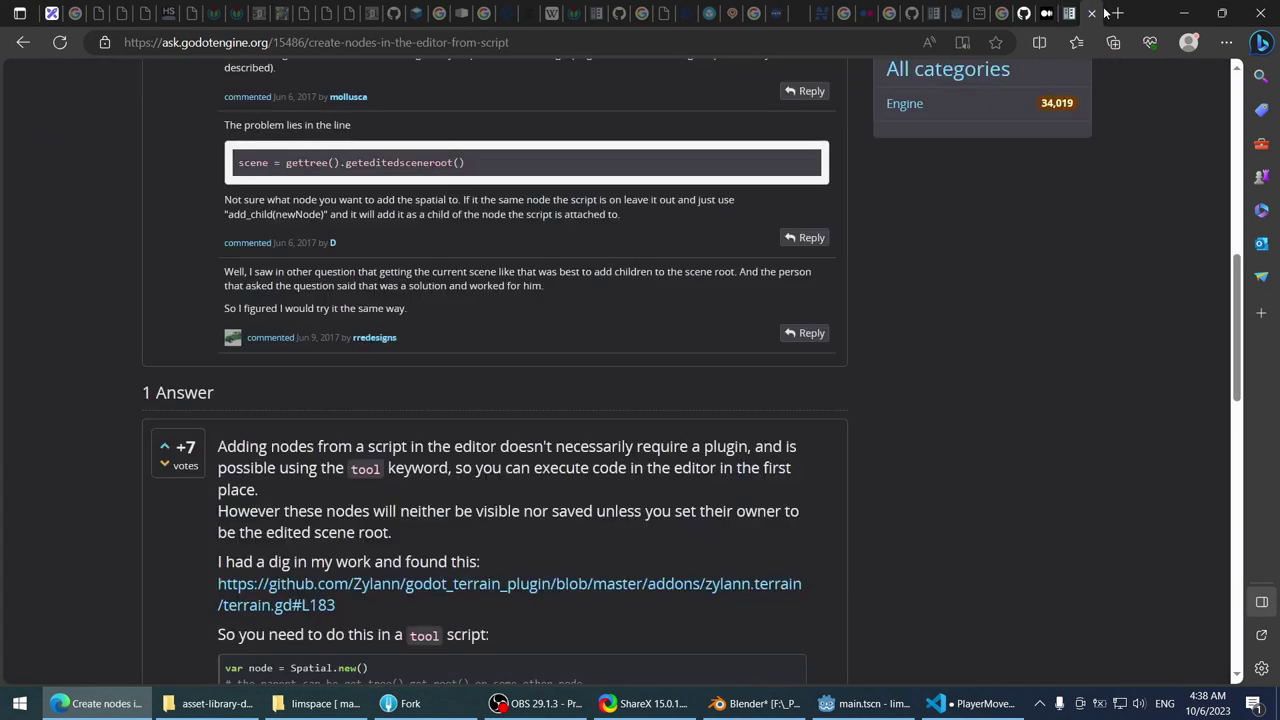
click(1118, 13)
text(gdo)
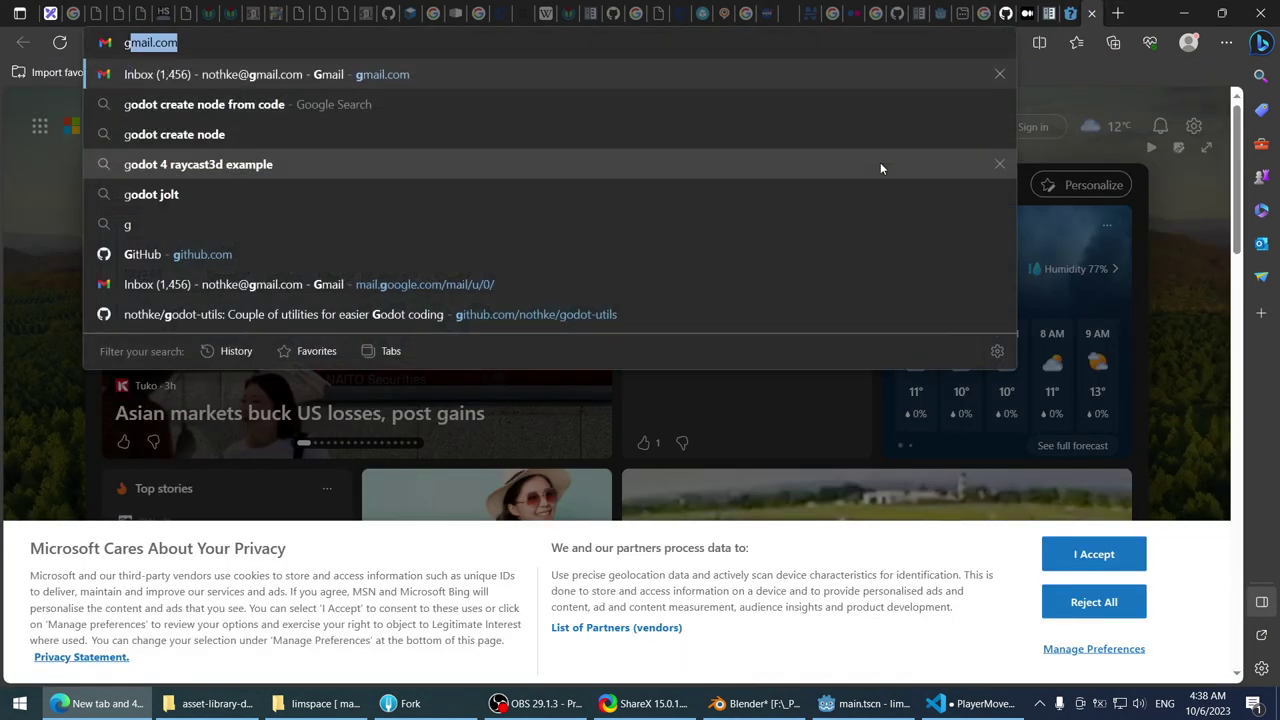
key(BackSpace)
key(BackSpace)
text(odot jolt)
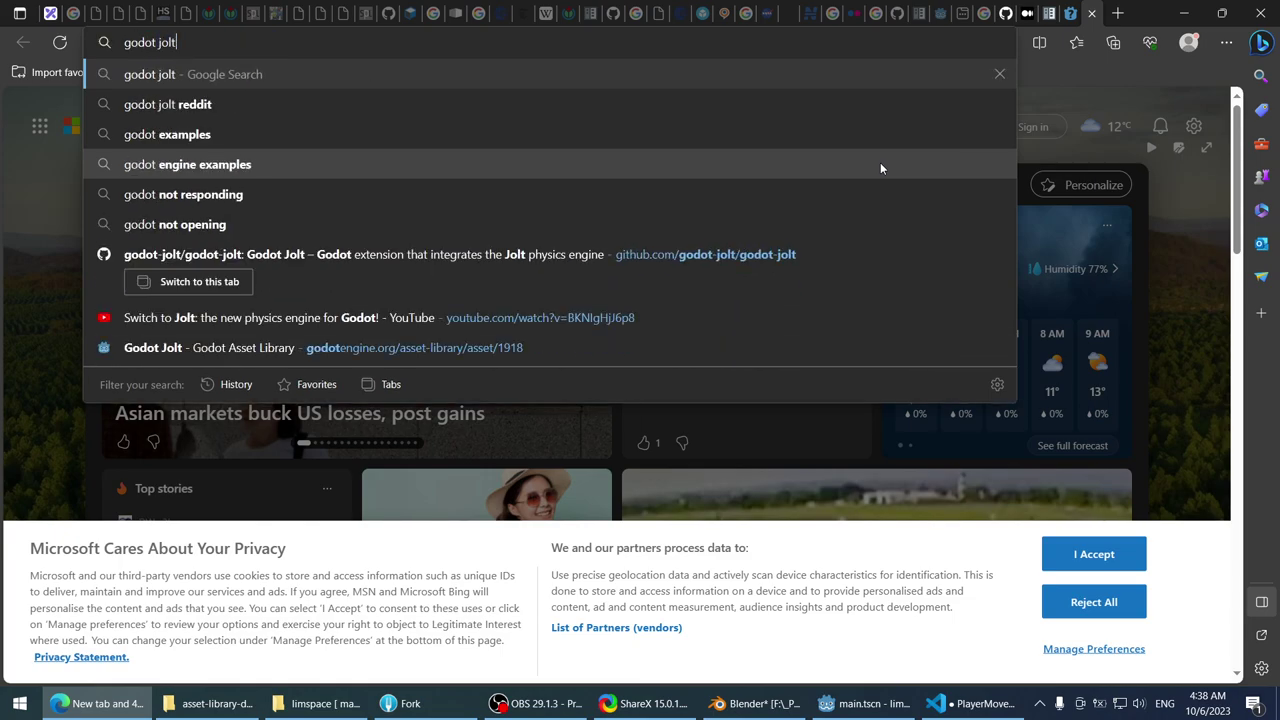
key(Return)
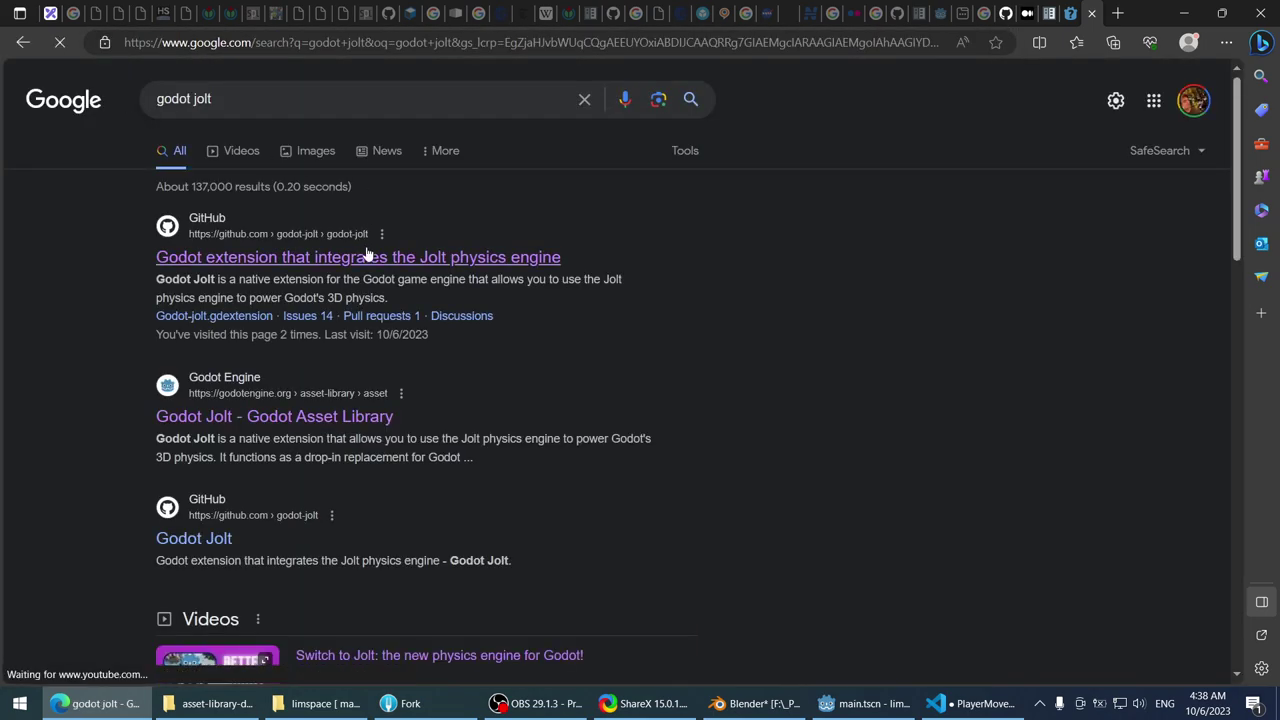
- Open the godot-jolt GitHub repository and inspect its src/spaces folder
click(366, 257)
scroll(57, 297, down, 5)
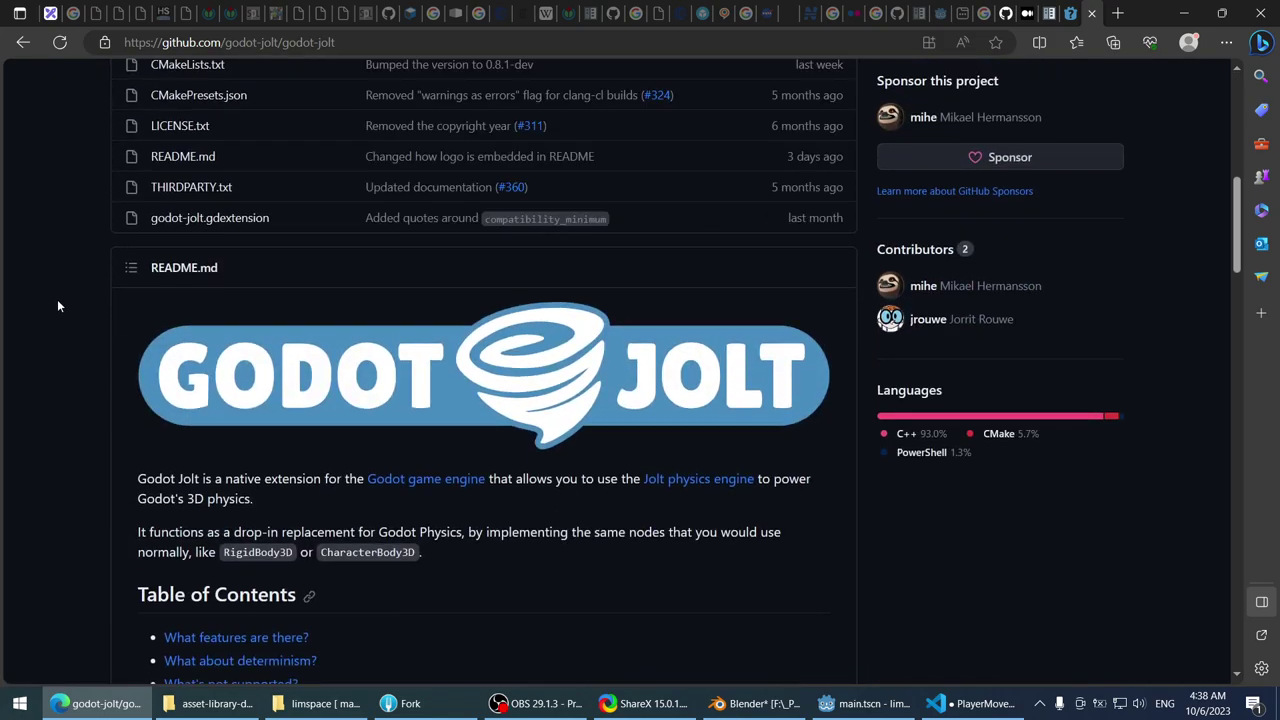
scroll(58, 305, up, 3)
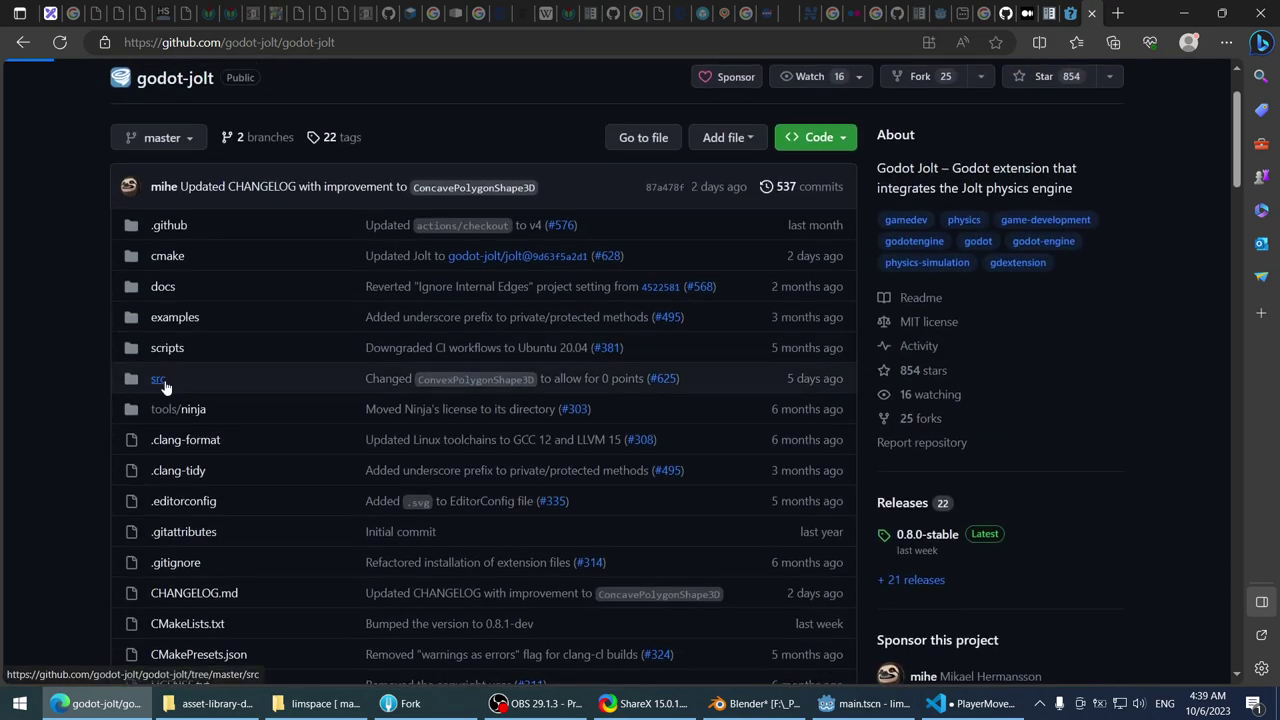
click(163, 383)
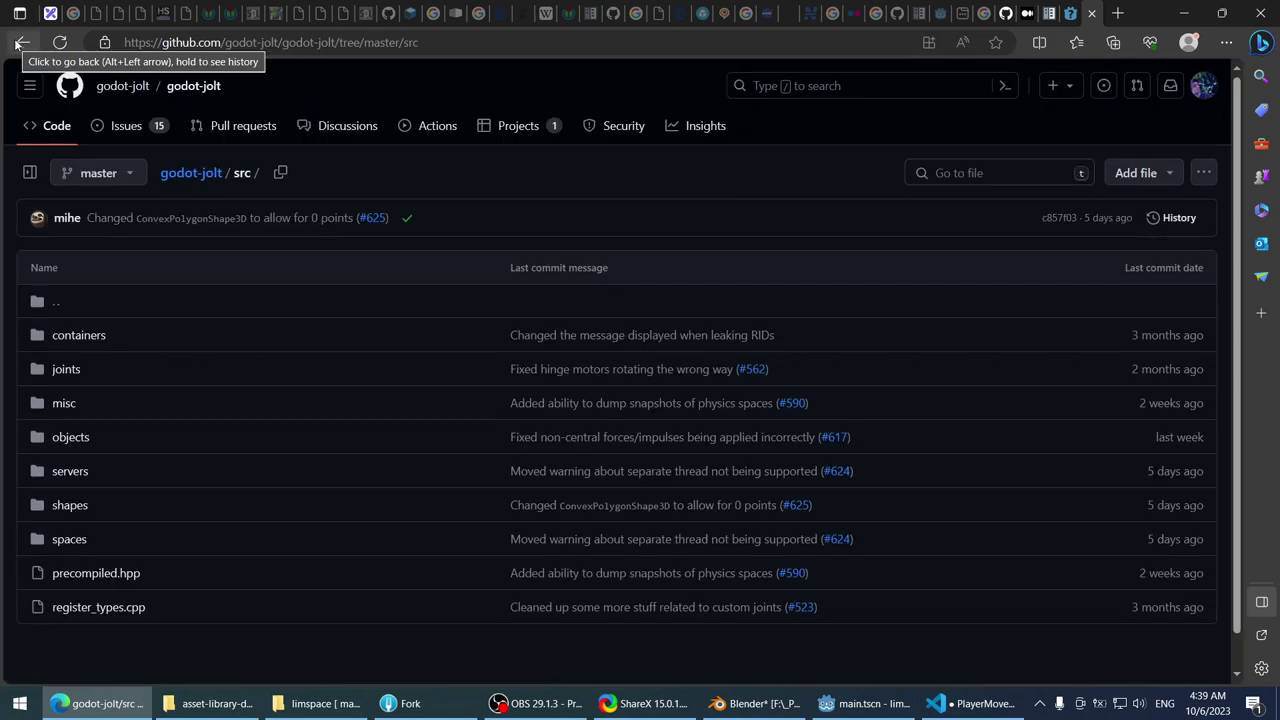
click(66, 539)
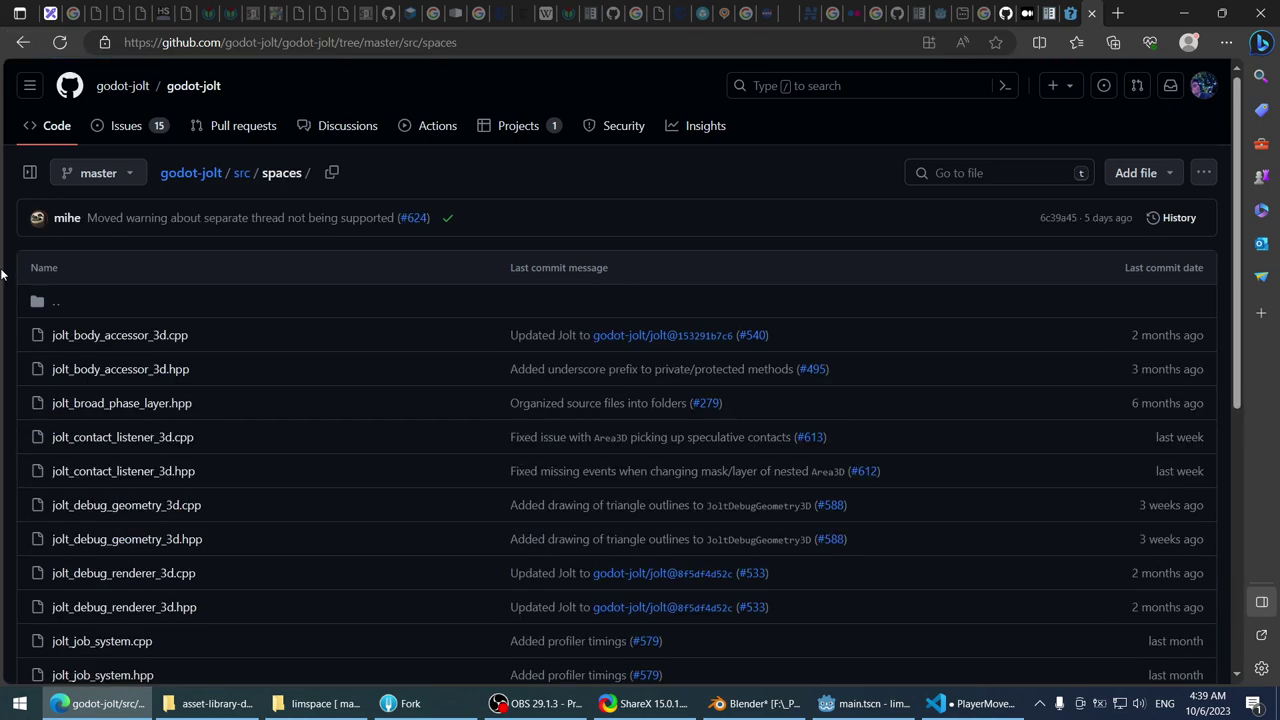
click(23, 42)
click(23, 42)
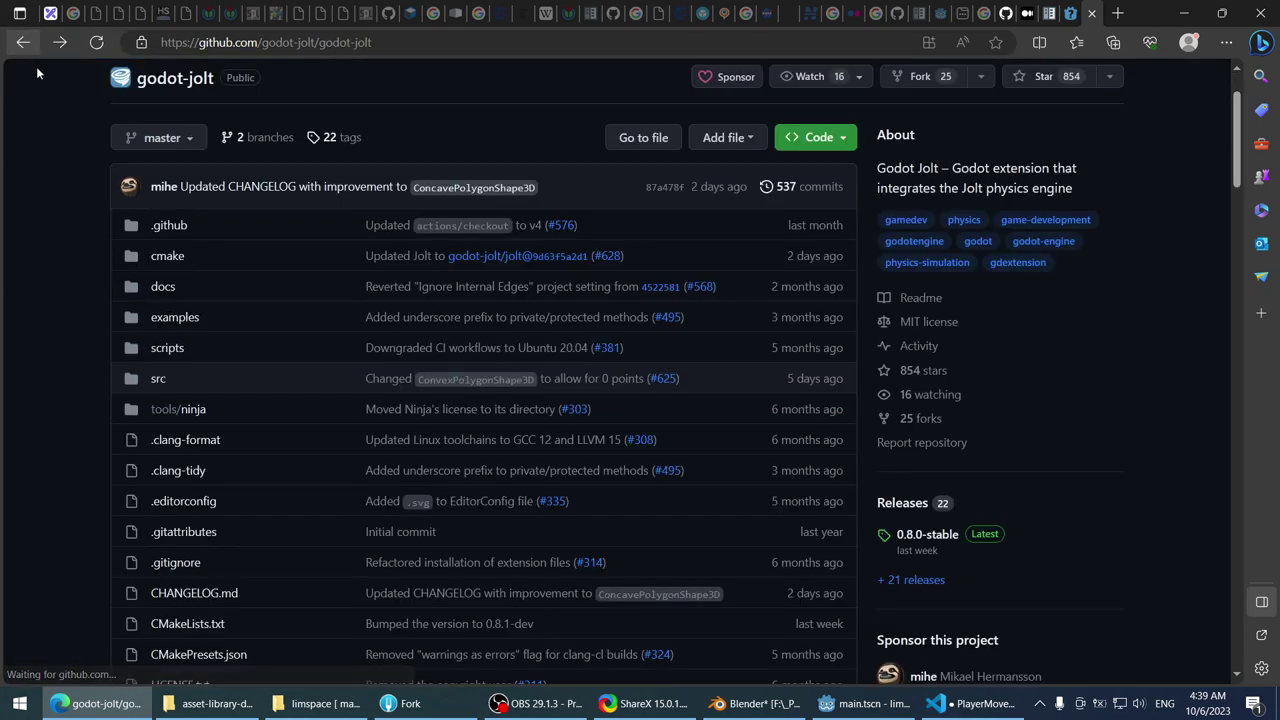
- View the ci_setup_linux.ps1 file in the repository's scripts folder
click(165, 351)
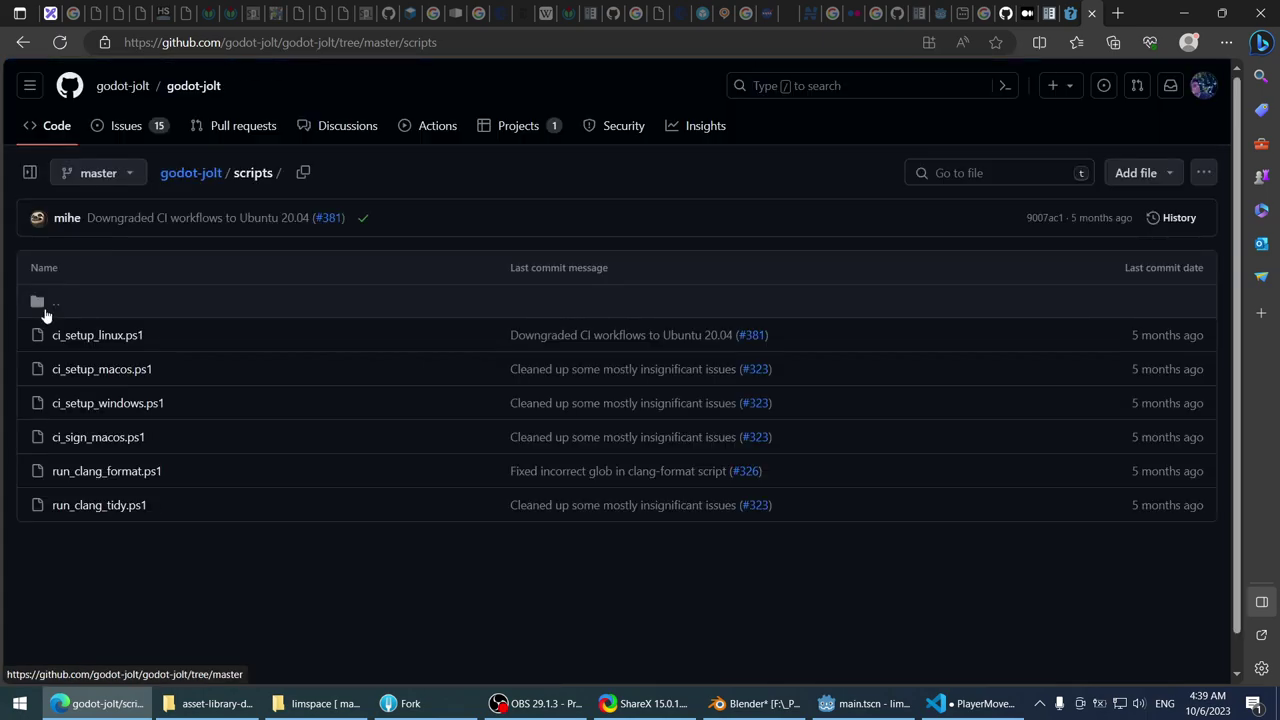
click(126, 345)
click(23, 42)
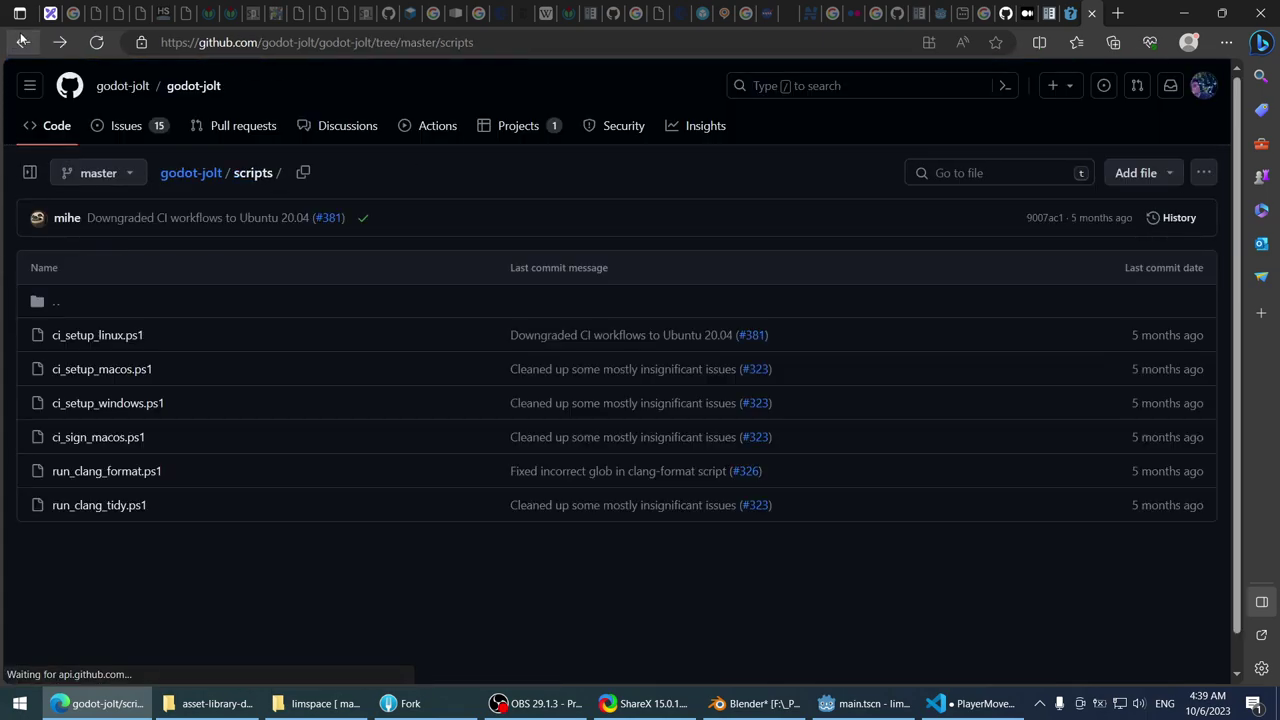
click(23, 42)
- Browse the examples joints entities: hinge, cone_twist and rail example folders
click(172, 317)
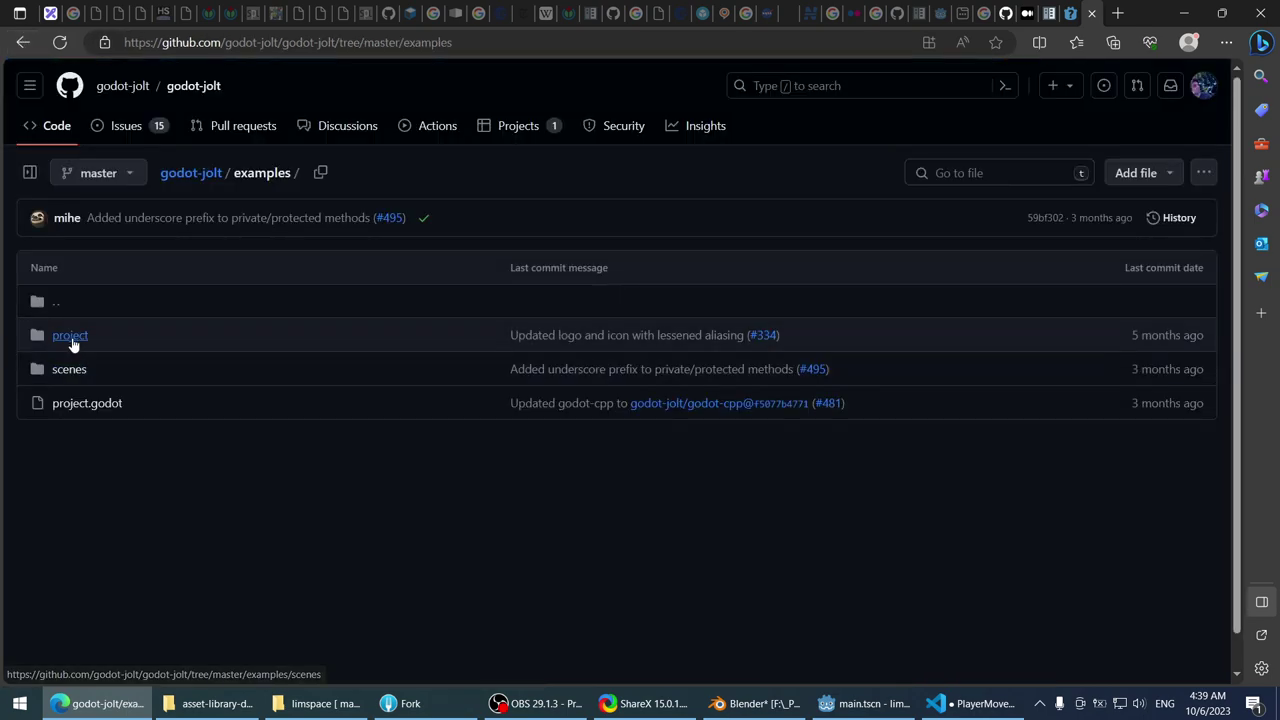
click(70, 336)
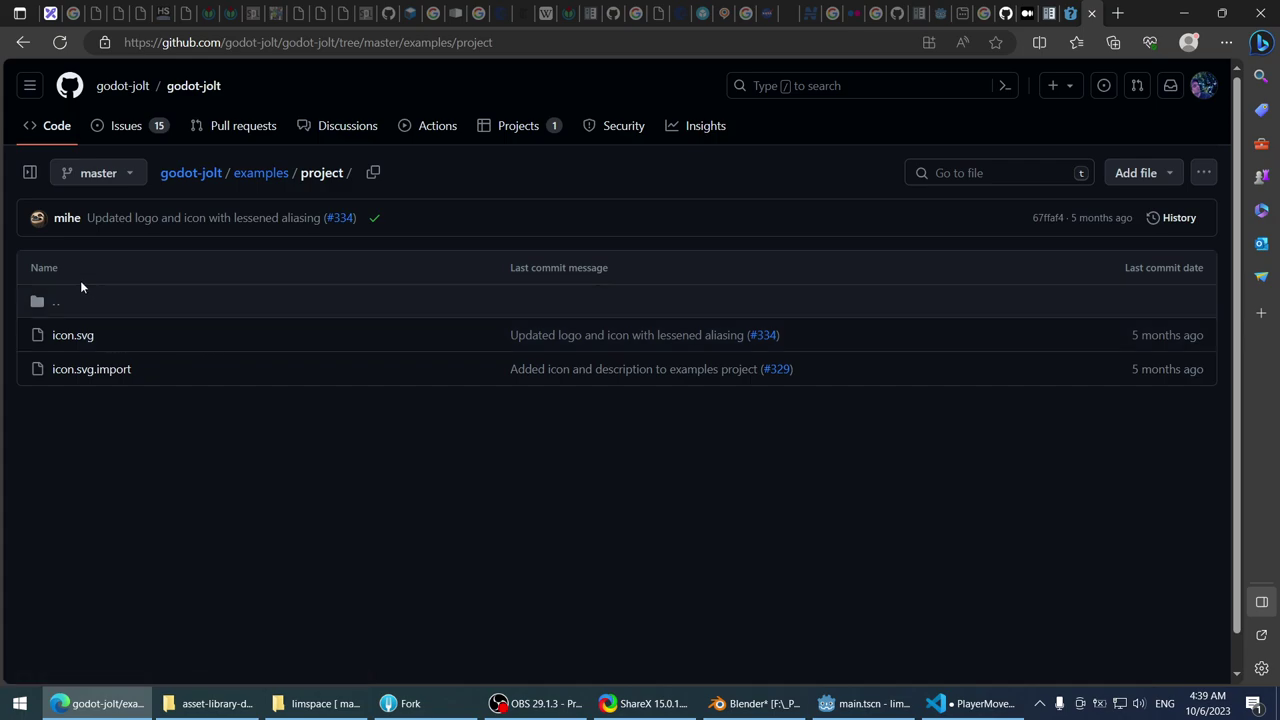
click(21, 40)
click(66, 369)
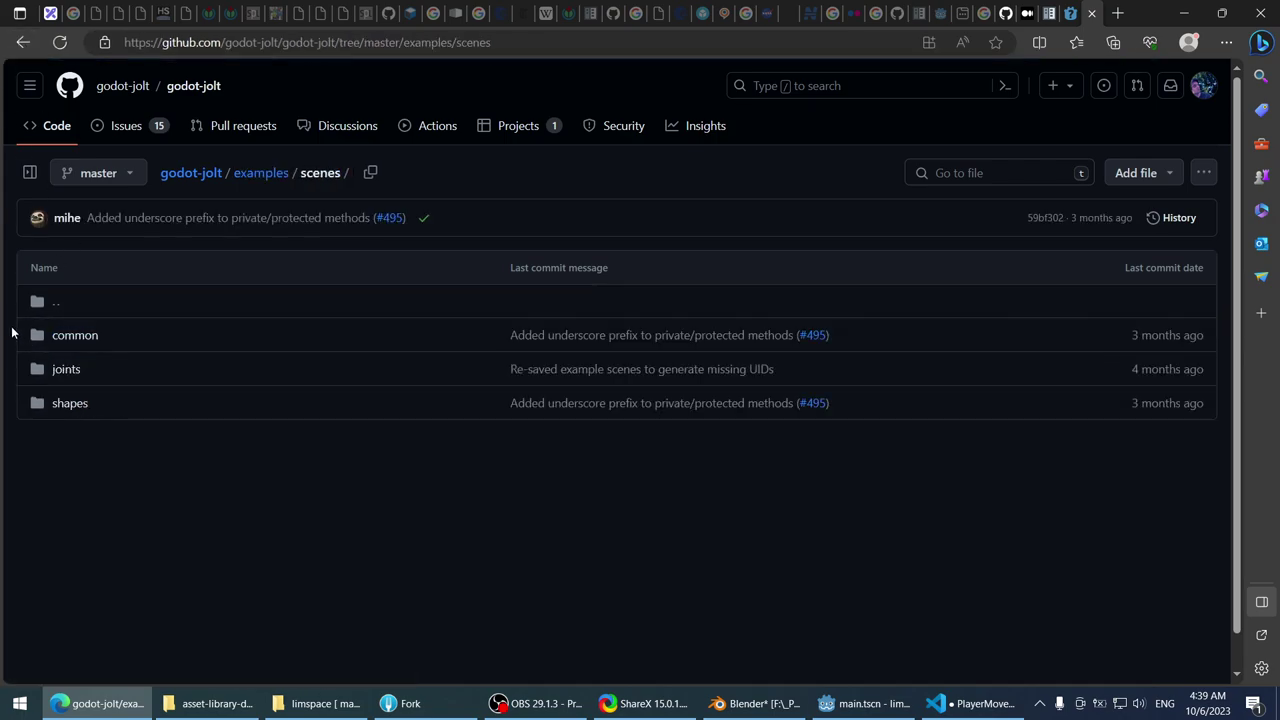
click(66, 369)
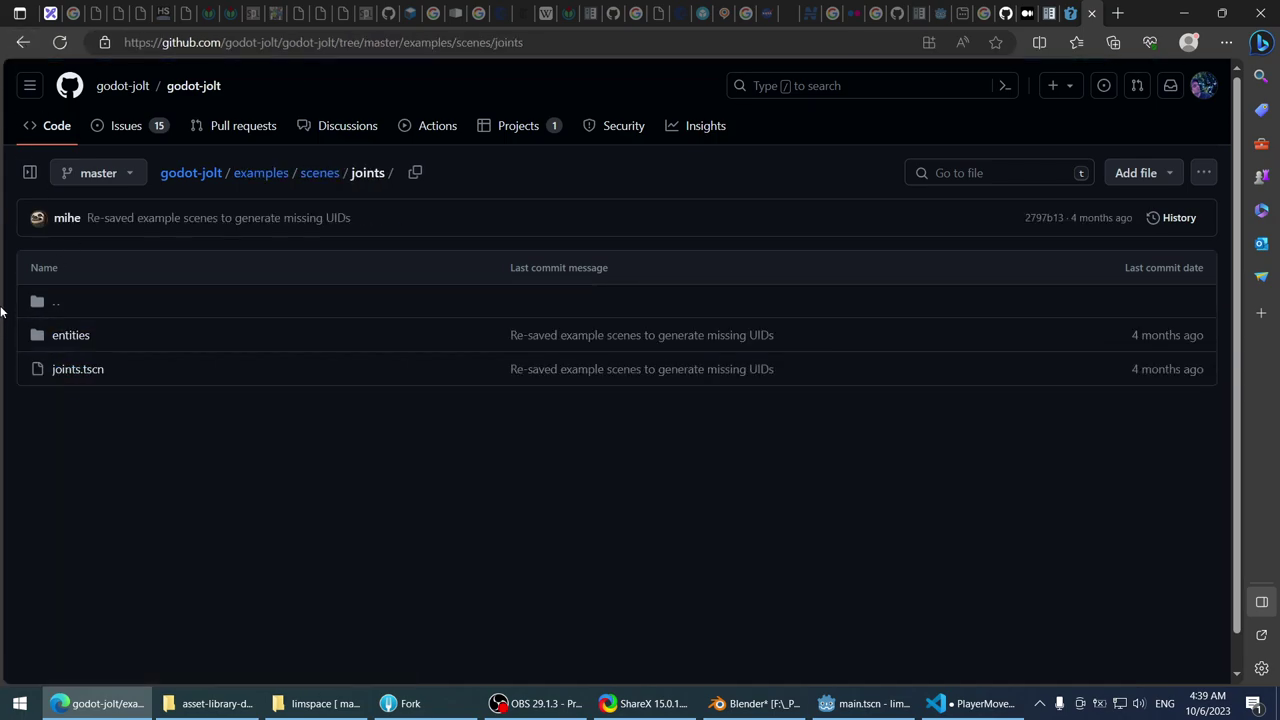
click(70, 337)
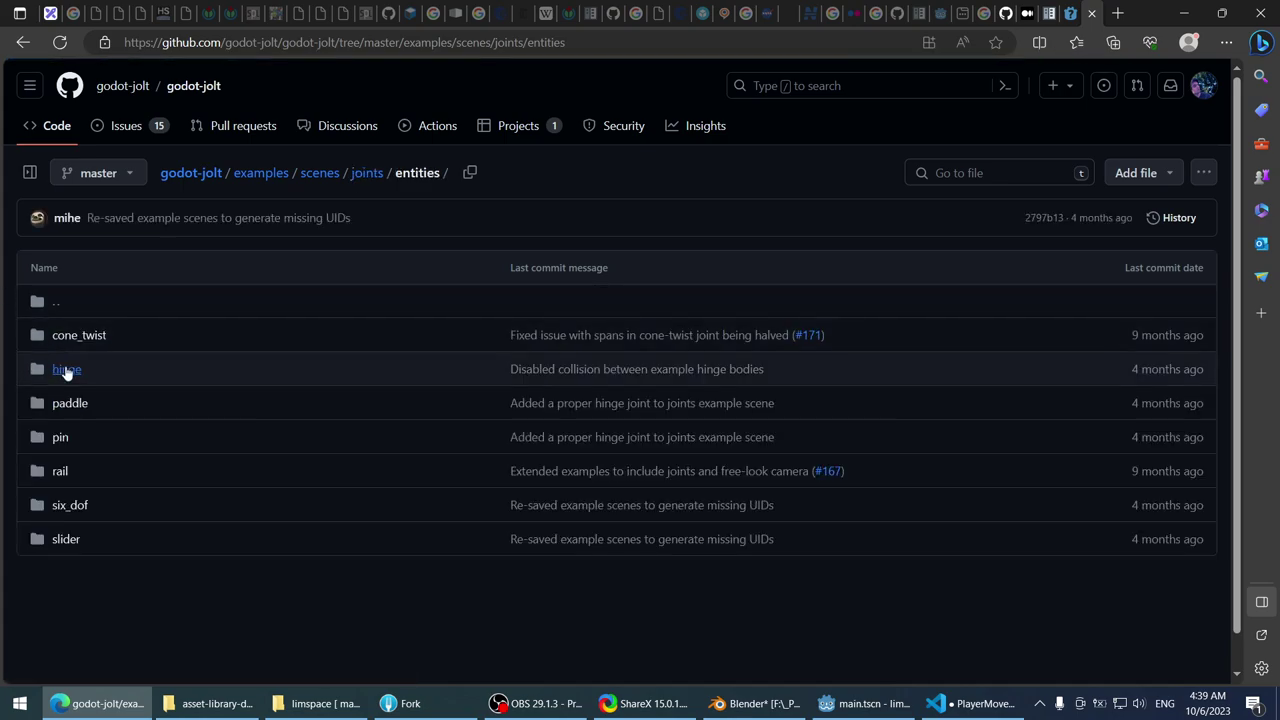
click(66, 369)
click(22, 42)
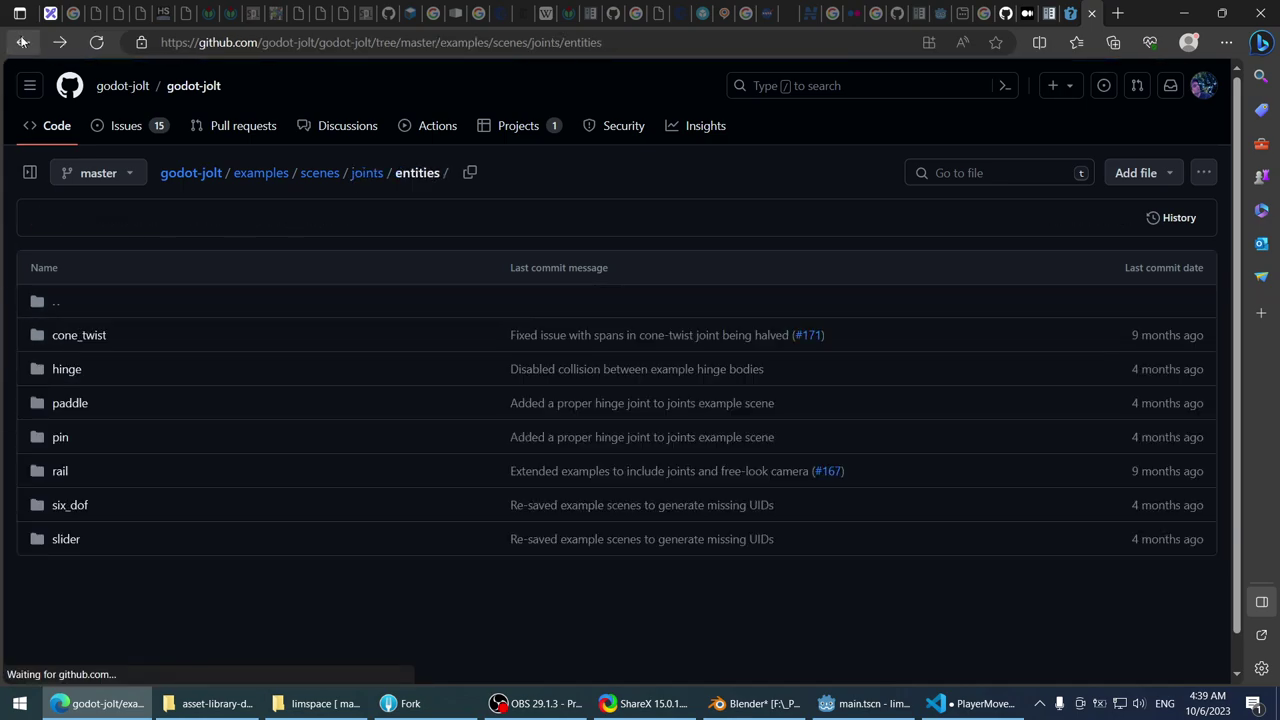
click(88, 334)
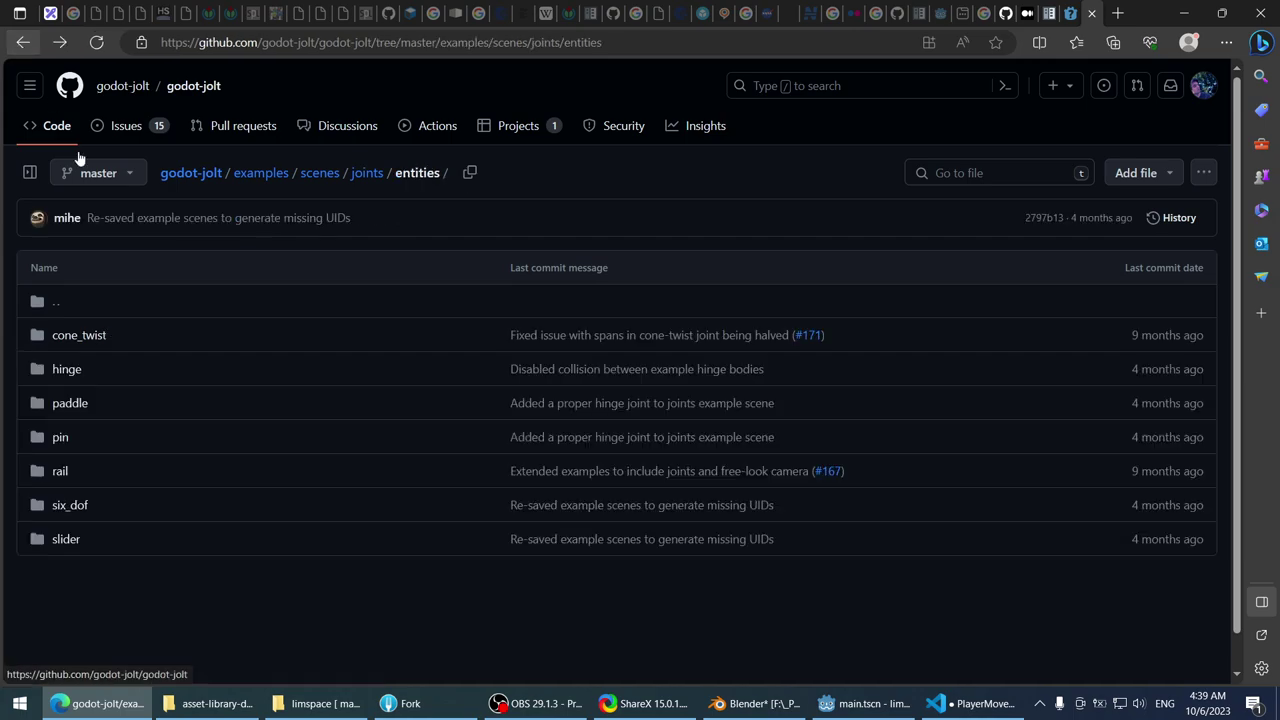
click(68, 476)
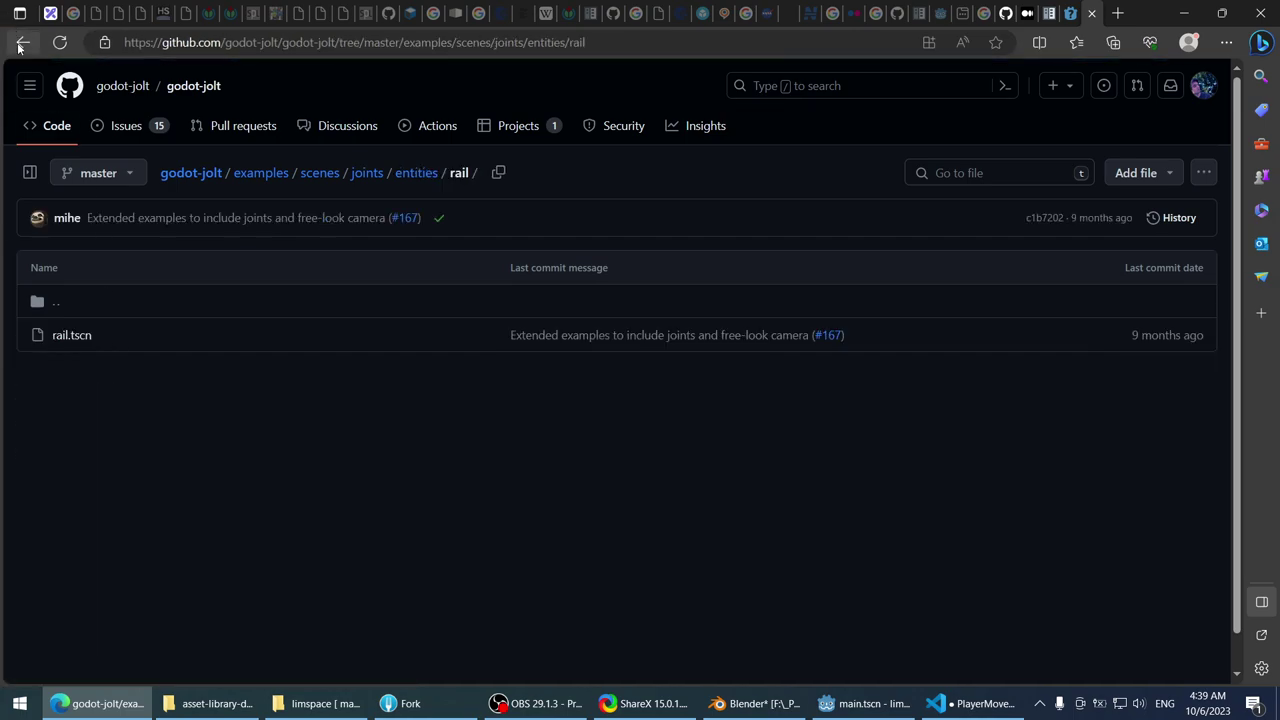
click(22, 42)
click(22, 42)
click(22, 42)
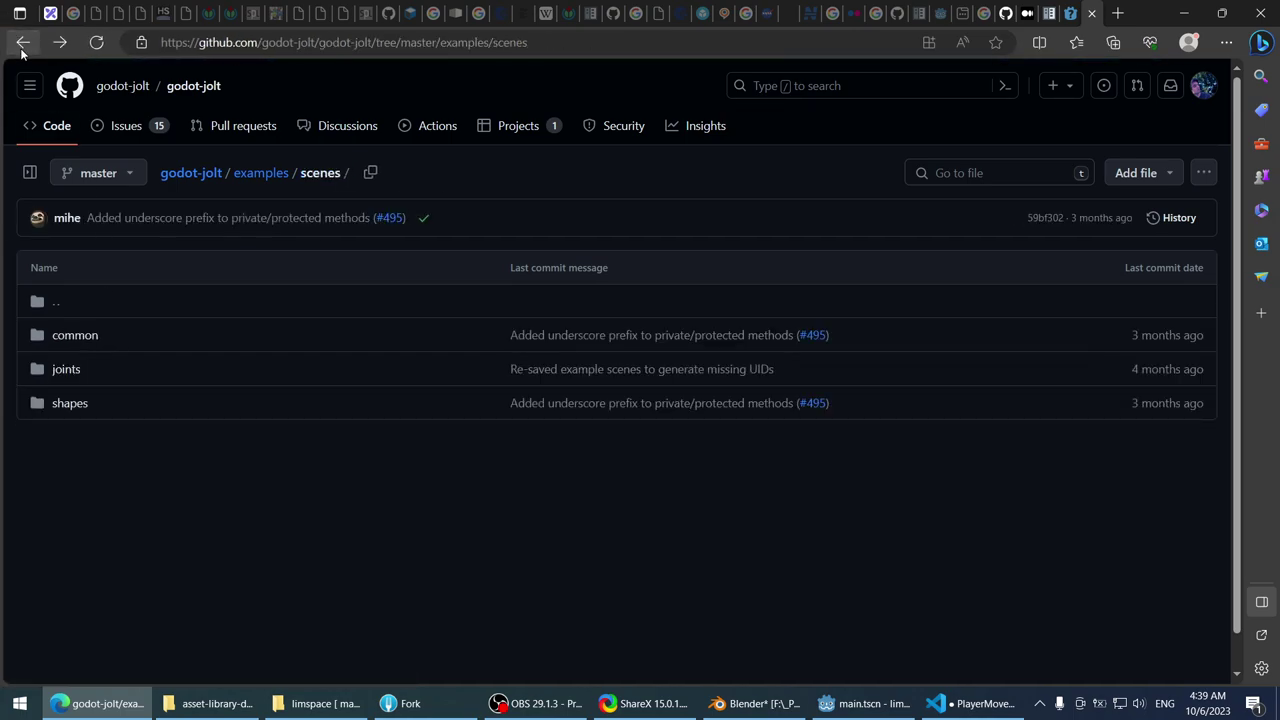
- Look through the examples common environments and scripts folders, then the root scripts folder and README
click(66, 336)
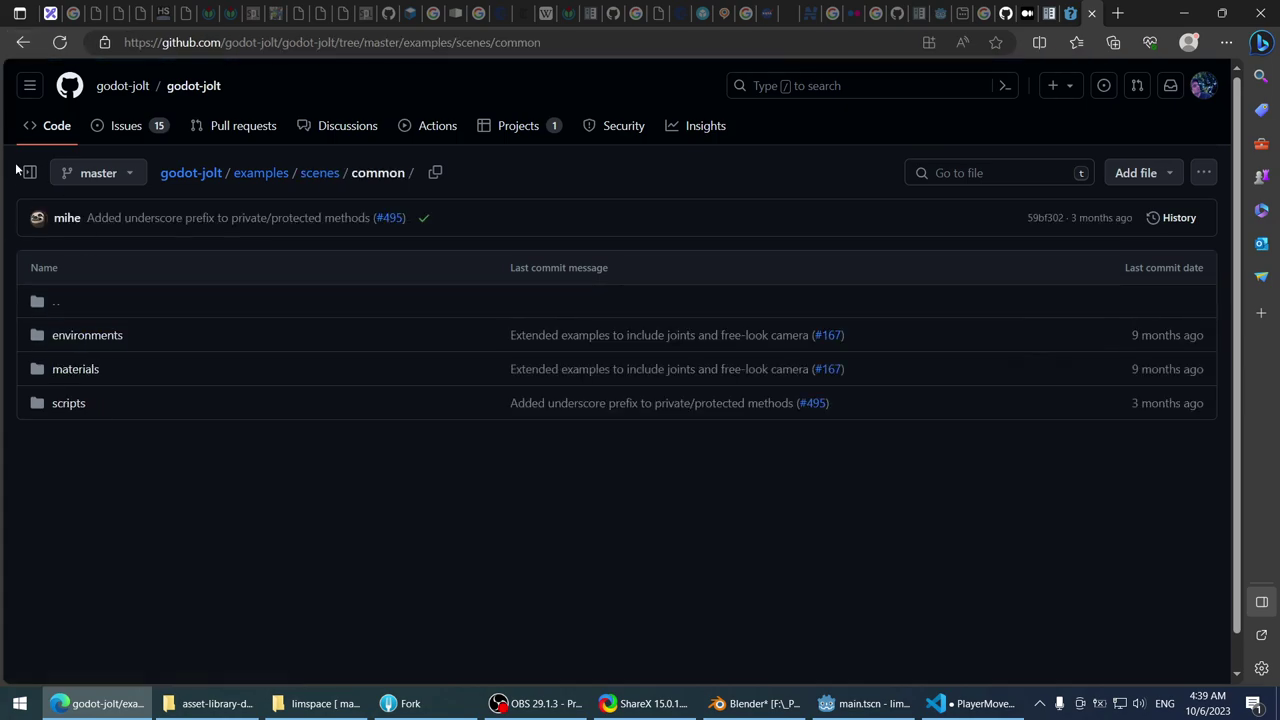
click(66, 338)
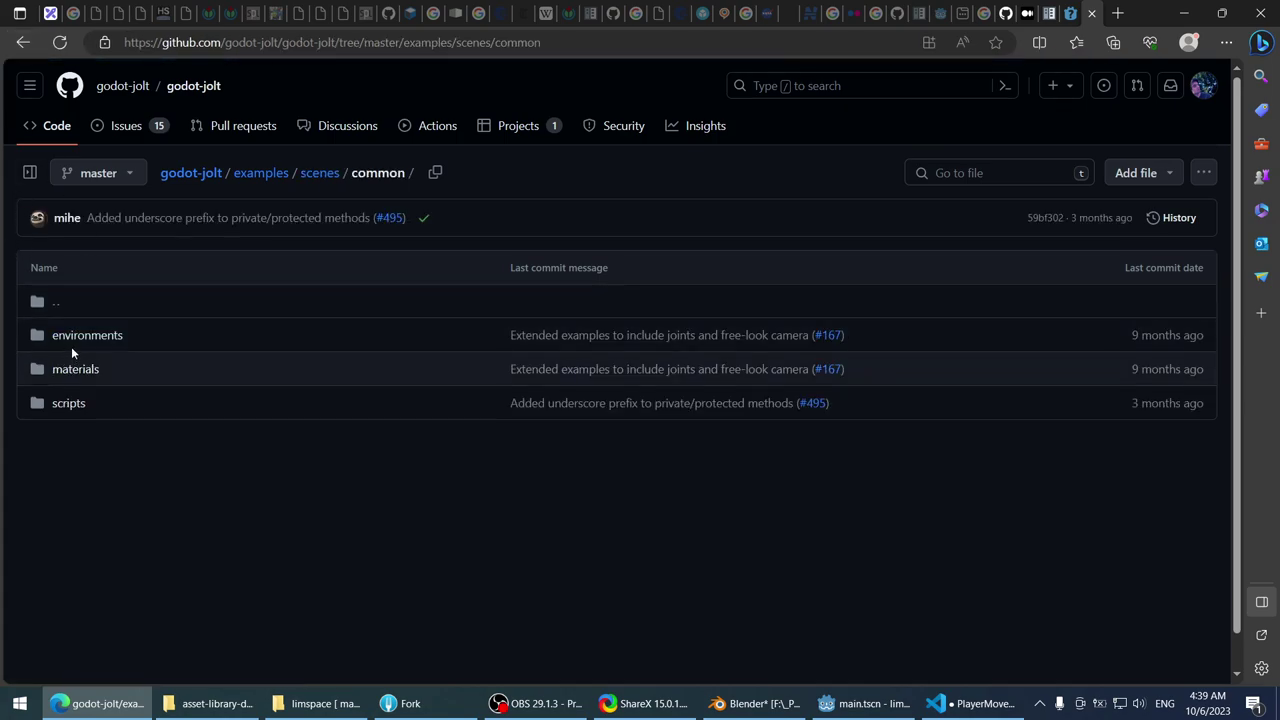
click(22, 42)
click(68, 403)
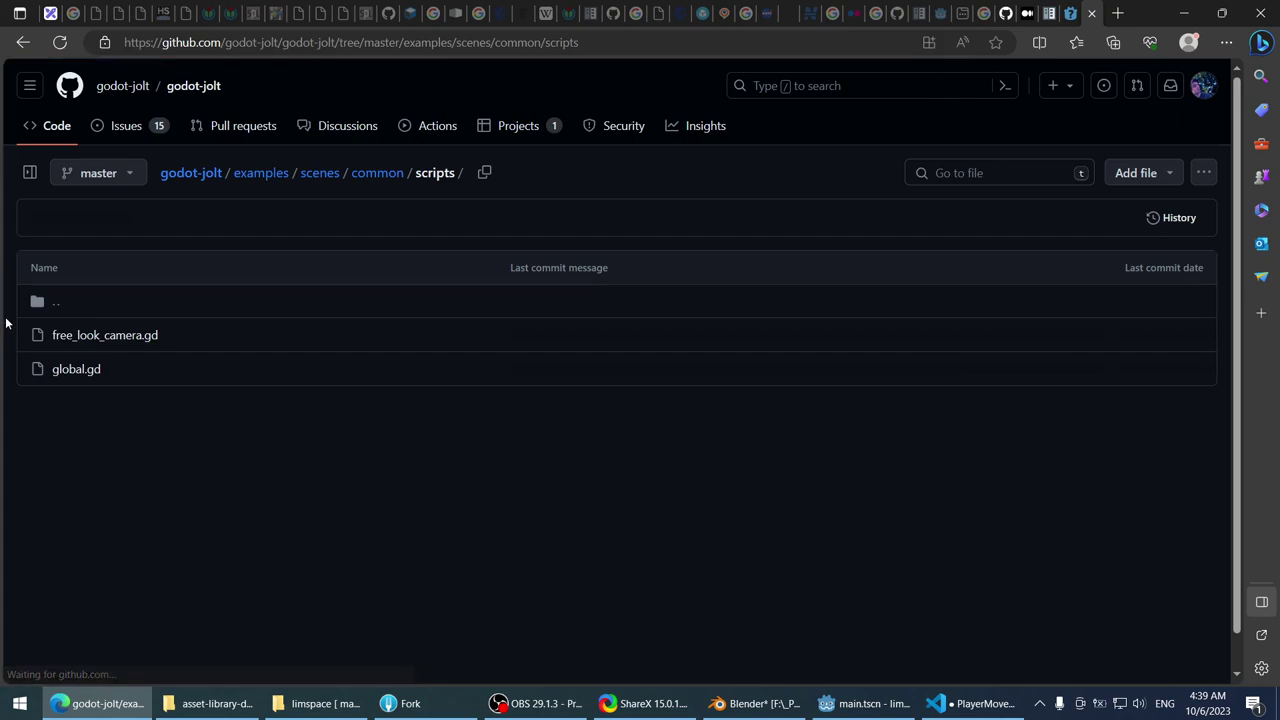
click(22, 42)
click(22, 43)
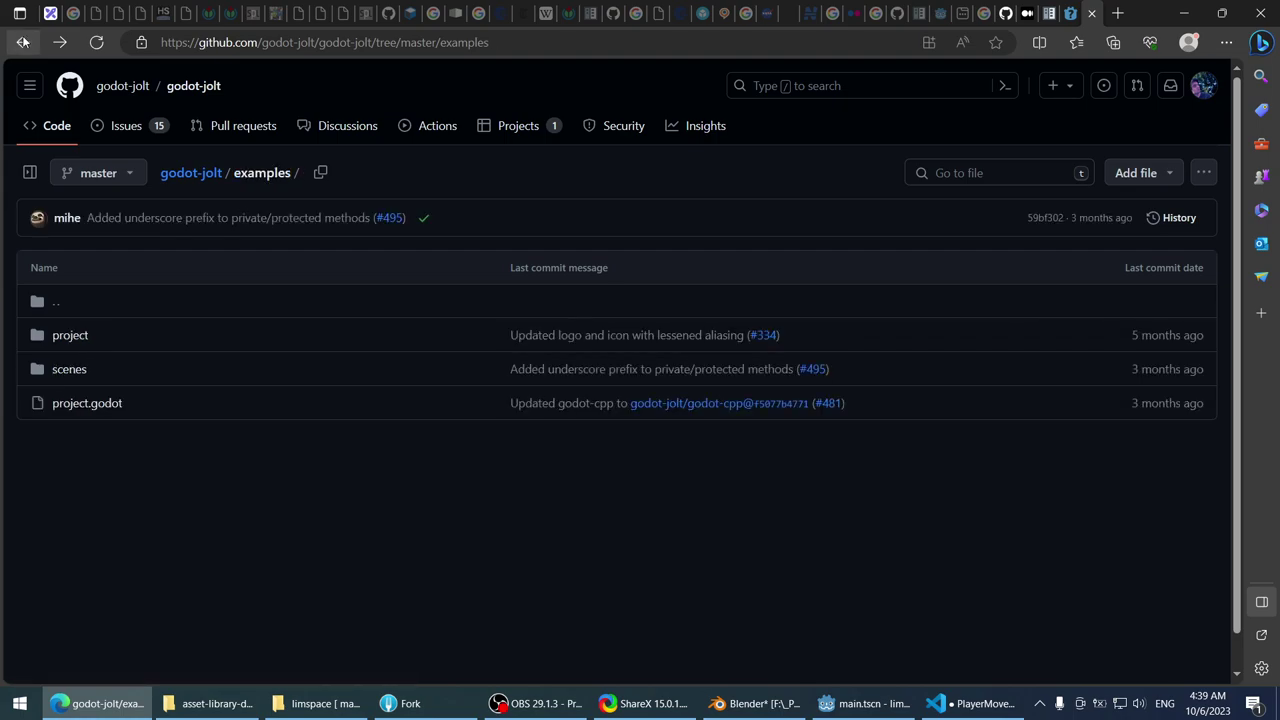
click(23, 42)
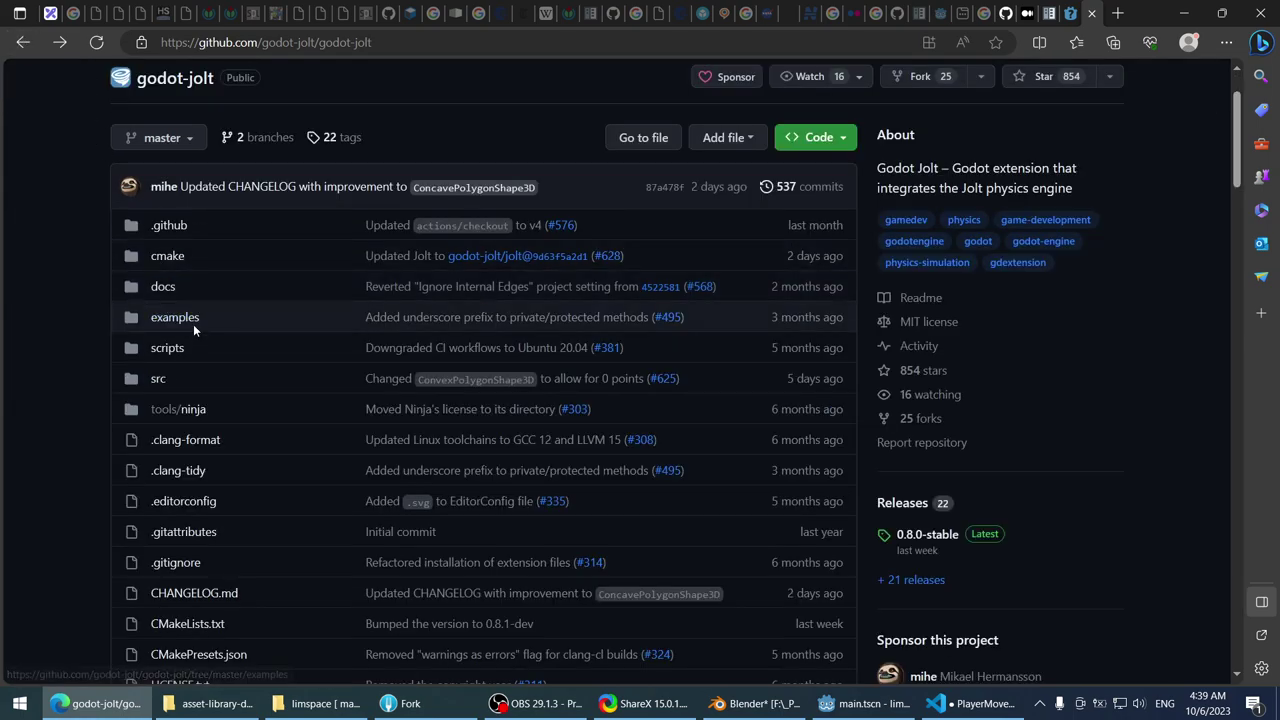
click(168, 347)
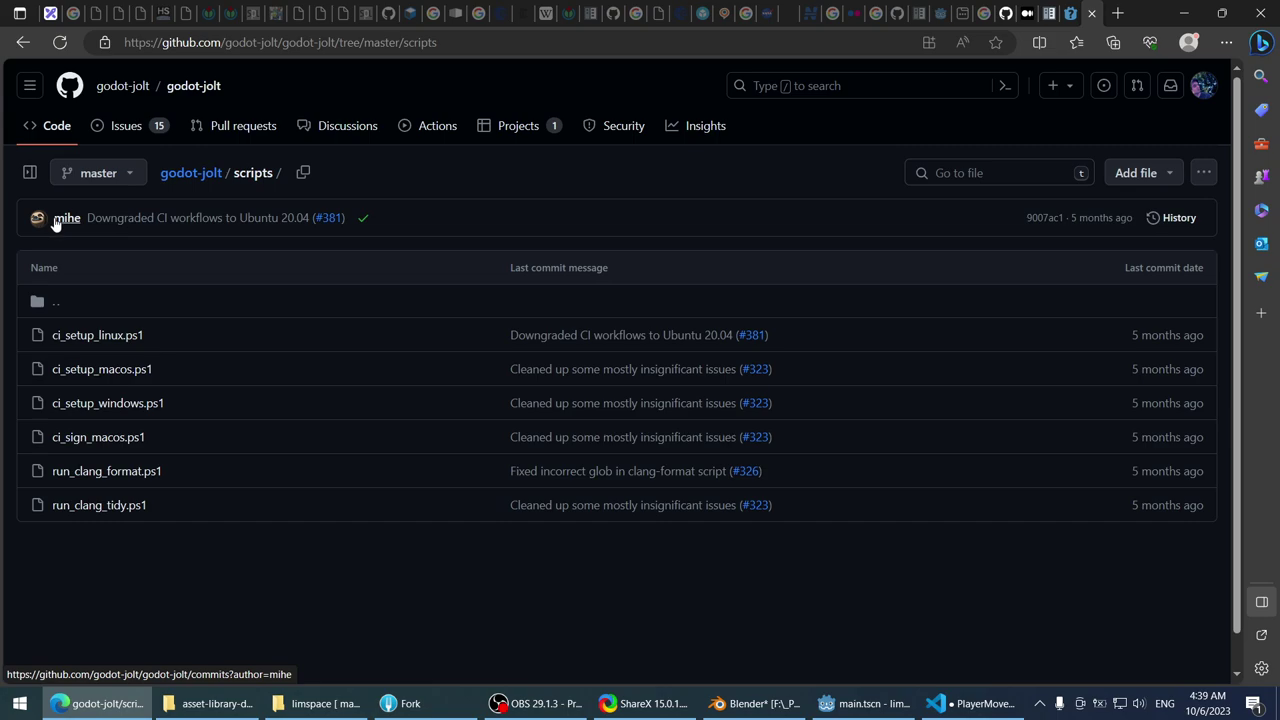
click(16, 42)
scroll(71, 203, down, 6)
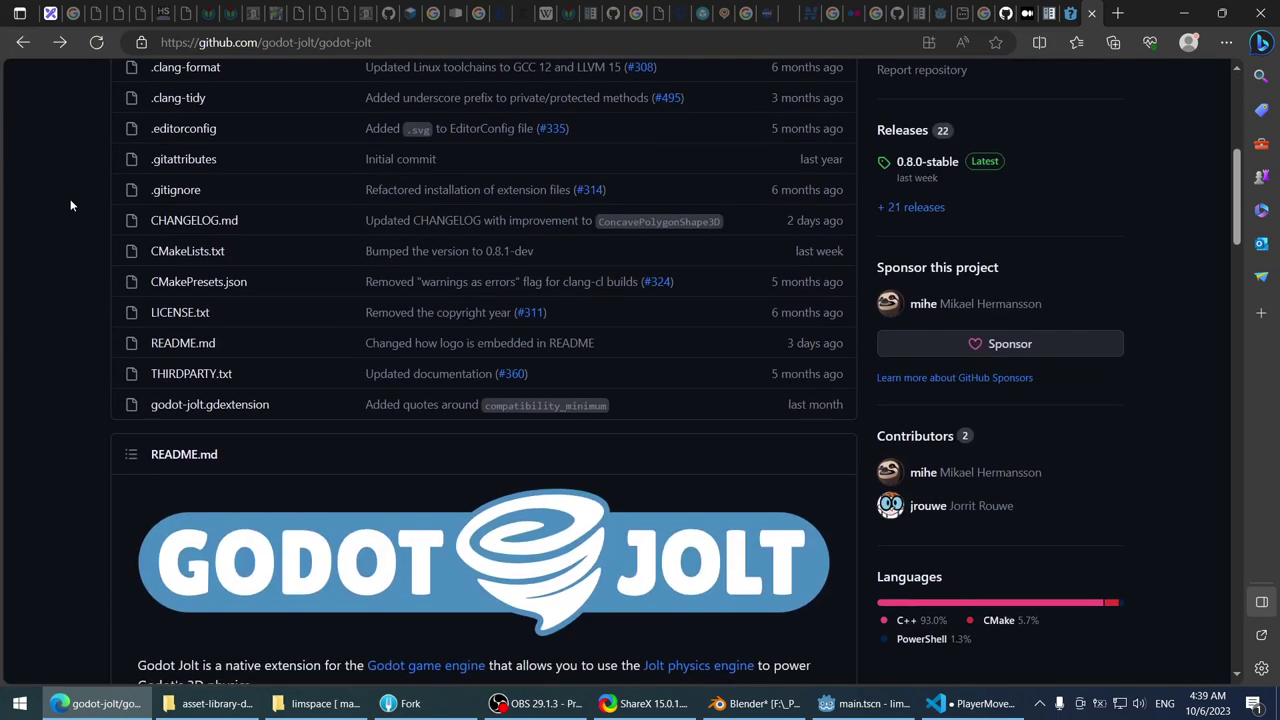
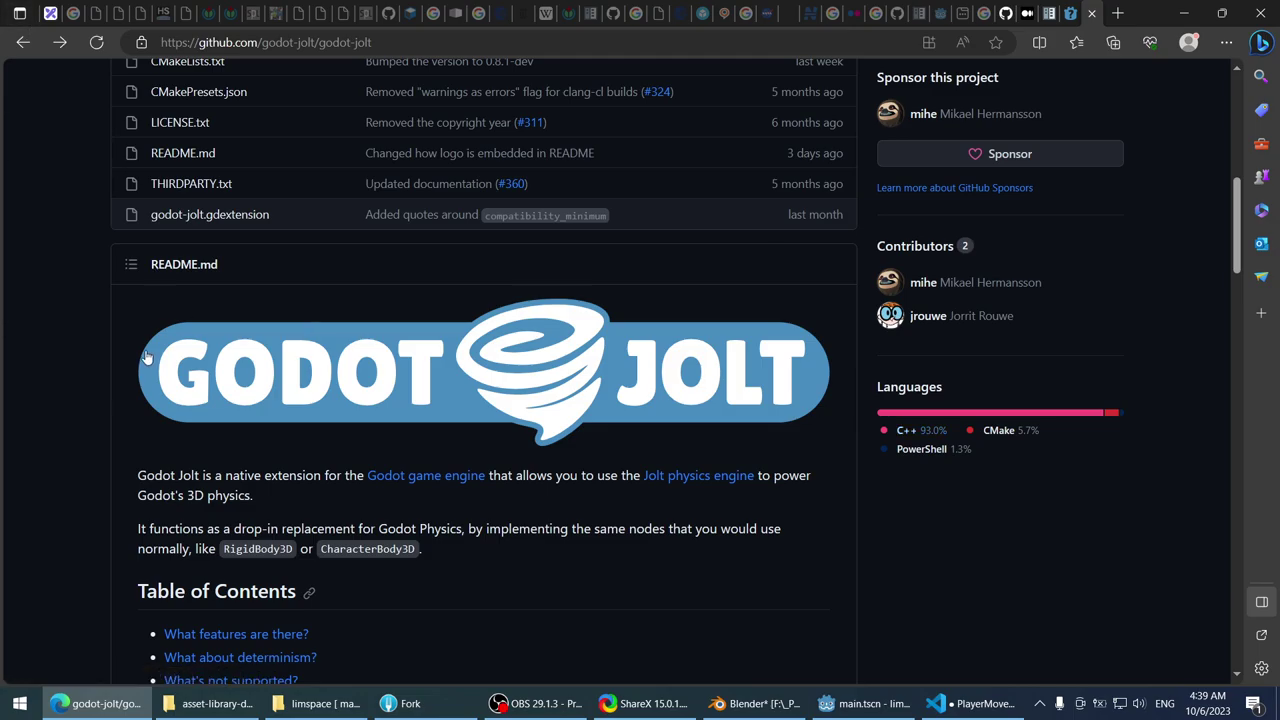
- Scroll the godot-jolt repo page, then return to the Godot Jolt search results
scroll(29, 253, up, 7)
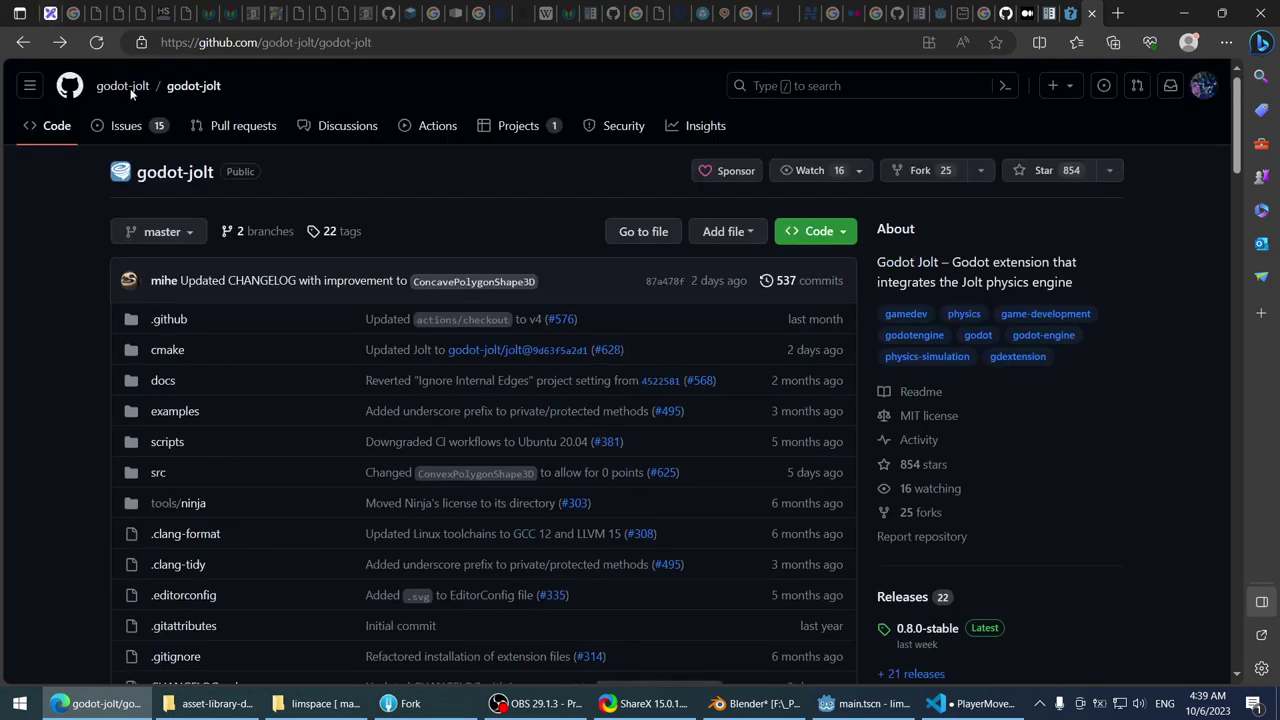
scroll(57, 251, down, 8)
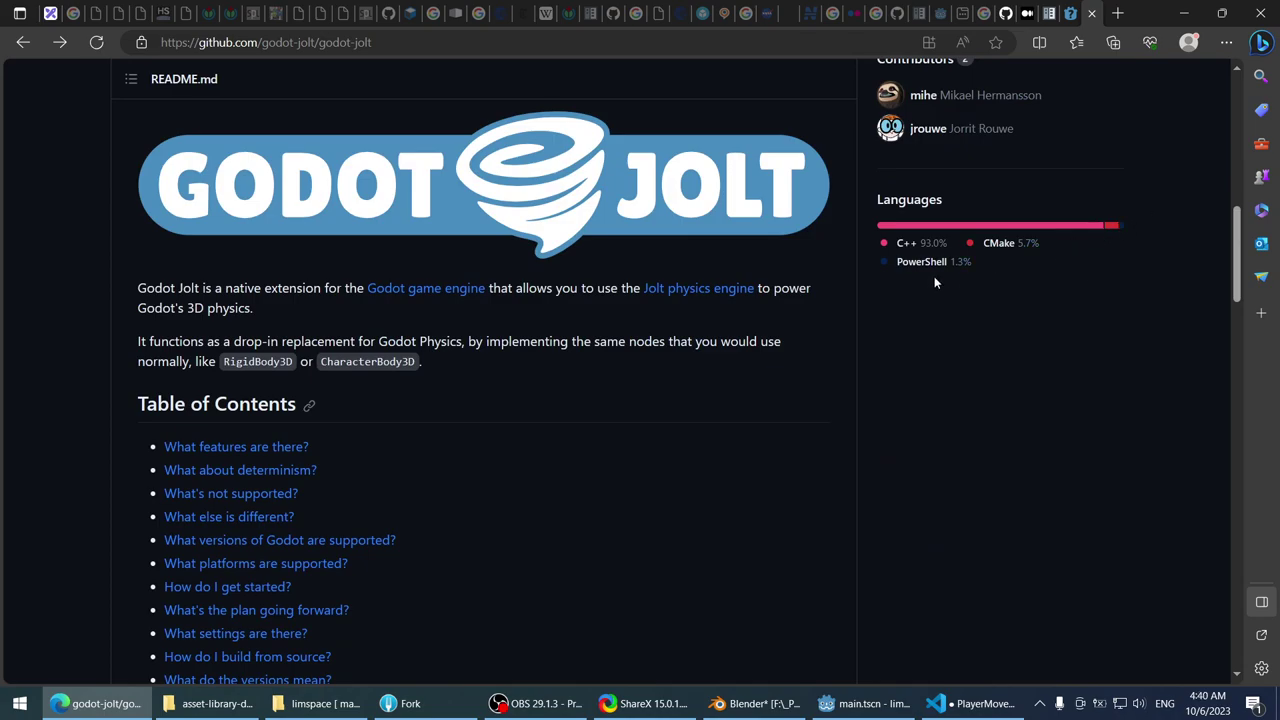
scroll(52, 342, up, 7)
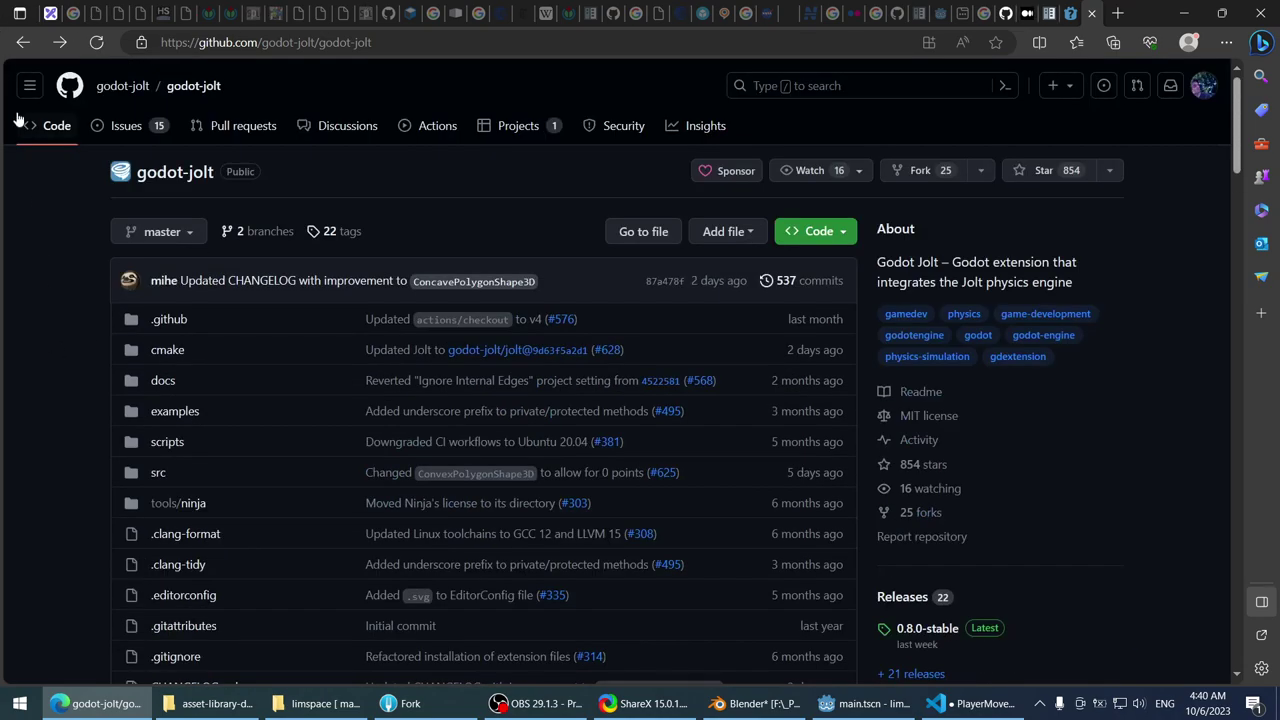
click(23, 43)
- Open the Godot Jolt GitHub organization page from the results and scroll through it
scroll(94, 240, down, 3)
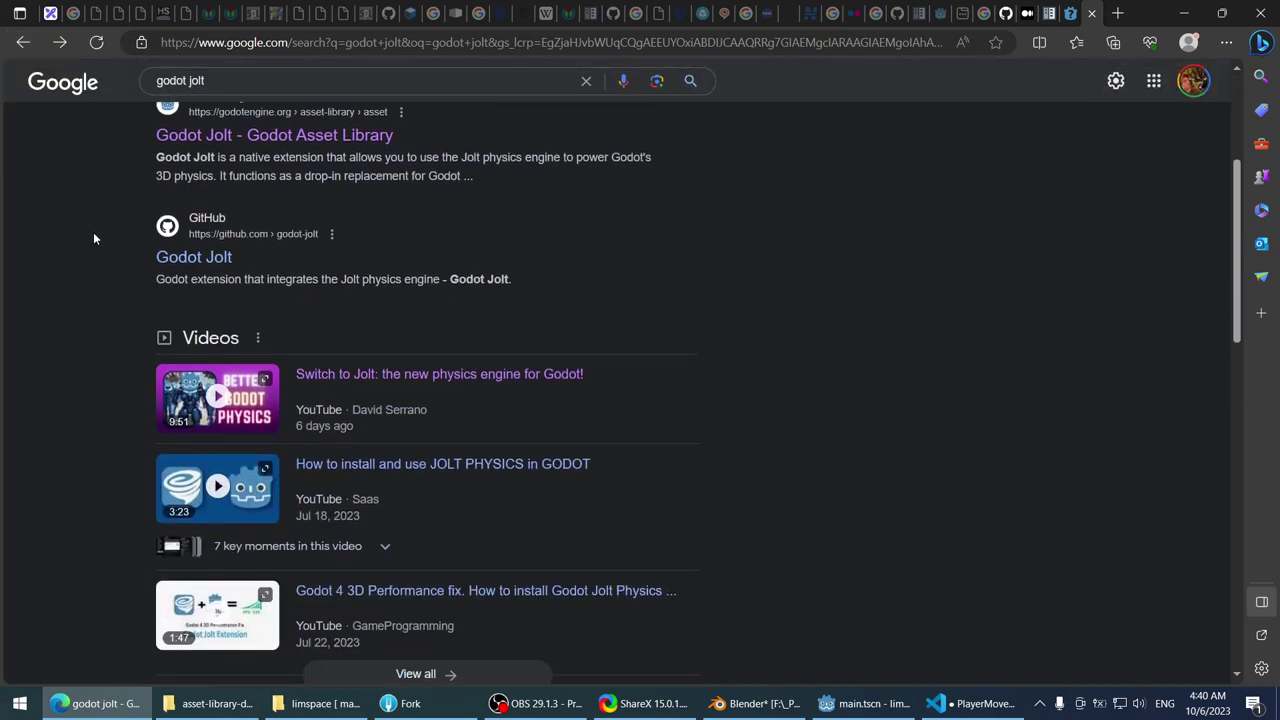
click(204, 258)
scroll(43, 246, down, 3)
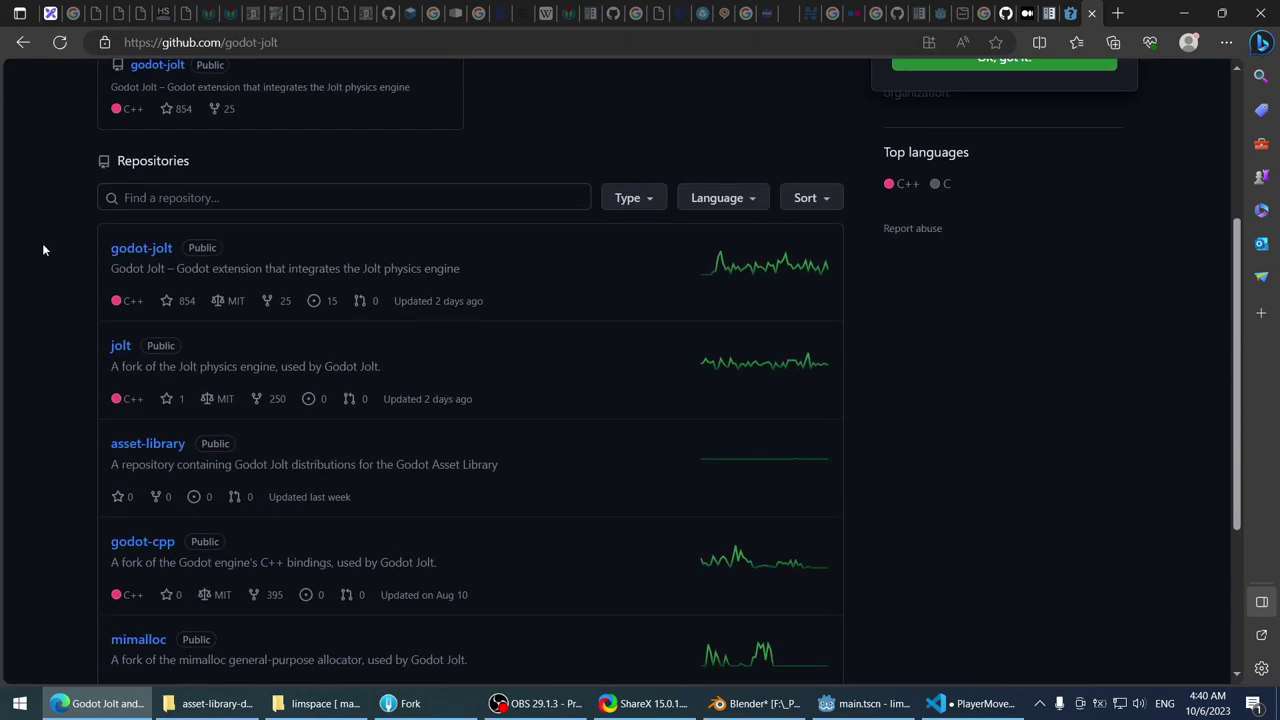
scroll(44, 248, up, 3)
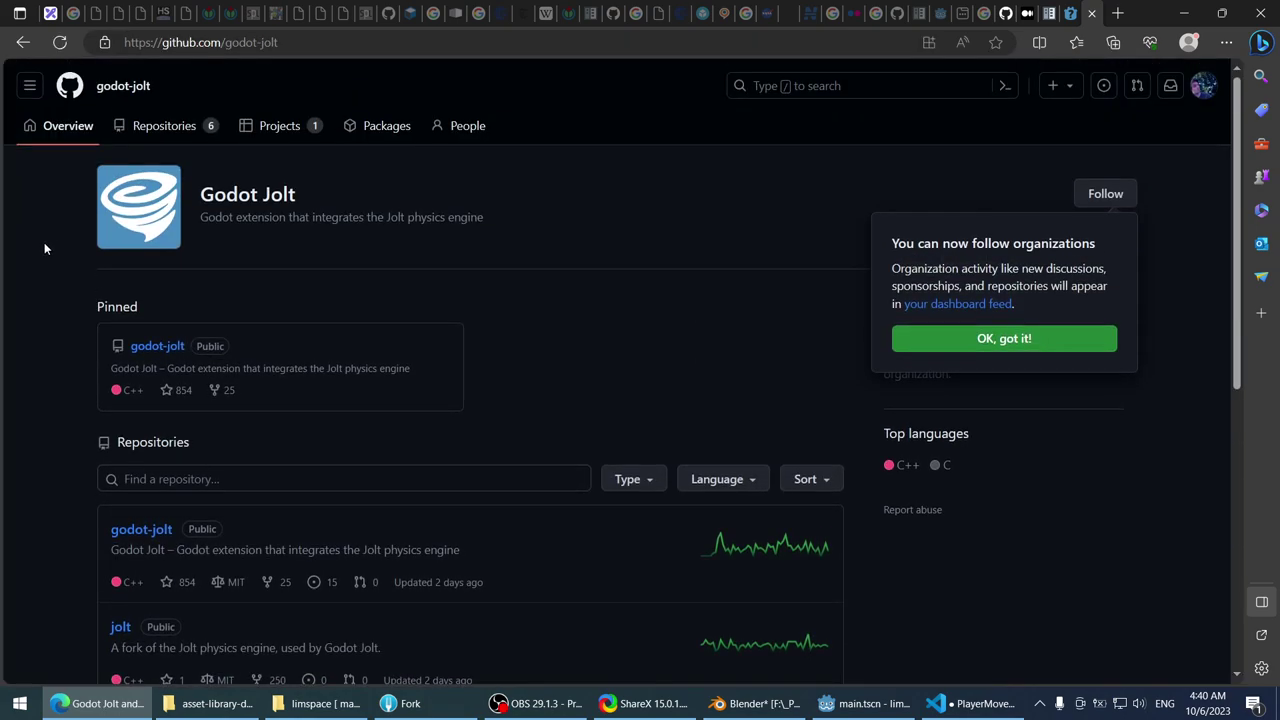
- Back out to the new tab page, briefly minimize Edge, then go forward to the results
click(24, 43)
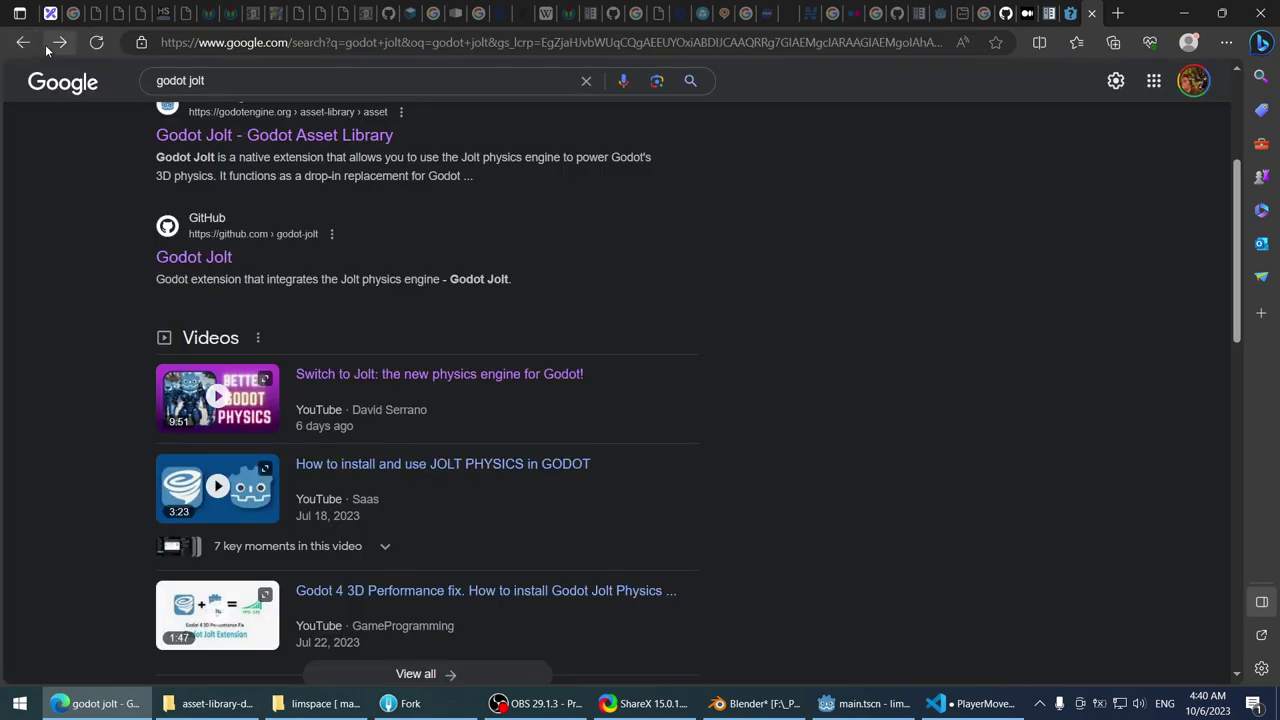
click(40, 44)
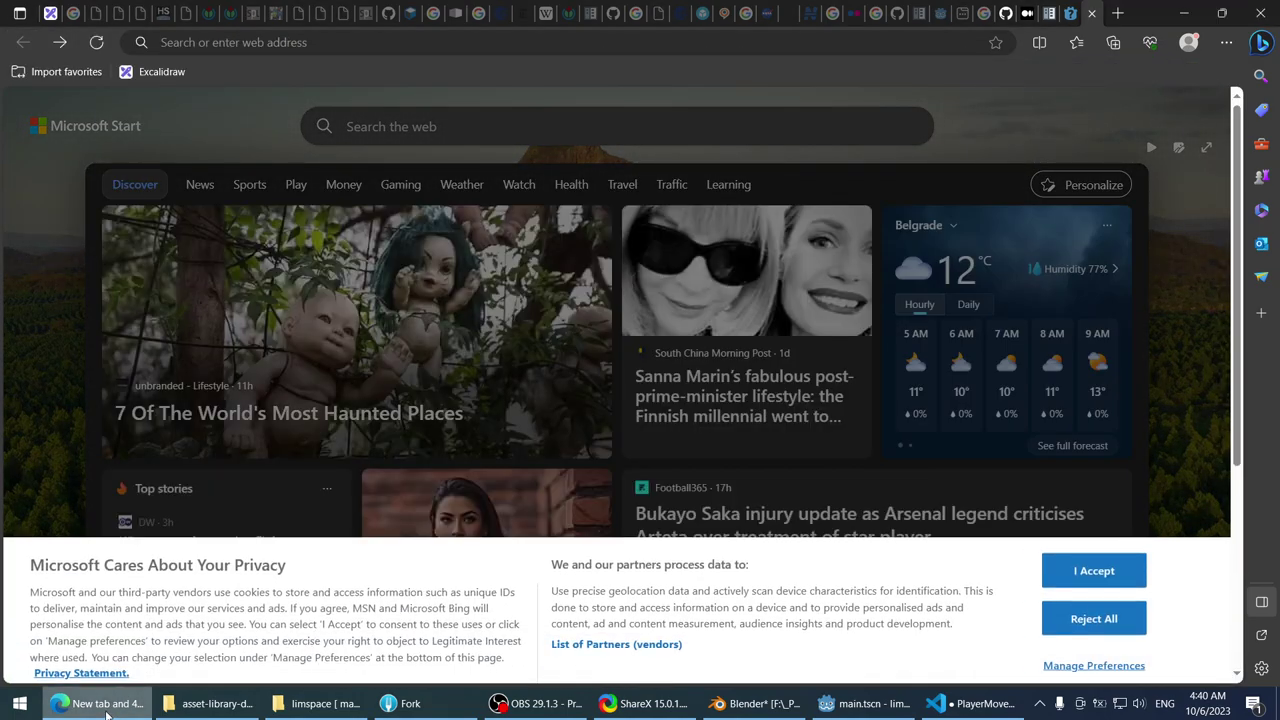
click(107, 708)
click(107, 708)
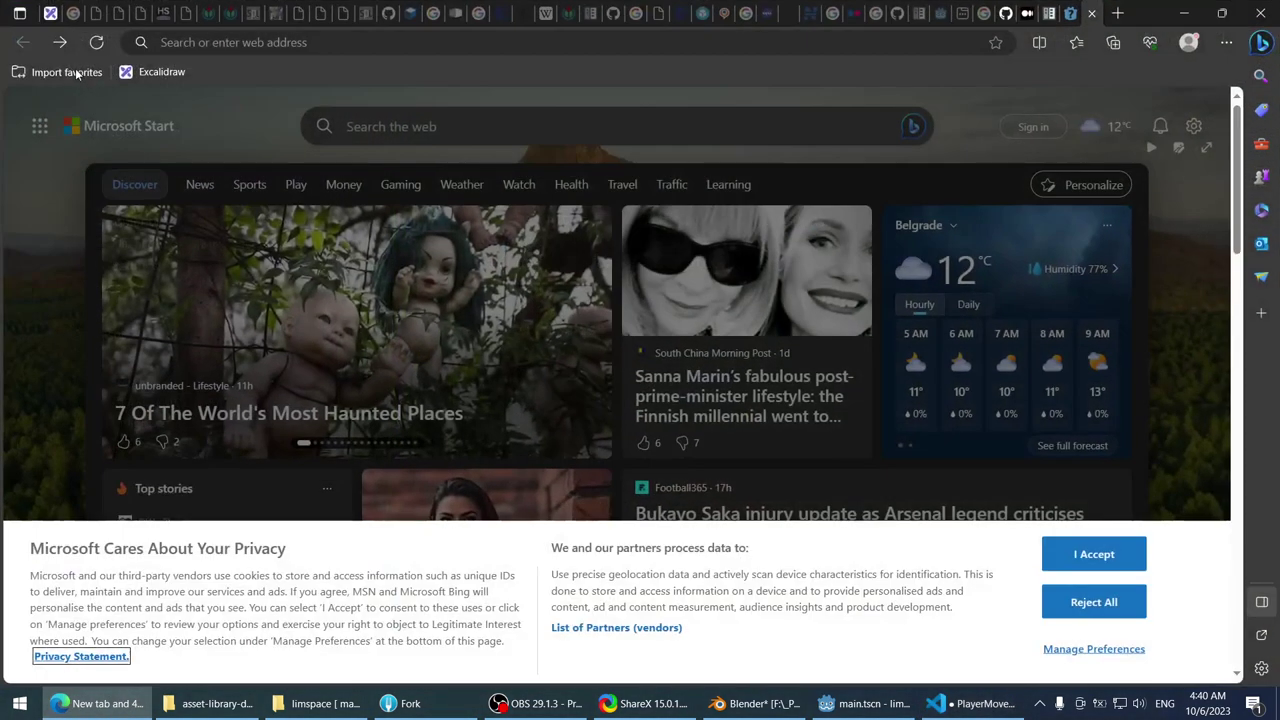
click(60, 42)
- Close the Google results tab in Edge and return to VS Code's Explorer
key(alt+Tab)
scroll(516, 297, up, 5)
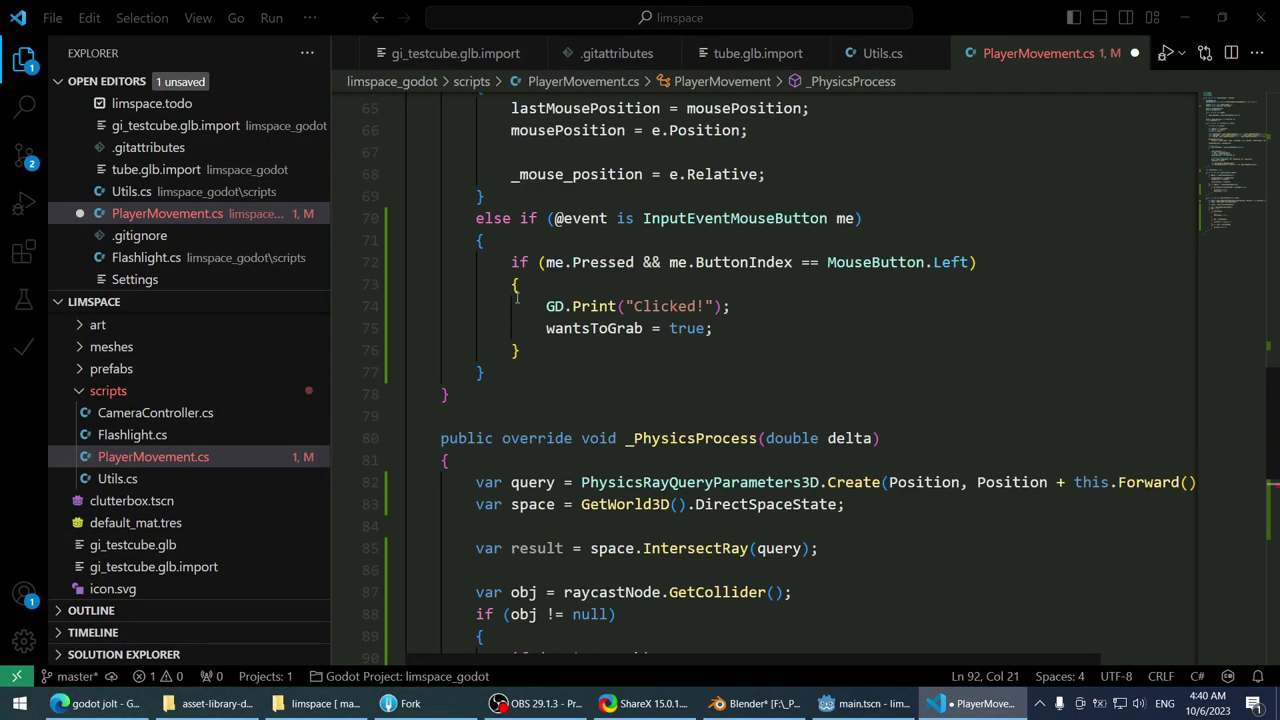
scroll(517, 298, up, 20)
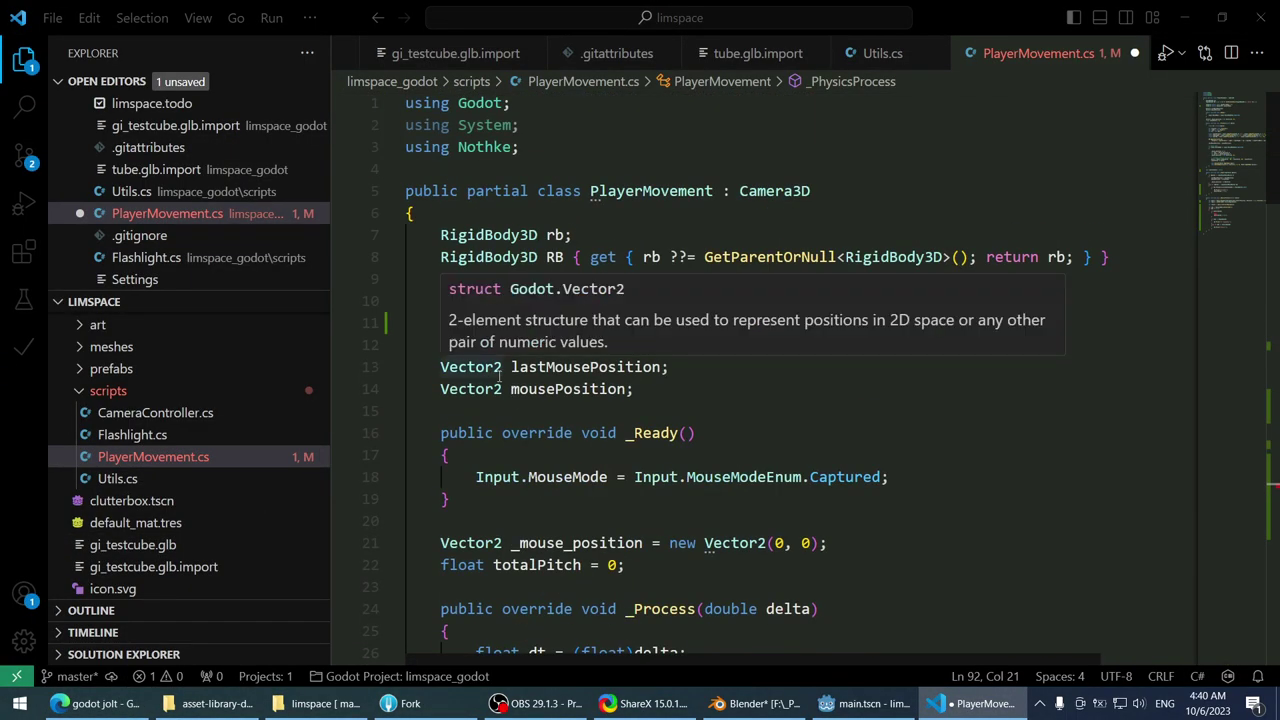
click(122, 712)
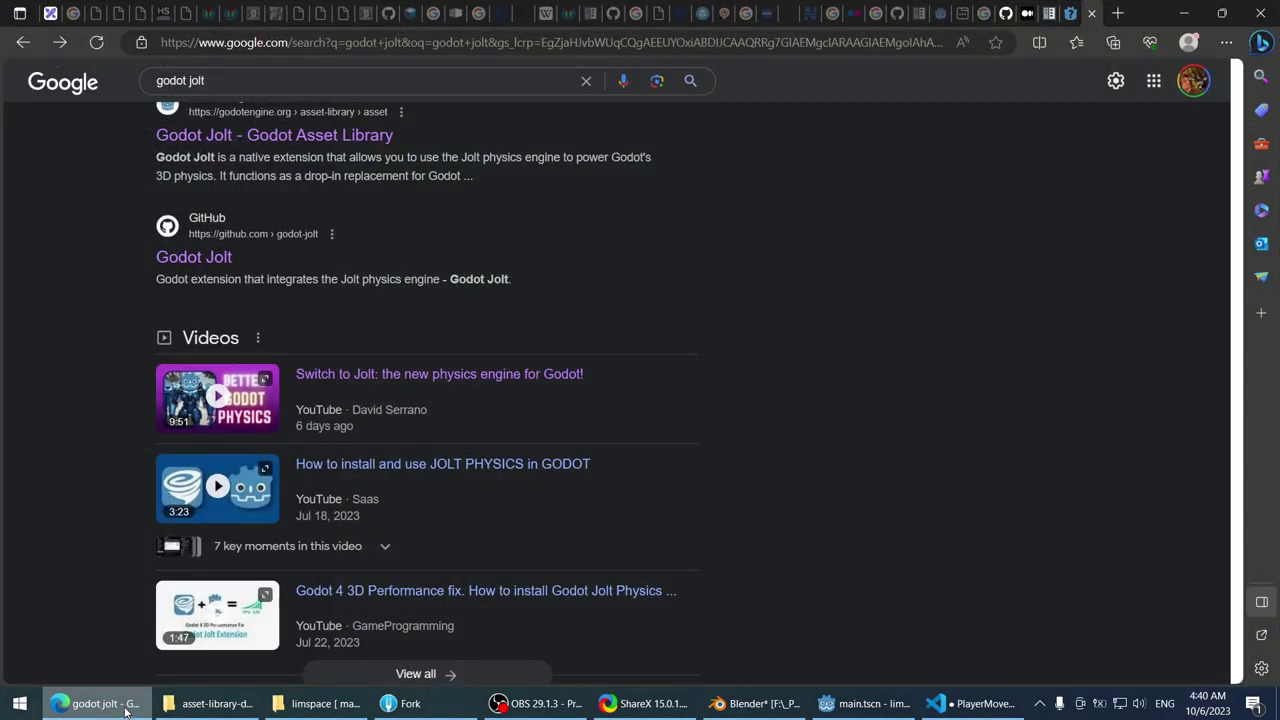
scroll(55, 220, up, 3)
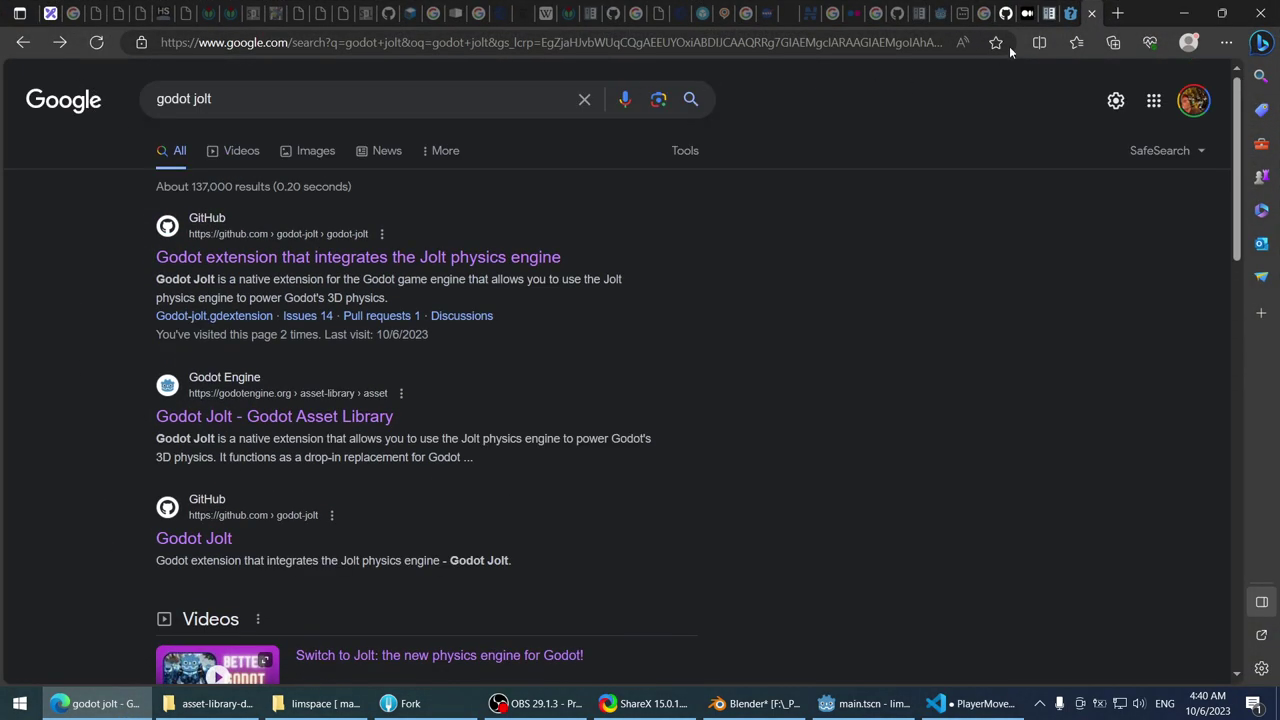
click(1089, 12)
click(970, 703)
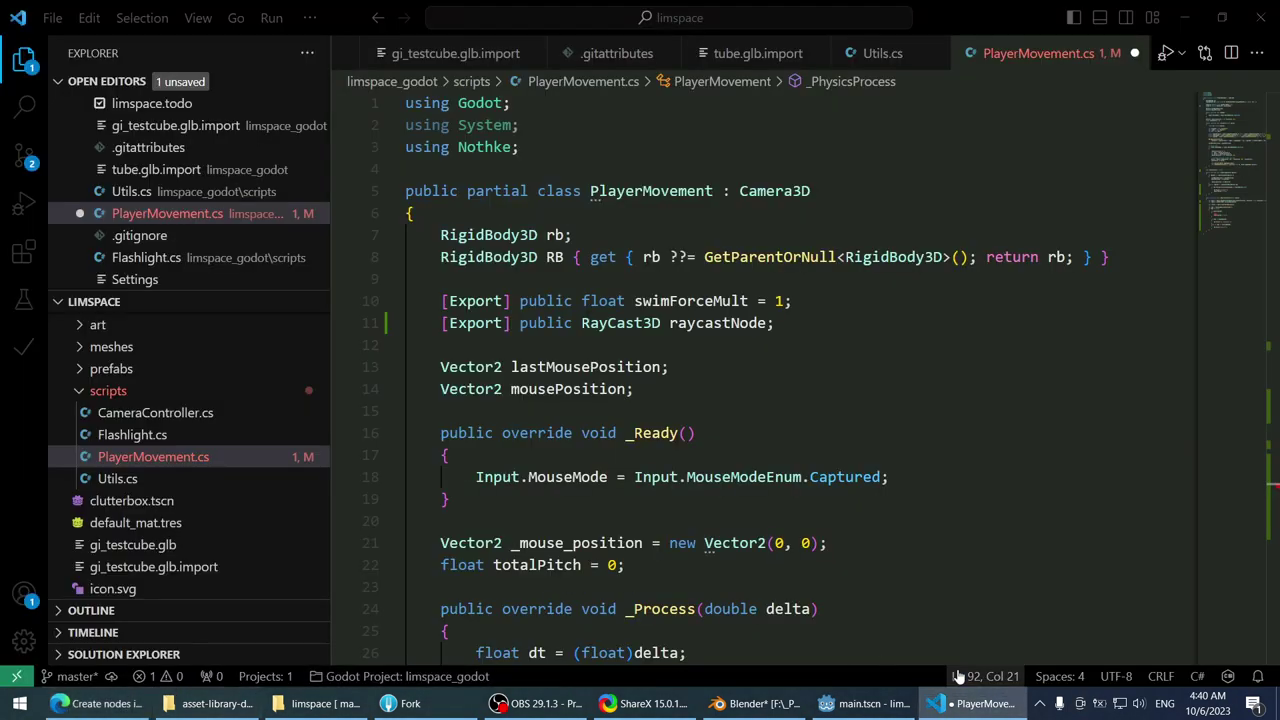
scroll(600, 450, down, 5)
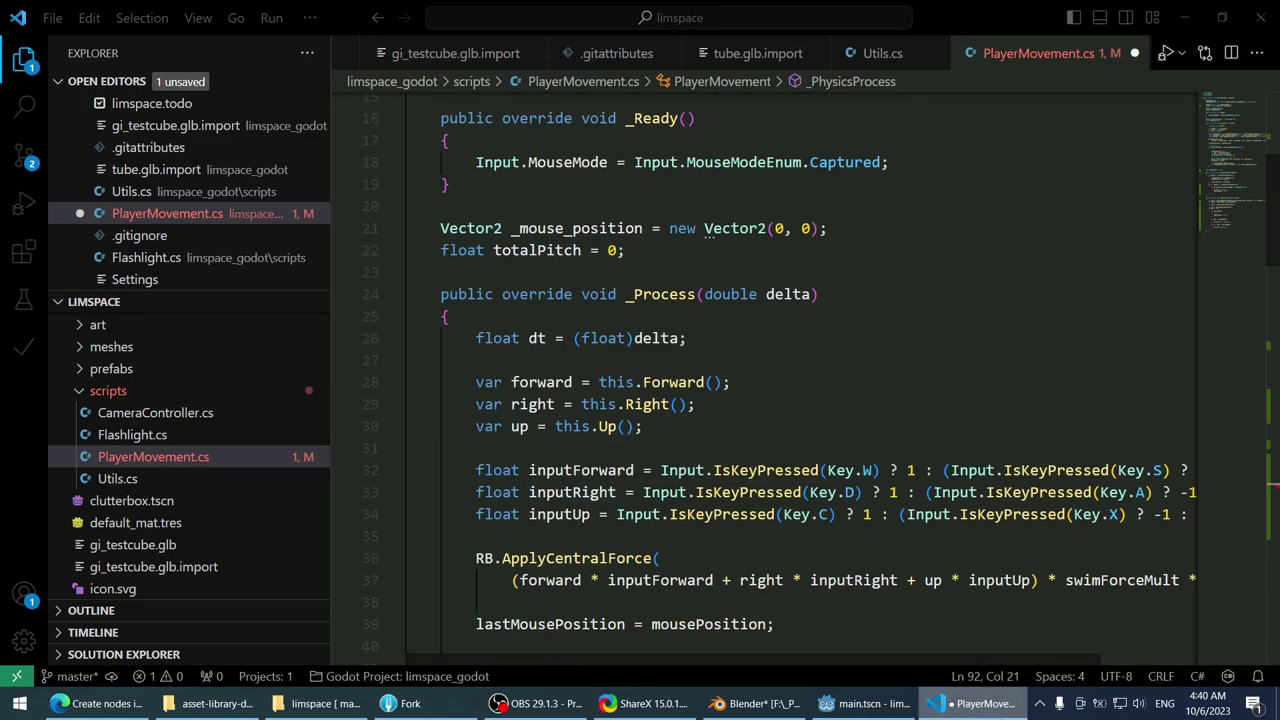
scroll(147, 483, up, 2)
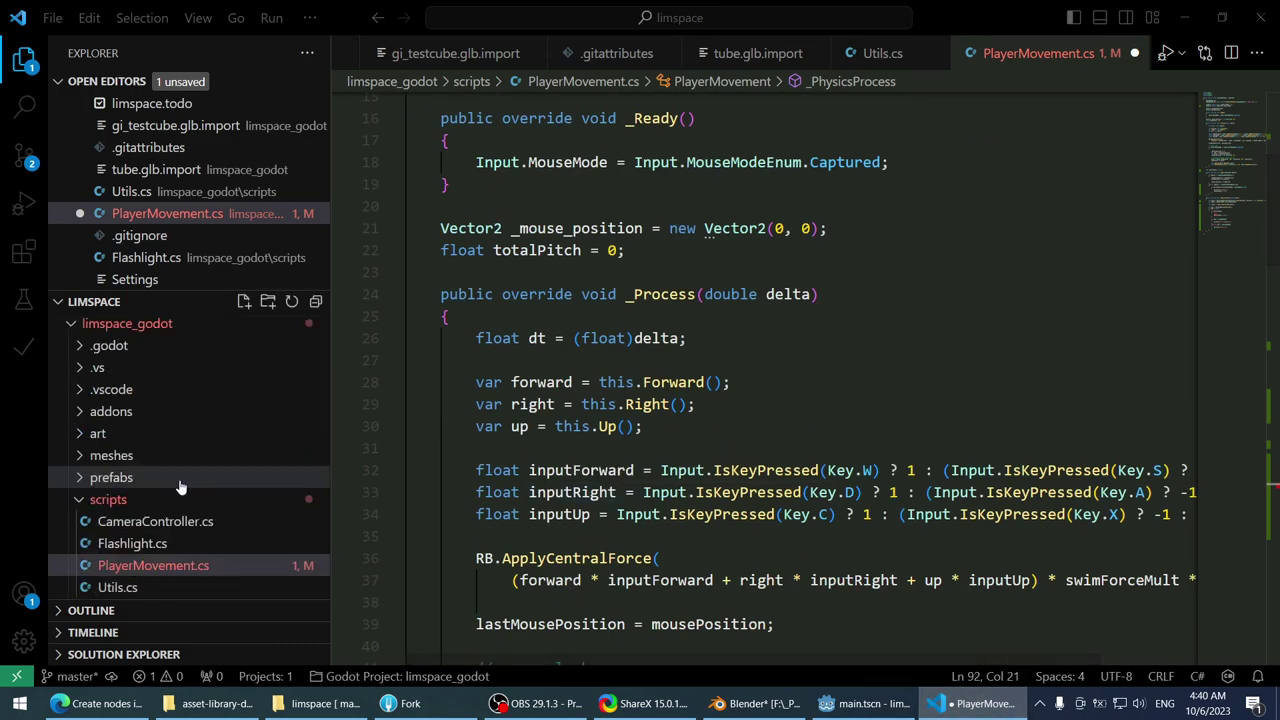
- Collapse scripts, expand addons/godot-jolt, and open godot-jolt.gdextension to read its configuration
click(120, 500)
click(146, 421)
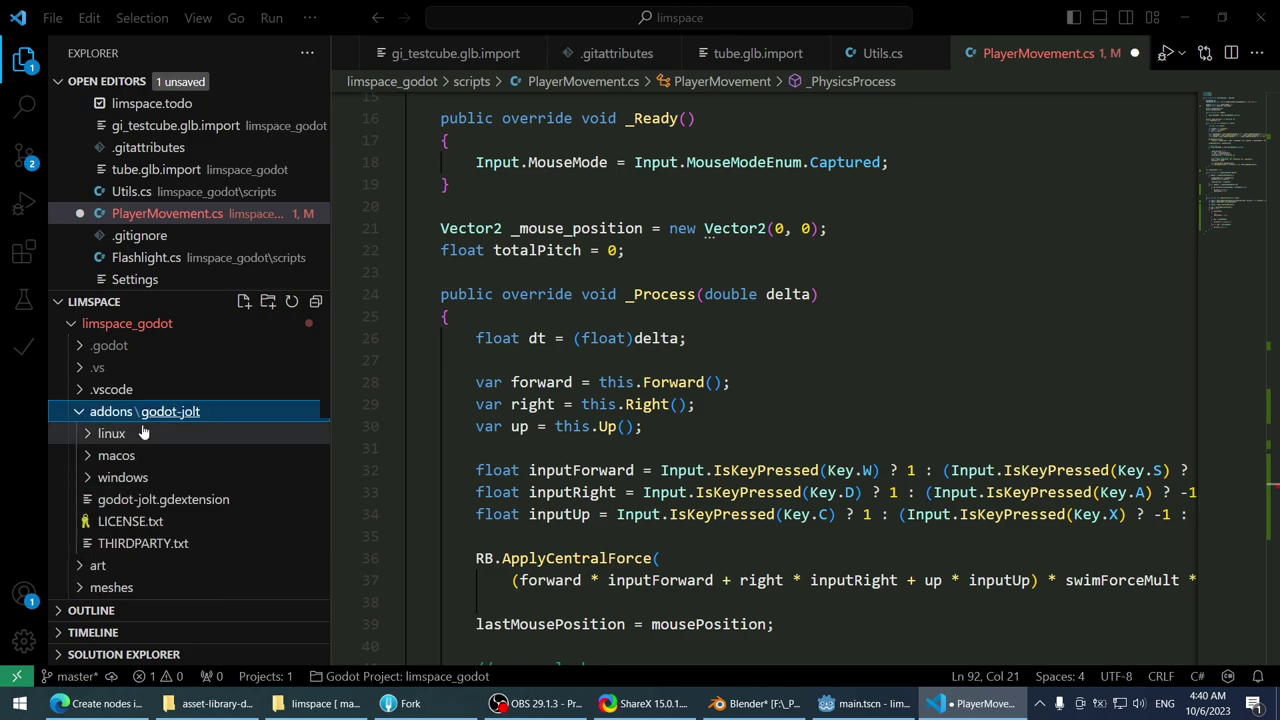
click(104, 433)
click(150, 479)
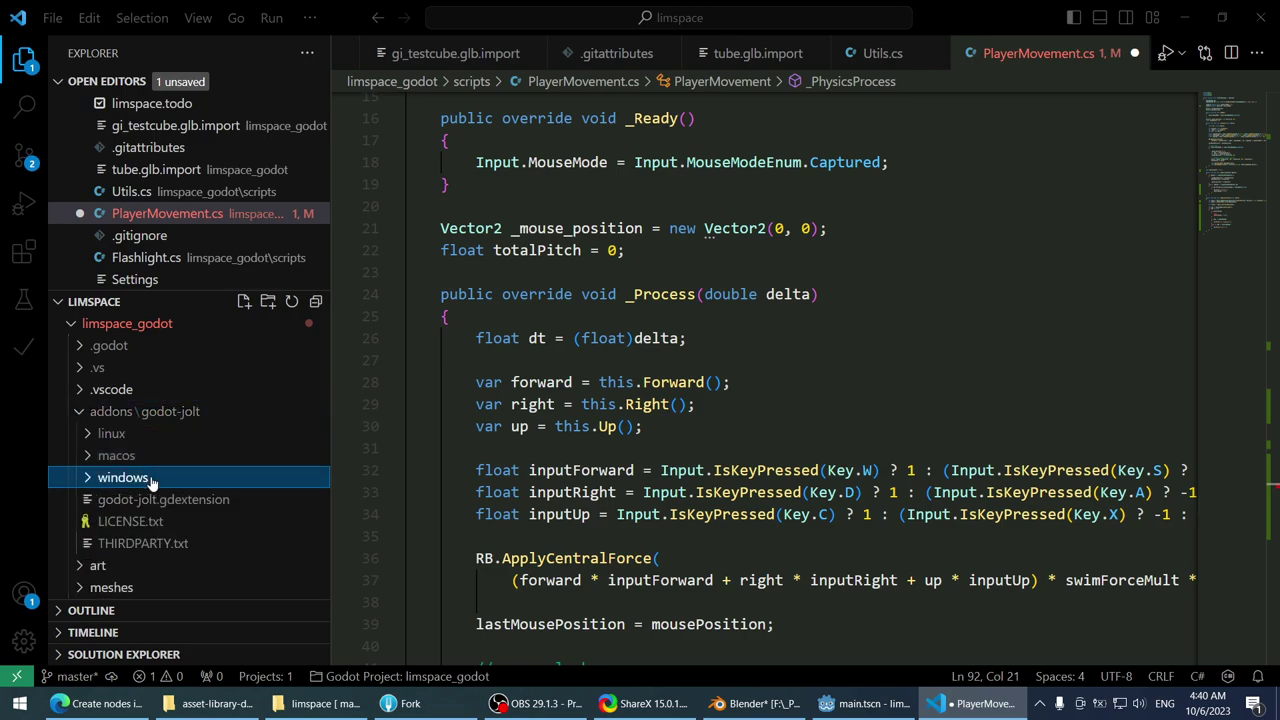
click(201, 503)
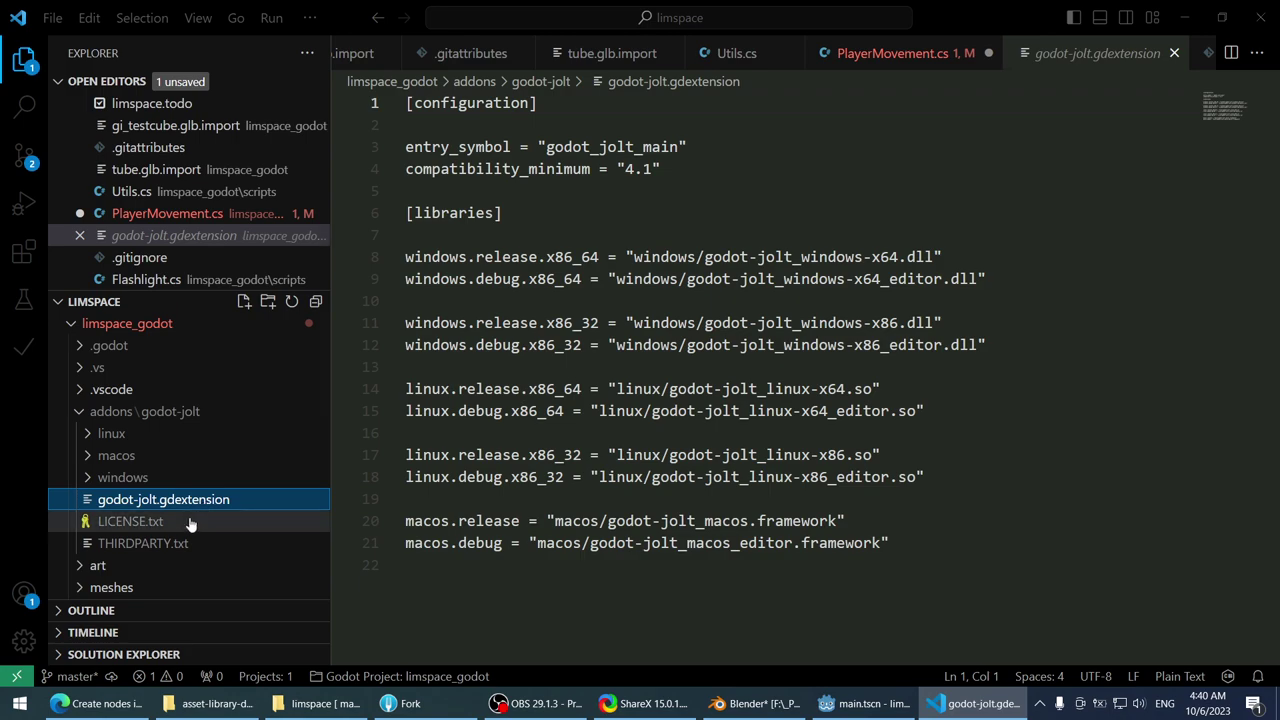
- Expand the windows folder and preview its DLLs, ending on godot-jolt_windows-x64.dll
click(193, 478)
click(176, 502)
click(176, 519)
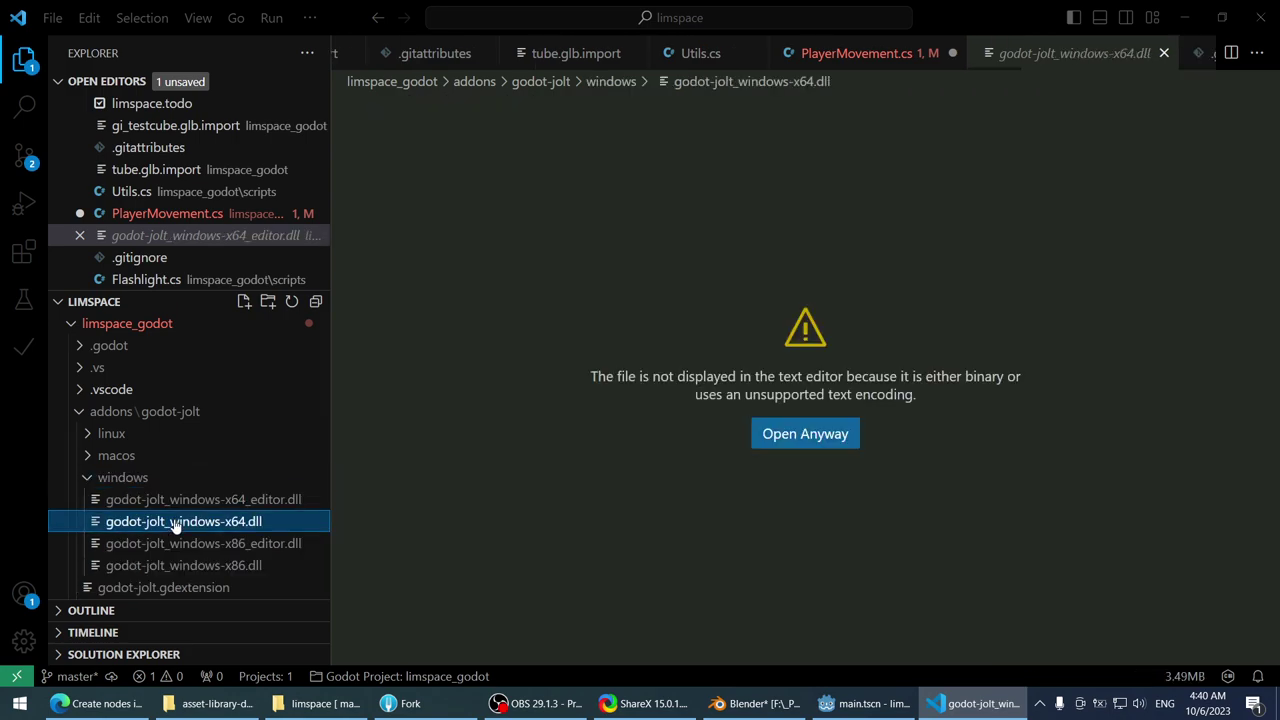
click(170, 542)
click(172, 521)
click(134, 705)
- Jump to the top of the Godot Q&A page and briefly minimize and restore Edge
key(Home)
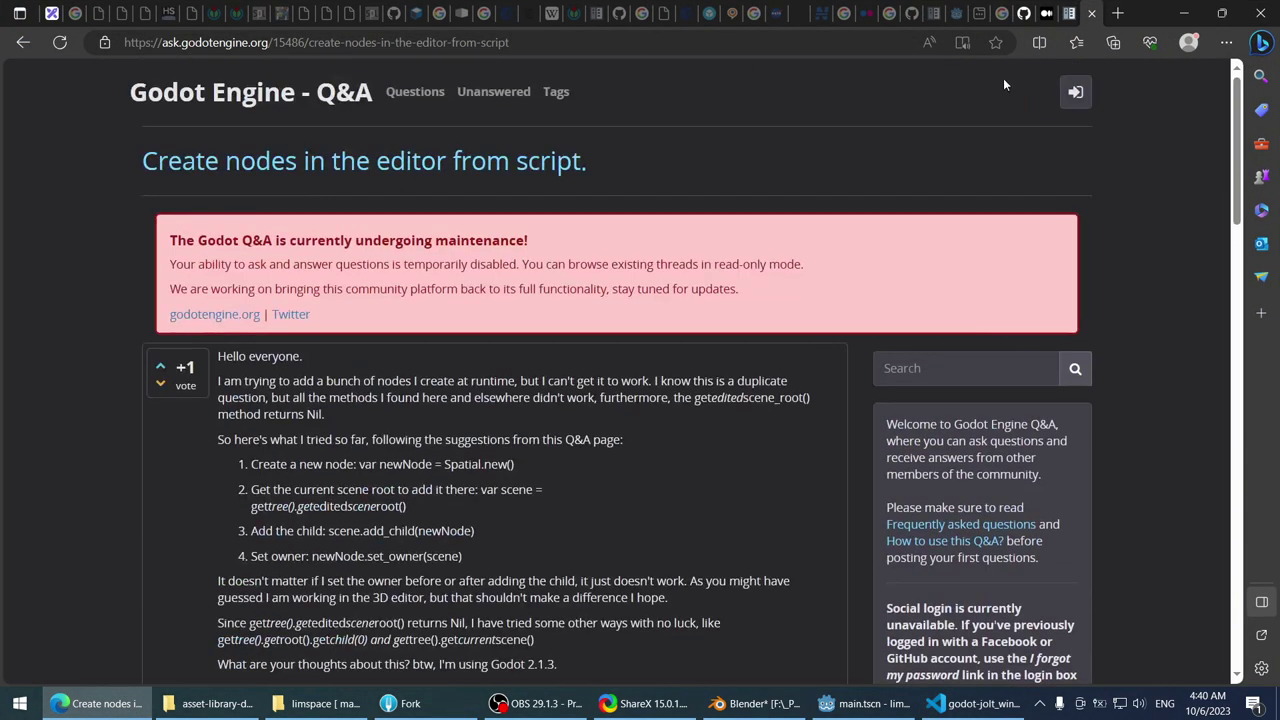
click(46, 706)
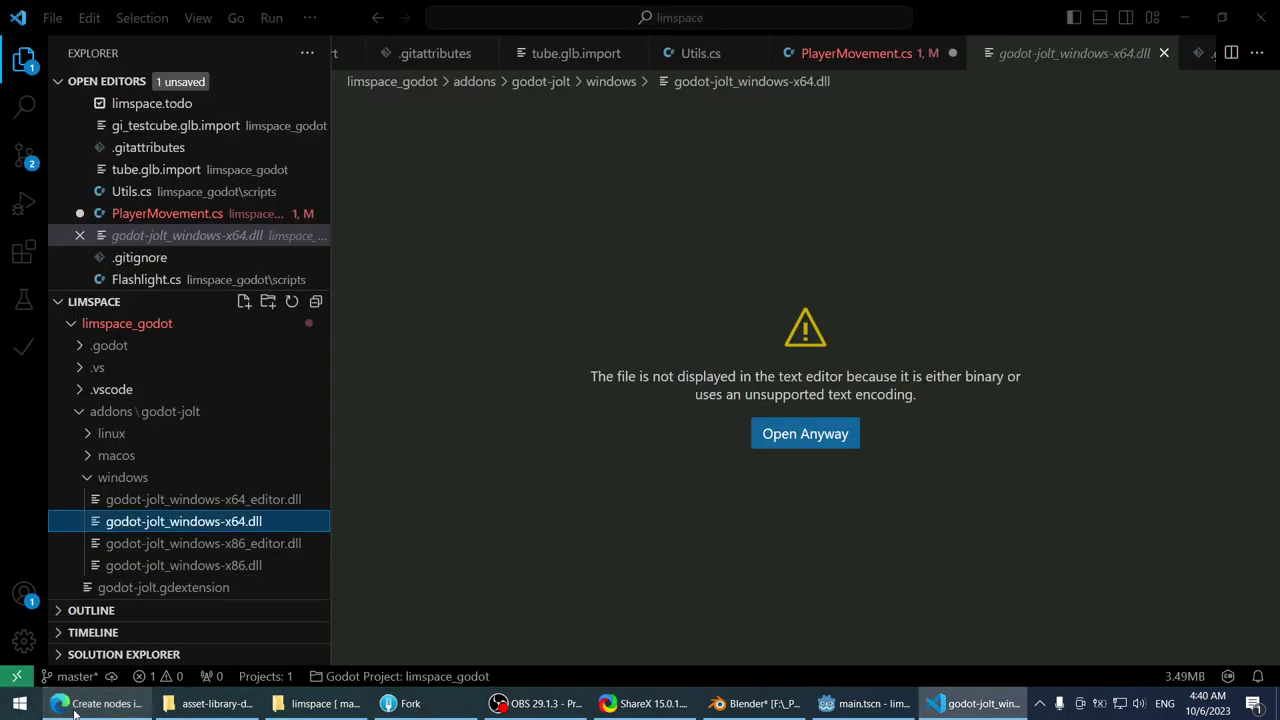
click(73, 708)
- Search Google for 'godot jolt c#' in a new tab and open the Releases result in the background
key(ctrl+t)
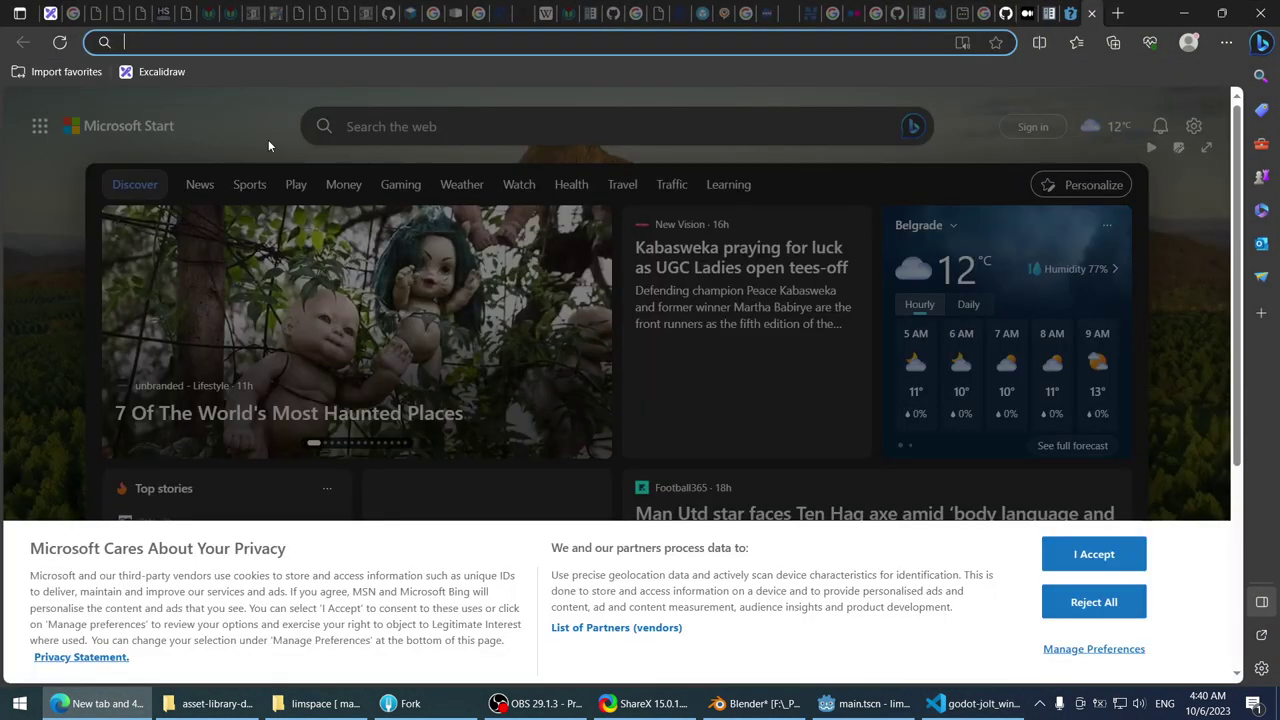
text(go)
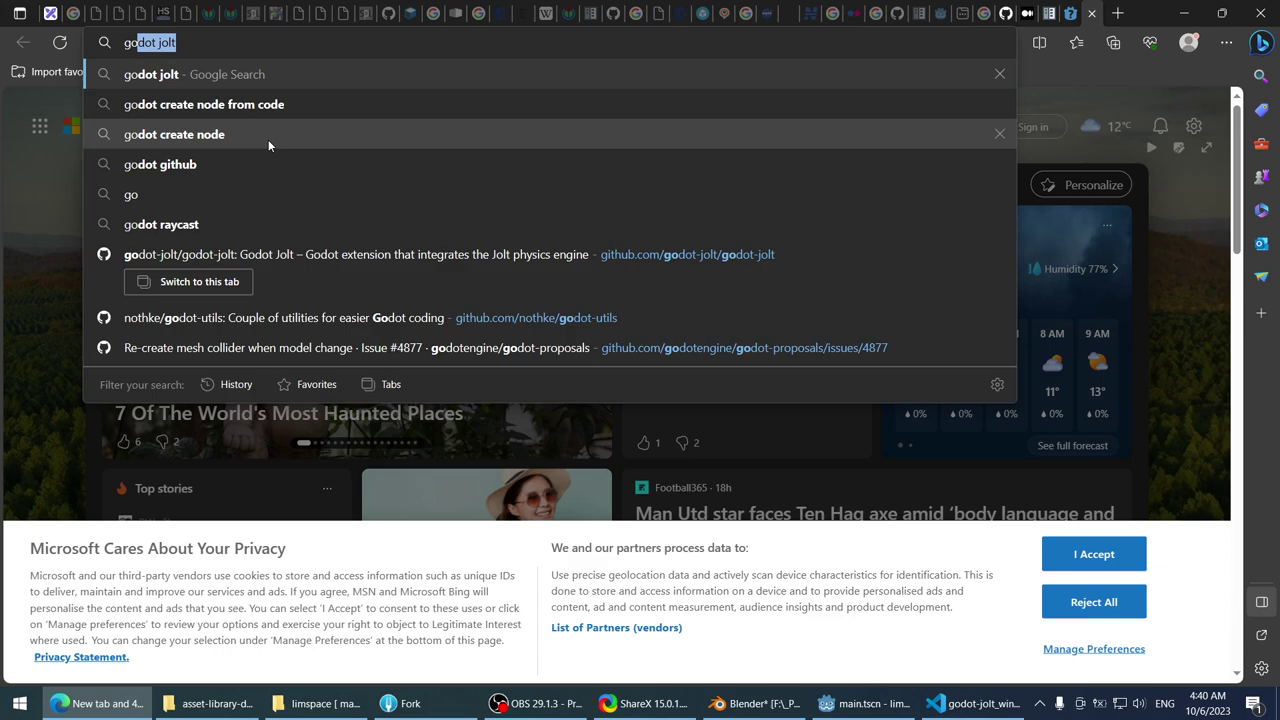
text(dot jolt )
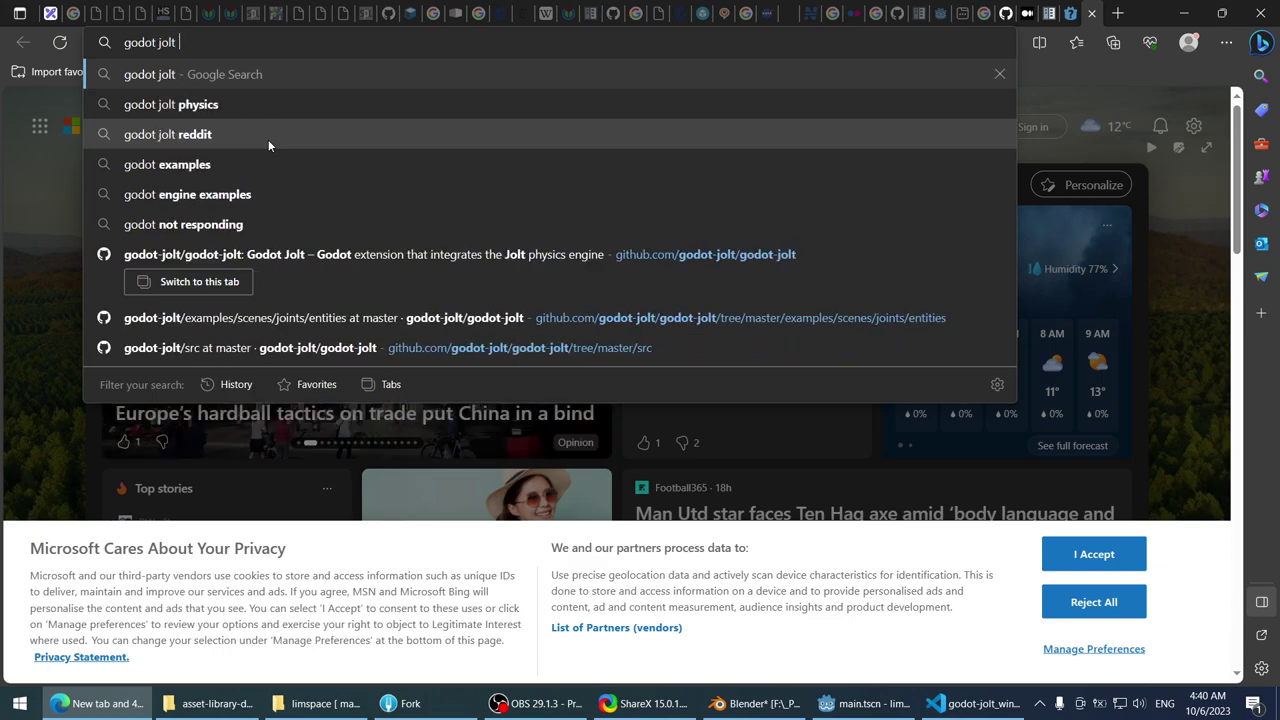
text(c#)
key(Return)
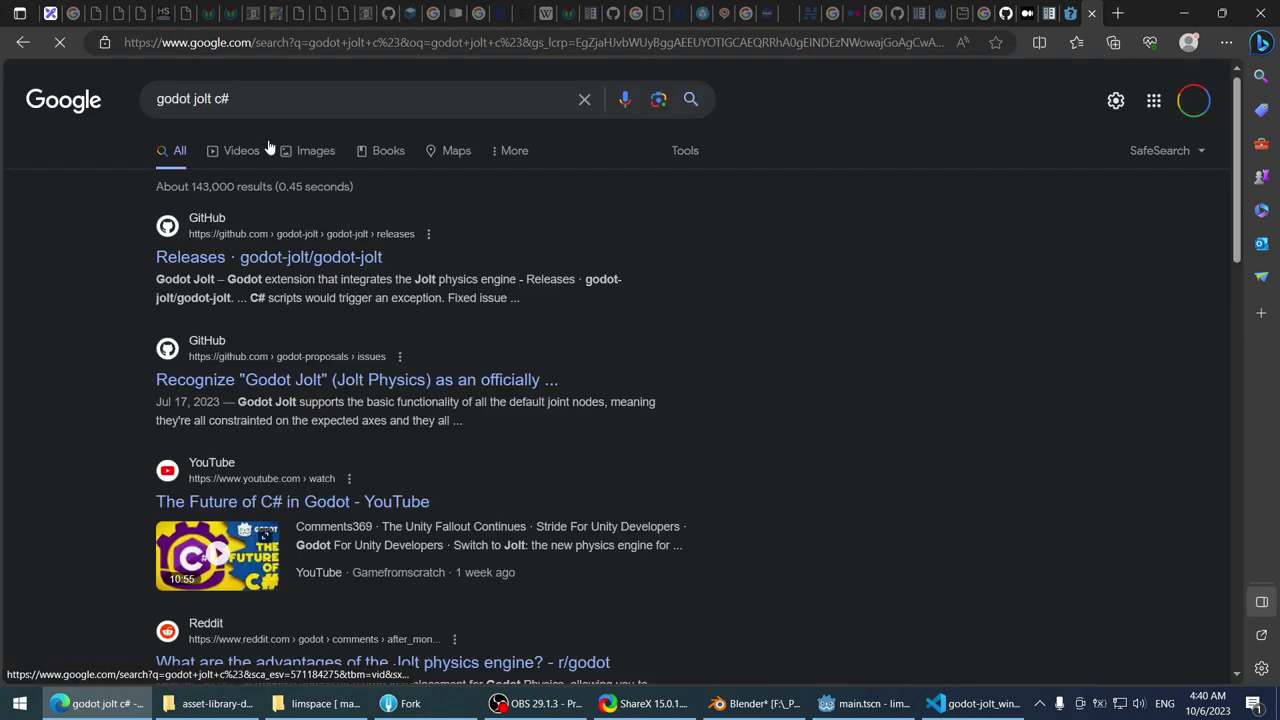
middle_click(181, 259)
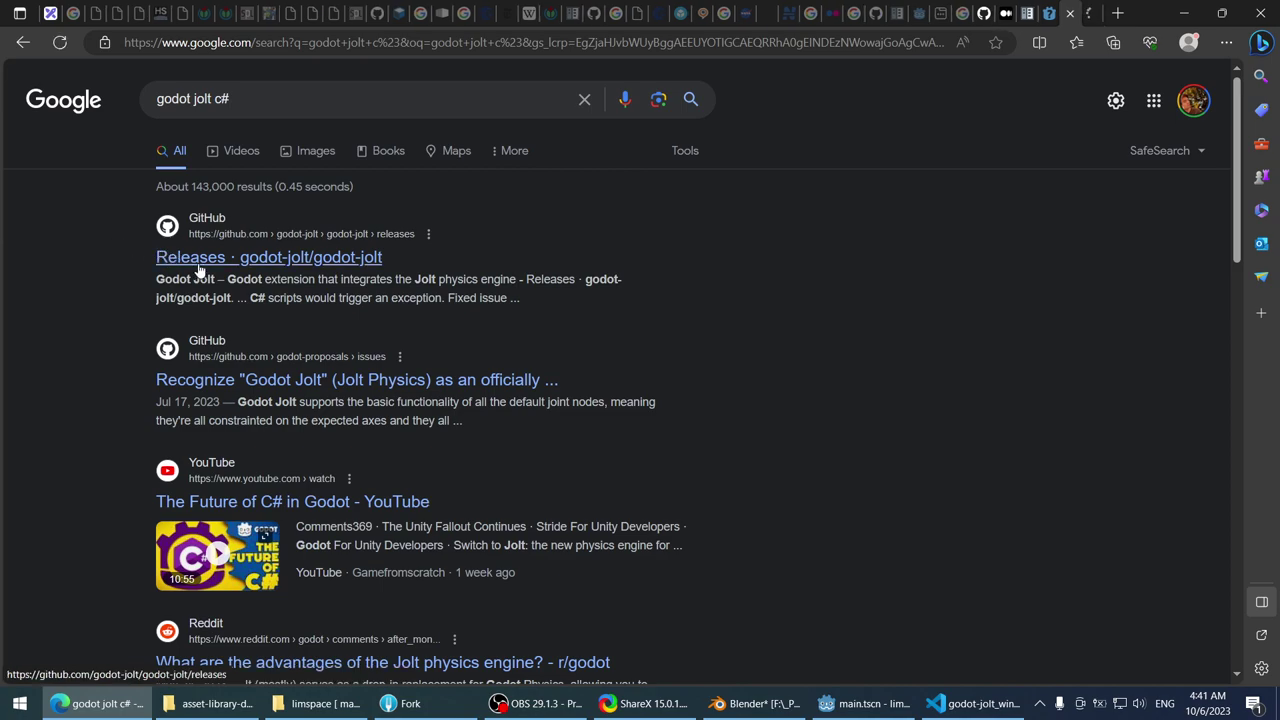
- Find the C# mention in the godot-jolt release notes and highlight PhysicsDirectSpaceState3D and PhysicsDirectBodyState3D
click(1100, 10)
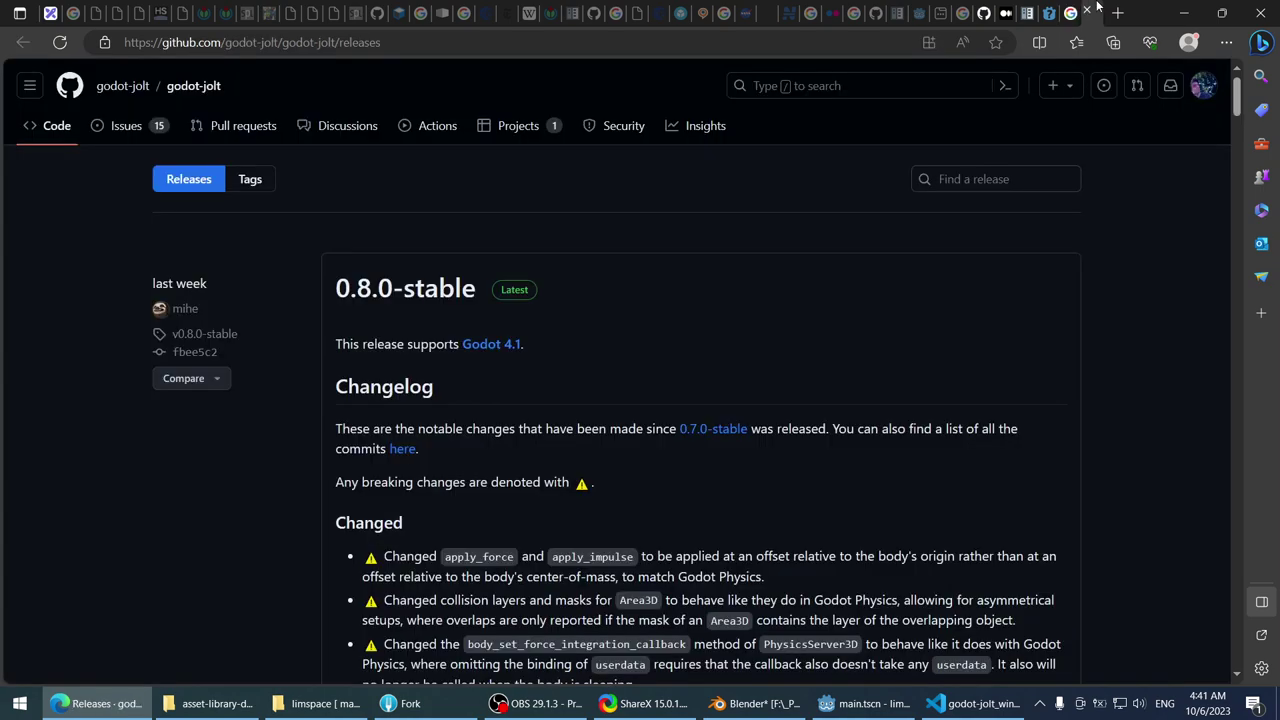
key(ctrl+f)
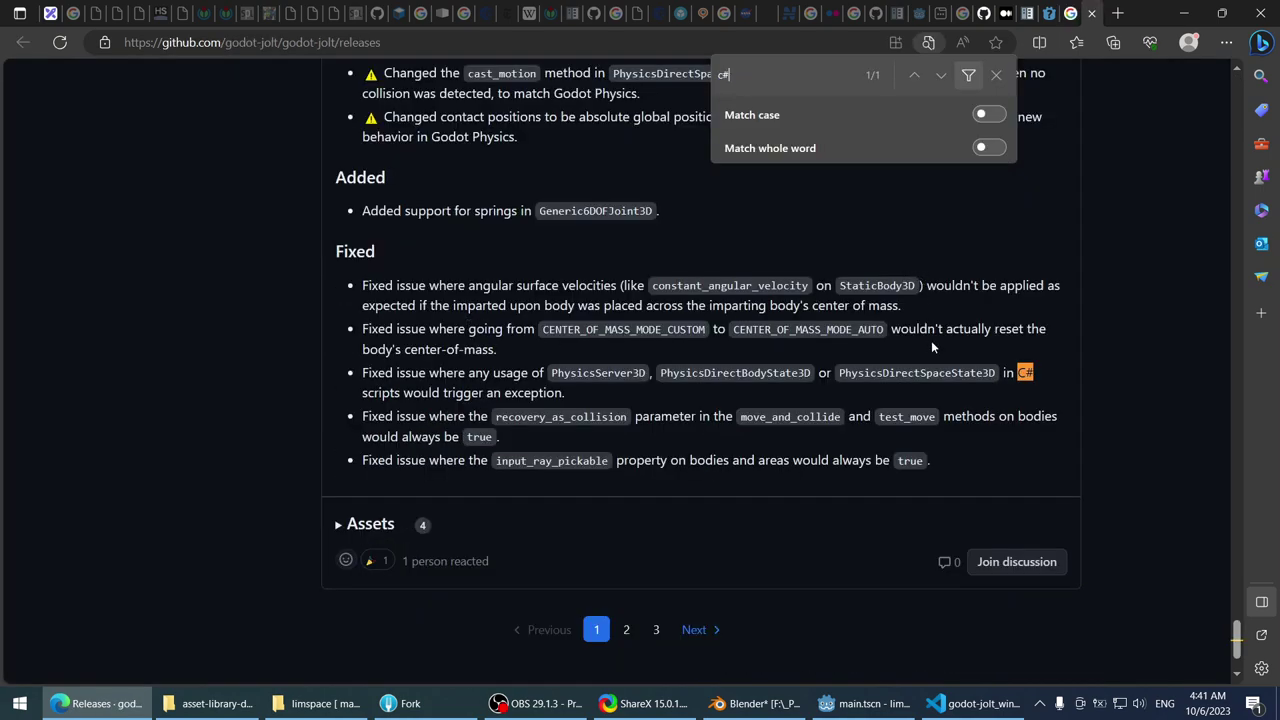
scroll(930, 348, up, 1)
scroll(491, 251, up, 1)
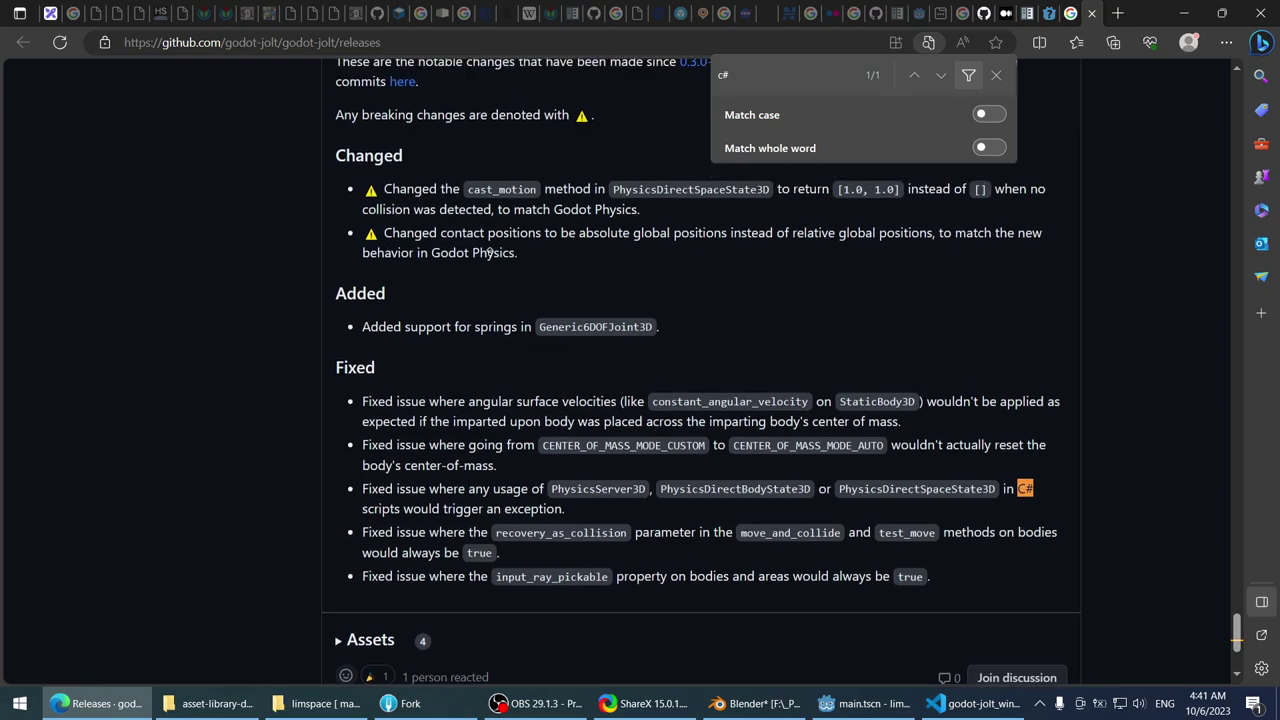
scroll(449, 91, down, 12)
scroll(405, 139, up, 15)
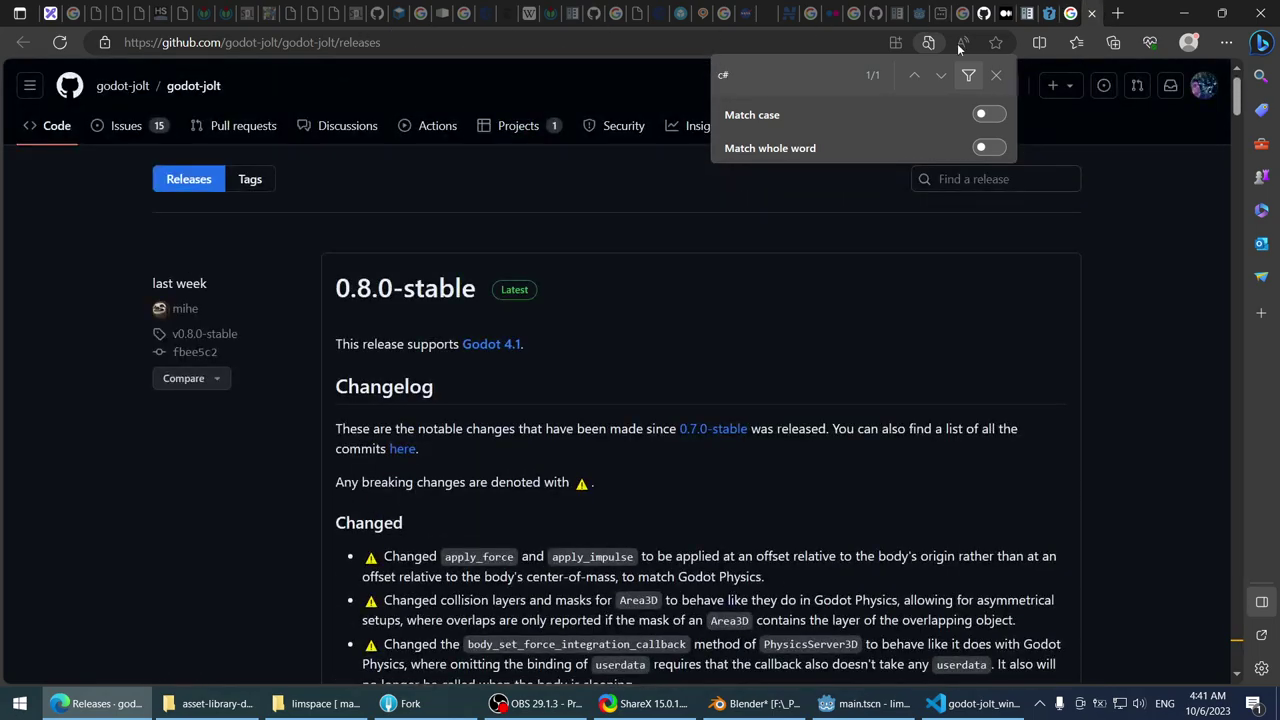
click(942, 77)
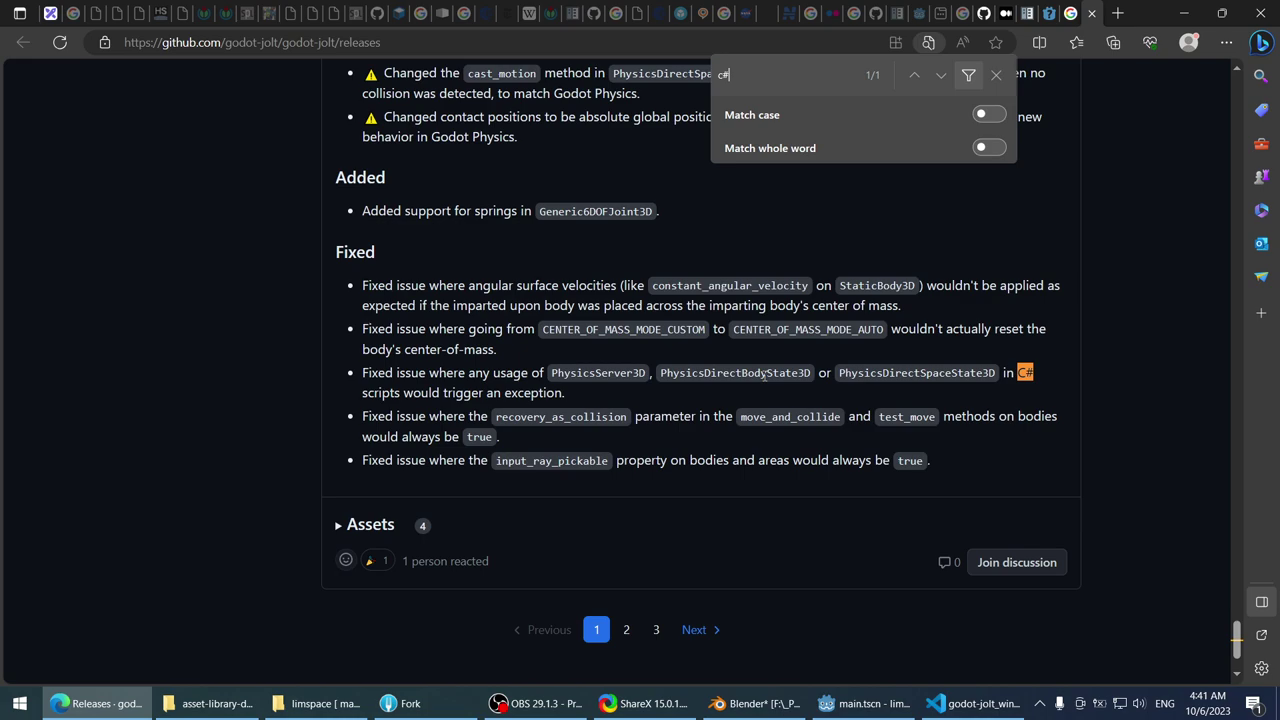
drag(463, 394, 566, 394)
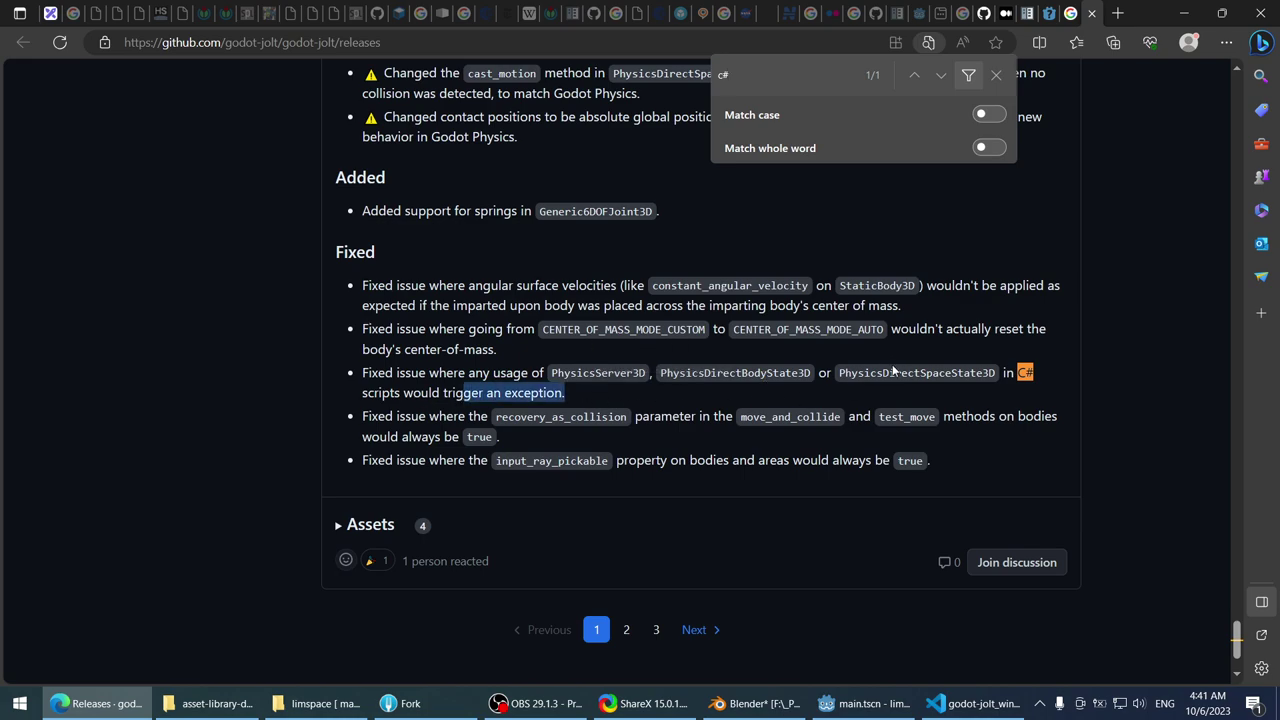
double_click(893, 372)
double_click(735, 372)
click(251, 359)
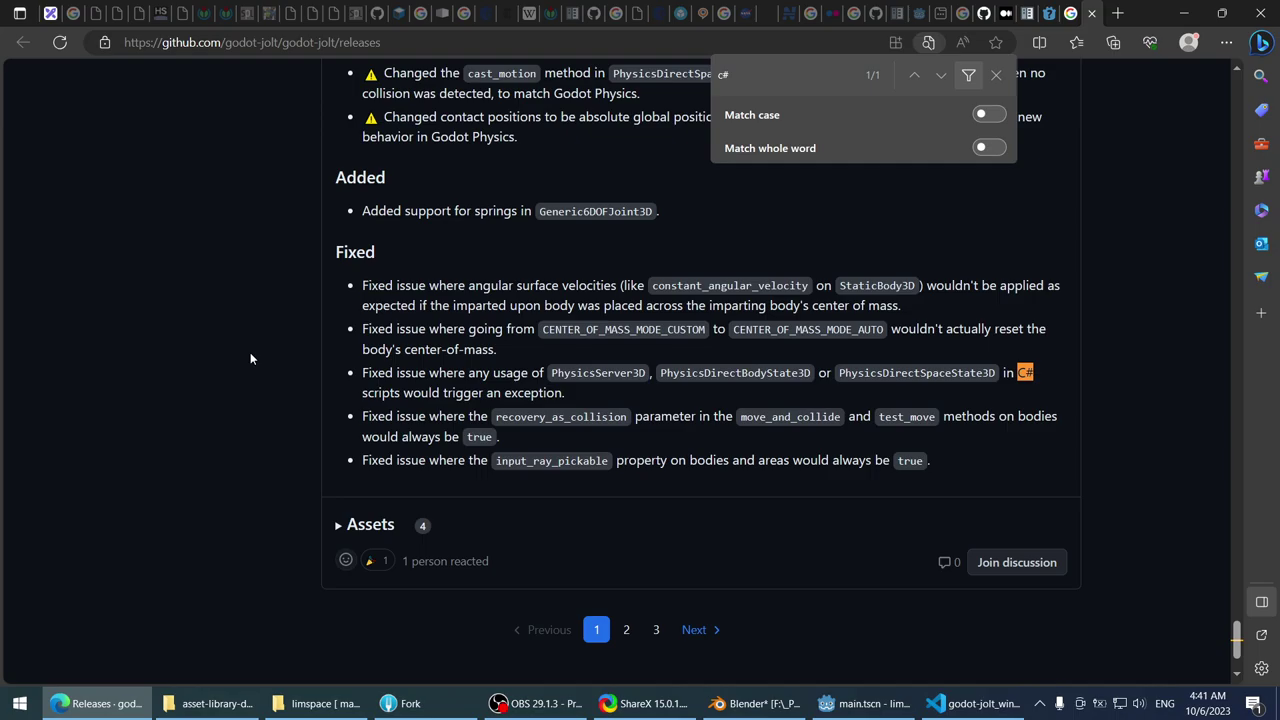
key(Home)
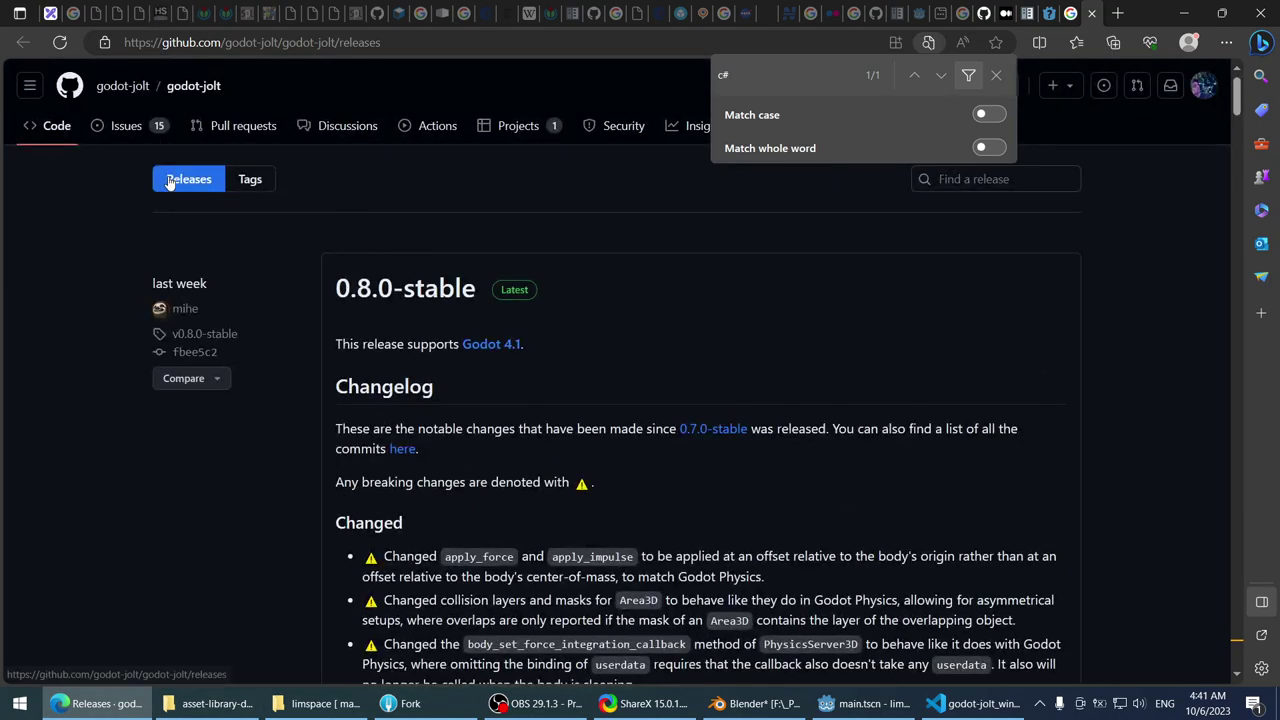
- Open the godot-jolt repository, glance at its Discussions, and return to the code page
click(194, 85)
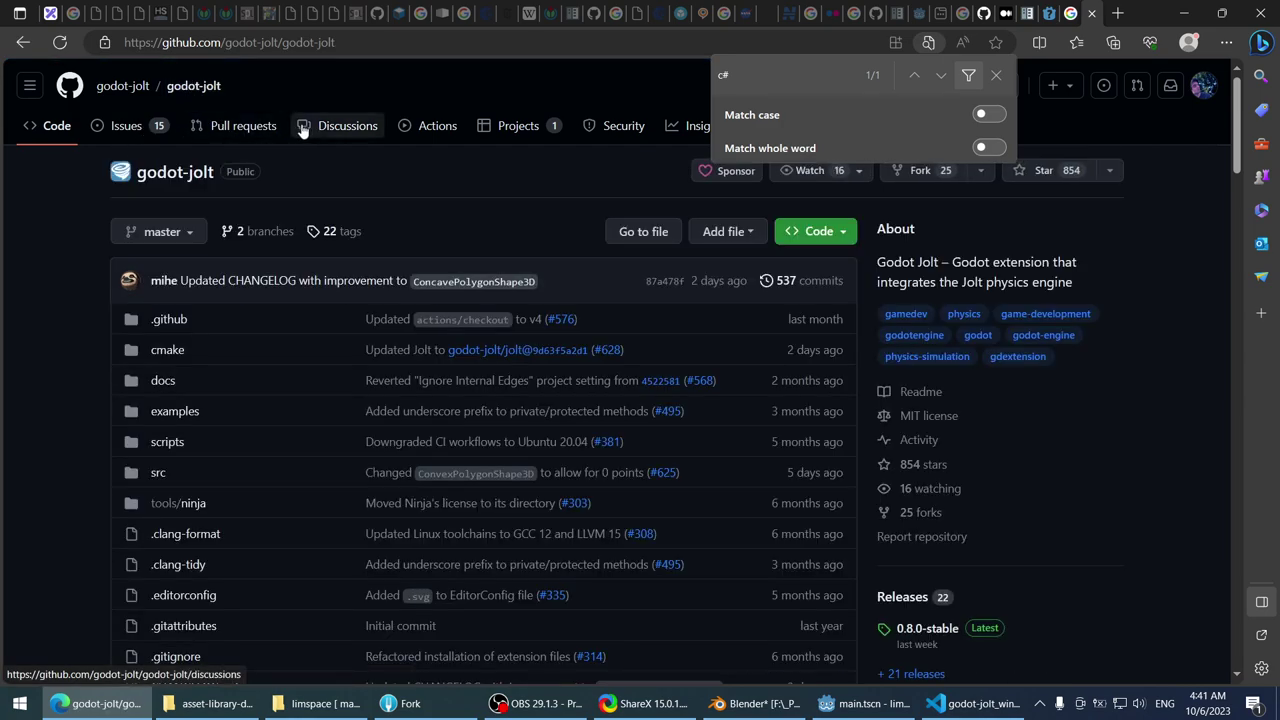
click(994, 75)
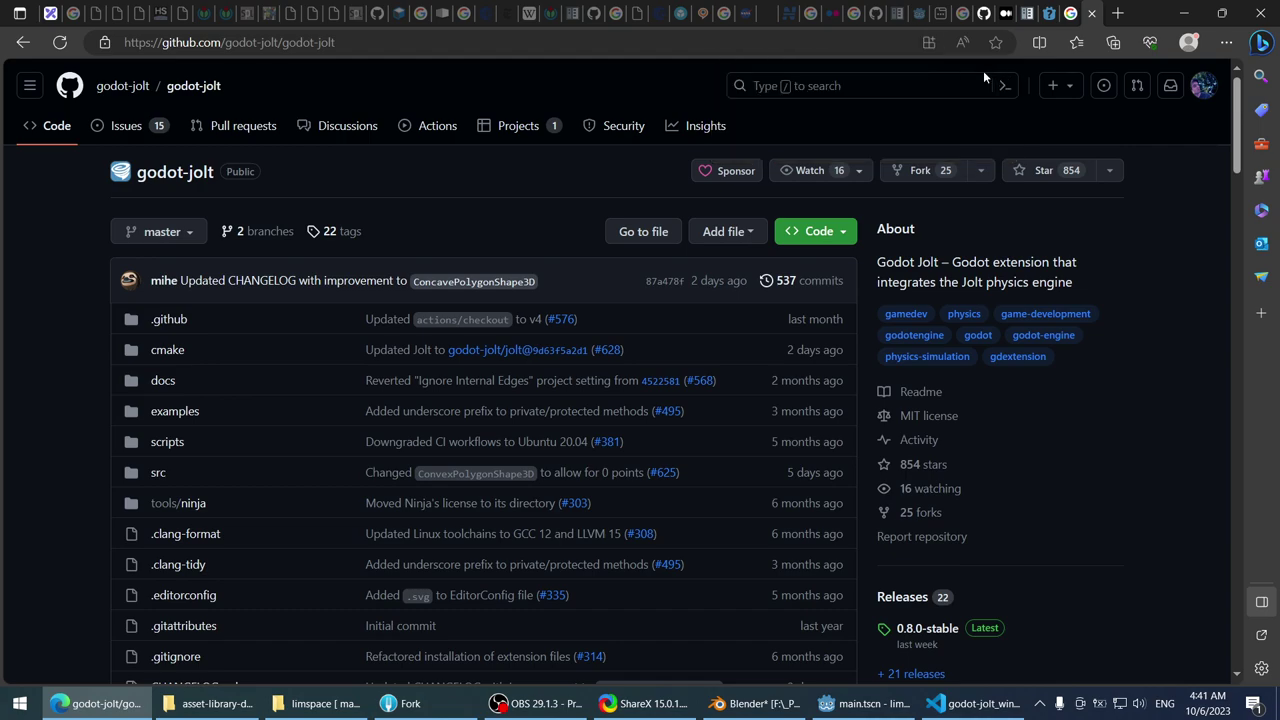
click(340, 122)
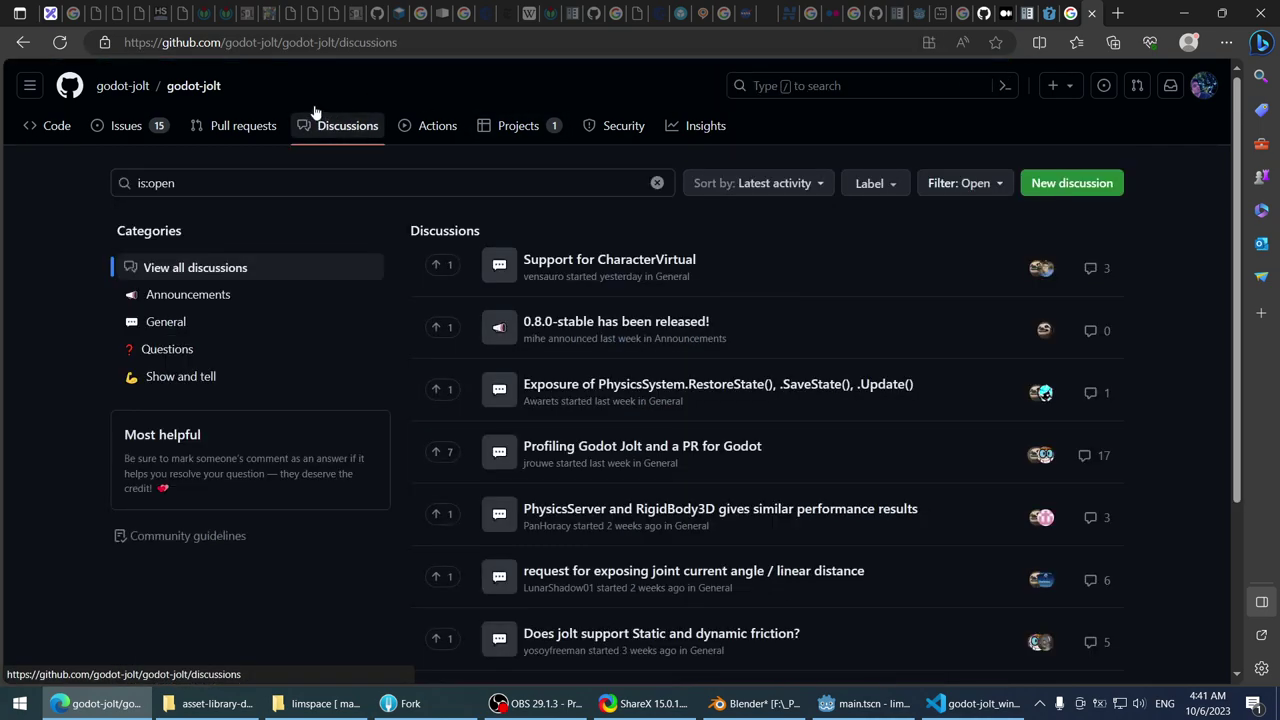
click(22, 44)
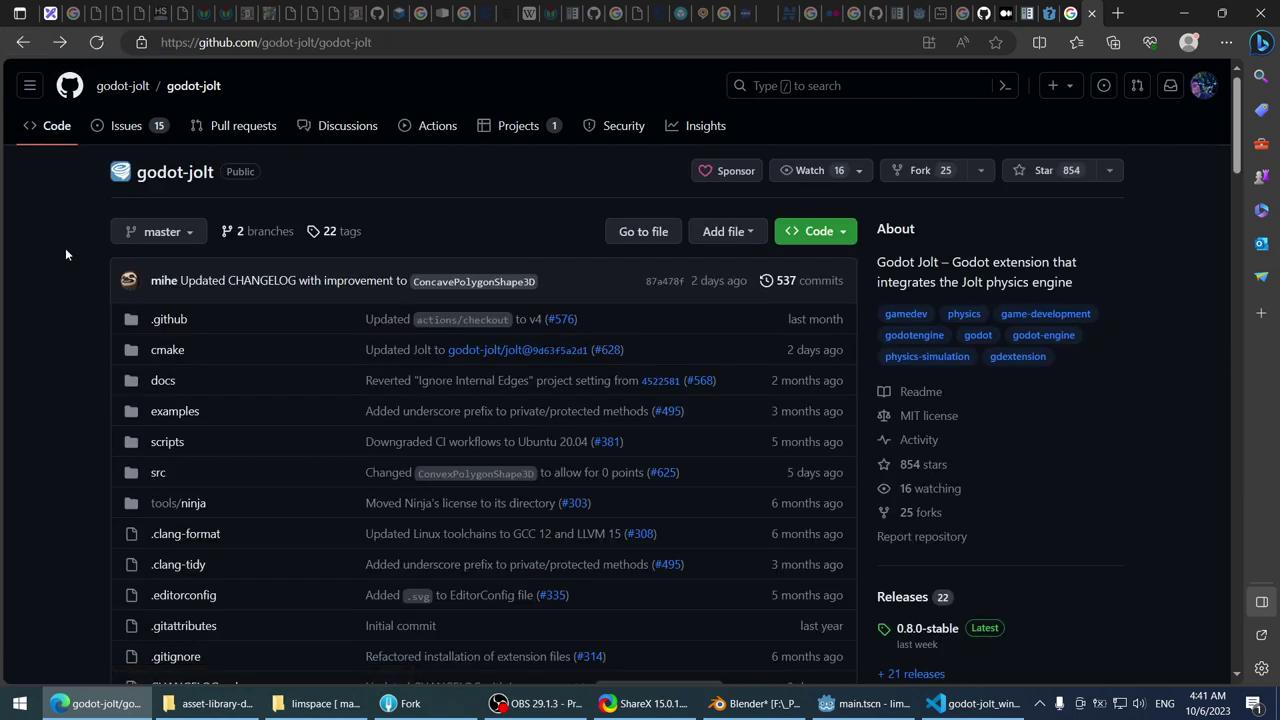
- Open the docs folder and read through hacking.md
click(160, 380)
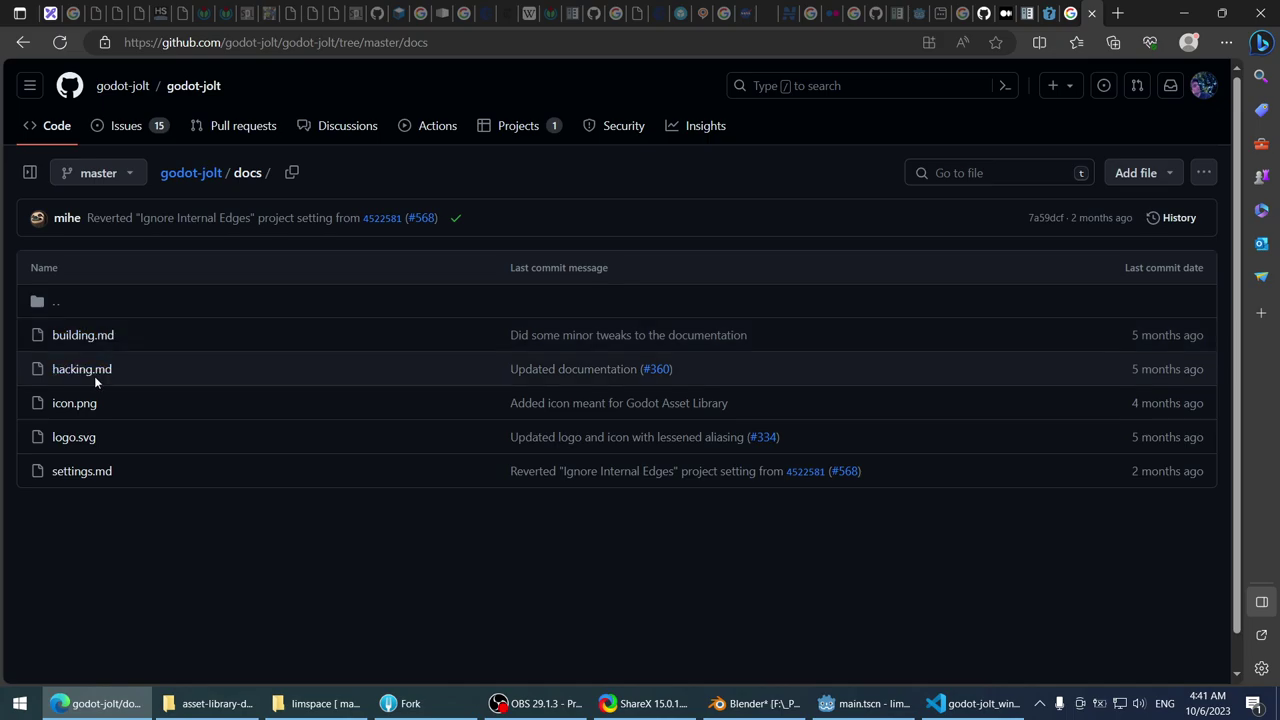
click(88, 370)
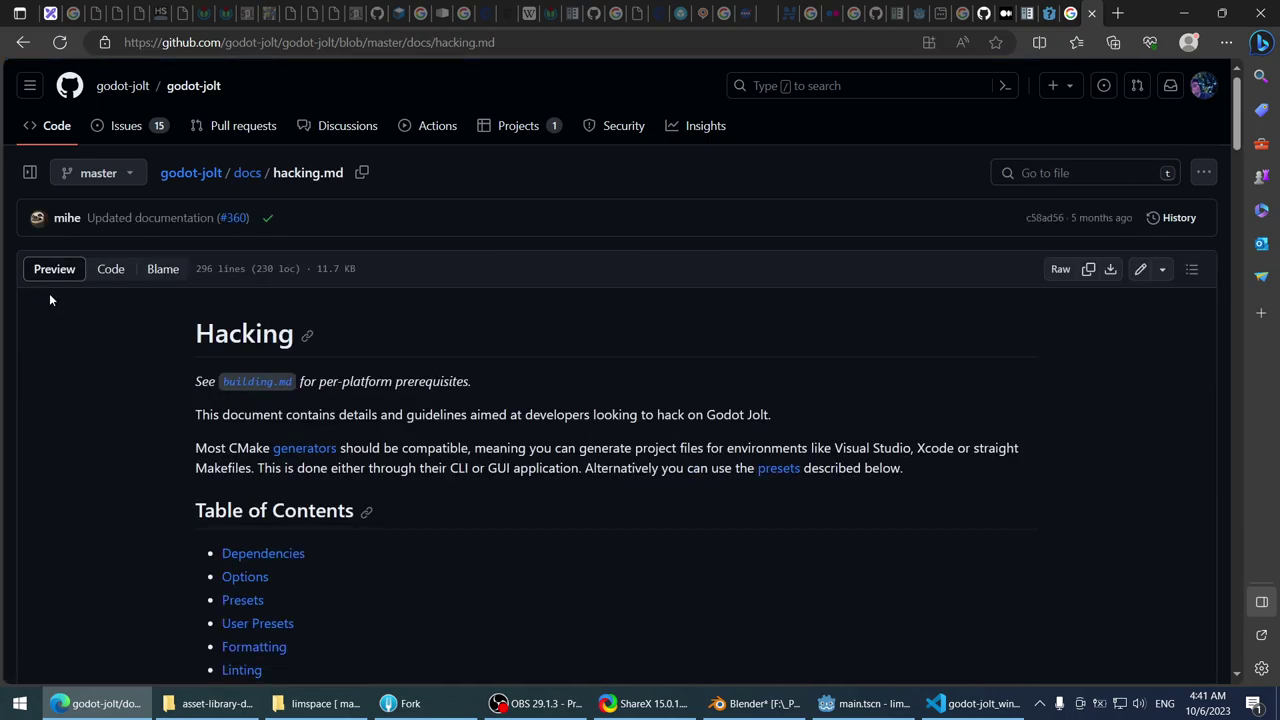
scroll(73, 316, down, 7)
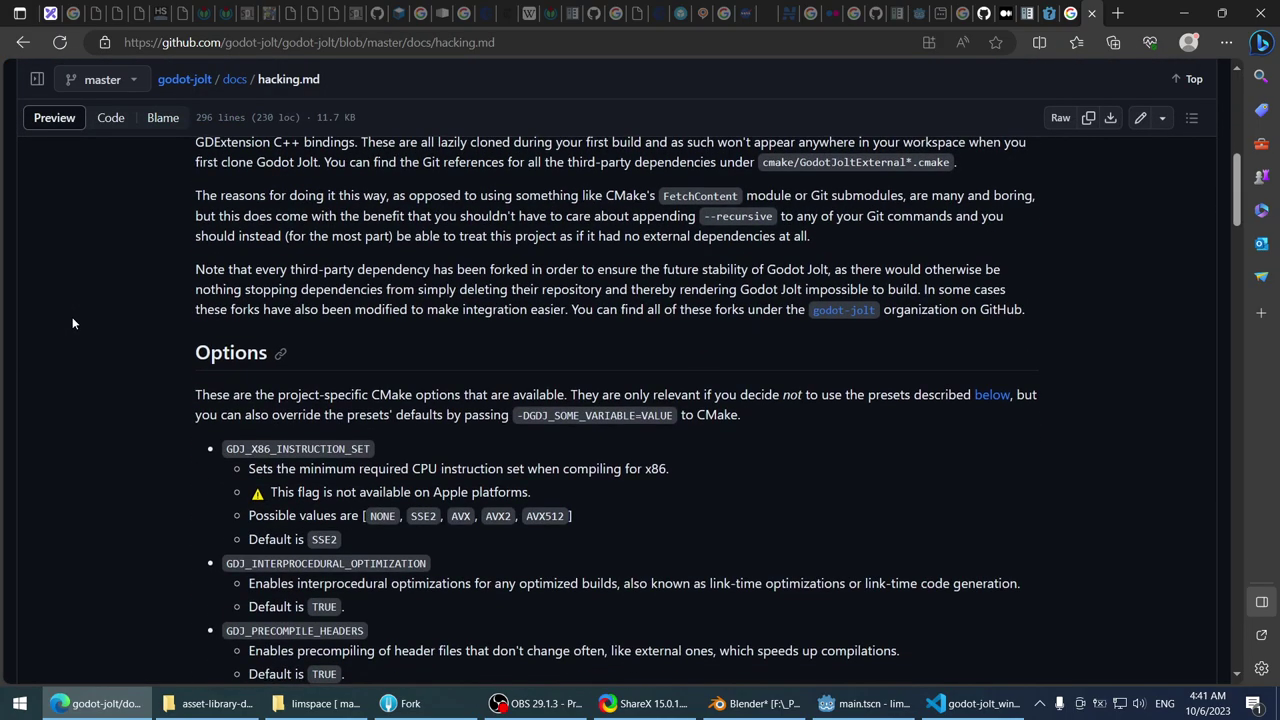
scroll(72, 323, down, 2)
scroll(72, 323, down, 12)
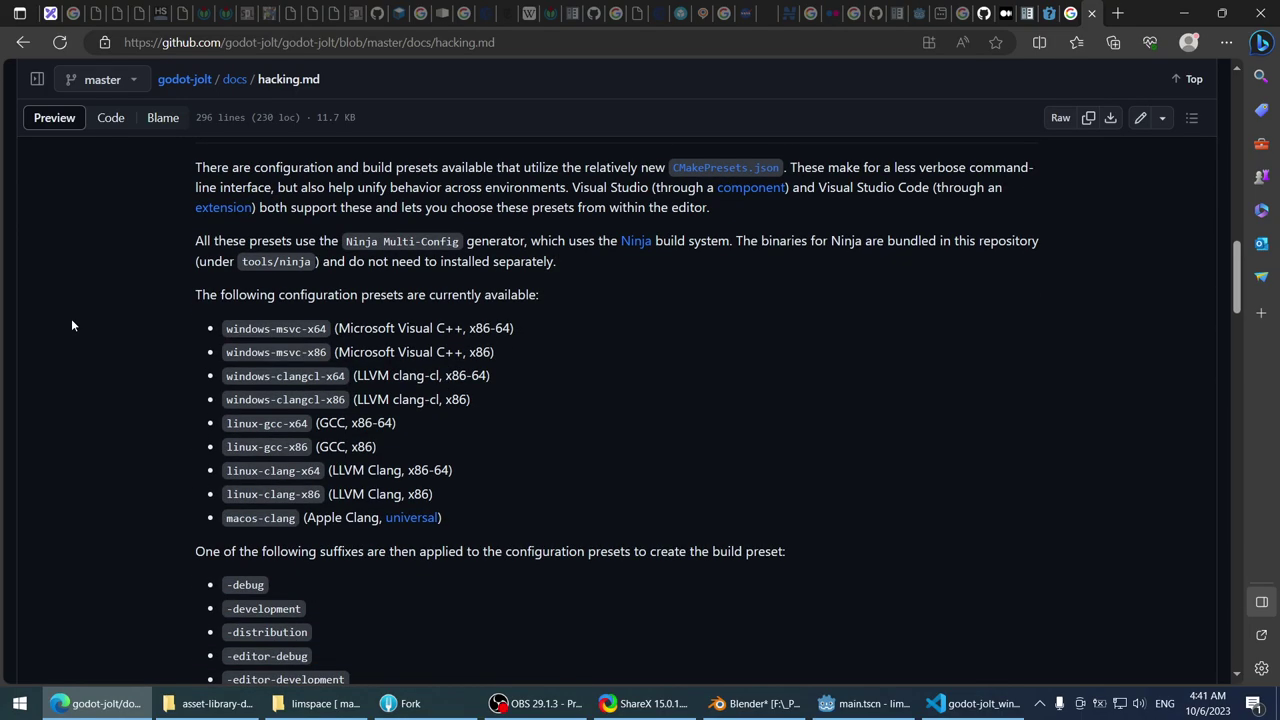
scroll(70, 323, down, 6)
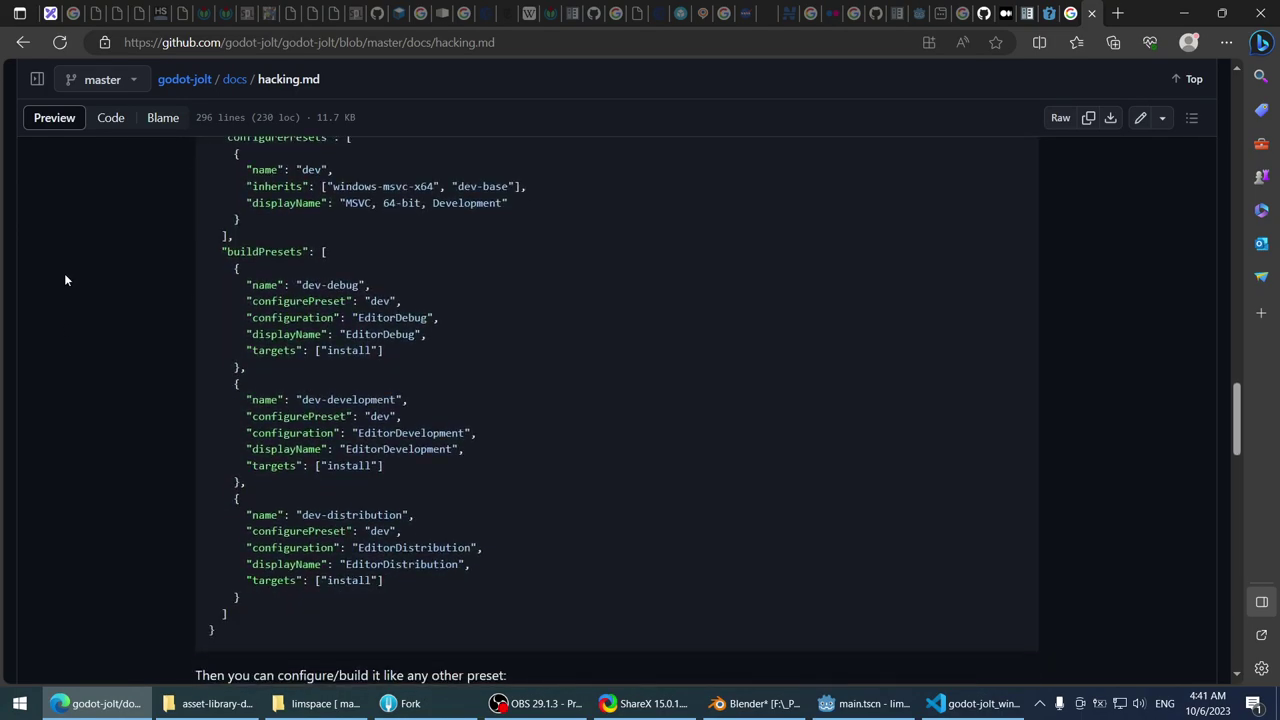
- Read the docs folder's building.md document, then return to the listing
click(25, 43)
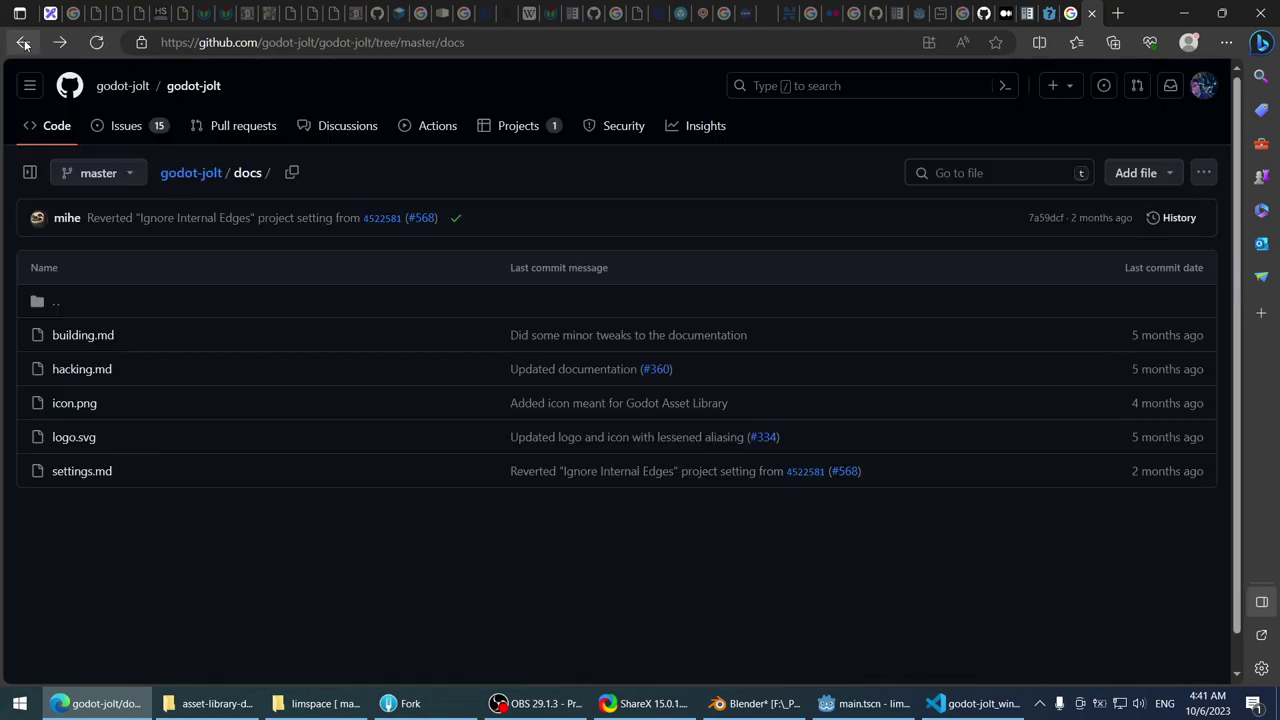
click(60, 333)
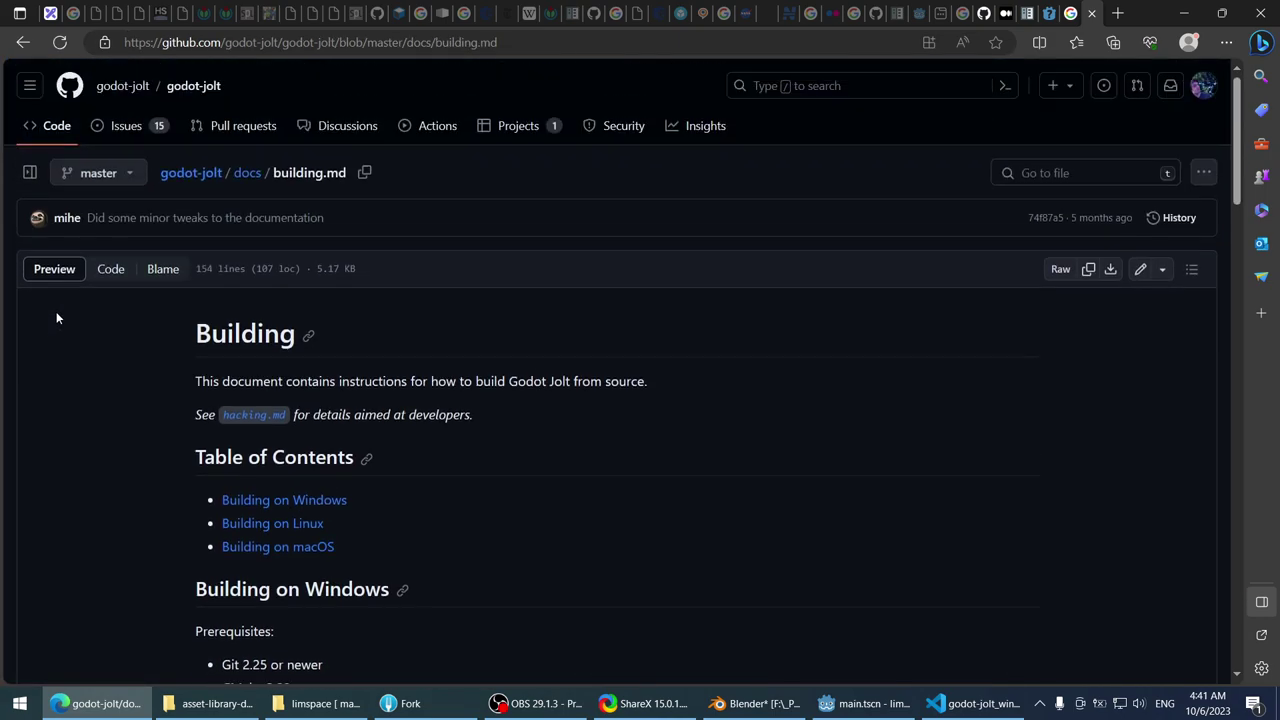
scroll(82, 336, down, 10)
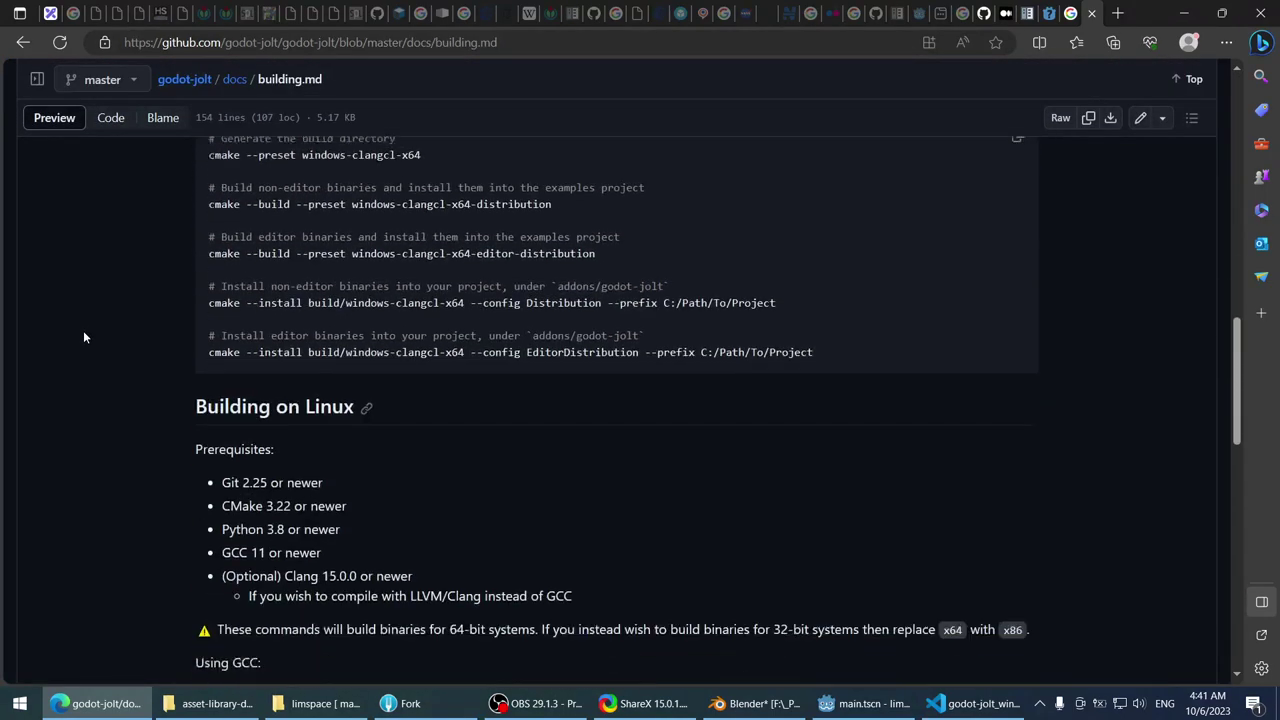
scroll(85, 332, down, 5)
click(25, 43)
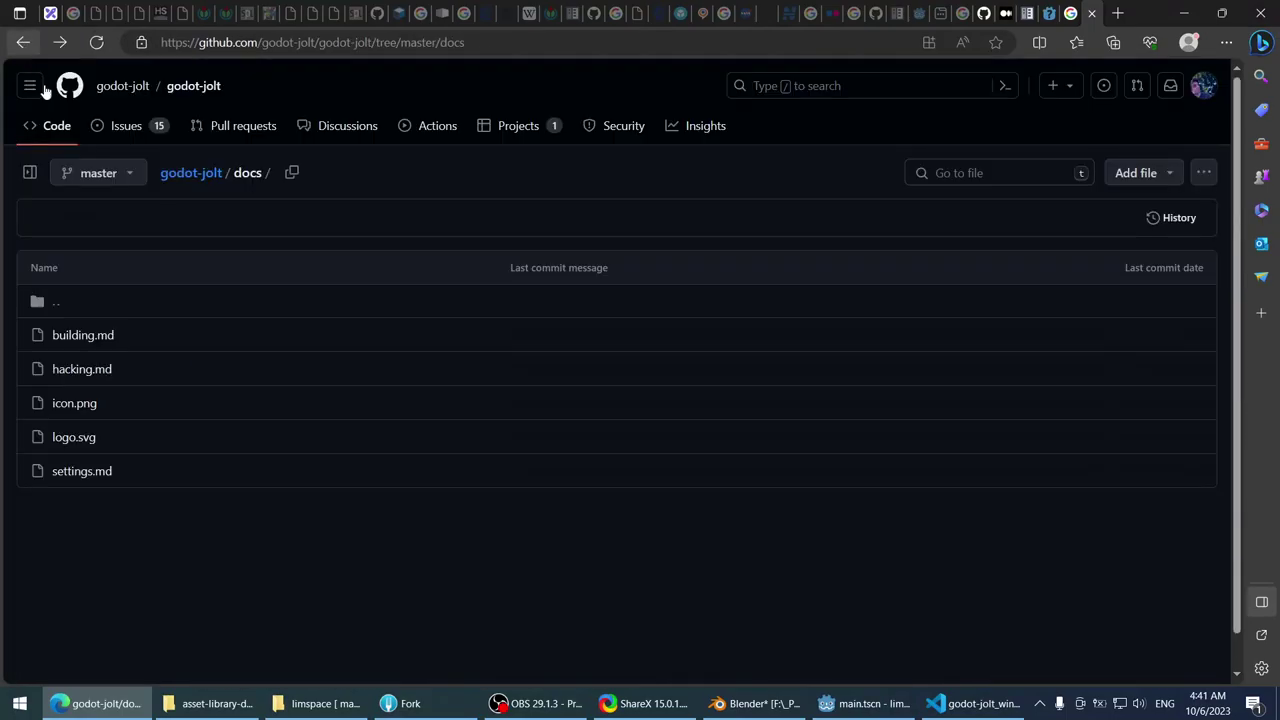
- Read settings.md, jumping to its Jolt 3D and Common settings sections
click(92, 471)
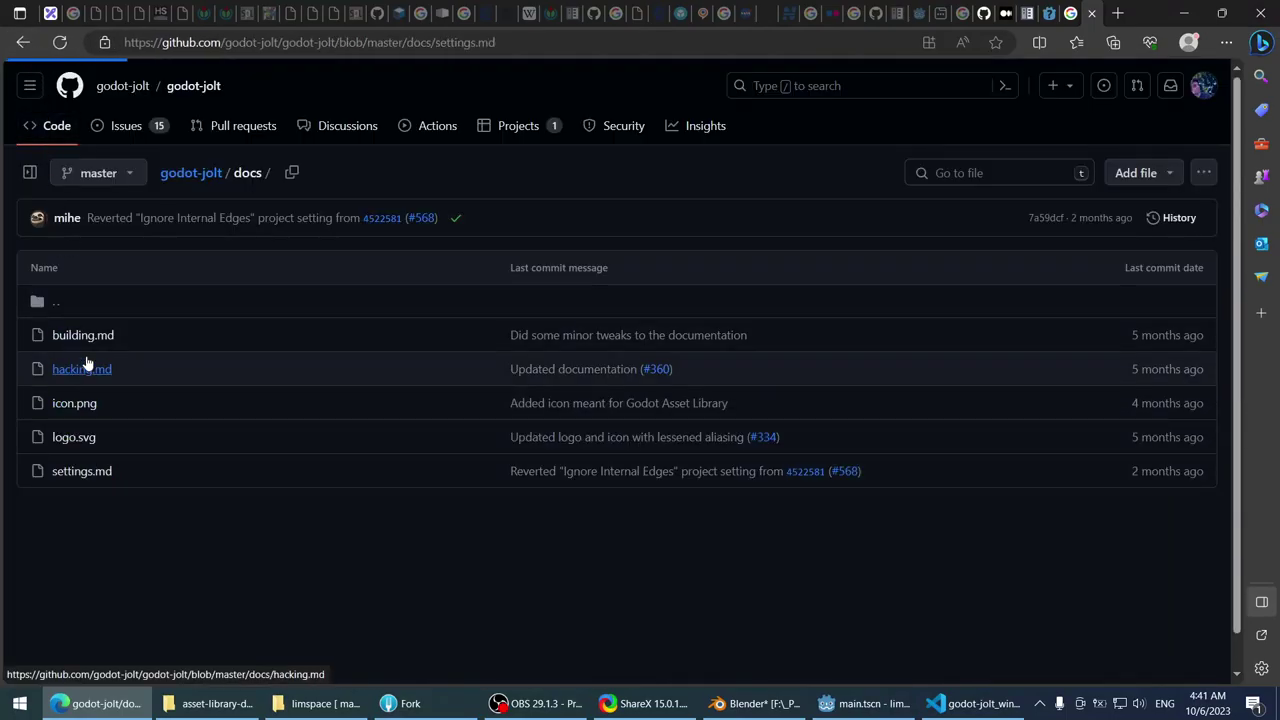
scroll(135, 320, down, 15)
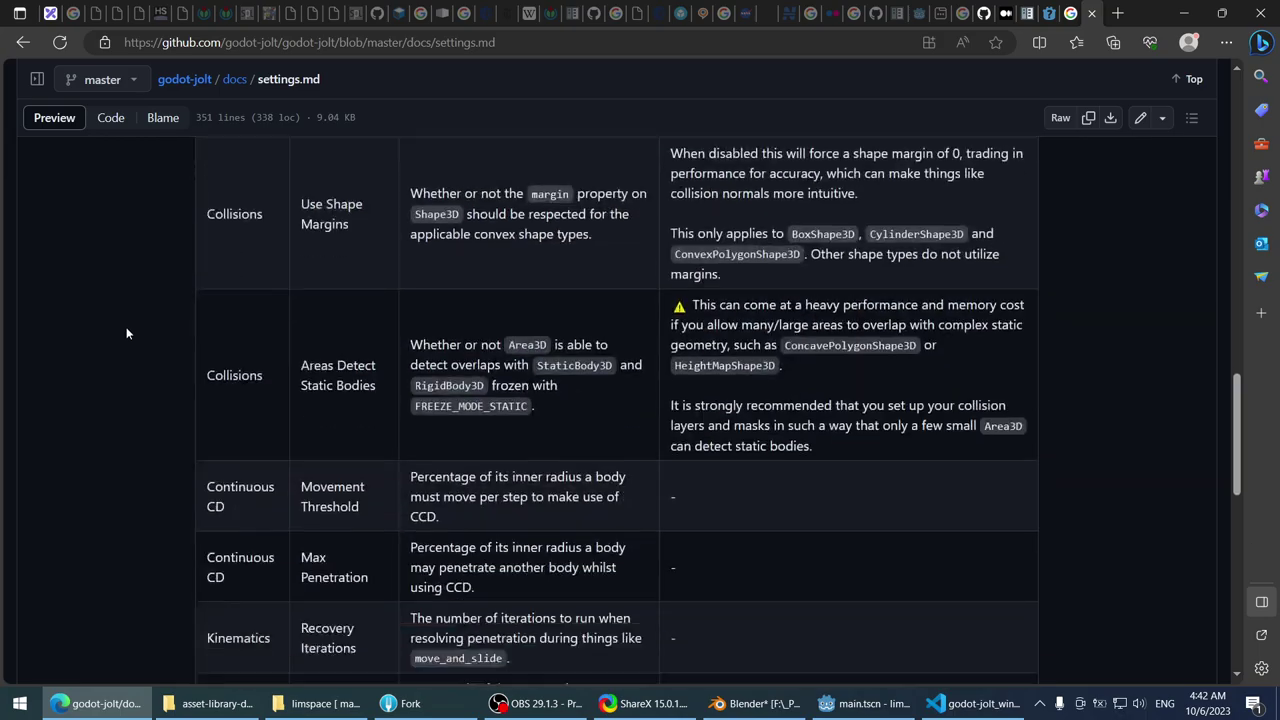
scroll(127, 333, up, 15)
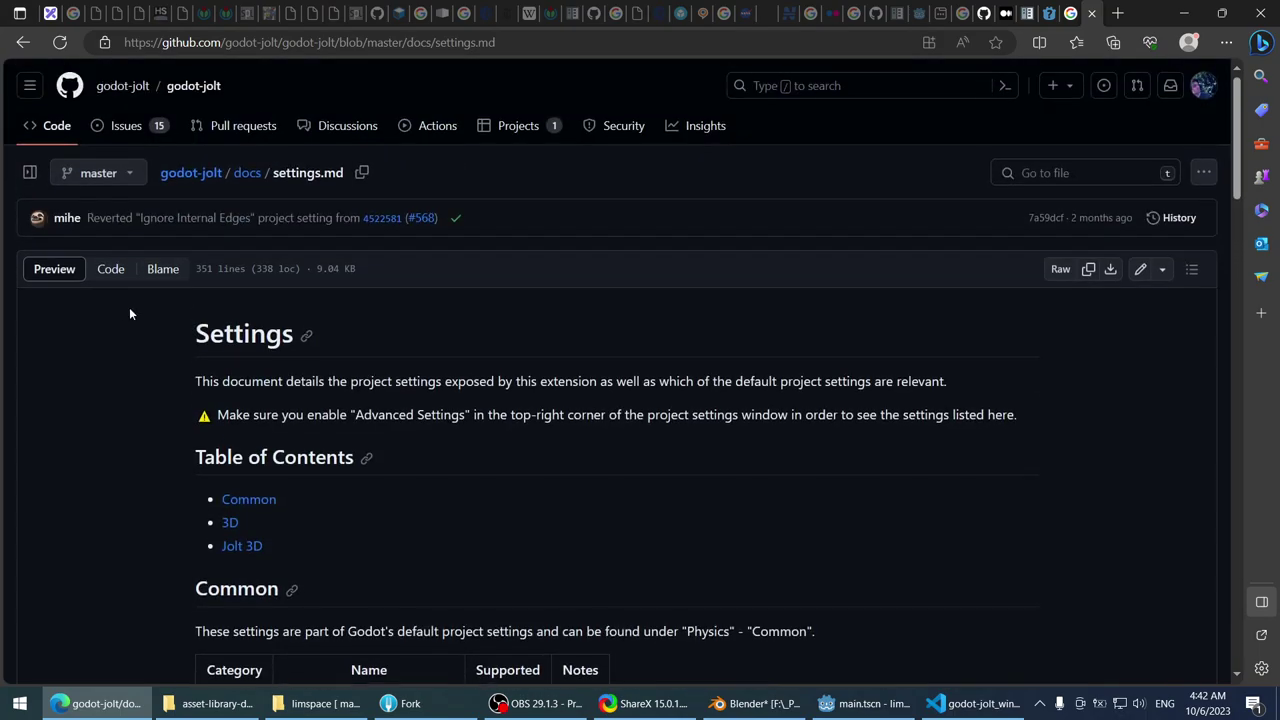
scroll(129, 330, down, 2)
scroll(150, 455, up, 2)
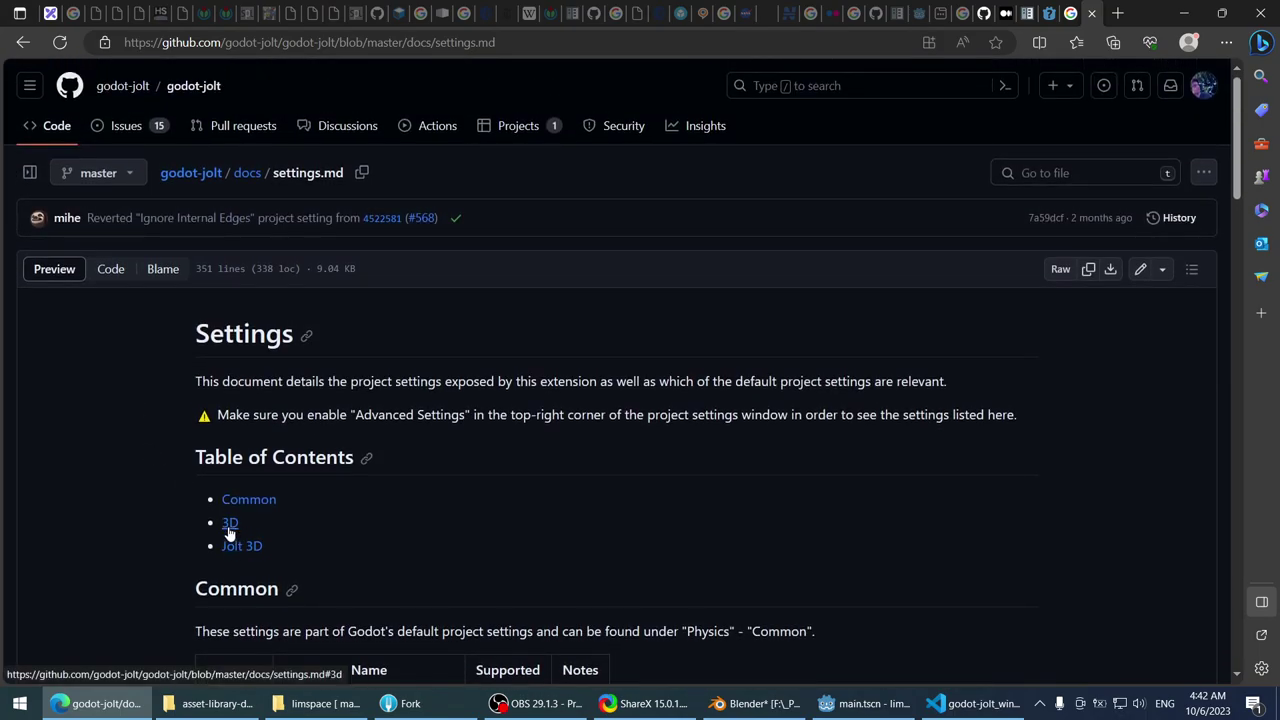
click(253, 546)
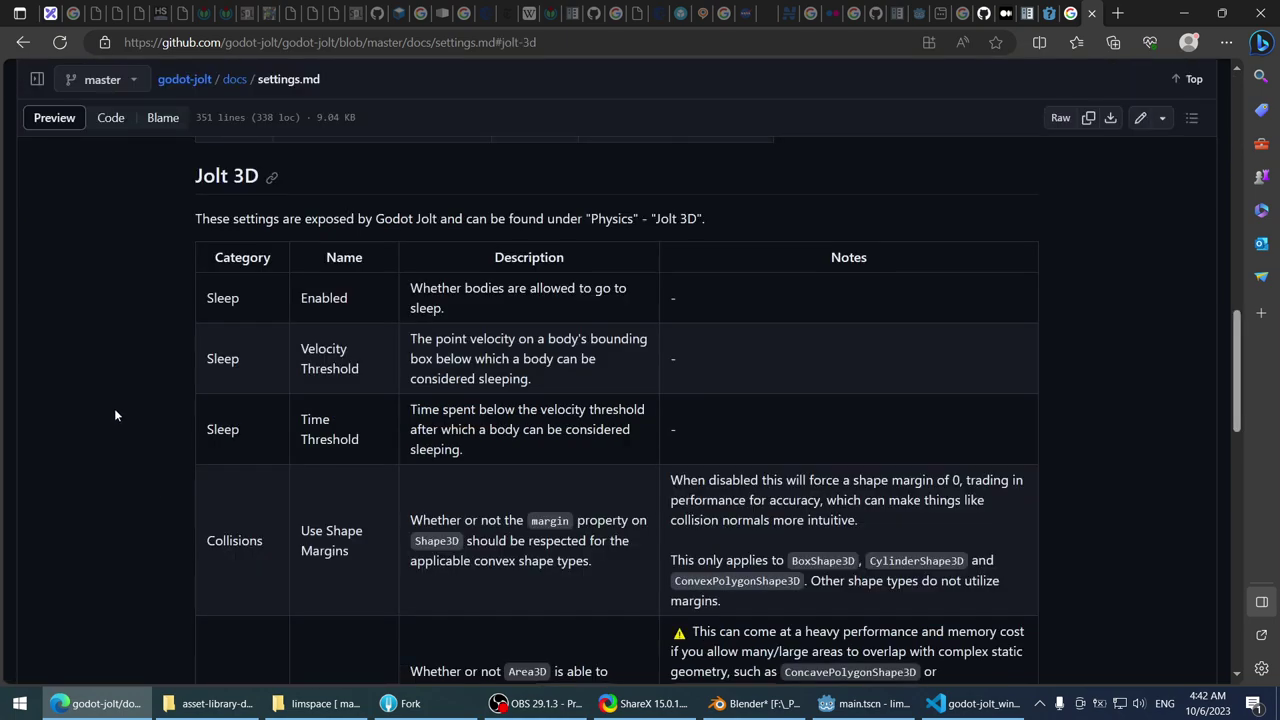
scroll(114, 404, down, 4)
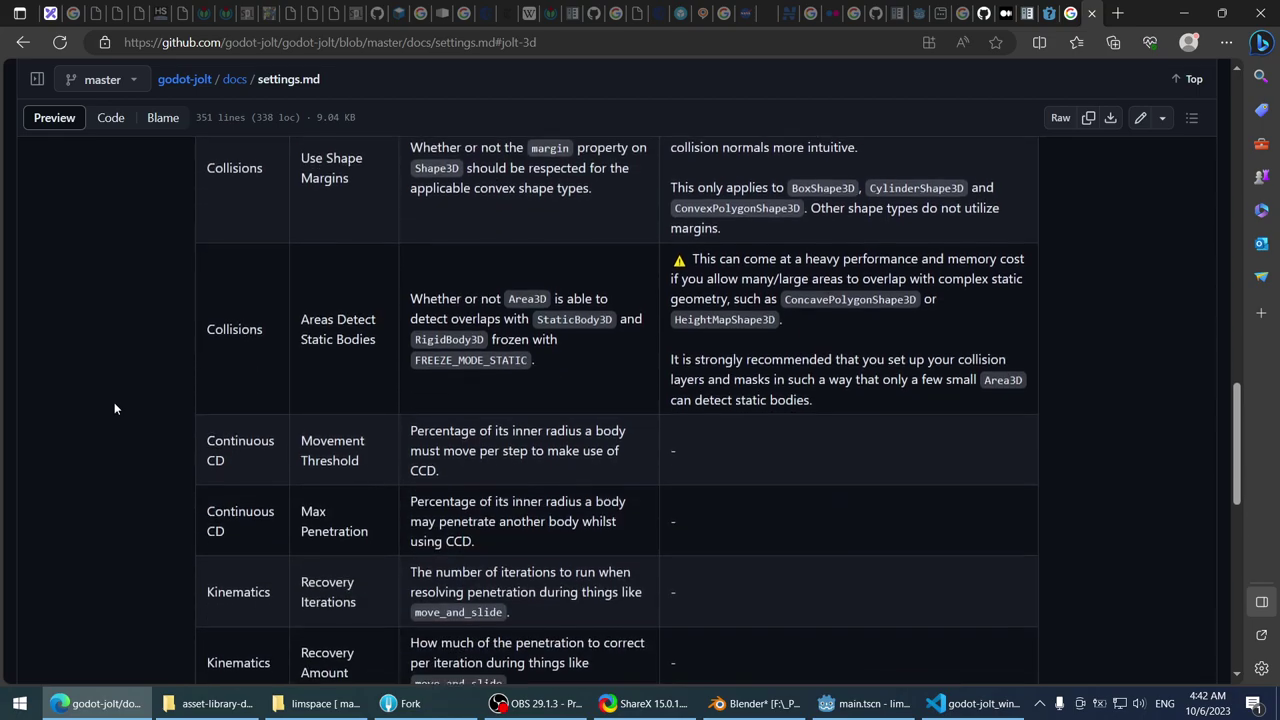
scroll(114, 405, down, 5)
scroll(114, 405, down, 4)
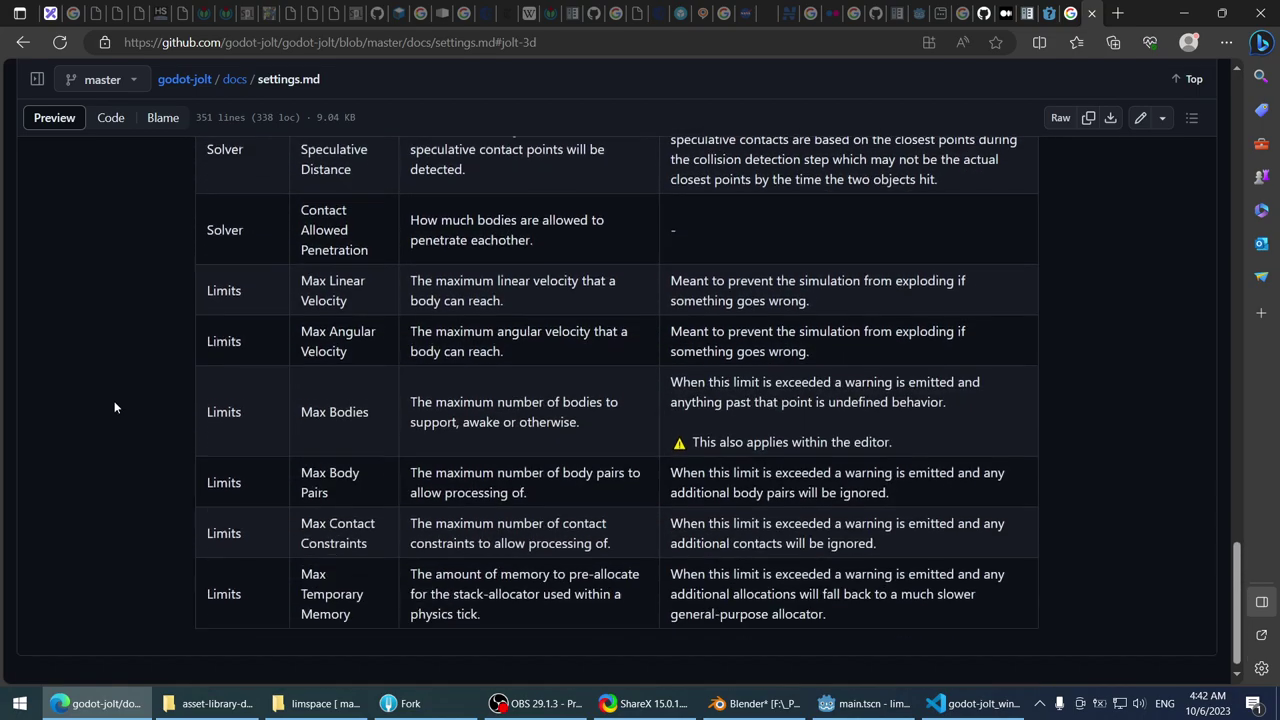
scroll(115, 405, up, 20)
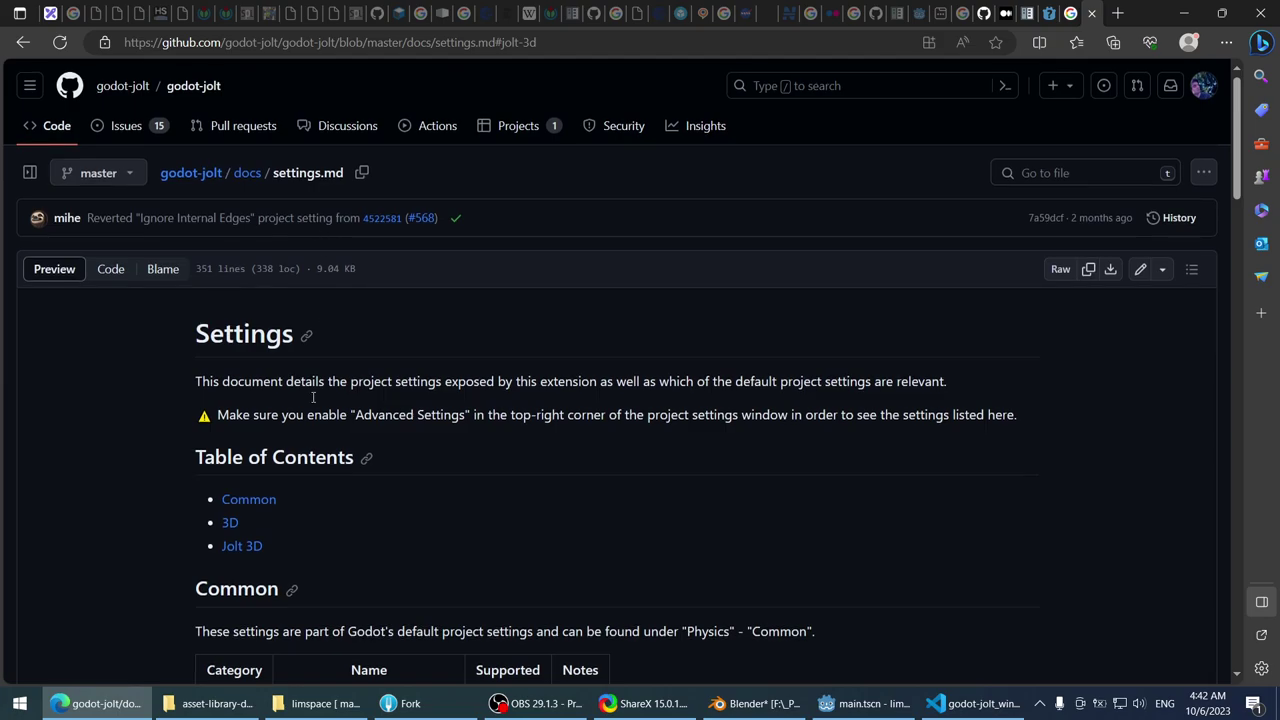
click(249, 499)
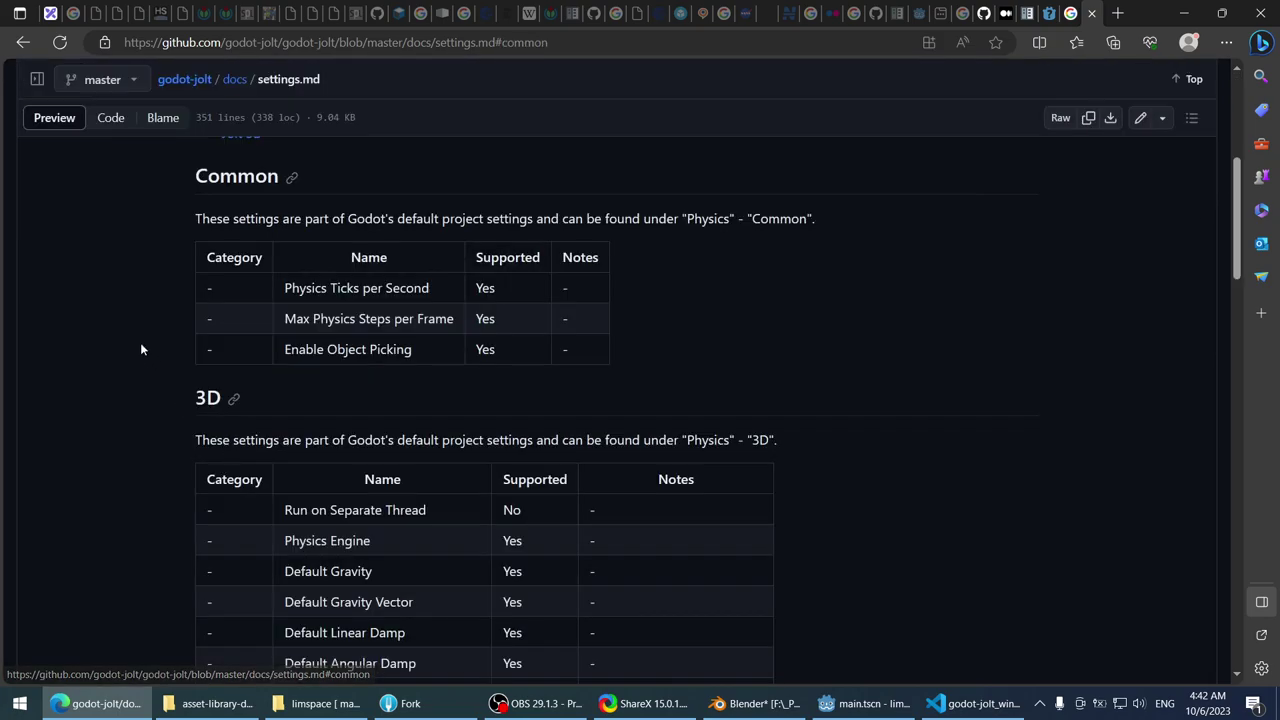
click(24, 44)
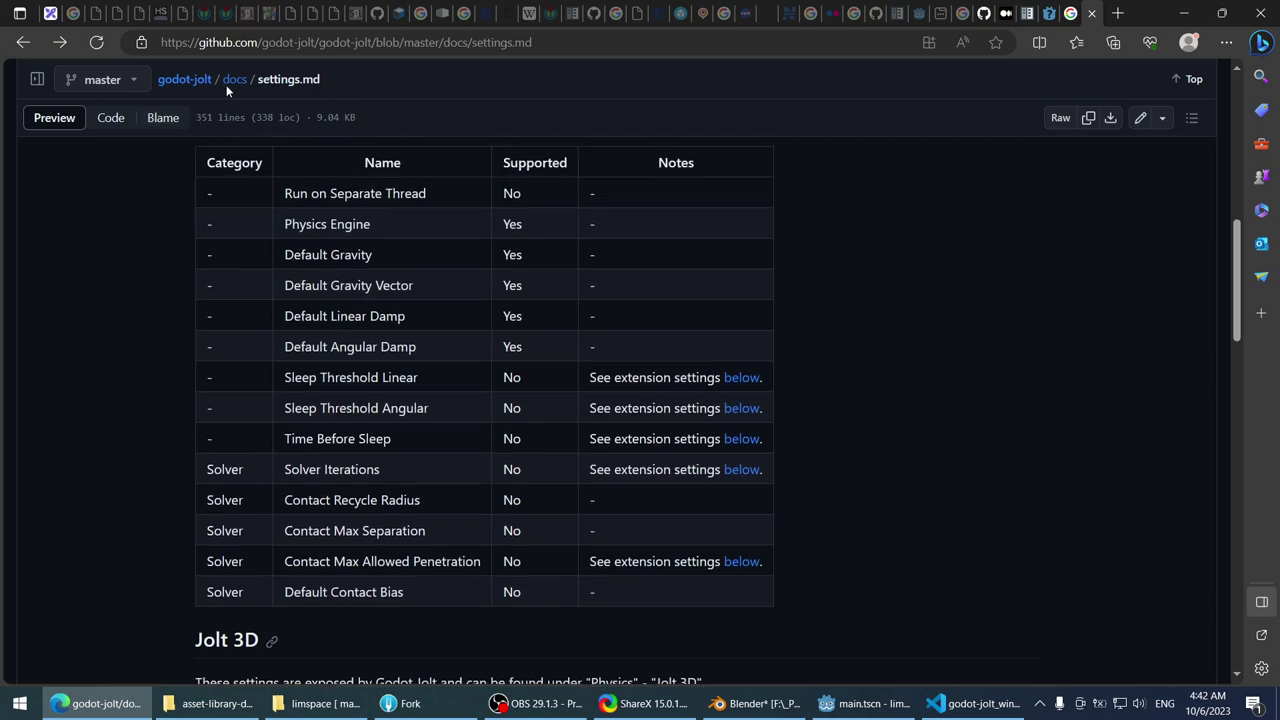
- From the repository root, peek into the scripts folder and go back
click(184, 80)
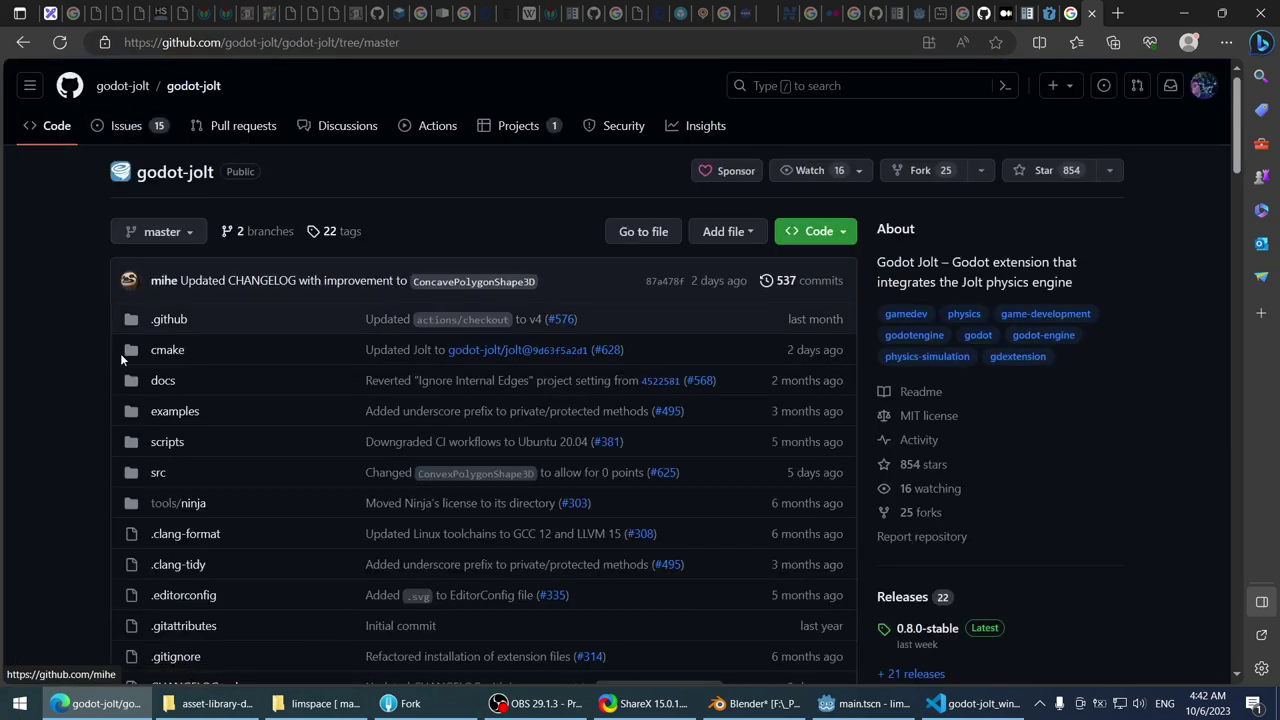
scroll(107, 358, down, 3)
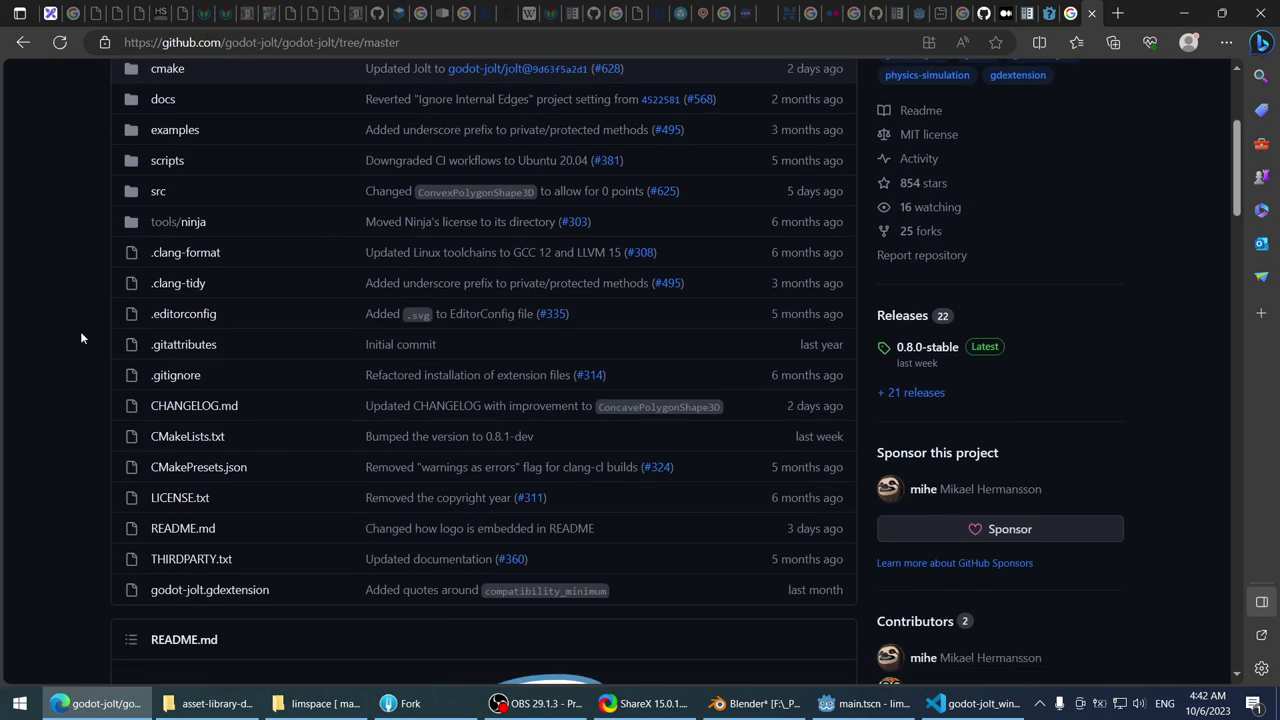
scroll(60, 200, up, 2)
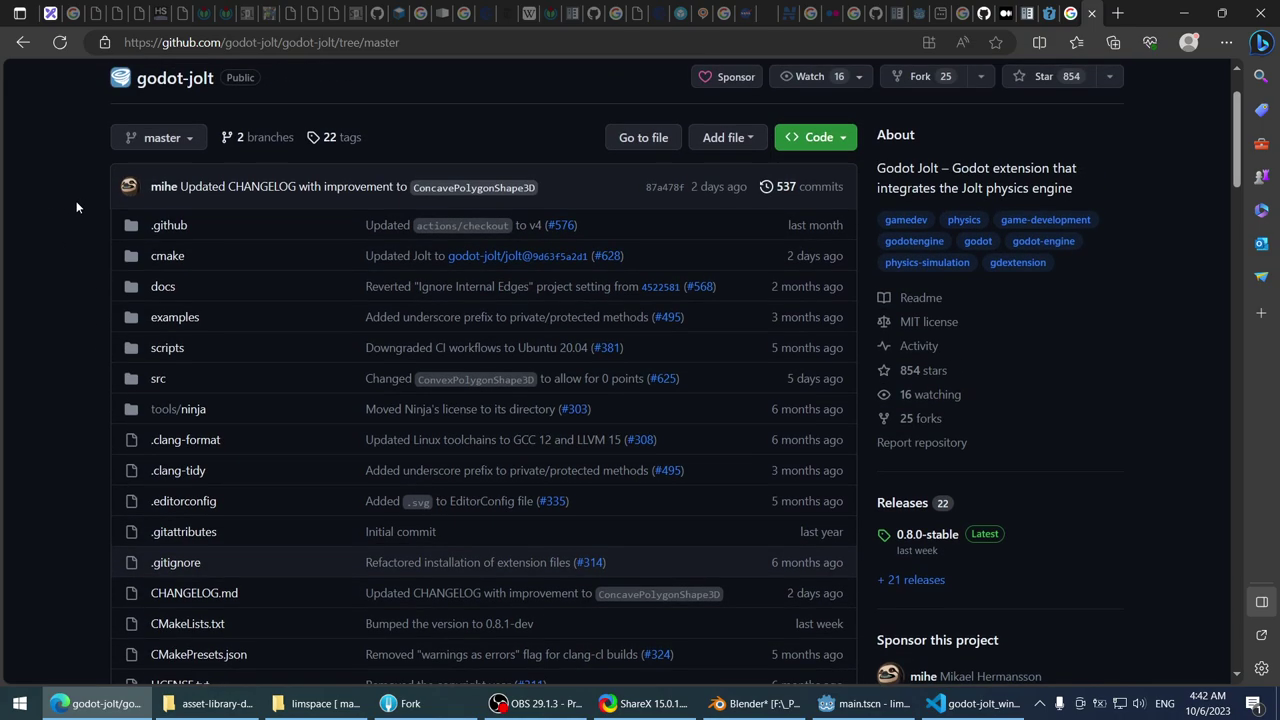
click(167, 347)
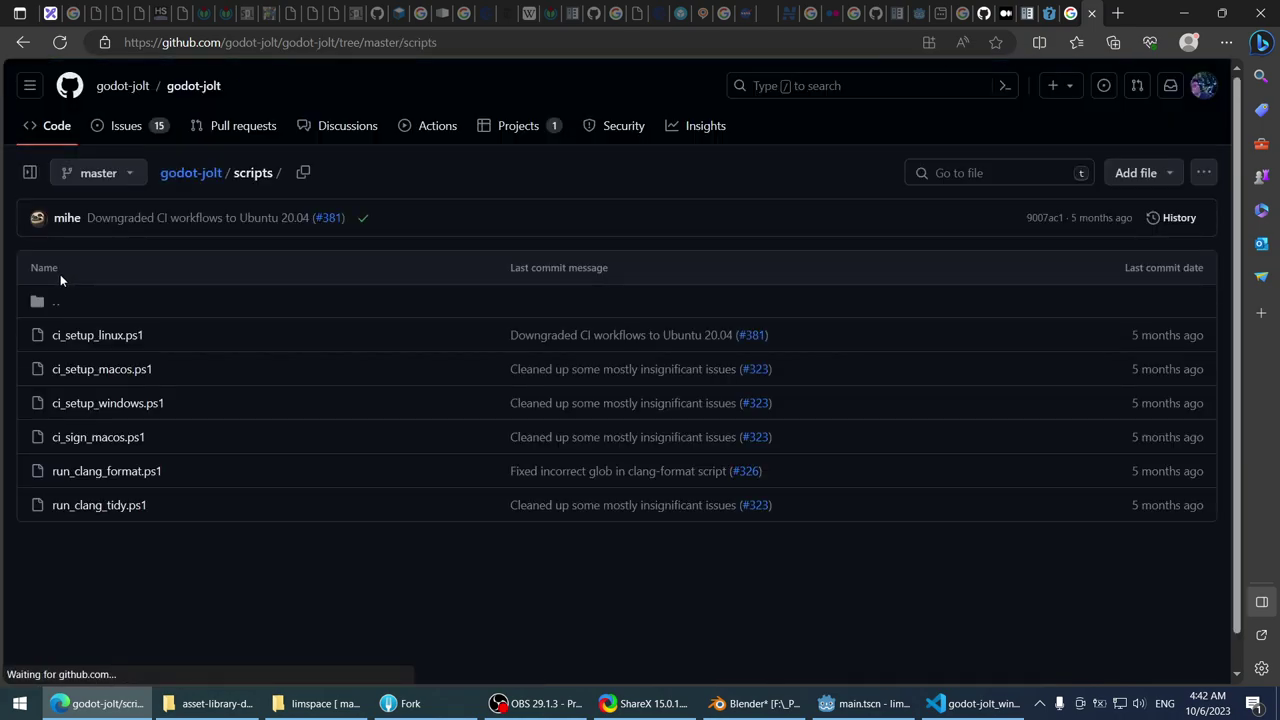
click(23, 42)
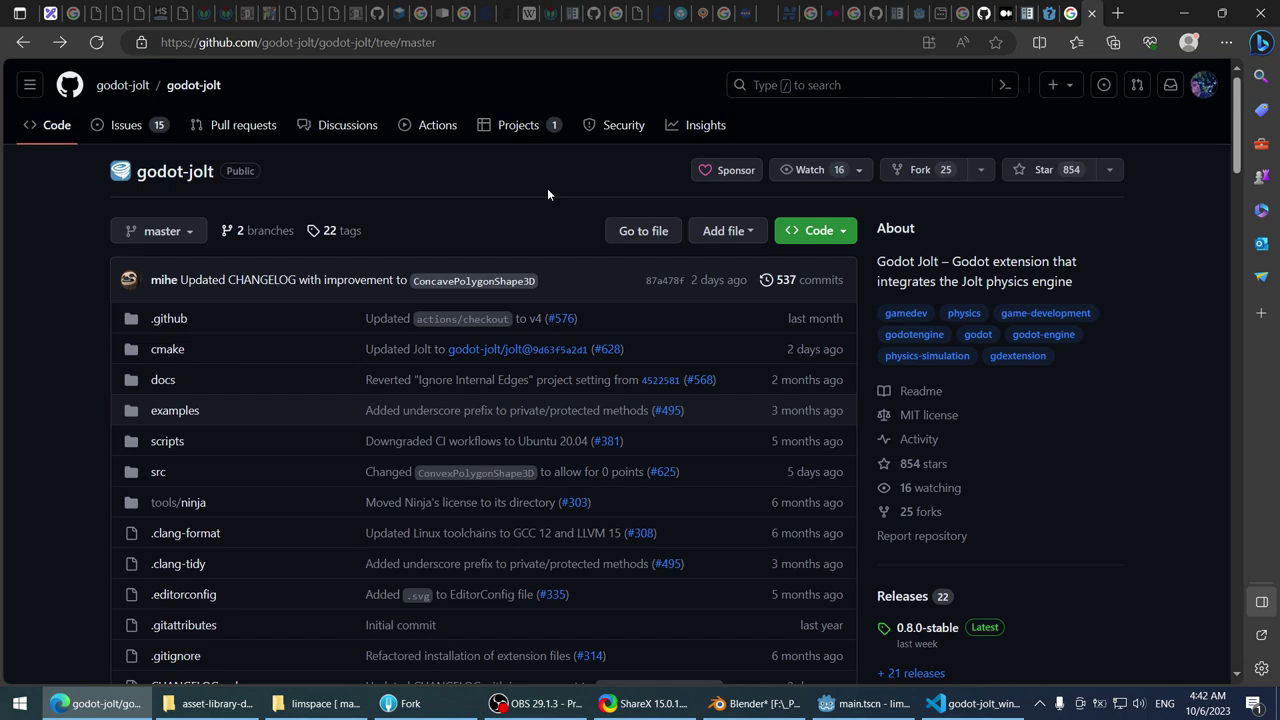
- Run a godot-jolt repo code search for language:C#, replacing the initial .cs query
click(838, 86)
text(.cs)
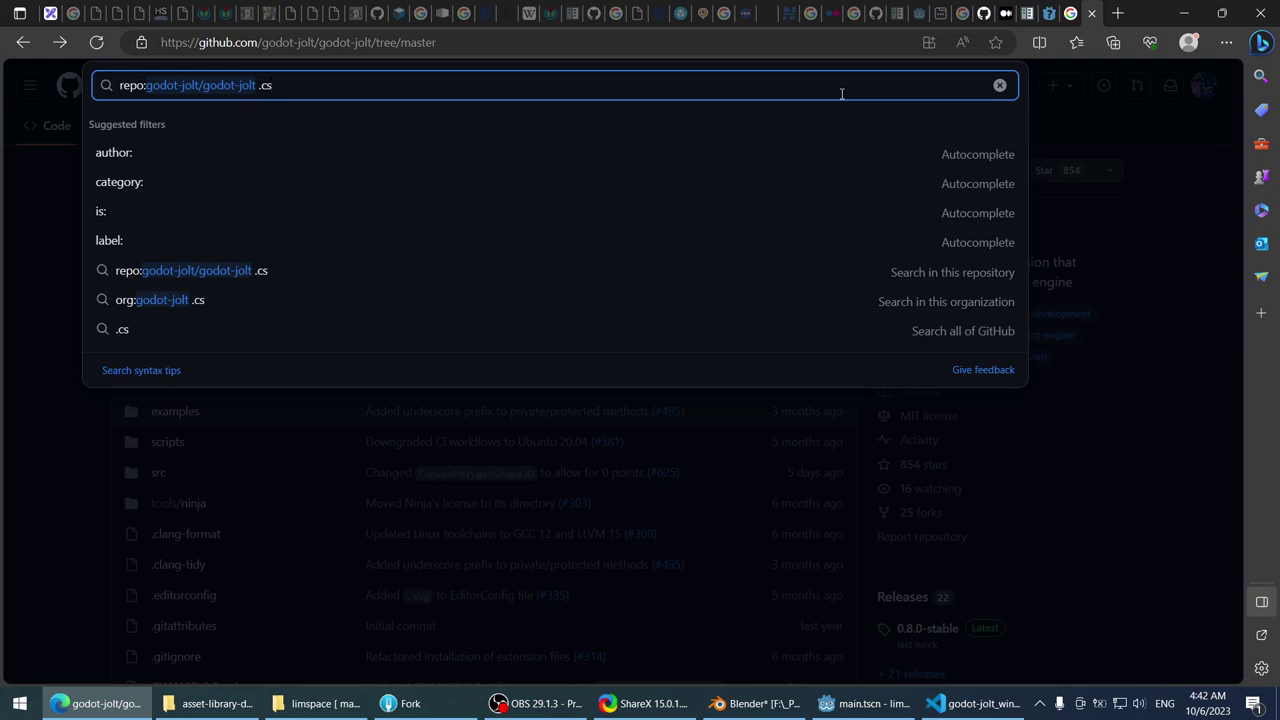
key(BackSpace)
key(BackSpace)
key(BackSpace)
text(lang)
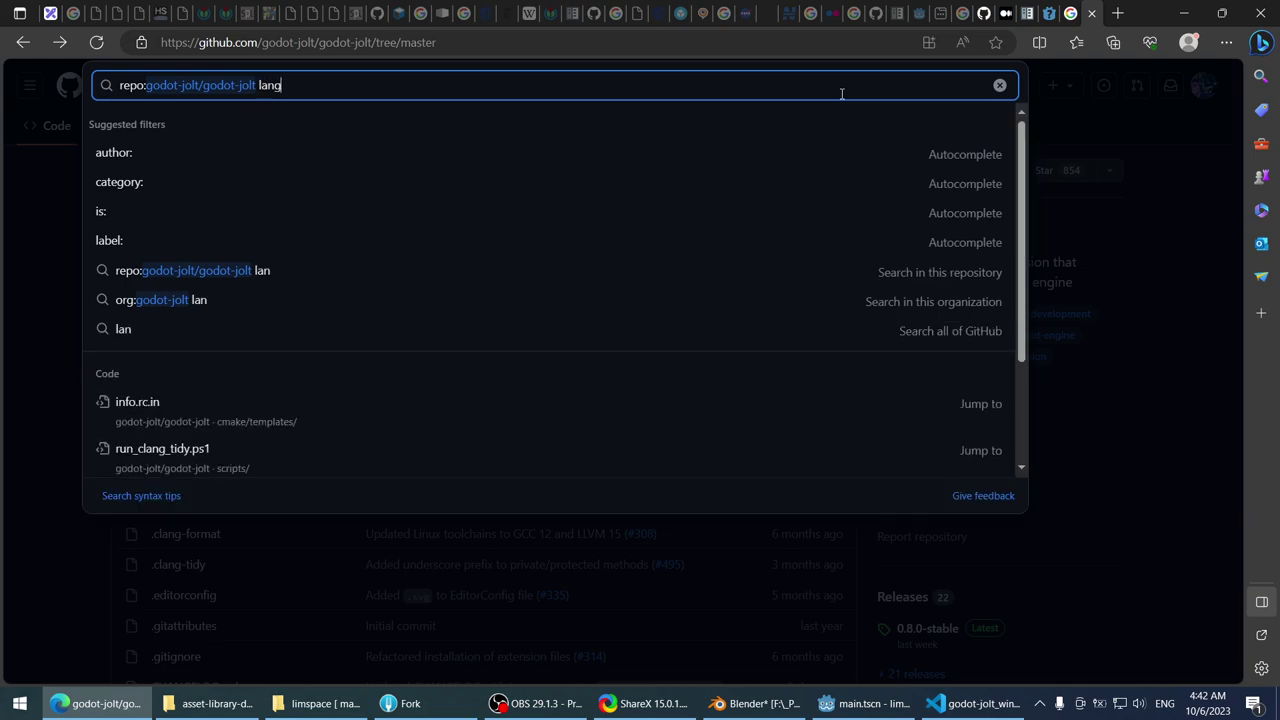
text(auge:)
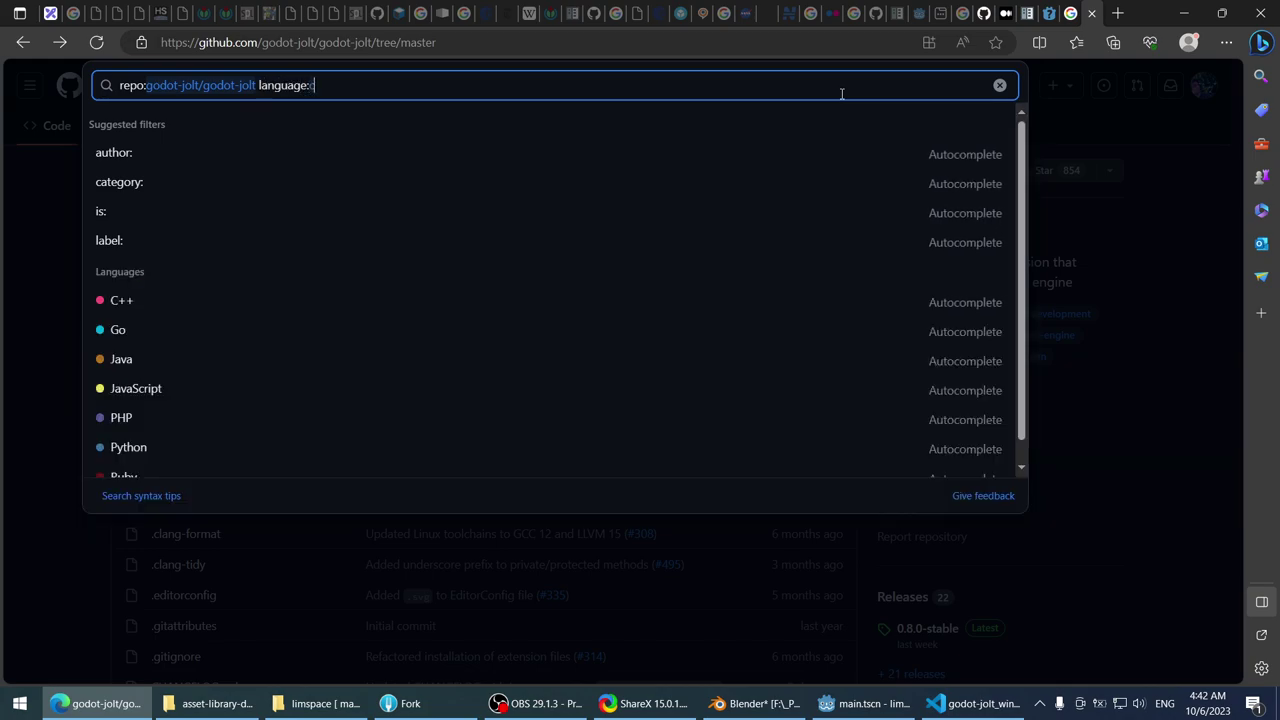
text(c#)
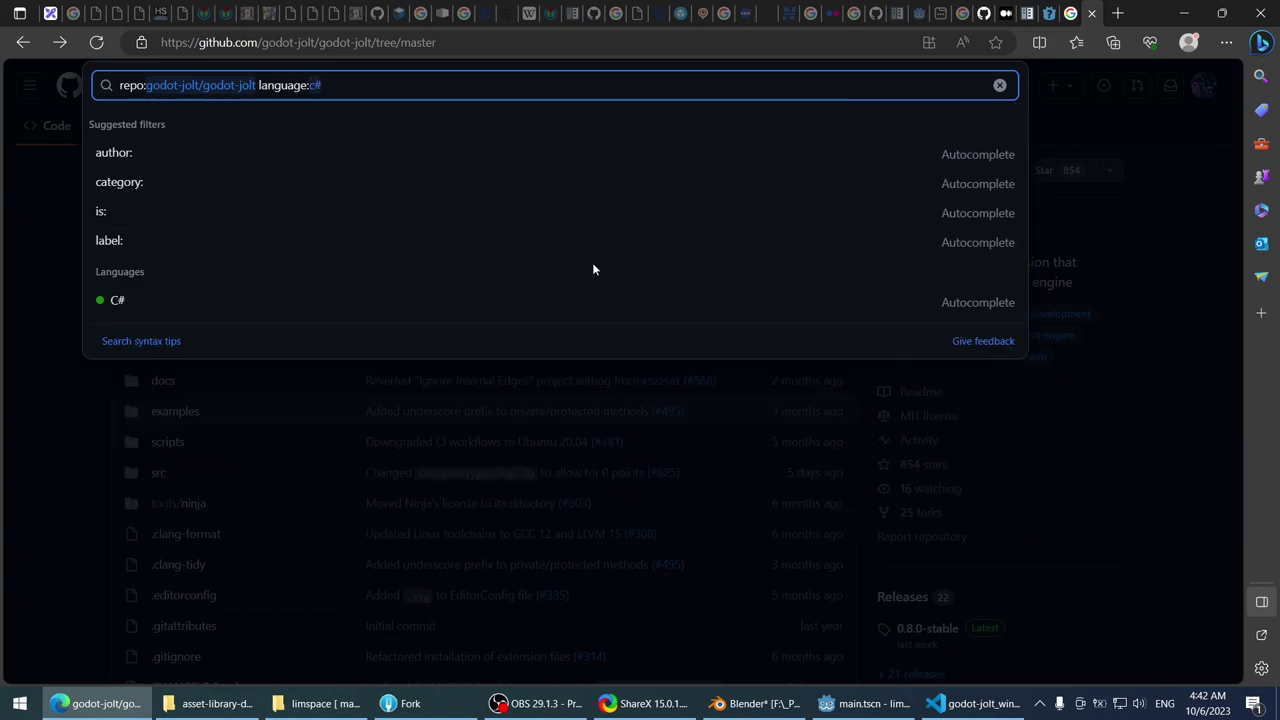
click(509, 300)
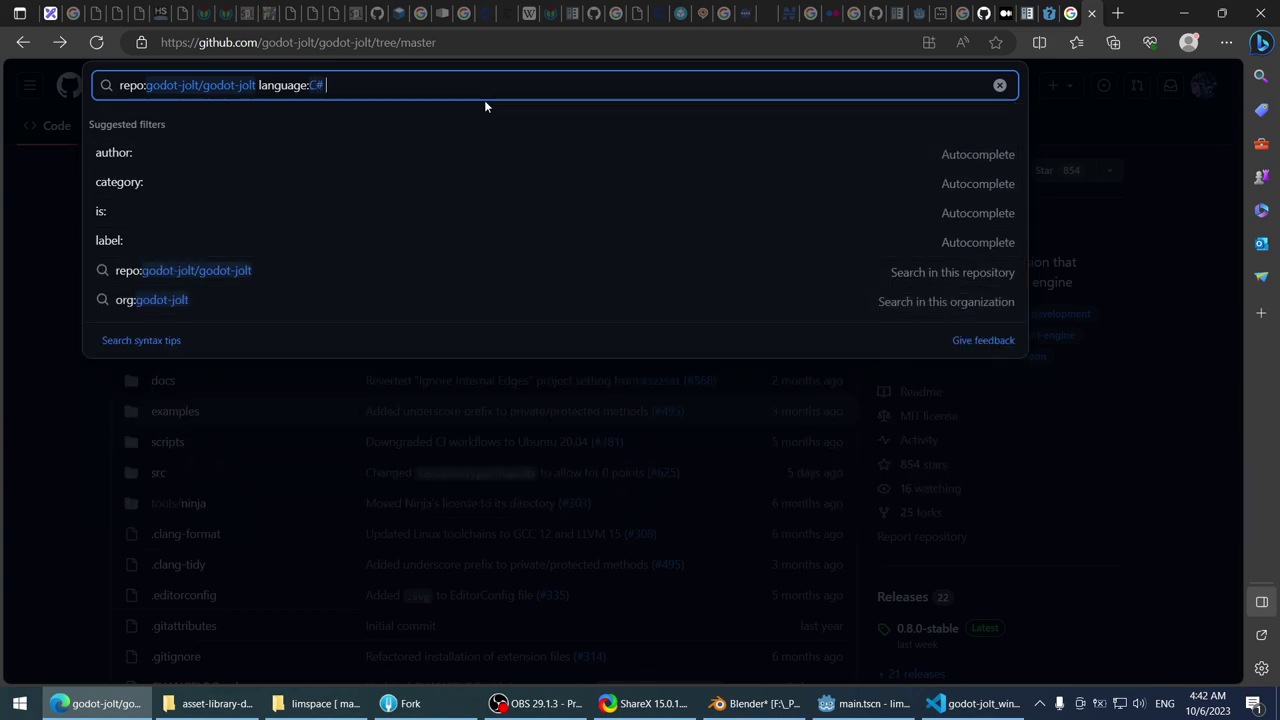
key(Return)
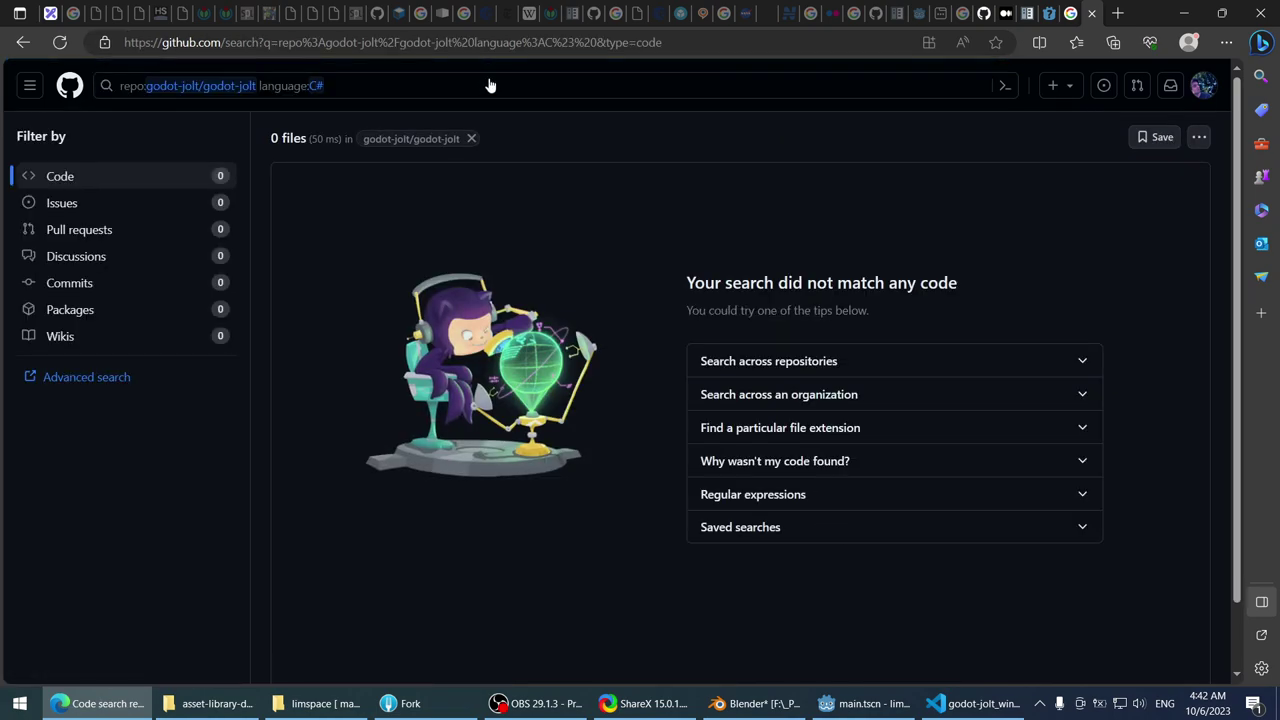
- Read the godot-jolt README's features, determinism and unsupported sections, then switch to VS Code
click(23, 44)
scroll(50, 316, down, 10)
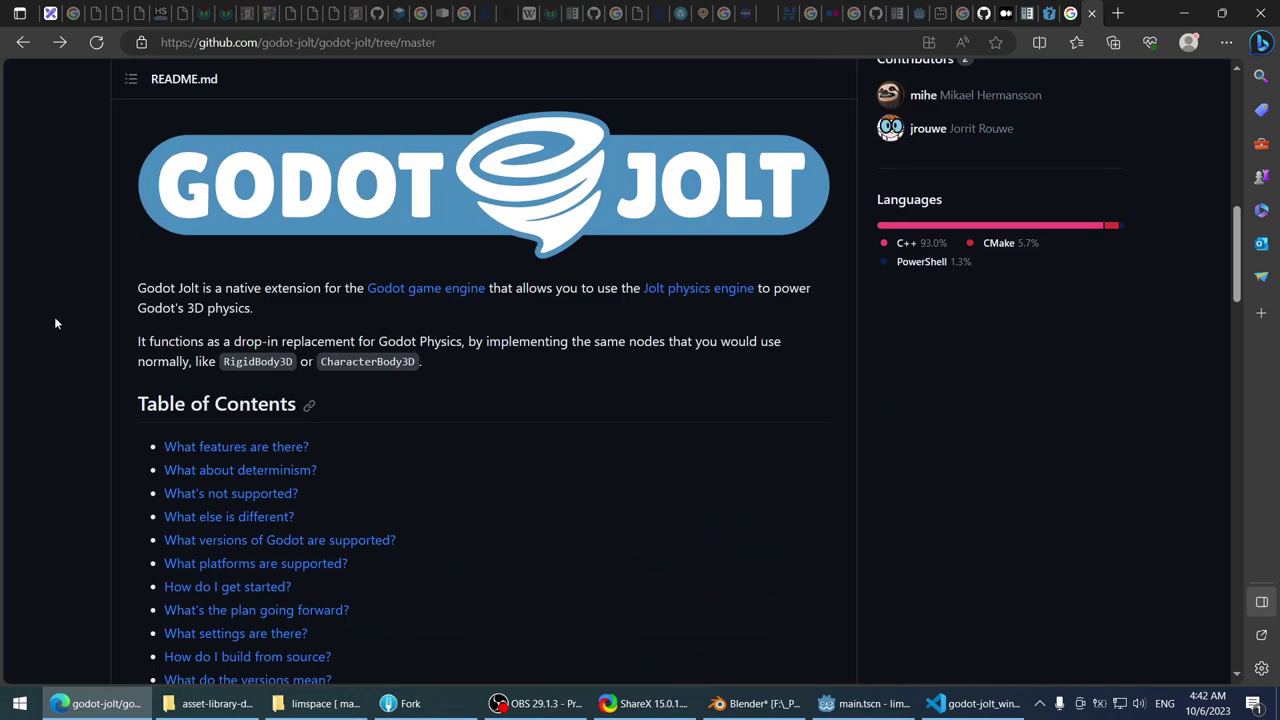
scroll(55, 322, down, 2)
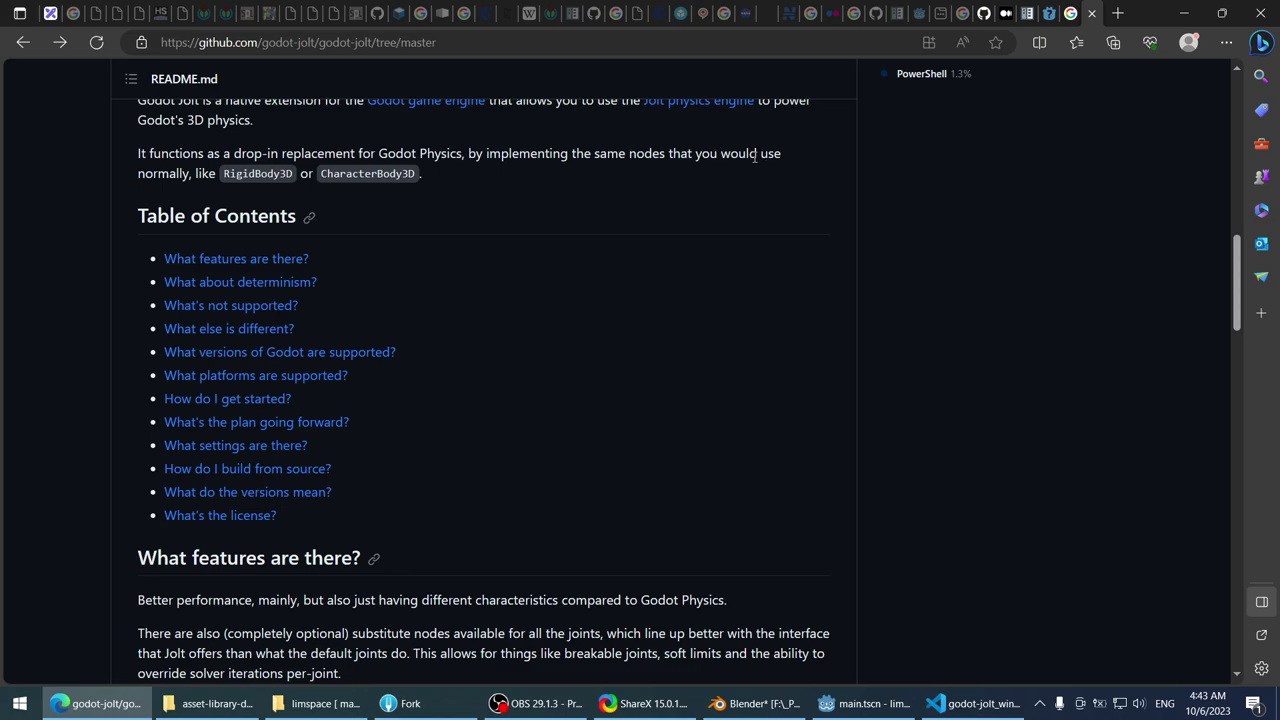
scroll(62, 250, down, 3)
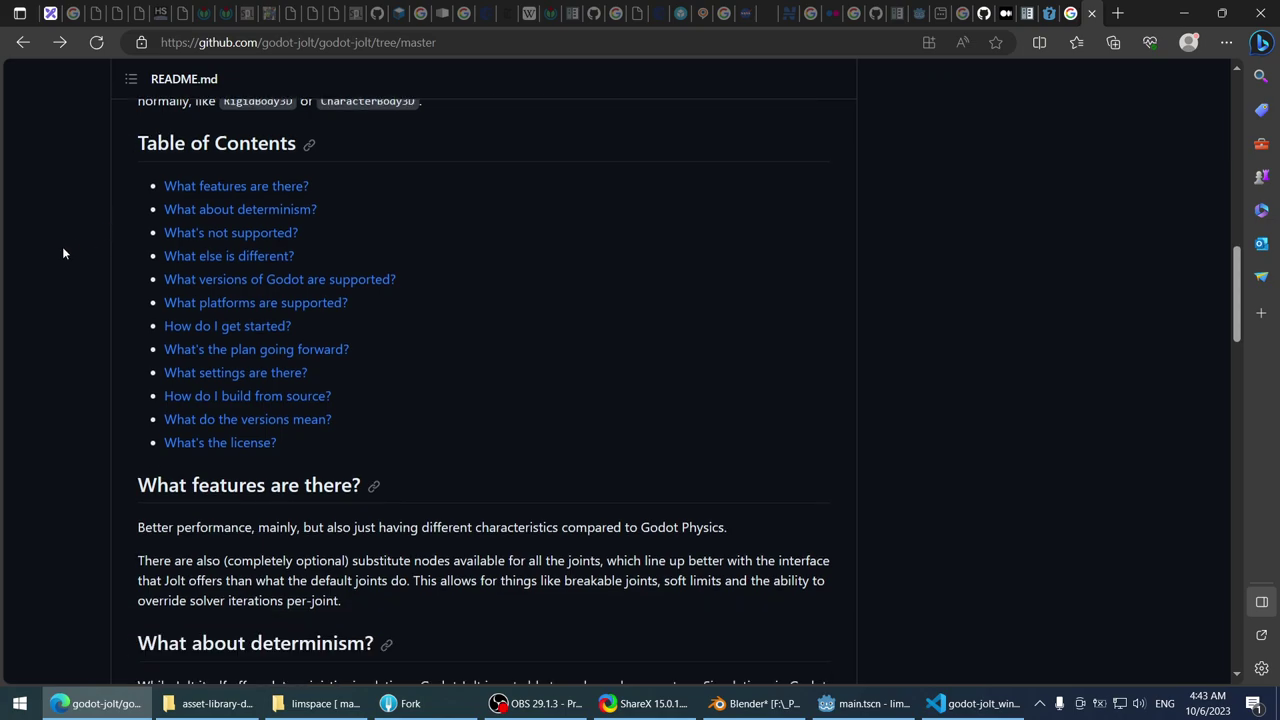
scroll(60, 250, up, 4)
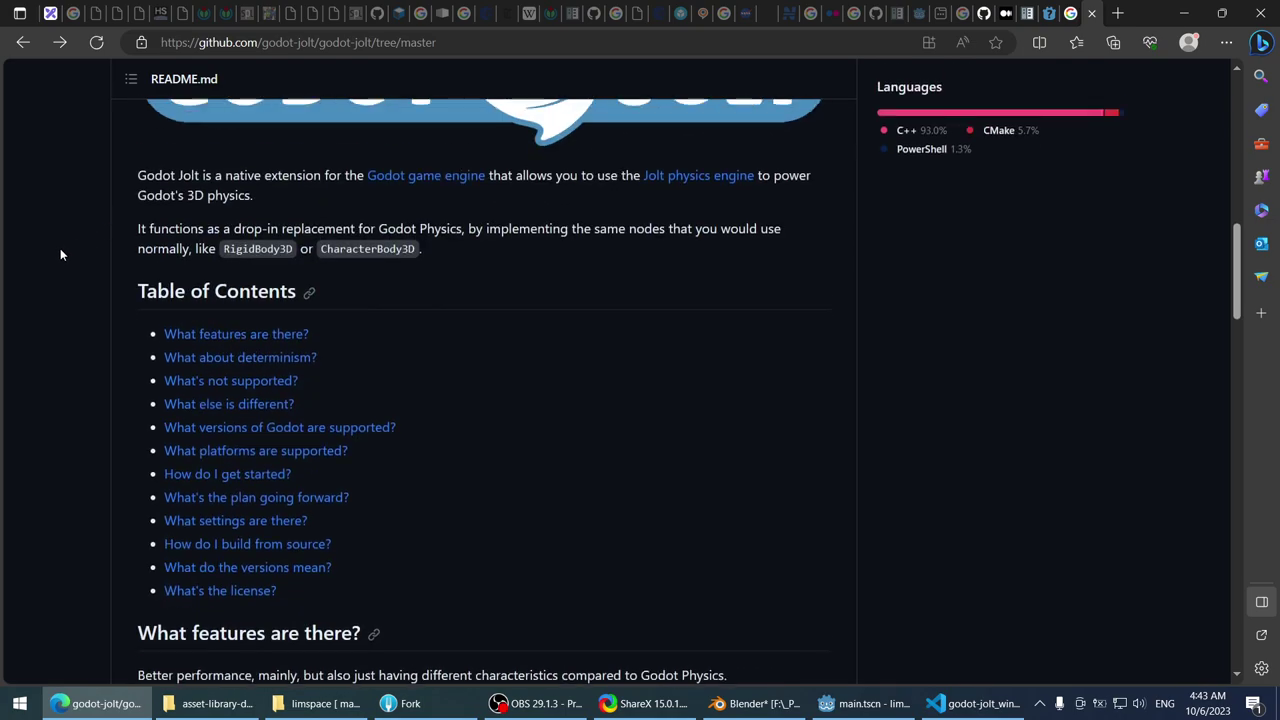
scroll(82, 343, down, 5)
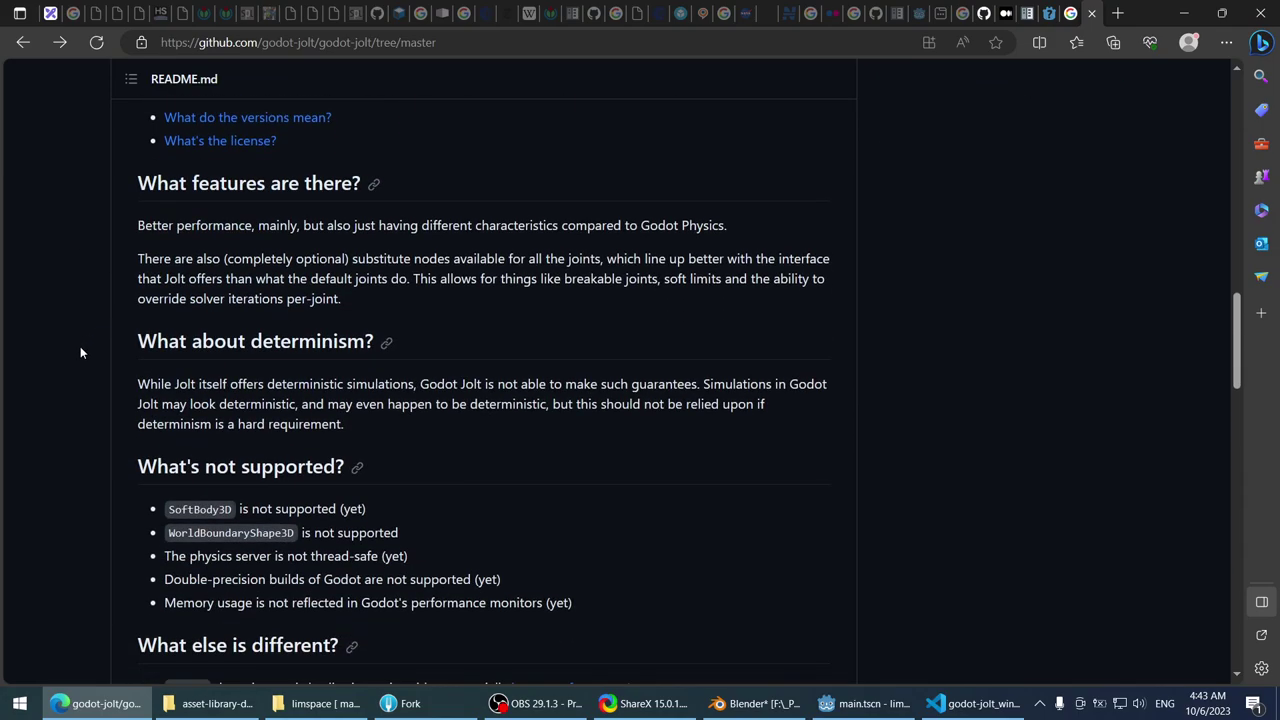
click(975, 703)
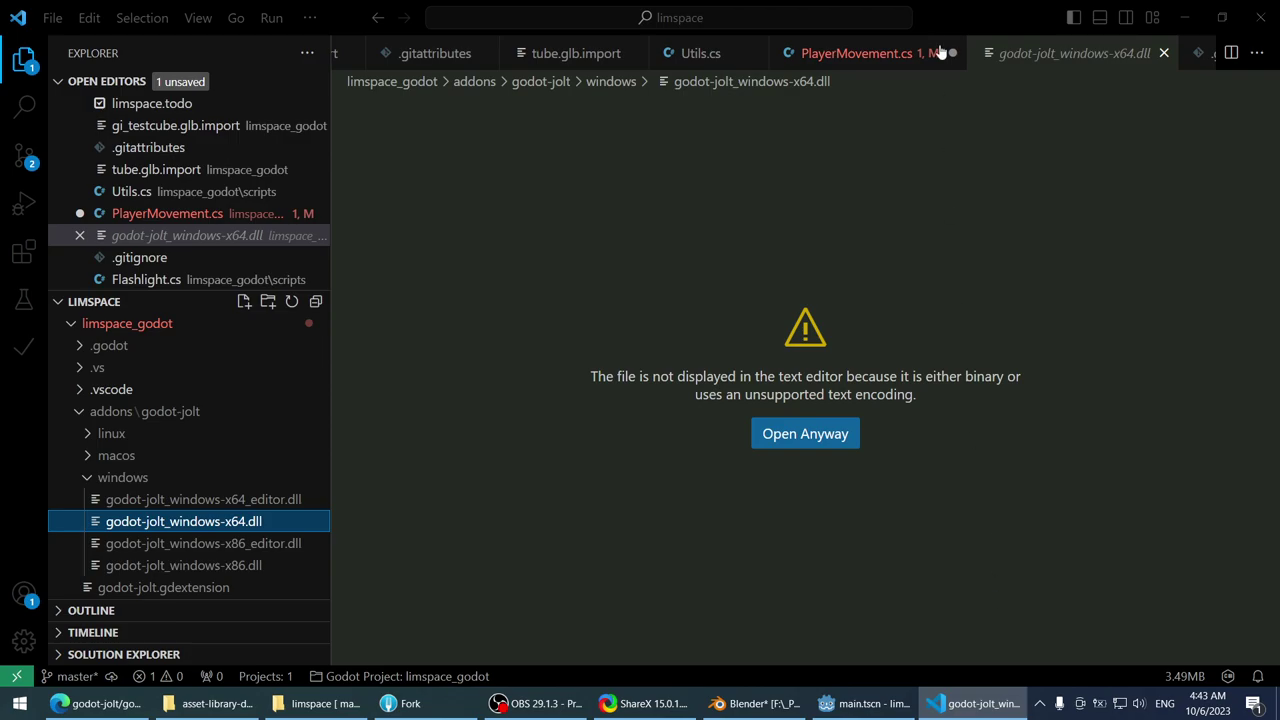
- Close the DLL view and cycle through Fork and Godot back to PlayerMovement.cs
middle_click(1052, 50)
scroll(727, 286, down, 2)
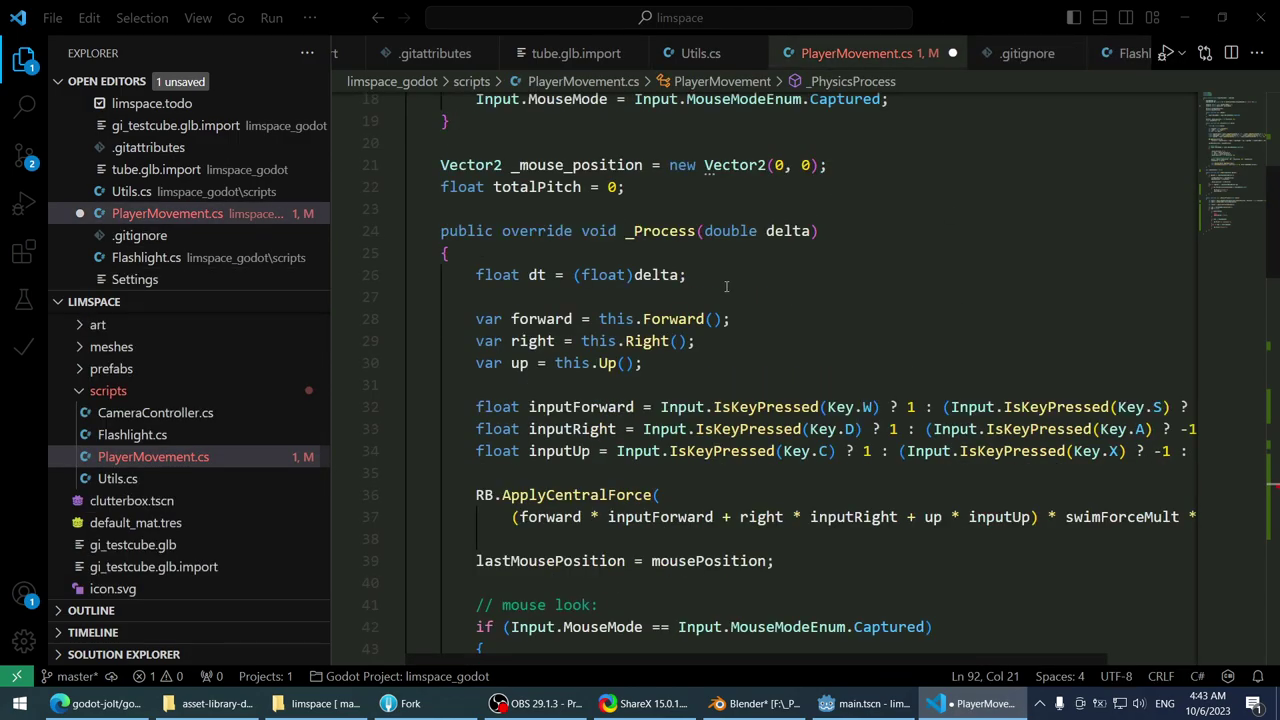
scroll(727, 286, down, 8)
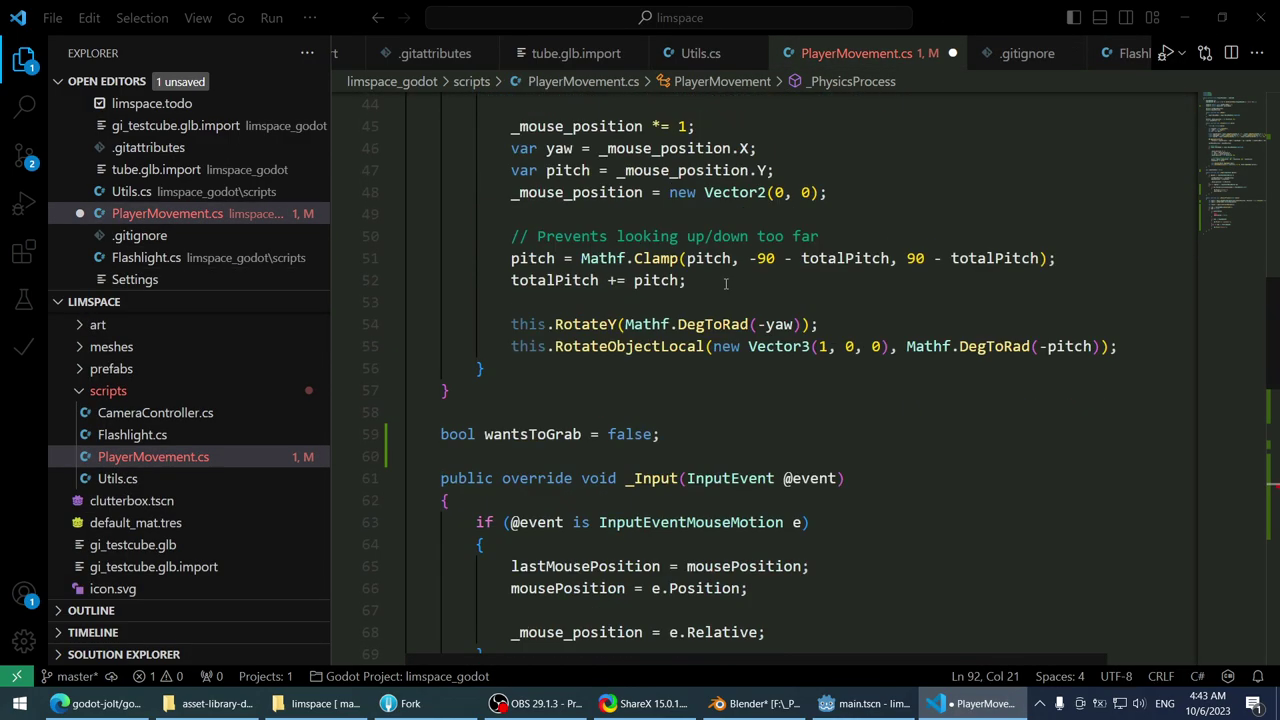
scroll(727, 285, up, 2)
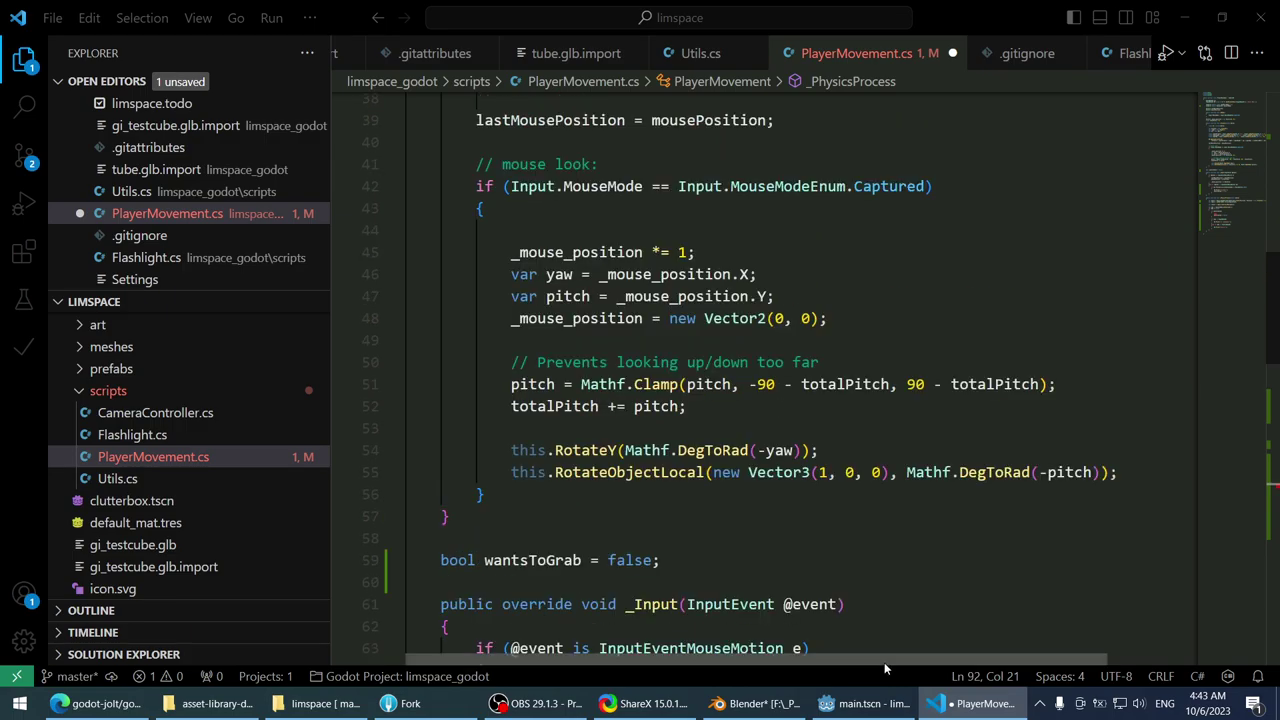
key(alt+Tab)
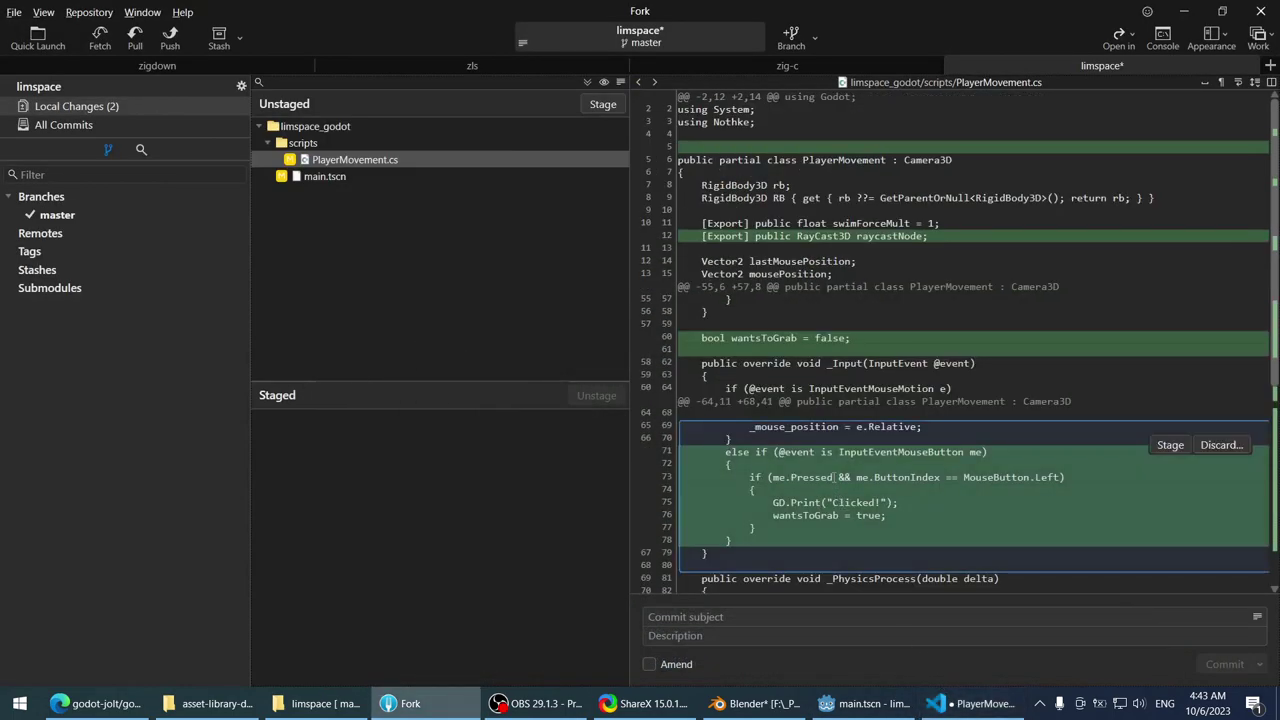
key(alt+Tab)
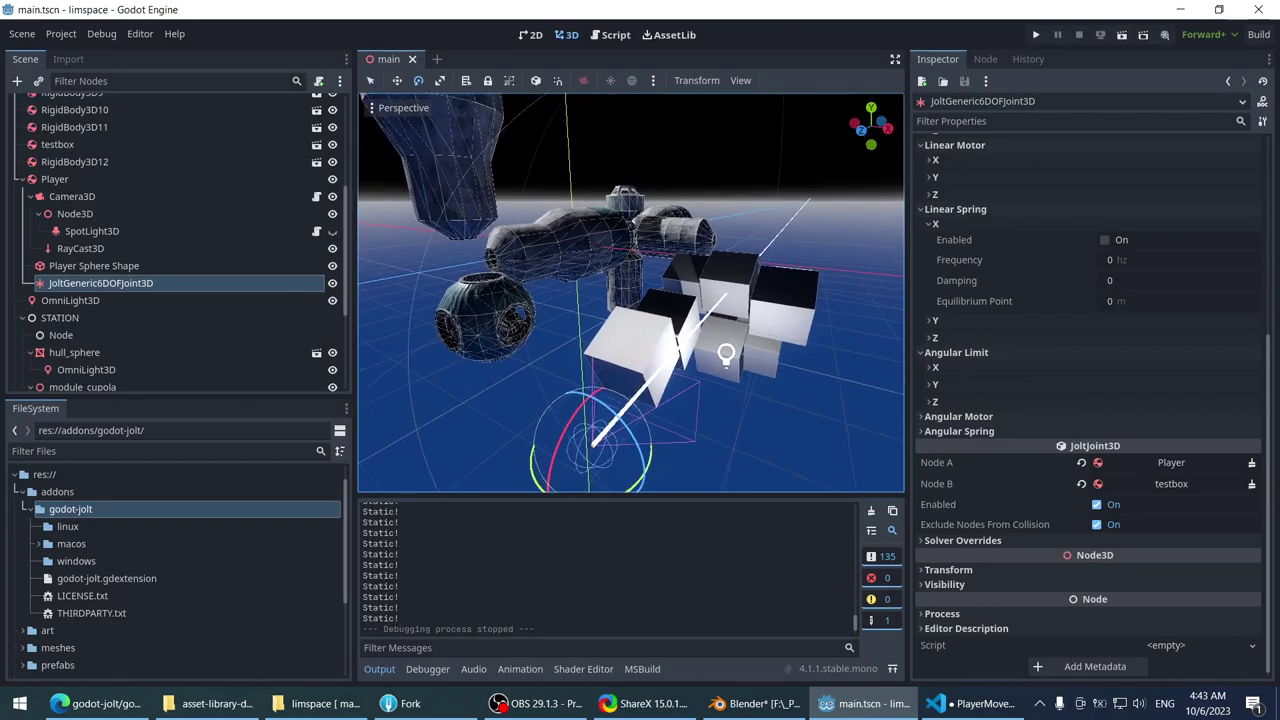
key(alt+Tab)
key(Tab)
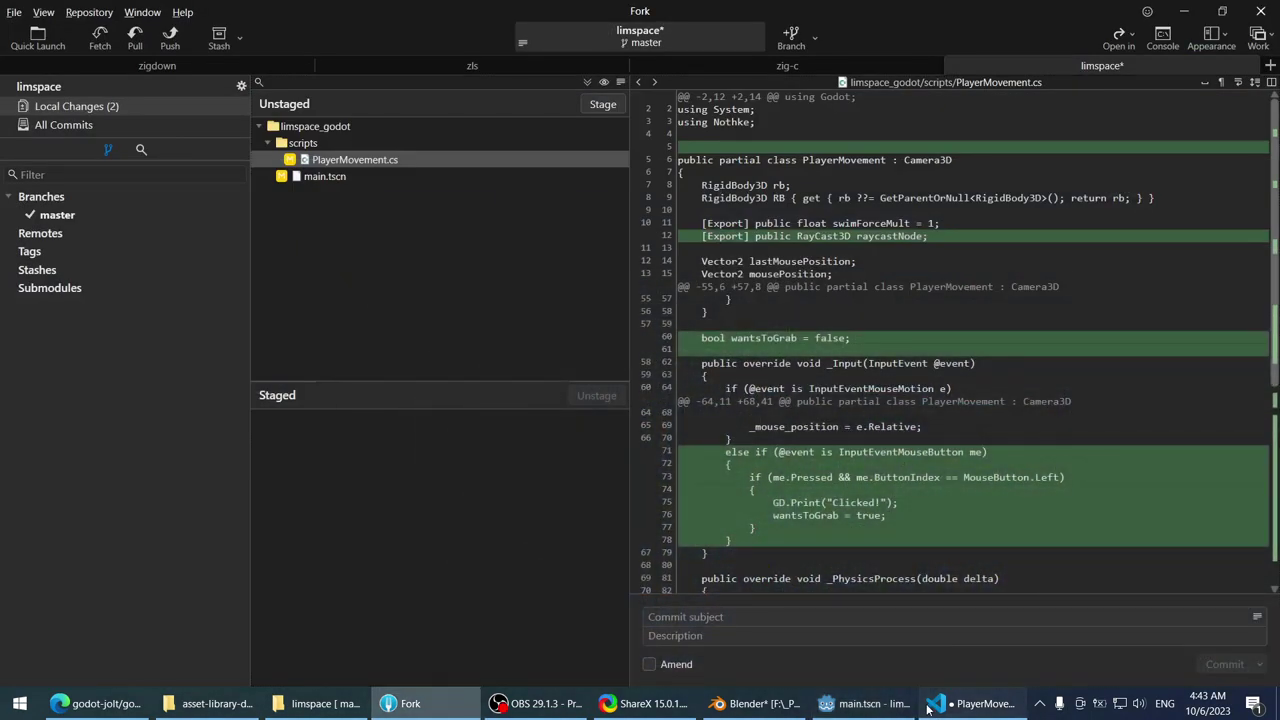
scroll(698, 388, down, 15)
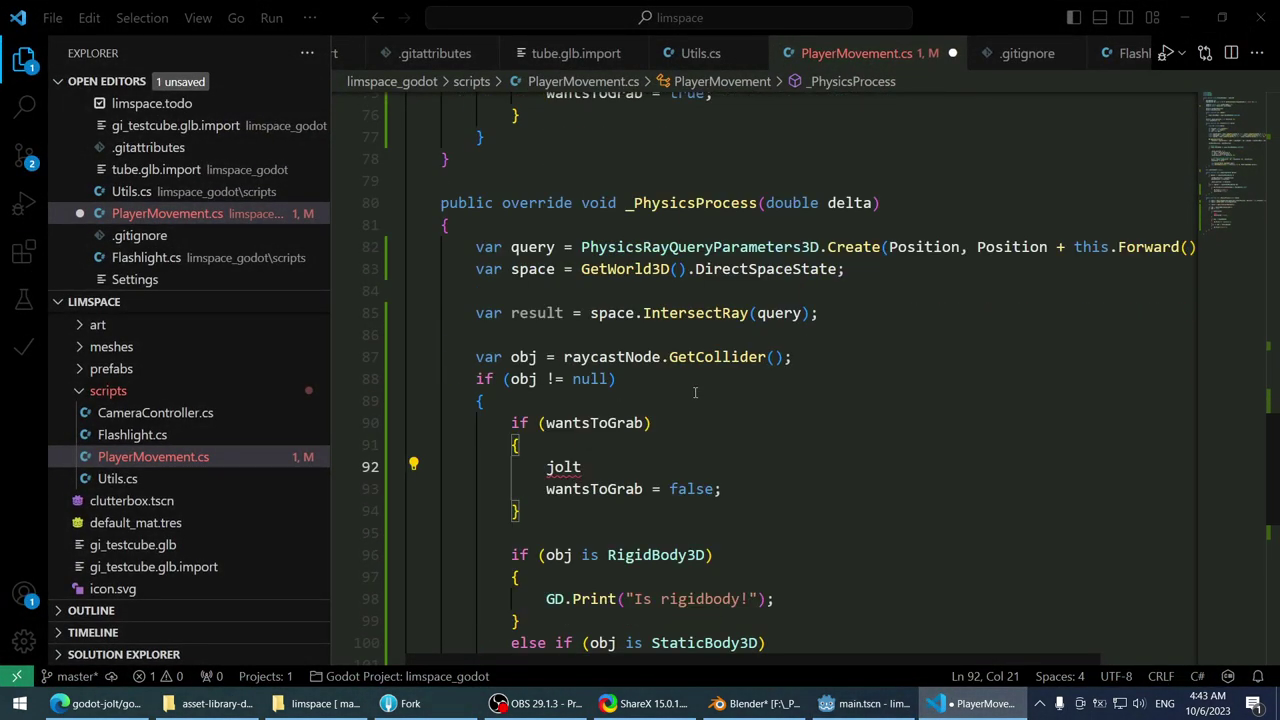
scroll(710, 370, up, 2)
- Replace the jolt placeholder on line 92 with Generic6DofJoint3D via IntelliSense
key(ctrl+d)
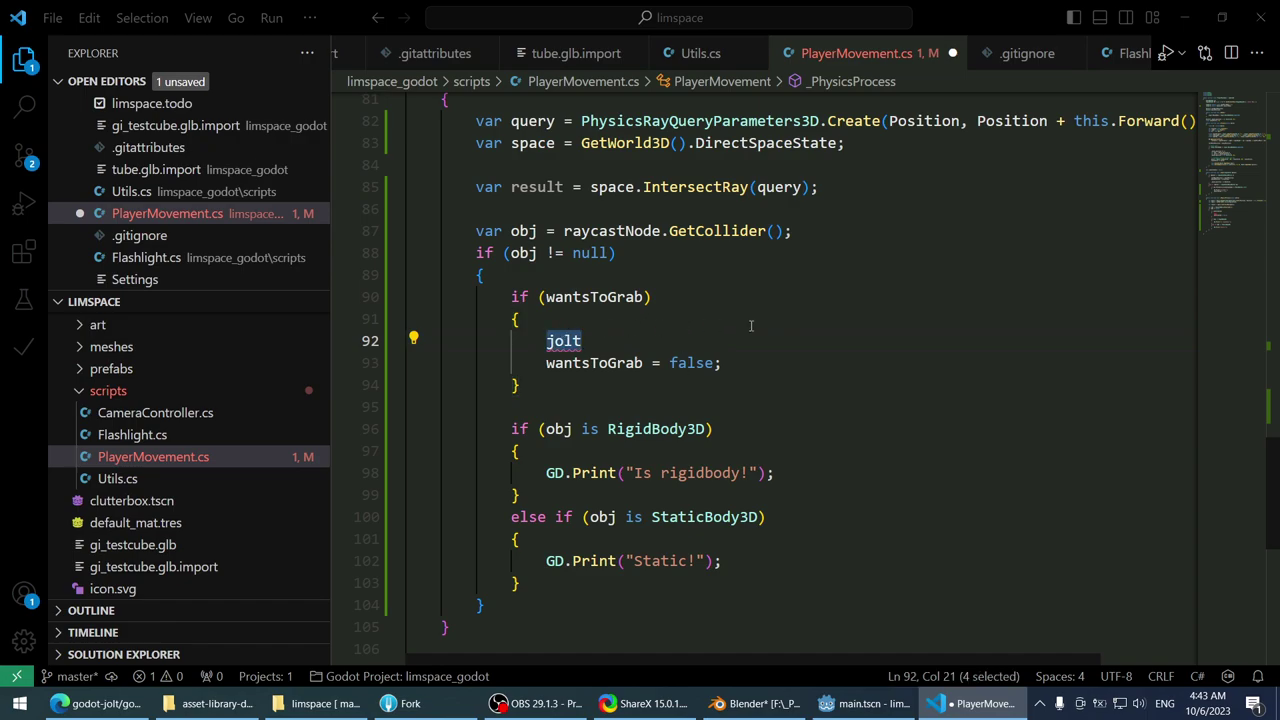
text(jolt)
key(BackSpace)
key(BackSpace)
key(BackSpace)
key(BackSpace)
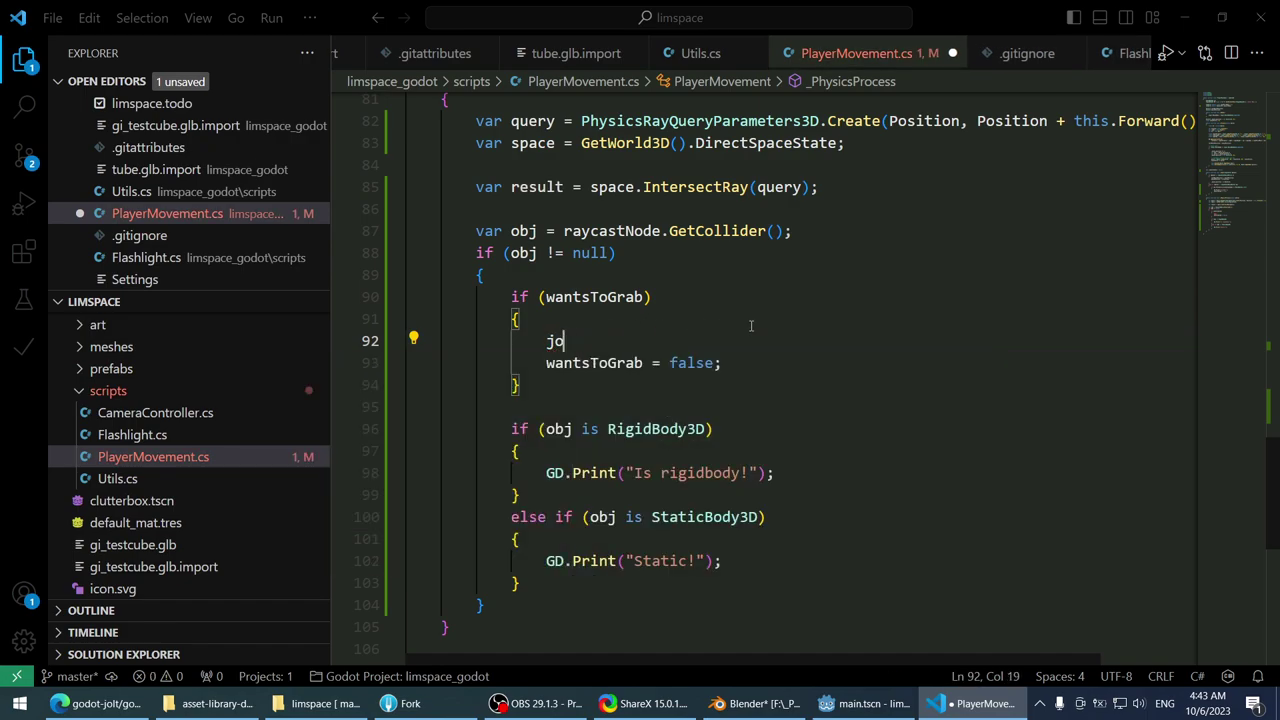
text(jol)
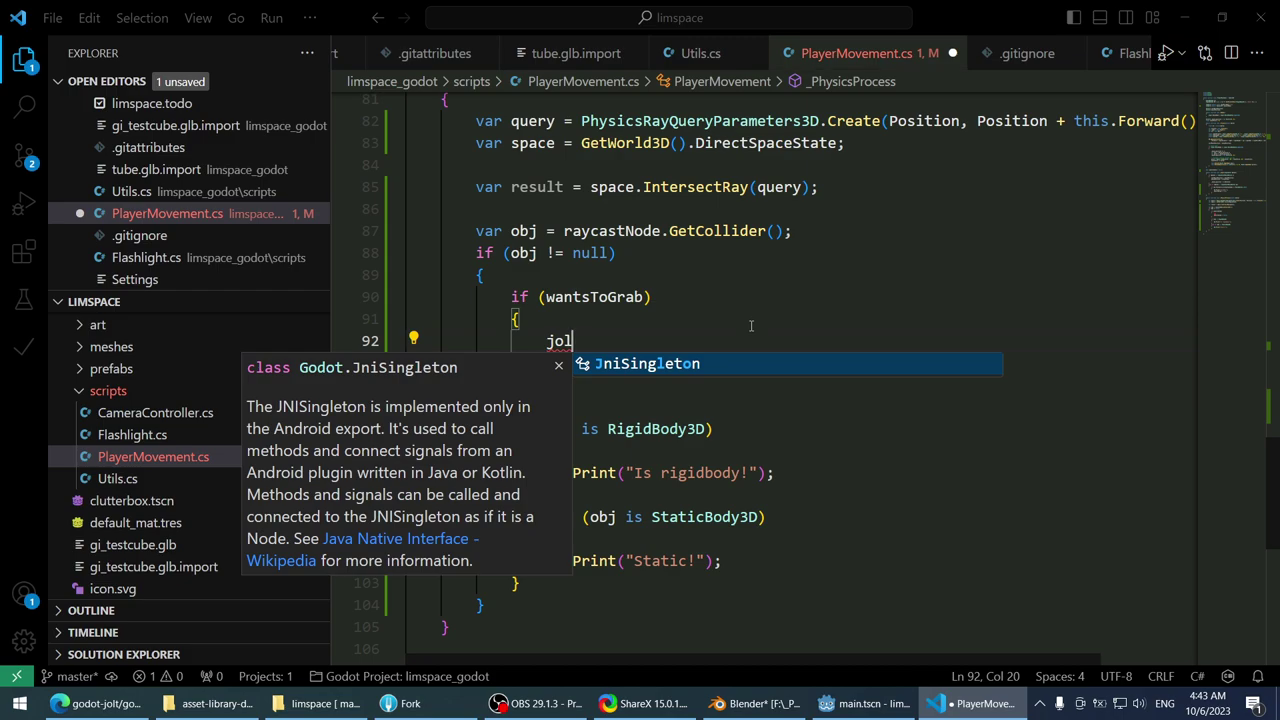
key(BackSpace)
key(BackSpace)
key(BackSpace)
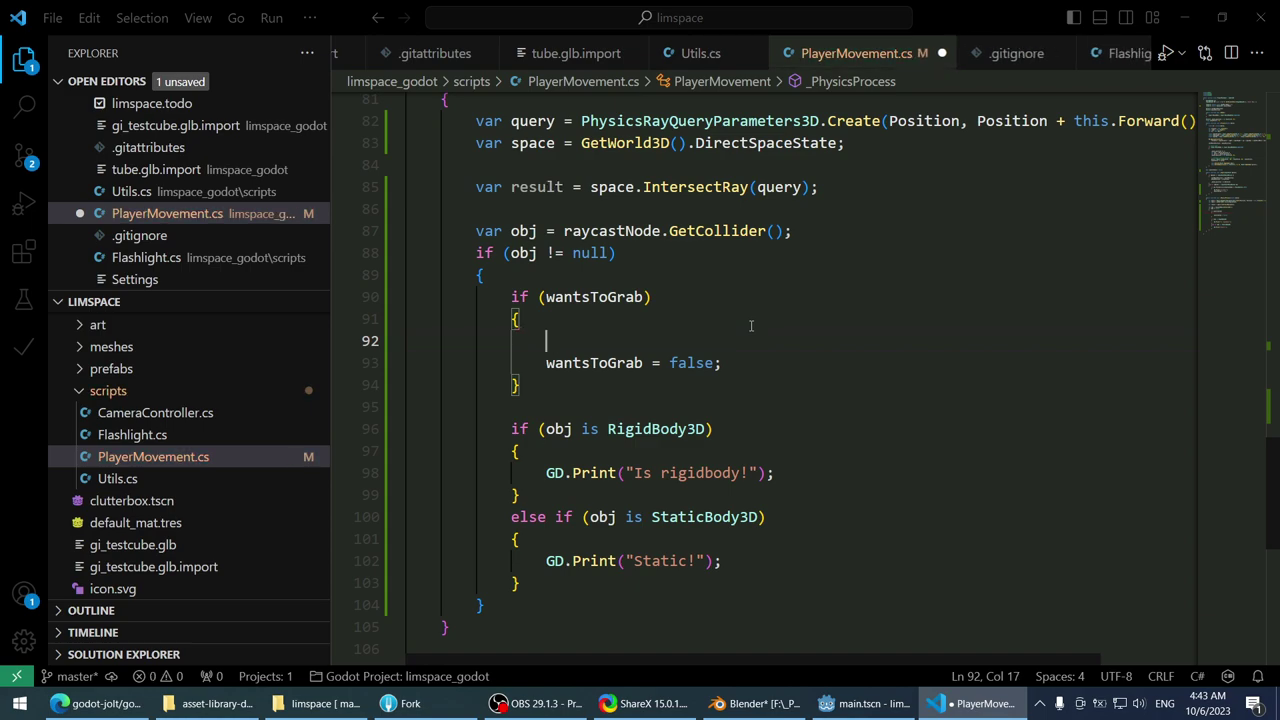
text(6dof)
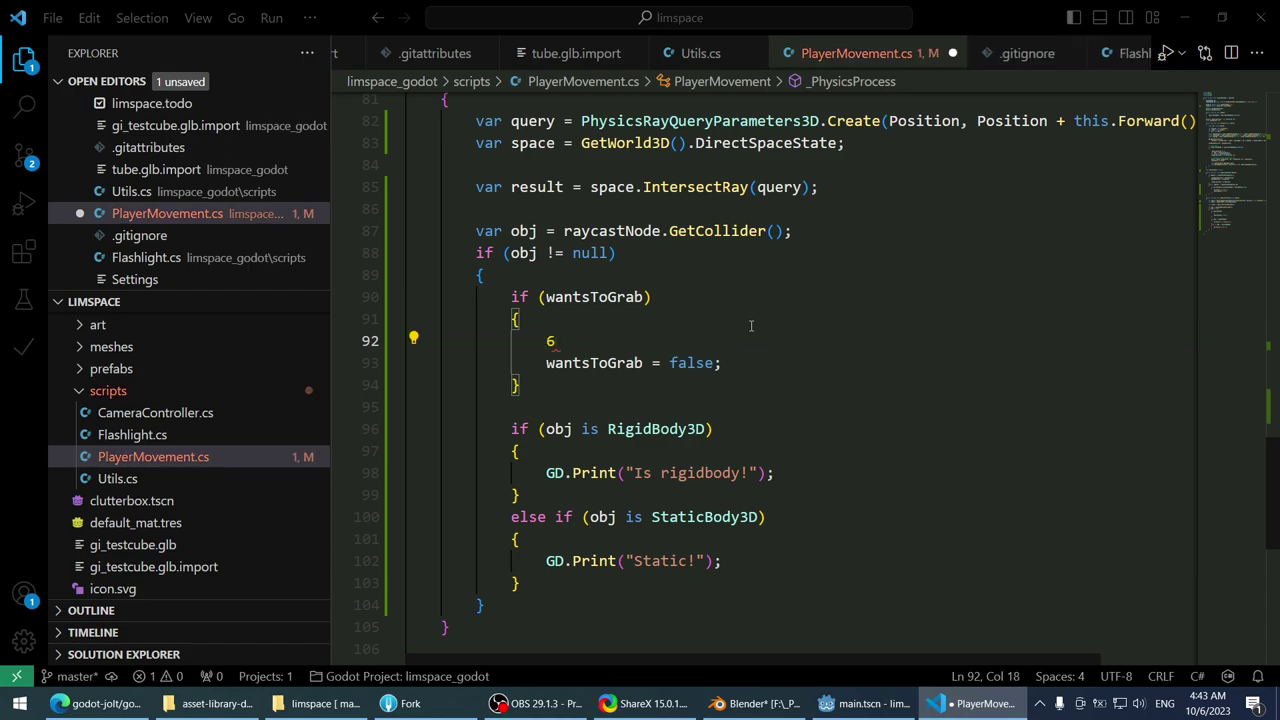
key(BackSpace)
key(BackSpace)
key(BackSpace)
key(BackSpace)
text(joint)
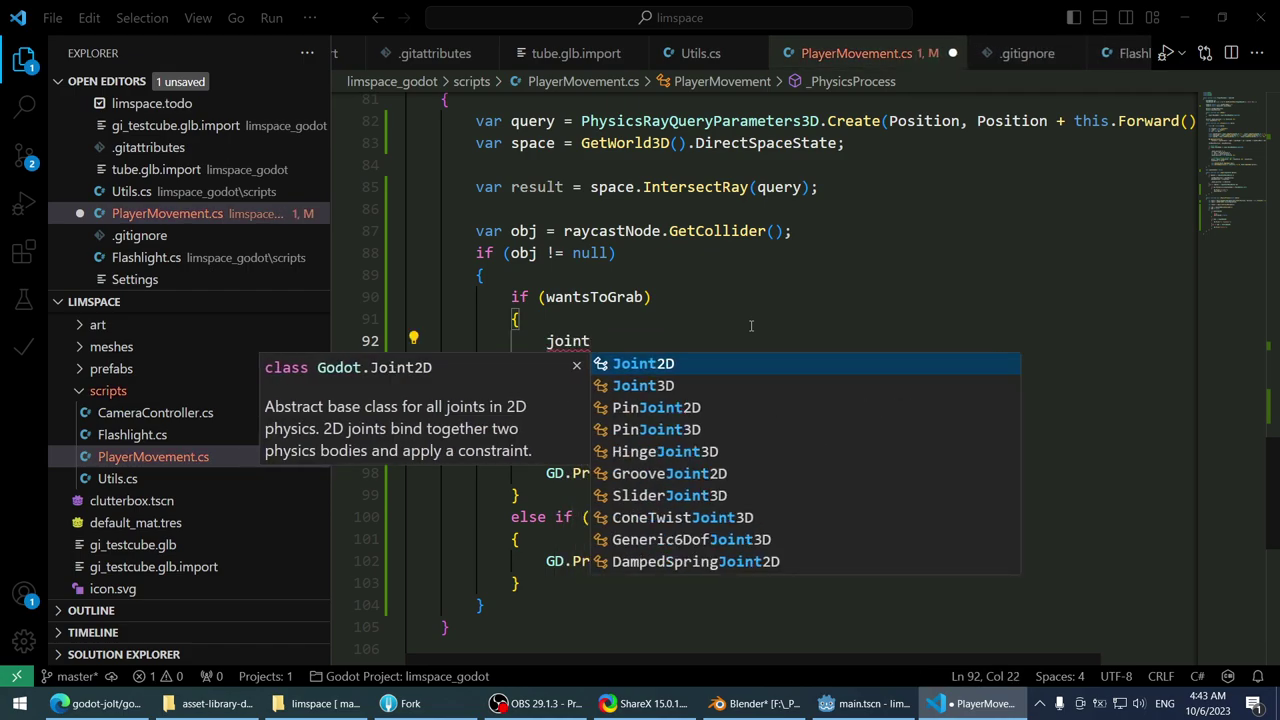
key(Down)
key(Down)
key(Down)
key(Down)
key(Down)
key(Down)
key(Down)
key(Down)
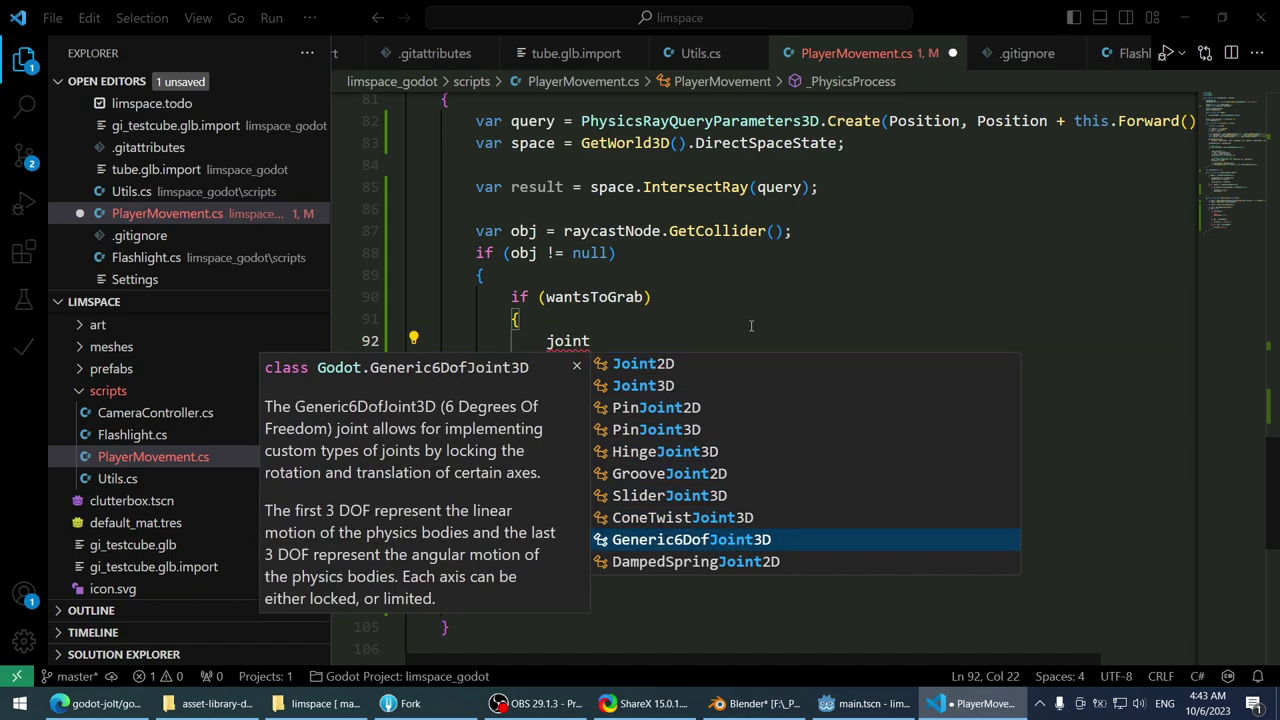
key(Tab)
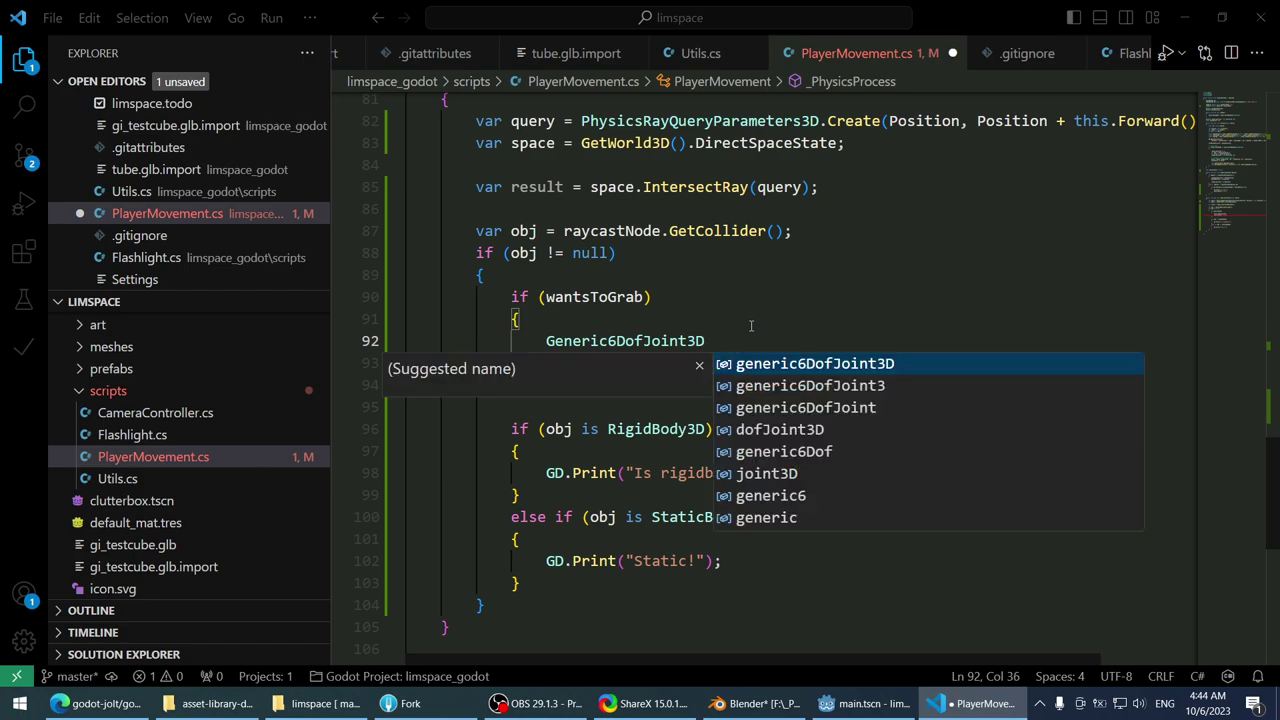
key(Escape)
- Rewrite line 92 as var joint = new Generic6DofJoint3D(); and add a new line
key(shift+Home)
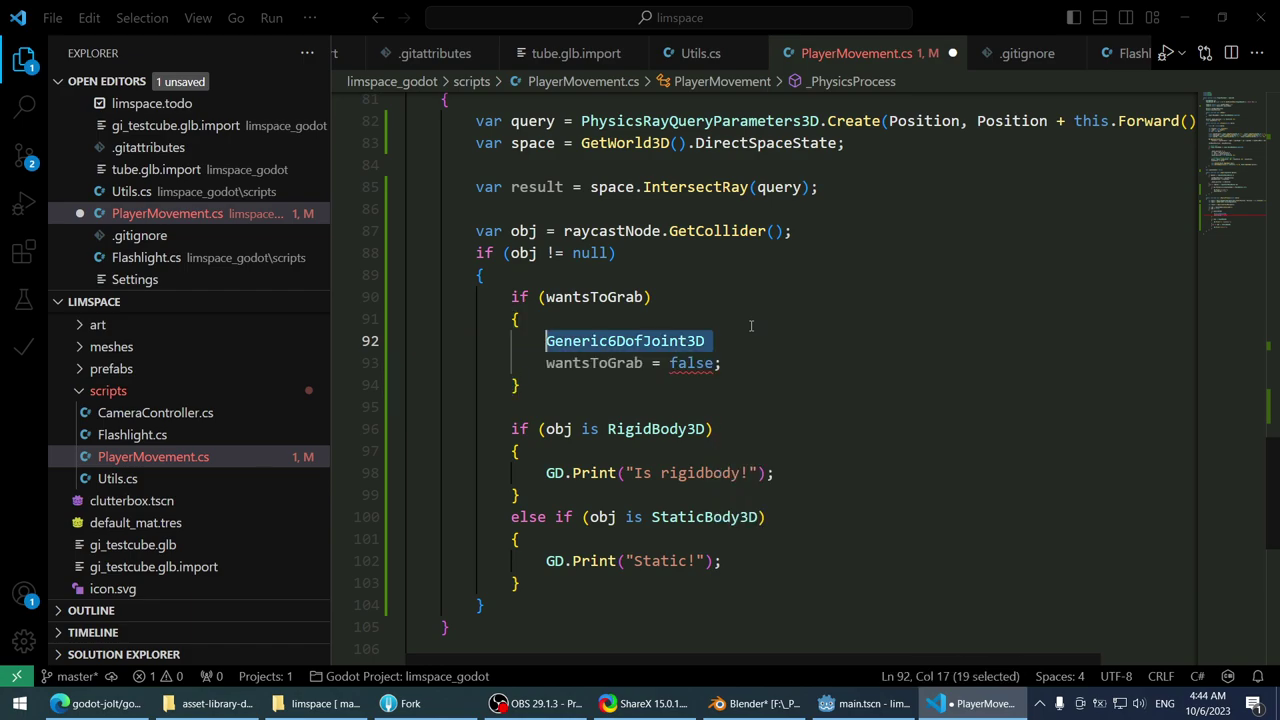
text(var joint = )
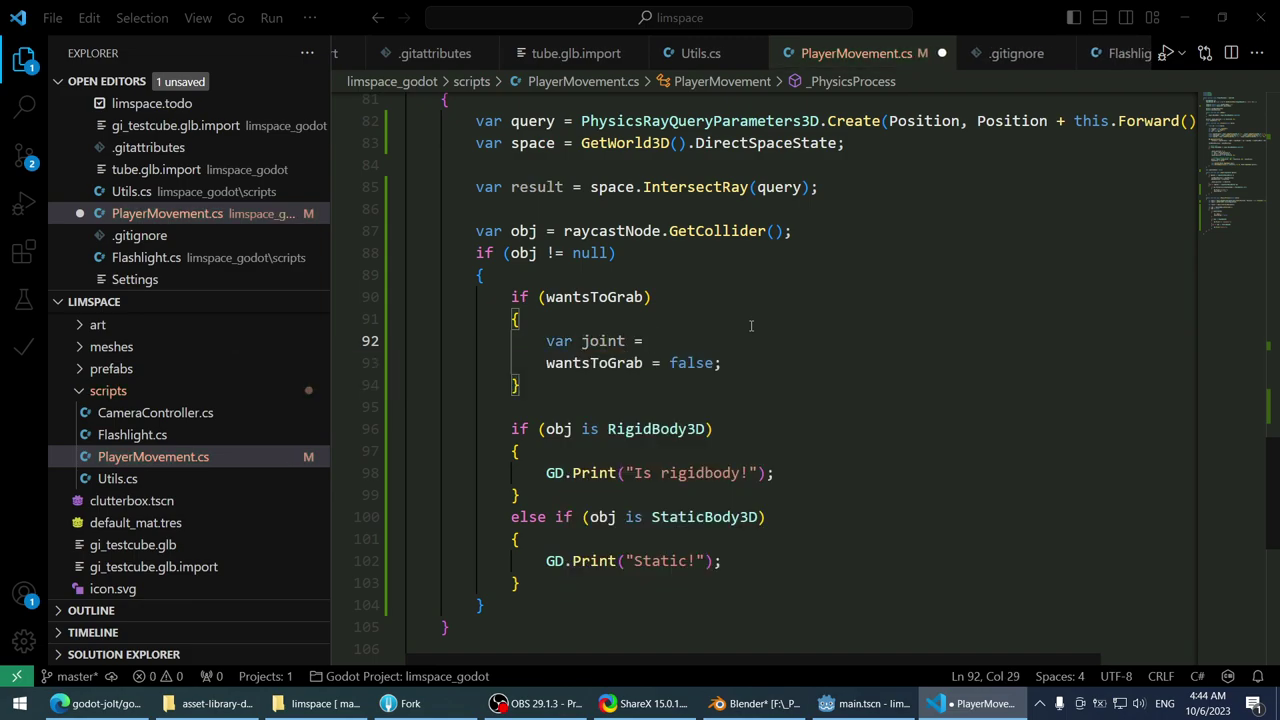
text(generic)
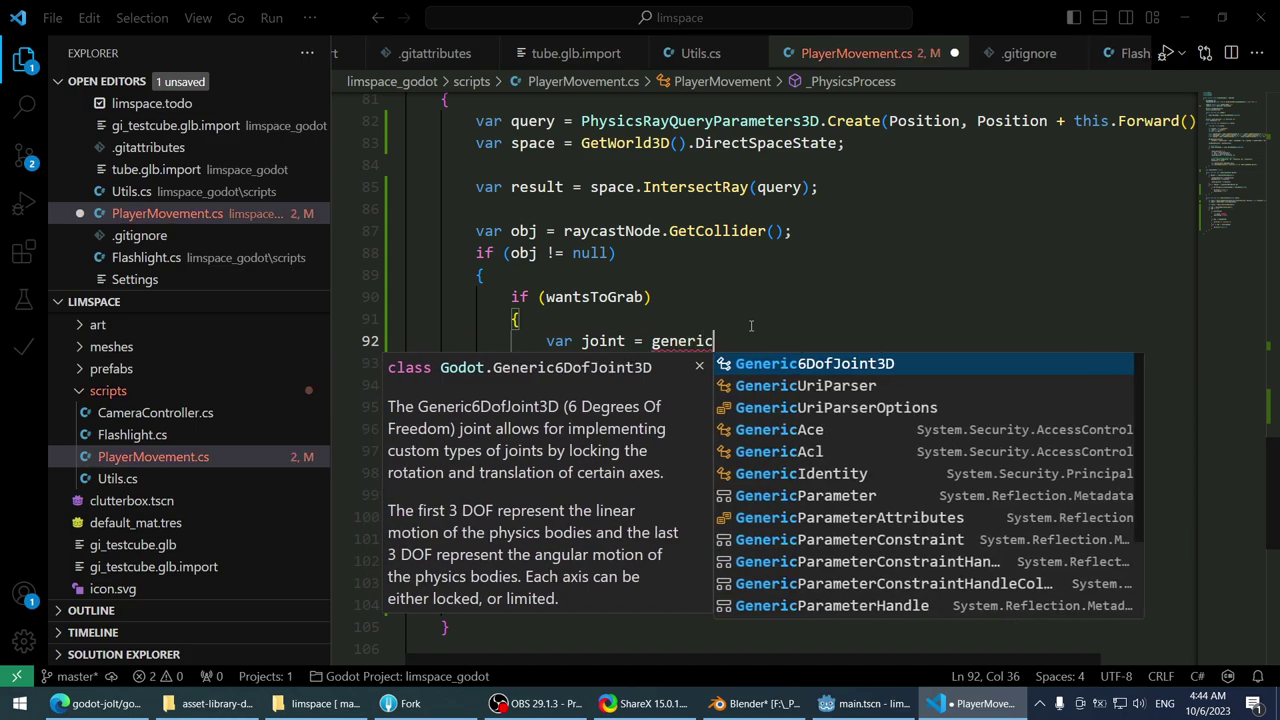
key(Tab)
text(.new)
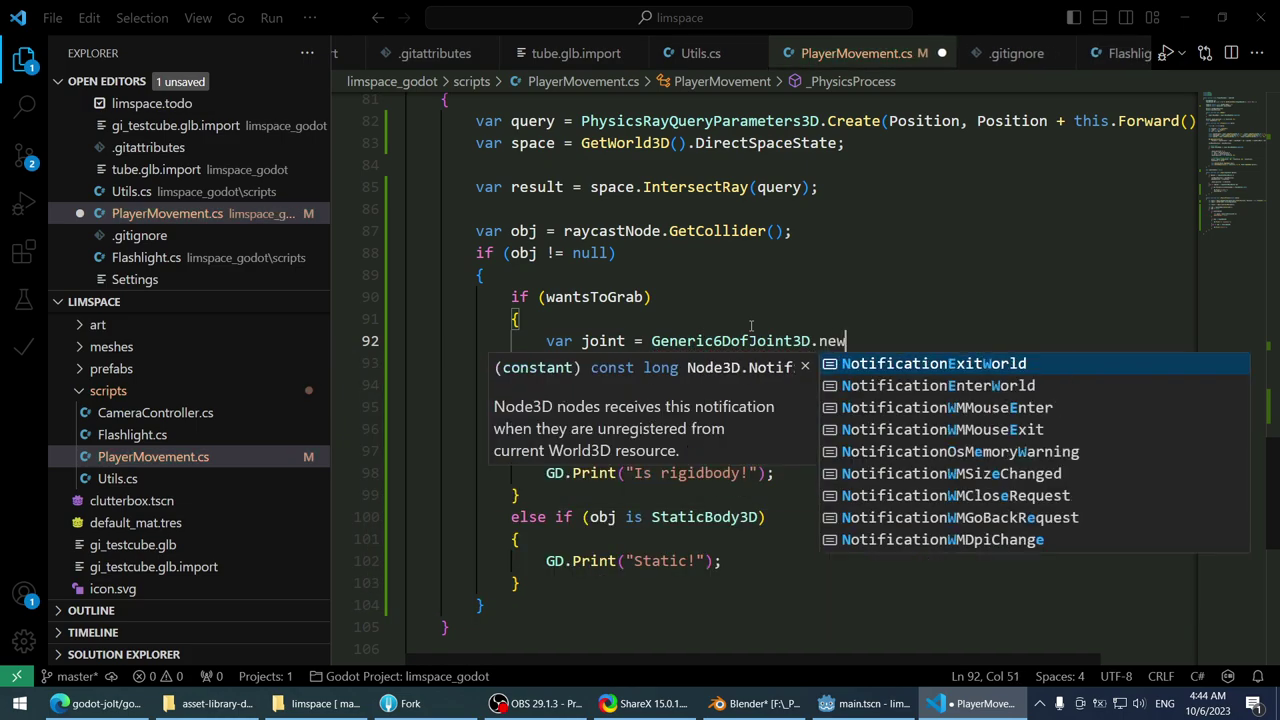
key(BackSpace)
key(BackSpace)
key(BackSpace)
key(BackSpace)
key(Left)
key(Left)
key(Left)
key(Left)
key(Left)
key(Left)
key(Left)
key(Left)
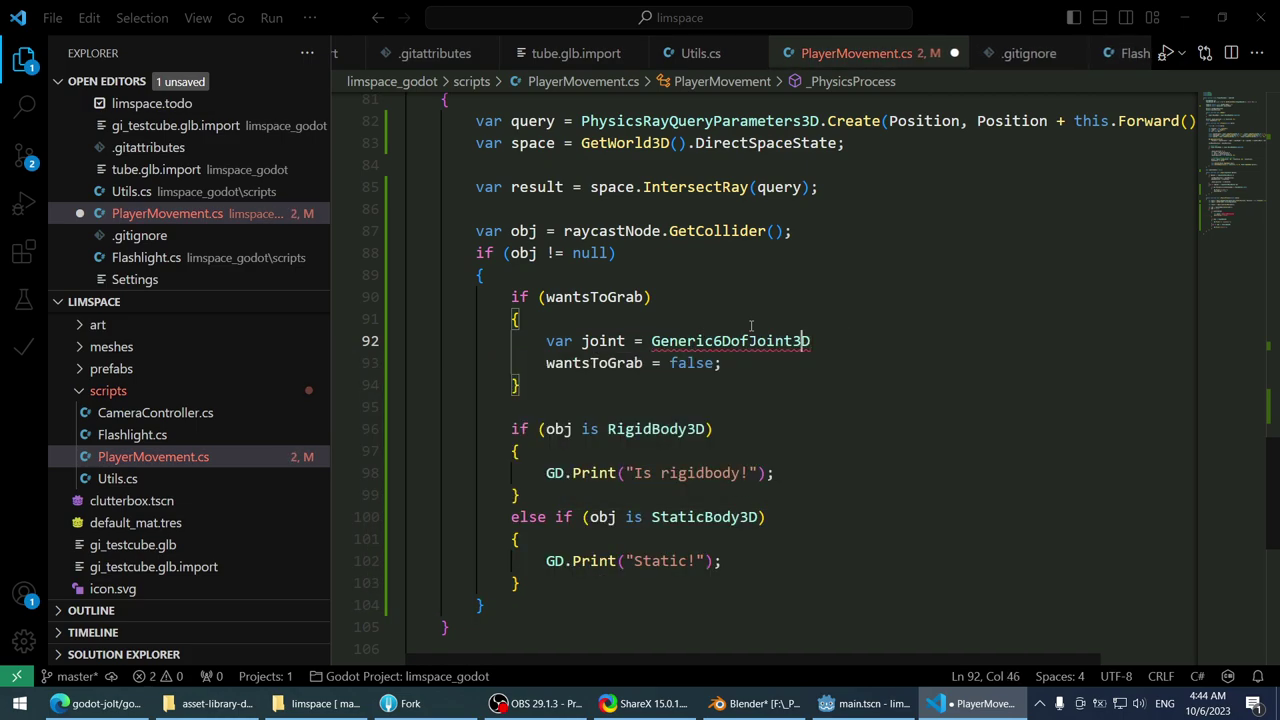
key(Left)
key(Left)
key(Left)
key(Left)
key(Left)
key(Left)
key(Left)
key(Left)
key(Left)
key(Left)
text(new)
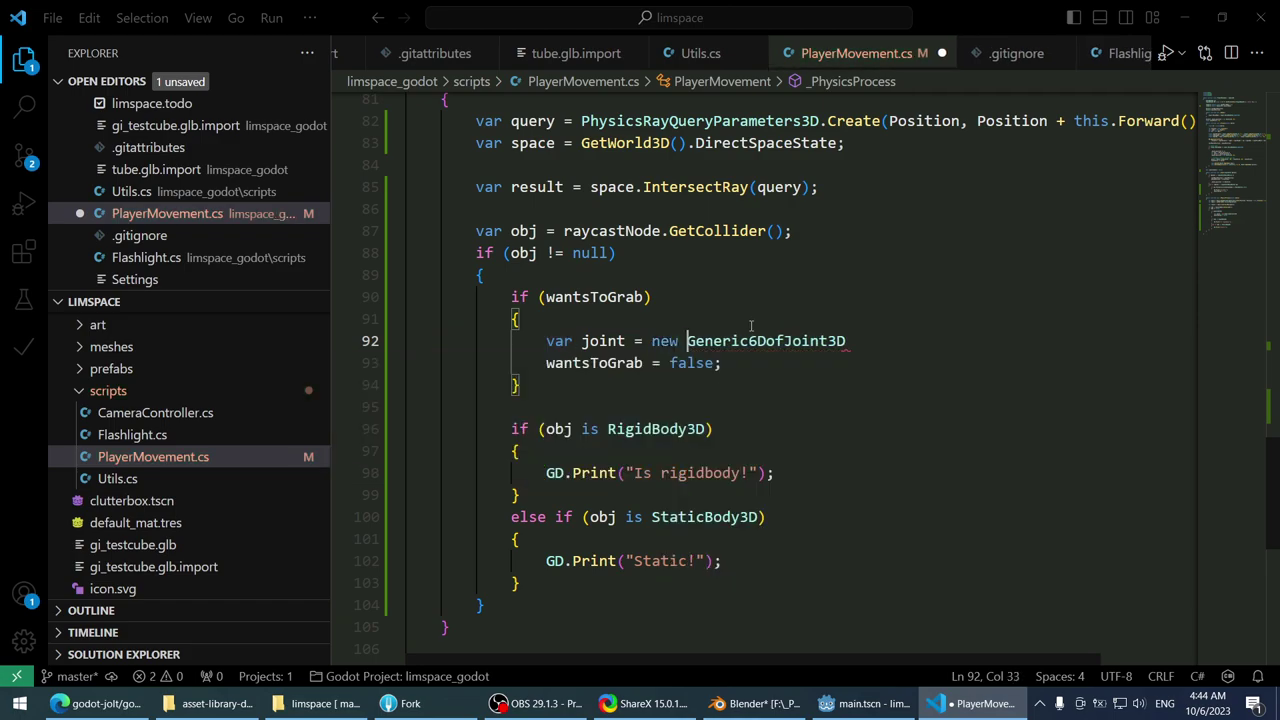
key(End)
text(()
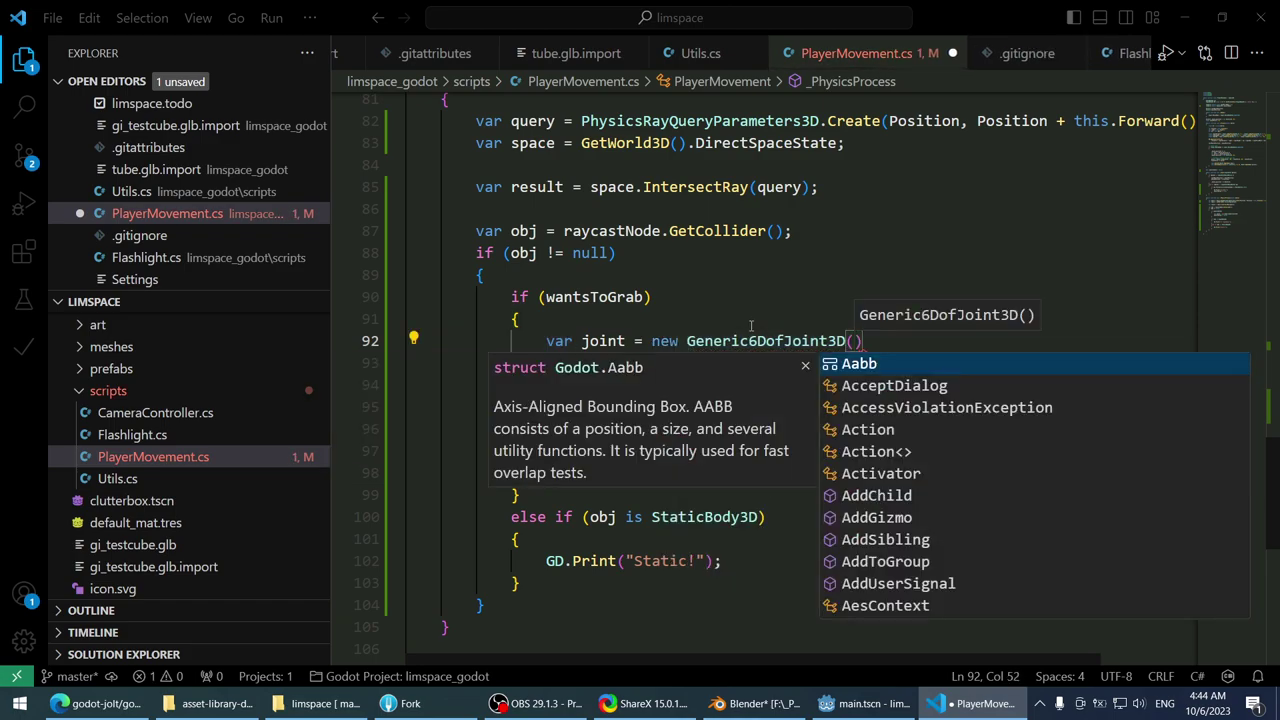
key(Escape)
key(End)
text(;)
key(Return)
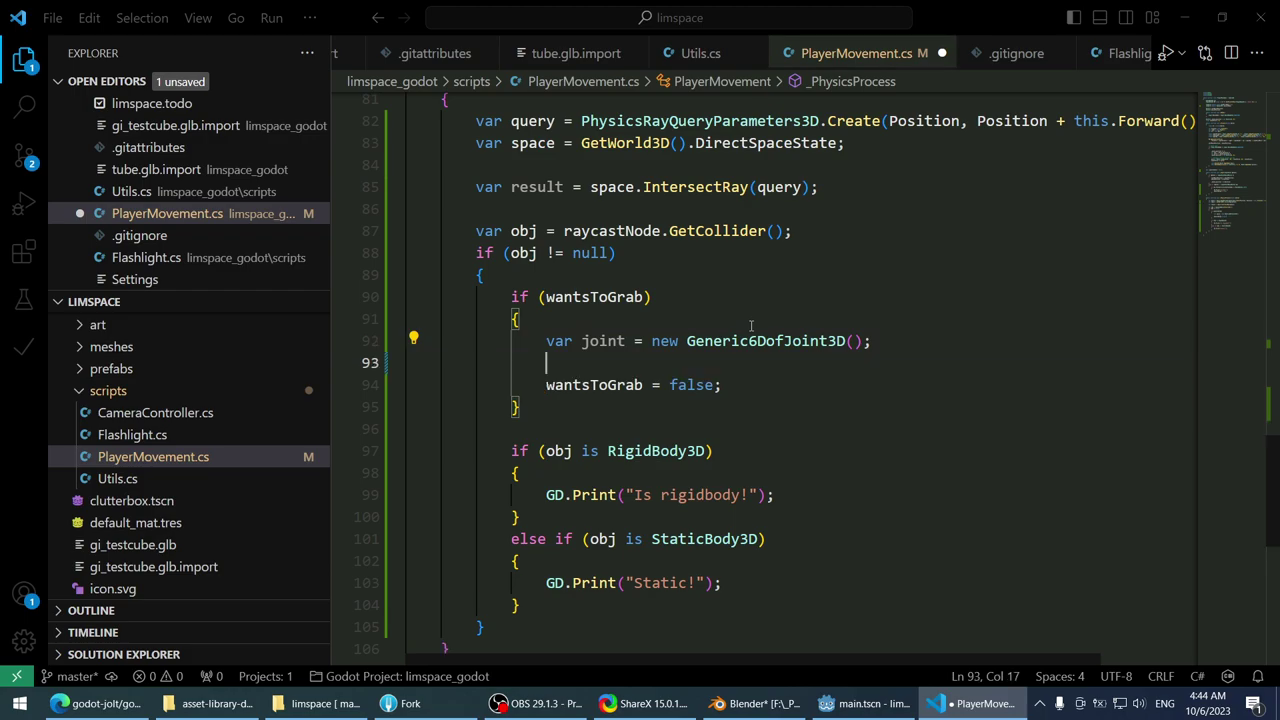
- Start joint.parent on line 93, trying setparent and browsing the parent suggestions
text(joint.)
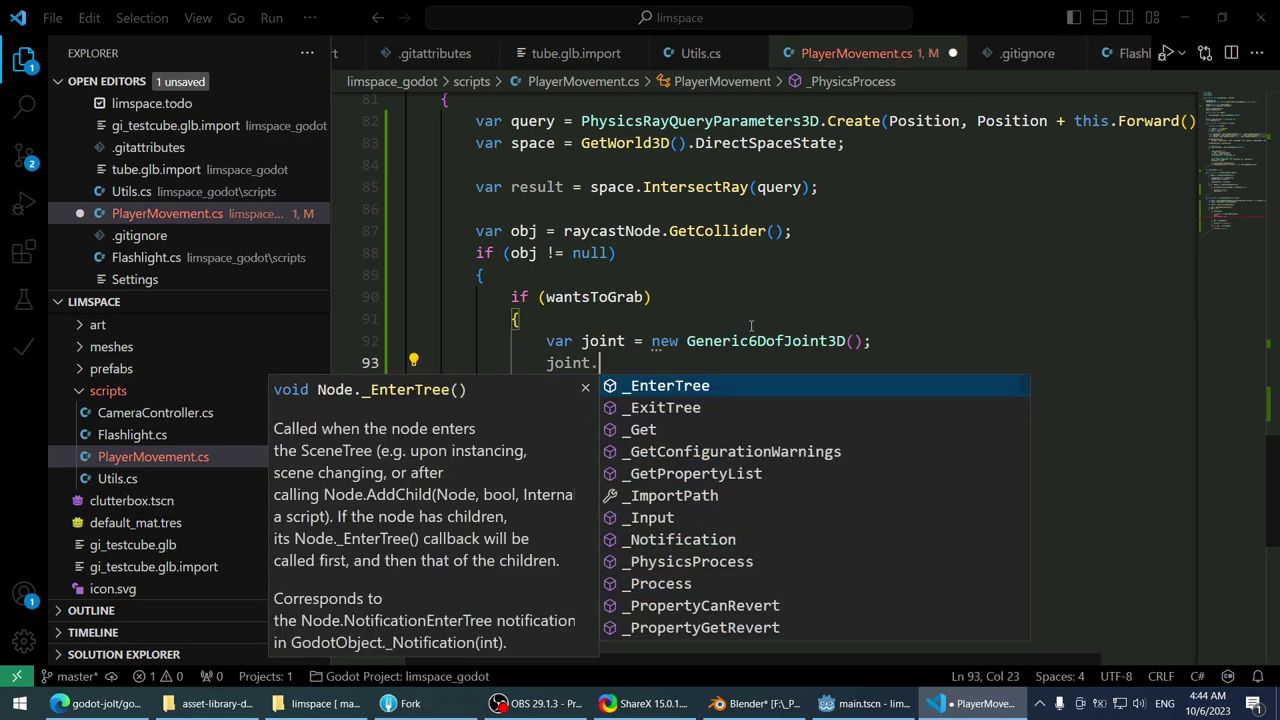
text(parent)
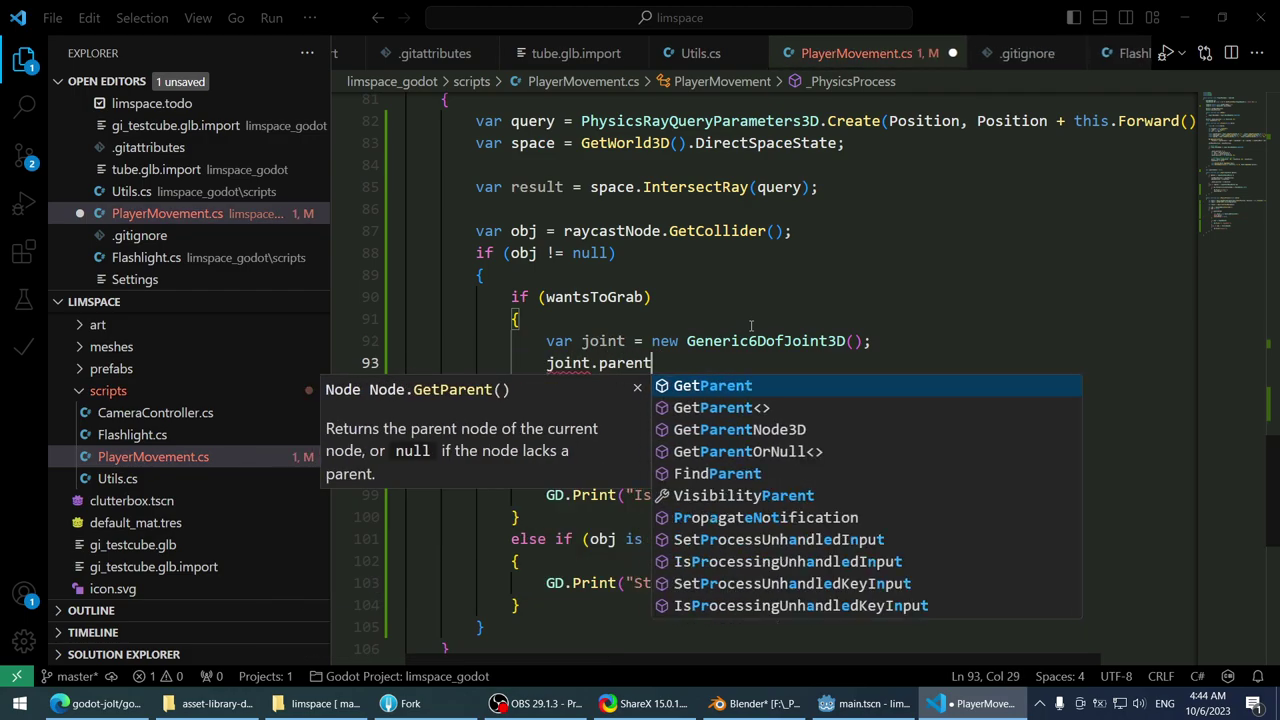
key(ctrl+shift+Left)
text(setpa)
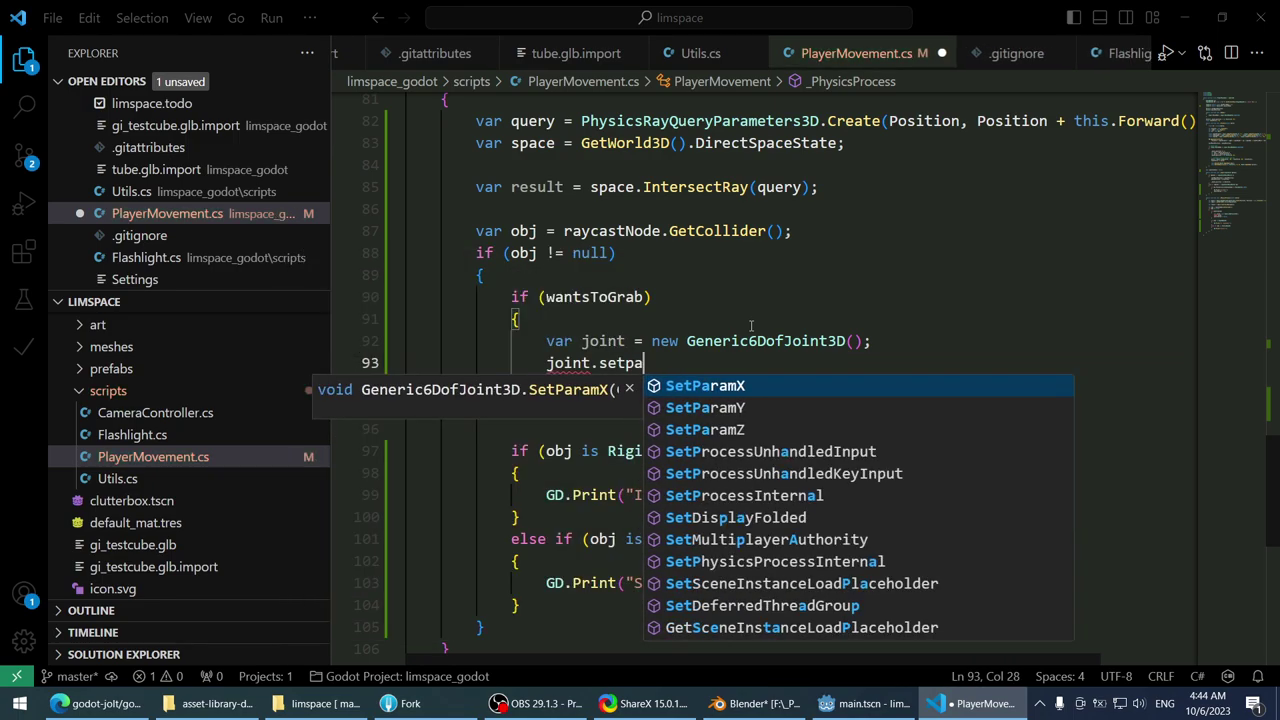
text(rent)
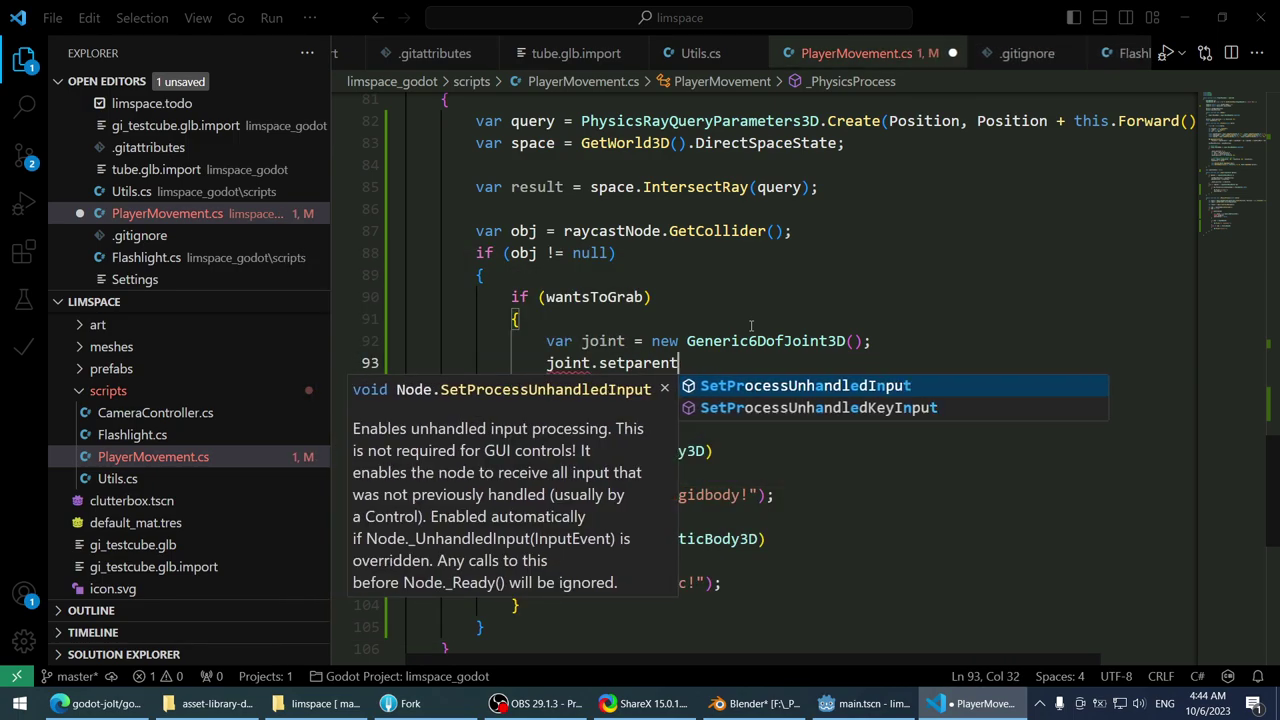
key(BackSpace)
key(BackSpace)
key(BackSpace)
key(BackSpace)
key(BackSpace)
key(BackSpace)
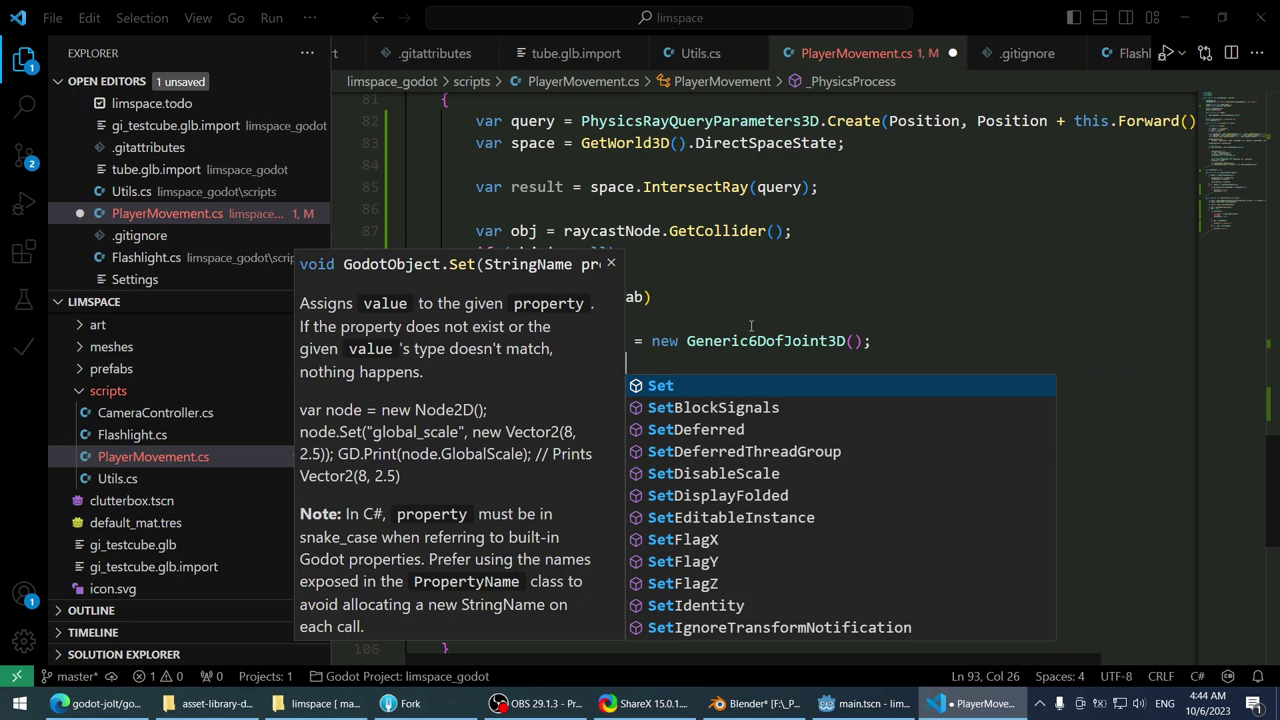
key(Down)
key(Down)
key(Down)
key(Down)
key(Down)
key(Down)
key(Down)
key(Down)
key(Down)
key(Down)
key(Down)
key(Down)
key(Down)
key(Down)
key(Down)
key(Down)
key(Down)
key(Down)
key(Down)
key(Down)
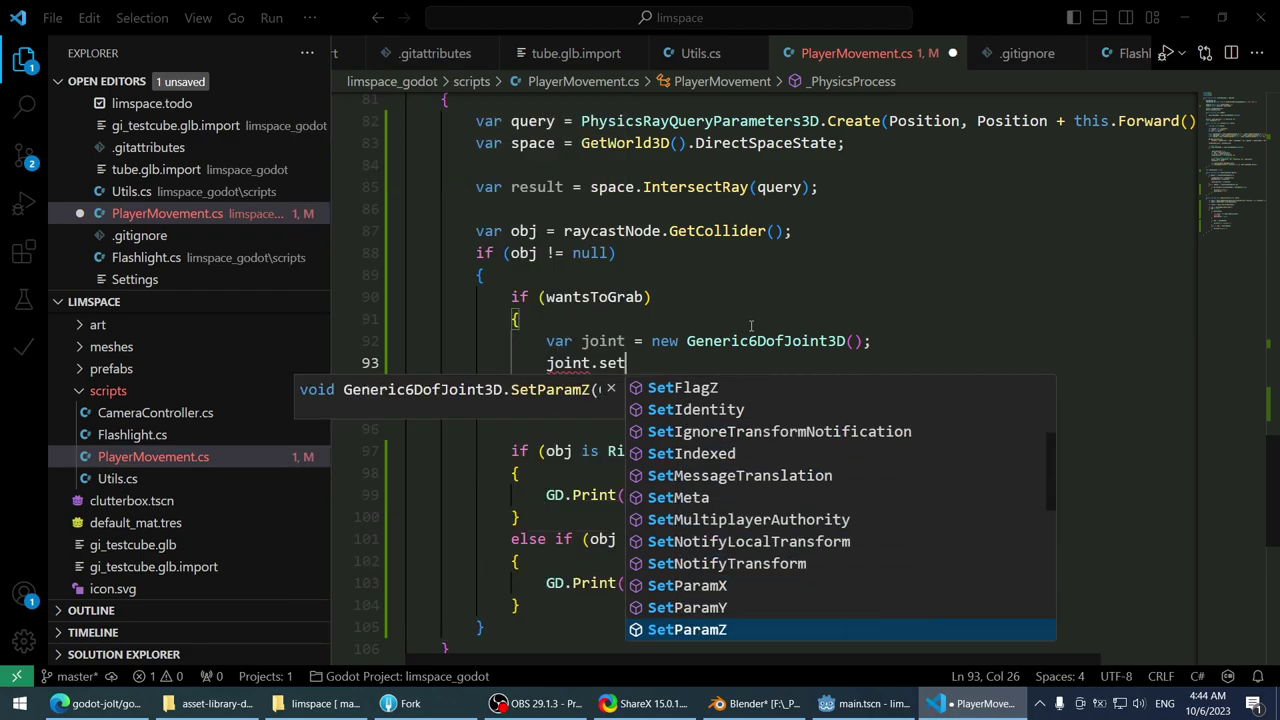
key(BackSpace)
key(BackSpace)
key(BackSpace)
text(parent)
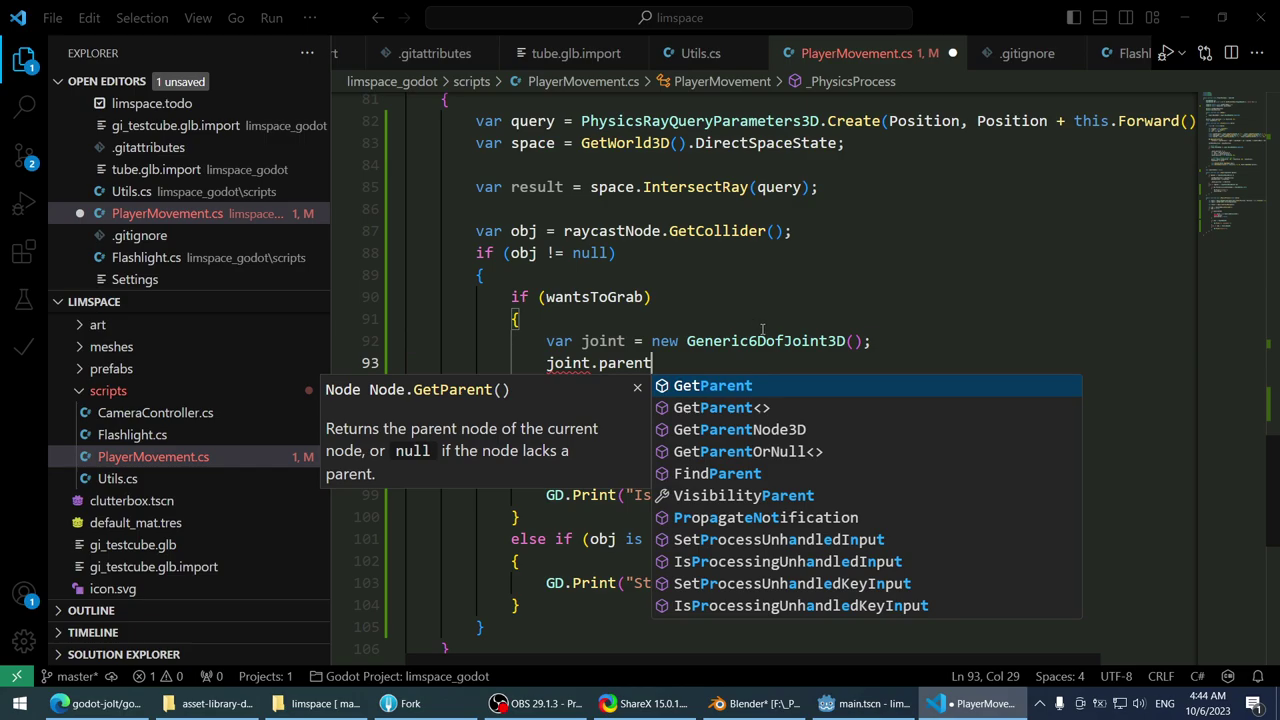
key(Escape)
- Search Google in Edge for 'godot create node program', then return to the code editor
click(100, 703)
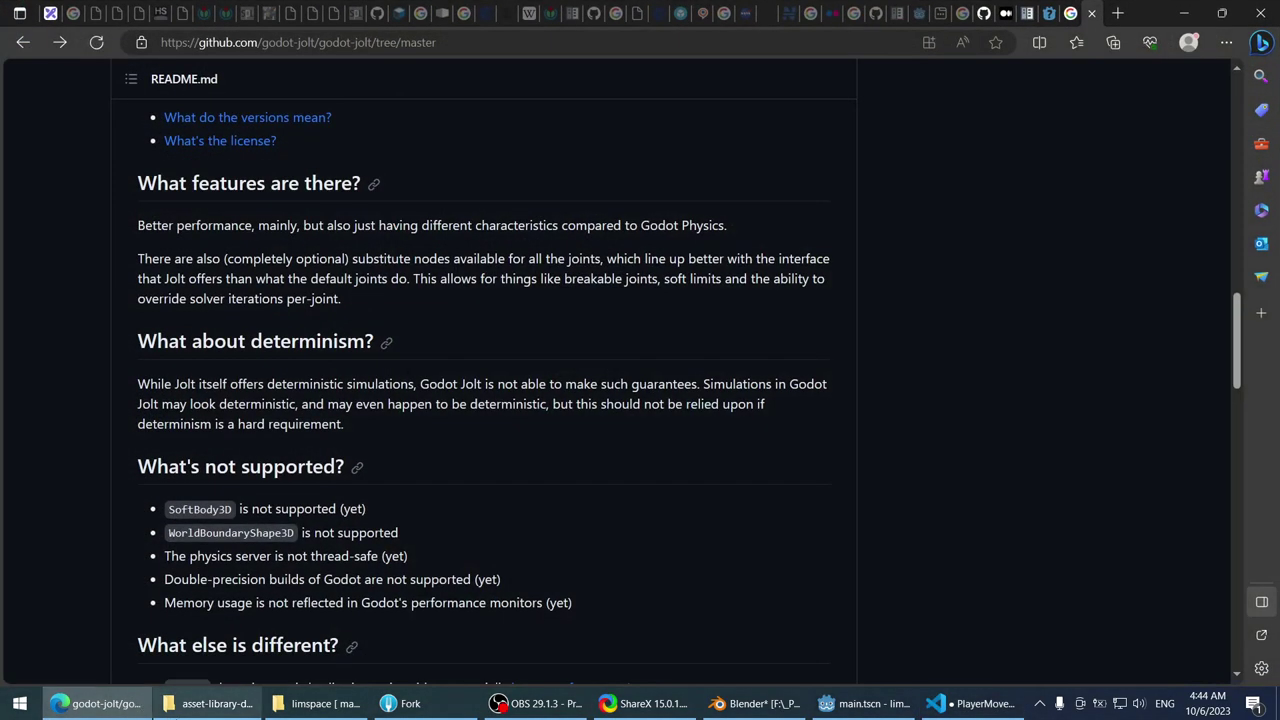
scroll(39, 505, down, 8)
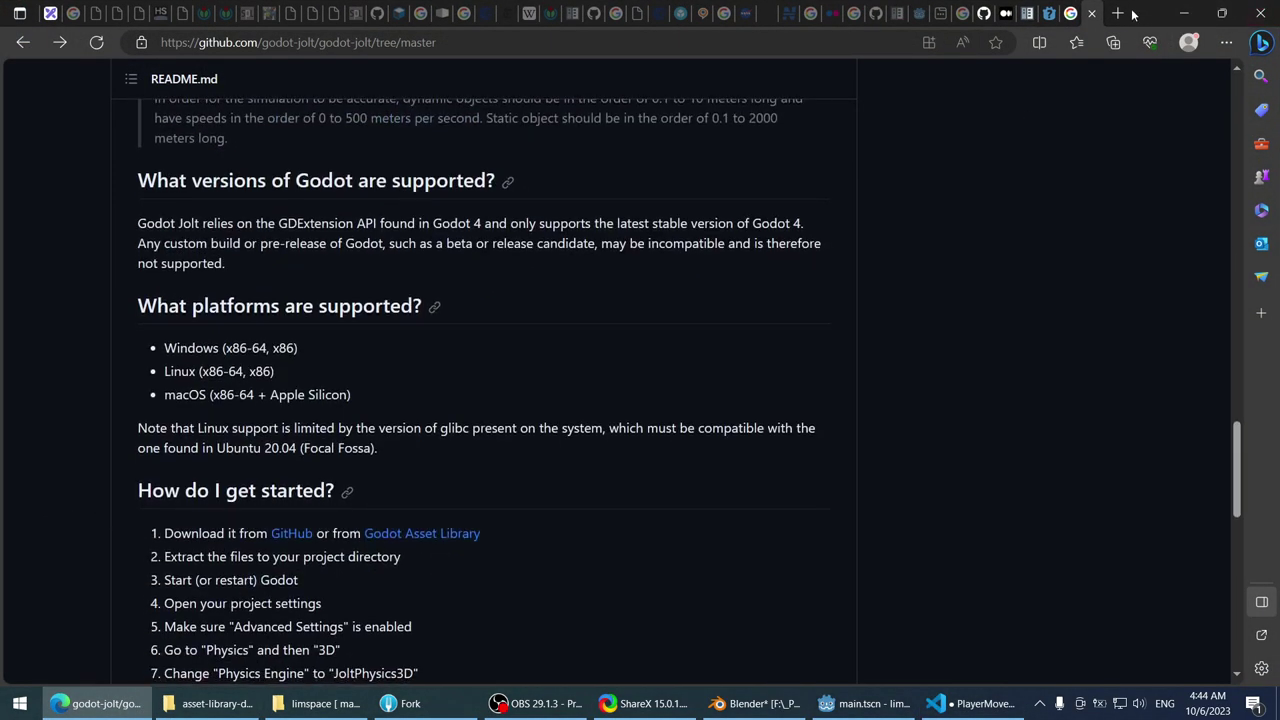
click(807, 37)
text(g)
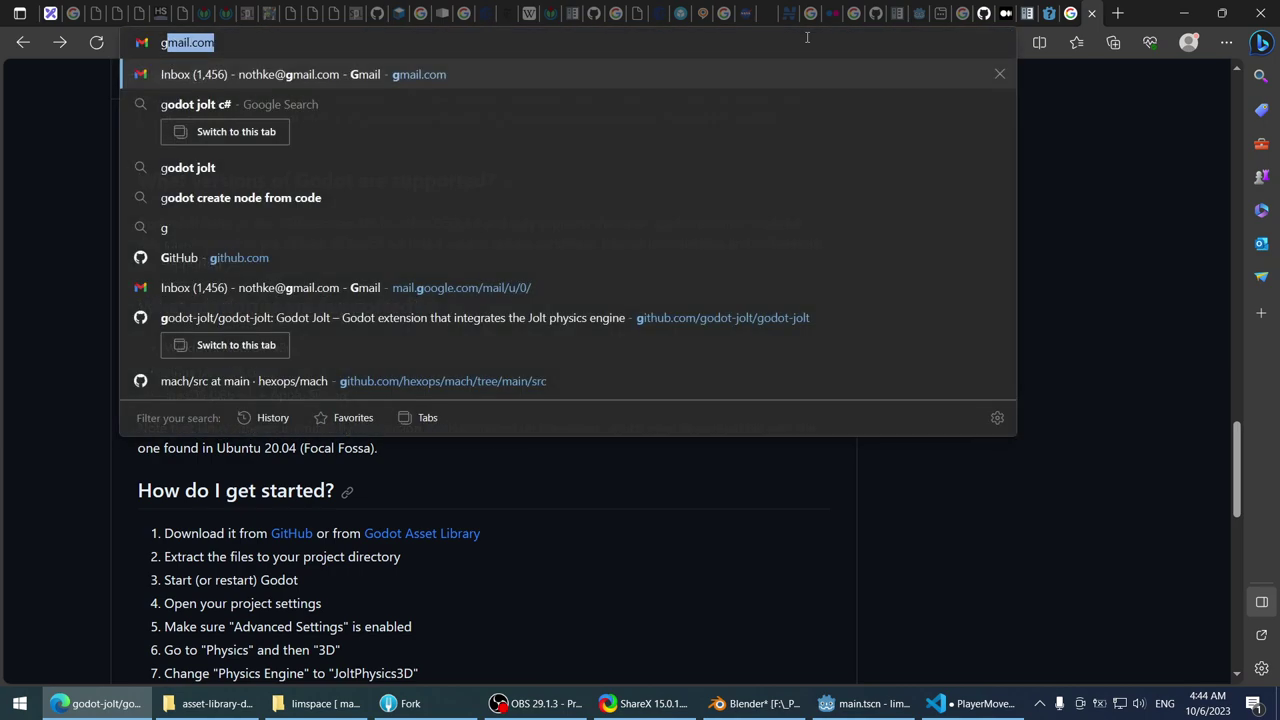
text(odot create )
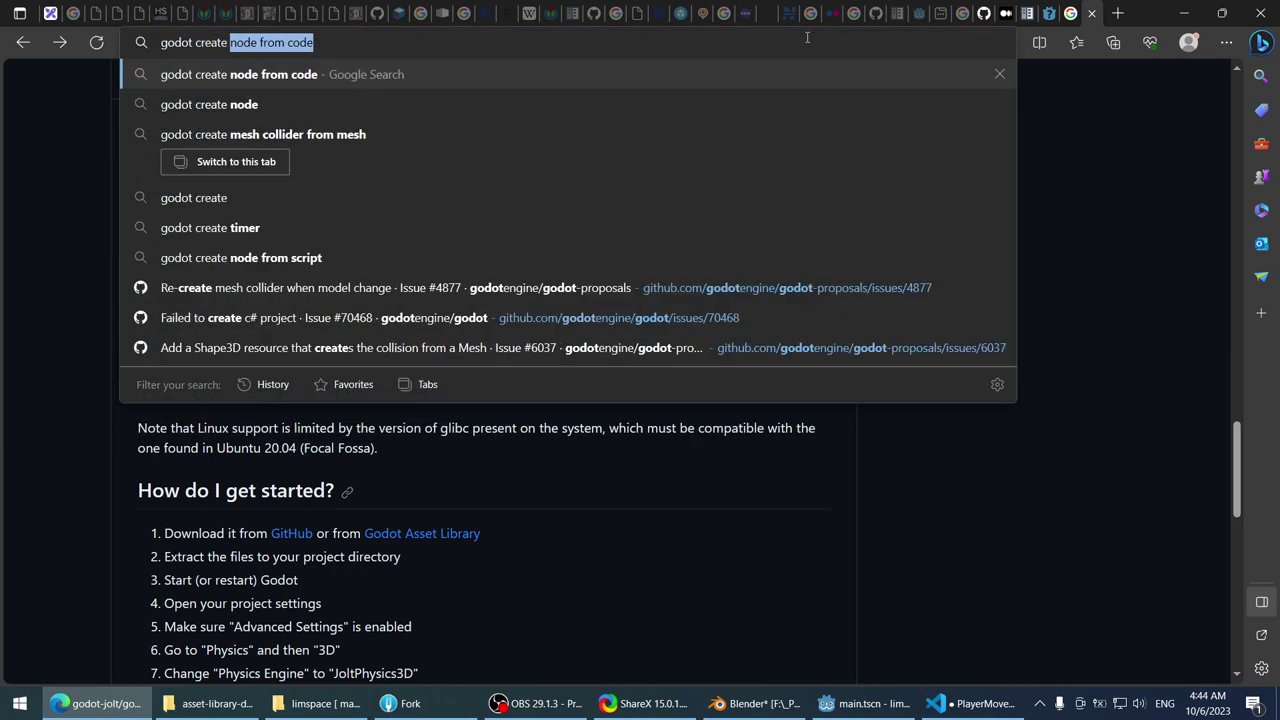
text(node program)
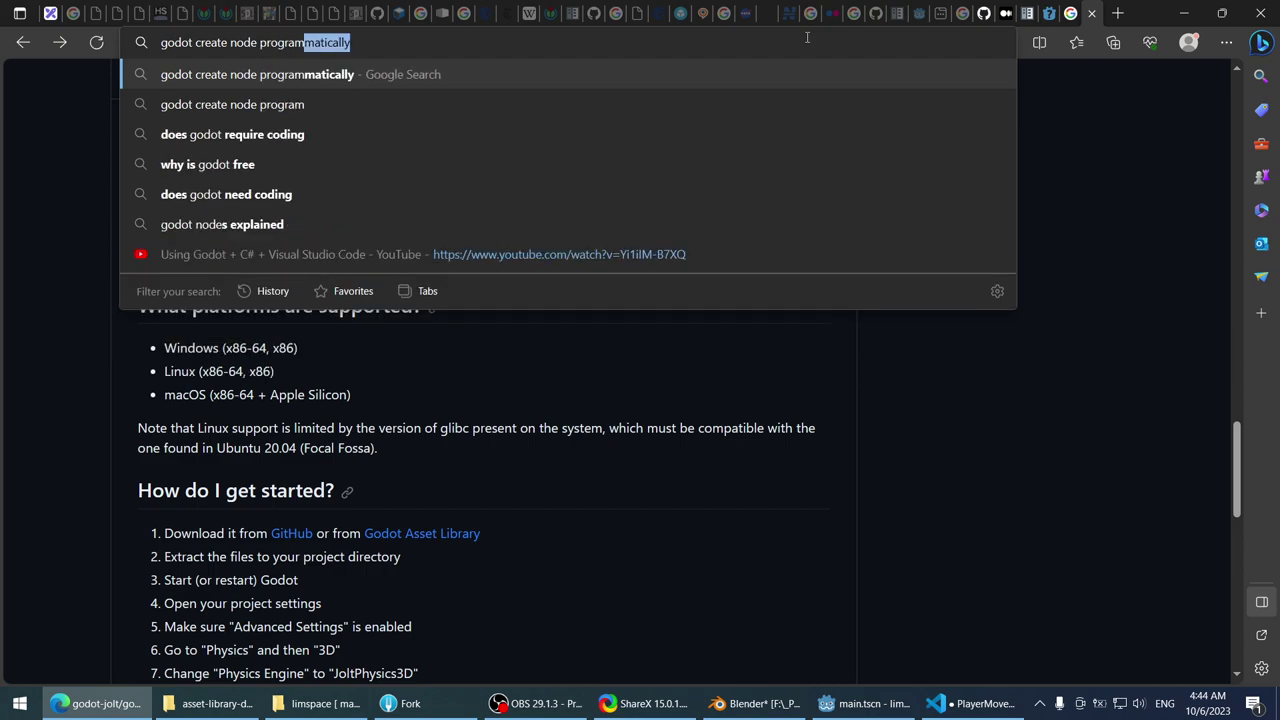
key(Return)
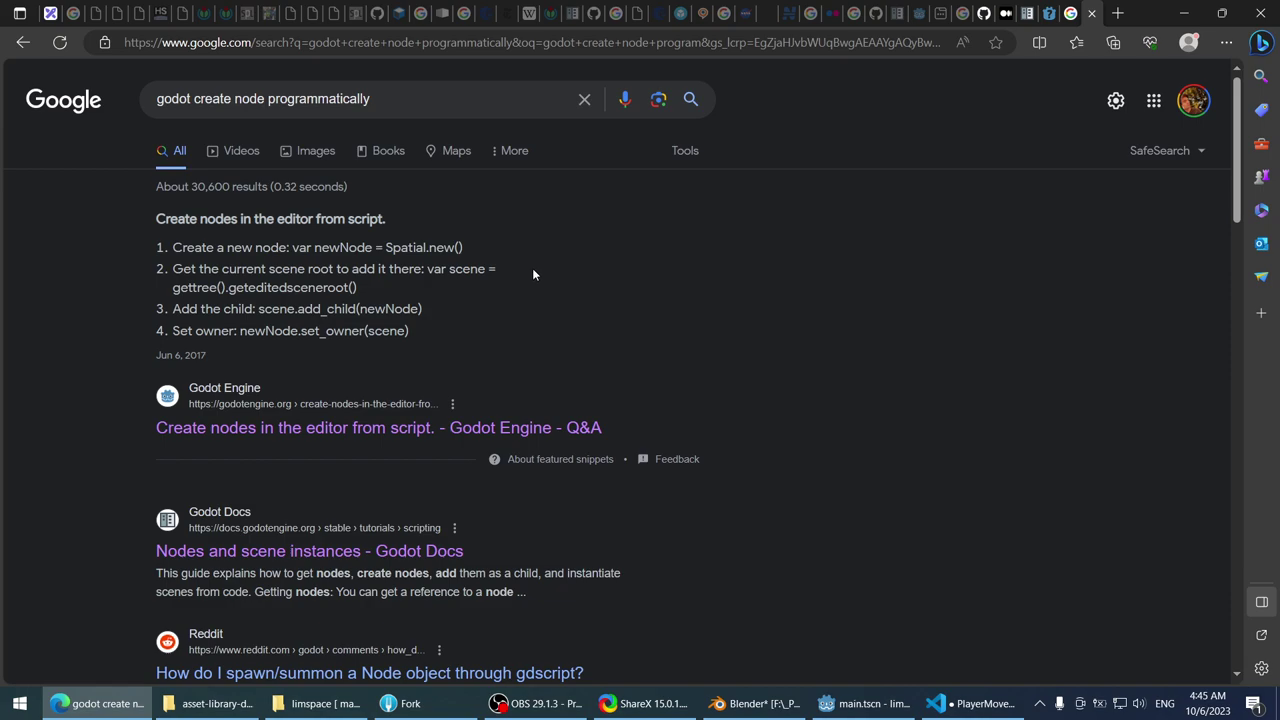
key(alt+Tab)
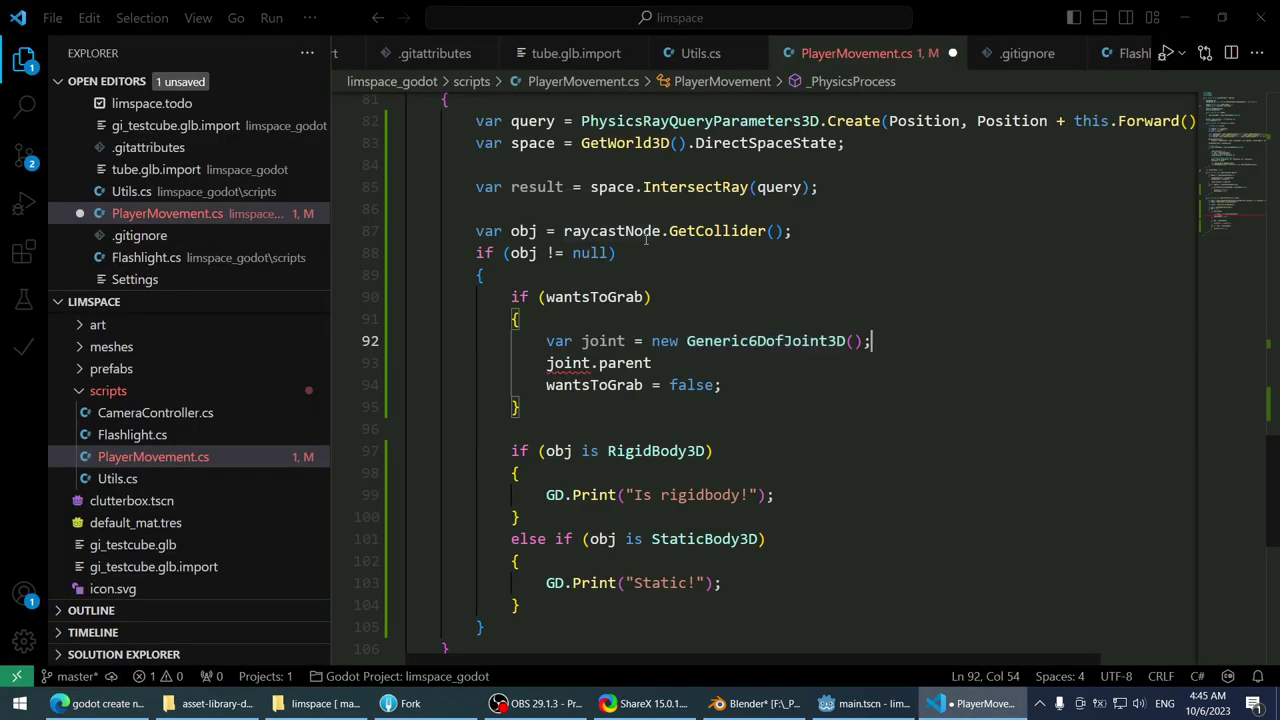
- Add this.AddChild(joint); below the joint declaration, delete the joint.parent line, and save PlayerMovement.cs
key(Return)
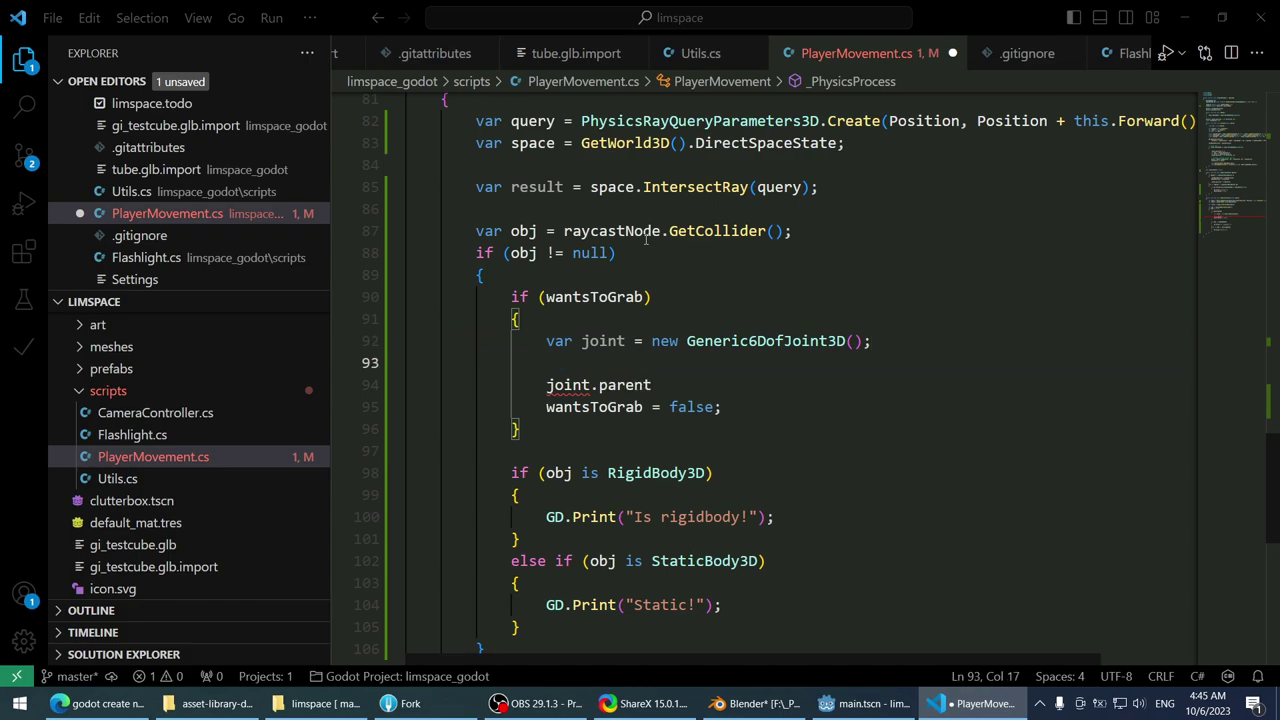
text(this.AddChild)
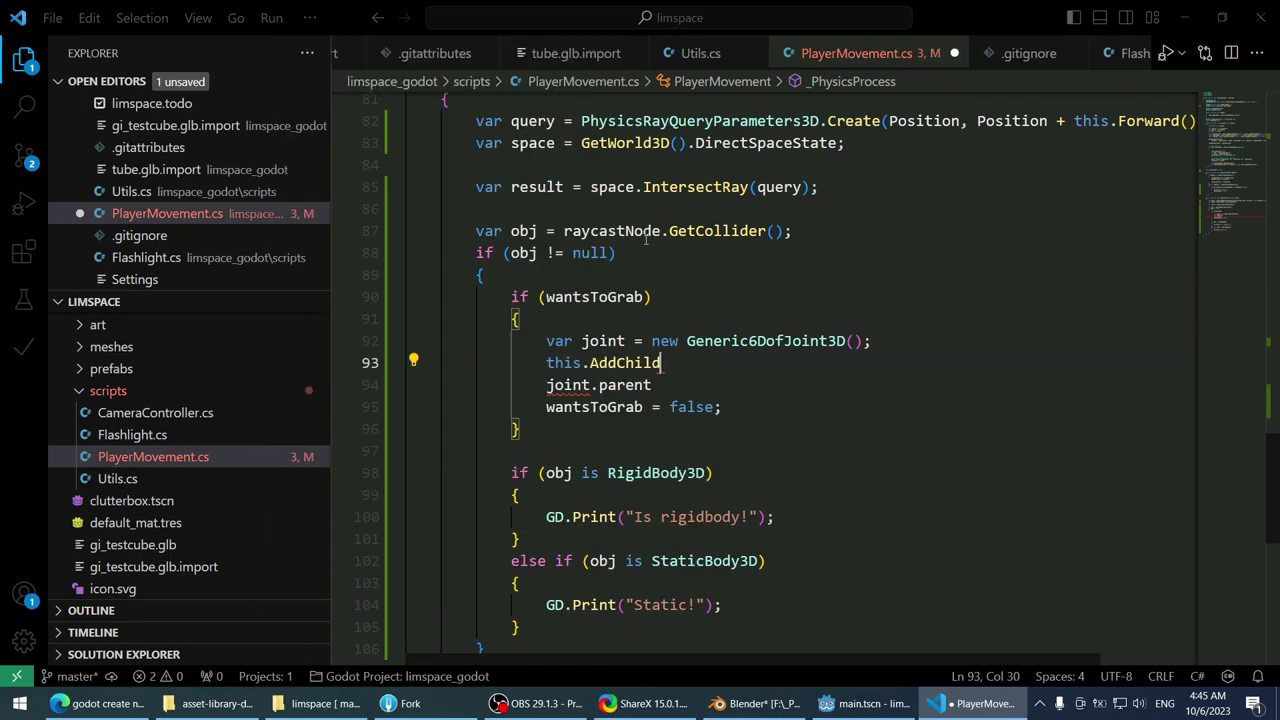
text((join)
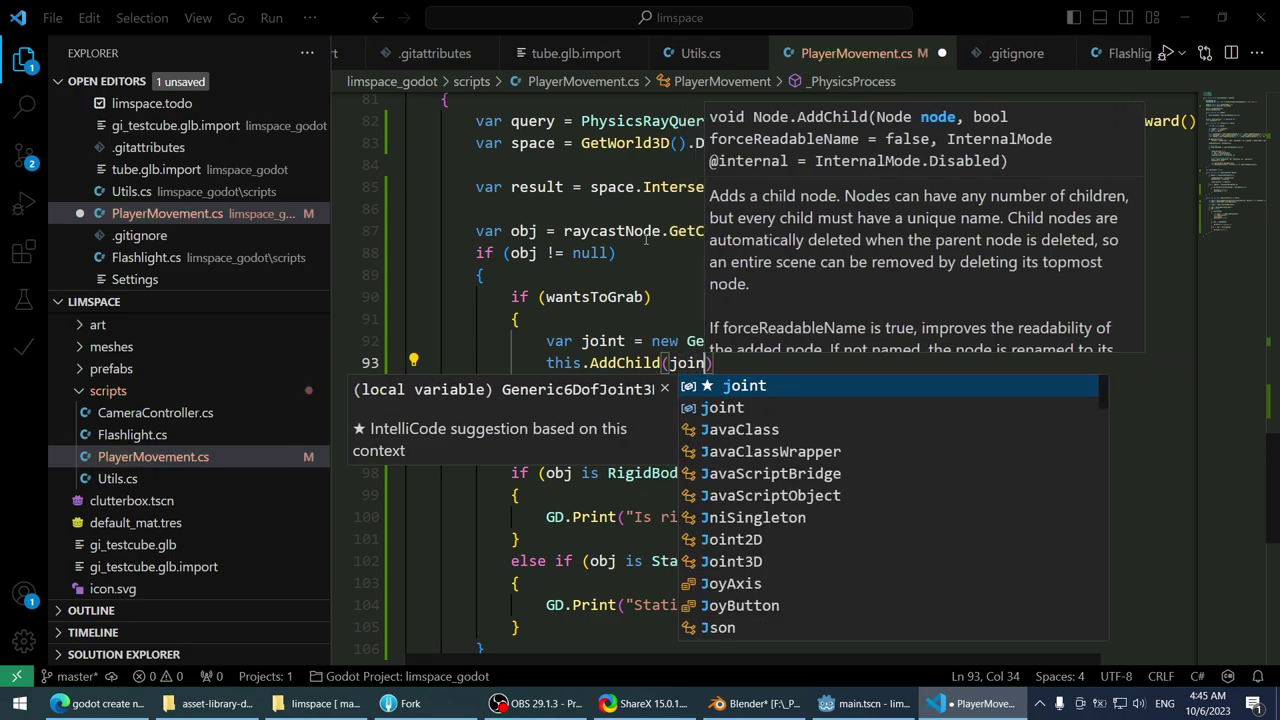
text(t);)
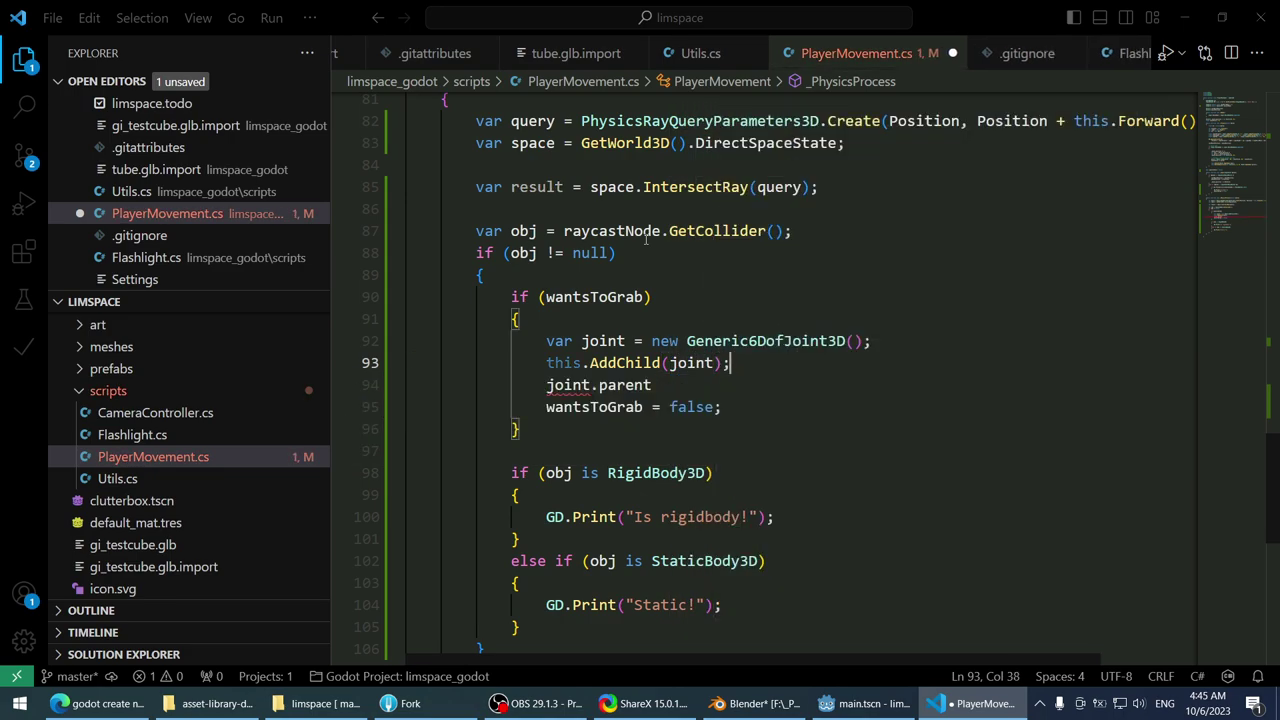
key(Down)
key(ctrl+BackSpace)
key(ctrl+BackSpace)
key(ctrl+BackSpace)
key(ctrl+BackSpace)
key(ctrl+BackSpace)
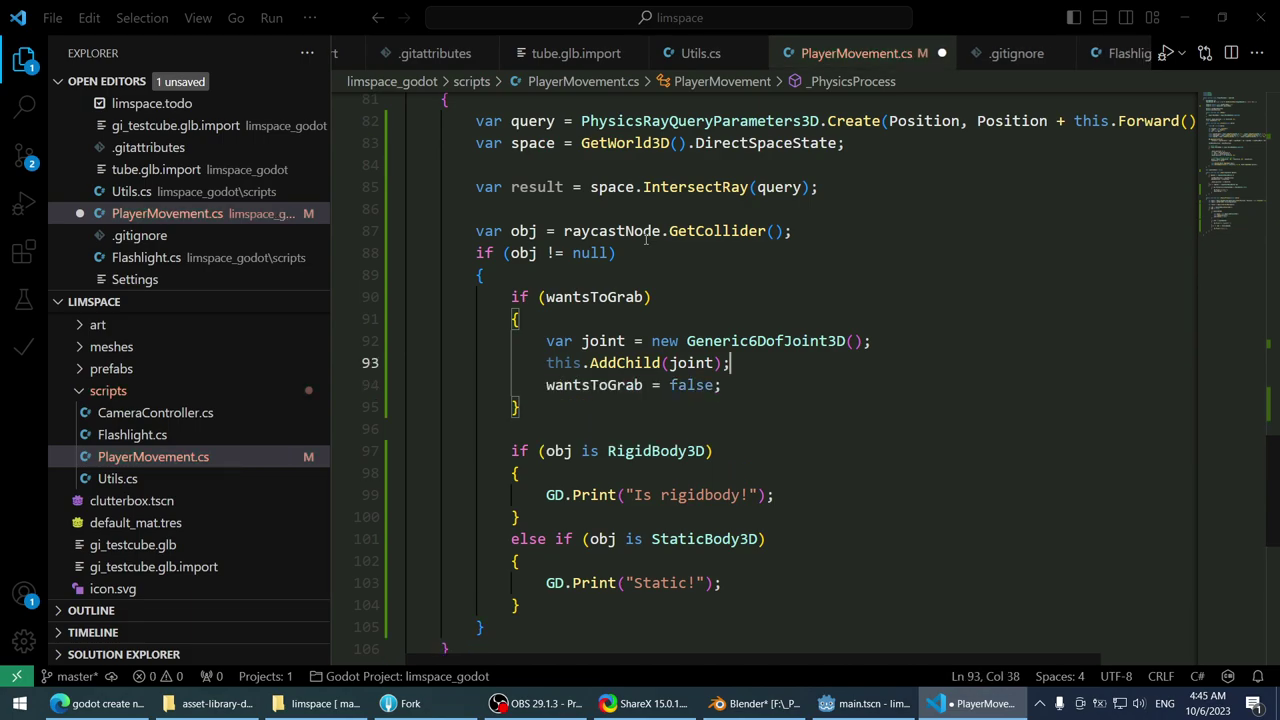
key(ctrl+s)
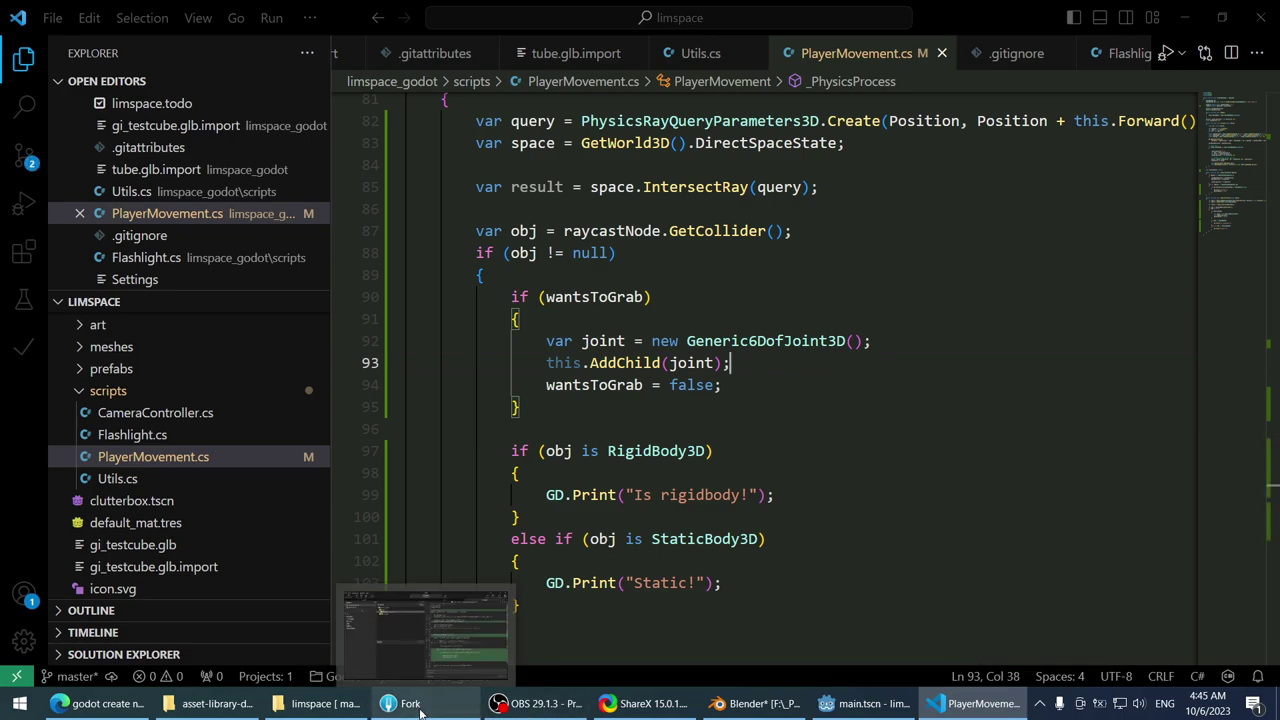
- Review the JoltGeneric6DOFJoint3D Inspector from the top in Godot, then go back to Edge
click(865, 703)
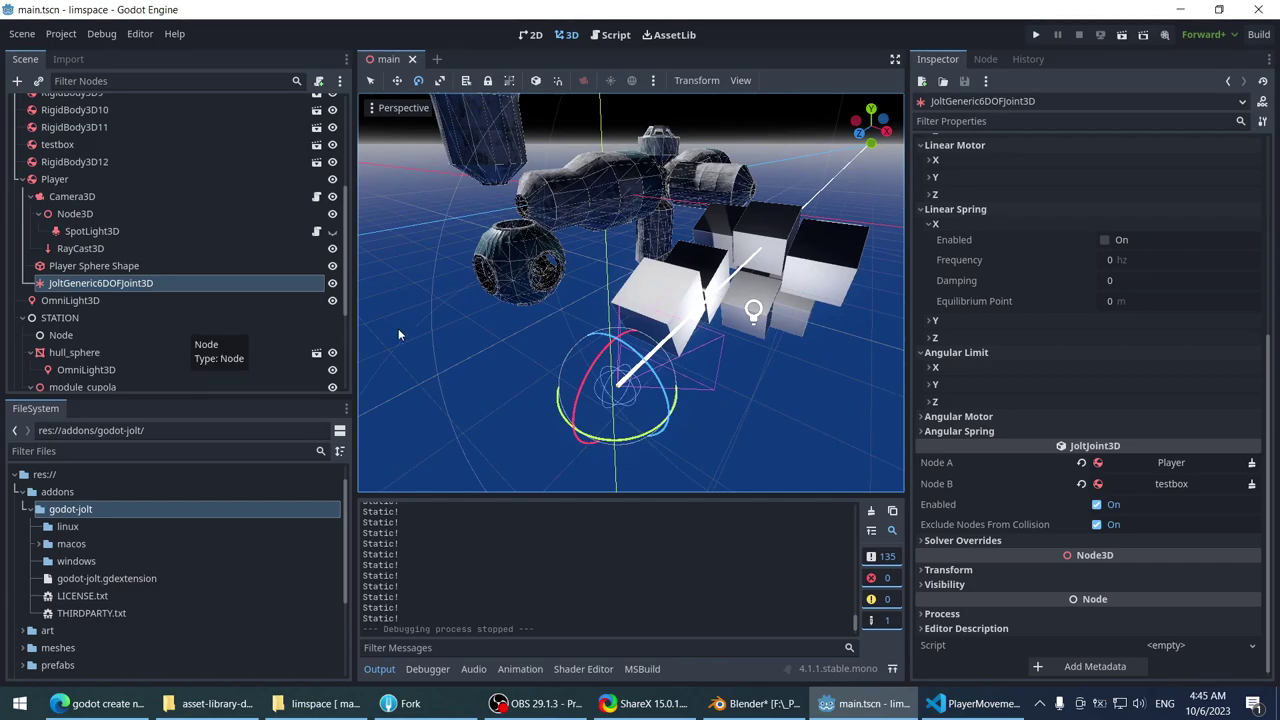
scroll(1065, 302, up, 5)
scroll(1064, 302, up, 3)
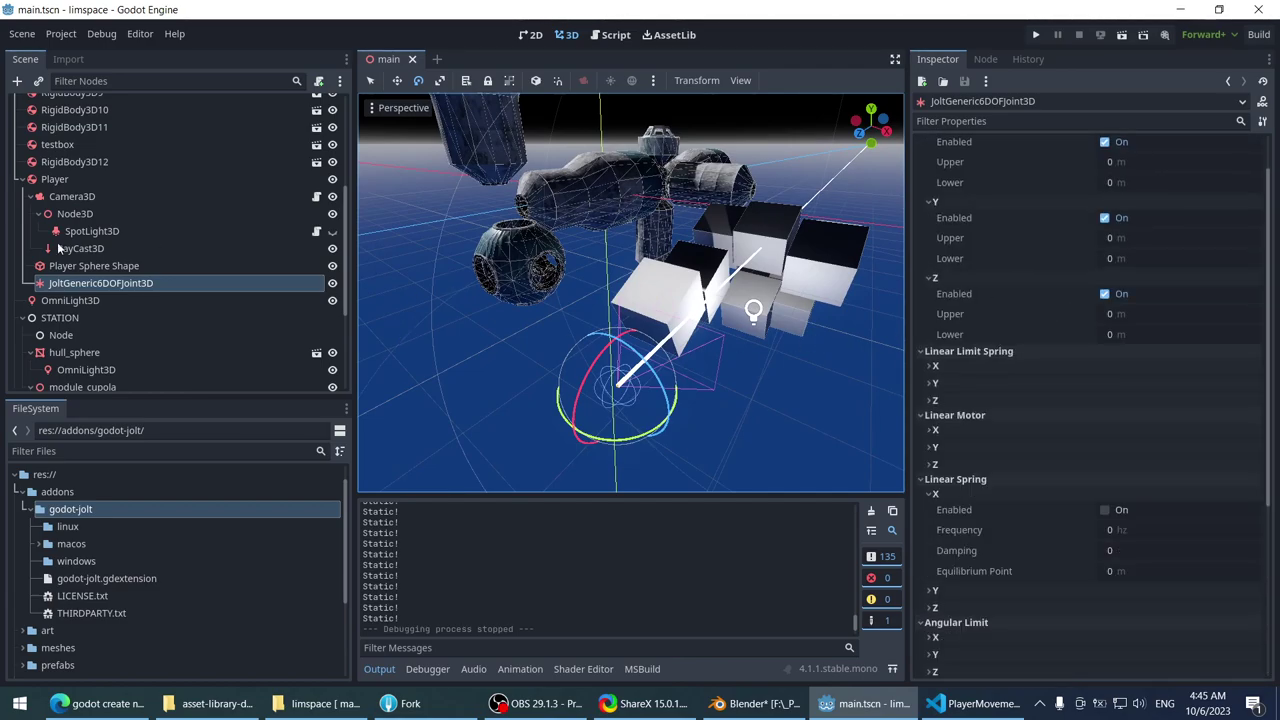
click(996, 102)
click(1087, 104)
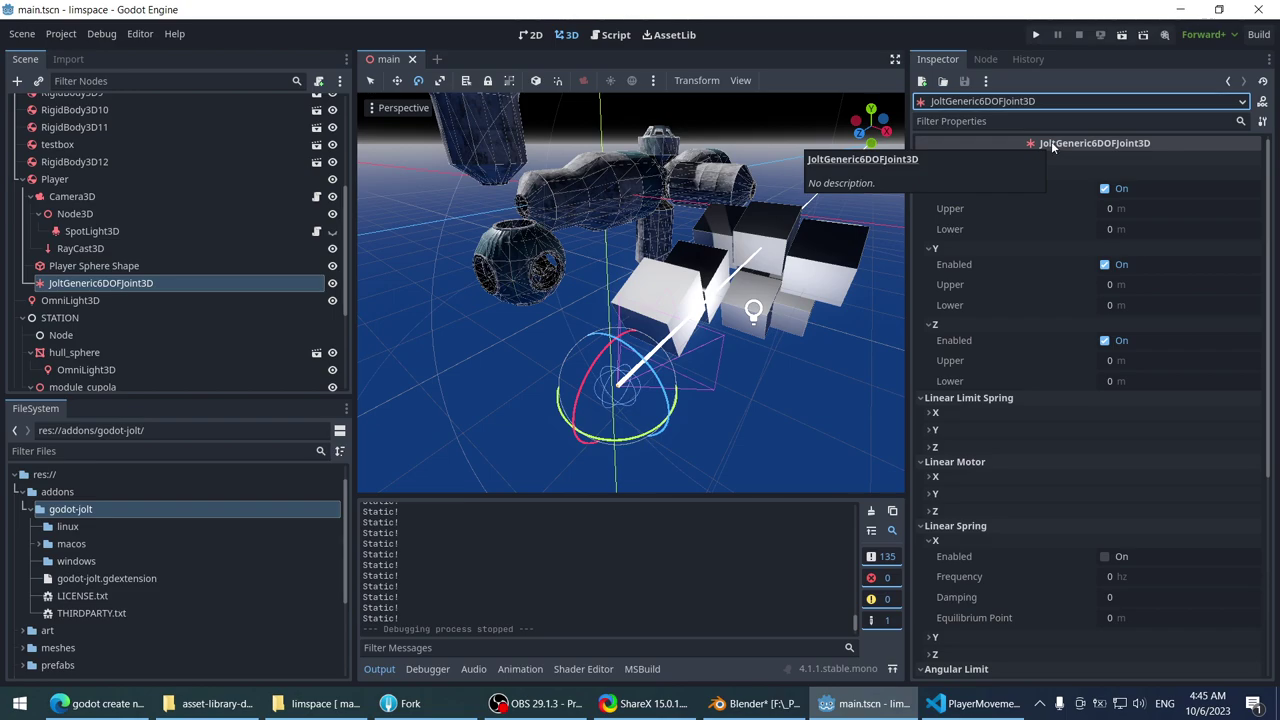
click(98, 703)
click(1048, 12)
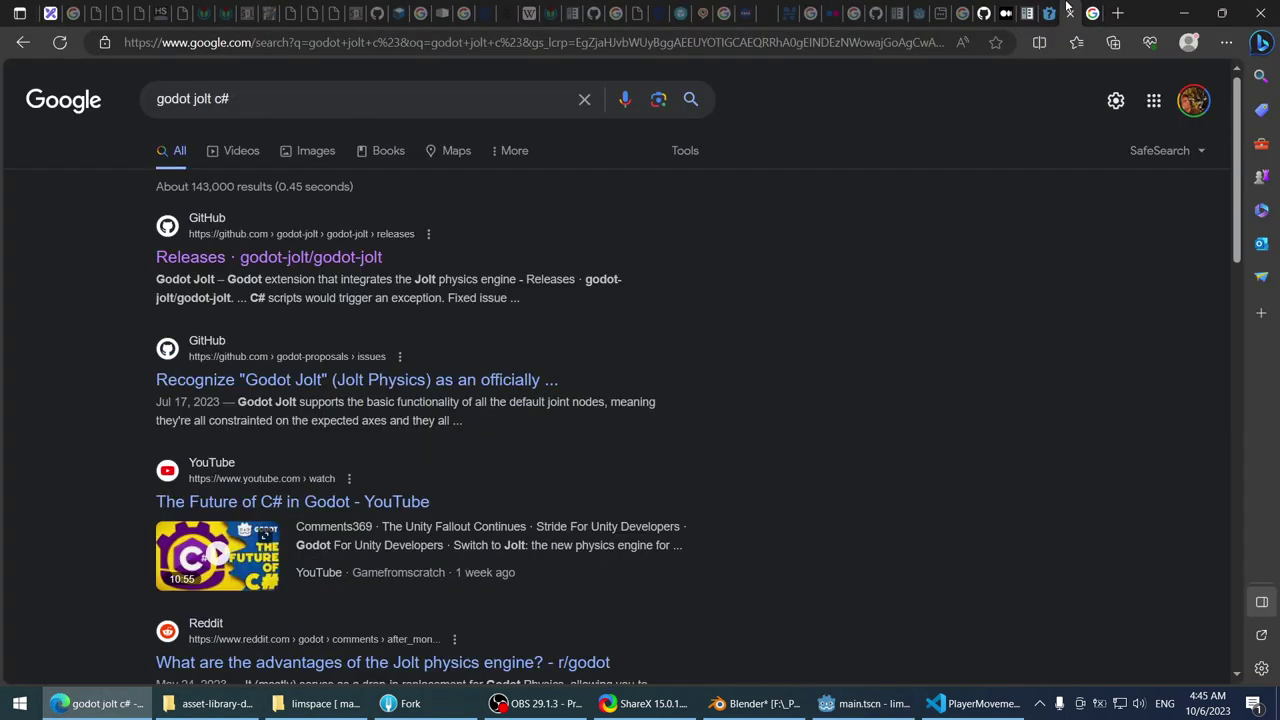
- Return to the 'godot jolt c#' Google search results in Edge
click(1070, 12)
click(1056, 12)
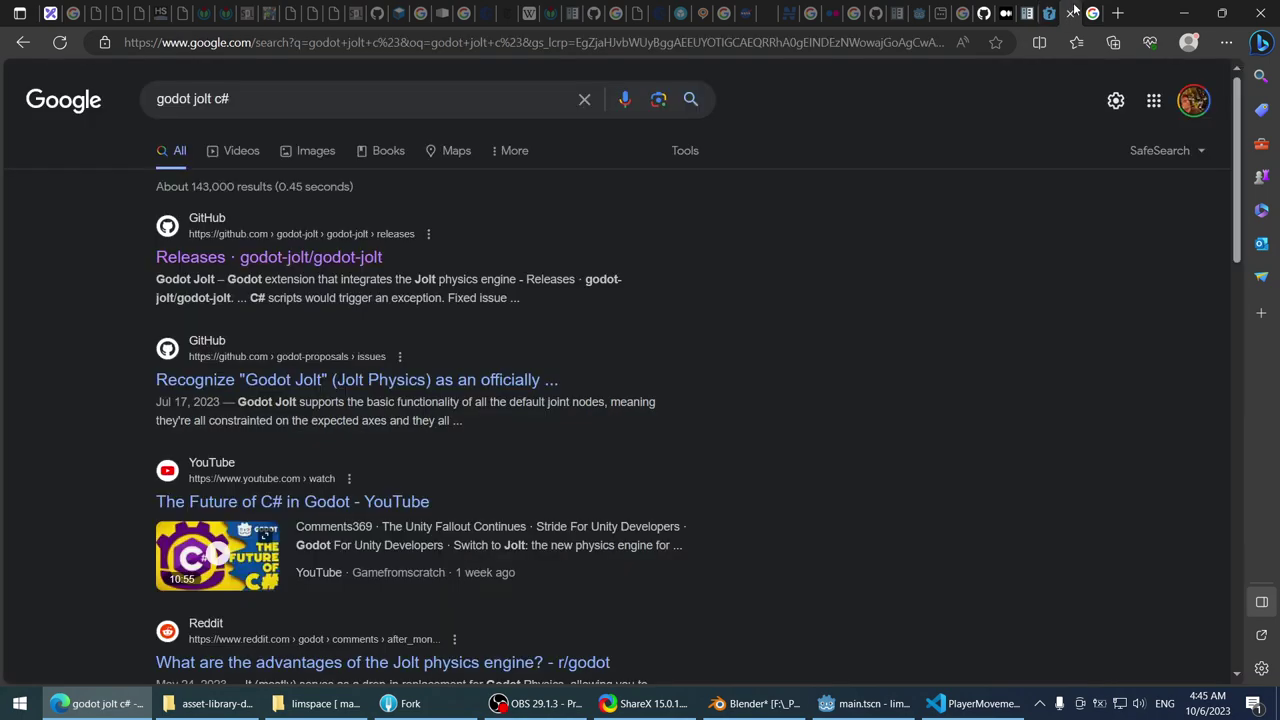
click(424, 42)
click(228, 130)
click(36, 297)
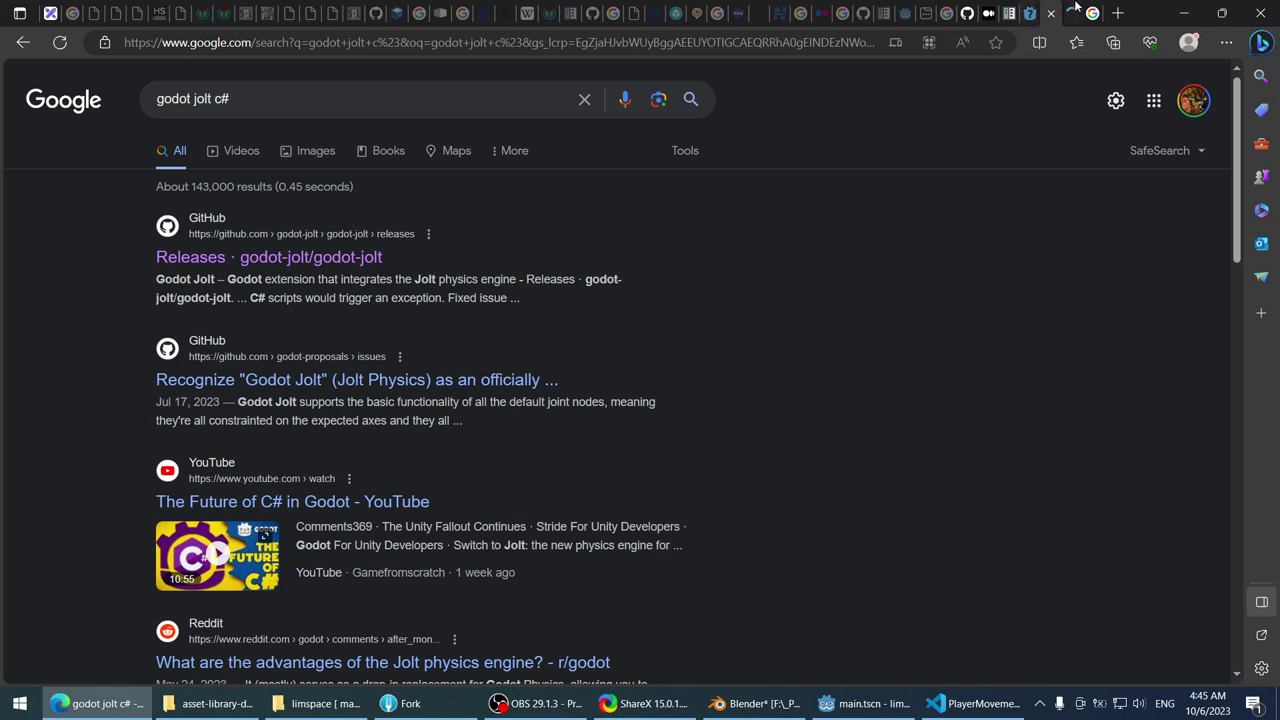
- Copy the godot-jolt repository's HTTPS clone URL from its GitHub Code dropdown
click(1075, 10)
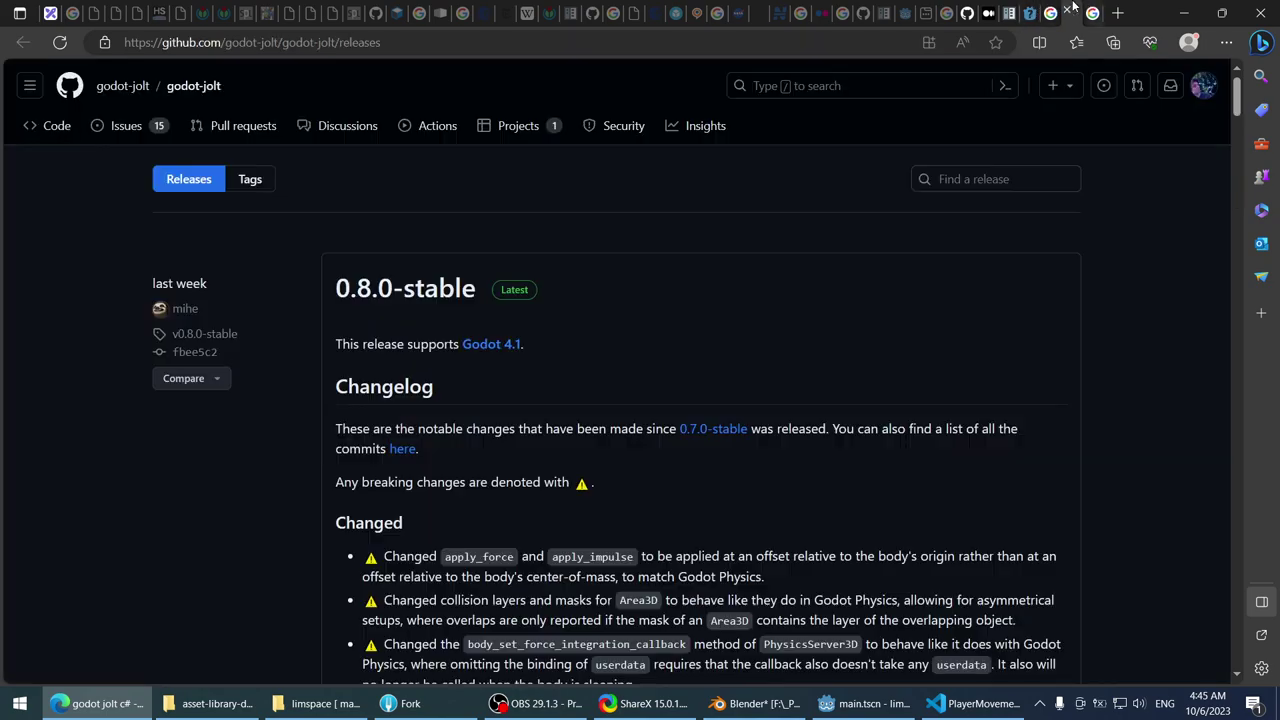
click(190, 88)
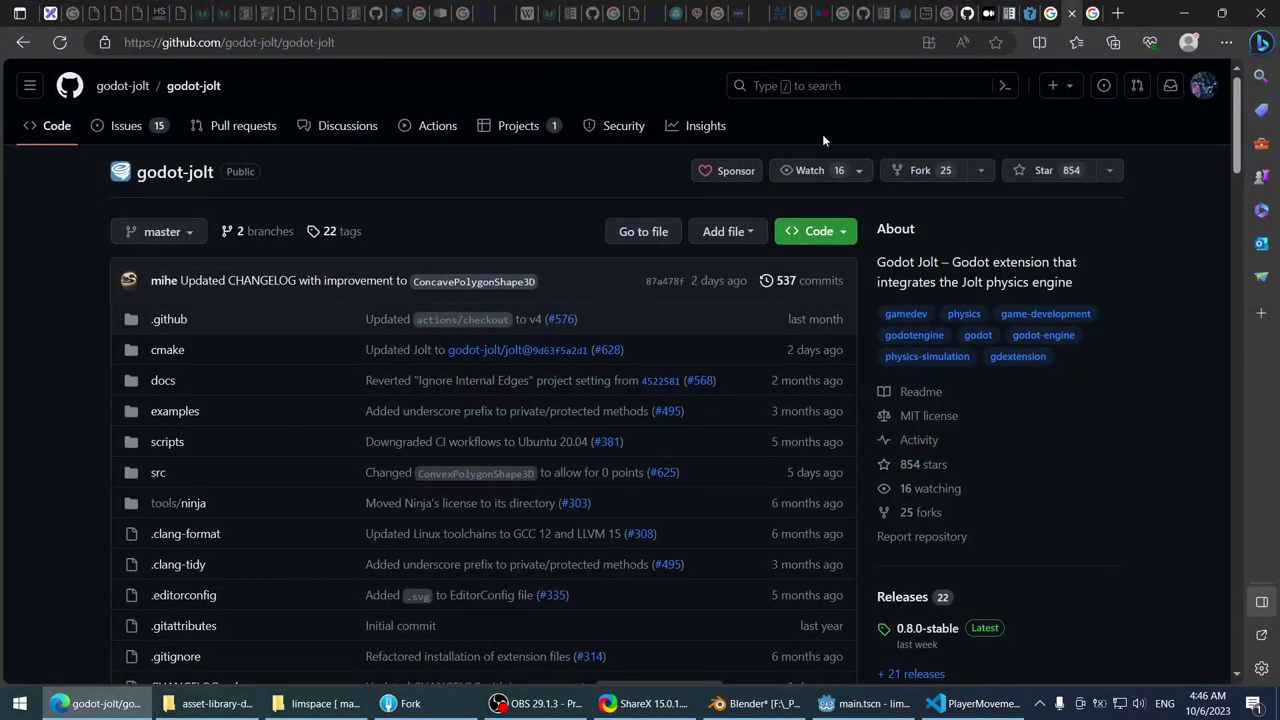
click(818, 231)
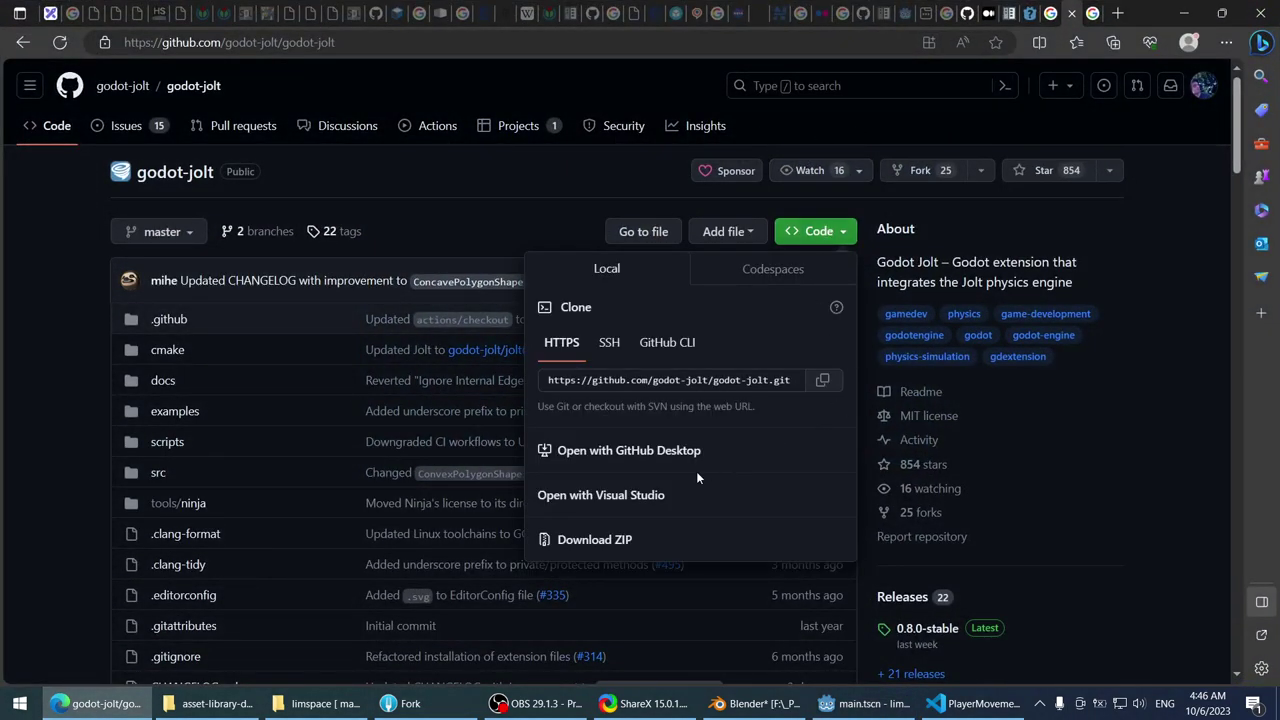
click(822, 382)
click(208, 703)
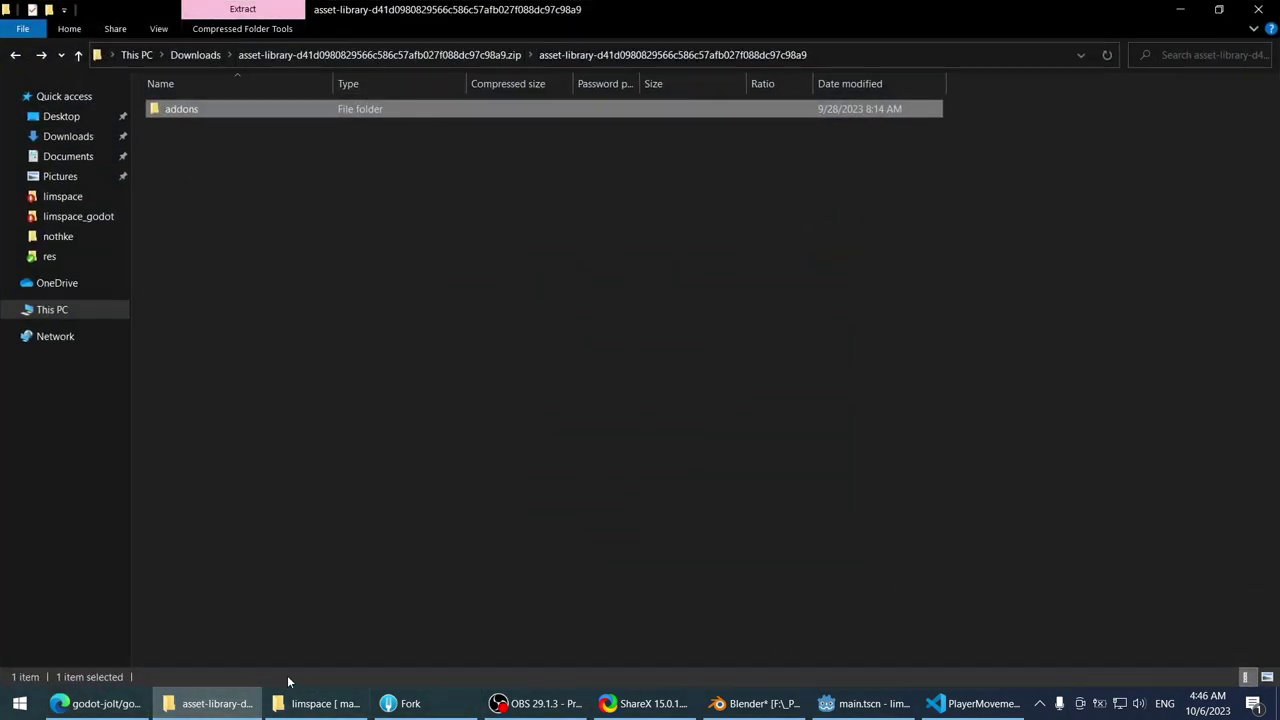
- Run git clone with the godot-jolt URL in a terminal opened in F:\_Projects\nothke
click(305, 703)
click(245, 56)
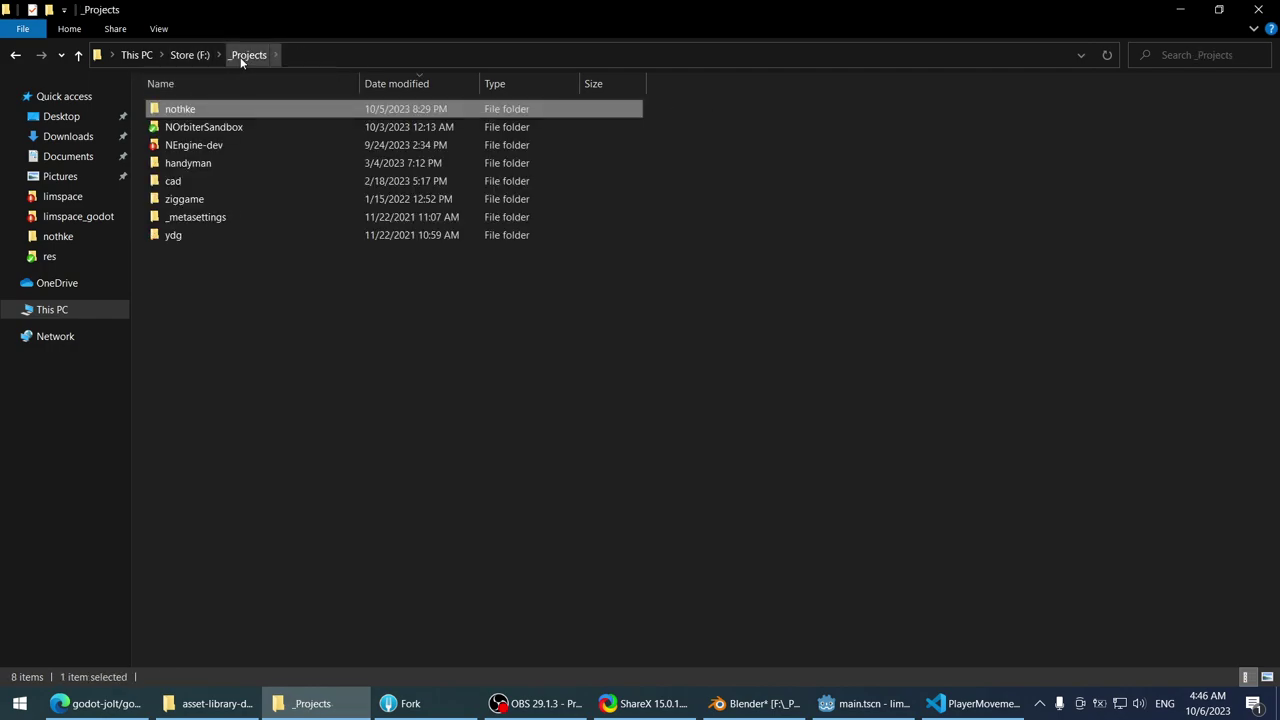
double_click(202, 108)
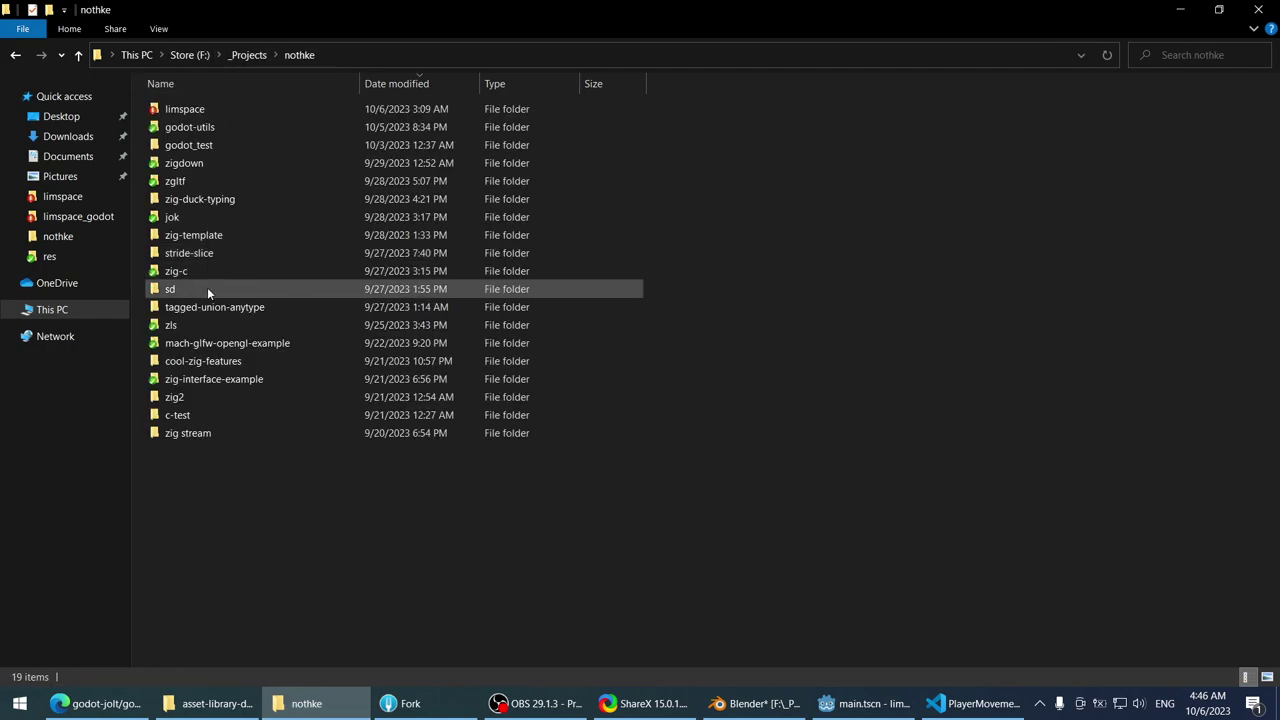
right_click(207, 288)
right_click(764, 164)
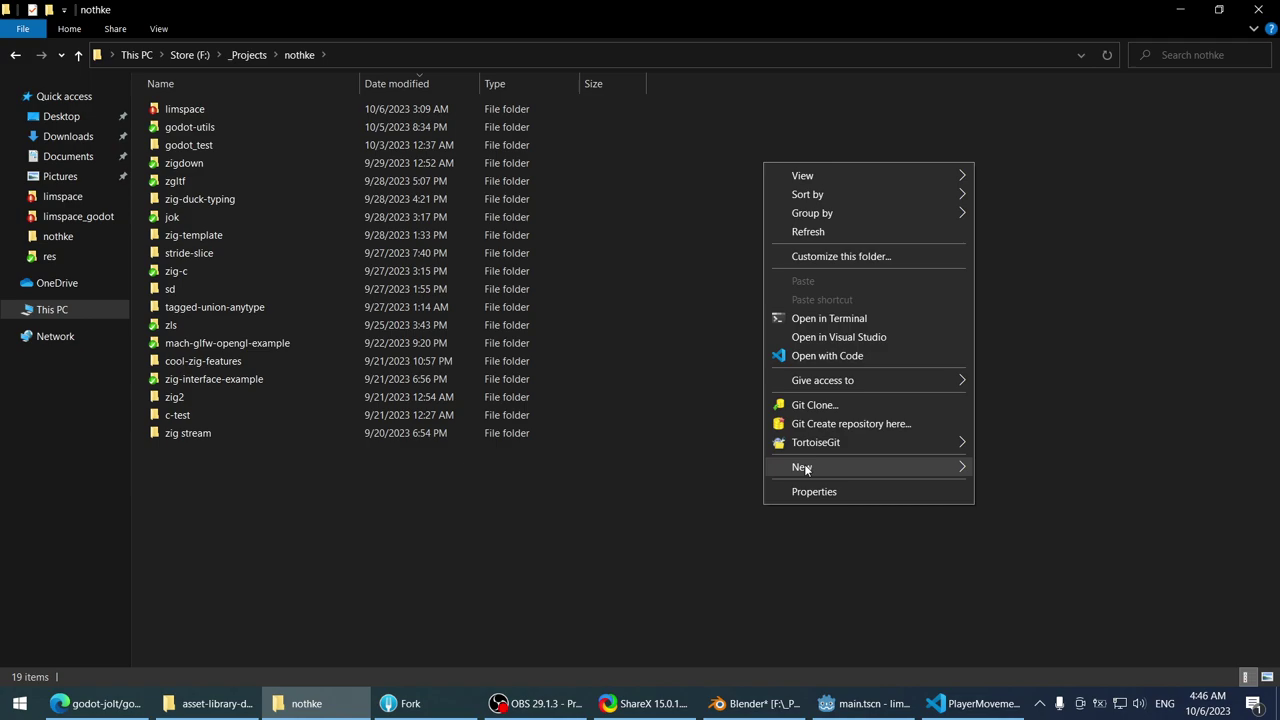
click(828, 319)
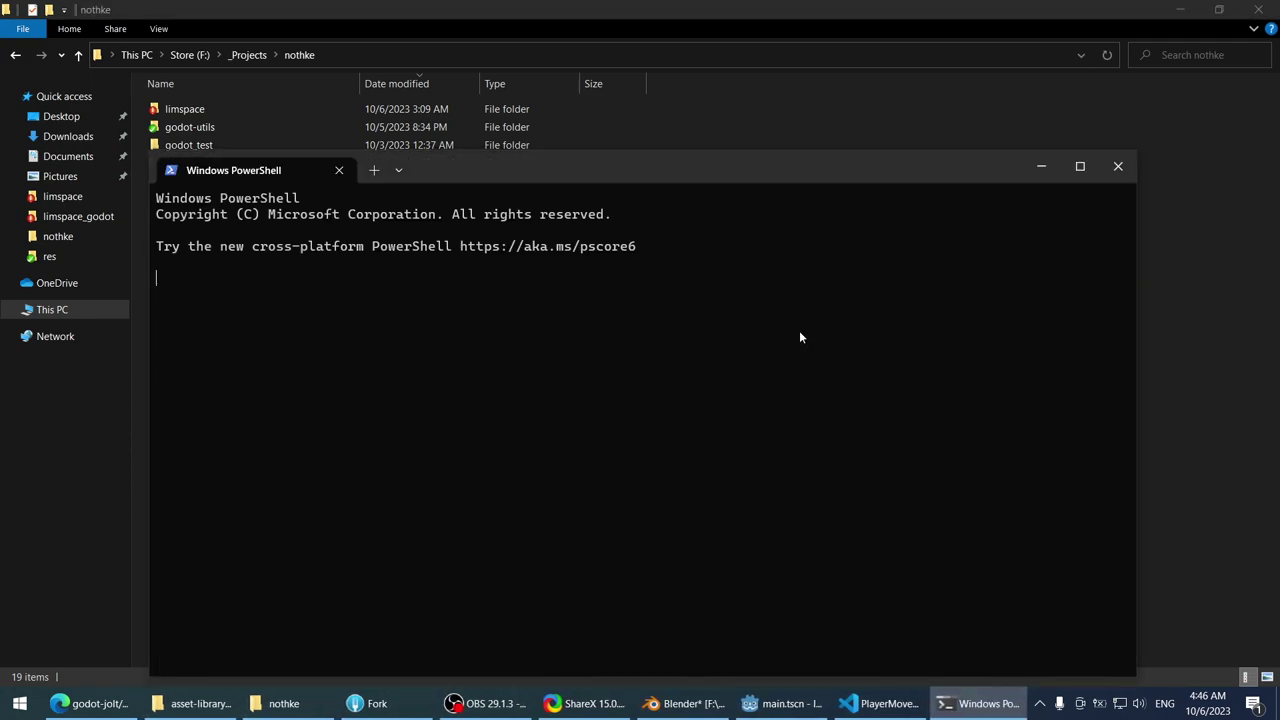
text(git clone)
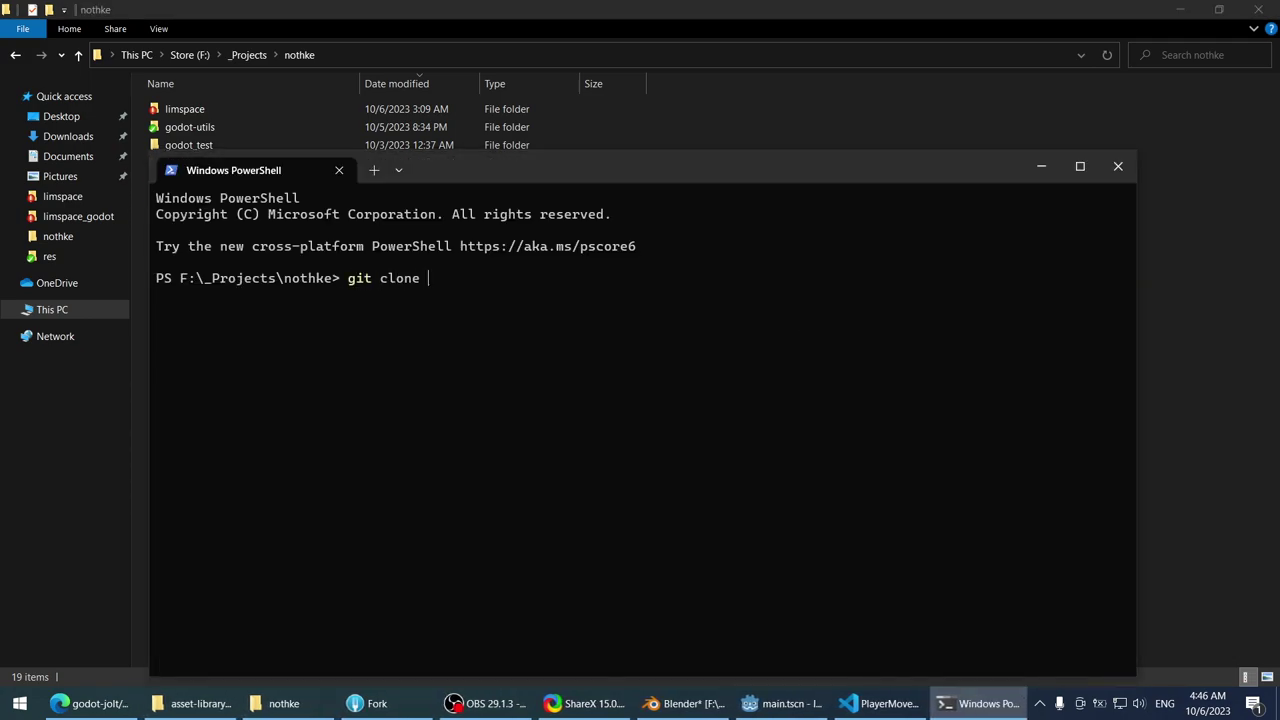
key(ctrl+v)
key(Return)
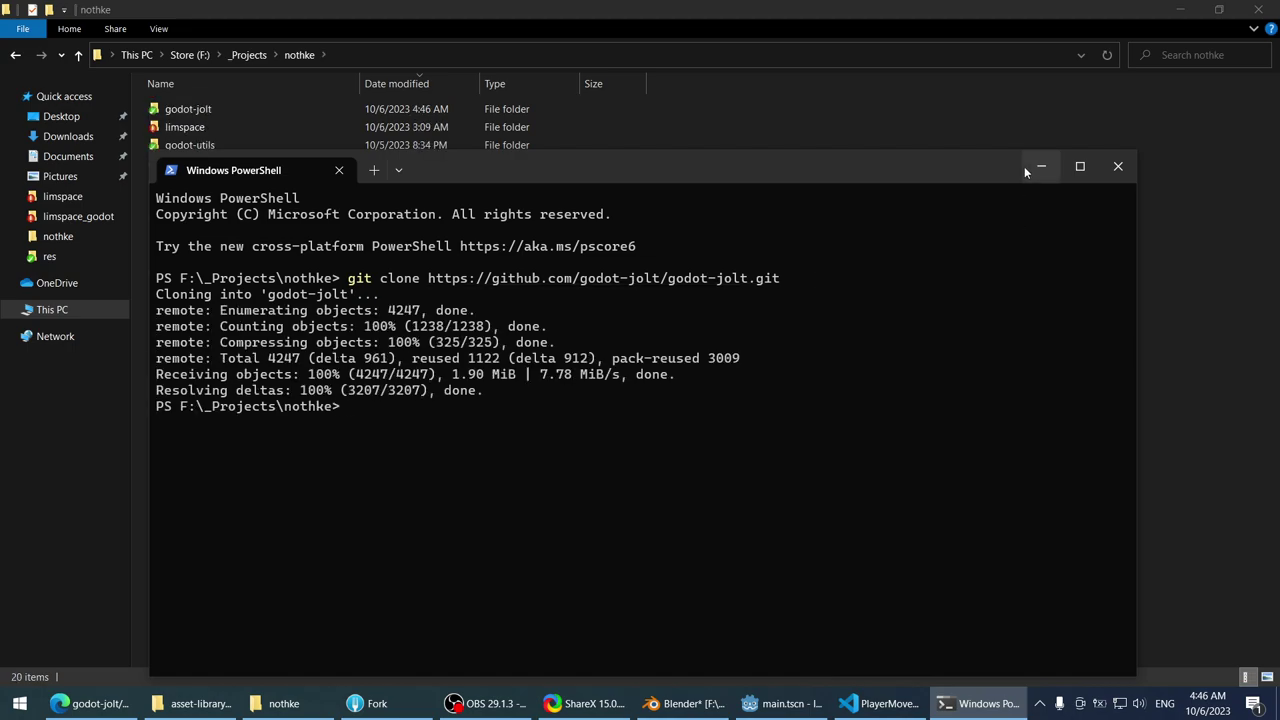
- Open the cloned godot-jolt folder in VS Code
click(1036, 170)
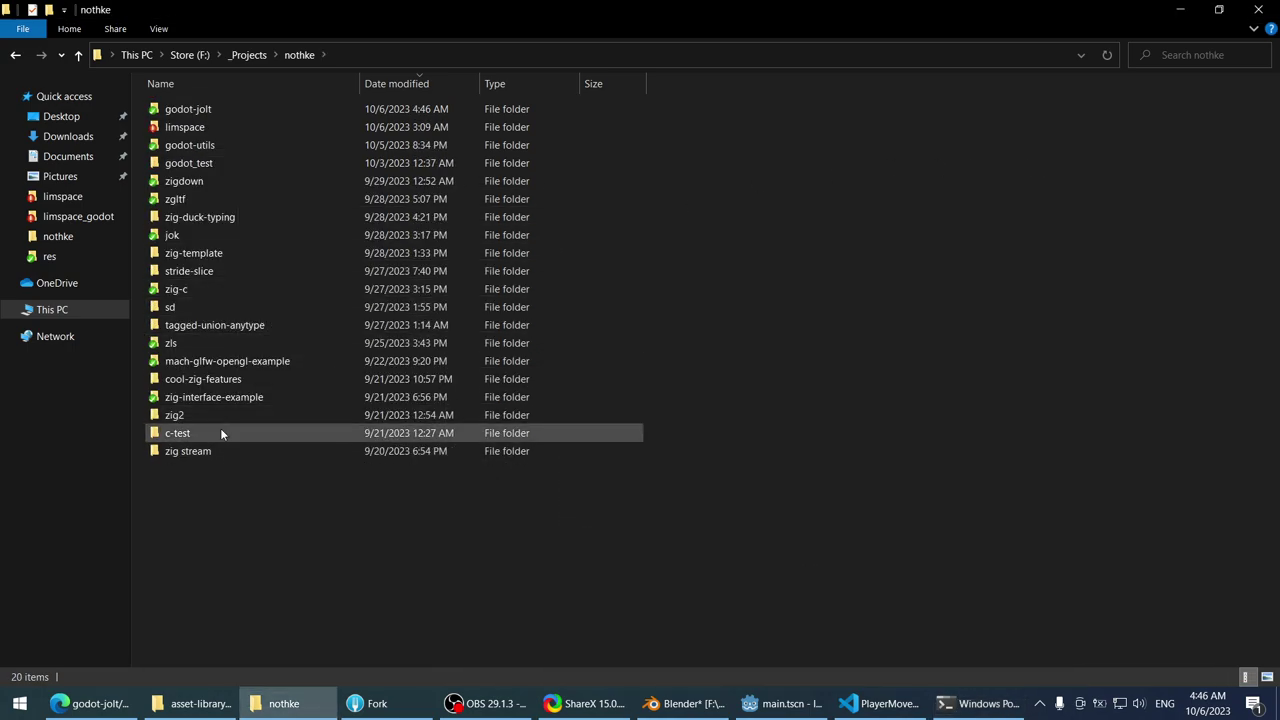
double_click(256, 108)
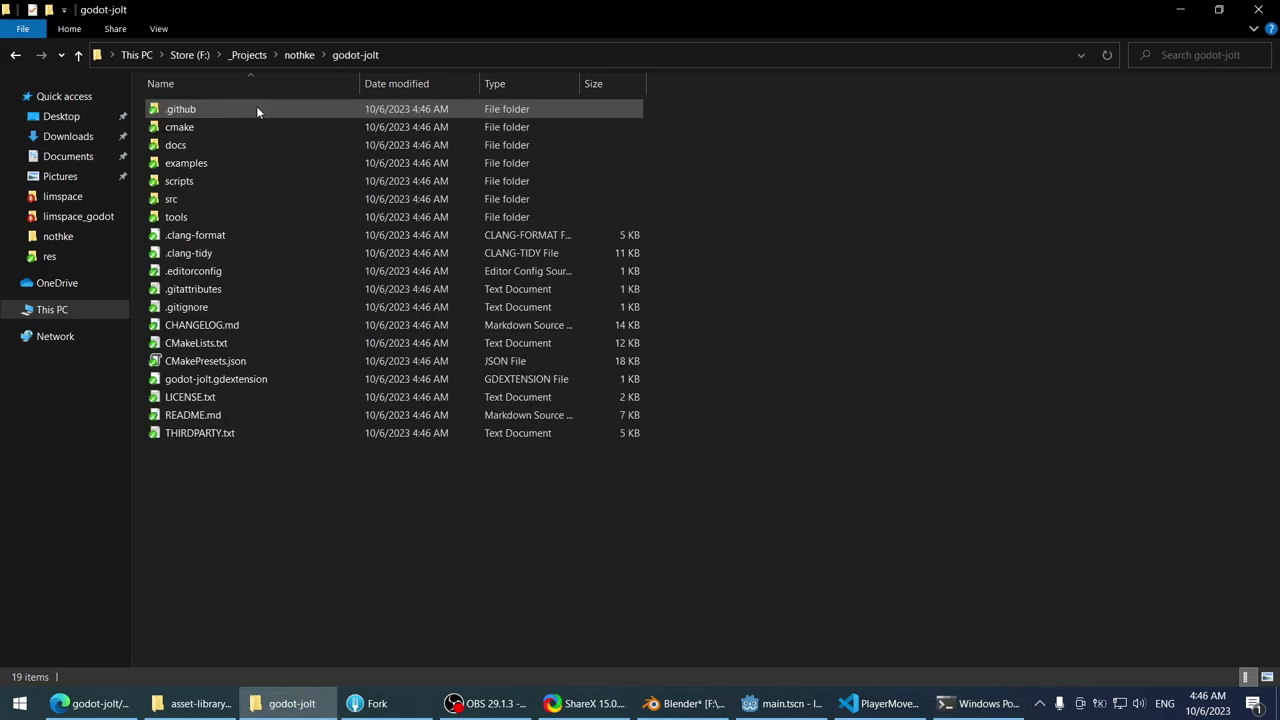
right_click(296, 437)
right_click(214, 488)
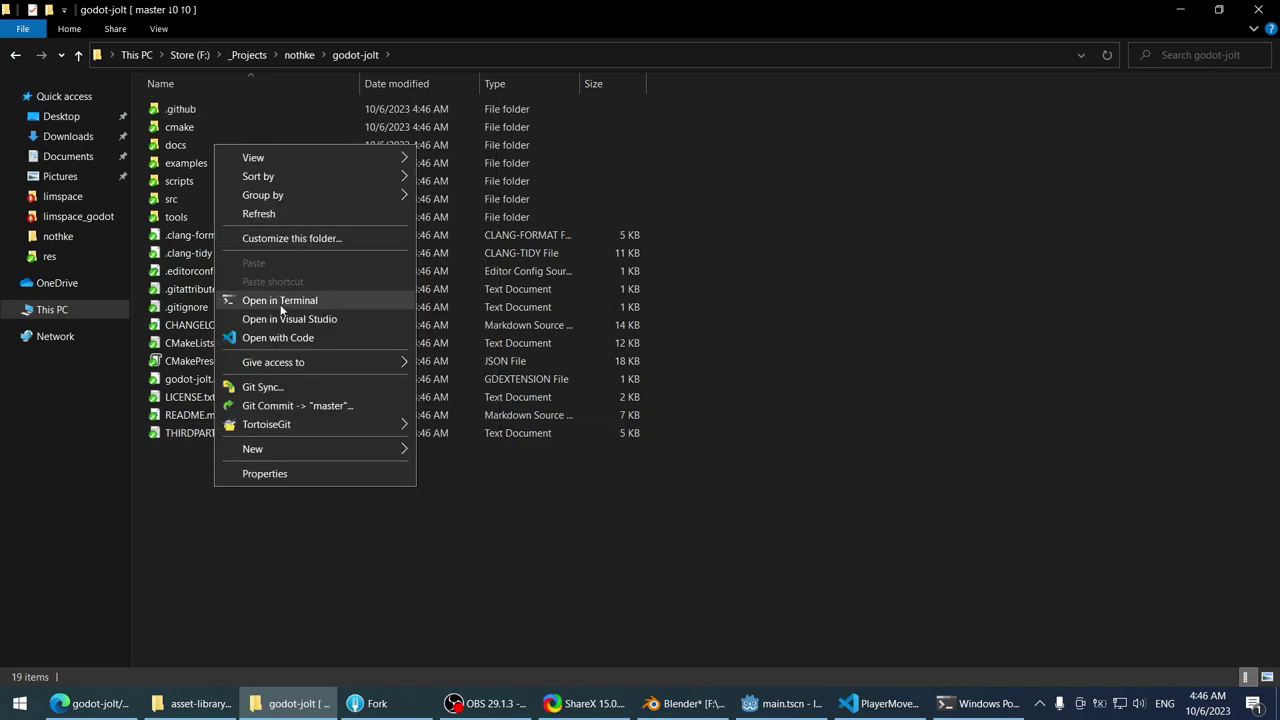
click(275, 336)
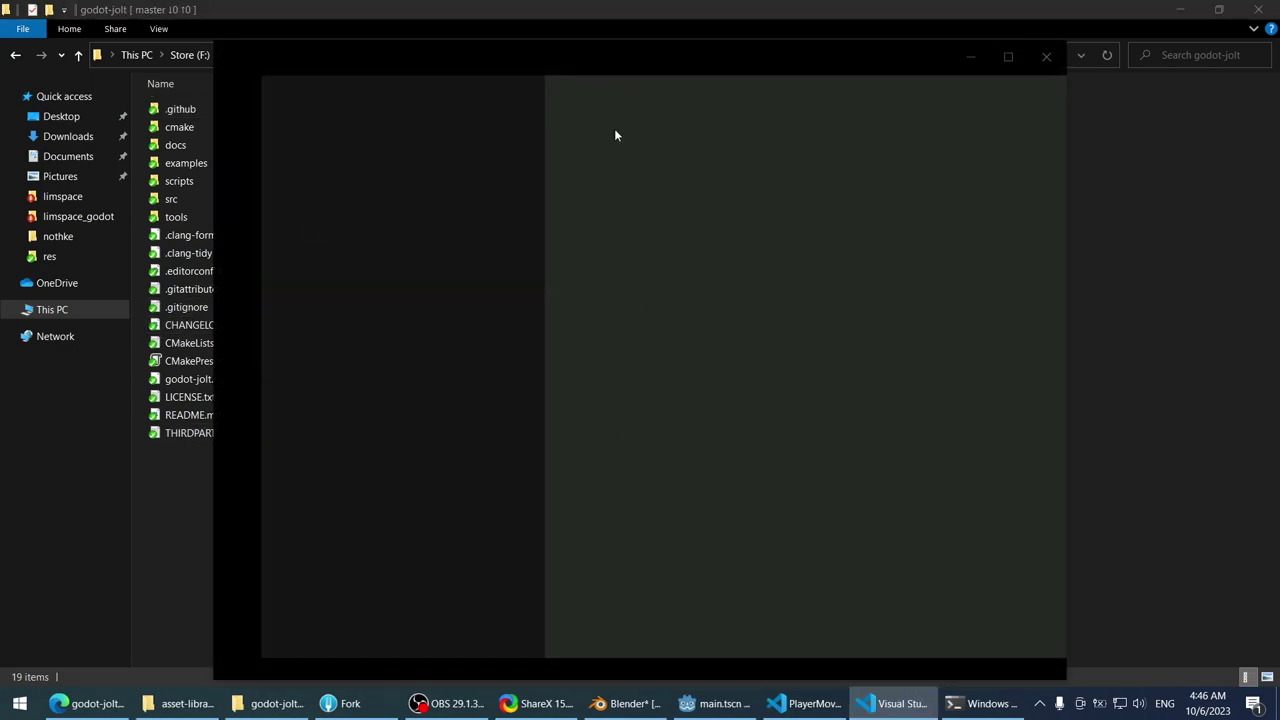
- Maximize VS Code and trust the authors of the godot-jolt folder
click(998, 57)
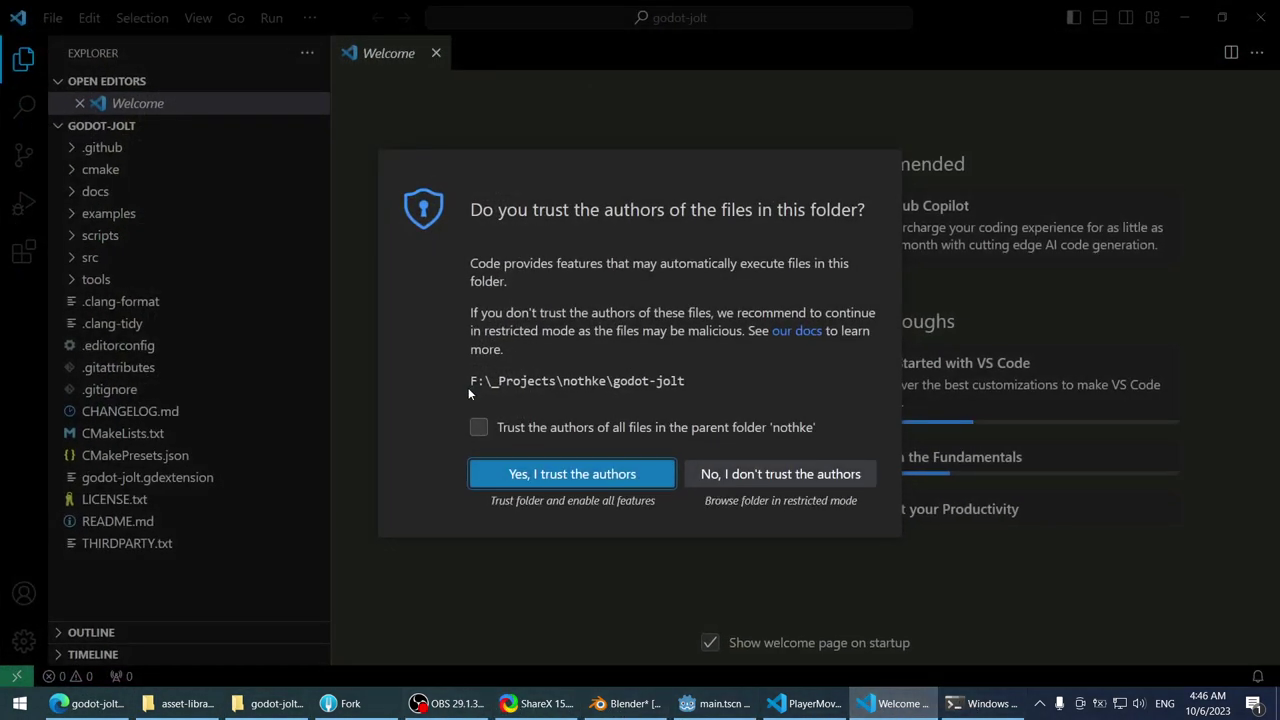
click(537, 472)
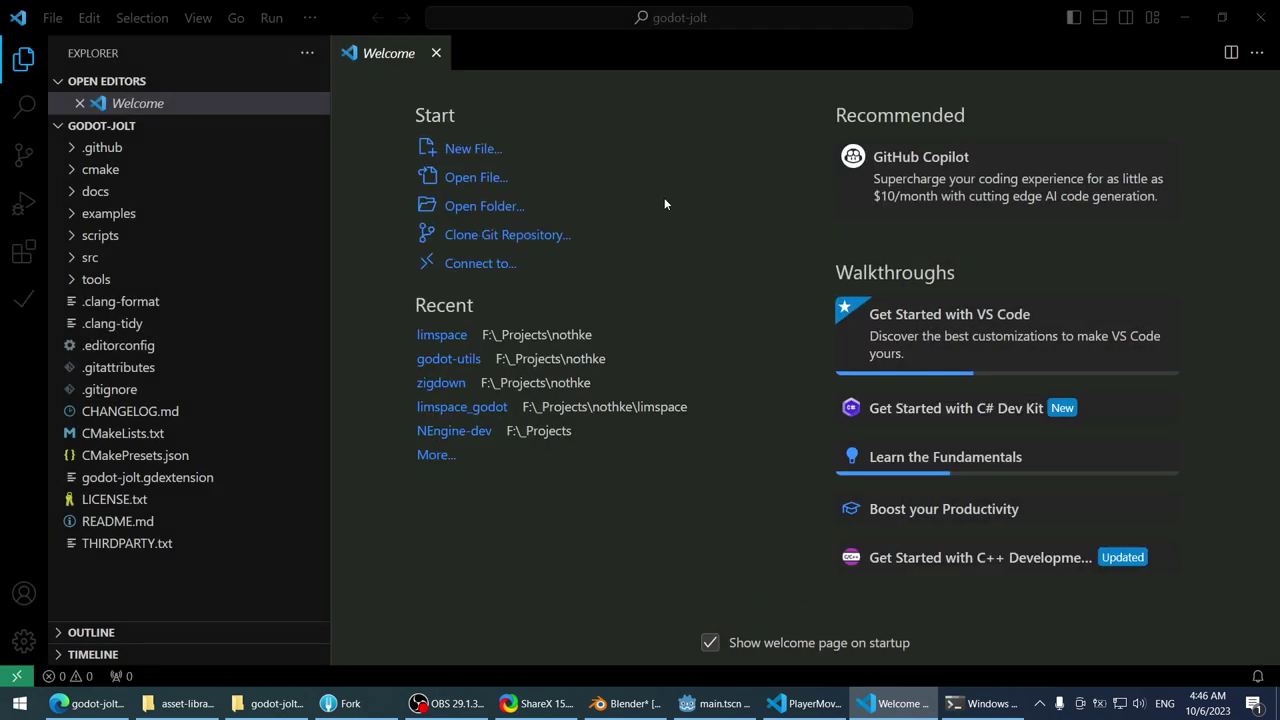
click(133, 592)
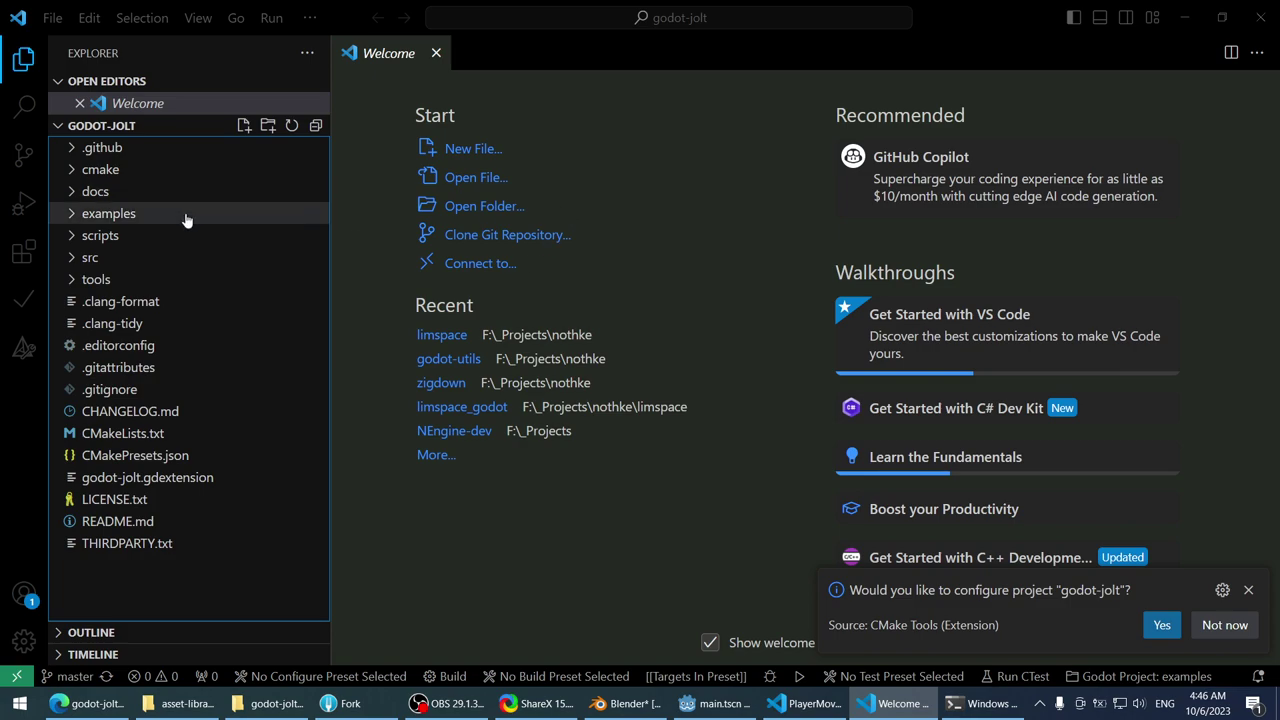
- Search the project for 'joltgeneric', view CHANGELOG.md and jolt_generic_6dof_joint_impl_3d.cpp, then refine to 'joltgeneric6dofjo'
key(ctrl+shift+f)
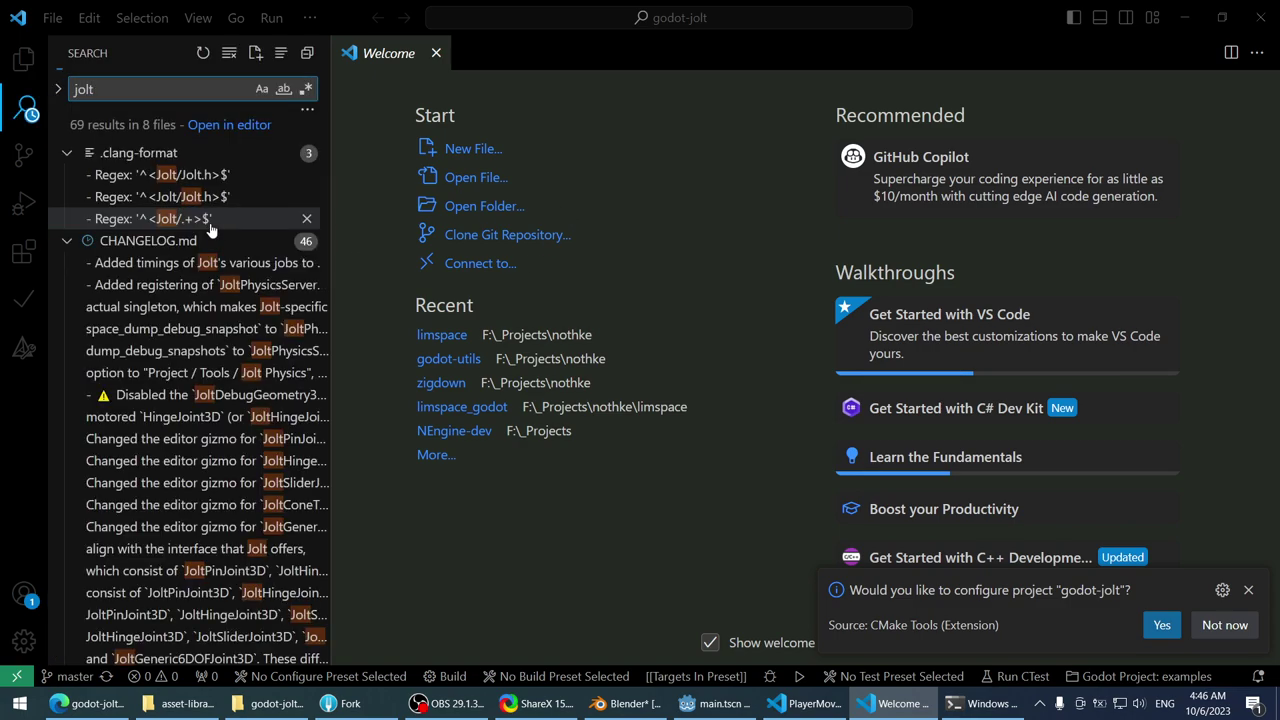
text(joltgenert)
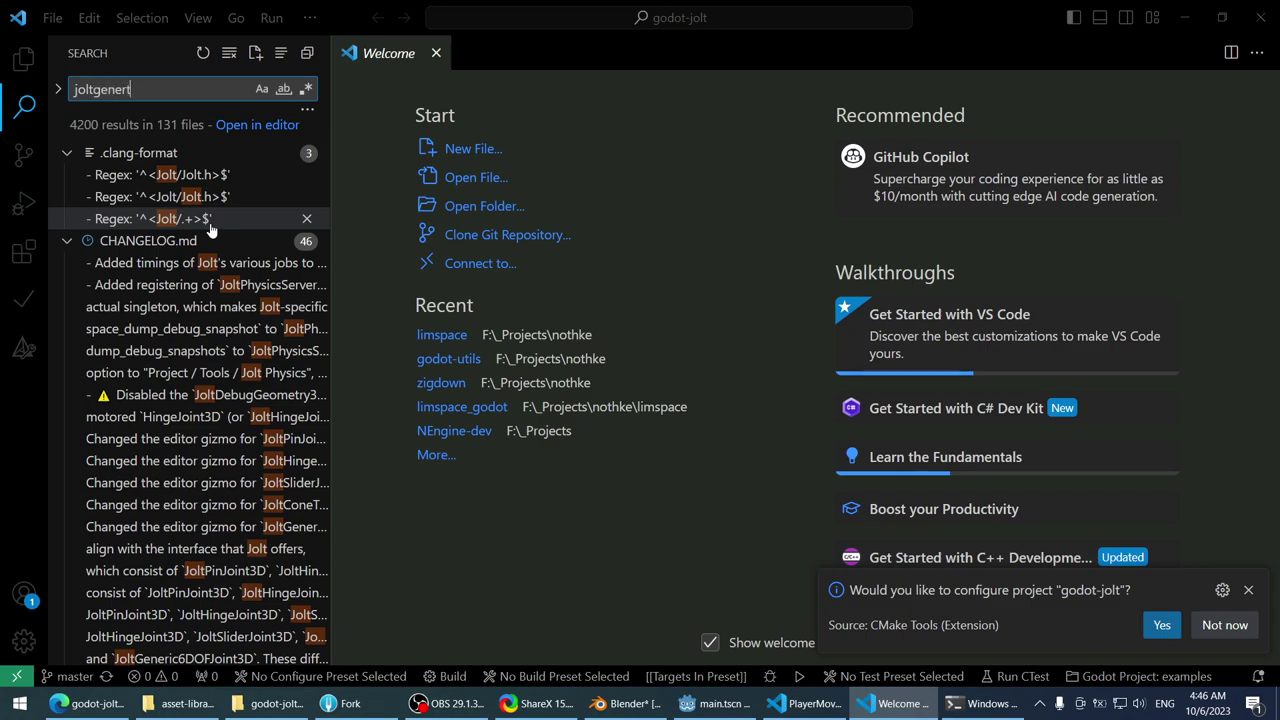
key(BackSpace)
text(ic)
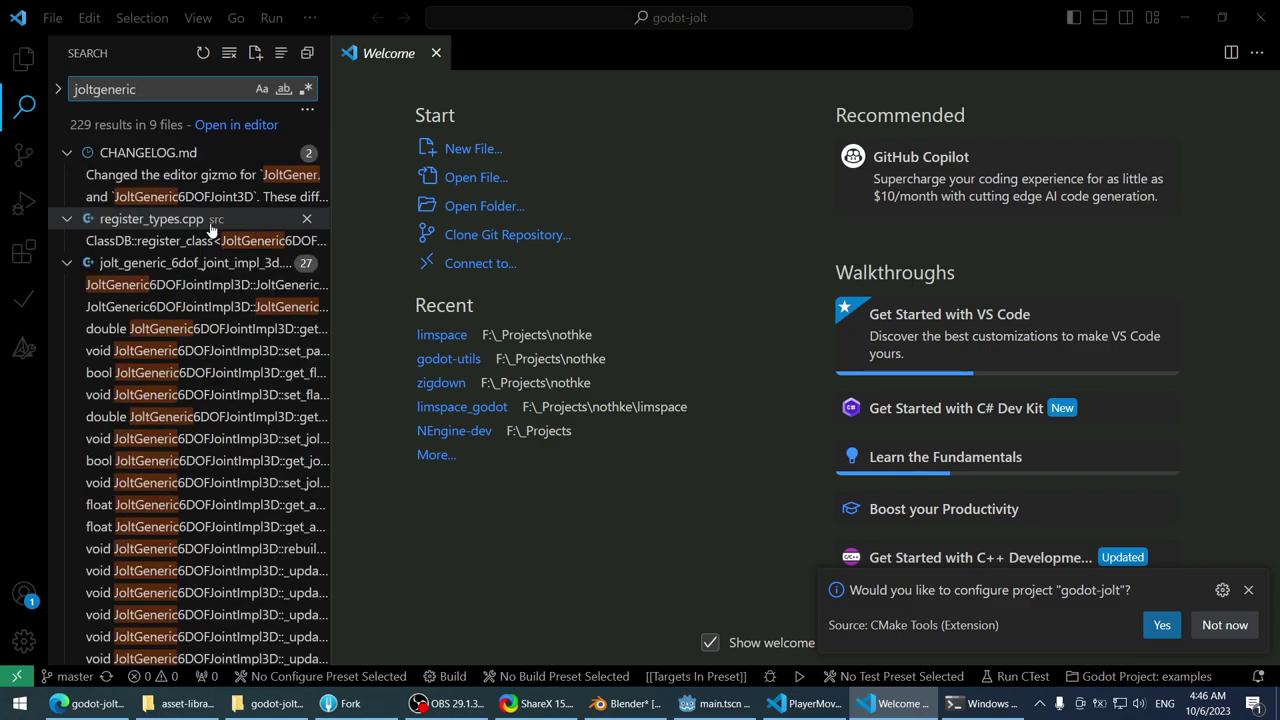
click(160, 197)
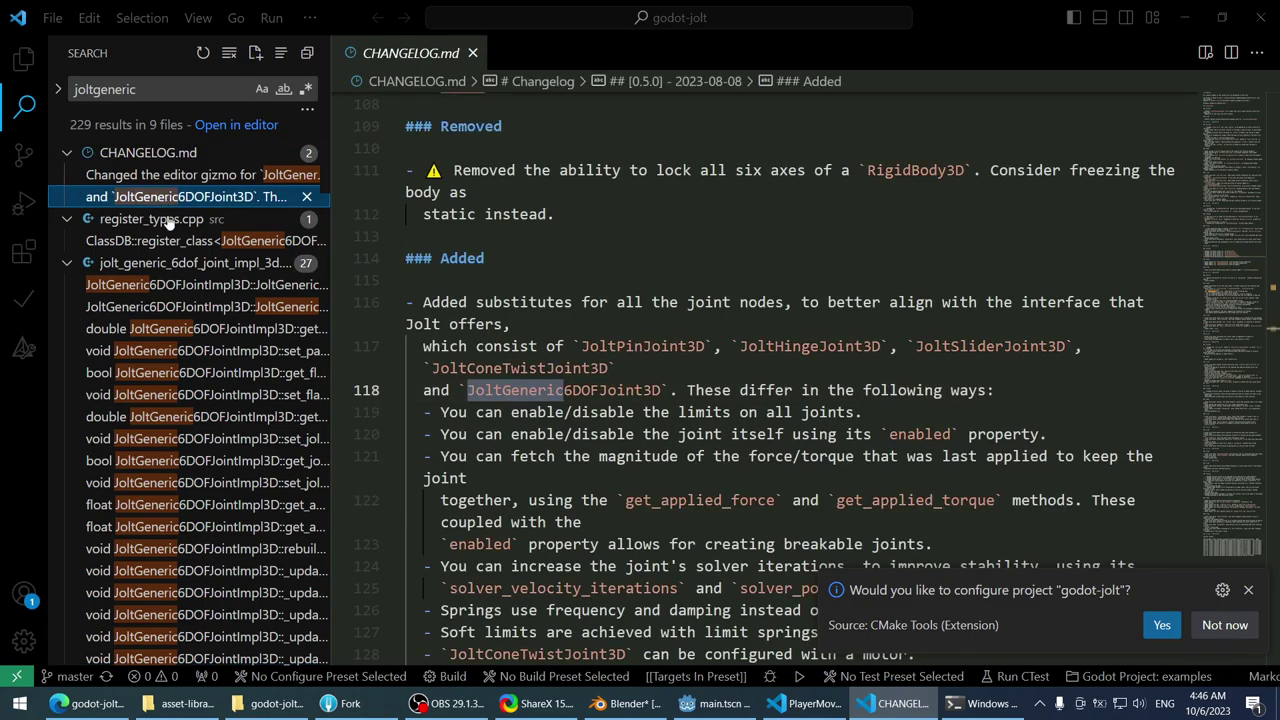
click(195, 285)
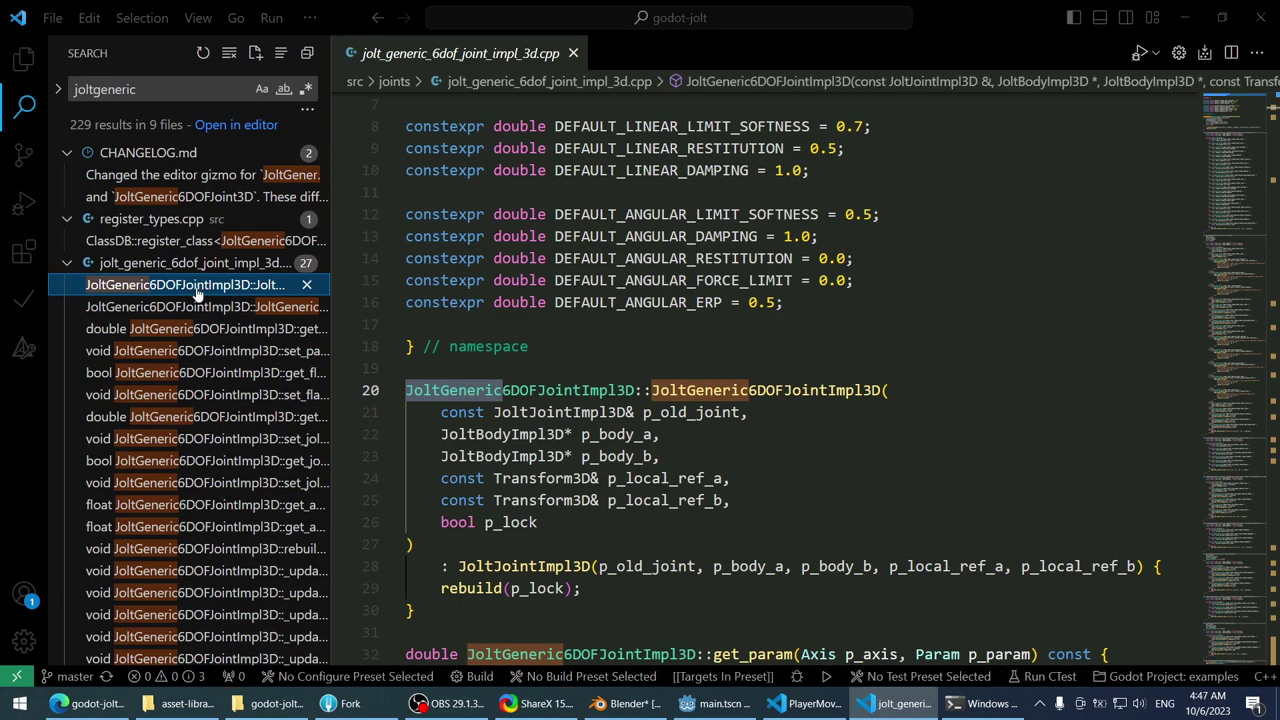
click(185, 92)
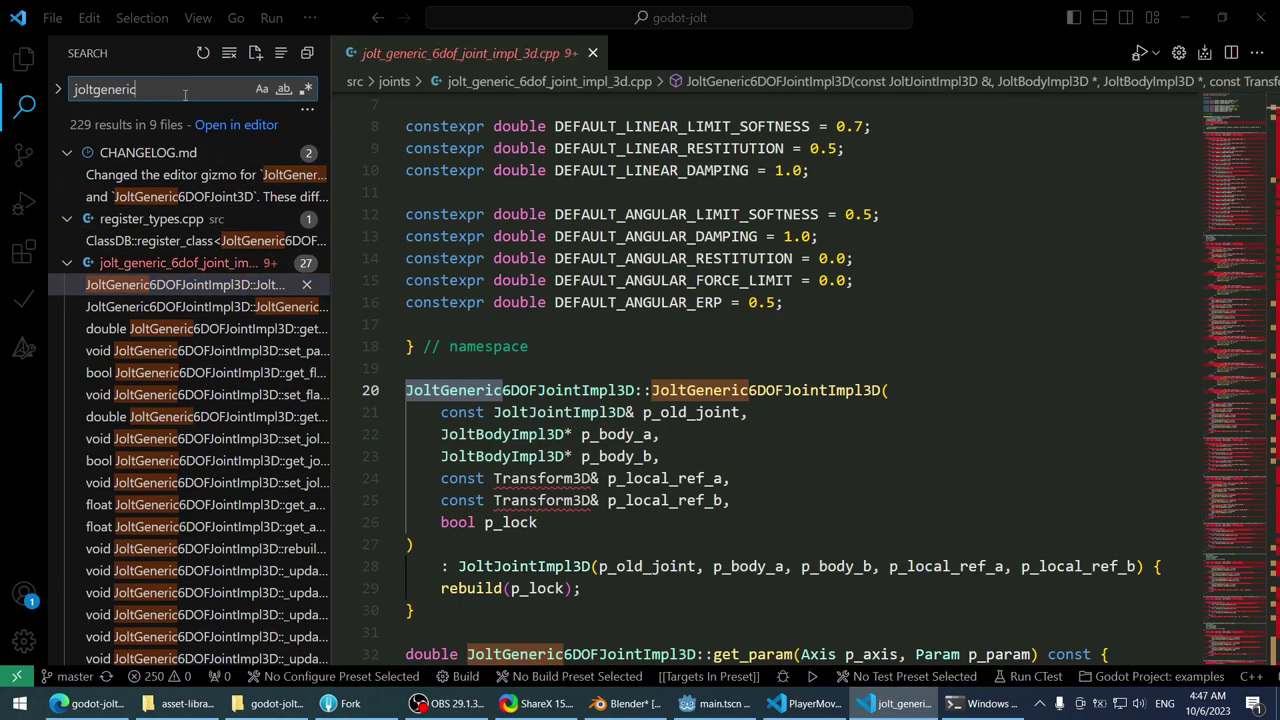
text(6)
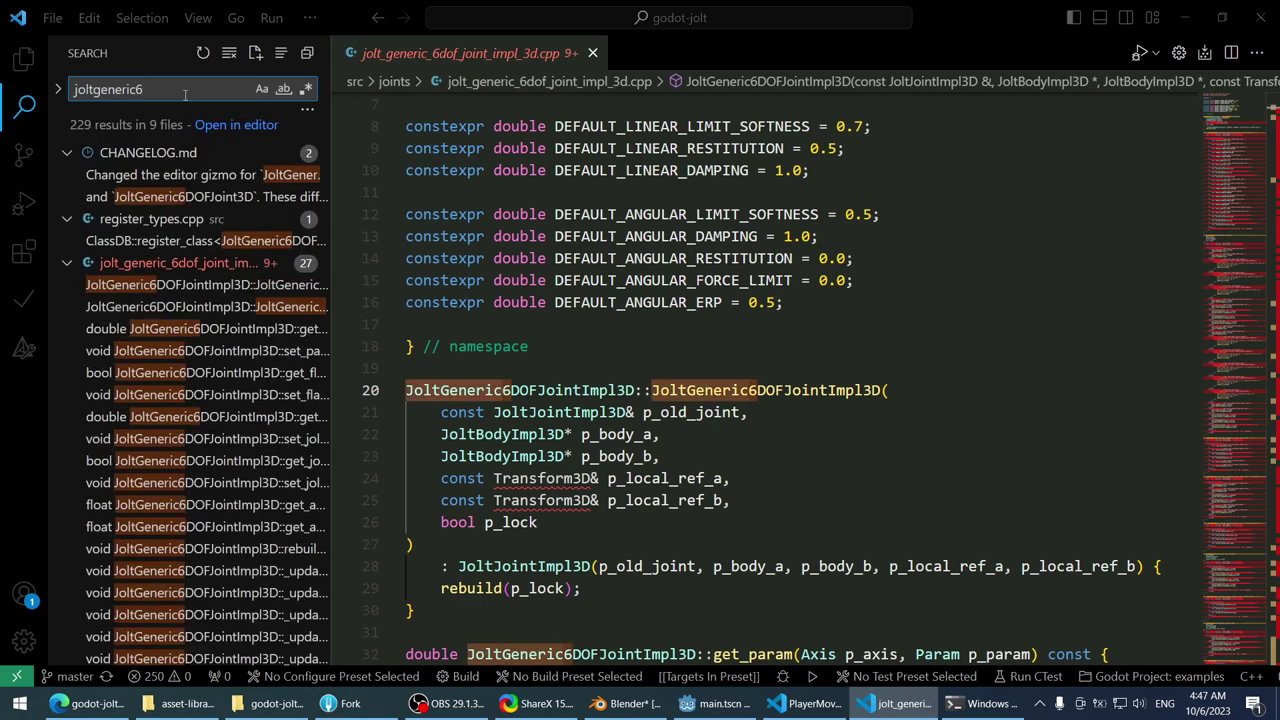
text(dofjoint)
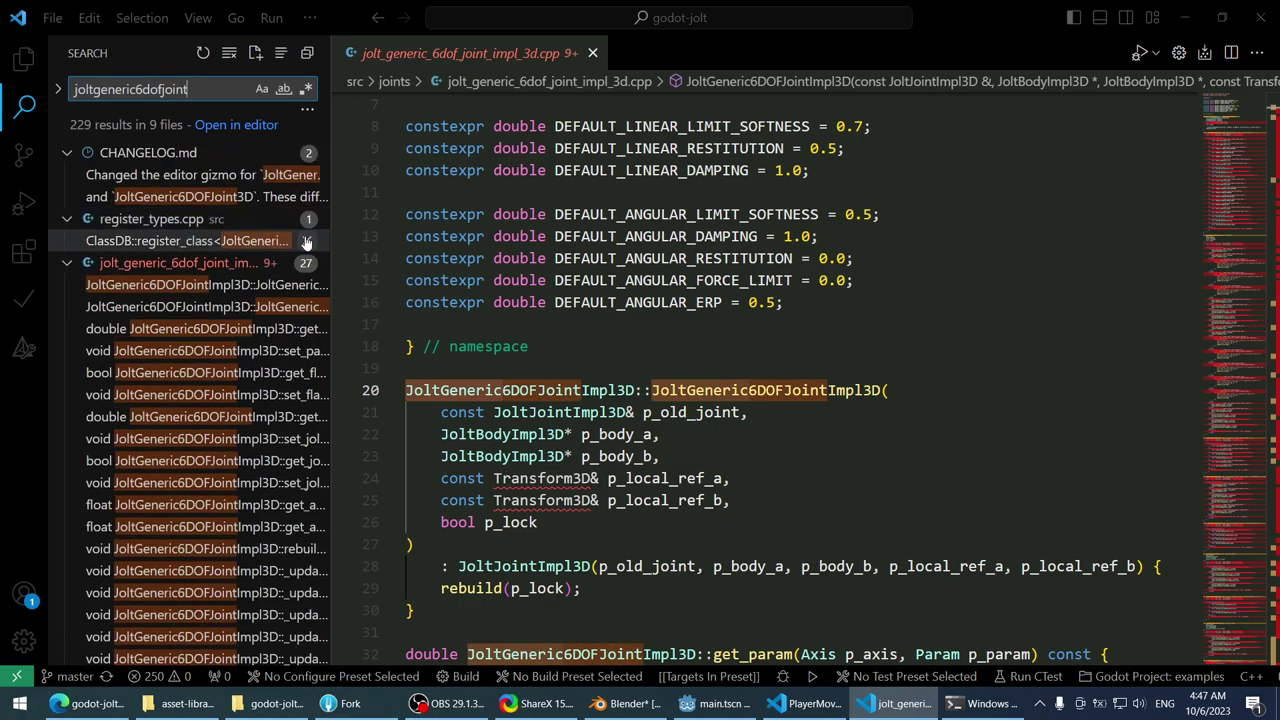
- Widen the search results and view the register_types.cpp and JoltGeneric6DOFJointImpl3D declaration matches
drag(330, 230, 492, 232)
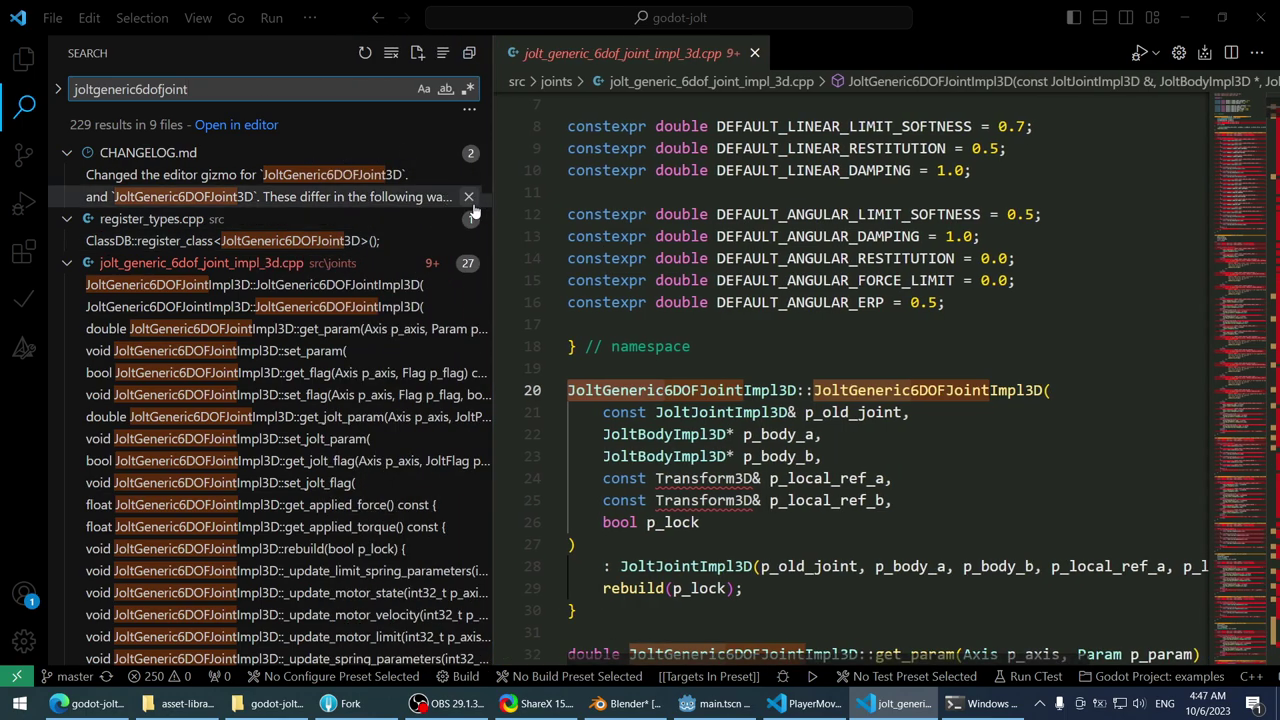
click(258, 241)
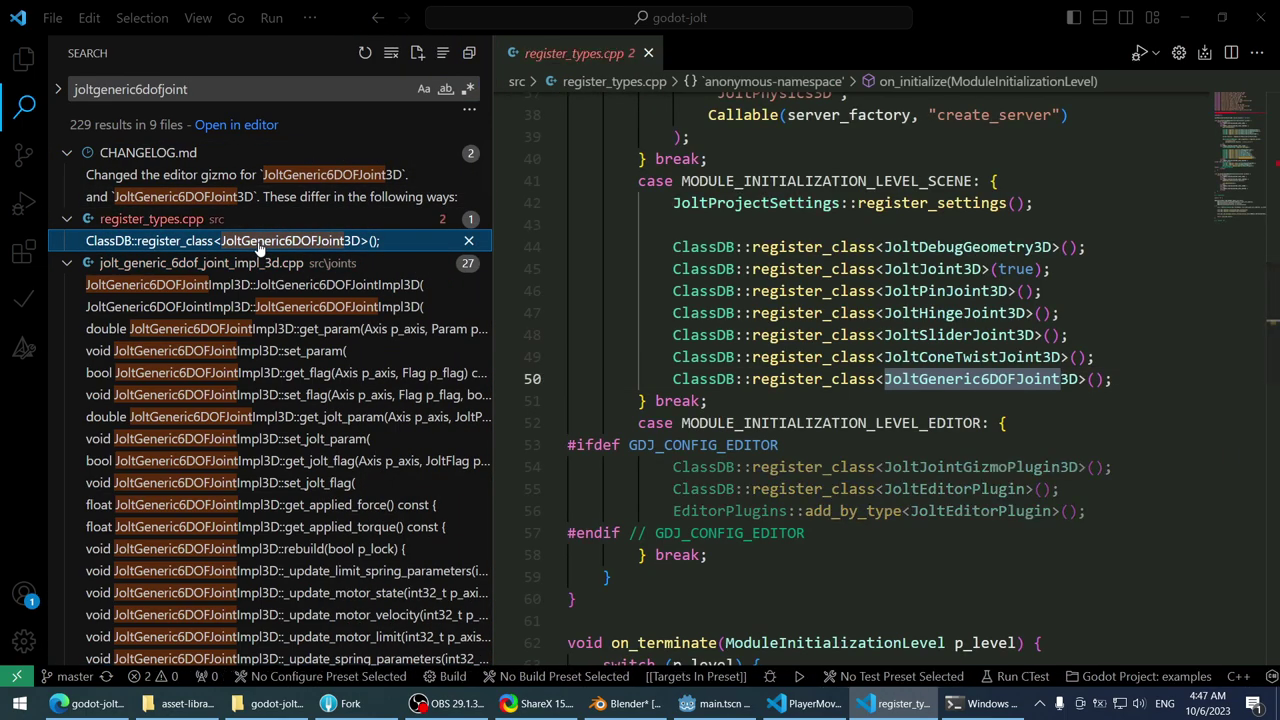
scroll(680, 383, up, 12)
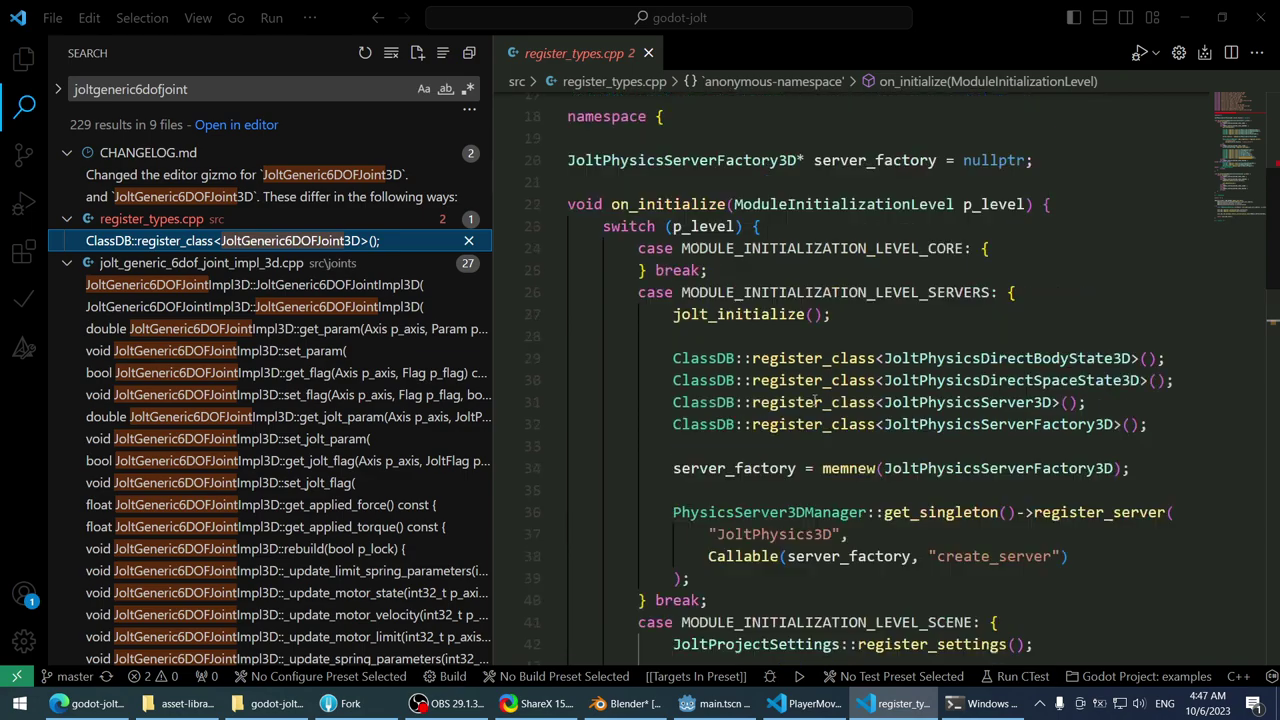
scroll(260, 455, down, 7)
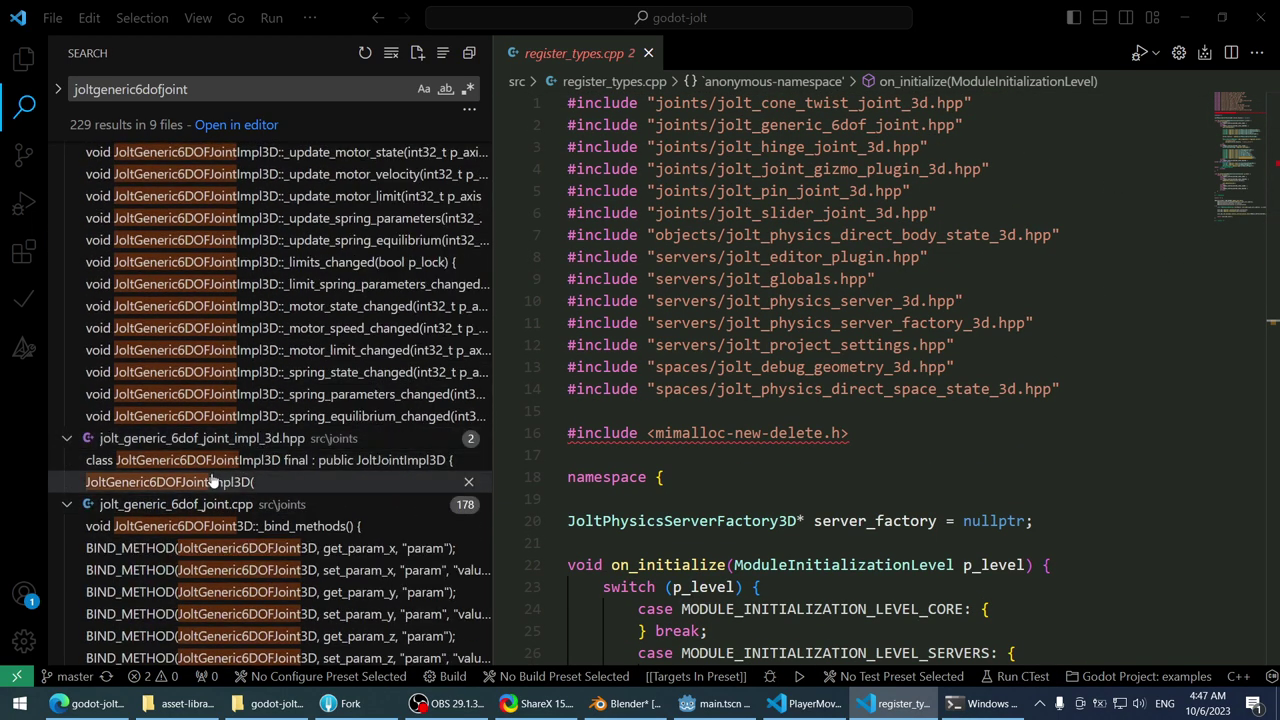
click(213, 465)
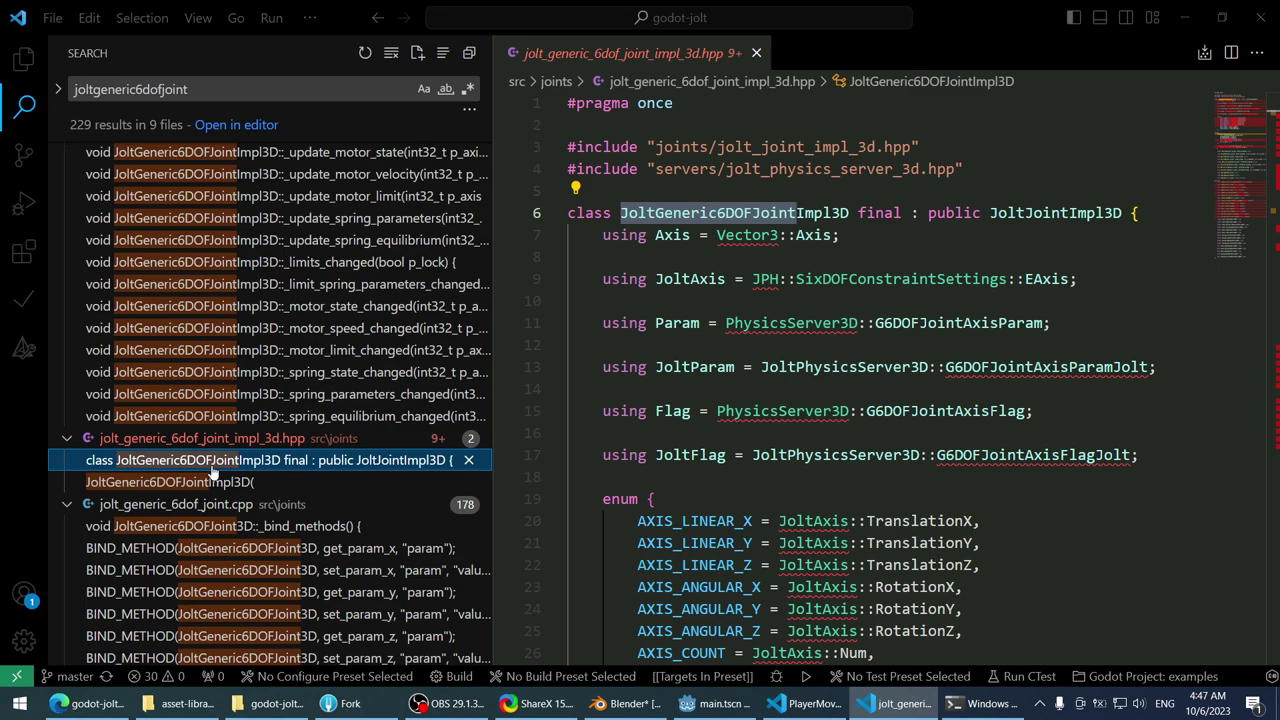
click(212, 481)
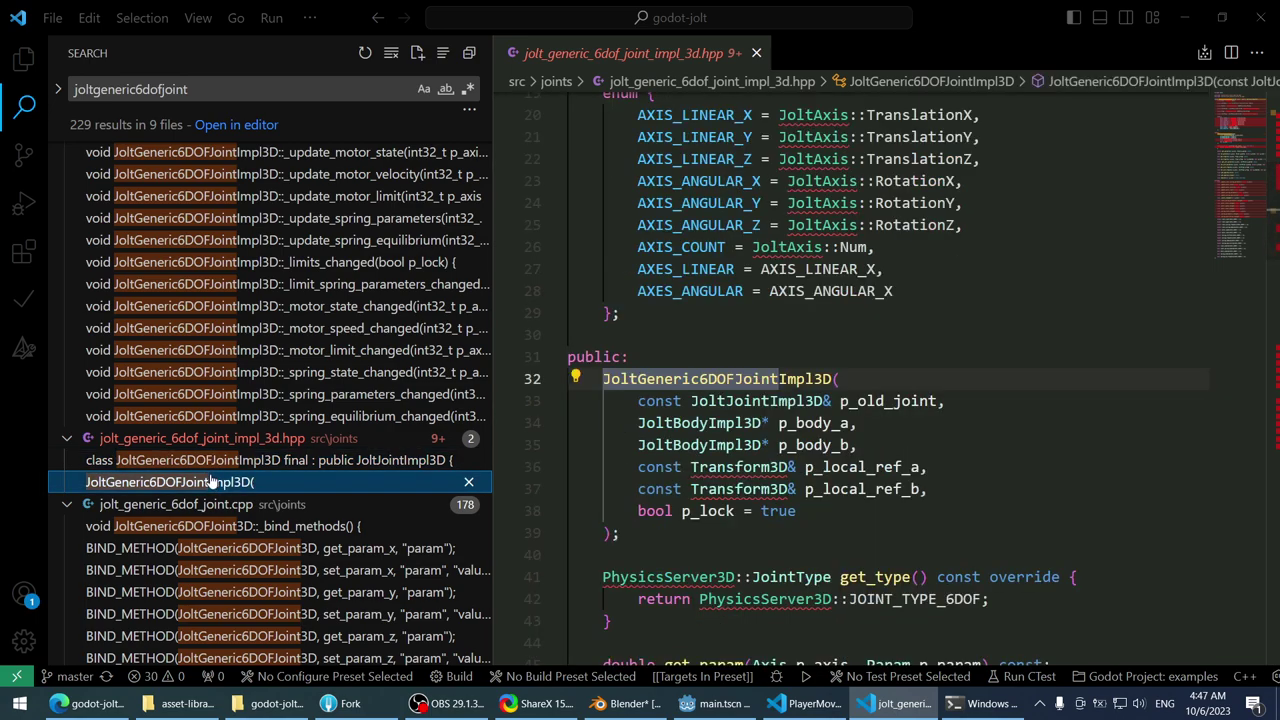
scroll(212, 481, down, 3)
- Inspect _bind_methods in jolt_generic_6dof_joint.cpp, including the get_param_x and set_param_x bindings
click(228, 400)
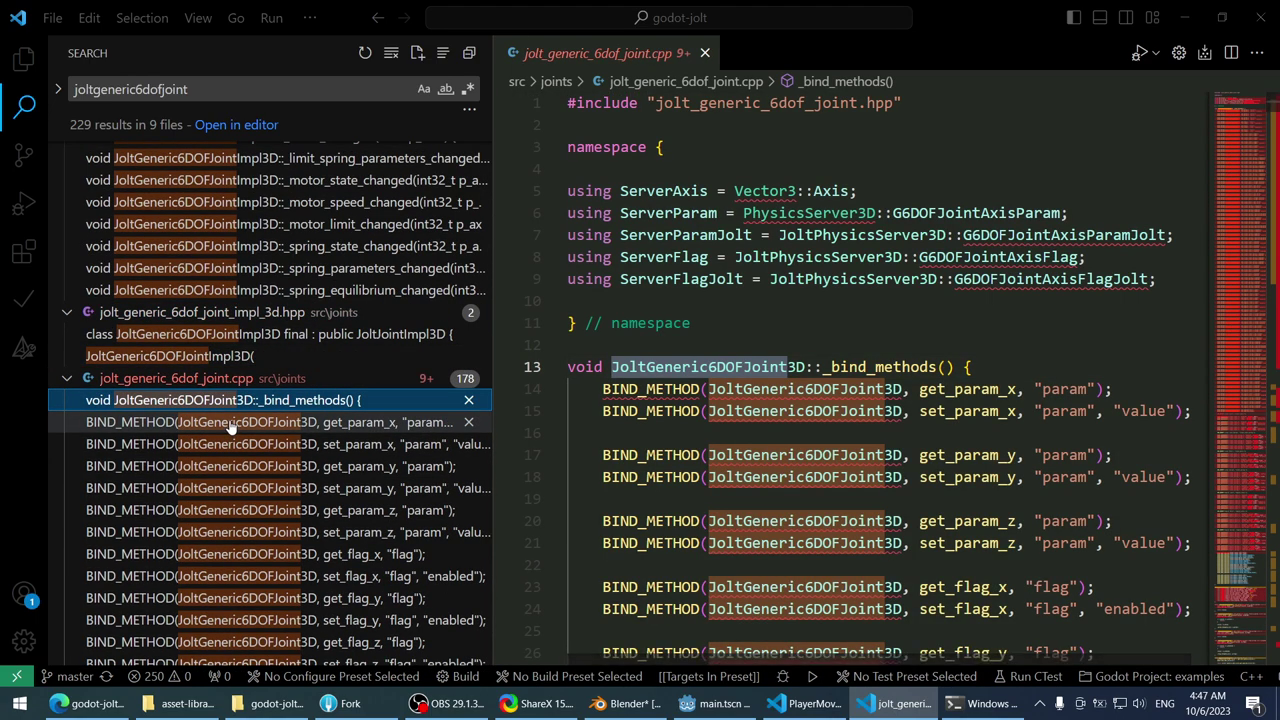
click(230, 424)
click(240, 444)
scroll(240, 448, down, 10)
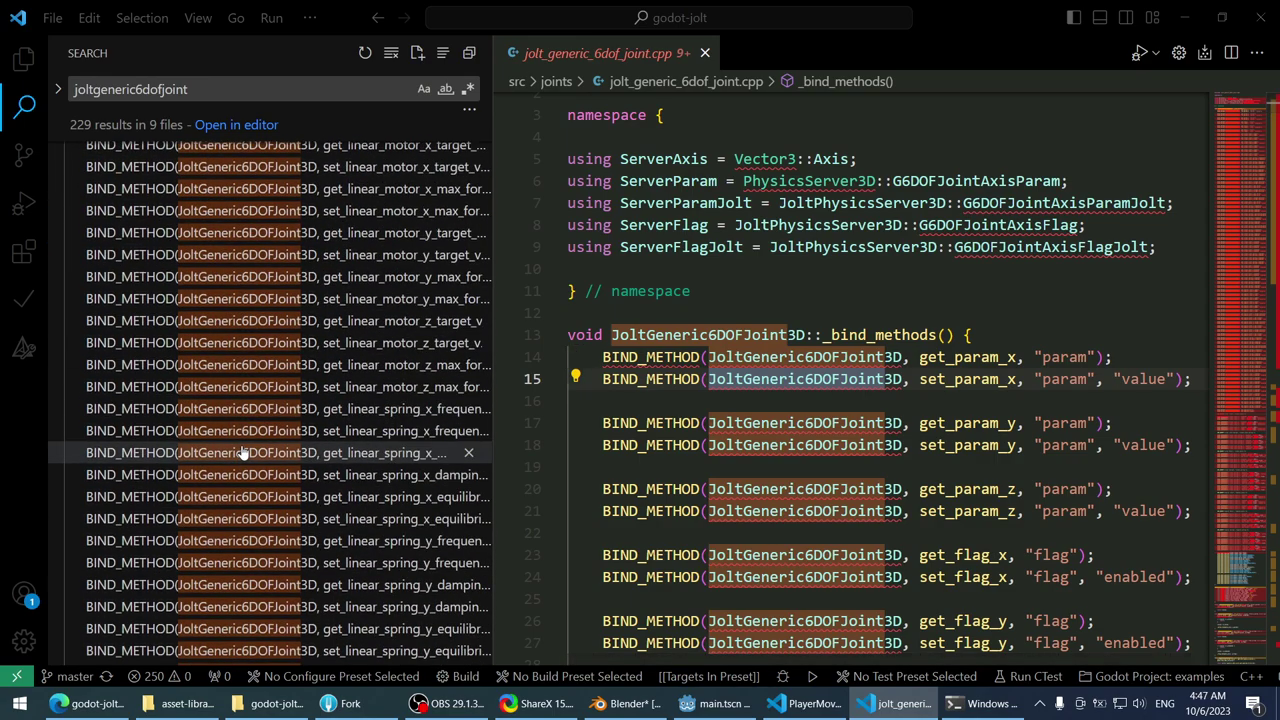
scroll(240, 452, down, 12)
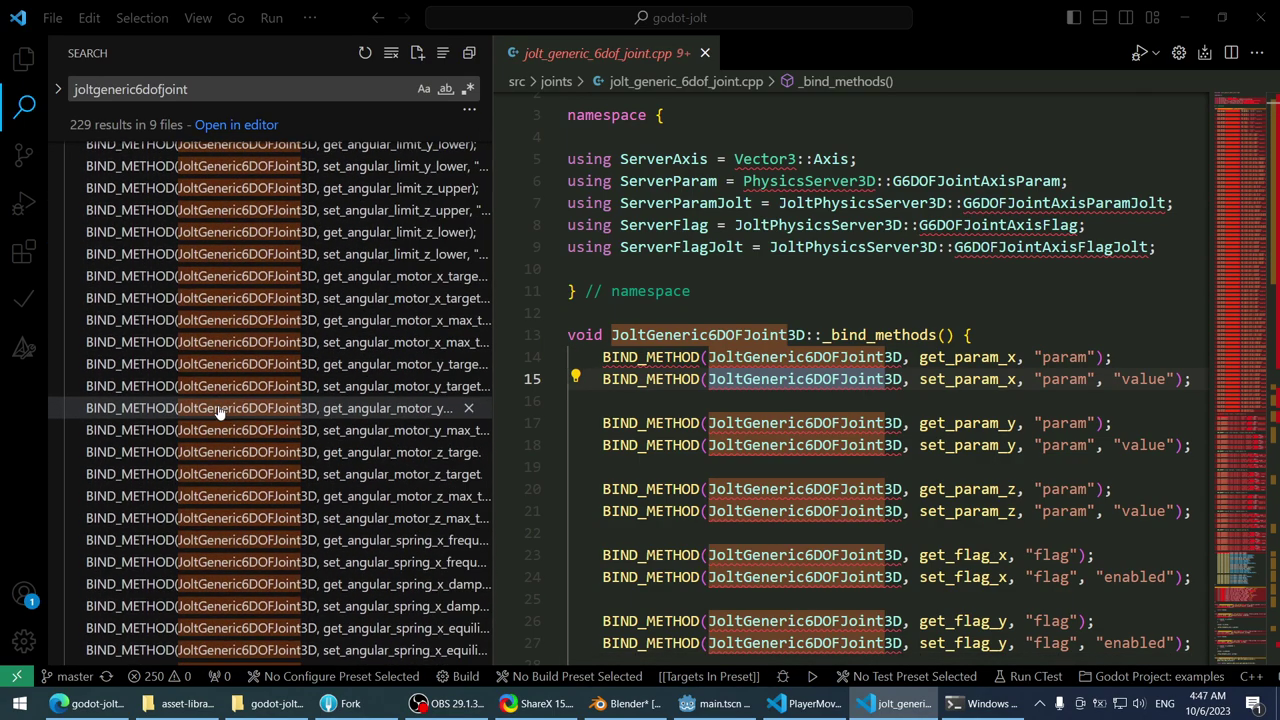
scroll(218, 412, up, 20)
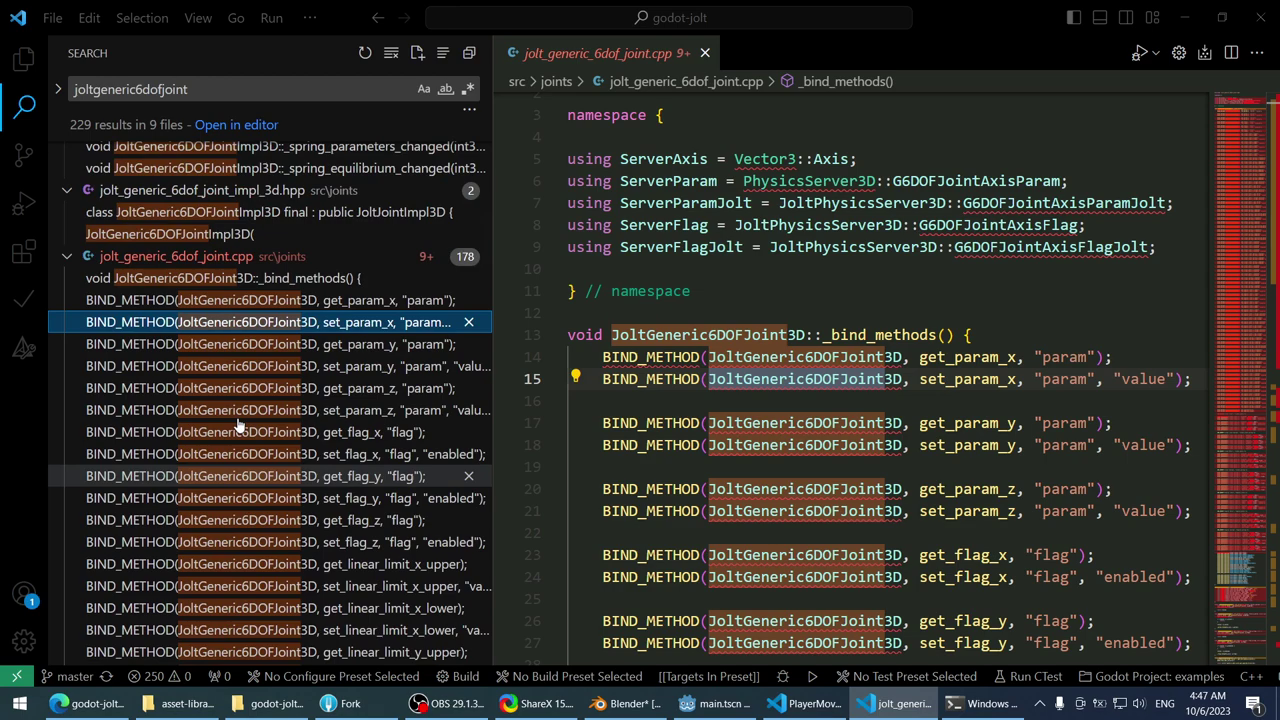
scroll(240, 426, up, 6)
scroll(240, 426, down, 3)
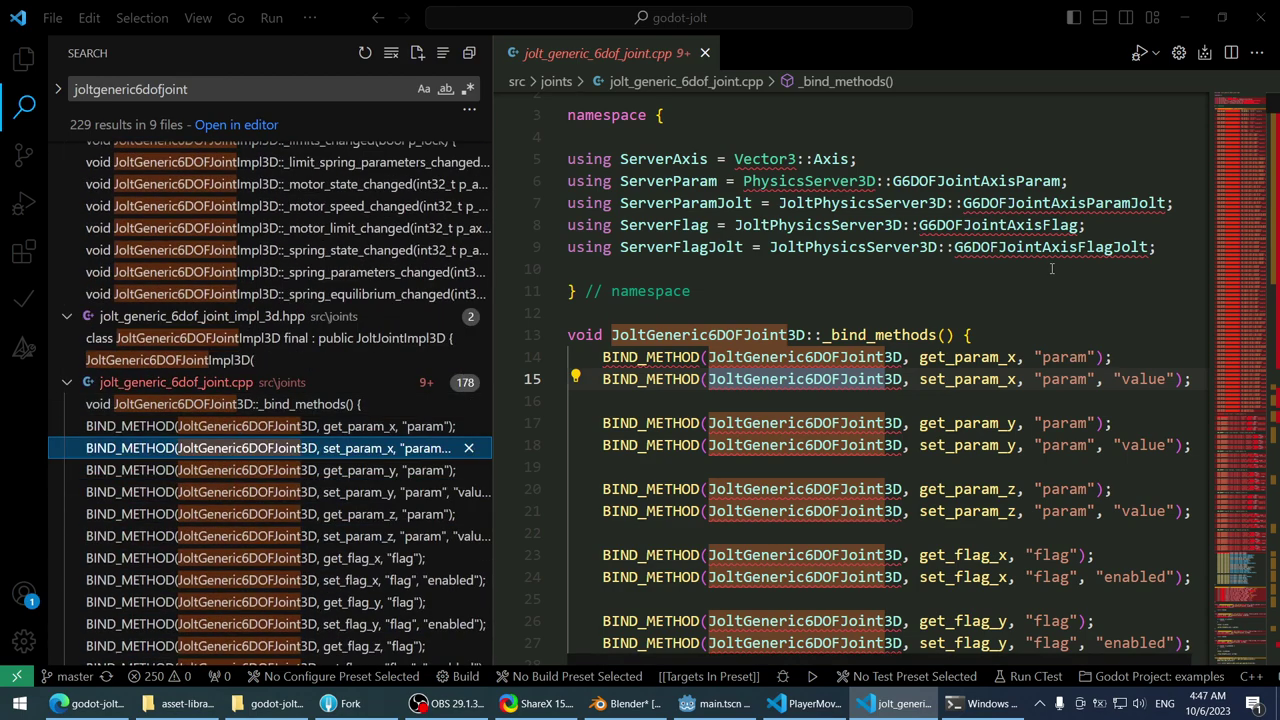
key(Up)
key(Down)
key(Up)
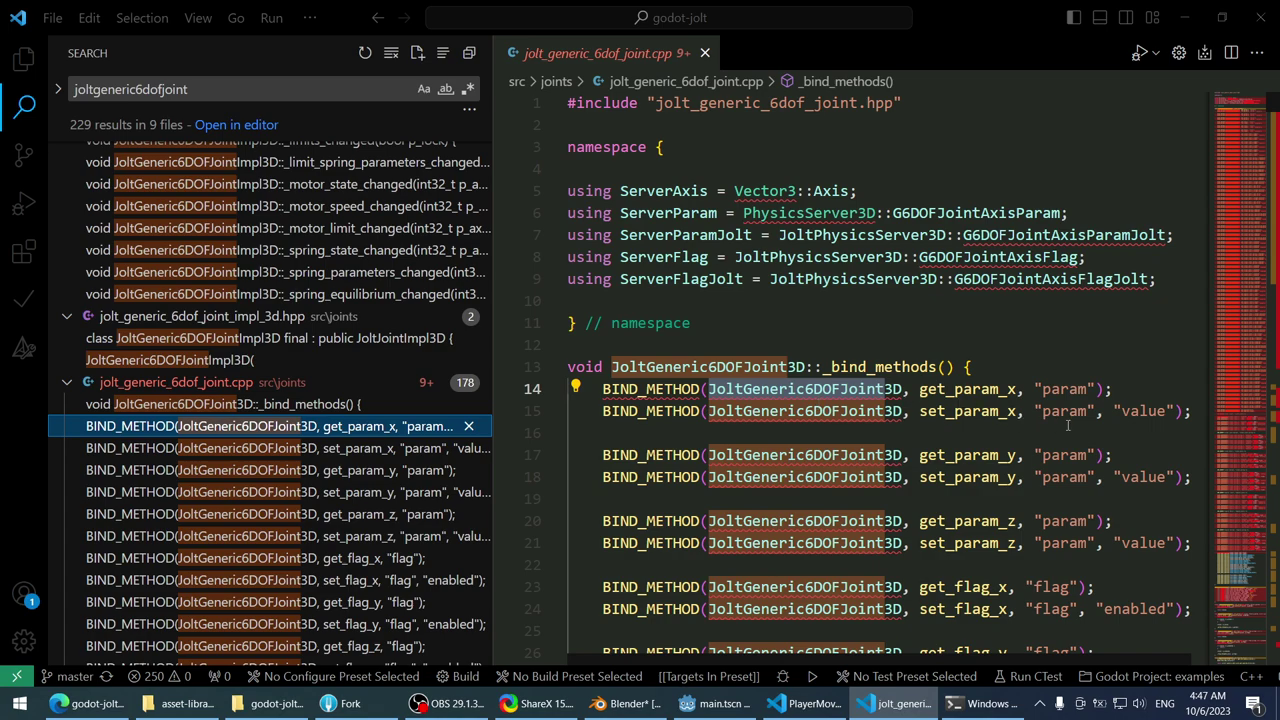
- View the get_applied_torque, _get_flag_ptr and _update_param definitions
mouse_move(838, 393)
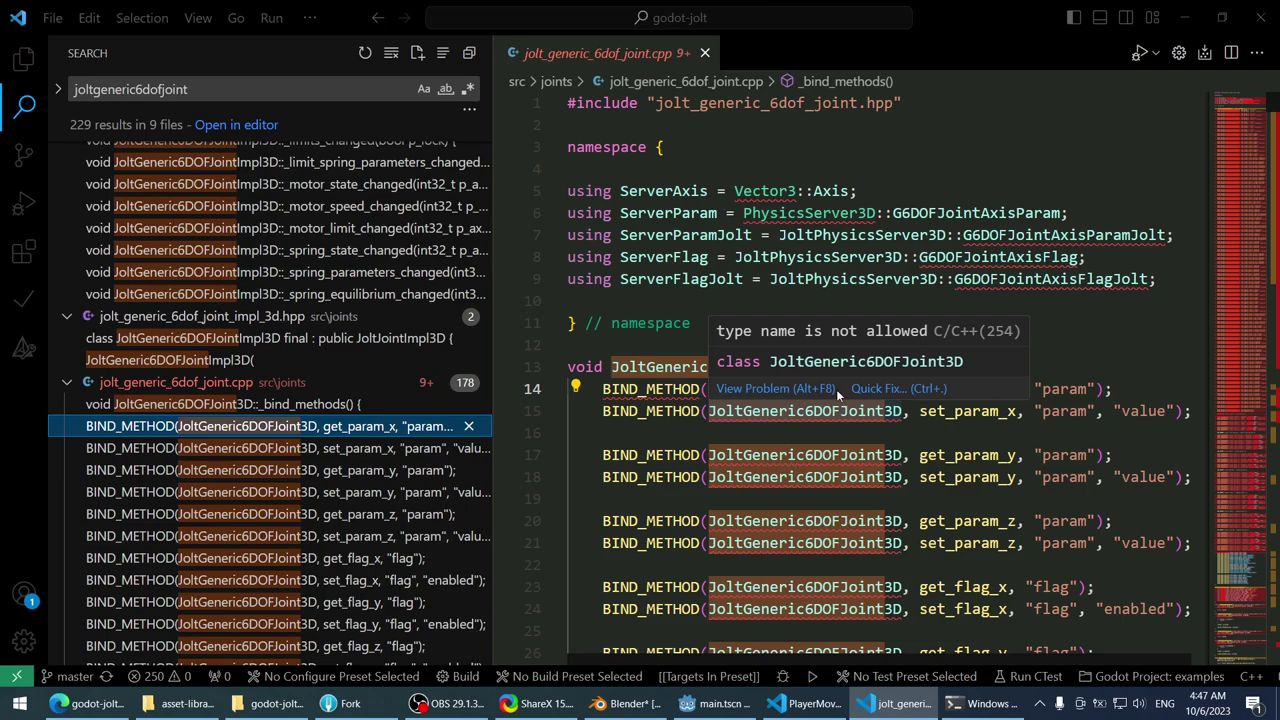
scroll(313, 475, down, 15)
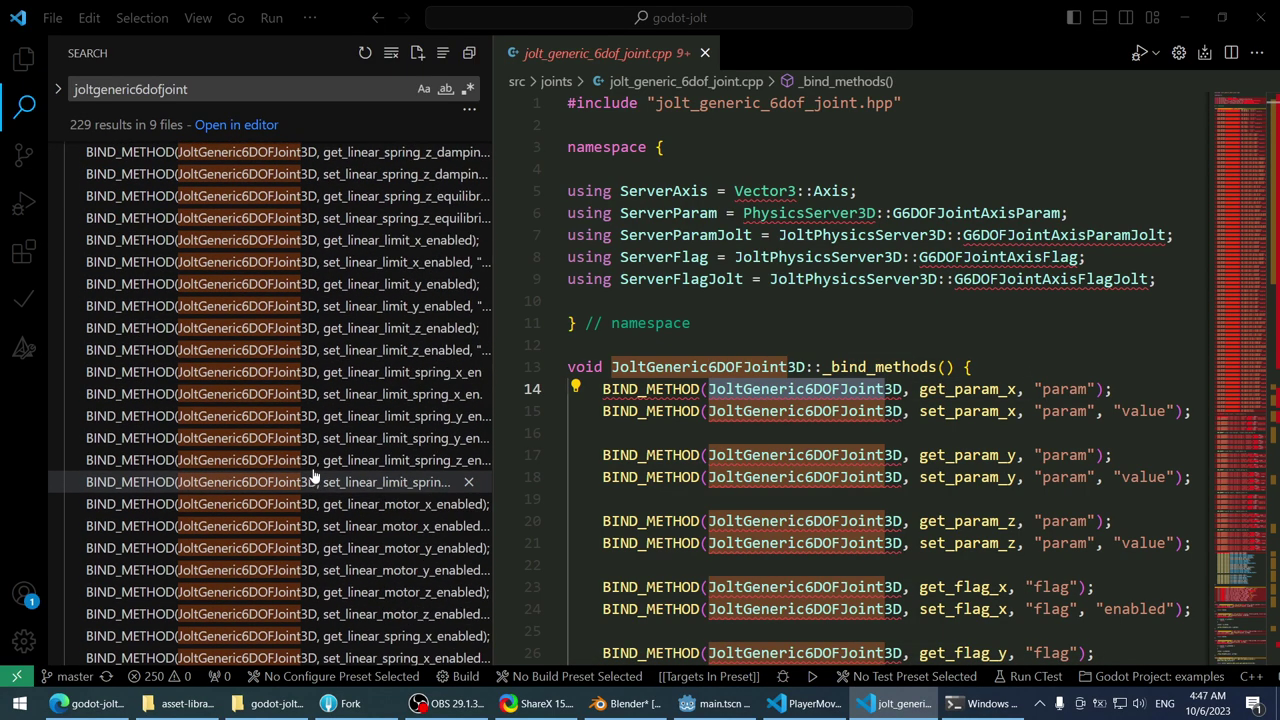
scroll(313, 475, down, 12)
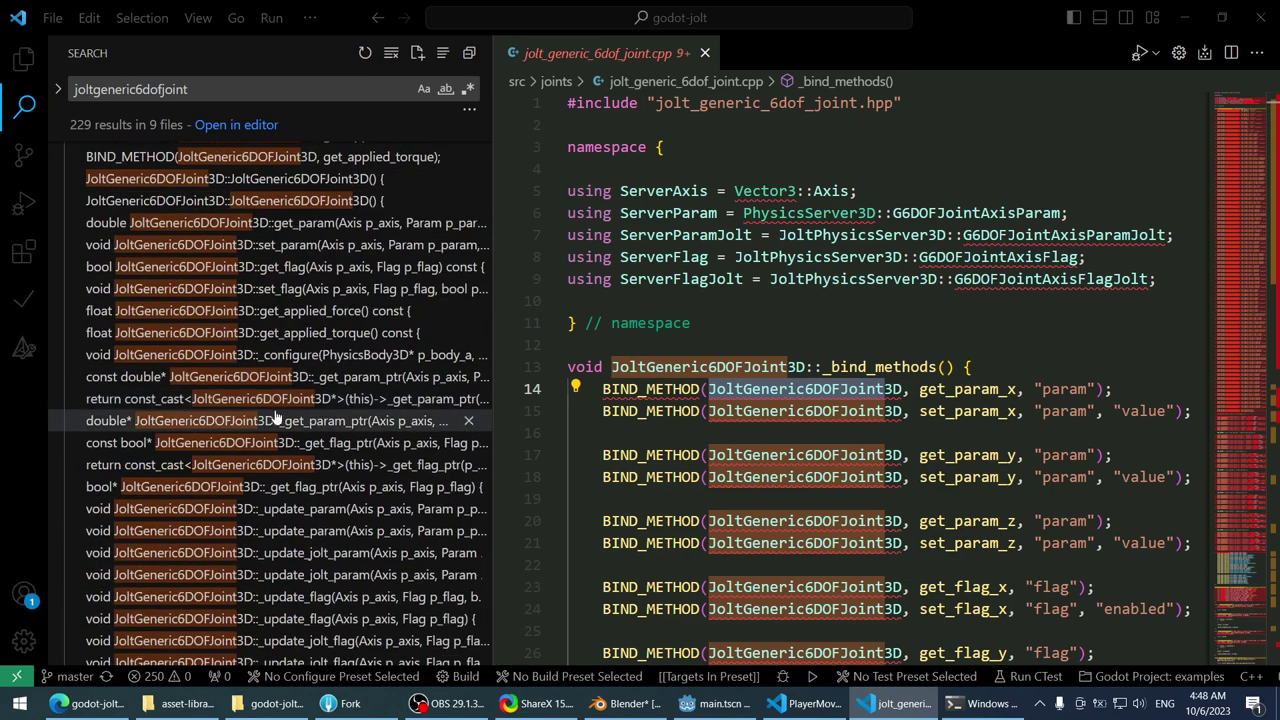
click(268, 333)
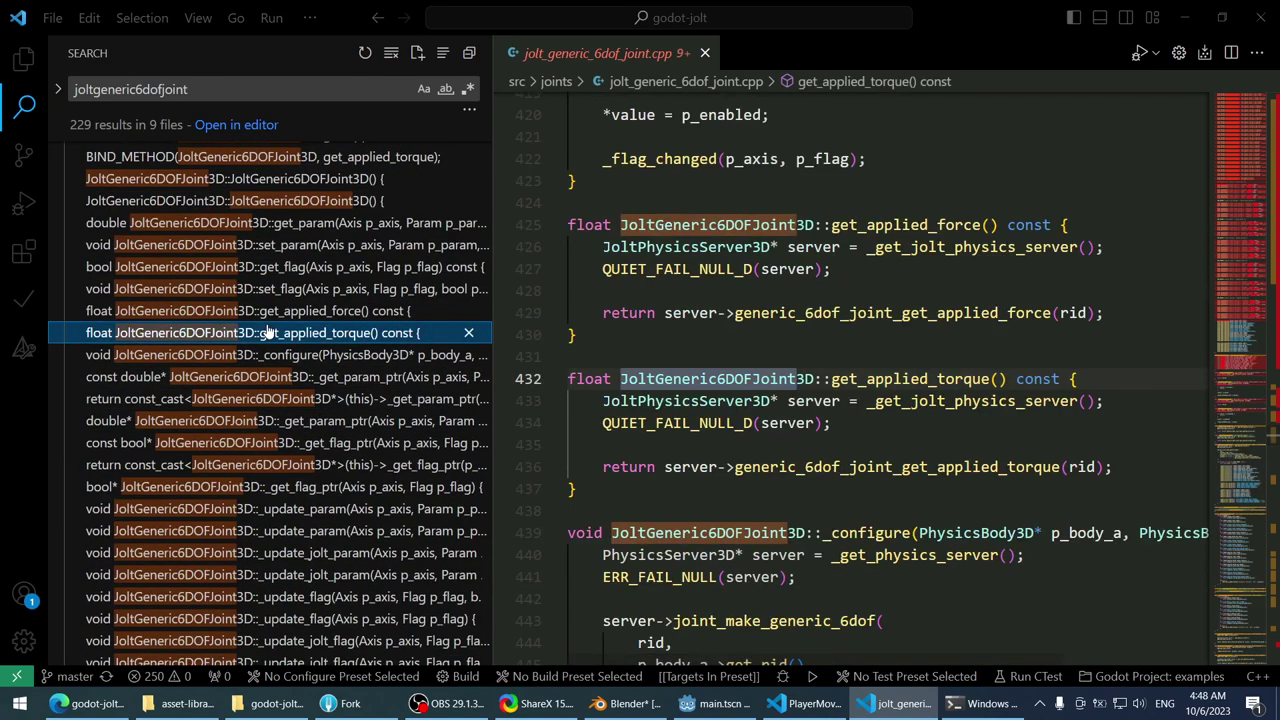
click(248, 487)
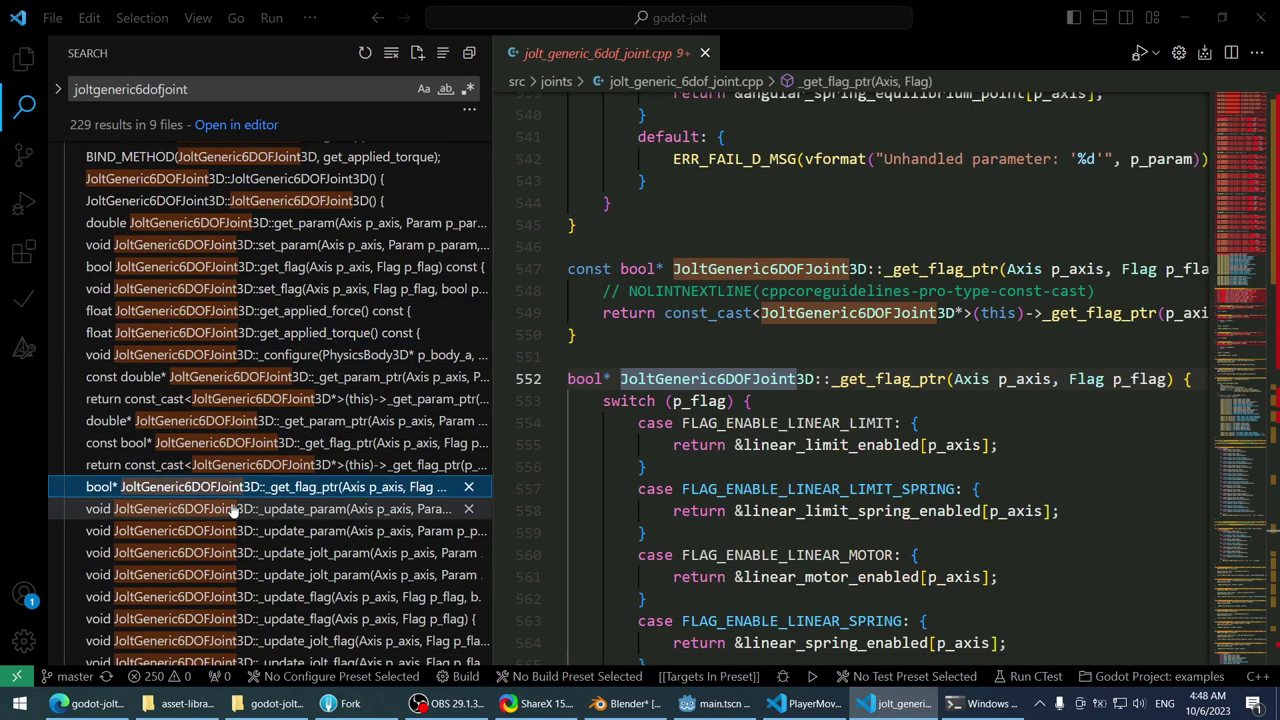
click(228, 510)
scroll(228, 508, down, 3)
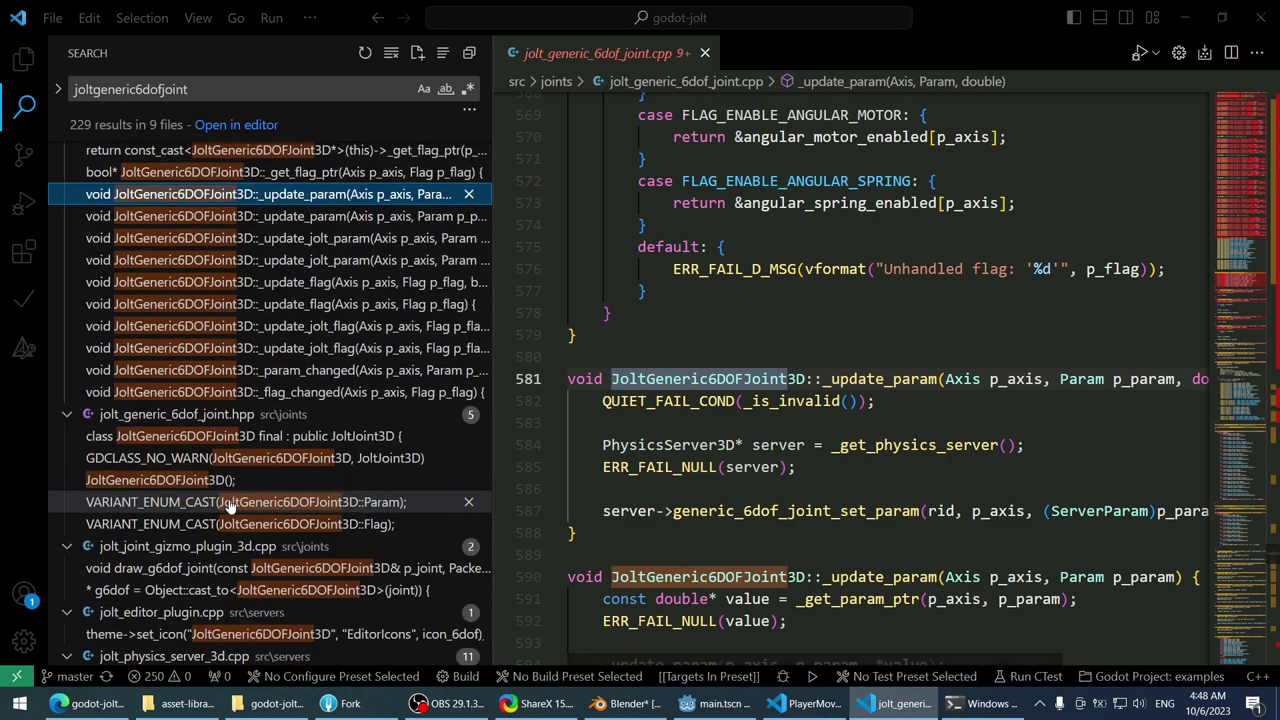
- View the JoltGeneric6DOFJoint3D class declaration header and its constructor declaration
click(228, 437)
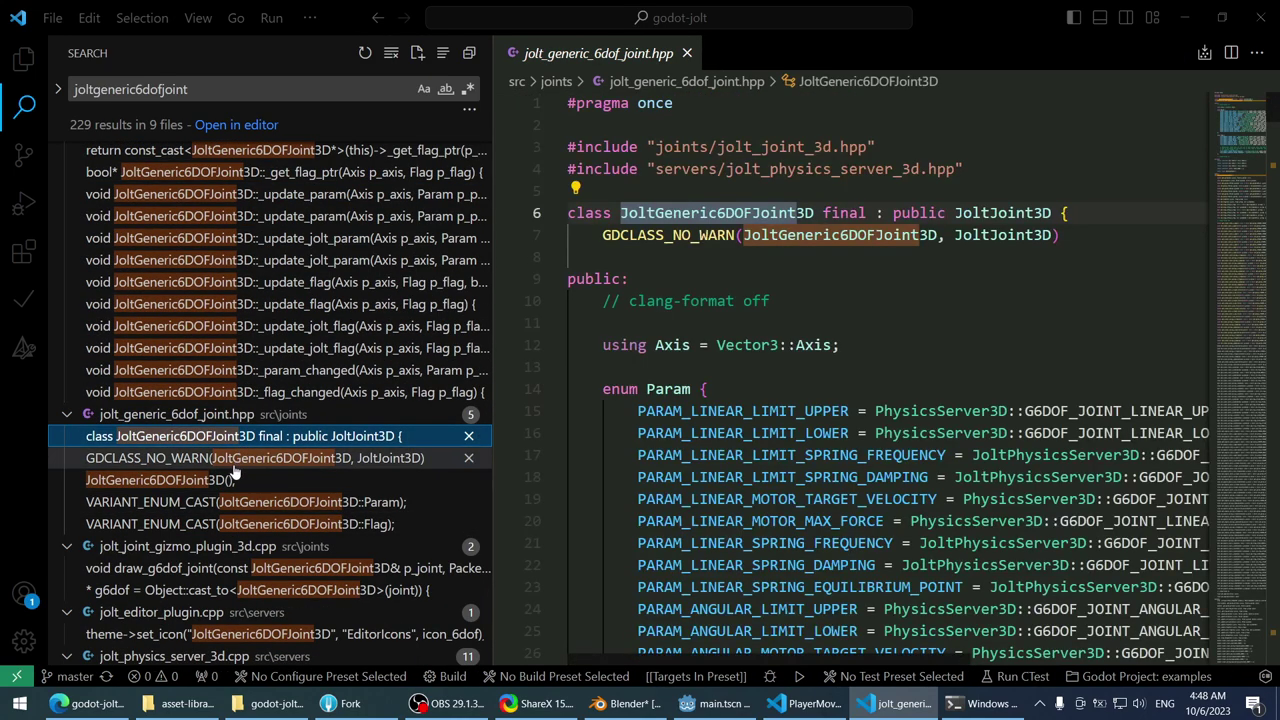
click(226, 481)
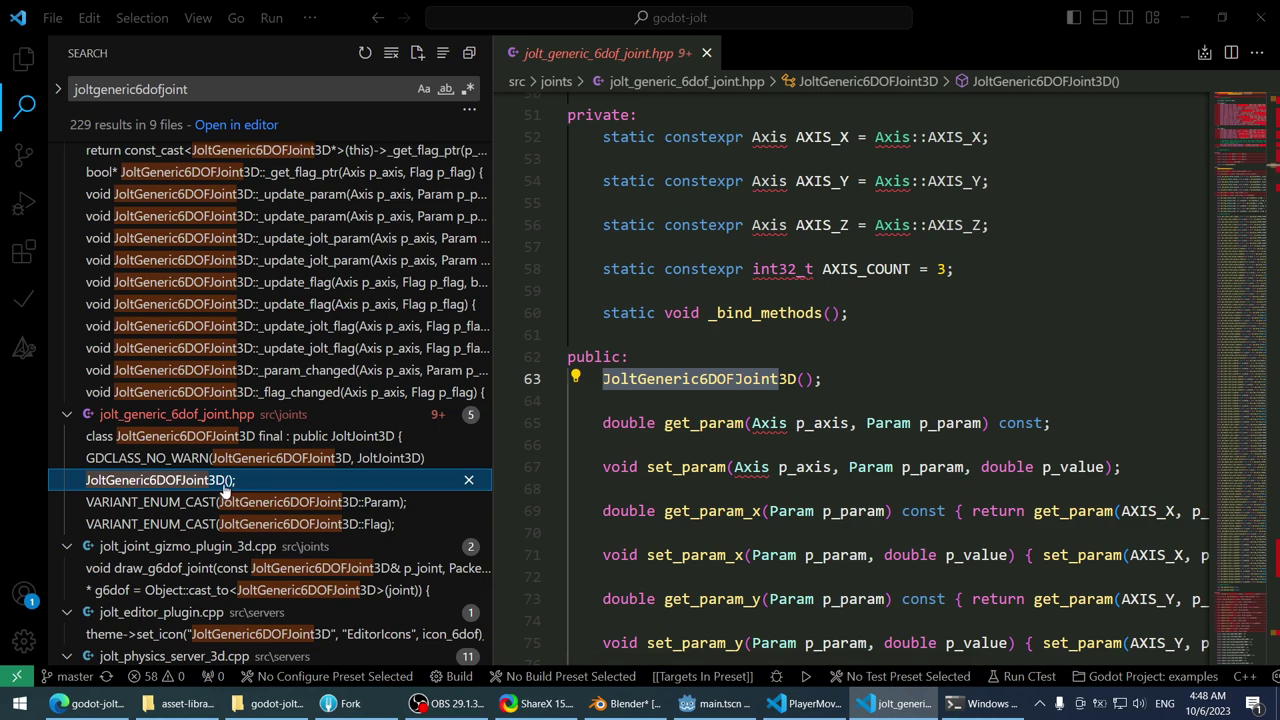
scroll(228, 486, down, 2)
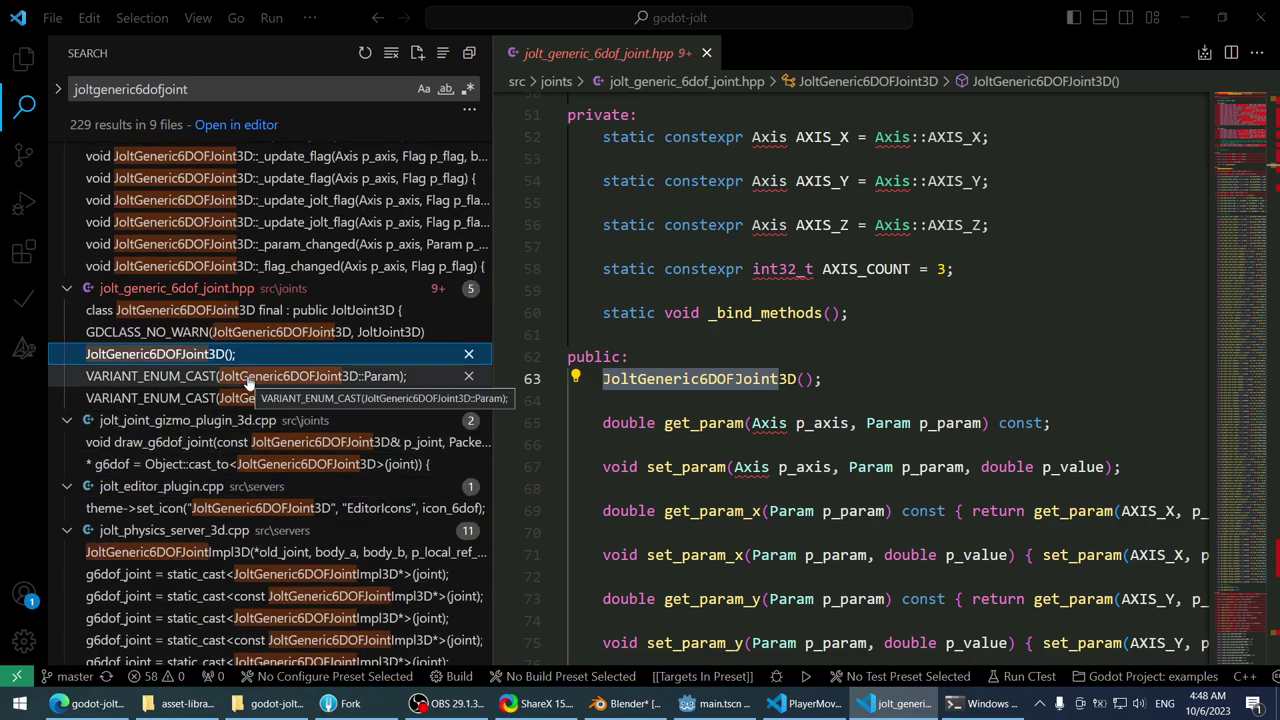
scroll(250, 384, up, 2)
scroll(990, 545, down, 4)
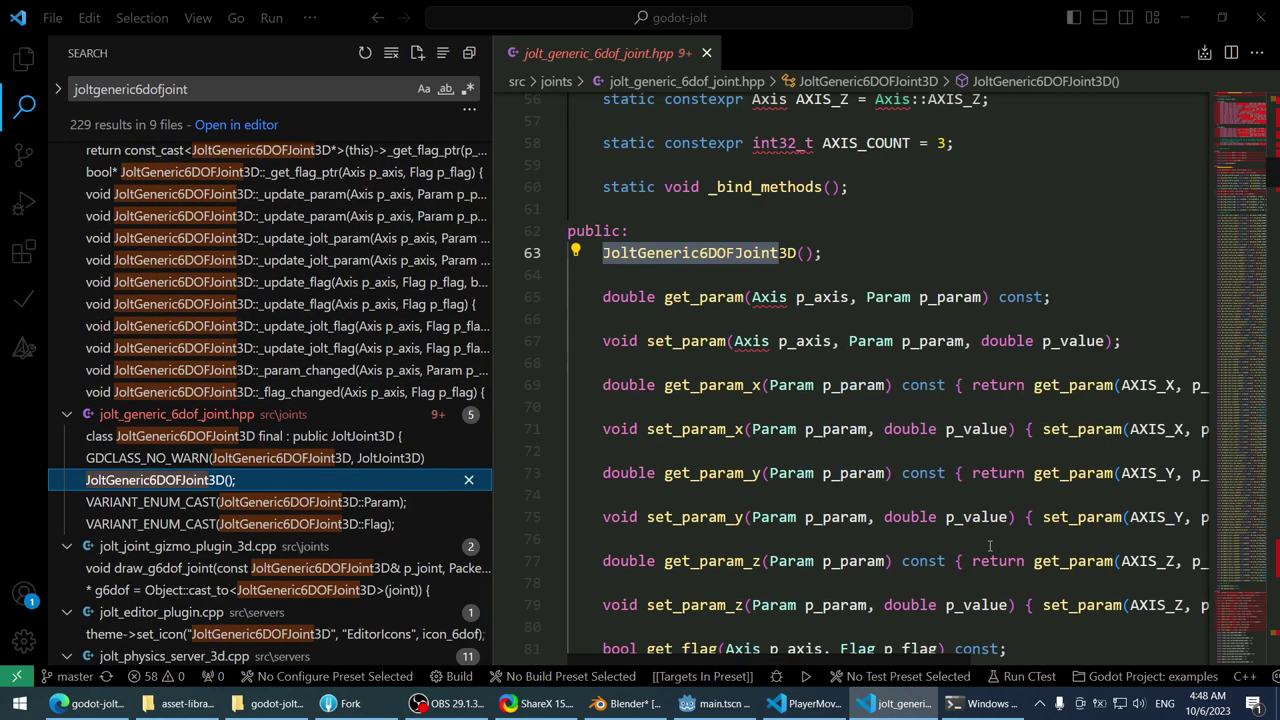
scroll(358, 413, down, 3)
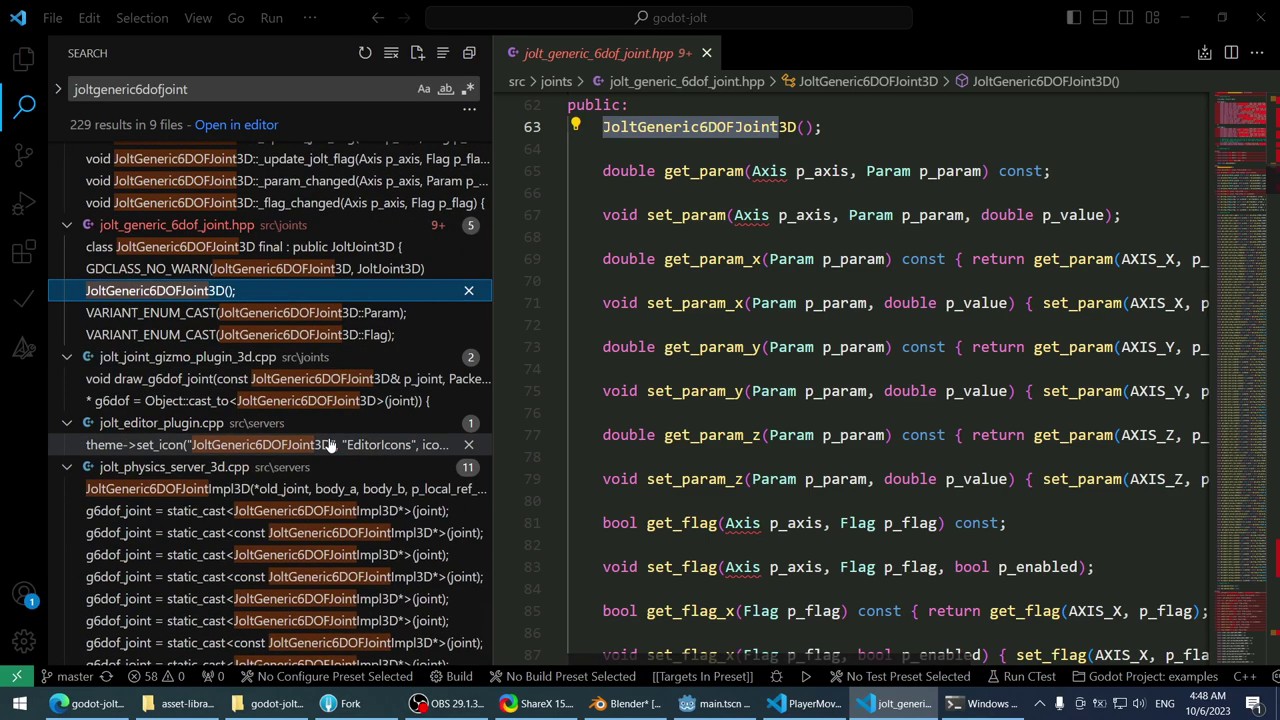
scroll(358, 413, down, 1)
- Check matches in jolt_physics_server_3d.cpp and jolt_editor_plugin.cpp, ending at _update_jolt_flag's get_flag/set_flag code
click(340, 457)
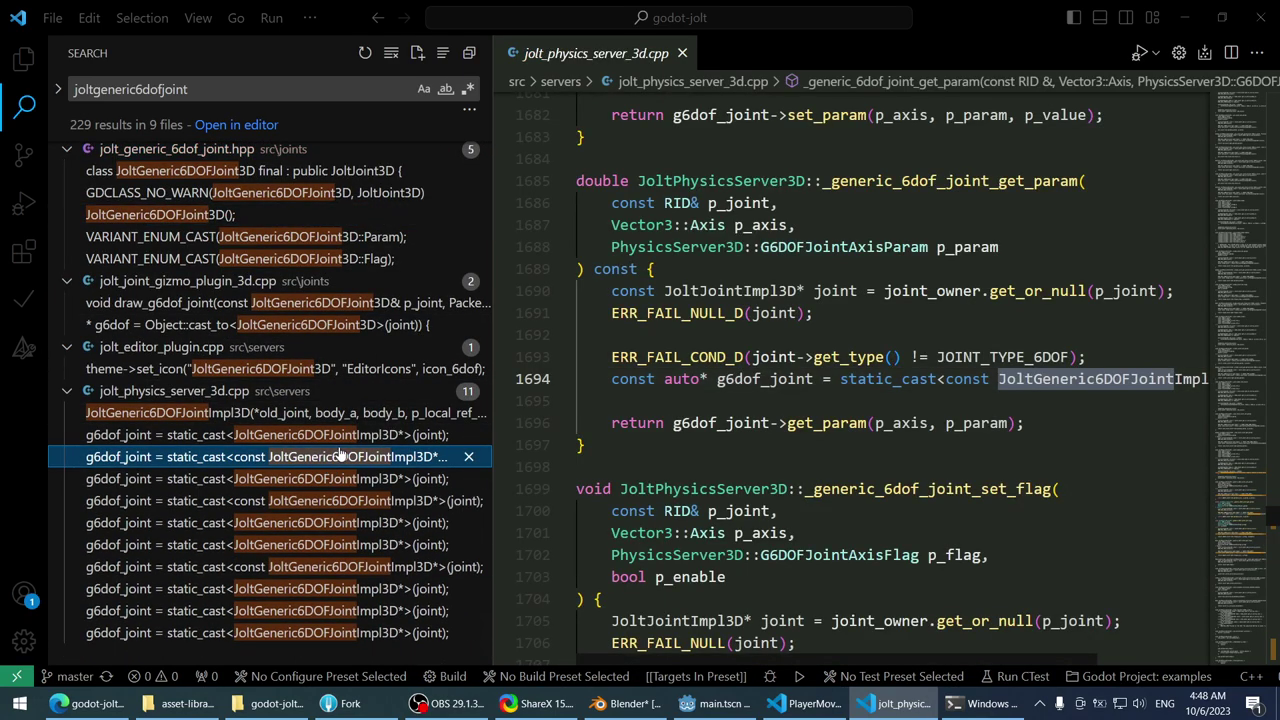
key(Up)
key(Down)
key(Down)
click(320, 369)
click(320, 391)
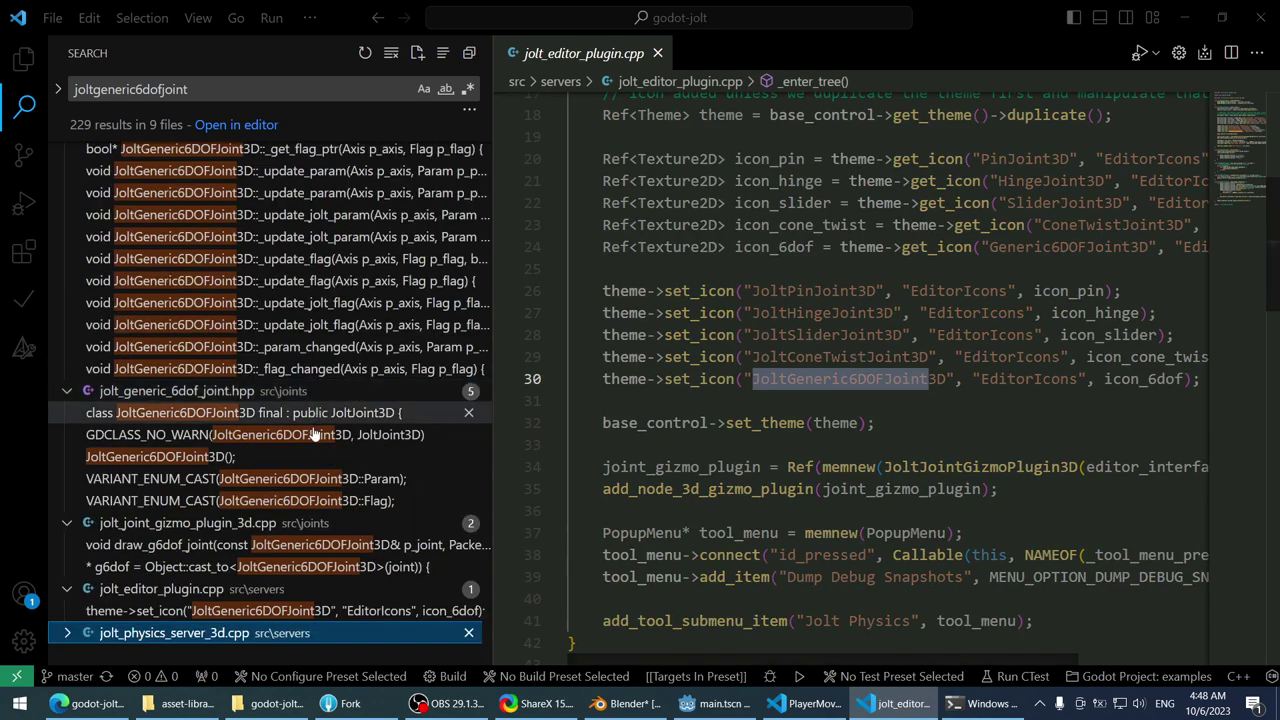
click(378, 306)
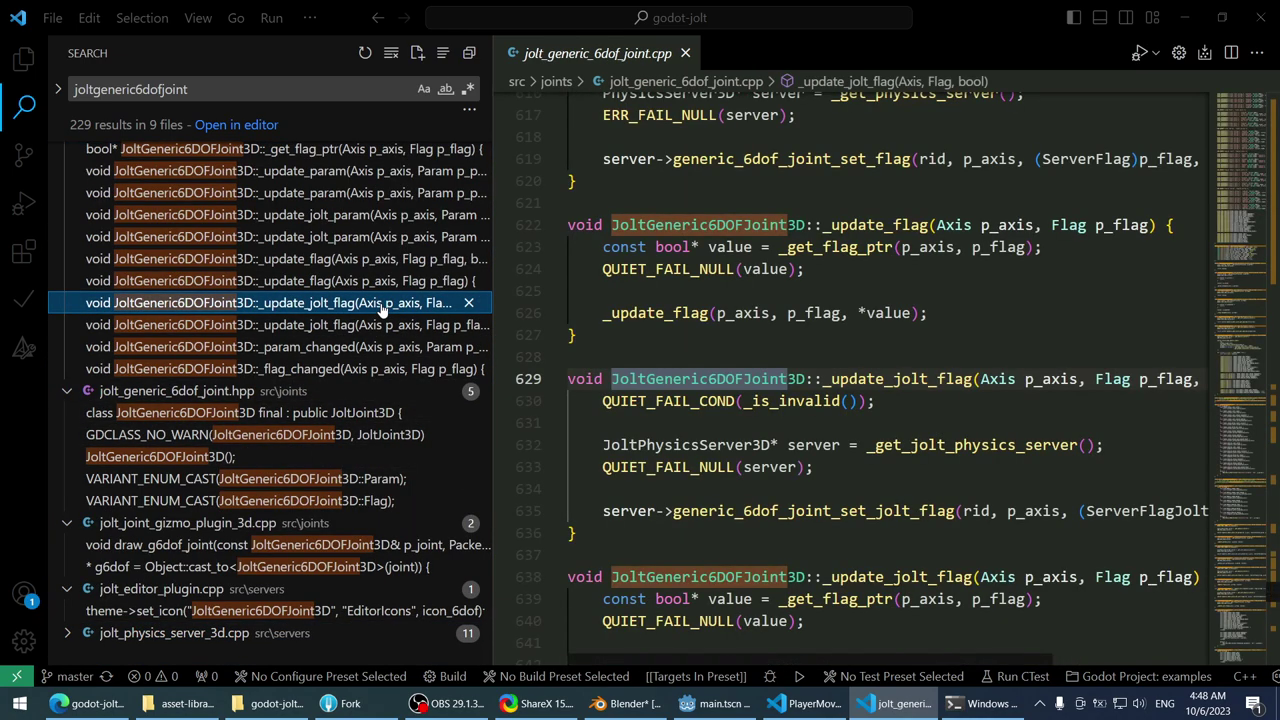
scroll(942, 358, down, 3)
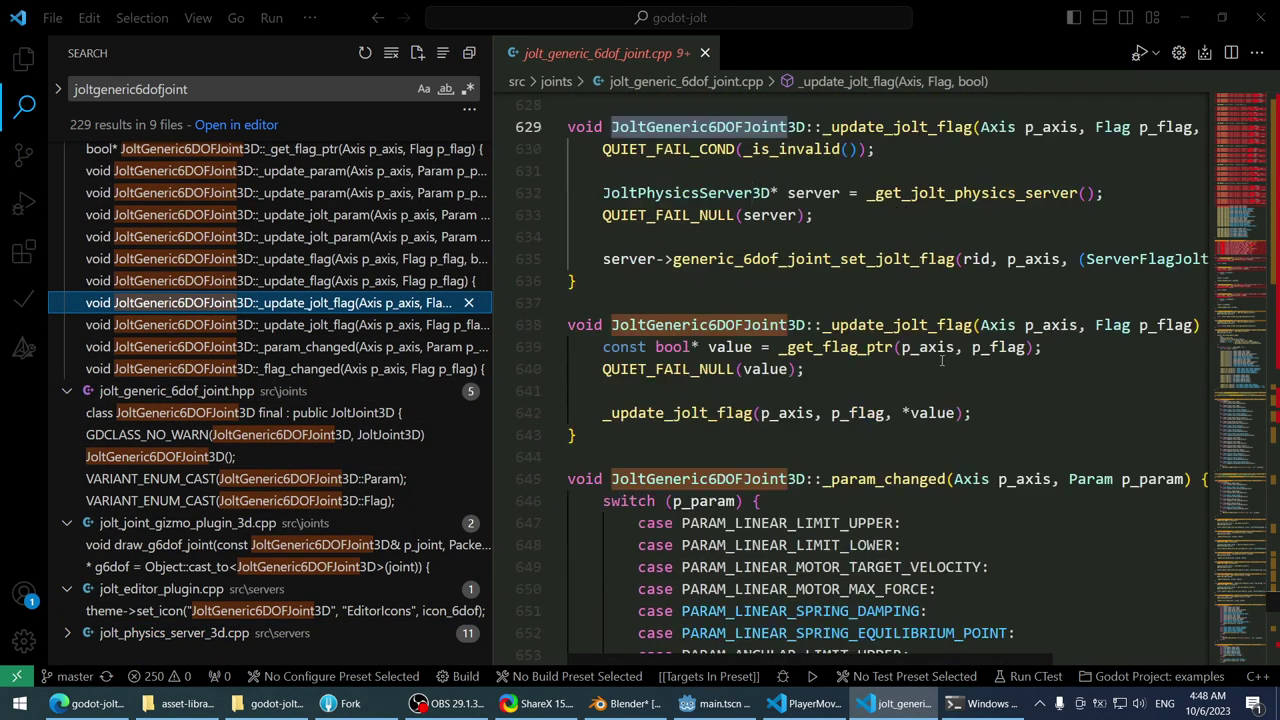
scroll(940, 362, up, 20)
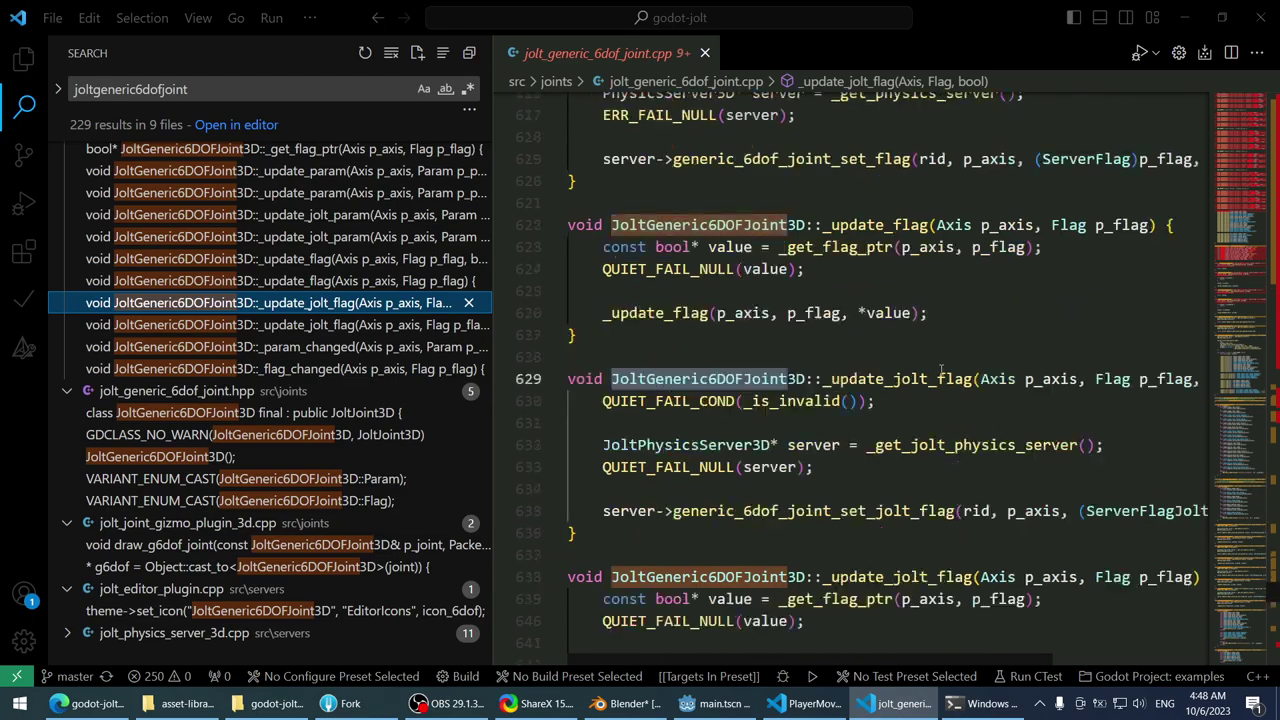
scroll(930, 450, up, 20)
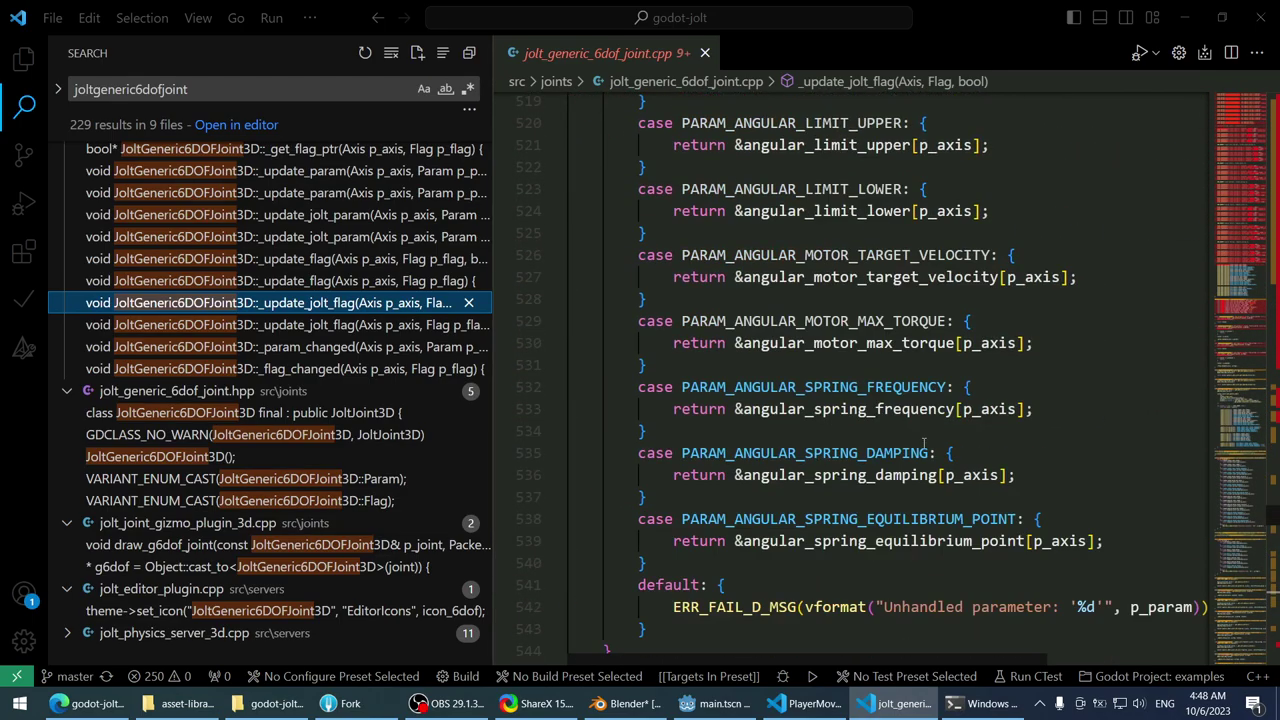
scroll(915, 437, up, 17)
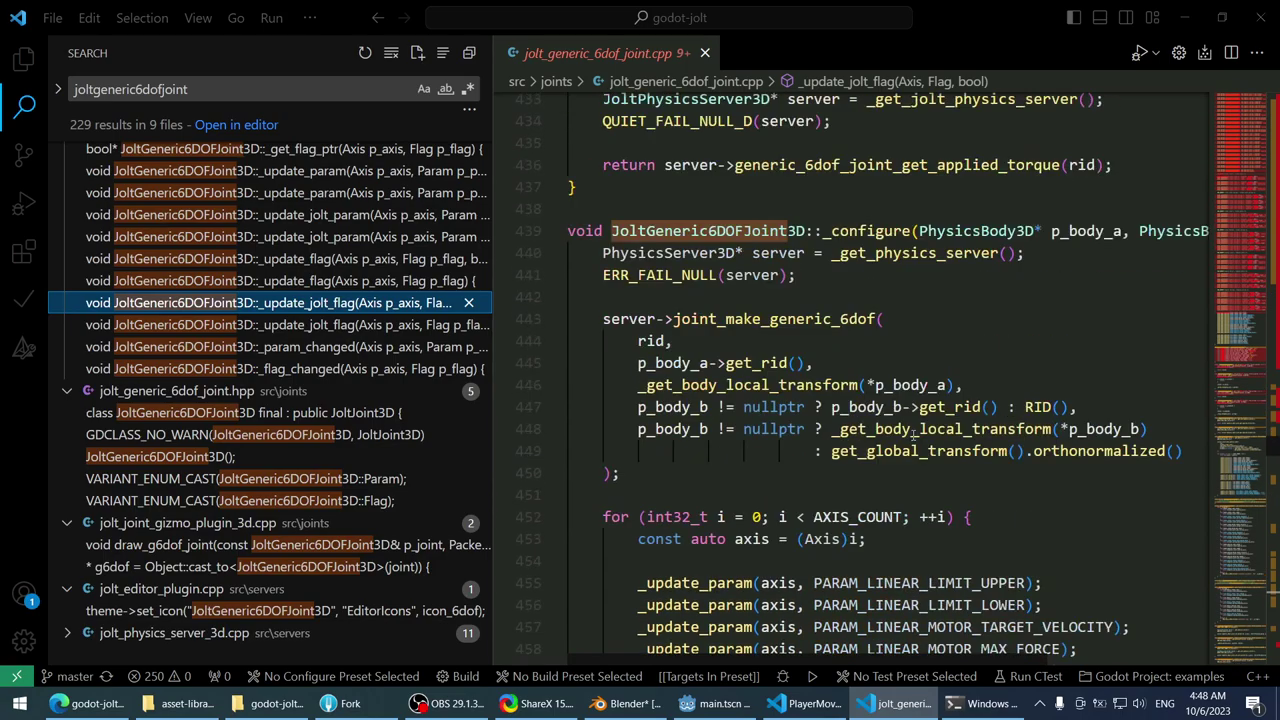
scroll(260, 300, up, 2)
double_click(222, 89)
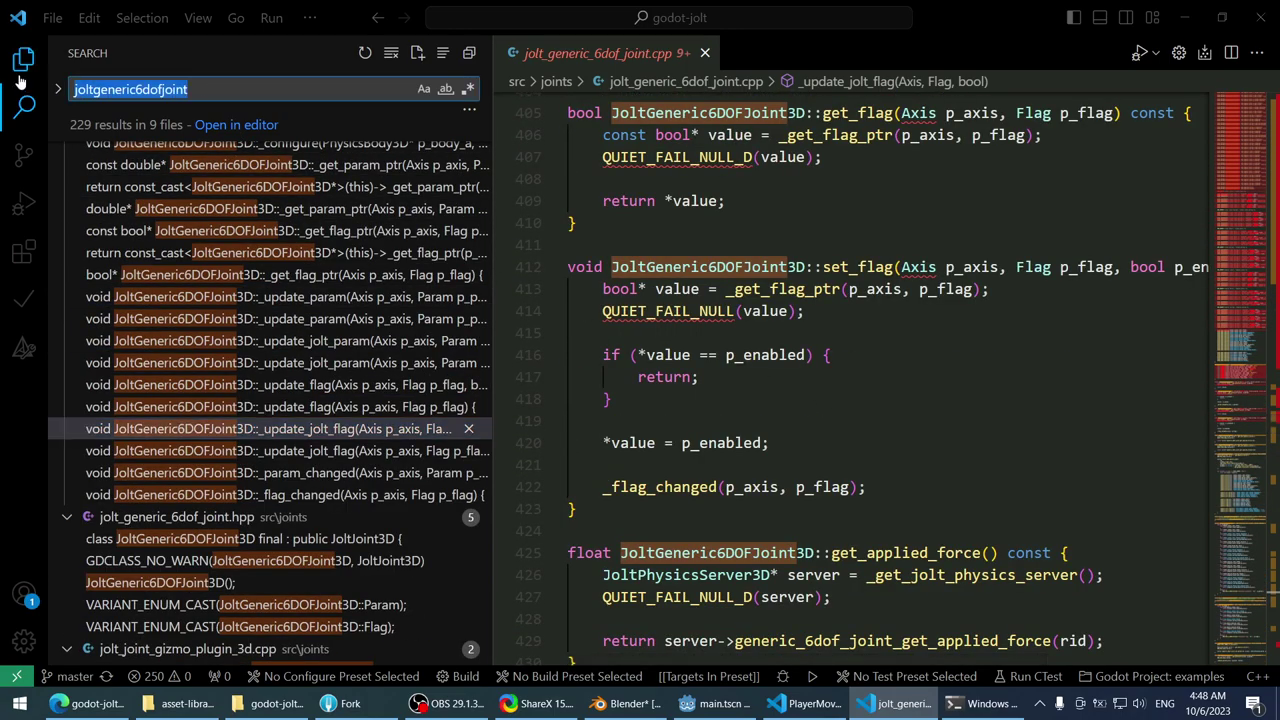
- Search for 'namespace' and review the .clang-format, .clang-tidy and precompiled.hpp matches
text(namespace)
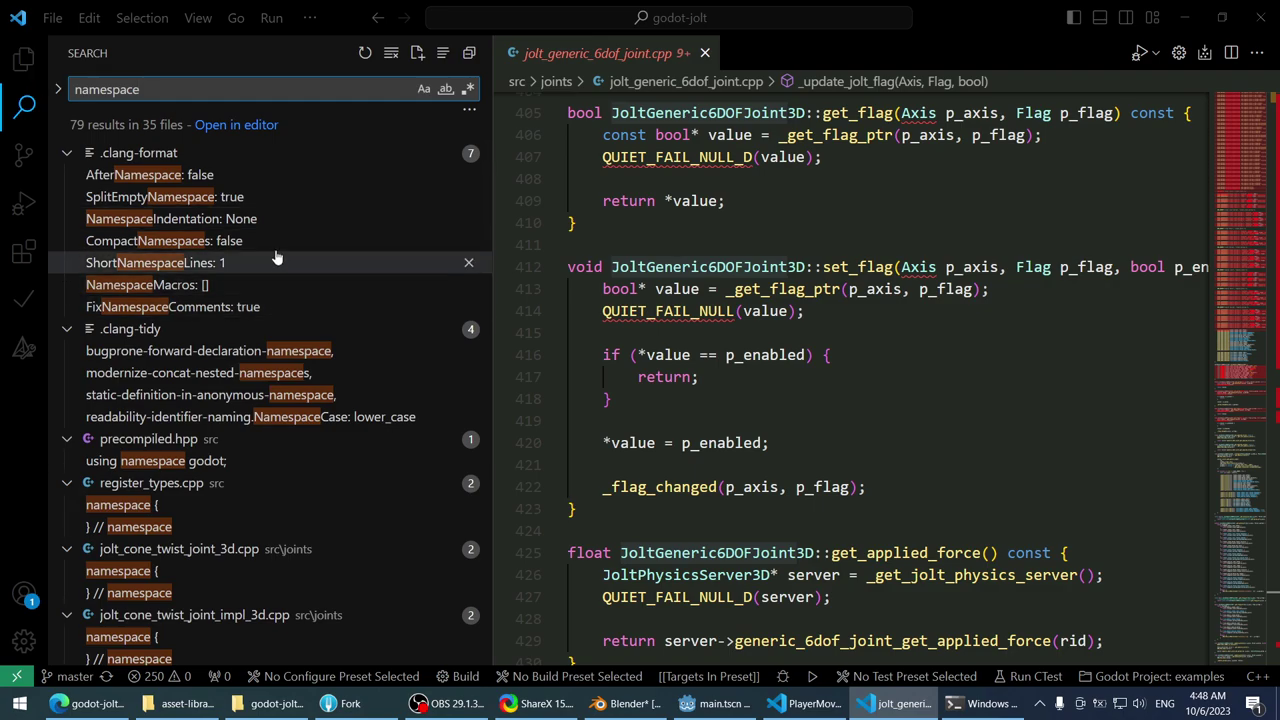
click(230, 178)
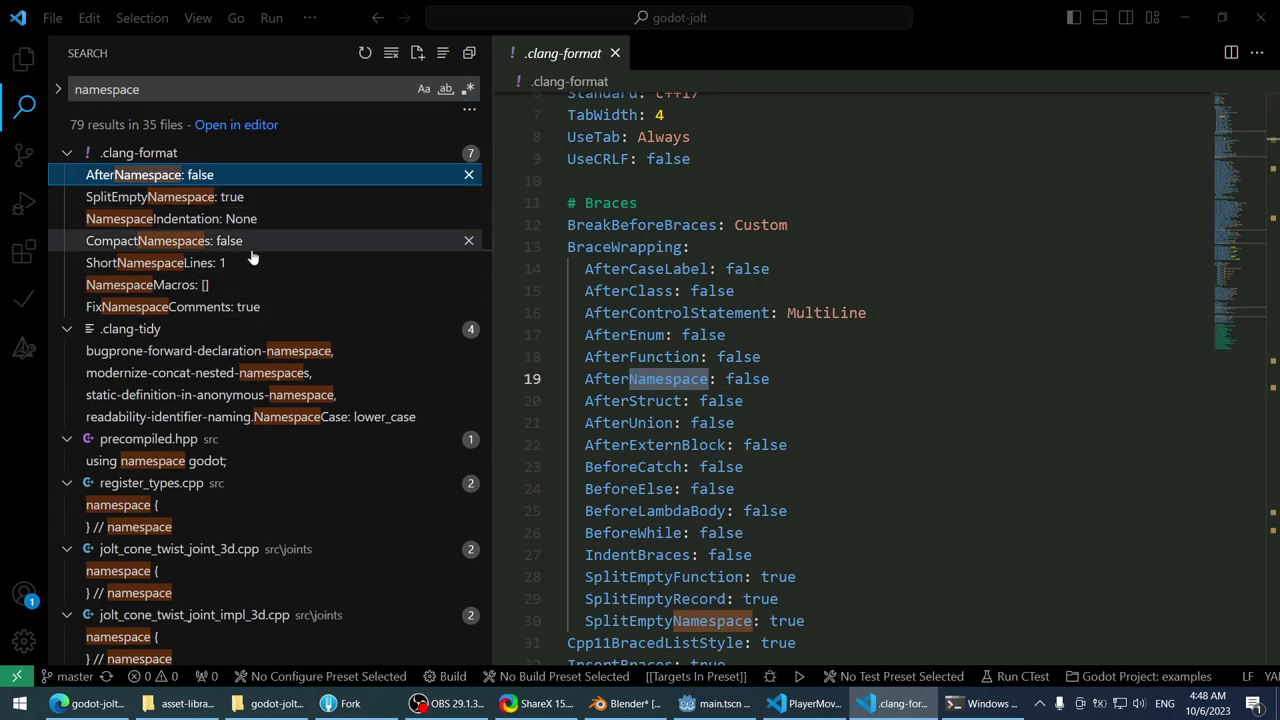
click(241, 292)
click(249, 306)
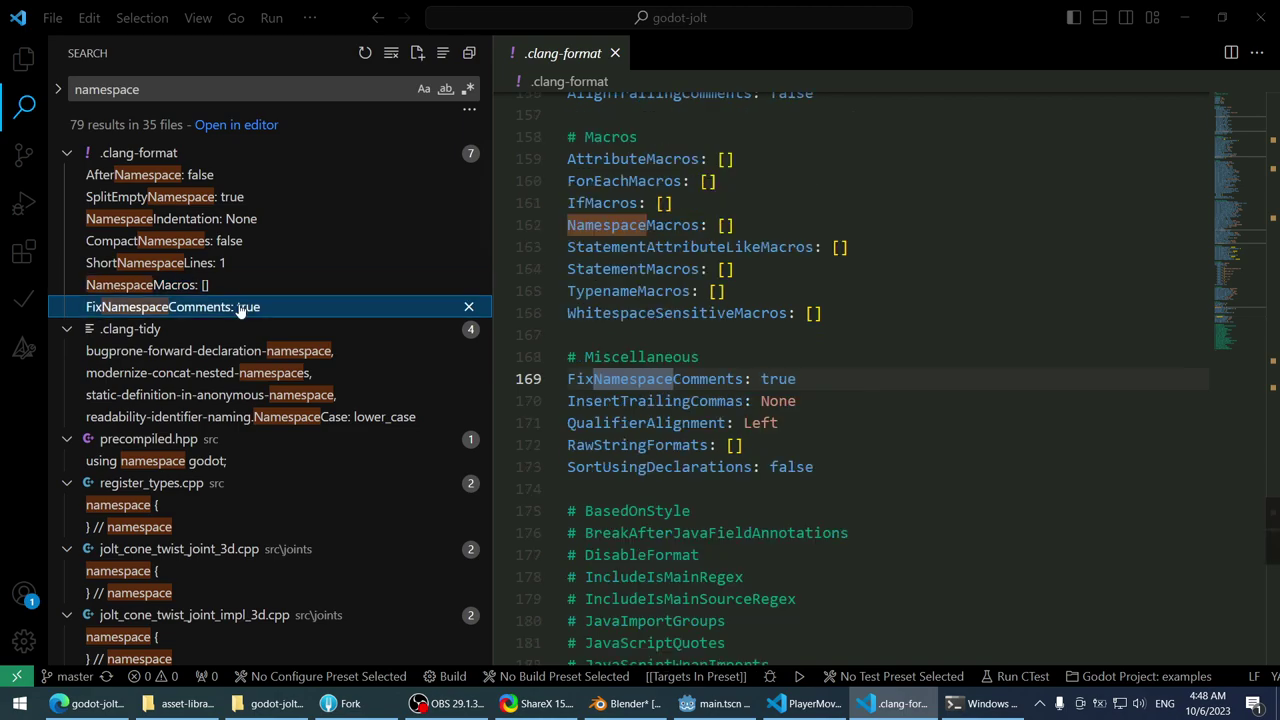
click(262, 330)
click(262, 330)
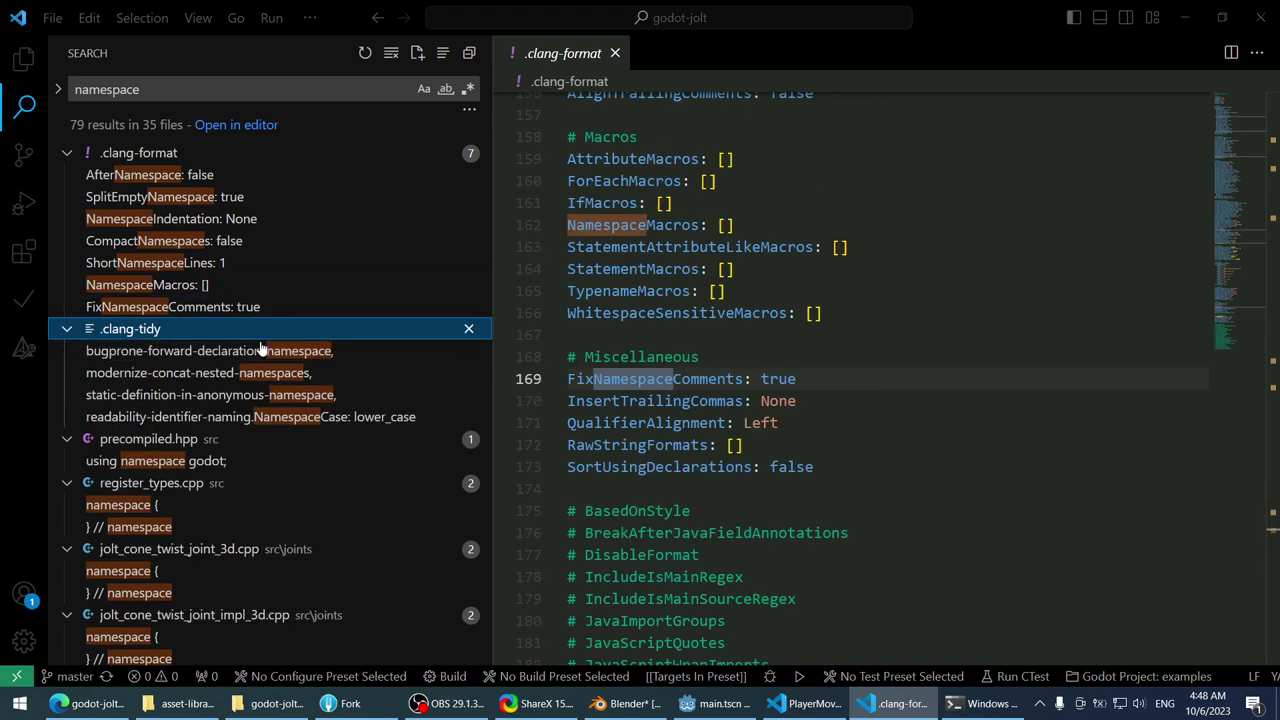
click(240, 350)
click(220, 372)
click(211, 423)
click(198, 460)
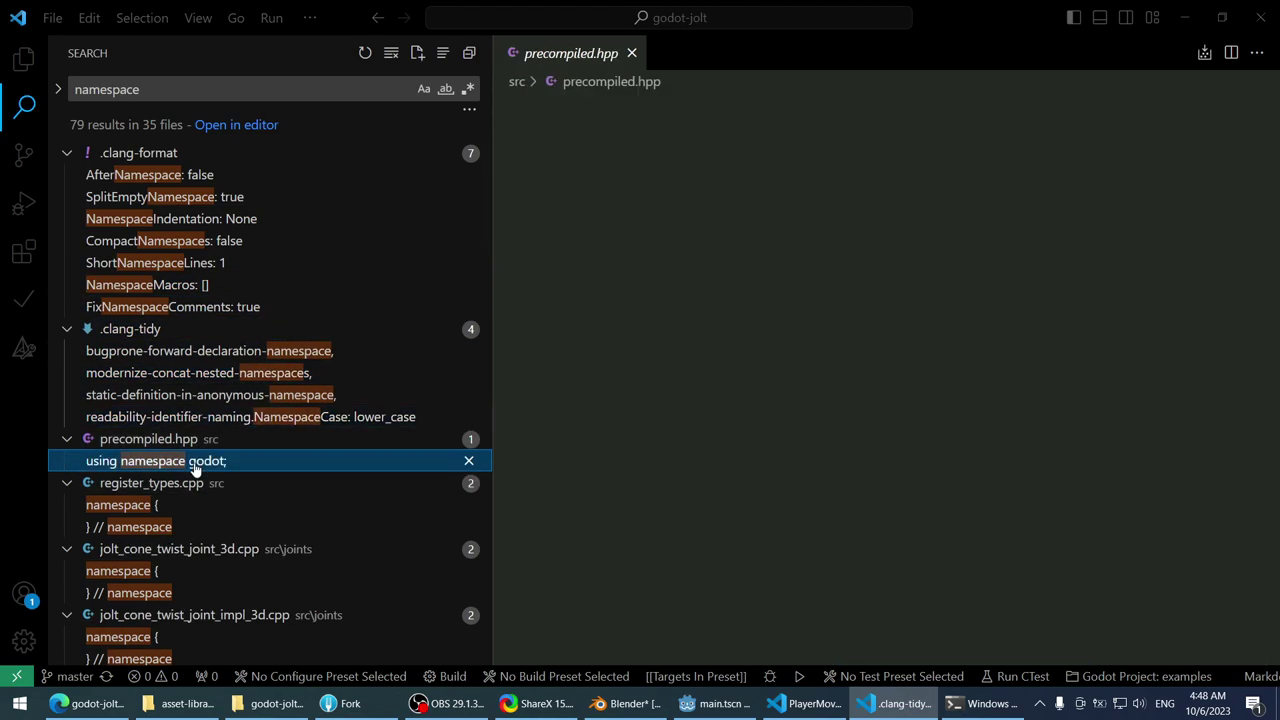
- Inspect the namespace block and closing comment in register_types.cpp
scroll(945, 379, down, 1)
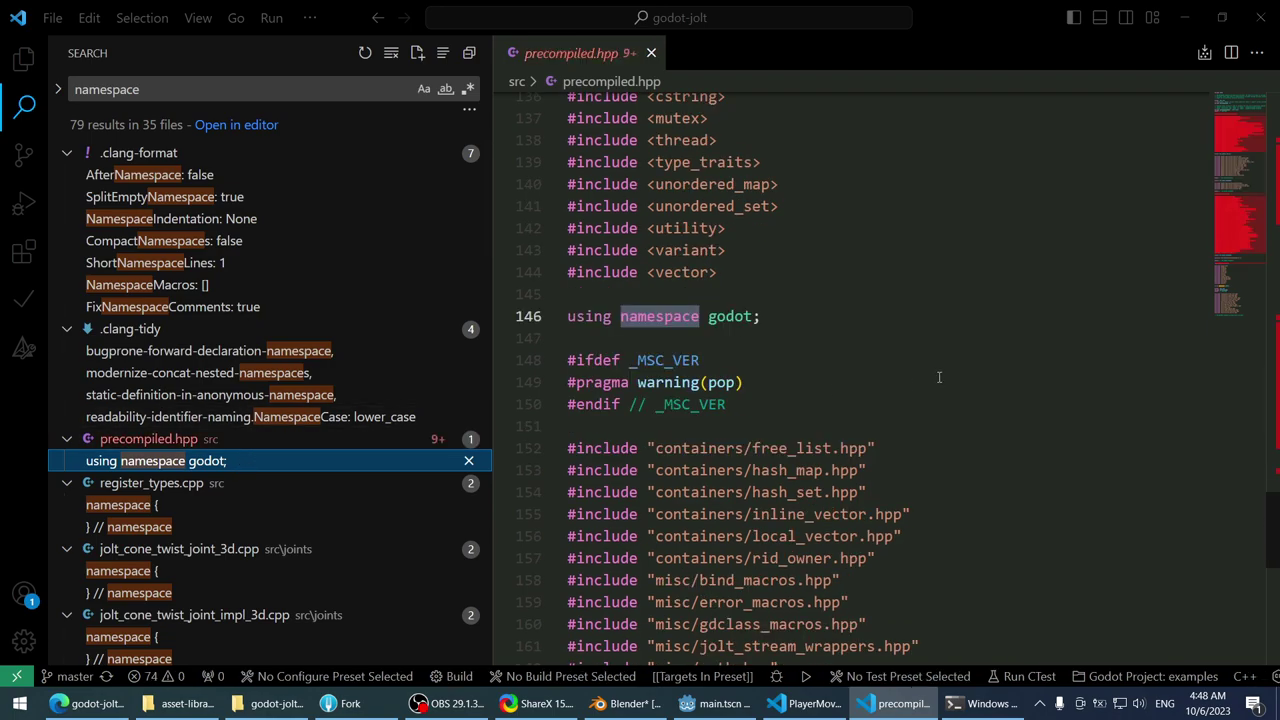
scroll(939, 377, up, 5)
scroll(878, 362, down, 7)
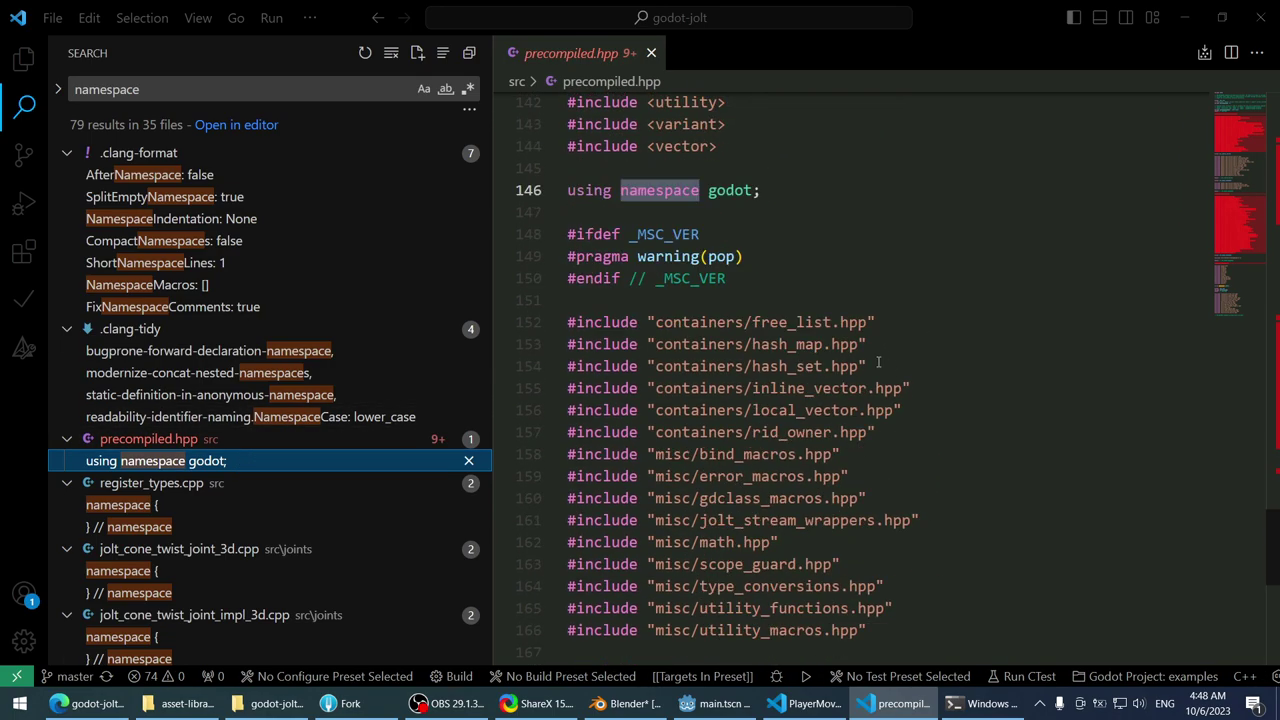
scroll(206, 331, down, 3)
click(211, 294)
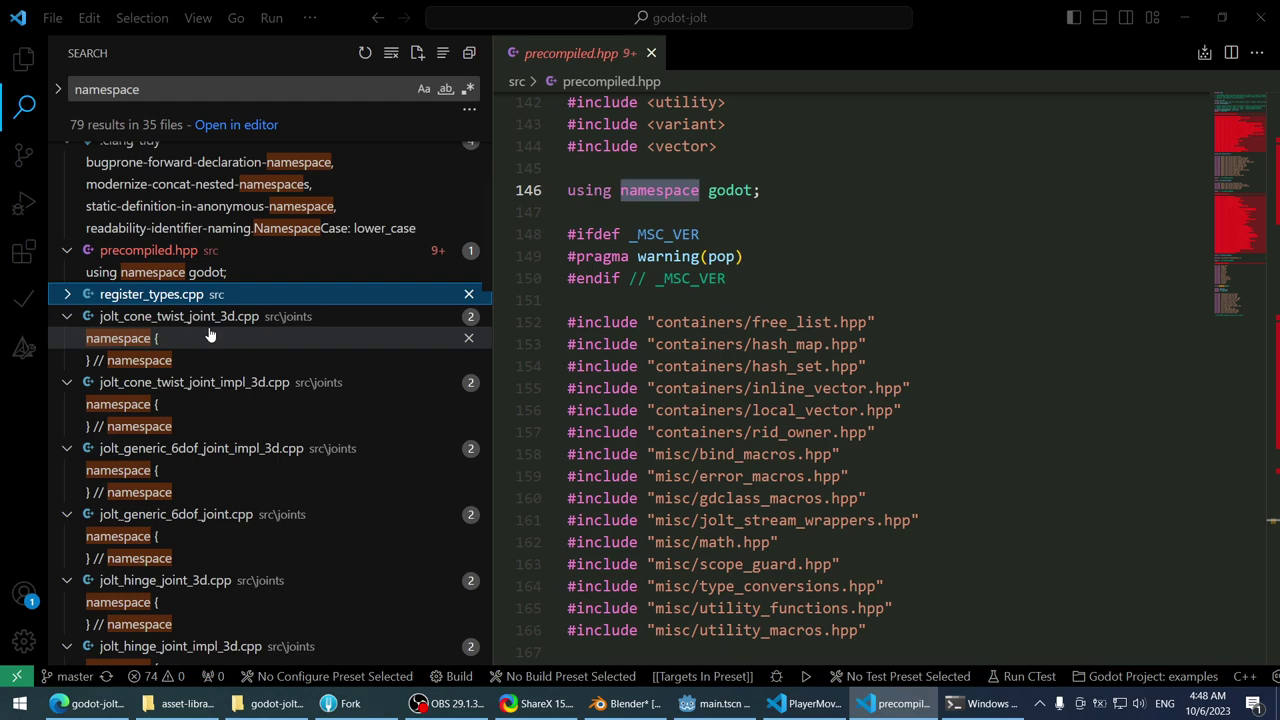
click(219, 296)
click(219, 298)
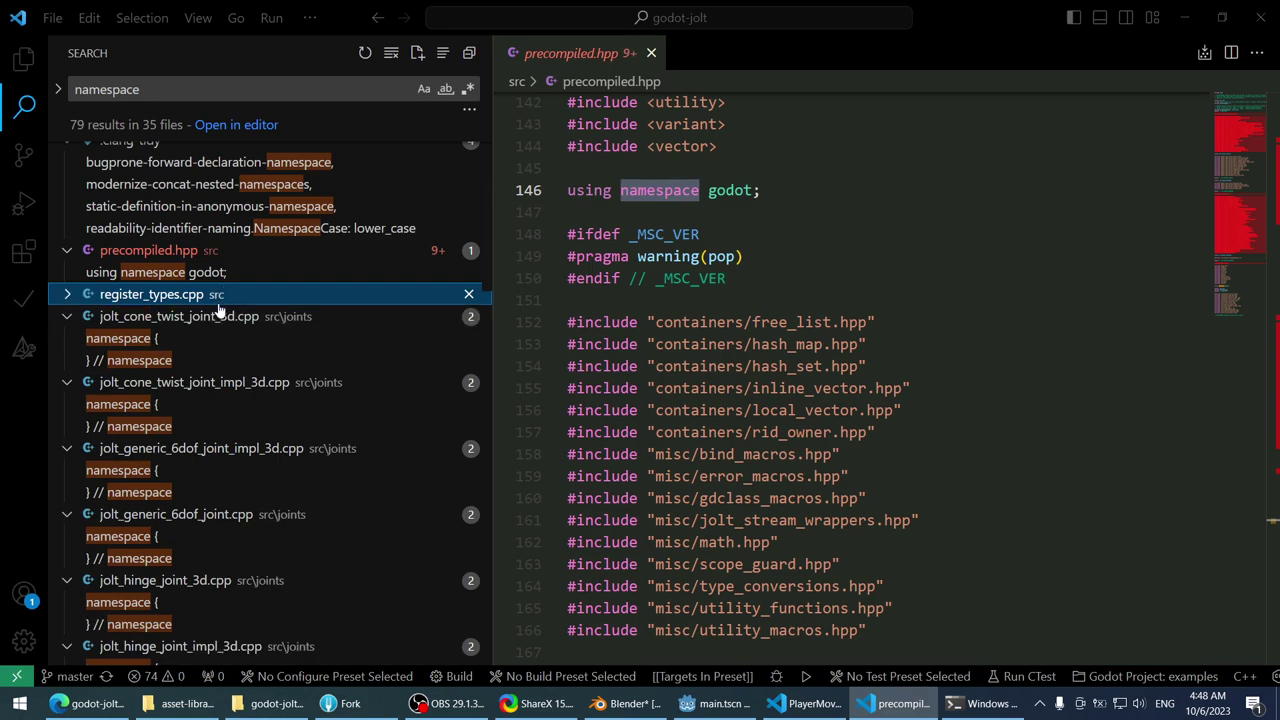
click(220, 299)
click(222, 317)
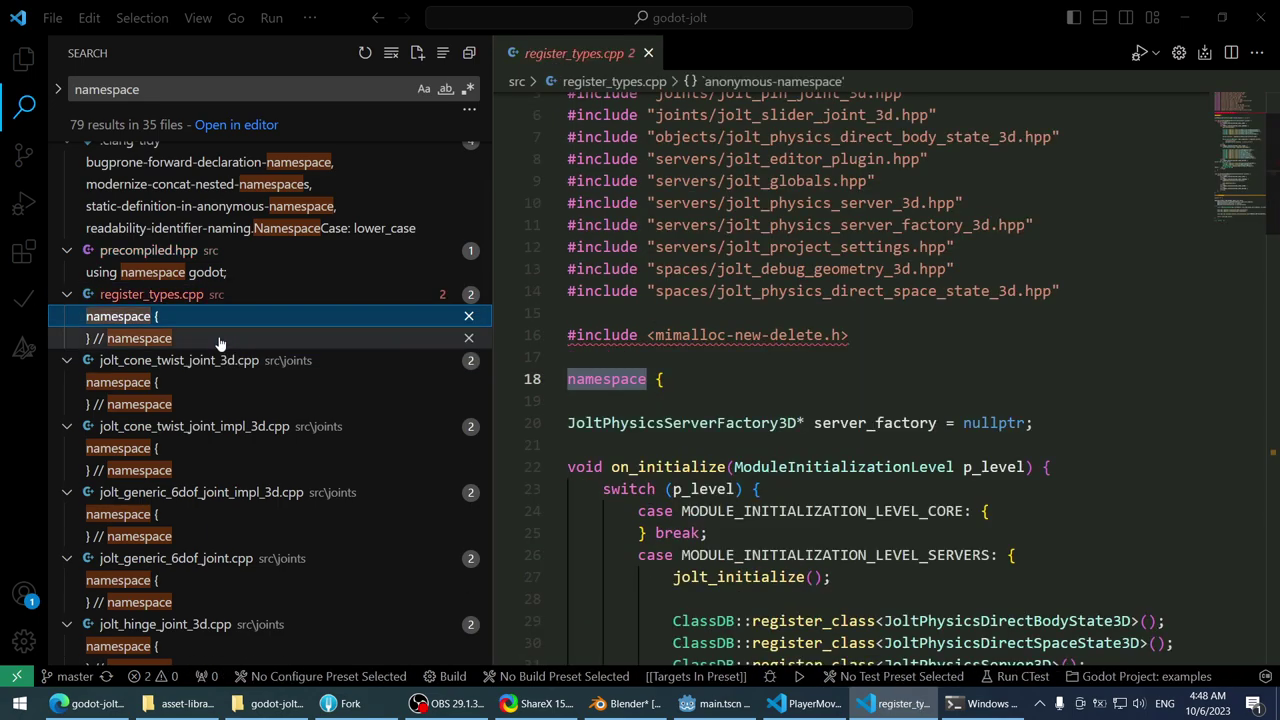
click(220, 340)
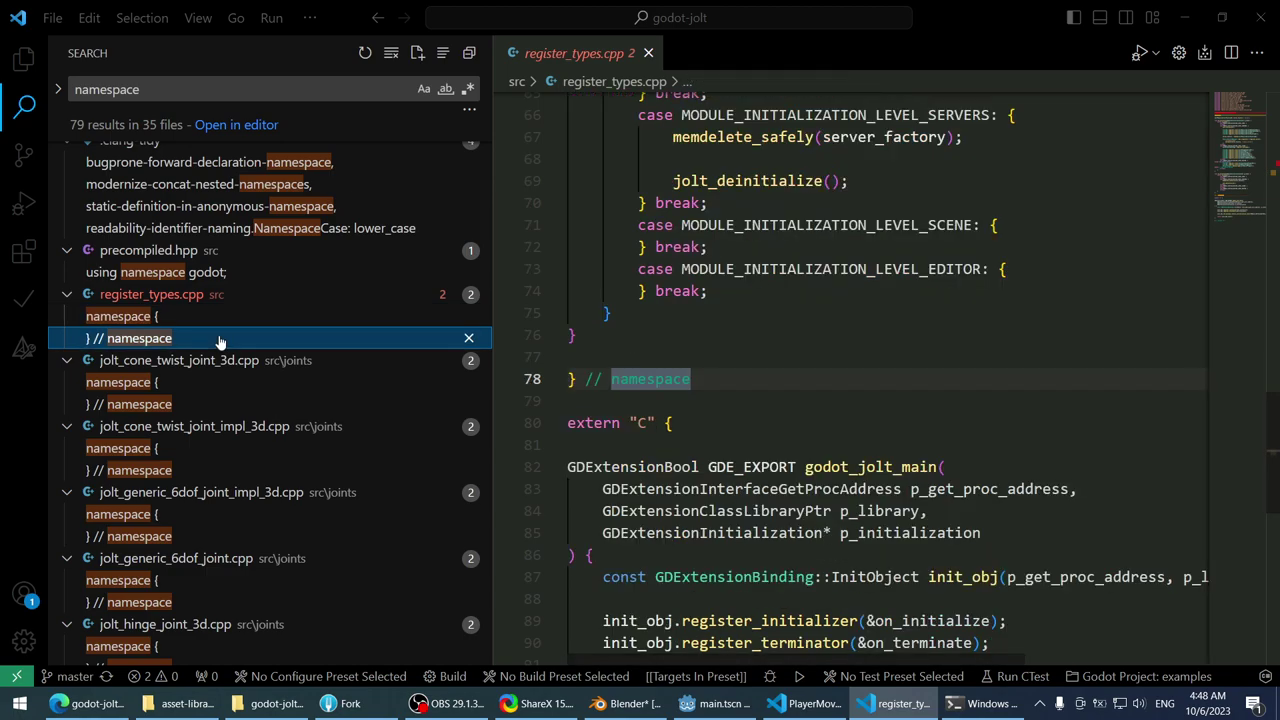
- Review the jolt_cone_twist_joint_3d.cpp namespace block and math.hpp matches, then return to PlayerMovement.cs
click(214, 383)
scroll(216, 406, down, 1)
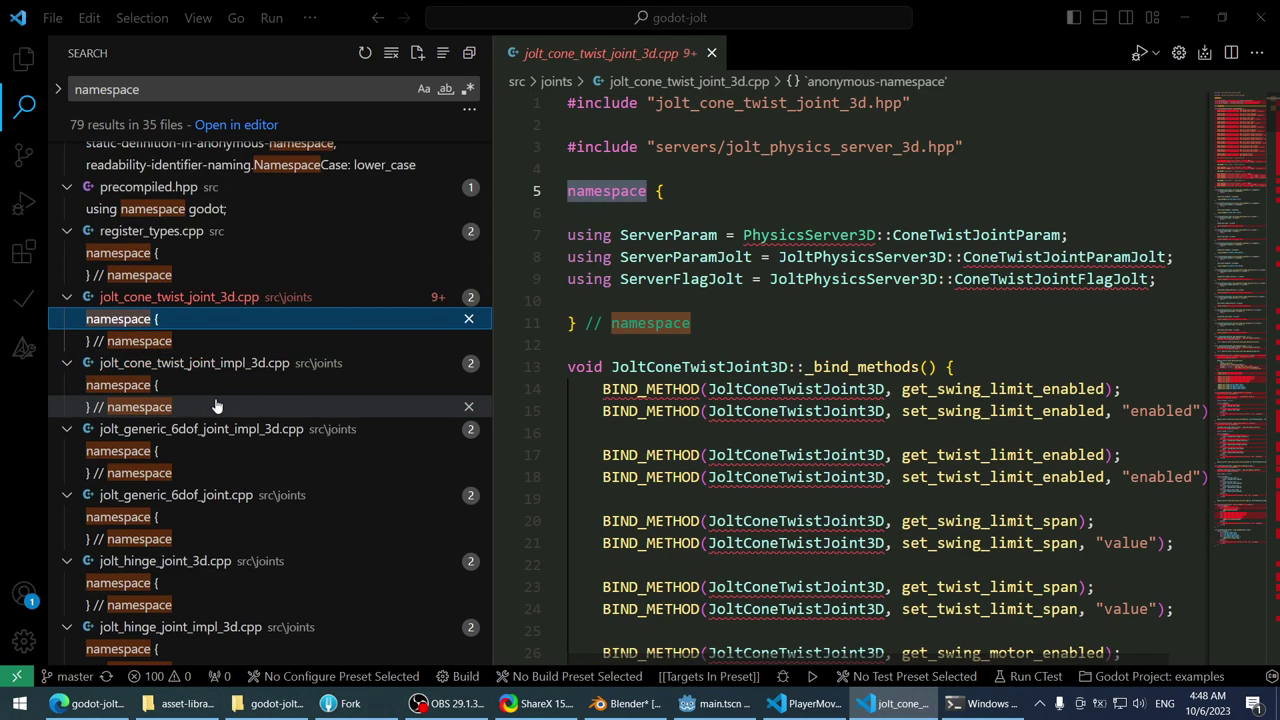
scroll(216, 406, down, 2)
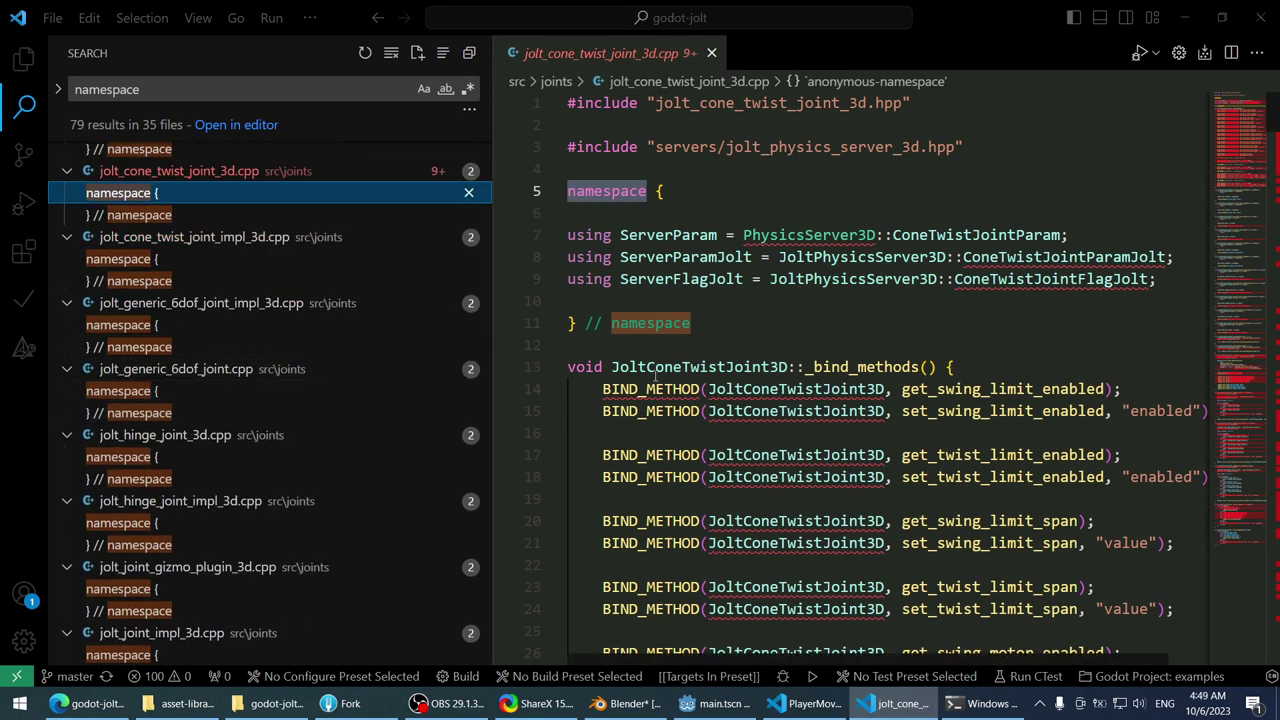
scroll(190, 330, up, 1)
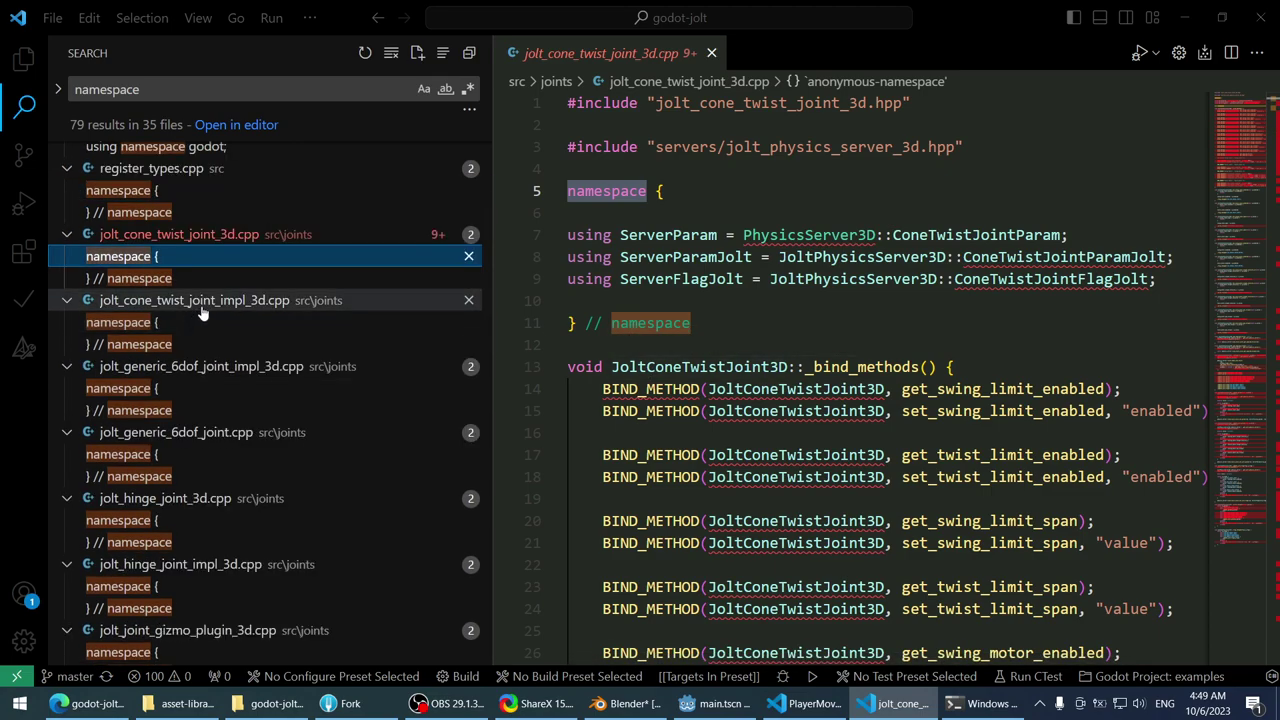
scroll(240, 303, down, 5)
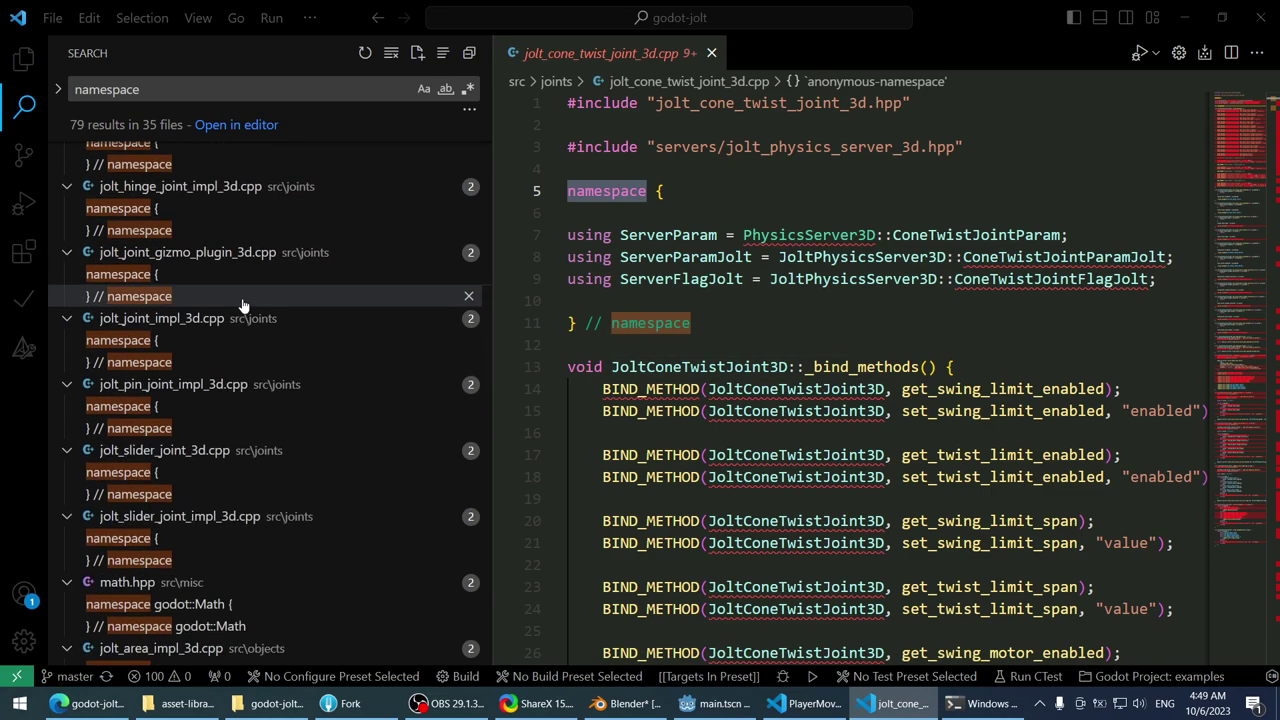
scroll(215, 385, down, 2)
click(211, 394)
click(211, 394)
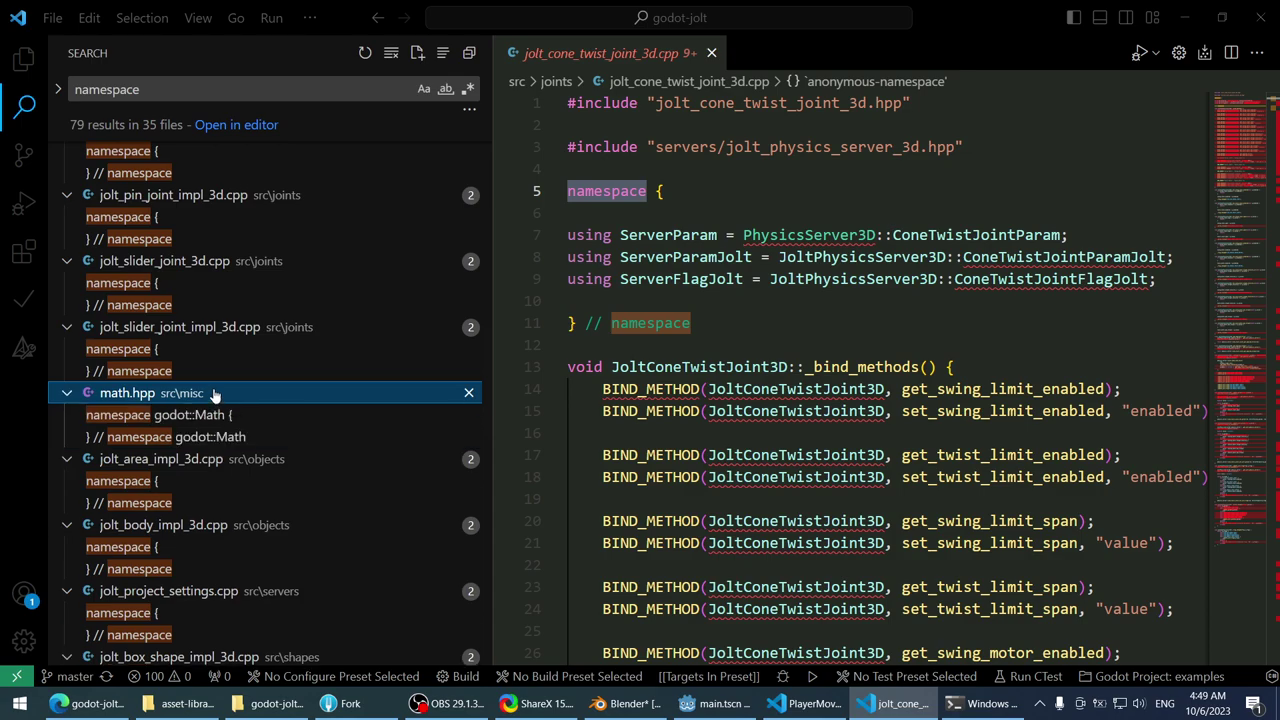
scroll(213, 395, down, 10)
scroll(230, 393, down, 6)
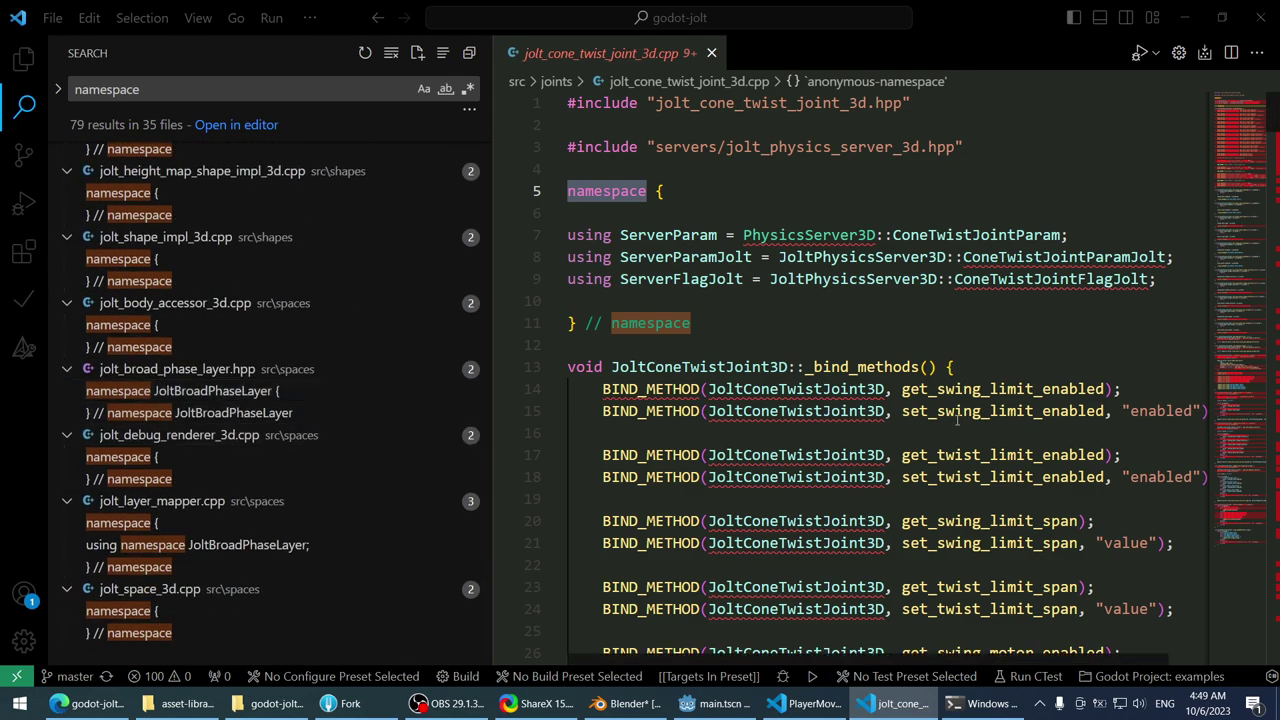
click(743, 411)
double_click(743, 411)
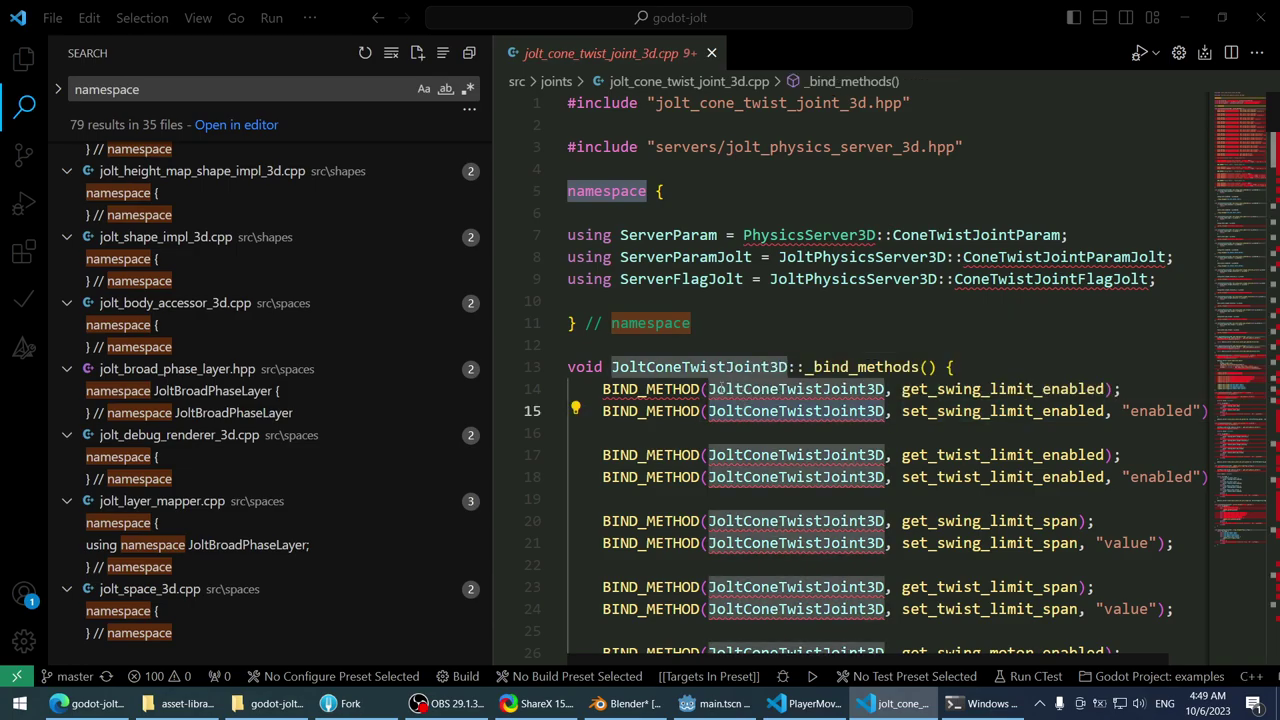
click(805, 703)
- Try a 'using jolt' directive below 'using Nothke;', then delete that line
scroll(1050, 240, up, 10)
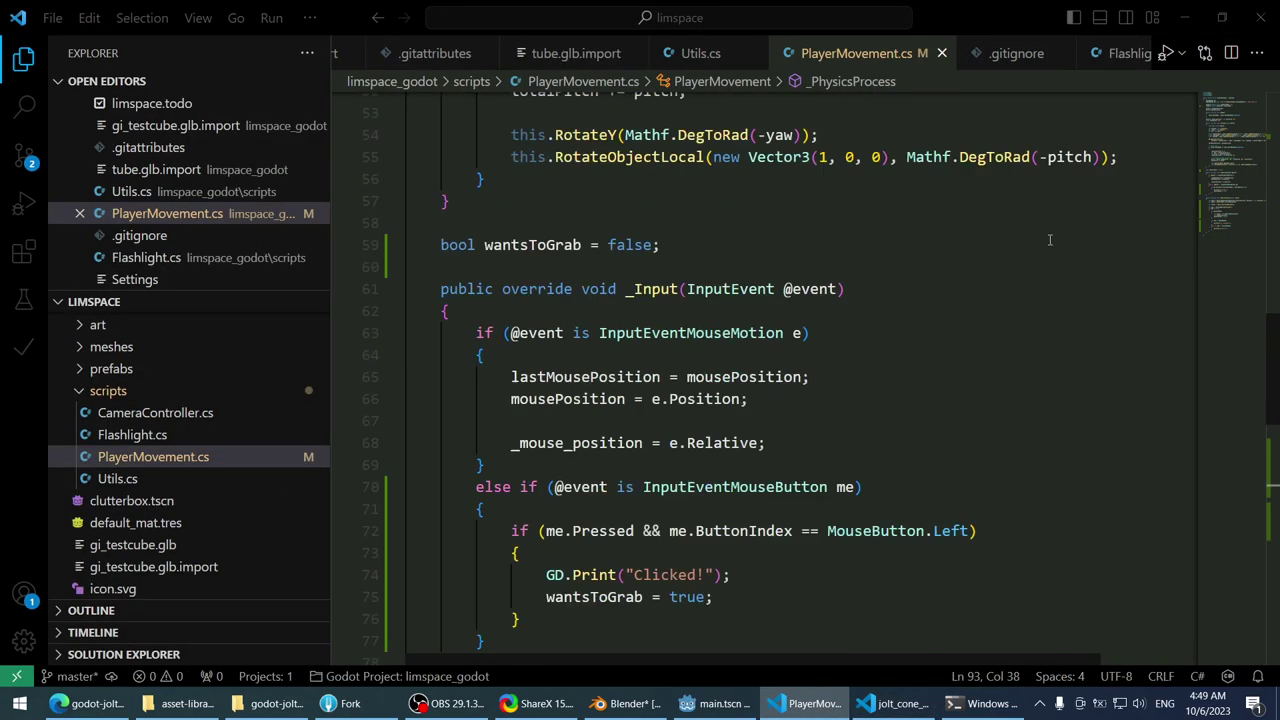
scroll(1050, 240, up, 17)
click(540, 148)
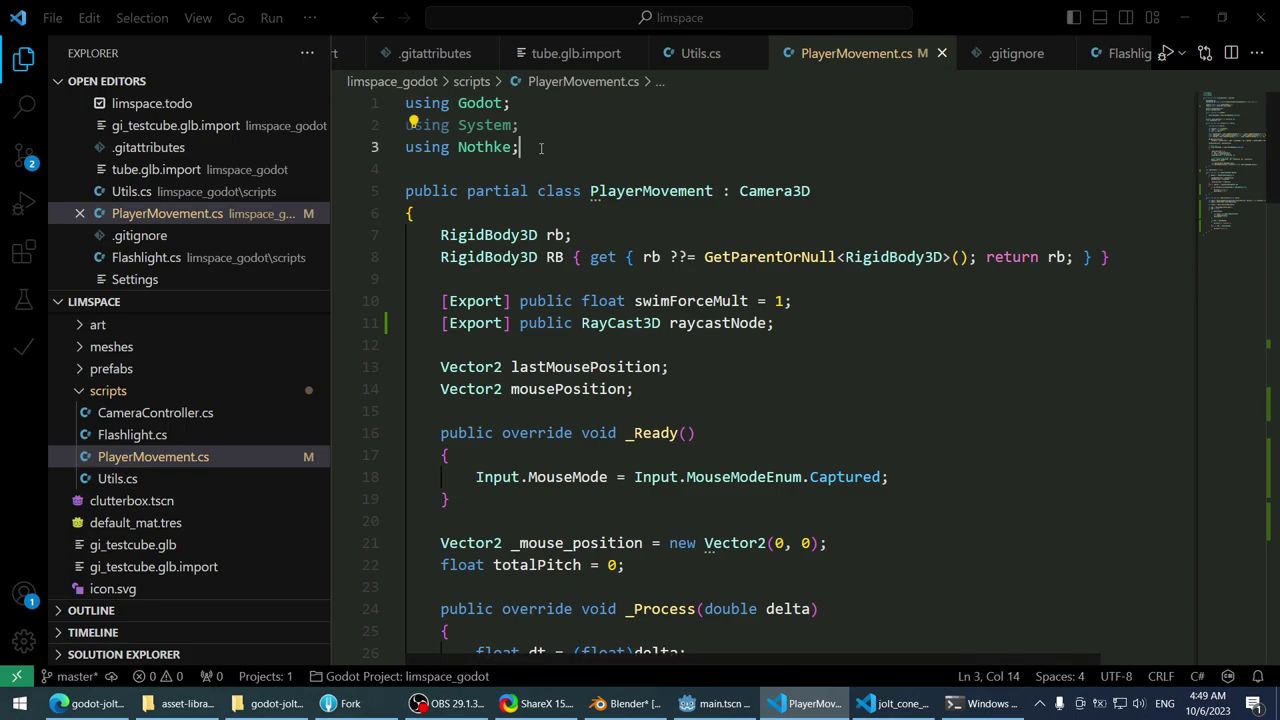
key(Return)
text(usin)
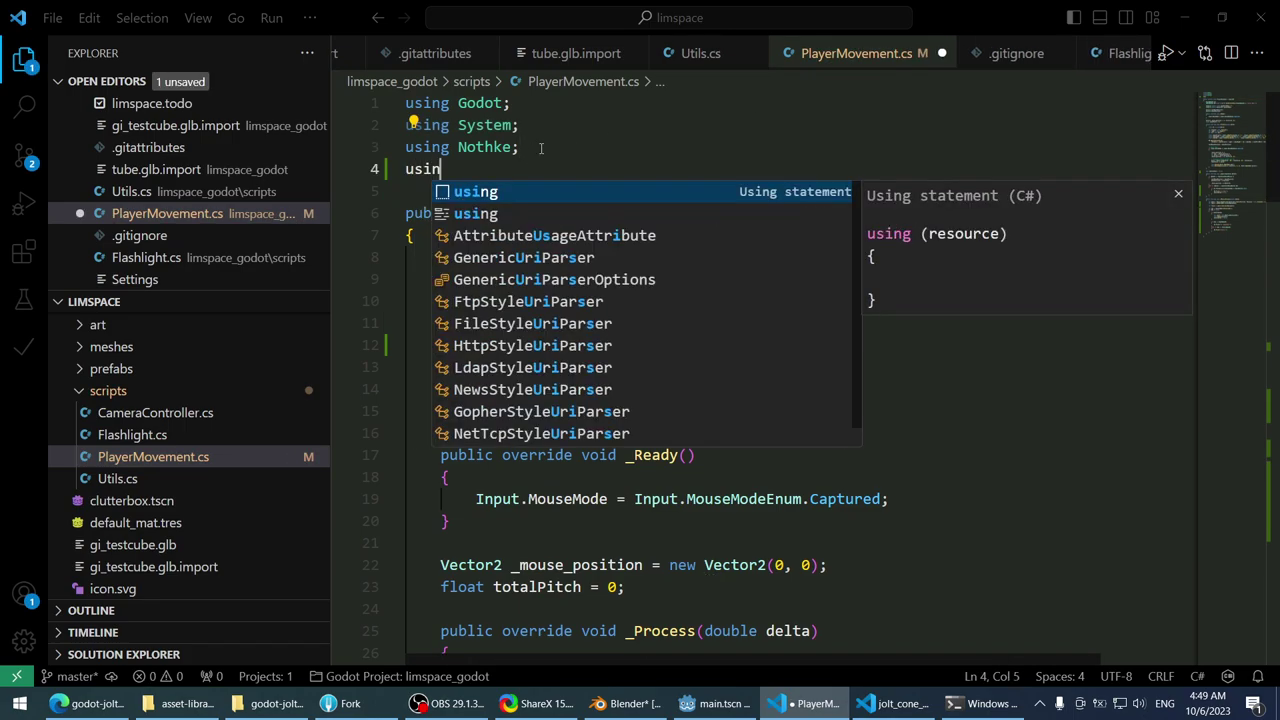
text(g jolt)
key(ctrl+shift+k)
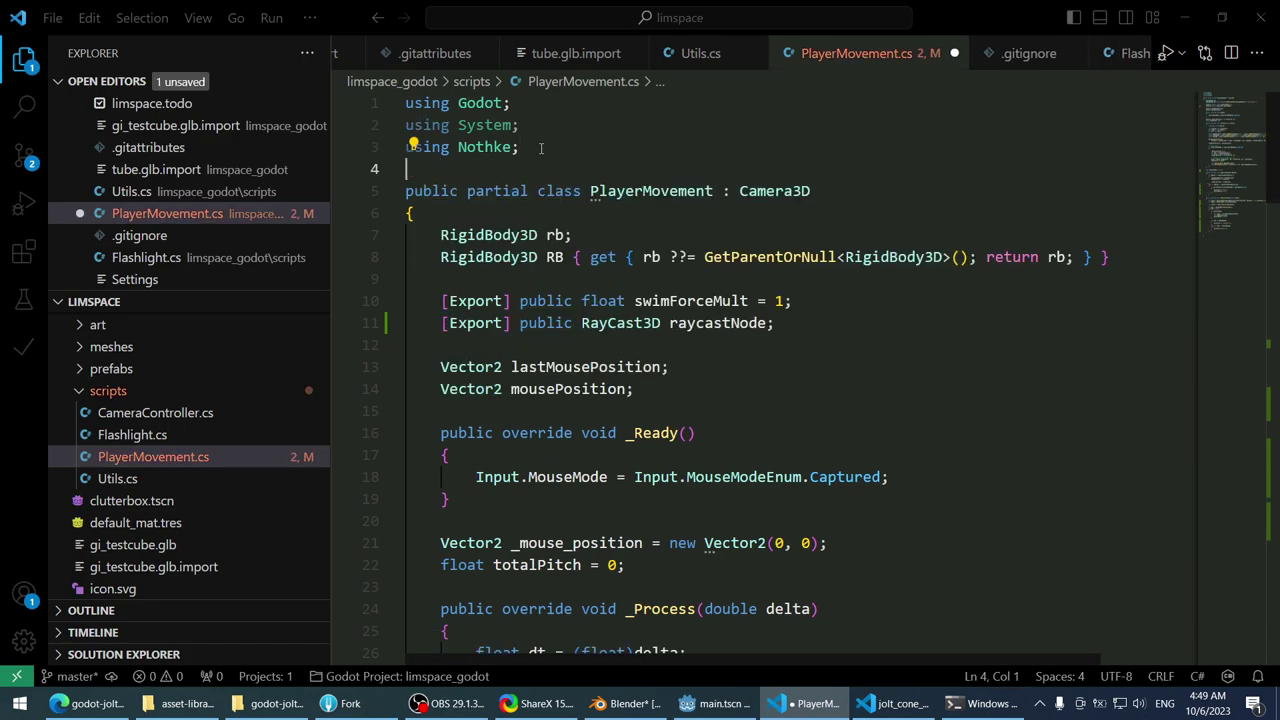
- In the StaticBody3D branch, try jolt, addons and Godot.jolt names, then delete the line
scroll(704, 300, down, 20)
scroll(704, 300, down, 2)
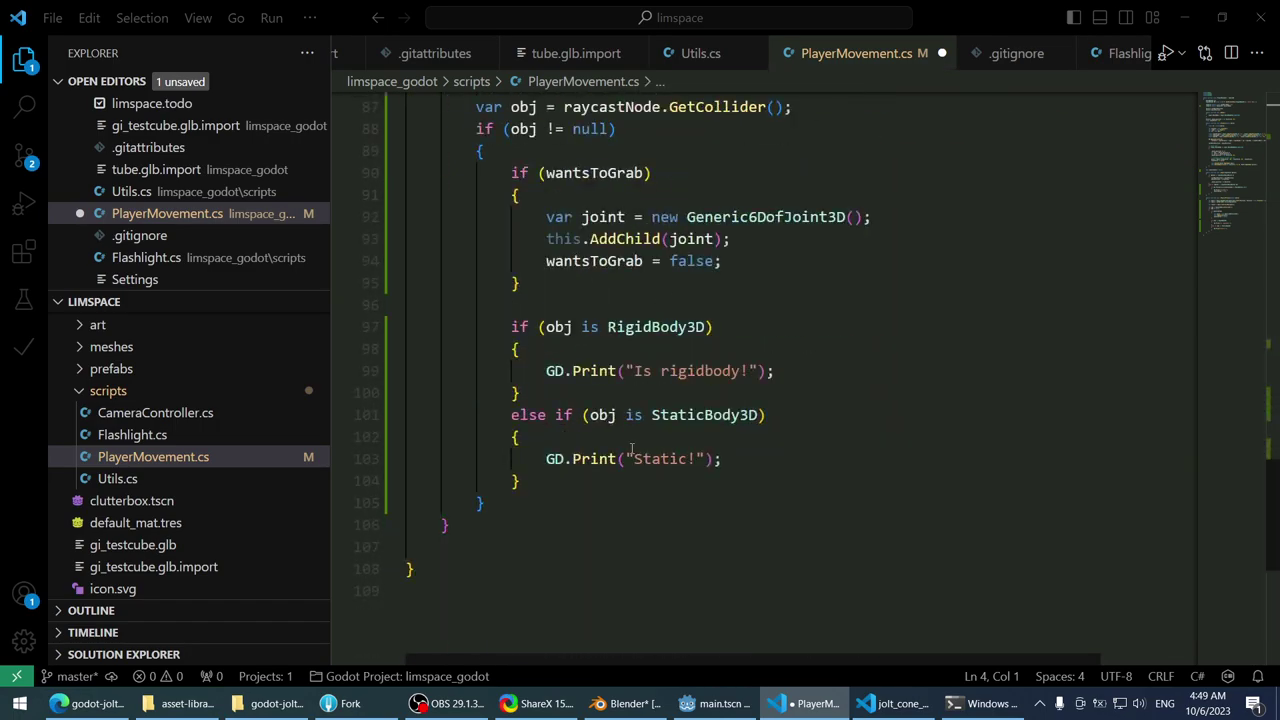
click(851, 465)
key(Return)
text(joltgene)
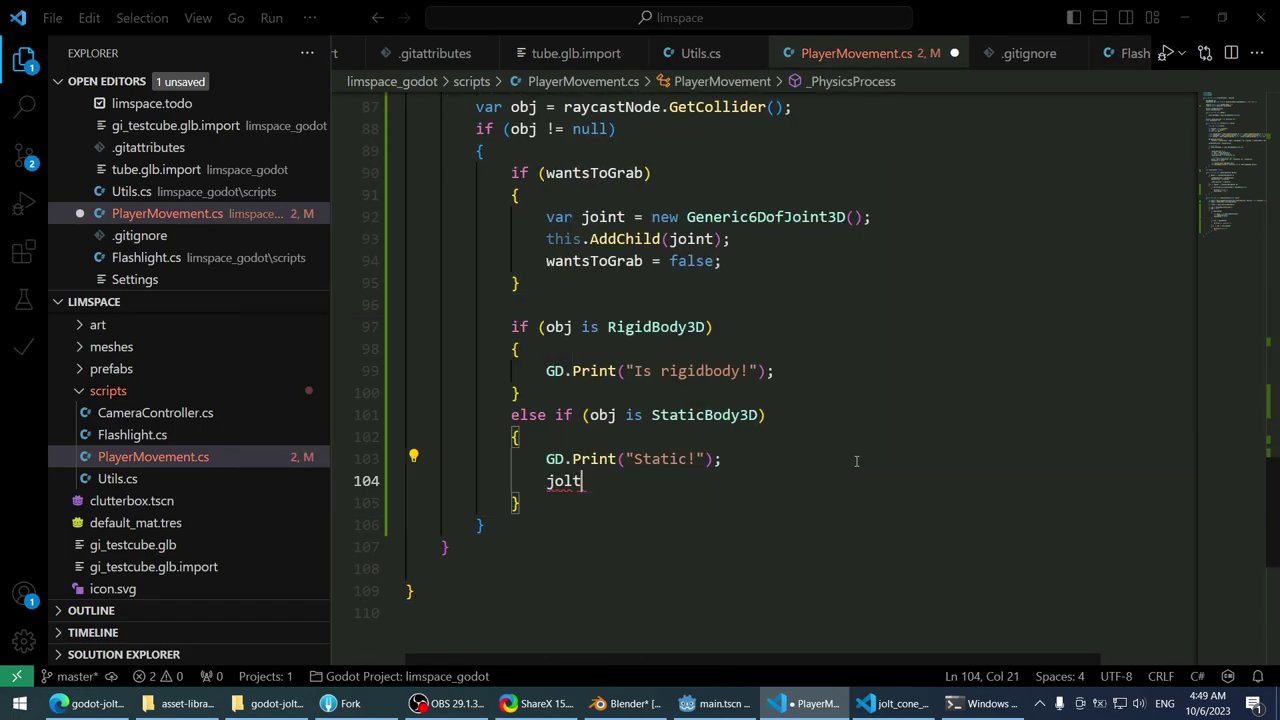
key(BackSpace)
key(BackSpace)
key(BackSpace)
key(BackSpace)
key(BackSpace)
key(BackSpace)
text(l)
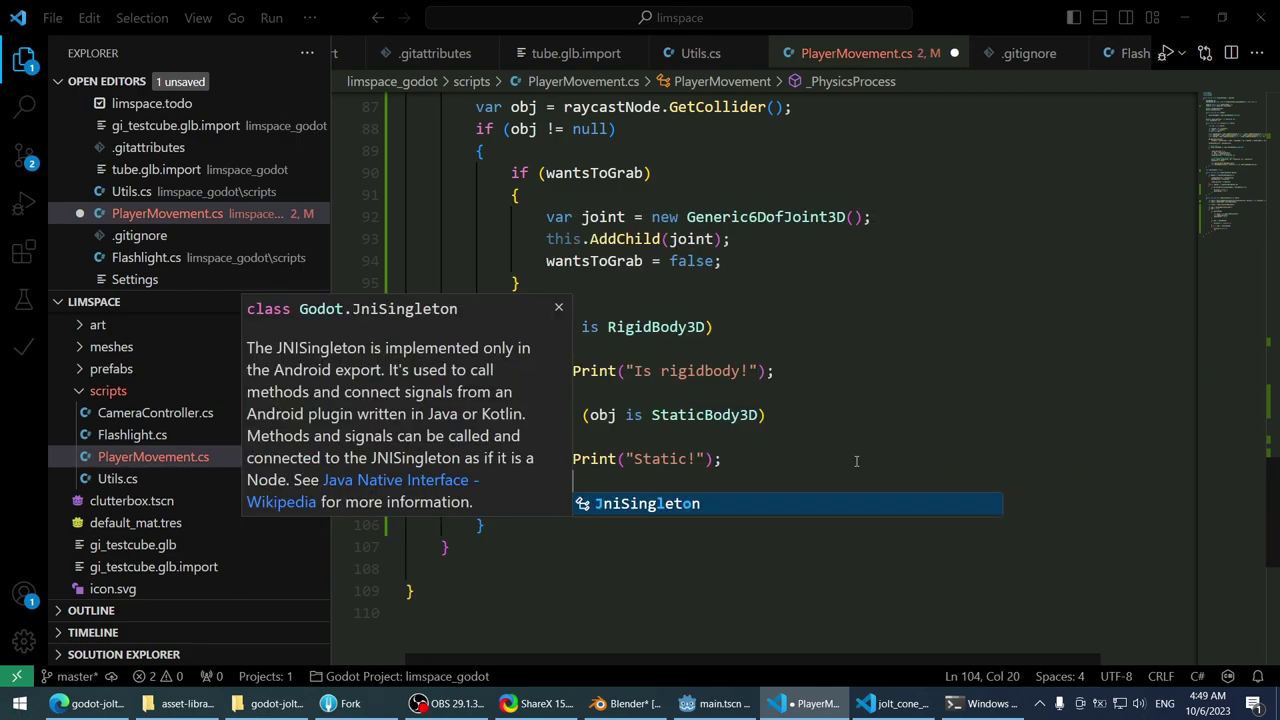
key(BackSpace)
key(BackSpace)
key(BackSpace)
text(addons)
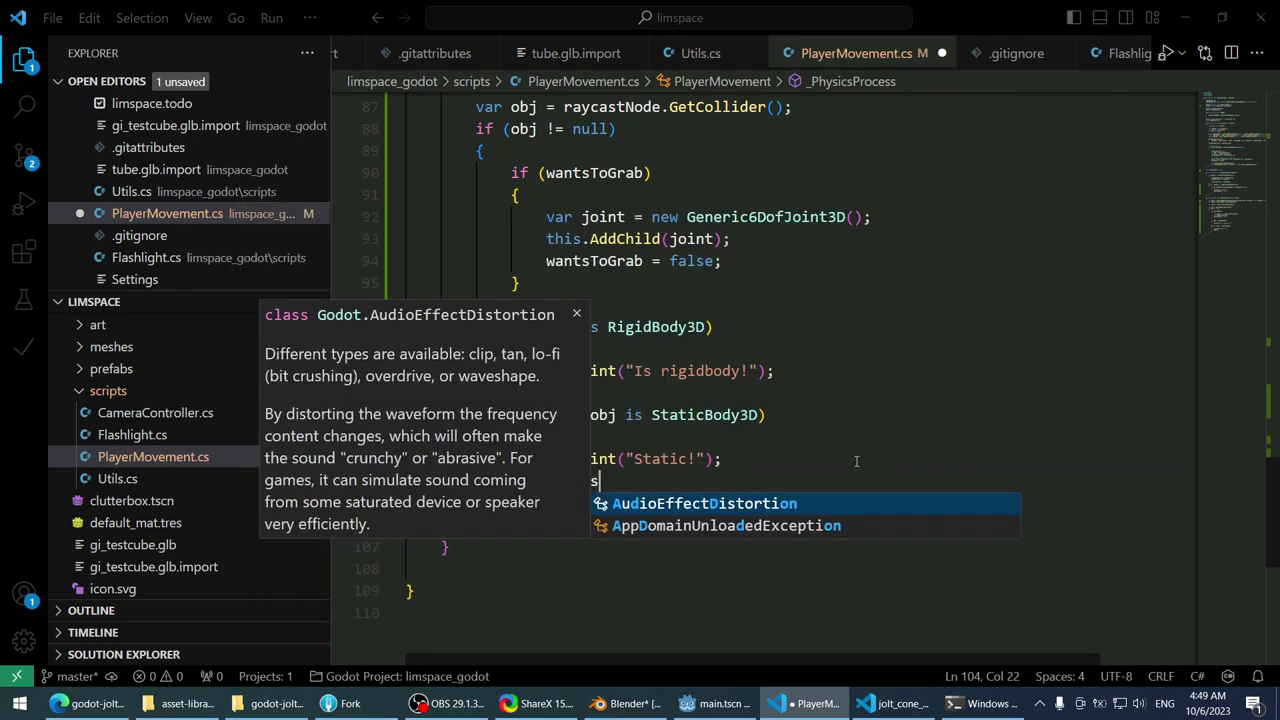
key(BackSpace)
key(BackSpace)
key(BackSpace)
key(BackSpace)
key(BackSpace)
key(BackSpace)
text(go)
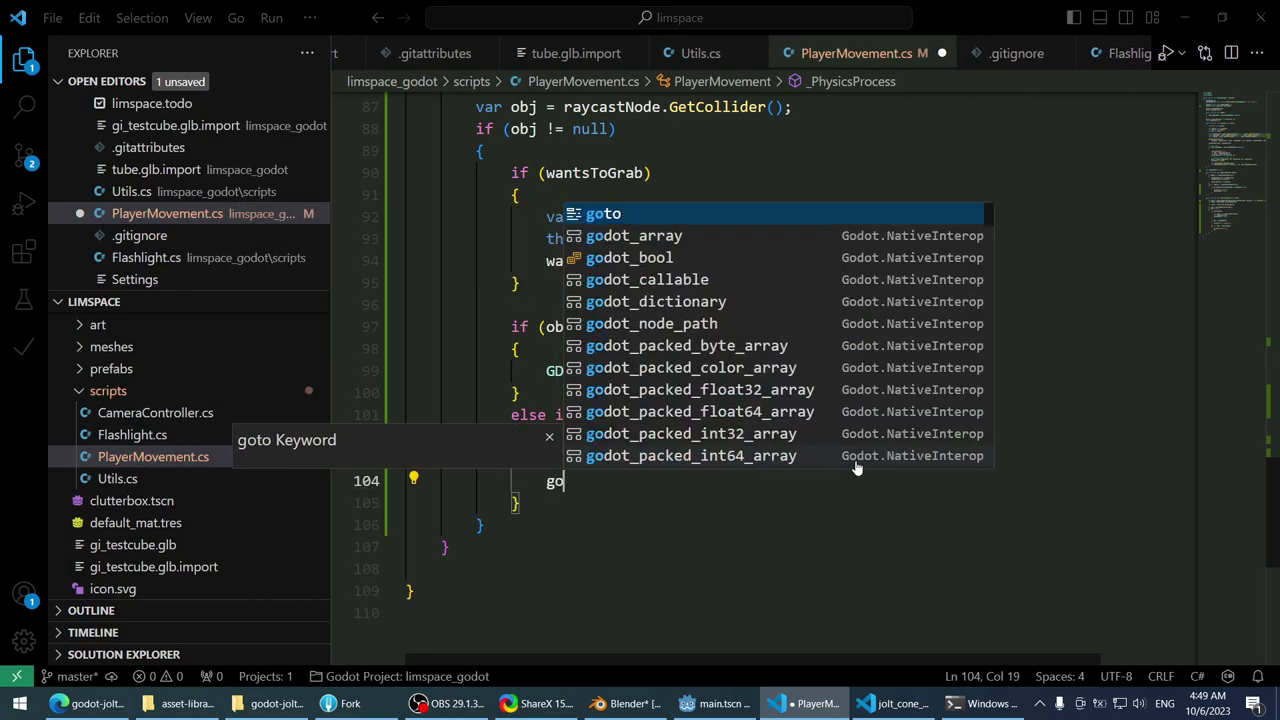
text(dot.)
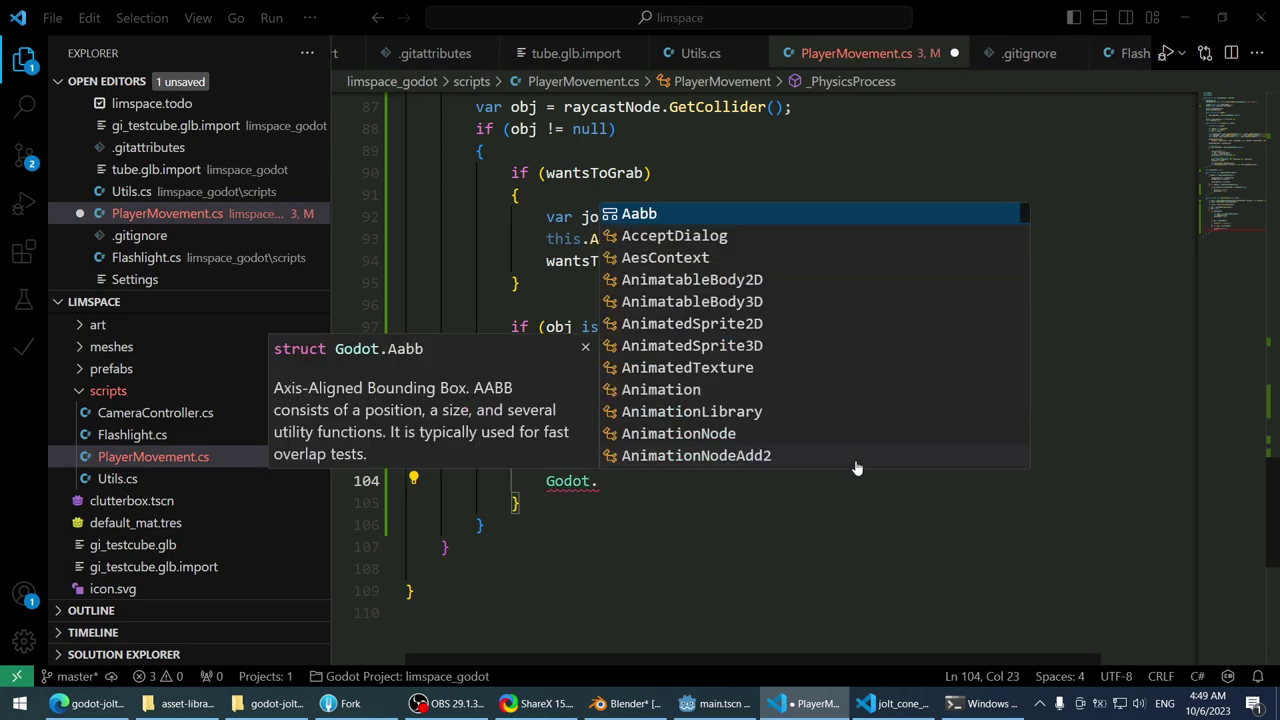
text(auddi)
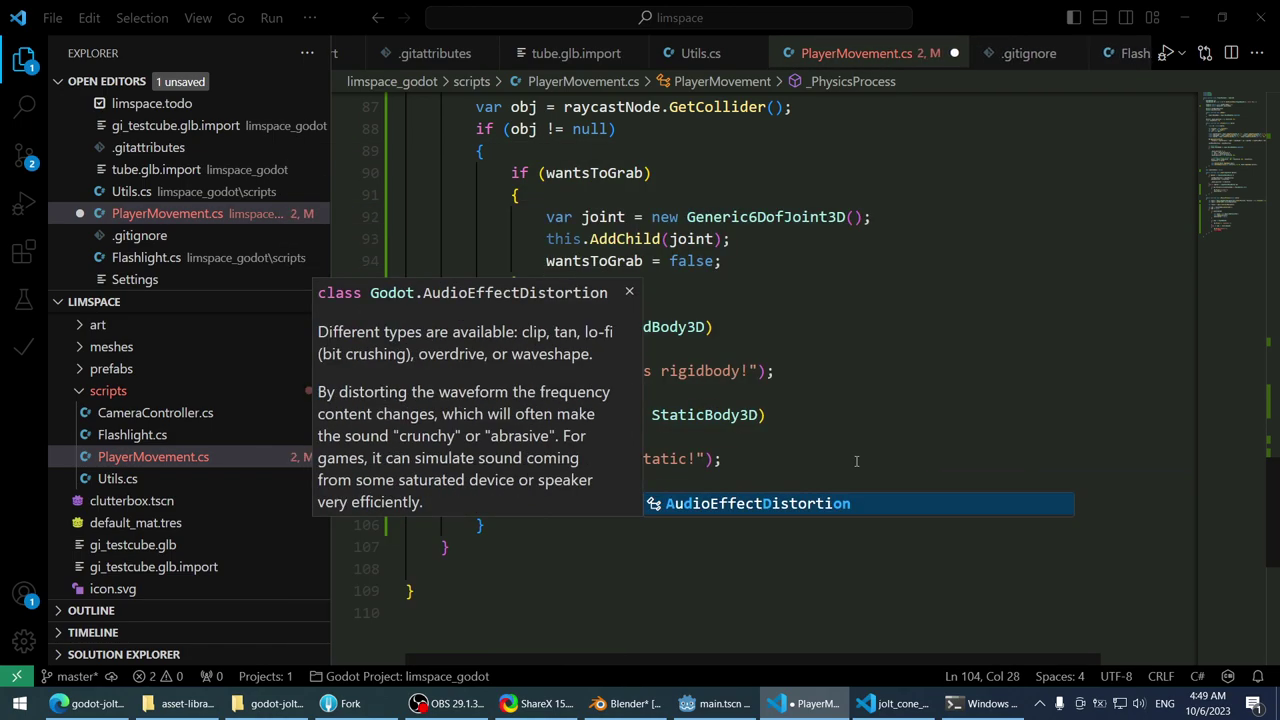
key(BackSpace)
key(BackSpace)
key(BackSpace)
key(BackSpace)
key(BackSpace)
text(jolt)
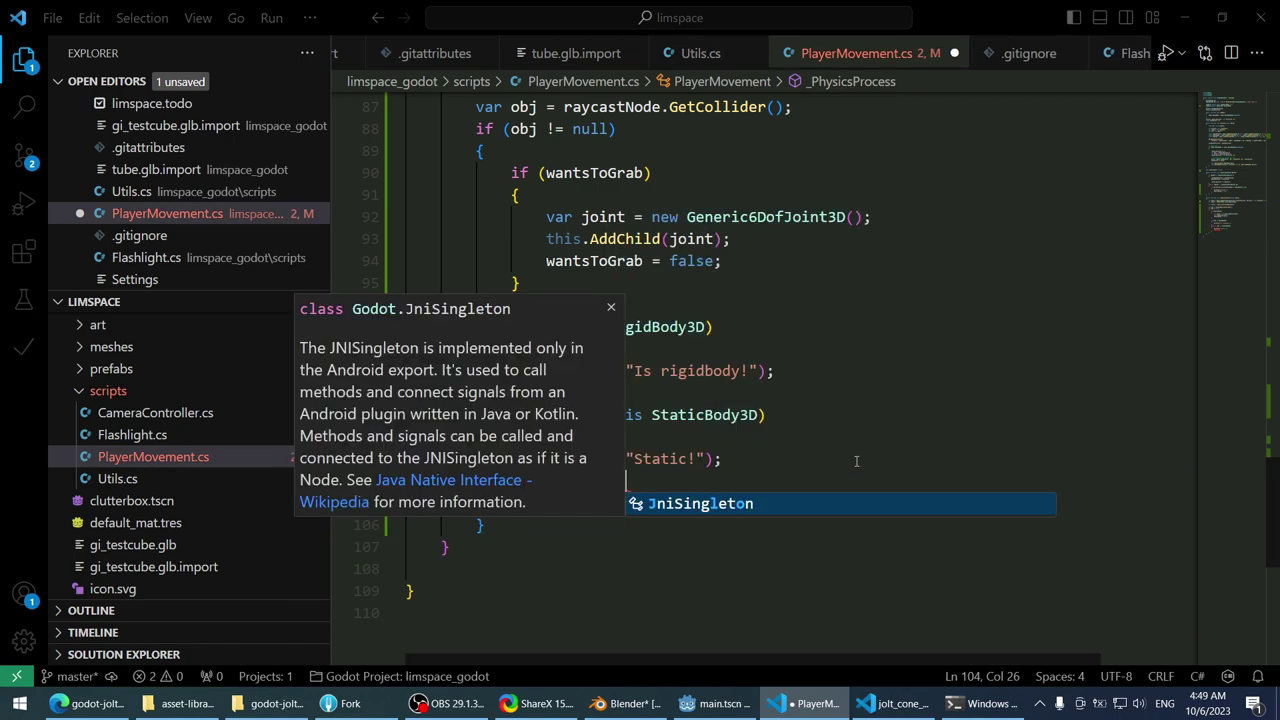
key(shift+Home)
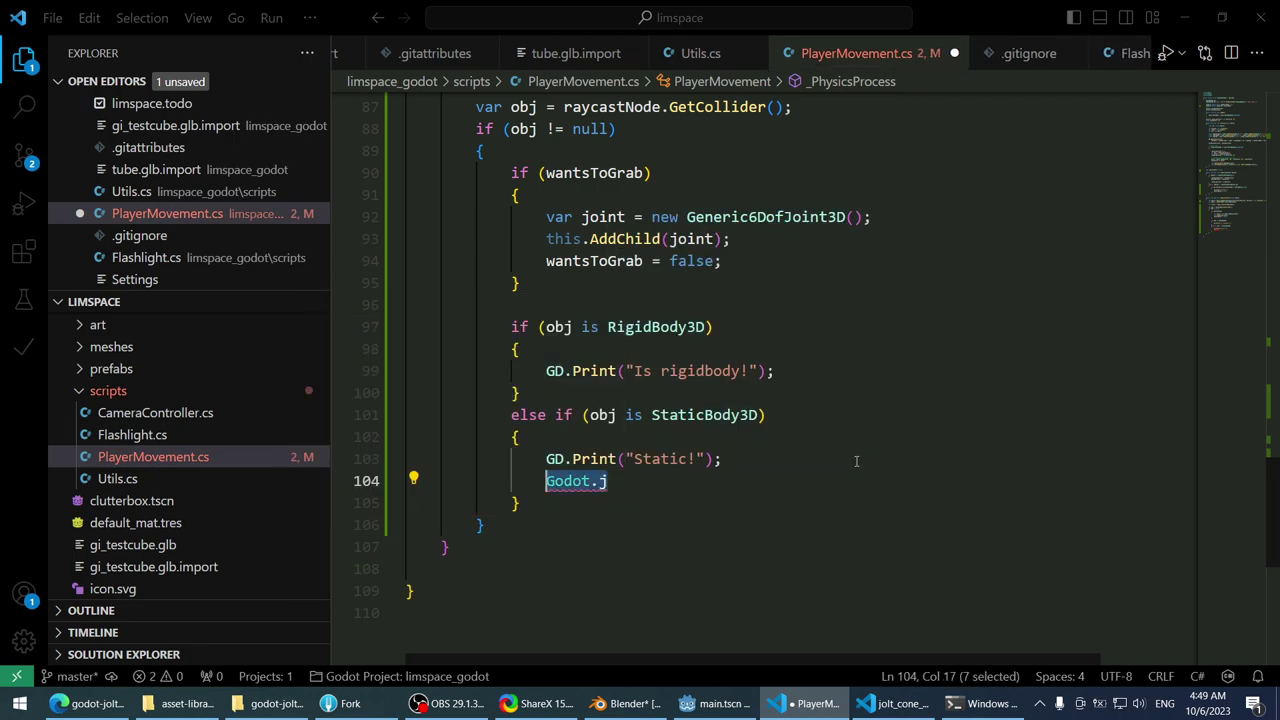
text(godot)
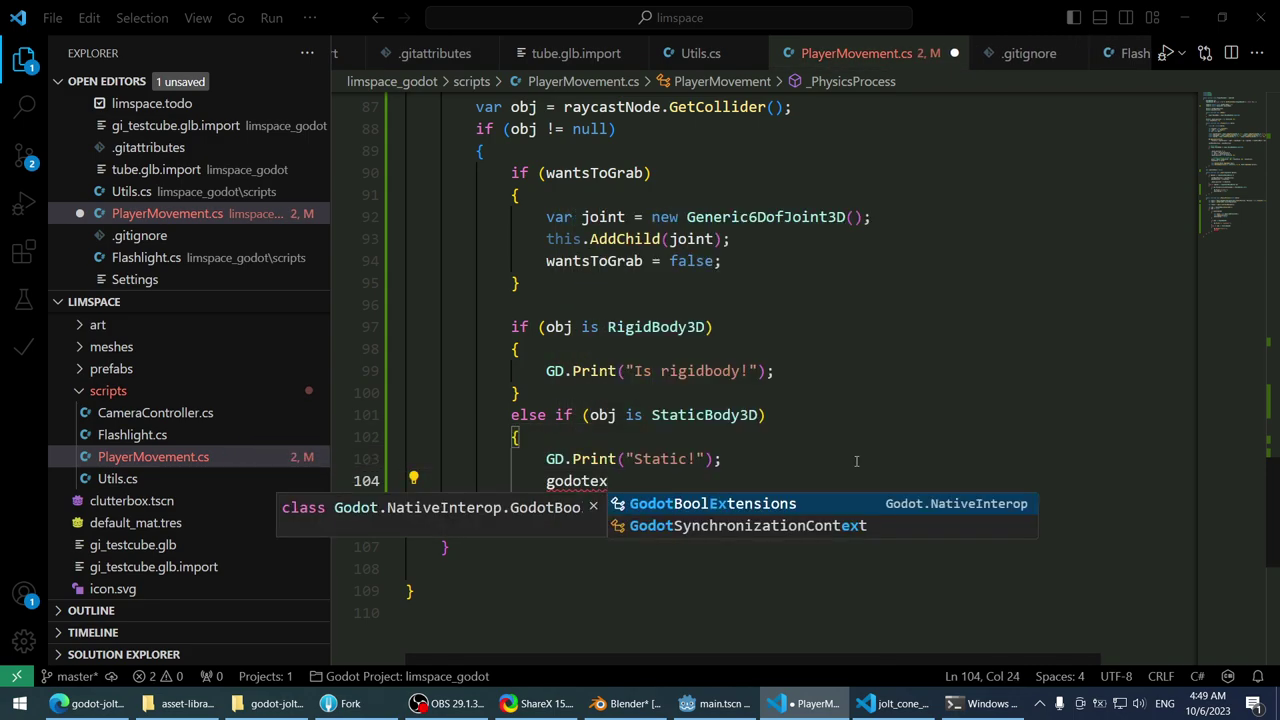
key(ctrl+shift+k)
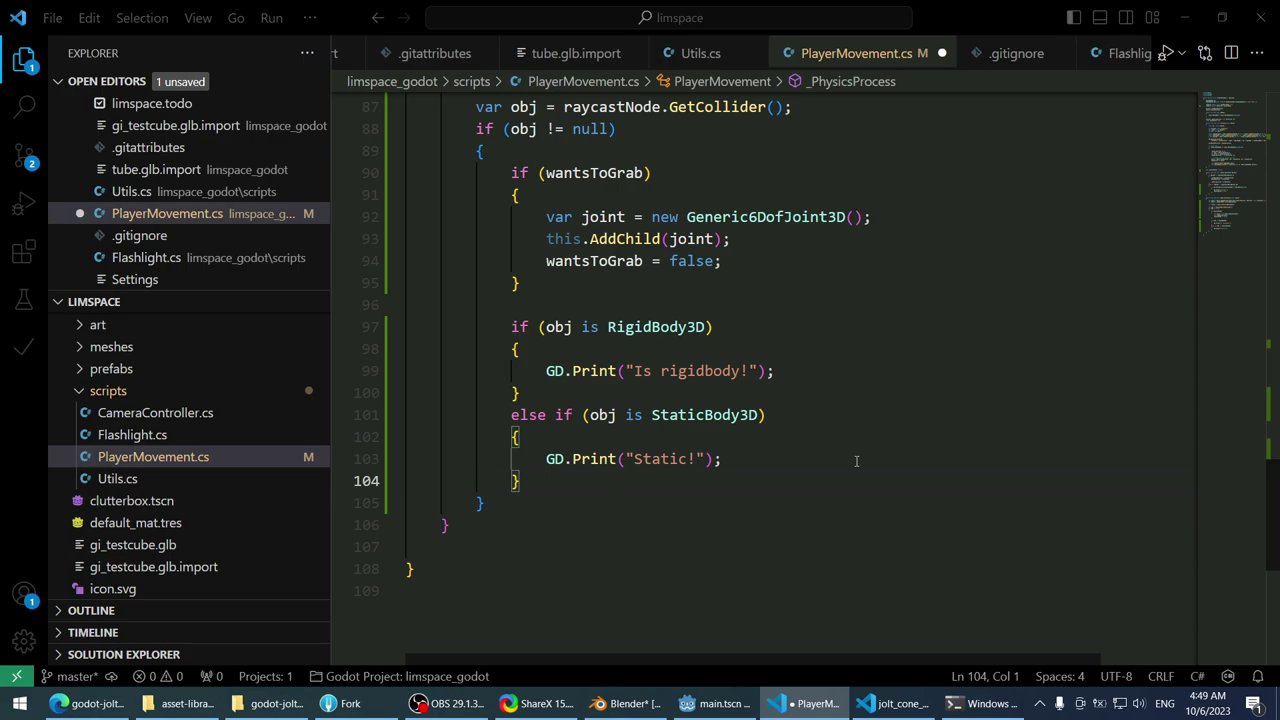
- Start a new 'using' line after 'using Nothke;' and browse namespace suggestions with trial letters
scroll(1230, 220, up, 20)
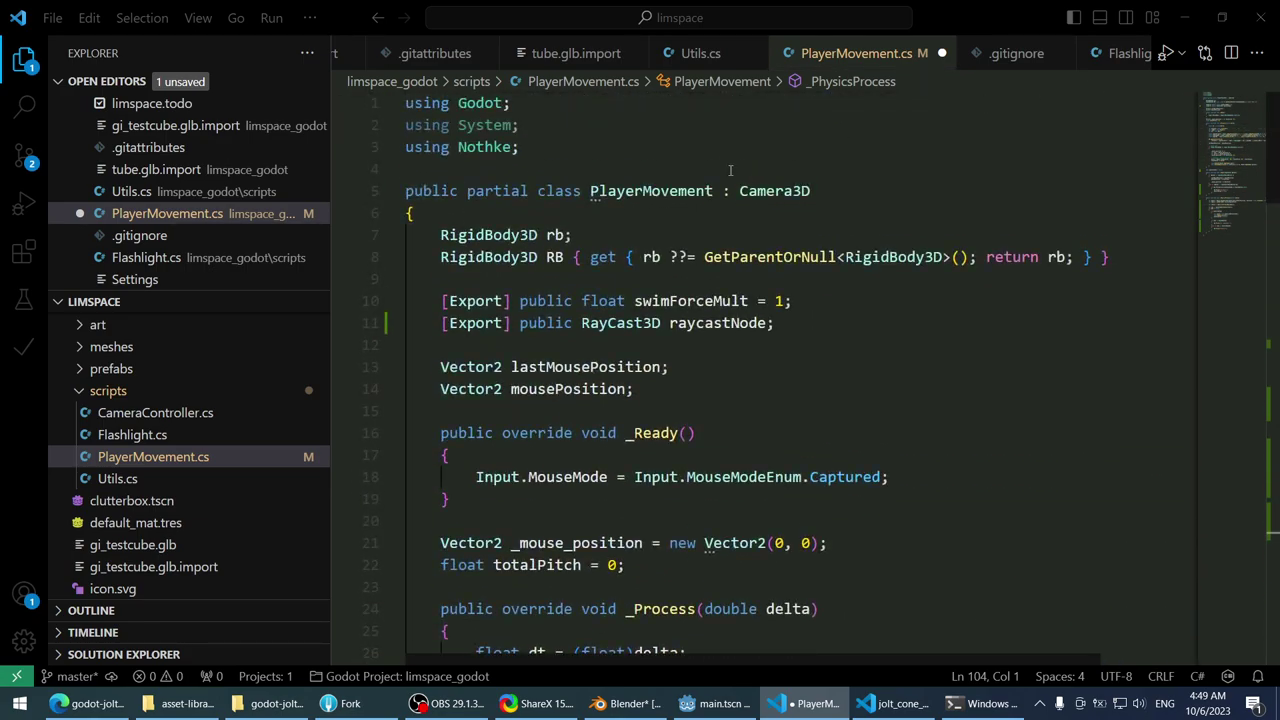
click(722, 150)
key(Return)
text(using s)
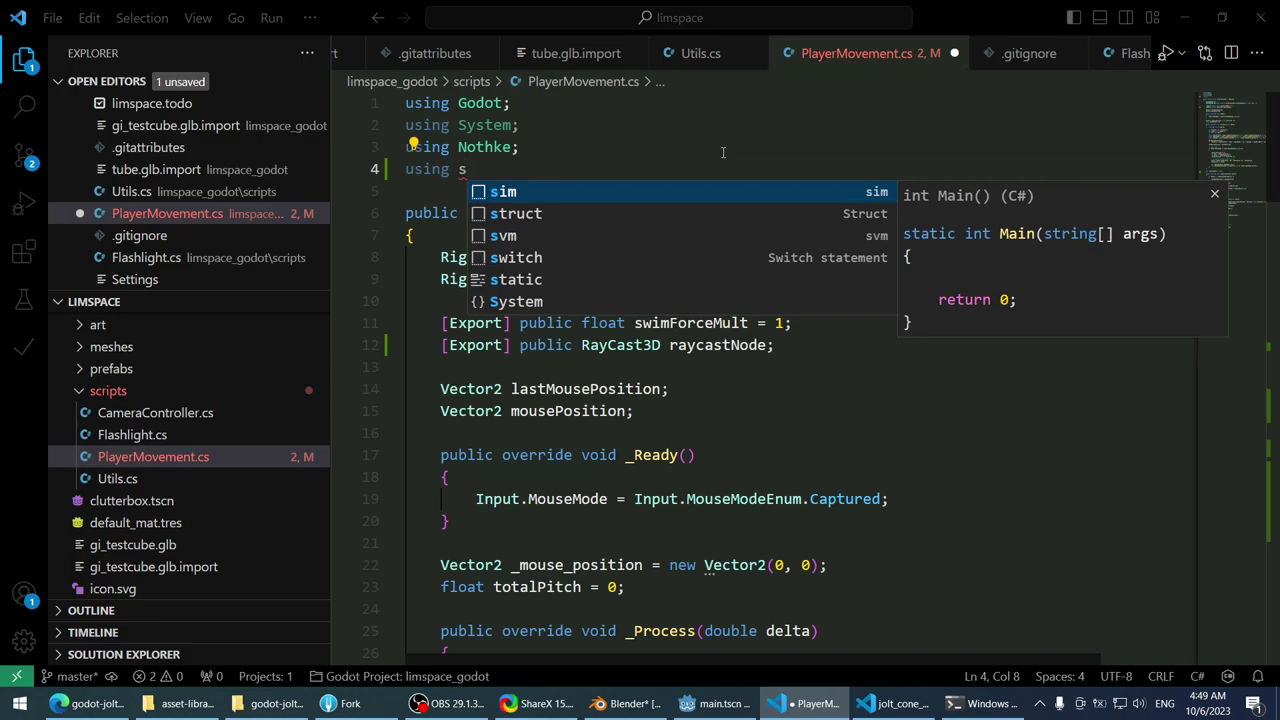
key(BackSpace)
text(z)
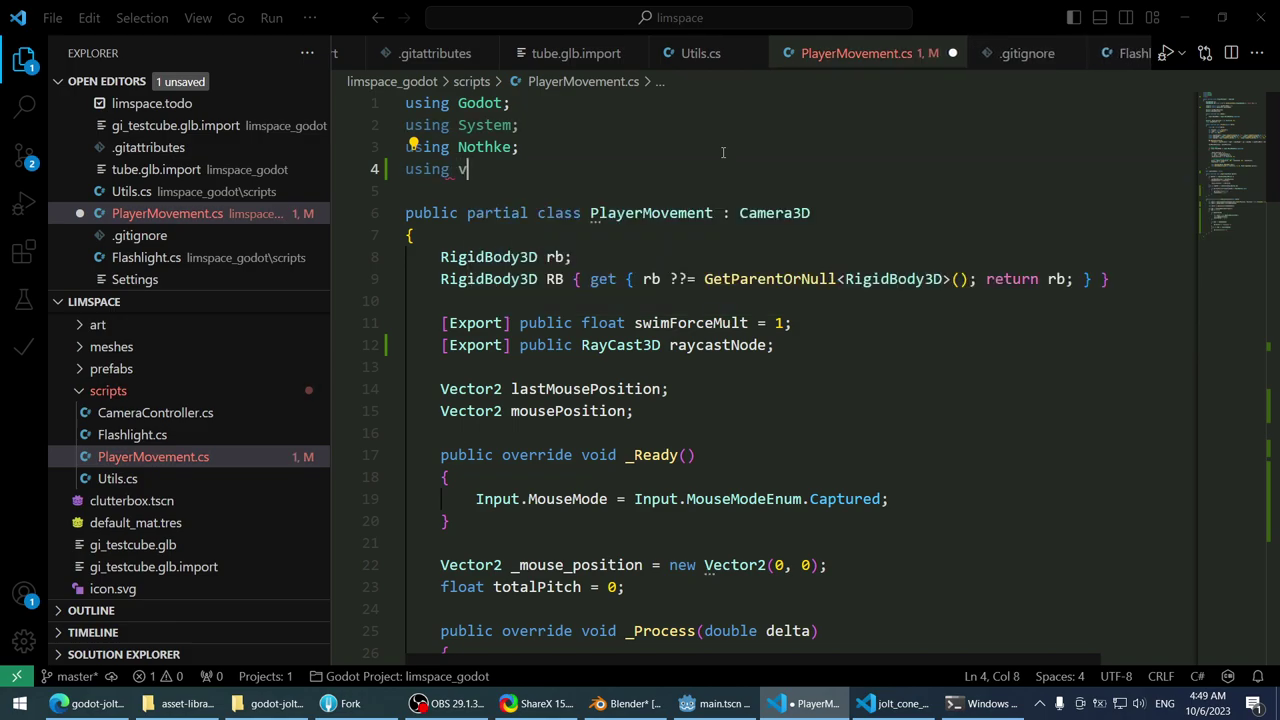
text(c)
key(BackSpace)
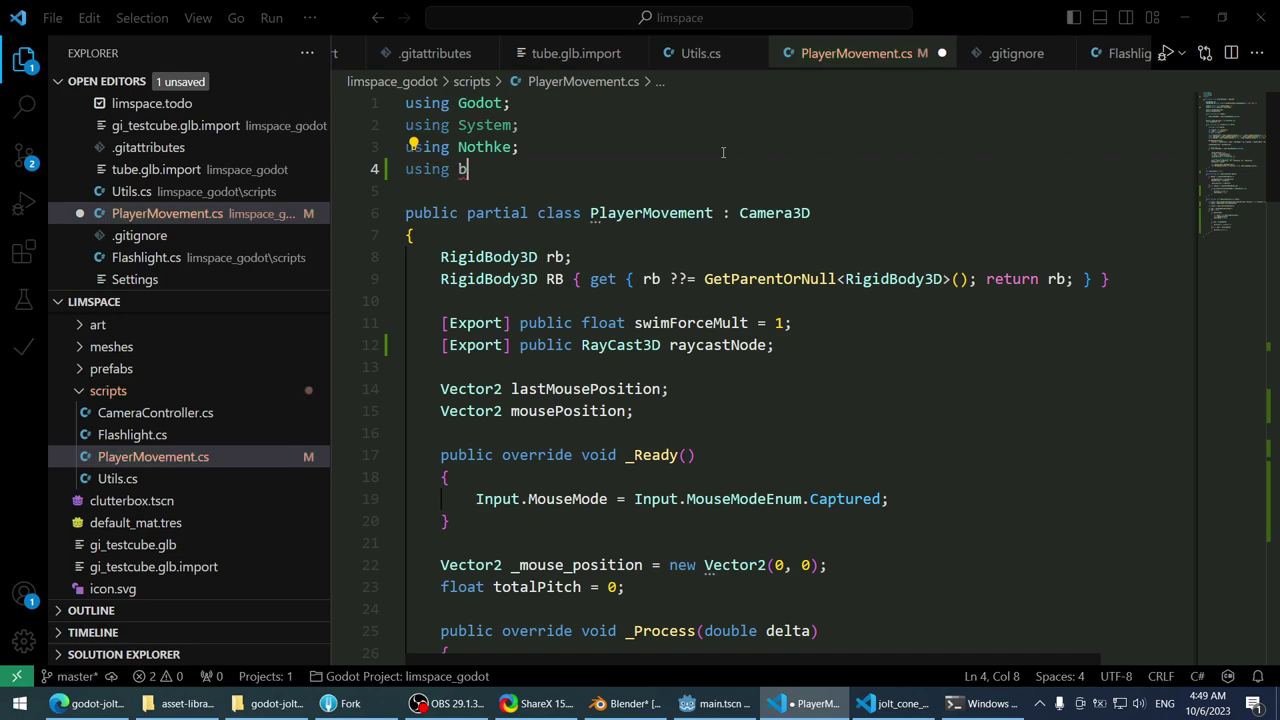
text(n)
key(BackSpace)
text(m)
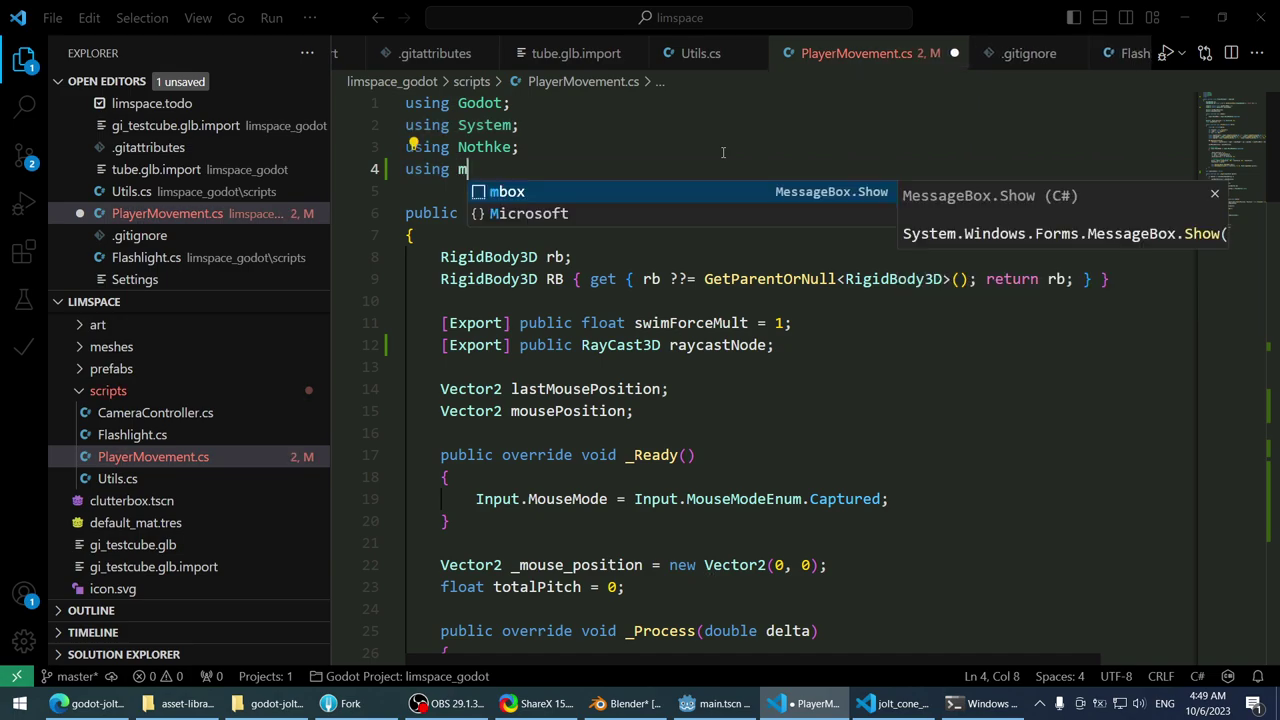
key(BackSpace)
text(,)
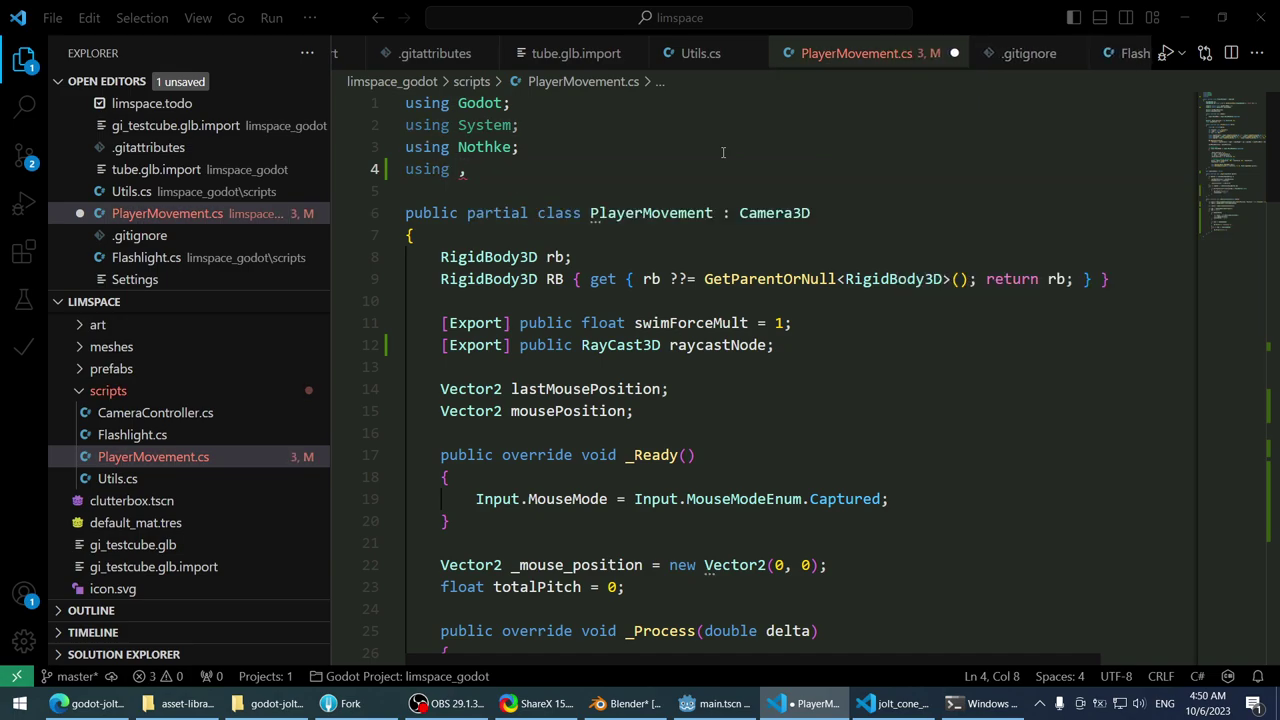
key(BackSpace)
text(gw)
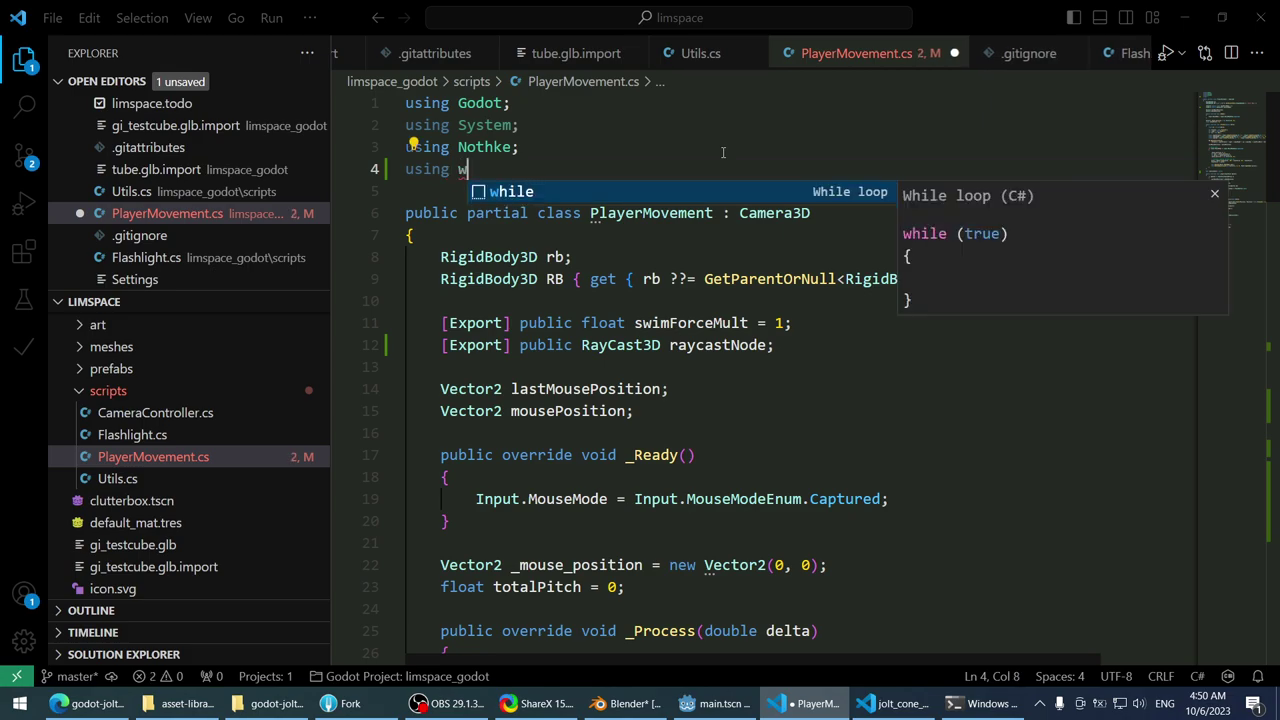
key(BackSpace)
text(e)
key(BackSpace)
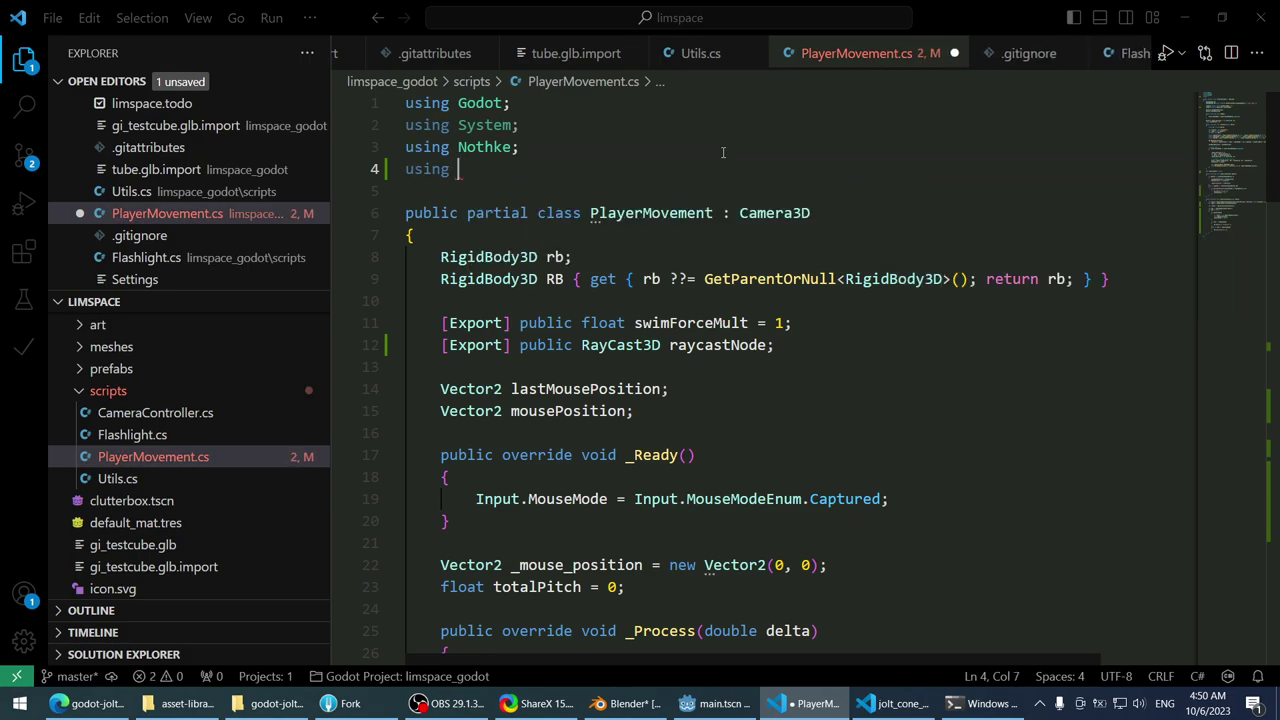
text(t)
key(BackSpace)
text(y)
key(BackSpace)
text(u)
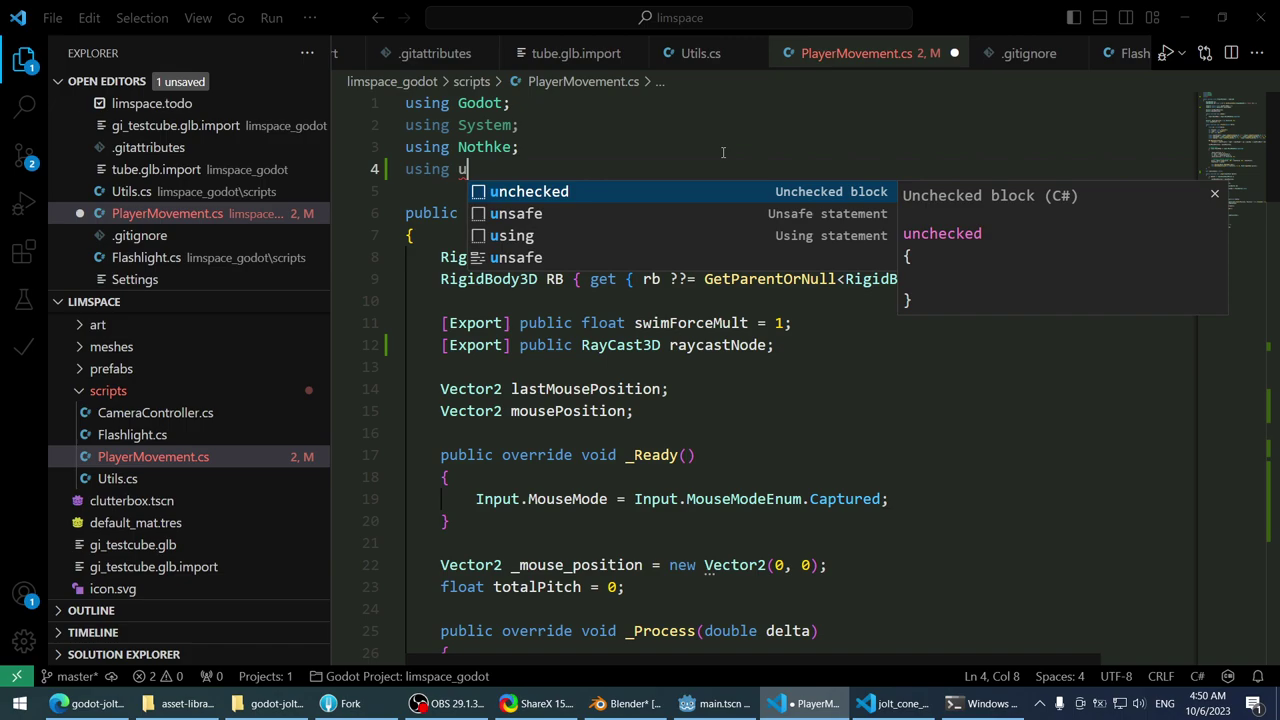
key(BackSpace)
text(i)
key(BackSpace)
text(o)
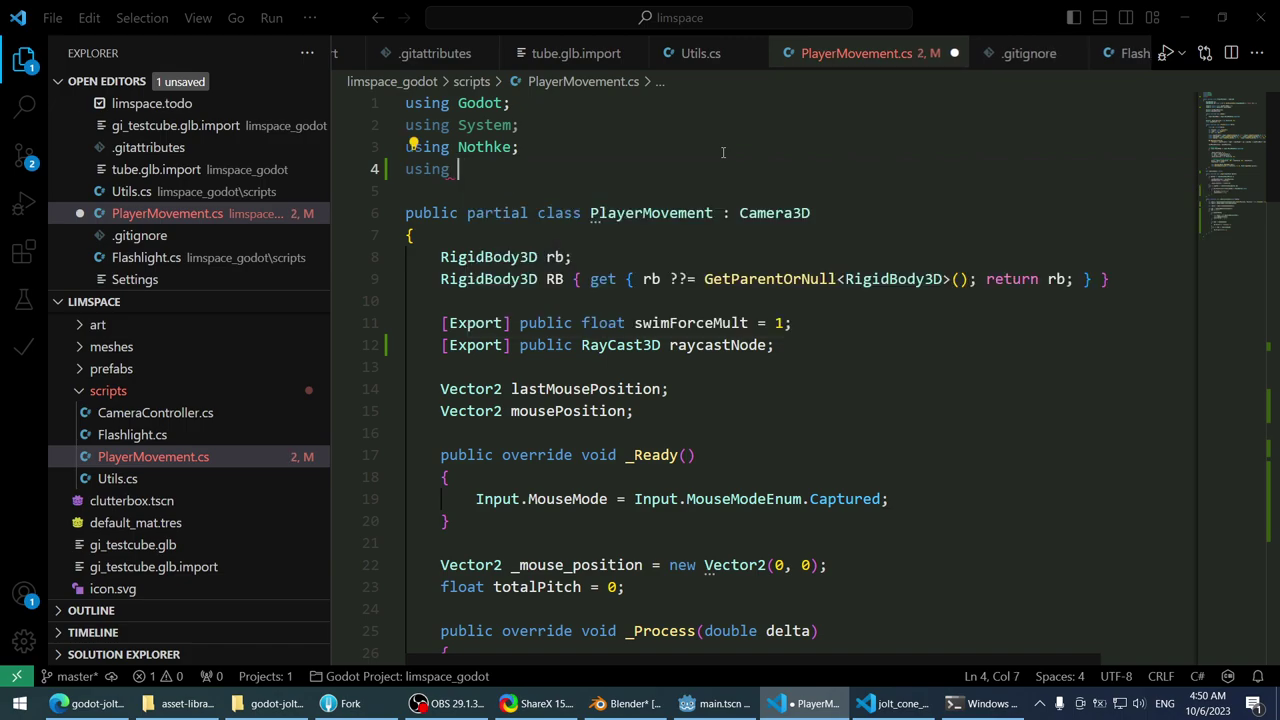
text(p)
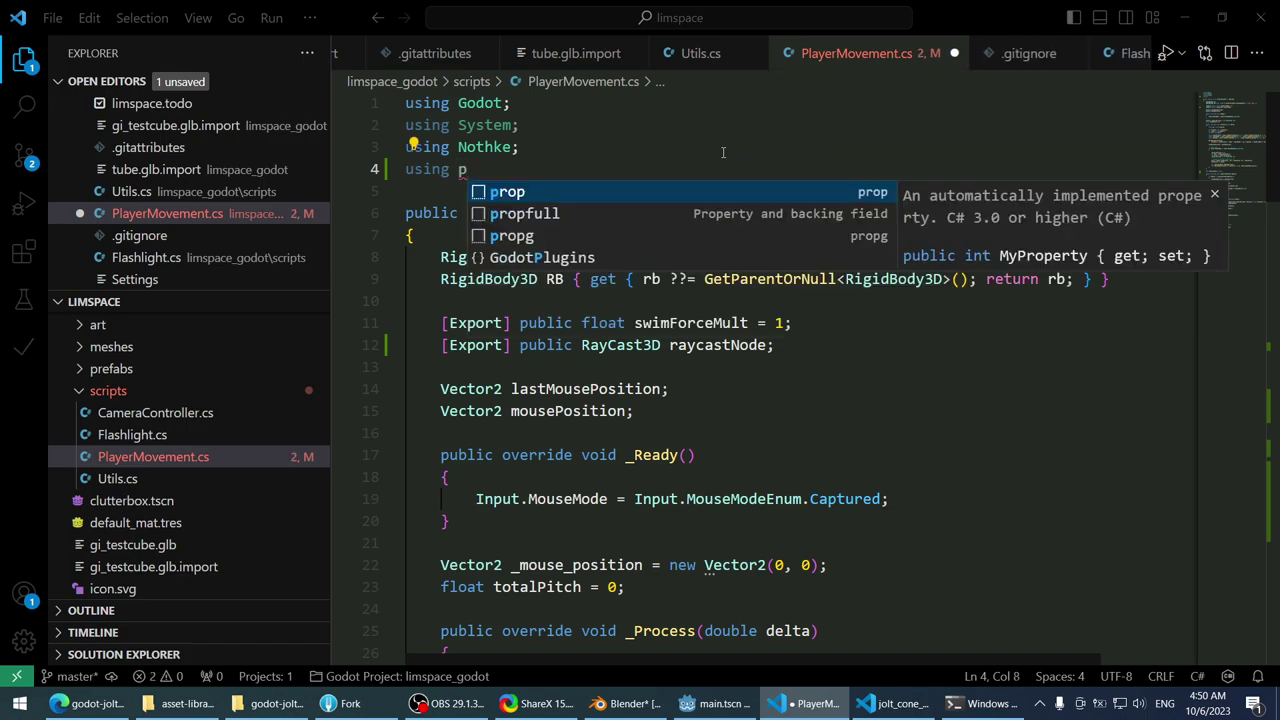
key(BackSpace)
text(l)
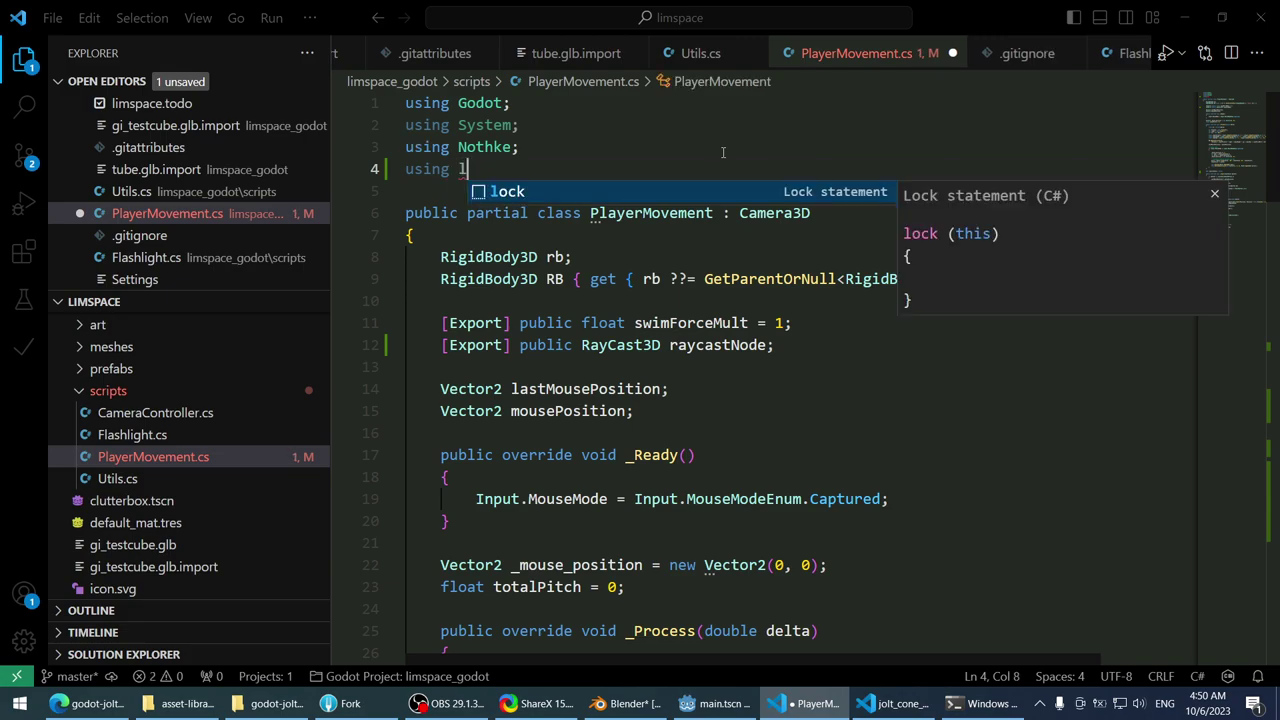
key(BackSpace)
text(l)
key(BackSpace)
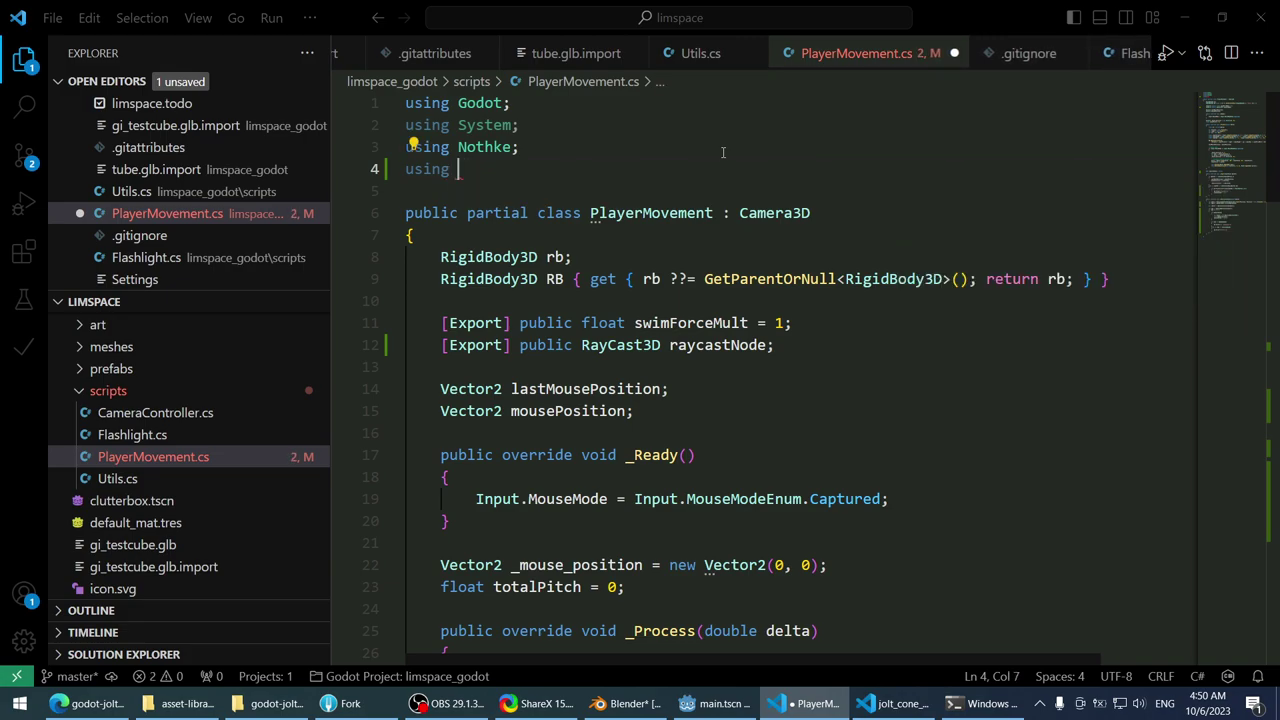
text(g)
key(BackSpace)
text(g)
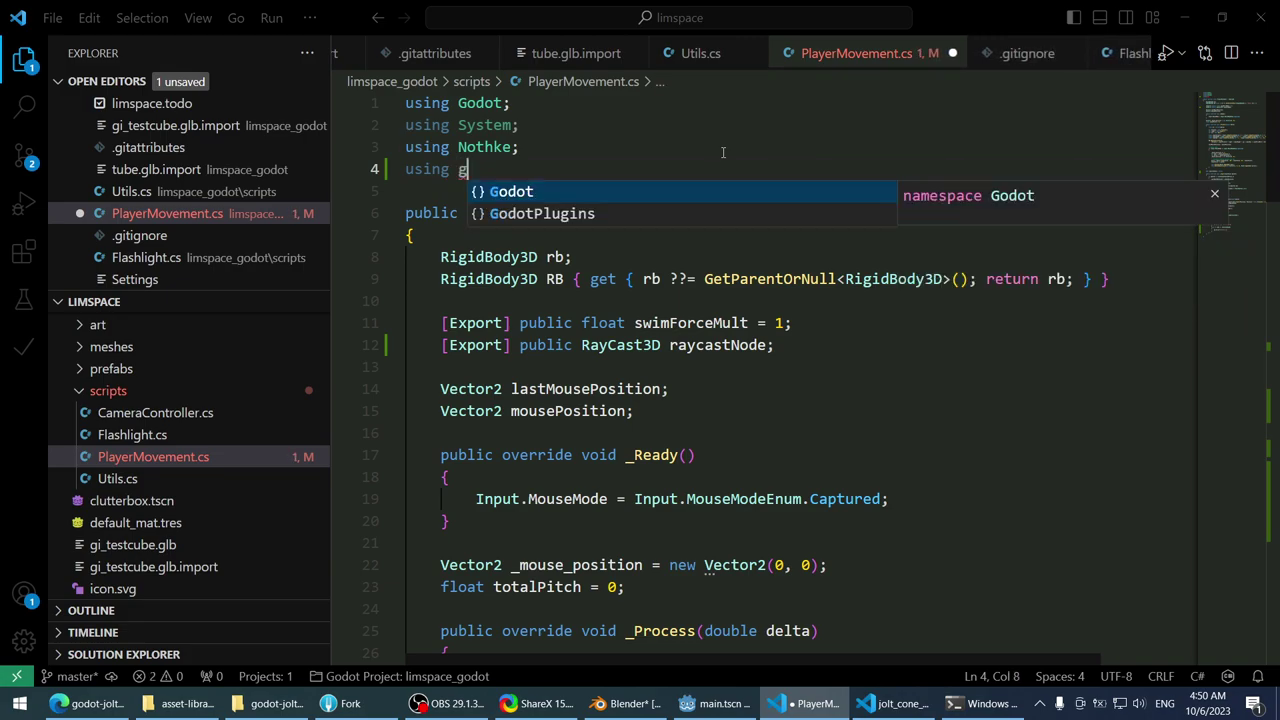
key(BackSpace)
text(f)
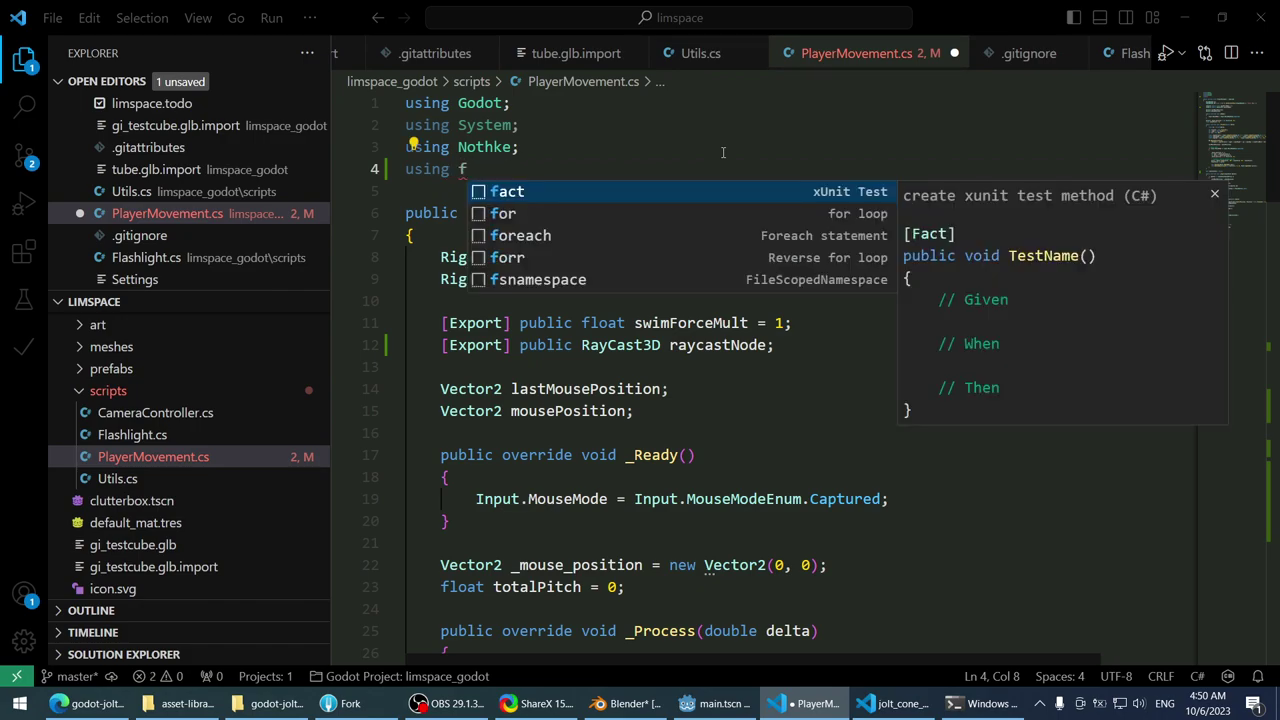
key(BackSpace)
text(d)
key(BackSpace)
text(d)
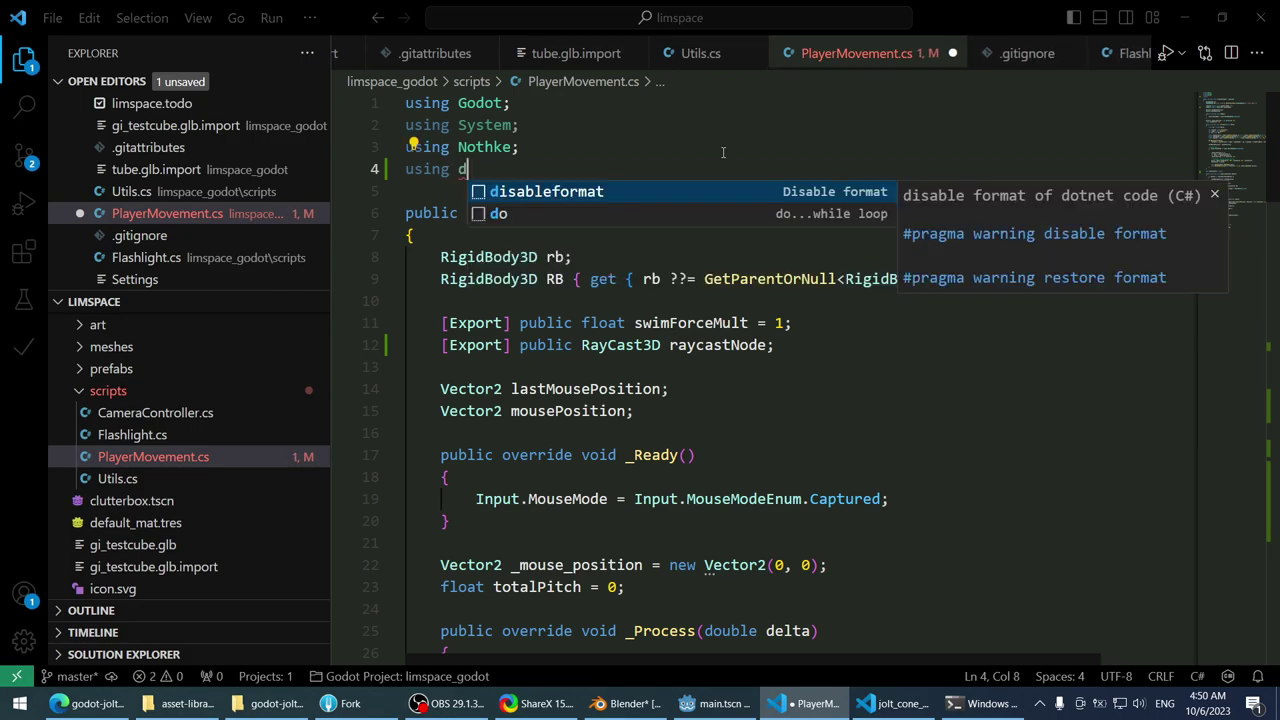
key(BackSpace)
text(s)
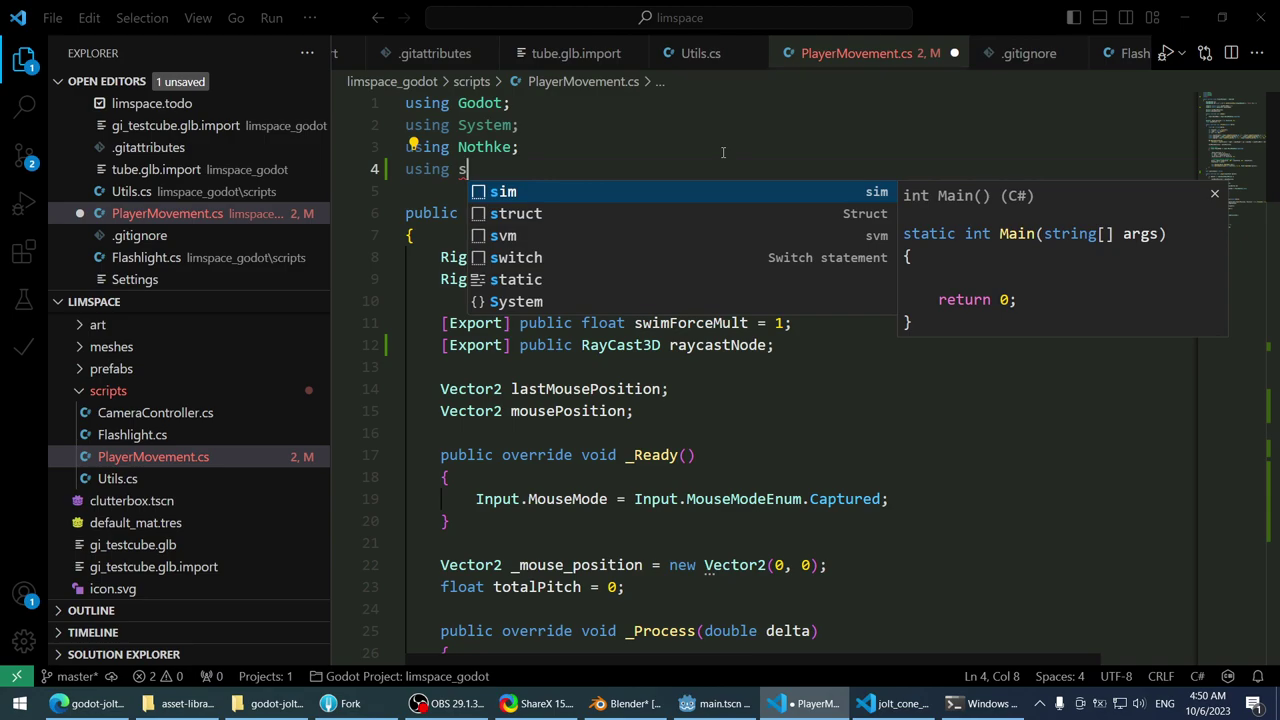
key(BackSpace)
text(a)
key(BackSpace)
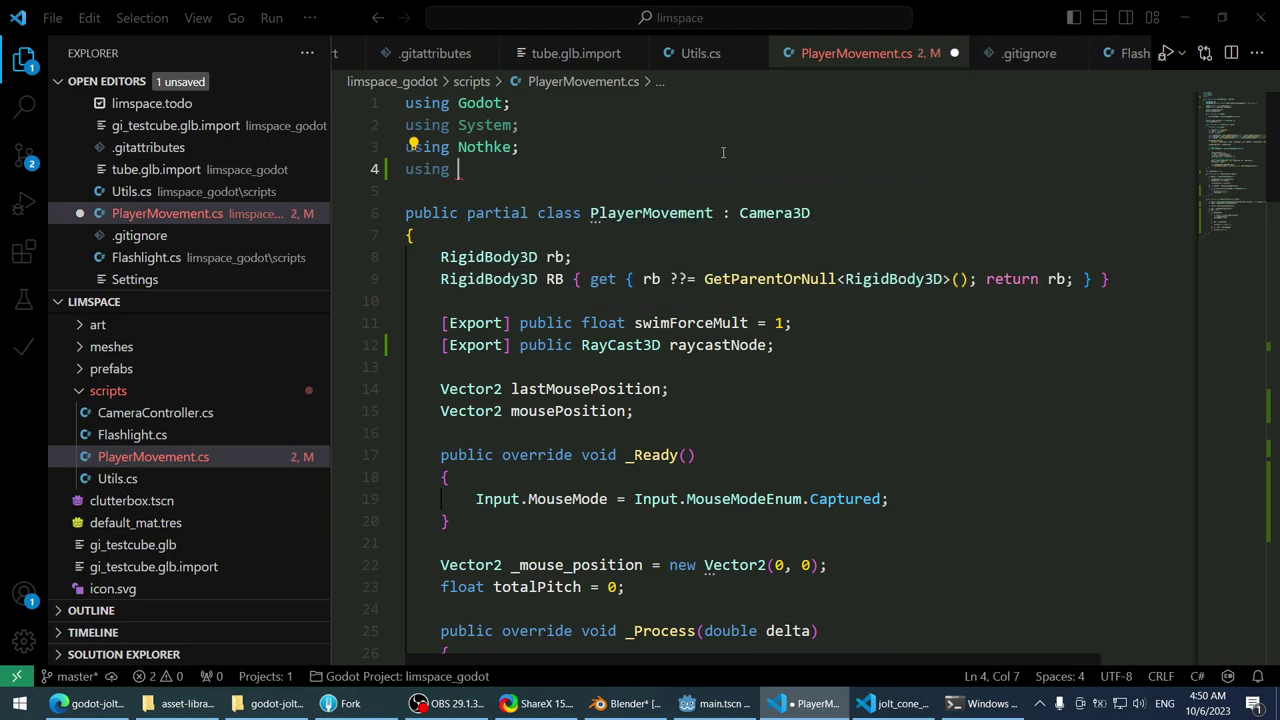
- Complete the directive from IntelliSense as 'using GodotPlugins;'
text(g)
key(Down)
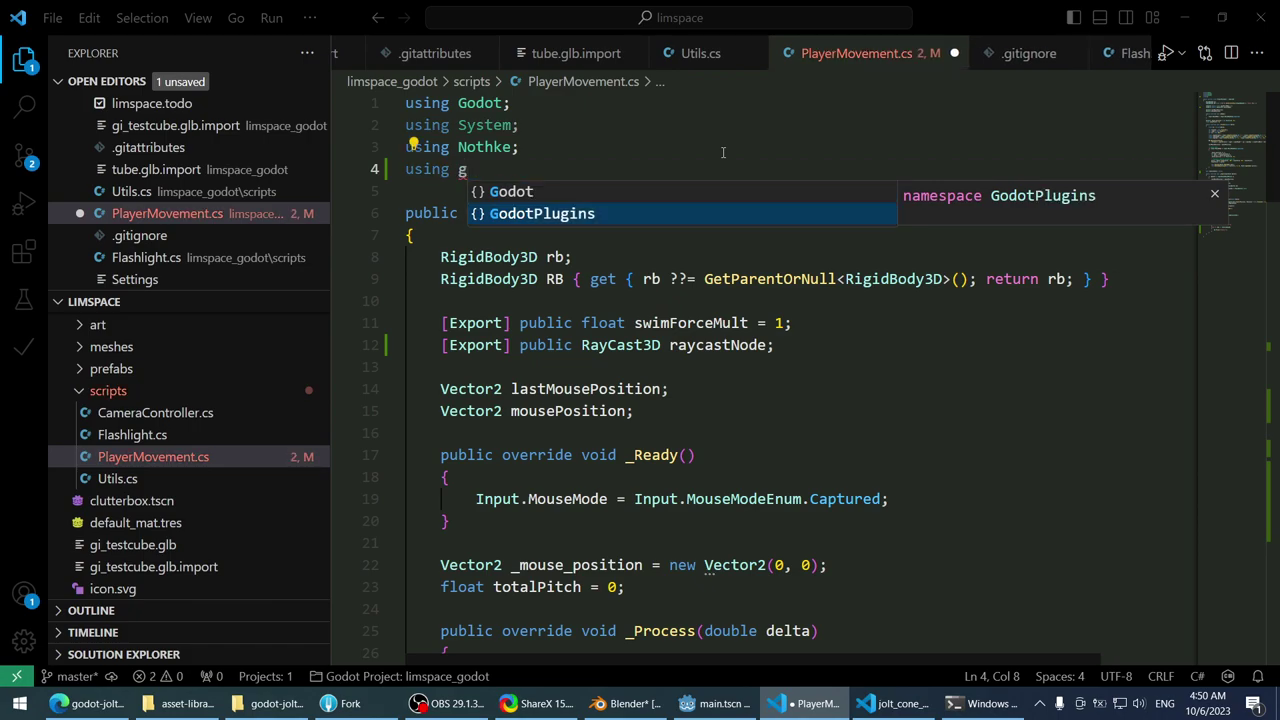
key(Tab)
text(.)
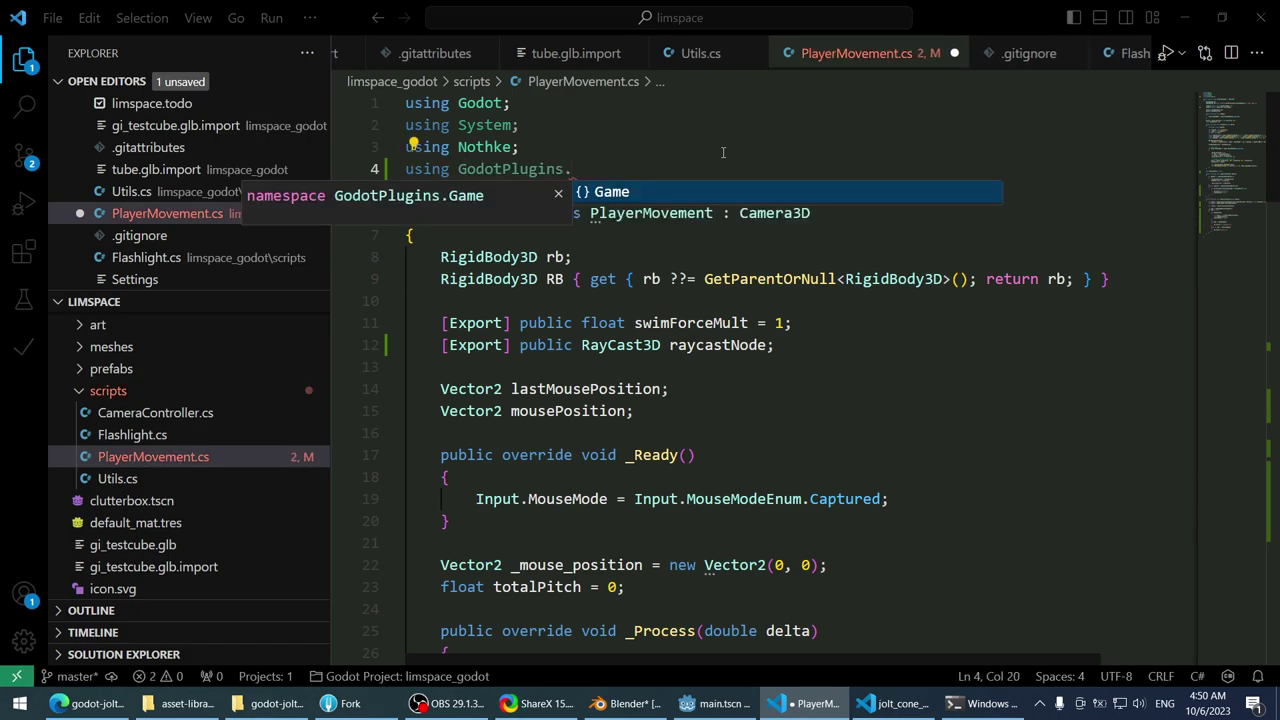
key(BackSpace)
text(;)
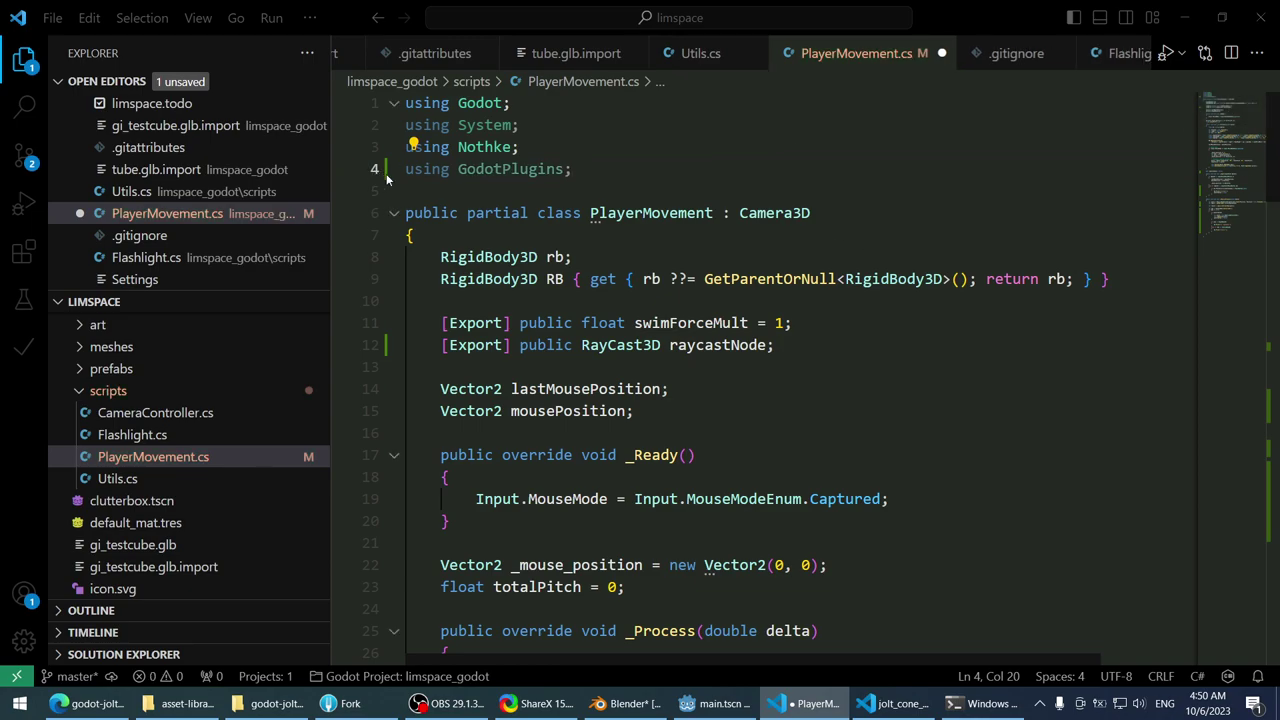
- Add a new line after the Static! print and type 'jolt'
click(1225, 222)
click(748, 426)
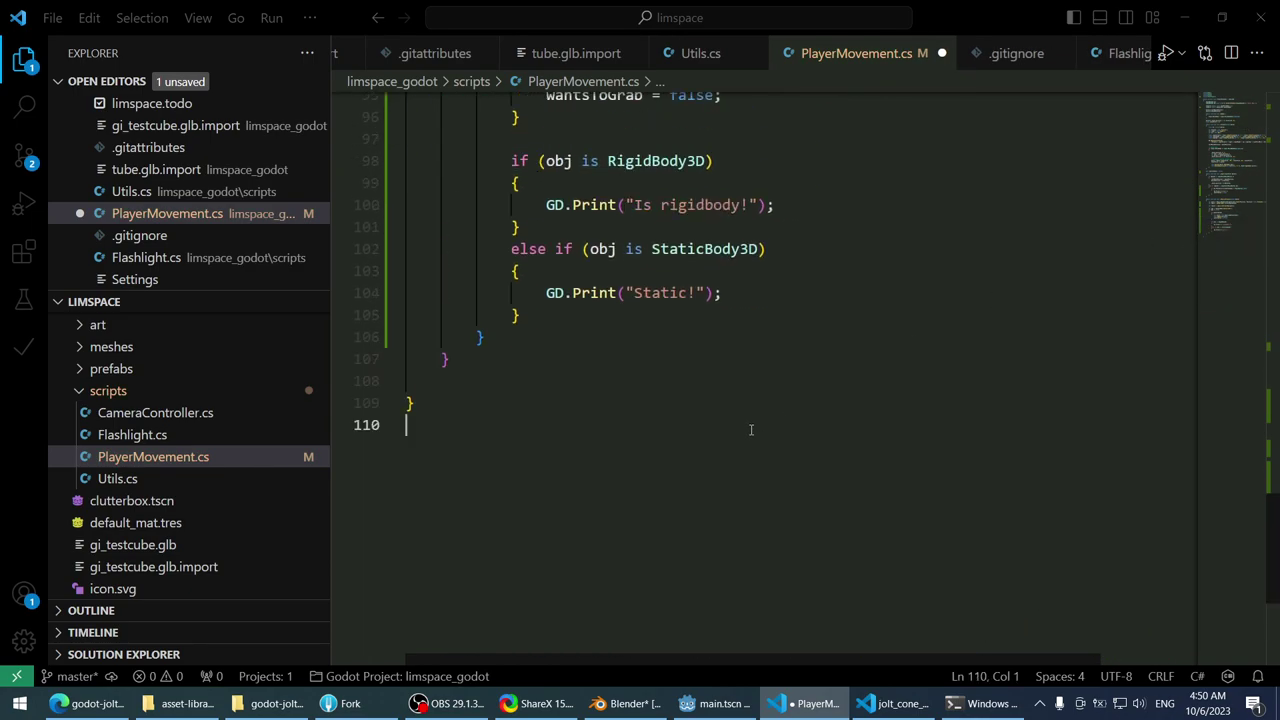
click(862, 312)
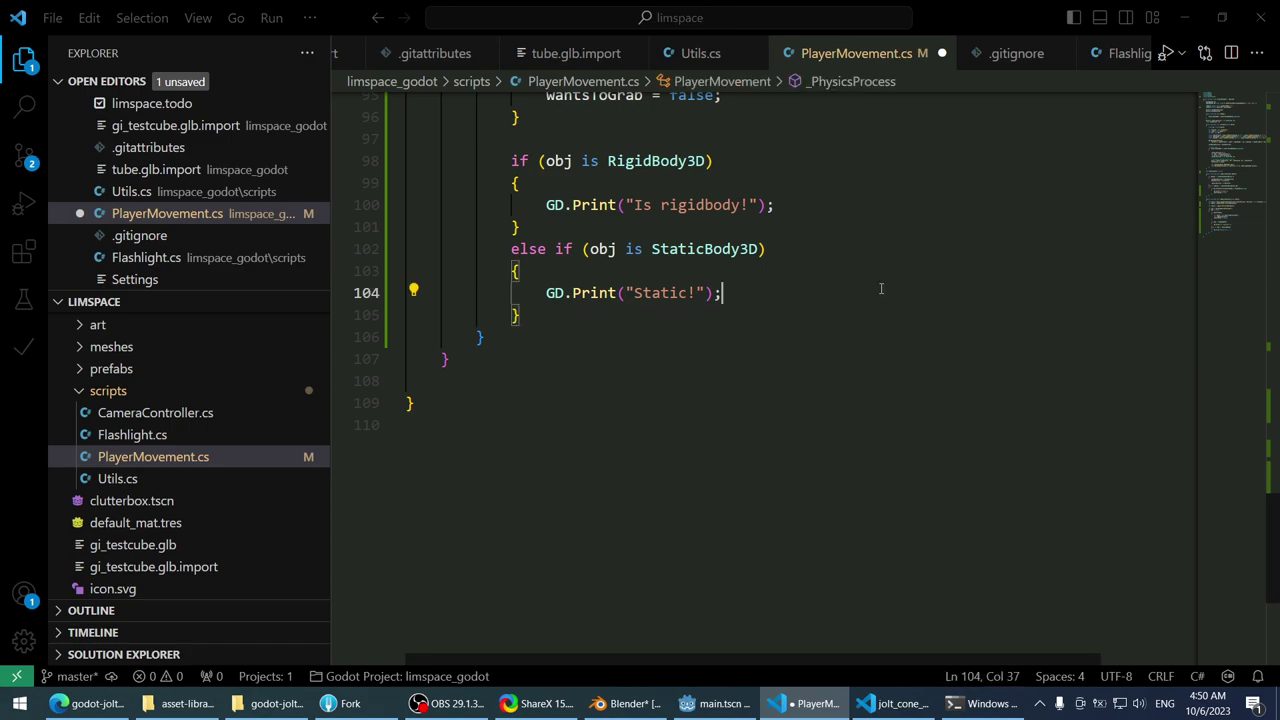
key(Return)
text(jolt)
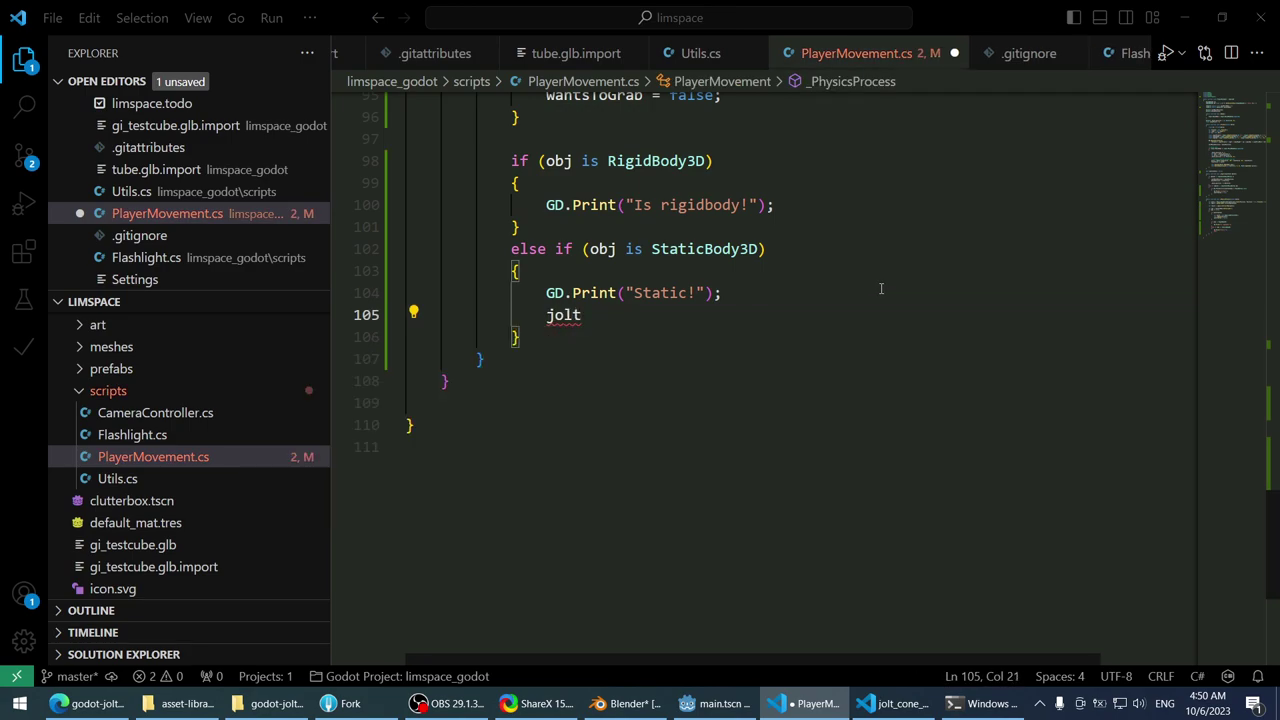
- Try changing GodotPlugins on line 4 to 'Godot.', then undo the edit
scroll(1243, 148, up, 20)
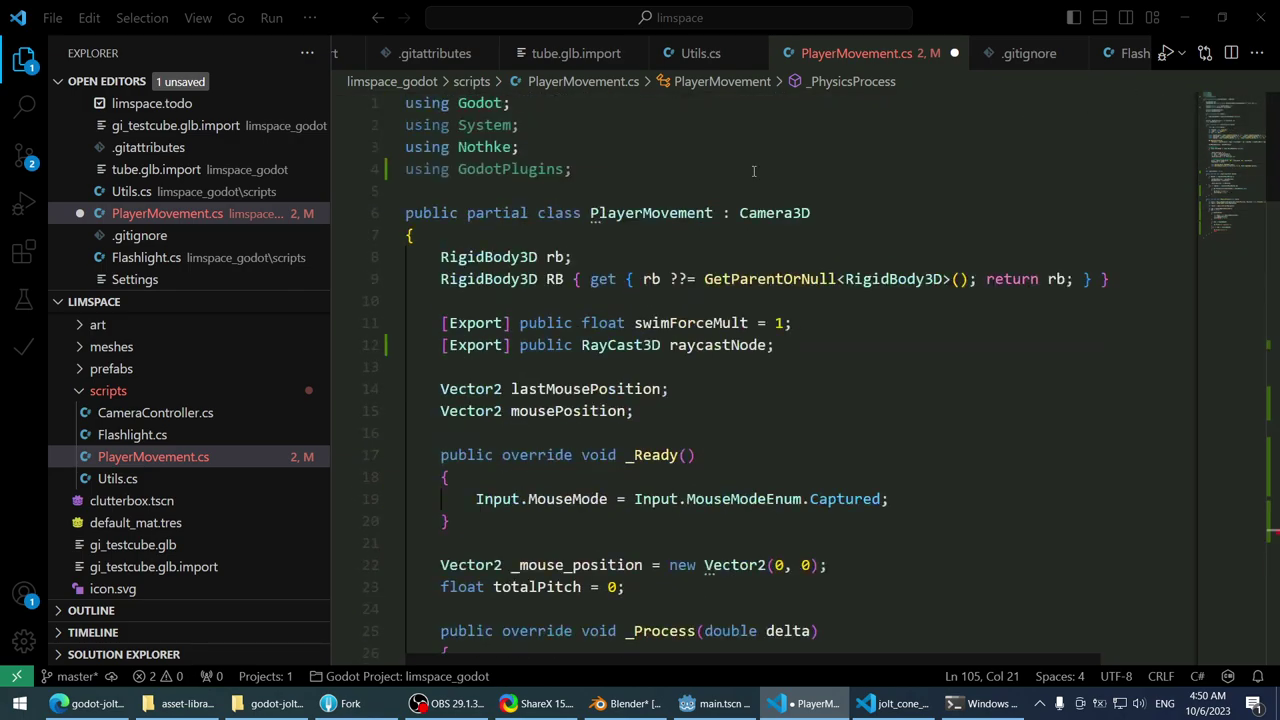
double_click(563, 169)
text(Godot.)
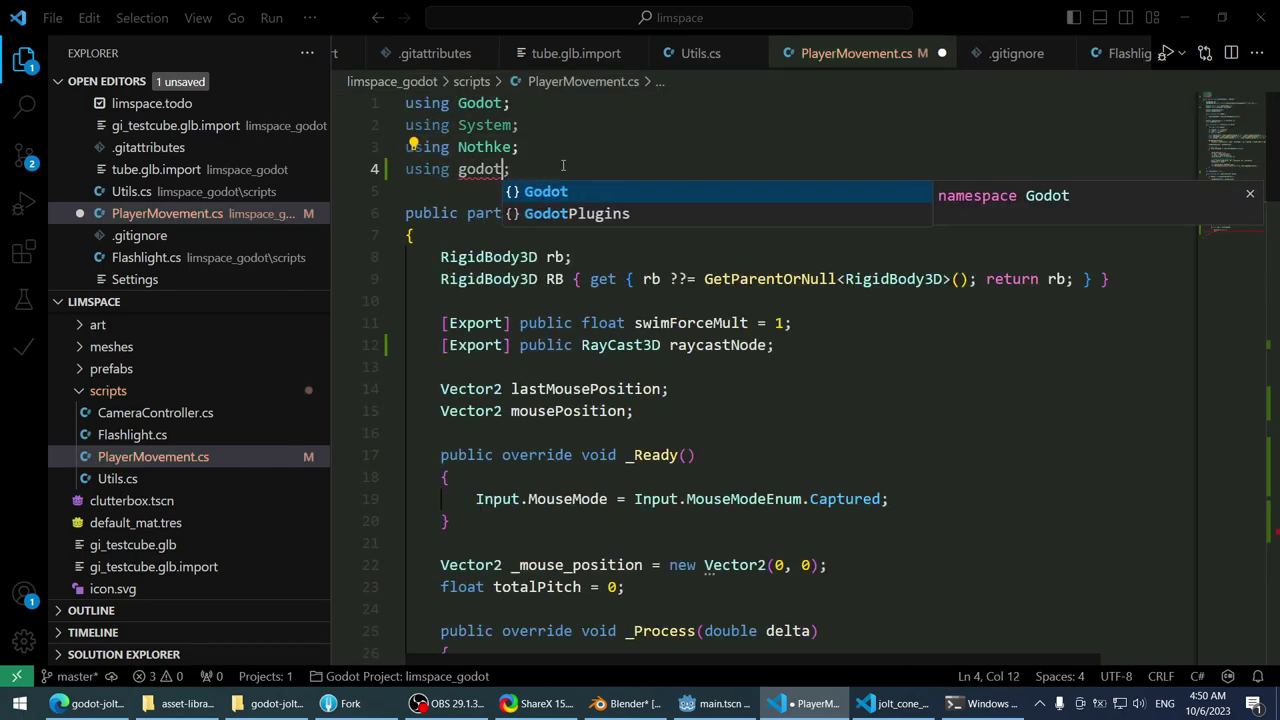
key(BackSpace)
text(.)
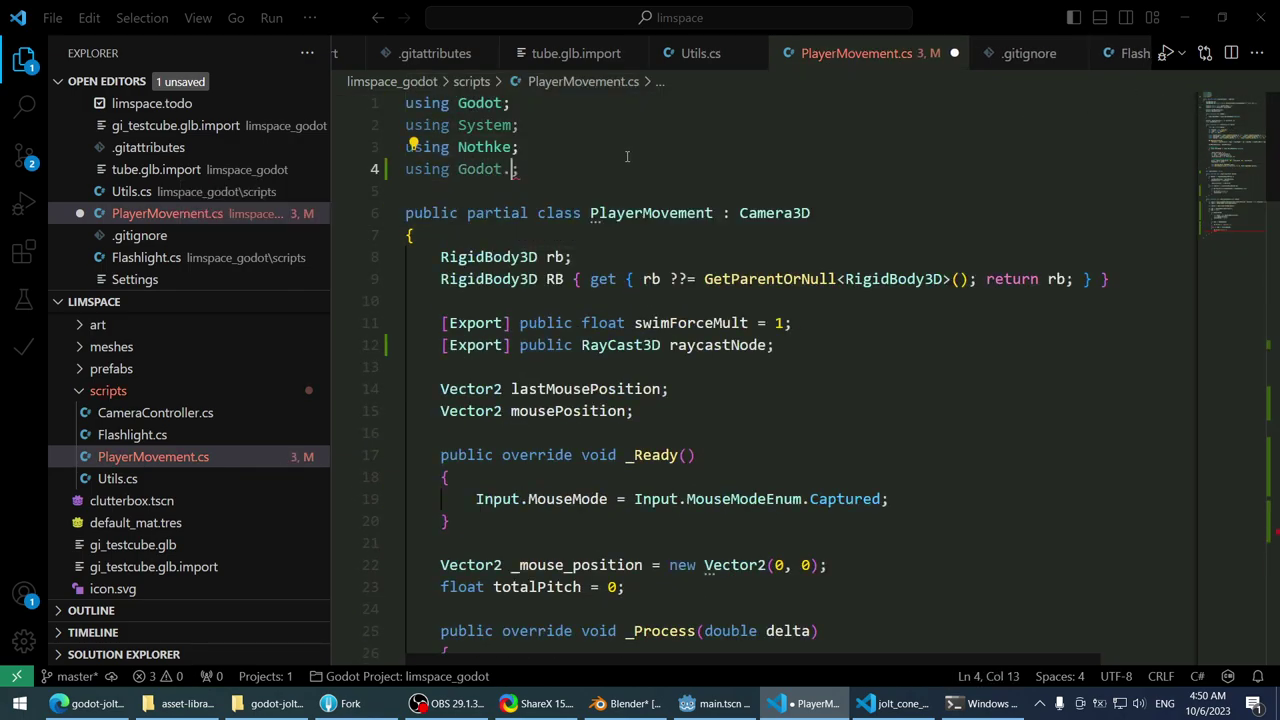
key(ctrl+z)
scroll(597, 465, down, 20)
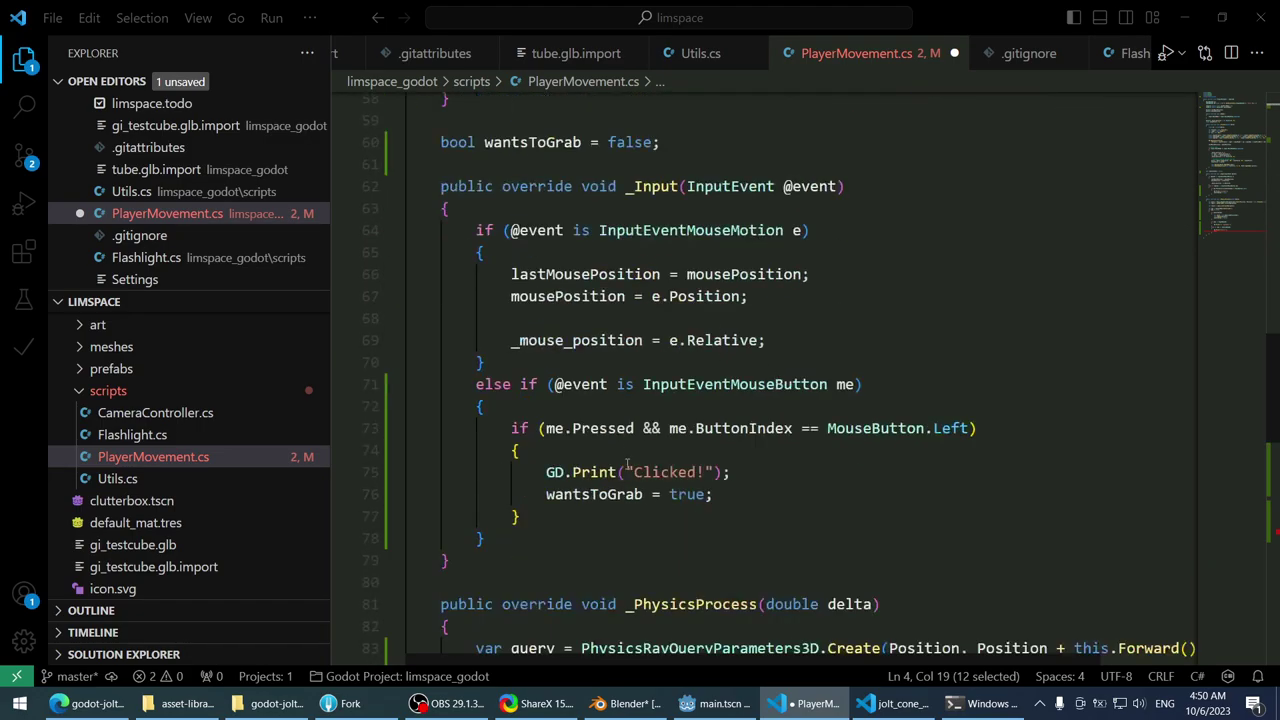
scroll(597, 465, down, 4)
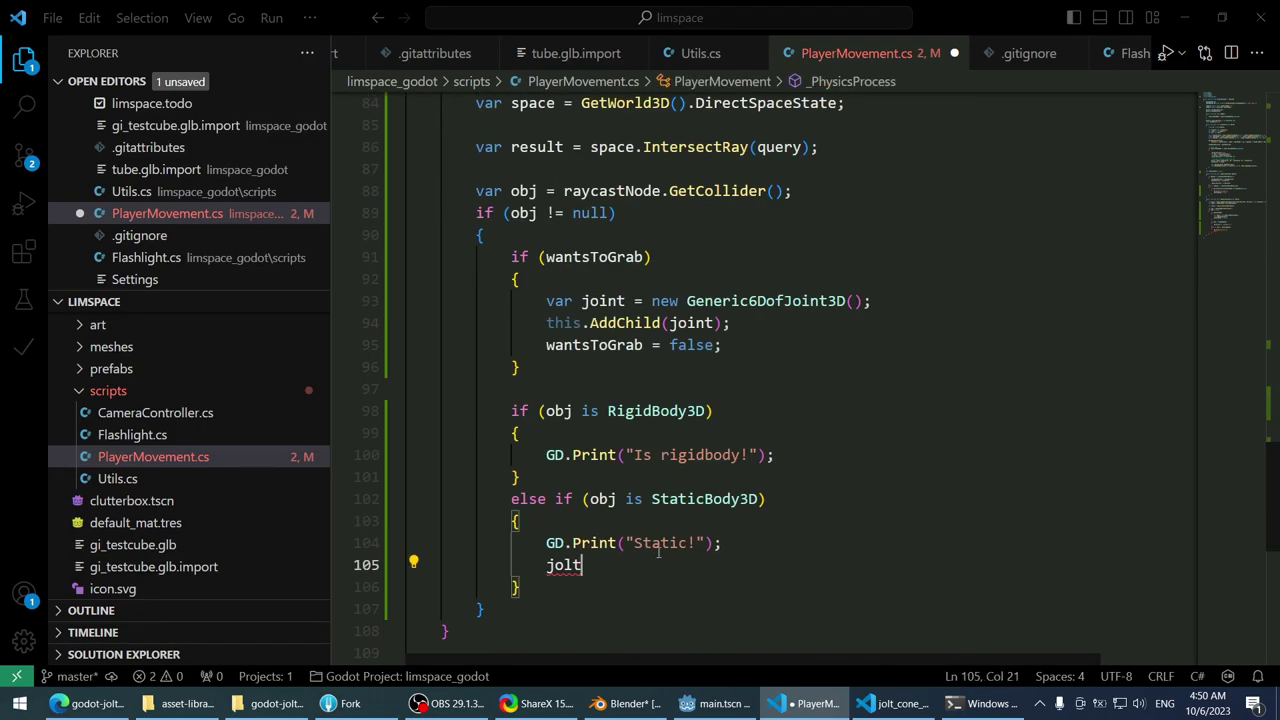
- Replace 'jolt' on line 105 with GodotPlugins.Game.Main. via IntelliSense, then erase it all
key(ctrl+shift+Left)
text(godotplu)
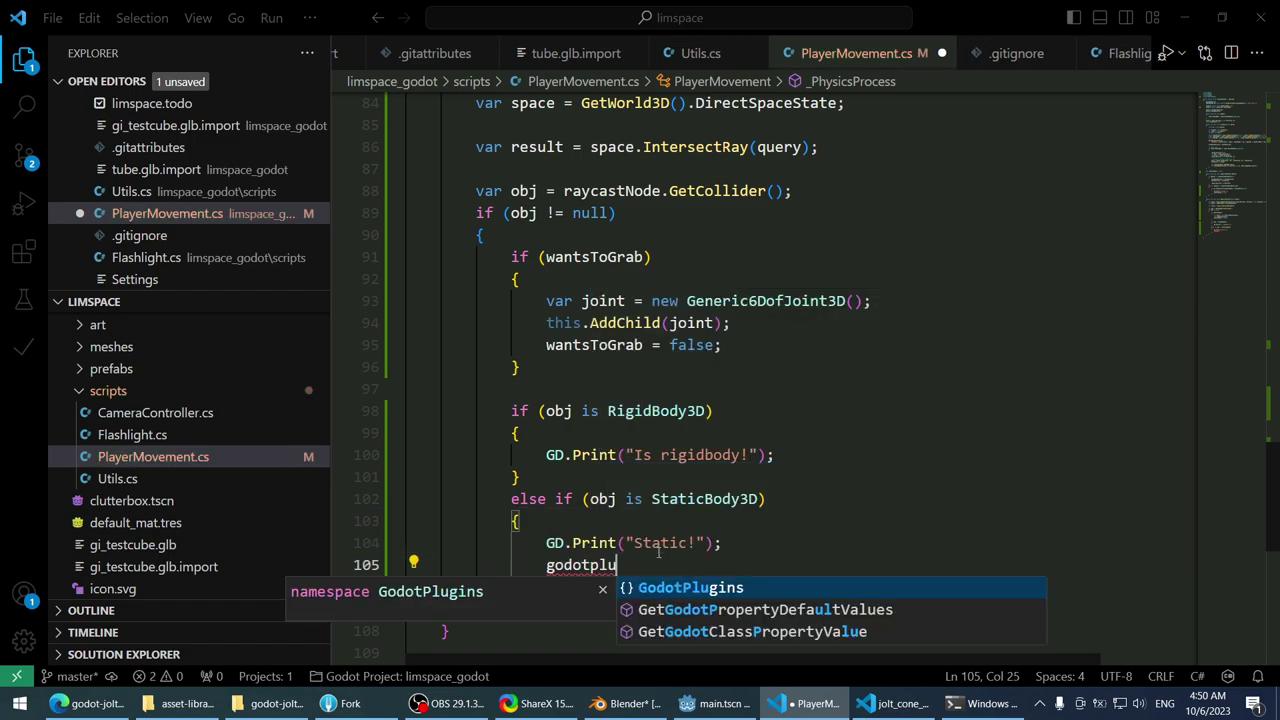
key(Tab)
text(.)
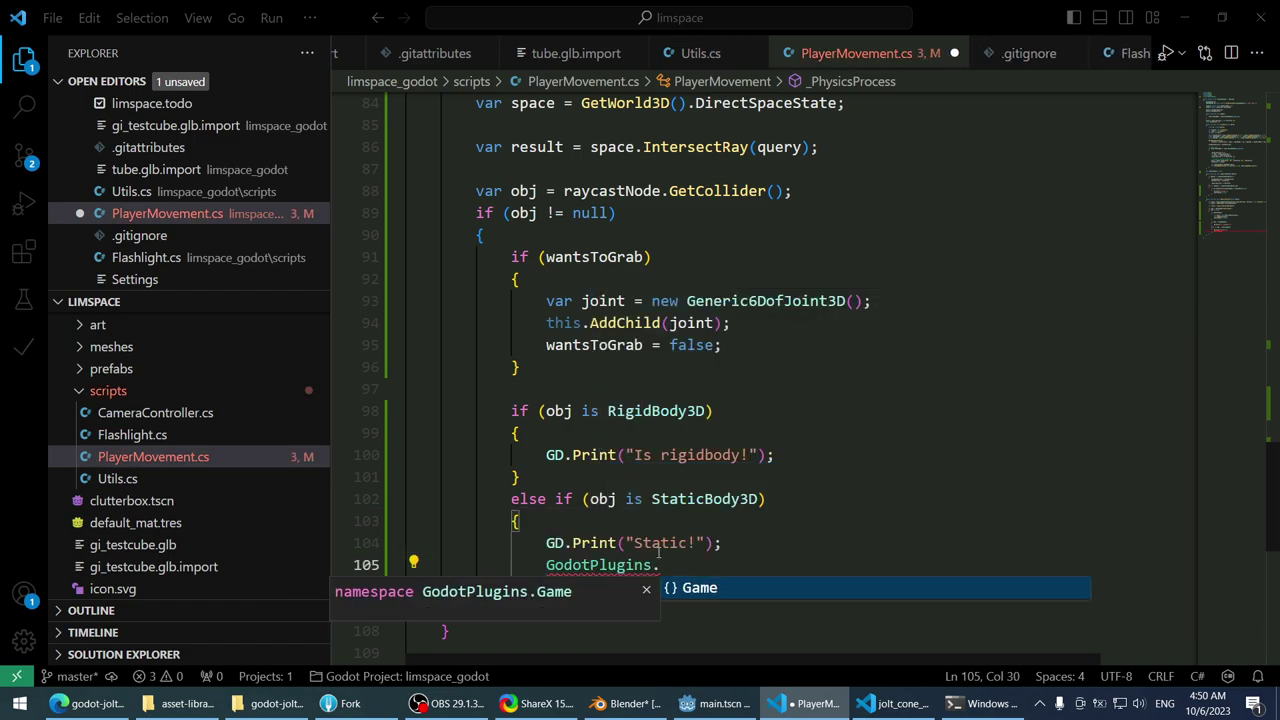
key(Tab)
text(.)
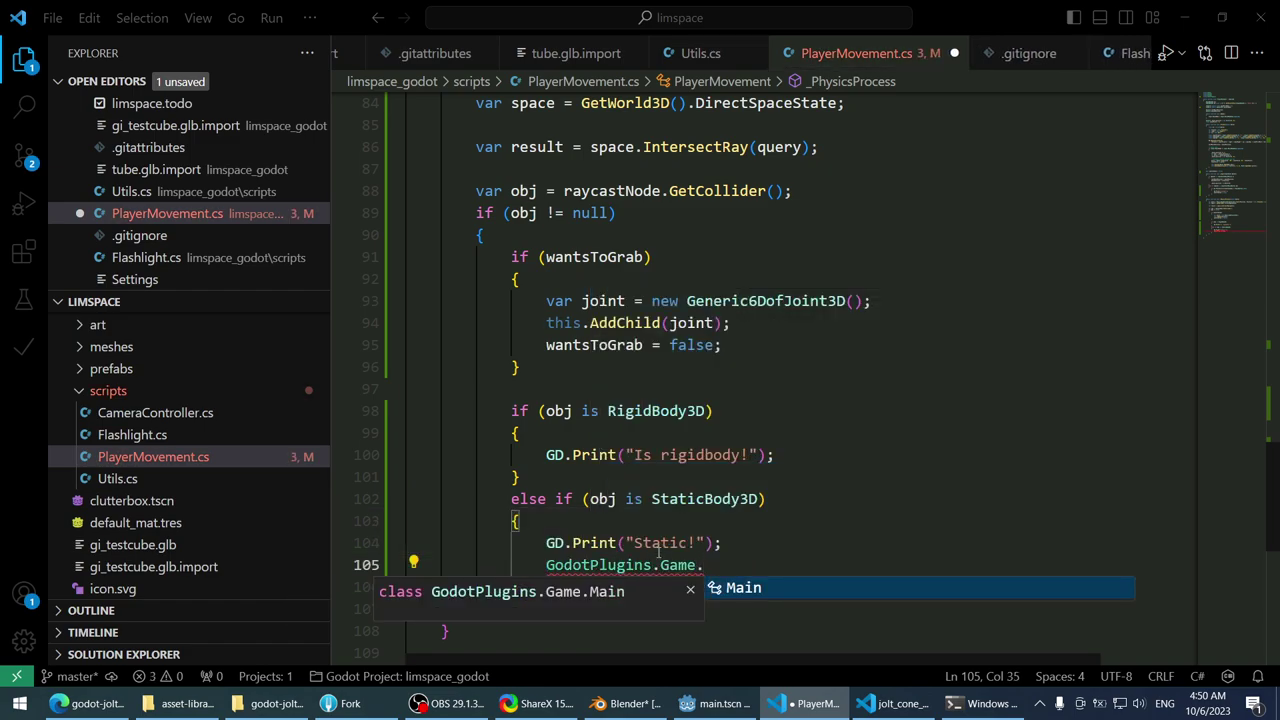
key(Tab)
text(.)
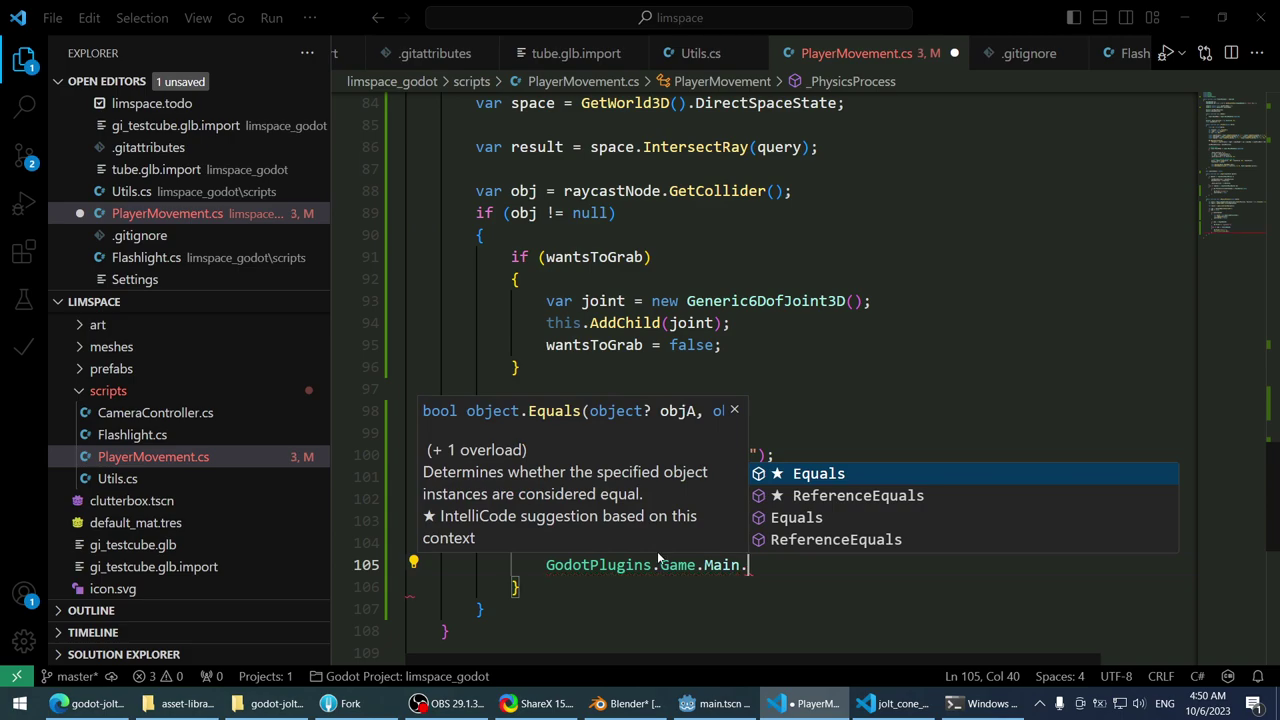
key(shift+Home)
key(BackSpace)
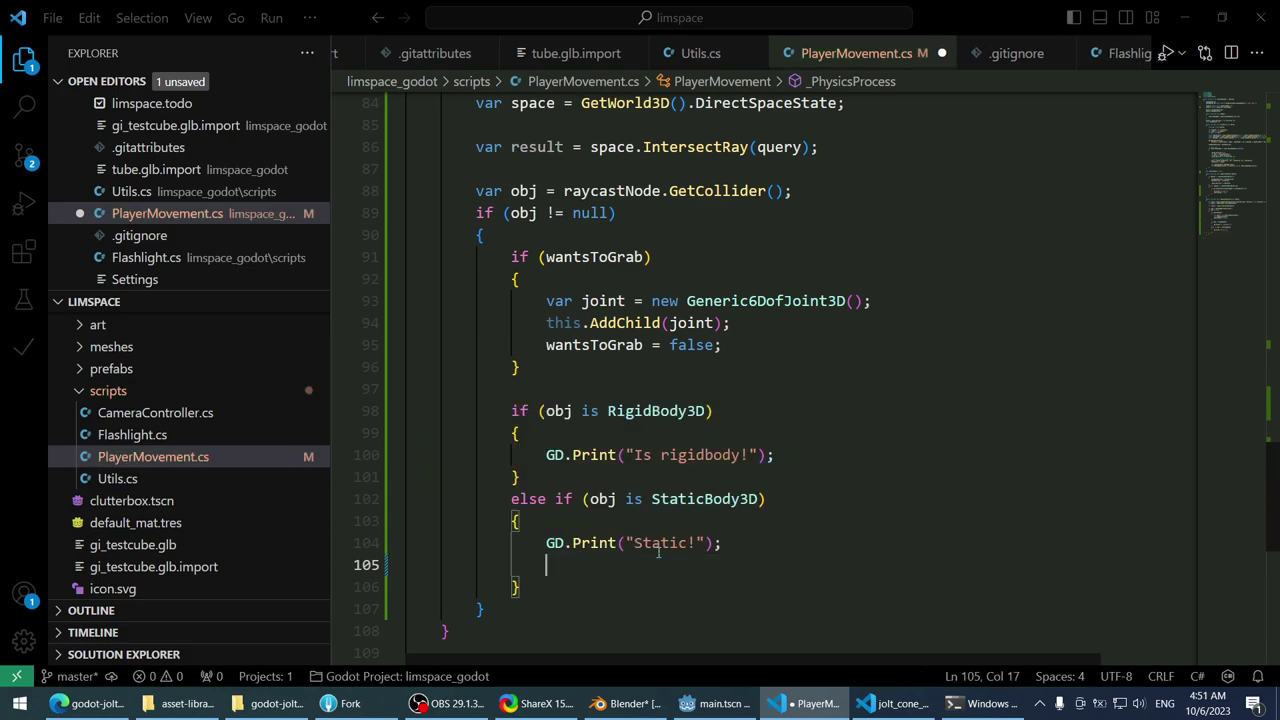
- Switch to Edge, scroll the godot-jolt README, and glance at the Google results tab
click(85, 703)
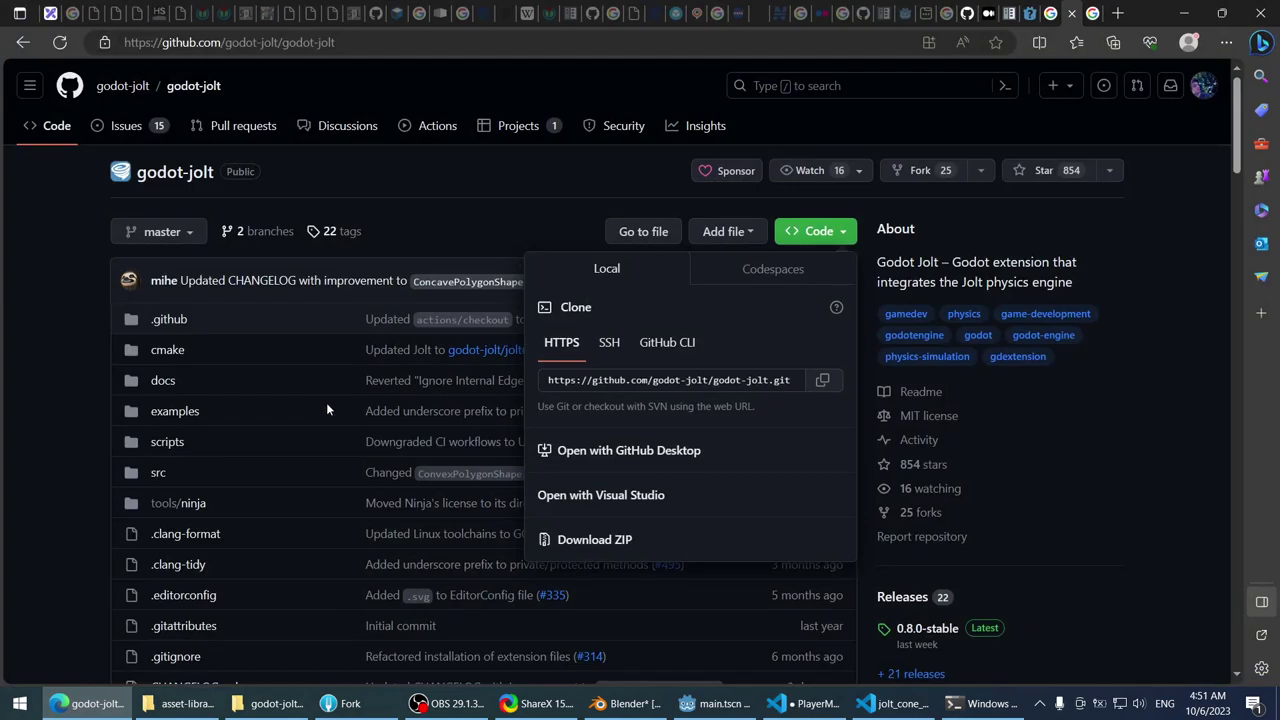
scroll(14, 328, down, 2)
scroll(22, 325, down, 4)
scroll(24, 326, down, 6)
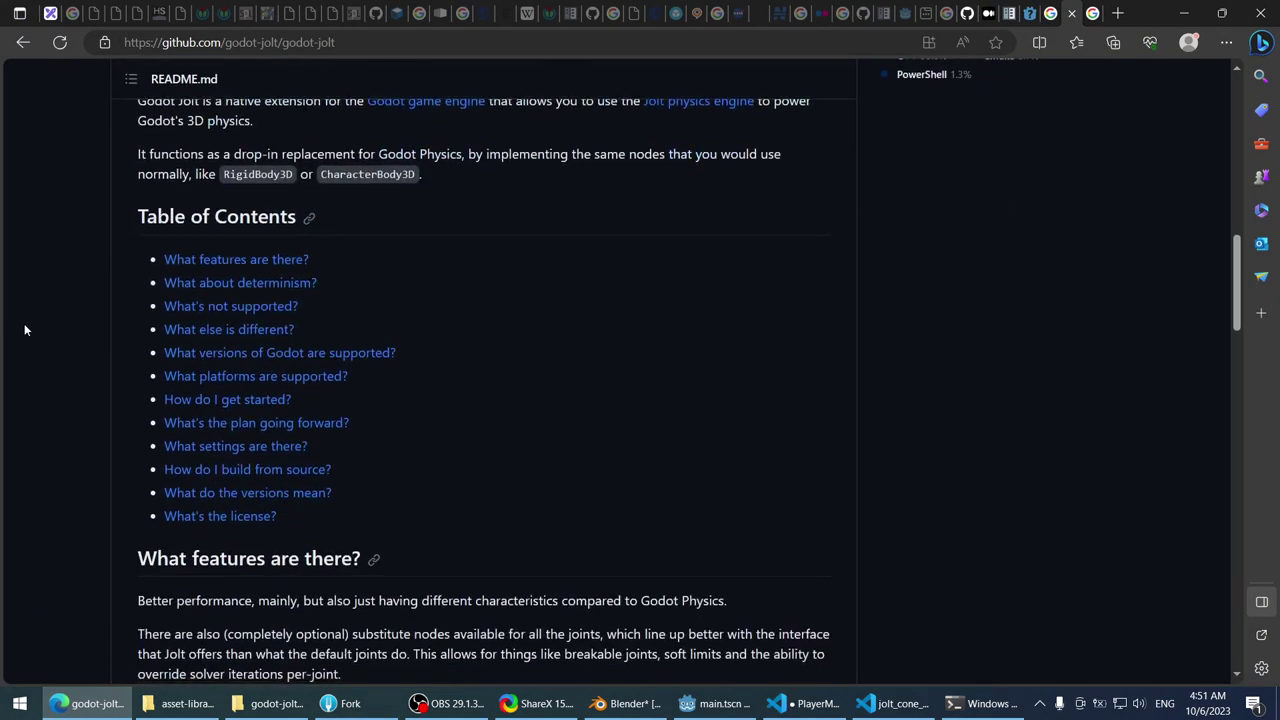
click(1071, 10)
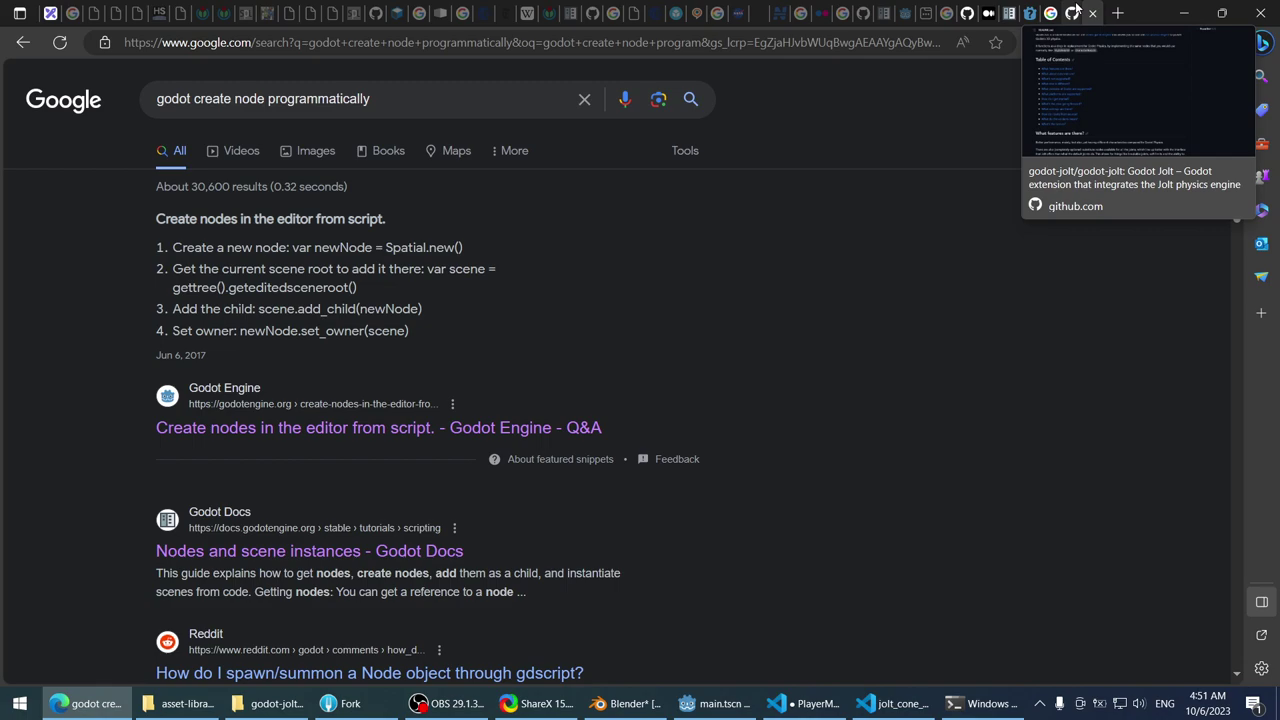
click(1074, 12)
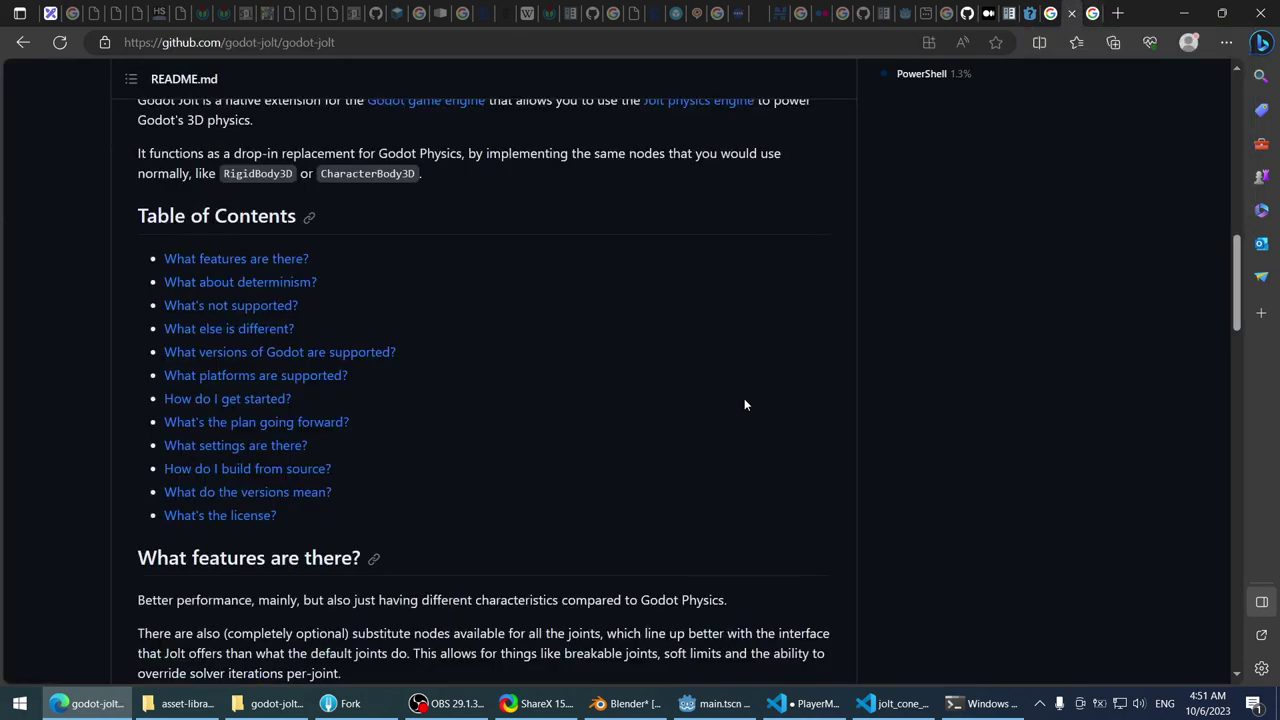
- Review the jolt_layer_mapper.cpp and jolt_broad_phase_layer.hpp search matches, then minimize VS Code to reveal the repo top
key(alt+Tab)
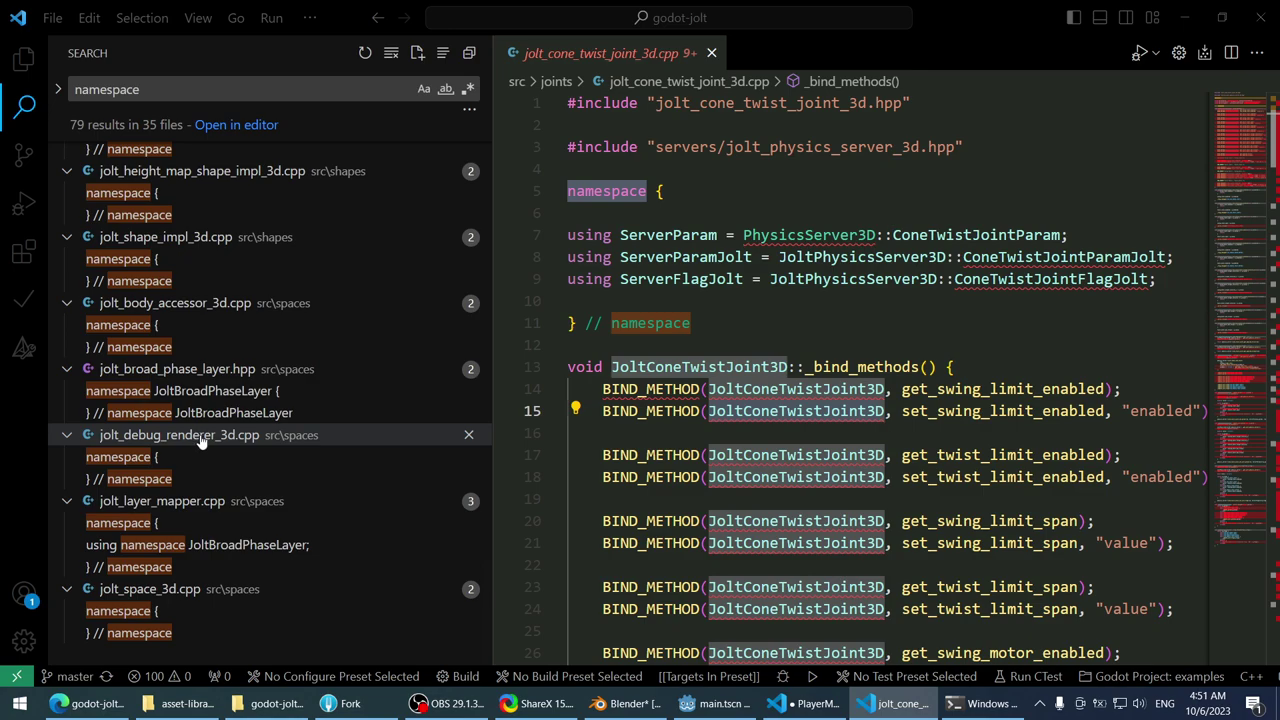
click(198, 501)
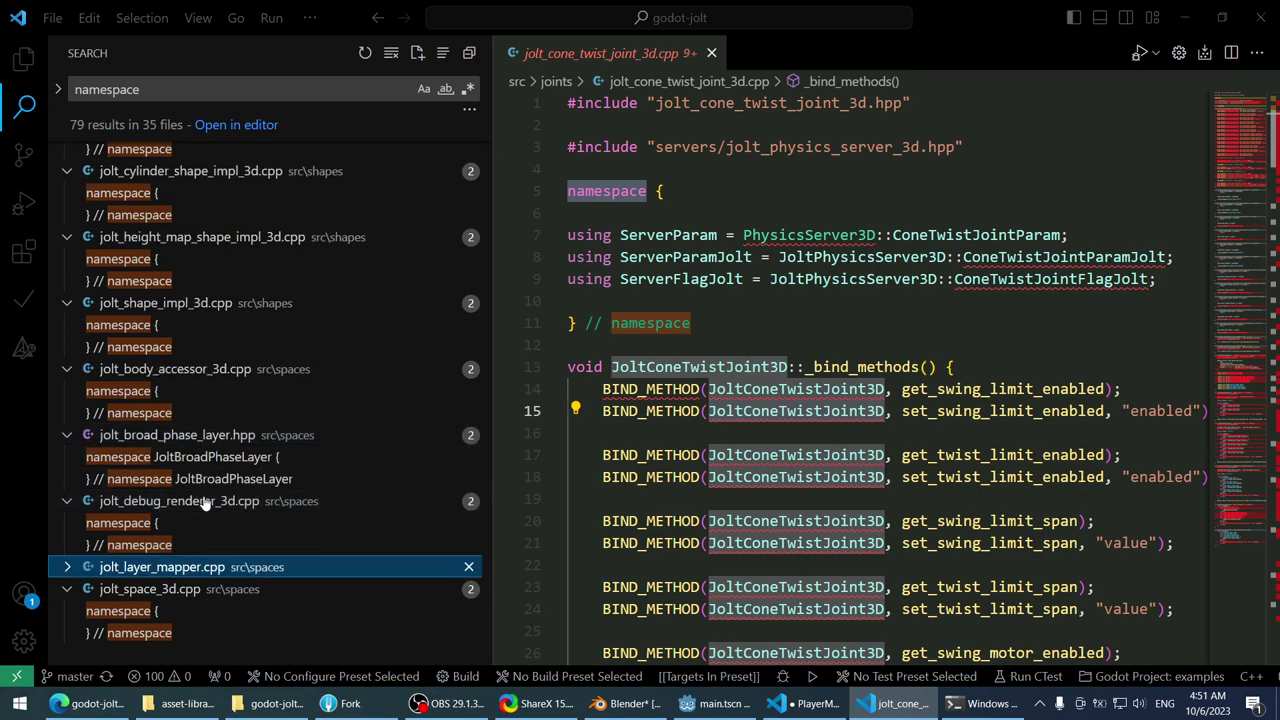
click(193, 568)
scroll(245, 500, up, 1)
click(230, 500)
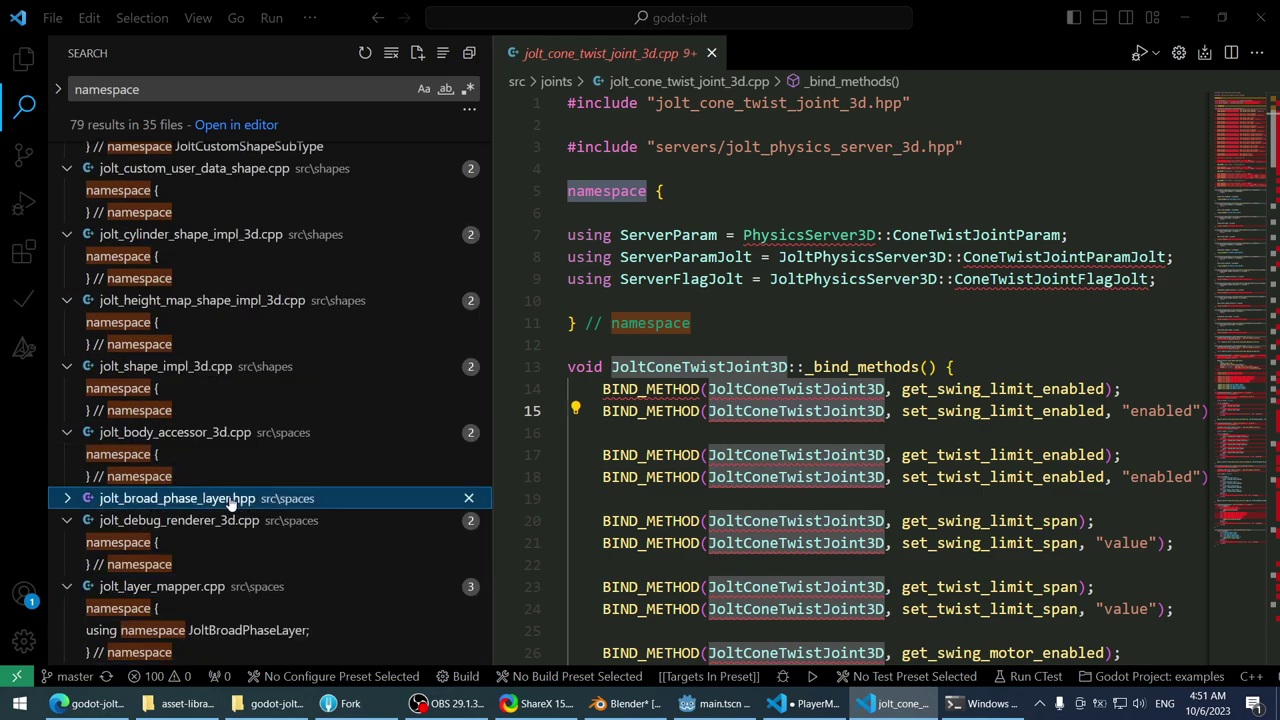
scroll(230, 503, up, 4)
click(886, 703)
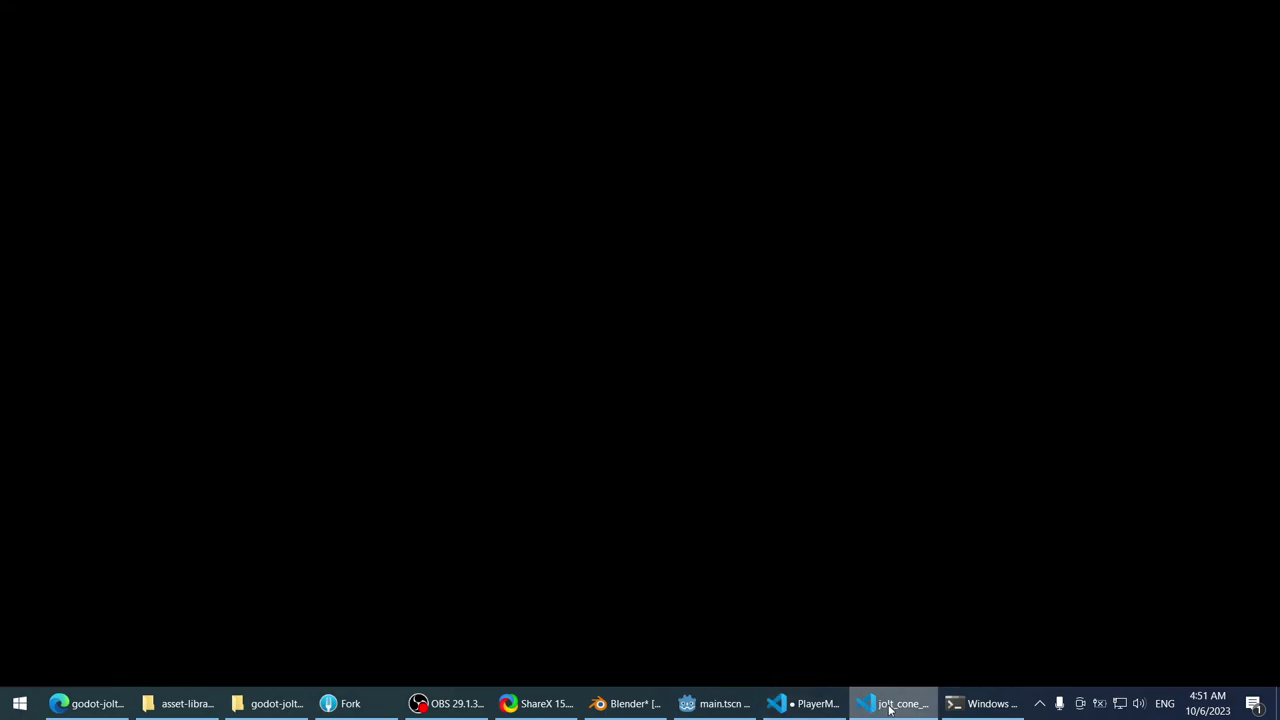
scroll(654, 337, up, 10)
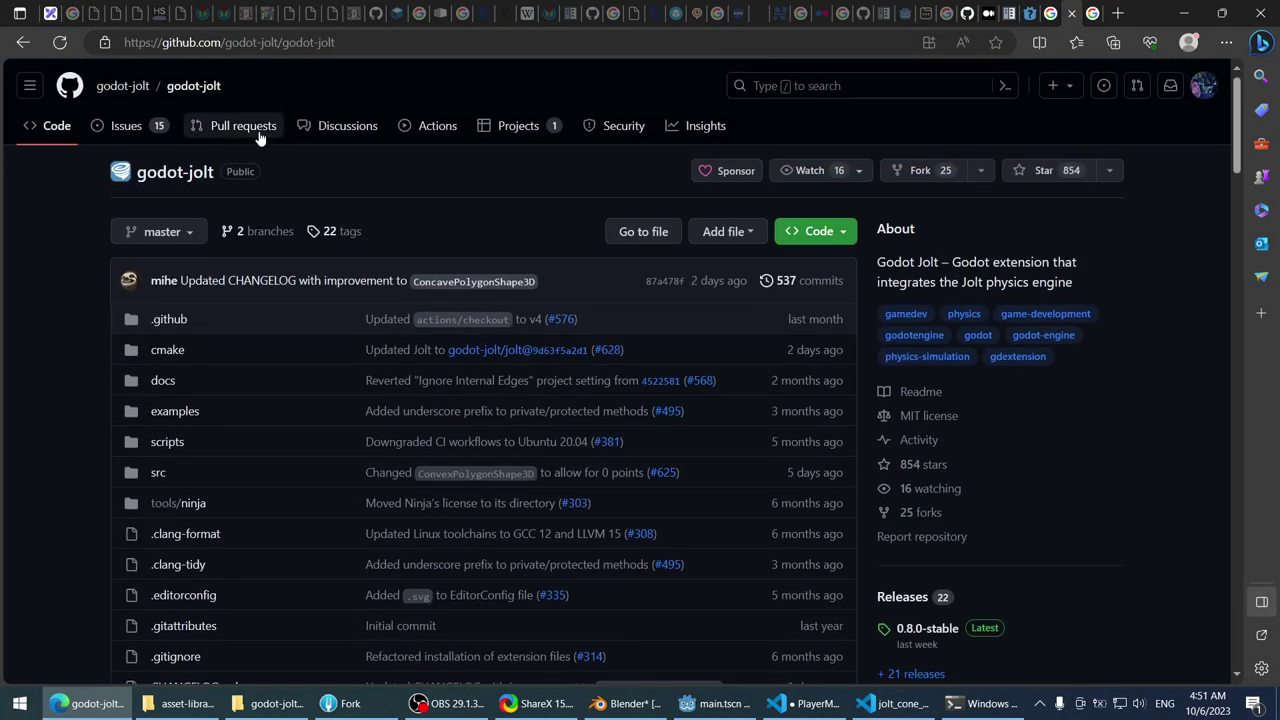
- Open issue #626 'move_and_slide is slower than with Godot Physics' from the issues list in a new tab
click(108, 133)
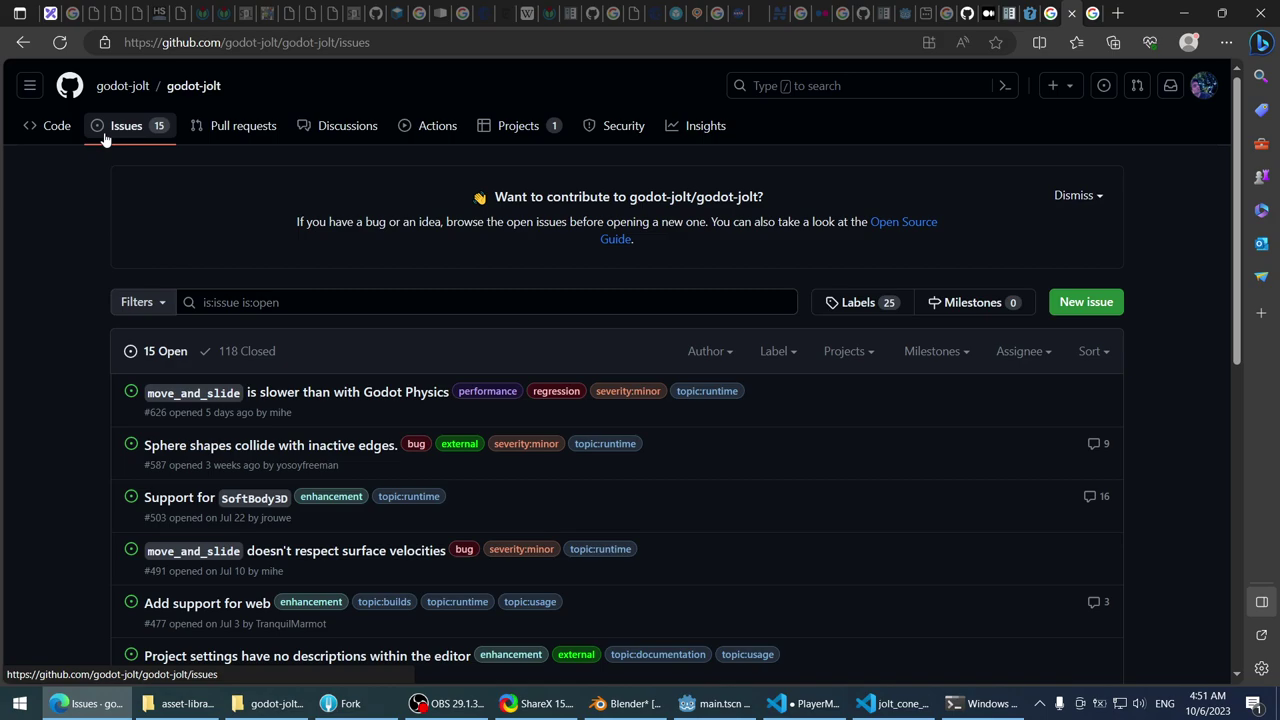
scroll(42, 270, down, 2)
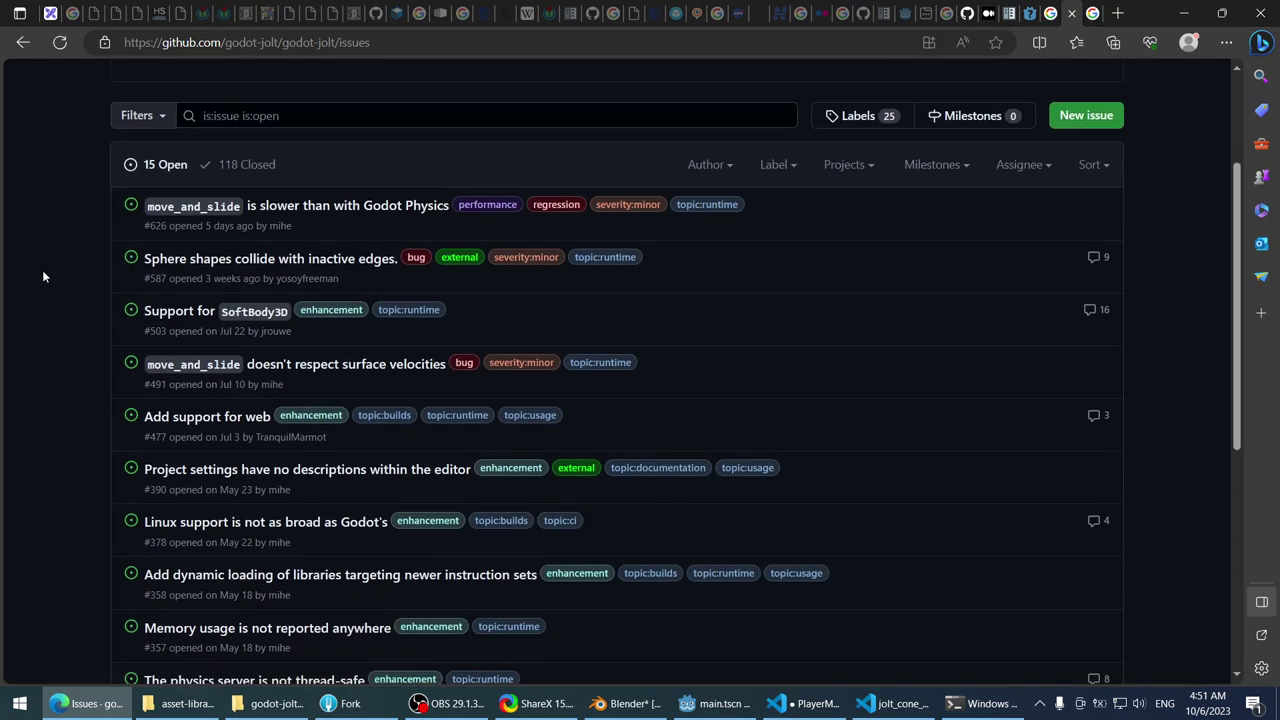
middle_click(345, 210)
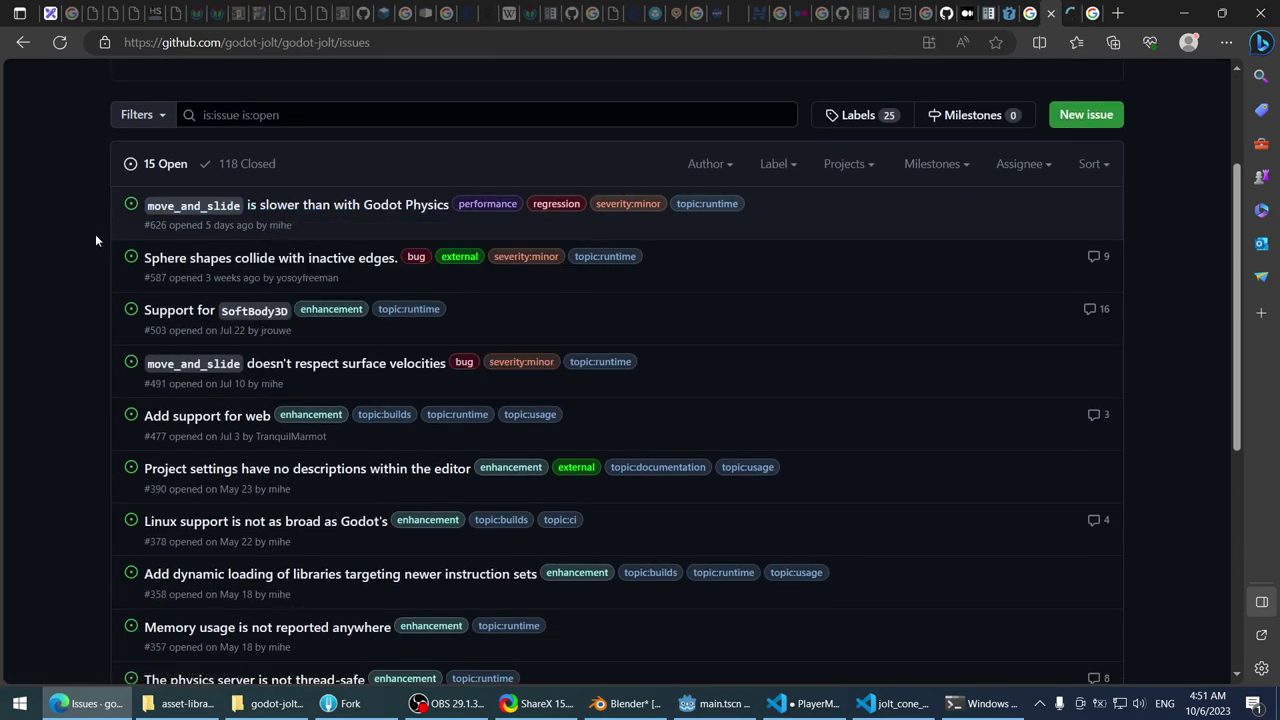
scroll(95, 240, down, 1)
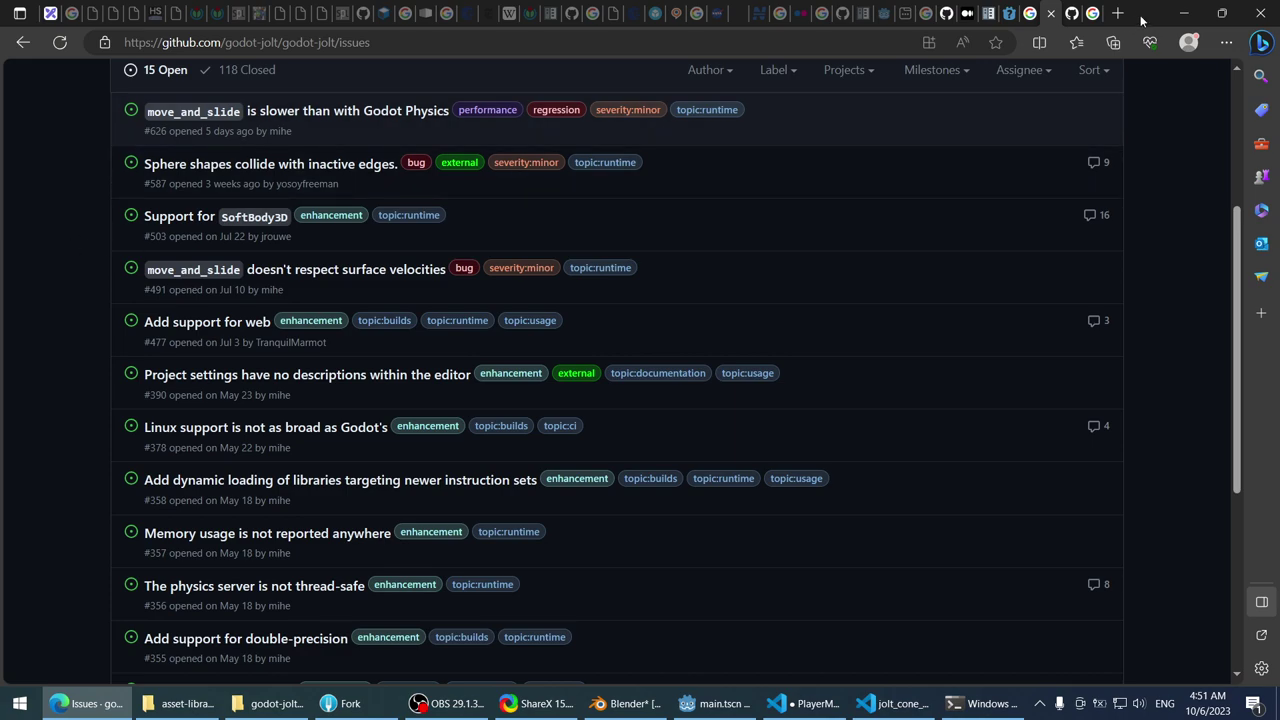
click(1071, 13)
scroll(93, 381, down, 3)
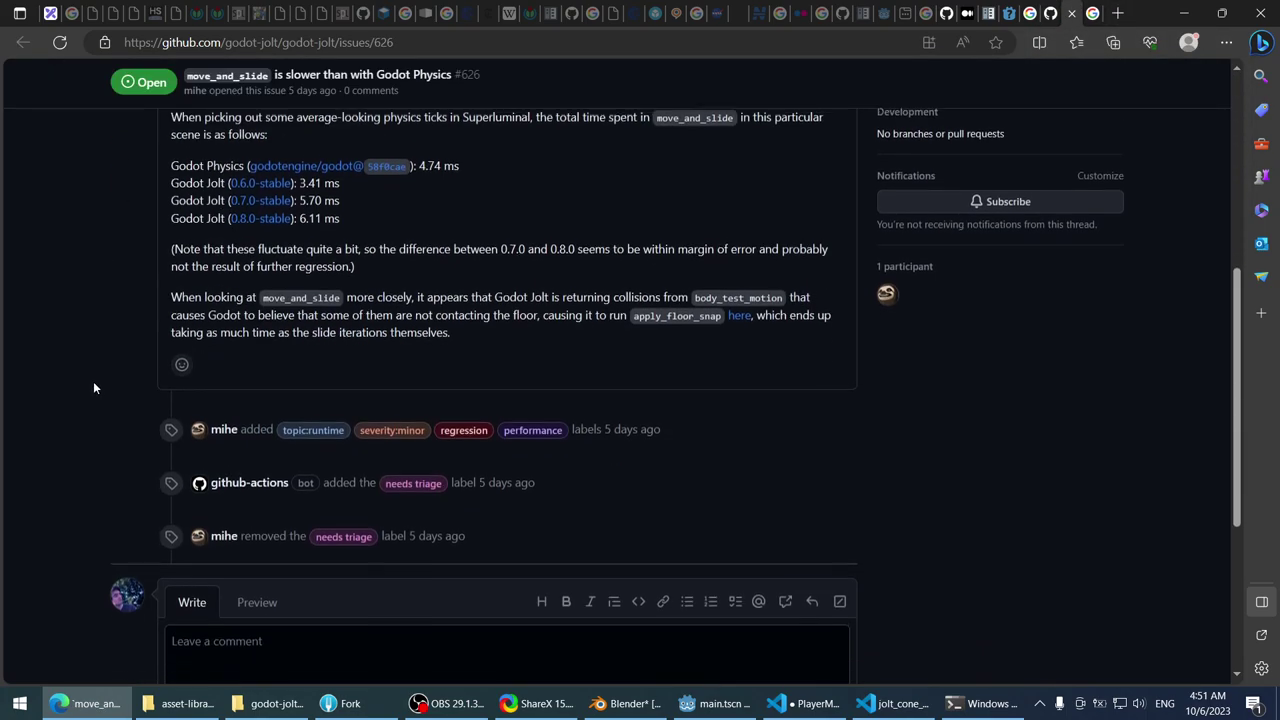
scroll(93, 381, up, 1)
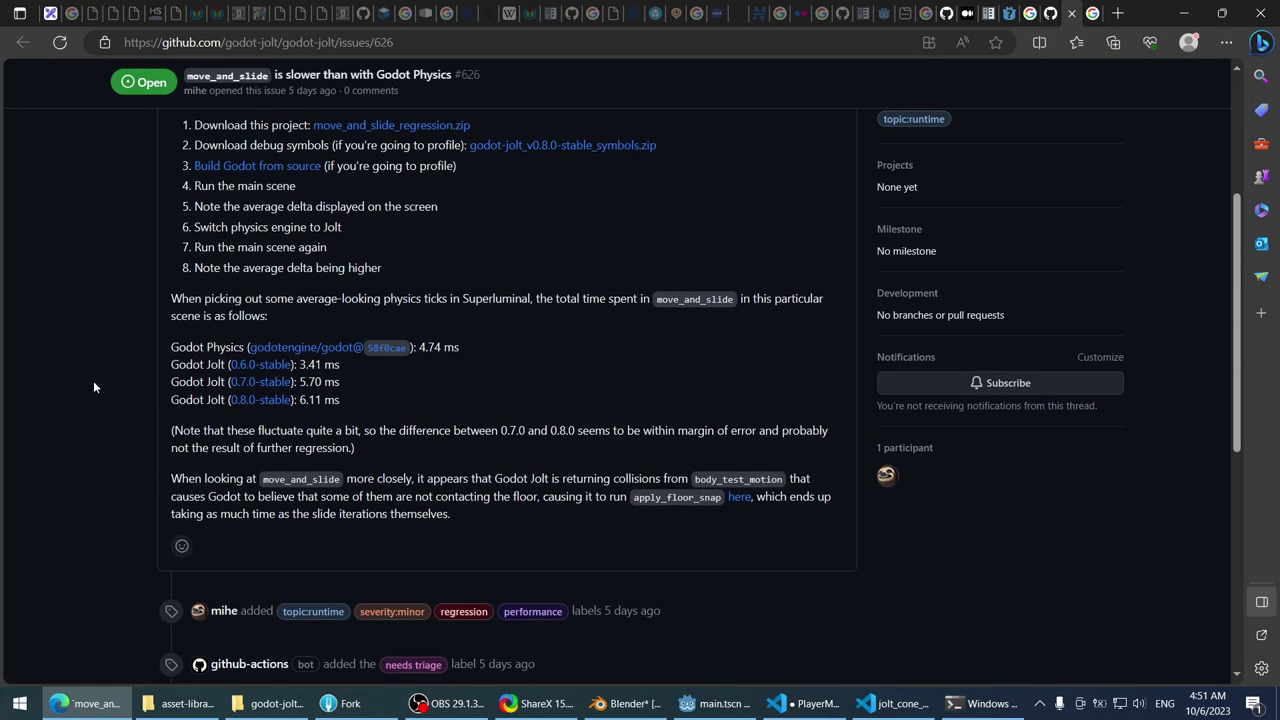
scroll(95, 385, up, 2)
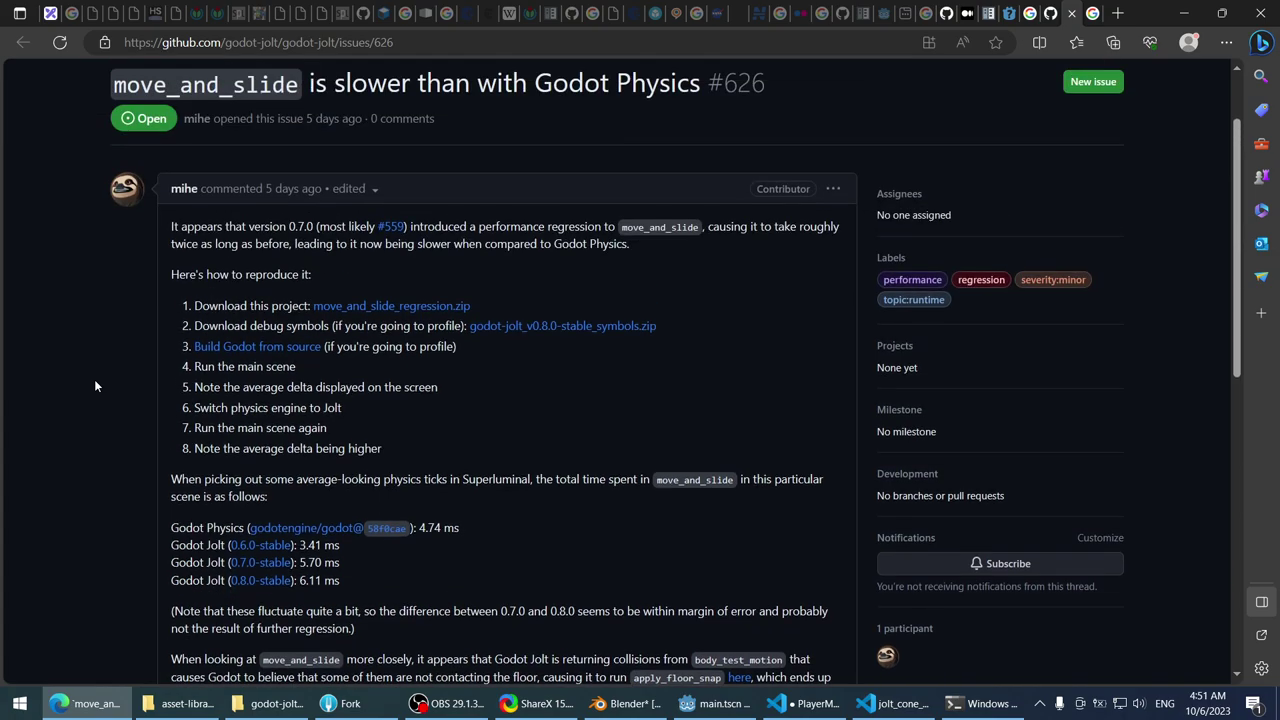
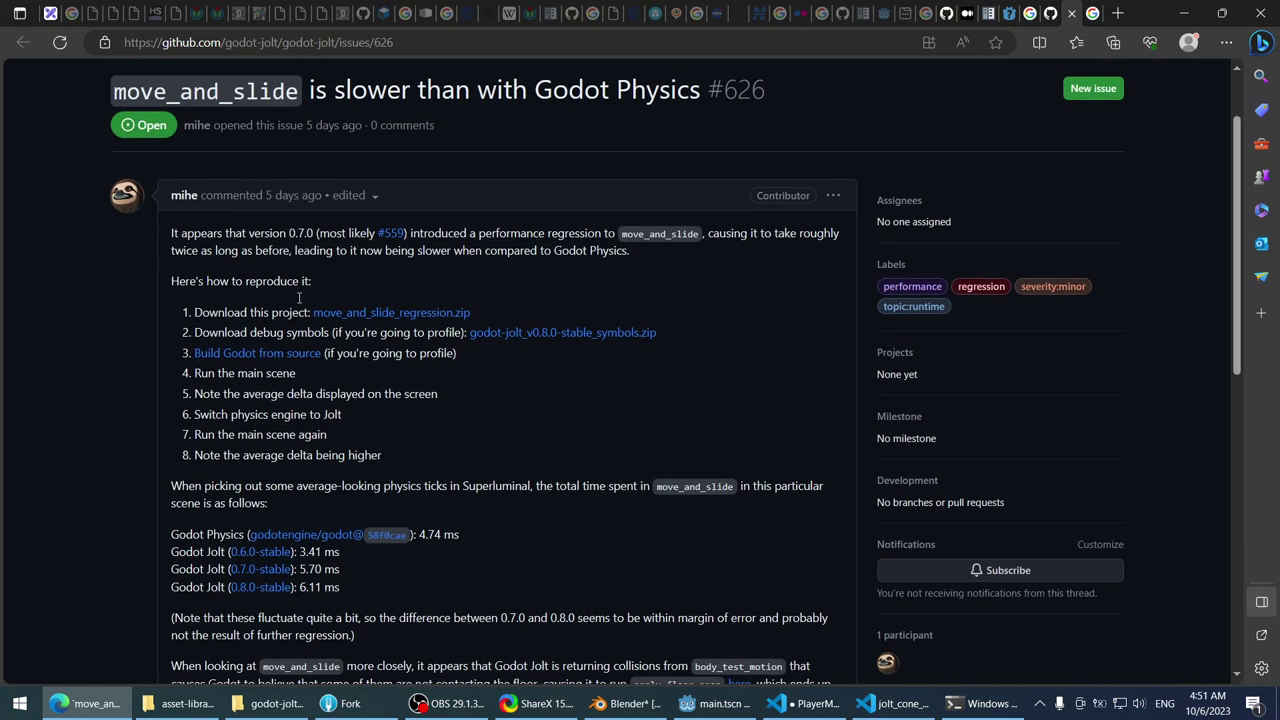
- Download move_and_slide_regression.zip from the GitHub issue and open it from Edge's downloads
click(416, 314)
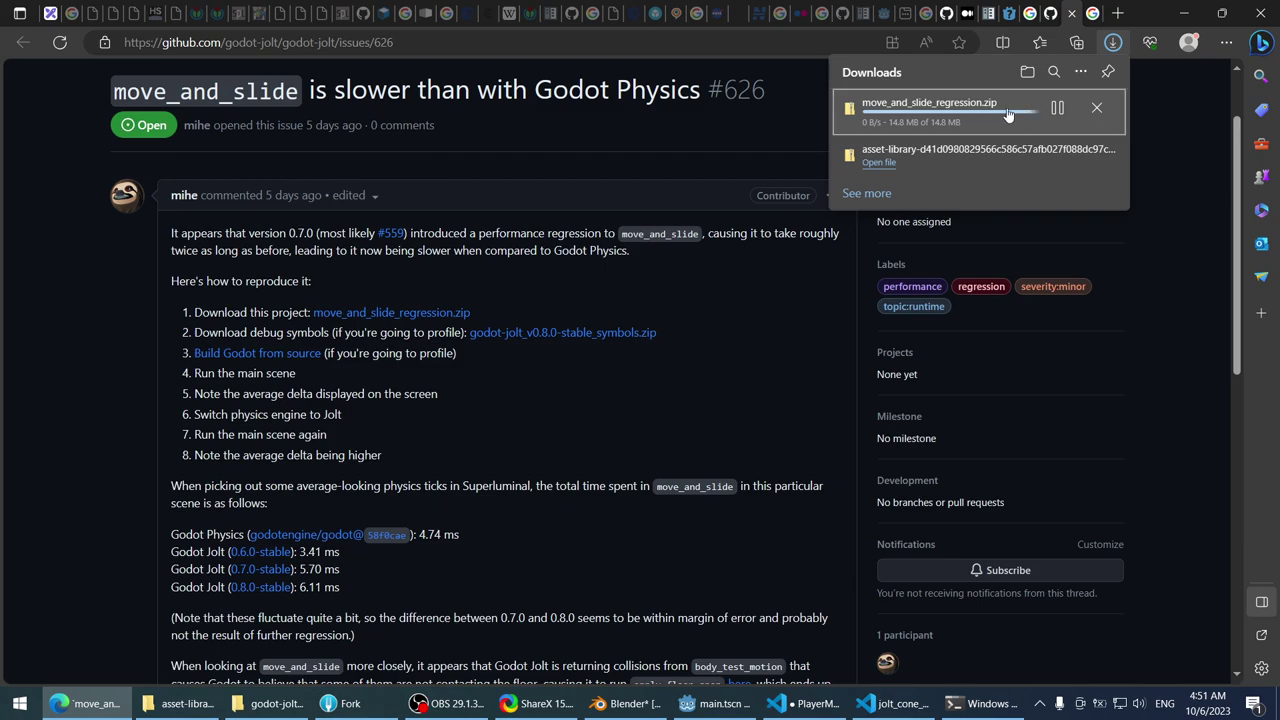
click(938, 118)
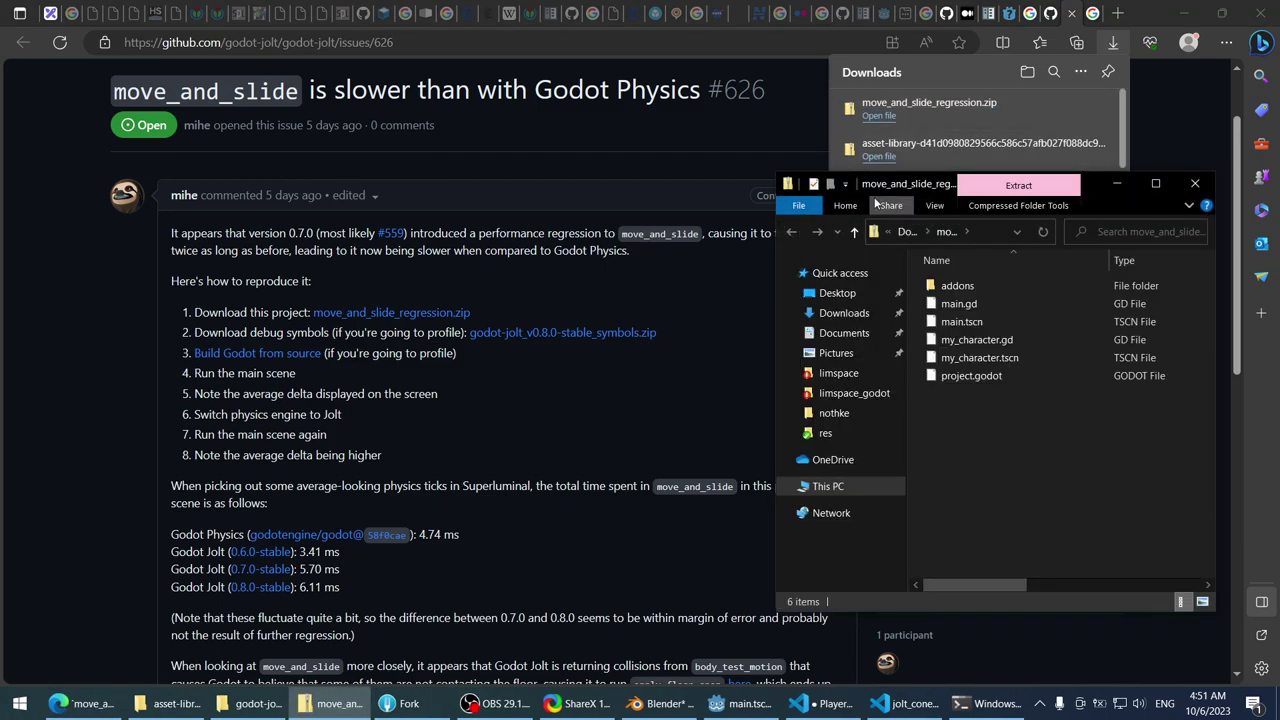
drag(907, 178, 583, 192)
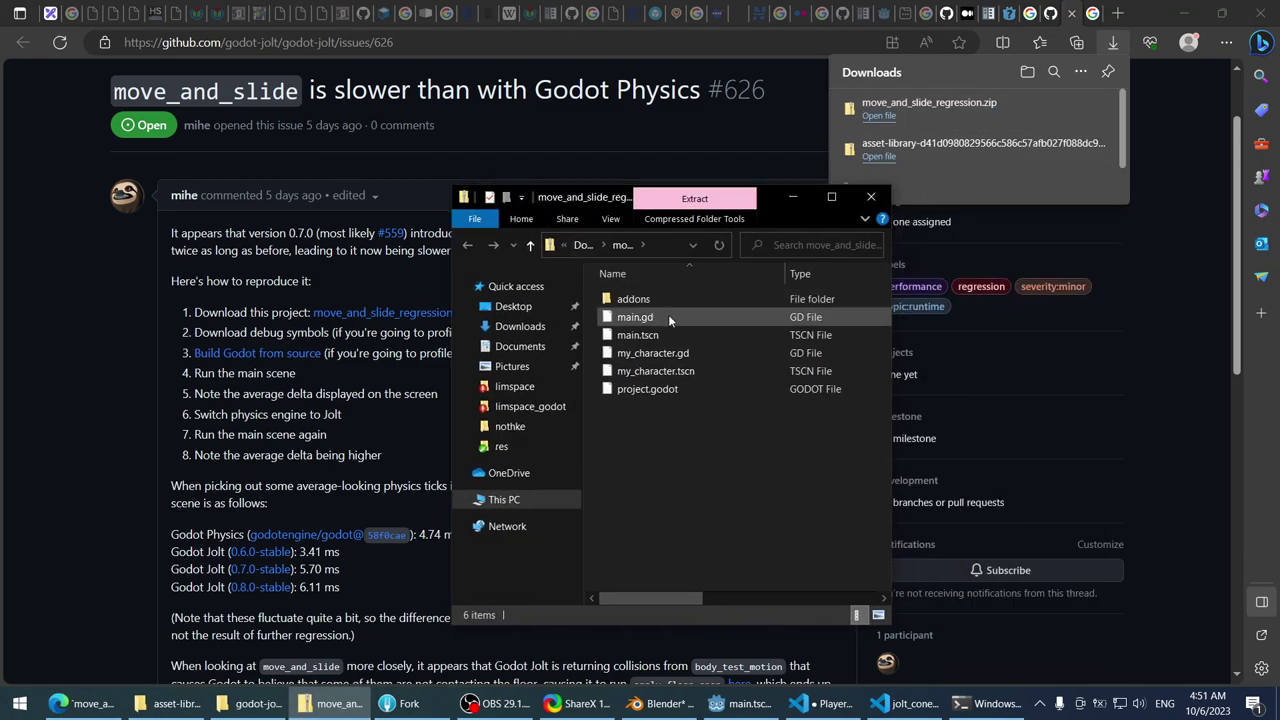
- Copy my_character.gd from the zip onto the desktop
click(665, 353)
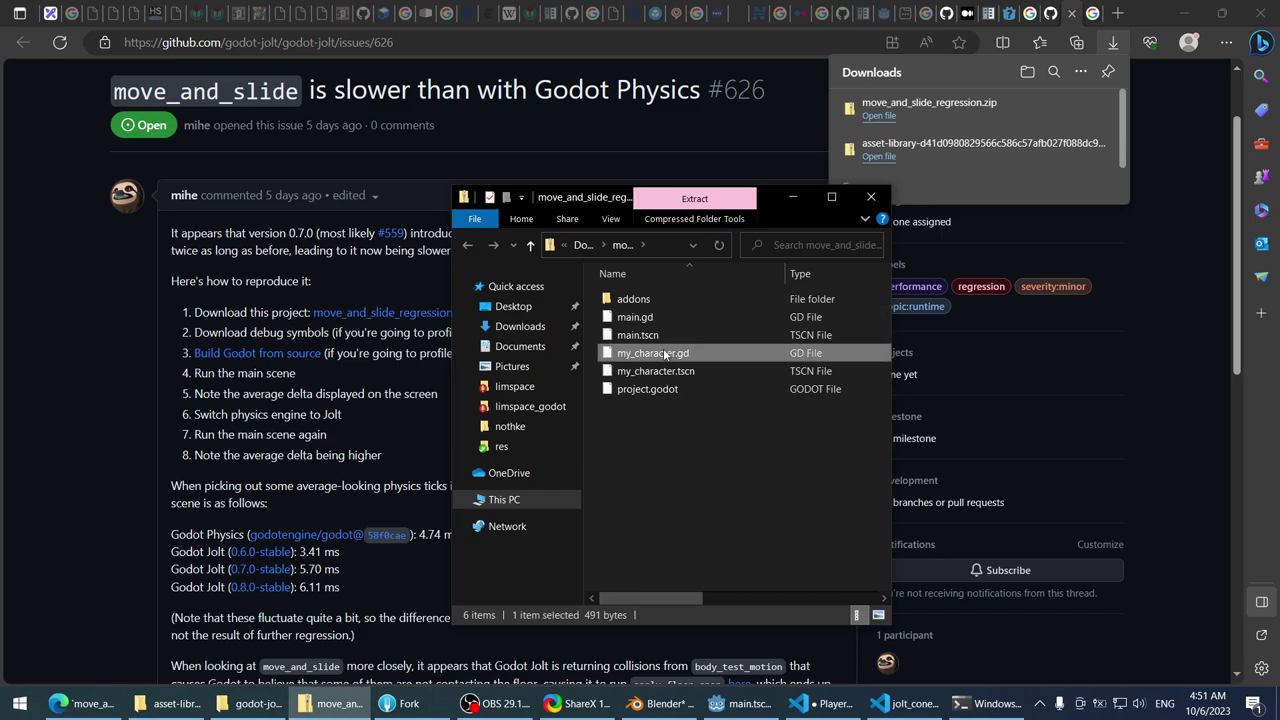
drag(662, 358, 656, 320)
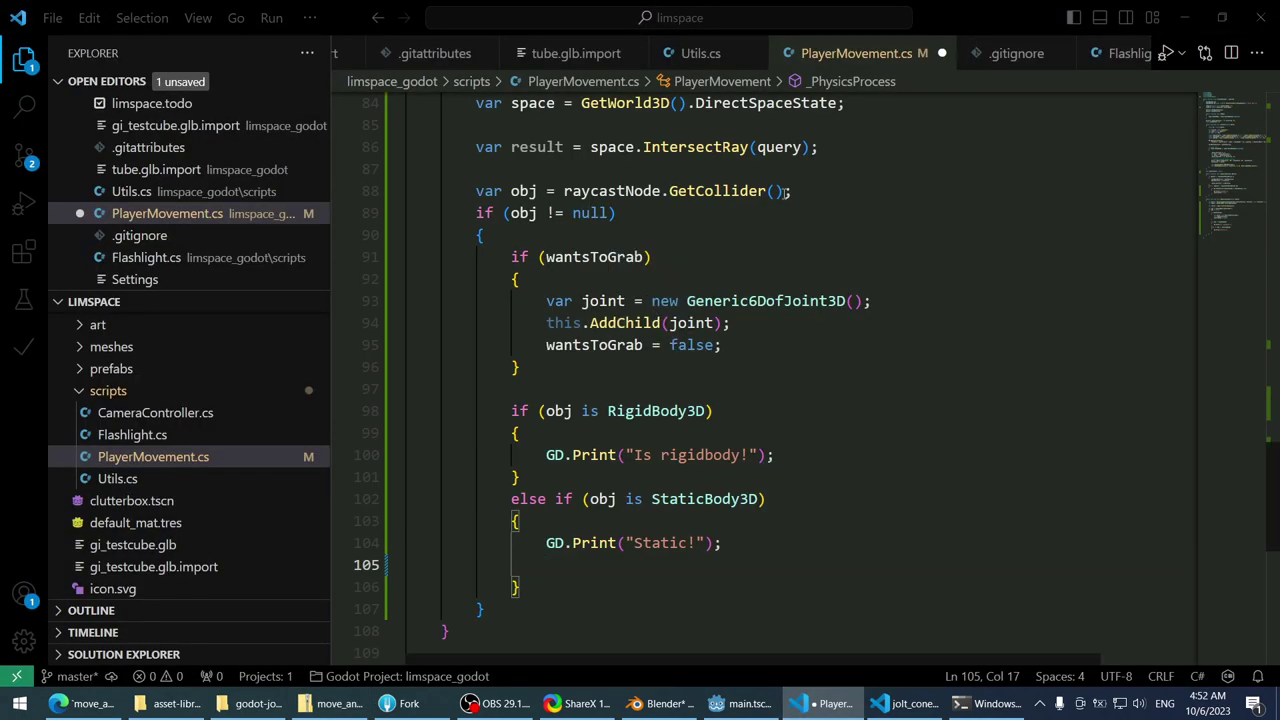
scroll(866, 464, down, 3)
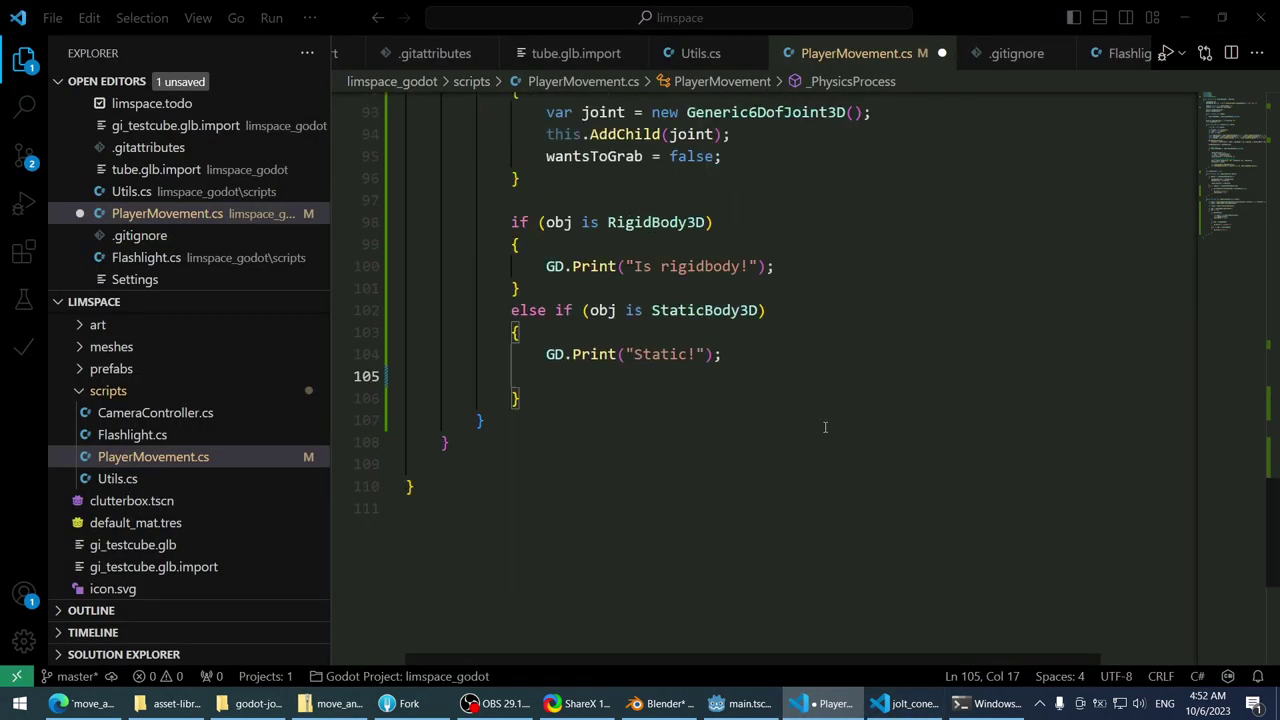
scroll(866, 464, up, 4)
click(822, 703)
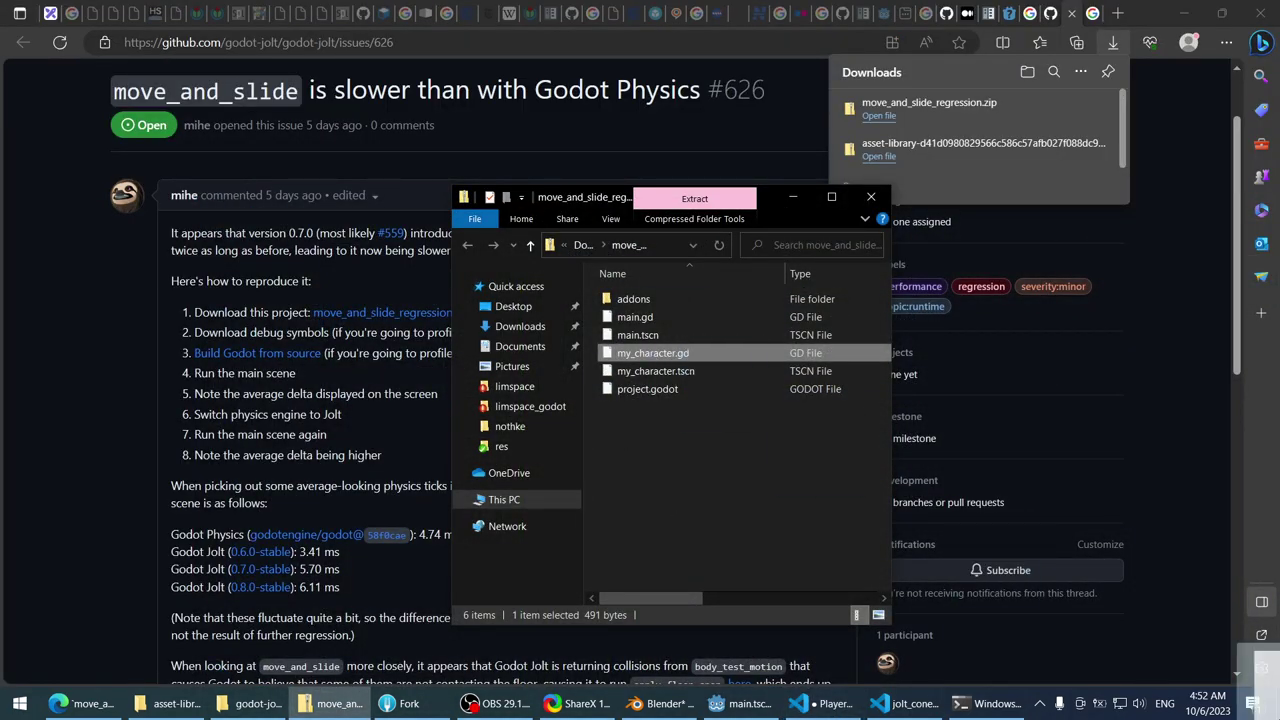
- Open the desktop my_character.gd in Visual Studio Code, trusting it, then close its tab
click(1276, 710)
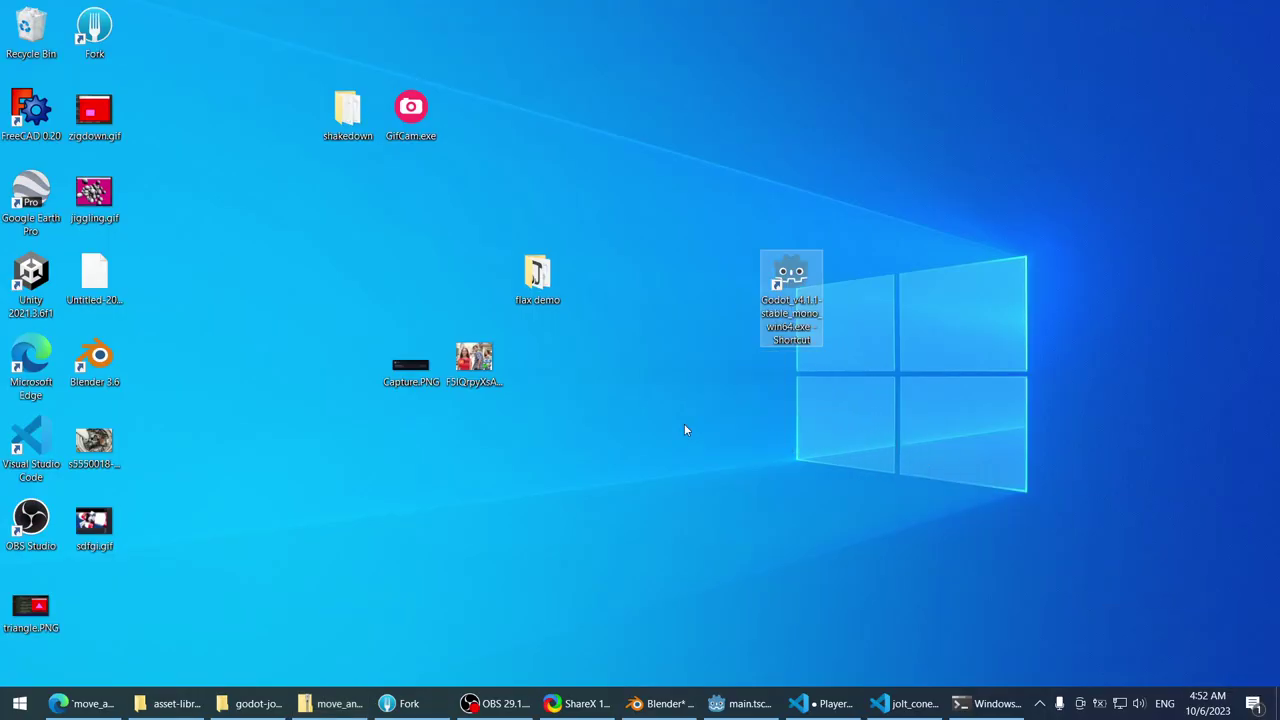
click(103, 617)
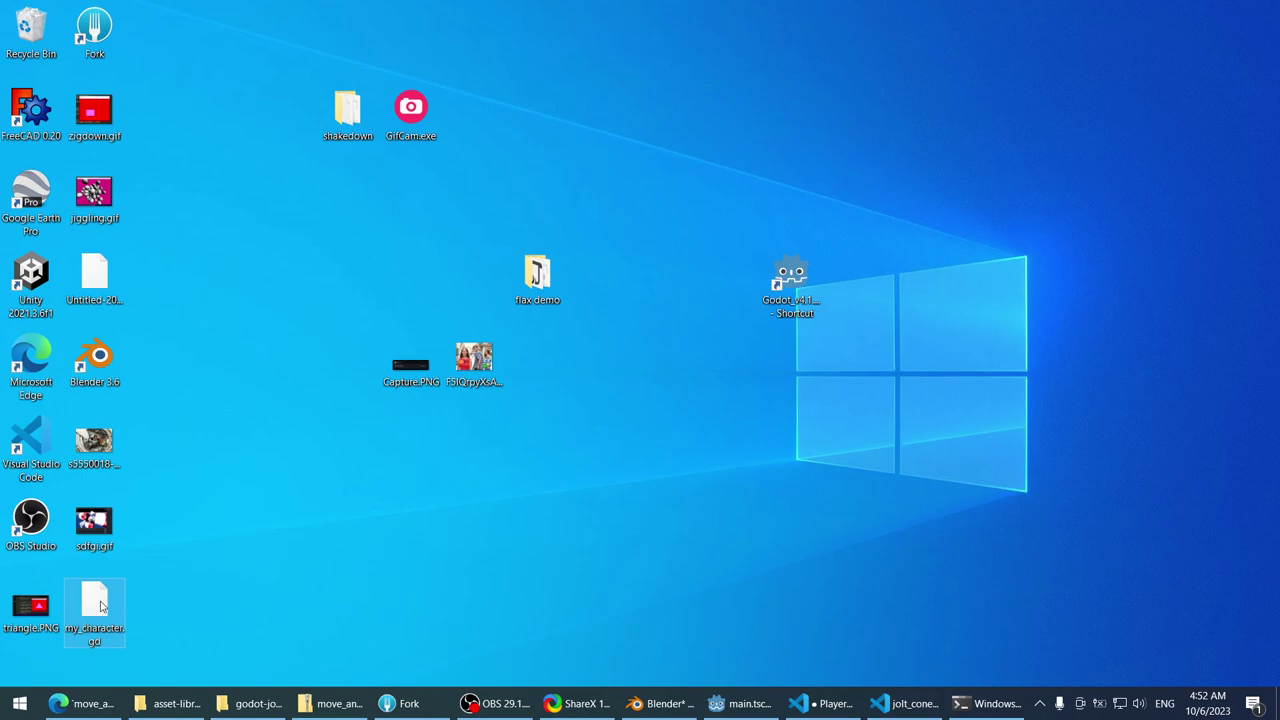
drag(101, 606, 615, 383)
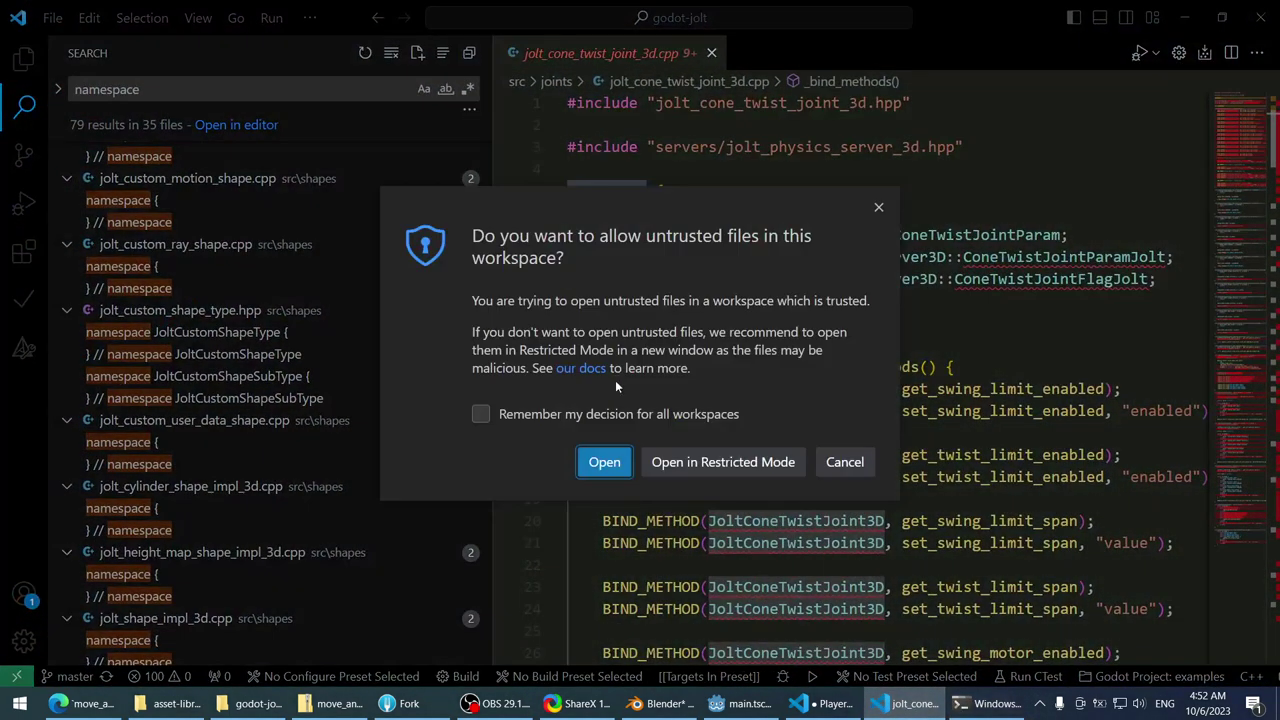
click(845, 463)
click(910, 703)
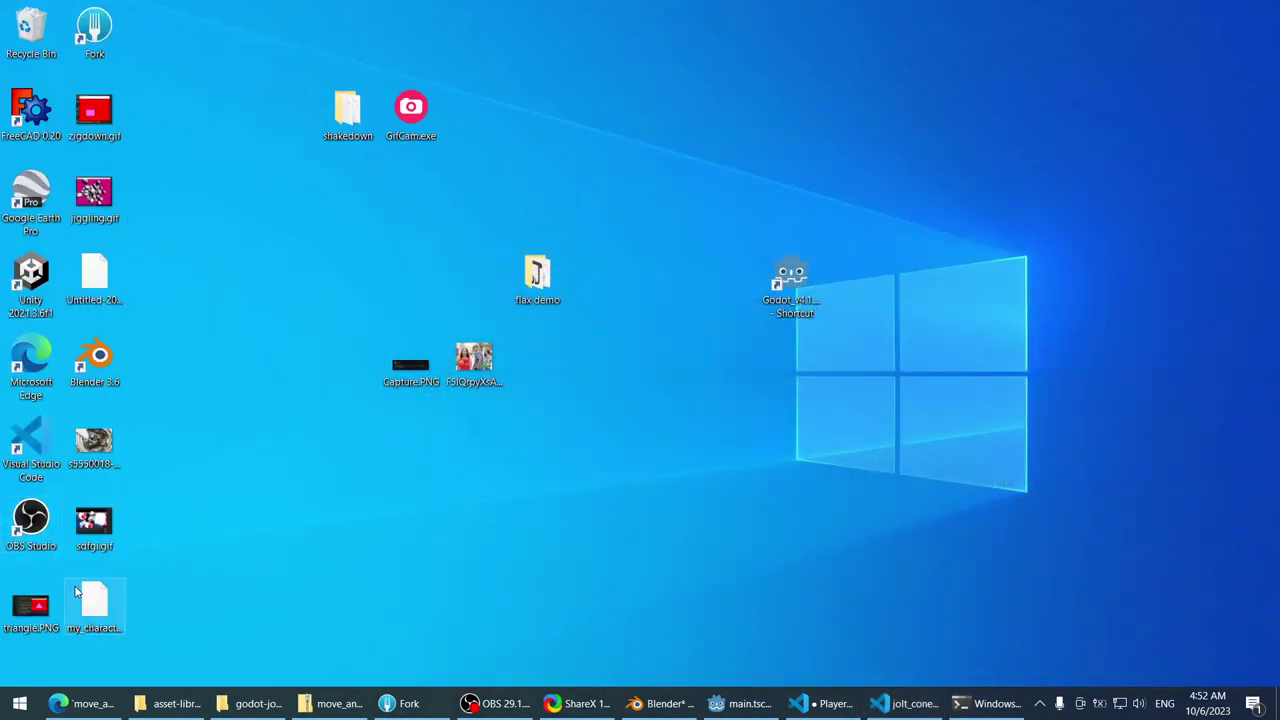
drag(436, 634, 738, 387)
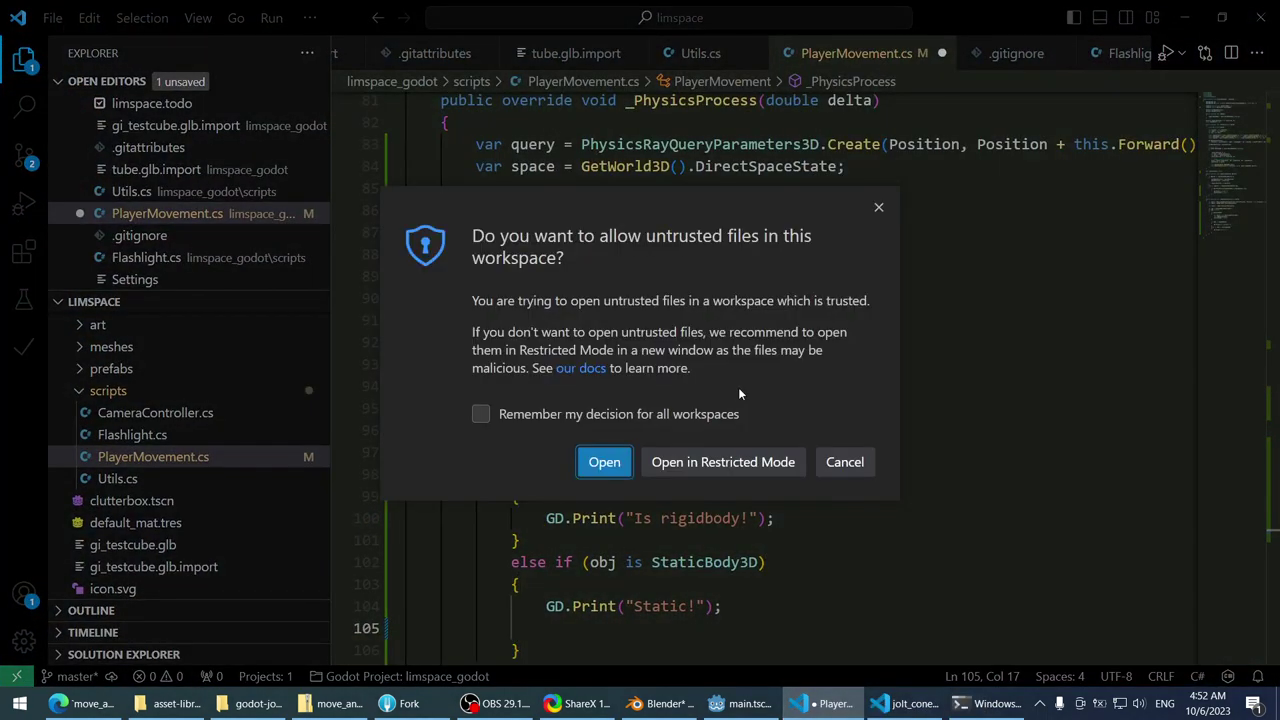
click(604, 463)
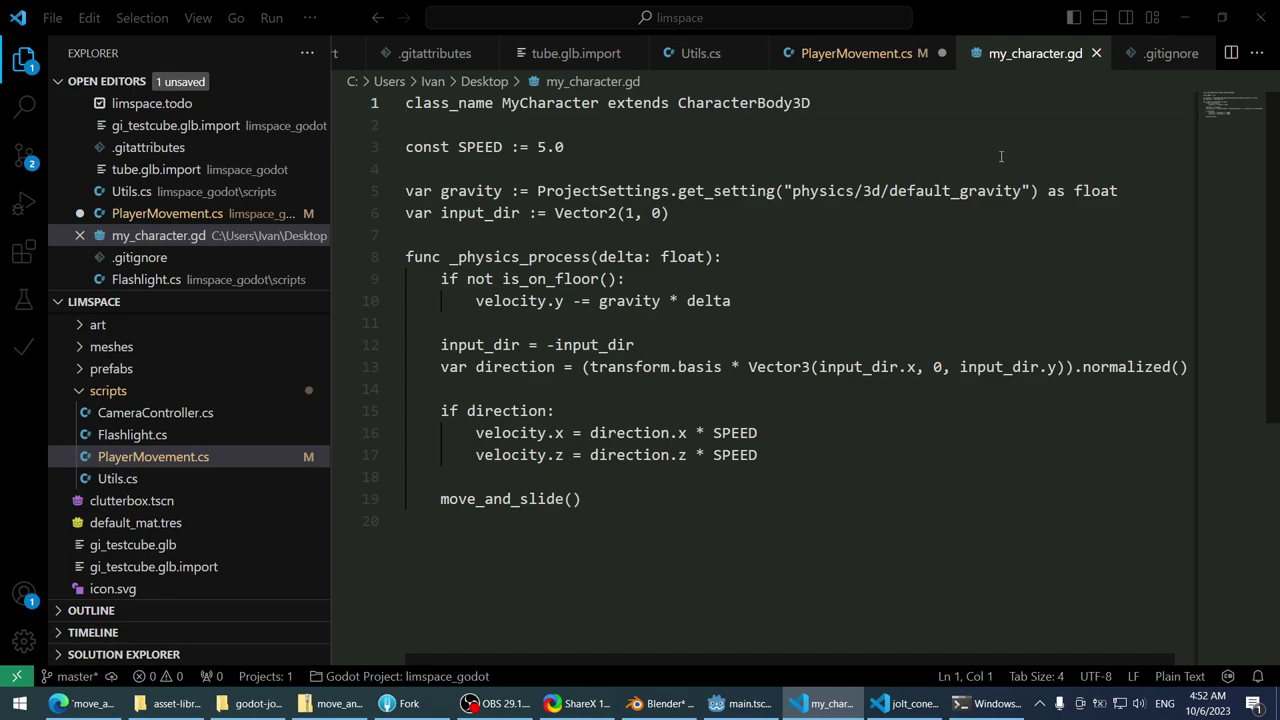
middle_click(1045, 58)
- Close the PowerShell window and the extra godot-jolt window, then minimise VS Code for Godot
click(990, 703)
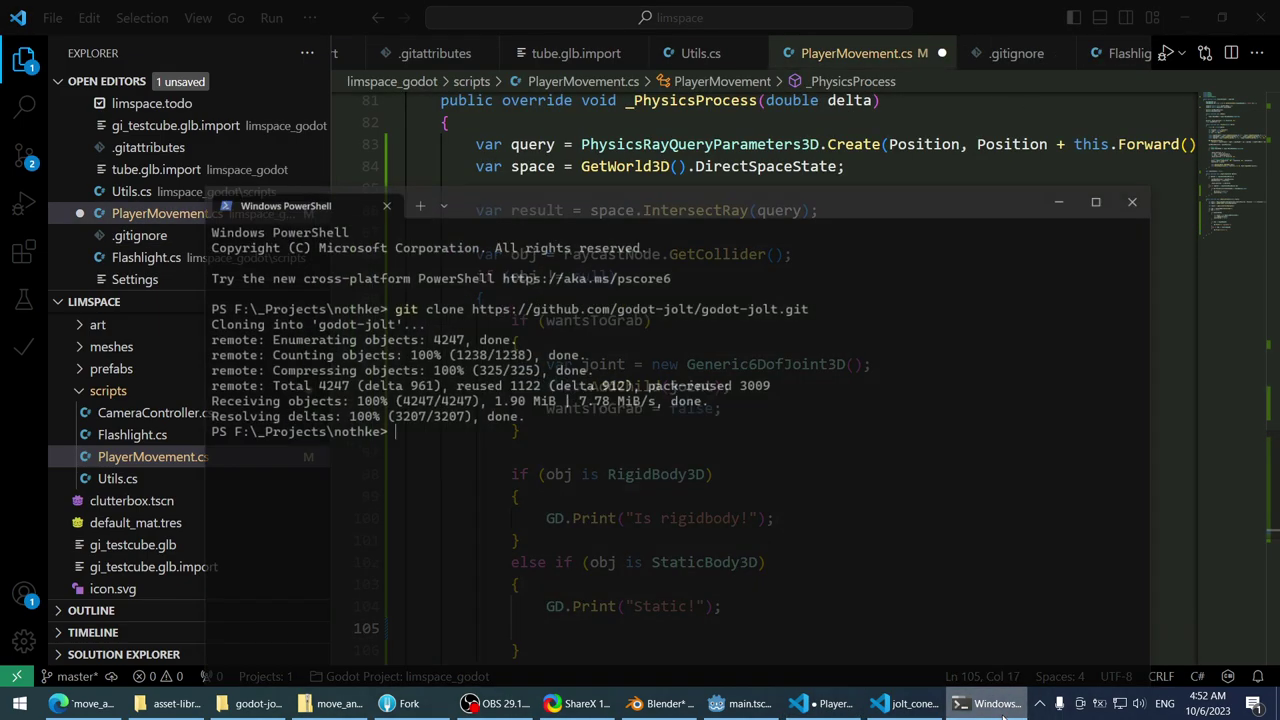
click(1117, 168)
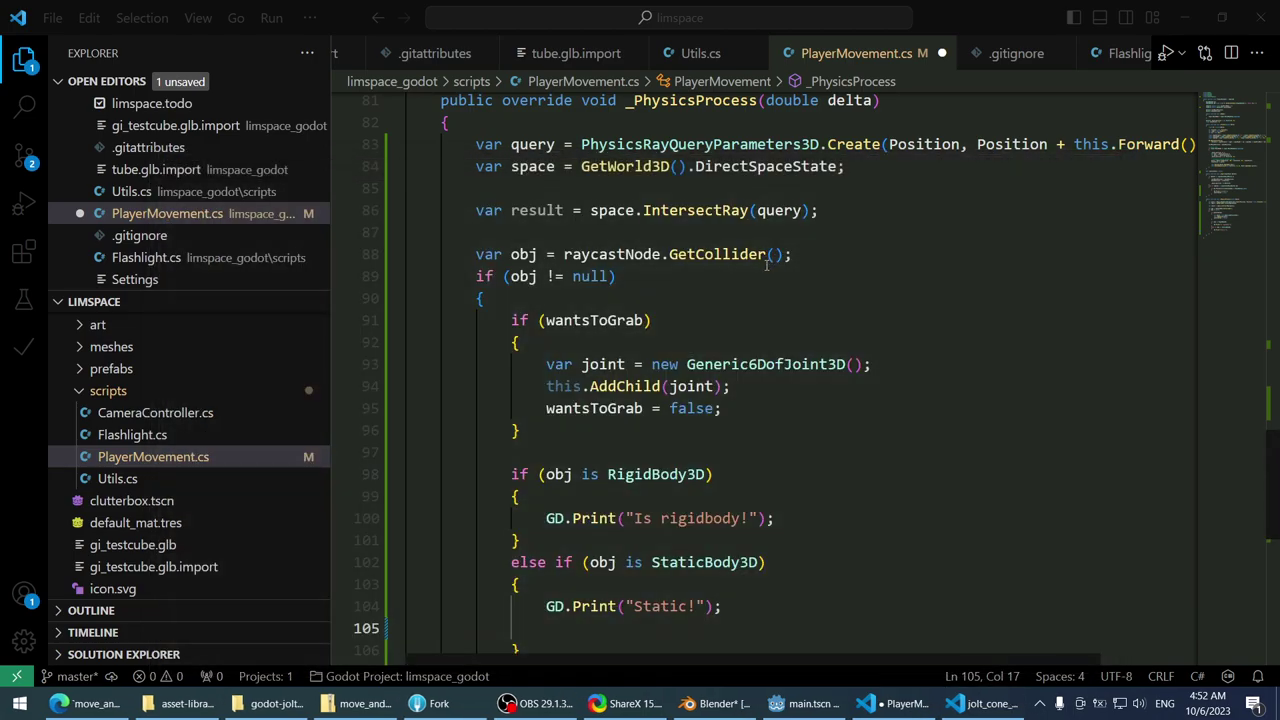
scroll(849, 238, down, 3)
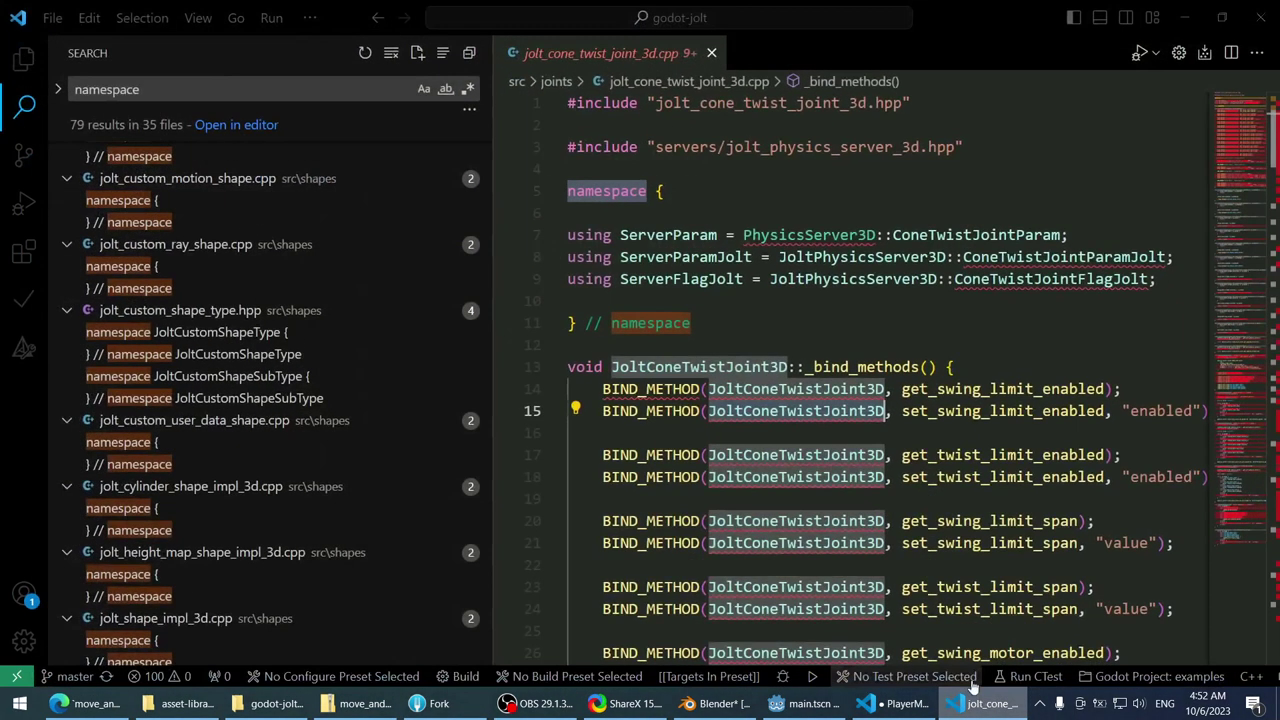
click(1085, 545)
scroll(838, 228, up, 10)
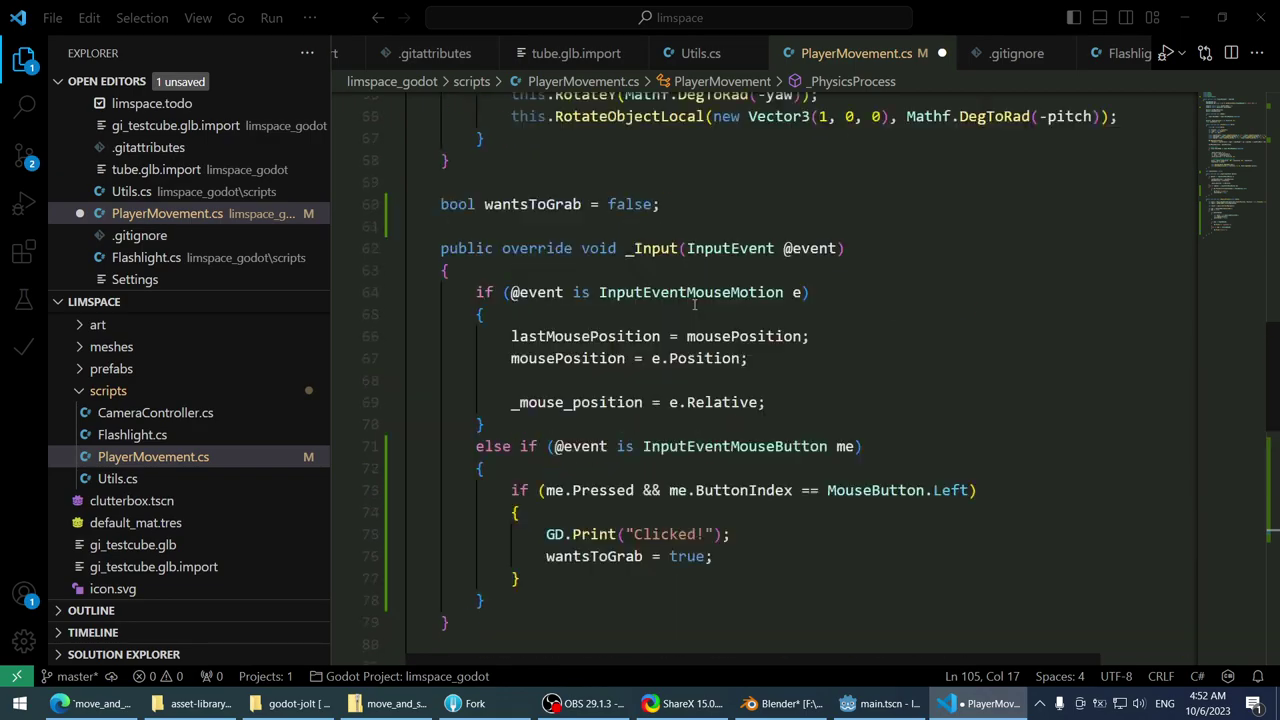
scroll(690, 322, down, 8)
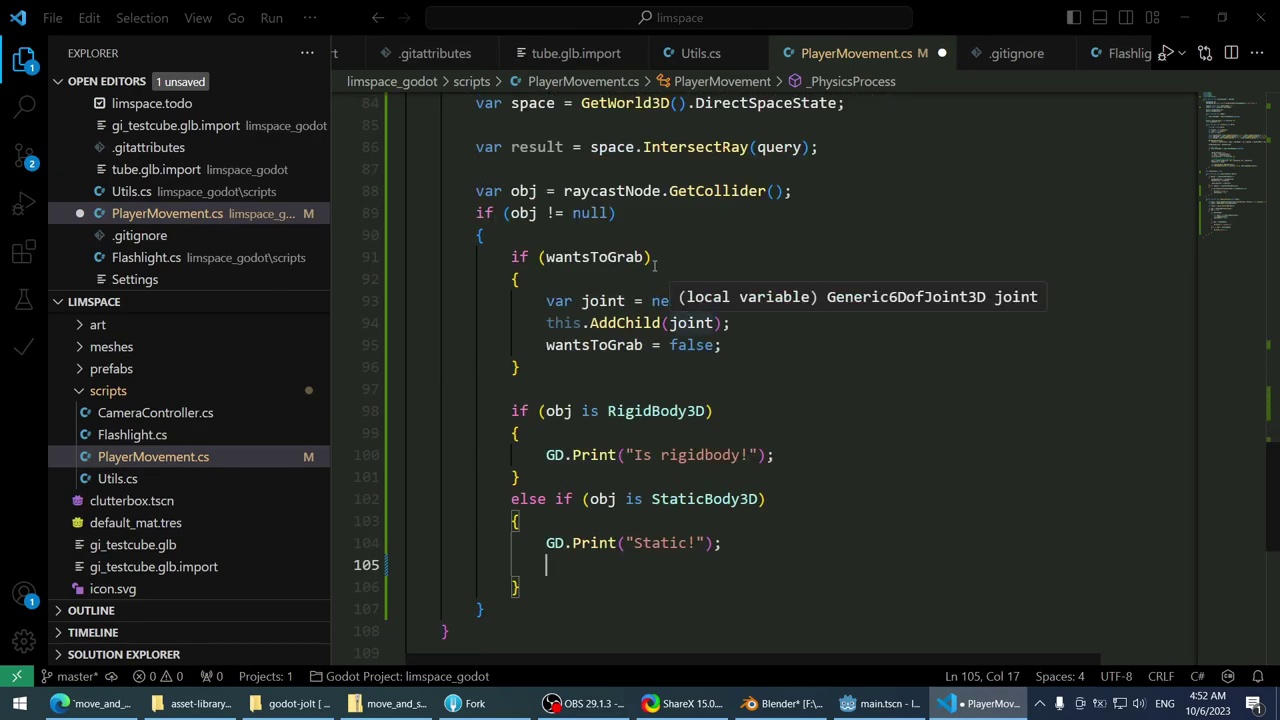
click(935, 705)
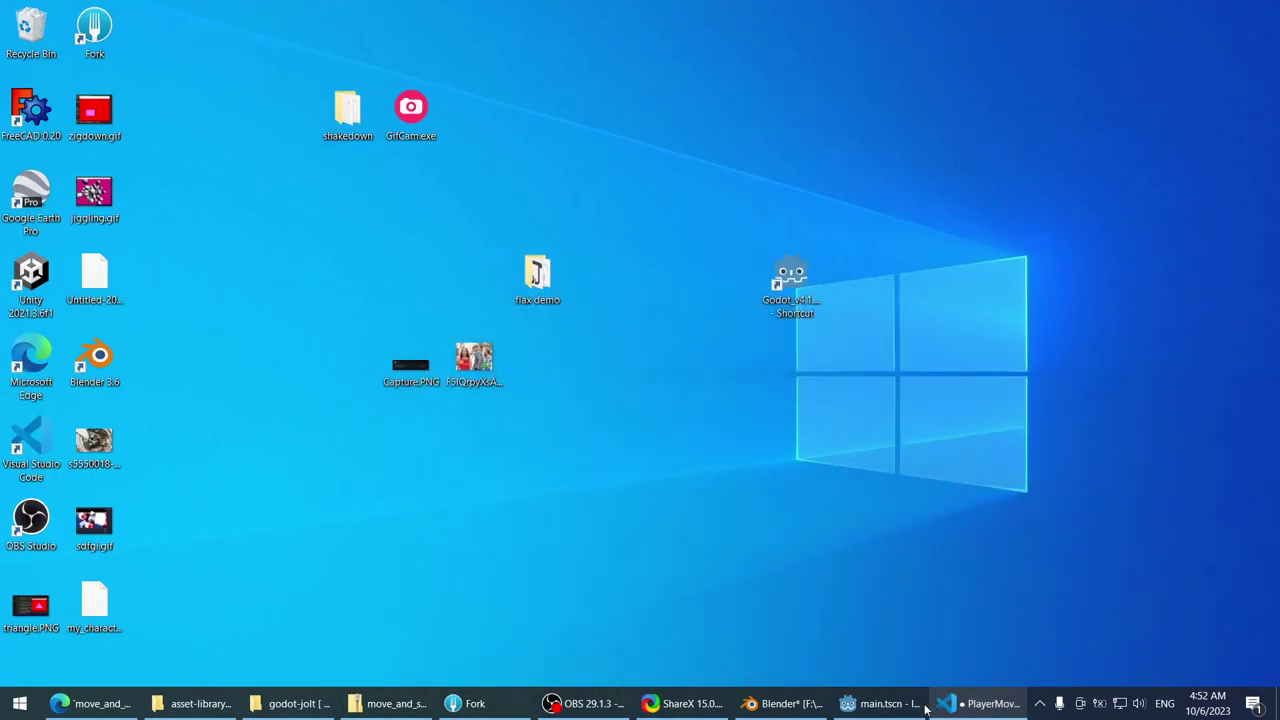
click(915, 705)
- Check that JoltGeneric6DOFJoint3D's Node A/Node B join Player to testbox, then return to Edge
click(126, 270)
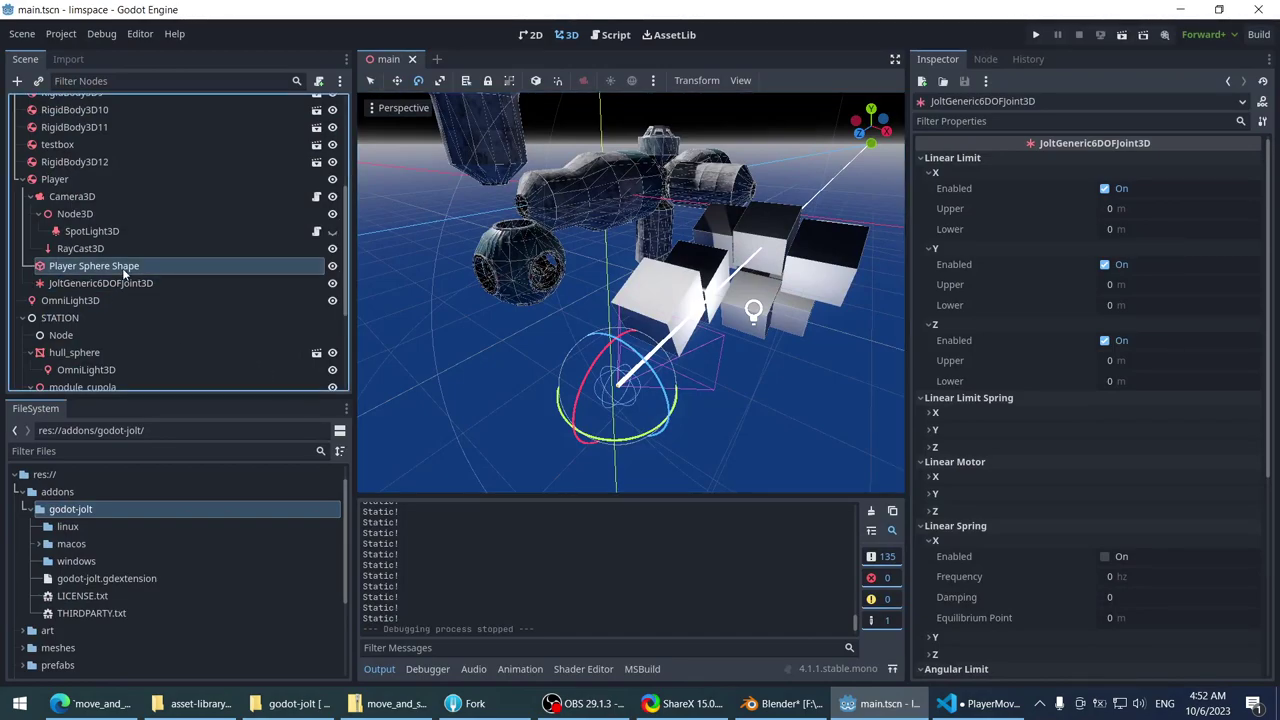
click(122, 286)
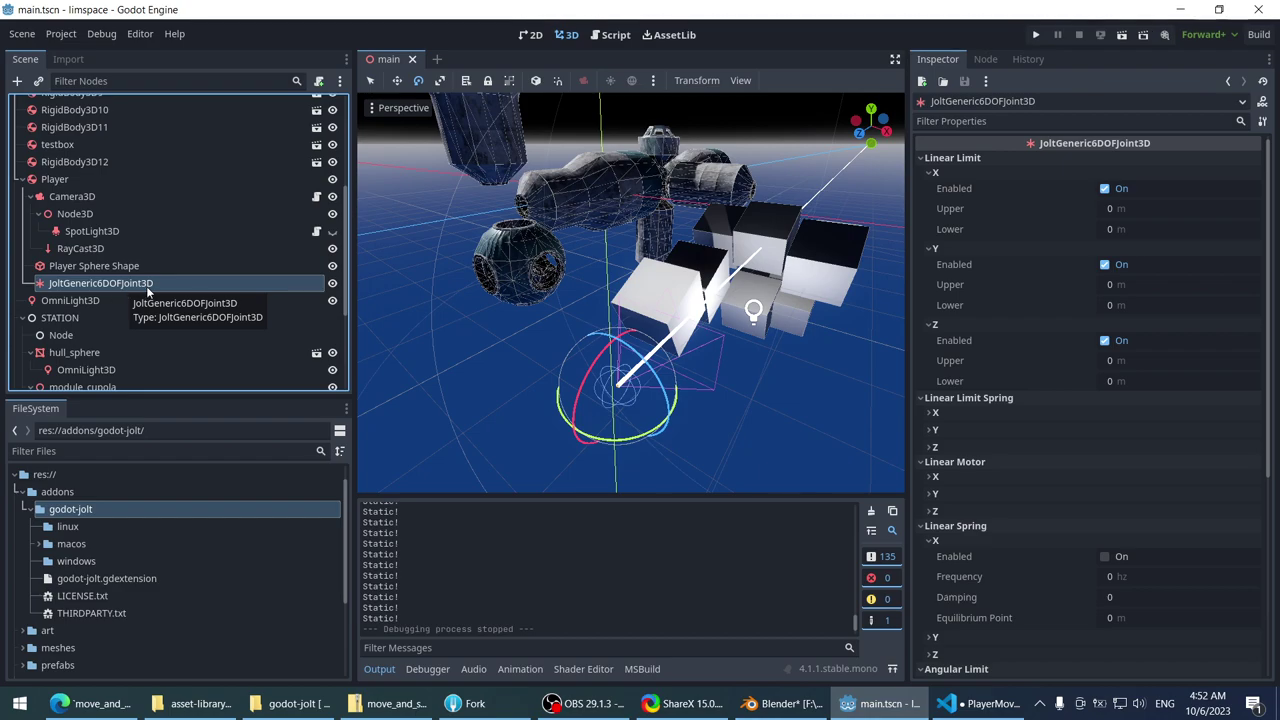
scroll(1027, 277, down, 5)
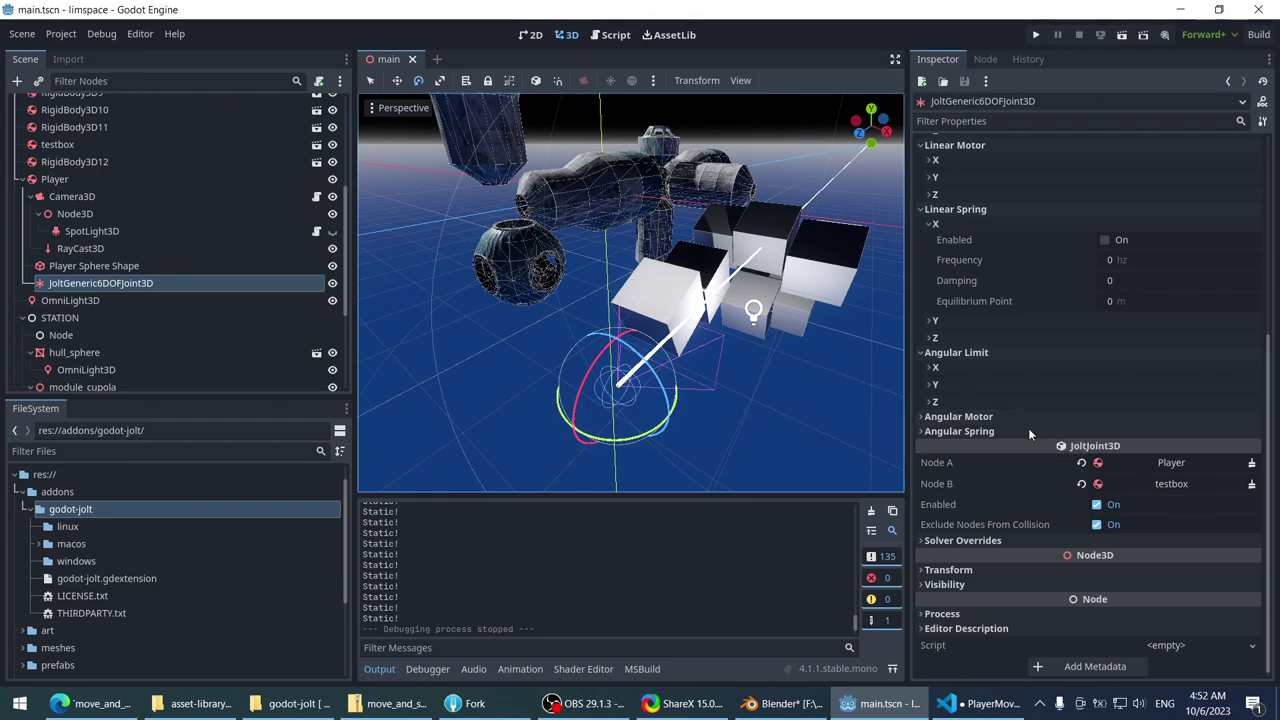
key(alt+Tab)
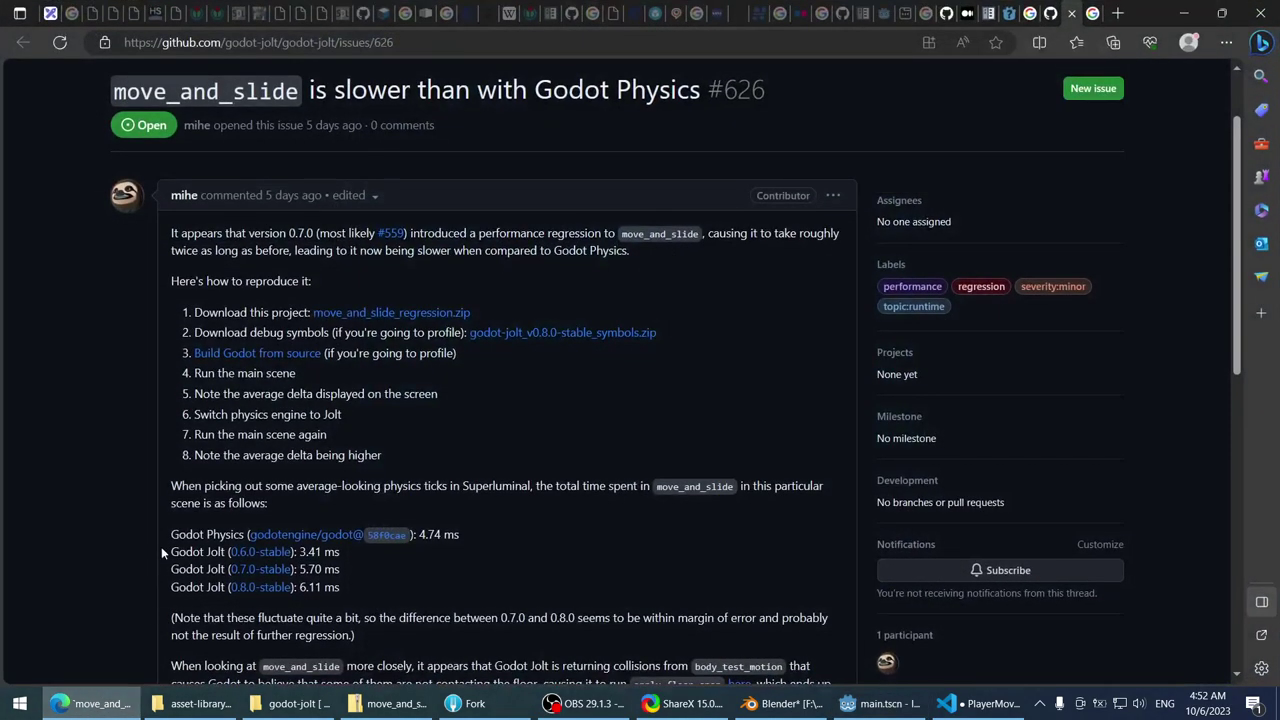
- Search Google for 'c# search namespaces' in a new tab and skim the results
key(ctrl+t)
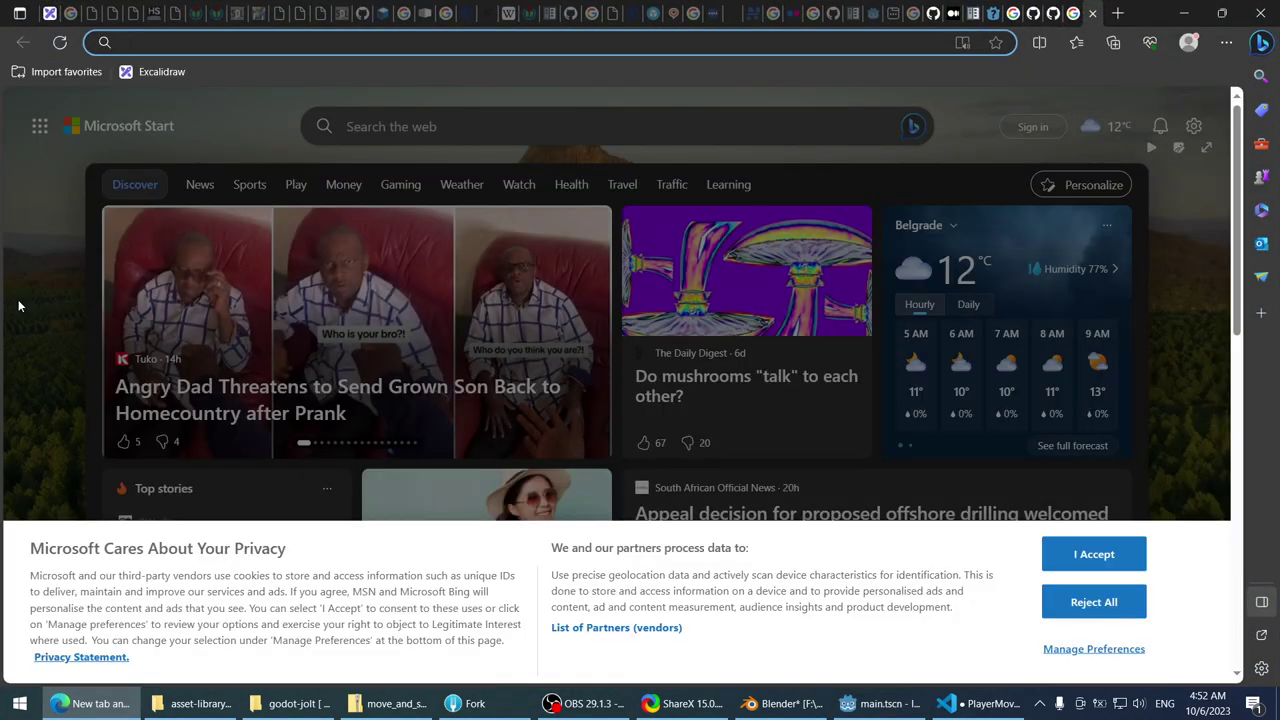
text(c)
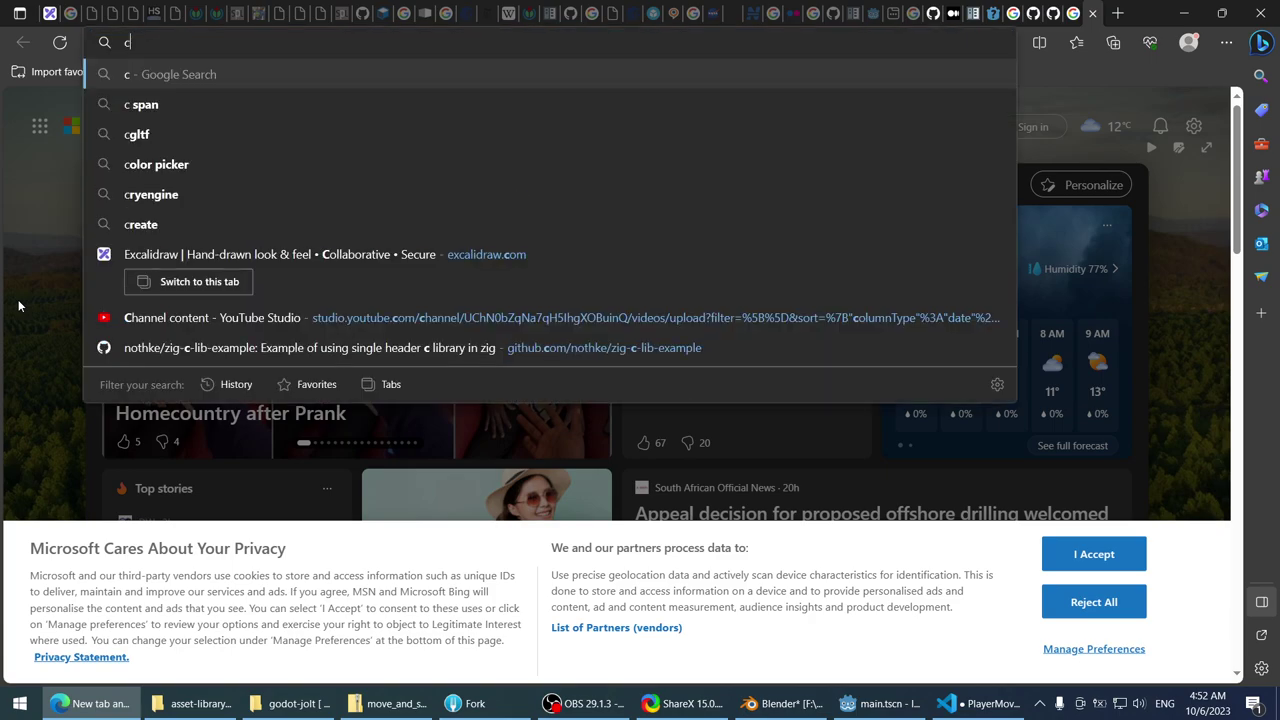
text(# search namespaces)
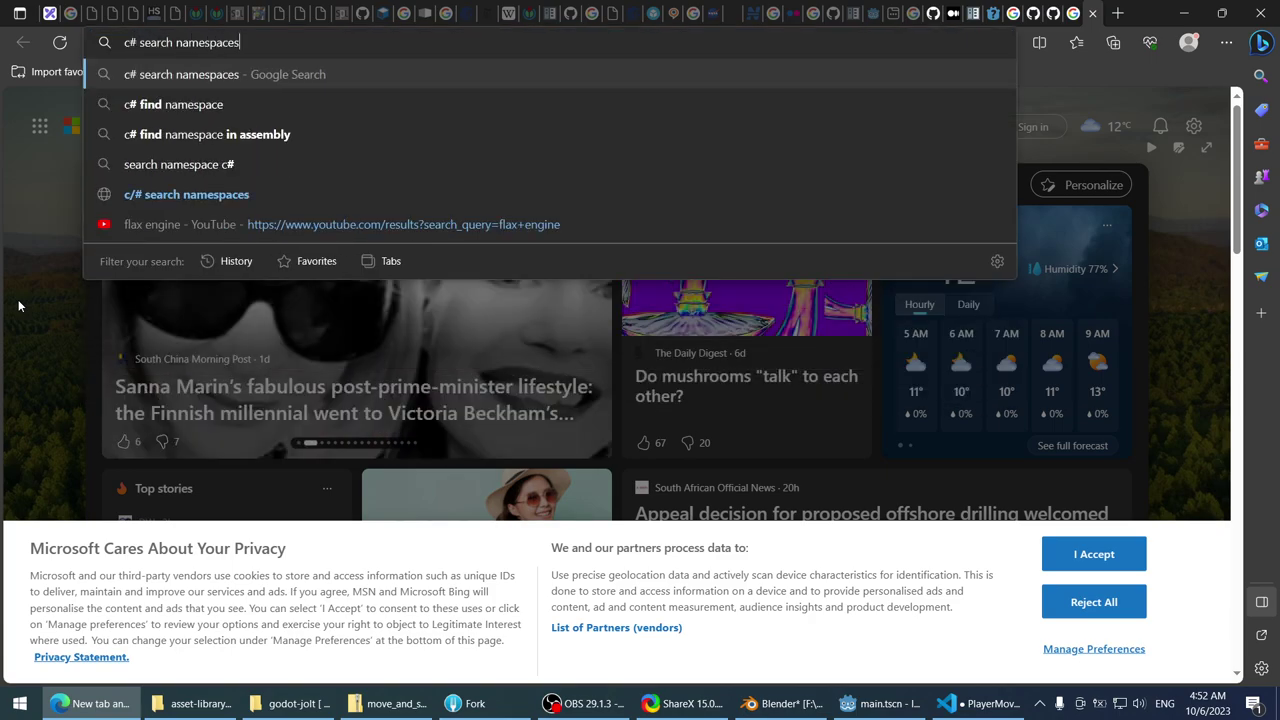
key(Return)
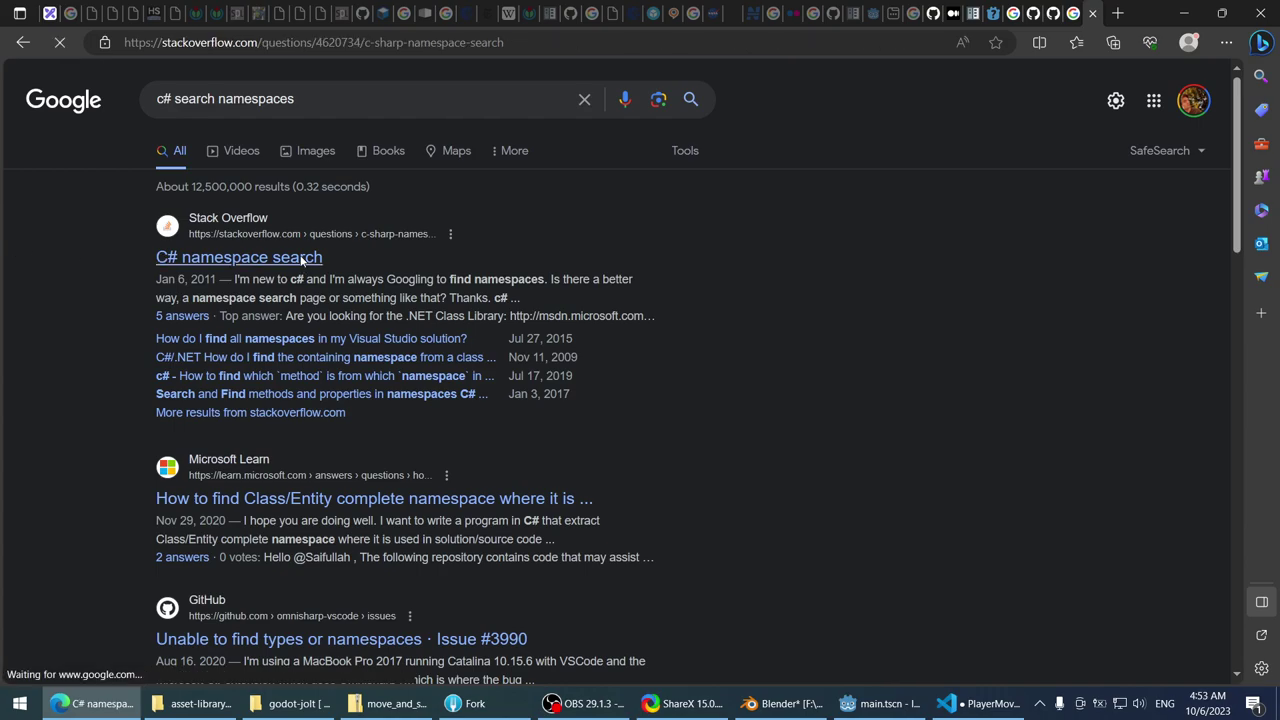
scroll(297, 290, down, 3)
scroll(255, 300, up, 1)
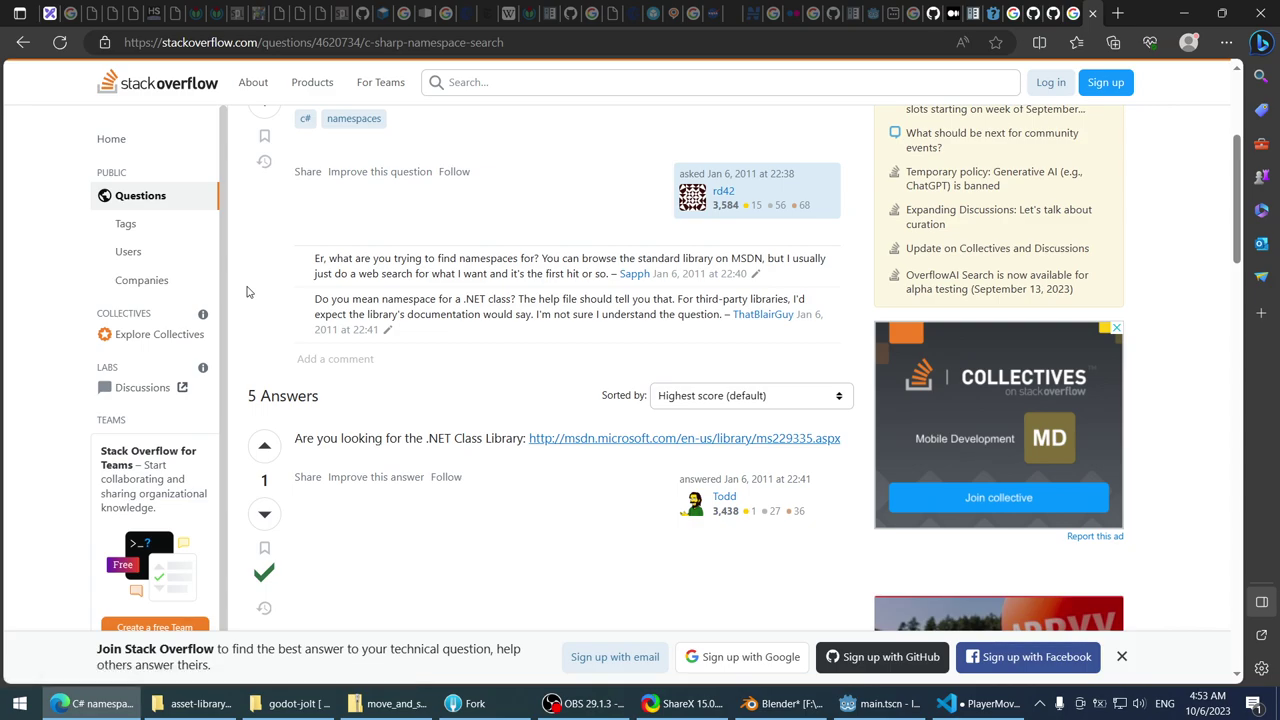
click(22, 42)
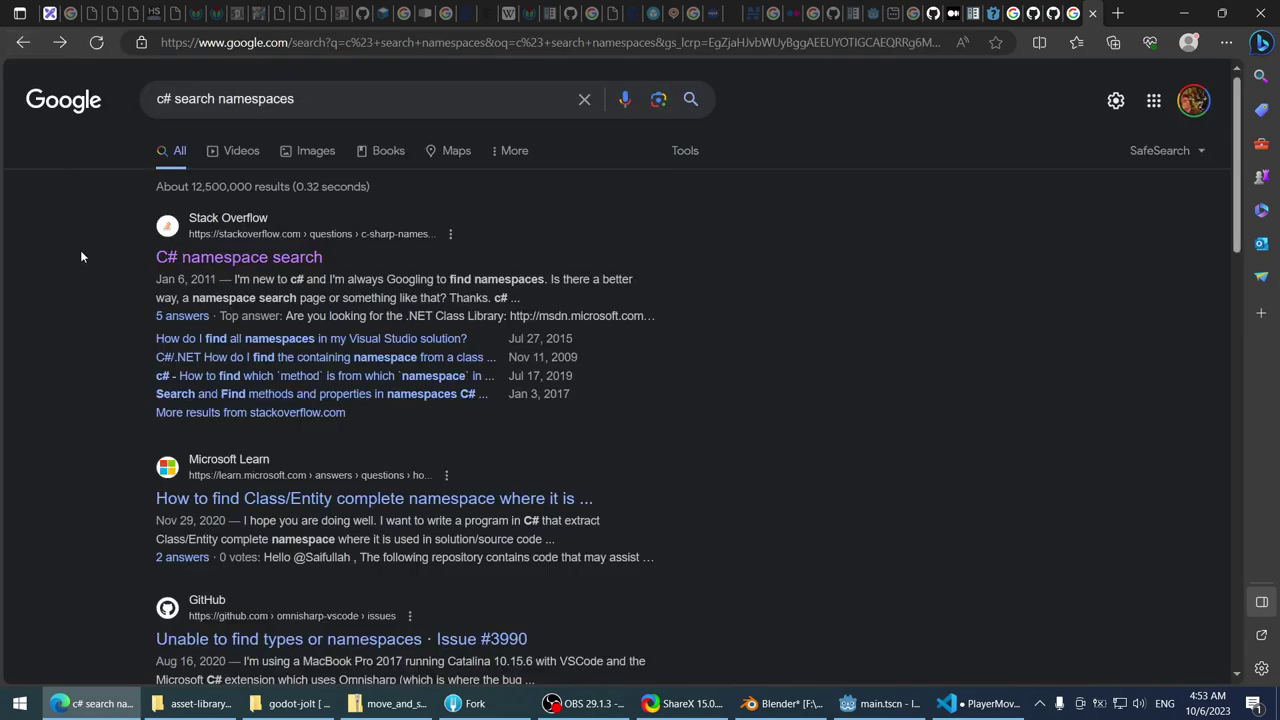
scroll(78, 256, down, 3)
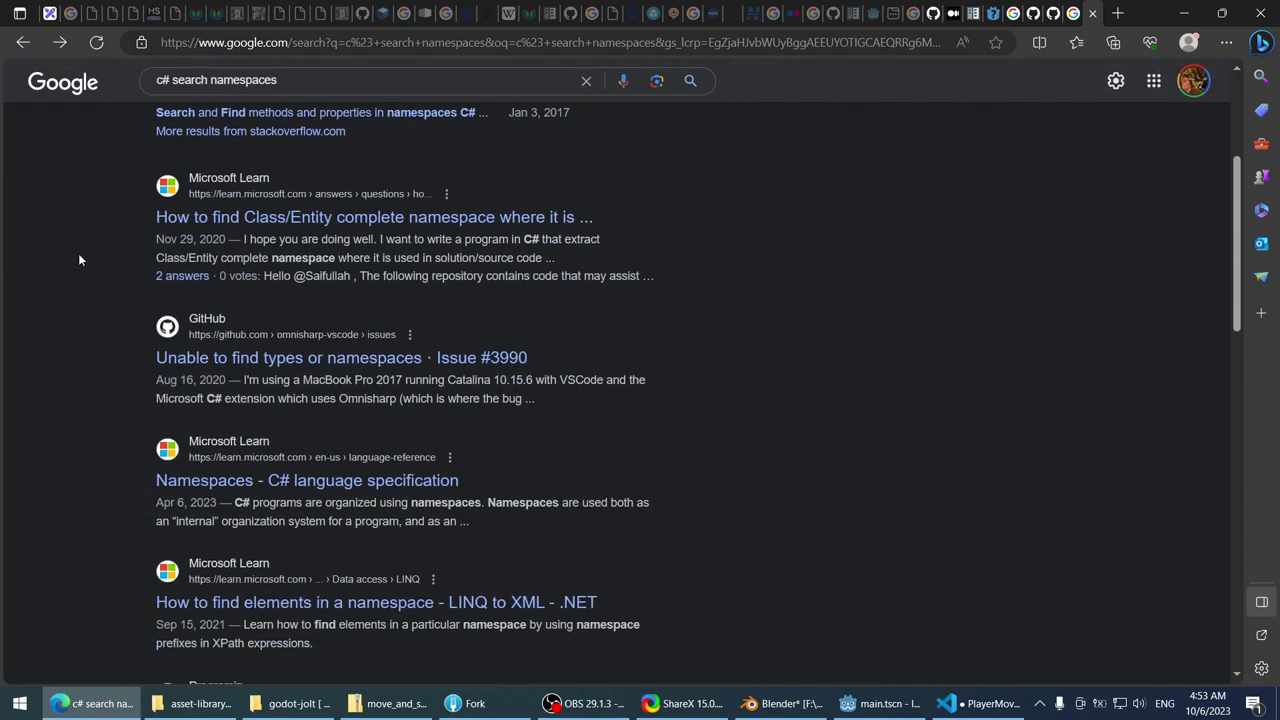
- Read the Microsoft Learn namespace question and return to the results
click(201, 207)
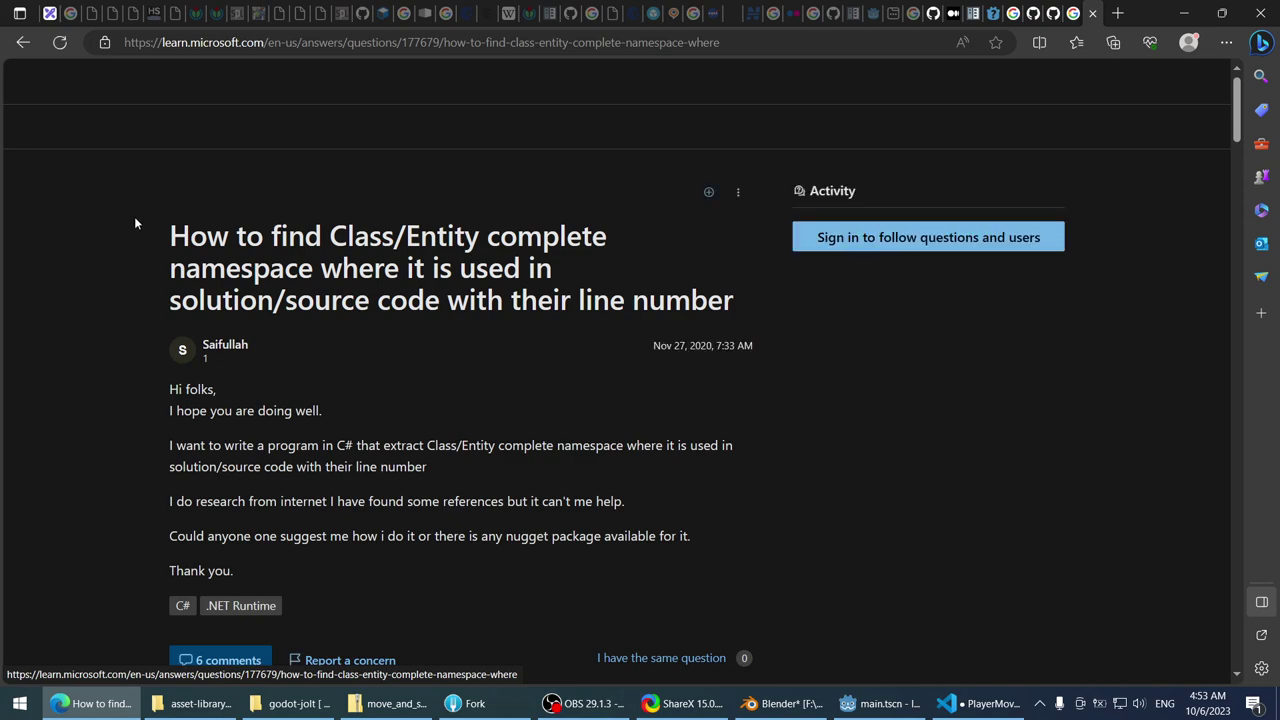
scroll(94, 227, down, 2)
scroll(94, 233, down, 3)
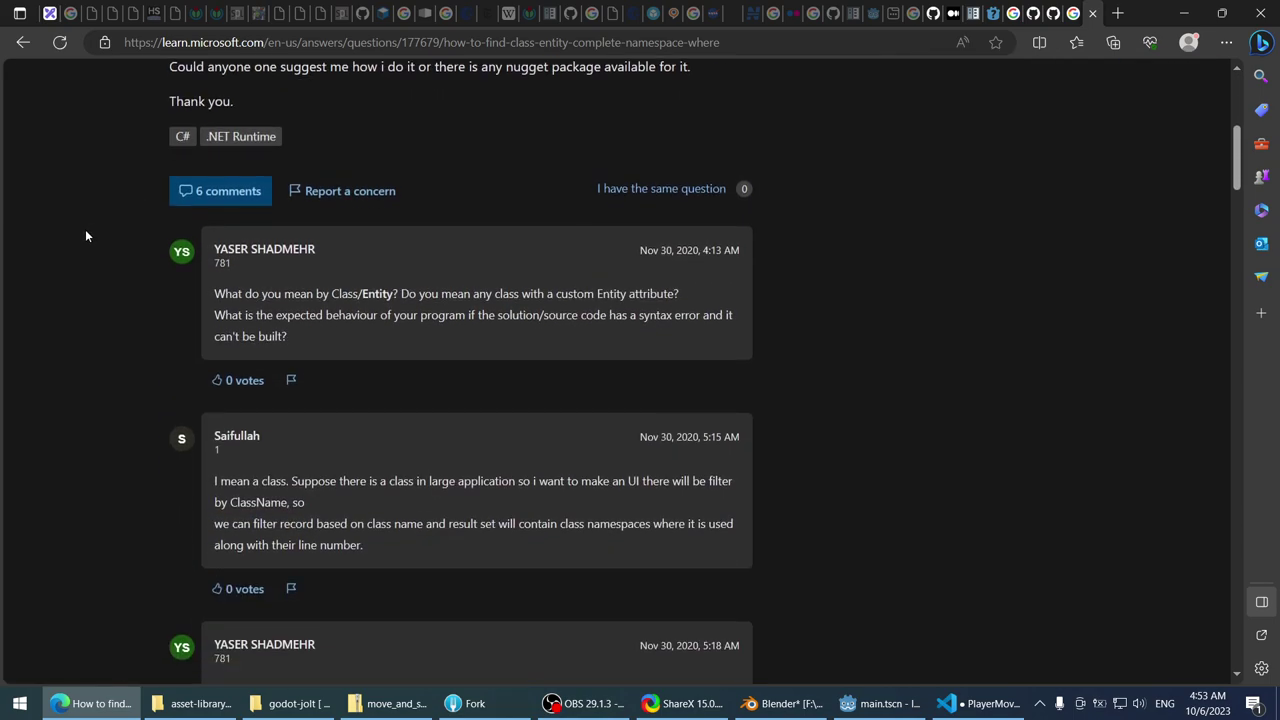
click(24, 43)
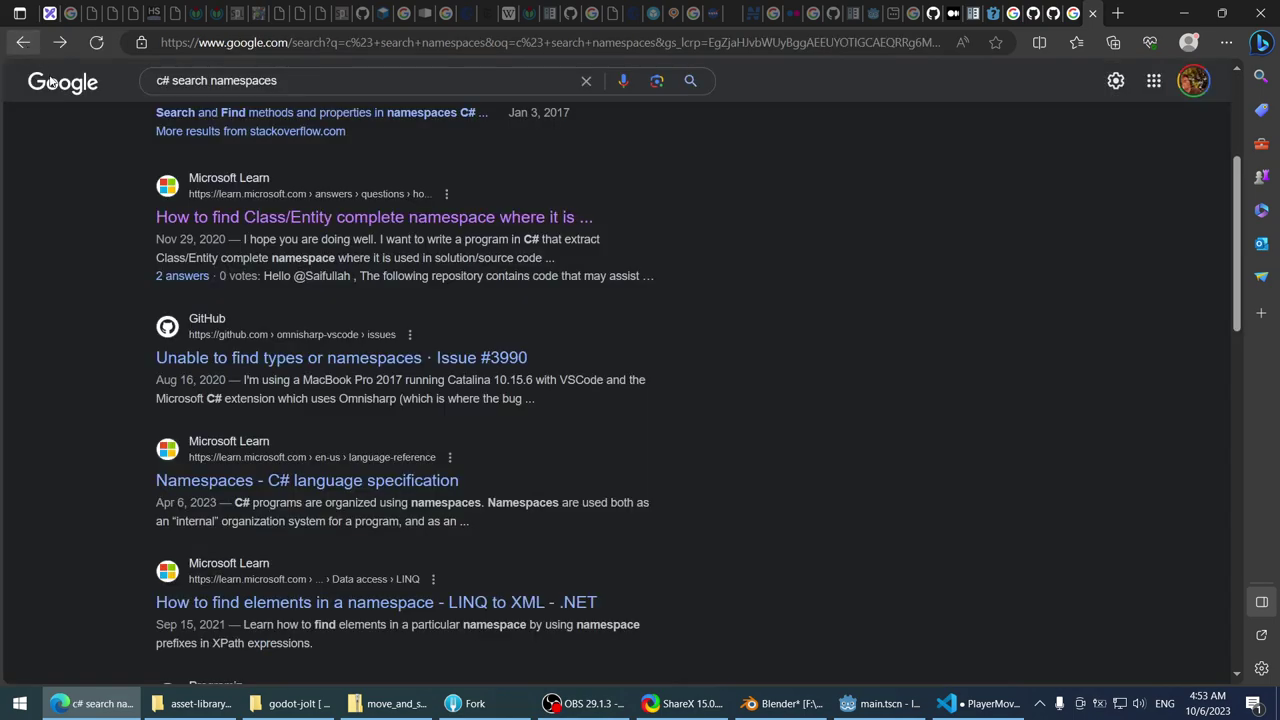
- Read the GitHub issue about missing namespaces, then return to the Godot editor
click(163, 362)
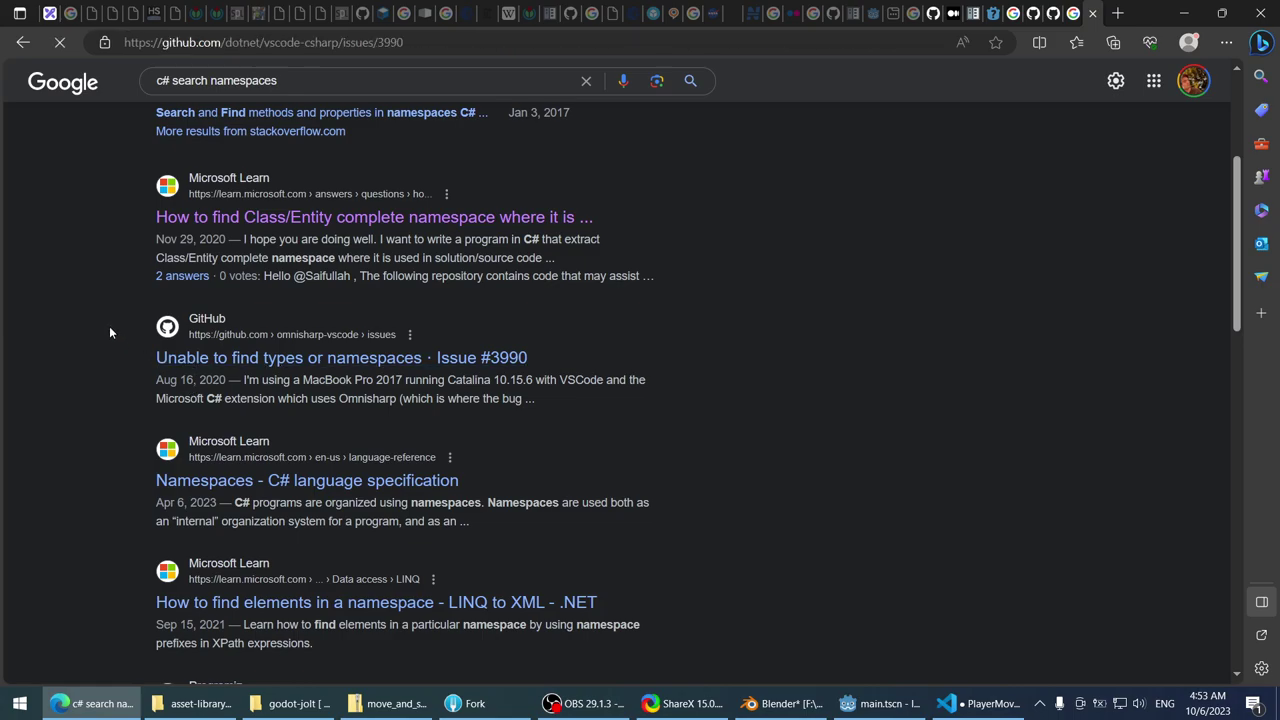
scroll(110, 324, down, 3)
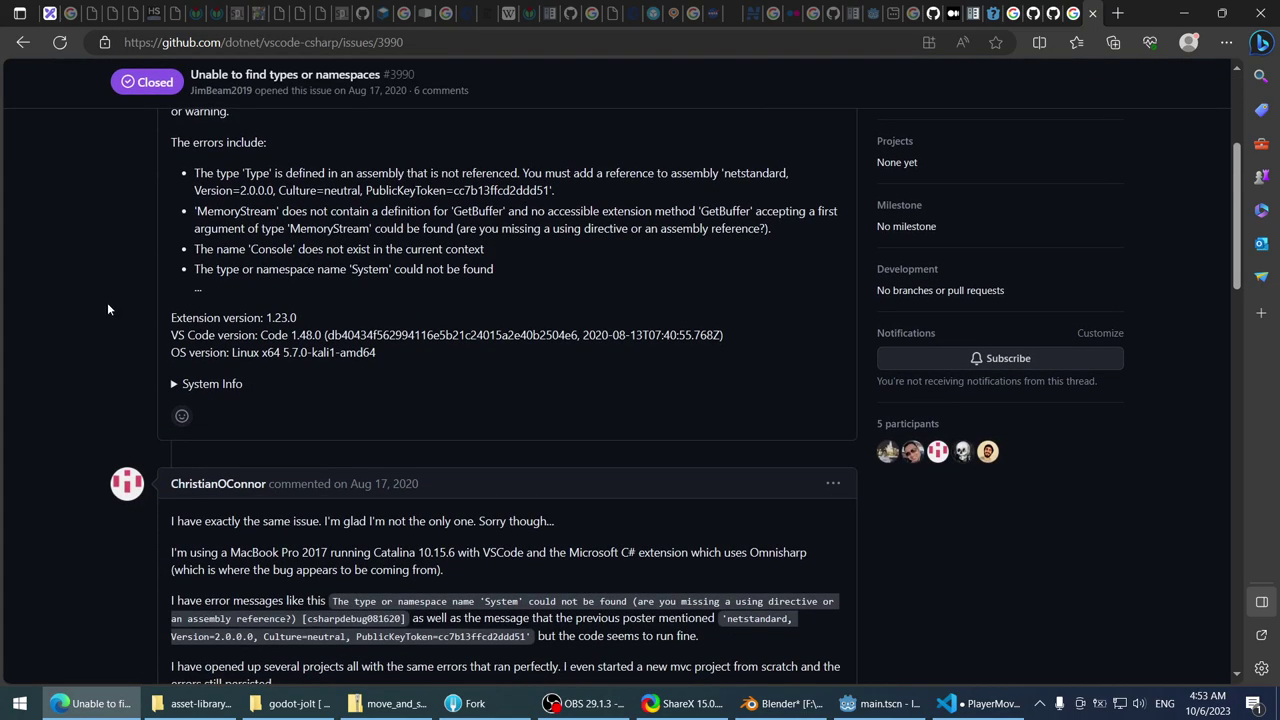
scroll(104, 489, up, 3)
key(alt+Left)
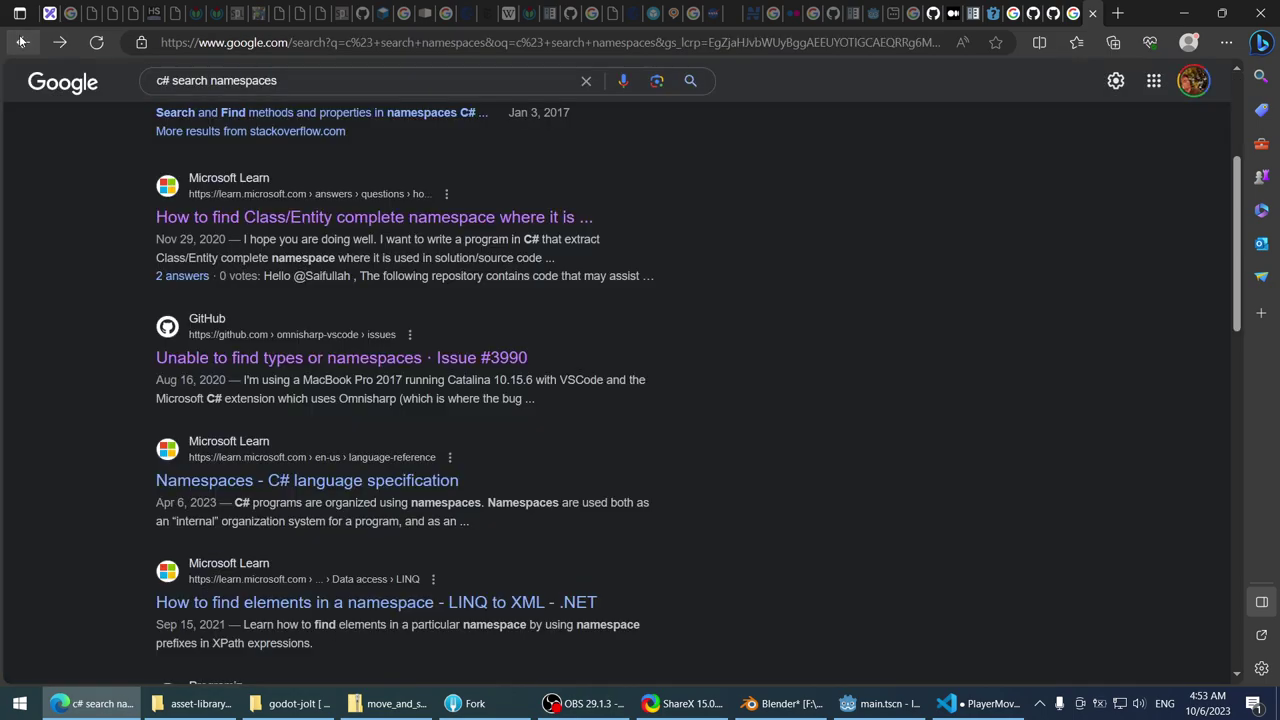
scroll(92, 260, down, 1)
key(alt+Tab)
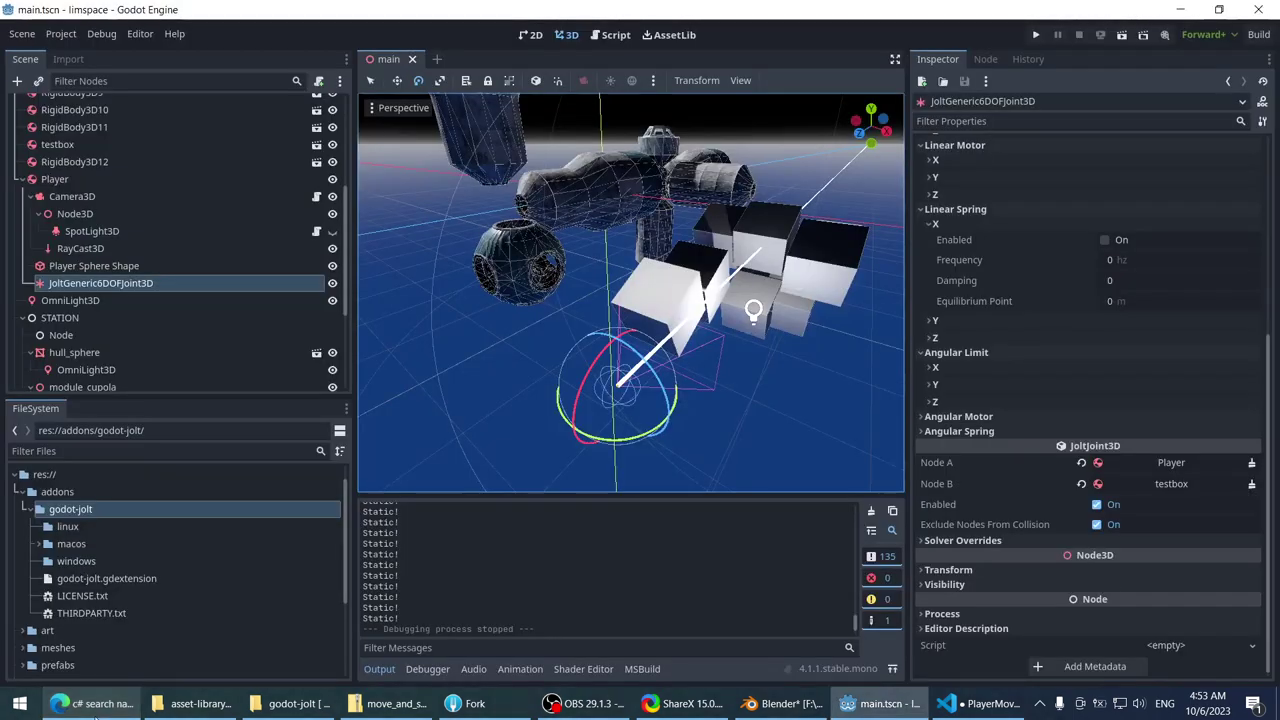
- Add a Generic6DOFJoint3D child under Player, found by searching '6dof'
key(alt+Tab)
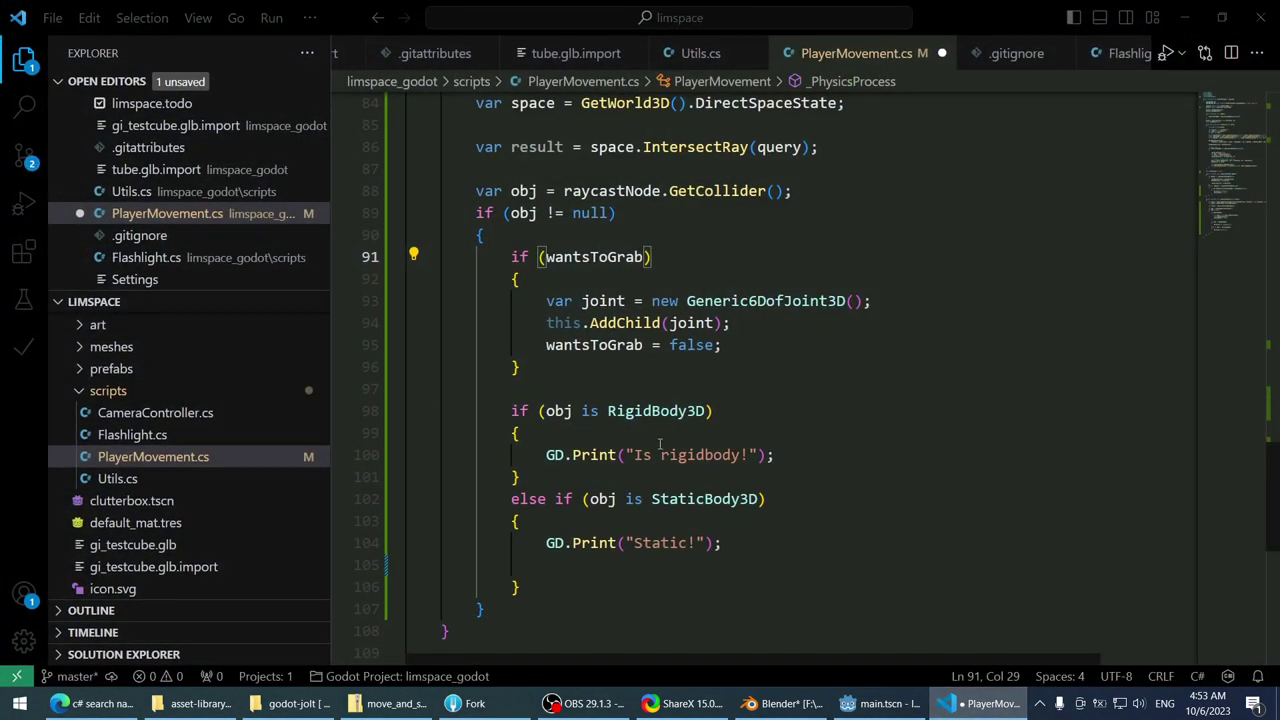
scroll(660, 443, down, 2)
key(alt+Tab)
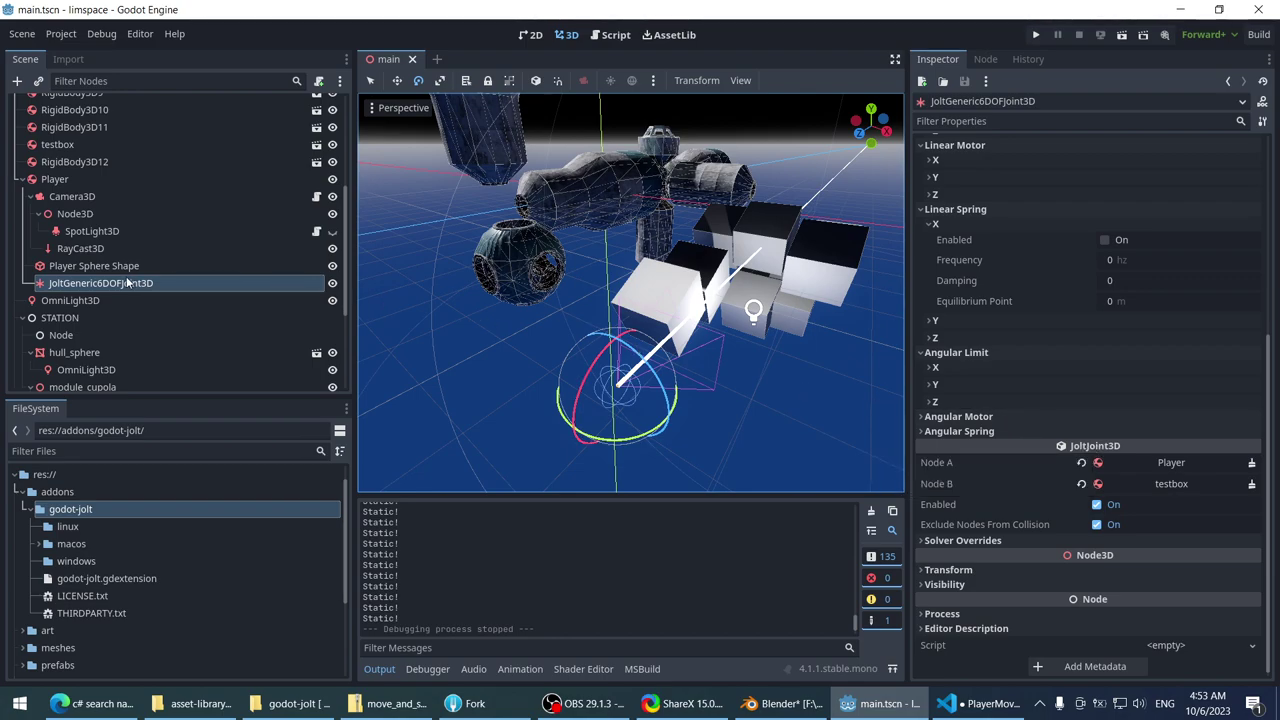
right_click(70, 180)
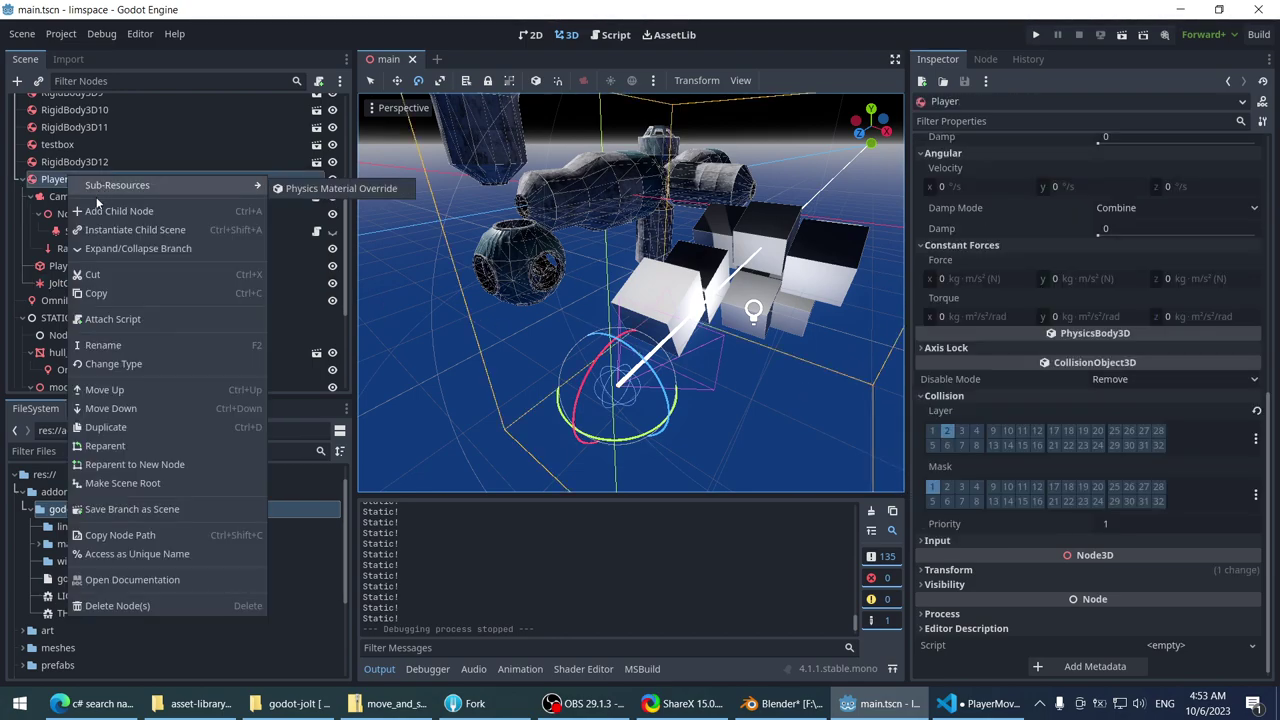
click(100, 211)
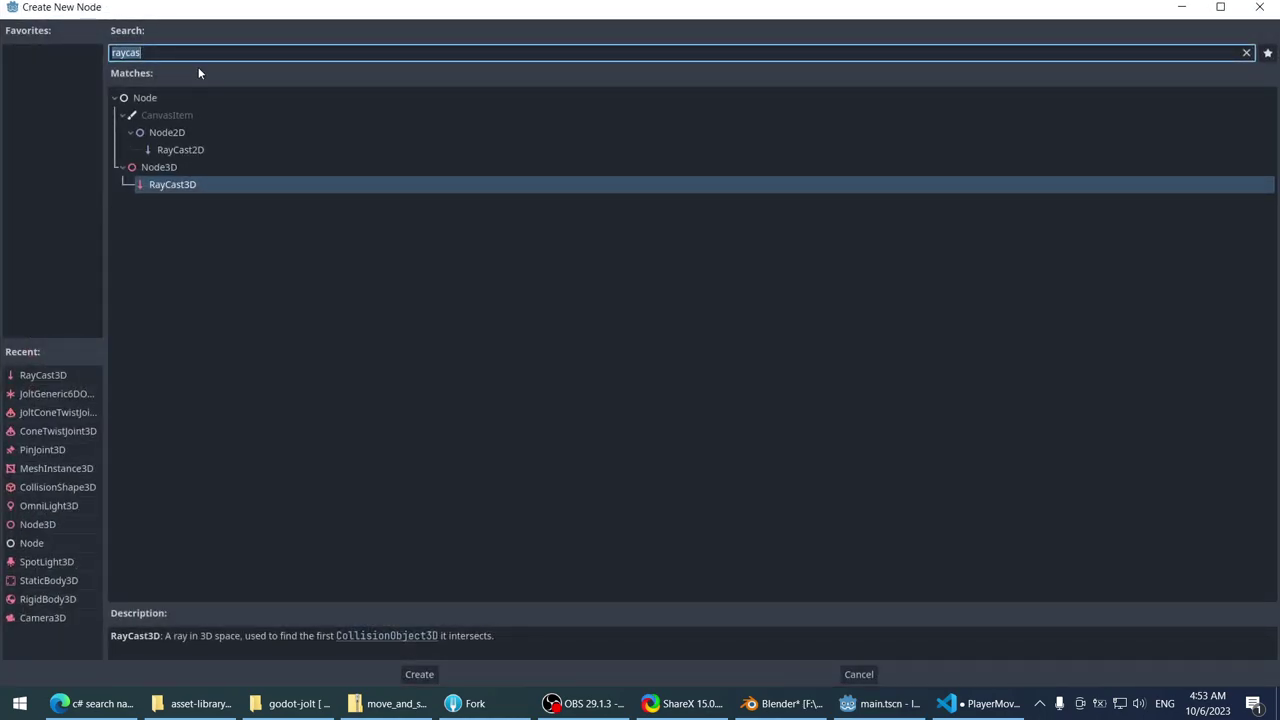
text(6)
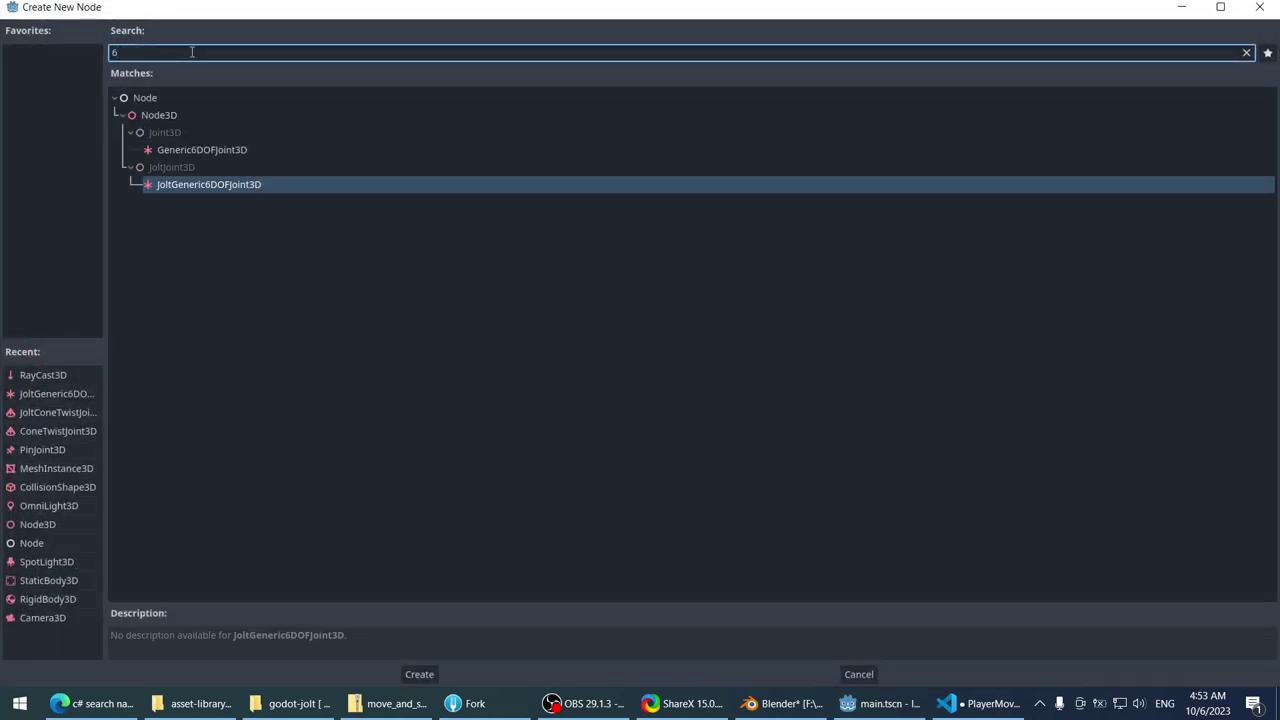
text(dof)
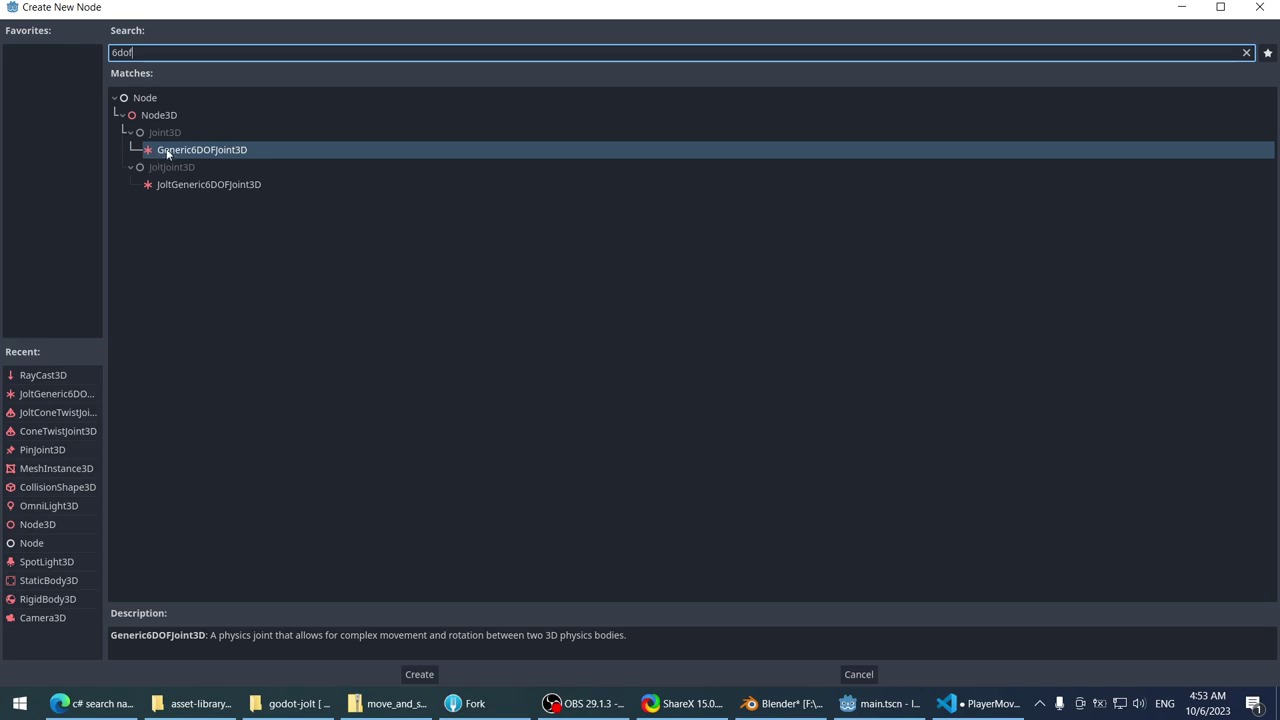
double_click(167, 150)
- Review the new Generic6DOFJoint3D's linear motor, limit and spring settings in the Inspector
click(105, 285)
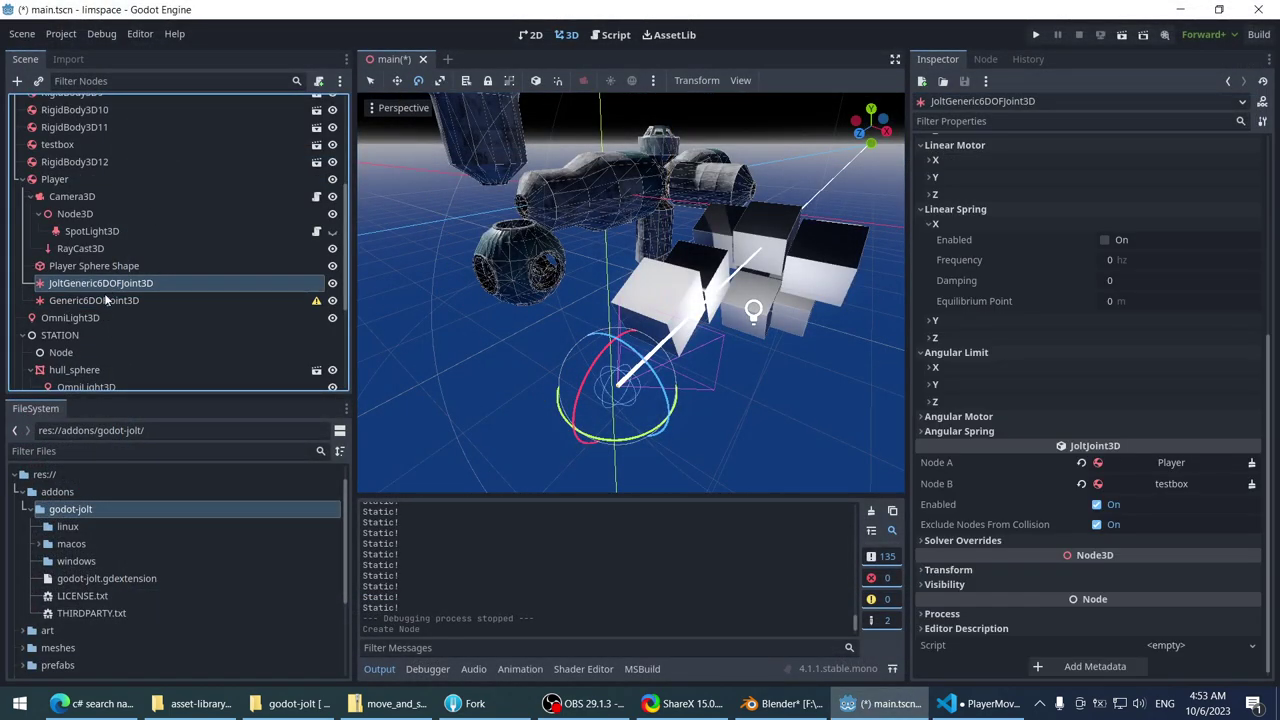
click(105, 300)
click(955, 177)
click(952, 158)
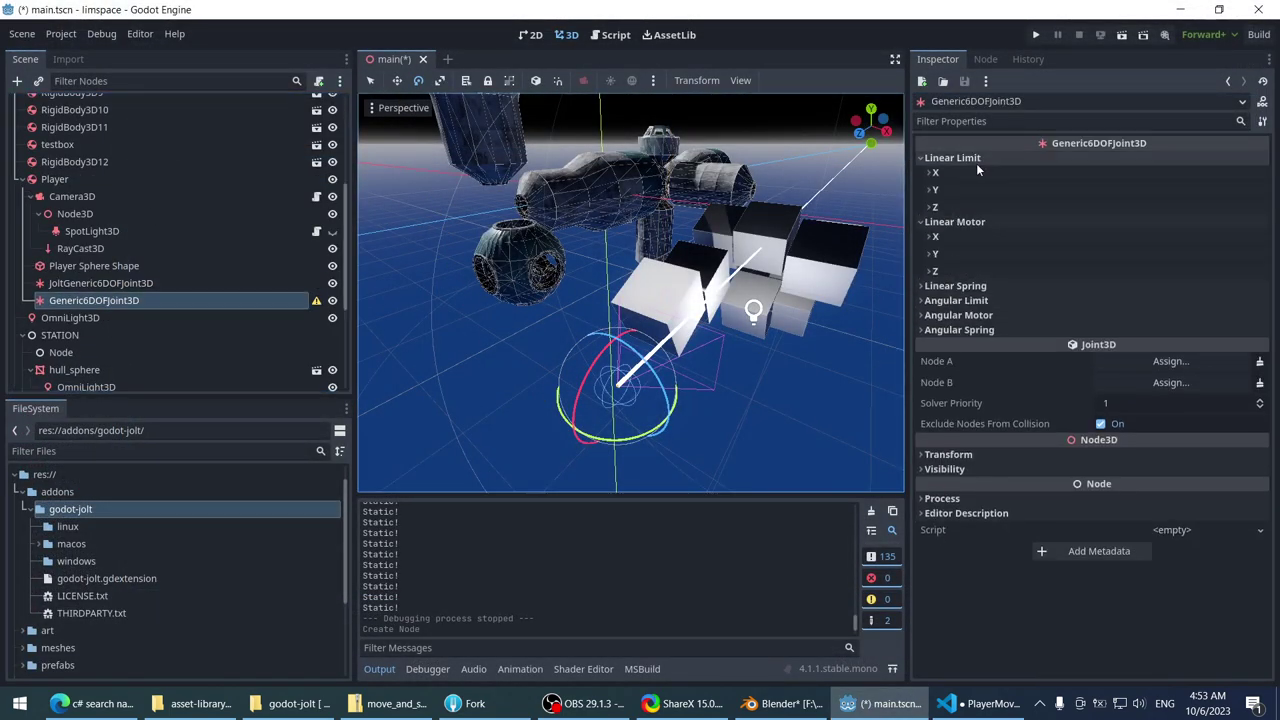
click(952, 286)
click(946, 175)
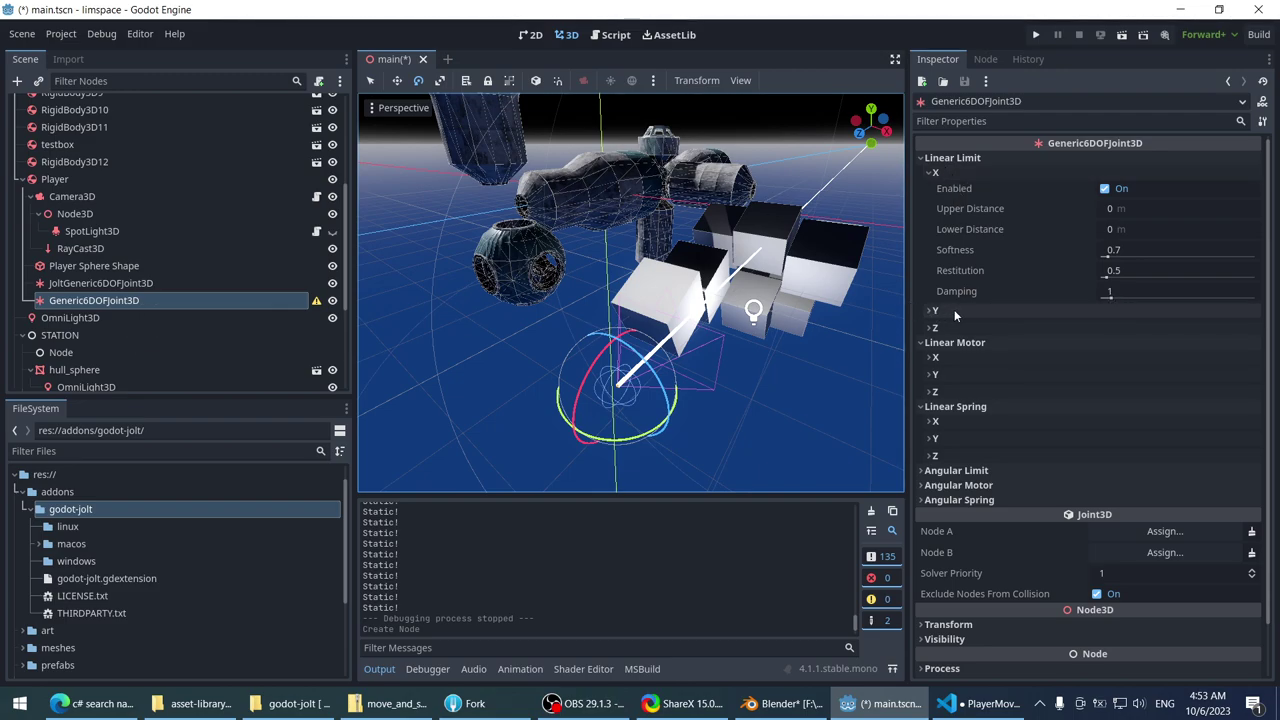
scroll(480, 223, up, 3)
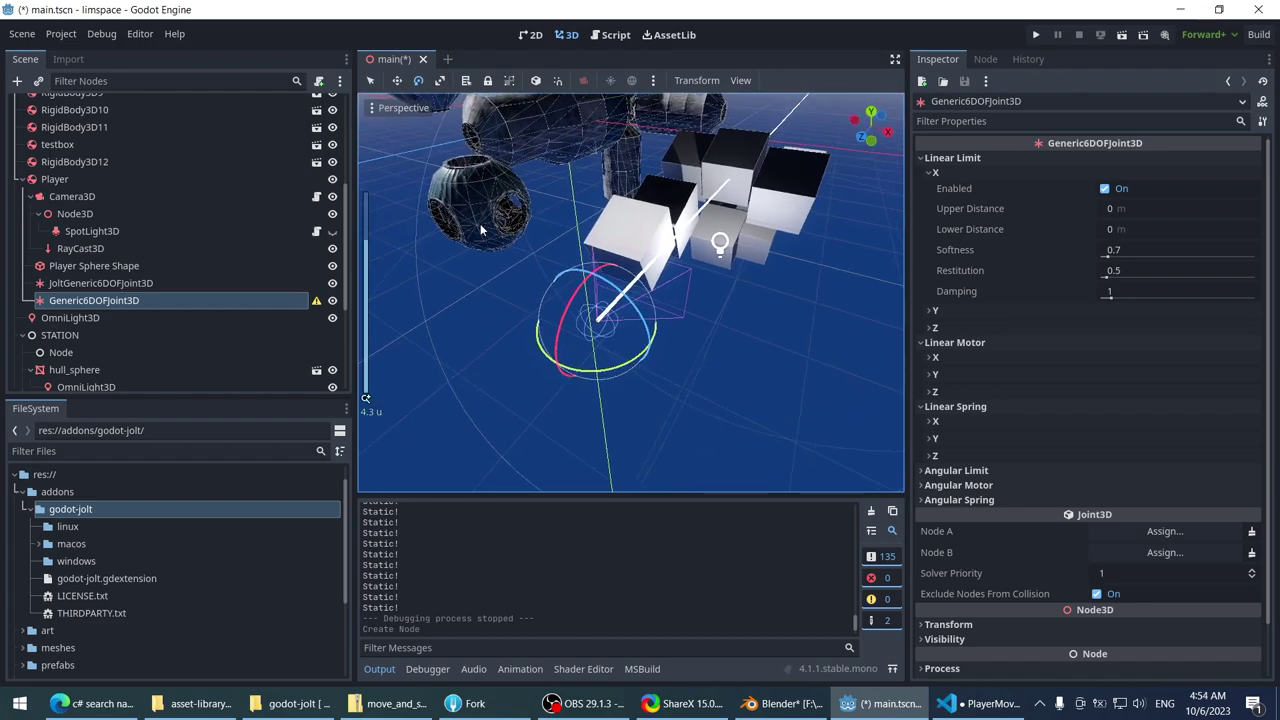
scroll(480, 223, up, 3)
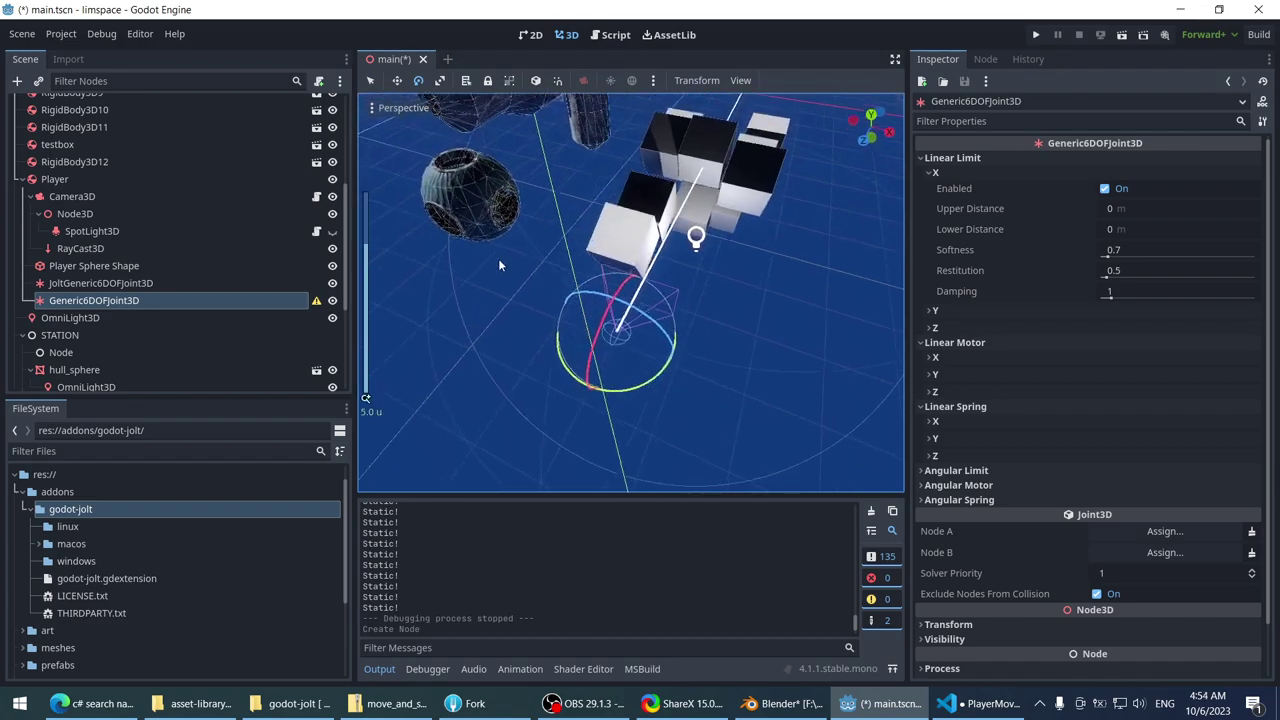
- Delete the old JoltGeneric6DOFJoint3D node from Player
click(296, 284)
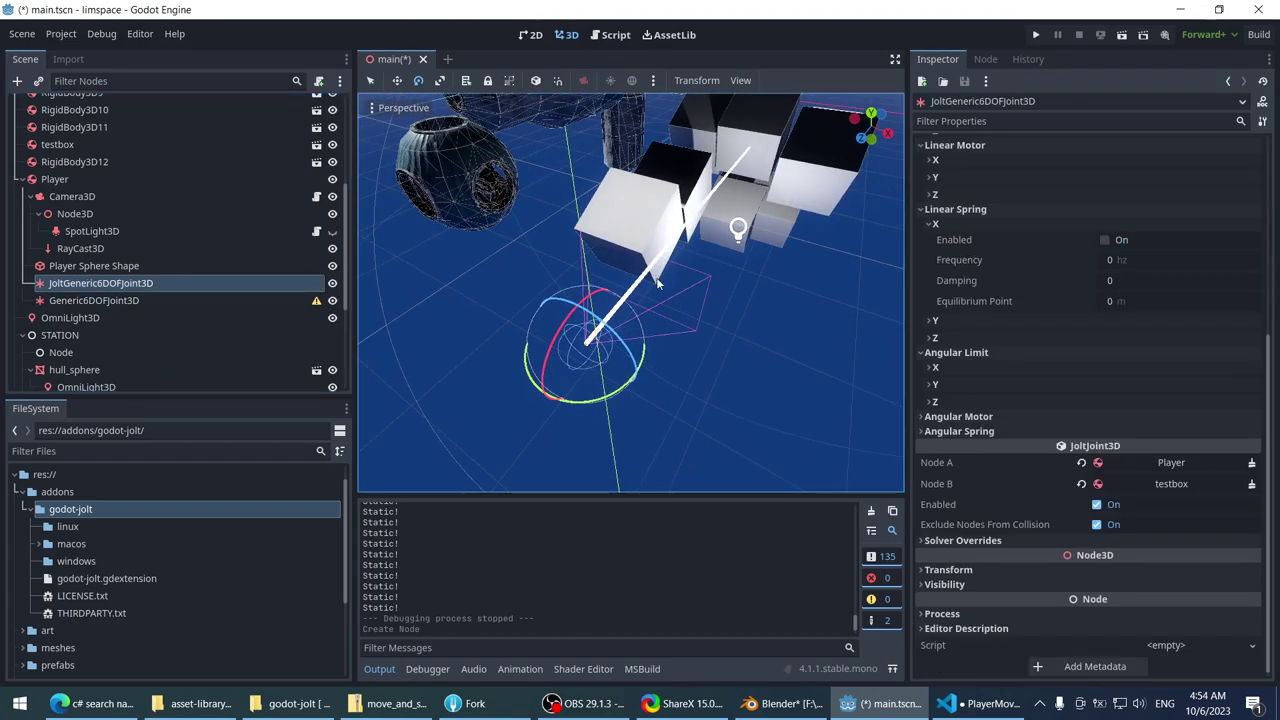
click(262, 281)
key(Delete)
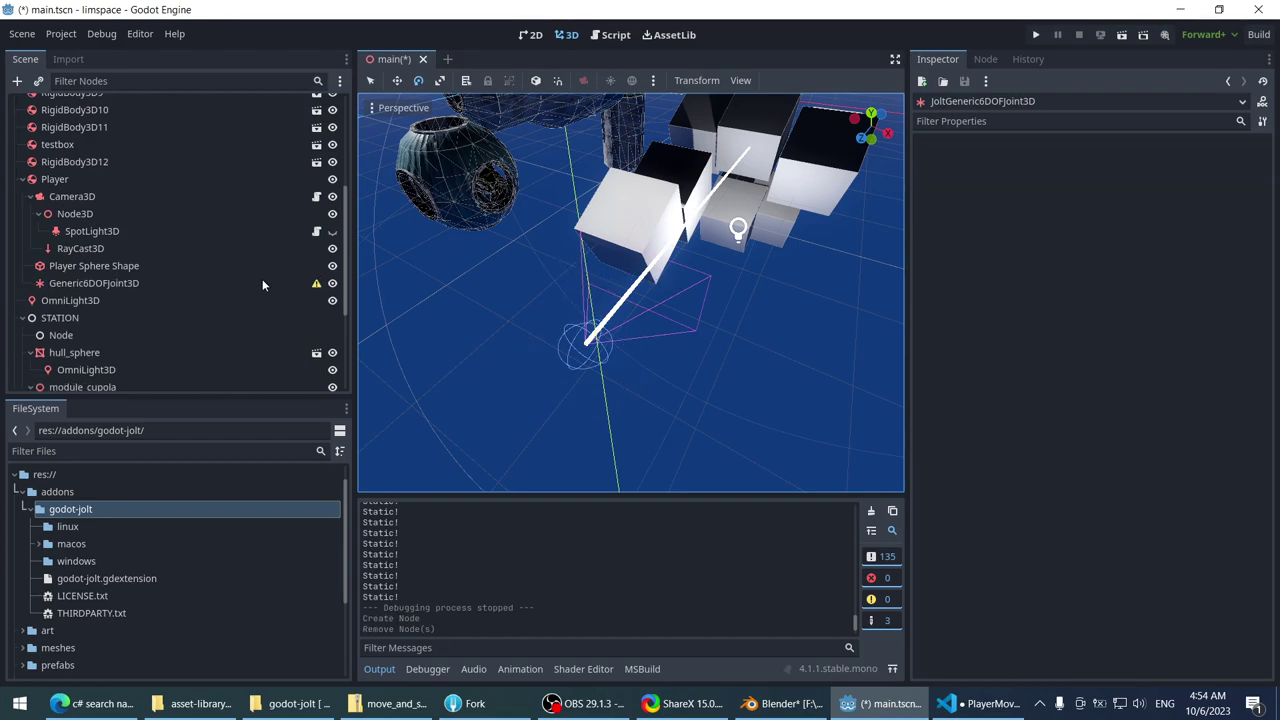
- Set the Generic6DOFJoint3D's Node A to Player by dragging it from the Scene tree
click(262, 281)
scroll(874, 305, down, 5)
scroll(1000, 378, down, 2)
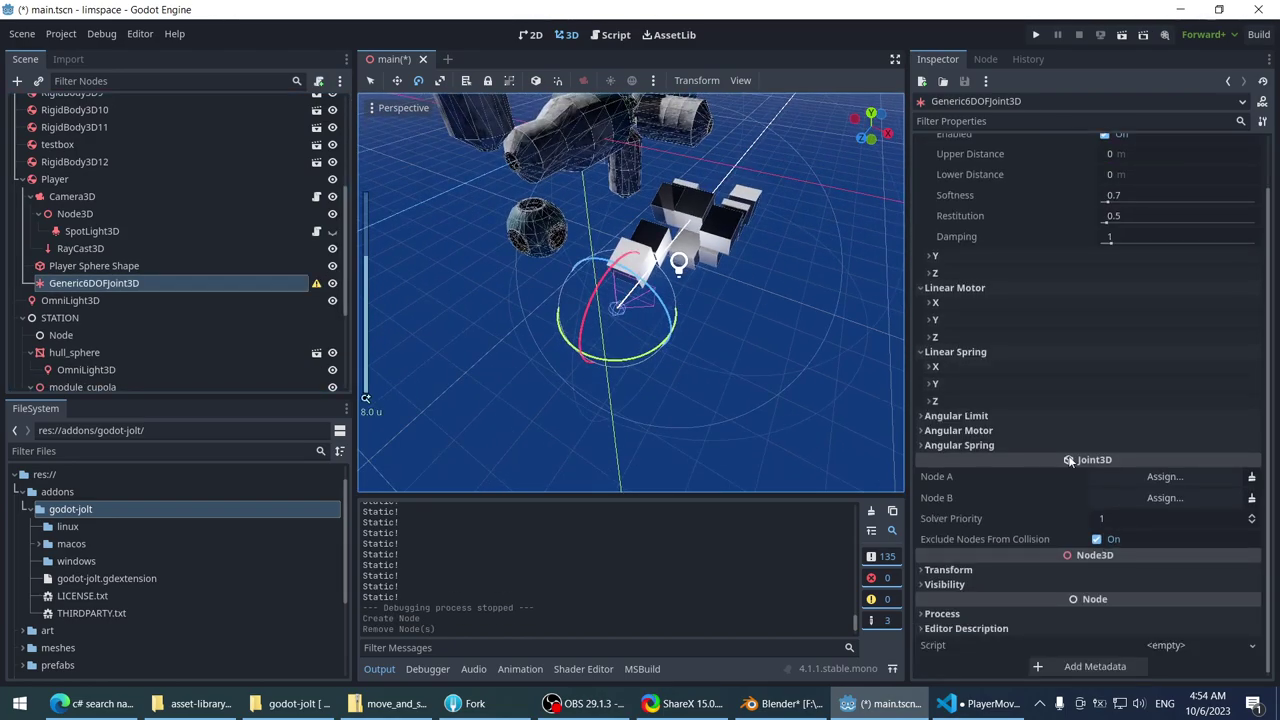
scroll(996, 405, up, 2)
scroll(773, 291, up, 5)
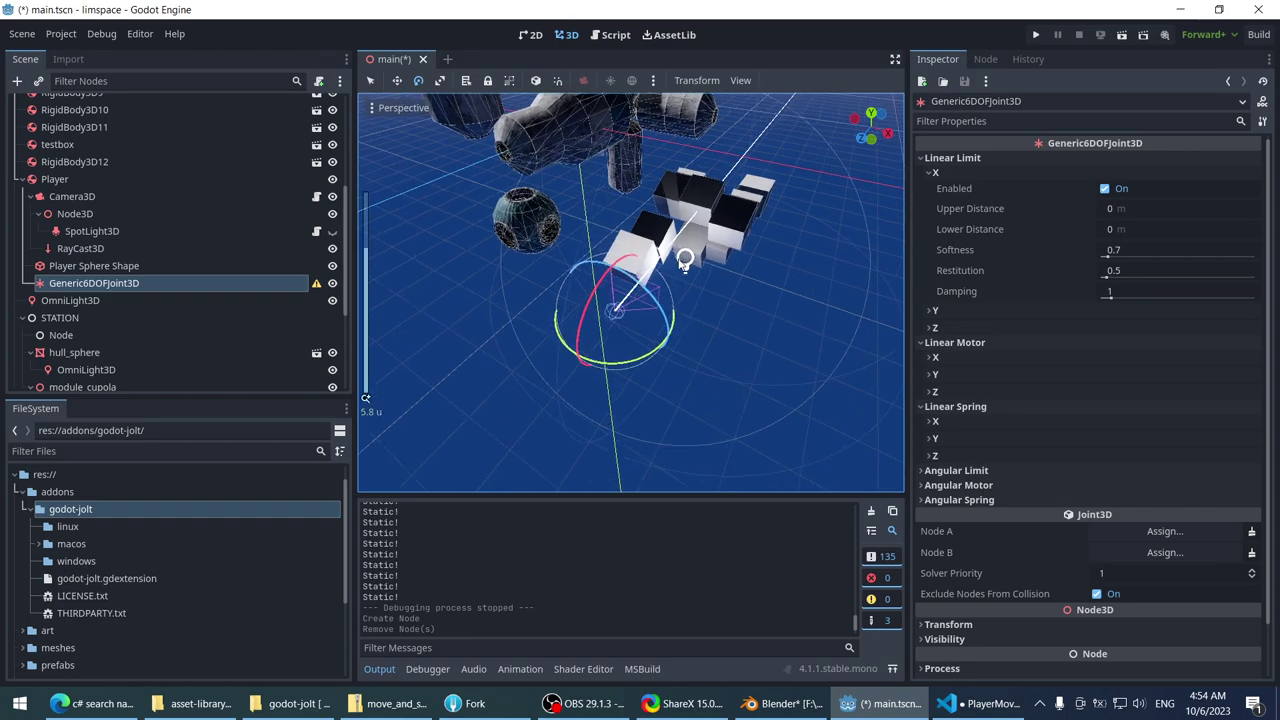
scroll(1150, 450, down, 2)
click(1165, 477)
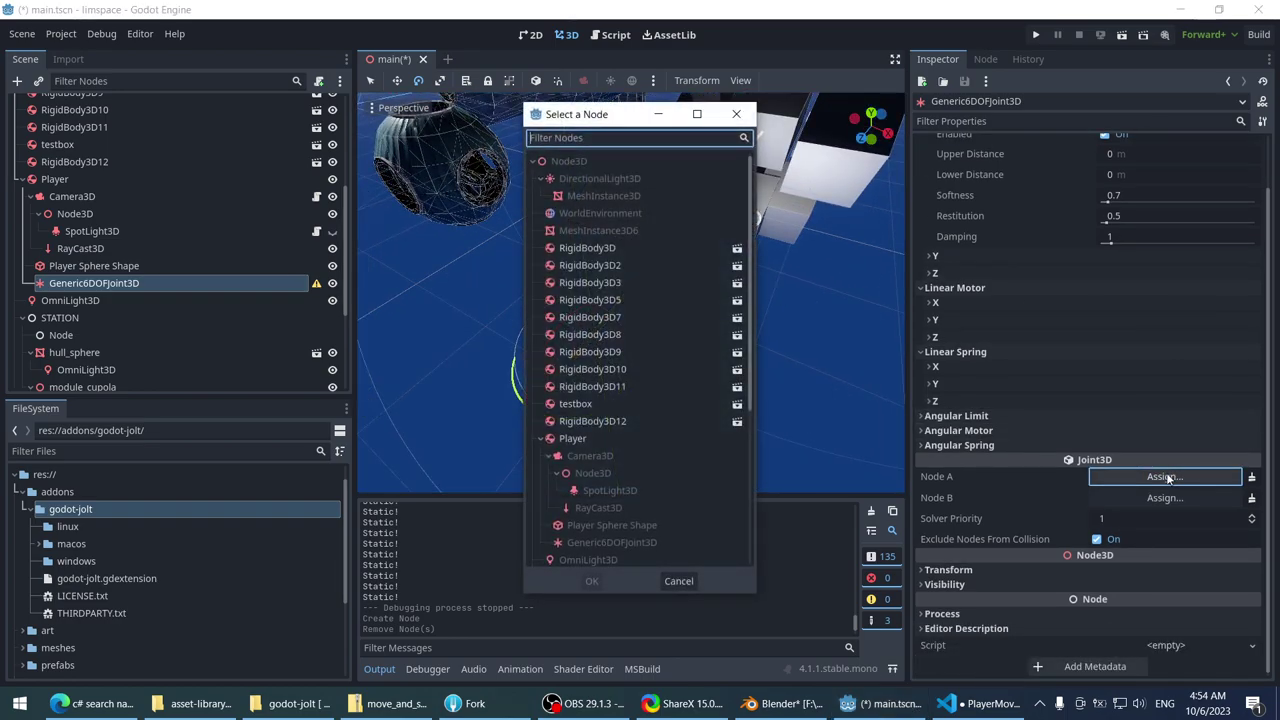
key(Escape)
drag(55, 179, 1165, 478)
- Assign testbox as the joint's Node B, filtering the picker by 'testbo'
click(1138, 502)
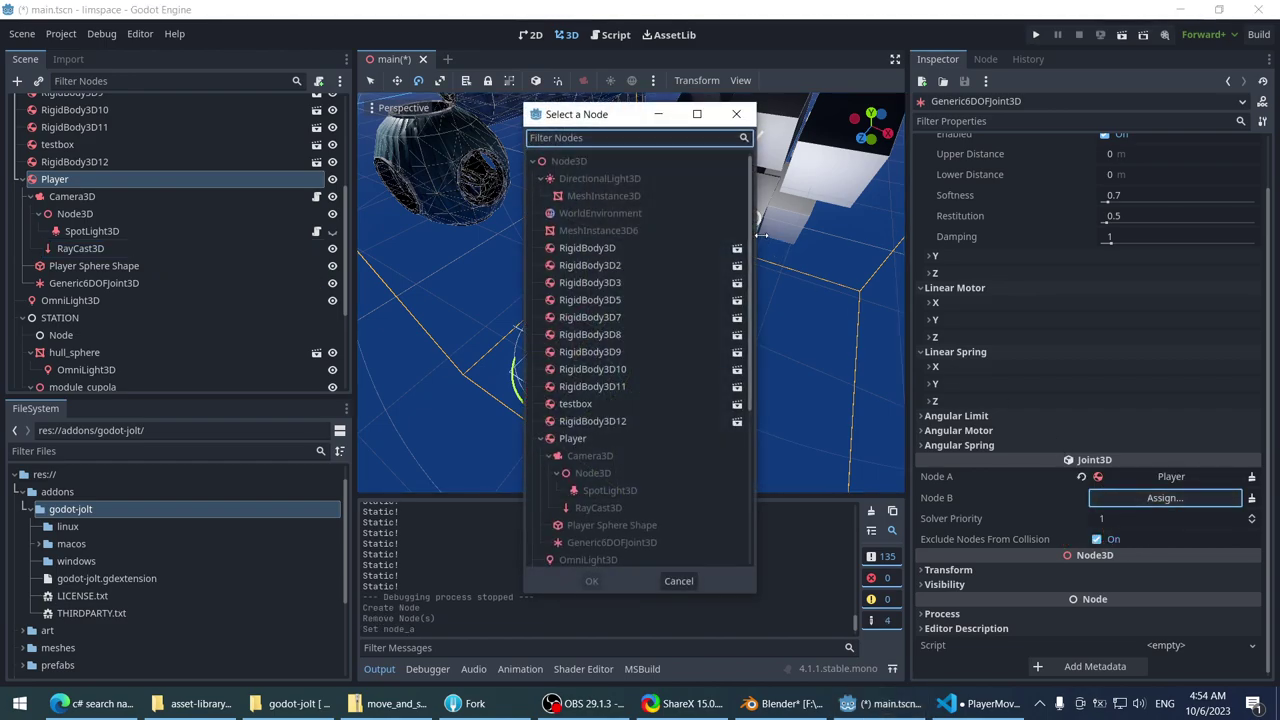
text(testbo)
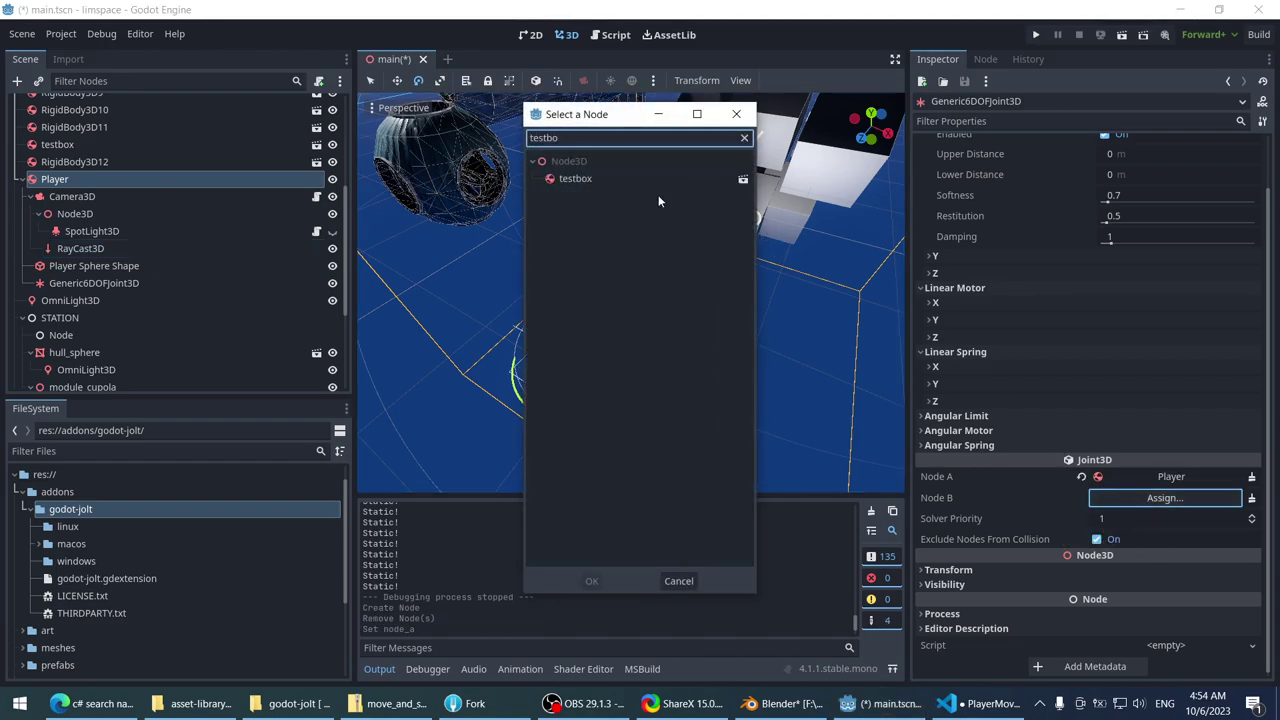
double_click(636, 183)
scroll(1037, 239, up, 1)
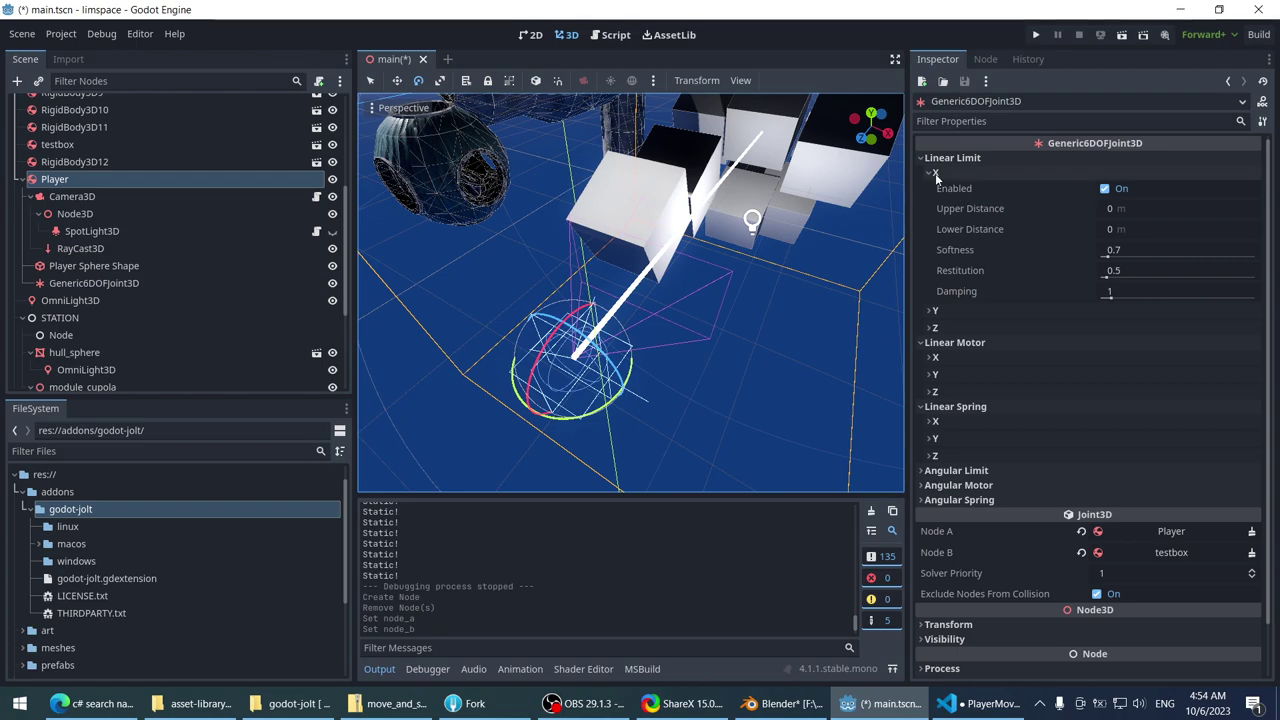
- Save and run the limspace scene, stop the game with Escape, then switch to PlayerMovement.cs
click(1036, 34)
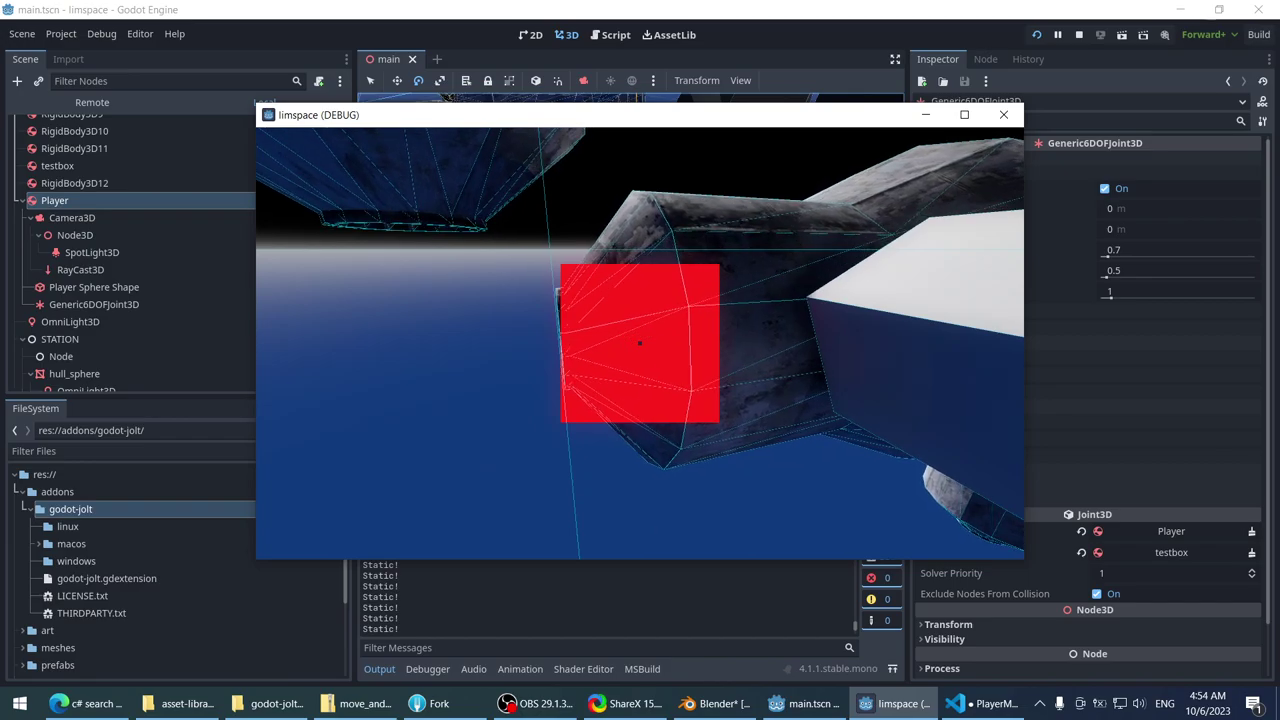
key(Escape)
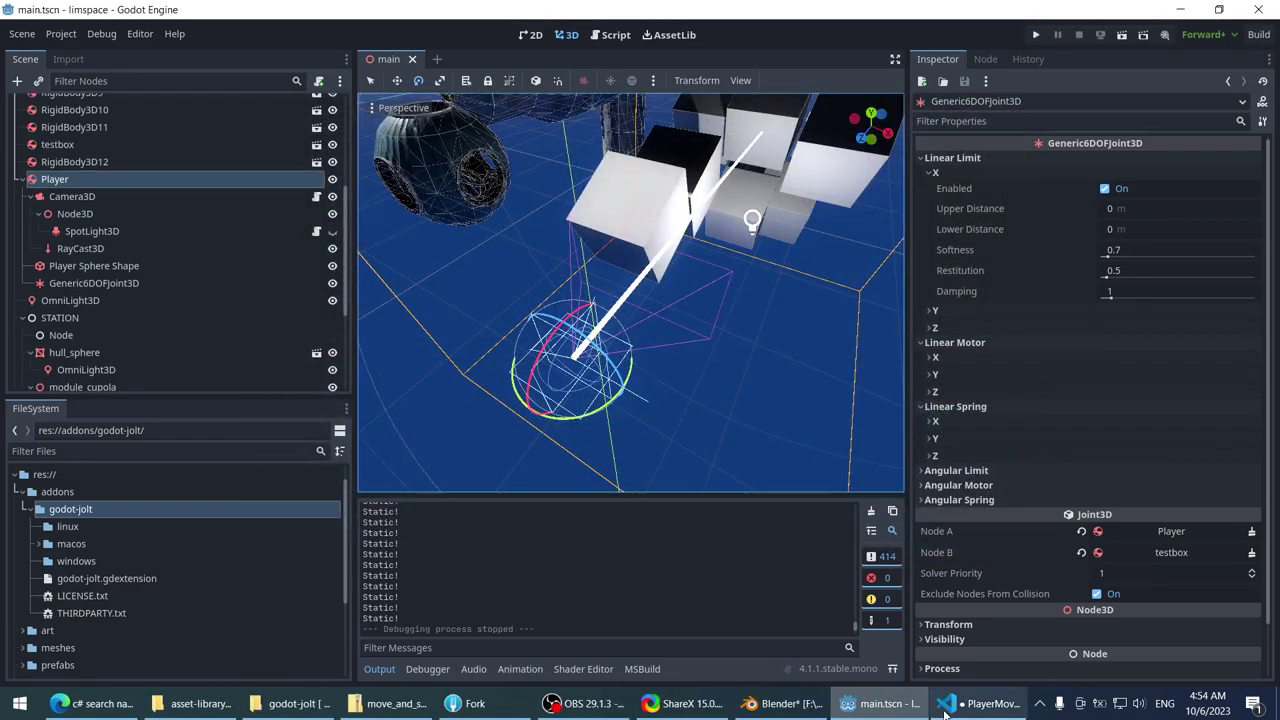
key(alt+Tab)
- Add '[Export] public Generic6DofJoint3D joint;' below the raycastNode declaration
scroll(689, 392, up, 20)
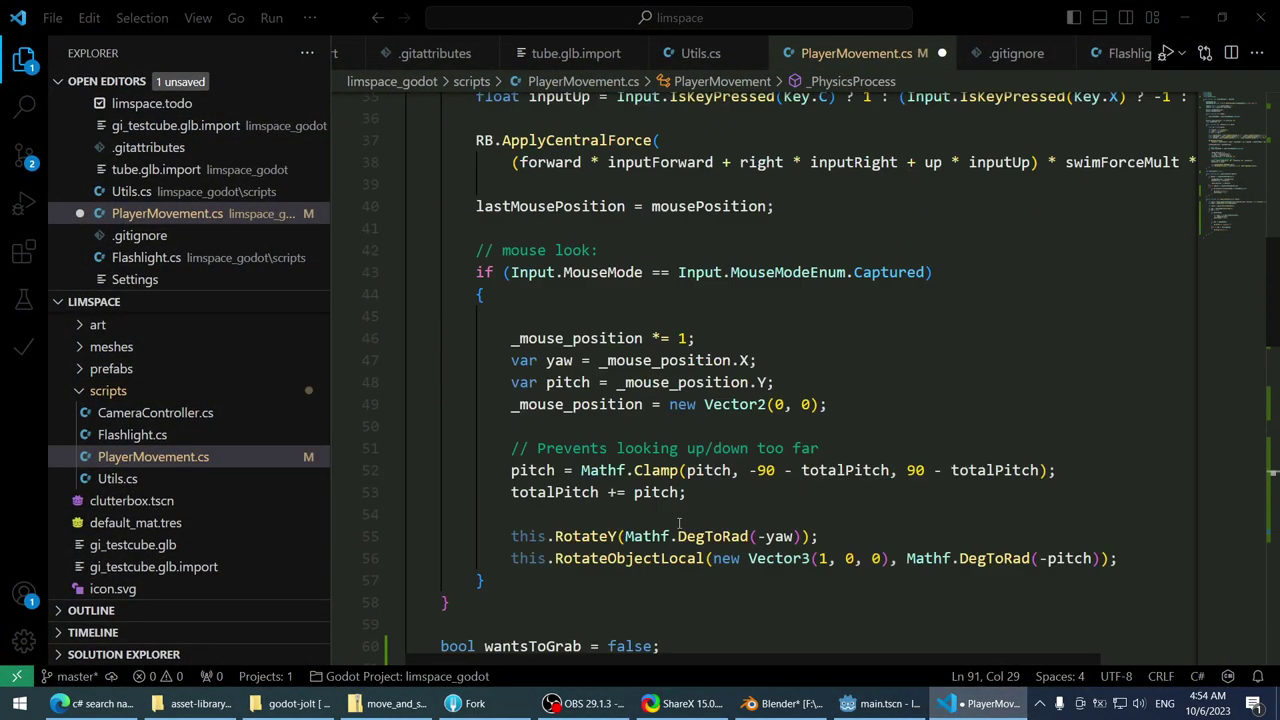
click(838, 345)
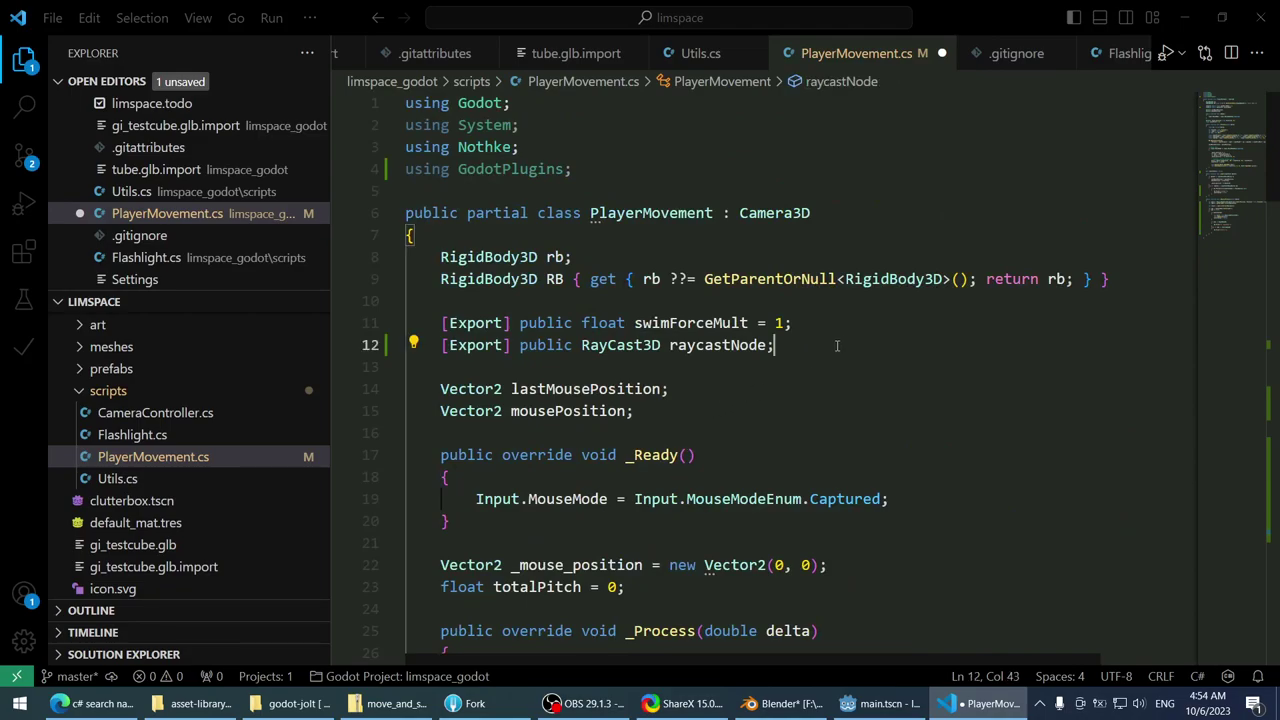
key(Return)
text(pu)
key(BackSpace)
key(BackSpace)
text([Export)
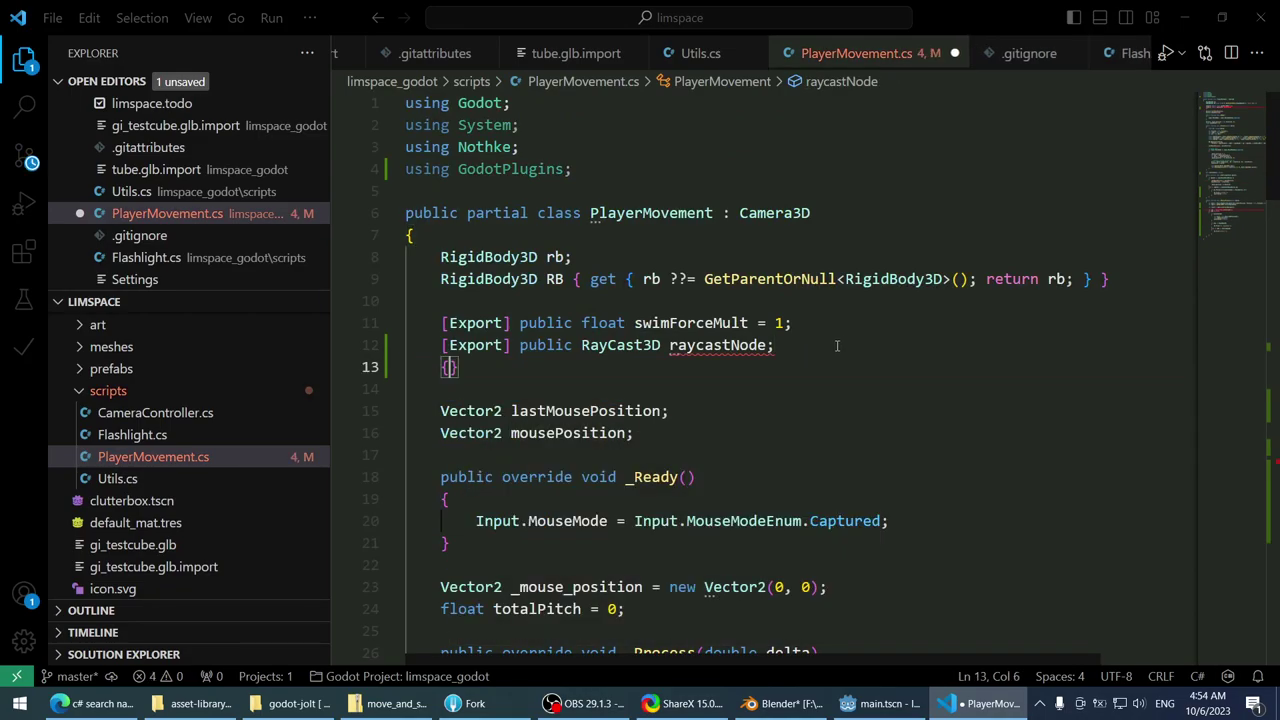
text(] public )
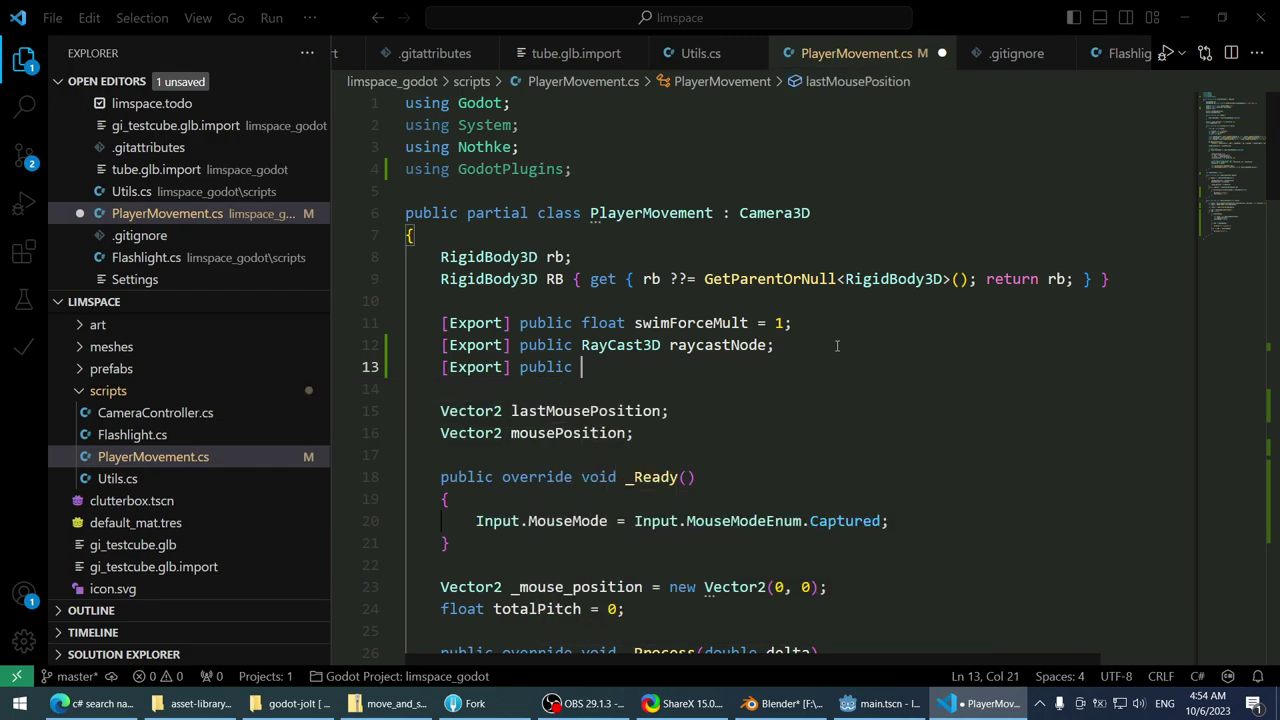
text(Gener)
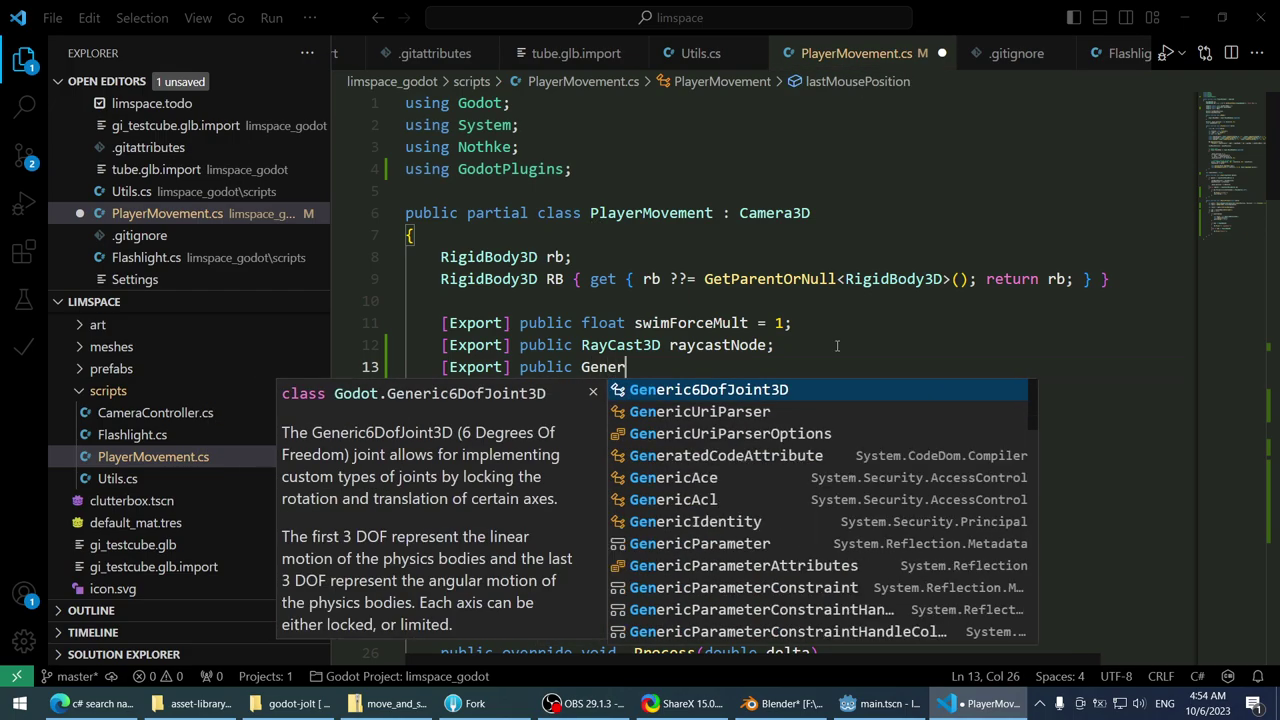
text(ic6DofJoint3D joint;)
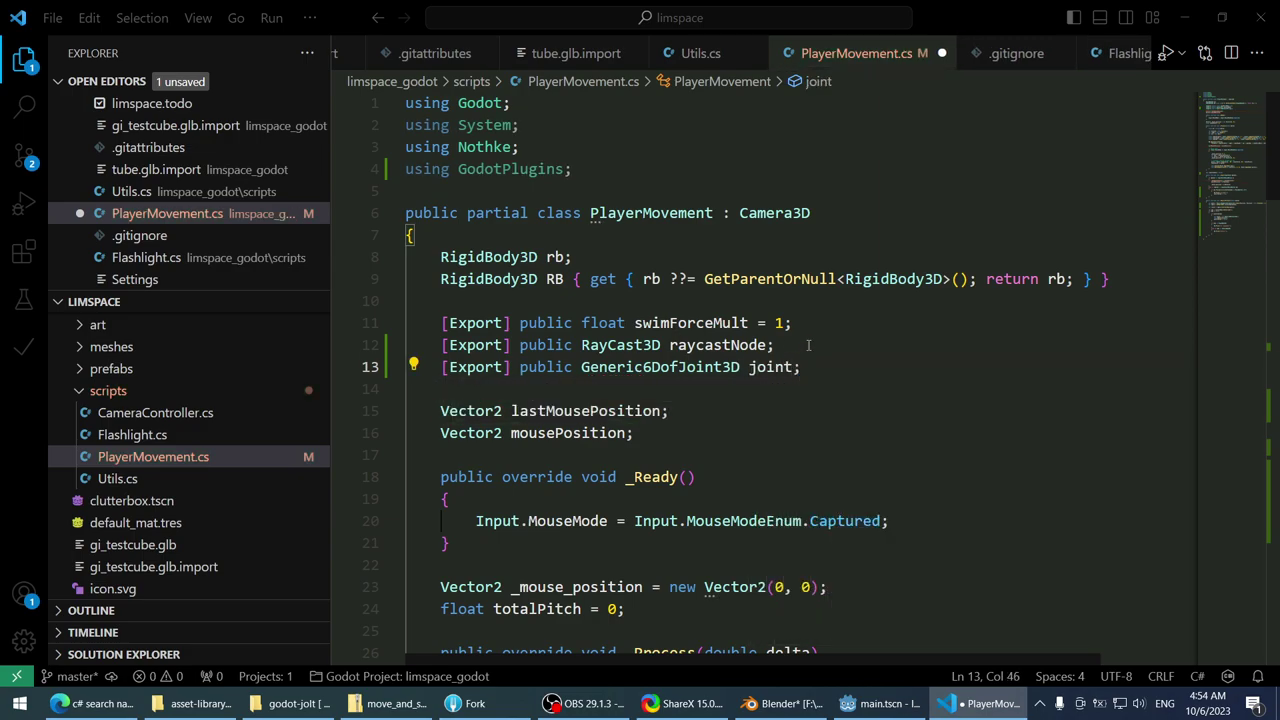
- Rename the new field to grabJoint and save PlayerMovement.cs
key(Down)
key(ctrl+d)
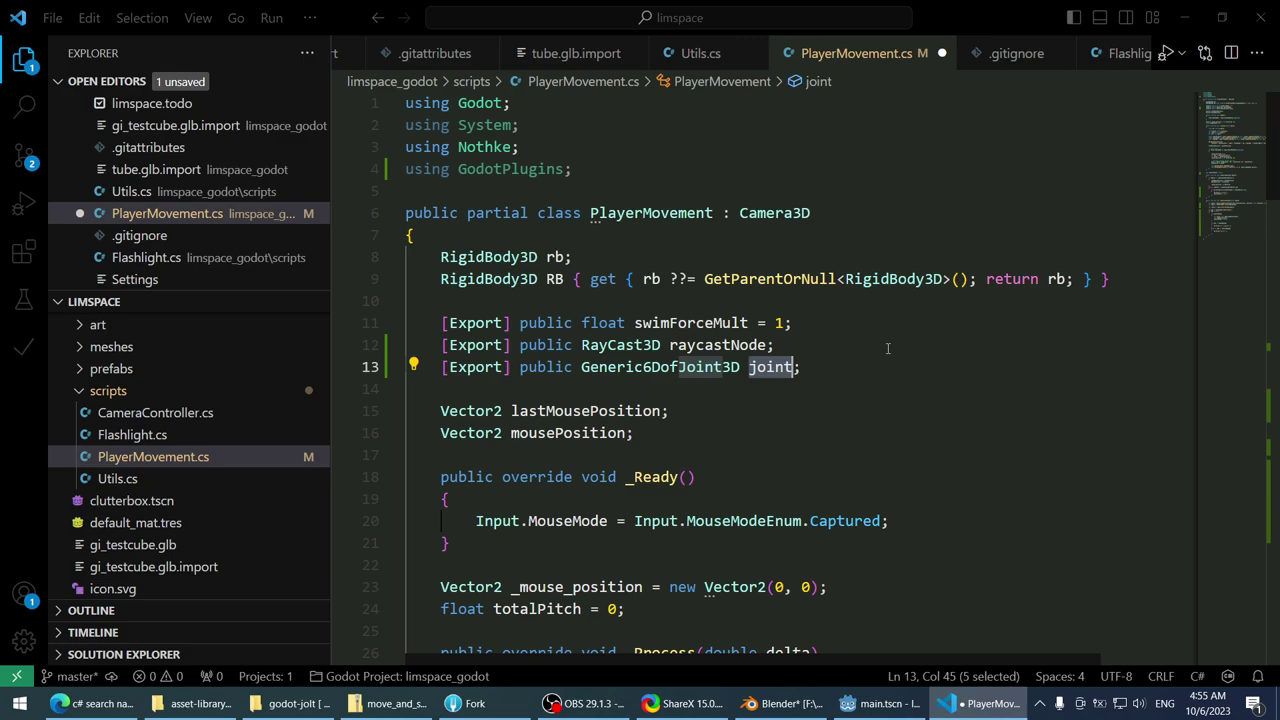
text(grabJoint)
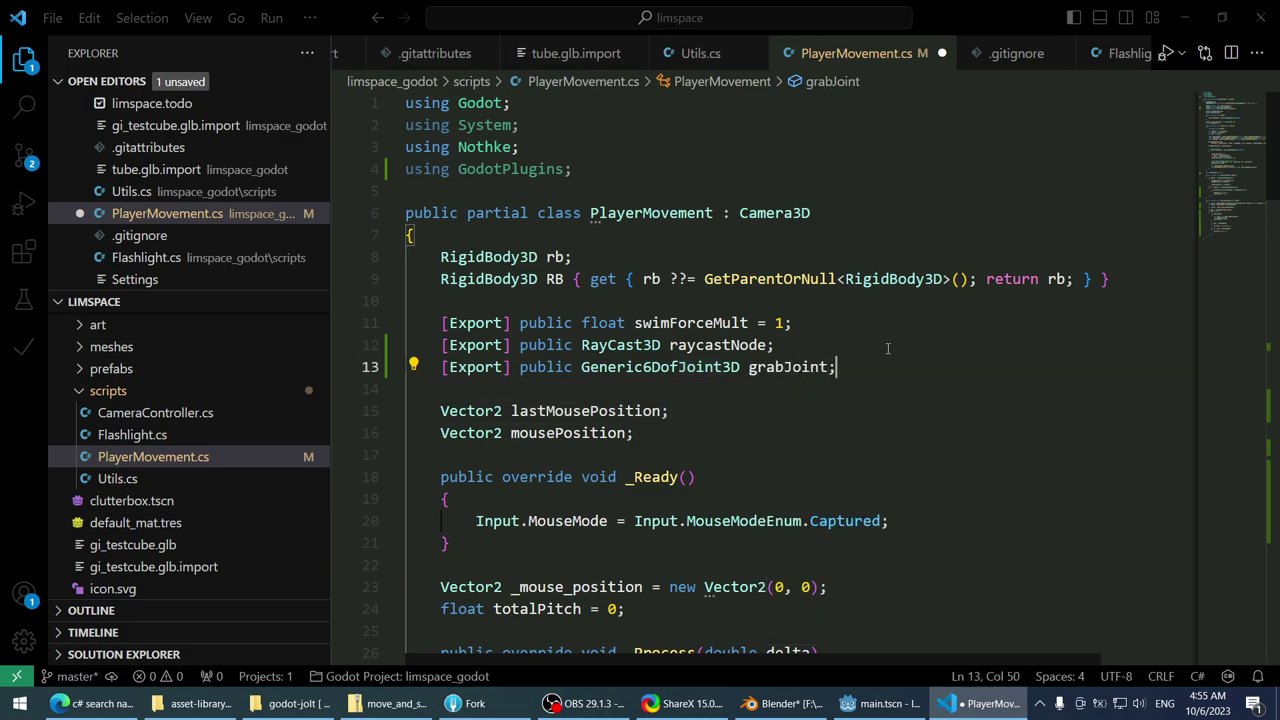
key(End)
key(ctrl+s)
click(1241, 216)
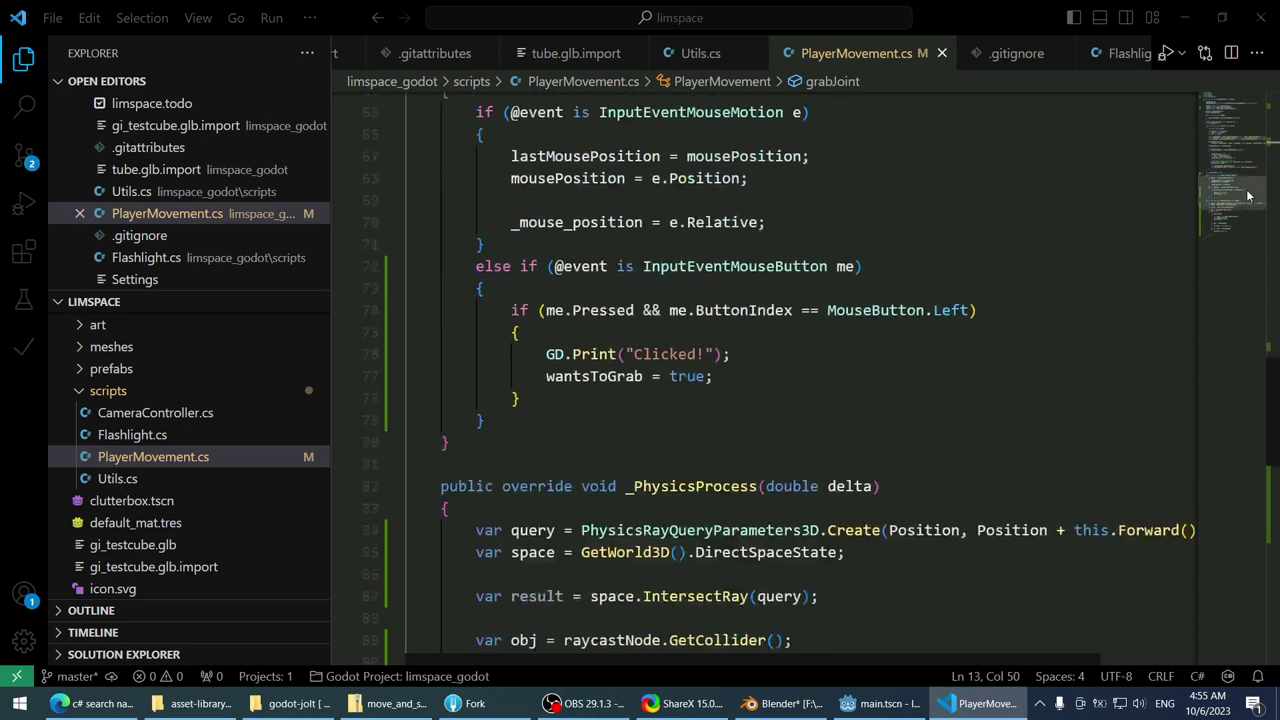
- Delete the new Generic6DofJoint3D creation line and the this.AddChild(joint) line from the grab block
scroll(1241, 216, down, 1)
click(924, 330)
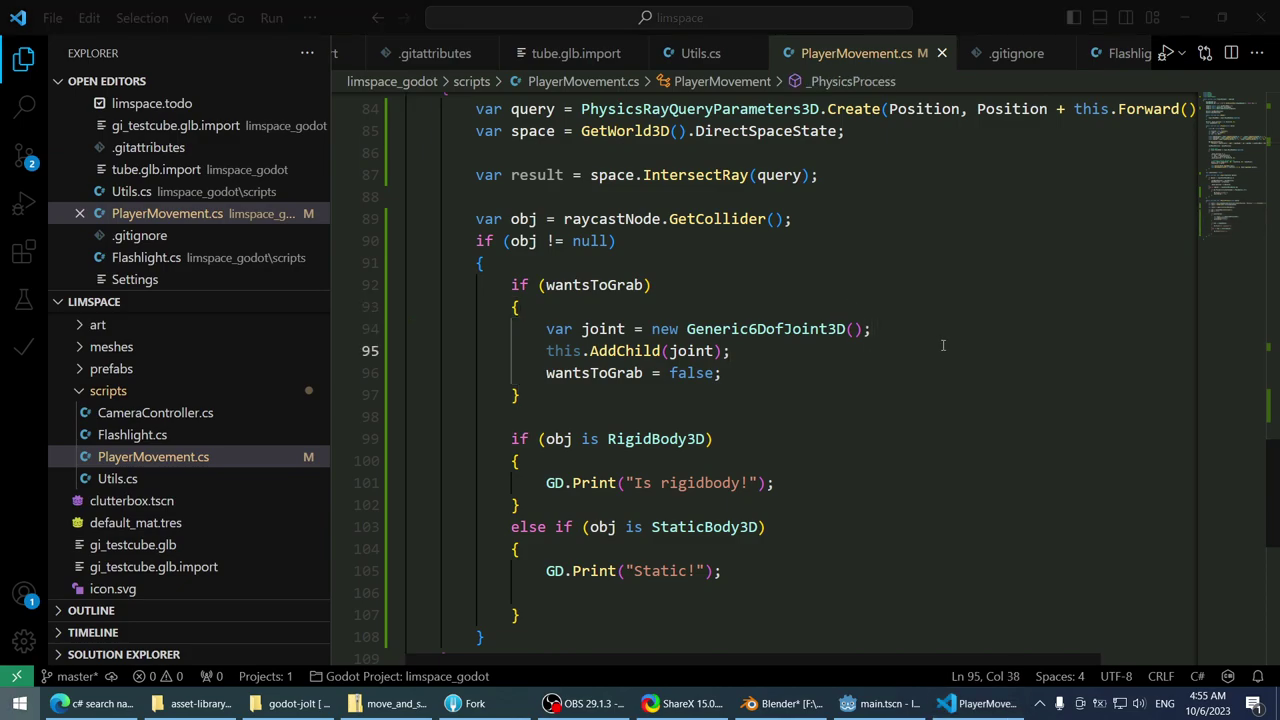
key(super)
key(Escape)
key(ctrl+x)
key(Up)
key(ctrl+x)
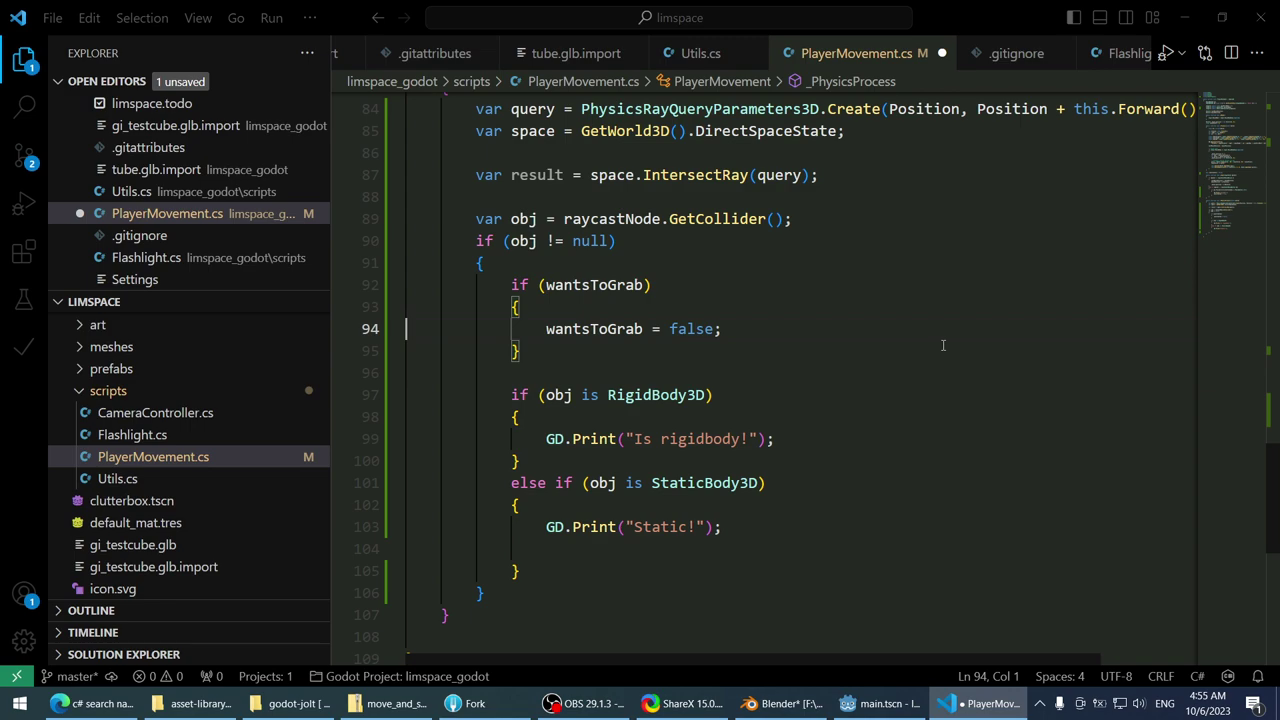
key(ctrl+shift+Return)
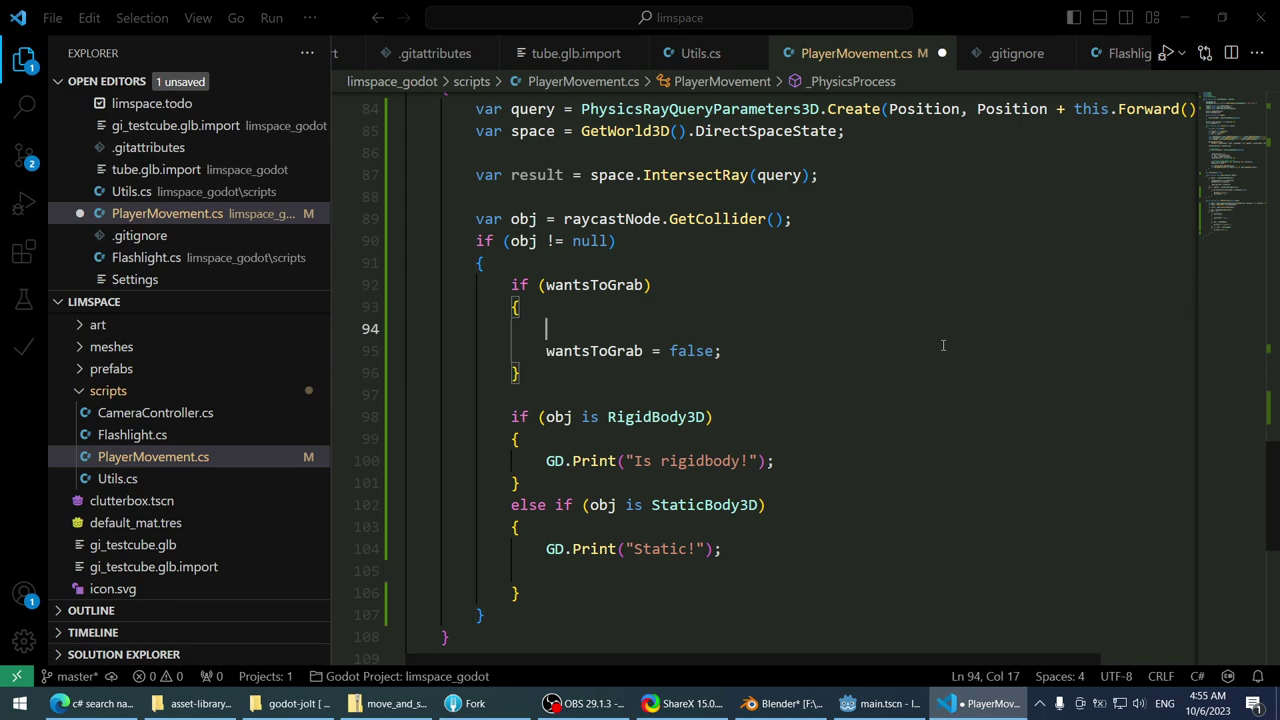
- Start a grabJoint statement above wantsToGrab = false, browsing its member suggestions
text(5)
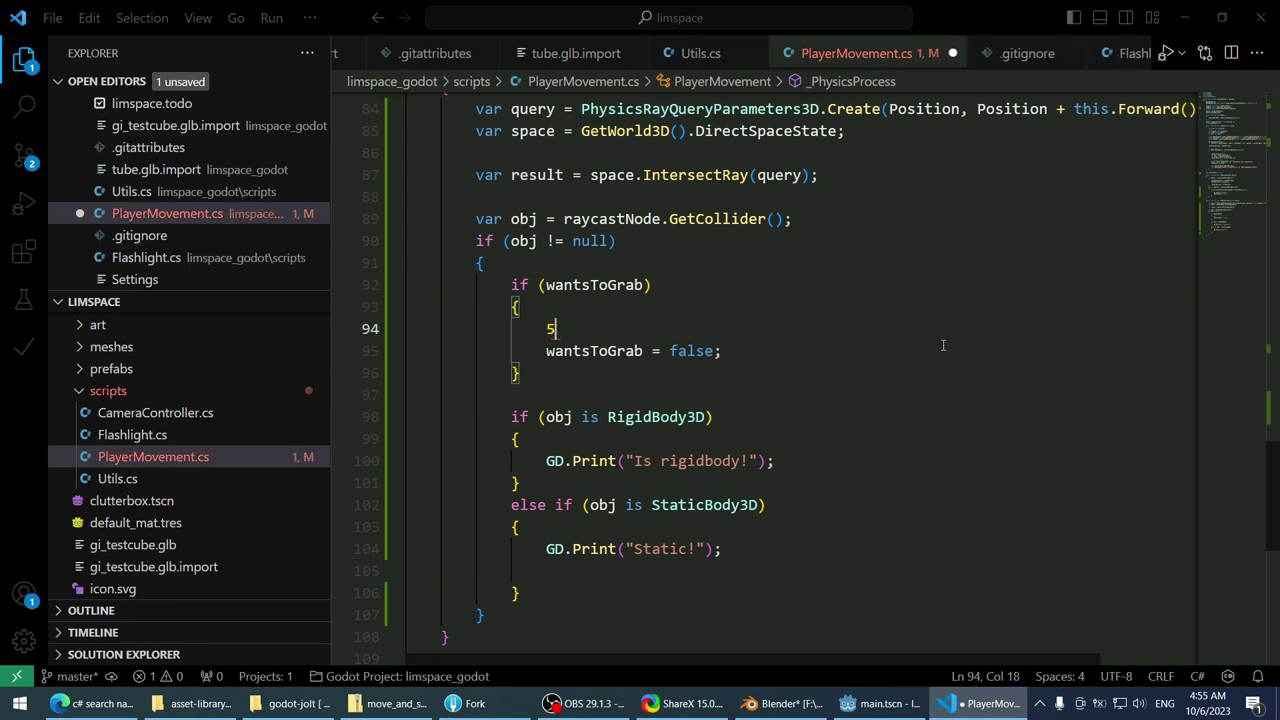
text(dof)
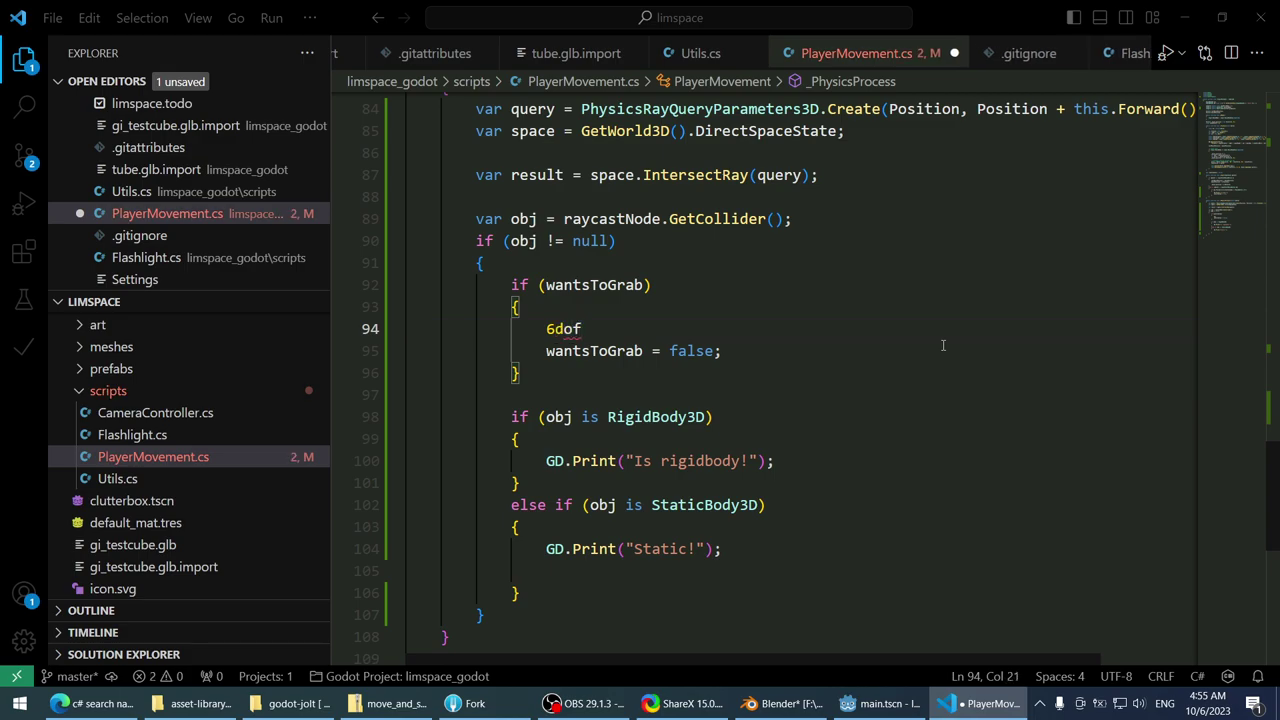
key(ctrl+BackSpace)
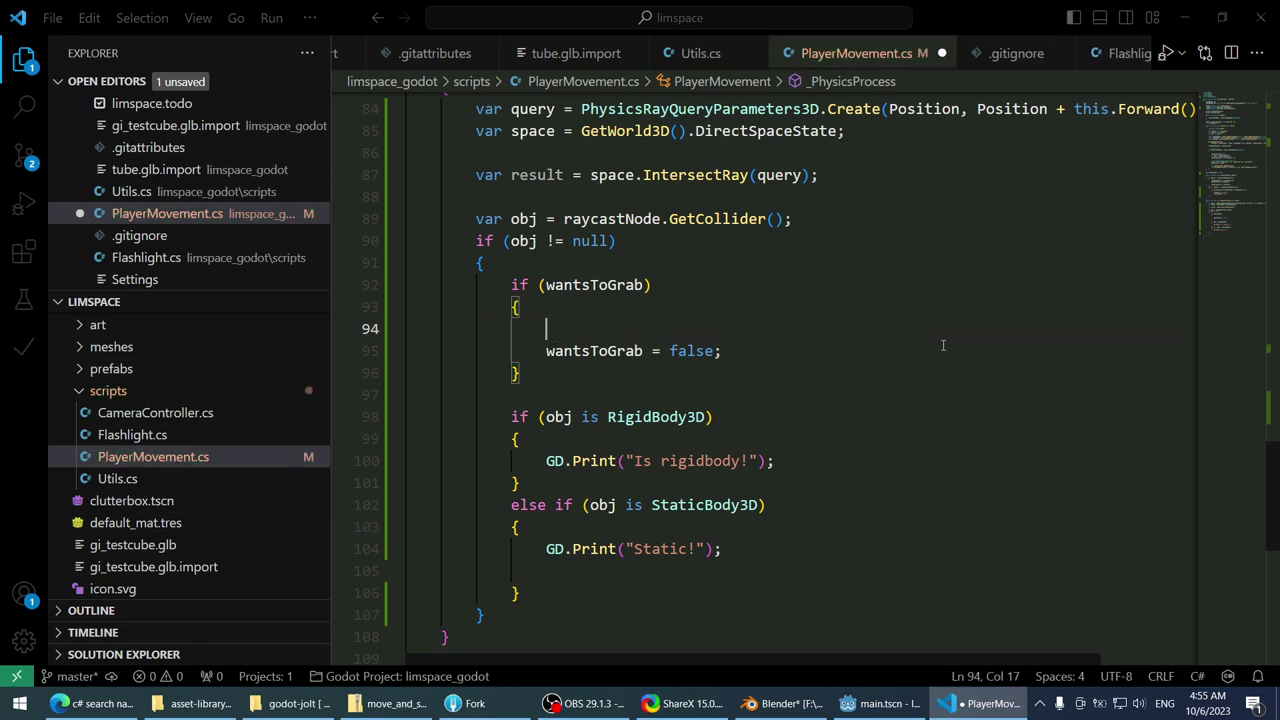
text(jo)
key(ctrl+BackSpace)
text(grab)
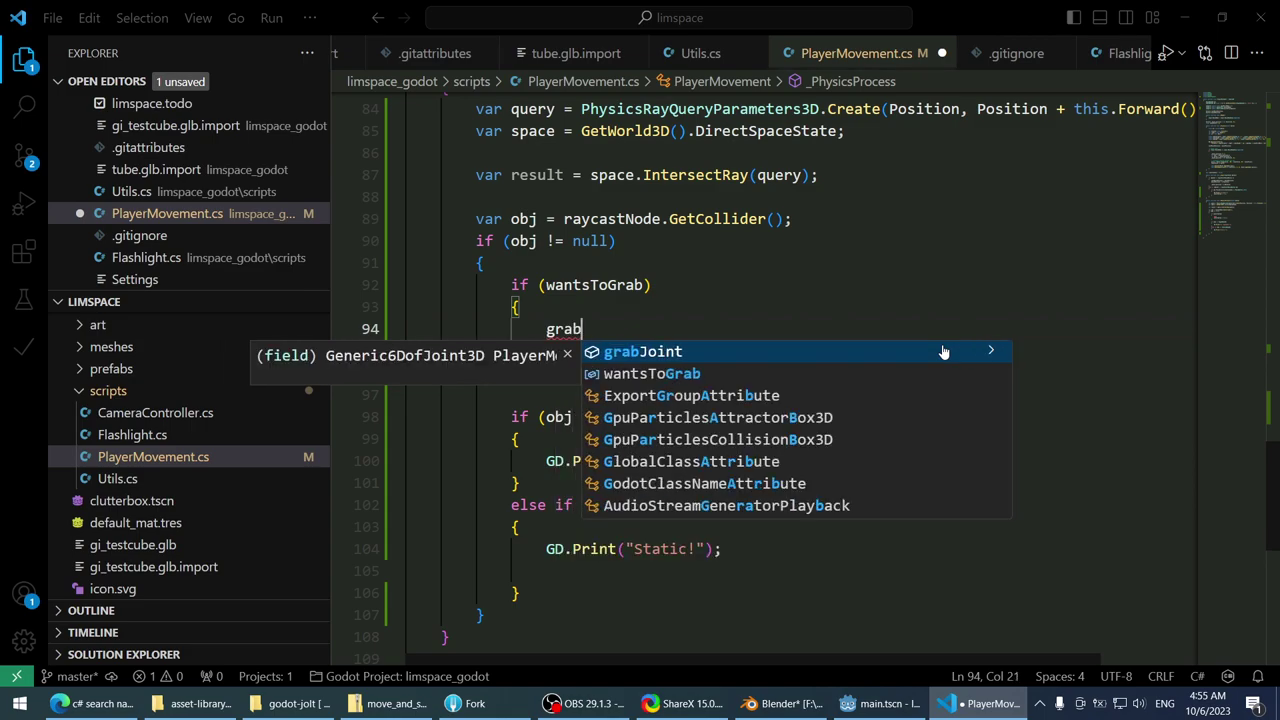
key(Tab)
text(.)
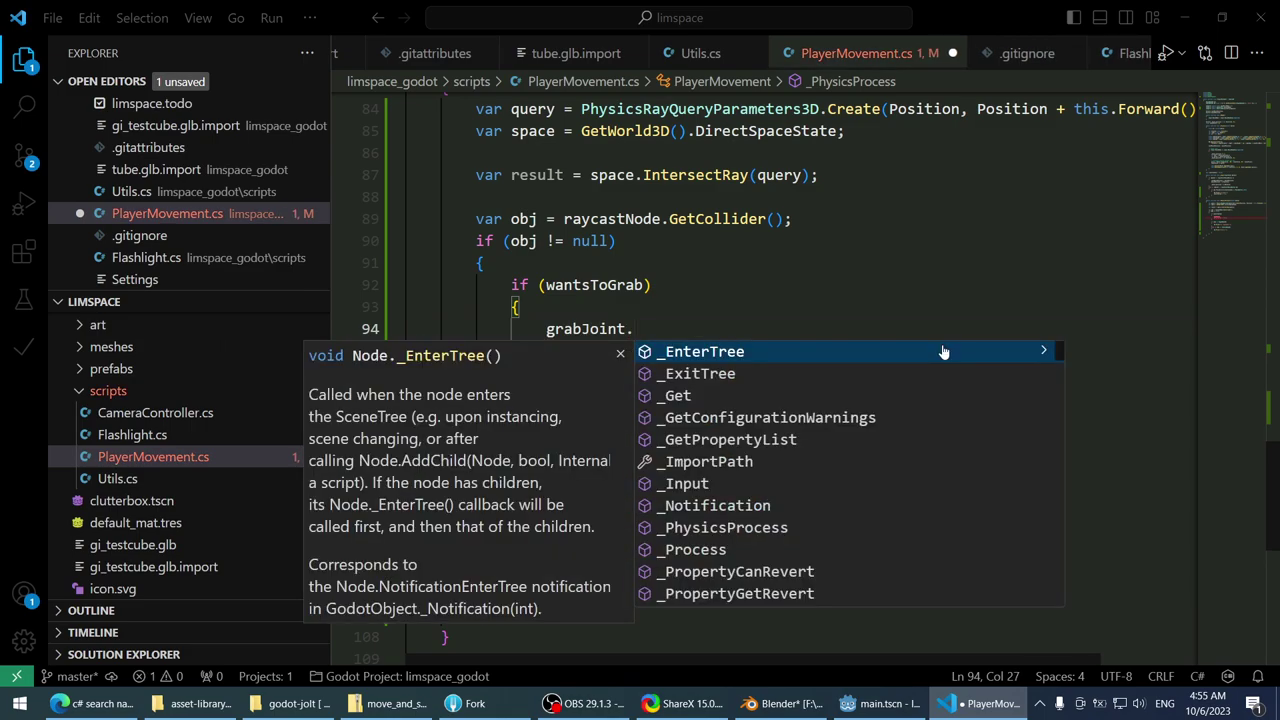
text(impo)
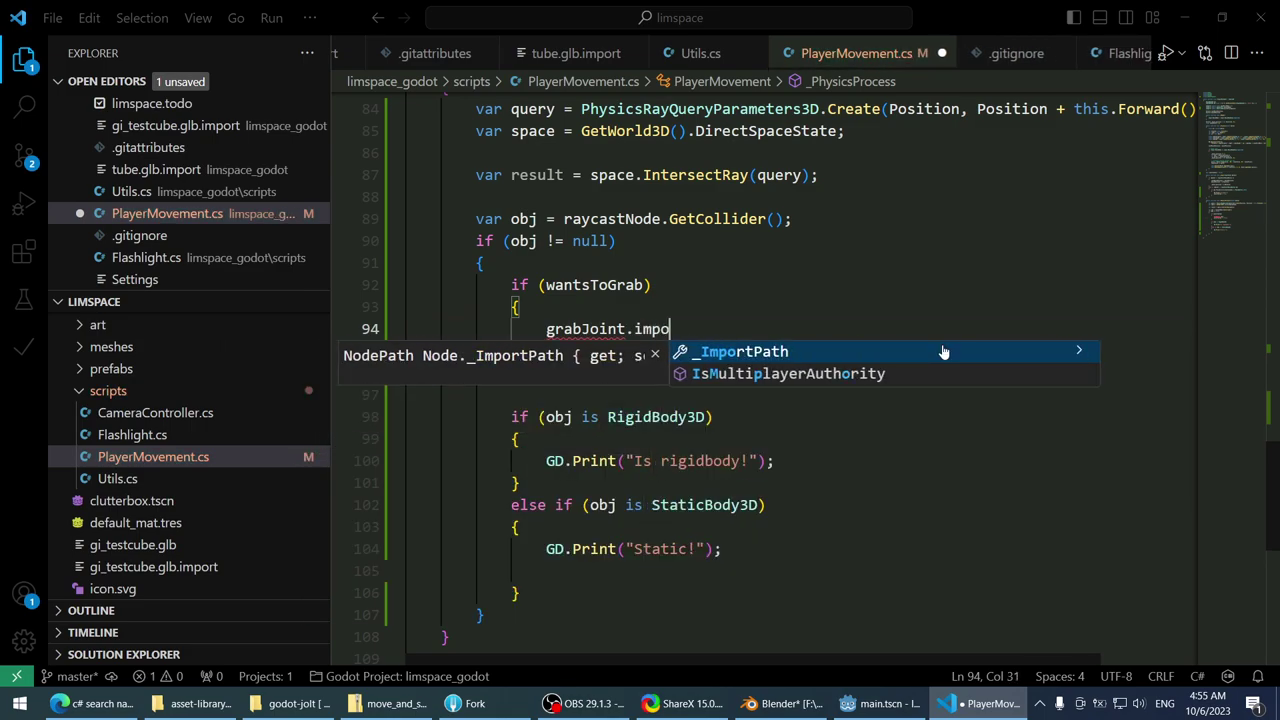
key(BackSpace)
key(BackSpace)
key(BackSpace)
key(ctrl+space)
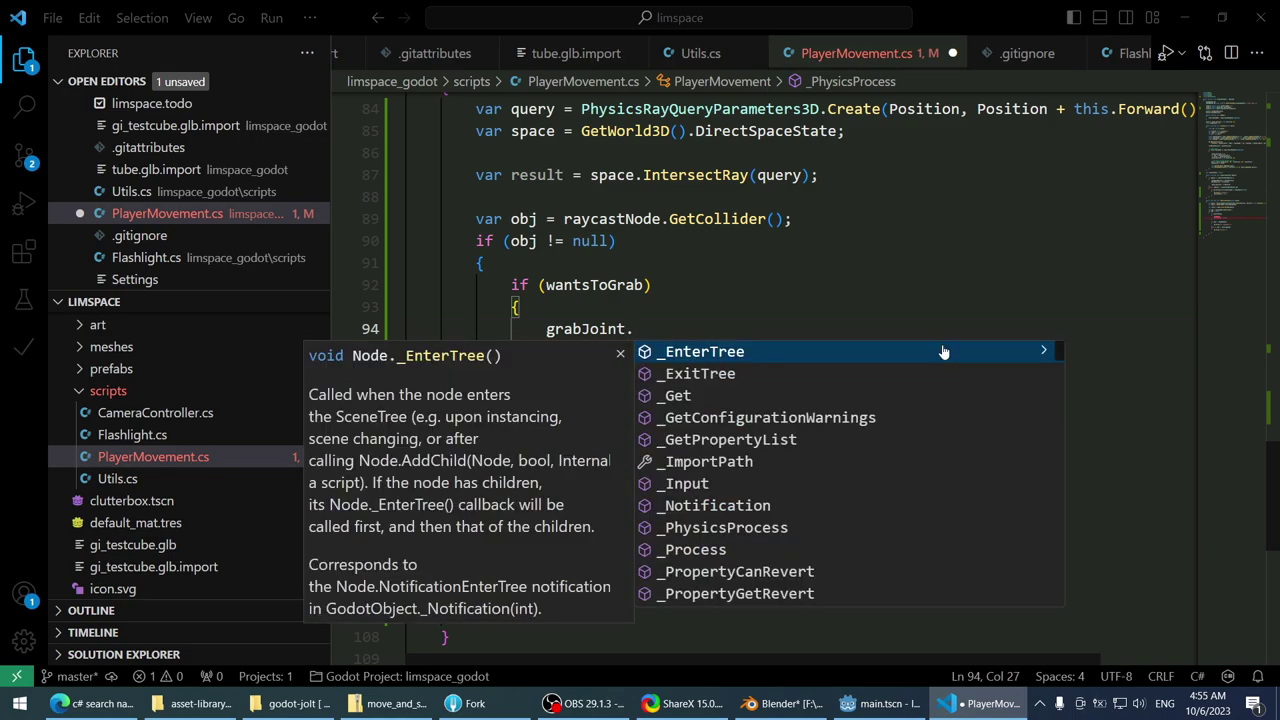
text(enti)
key(BackSpace)
key(BackSpace)
key(BackSpace)
key(BackSpace)
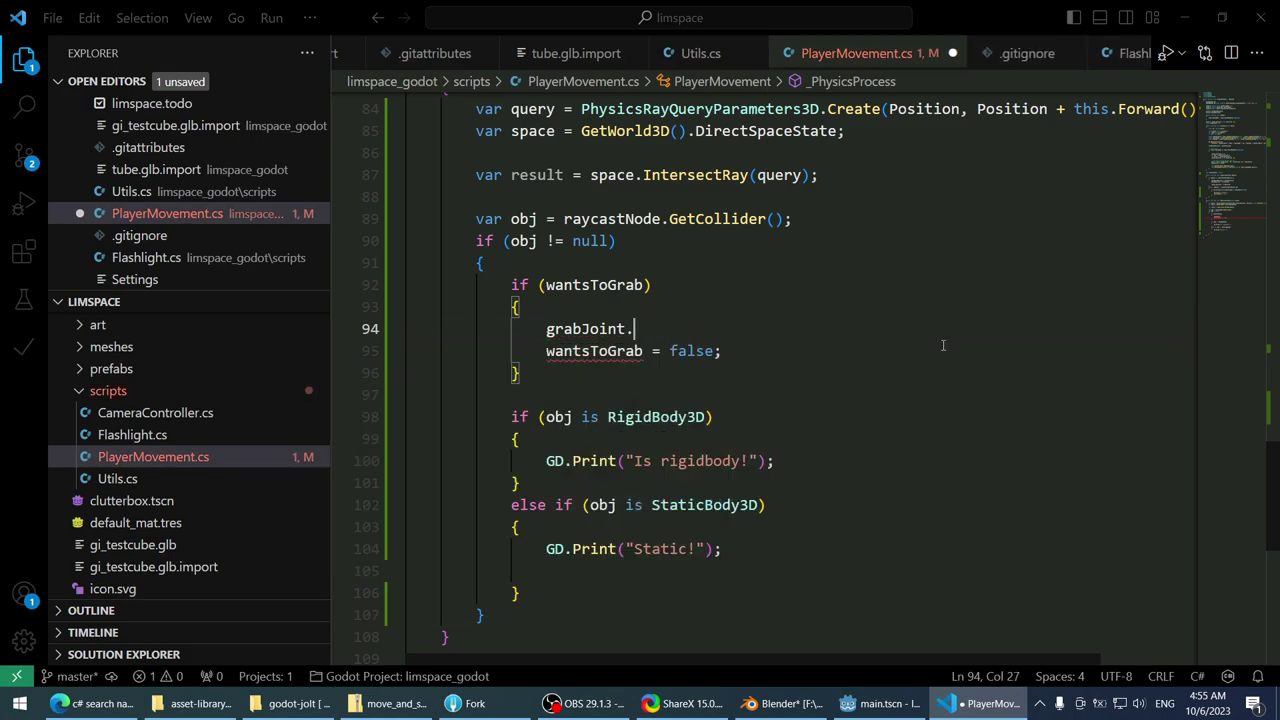
- Begin a grabJoint.NodeA assignment after checking the joint in Godot
key(alt+Tab)
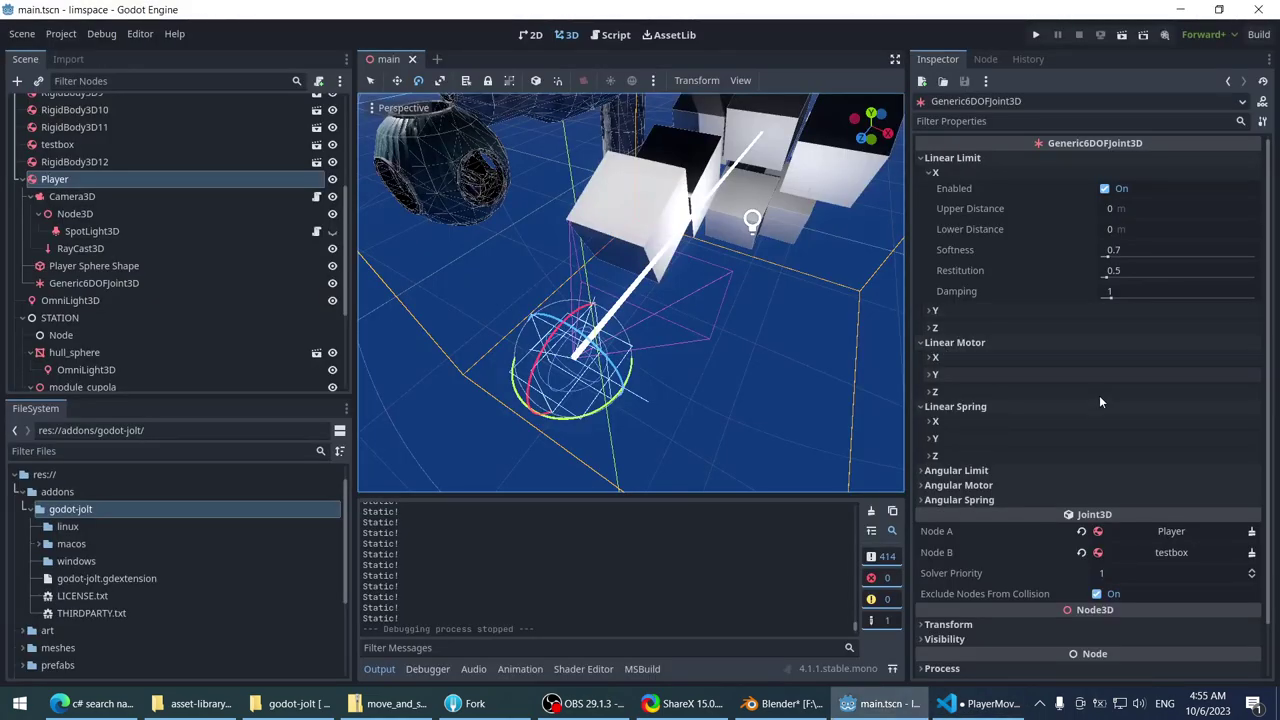
scroll(1095, 396, down, 2)
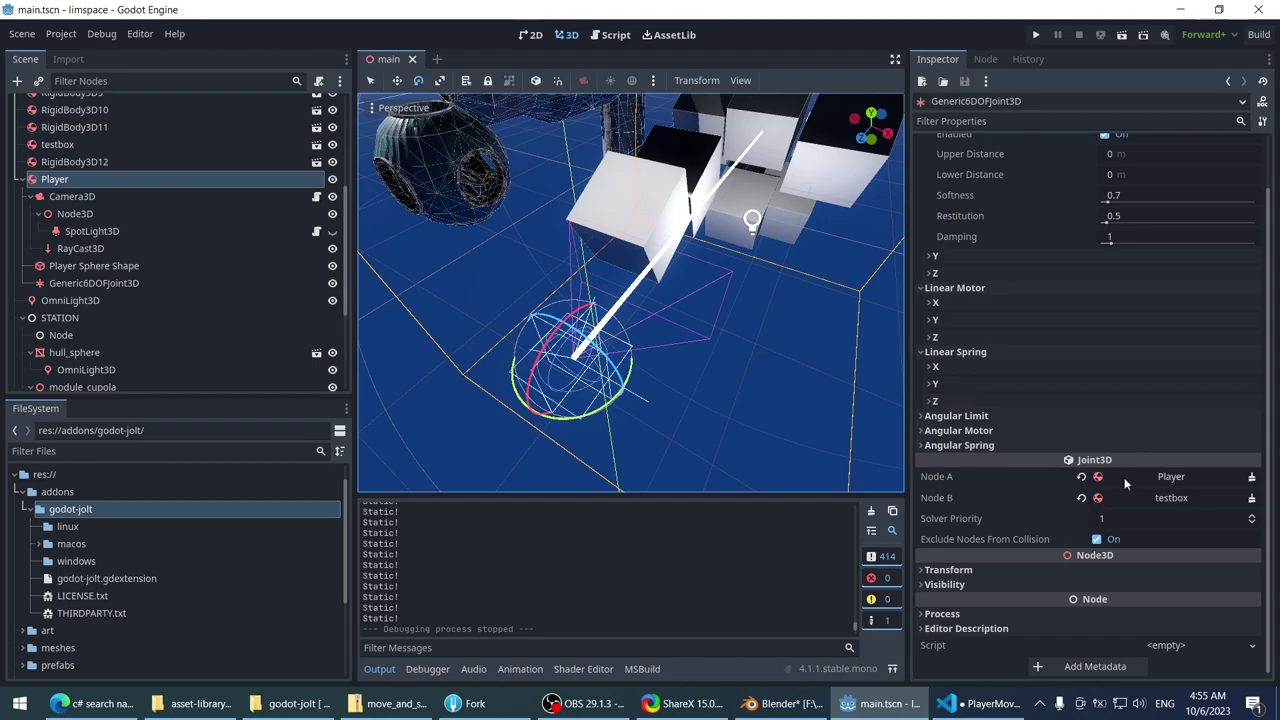
key(alt+Tab)
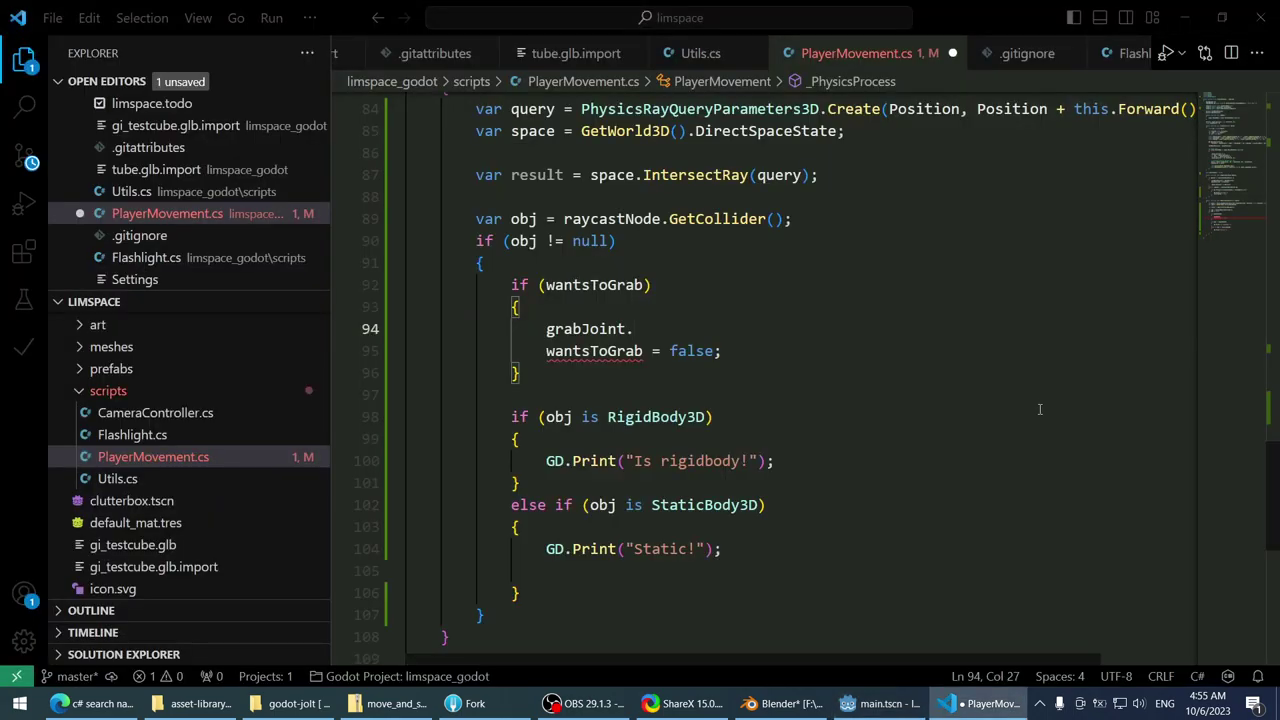
text(node)
key(Tab)
text(= )
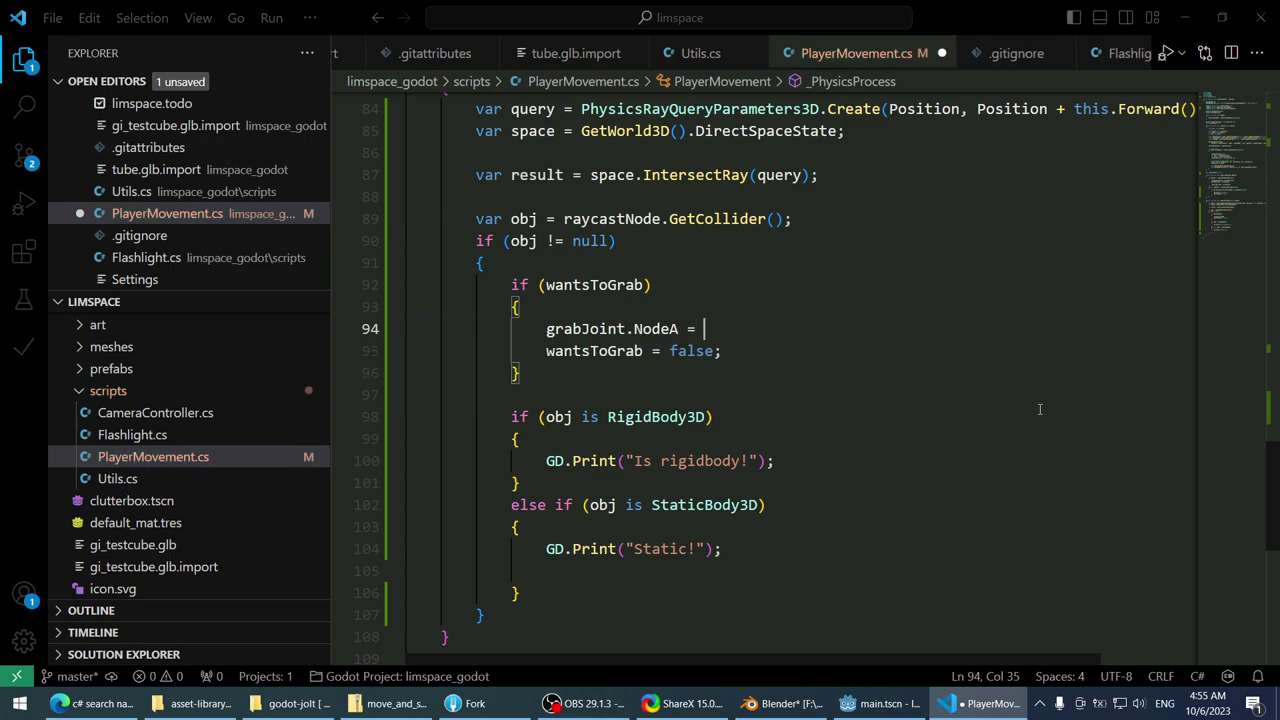
text(play)
key(BackSpace)
key(BackSpace)
key(BackSpace)
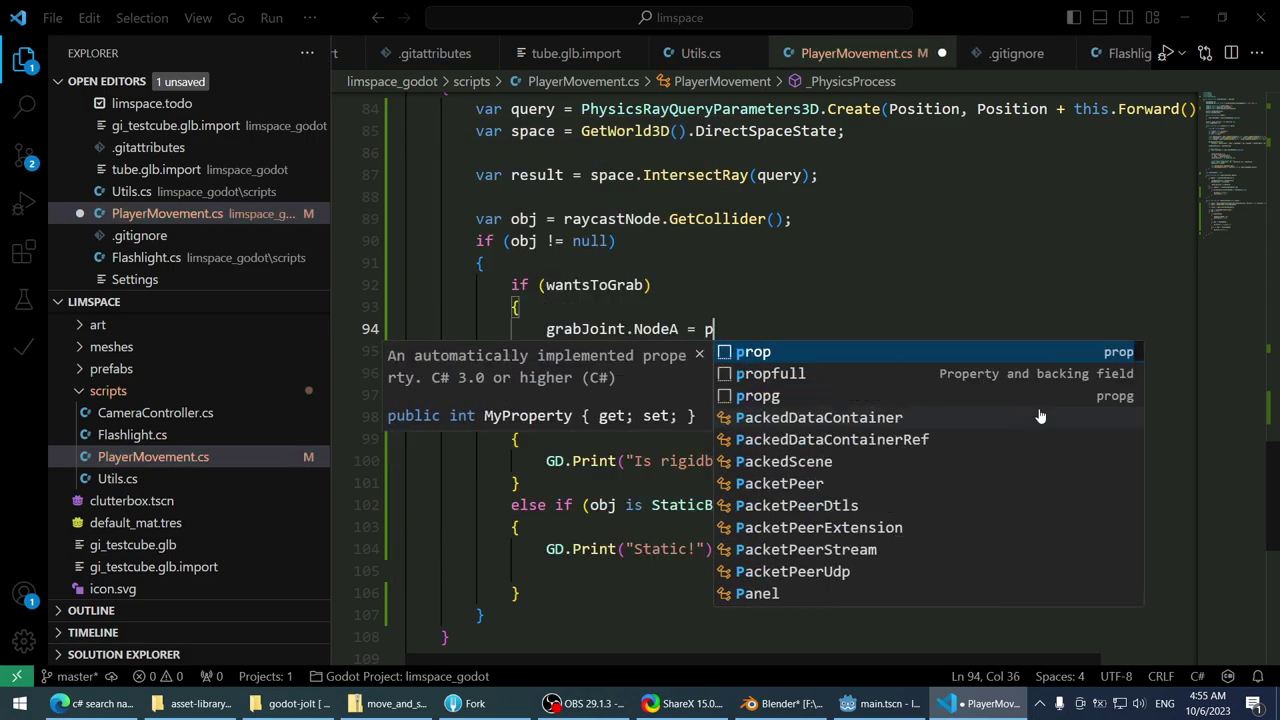
key(BackSpace)
text(this)
key(BackSpace)
key(BackSpace)
key(BackSpace)
key(BackSpace)
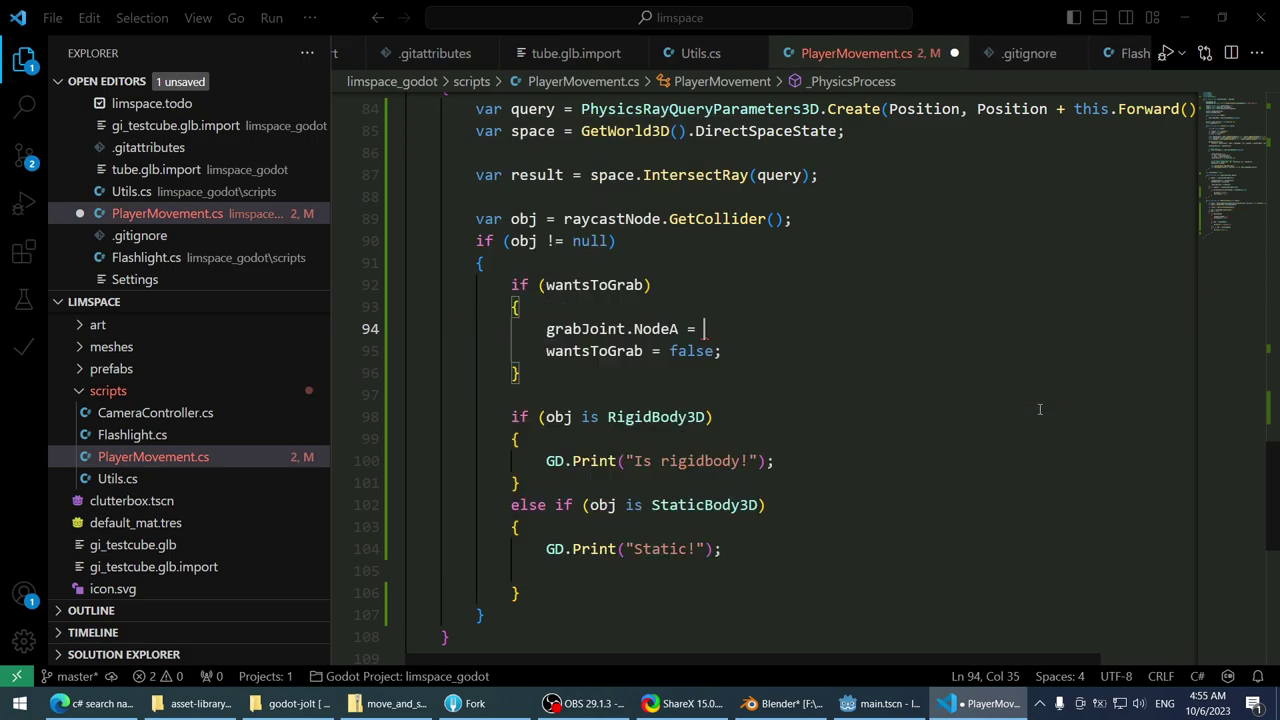
- Assign RB to grabJoint.NodeA and start the grabJoint.NodeB assignment
key(alt+Tab)
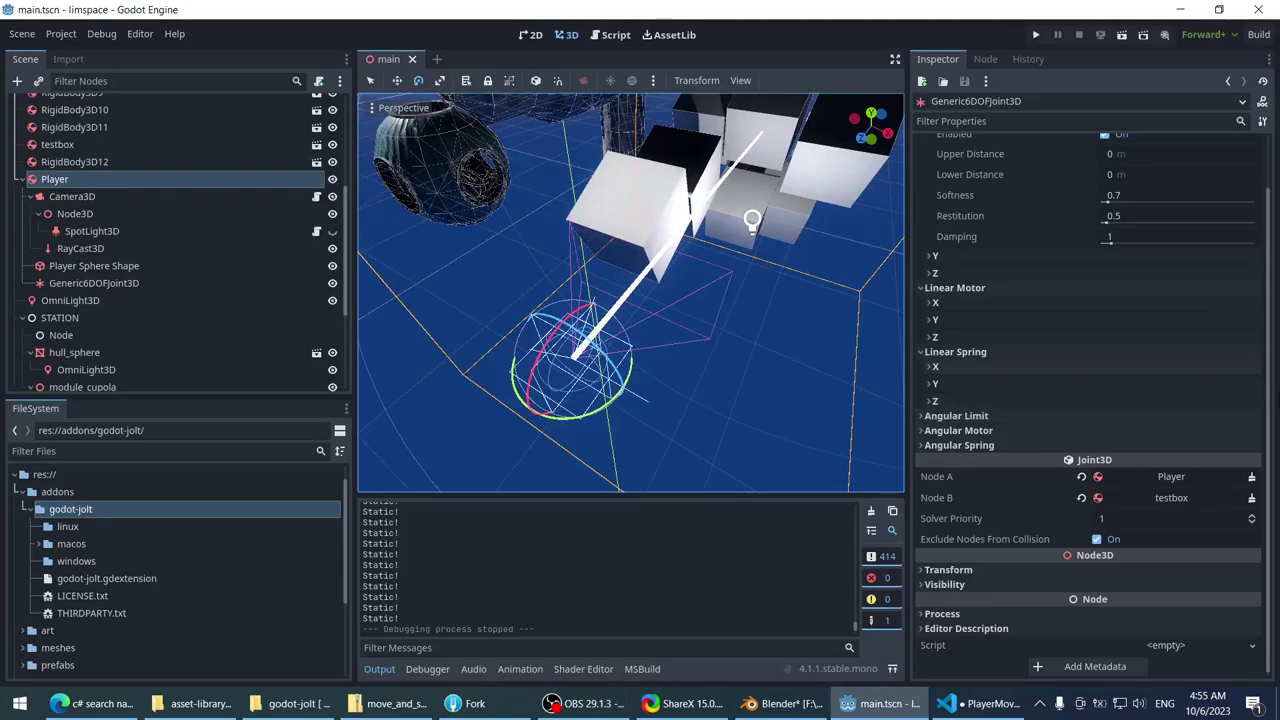
key(alt+Tab)
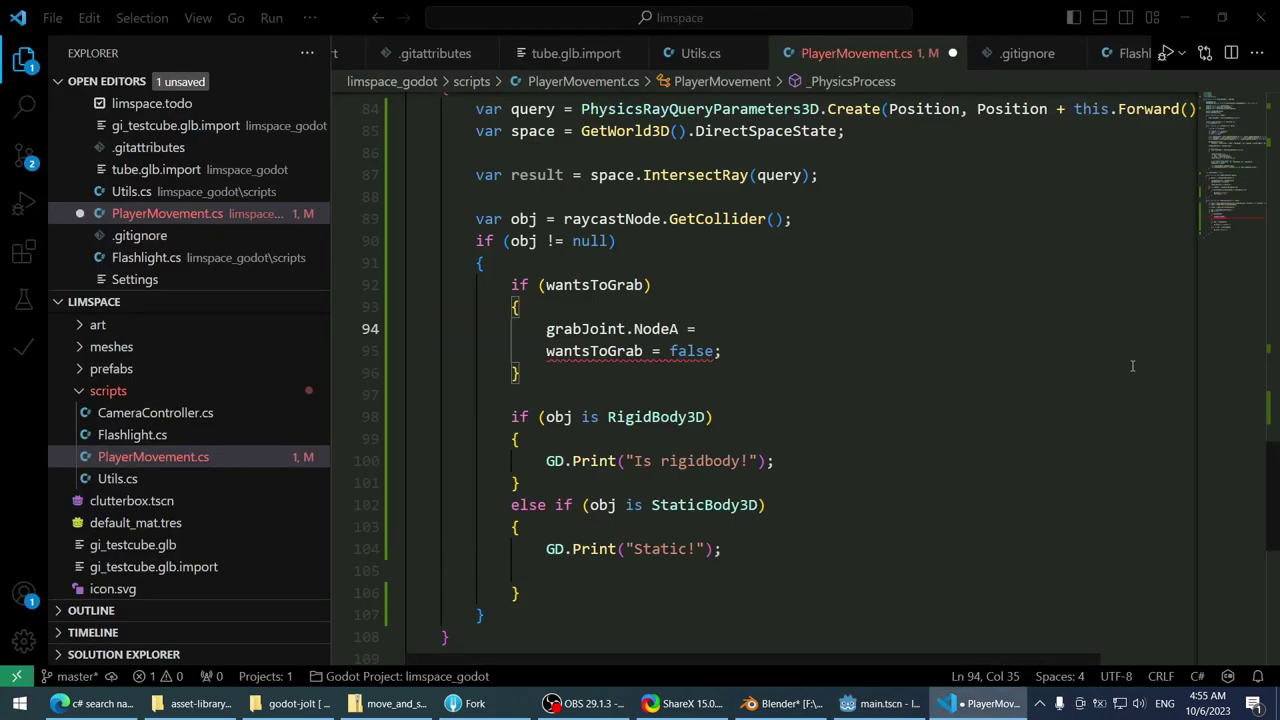
text(rn)
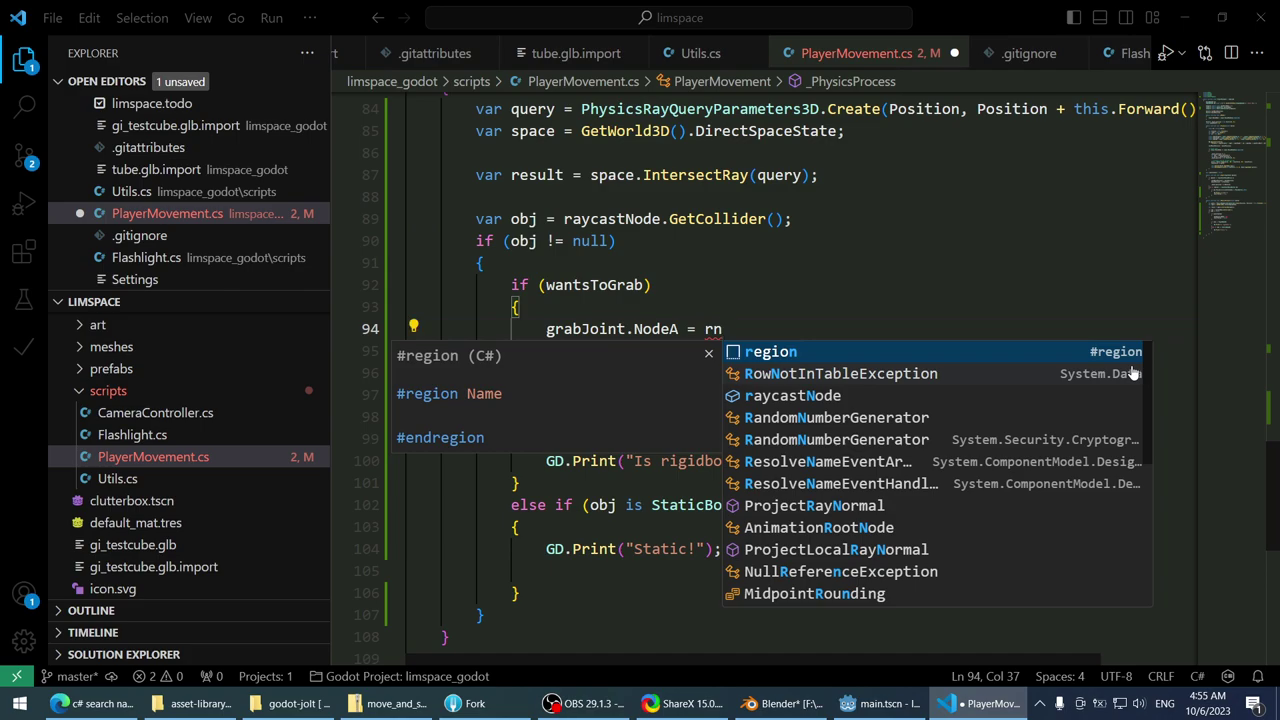
key(BackSpace)
text(b)
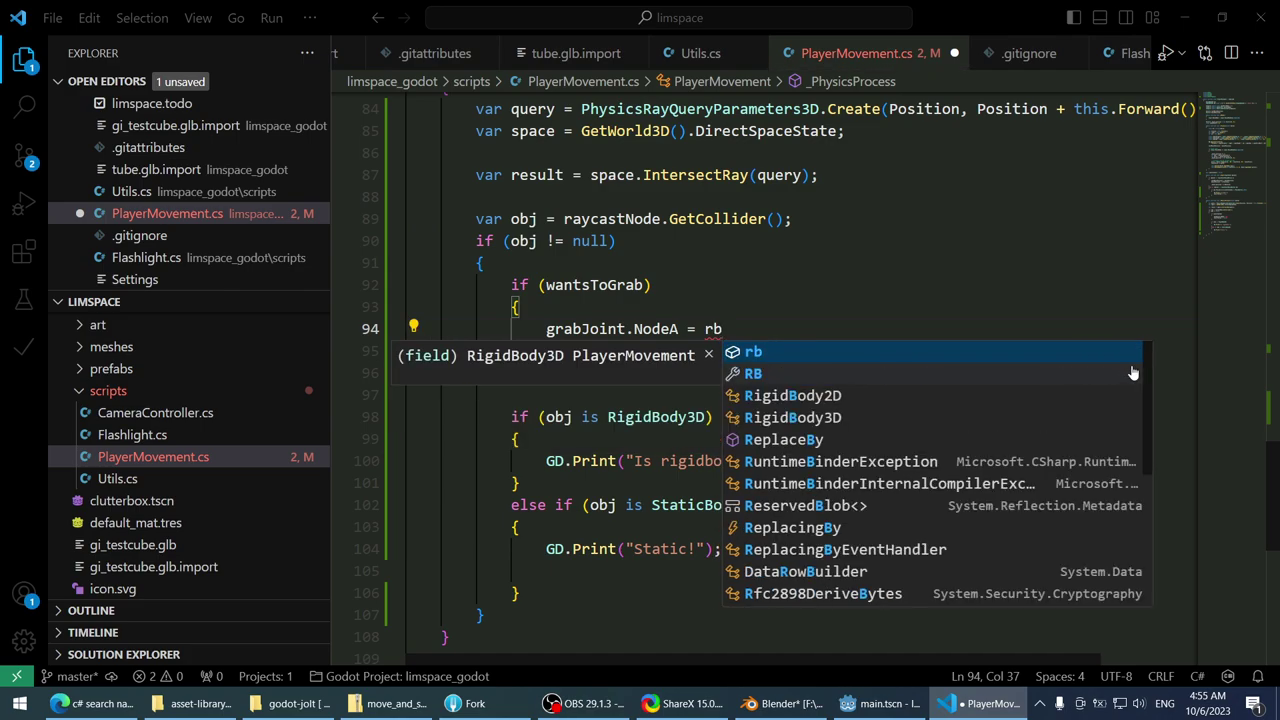
click(1133, 372)
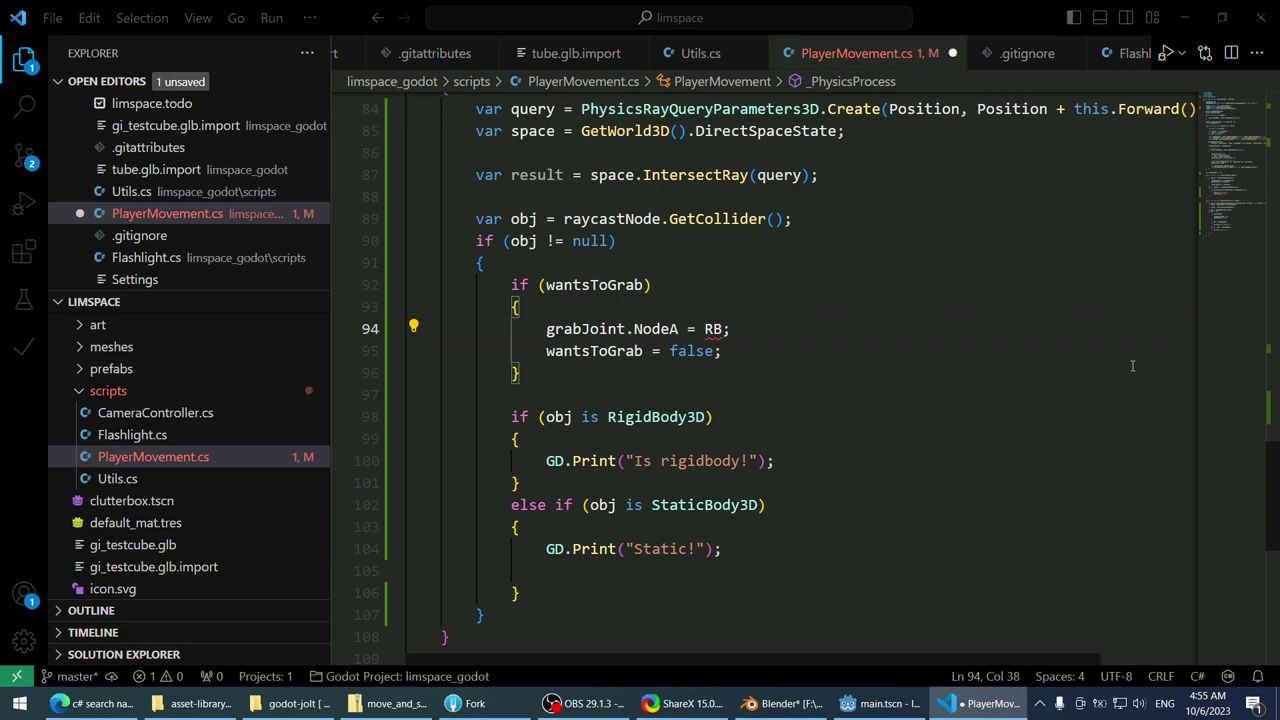
key(Return)
text(grabJoint.No)
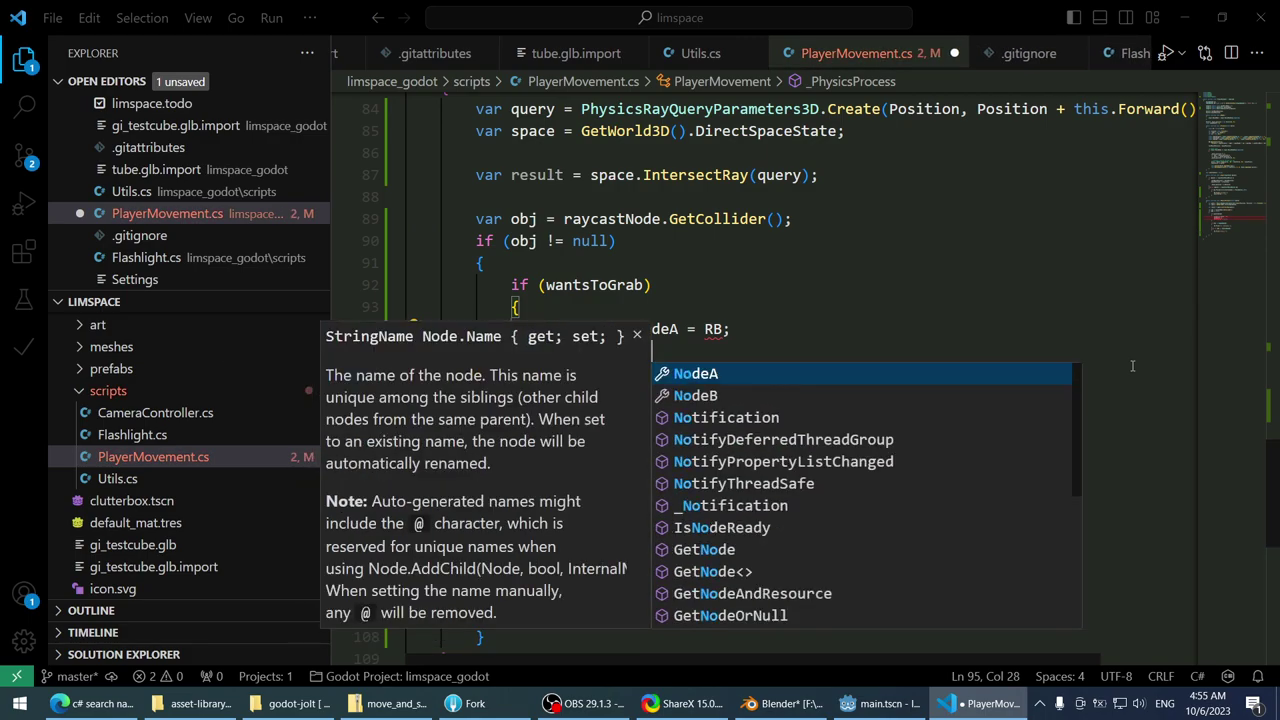
text(deb)
key(Tab)
text(=)
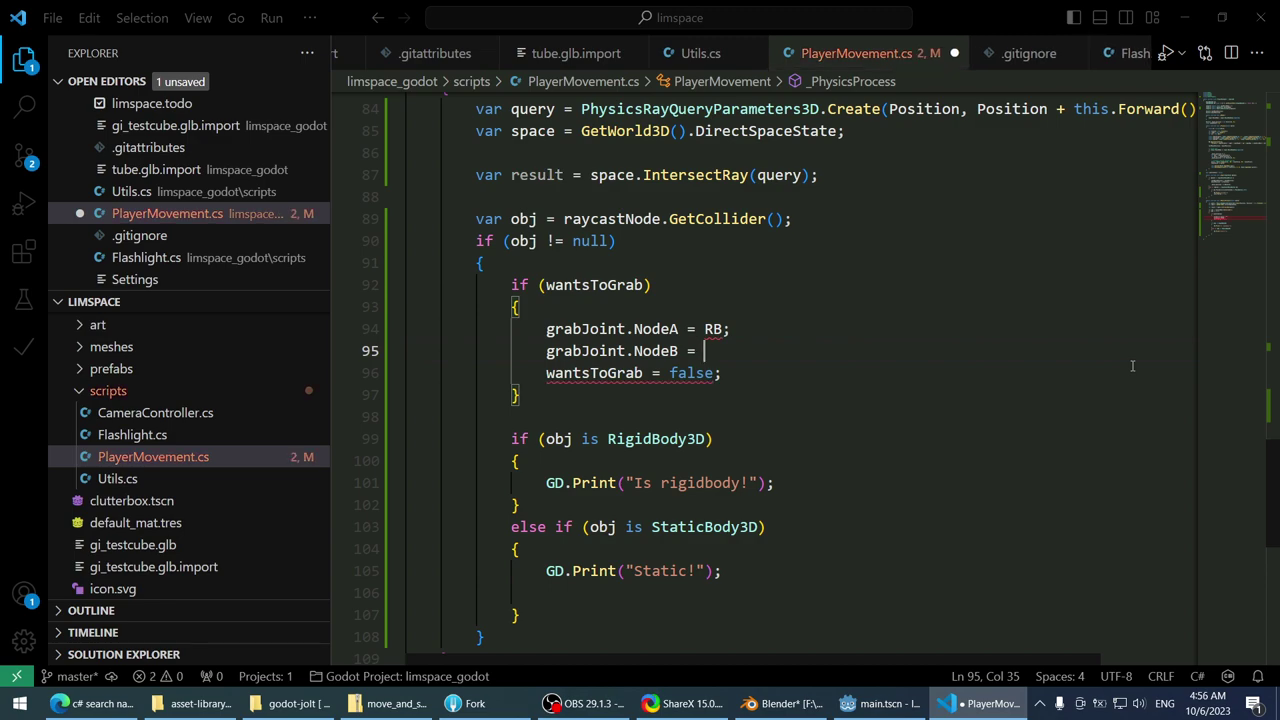
- Name the RigidBody3D pattern otherRB and move the if (wantsToGrab) block into that branch
key(Down)
key(Down)
key(Down)
key(Down)
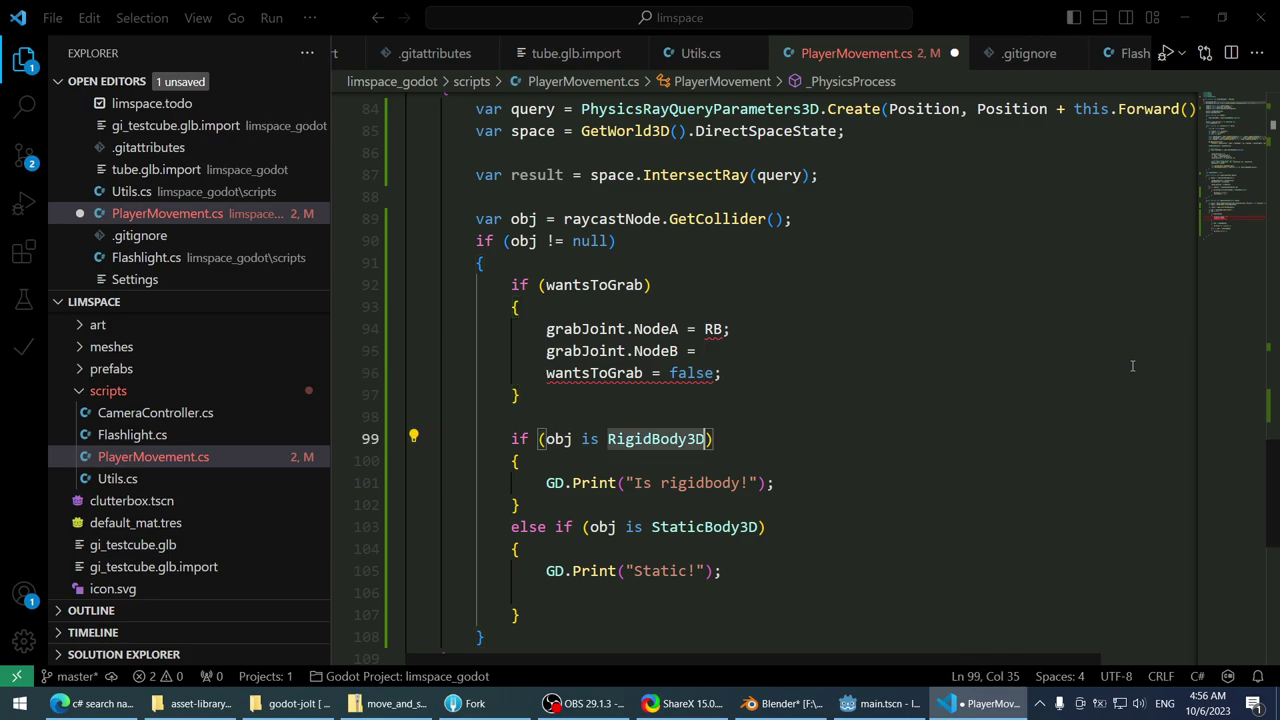
text(otherR)
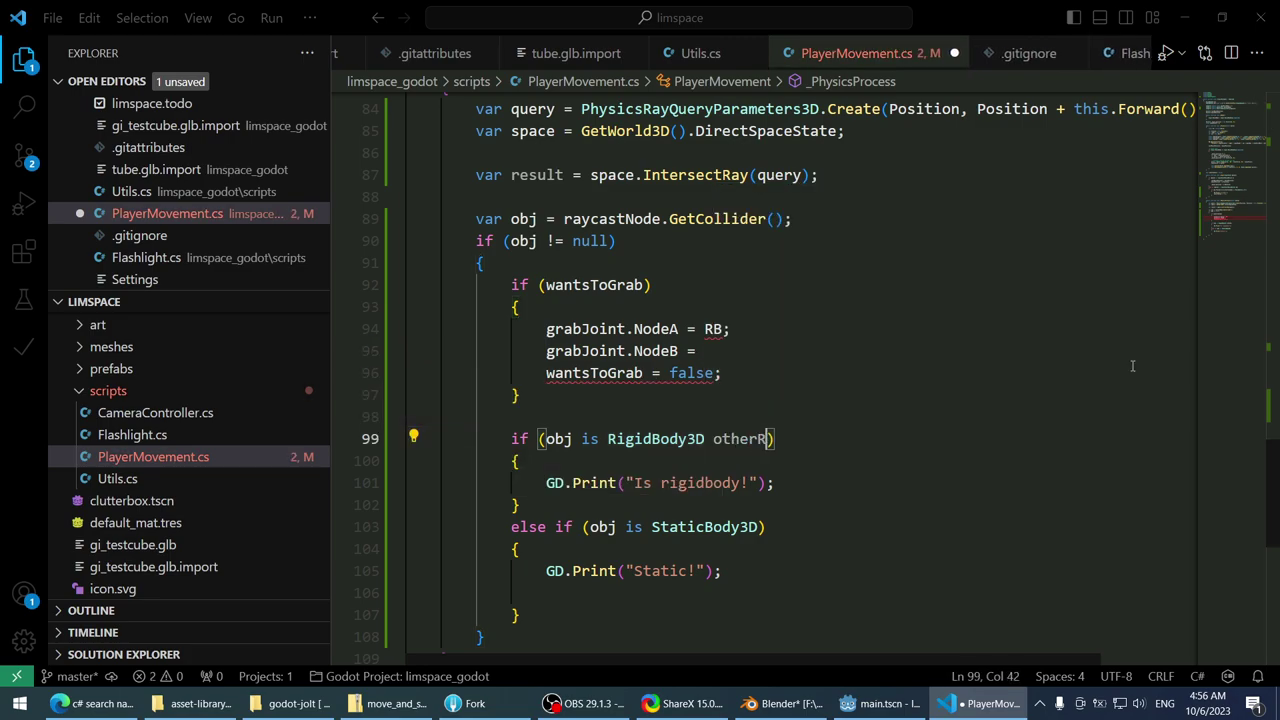
key(Up)
key(Up)
key(Up)
key(shift+Up)
key(shift+Up)
key(shift+Up)
key(shift+Up)
key(shift+Up)
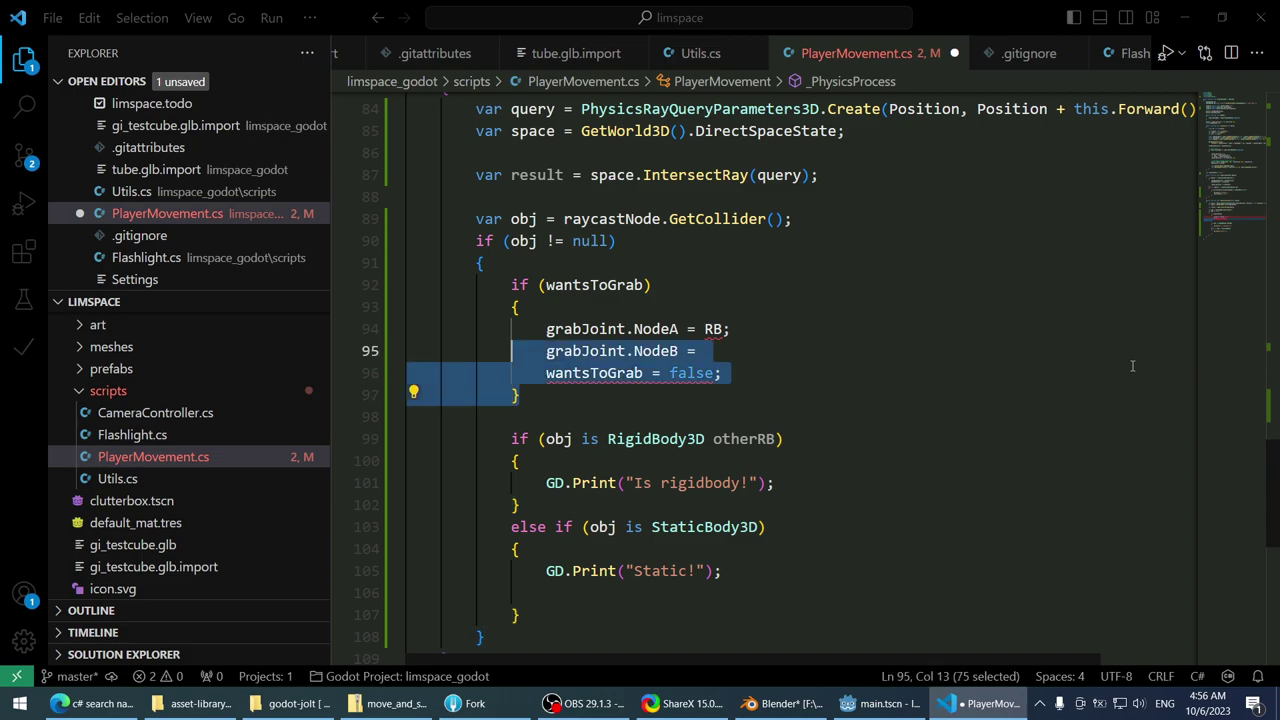
key(shift+Home)
key(ctrl+c)
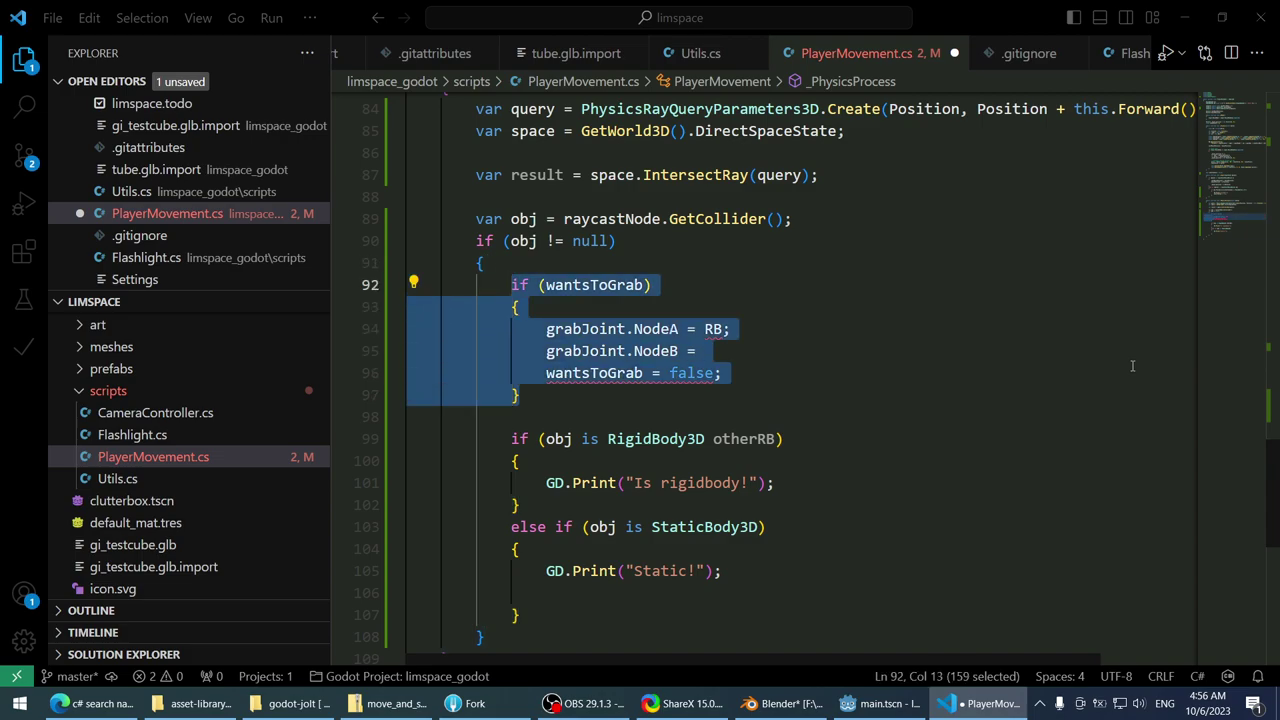
key(Delete)
key(Down)
key(Down)
key(Down)
key(Down)
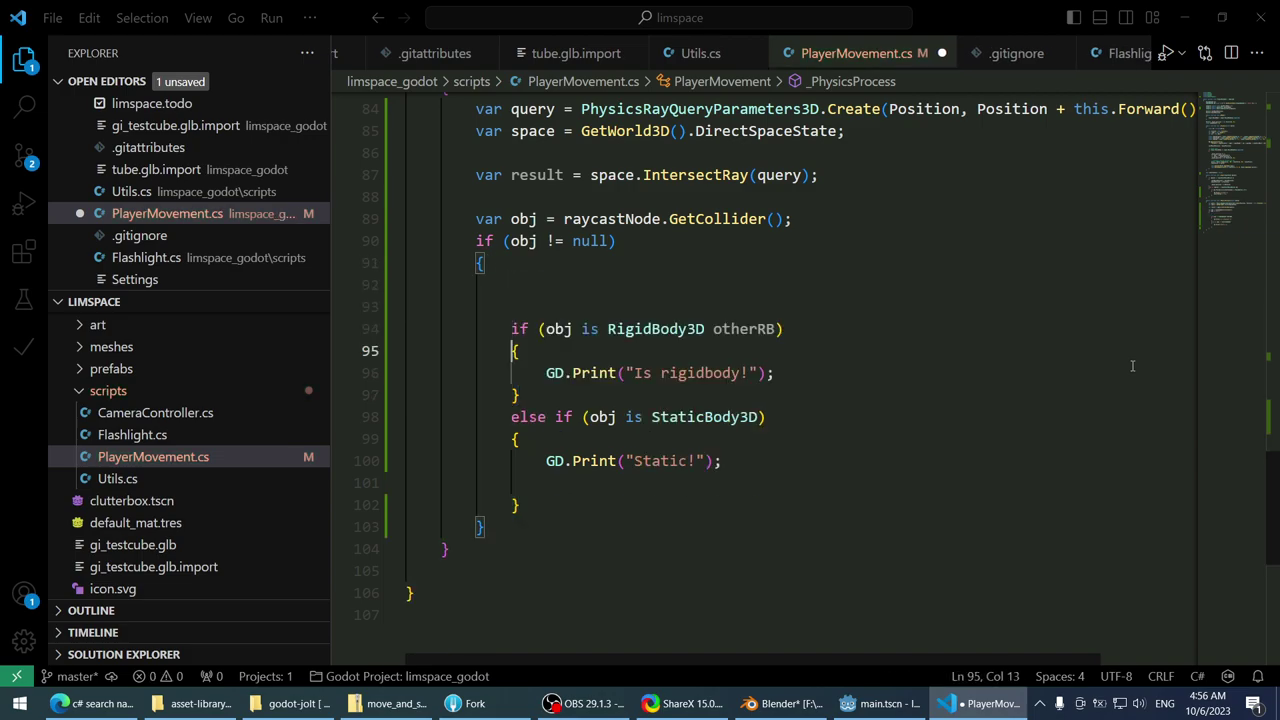
key(Down)
key(End)
key(Return)
key(Return)
key(ctrl+v)
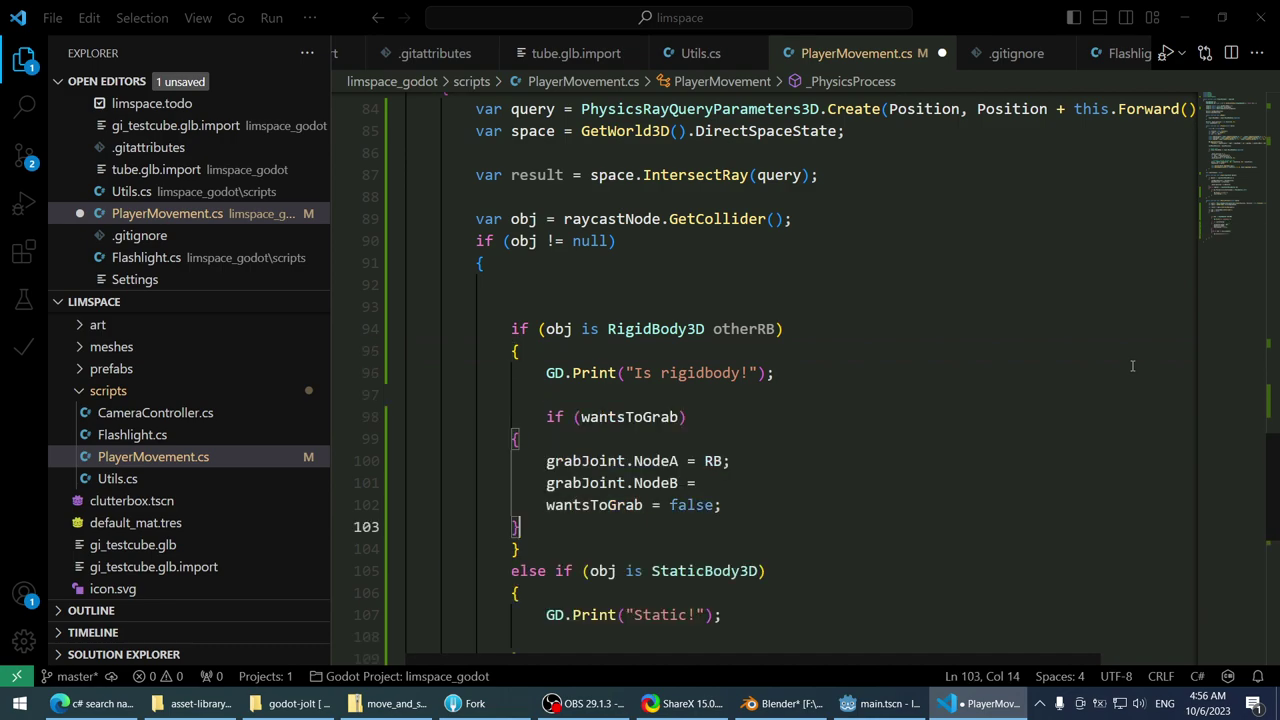
- Set NodeB to otherRB, save, and change NodeA to RB.GetPath()
key(Up)
key(Up)
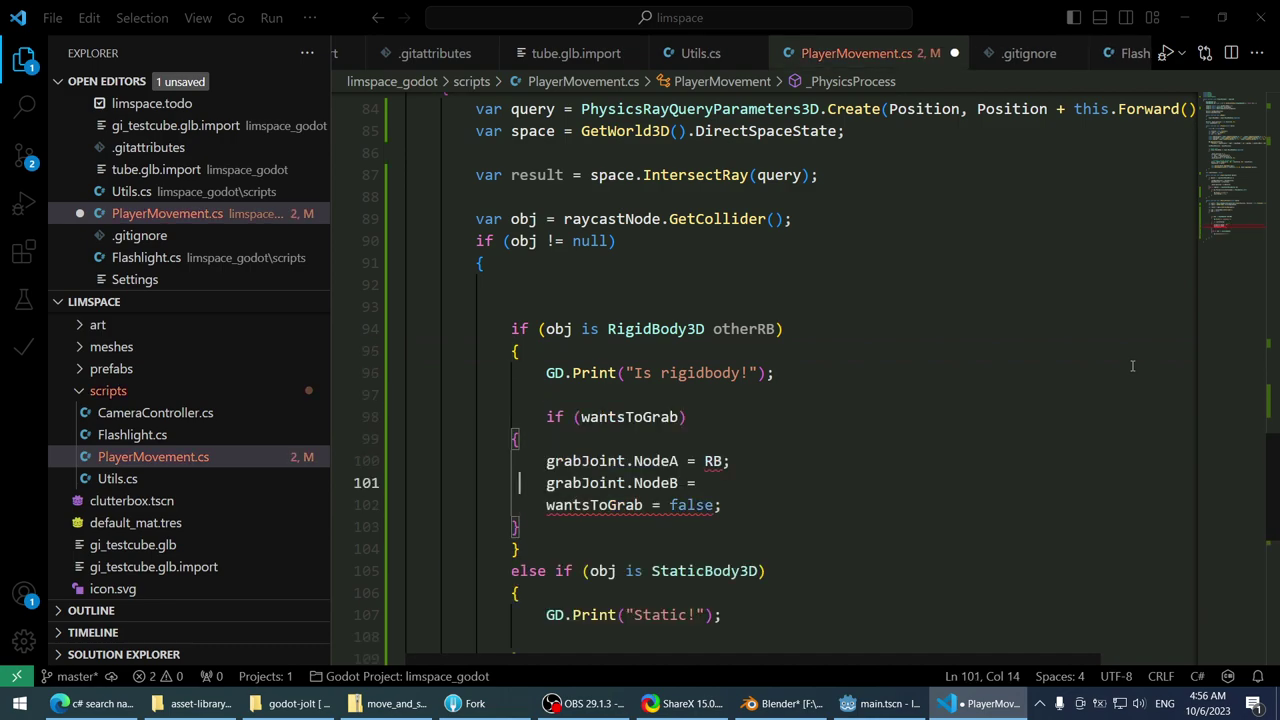
text(otherRB;)
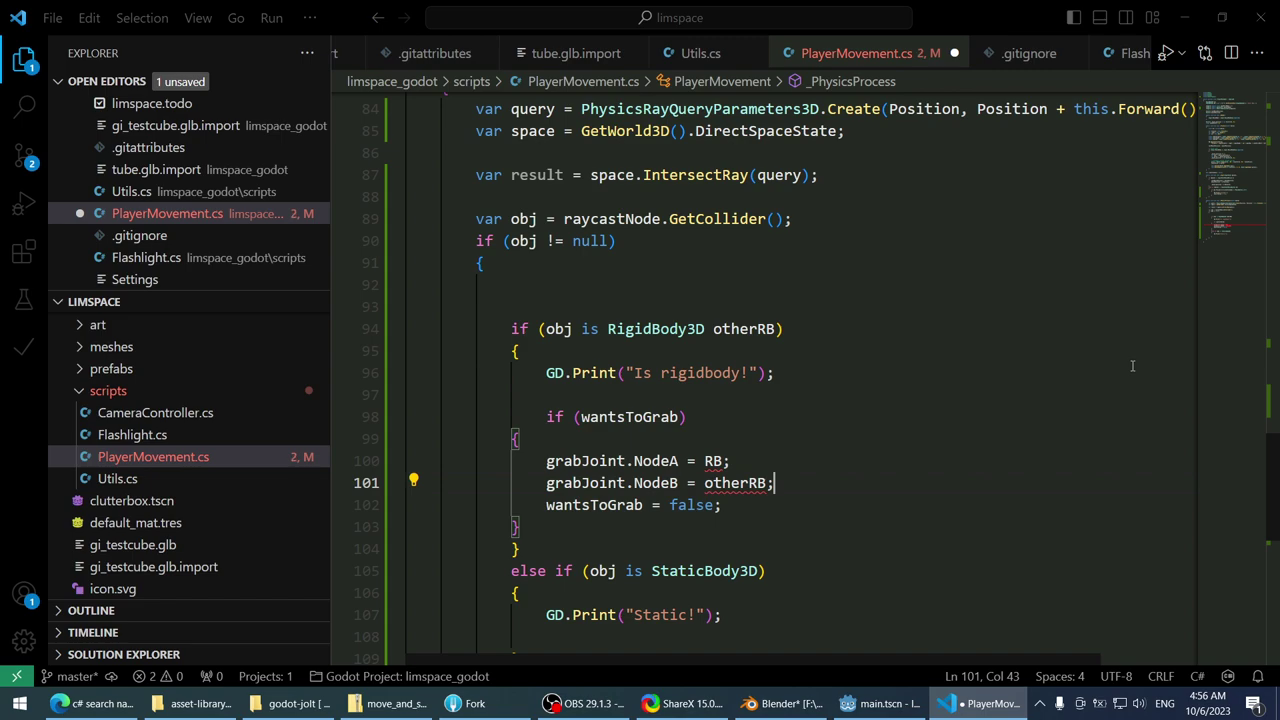
key(ctrl+s)
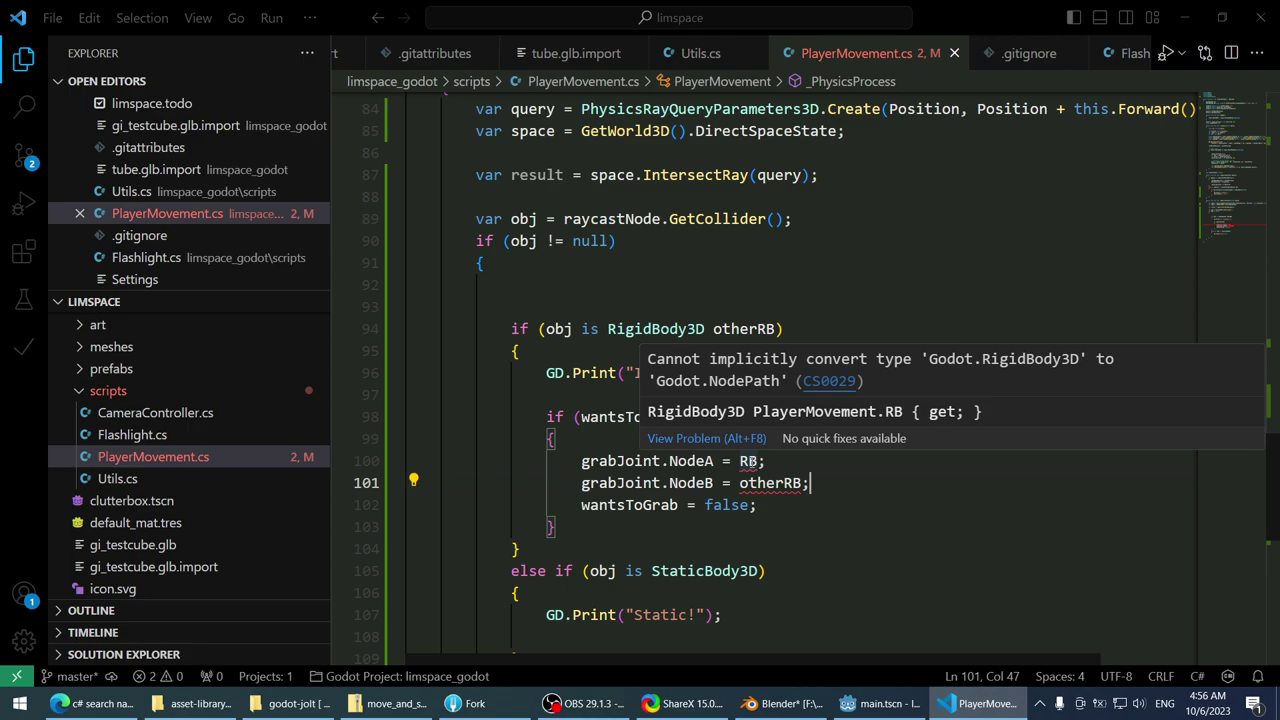
click(757, 461)
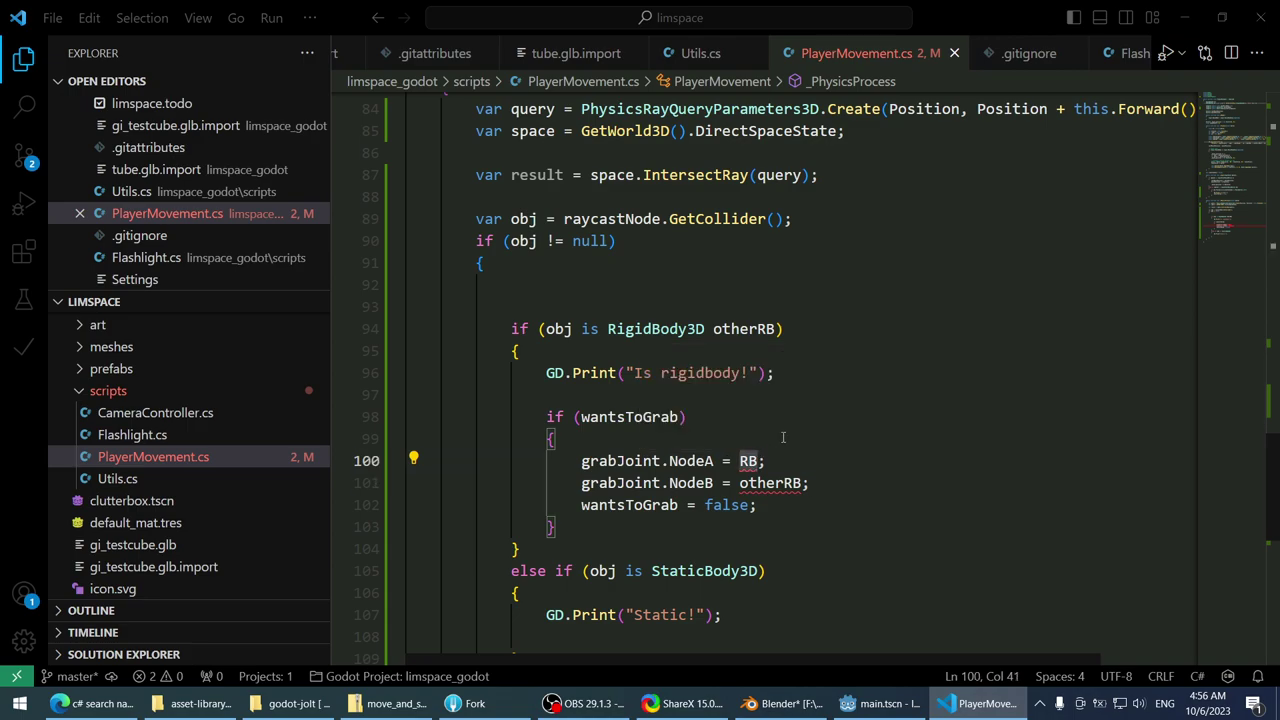
text(.path)
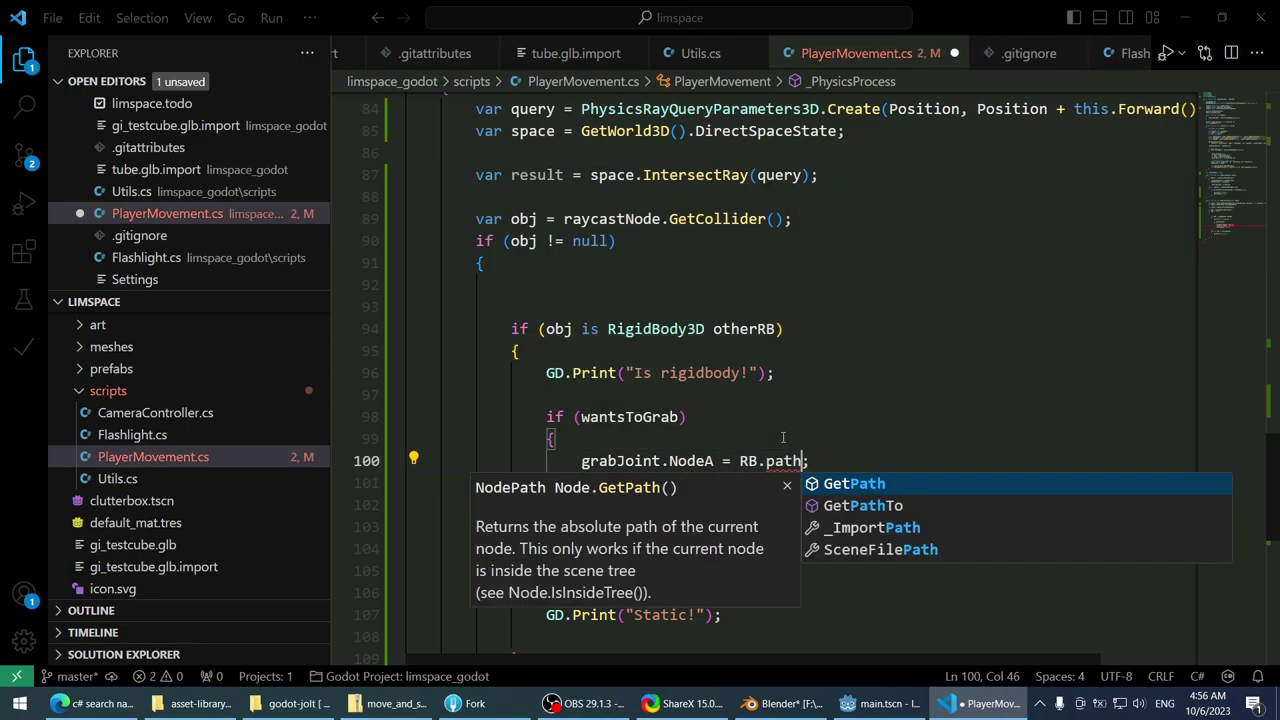
key(Tab)
text(()
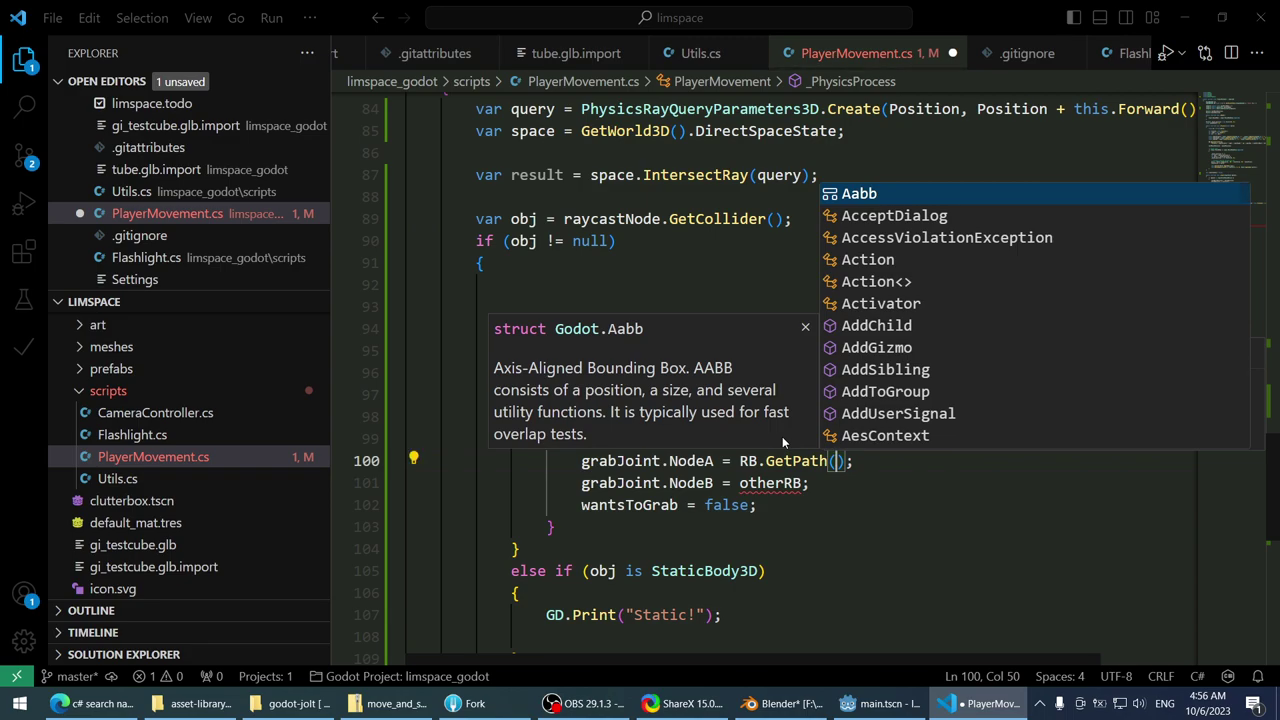
key(End)
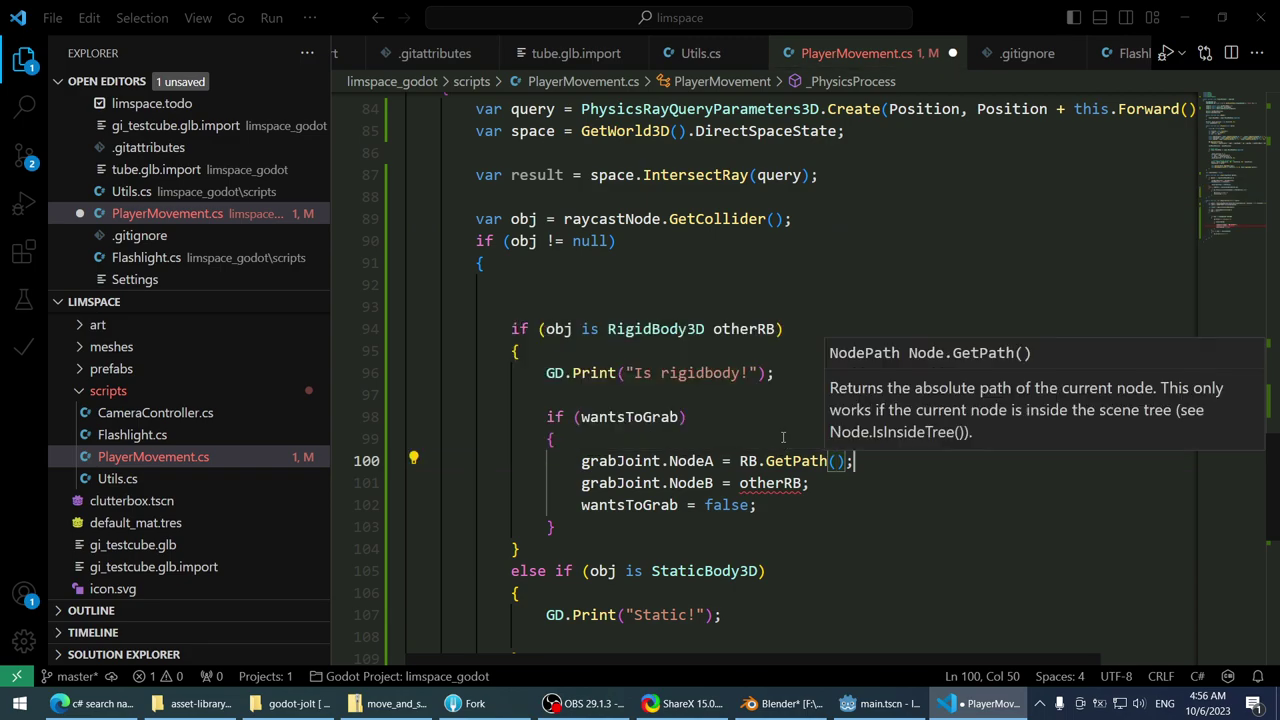
- Append .GetPath() to otherRB in the NodeB assignment and save PlayerMovement.cs
key(shift+alt+Right)
key(shift+alt+Right)
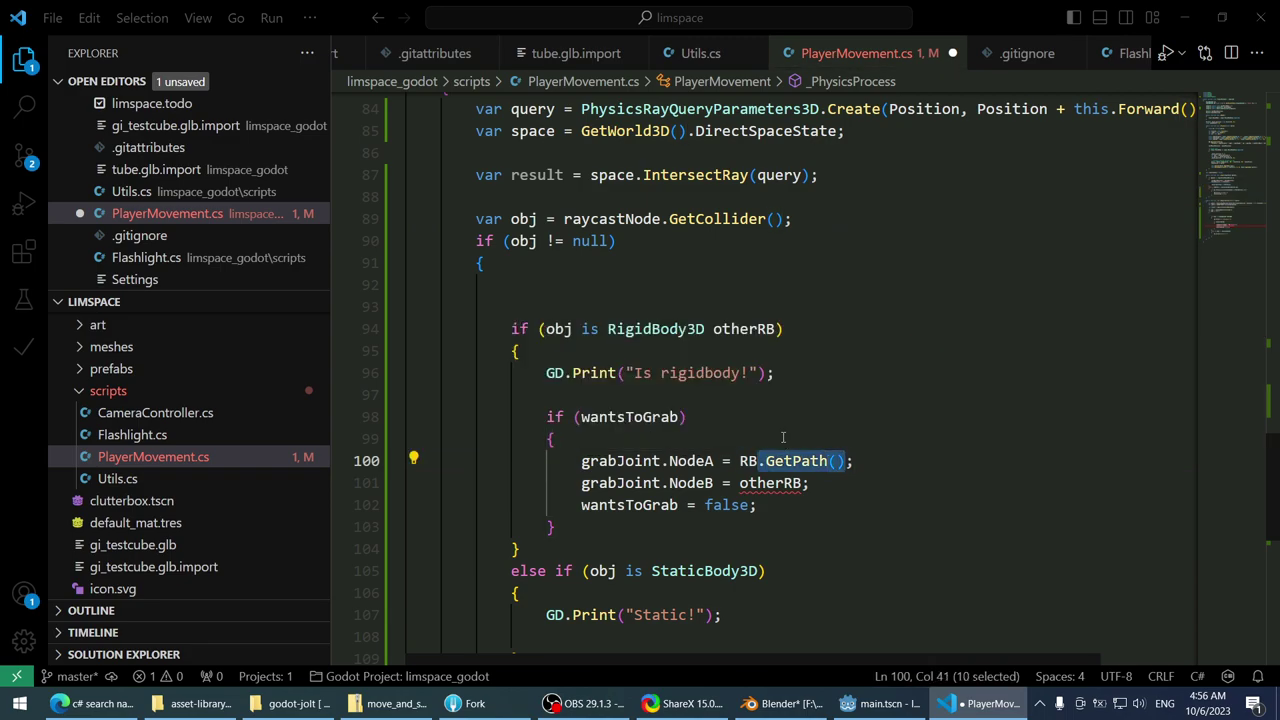
key(ctrl+c)
key(Down)
key(Left)
key(ctrl+v)
key(ctrl+s)
key(End)
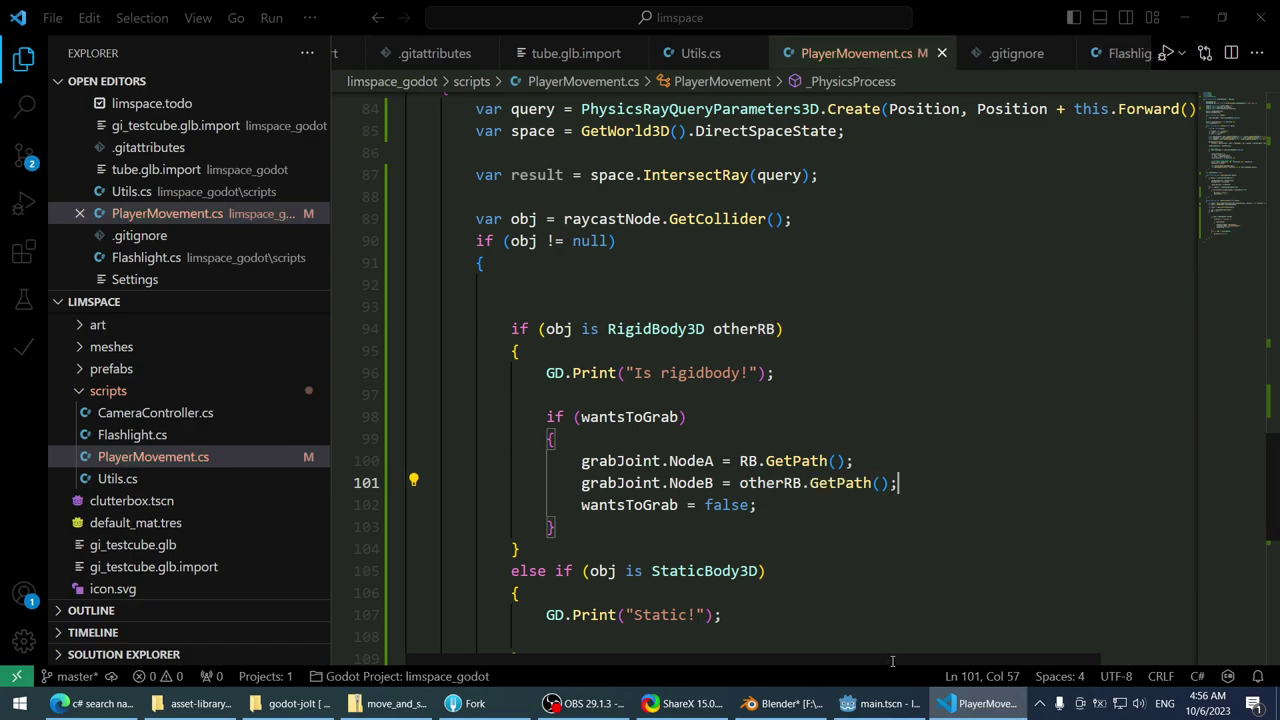
click(880, 703)
- Run the project to test grabbing the boxes, then stop the game
scroll(724, 262, down, 5)
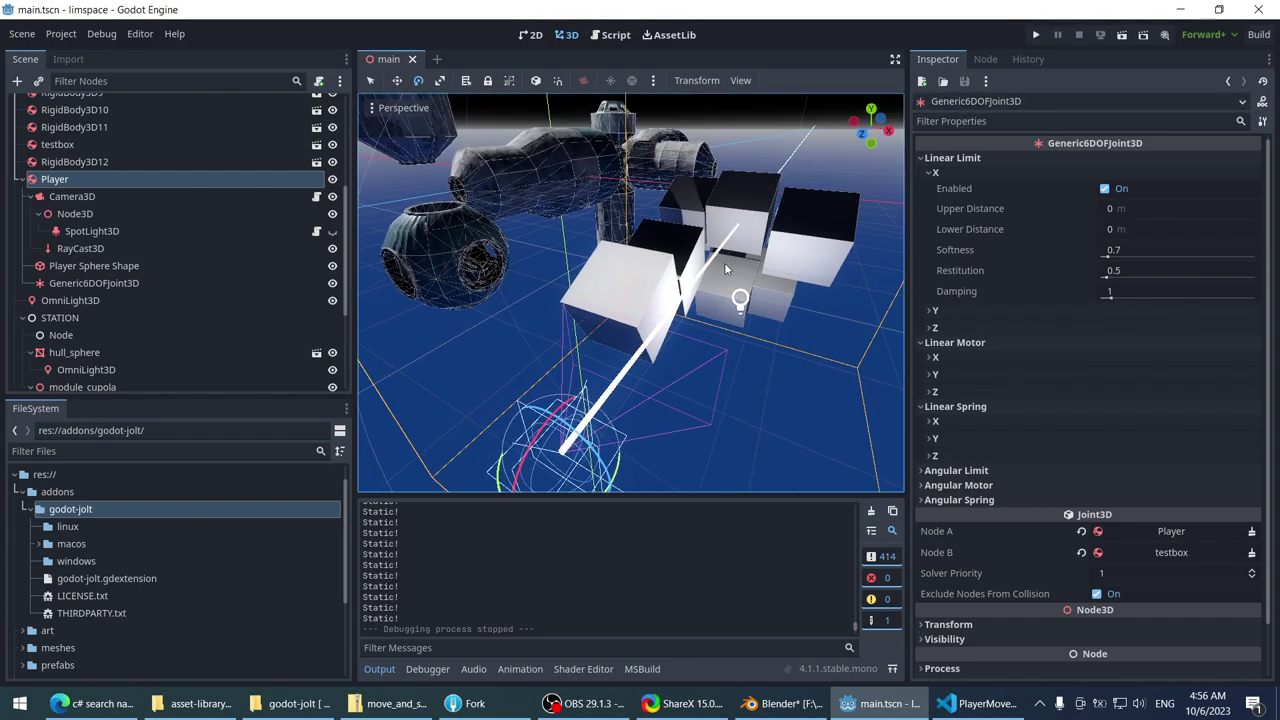
scroll(675, 291, up, 3)
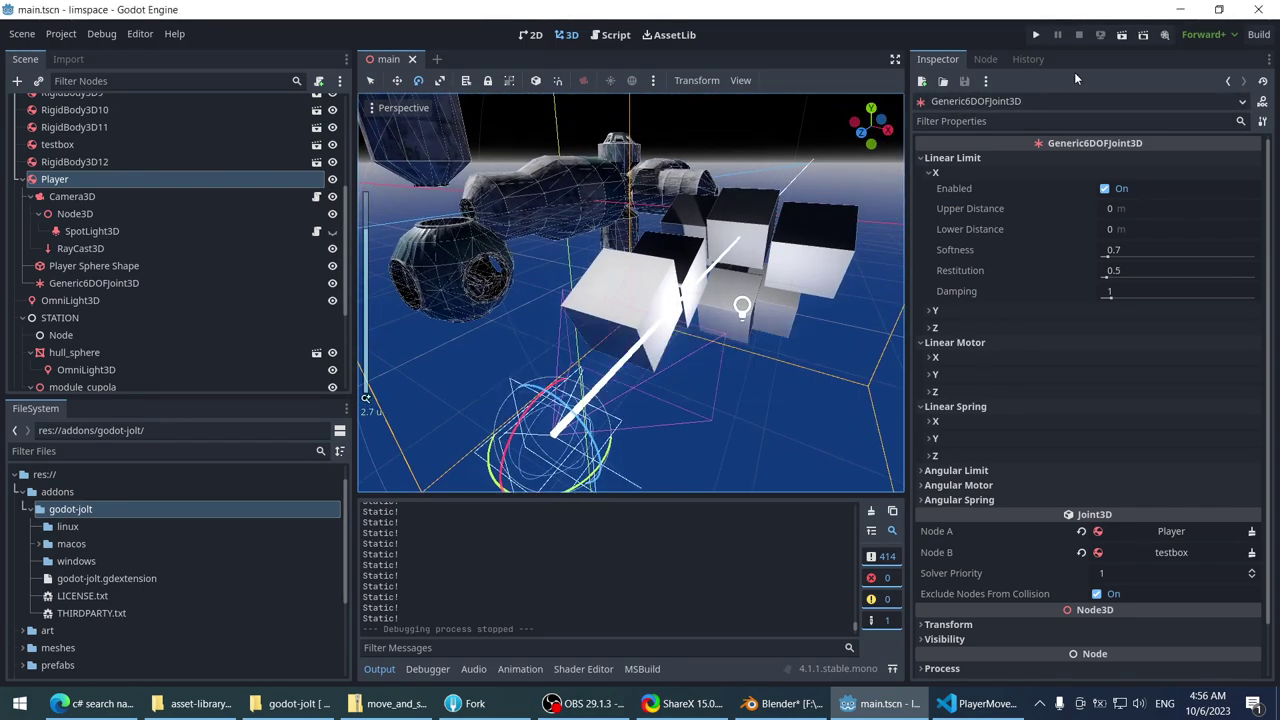
click(1036, 35)
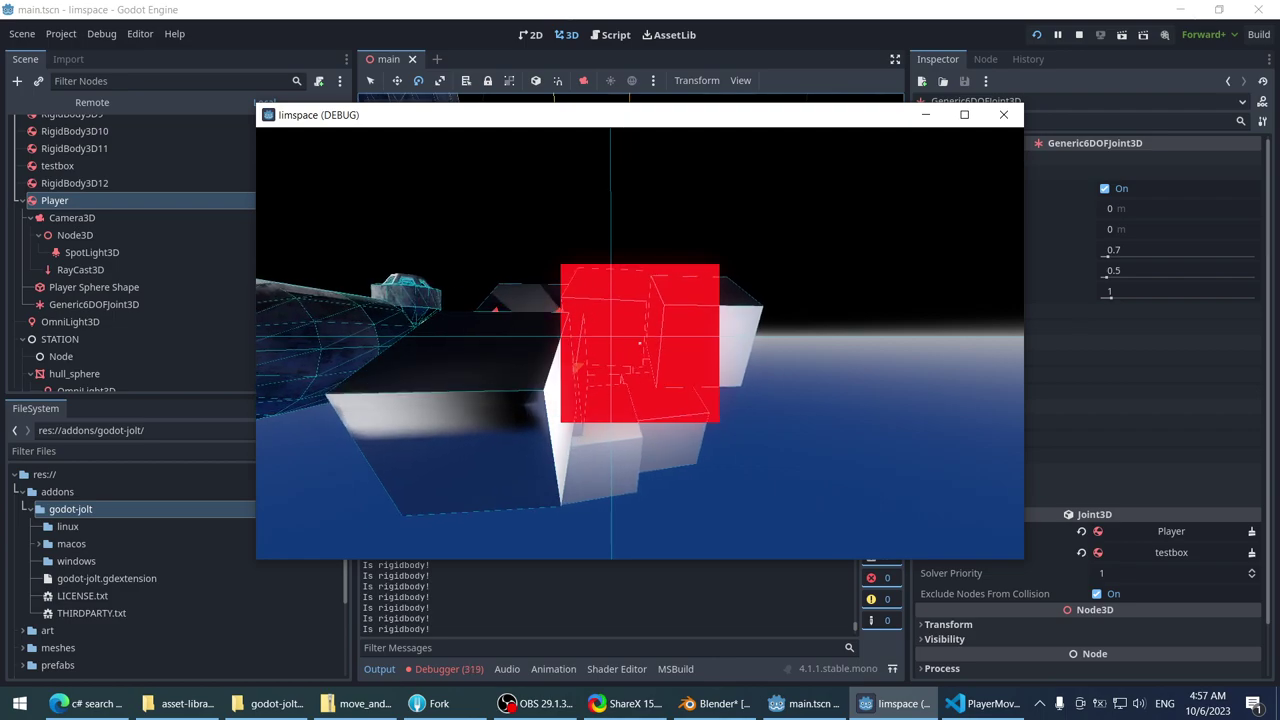
key(Escape)
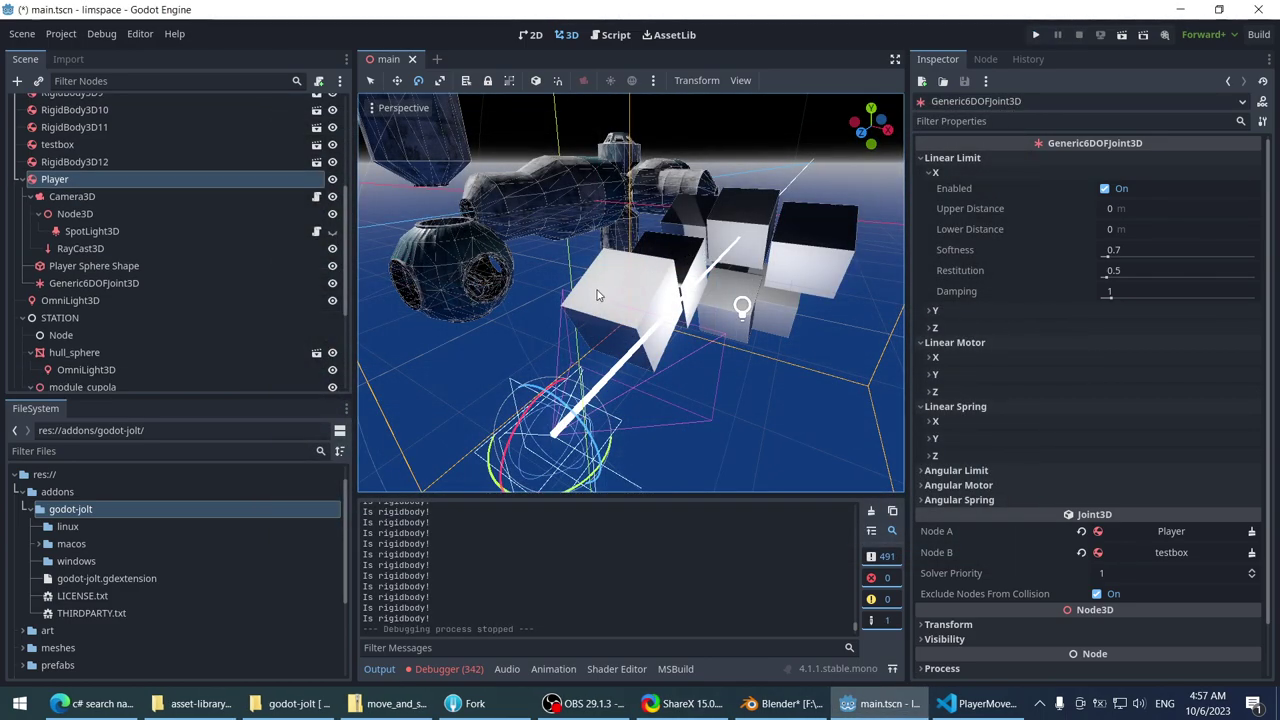
- Inspect RigidBody3D12, Player, Camera3D and its child Node3D in the scene tree
click(597, 295)
click(132, 163)
click(130, 177)
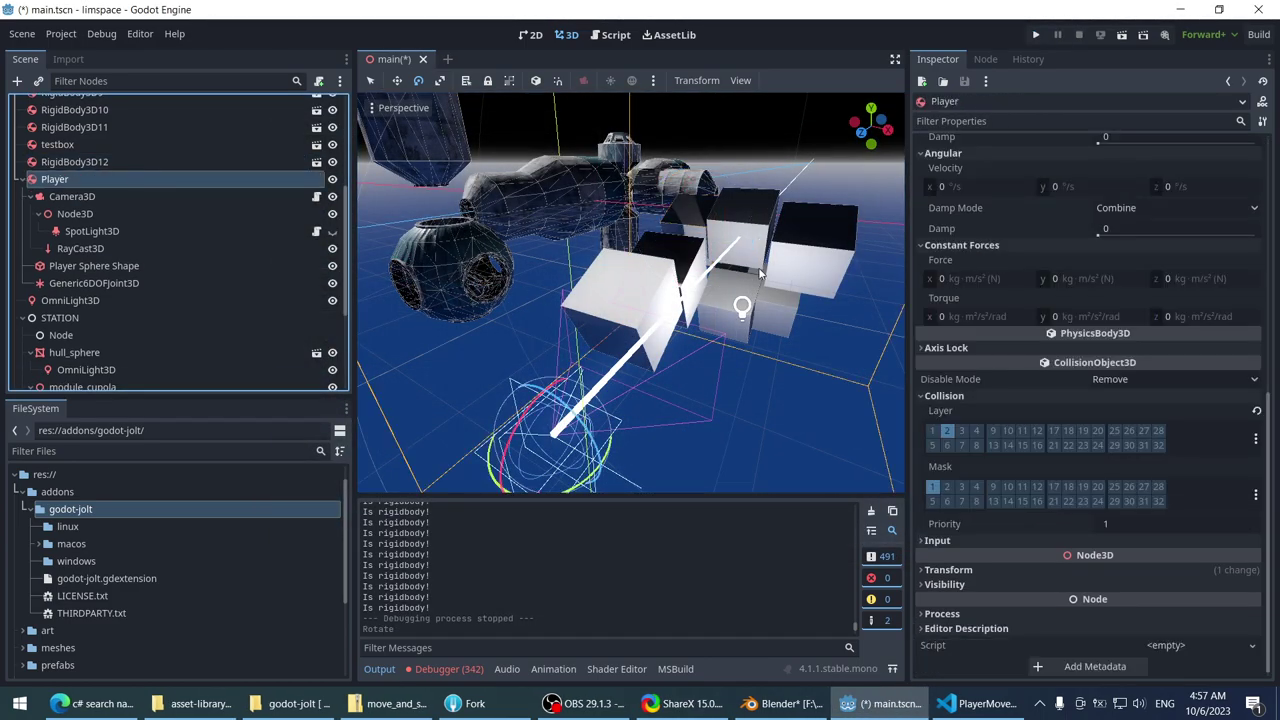
scroll(1038, 396, up, 5)
scroll(1038, 396, down, 5)
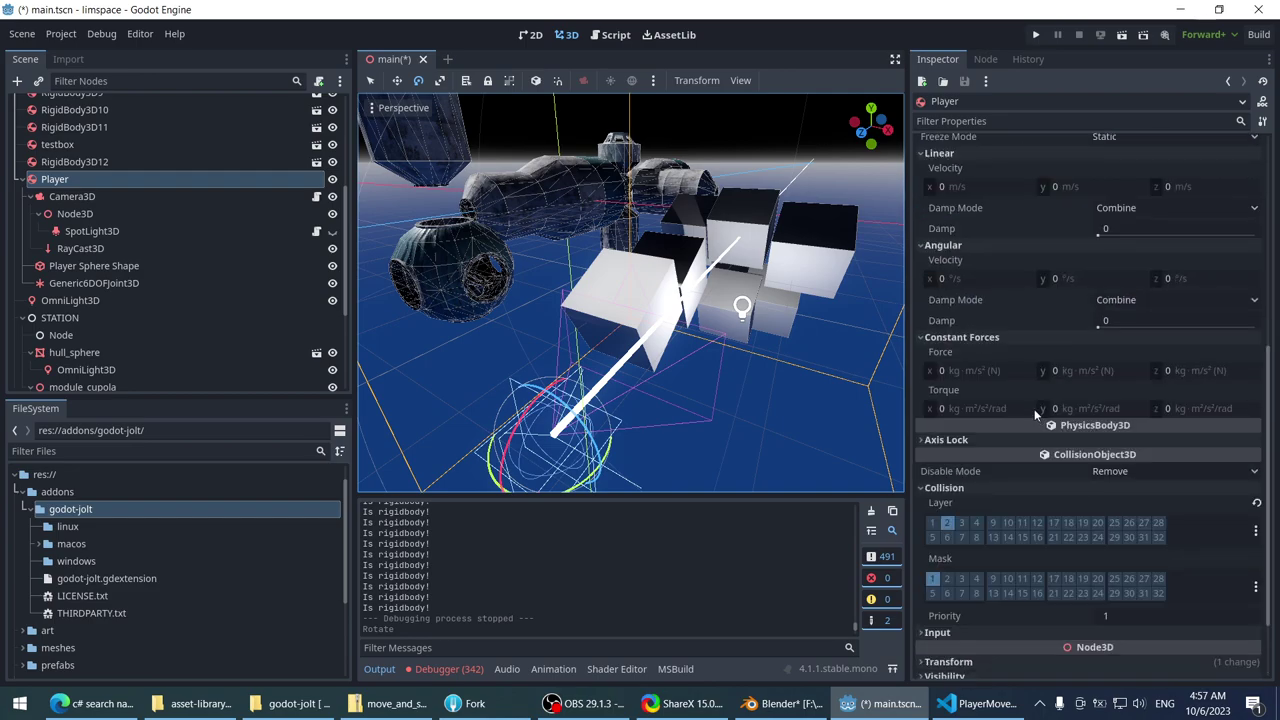
click(72, 197)
click(75, 213)
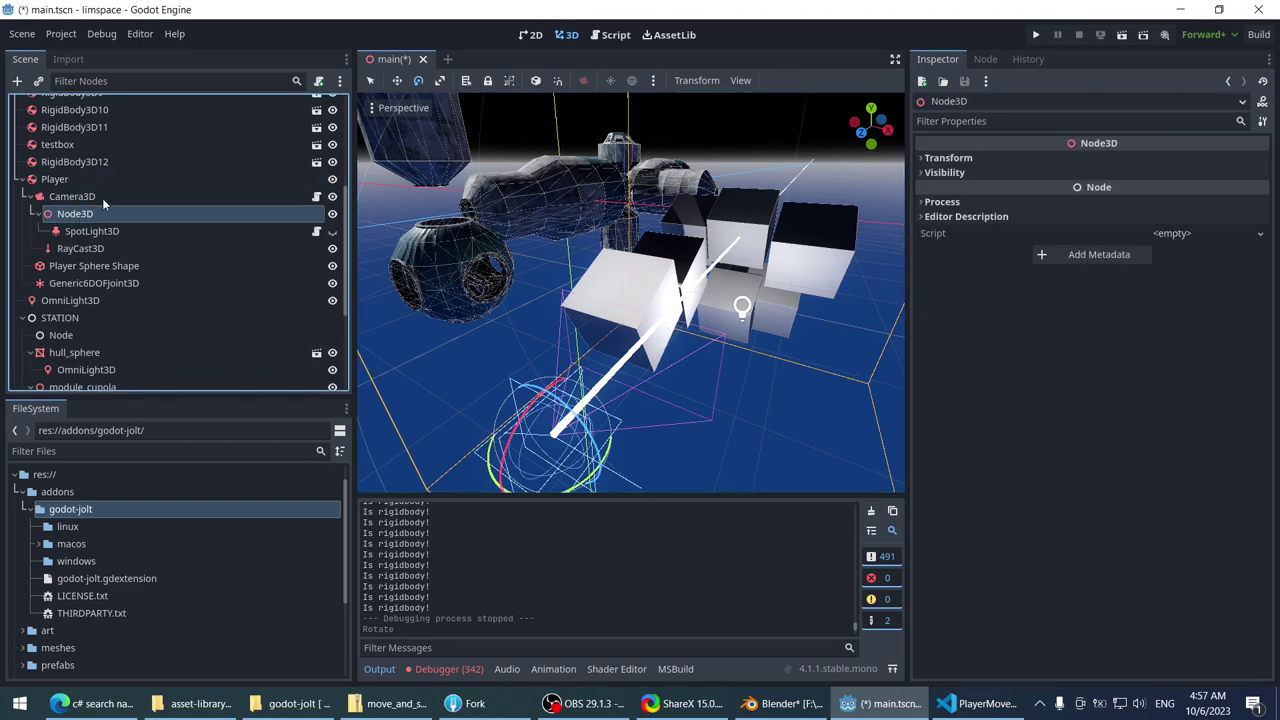
click(72, 197)
scroll(1190, 490, down, 3)
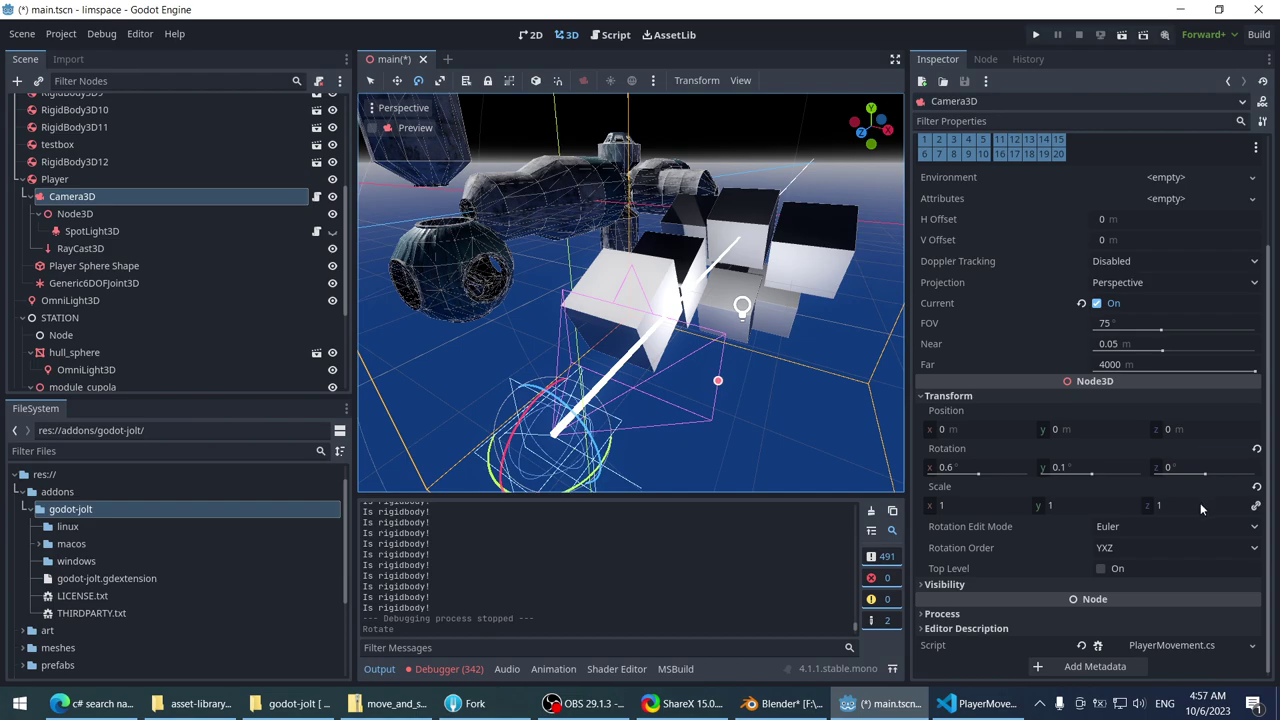
scroll(975, 457, up, 3)
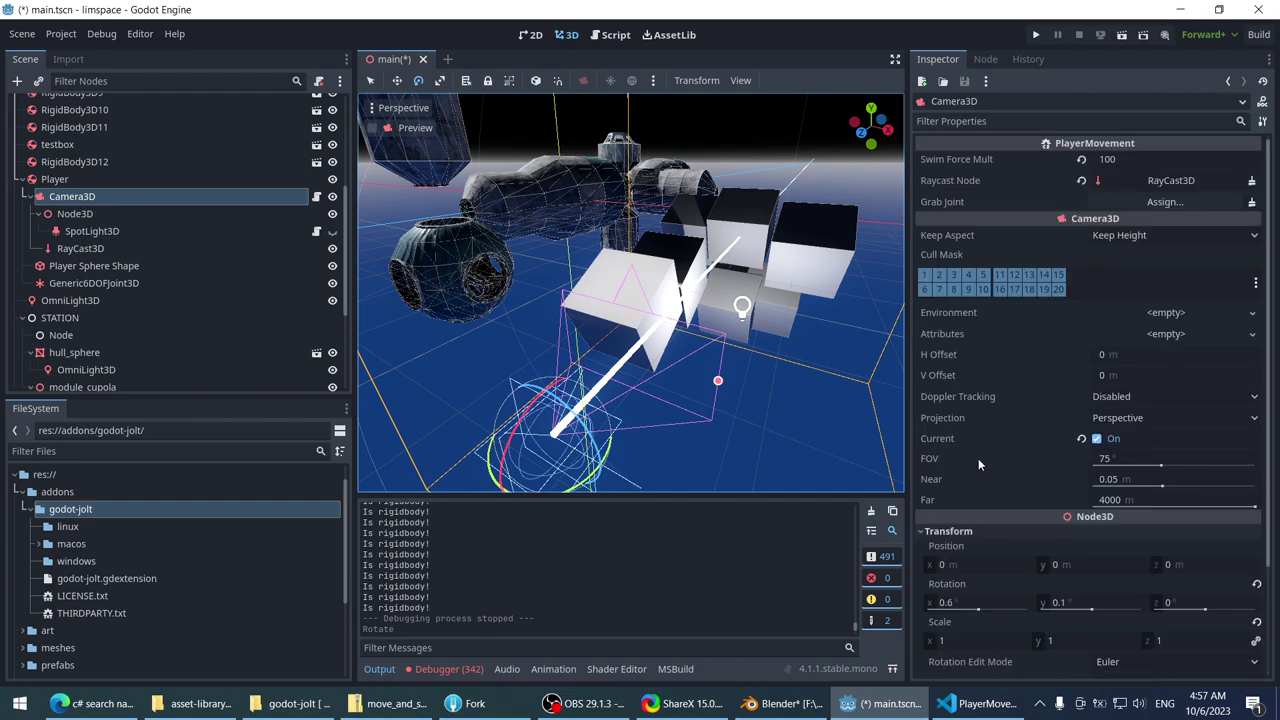
- Revert Generic6DOFJoint3D's Node A and Node B to empty and save main.tscn
click(122, 283)
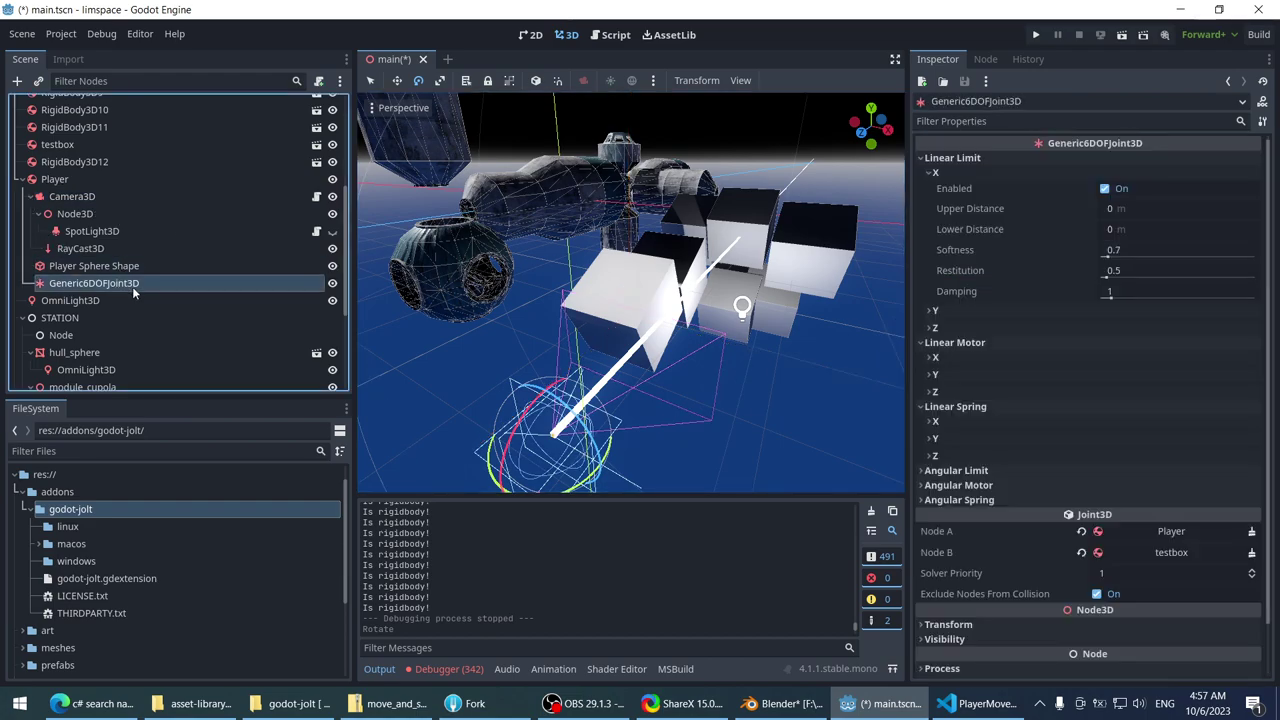
scroll(1036, 313, down, 1)
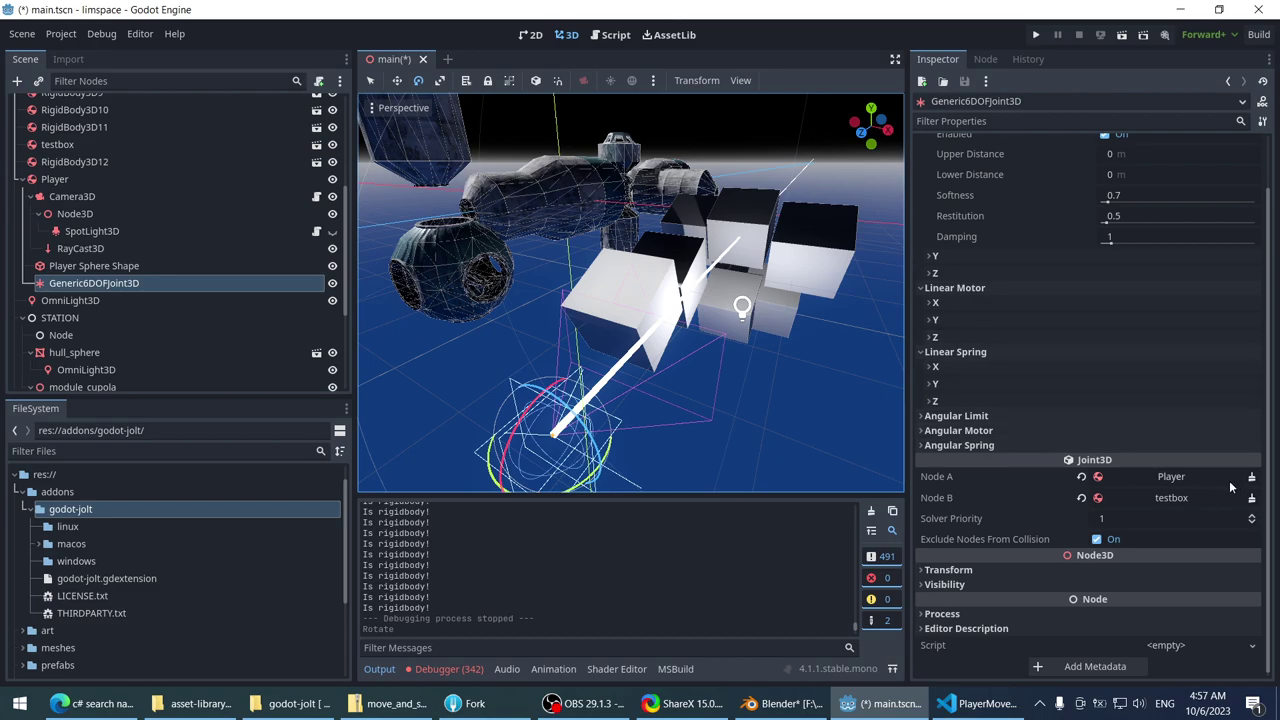
click(1205, 477)
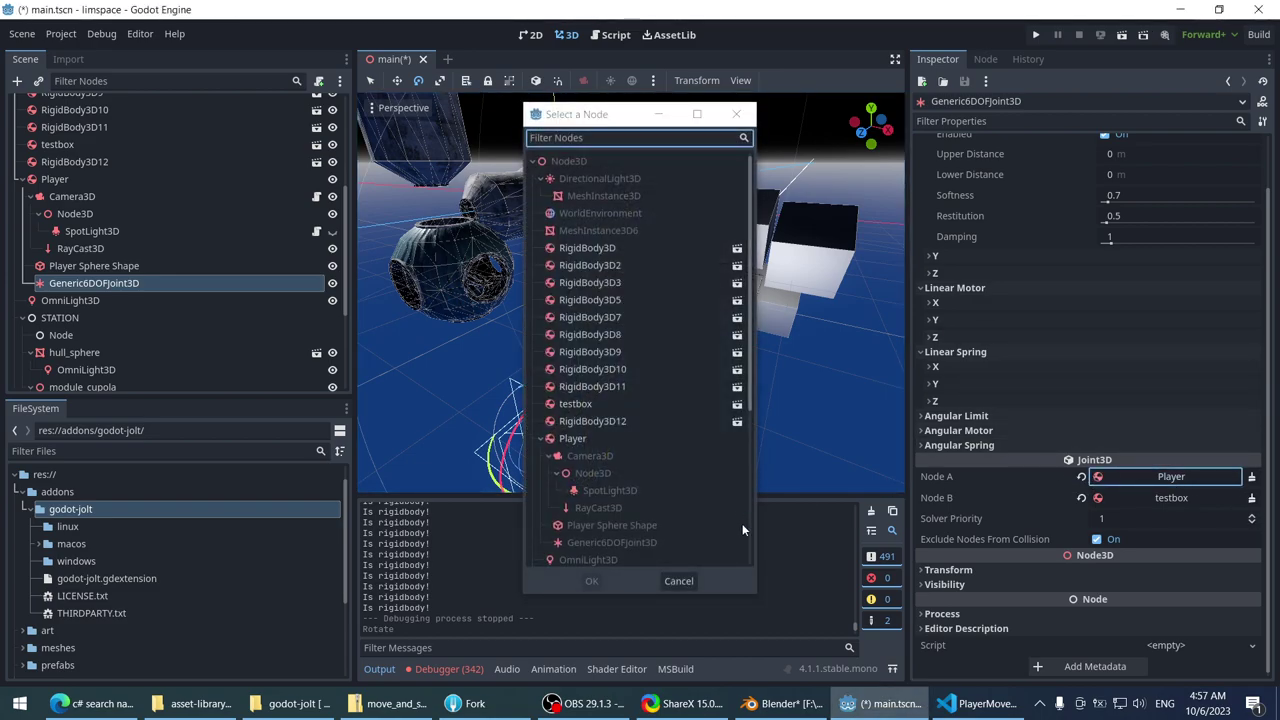
click(679, 581)
click(1081, 477)
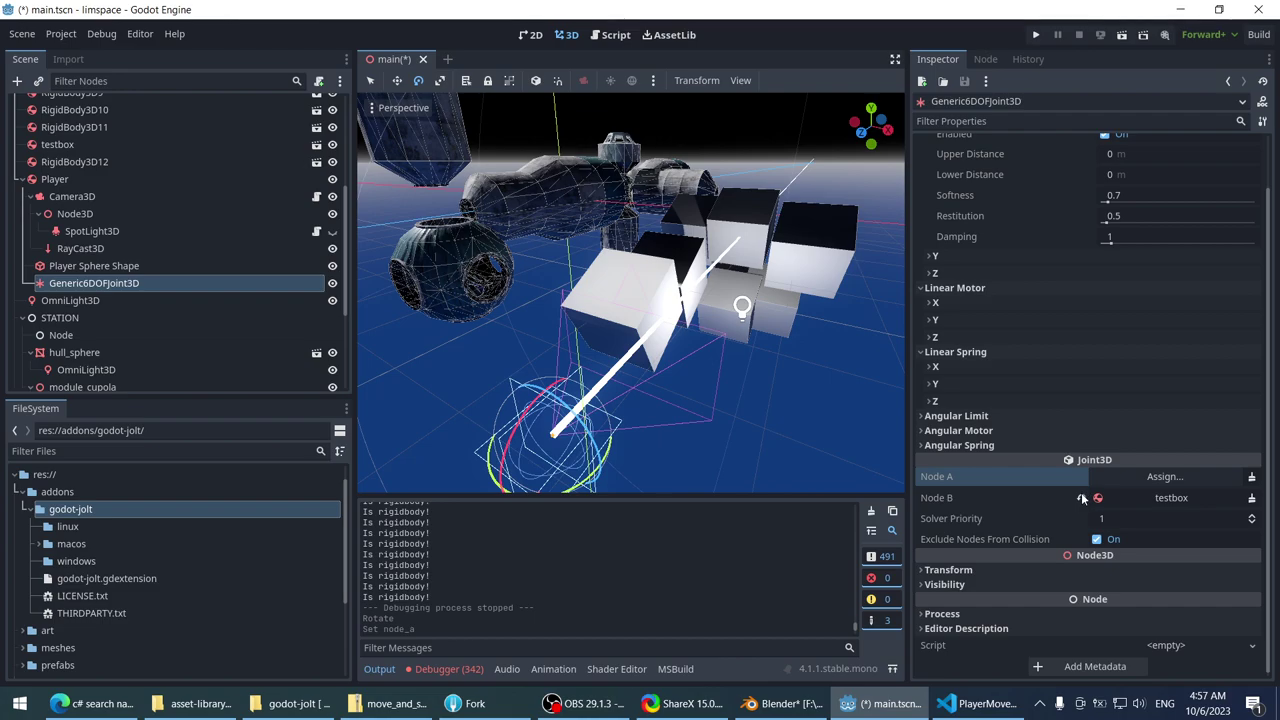
click(1081, 497)
key(ctrl+s)
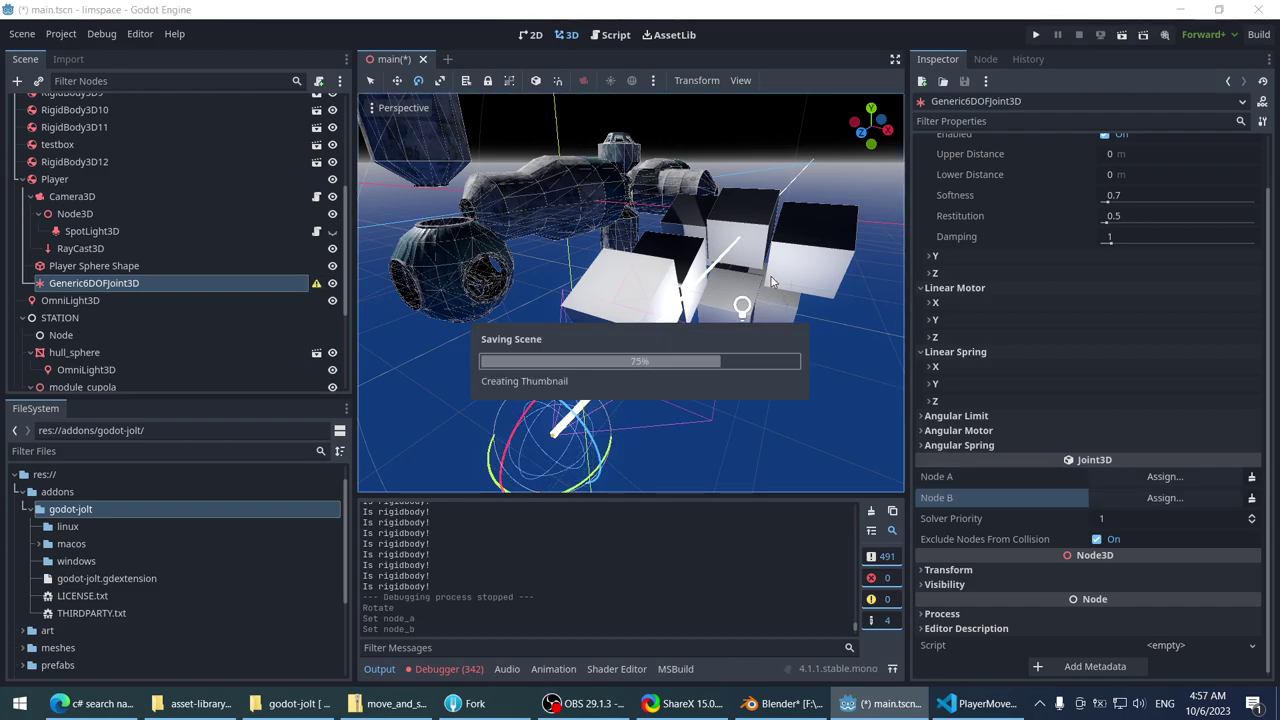
click(1036, 35)
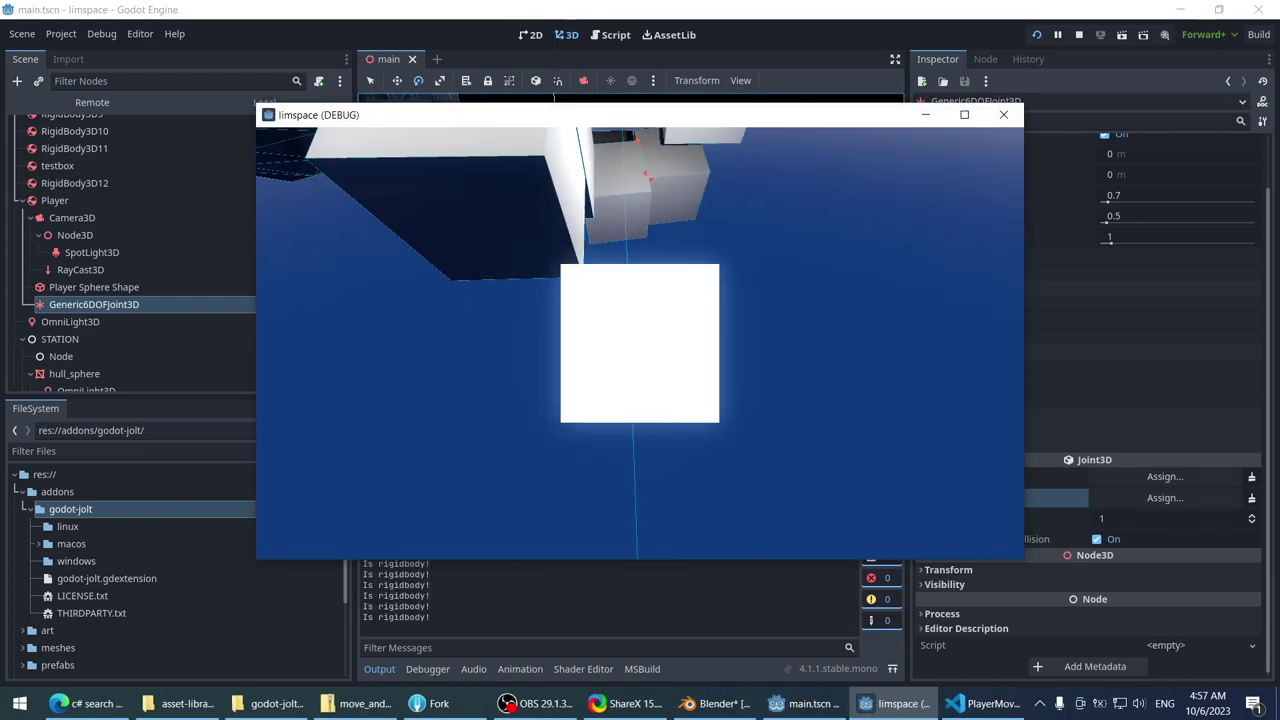
key(w)
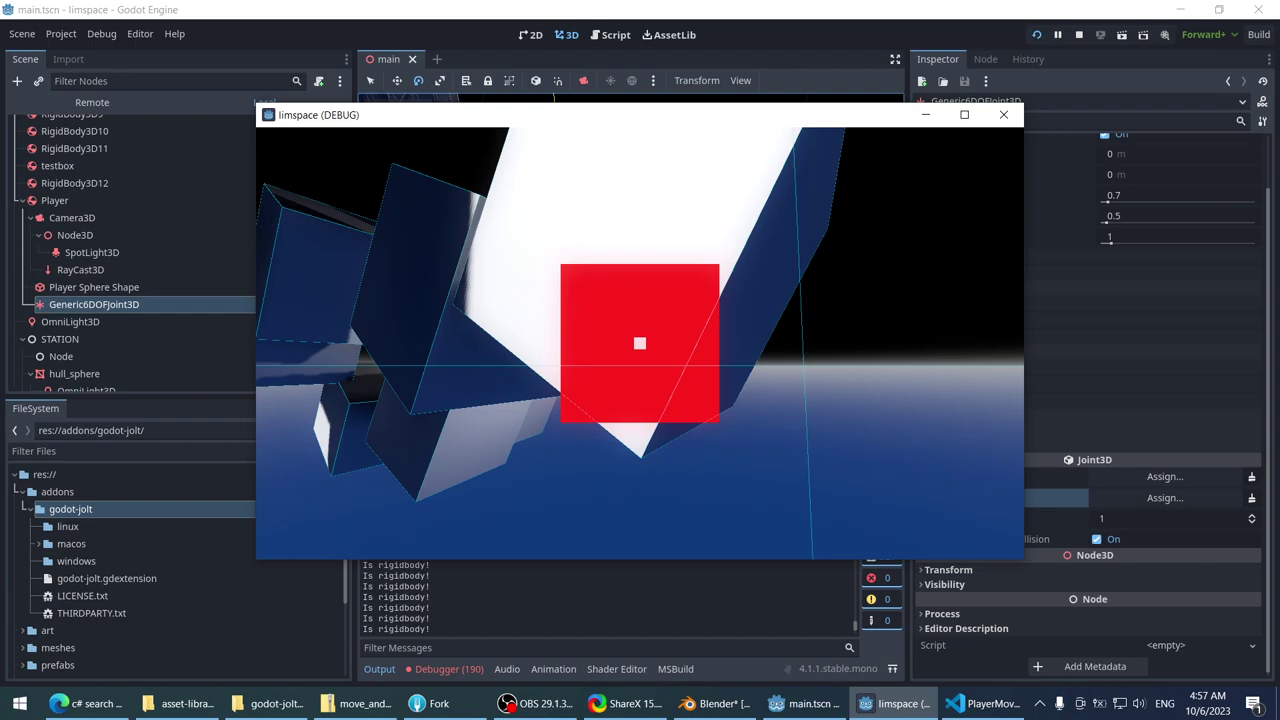
key(Escape)
click(86, 213)
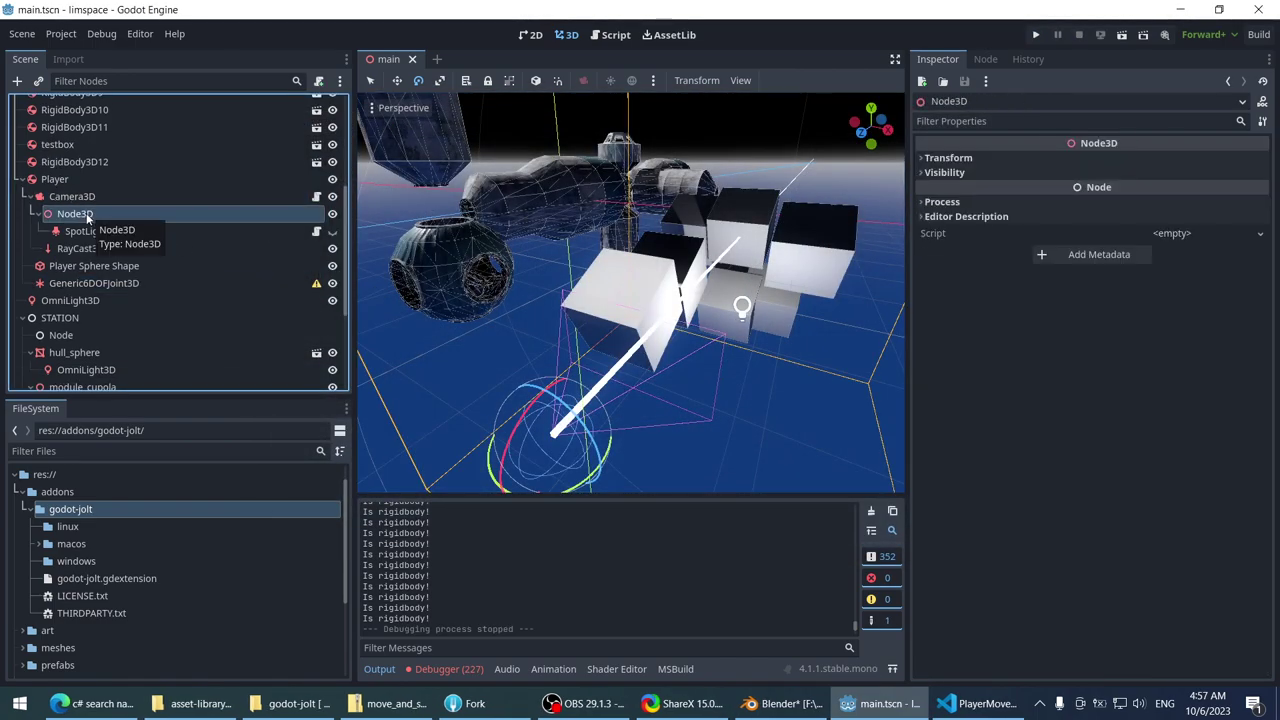
- Put Generic6DOFJoint3D into Camera3D's Grab Joint slot, then play-test and stop the game
click(87, 233)
click(87, 246)
click(88, 232)
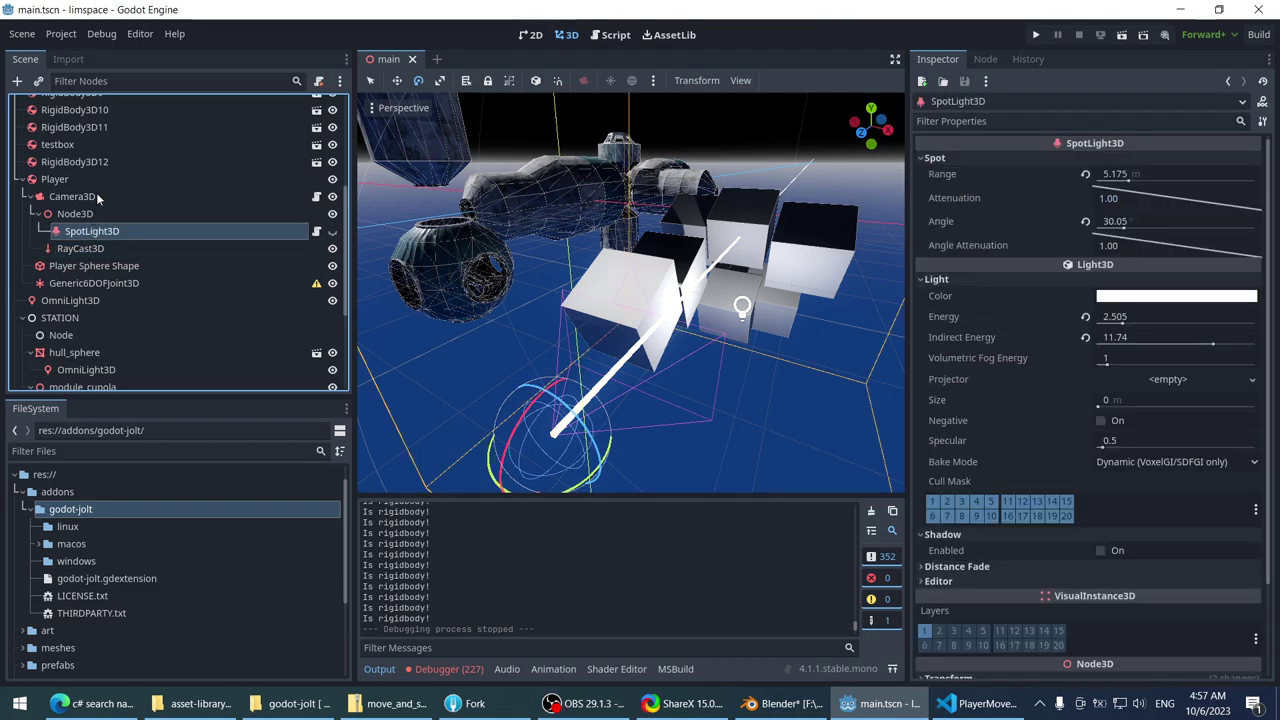
click(93, 197)
scroll(1000, 460, down, 4)
scroll(1029, 490, up, 4)
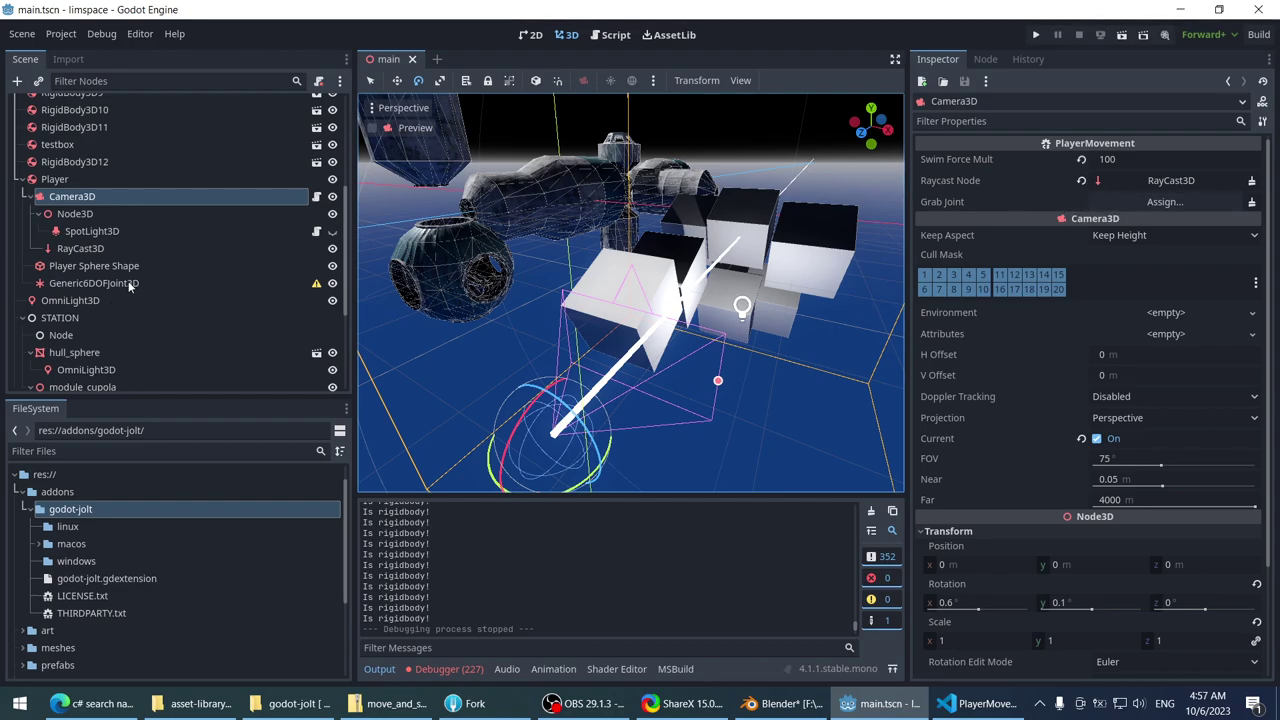
drag(129, 284, 1170, 202)
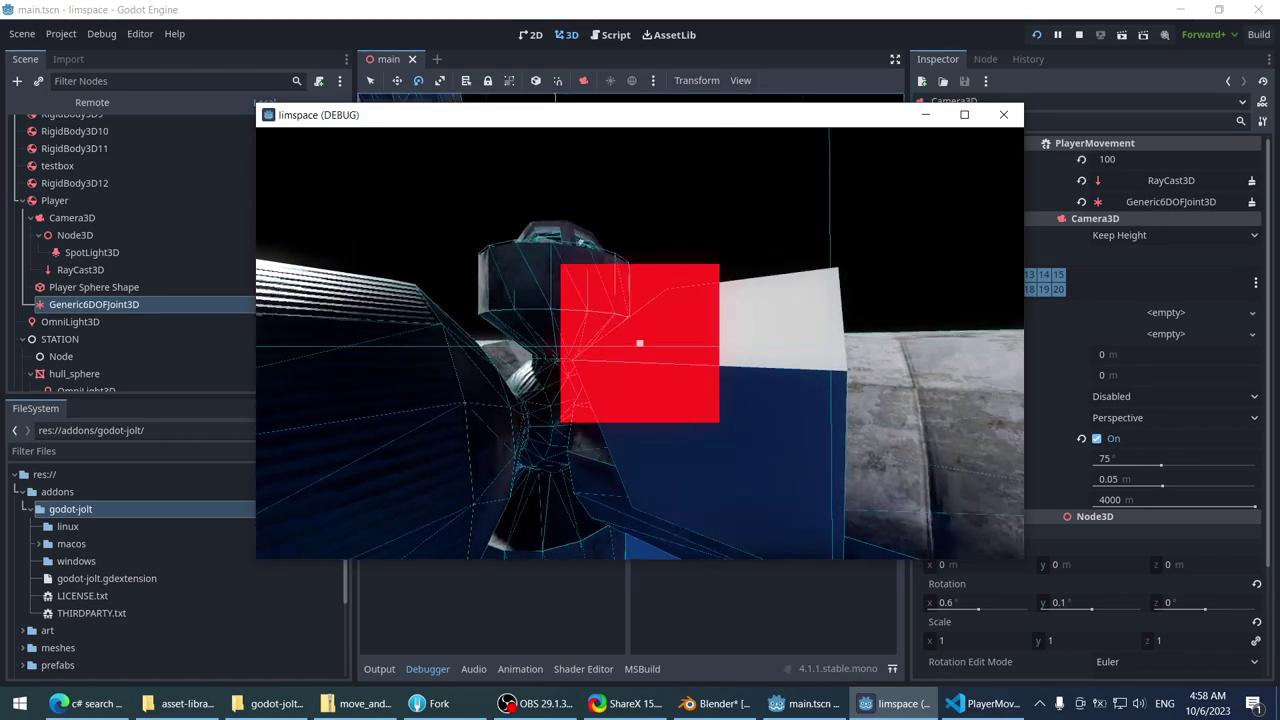
key(Escape)
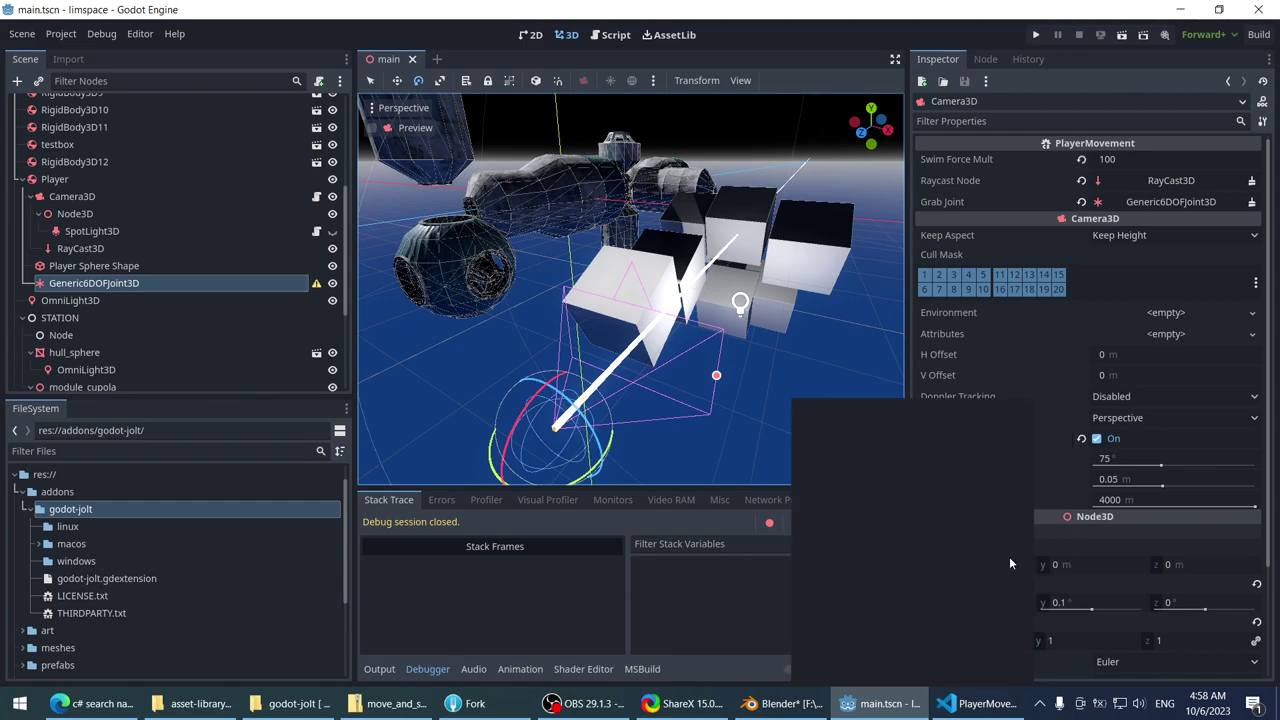
- Add a bool grabbed = false; field below the wantsToGrab declaration and save
click(980, 703)
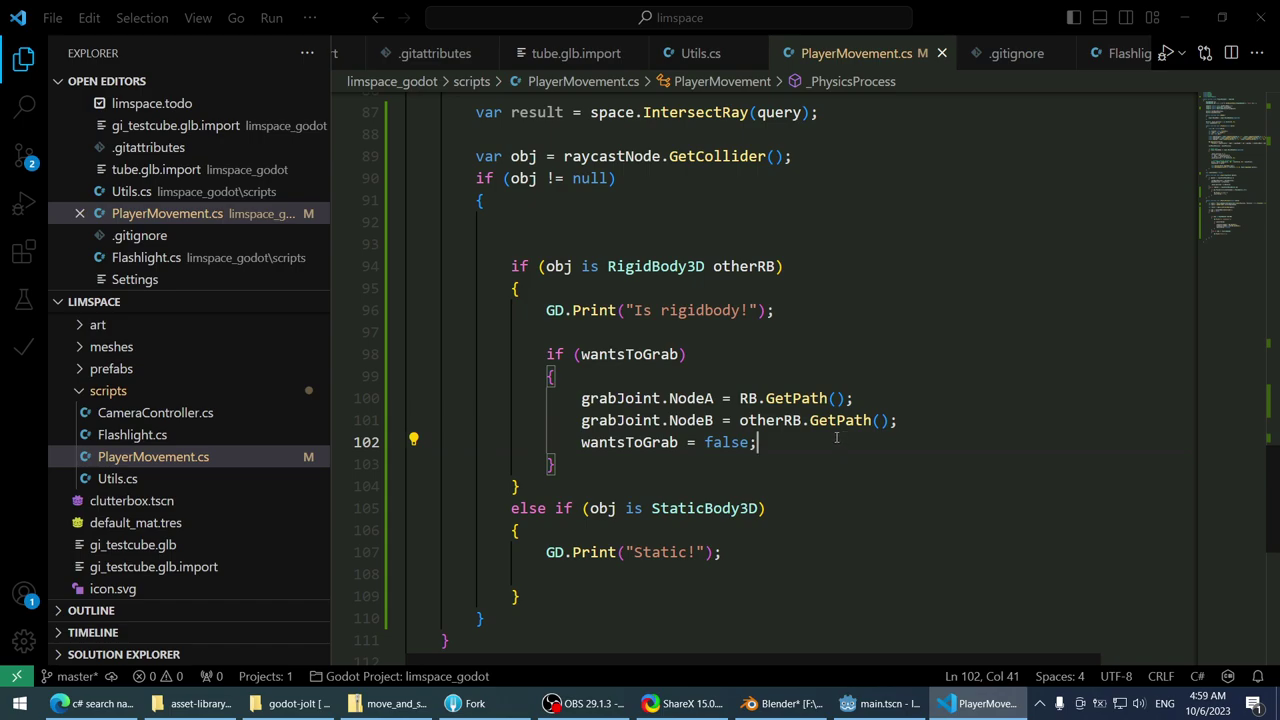
scroll(831, 434, up, 3)
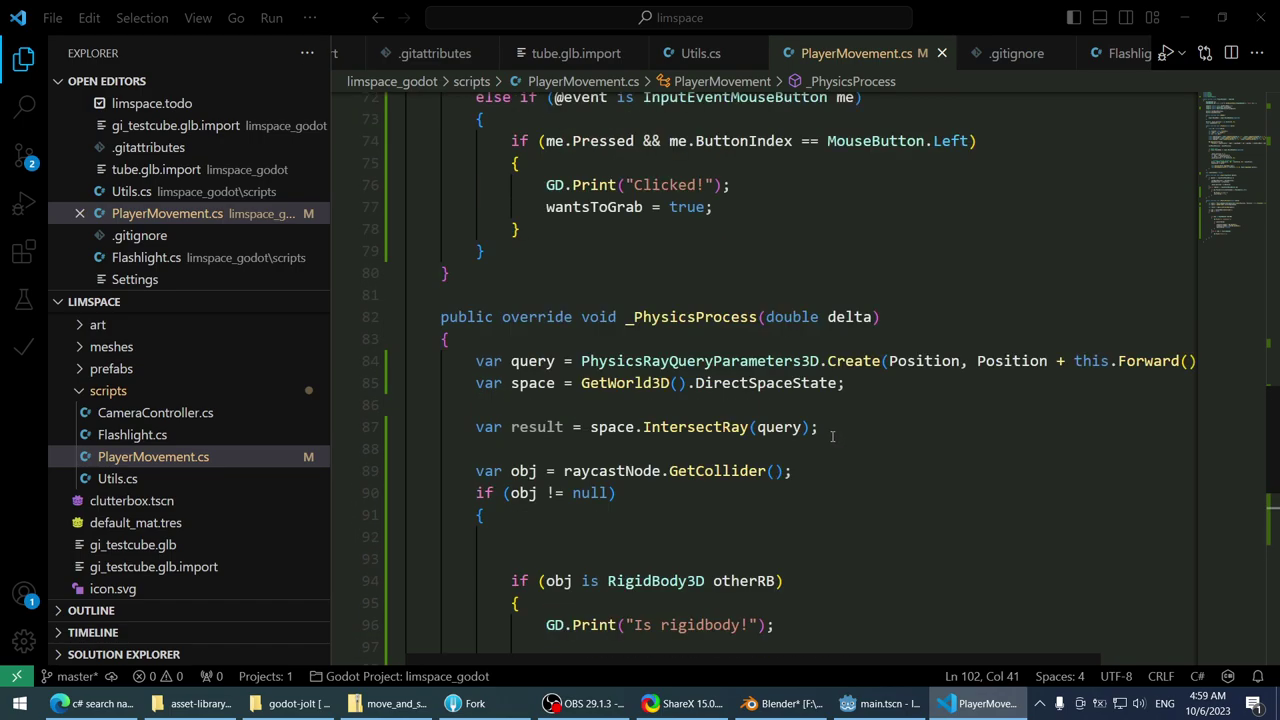
scroll(831, 434, down, 3)
right_click(648, 345)
click(688, 264)
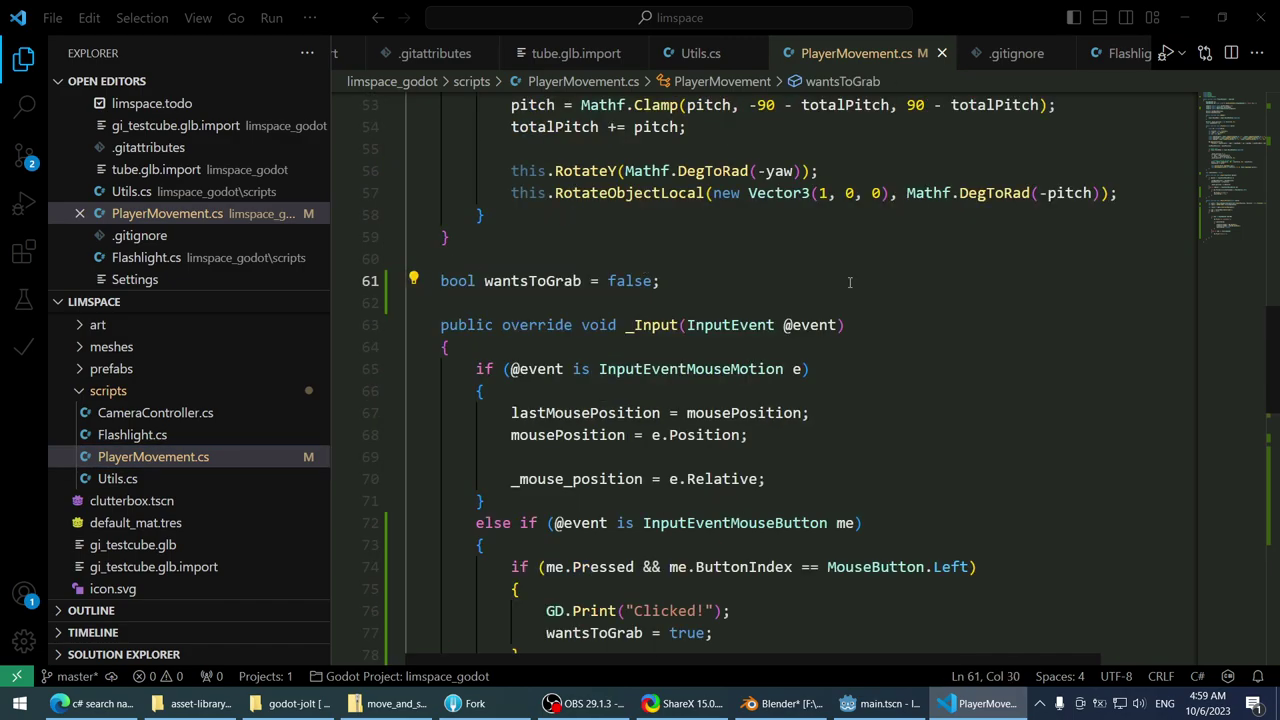
key(Return)
text(bool grabber)
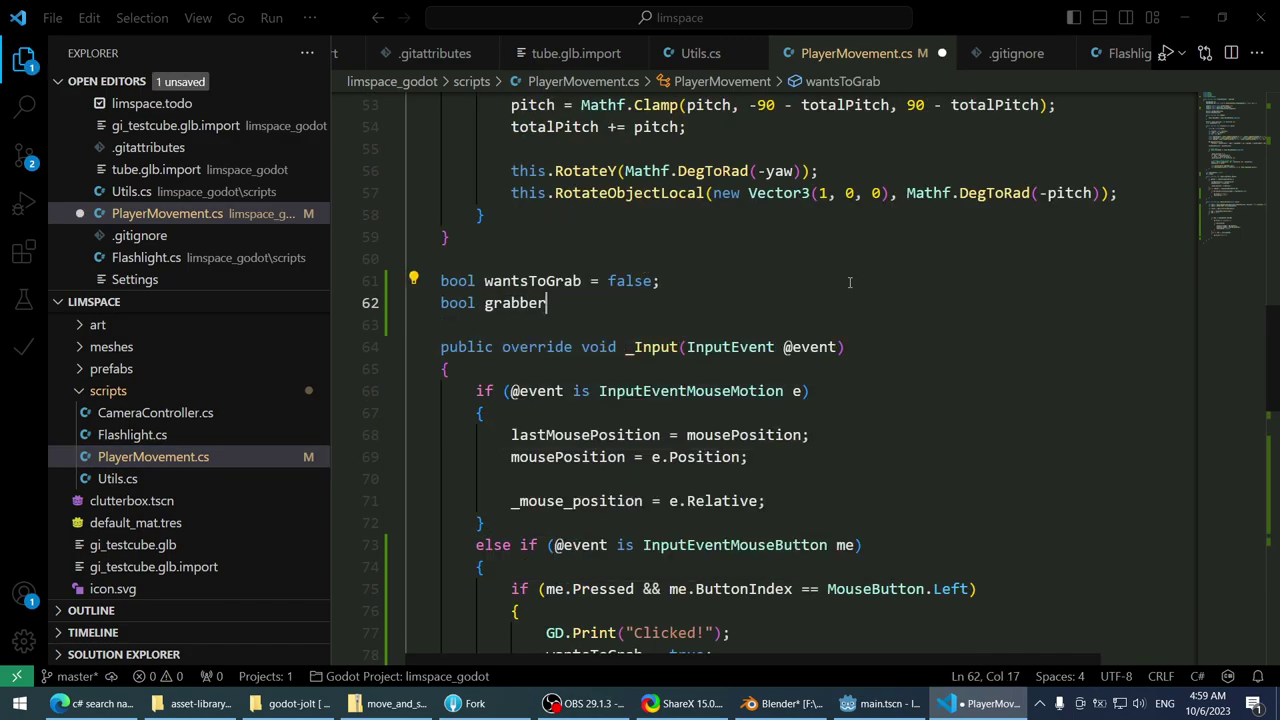
key(BackSpace)
text(d = false;)
key(ctrl+s)
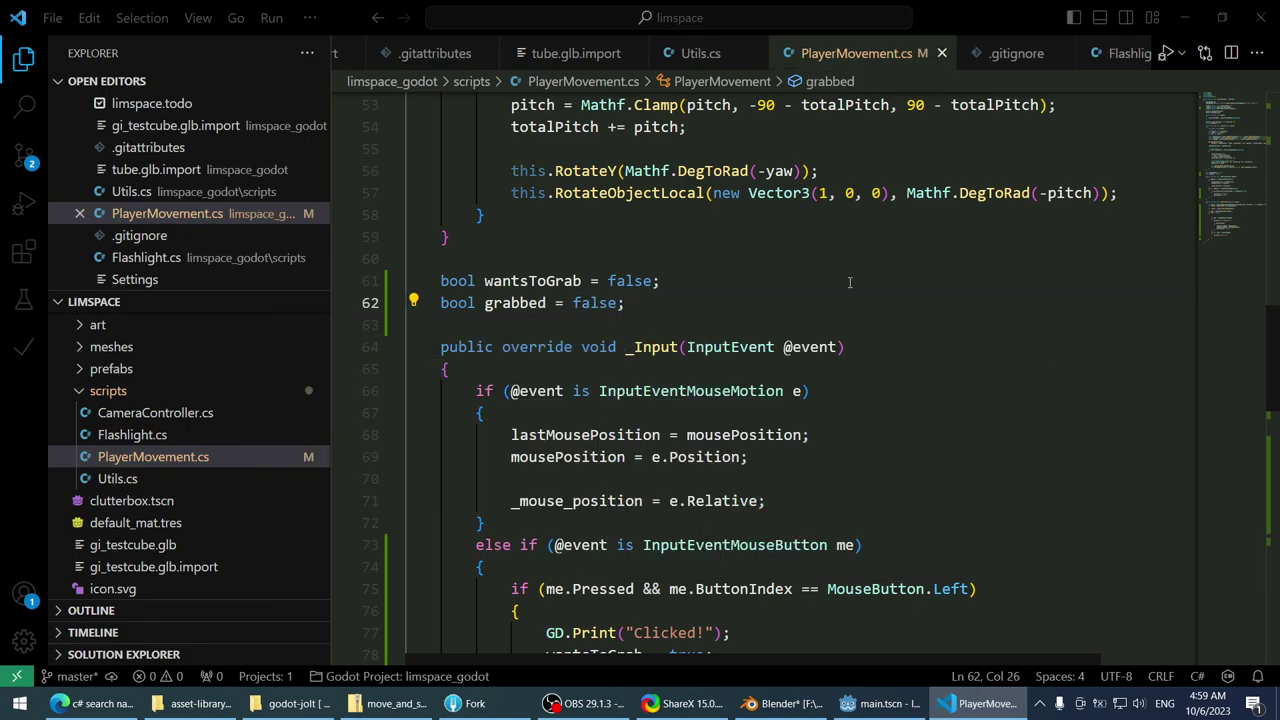
- Add grabbed = true; just above the wantsToGrab reset line and save
scroll(849, 282, down, 12)
click(899, 379)
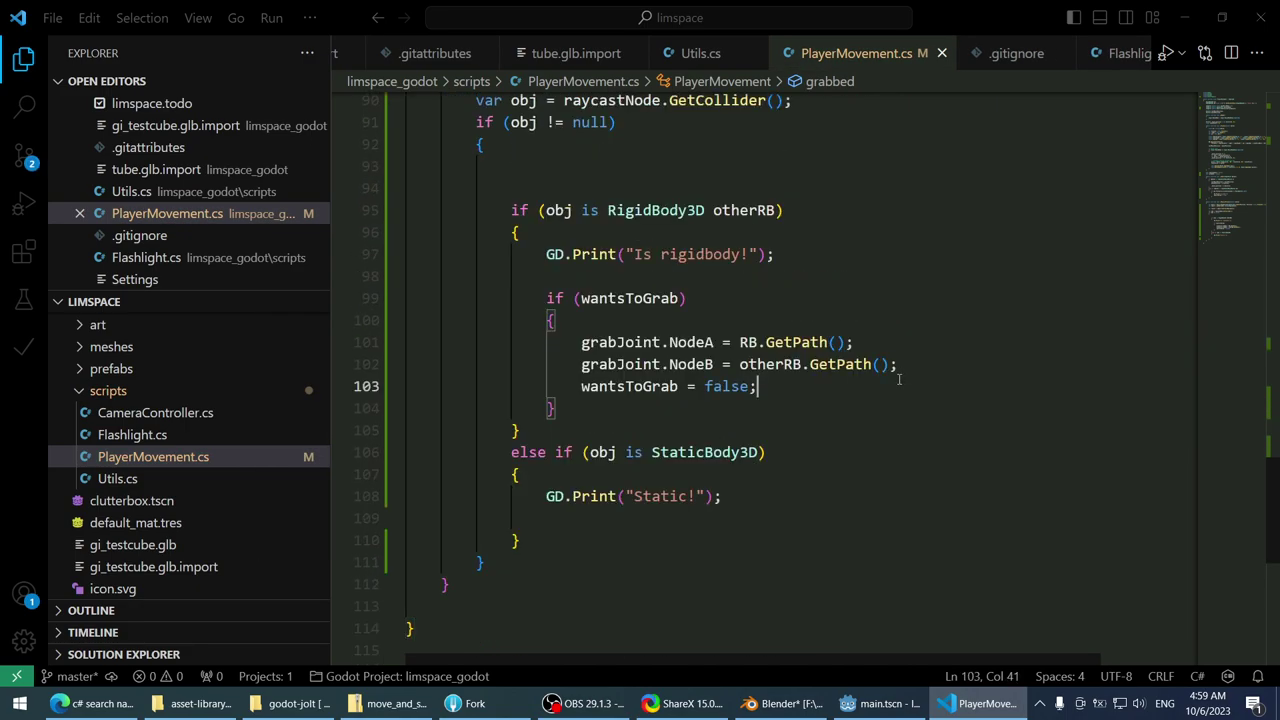
key(Return)
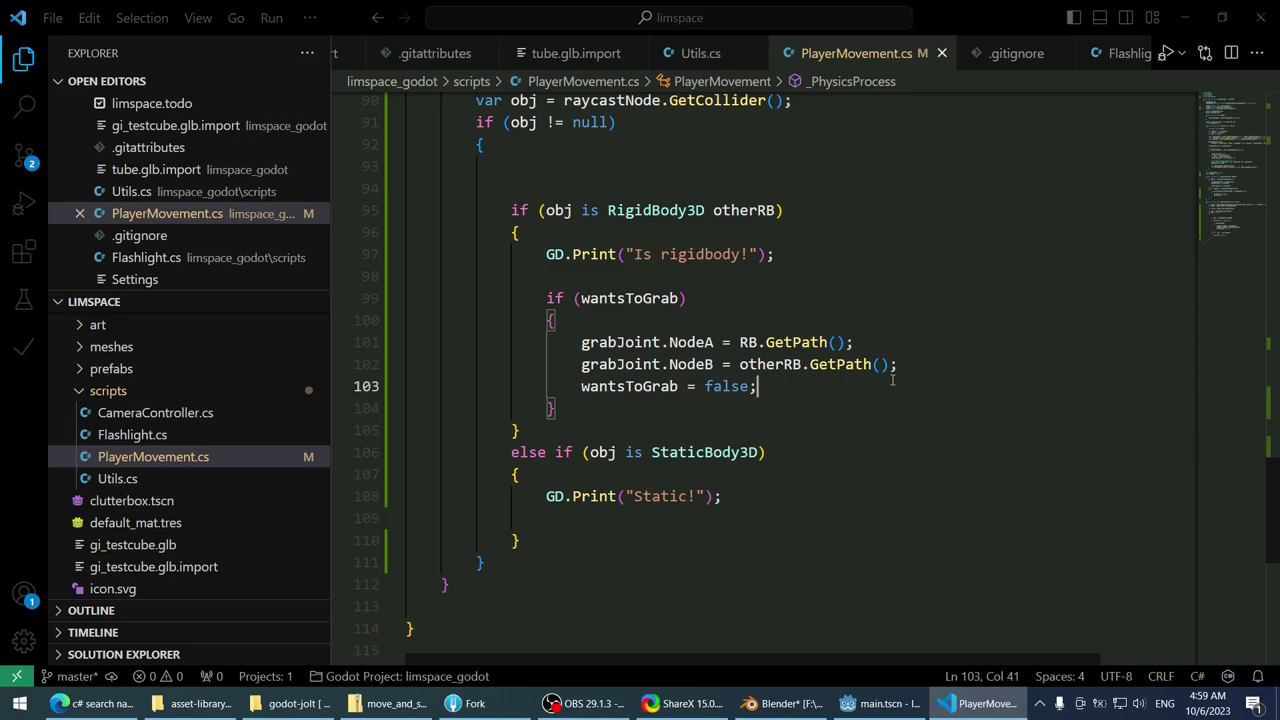
text(grabbed = true;)
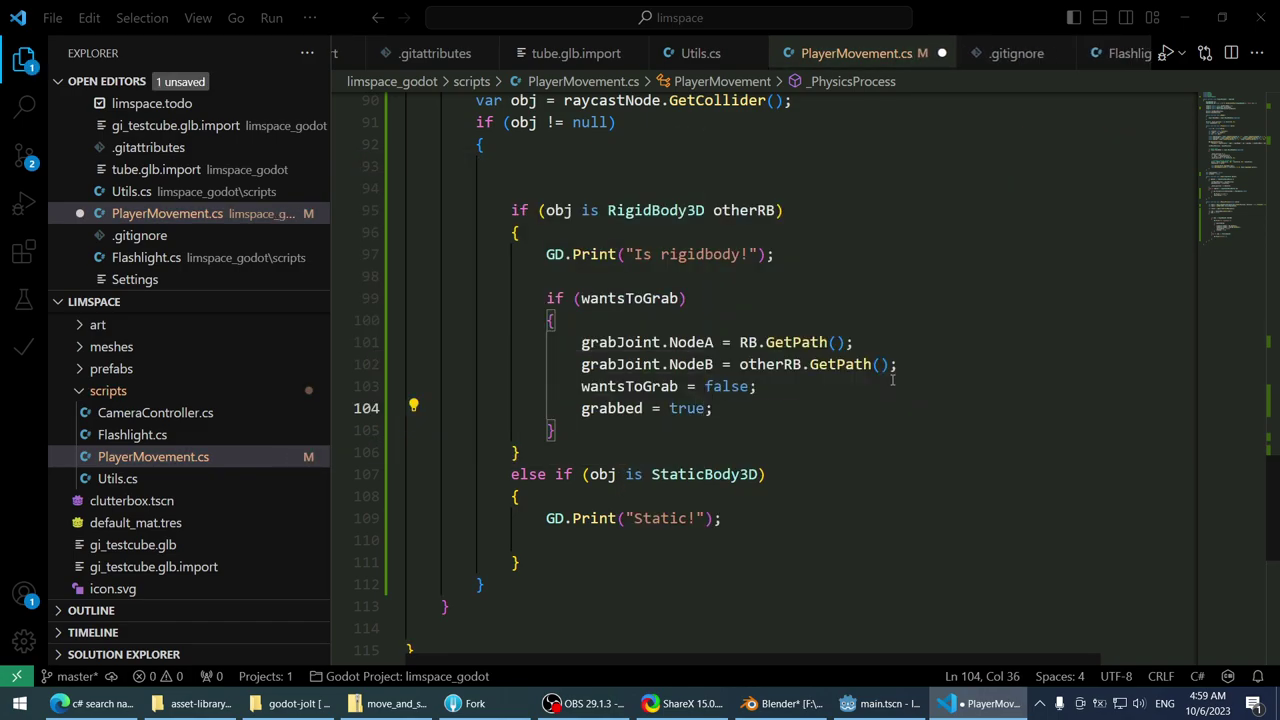
key(Up)
key(alt+Down)
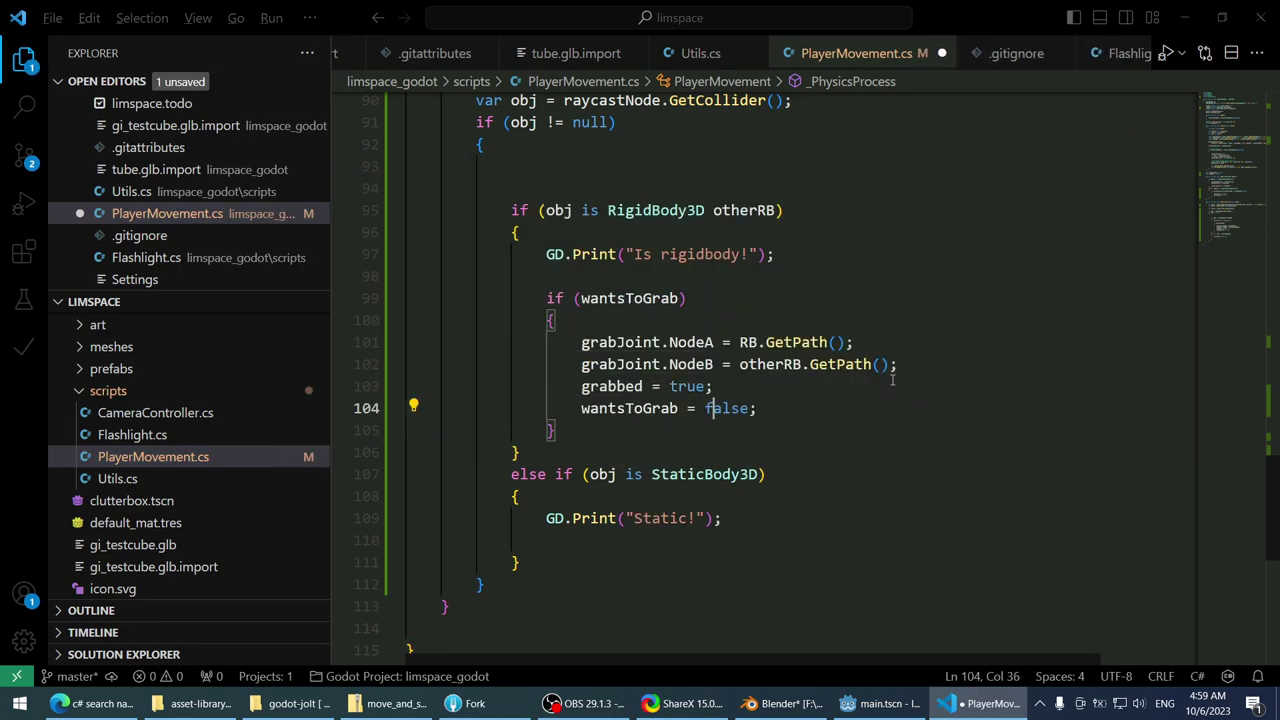
key(ctrl+s)
- Replace grabbed's false initial value with an expression-bodied => definition
scroll(940, 383, up, 2)
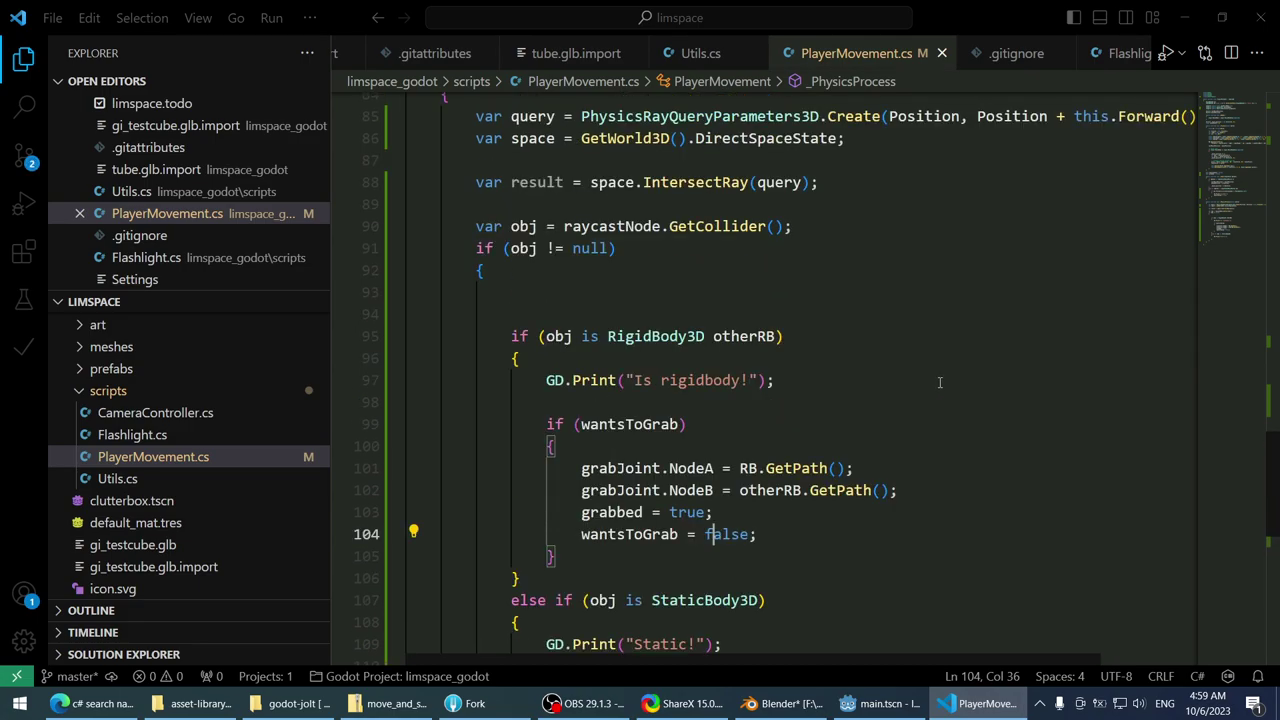
scroll(940, 381, up, 8)
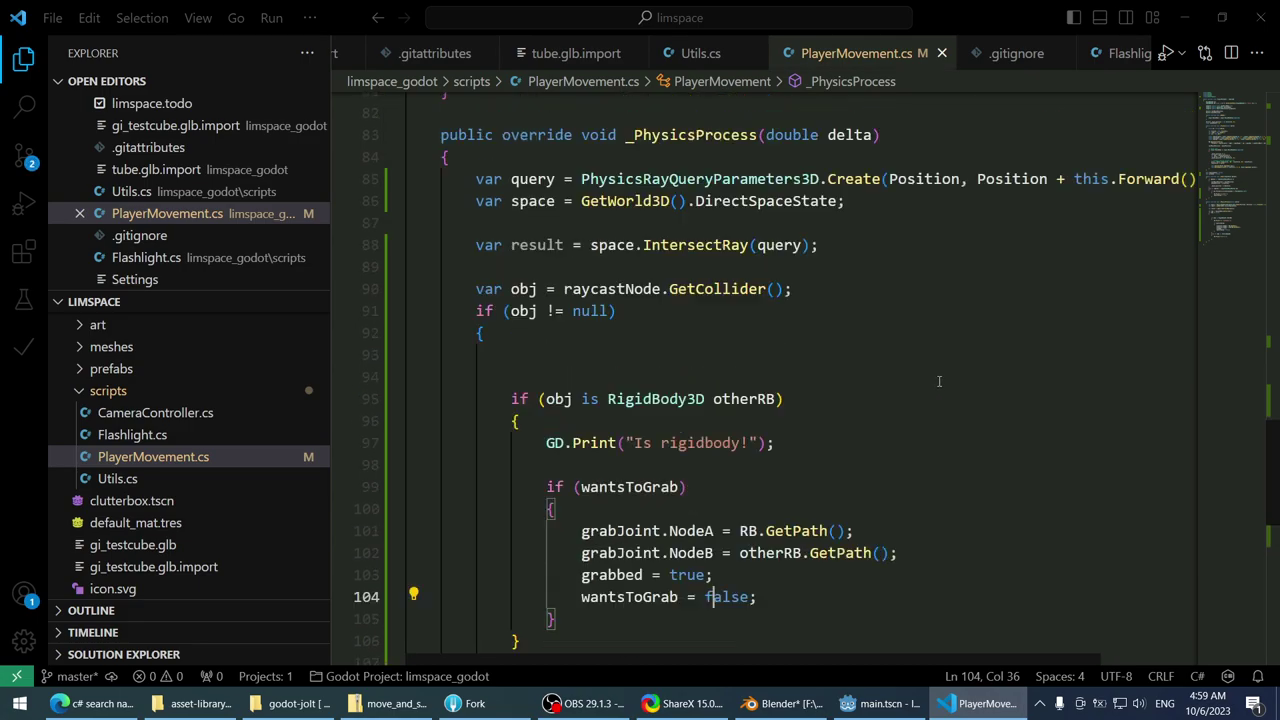
scroll(938, 385, down, 8)
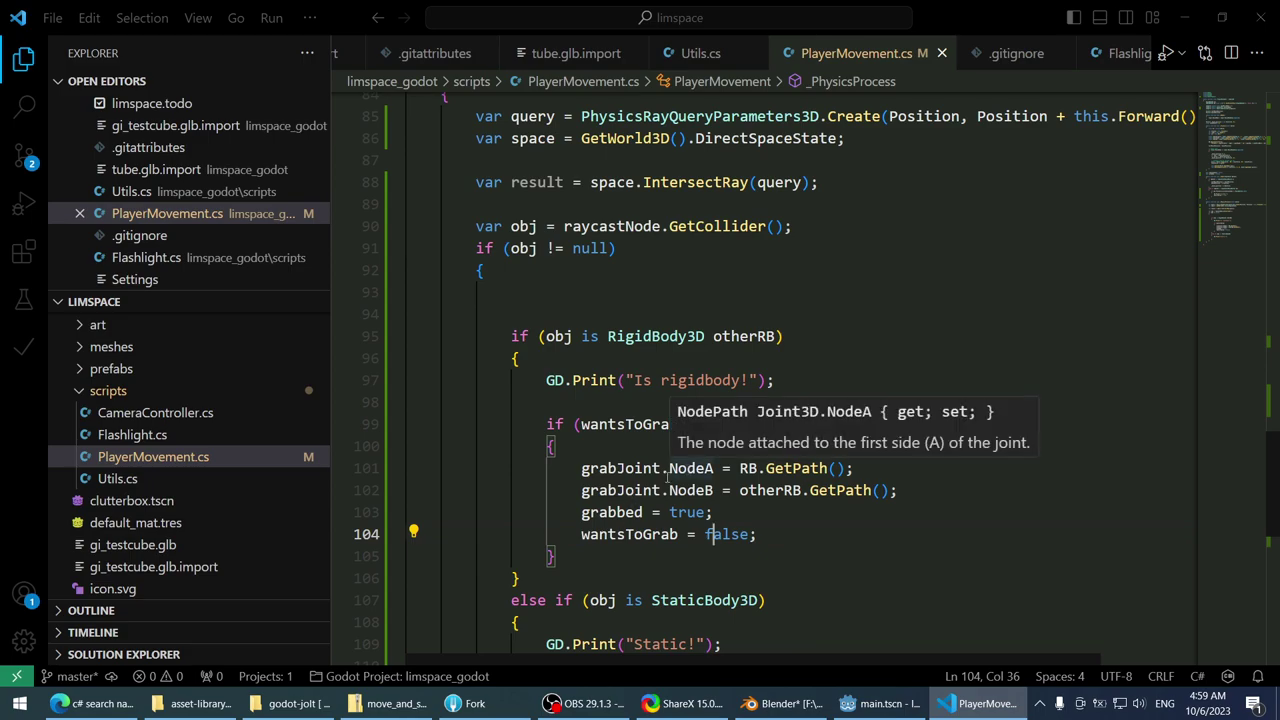
scroll(944, 290, up, 10)
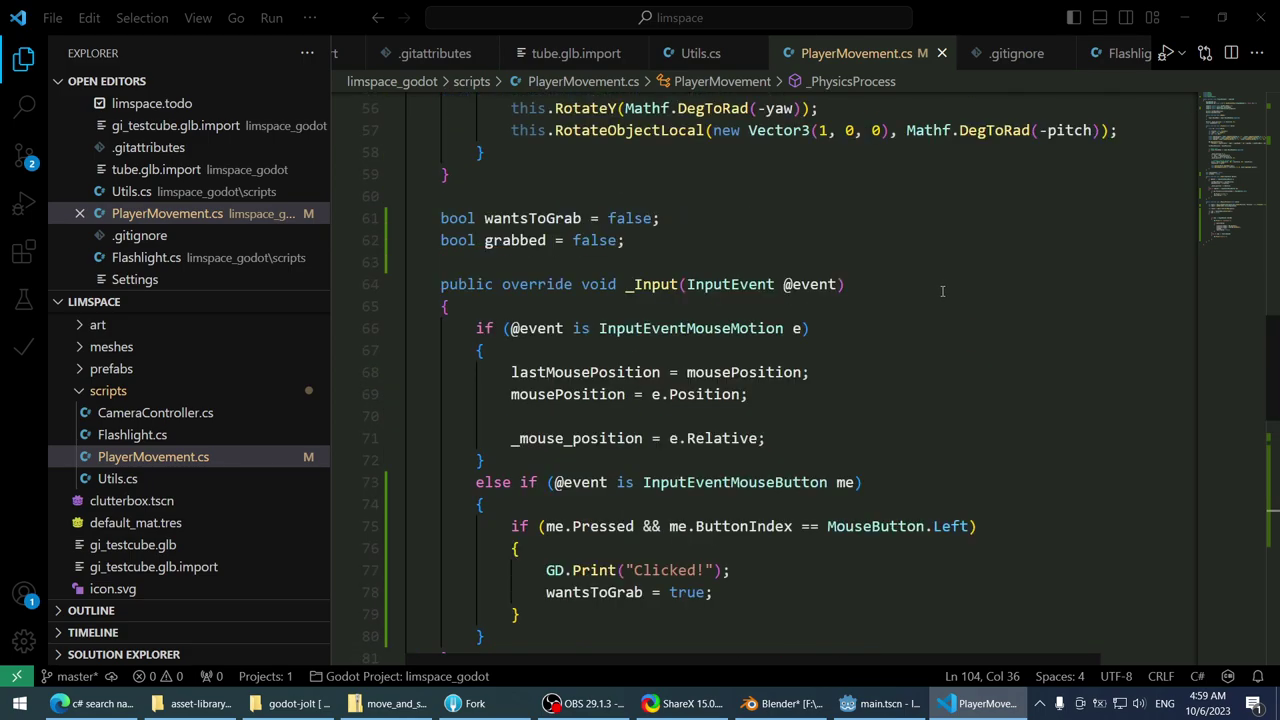
click(783, 241)
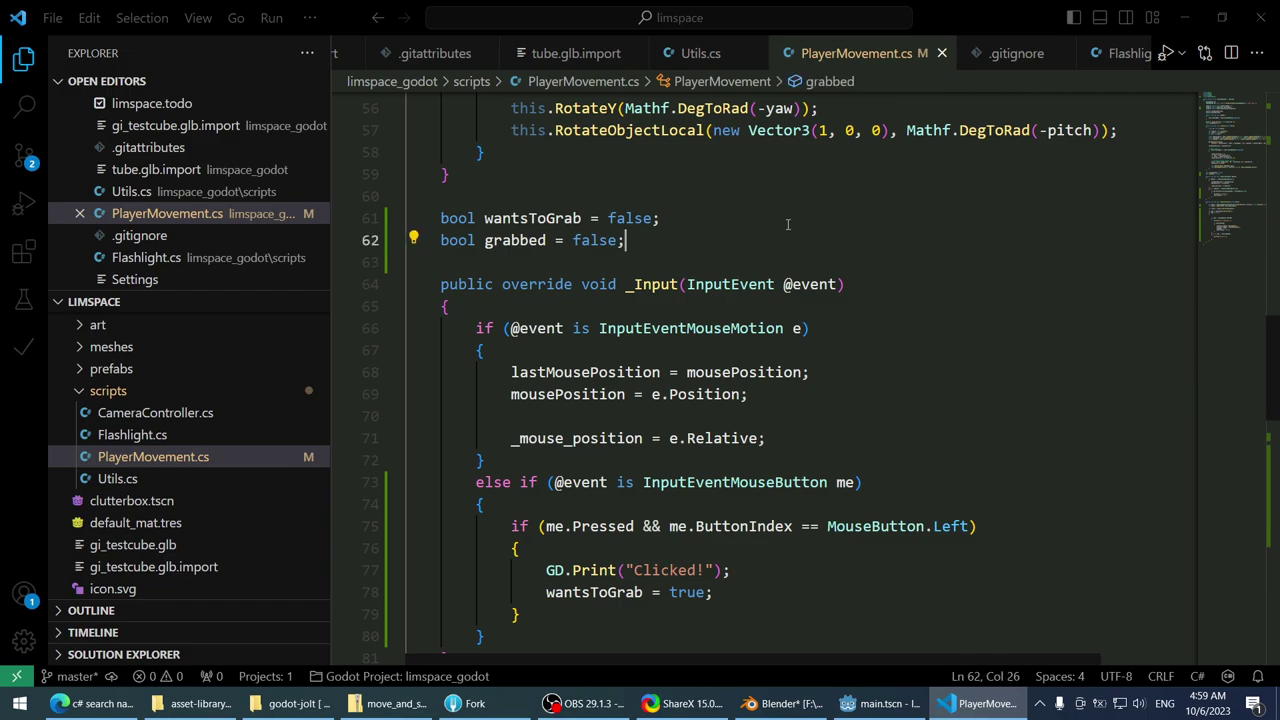
key(ctrl+BackSpace)
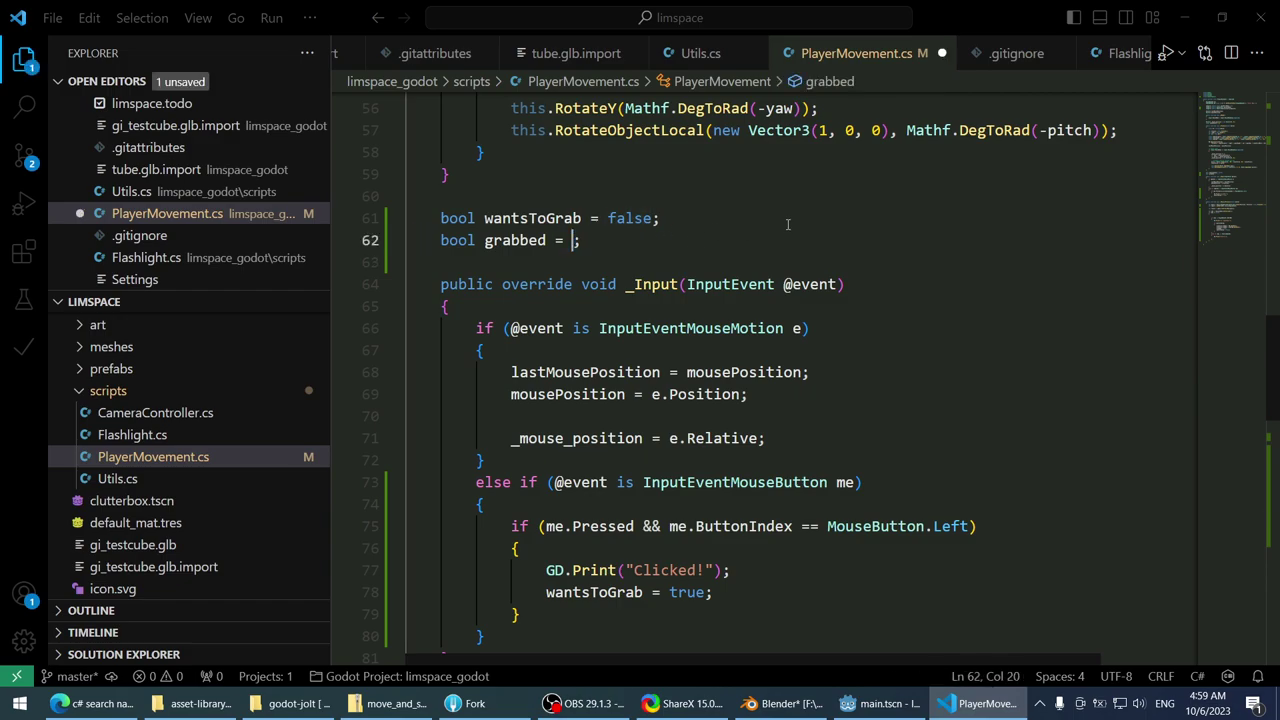
key(BackSpace)
text(> J)
key(Tab)
- Make the grabbed expression grabJoint.NodeA != null on line 62 and save
text(.)
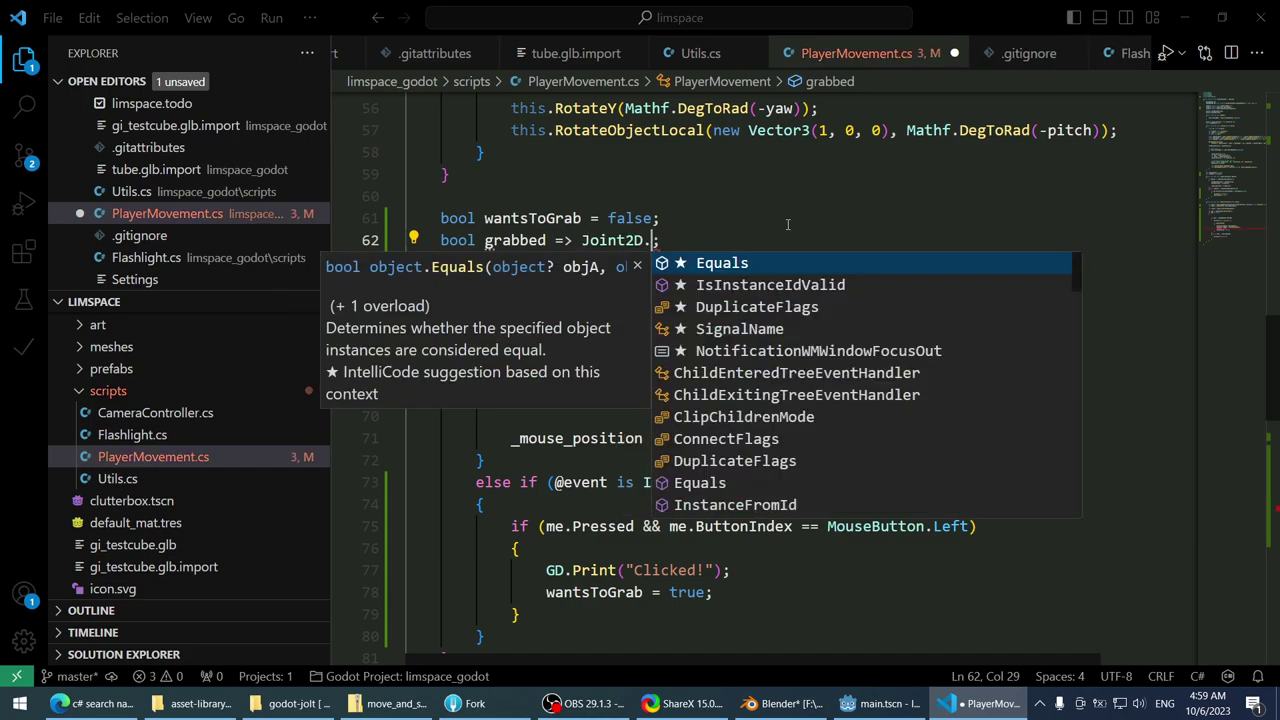
key(Escape)
key(ctrl+shift+Left)
key(ctrl+shift+Left)
text(grtabjoin)
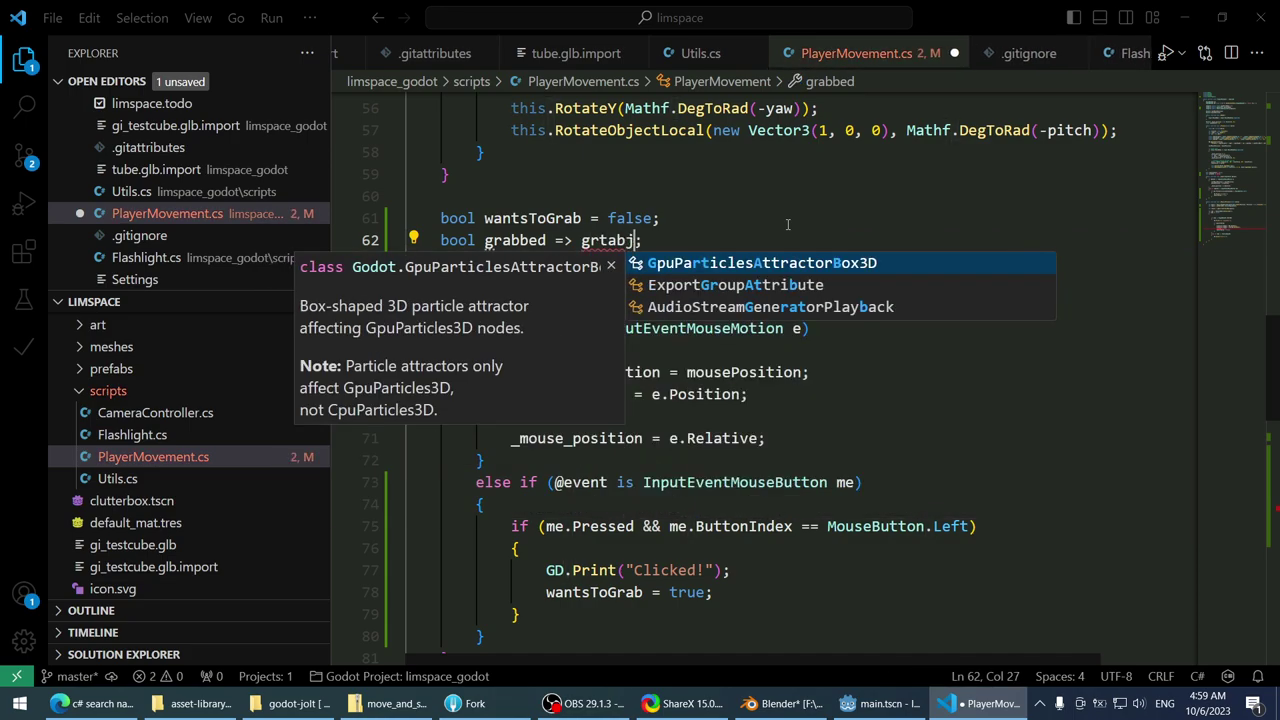
key(ctrl+shift+Left)
text(grabJoint.)
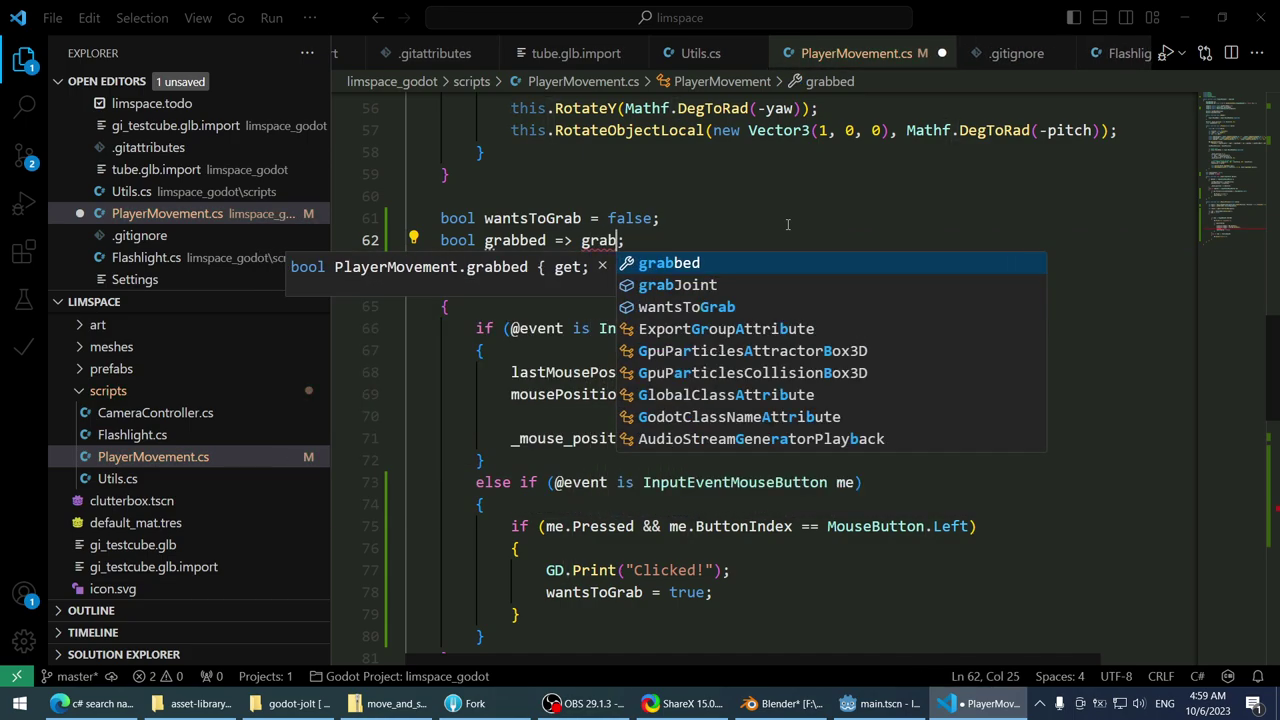
text(node)
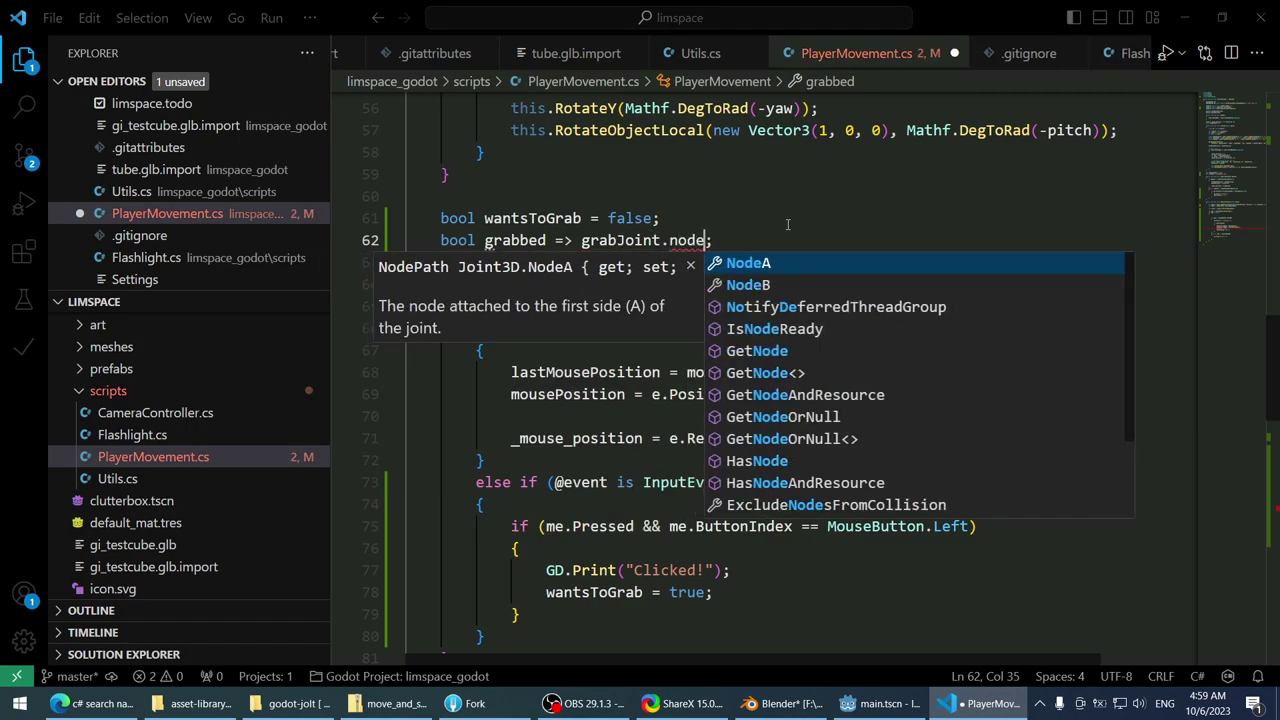
key(Tab)
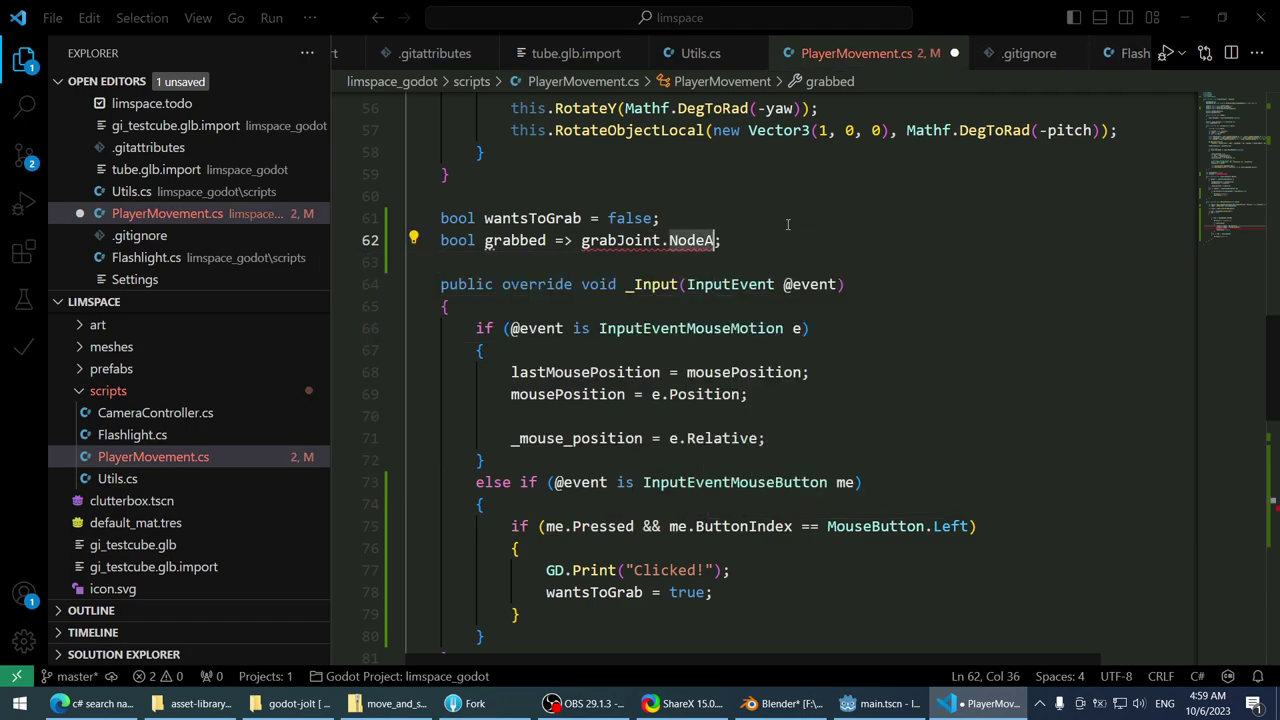
text(!= null)
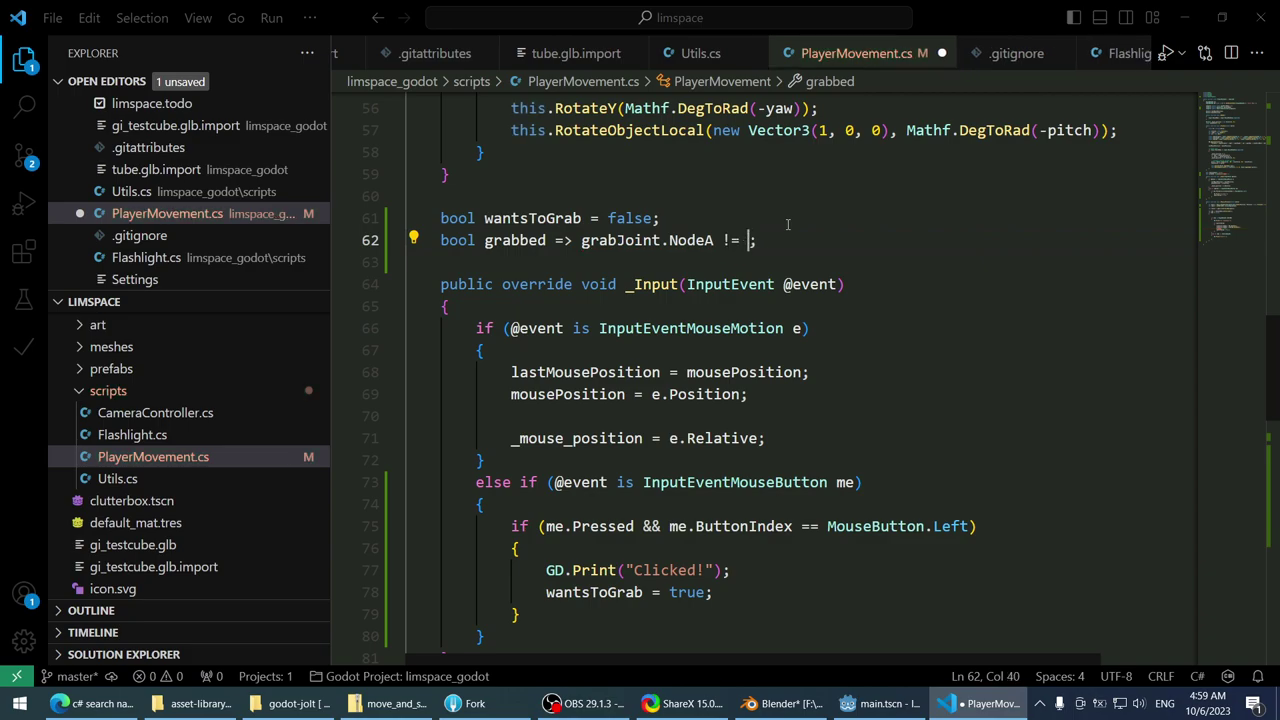
key(End)
key(ctrl+s)
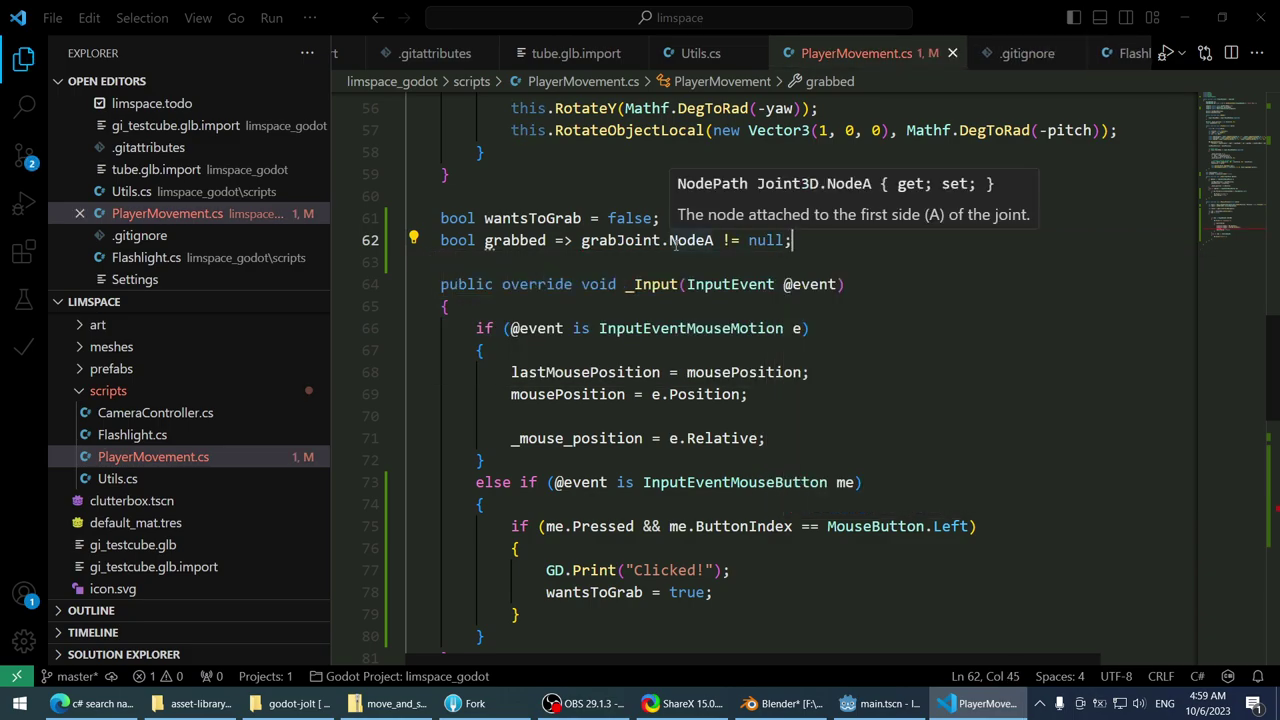
- Review the NodeA and NodeB assignment lines around line 101
scroll(860, 372, down, 10)
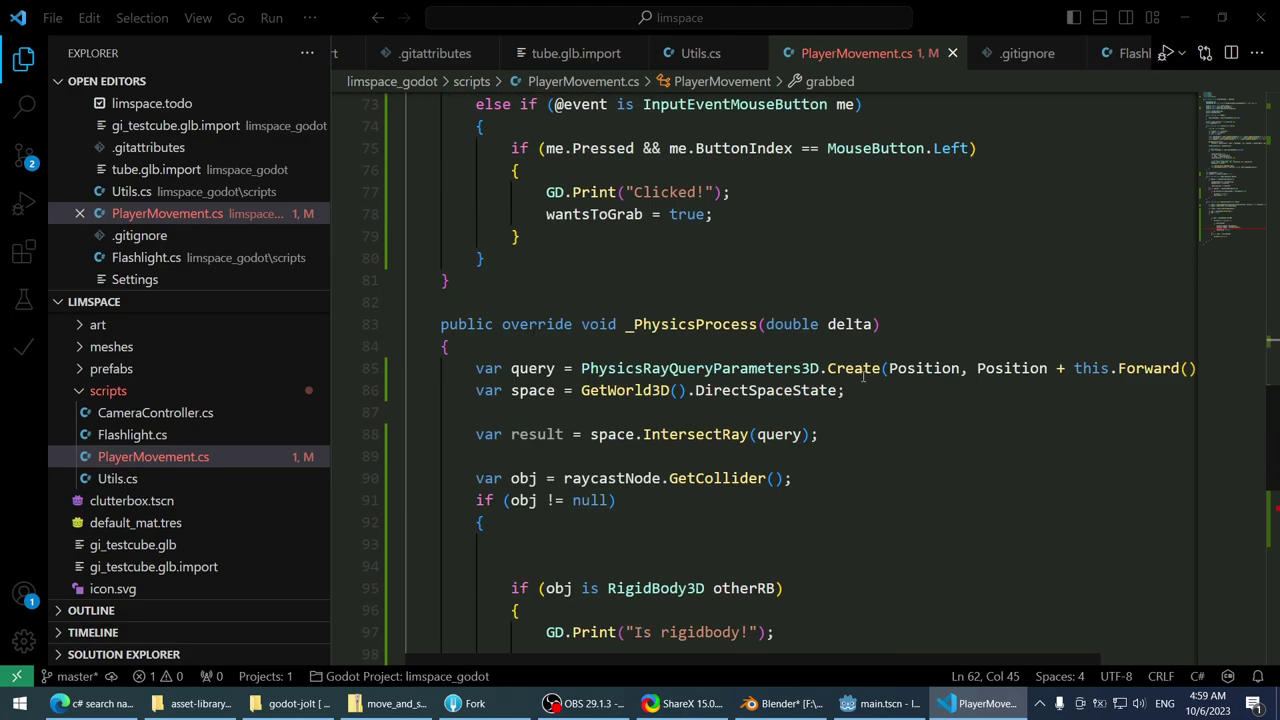
click(868, 384)
click(928, 406)
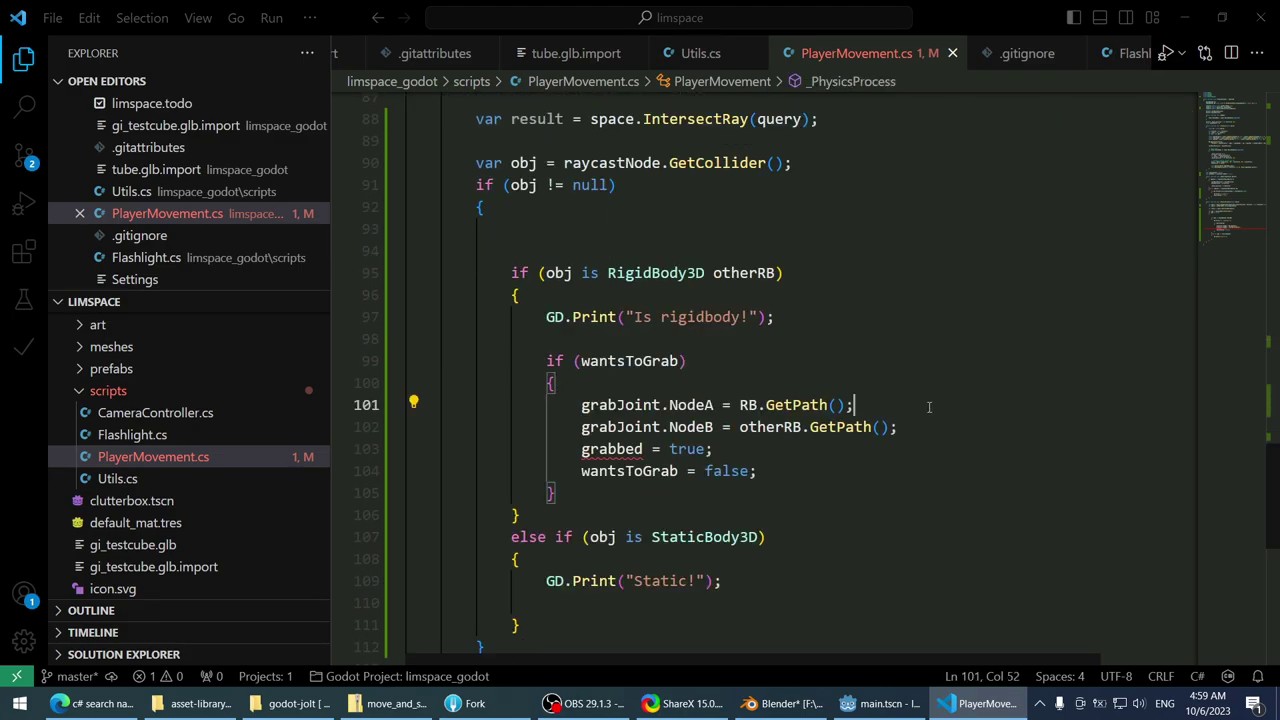
scroll(926, 403, up, 12)
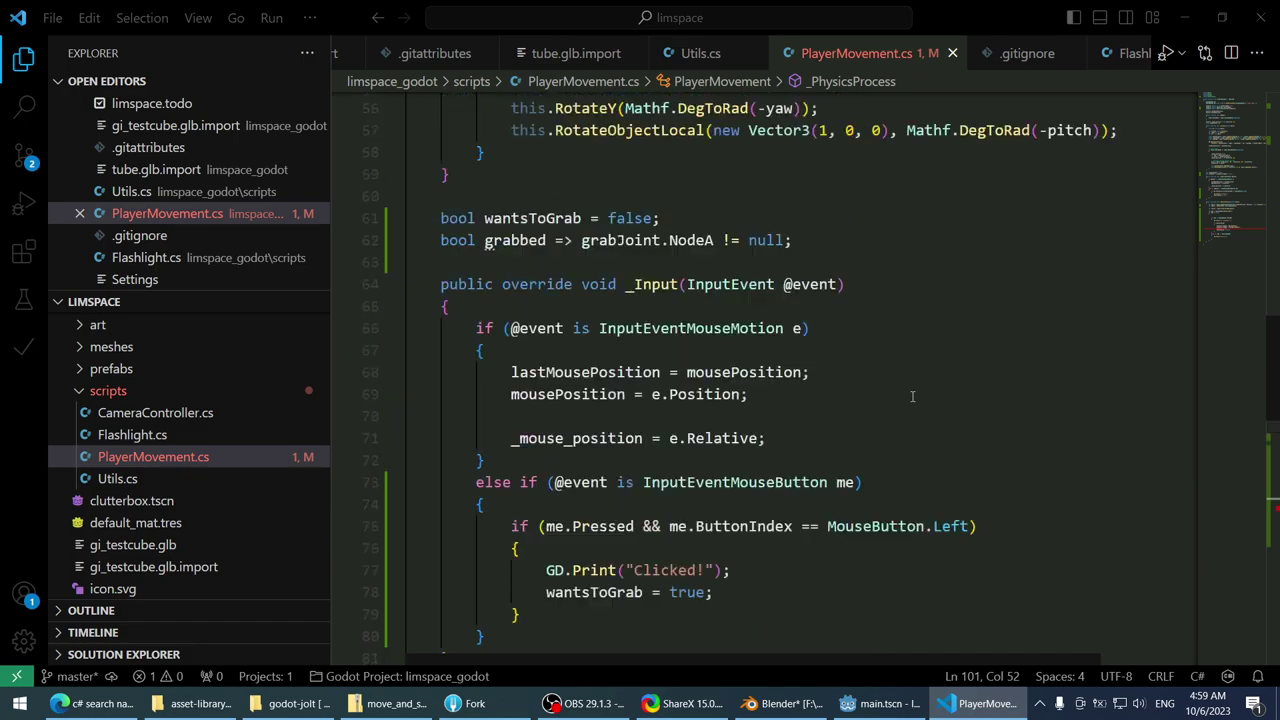
- Undo the != null change so grabbed is again declared as bool grabbed = false;
key(ctrl+z)
key(ctrl+z)
key(ctrl+z)
key(ctrl+z)
key(ctrl+z)
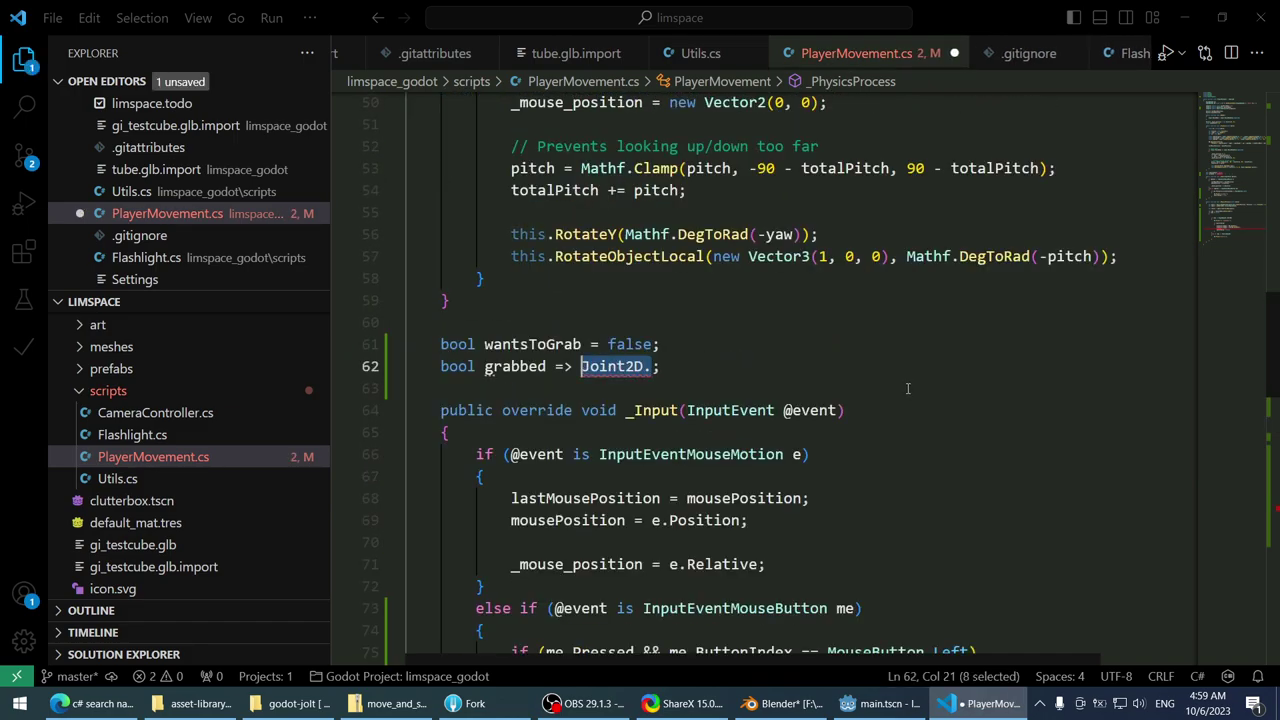
key(ctrl+z)
key(ctrl+z)
key(ctrl+z)
key(ctrl+z)
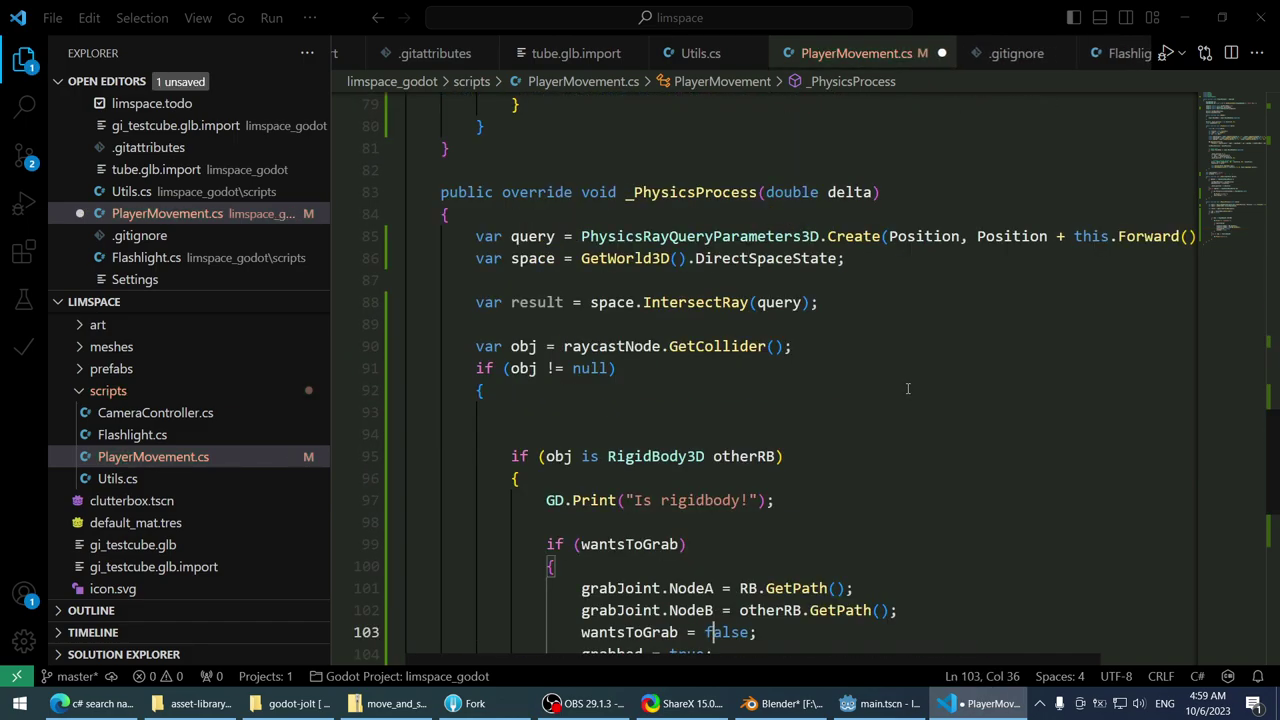
scroll(906, 388, down, 3)
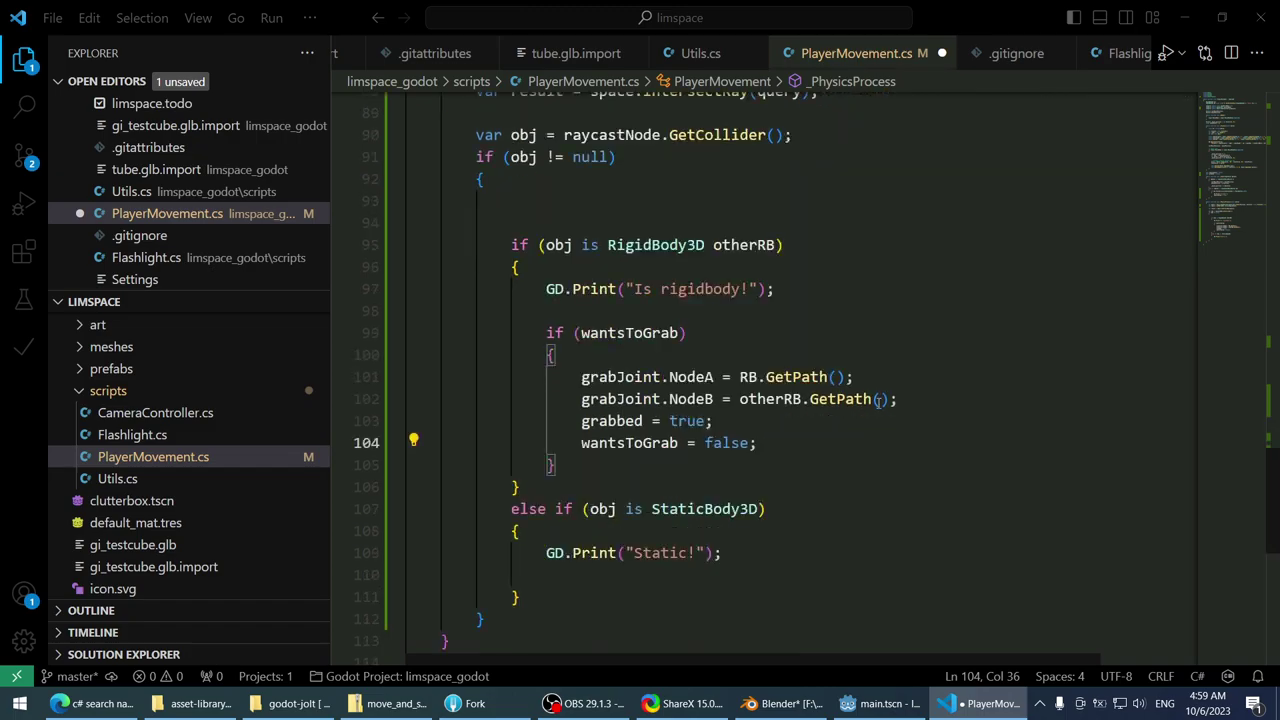
click(780, 422)
scroll(780, 422, up, 12)
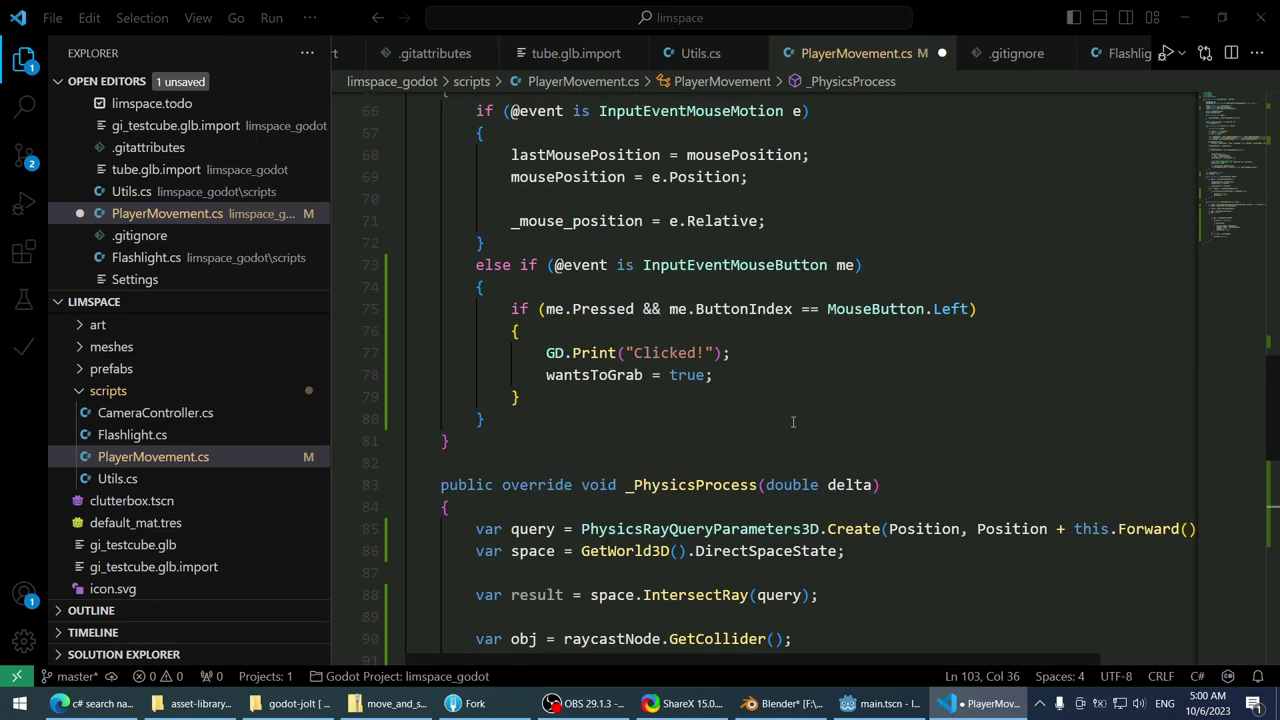
- Save PlayerMovement.cs and scroll through the script to review it
key(ctrl+s)
scroll(793, 420, down, 12)
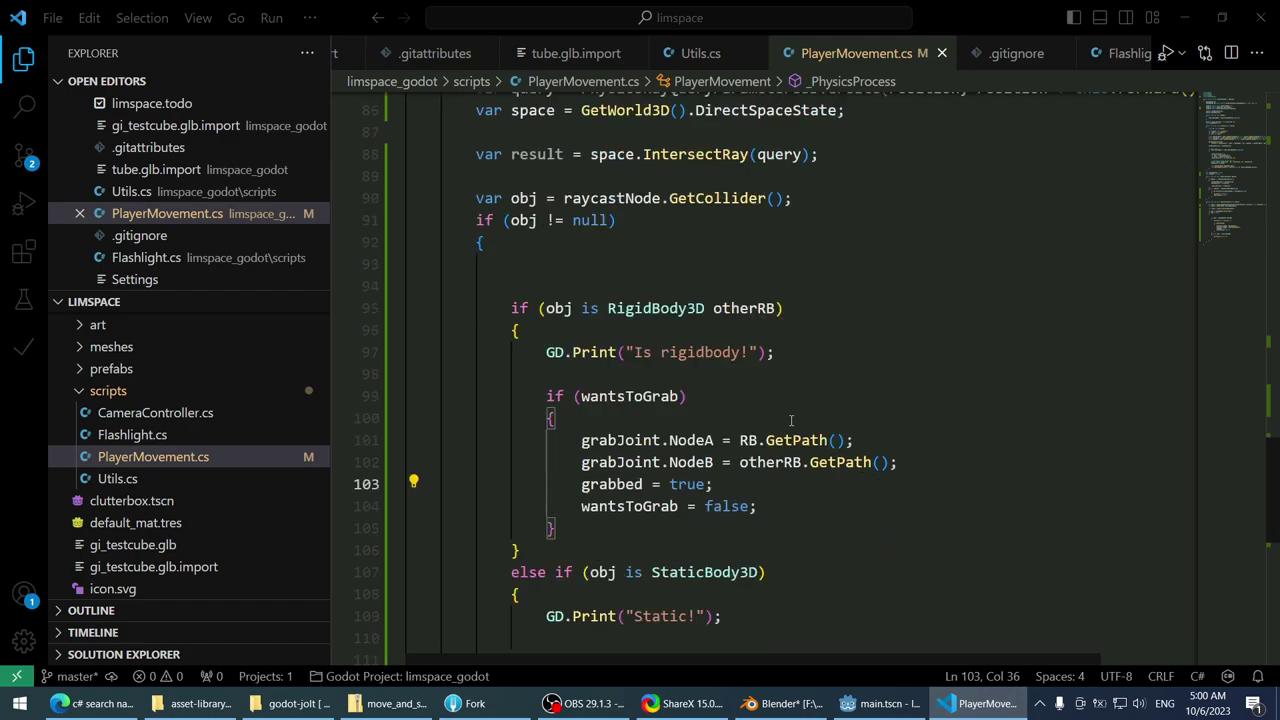
scroll(790, 420, up, 2)
scroll(790, 420, up, 1)
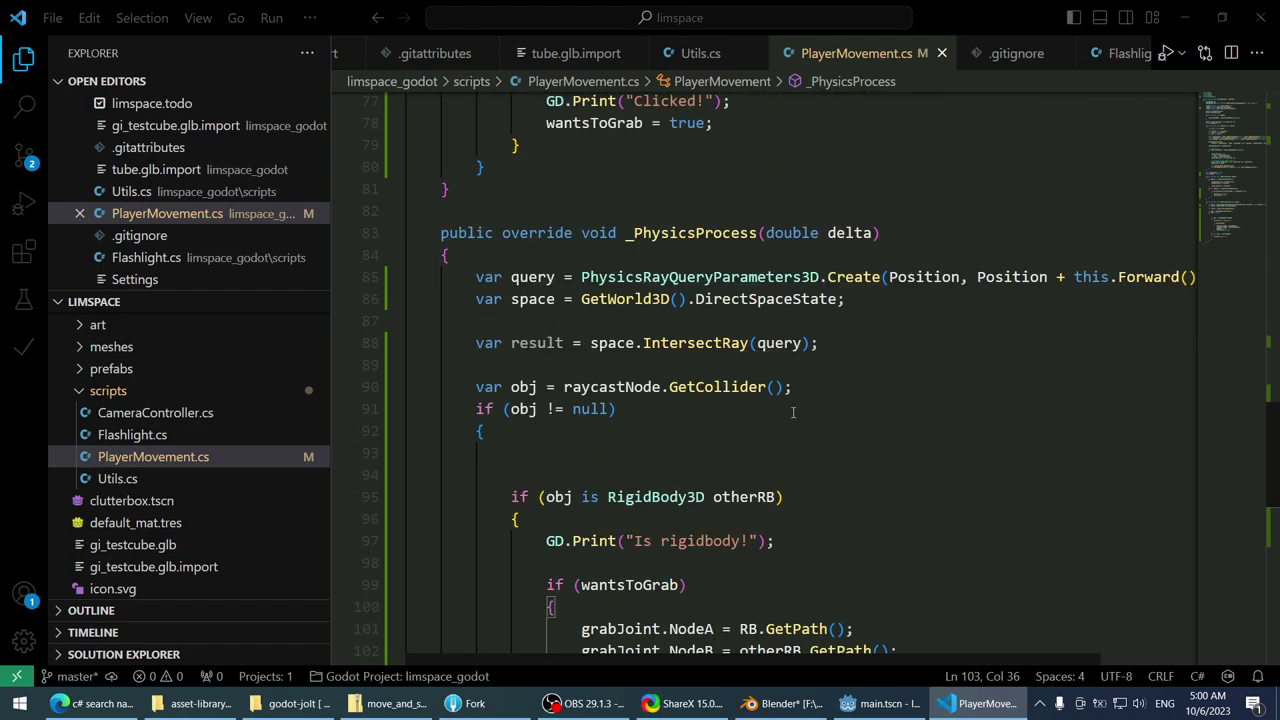
scroll(793, 412, up, 2)
scroll(803, 398, down, 3)
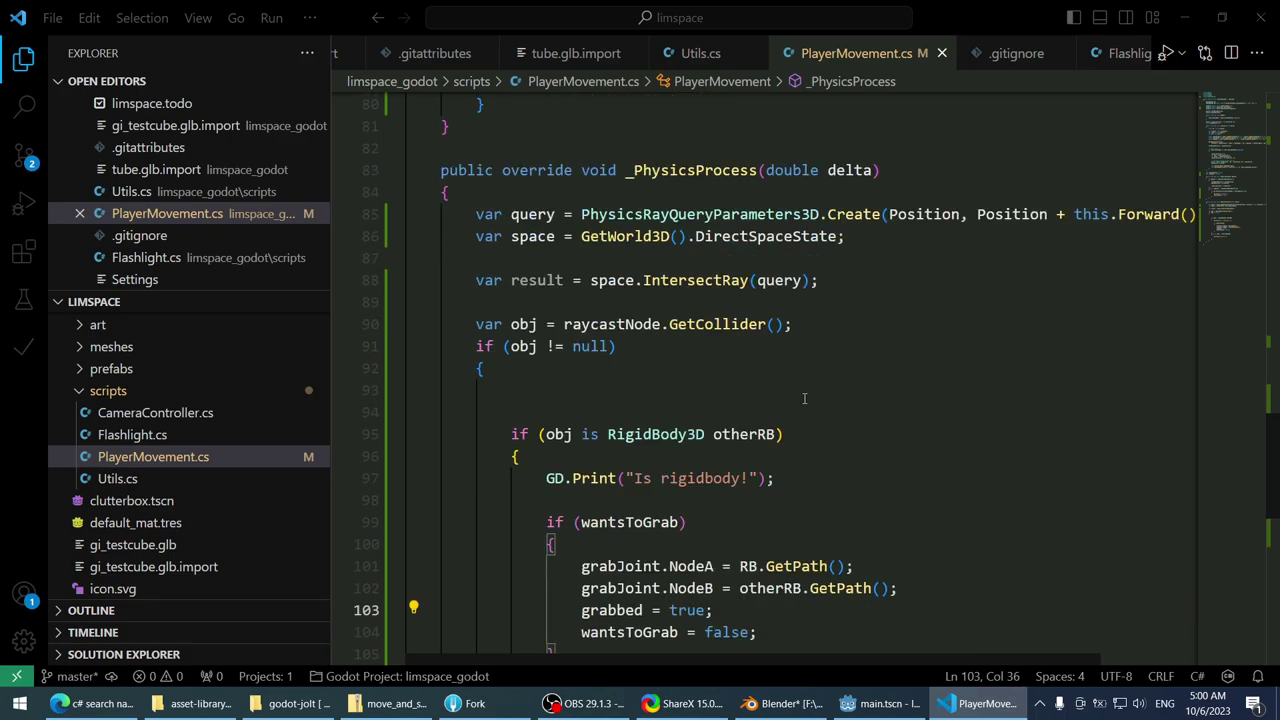
scroll(805, 398, up, 6)
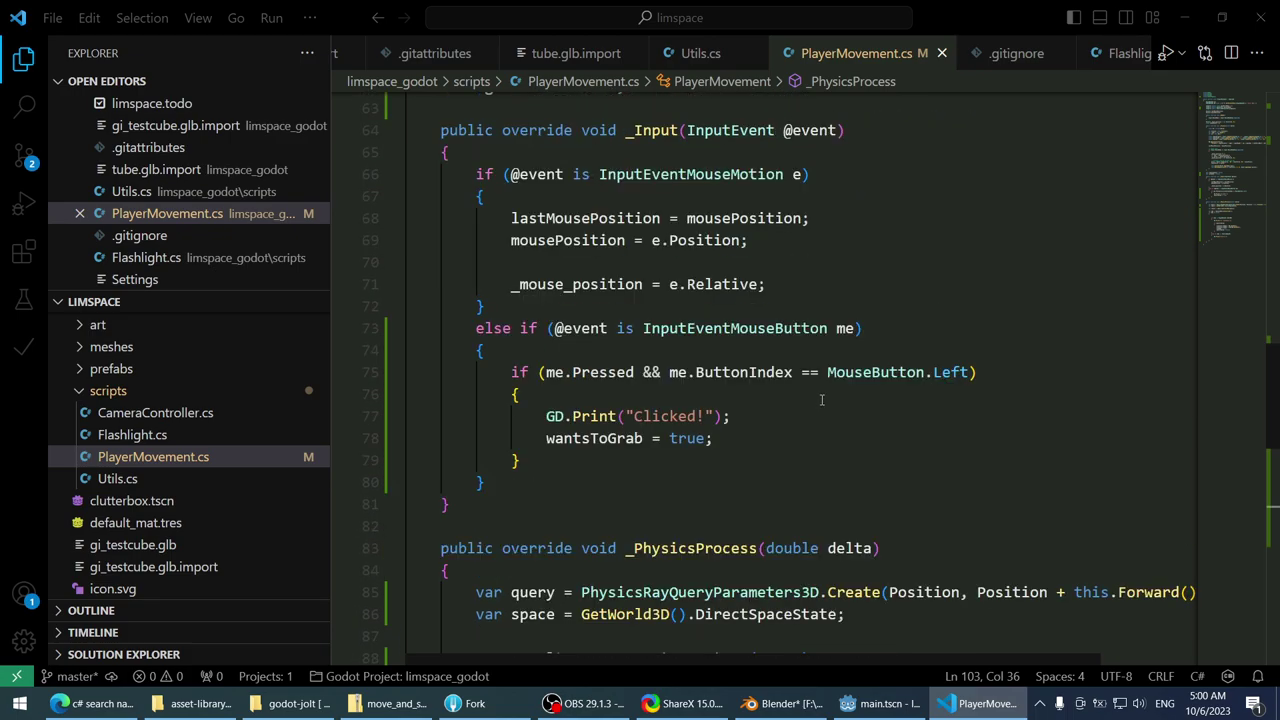
scroll(821, 400, up, 1)
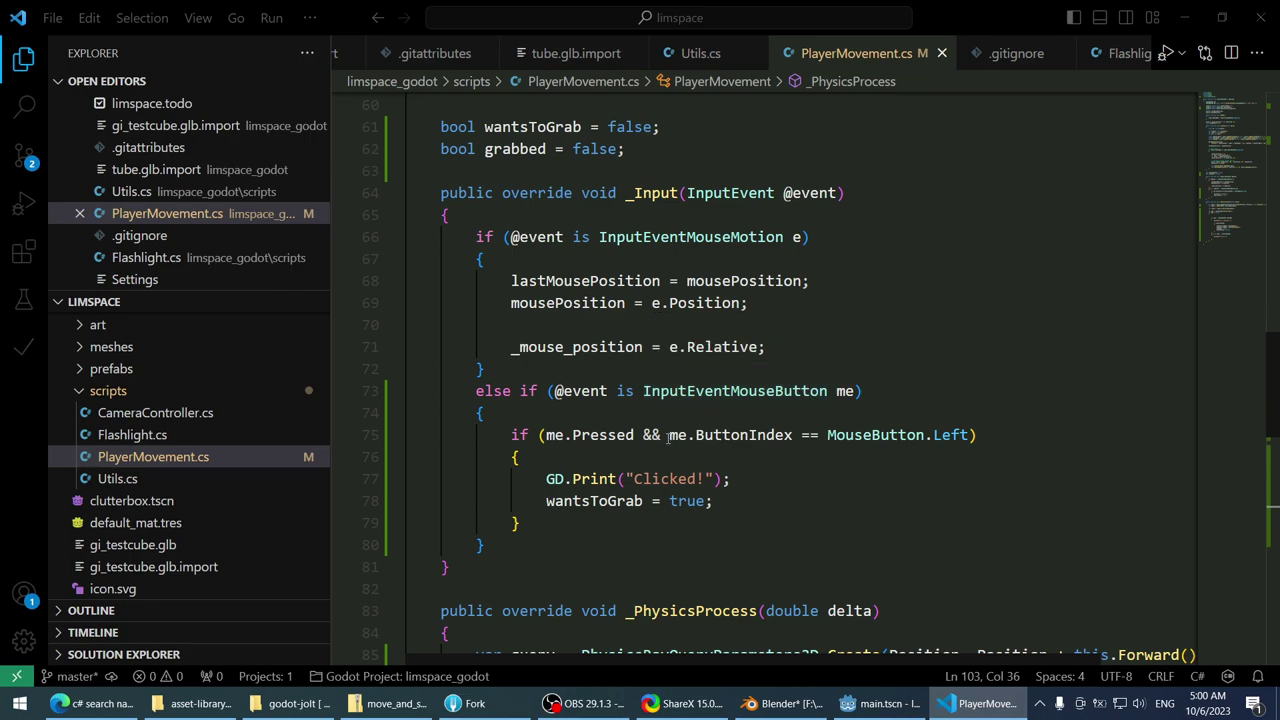
- Move the me.Pressed check out of the left-button condition into its own nested if block
drag(668, 437, 545, 437)
key(ctrl+c)
key(BackSpace)
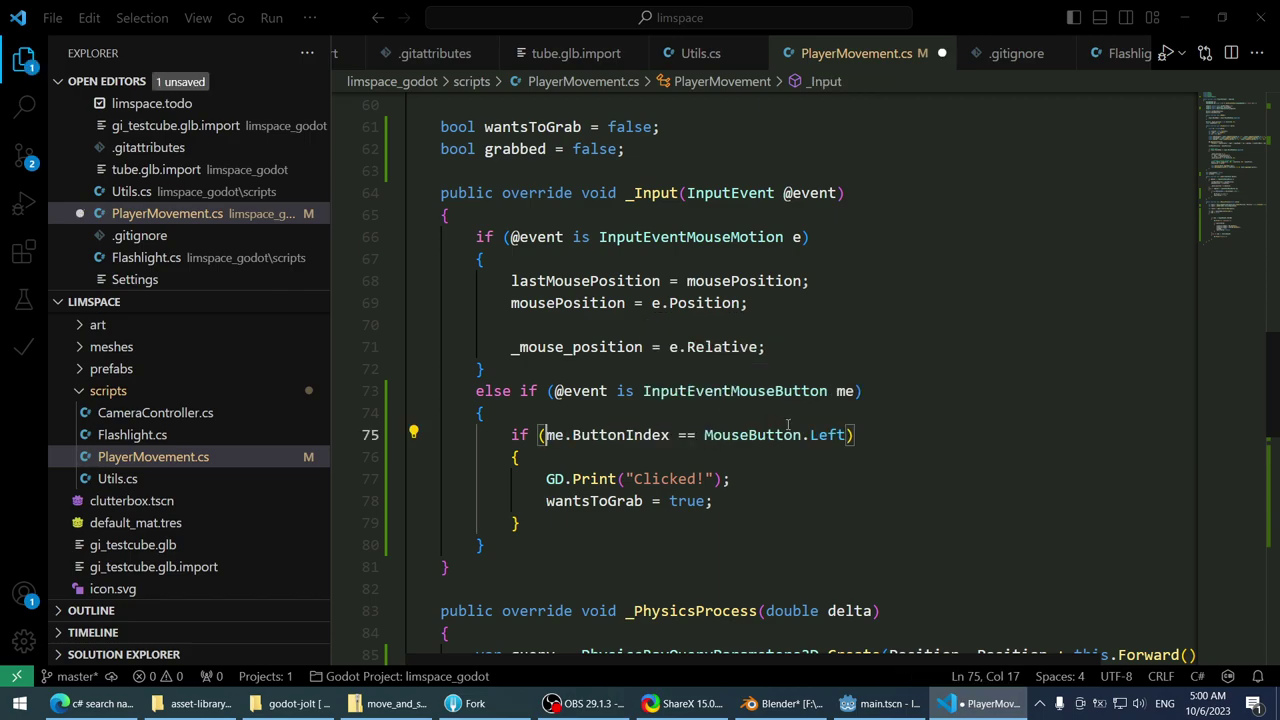
click(848, 435)
text(&&)
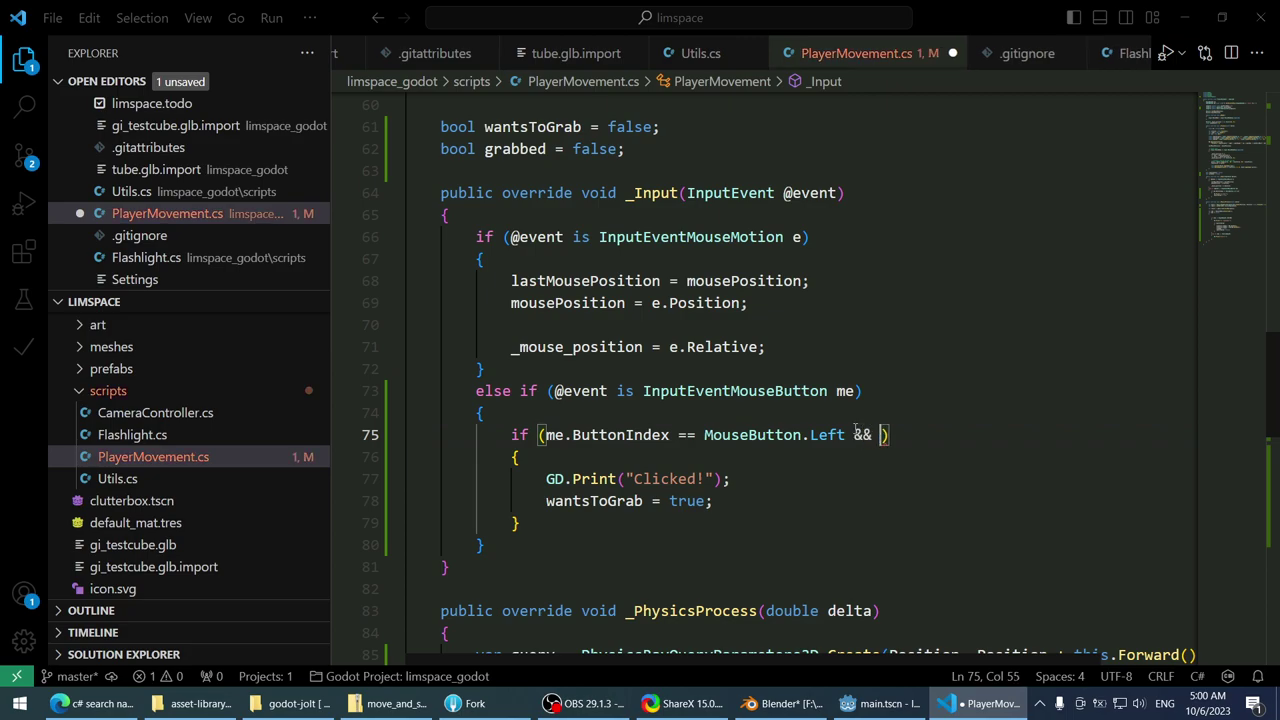
key(BackSpace)
key(BackSpace)
key(Down)
key(End)
key(Return)
text(if ()
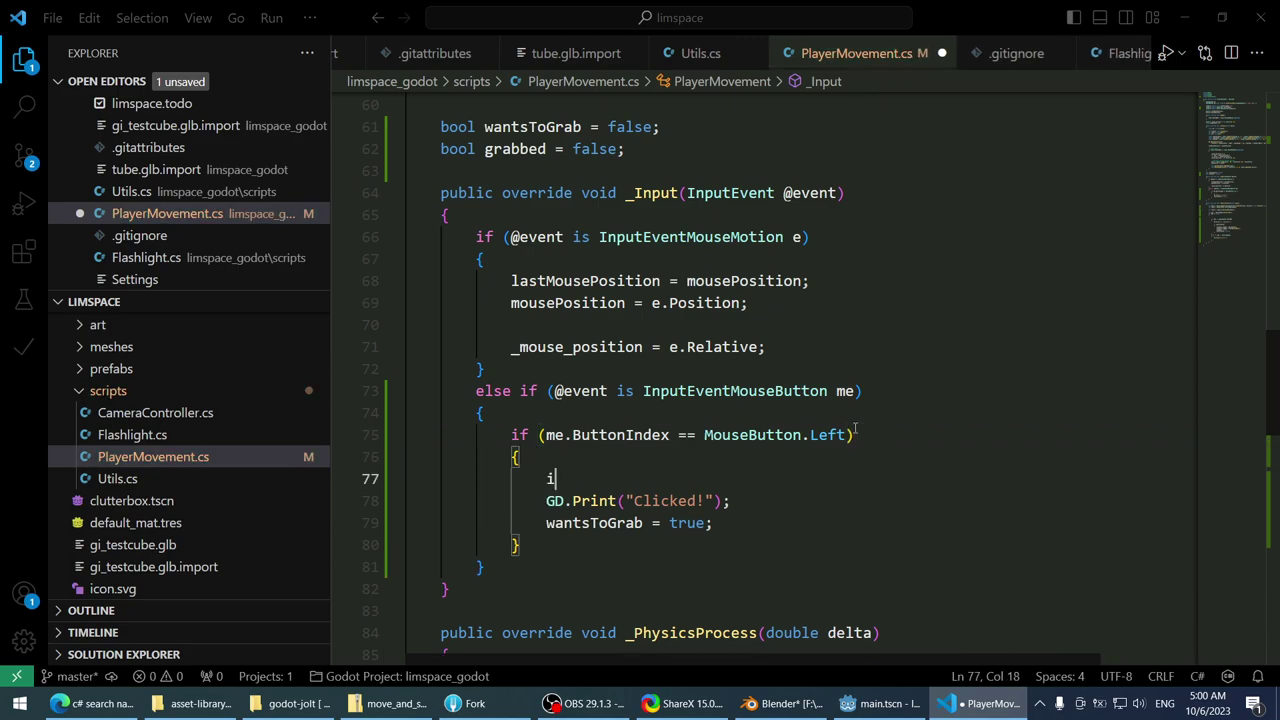
key(ctrl+v)
key(BackSpace)
key(BackSpace)
key(BackSpace)
key(BackSpace)
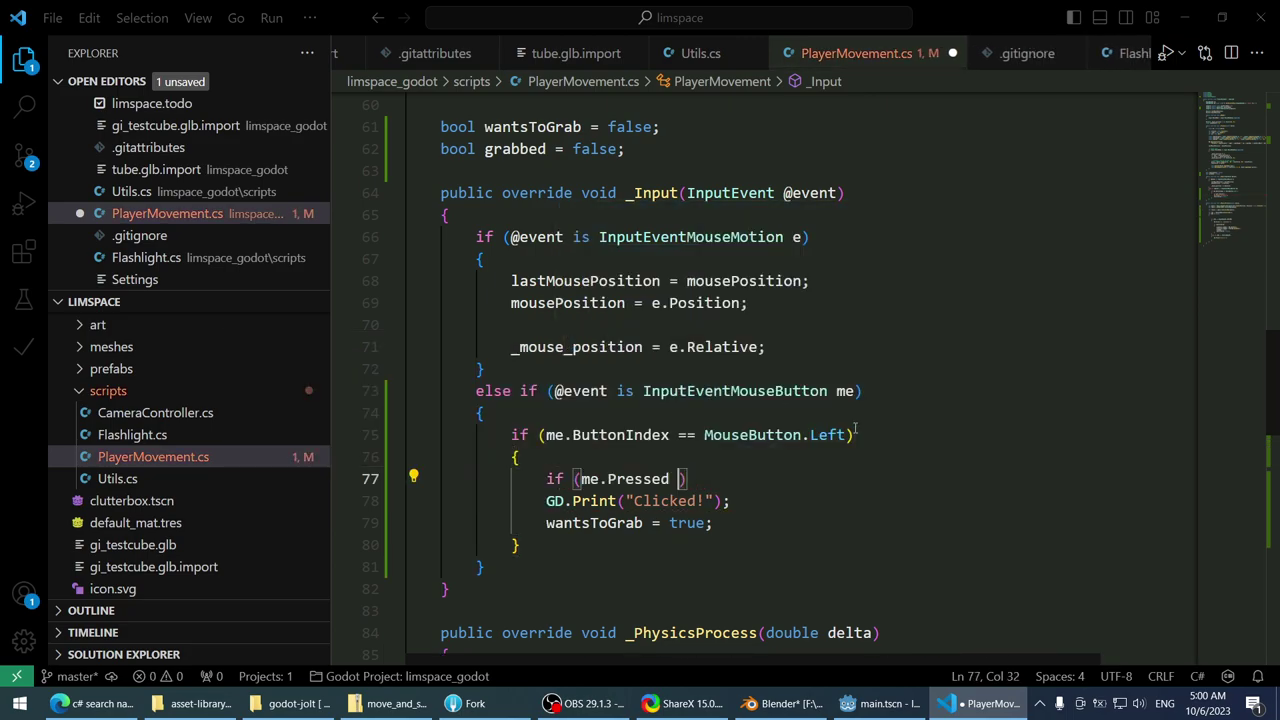
key(End)
key(Return)
text({)
key(Delete)
- Comment out the Clicked! print, indent wantsToGrab into the pressed block, and close it
key(Down)
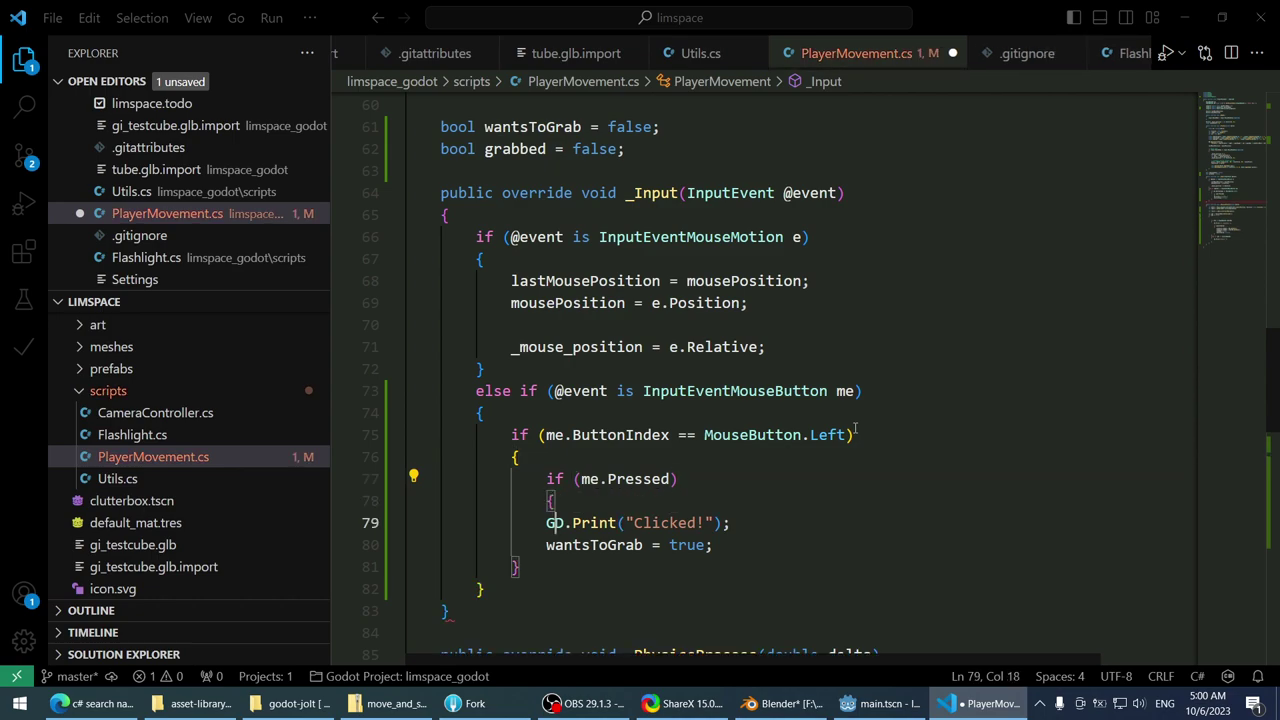
key(Down)
key(Up)
key(End)
key(Home)
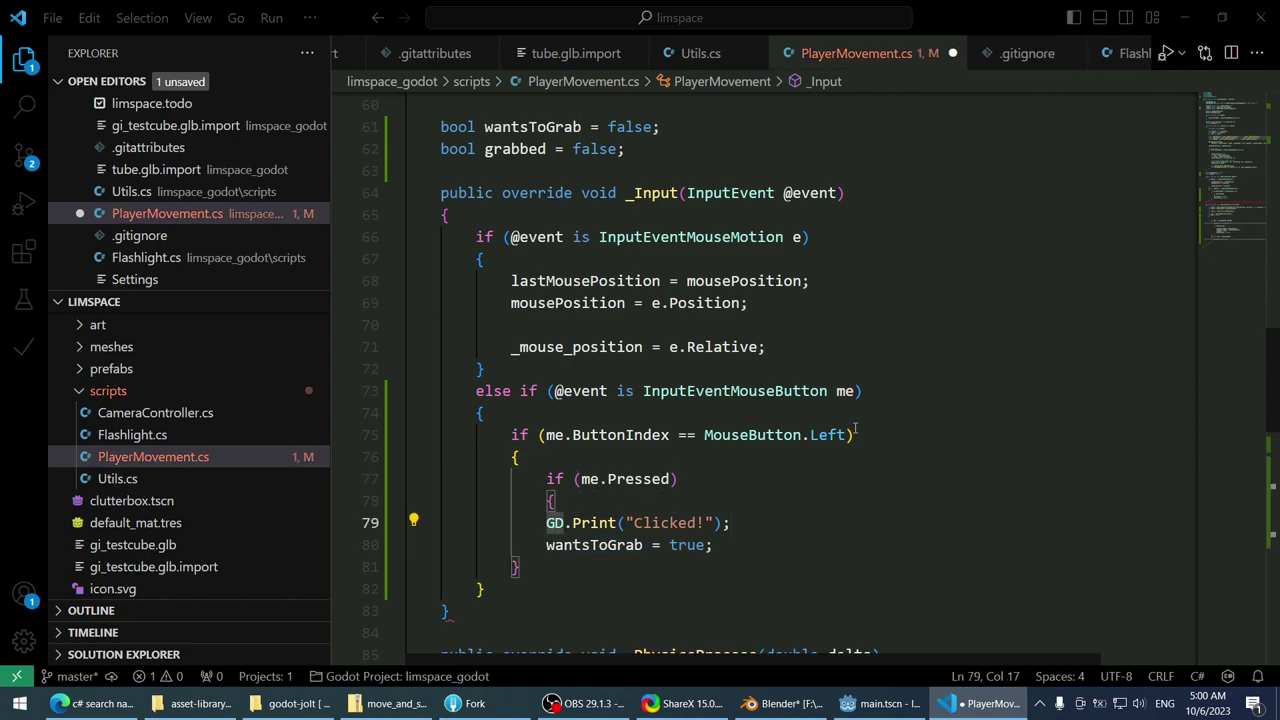
key(Tab)
key(ctrl+slash)
key(Down)
key(Home)
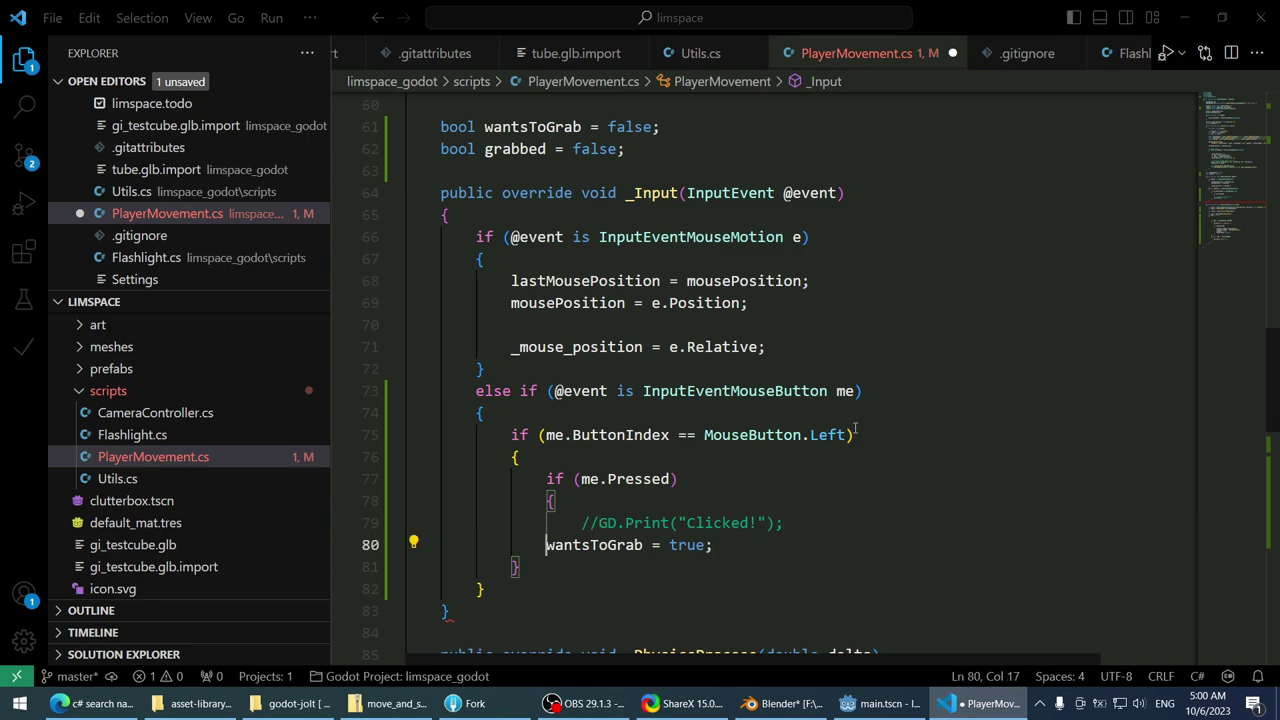
key(Tab)
key(End)
key(Return)
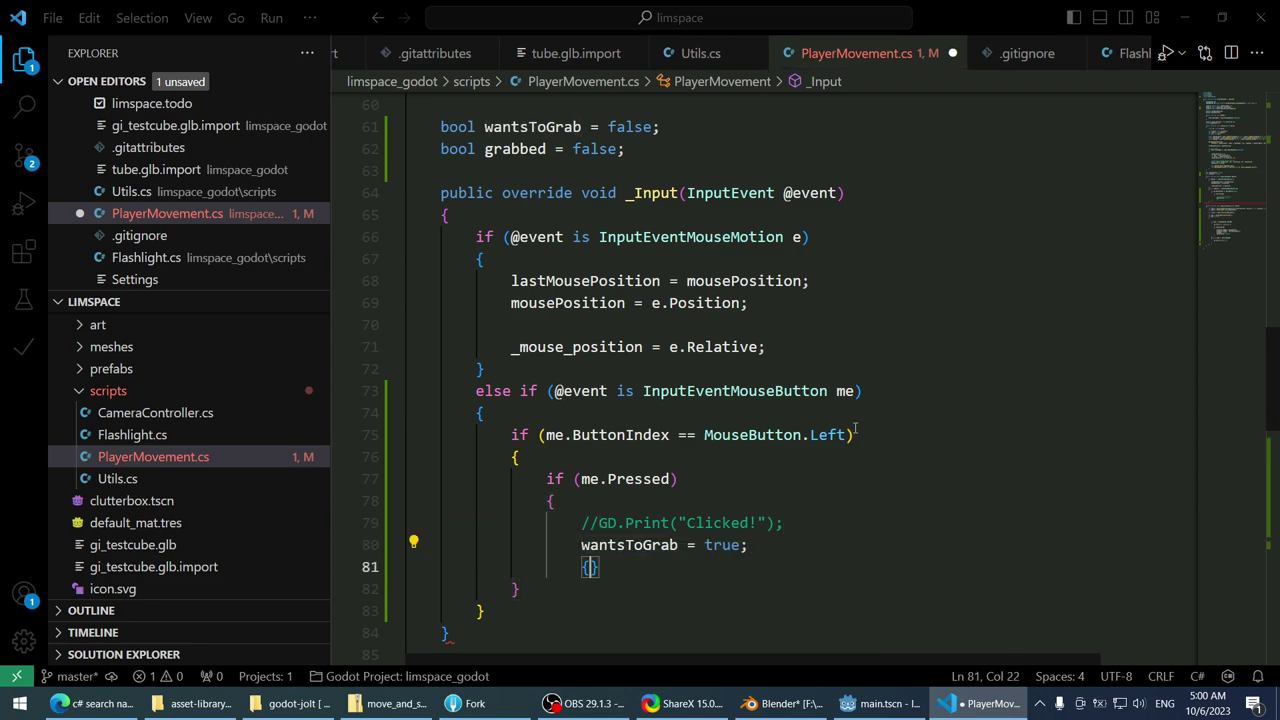
text(})
key(Up)
key(Up)
key(Up)
key(Up)
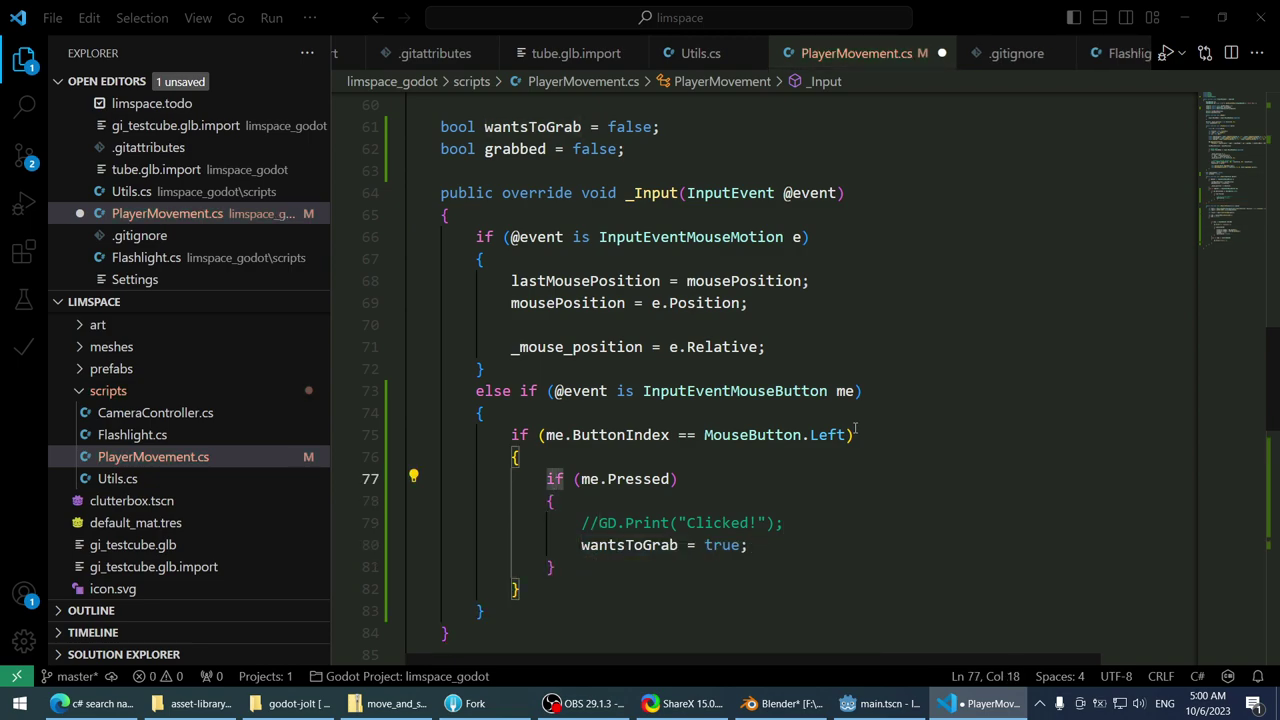
- Begin an enum GrabState declaration below the grabbed field
double_click(640, 479)
scroll(635, 450, up, 4)
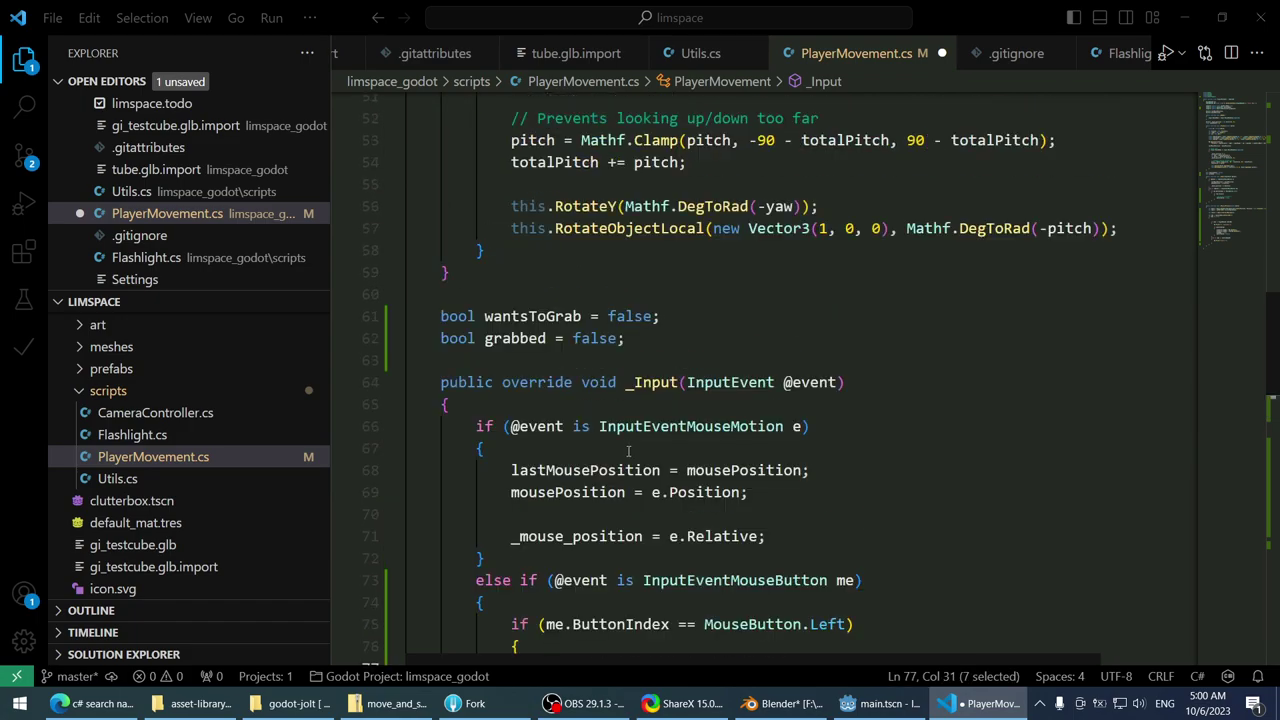
scroll(641, 440, down, 4)
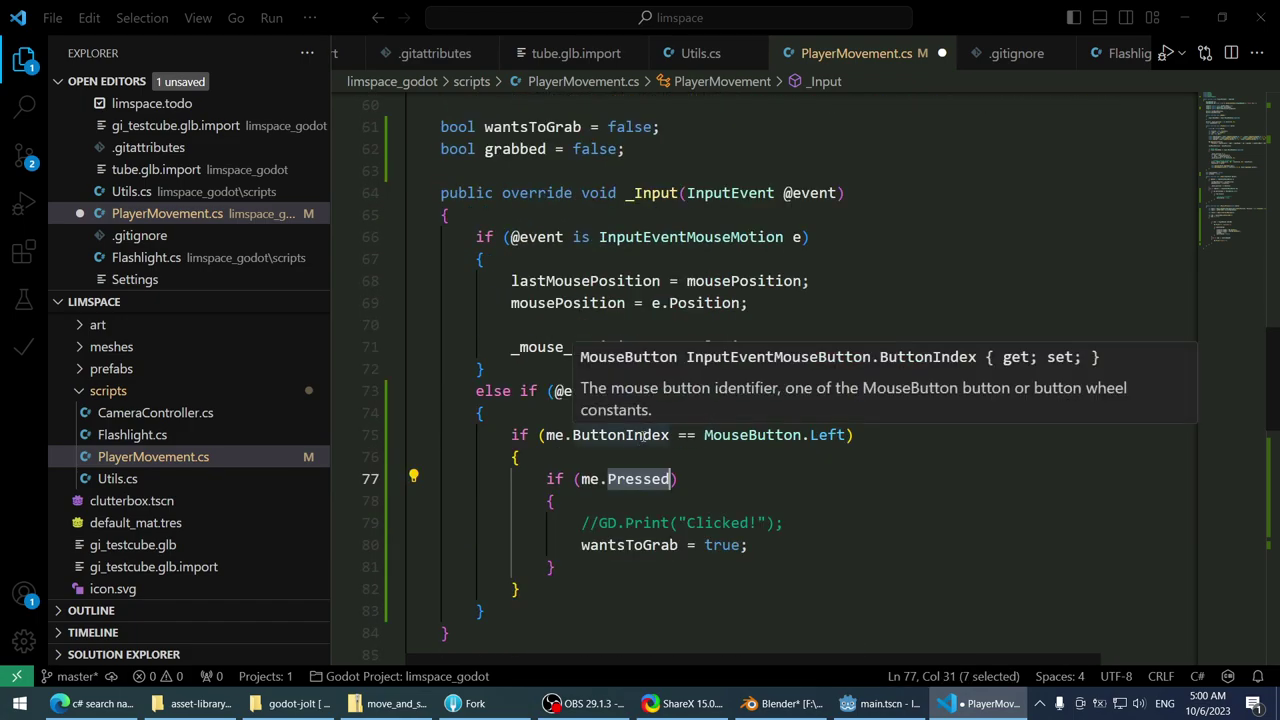
click(818, 149)
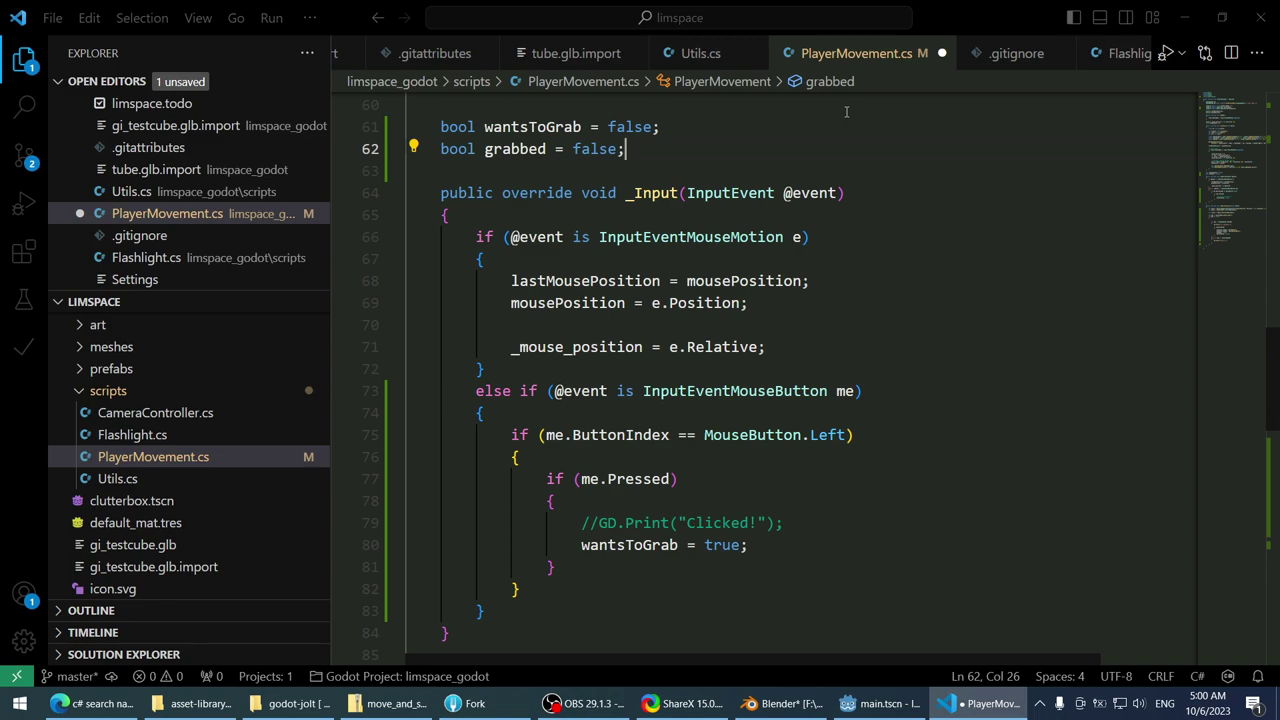
key(Return)
key(Return)
text(enum stae)
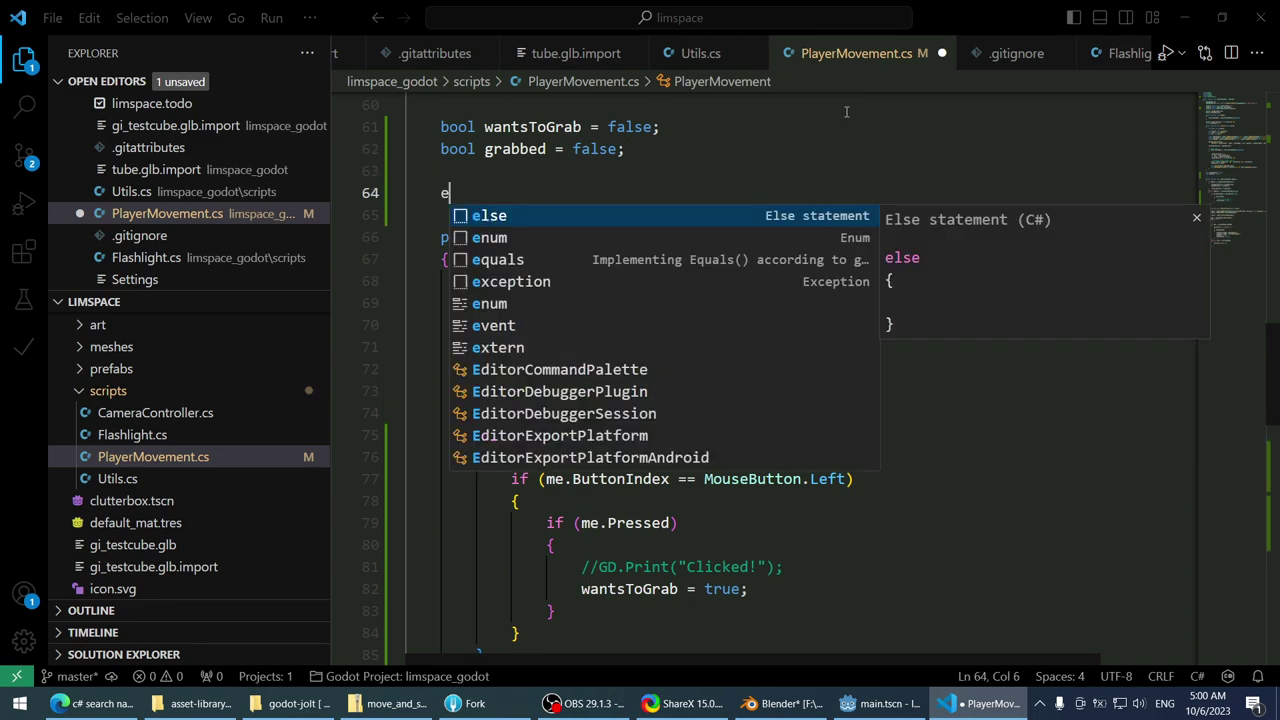
key(BackSpace)
key(BackSpace)
key(BackSpace)
key(BackSpace)
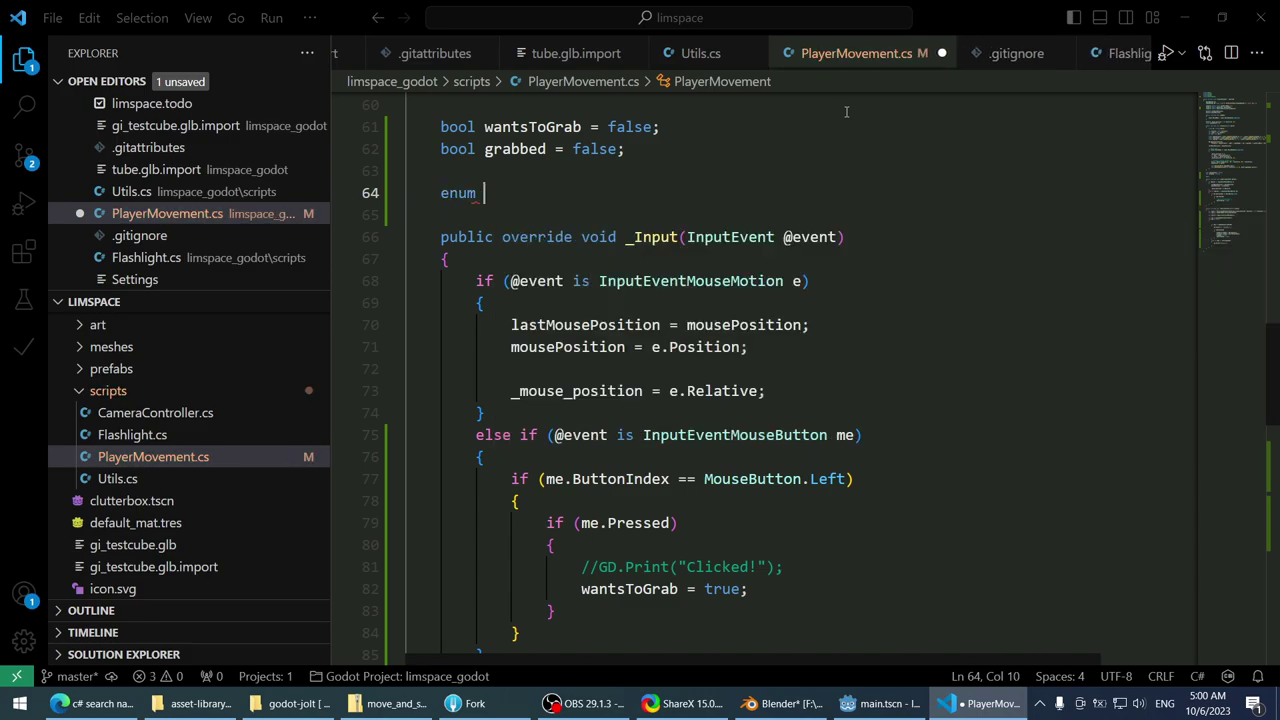
text(s)
key(BackSpace)
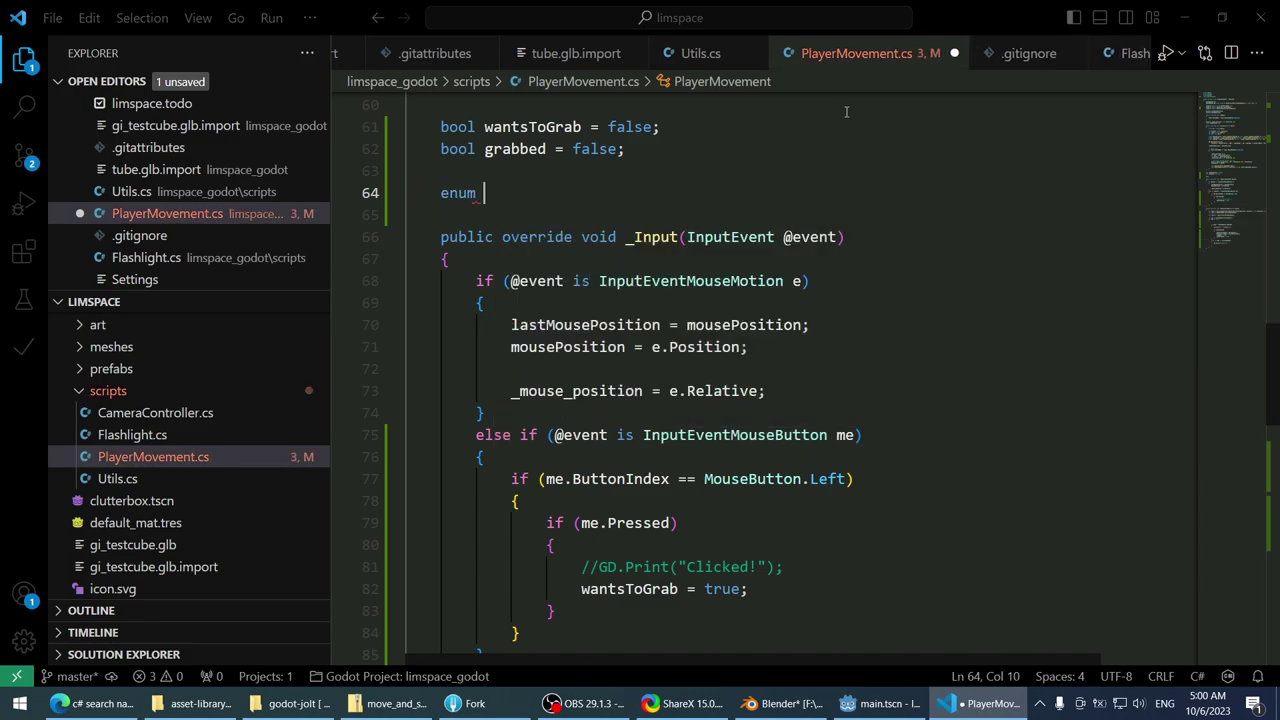
text(s)
key(BackSpace)
text(G)
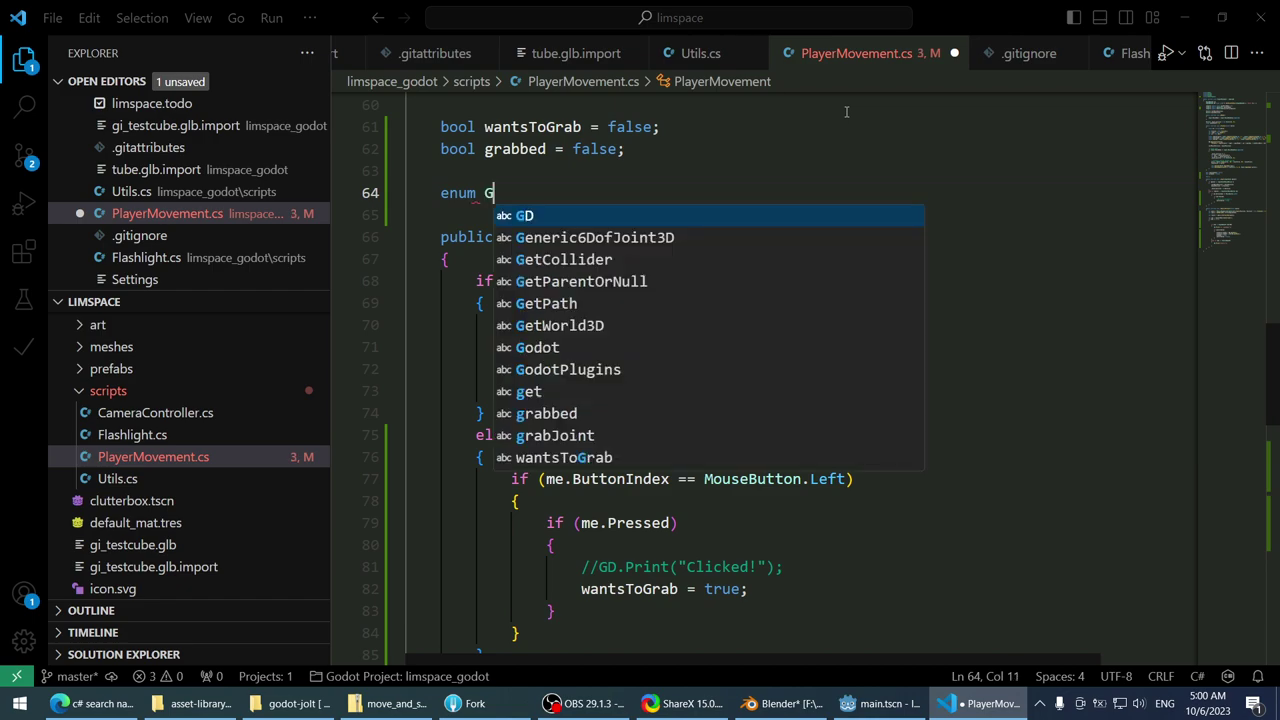
text(rabState )
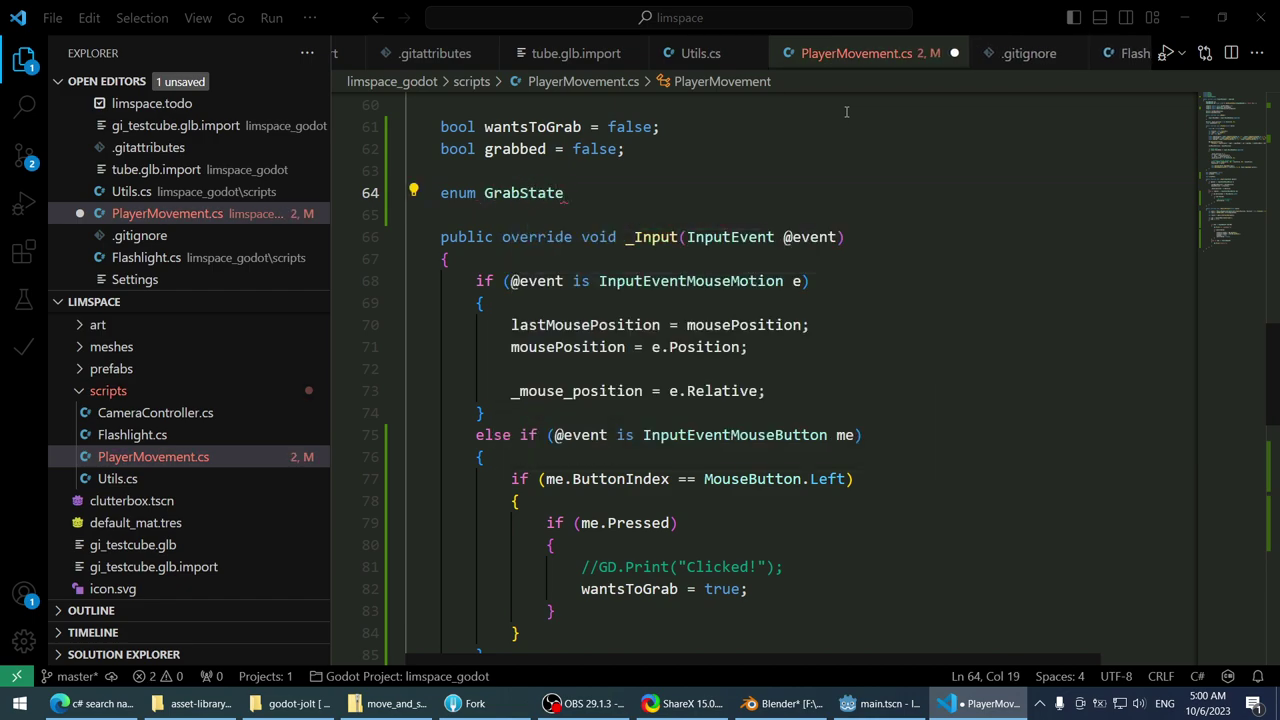
text(= {)
key(Return)
key(ctrl+z)
key(BackSpace)
key(BackSpace)
text({)
key(Return)
- Add members WantsToGrab, Grabbed, WantsToRelease and Idle to GrabState and terminate it with a semicolon
text(Wa)
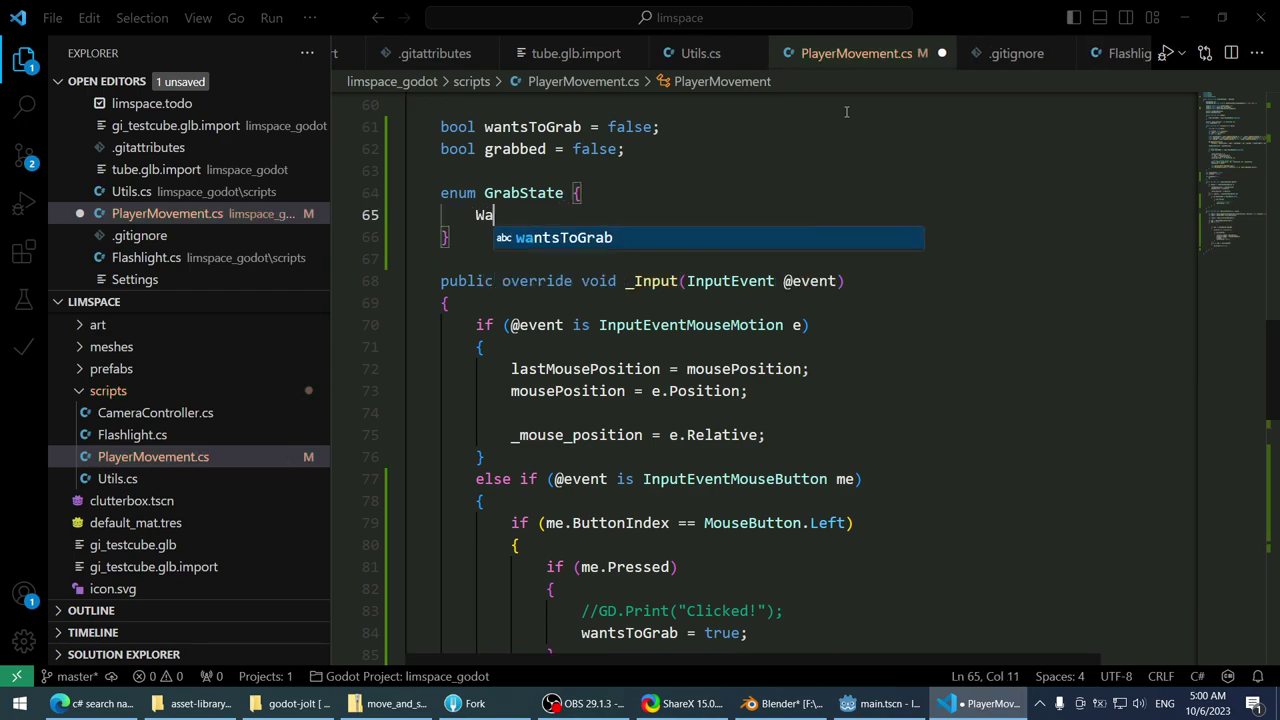
text(ntsToGrab,)
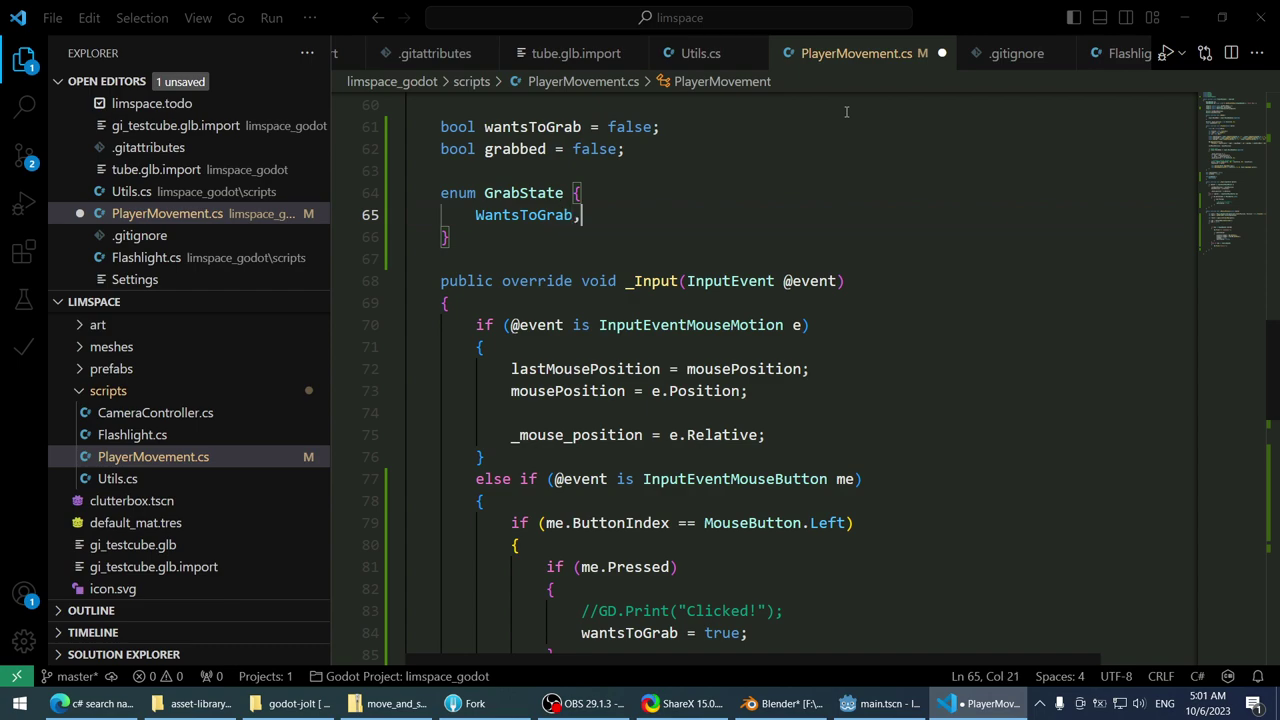
key(Return)
text(Grabbed,)
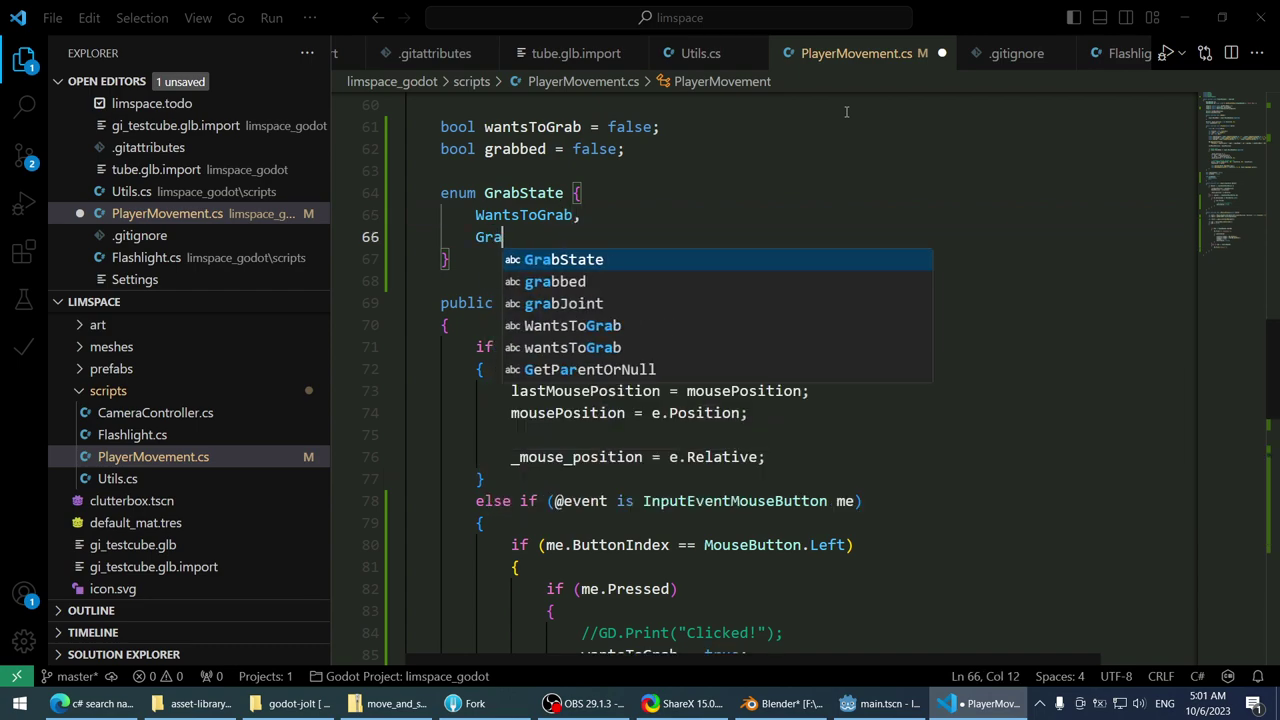
key(Return)
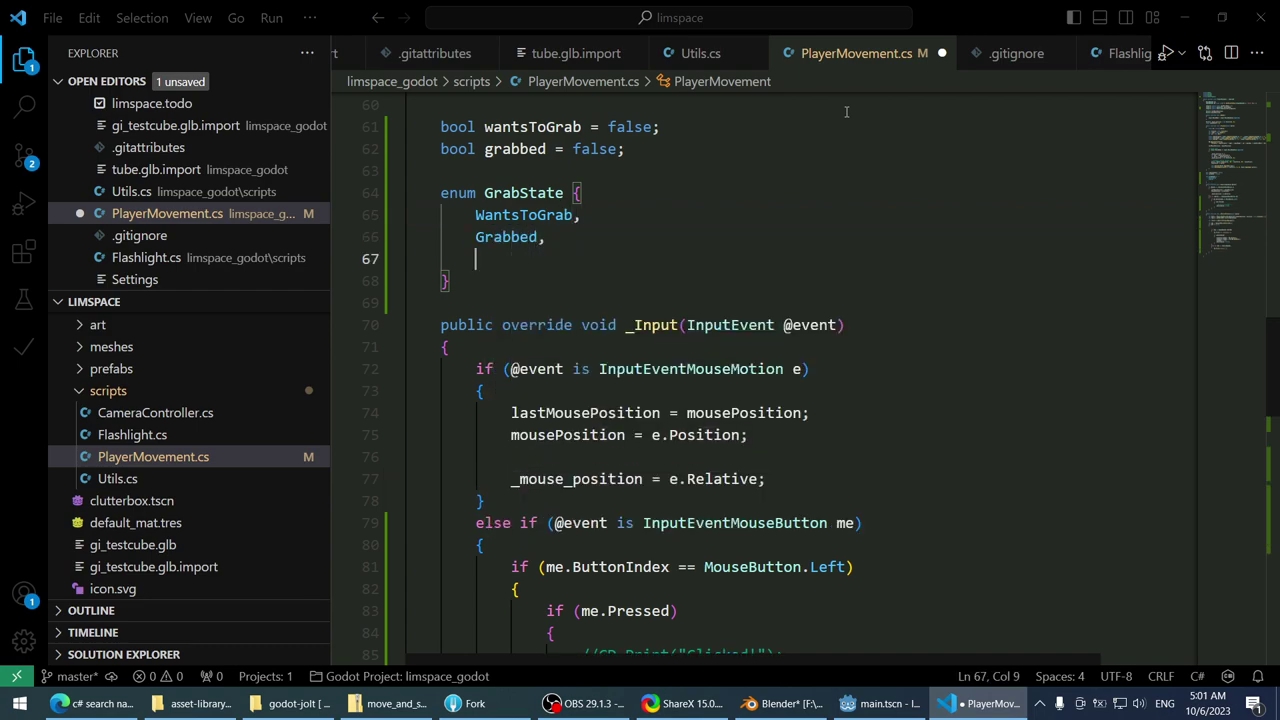
text(Wants)
key(BackSpace)
key(BackSpace)
key(BackSpace)
text(nts)
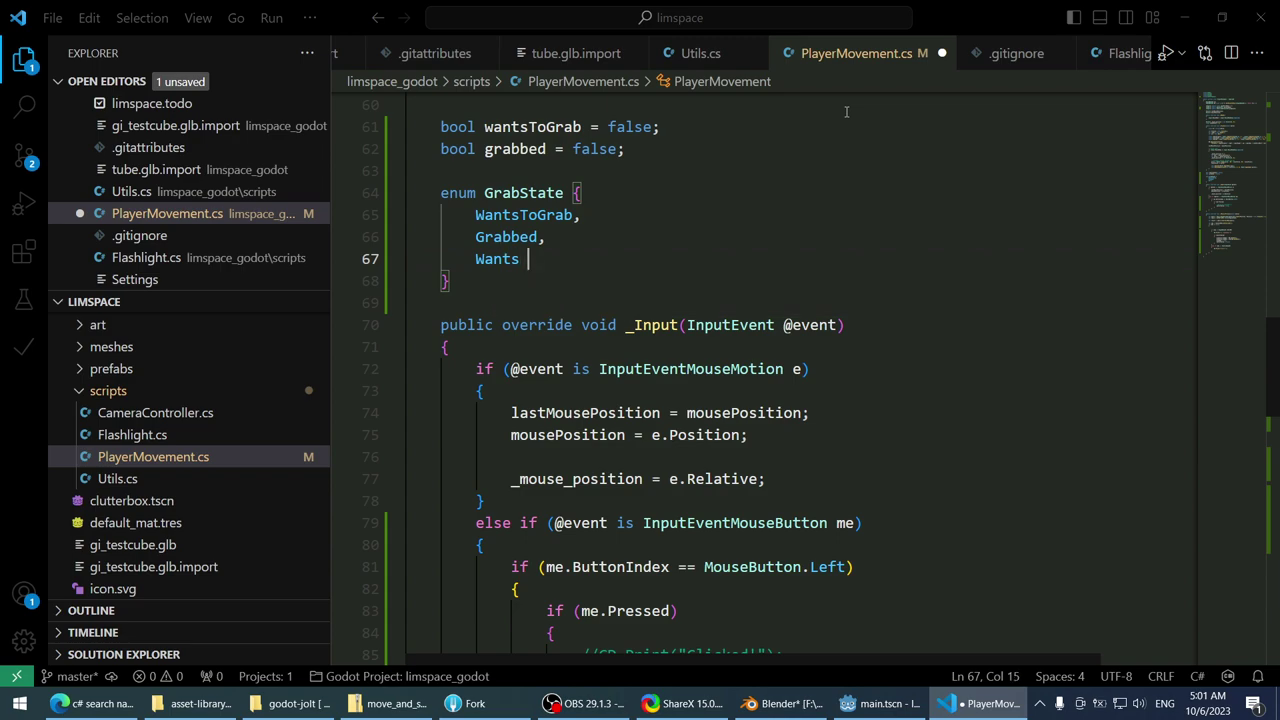
key(BackSpace)
text(ToReel)
key(BackSpace)
key(BackSpace)
key(BackSpace)
text(elease,)
key(Return)
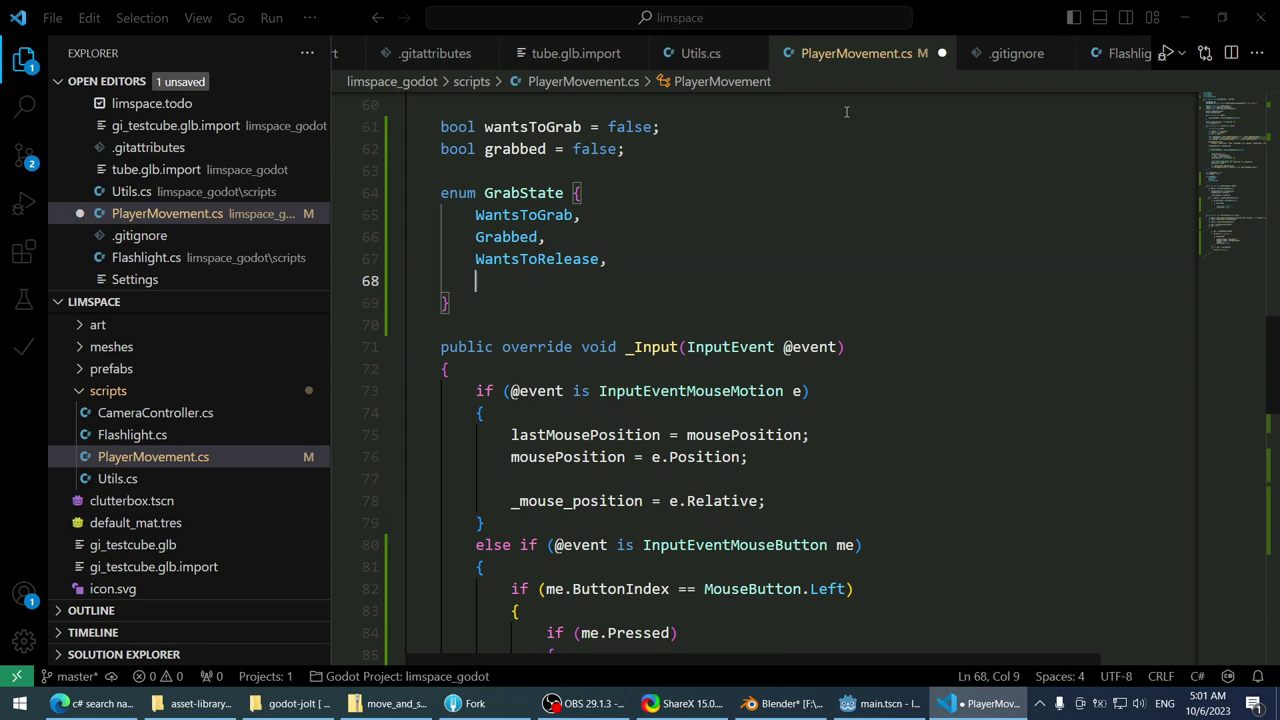
text(Idle)
key(Down)
text(;)
- Remove the Grabbed enum member and the bool wantsToGrab field, keeping grabbed
key(Up)
key(Up)
key(Up)
key(ctrl+shift+k)
key(Up)
key(Up)
key(Up)
key(ctrl+shift+k)
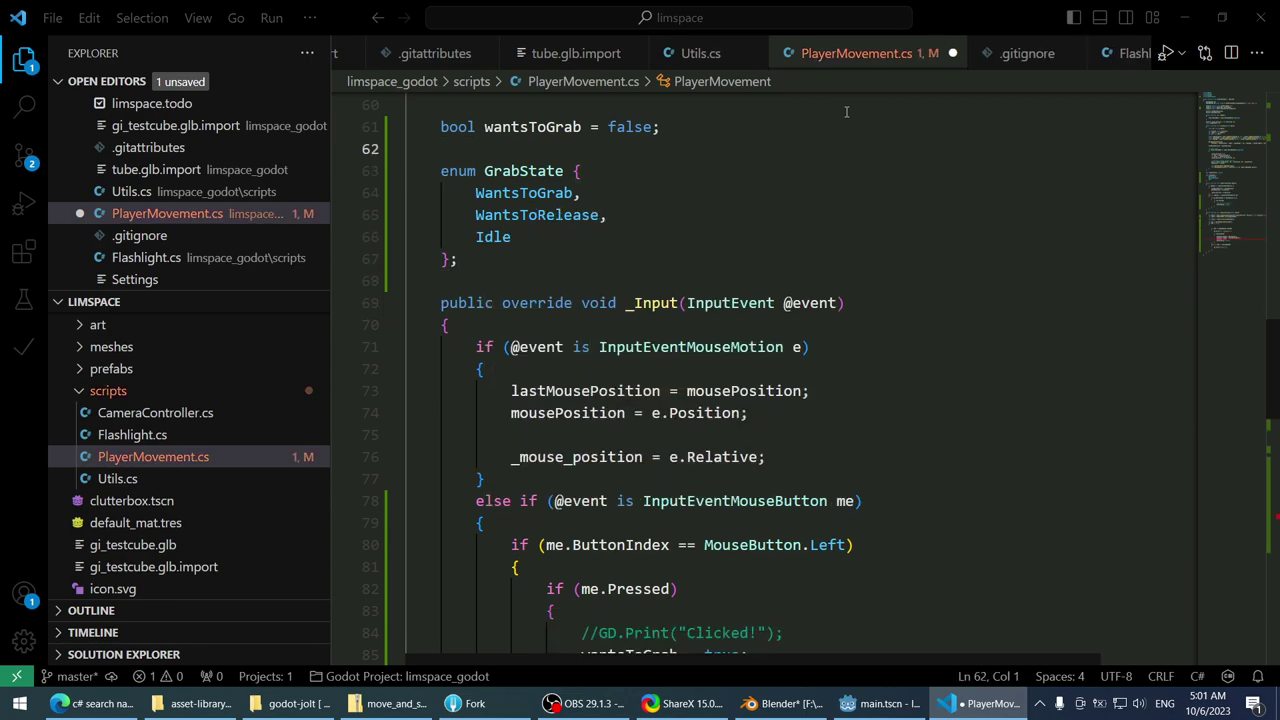
key(ctrl+z)
key(Up)
key(ctrl+shift+k)
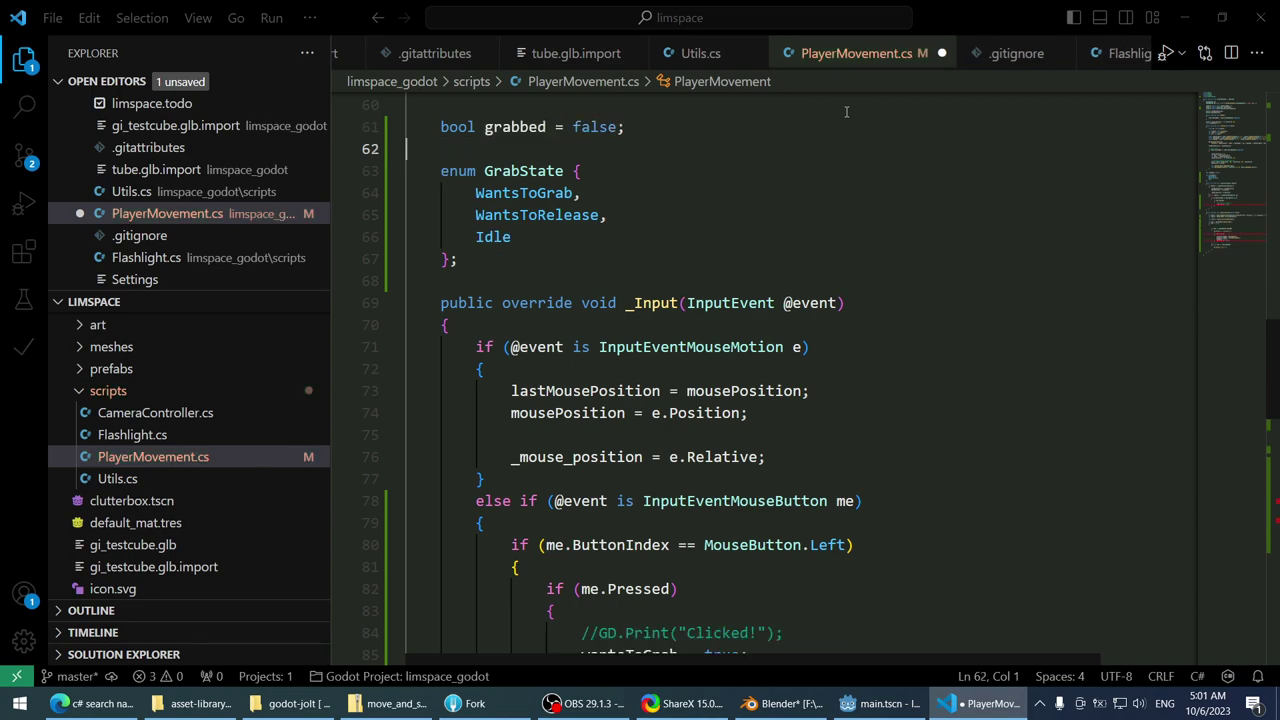
- Move Idle to the top of the enum with a trailing comma, then save and auto-format
key(Down)
key(Down)
key(Down)
key(Down)
key(Up)
key(Down)
key(Down)
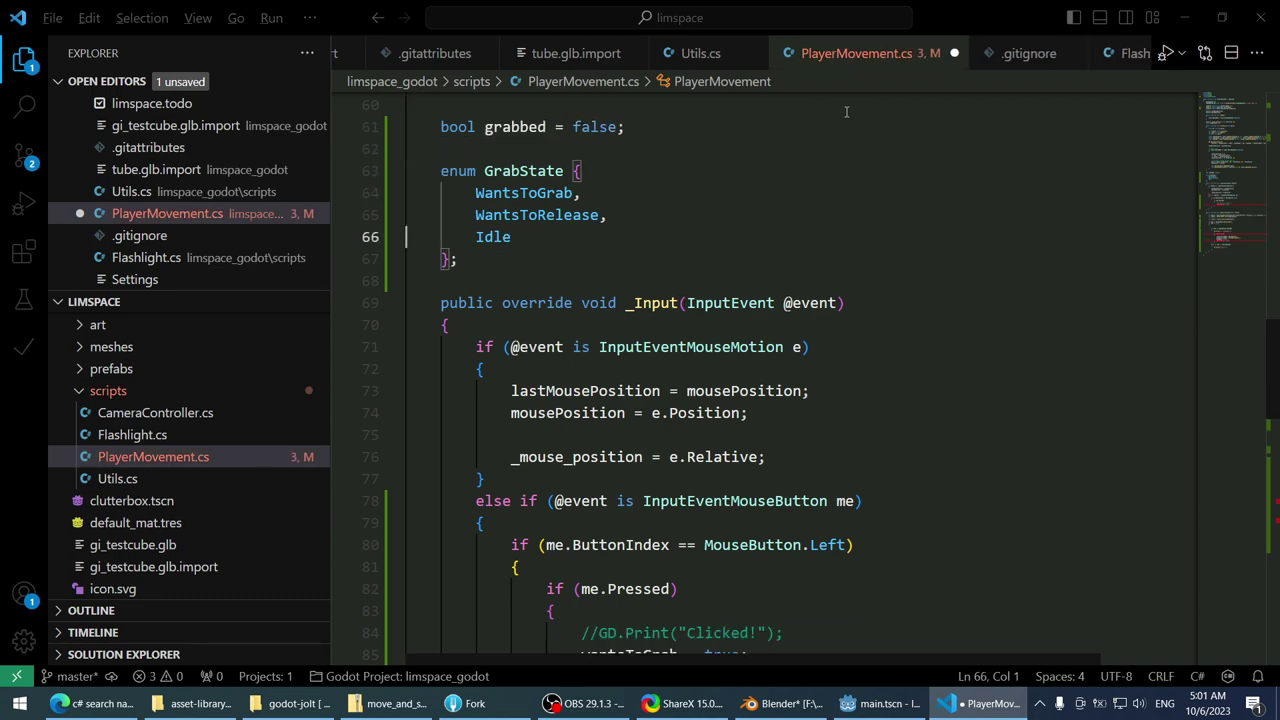
key(alt+Up)
key(alt+Up)
key(Down)
key(Up)
key(End)
text(,)
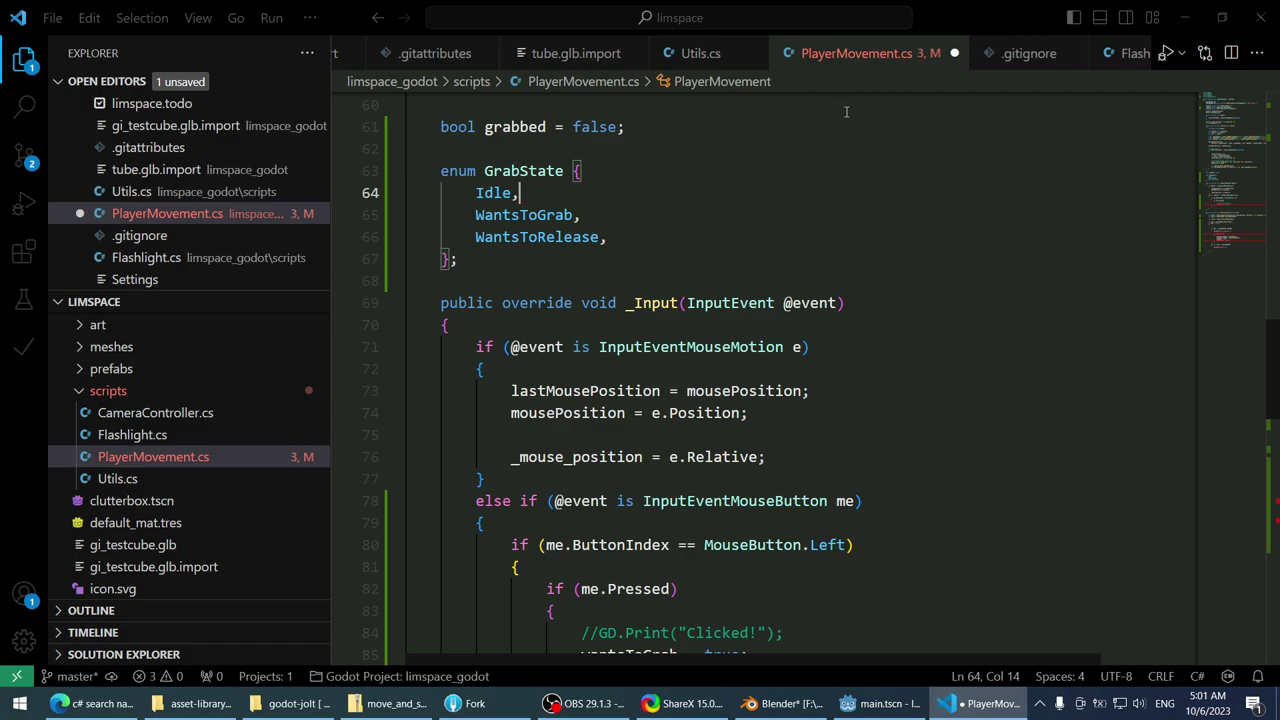
key(ctrl+s)
- Declare a GrabState grabState; field below the enum
key(Down)
key(Down)
key(Down)
key(Down)
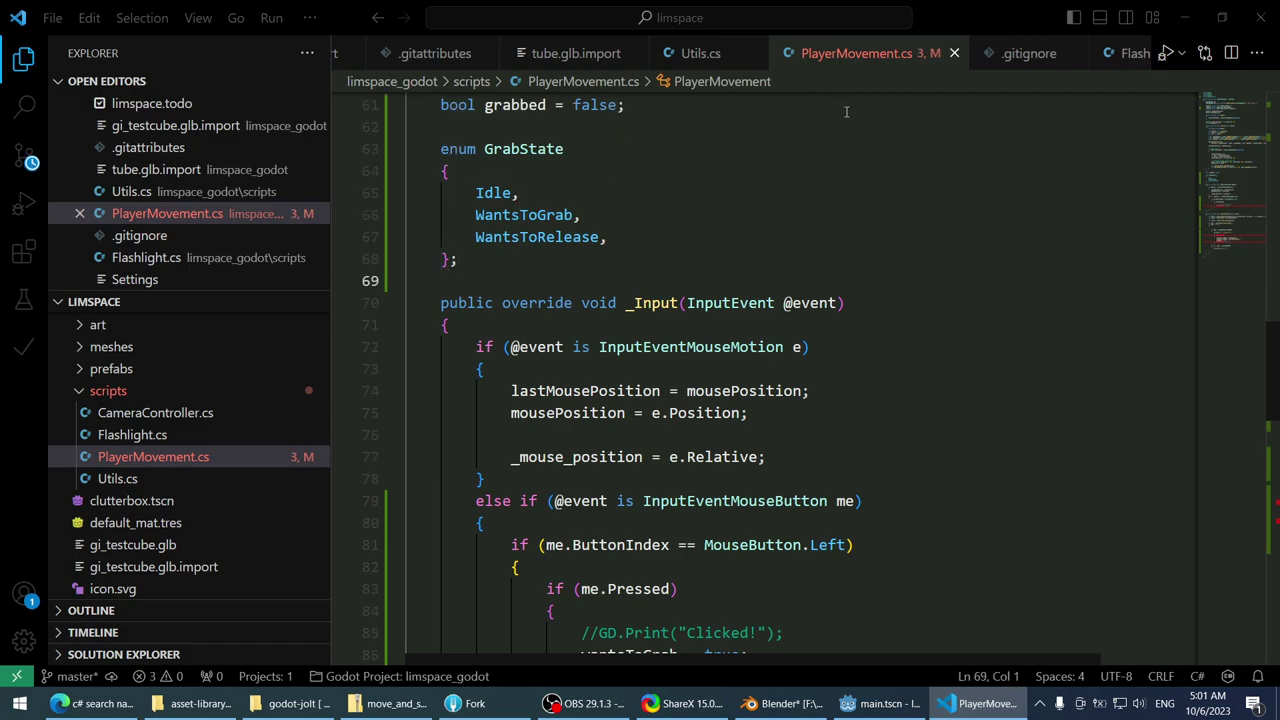
key(Return)
key(Return)
key(Up)
text(Gra)
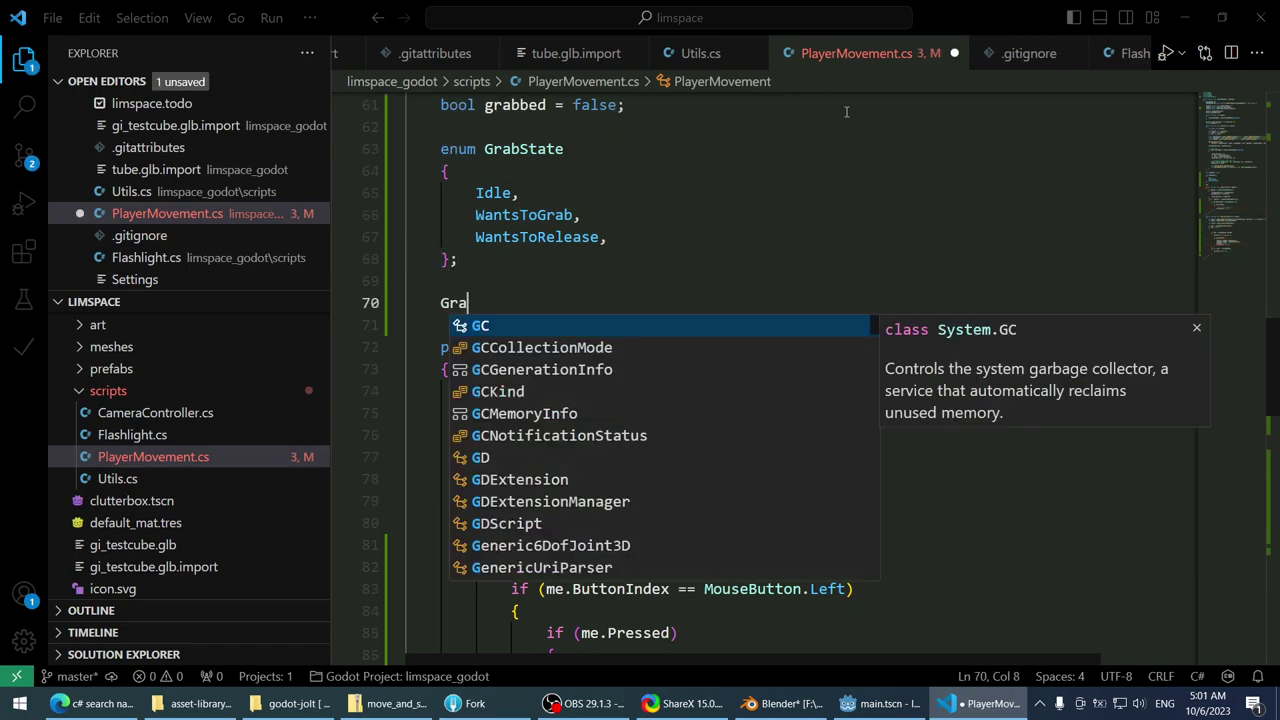
text(bState sta)
key(Tab)
text(sta)
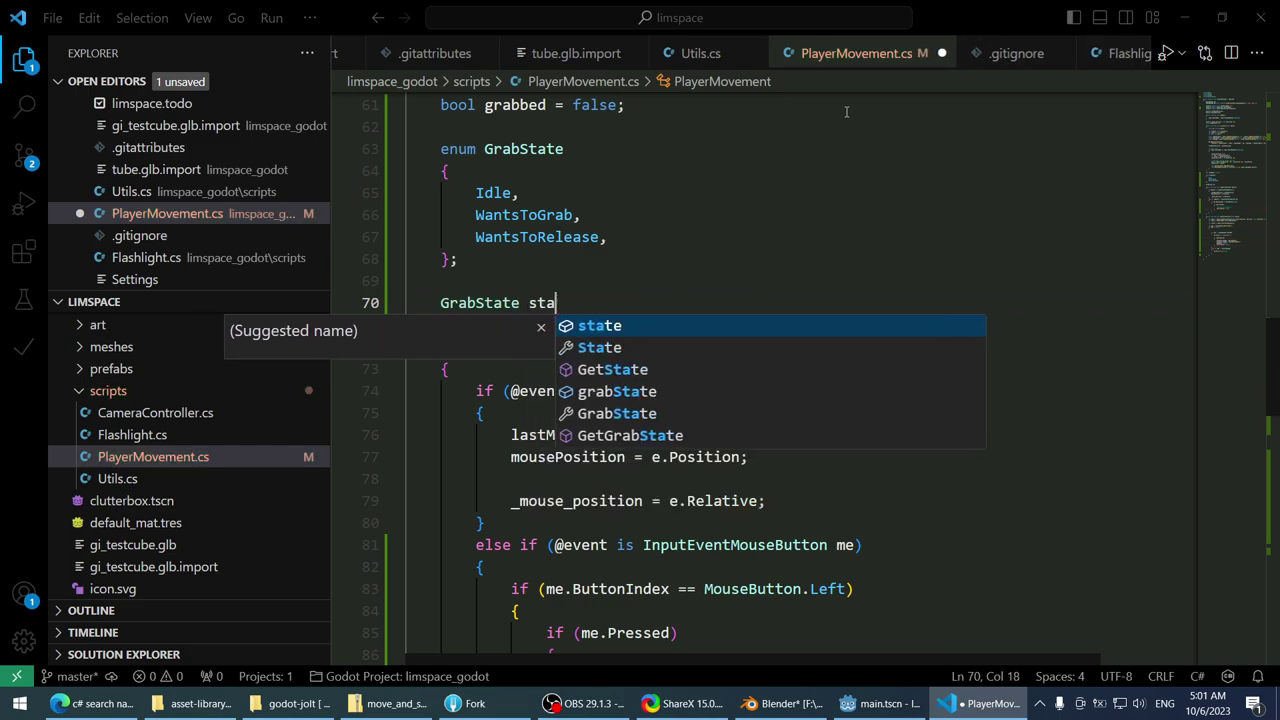
key(BackSpace)
key(BackSpace)
key(BackSpace)
text(grabStat)
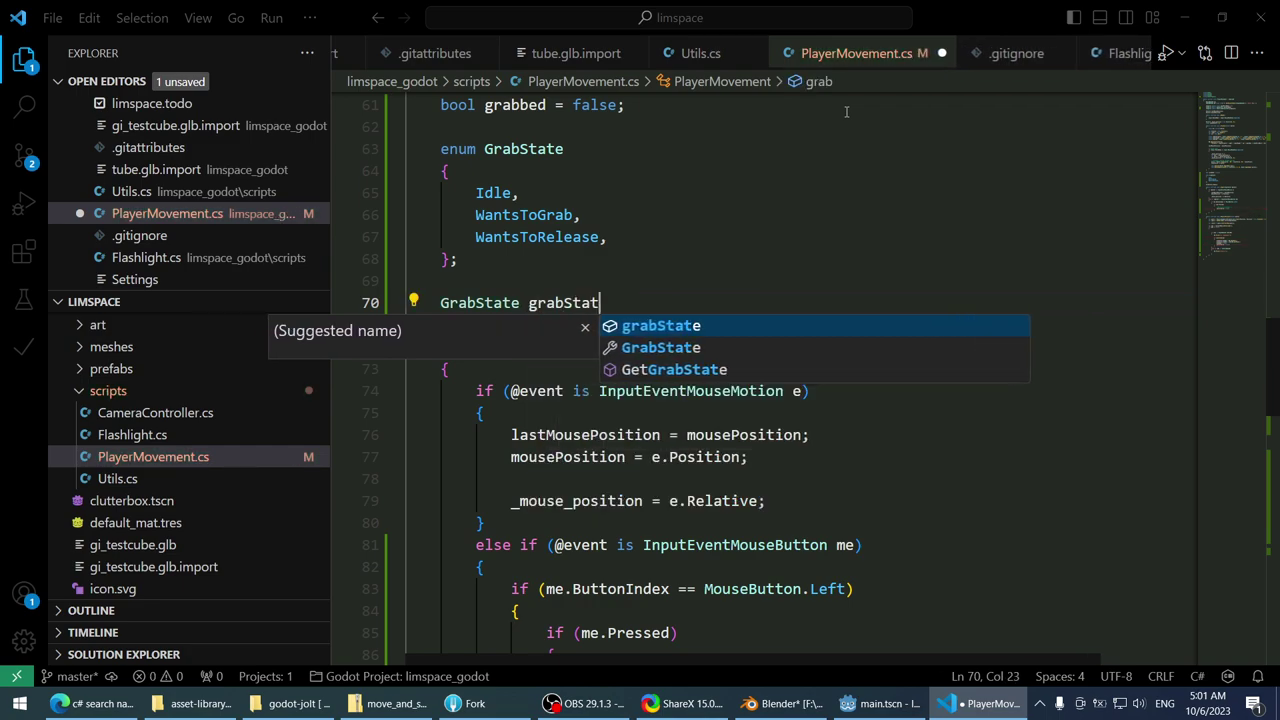
text(e;)
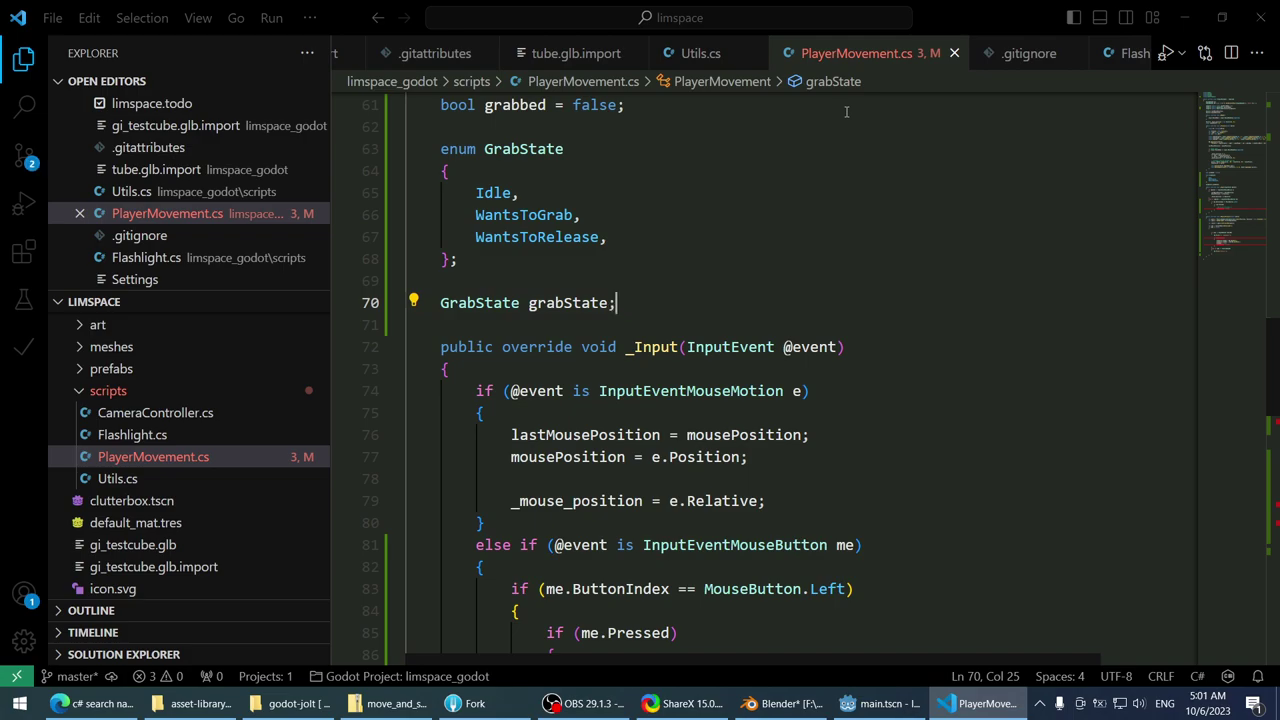
- Replace wantsToGrab = true; in the press branch with grabState = GrabState.WantsToGrab;
double_click(540, 302)
scroll(881, 317, down, 4)
click(786, 409)
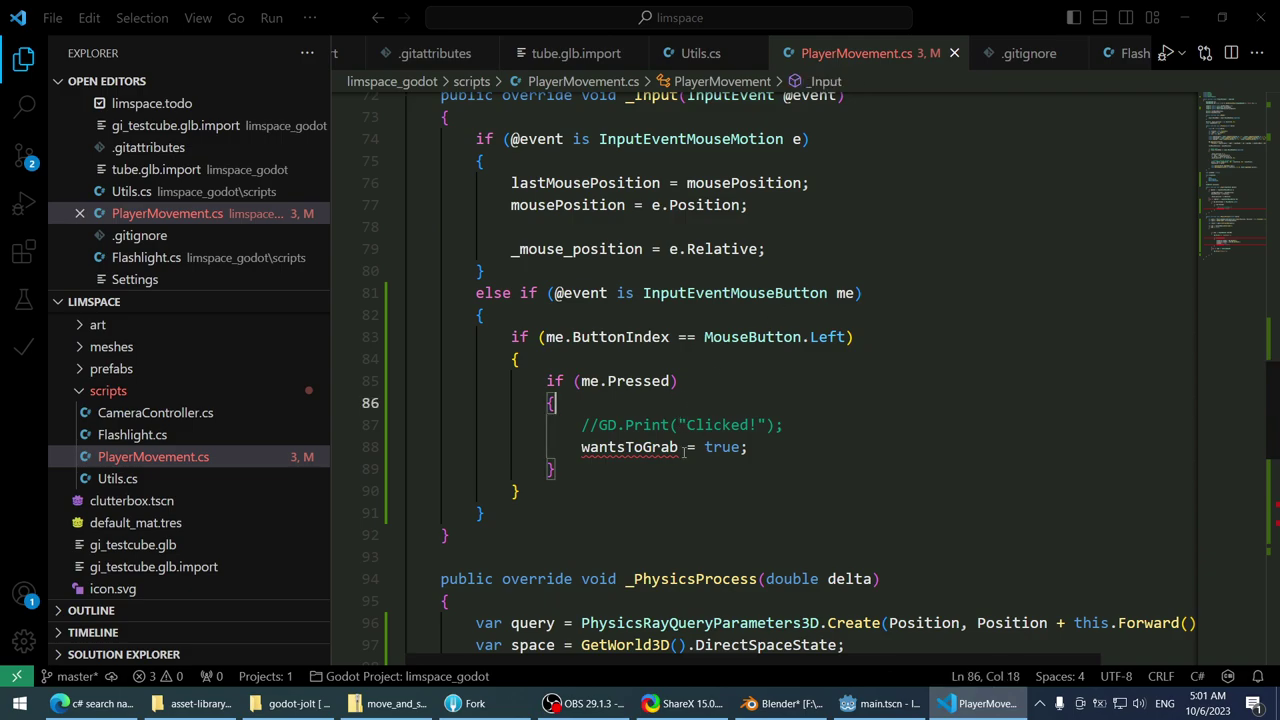
click(786, 416)
key(Down)
key(Home)
key(Left)
text(grabbed =)
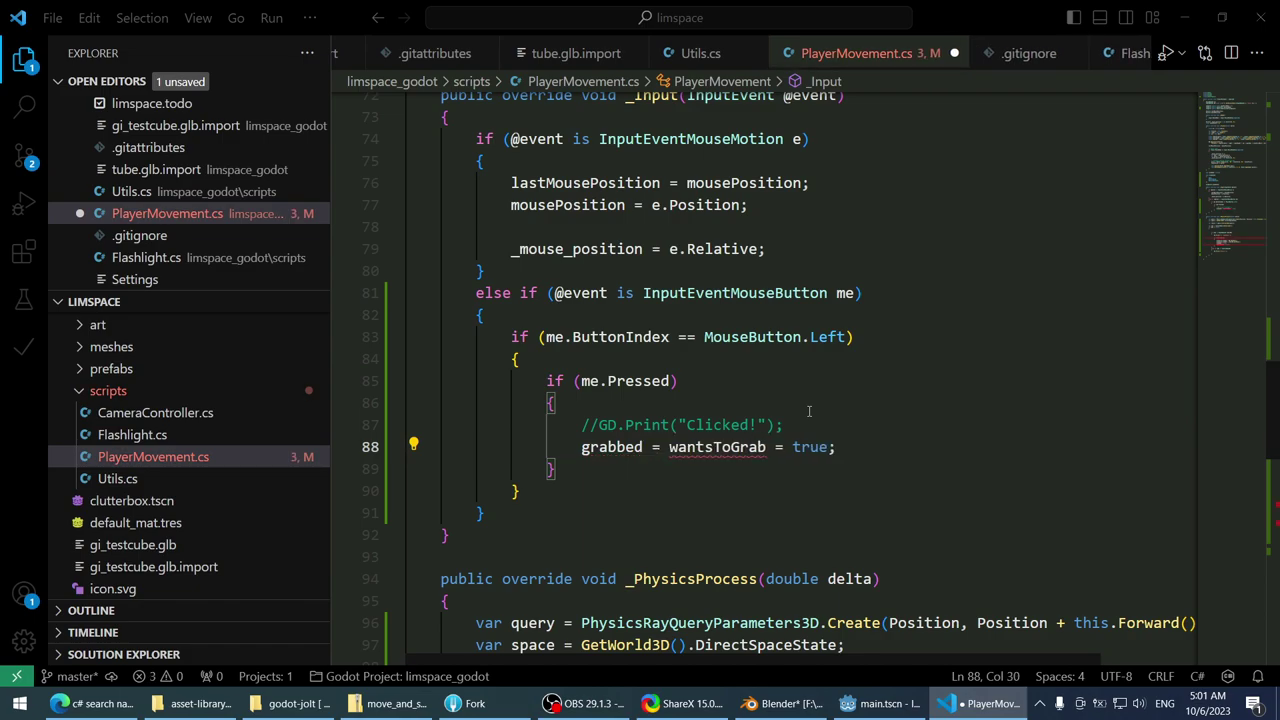
key(BackSpace)
key(BackSpace)
key(ctrl+BackSpace)
text(grabState.)
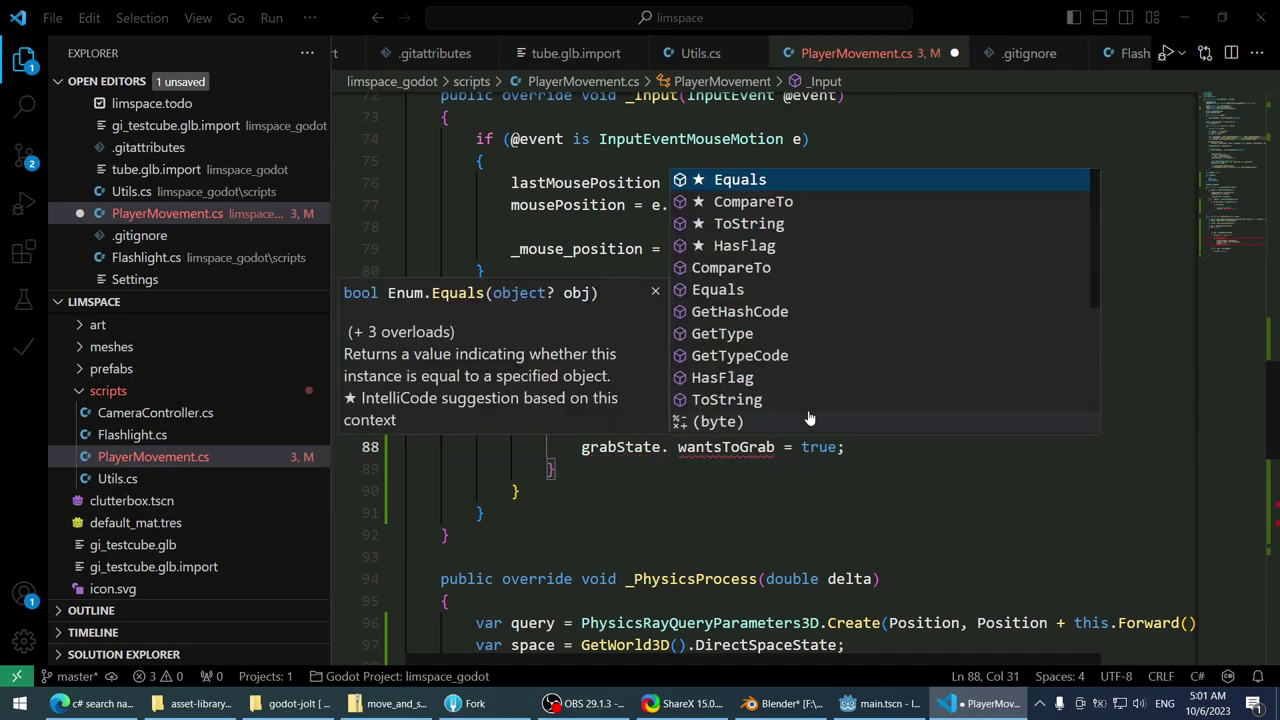
key(BackSpace)
text(=)
key(Tab)
text(.)
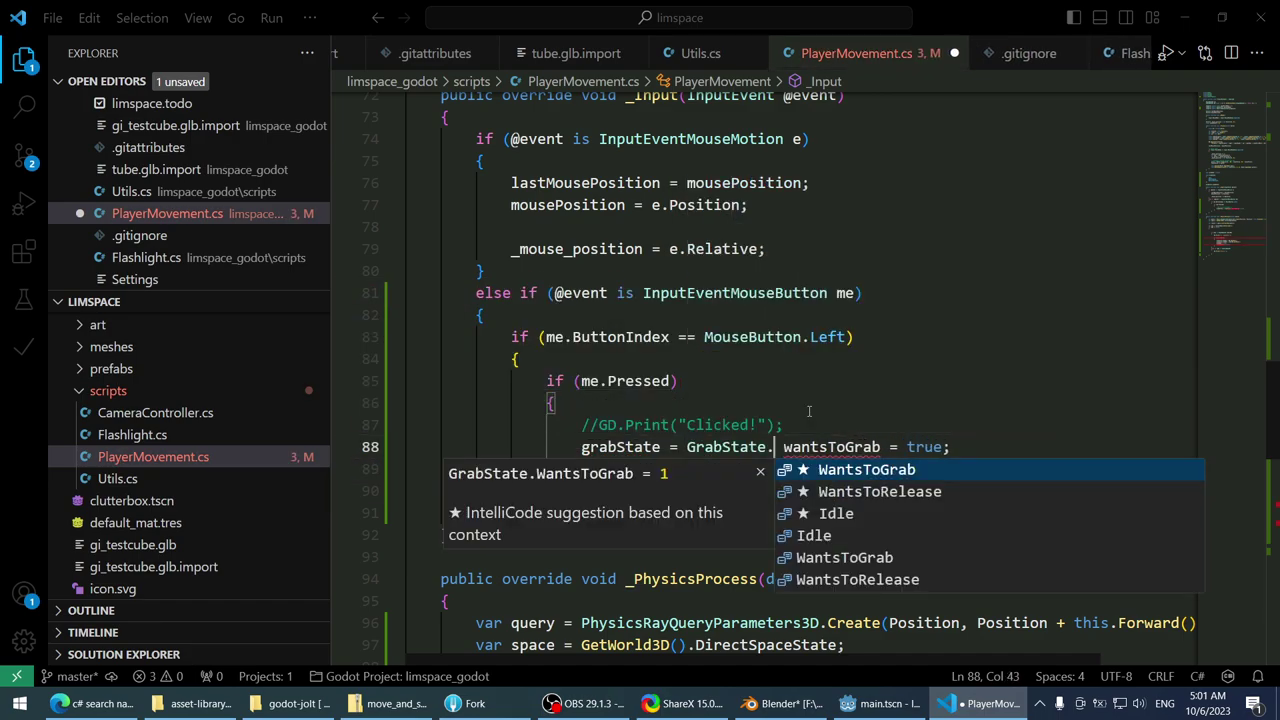
key(Tab)
key(shift+End)
key(Delete)
text(;)
- Delete the commented-out GD.Print line and open a new line below the press branch
key(Up)
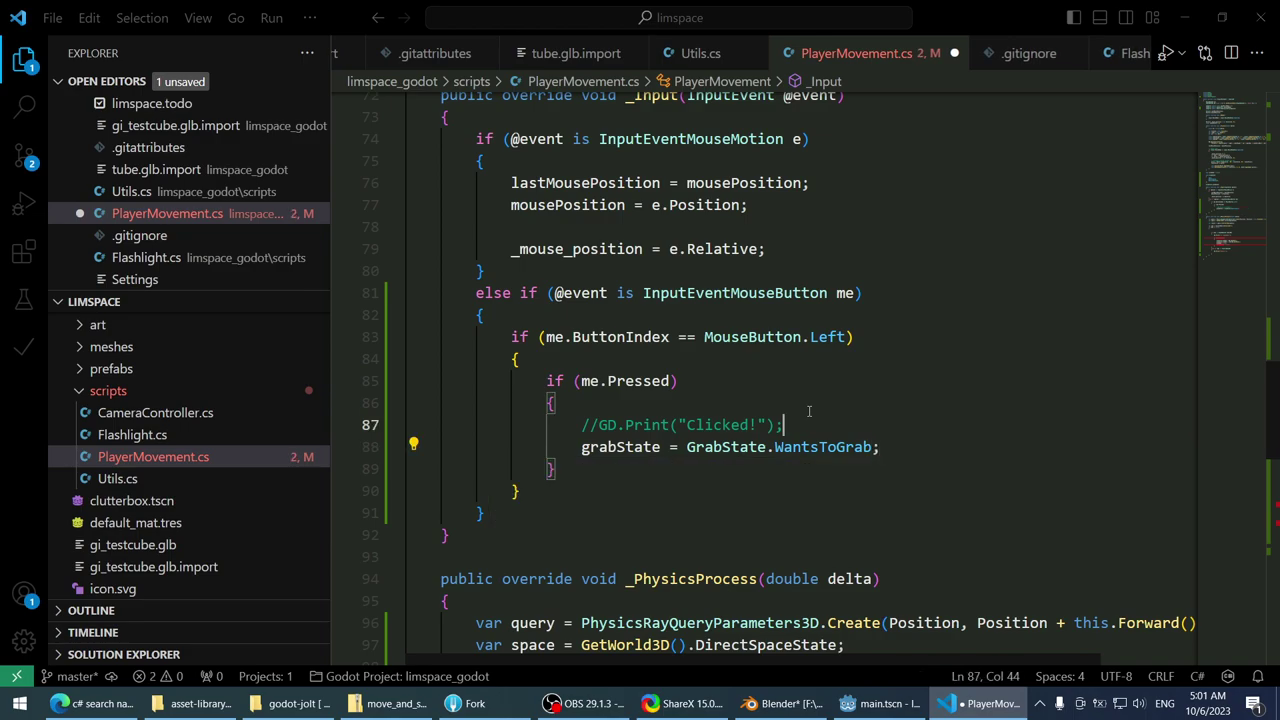
key(ctrl+shift+k)
key(Down)
key(Return)
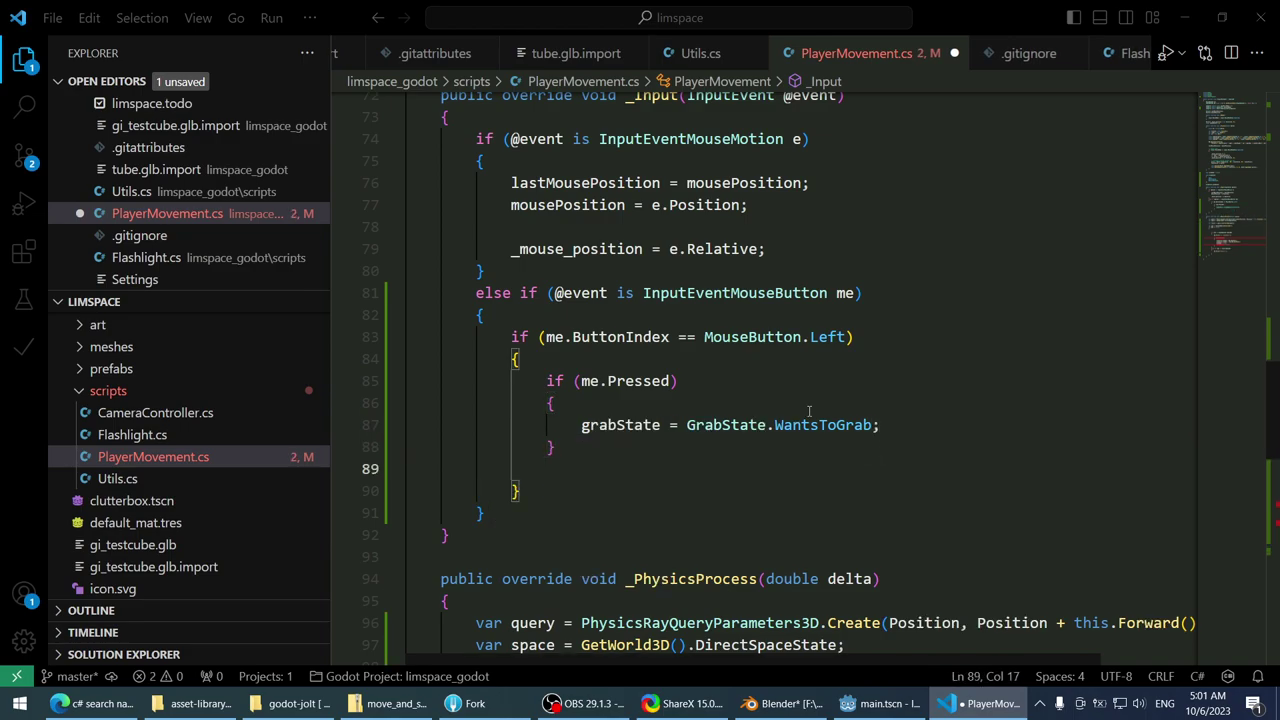
- Write the else condition as me.IsReleased using the IntelliSense suggestion
text(else me.r)
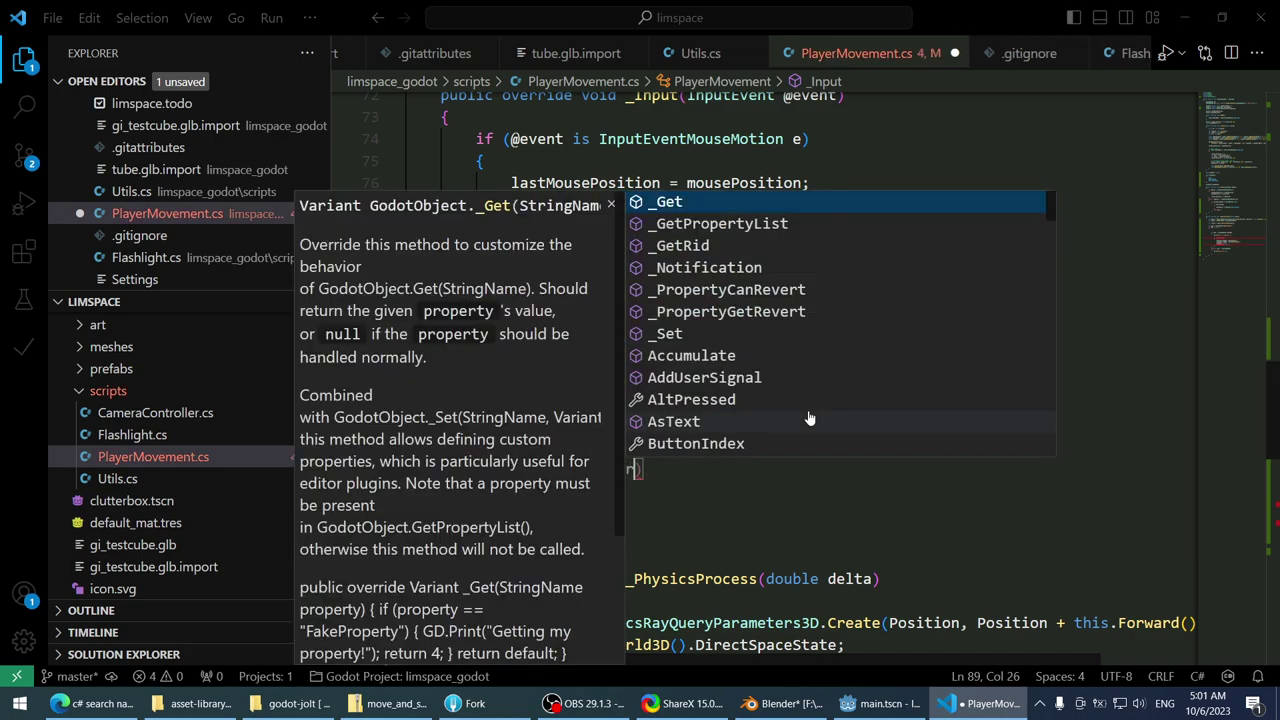
text(elea)
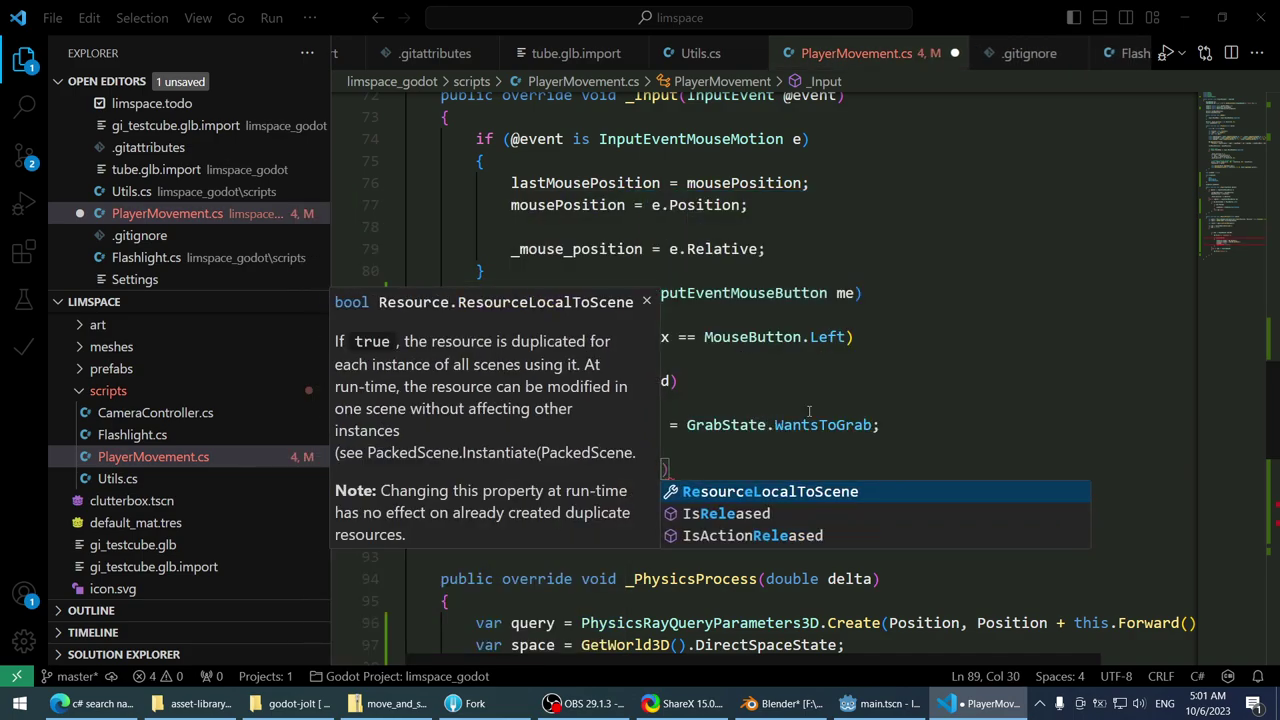
key(BackSpace)
key(BackSpace)
key(BackSpace)
key(BackSpace)
text(pre)
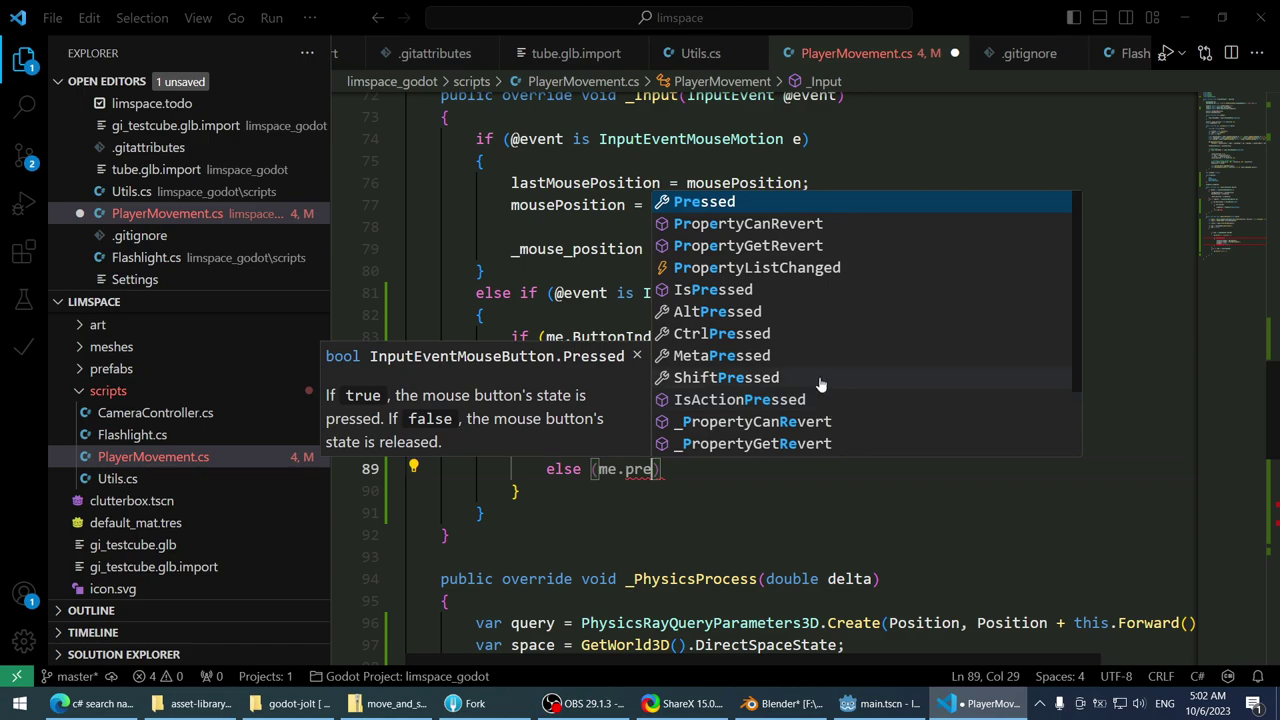
scroll(824, 362, down, 2)
scroll(824, 362, up, 2)
scroll(826, 344, down, 2)
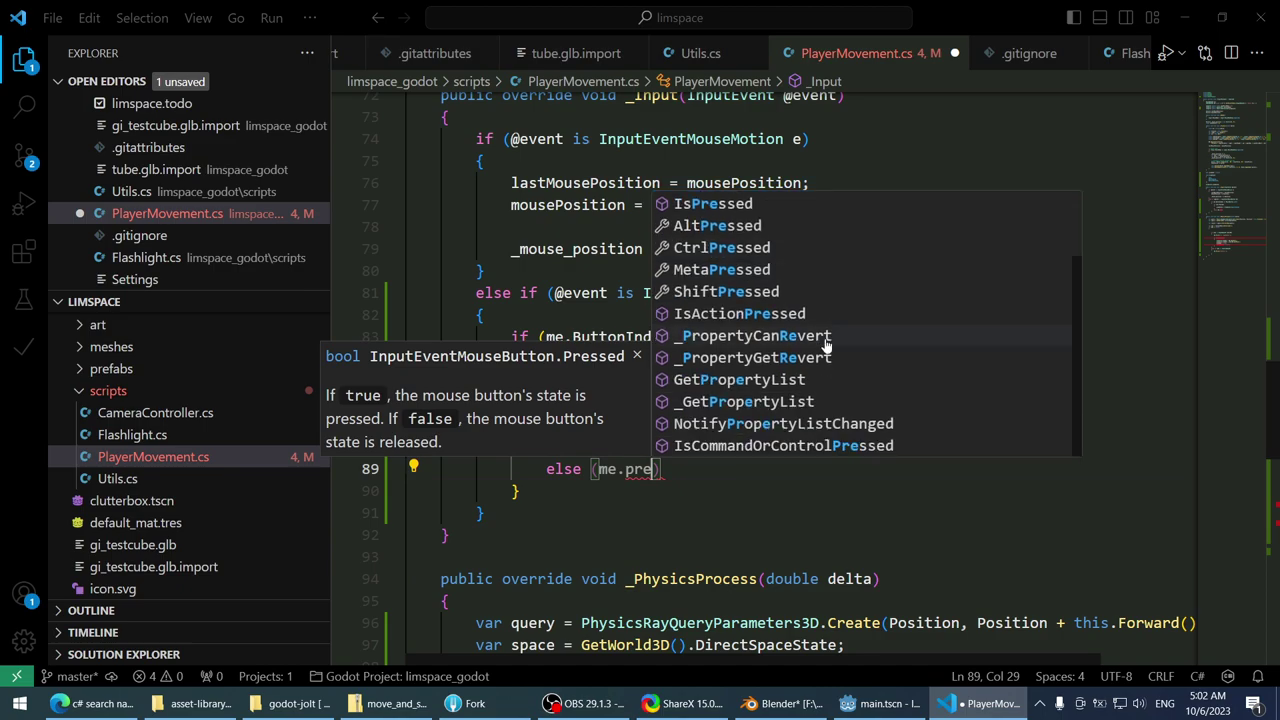
scroll(874, 306, up, 1)
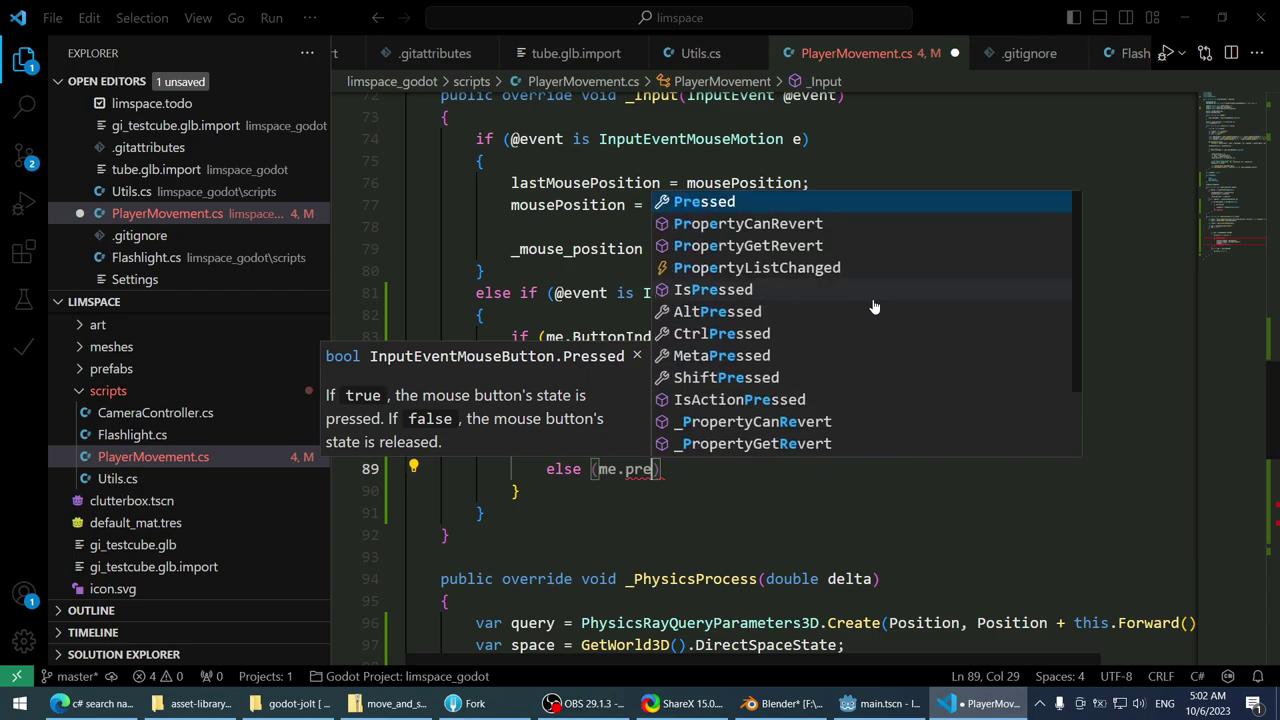
key(Escape)
key(BackSpace)
key(BackSpace)
key(BackSpace)
text(rel)
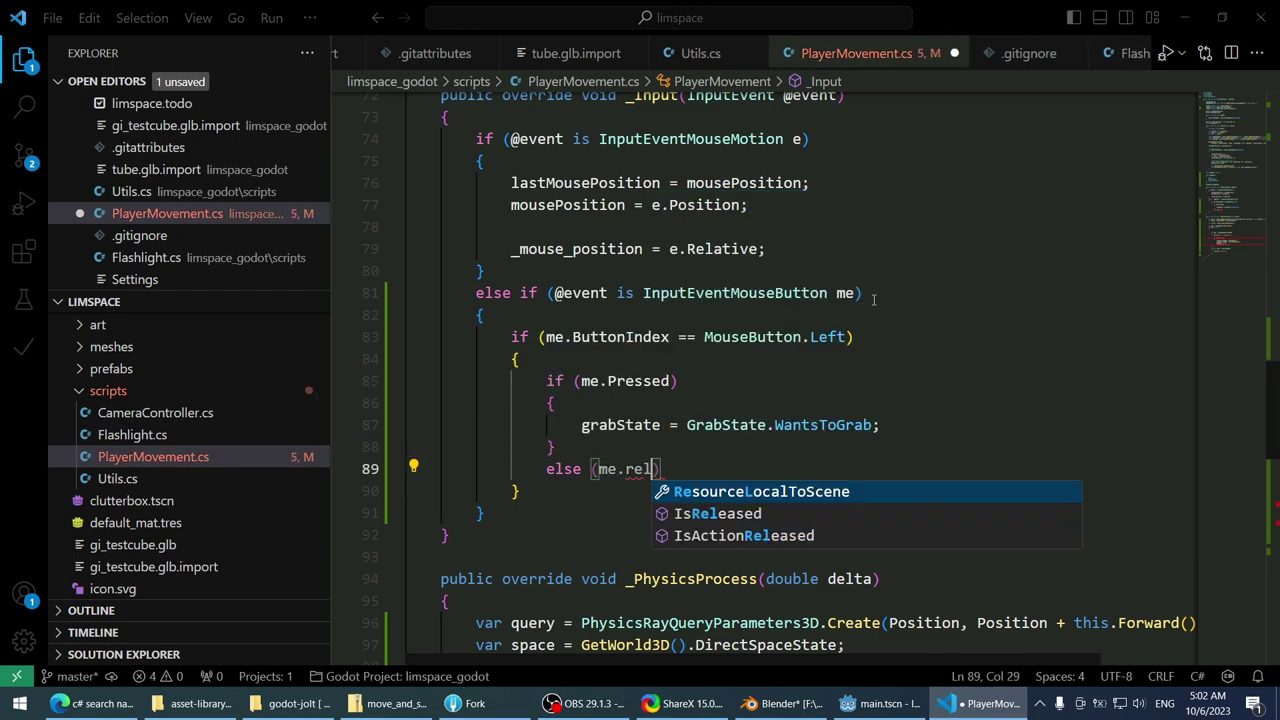
text(e)
key(Down)
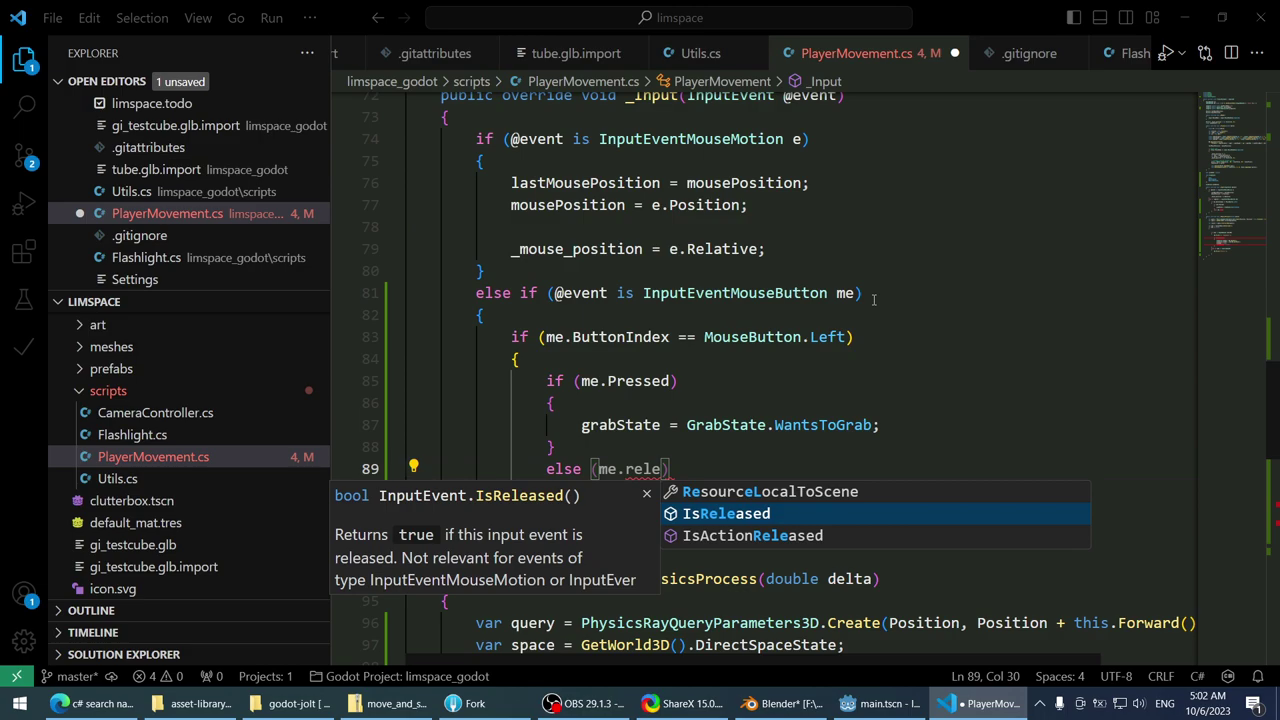
key(Down)
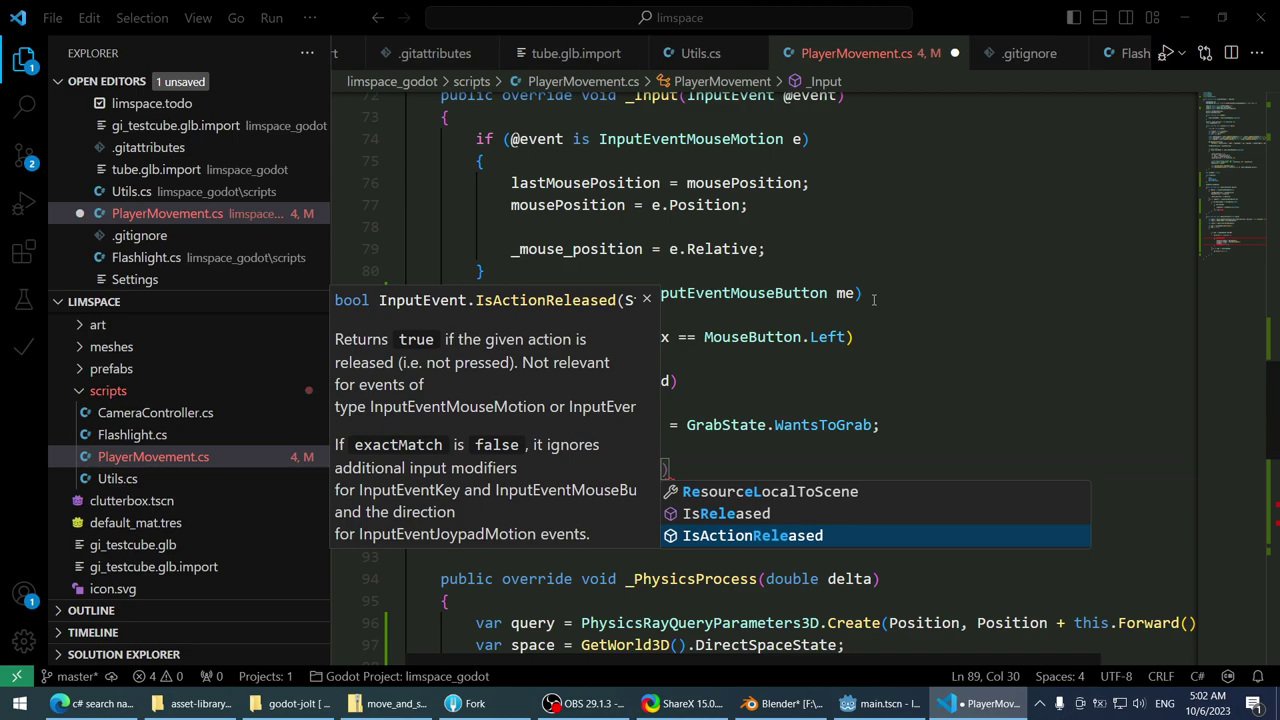
key(Up)
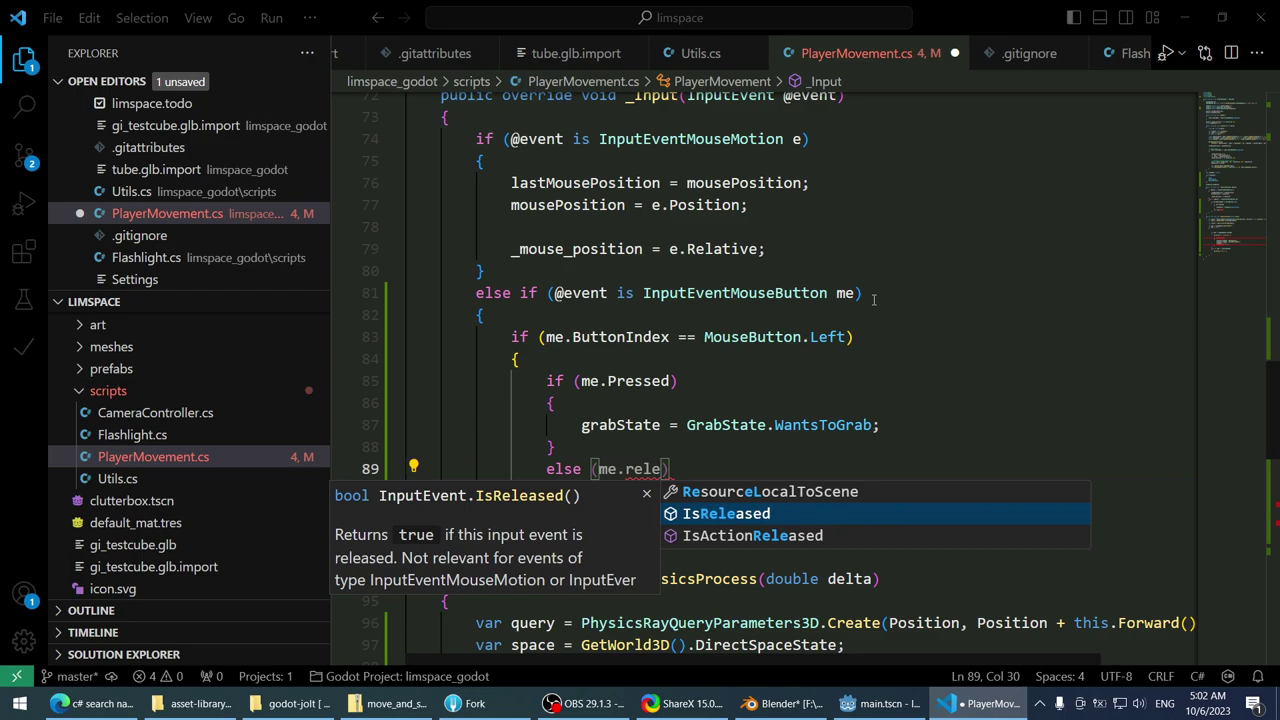
key(Tab)
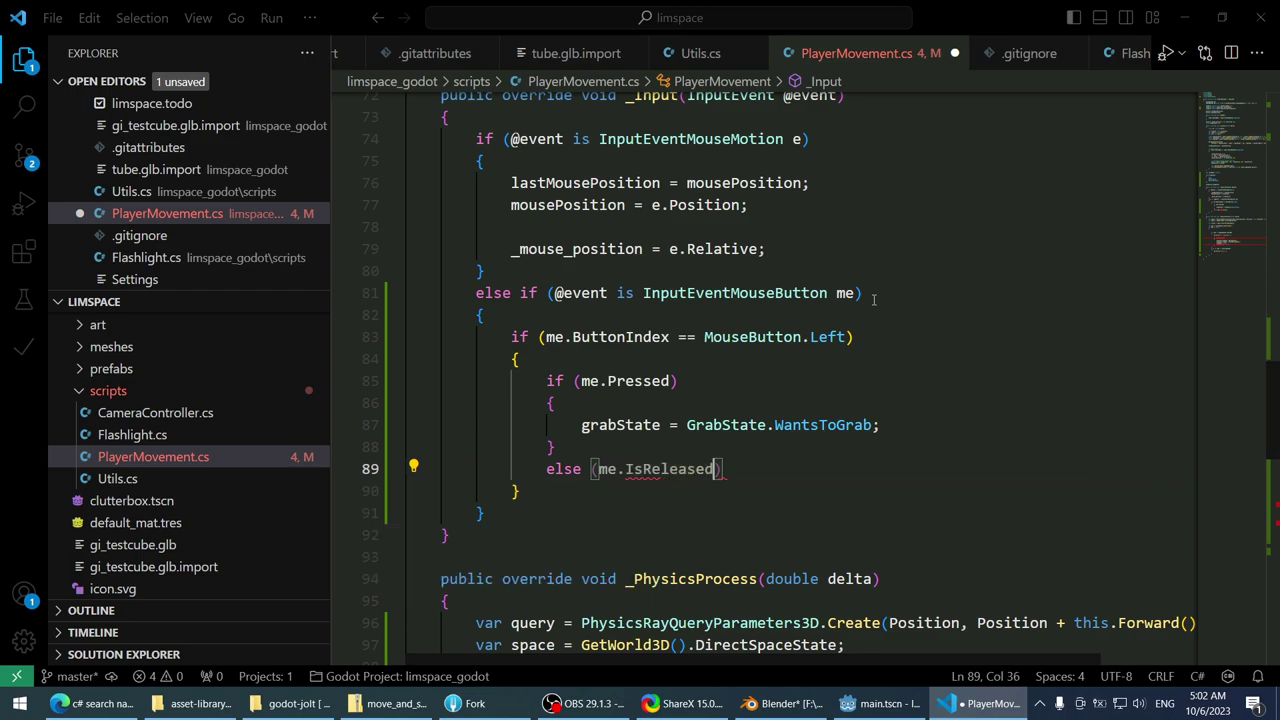
key(End)
- Add a braced body setting grabState = GrabState.WantsToRelease; and save PlayerMovement.cs
key(Return)
text({)
key(Return)
text(grab)
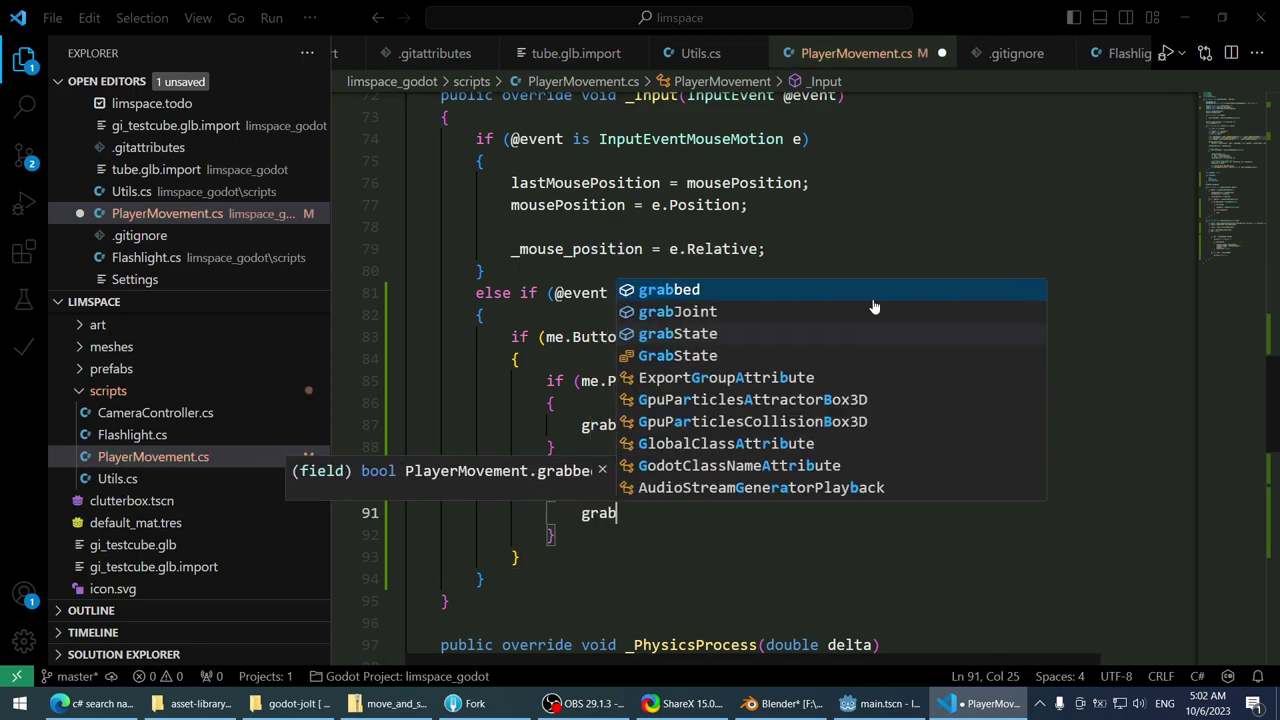
text(State = GrabState.want)
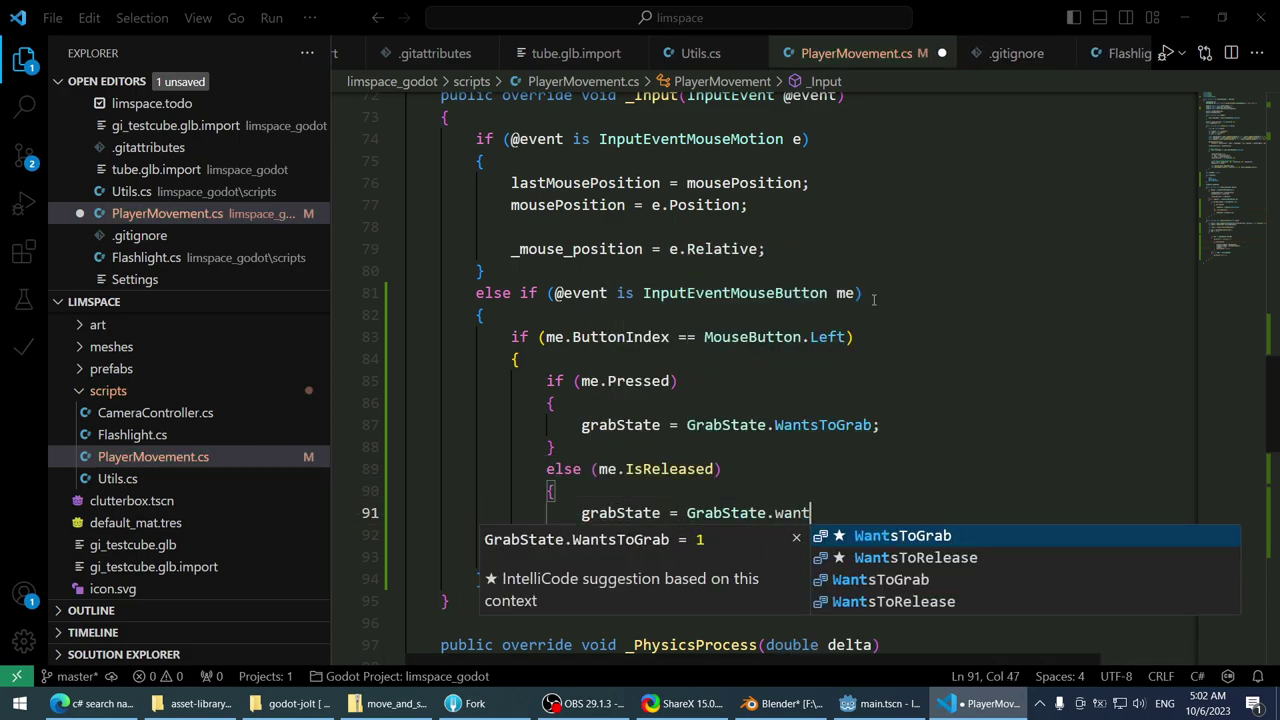
key(Down)
key(Tab)
text(;)
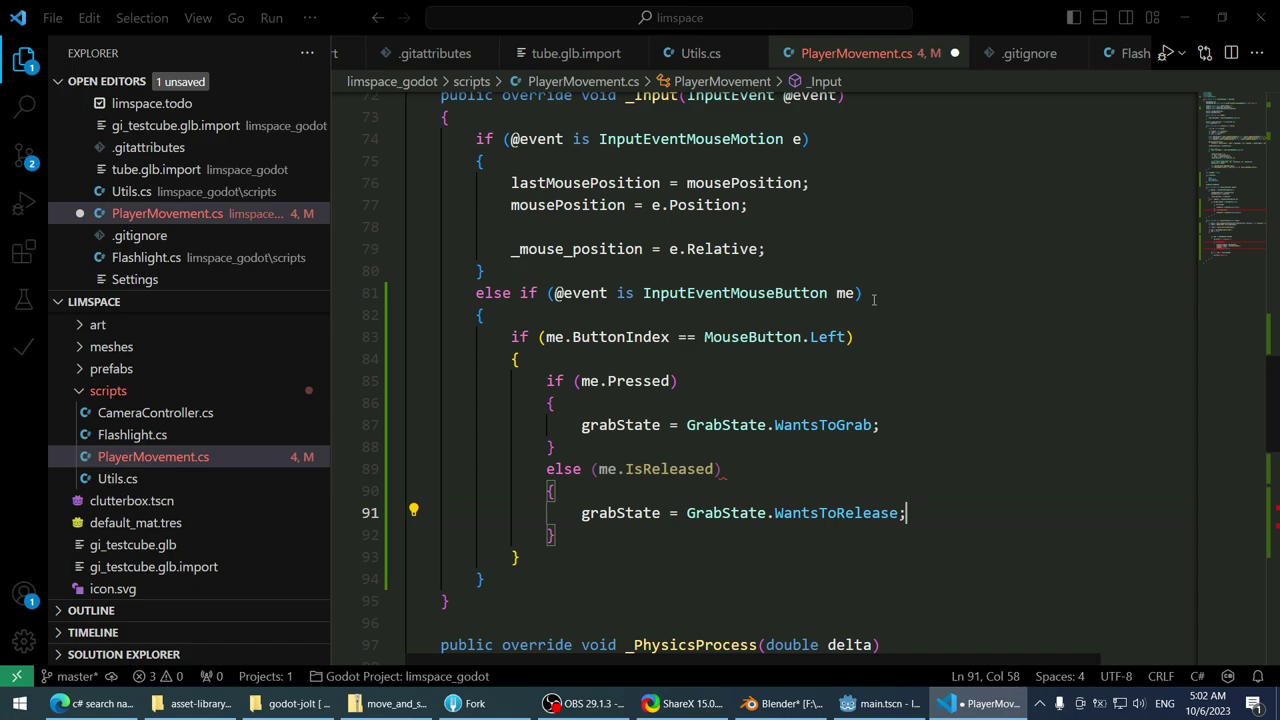
key(ctrl+s)
- Place the caret after IsReleased on line 89 and switch to the web browser
scroll(928, 451, down, 6)
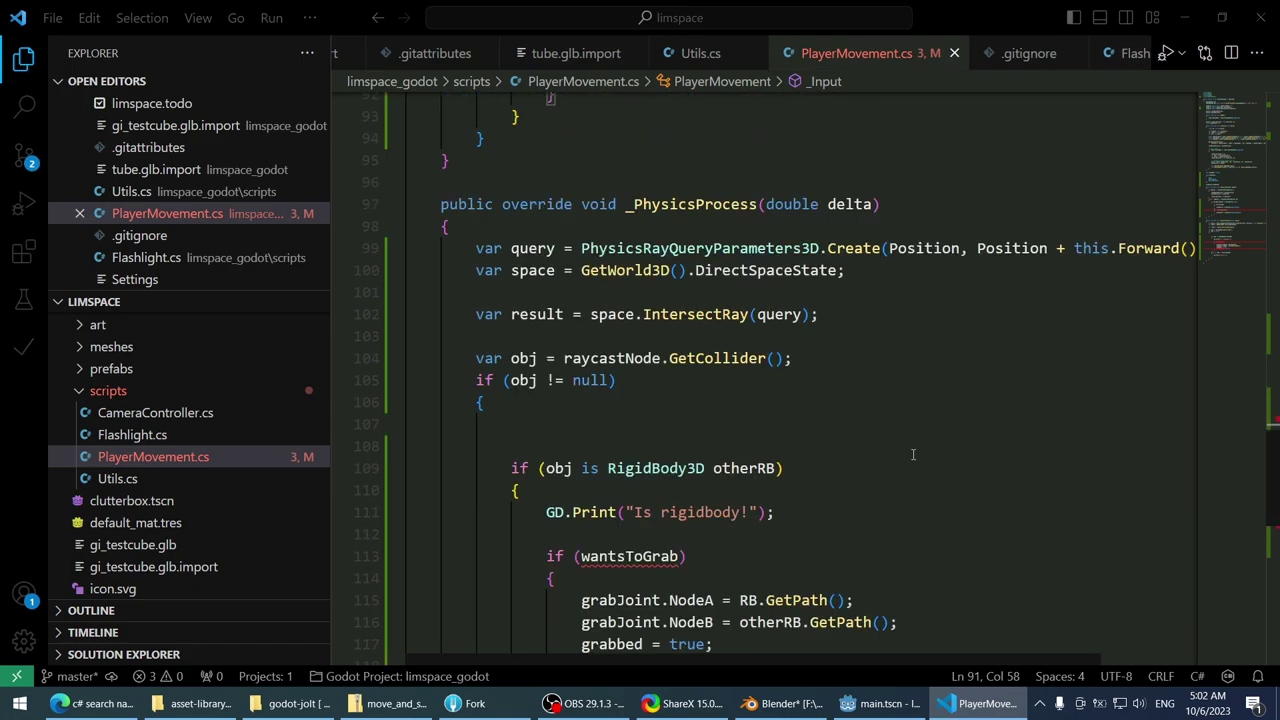
scroll(920, 454, up, 7)
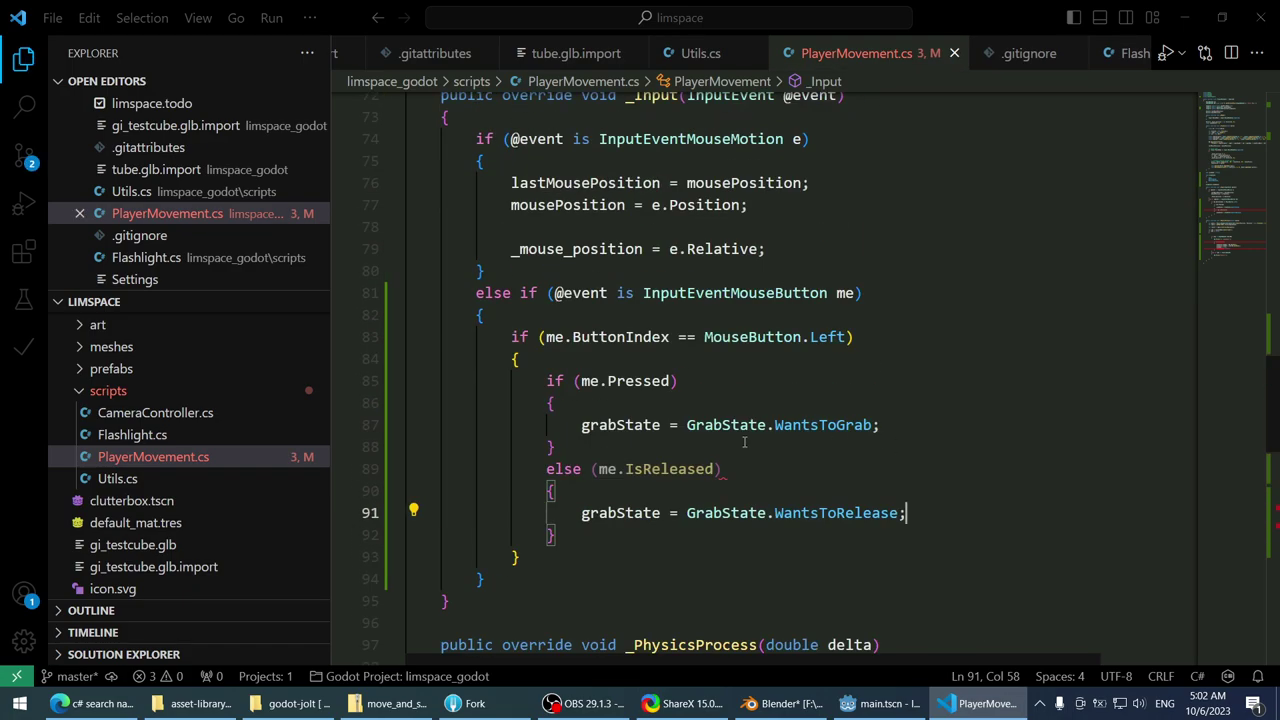
click(715, 471)
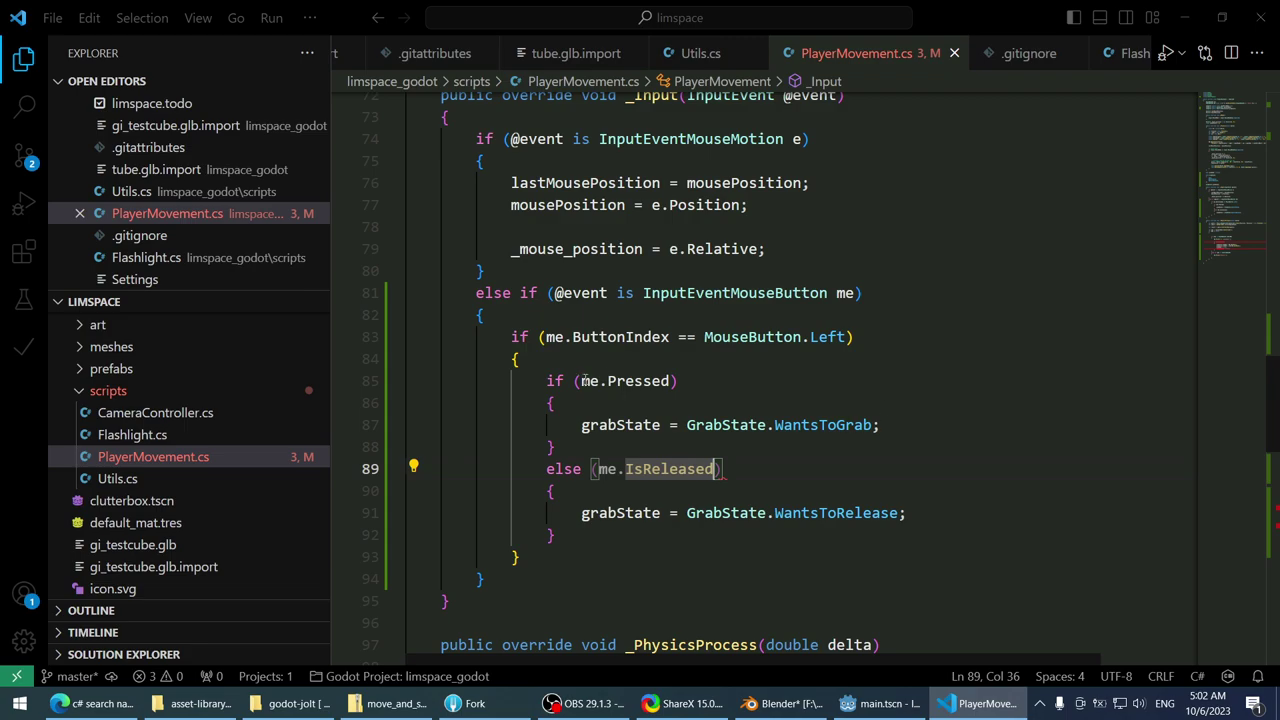
mouse_move(627, 383)
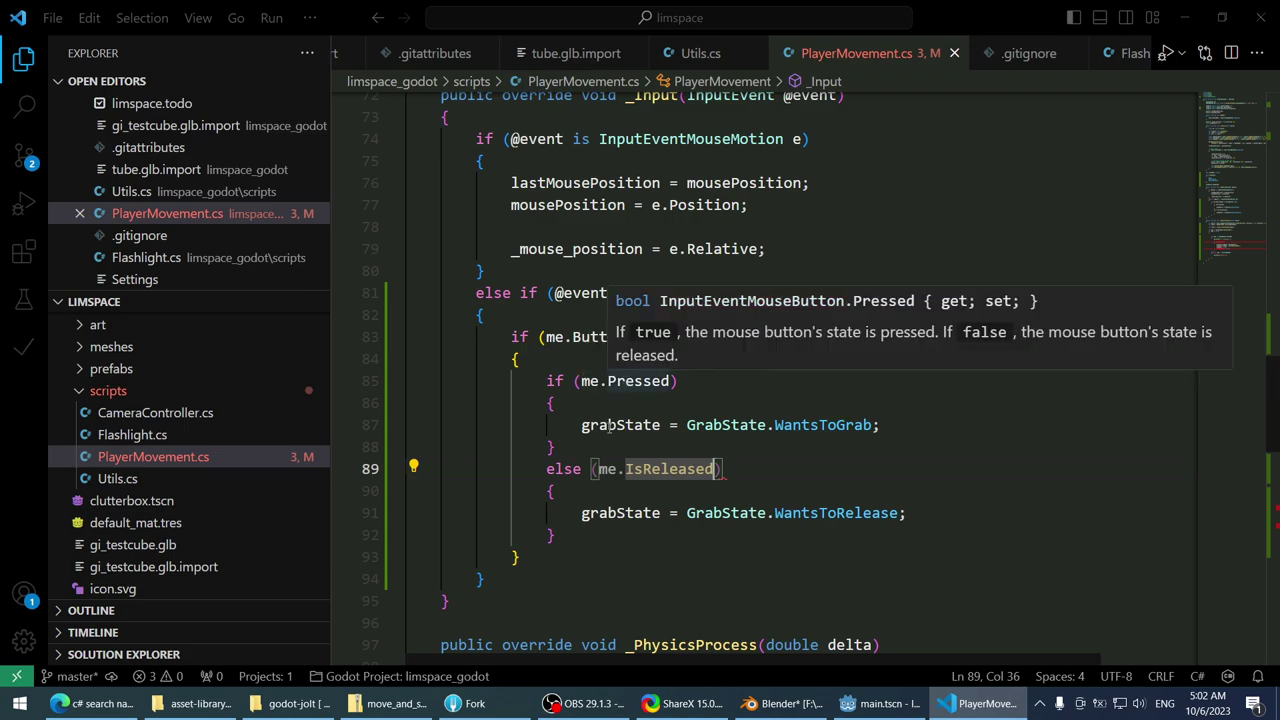
key(alt+Tab)
- In a new Edge tab, search Google for 'godot mouse button released'
key(ctrl+t)
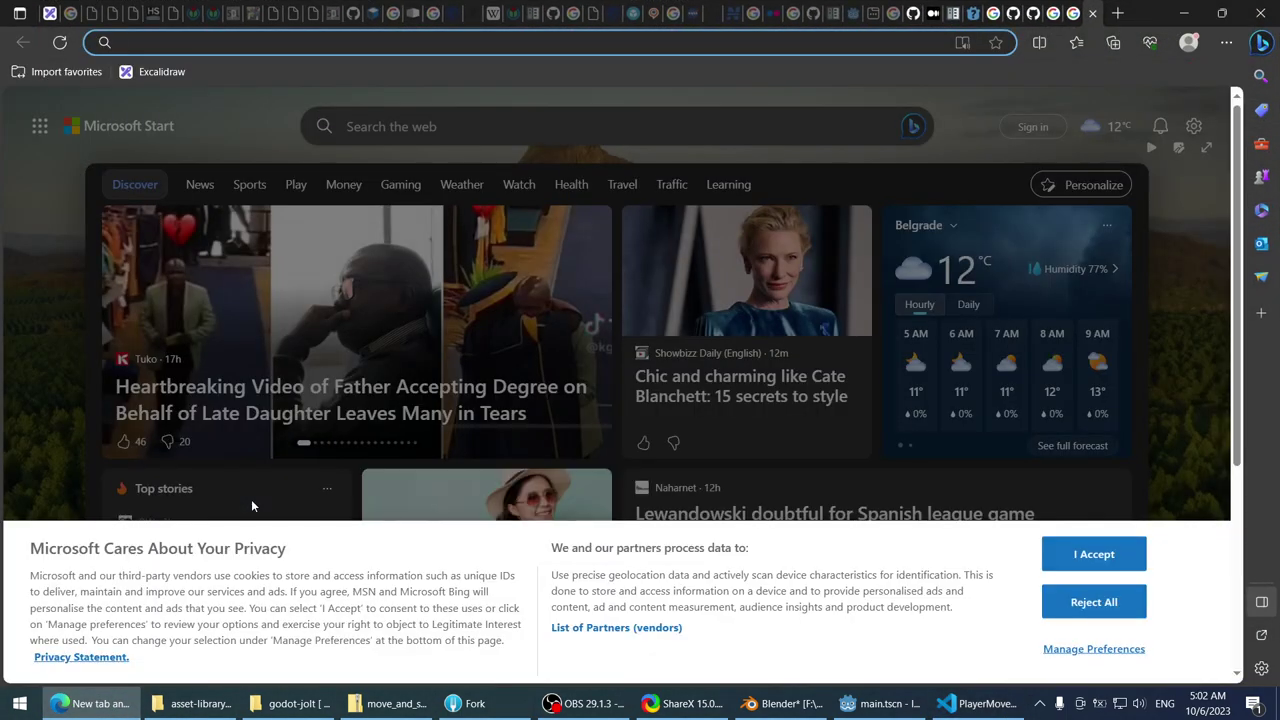
text(mouse button)
key(Home)
text(g)
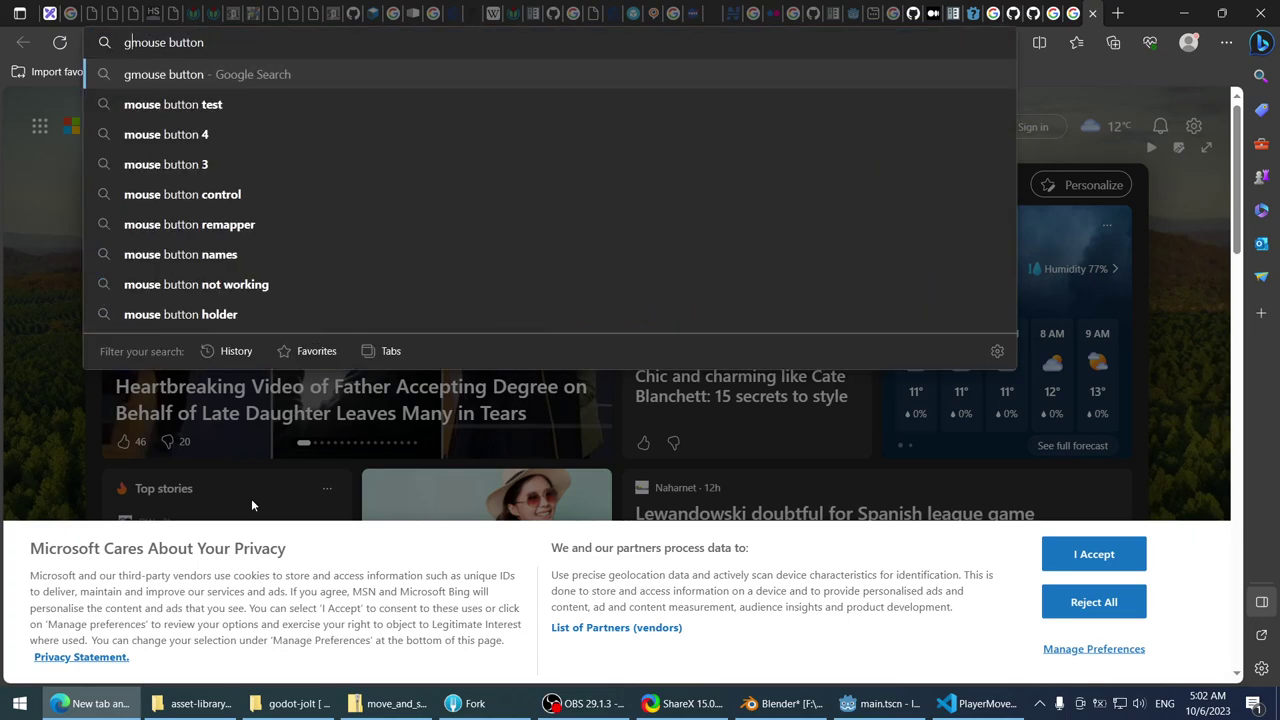
text(odot )
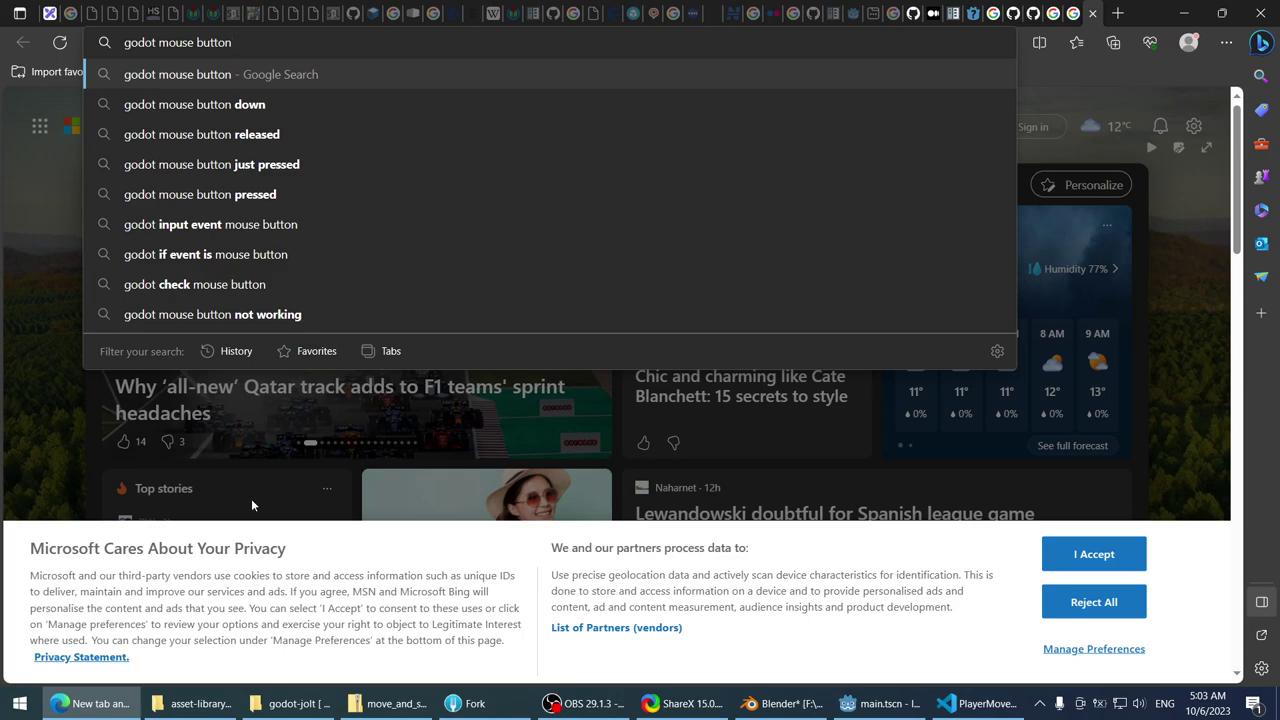
text( release)
key(Return)
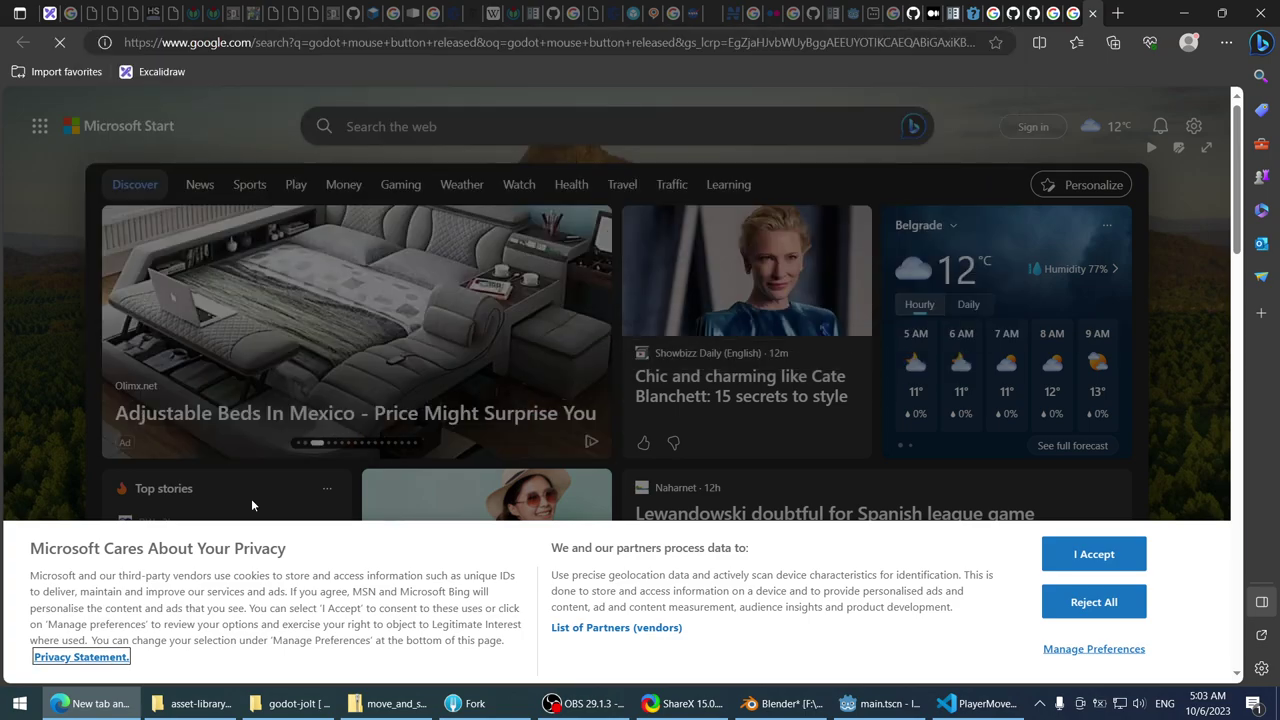
- Read the 'How to Check for Mouse Button Release?' answer, comparing it with the IsReleased code
click(266, 257)
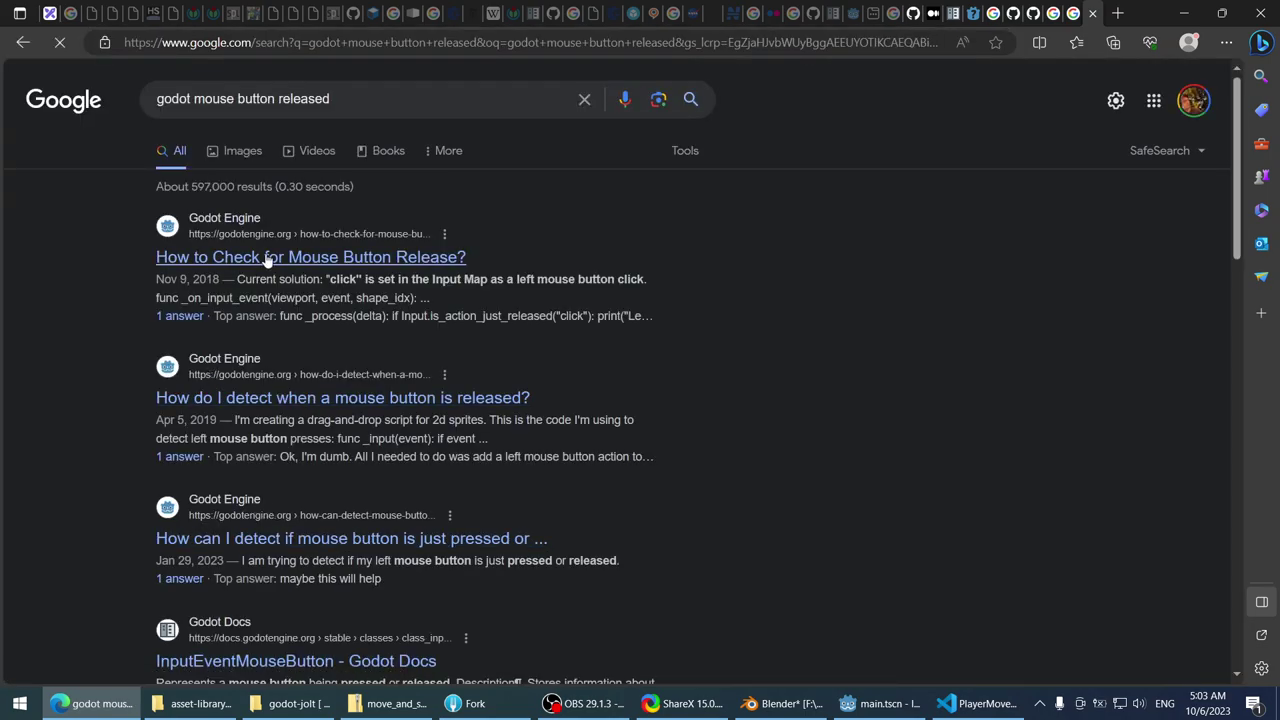
scroll(163, 392, down, 2)
scroll(132, 422, down, 2)
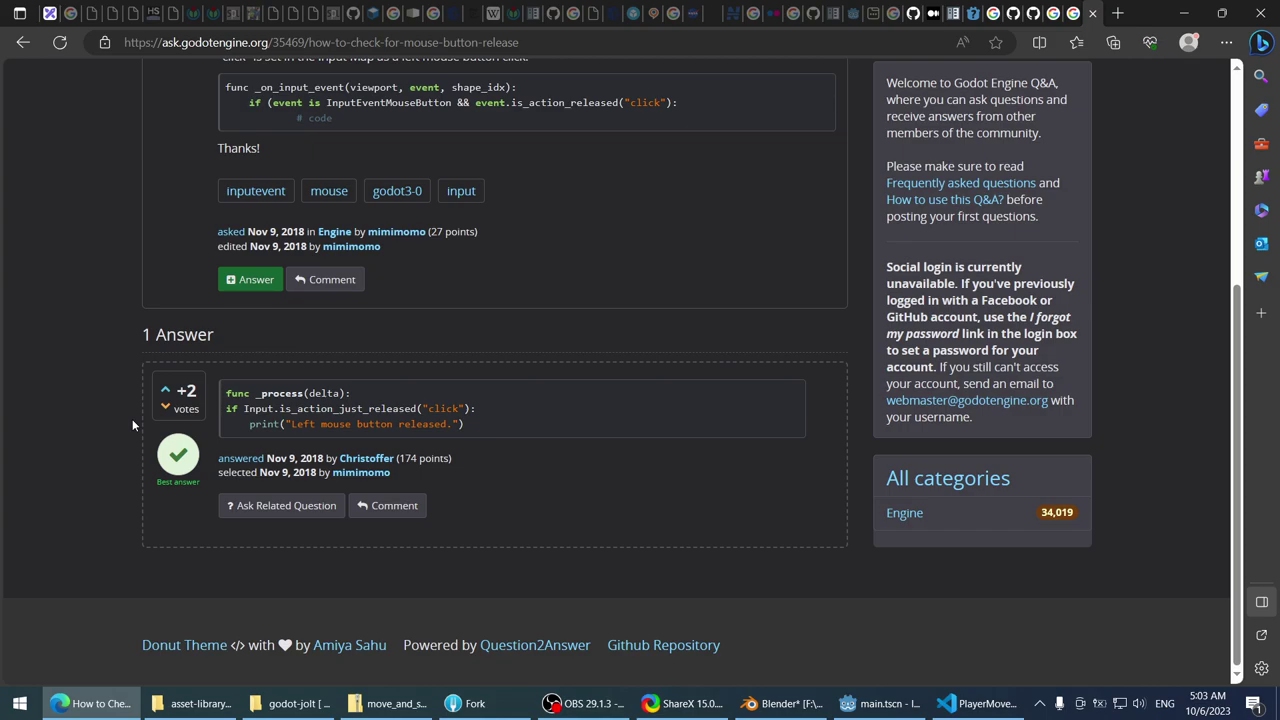
key(alt+Tab)
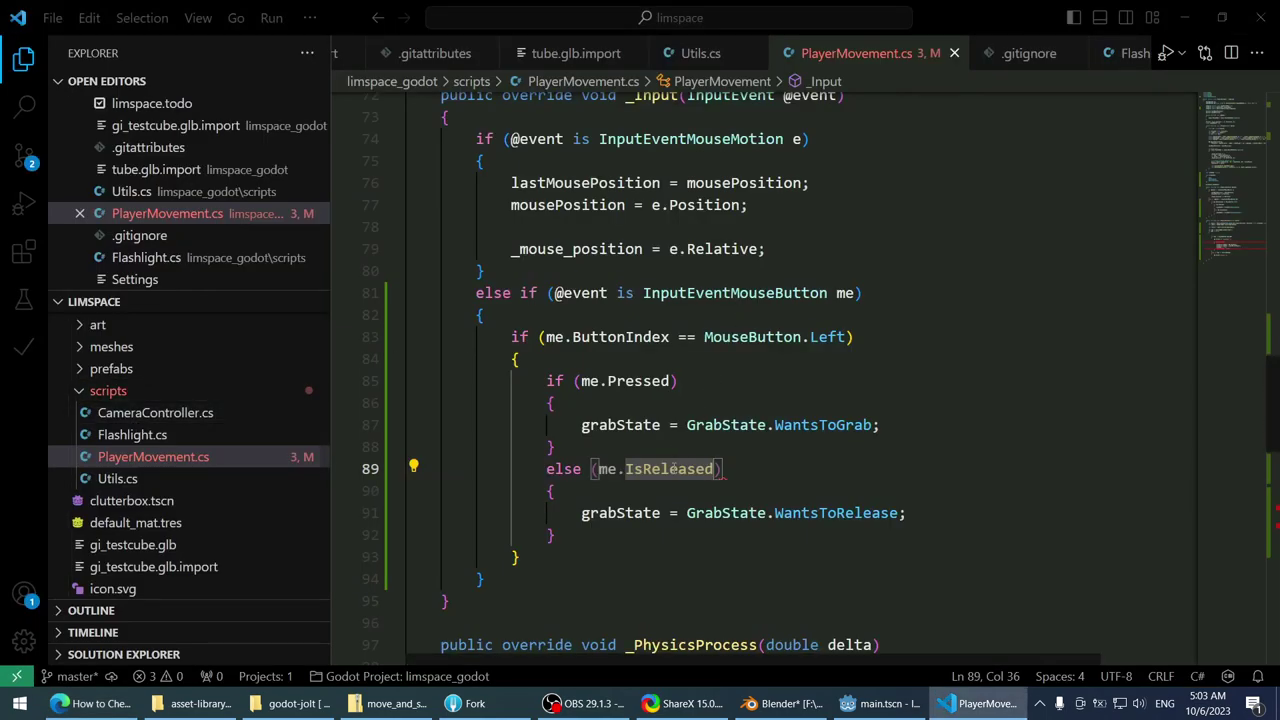
key(Right)
key(Right)
key(Right)
key(Right)
key(Right)
key(alt+Tab)
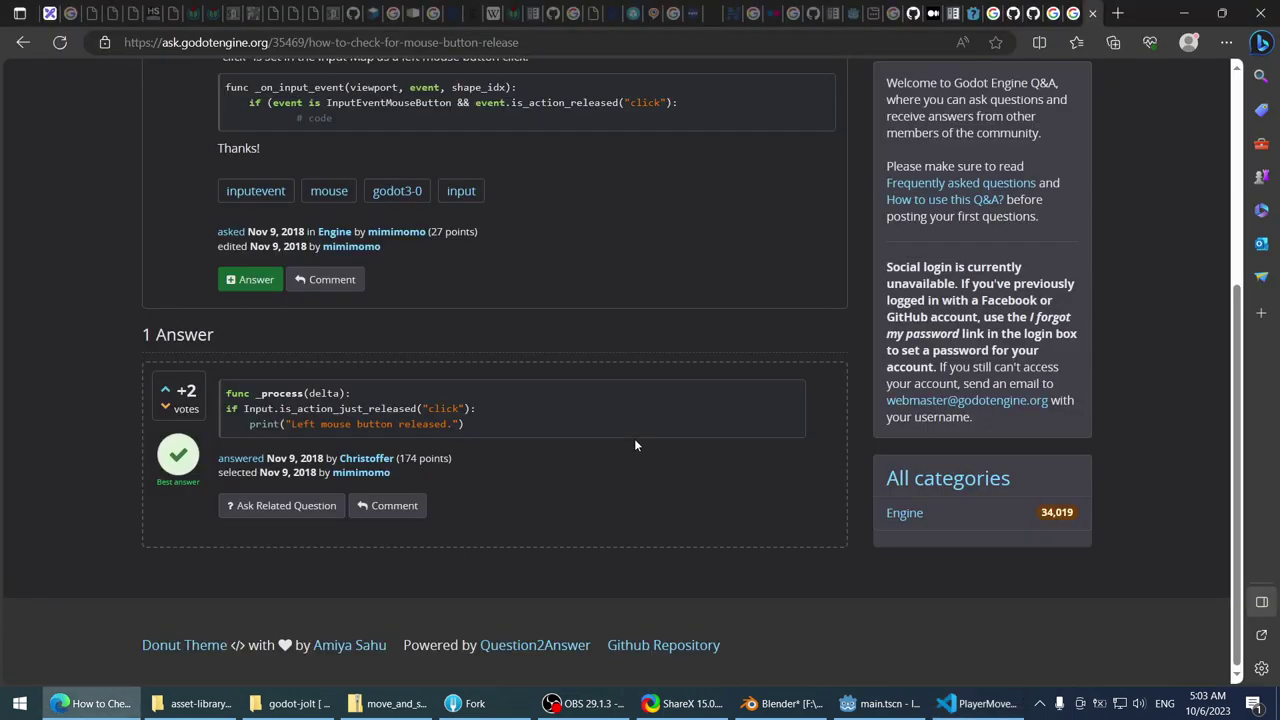
key(alt+Tab)
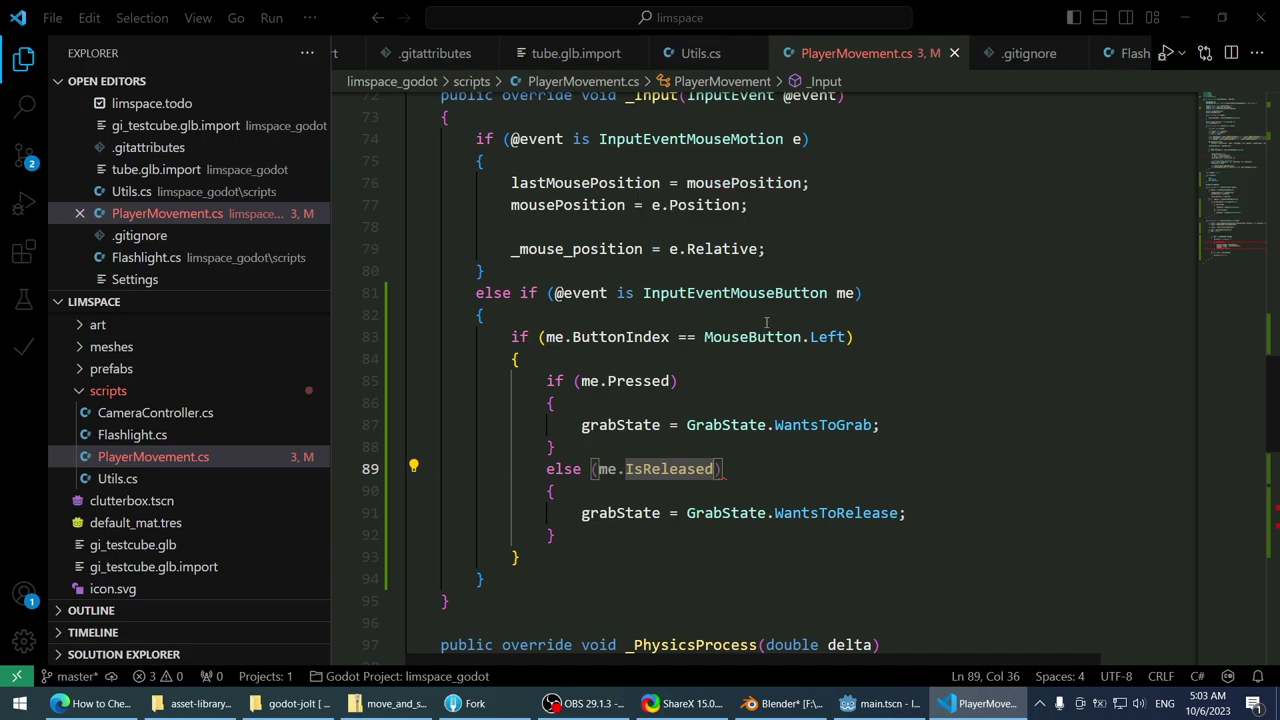
- Replace IsReleased on line 89 with the IsActionReleased completion
key(ctrl+shift+Left)
text(actuid)
key(BackSpace)
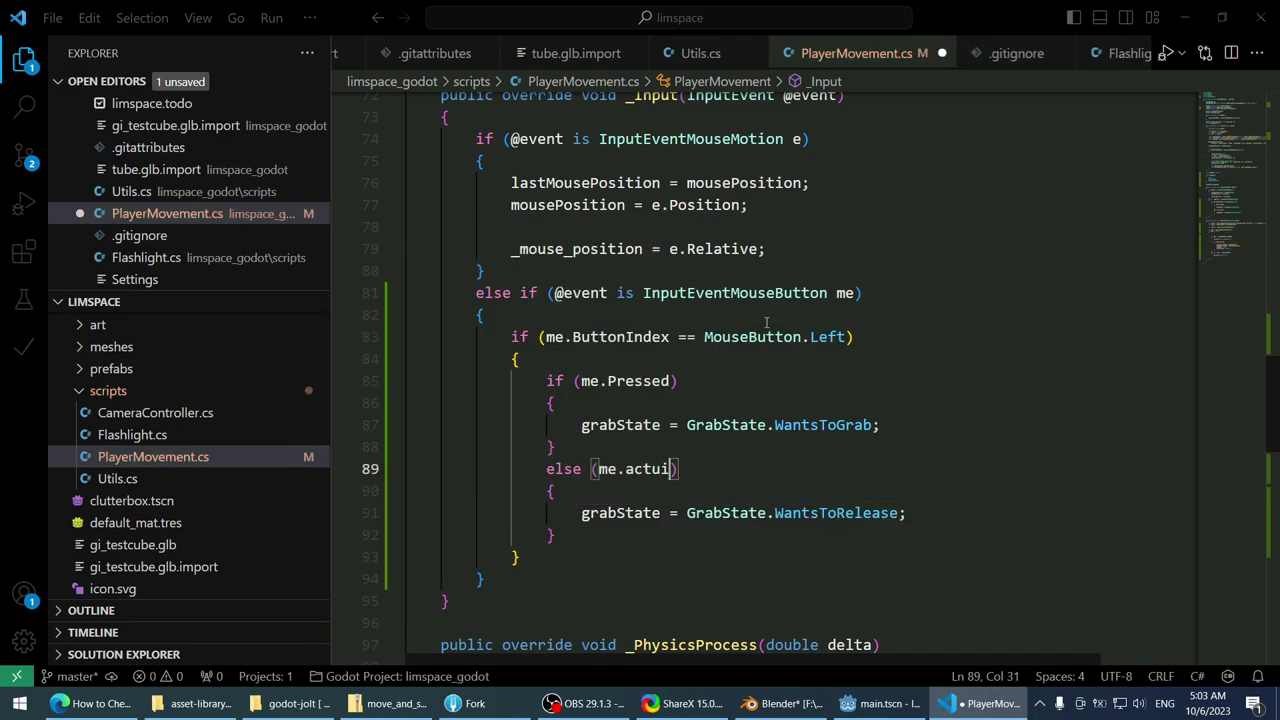
key(BackSpace)
key(BackSpace)
key(BackSpace)
key(BackSpace)
key(BackSpace)
key(BackSpace)
text(.action)
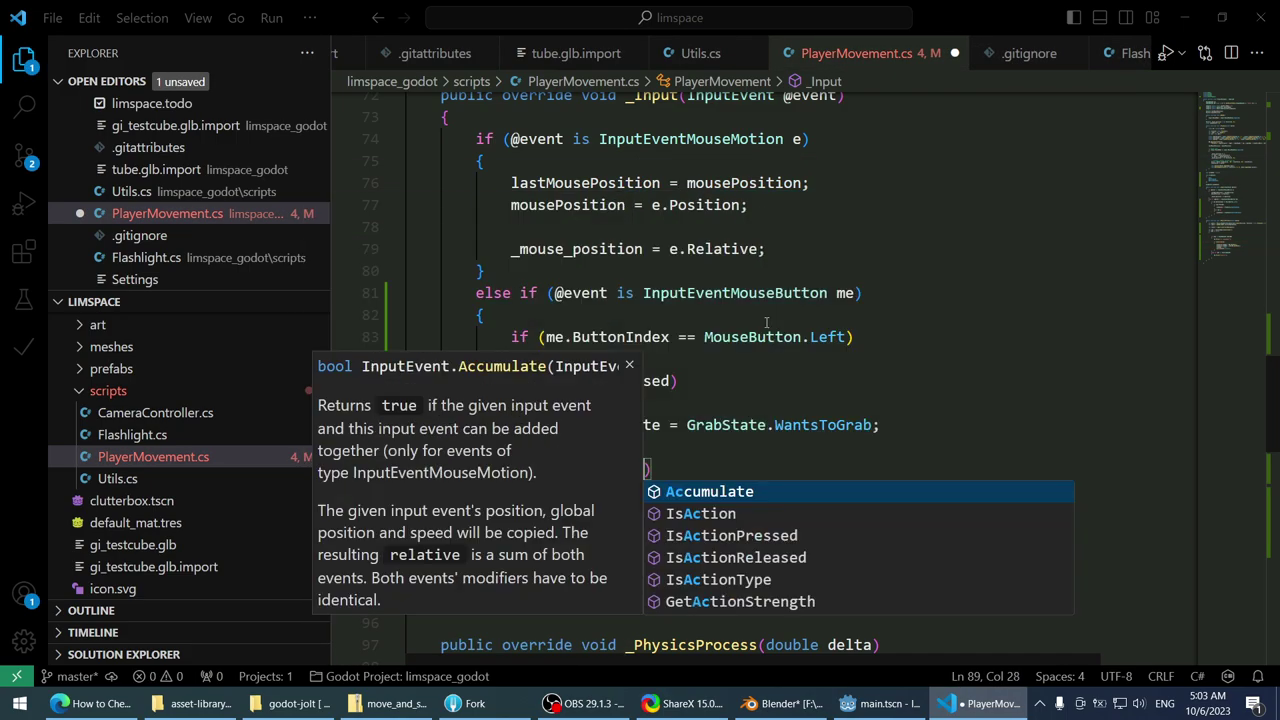
key(Down)
key(Down)
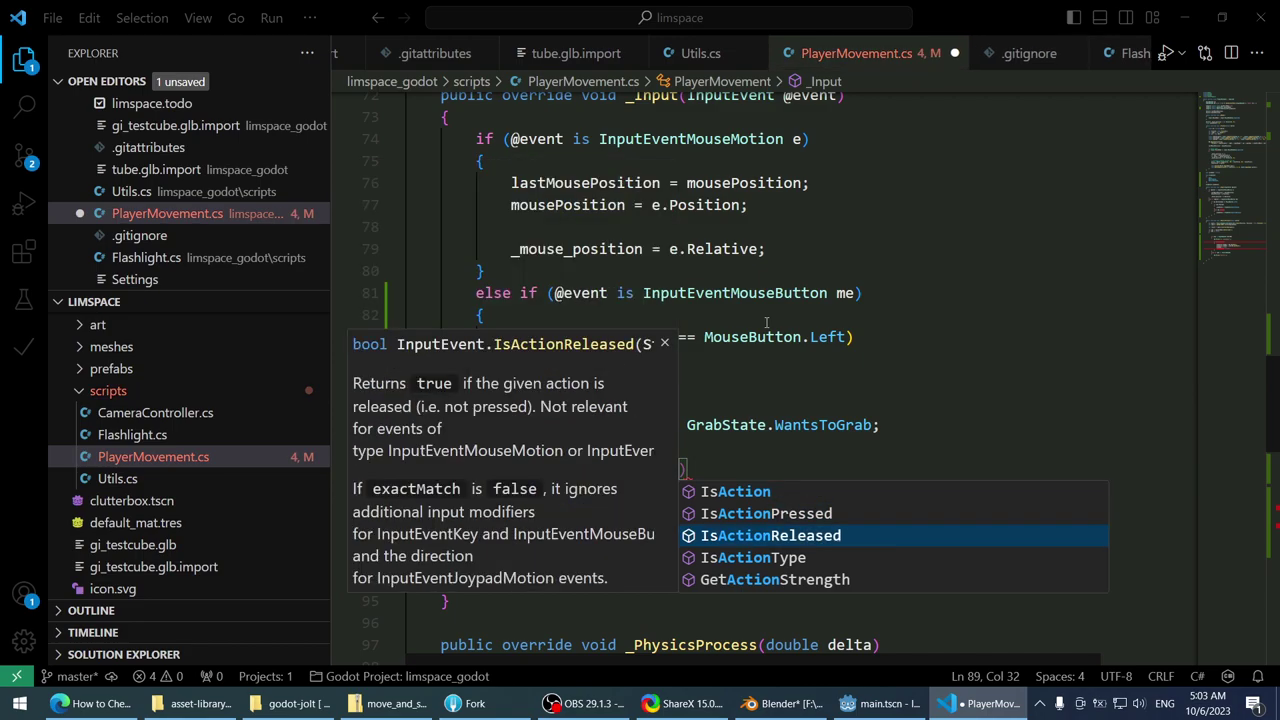
key(Tab)
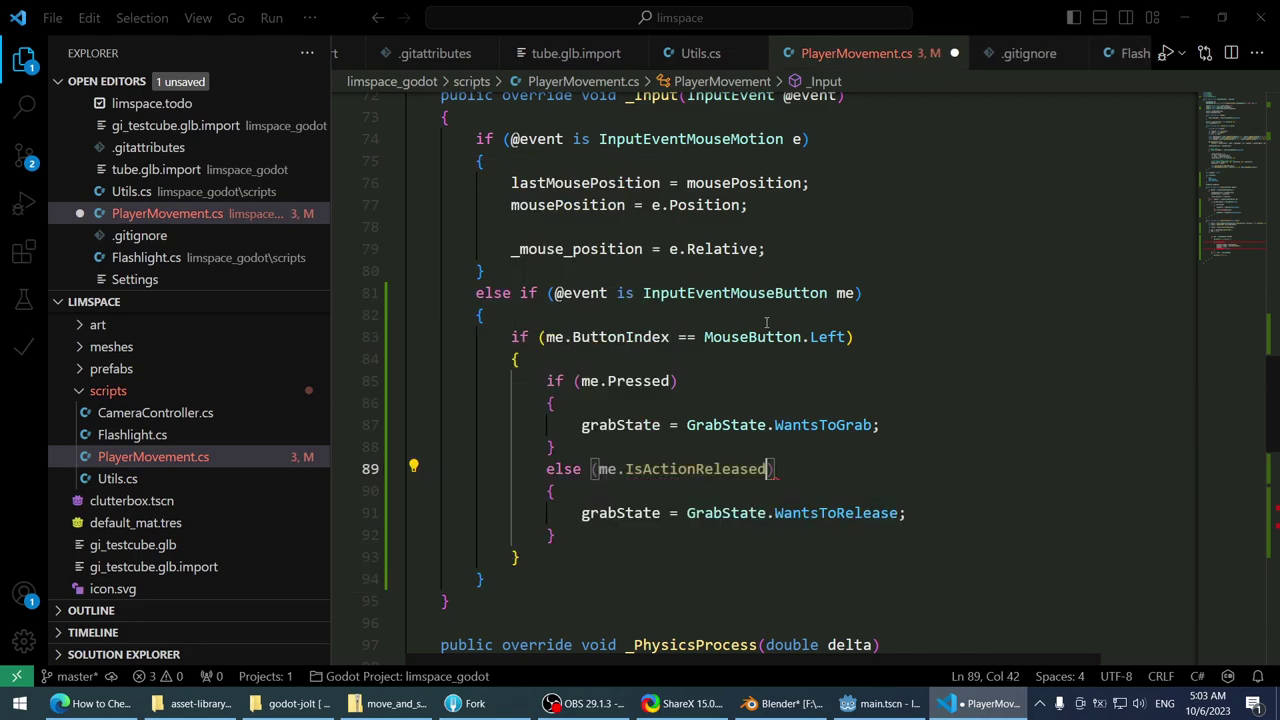
text(()
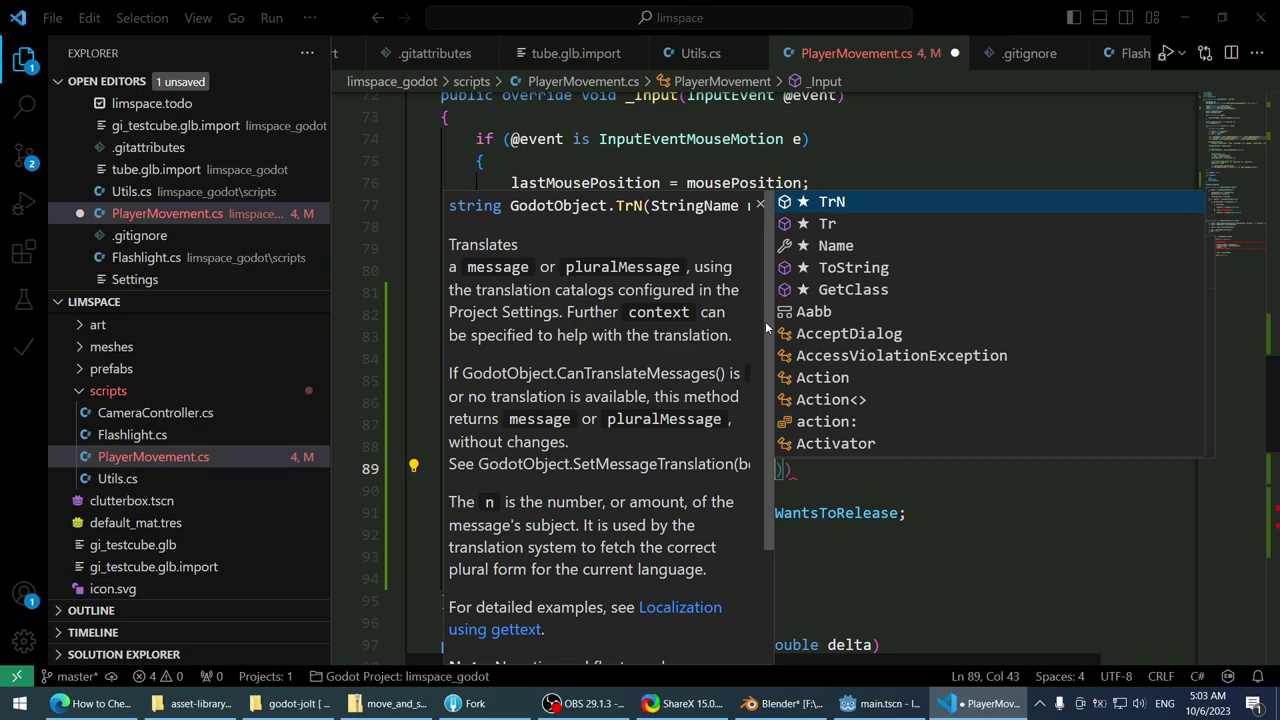
key(BackSpace)
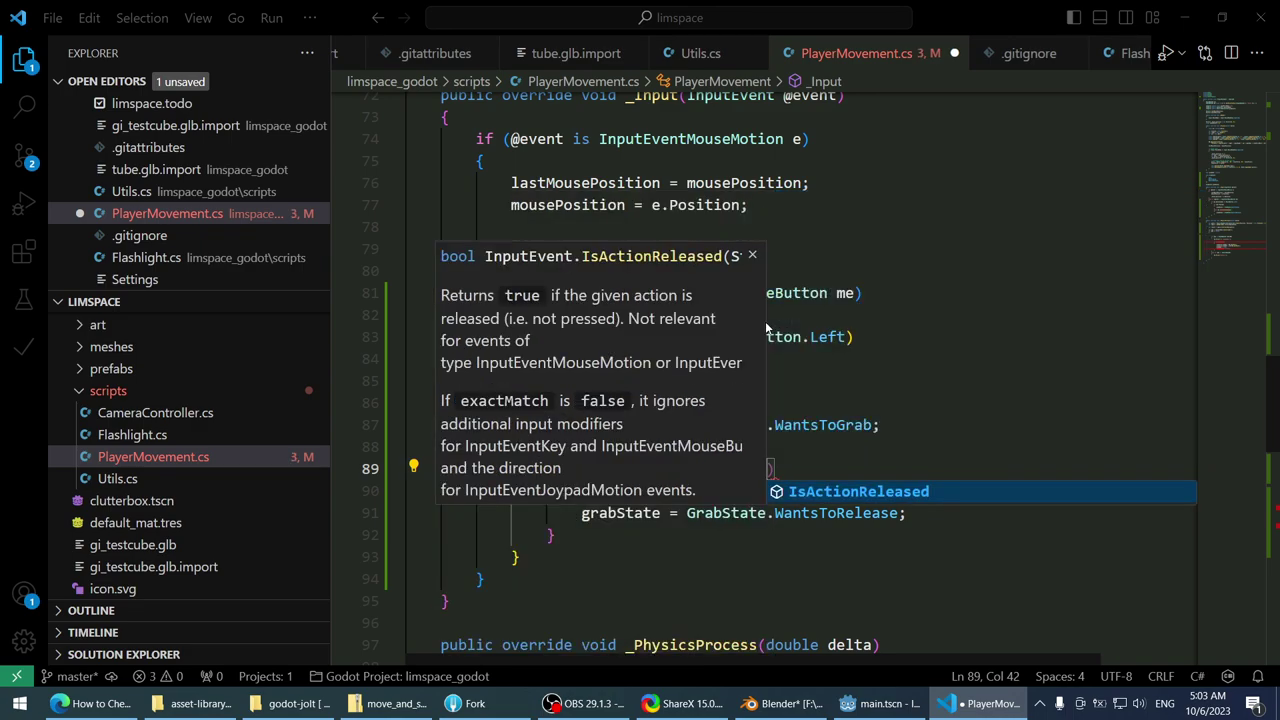
- Remove IsActionReleased, try Pressed and Canceled suggestions, and leave the condition as me
key(ctrl+shift+Left)
key(BackSpace)
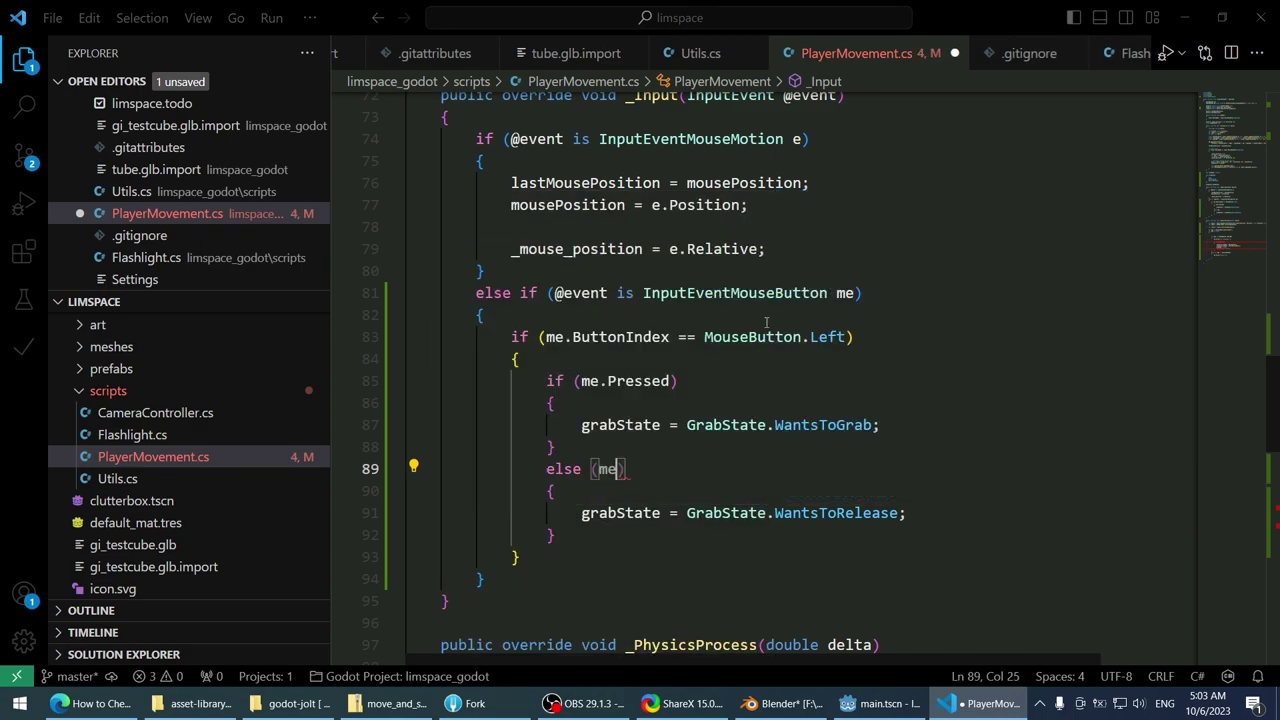
key(ctrl+space)
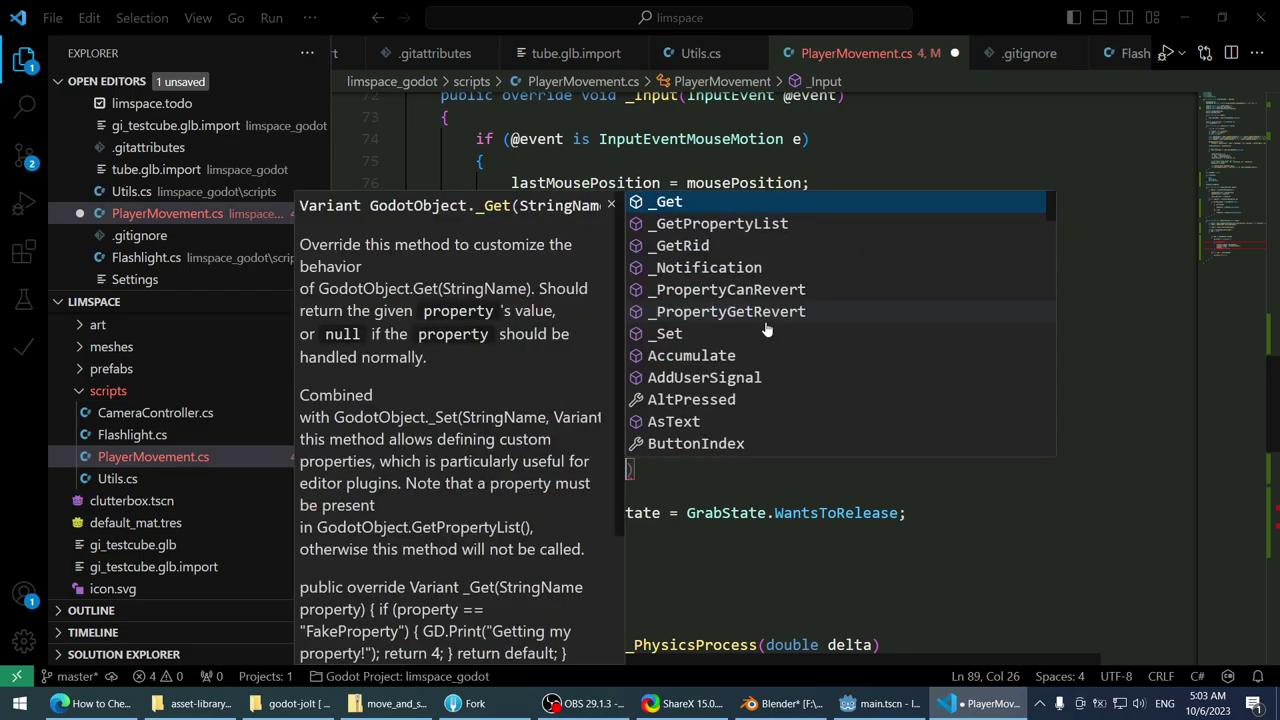
text(pre)
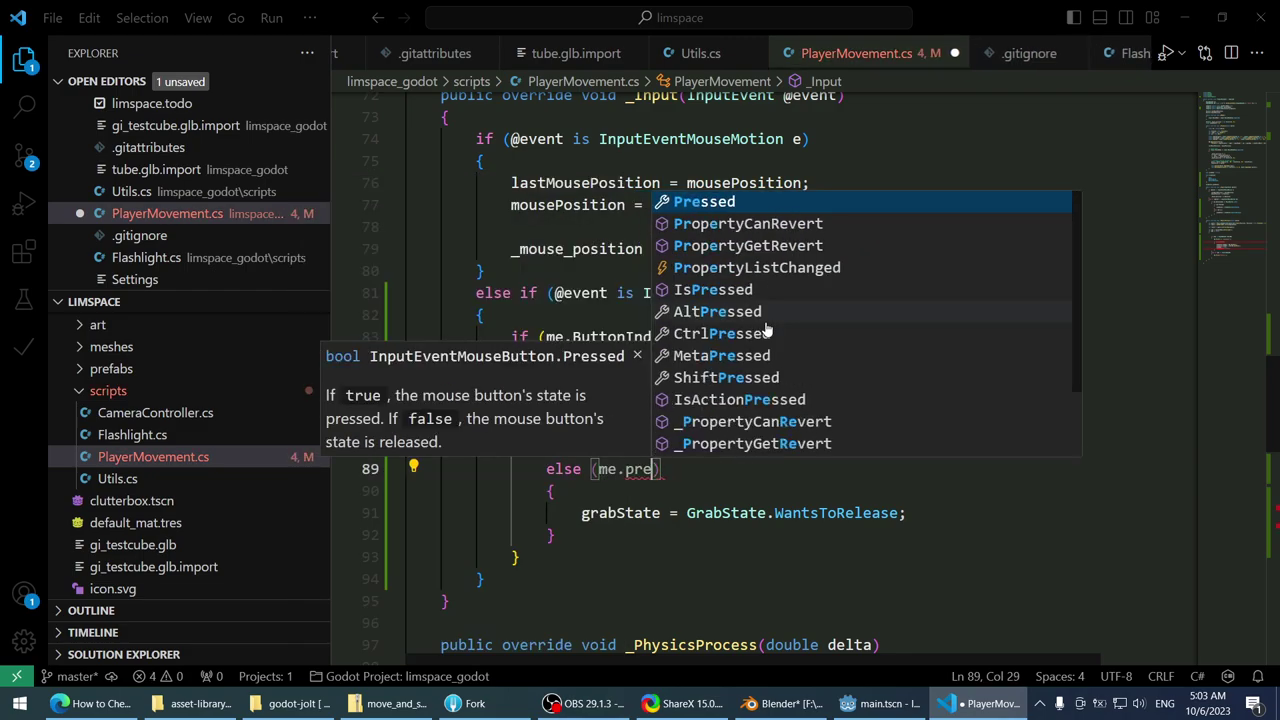
key(BackSpace)
key(BackSpace)
key(BackSpace)
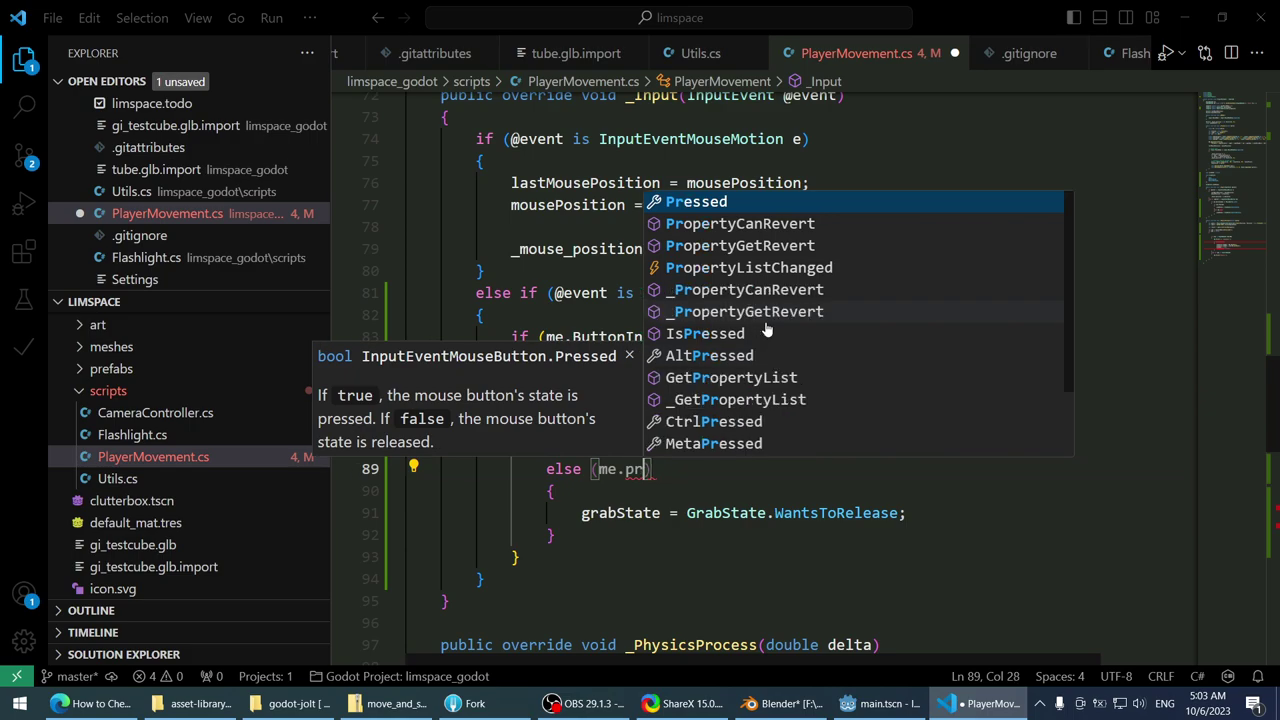
key(ctrl+space)
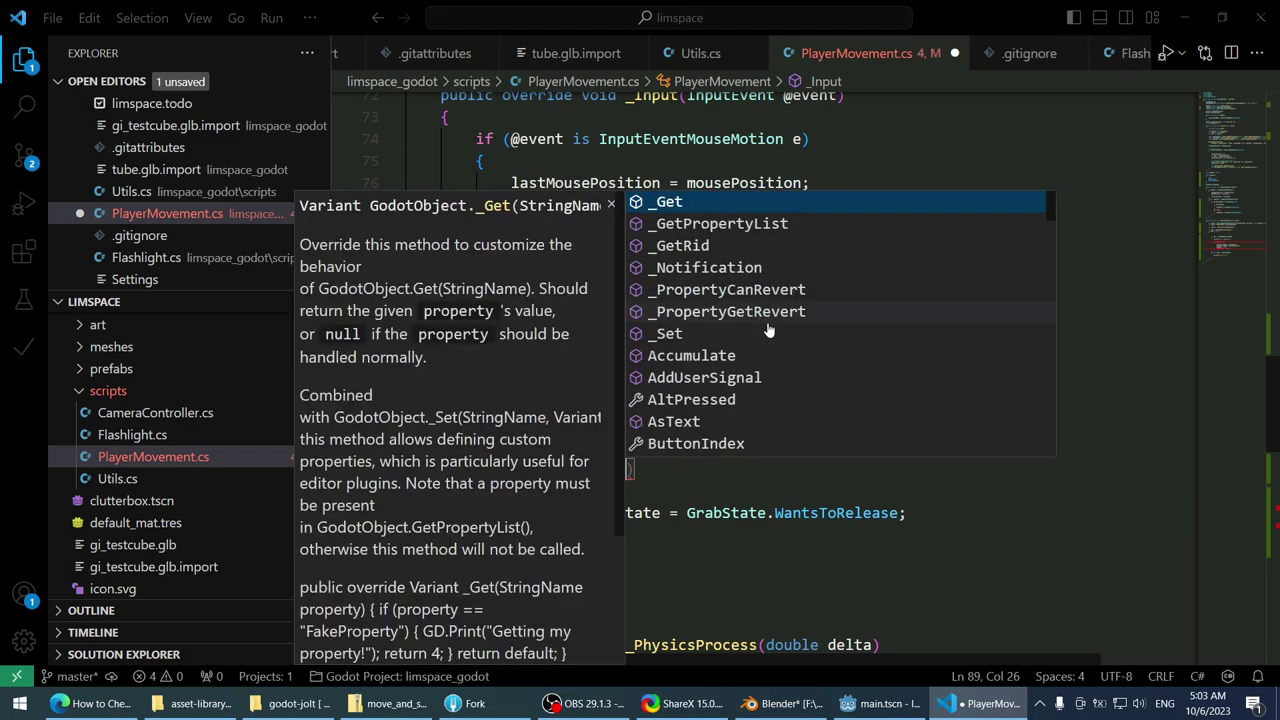
scroll(790, 350, down, 2)
scroll(800, 360, down, 2)
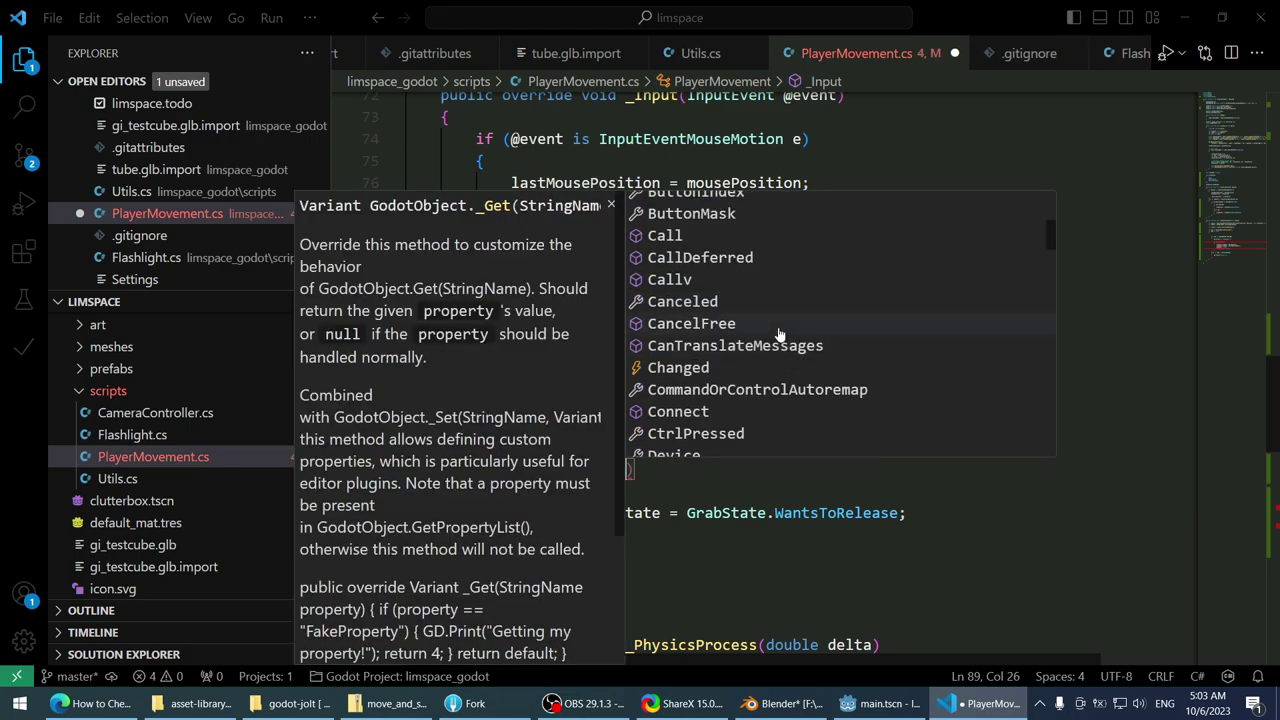
scroll(781, 337, down, 2)
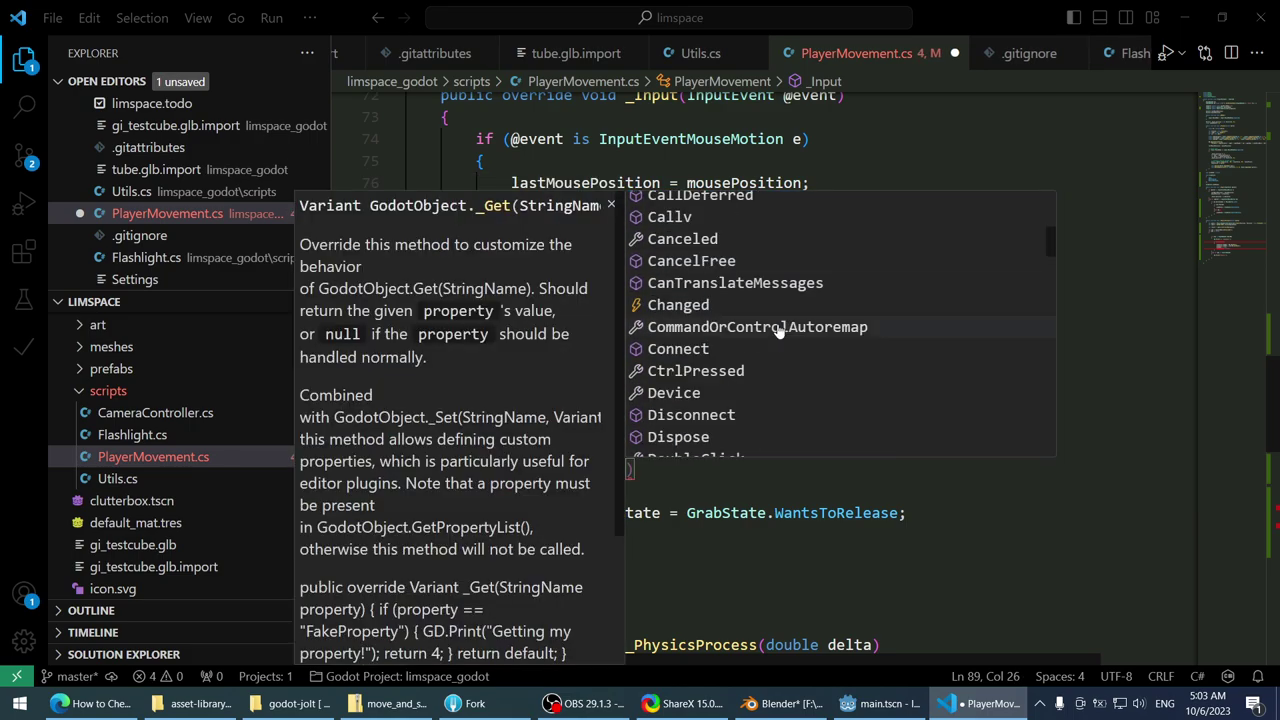
click(748, 240)
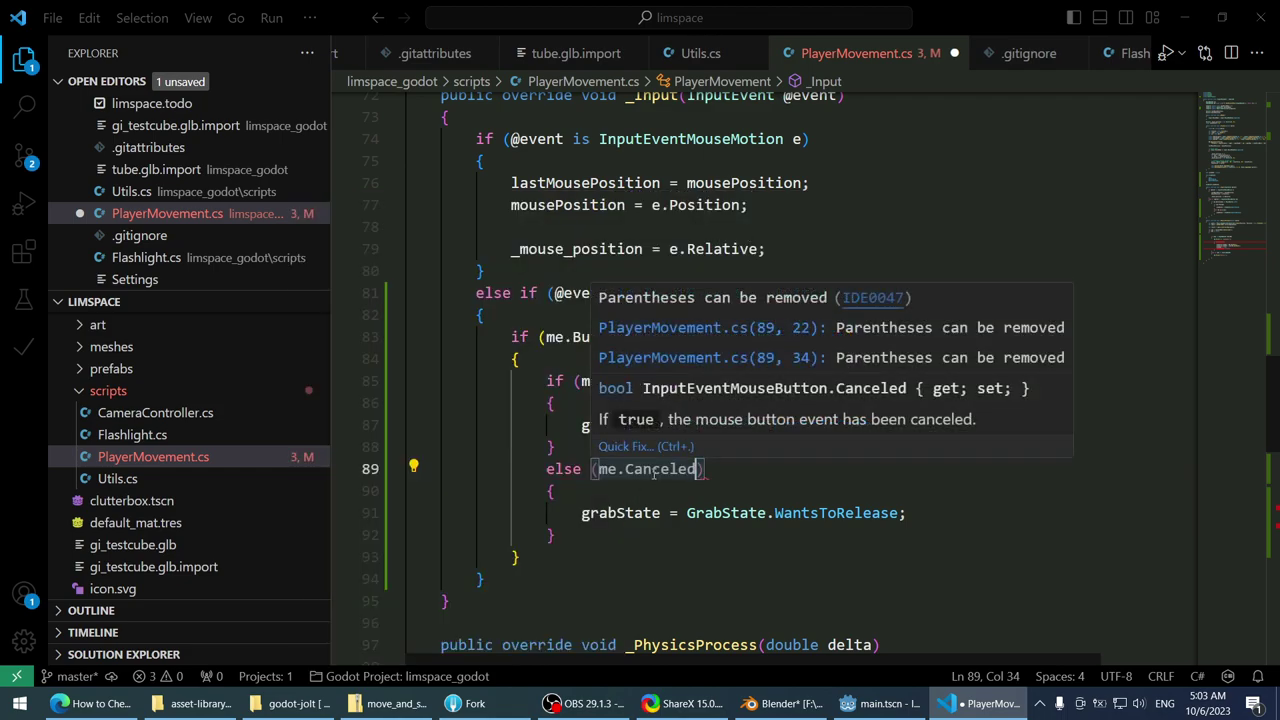
double_click(653, 470)
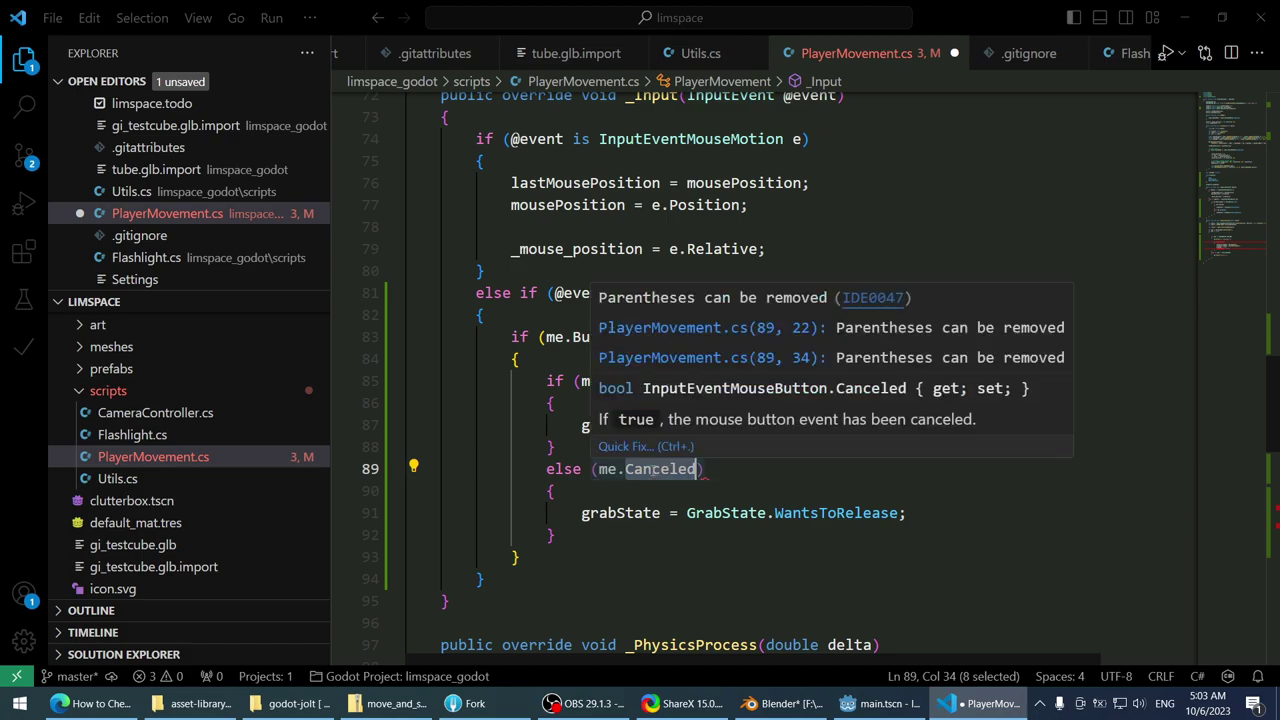
key(BackSpace)
key(ctrl+space)
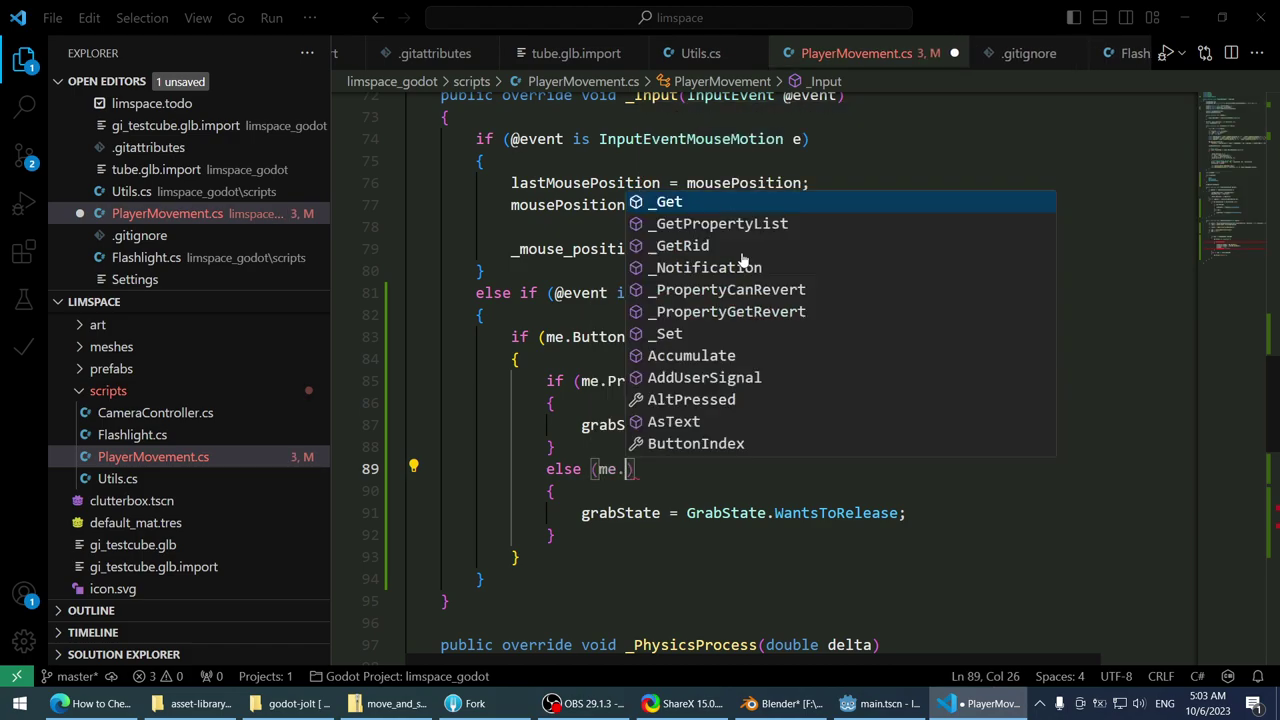
- Scan the full me. member suggestion list, then return to the Godot Q&A release answer in Edge
scroll(760, 300, down, 6)
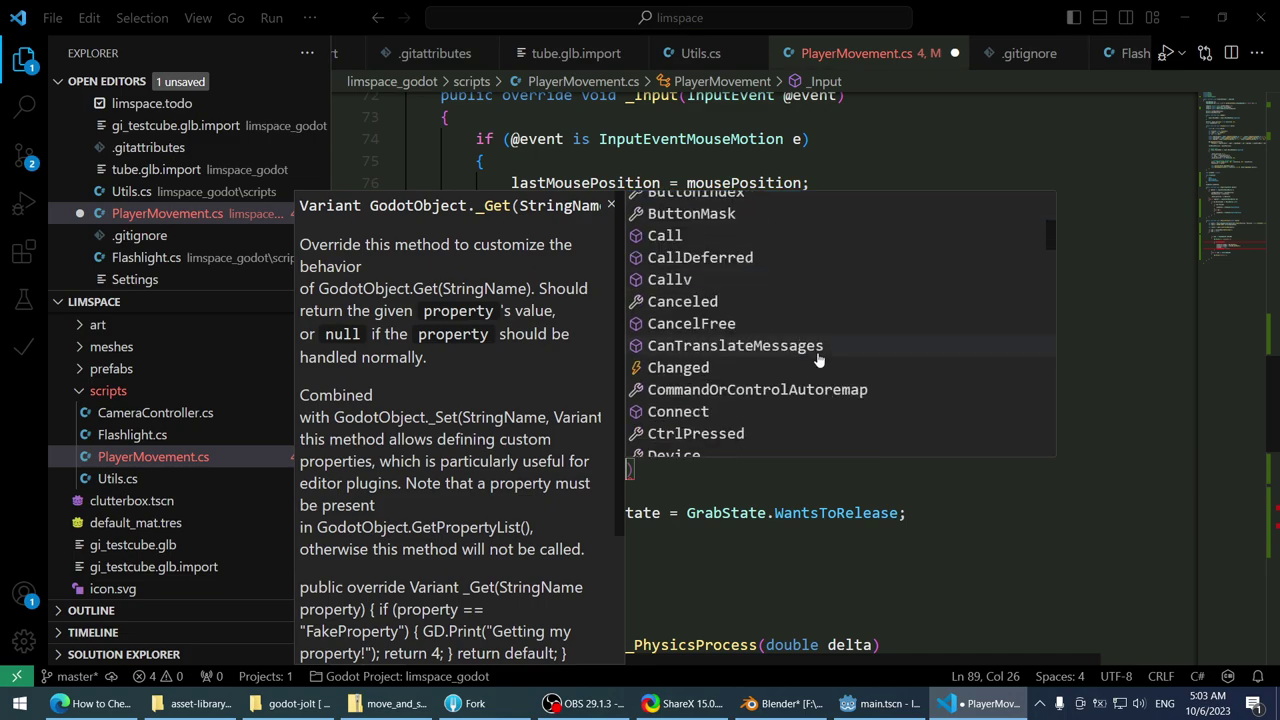
scroll(740, 318, down, 1)
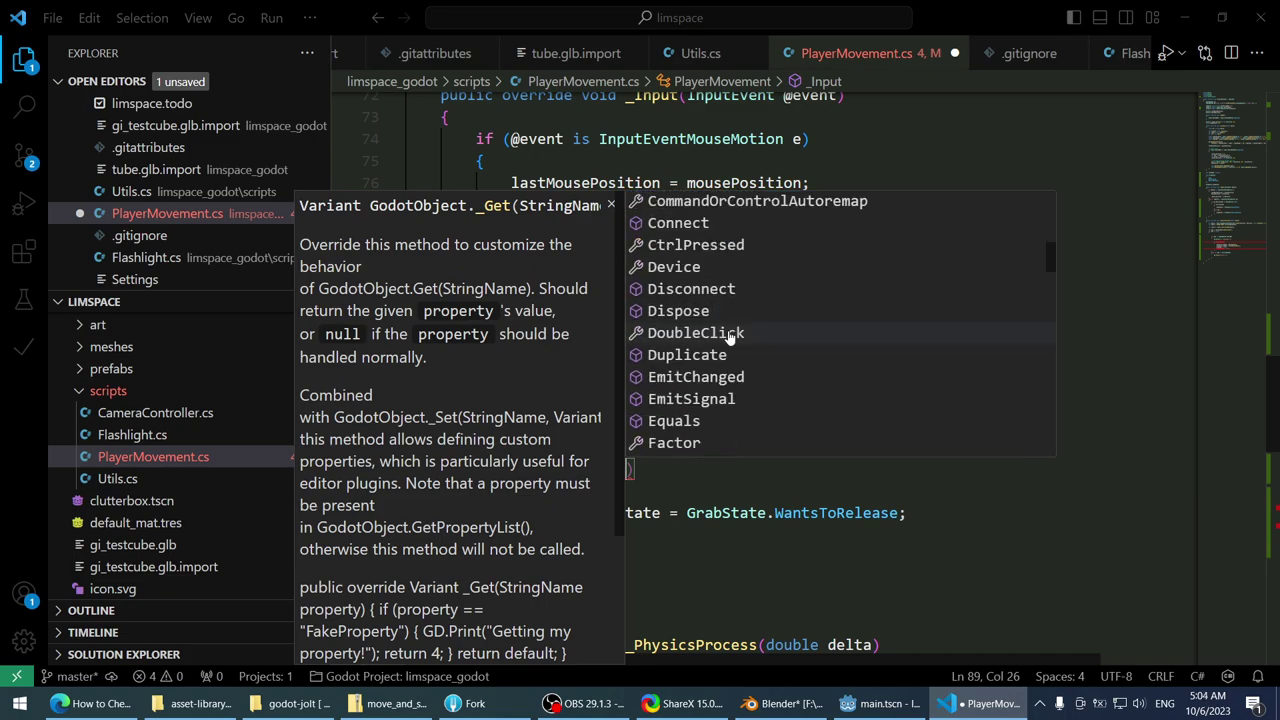
scroll(740, 325, down, 3)
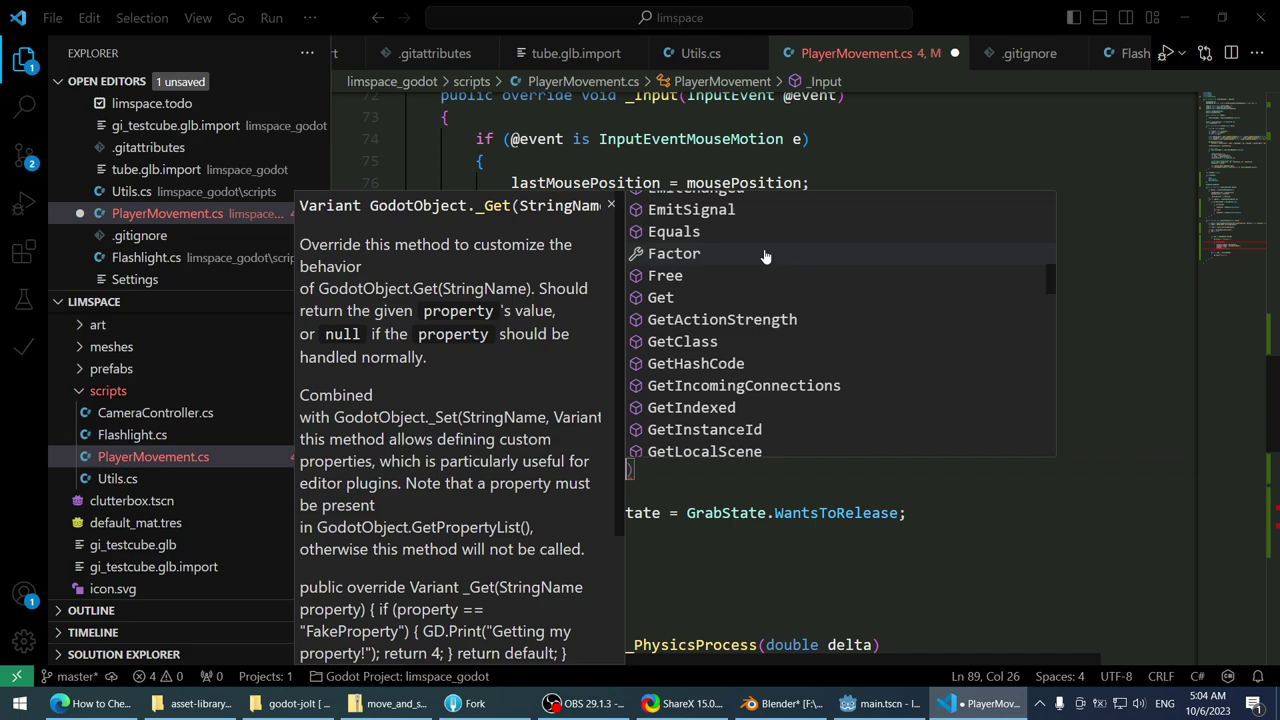
scroll(740, 310, down, 5)
scroll(740, 310, down, 5)
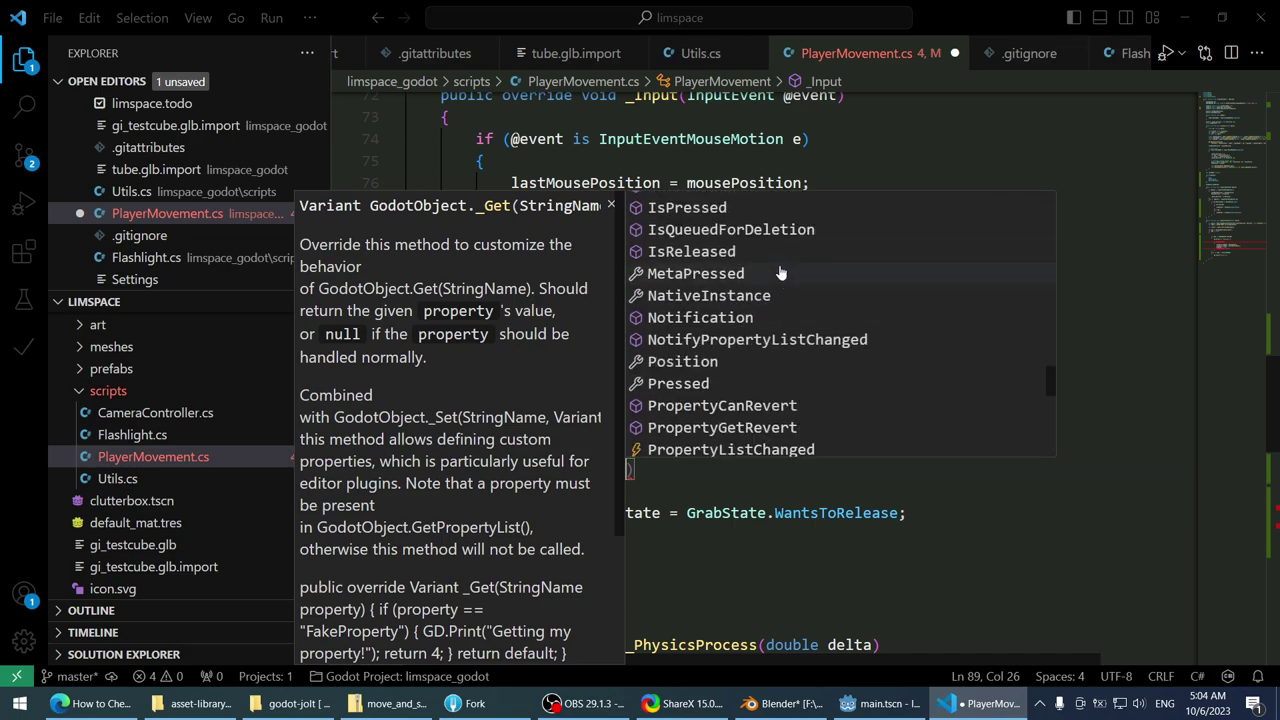
scroll(770, 338, down, 5)
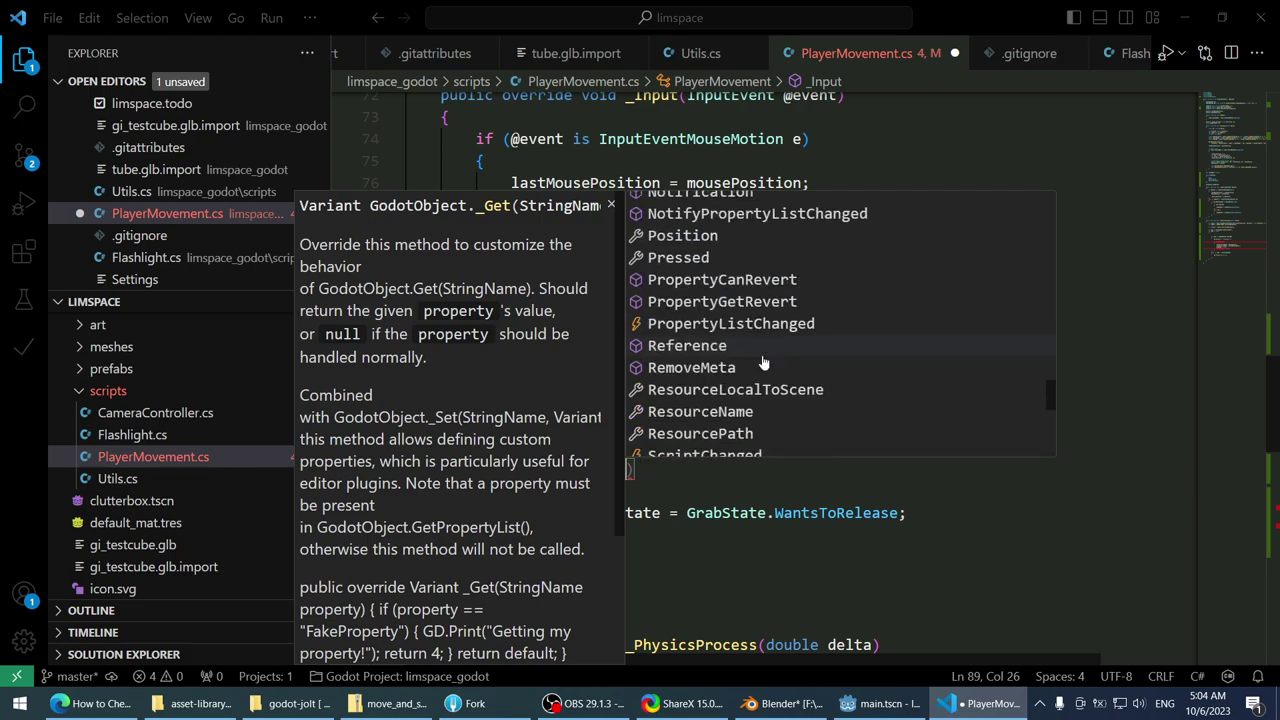
scroll(762, 362, up, 3)
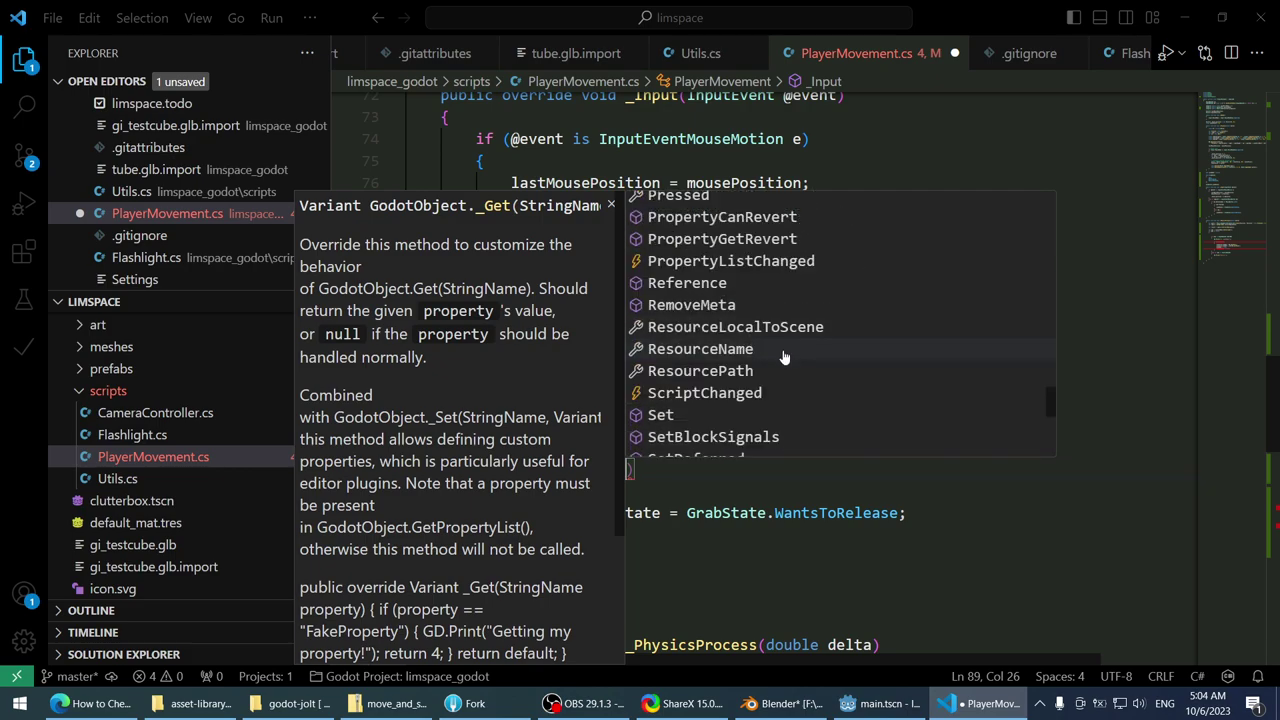
scroll(775, 372, down, 1)
scroll(775, 372, down, 5)
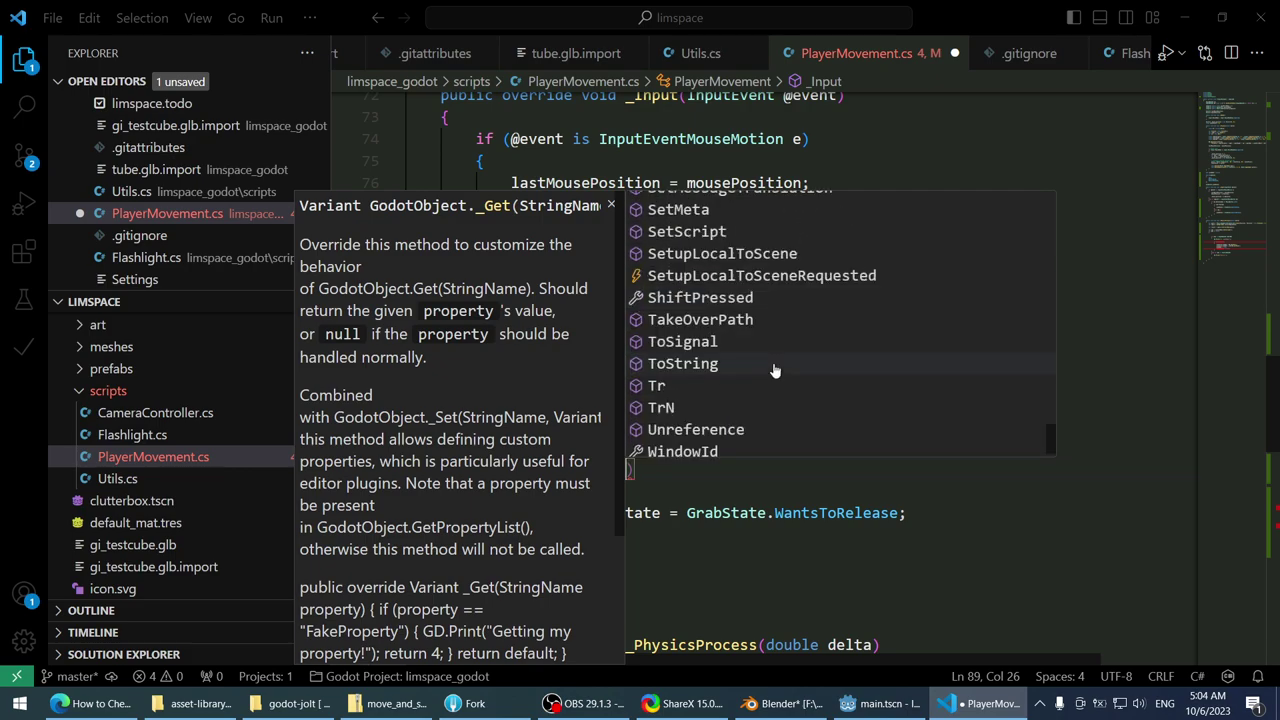
scroll(775, 370, up, 20)
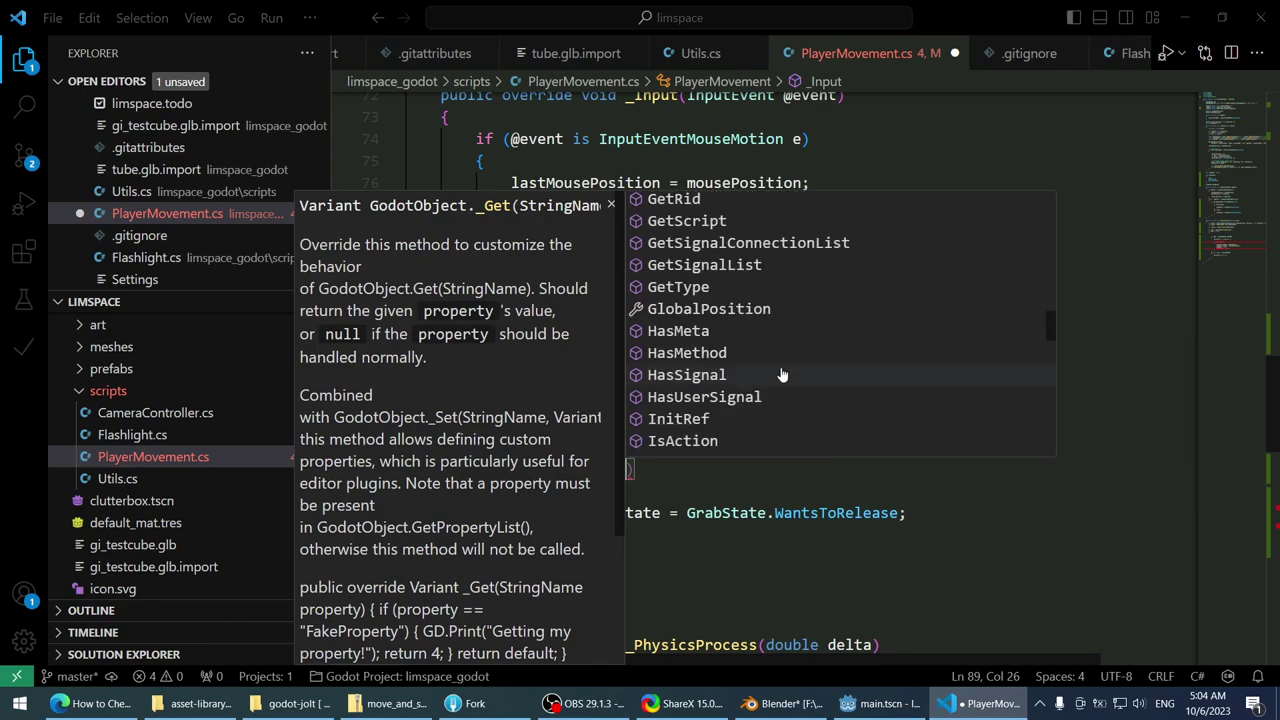
scroll(787, 379, down, 2)
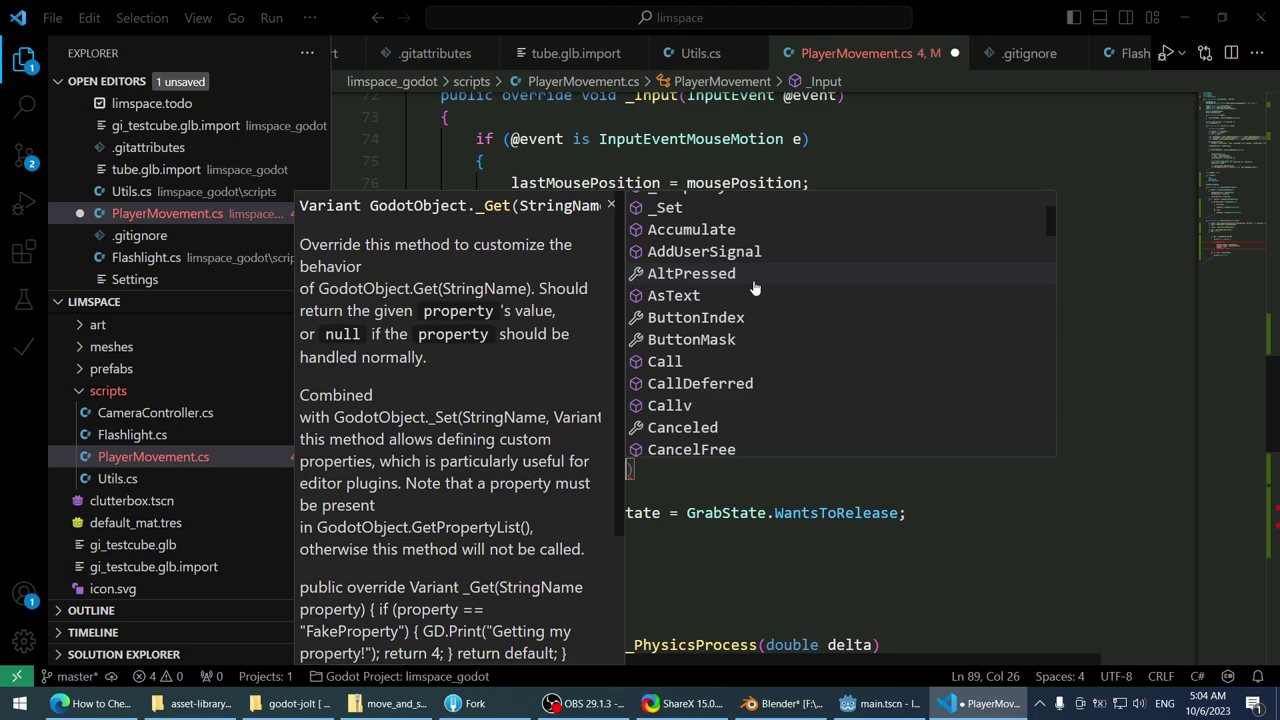
scroll(752, 294, down, 6)
scroll(752, 294, up, 6)
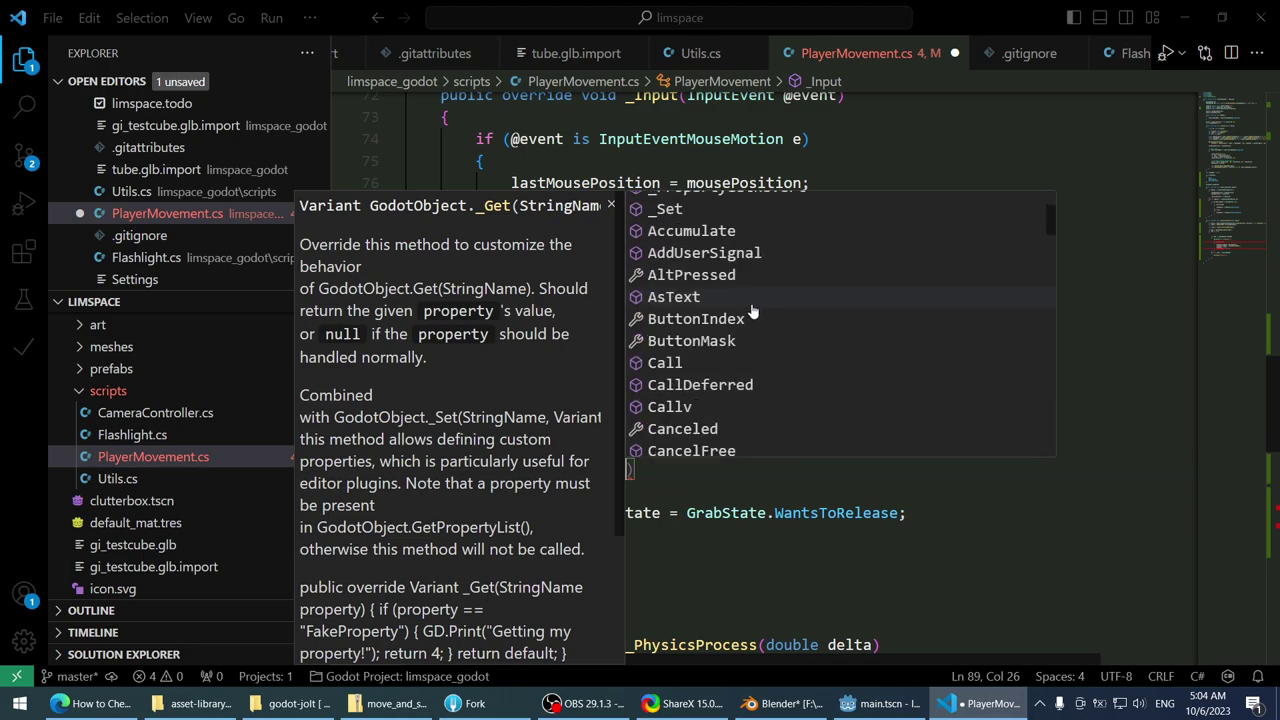
scroll(755, 300, down, 3)
scroll(752, 315, up, 4)
scroll(780, 314, down, 1)
scroll(805, 313, down, 1)
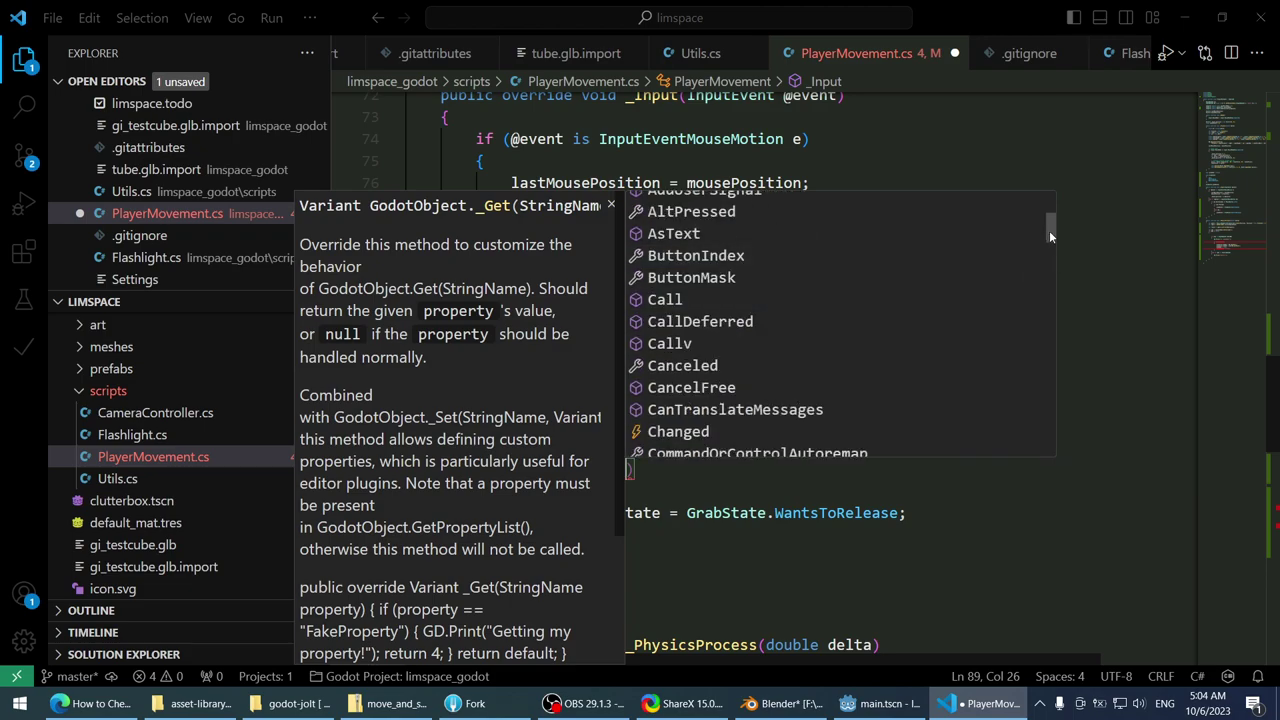
mouse_move(1049, 230)
mouse_down()
mouse_move(1056, 434)
mouse_move(1047, 225)
mouse_move(1049, 244)
mouse_up()
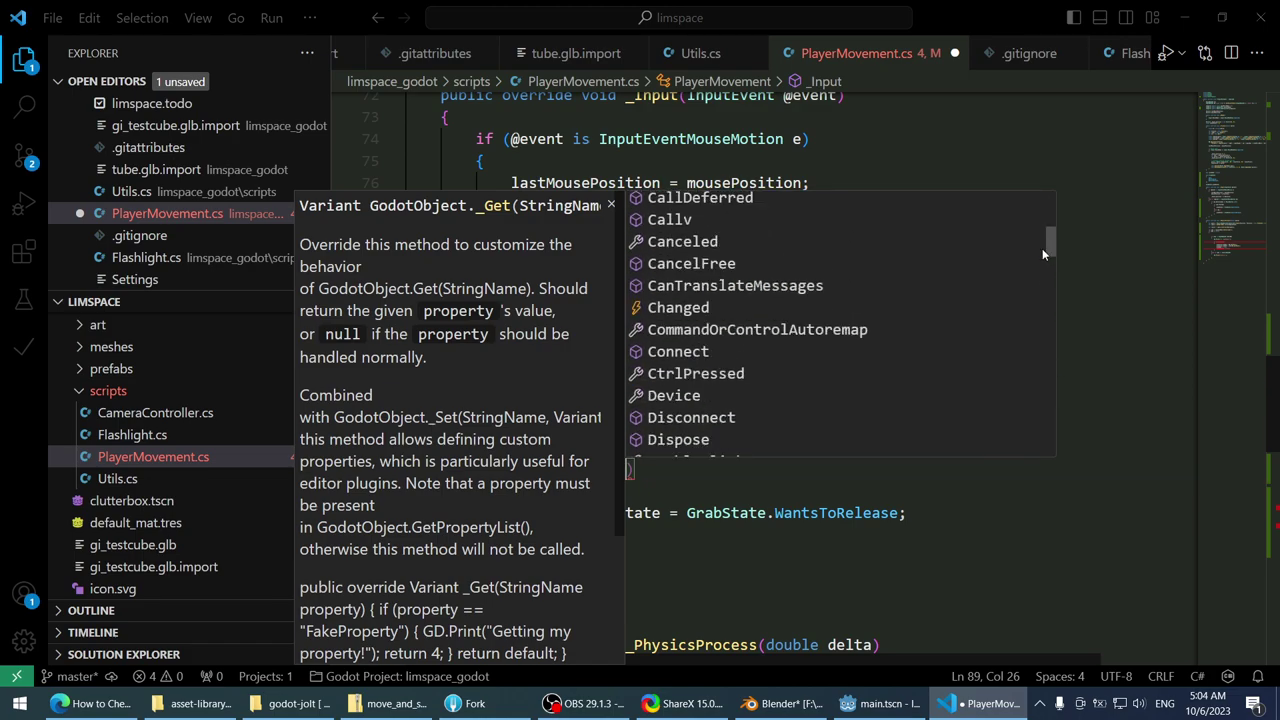
click(95, 703)
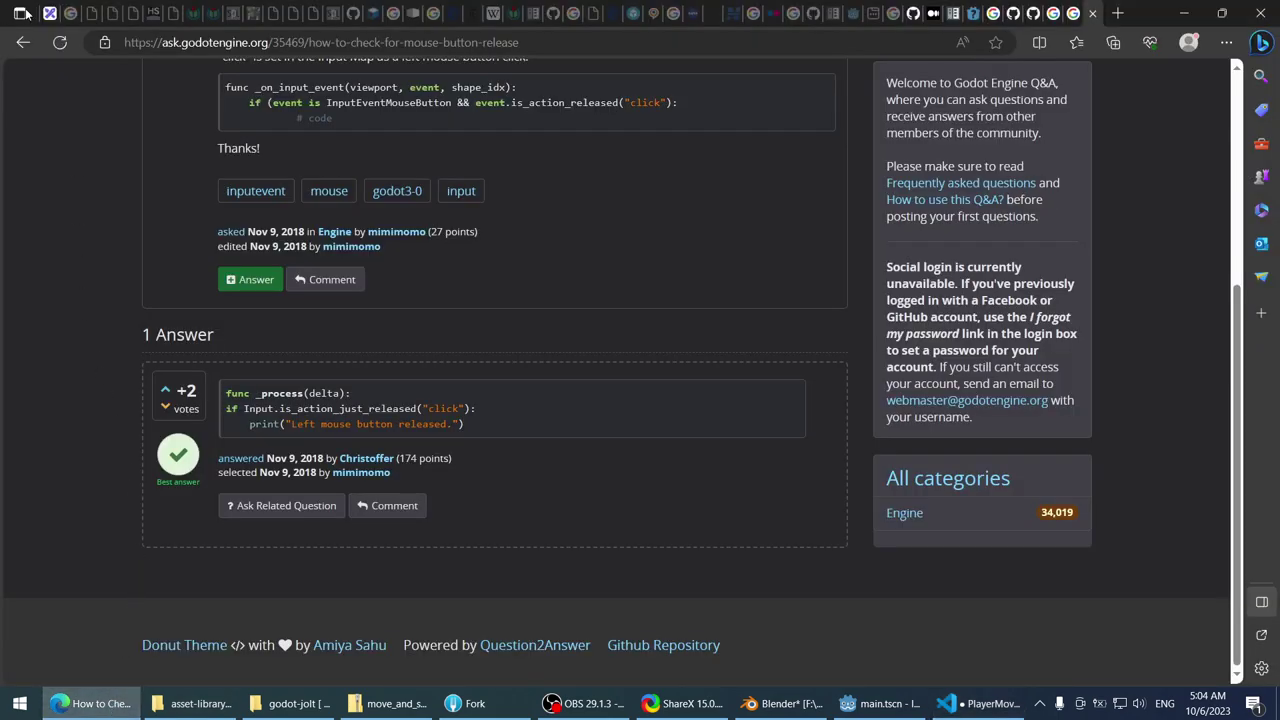
- Open the second search result, 'How do I detect when a mouse button is released?', and read it
click(23, 42)
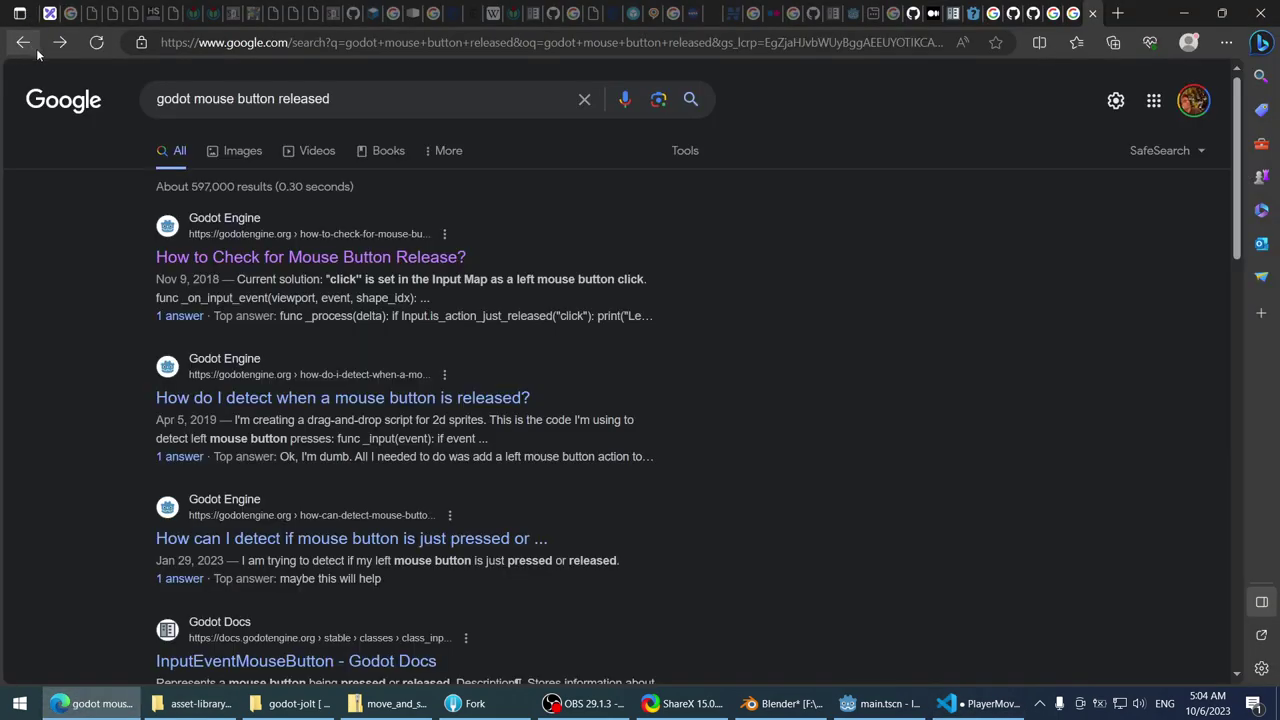
click(193, 399)
scroll(132, 298, down, 2)
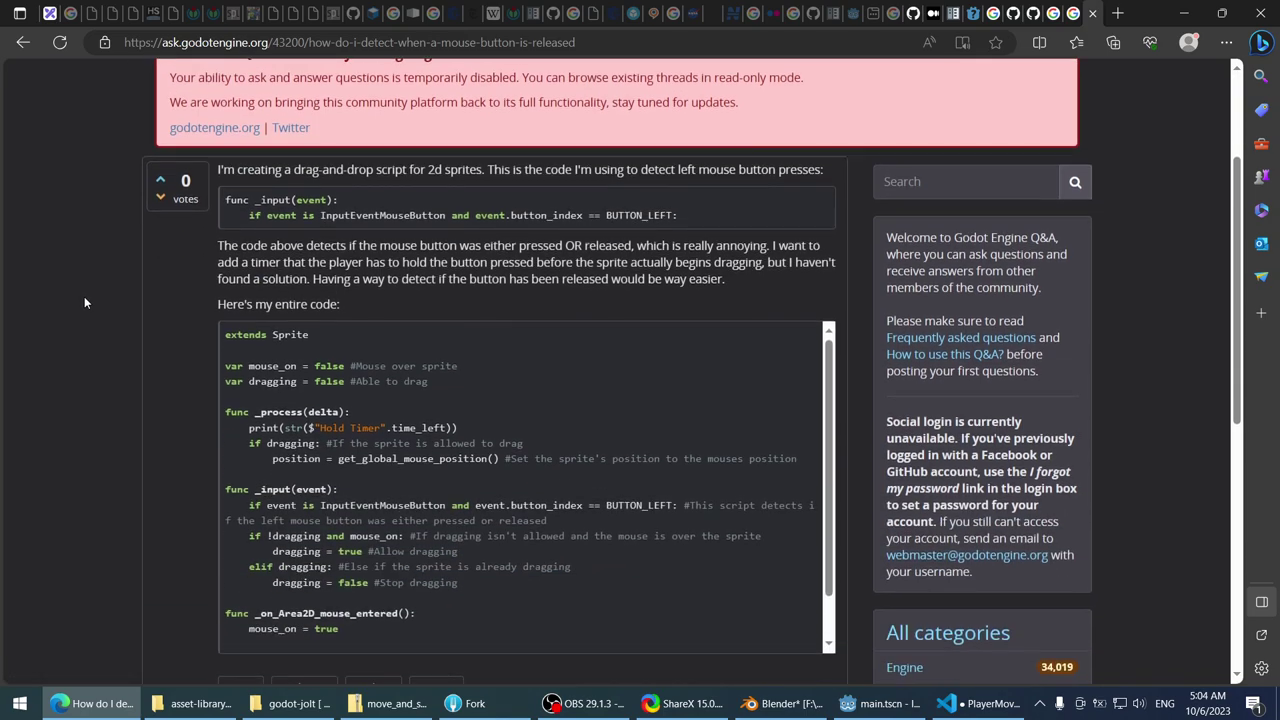
scroll(84, 295, down, 1)
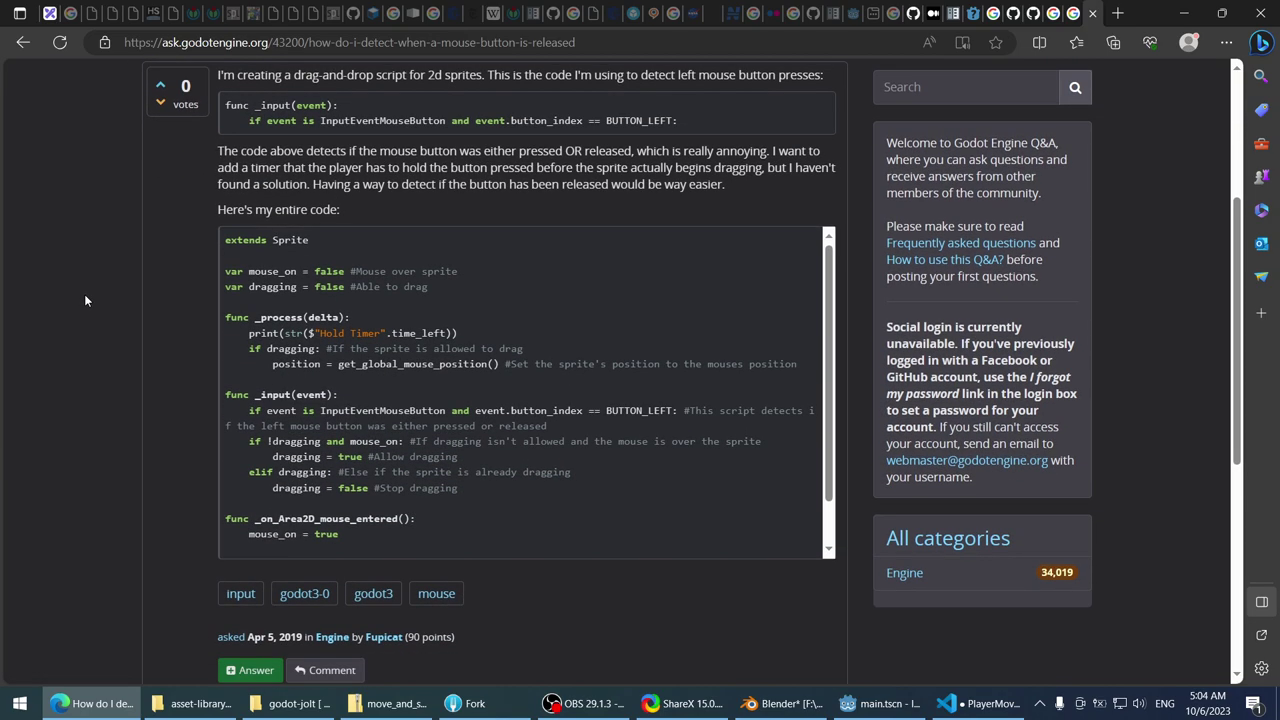
scroll(84, 294, down, 4)
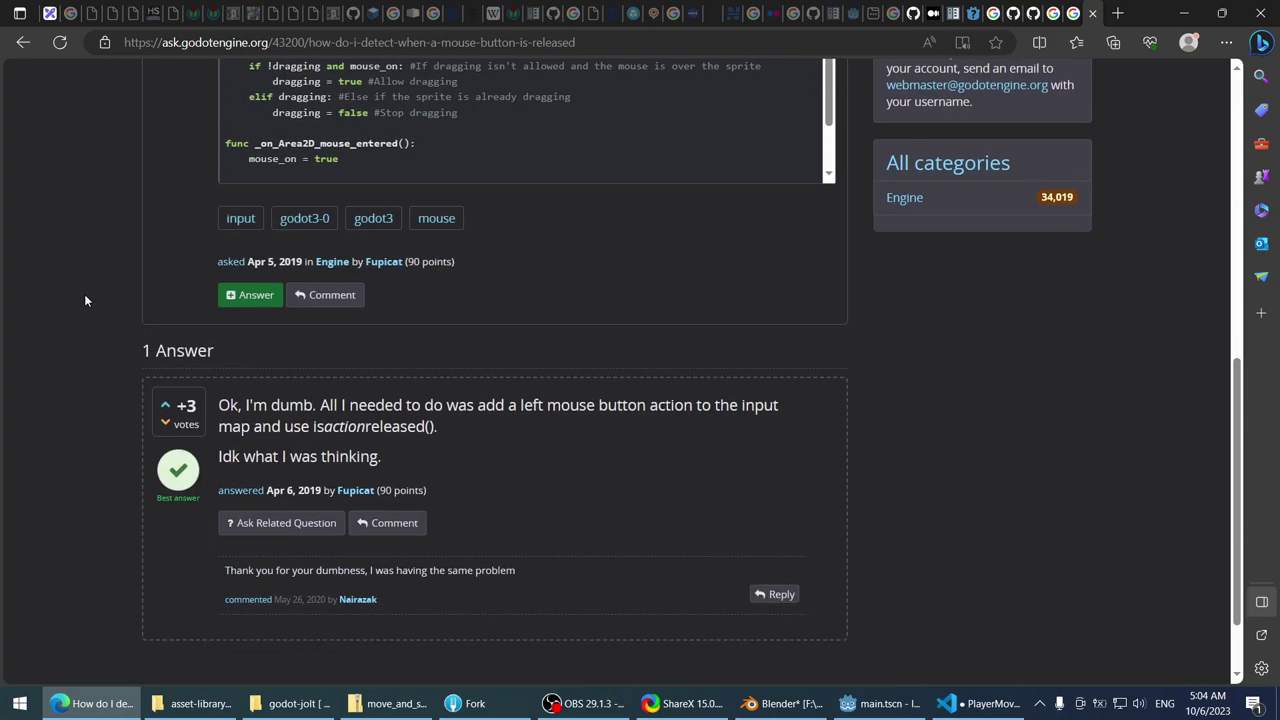
scroll(85, 294, up, 2)
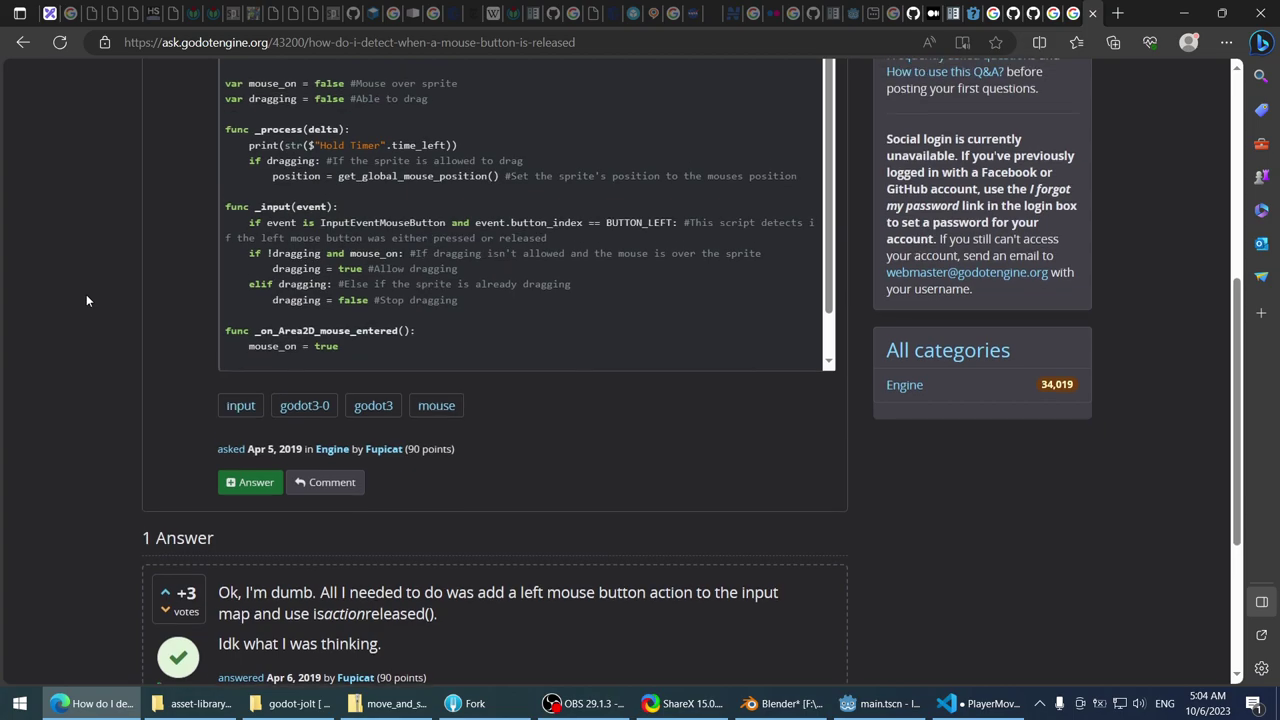
scroll(86, 293, up, 1)
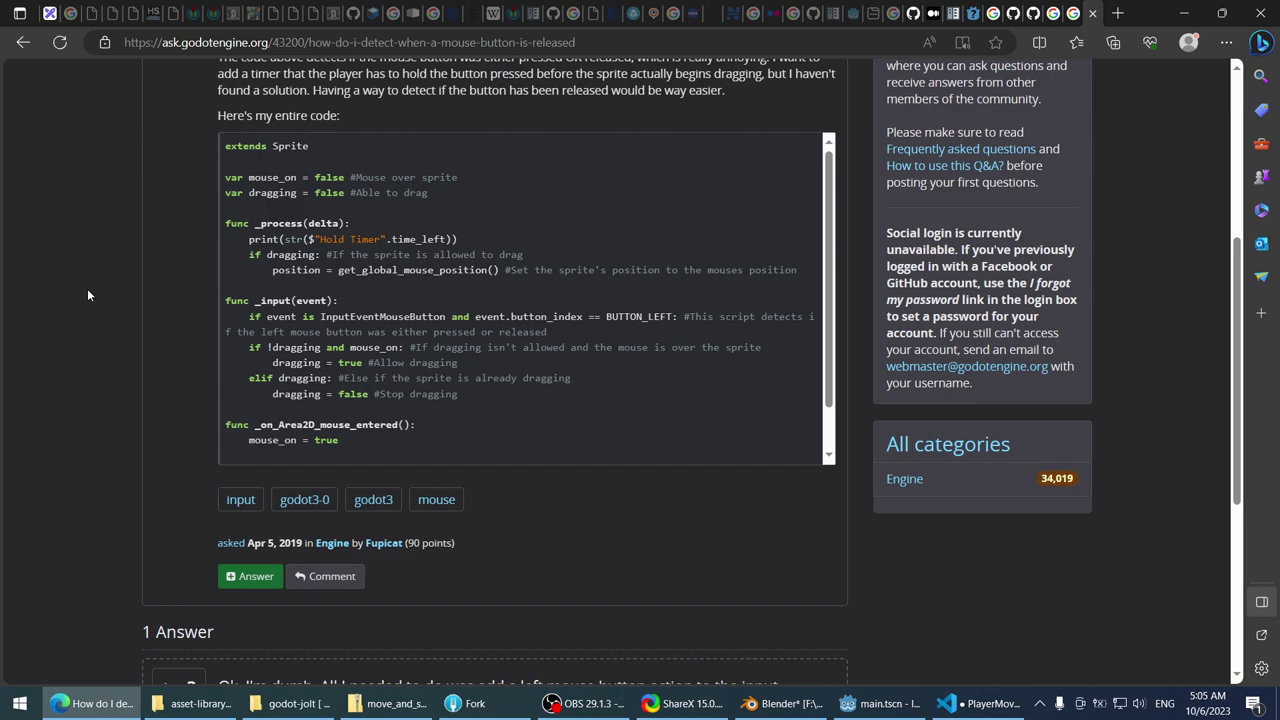
- Scroll down to the accepted answer recommending an input map action with is_action_released()
scroll(87, 295, down, 4)
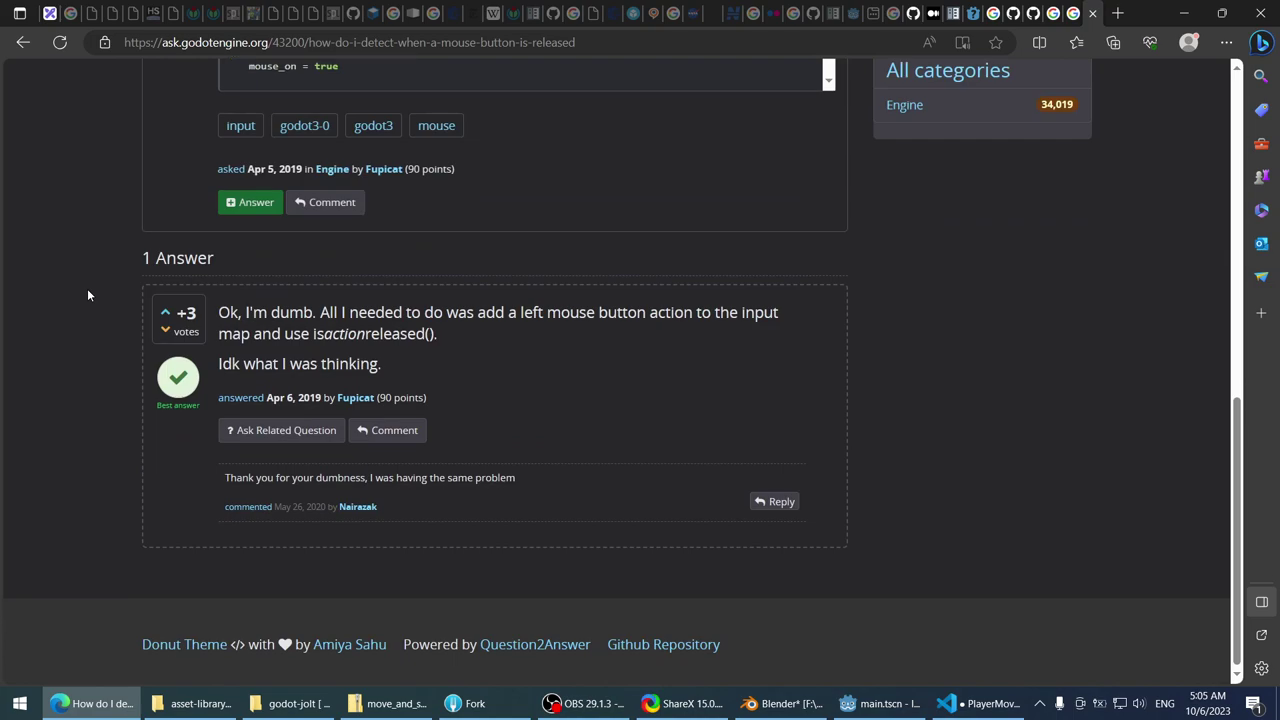
- In PlayerMovement.cs, complete line 89's else condition as me.IsActionReleased() using IntelliSense
key(alt+Tab)
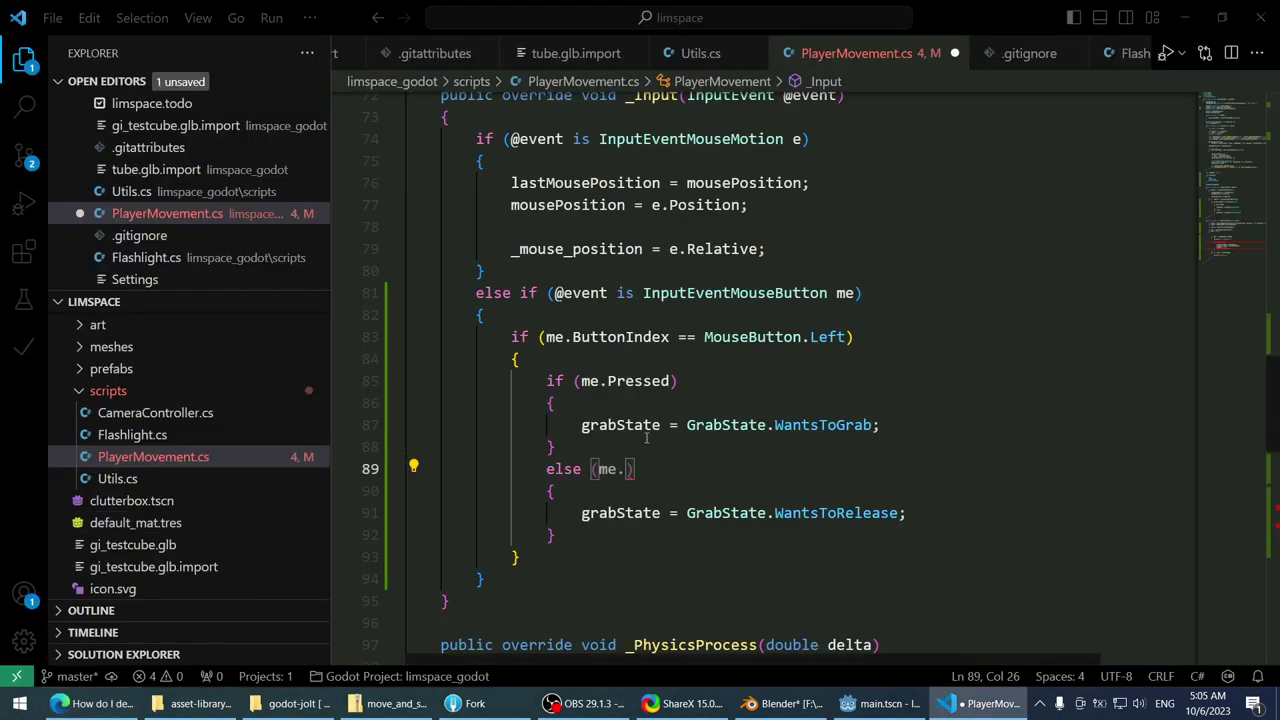
text(isactu)
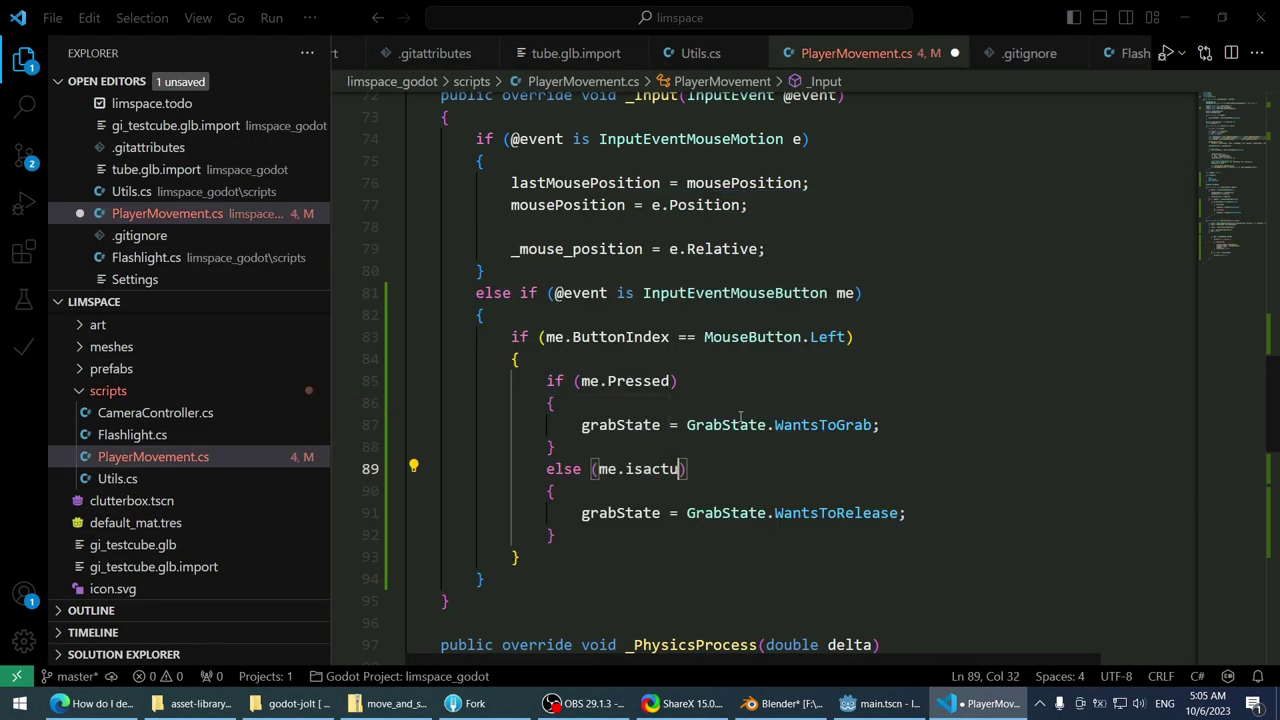
key(BackSpace)
key(BackSpace)
text(tion)
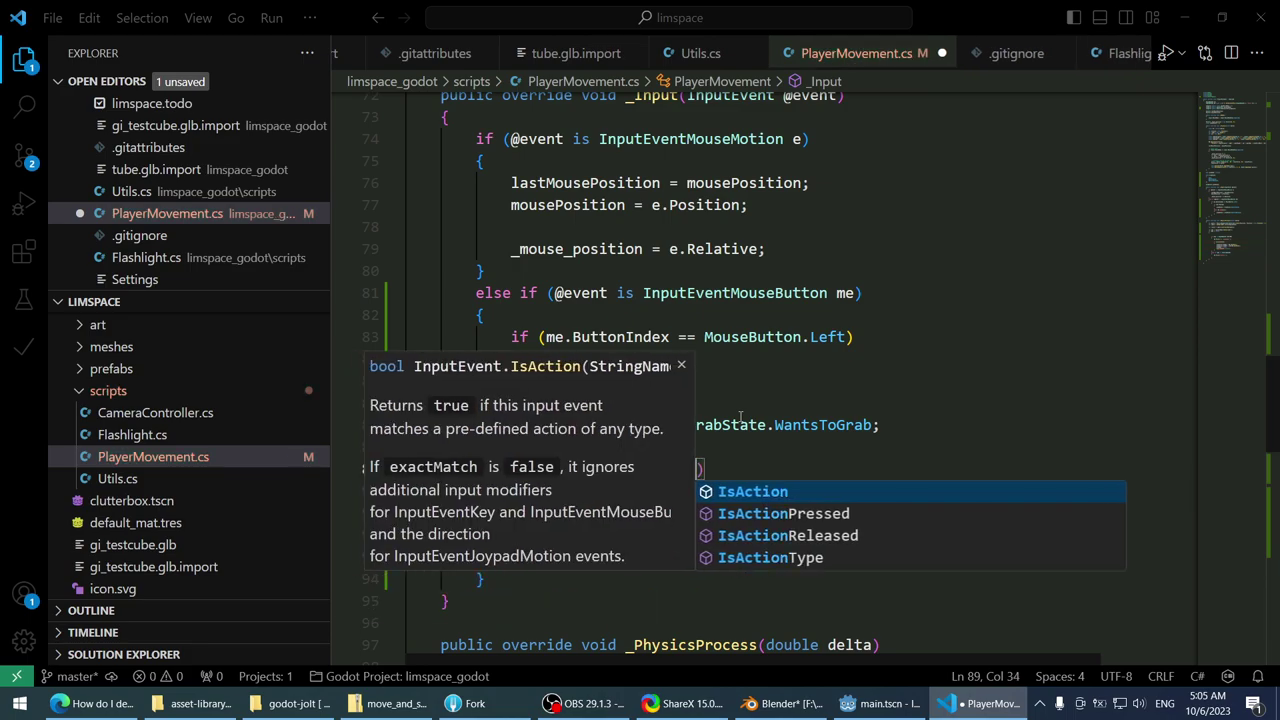
key(Down)
key(Down)
key(Return)
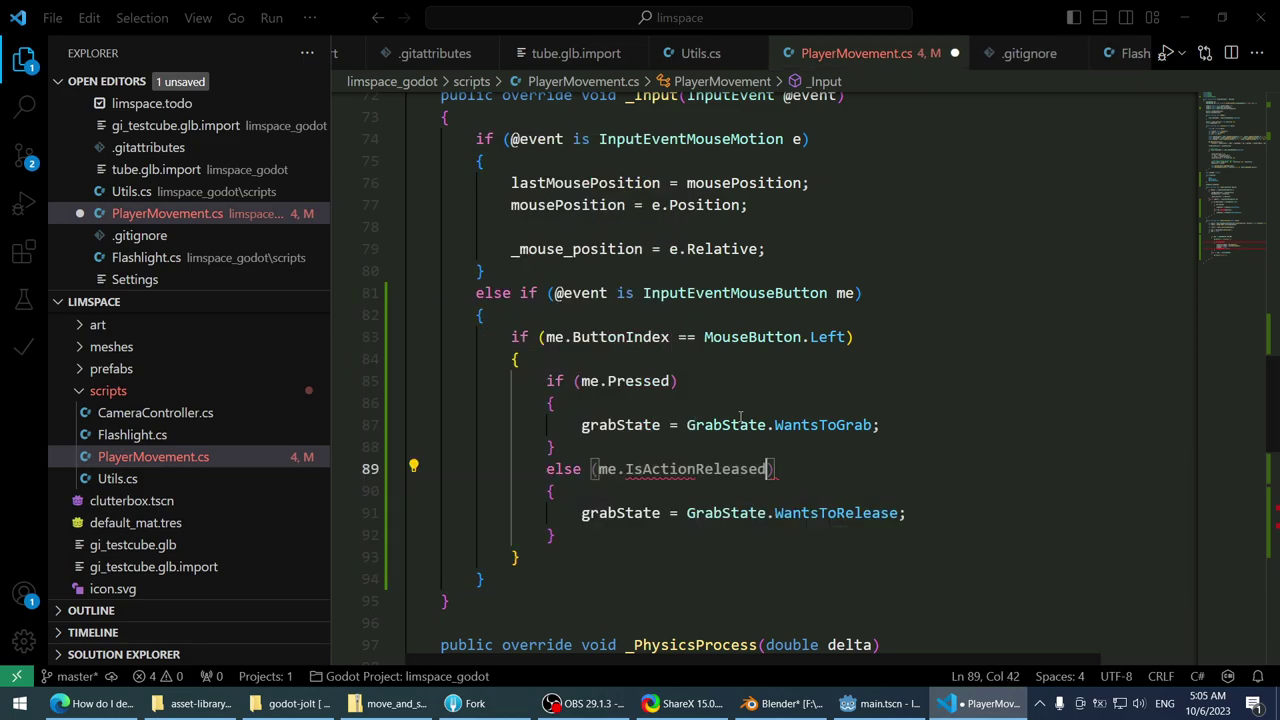
text(()
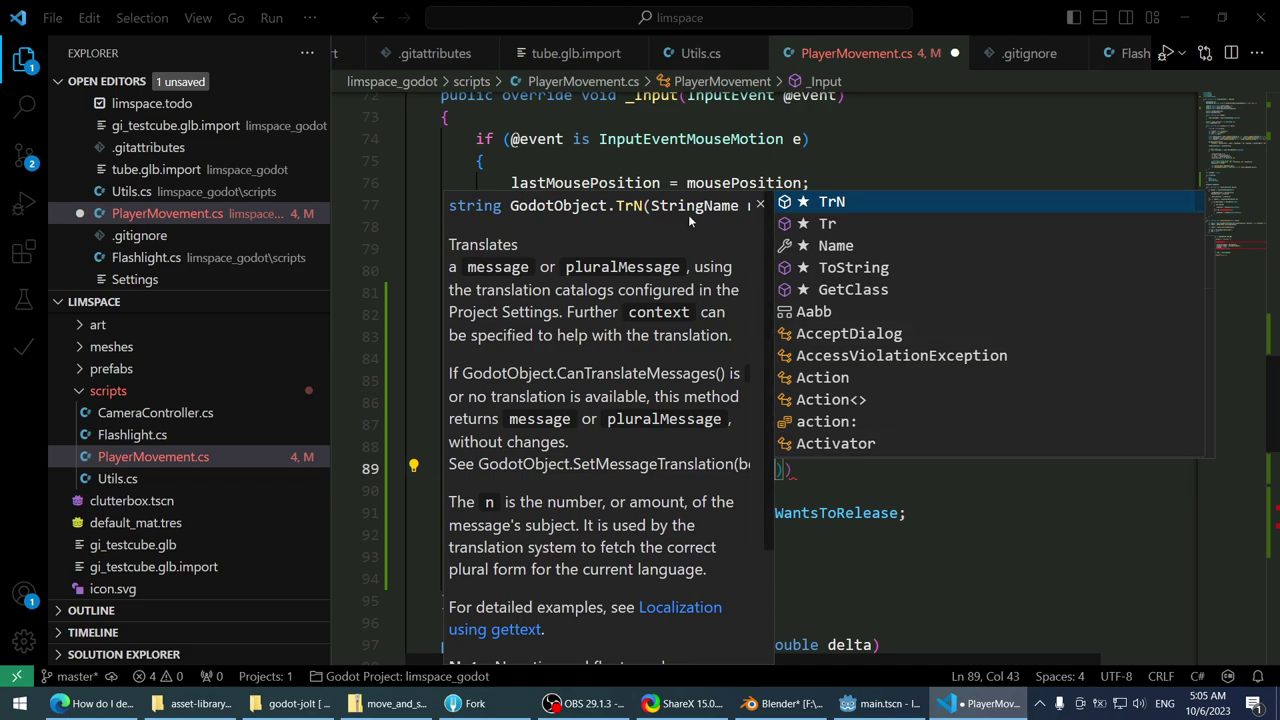
- Dismiss the suggestion popups and bring up the context menu for the Pressed property
drag(689, 206, 698, 208)
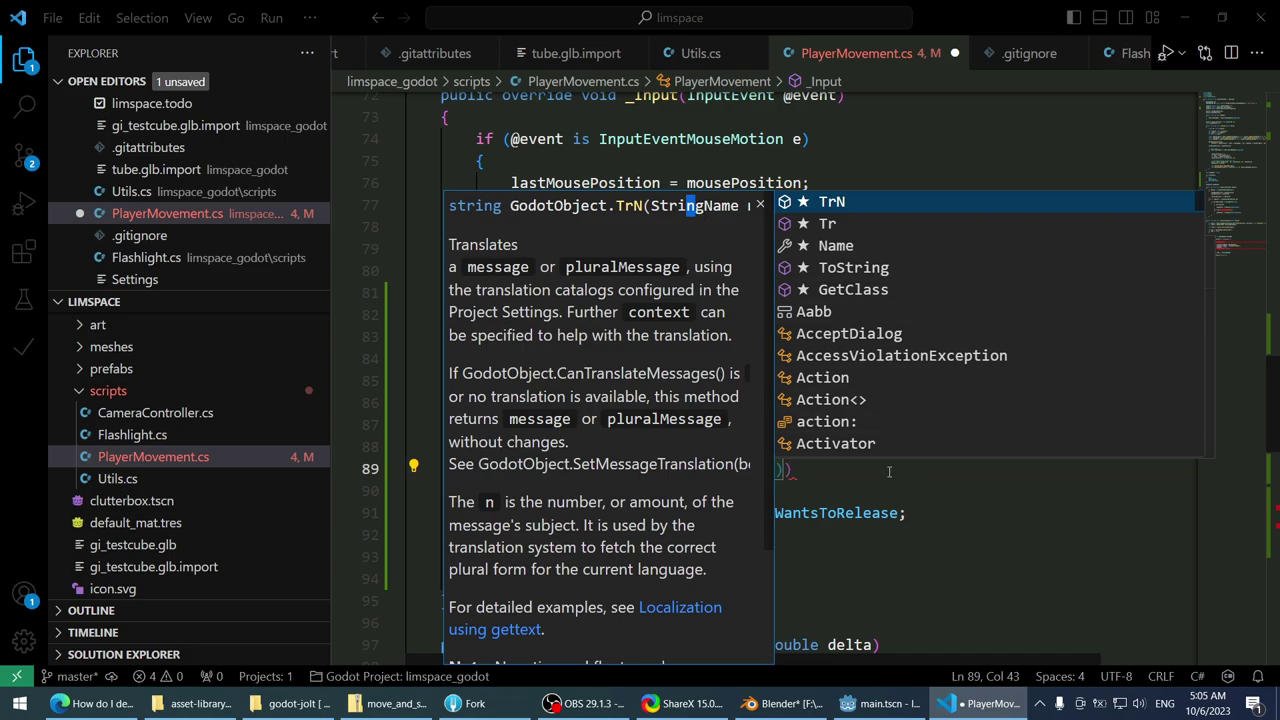
click(823, 469)
mouse_move(700, 469)
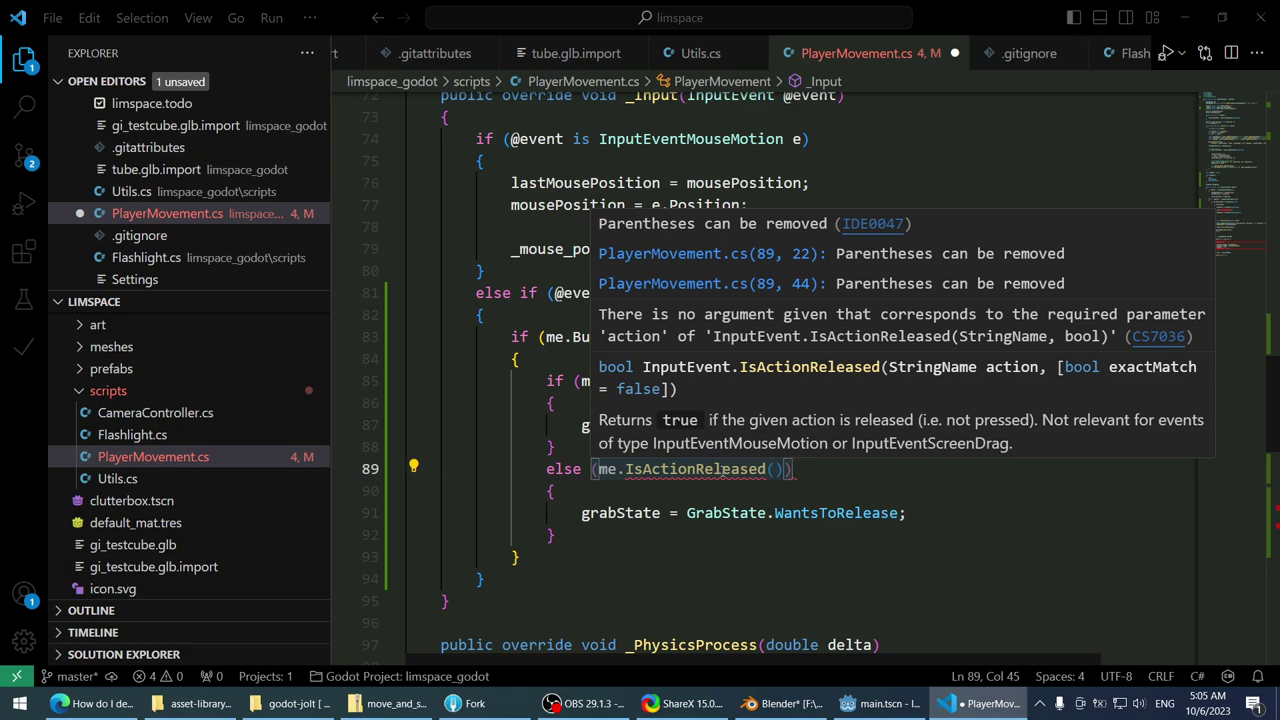
mouse_move(637, 382)
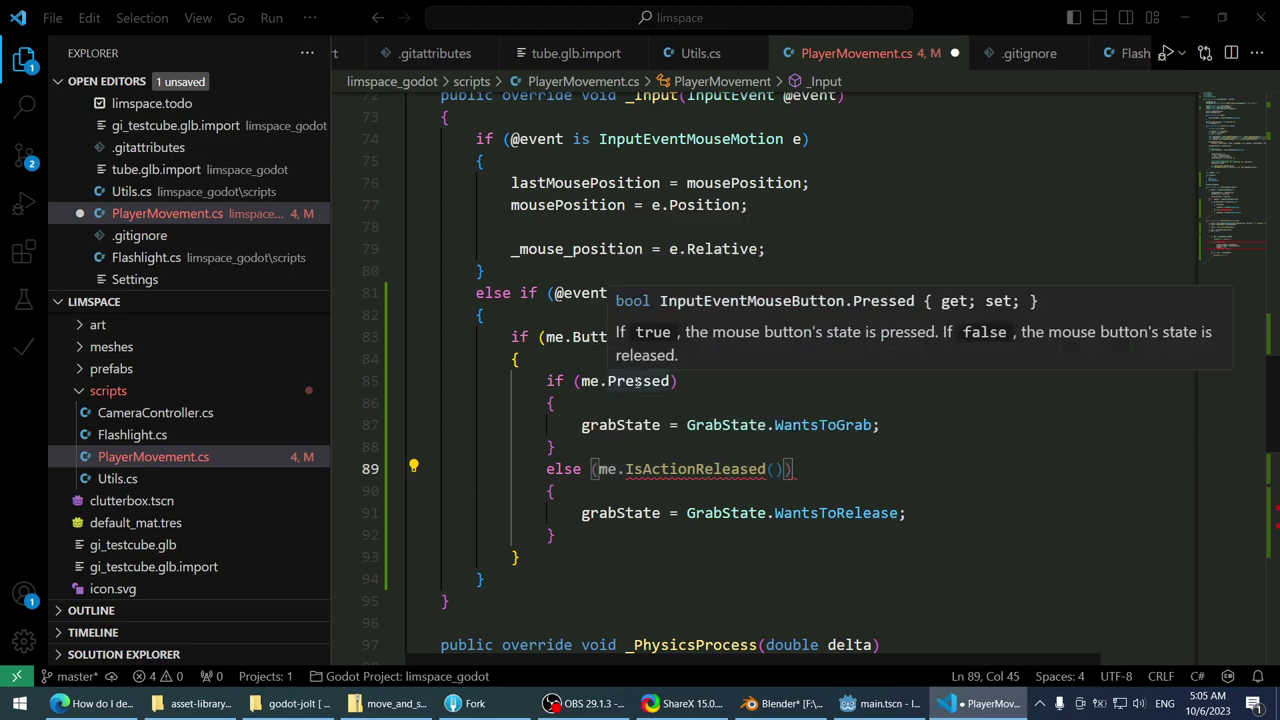
right_click(637, 382)
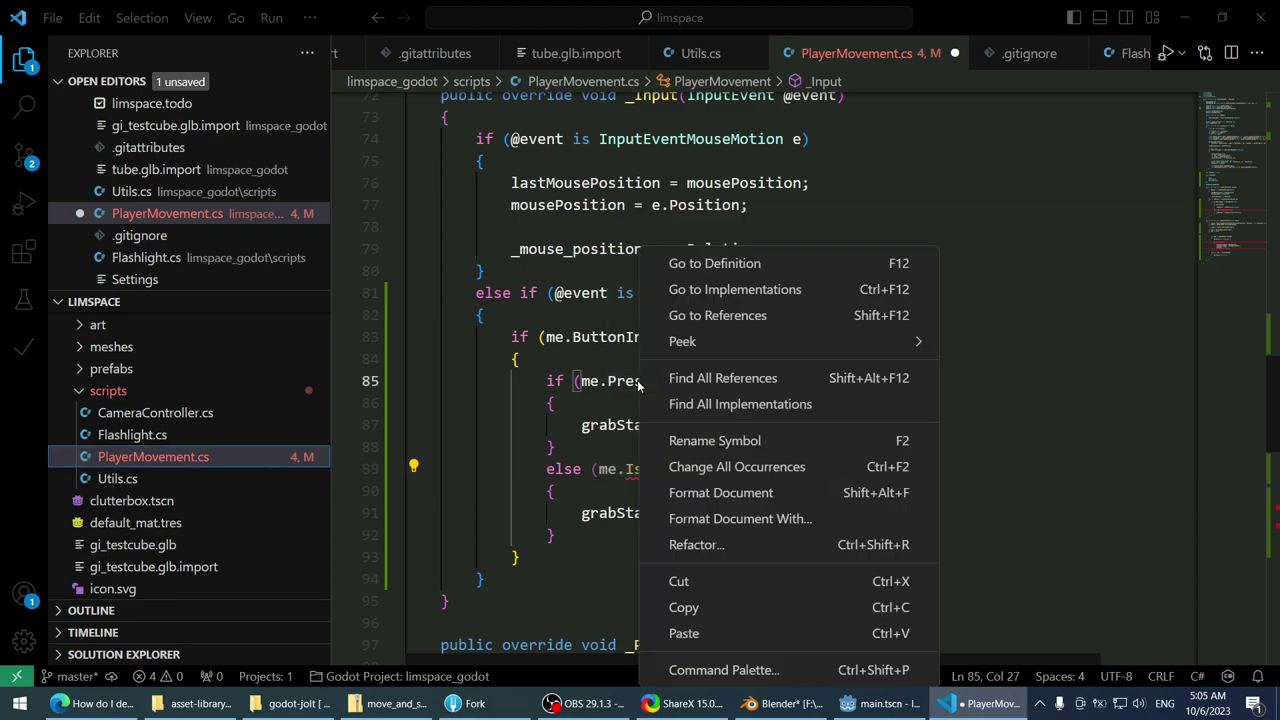
- Go to Pressed's definition and browse InputEventMouseButton.cs's Pressed, Canceled and DoubleClick properties
click(697, 264)
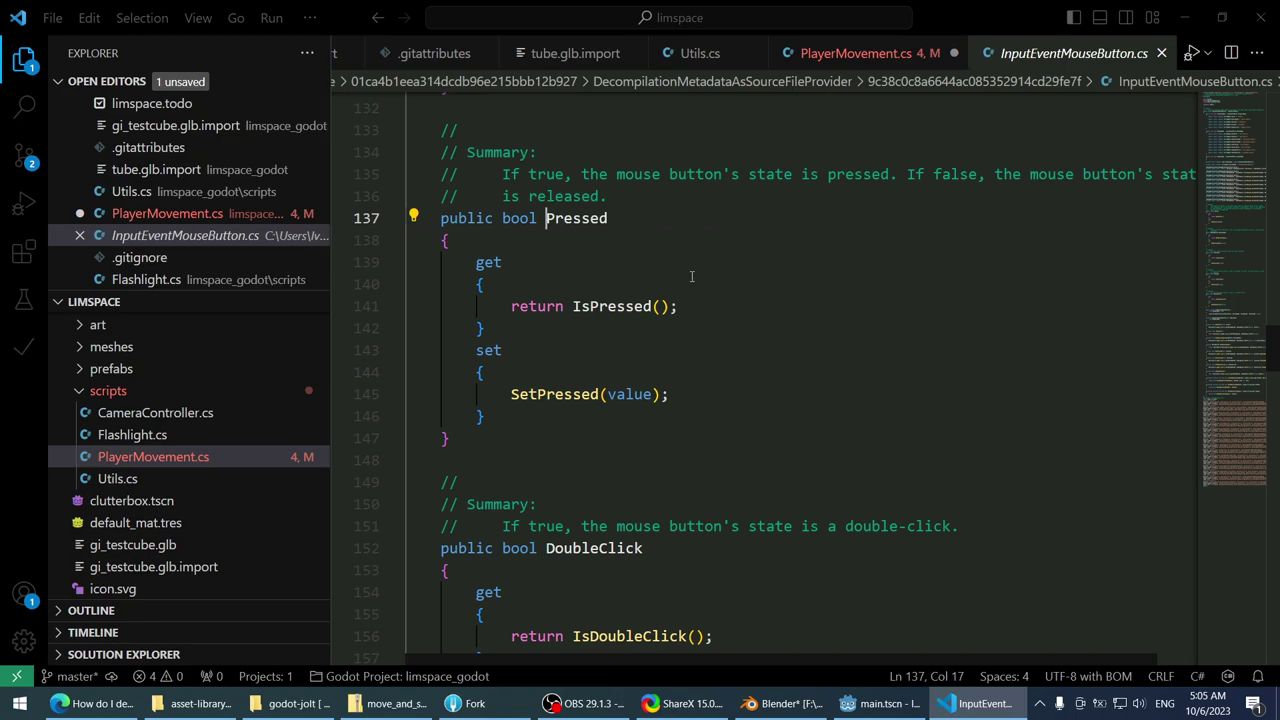
scroll(715, 371, down, 7)
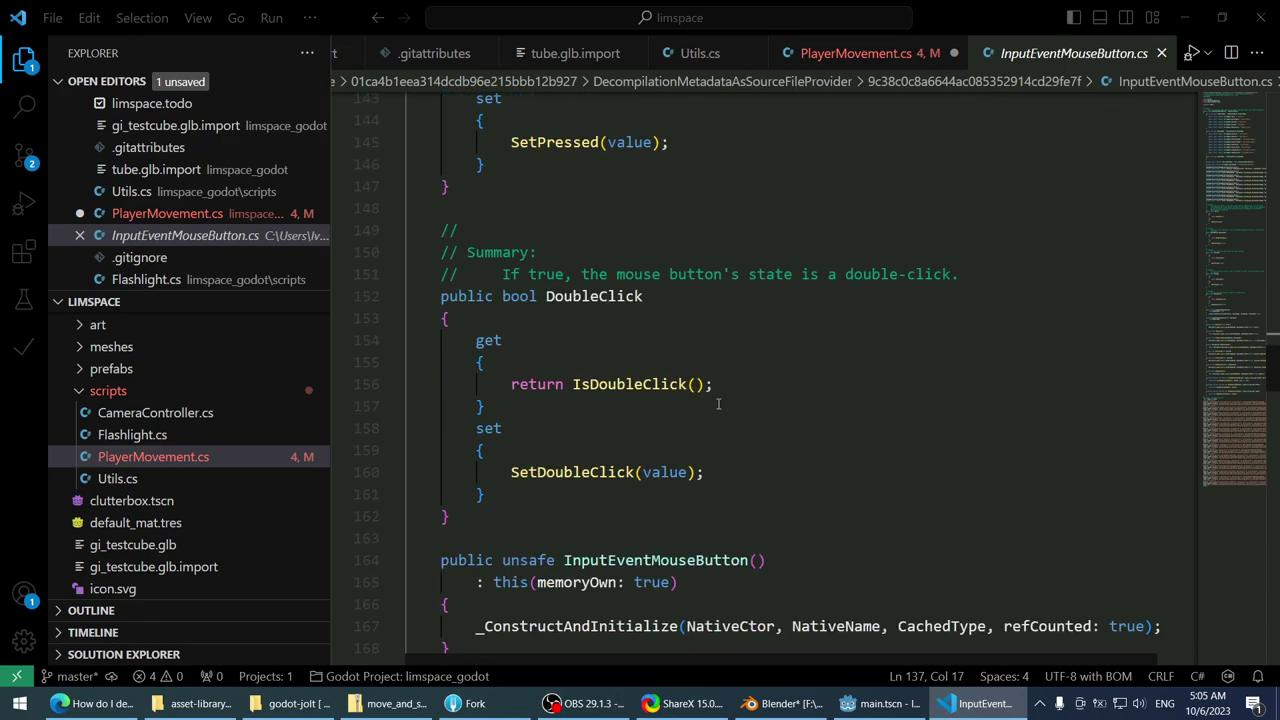
scroll(715, 409, up, 12)
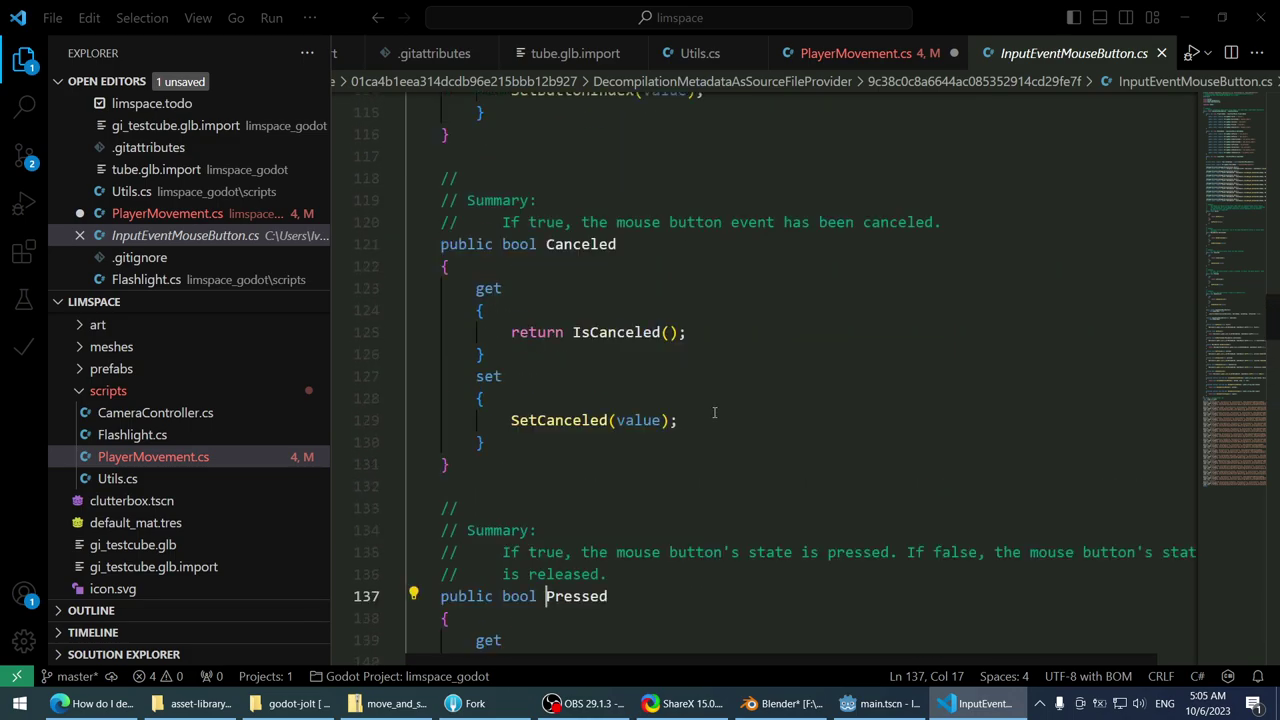
scroll(716, 412, up, 3)
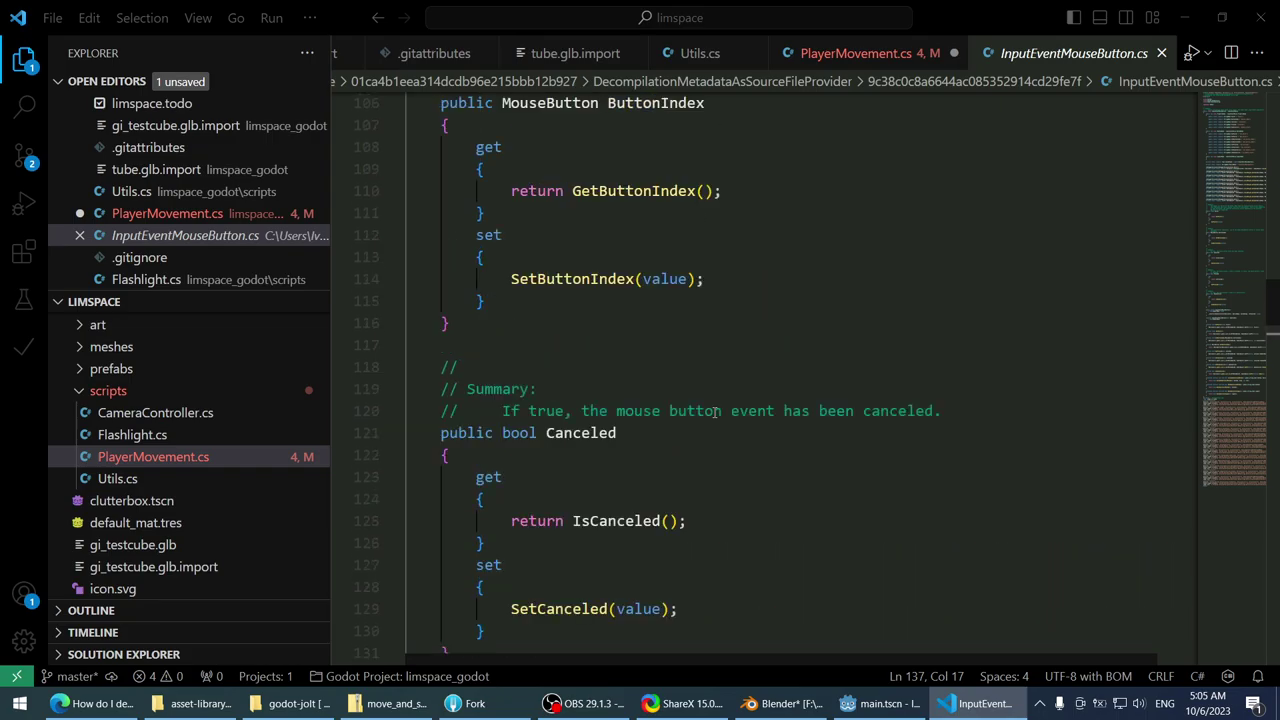
scroll(716, 412, up, 10)
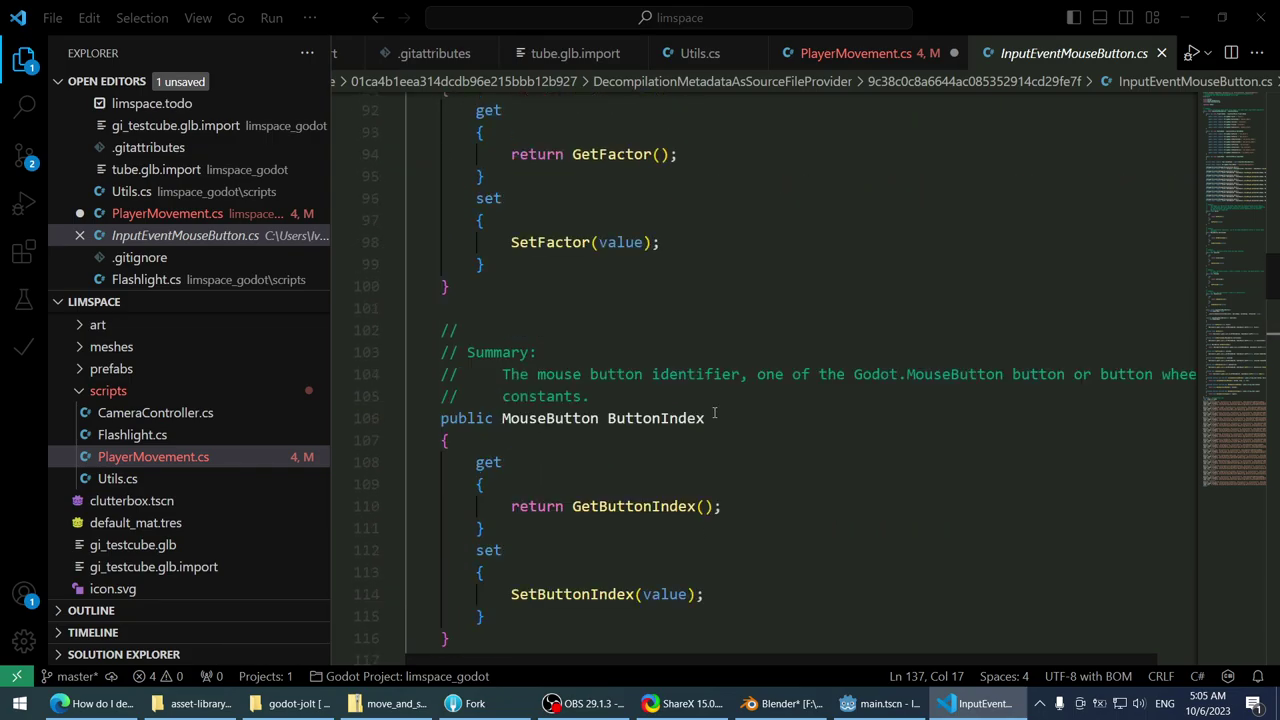
scroll(714, 412, up, 14)
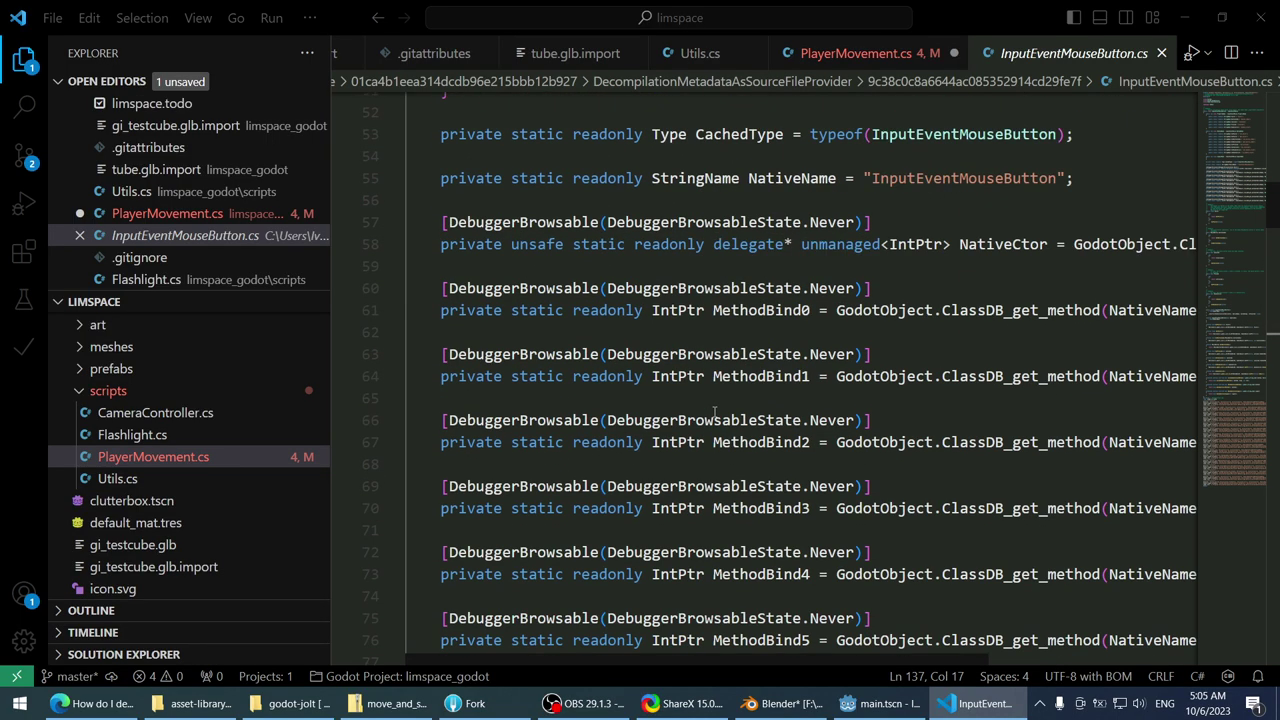
scroll(714, 412, up, 9)
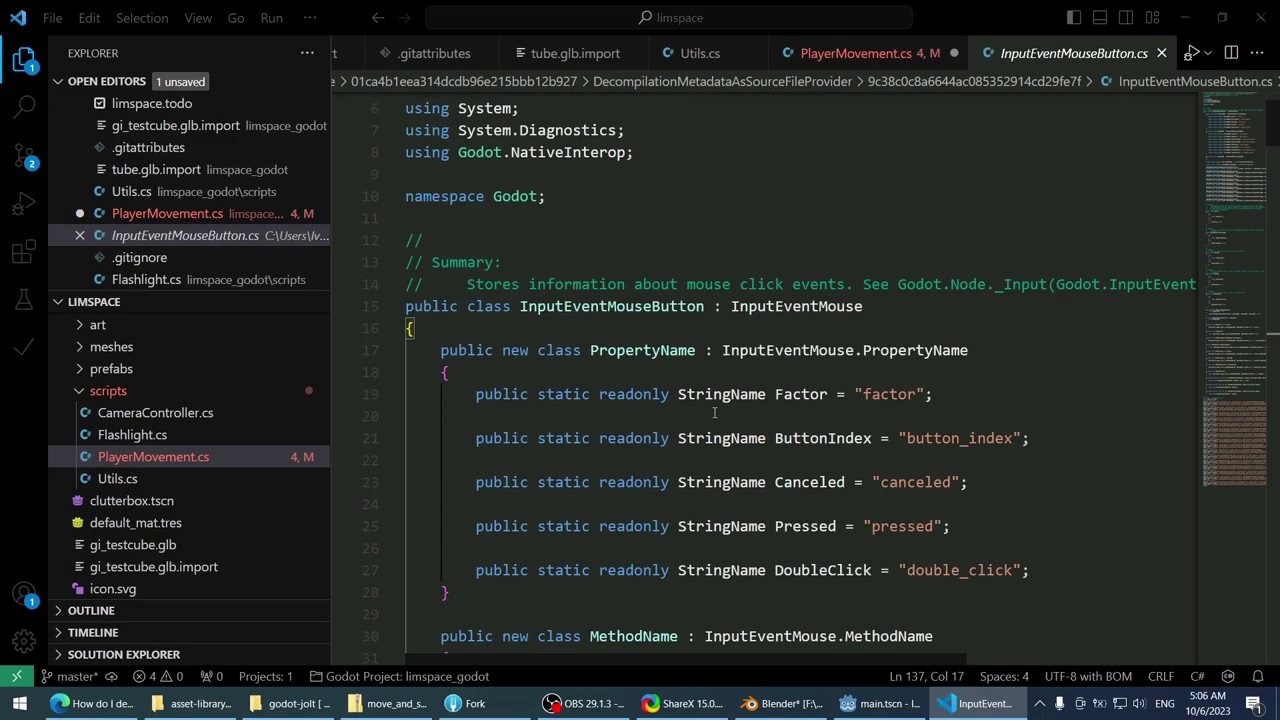
scroll(714, 412, down, 20)
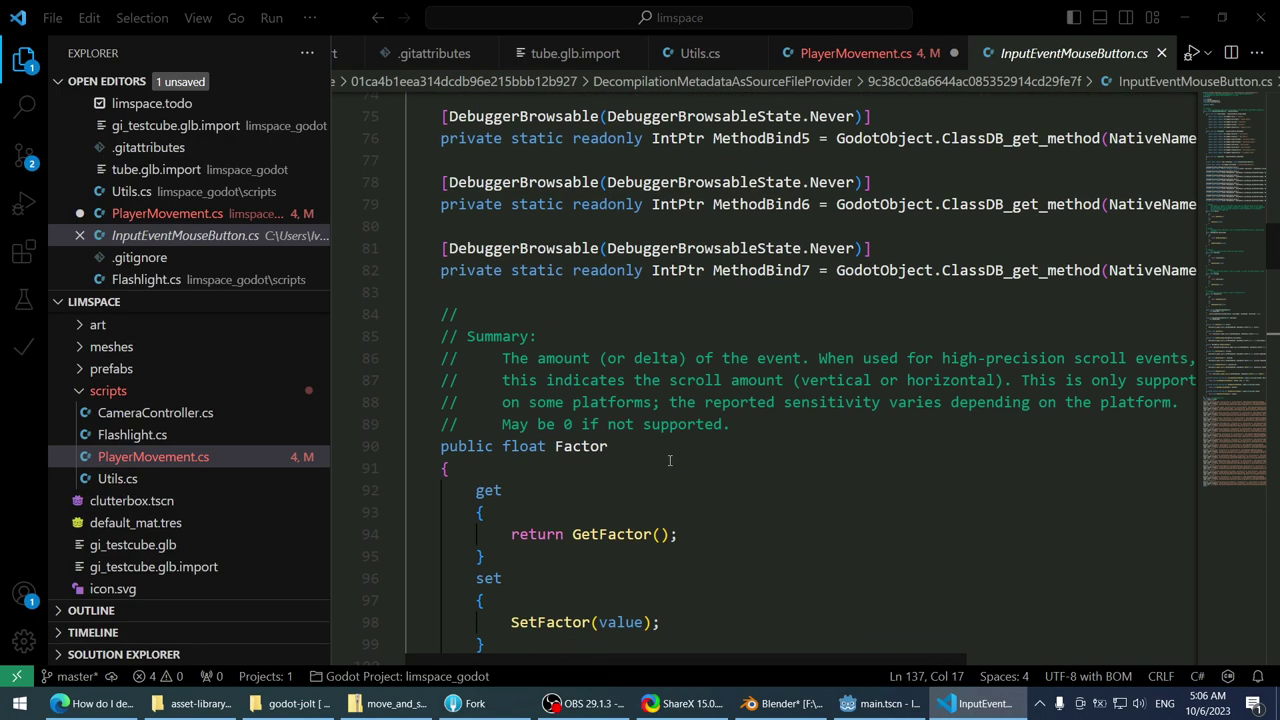
scroll(671, 470, down, 20)
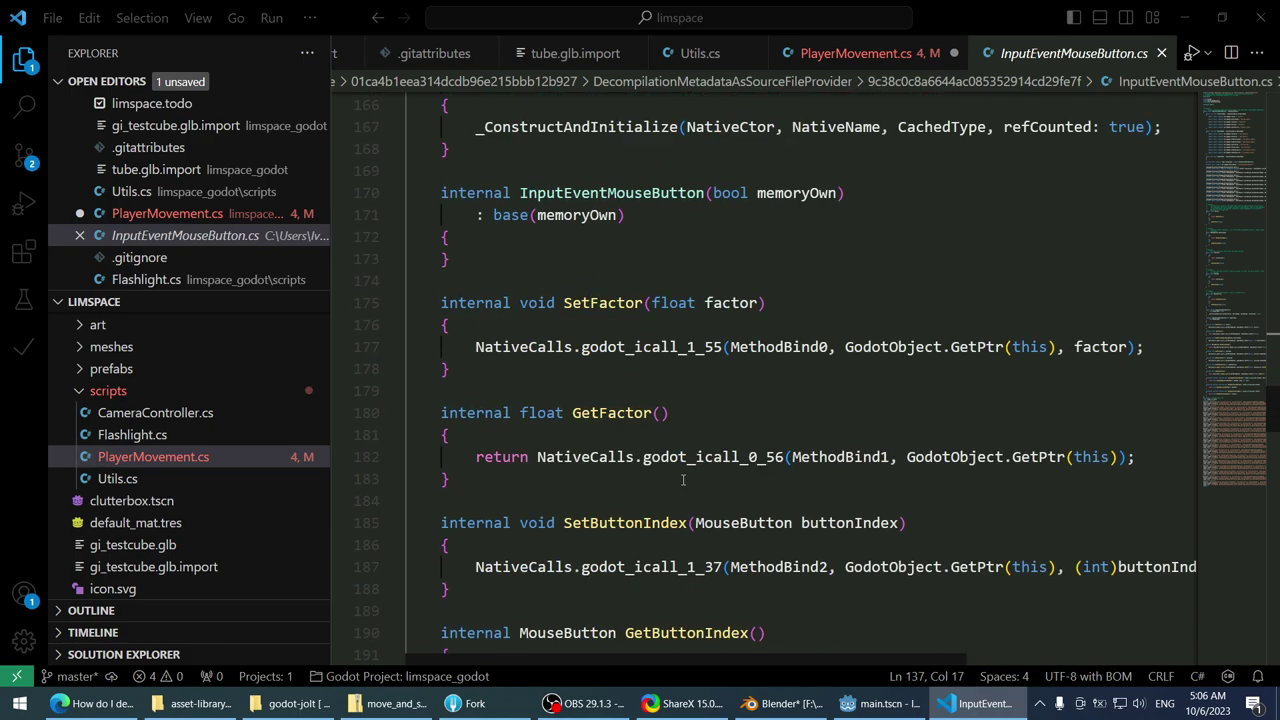
scroll(683, 480, down, 4)
scroll(683, 480, down, 2)
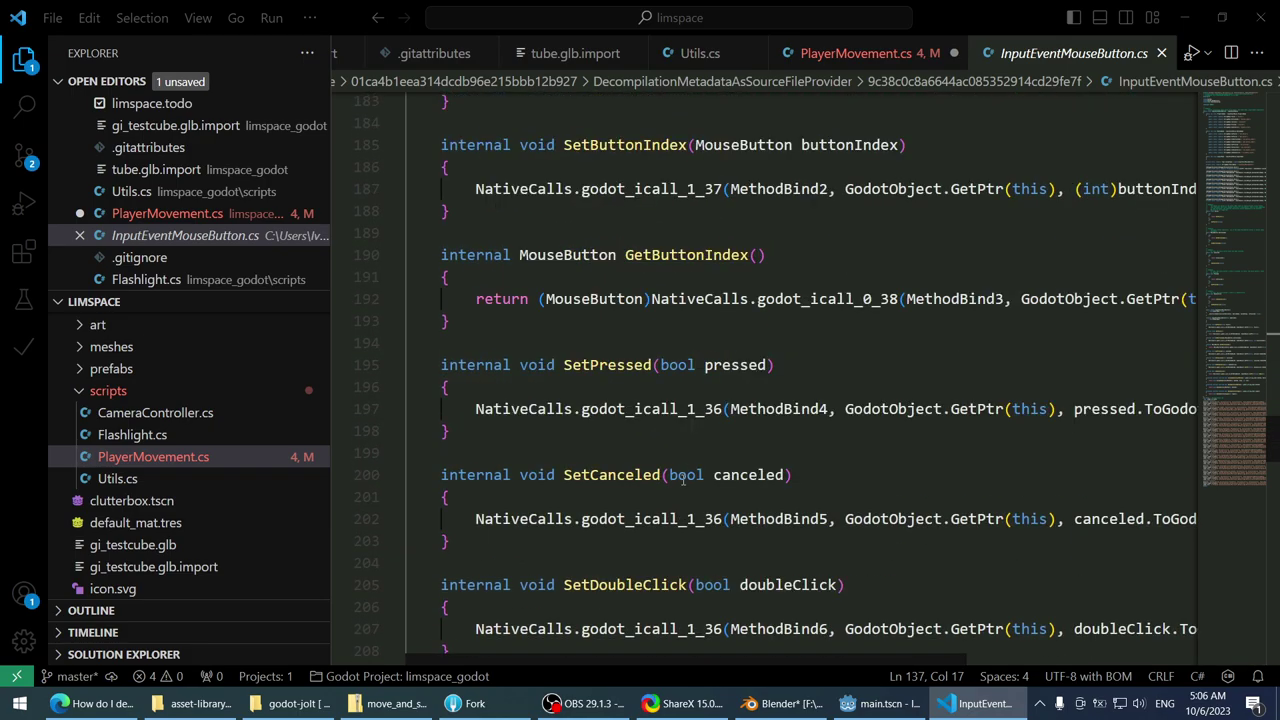
scroll(683, 480, down, 5)
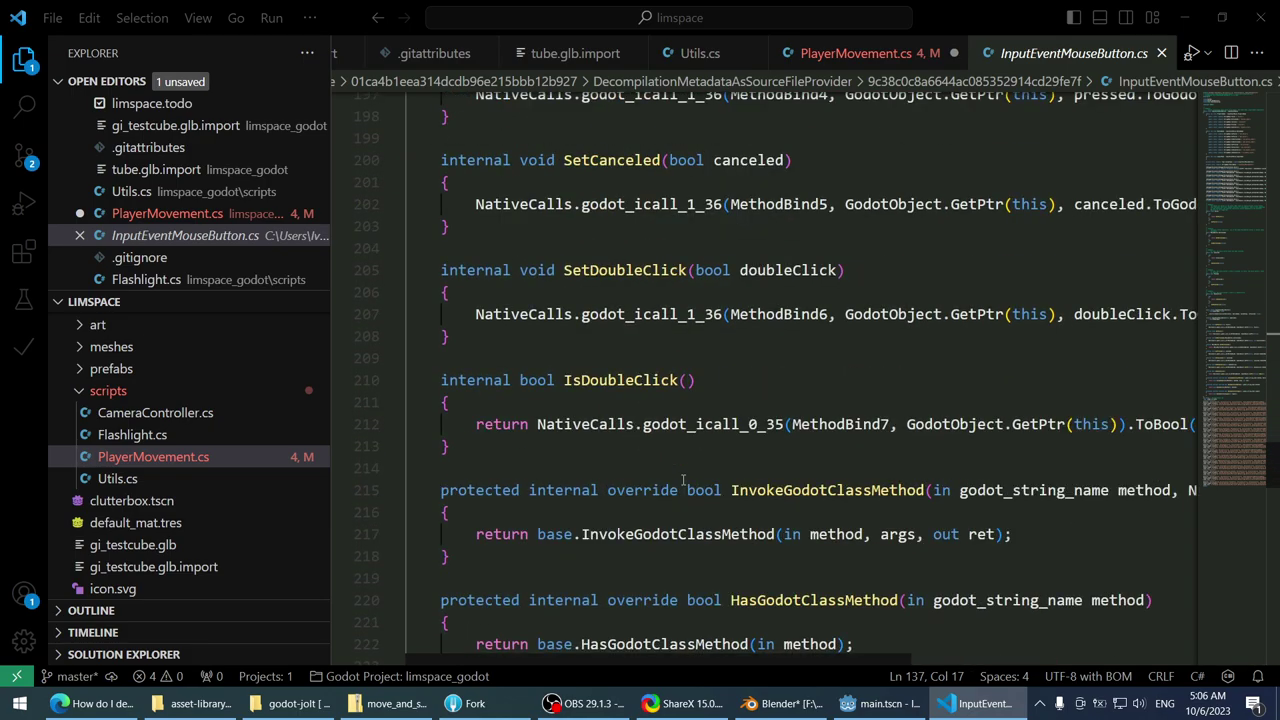
scroll(683, 480, down, 3)
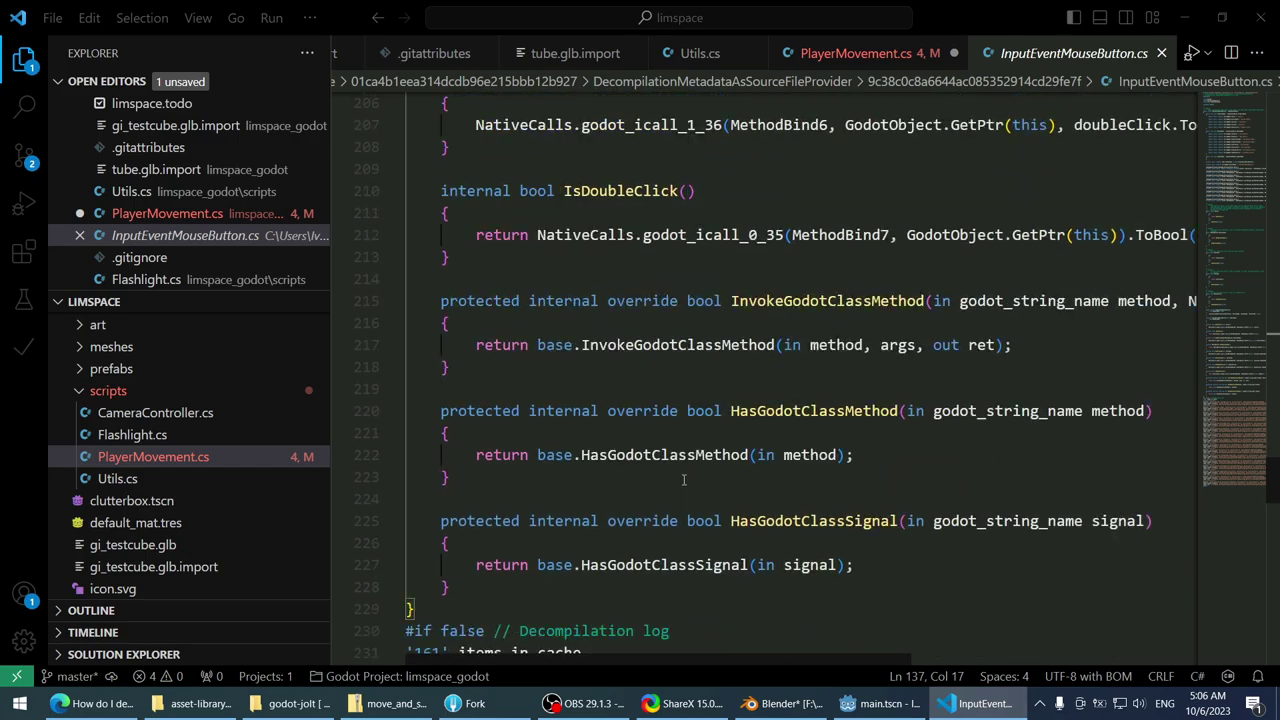
scroll(683, 480, down, 1)
scroll(683, 480, down, 15)
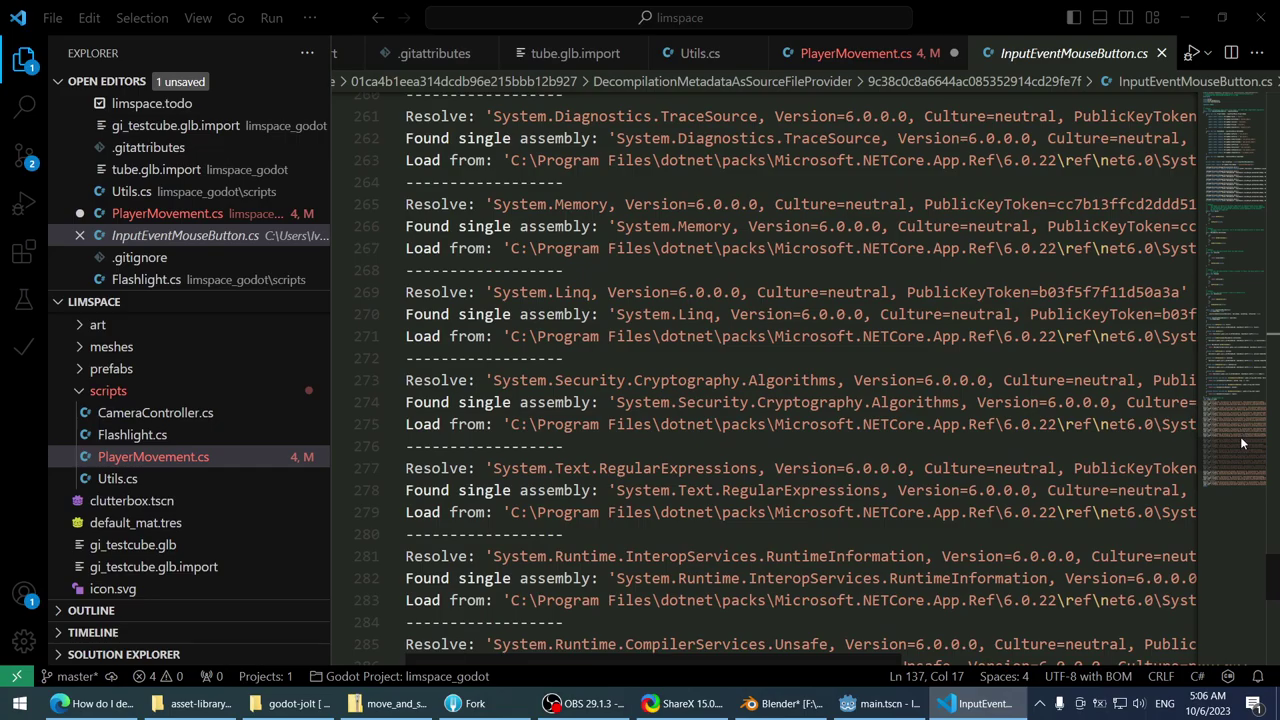
drag(1250, 430, 1247, 304)
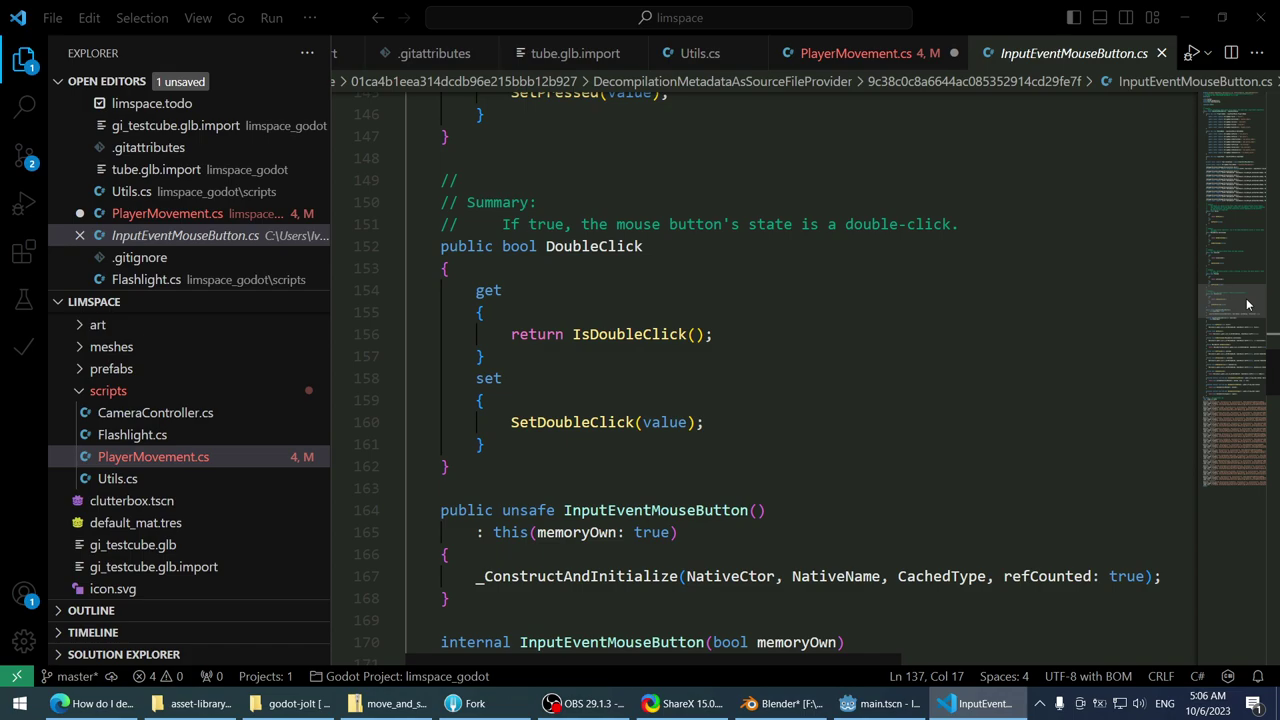
- Revisit the Godot Q&A answer and skim the c# search namespaces results before closing them
click(95, 703)
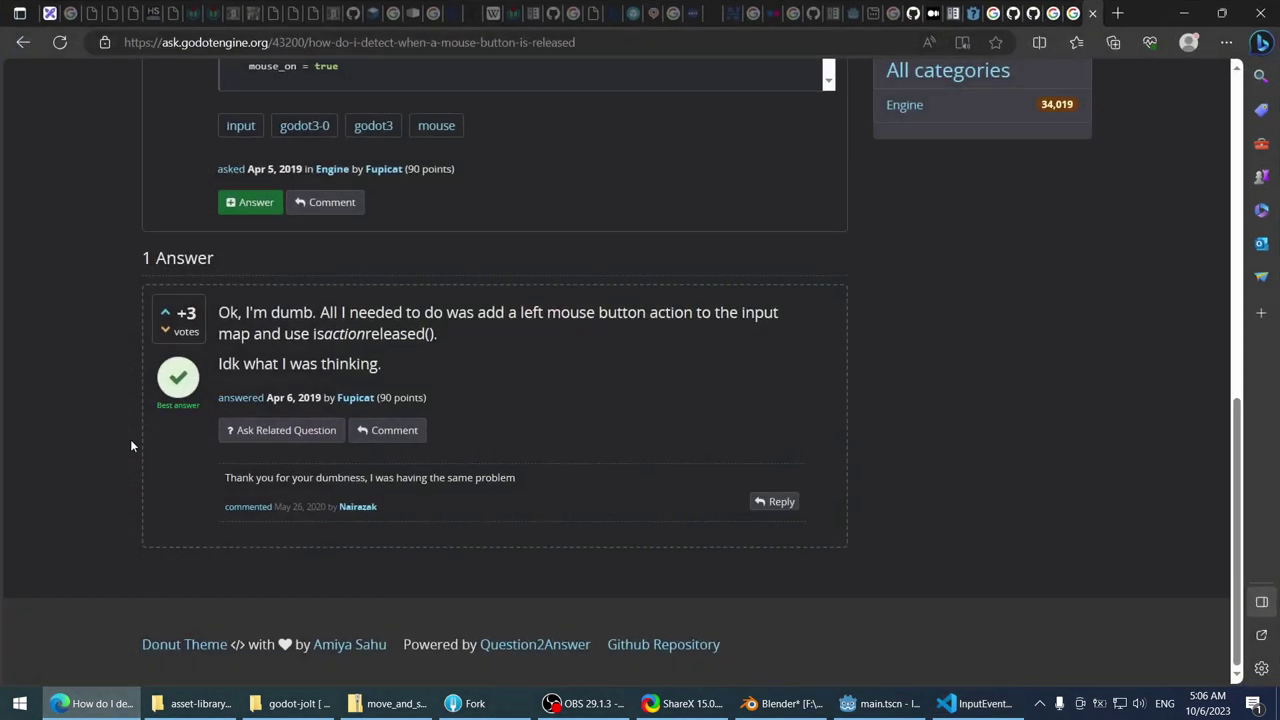
click(1073, 13)
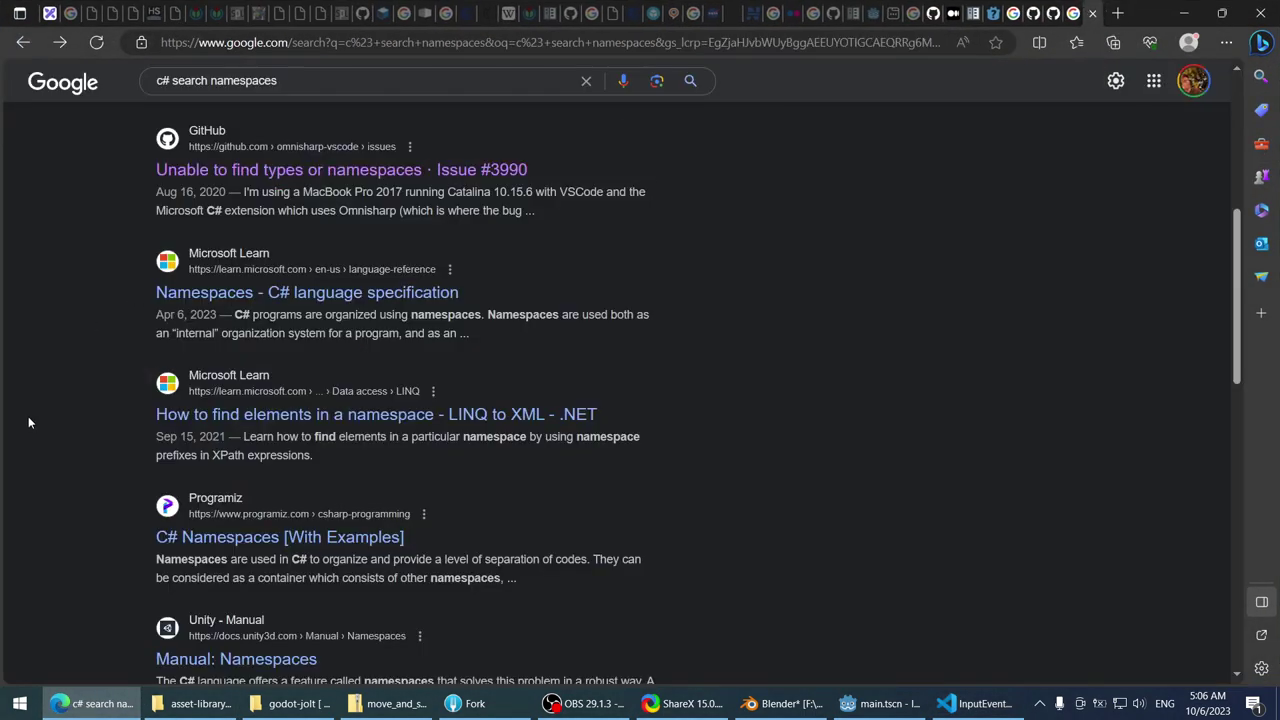
scroll(28, 422, down, 3)
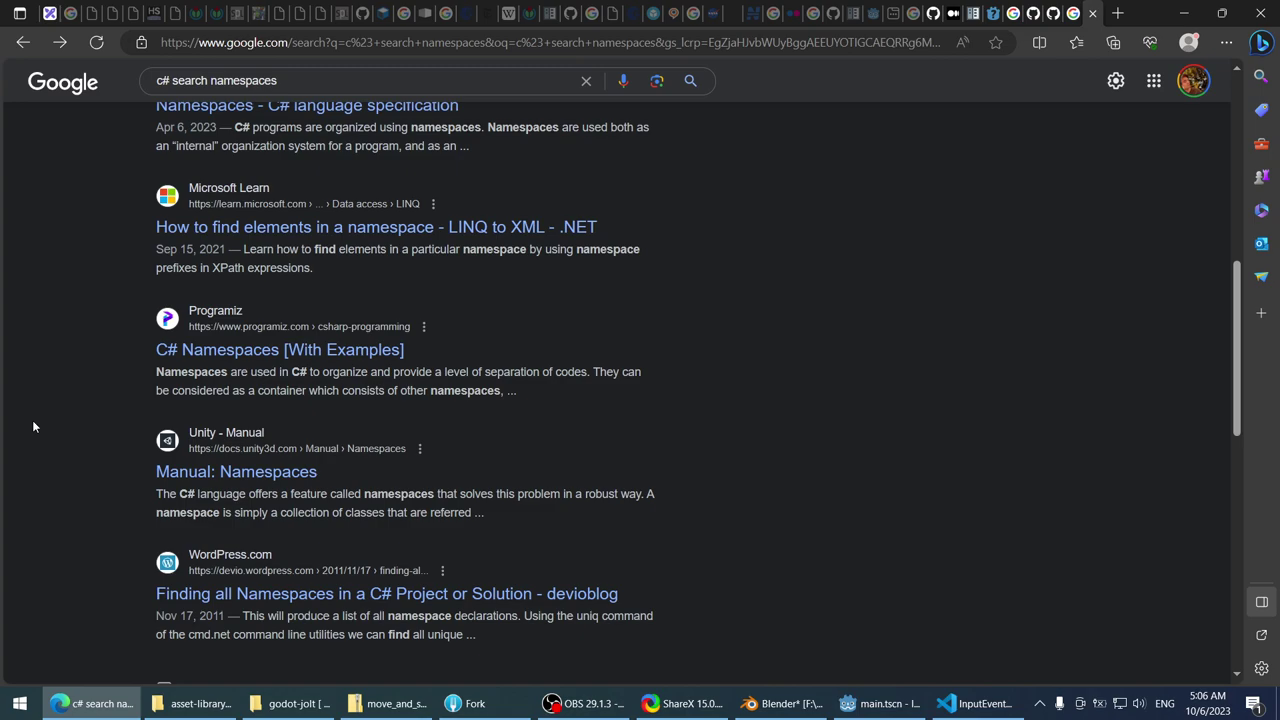
scroll(55, 432, down, 2)
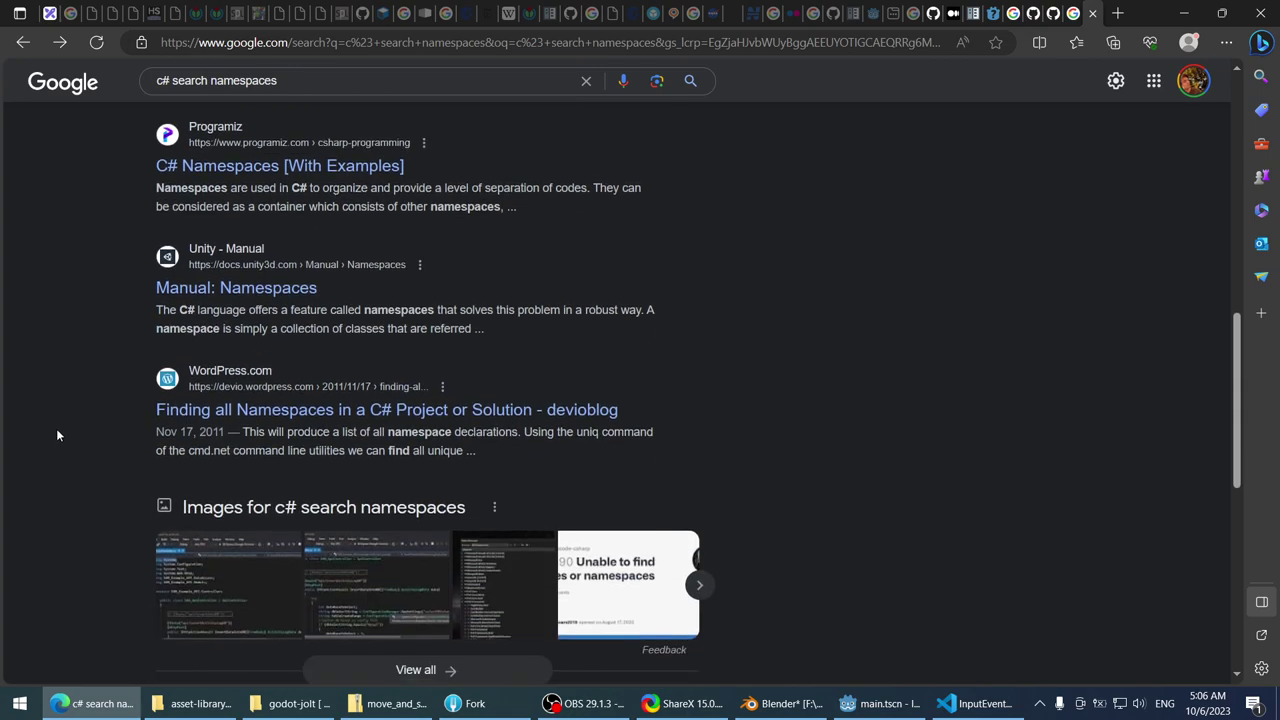
scroll(56, 426, up, 9)
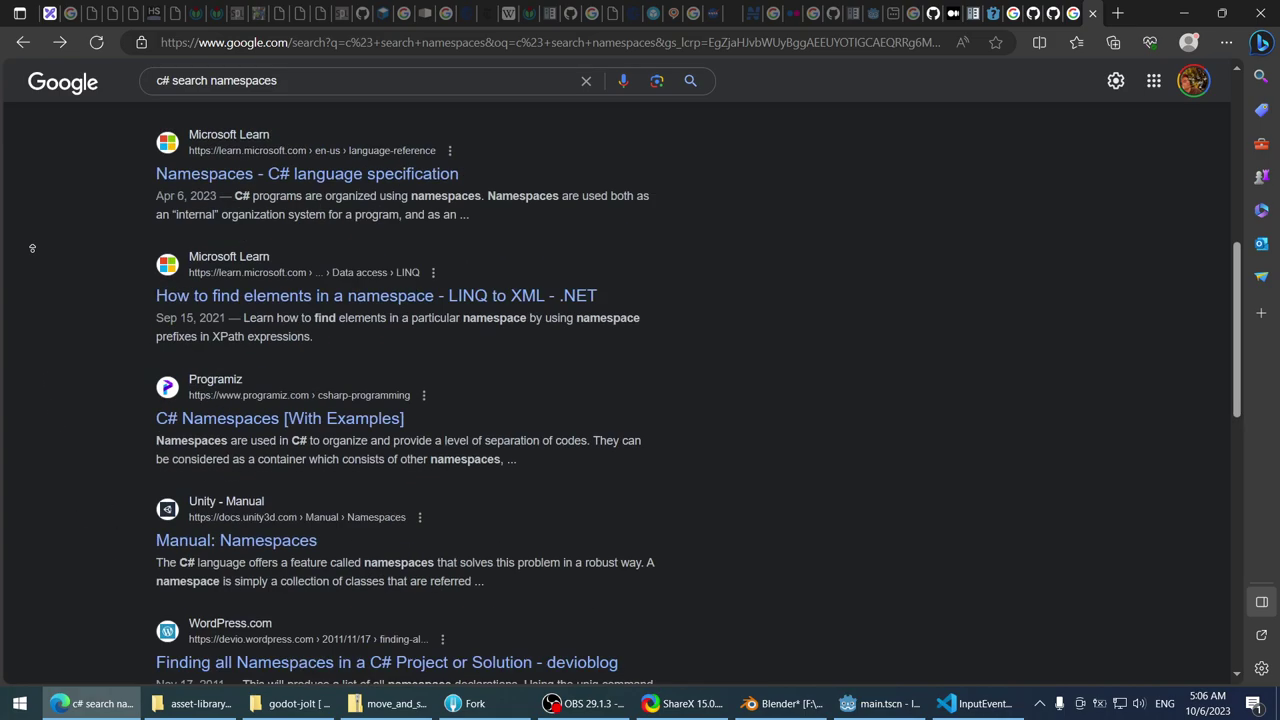
click(1093, 12)
scroll(130, 341, down, 3)
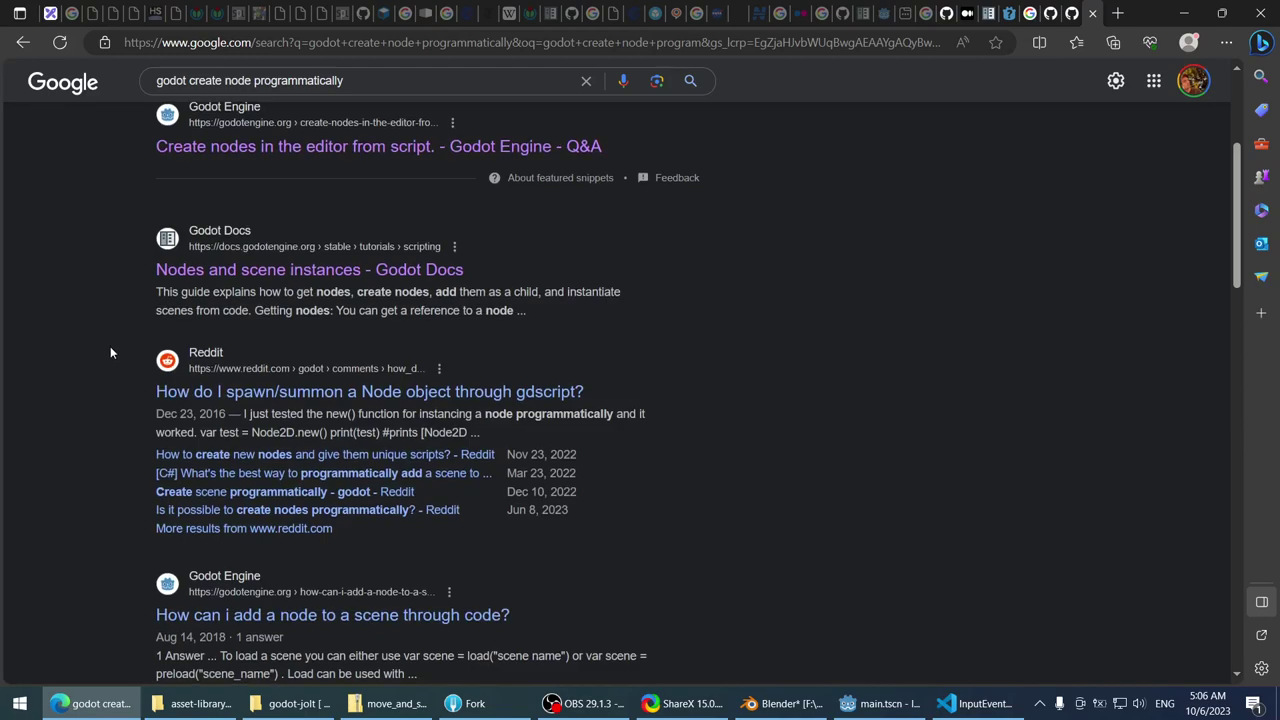
scroll(110, 346, up, 3)
- Search Google for 'godot release button' and skim the Godot Q&A threads on mouse release
drag(453, 117, 143, 108)
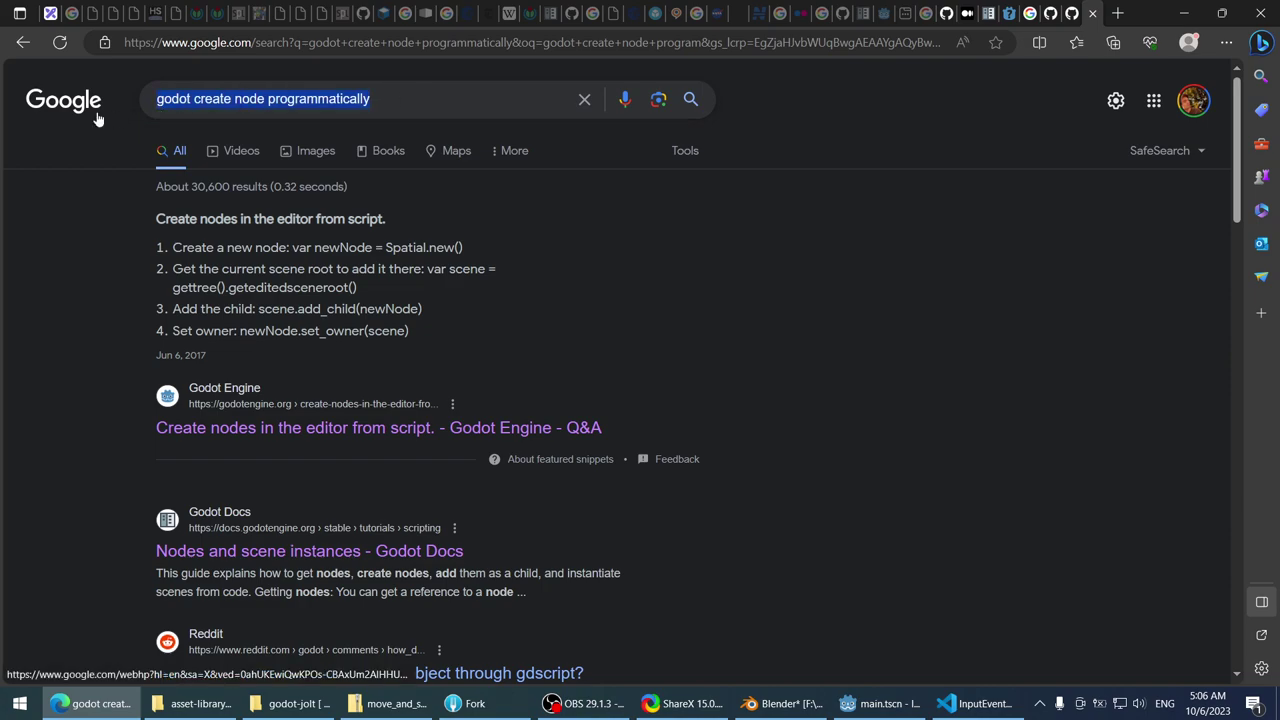
text(foi)
key(BackSpace)
key(BackSpace)
key(BackSpace)
text(godot)
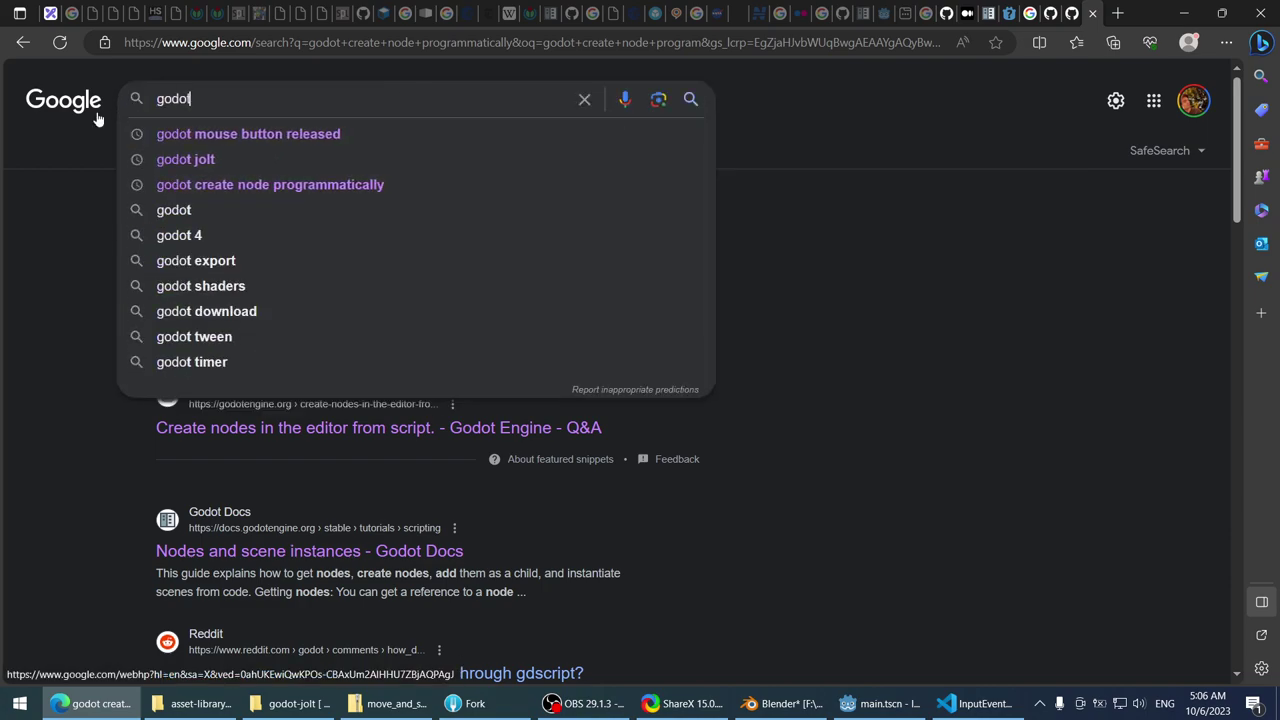
text( release)
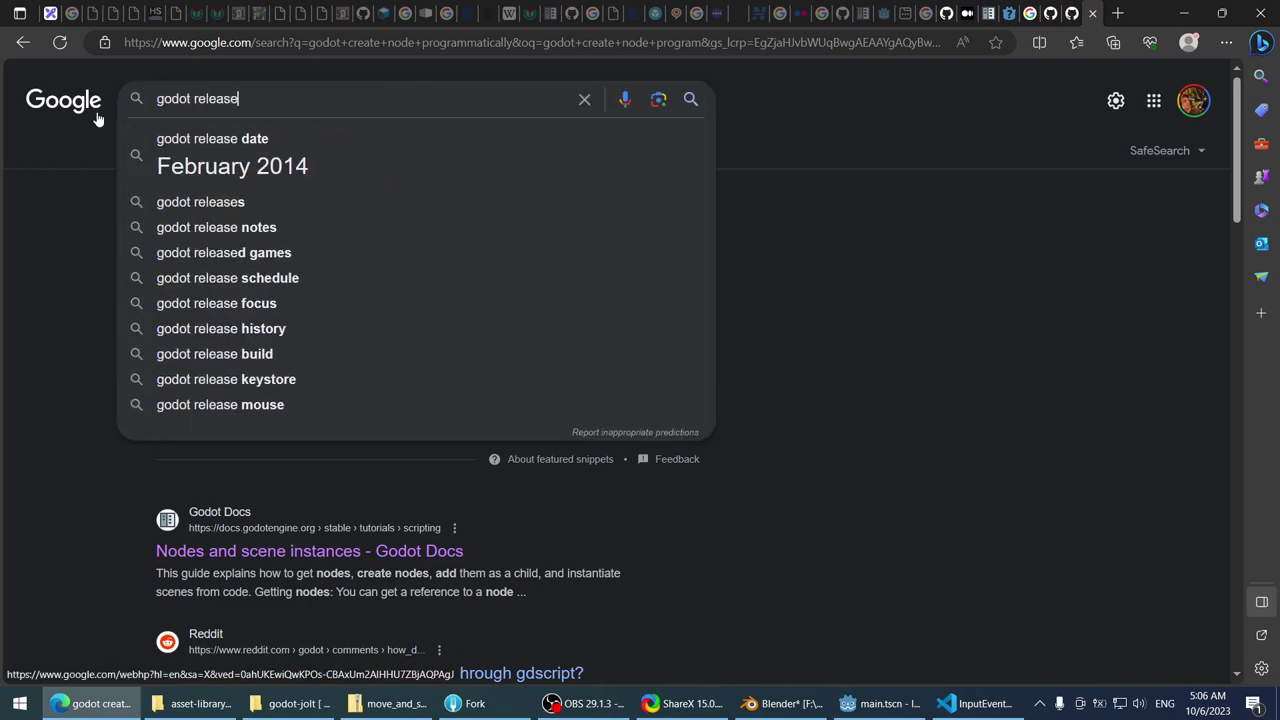
text( button)
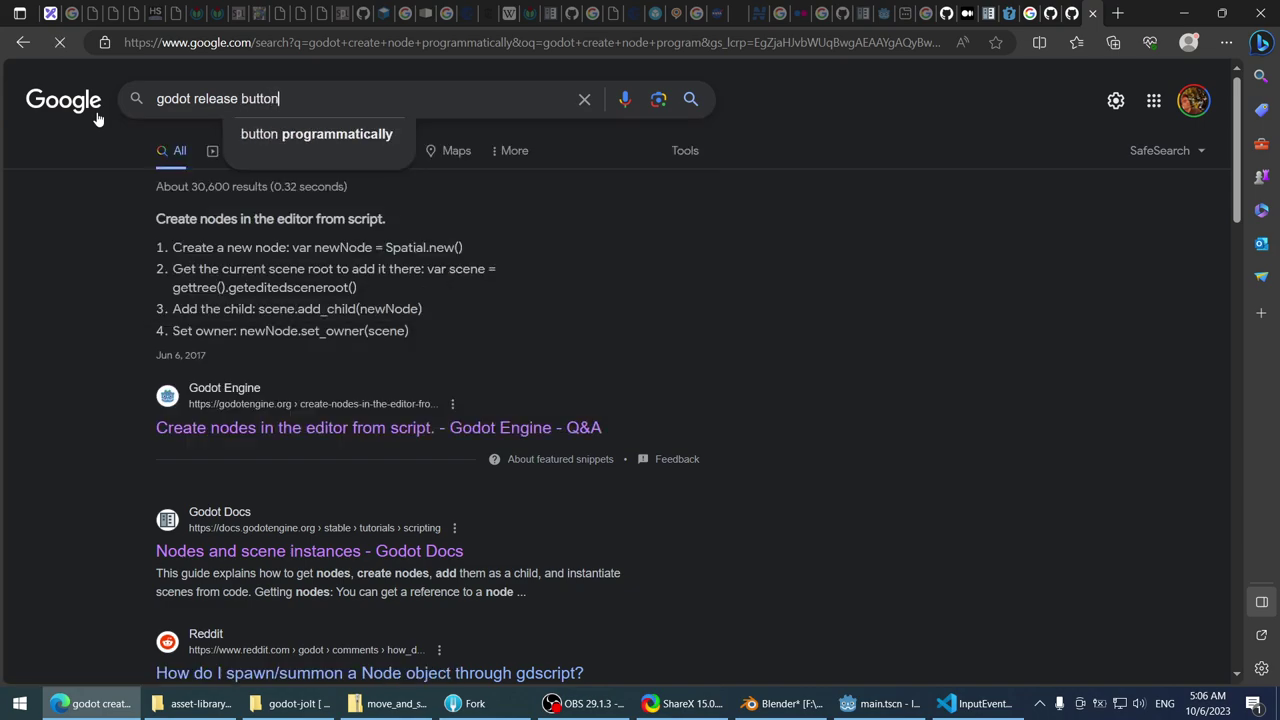
key(Return)
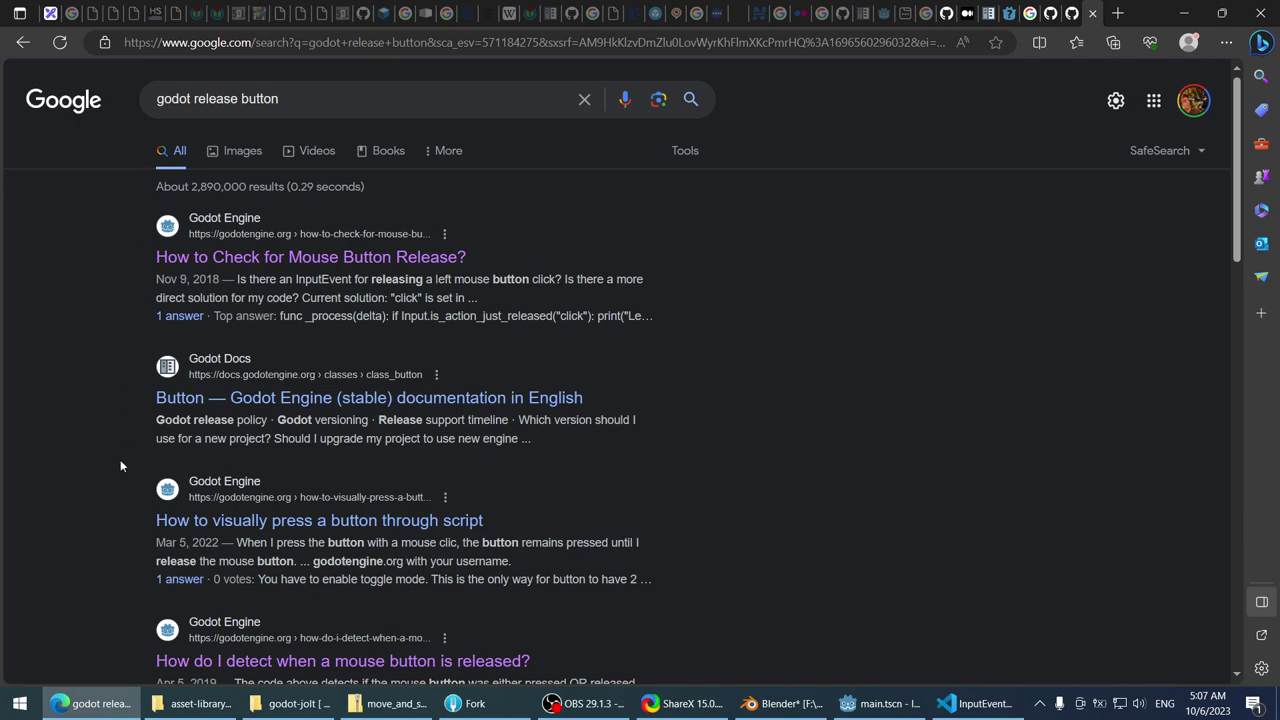
scroll(120, 465, down, 2)
scroll(118, 464, down, 3)
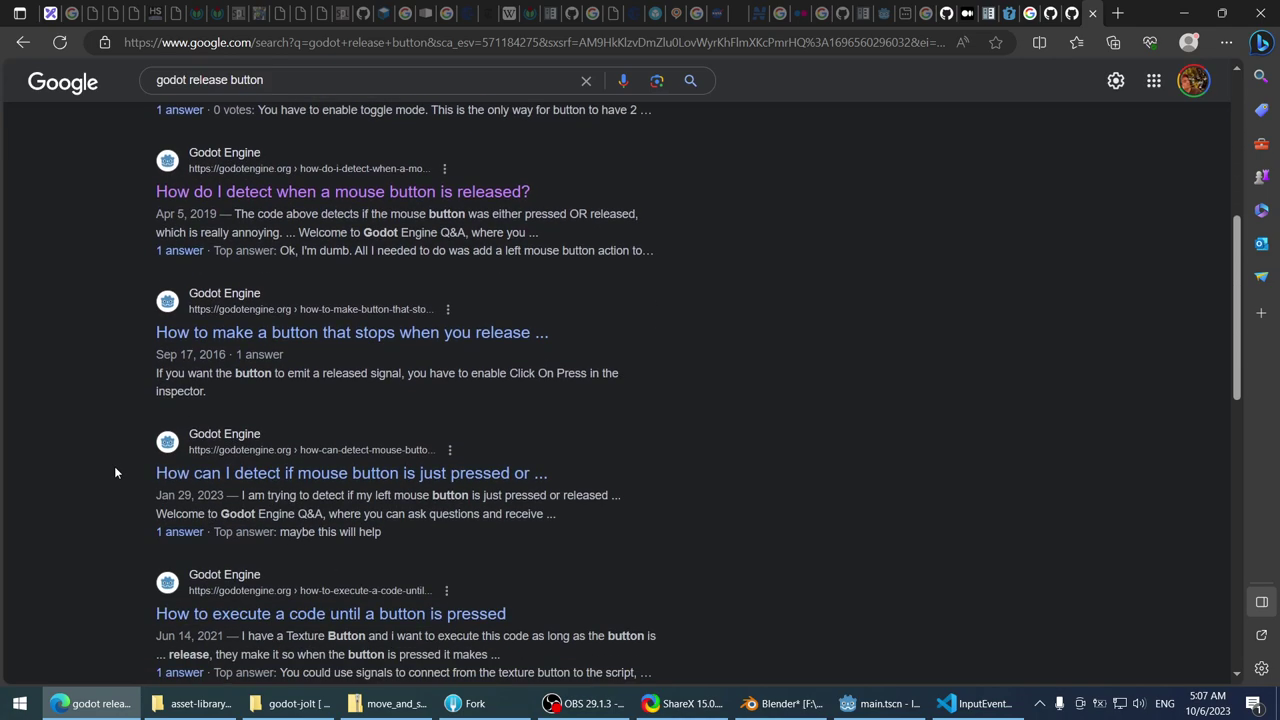
key(alt+Tab)
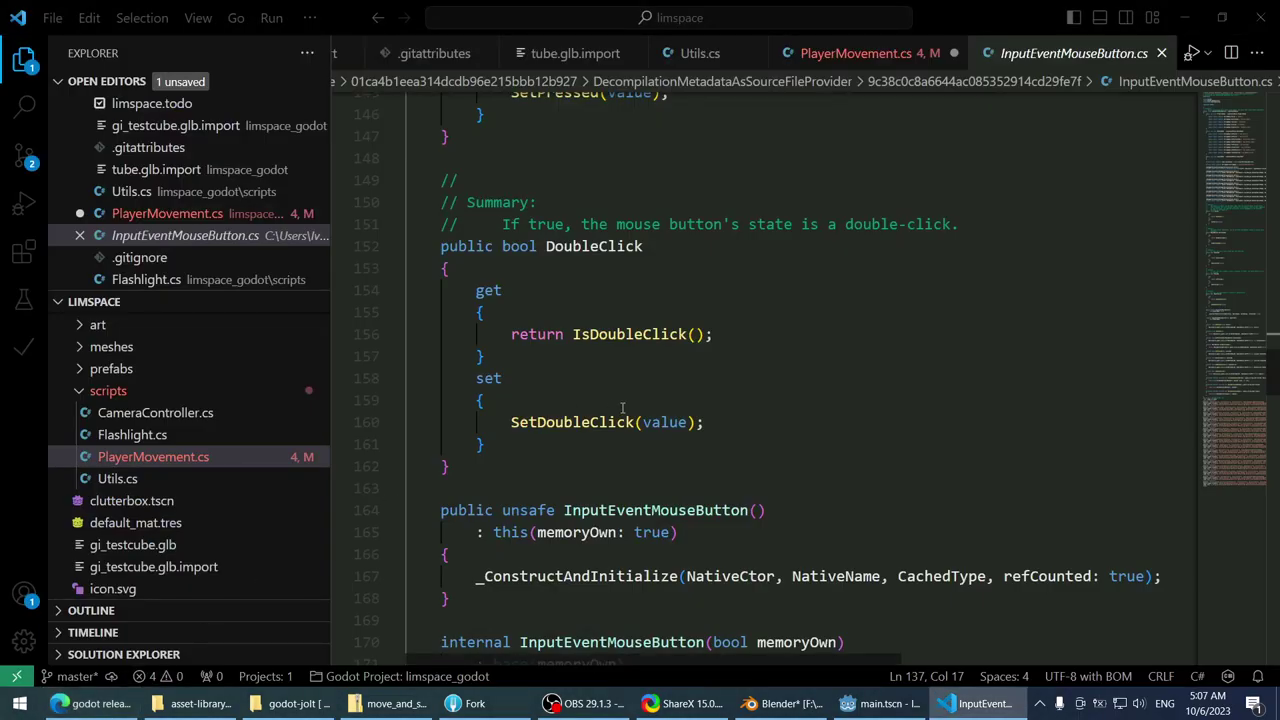
- Turn line 89 into an else if checking Canceled instead of IsActionReleased, and save
scroll(700, 391, up, 3)
scroll(700, 391, down, 5)
key(ctrl+Tab)
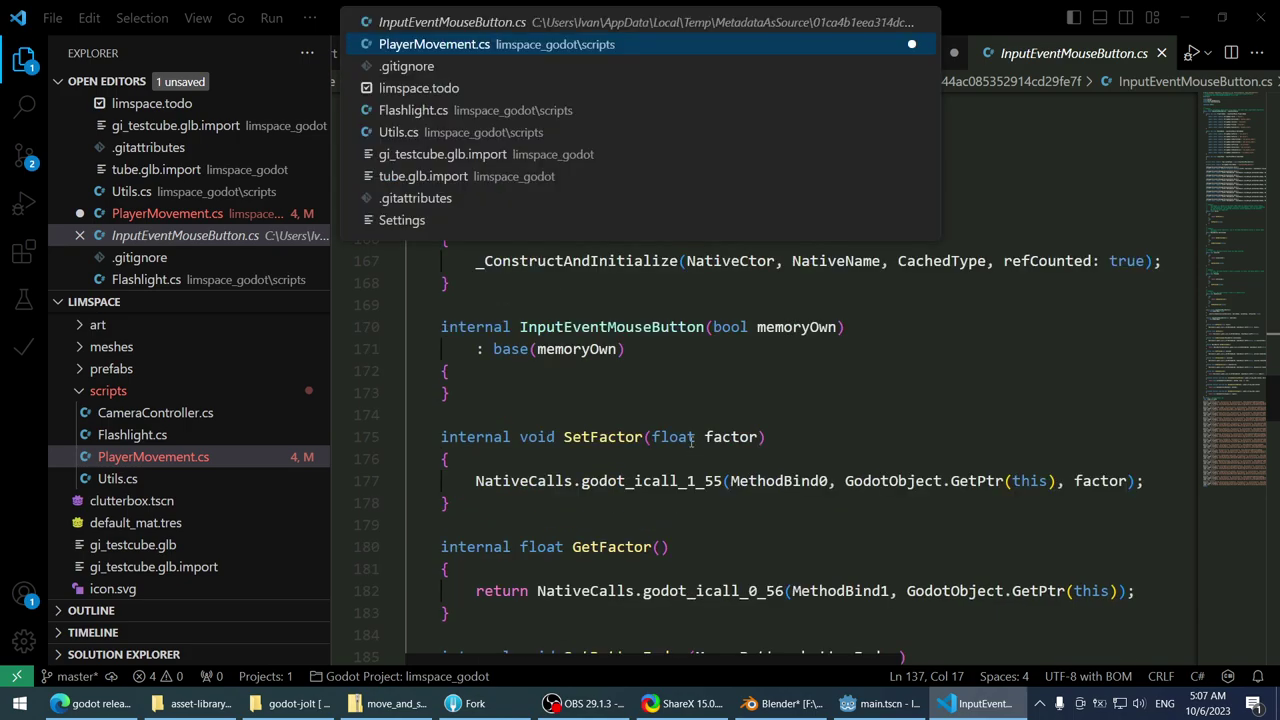
double_click(695, 469)
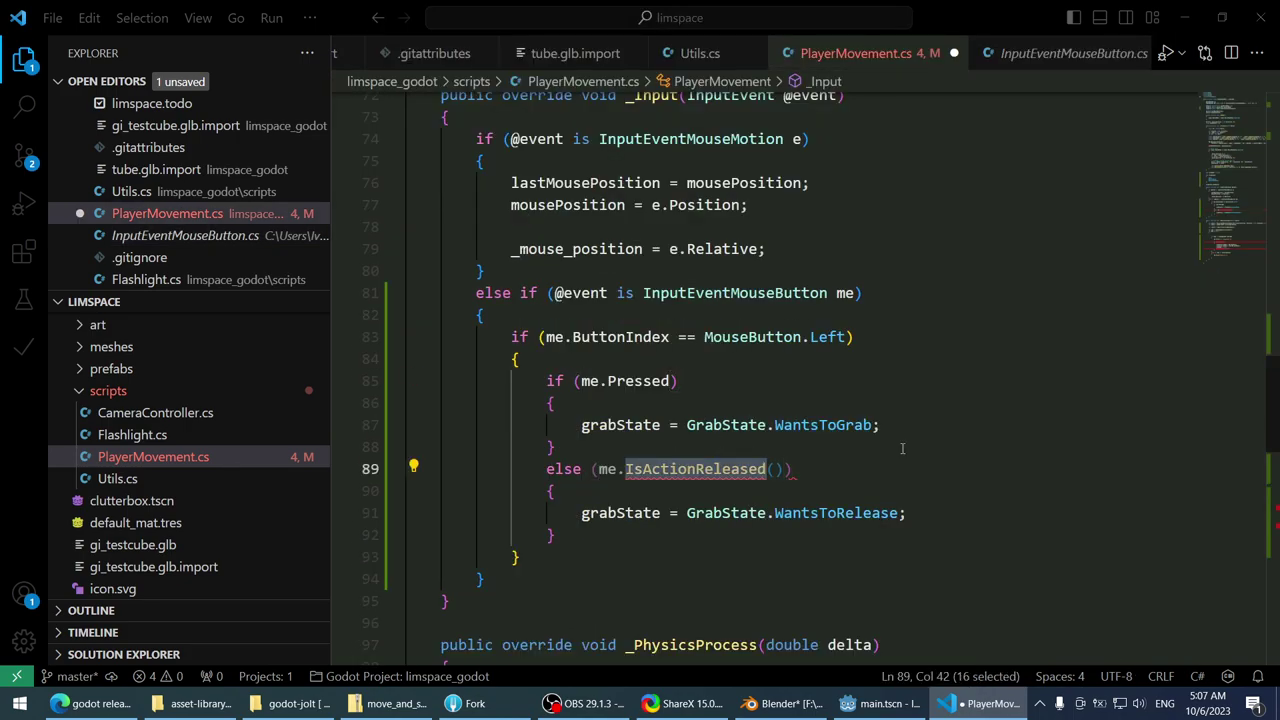
text(cance)
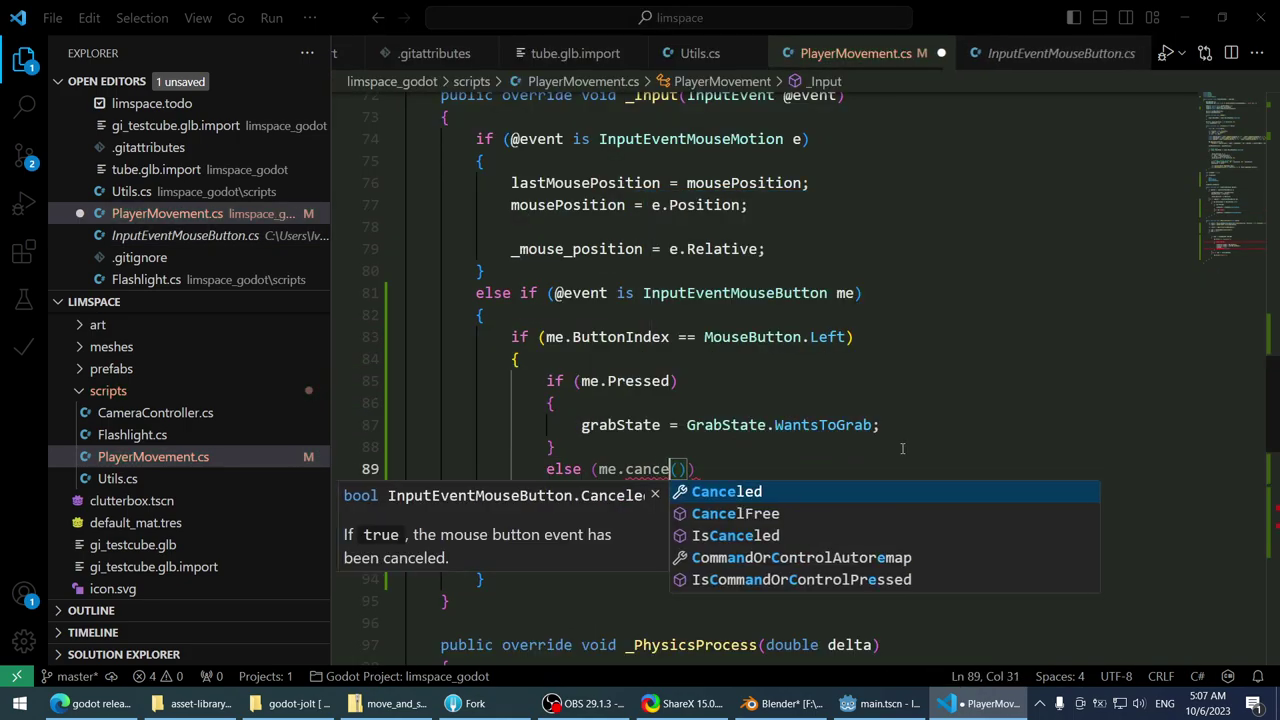
key(Tab)
key(Delete)
key(Delete)
key(End)
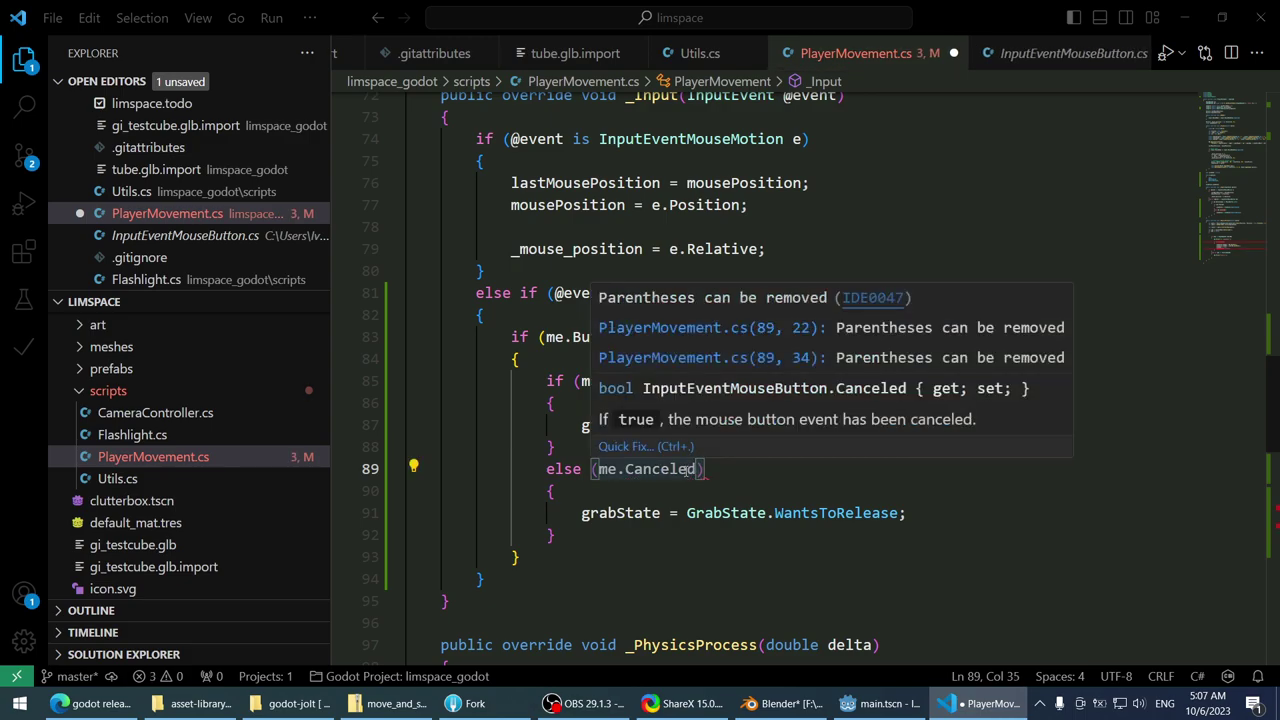
key(shift+Up)
click(584, 469)
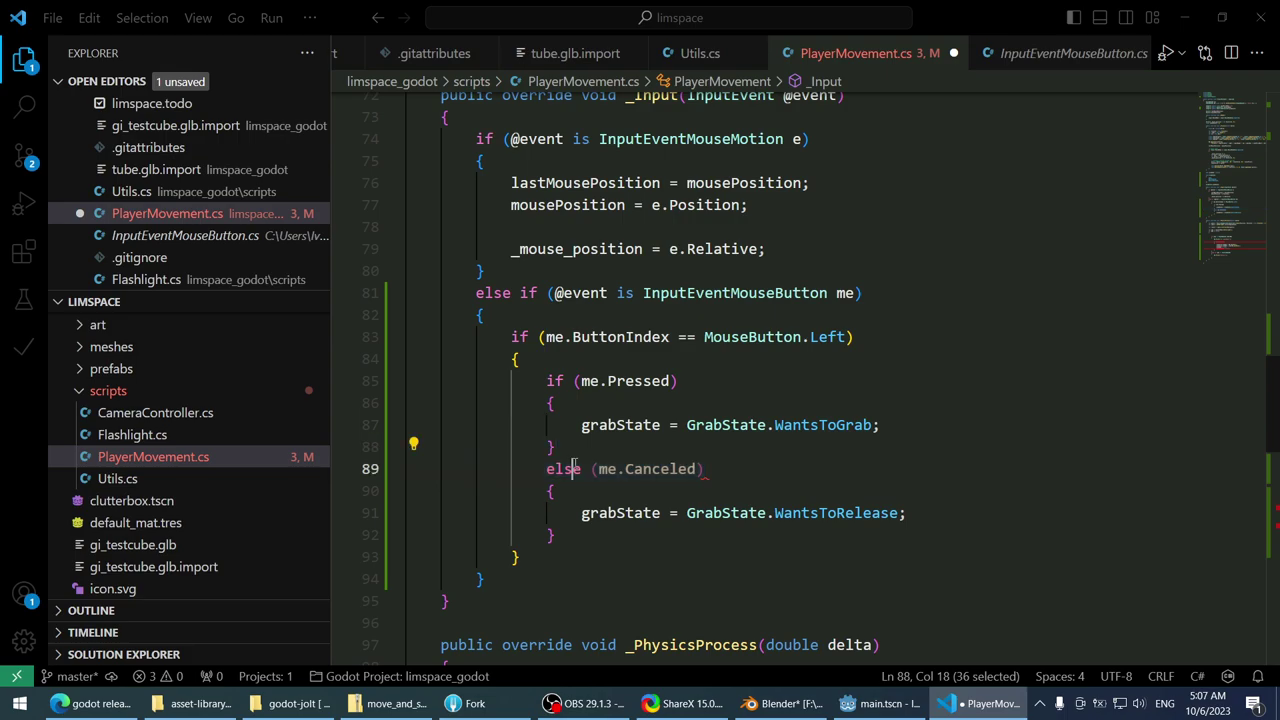
text(if)
key(End)
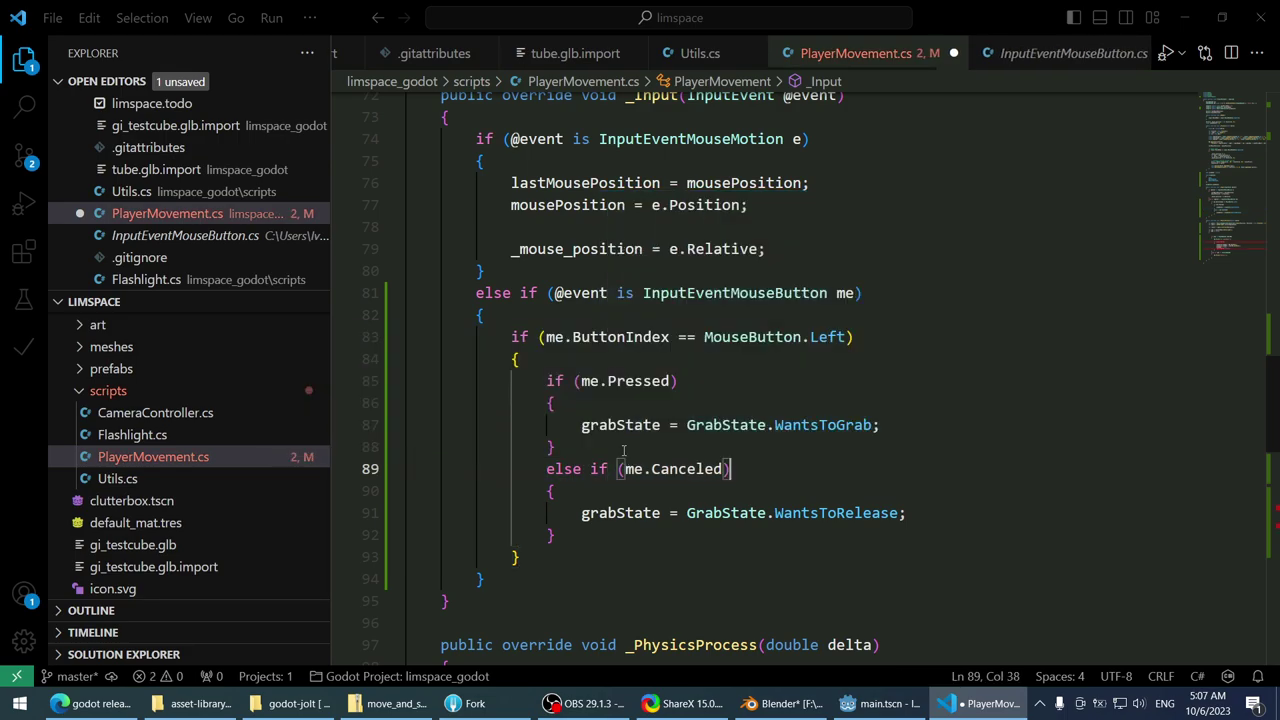
key(ctrl+s)
- Replace line 118's wantsToGrab = false with grabState = GrabState.Idle
key(Down)
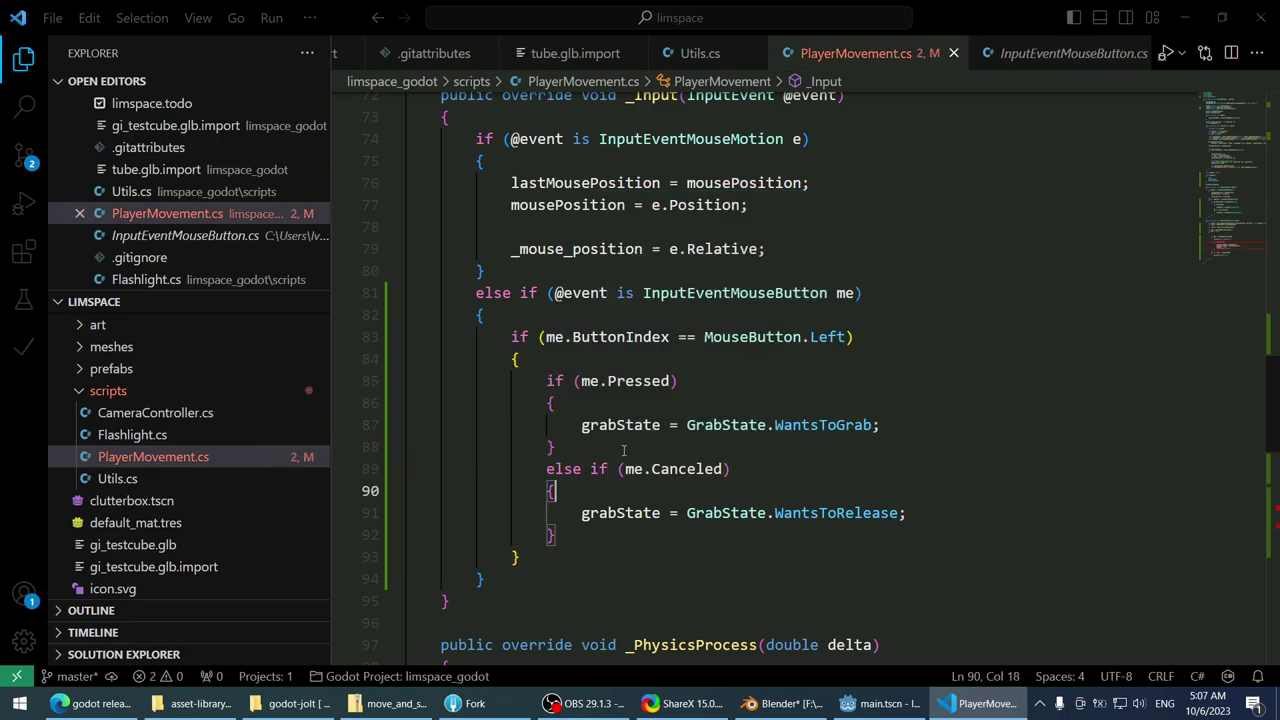
scroll(686, 457, down, 13)
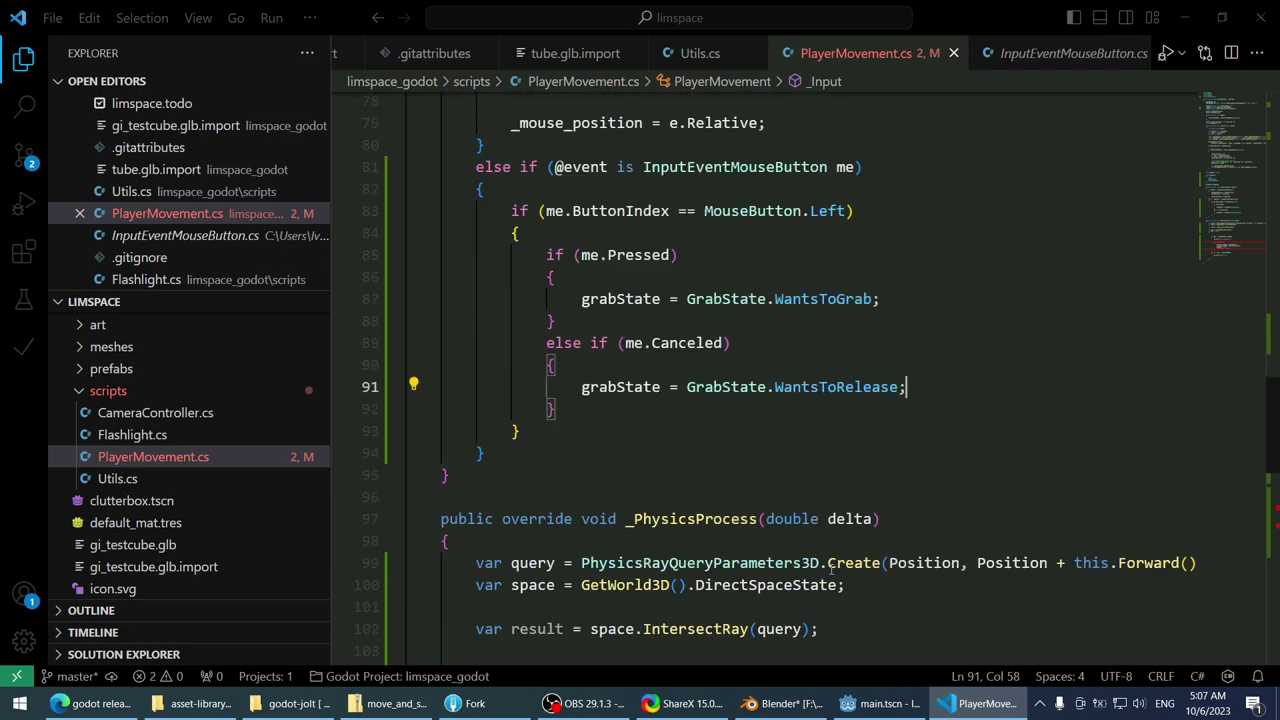
scroll(689, 460, up, 3)
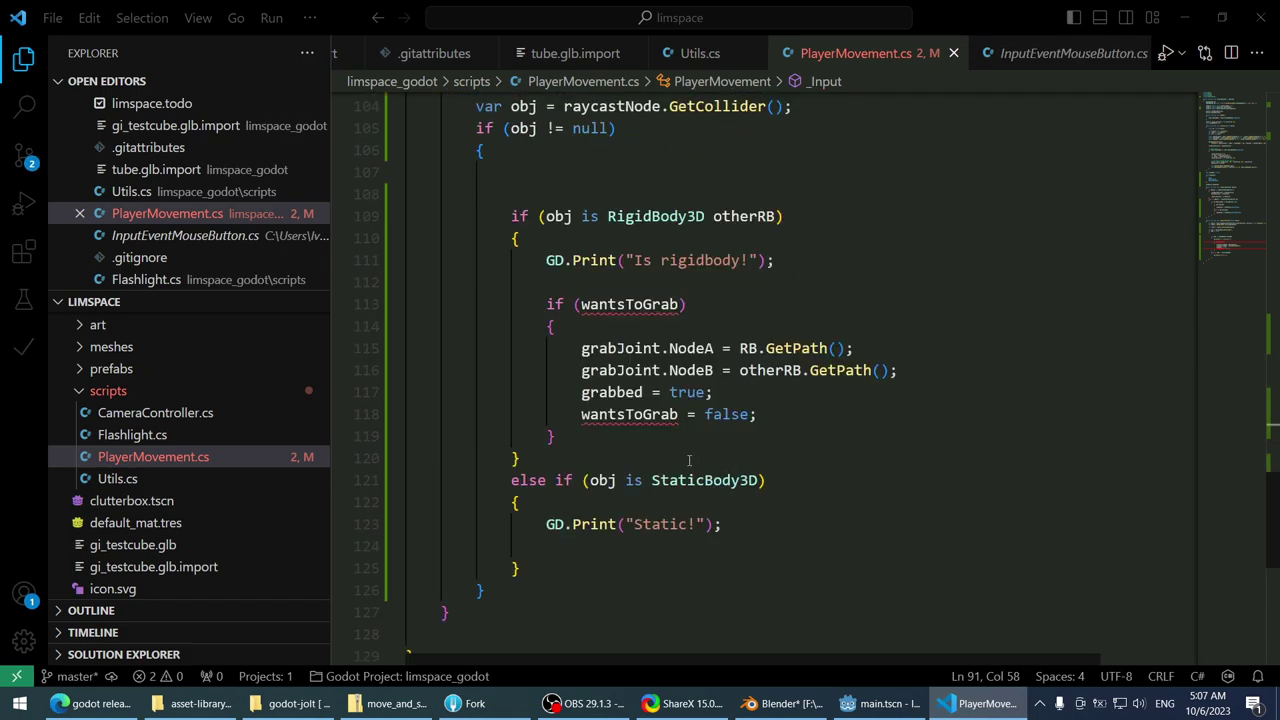
double_click(657, 414)
text(grabstat)
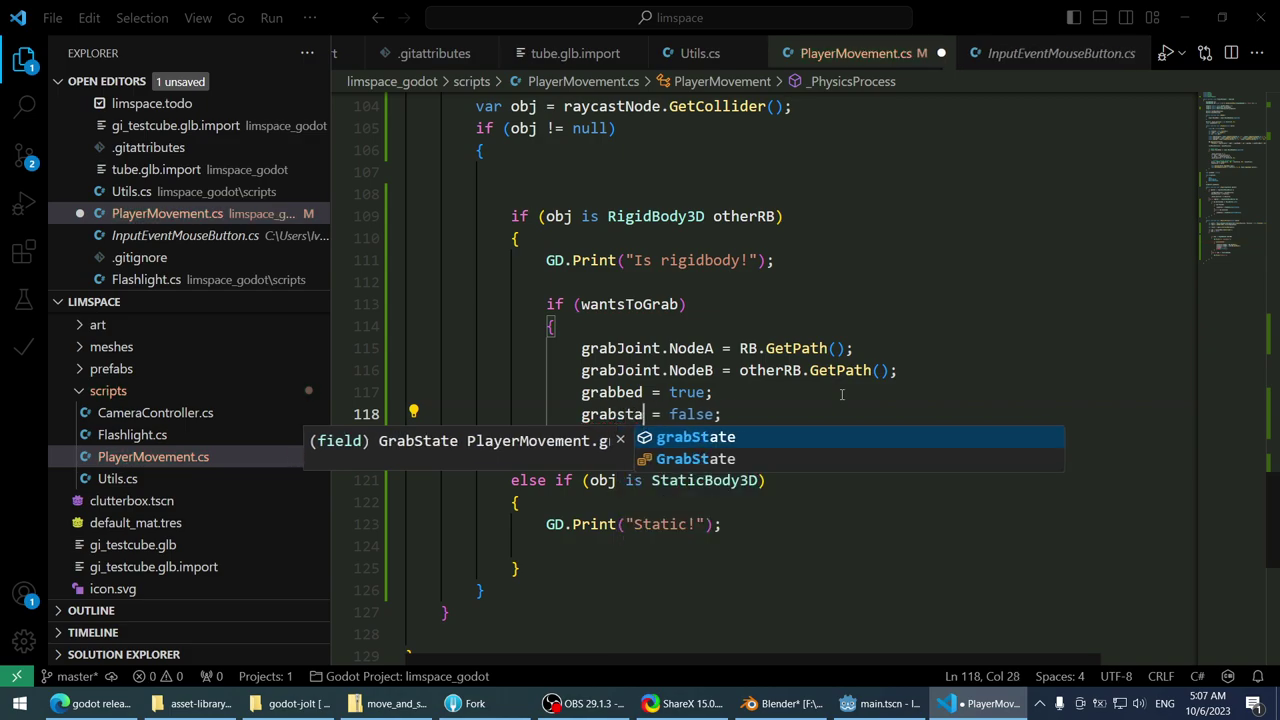
key(Tab)
text(= GrabState.)
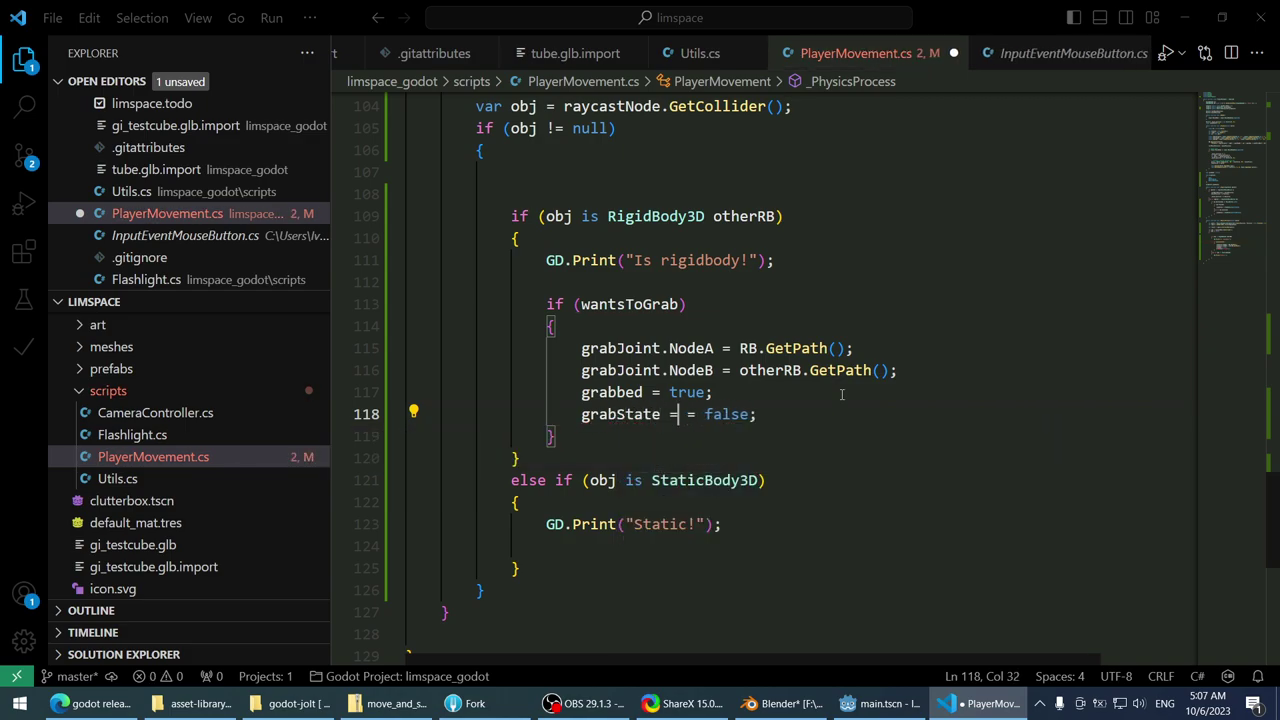
text(wantstog)
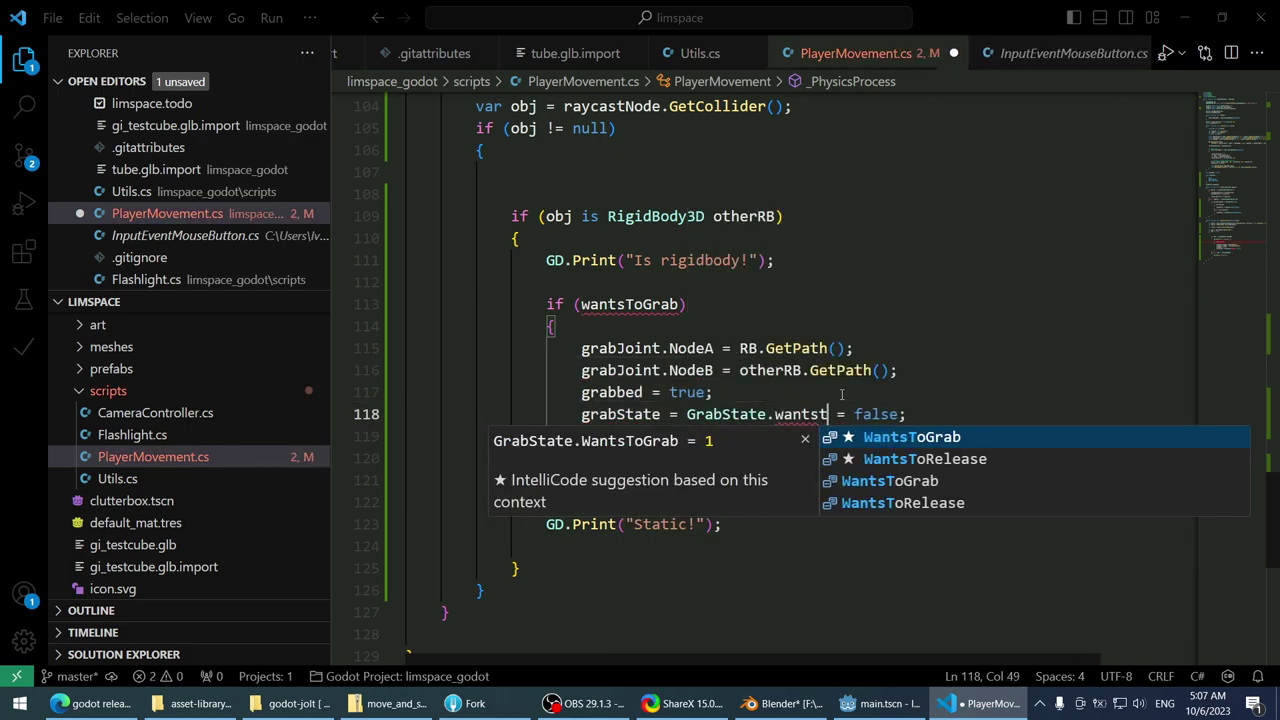
key(Tab)
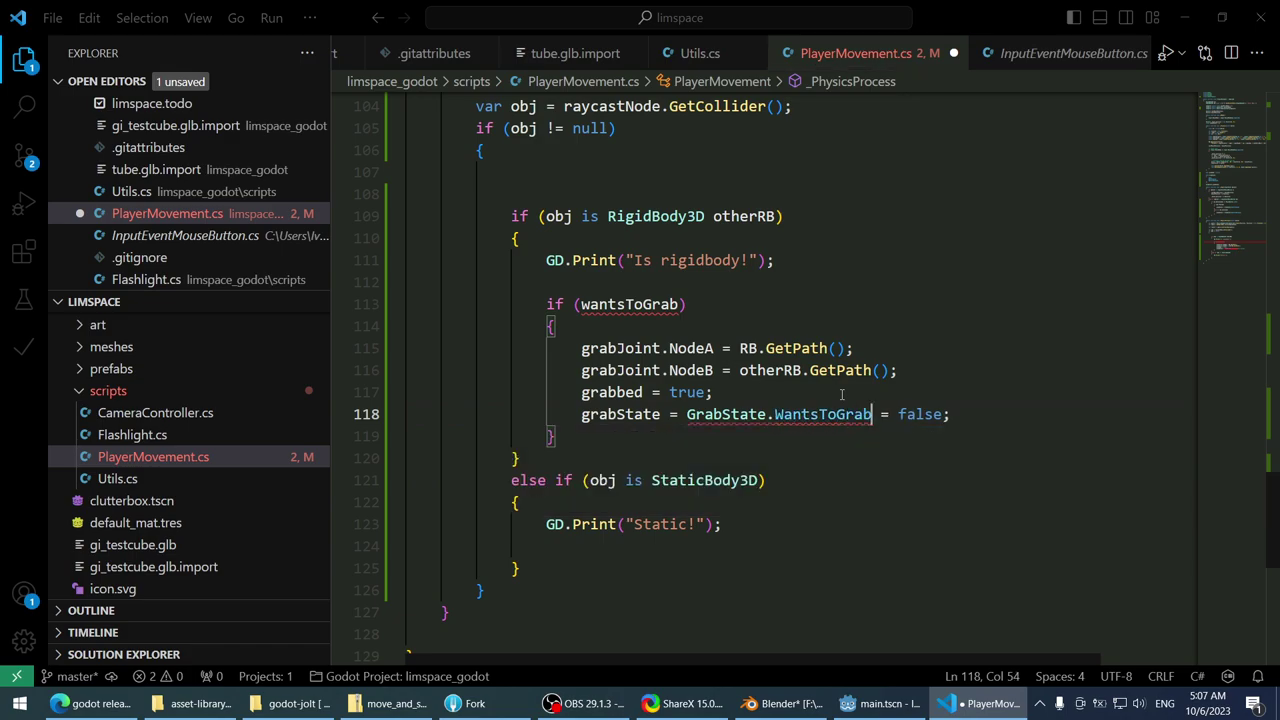
key(ctrl+BackSpace)
key(ctrl+space)
text(id)
key(Tab)
key(End)
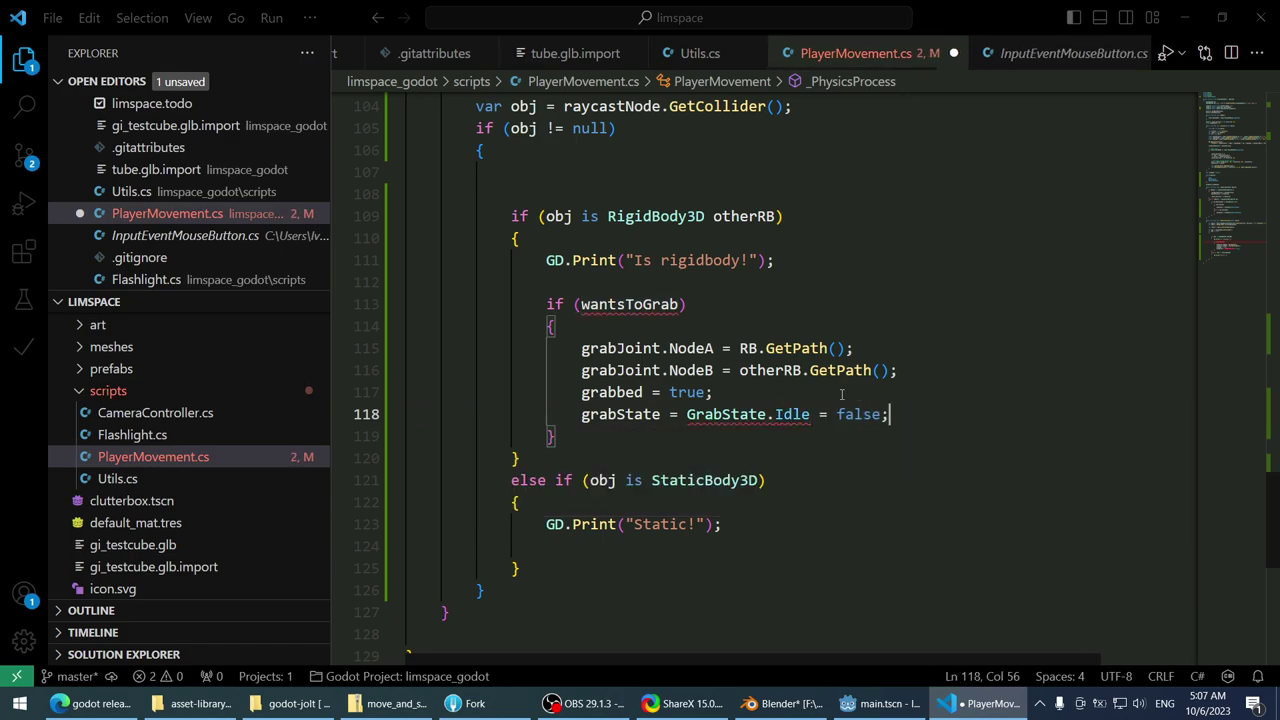
key(shift+Left)
key(shift+Left)
key(shift+Left)
key(shift+Left)
key(shift+Left)
key(shift+Left)
key(shift+Left)
key(shift+Left)
key(BackSpace)
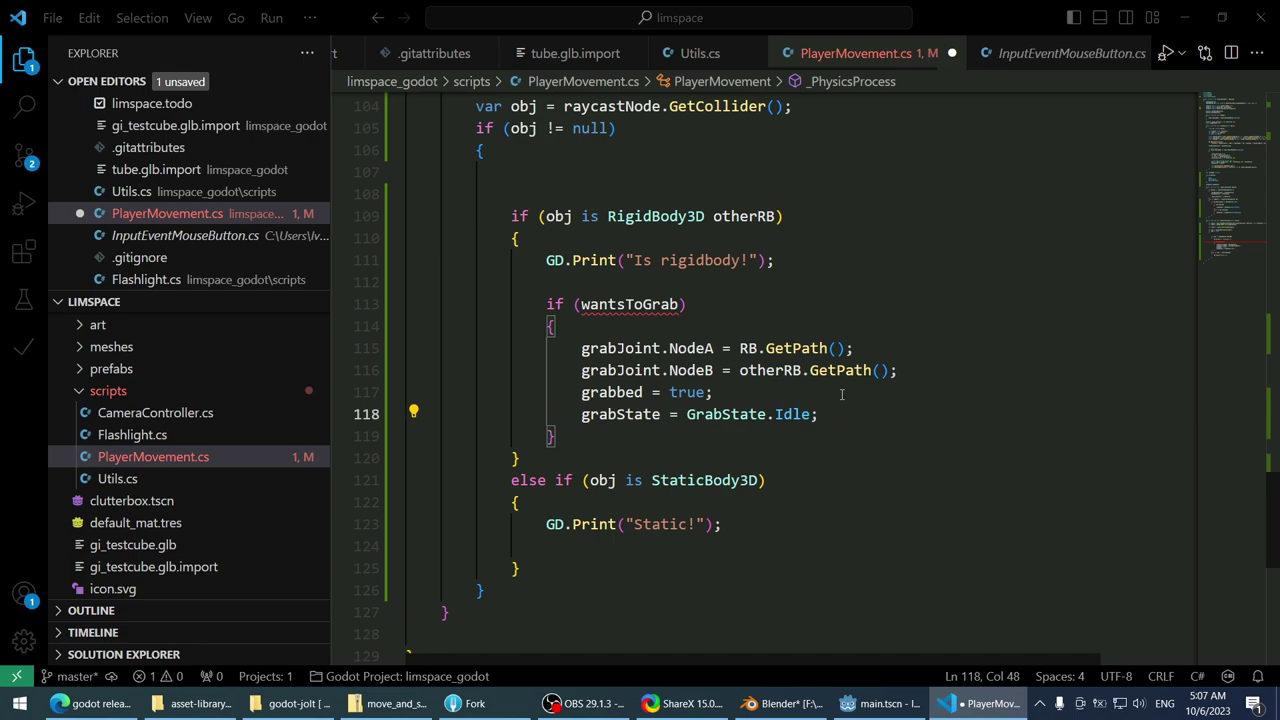
key(Up)
key(Down)
- Change line 113's condition to grabState == GrabState.WantsToGrab
key(Up)
key(Up)
key(Up)
key(Up)
key(Up)
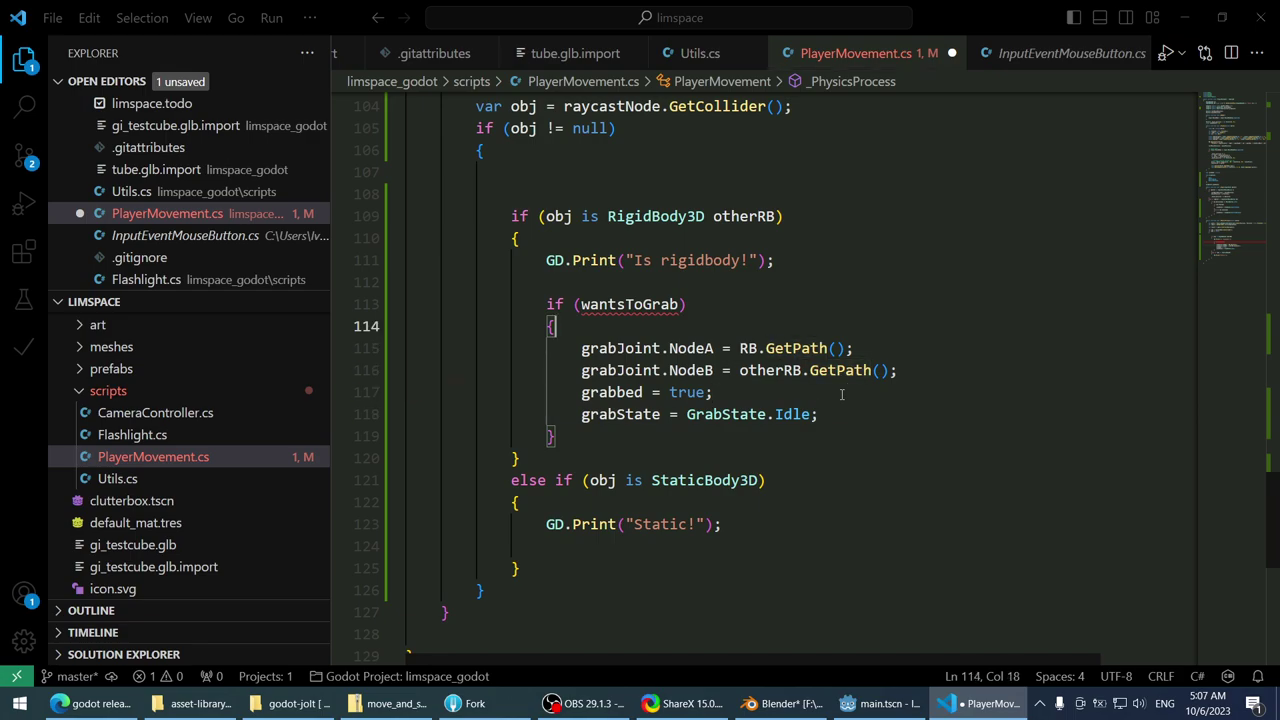
key(Left)
key(ctrl+BackSpace)
text(grabState )
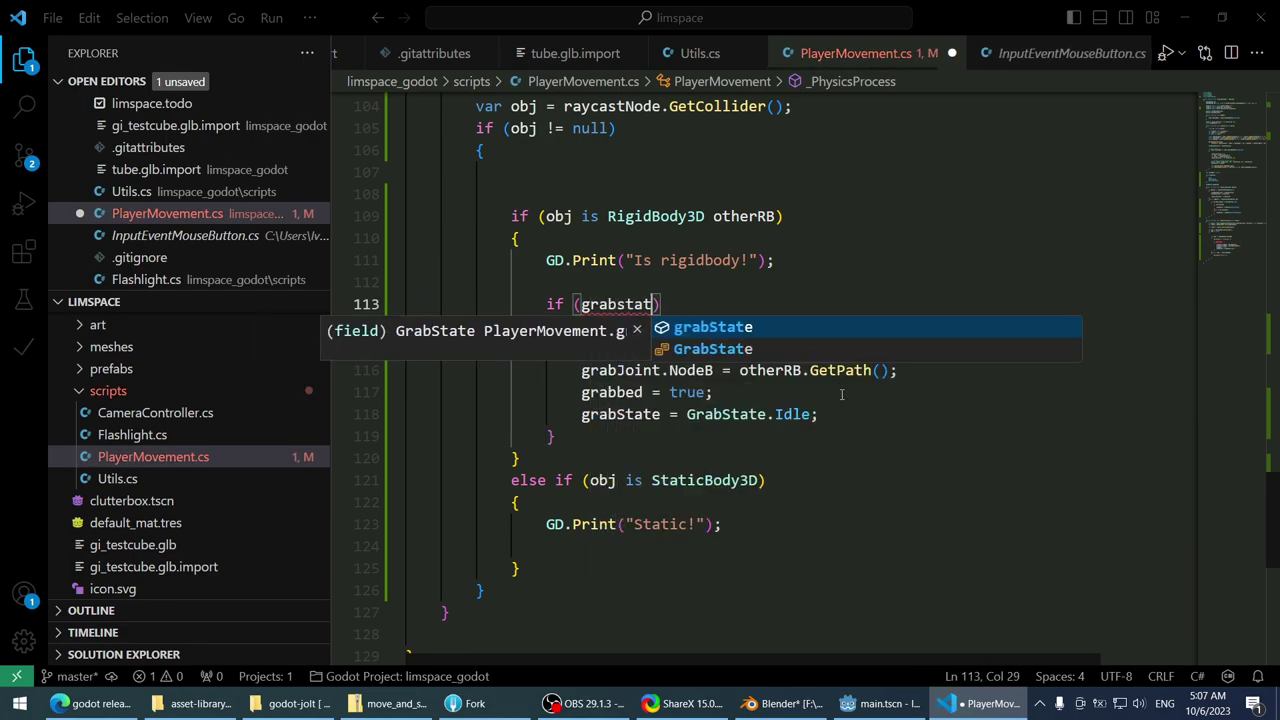
text(=)
text(= GrabState.wa)
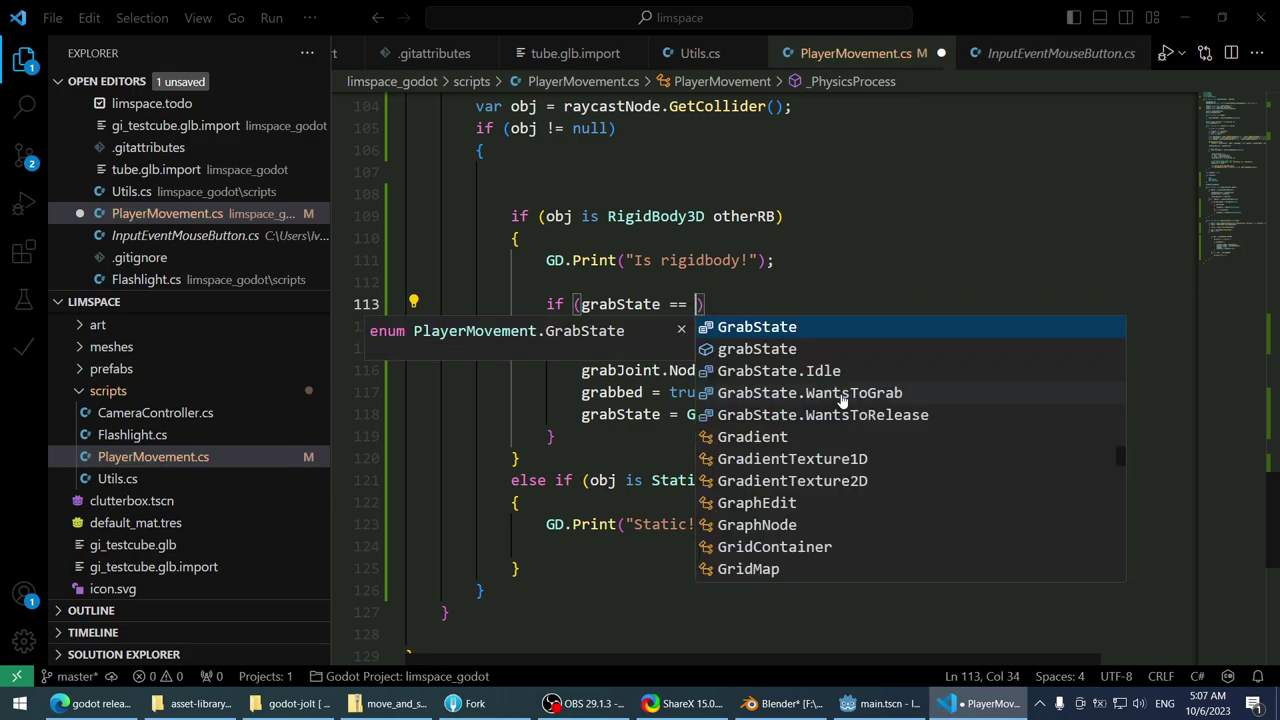
text(ntsToGrab)
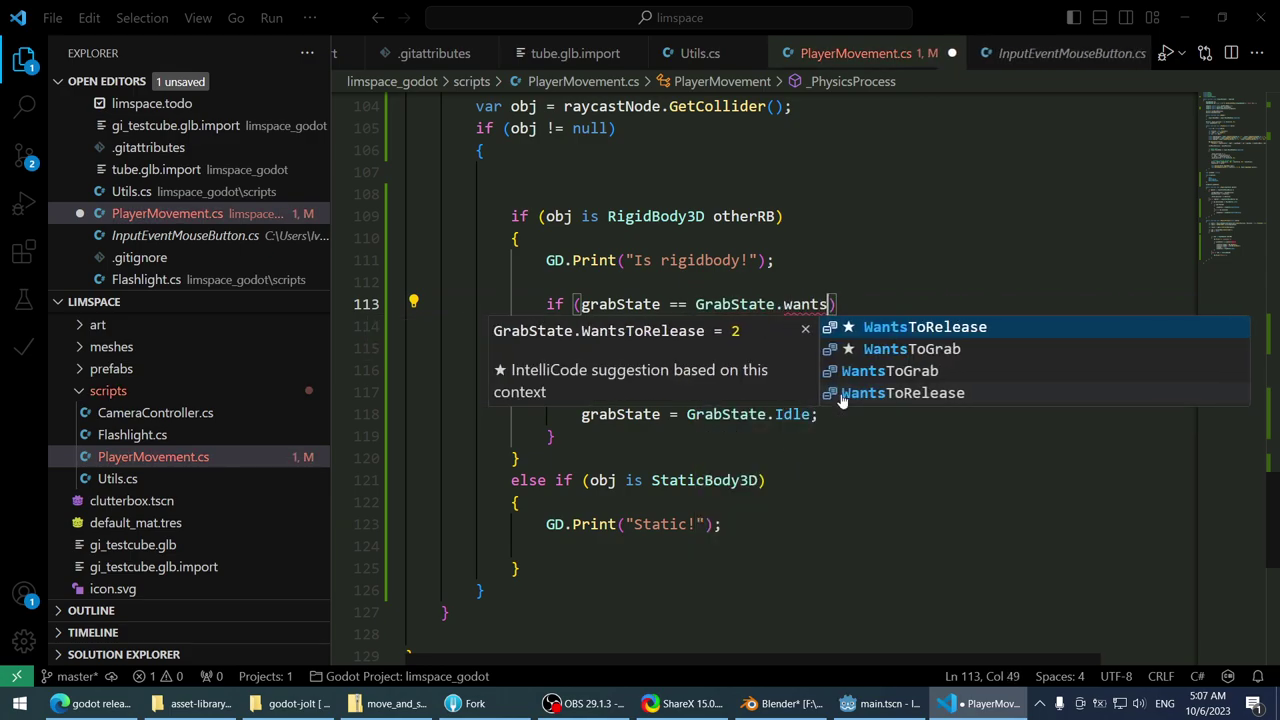
key(ctrl+shift+Left)
key(ctrl+shift+Left)
key(ctrl+shift+Left)
key(ctrl+shift+Left)
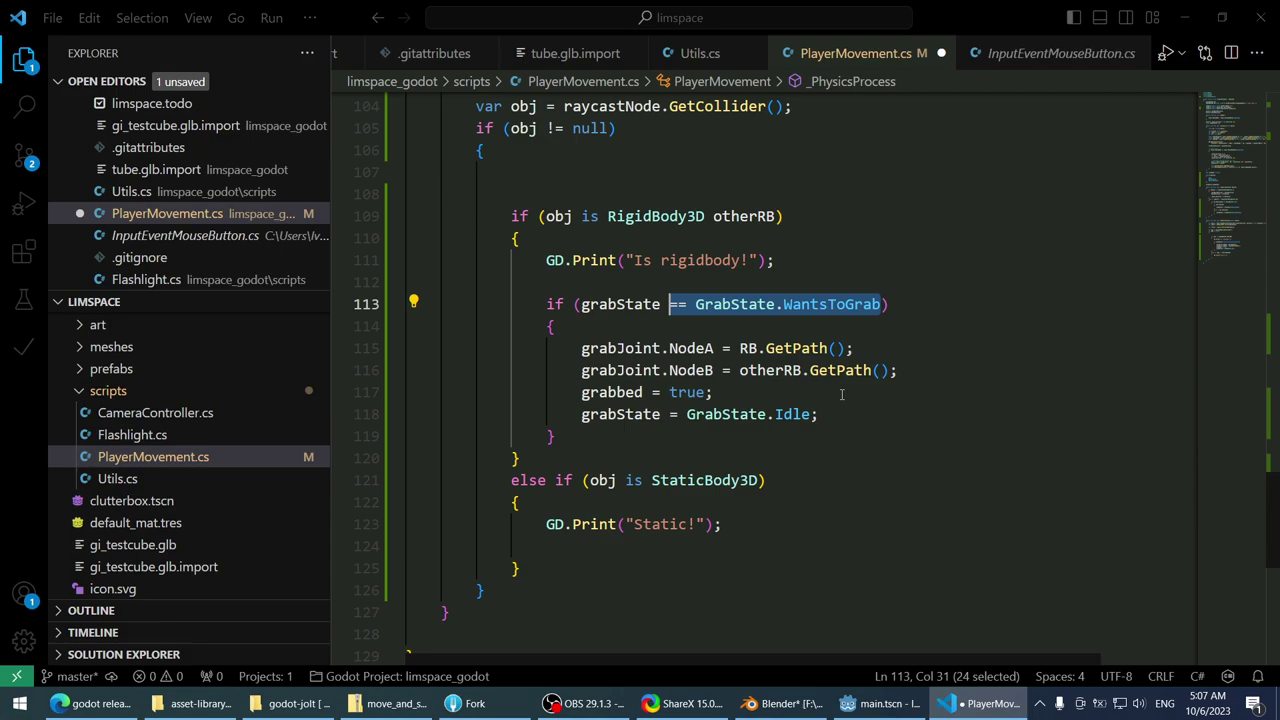
- Add an empty else if (grabState == GrabState.WantsToRelease) block after the grab branch
key(Down)
key(Down)
key(Down)
key(Down)
key(Down)
key(Down)
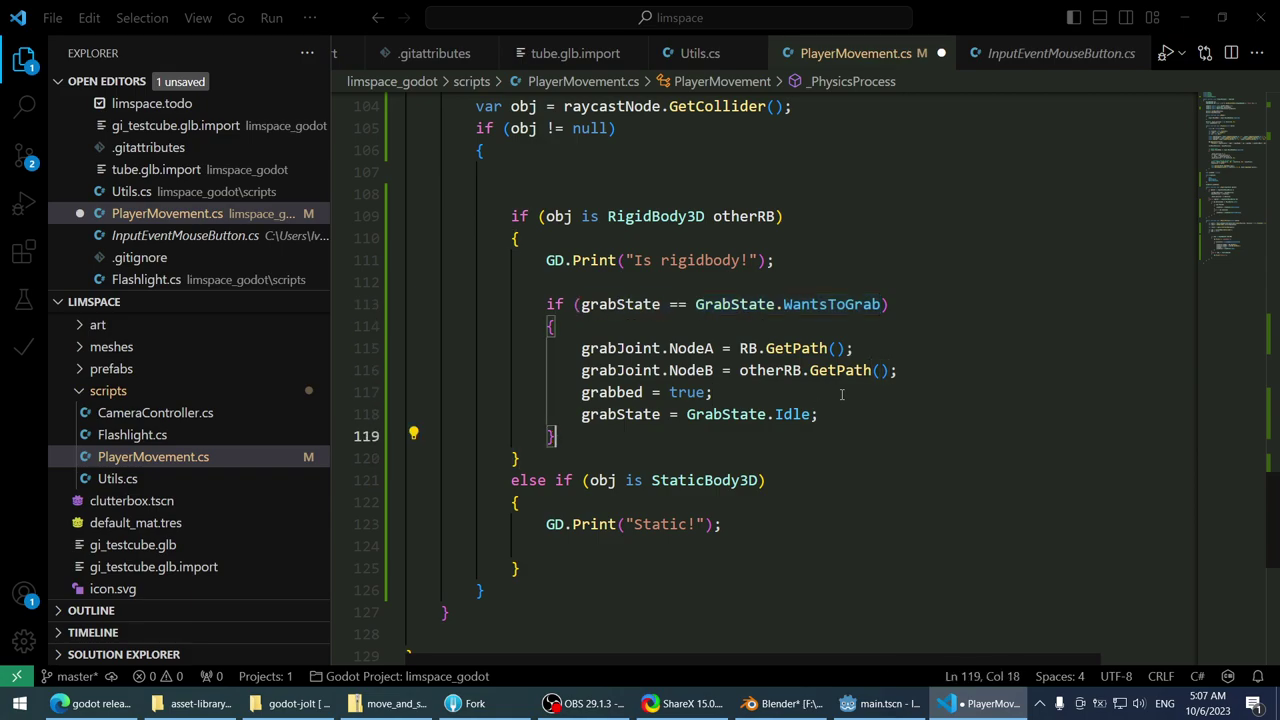
key(Return)
text(else if (watns)
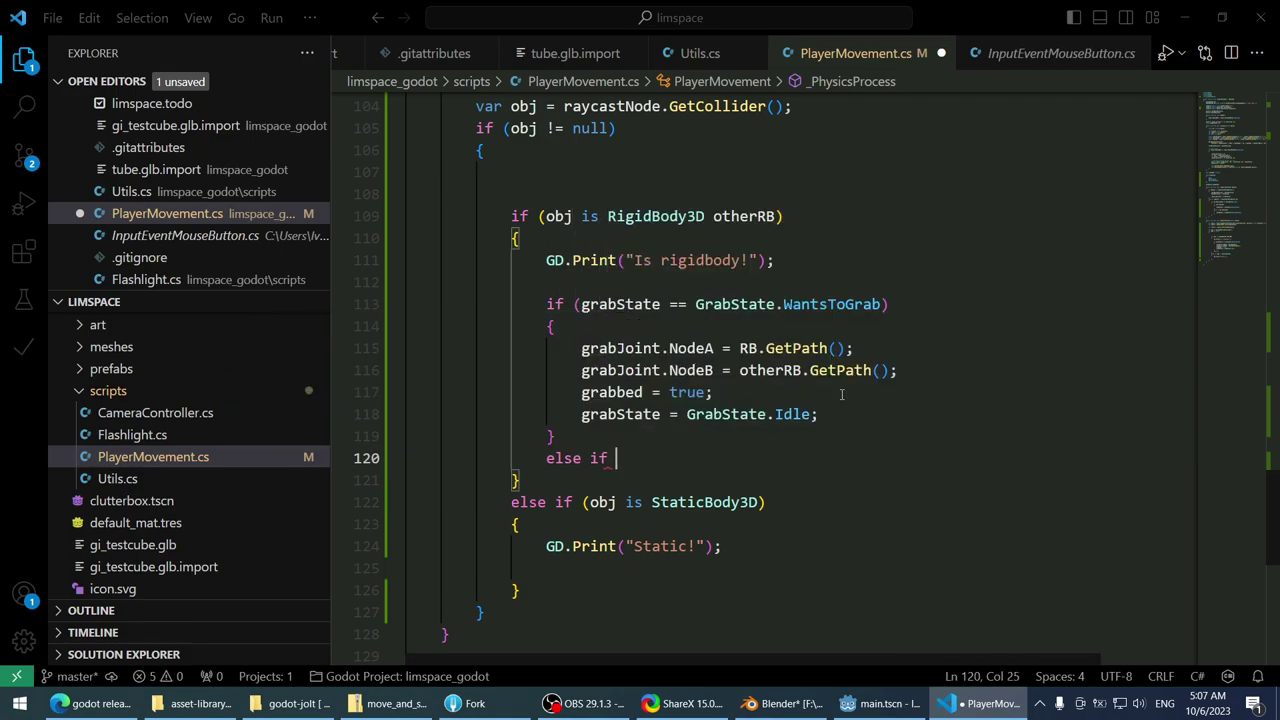
key(BackSpace)
key(BackSpace)
key(BackSpace)
key(BackSpace)
key(BackSpace)
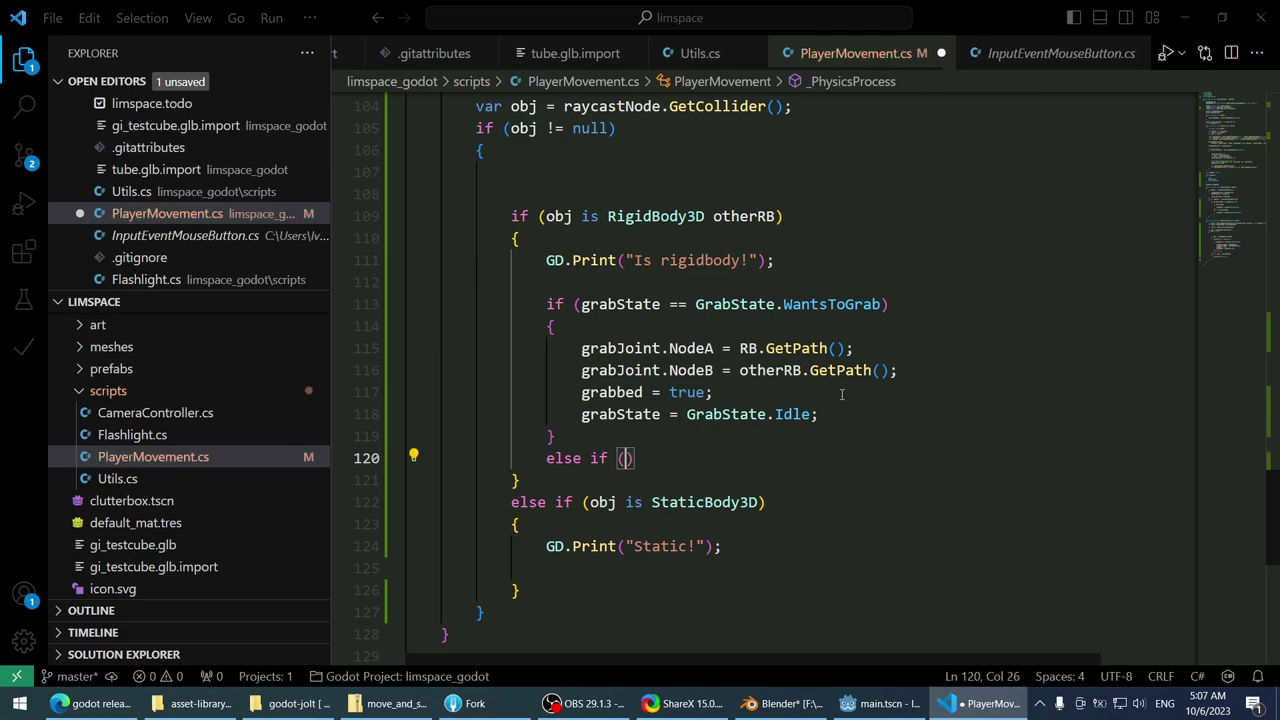
text(grabstta)
key(Tab)
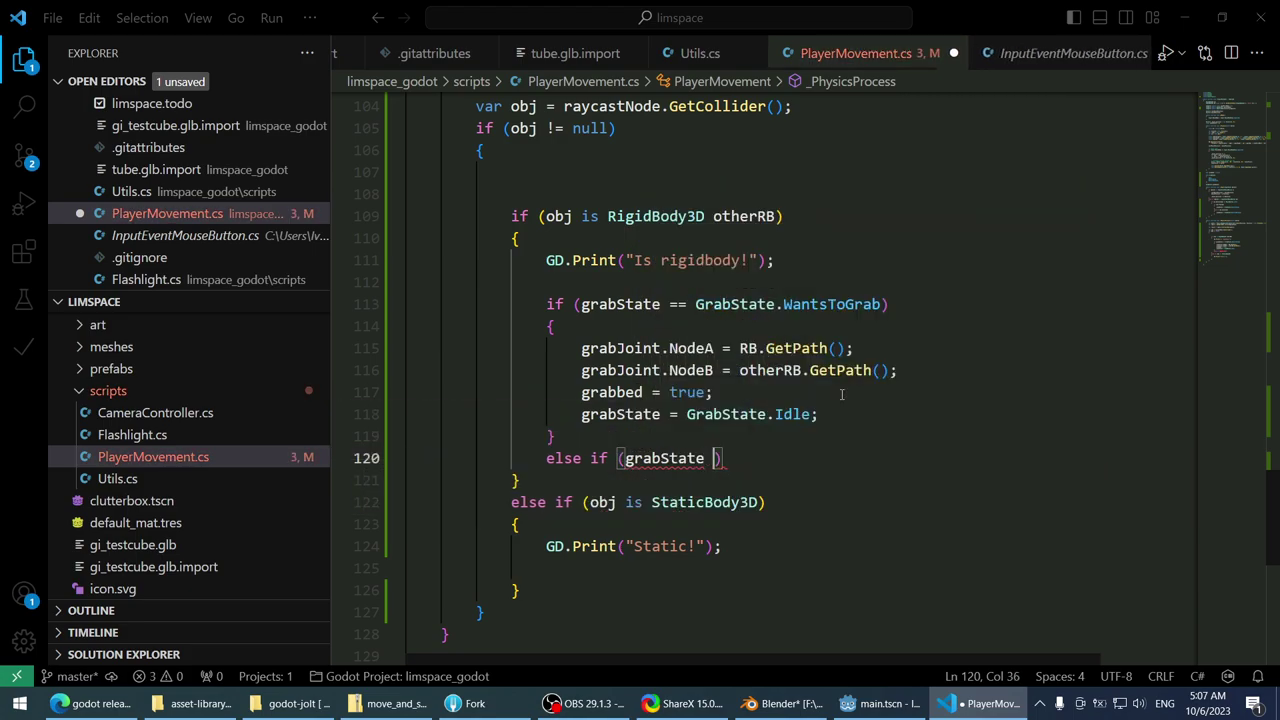
text(== GrabState.wants)
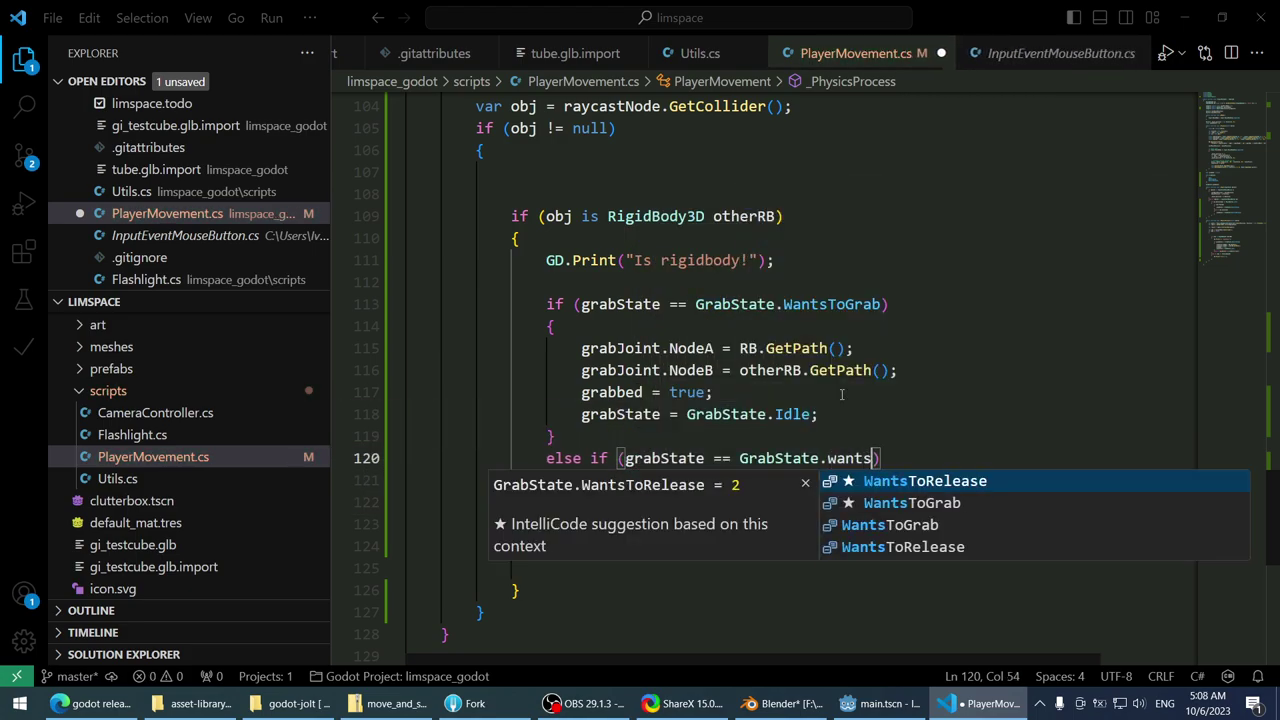
key(Tab)
text() {)
key(Return)
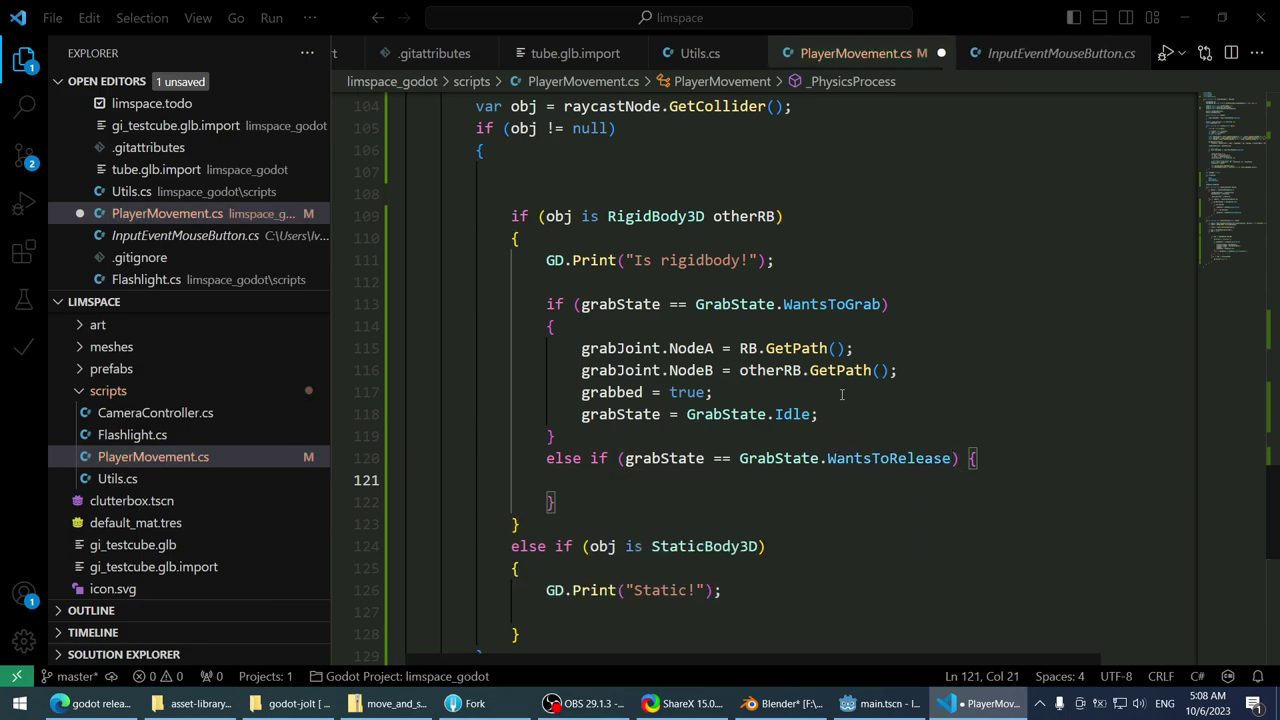
- In the release branch, write grabJoint.NodeA = null;
text(joint)
key(BackSpace)
key(BackSpace)
key(BackSpace)
key(BackSpace)
key(BackSpace)
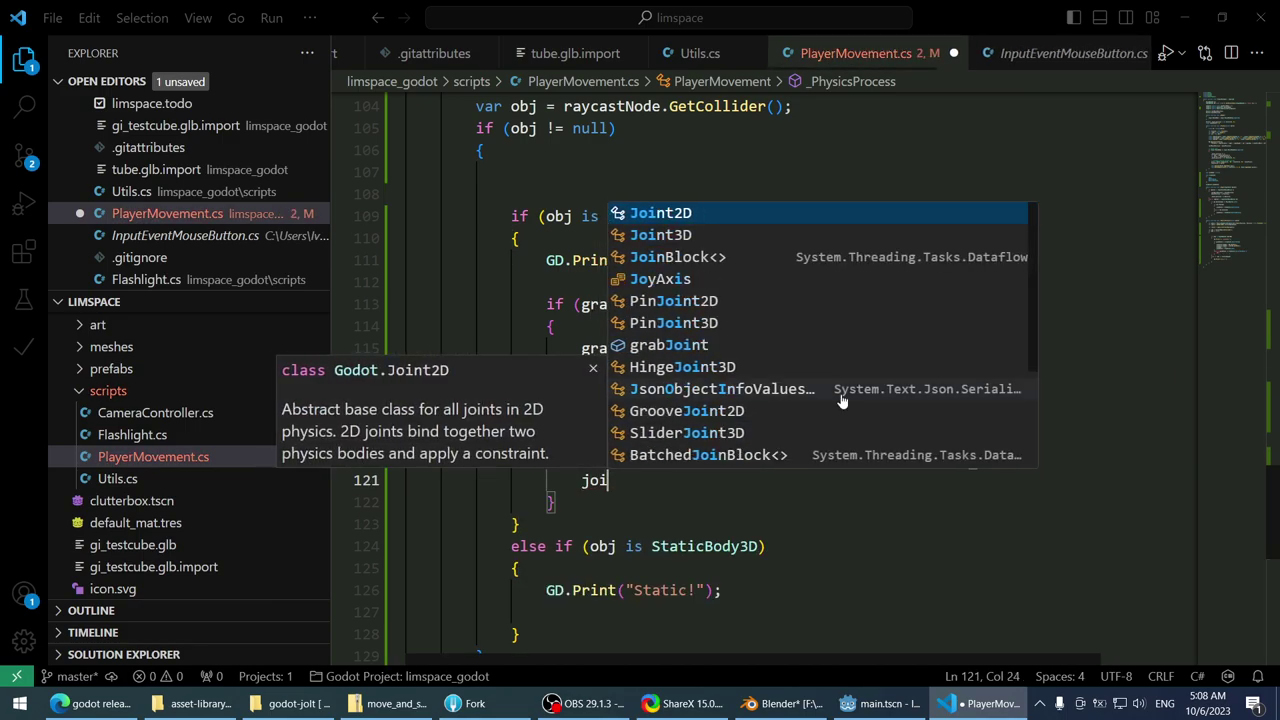
text(gr)
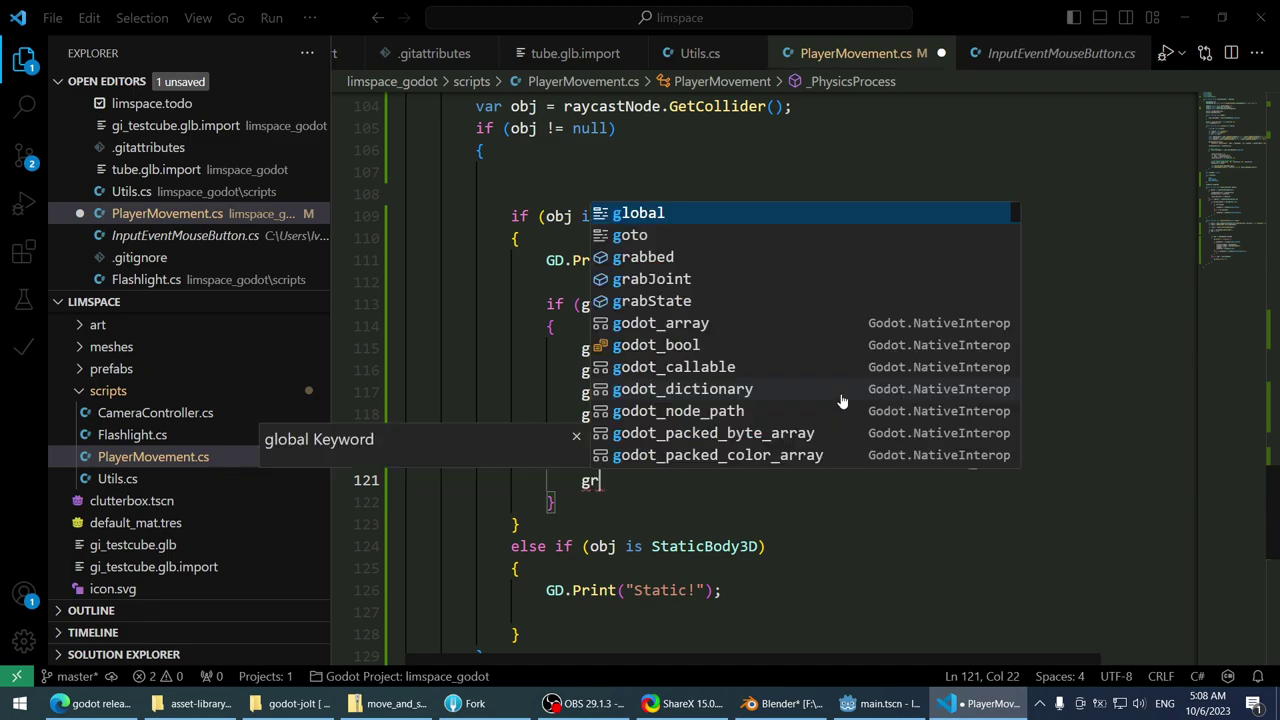
text(abJoint.nu)
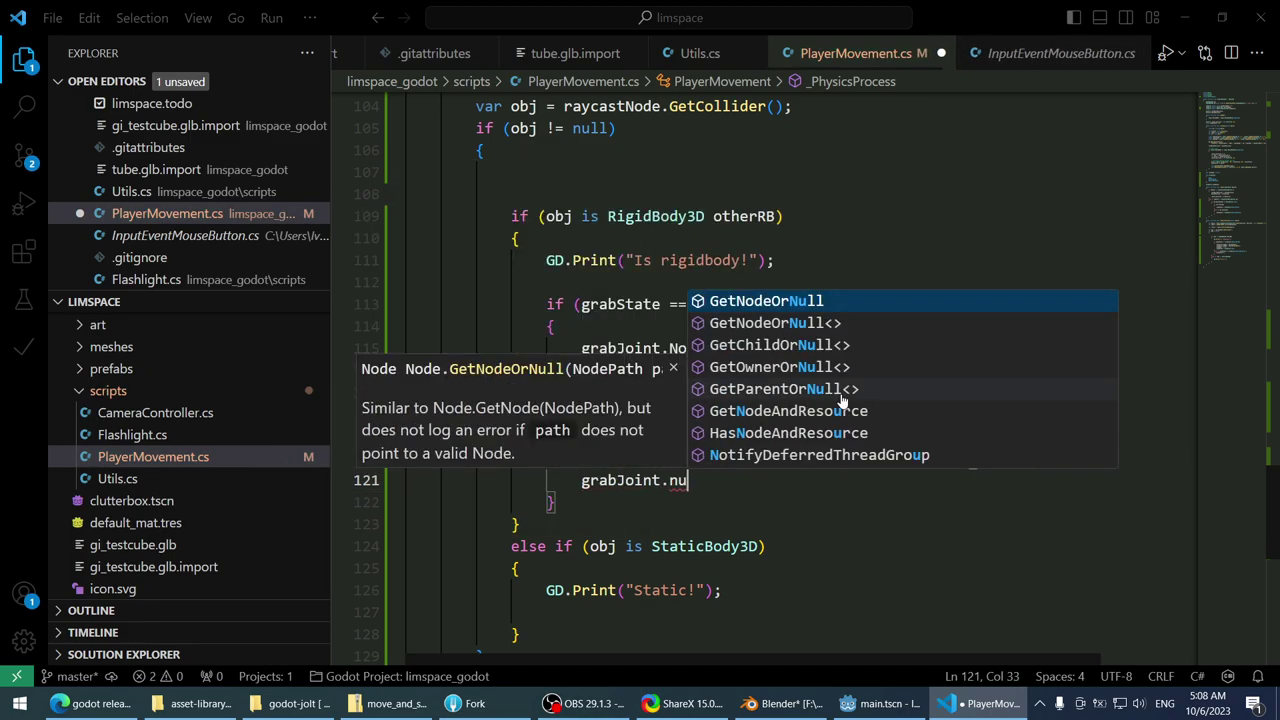
key(BackSpace)
text(ode)
key(Tab)
text(= )
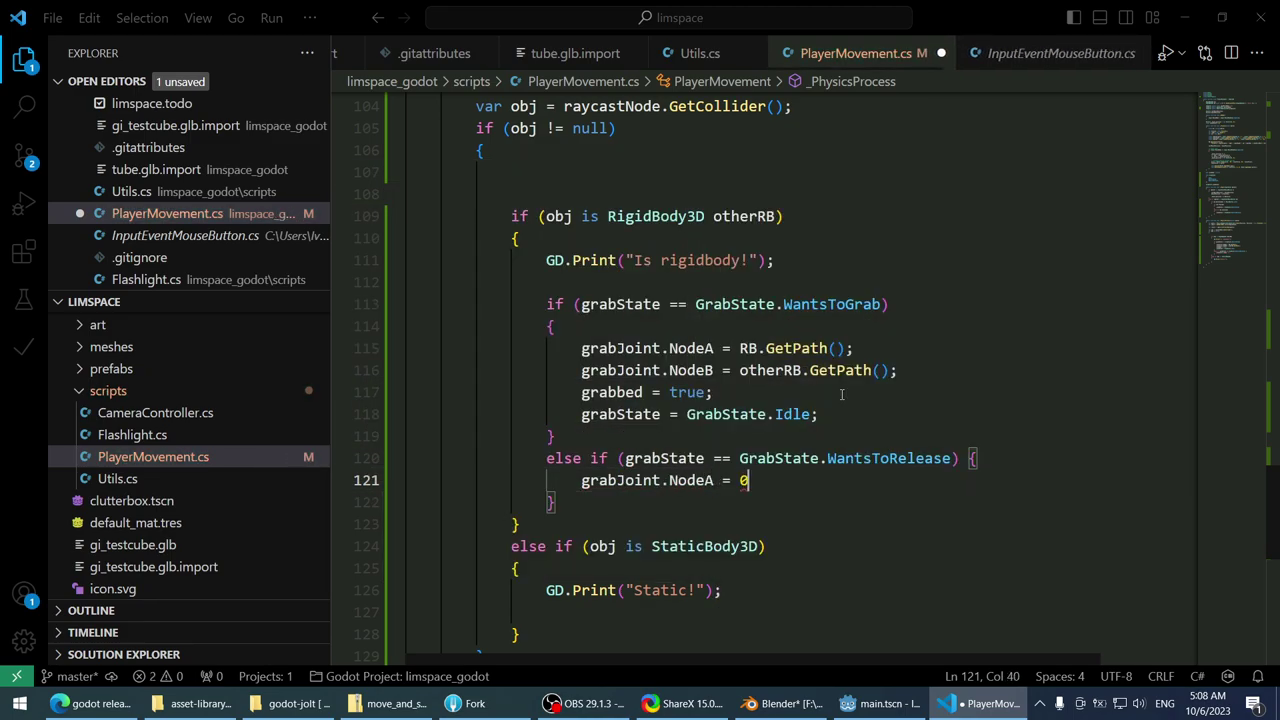
text(null;)
- Duplicate that line and change it to grabJoint.NodeB = null;
key(shift+Home)
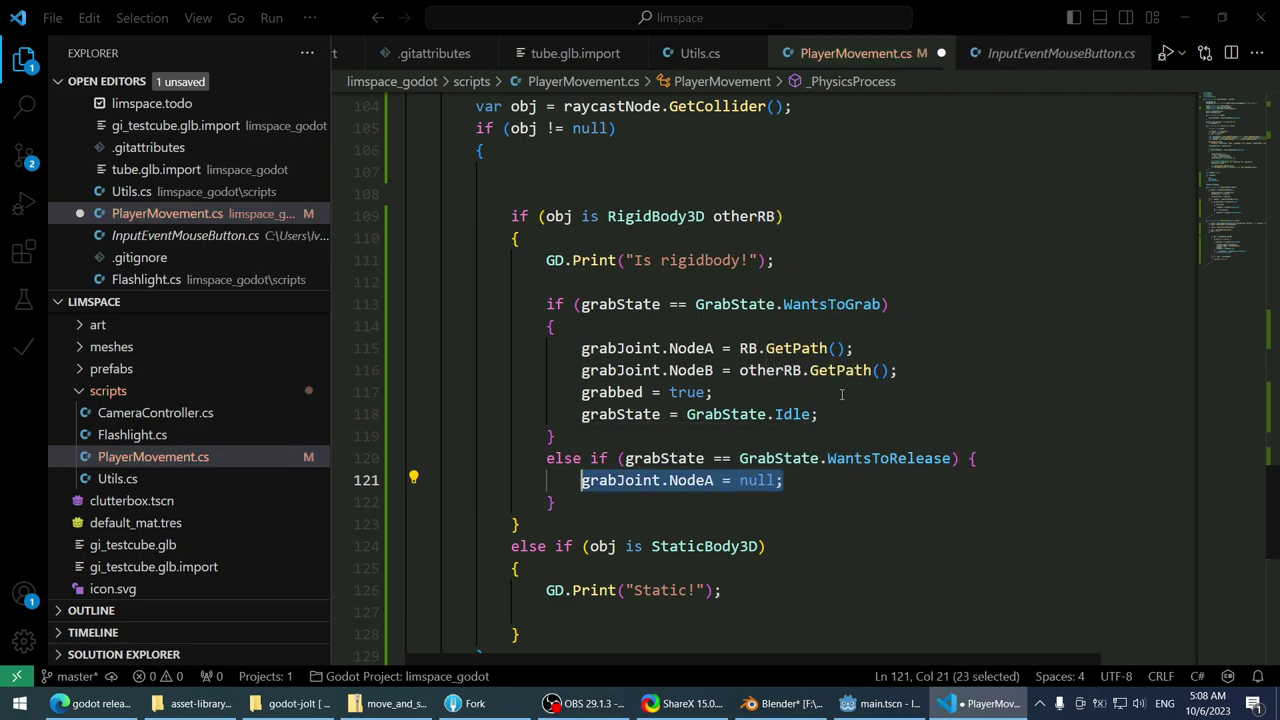
key(ctrl+c)
key(End)
key(Return)
key(ctrl+v)
key(Home)
key(Right)
key(ctrl+Right)
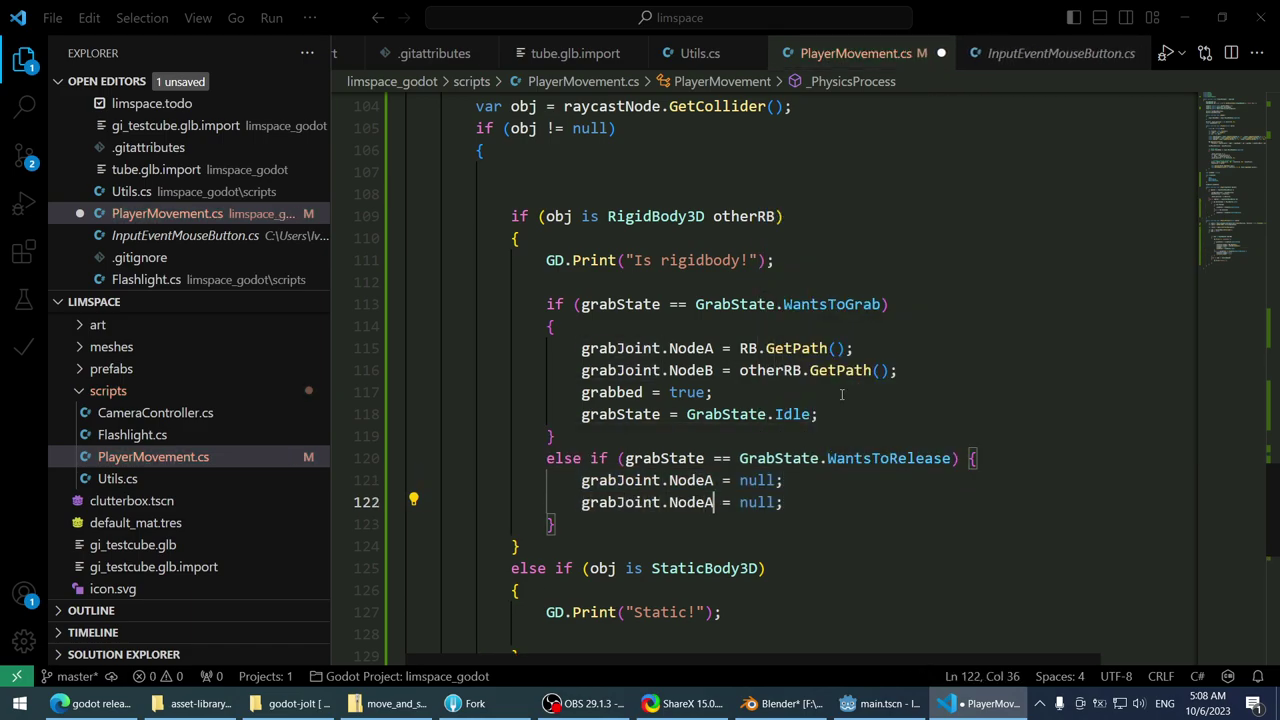
key(BackSpace)
text(B)
key(End)
key(Return)
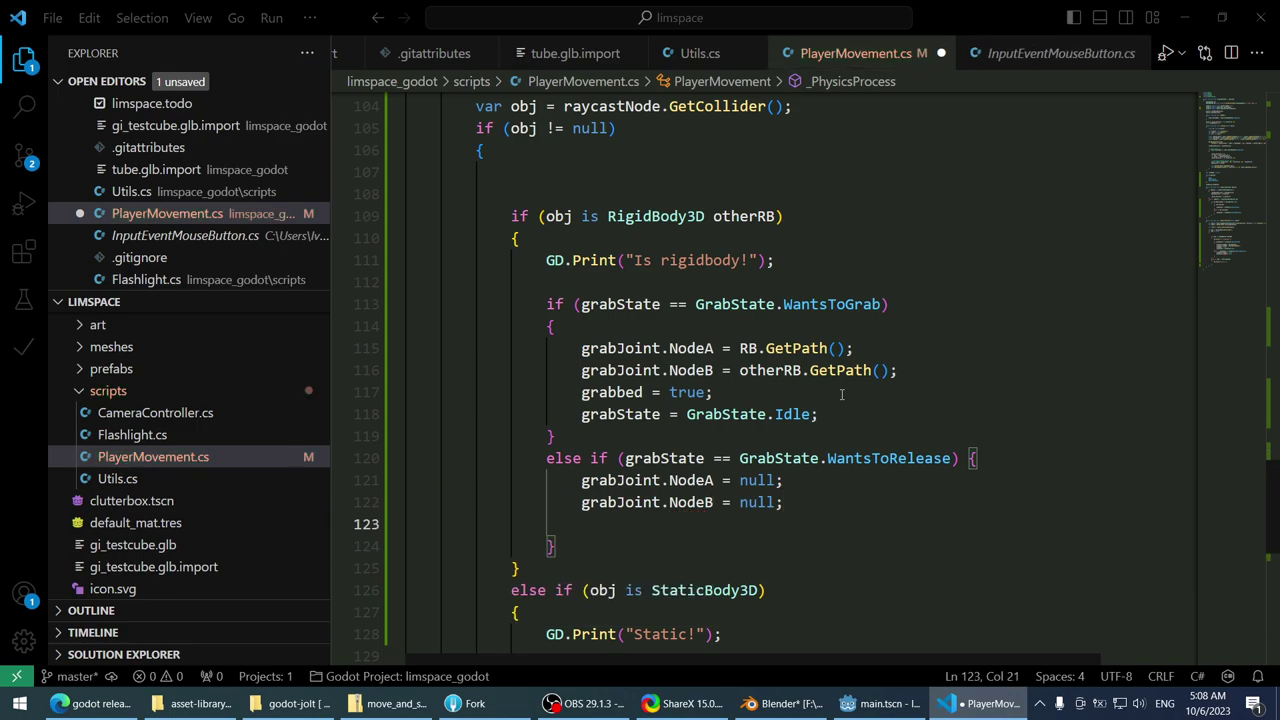
- Add grabState = GrabState.Idle; to the release branch
key(Up)
key(Up)
key(Up)
key(Up)
key(Up)
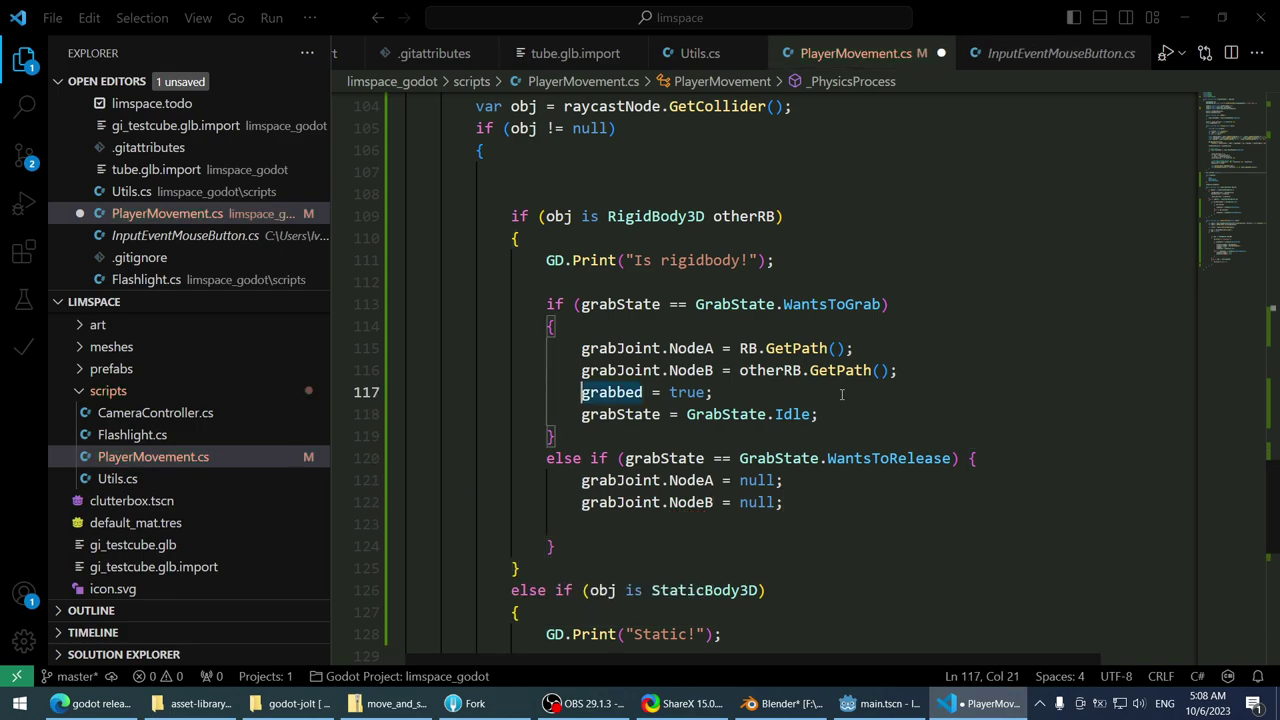
key(ctrl+x)
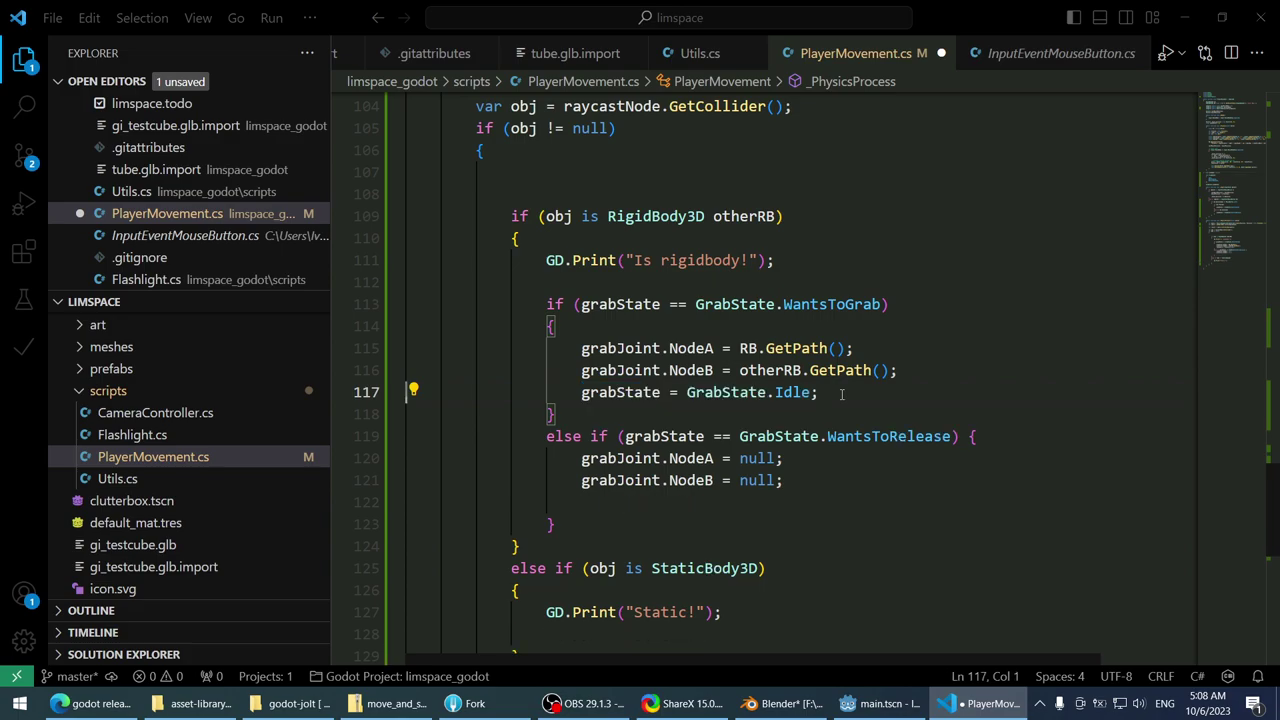
key(ctrl+v)
key(shift+End)
key(Down)
key(Down)
key(Down)
key(Down)
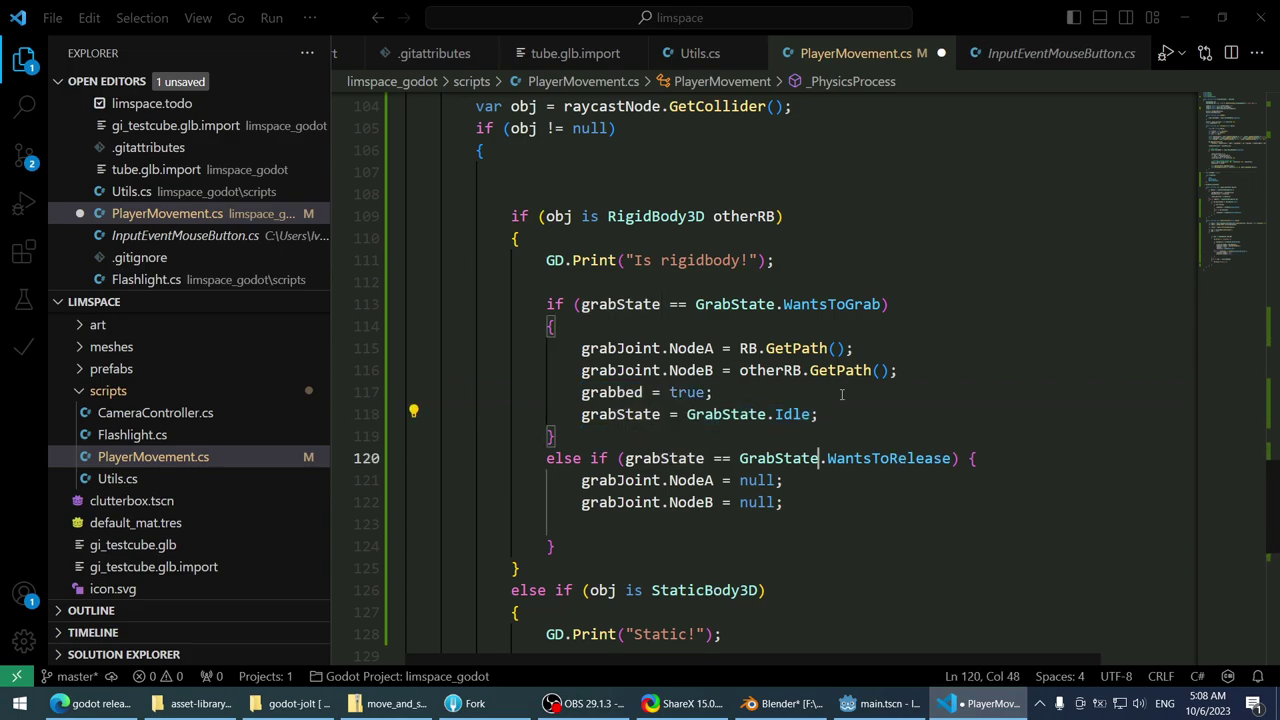
key(Return)
key(ctrl+v)
key(Home)
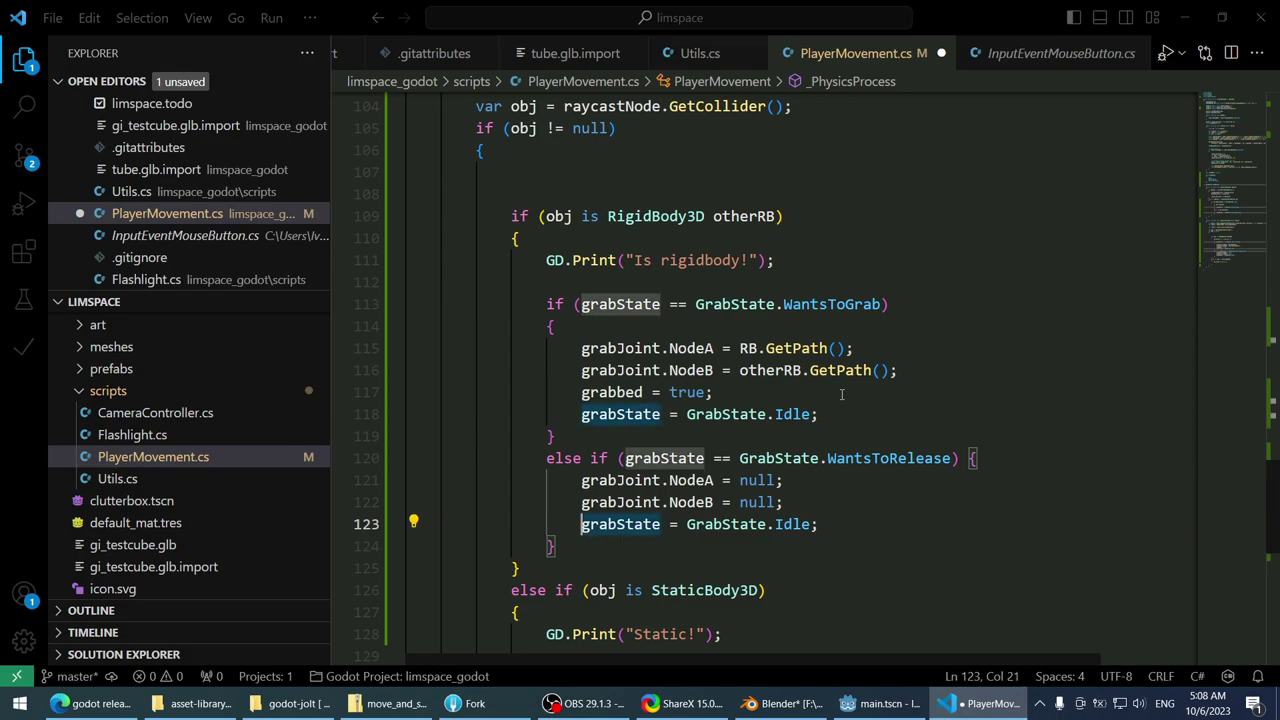
key(ctrl+Right)
key(ctrl+Right)
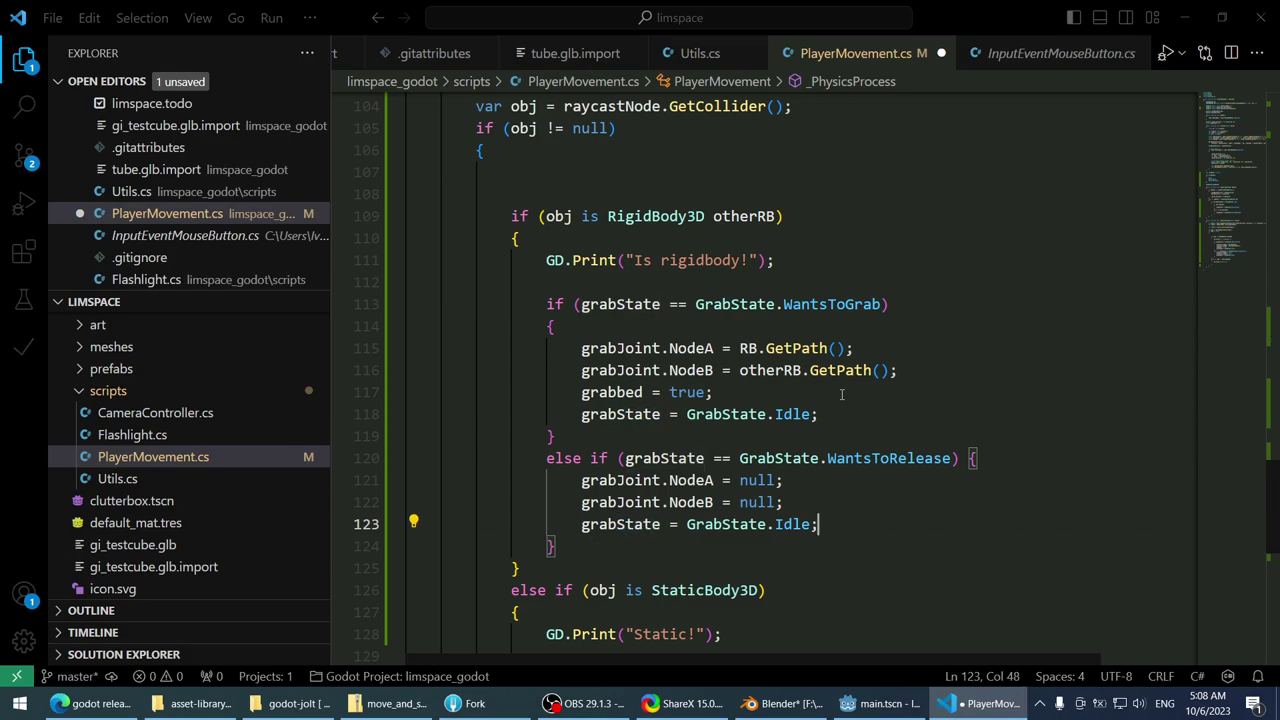
- Append && grabbed == true to the release condition and save PlayerMovement.cs
key(Up)
key(Up)
key(Up)
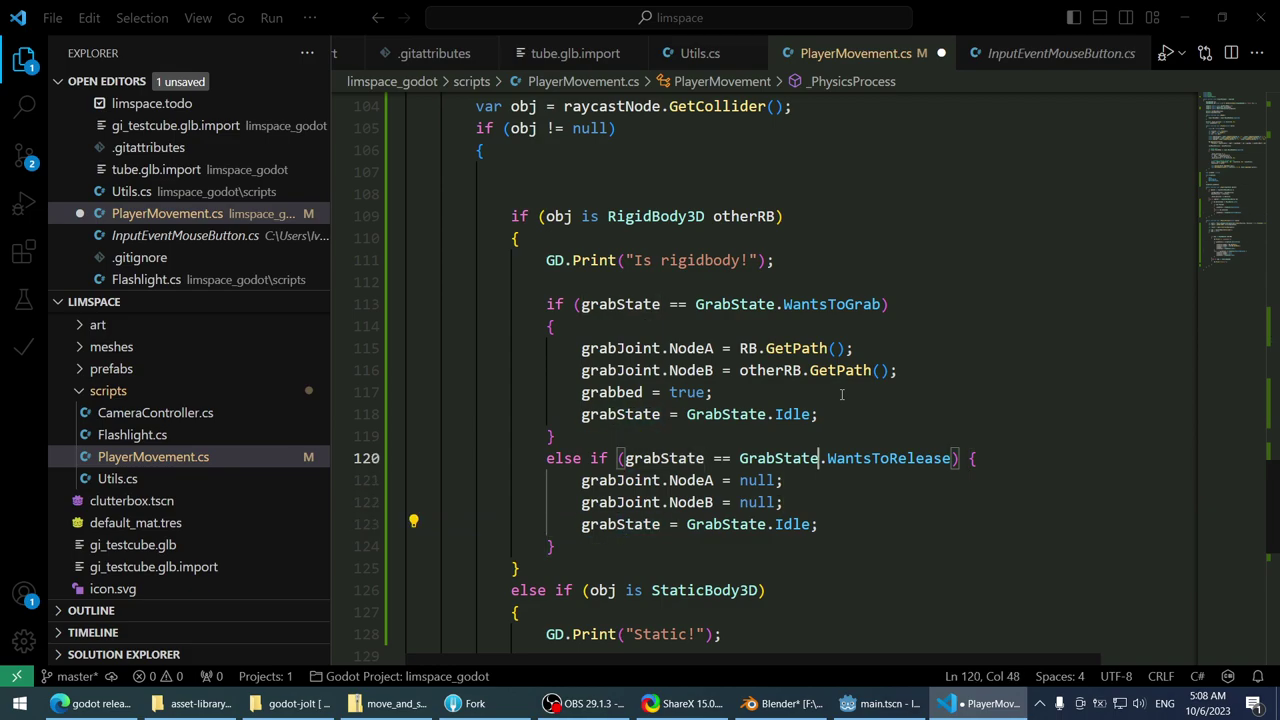
key(ctrl+Right)
text(&& grabb)
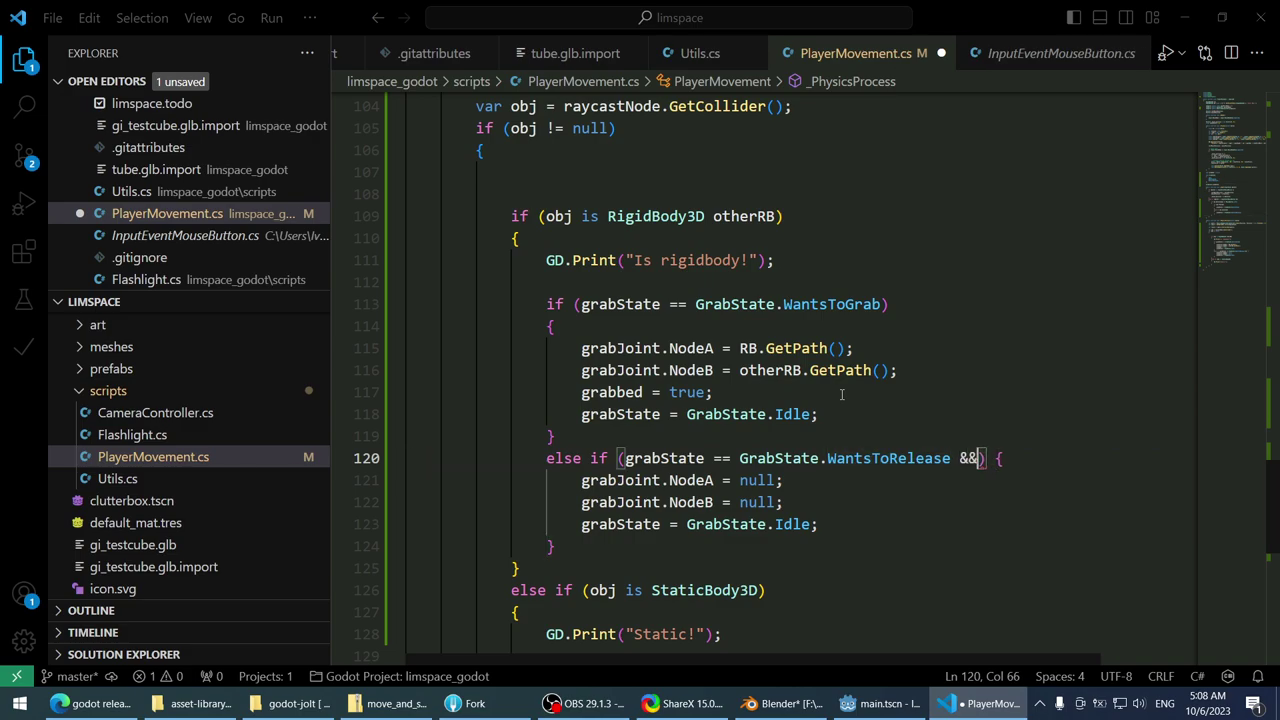
text(ed)
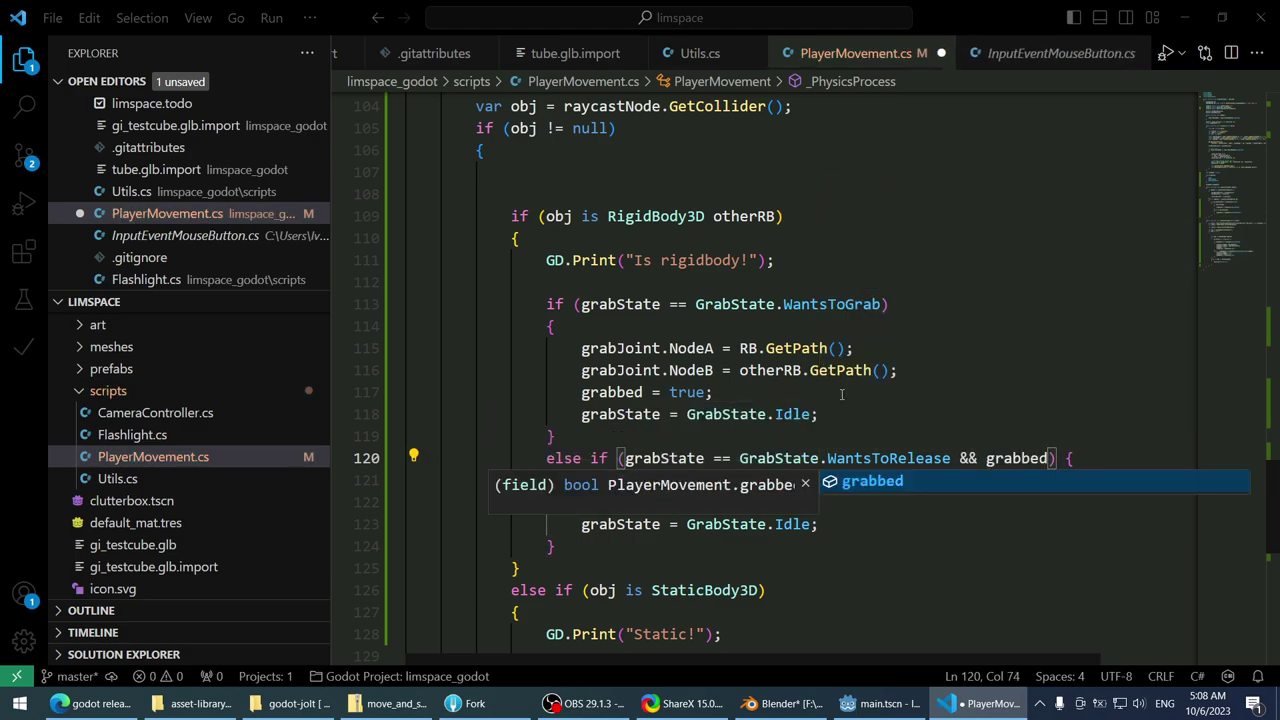
text( = fa)
key(BackSpace)
key(BackSpace)
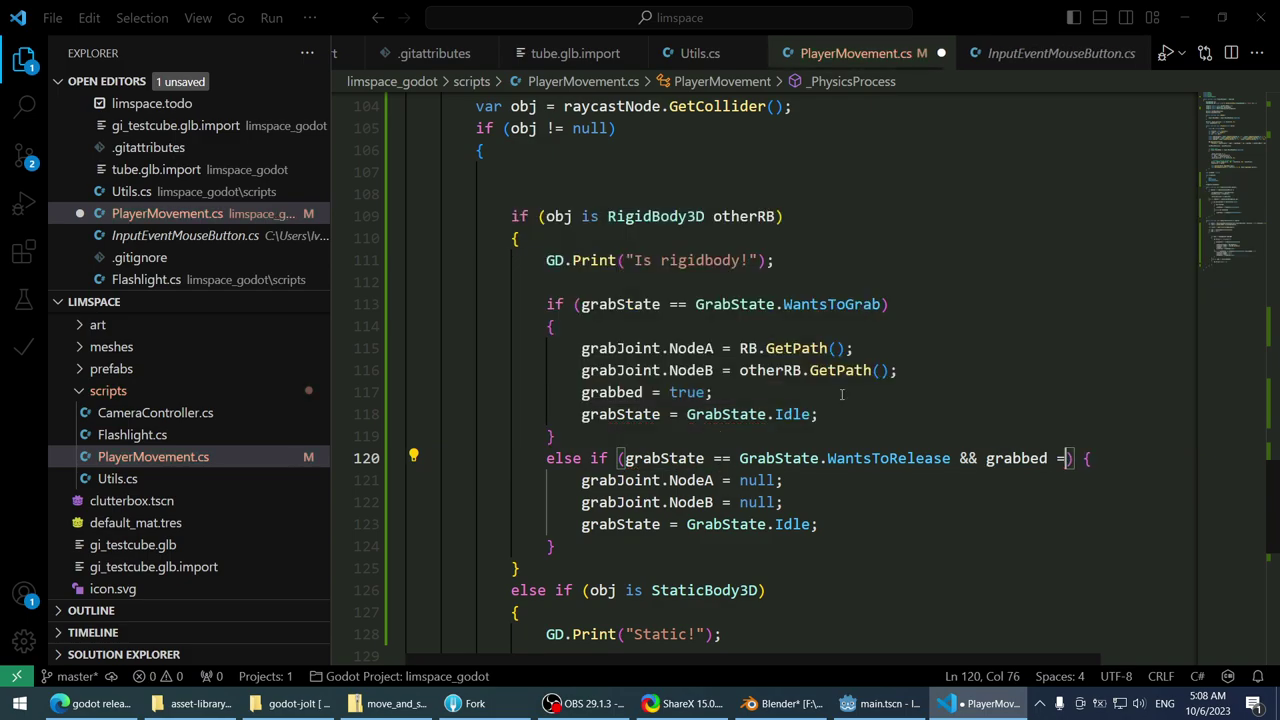
key(BackSpace)
text(= true)
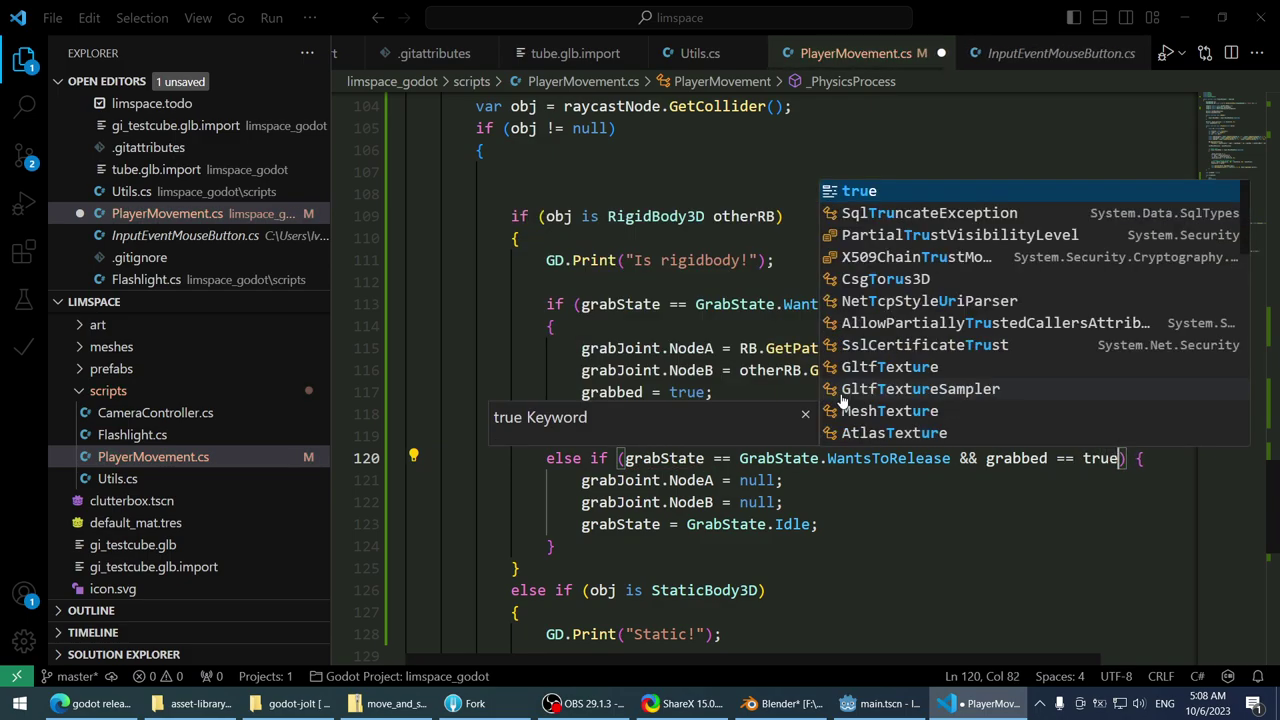
key(Escape)
key(Down)
key(Down)
key(Down)
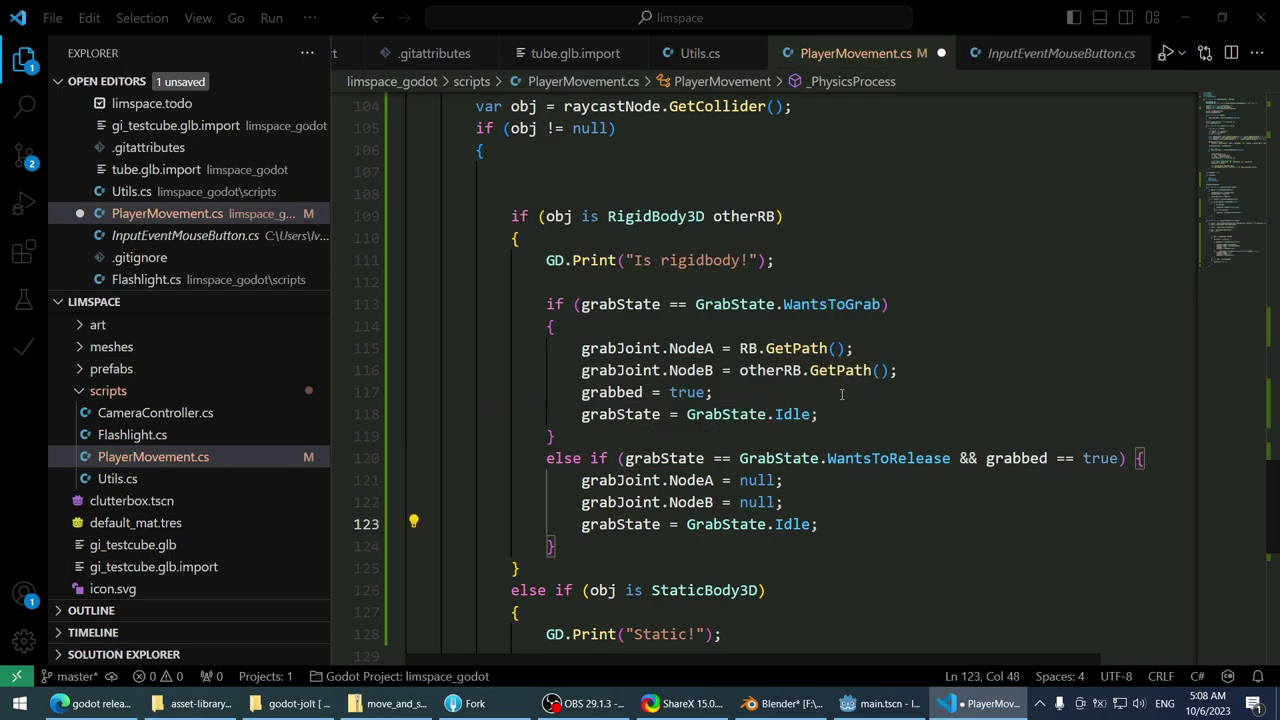
key(ctrl+s)
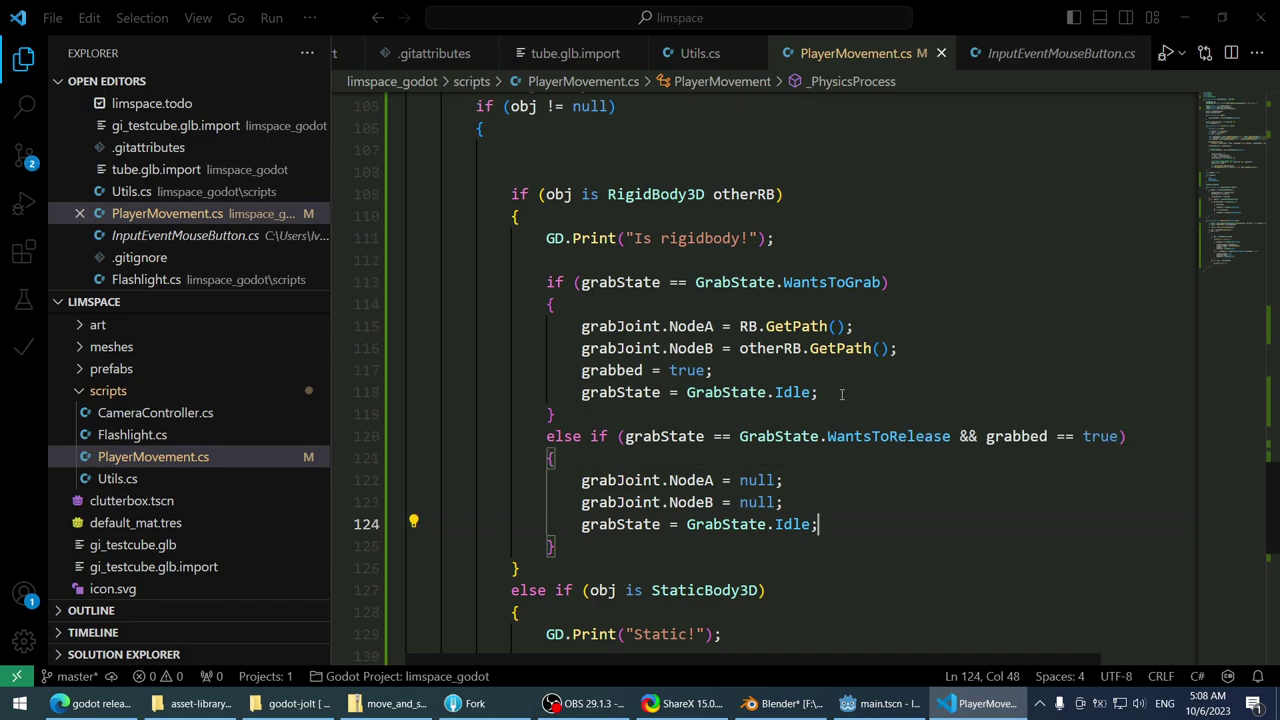
- Move the grabState Idle reset line out below the release branch and save
key(shift+Home)
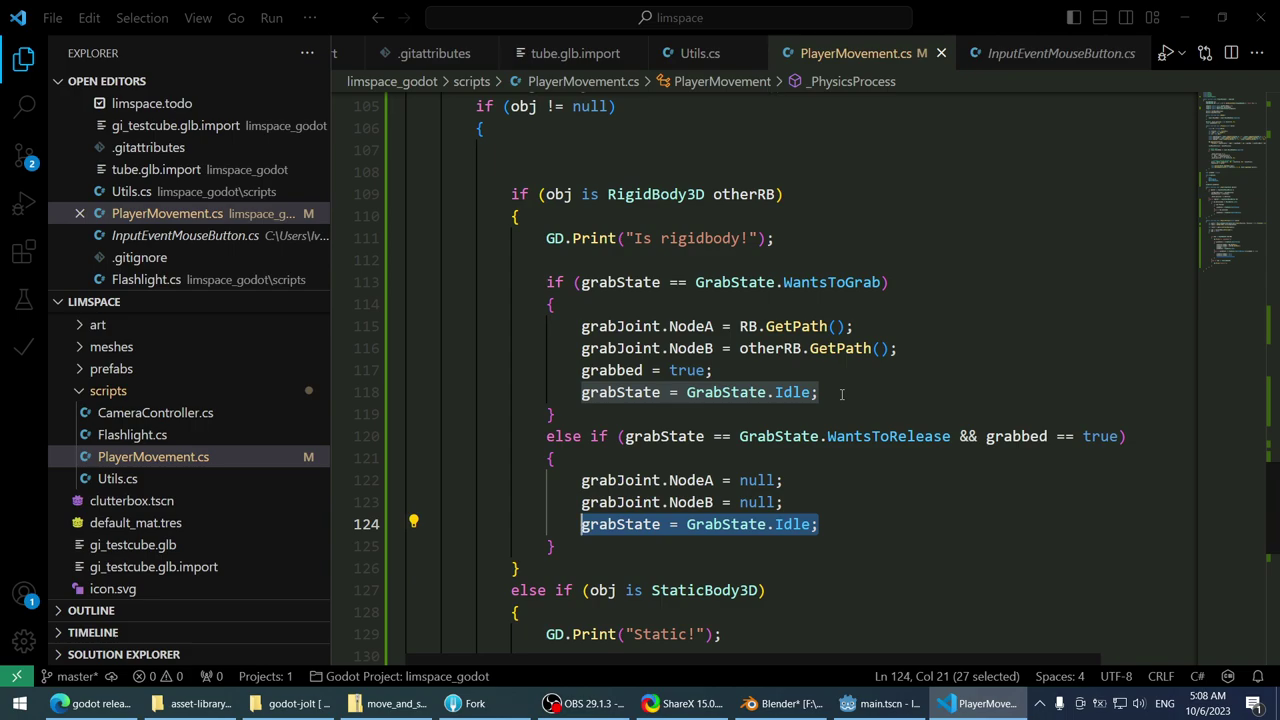
key(End)
key(alt+Down)
key(ctrl+s)
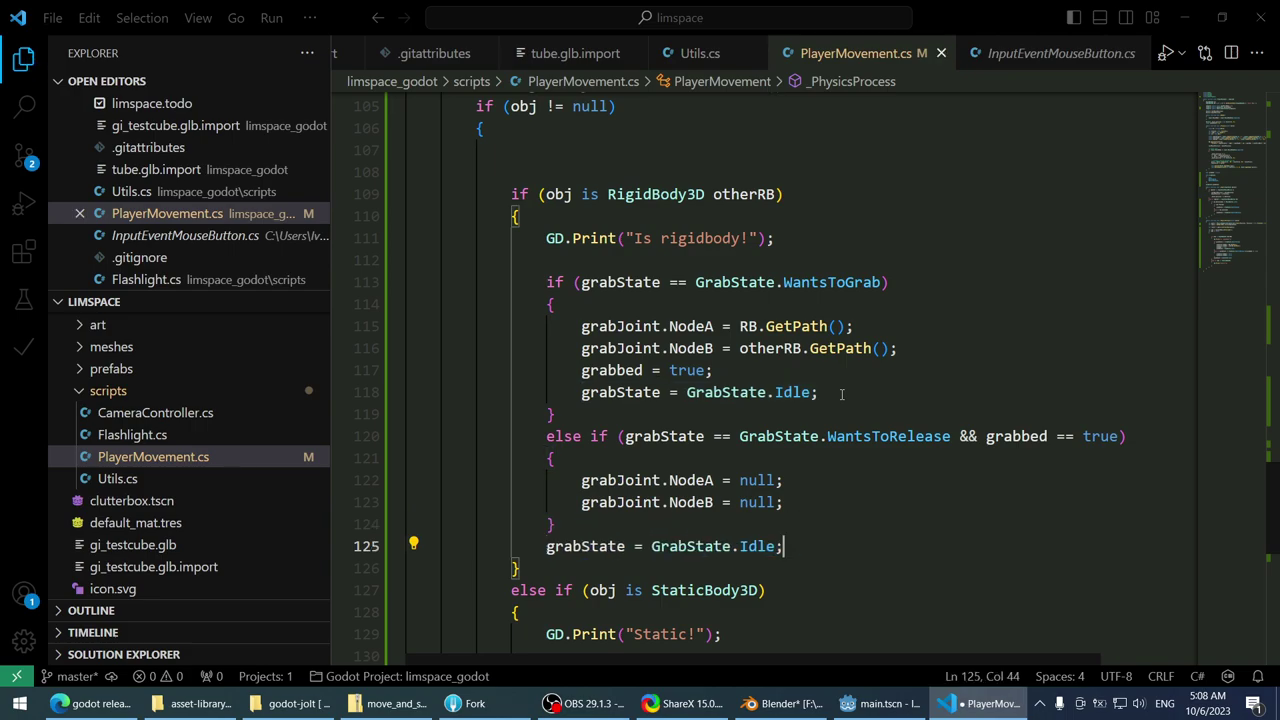
key(Up)
key(Up)
key(Up)
key(Up)
key(Up)
key(Up)
key(Up)
- Cut the redundant Idle reset from the grab branch and save PlayerMovement.cs
key(ctrl+Left)
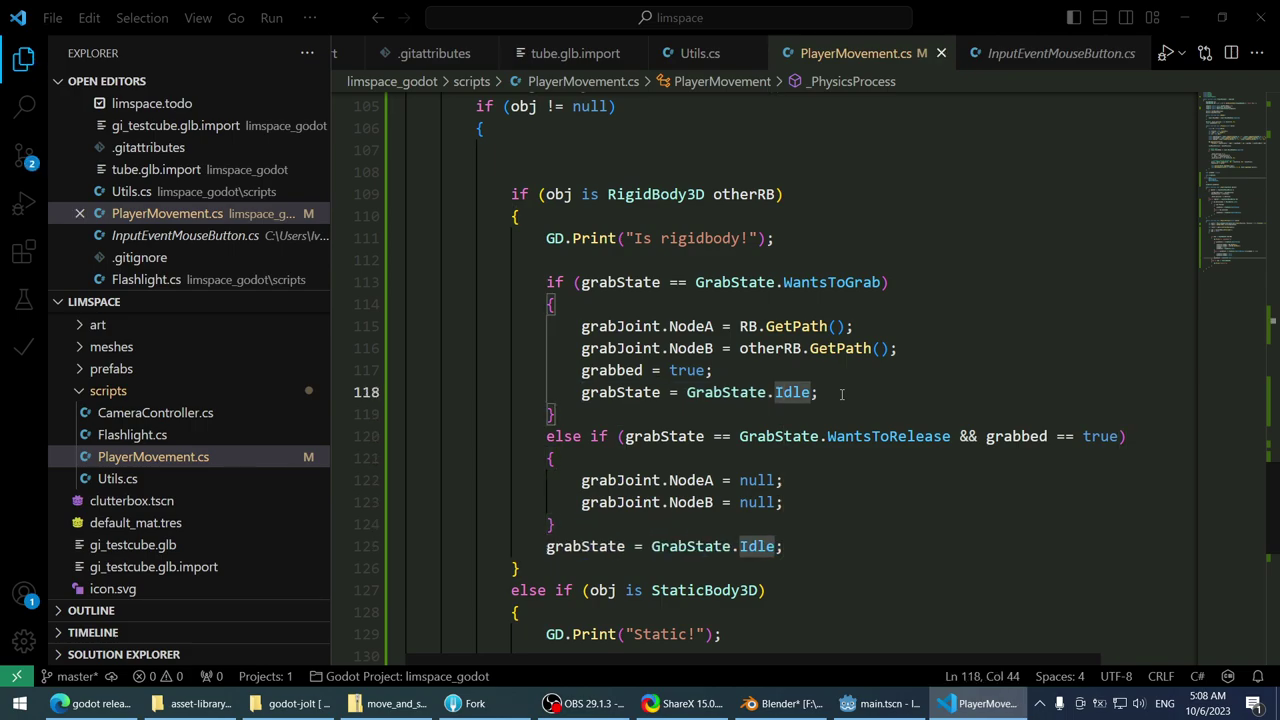
key(Left)
key(ctrl+r)
key(Escape)
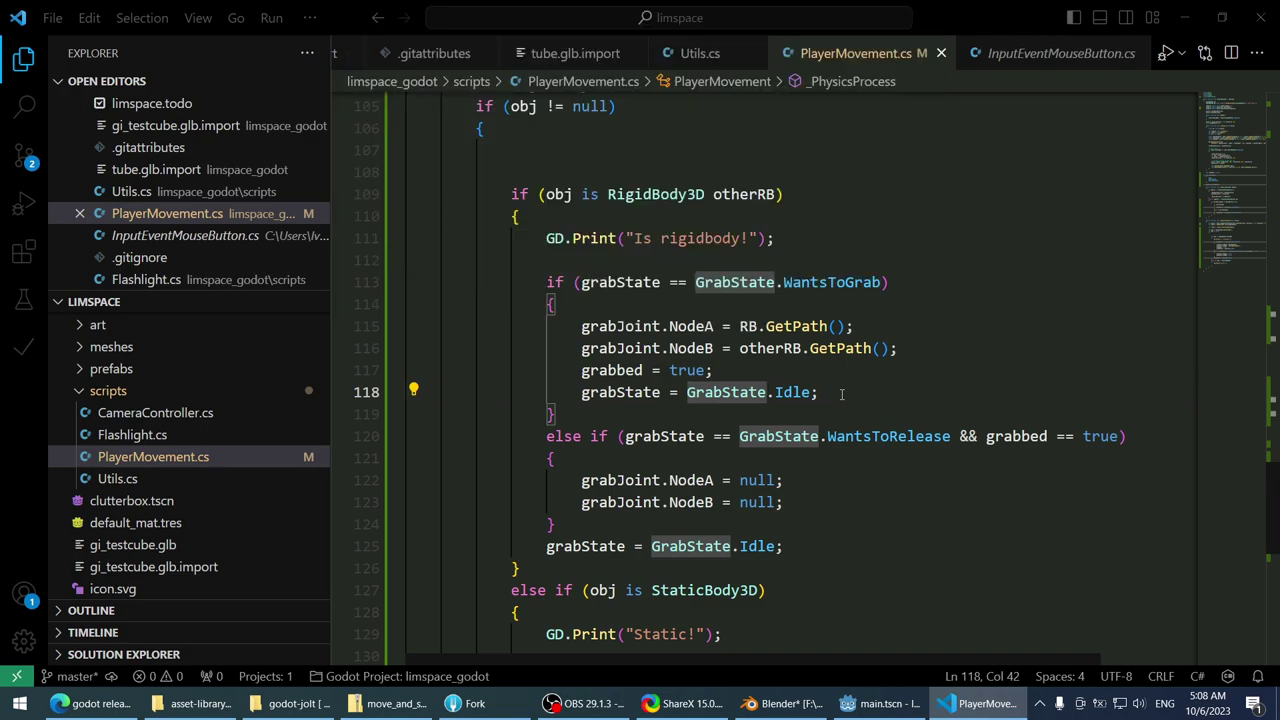
key(ctrl+r)
key(Escape)
key(ctrl+r)
text(ren)
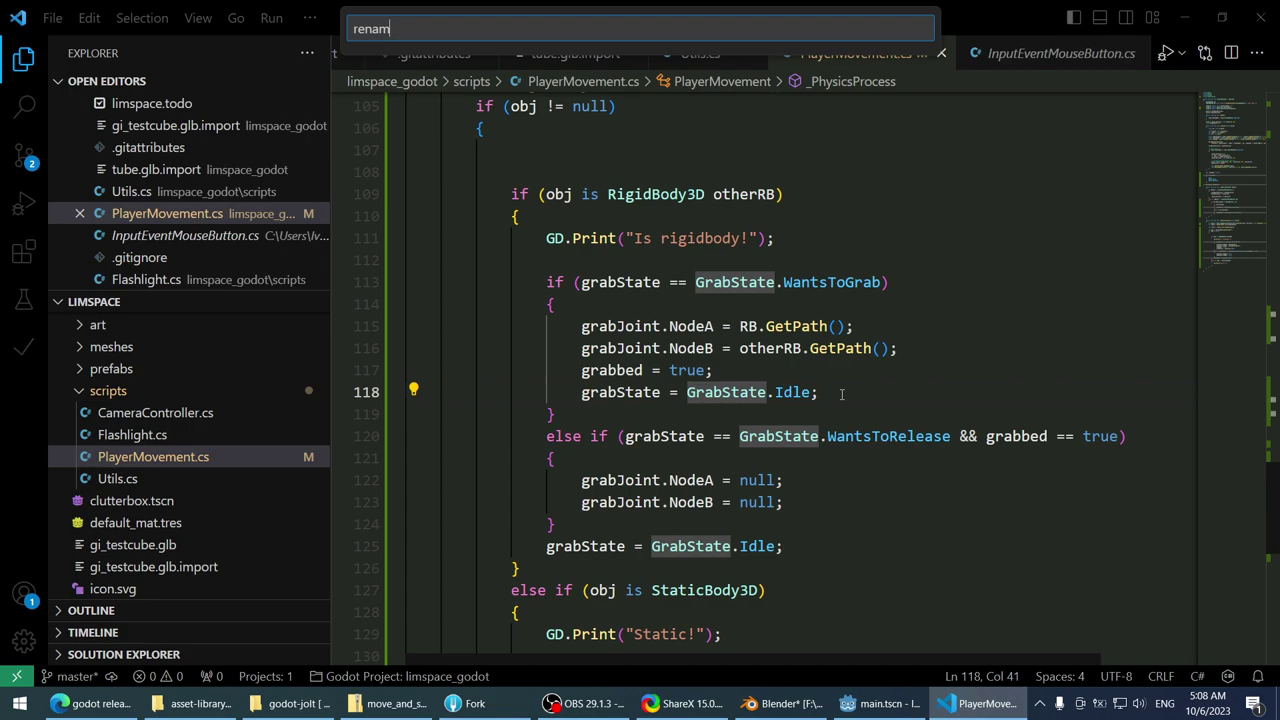
key(Escape)
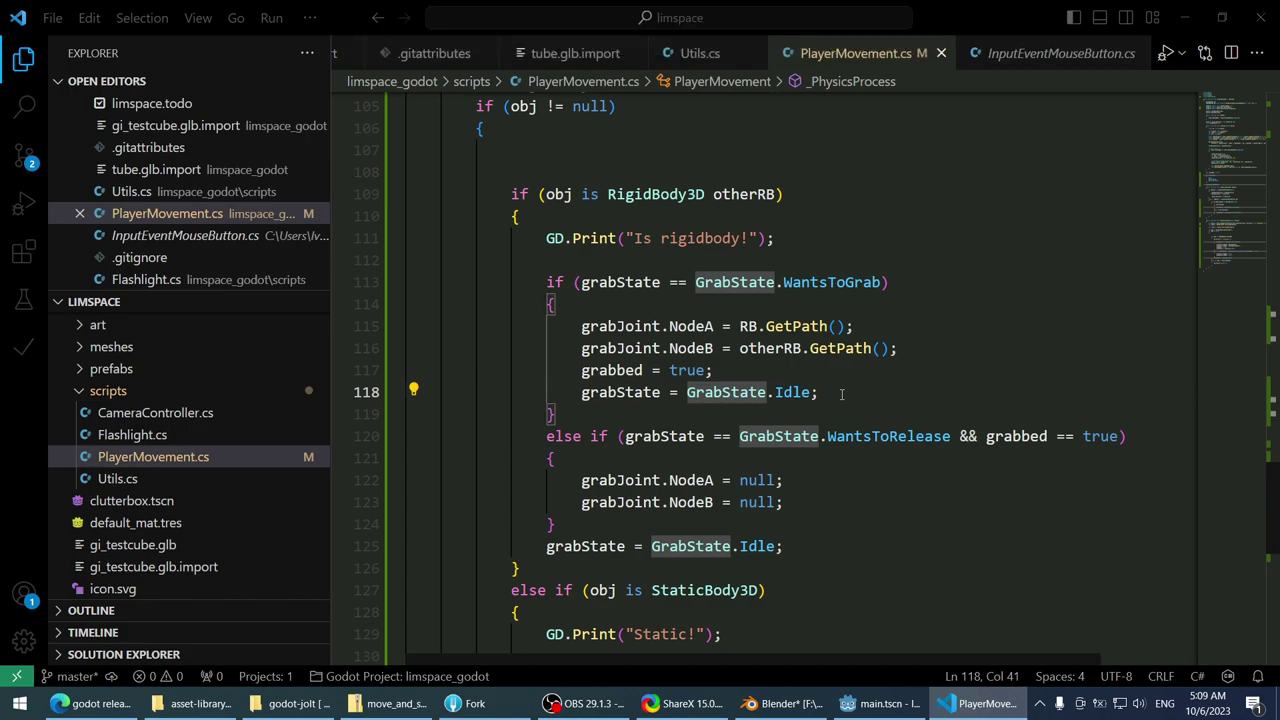
key(ctrl+x)
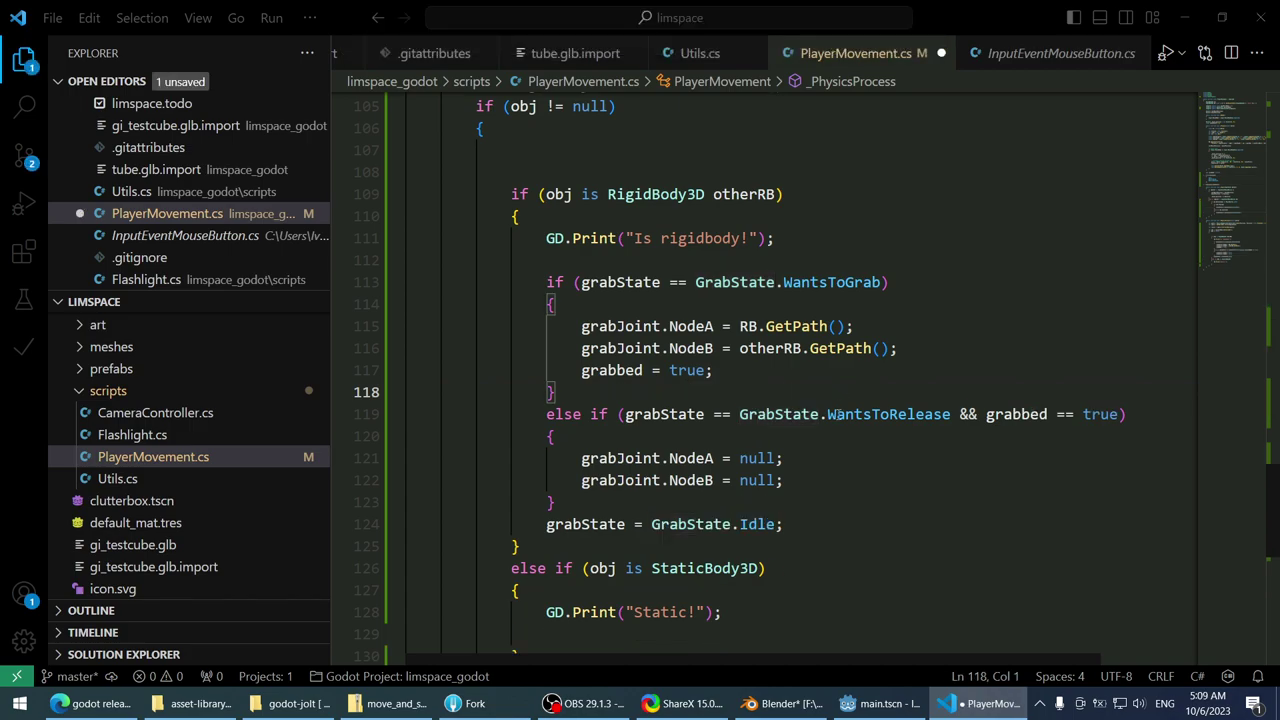
key(ctrl+s)
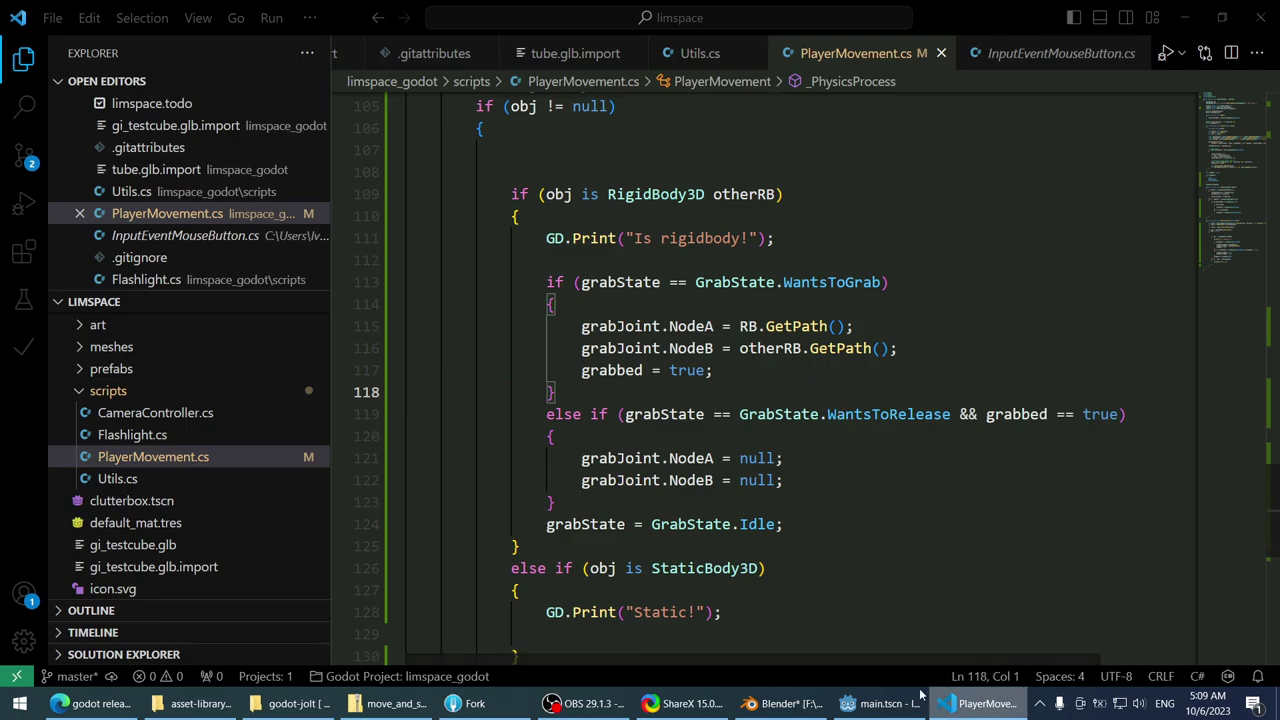
- Glance at the Godot scene editor, then come back to PlayerMovement.cs
click(885, 704)
click(945, 704)
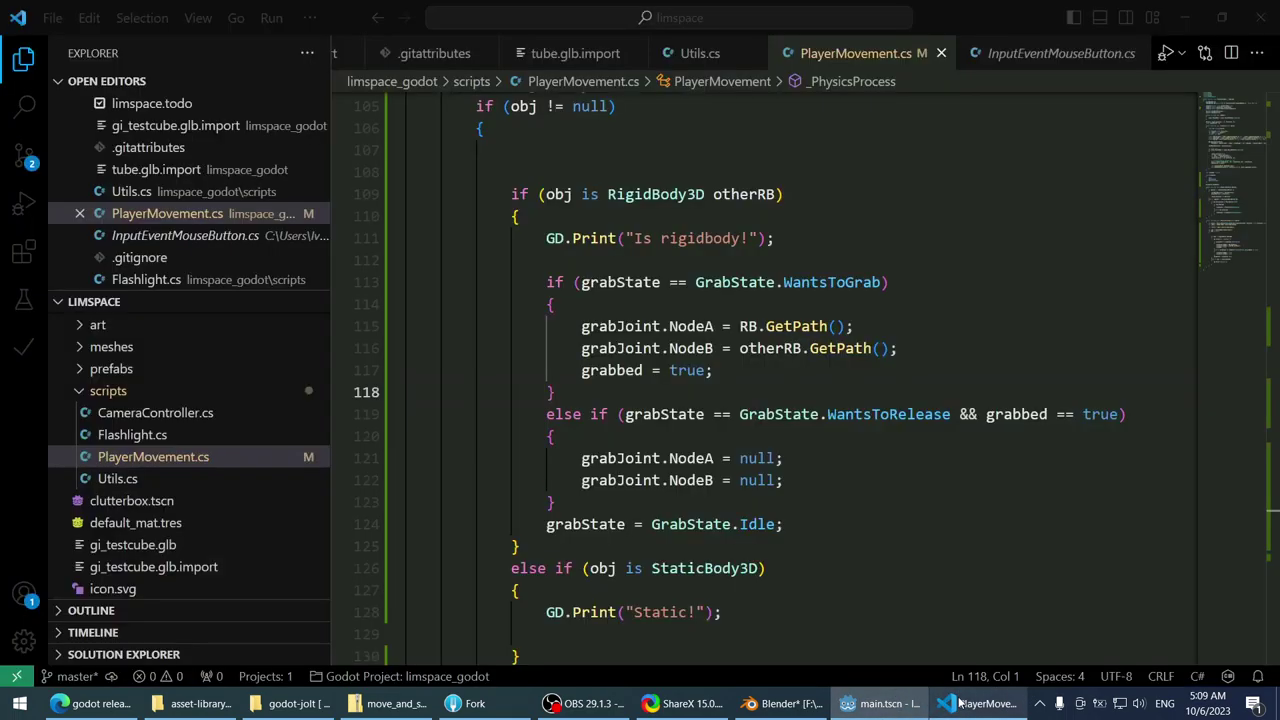
scroll(760, 380, up, 7)
- Add GD.Print("Cancelled"); after line 91, save, and launch the game in Godot
key(alt+Tab)
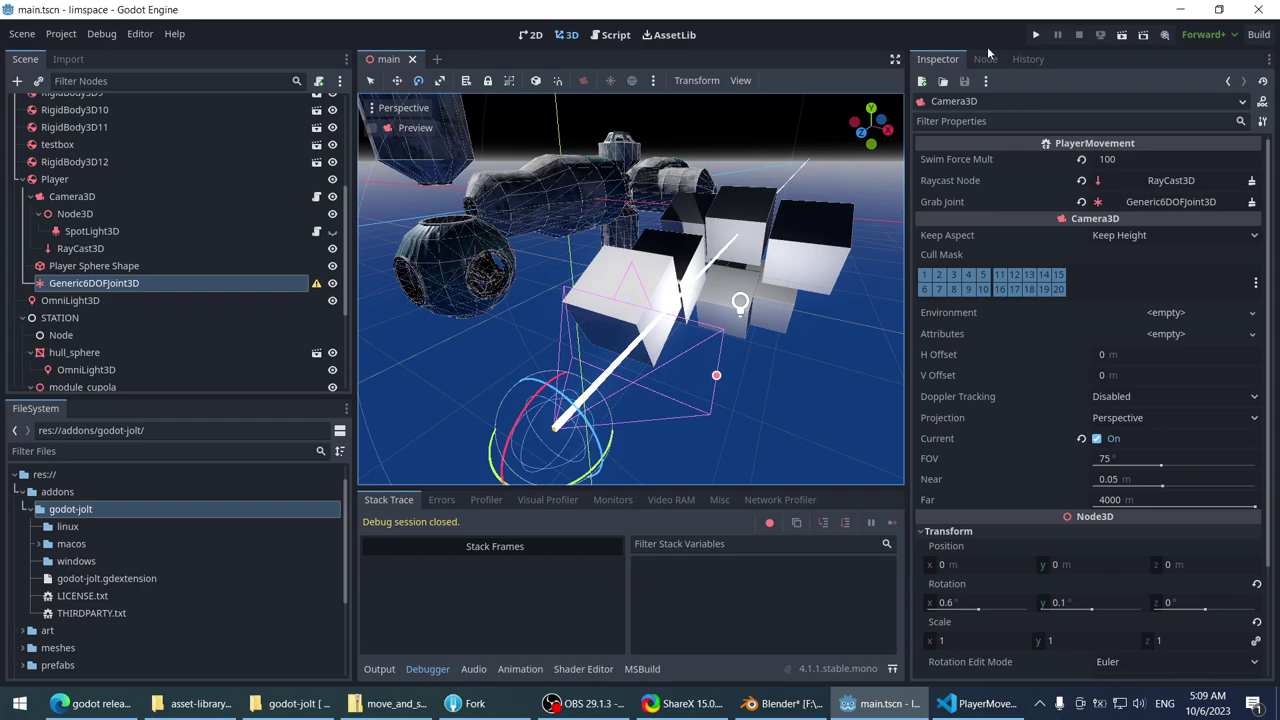
click(985, 704)
scroll(769, 414, up, 2)
scroll(769, 414, up, 1)
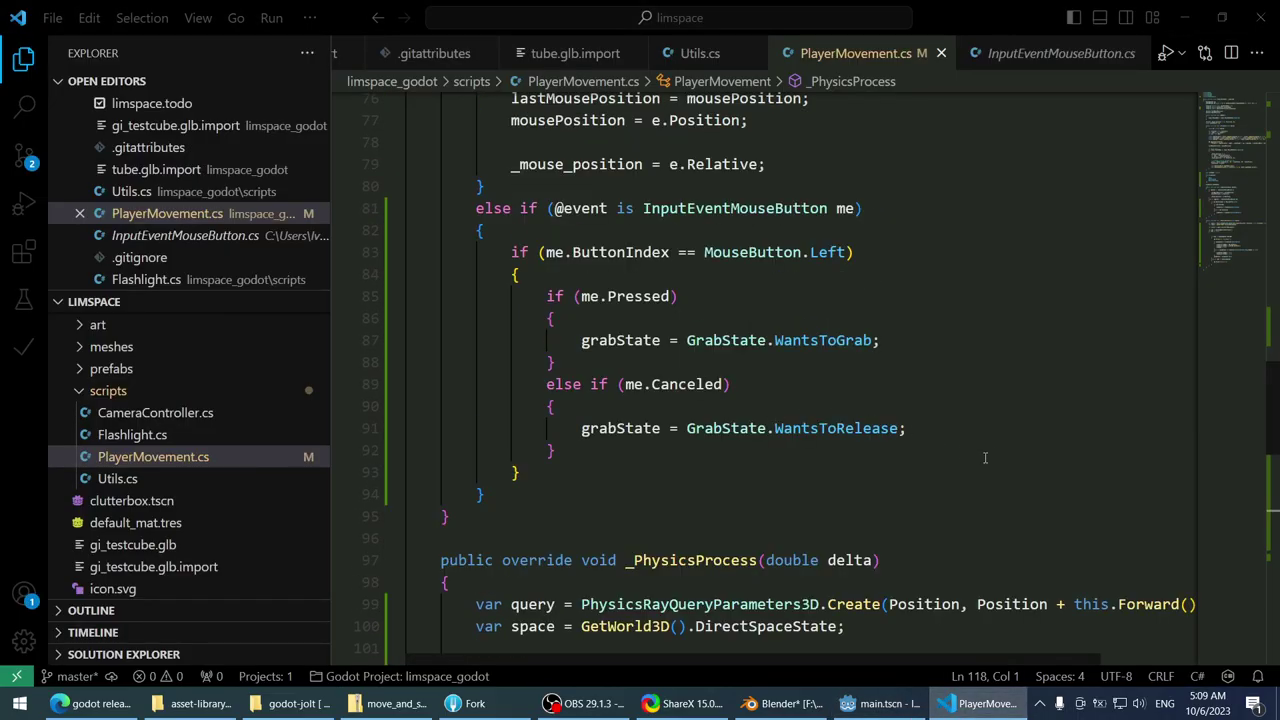
click(1004, 433)
key(Return)
text(GD.)
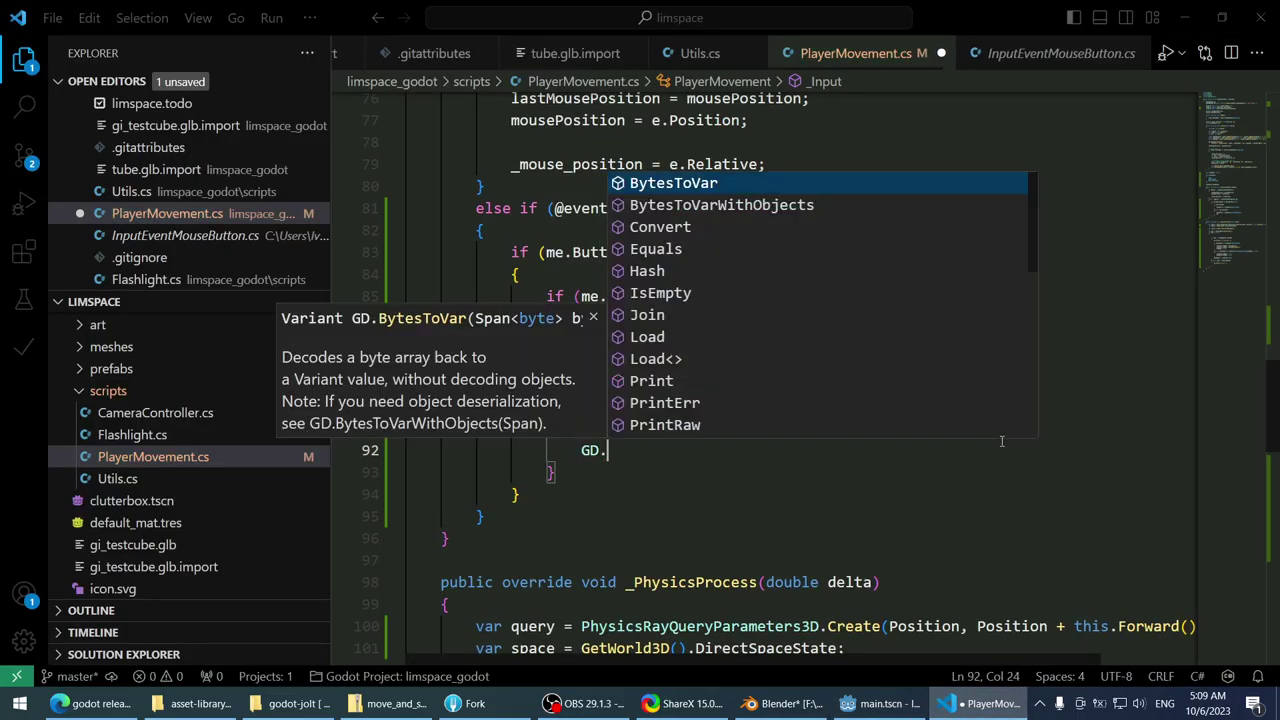
text(Print("Cancel)
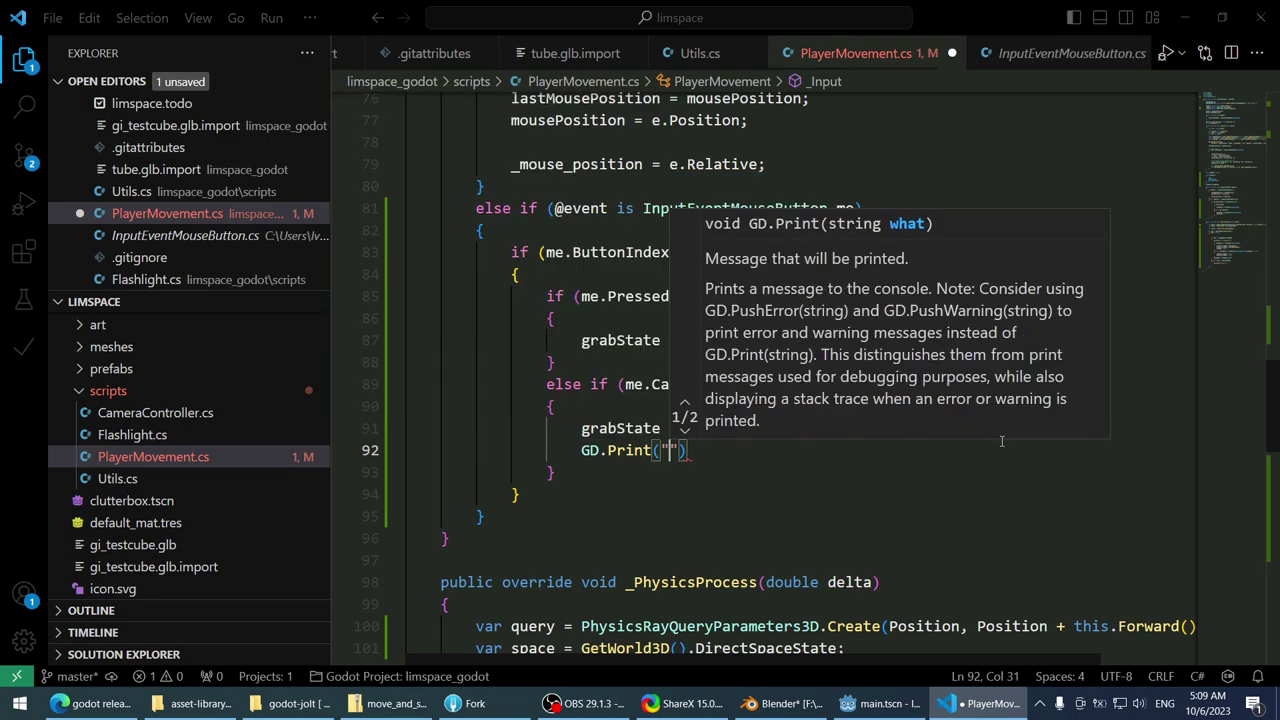
text(led");)
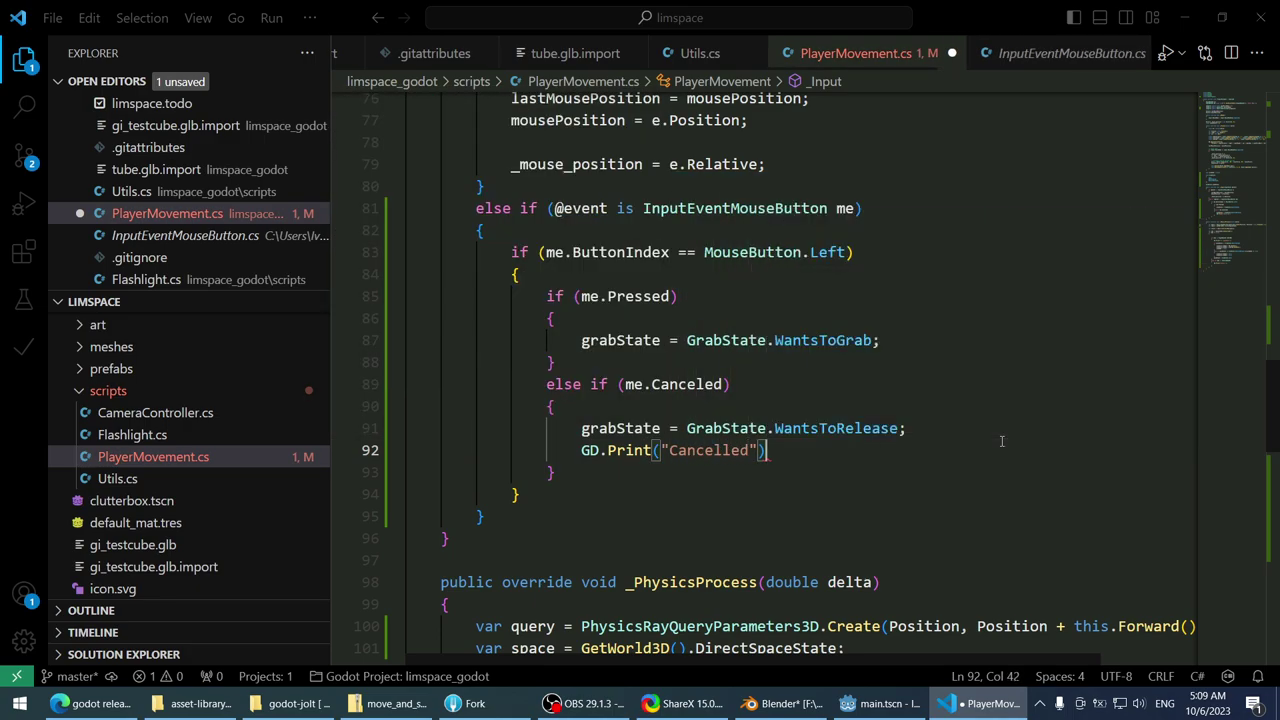
key(ctrl+s)
click(880, 703)
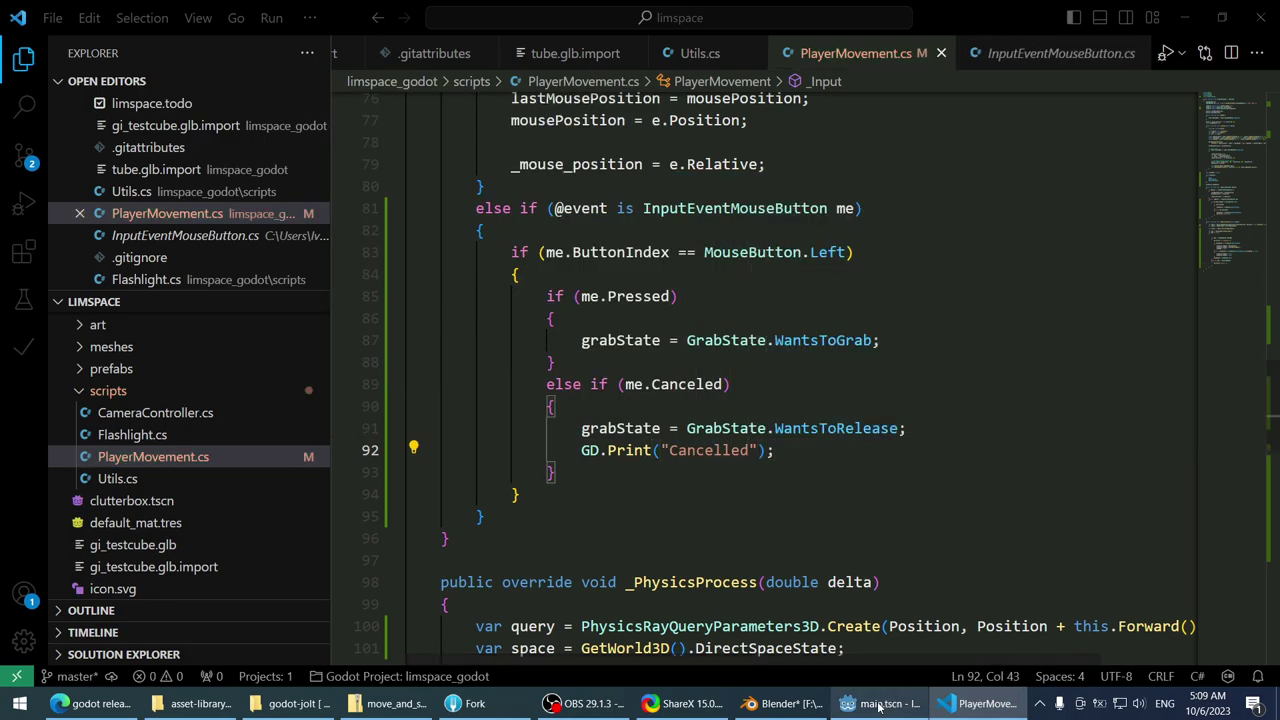
click(1036, 34)
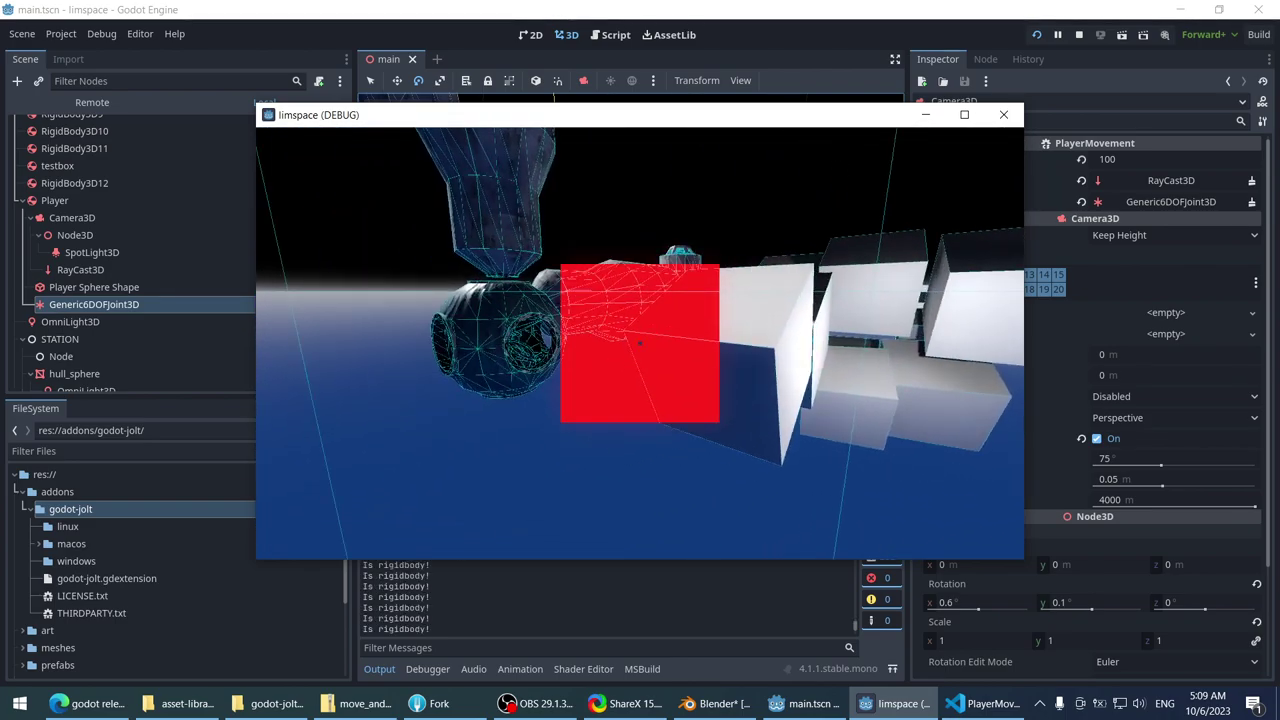
- Close the running game and return to PlayerMovement.cs in VS Code
key(alt+F4)
key(alt+Tab)
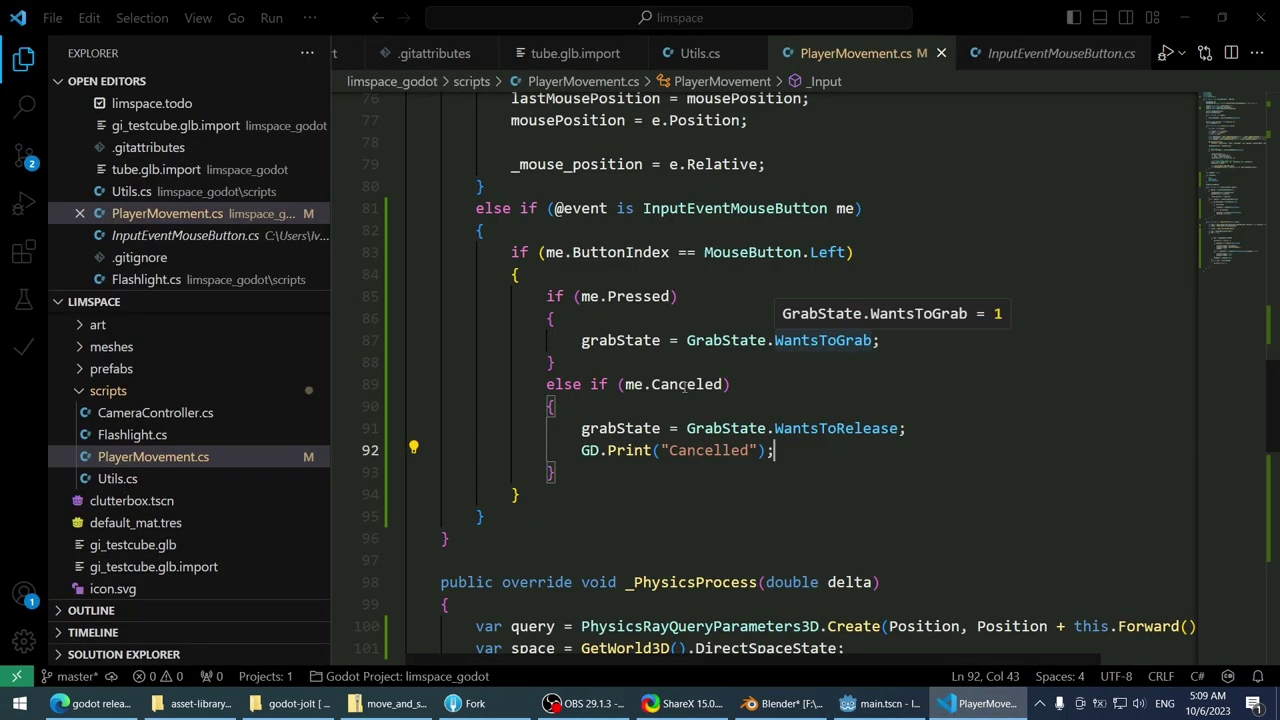
- Replace the Canceled check on line 89 with an IsActionReleased() call
double_click(688, 384)
key(BackSpace)
key(ctrl+space)
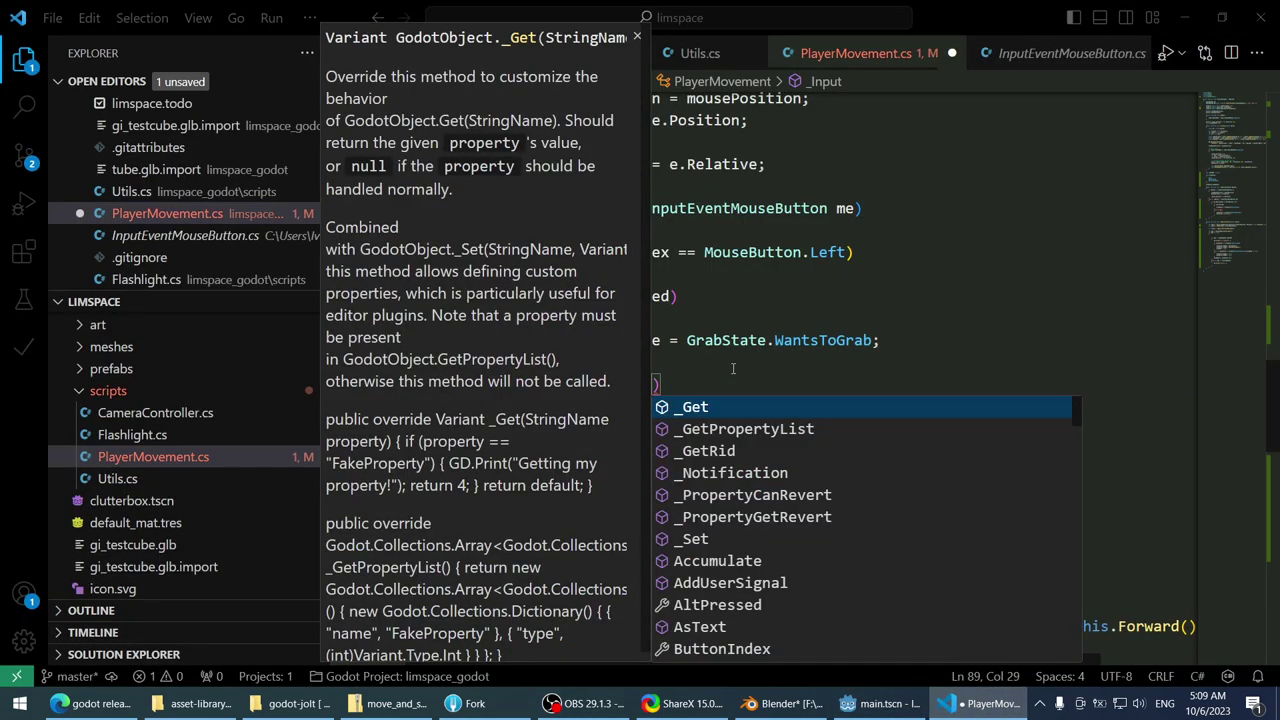
text(release)
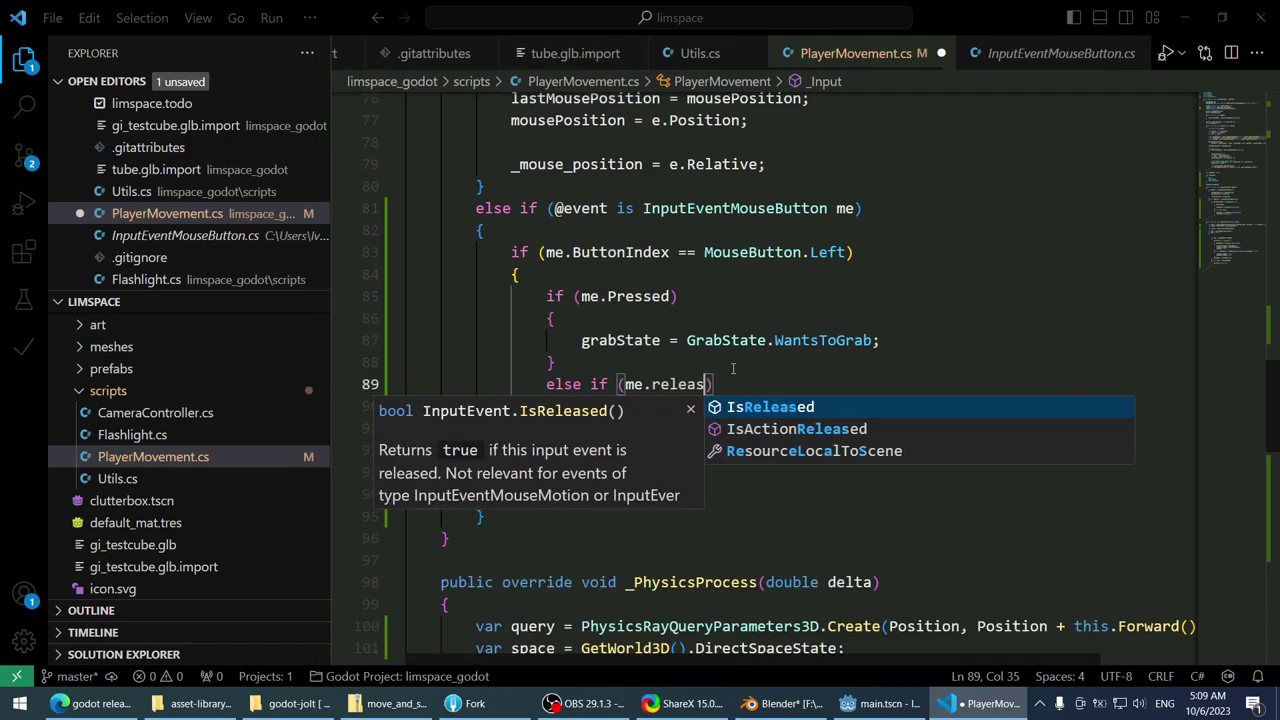
key(Down)
key(Return)
text(()
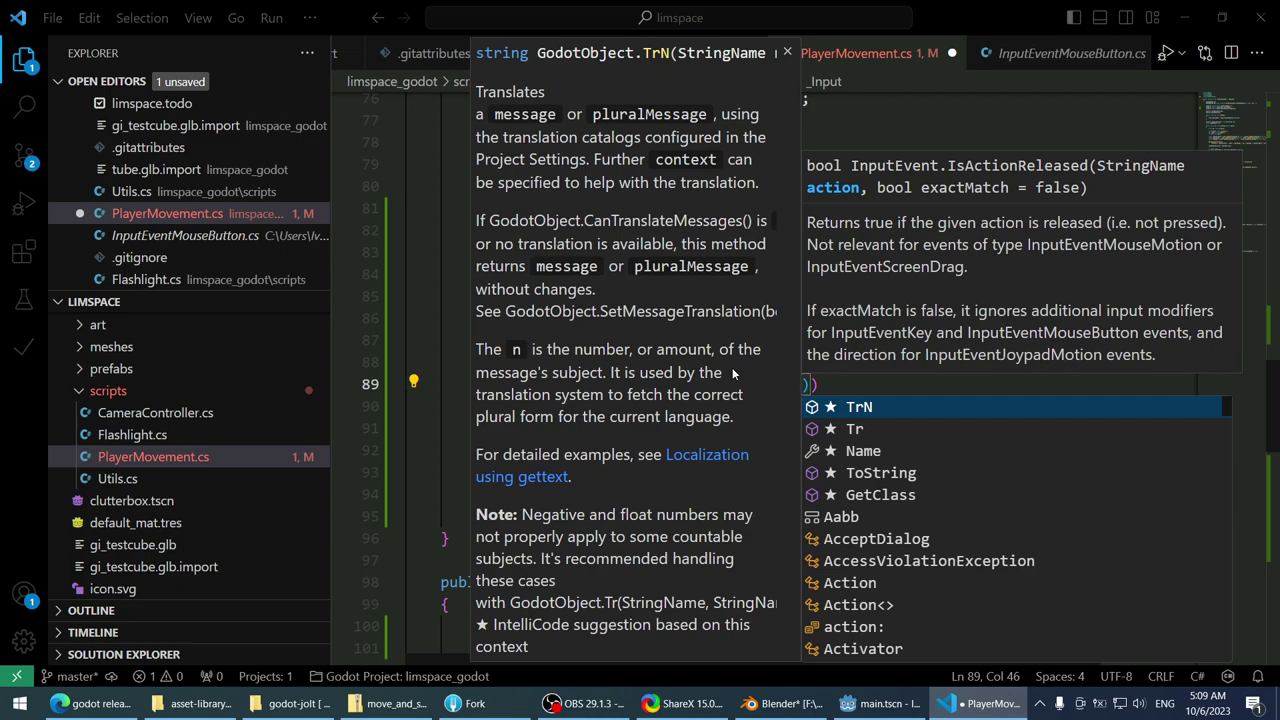
key(Escape)
text())
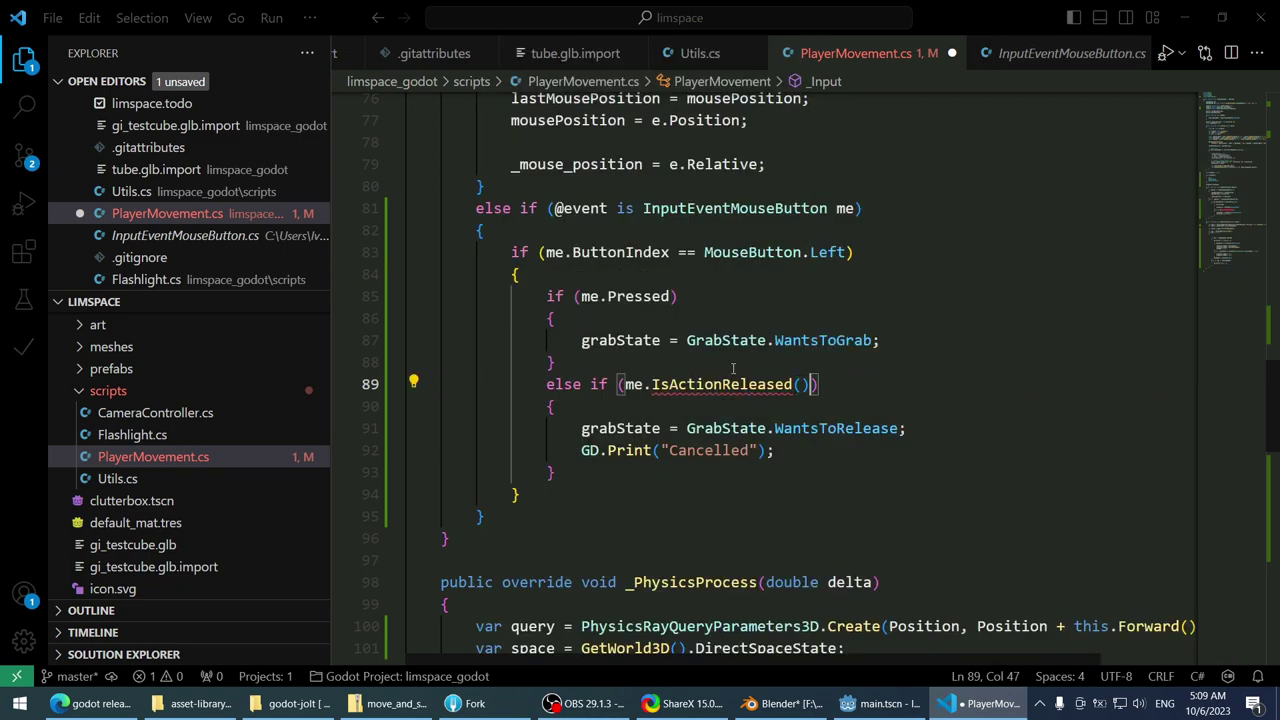
key(alt+Tab)
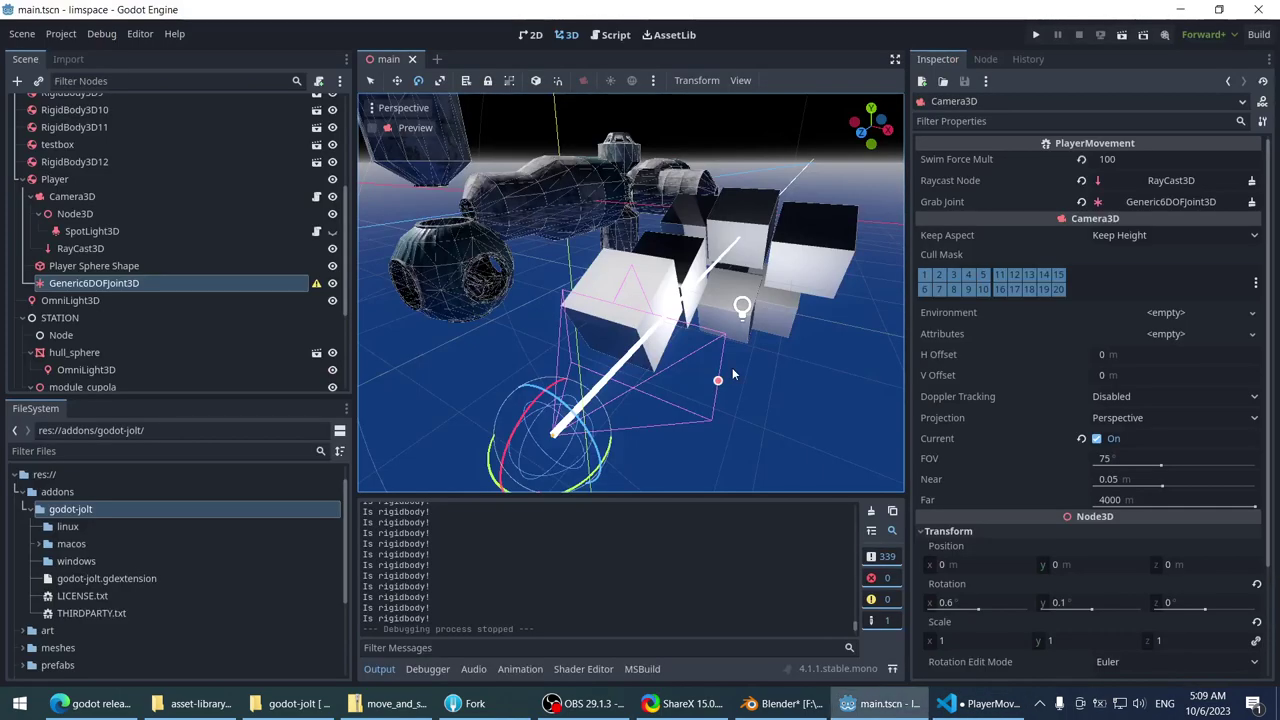
key(alt+Tab)
- Try a me.ButtonMask == MouseButtonMask comparison instead, then delete it
key(ctrl+shift+Left)
key(ctrl+shift+Left)
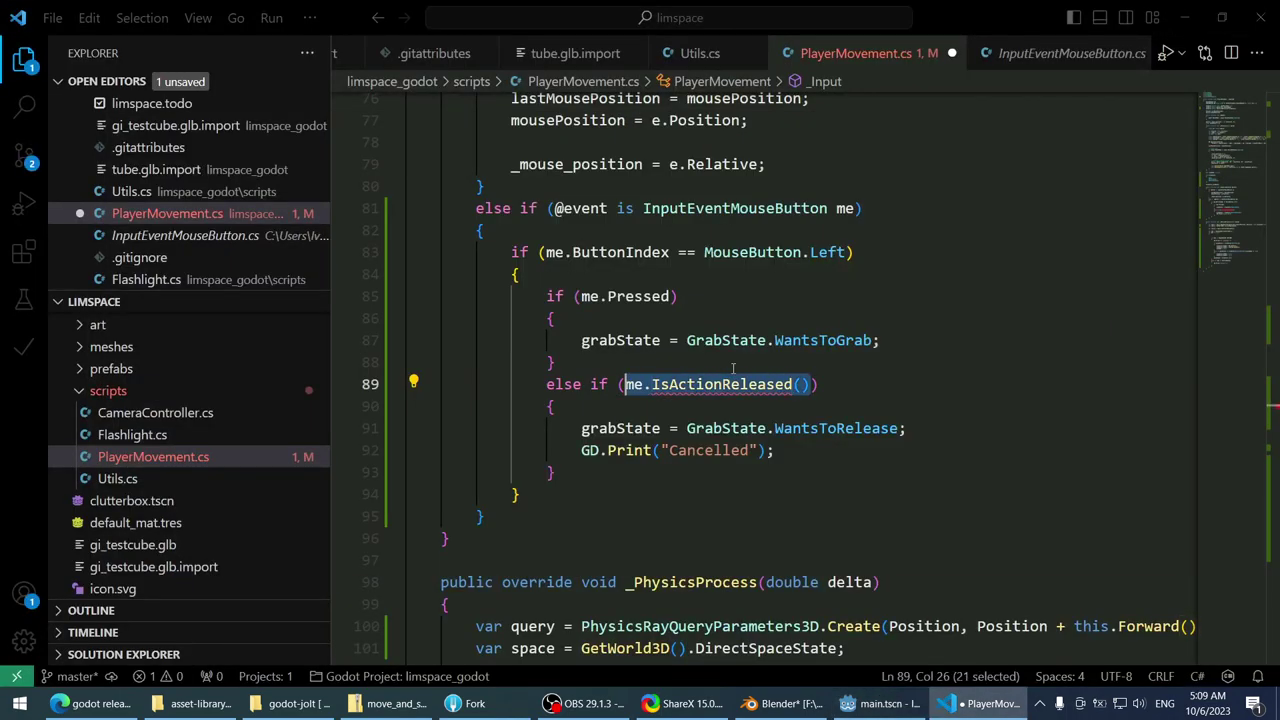
text(me.button)
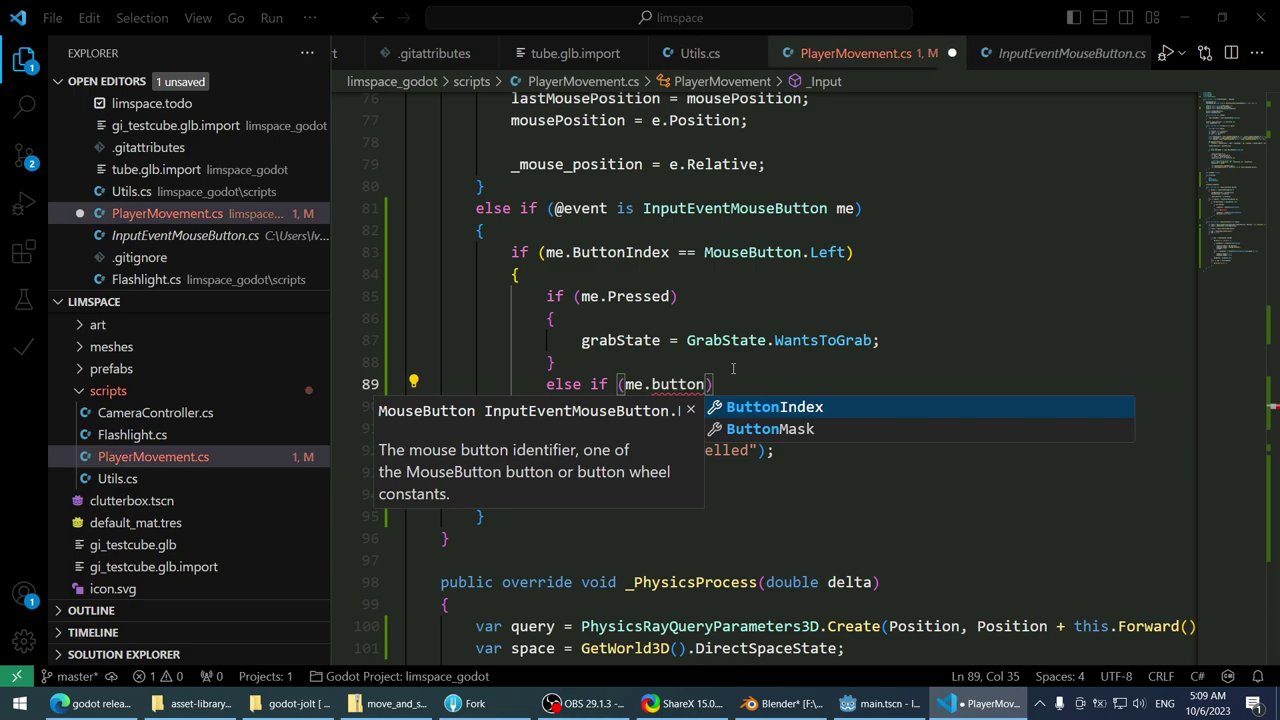
key(Down)
key(Tab)
text(== MouseButtonMask.)
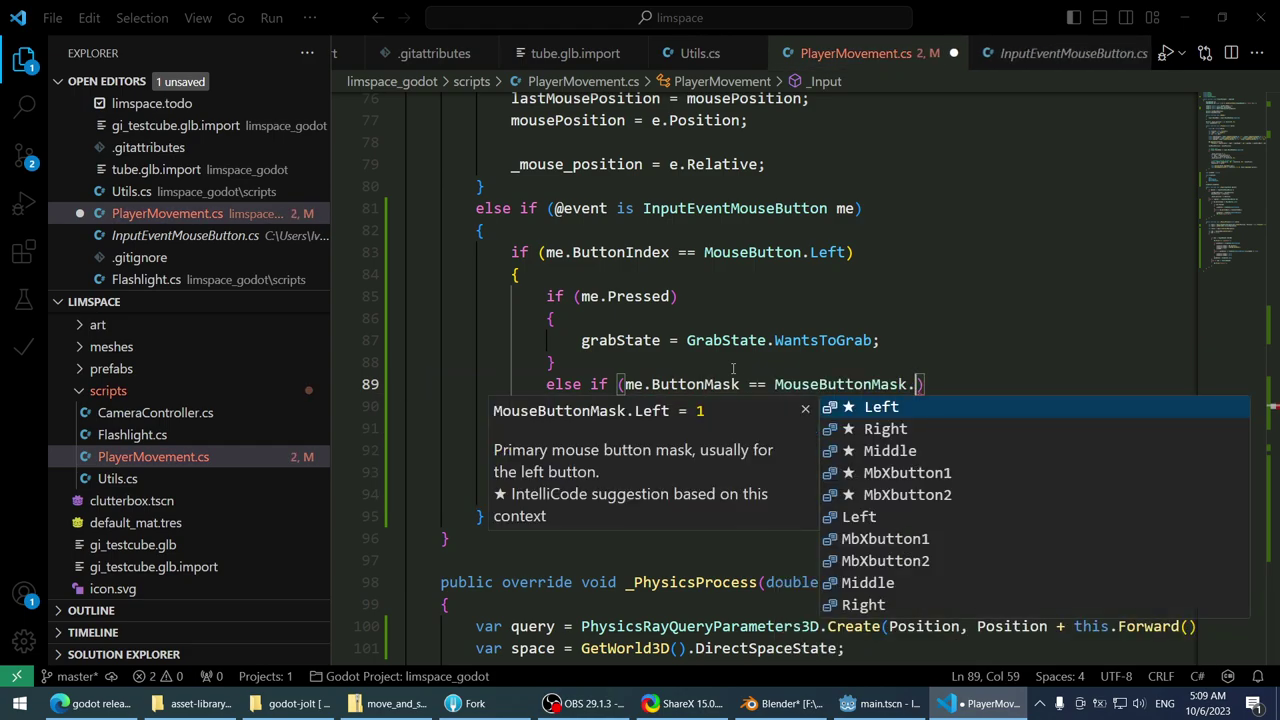
key(ctrl+shift+Left)
key(ctrl+shift+Left)
key(ctrl+shift+Left)
key(ctrl+shift+Left)
key(BackSpace)
key(BackSpace)
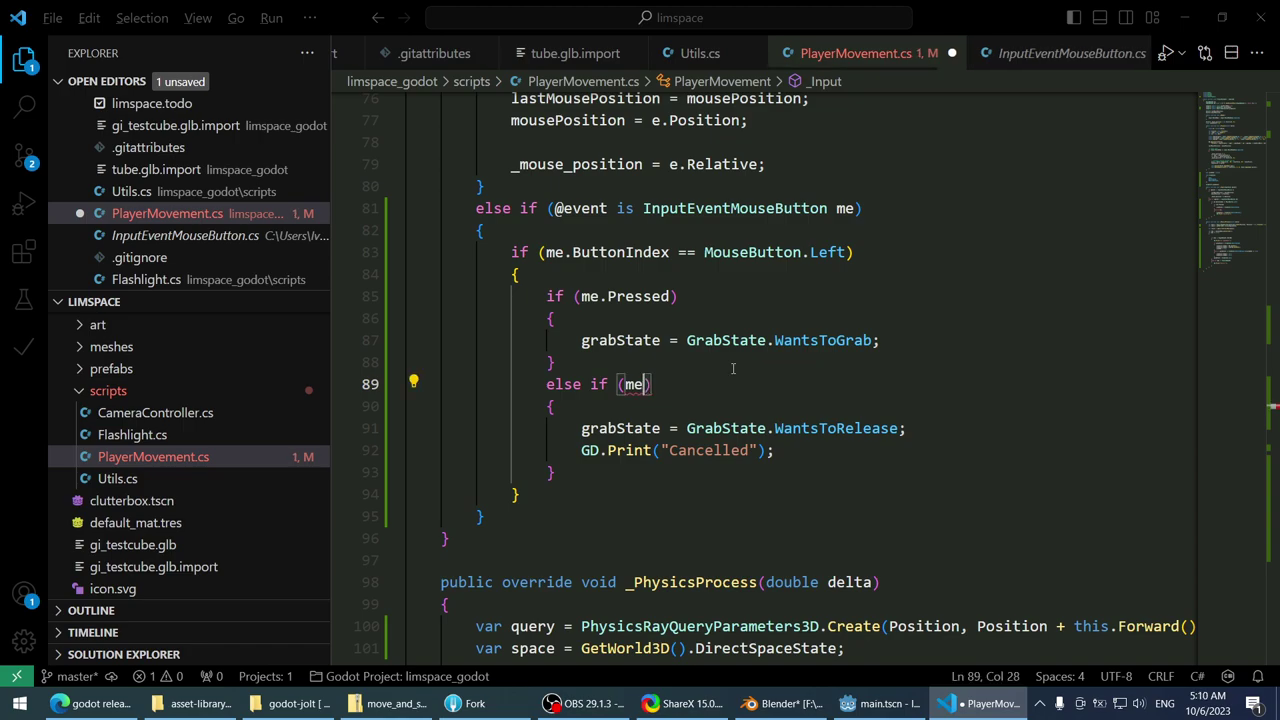
- After checking the release-button search results, reduce the condition to a plain else and save
key(alt+Tab)
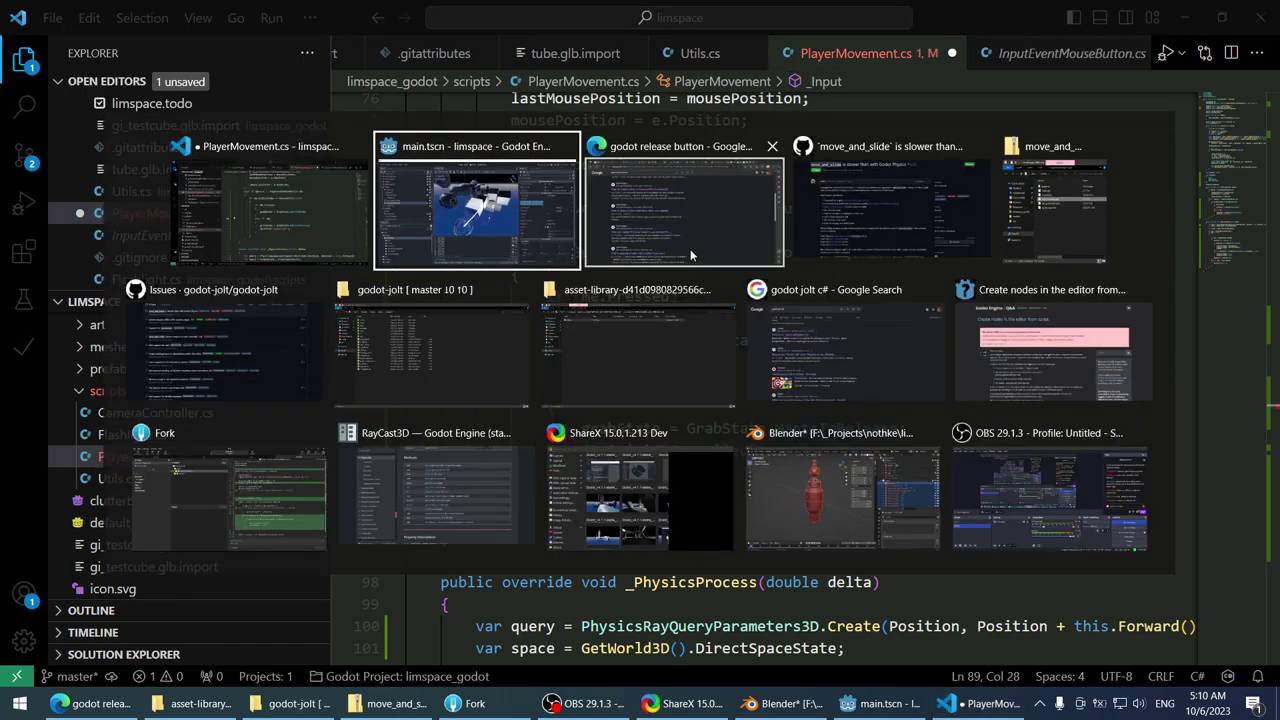
click(690, 255)
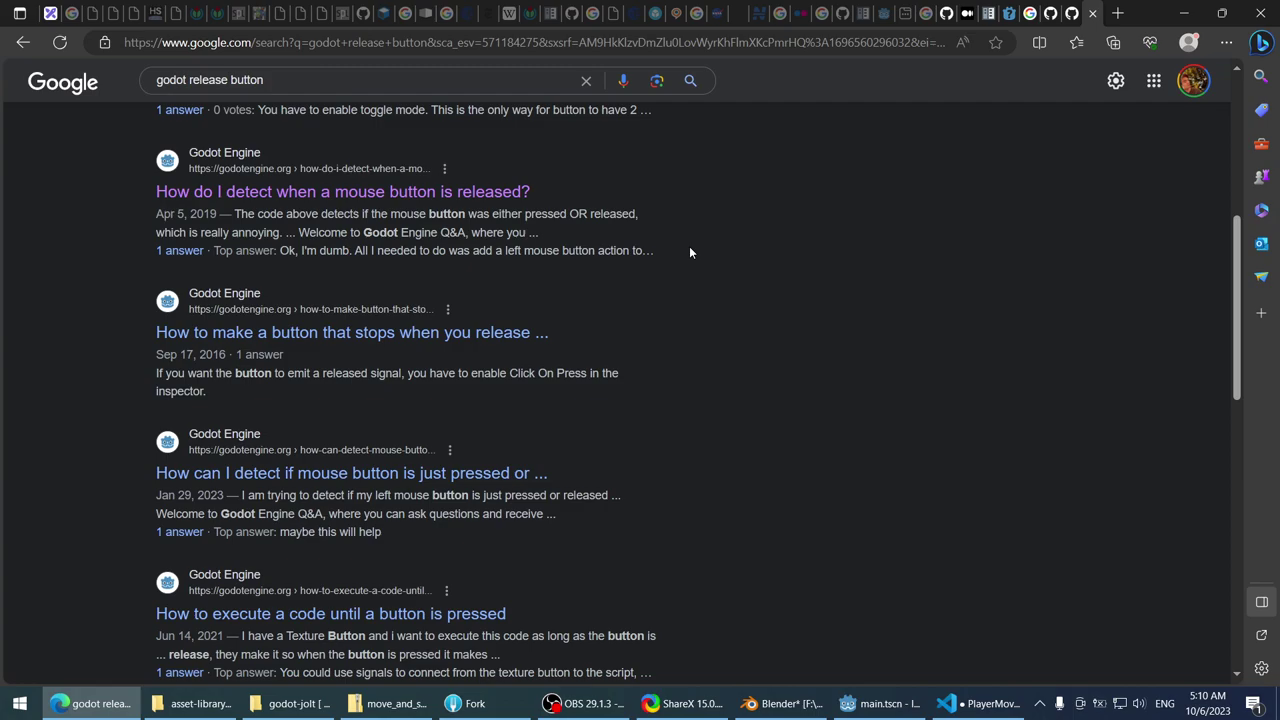
key(Tab)
key(alt+Tab)
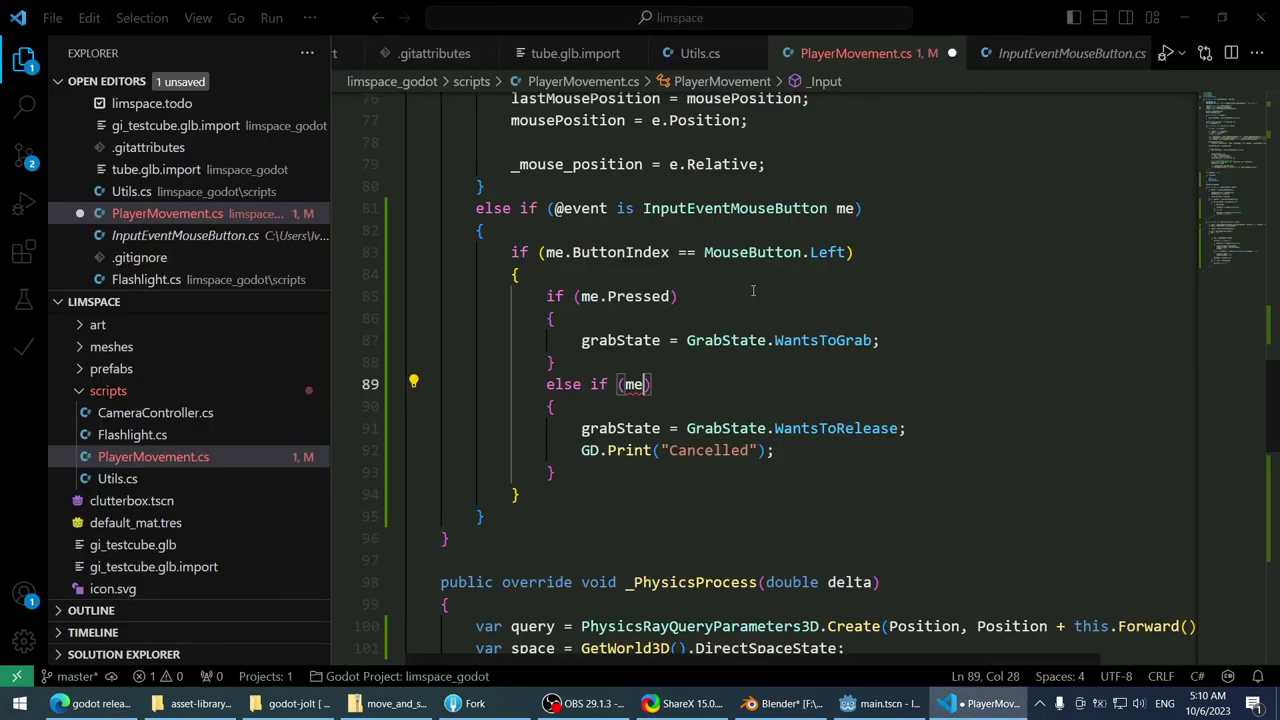
key(BackSpace)
key(BackSpace)
key(BackSpace)
key(BackSpace)
key(BackSpace)
key(BackSpace)
key(BackSpace)
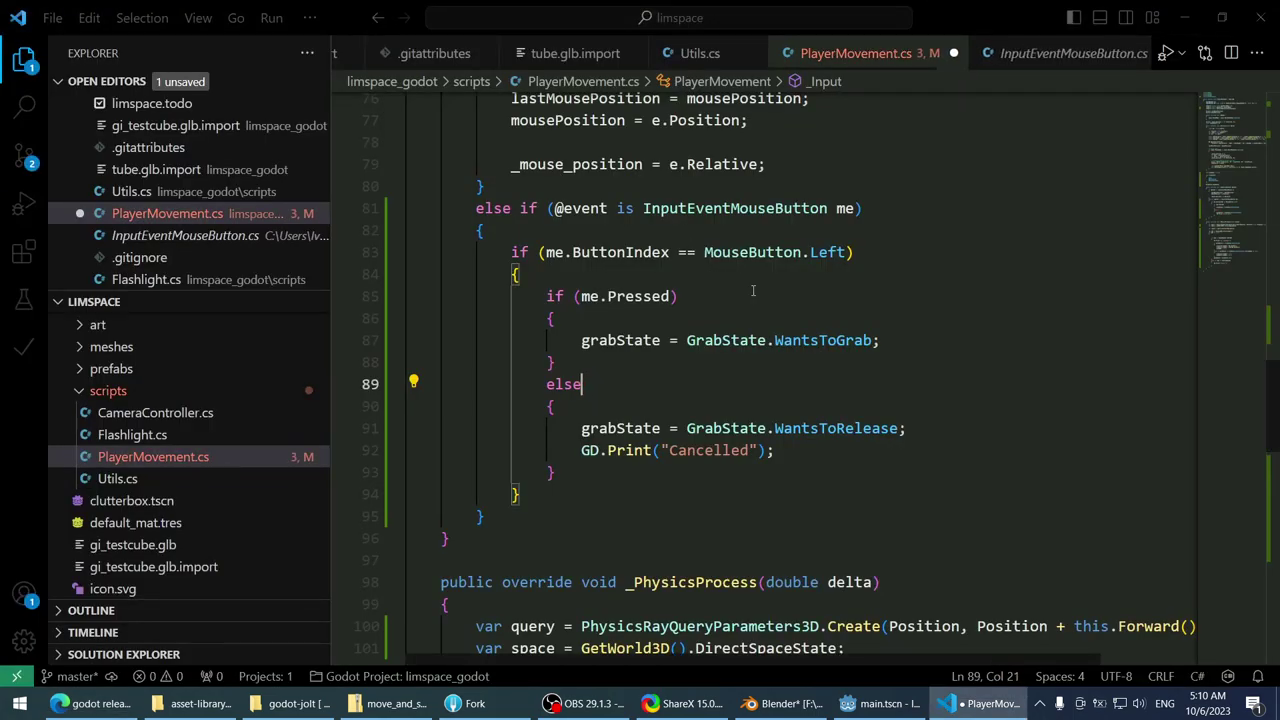
key(Down)
key(ctrl+s)
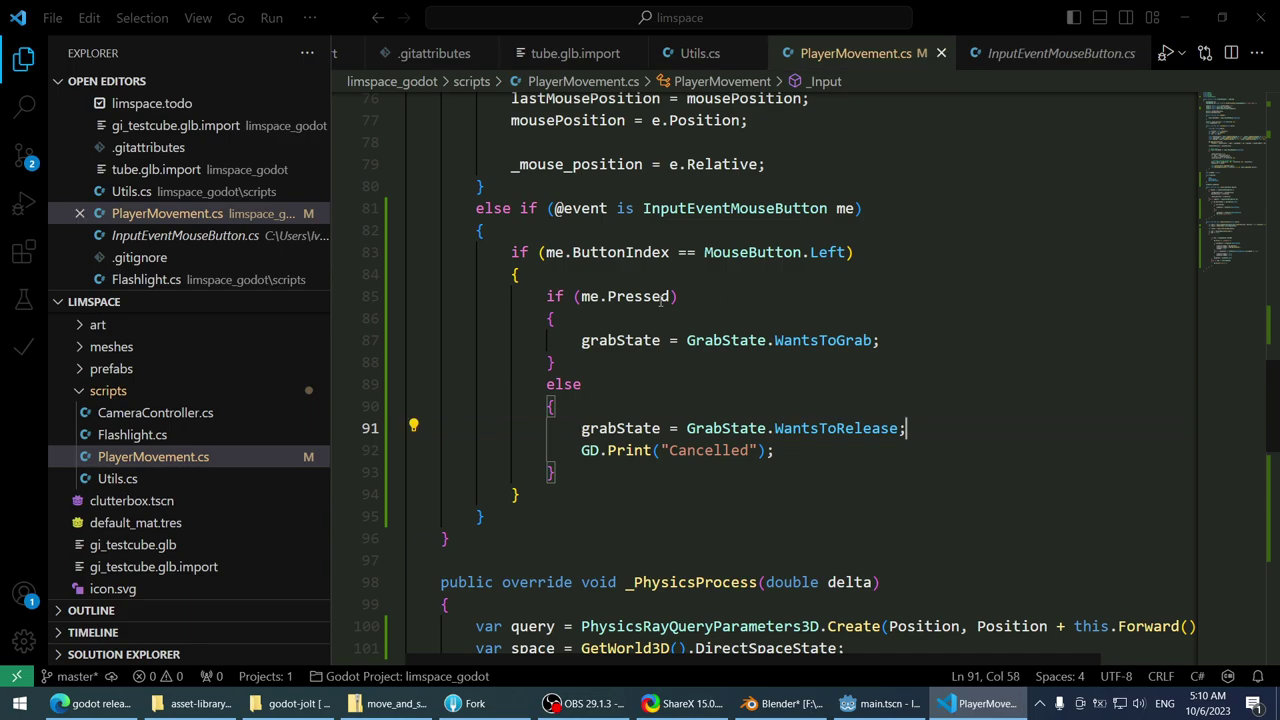
key(alt+Tab)
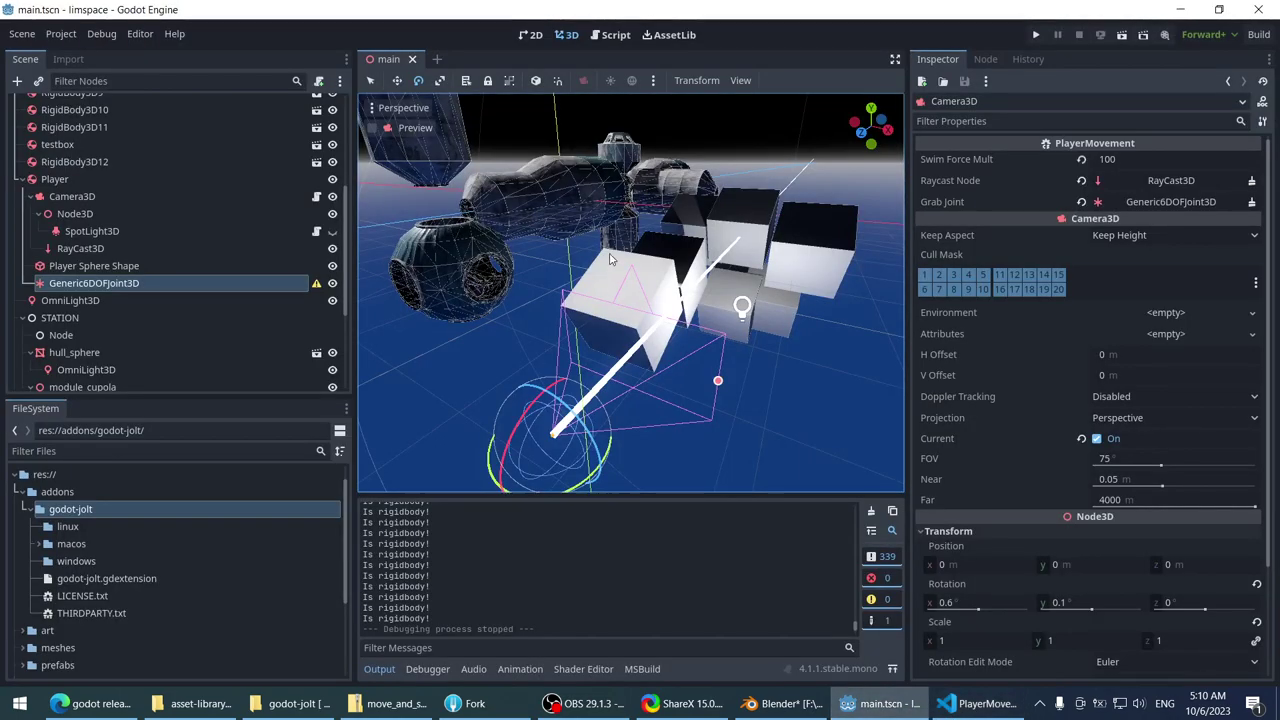
- Play-test grabbing and releasing so Cancelled prints, then stop and return to VS Code
click(1035, 35)
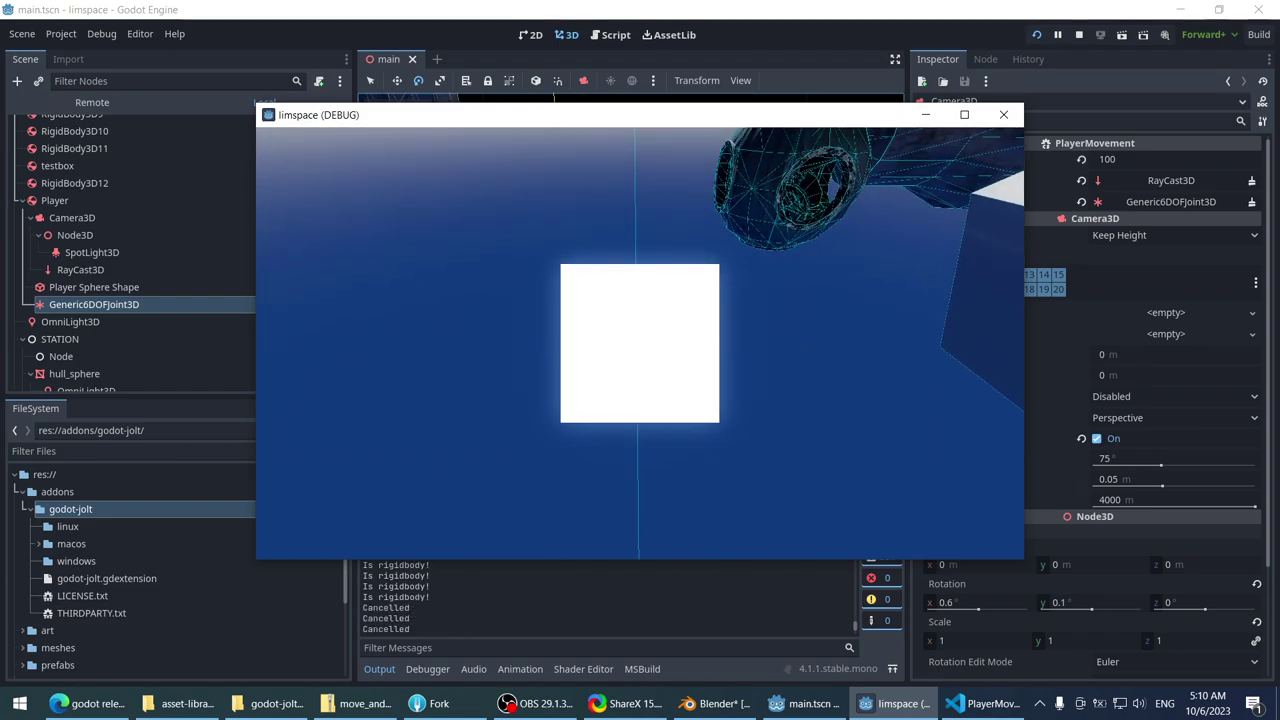
key(Escape)
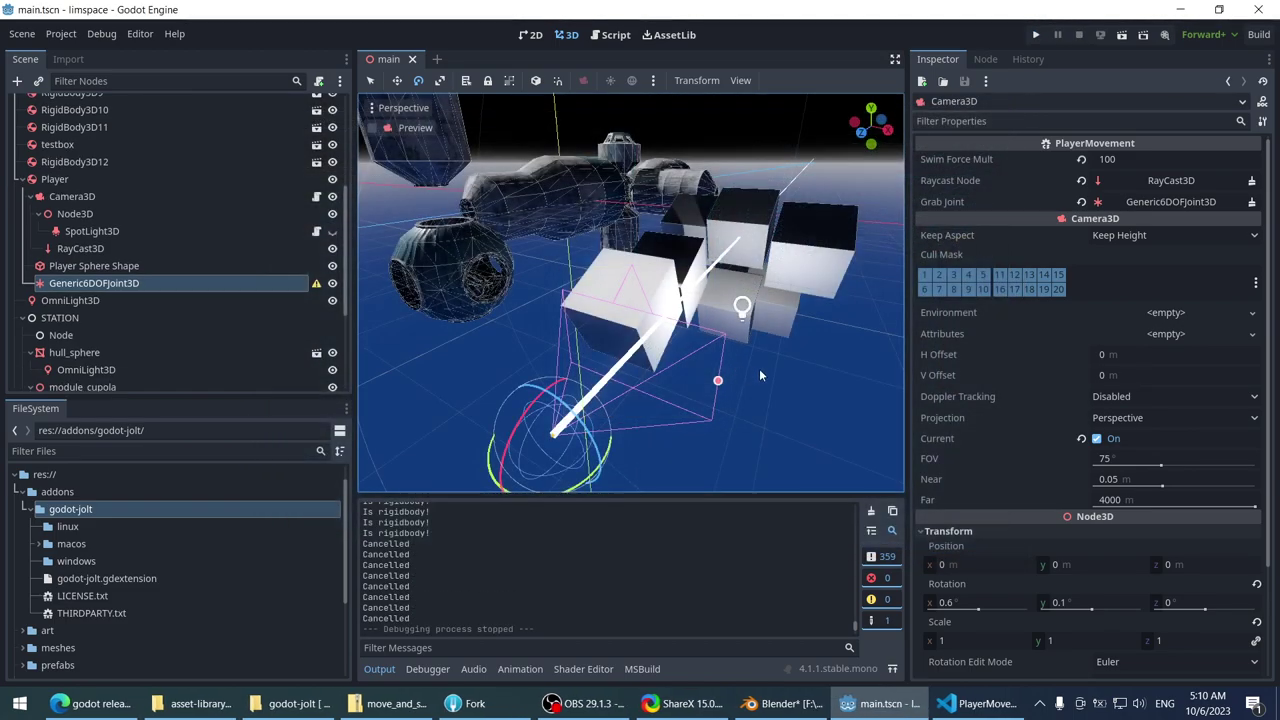
key(alt+Tab)
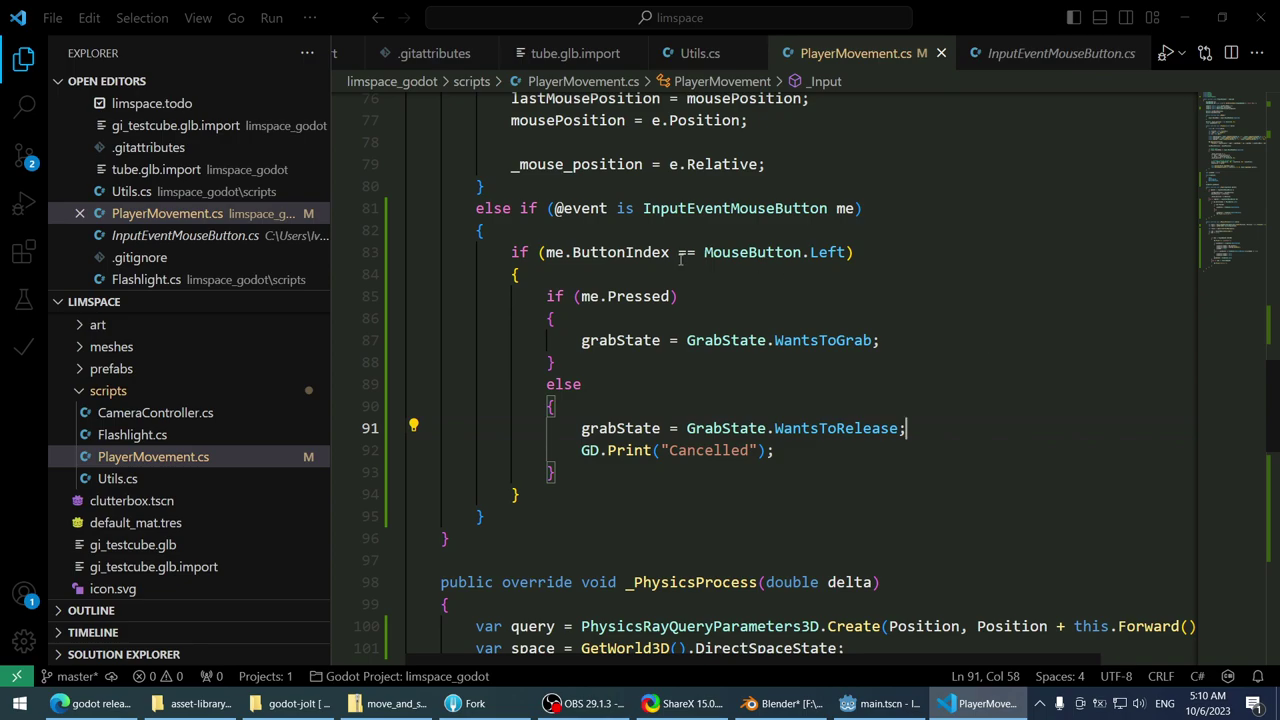
- Review the grab code and select WantsToRelease in the release condition
scroll(1053, 301, down, 12)
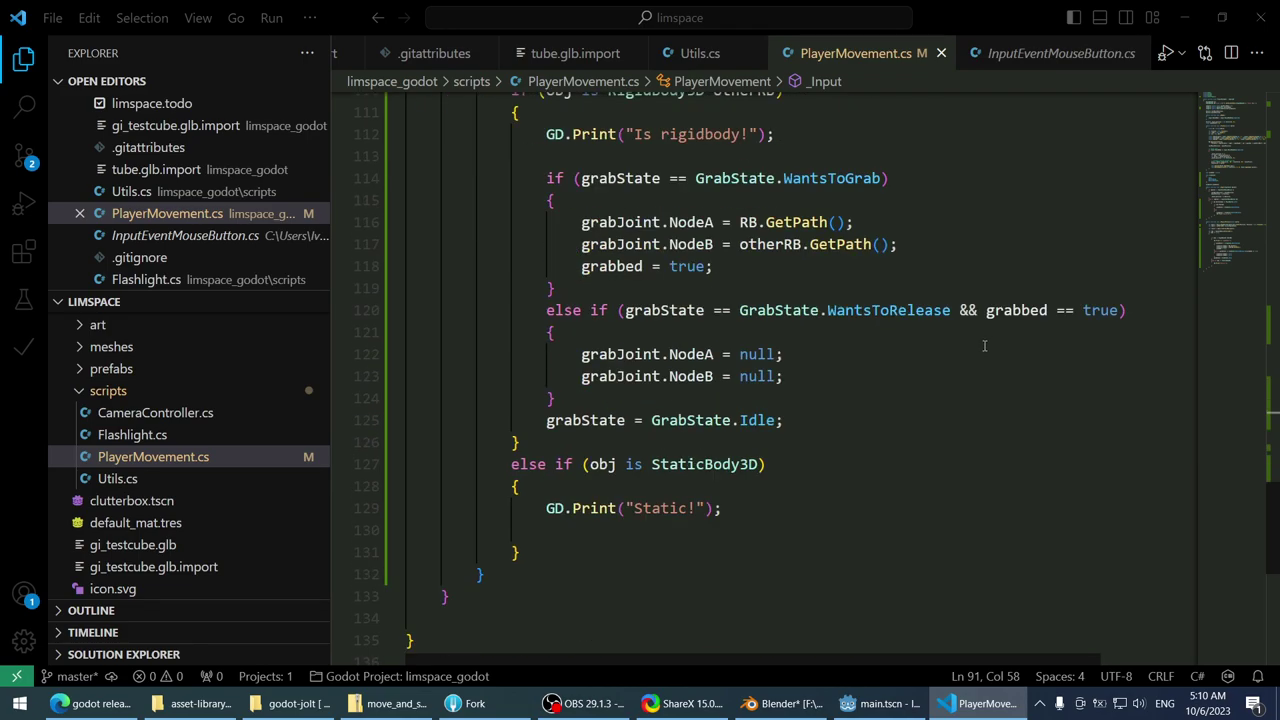
scroll(984, 346, up, 8)
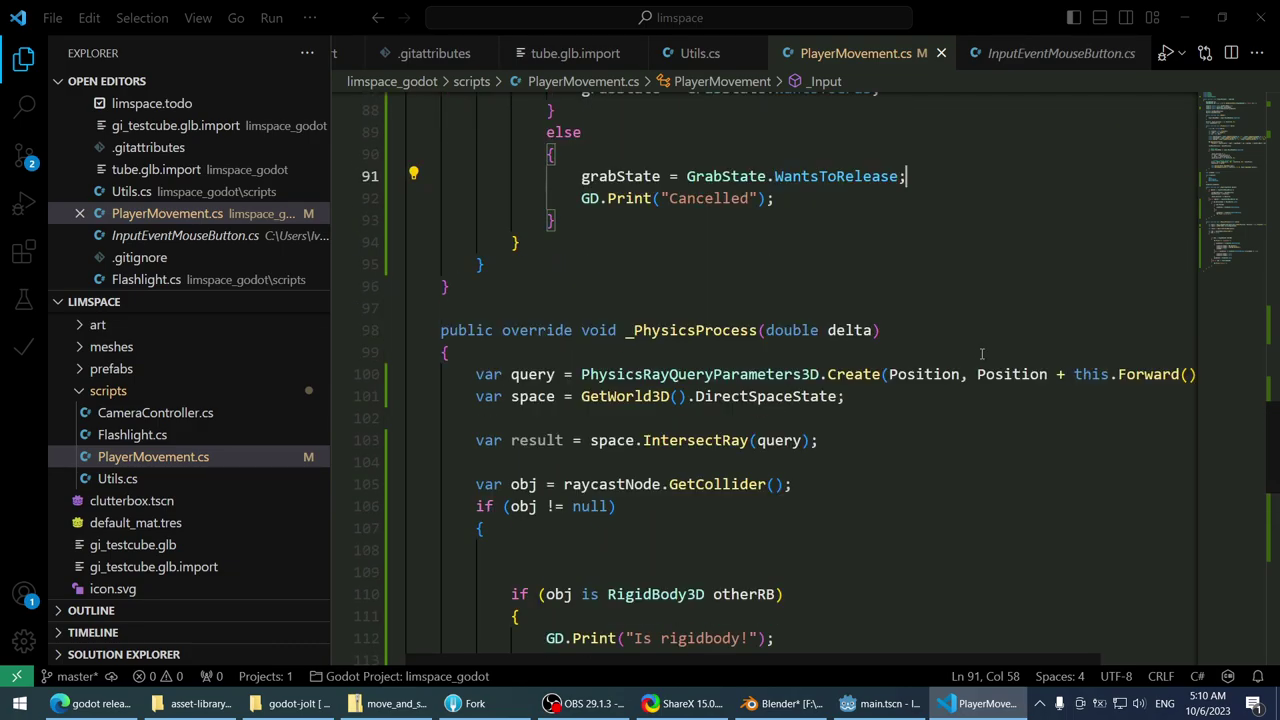
scroll(980, 352, down, 8)
scroll(942, 350, up, 1)
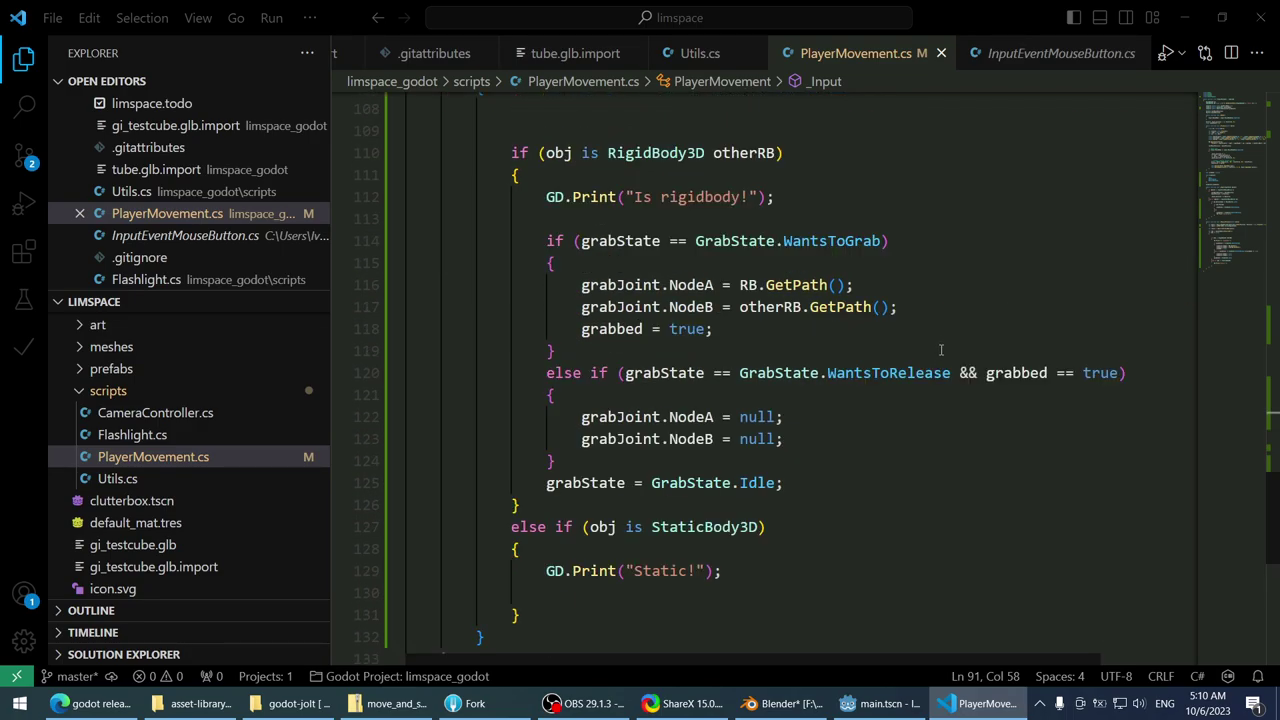
scroll(937, 346, up, 7)
scroll(676, 396, down, 8)
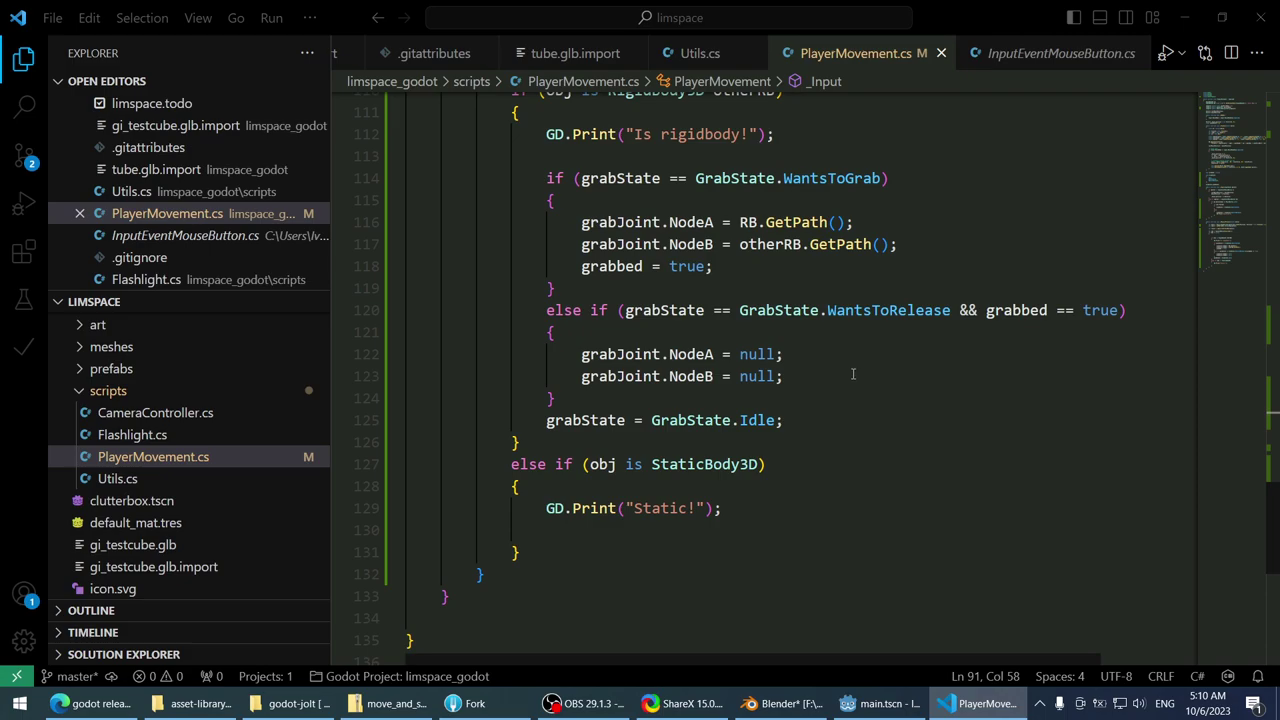
scroll(871, 370, up, 5)
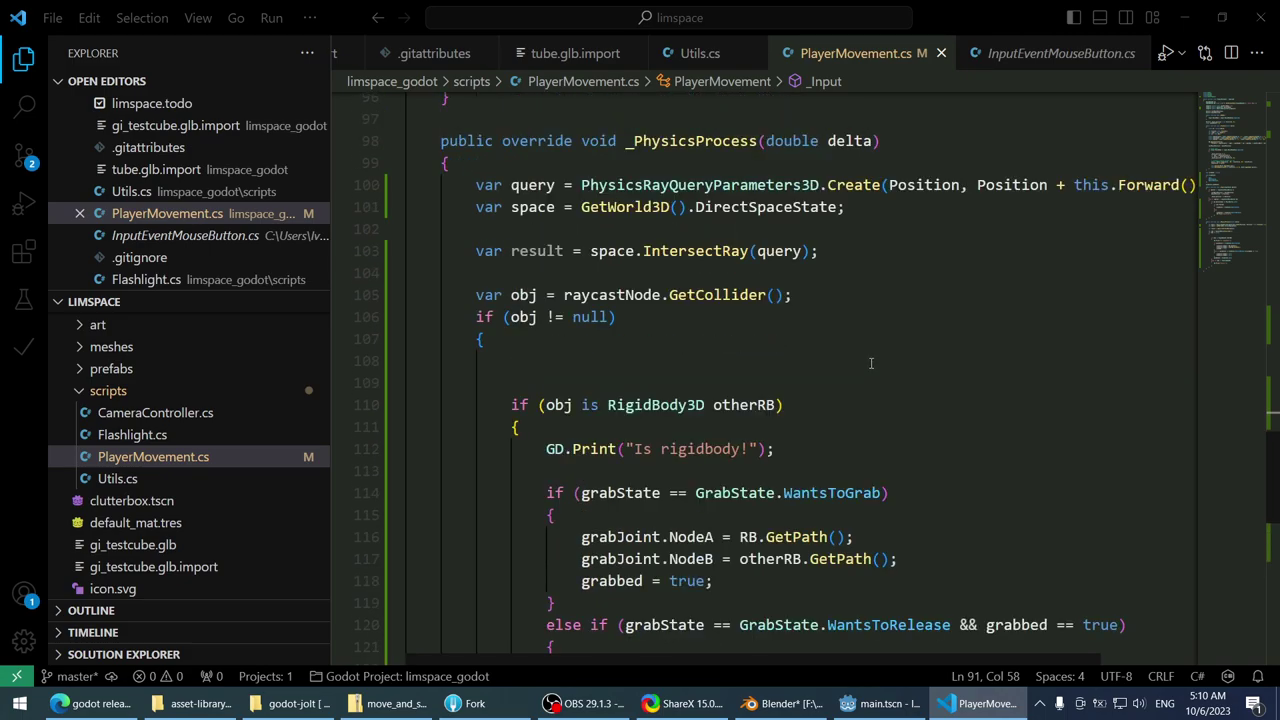
scroll(870, 363, up, 7)
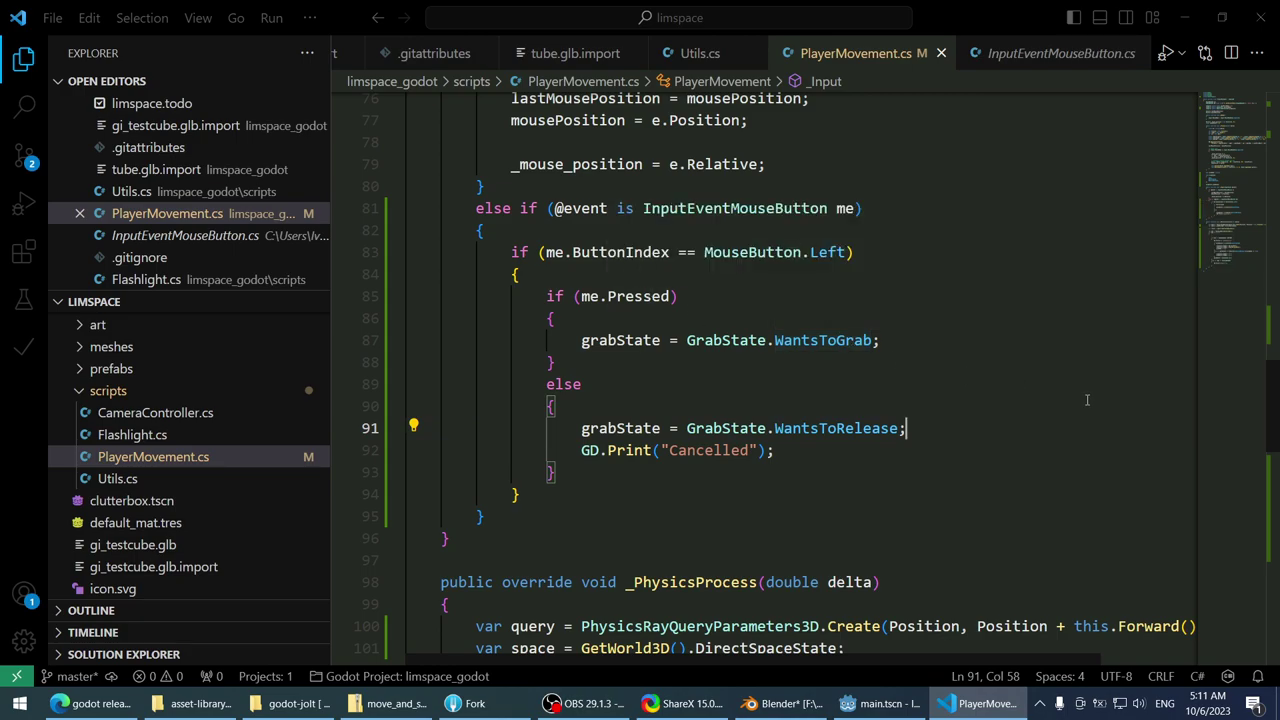
scroll(935, 474, down, 11)
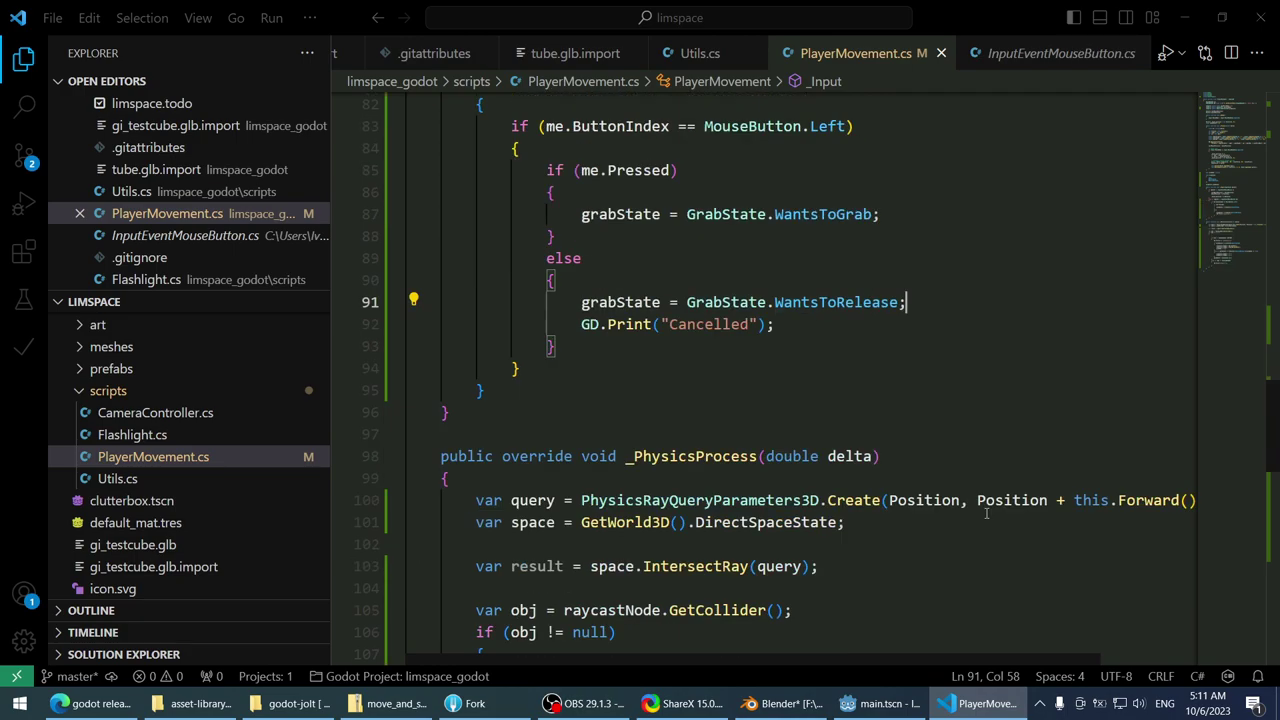
scroll(935, 473, down, 1)
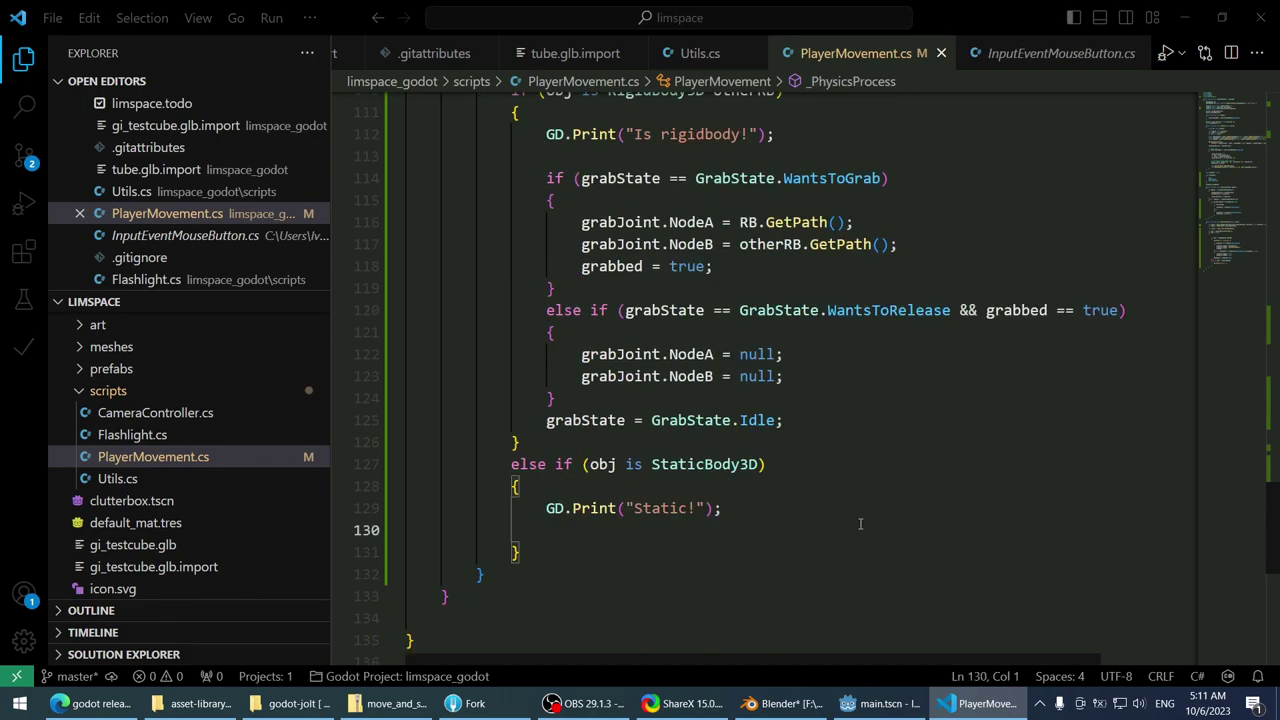
scroll(858, 522, up, 1)
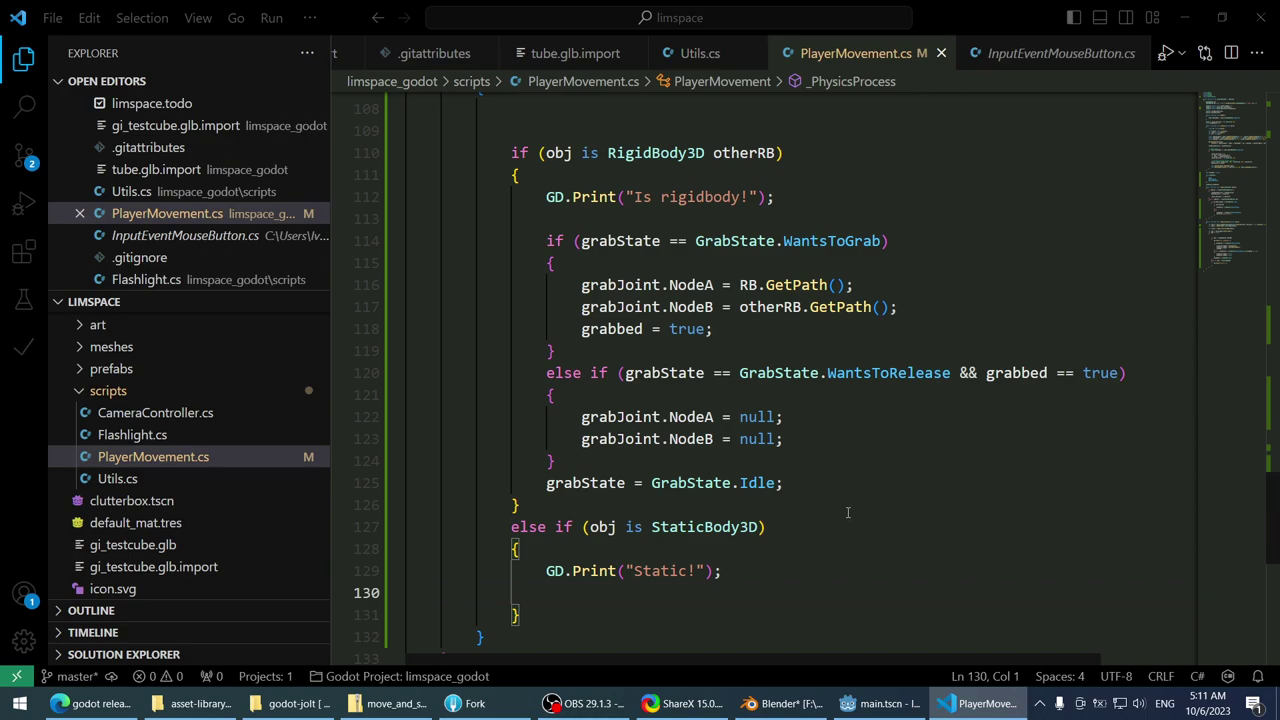
click(828, 440)
click(828, 372)
double_click(830, 372)
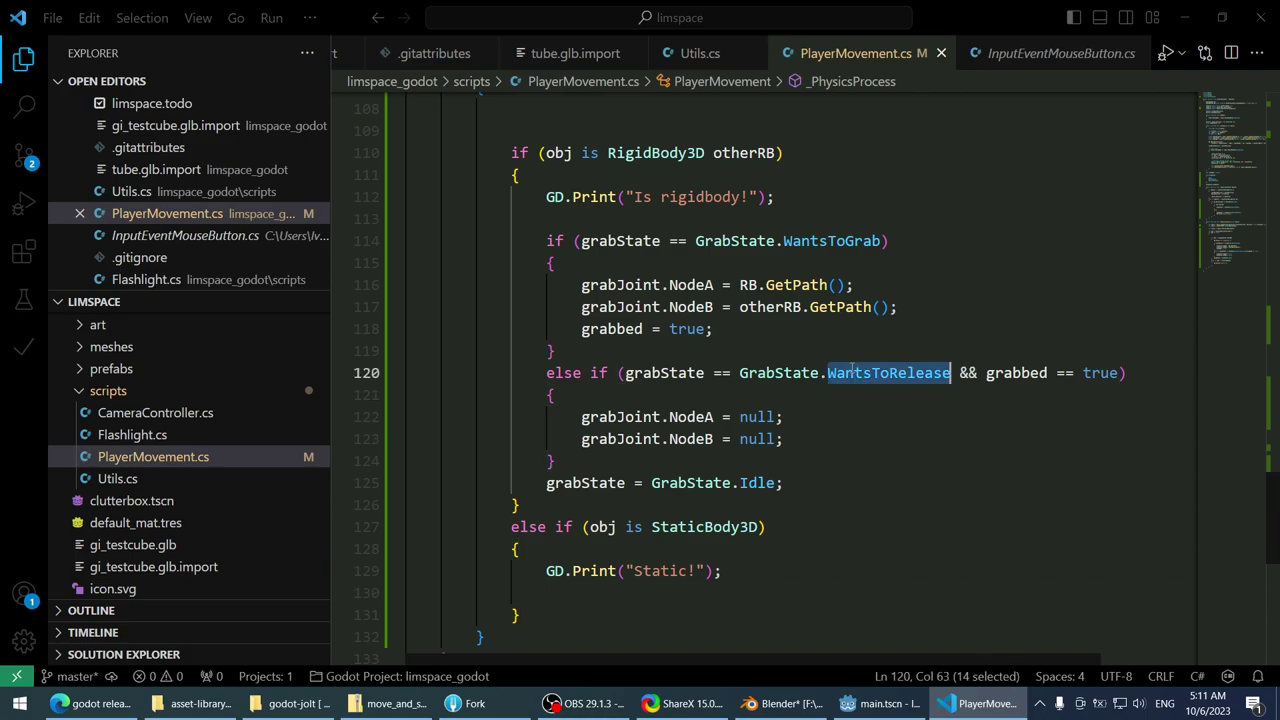
scroll(808, 360, up, 2)
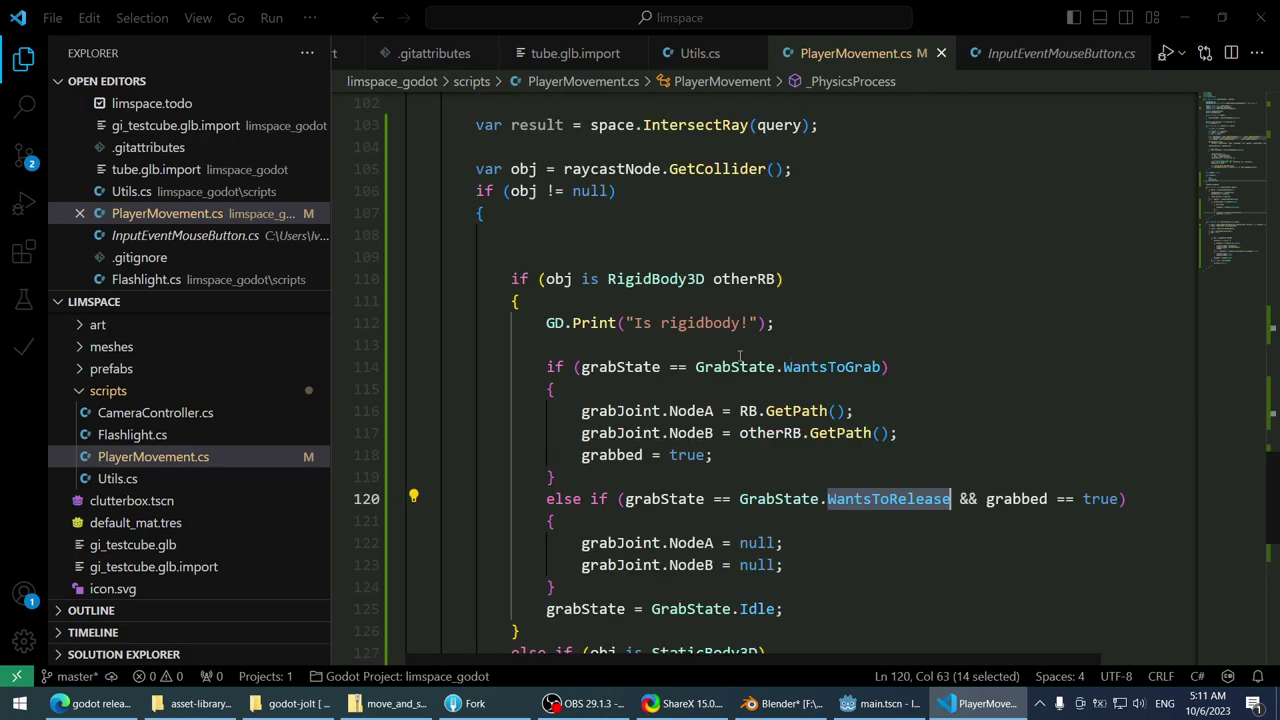
- Rename the GrabState enum to GrabInput with Rename Symbol
click(767, 498)
right_click(771, 498)
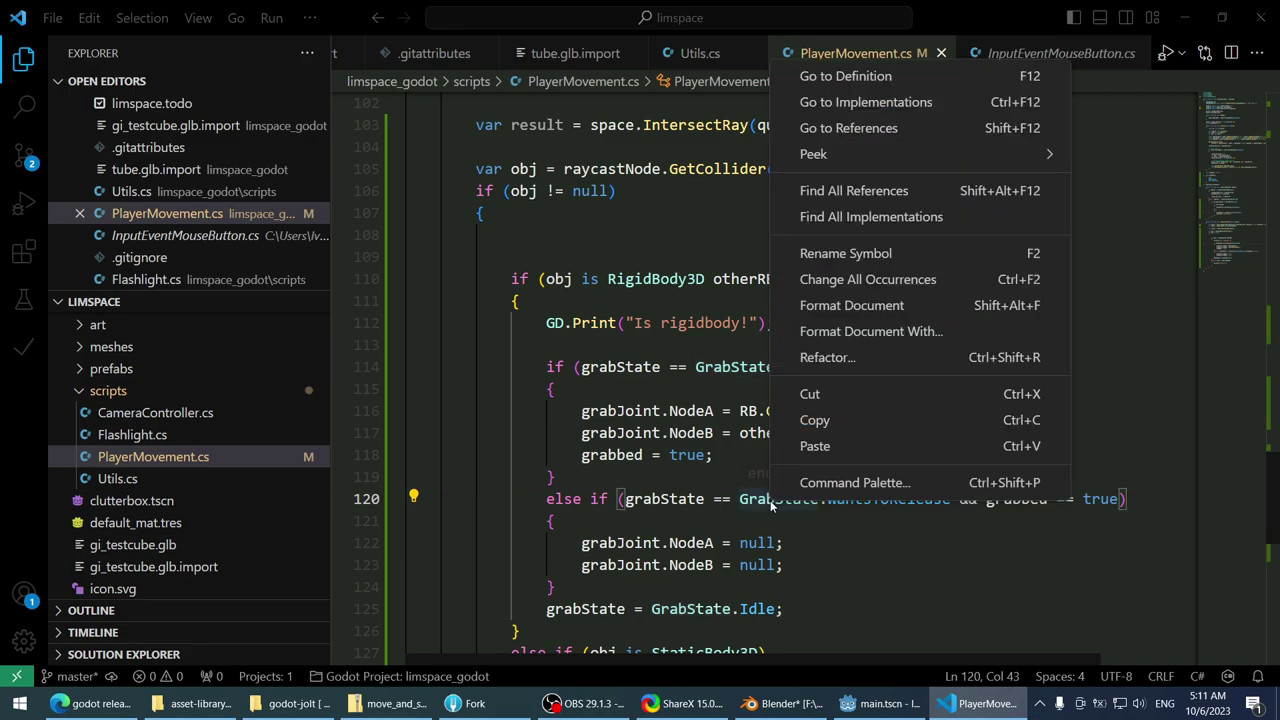
click(866, 253)
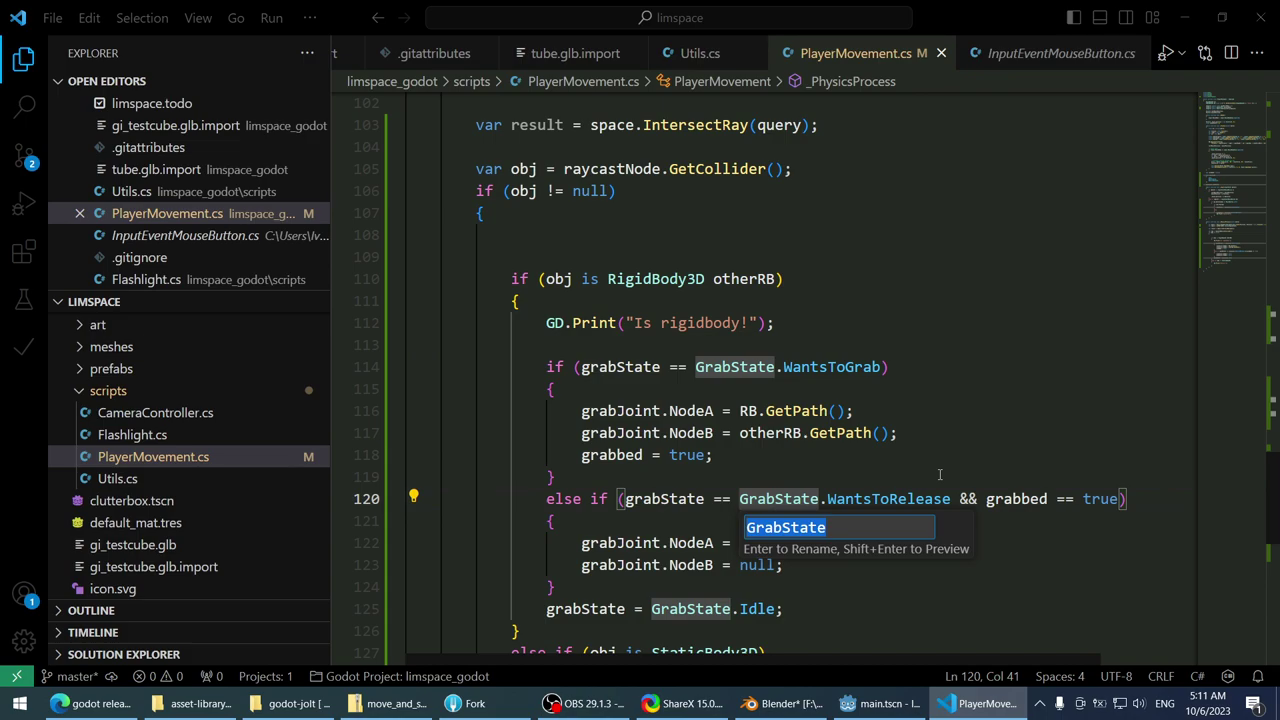
text(Grab)
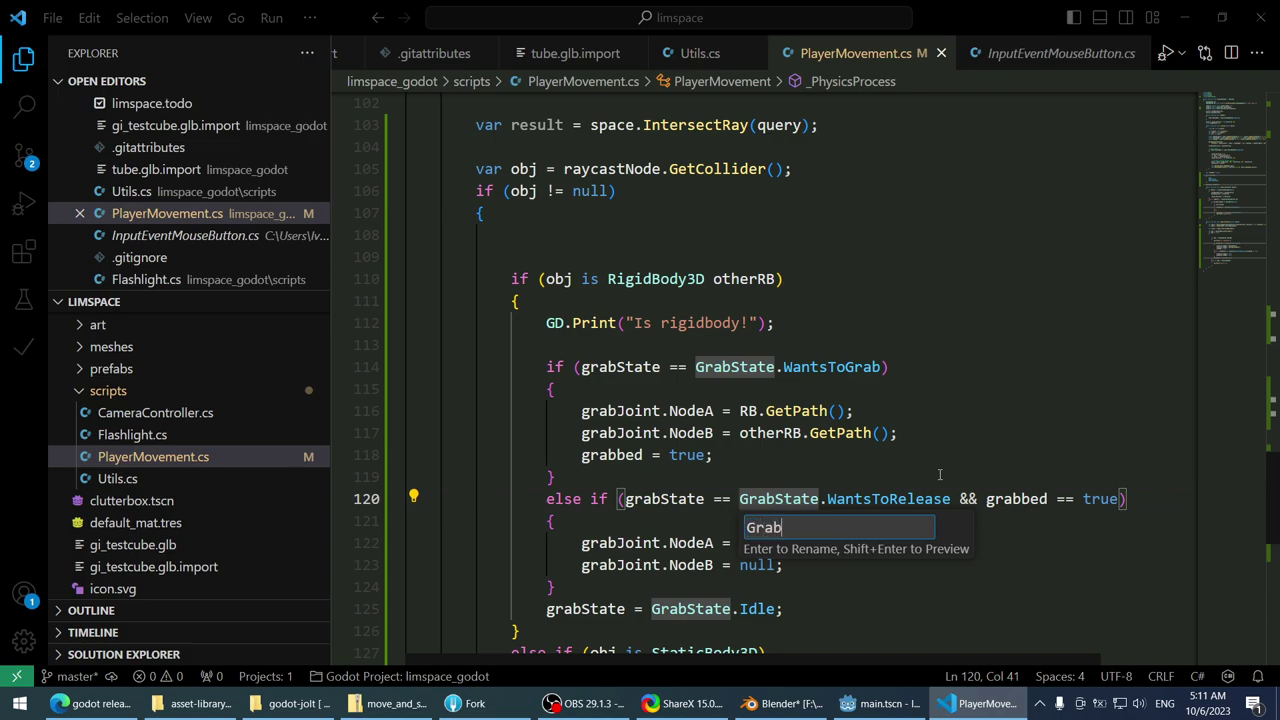
key(Return)
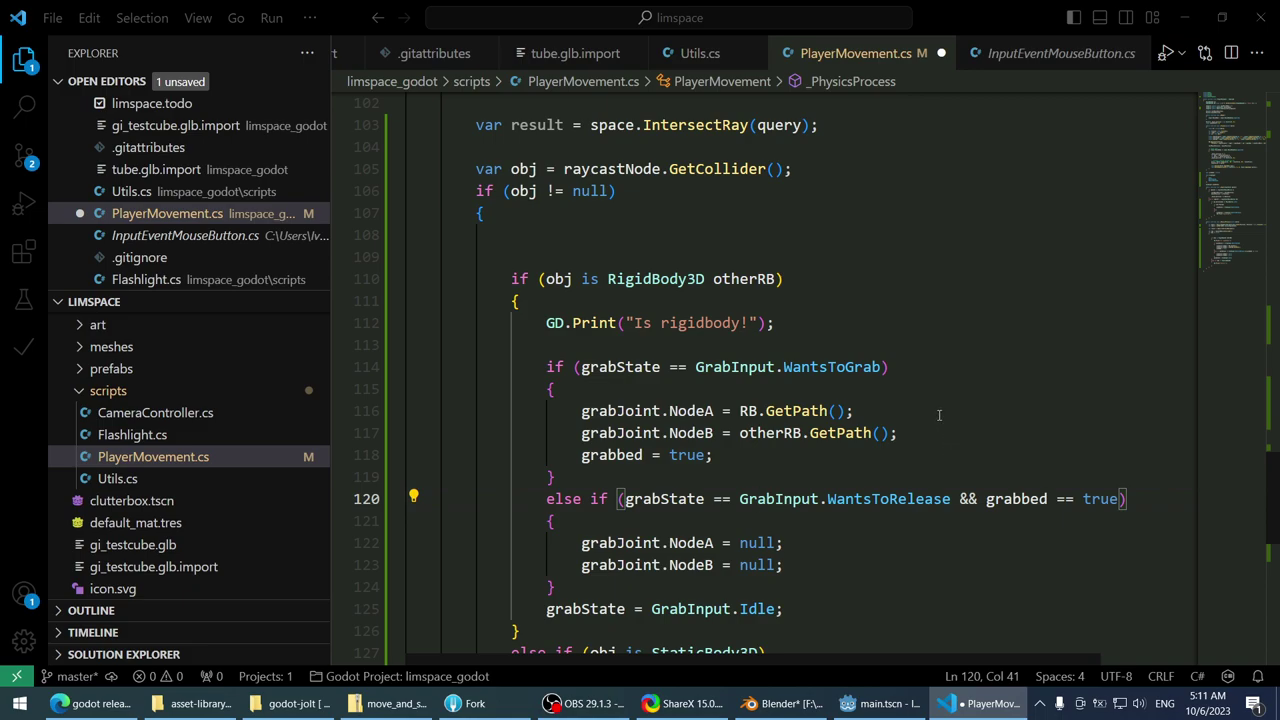
- Add 'grabbed = false;' right after the NodeB null line
scroll(938, 415, up, 10)
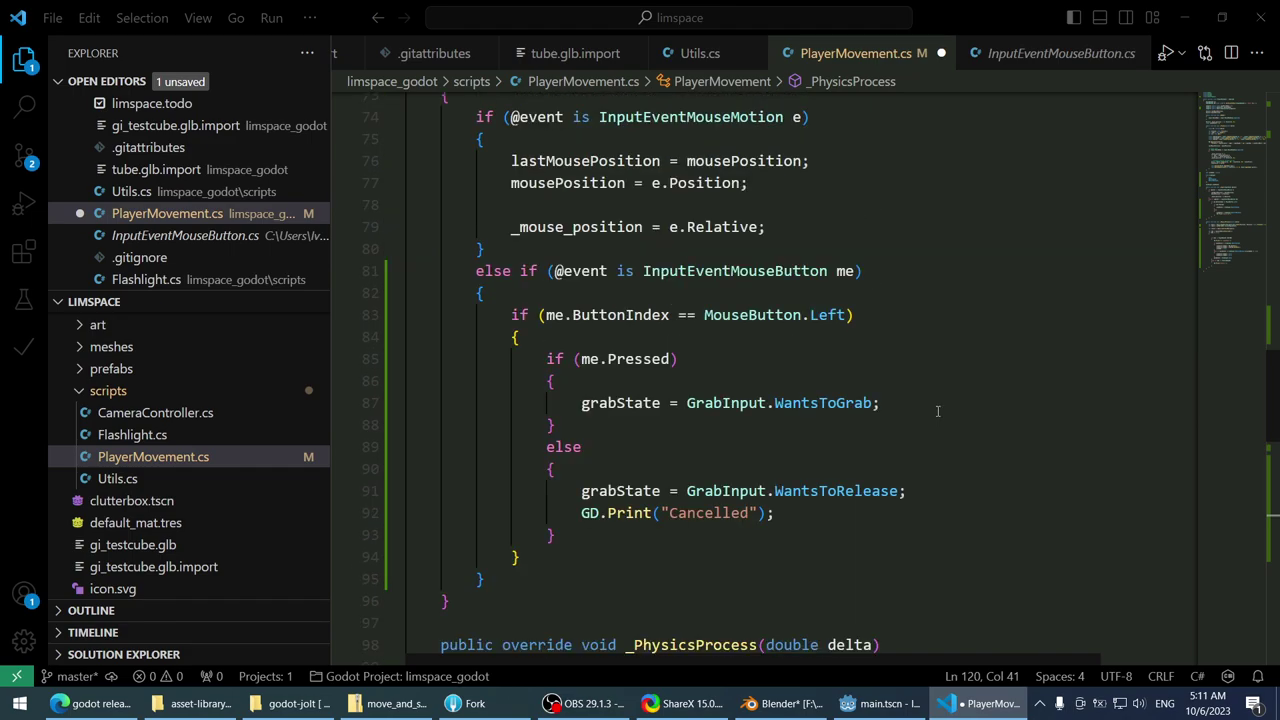
scroll(938, 411, down, 13)
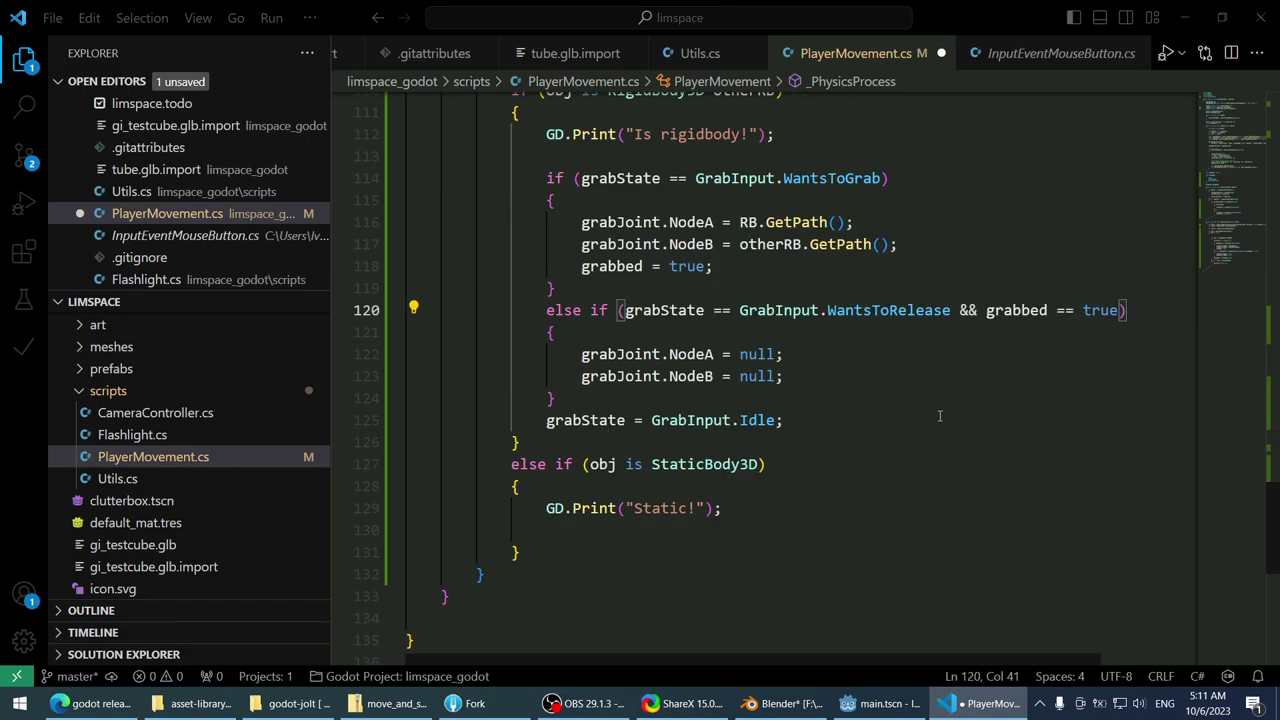
click(845, 370)
key(Return)
text(gra)
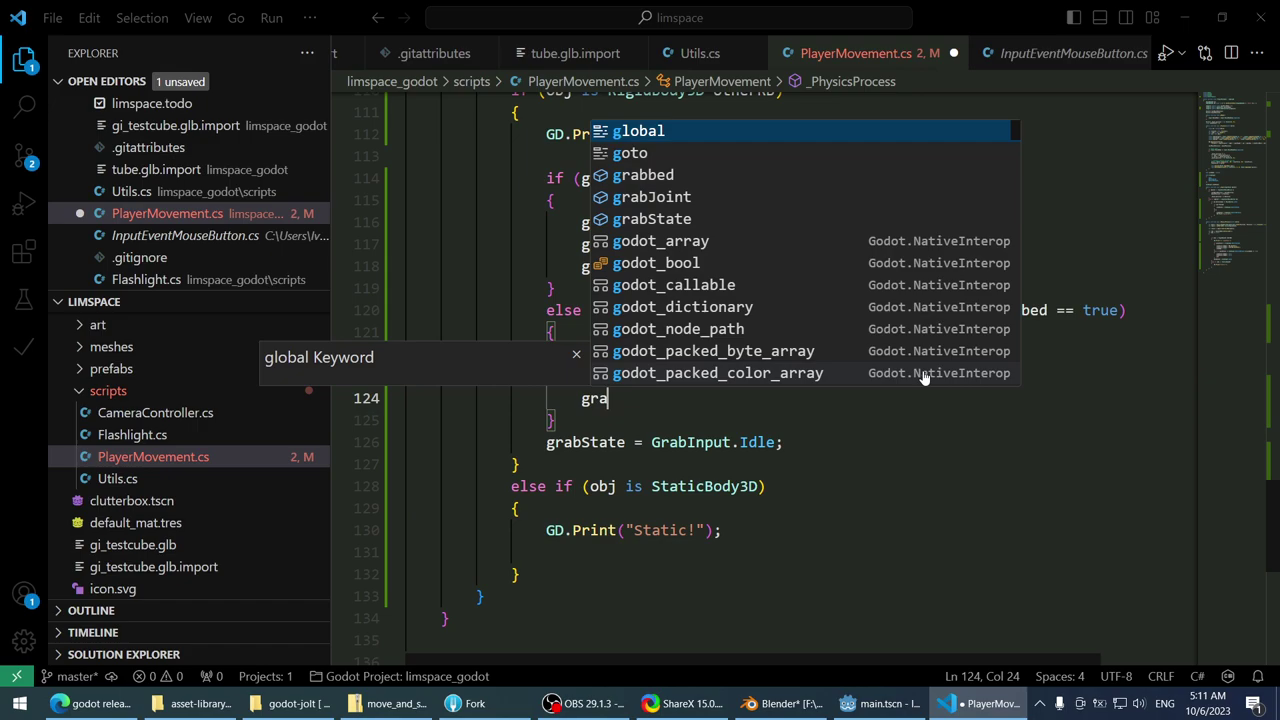
text(bbed = false;)
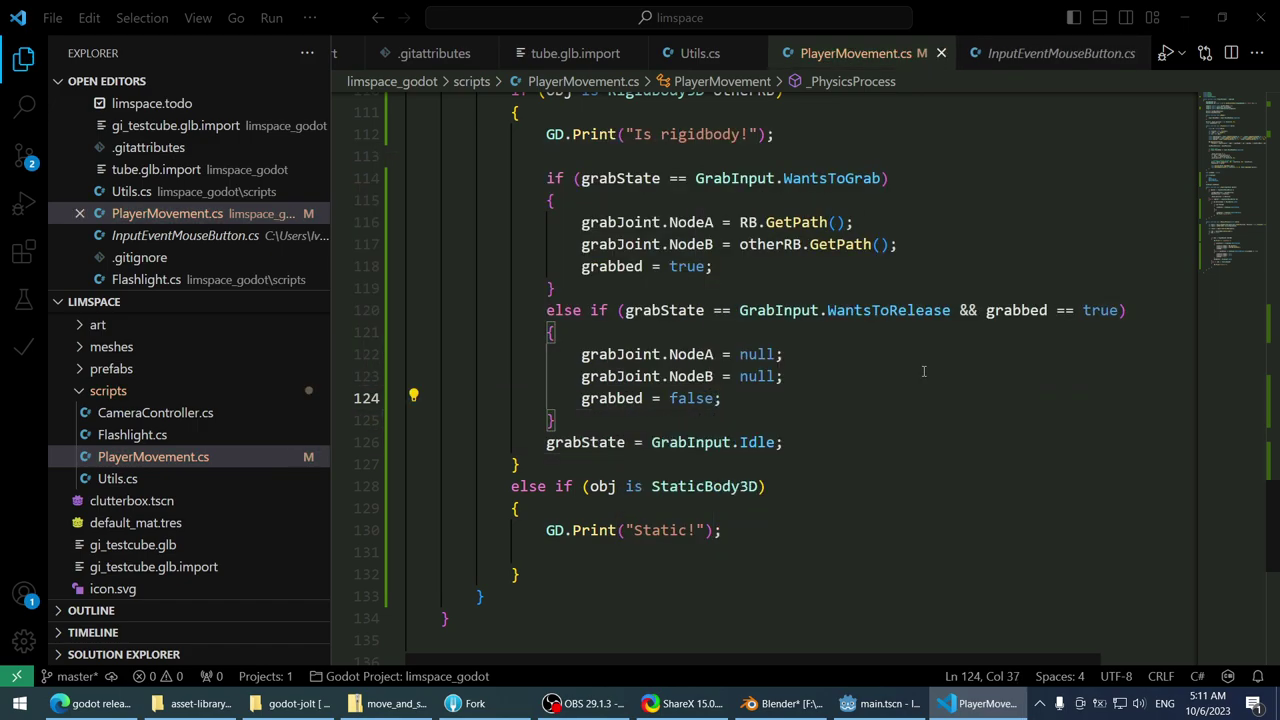
- Append '&& grabbed == false' to the WantsToGrab condition and save
scroll(955, 362, up, 2)
double_click(872, 304)
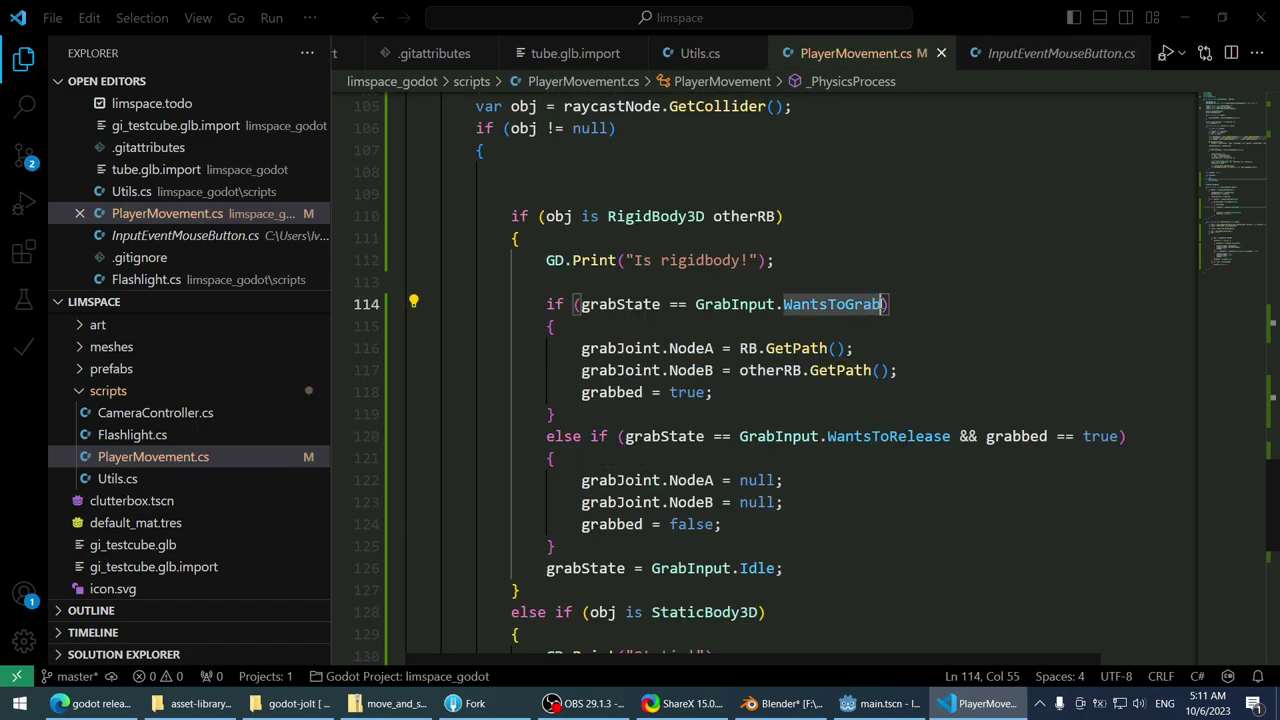
click(884, 304)
text(&& )
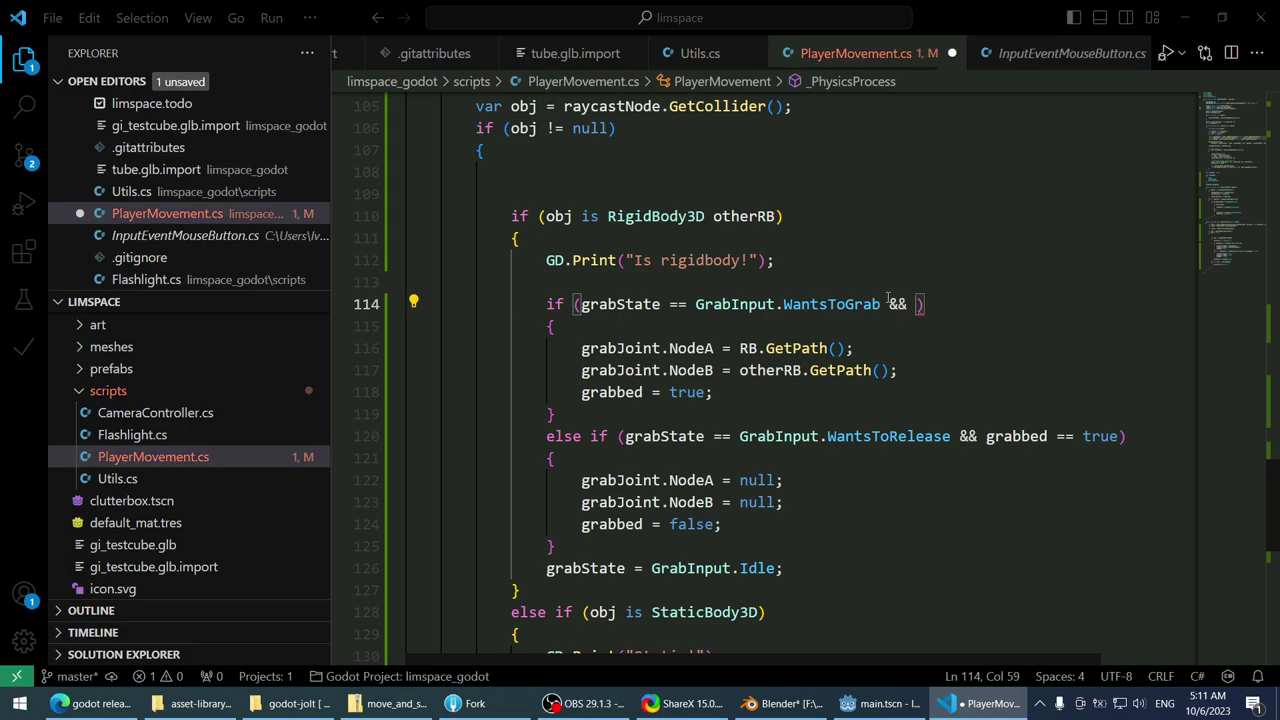
text(grabbed = false)
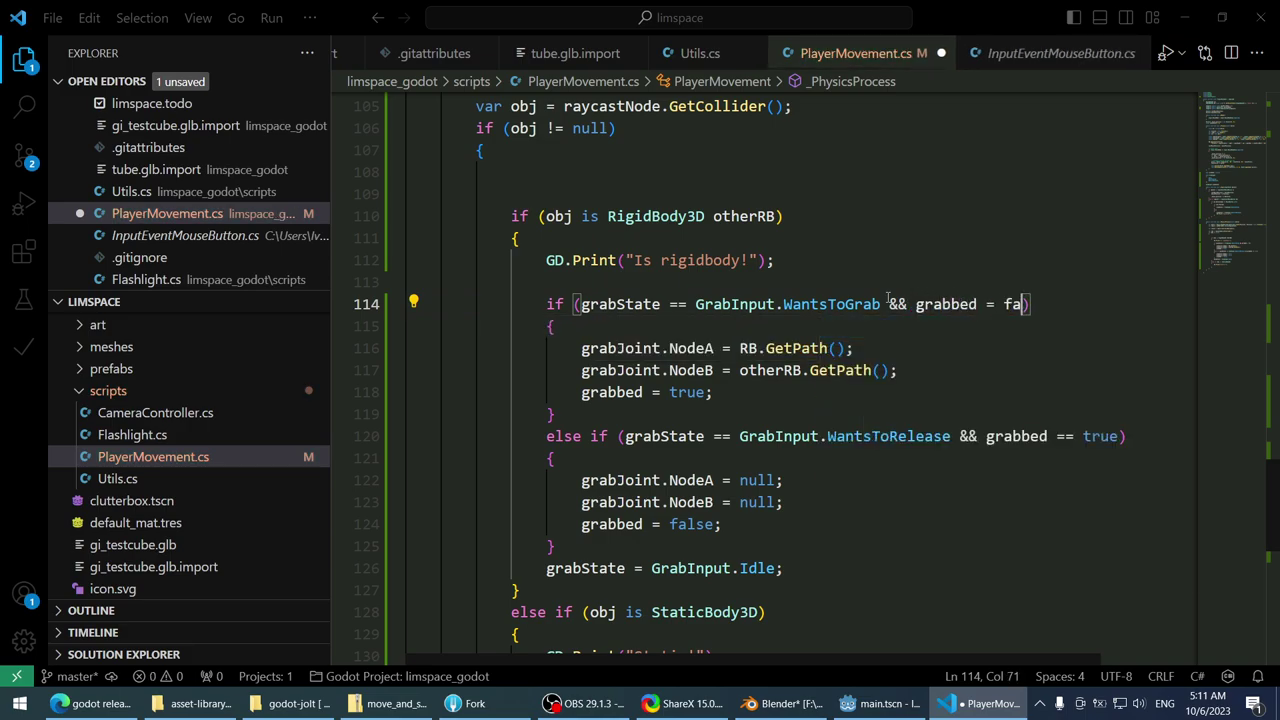
key(Left)
key(Left)
key(Left)
key(Left)
key(Left)
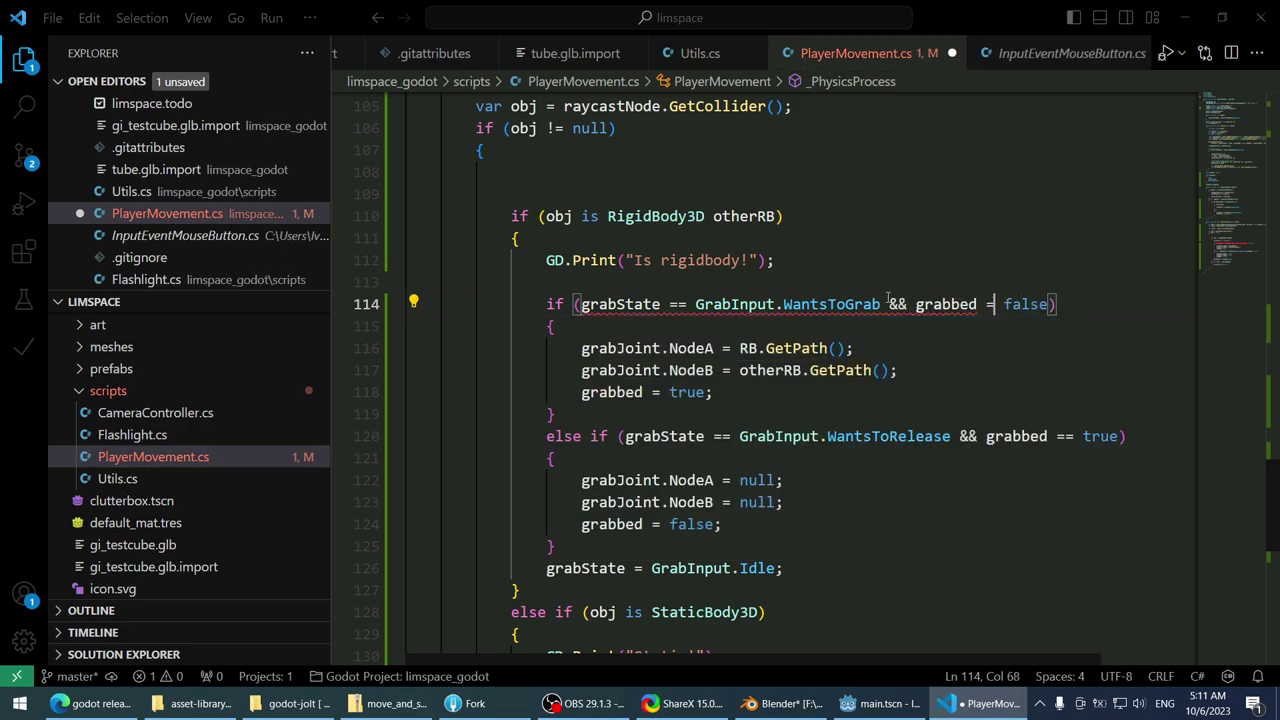
text(=)
key(End)
key(ctrl+s)
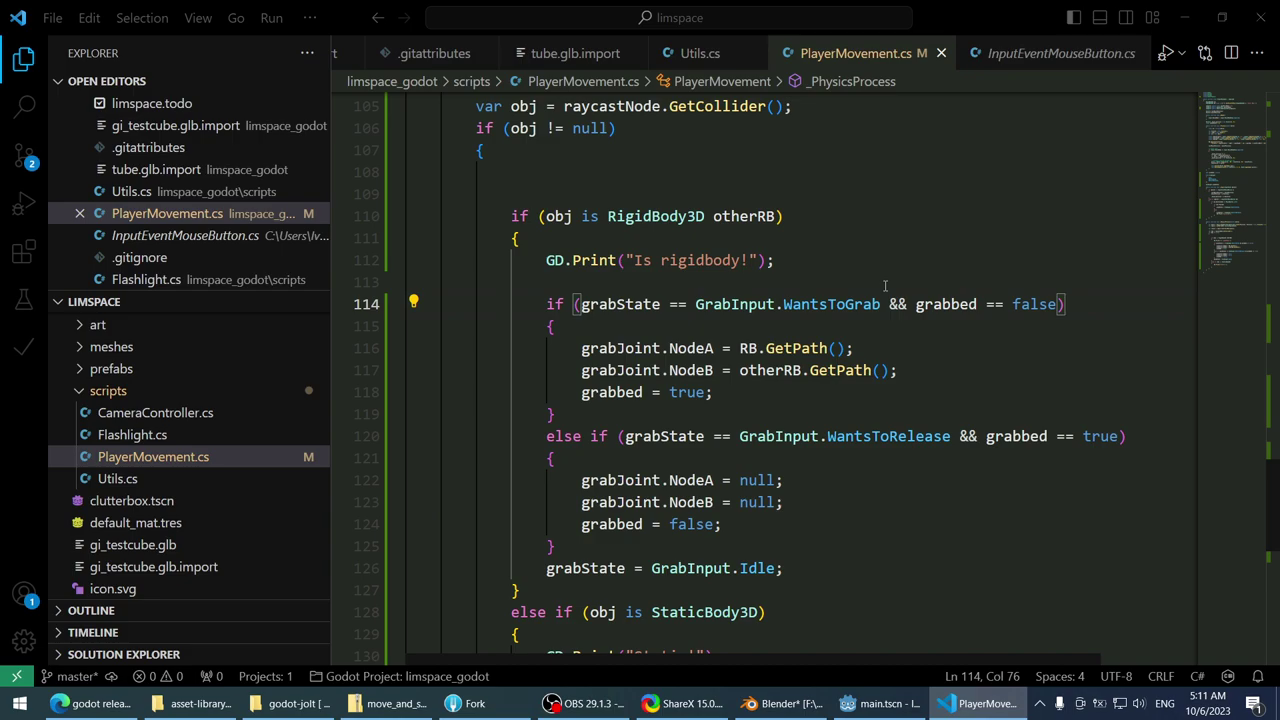
click(880, 703)
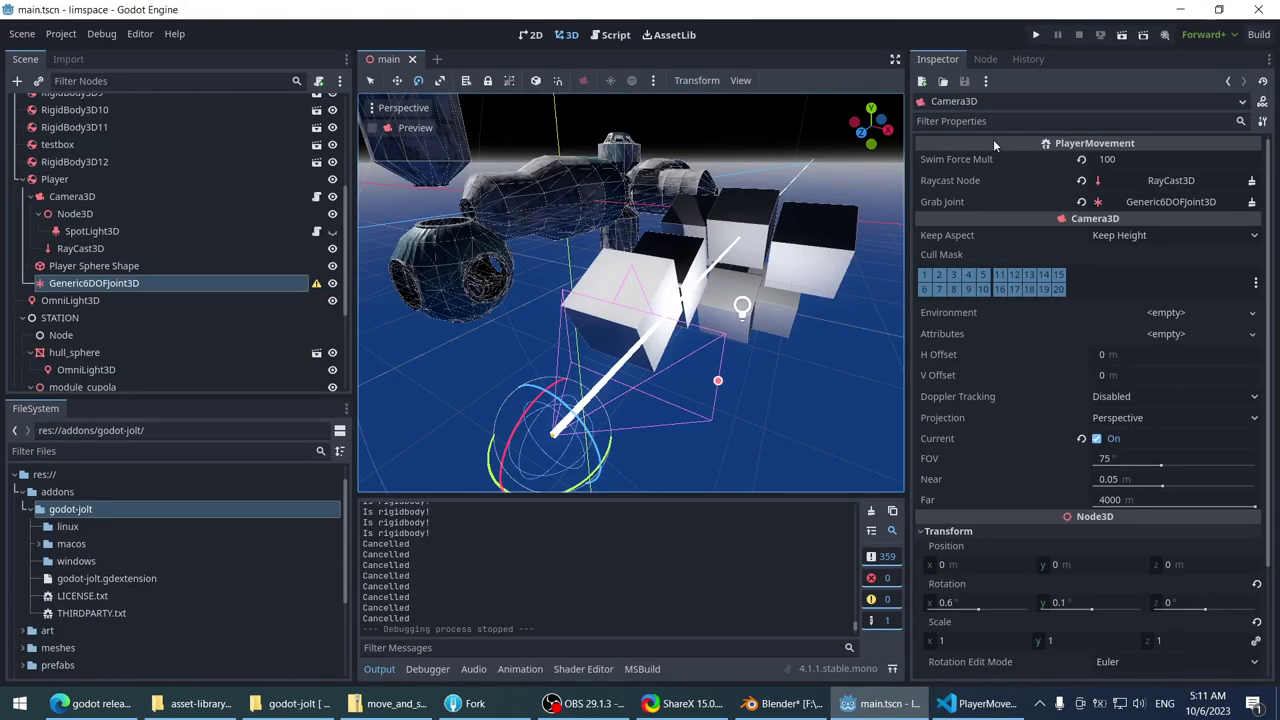
- Run limspace in play mode and test grabbing, watching for Static! and Cancelled output
click(1036, 35)
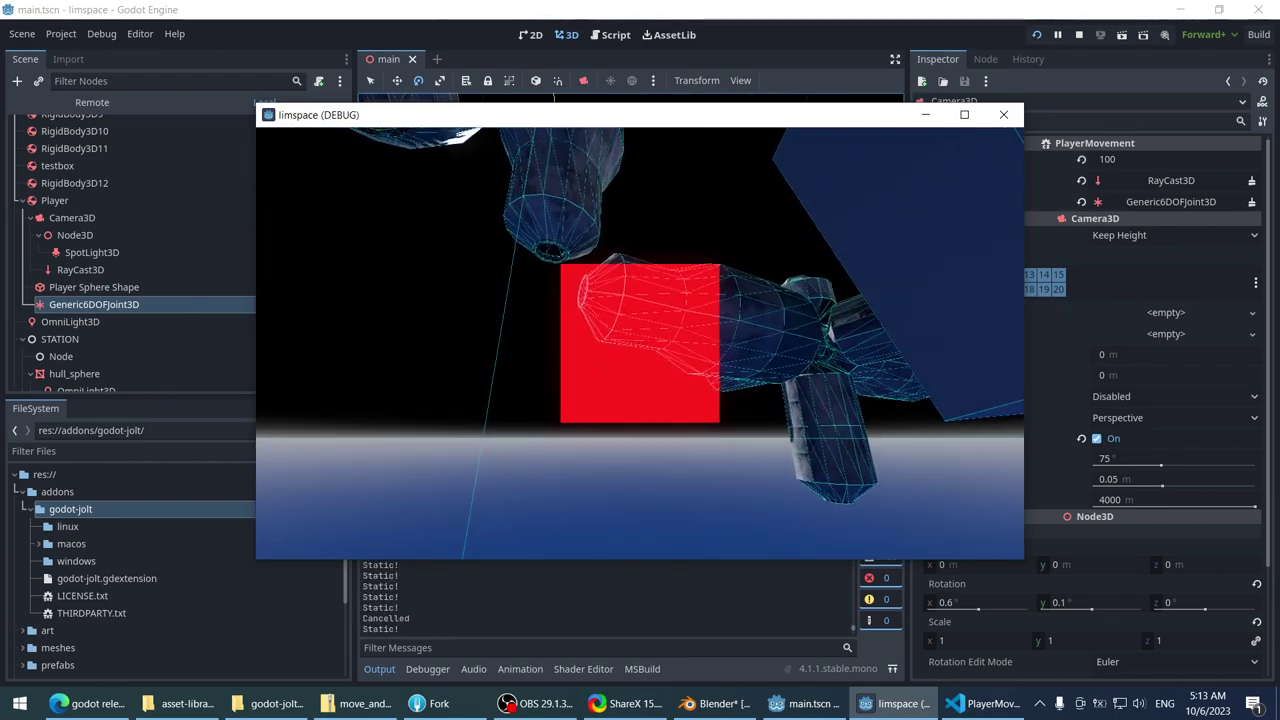
key(F8)
key(alt+Tab)
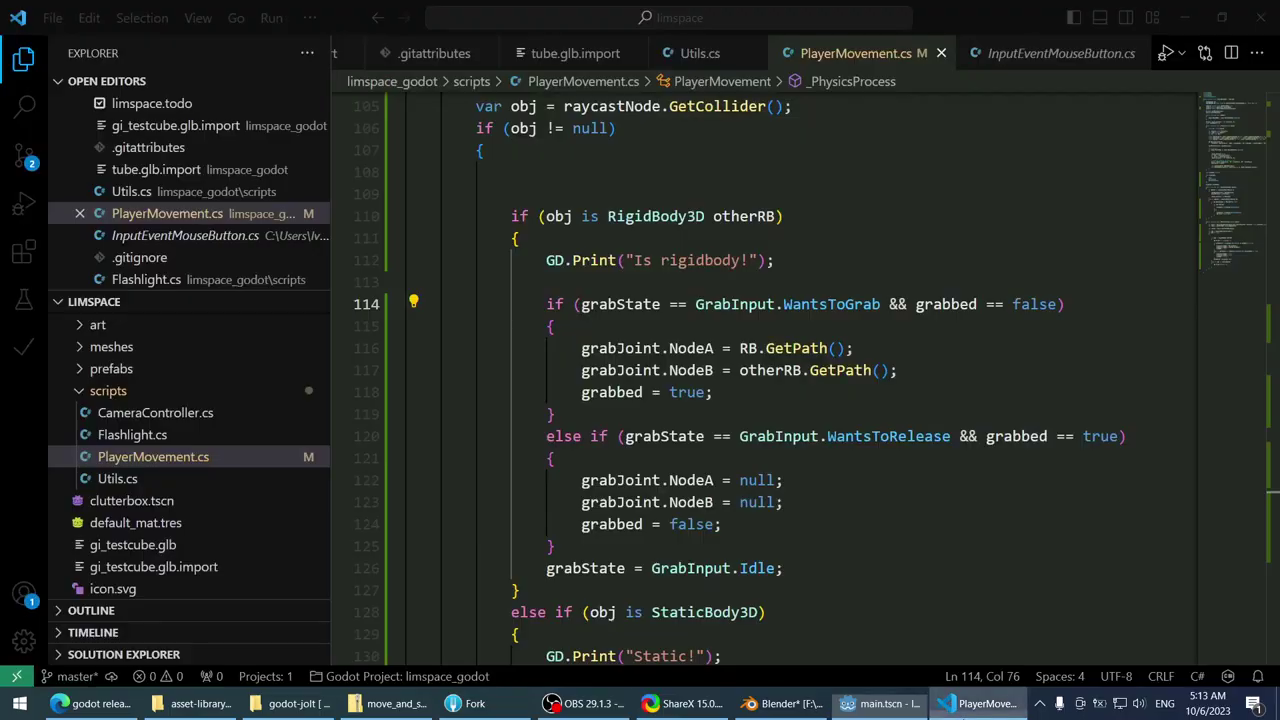
mouse_move(850, 370)
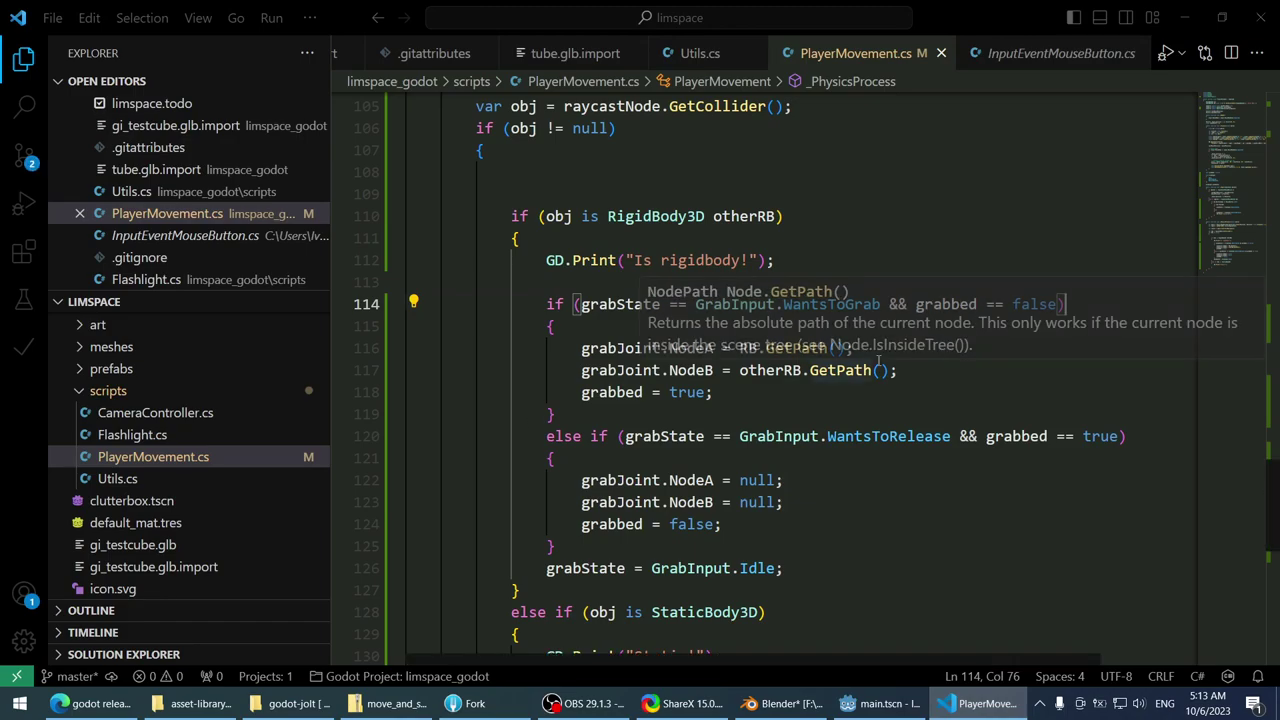
click(926, 350)
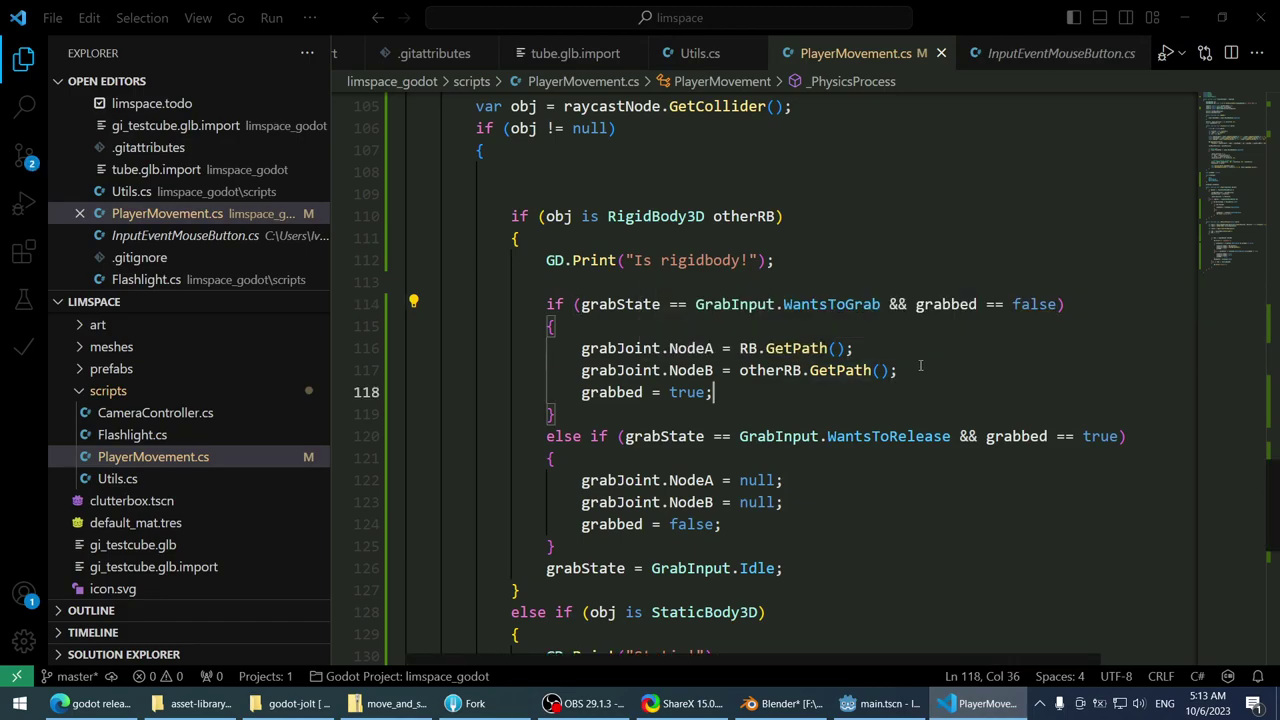
key(shift+Up)
click(926, 353)
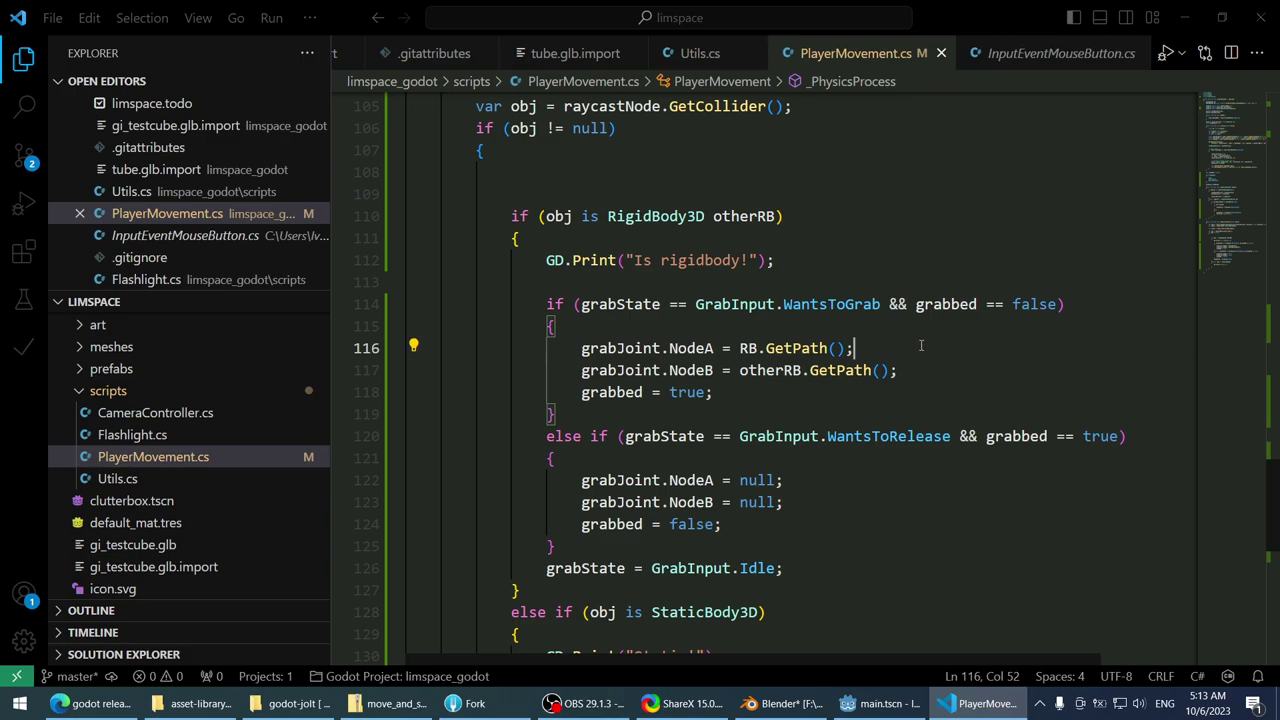
scroll(921, 346, down, 4)
scroll(912, 352, up, 8)
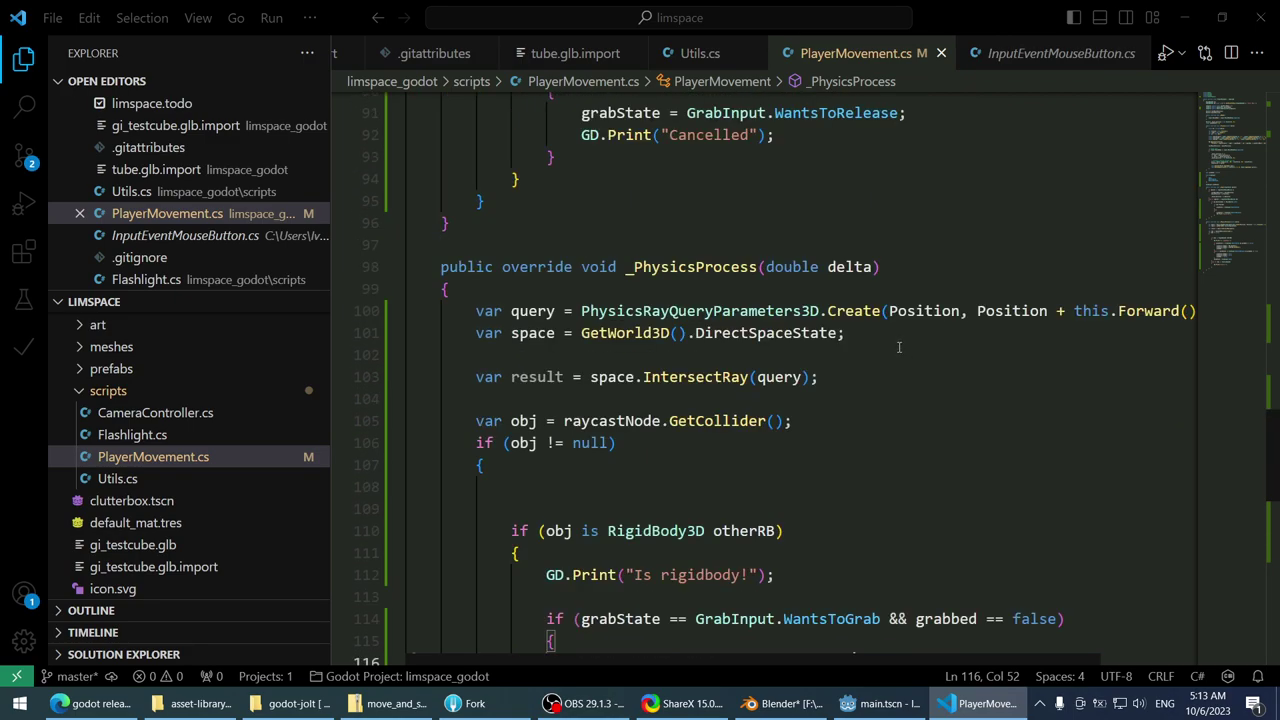
click(880, 370)
scroll(880, 370, down, 7)
scroll(866, 370, up, 7)
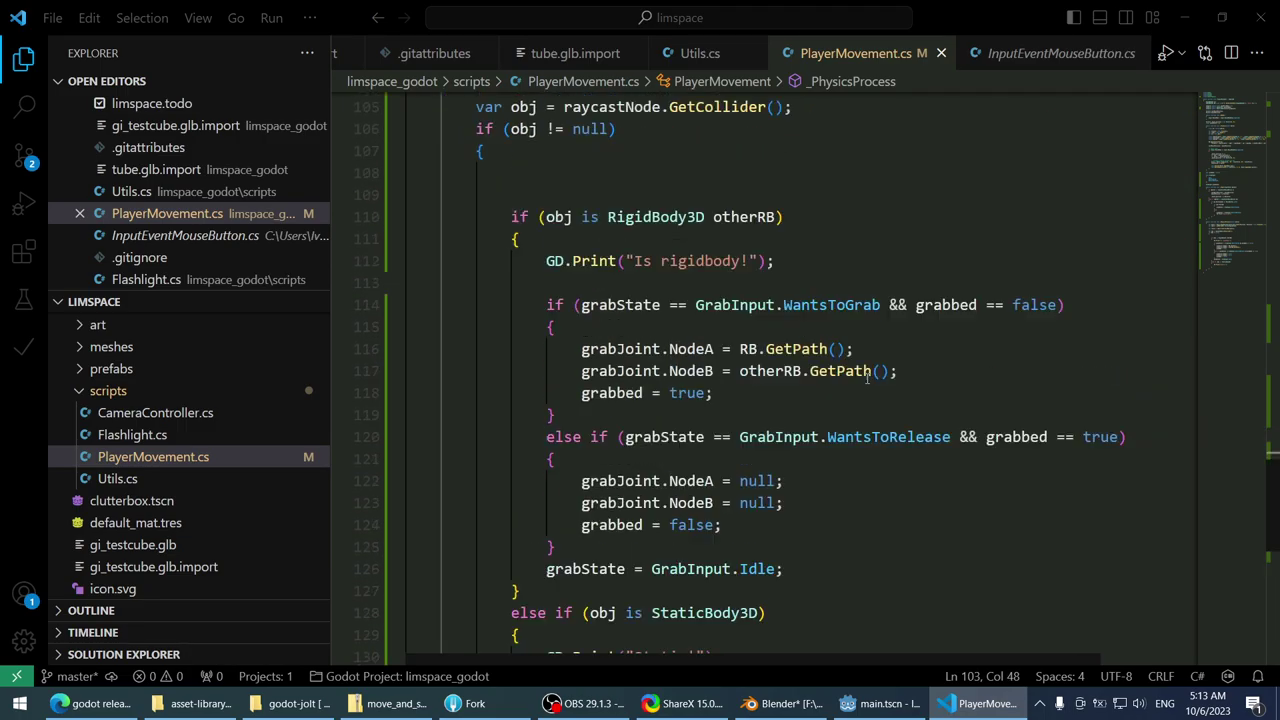
scroll(867, 345, down, 9)
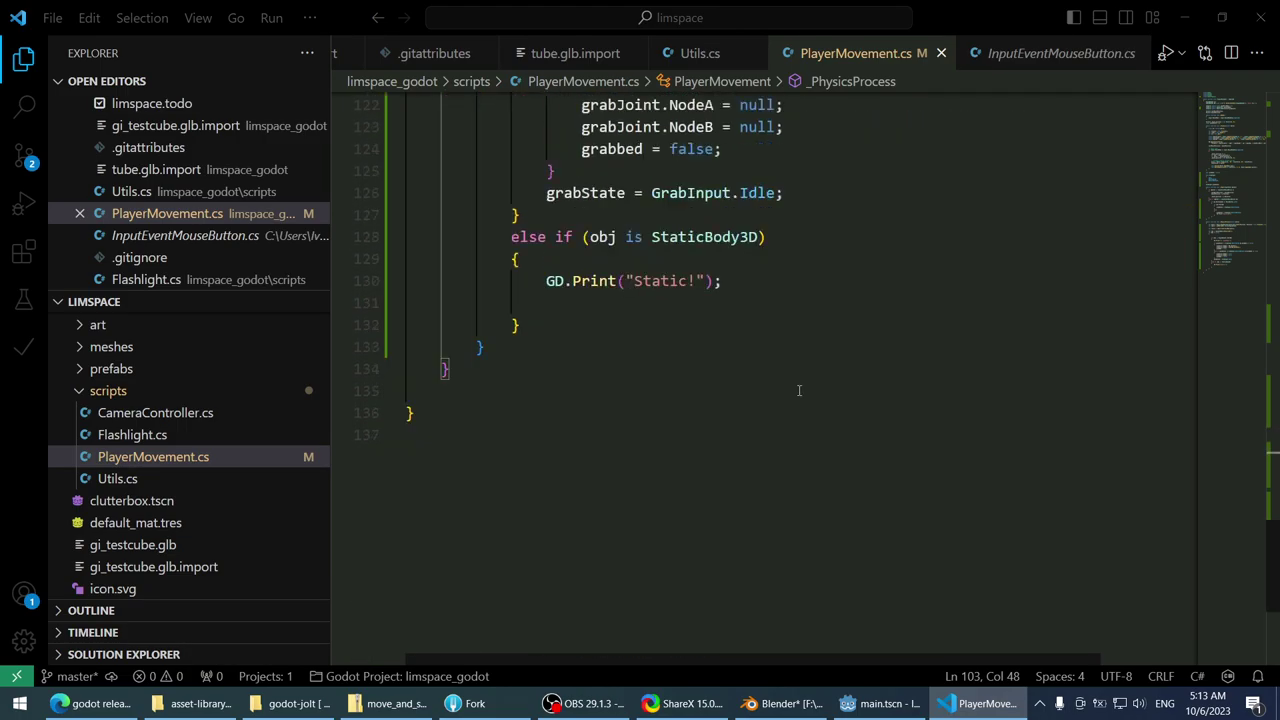
click(620, 352)
scroll(620, 355, up, 7)
scroll(752, 357, down, 4)
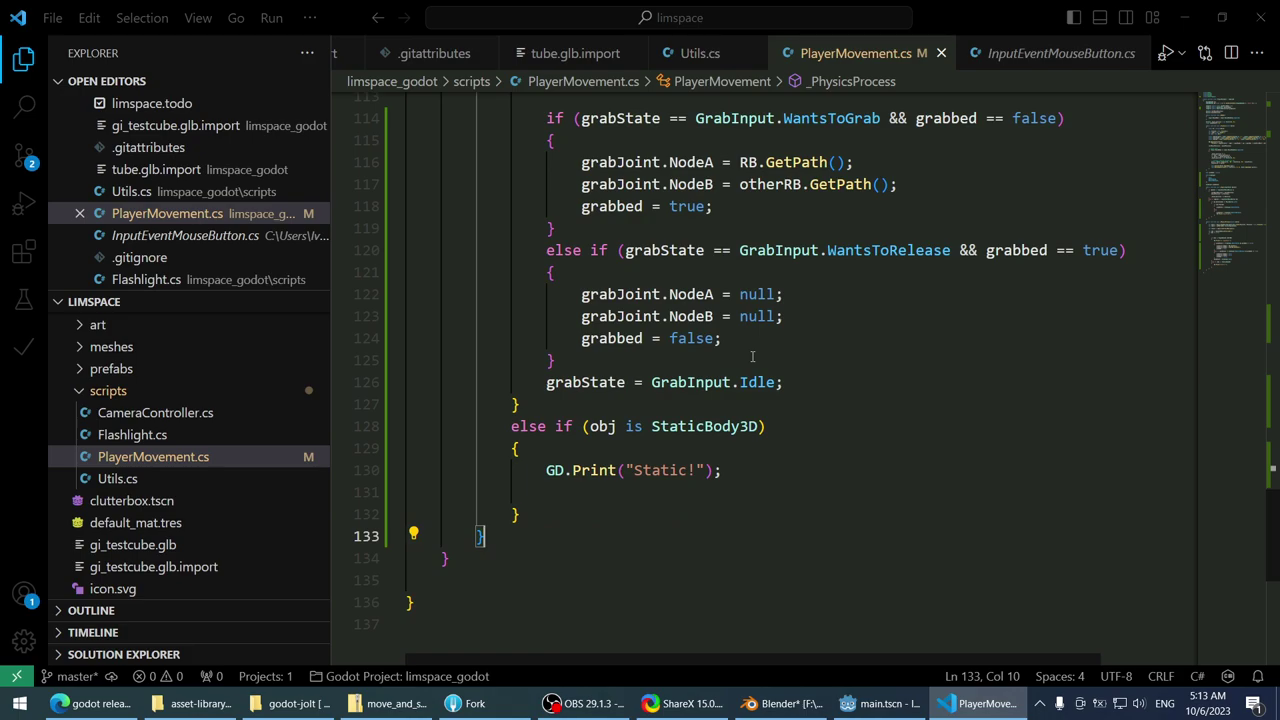
key(Return)
key(Return)
text(if )
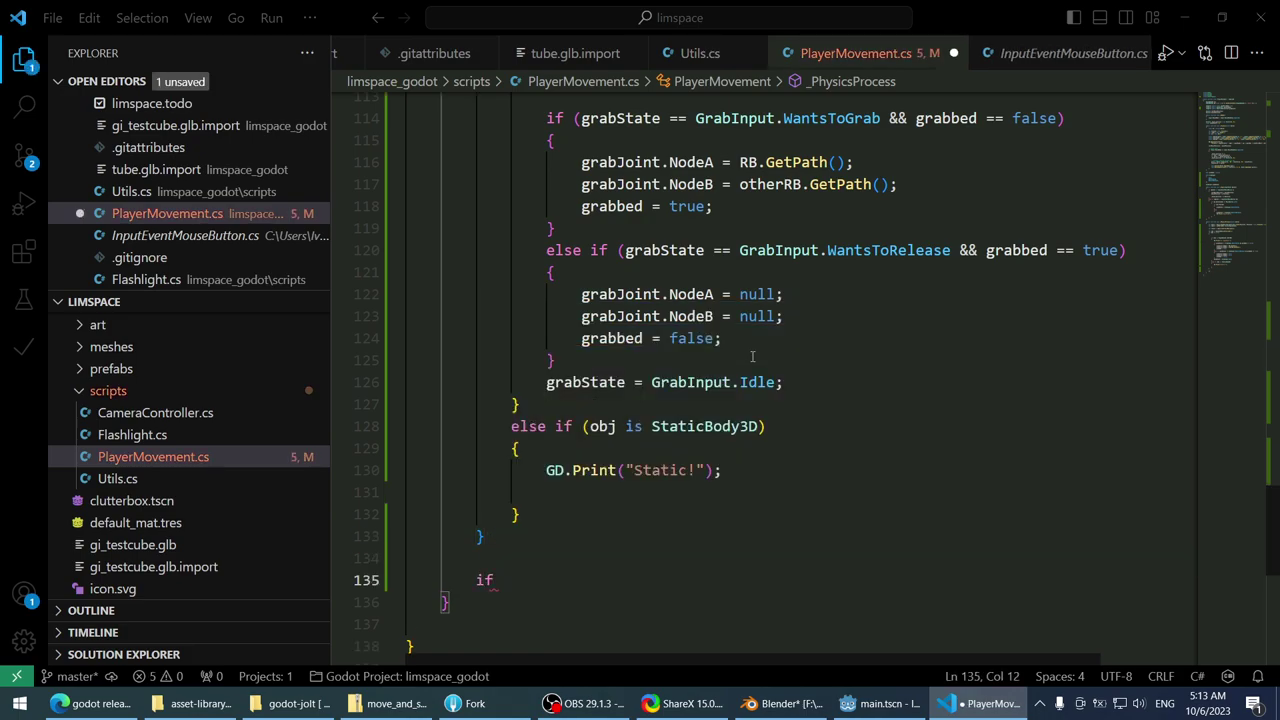
text((grabbed)
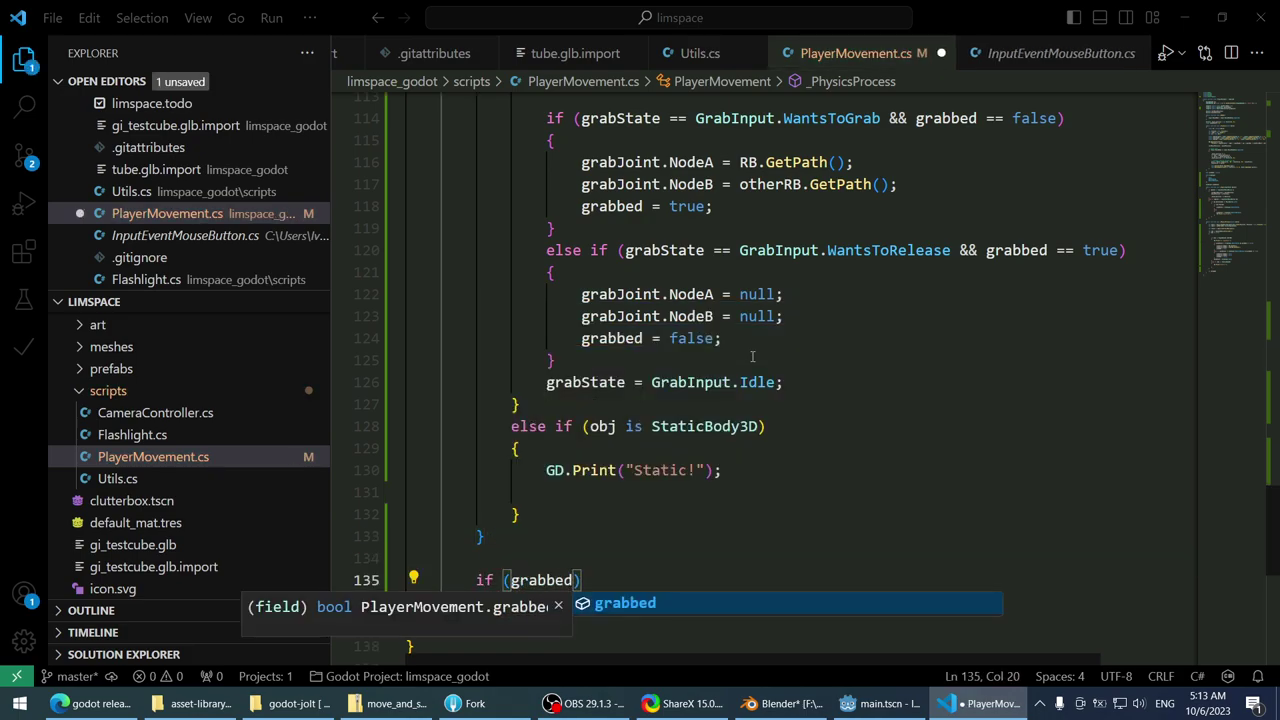
text())
key(Return)
text({)
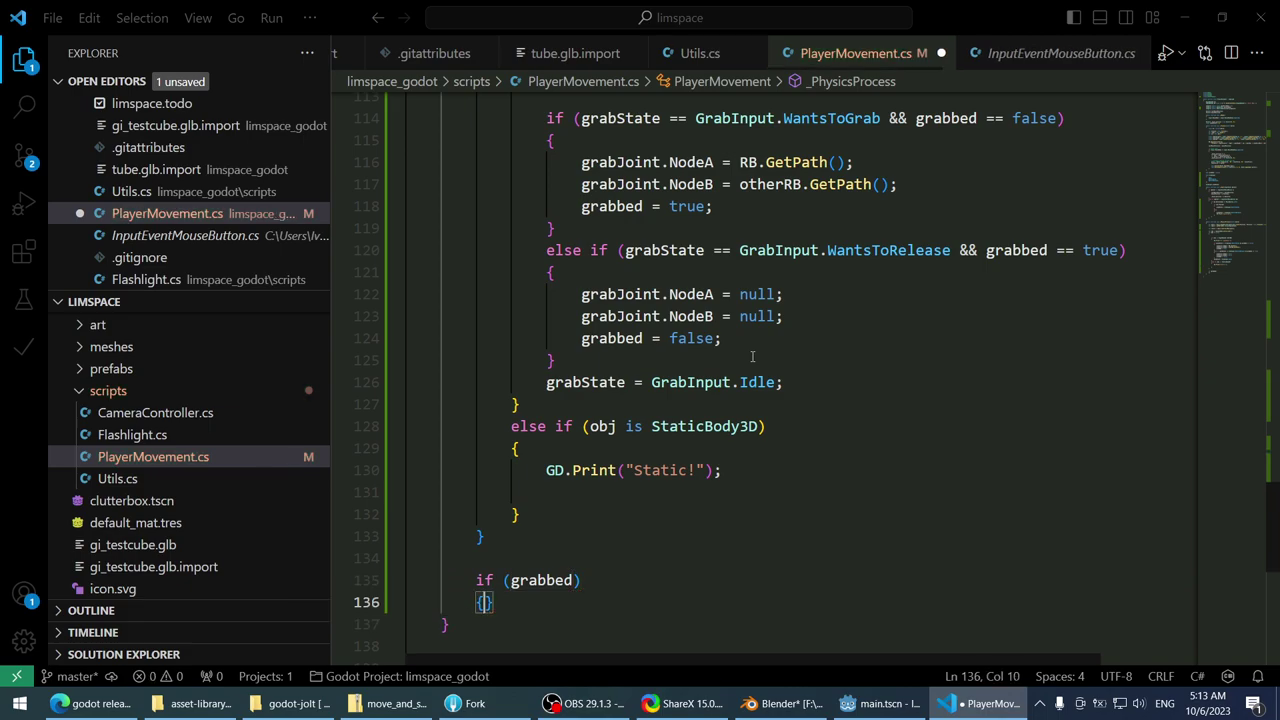
key(ctrl+z)
key(ctrl+z)
key(ctrl+z)
key(ctrl+z)
key(ctrl+z)
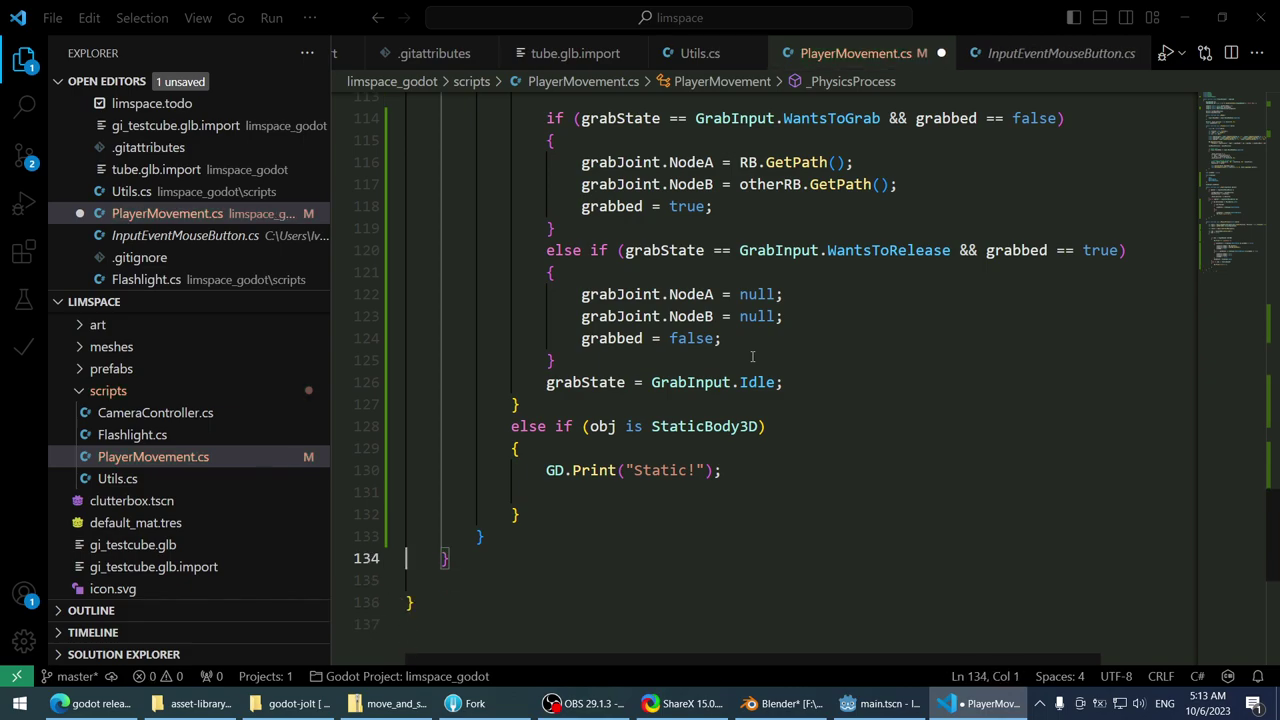
- In Fork, stage all limspace_godot changes and review the PlayerMovement.cs and main.tscn diffs
click(467, 703)
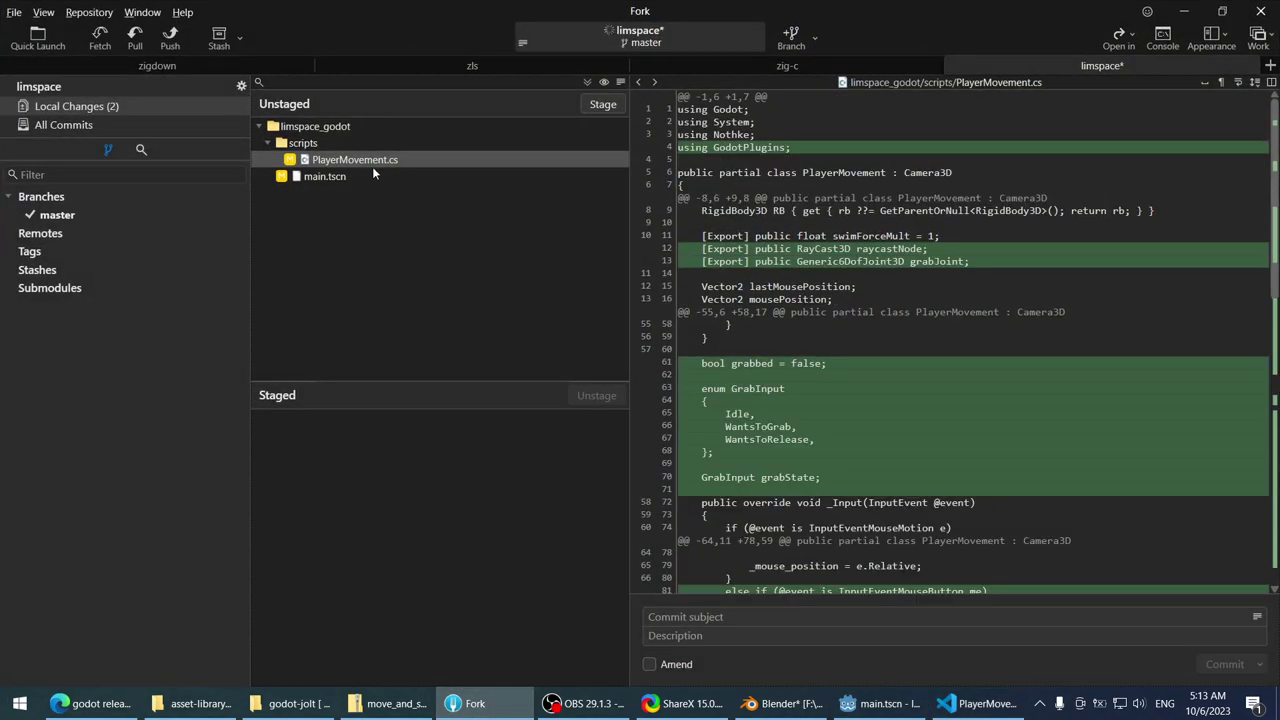
click(325, 126)
double_click(324, 128)
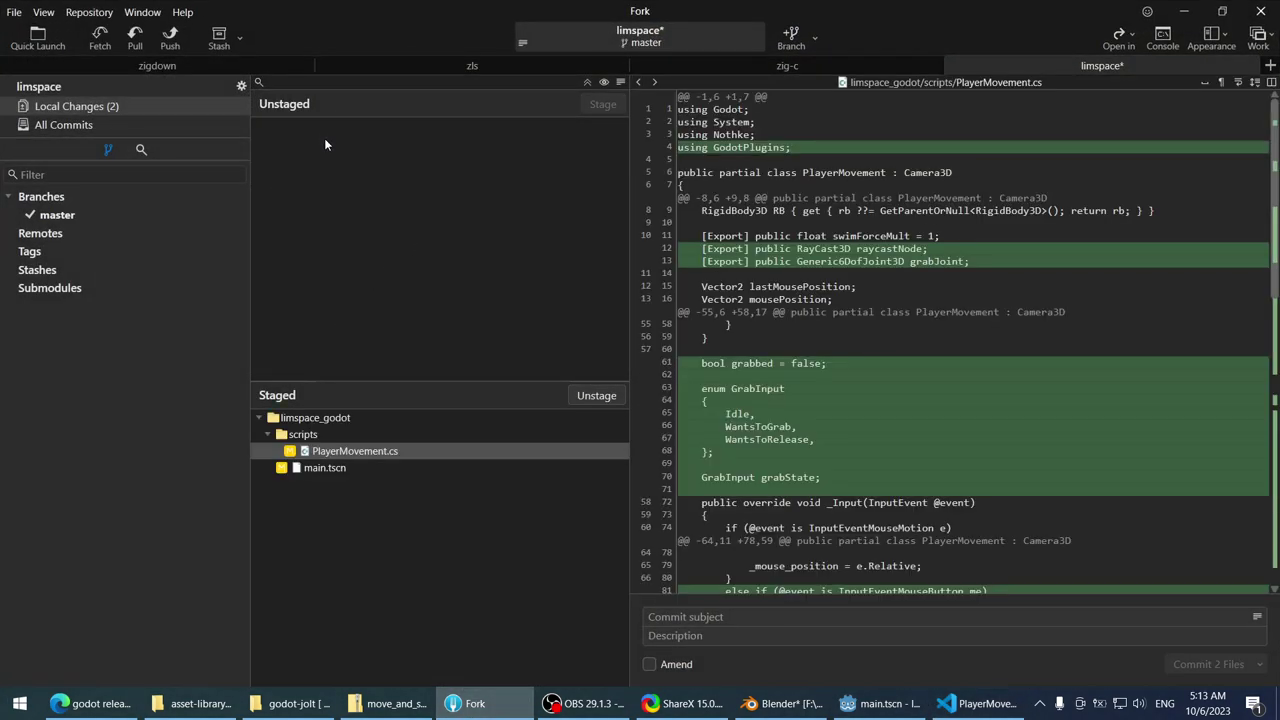
click(346, 453)
click(330, 467)
click(346, 453)
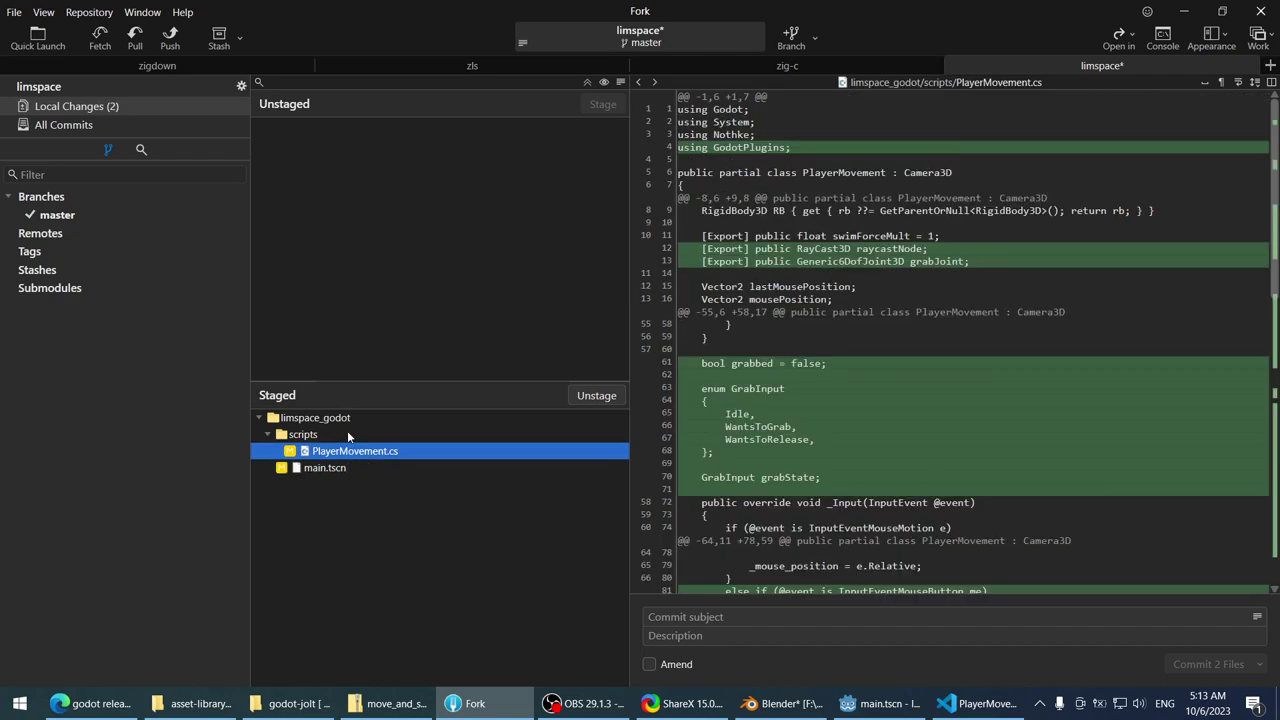
- Commit the two staged files with the message 'Grabbing joint create'
click(738, 610)
text(Grabbing)
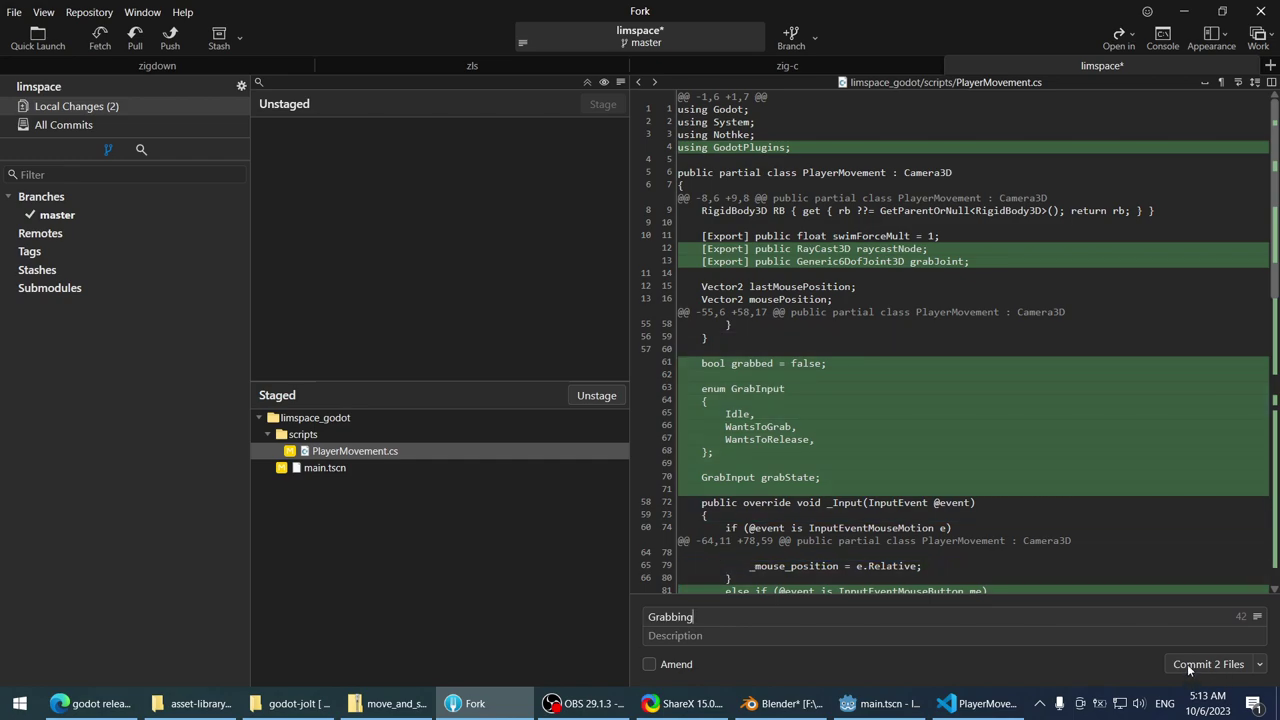
mouse_move(978, 472)
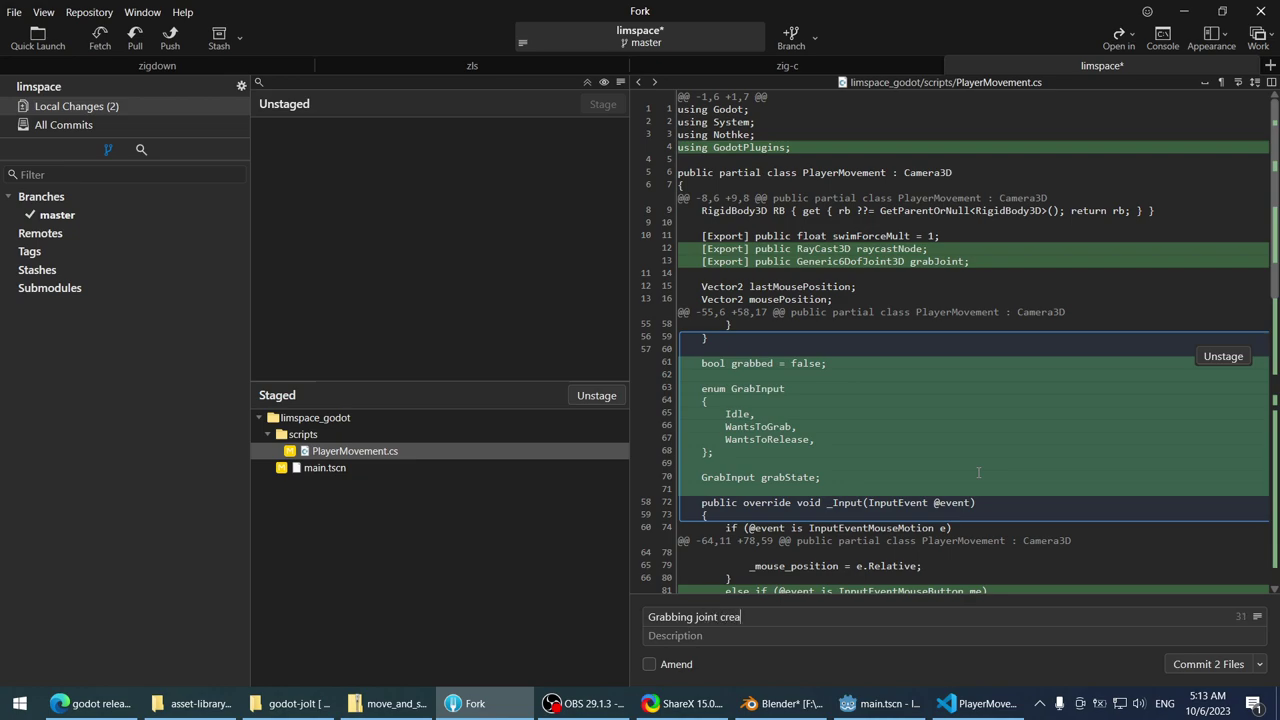
click(1236, 666)
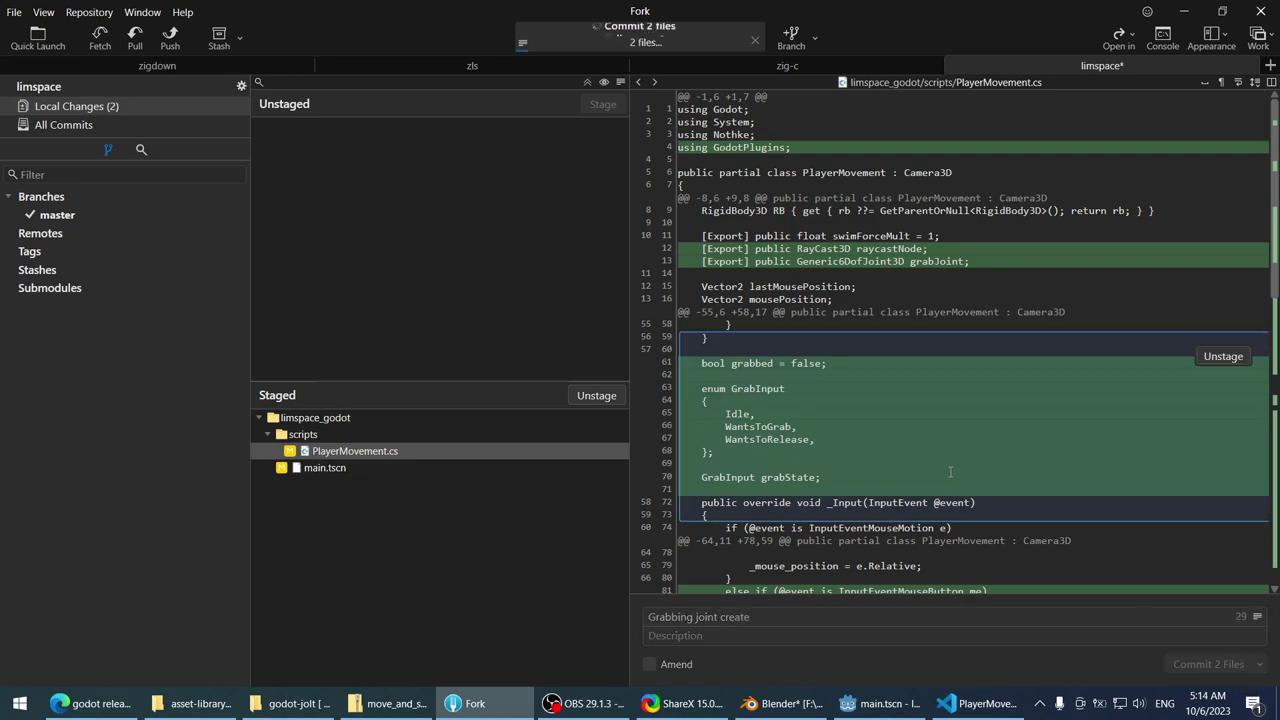
key(alt+Tab)
- Start a grabJoint. statement on a new line after 'grabbed = true;', dropping the half-typed anchor name
click(743, 495)
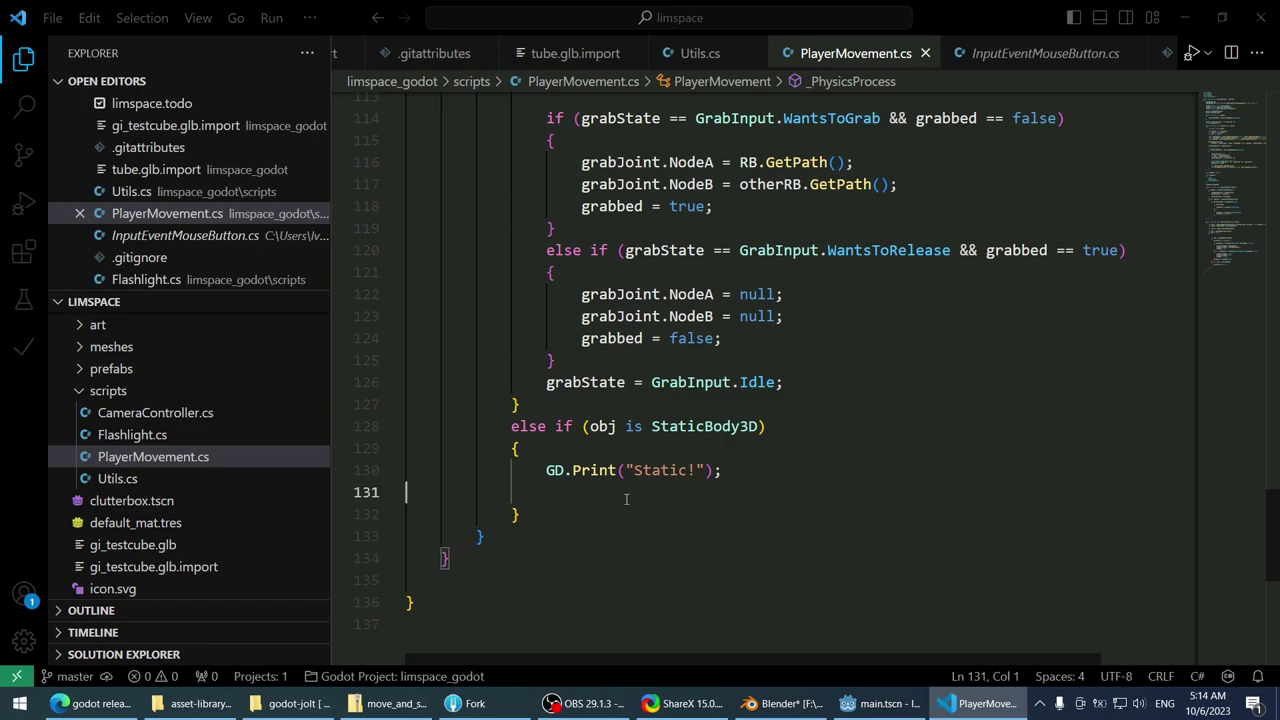
click(757, 468)
click(760, 483)
scroll(760, 479, up, 3)
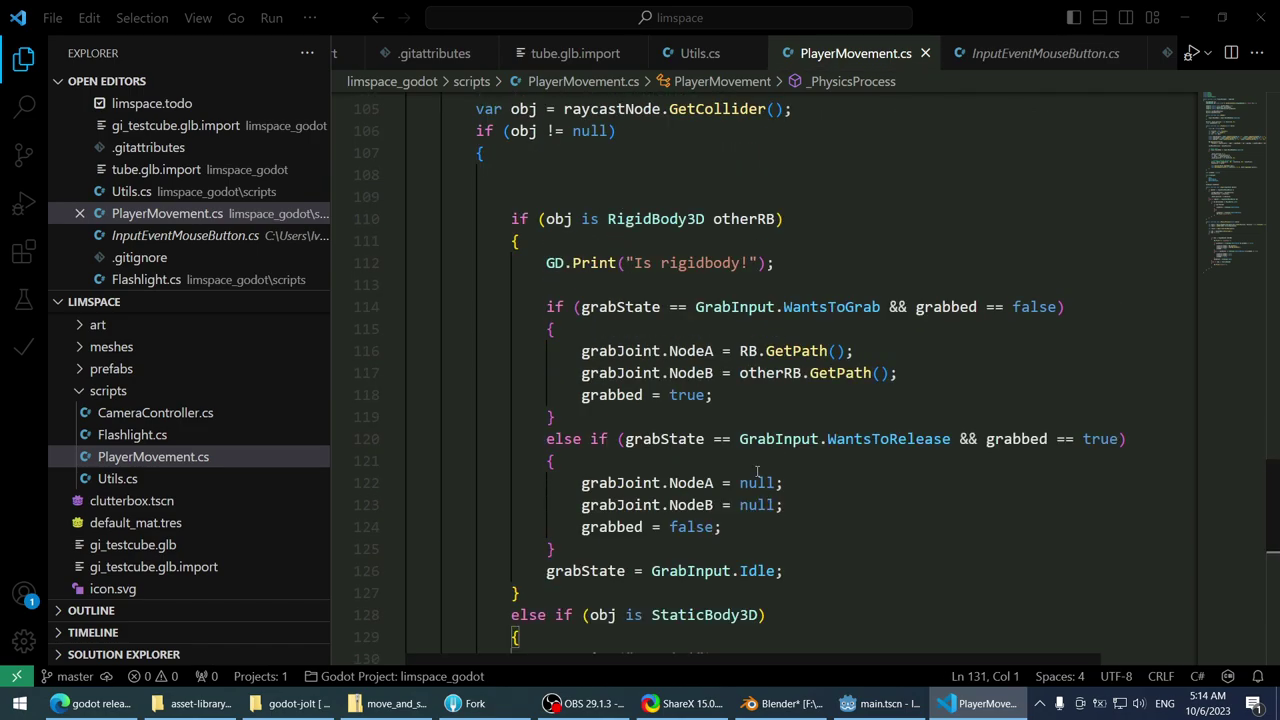
click(790, 393)
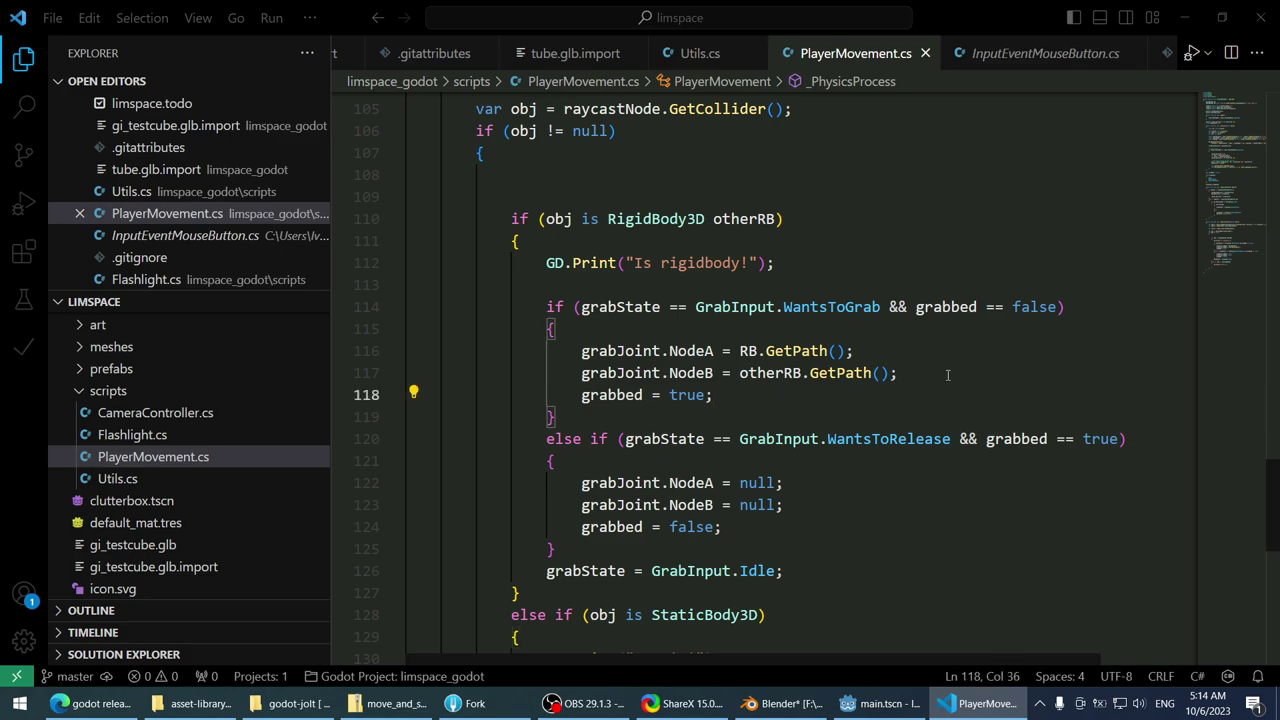
key(Return)
key(Return)
text(g)
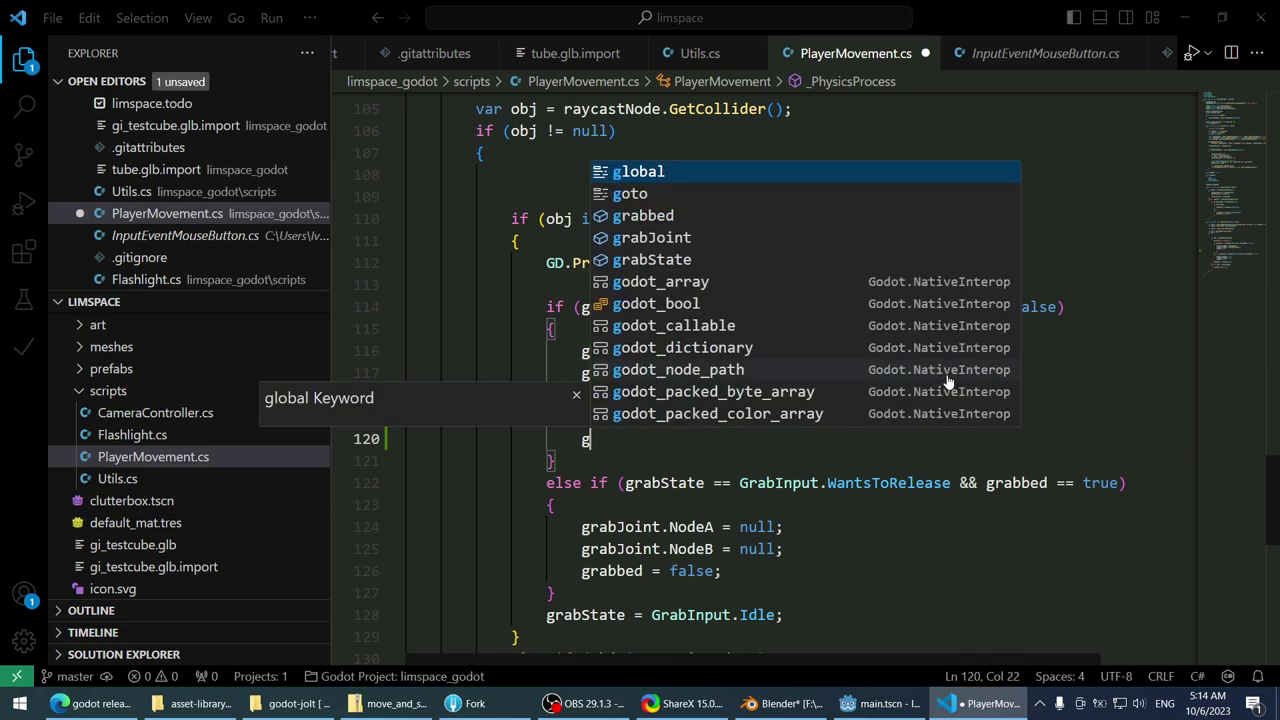
text(rabJoint.ancho)
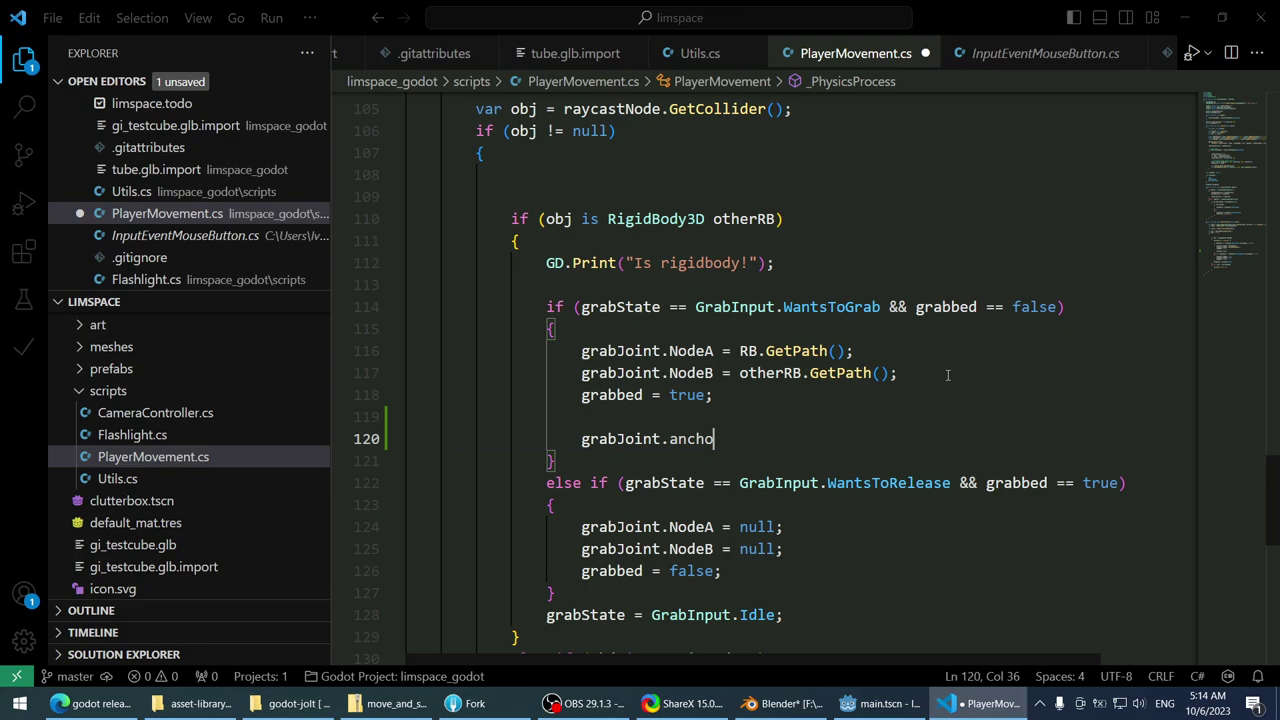
key(ctrl+shift+Left)
key(BackSpace)
key(BackSpace)
text(.)
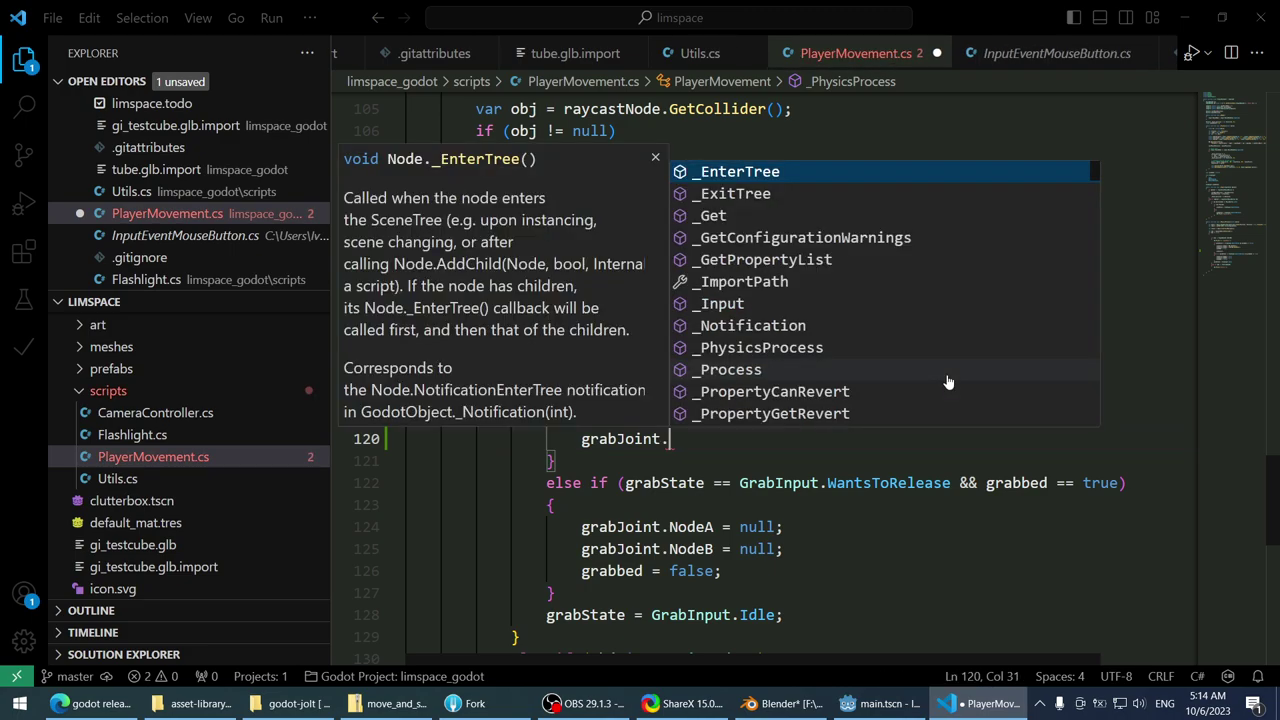
- Browse the grabJoint member suggestions, then close the list
scroll(900, 360, down, 5)
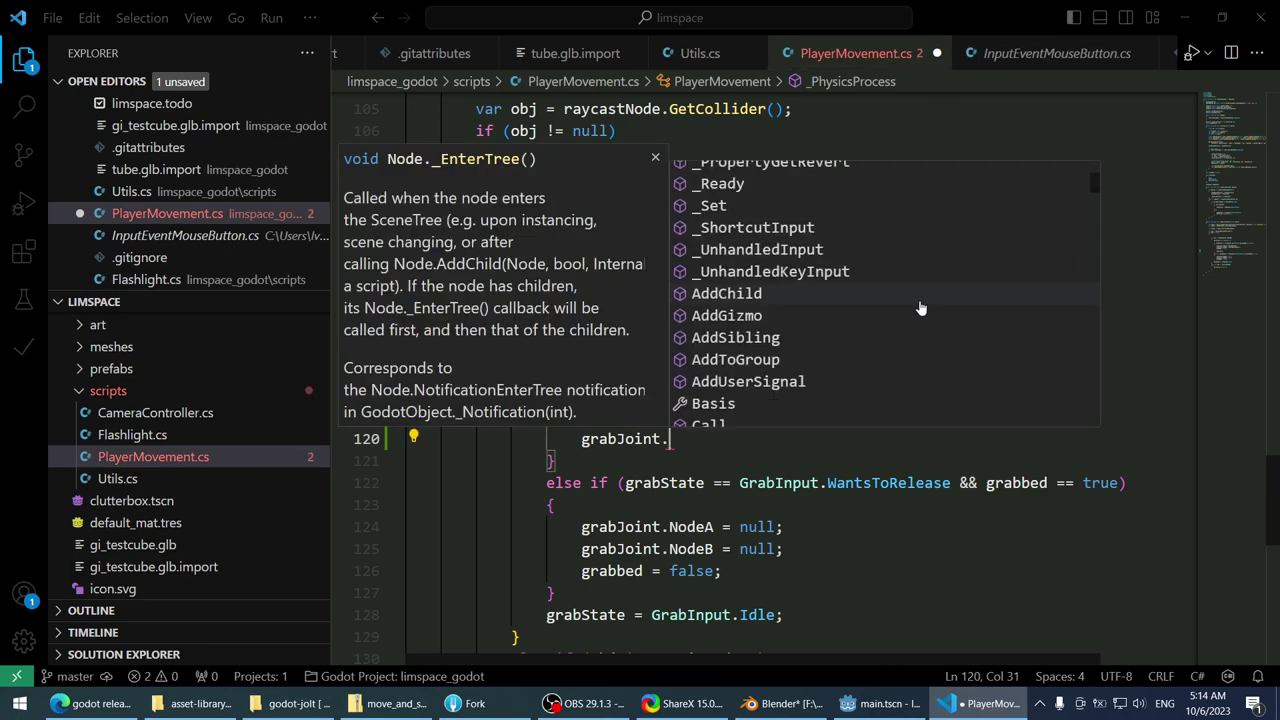
scroll(824, 302, down, 1)
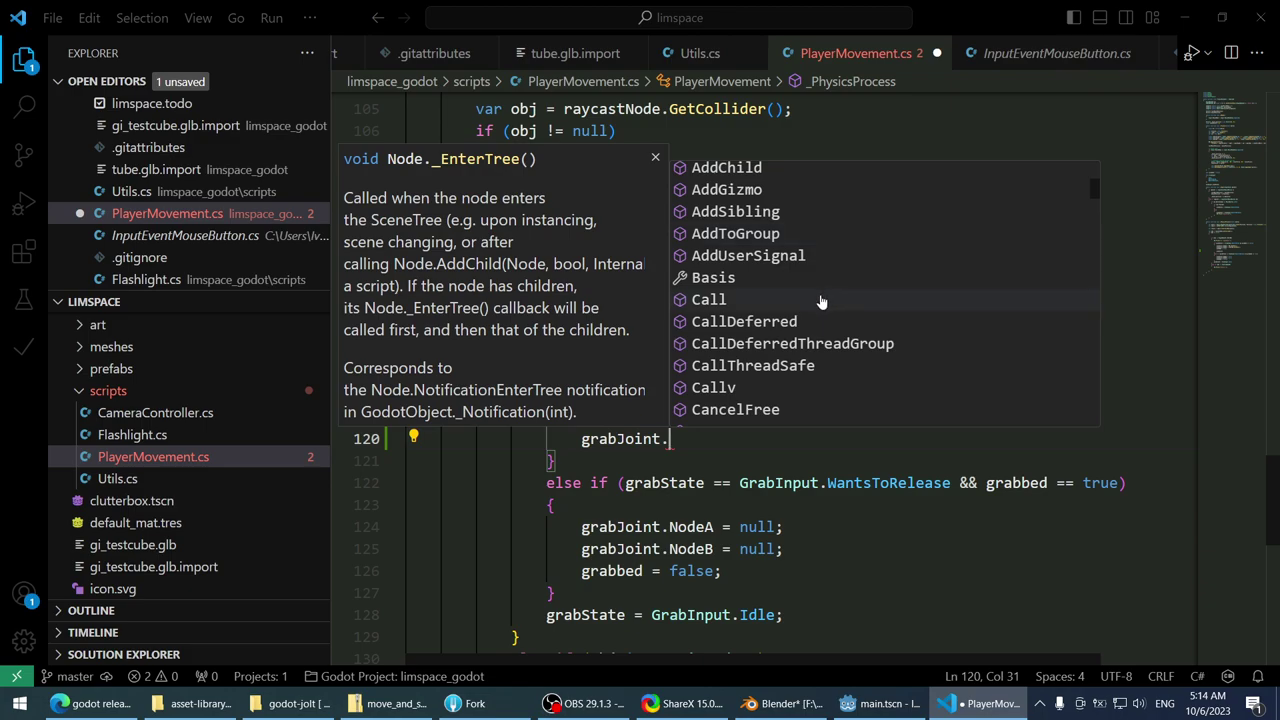
scroll(820, 302, down, 3)
click(735, 461)
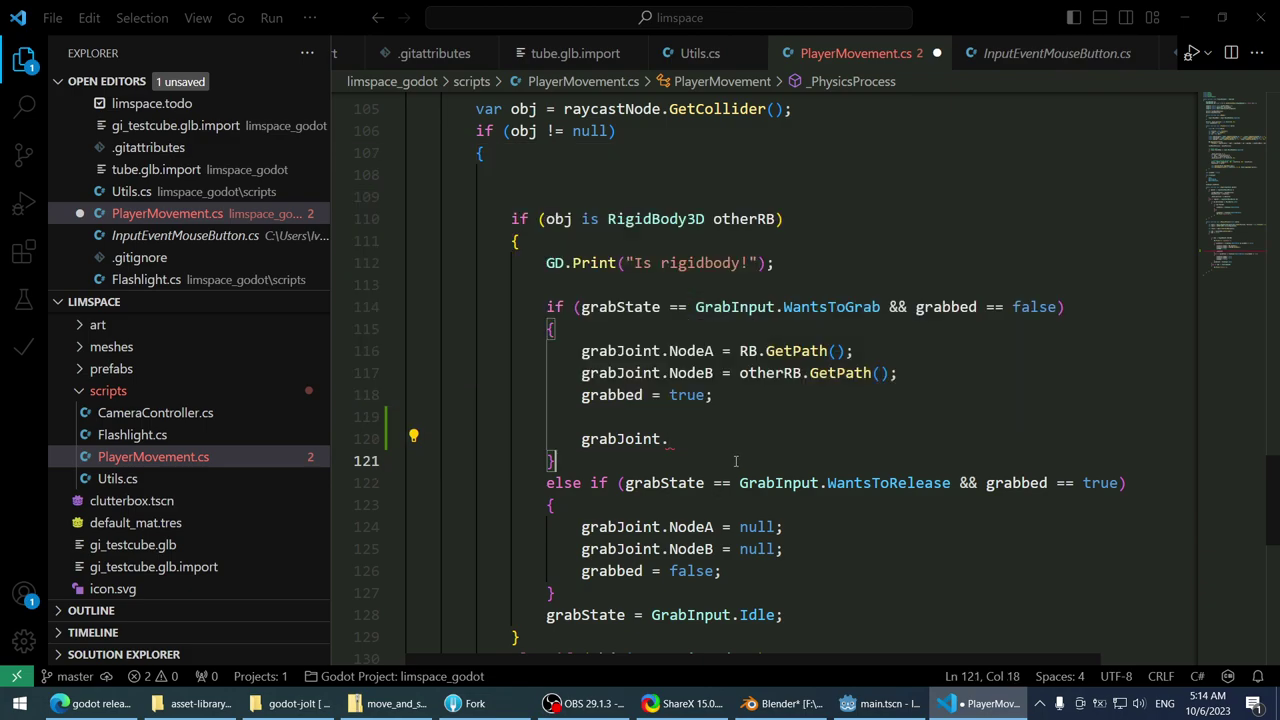
scroll(765, 366, up, 1)
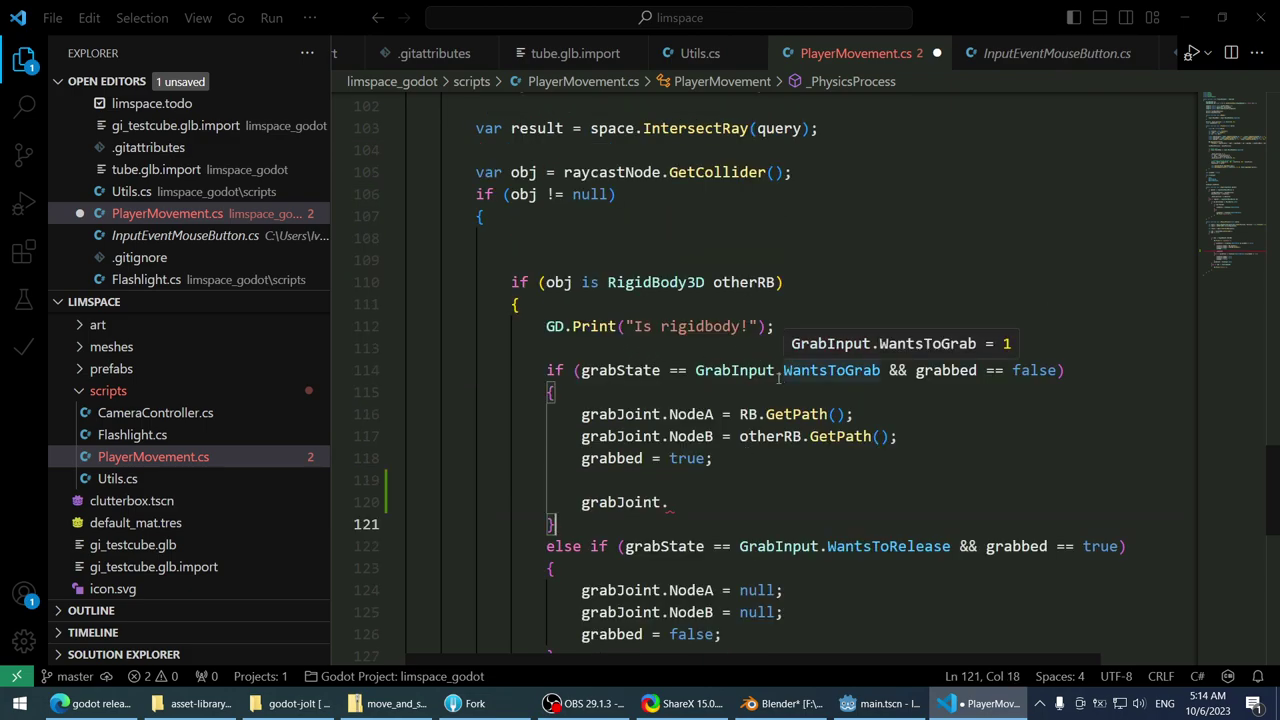
scroll(689, 282, up, 20)
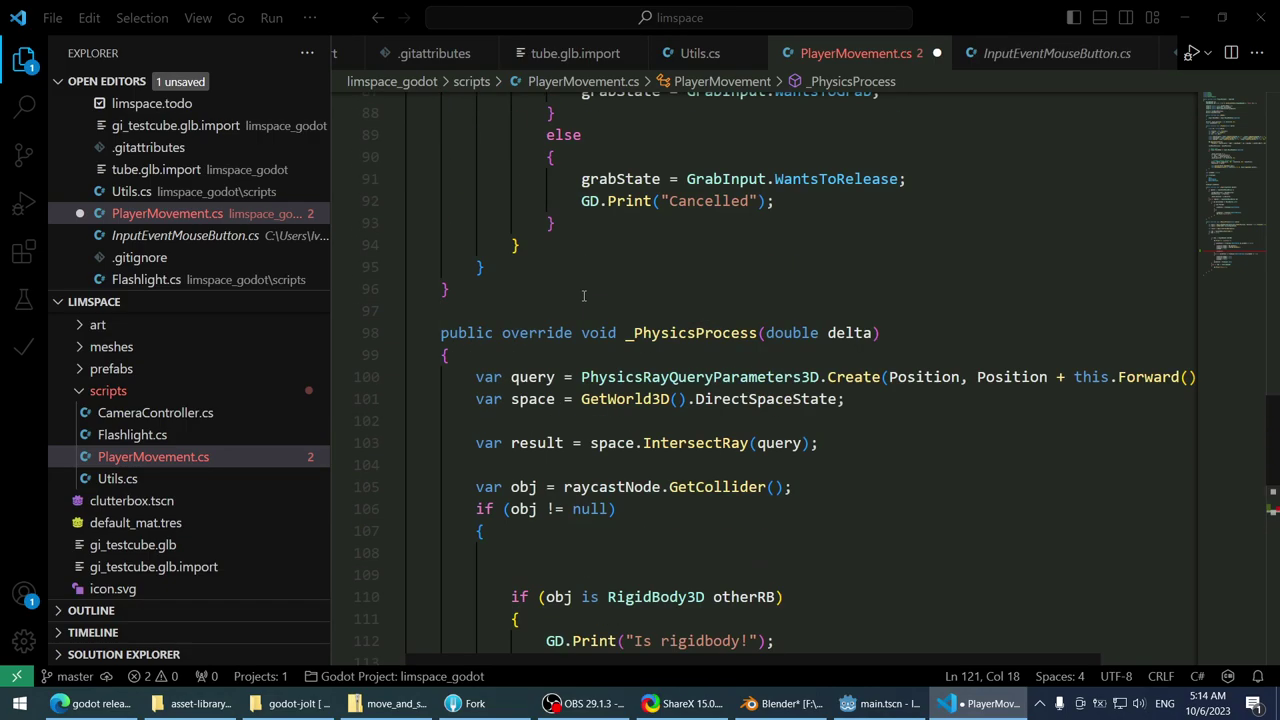
scroll(617, 476, up, 10)
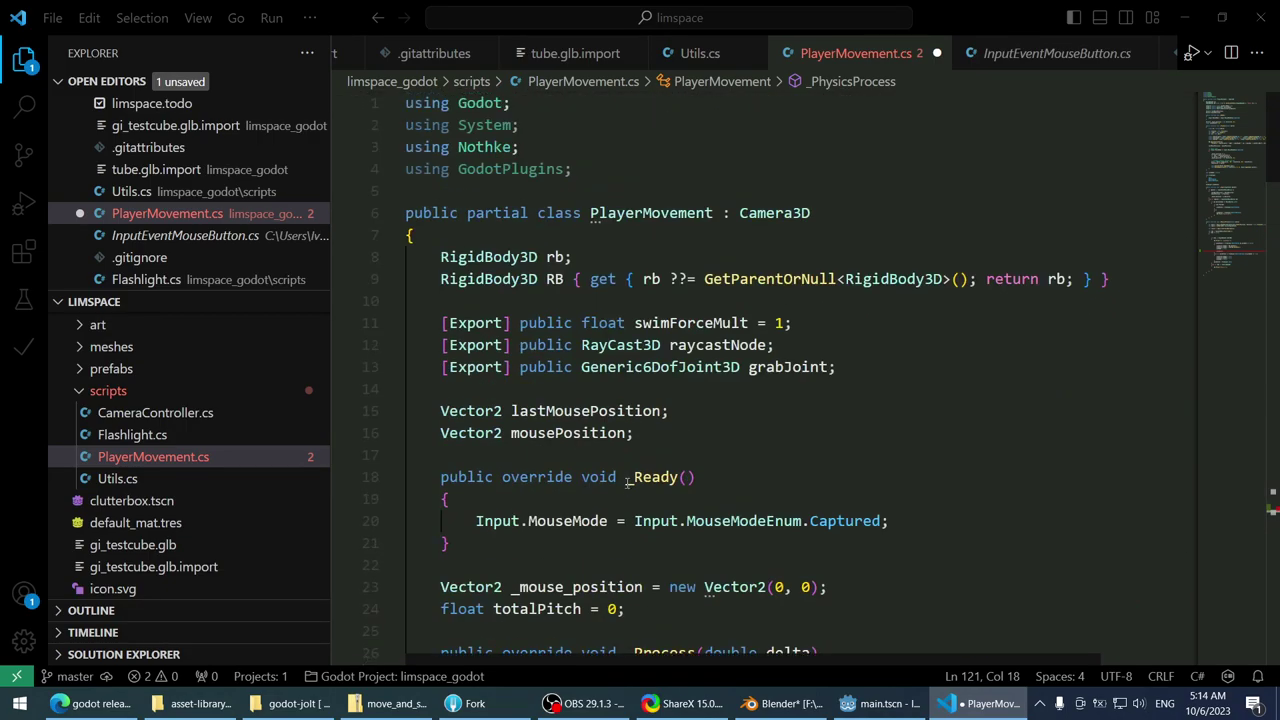
- Open the decompiled Generic6DofJoint3D class definition and scroll through it
right_click(655, 358)
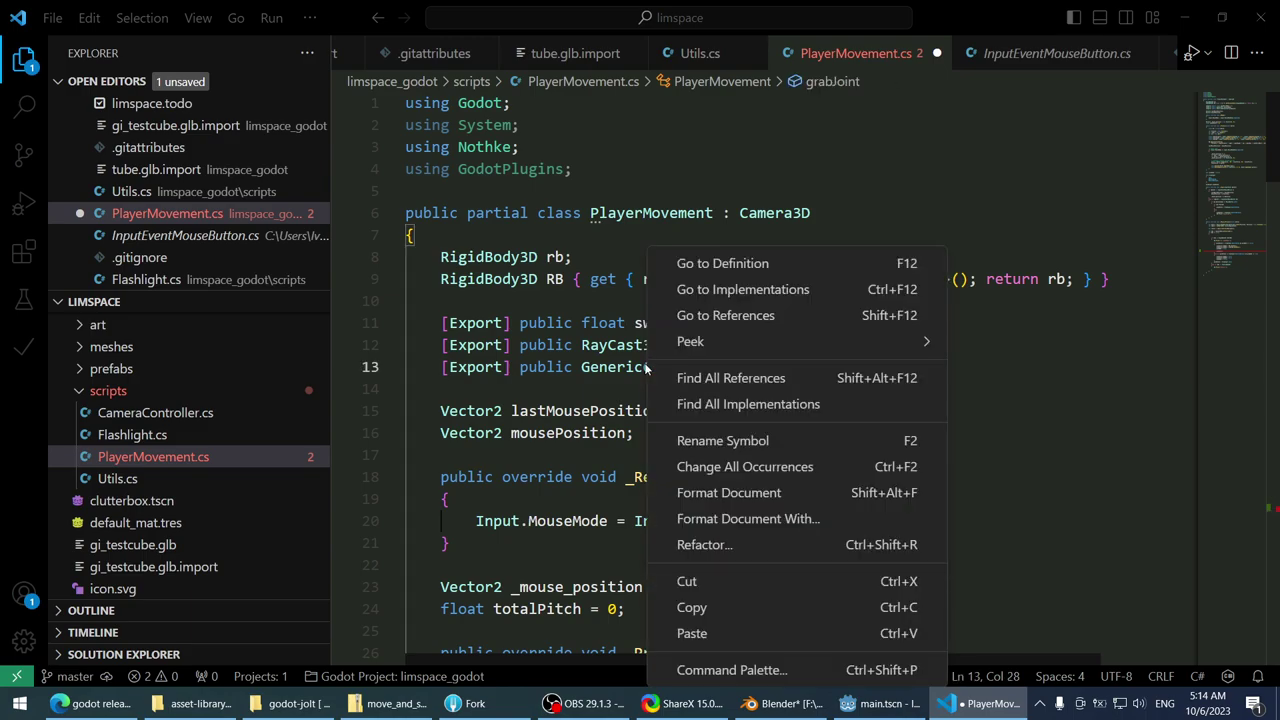
click(680, 262)
scroll(761, 369, down, 6)
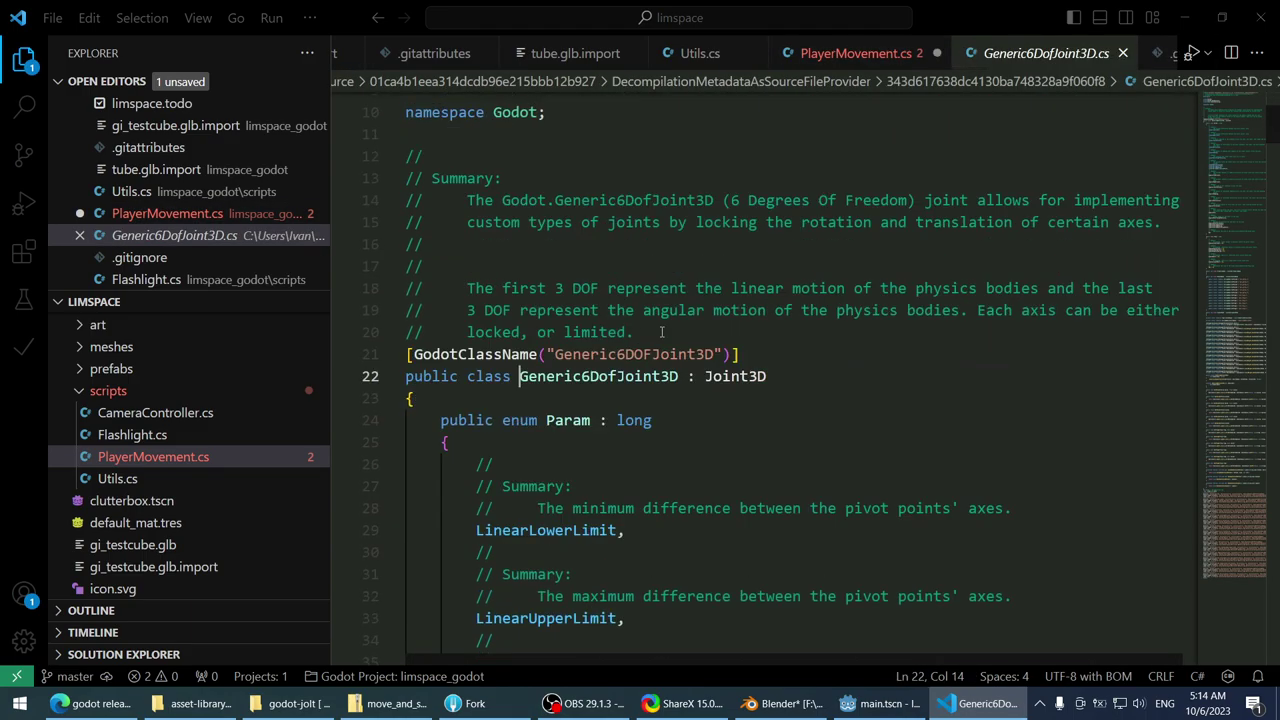
scroll(756, 371, down, 9)
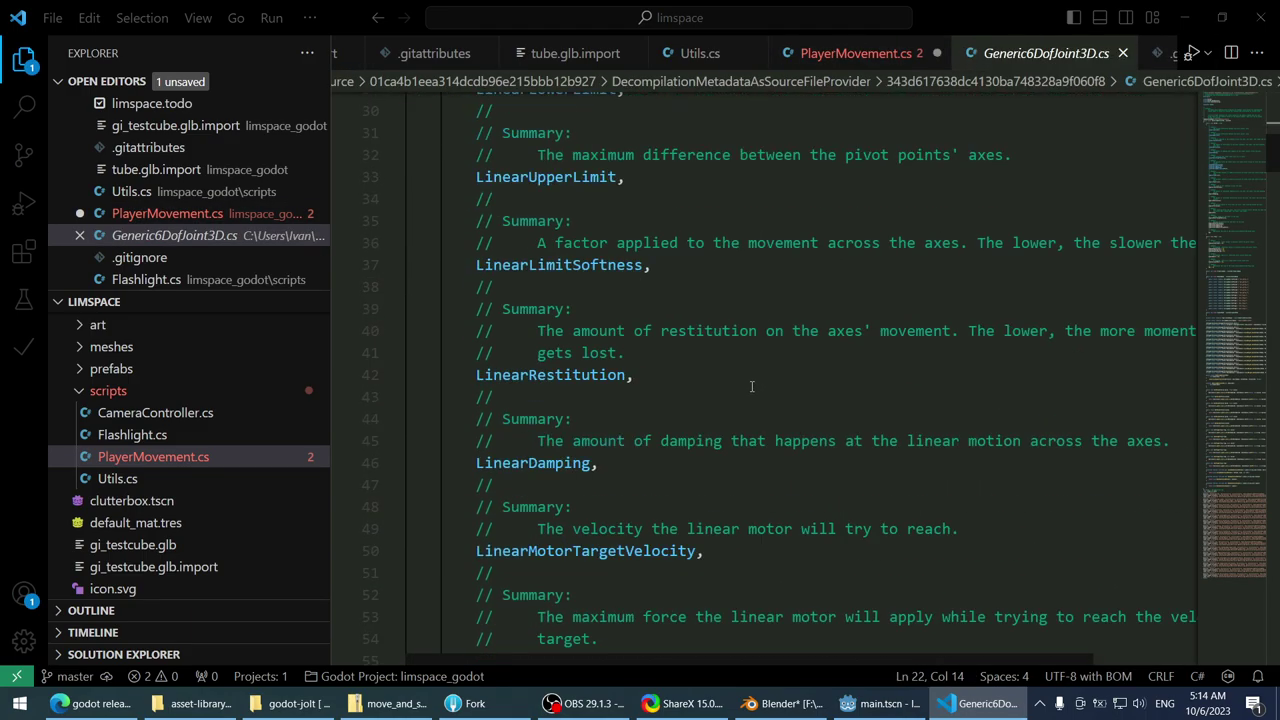
scroll(745, 392, down, 16)
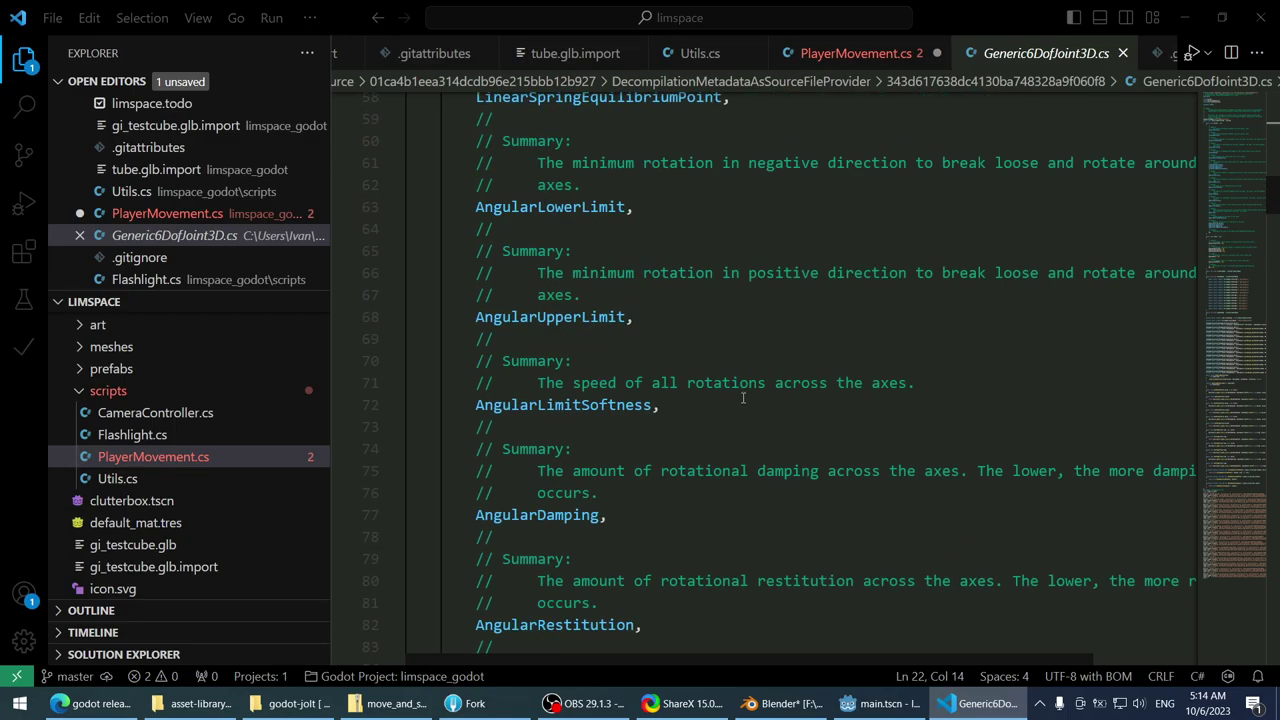
scroll(737, 410, down, 2)
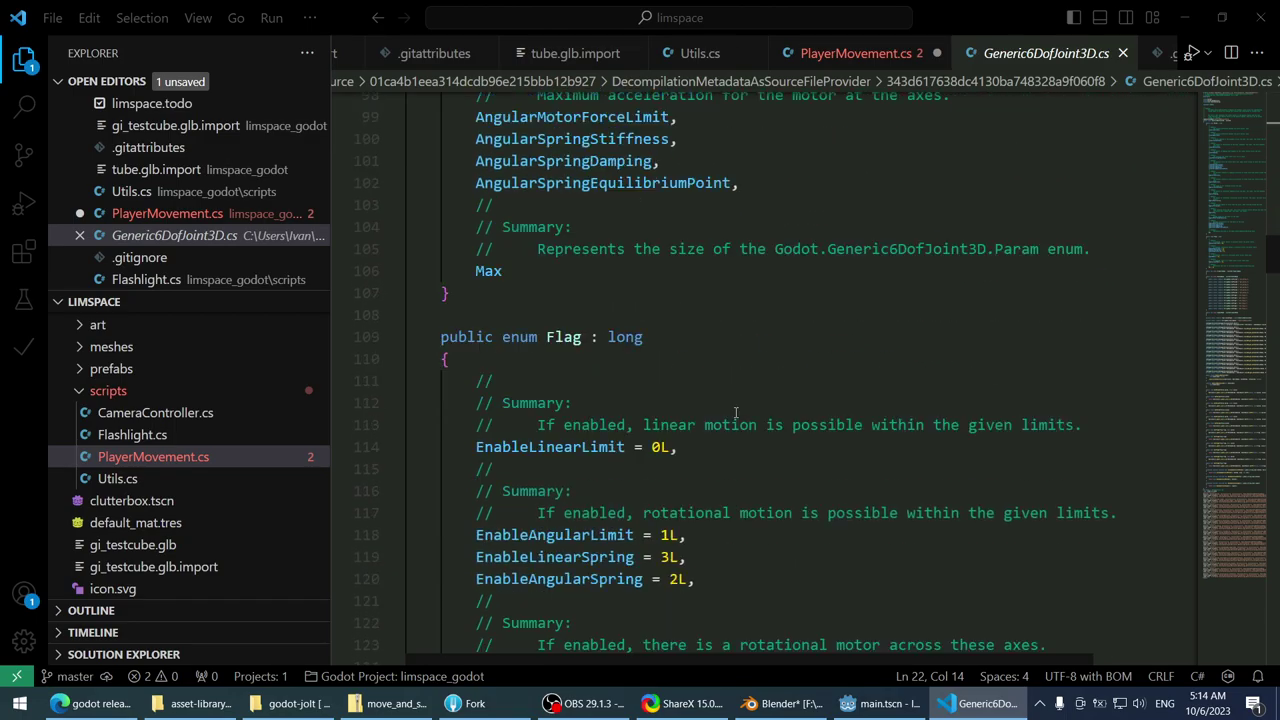
drag(1259, 250, 1251, 137)
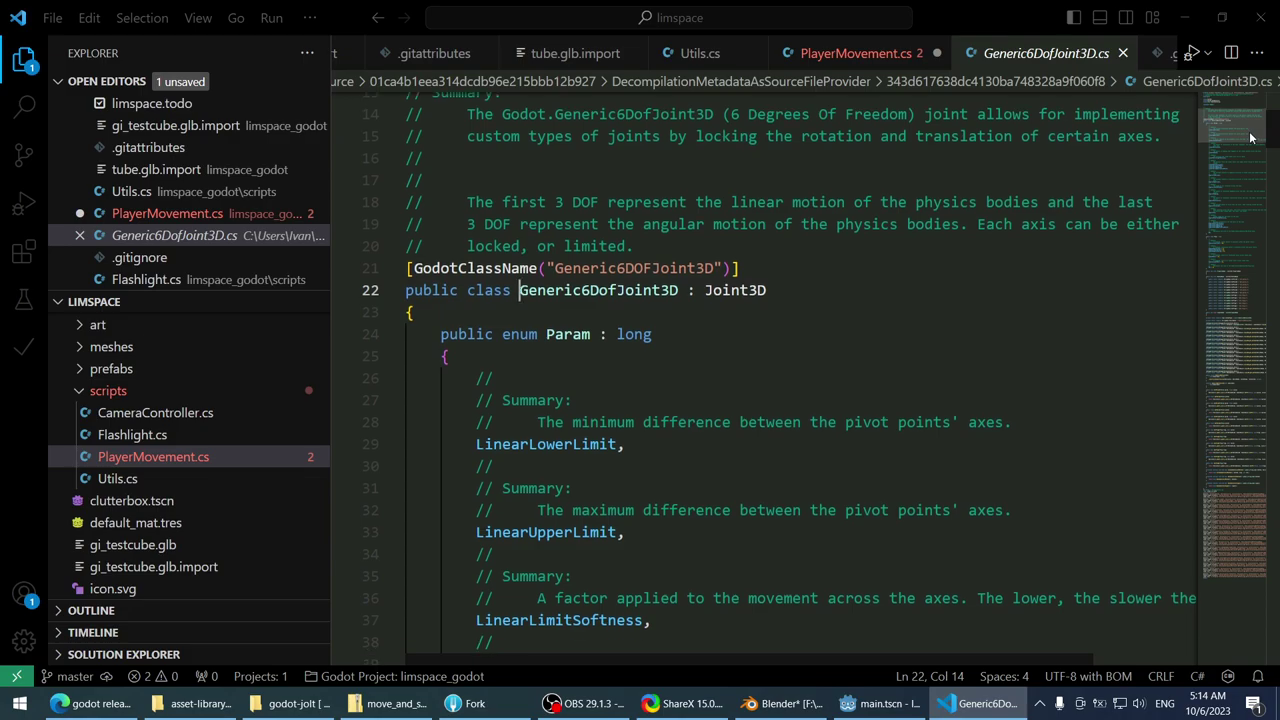
- Select the Param enum's long type and browse the class via the minimap
double_click(633, 335)
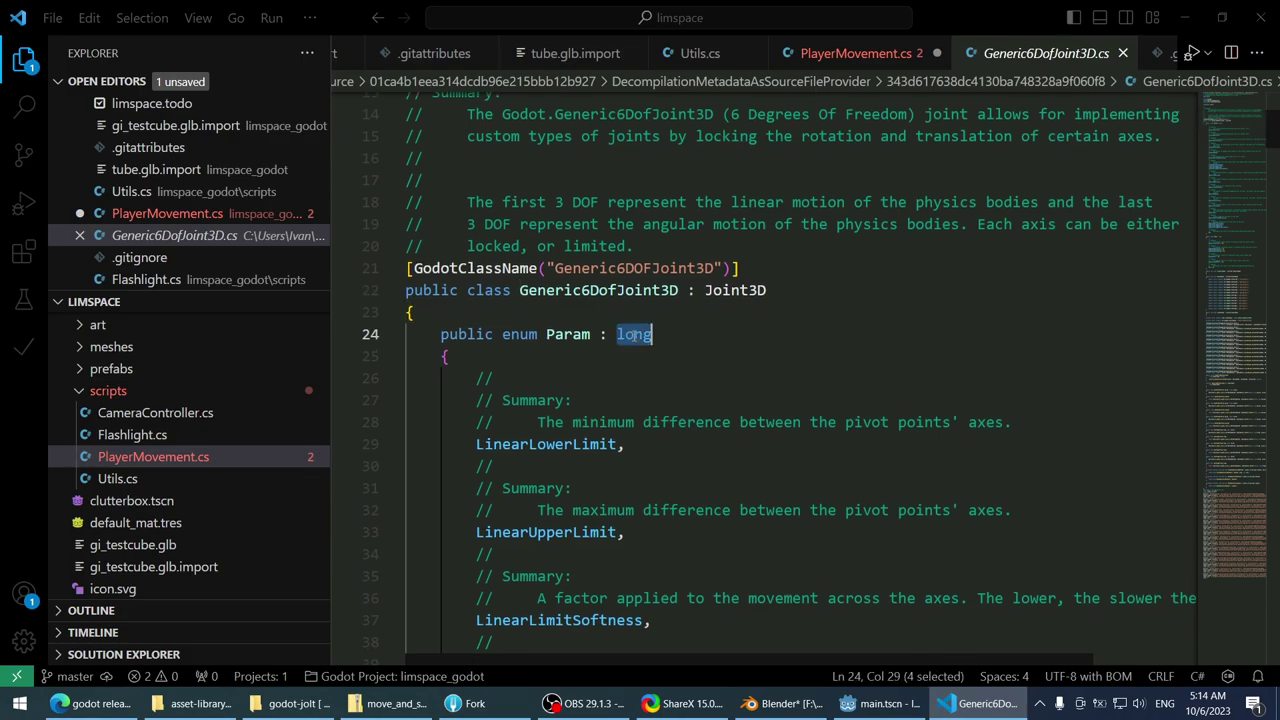
scroll(1231, 137, down, 15)
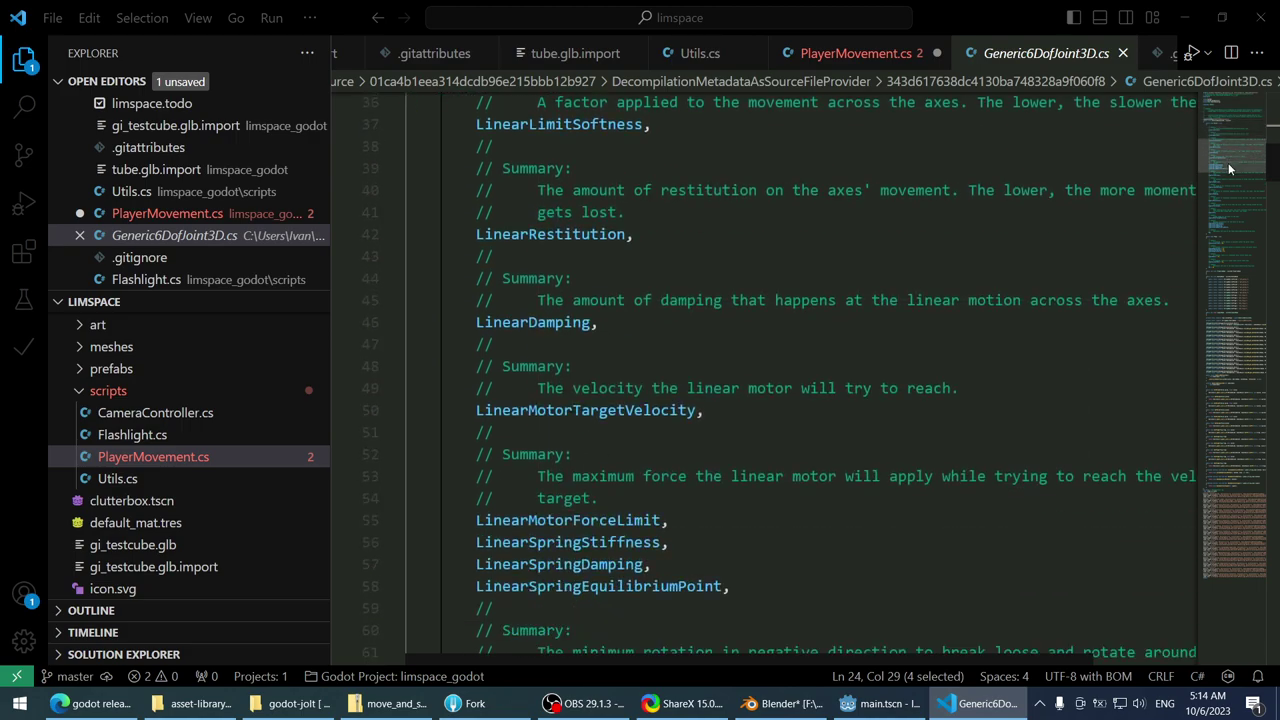
scroll(1231, 140, up, 15)
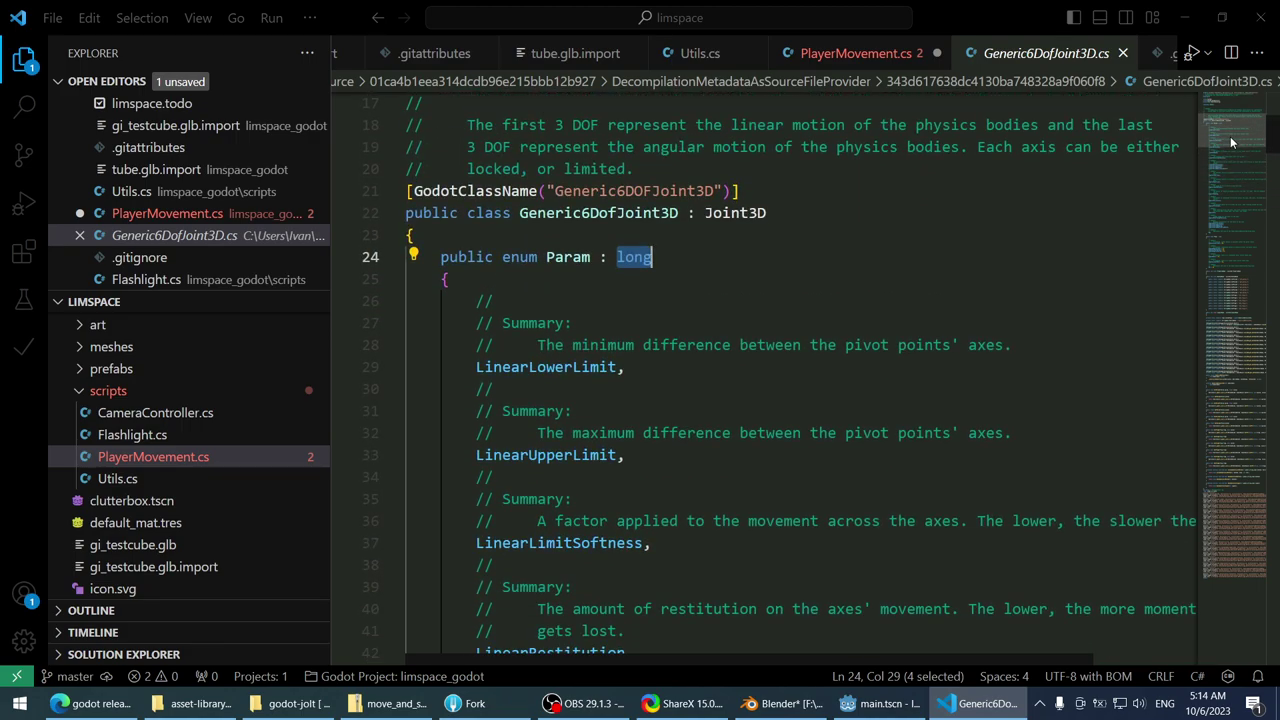
drag(1230, 136, 1231, 291)
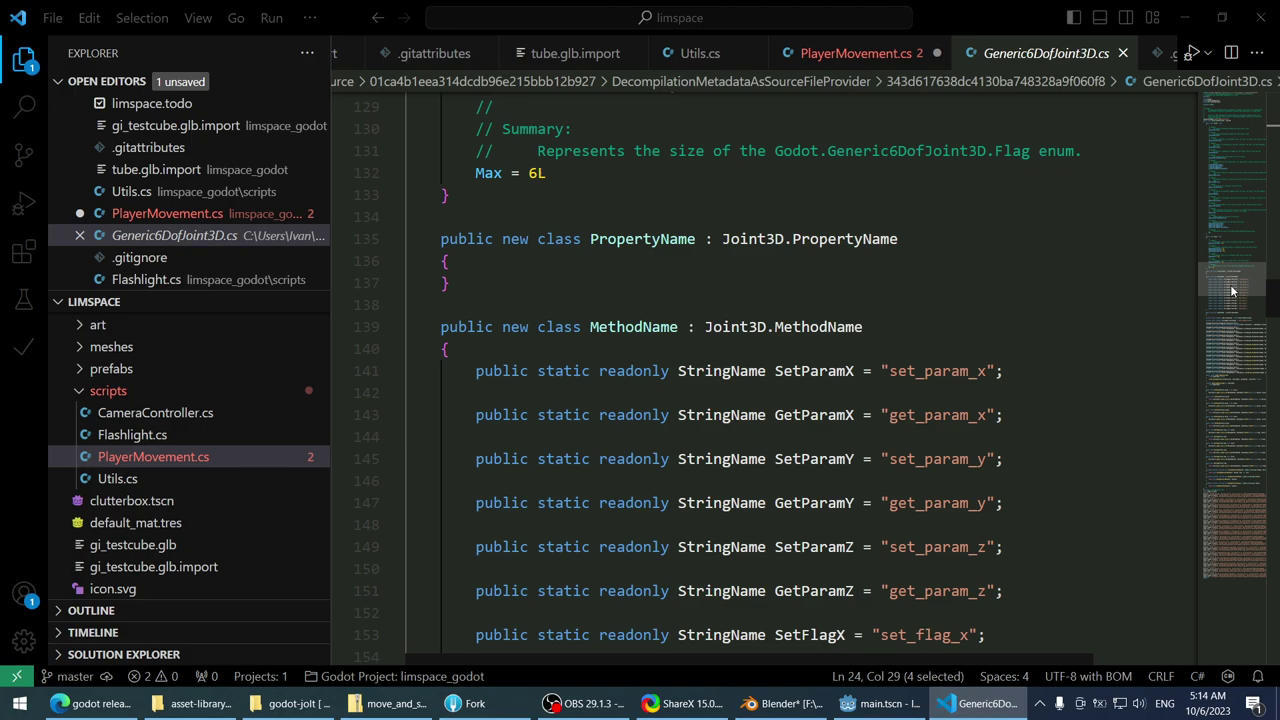
drag(1231, 291, 1242, 343)
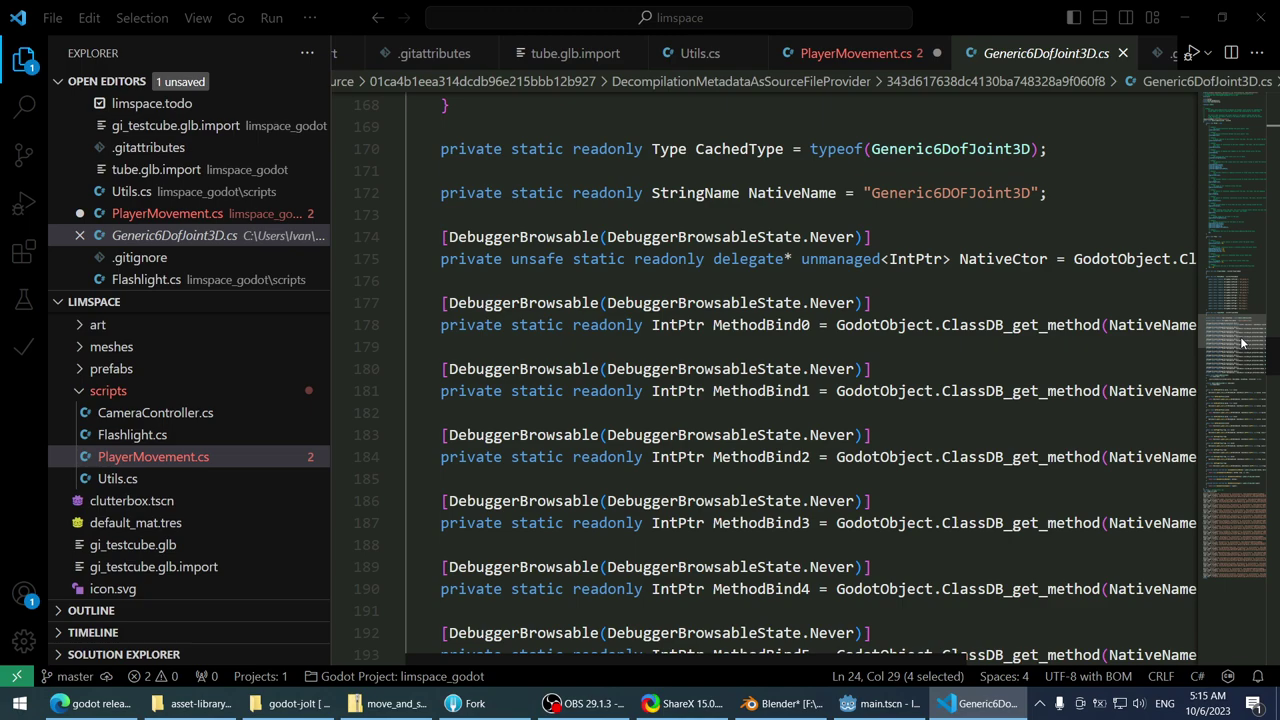
drag(1242, 343, 1240, 397)
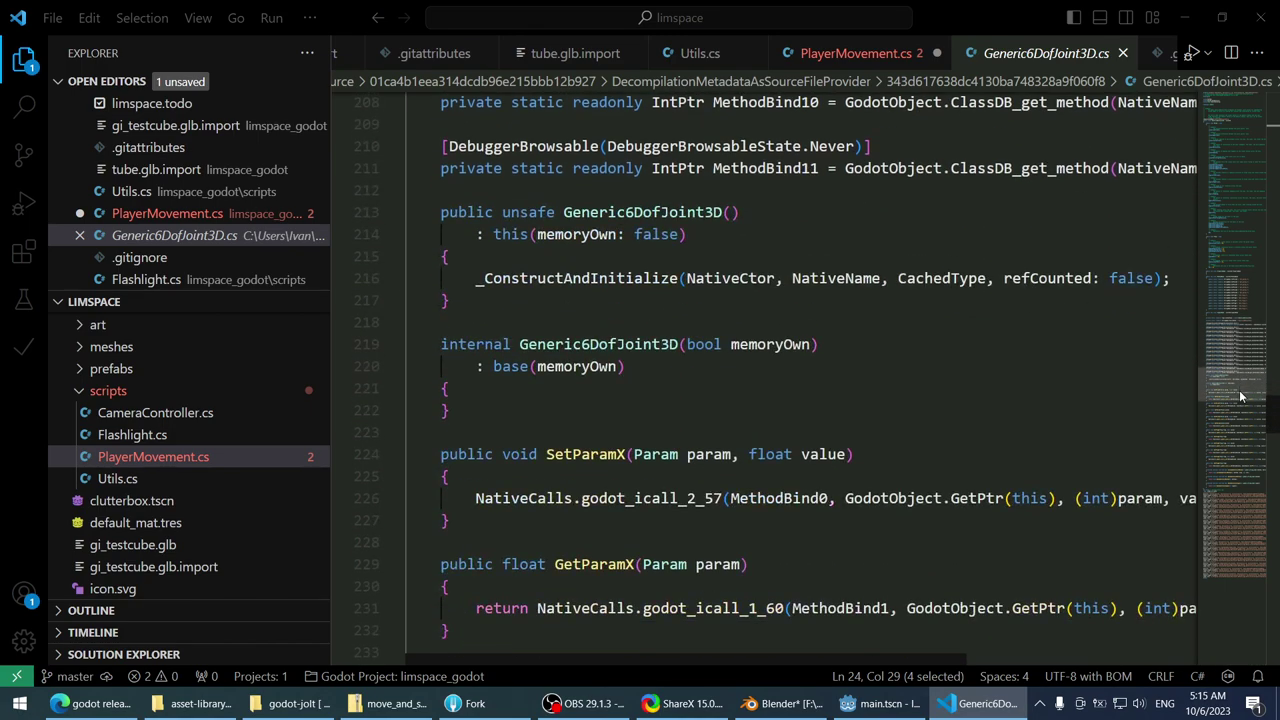
drag(1240, 397, 1260, 135)
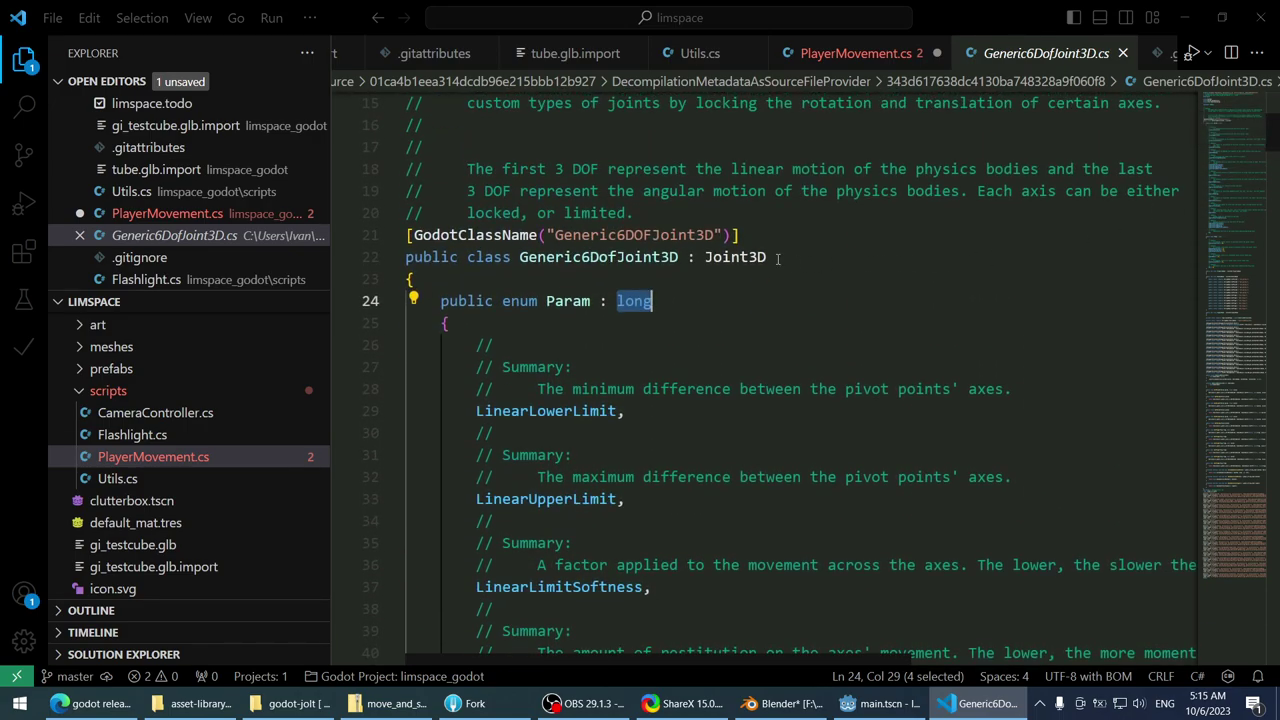
- Try Go to Definition on the Joint3D base class, then close the decompiled file
right_click(738, 251)
click(778, 262)
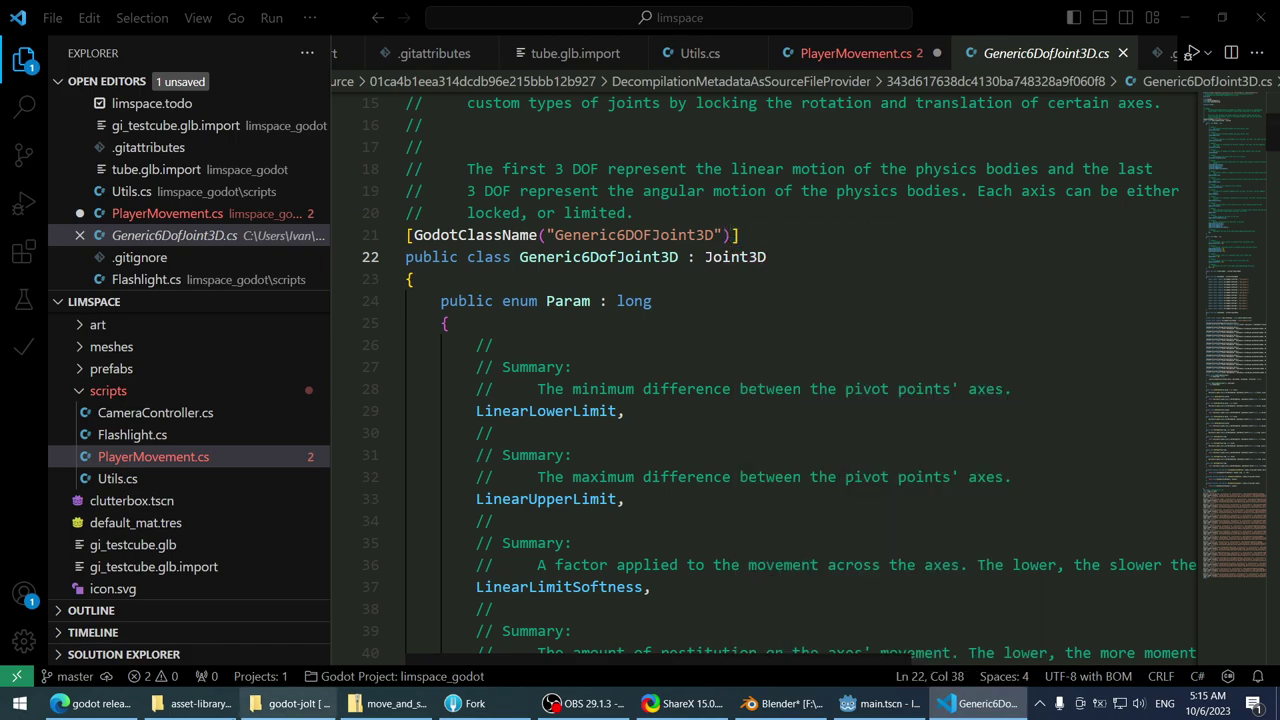
scroll(600, 400, up, 3)
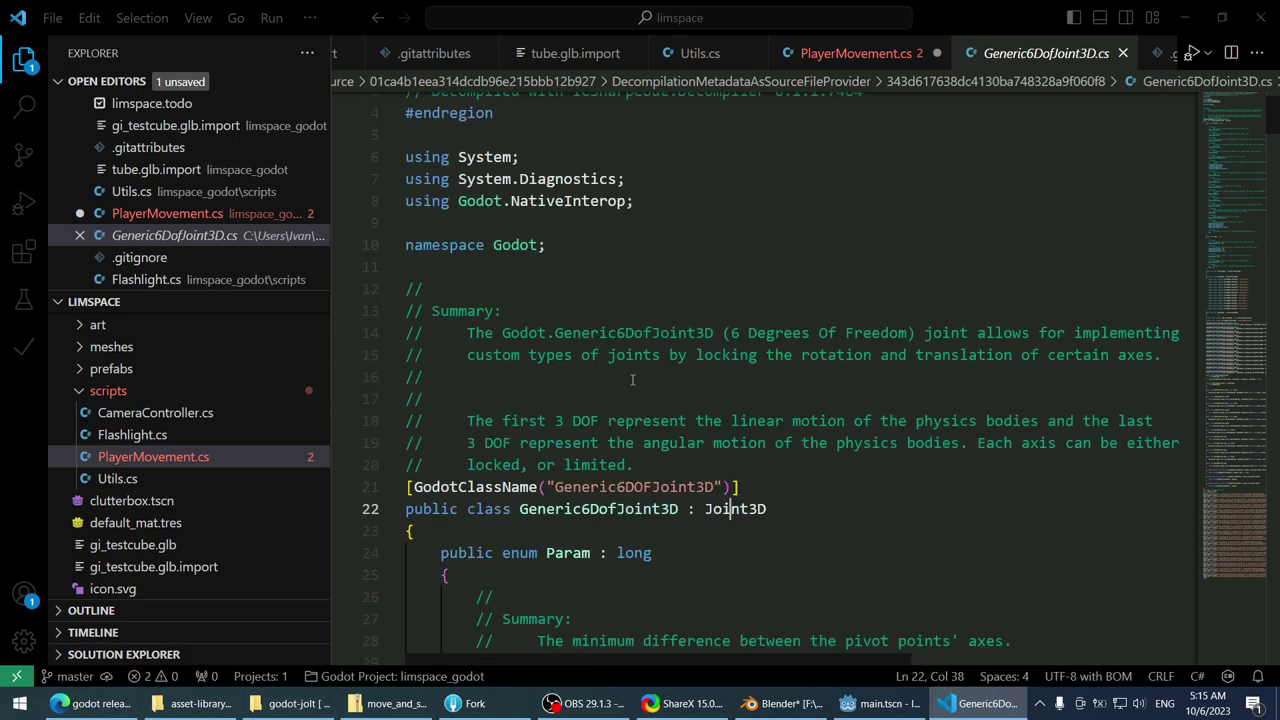
middle_click(1066, 50)
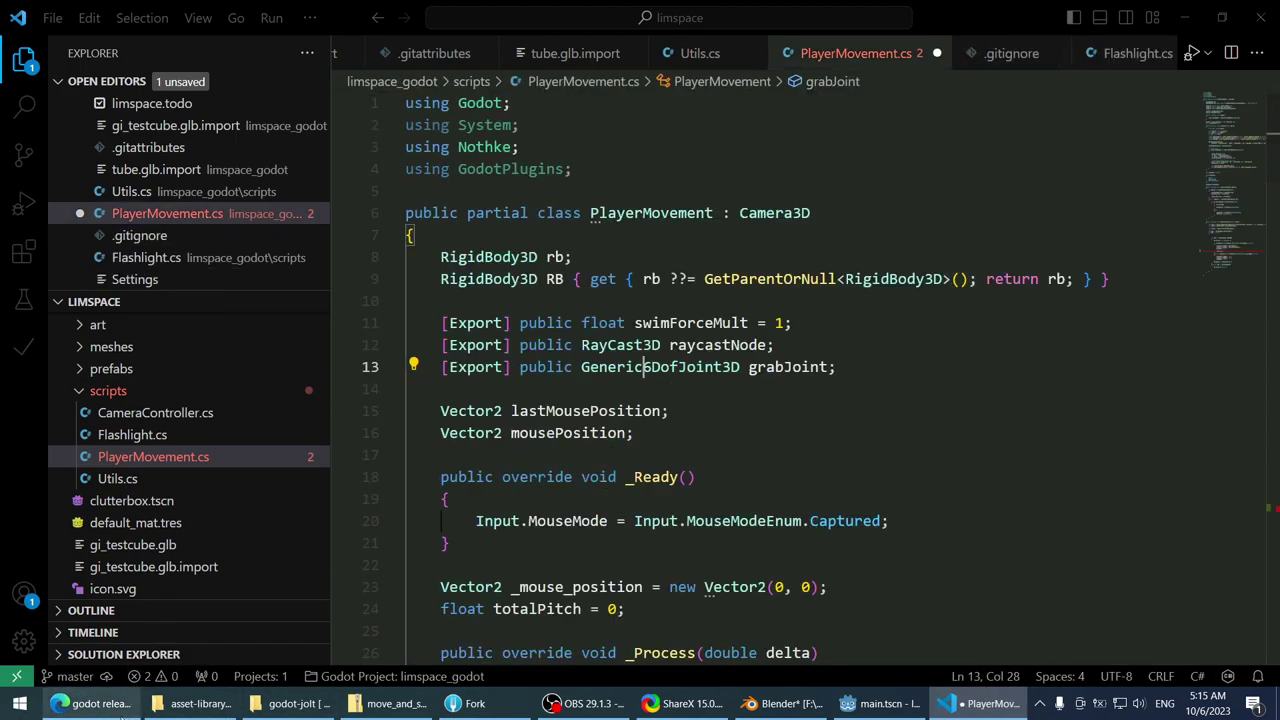
- In a new Edge tab, enter the search 'godot joint3d source'
click(95, 703)
key(ctrl+t)
text(go)
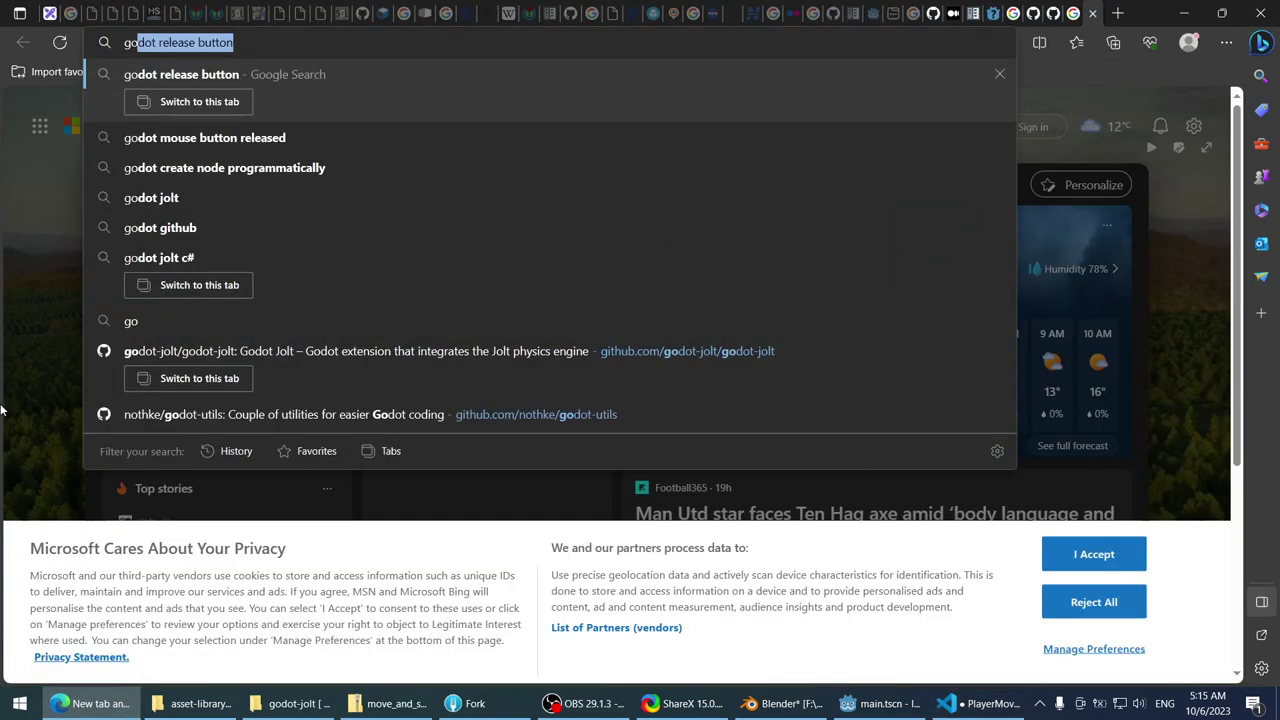
text(dot joint3d source)
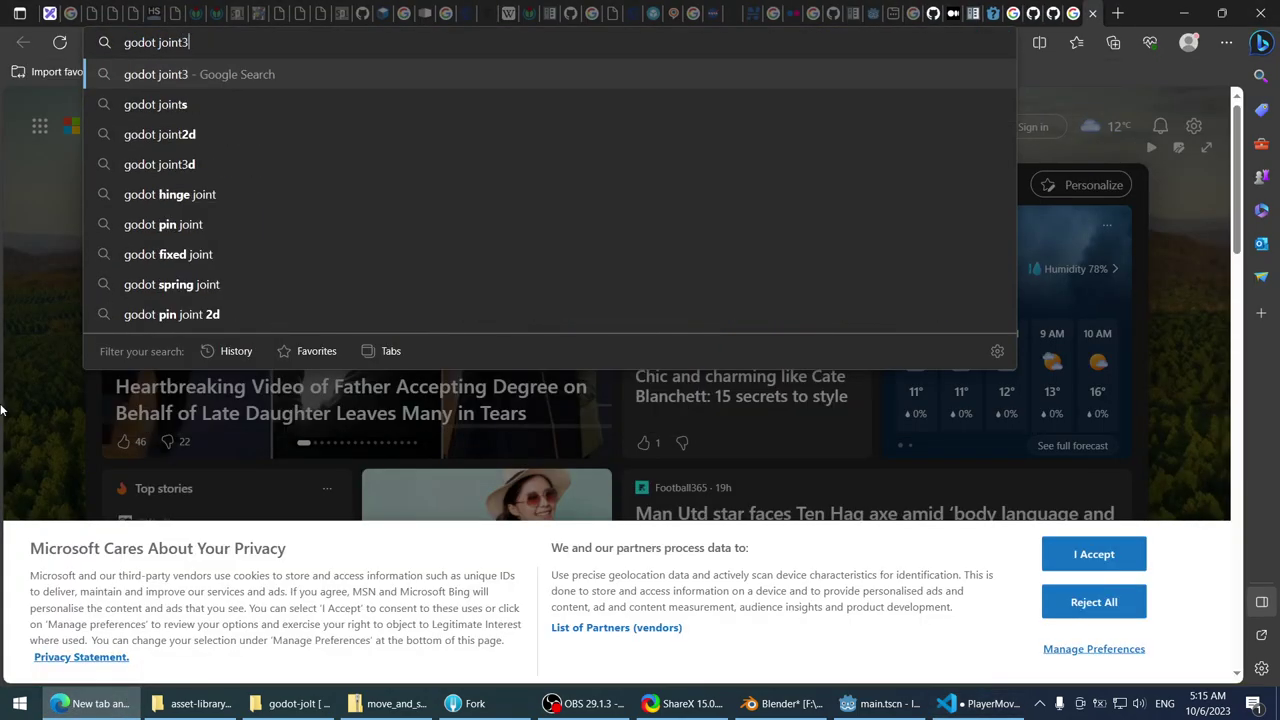
- Run the search and open the Joint3D class reference in Godot Docs
key(Return)
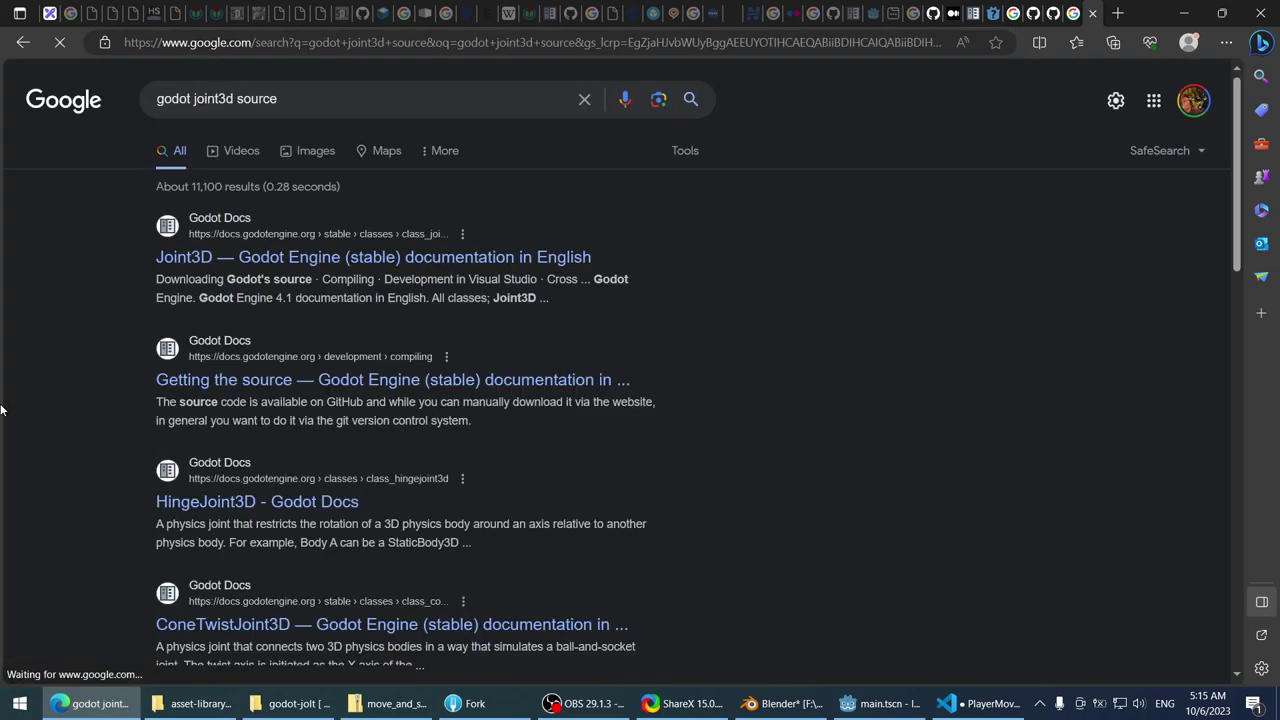
click(252, 260)
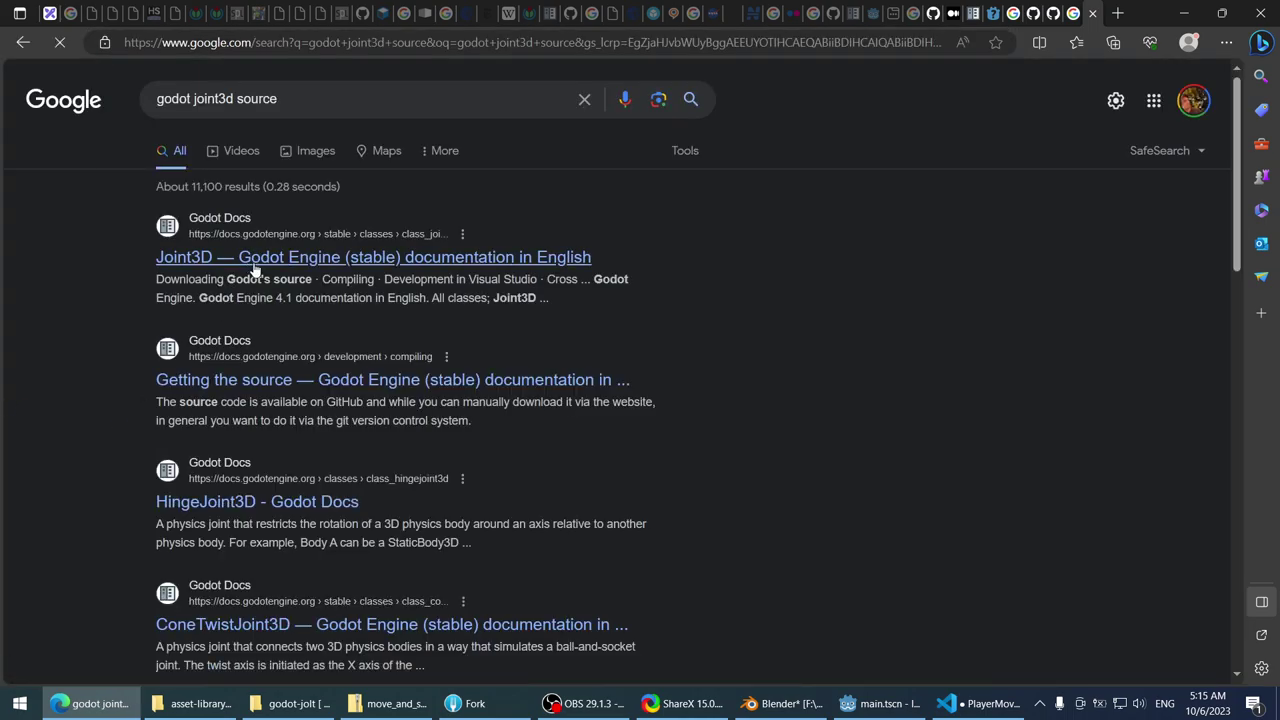
scroll(434, 448, down, 4)
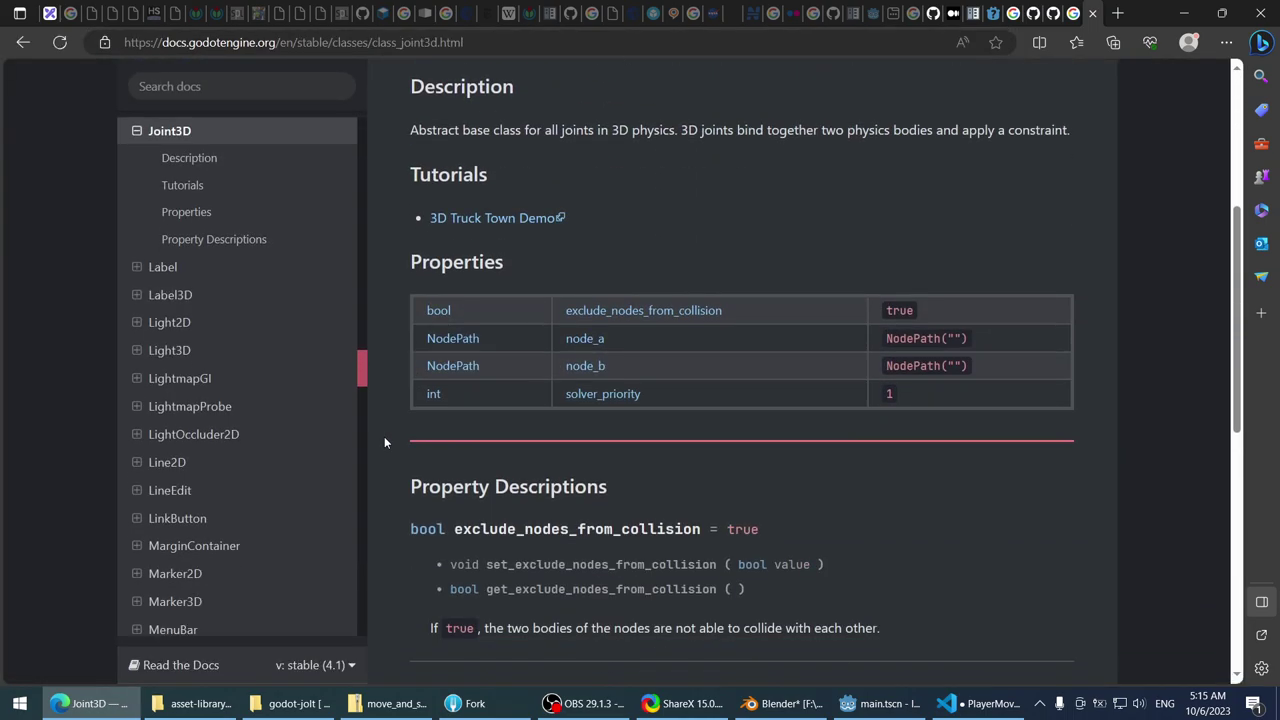
scroll(385, 442, down, 2)
scroll(385, 442, up, 2)
- Read the node_a, node_b and solver_priority descriptions, then return to PlayerMovement.cs
scroll(385, 442, down, 3)
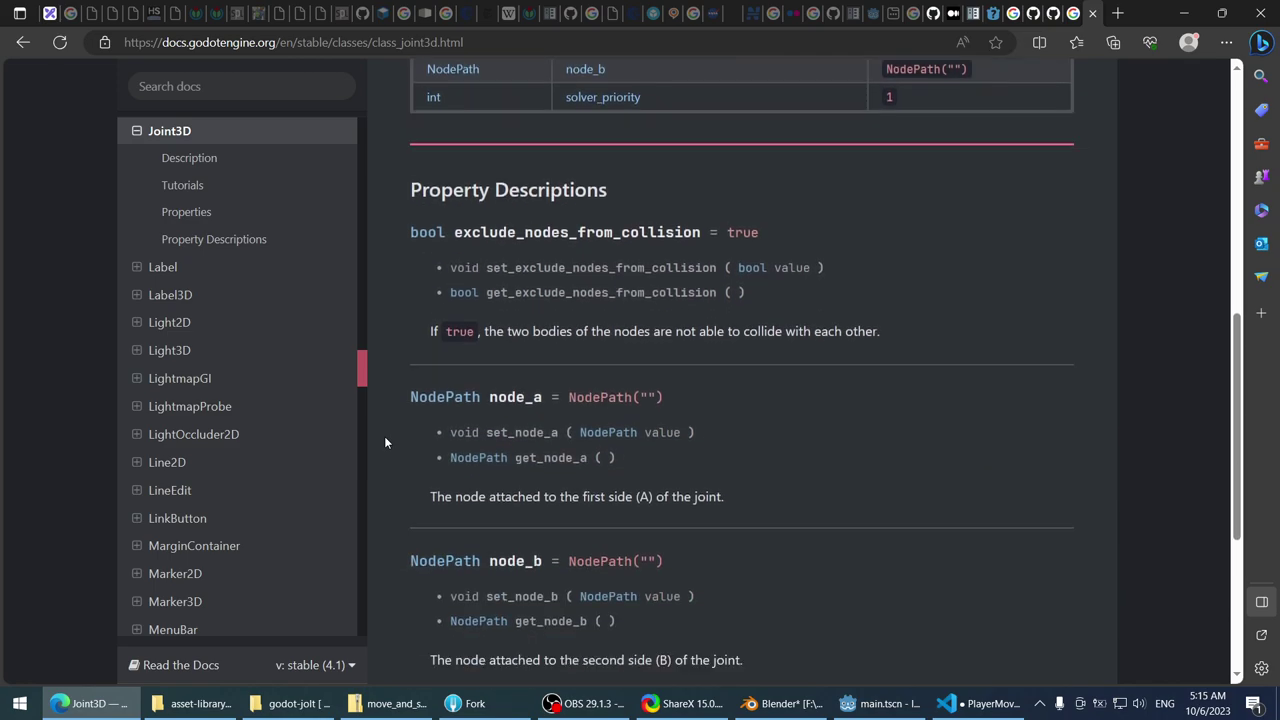
scroll(385, 442, down, 2)
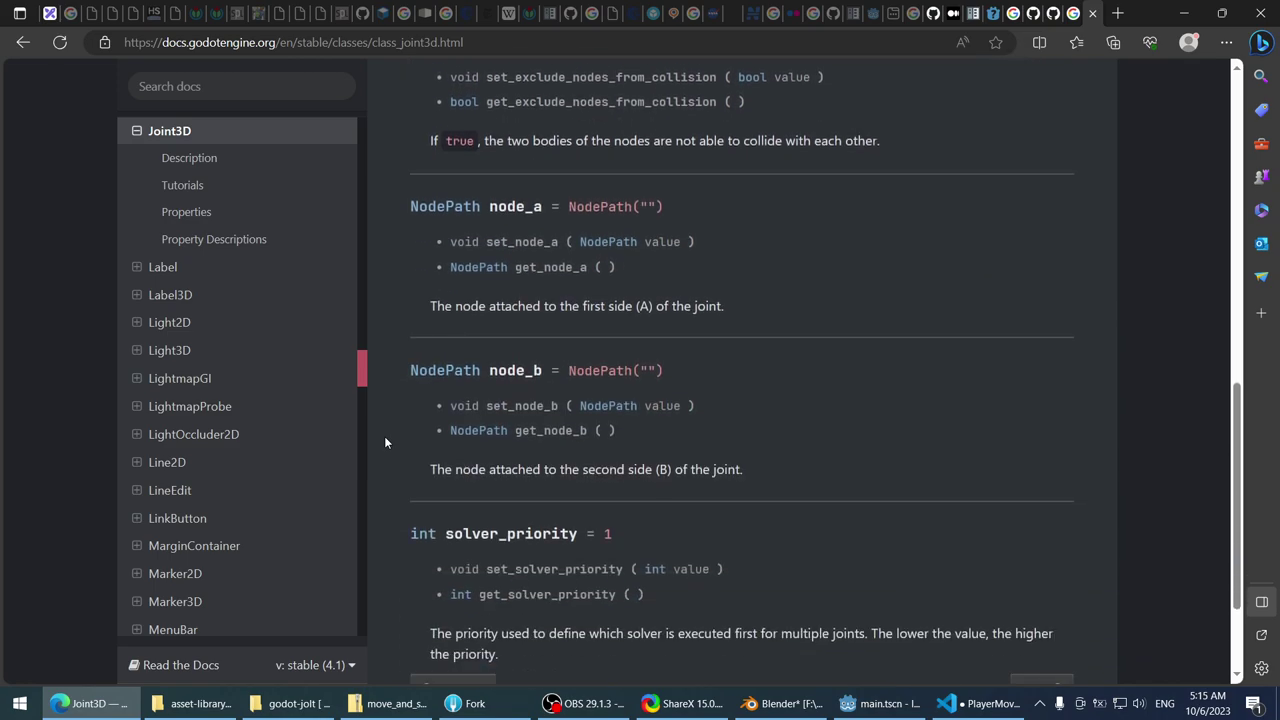
scroll(385, 442, down, 2)
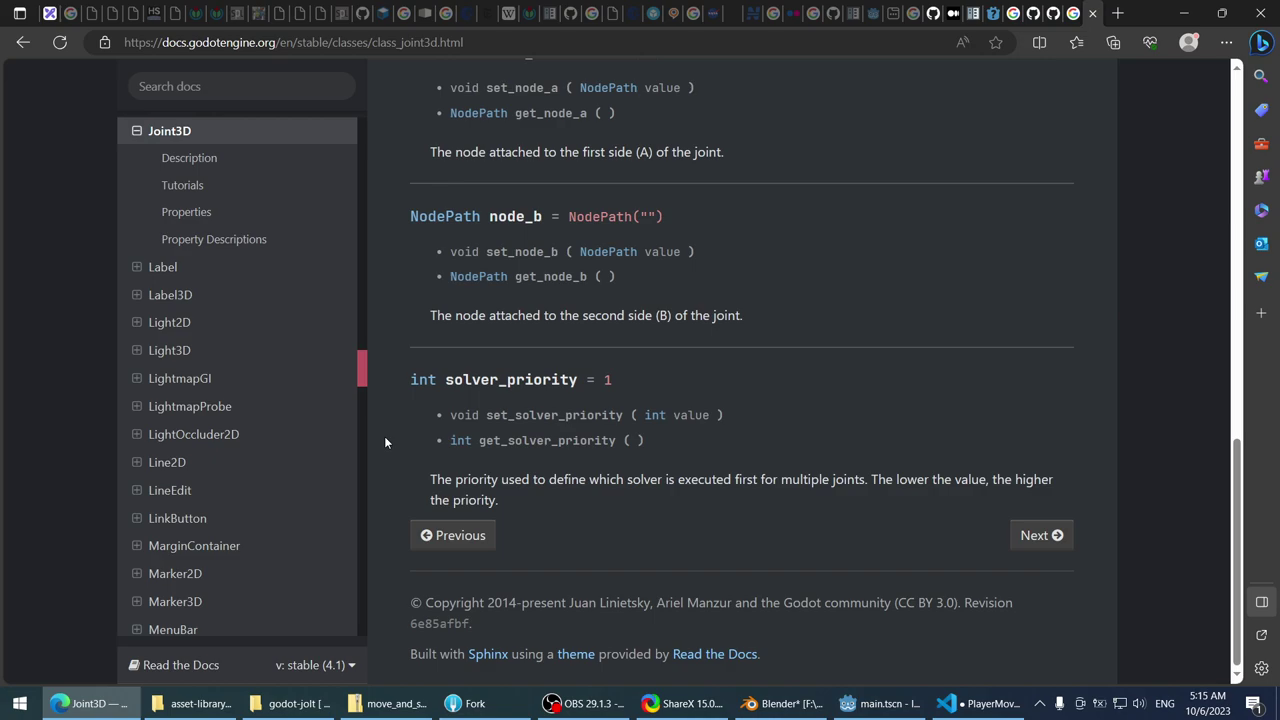
scroll(385, 442, up, 8)
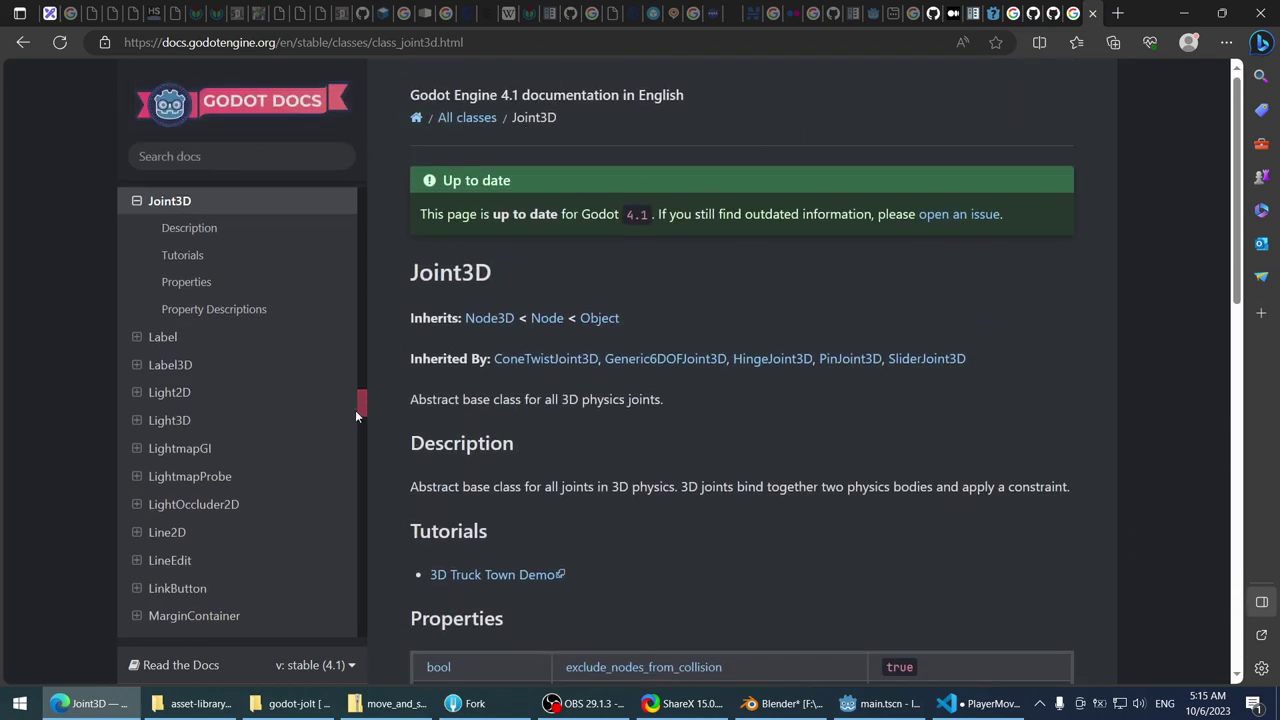
scroll(355, 410, down, 5)
scroll(405, 467, down, 5)
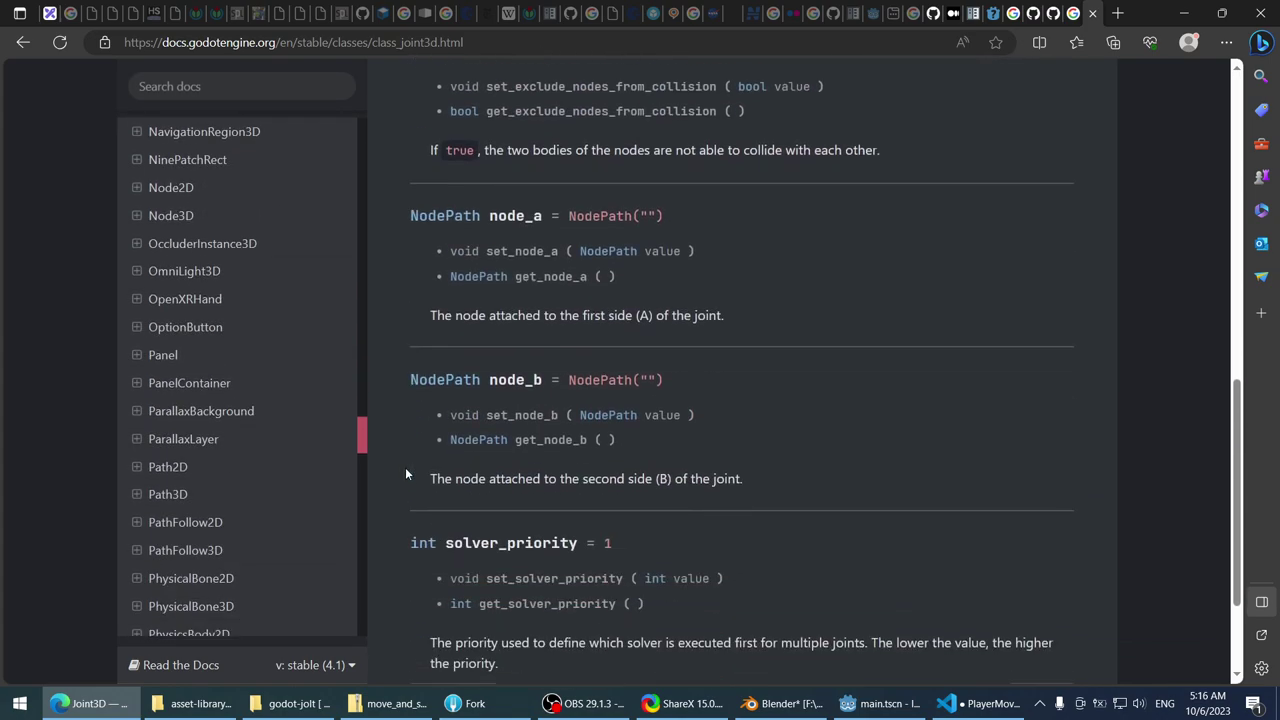
scroll(405, 472, up, 1)
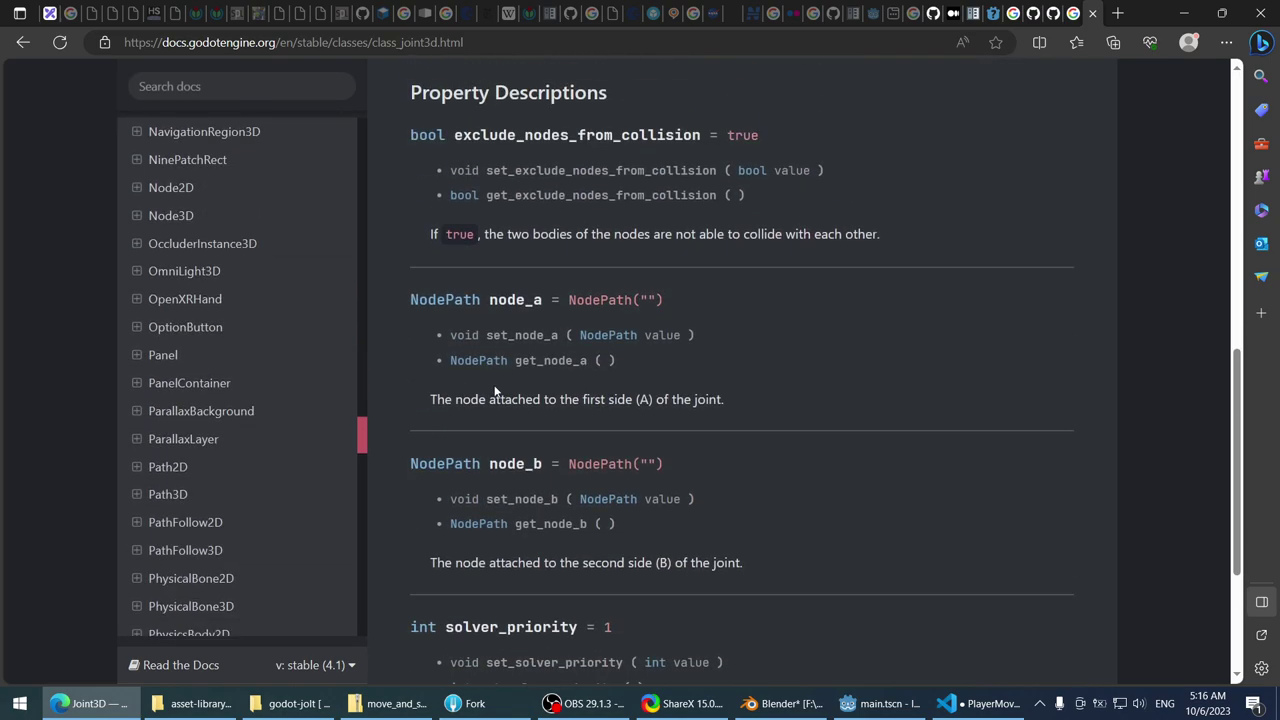
scroll(494, 392, down, 2)
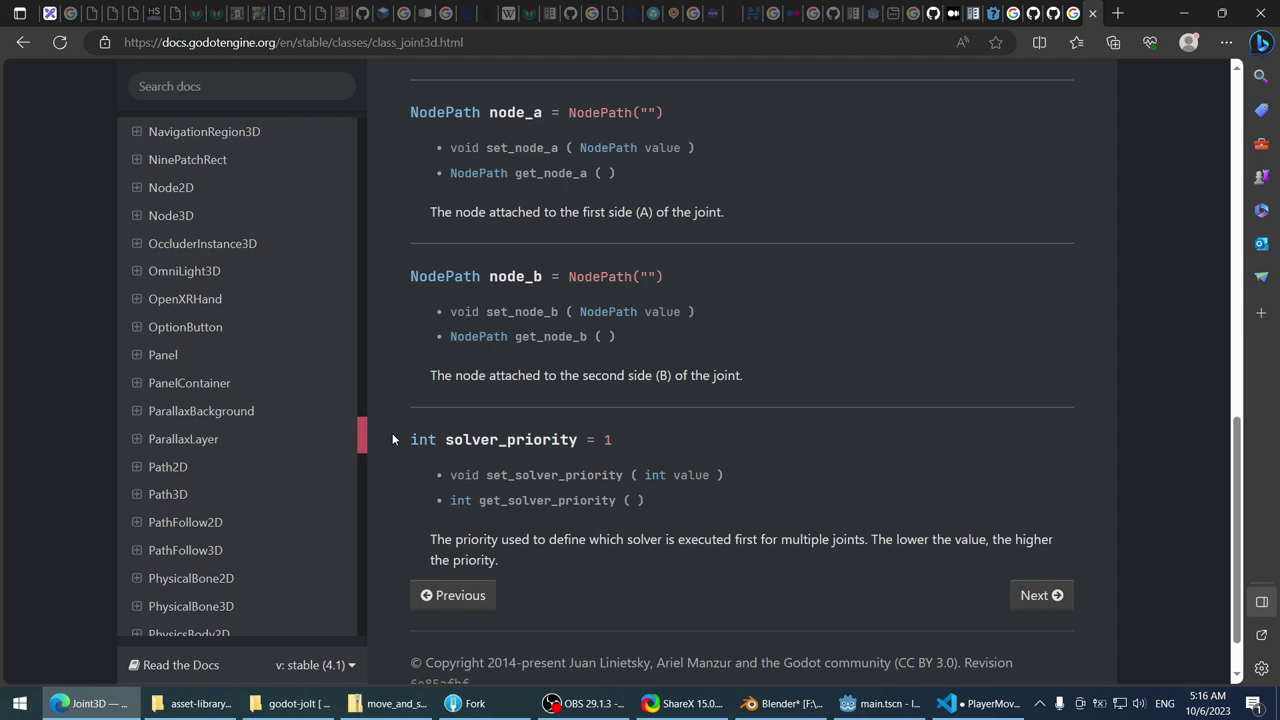
scroll(1027, 488, up, 10)
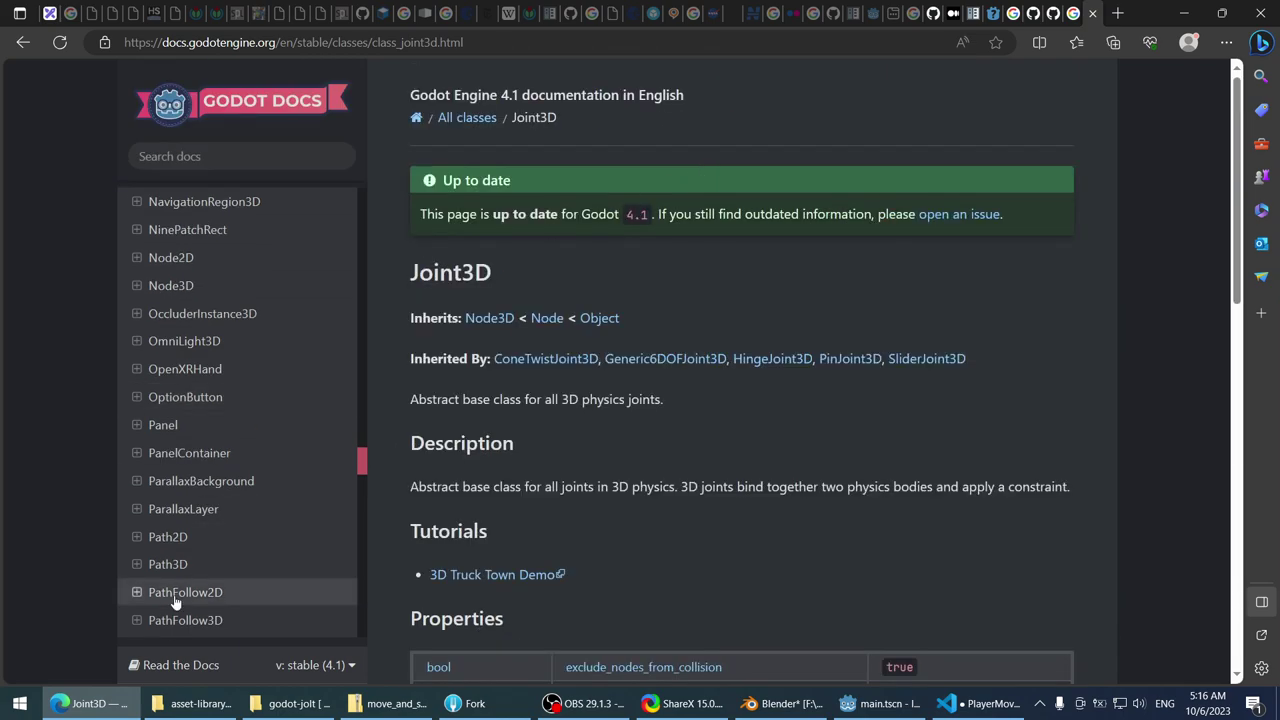
click(86, 700)
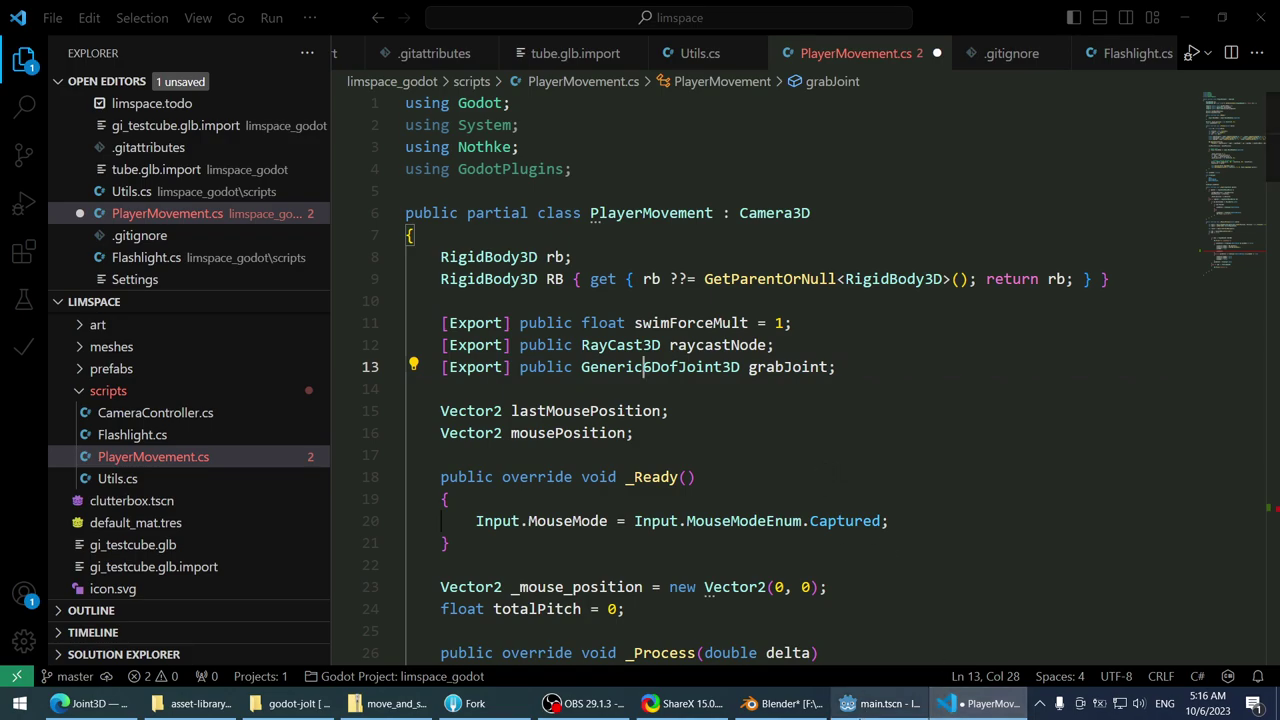
click(880, 703)
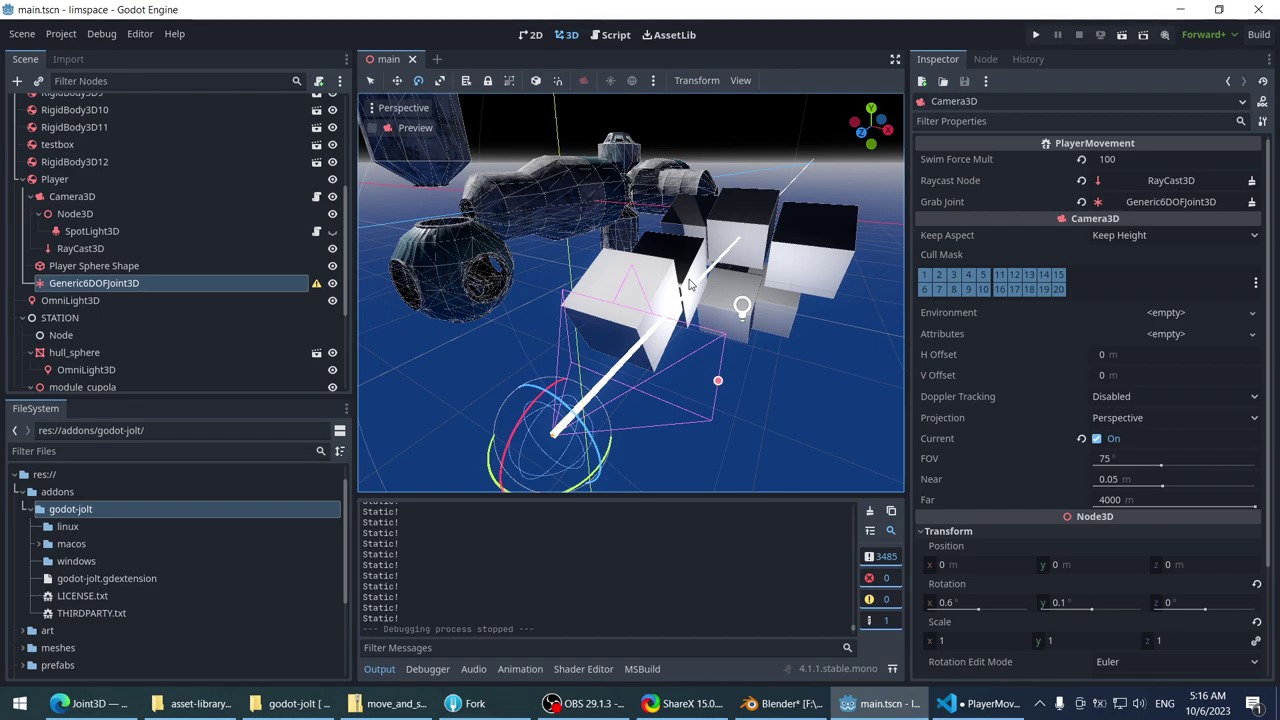
right_drag(689, 285, 467, 124)
scroll(467, 124, up, 2)
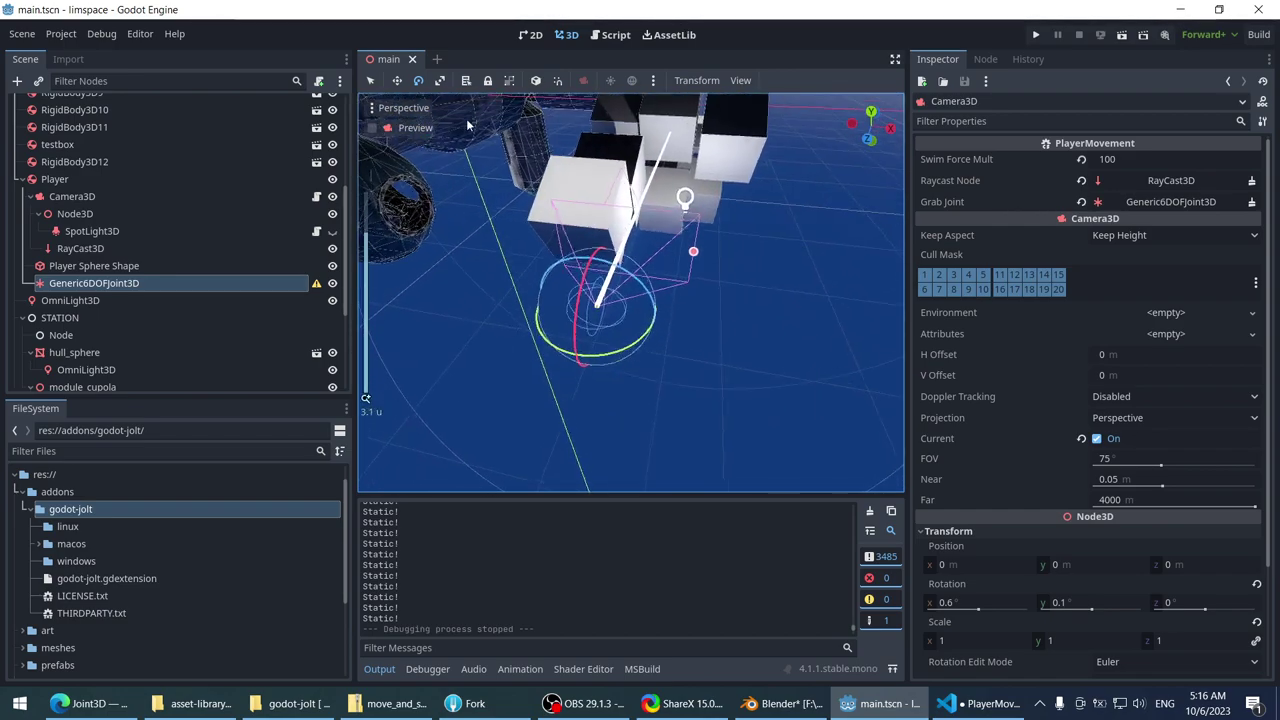
click(60, 266)
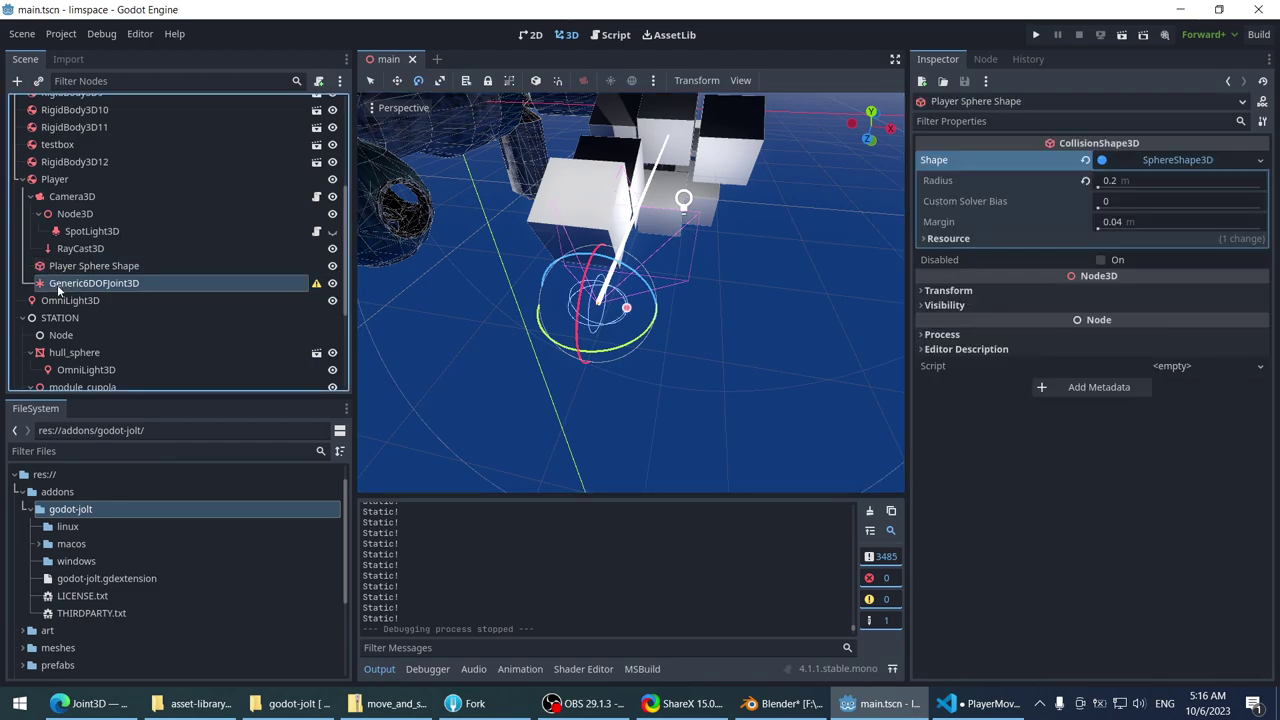
click(60, 283)
scroll(558, 279, down, 2)
key(w)
scroll(540, 263, up, 2)
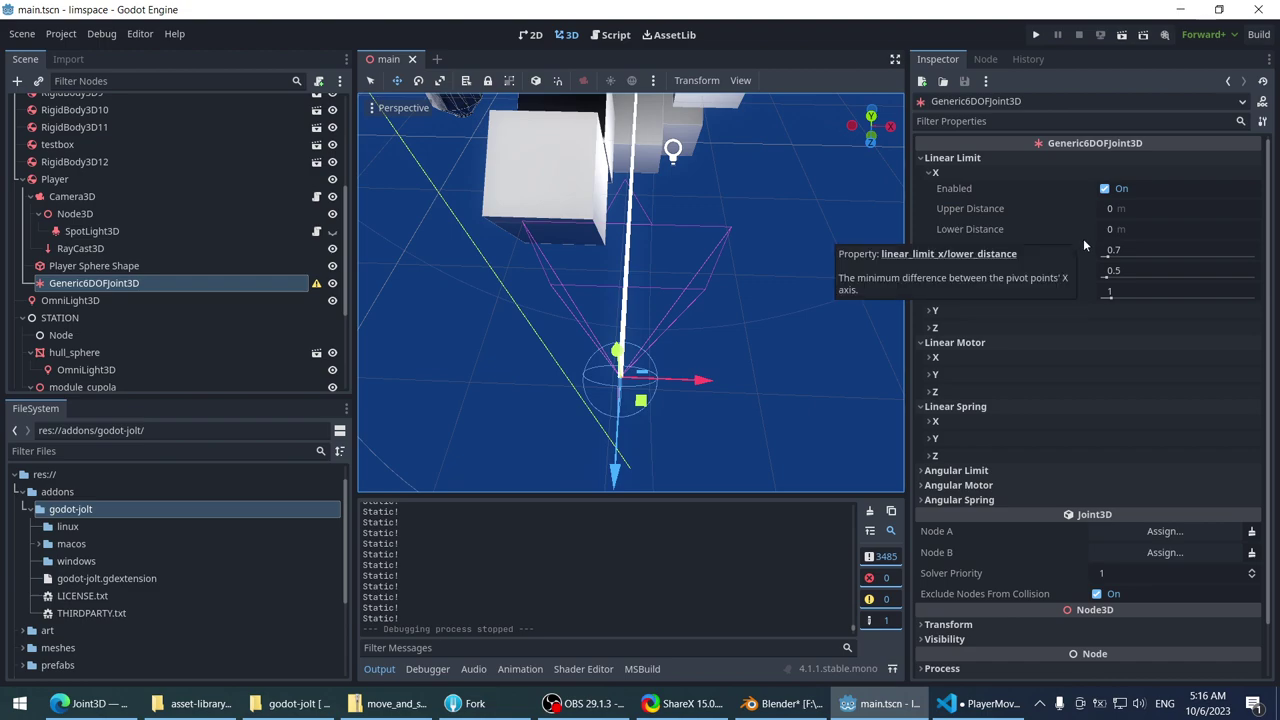
scroll(994, 531, down, 2)
click(982, 568)
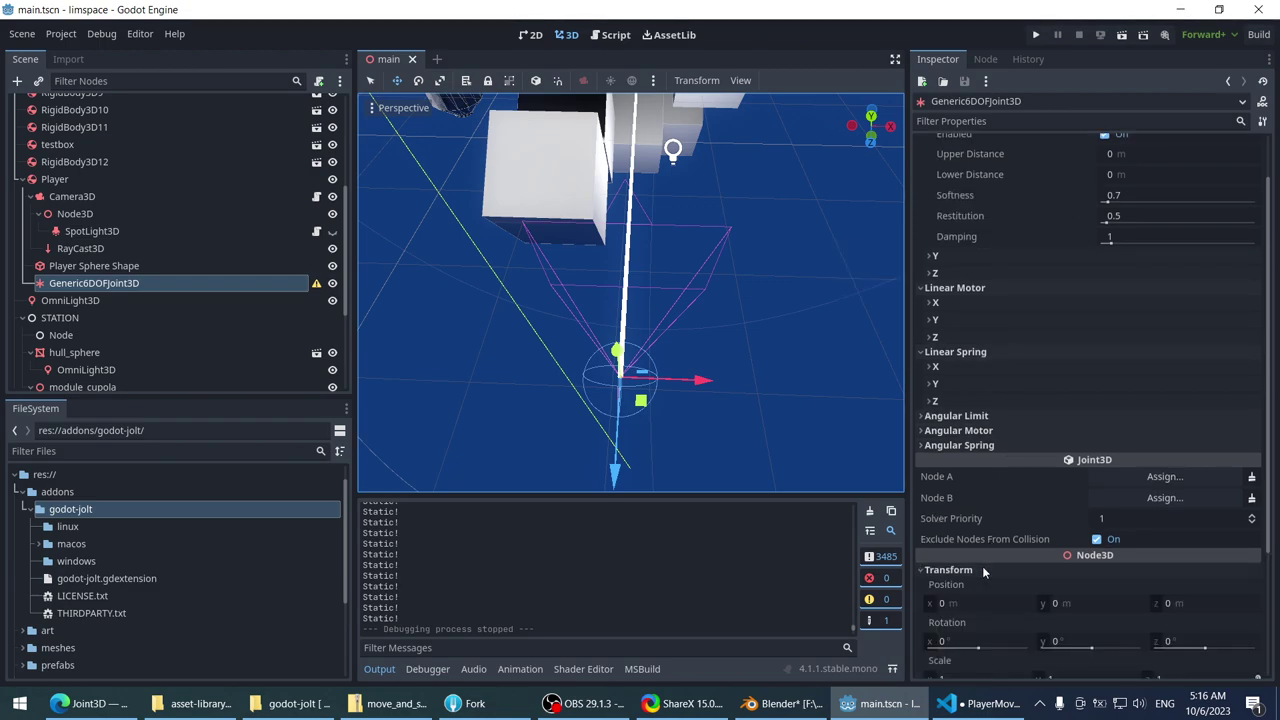
drag(951, 607, 1060, 607)
key(ctrl+z)
scroll(986, 495, down, 4)
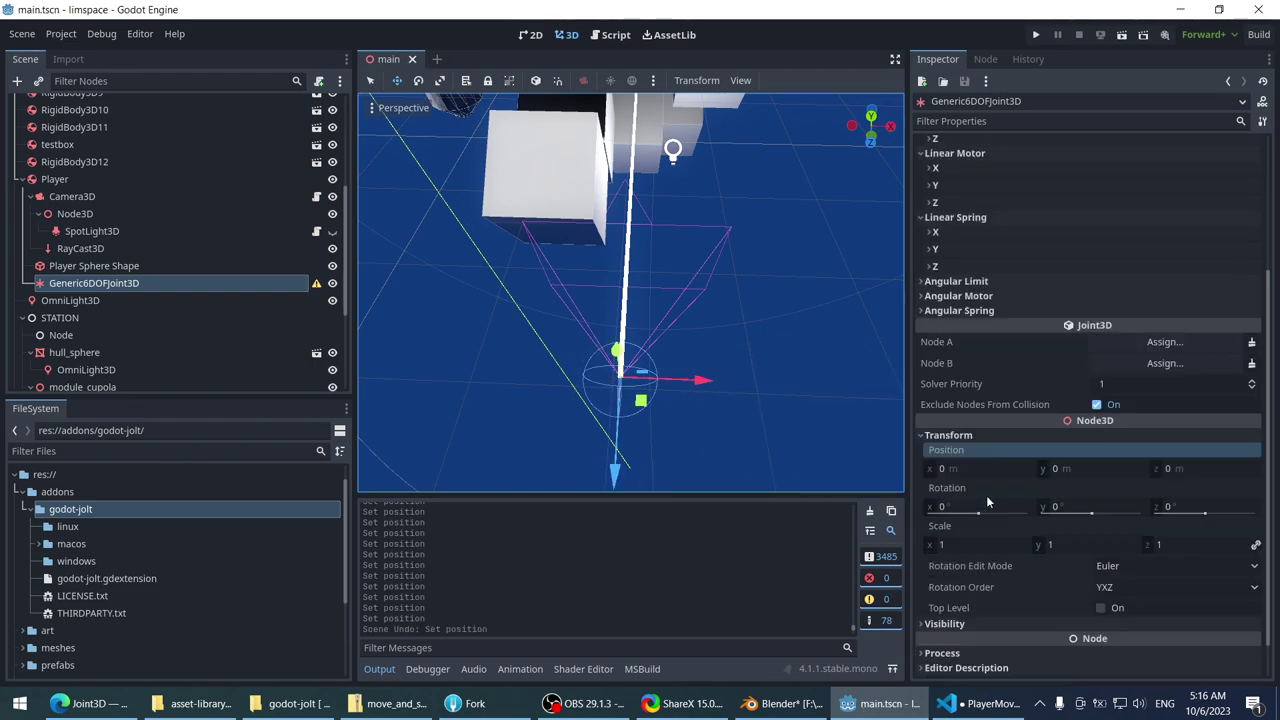
scroll(985, 492, up, 2)
scroll(984, 495, up, 4)
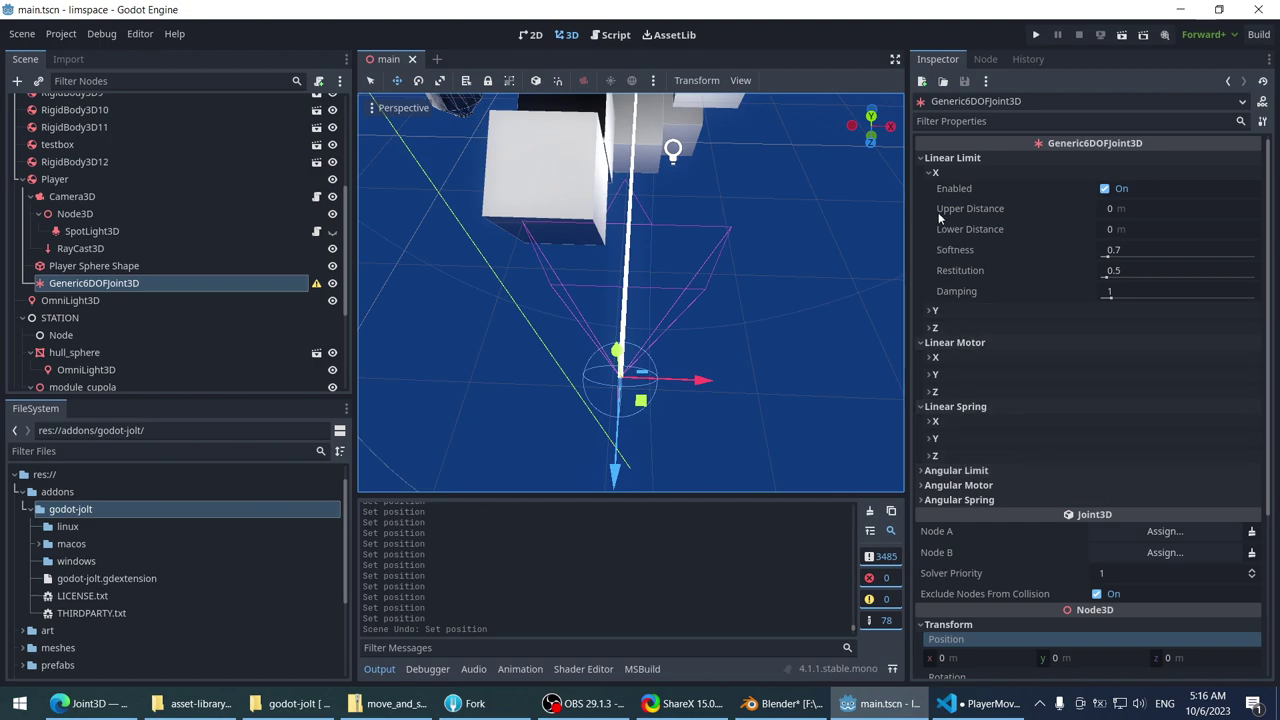
click(988, 207)
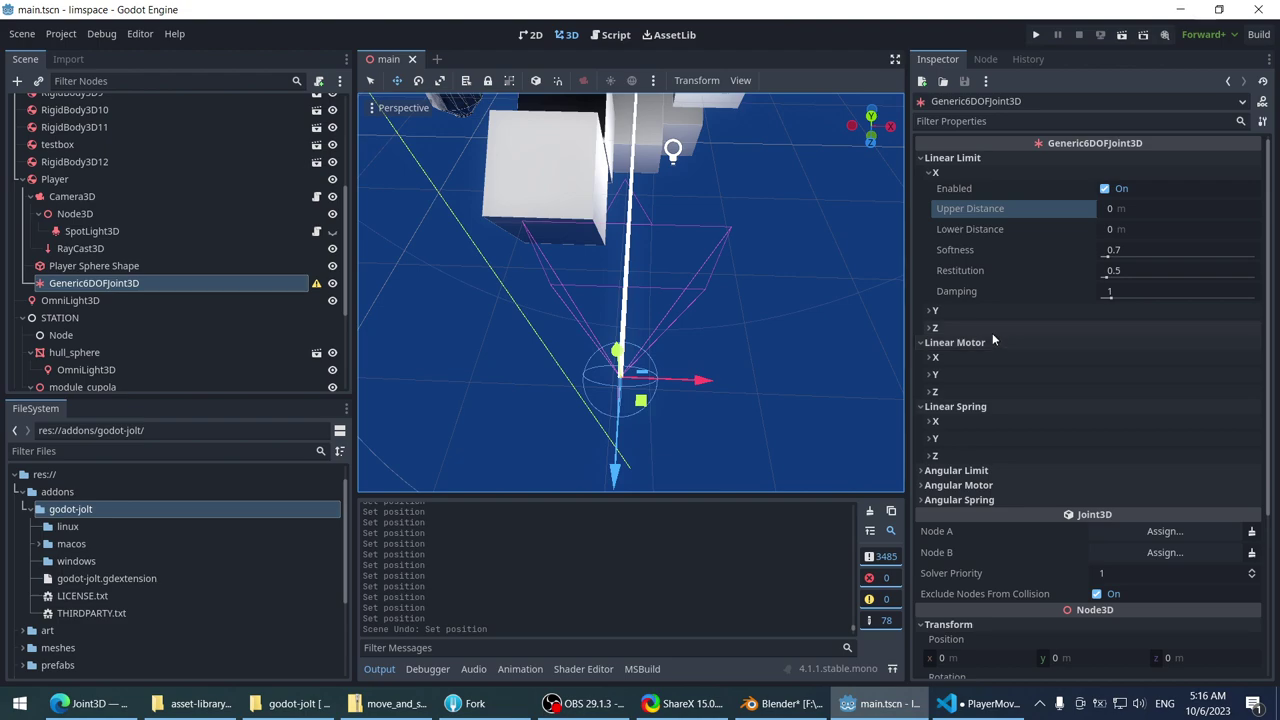
scroll(992, 340, down, 3)
scroll(992, 341, down, 2)
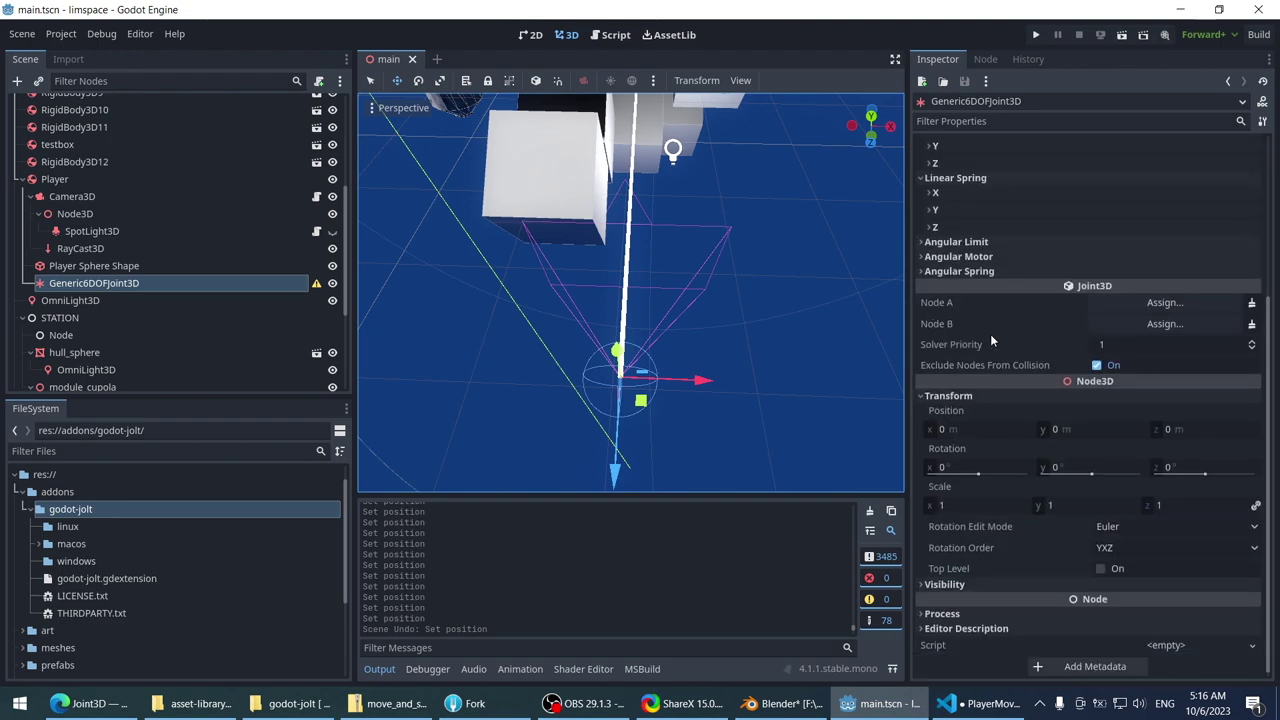
scroll(1043, 585, up, 5)
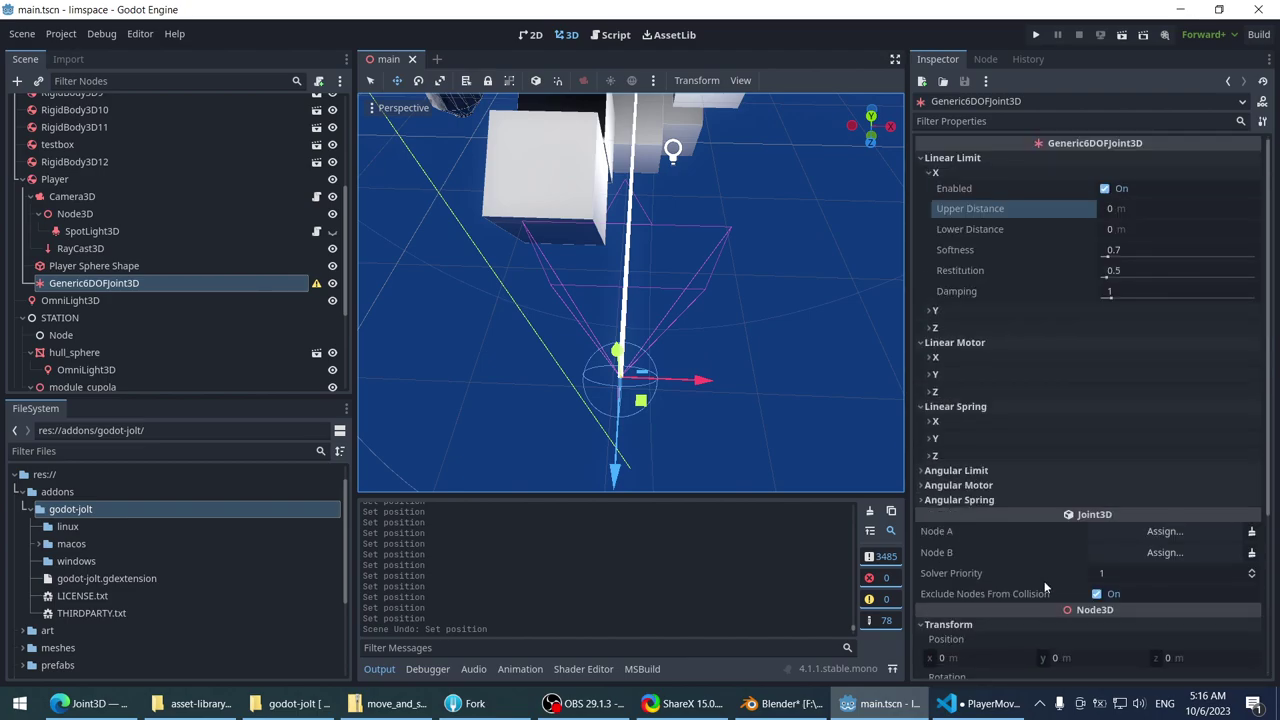
click(958, 175)
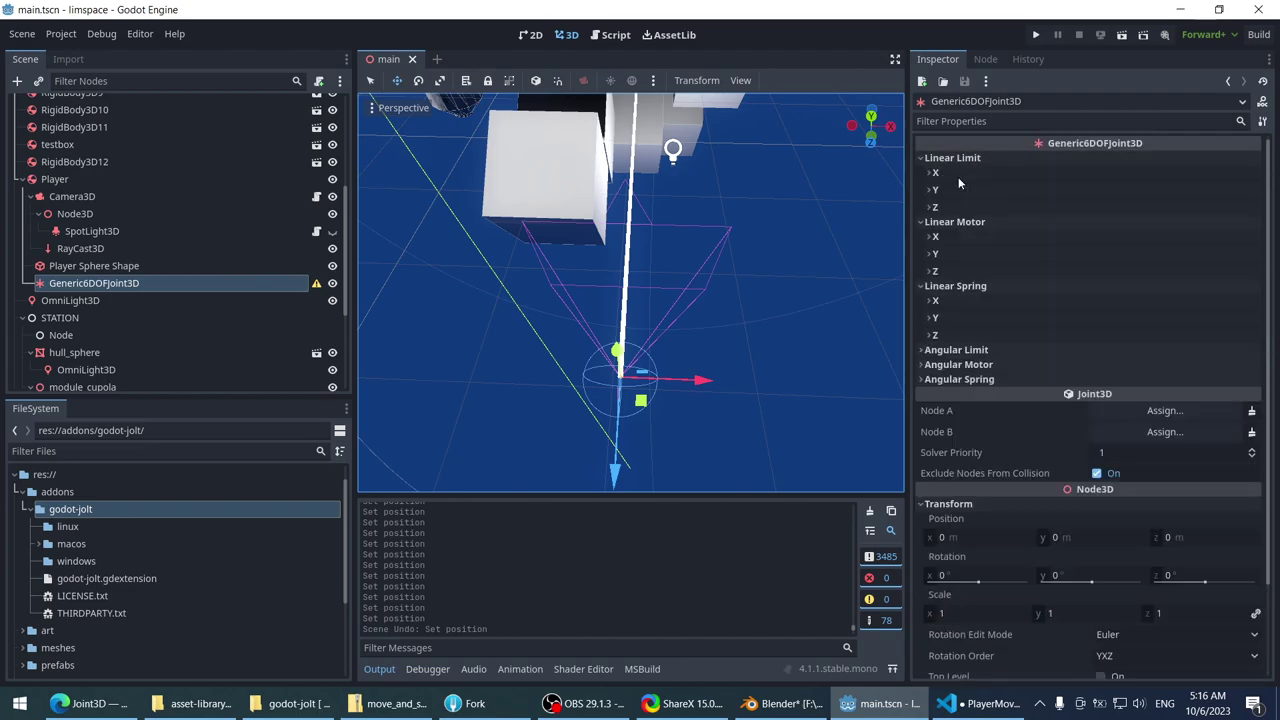
click(953, 190)
click(952, 193)
click(953, 207)
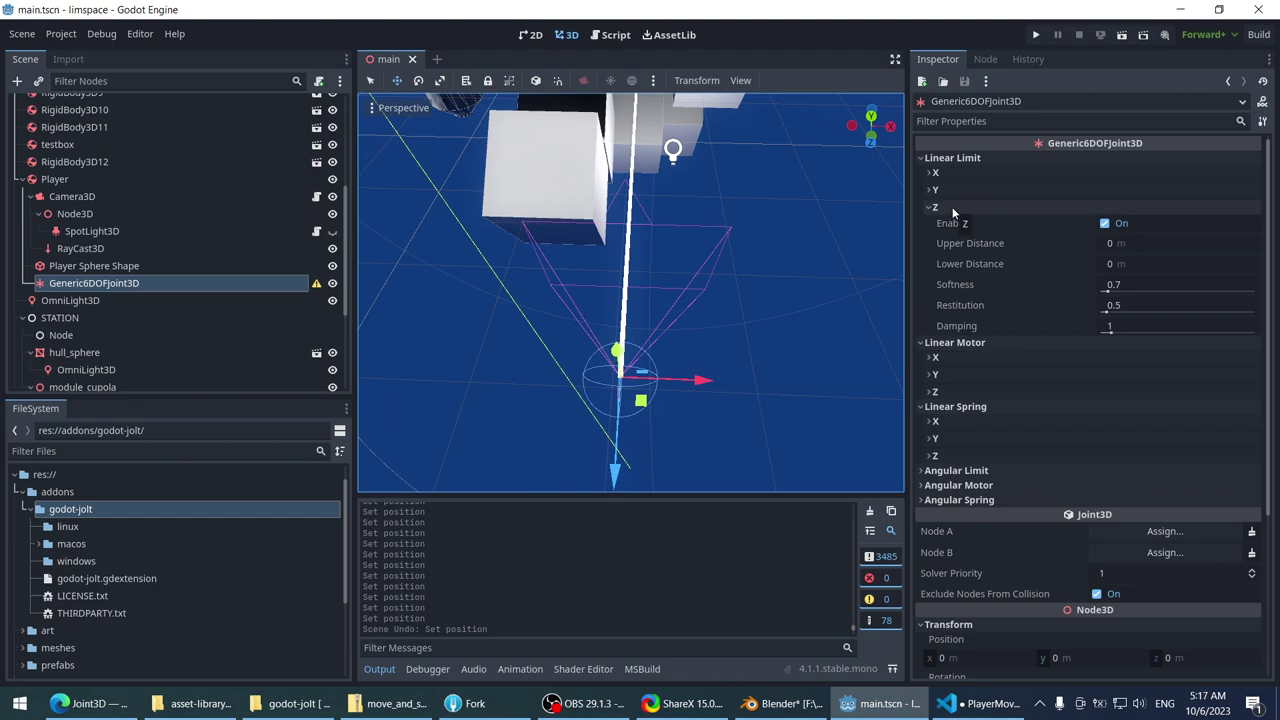
click(952, 207)
click(956, 236)
click(956, 240)
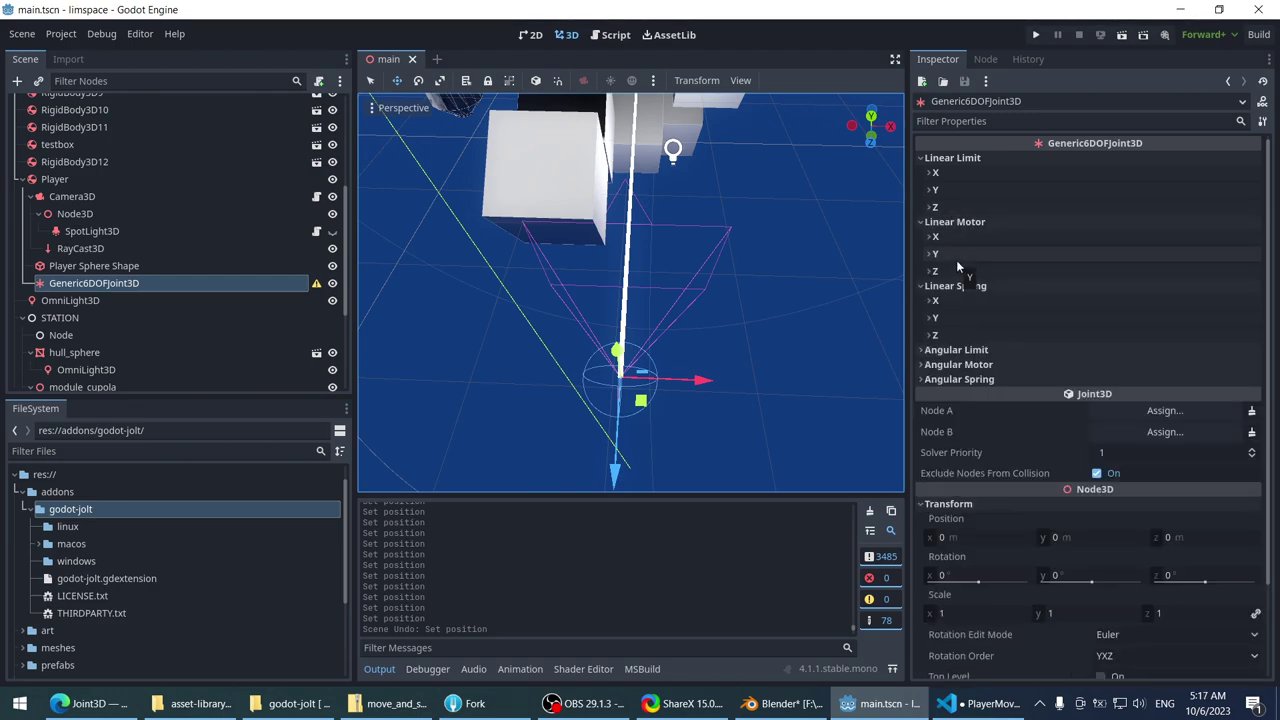
click(953, 349)
click(953, 349)
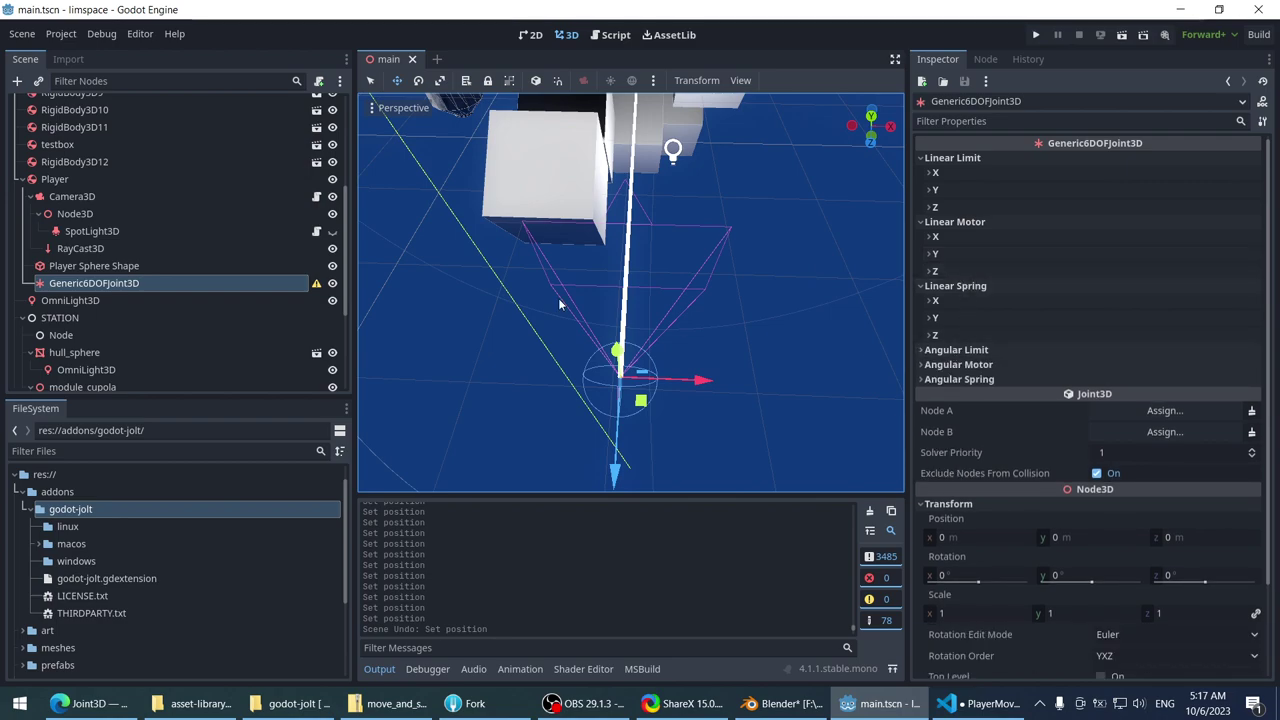
scroll(93, 211, up, 1)
click(91, 216)
right_click(92, 217)
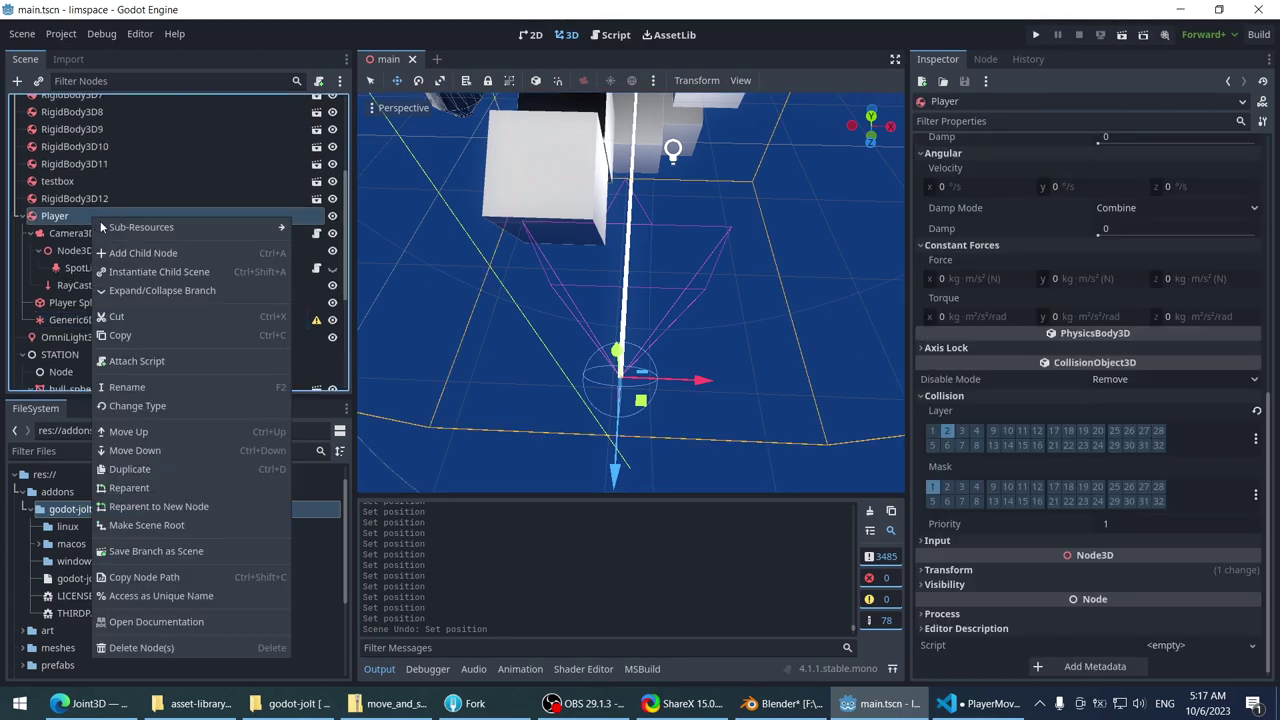
click(163, 253)
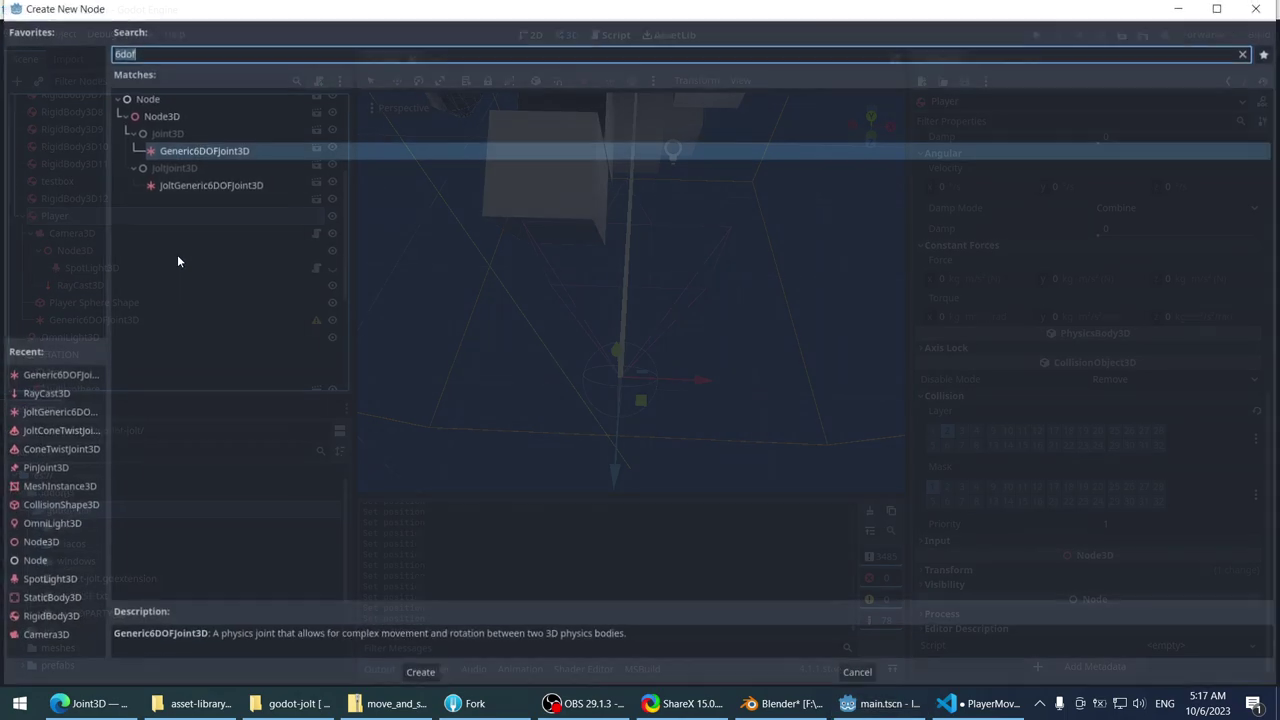
double_click(205, 186)
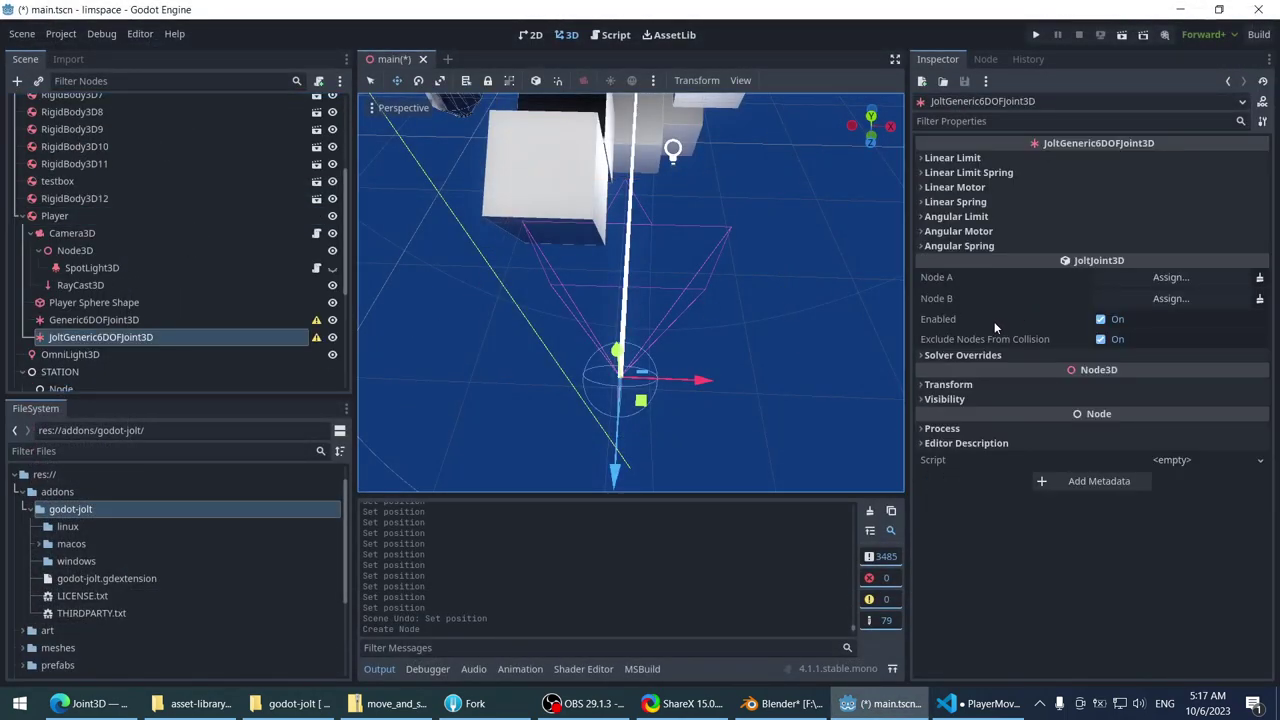
click(998, 157)
click(998, 156)
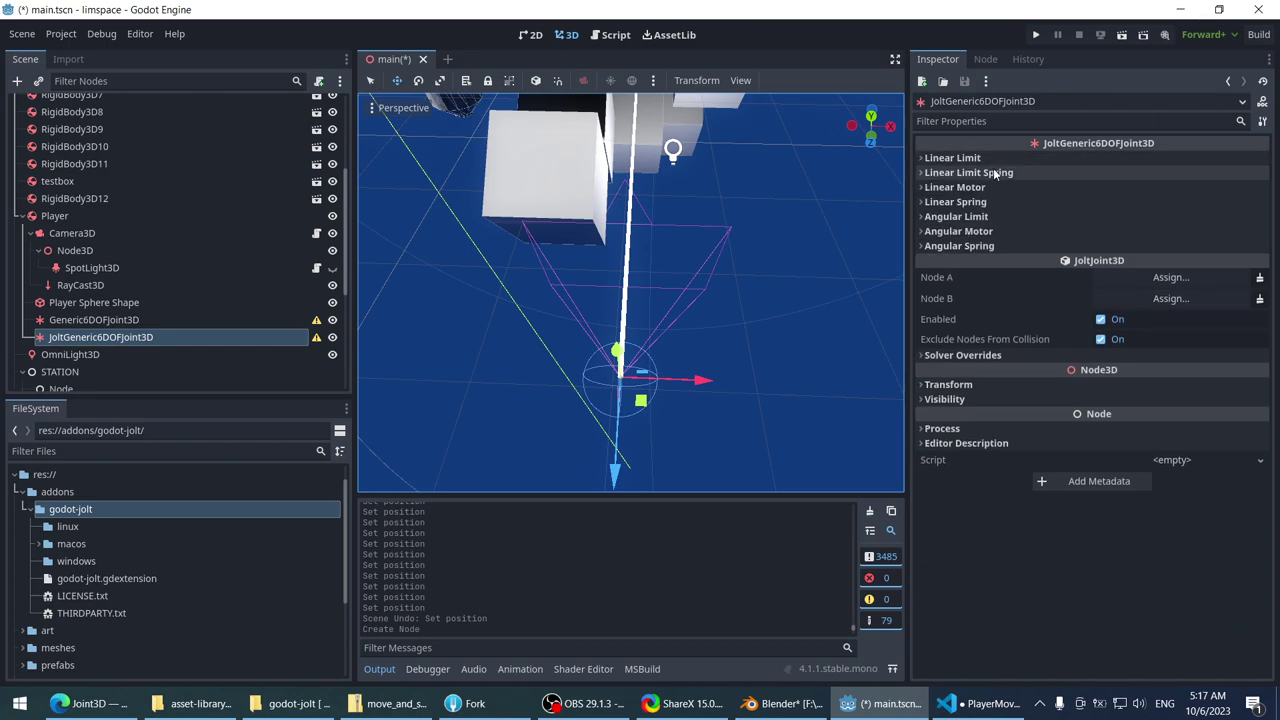
click(993, 171)
click(986, 187)
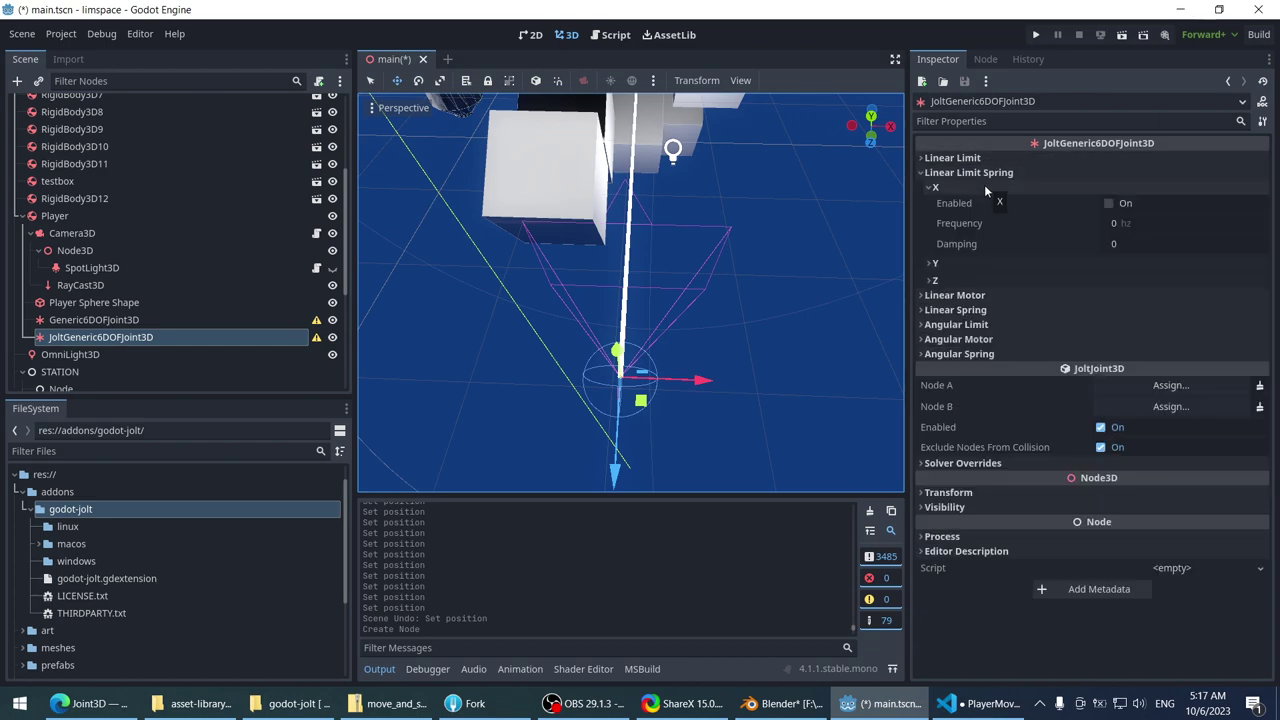
click(984, 187)
click(988, 173)
click(984, 187)
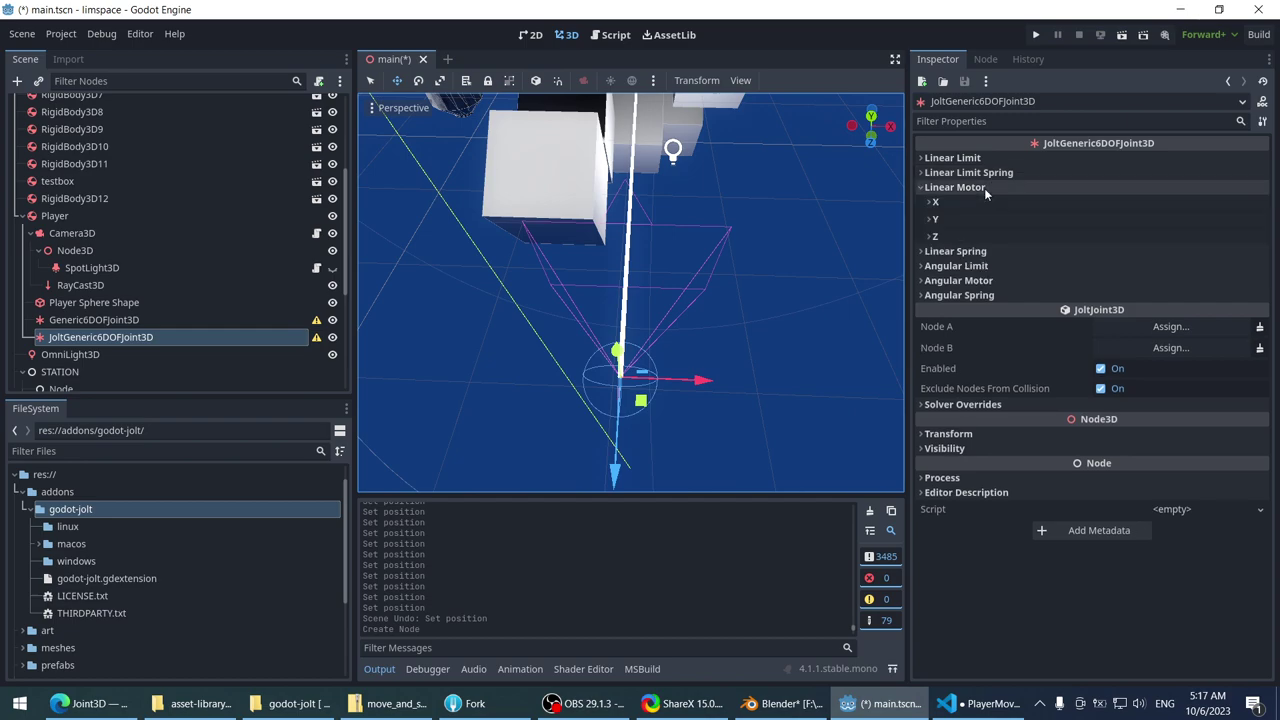
click(984, 187)
click(987, 201)
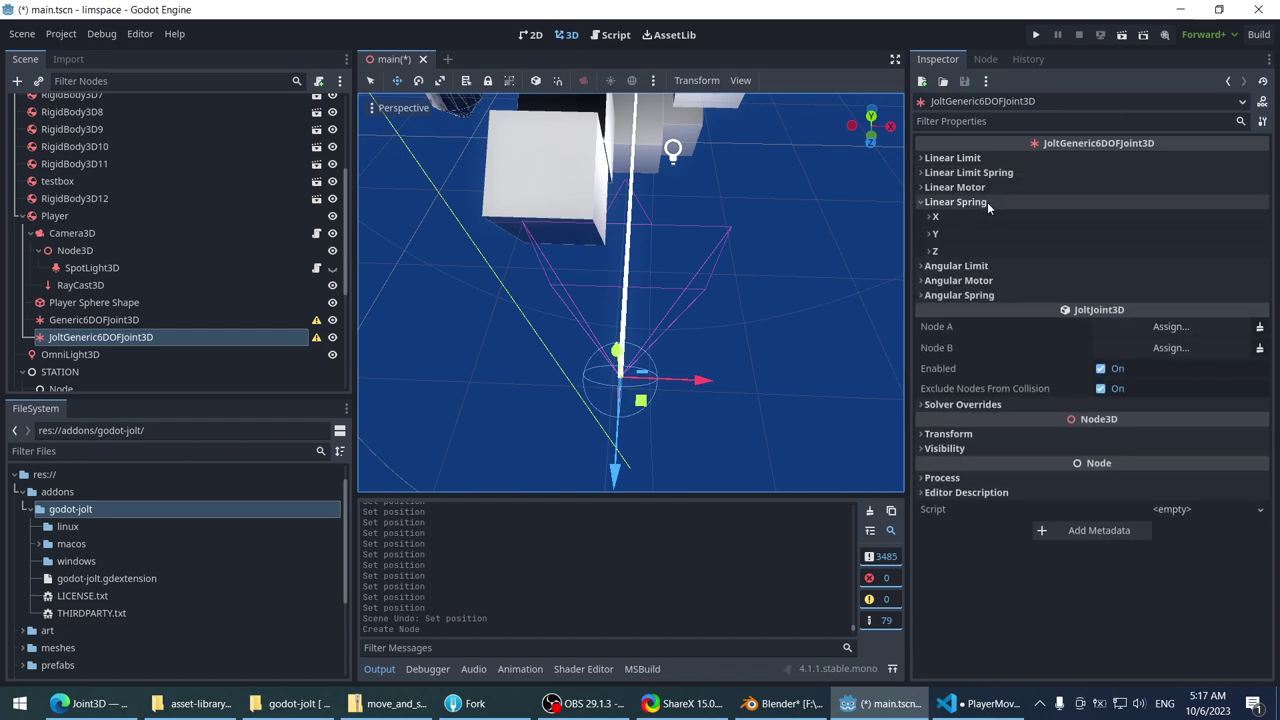
click(987, 202)
click(988, 216)
click(988, 216)
click(994, 231)
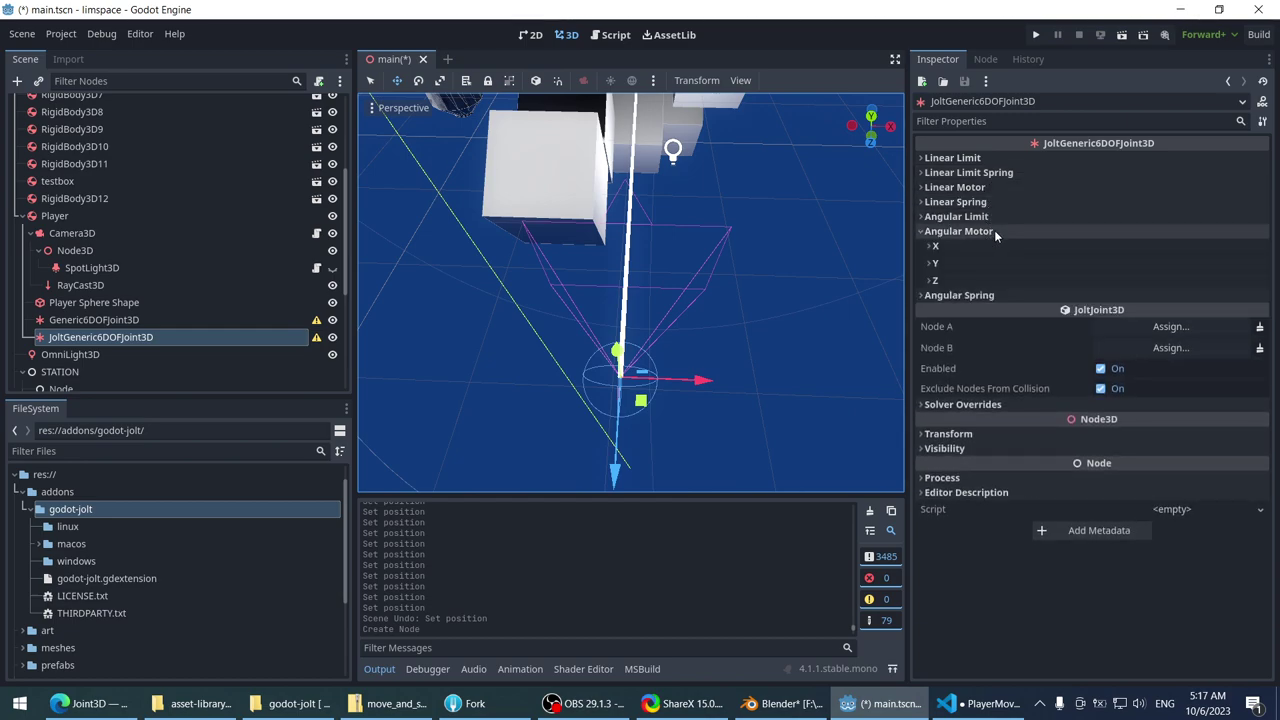
click(994, 231)
click(993, 159)
click(989, 172)
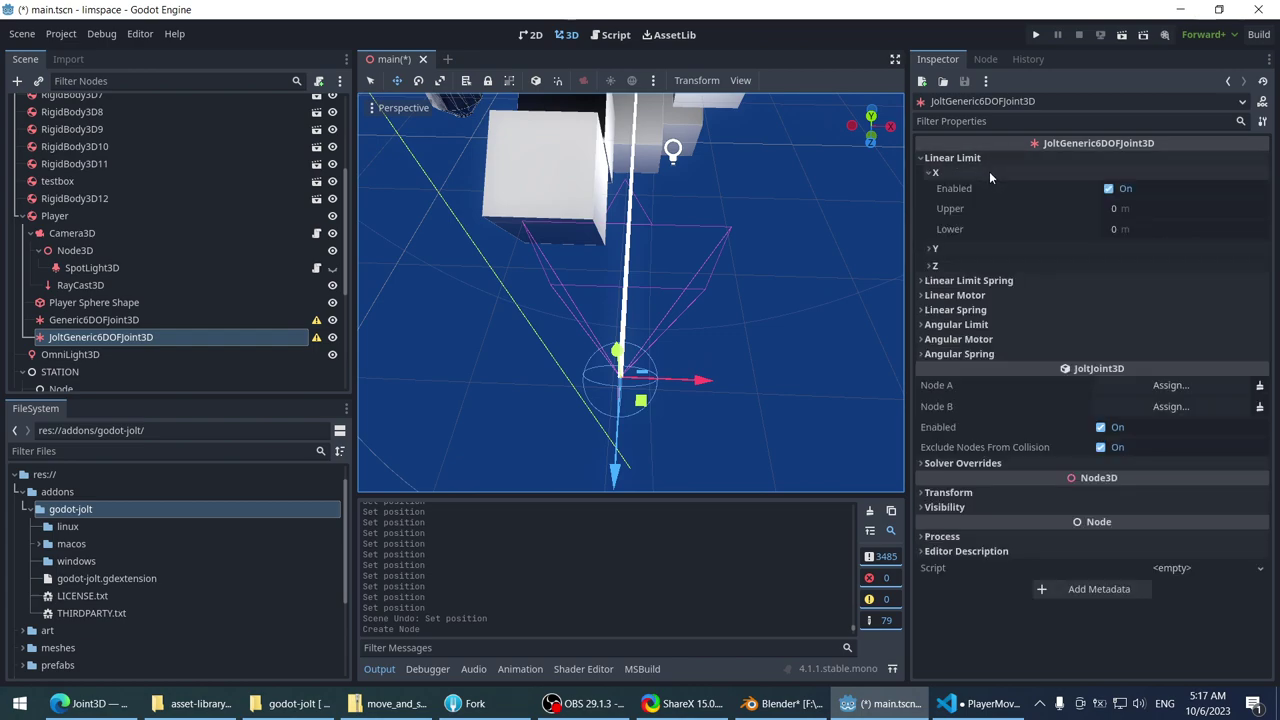
click(989, 171)
click(979, 168)
click(254, 319)
right_click(244, 339)
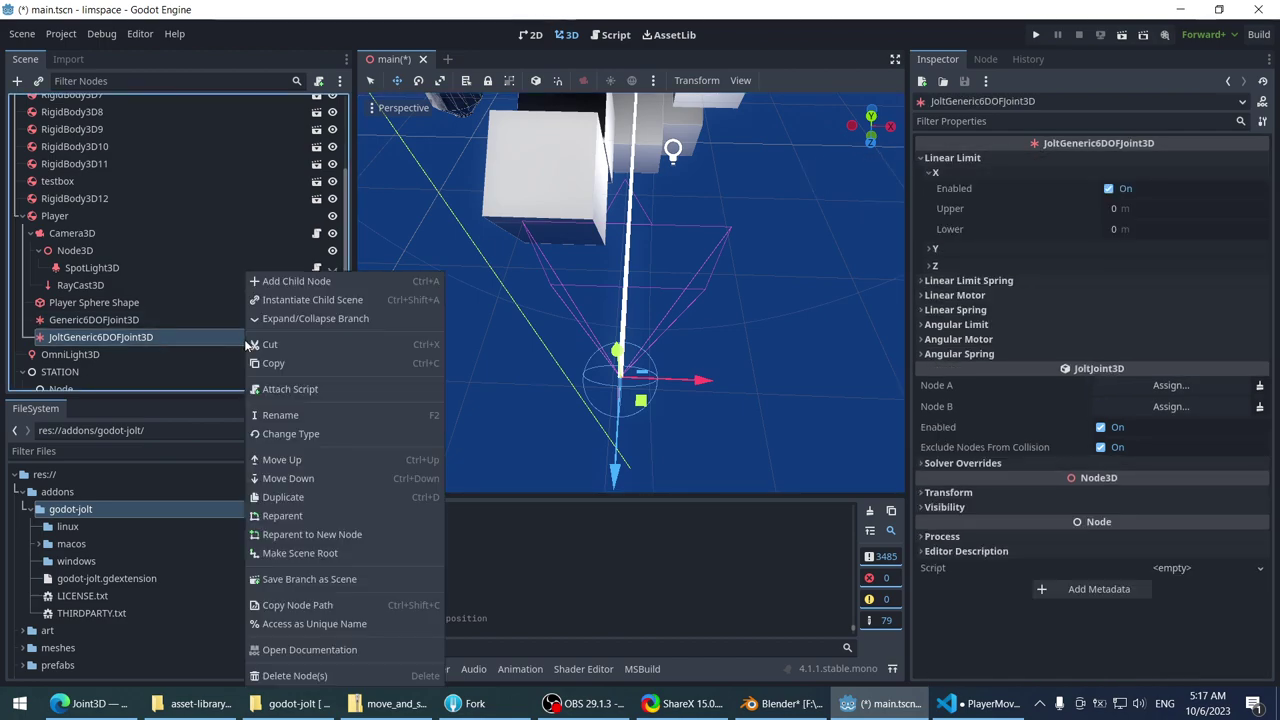
click(183, 318)
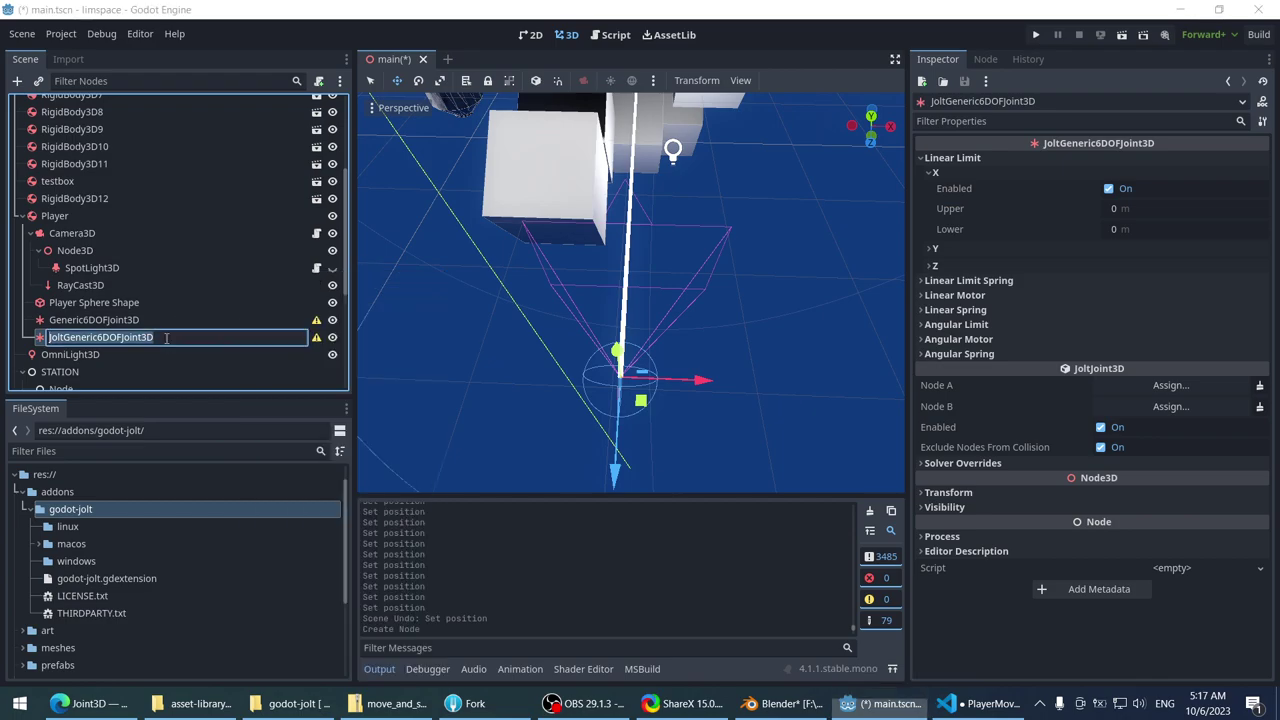
key(Delete)
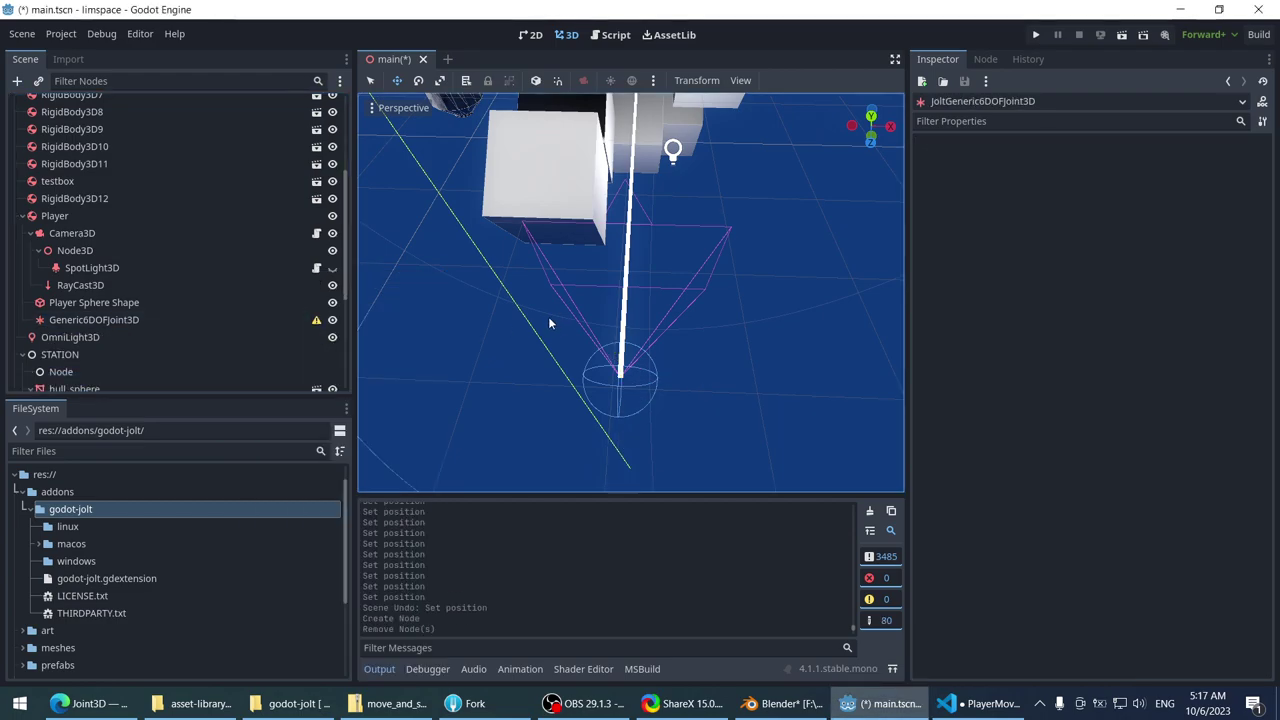
- Orbit the 3D view and select the Generic6DOFJoint3D node
middle_drag(548, 316, 568, 266)
scroll(560, 233, down, 3)
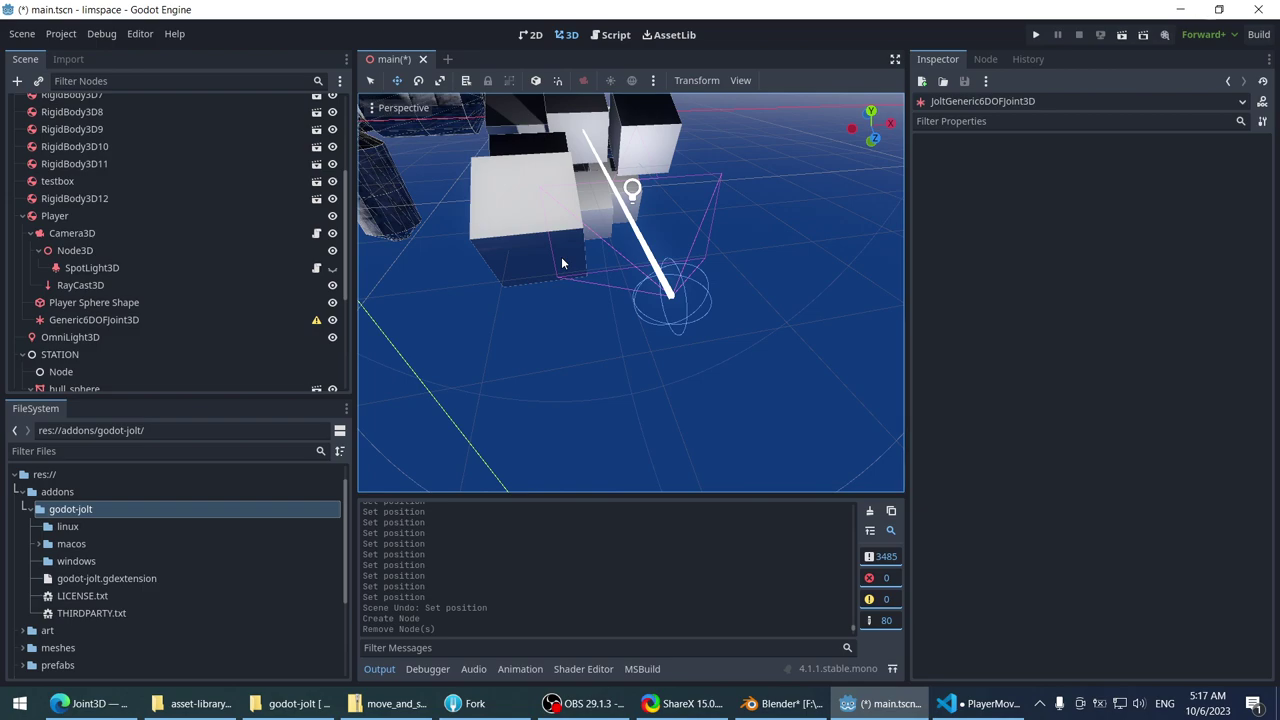
click(130, 327)
click(124, 340)
middle_drag(440, 262, 470, 290)
click(90, 303)
click(121, 320)
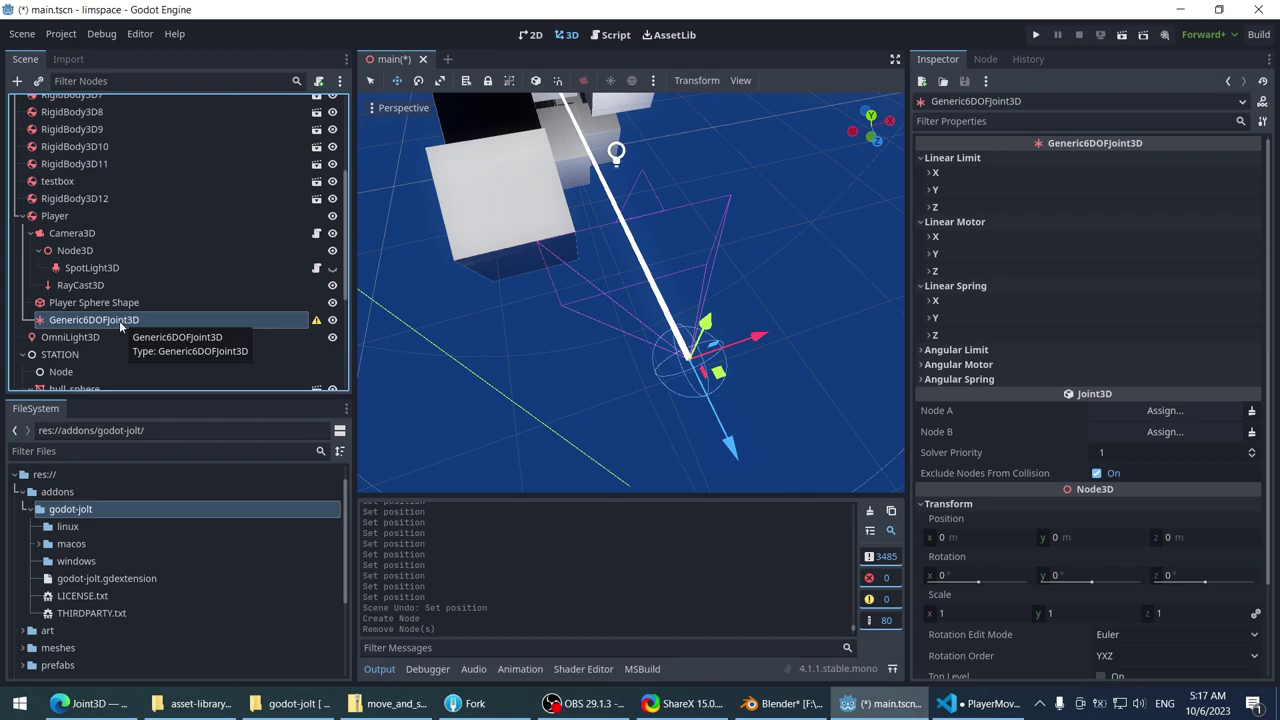
- Move the joint along Z to -1.329 m and save main.tscn
scroll(760, 380, down, 2)
middle_drag(760, 380, 828, 398)
drag(795, 311, 682, 224)
key(ctrl+s)
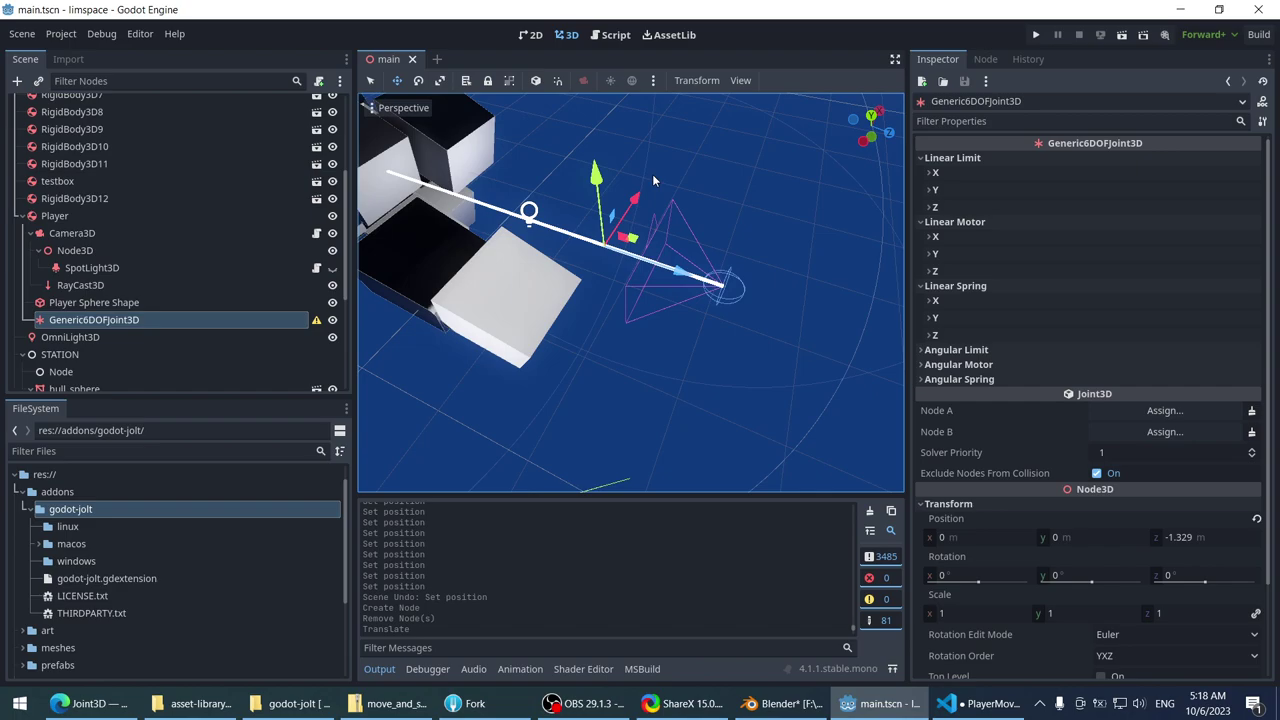
- Run the project to test the joint
scroll(652, 174, up, 2)
middle_drag(652, 174, 693, 157)
scroll(695, 163, up, 1)
click(1038, 37)
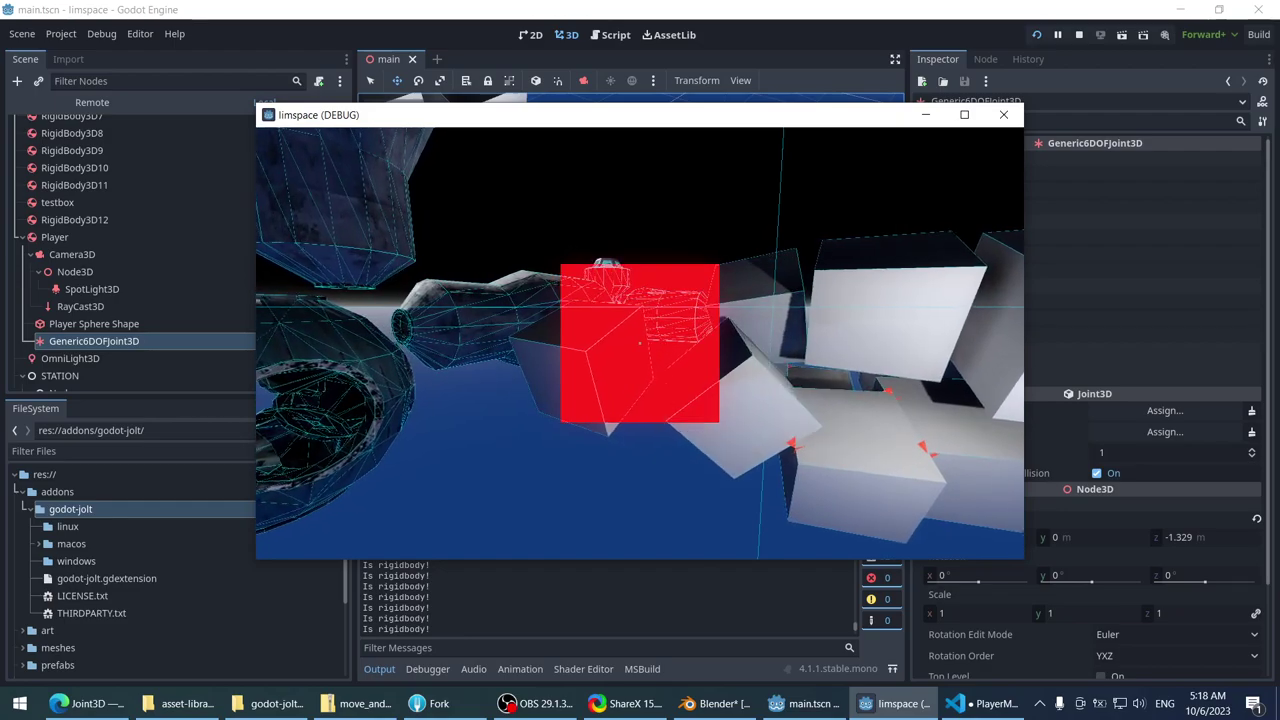
- Stop the game, reparent Generic6DOFJoint3D under Camera3D, and run the project again
key(alt+F4)
drag(80, 320, 102, 234)
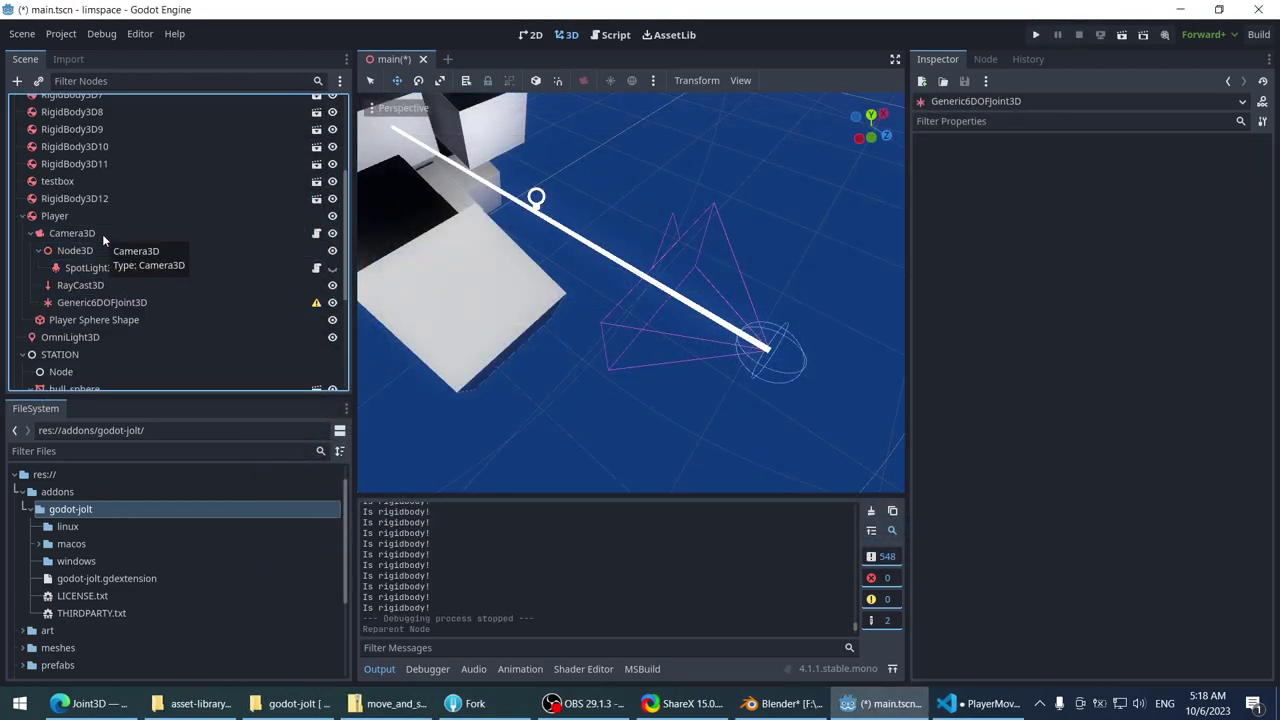
click(102, 234)
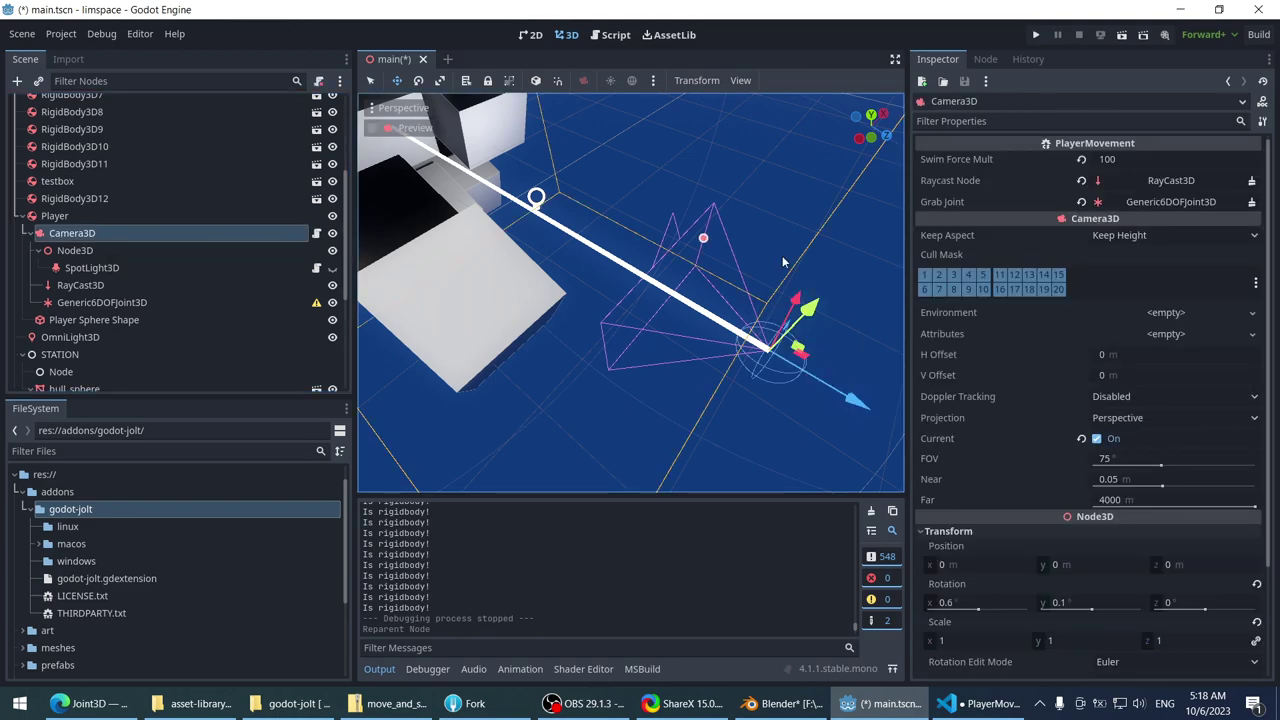
click(1036, 35)
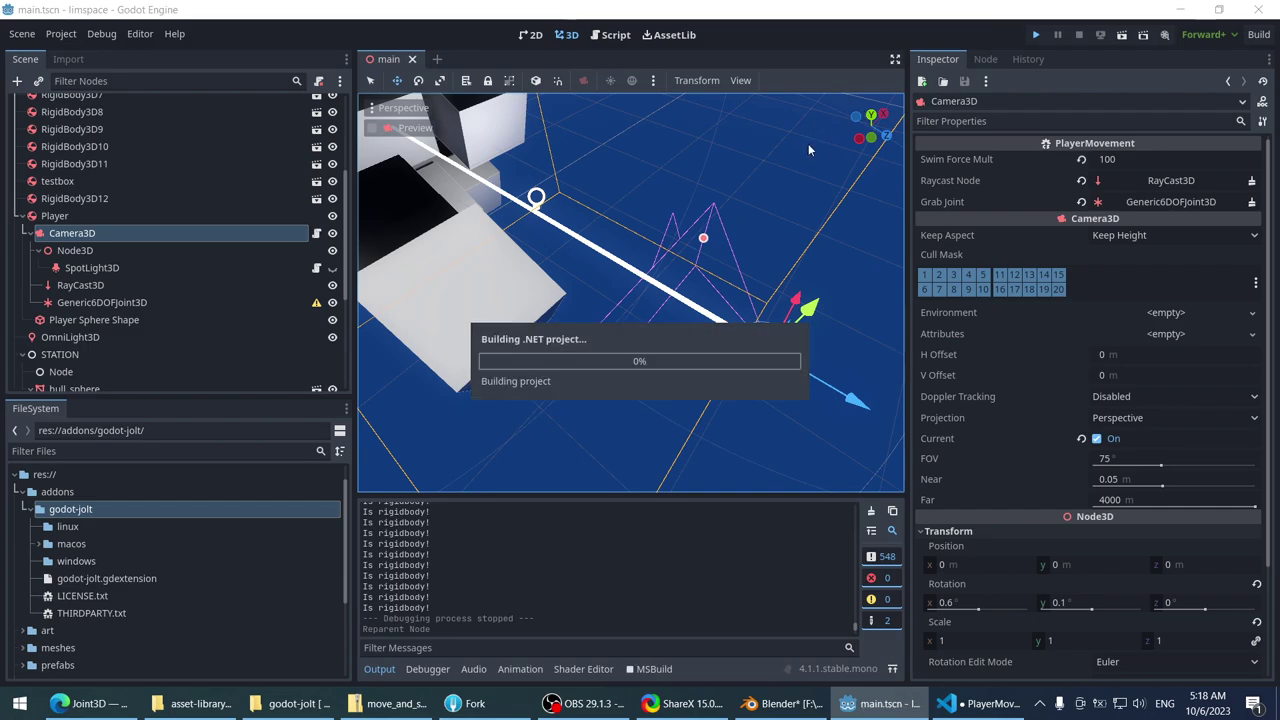
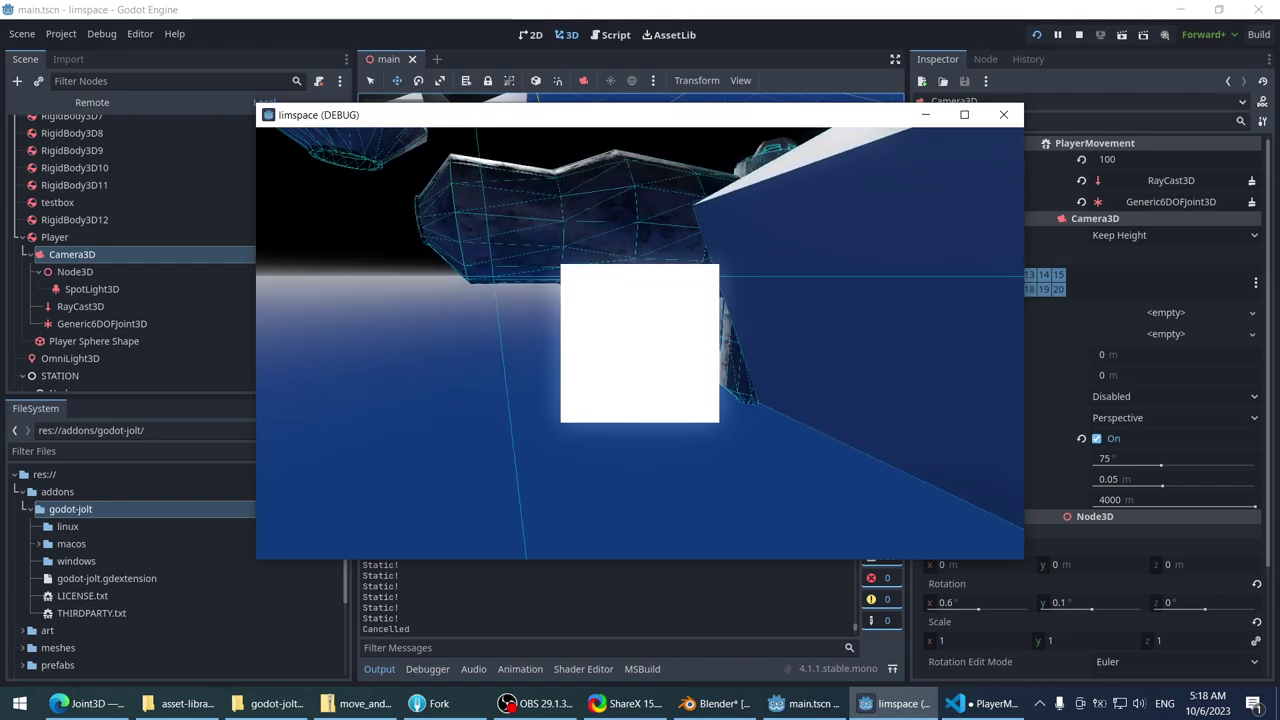
- Stop the running game, step through the Player's child nodes, and bring up the Joint3D docs
key(F8)
click(201, 215)
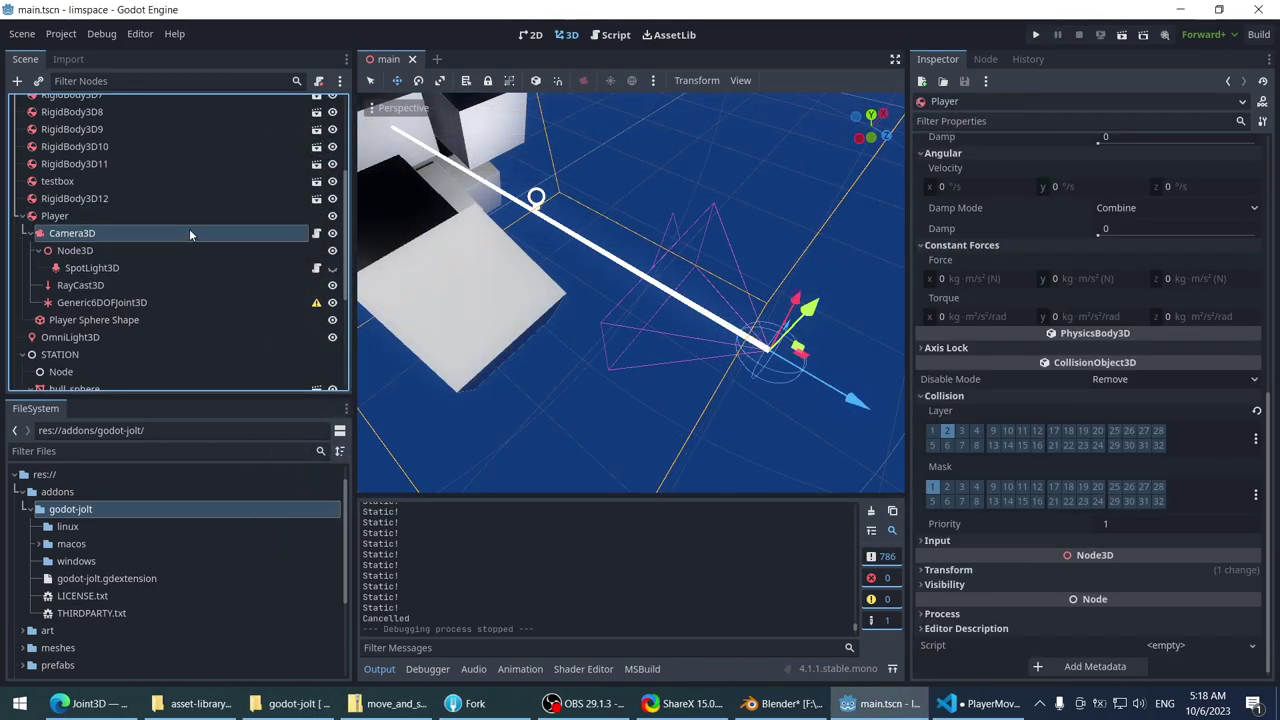
key(Down)
key(Down)
key(Down)
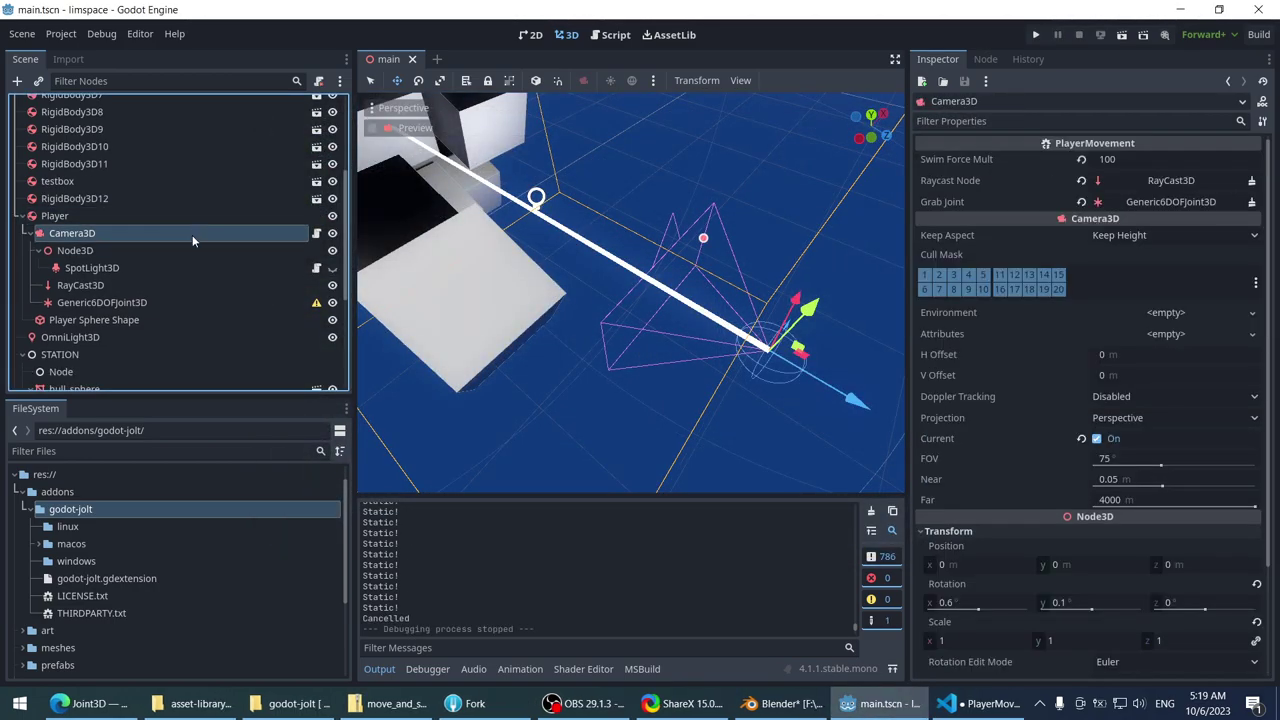
key(Up)
click(90, 703)
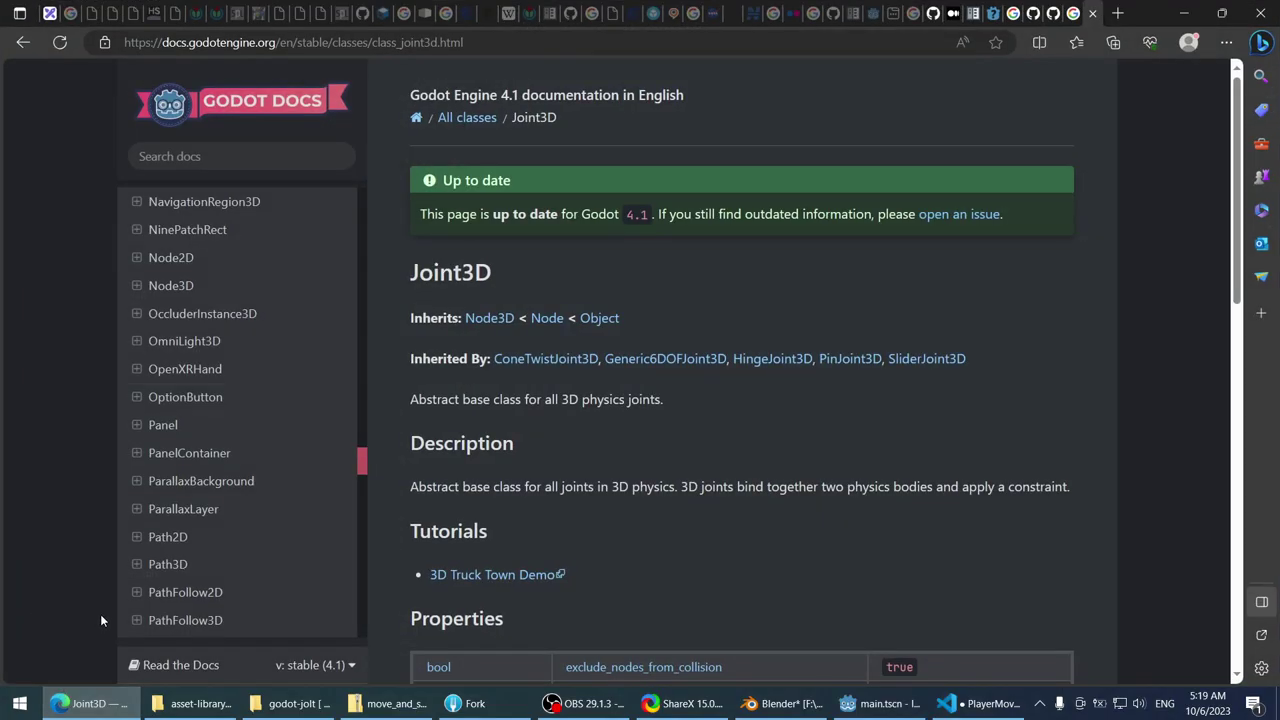
- Skim the Joint3D documentation page and briefly glance back at the Godot editor
scroll(101, 612, down, 3)
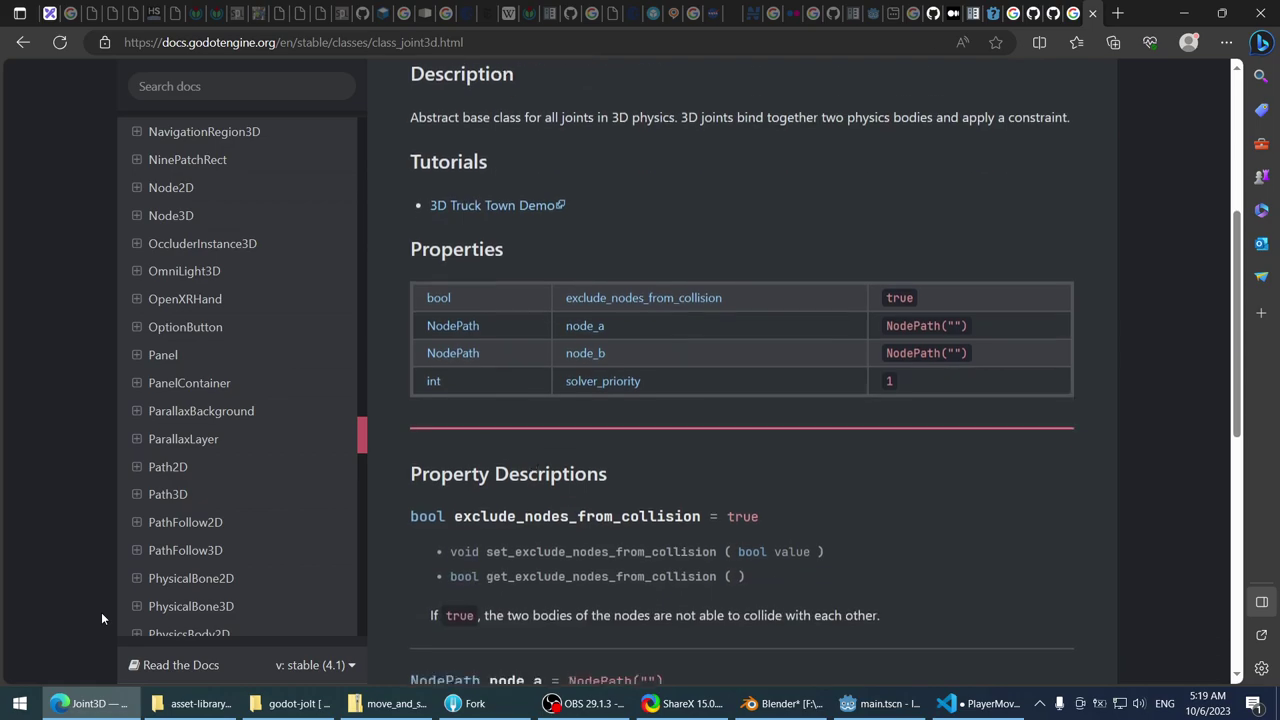
scroll(101, 612, up, 3)
key(alt+Tab)
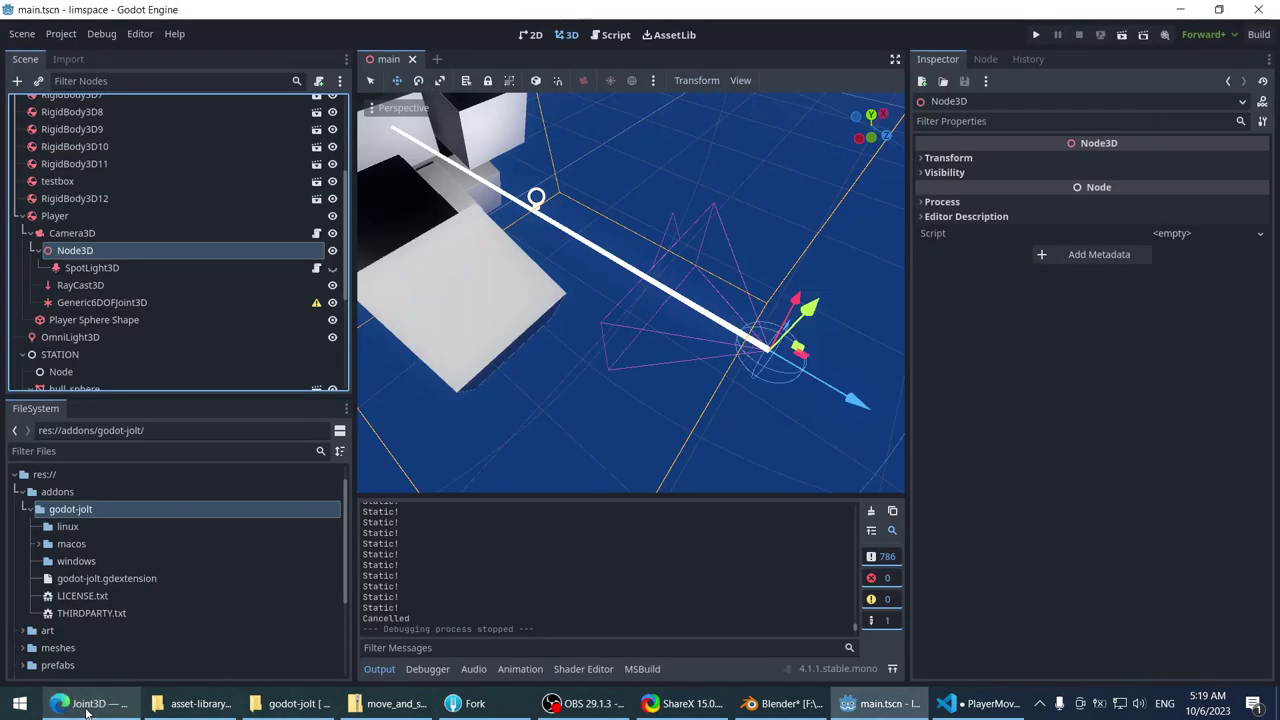
key(alt+Tab)
- Search Google for 'godot move anchor of joint', skim the results, then return to Godot
click(842, 42)
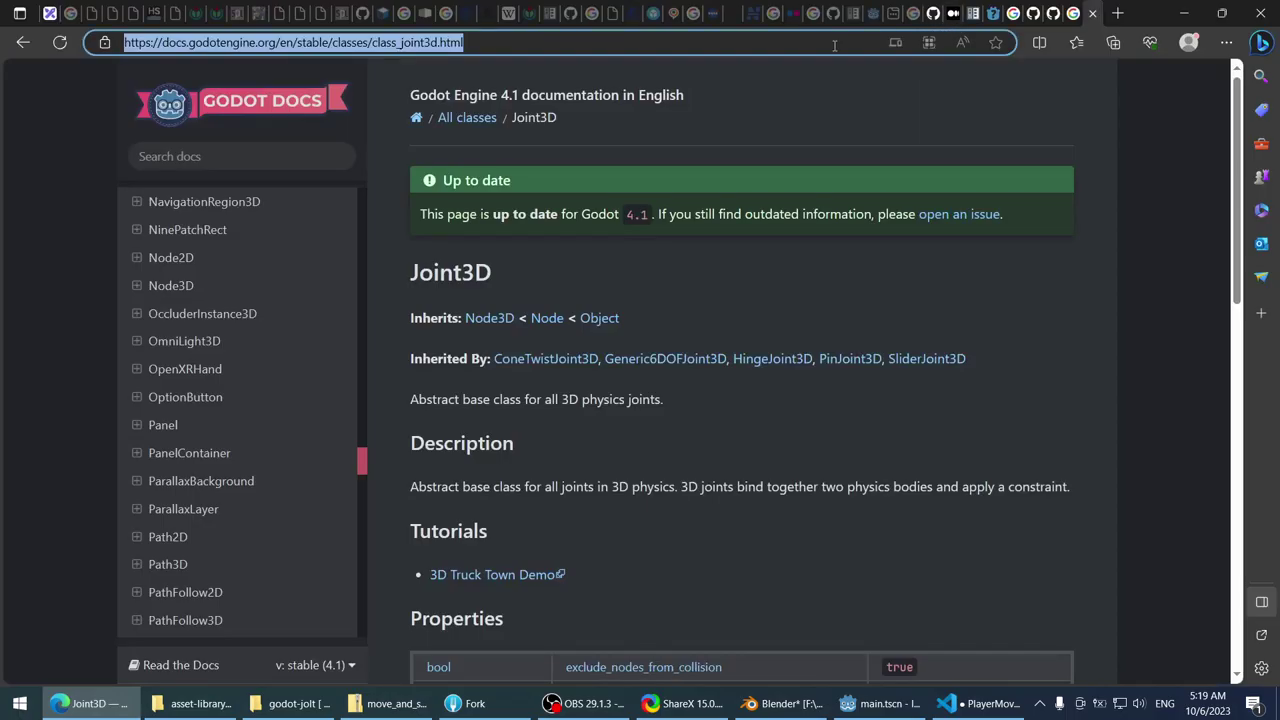
text(godot move )
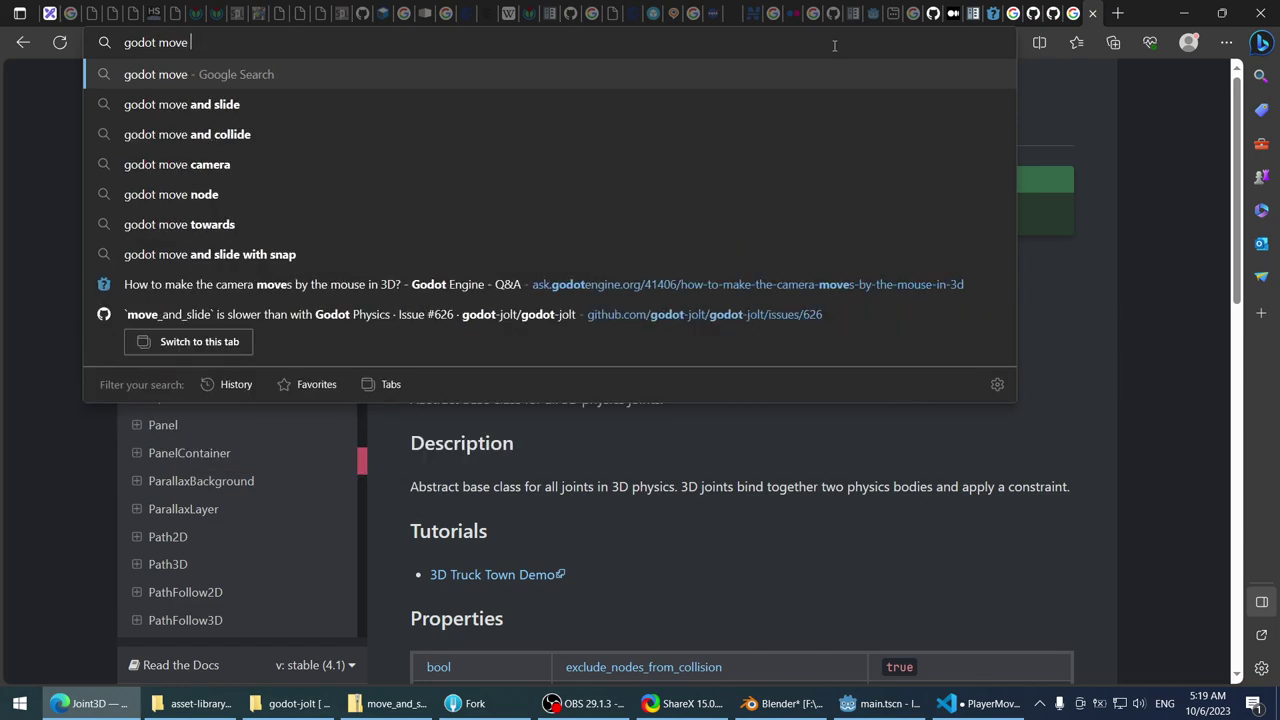
text(anchor of joint)
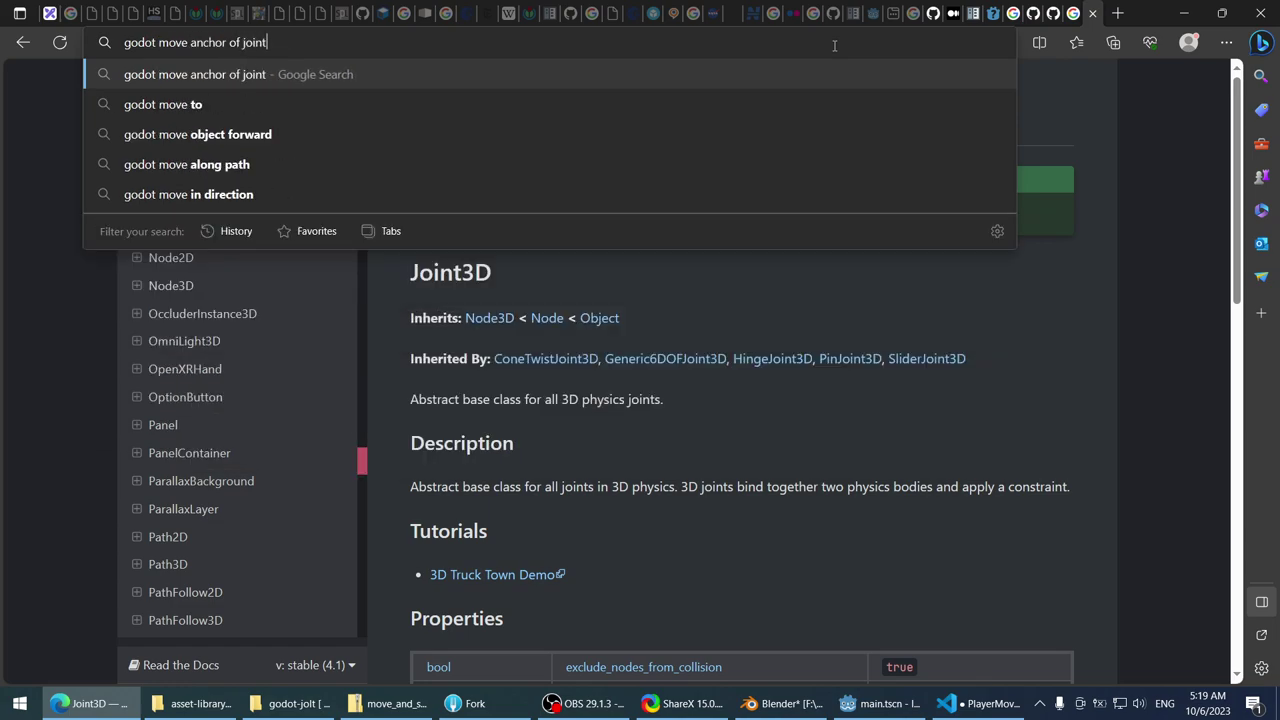
key(Return)
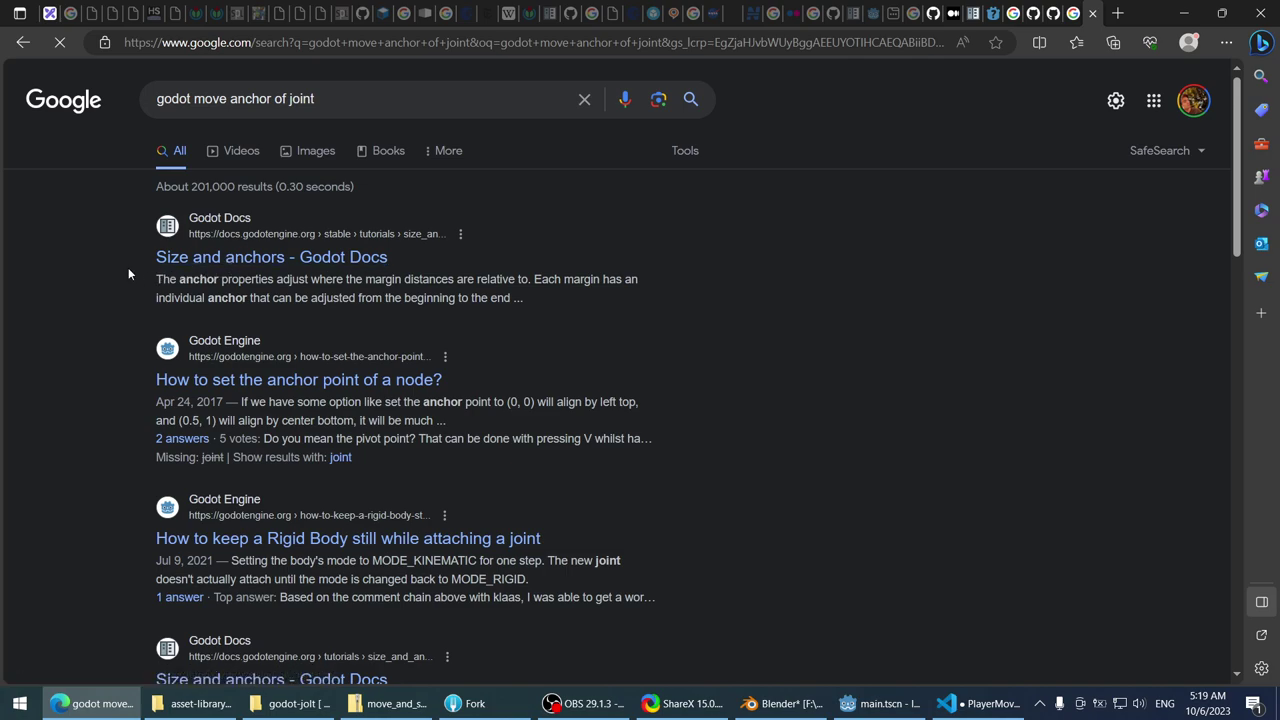
scroll(128, 267, down, 2)
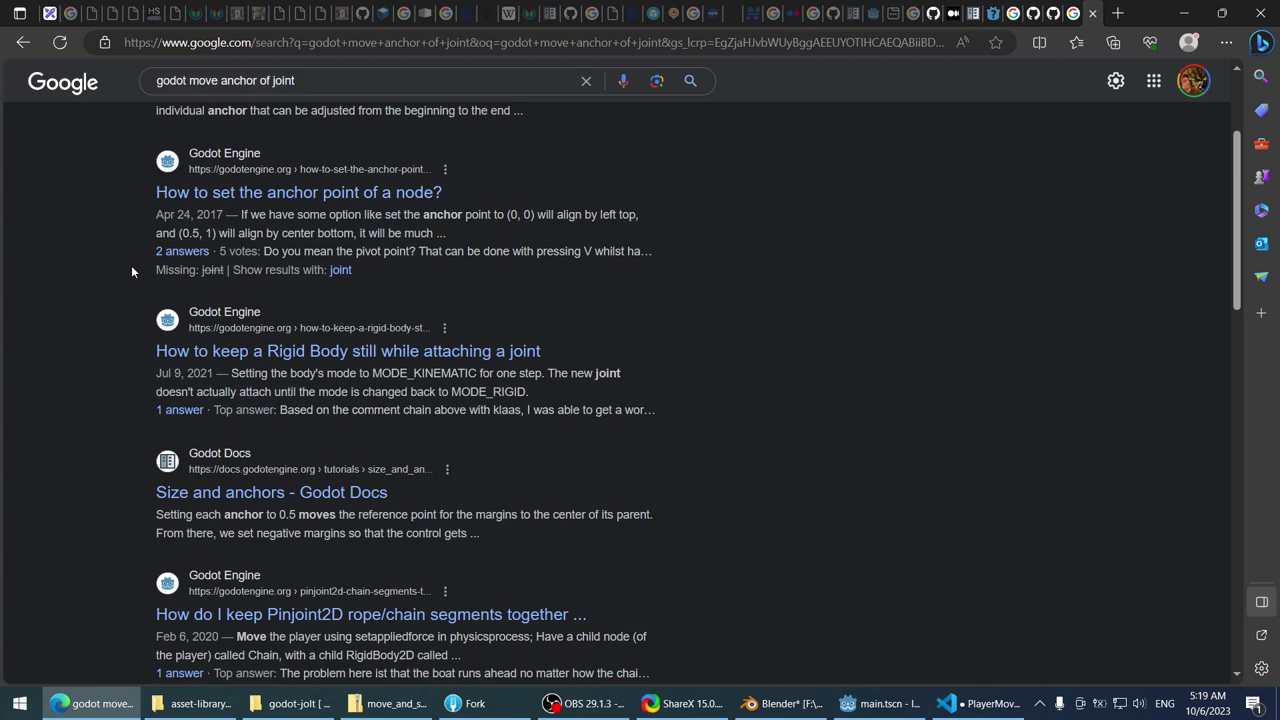
scroll(132, 268, down, 3)
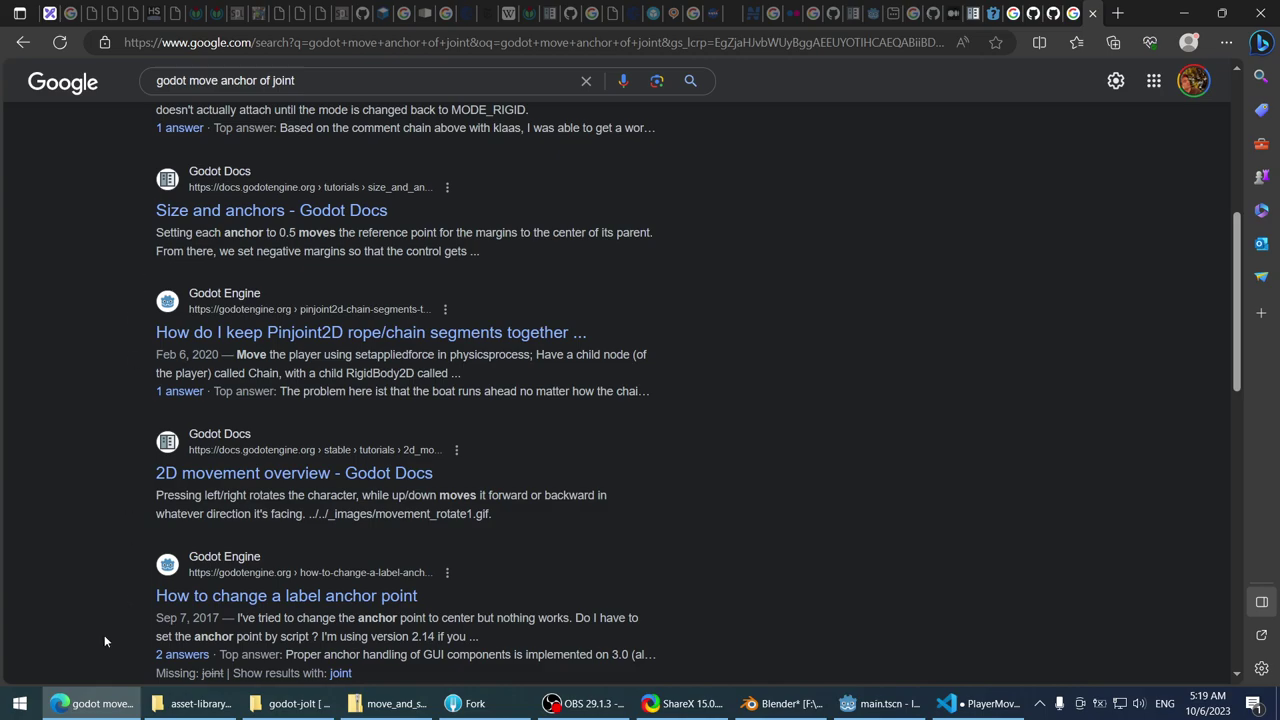
click(95, 703)
middle_drag(510, 257, 450, 225)
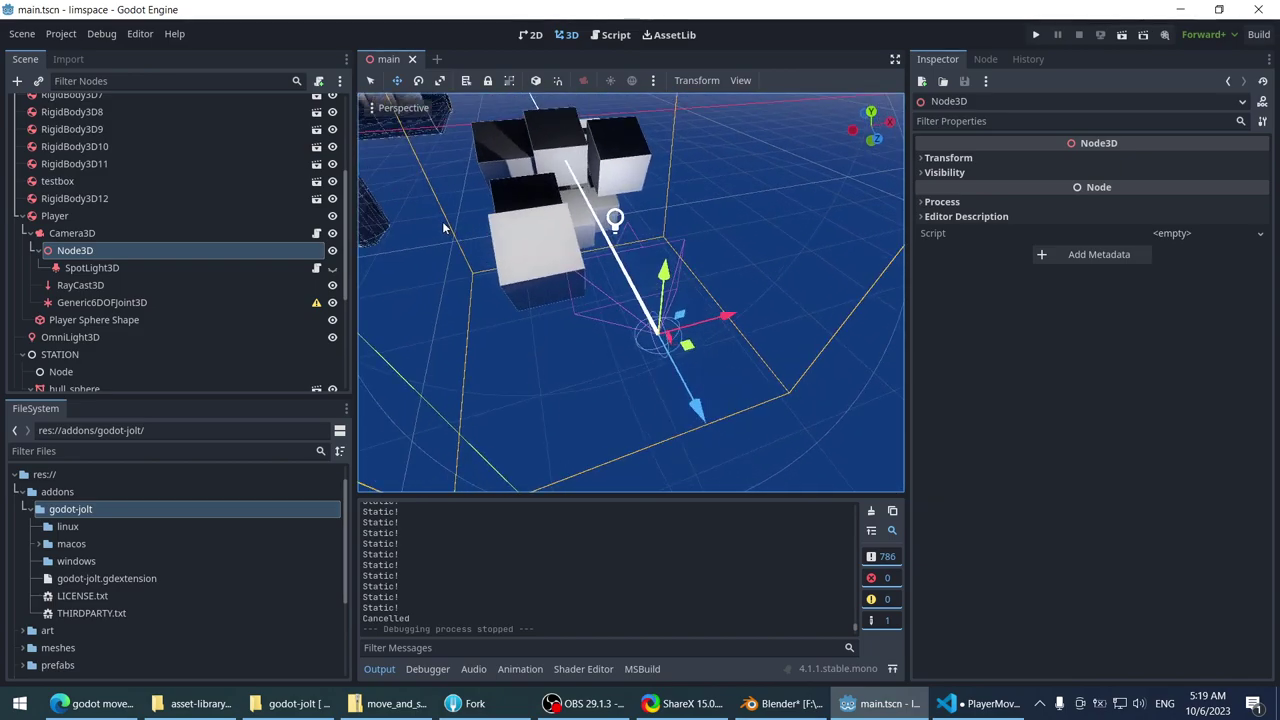
- Zoom and orbit the main.tscn 3D view, then switch to PlayerMovement.cs in VS Code
scroll(438, 222, up, 5)
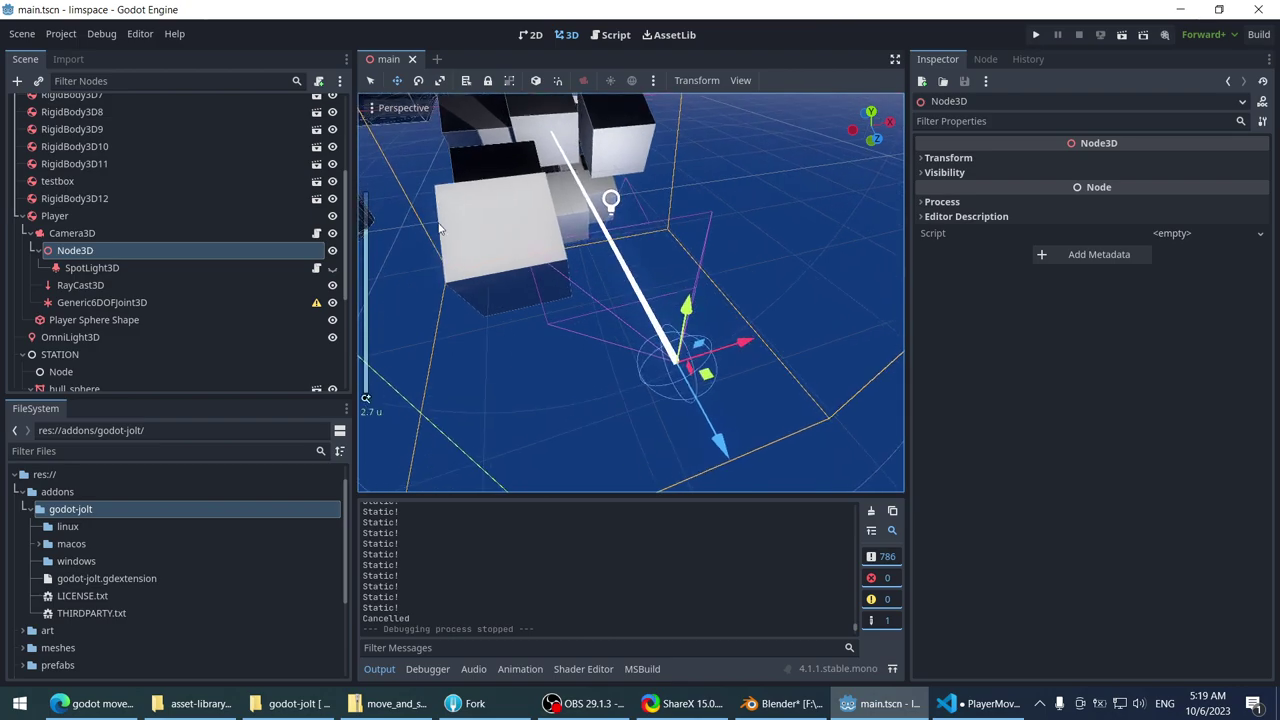
scroll(464, 244, down, 4)
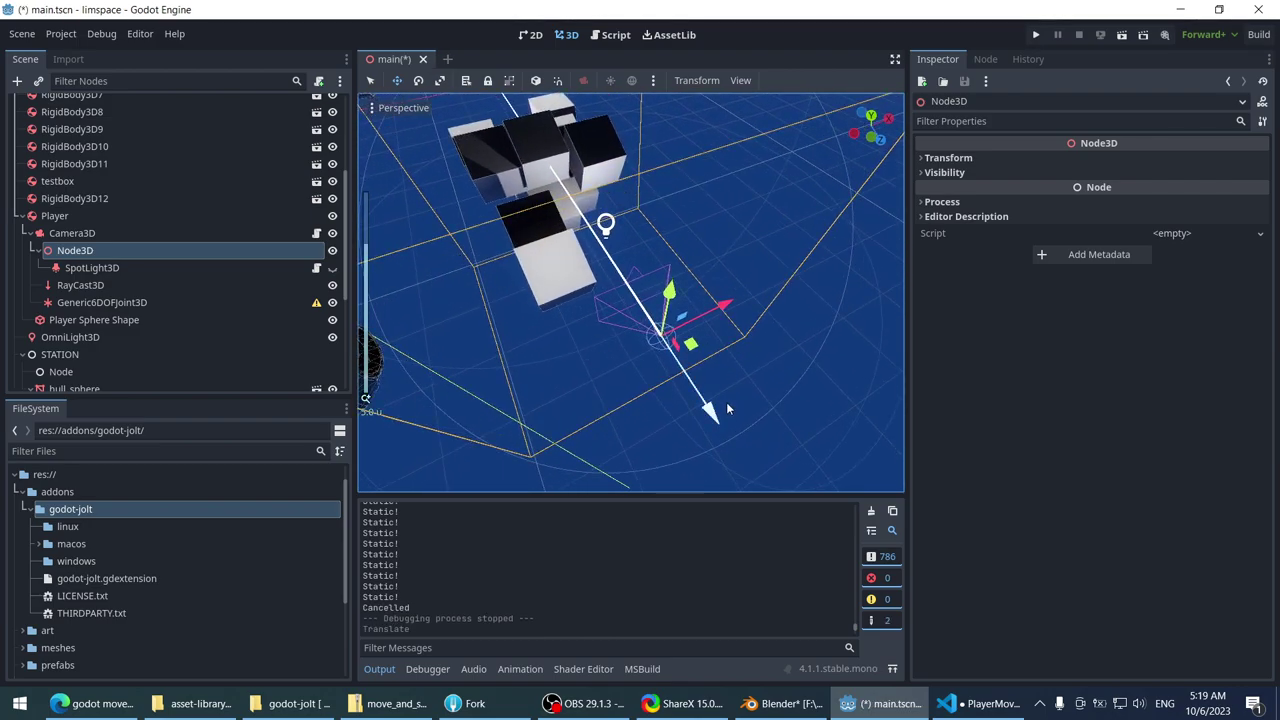
click(982, 705)
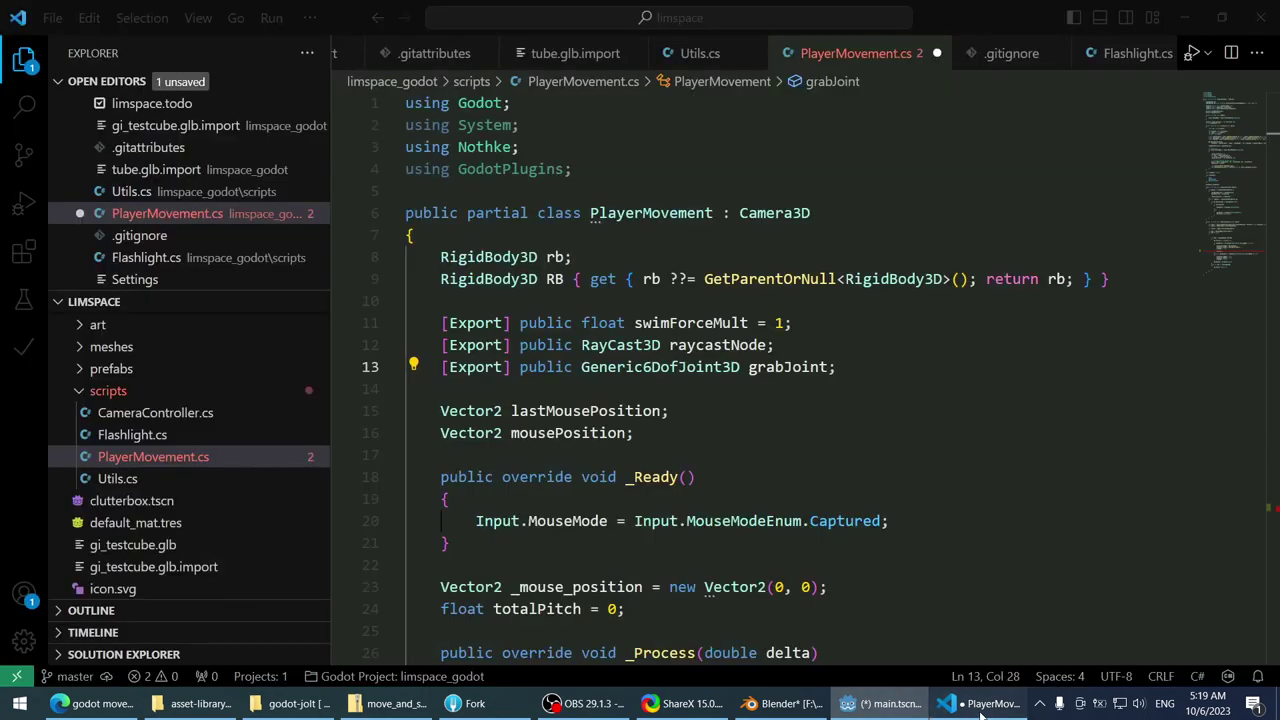
click(880, 703)
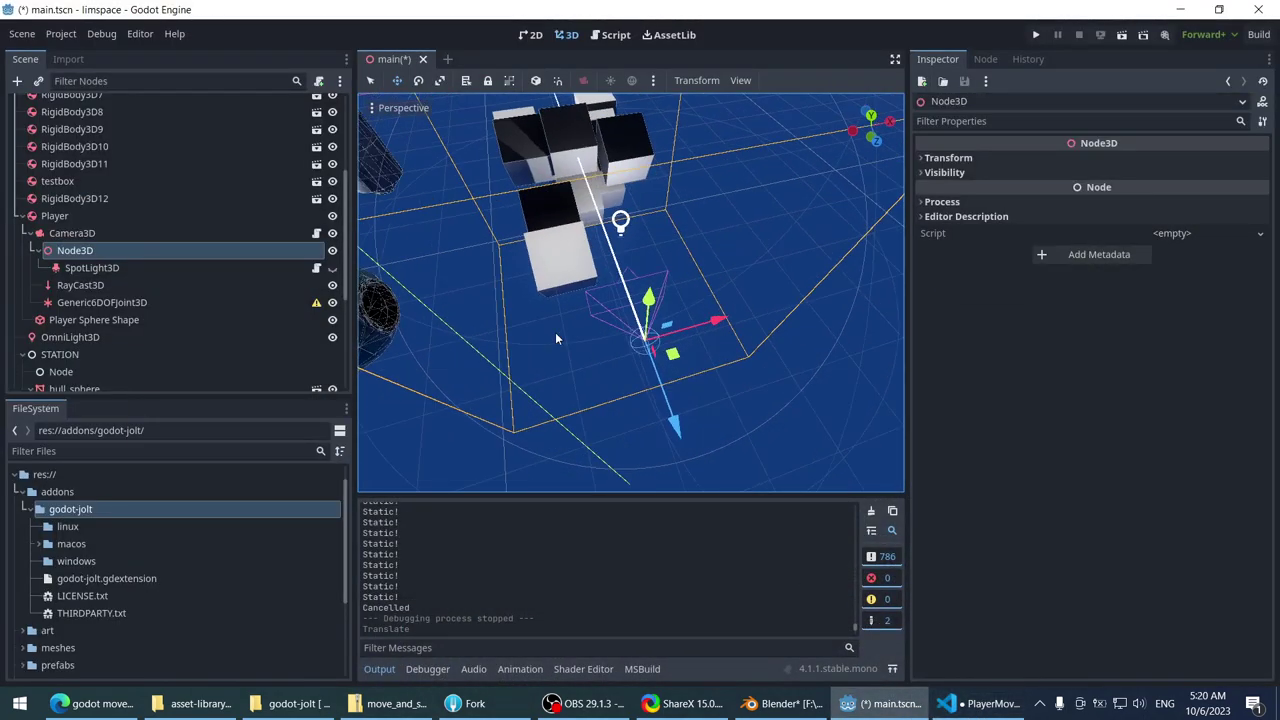
middle_drag(555, 332, 493, 331)
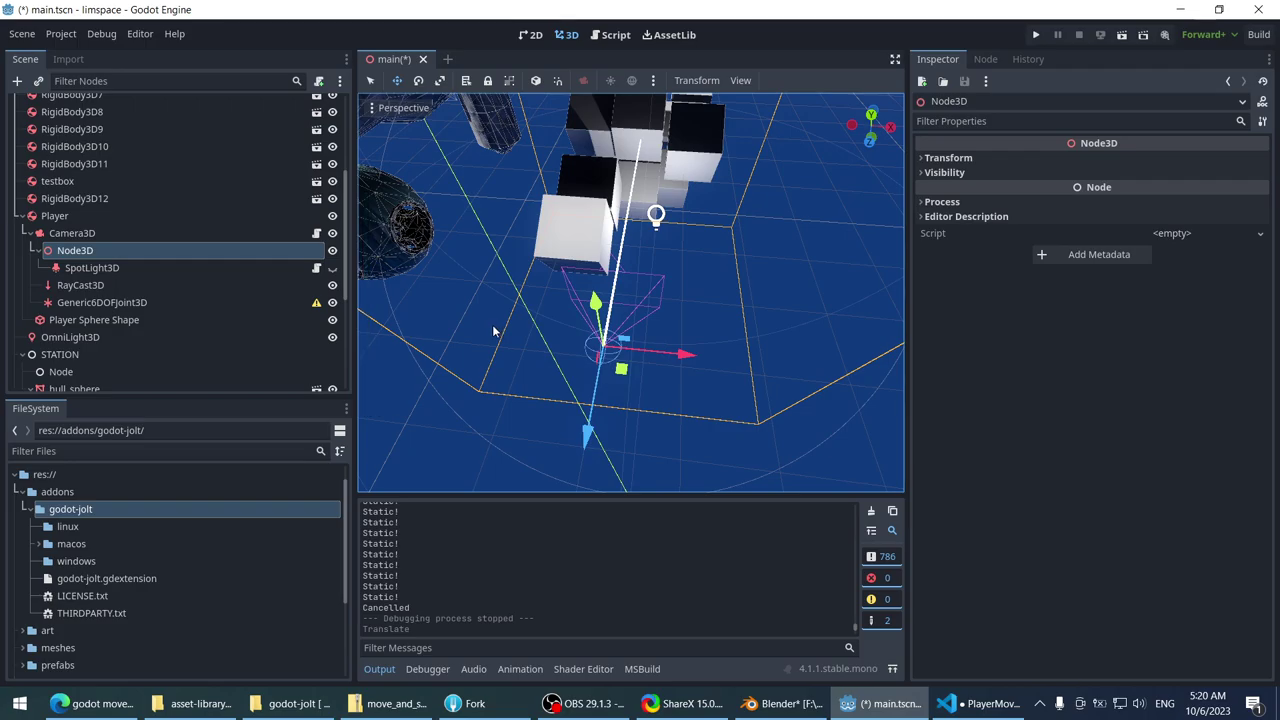
click(967, 708)
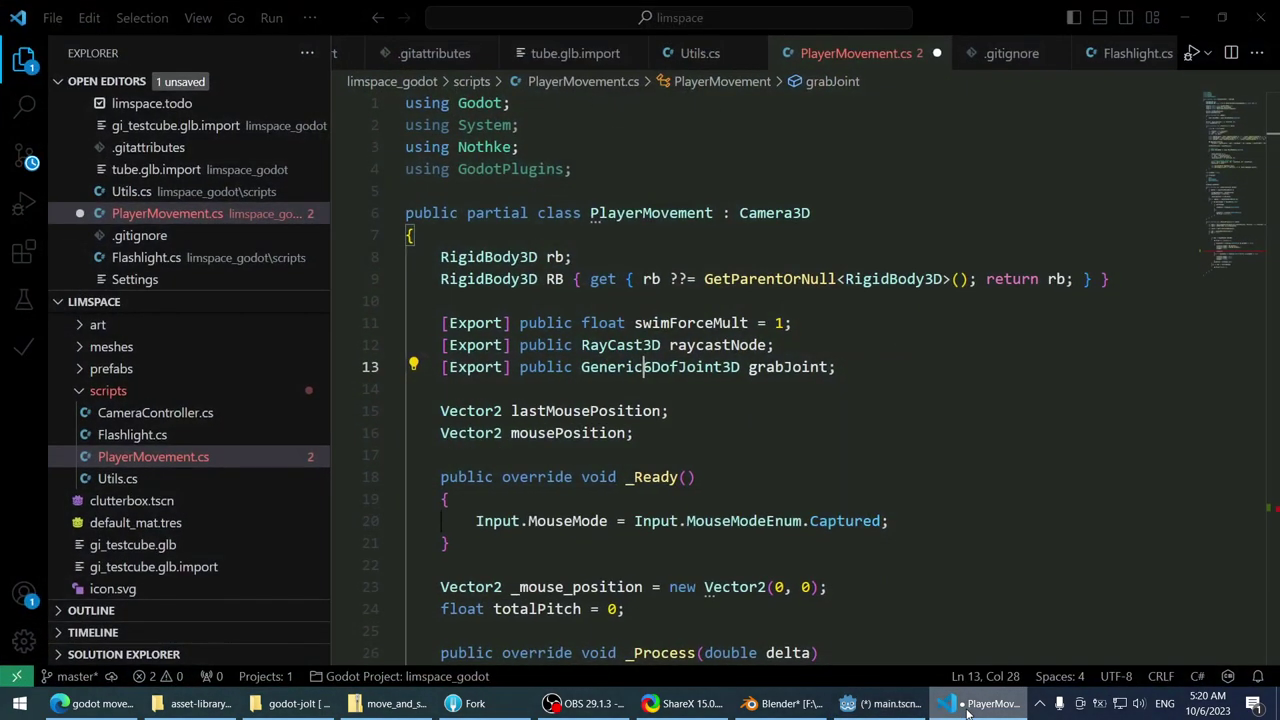
- Scroll PlayerMovement.cs and place the caret at the end of the grabJoint declaration on line 13
scroll(767, 488, down, 10)
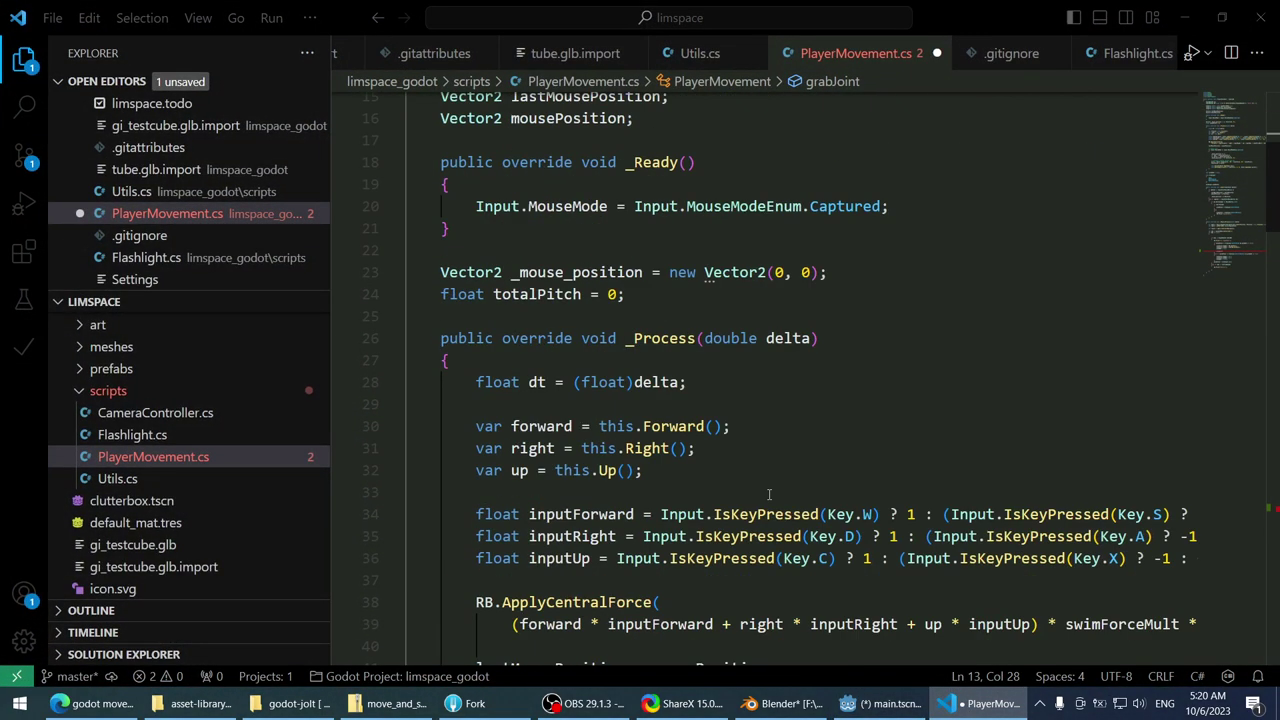
scroll(767, 488, up, 10)
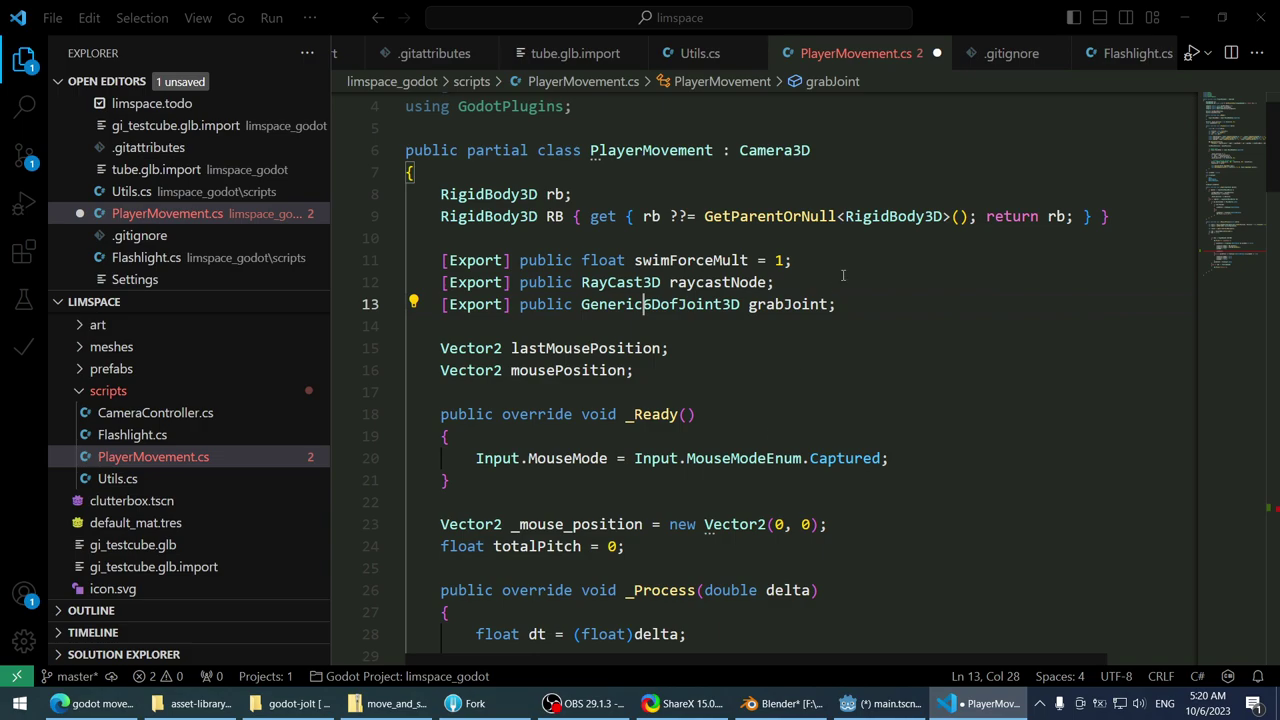
click(878, 297)
- Jump to the grab branch and delete the partially typed 'grabJoint.' line
click(1221, 247)
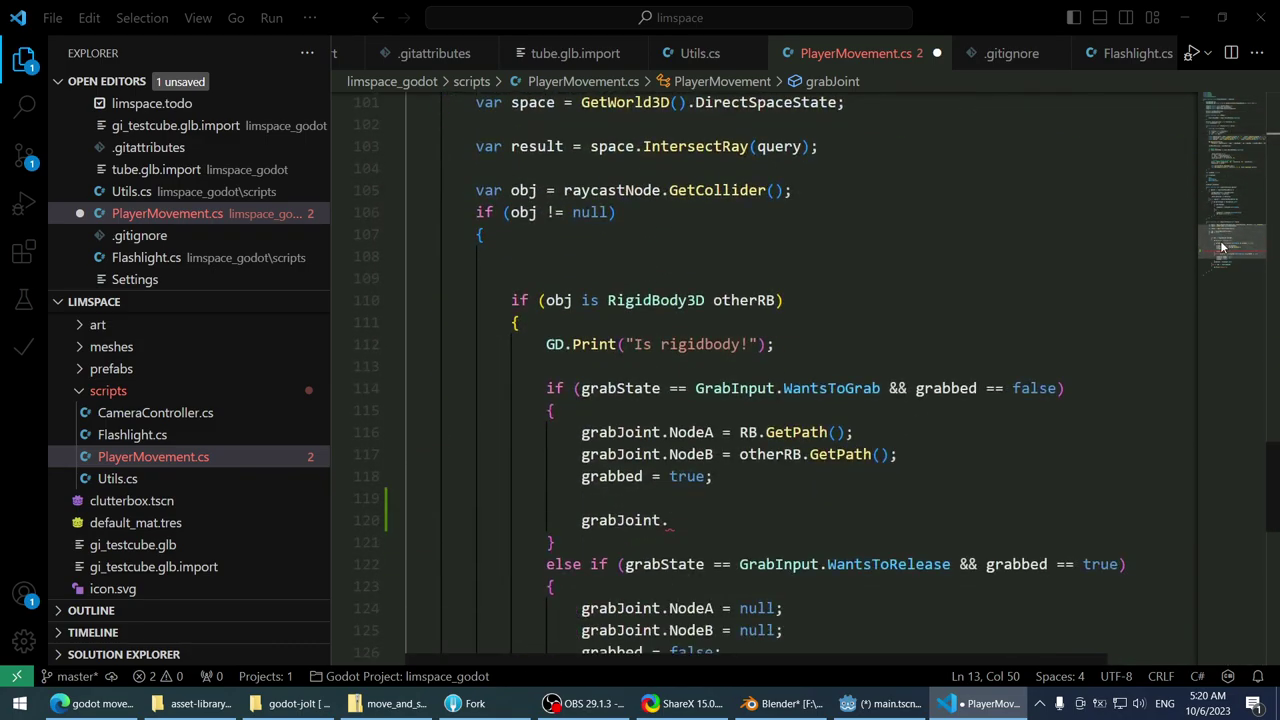
scroll(1221, 247, down, 3)
click(700, 331)
scroll(700, 331, up, 1)
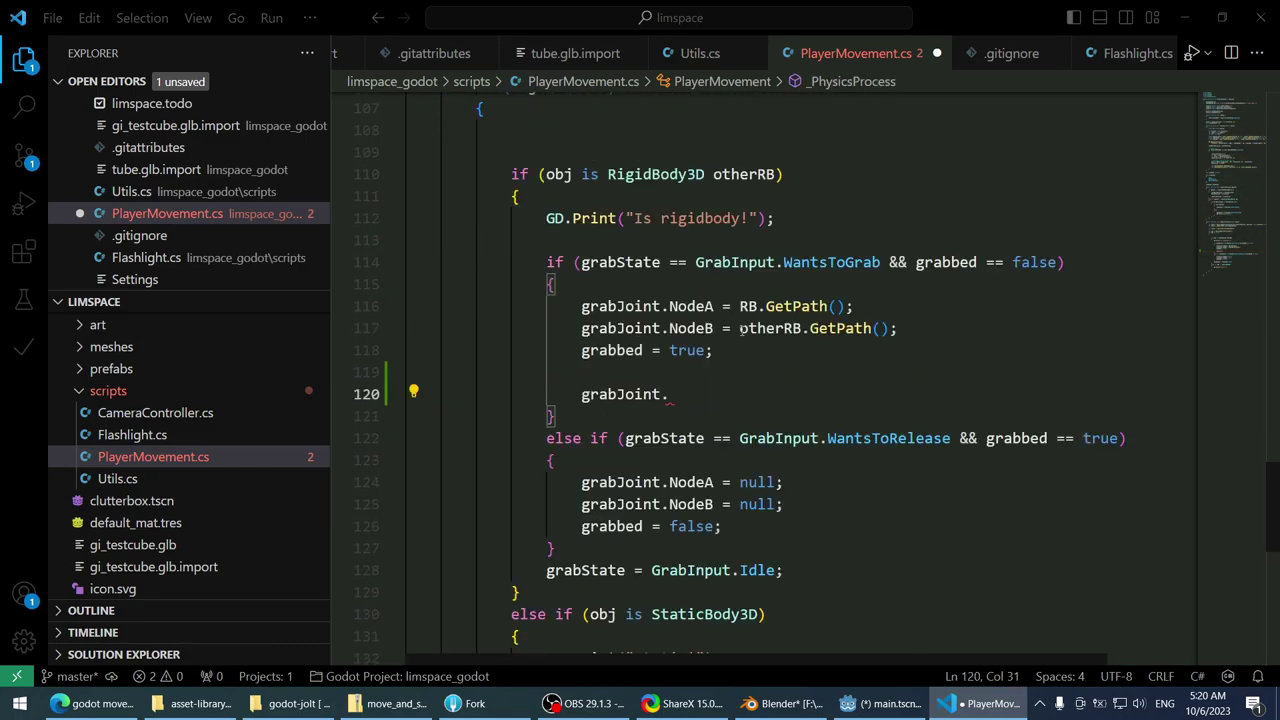
key(ctrl+space)
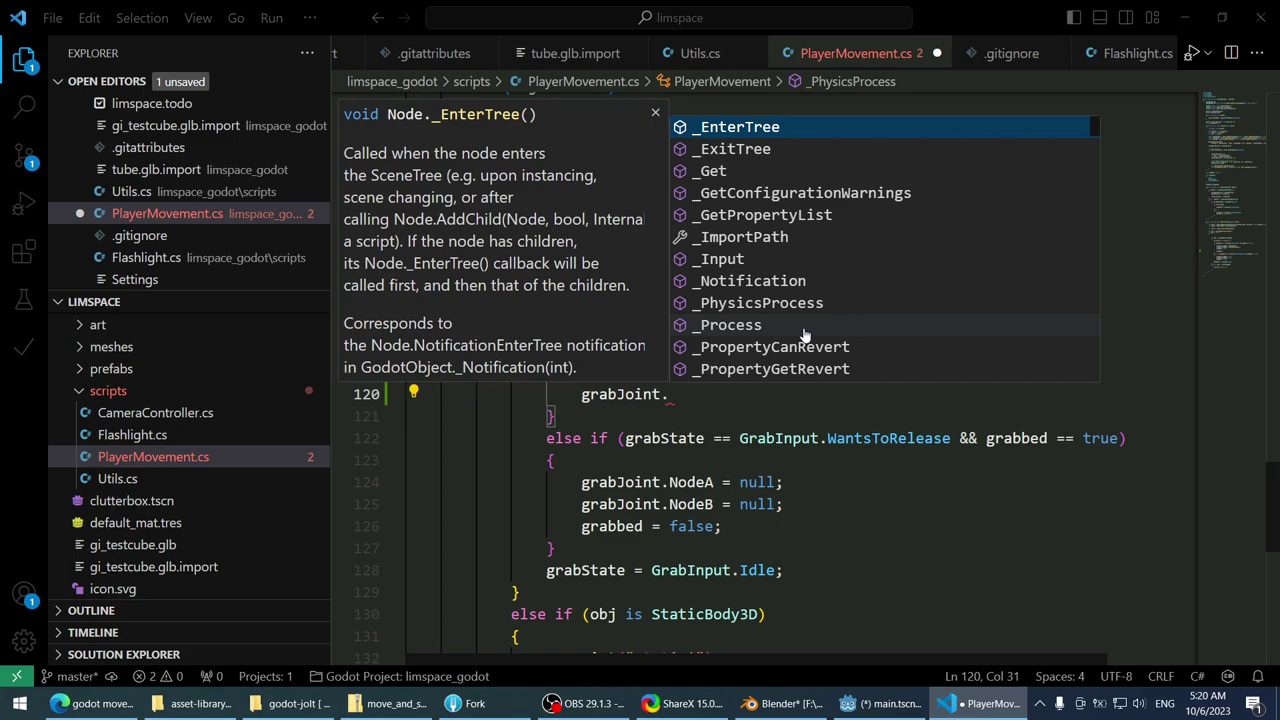
text(addno)
key(BackSpace)
key(BackSpace)
key(BackSpace)
key(BackSpace)
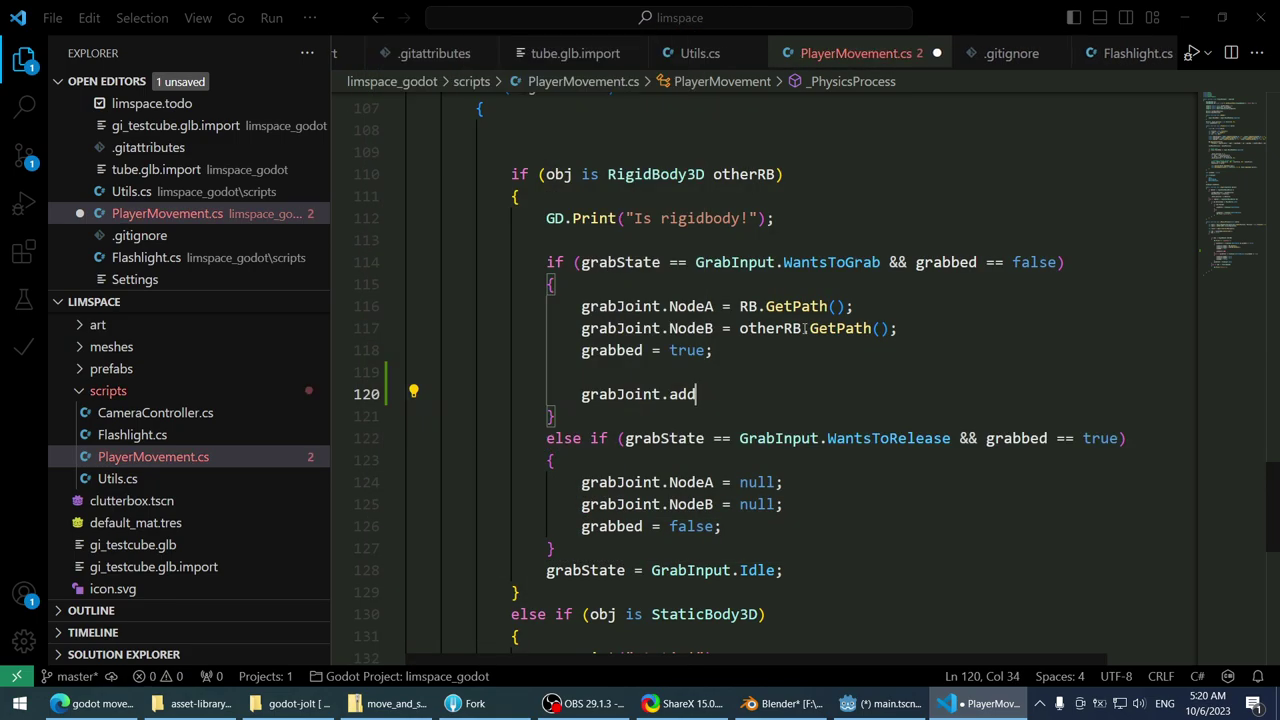
key(BackSpace)
key(BackSpace)
key(shift+Home)
key(BackSpace)
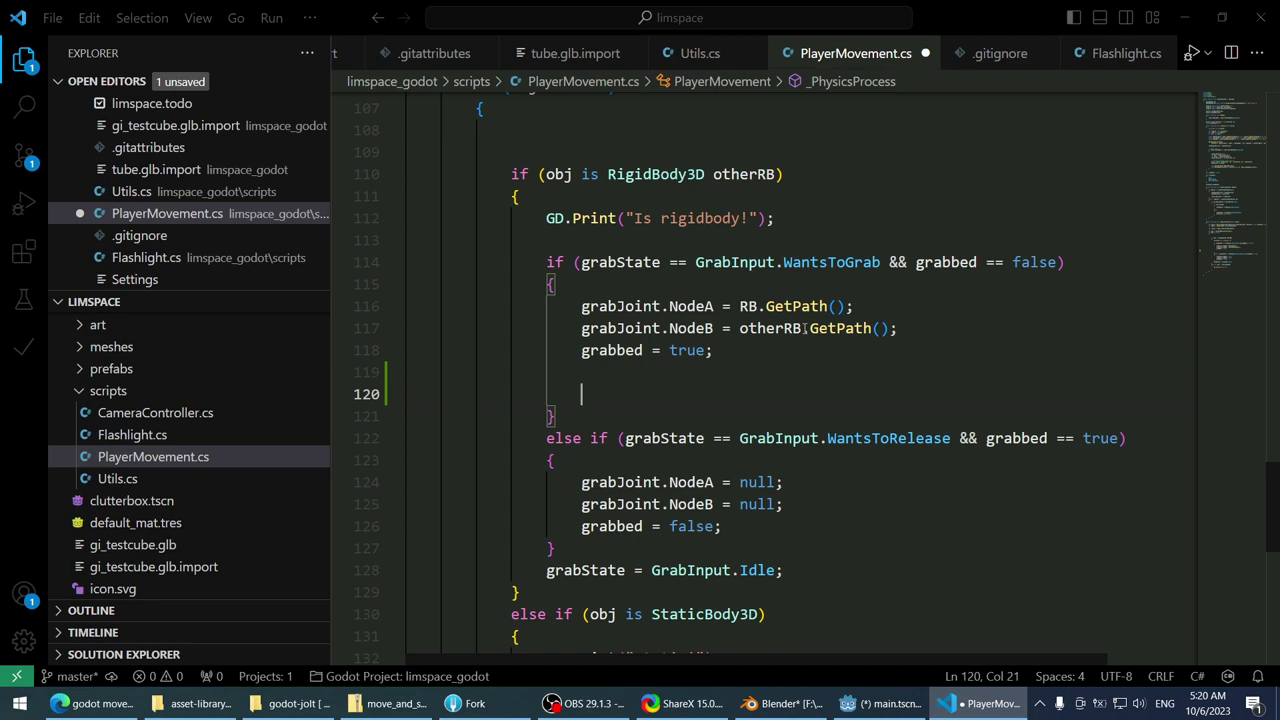
- Above the NodeA assignment, add the line 'var anchorNode = new Node3D();'
key(ctrl+shift+k)
key(ctrl+shift+k)
key(Up)
key(Up)
key(Up)
key(Return)
key(Return)
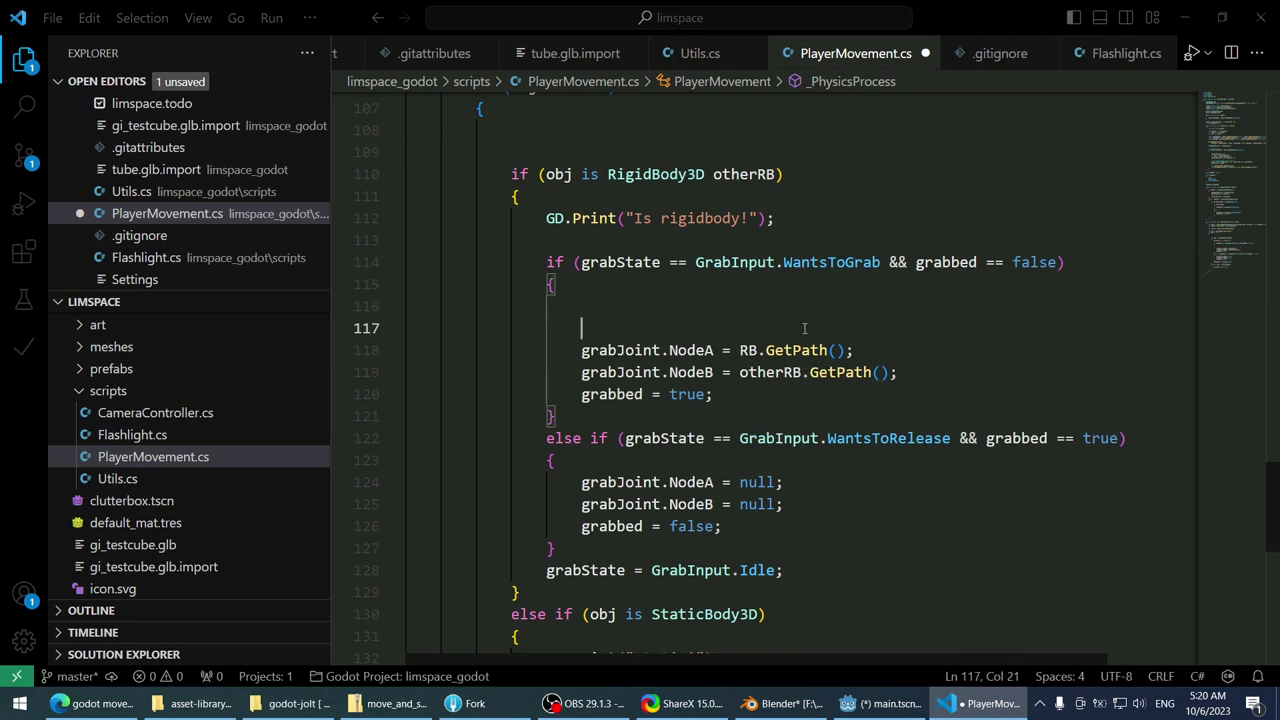
key(Up)
text(var n)
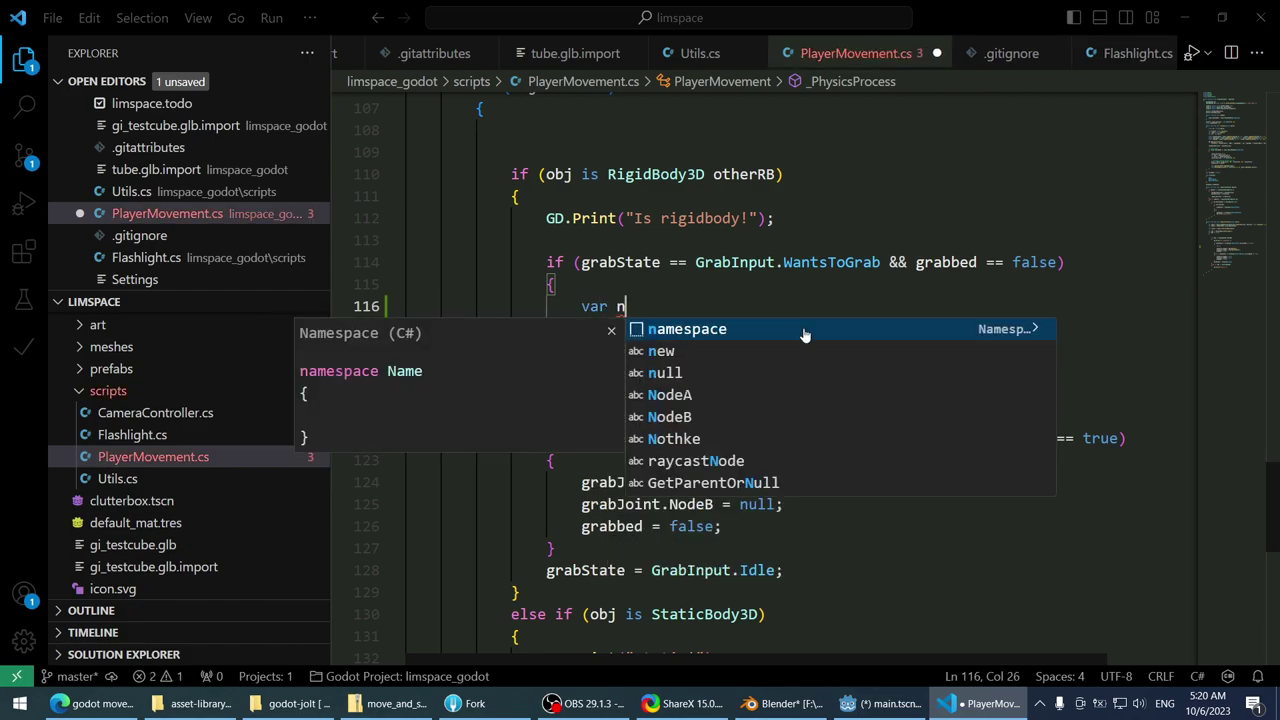
key(BackSpace)
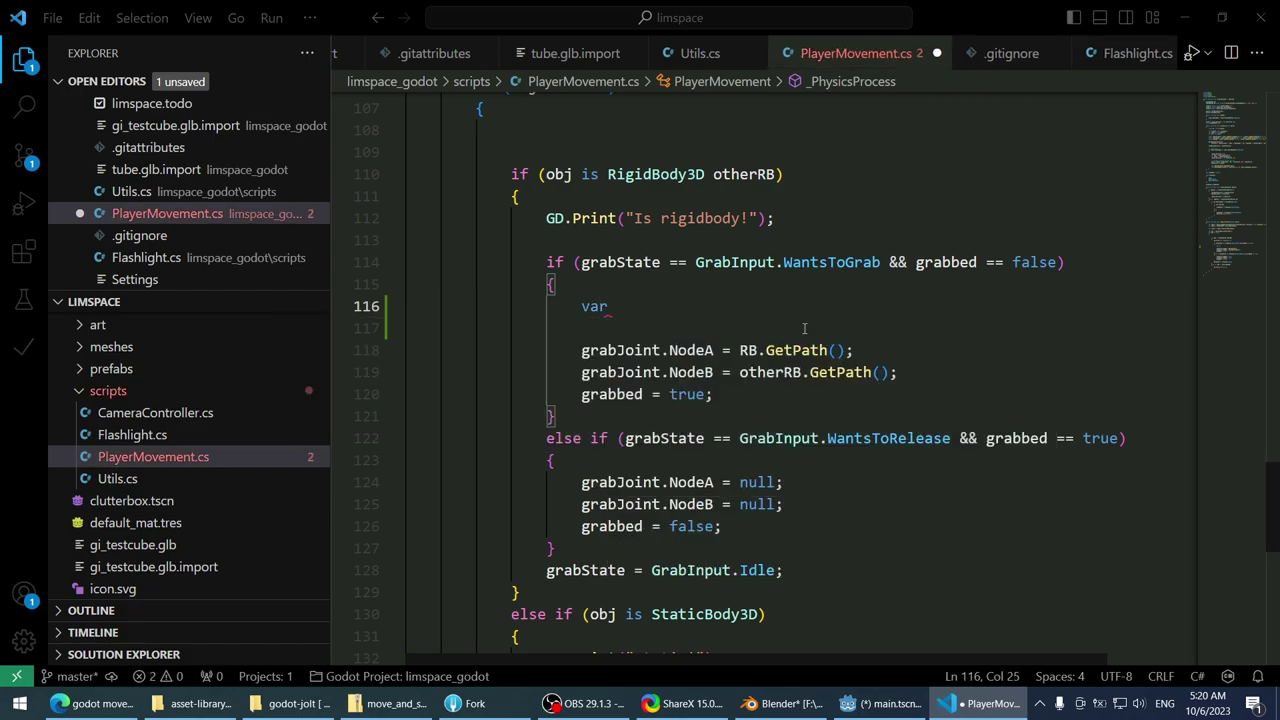
text(anchorNode = )
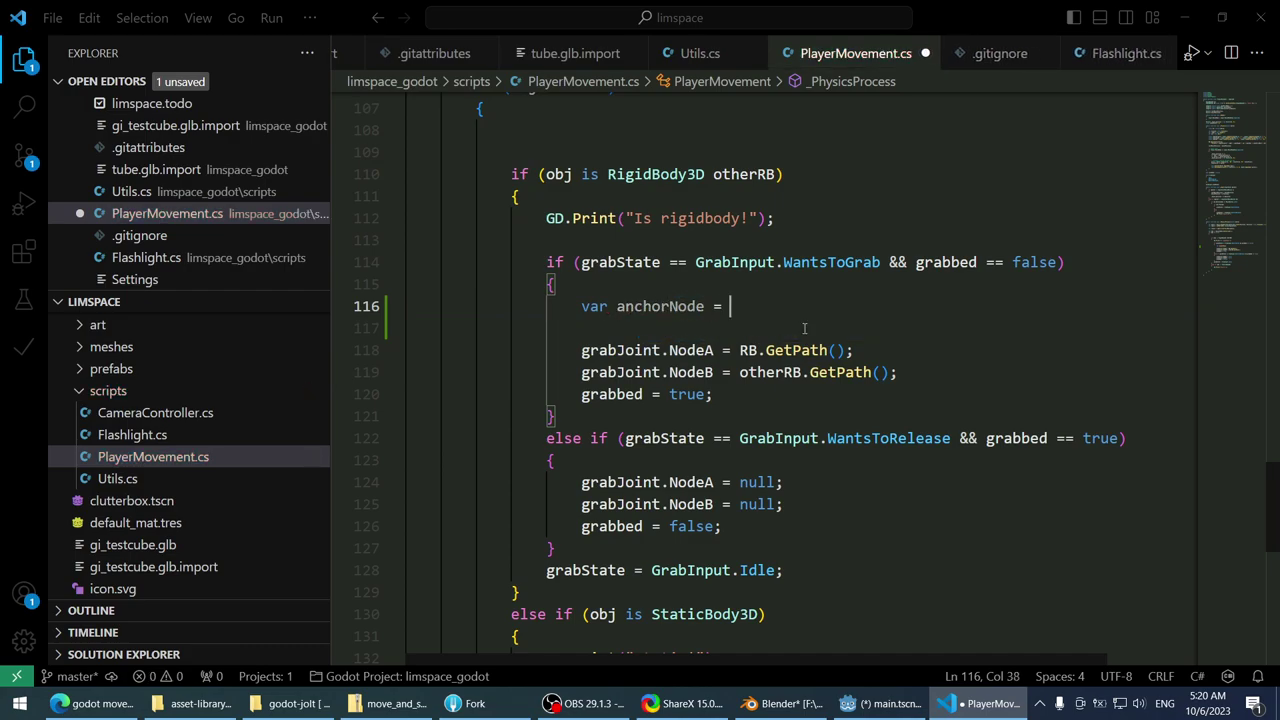
text(new Nod)
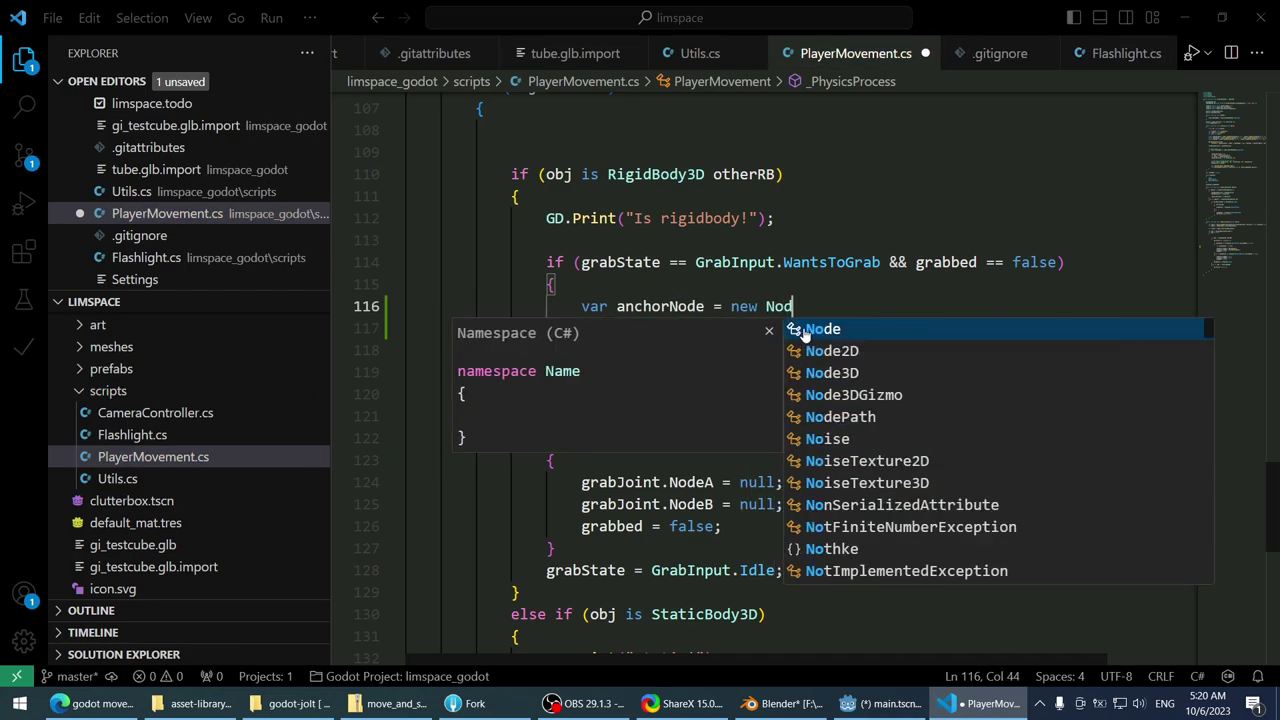
text(e3D)
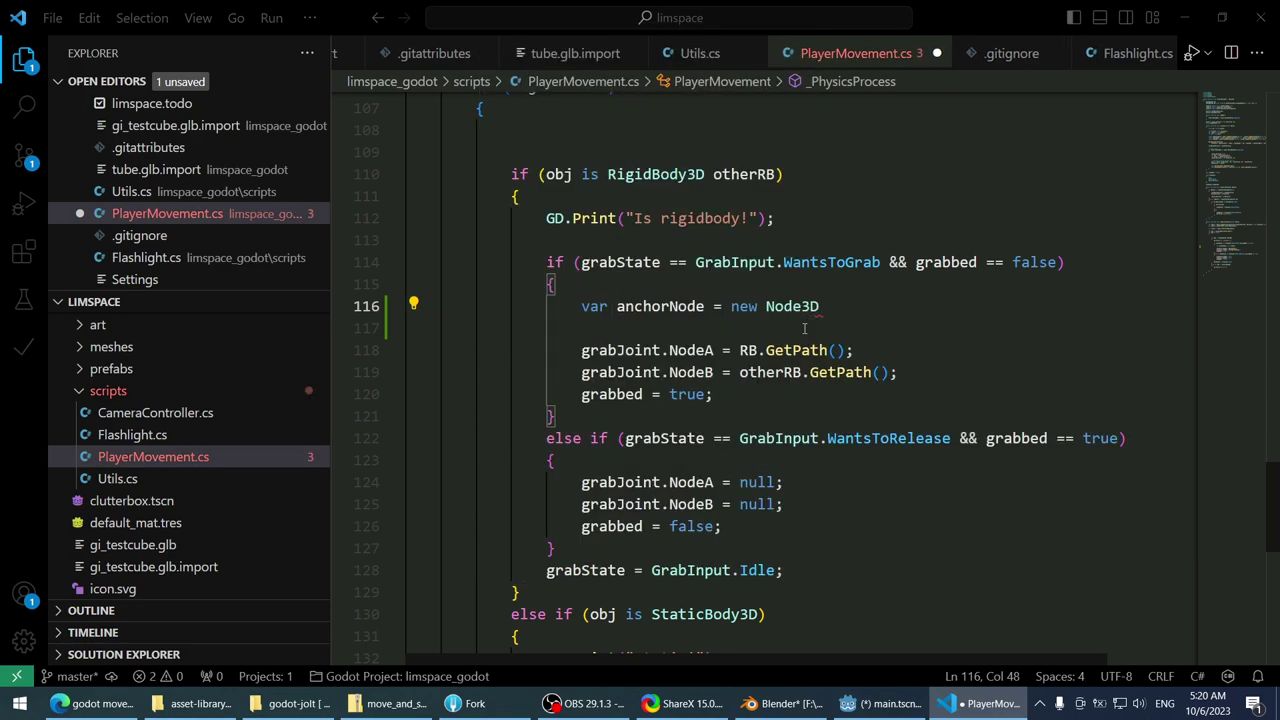
text(();)
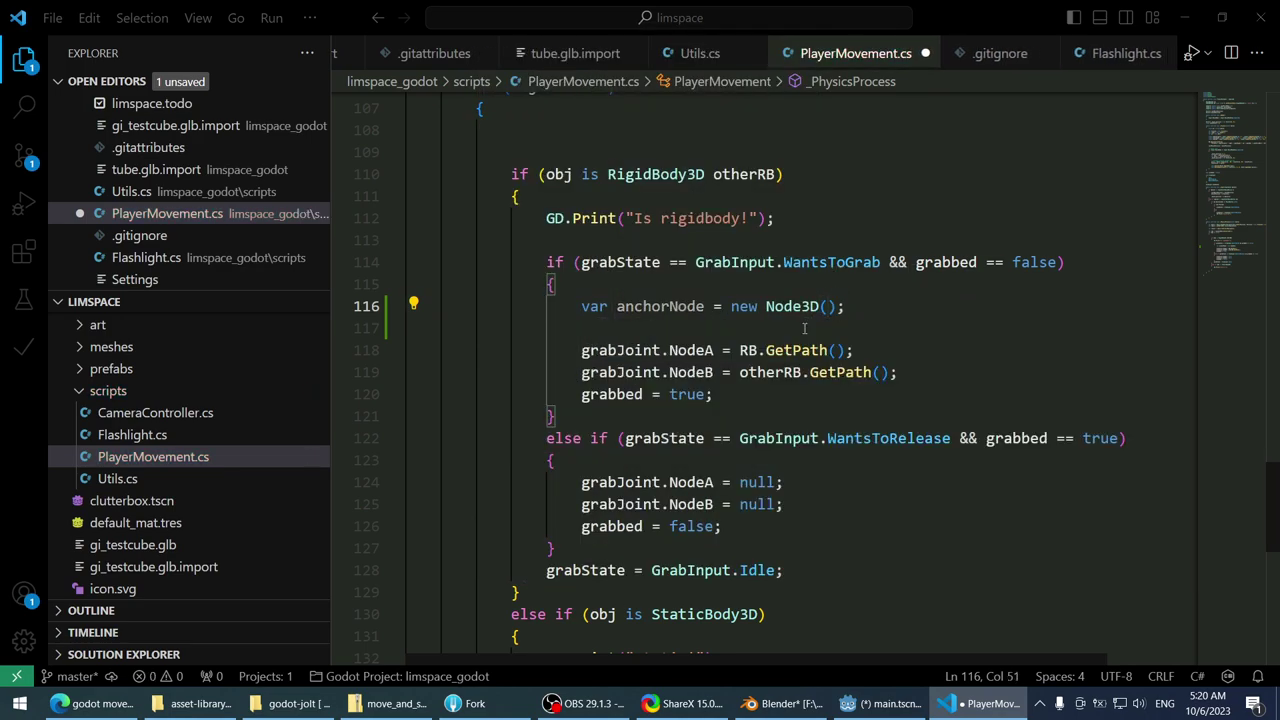
key(Return)
- Begin the next line as 'anchorNode.Position =' using IntelliSense completions
text(anchor)
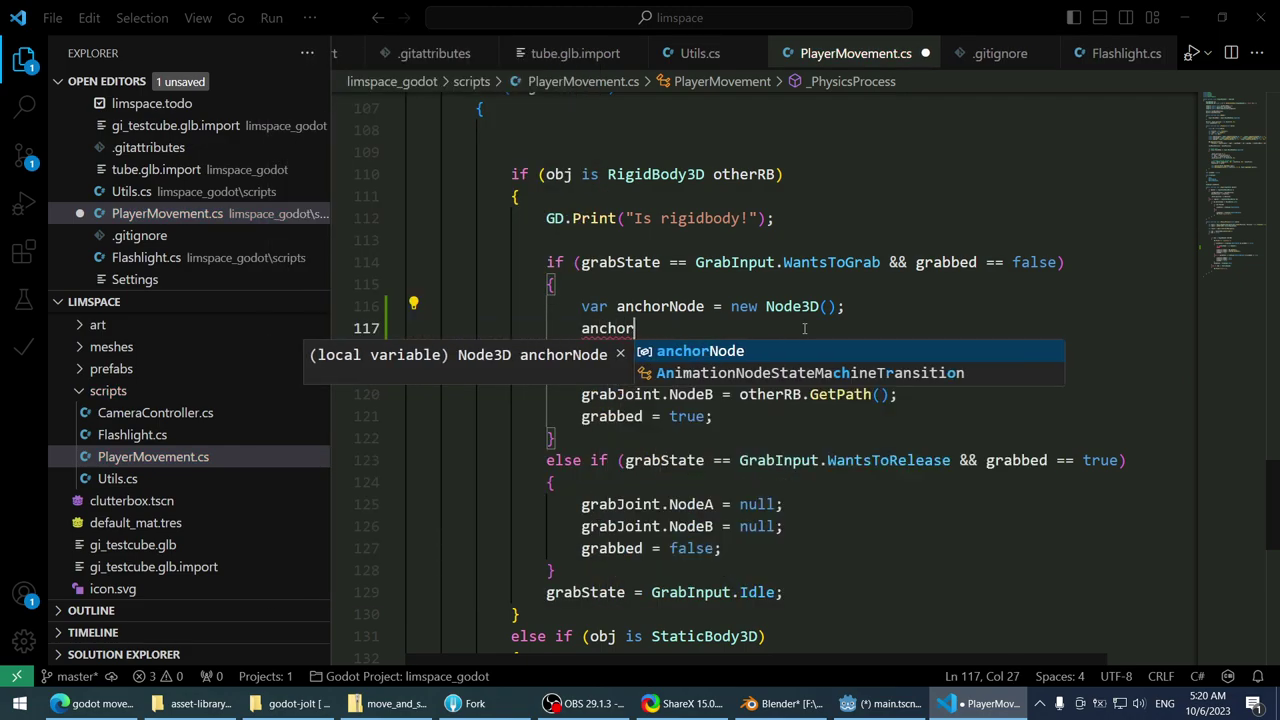
text(node)
key(Tab)
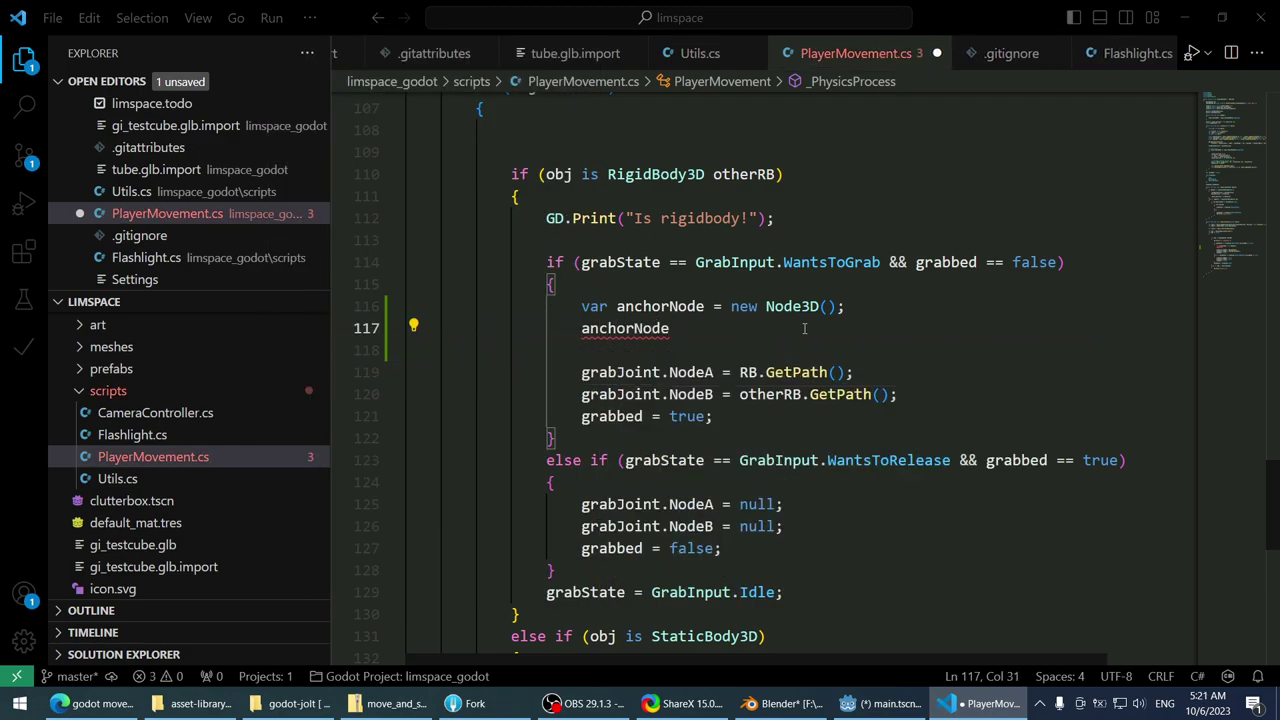
text(.pos)
key(Tab)
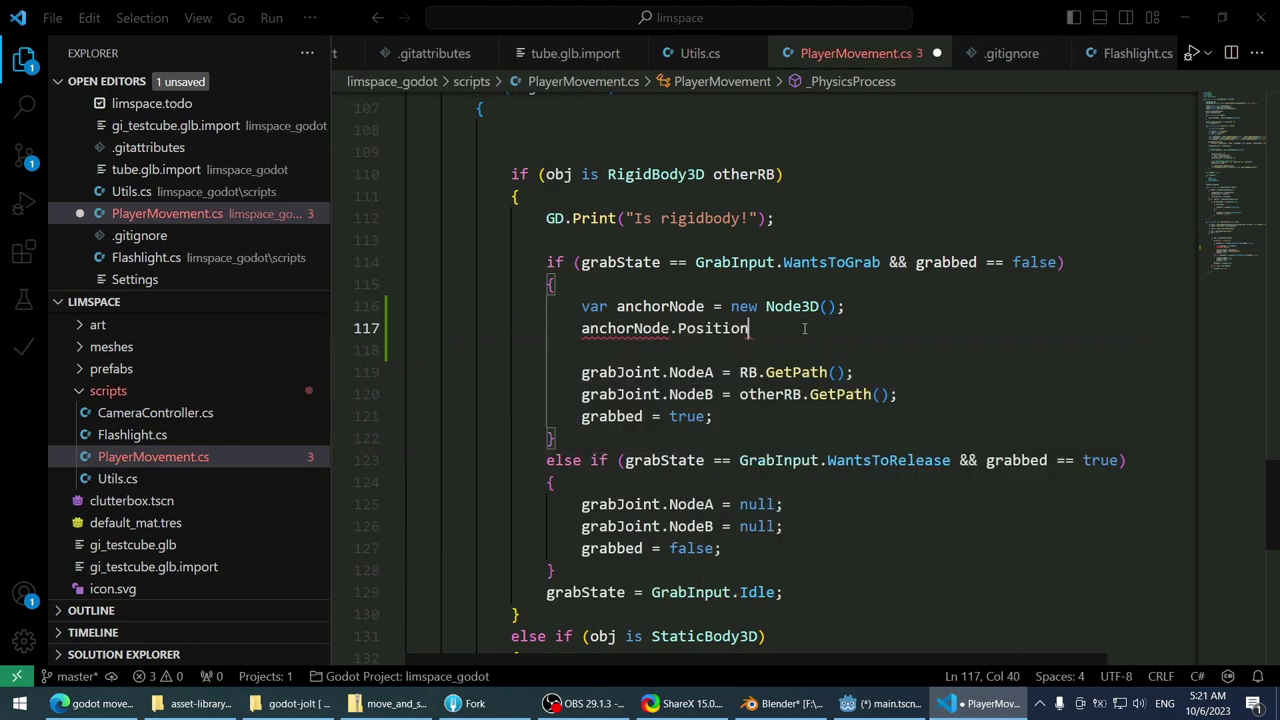
text(=)
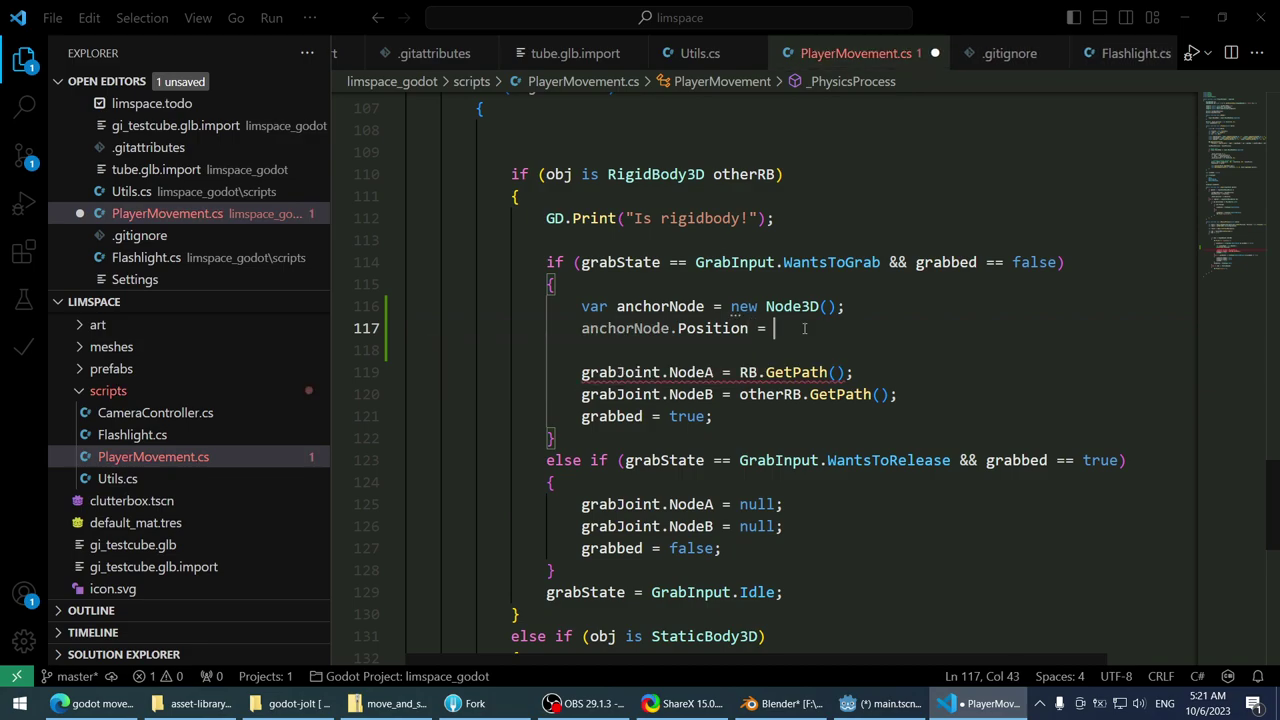
scroll(803, 328, up, 3)
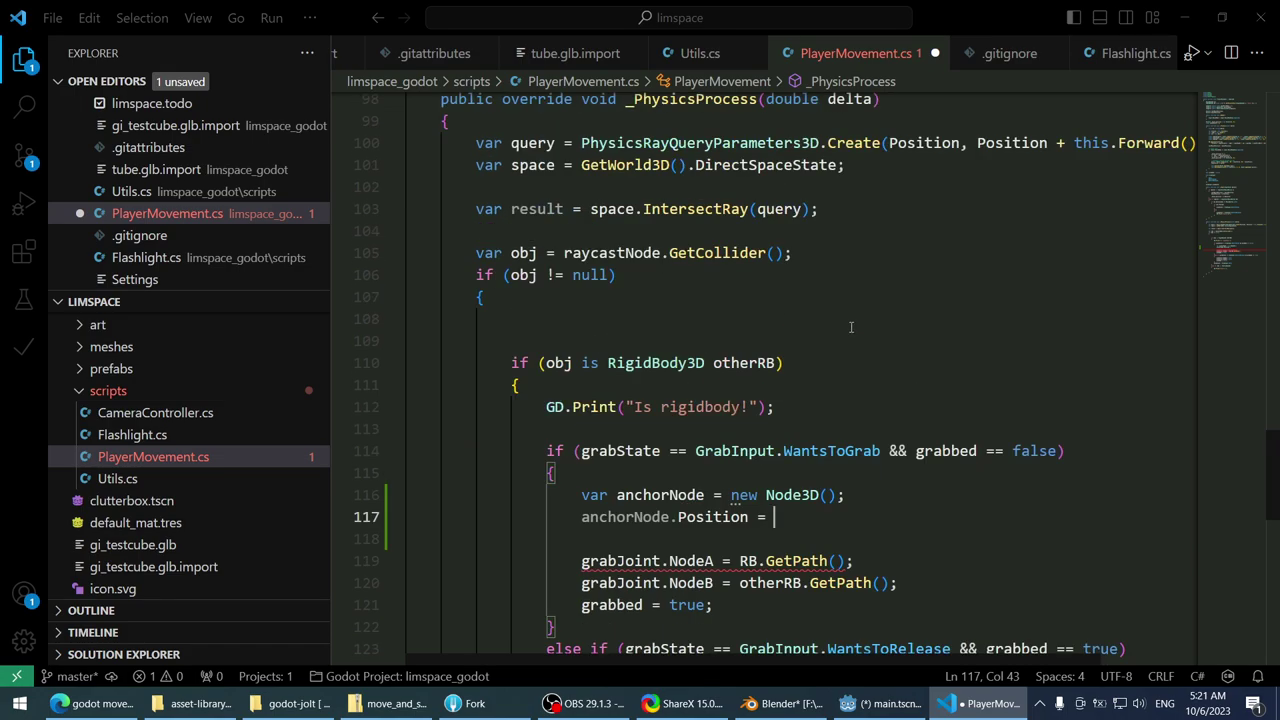
- Browse raycastNode members and finish the value as 'raycastNode.GetCollisionPoint();'
text(ray)
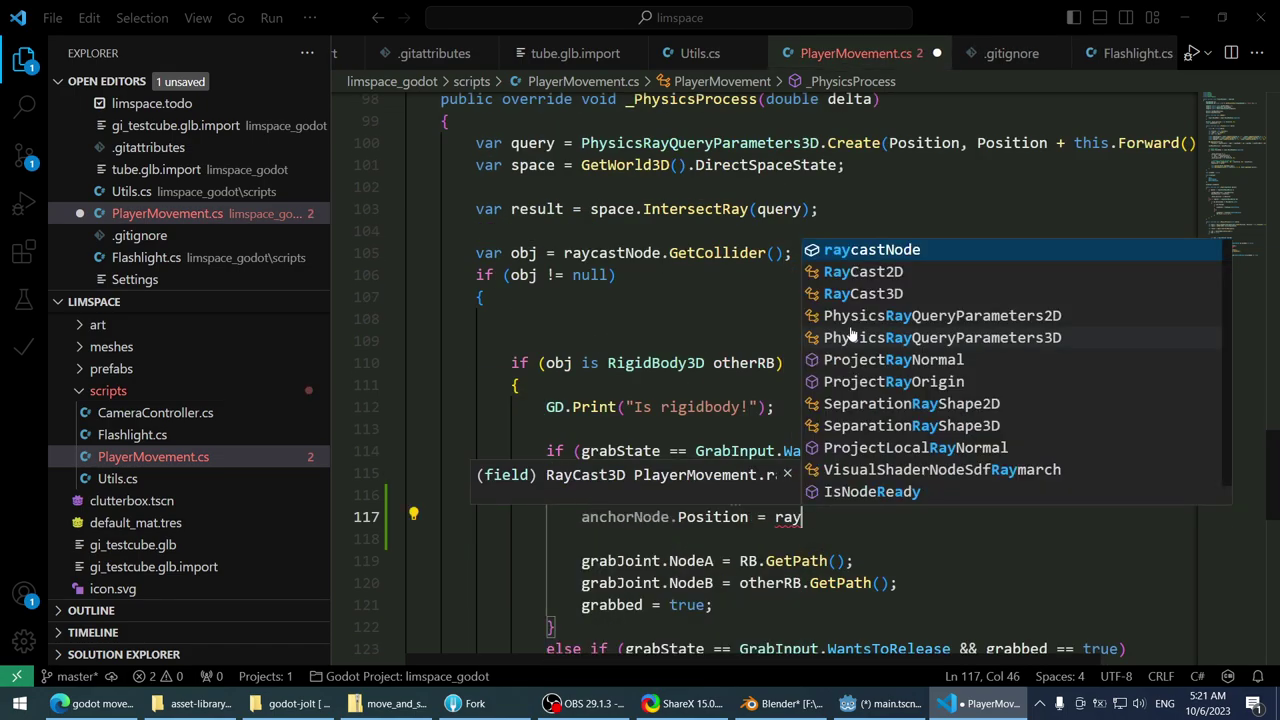
text(castNode.pos)
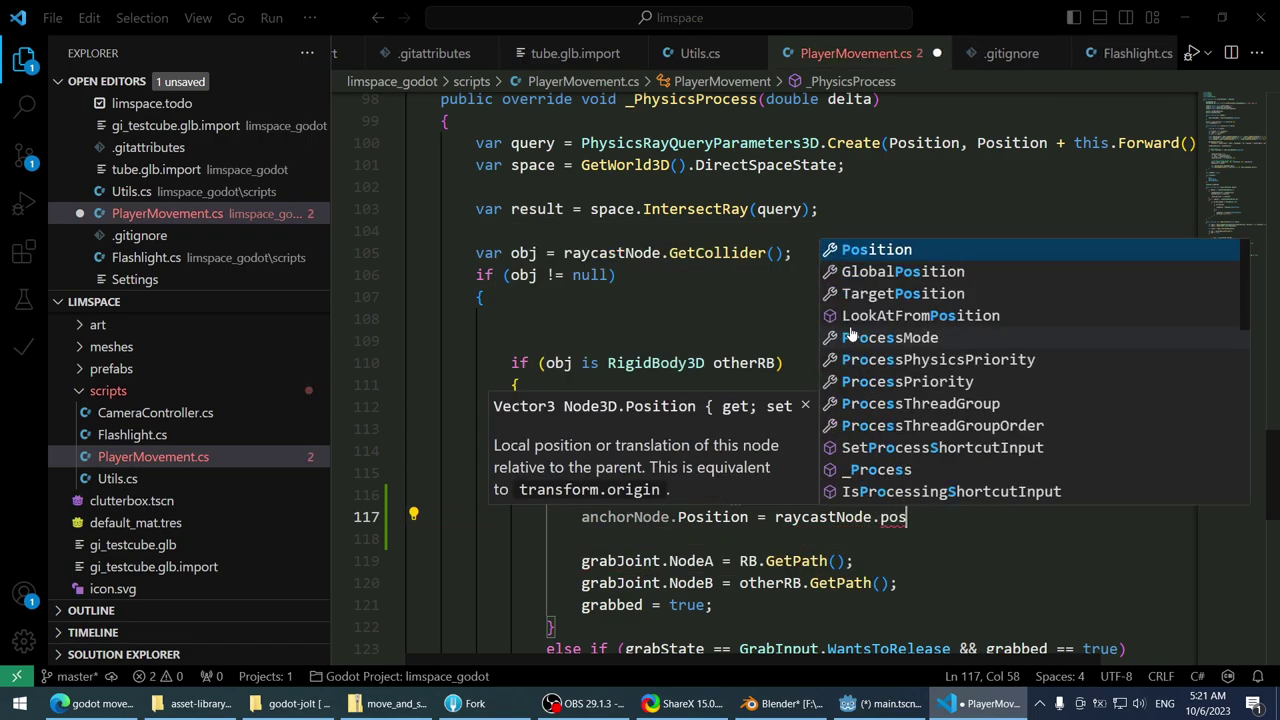
key(Escape)
key(BackSpace)
key(BackSpace)
key(BackSpace)
text(getpos)
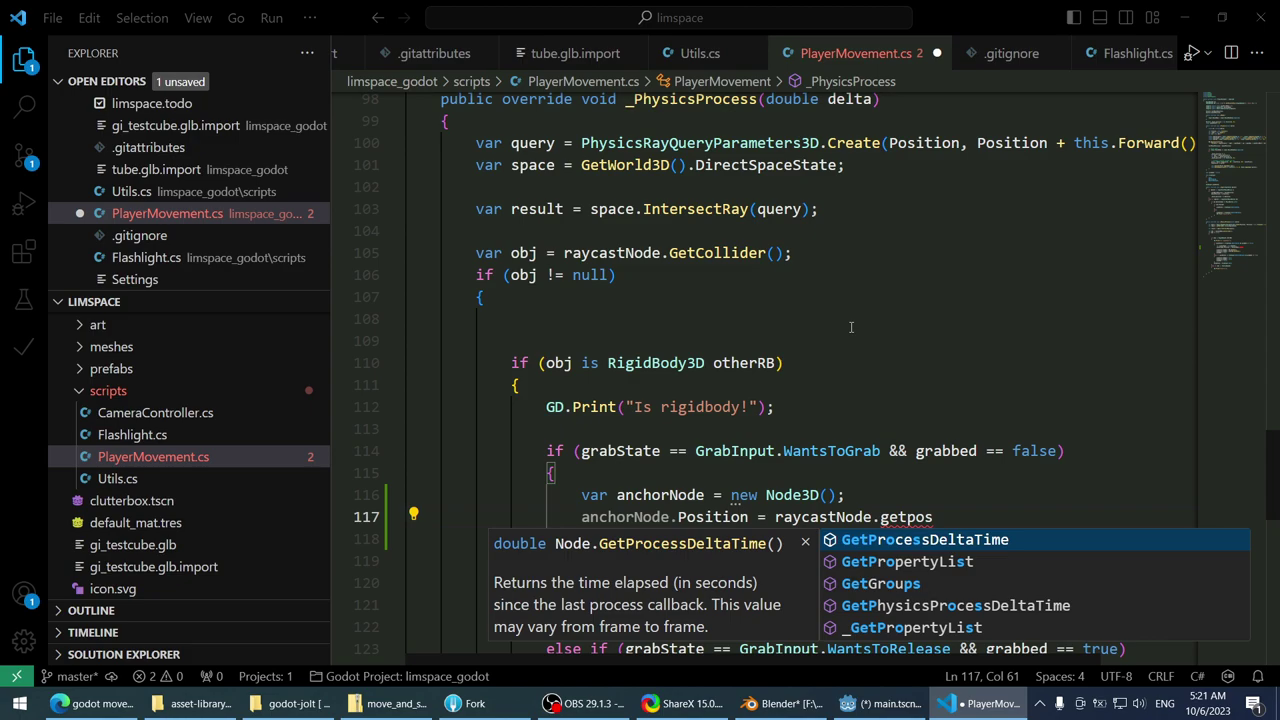
key(ctrl+shift+Left)
text(pos)
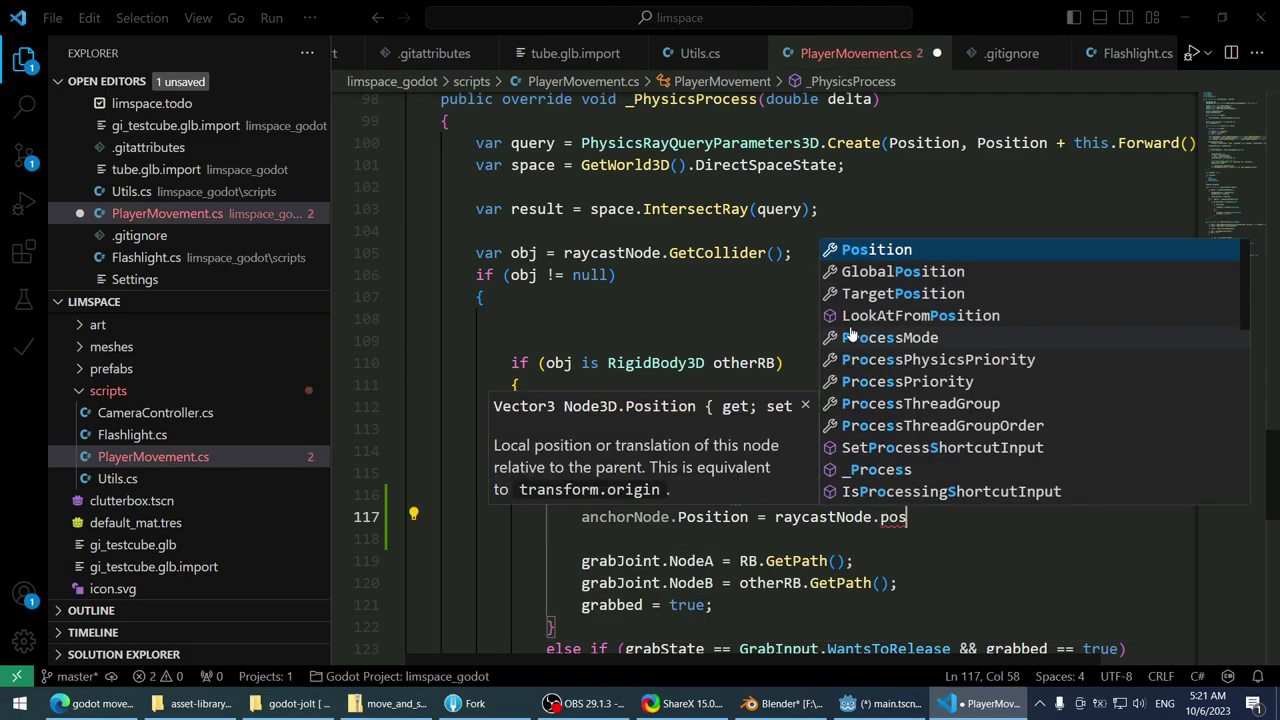
key(Down)
key(Down)
key(Down)
key(Up)
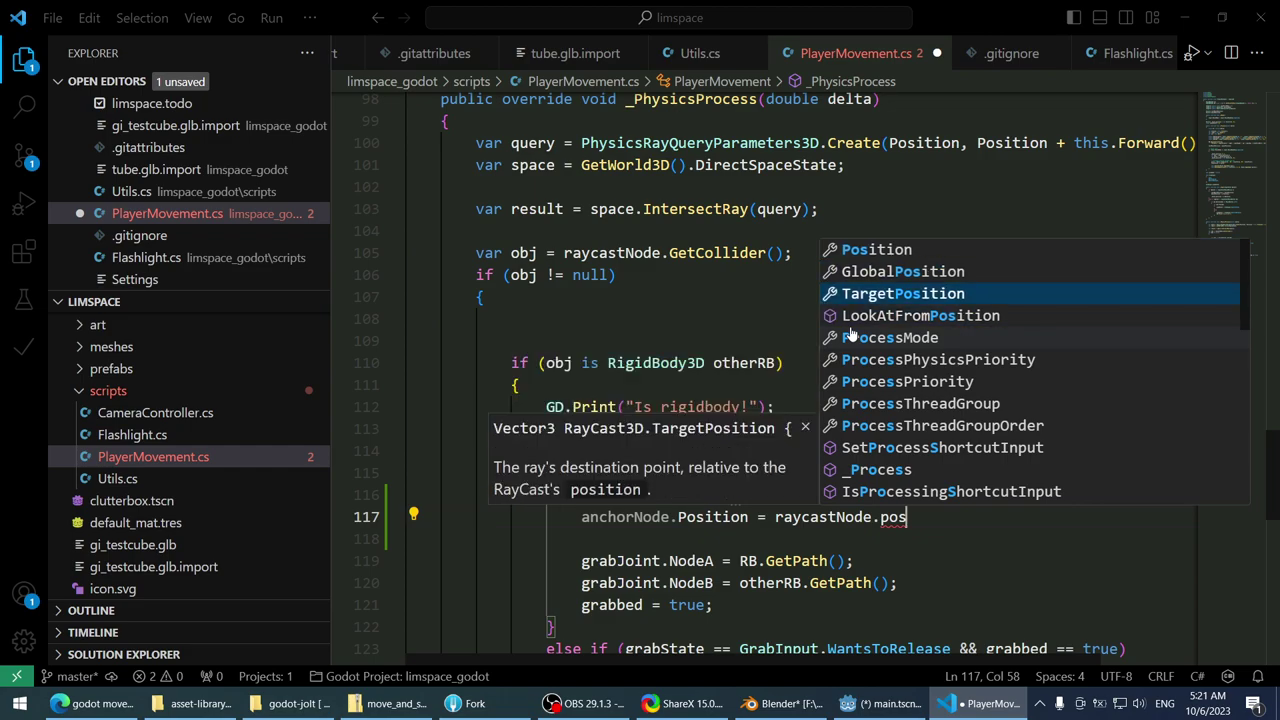
key(Up)
key(Up)
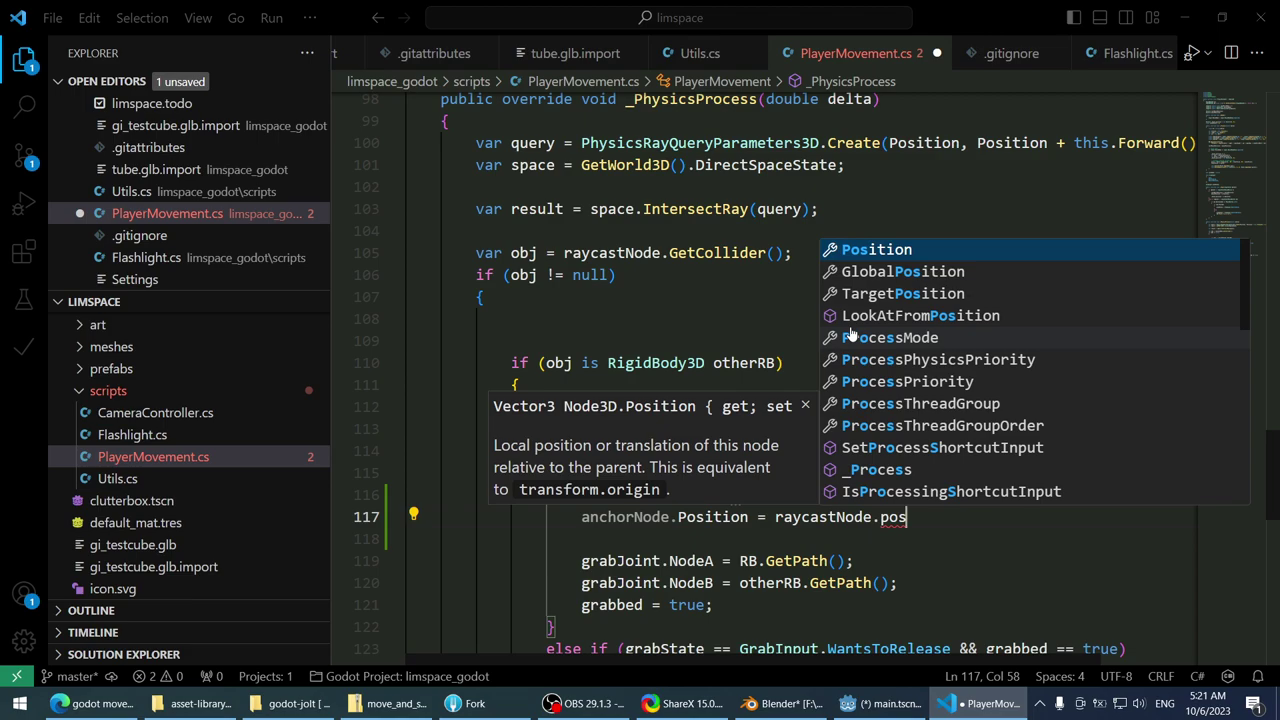
key(Down)
key(Down)
key(Down)
key(Down)
key(Down)
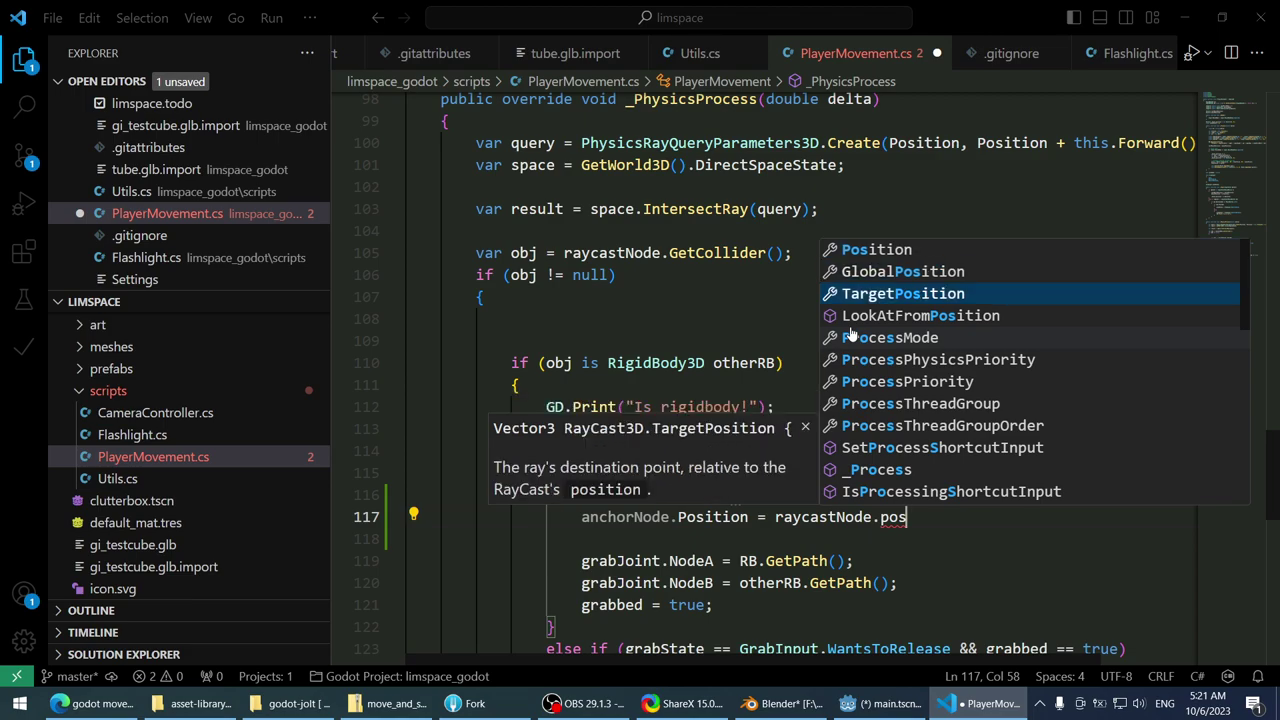
key(Down)
key(Down)
key(Down)
key(Down)
key(Down)
key(Down)
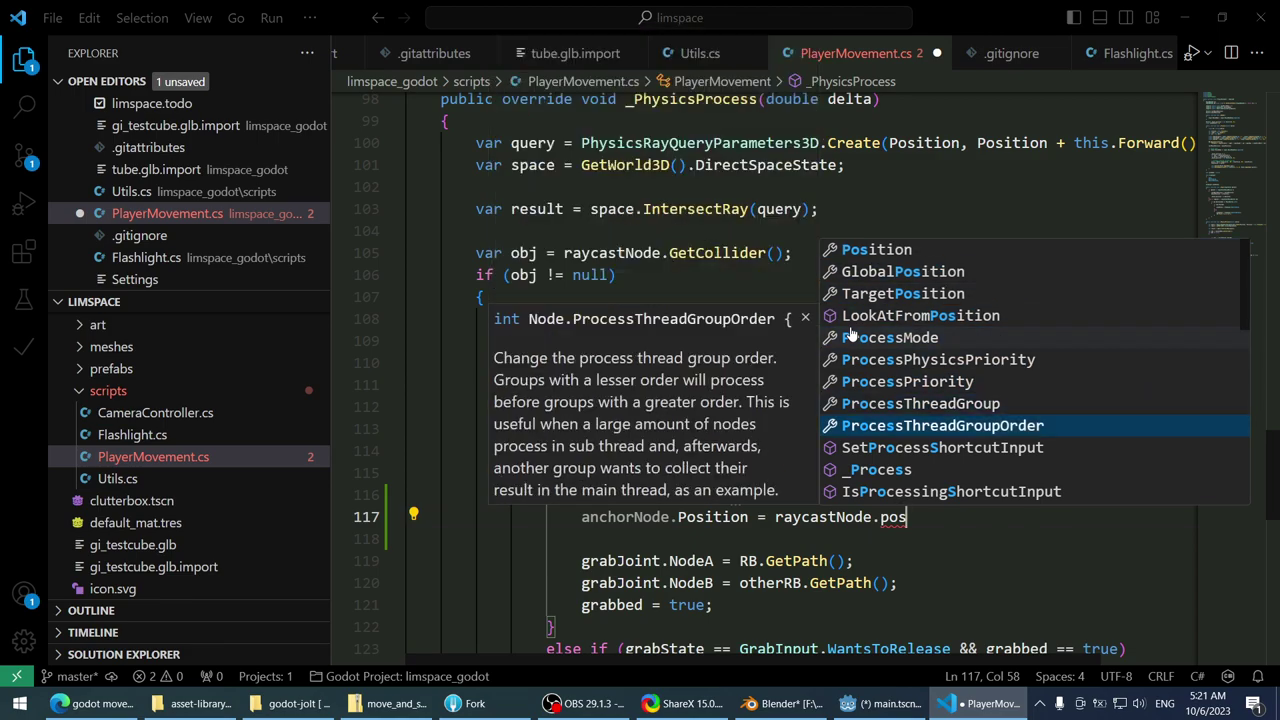
key(Down)
key(Down)
key(Down)
key(Down)
key(Down)
key(Down)
key(Down)
key(Down)
key(Down)
key(Down)
key(Down)
key(Down)
key(Down)
key(Down)
key(Down)
key(Down)
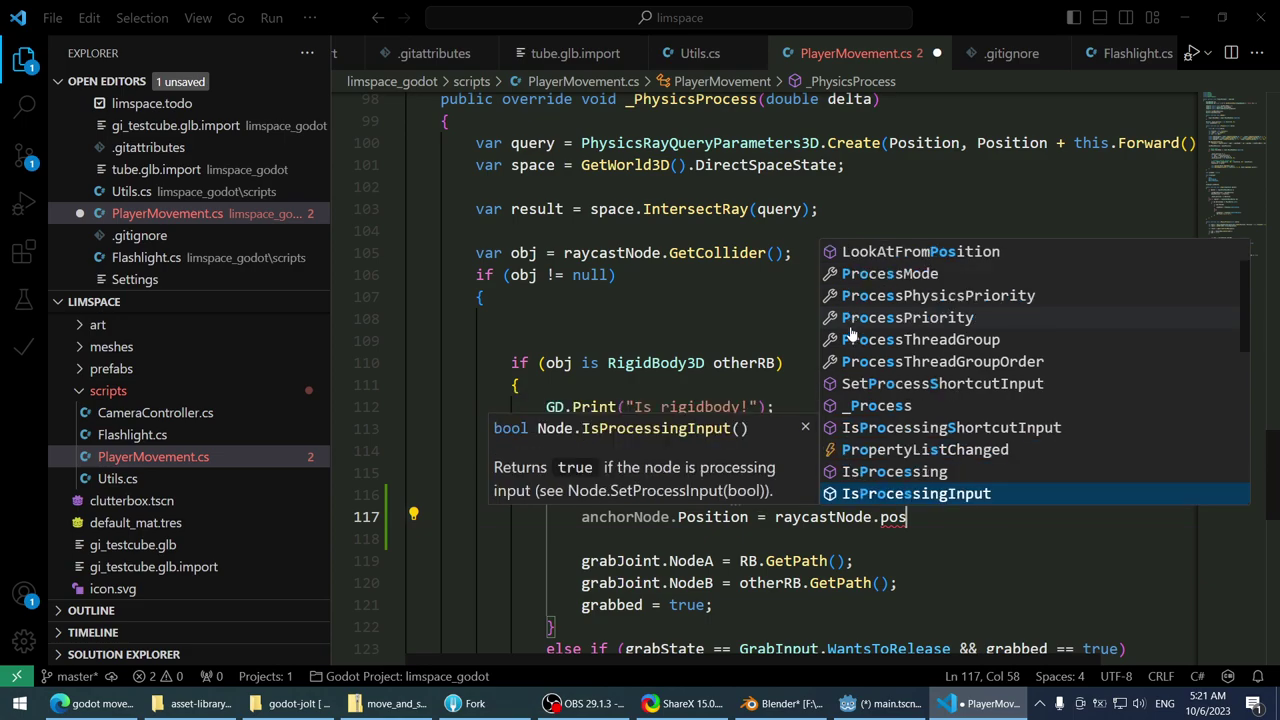
key(Down)
key(Down)
key(Down)
key(Down)
key(Down)
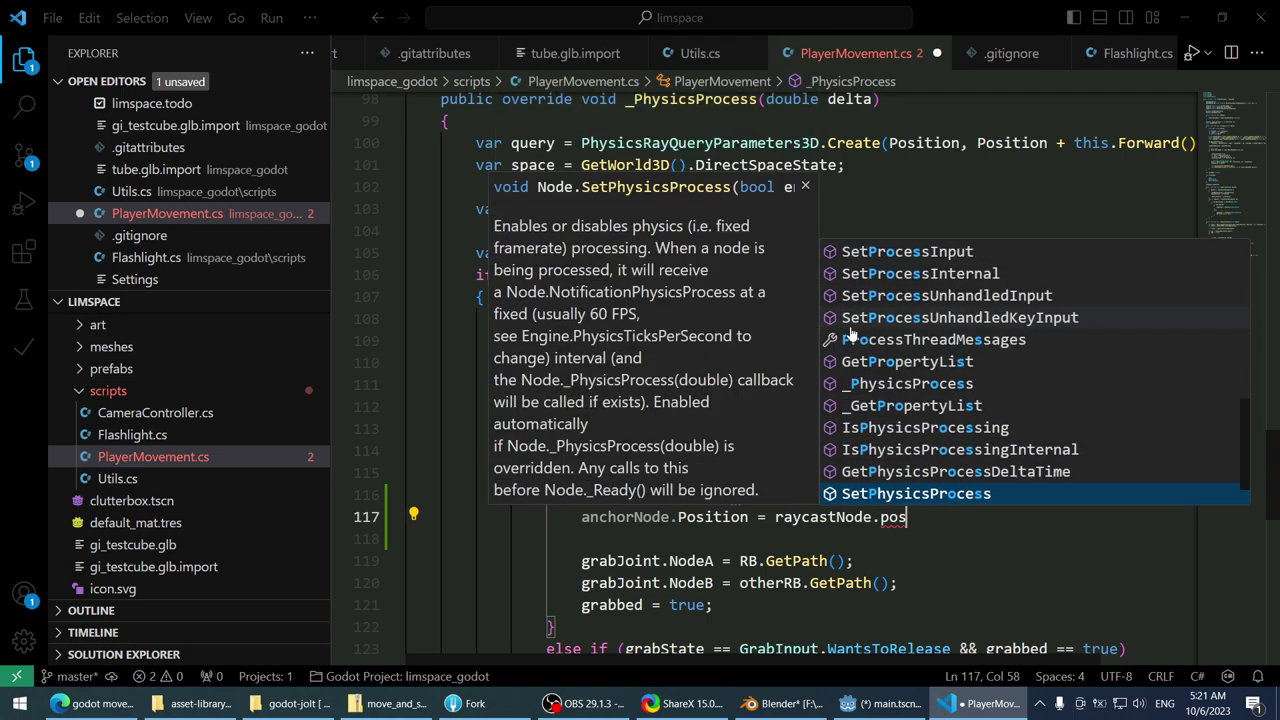
key(Escape)
key(BackSpace)
key(BackSpace)
text(oint)
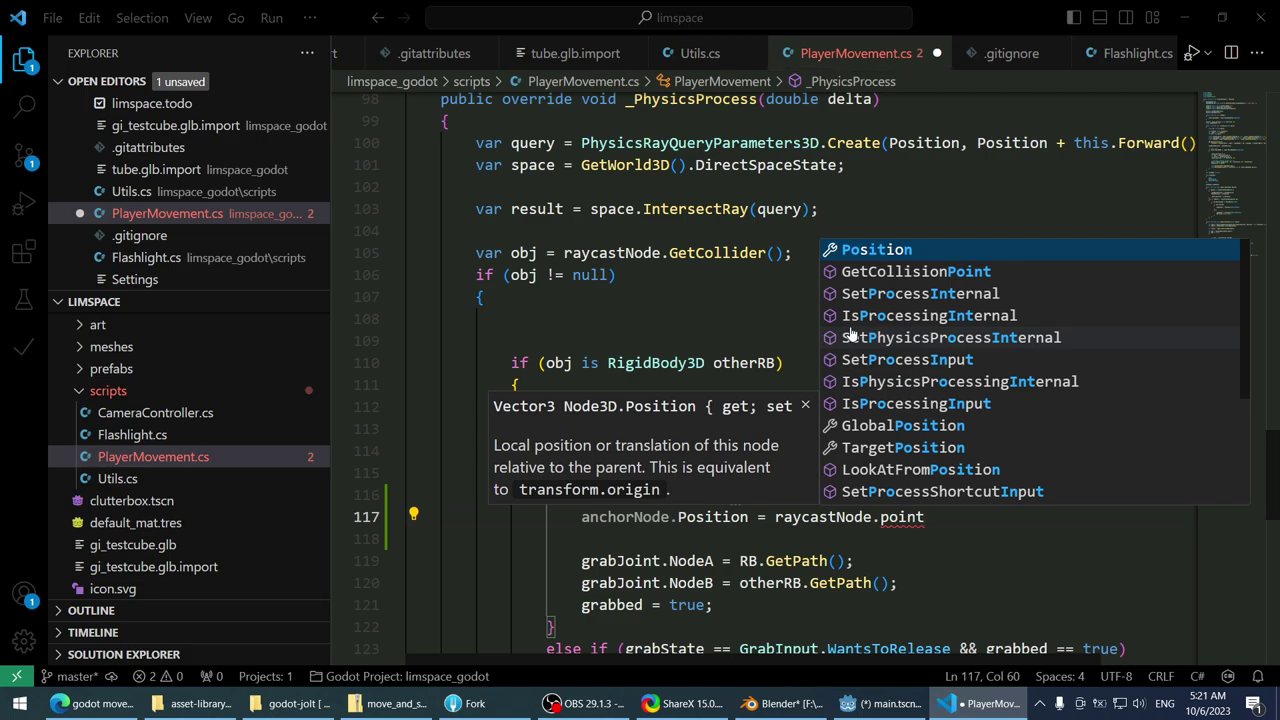
key(Down)
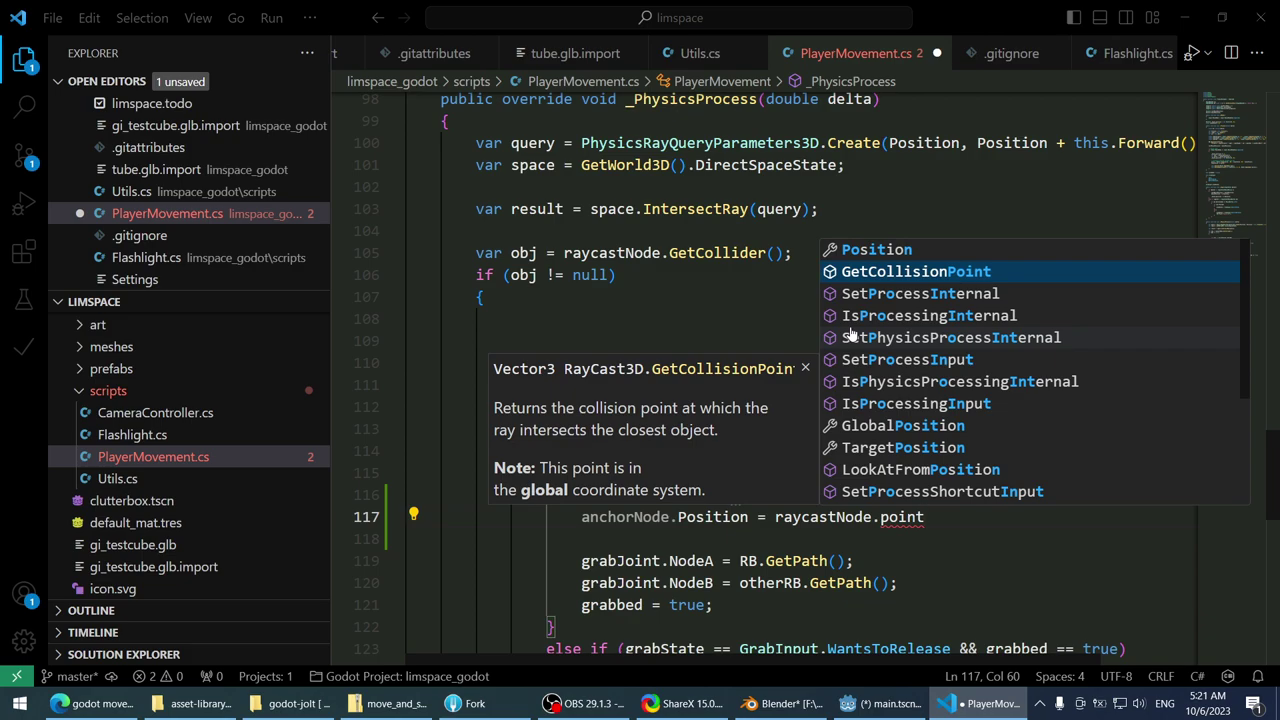
key(Return)
text(()
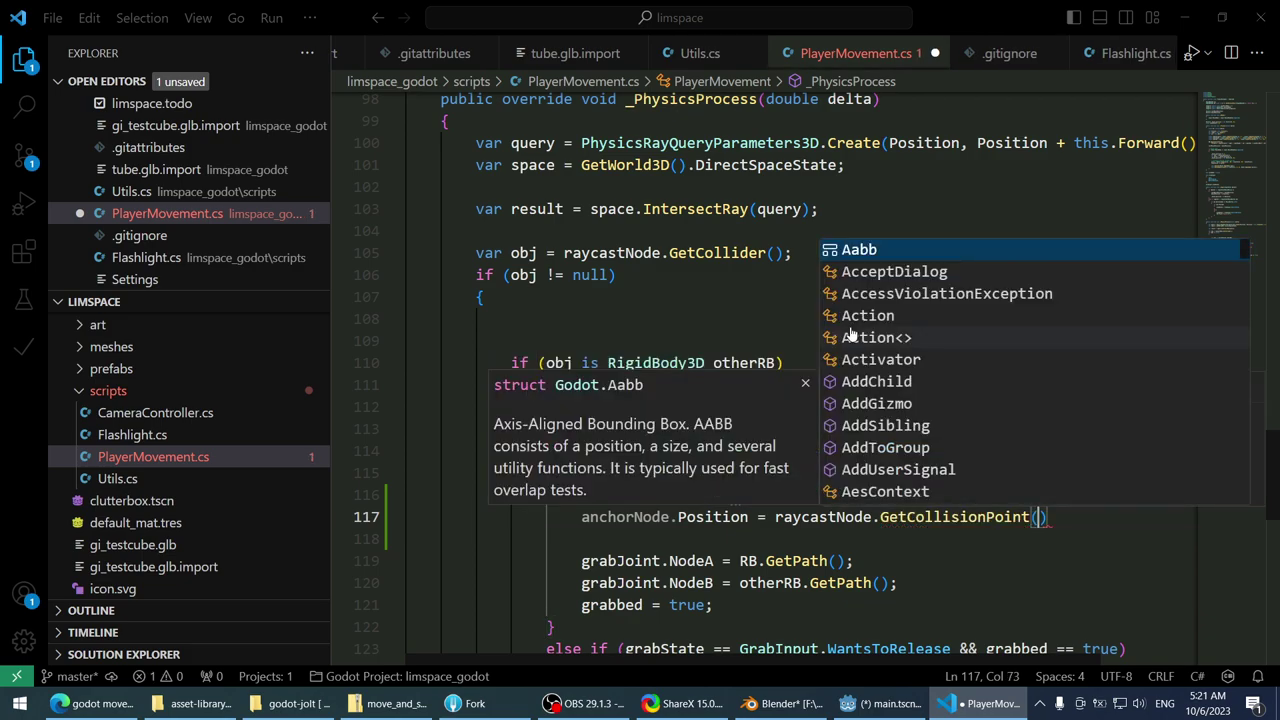
text();)
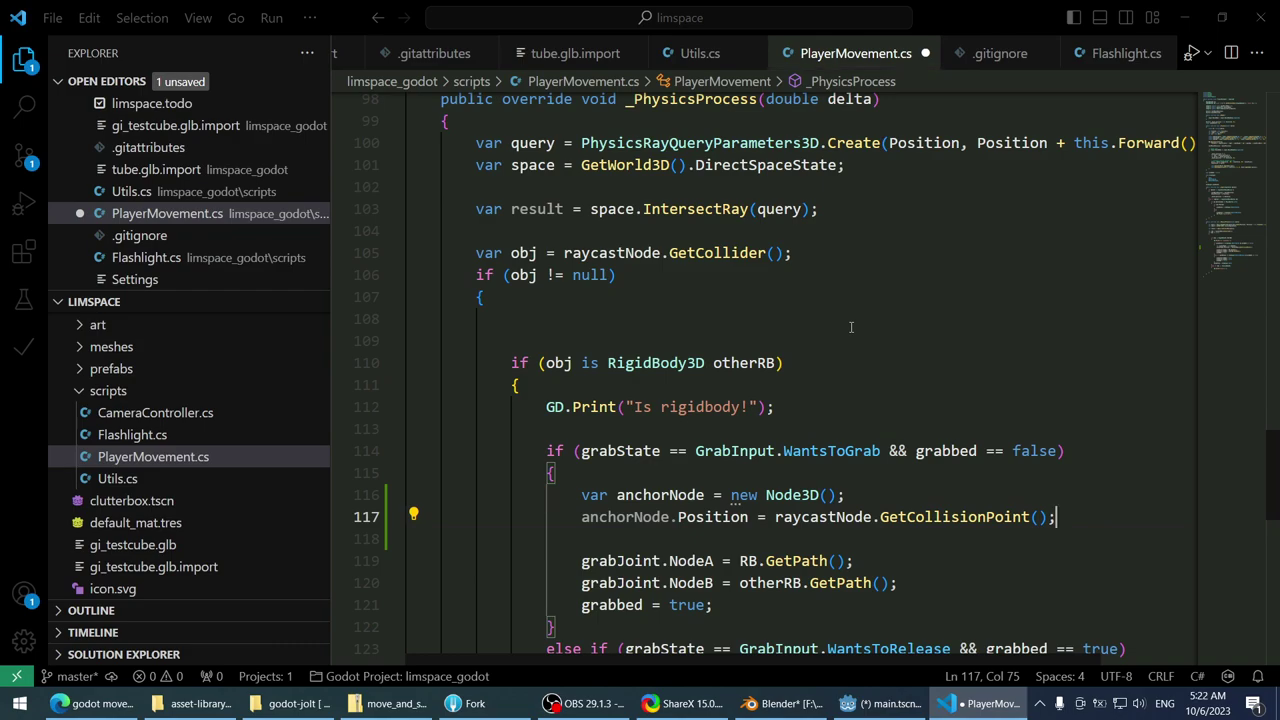
- Start line 118 under the position assignment, try anchorNode parent members, then clear it
scroll(871, 358, down, 1)
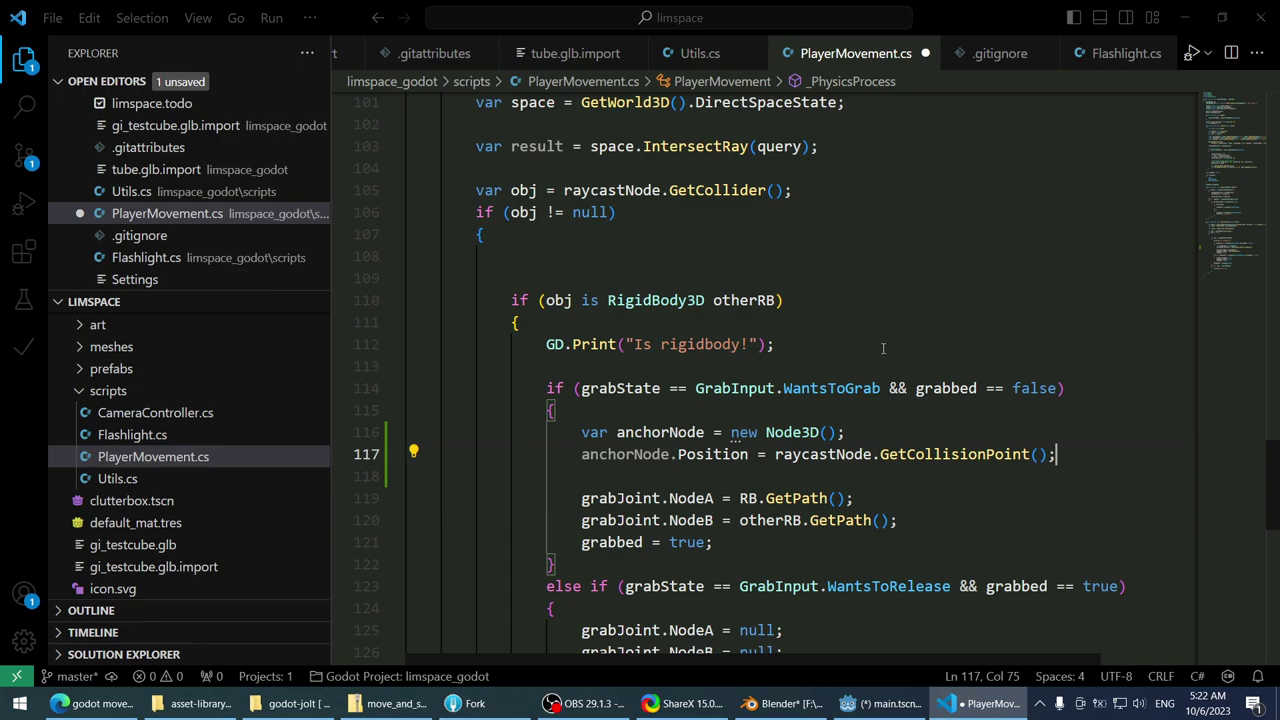
key(Return)
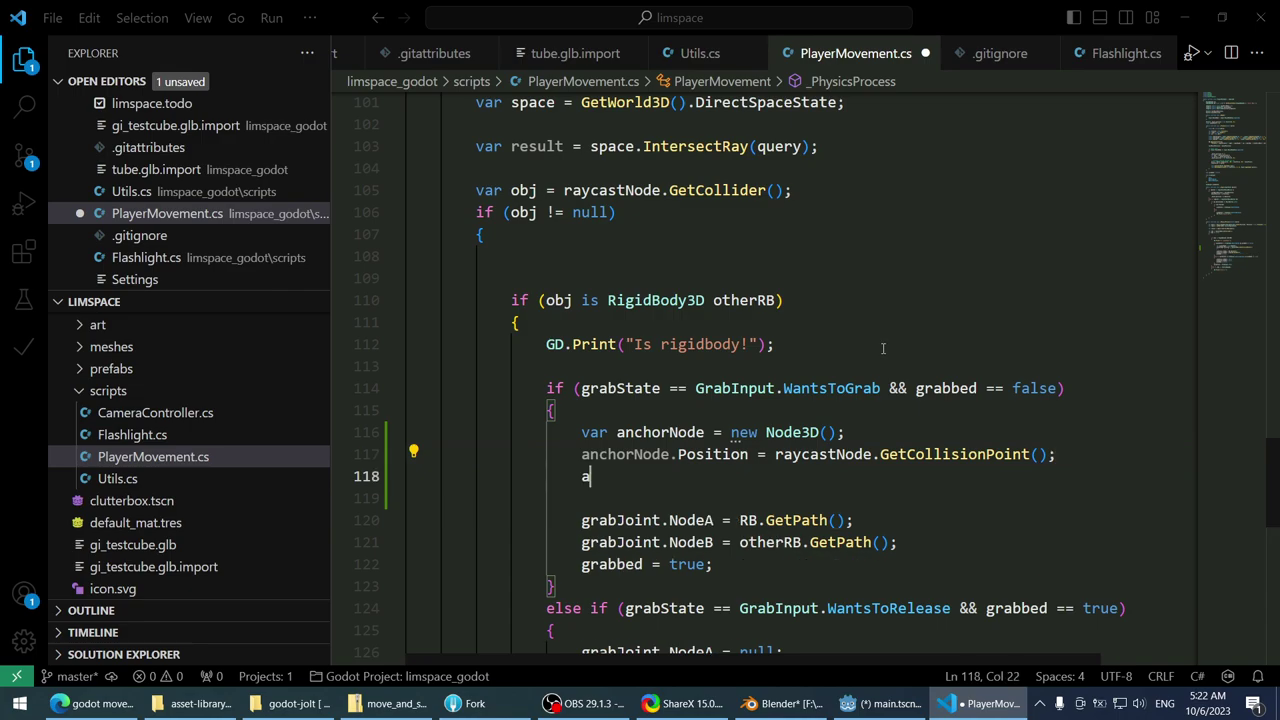
text(anchorNode.)
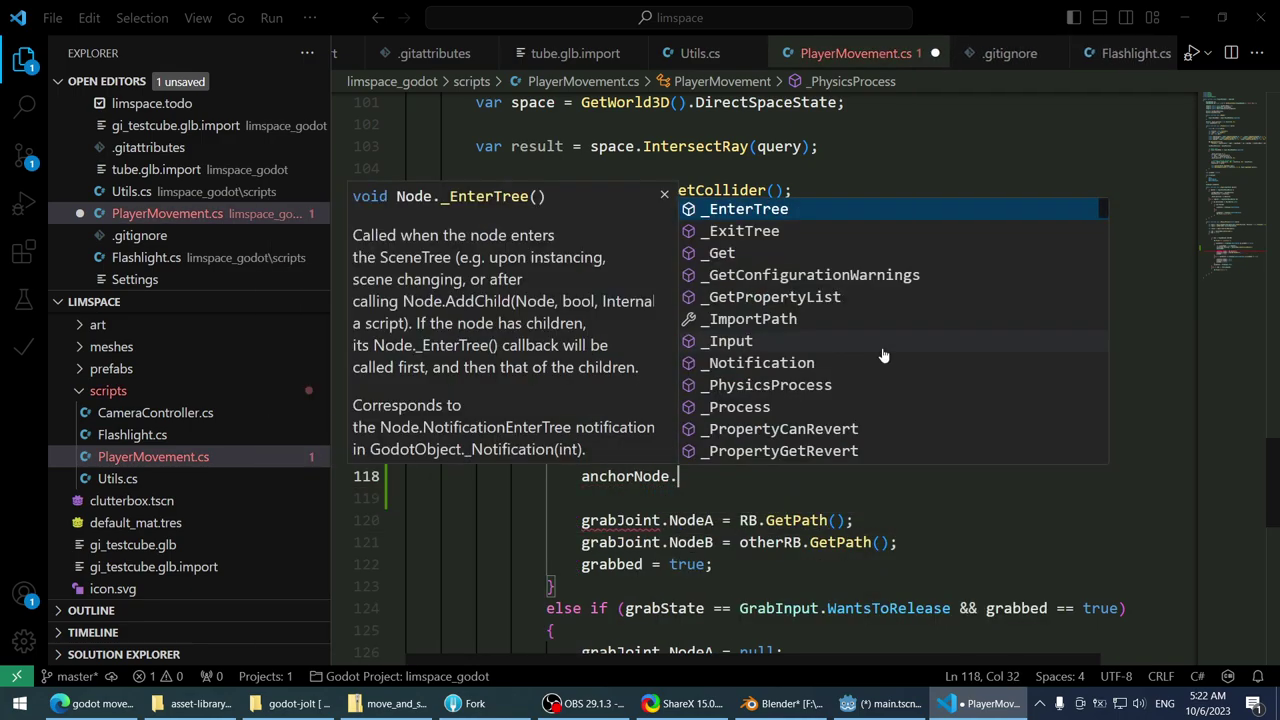
text(paren)
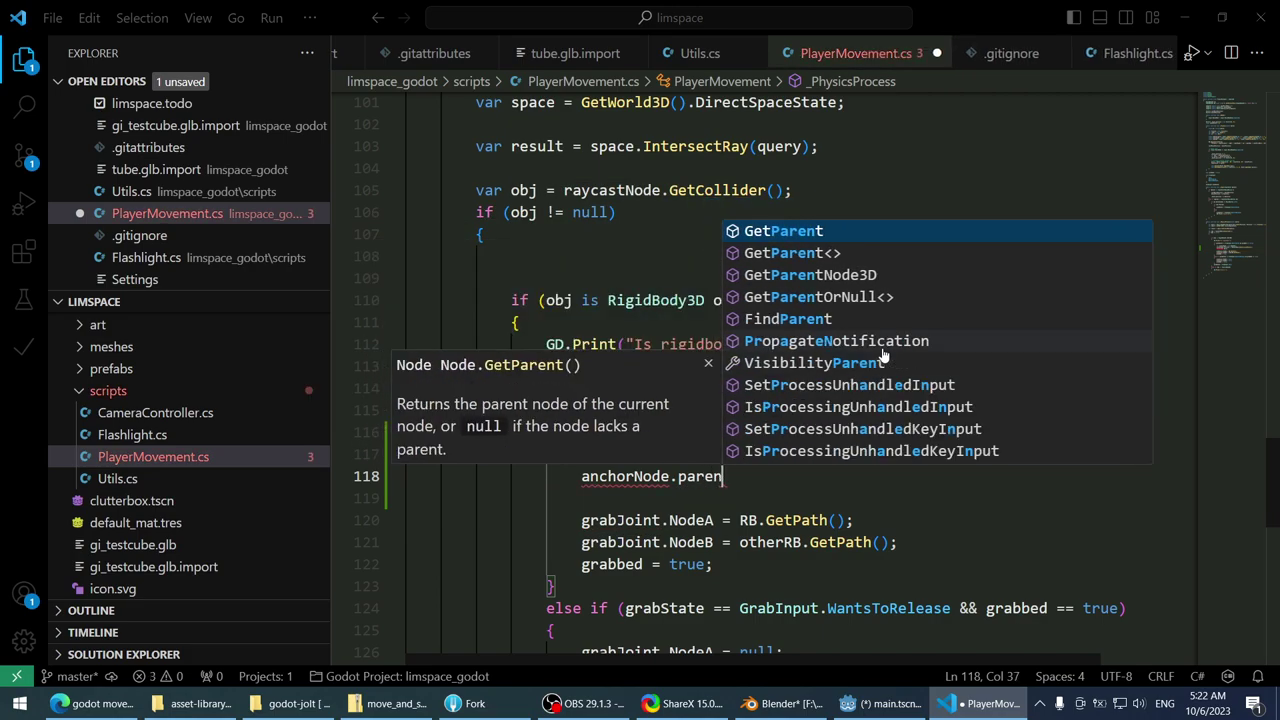
key(BackSpace)
key(BackSpace)
key(BackSpace)
key(BackSpace)
key(BackSpace)
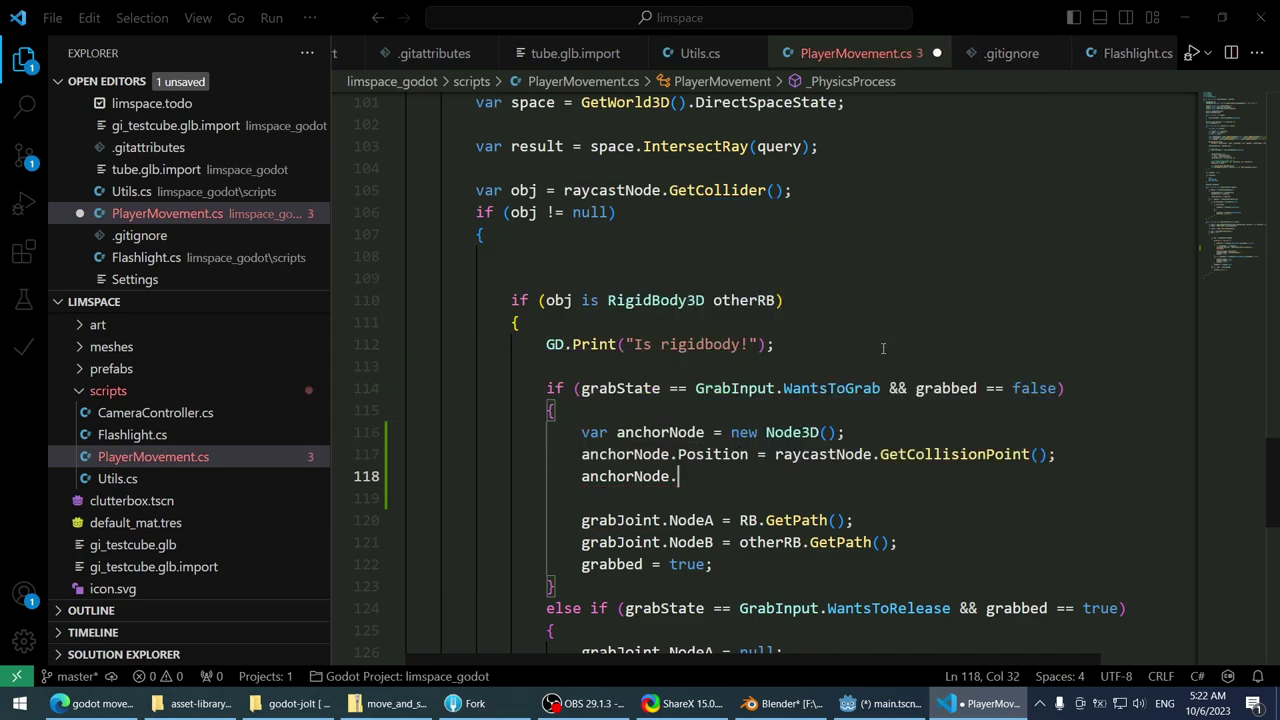
text(set)
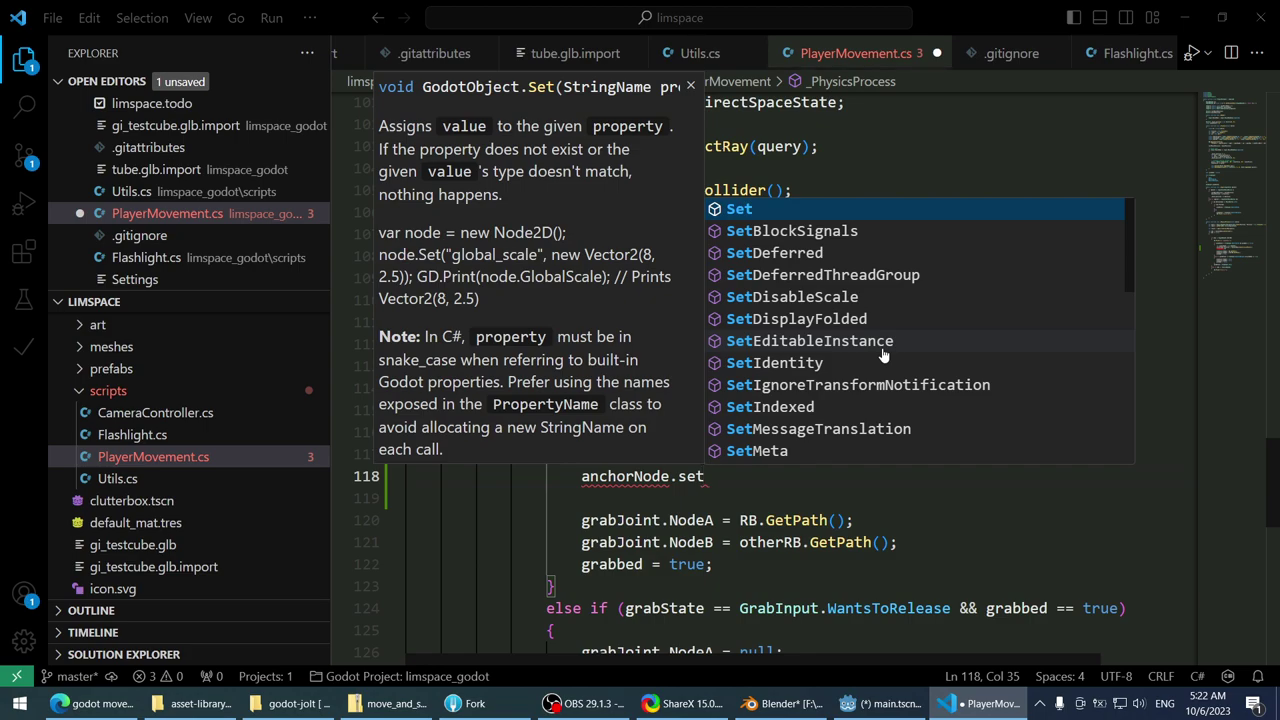
text(unhan)
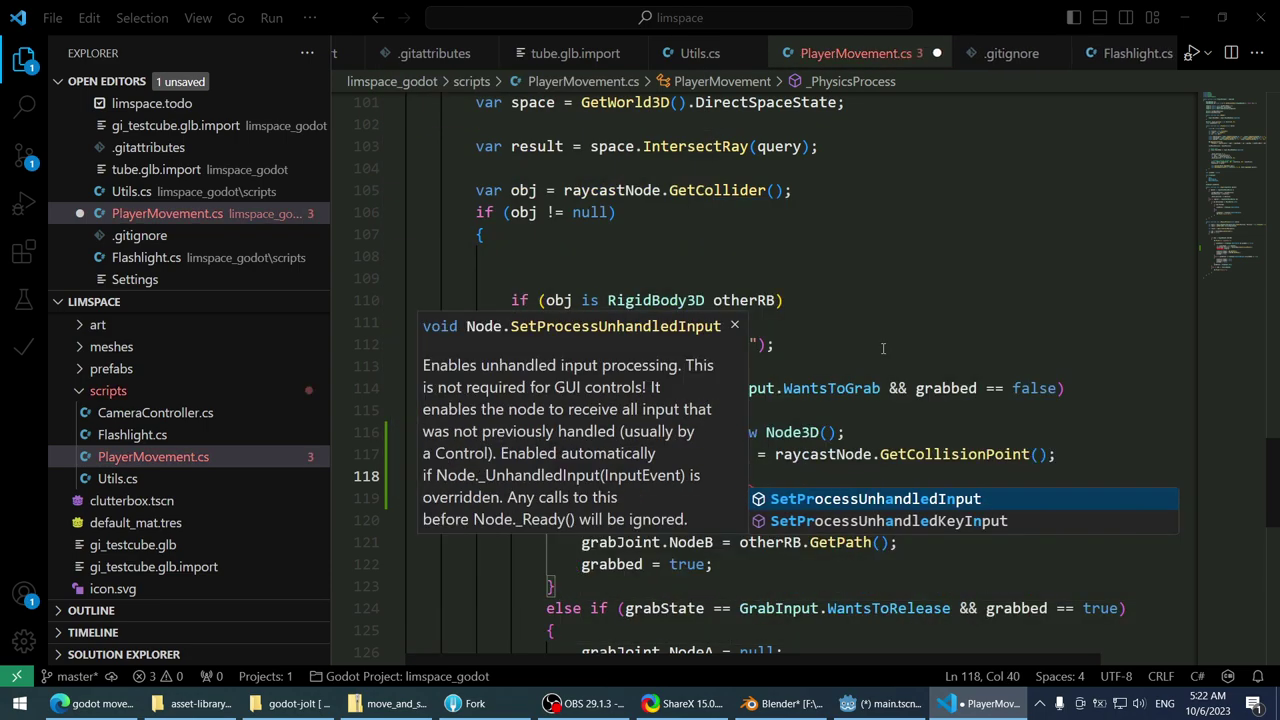
key(BackSpace)
key(BackSpace)
key(BackSpace)
key(BackSpace)
key(BackSpace)
key(BackSpace)
key(BackSpace)
key(BackSpace)
key(BackSpace)
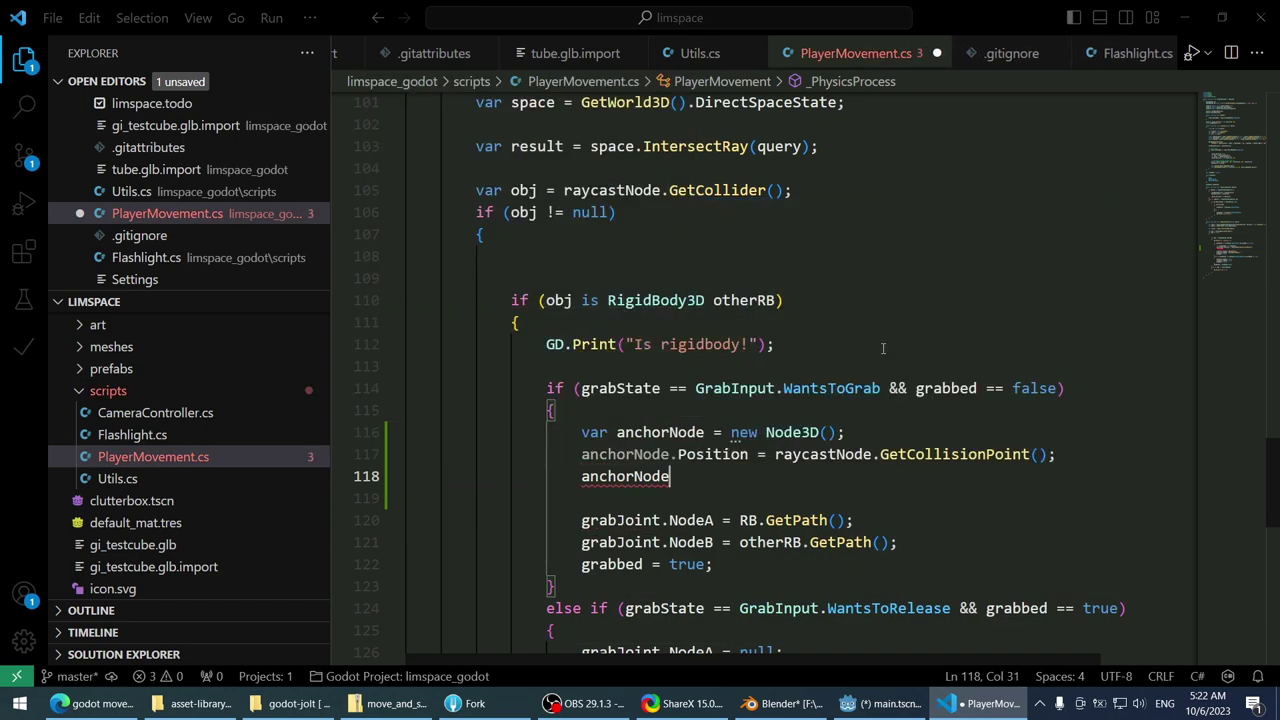
key(ctrl+shift+Left)
key(BackSpace)
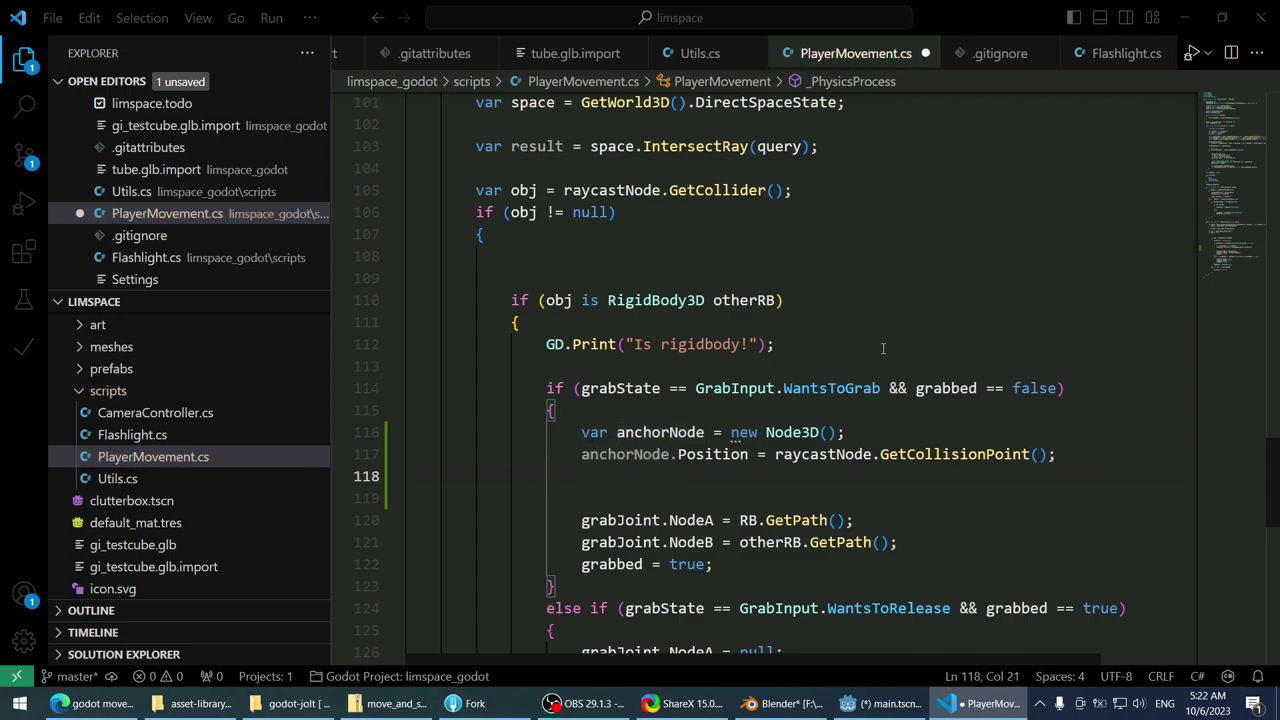
- Write 'otherRB.AddChild(anchorNode);' on line 118 and save PlayerMovement.cs
text(otherRB.)
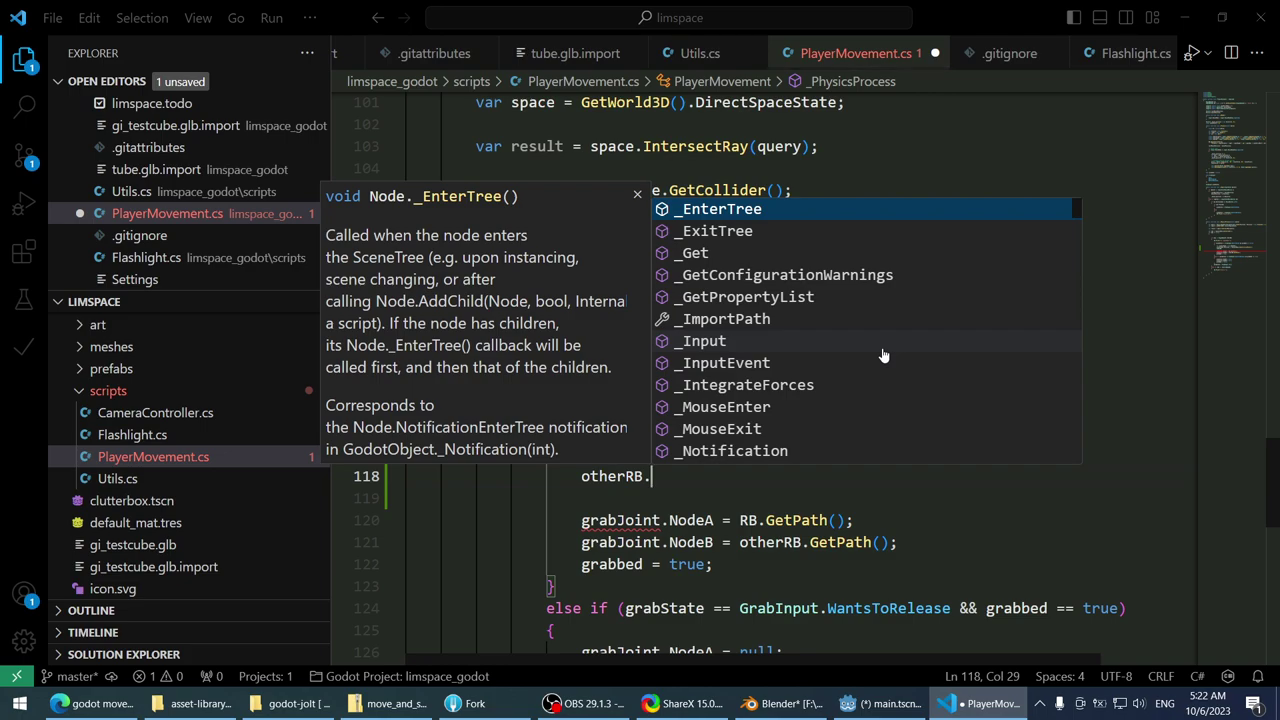
text(AddCo)
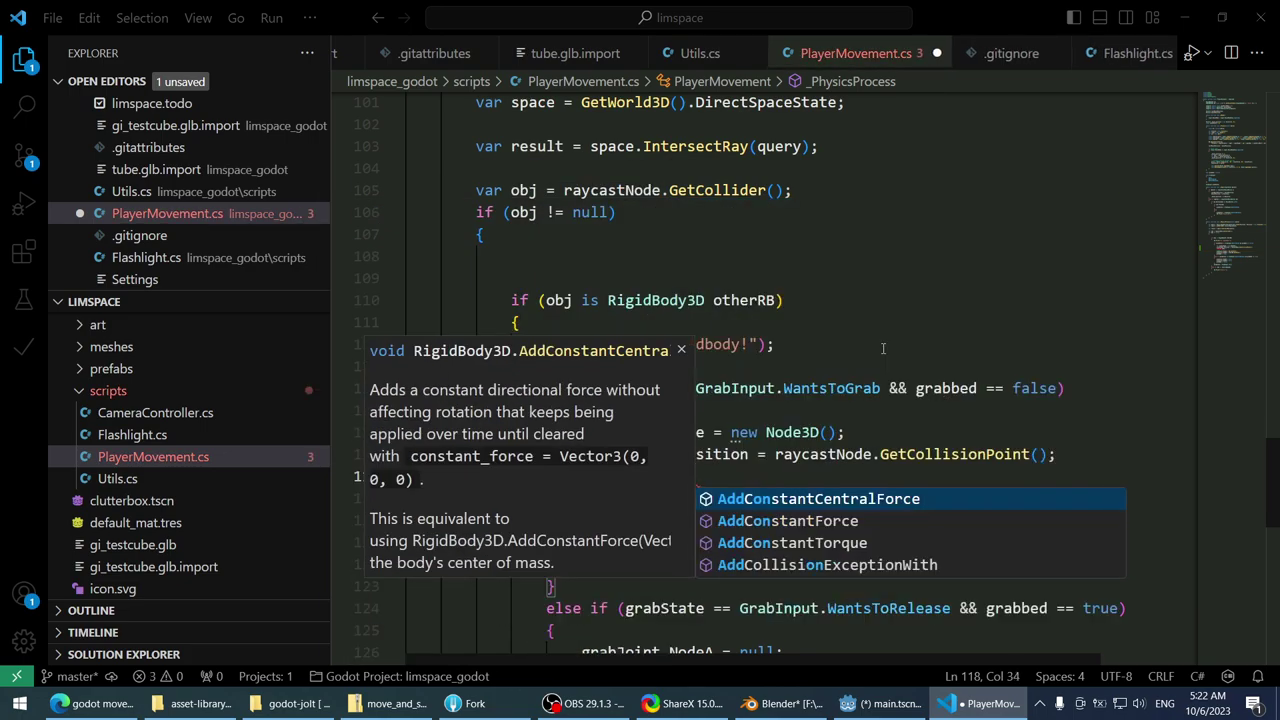
key(BackSpace)
key(BackSpace)
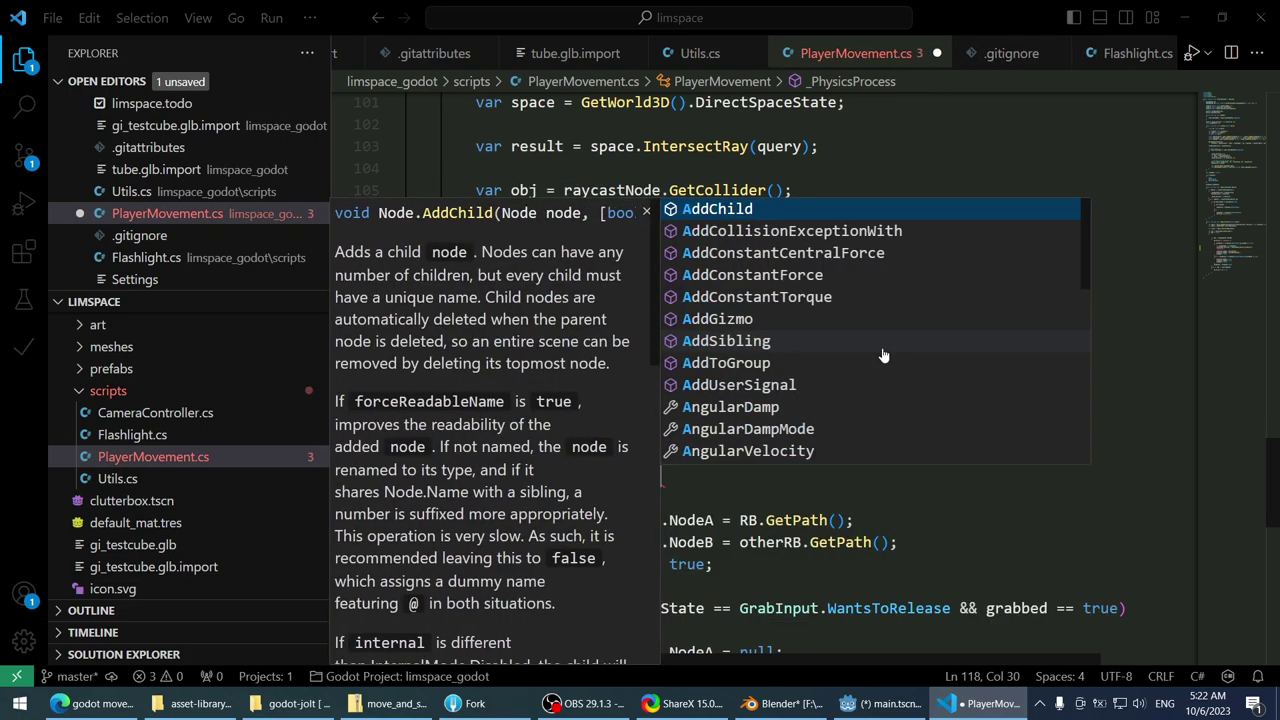
key(Tab)
text(.)
key(shift+Home)
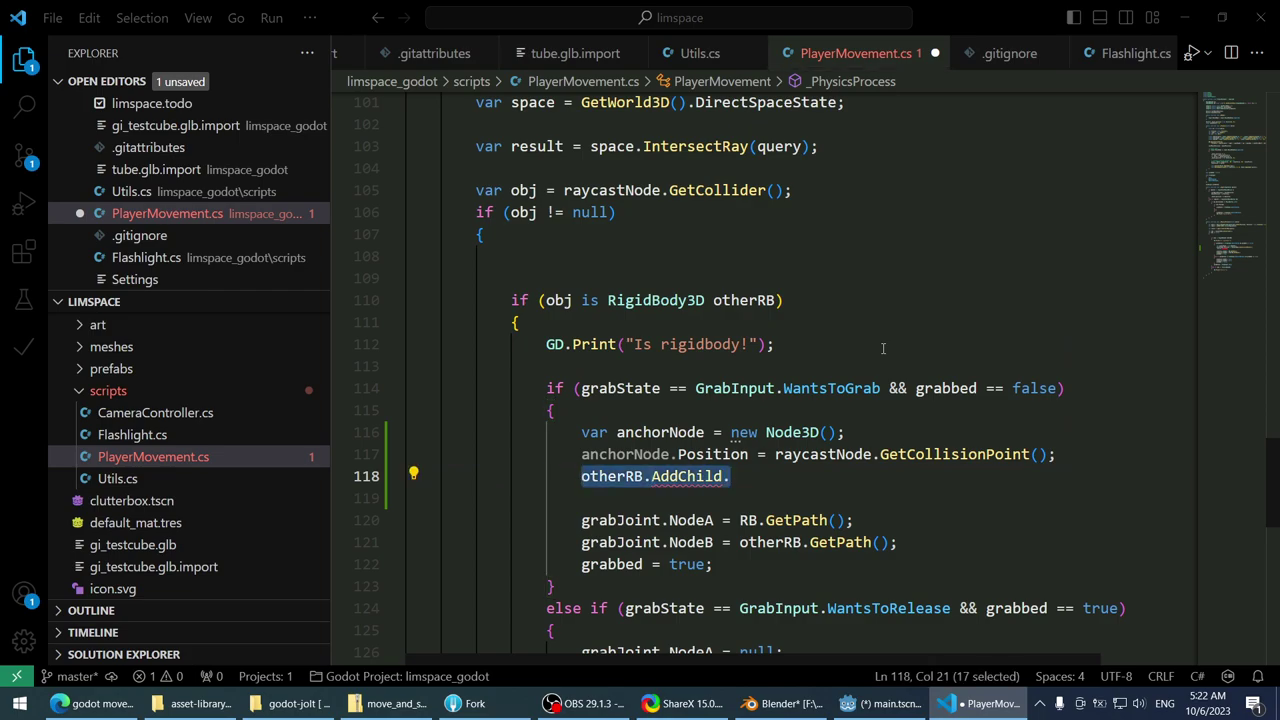
key(ctrl+shift+Right)
text(.Ad)
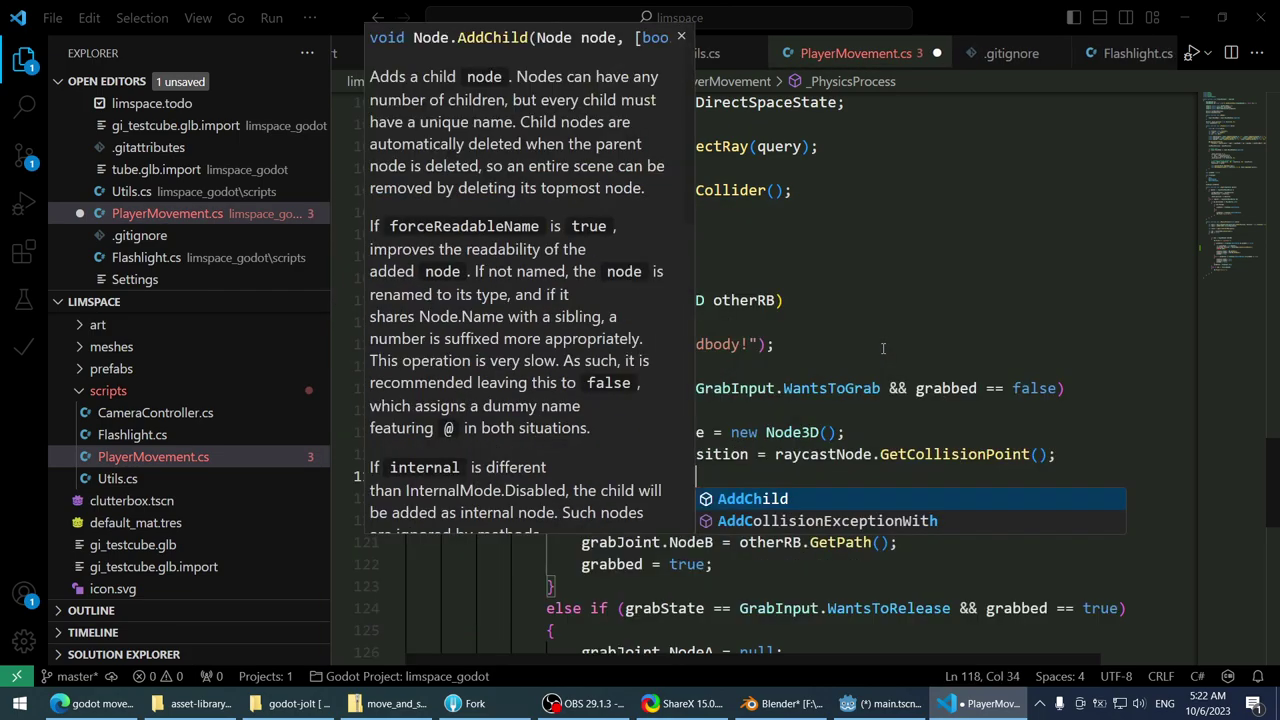
key(Tab)
text(()
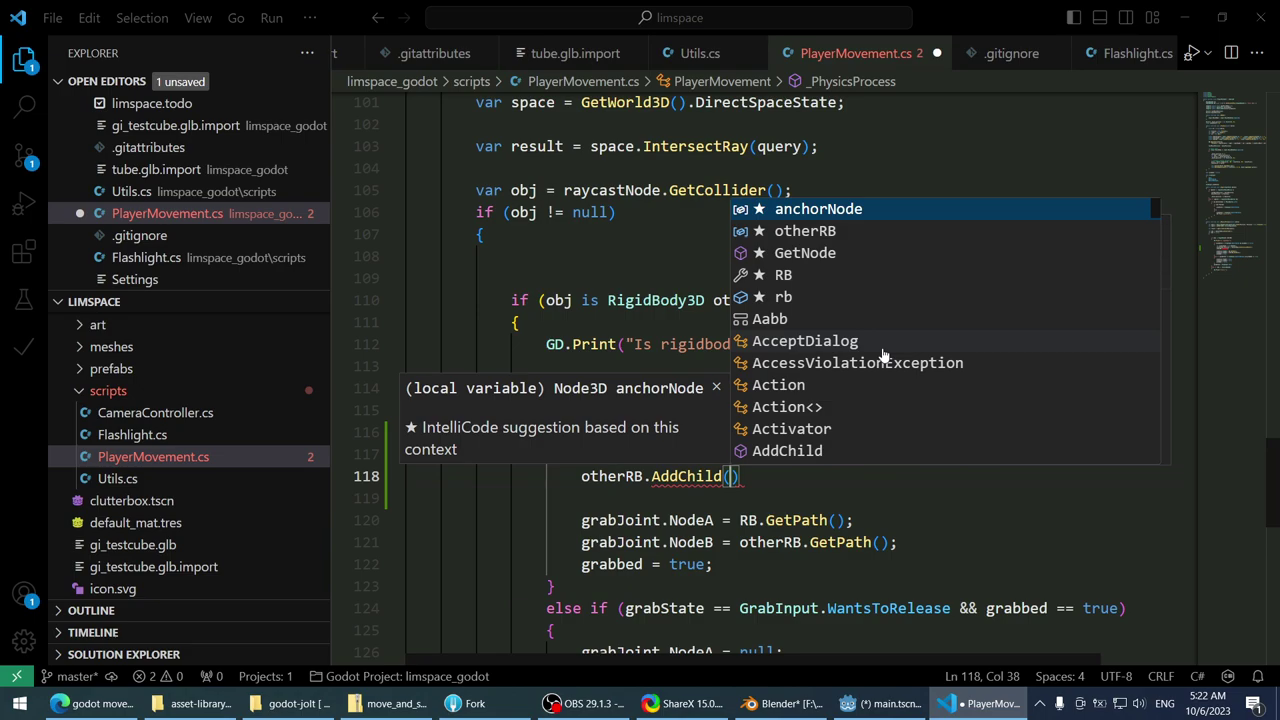
key(Tab)
text();)
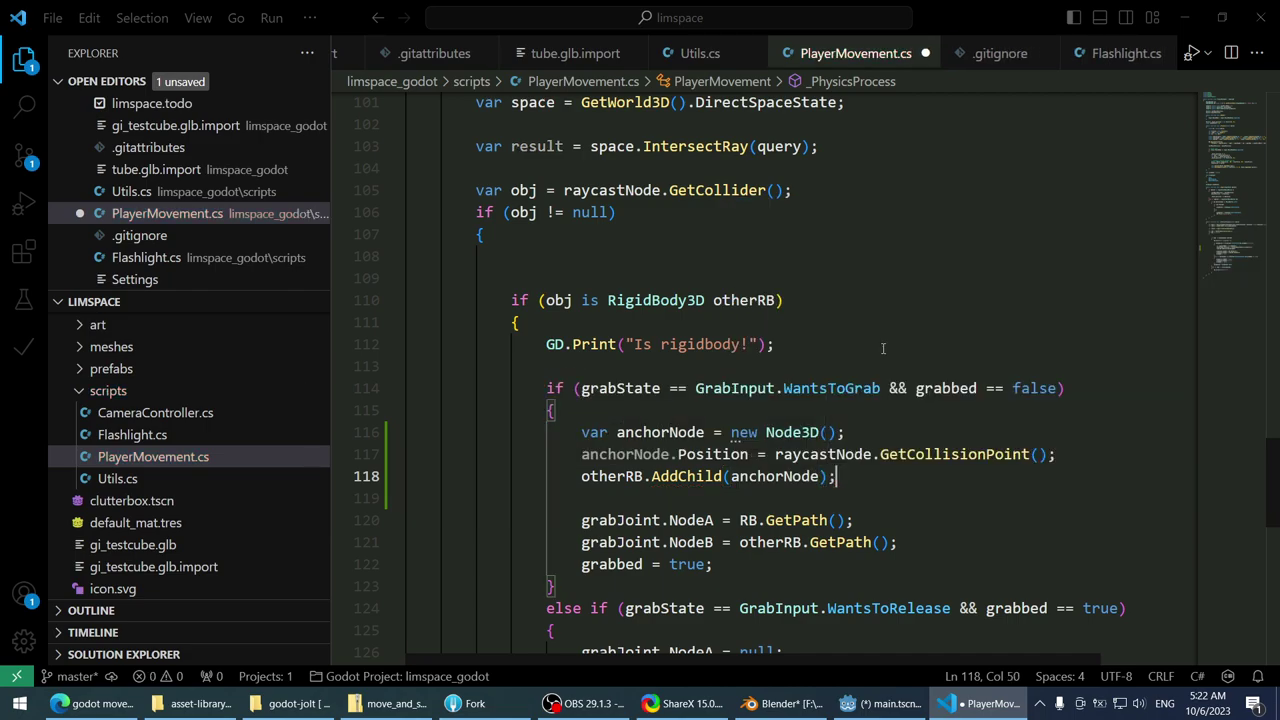
key(ctrl+s)
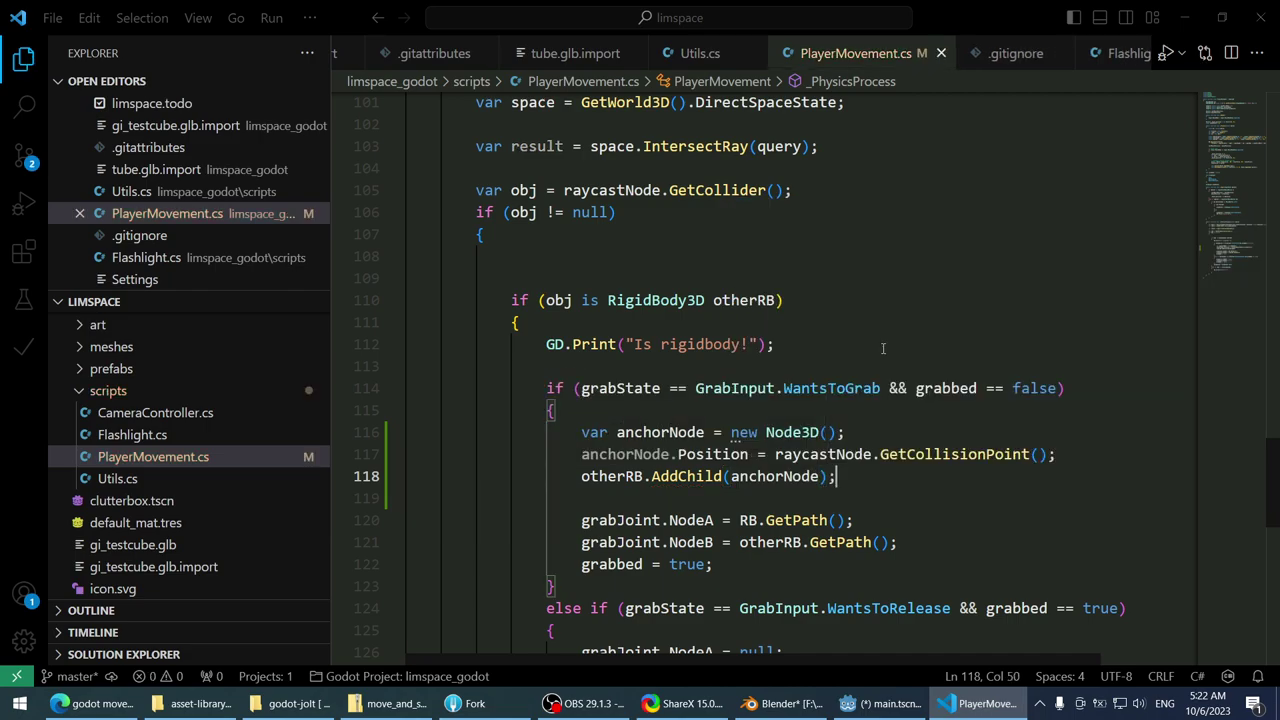
- Apply the 'Object initialization can be simplified' quick fix so Position moves into anchorNode's initializer
mouse_move(652, 454)
click(680, 454)
key(ctrl+slash)
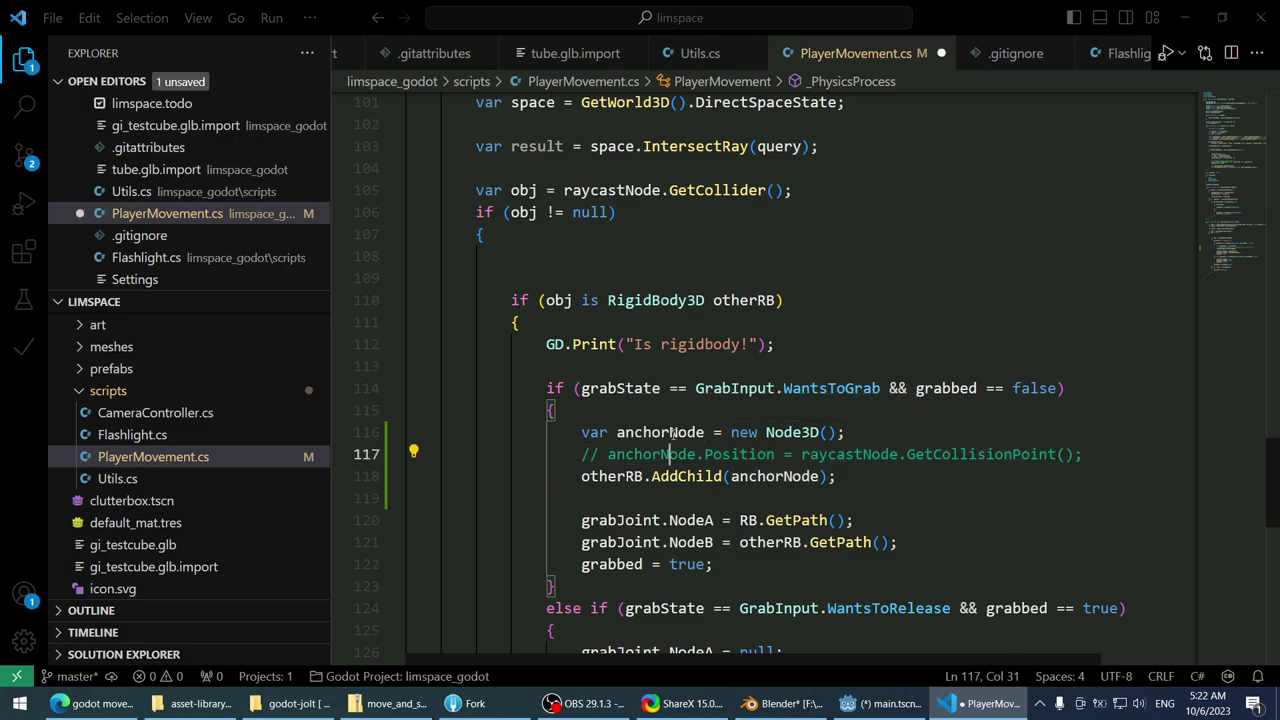
key(ctrl+z)
key(ctrl+period)
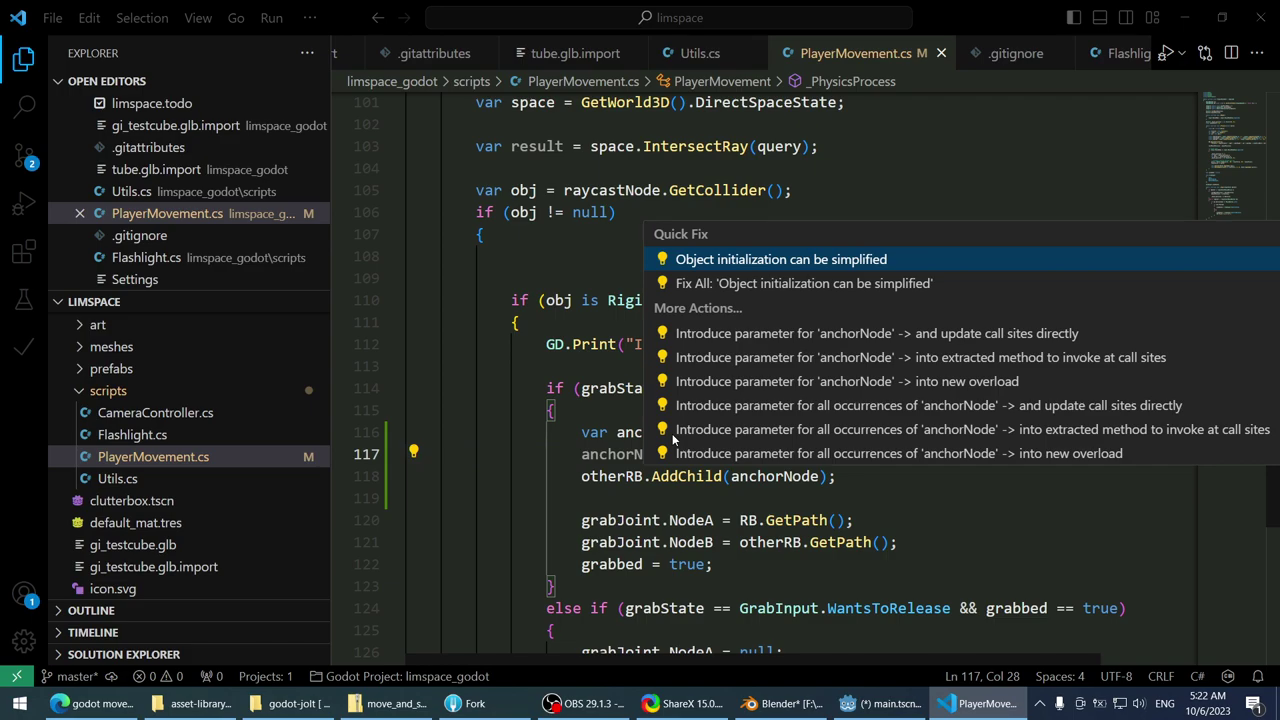
key(Return)
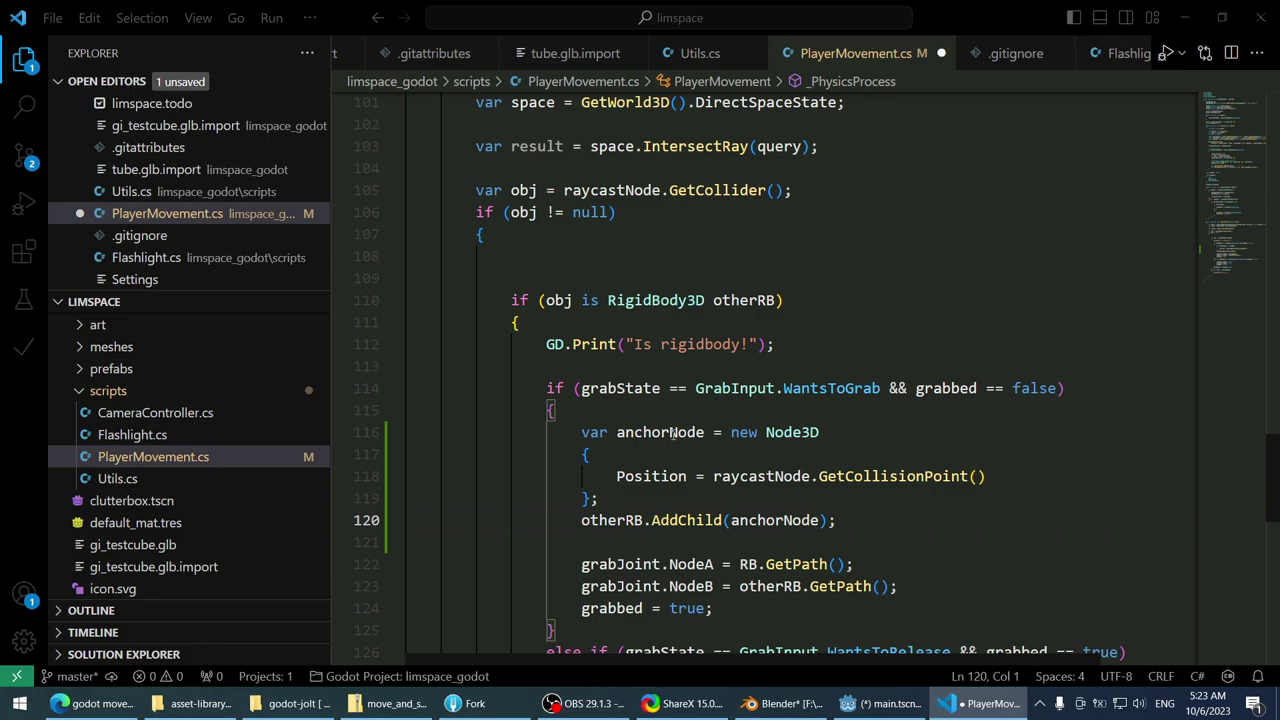
scroll(981, 410, down, 2)
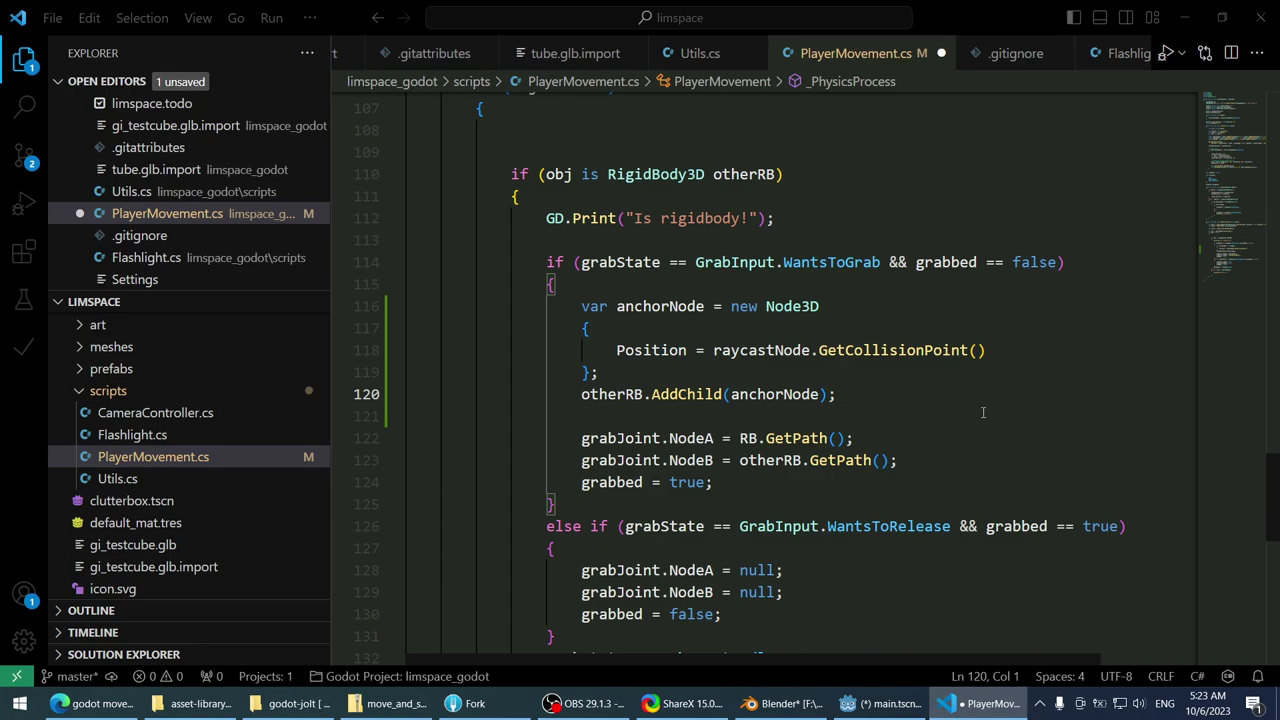
scroll(980, 420, up, 2)
scroll(979, 426, down, 2)
- Replace otherRB with anchorNode in the grab joint's NodeB assignment and save
click(941, 390)
double_click(760, 460)
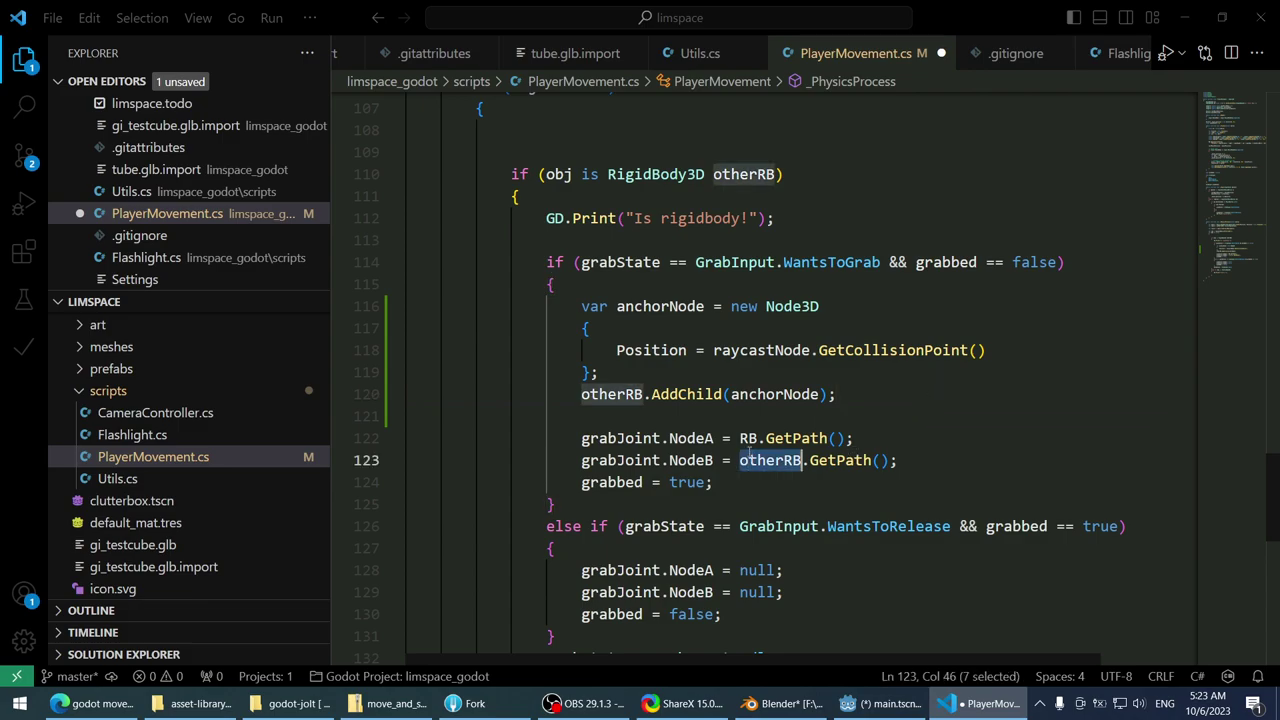
double_click(612, 394)
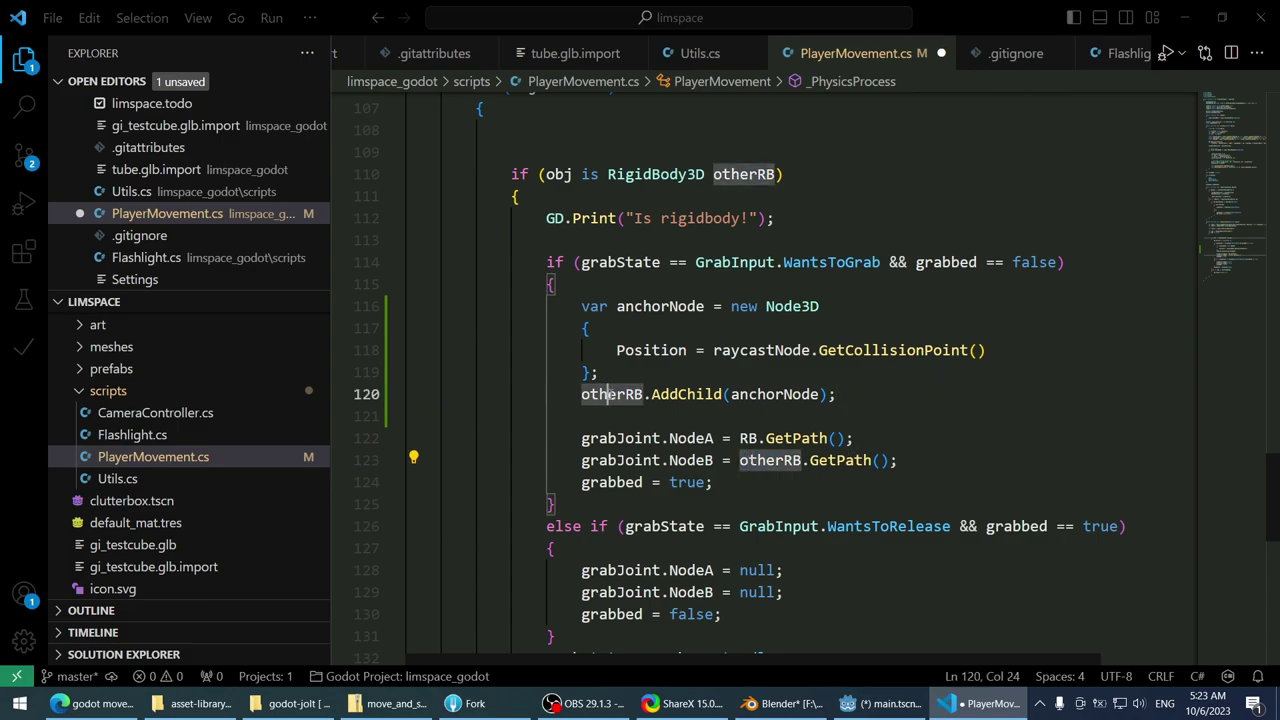
double_click(652, 350)
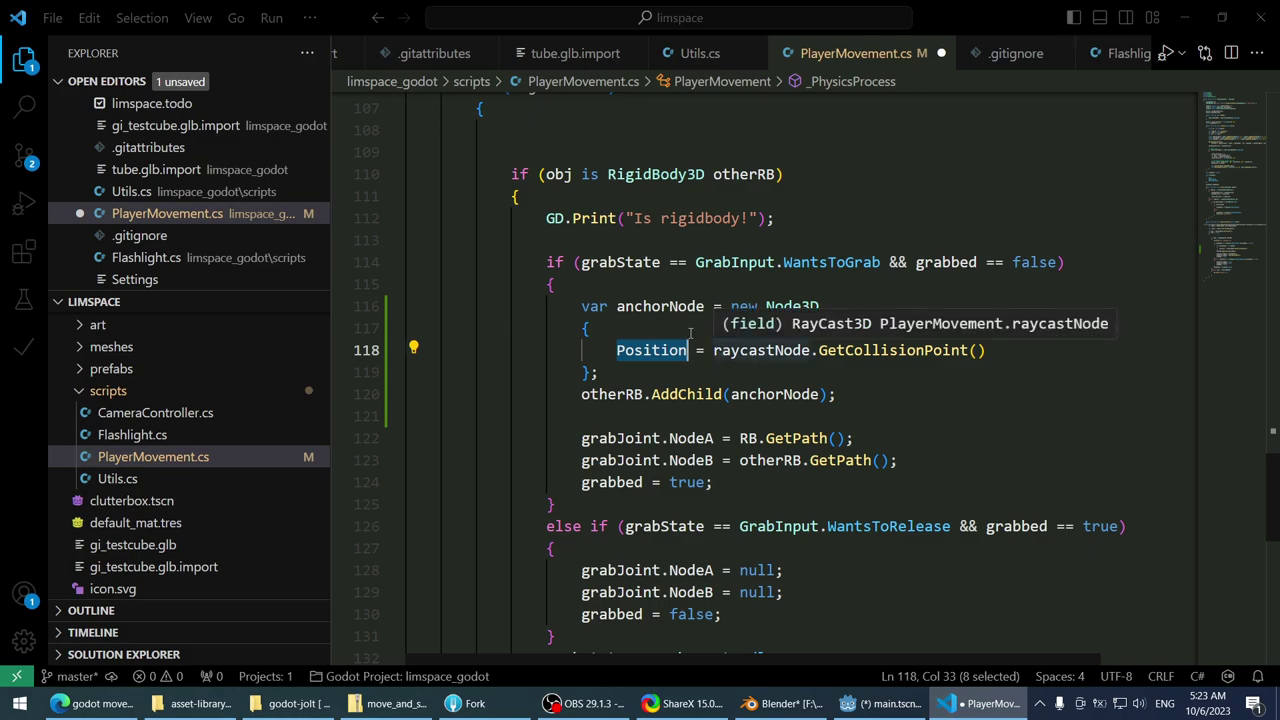
double_click(660, 306)
key(ctrl+c)
double_click(773, 460)
key(ctrl+v)
click(883, 428)
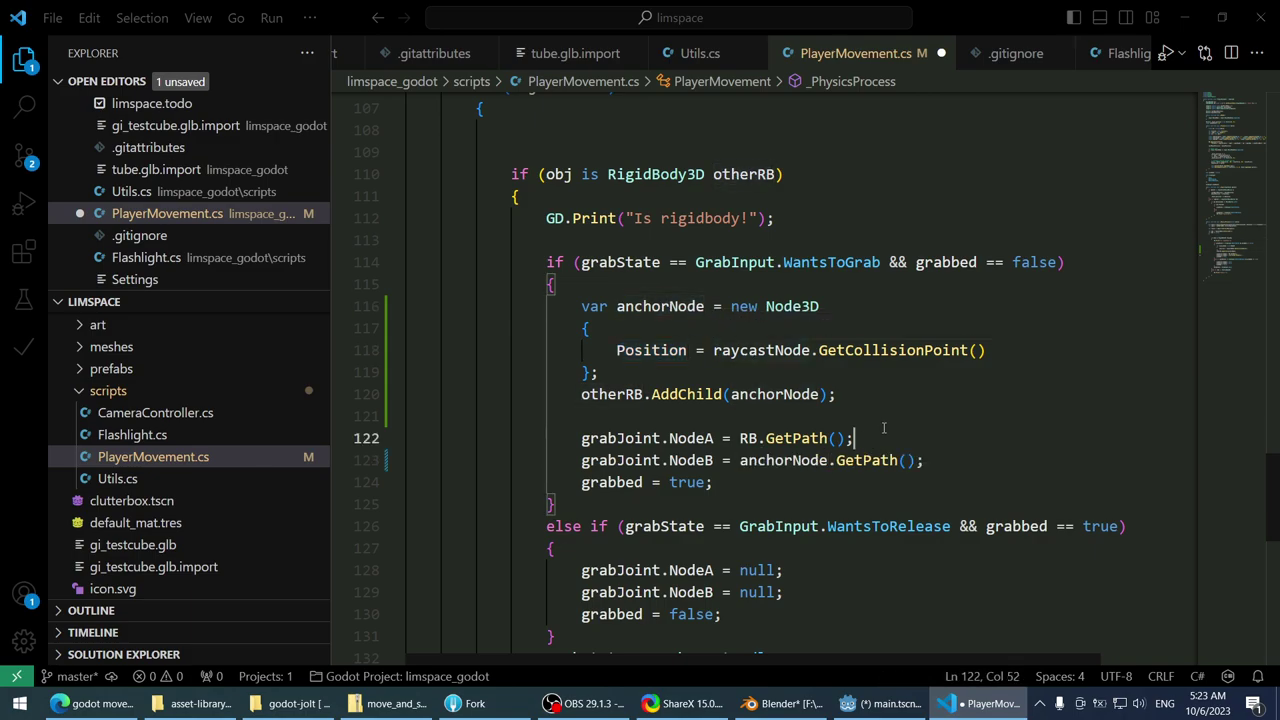
click(965, 460)
key(ctrl+s)
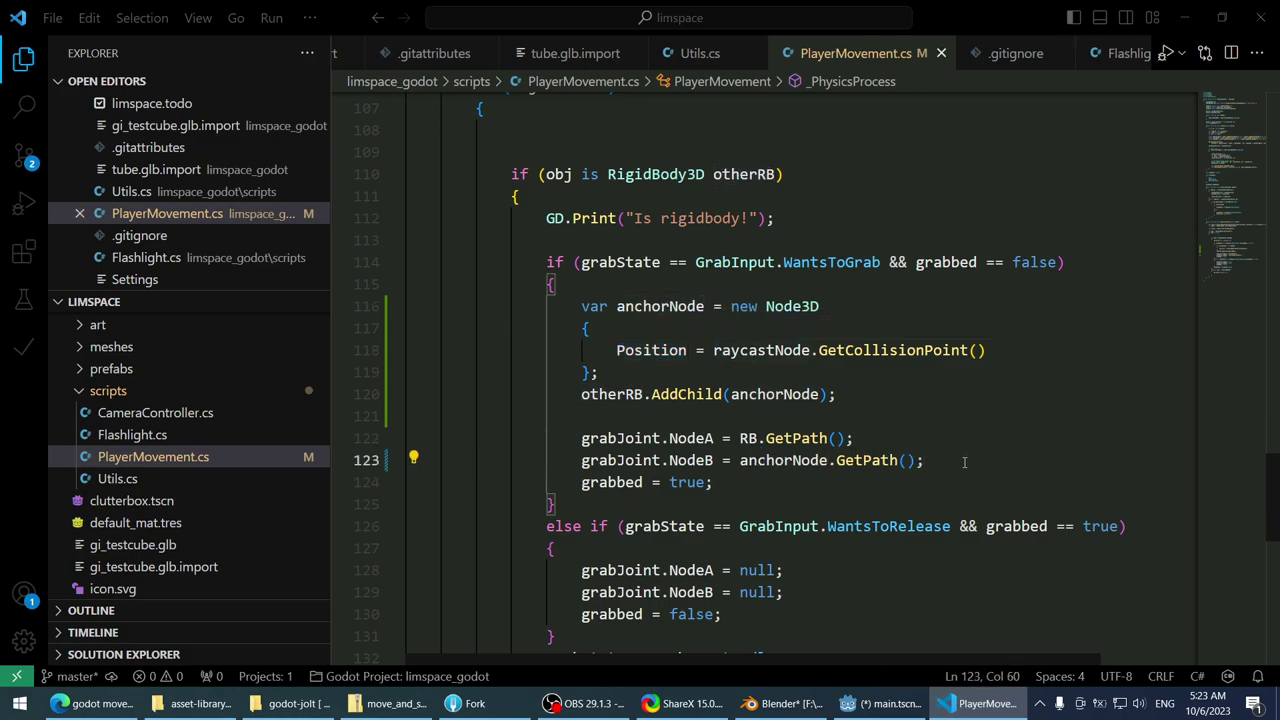
- Declare the class field 'Node anchorNode;' below grabState and save the file
scroll(965, 470, down, 3)
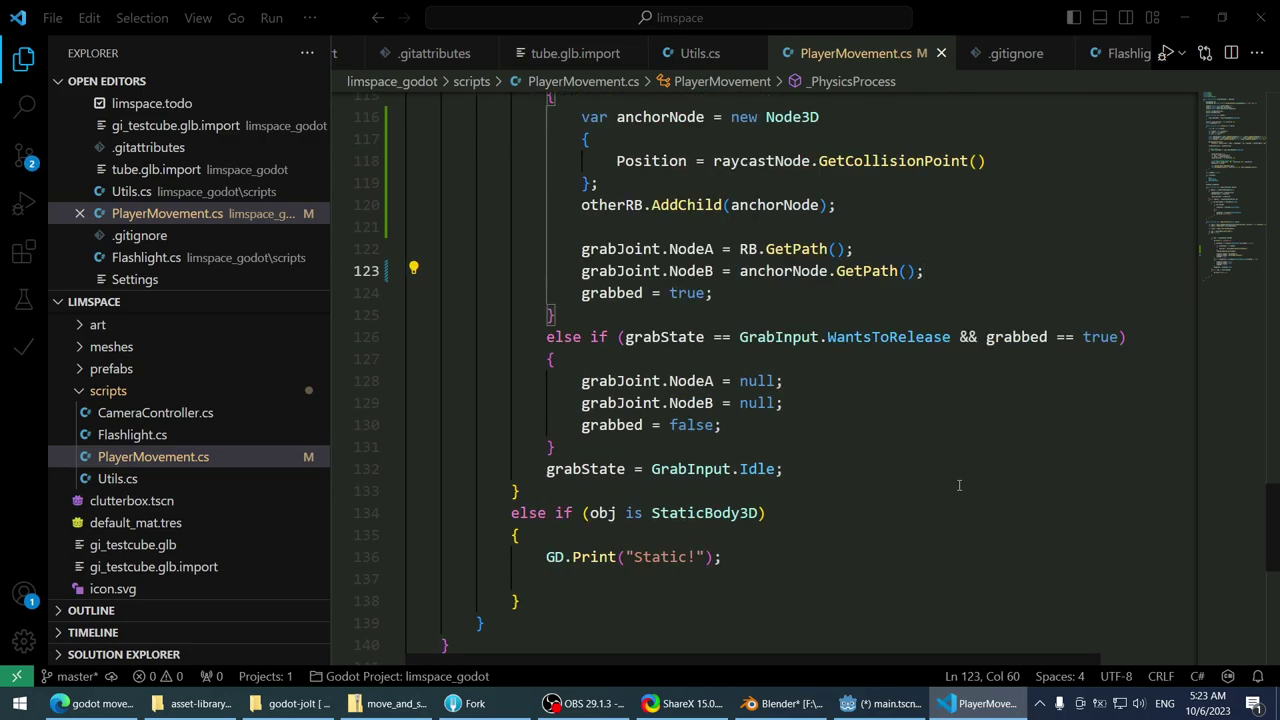
scroll(958, 485, up, 9)
click(734, 372)
scroll(734, 380, up, 4)
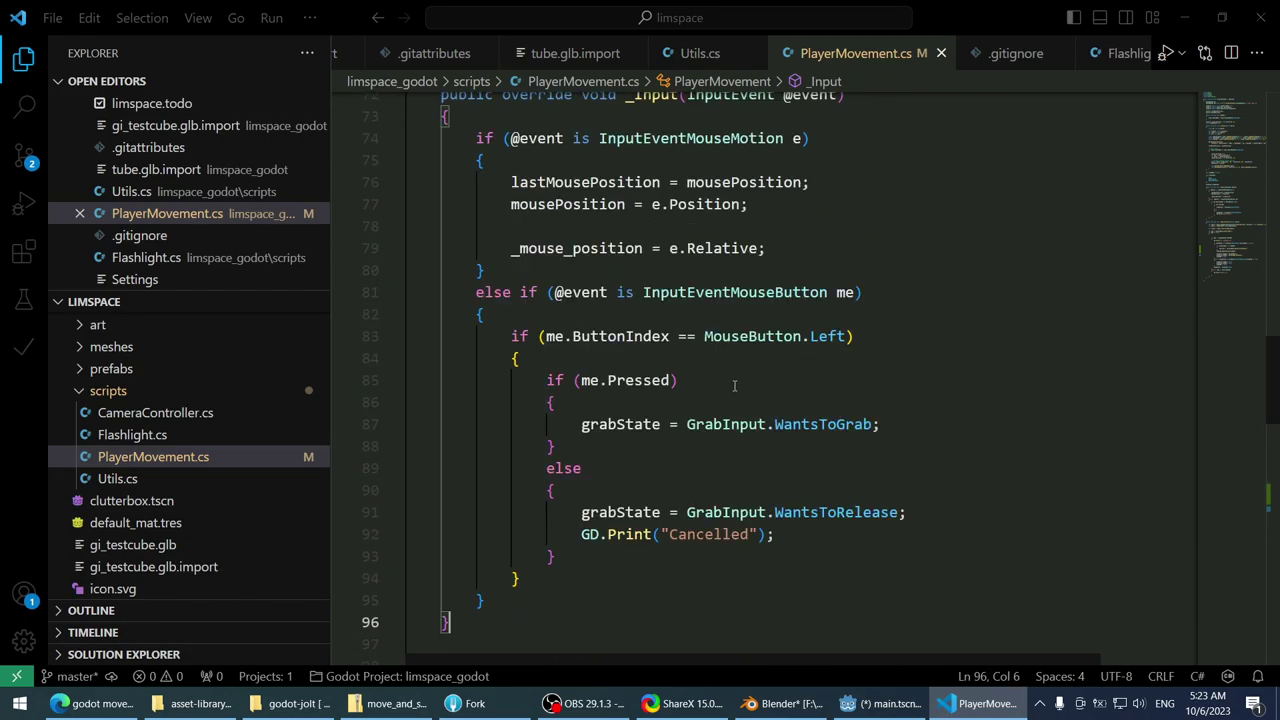
scroll(734, 386, up, 7)
scroll(697, 426, down, 1)
click(697, 426)
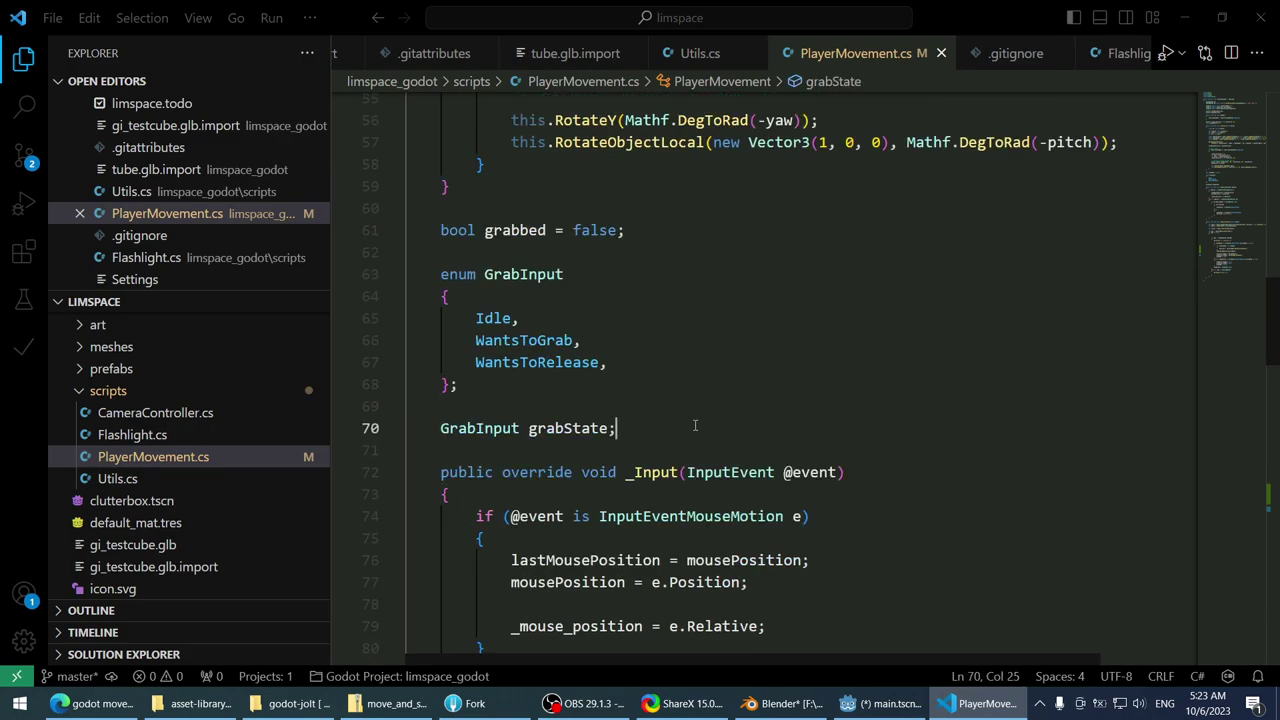
key(Return)
key(Return)
text(Node)
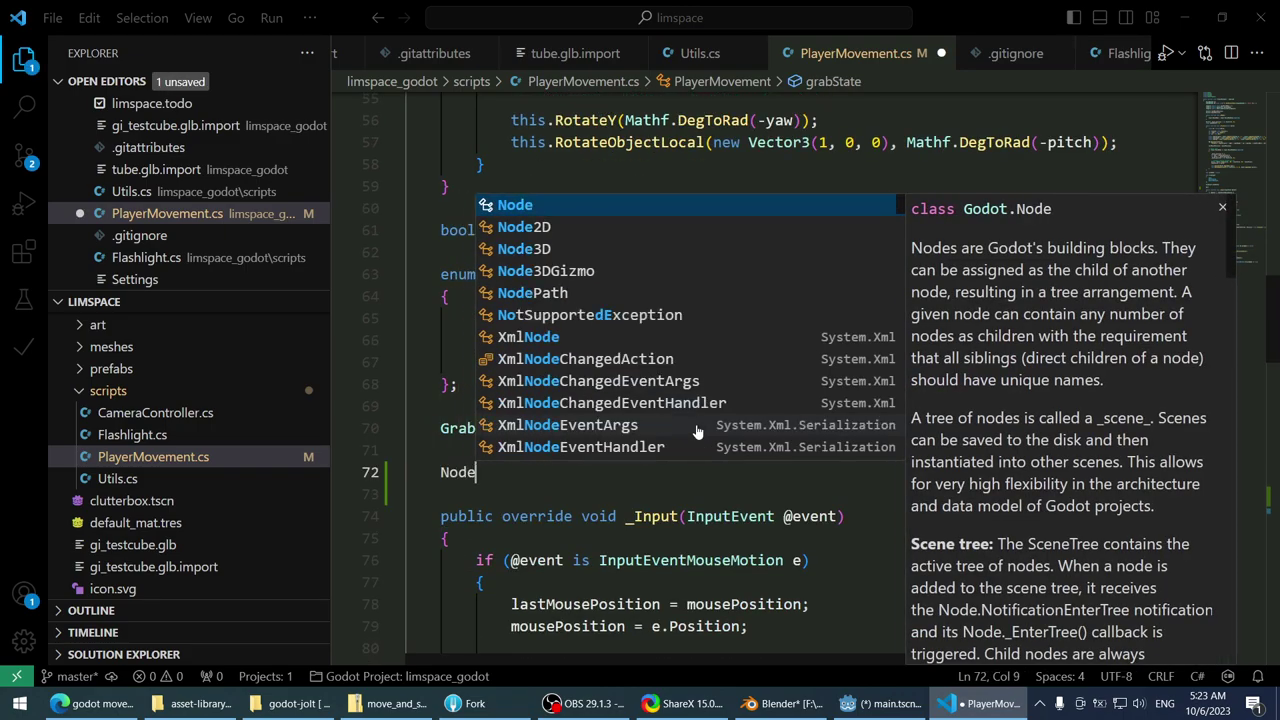
text( anchorNode;)
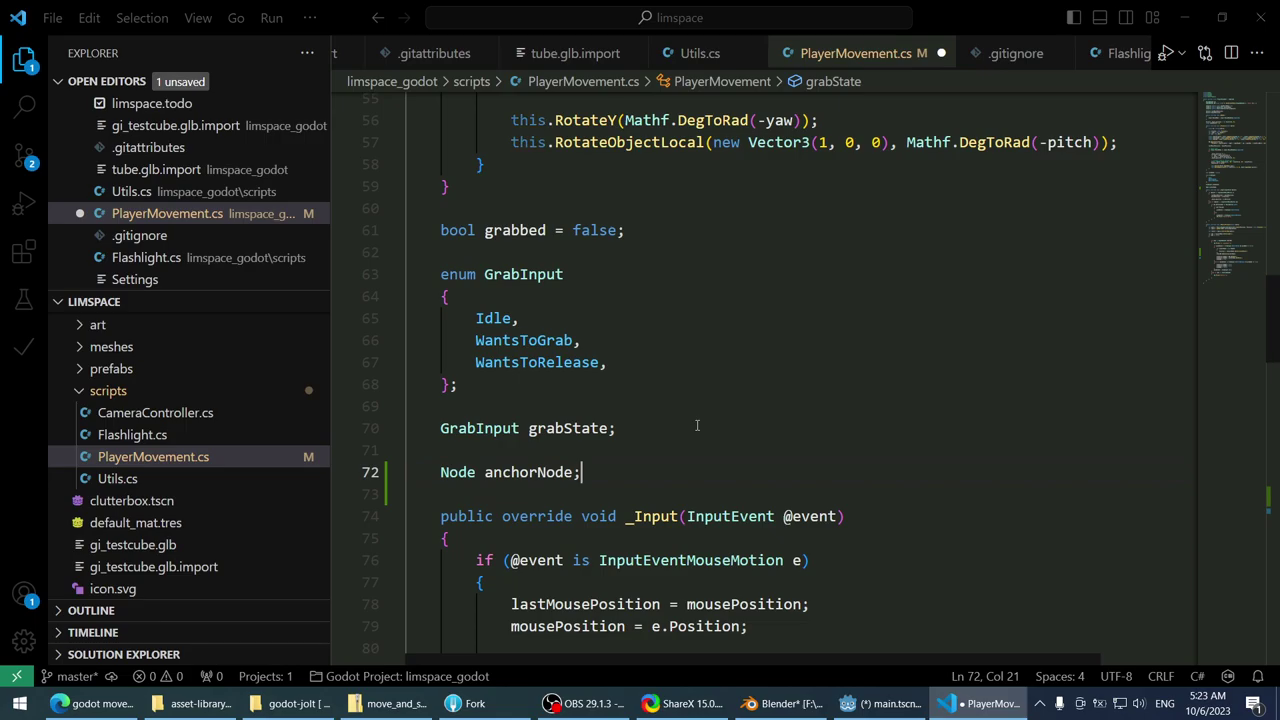
key(ctrl+s)
scroll(697, 426, down, 20)
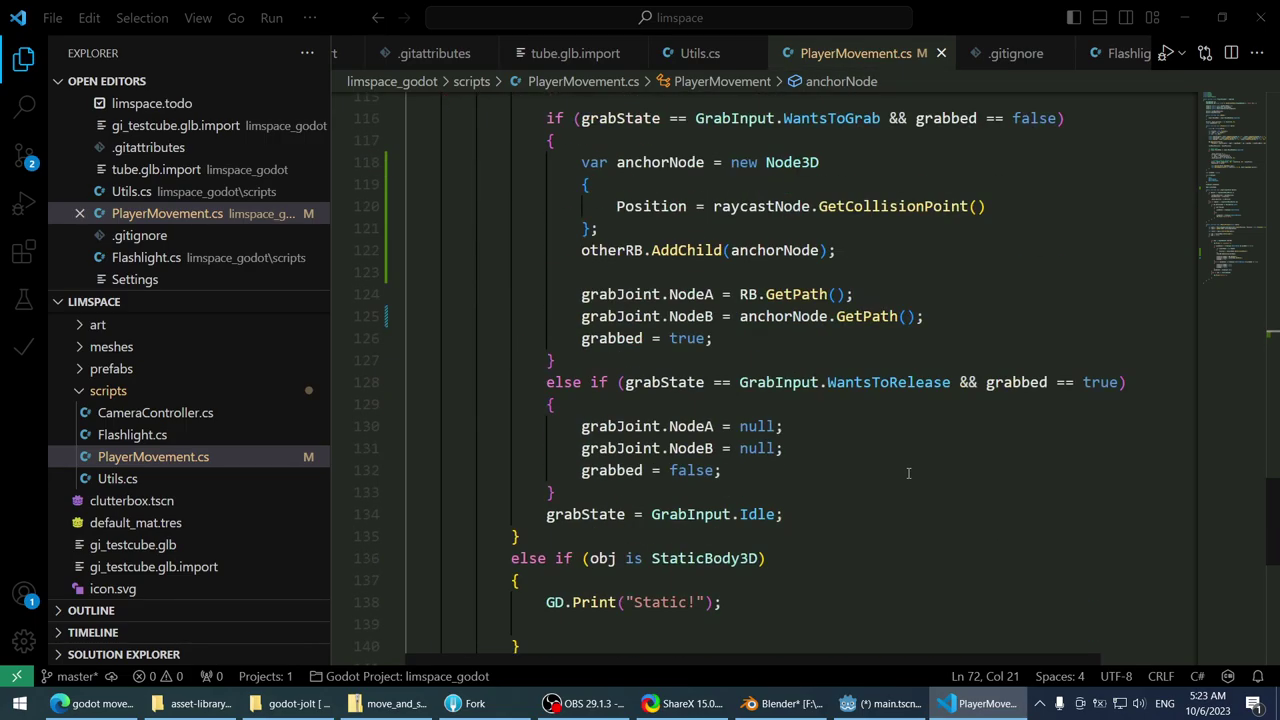
scroll(798, 421, up, 2)
- In the release branch after grabbed = false, start an anchorNode removal call, trying destroy, then remove
click(798, 418)
scroll(960, 410, up, 4)
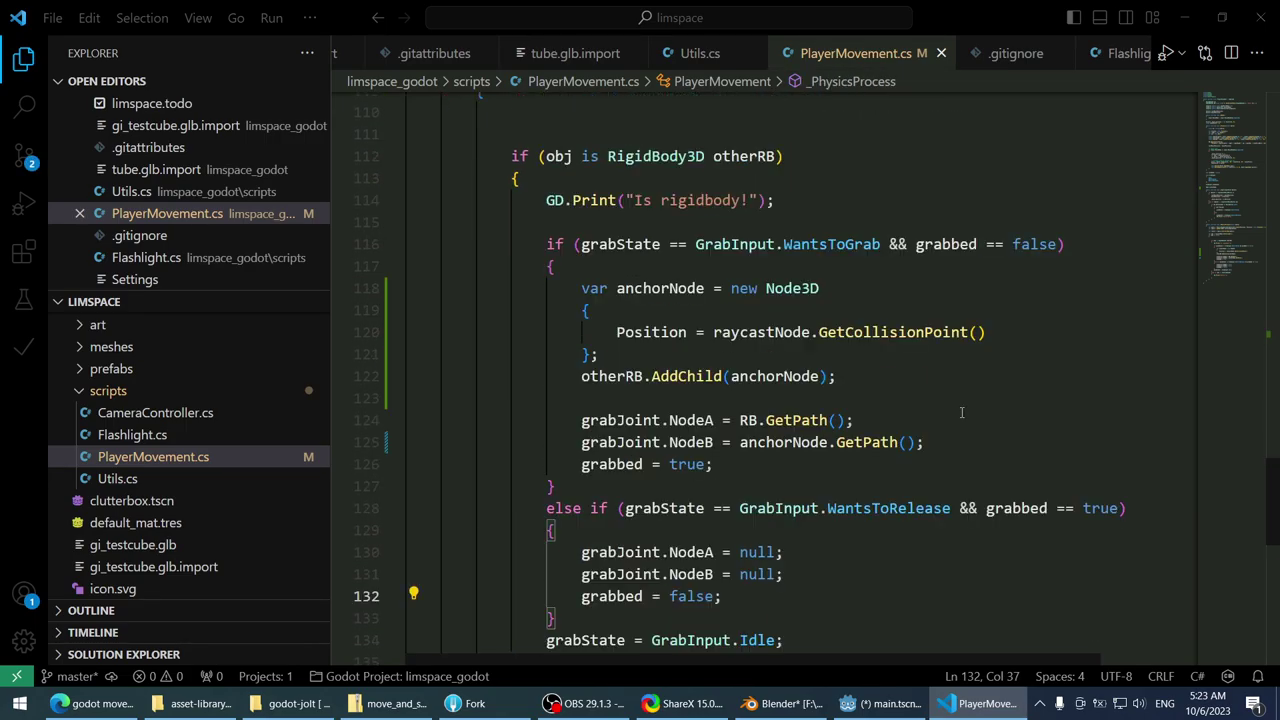
scroll(963, 412, down, 2)
key(Return)
key(Return)
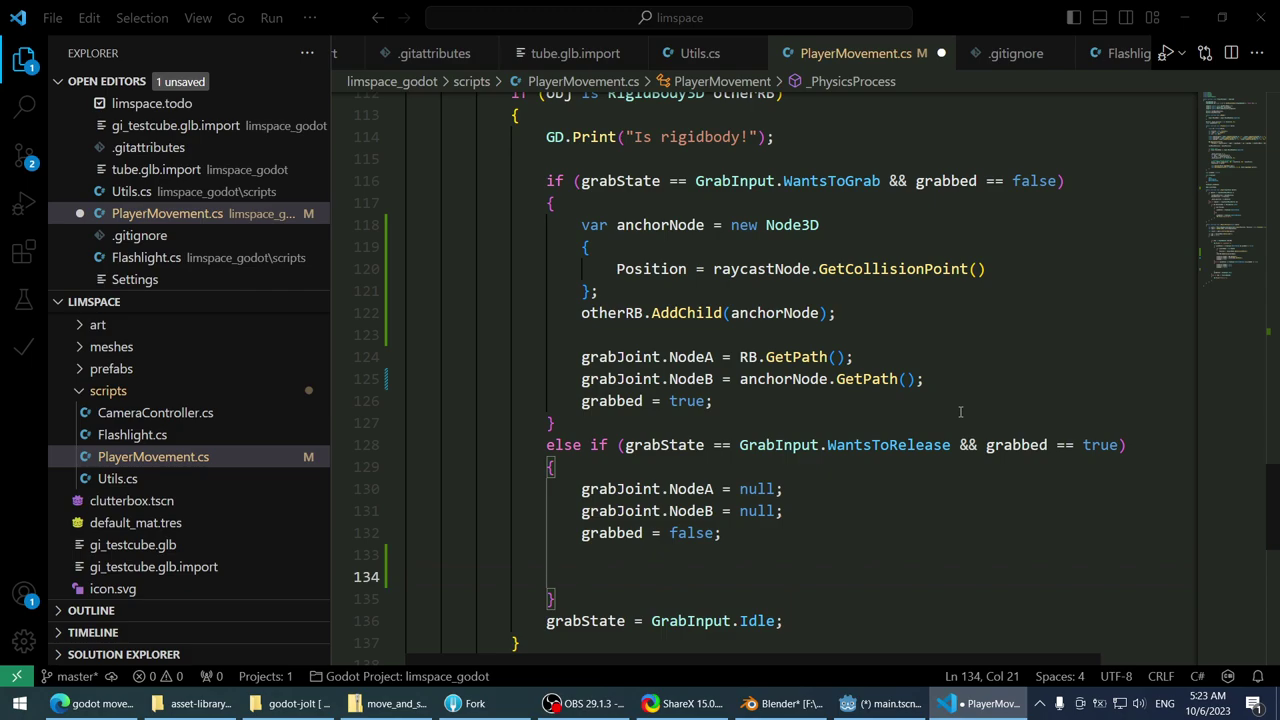
text(anchorNode.des)
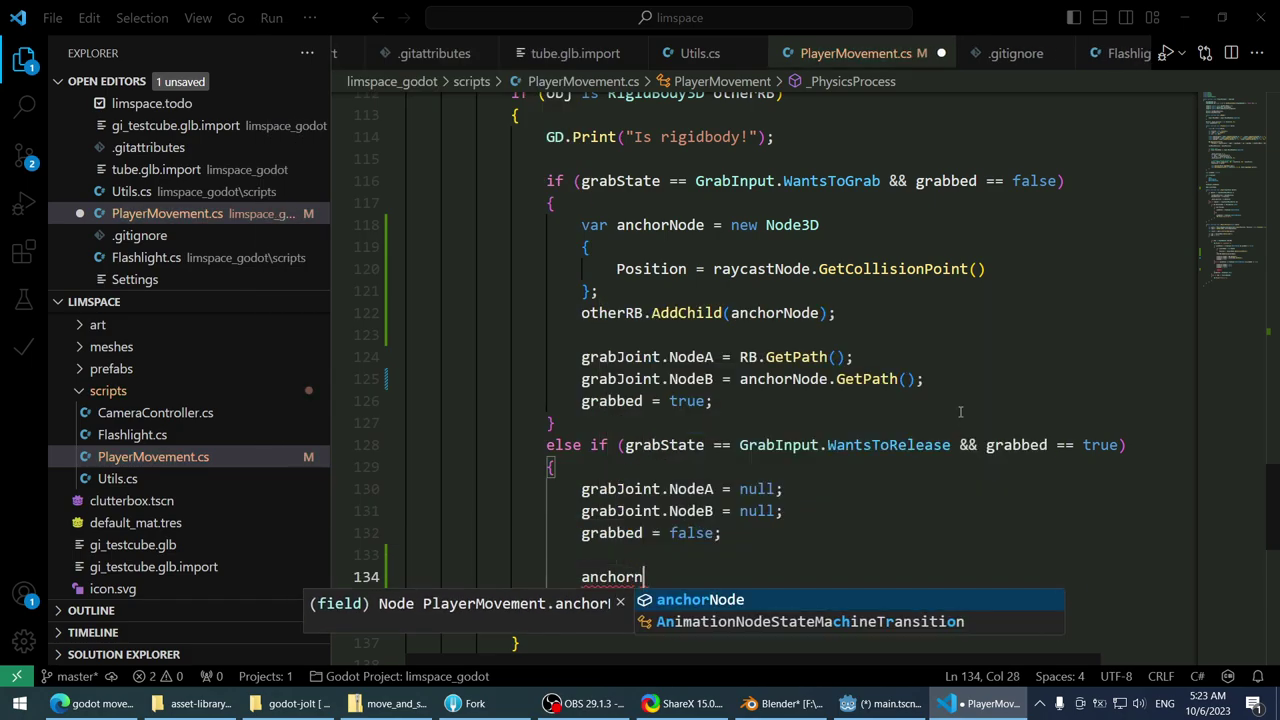
text(tor)
key(BackSpace)
key(BackSpace)
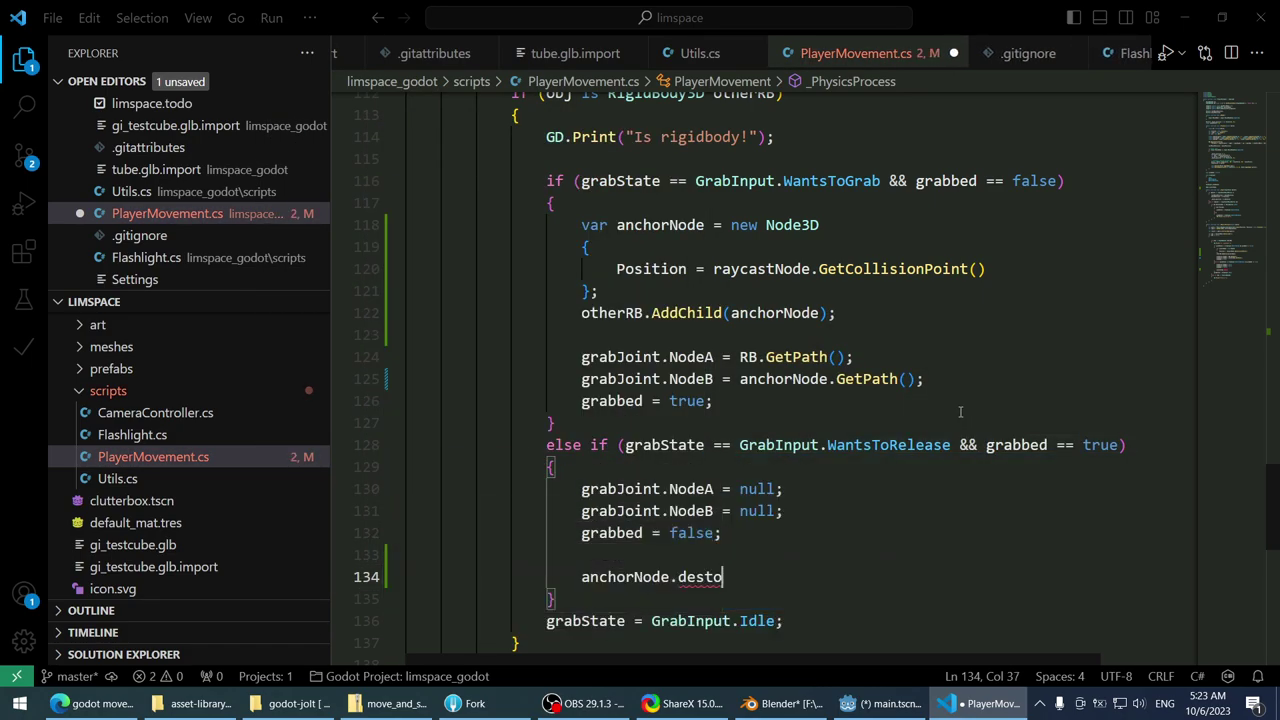
text(ro)
key(BackSpace)
key(BackSpace)
key(BackSpace)
key(BackSpace)
key(BackSpace)
key(BackSpace)
text(remove)
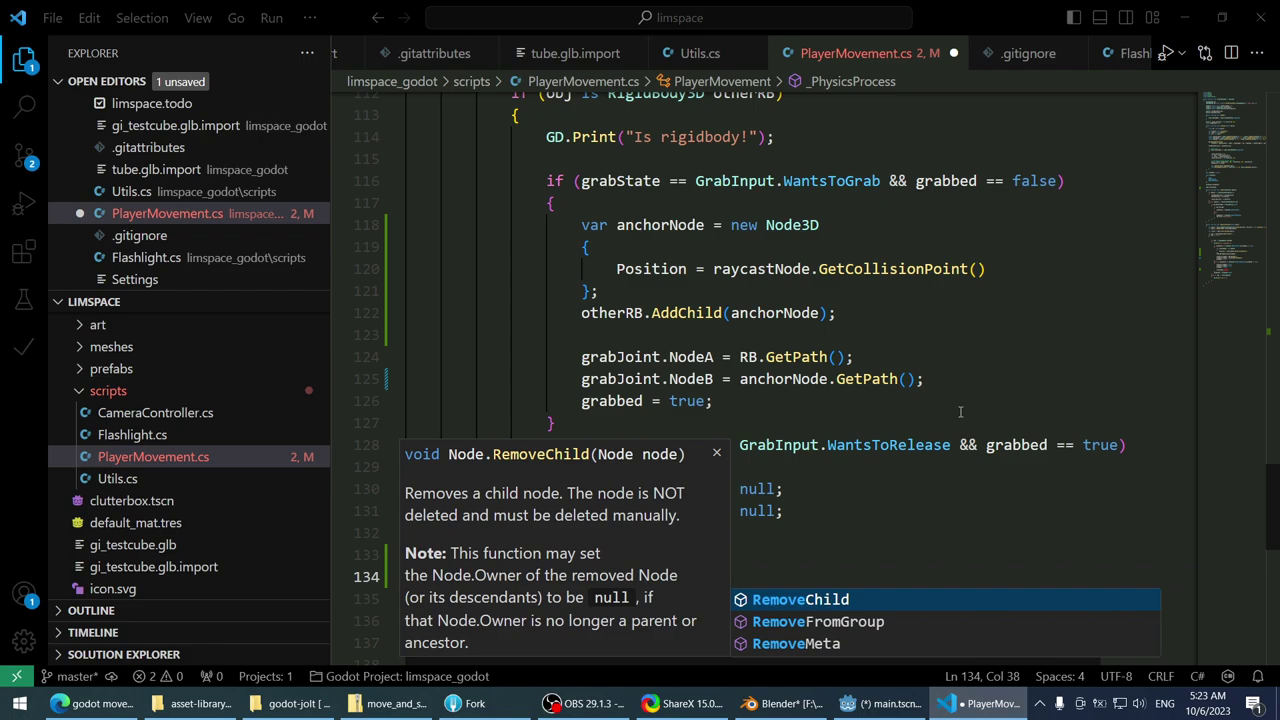
- Swap the method word between delete and destroy, then erase the unfinished call on line 134
key(Escape)
key(ctrl+shift+Left)
text(delete)
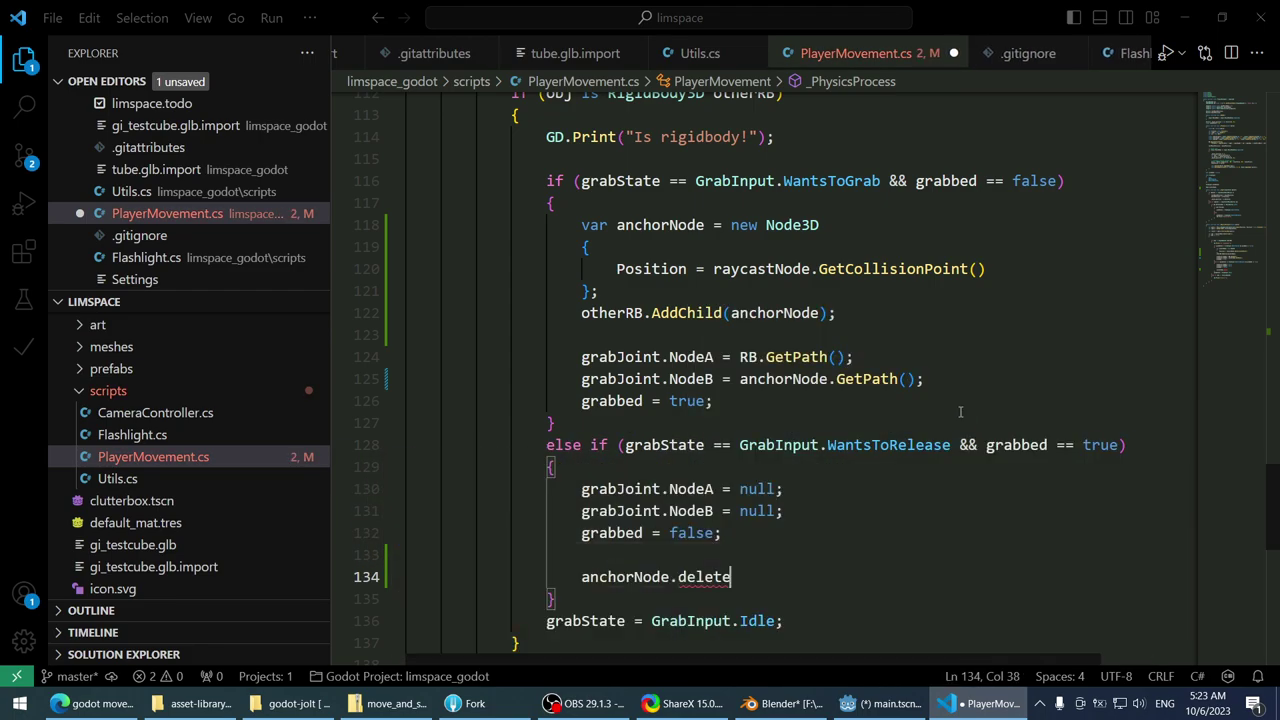
key(ctrl+shift+Left)
key(BackSpace)
key(BackSpace)
key(ctrl+shift+Left)
text(des)
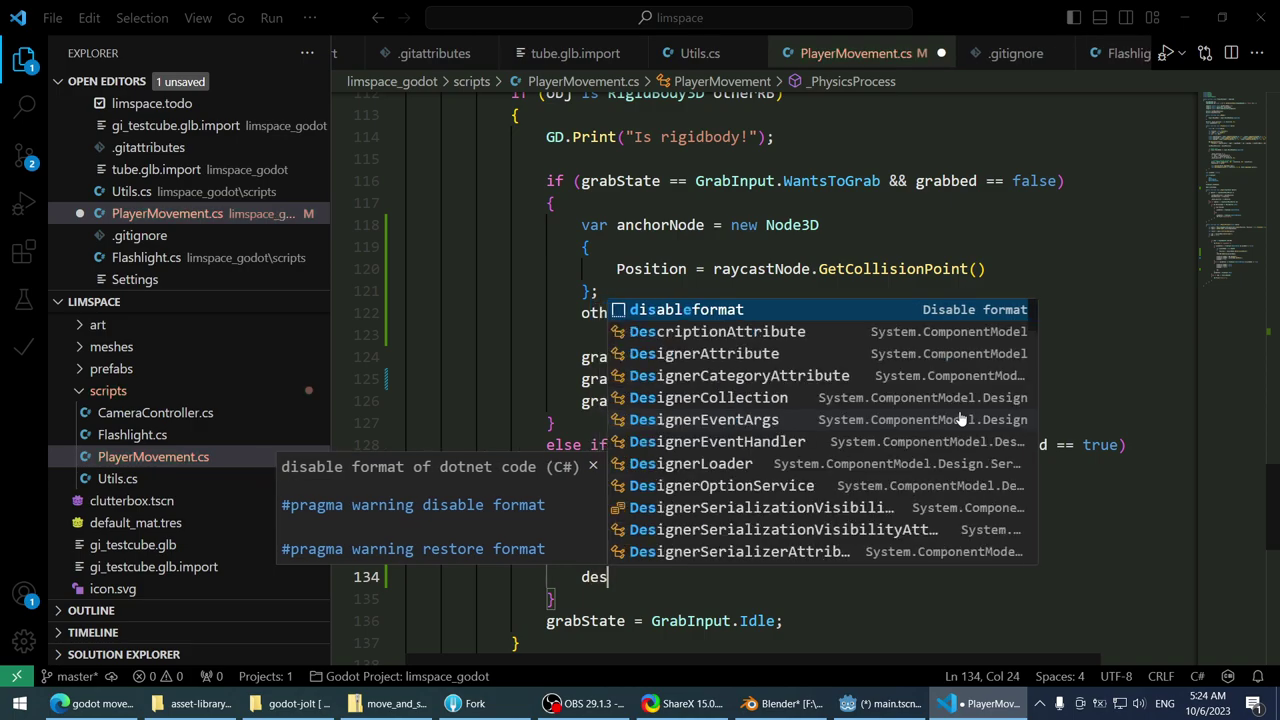
text(troy)
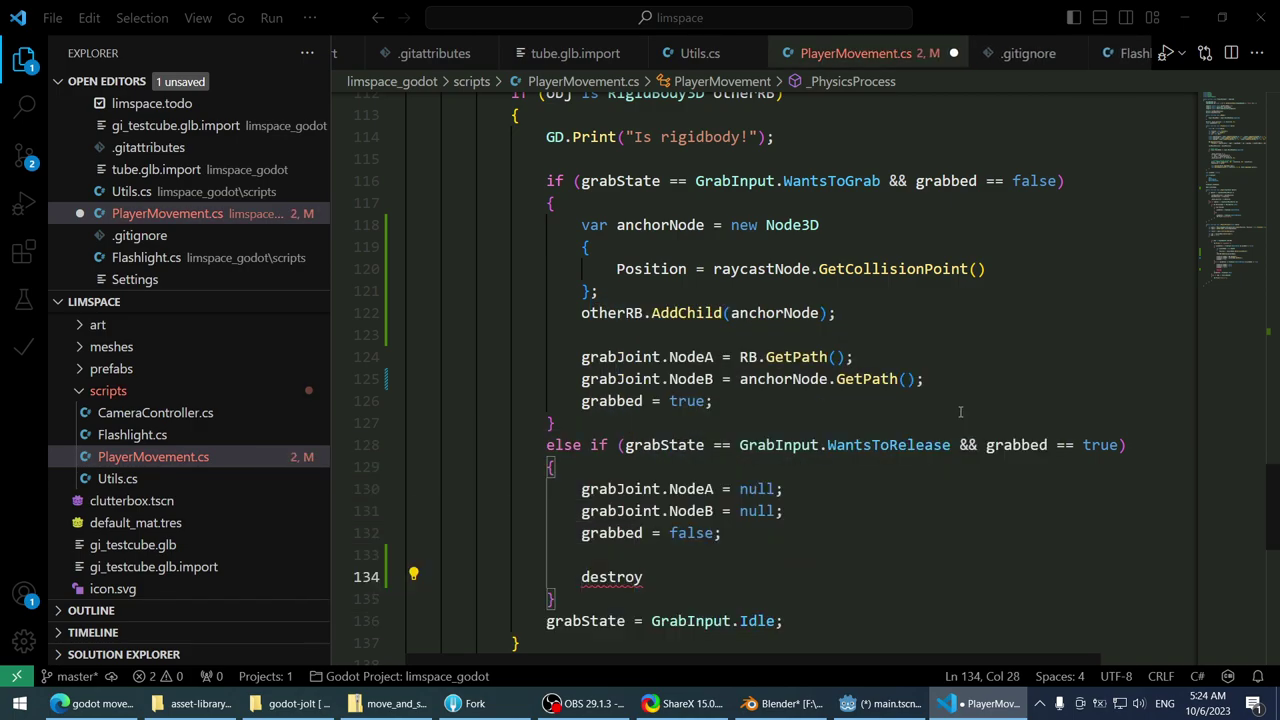
key(ctrl+shift+Left)
text(delete)
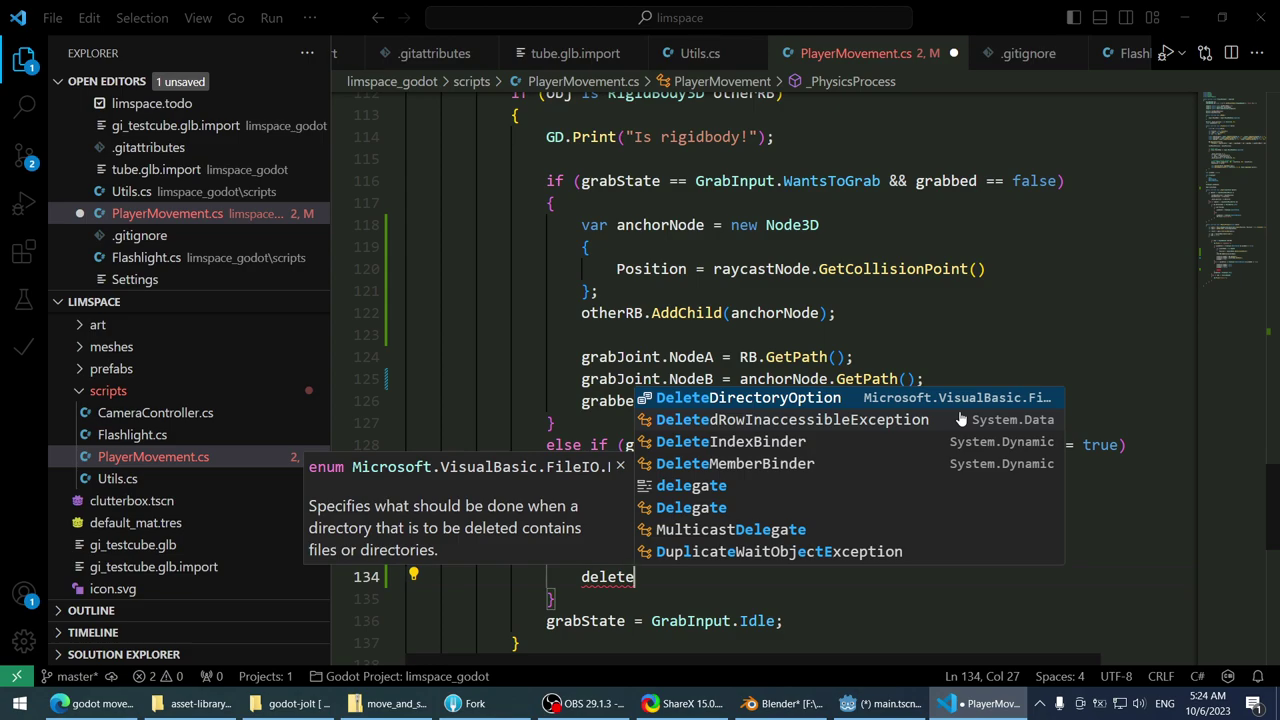
key(Escape)
key(ctrl+BackSpace)
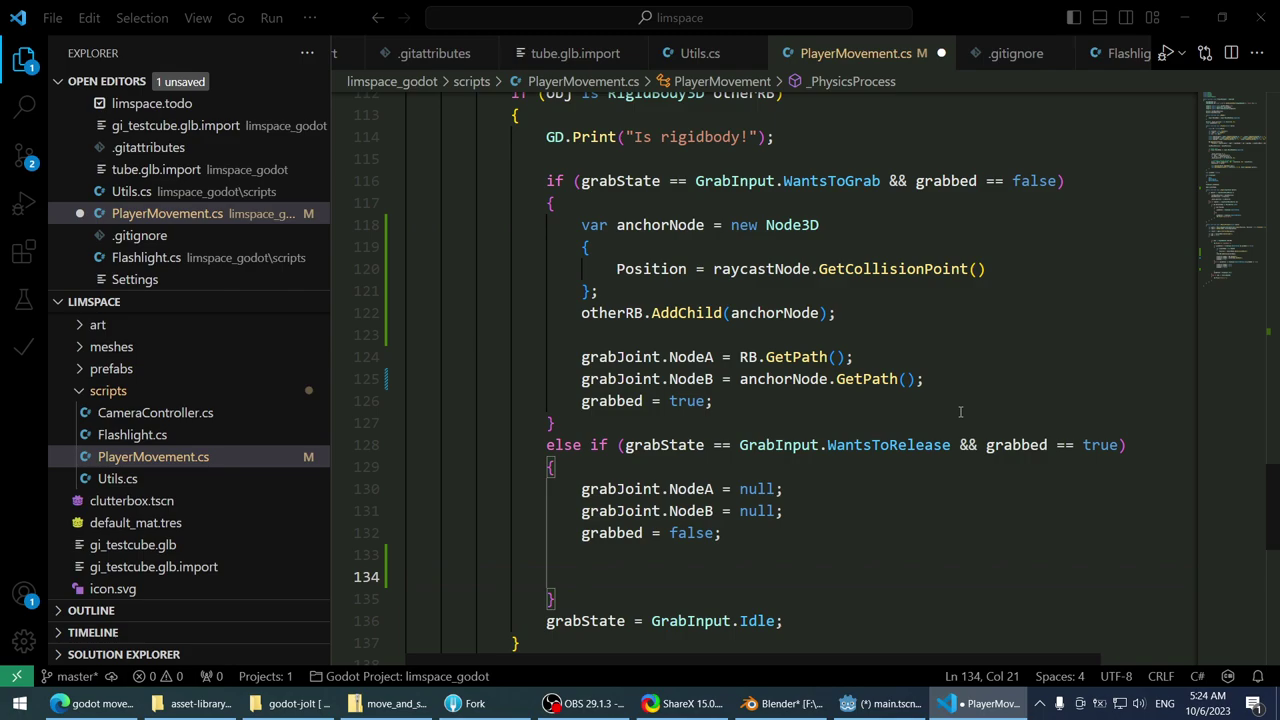
- Add a 'grabJoint.' line at the top of the release branch, dropping the NodeB.node fragment
key(Up)
key(Up)
key(Up)
key(Up)
key(Up)
key(Return)
text(grabJoint.node)
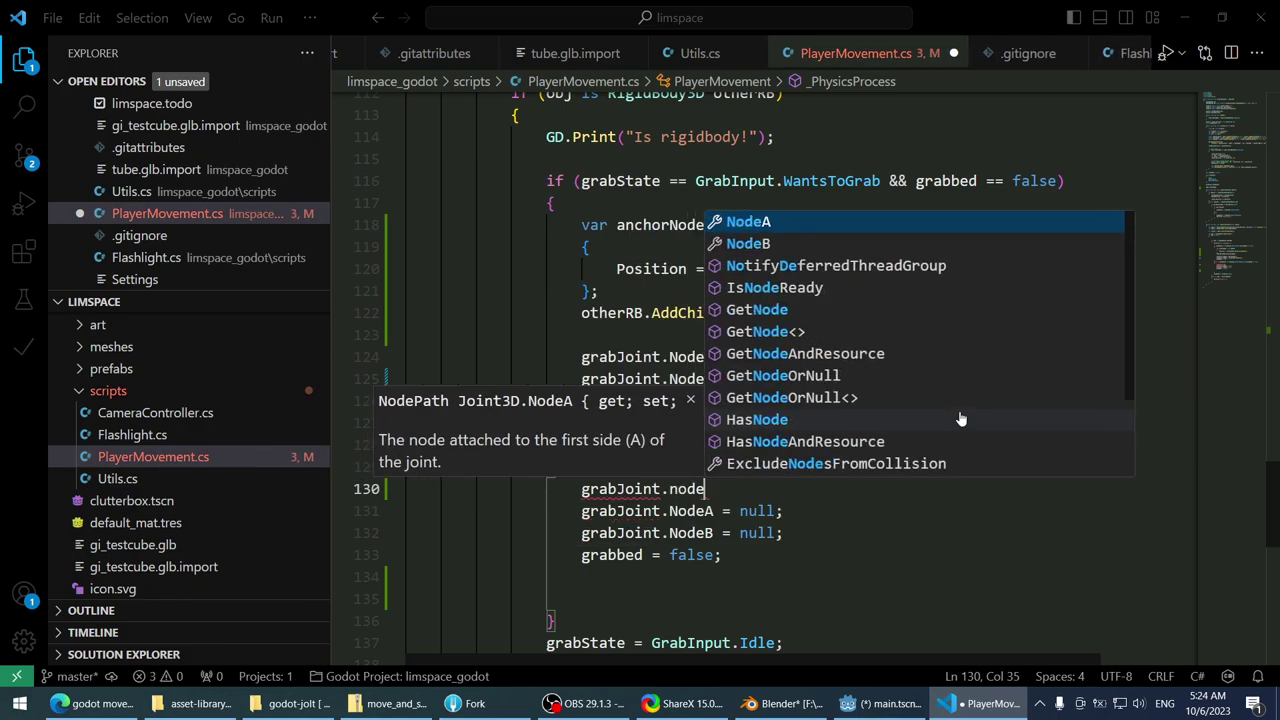
key(Down)
key(Tab)
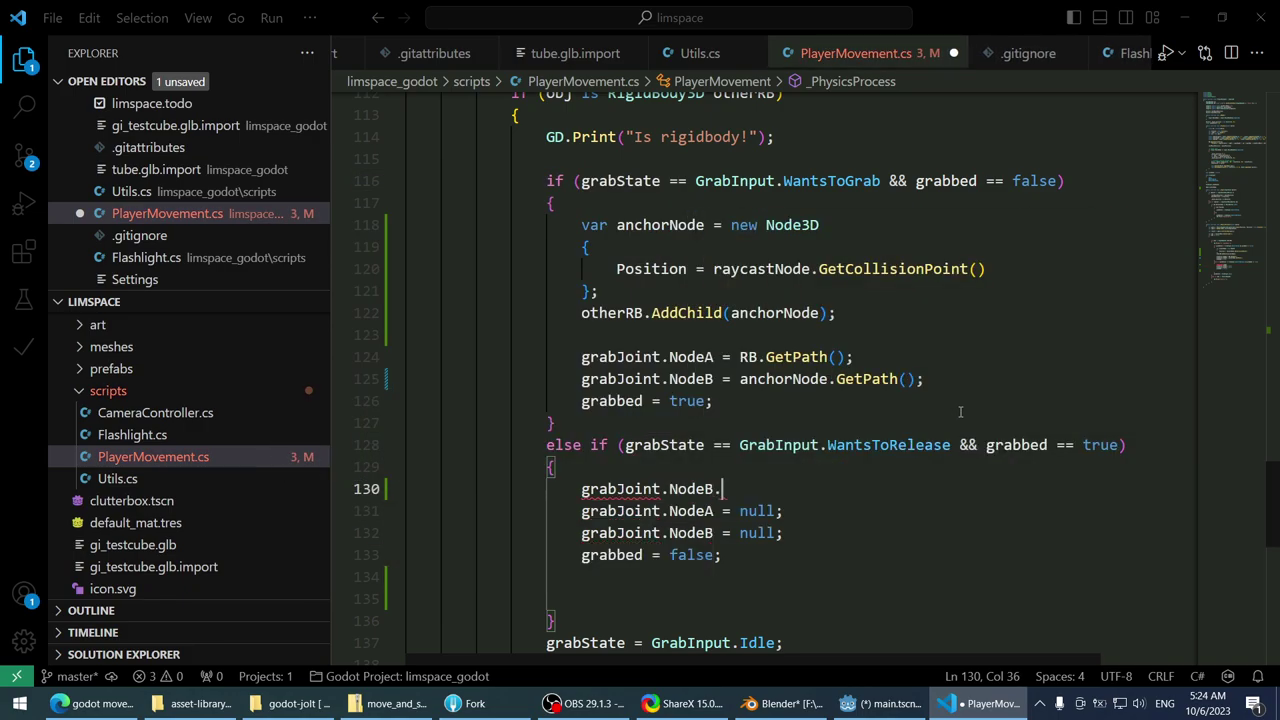
text(.getnode)
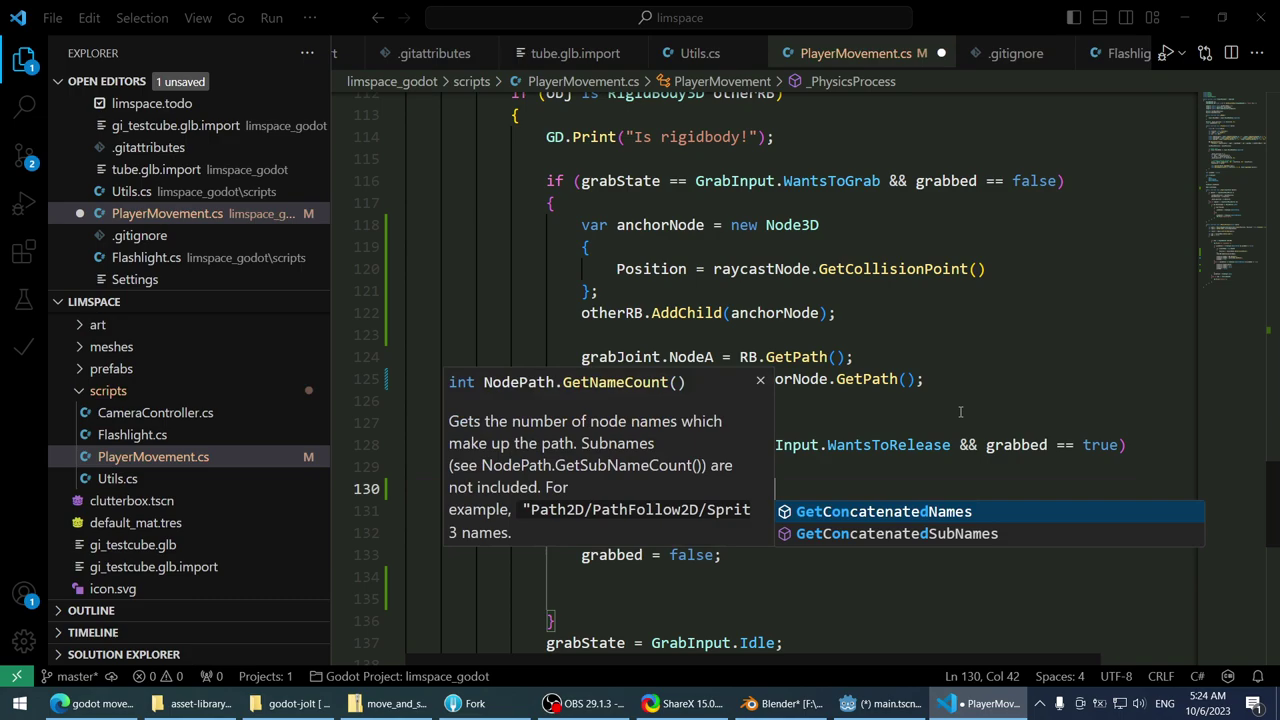
key(ctrl+shift+Left)
text(node)
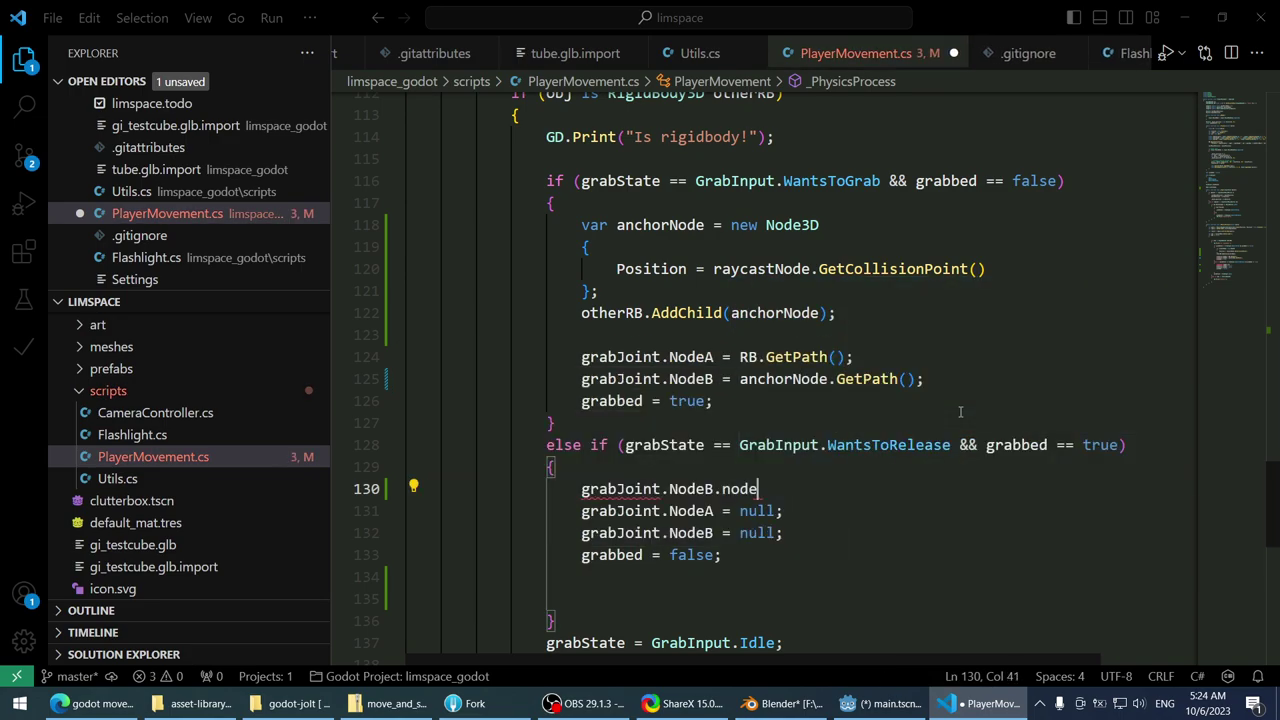
key(ctrl+shift+Left)
key(ctrl+shift+Left)
key(BackSpace)
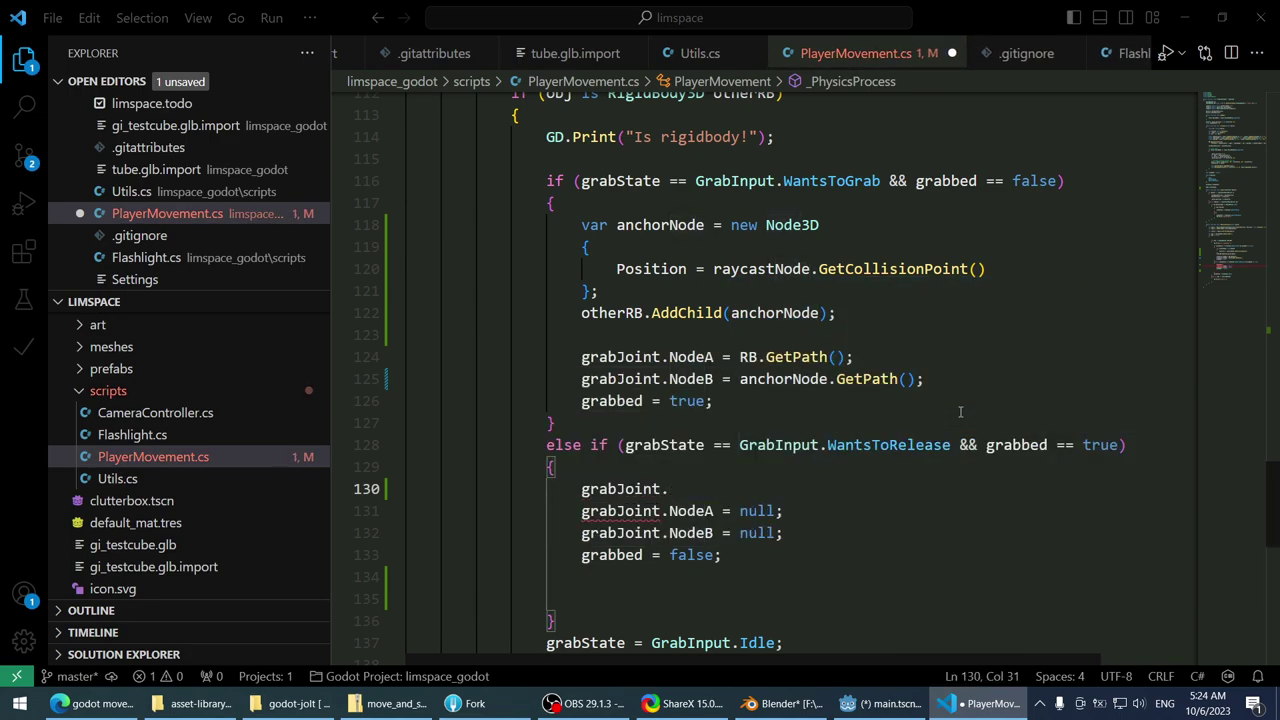
- Highlight anchorNode and grabbed to review where each is used in the script
click(841, 356)
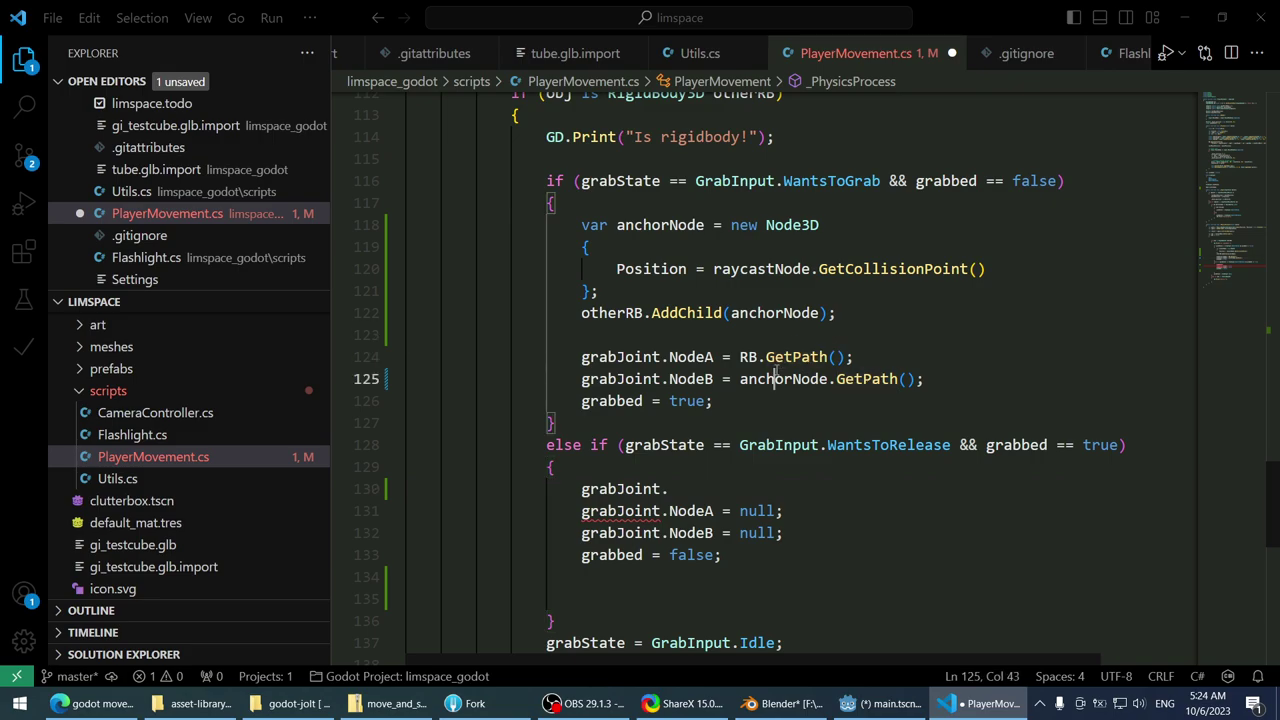
double_click(783, 379)
scroll(960, 378, up, 1)
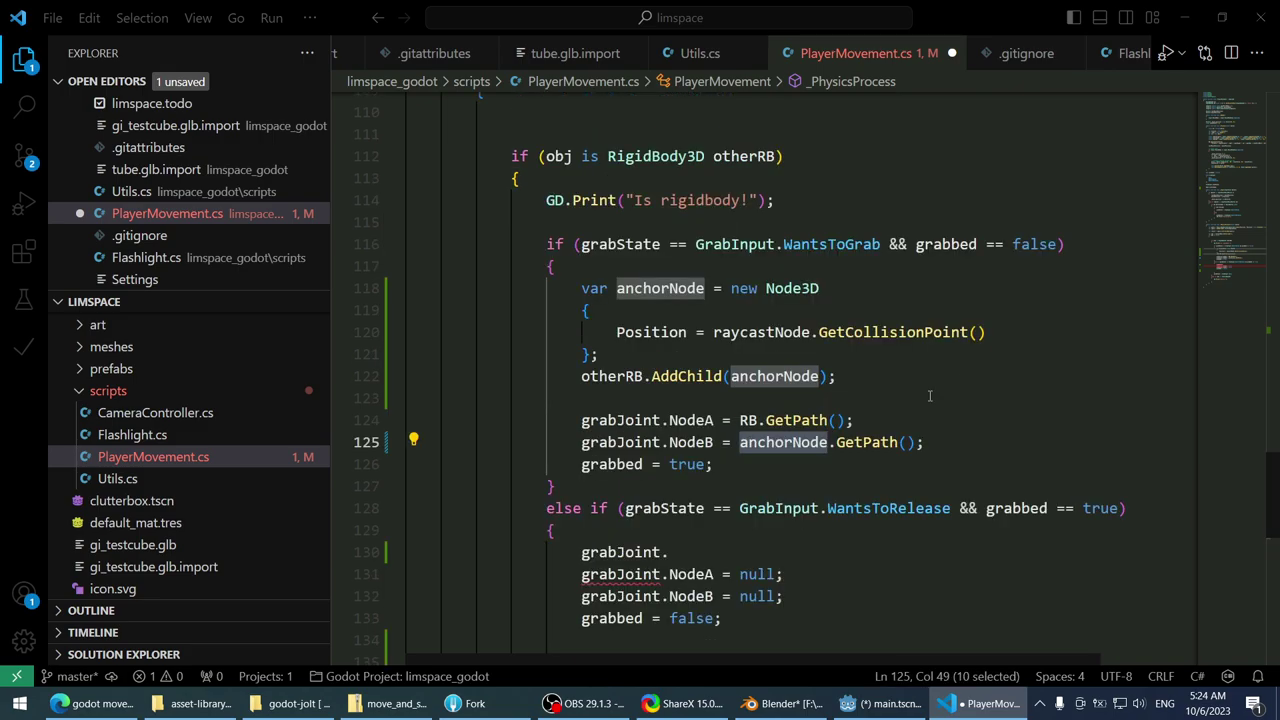
double_click(598, 464)
scroll(590, 460, up, 2)
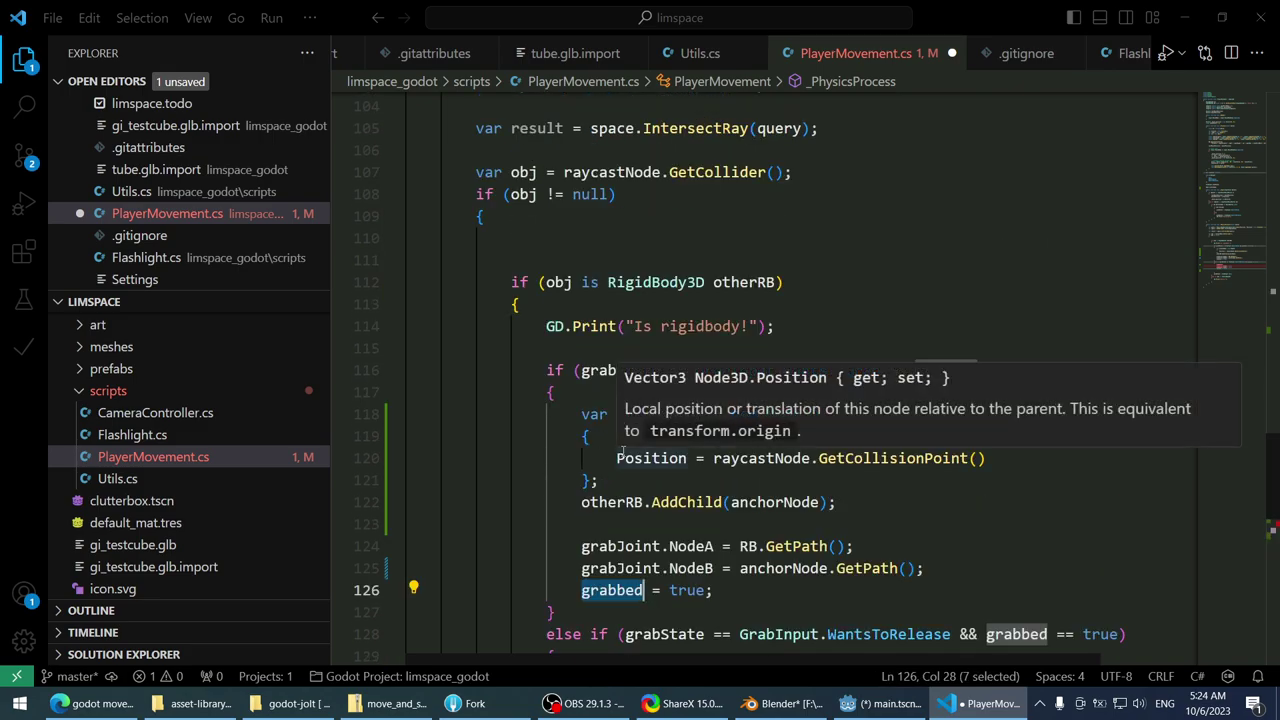
scroll(1168, 456, up, 3)
scroll(1164, 455, down, 5)
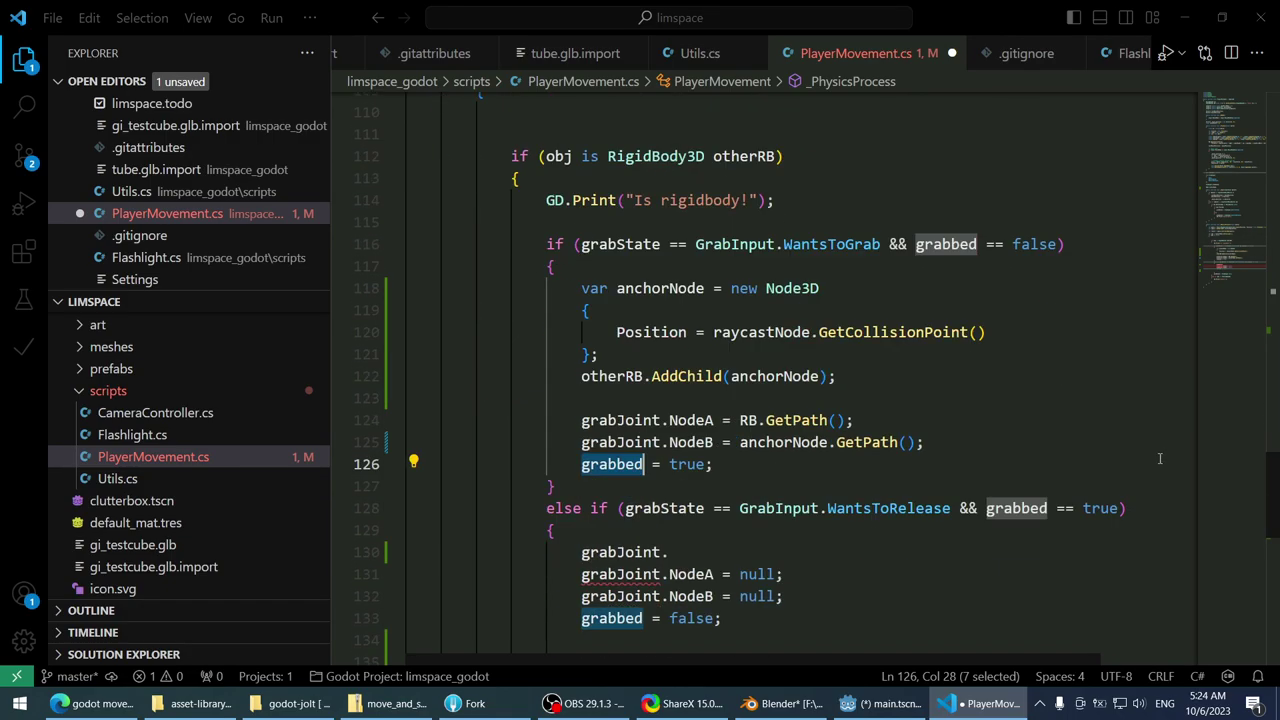
scroll(1159, 459, up, 17)
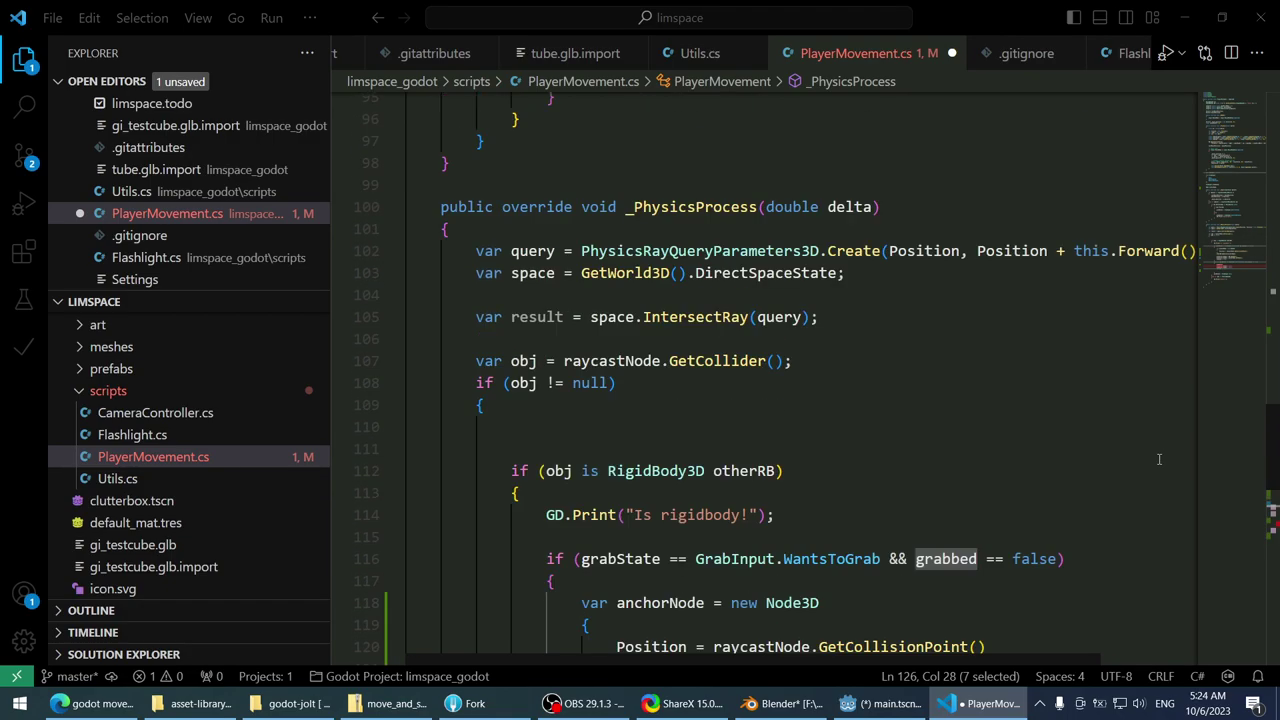
- Add a 'Node other;' field below the anchorNode declaration and save
click(704, 432)
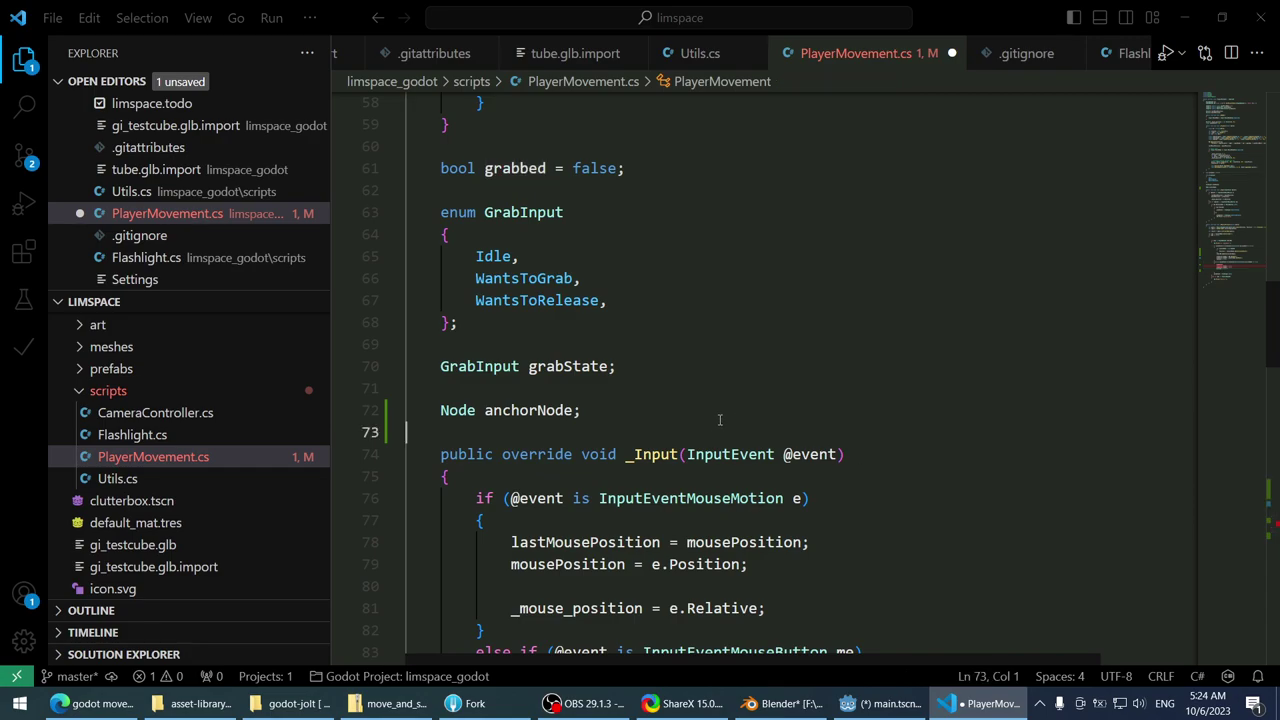
click(757, 410)
key(Return)
text(Node other;)
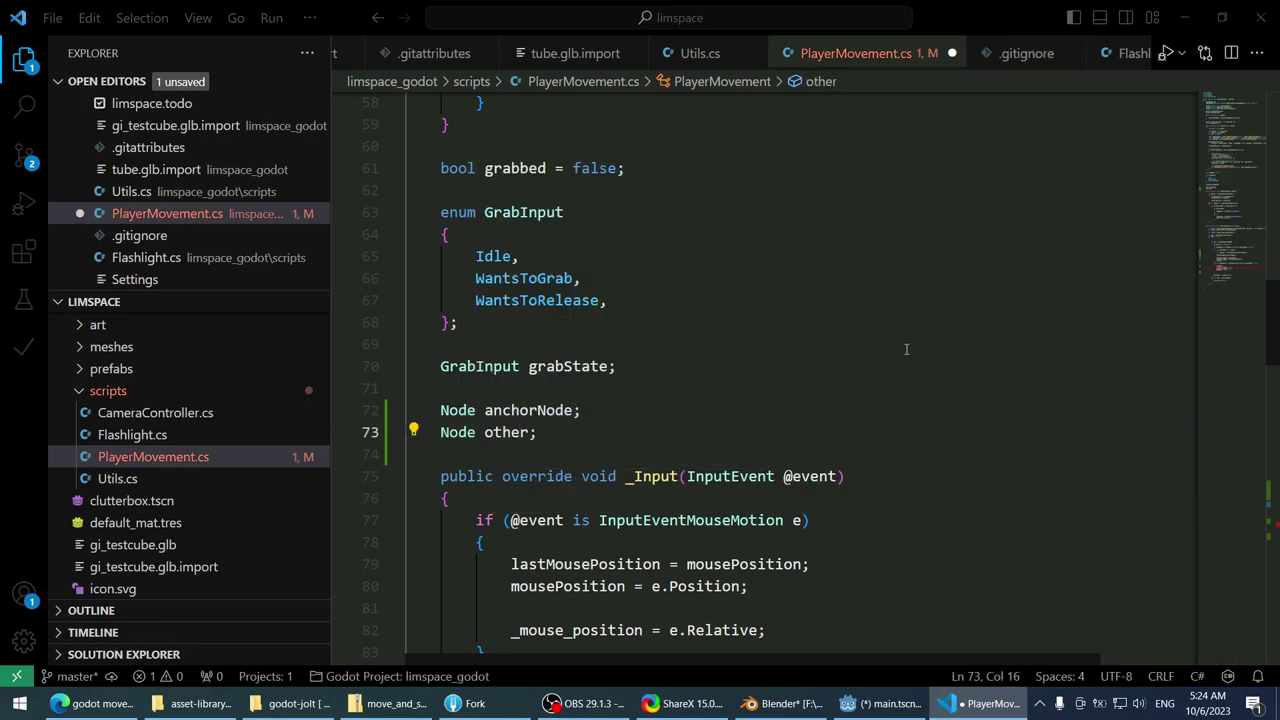
key(ctrl+s)
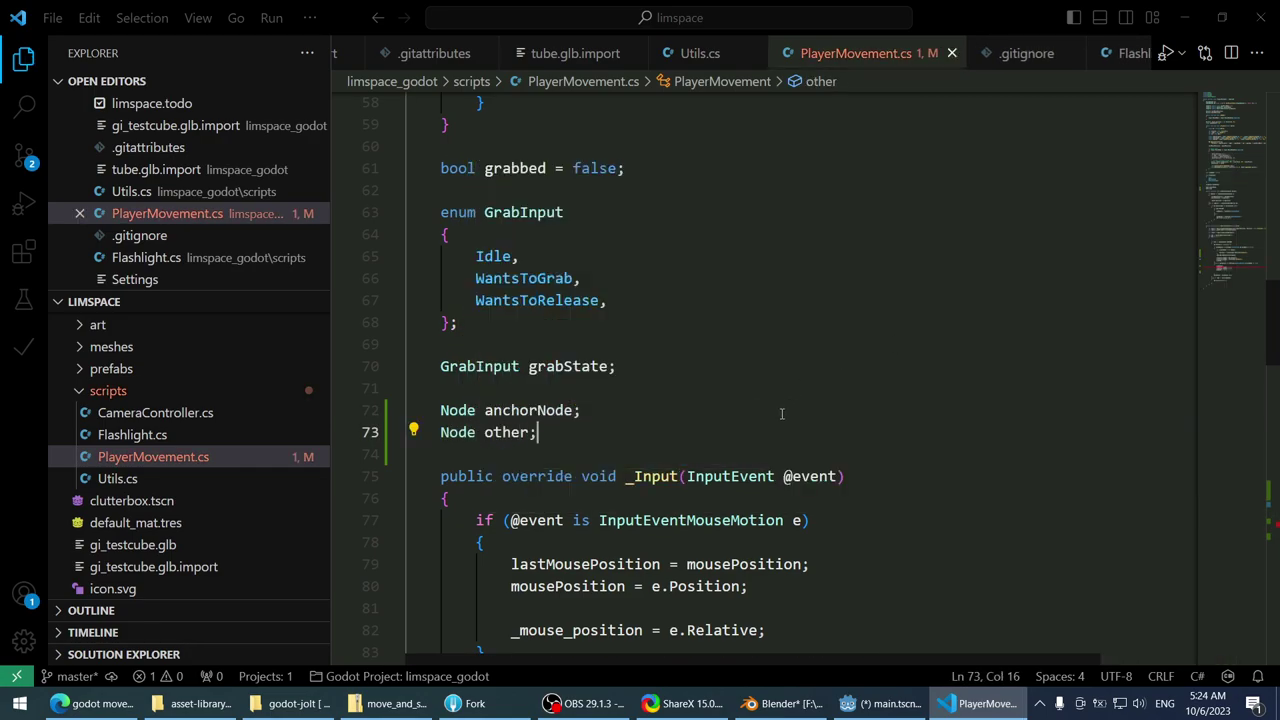
scroll(906, 349, down, 3)
- Change the anchorNode field's type from Node to Node3D and save
click(512, 243)
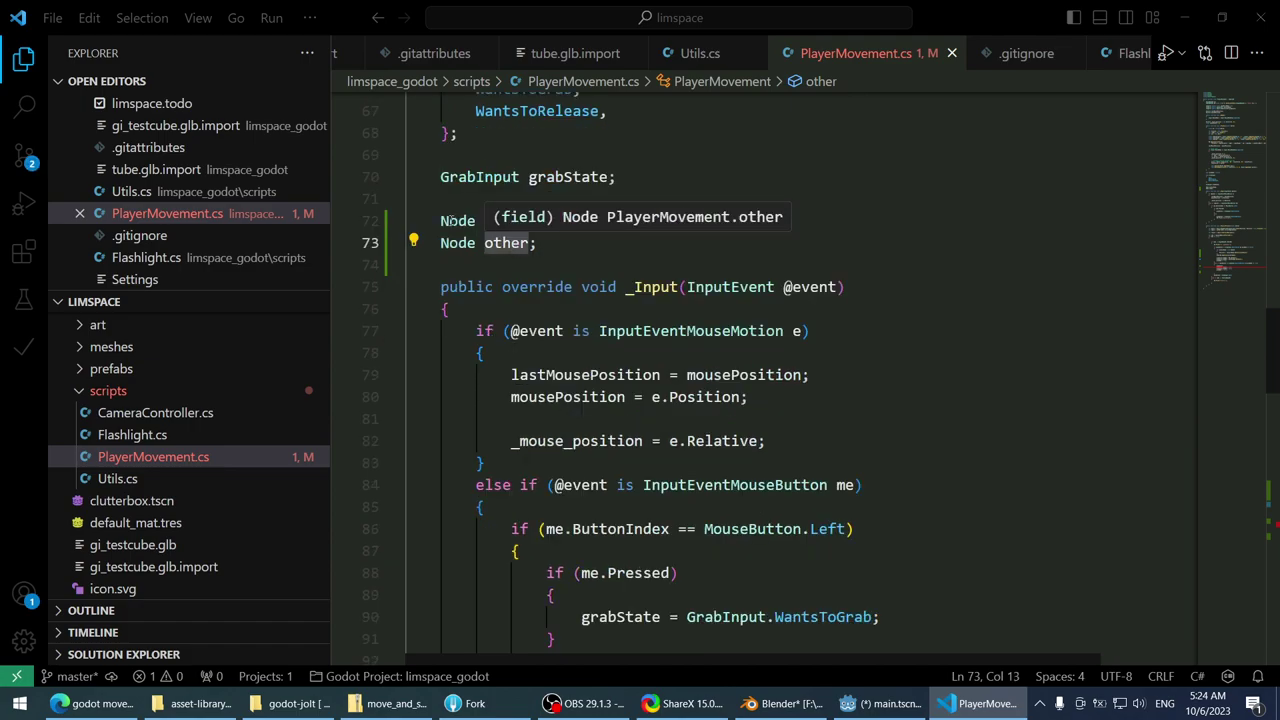
click(480, 221)
key(Up)
key(Down)
text(3D)
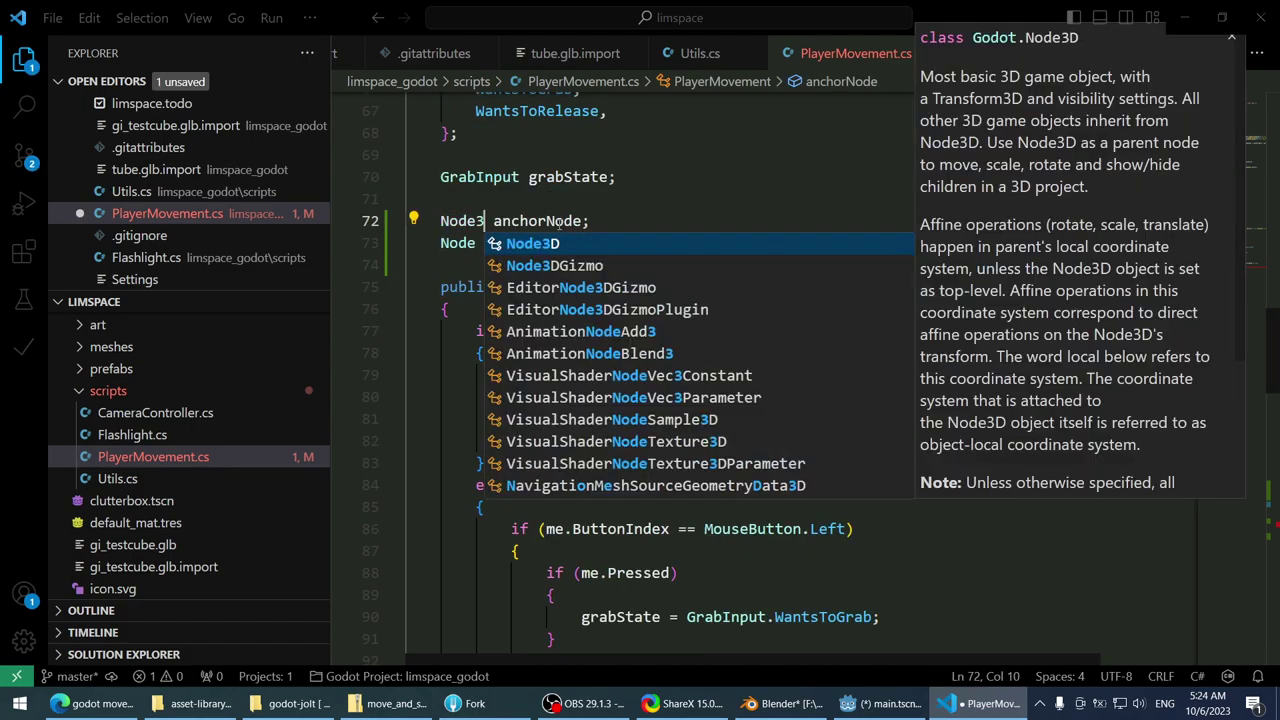
click(588, 222)
double_click(500, 243)
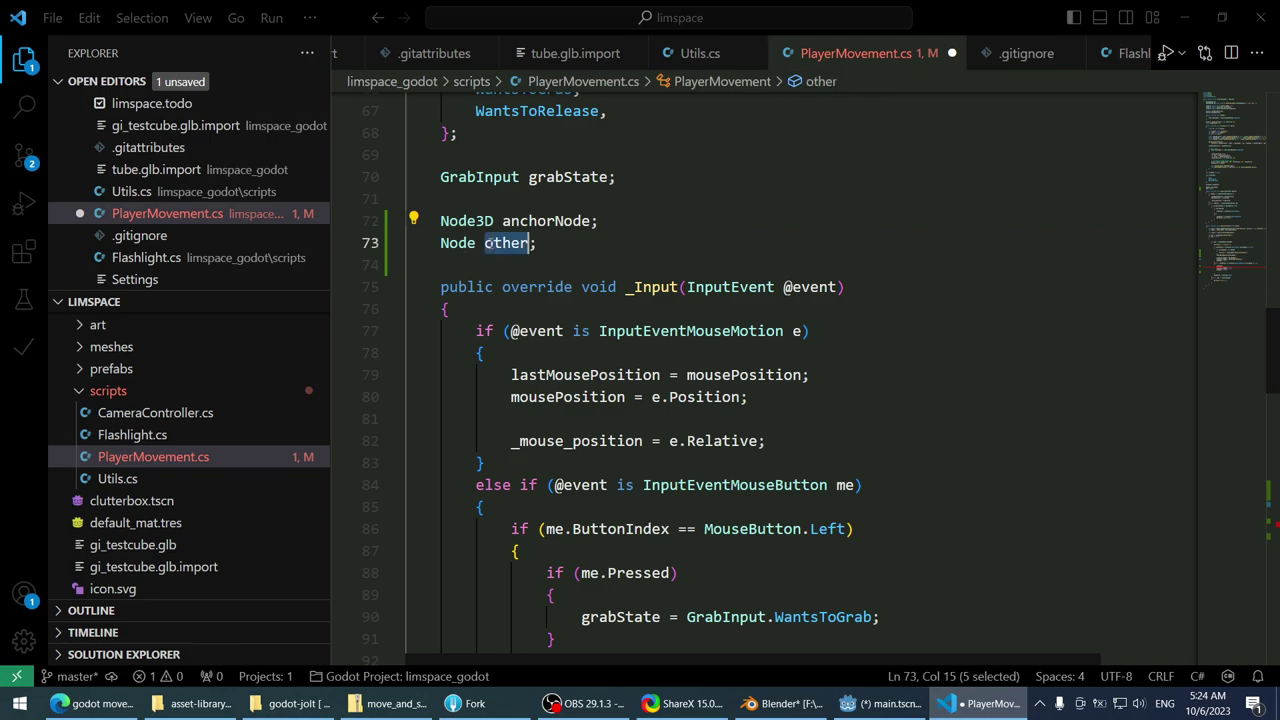
key(ctrl+s)
- Retype the other field as Node3D, save, and dismiss the references-failed notification
click(477, 243)
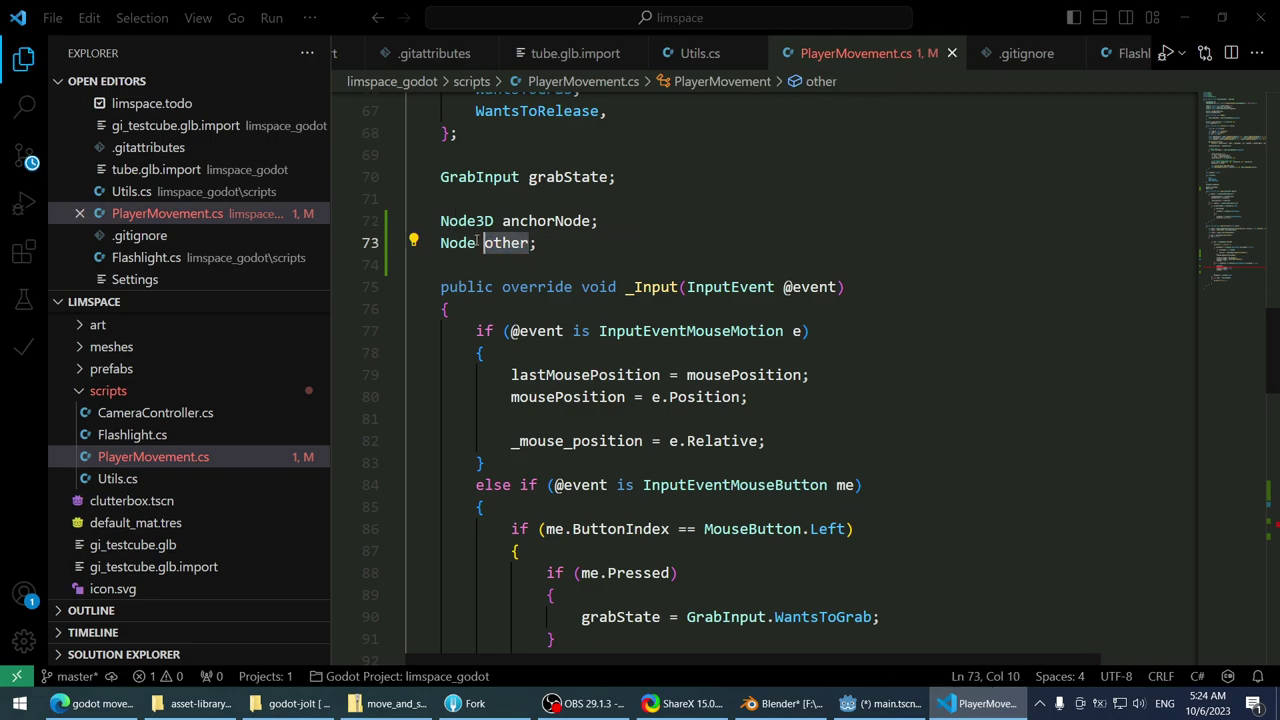
text(3D)
click(519, 243)
double_click(519, 243)
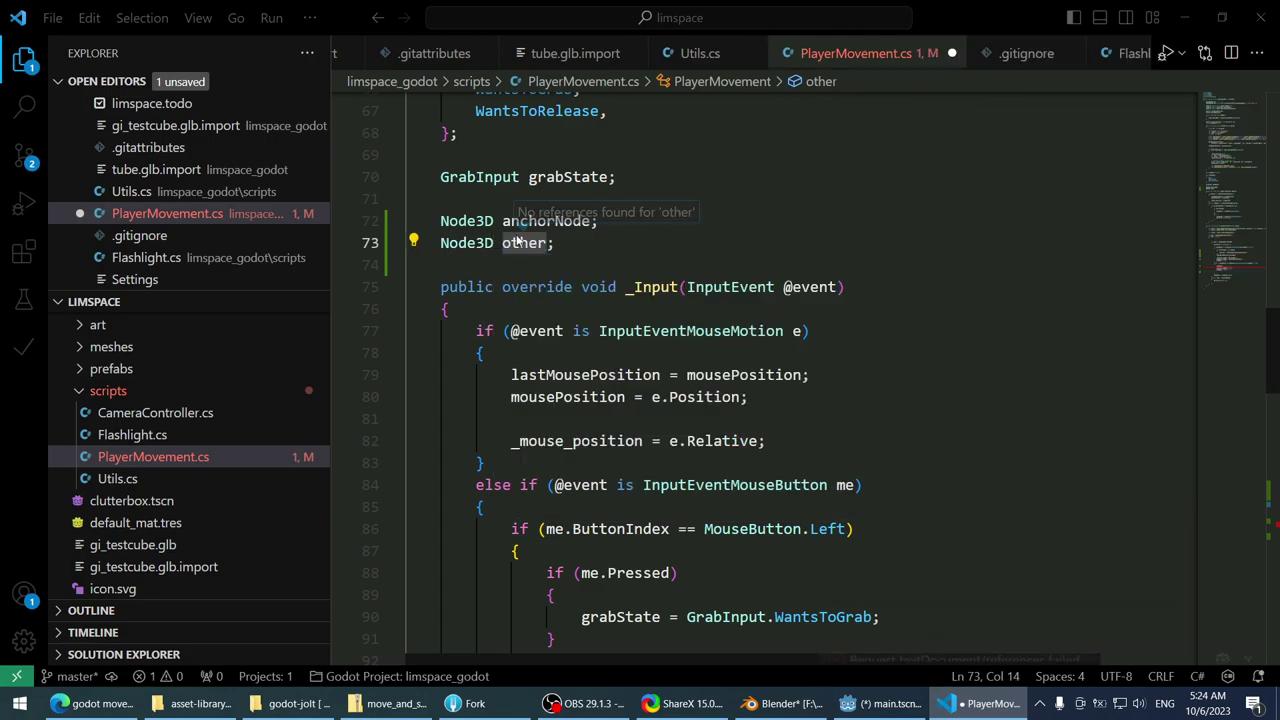
key(ctrl+s)
scroll(769, 369, down, 5)
scroll(769, 369, down, 3)
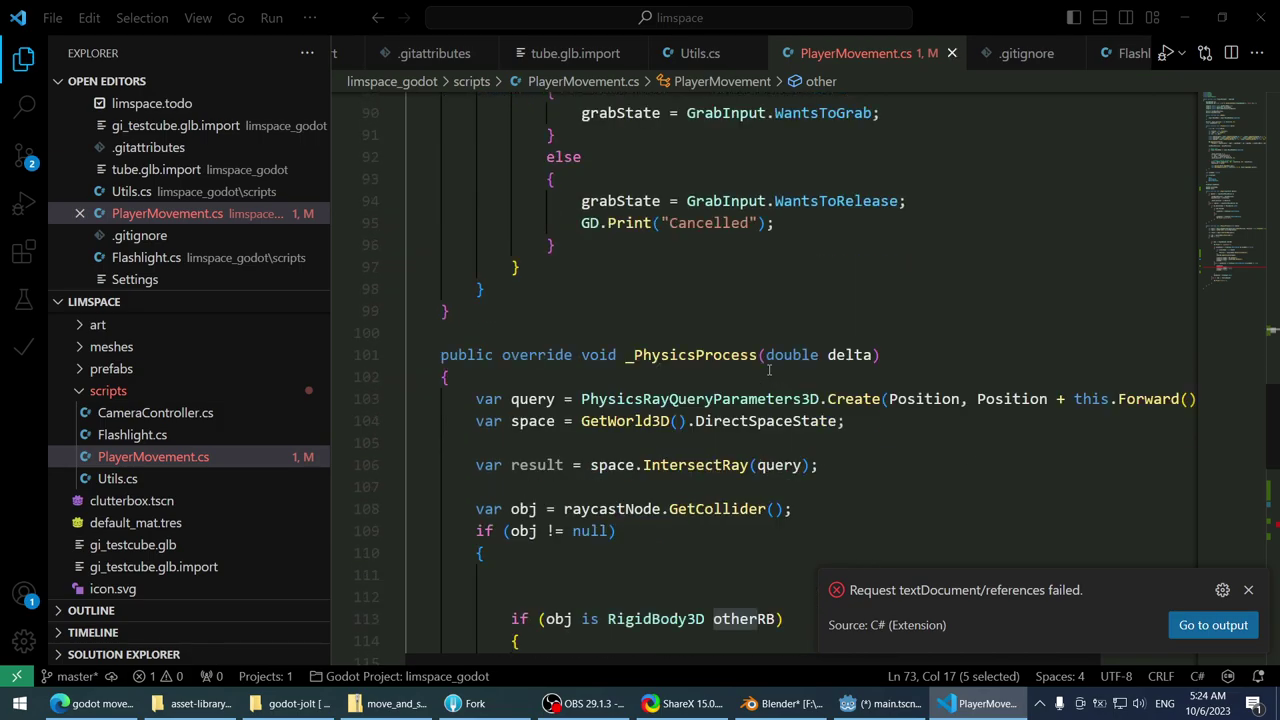
click(1248, 590)
scroll(851, 410, up, 7)
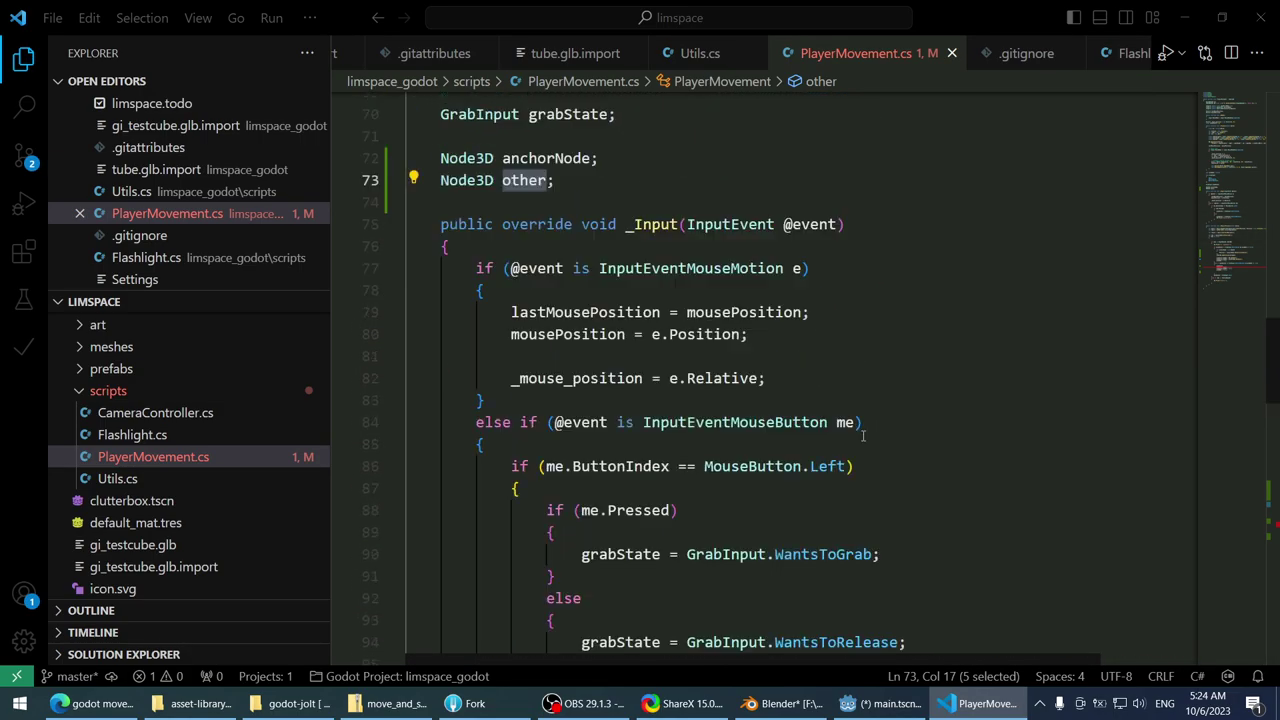
scroll(857, 453, down, 5)
scroll(857, 453, down, 9)
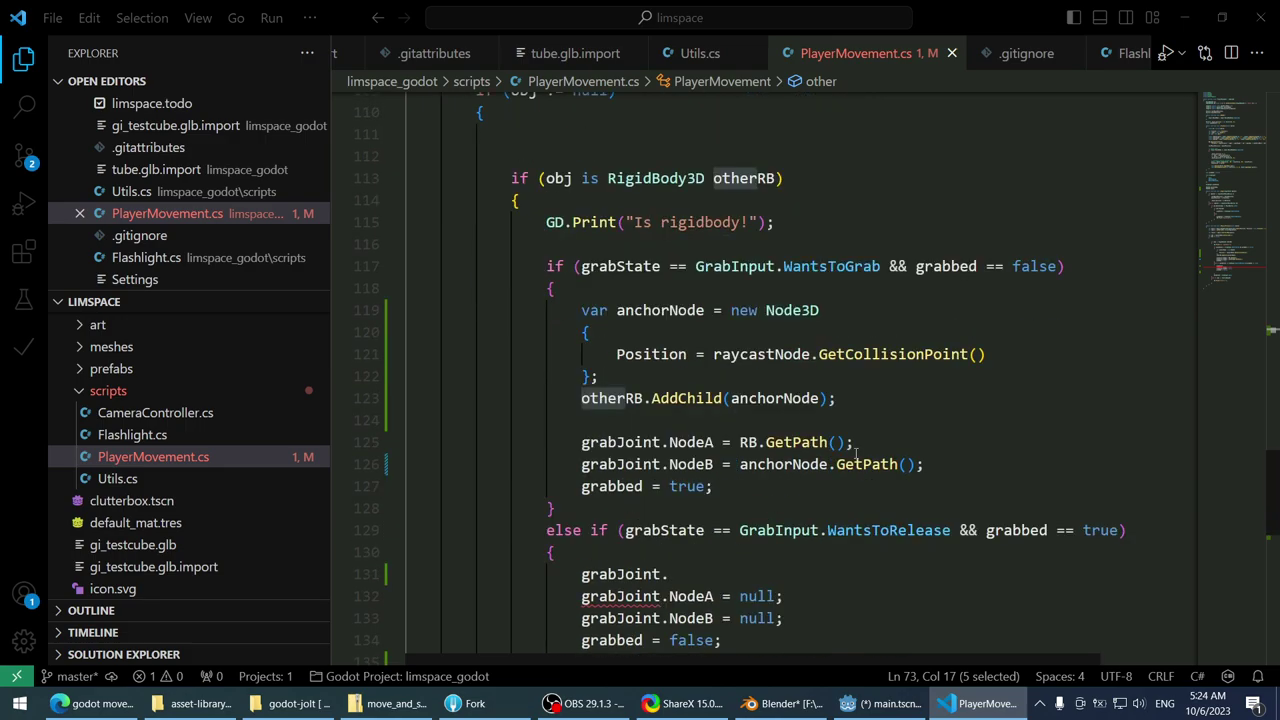
- Store the grabbed body with 'other = otherRB;' below the grabbed = true line
click(803, 476)
key(Return)
key(Return)
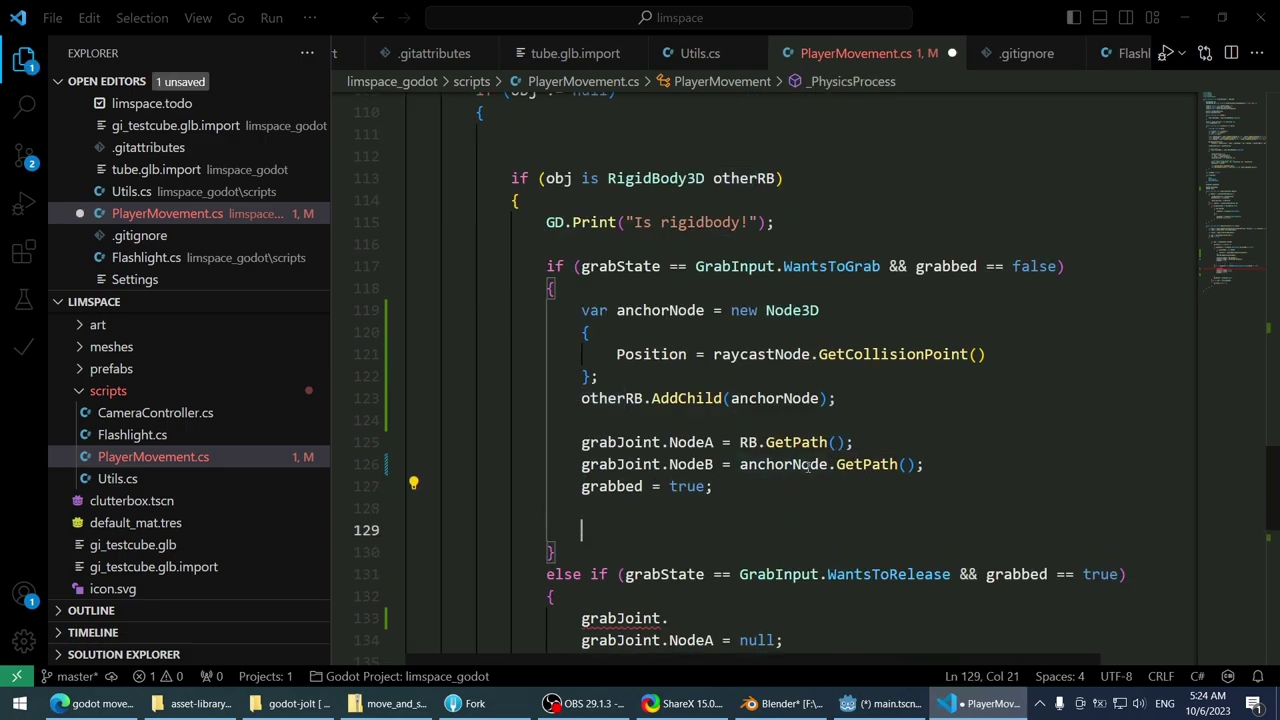
text(other = otherRB;)
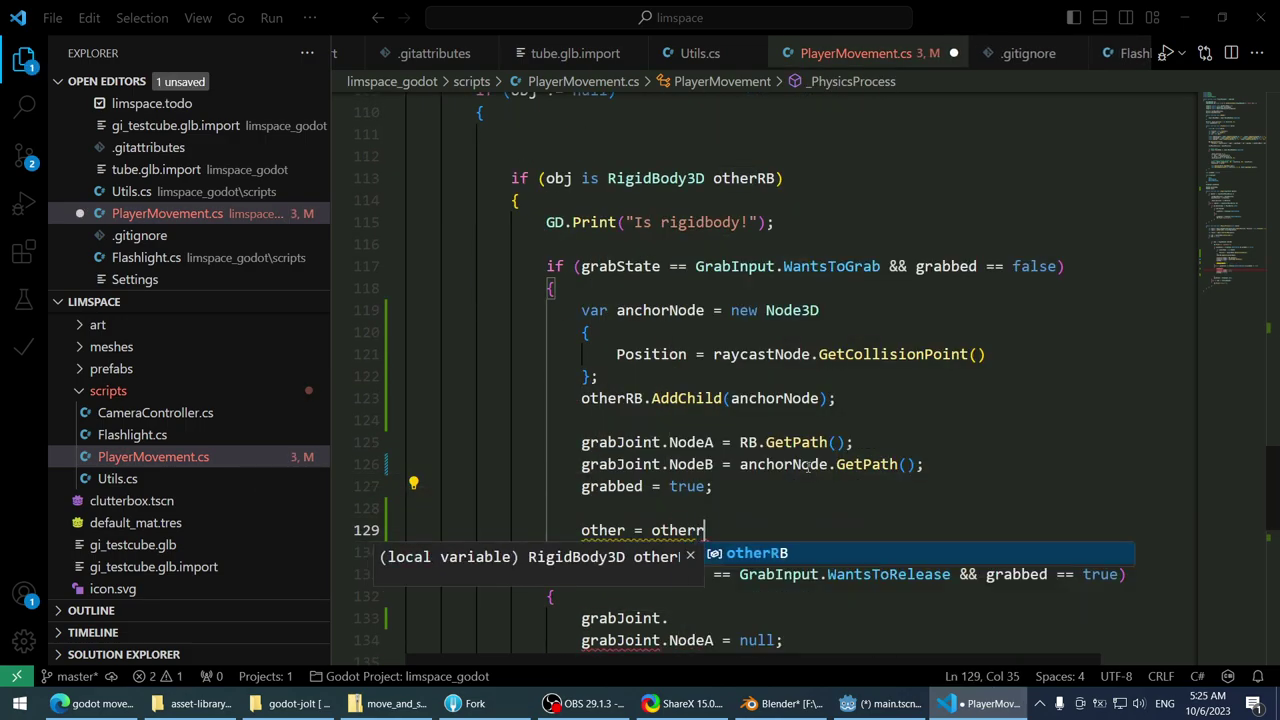
scroll(808, 467, down, 4)
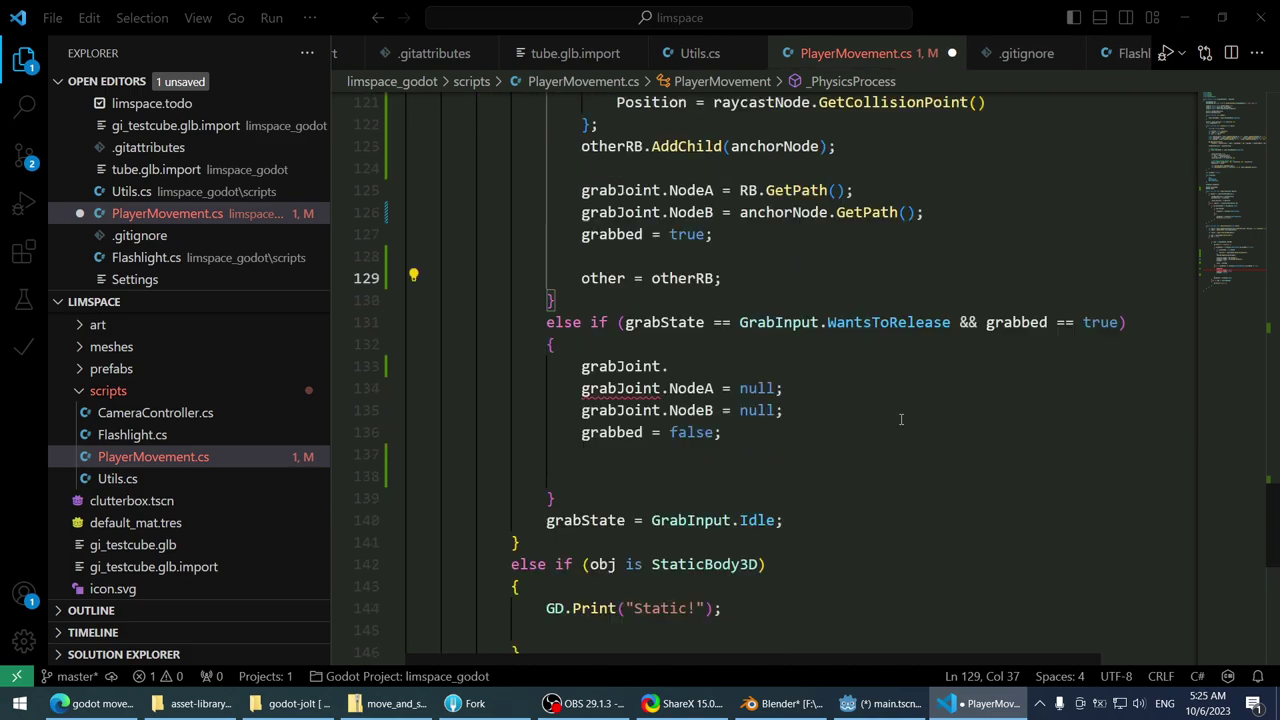
- Delete the unfinished 'grabJoint.' line and indent the empty release-branch line
click(856, 366)
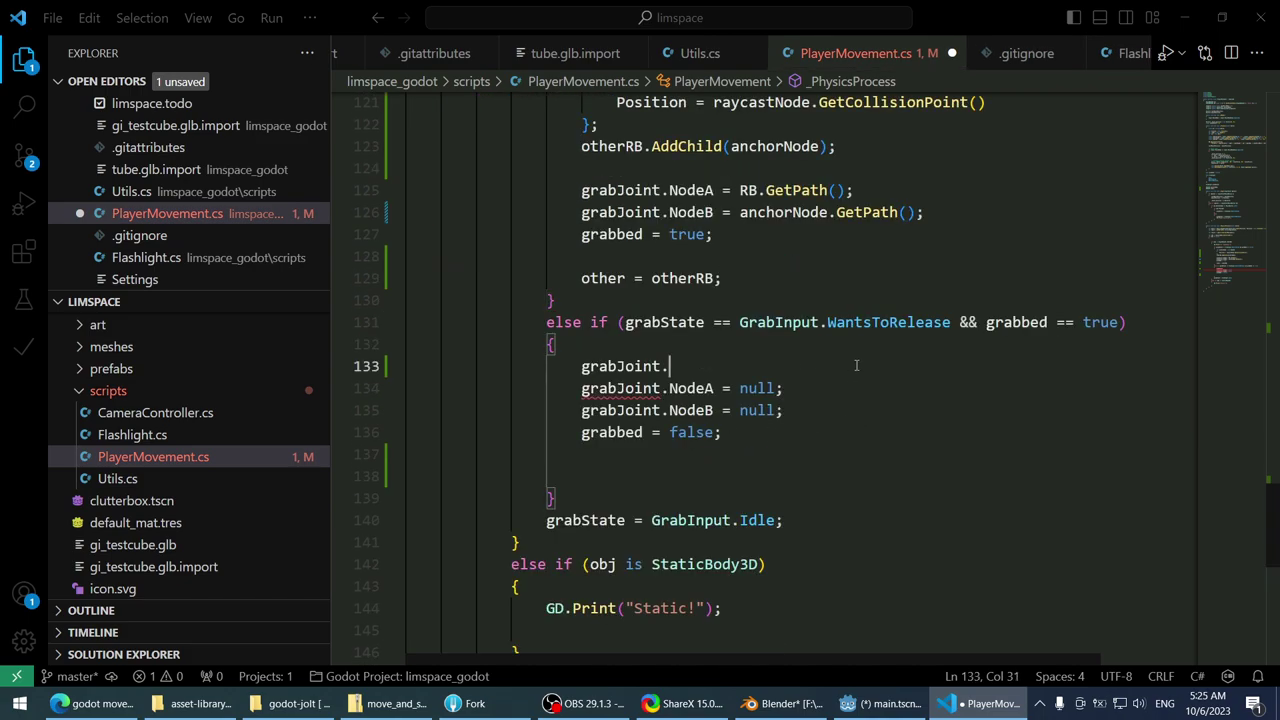
key(ctrl+shift+k)
key(Down)
key(Down)
key(Down)
key(Down)
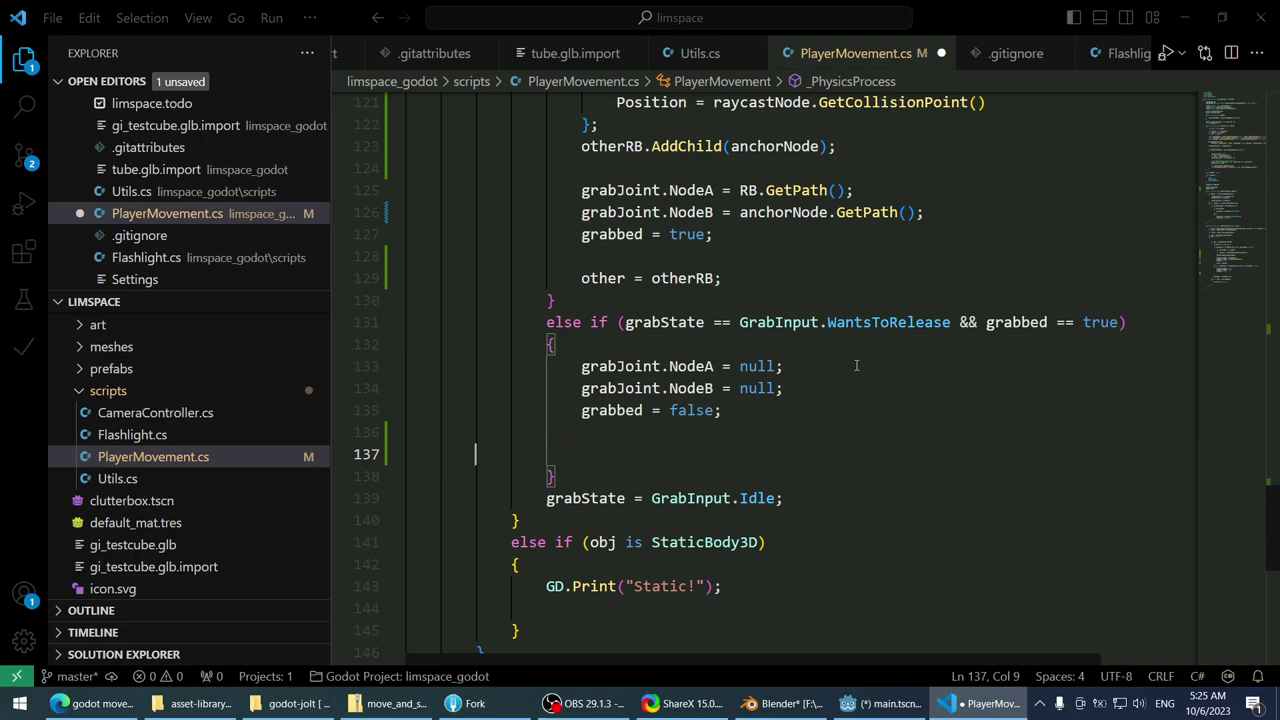
key(Tab)
key(Tab)
key(Tab)
- Write 'other.RemoveChild(grabJoint);' in the release branch
text(grab)
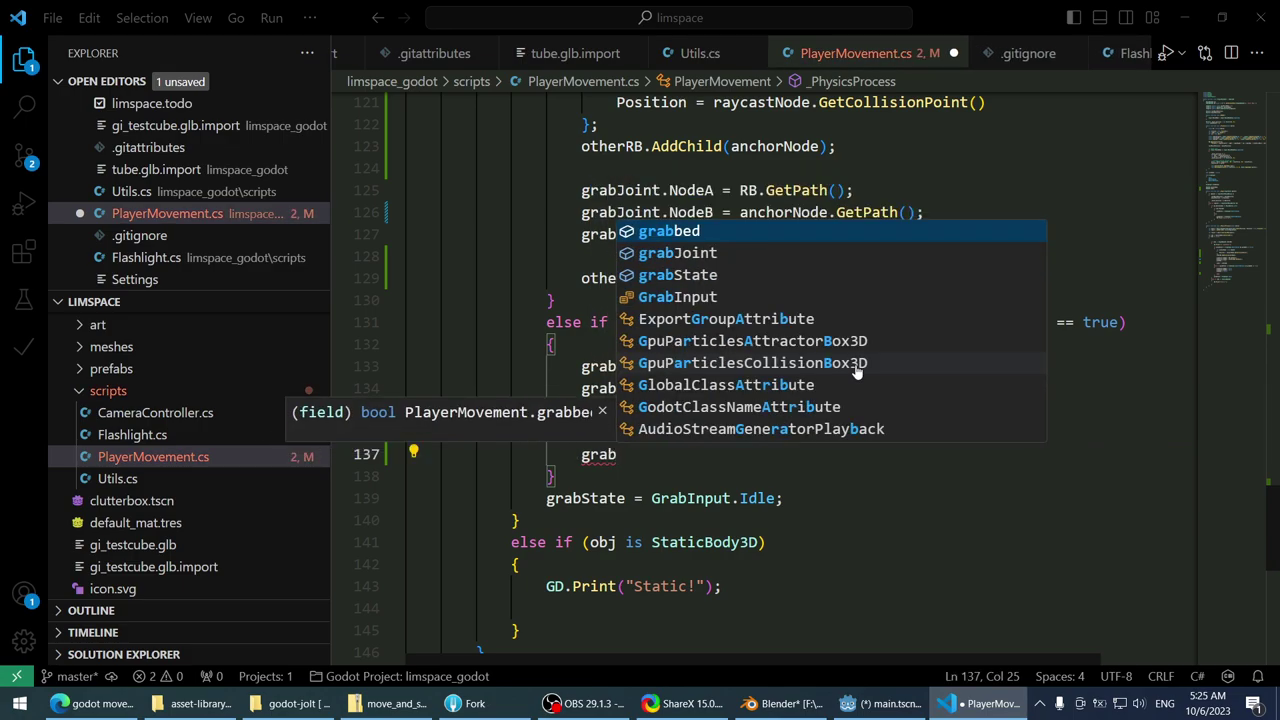
key(BackSpace)
key(BackSpace)
key(BackSpace)
key(BackSpace)
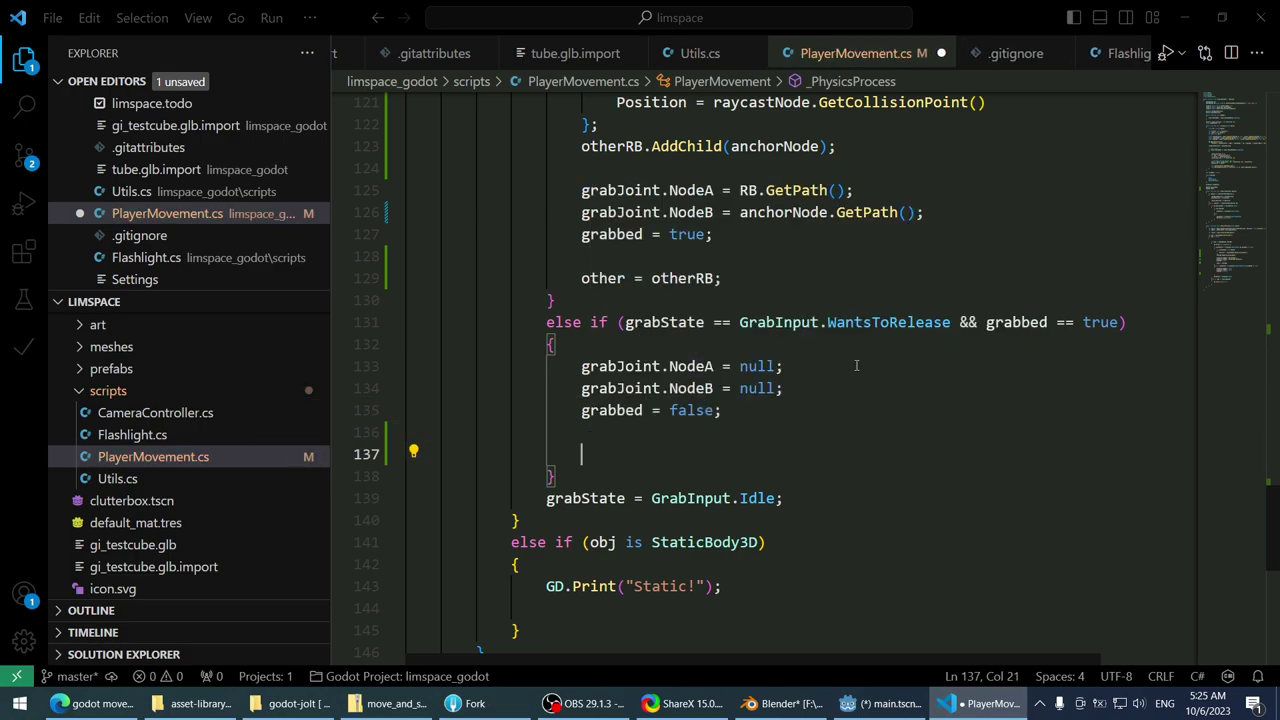
text(other.remove)
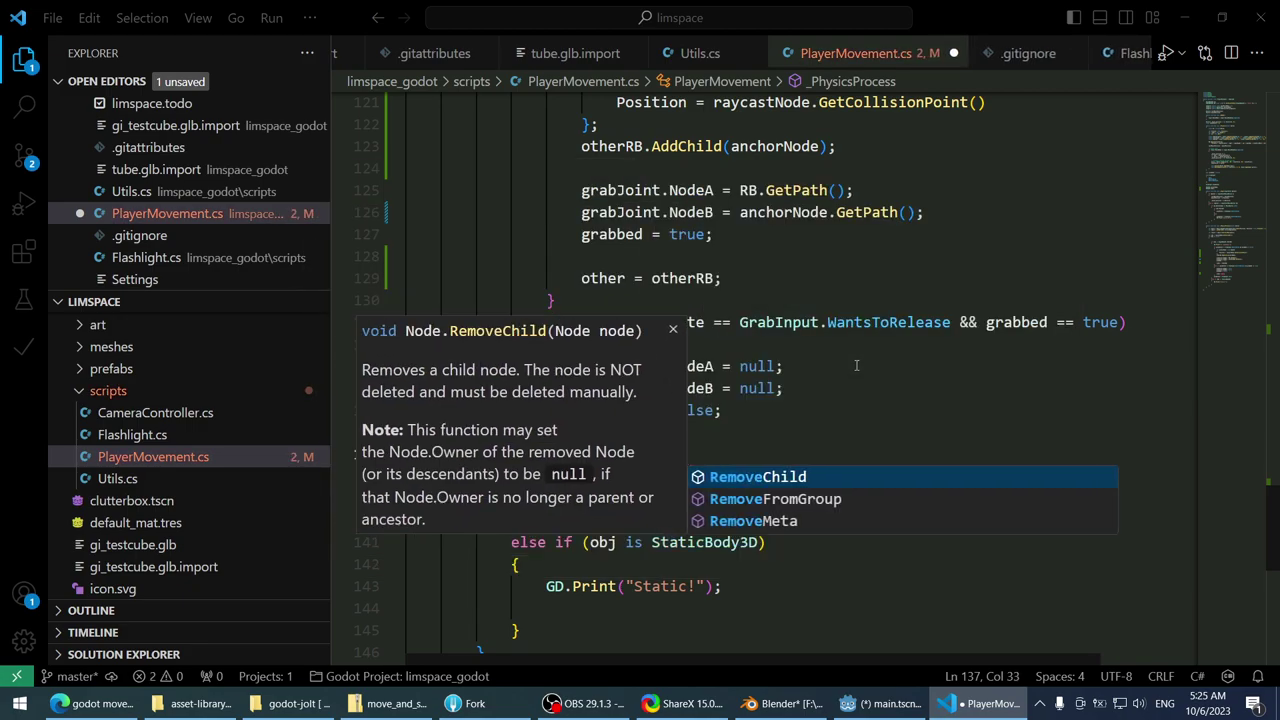
key(Tab)
text(()
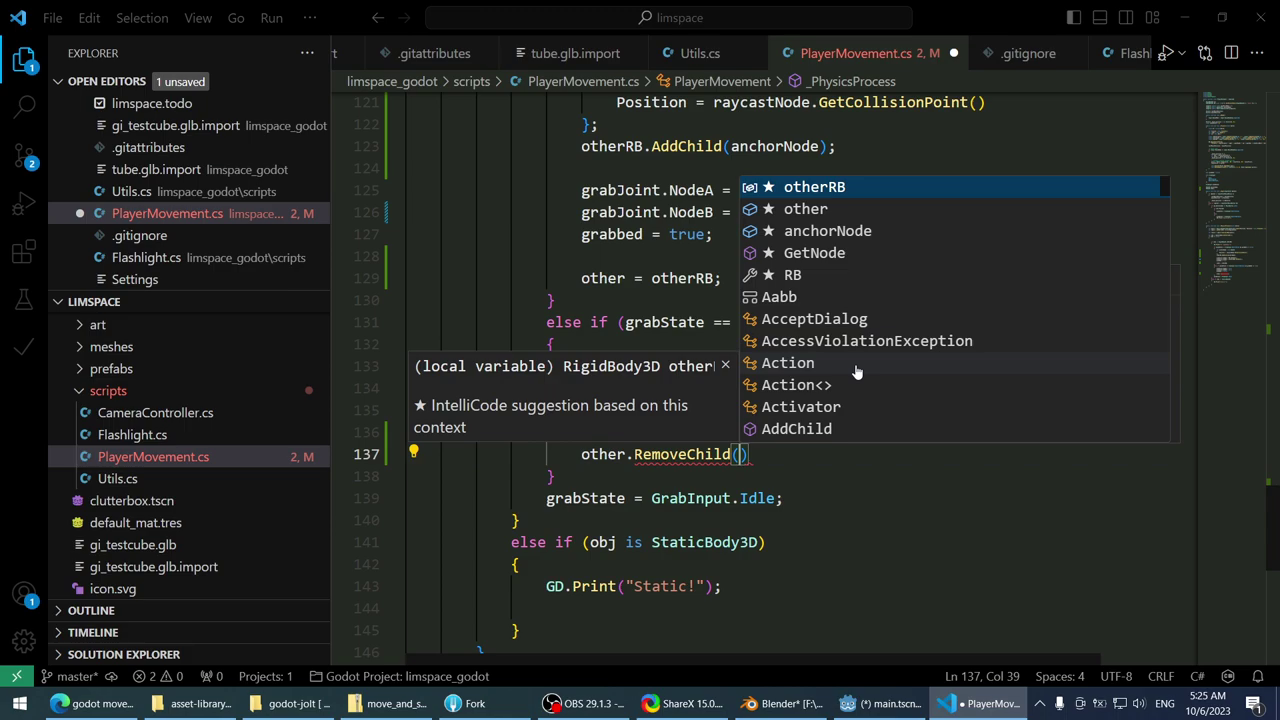
key(Escape)
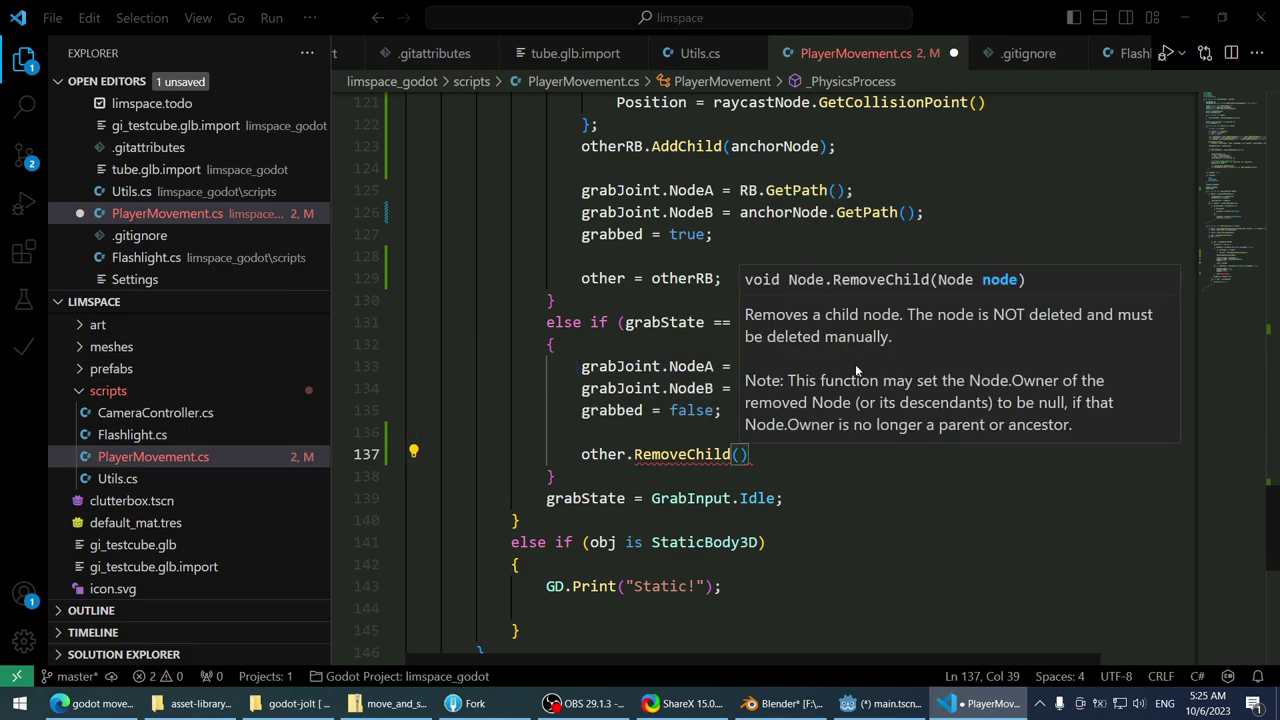
text(node)
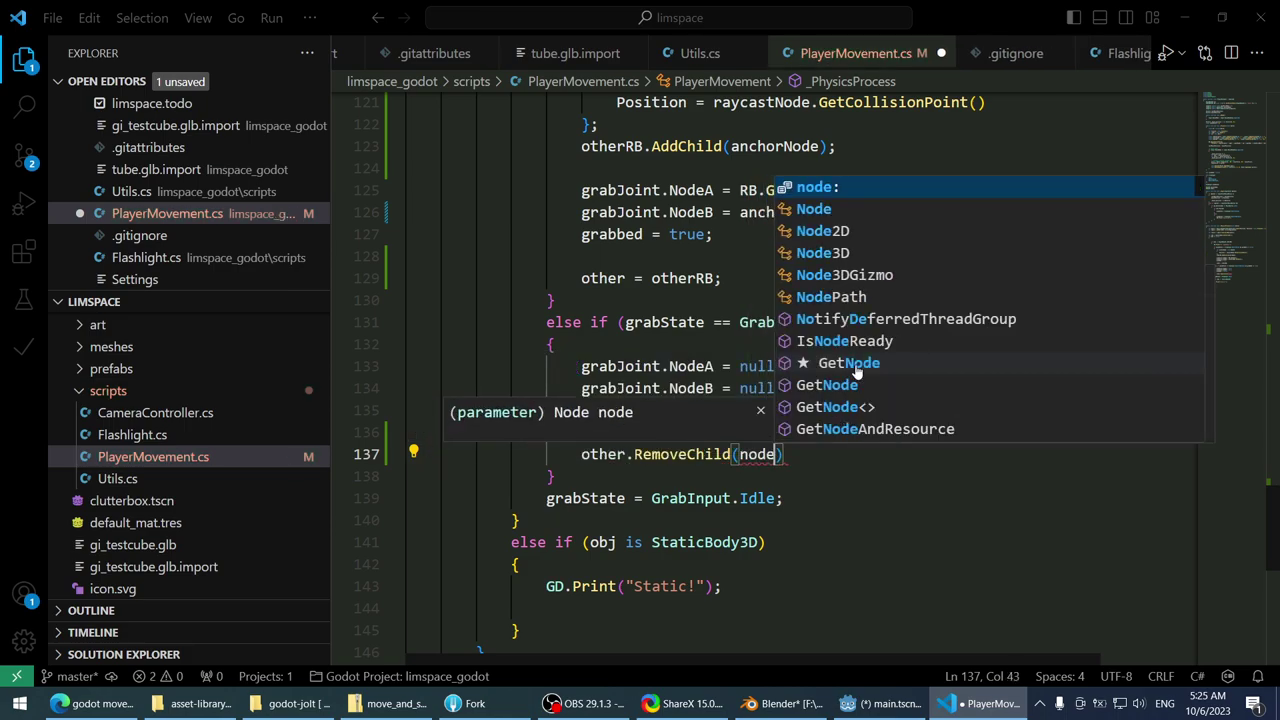
key(BackSpace)
key(BackSpace)
key(BackSpace)
key(BackSpace)
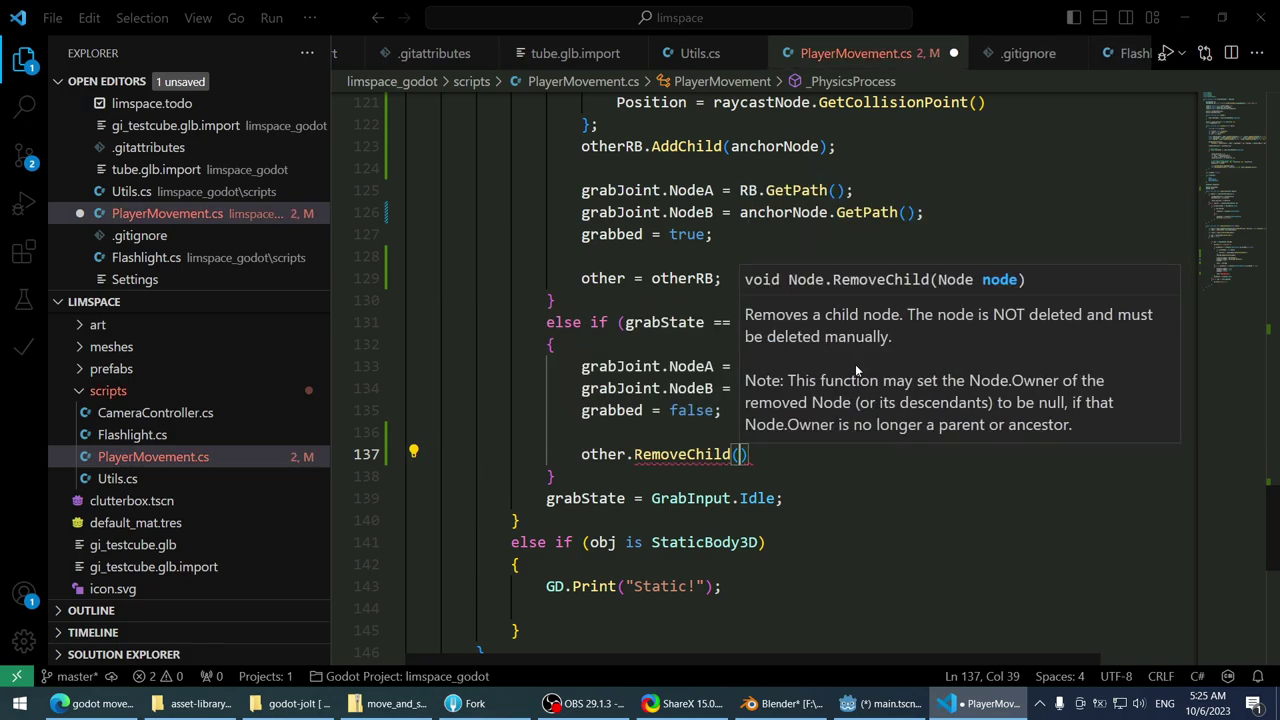
text(grabJoint);)
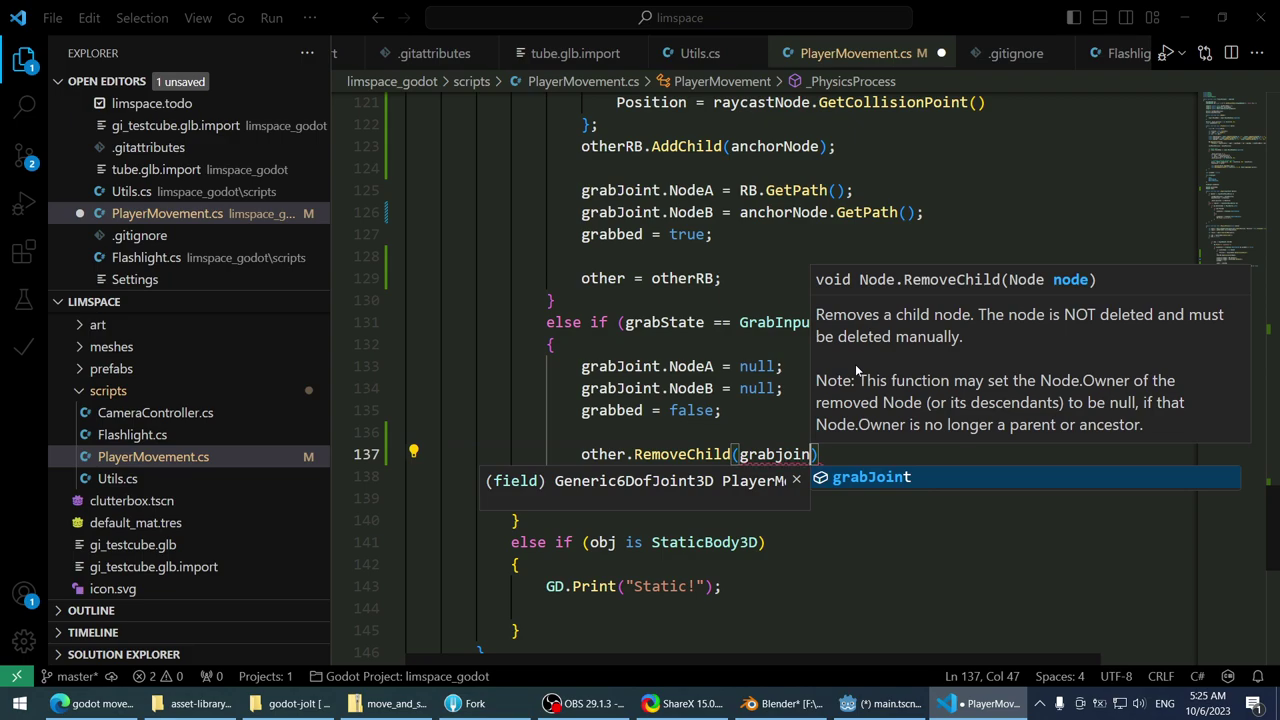
key(Left)
key(Left)
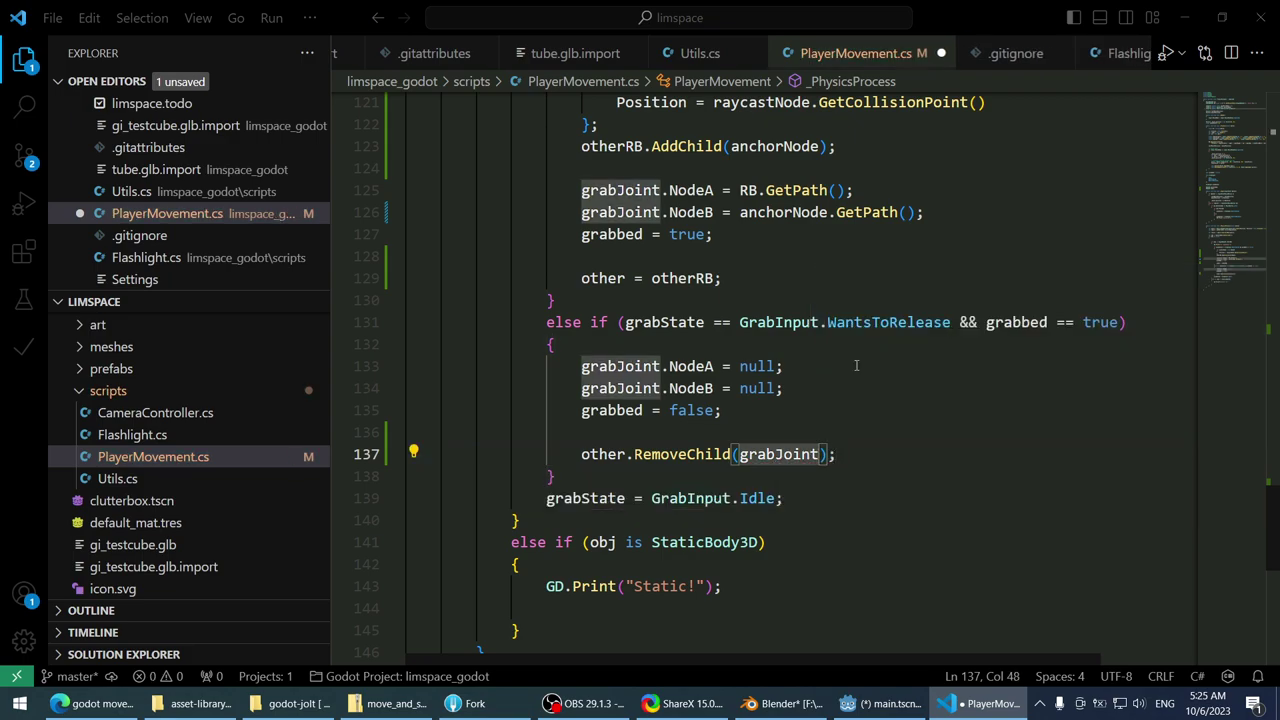
- Remove 'var' before anchorNode on line 119 so it assigns the class field
scroll(856, 366, up, 2)
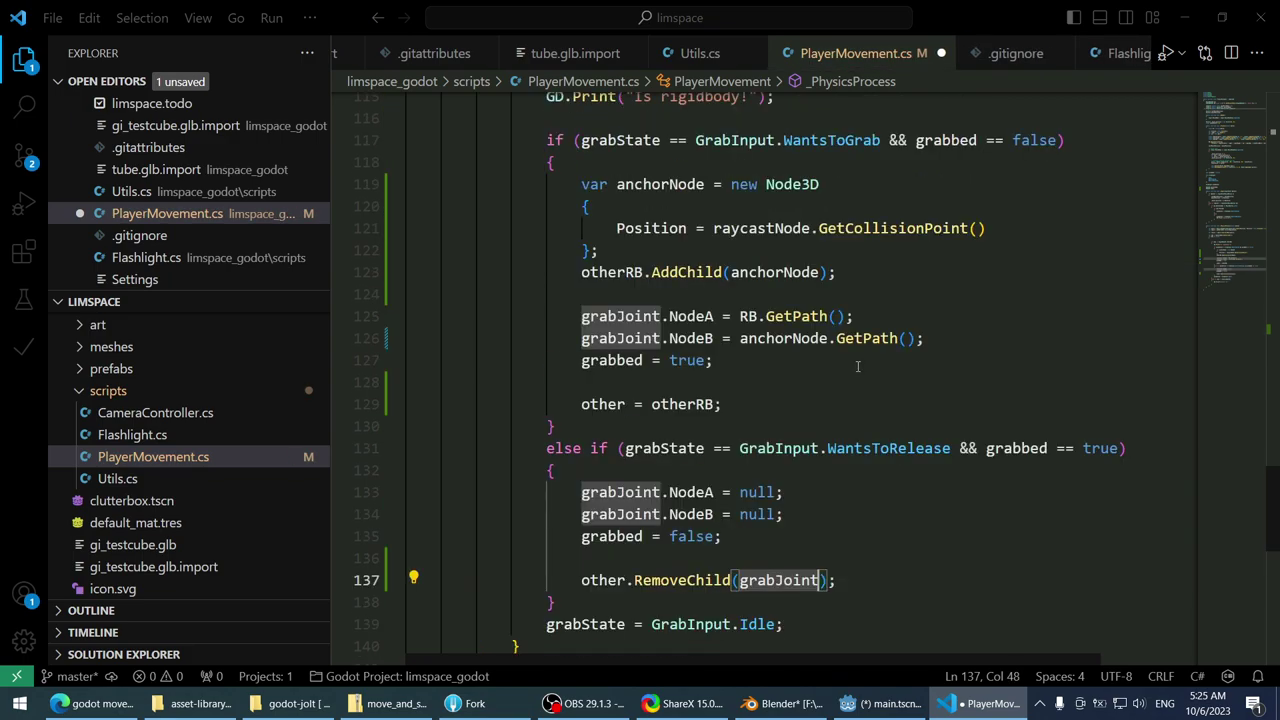
double_click(665, 186)
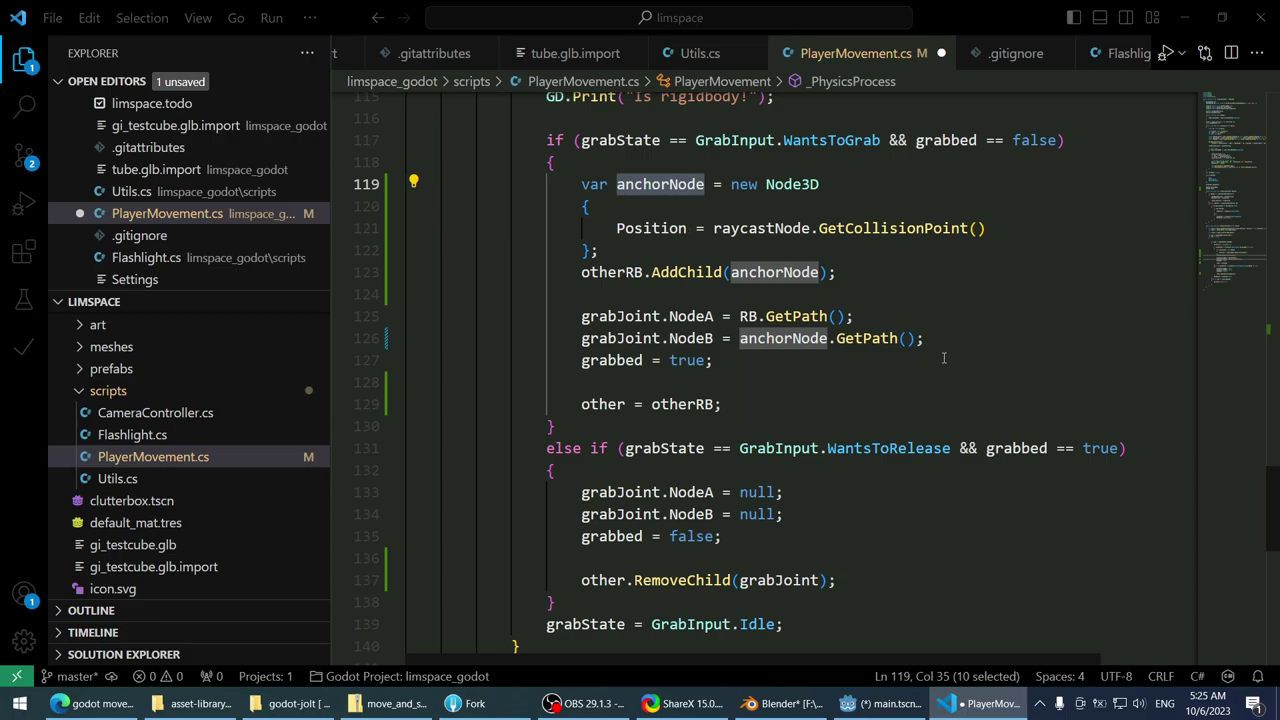
scroll(1038, 377, up, 19)
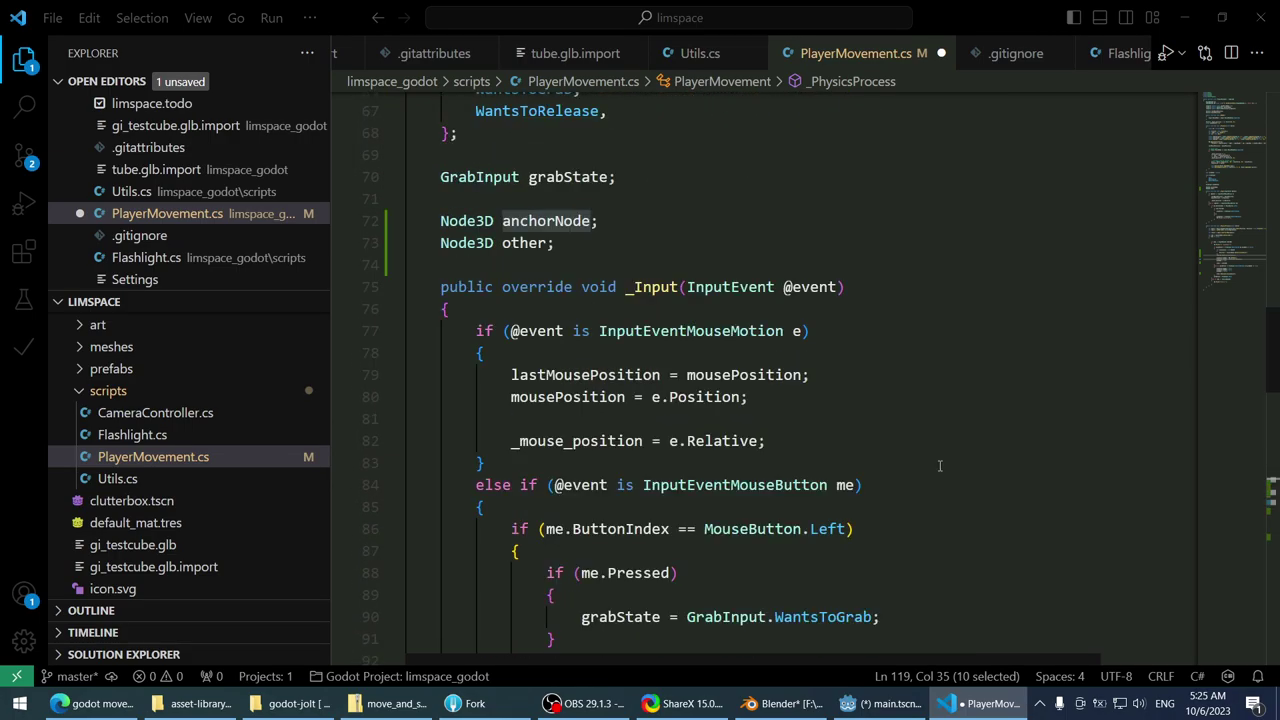
scroll(939, 464, down, 18)
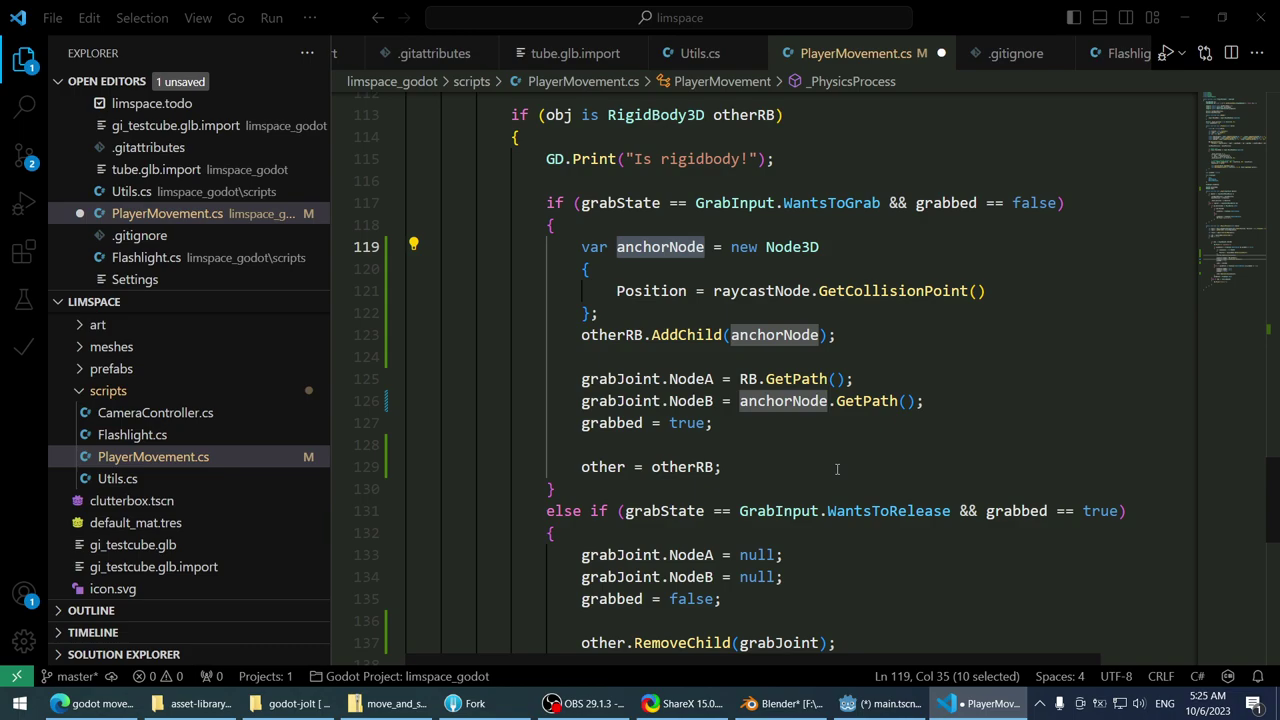
key(Home)
key(ctrl+shift+Right)
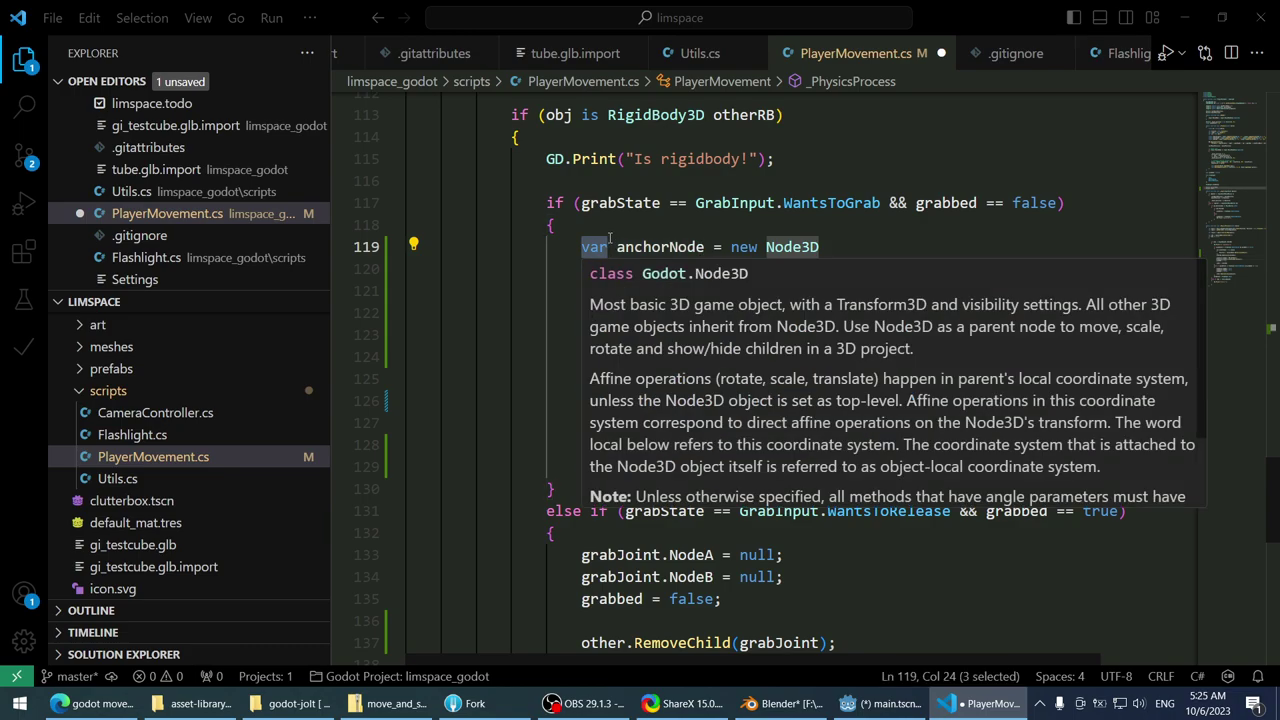
key(Delete)
key(Delete)
key(End)
- Replace grabJoint with anchorNode in the RemoveChild call and save the script
double_click(663, 251)
key(ctrl+c)
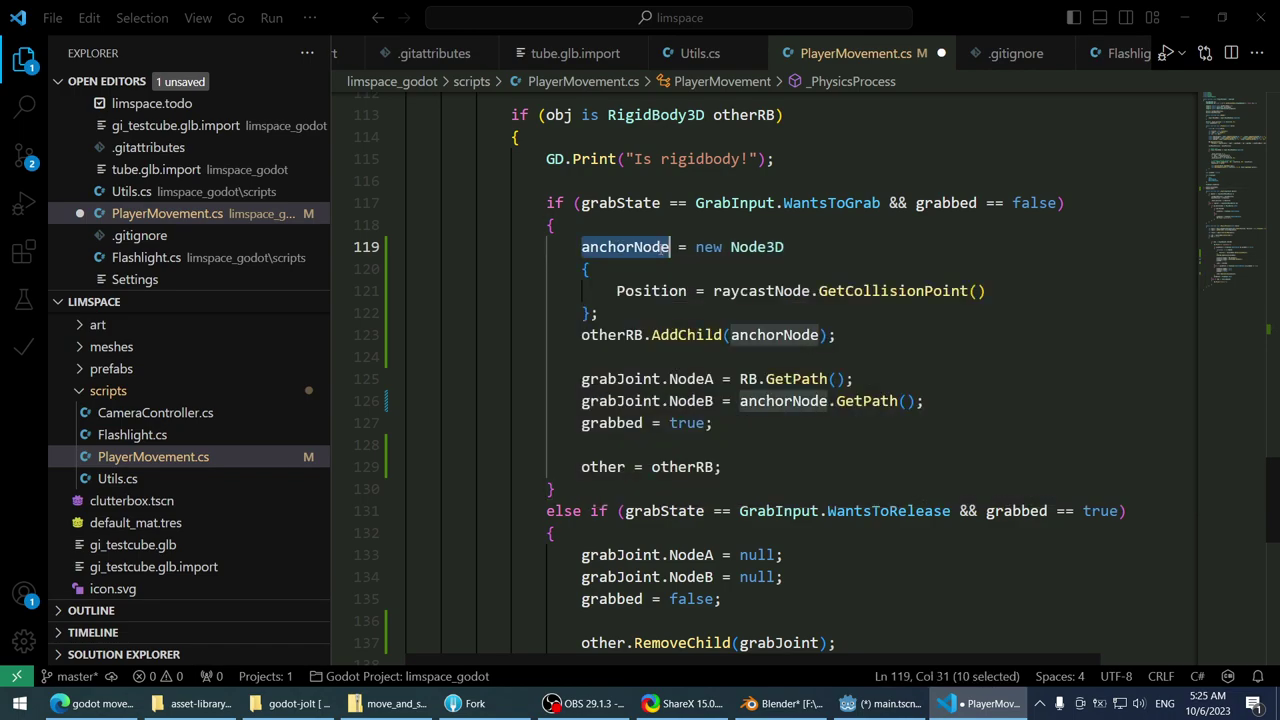
scroll(850, 372, down, 3)
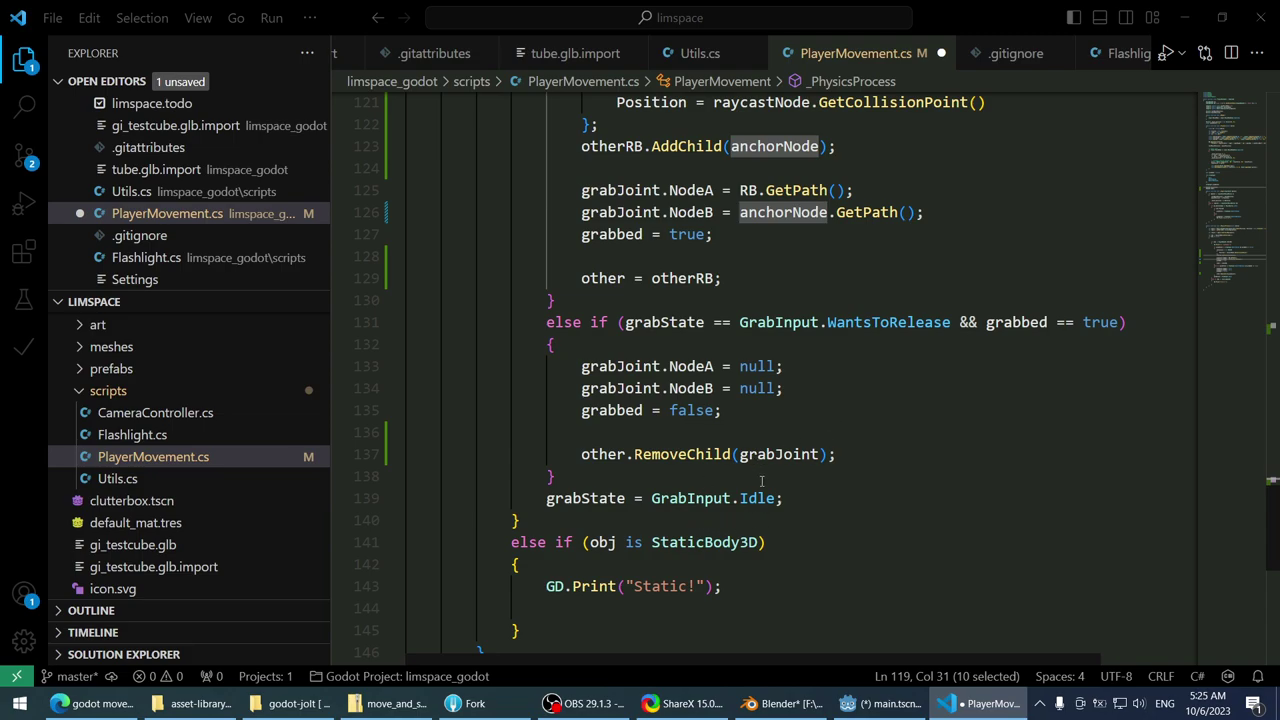
double_click(778, 454)
key(ctrl+v)
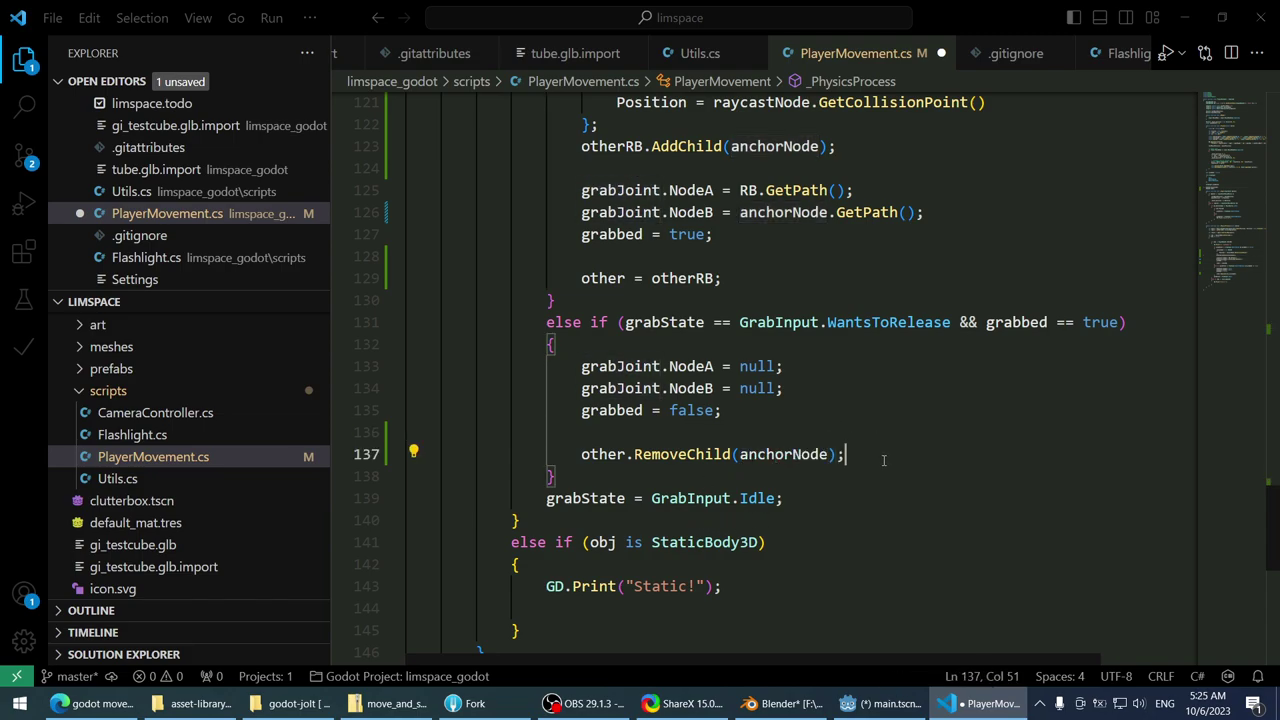
key(ctrl+s)
scroll(885, 452, up, 1)
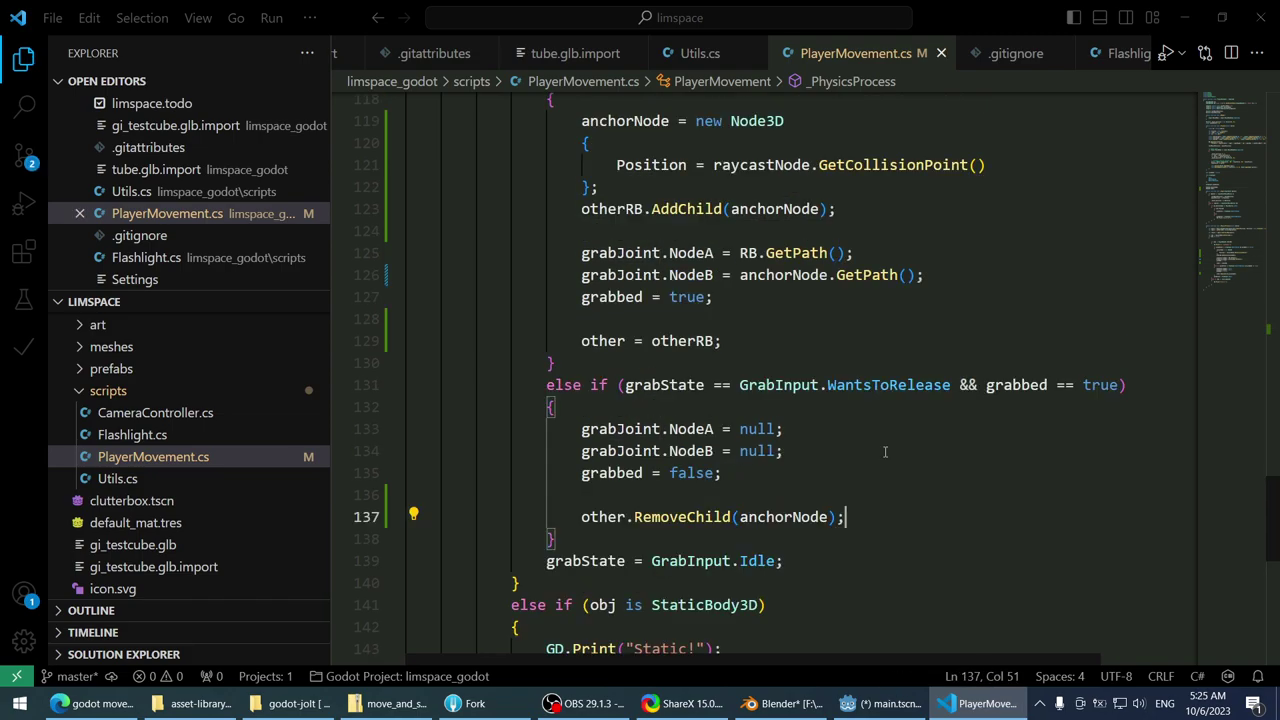
scroll(885, 452, up, 3)
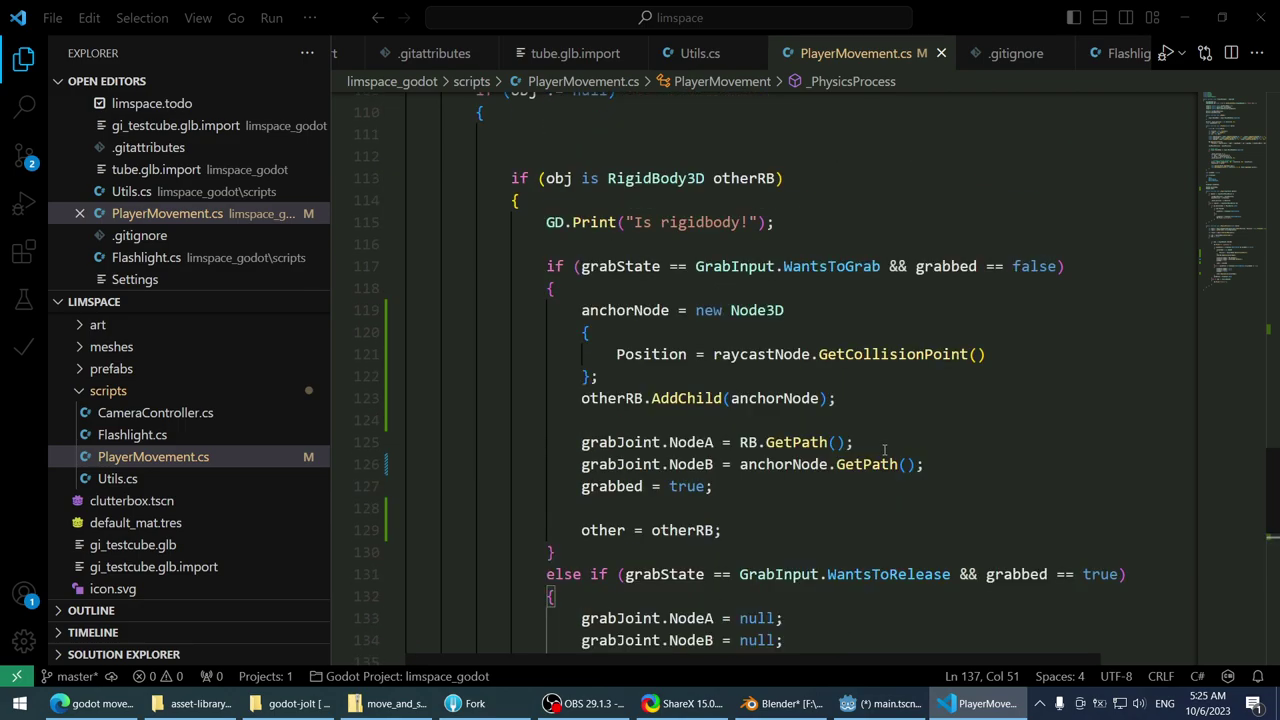
scroll(885, 450, down, 3)
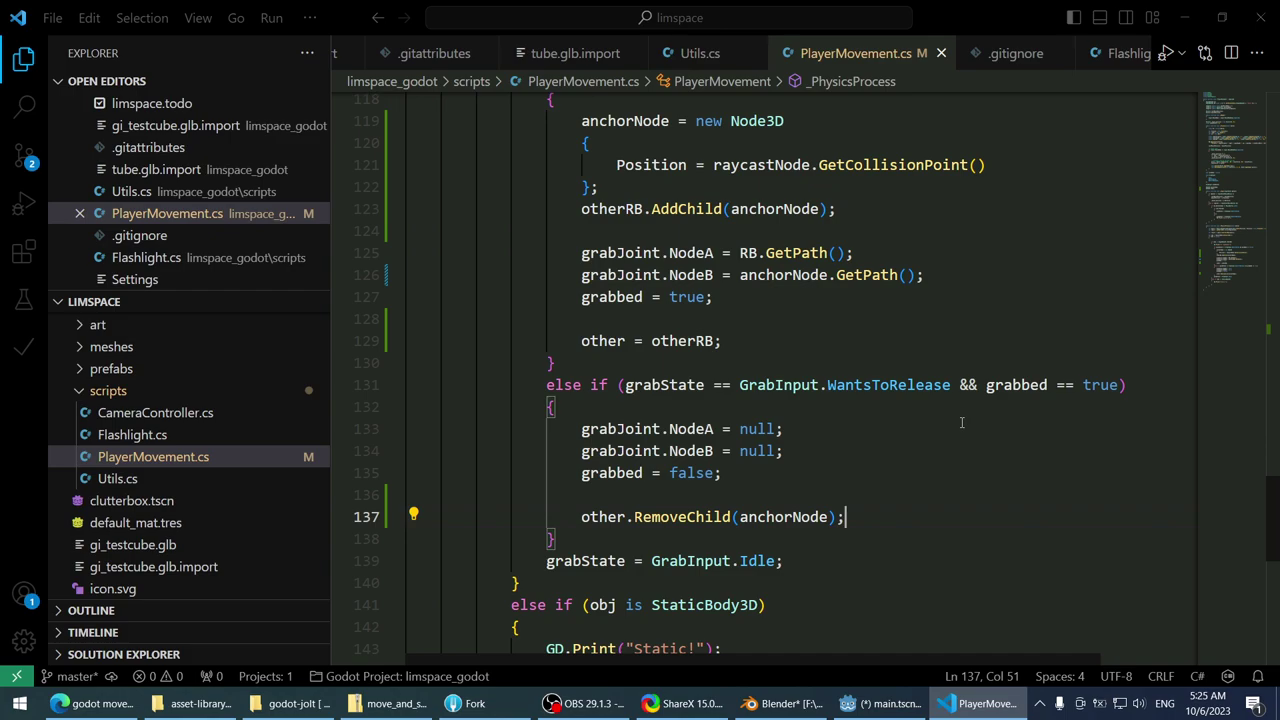
key(Return)
text(other.)
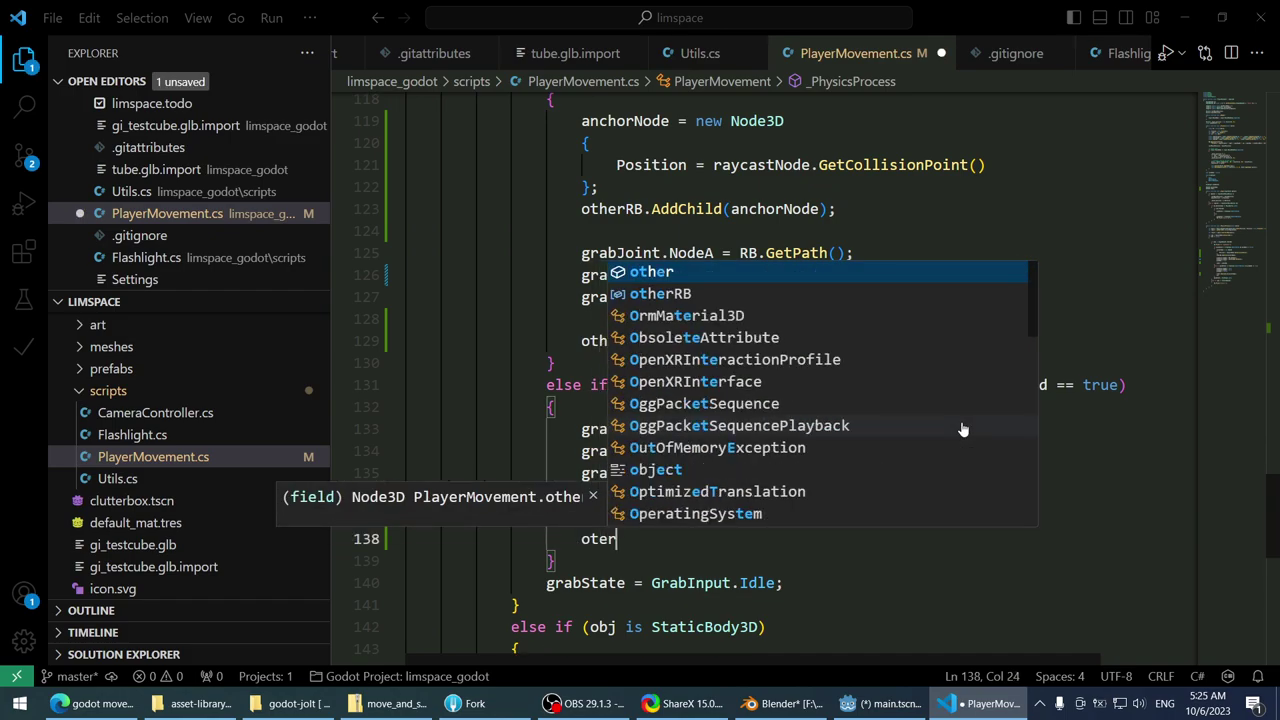
text(free)
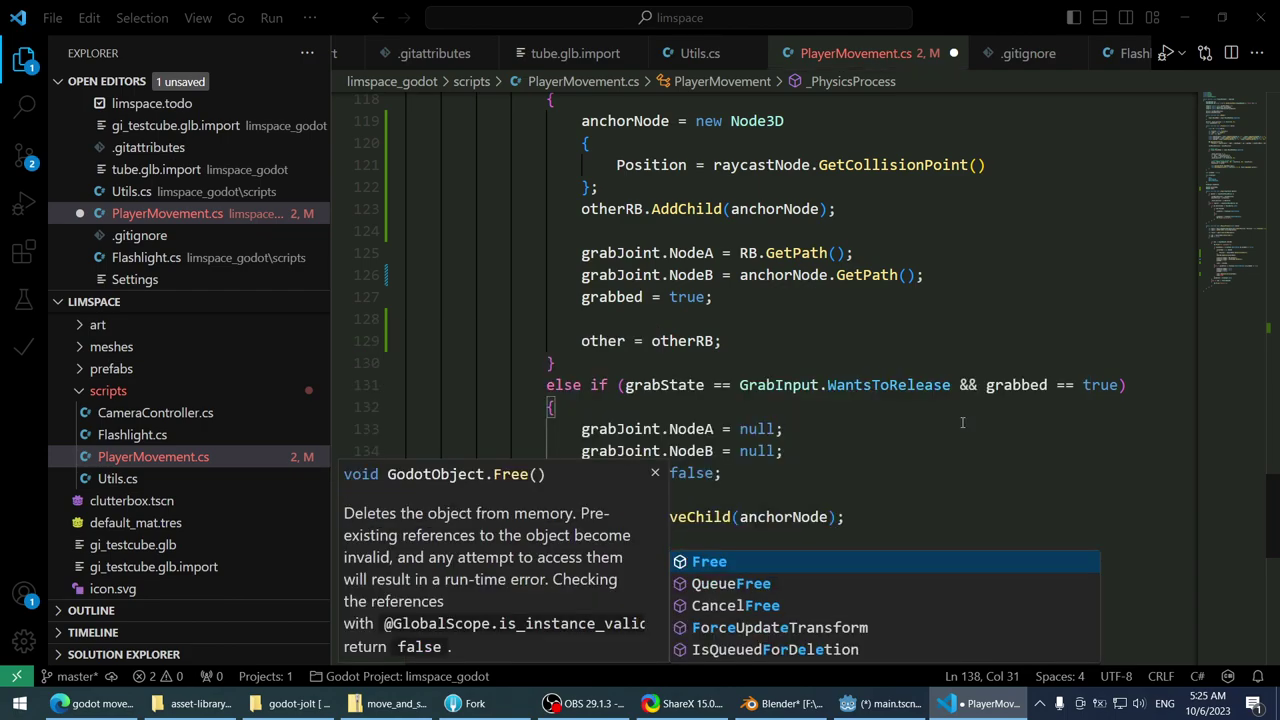
key(Return)
text(();)
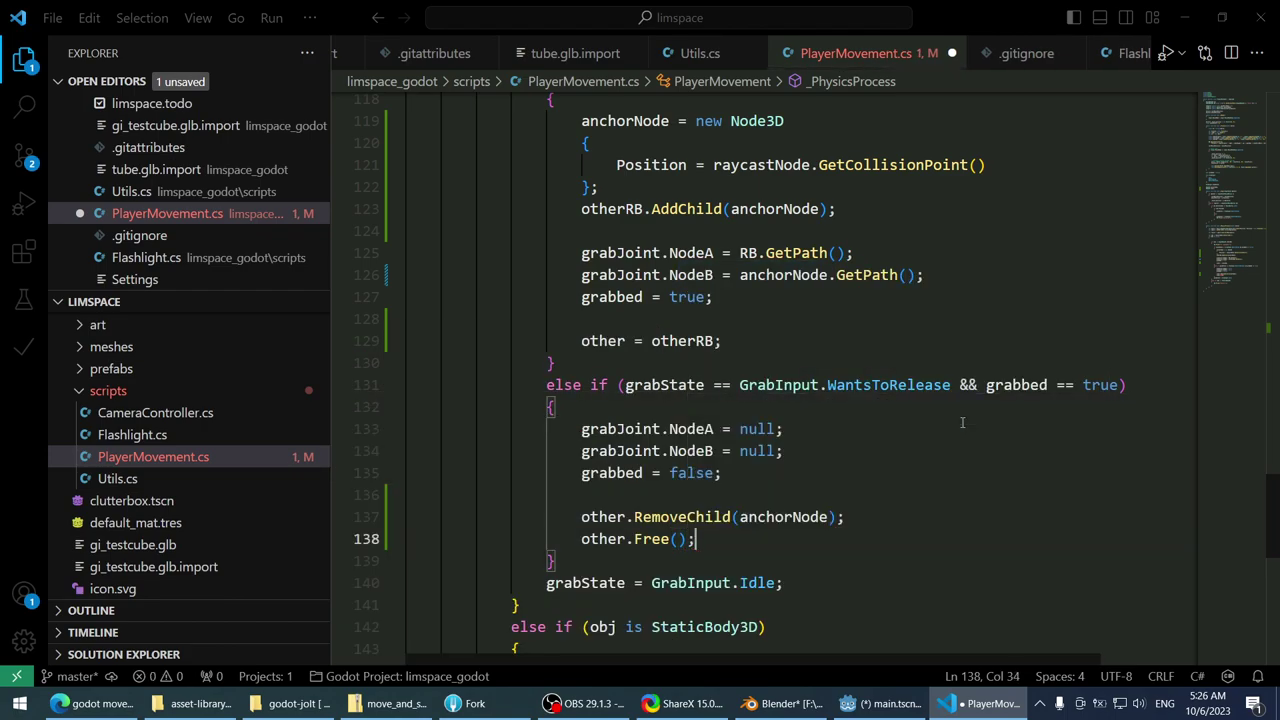
key(ctrl+s)
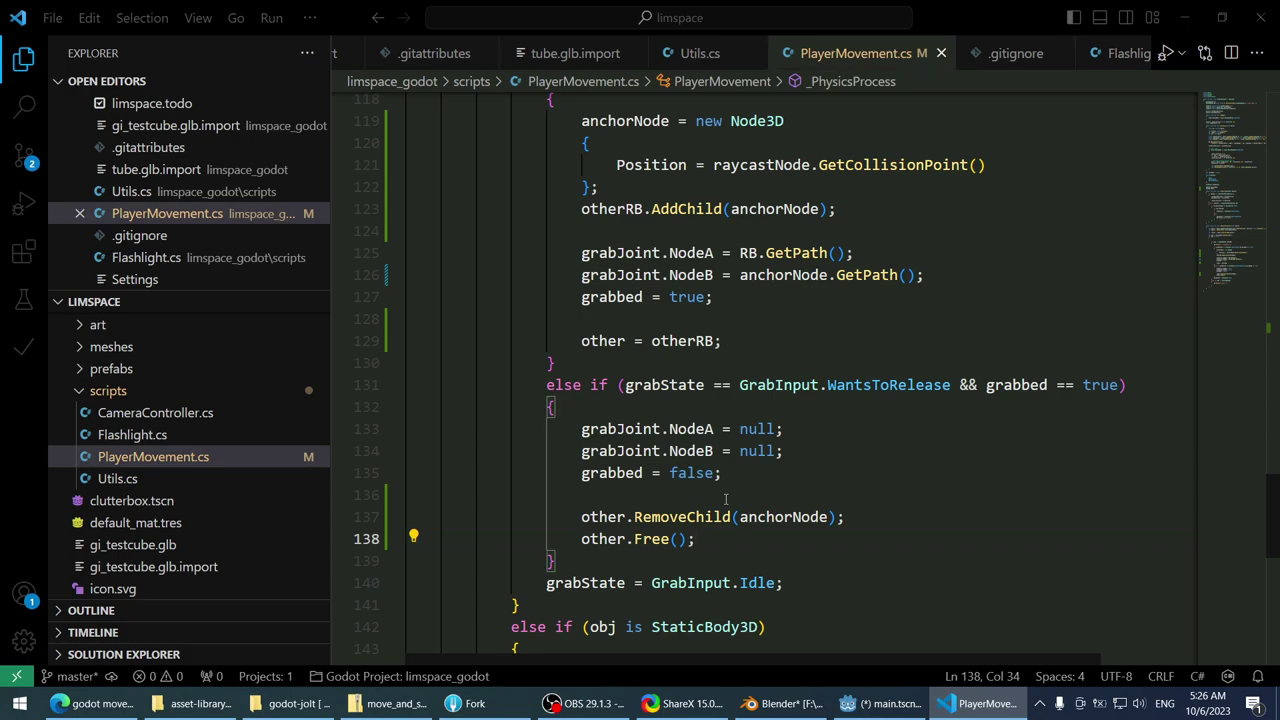
mouse_move(666, 539)
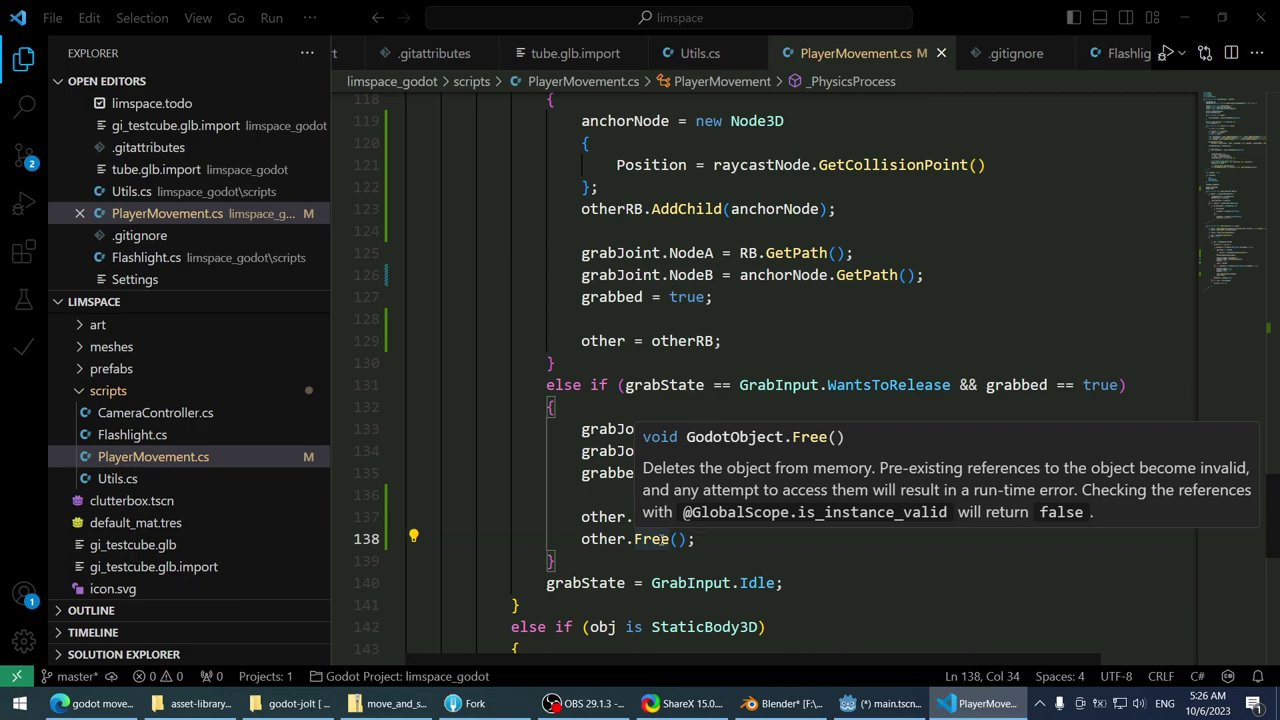
scroll(970, 466, up, 3)
scroll(940, 477, down, 2)
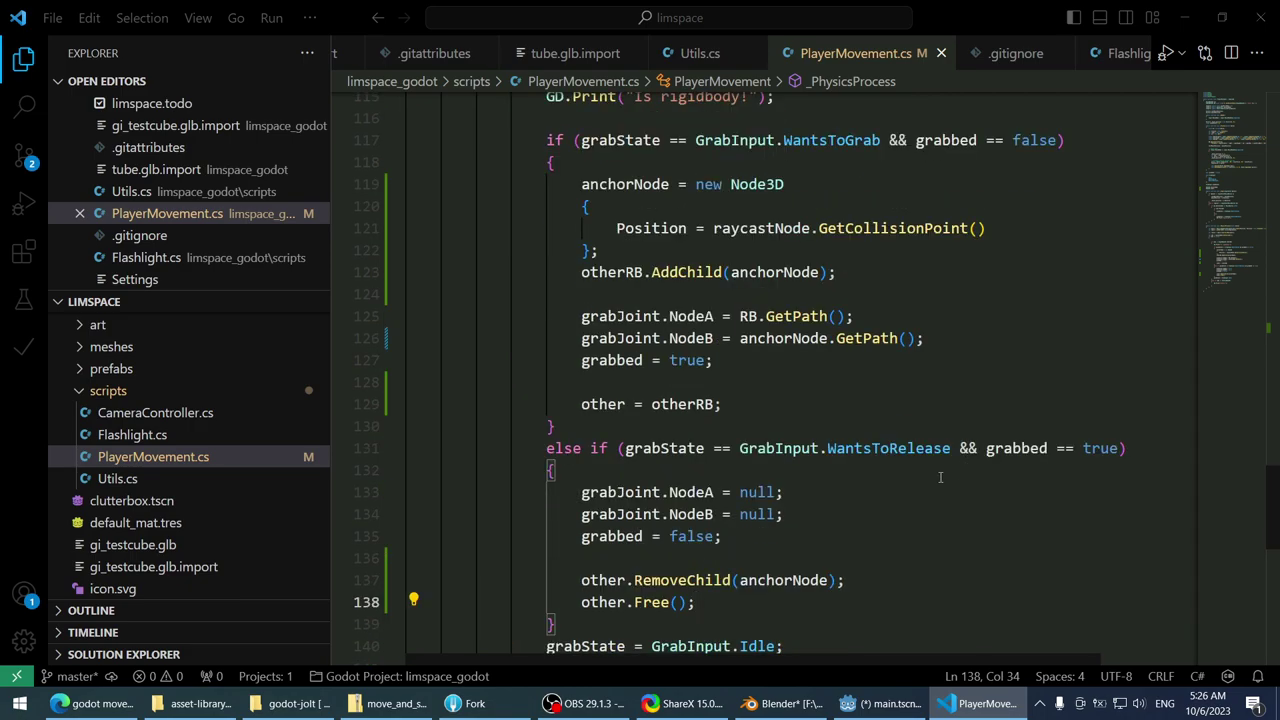
click(682, 446)
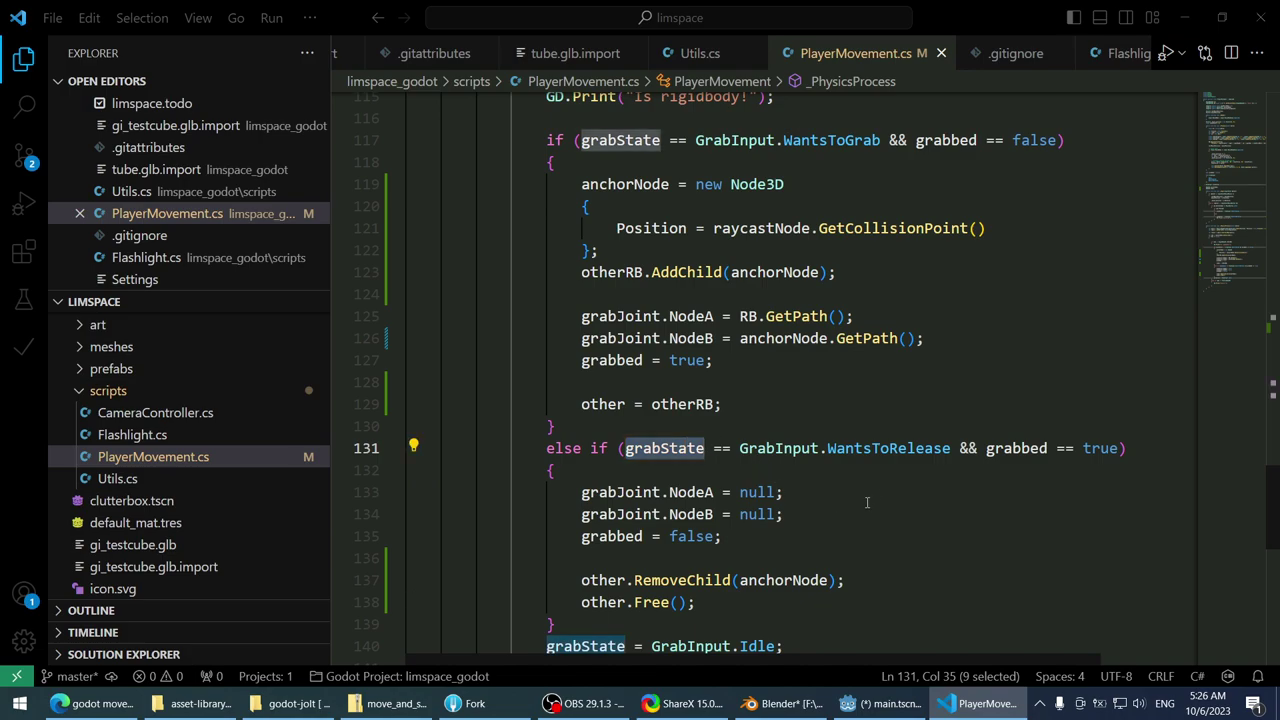
click(852, 530)
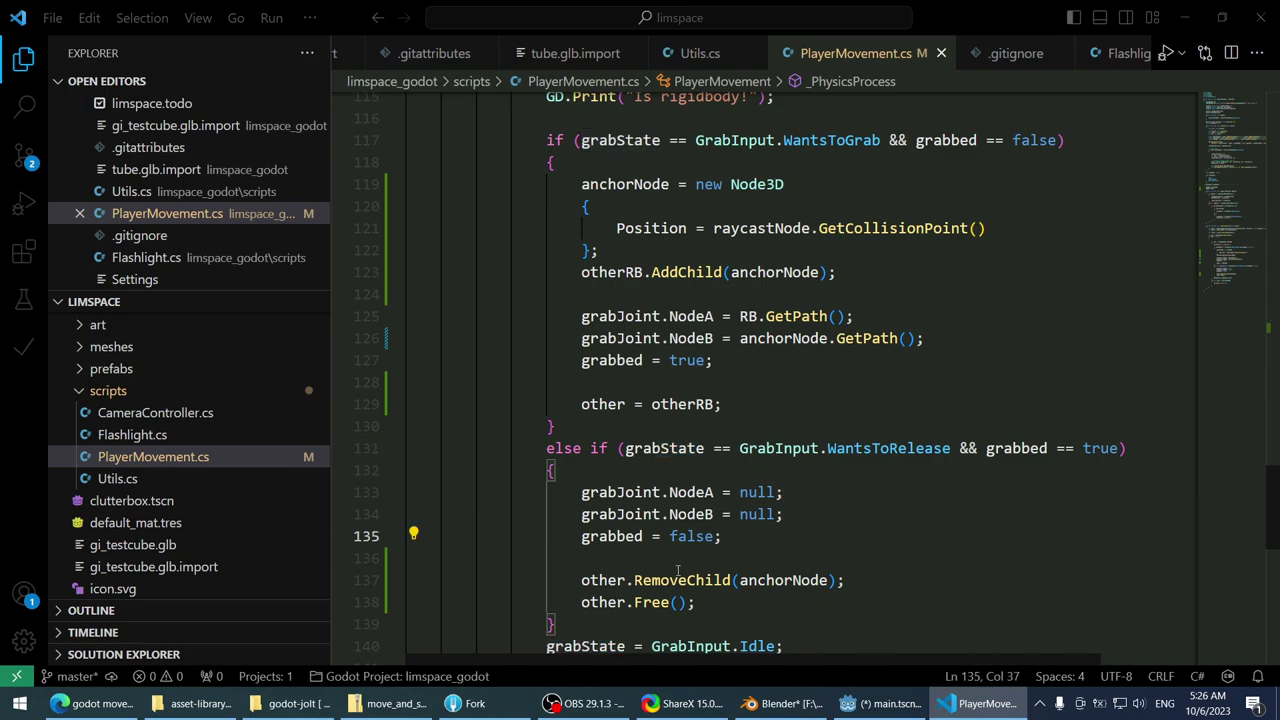
mouse_move(678, 571)
scroll(958, 340, up, 3)
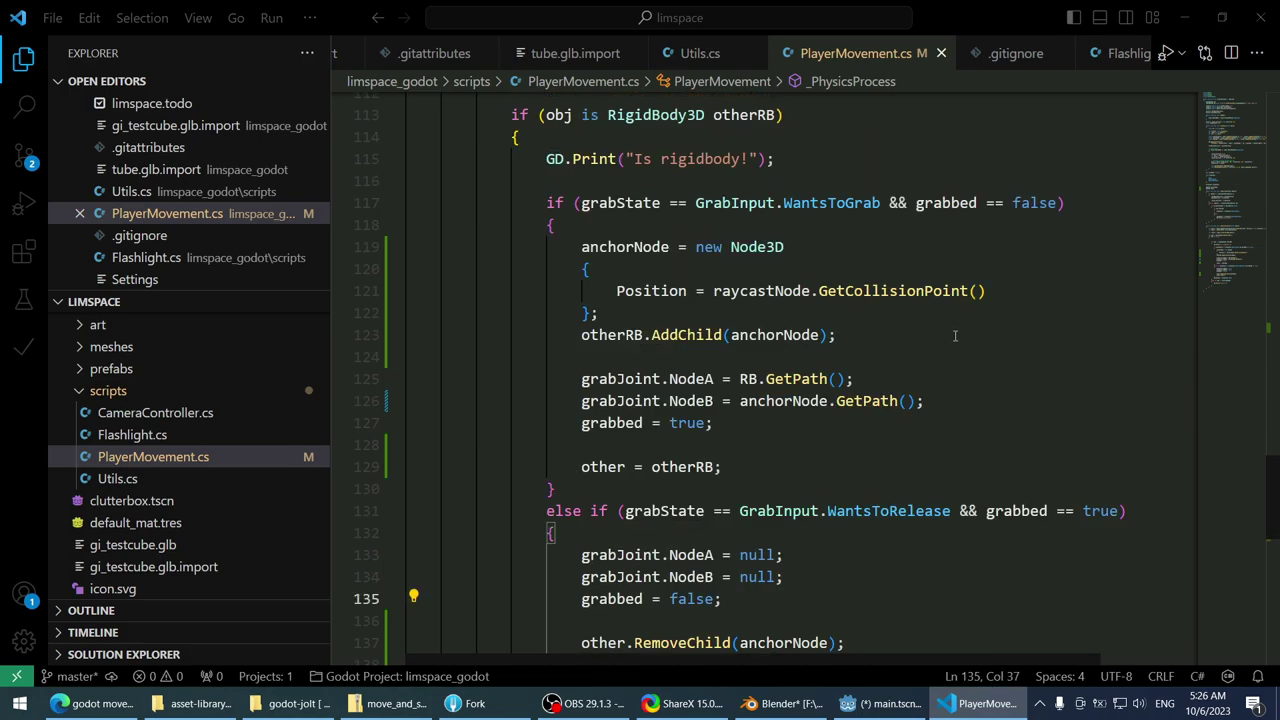
scroll(945, 347, down, 1)
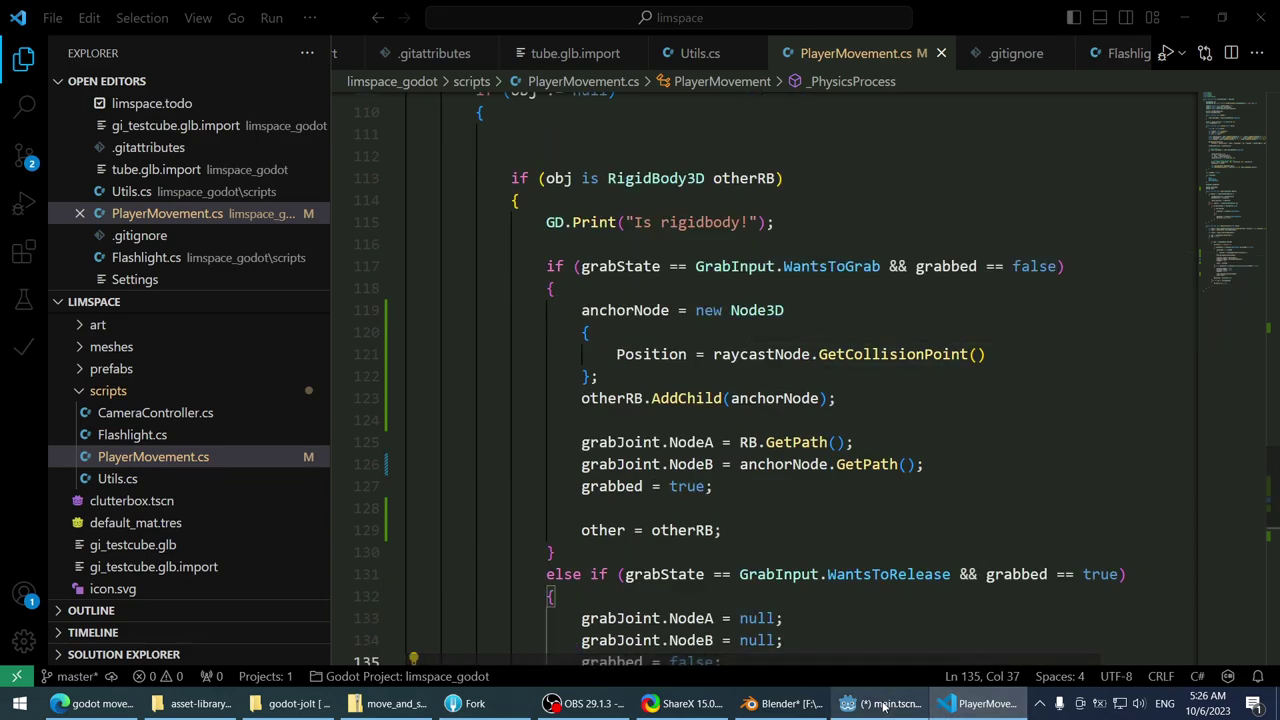
scroll(759, 424, down, 1)
scroll(759, 424, up, 1)
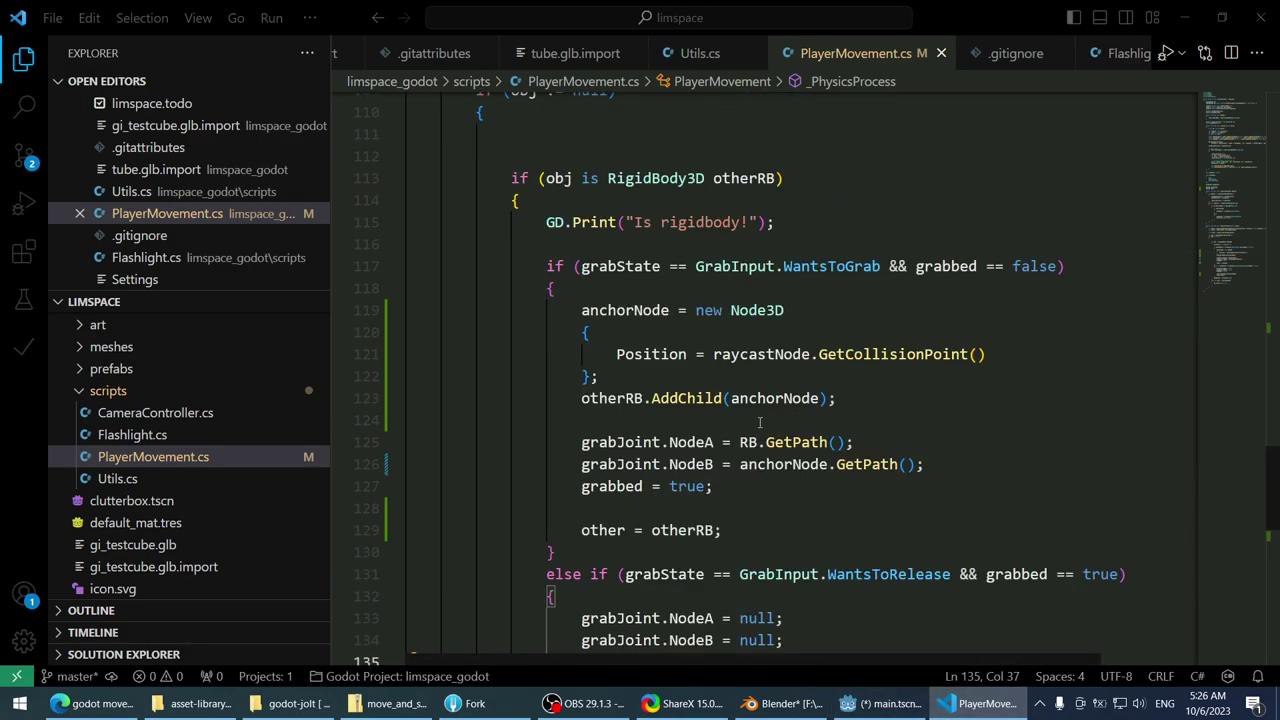
- Save the main scene in Godot, run the project, restart it once, then stop the game
click(880, 703)
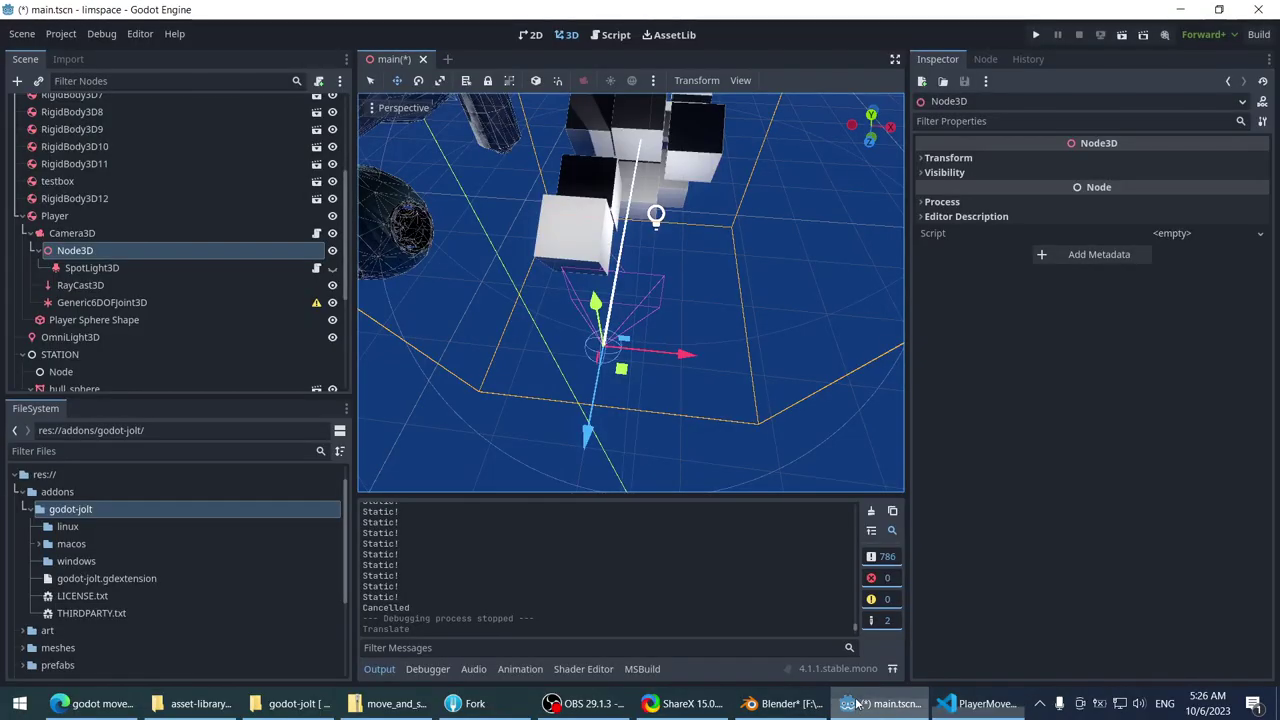
key(ctrl+s)
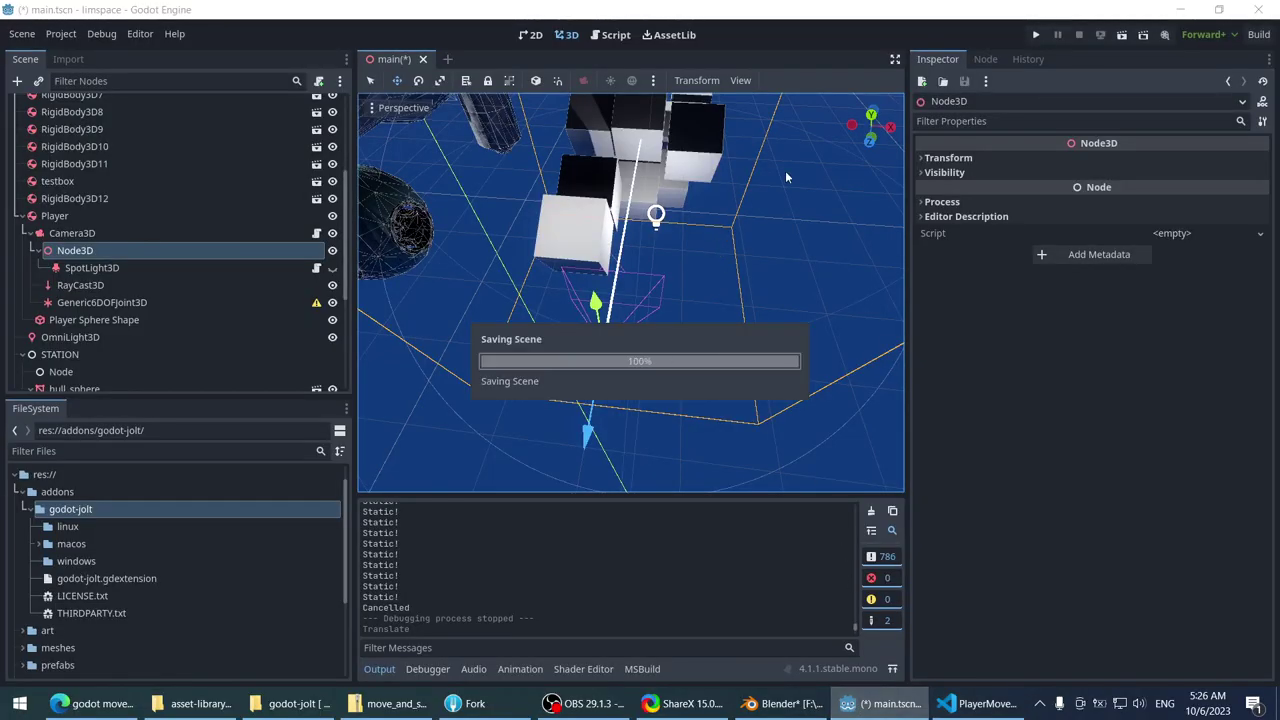
click(1034, 35)
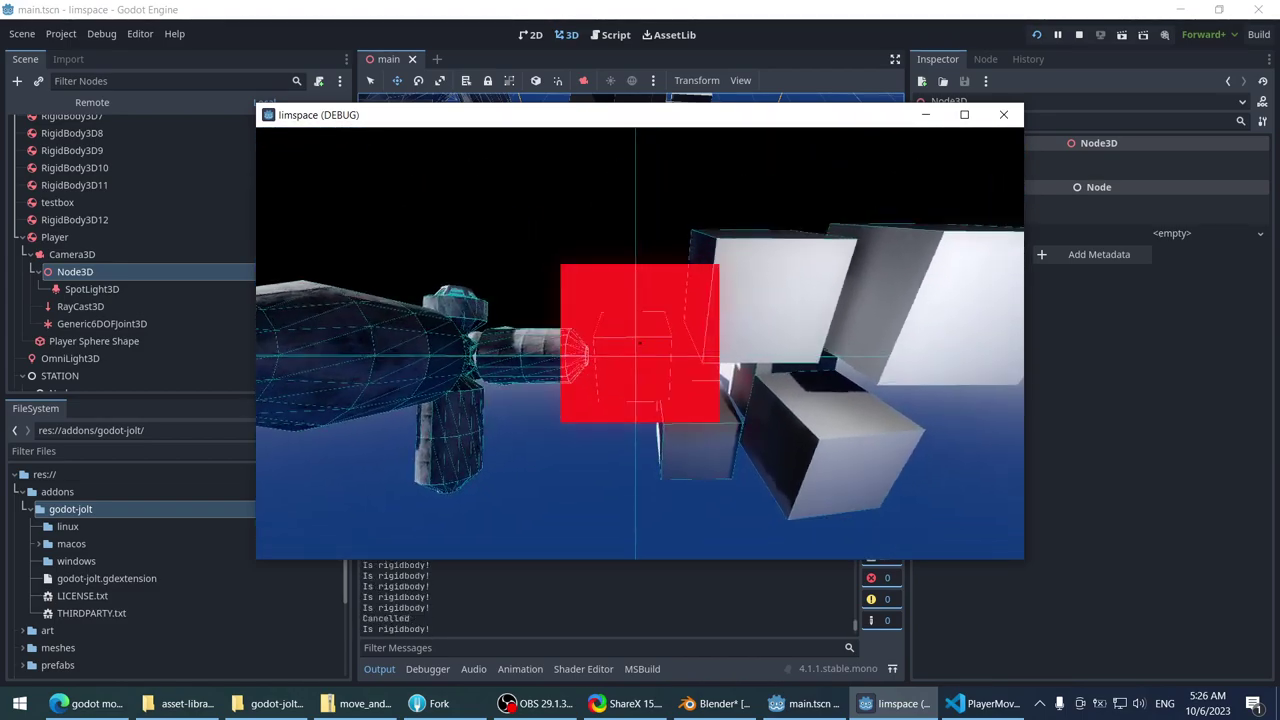
click(1036, 34)
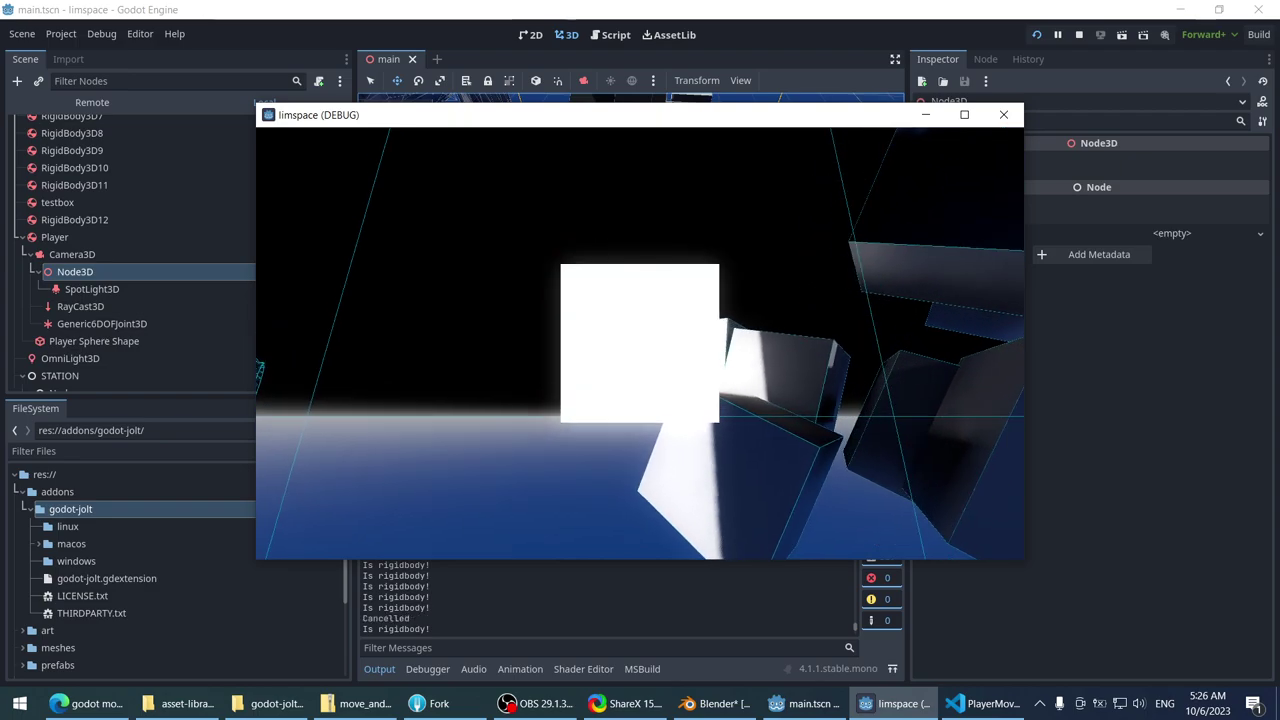
key(Escape)
- Return to PlayerMovement.cs and close the RemoveChild documentation popup
click(975, 703)
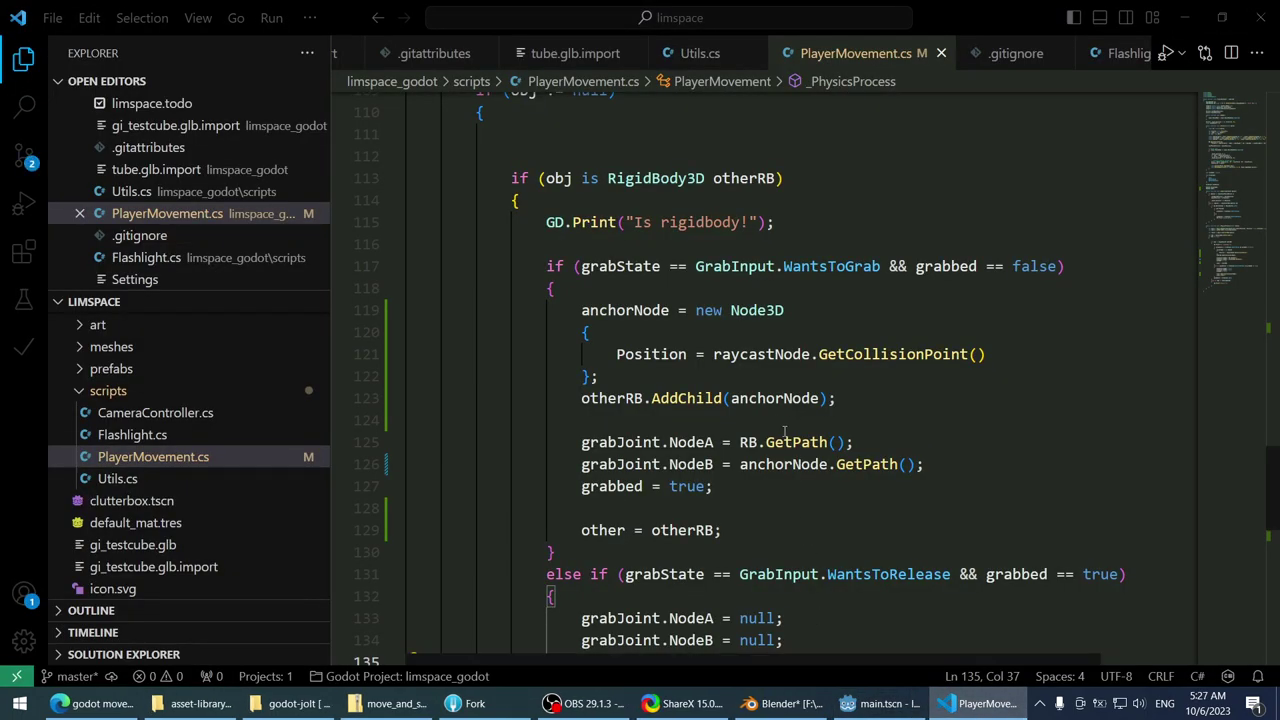
click(927, 470)
mouse_move(722, 516)
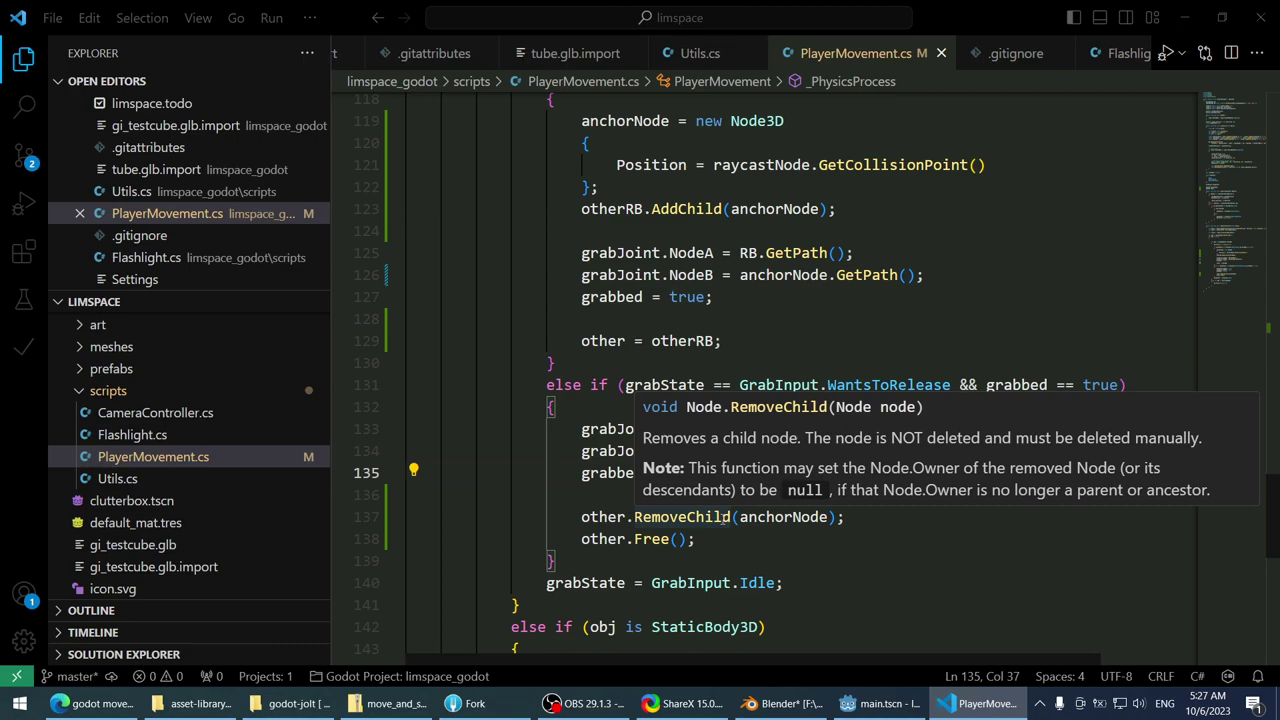
click(753, 298)
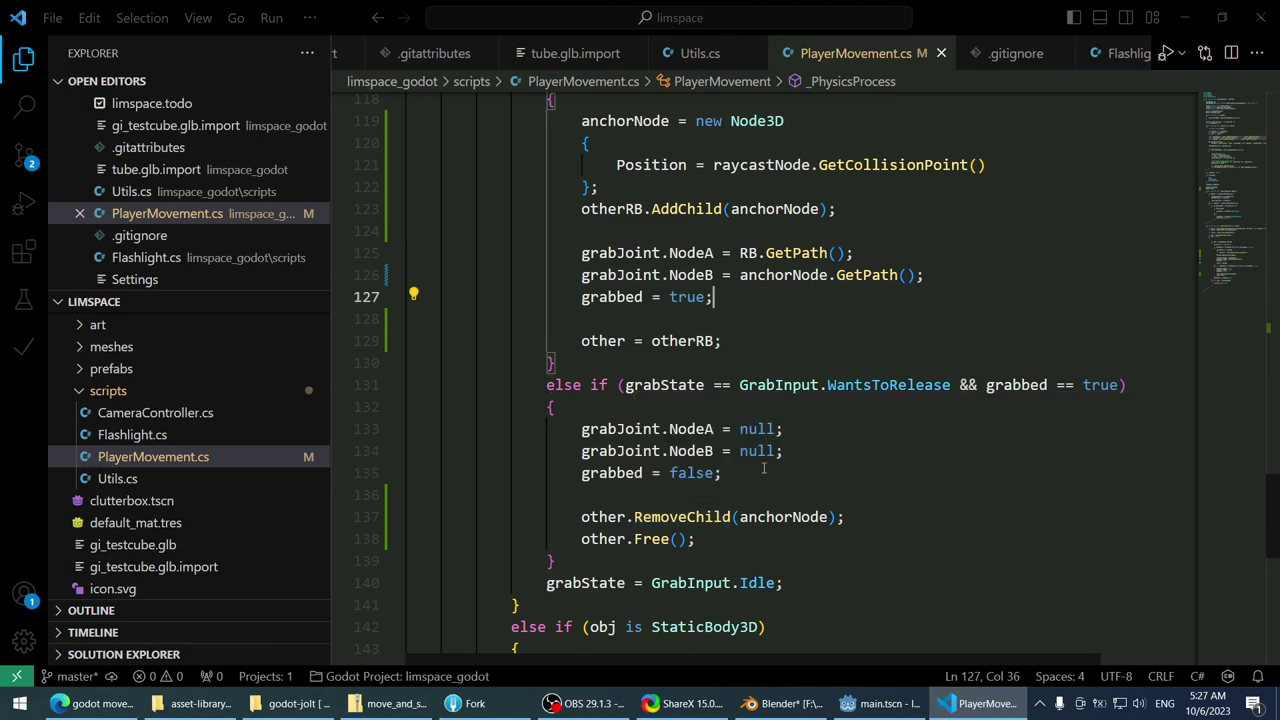
scroll(857, 458, up, 2)
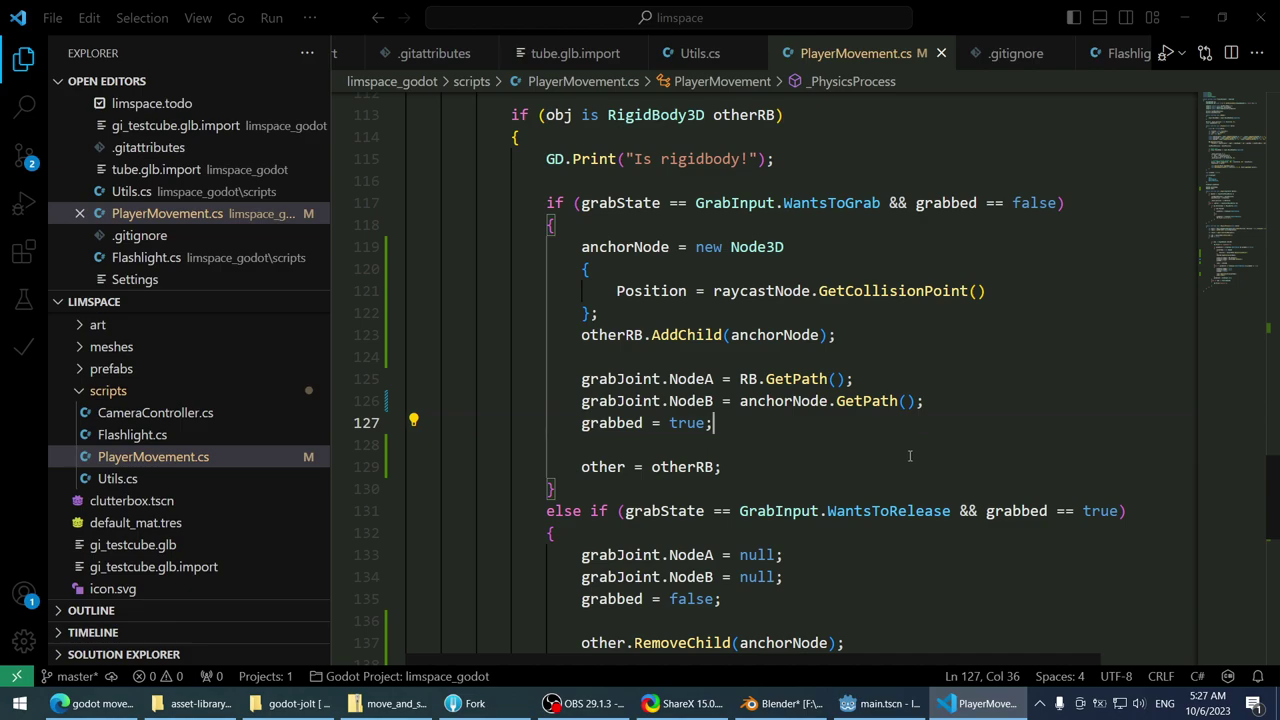
scroll(914, 447, down, 3)
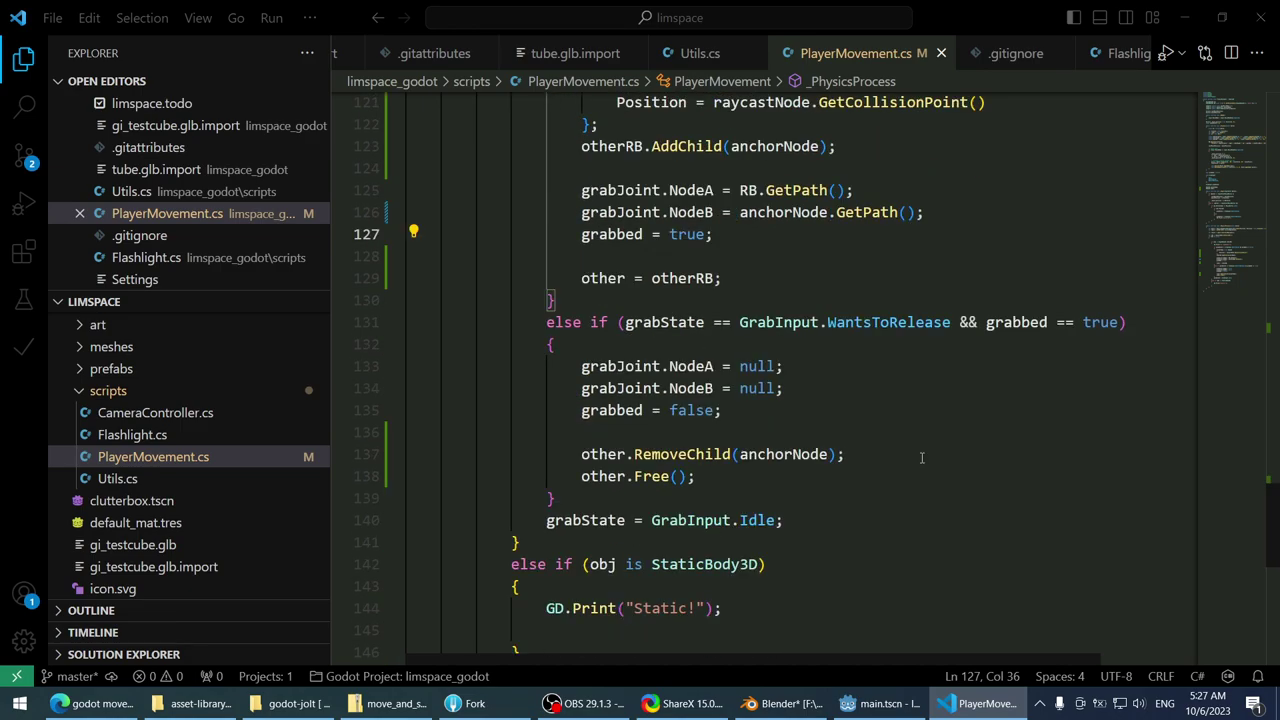
scroll(914, 447, up, 1)
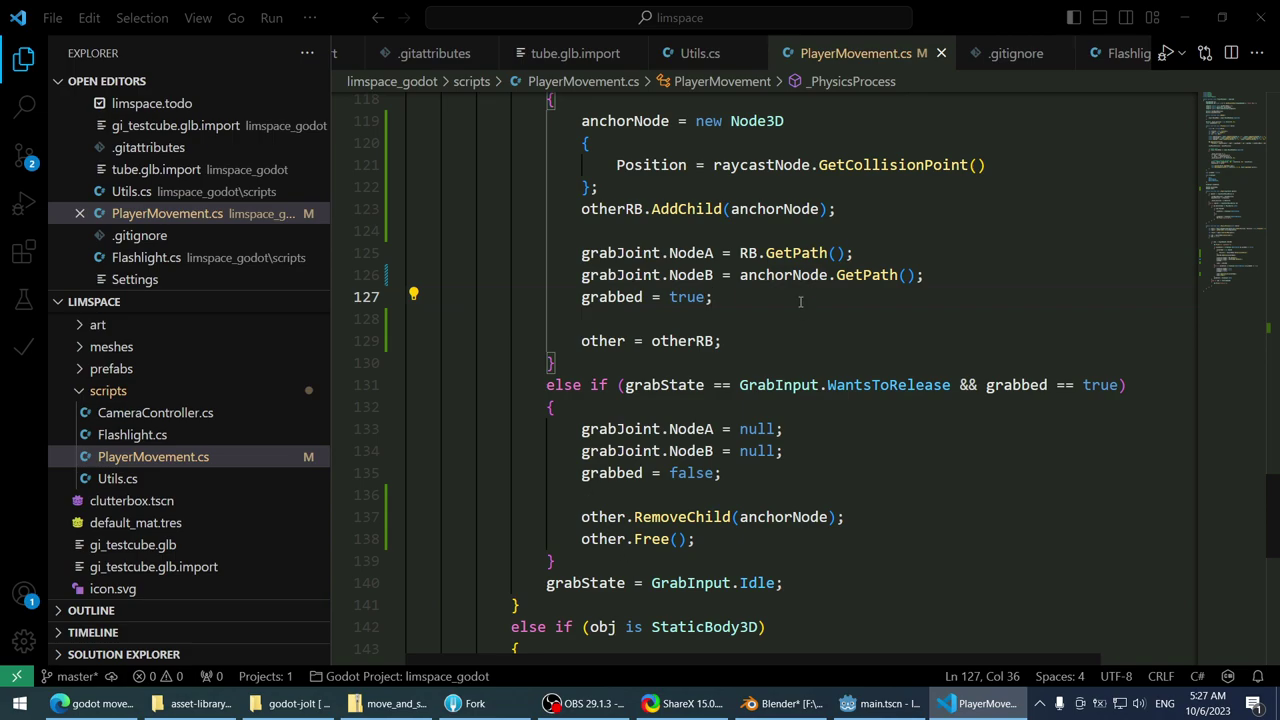
- Change line 138 to 'anchorNode.Free();' instead of other, and save
click(608, 539)
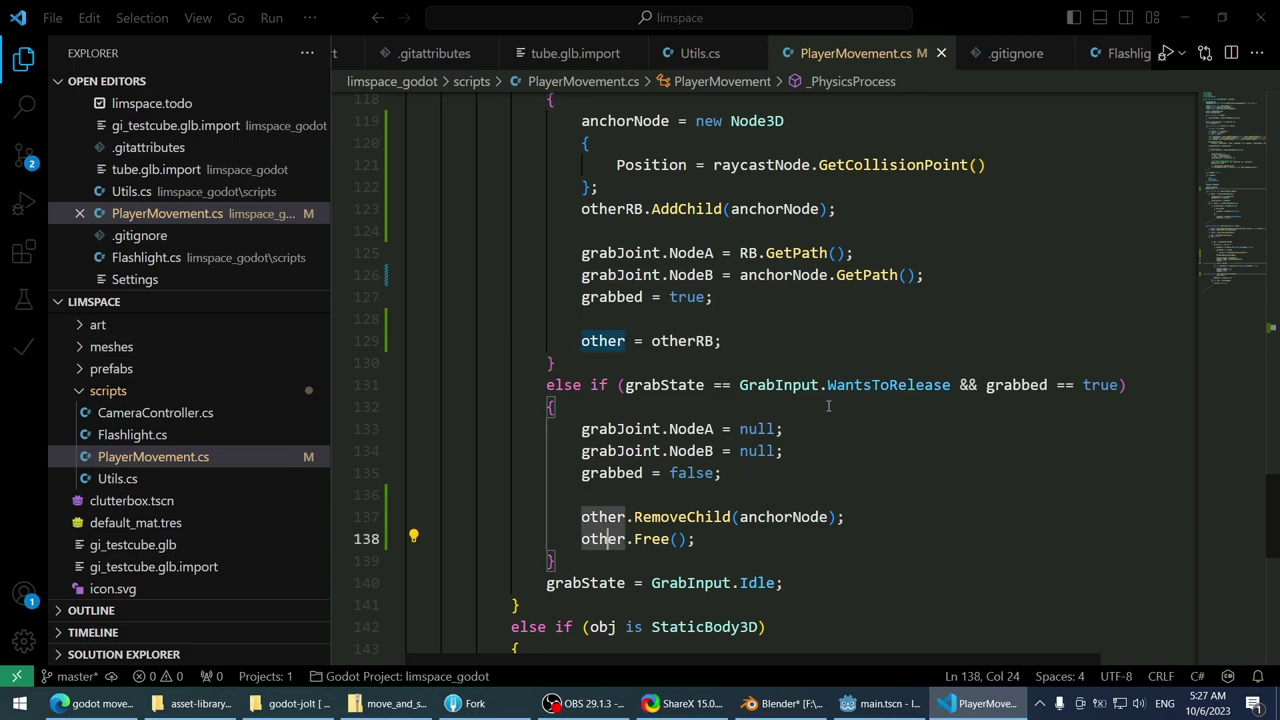
key(Right)
key(Right)
key(ctrl+shift+Left)
text(anchor)
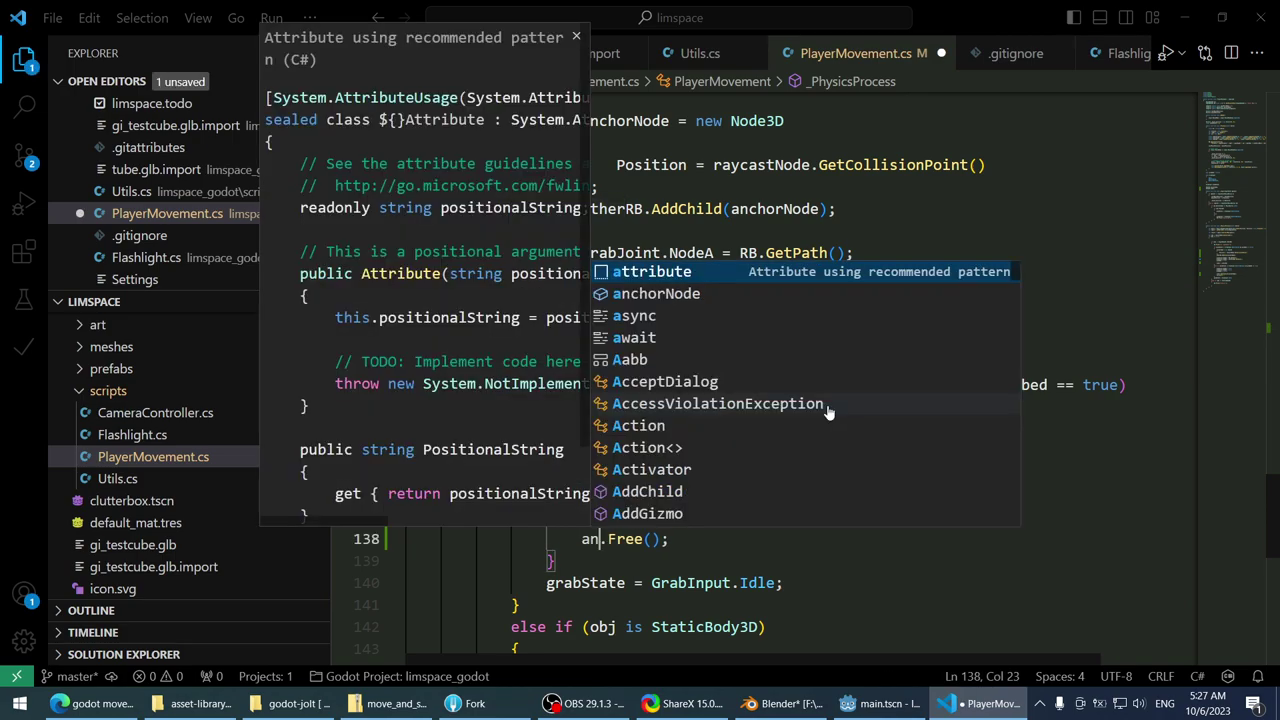
text(Node)
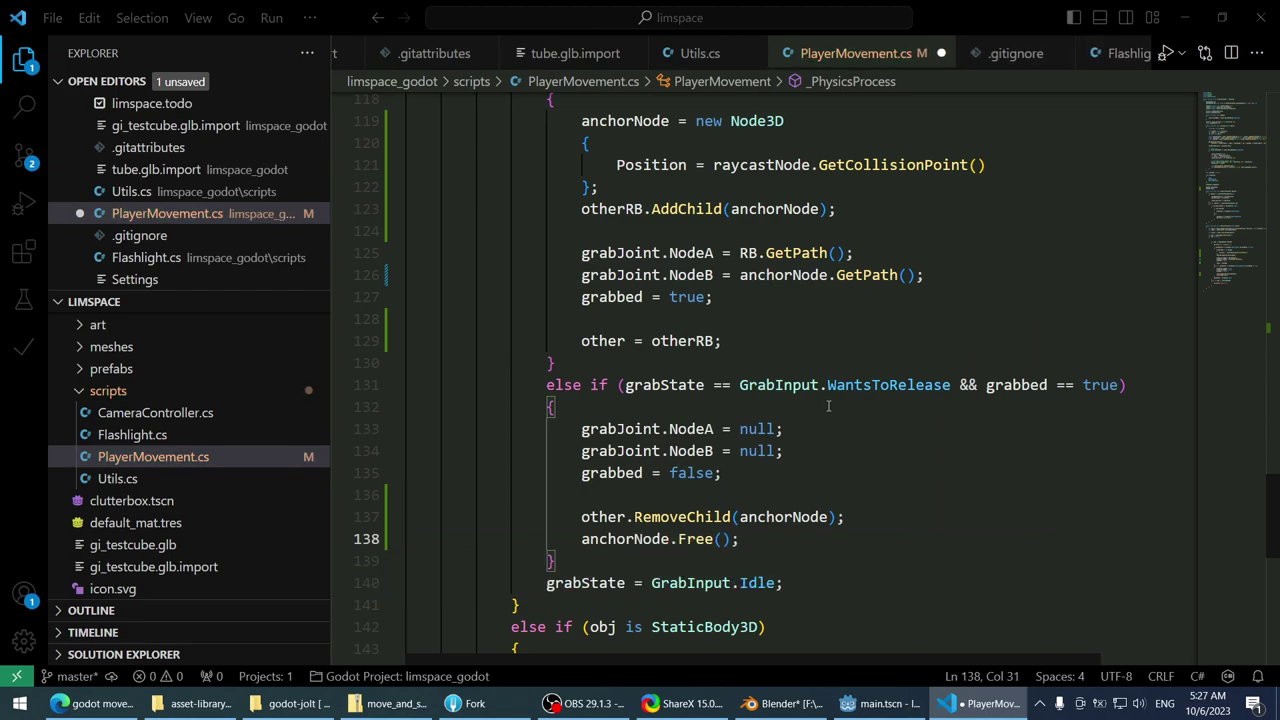
key(End)
key(ctrl+s)
- Run the project from Godot to test grabbing the red cube, stop it, and return to VS Code
click(880, 703)
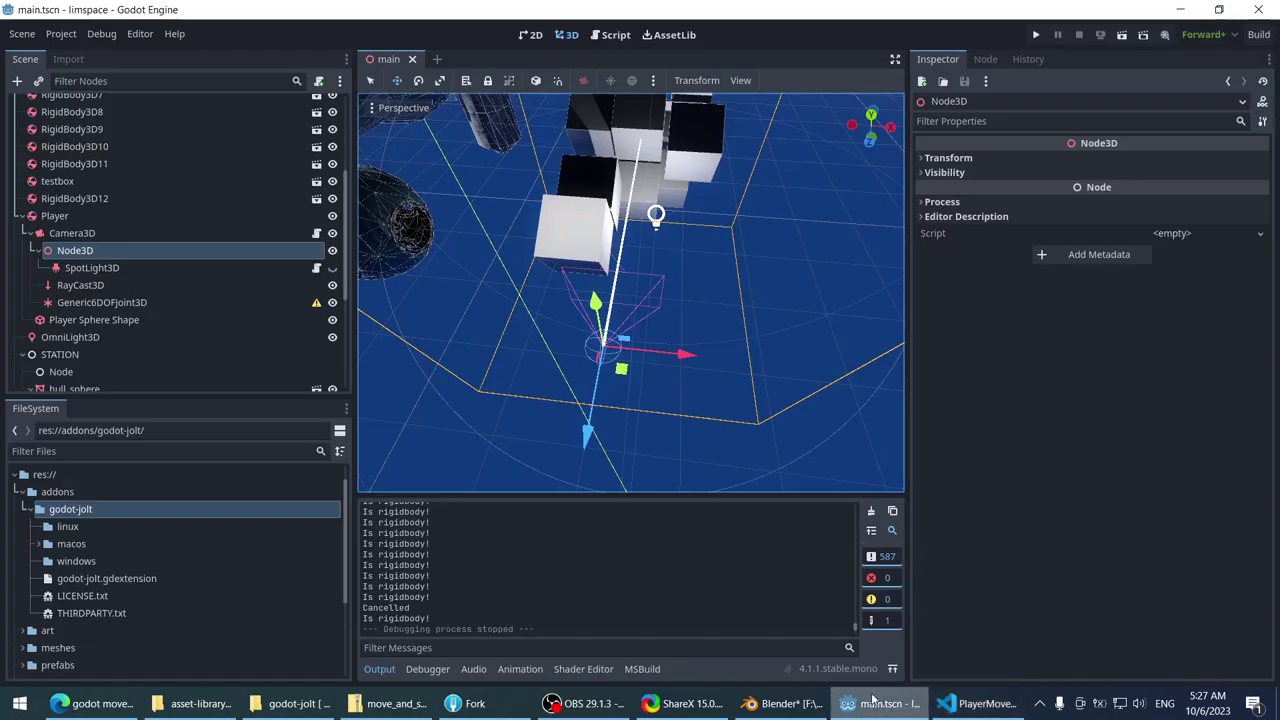
click(1040, 34)
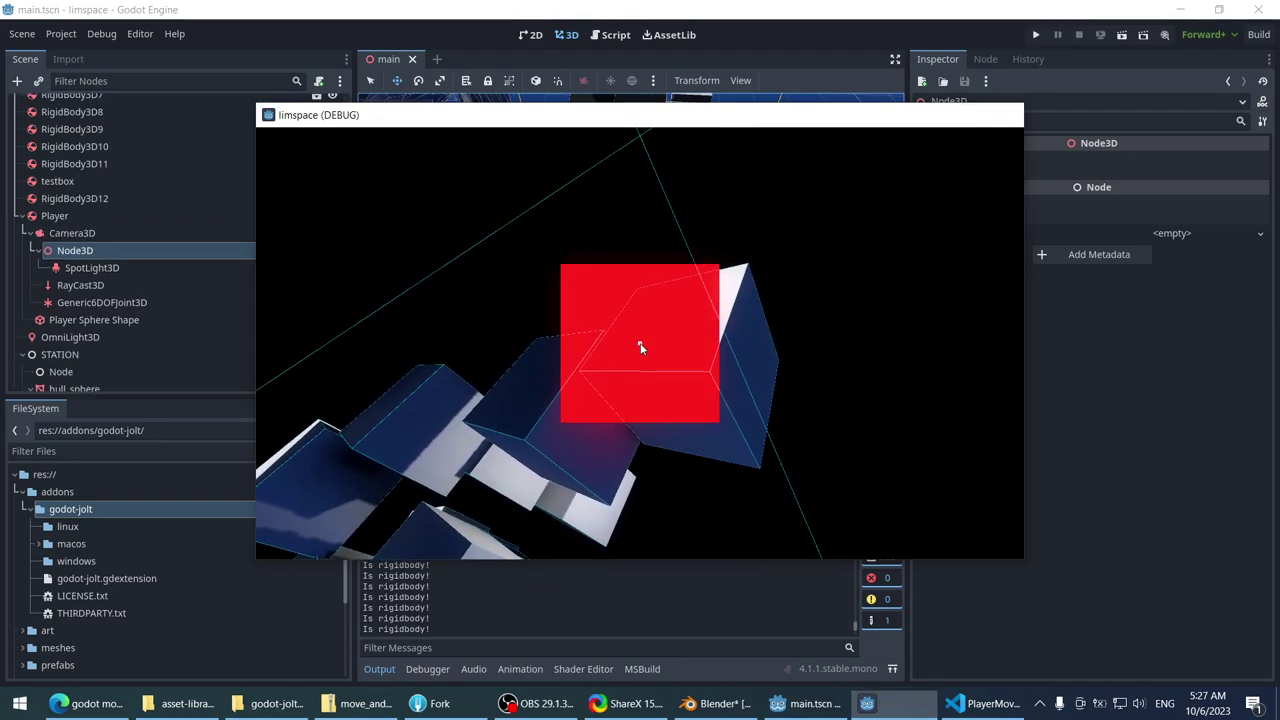
key(F8)
key(alt+Tab)
scroll(790, 464, up, 3)
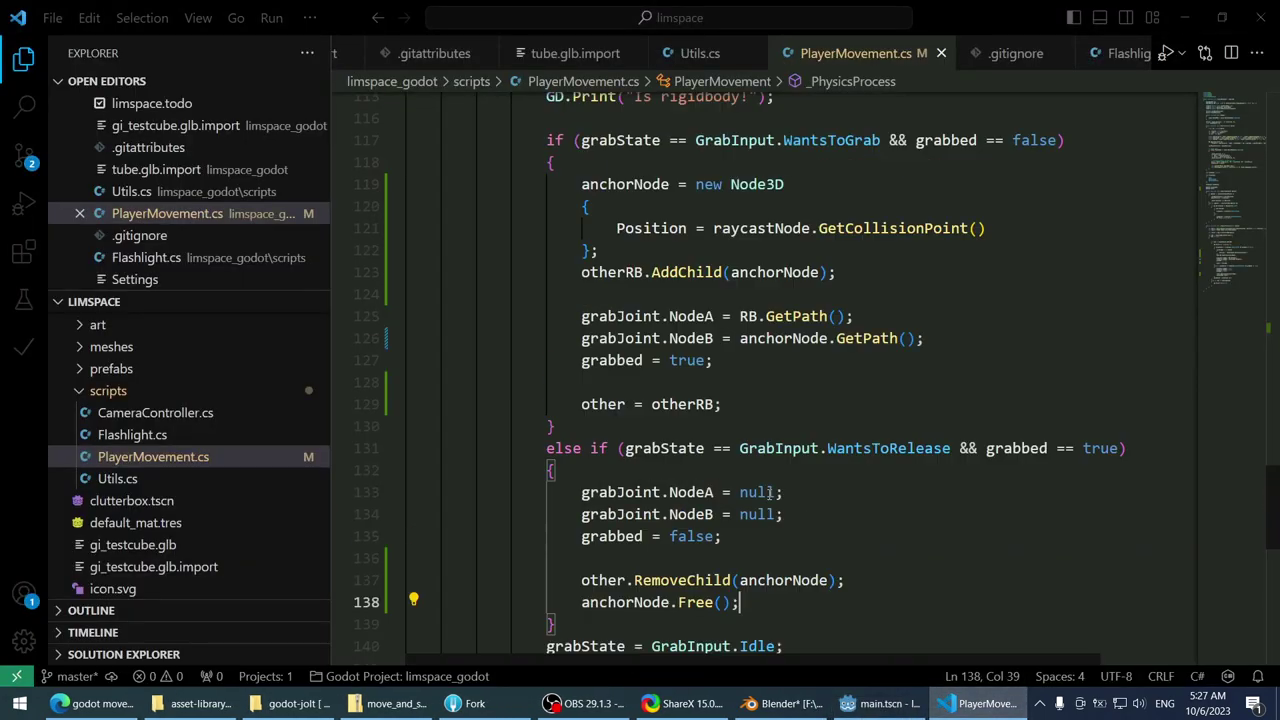
- Inspect the AddChild call on line 123, then switch to the 'godot move anchor of joint' Google results
click(790, 464)
double_click(686, 398)
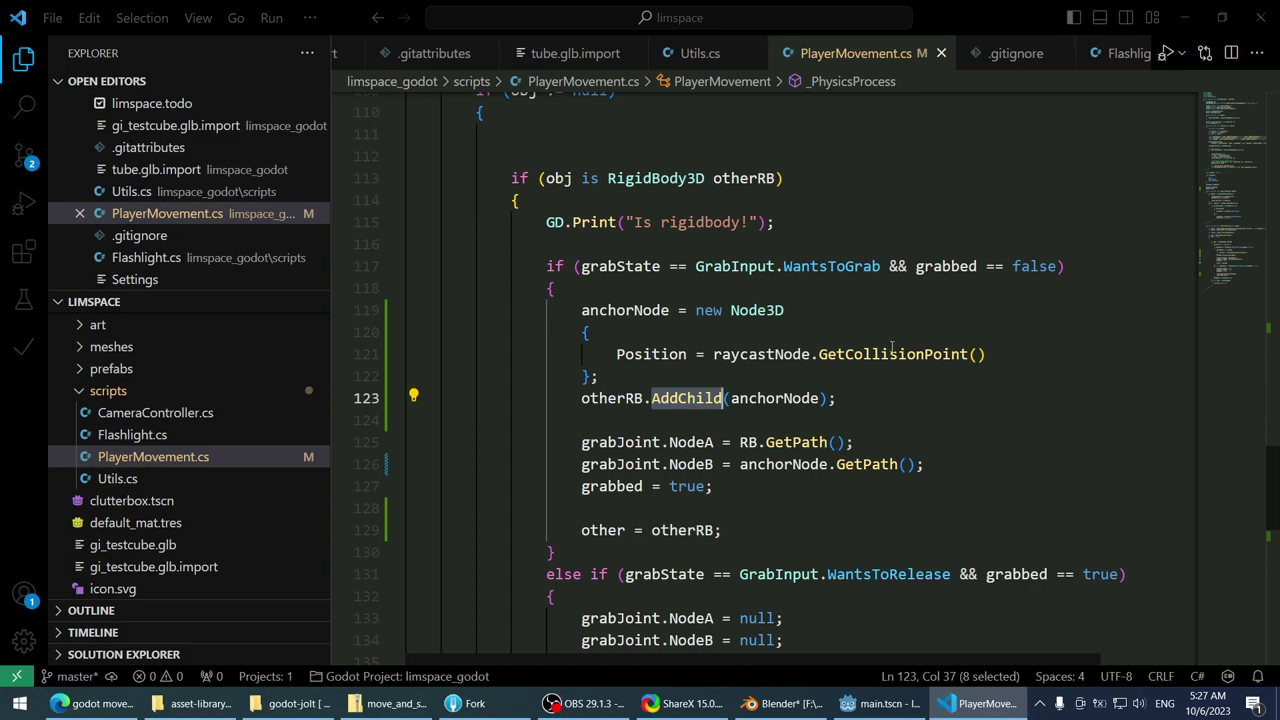
mouse_move(888, 354)
click(95, 703)
- Read the 'Dynamically instancing joints' thread from the results, expanding the post to full text
scroll(74, 404, down, 2)
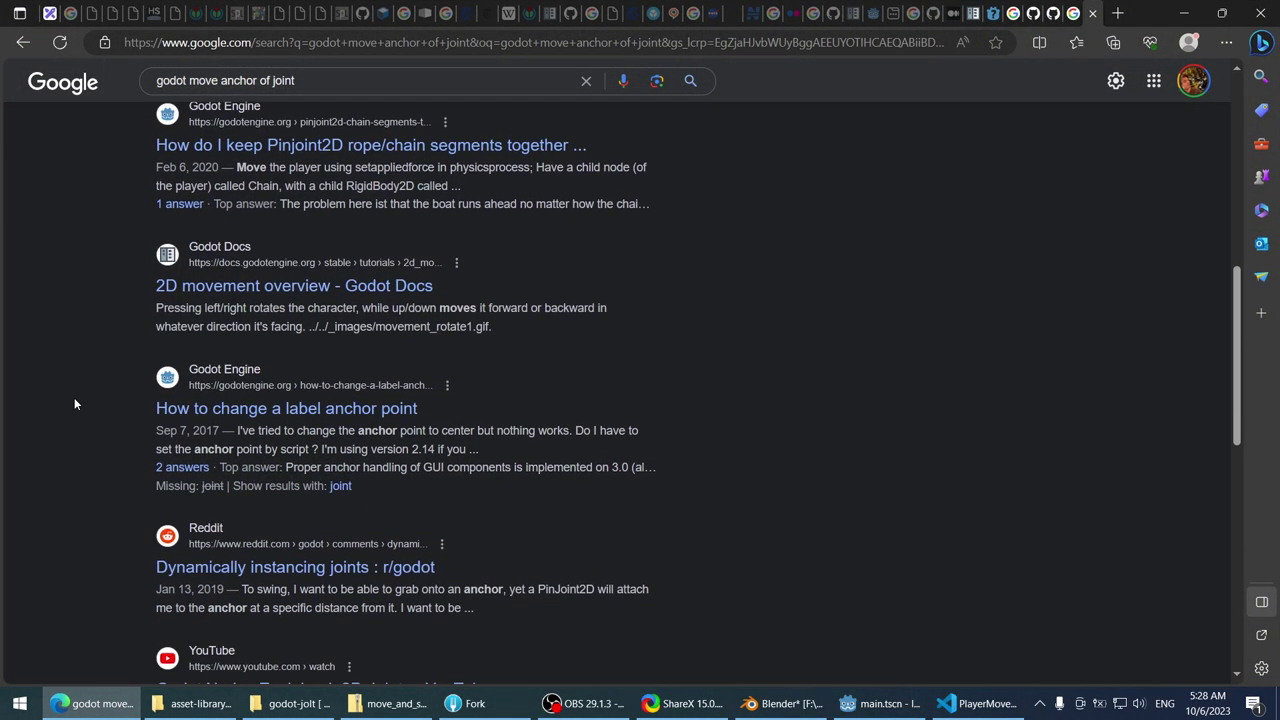
scroll(74, 404, down, 2)
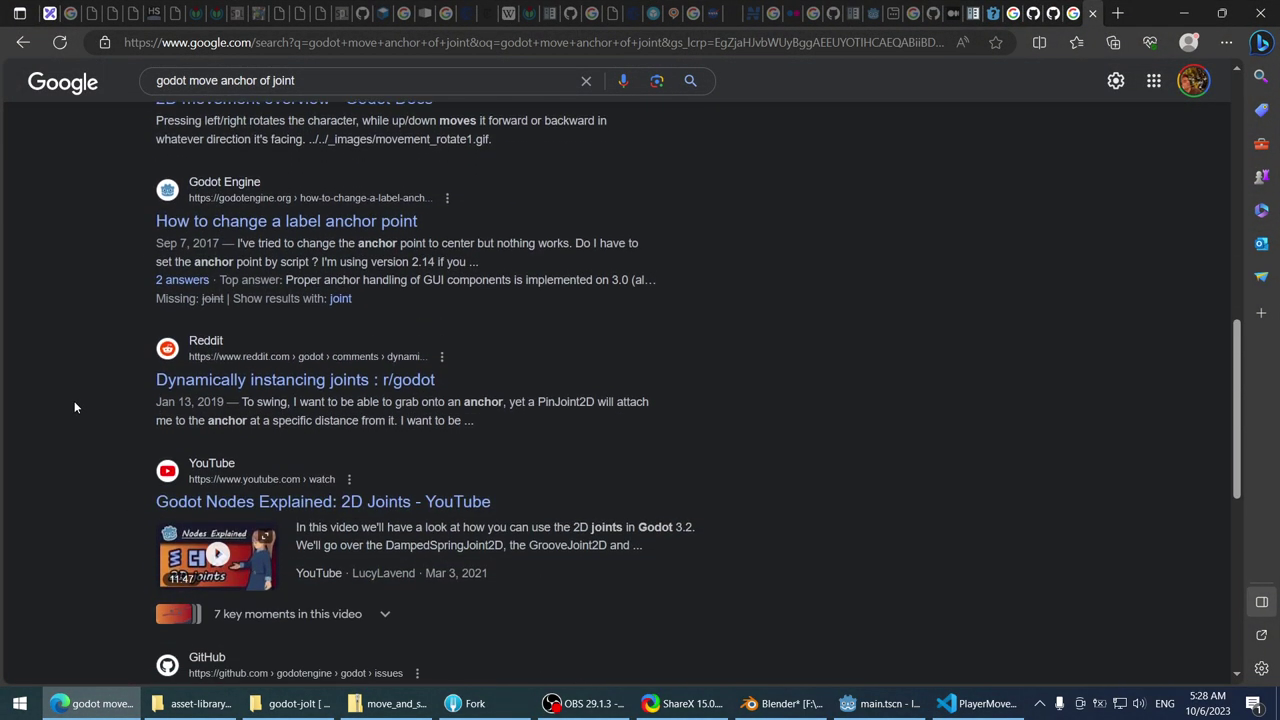
click(200, 383)
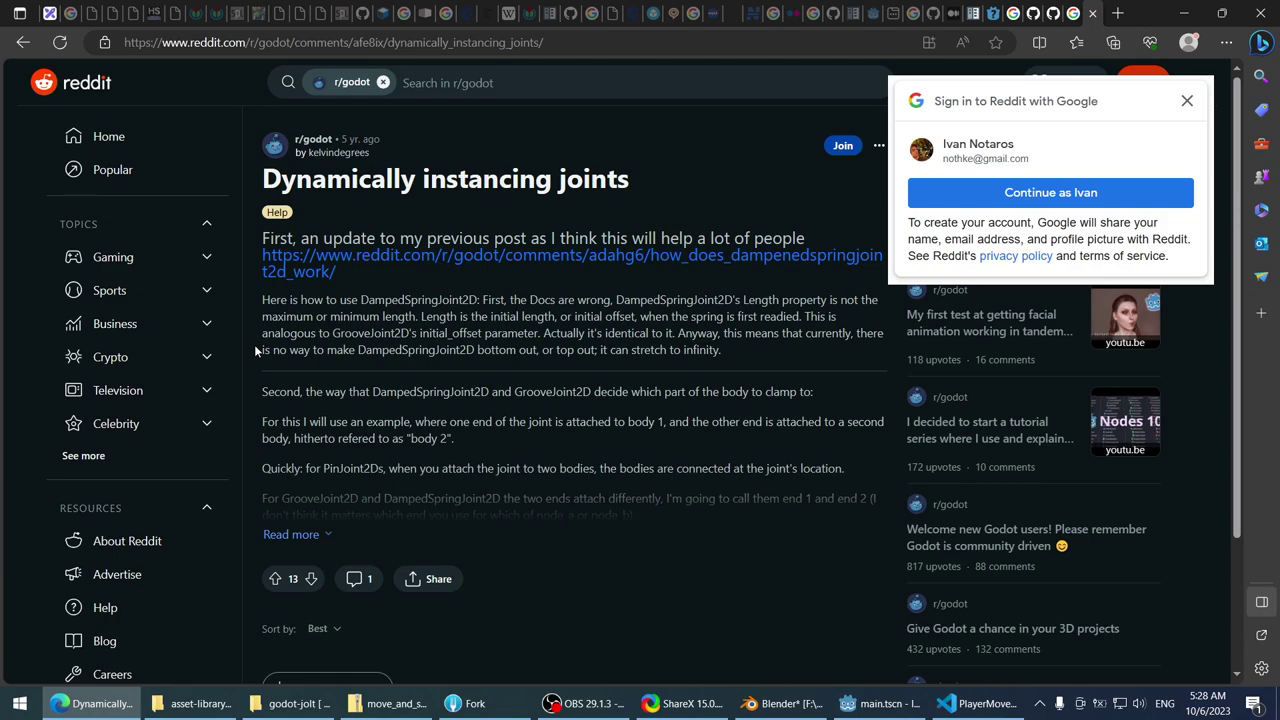
scroll(255, 349, down, 2)
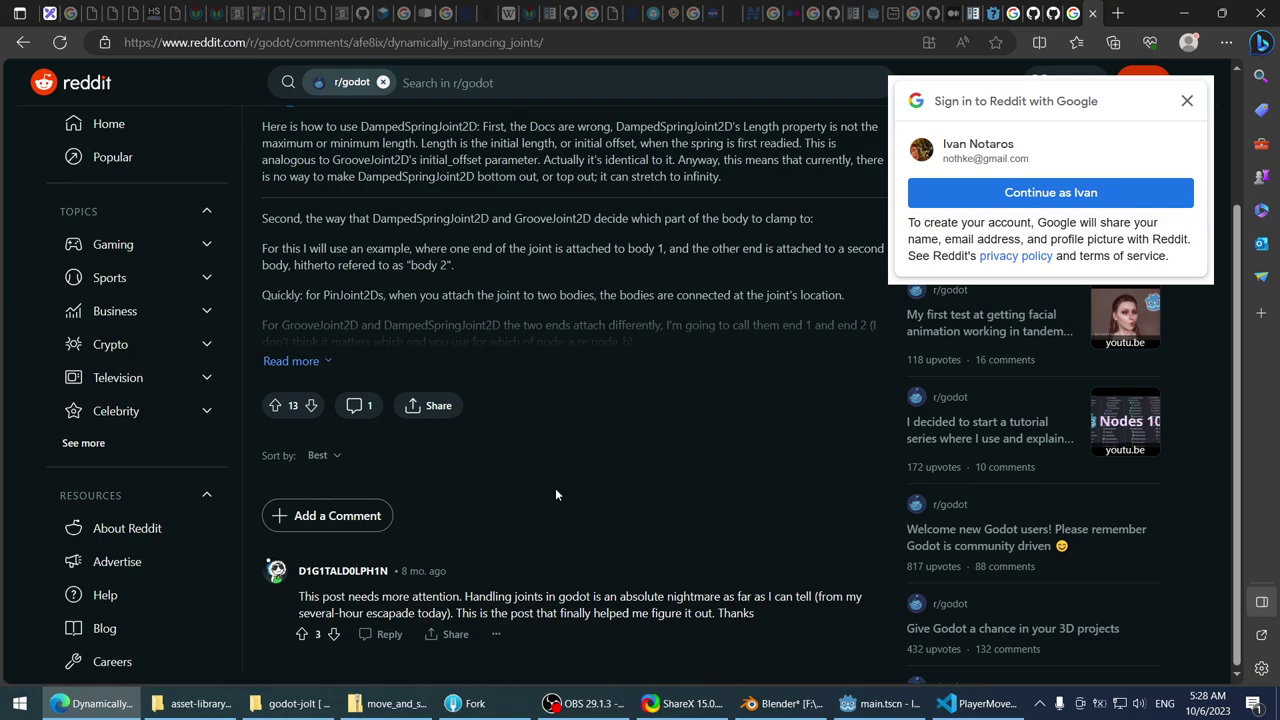
click(300, 361)
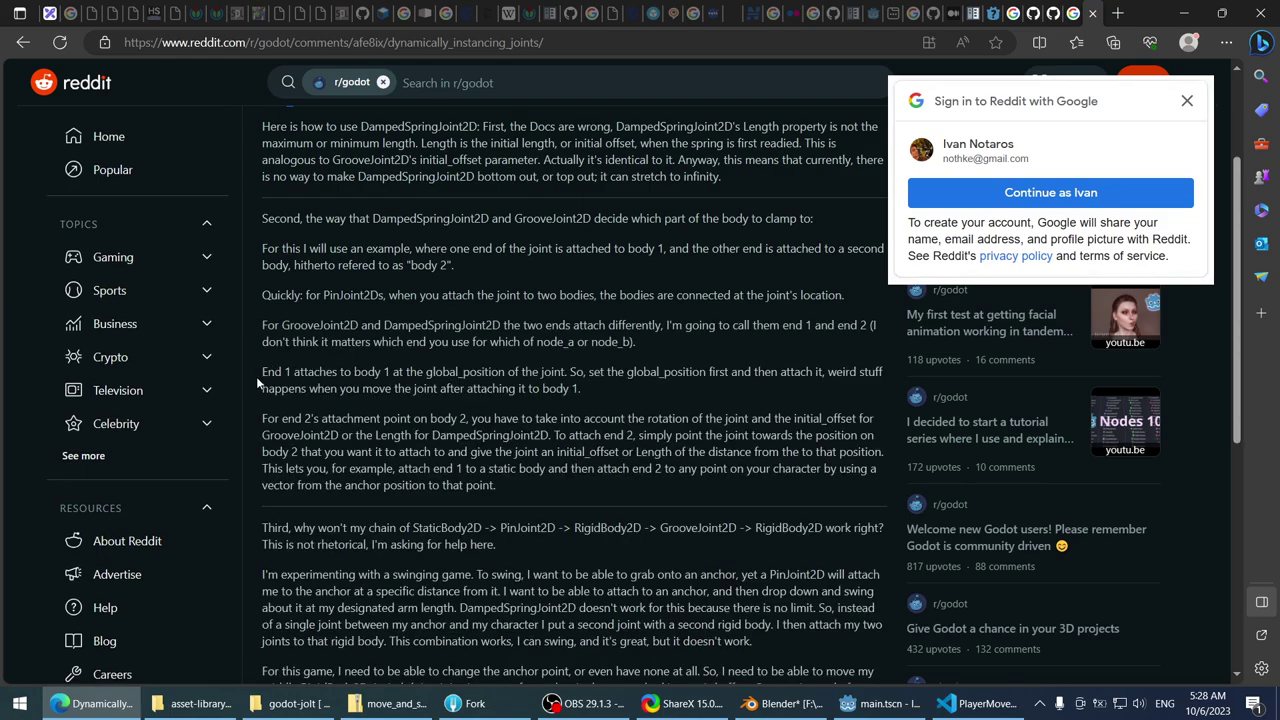
scroll(254, 390, down, 1)
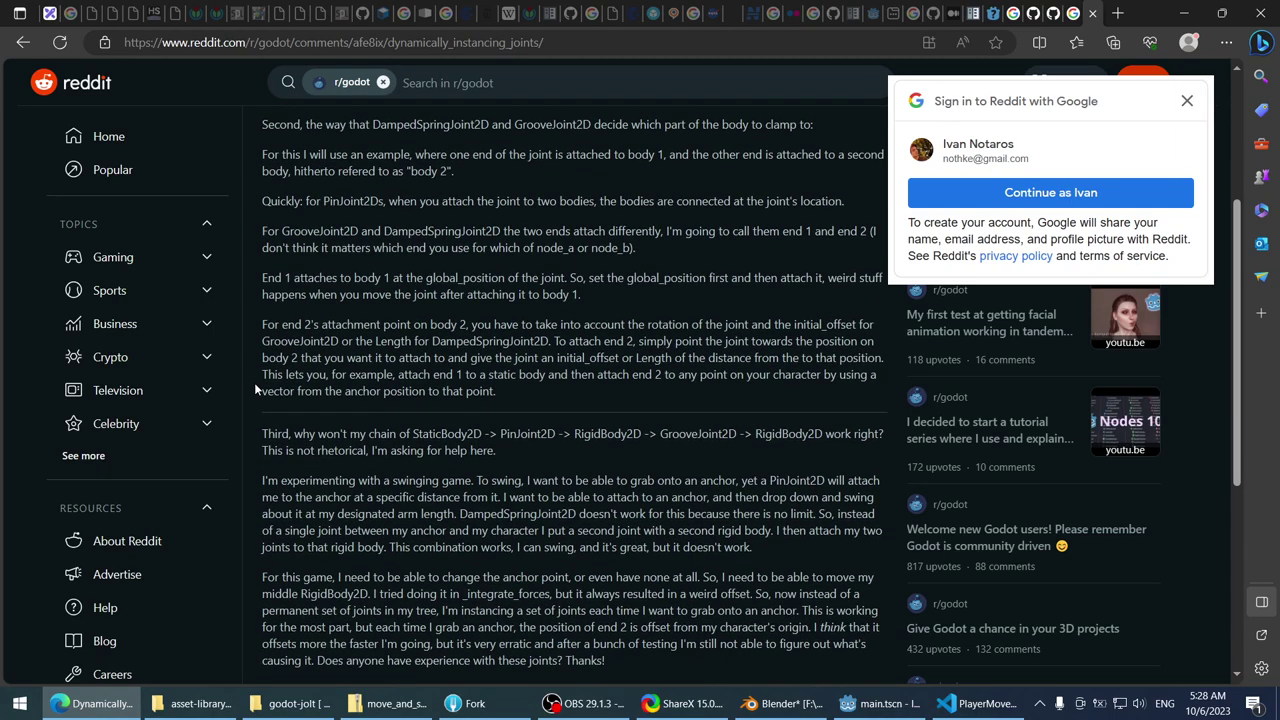
scroll(255, 388, up, 1)
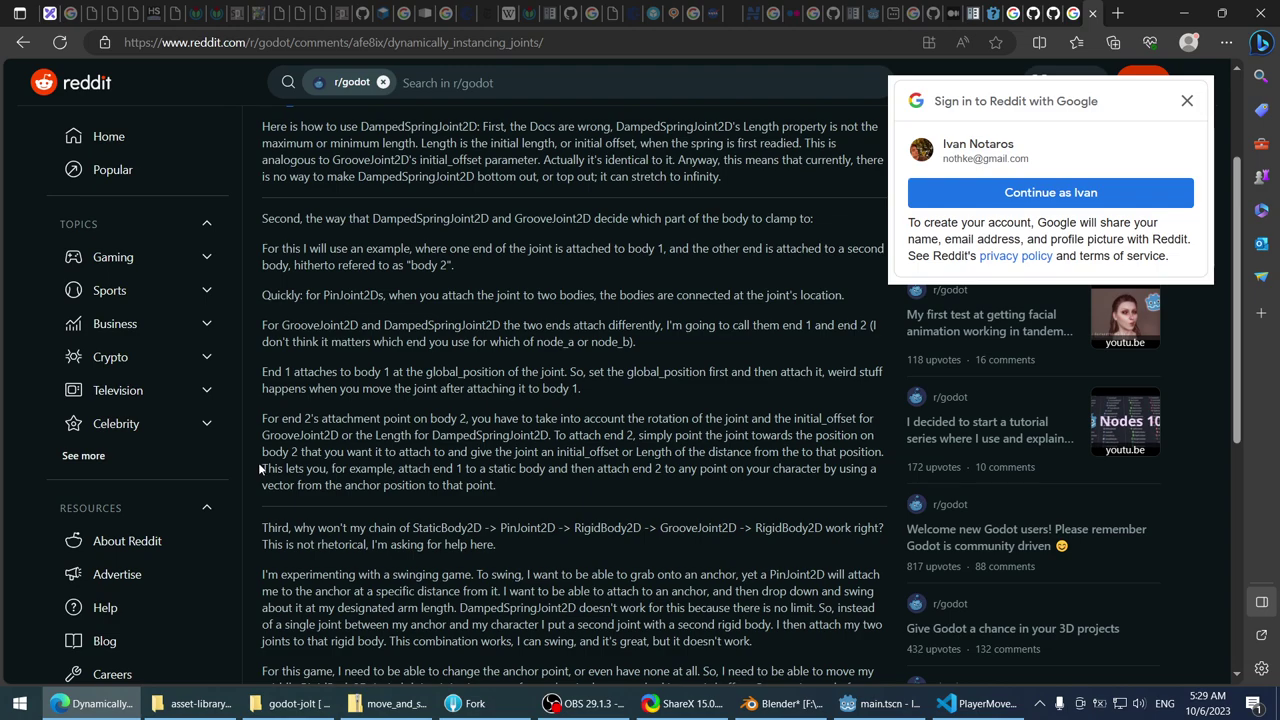
scroll(259, 468, down, 2)
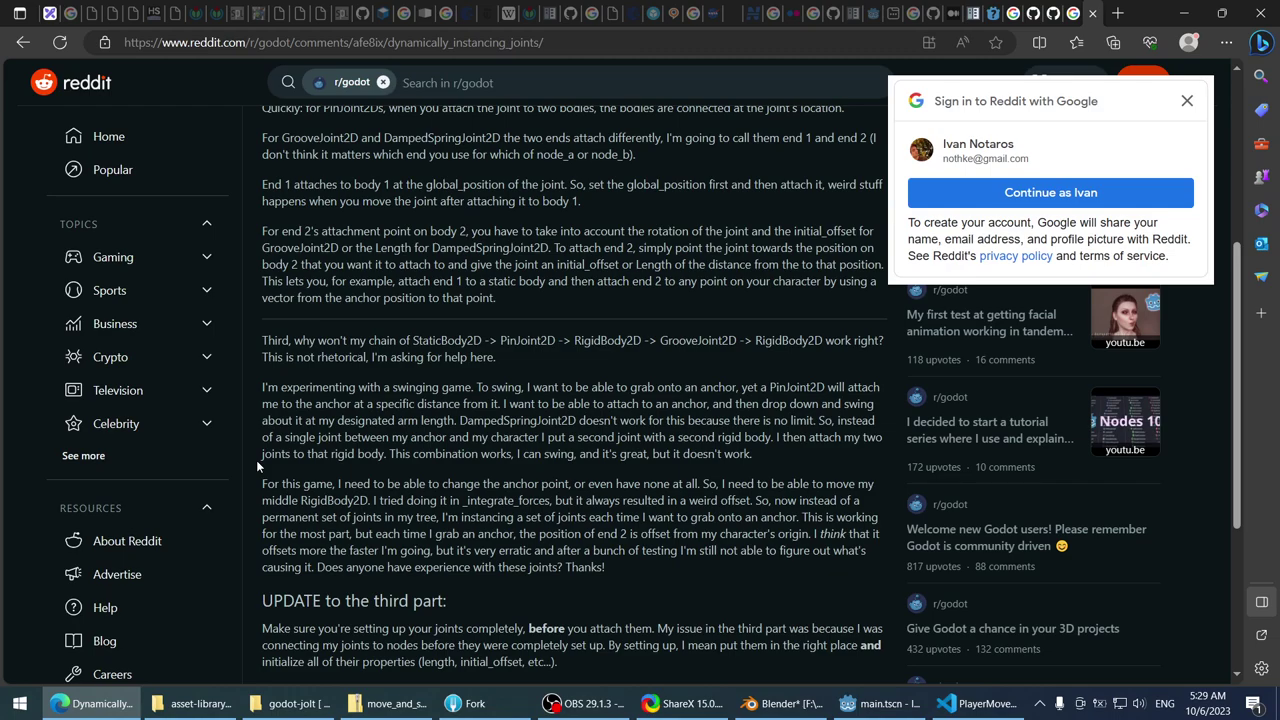
scroll(258, 462, down, 1)
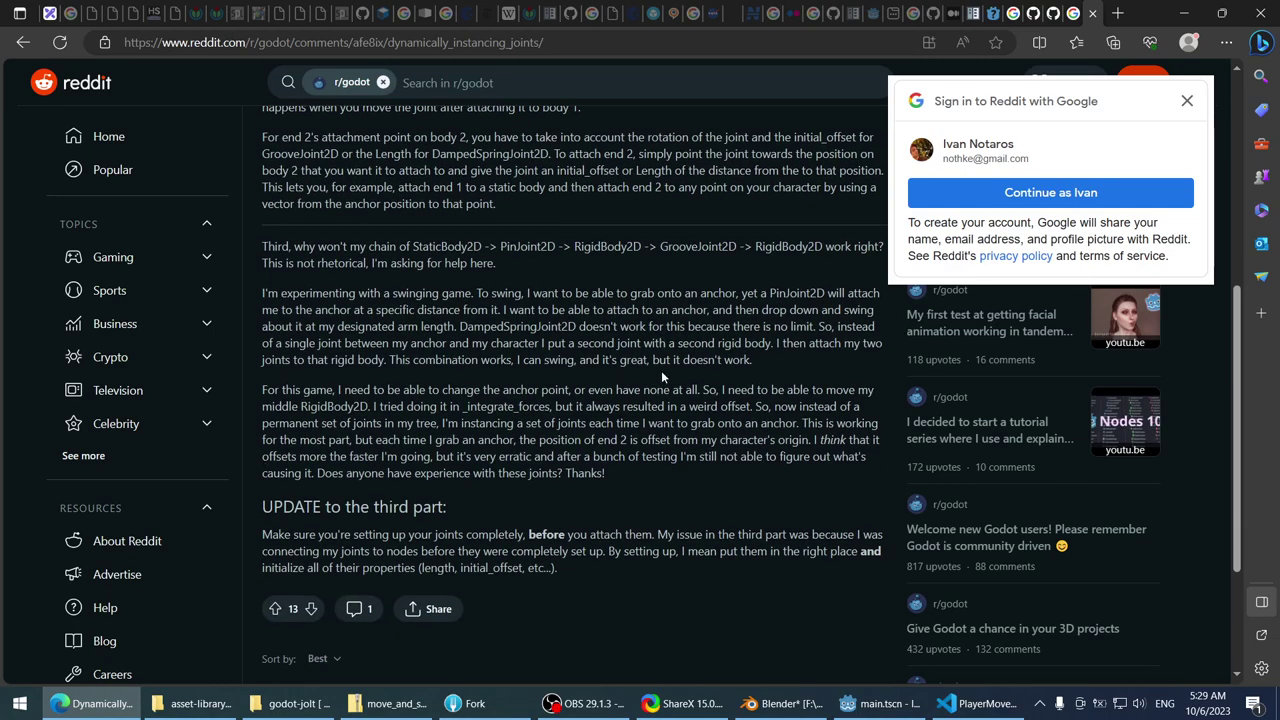
- Skim the rest of the search results, then bring PlayerMovement.cs back in VS Code
key(alt+Left)
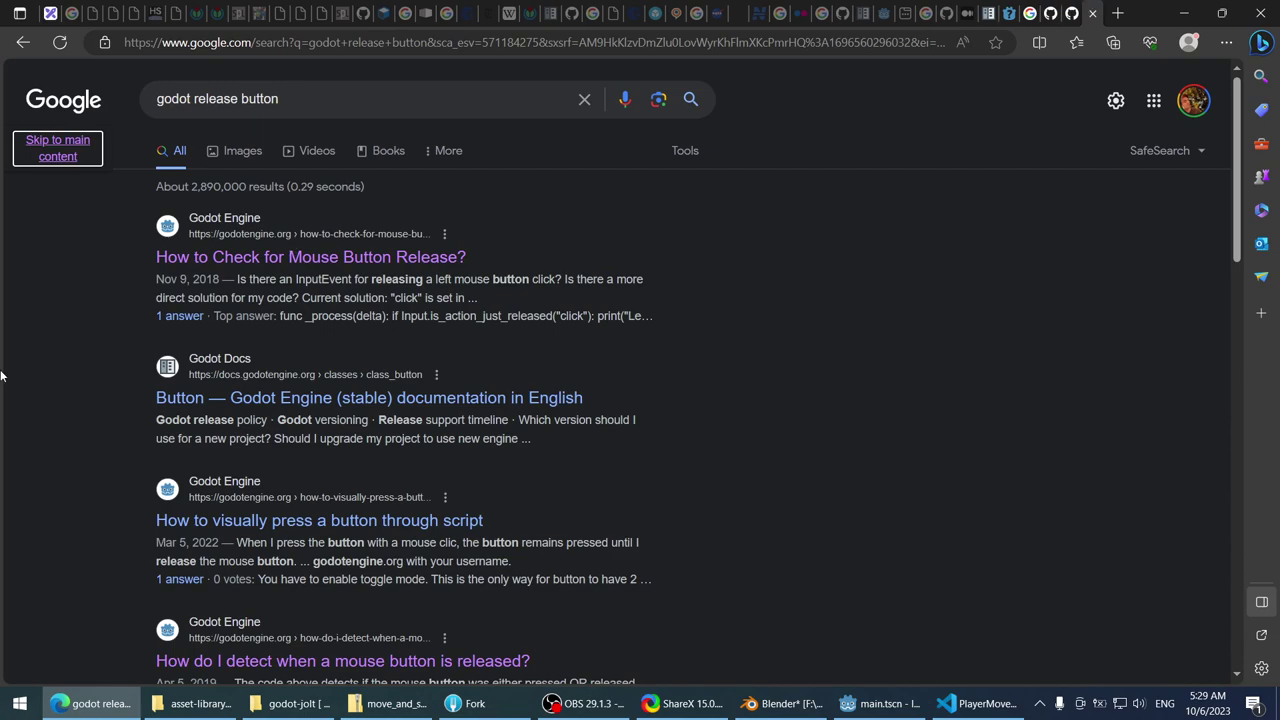
scroll(65, 343, down, 2)
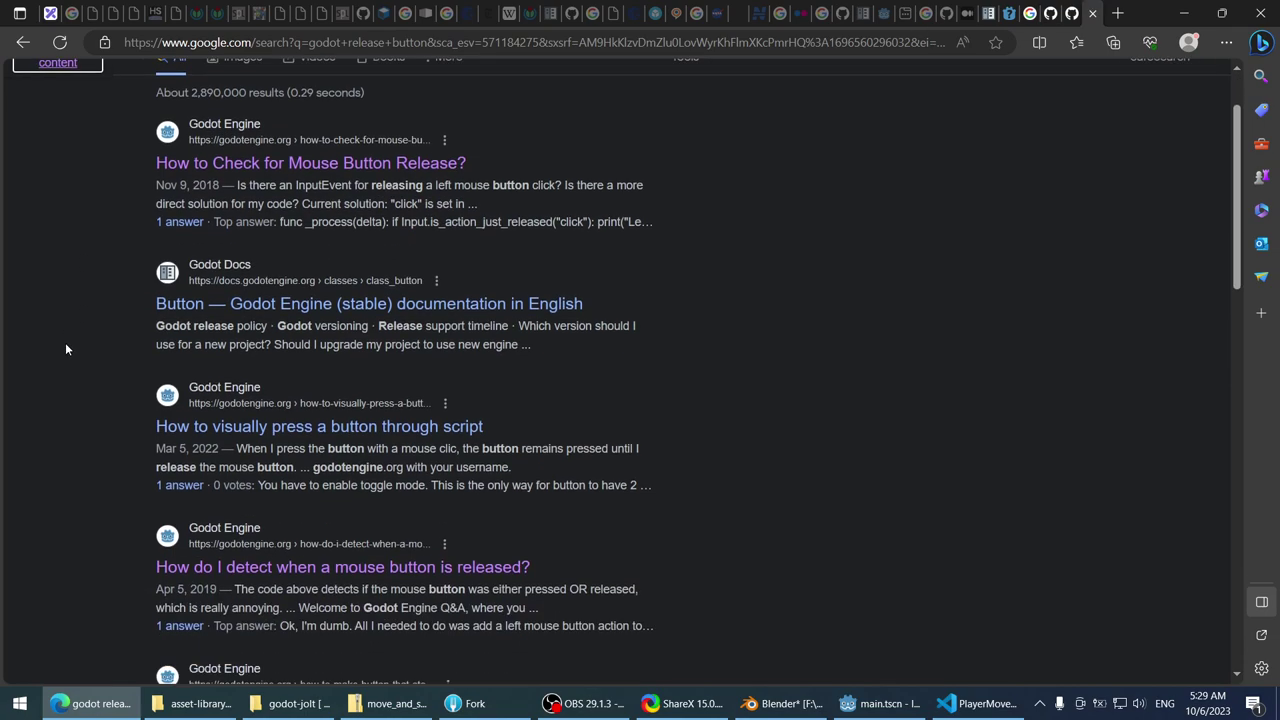
scroll(66, 348, down, 1)
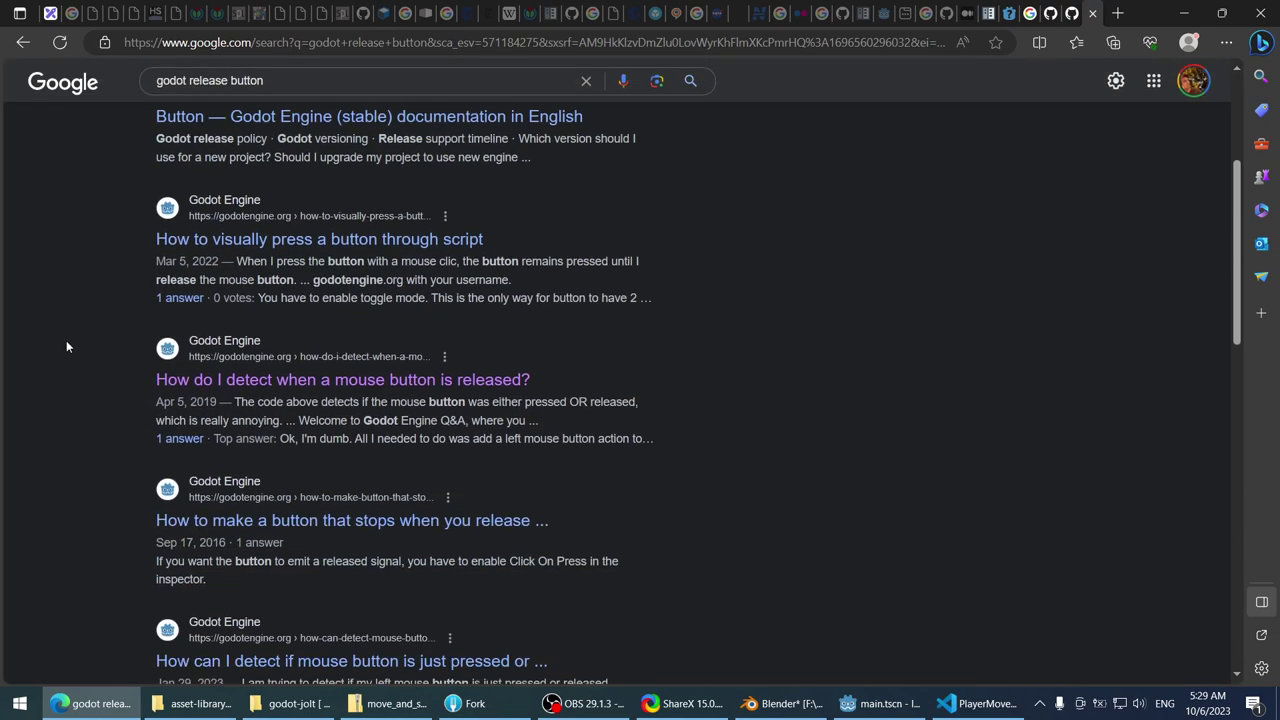
scroll(66, 347, down, 2)
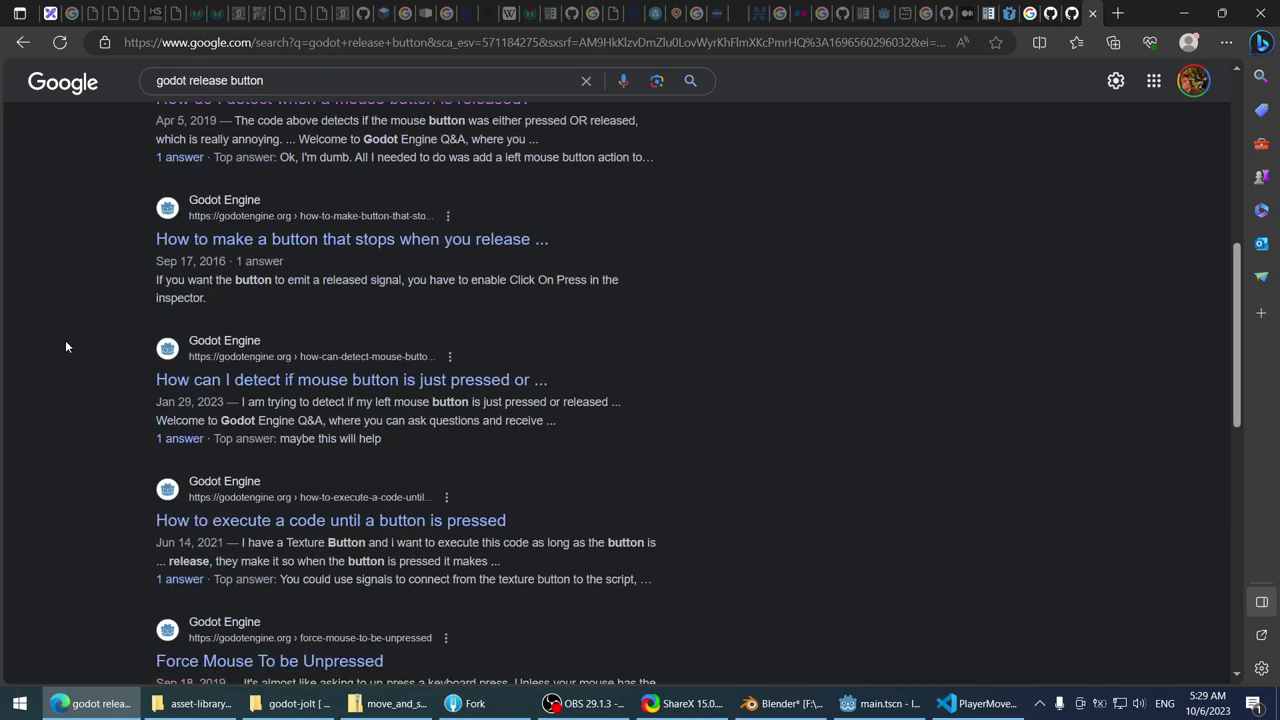
click(95, 703)
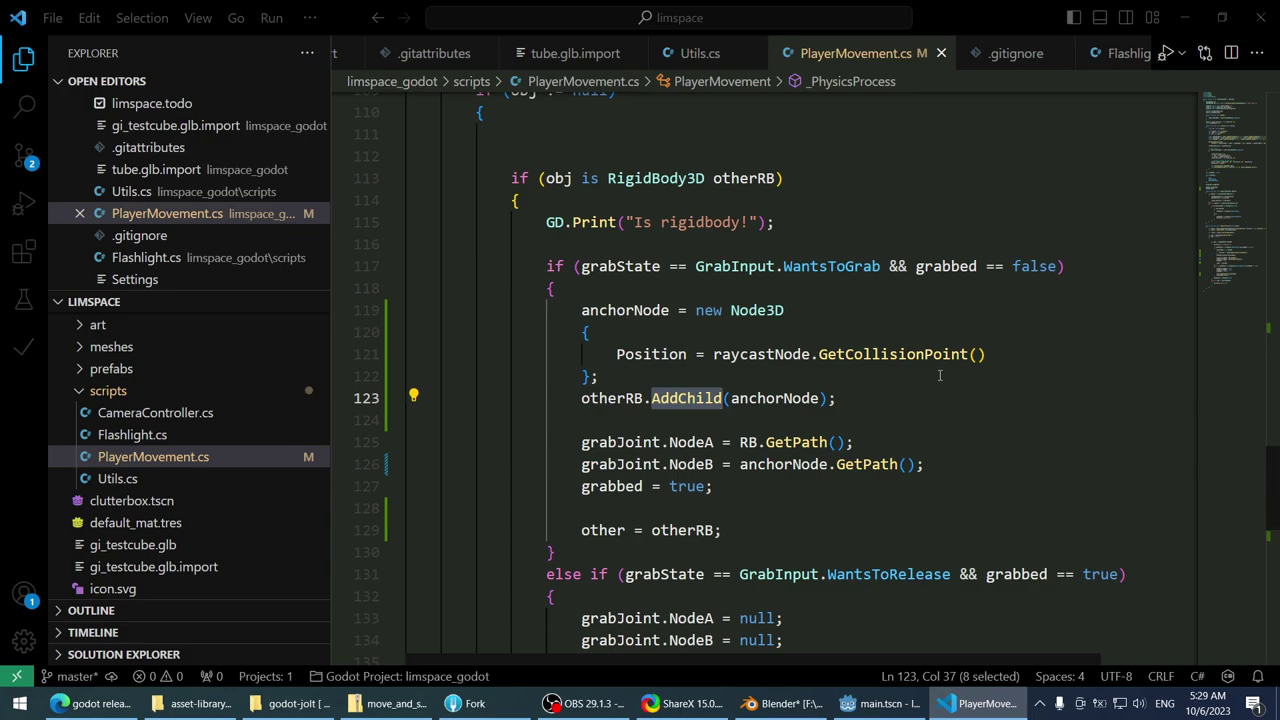
- Highlight every NodeA and NodeB use in PlayerMovement.cs, then orbit the Godot scene view
scroll(925, 361, down, 1)
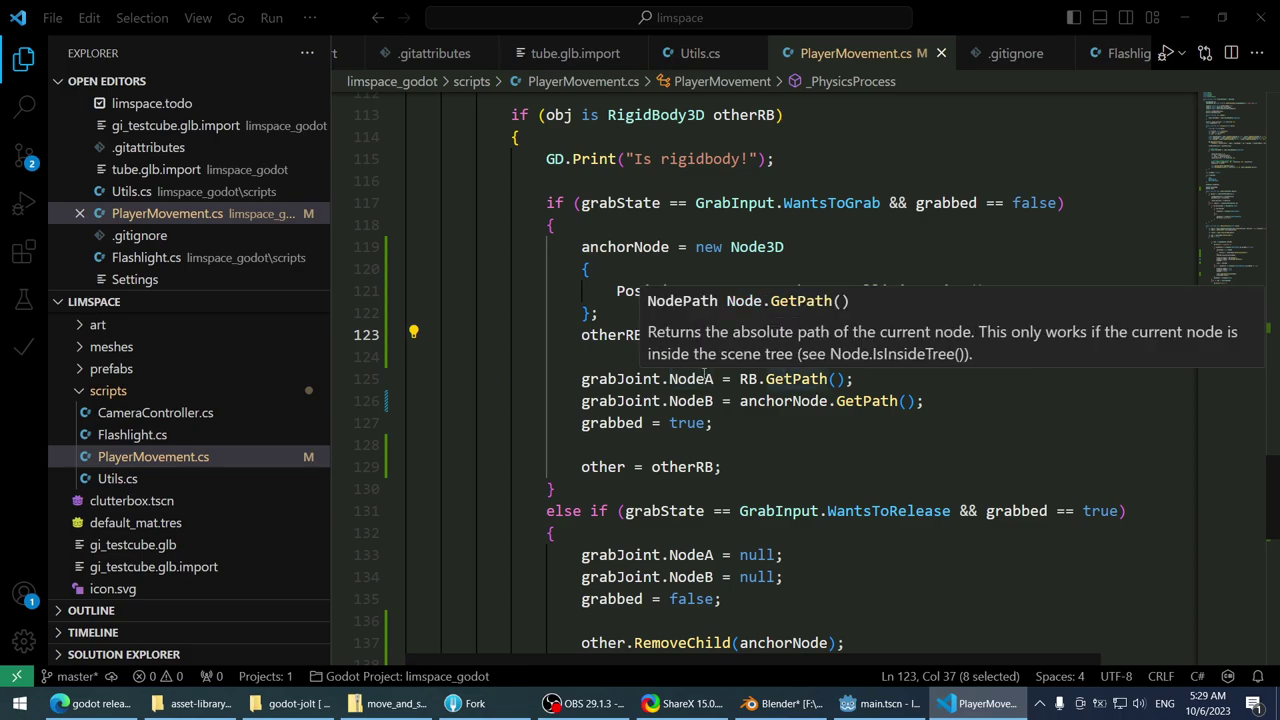
double_click(691, 378)
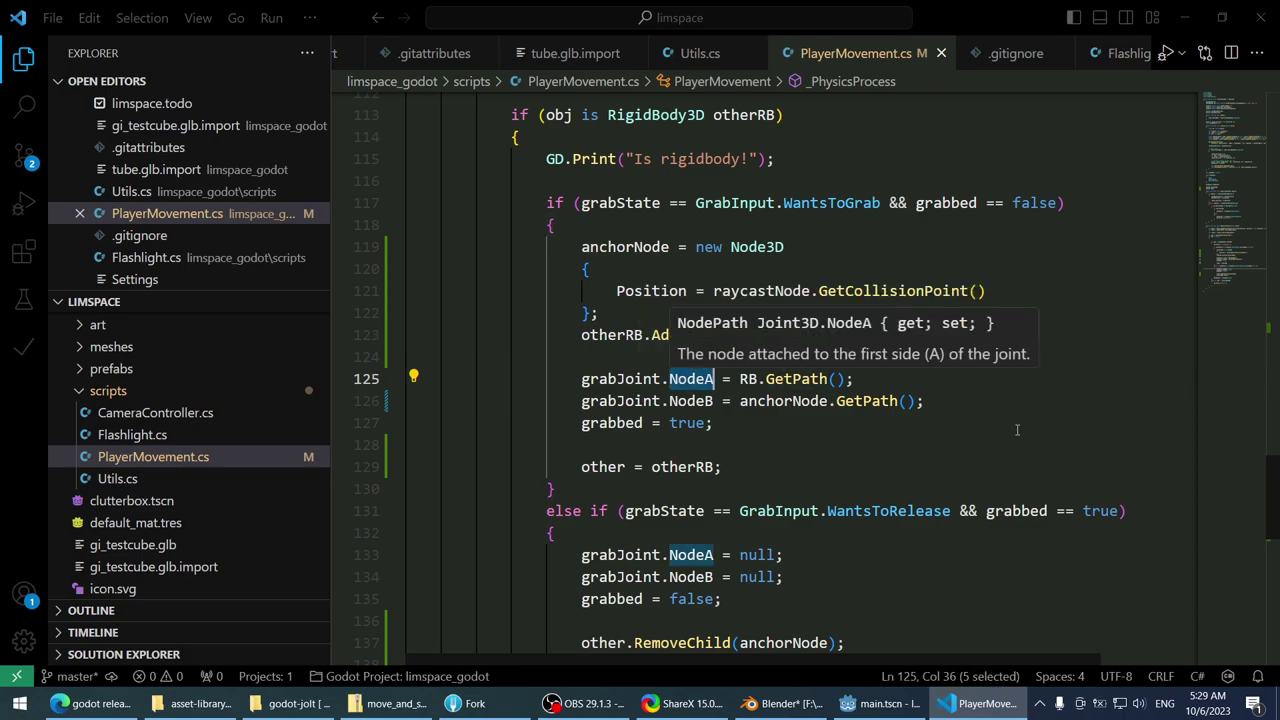
scroll(1068, 424, down, 1)
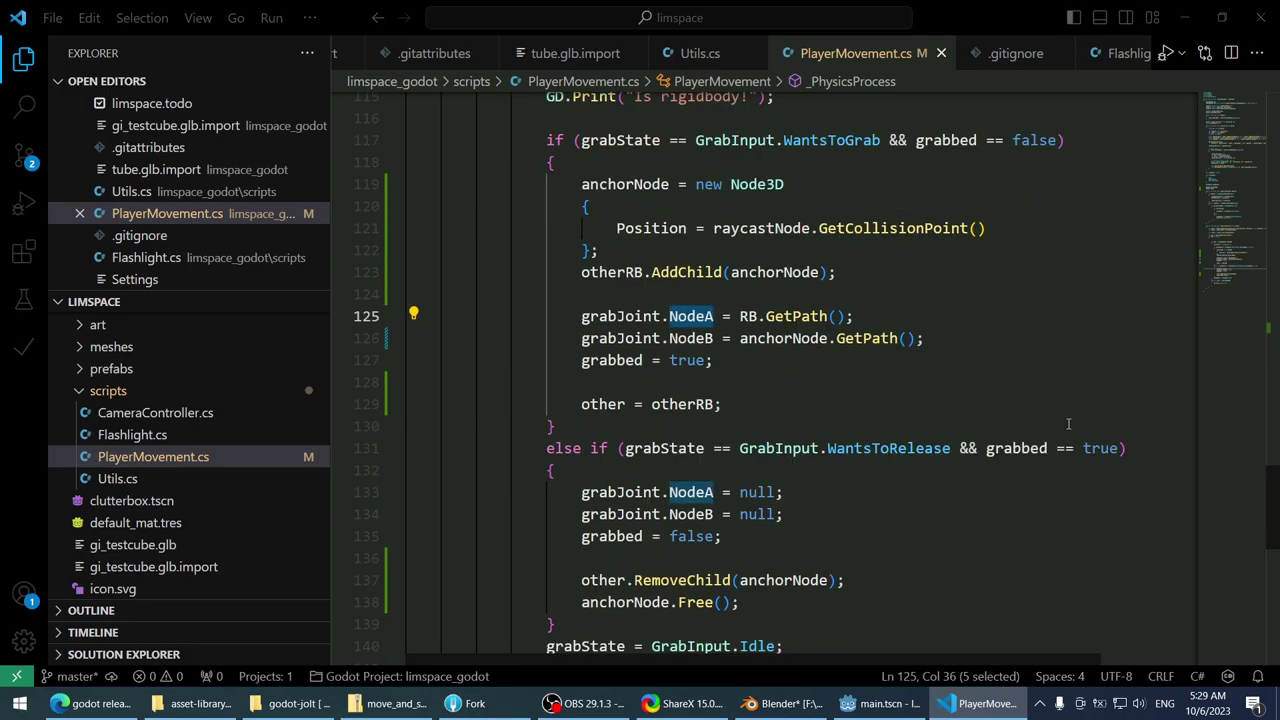
double_click(710, 512)
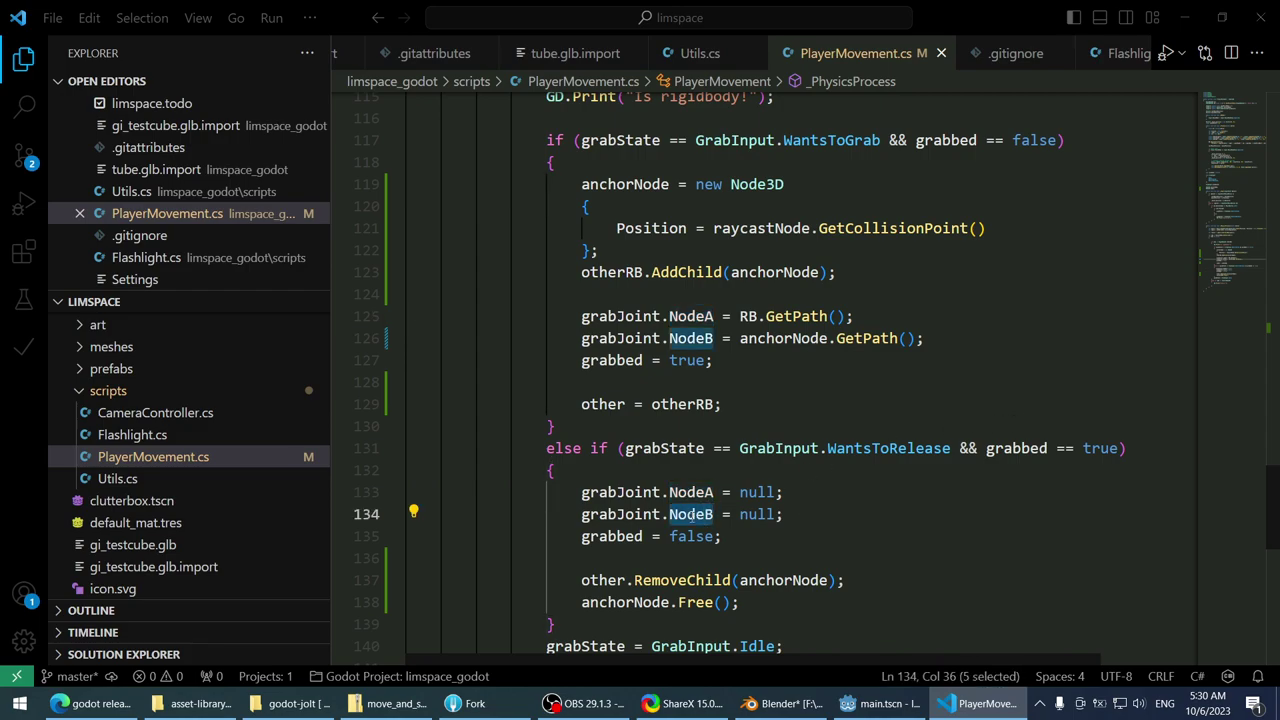
mouse_move(690, 515)
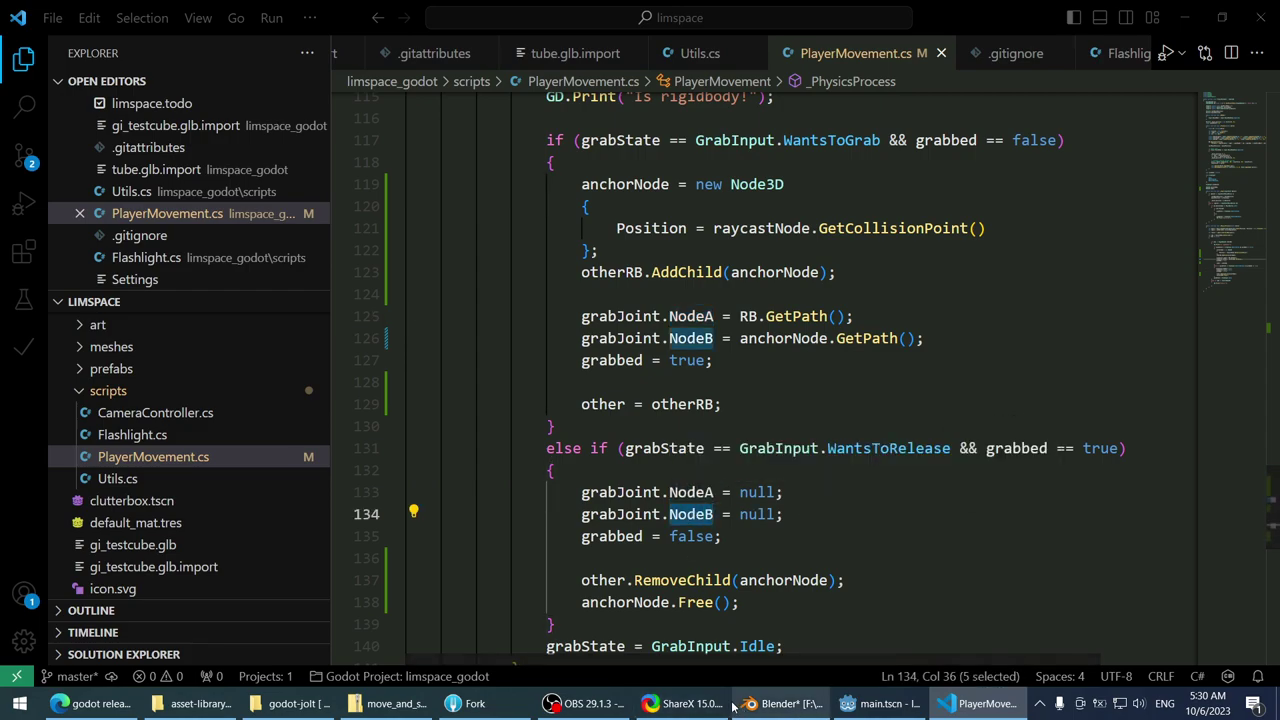
click(880, 703)
middle_drag(608, 318, 489, 267)
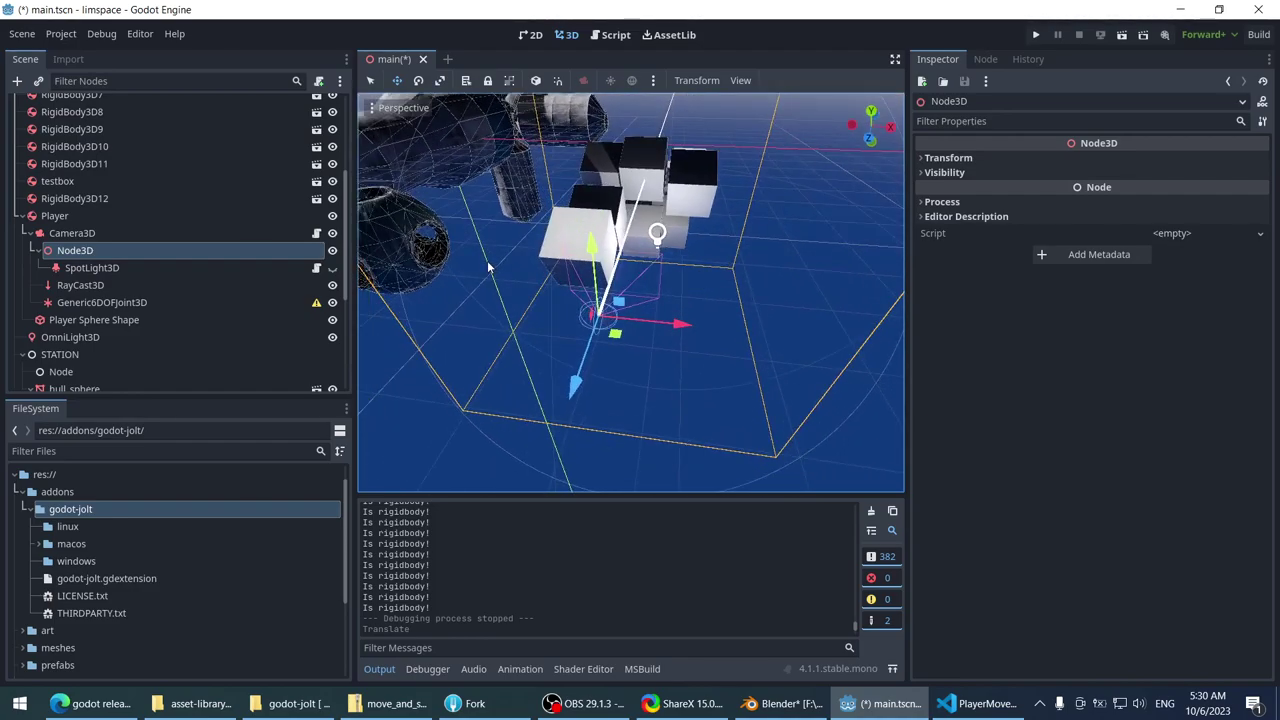
- Select the testbox, undo its accidental moves with Ctrl+Z, and zoom toward it
click(552, 246)
key(ctrl+z)
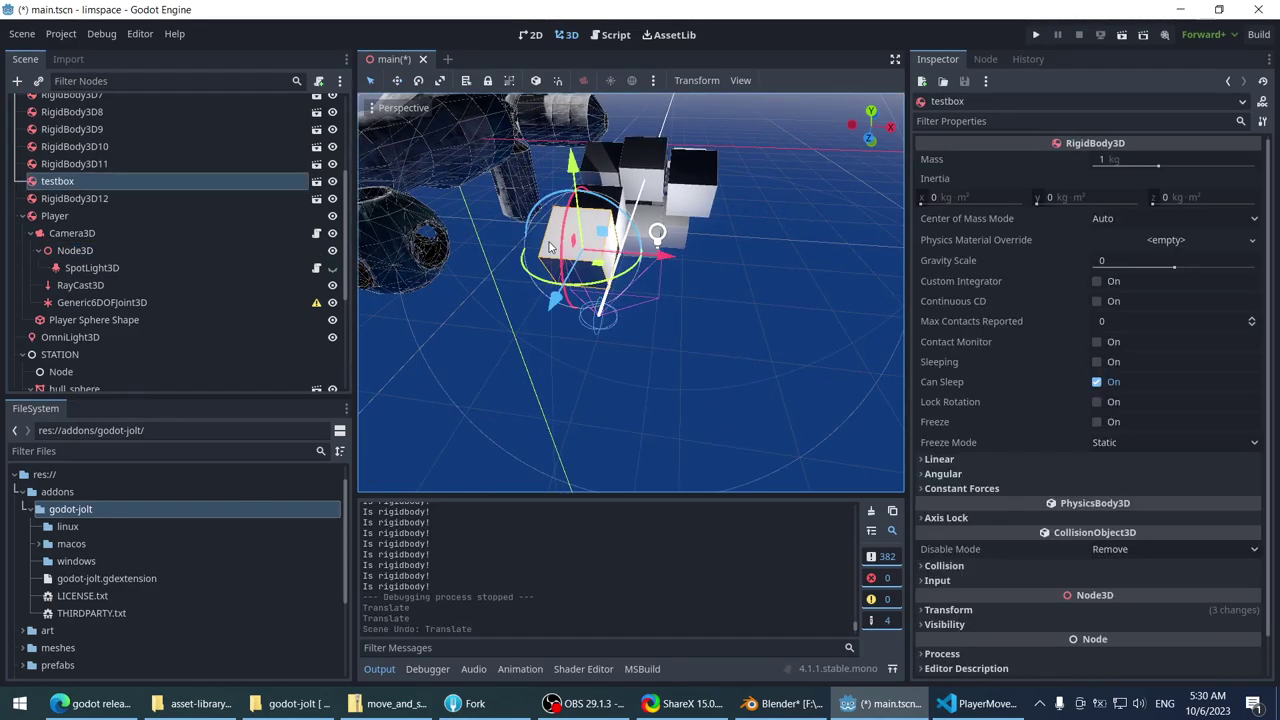
middle_drag(552, 246, 795, 276)
key(ctrl+z)
key(ctrl+z)
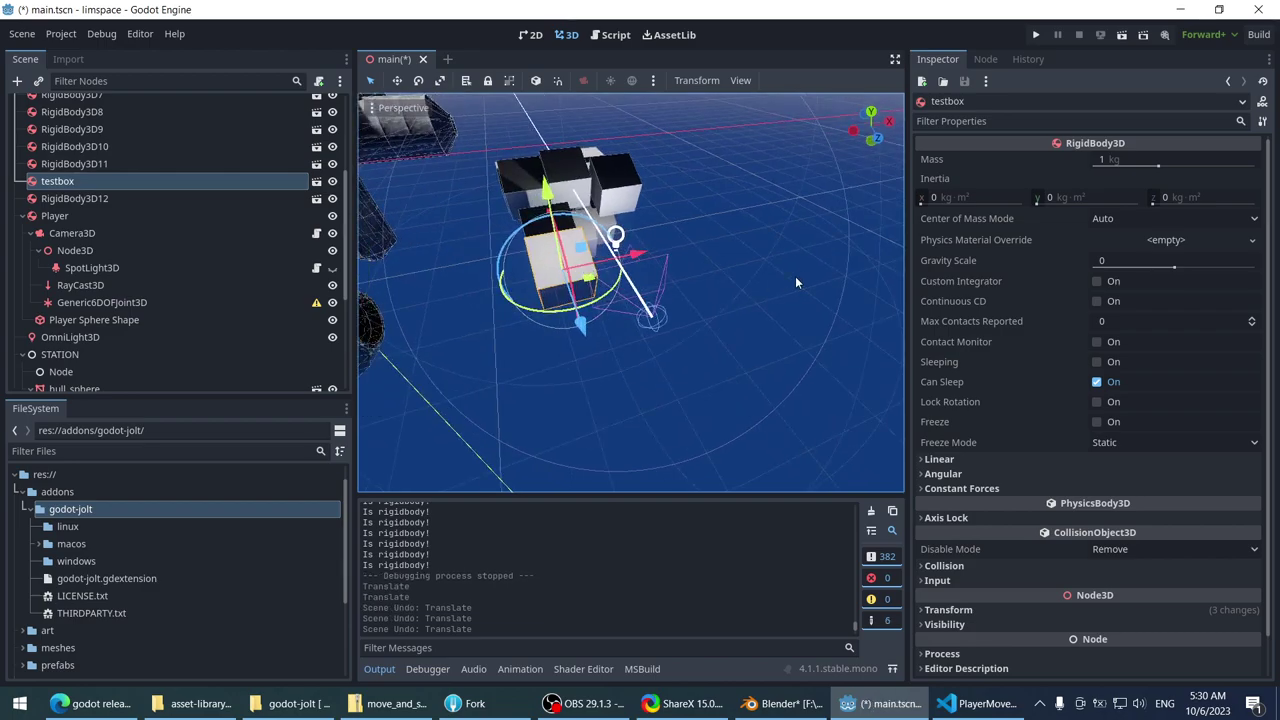
click(781, 272)
click(557, 278)
middle_drag(557, 278, 669, 247)
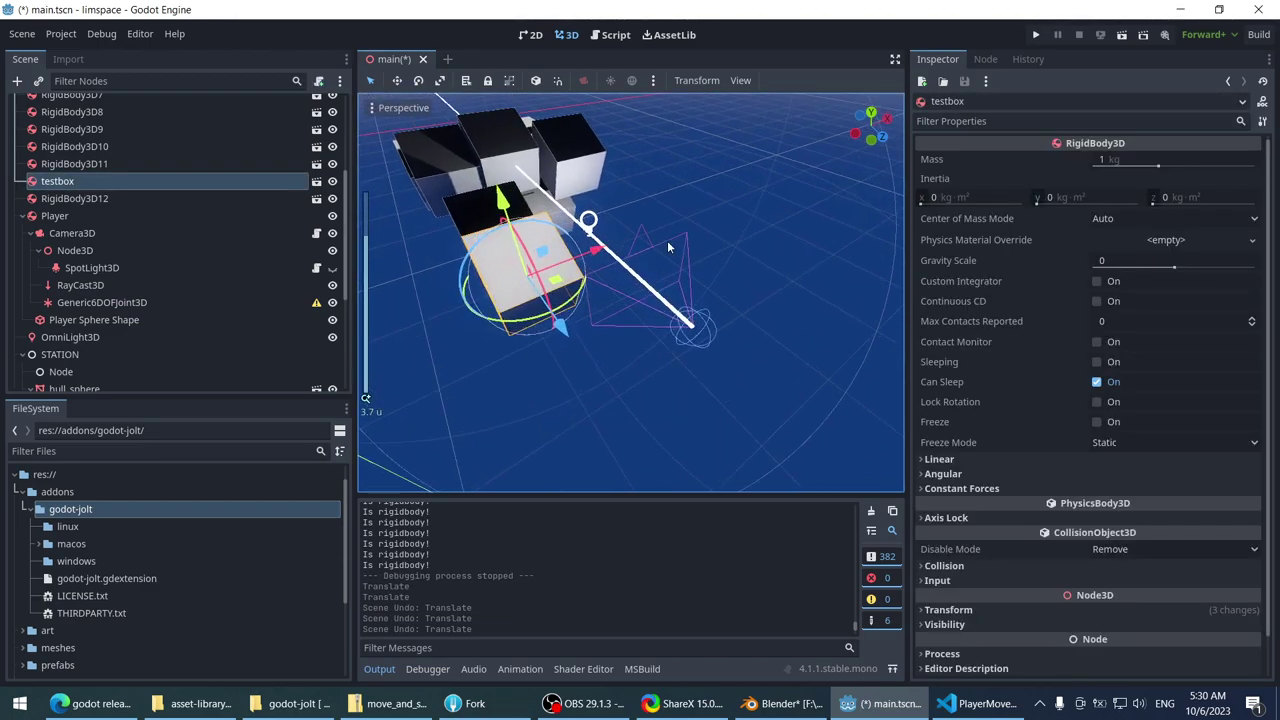
- Select the player's sphere collision shape and the Player node, then return to PlayerMovement.cs
click(713, 330)
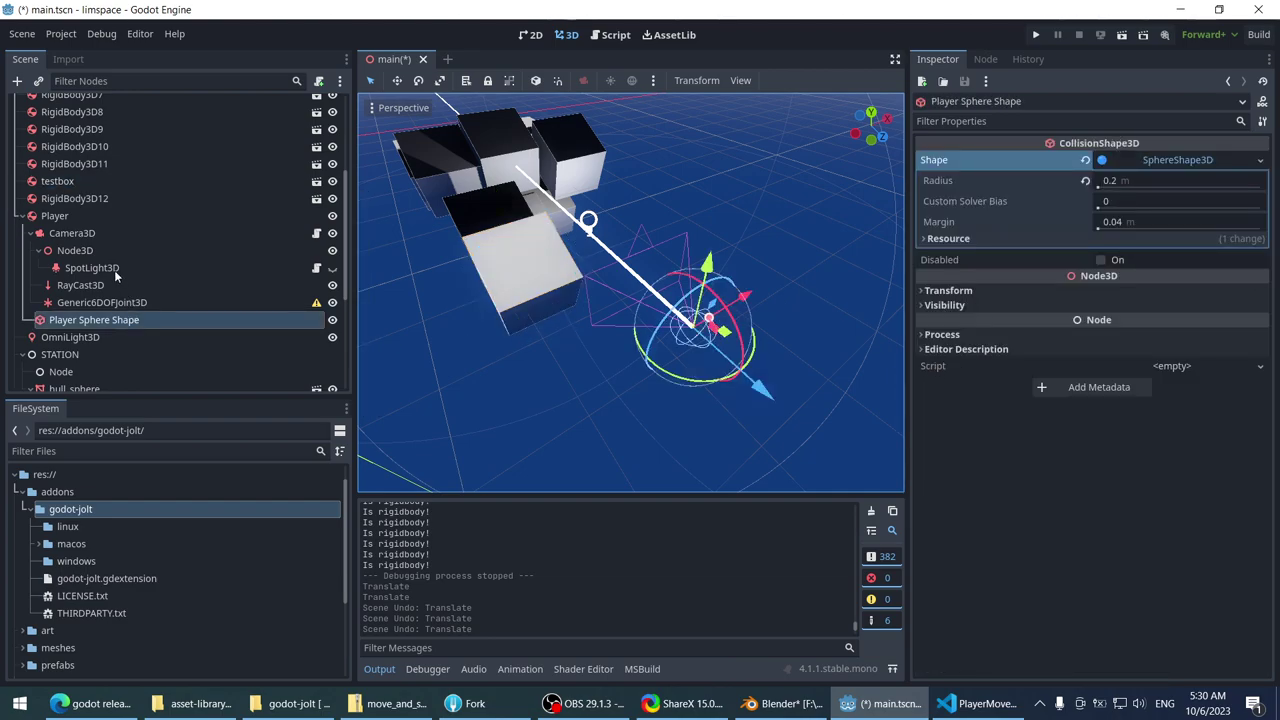
click(85, 213)
click(940, 701)
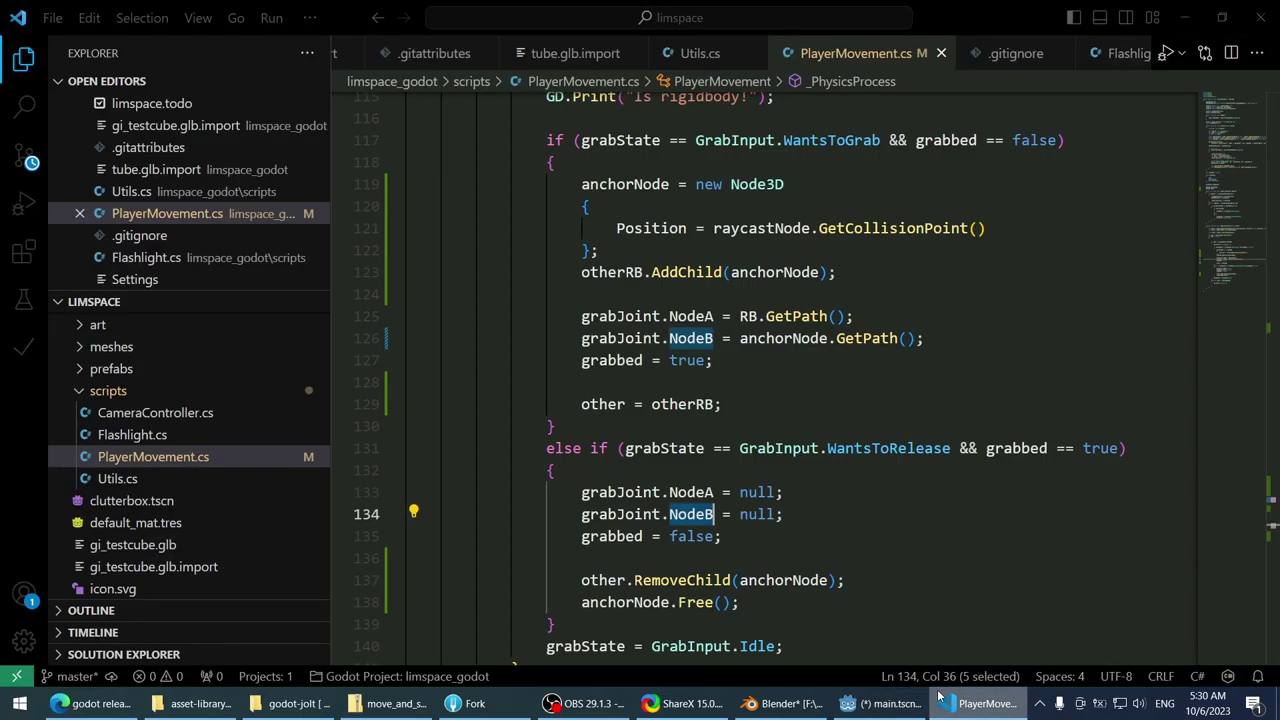
scroll(754, 477, down, 5)
scroll(754, 477, up, 3)
scroll(767, 463, up, 2)
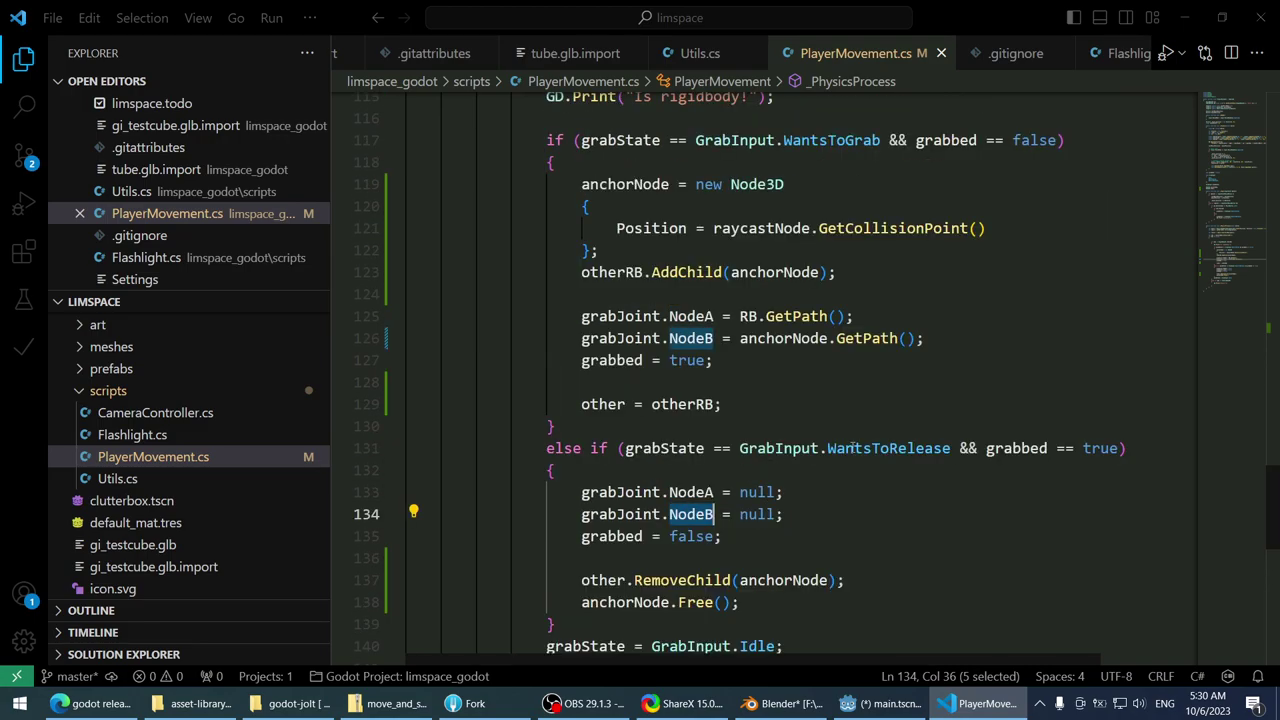
double_click(773, 338)
double_click(686, 272)
scroll(850, 308, up, 2)
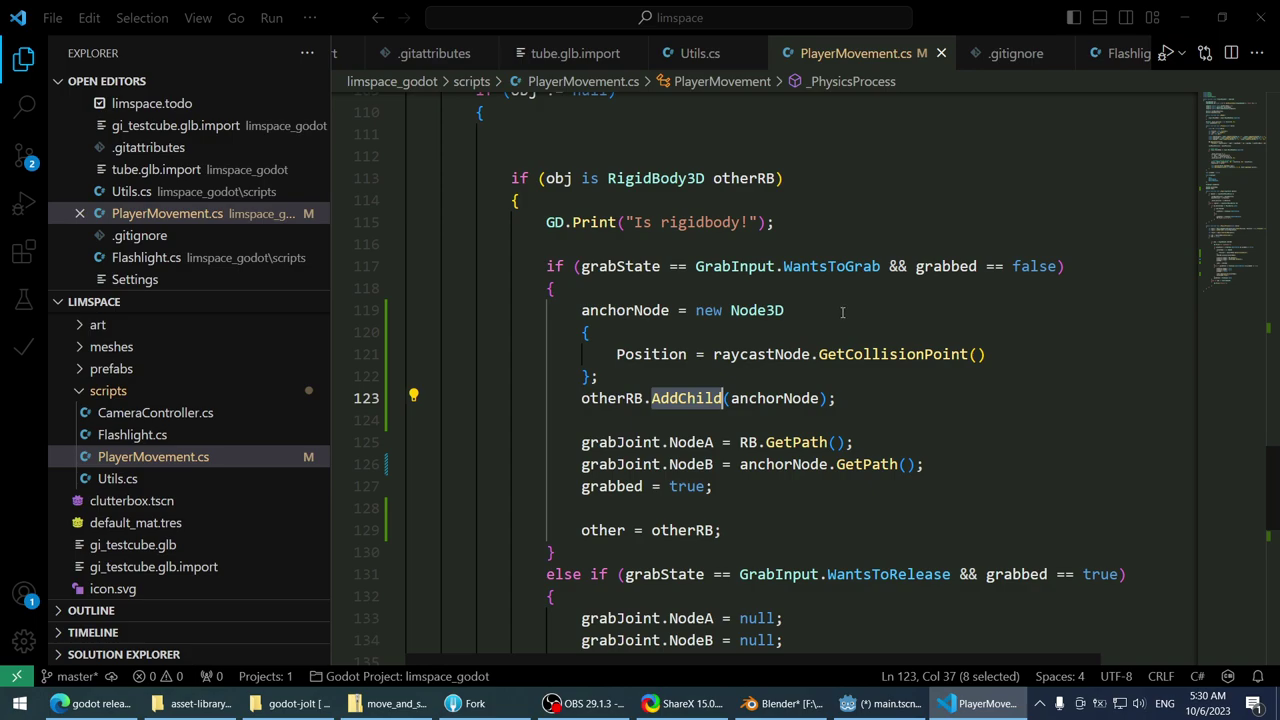
scroll(842, 313, up, 1)
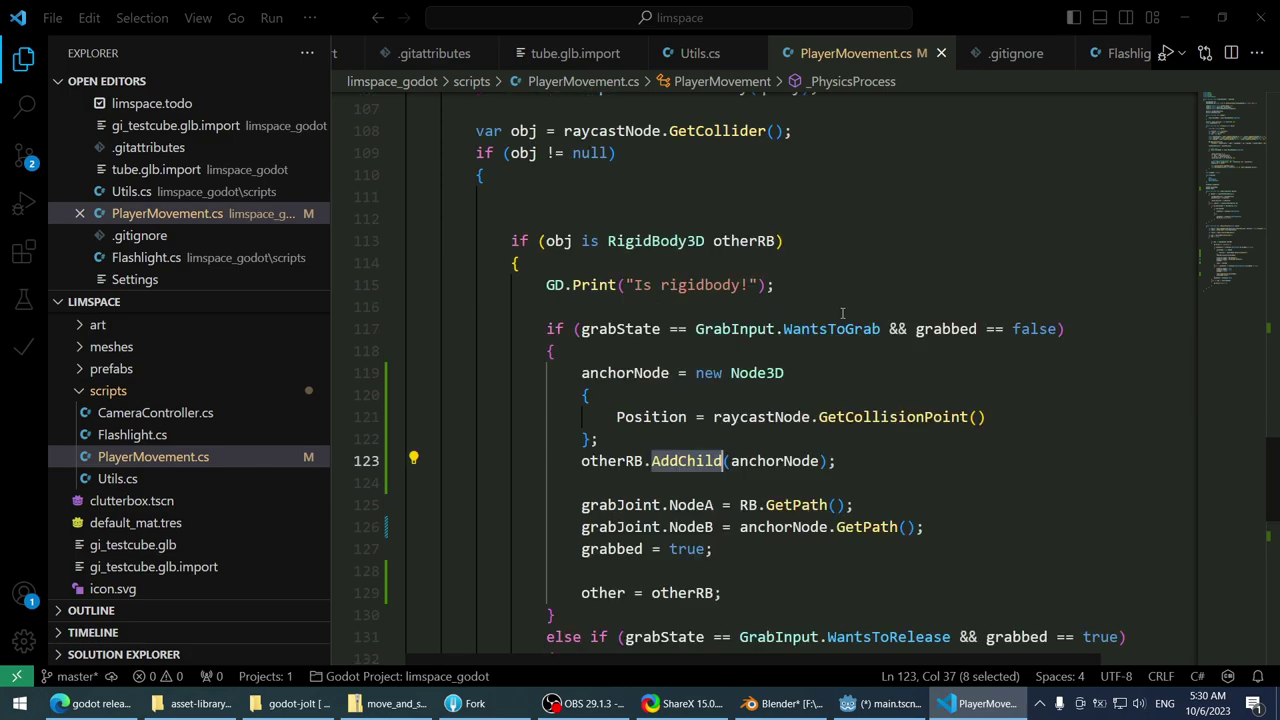
scroll(842, 314, down, 1)
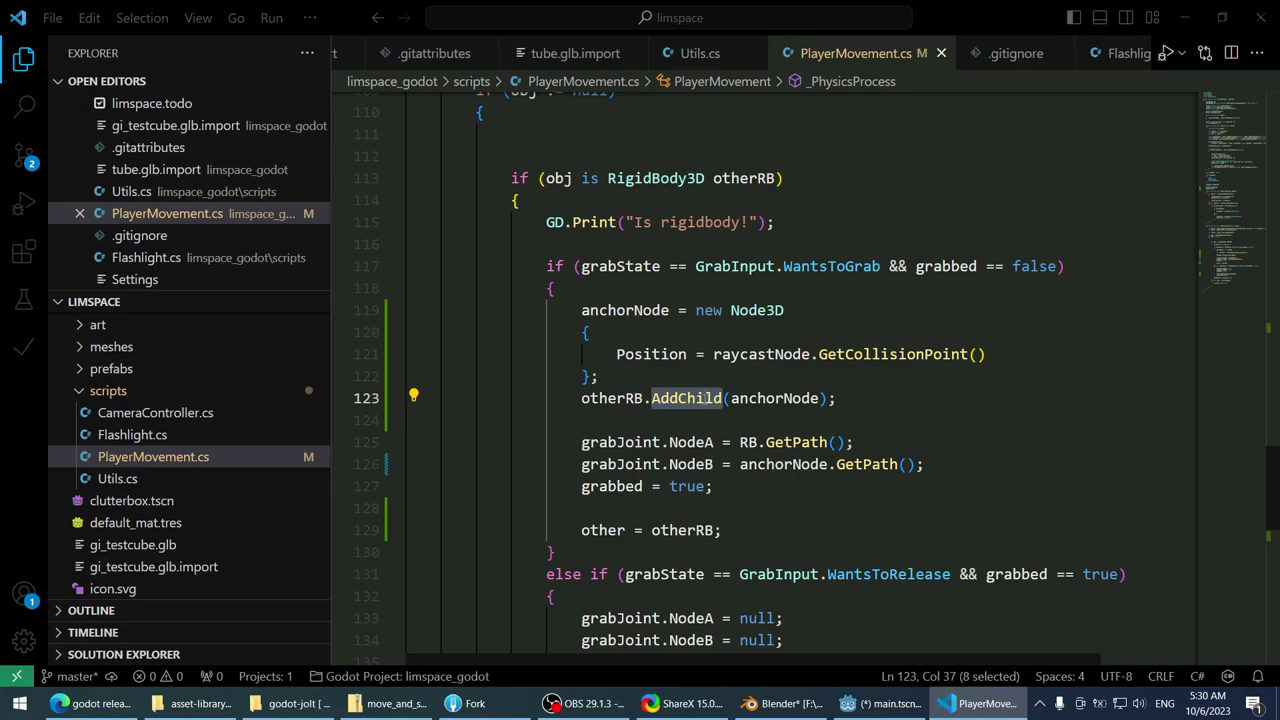
mouse_move(686, 398)
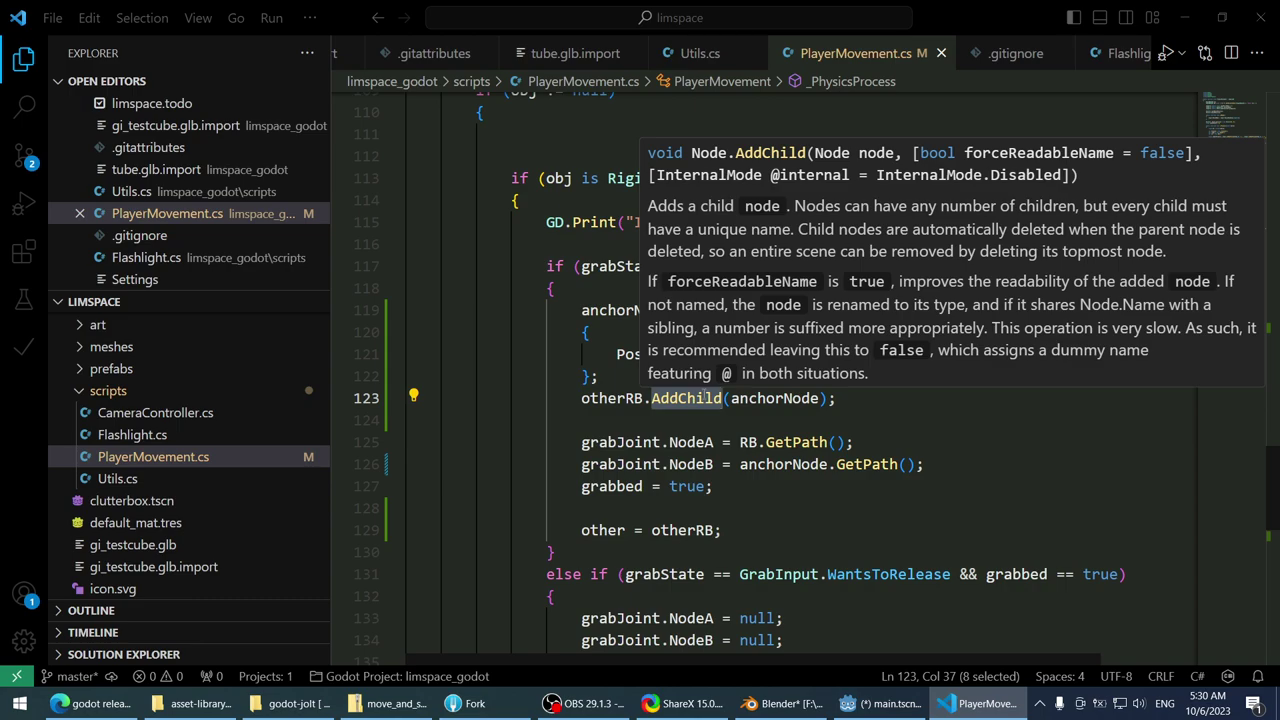
double_click(768, 397)
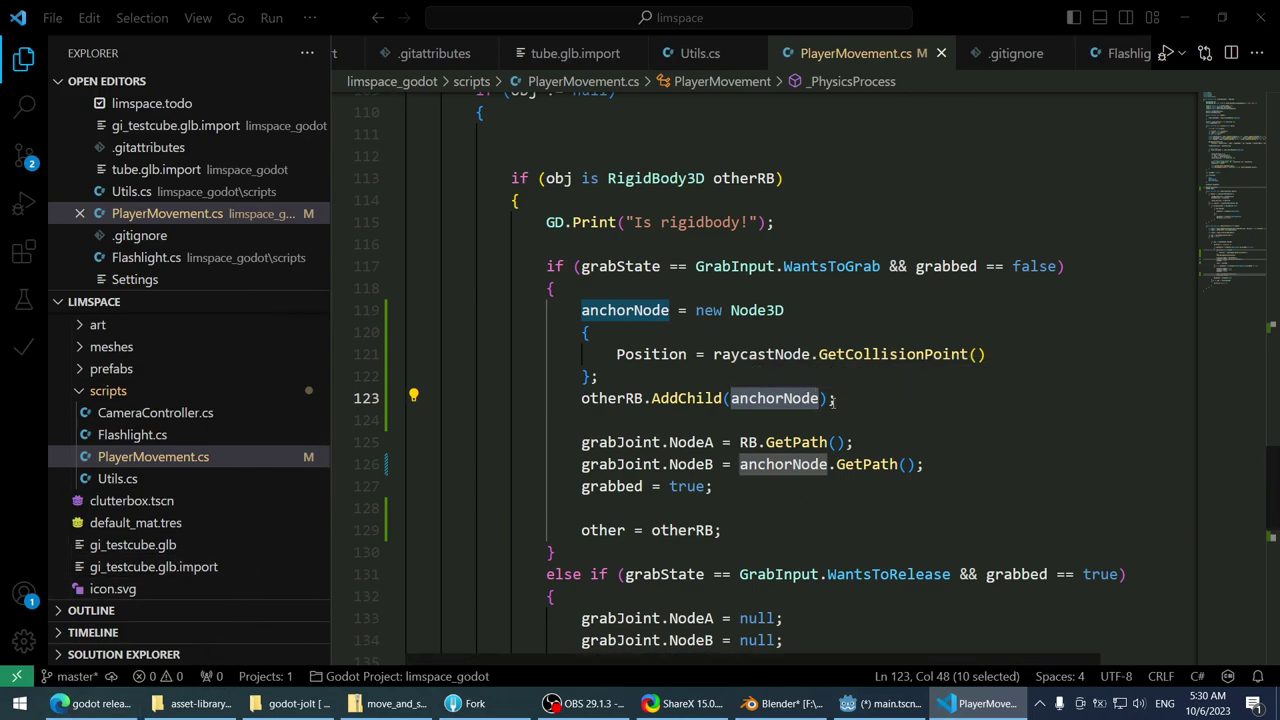
- Search Google for 'godot instantiate object'
click(92, 703)
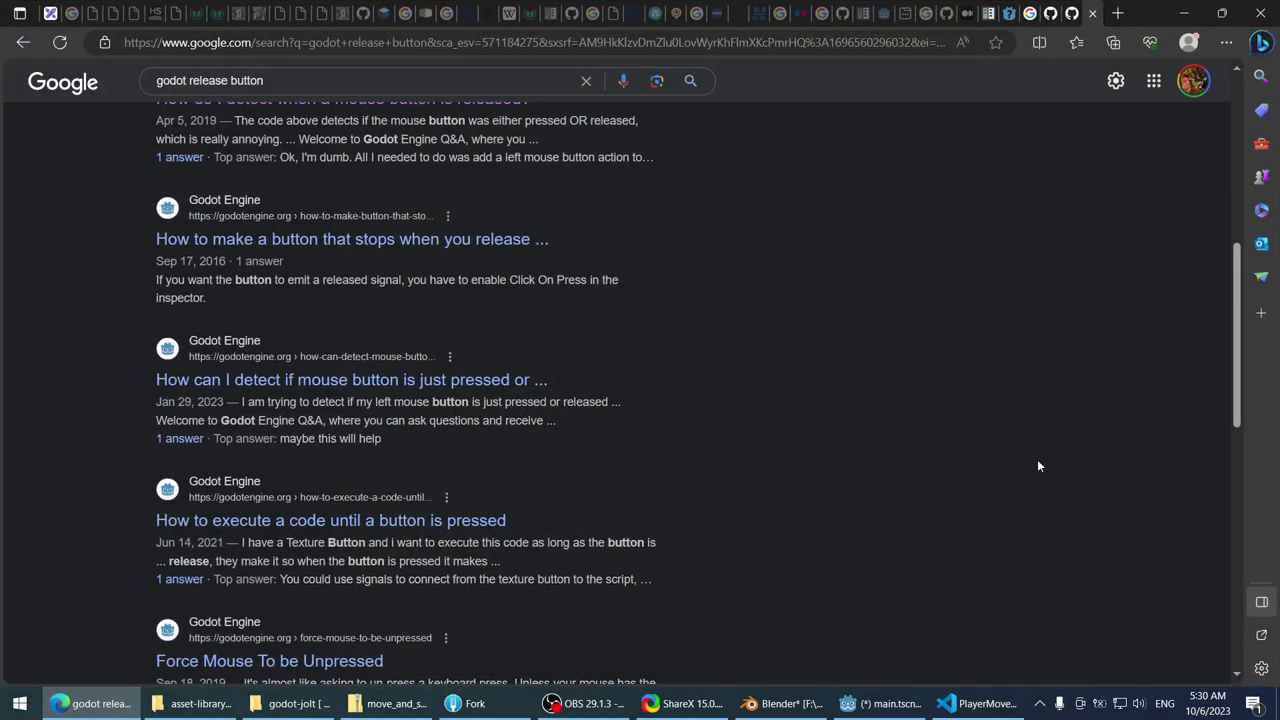
scroll(900, 300, up, 6)
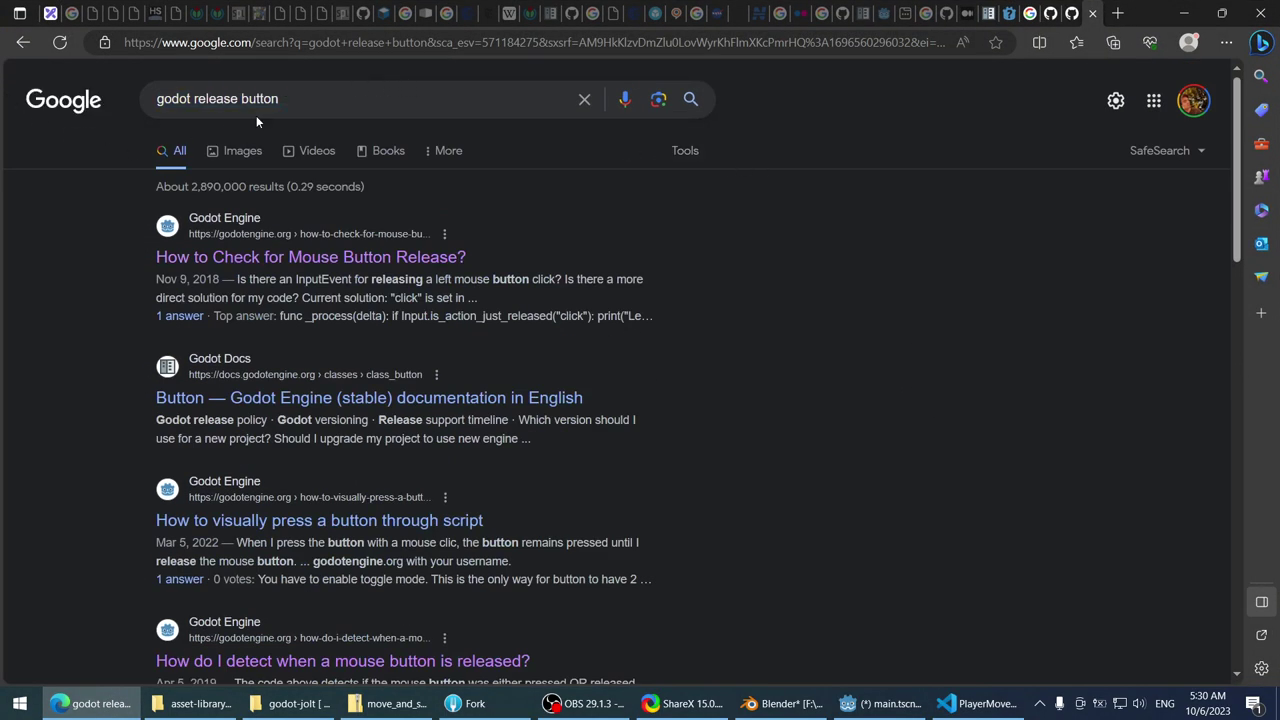
click(388, 85)
key(ctrl+a)
text(go)
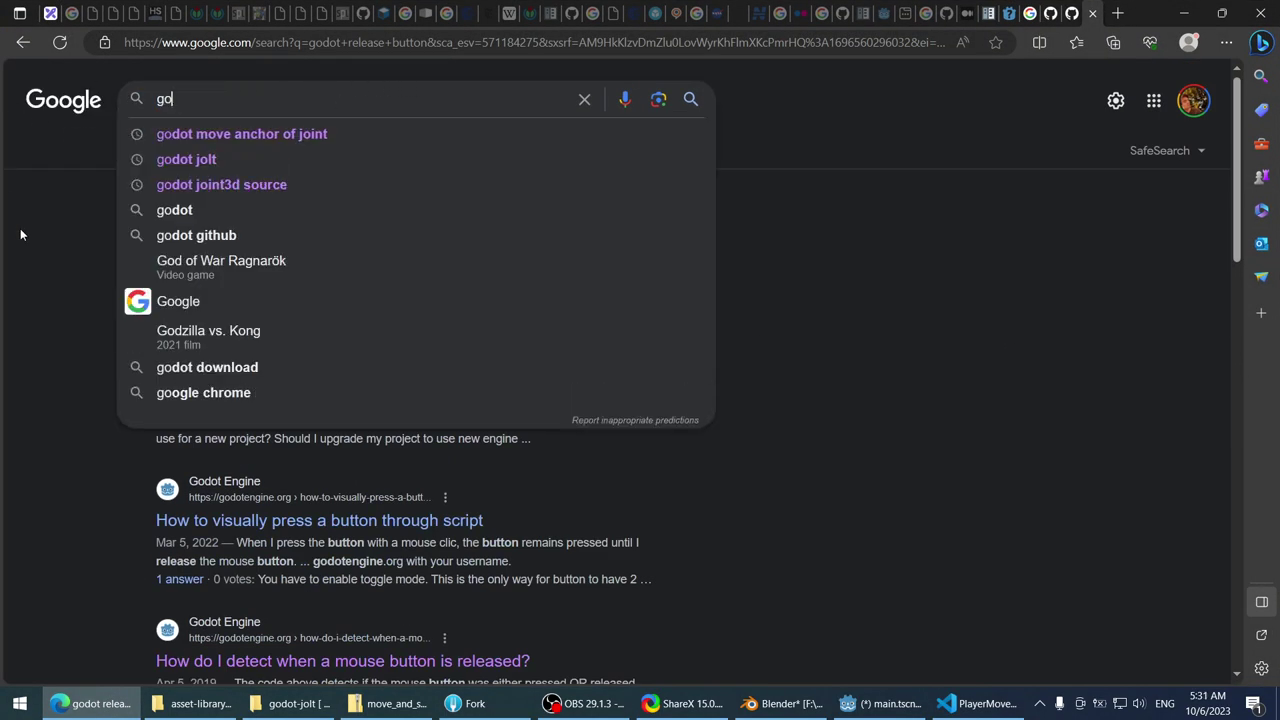
text(dot instantiate object)
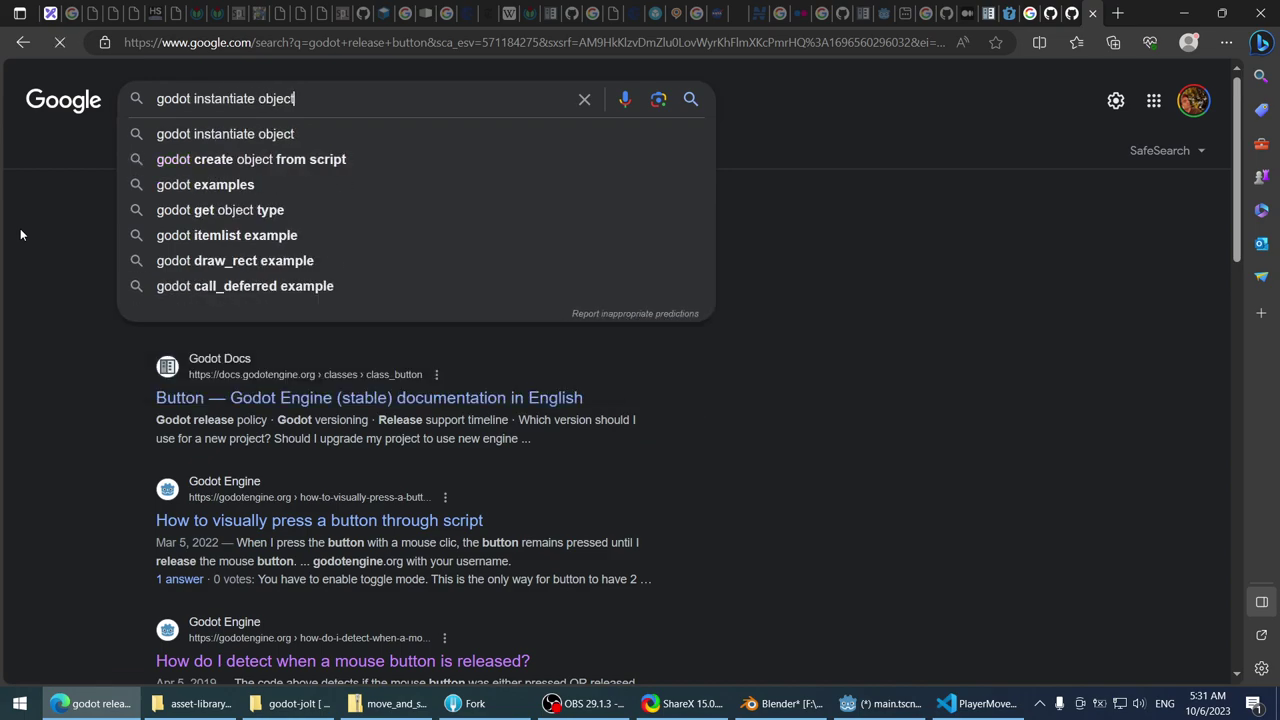
key(Return)
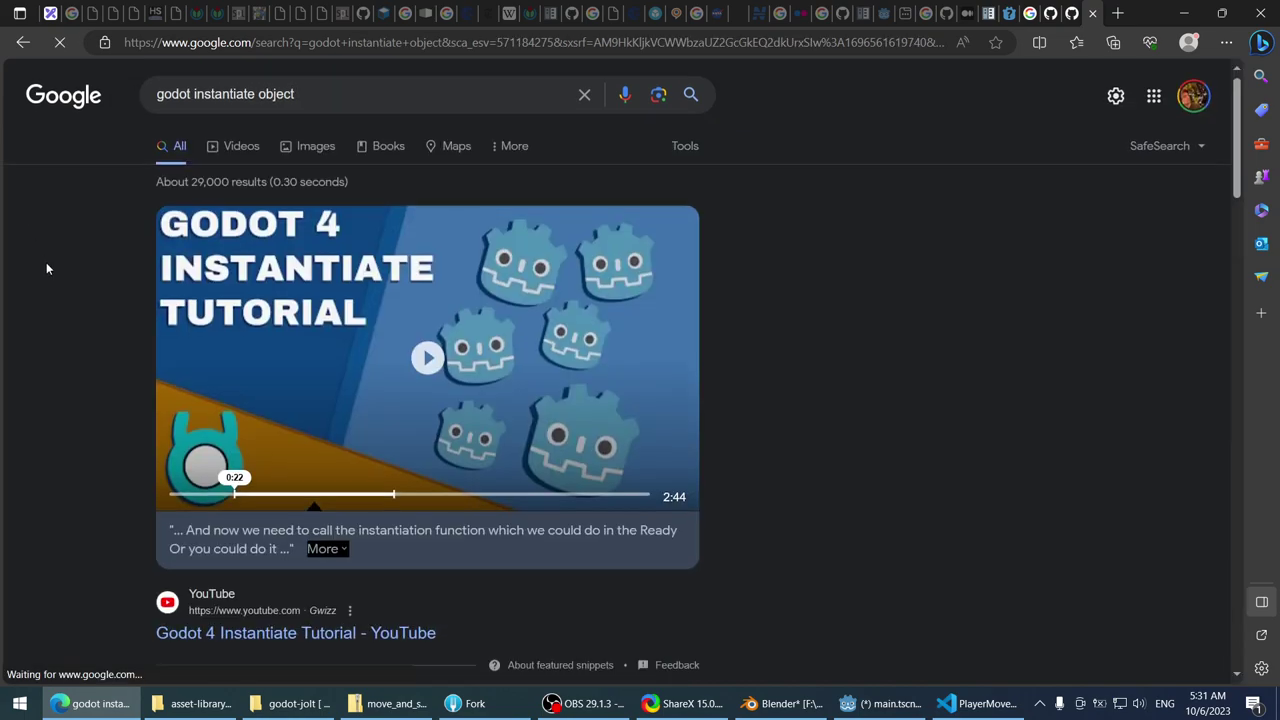
- Watch parts of the Godot 4 Instantiate Tutorial video full screen, skipping around 0:26–1:45
scroll(46, 268, down, 3)
click(178, 357)
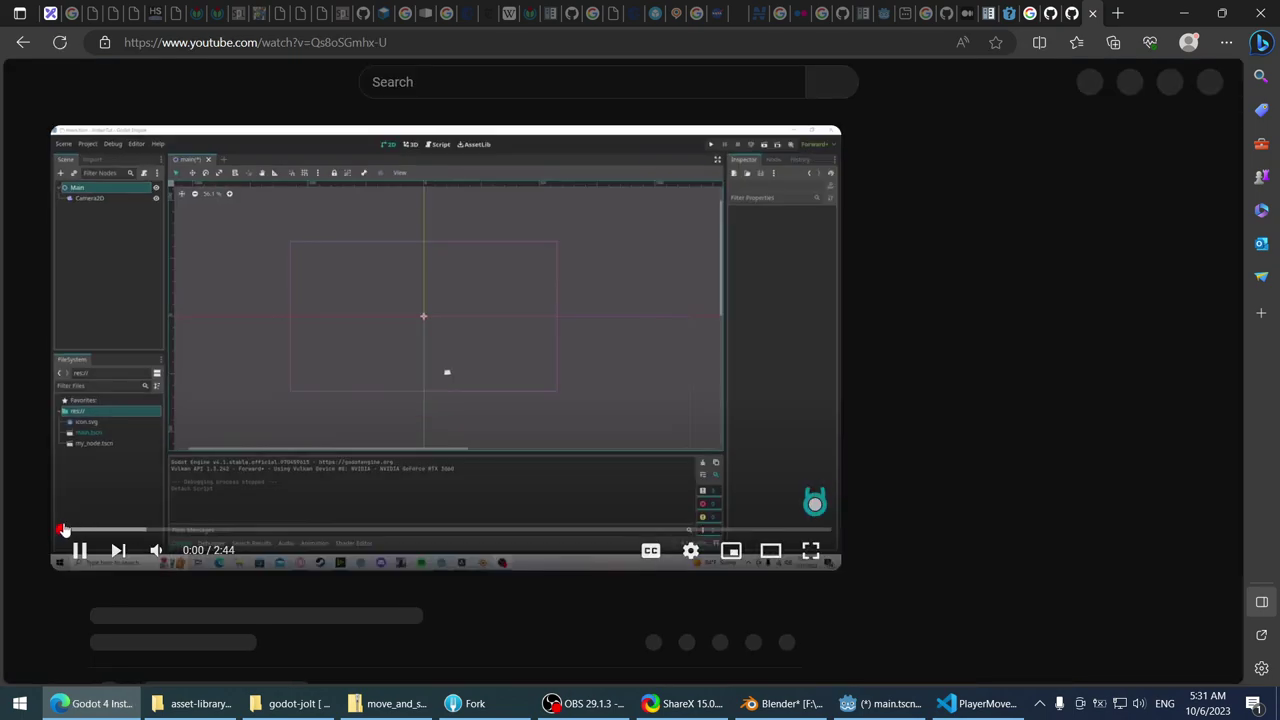
drag(62, 530, 230, 530)
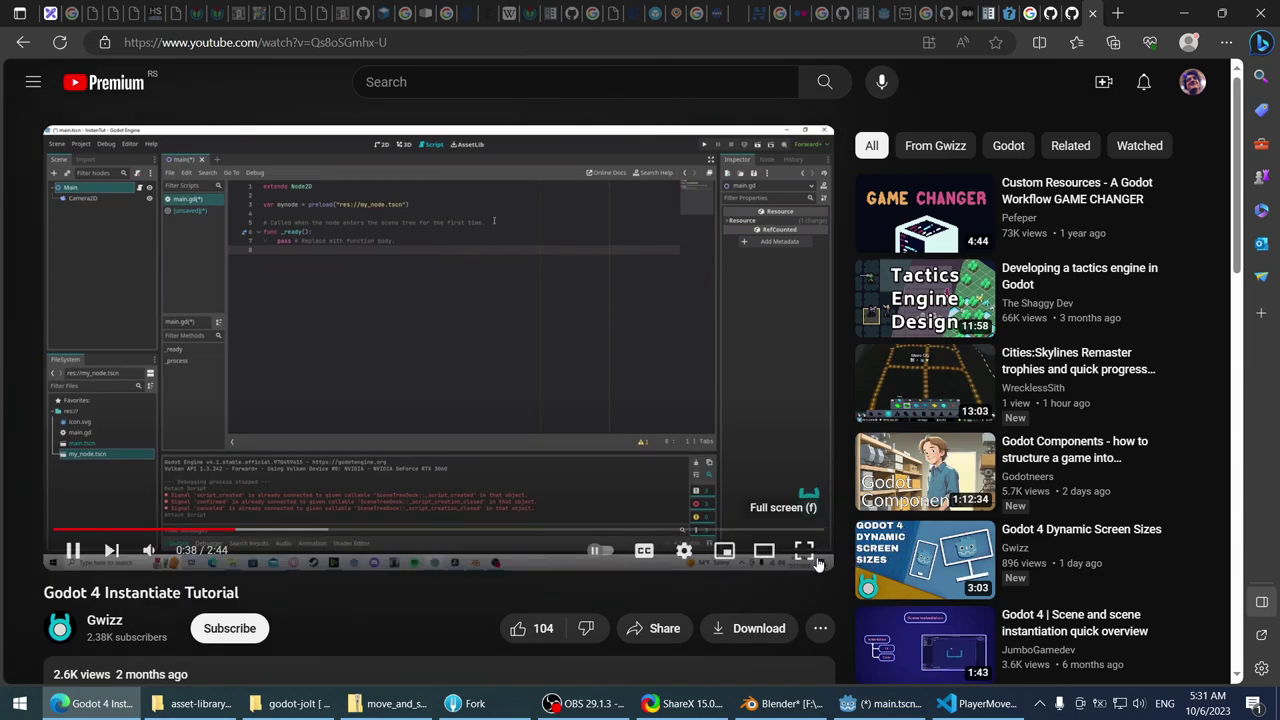
click(800, 549)
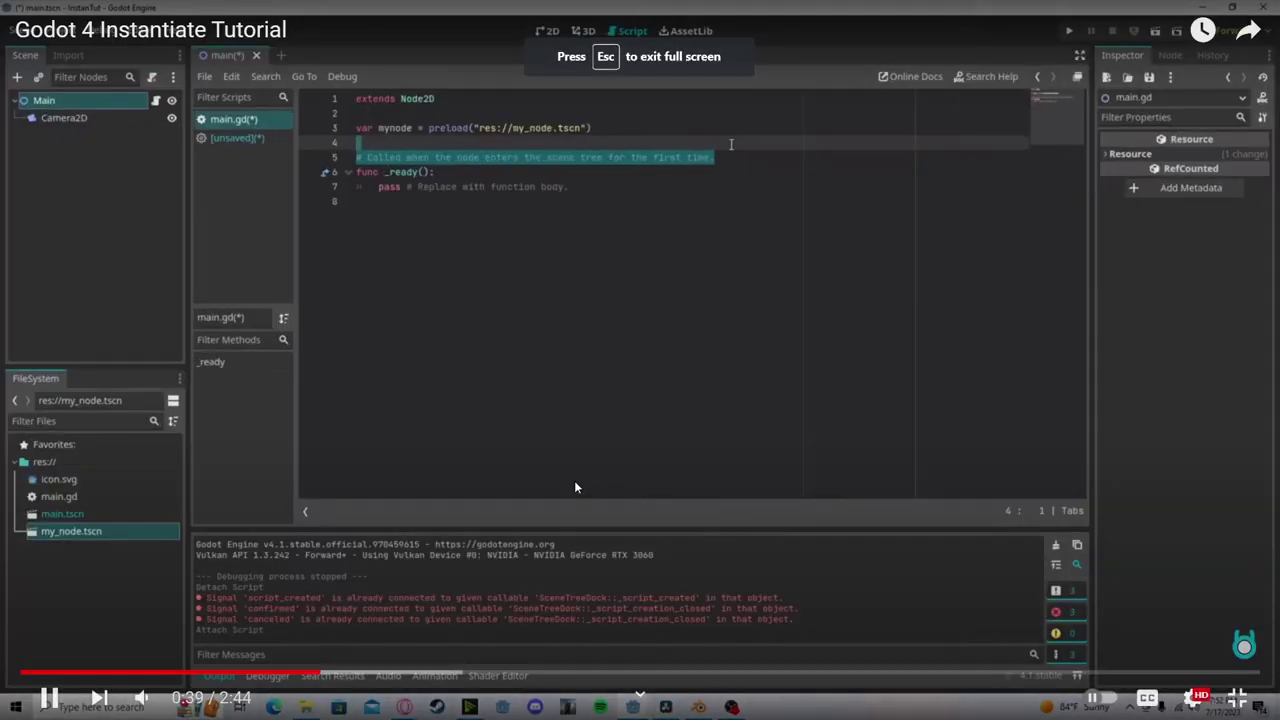
drag(366, 668, 906, 675)
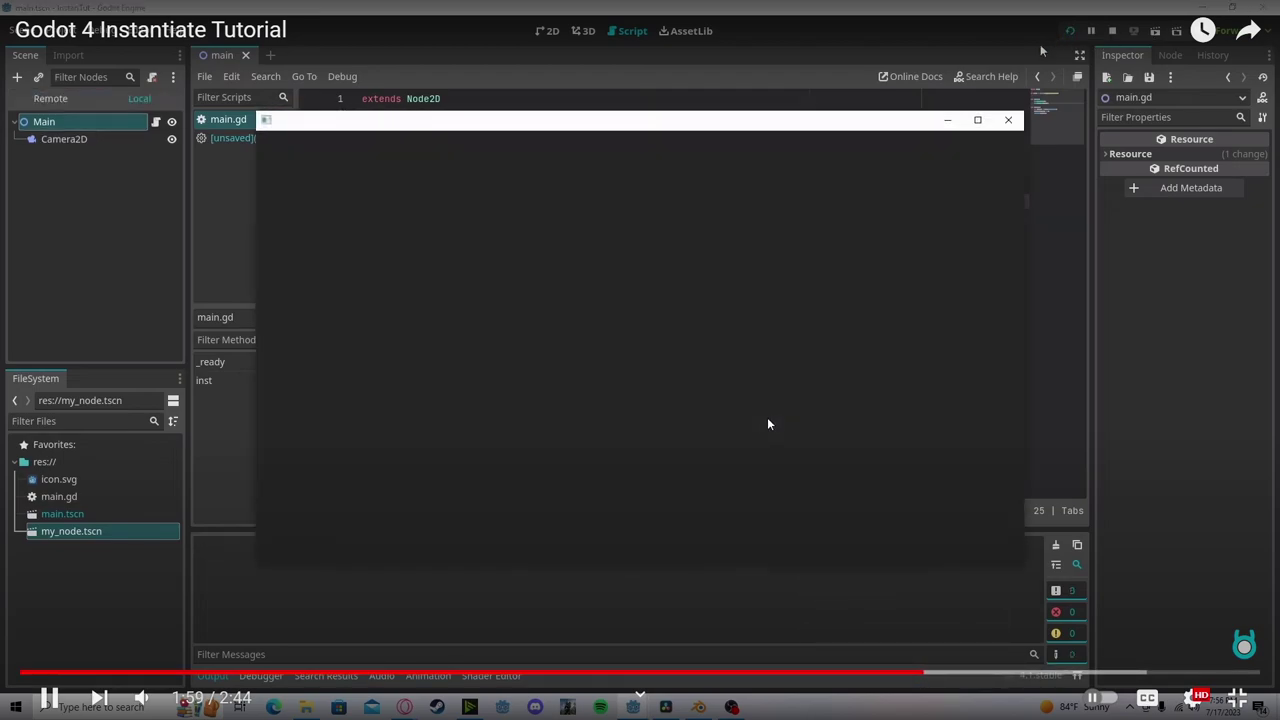
key(Left)
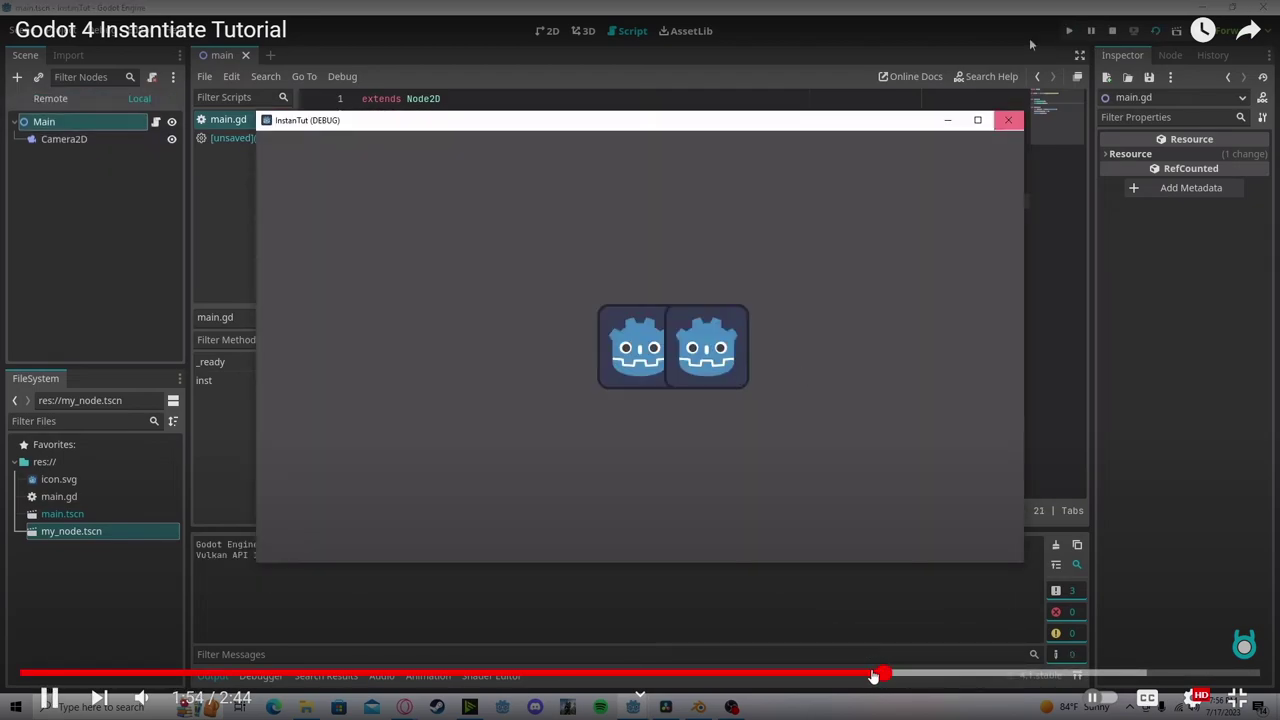
drag(881, 673, 1180, 675)
click(1237, 697)
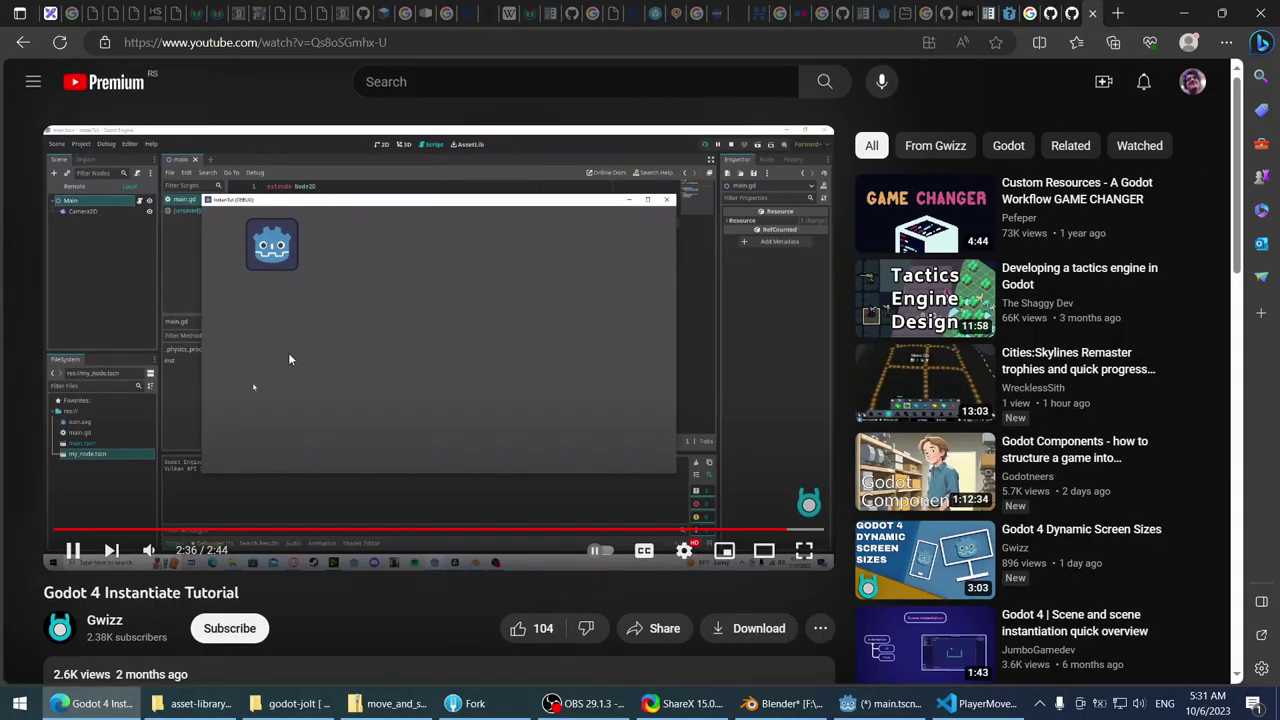
- Read the Reddit thread on instantiating an object, then return to PlayerMovement.cs
click(23, 42)
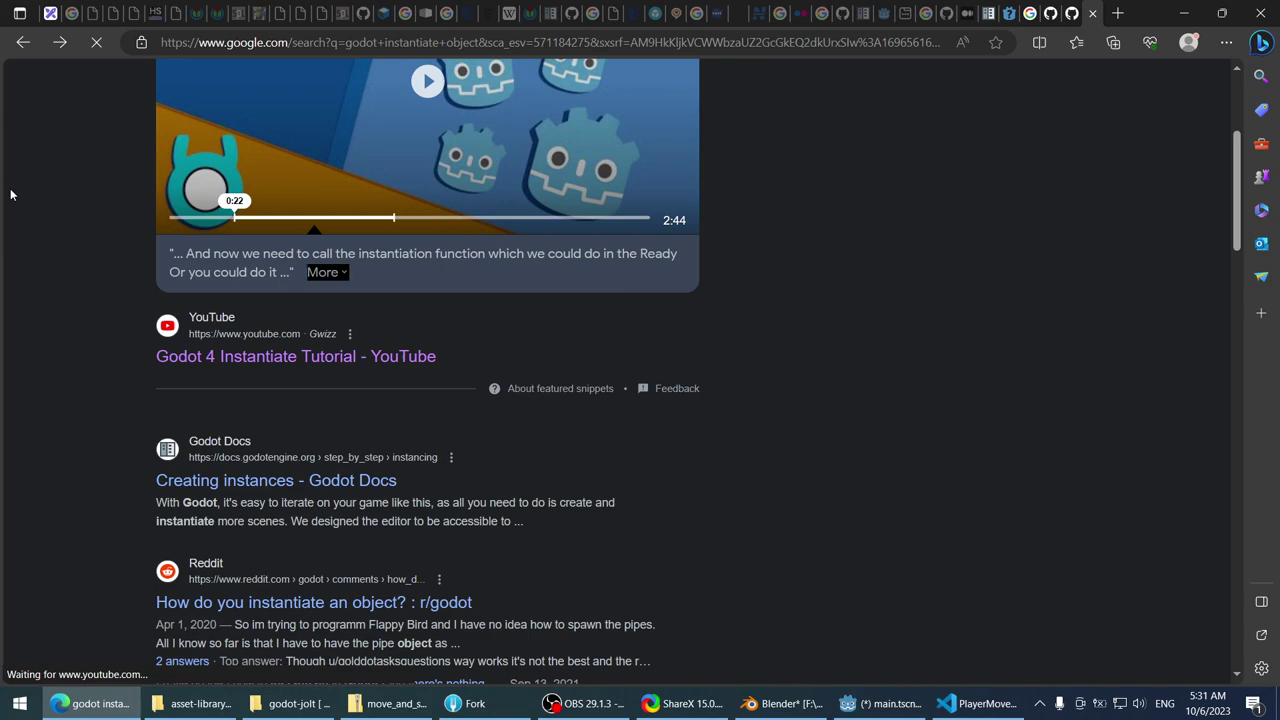
click(190, 414)
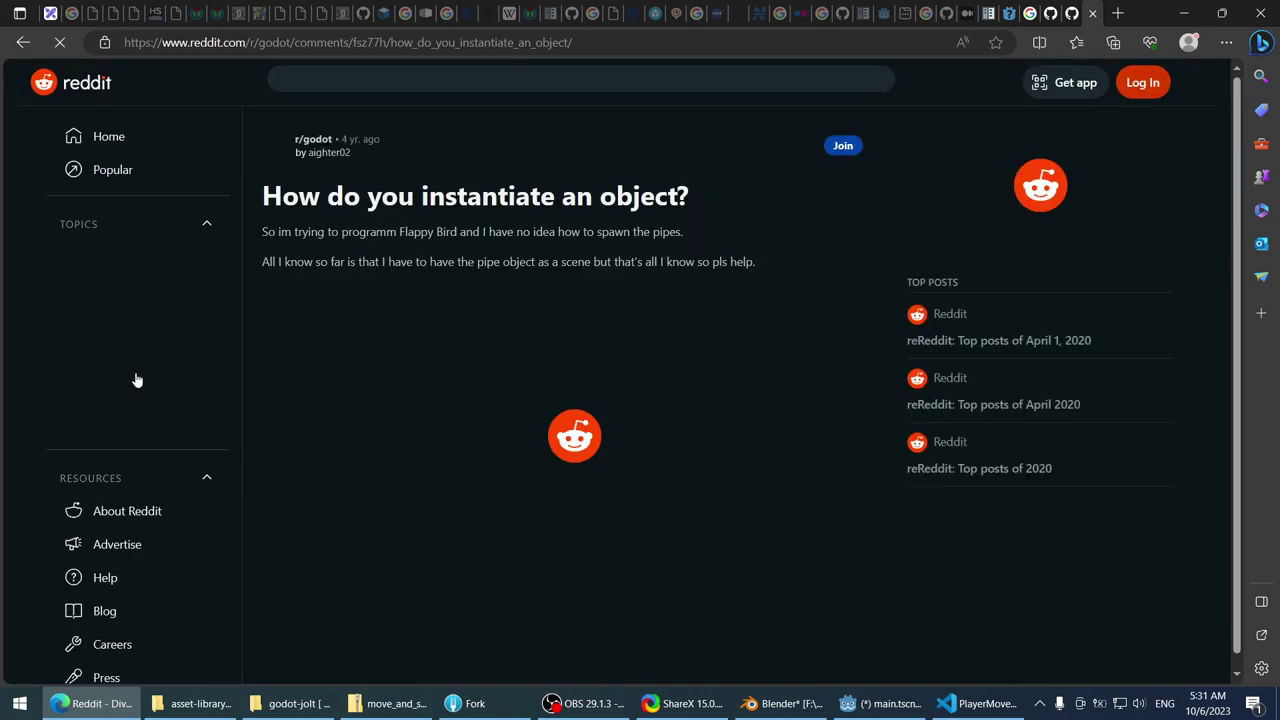
scroll(760, 385, down, 2)
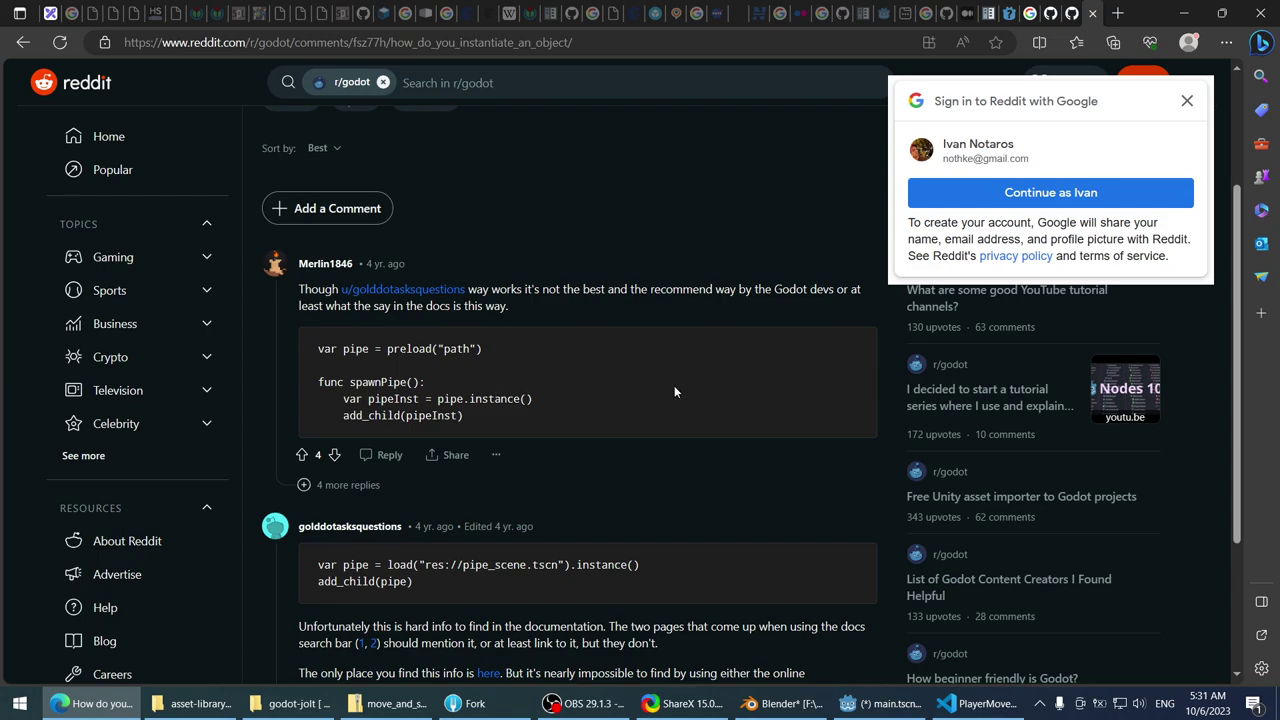
scroll(674, 391, down, 2)
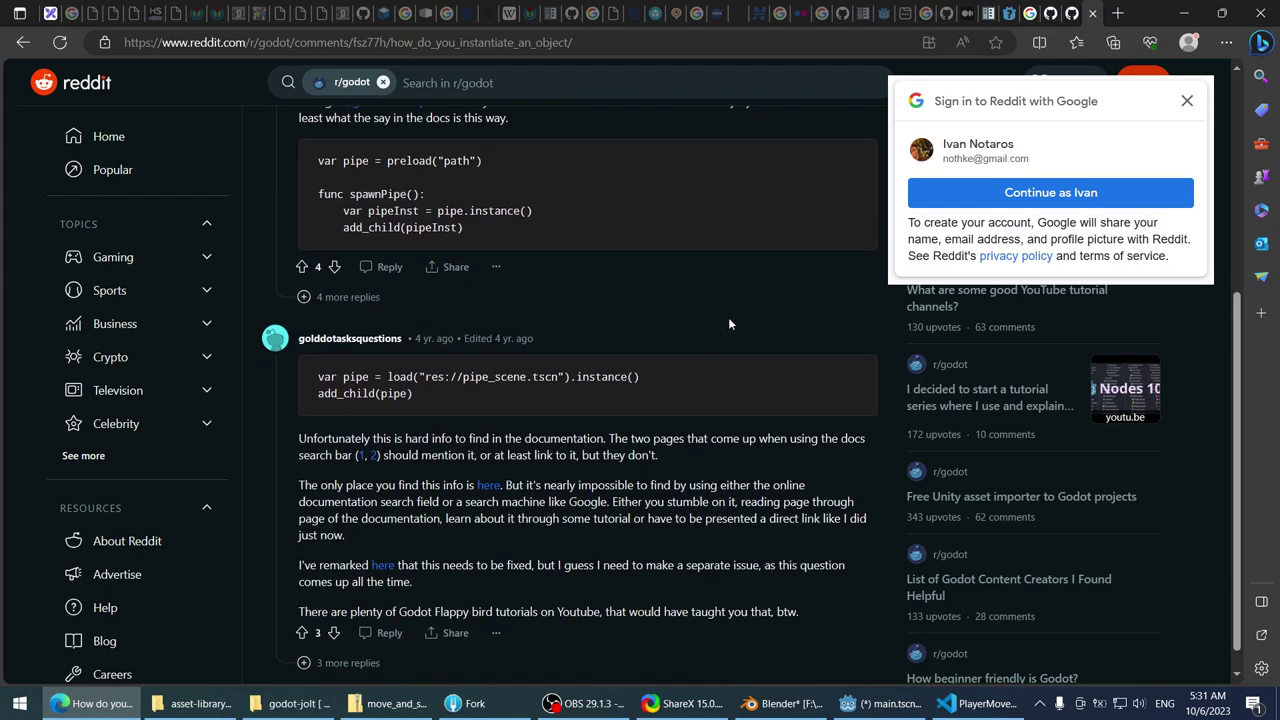
key(alt+Left)
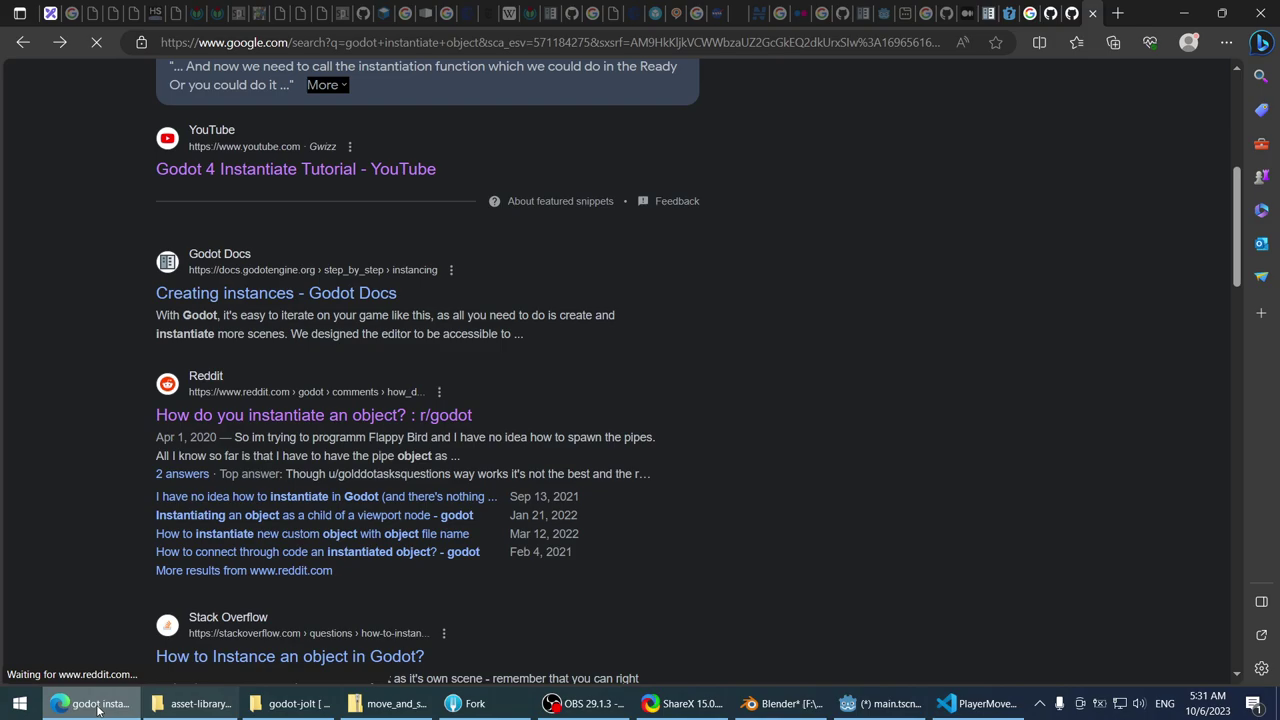
key(alt+Tab)
scroll(480, 551, down, 4)
scroll(941, 401, up, 2)
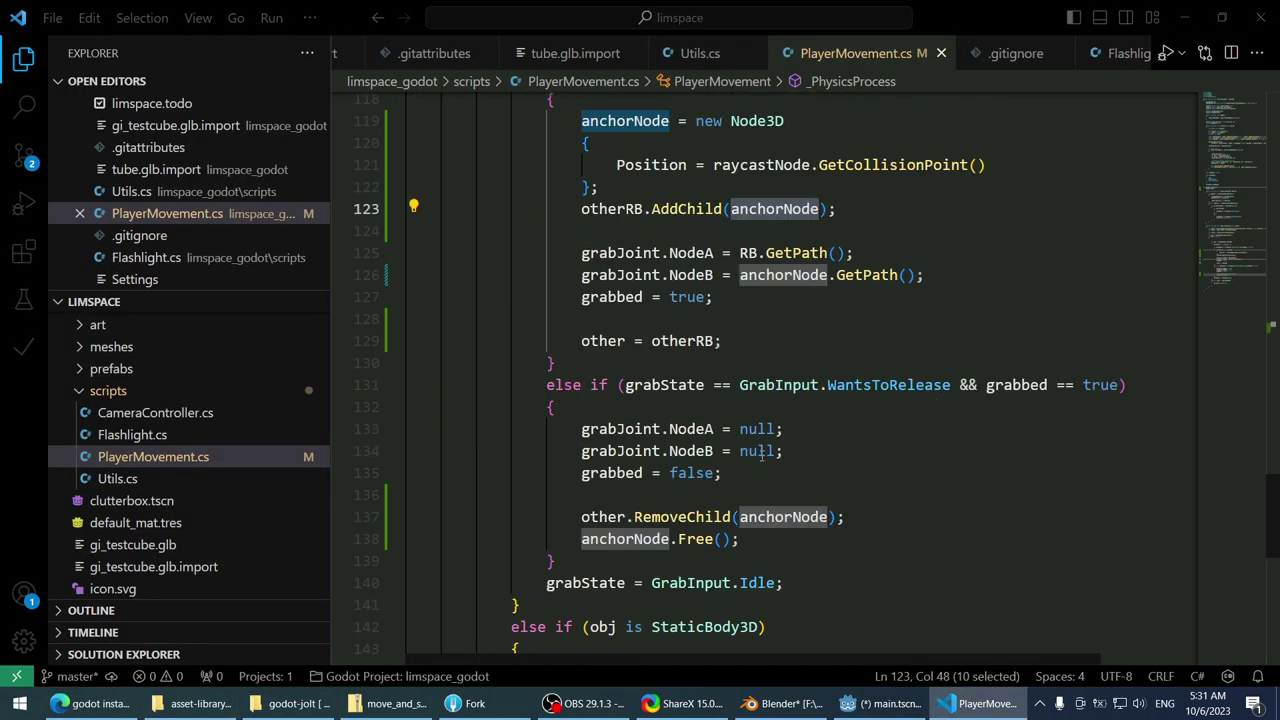
- Undo the stray '.instan' edit on line 134 and open a new line after the NodeB reset
click(713, 451)
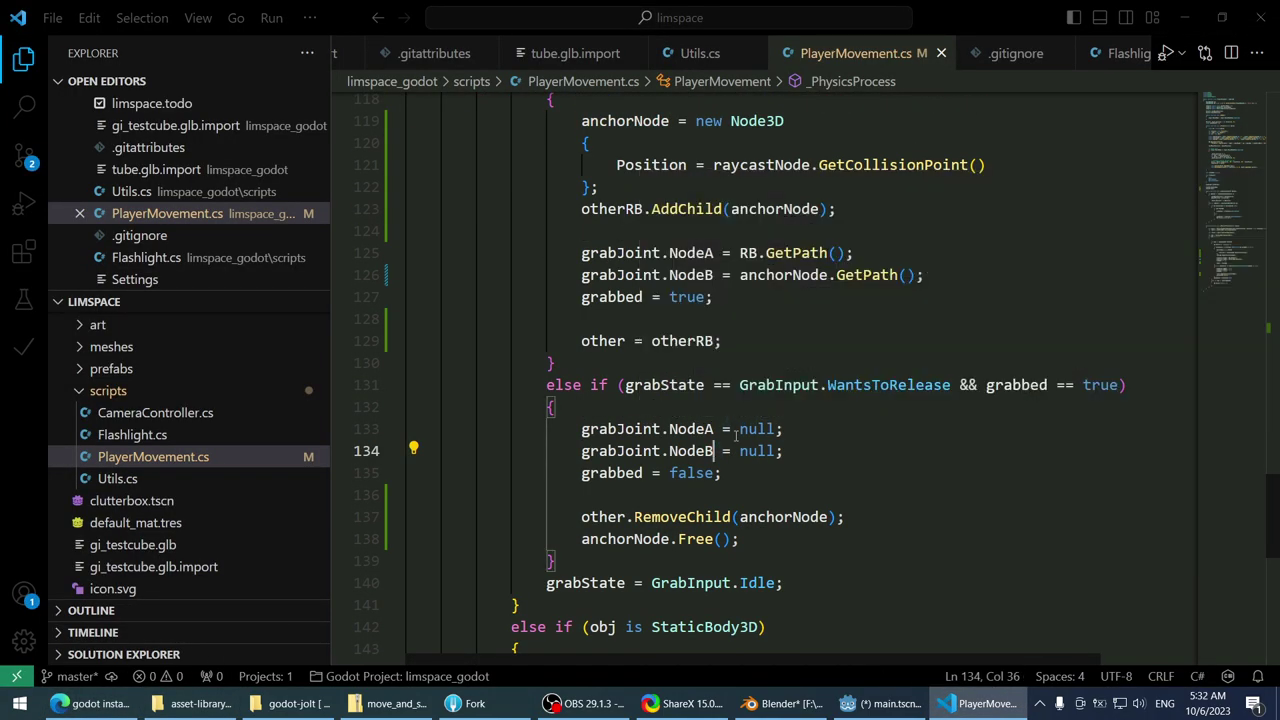
text(.instan)
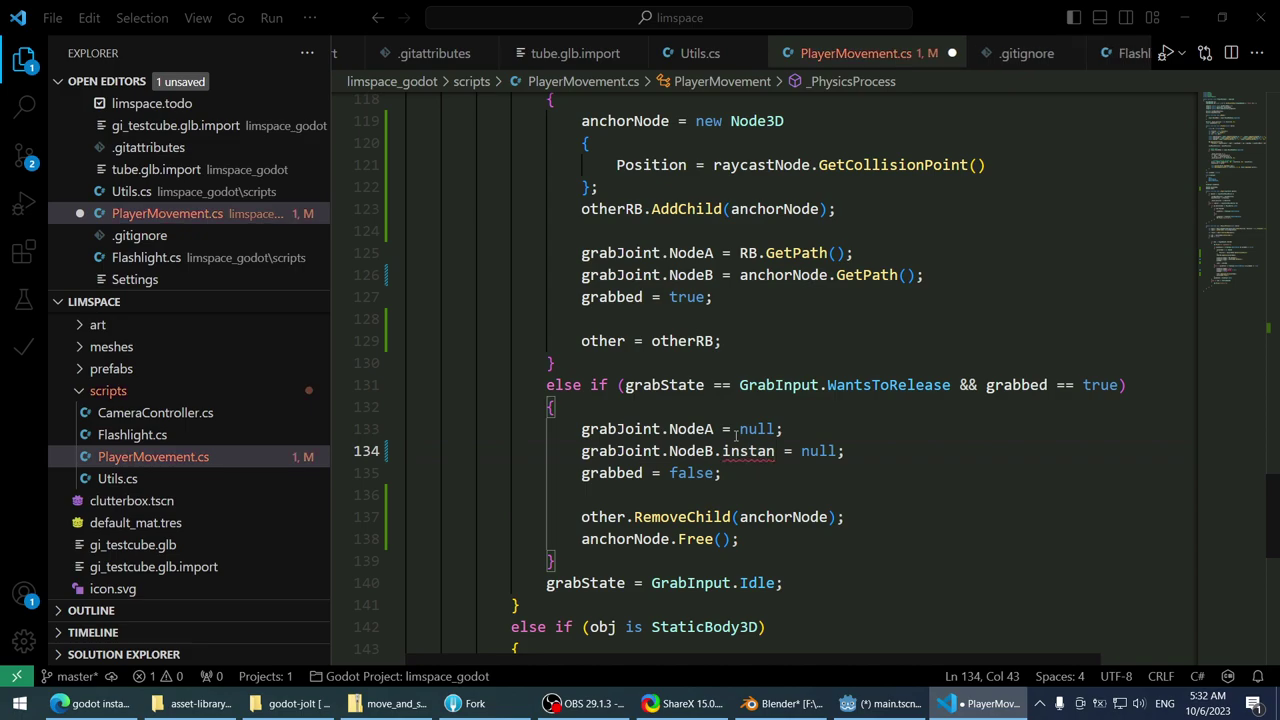
key(BackSpace)
key(BackSpace)
key(BackSpace)
key(BackSpace)
key(BackSpace)
key(BackSpace)
key(BackSpace)
key(End)
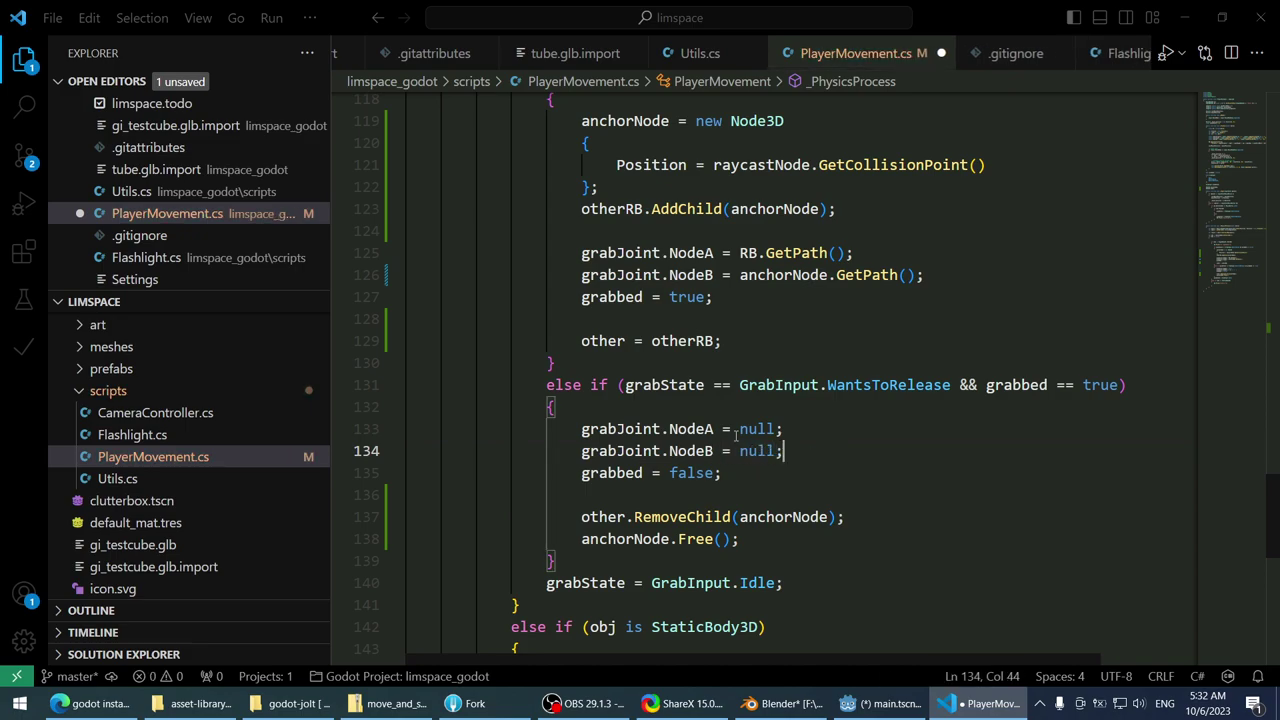
key(Up)
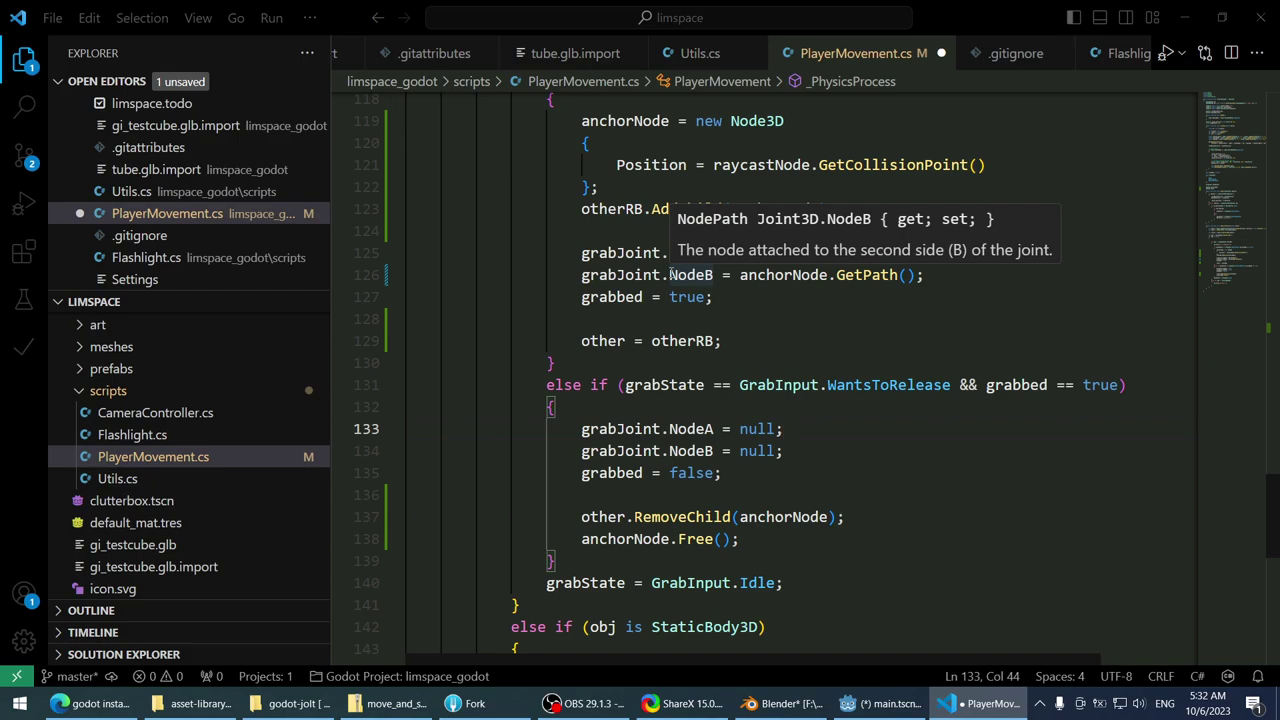
key(Down)
key(Down)
key(Up)
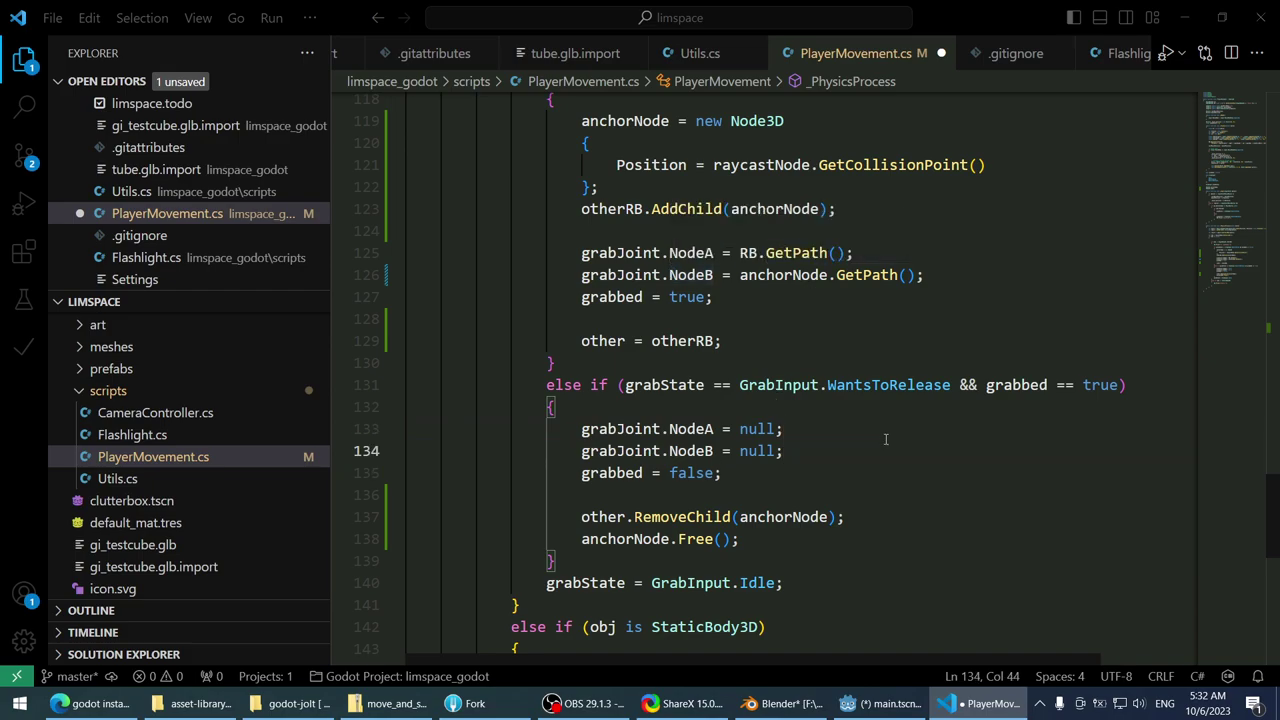
key(Return)
- Type 'grabJoint.NodeB.' to browse its members, then retype the end as 'nodeb'
text(grabJoint)
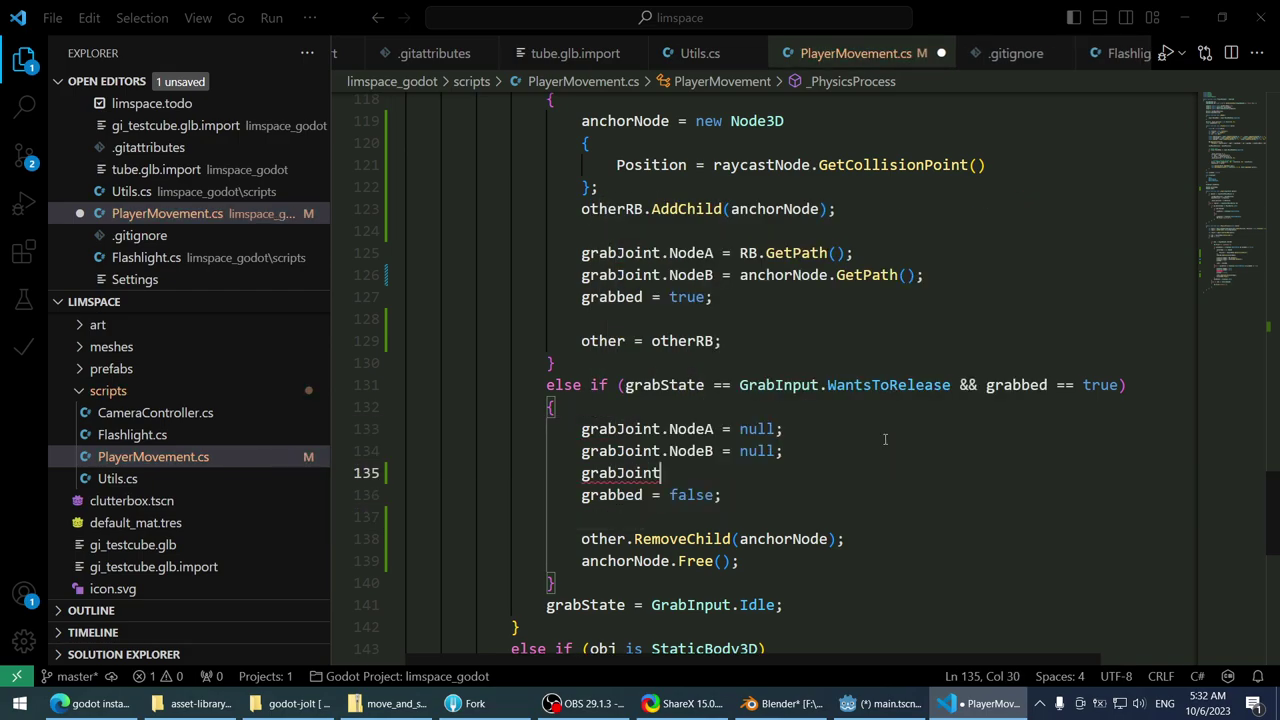
text(.NodeB.)
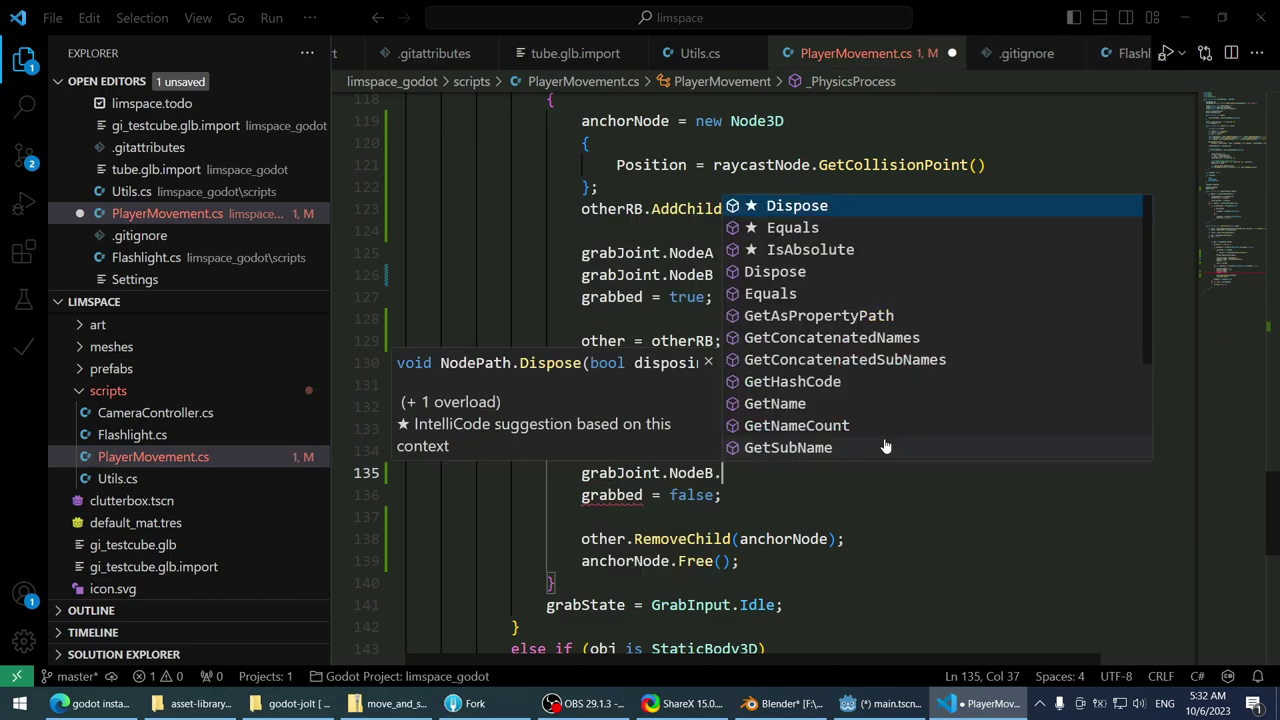
scroll(1010, 316, down, 3)
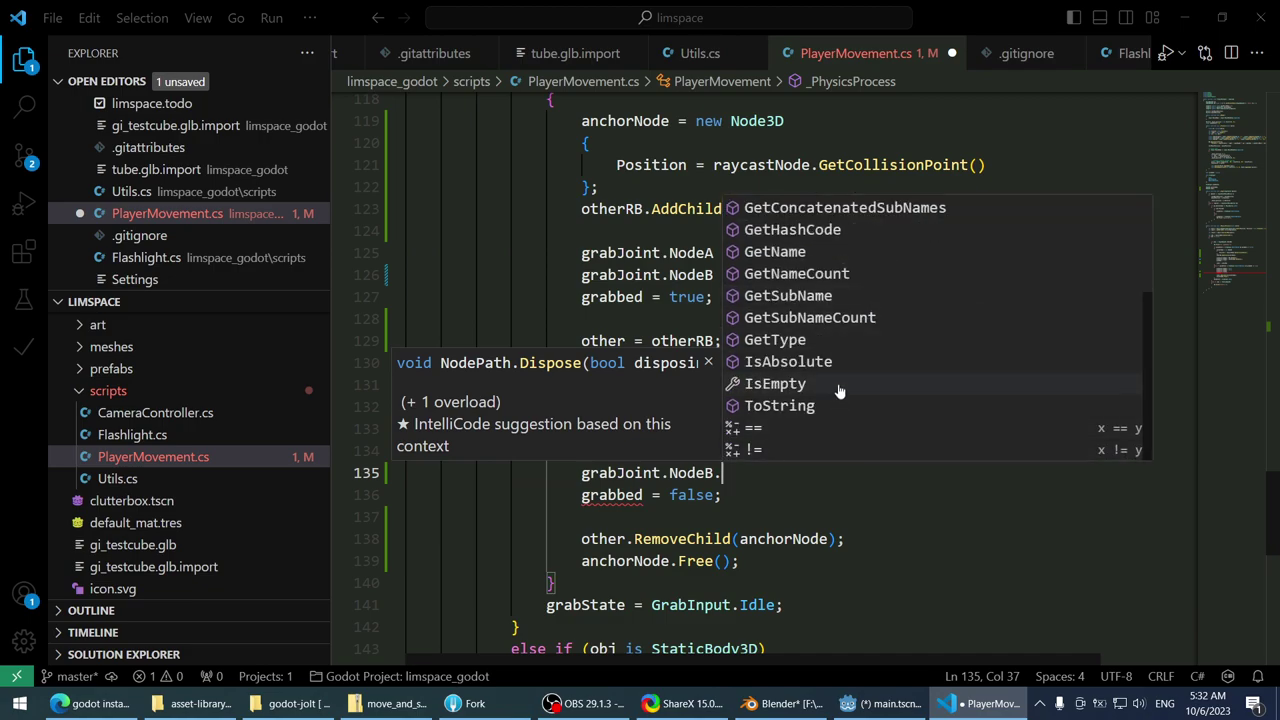
scroll(889, 370, up, 1)
scroll(863, 437, down, 1)
scroll(838, 400, up, 2)
scroll(885, 365, up, 1)
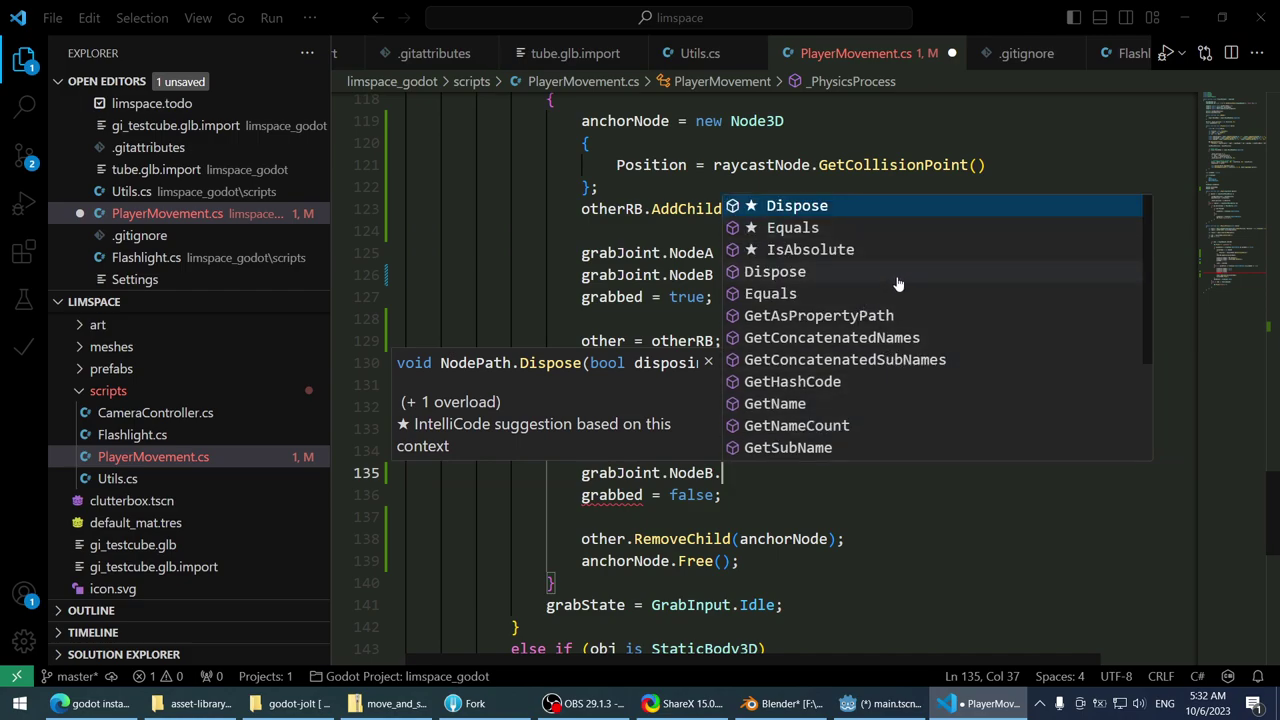
scroll(898, 285, down, 2)
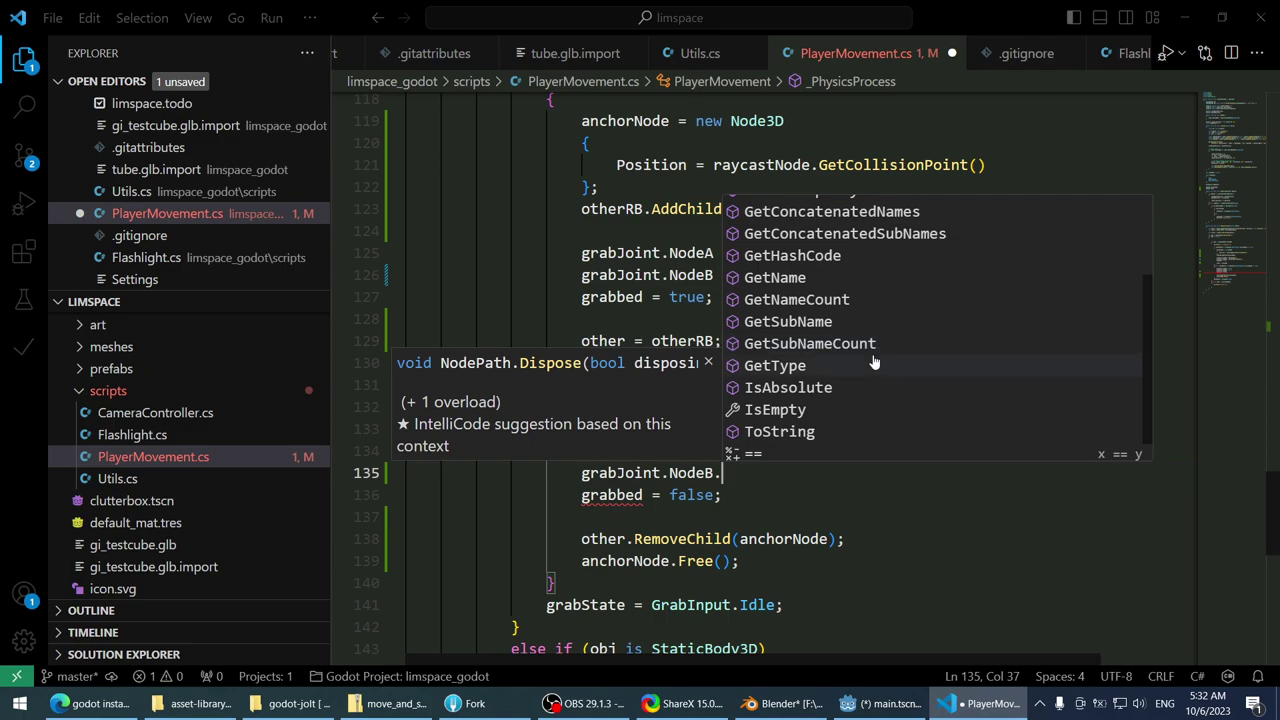
scroll(890, 290, up, 1)
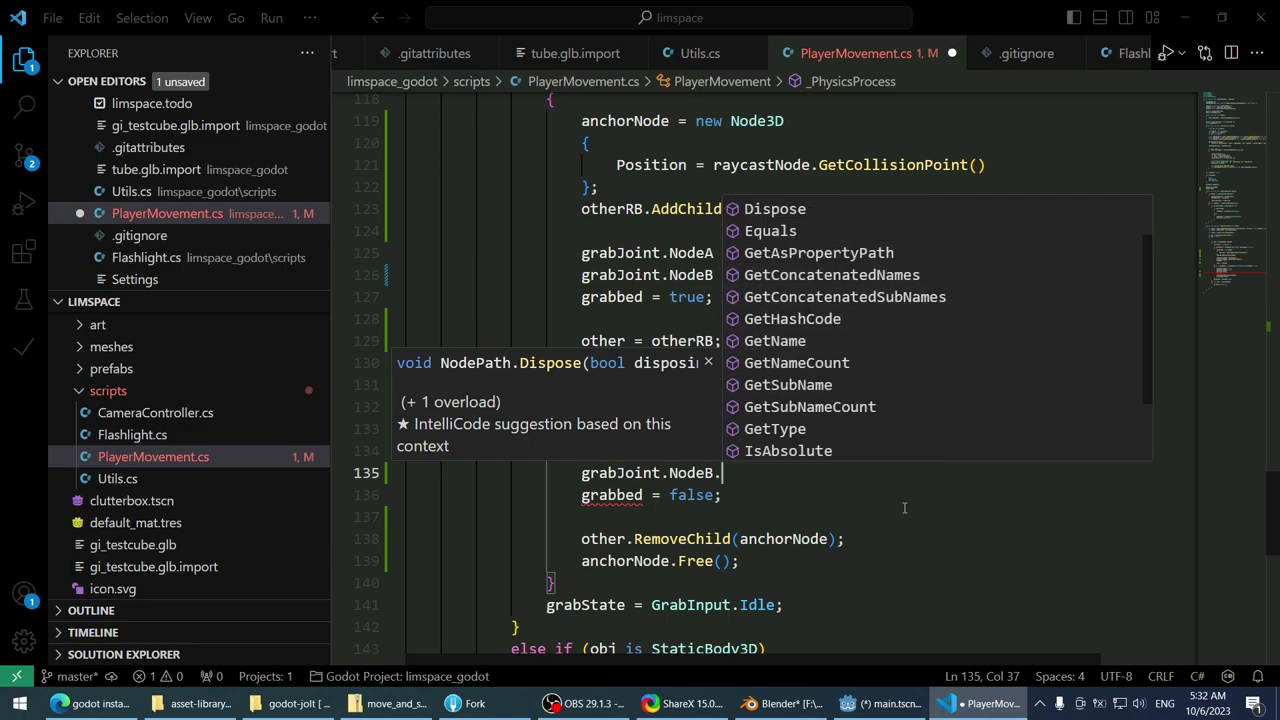
key(Escape)
key(Down)
key(Down)
click(846, 478)
key(BackSpace)
key(BackSpace)
key(BackSpace)
key(BackSpace)
key(BackSpace)
key(BackSpace)
text(nodeb)
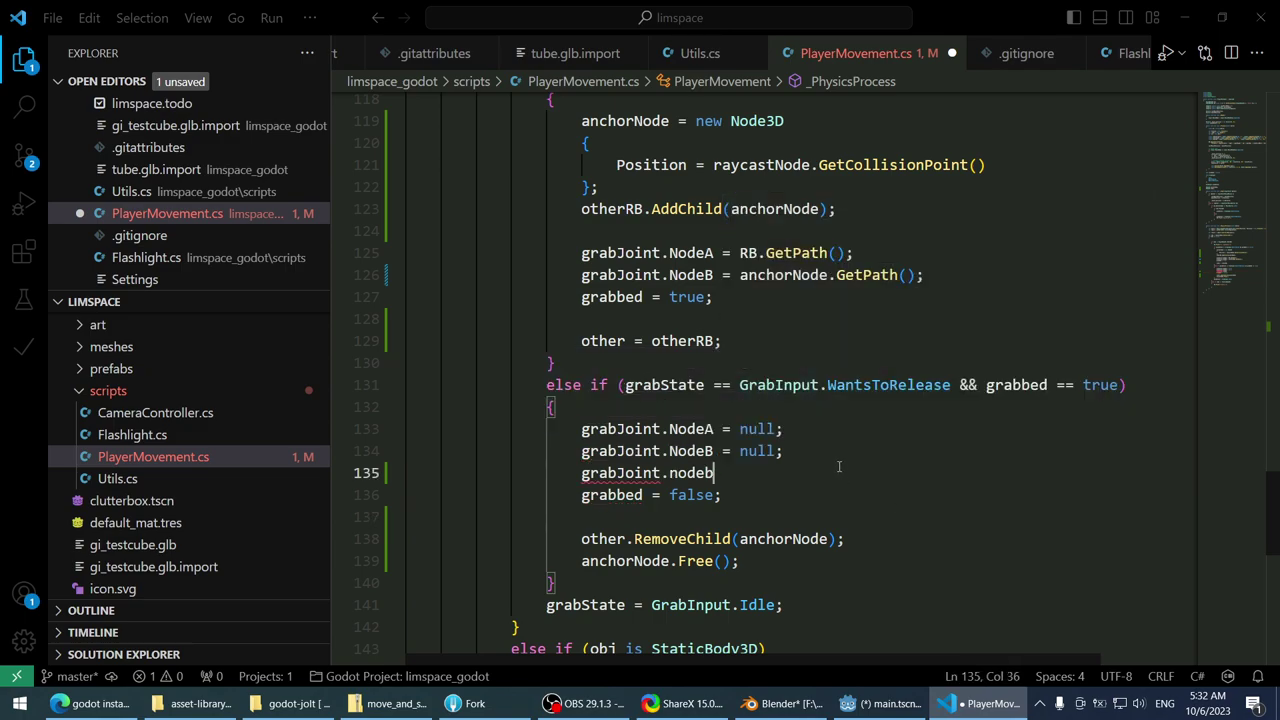
- Scroll further through the 'godot instantiate object' results, then return to line 134 in the code
click(90, 703)
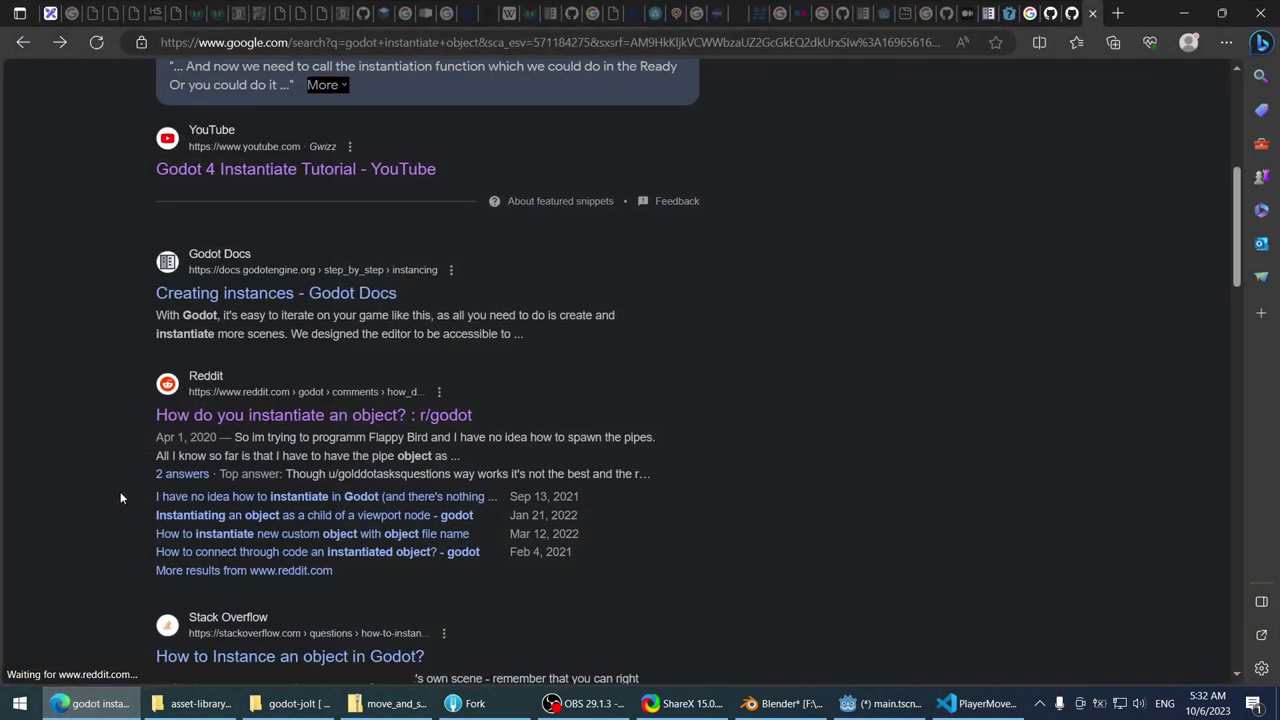
scroll(124, 500, down, 3)
scroll(110, 514, down, 3)
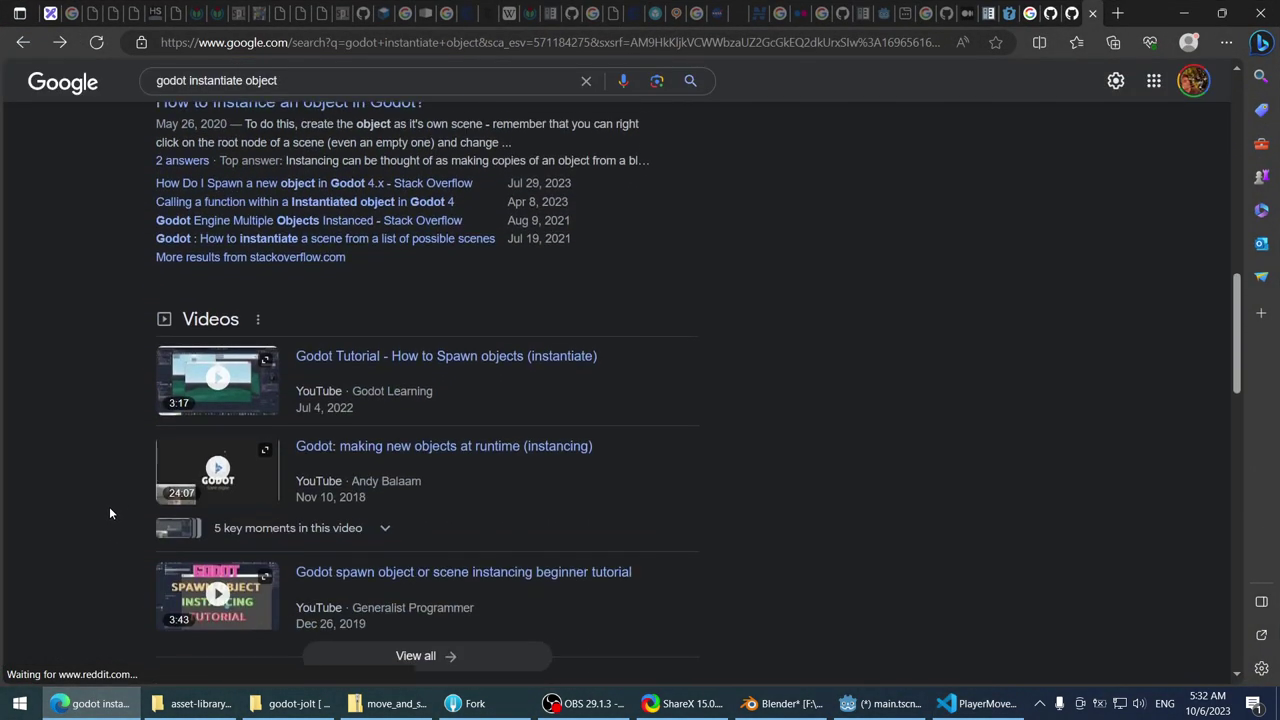
scroll(109, 514, down, 3)
scroll(63, 392, down, 2)
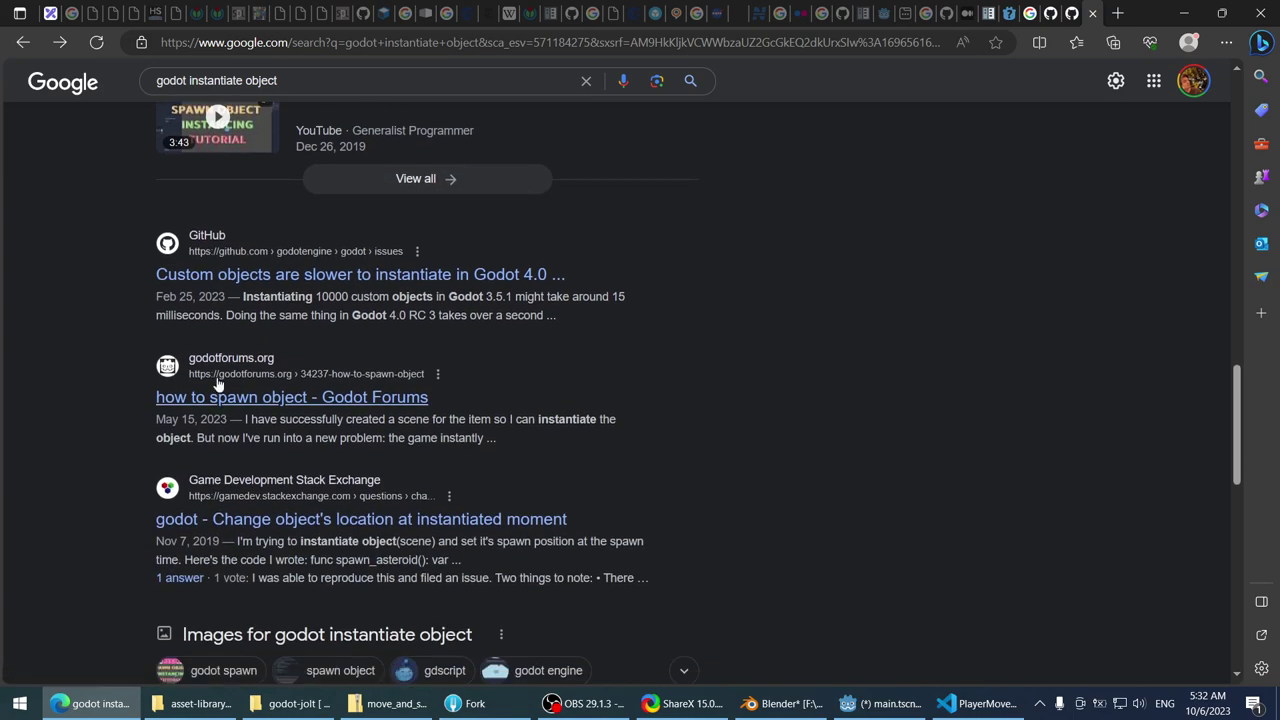
key(alt+Tab)
click(813, 456)
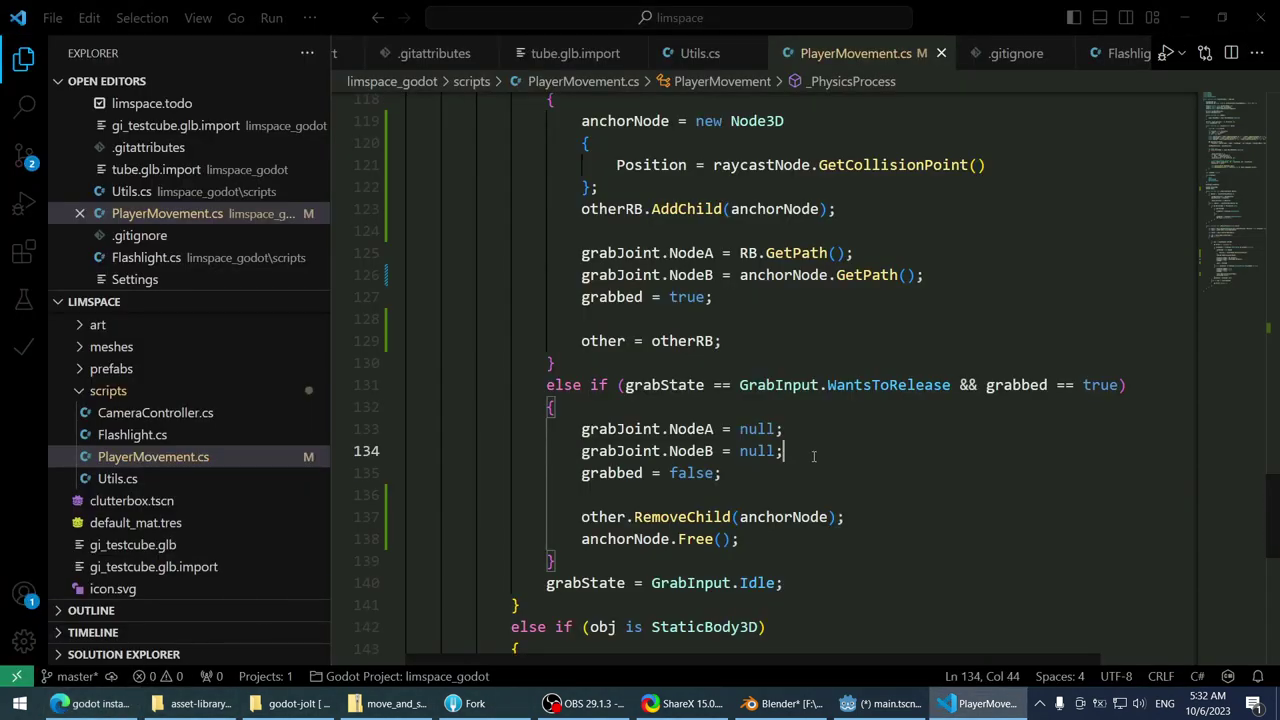
- Retype a 'grabJoint.NodeB.' line after the NodeB reset using autocomplete
key(Return)
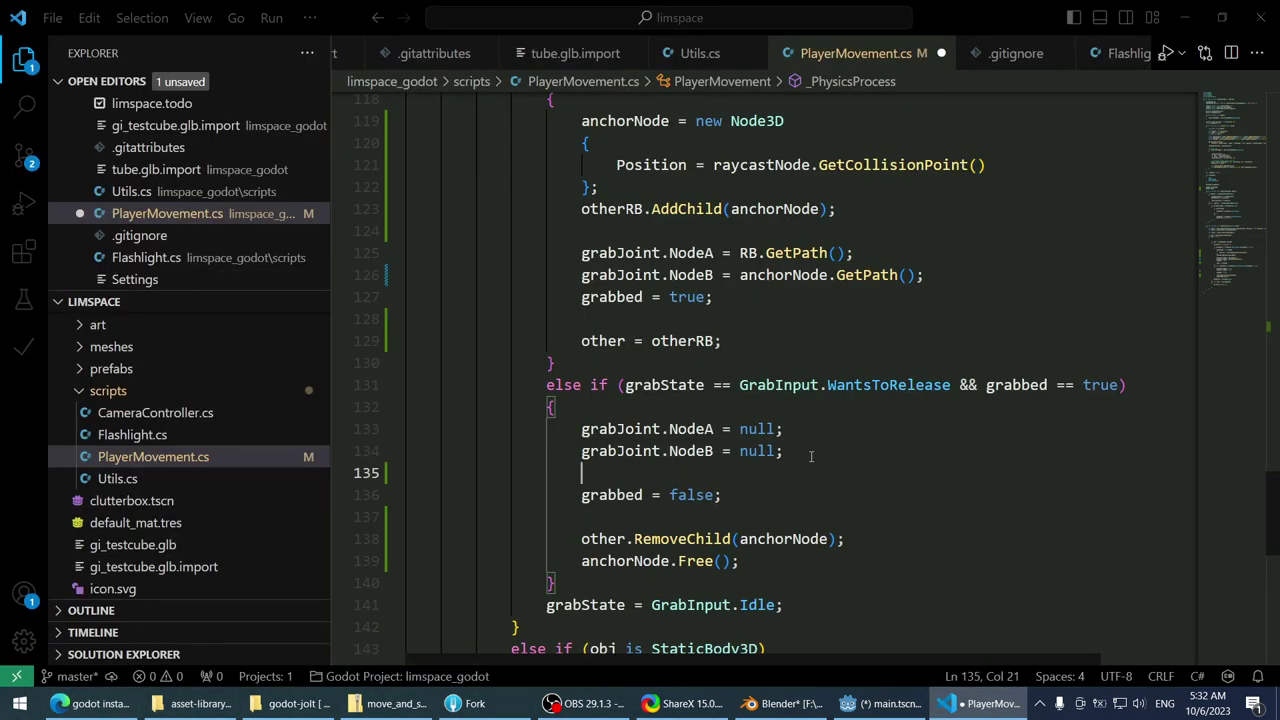
text(graboji)
key(BackSpace)
text(oin)
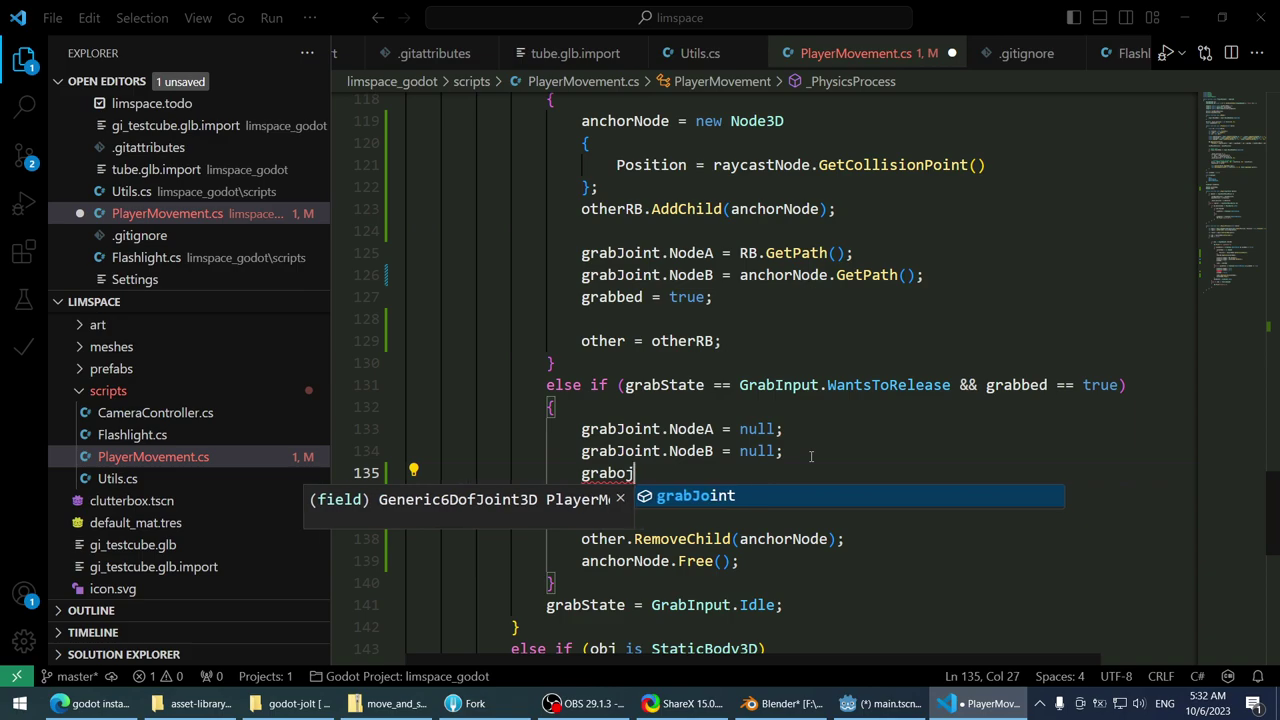
key(shift+Home)
text(grabjoi)
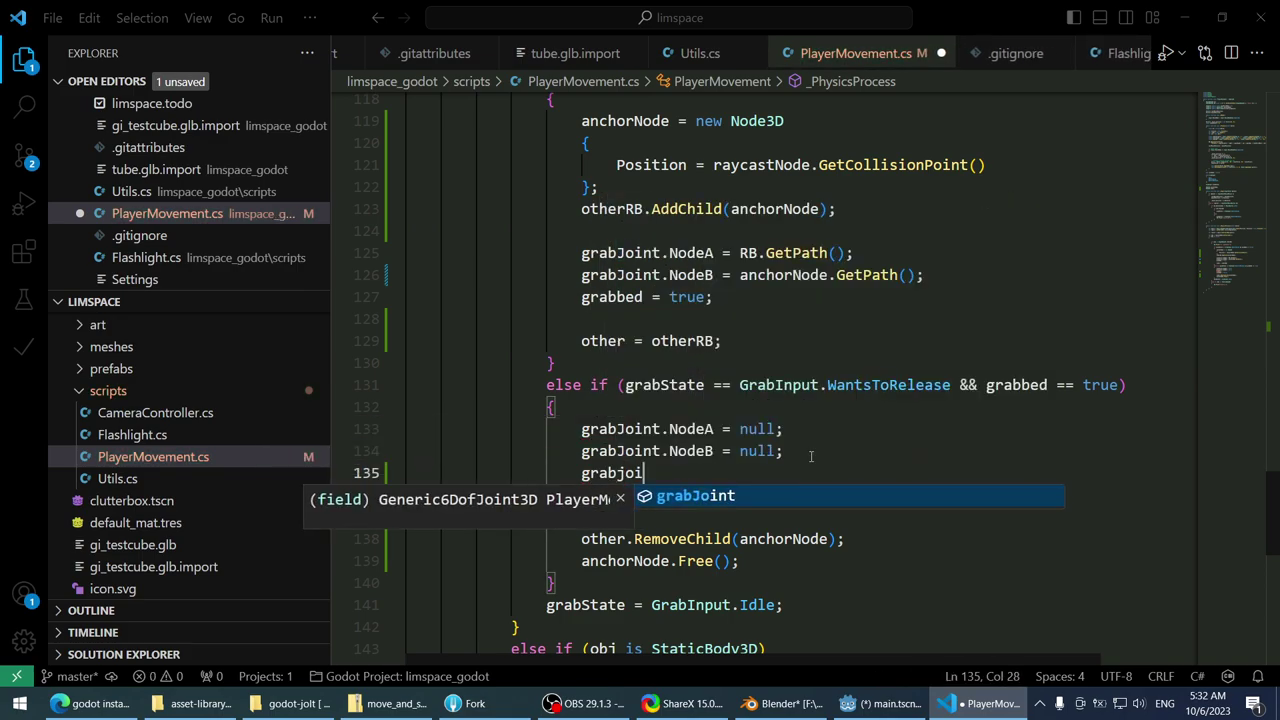
key(Tab)
text(.nod)
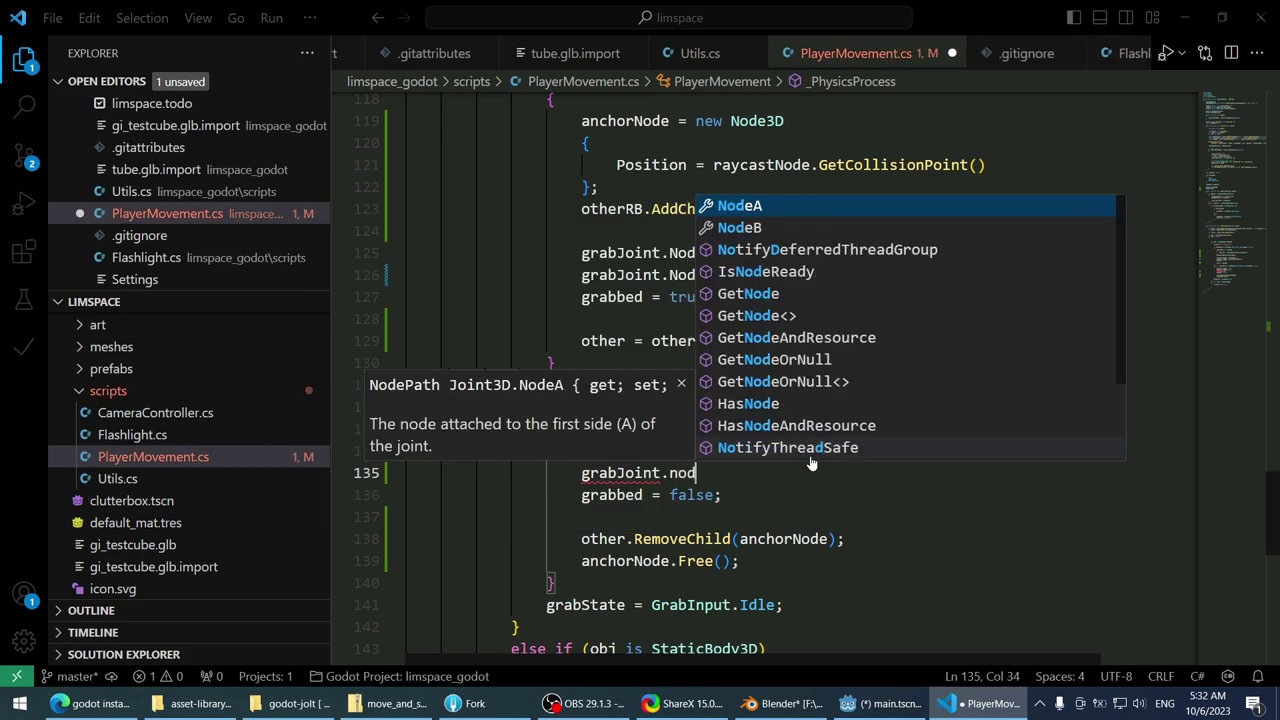
text(b)
key(Tab)
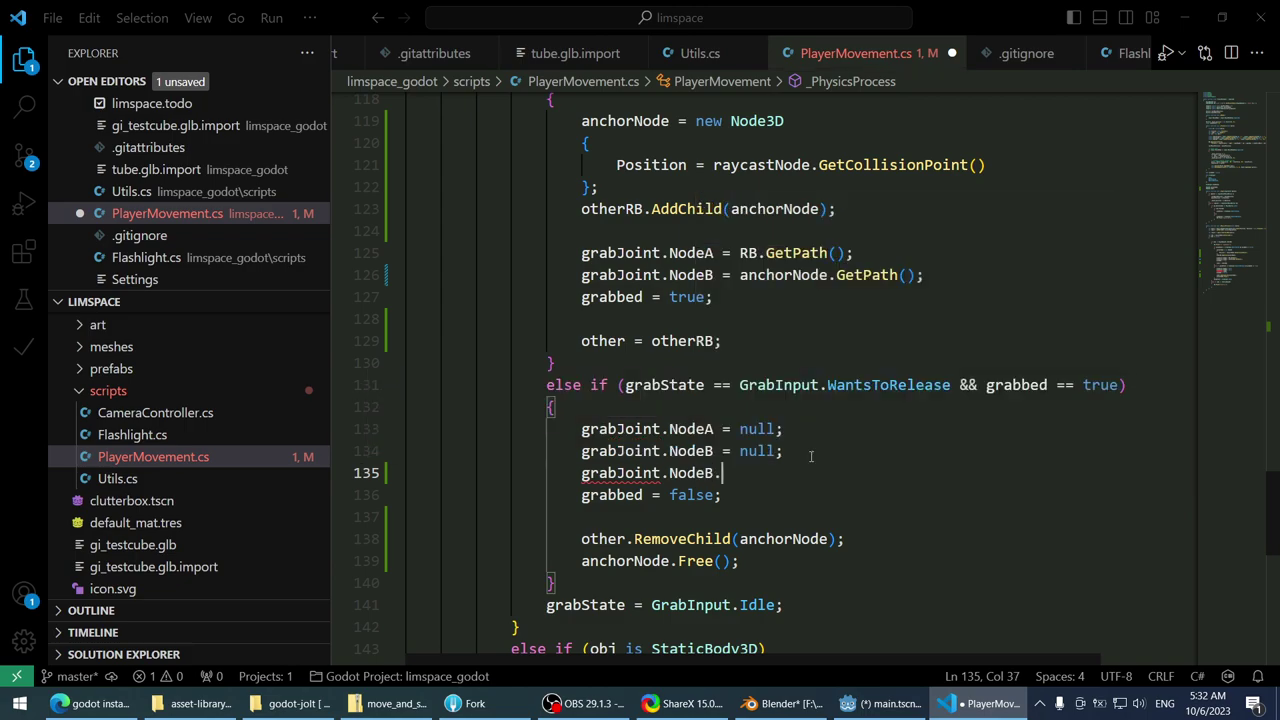
text(.)
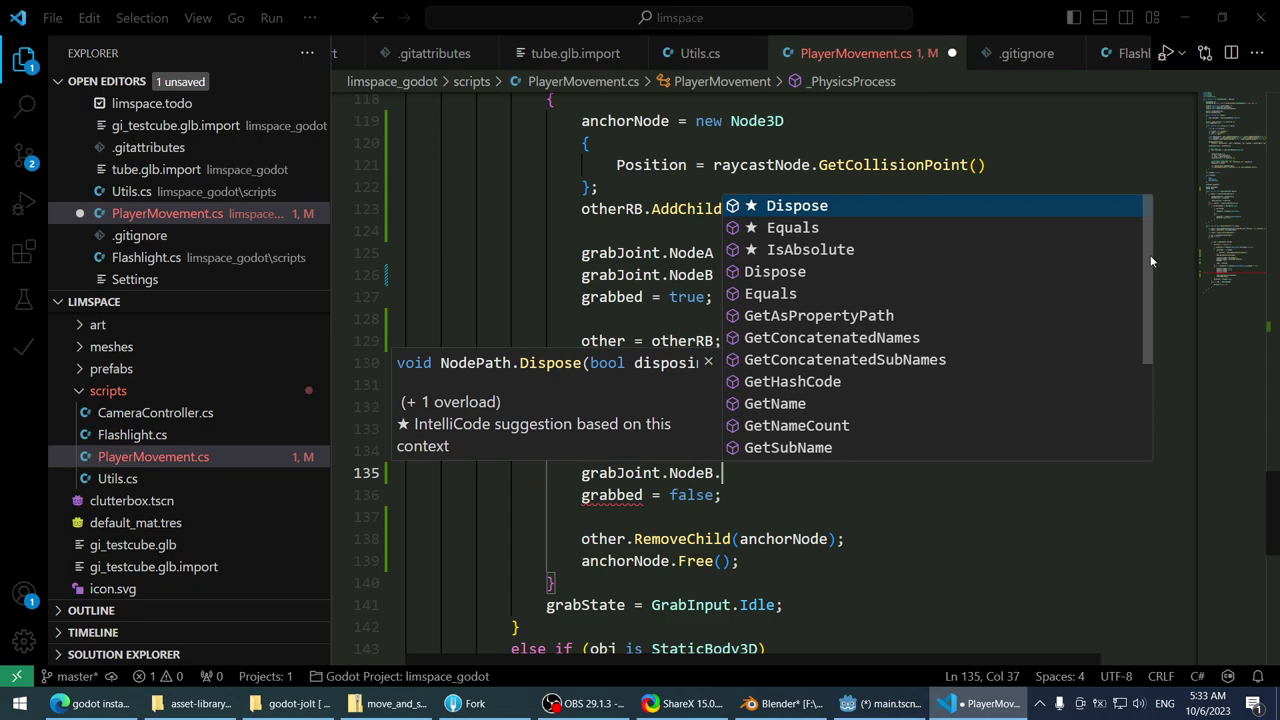
- Browse the member suggestions, then delete the unfinished grabJoint.NodeB line with Ctrl+Shift+K
drag(1145, 284, 1146, 298)
scroll(1136, 319, down, 3)
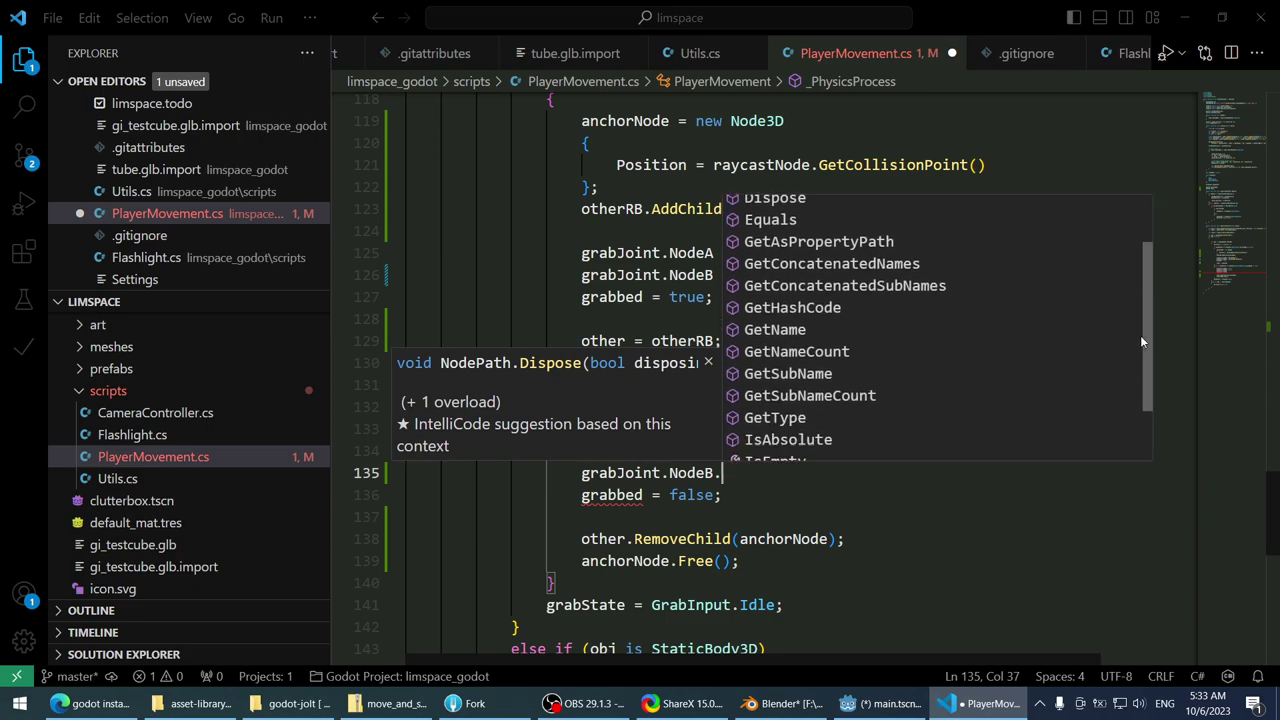
scroll(1152, 380, down, 1)
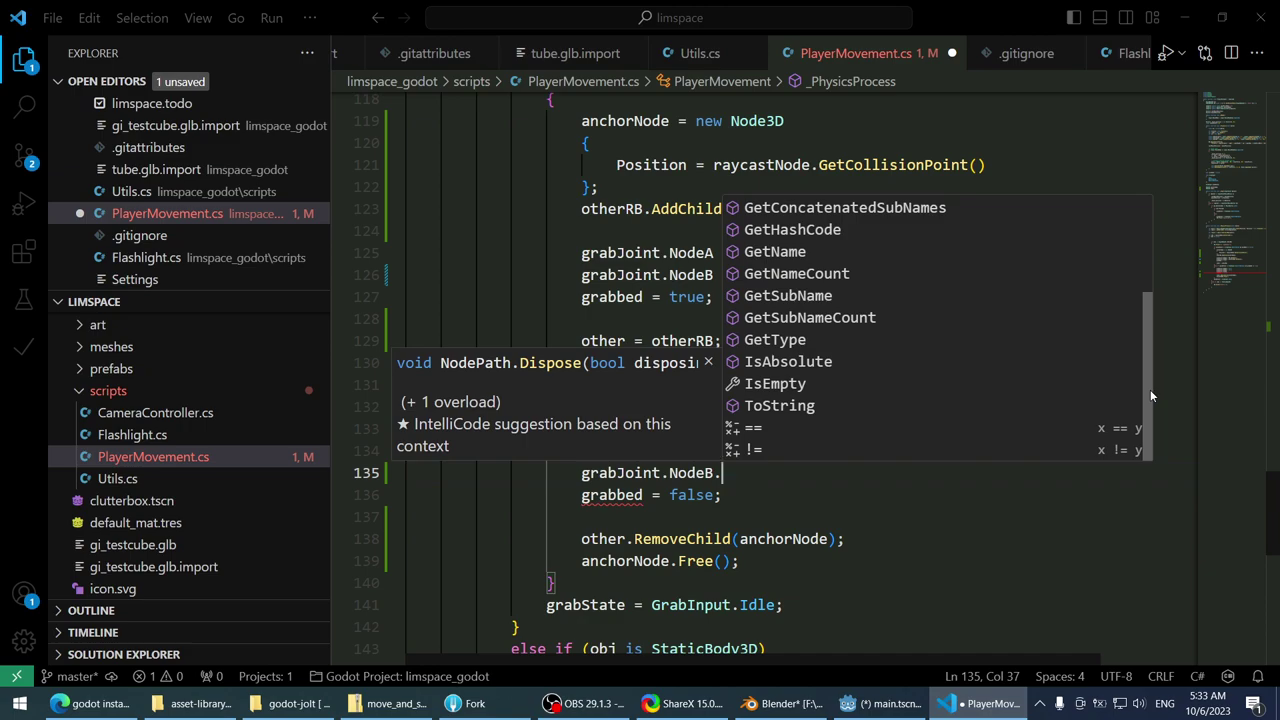
scroll(1150, 396, up, 5)
click(856, 459)
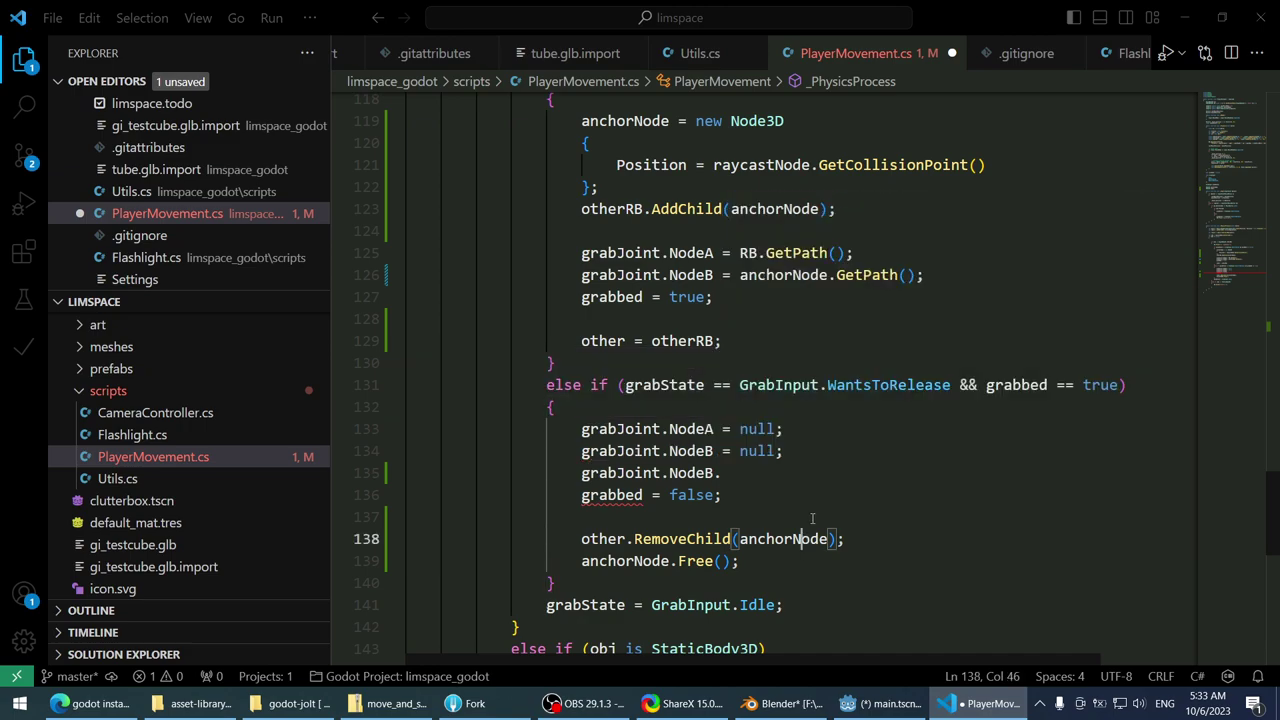
click(852, 478)
key(ctrl+shift+k)
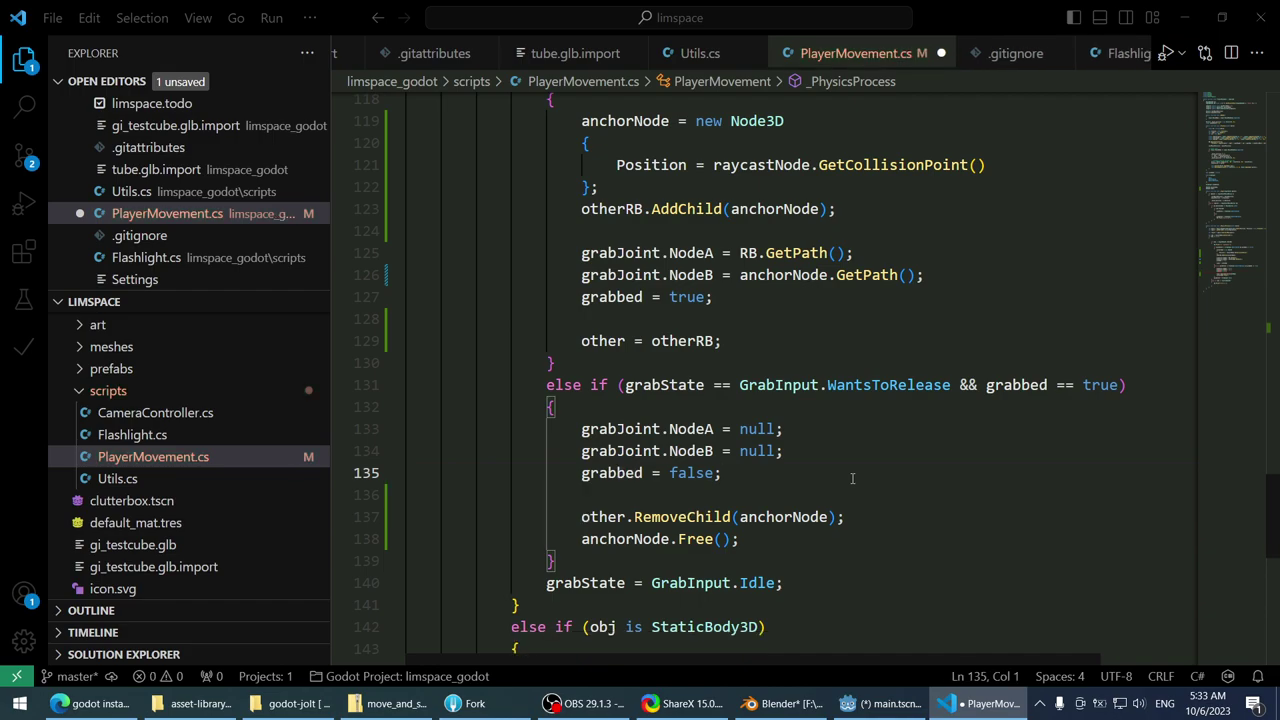
- Highlight the anchorNode and Node3D occurrences, then switch to the Godot editor
scroll(852, 470, up, 3)
scroll(845, 463, down, 1)
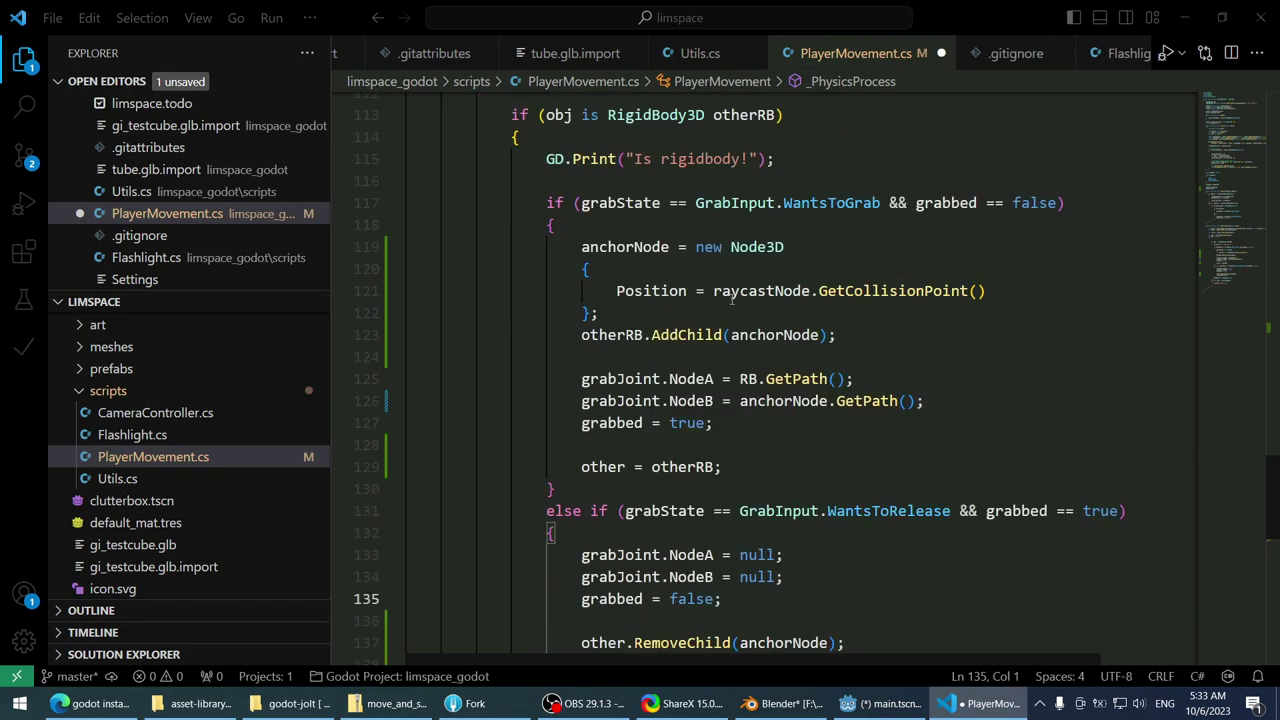
double_click(624, 247)
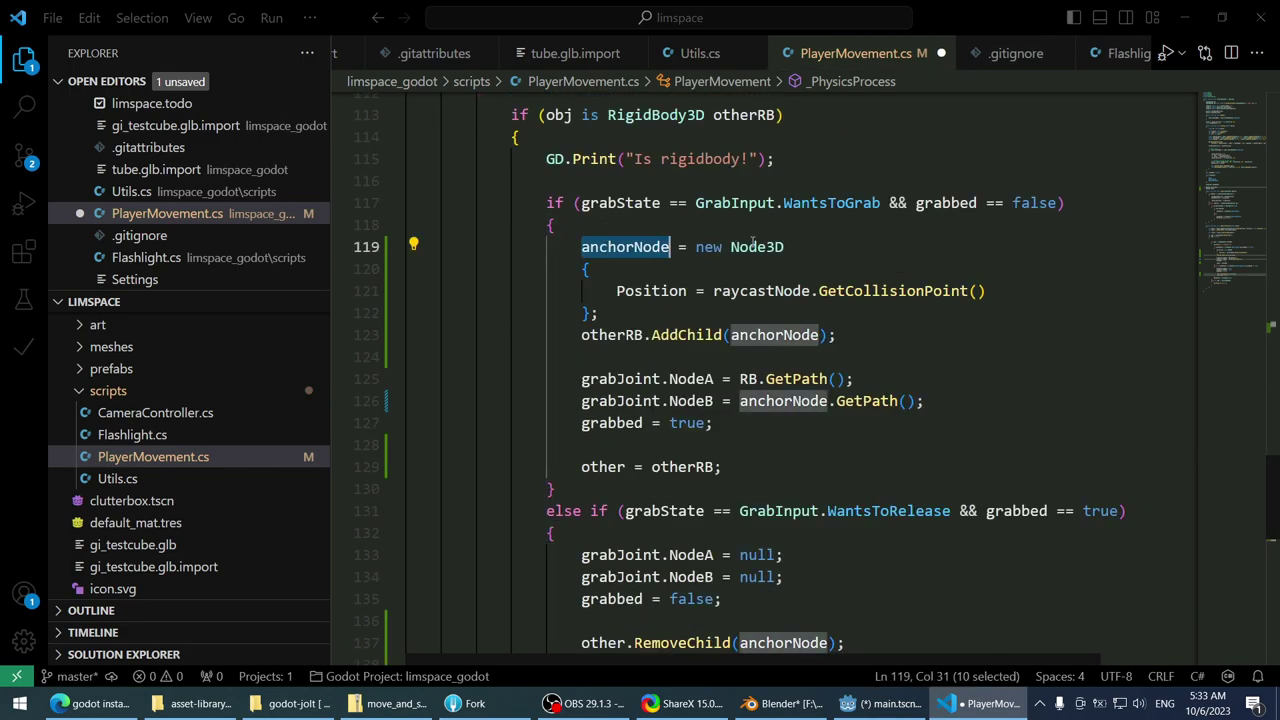
double_click(745, 247)
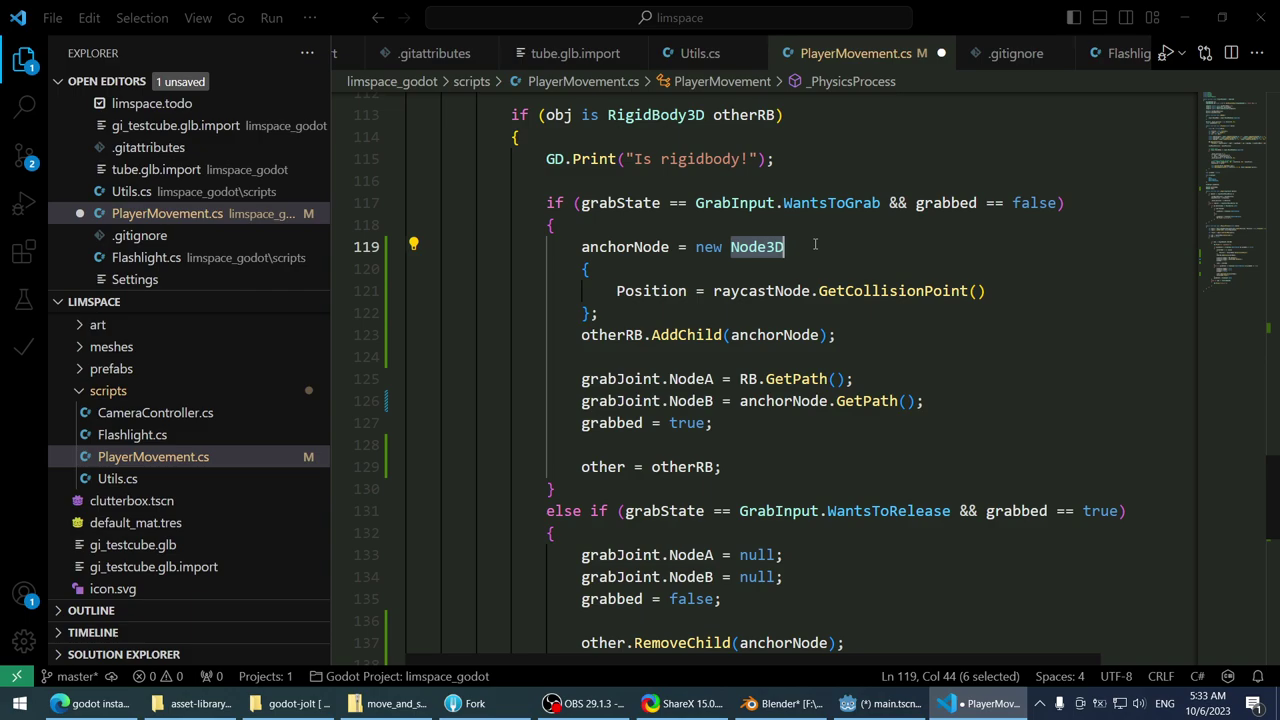
double_click(620, 247)
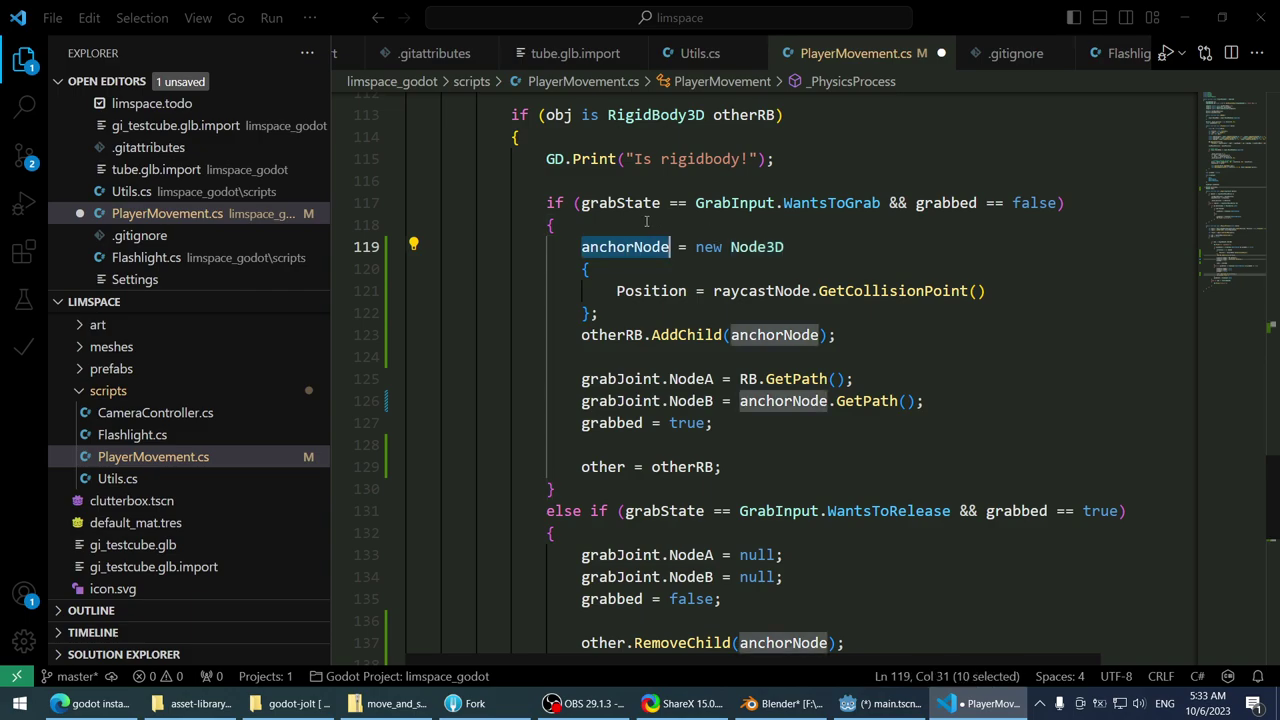
click(887, 703)
scroll(540, 357, down, 3)
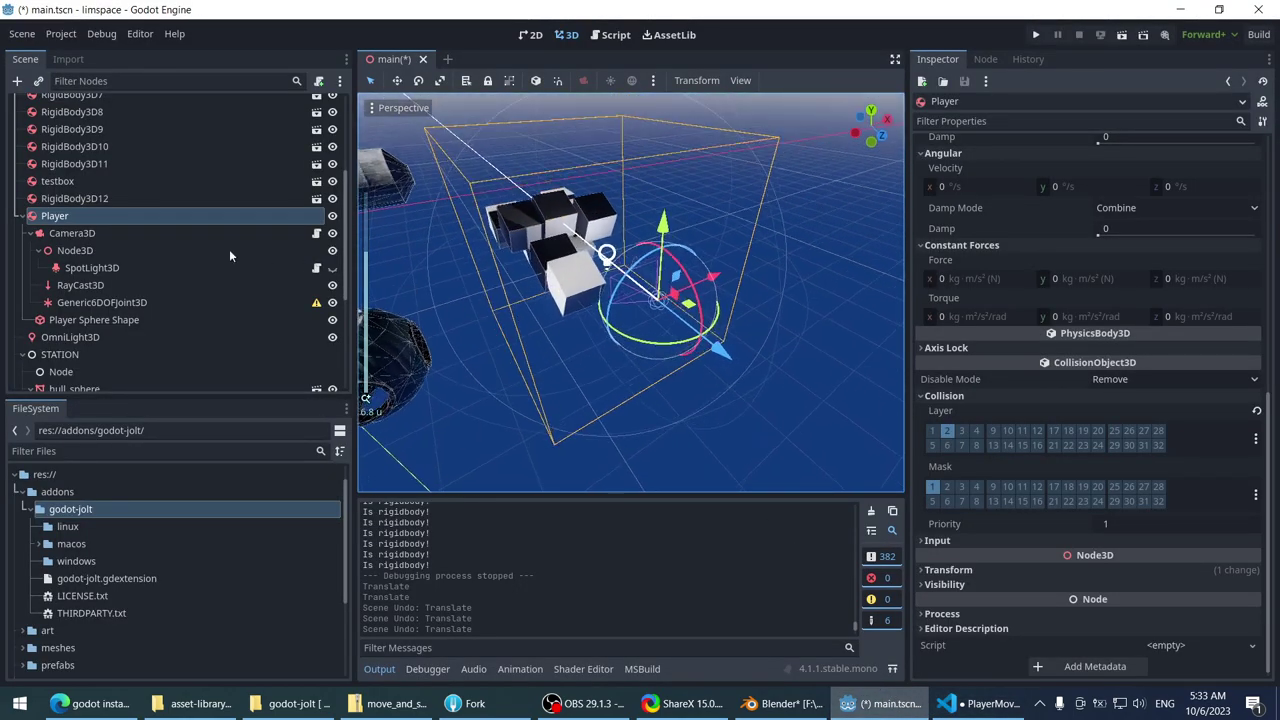
scroll(200, 252, down, 4)
middle_drag(620, 250, 645, 235)
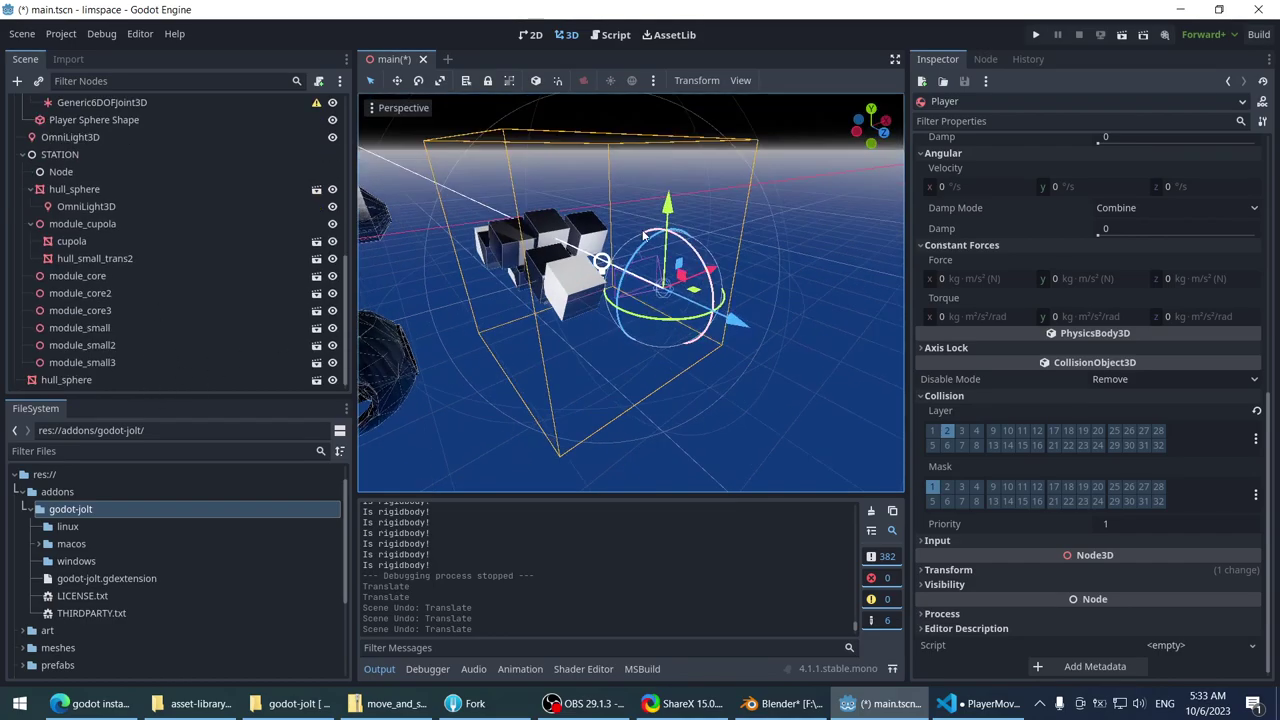
scroll(645, 235, up, 3)
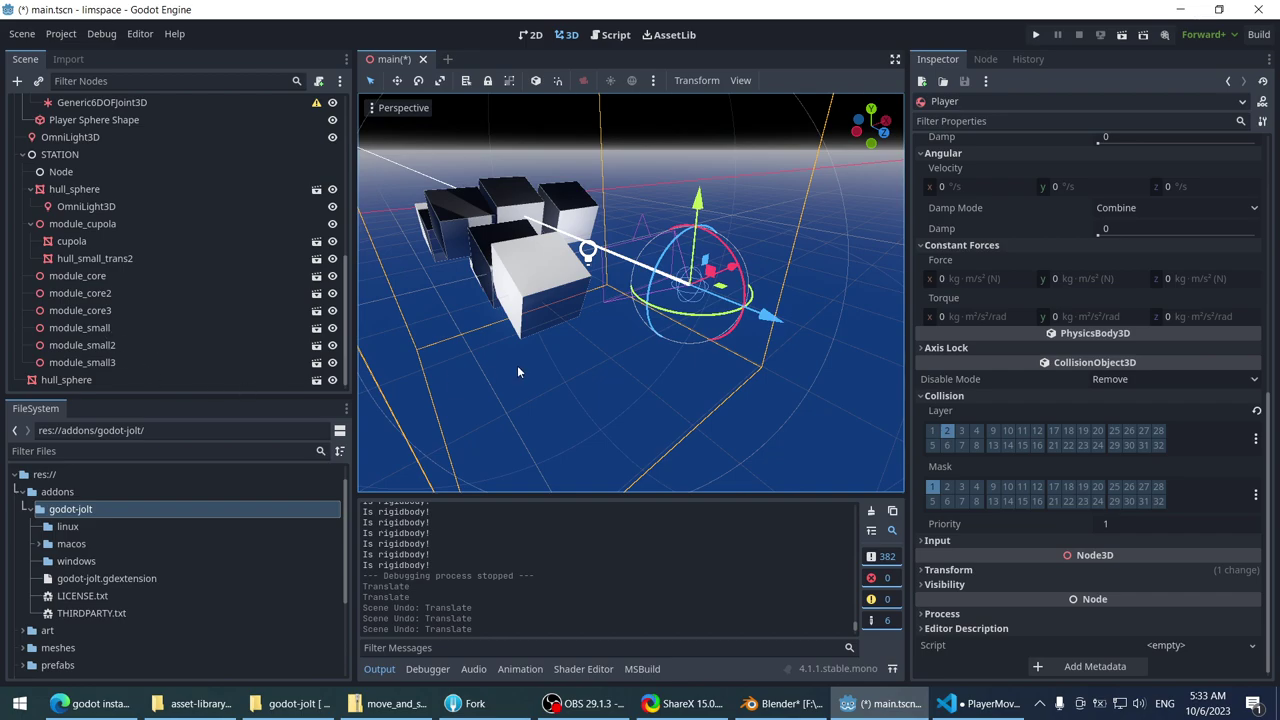
scroll(517, 371, down, 3)
middle_drag(517, 371, 576, 405)
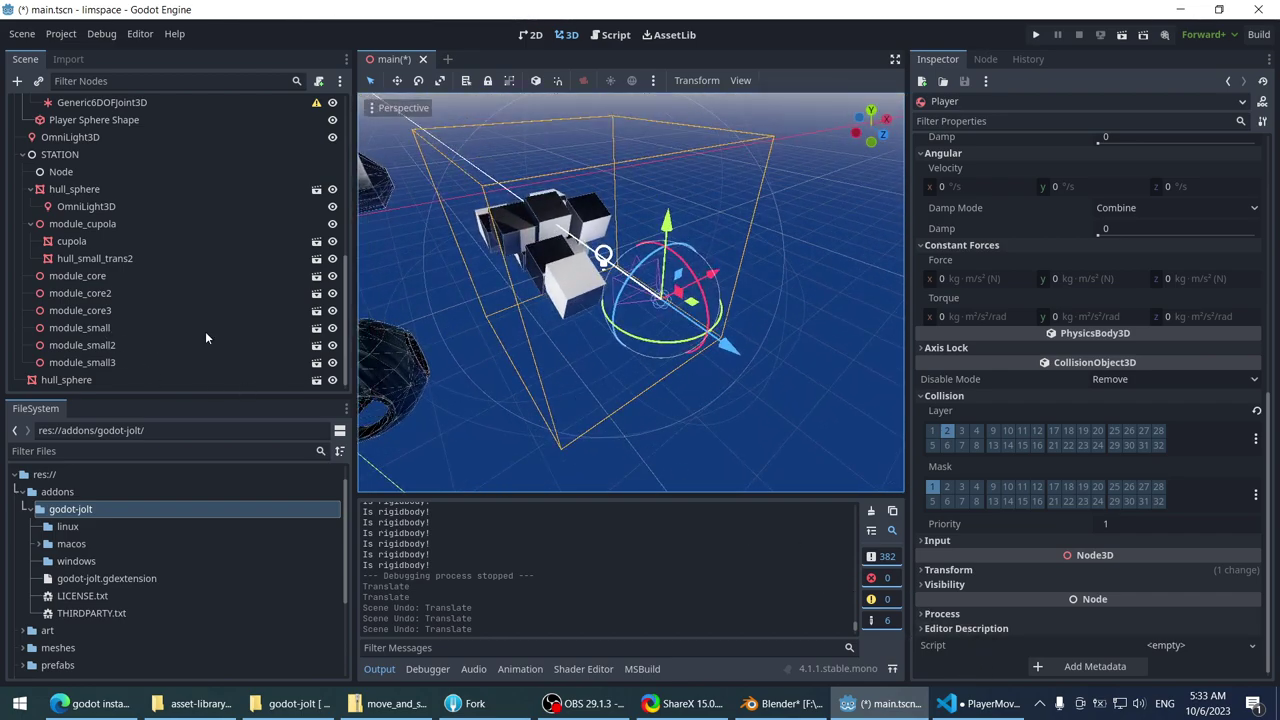
click(982, 703)
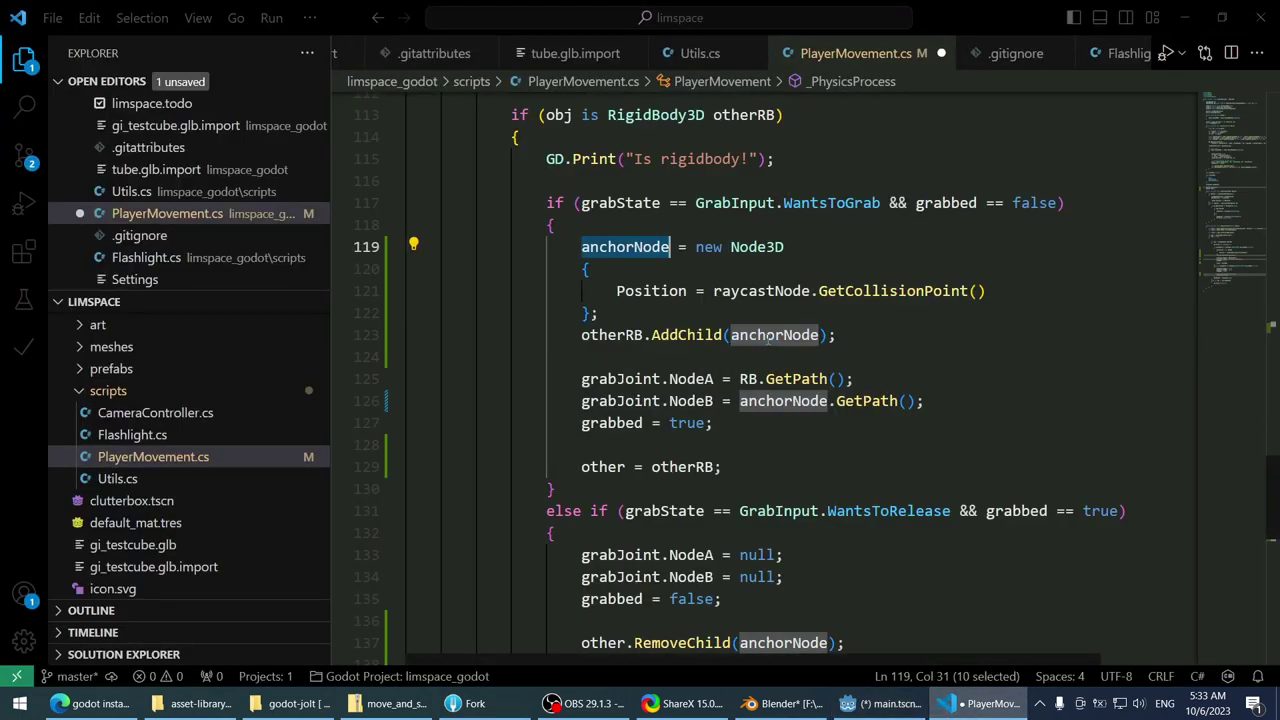
- Save PlayerMovement.cs with Ctrl+S and select otherRB on the AddChild line to check its type
key(ctrl+s)
click(838, 335)
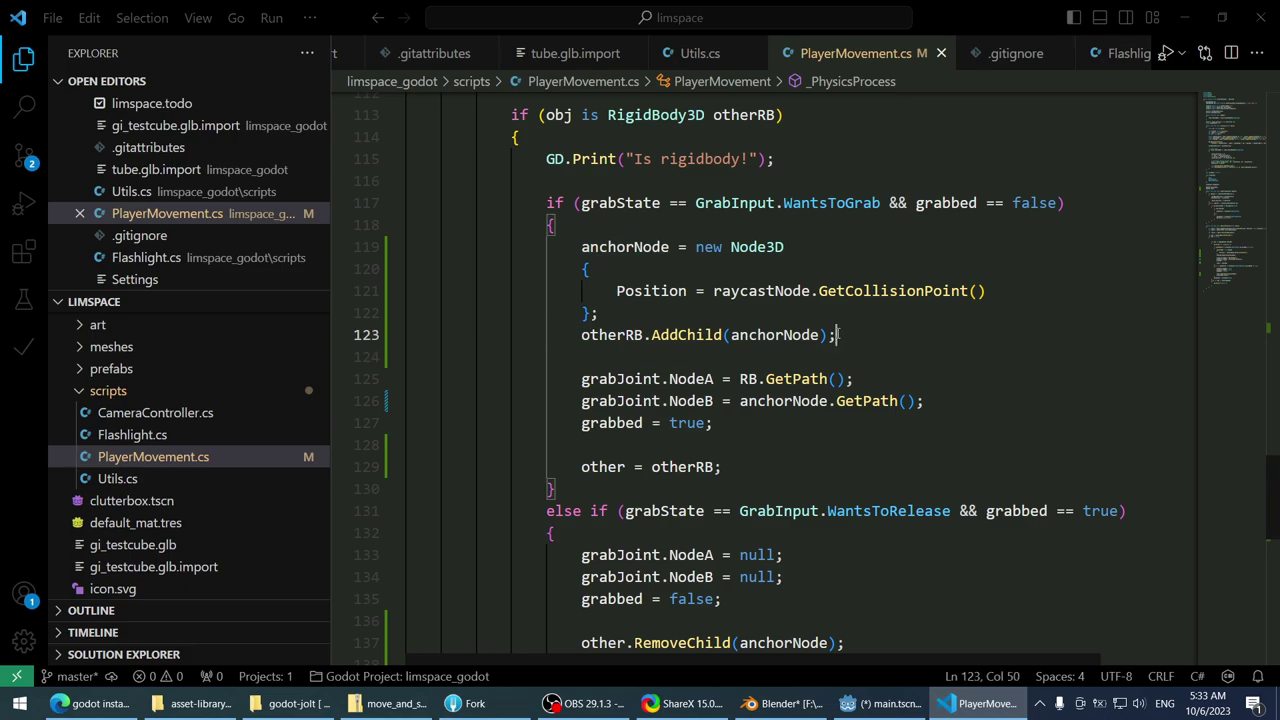
double_click(612, 335)
scroll(625, 330, up, 1)
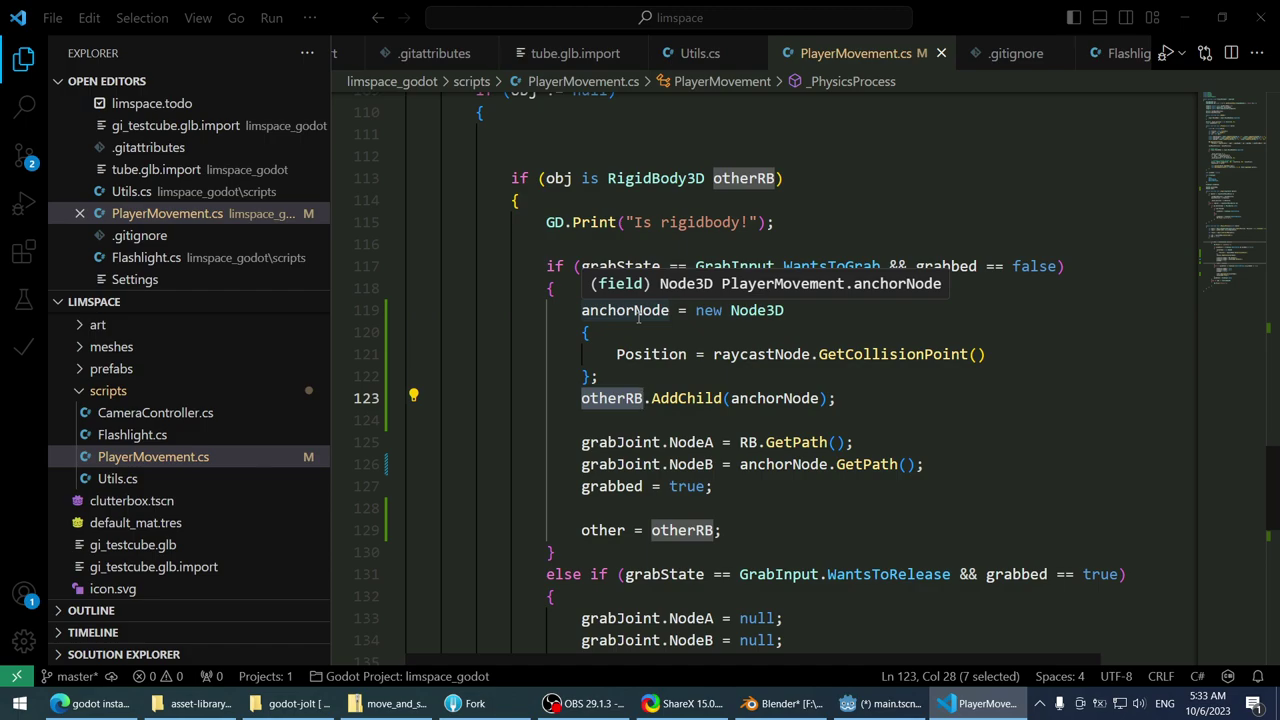
- Search Google for 'godot create node from code' and scan the results
click(92, 703)
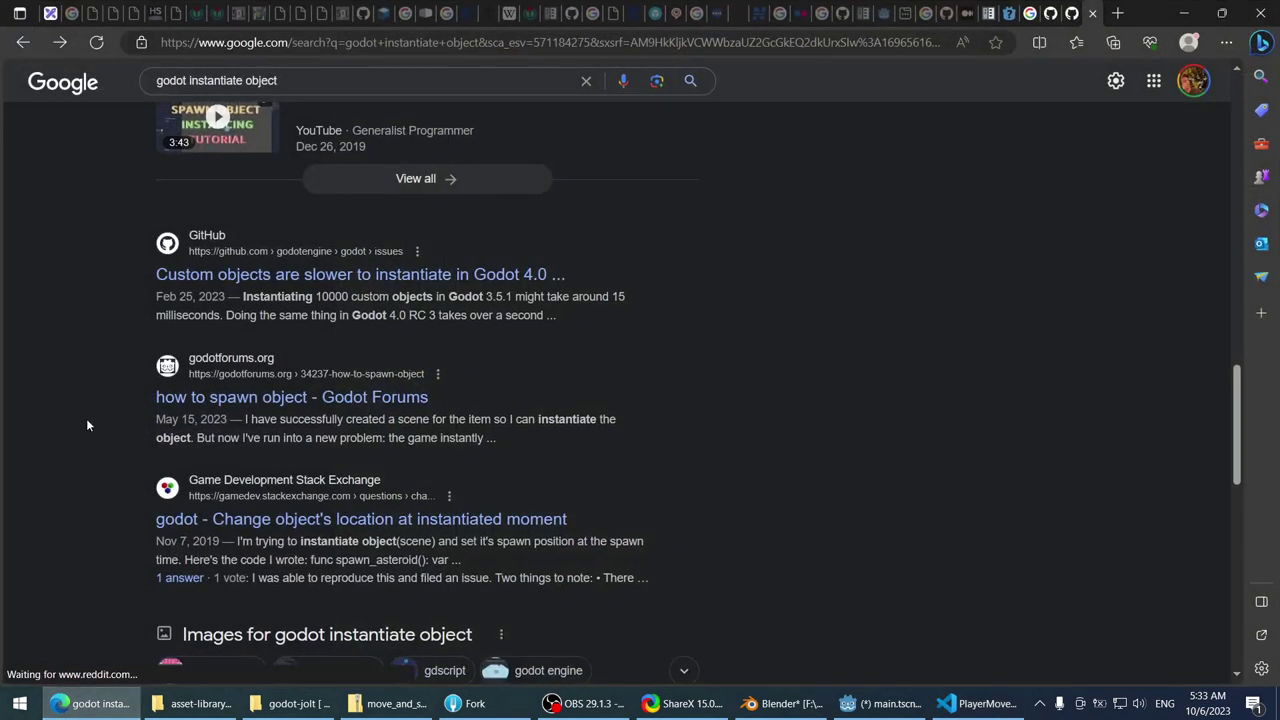
scroll(87, 425, down, 3)
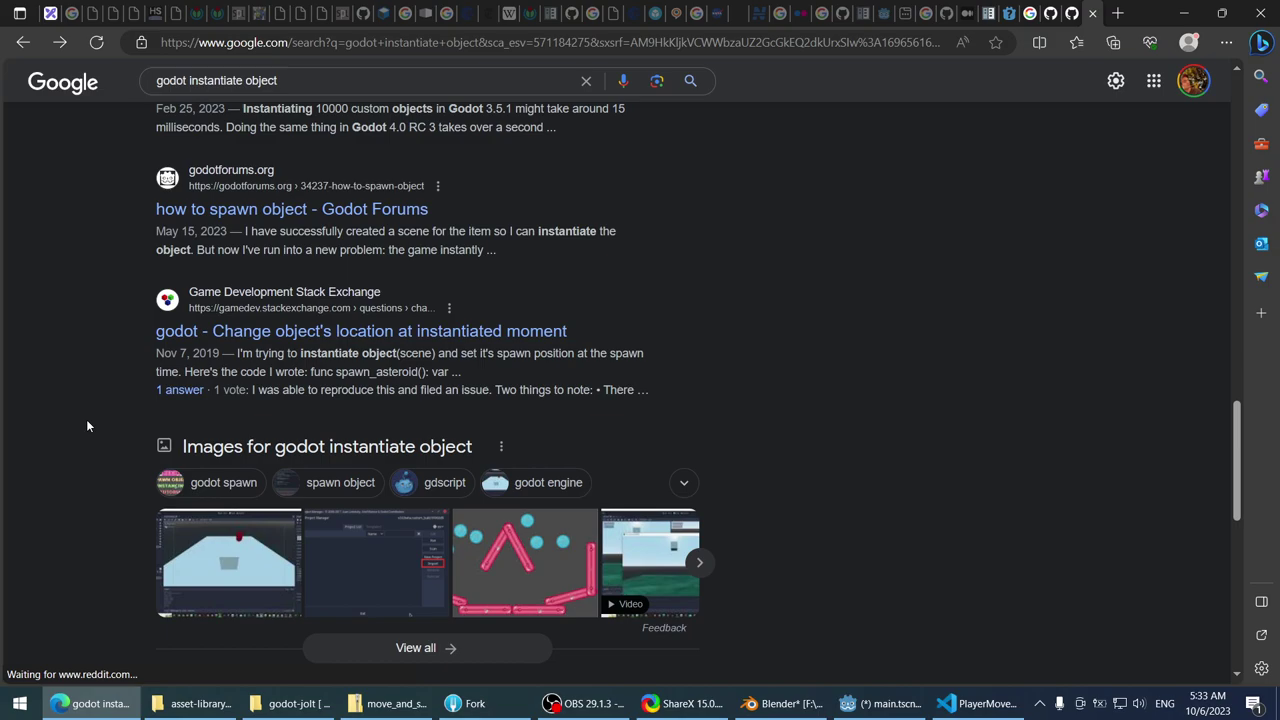
scroll(86, 426, up, 10)
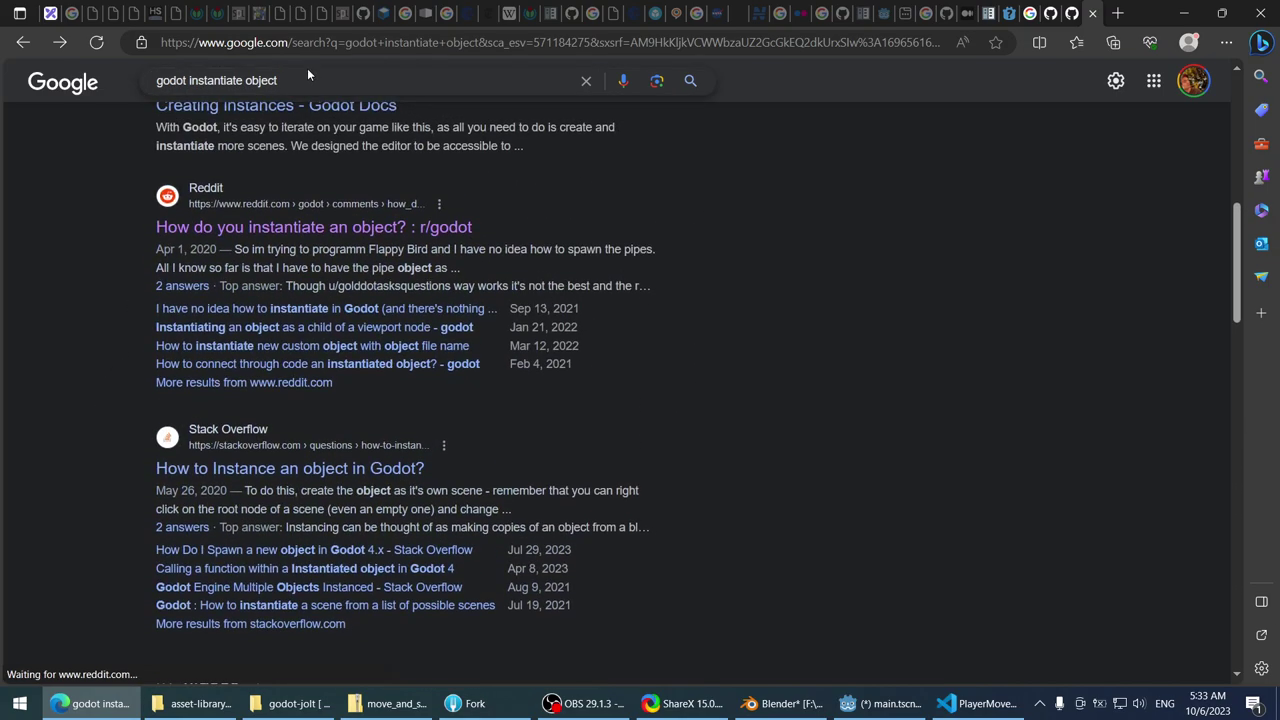
drag(307, 72, 190, 84)
text(cr)
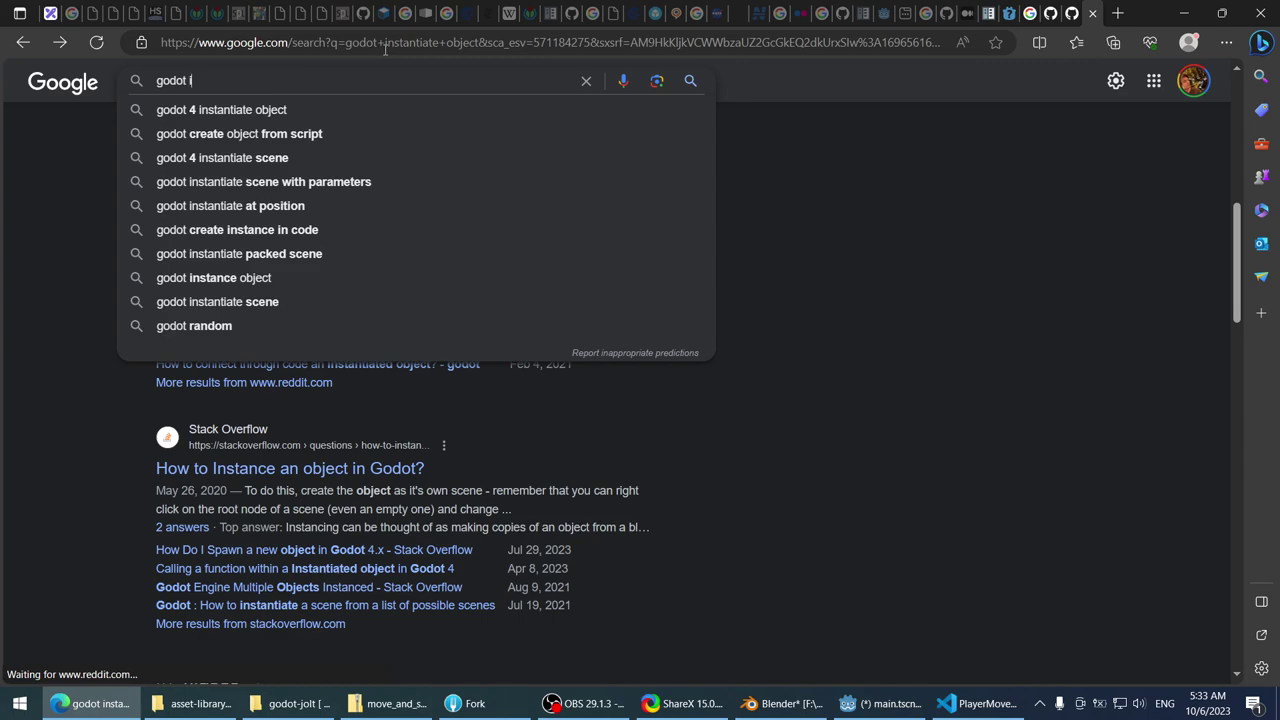
text(eate)
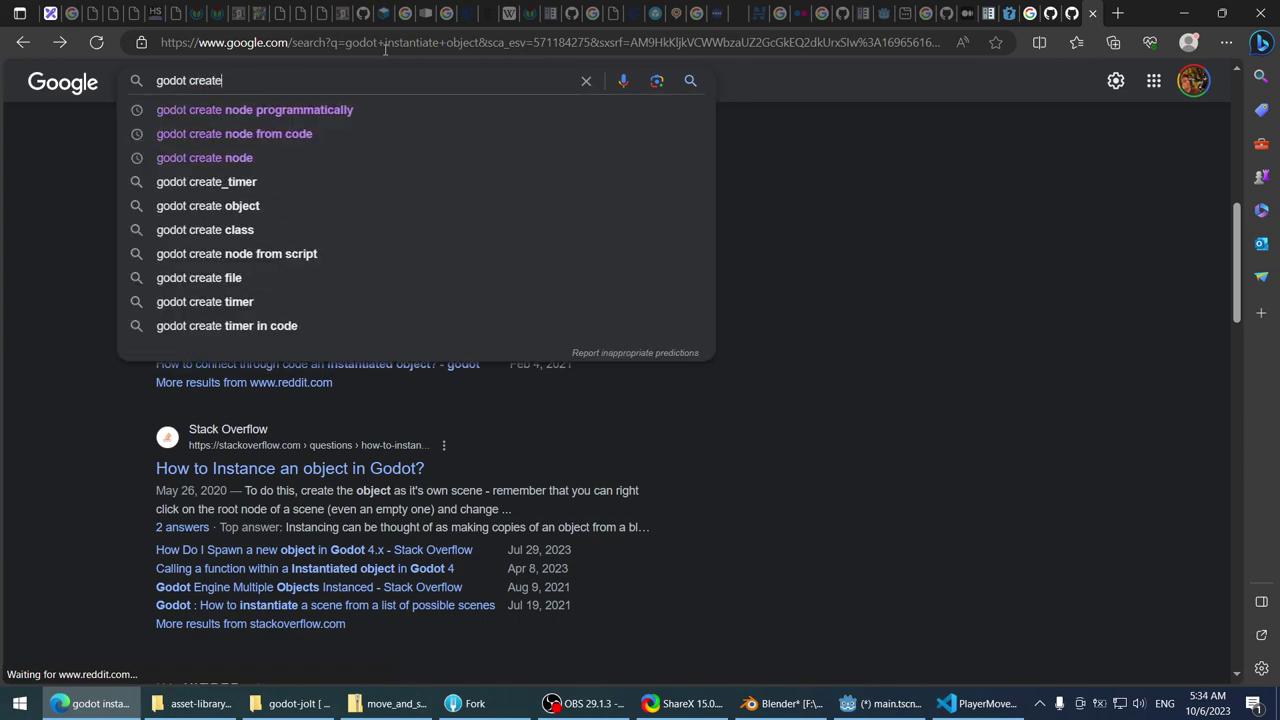
text( node)
key(Down)
key(Down)
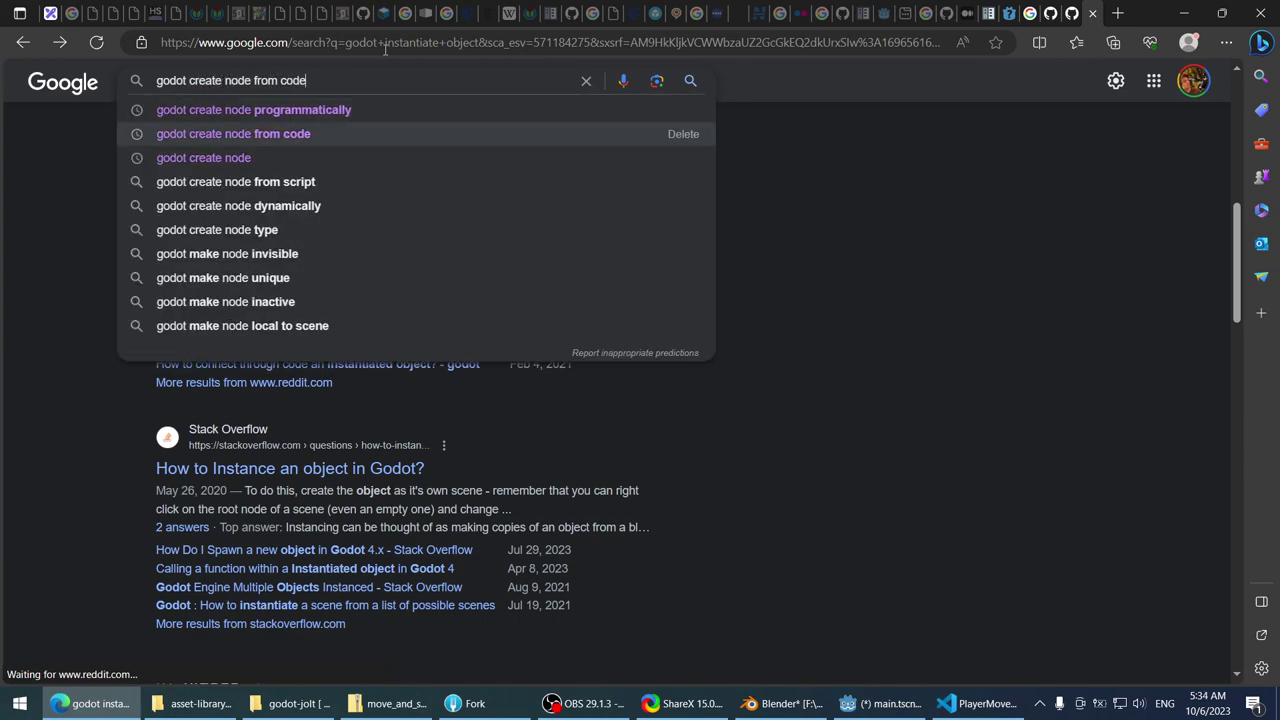
key(Return)
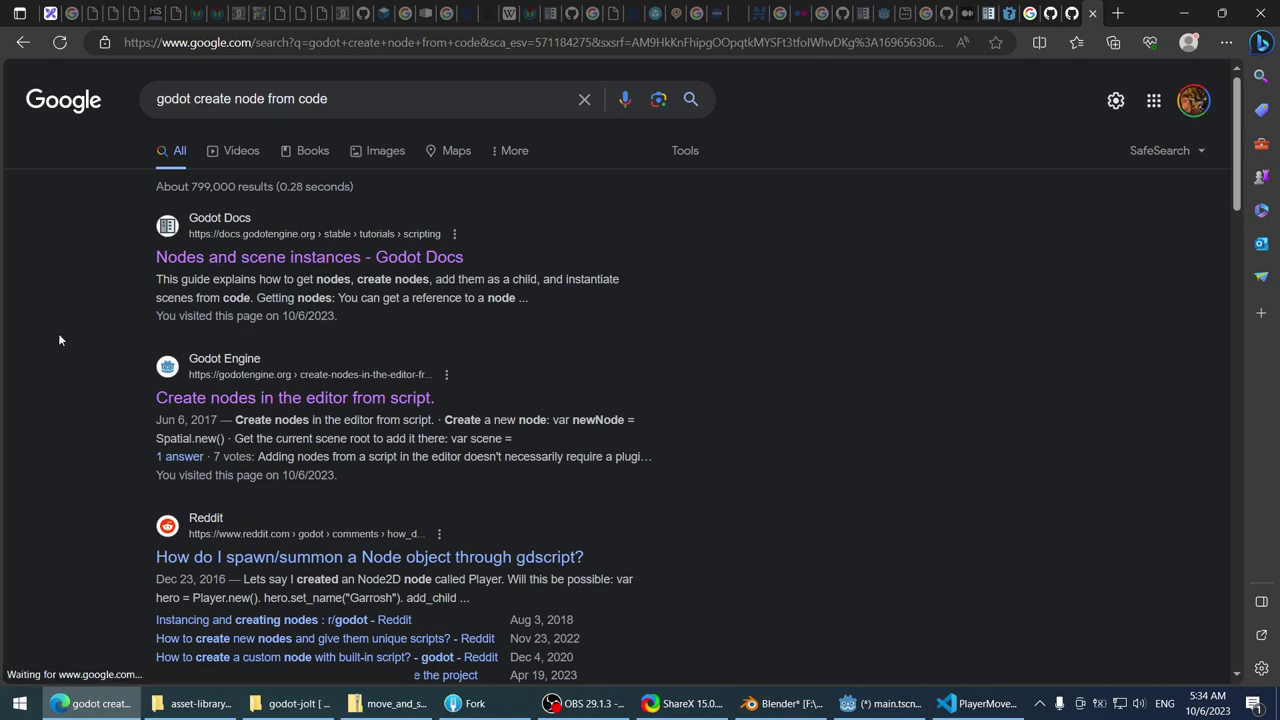
scroll(75, 345, down, 1)
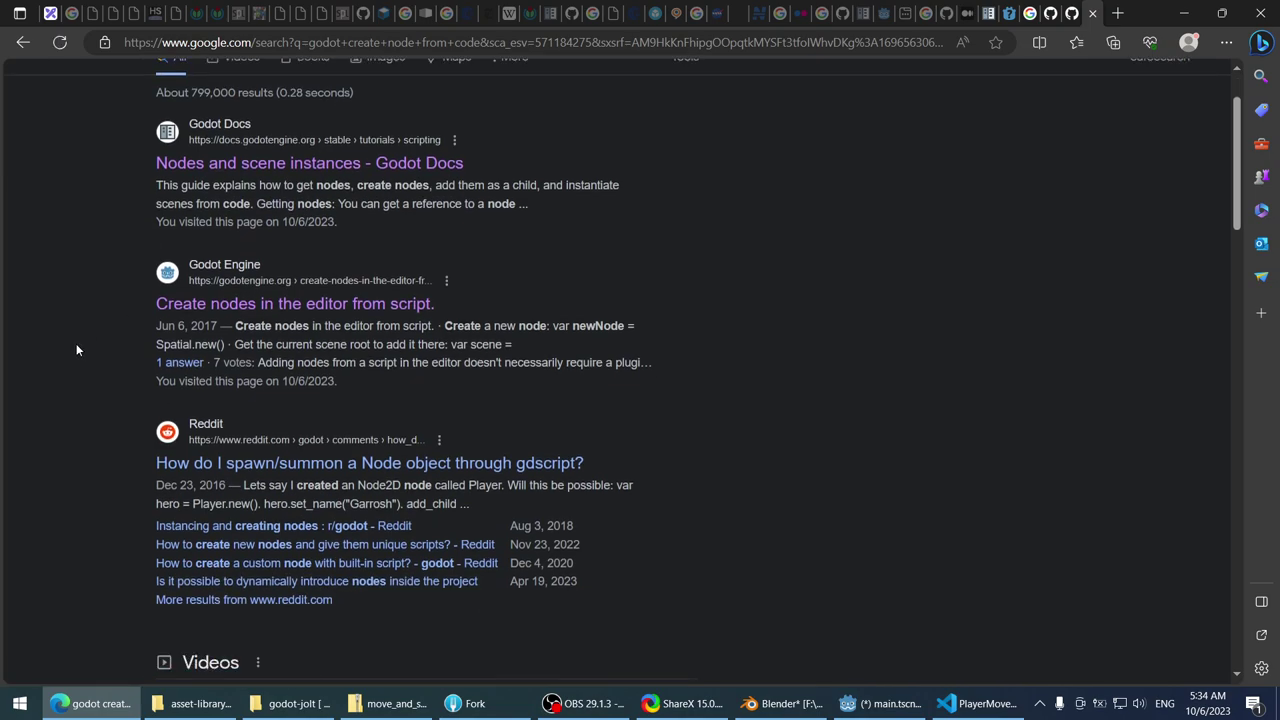
scroll(96, 402, down, 3)
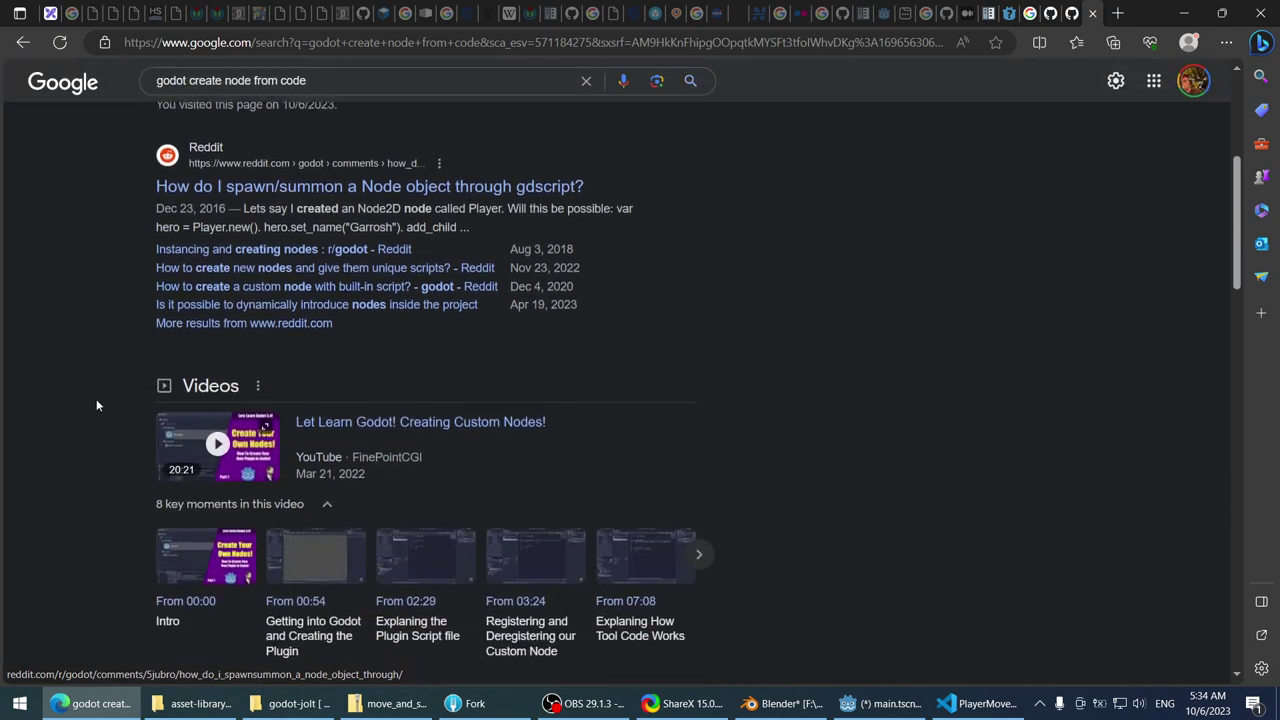
scroll(97, 402, up, 4)
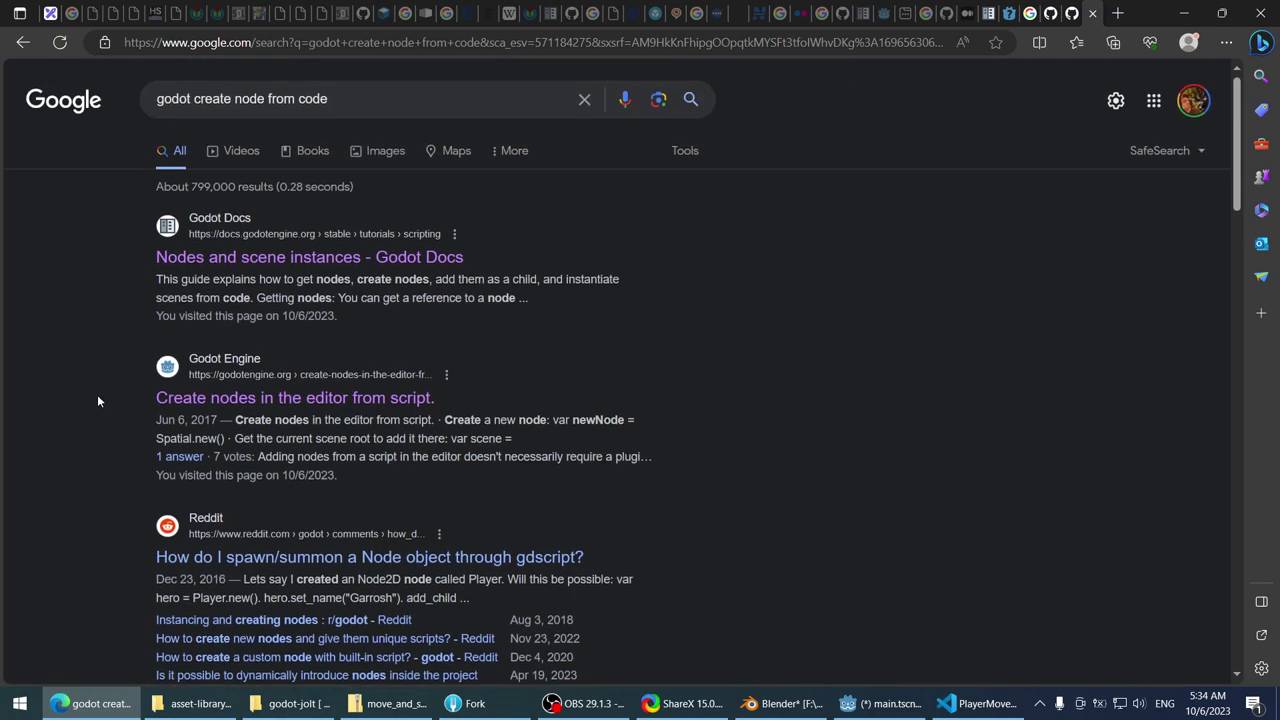
- Open the Godot Docs 'Nodes and scene instances' page and scroll to the Creating nodes section
click(196, 268)
scroll(414, 365, down, 3)
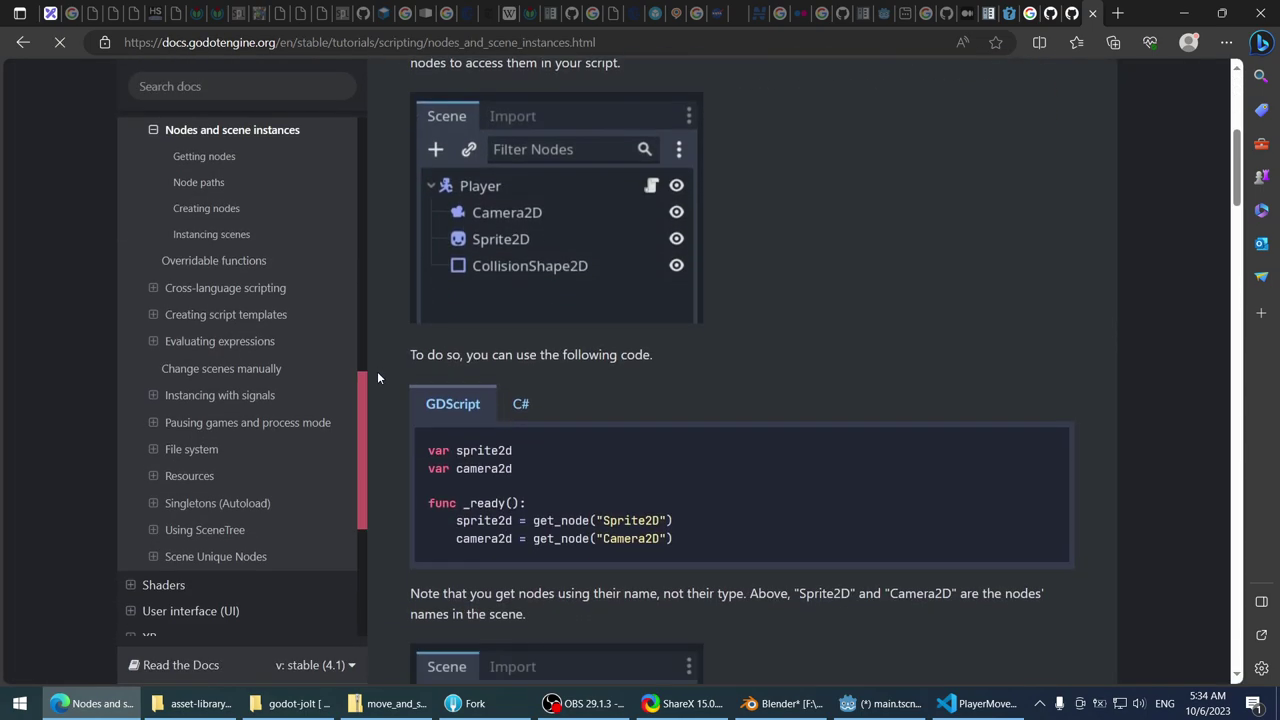
scroll(377, 377, down, 2)
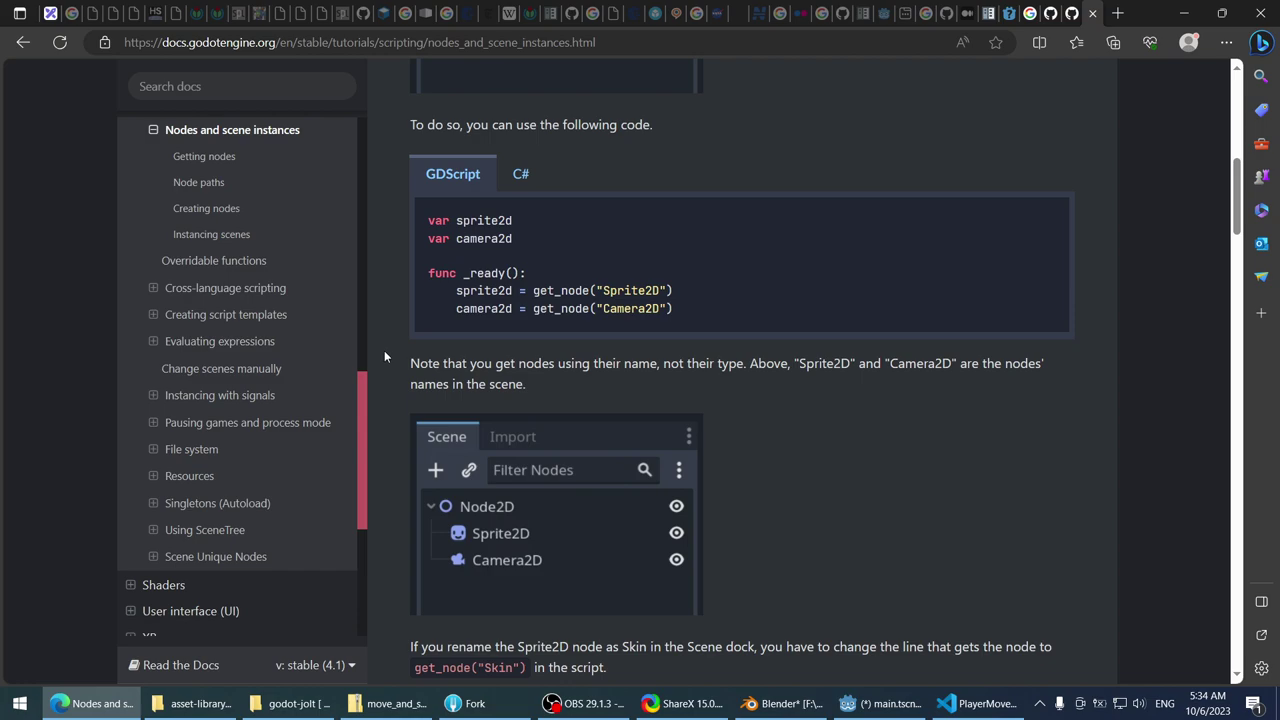
scroll(384, 350, down, 4)
scroll(384, 351, down, 2)
scroll(384, 354, down, 10)
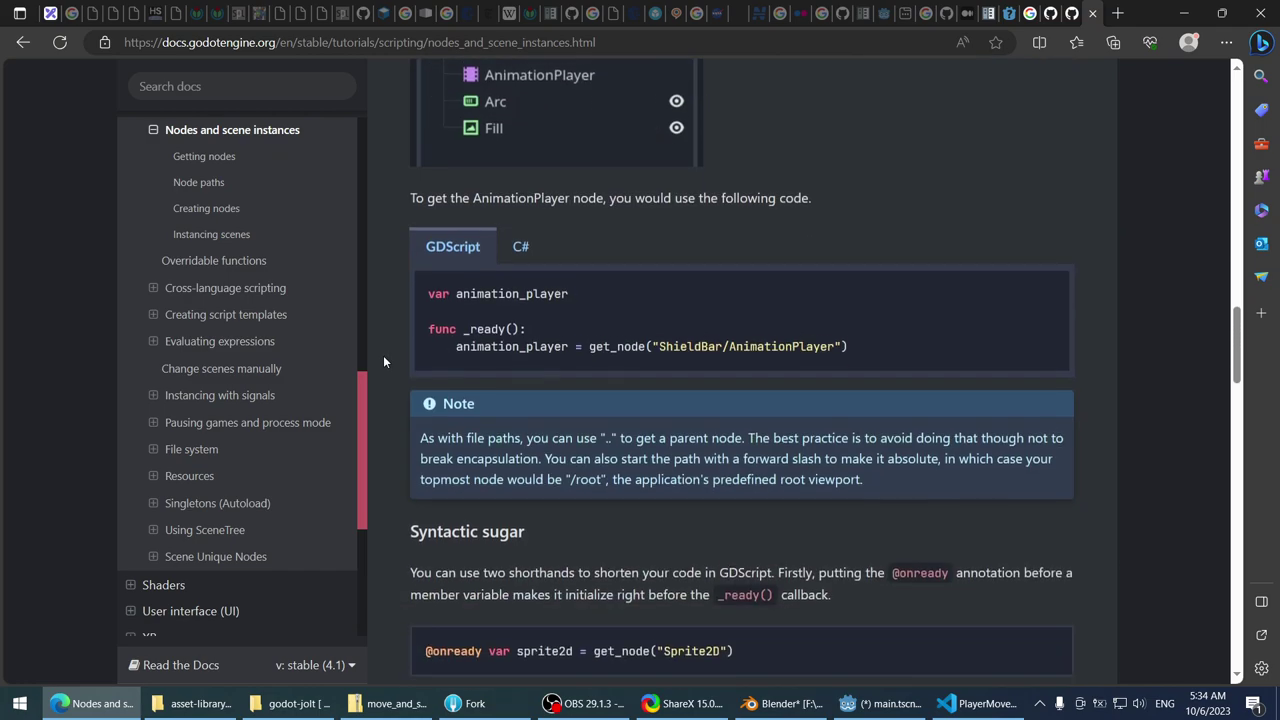
scroll(383, 356, up, 5)
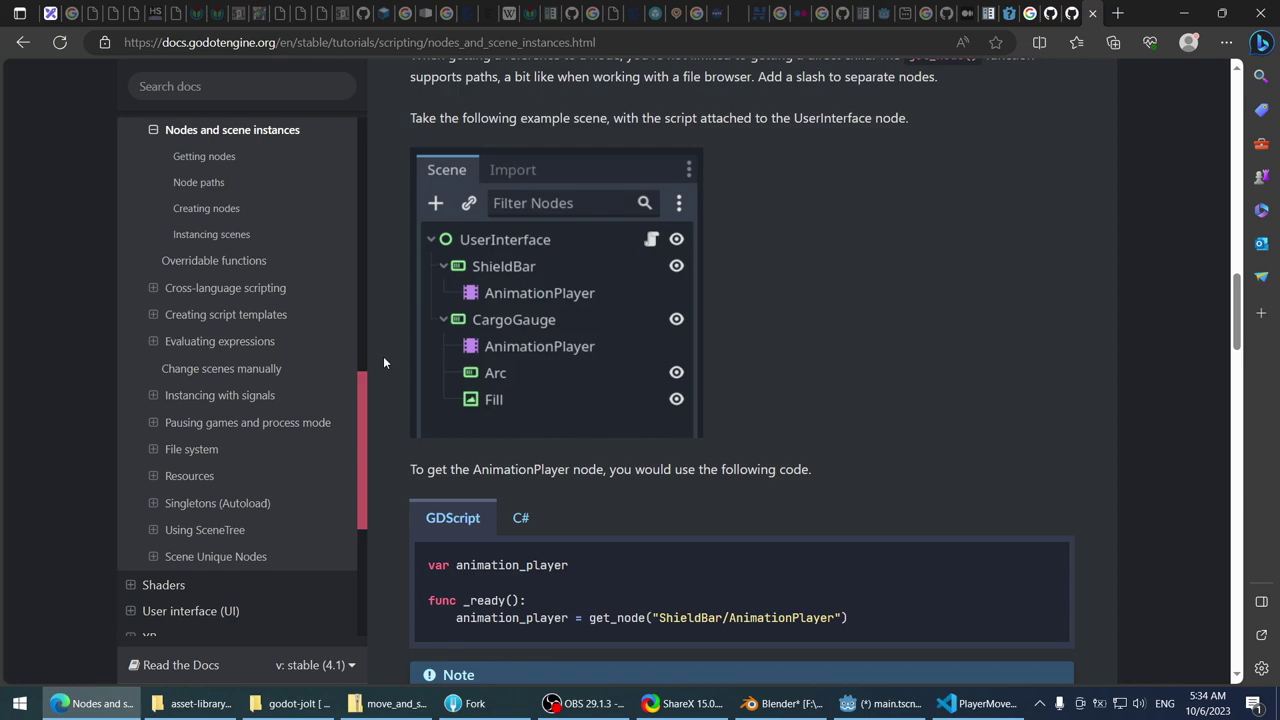
scroll(383, 356, up, 1)
scroll(383, 356, down, 3)
scroll(383, 356, down, 4)
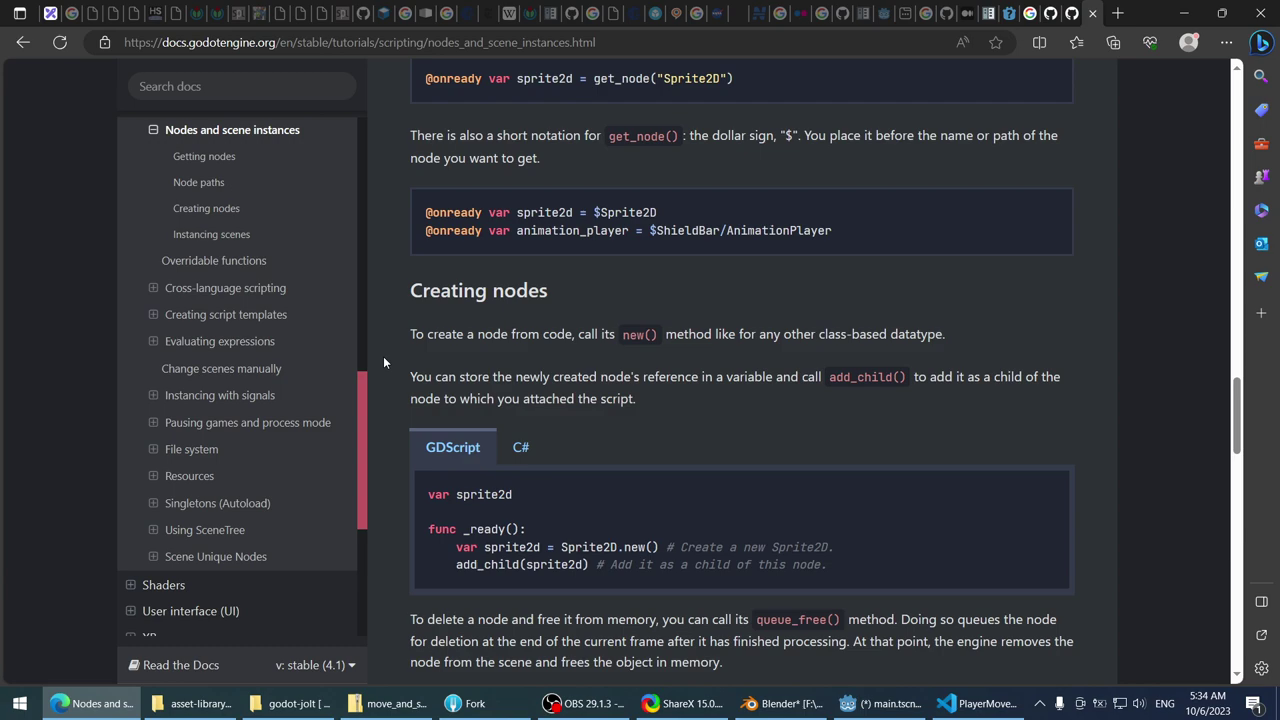
scroll(383, 360, up, 3)
scroll(383, 360, down, 4)
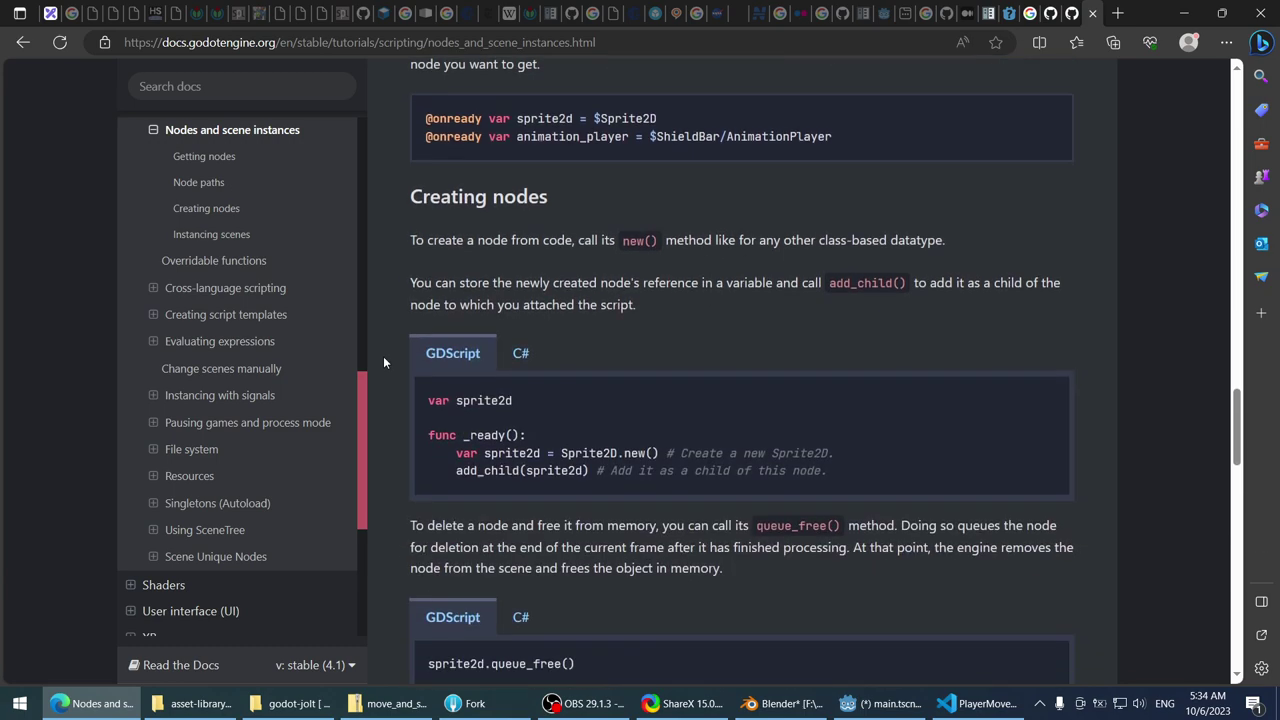
scroll(383, 358, down, 1)
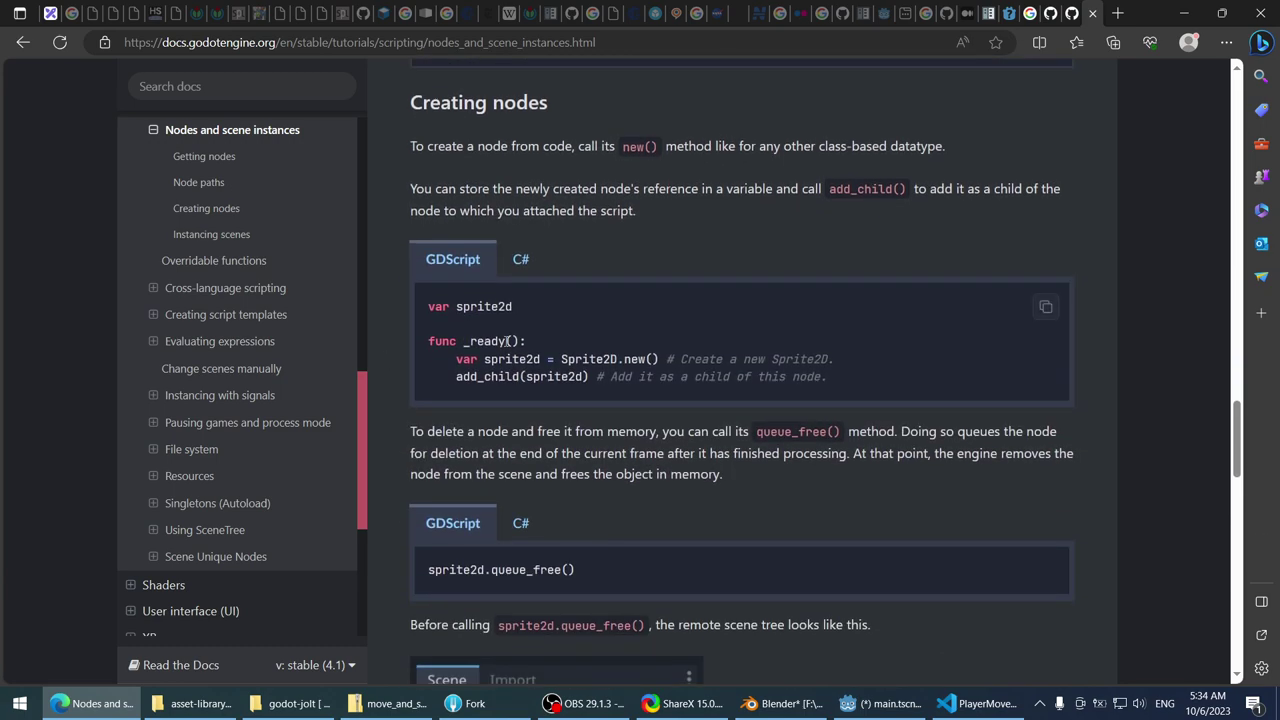
- Switch the code examples to C#, read the AddChild example, then return to PlayerMovement.cs
click(519, 262)
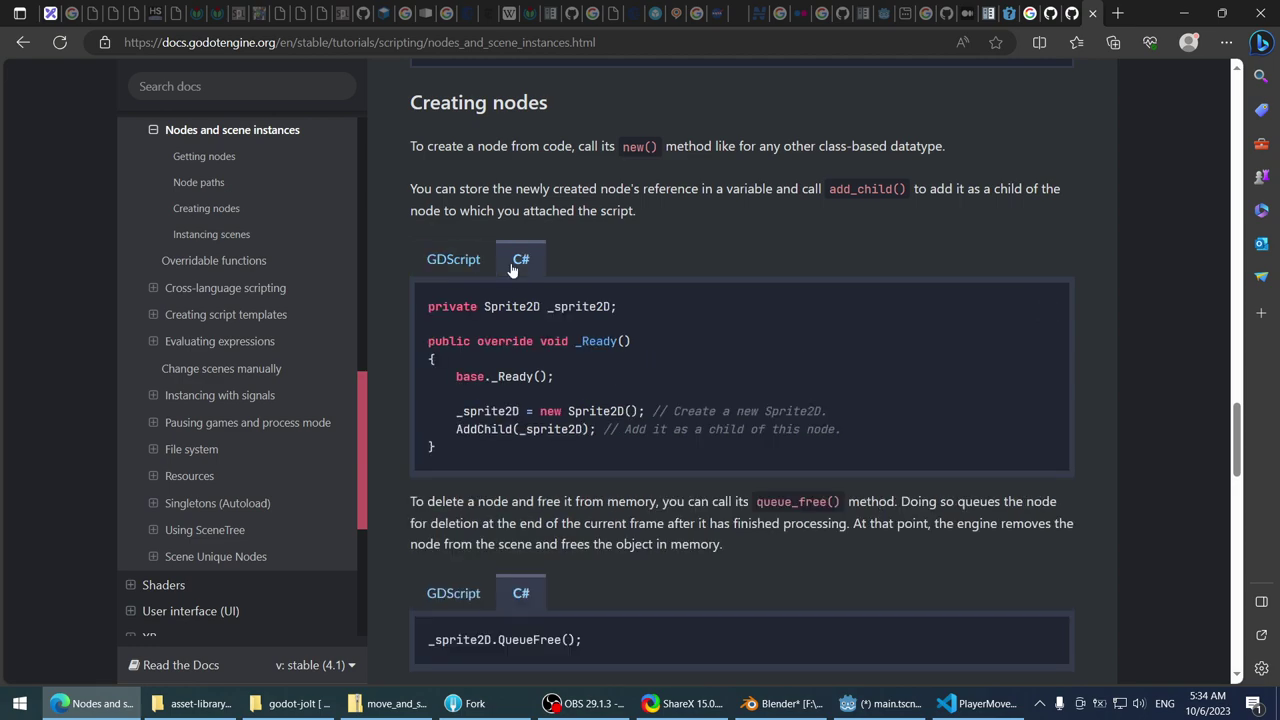
click(453, 262)
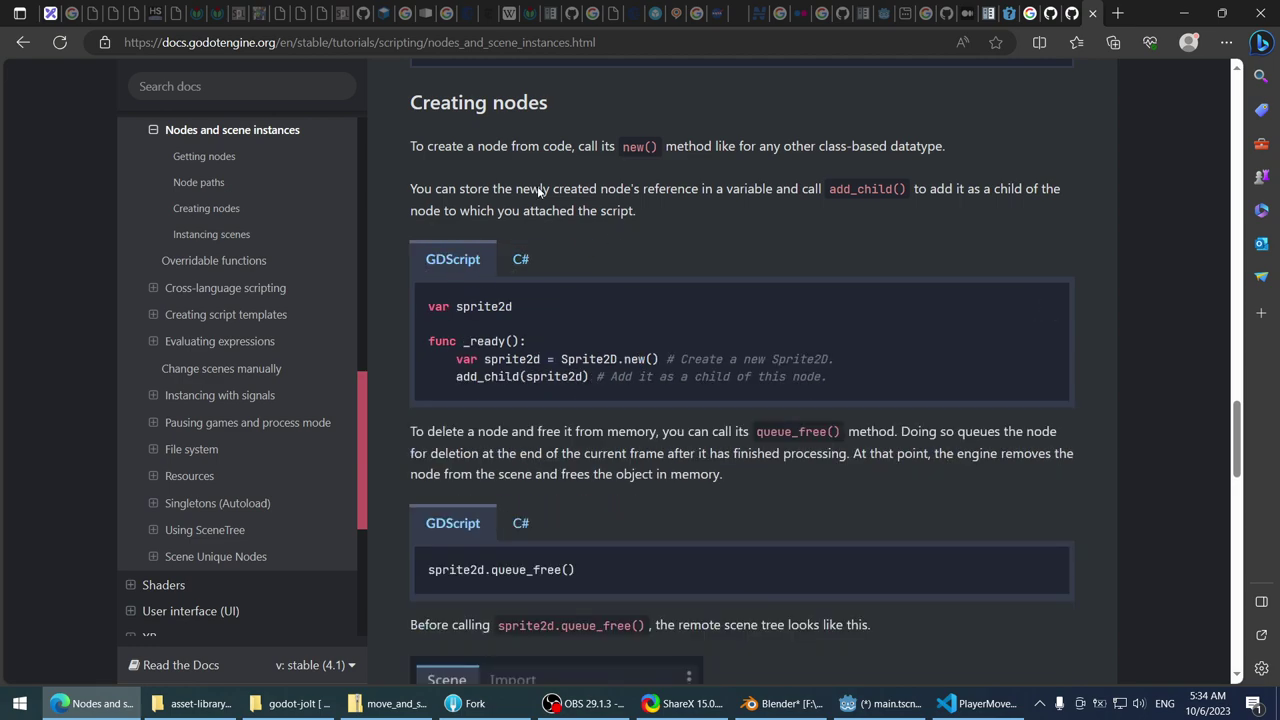
click(516, 259)
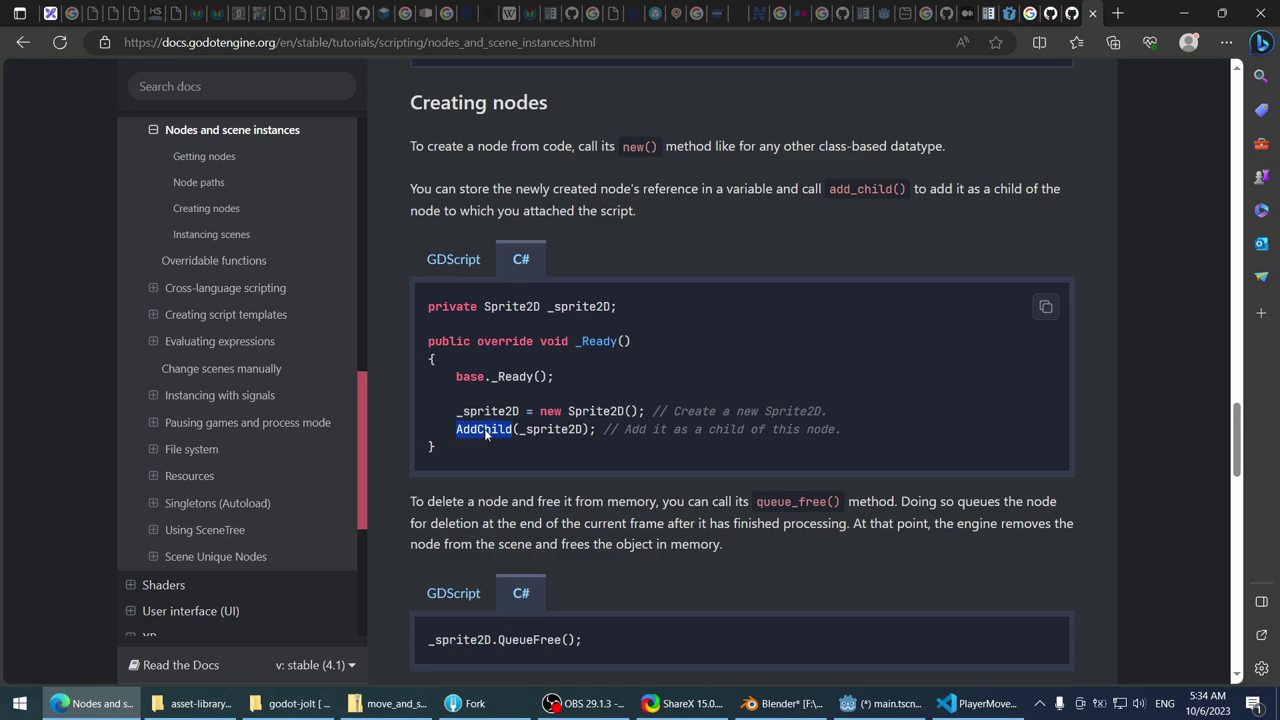
scroll(396, 424, down, 1)
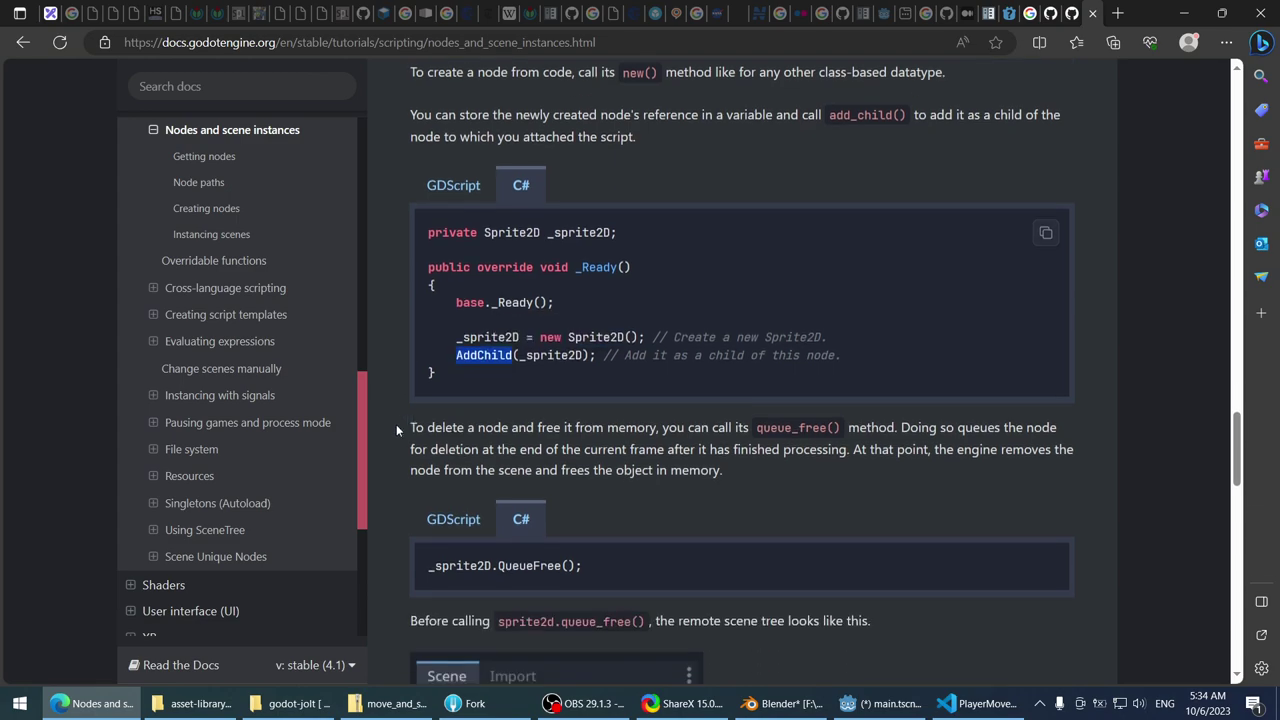
scroll(391, 420, down, 1)
key(alt+Tab)
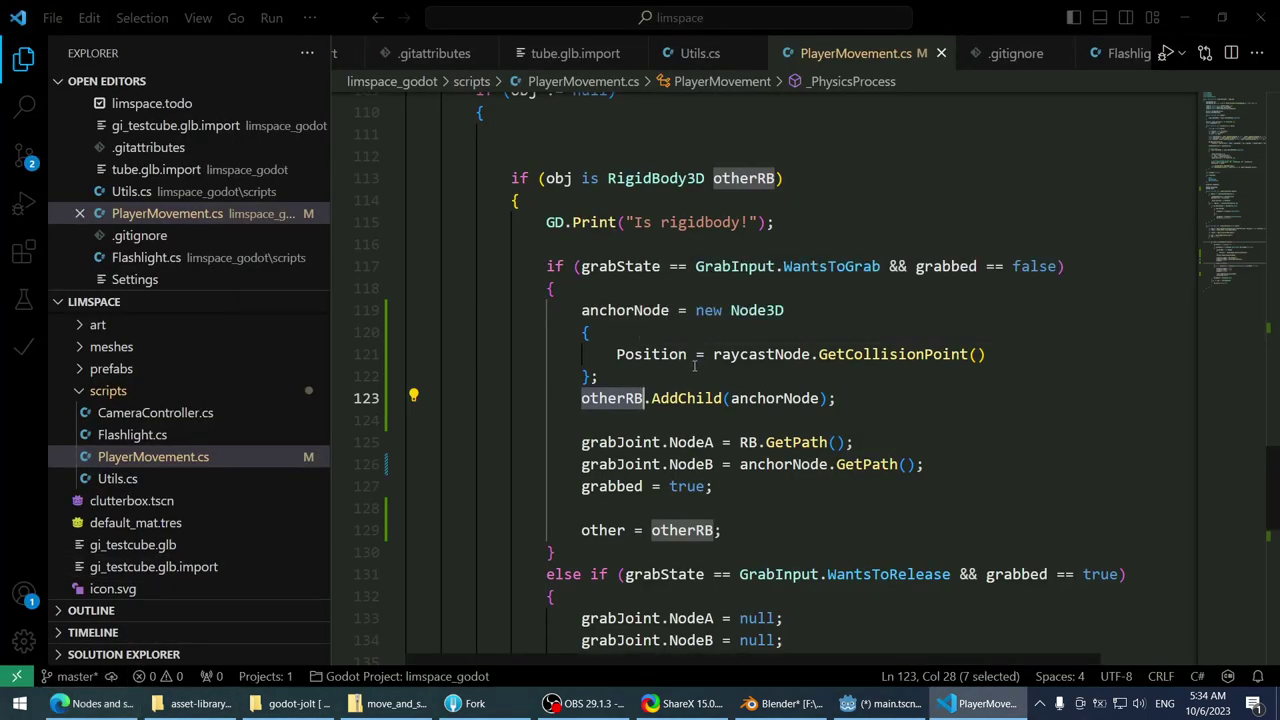
- Check the NodeA GetPath call and highlight where anchorNode is used
click(797, 442)
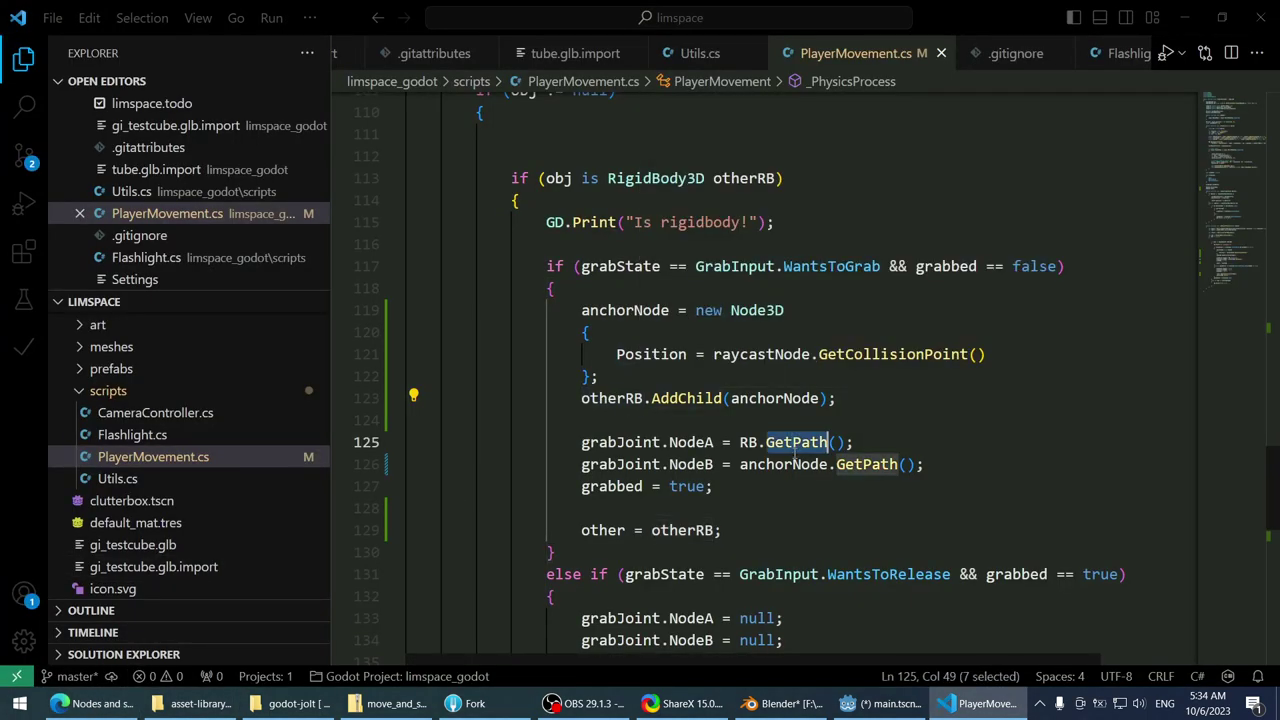
double_click(785, 464)
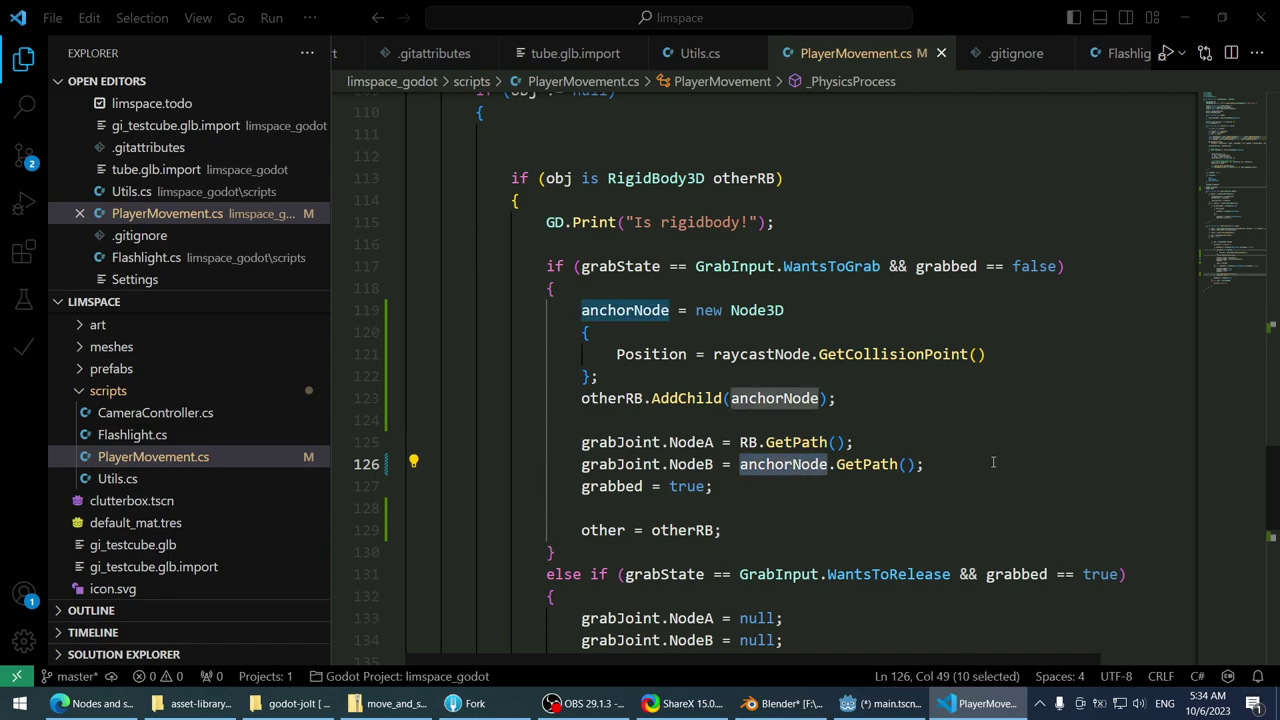
scroll(991, 460, down, 3)
scroll(991, 460, up, 1)
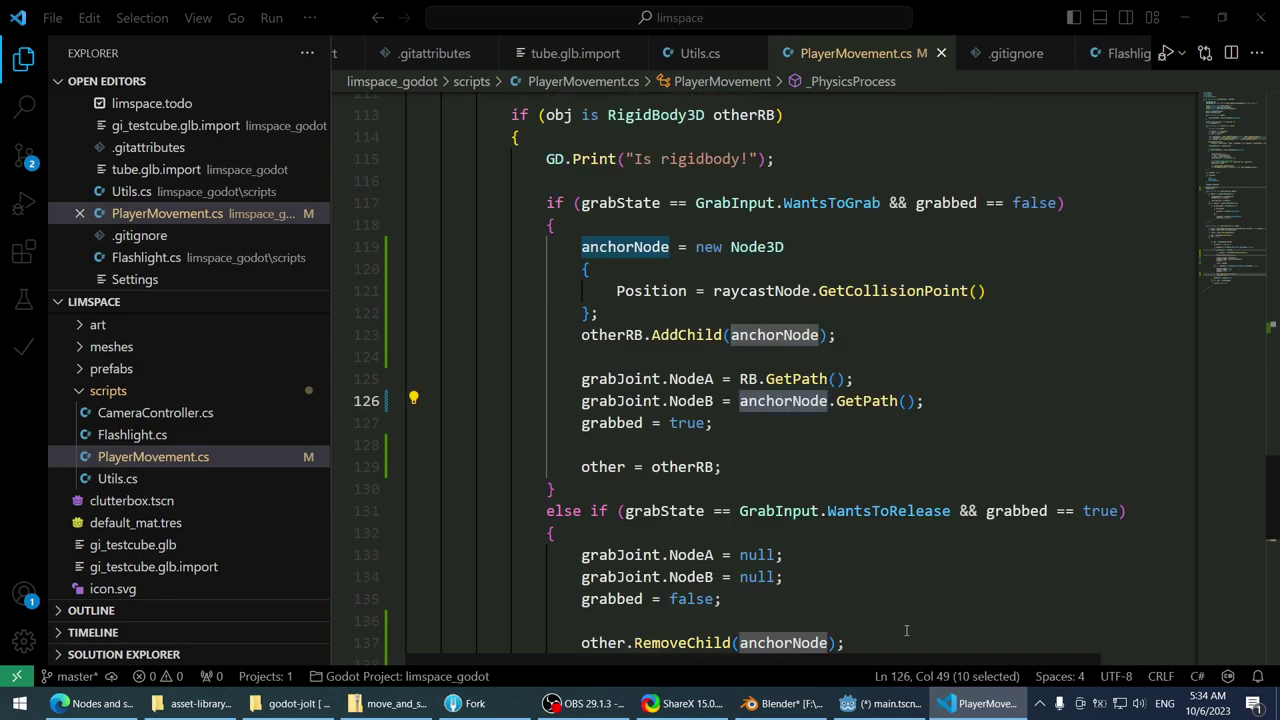
- Save main.tscn in Godot and run the project to test the grab
key(alt+Tab)
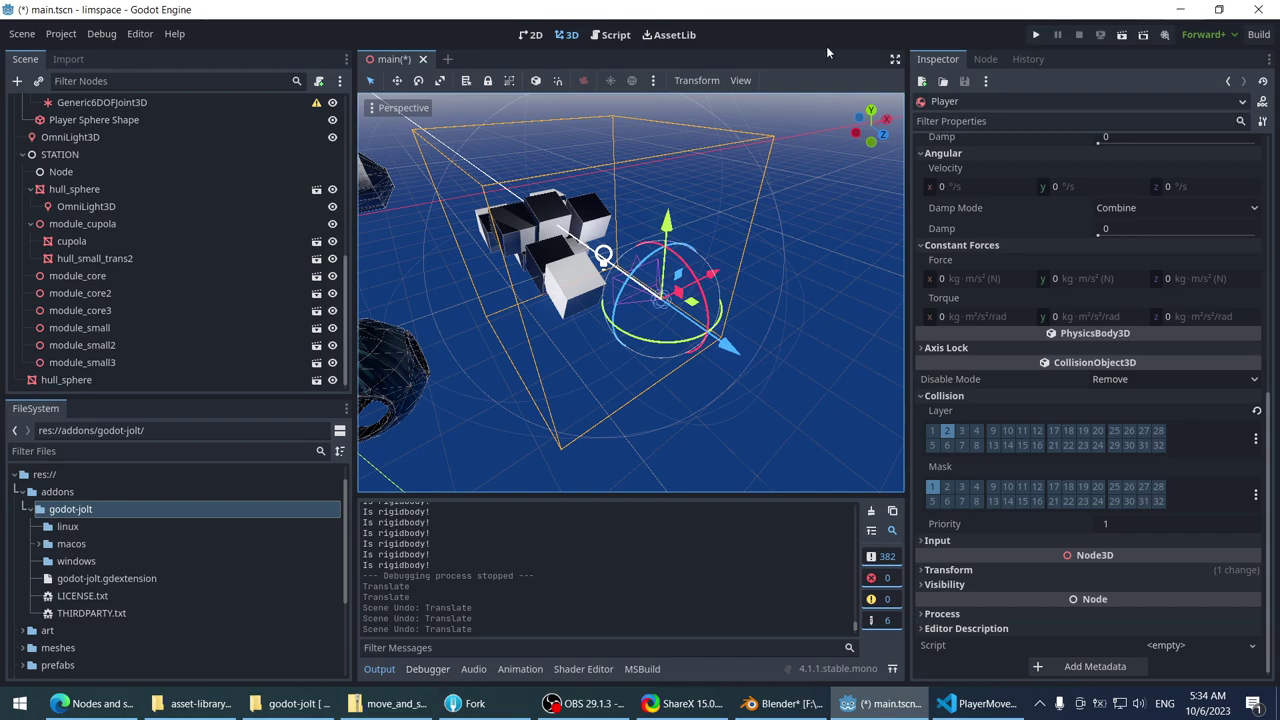
key(alt+Tab)
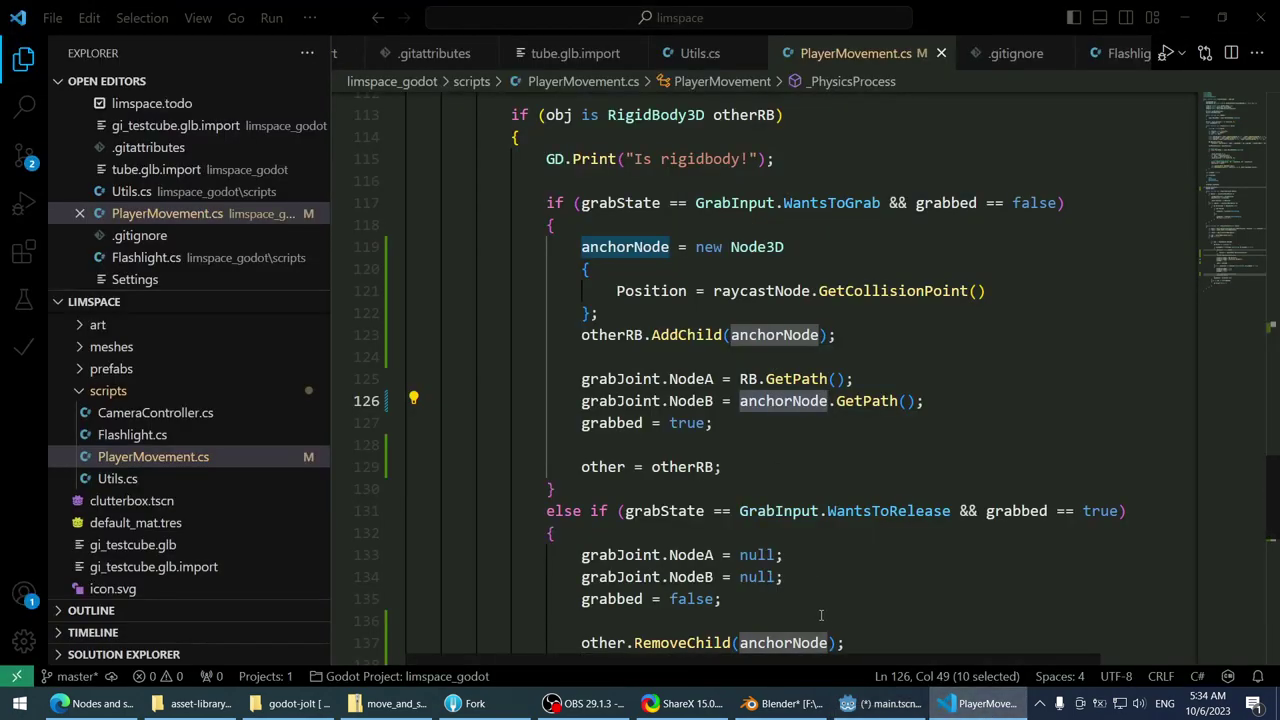
key(alt+Tab)
key(ctrl+s)
click(1033, 32)
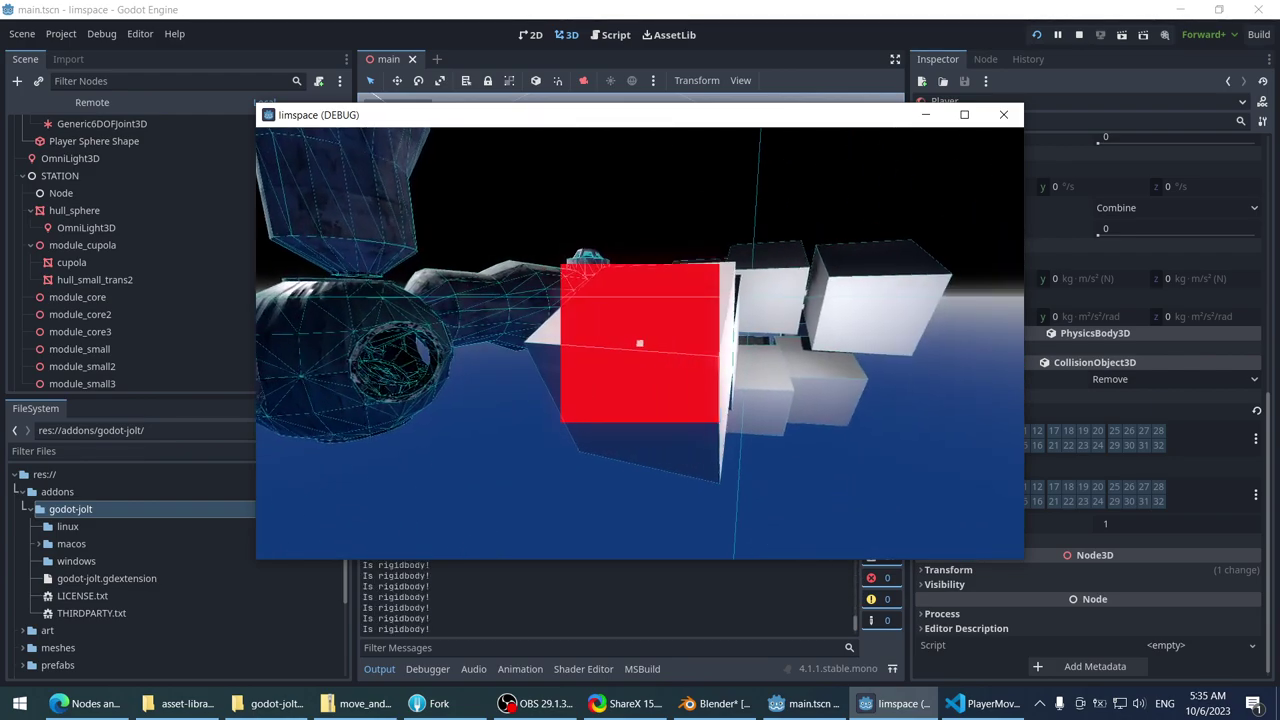
- Stop the running debug game and return to PlayerMovement.cs in Visual Studio Code
key(Escape)
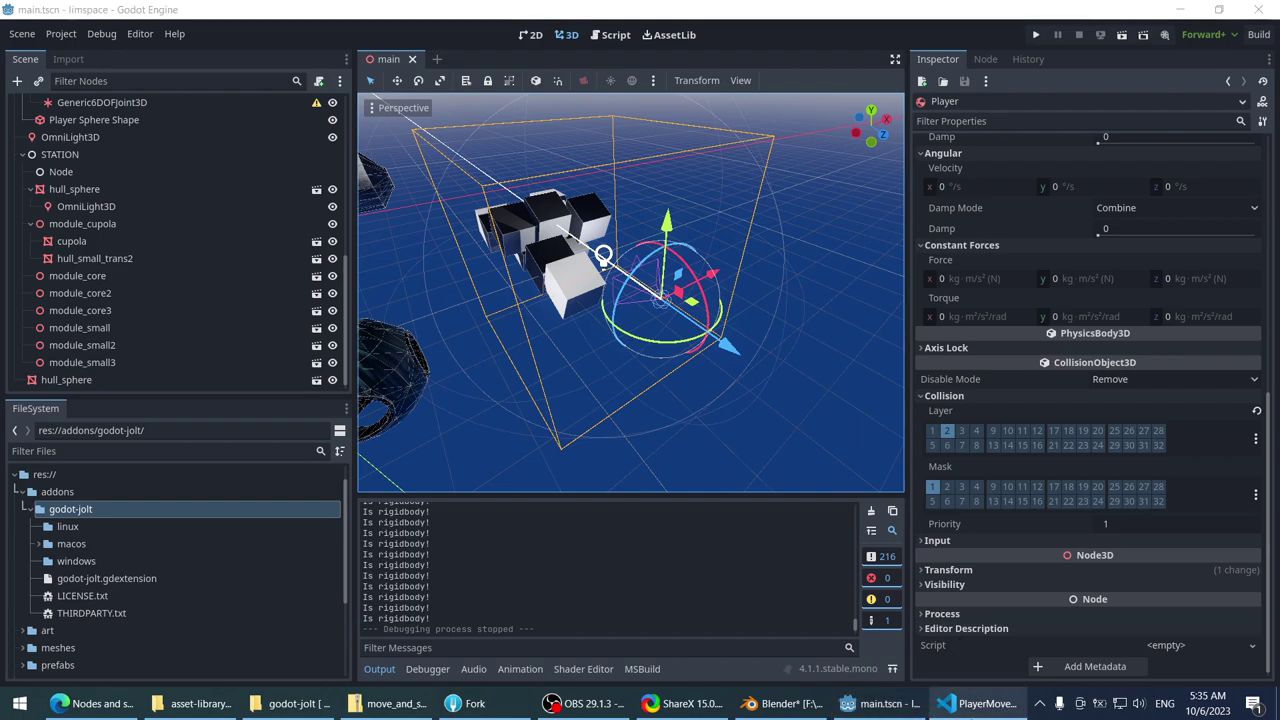
click(975, 703)
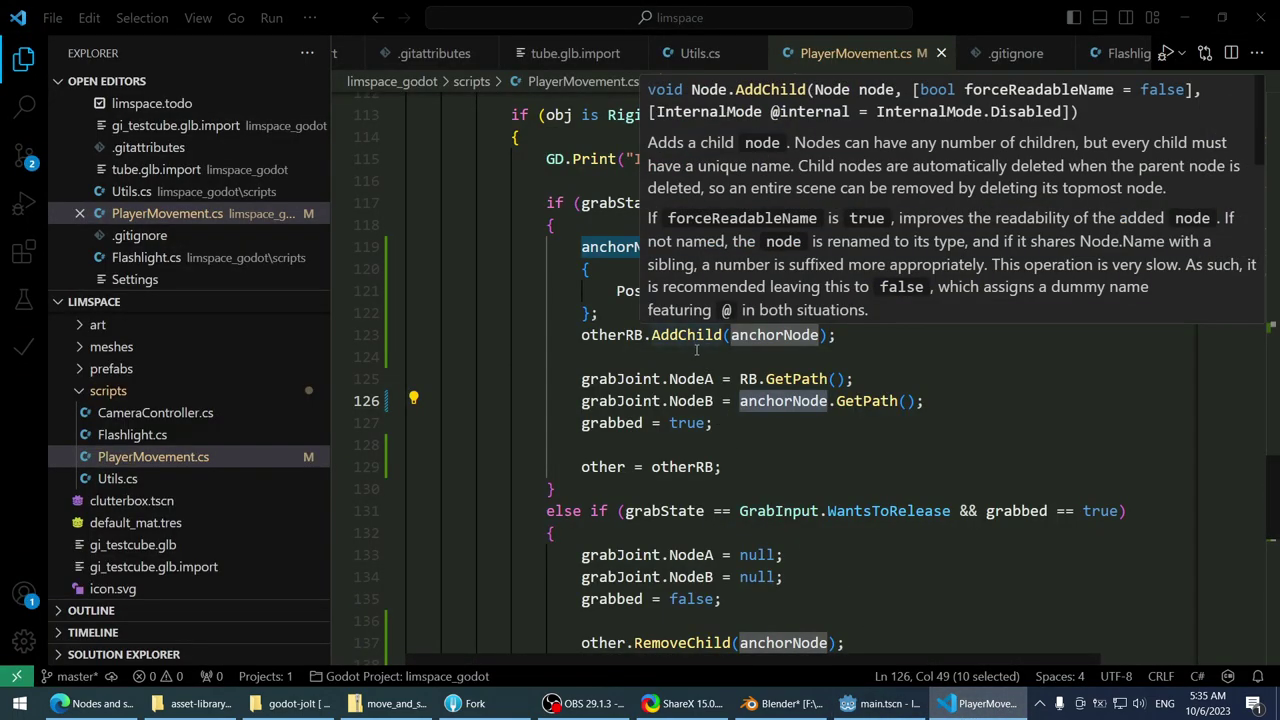
- Inspect the NodeB line and the RigidBody3D check to find where otherRB is used
double_click(691, 400)
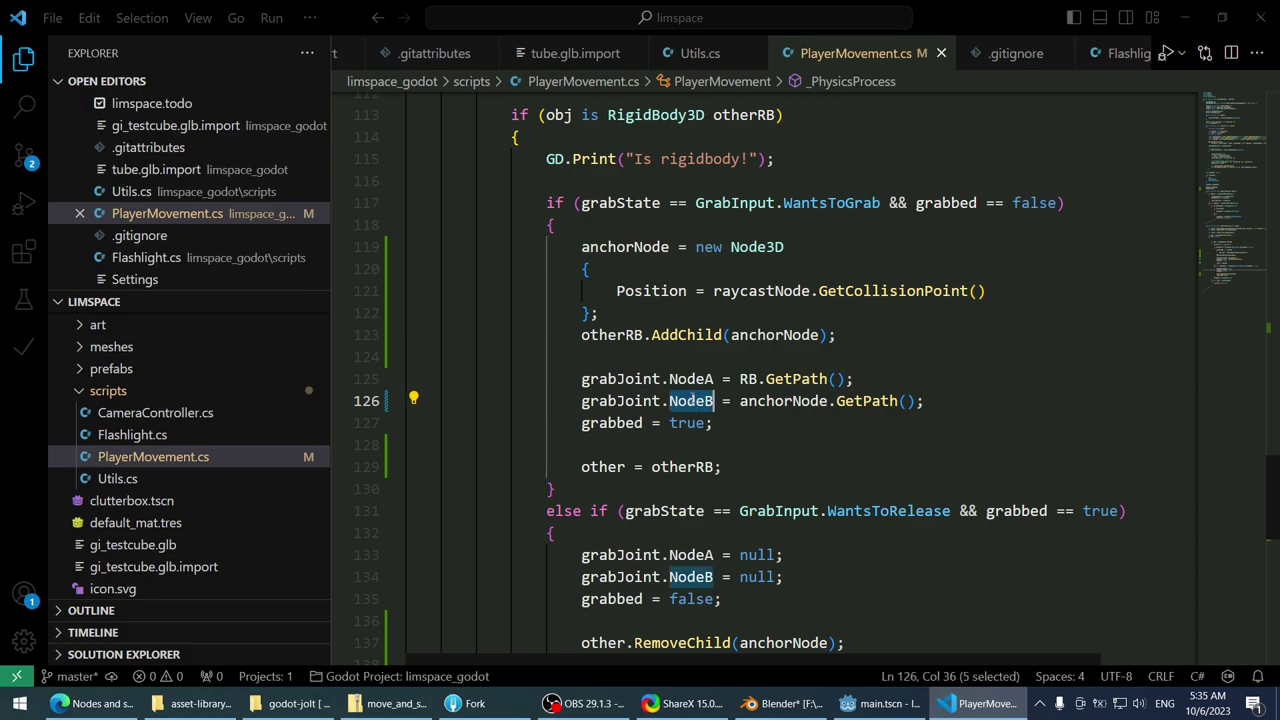
mouse_move(673, 400)
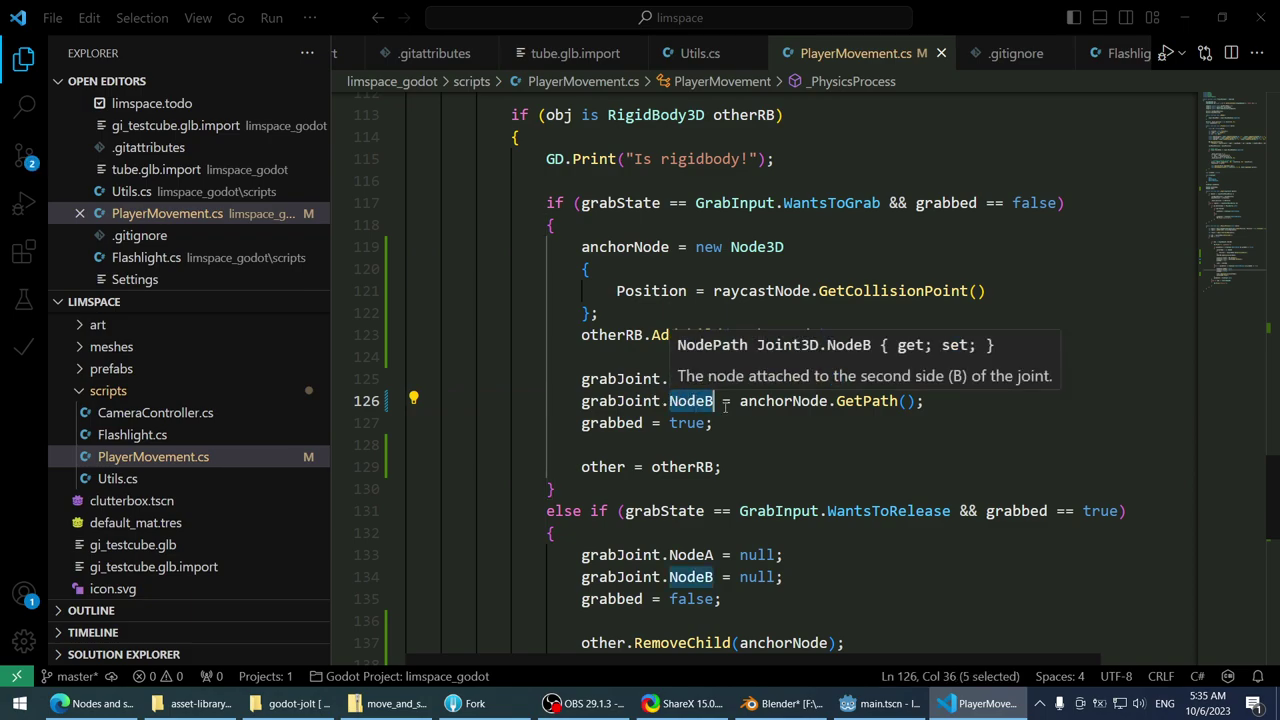
mouse_move(866, 402)
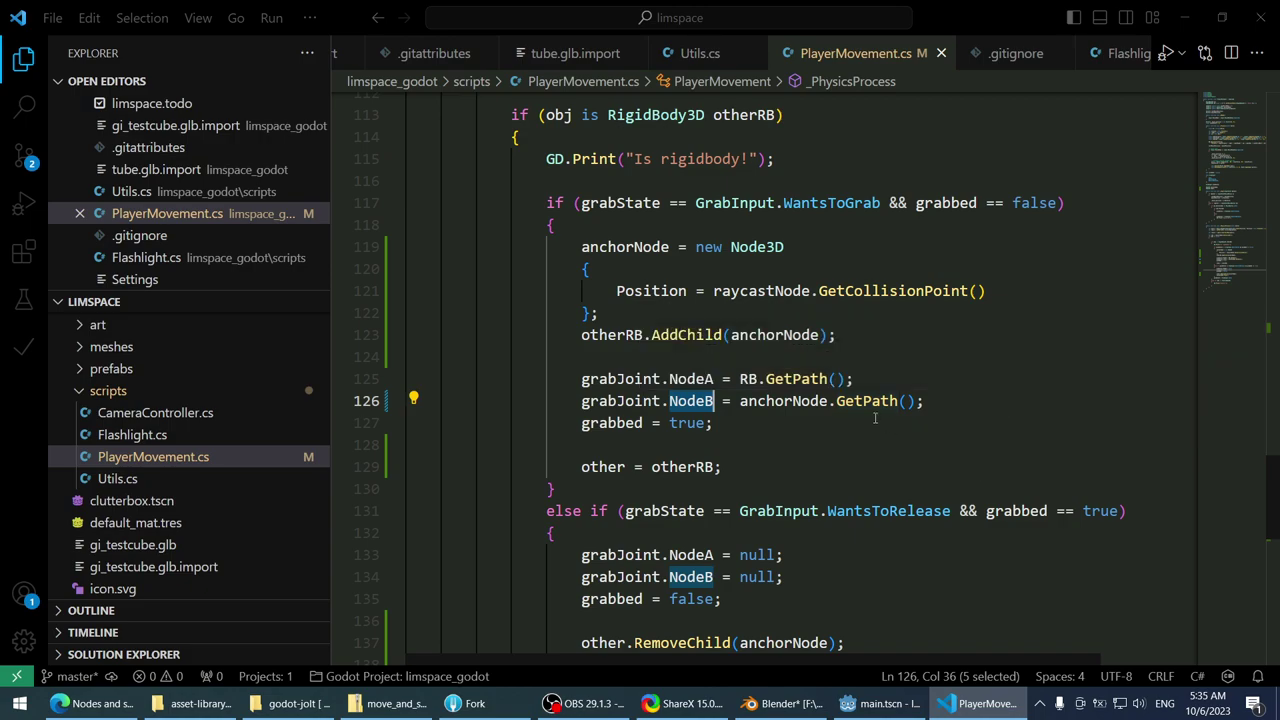
scroll(734, 223, up, 1)
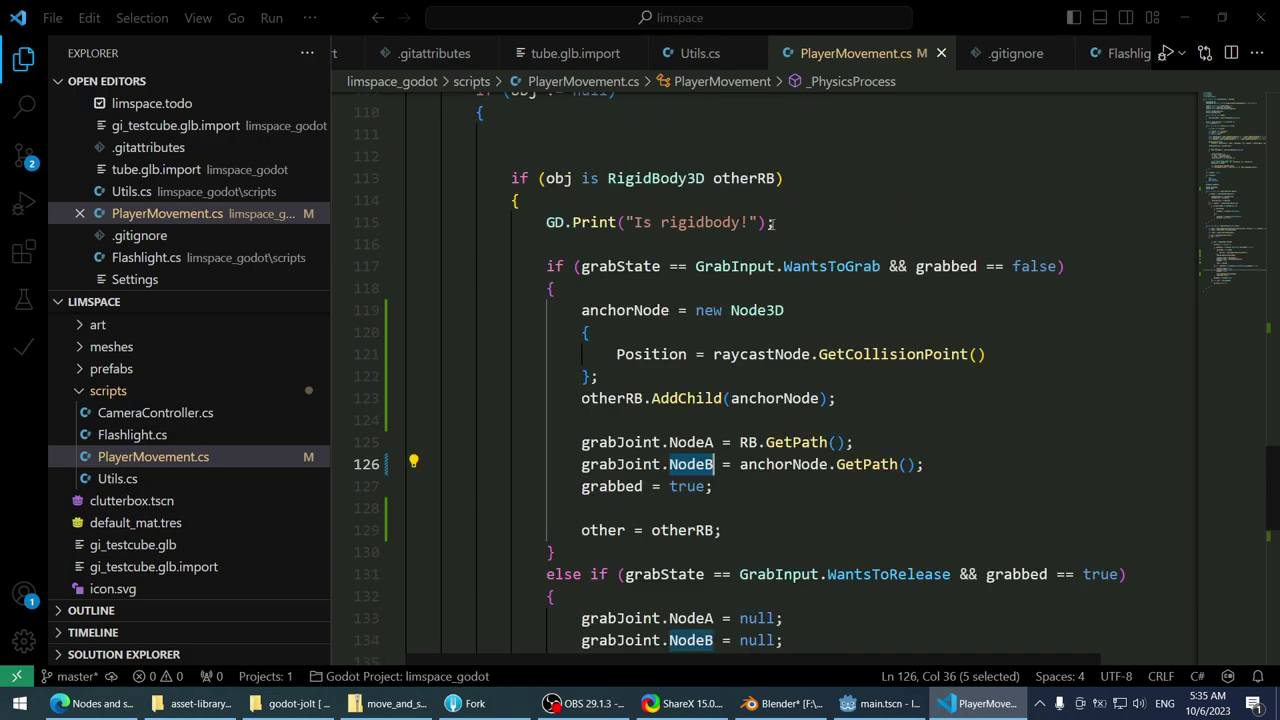
double_click(668, 178)
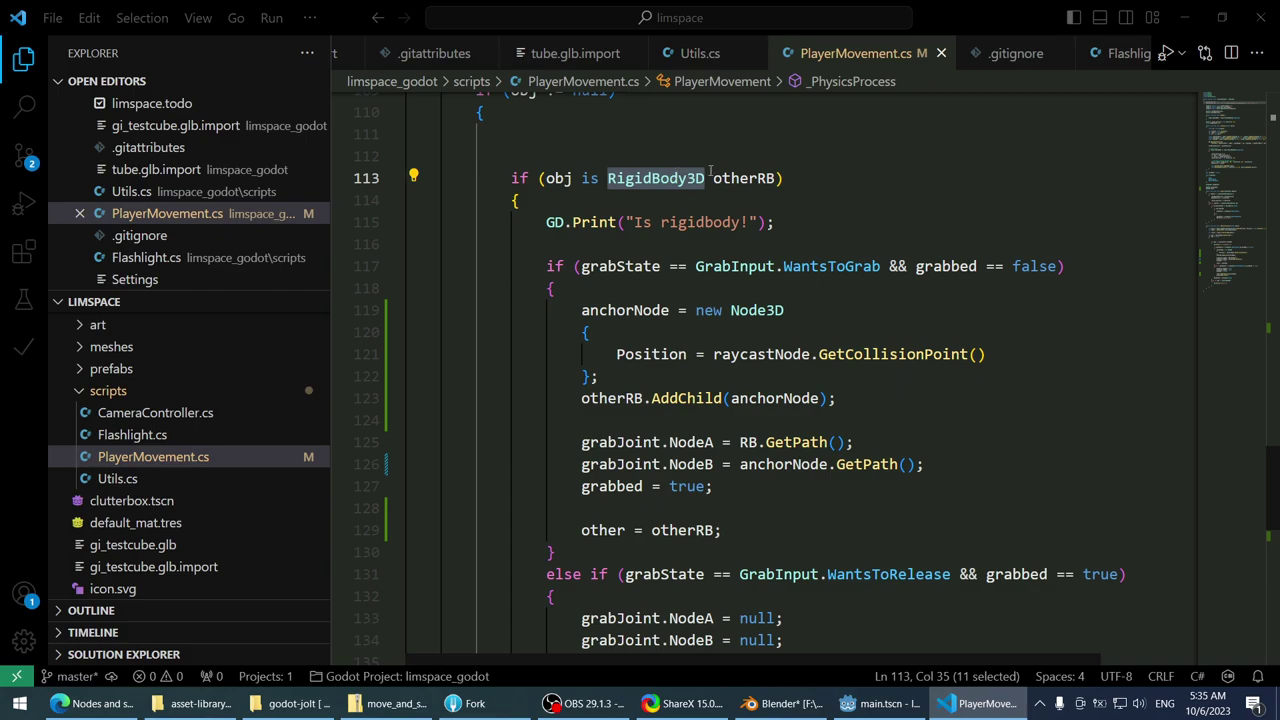
click(715, 178)
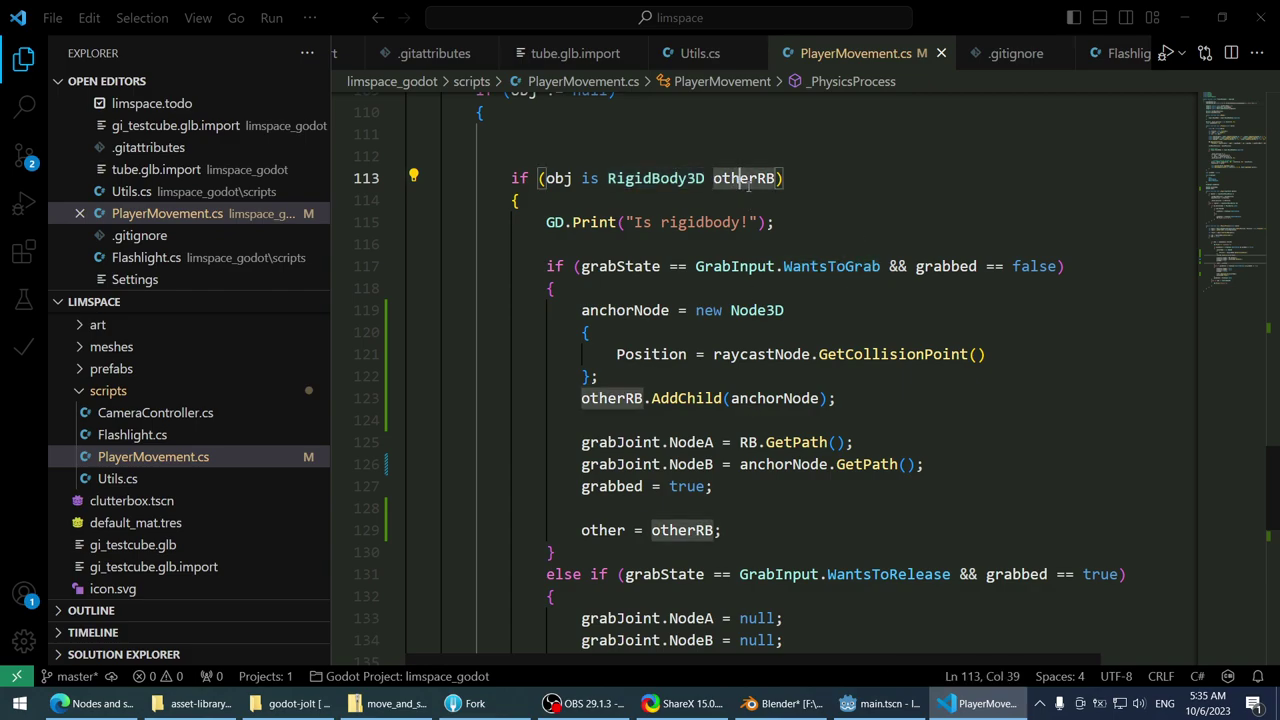
- Replace anchorNode with otherRB on line 126 so NodeB reads otherRB.GetPath(), then rerun the game in Godot
click(620, 412)
click(625, 398)
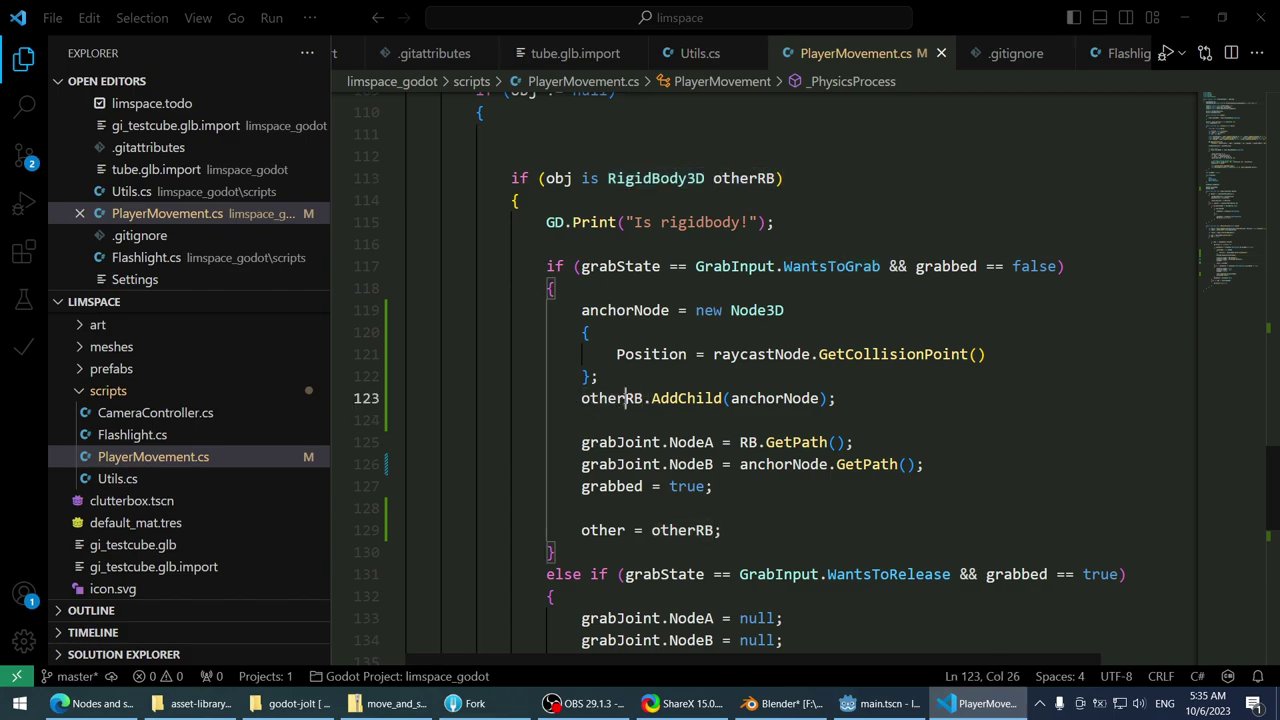
double_click(625, 398)
key(ctrl+c)
click(784, 464)
key(ctrl+v)
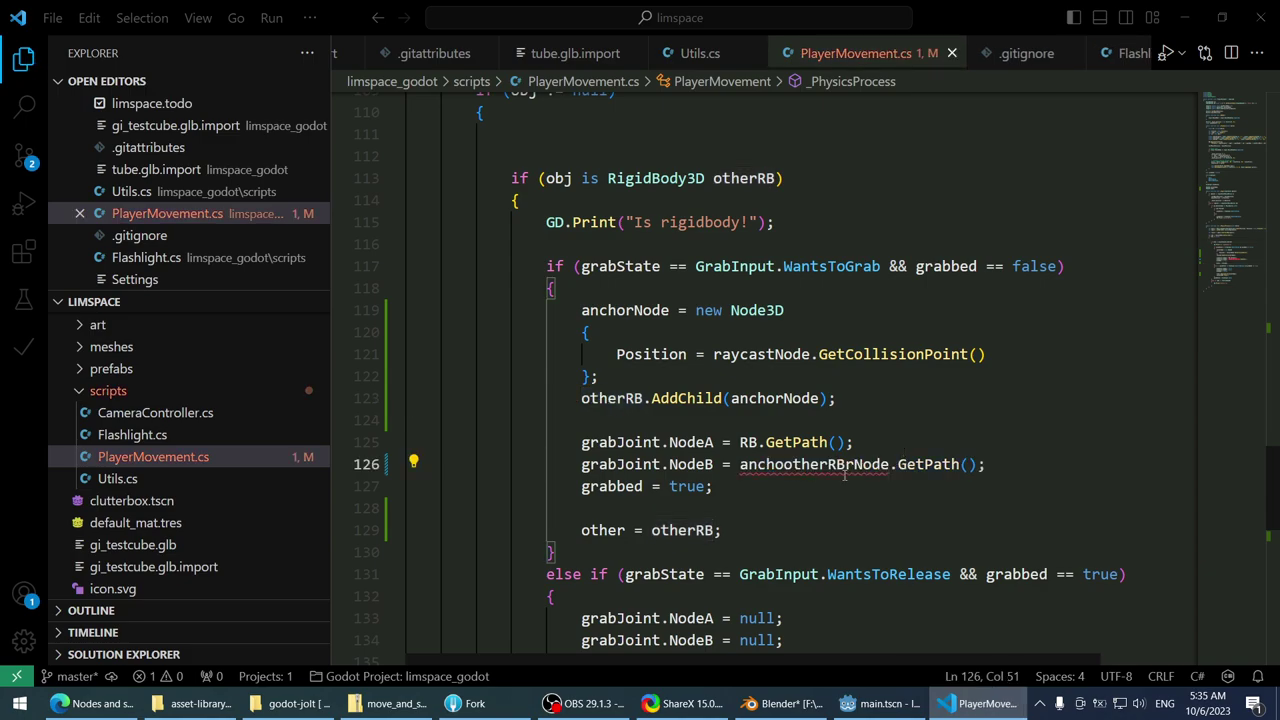
double_click(770, 464)
key(ctrl+v)
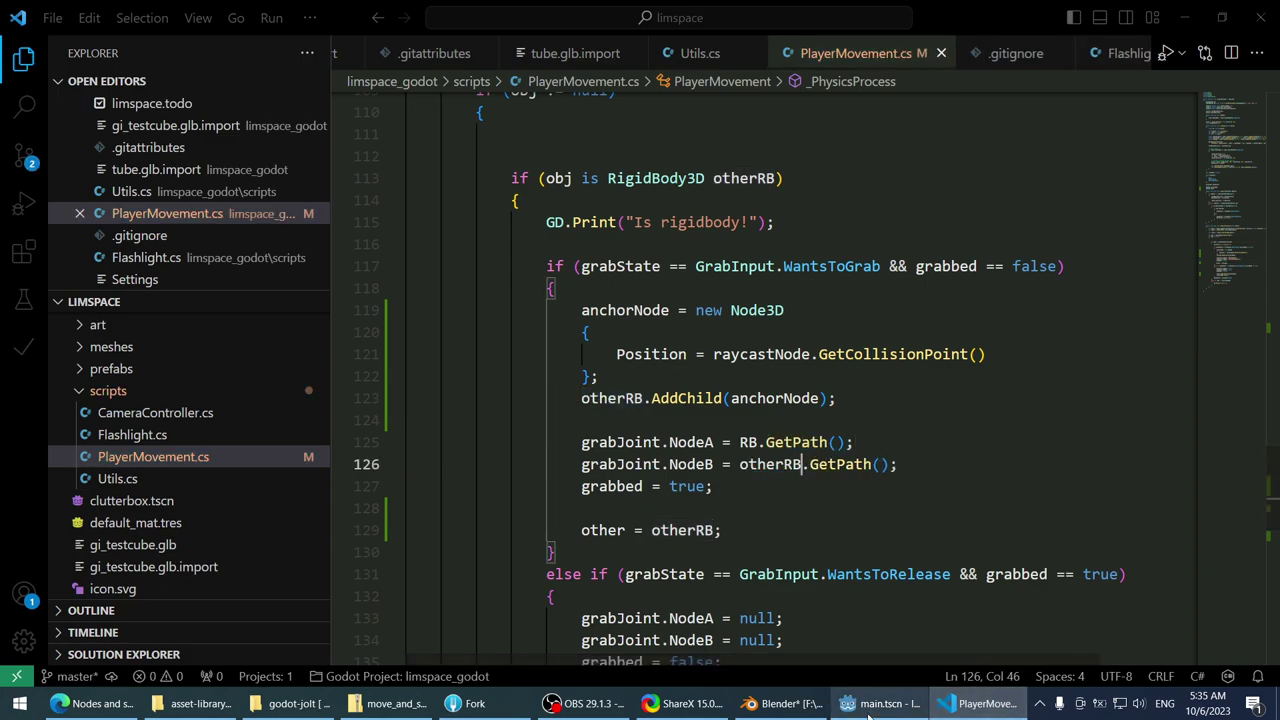
click(868, 706)
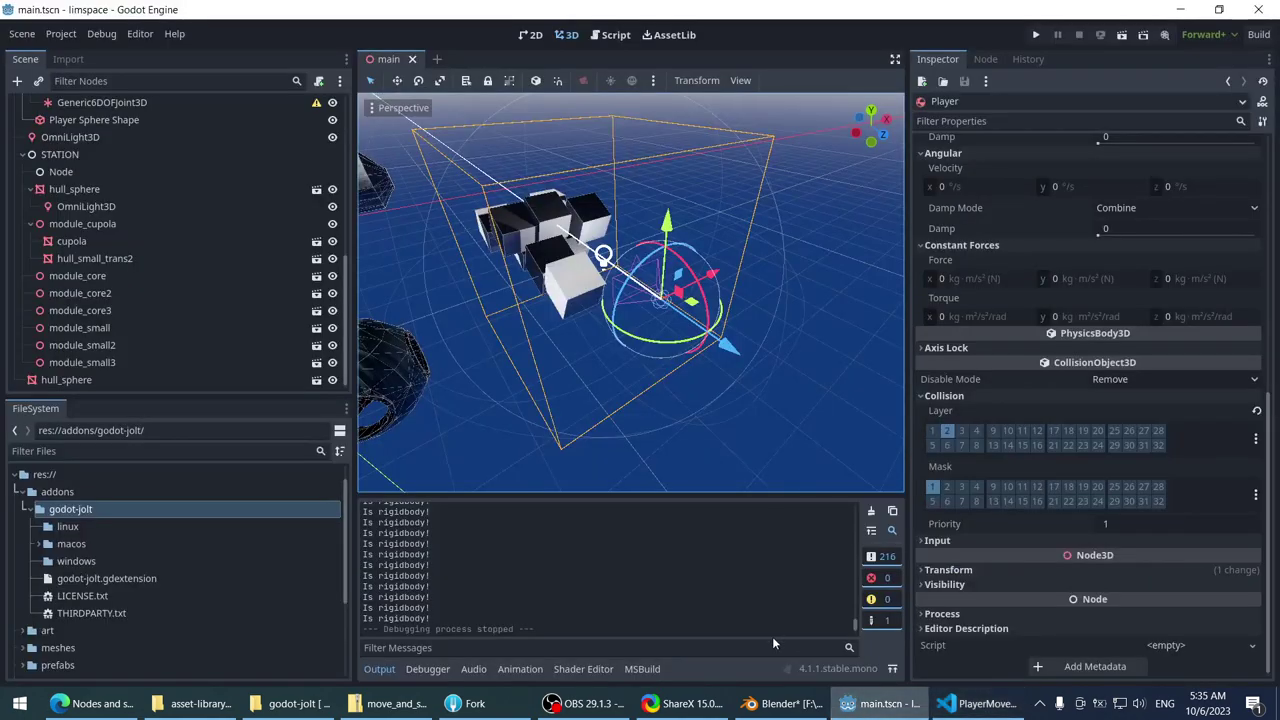
click(1031, 34)
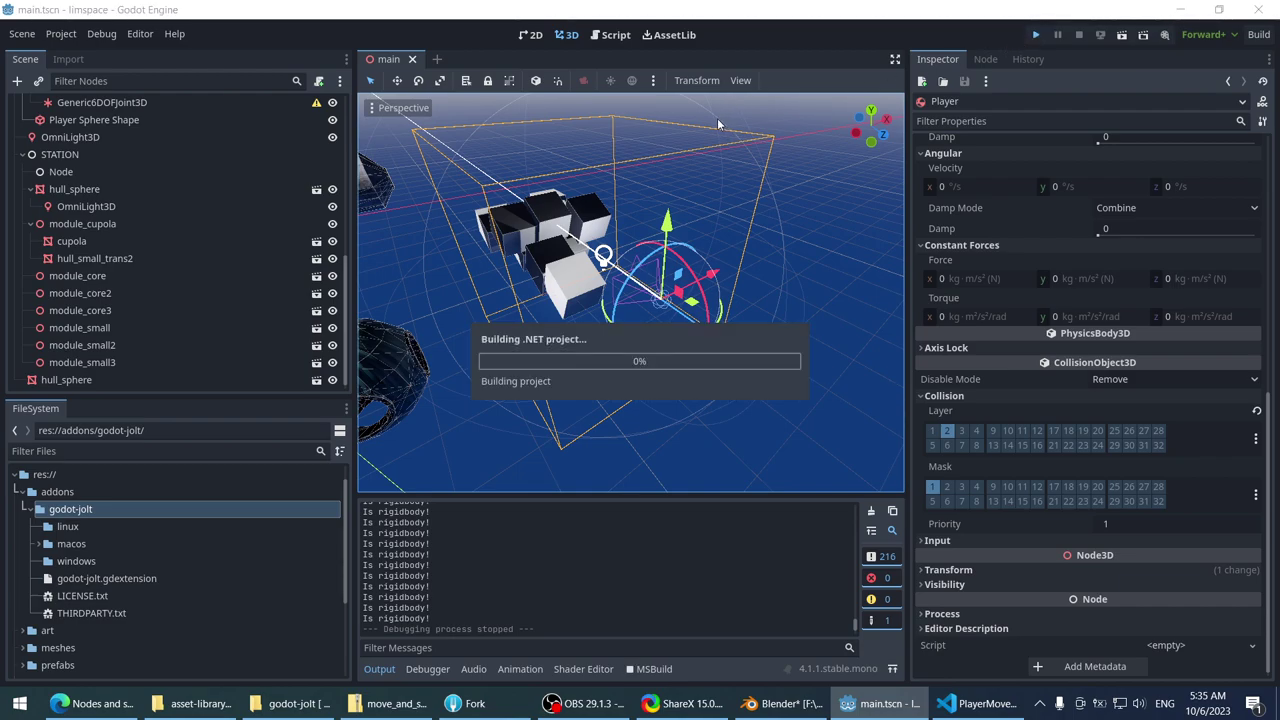
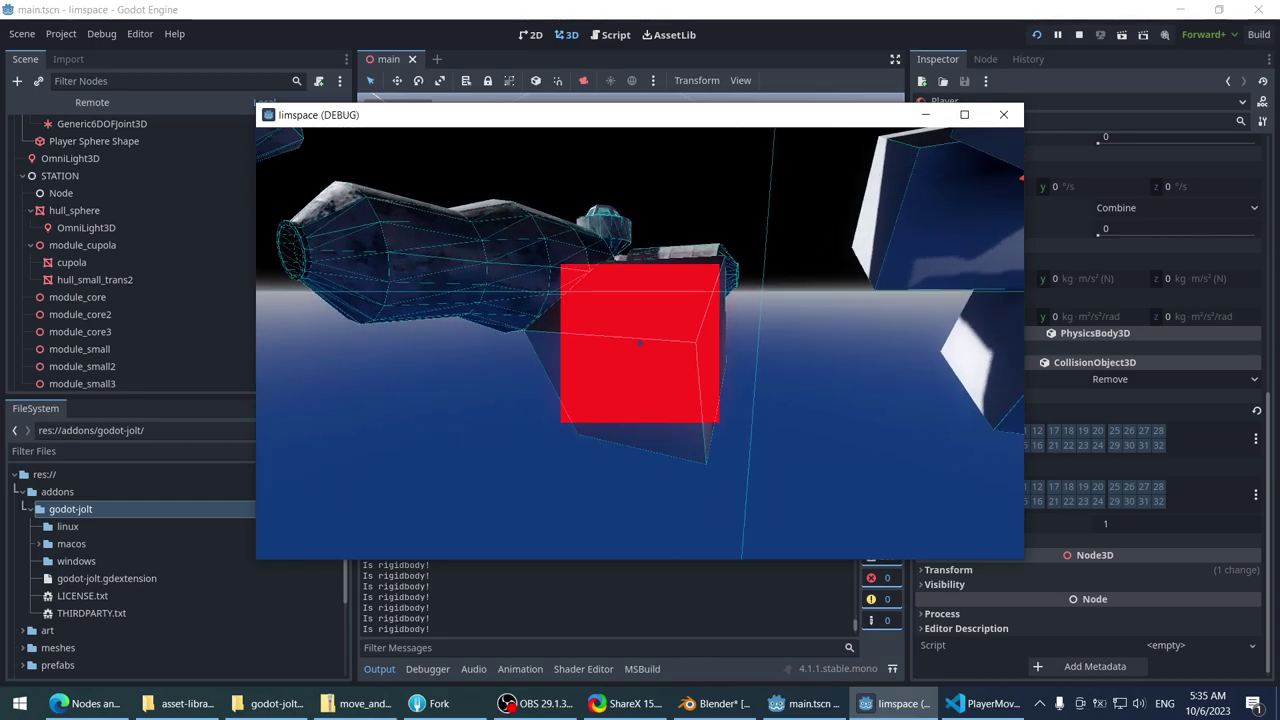
- Stop the game with F8, glance at the RayCast3D docs in Edge, then bring up Excalidraw
key(F8)
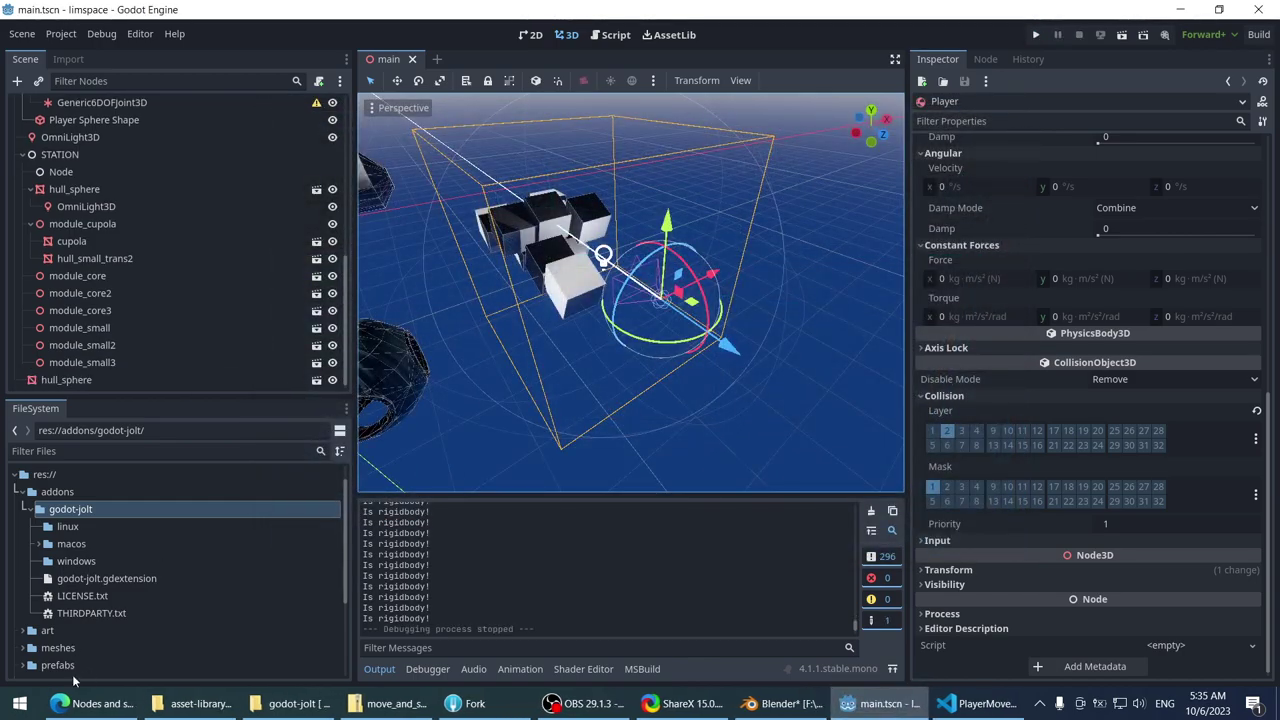
click(88, 703)
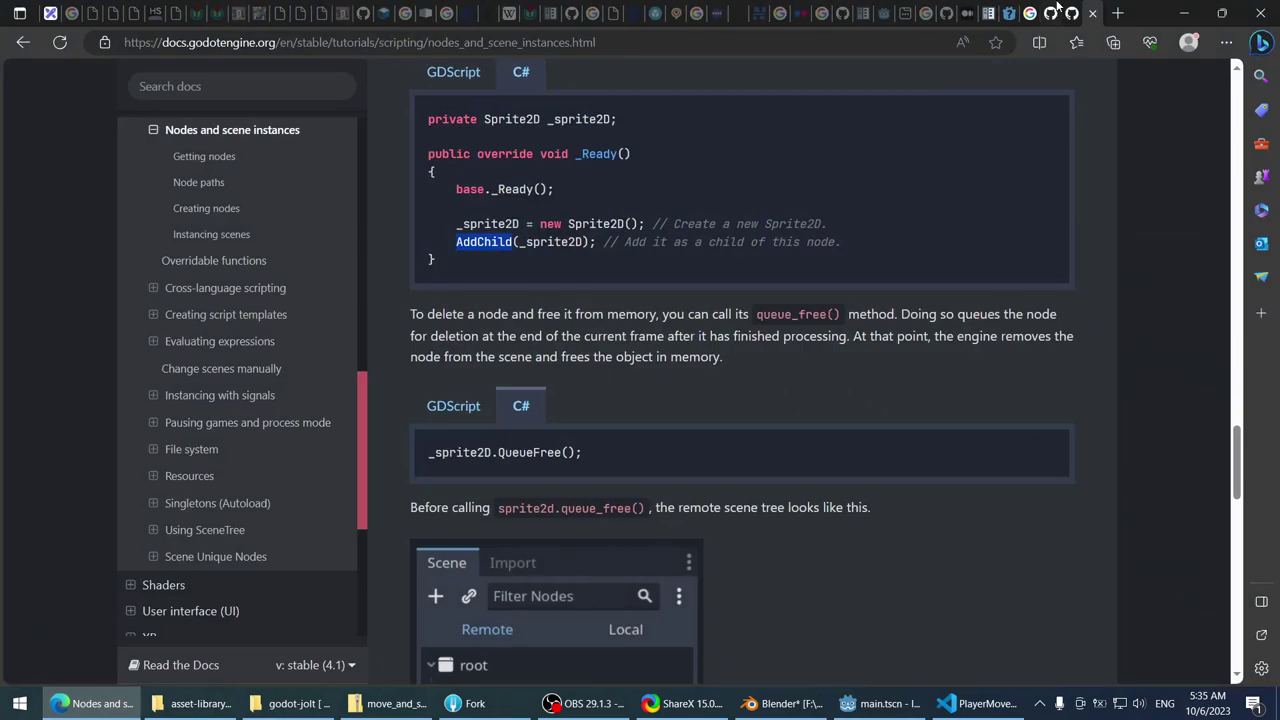
click(1015, 10)
click(968, 12)
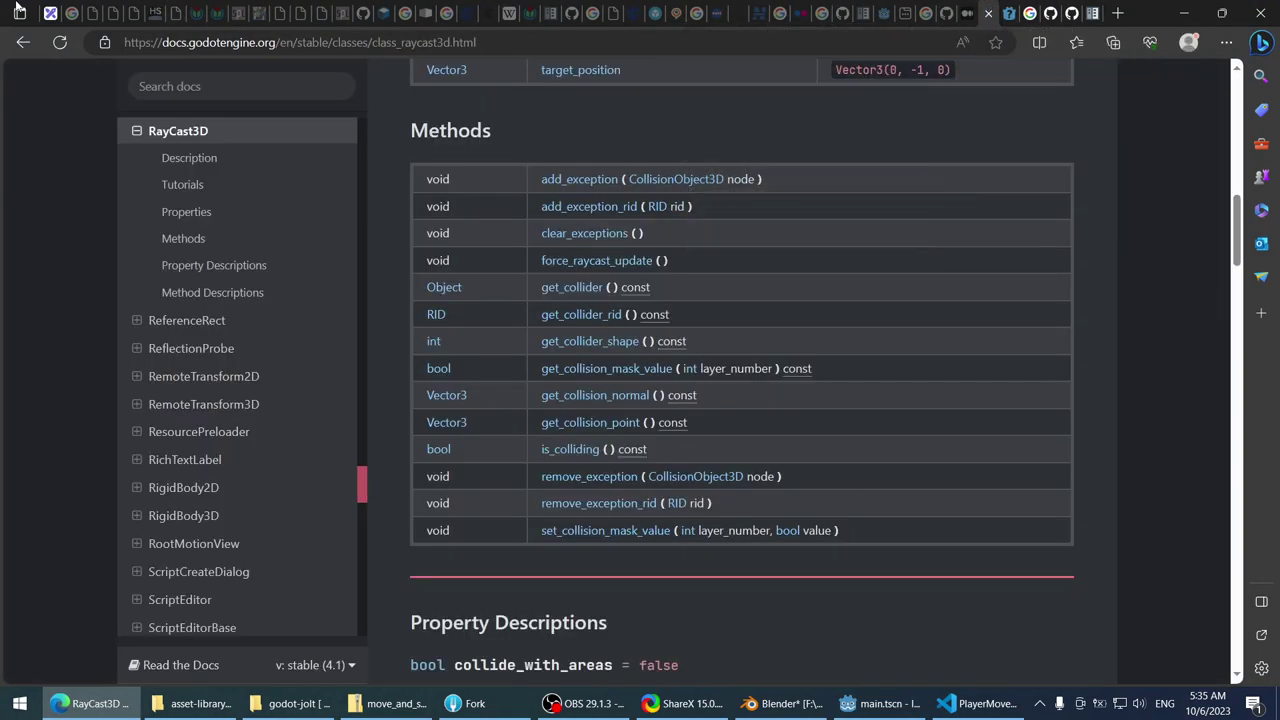
click(48, 12)
scroll(506, 246, down, 2)
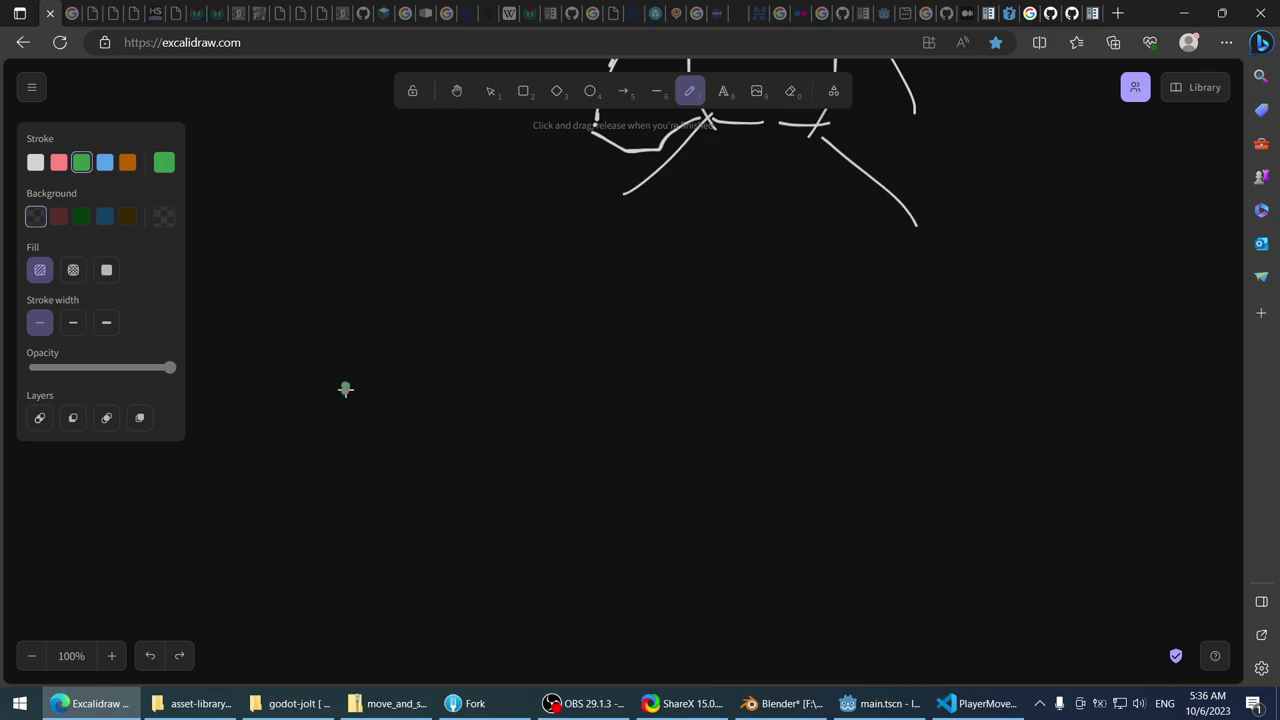
- Freehand a green player wedge, an orange hit-body box and an orange line joining them
mouse_move(347, 390)
mouse_down()
mouse_move(410, 337)
mouse_move(432, 411)
mouse_up()
click(126, 165)
mouse_move(523, 254)
mouse_down()
mouse_move(514, 343)
mouse_move(649, 349)
mouse_move(648, 246)
mouse_move(530, 243)
mouse_up()
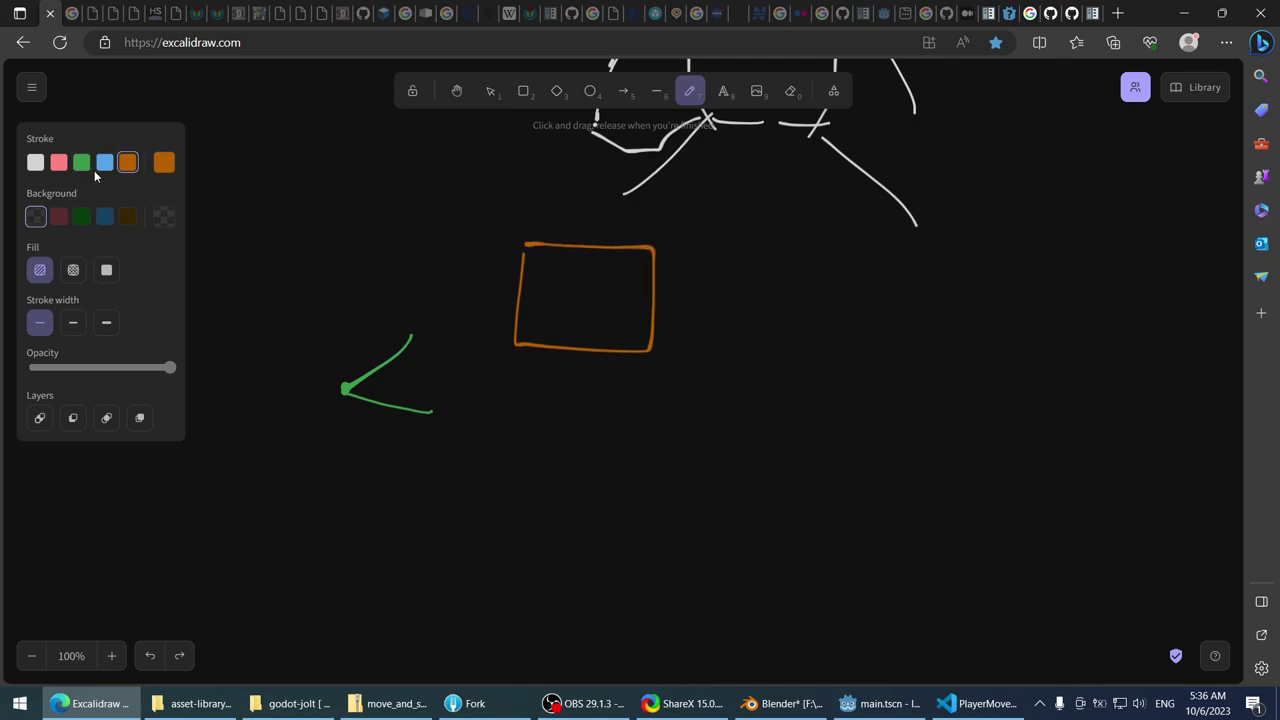
click(58, 216)
drag(345, 390, 587, 295)
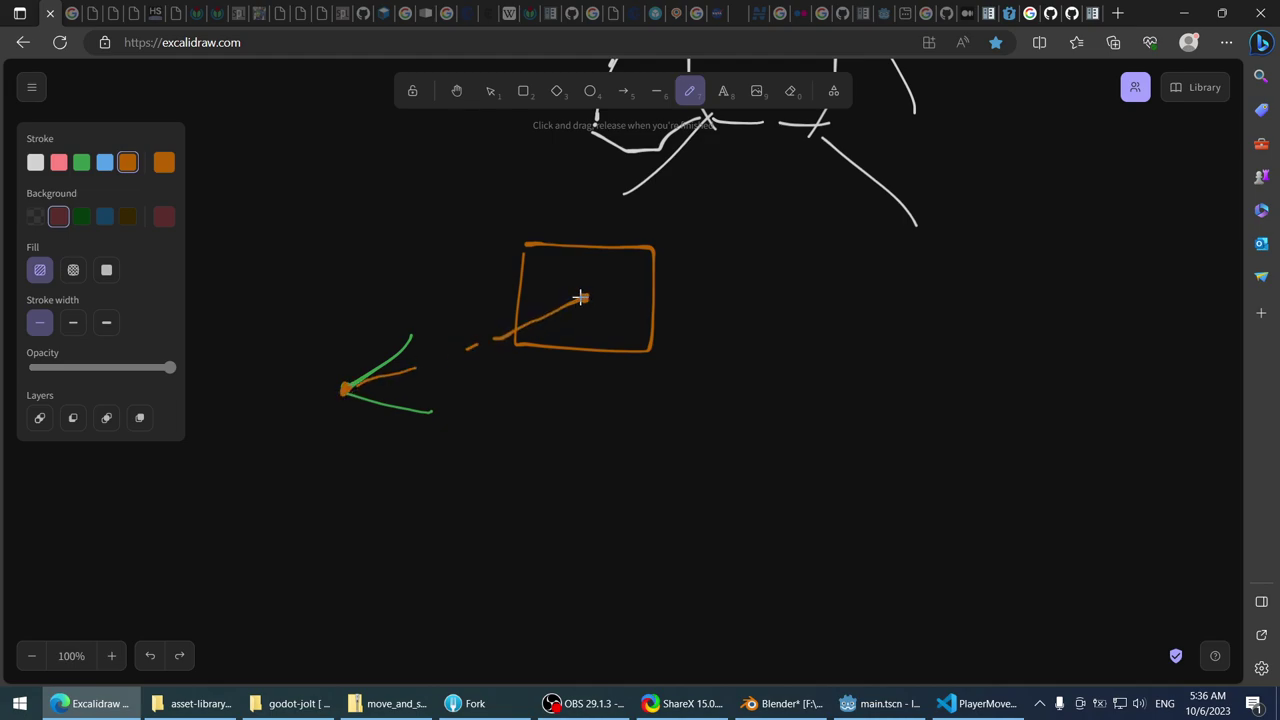
- Add a blue ray from the wedge tip to the box and green marks on its left edge
click(104, 162)
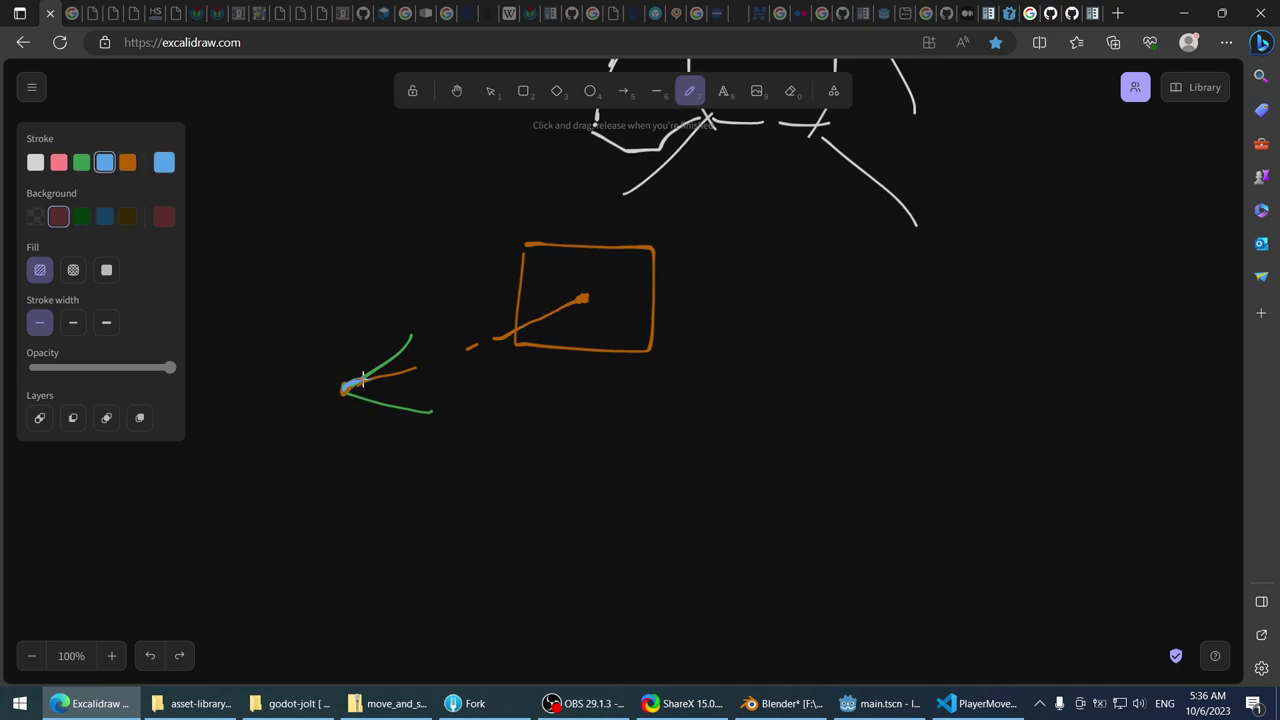
drag(362, 378, 516, 290)
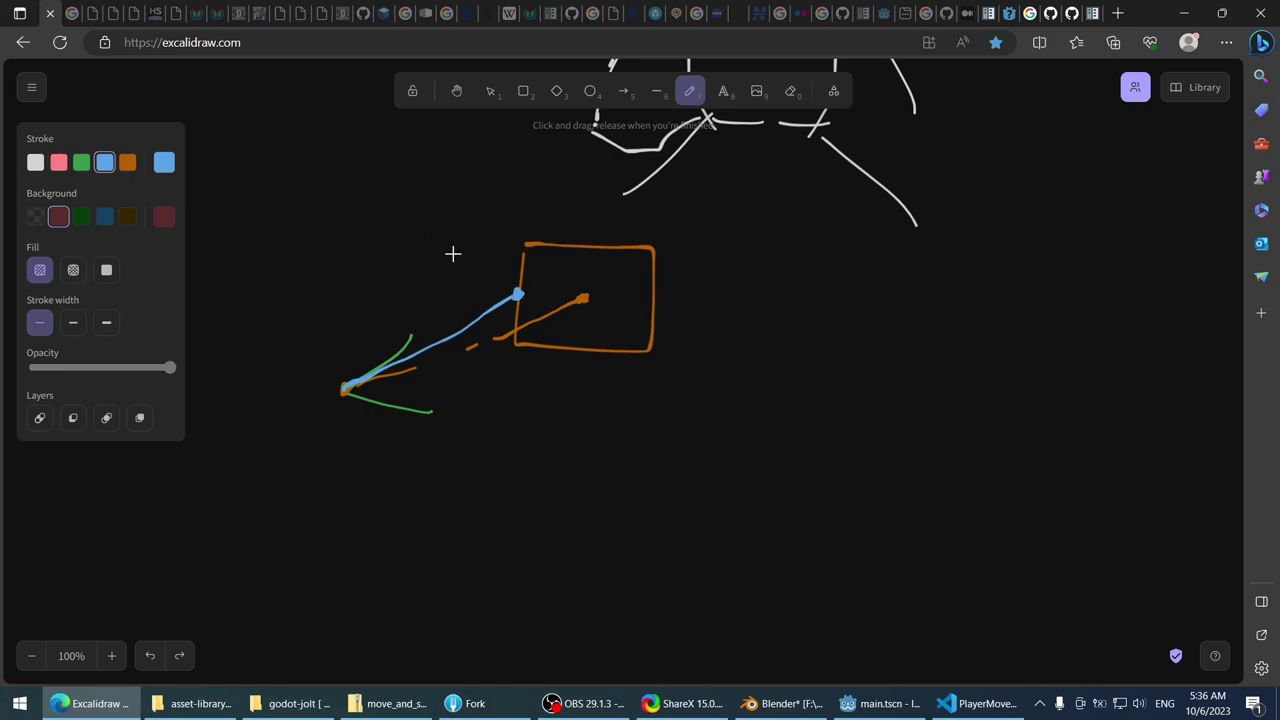
click(81, 162)
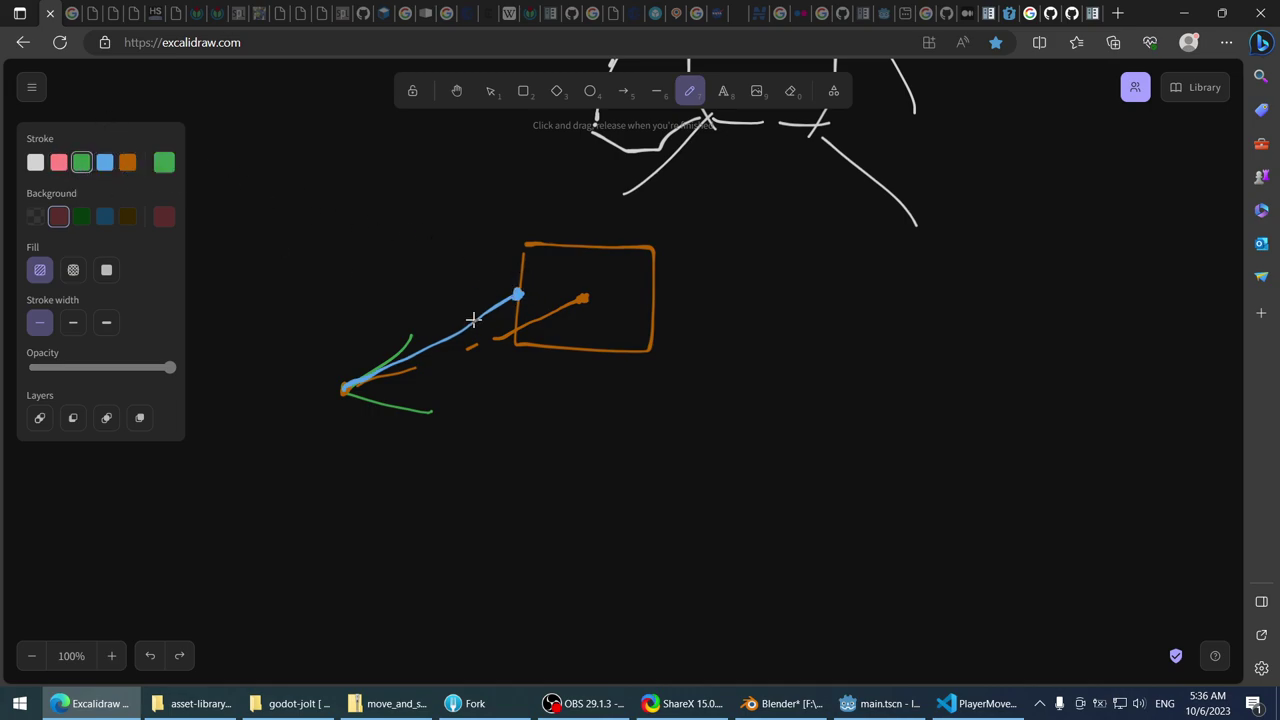
drag(510, 288, 518, 325)
drag(523, 258, 532, 330)
- Select NodeB on line 126 of the grab code in PlayerMovement.cs
click(978, 703)
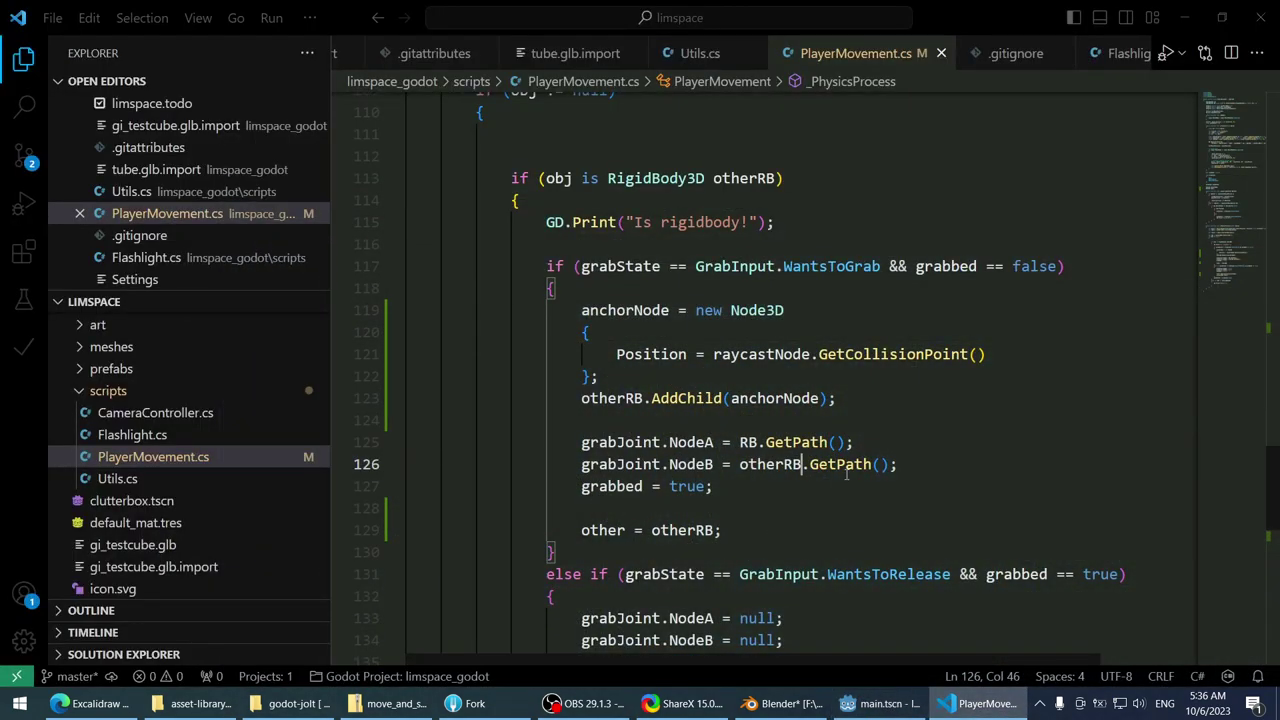
click(842, 464)
double_click(690, 464)
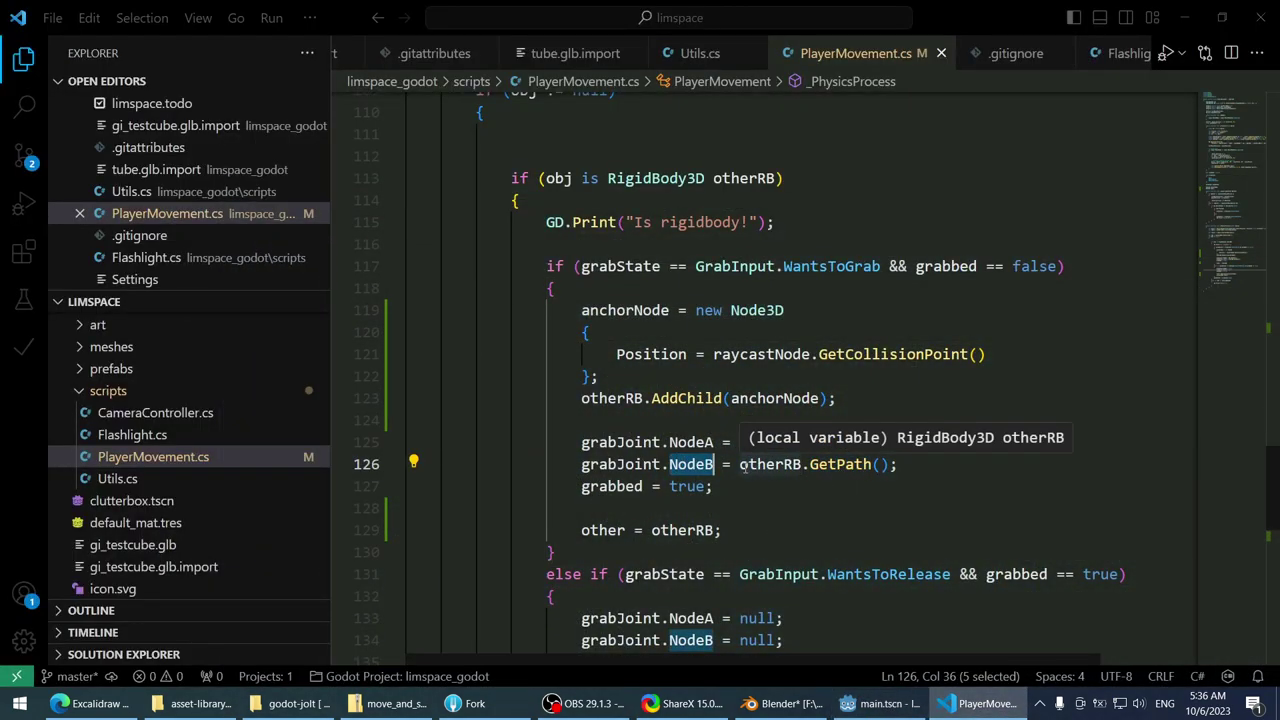
- Run the game from Godot to test grabbing, then stop it
click(872, 710)
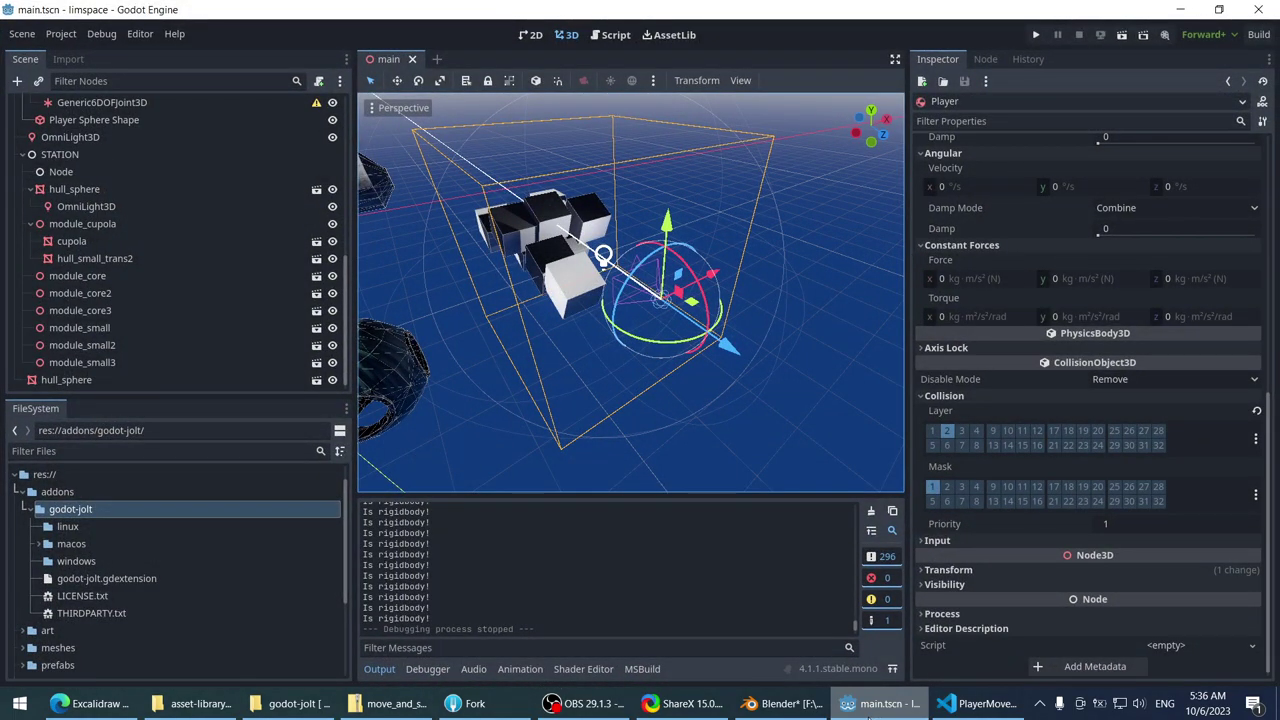
click(869, 710)
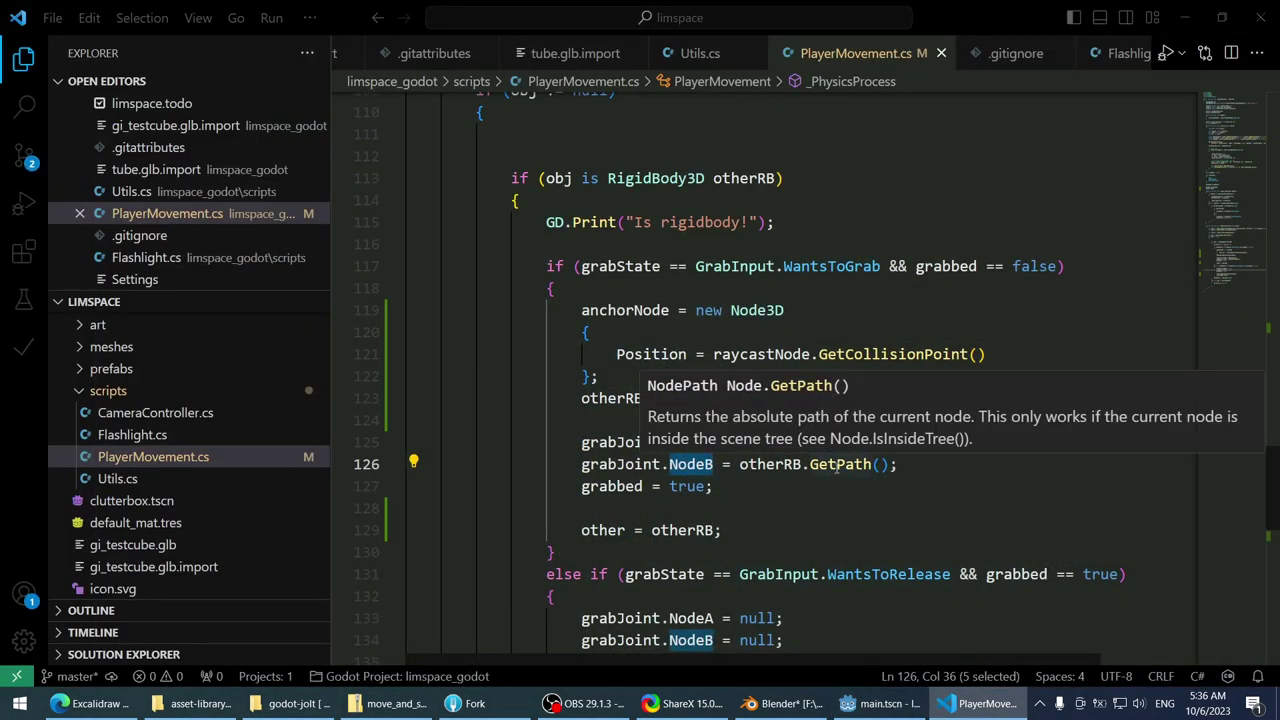
click(872, 703)
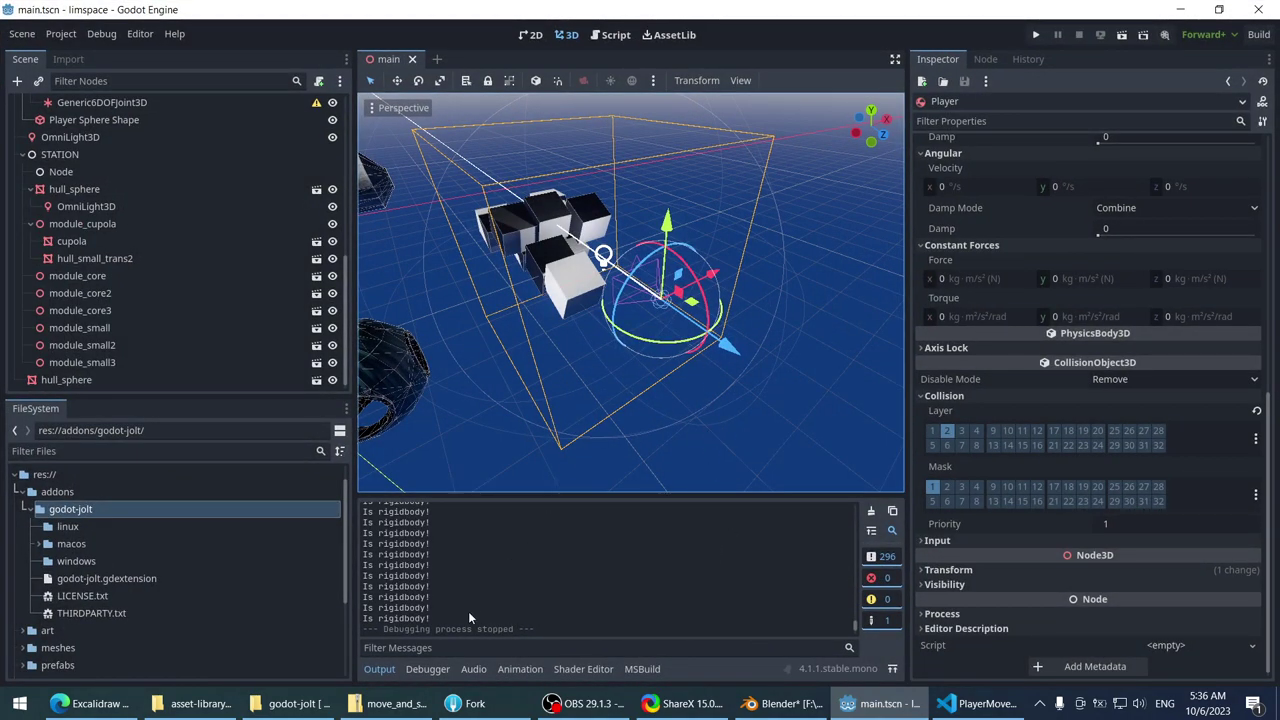
click(427, 669)
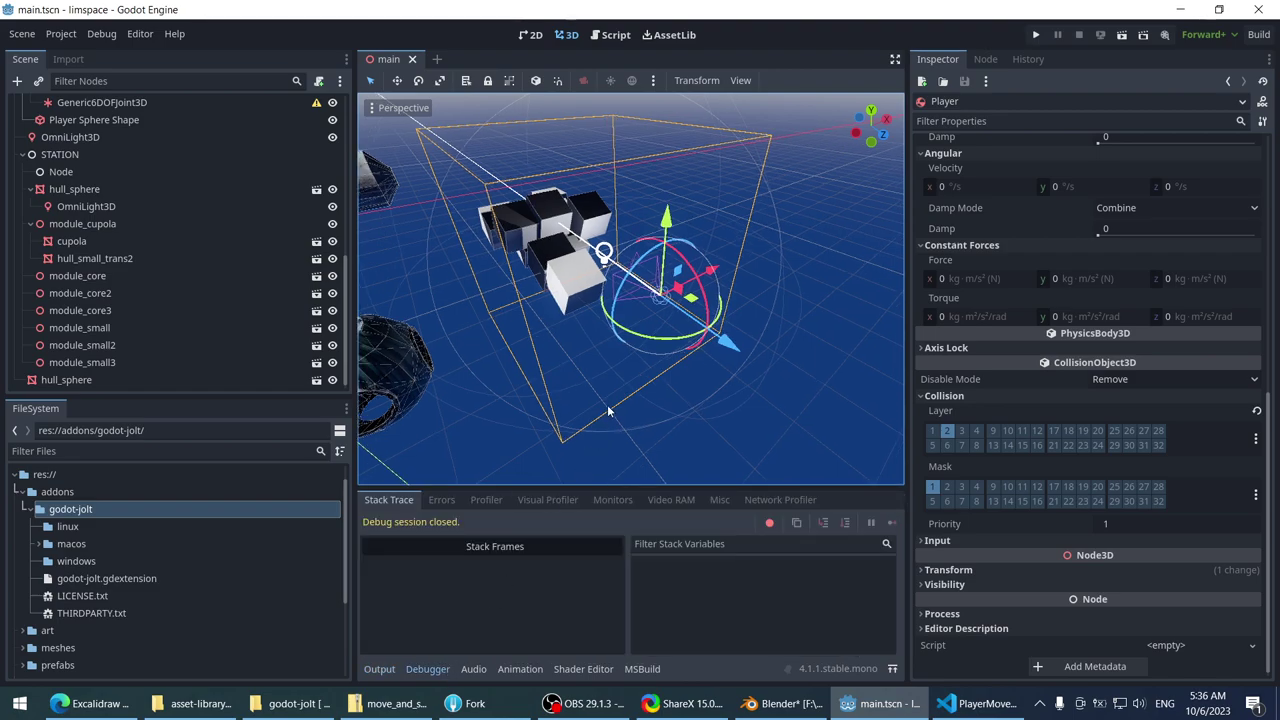
click(1036, 35)
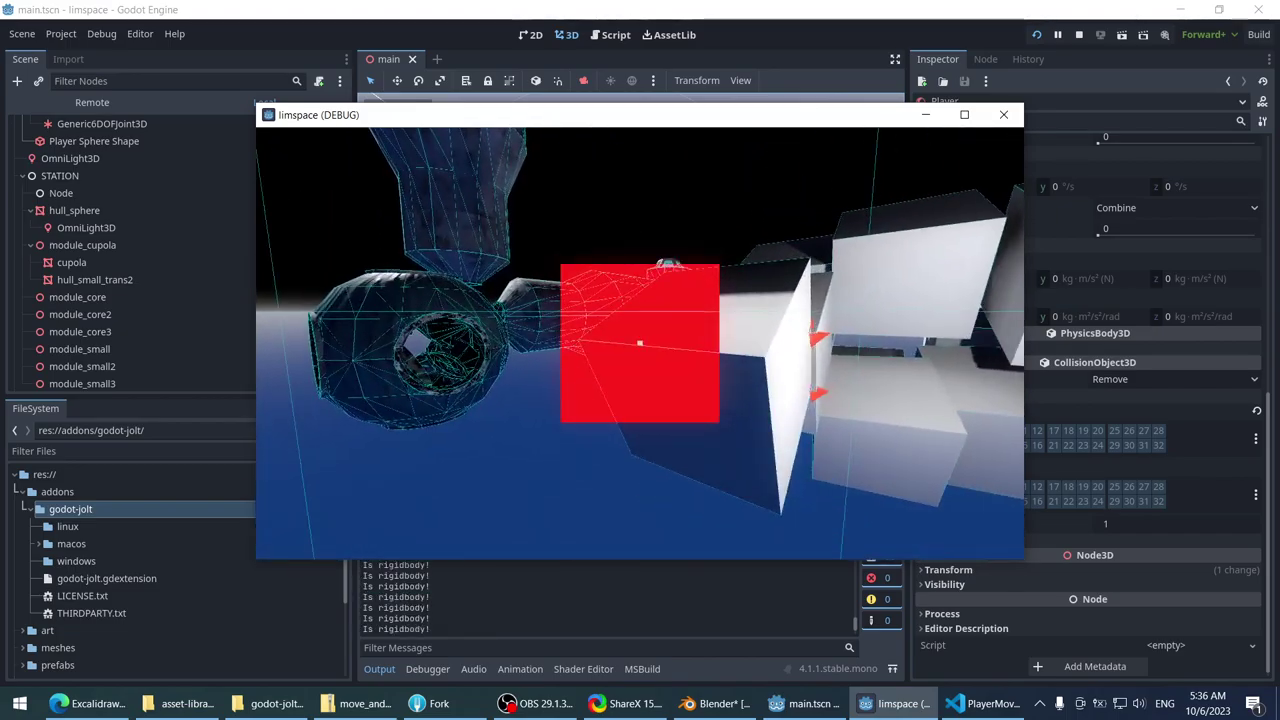
key(Escape)
- Change line 126 so grabJoint.NodeB uses anchorNode.GetPath() instead of otherRB
click(945, 705)
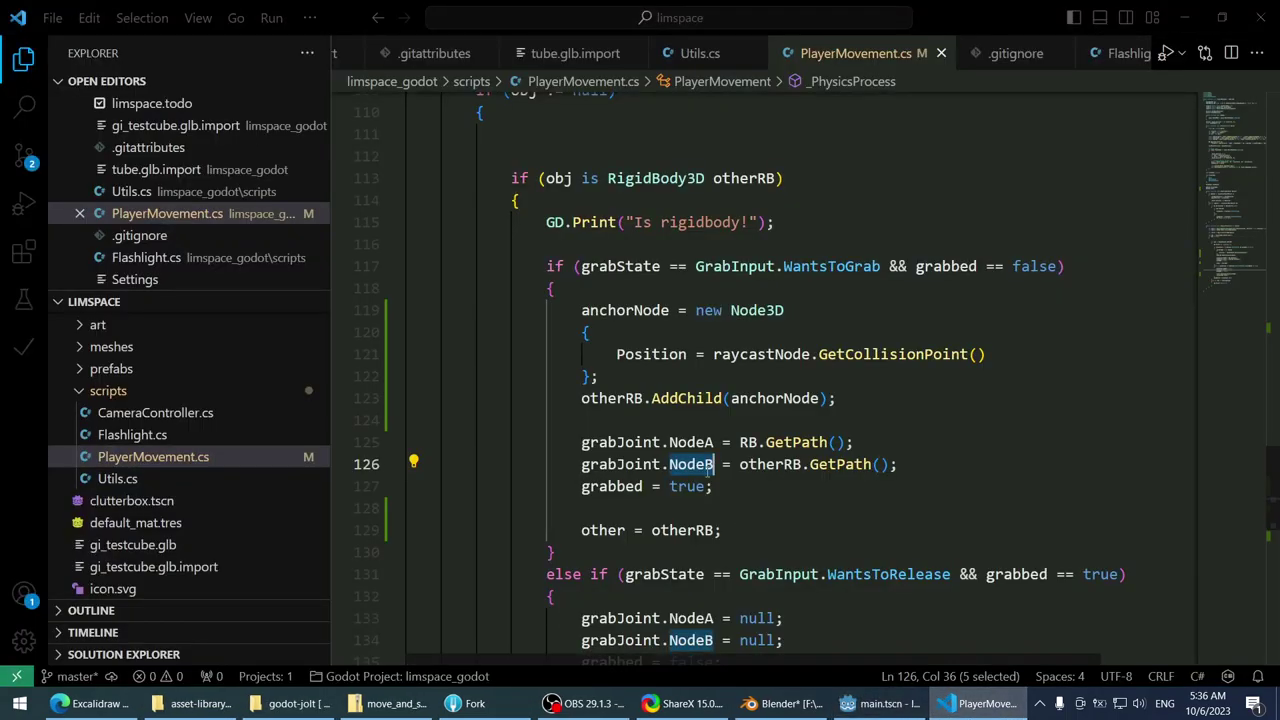
key(ctrl+z)
key(ctrl+z)
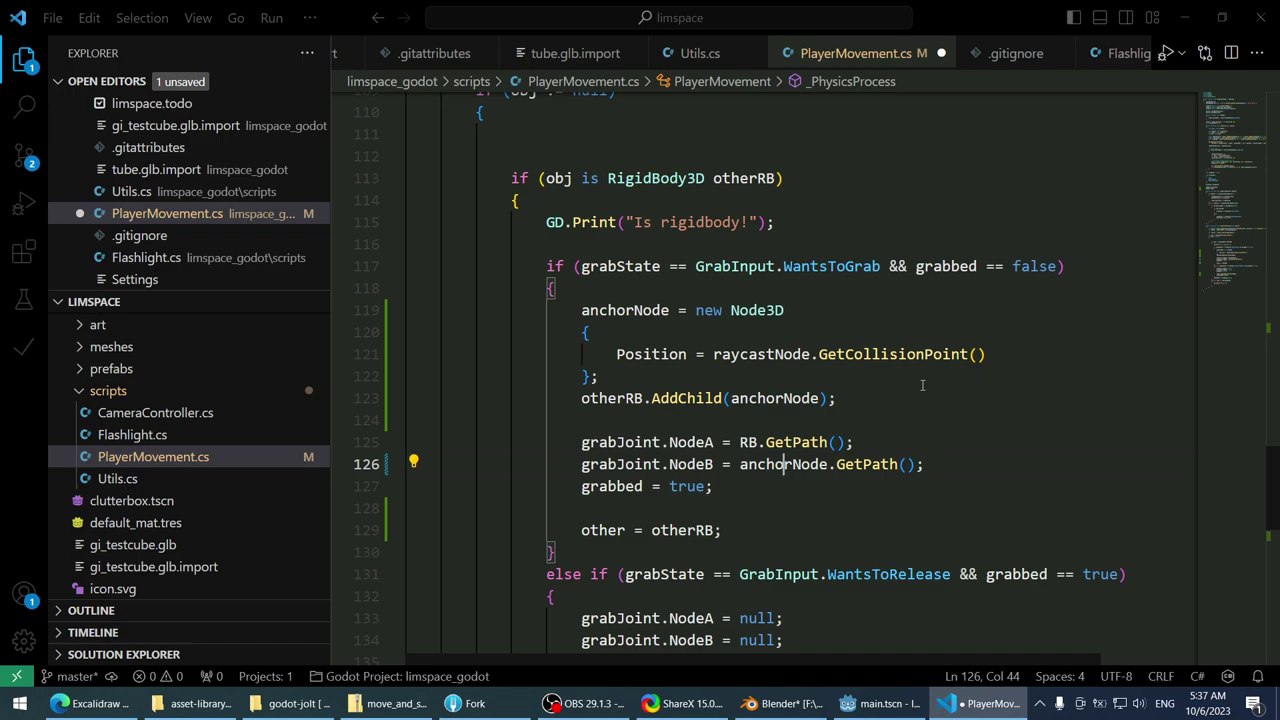
click(880, 703)
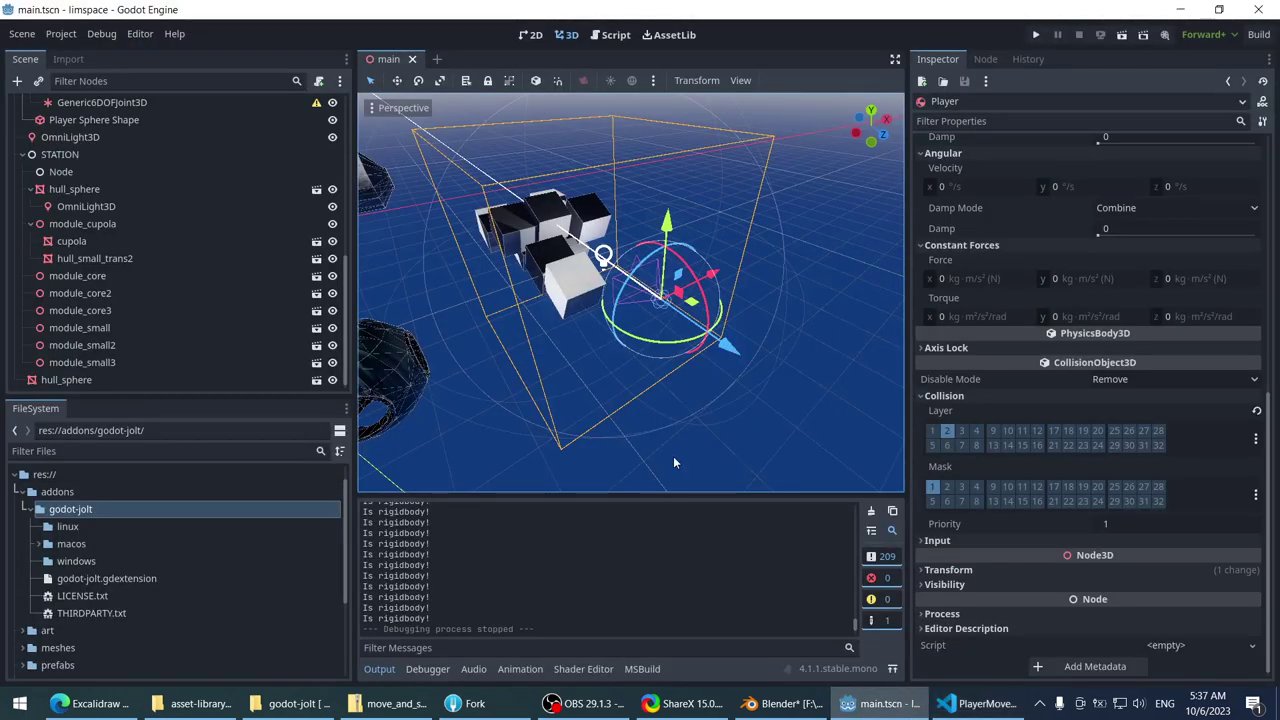
- Play-test the anchorNode grab change in Godot, then stop it and return to PlayerMovement.cs
click(1036, 34)
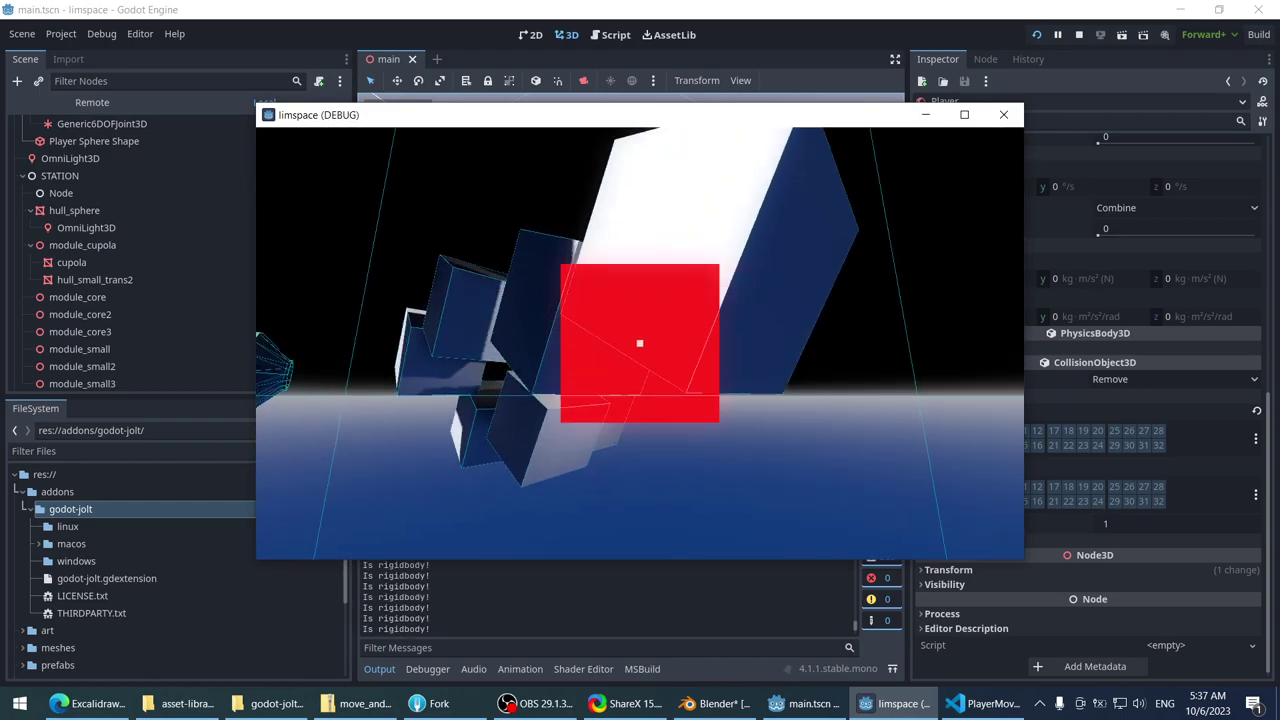
key(Escape)
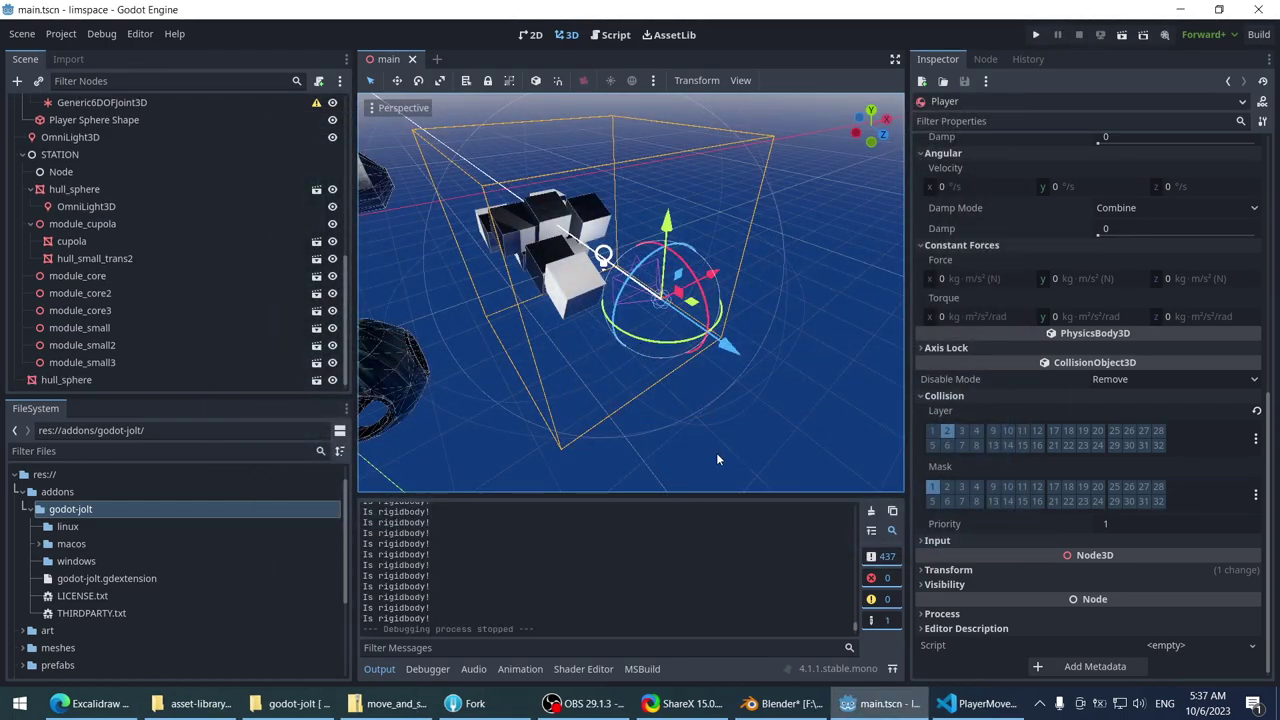
click(975, 703)
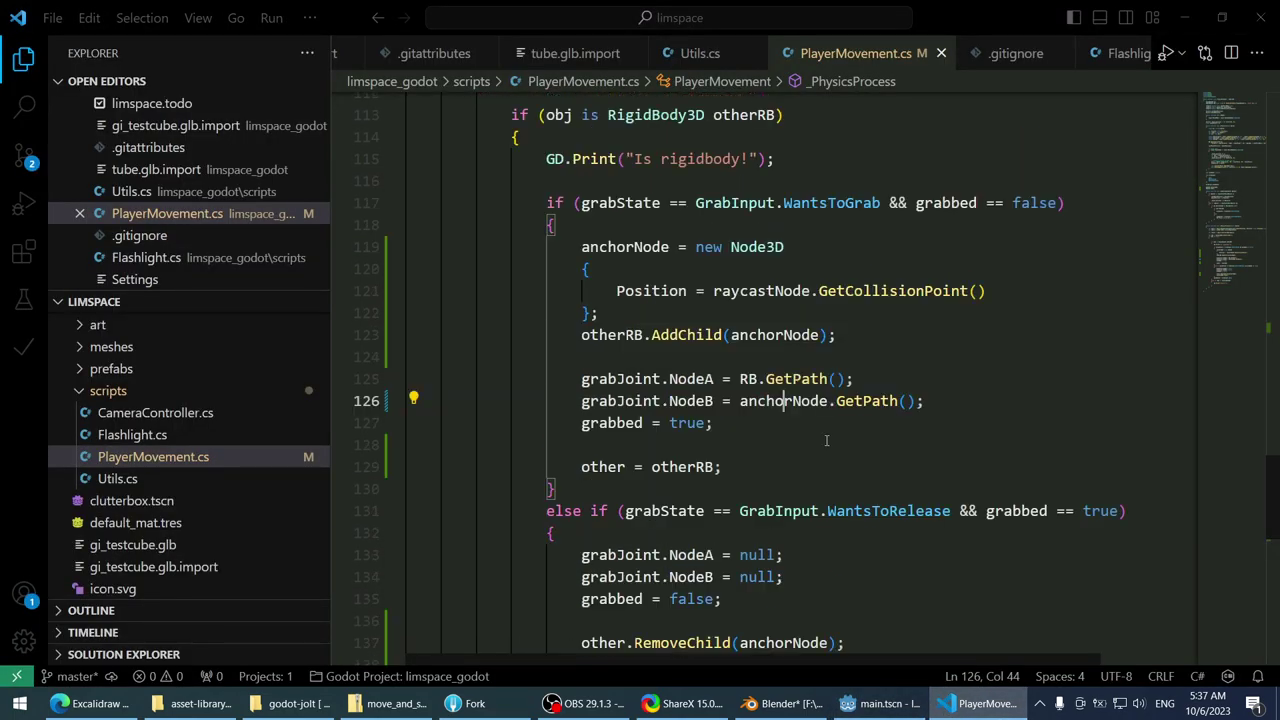
- Below grabbed = true, type a trial grabJoint.connectedAnchor = line
key(Down)
key(Down)
key(Up)
key(Up)
key(Down)
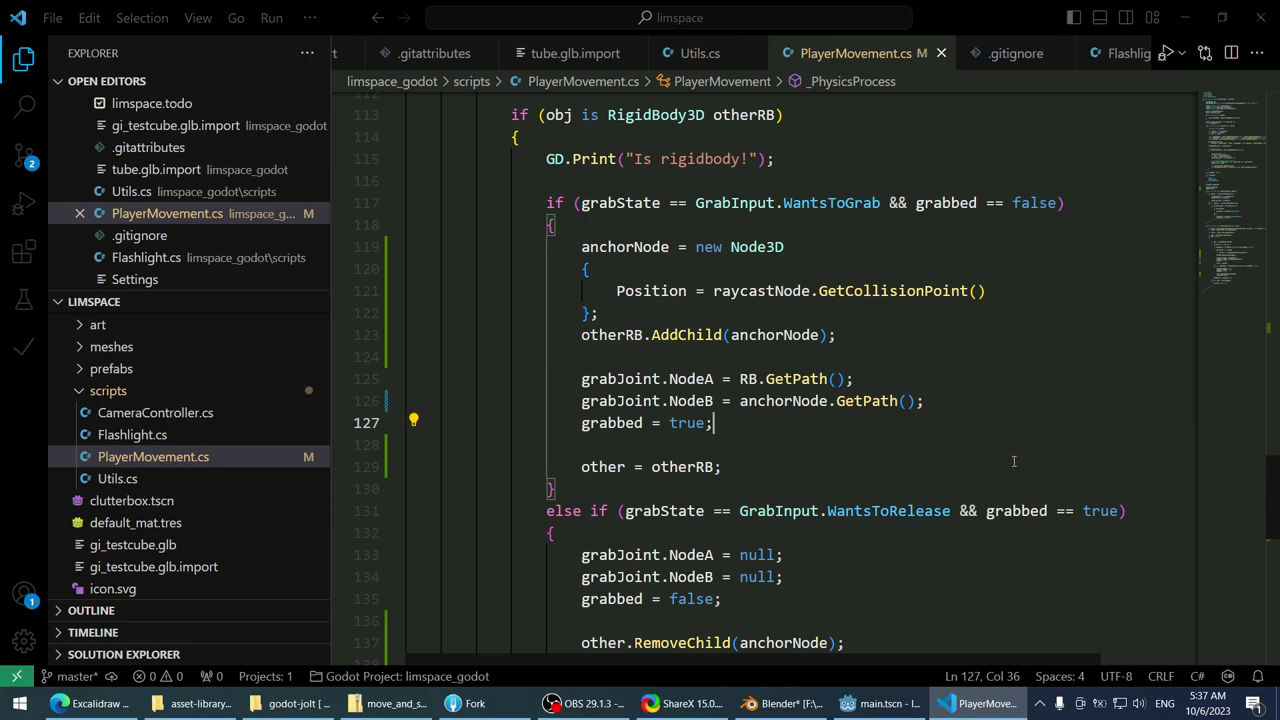
key(Return)
key(Return)
text(gra)
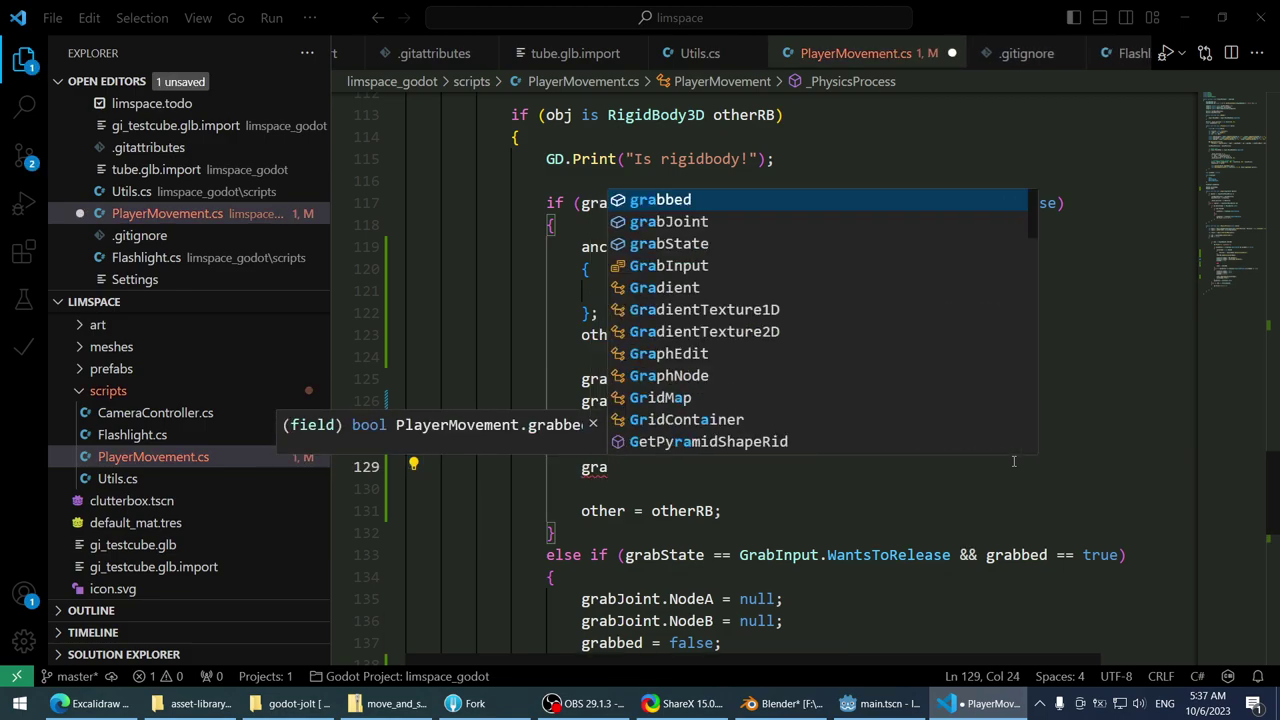
text(nkpom)
key(shift+Home)
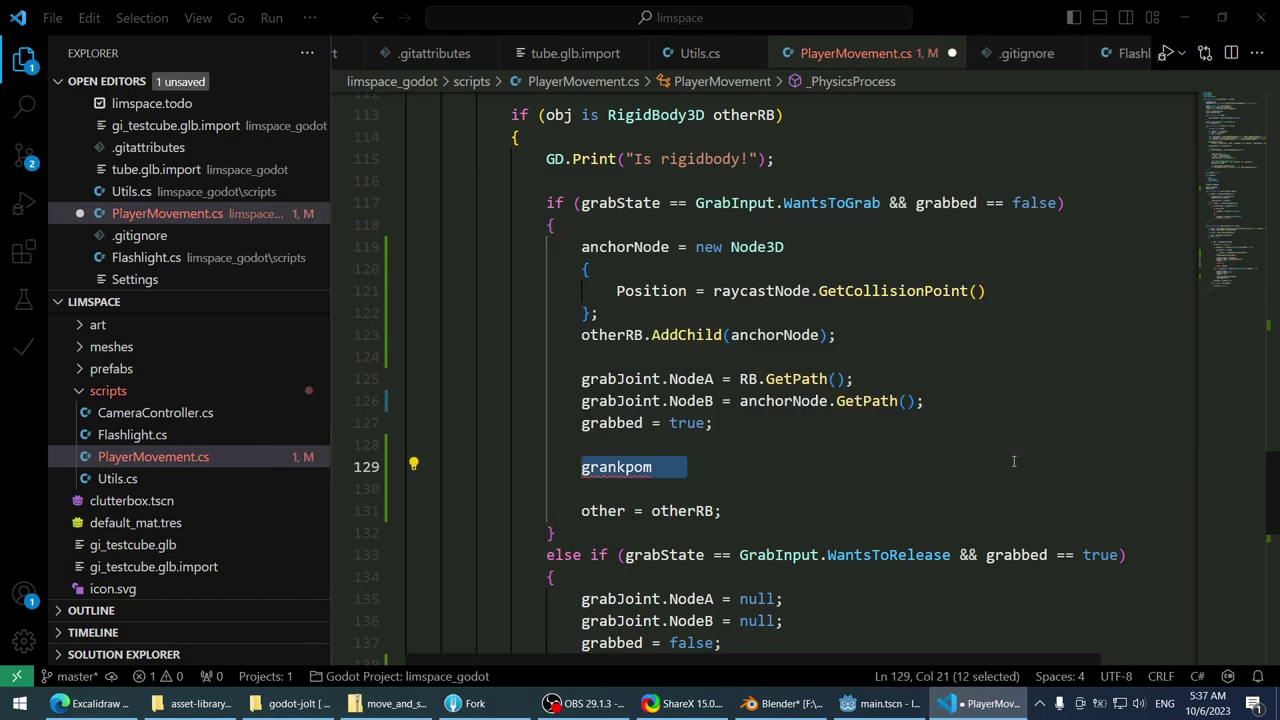
text(grabjoi)
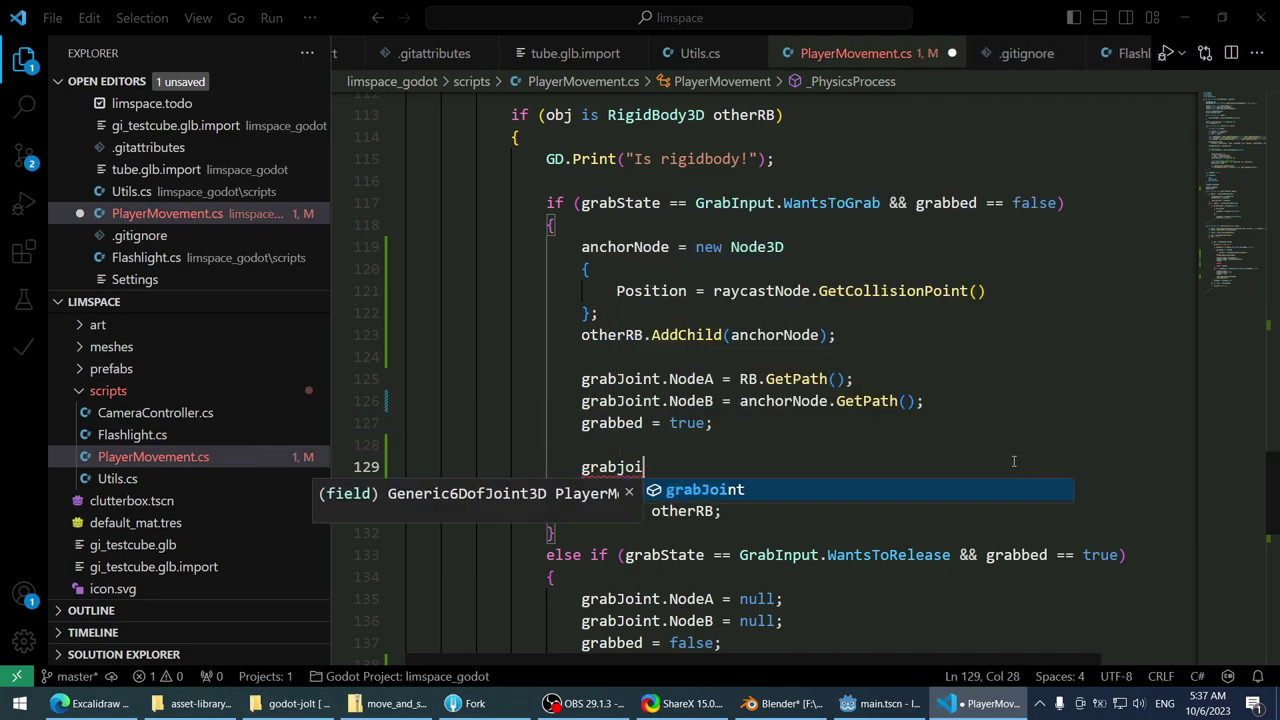
text(.anchor =)
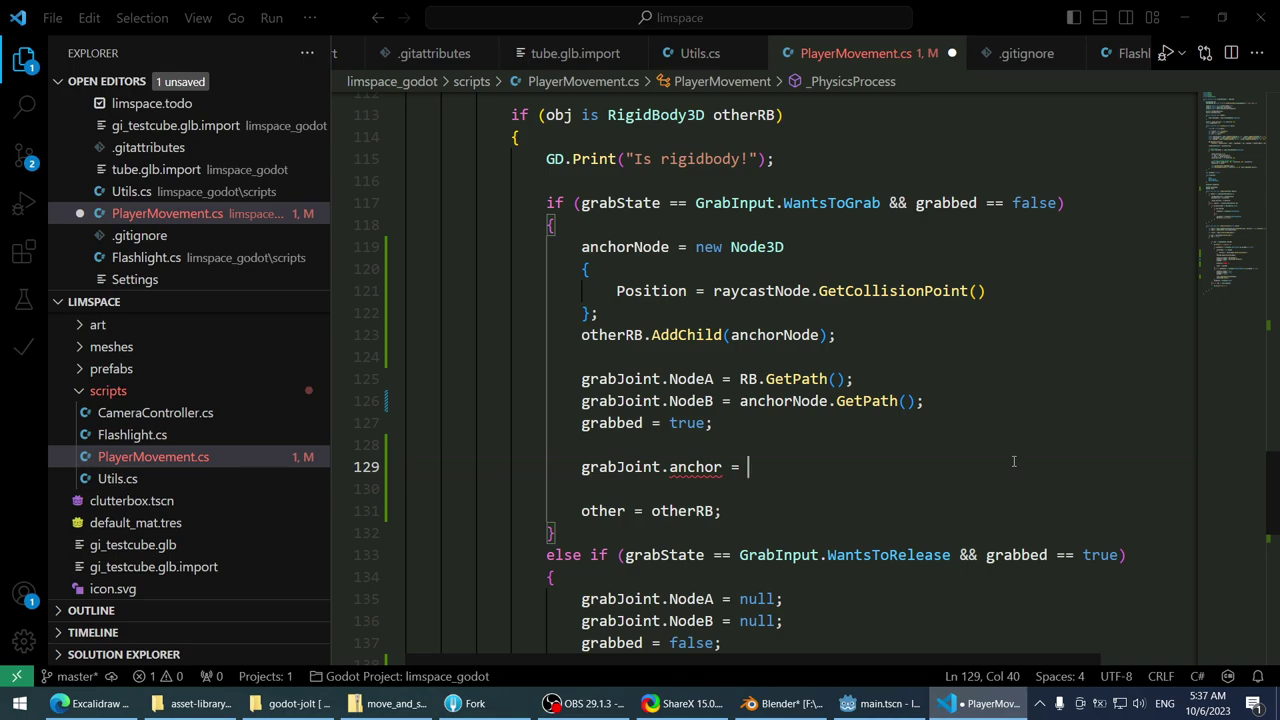
key(ctrl+shift+Left)
key(ctrl+shift+Left)
text(Conn)
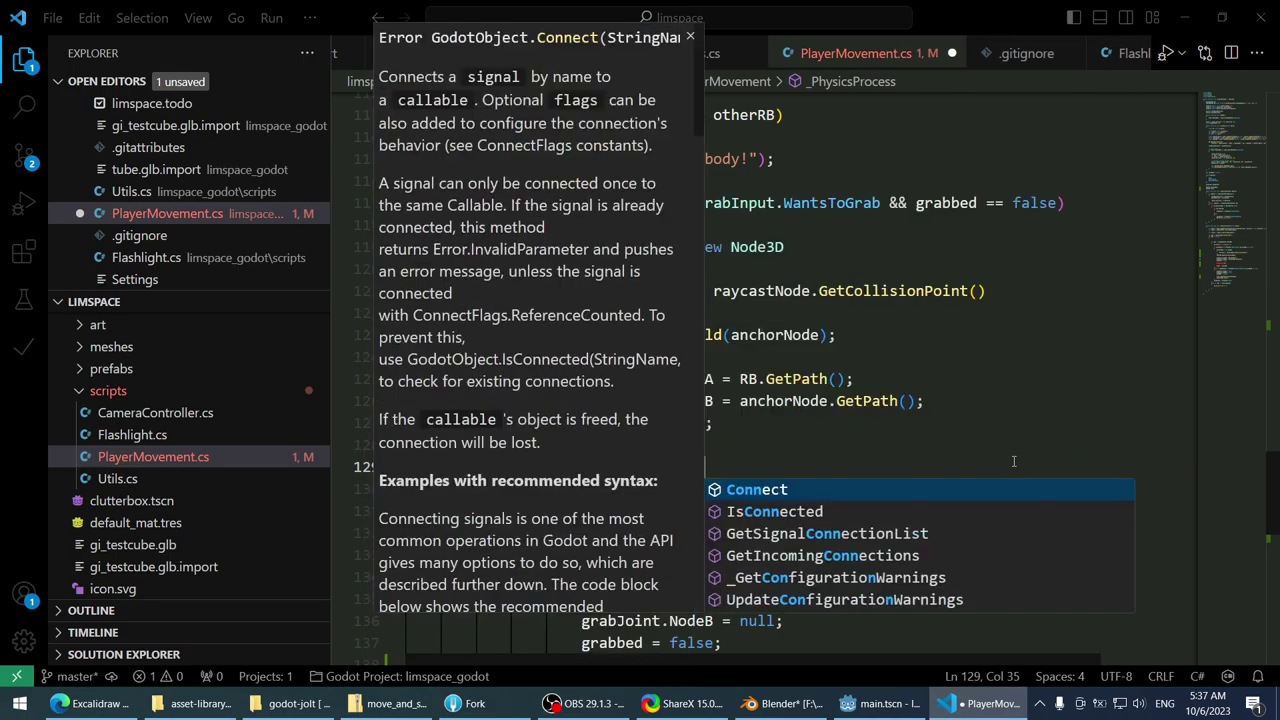
key(BackSpace)
key(BackSpace)
key(BackSpace)
key(BackSpace)
text(connectedAncho)
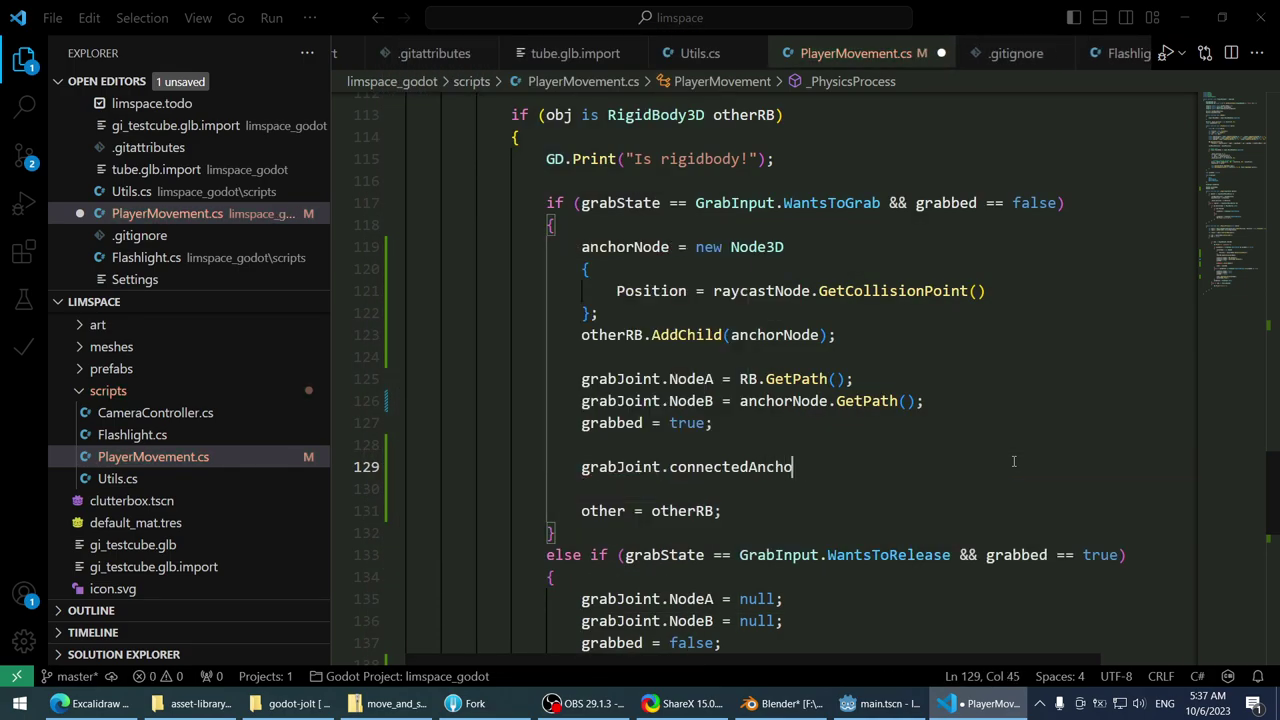
text(r =)
- Delete the unfinished connectedAnchor line and its leftover empty lines
key(shift+Home)
key(BackSpace)
key(ctrl+shift+k)
key(ctrl+shift+k)
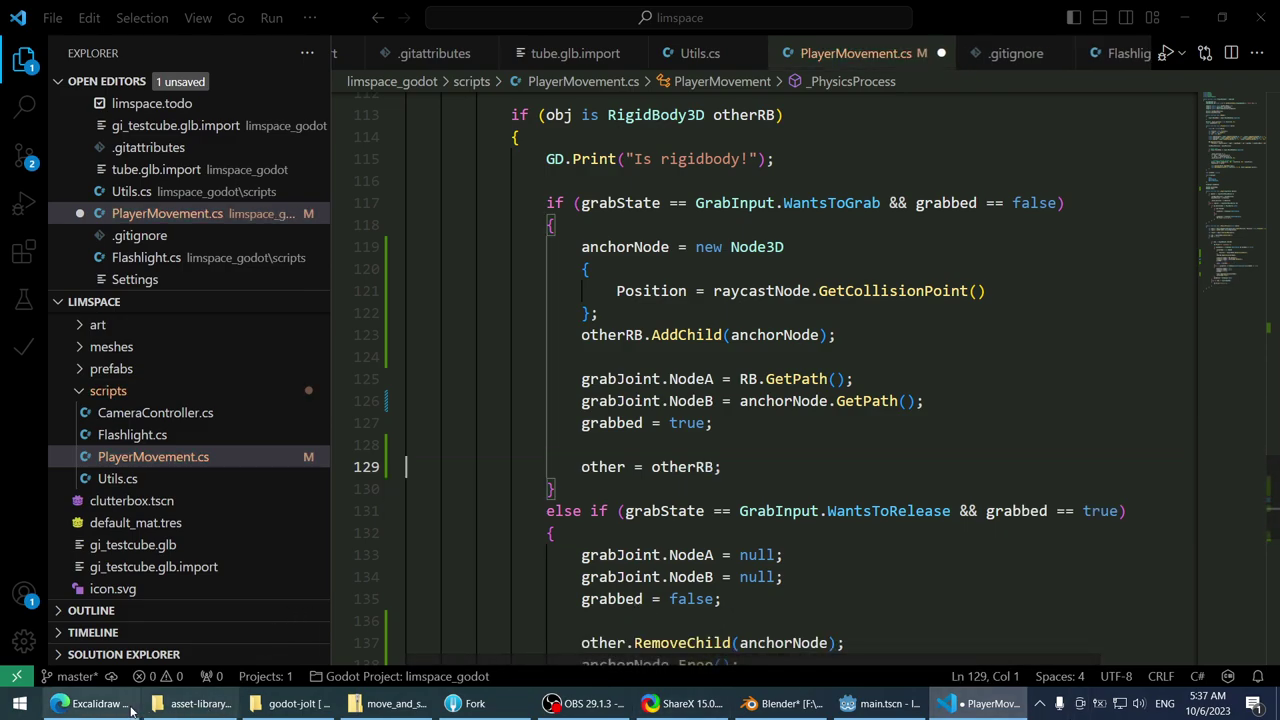
click(95, 703)
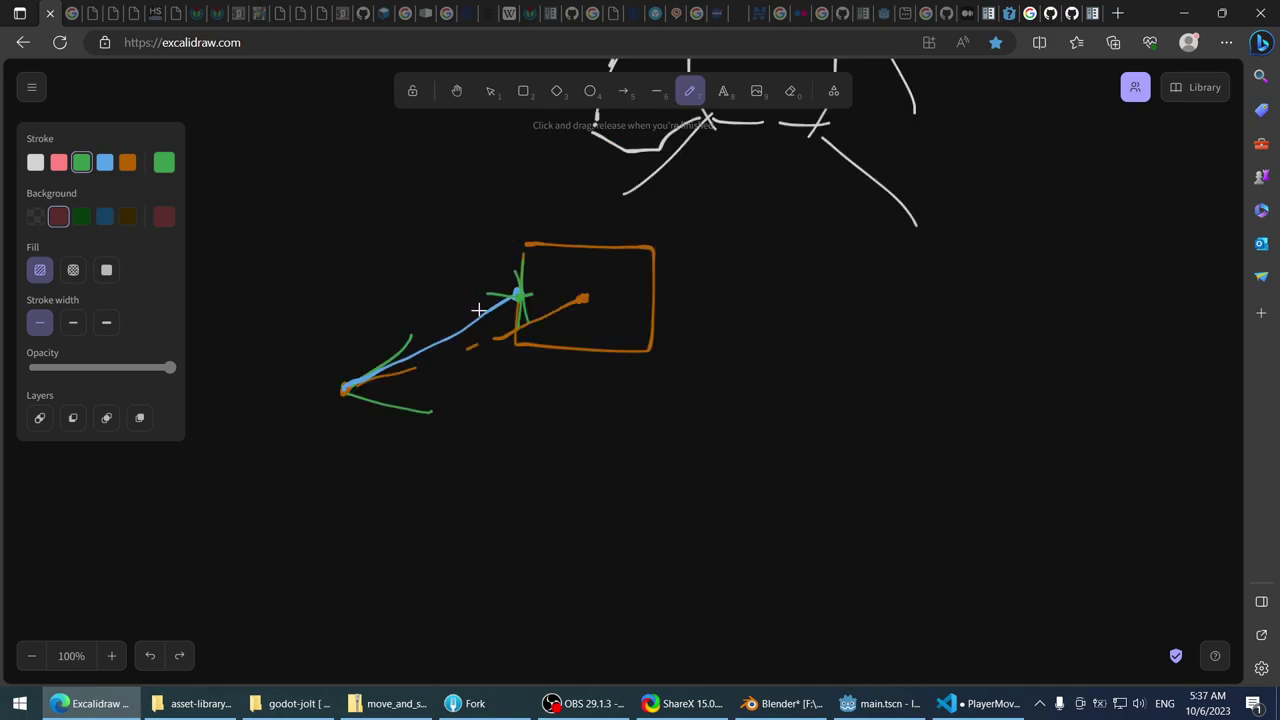
- Draw an orange box around an orange dot and a green circle around a green dot
scroll(390, 378, down, 1)
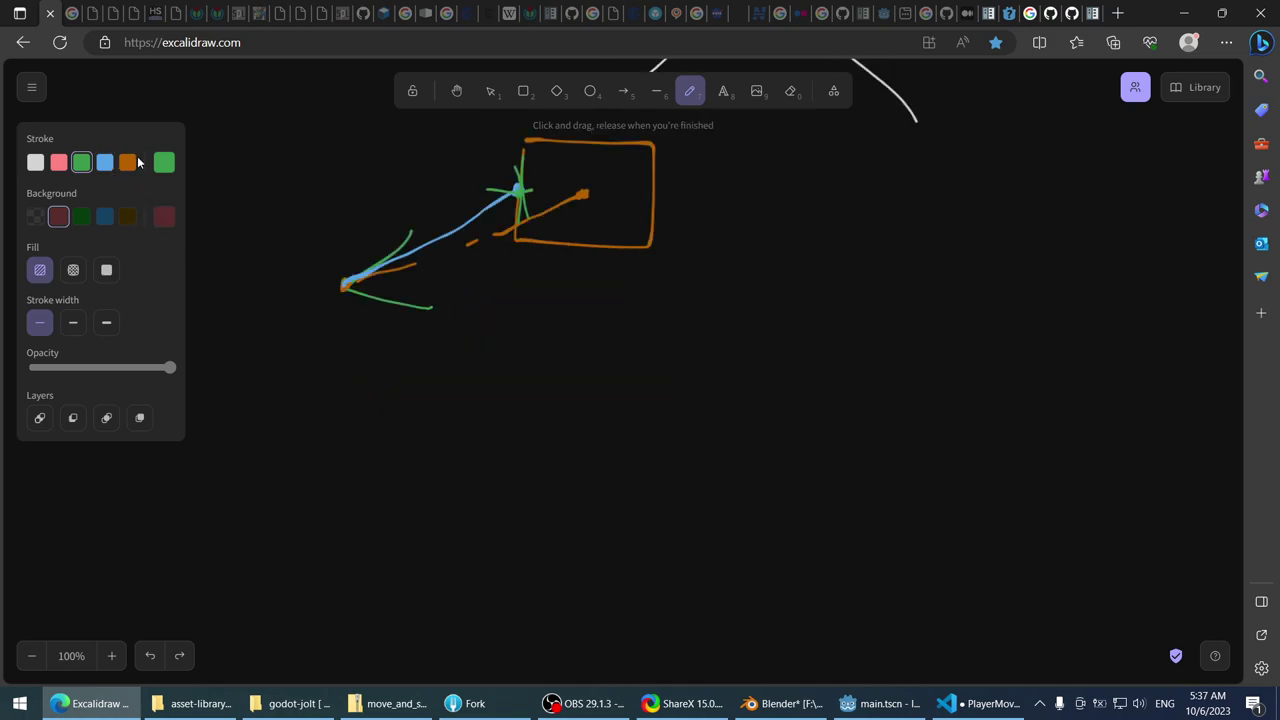
click(128, 162)
click(380, 444)
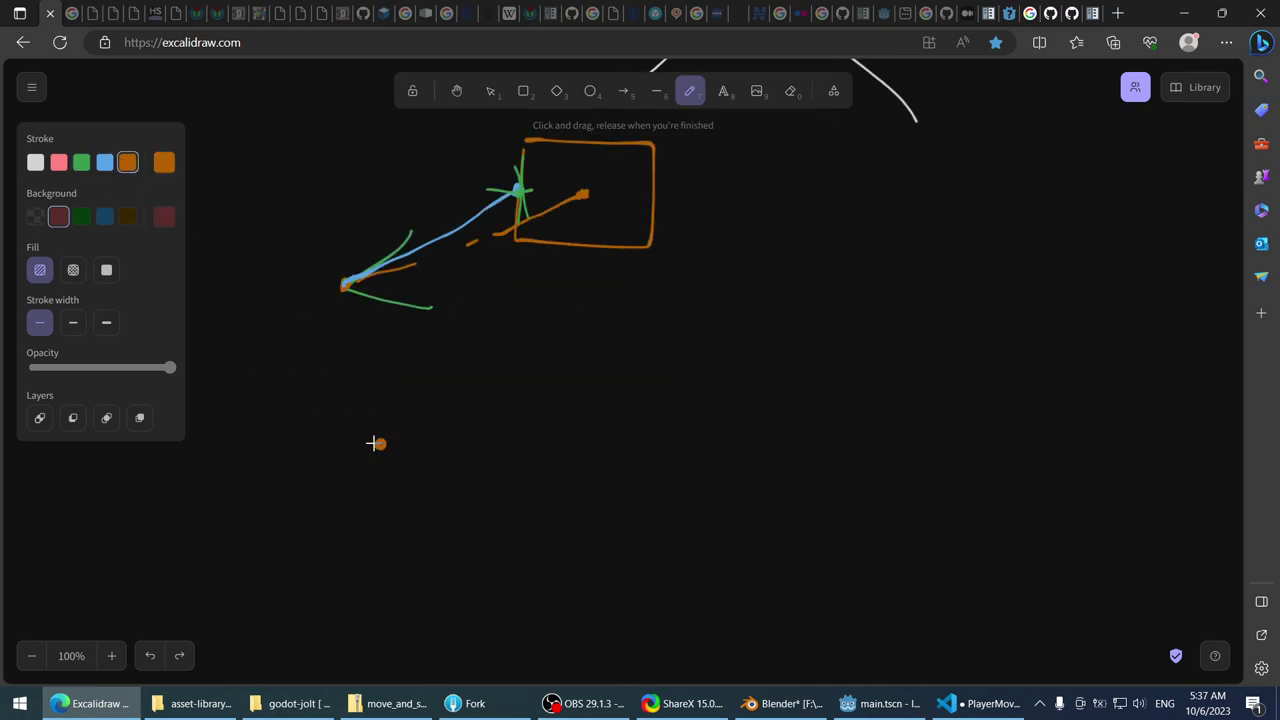
mouse_move(348, 410)
mouse_down()
mouse_move(343, 474)
mouse_move(427, 455)
mouse_move(362, 401)
mouse_up()
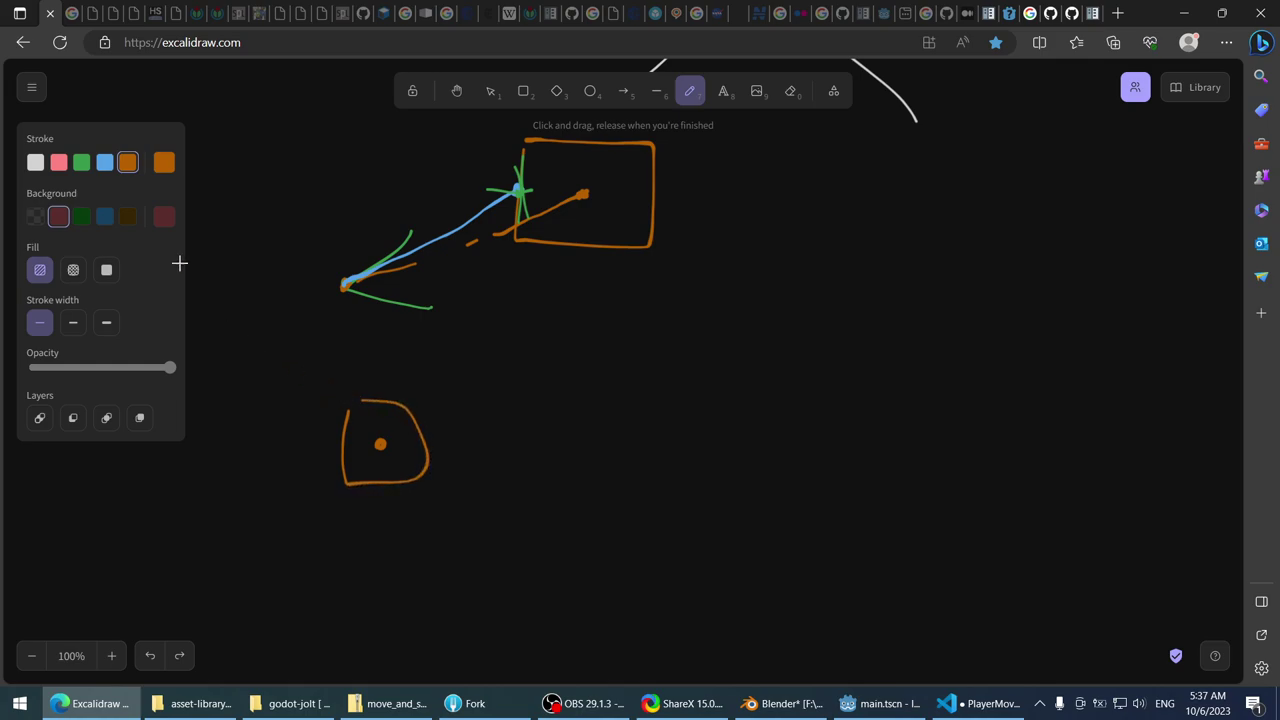
click(82, 162)
mouse_move(573, 364)
mouse_down()
mouse_move(580, 457)
mouse_move(603, 357)
mouse_up()
- Join the dots and shapes with pink lines and mark the ray point with a pink dot
click(58, 163)
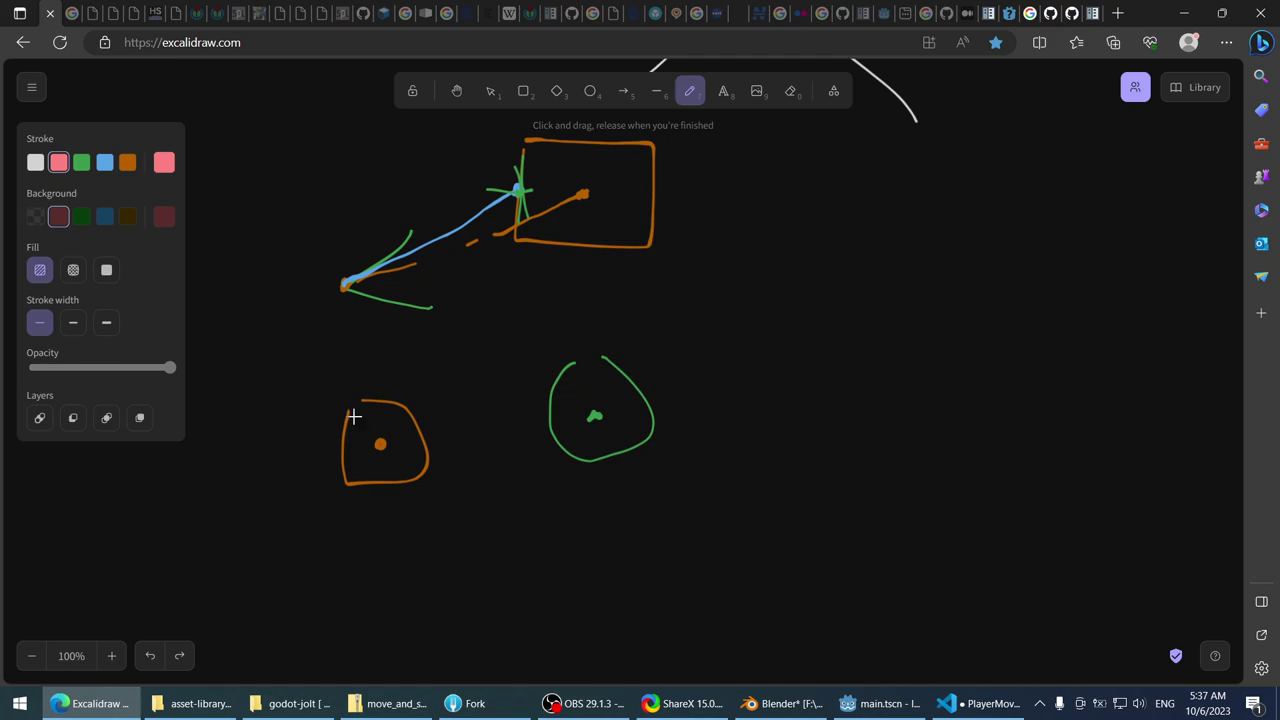
drag(379, 438, 403, 403)
drag(549, 382, 398, 400)
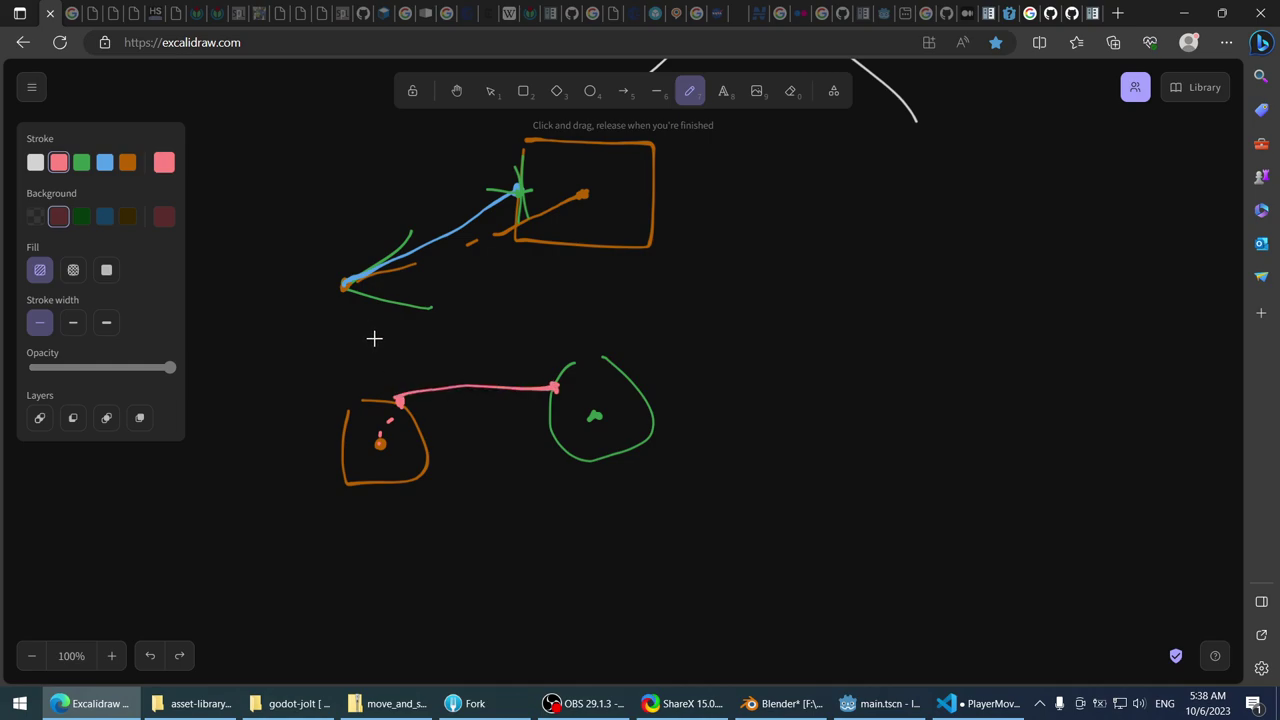
drag(379, 442, 402, 400)
drag(583, 416, 555, 387)
scroll(530, 362, up, 1)
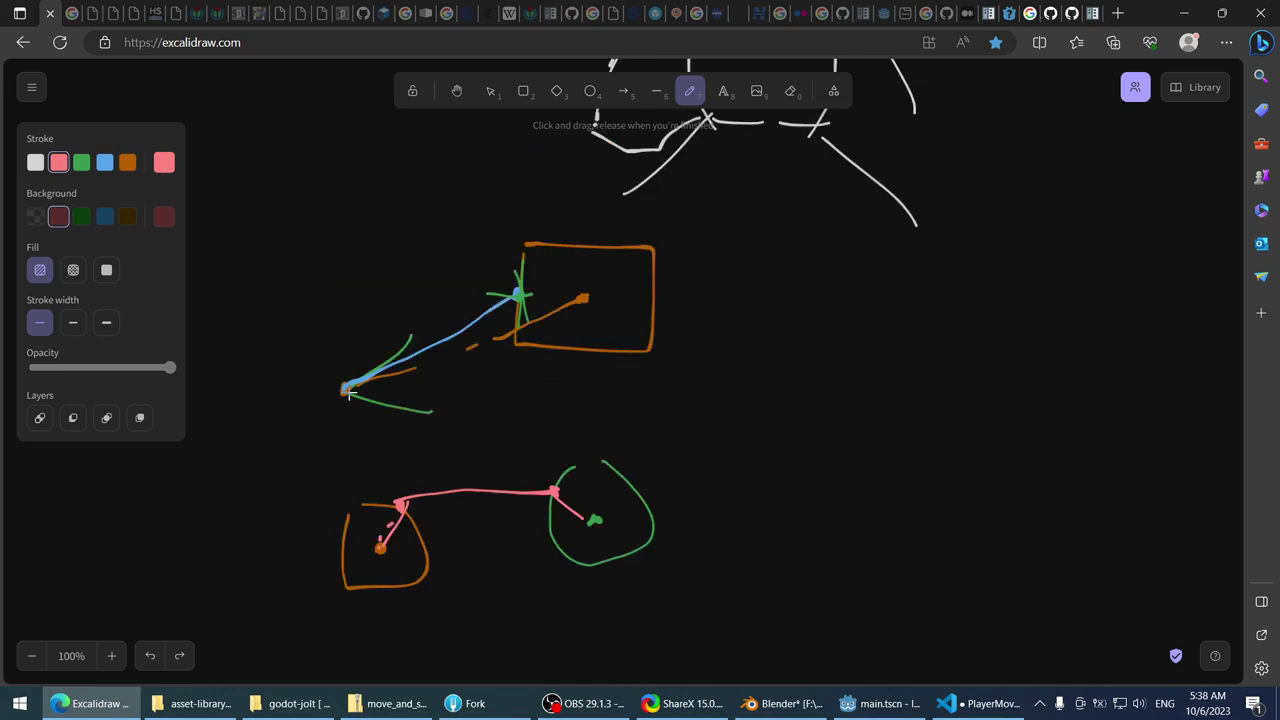
mouse_move(348, 386)
mouse_down()
mouse_move(324, 383)
mouse_move(337, 392)
mouse_up()
click(952, 706)
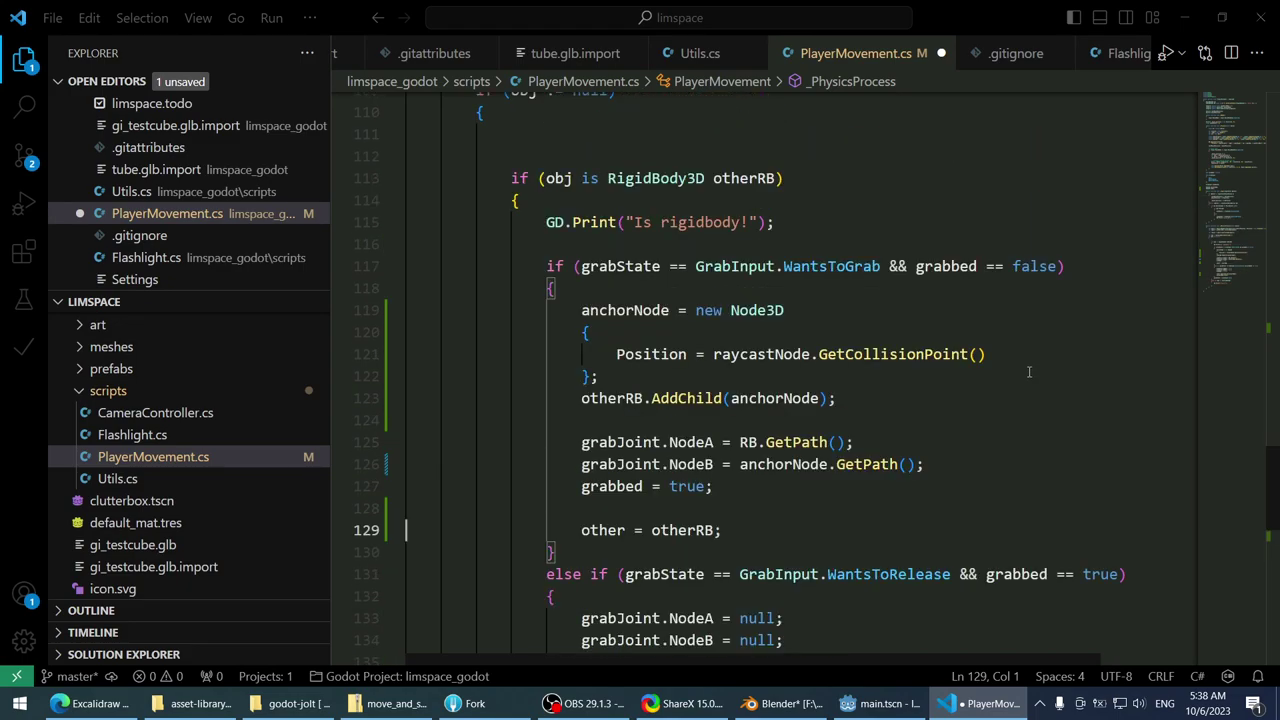
- Scroll through the grab and release code in PlayerMovement.cs, minimising Blender along the way
scroll(1028, 372, down, 2)
click(783, 704)
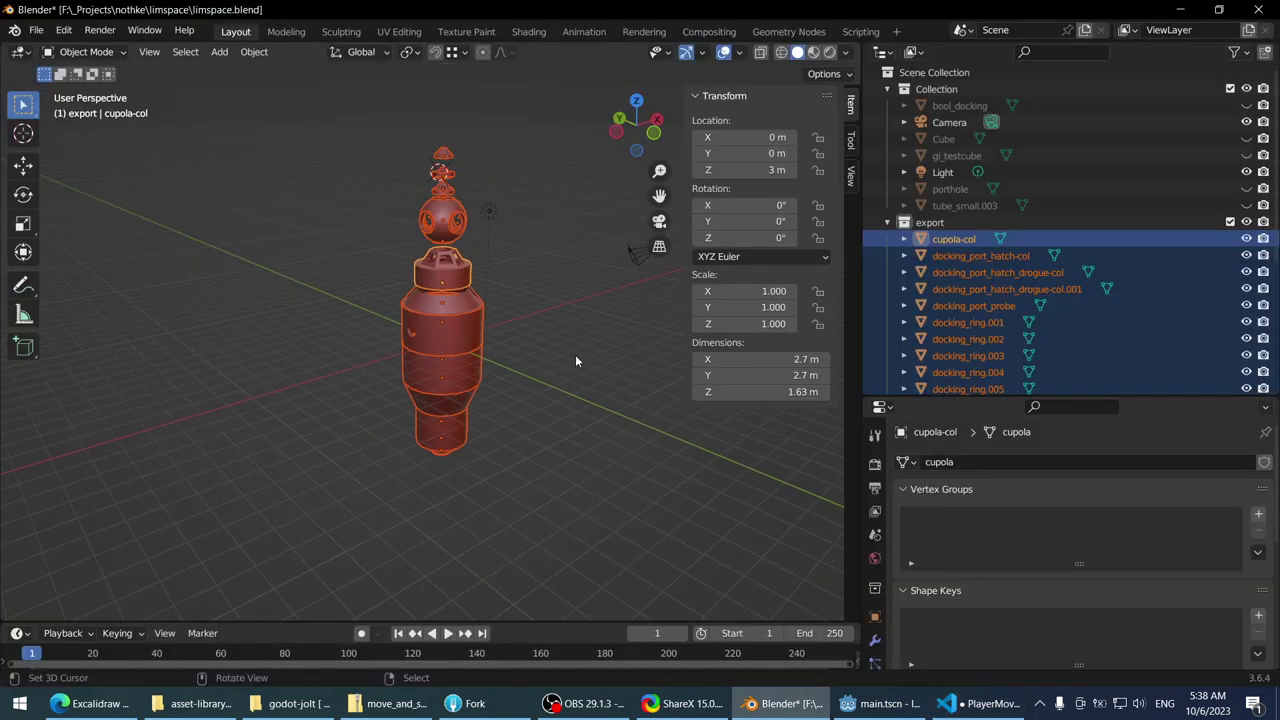
key(alt+Tab)
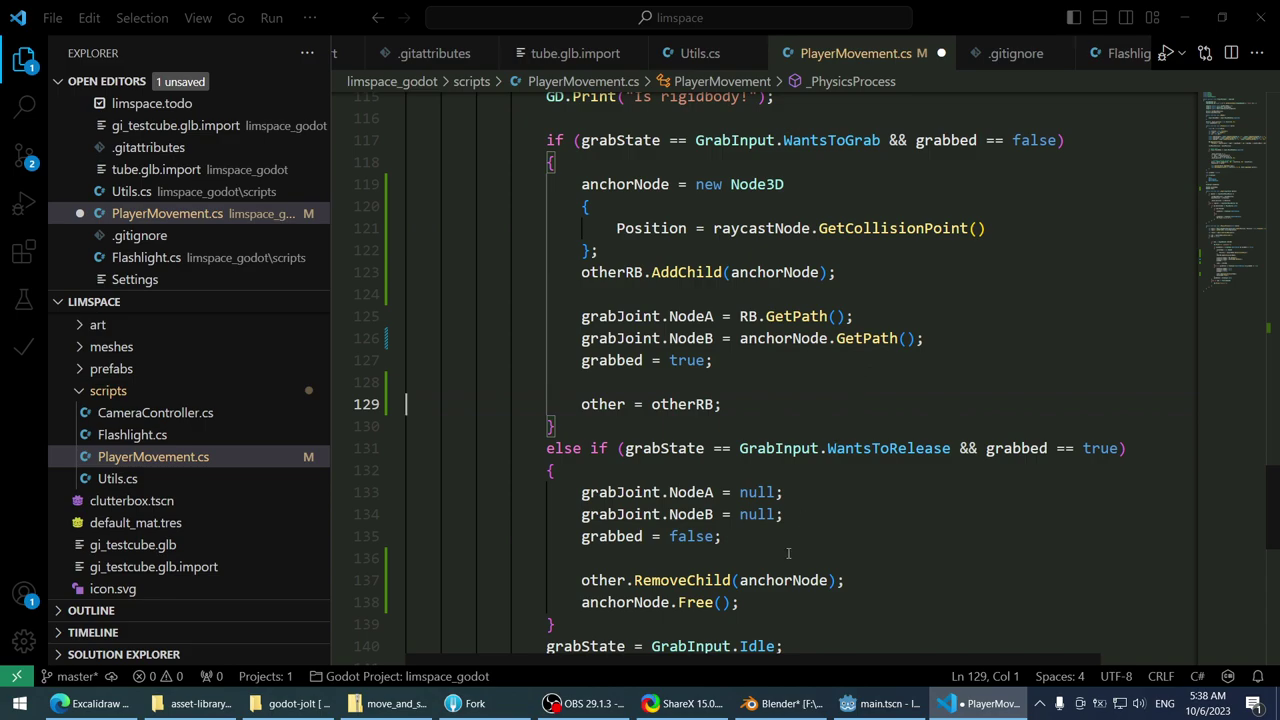
click(880, 703)
click(980, 703)
click(805, 708)
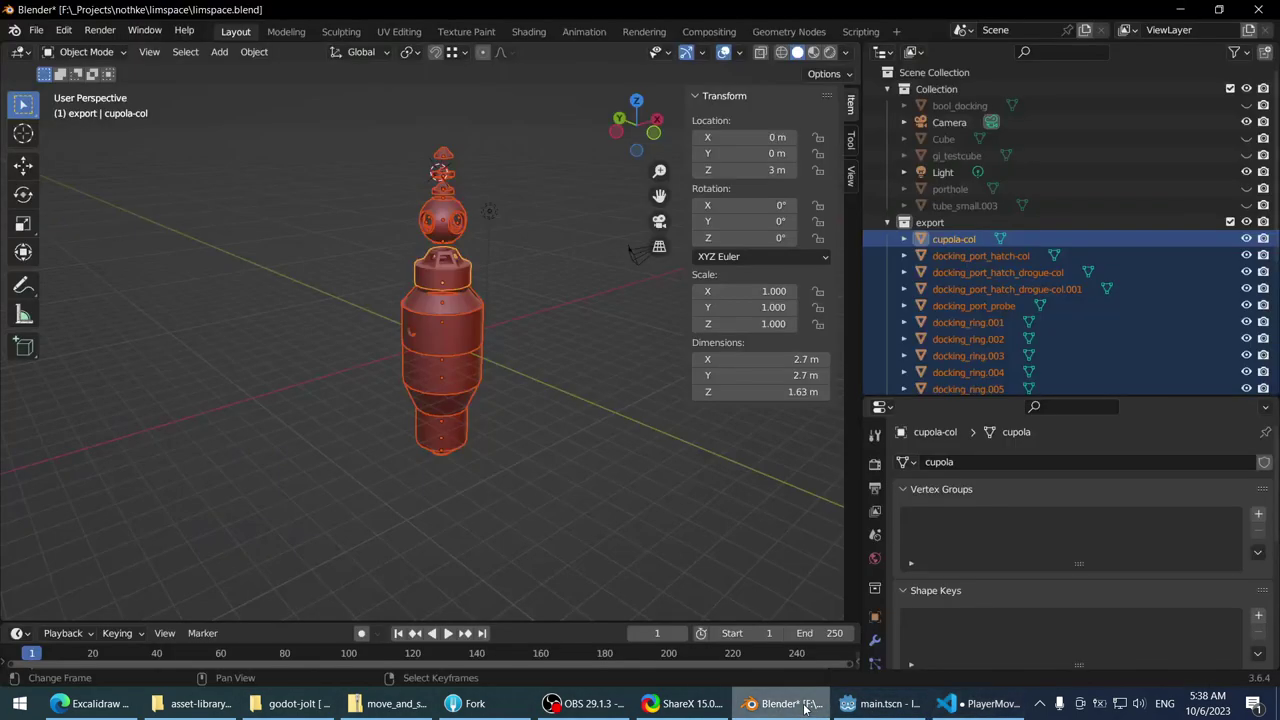
click(805, 708)
mouse_move(733, 705)
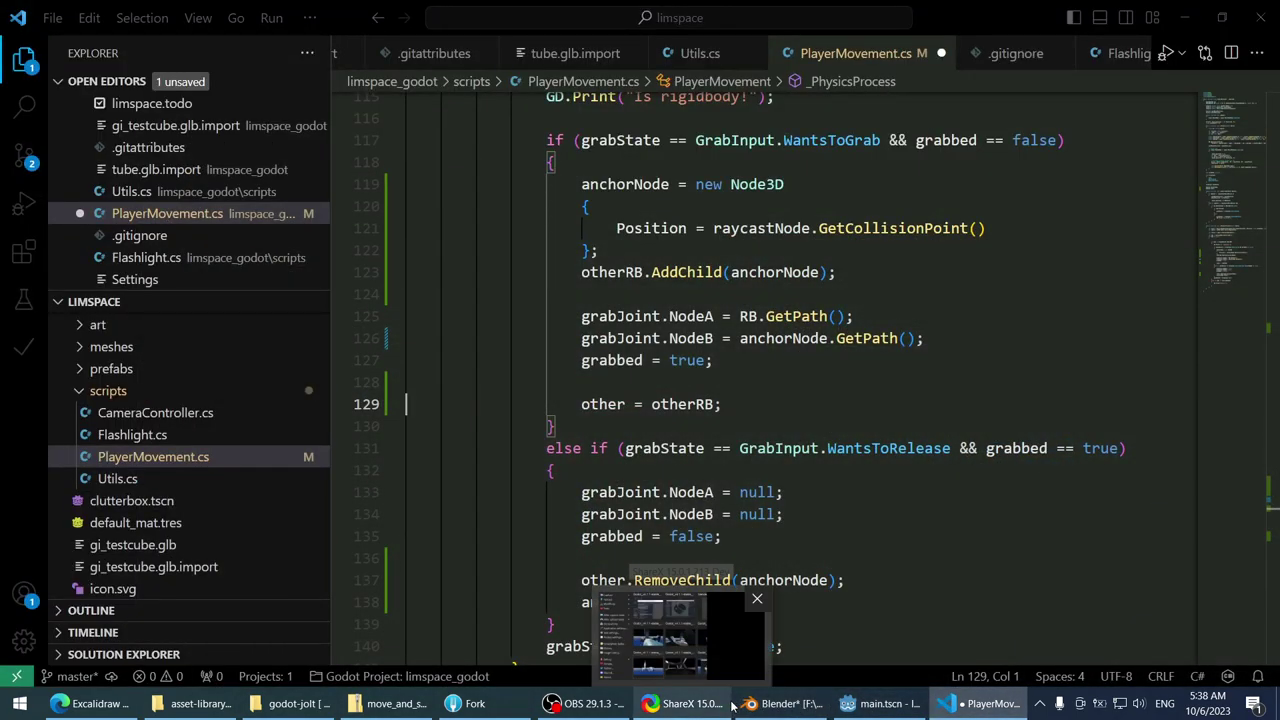
click(95, 703)
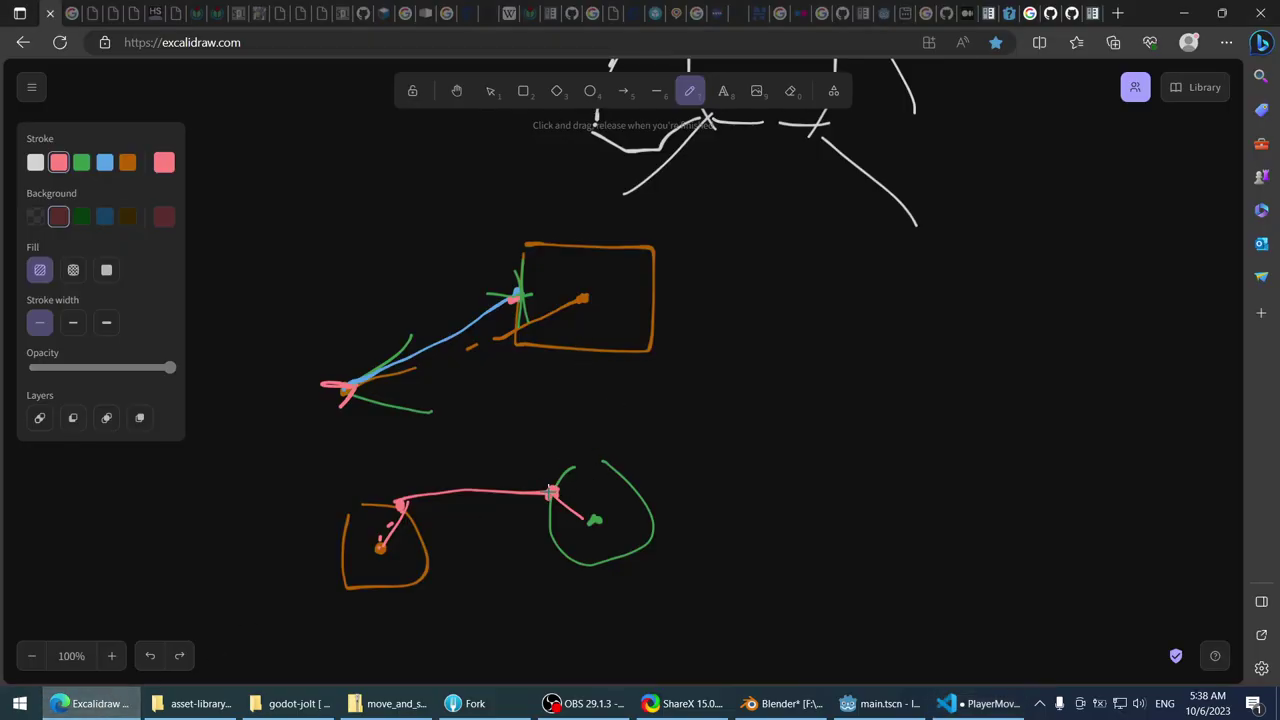
- Undo the stray pink stroke, then sketch a blue angle, box and arrow curving left from its corner
drag(525, 296, 500, 287)
key(ctrl+z)
click(105, 162)
mouse_move(777, 460)
mouse_down()
mouse_move(891, 404)
mouse_move(932, 463)
mouse_up()
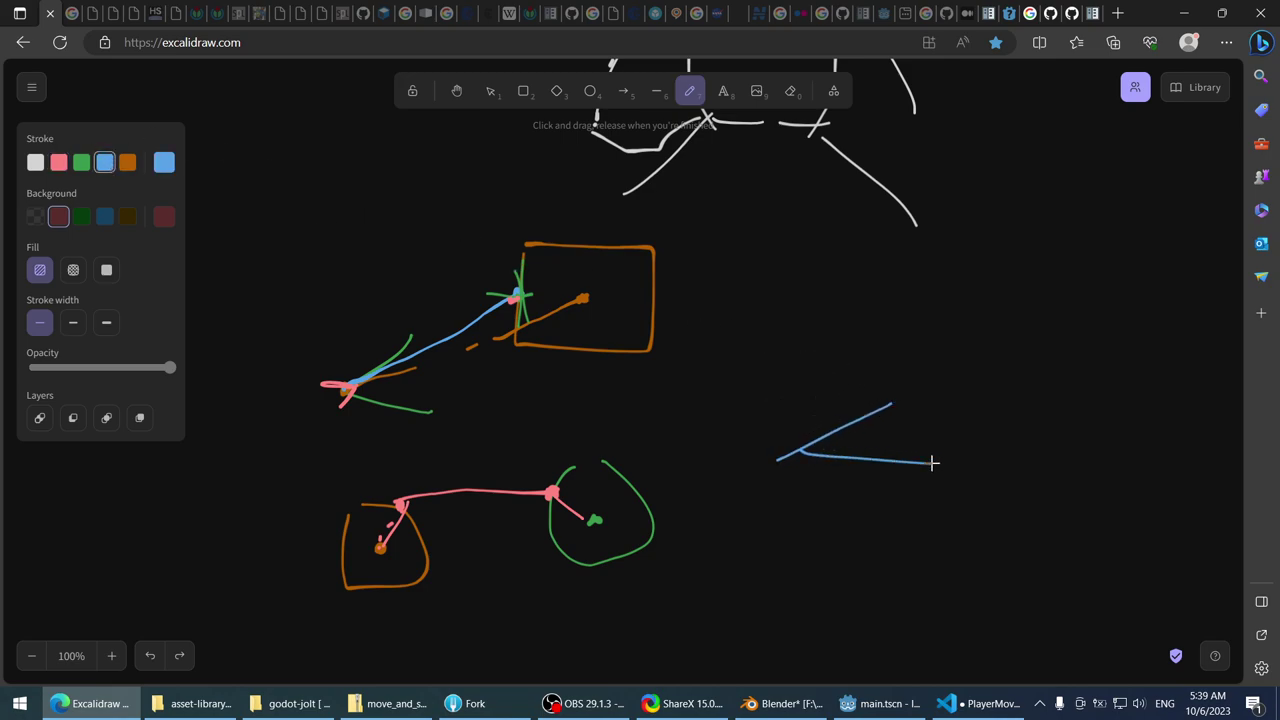
mouse_move(984, 295)
mouse_down()
mouse_move(984, 386)
mouse_move(1060, 420)
mouse_move(992, 400)
mouse_move(951, 354)
mouse_move(831, 337)
mouse_move(875, 345)
mouse_up()
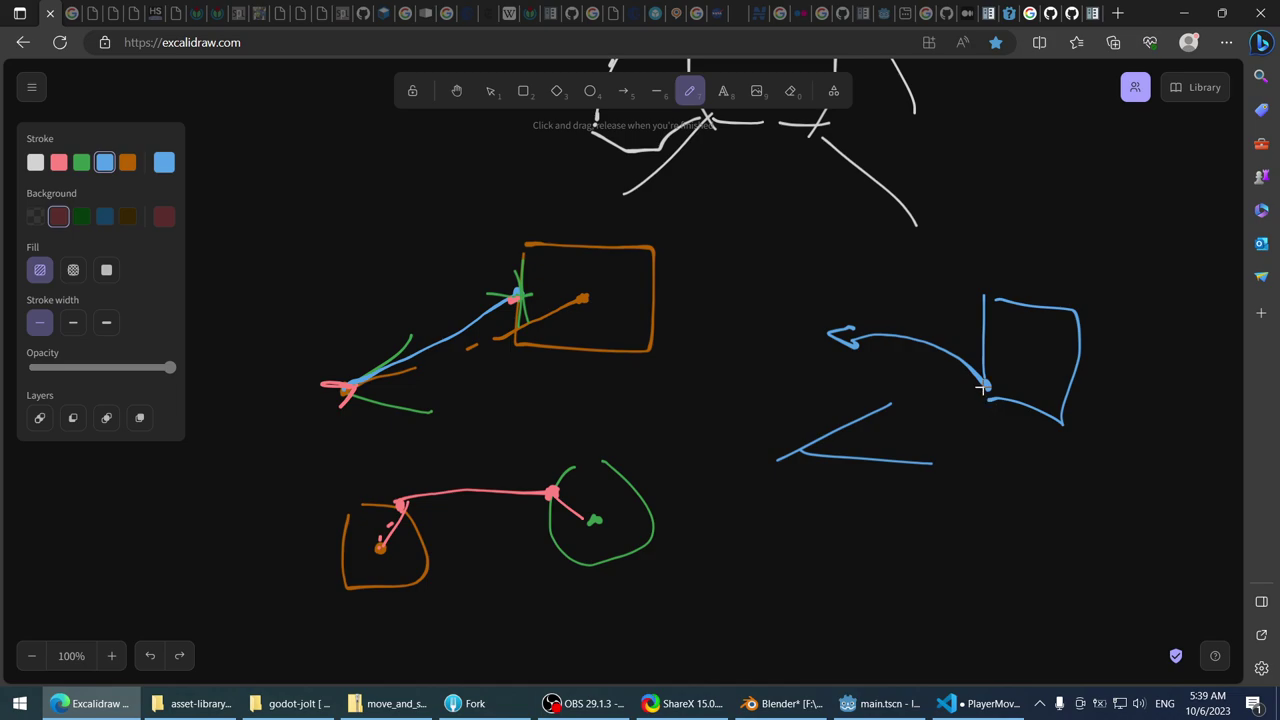
mouse_move(980, 388)
mouse_down()
mouse_move(837, 320)
mouse_move(840, 335)
mouse_move(878, 322)
mouse_up()
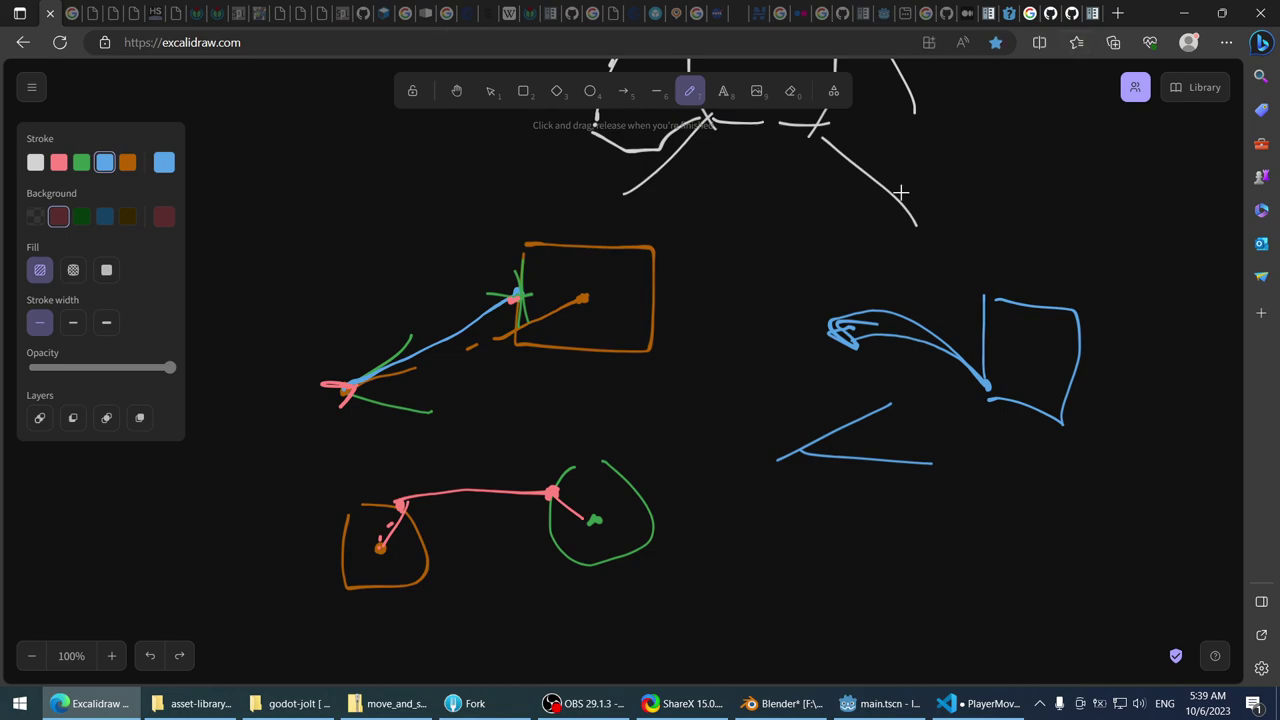
drag(817, 378, 800, 419)
click(1099, 11)
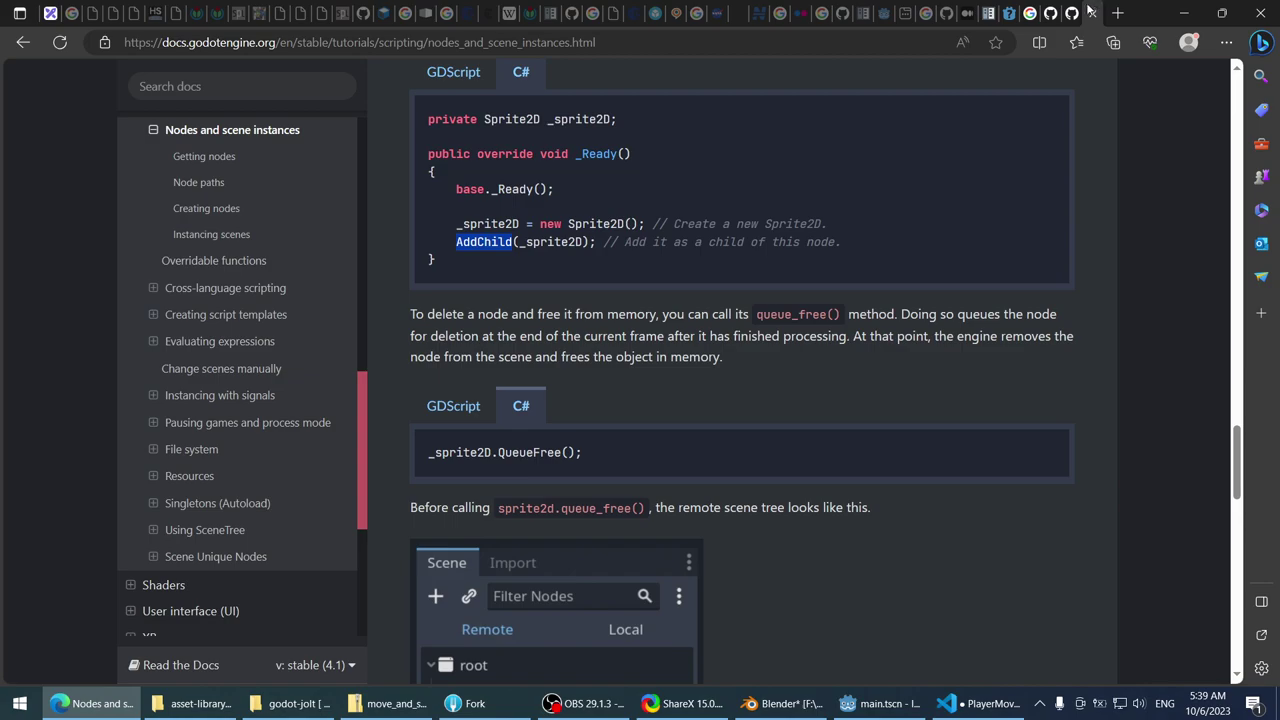
- Search Google for 'godot anchor' from the Edge address bar
scroll(835, 352, down, 5)
key(Home)
click(693, 44)
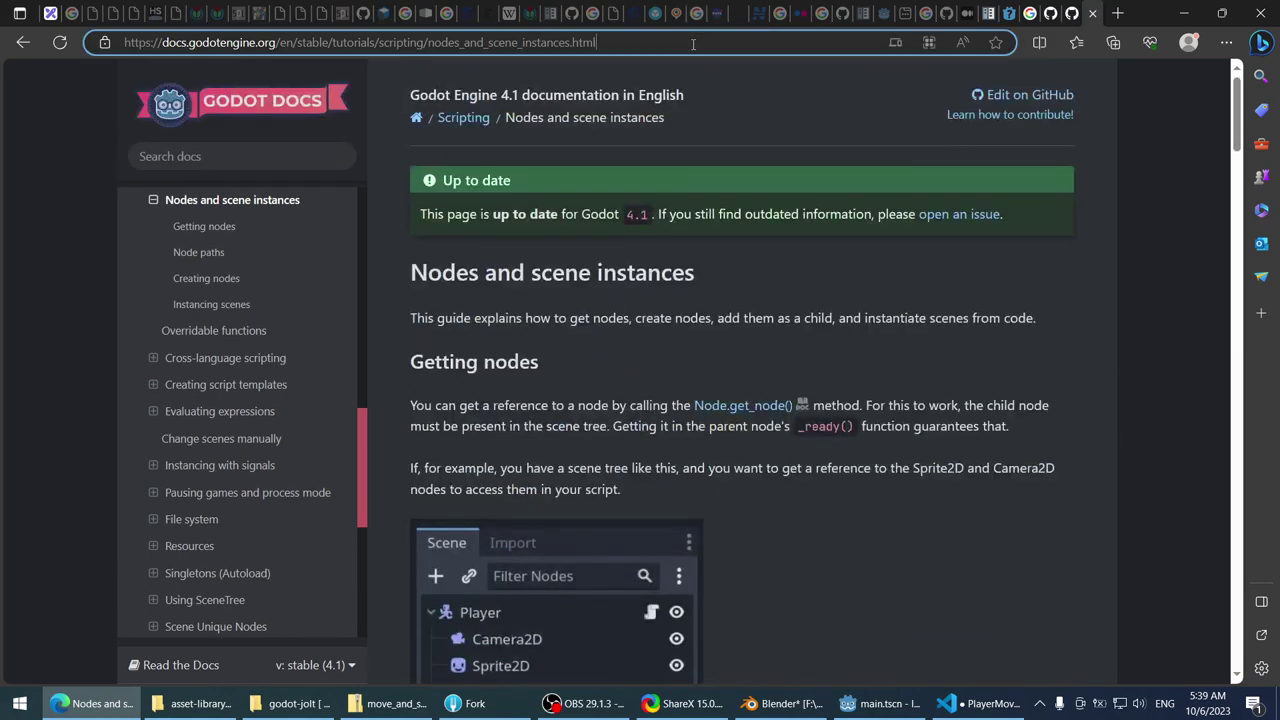
text(boo)
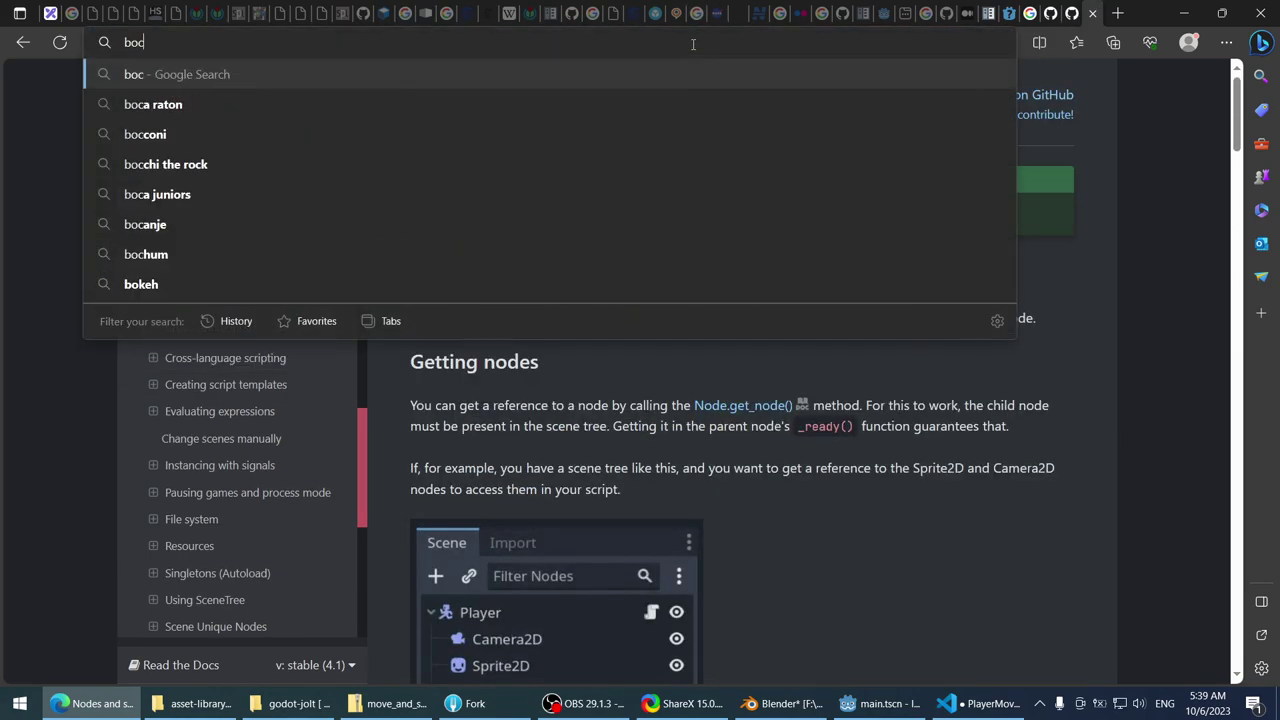
key(BackSpace)
key(BackSpace)
key(BackSpace)
text(godot)
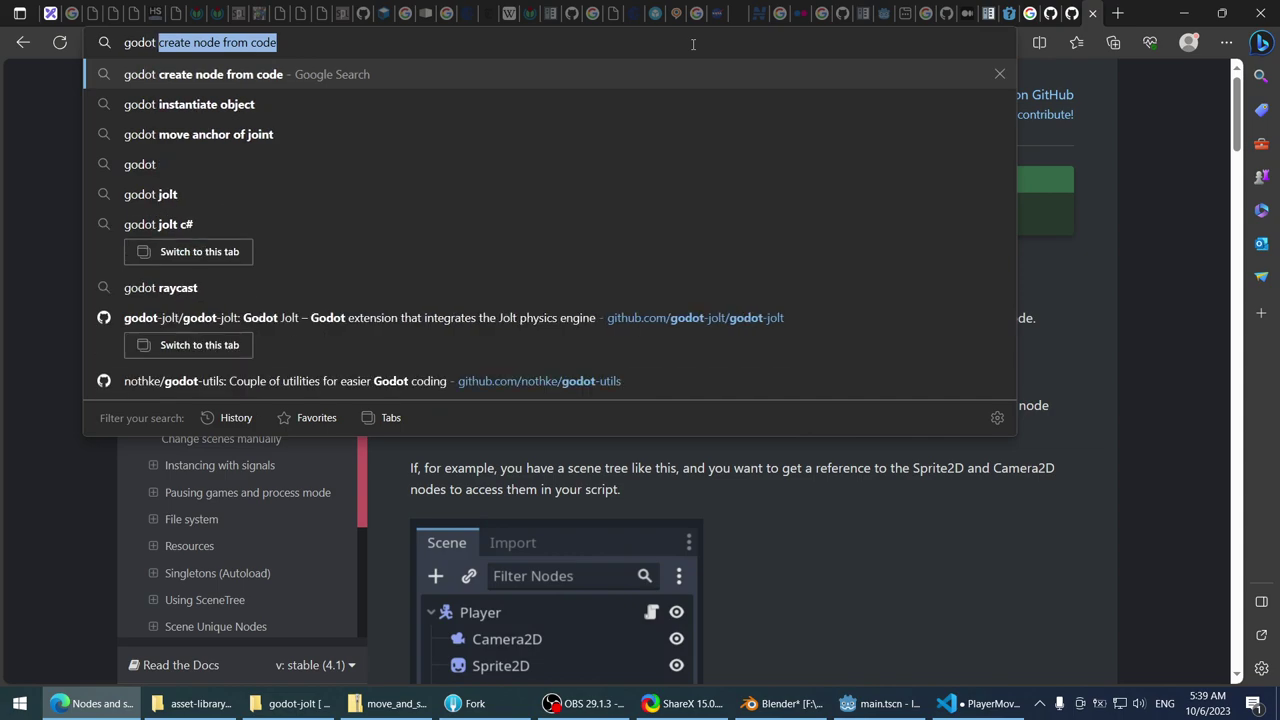
text( anchor)
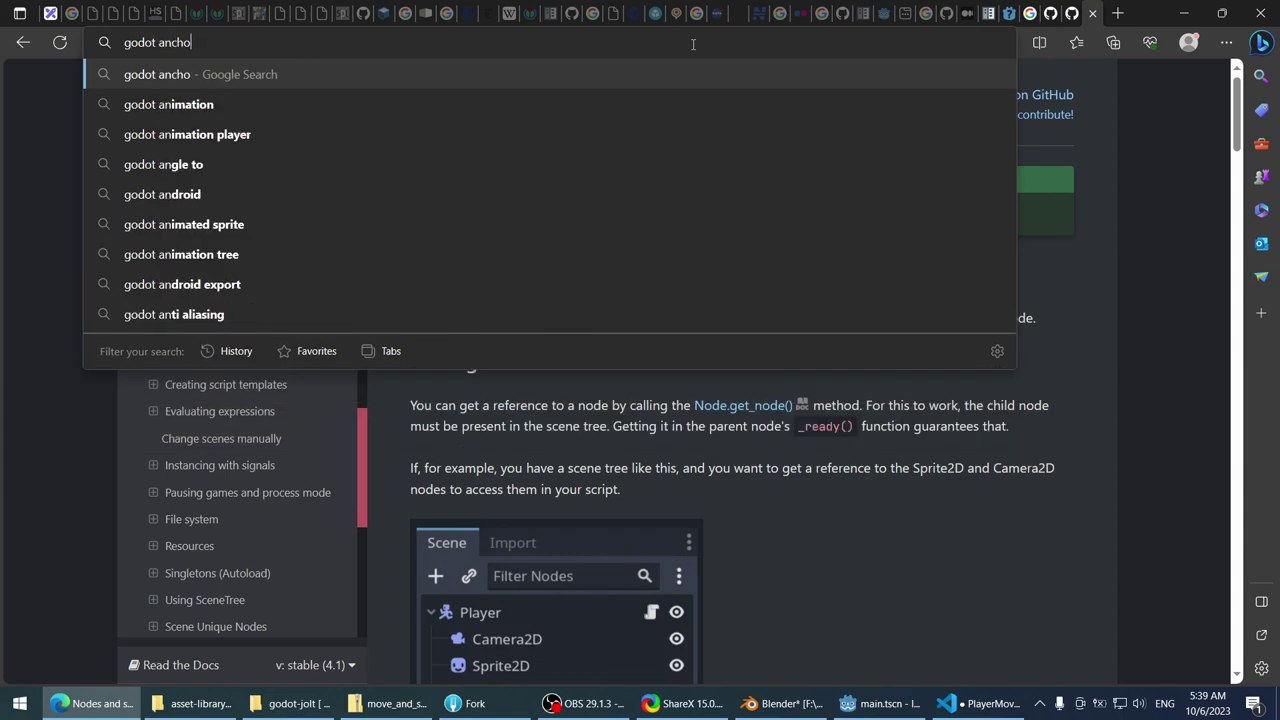
key(Return)
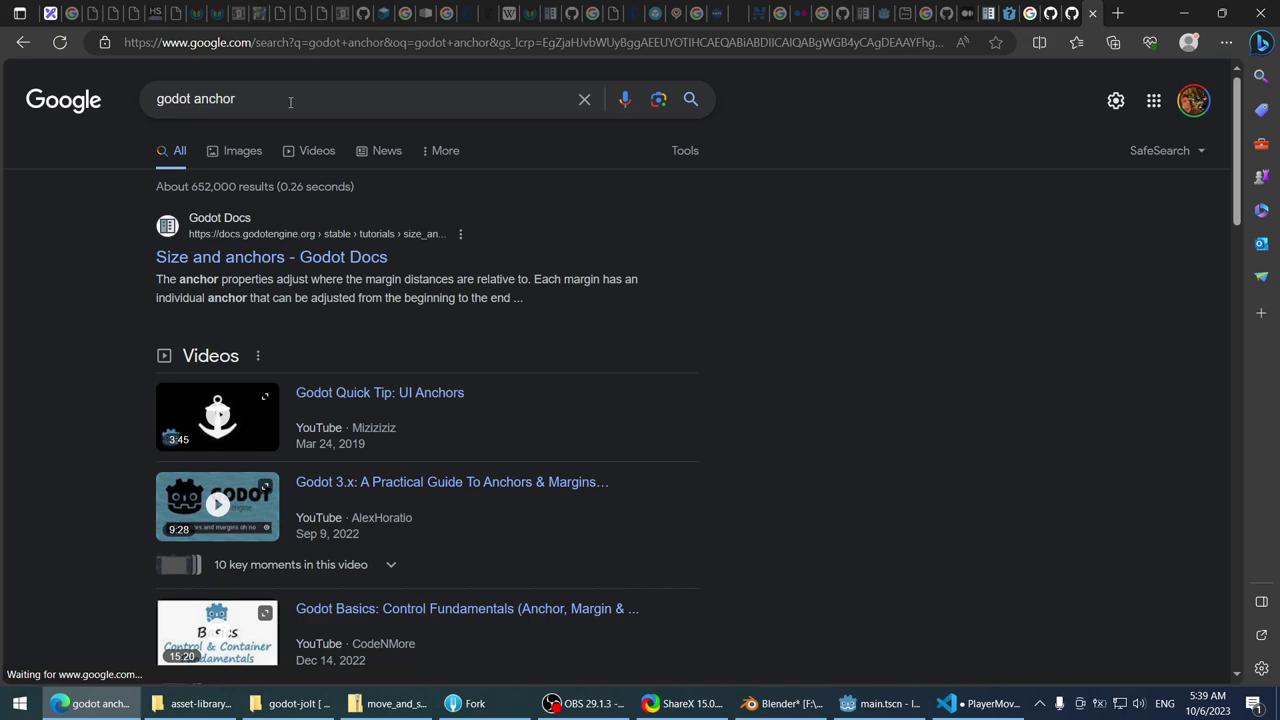
- Refine the search to 'godot joint anchor' and skim the rigid body joint Q&A page
click(192, 98)
text(joint)
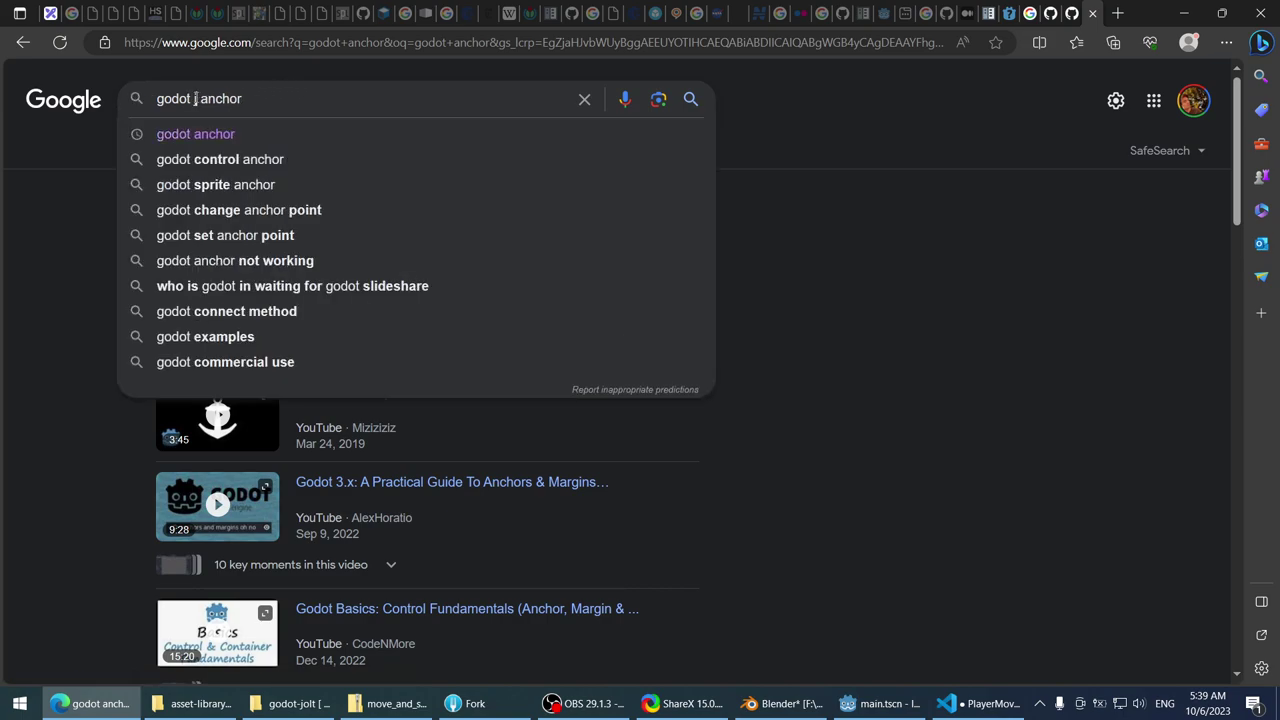
key(Return)
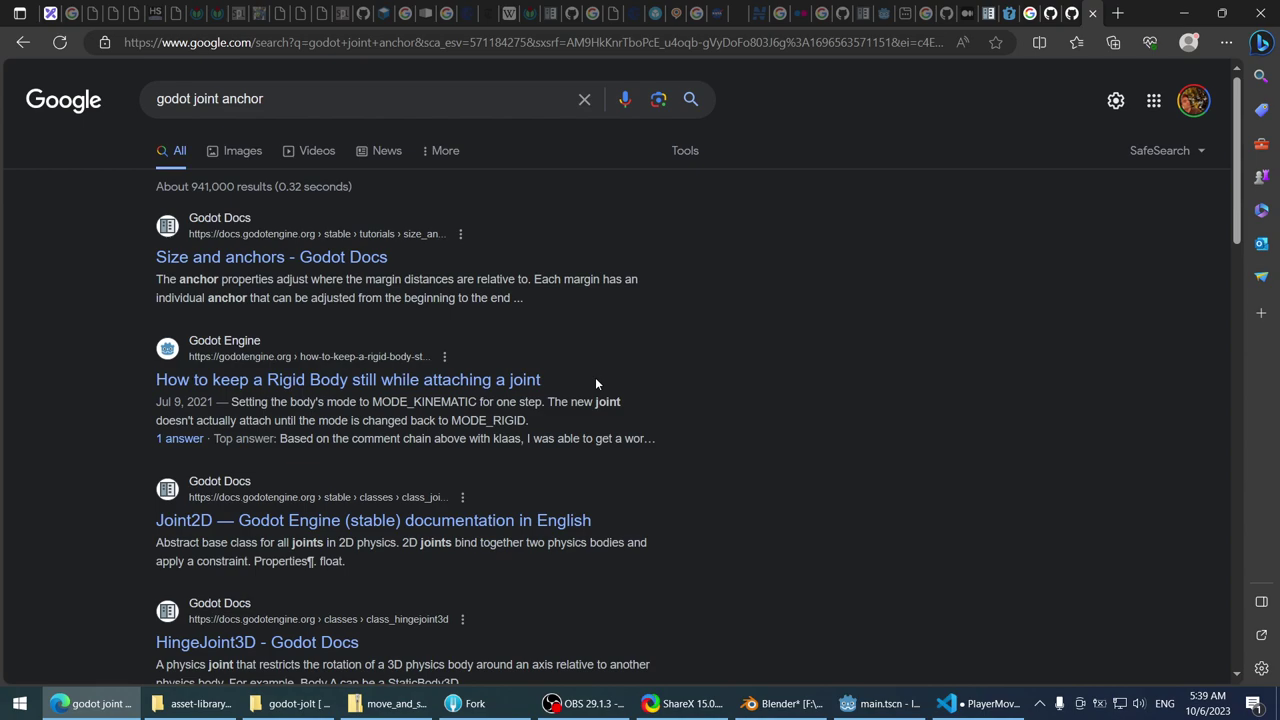
middle_click(510, 379)
scroll(803, 362, down, 2)
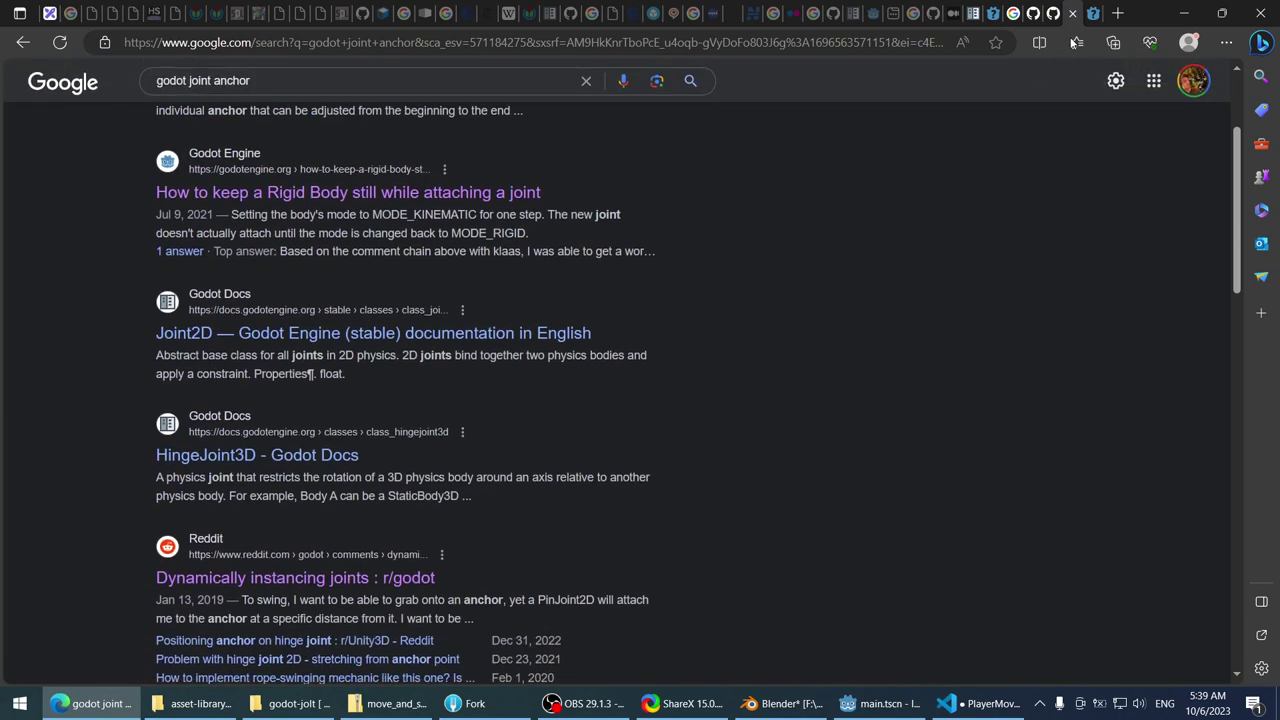
click(1093, 10)
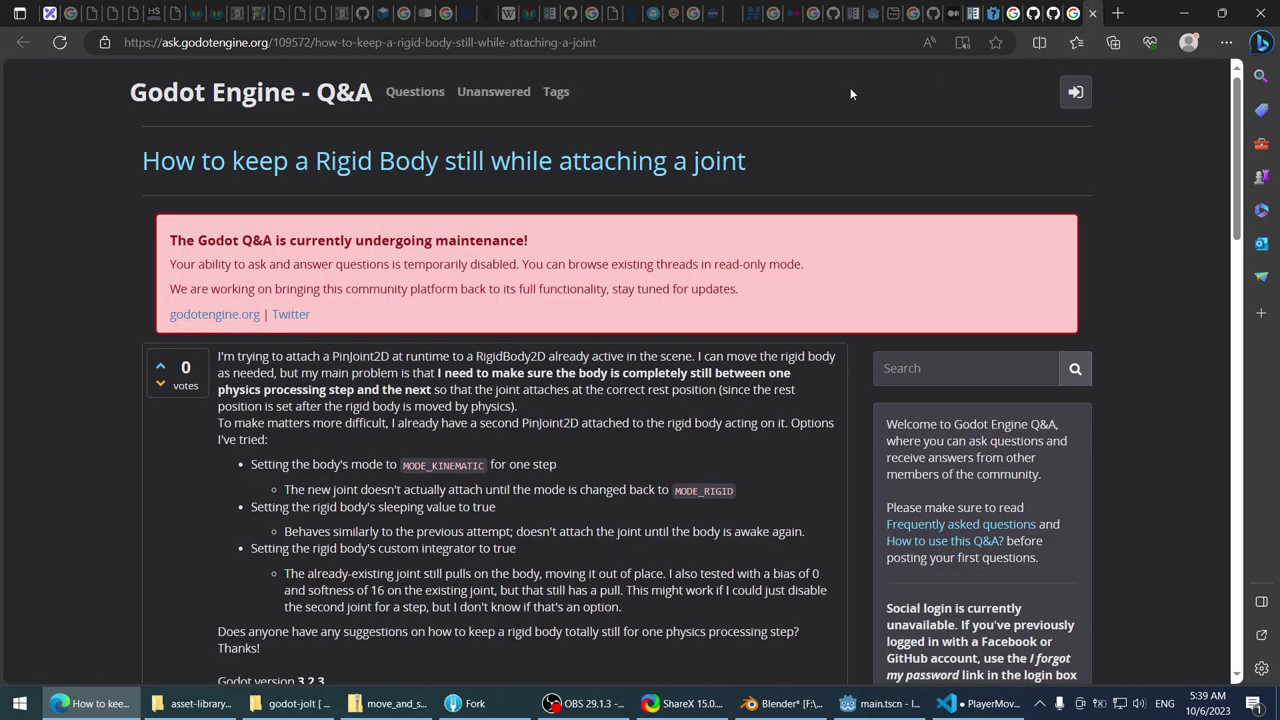
scroll(117, 300, down, 2)
scroll(117, 300, down, 2)
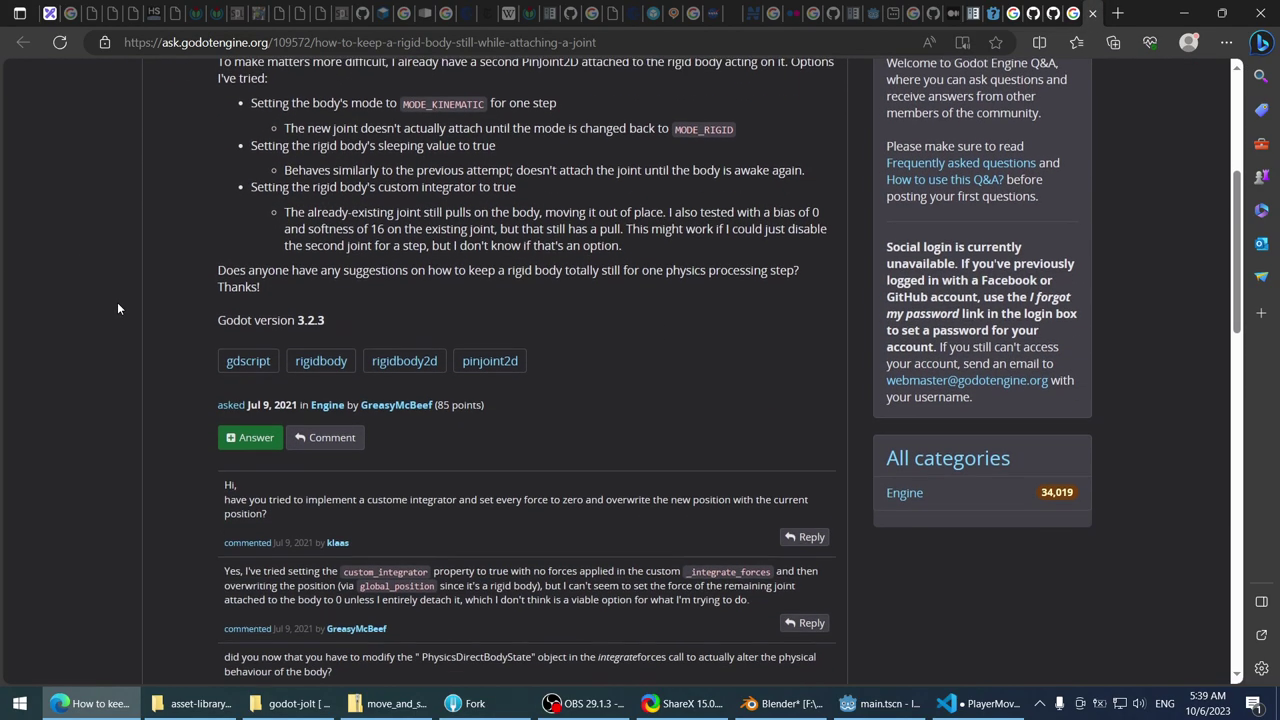
click(1088, 9)
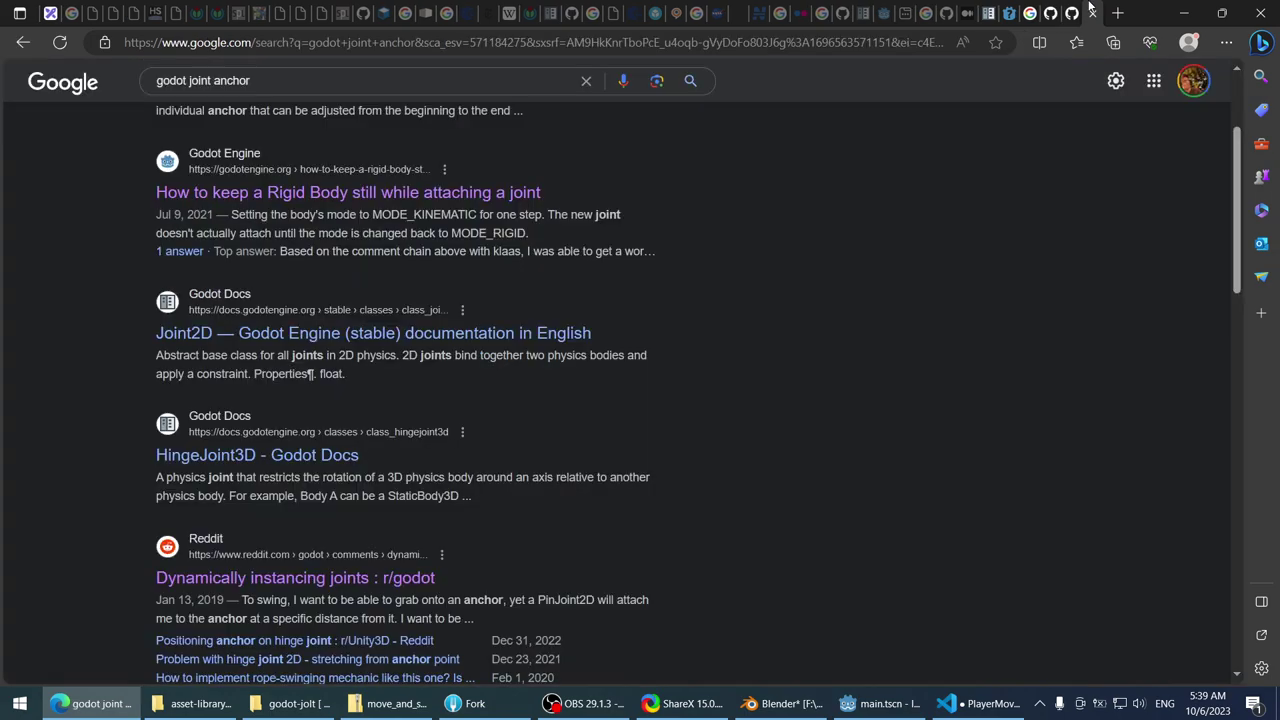
- Scroll through the results and continue onto the second results page
scroll(24, 321, down, 2)
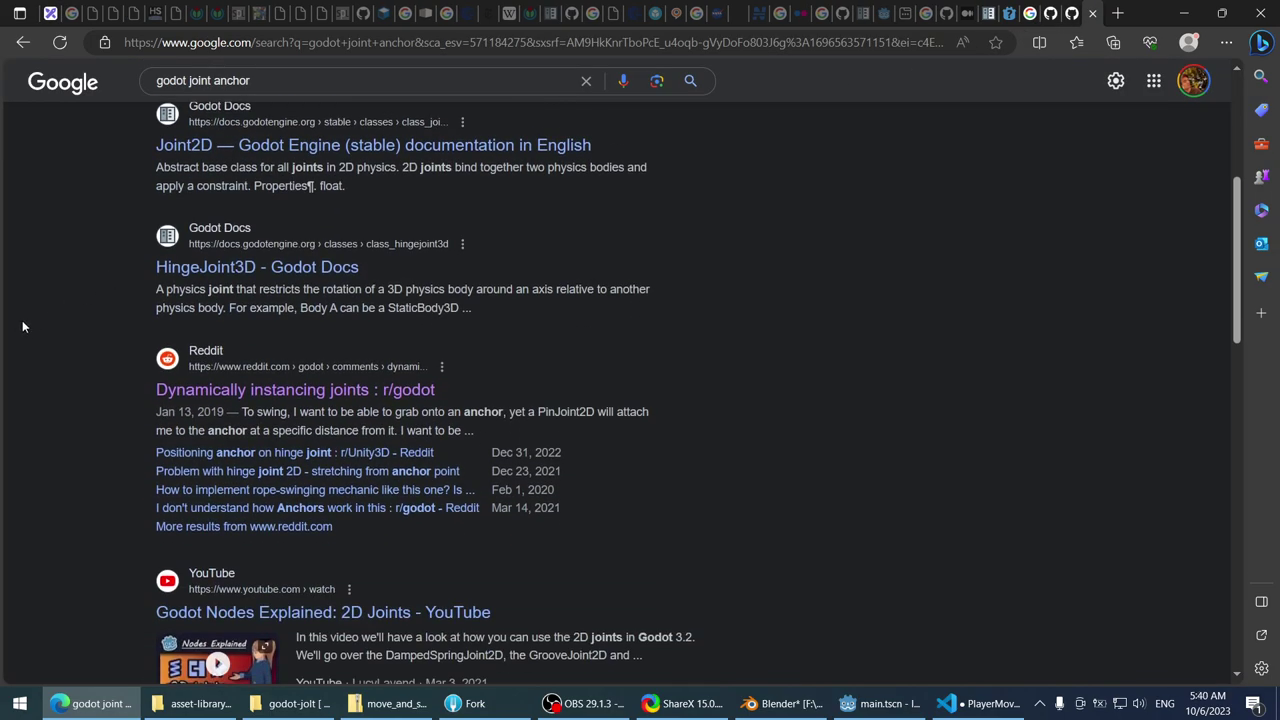
scroll(24, 326, down, 2)
scroll(24, 326, down, 3)
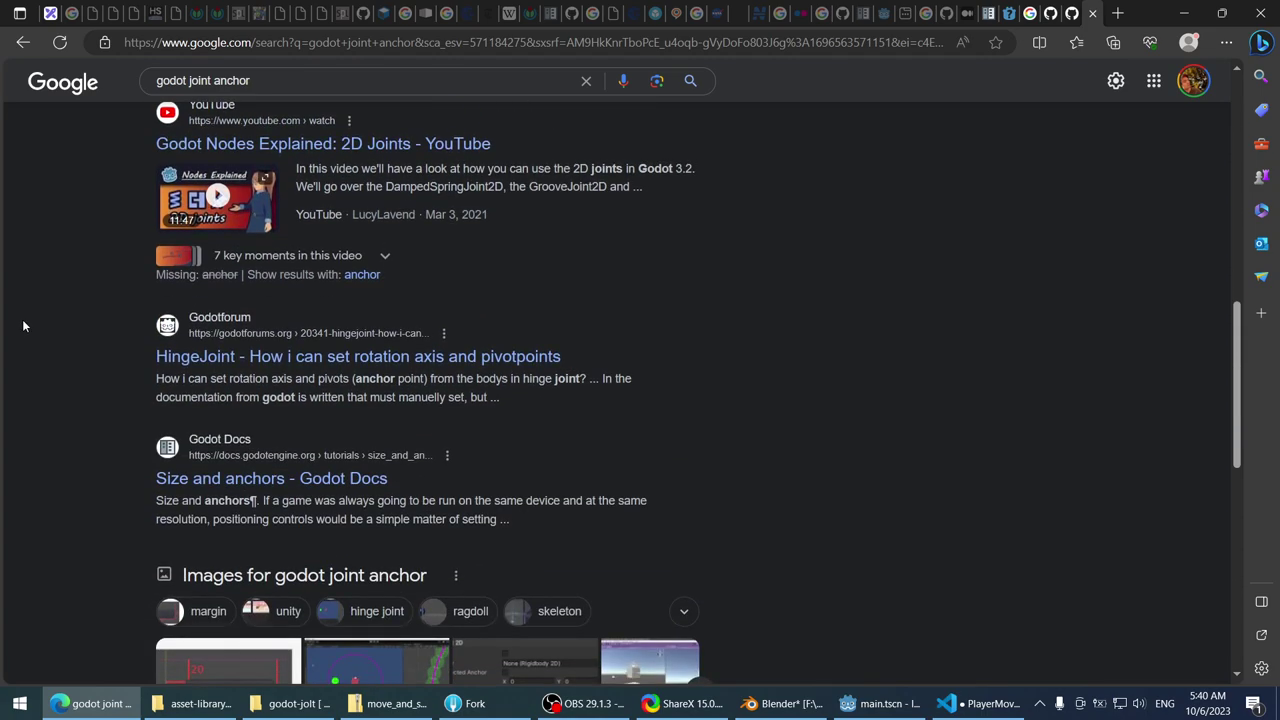
scroll(24, 326, down, 2)
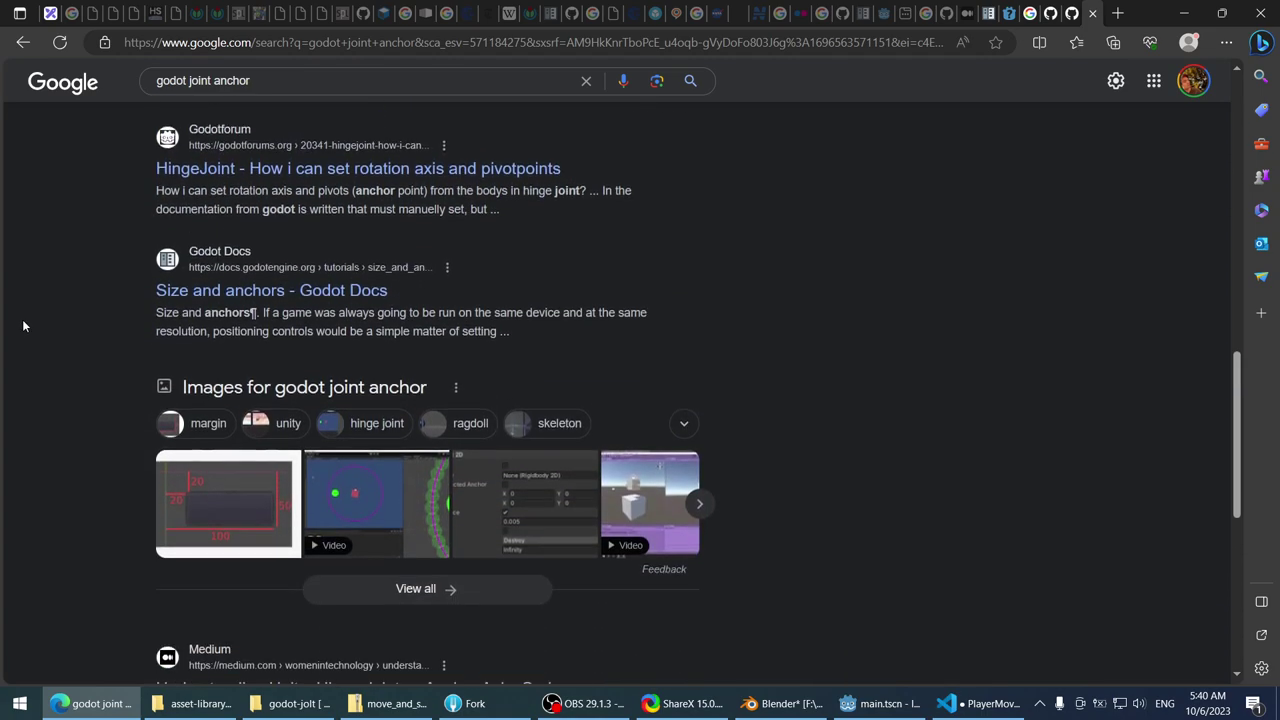
scroll(23, 321, down, 5)
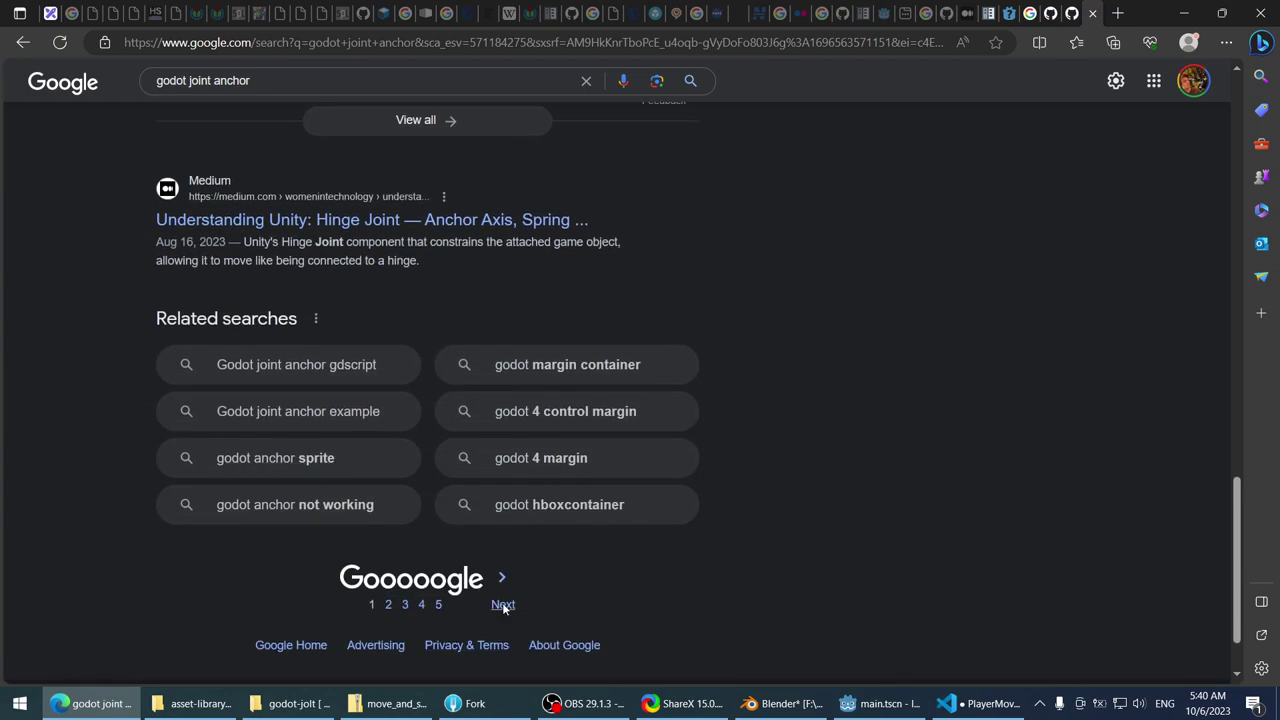
click(502, 605)
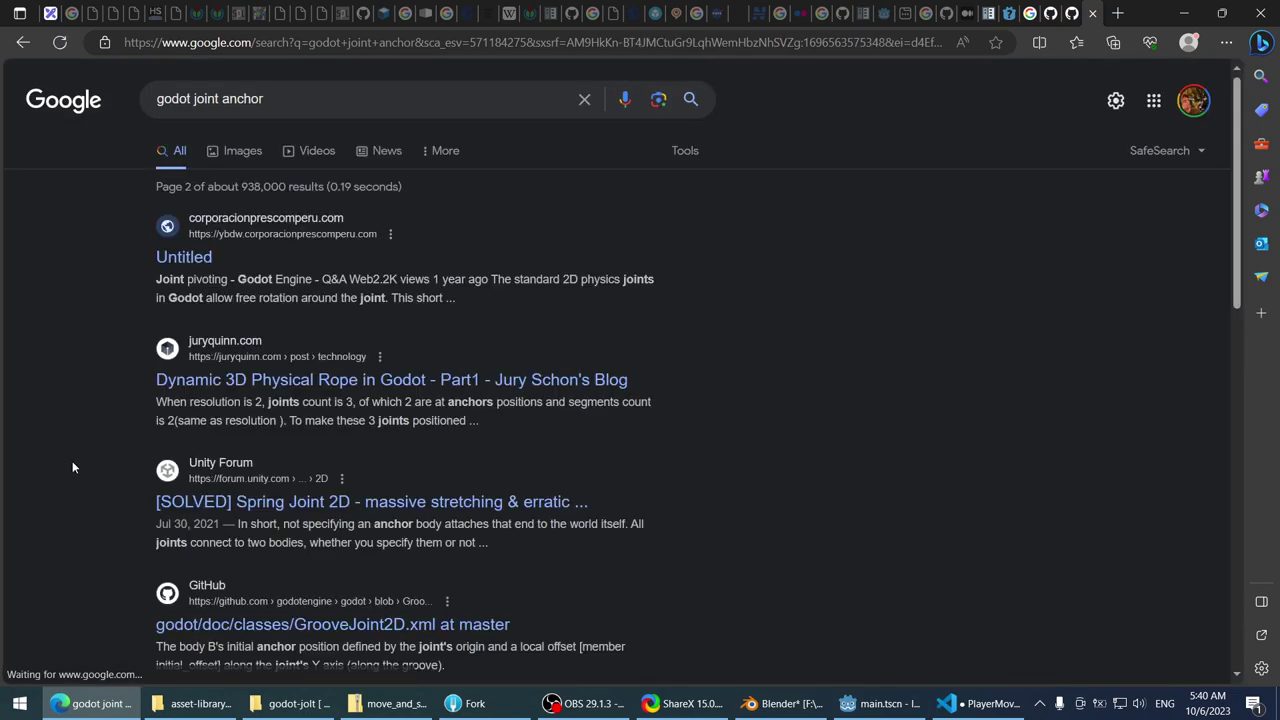
scroll(71, 465, down, 3)
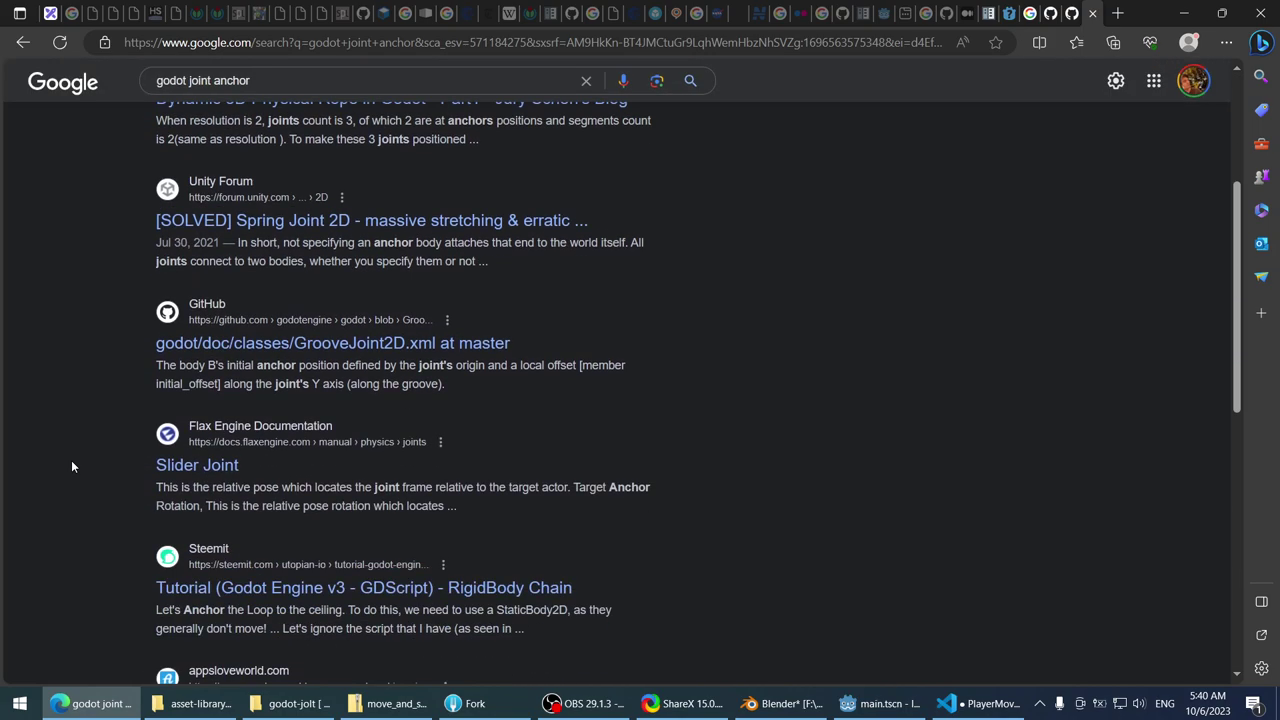
scroll(71, 465, down, 3)
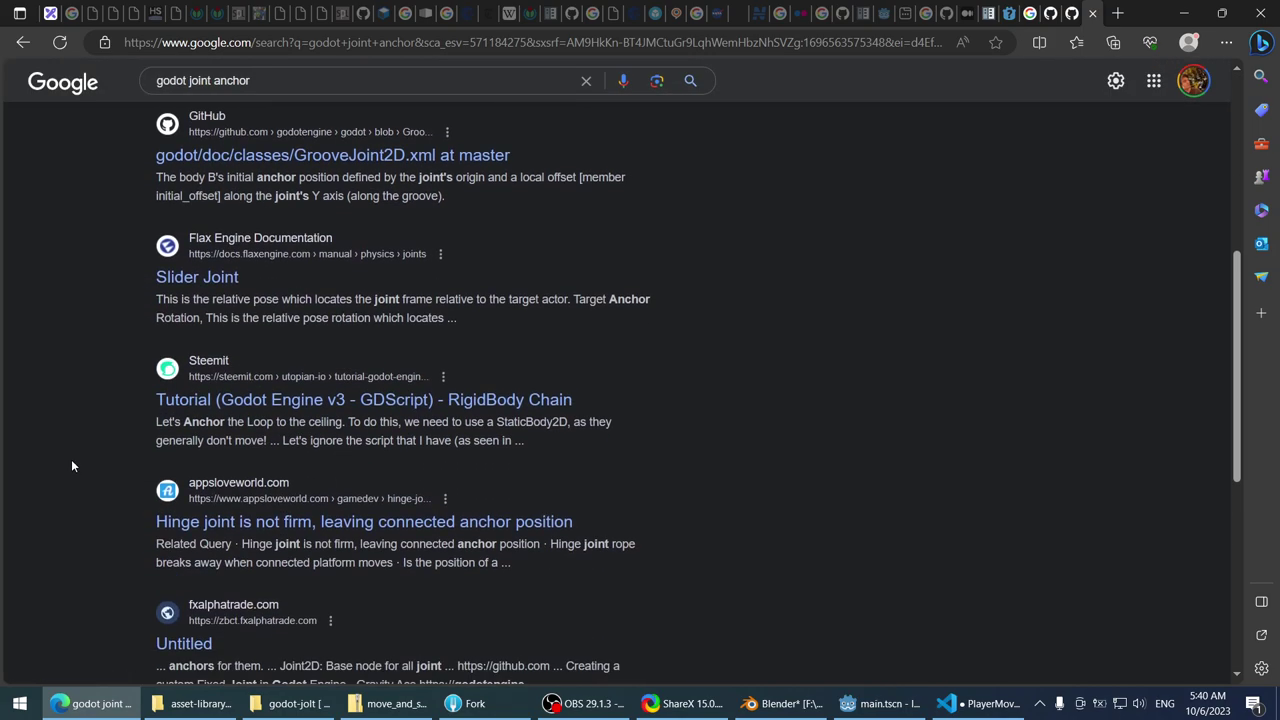
scroll(72, 464, down, 2)
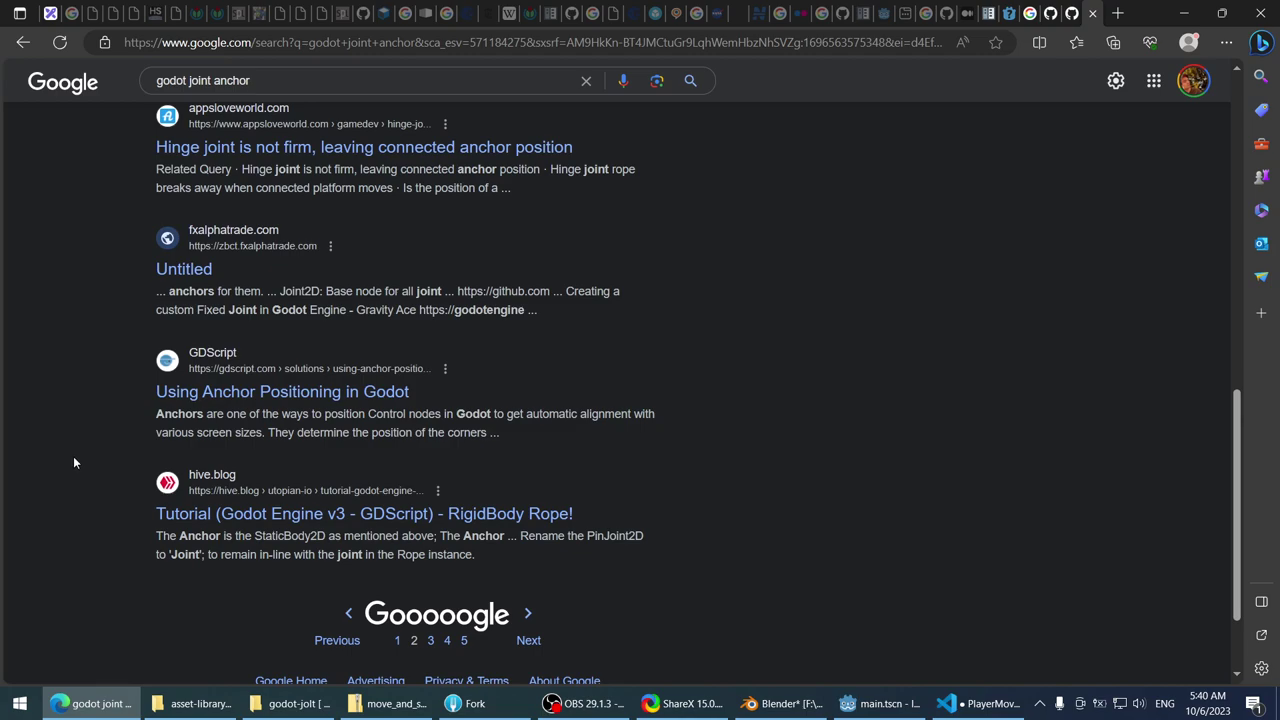
- Open the Using Anchor Positioning in Godot article, go back, and close the Google tab
click(196, 393)
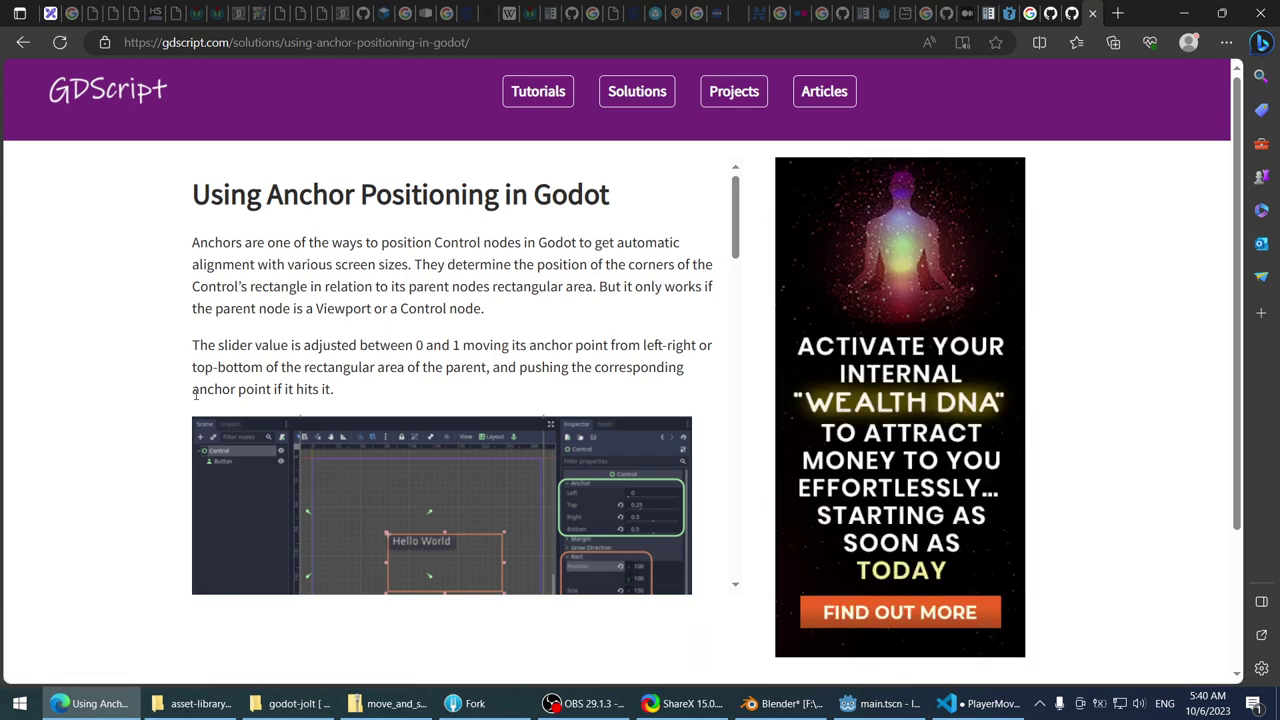
click(23, 42)
scroll(210, 400, down, 1)
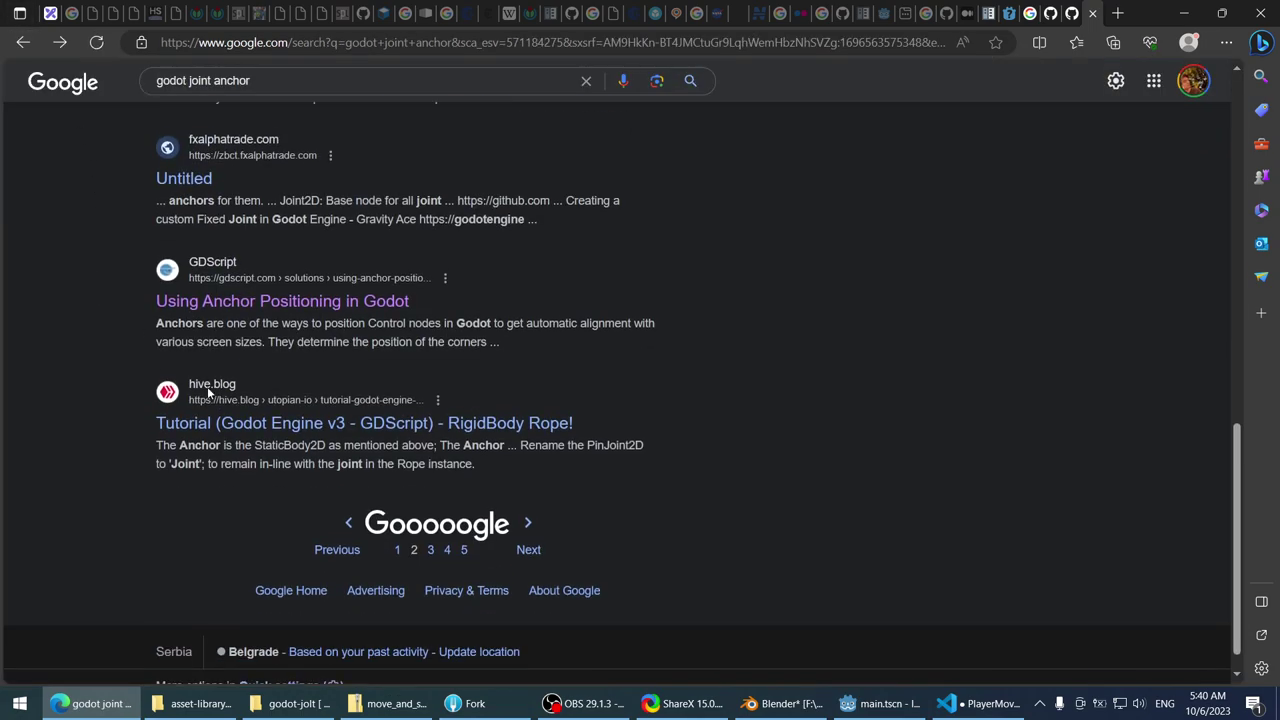
scroll(236, 458, up, 10)
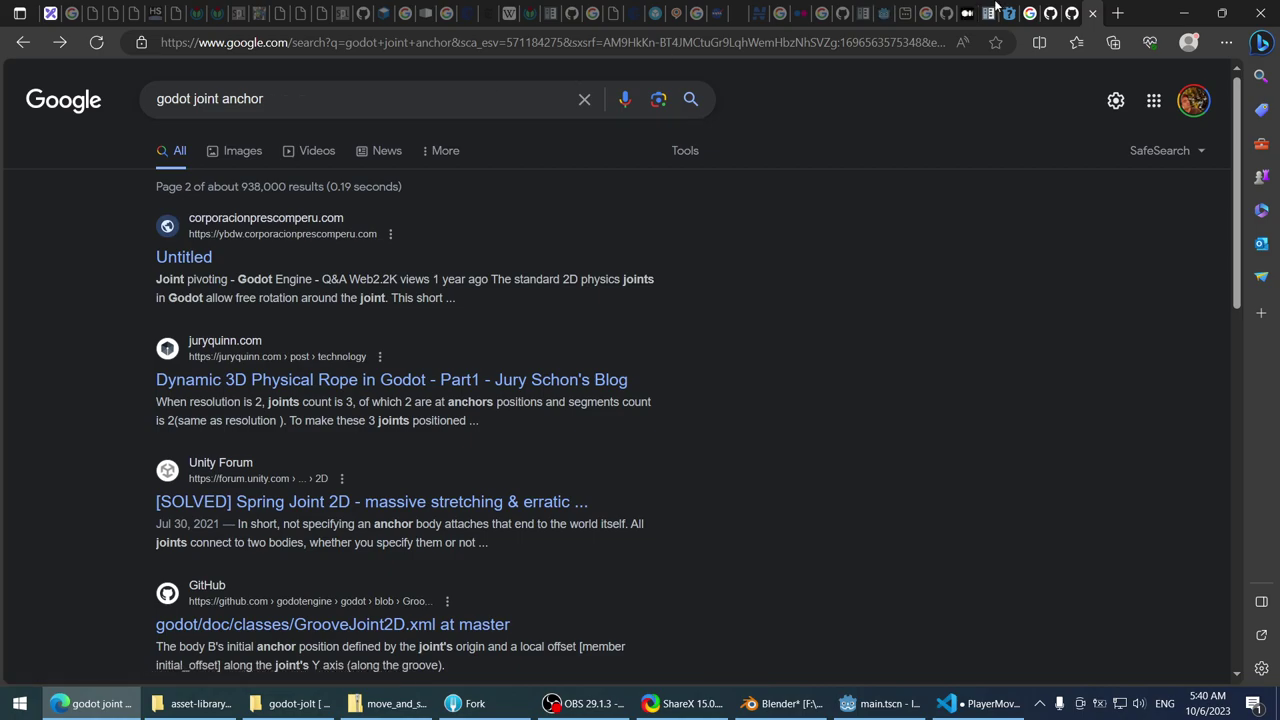
click(1095, 13)
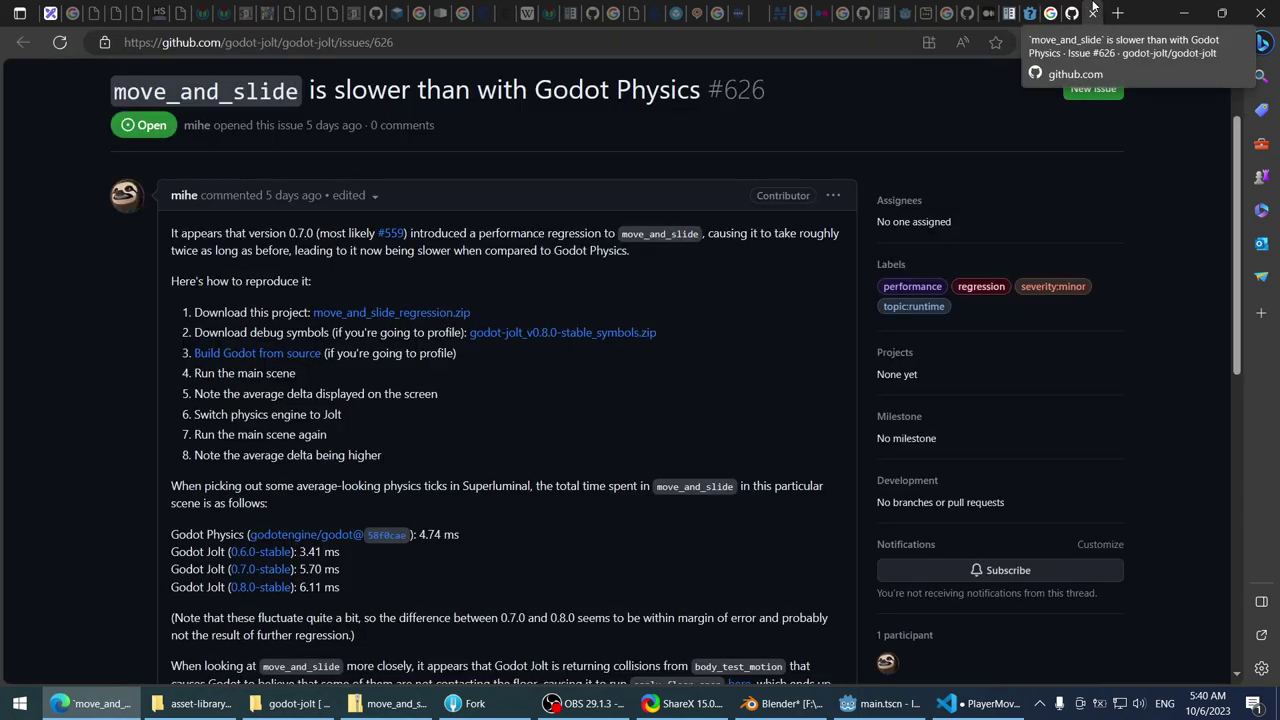
- Search Google for 'godot joint anchor' from the Edge address bar
scroll(839, 106, up, 1)
scroll(839, 106, up, 1)
key(ctrl+l)
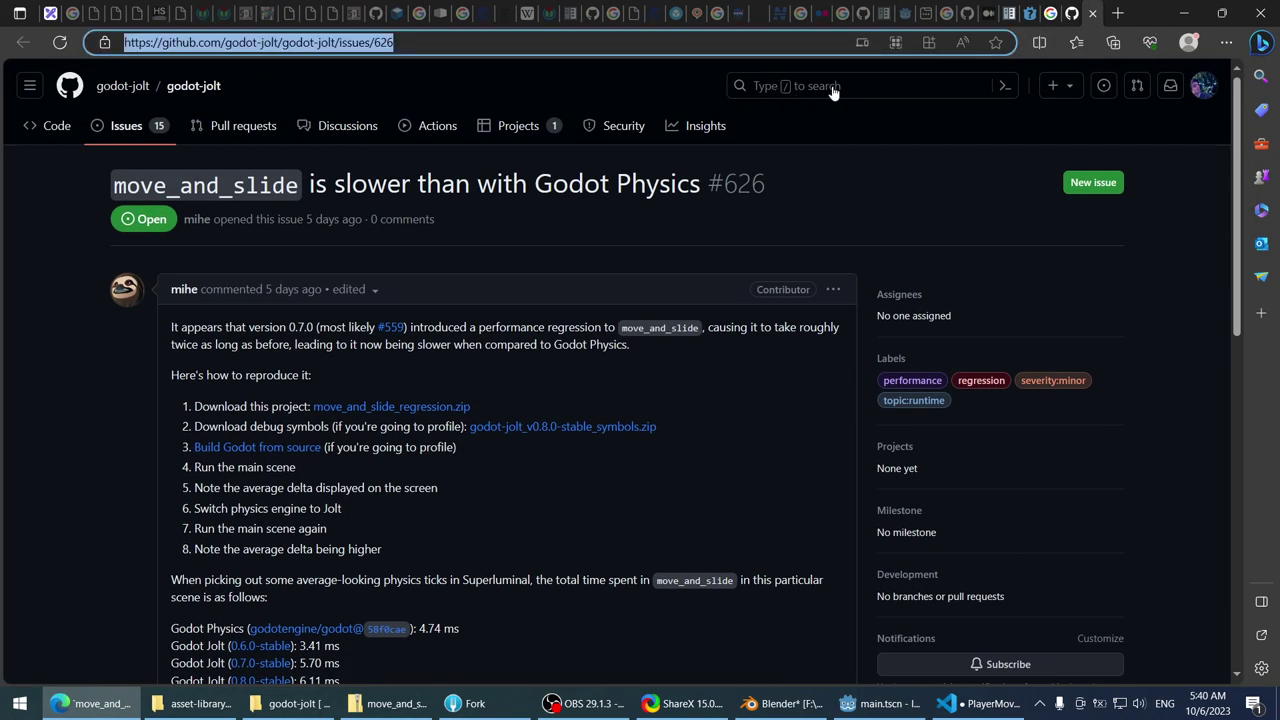
text(godot)
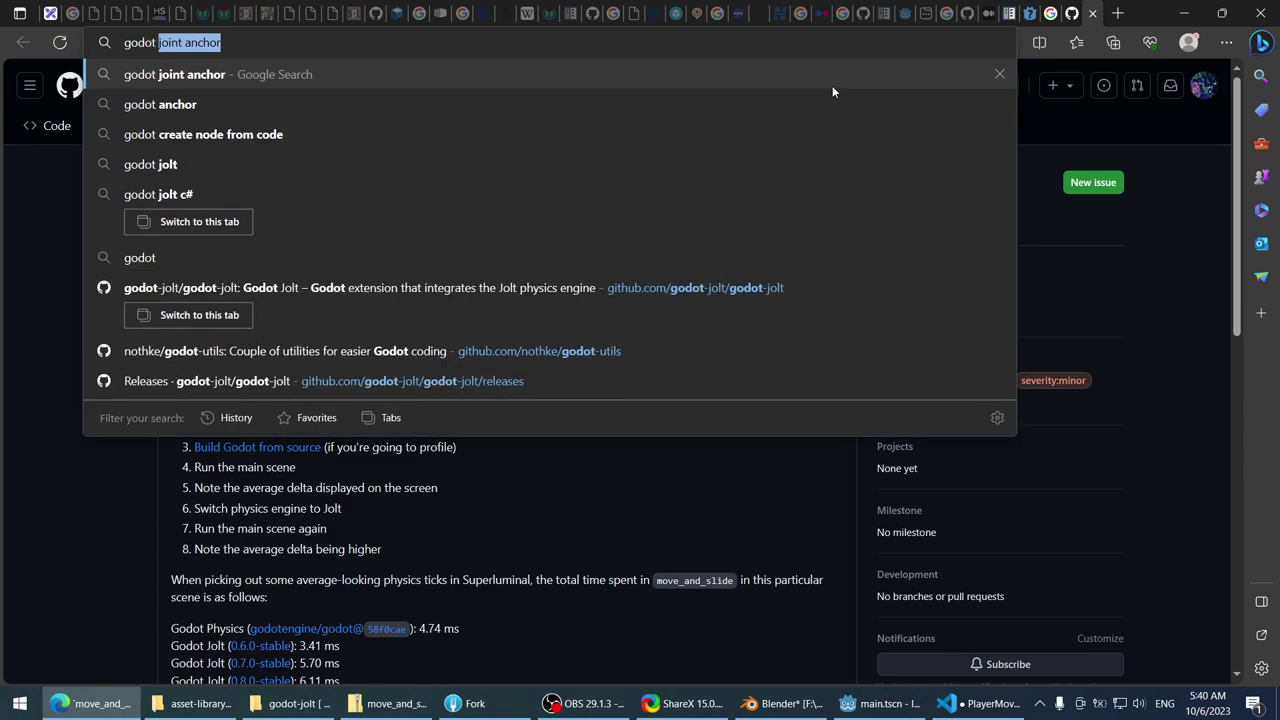
text( anchor)
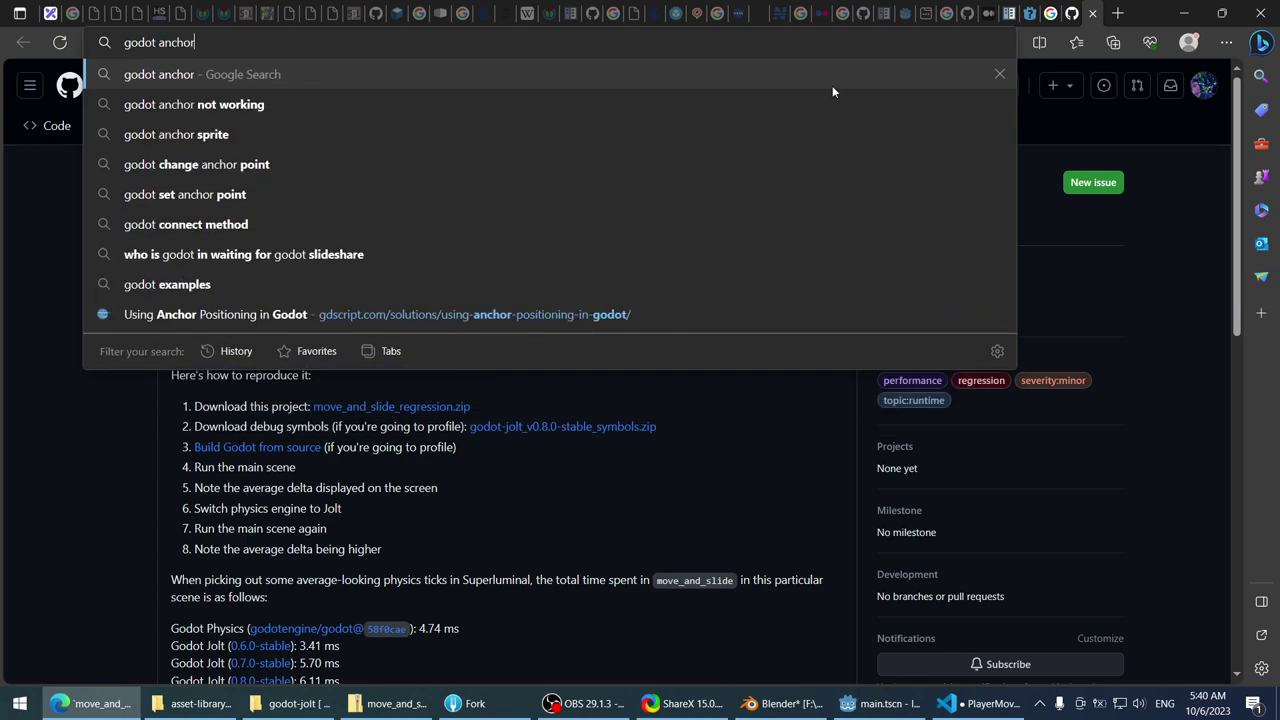
key(ctrl+shift+Left)
text(joint)
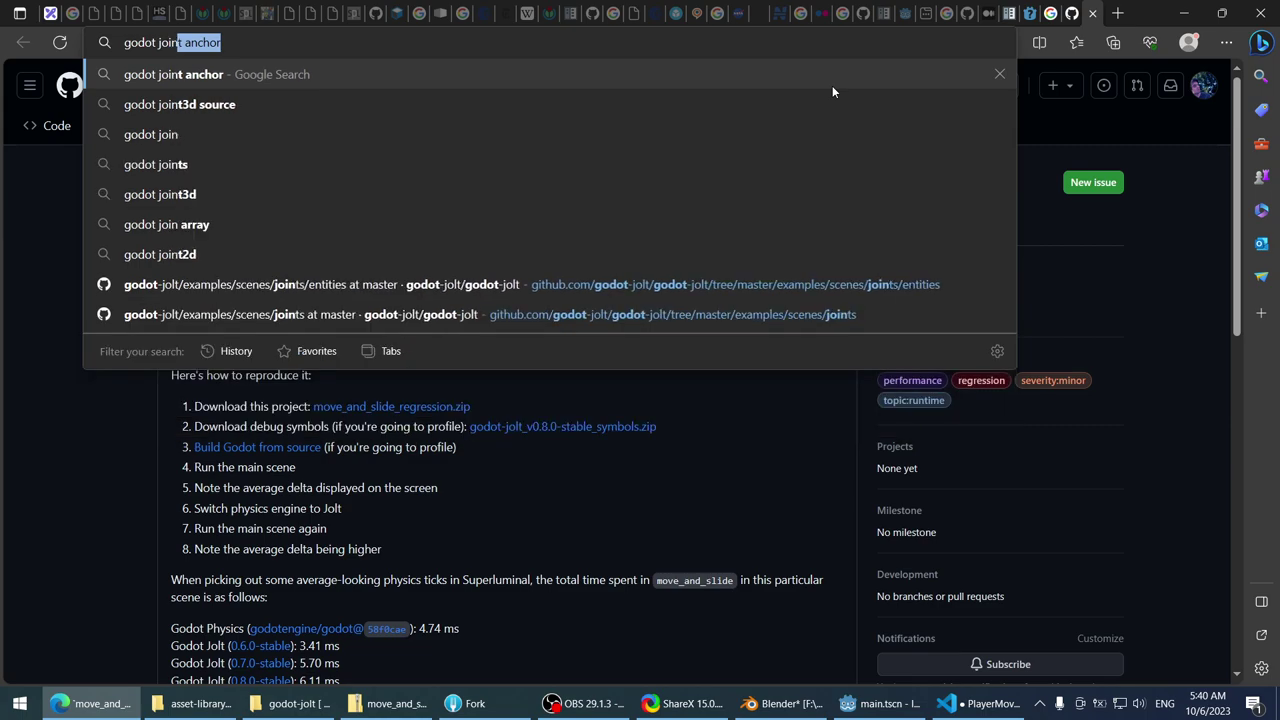
key(Return)
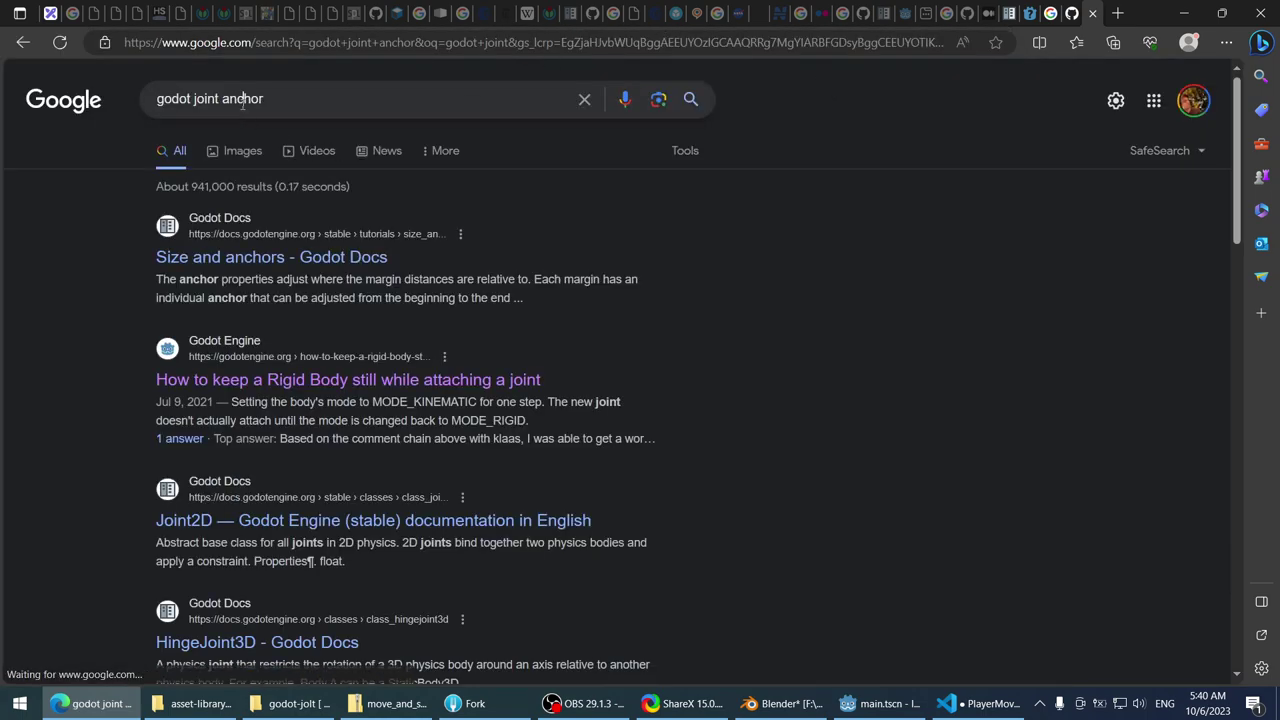
- Remove 'anchor' from the query and search for 'godot joint' alone
double_click(245, 99)
key(BackSpace)
key(Return)
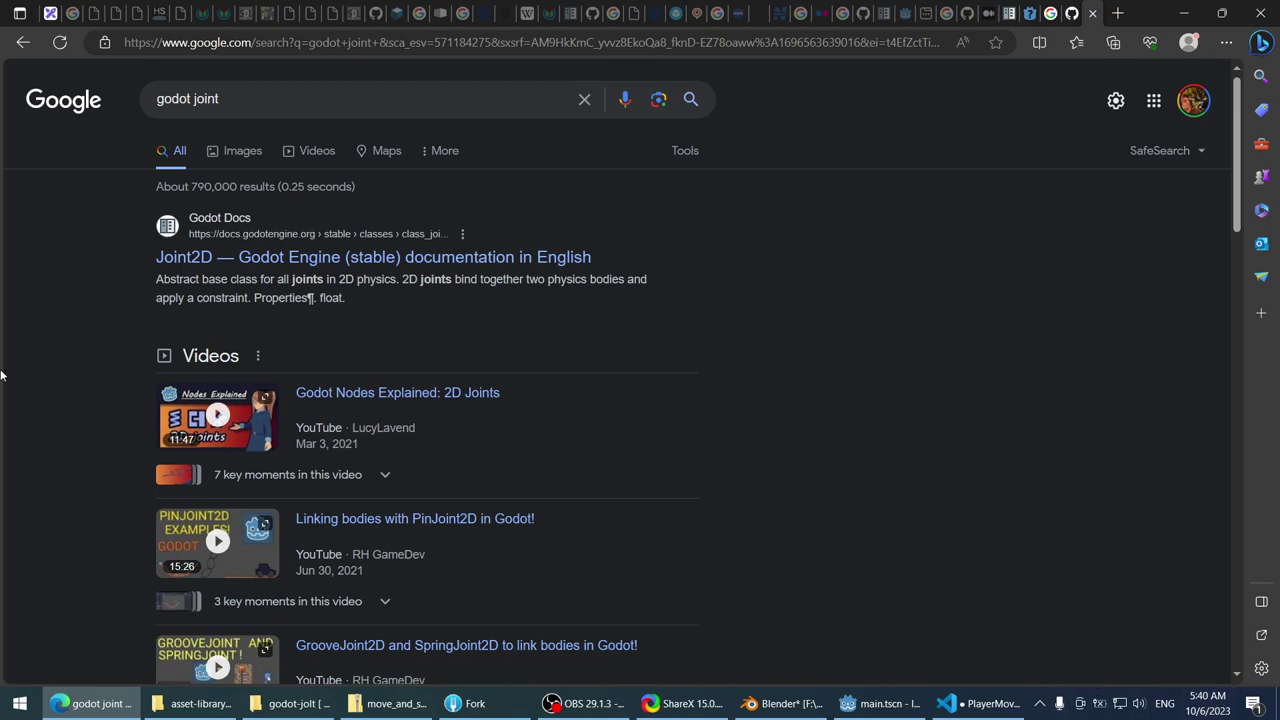
- Scroll the 'godot joint' results, then go to page 2 and scroll through it
scroll(135, 402, down, 8)
scroll(97, 423, down, 2)
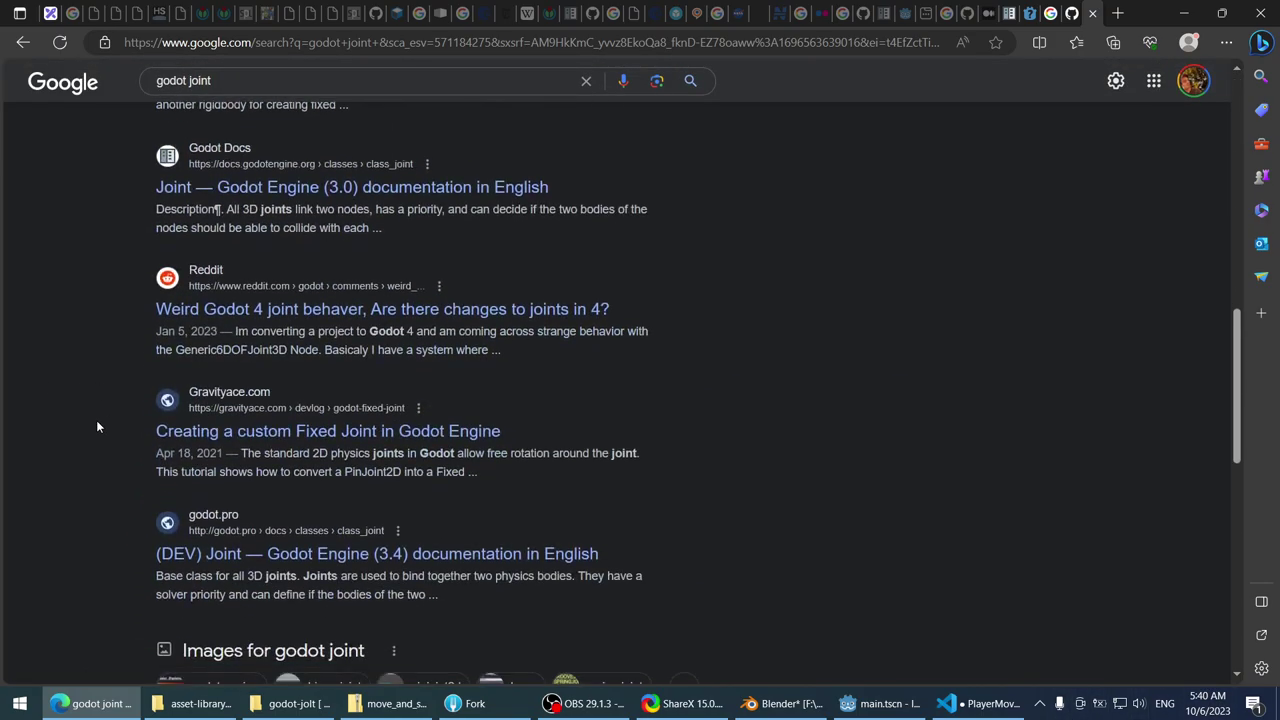
scroll(97, 450, down, 3)
scroll(96, 300, up, 12)
scroll(90, 440, down, 10)
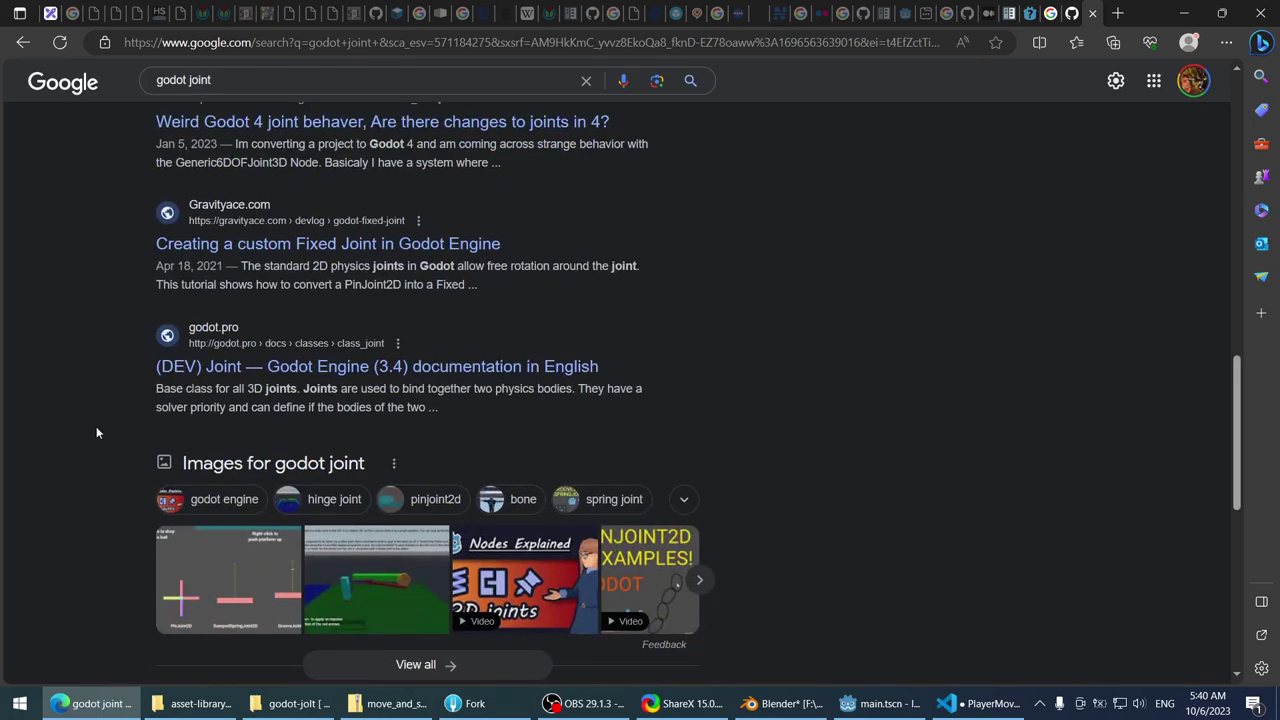
scroll(96, 432, up, 6)
scroll(200, 520, down, 12)
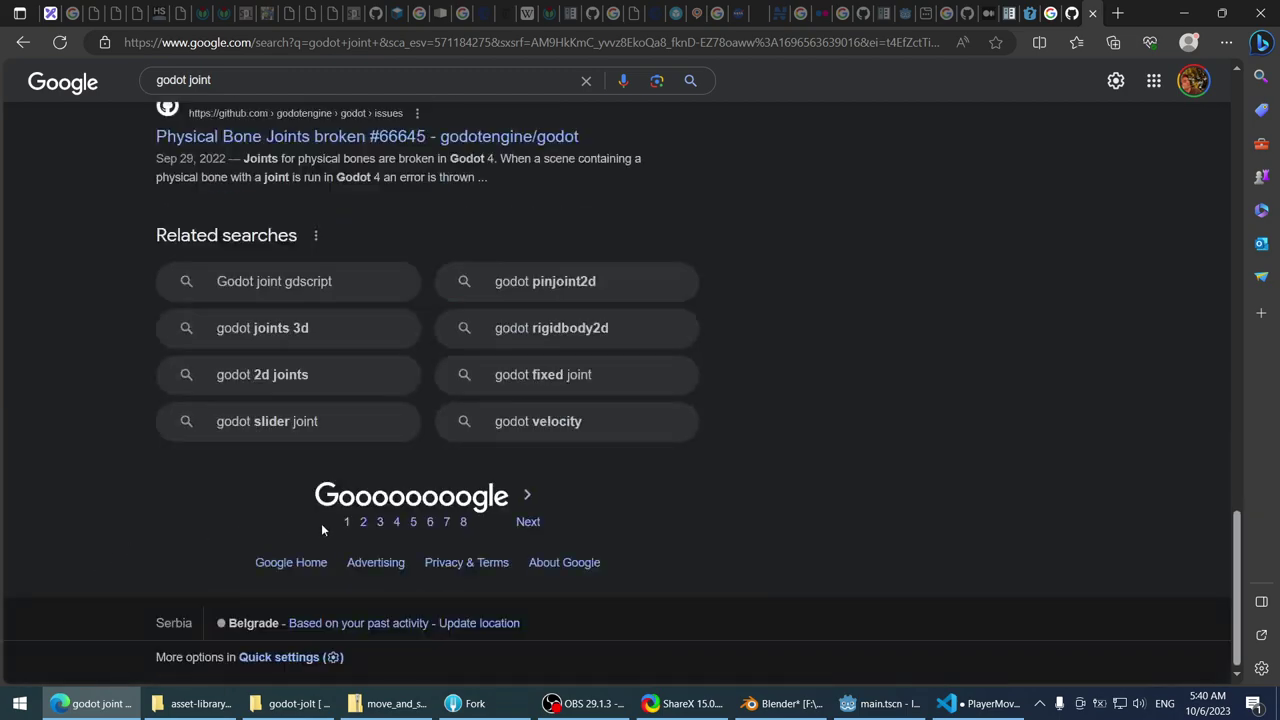
click(528, 521)
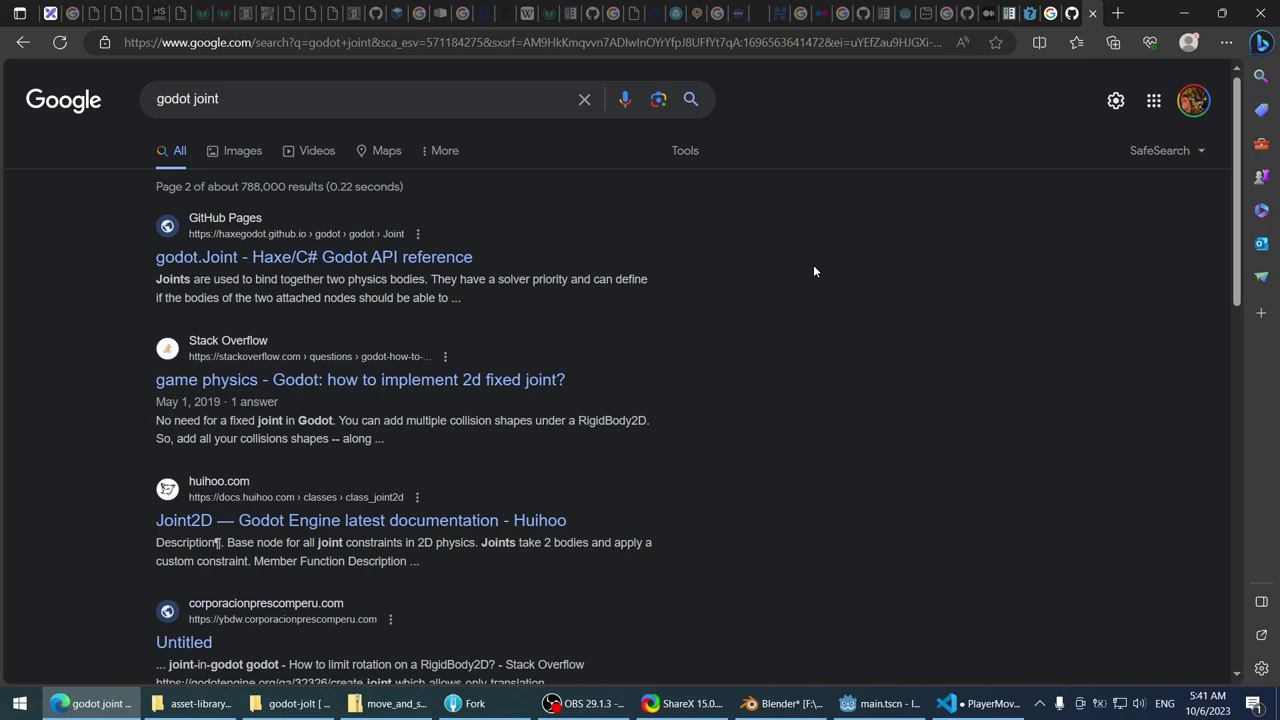
scroll(814, 265, down, 3)
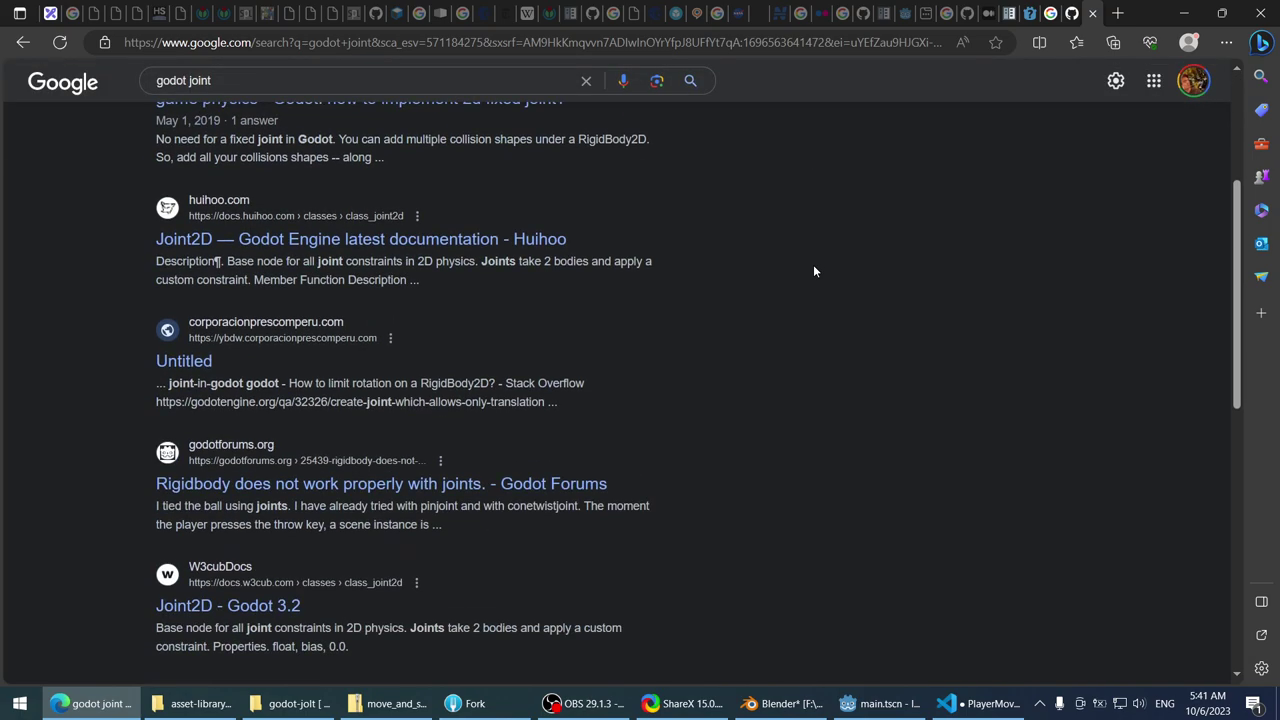
scroll(814, 271, down, 2)
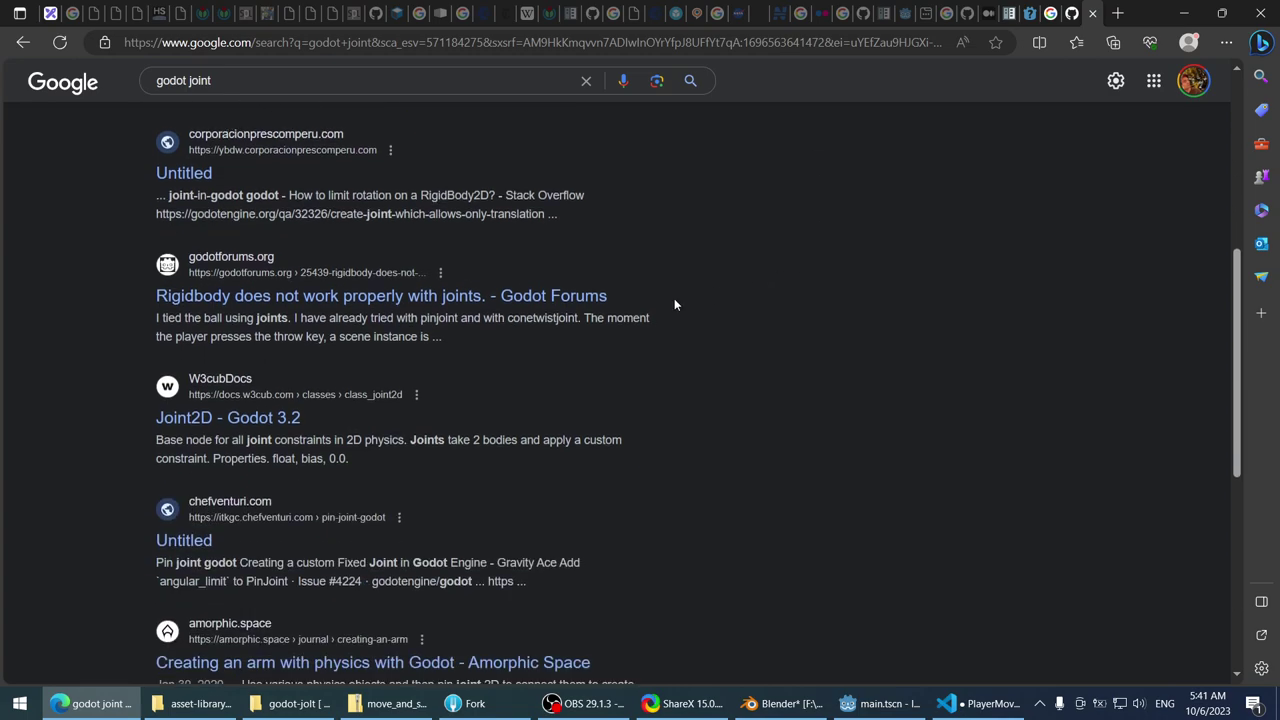
key(alt+Tab)
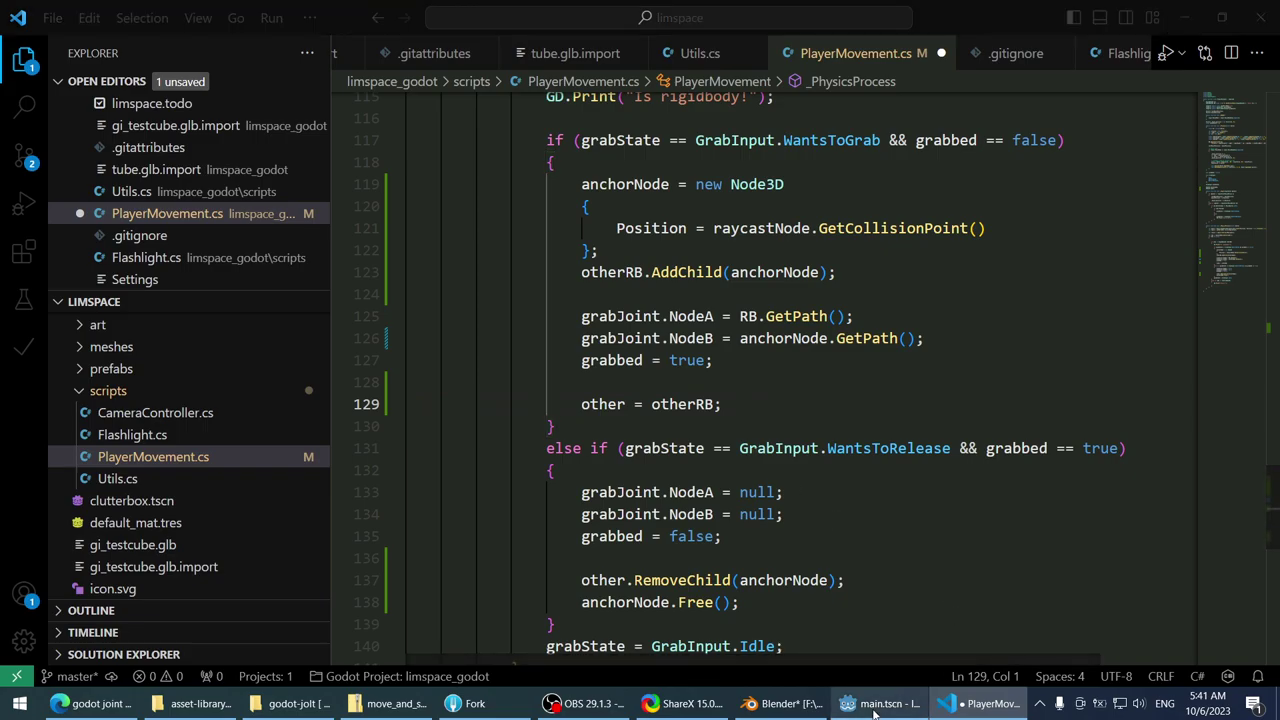
- In Godot, orbit to a side view of the station and select the RayCast3D node
click(875, 704)
middle_drag(490, 333, 570, 290)
click(101, 33)
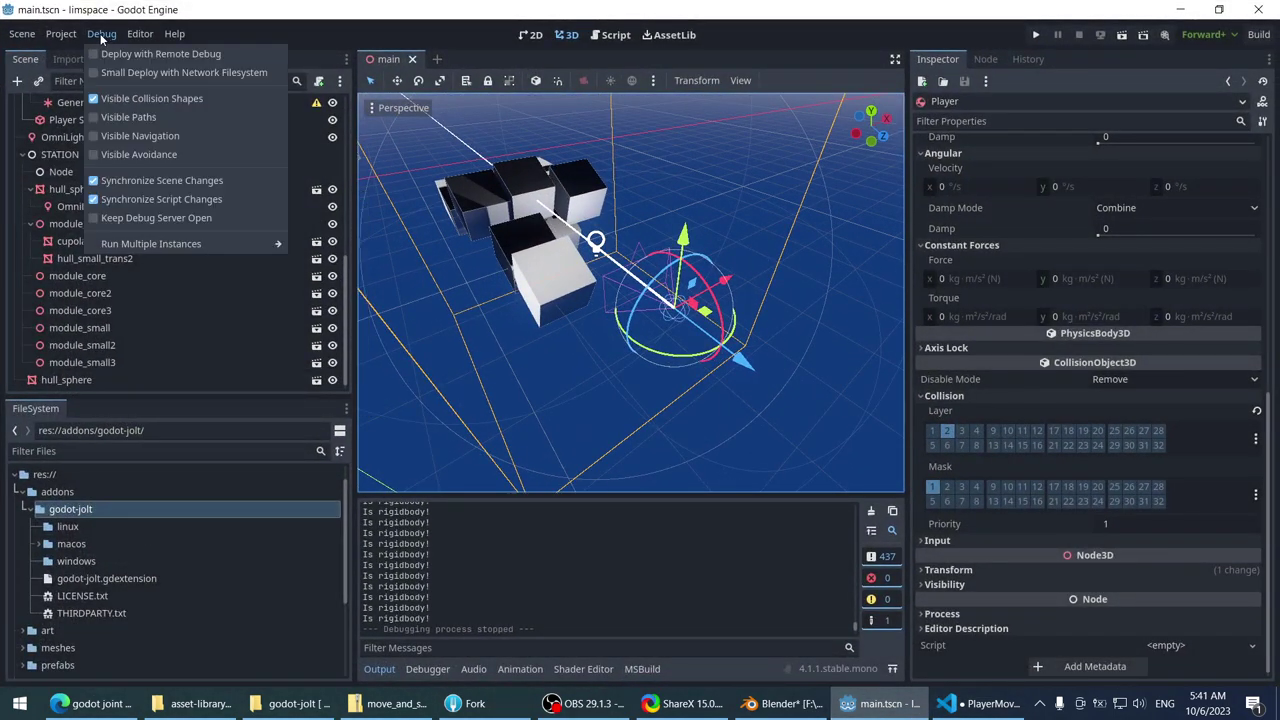
click(100, 33)
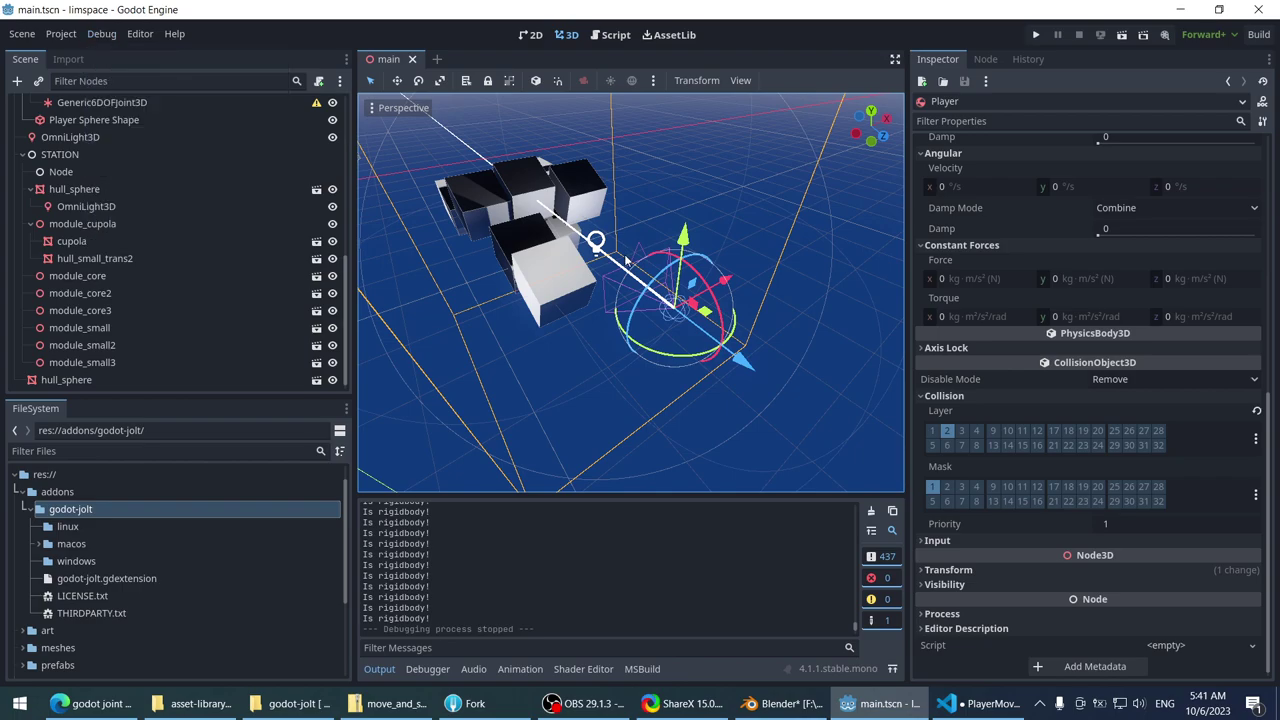
middle_drag(560, 260, 530, 360)
click(577, 268)
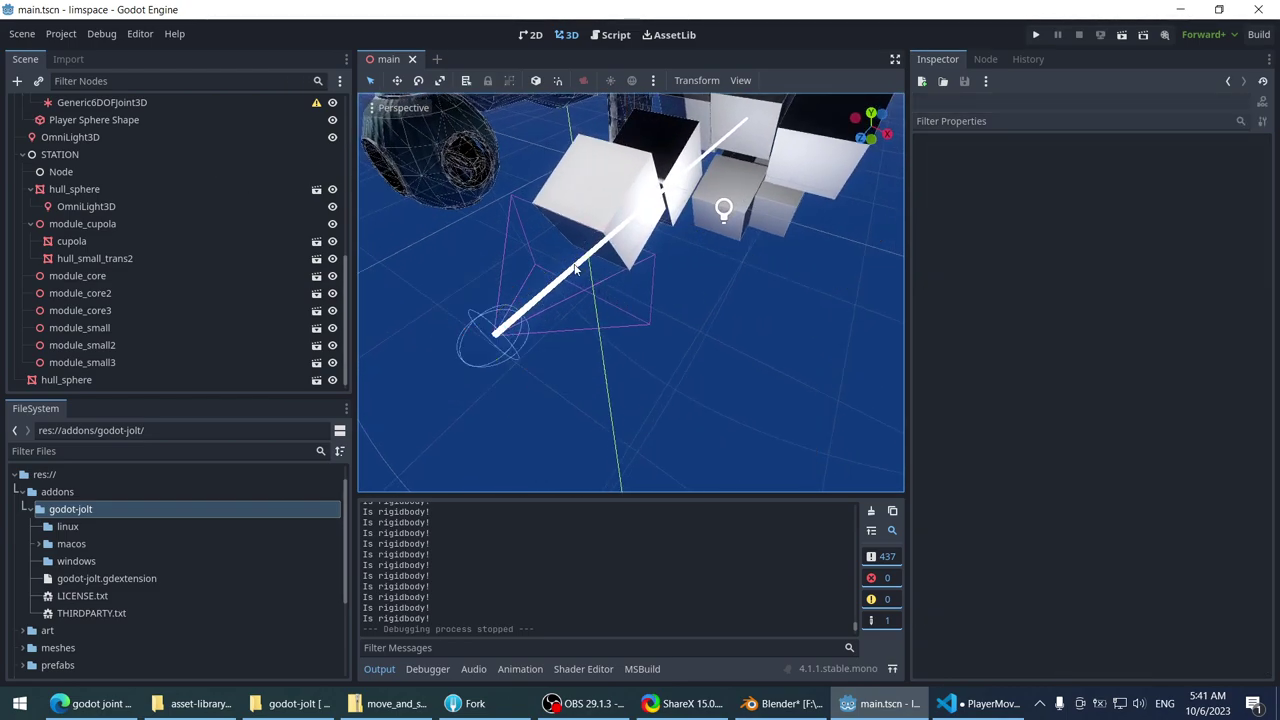
click(576, 268)
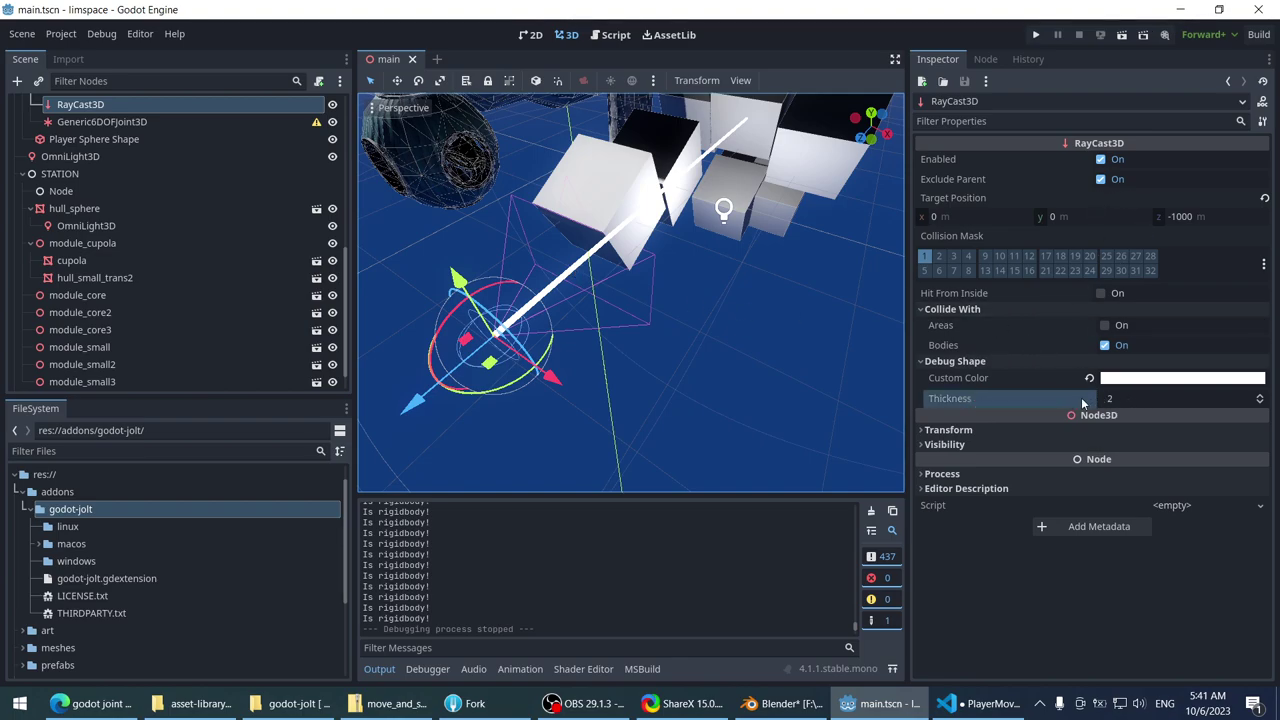
- Set the RayCast3D Debug Shape thickness to 1 and run the project
click(1153, 397)
text(1)
key(Return)
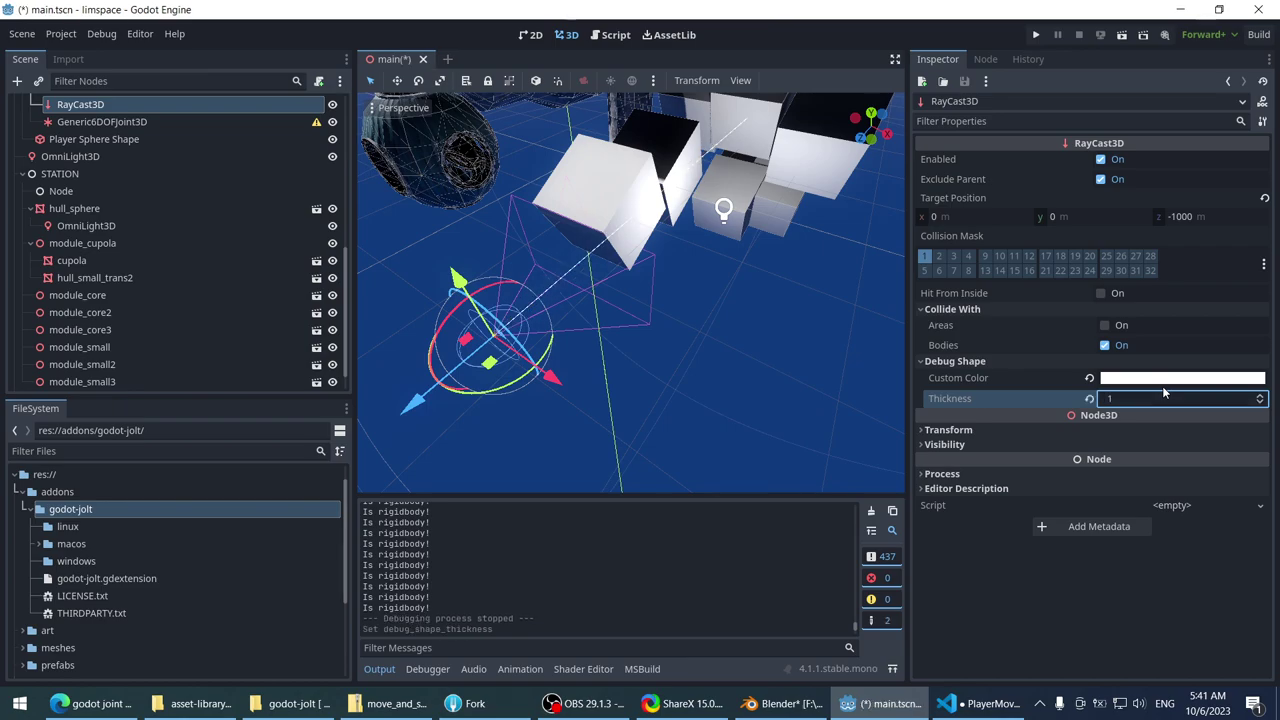
click(1038, 35)
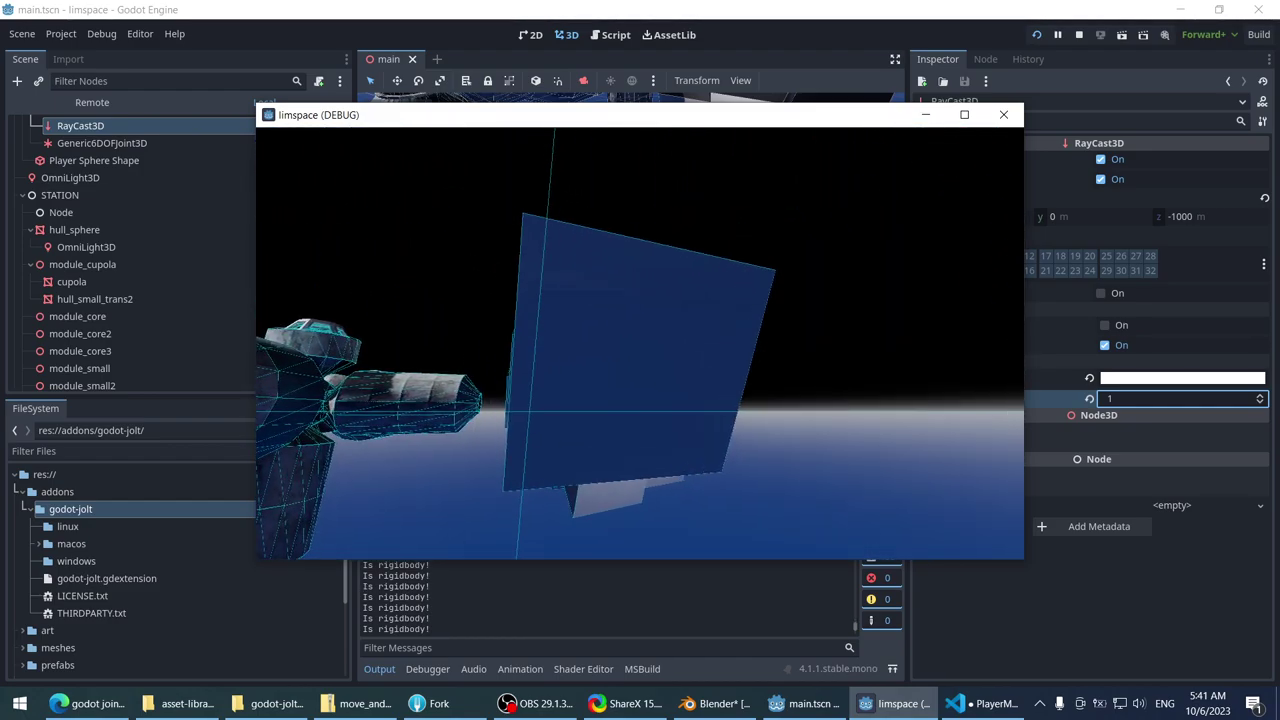
- Close the debug game, browse the Project menu, and zoom the viewport onto the raycast origin
key(Escape)
click(61, 35)
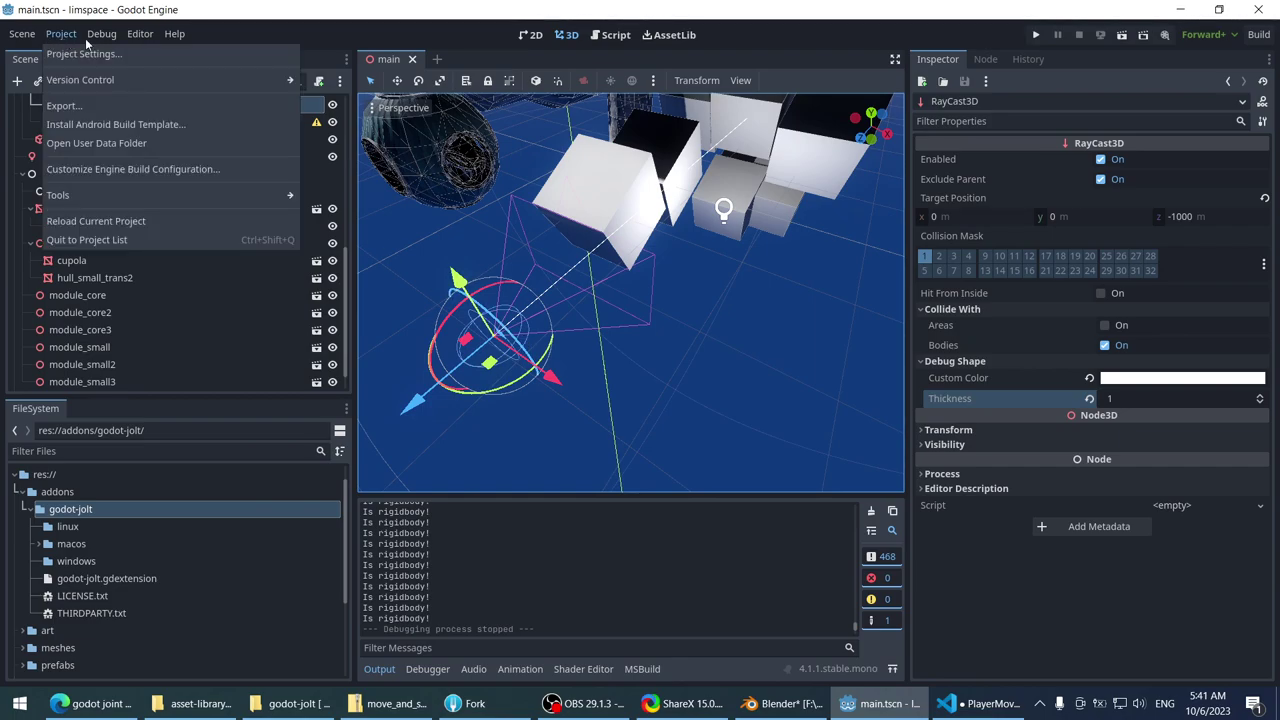
mouse_move(104, 38)
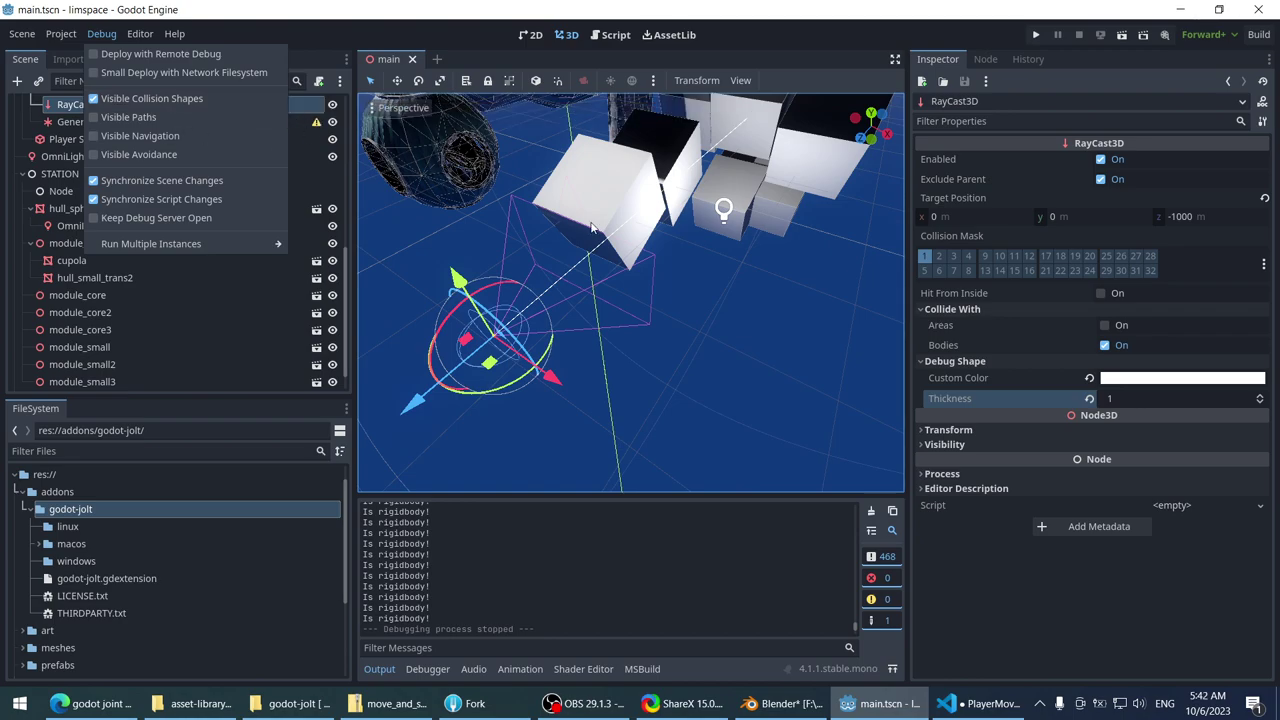
scroll(592, 228, down, 8)
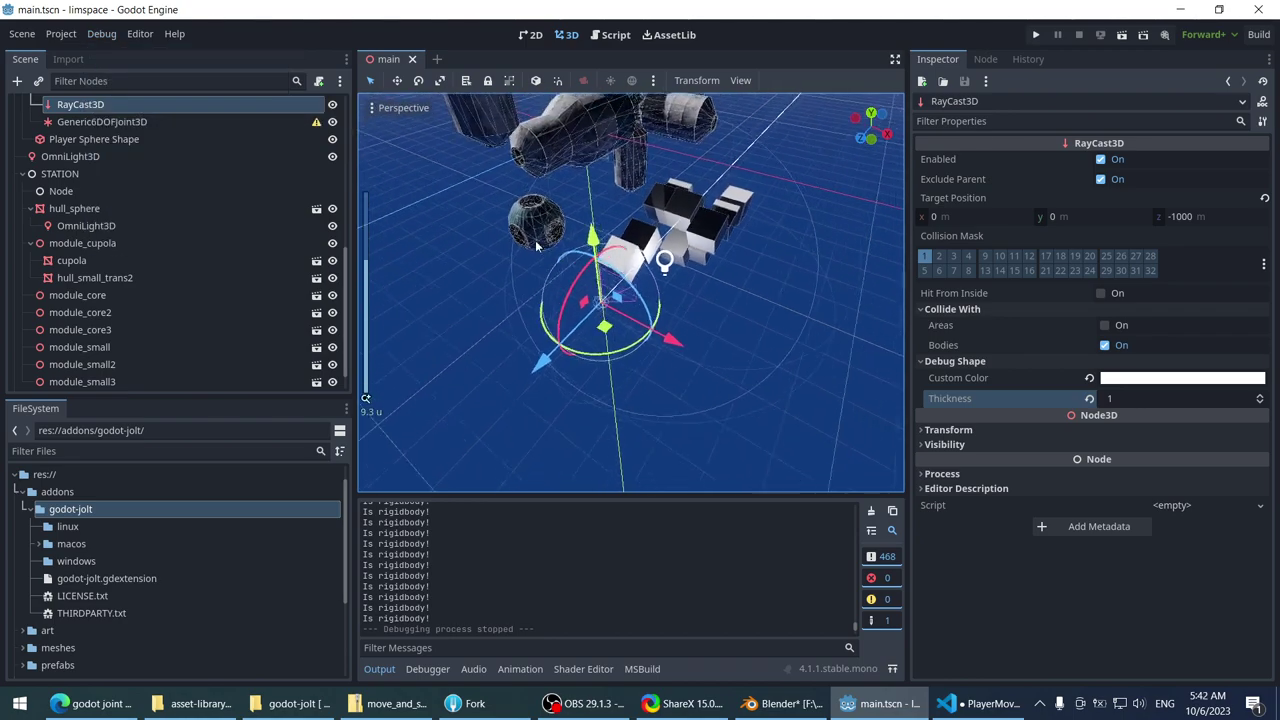
middle_drag(535, 240, 461, 198)
scroll(461, 200, up, 5)
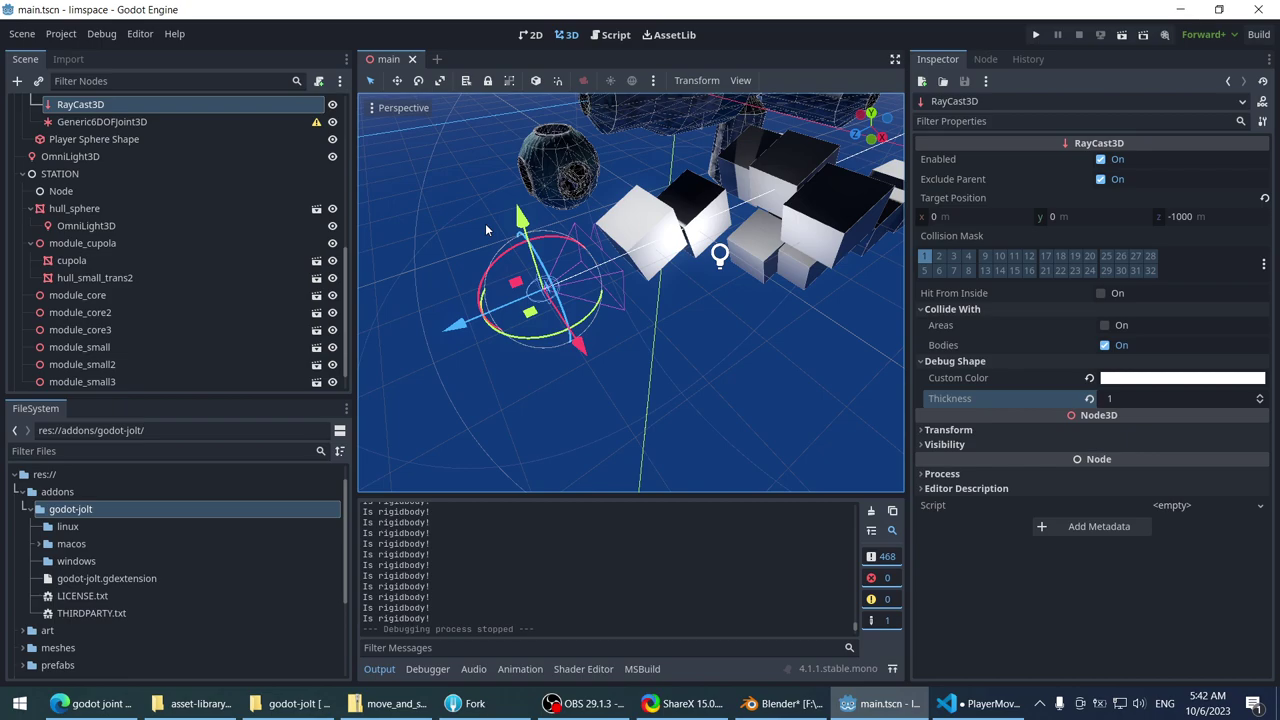
scroll(485, 230, up, 3)
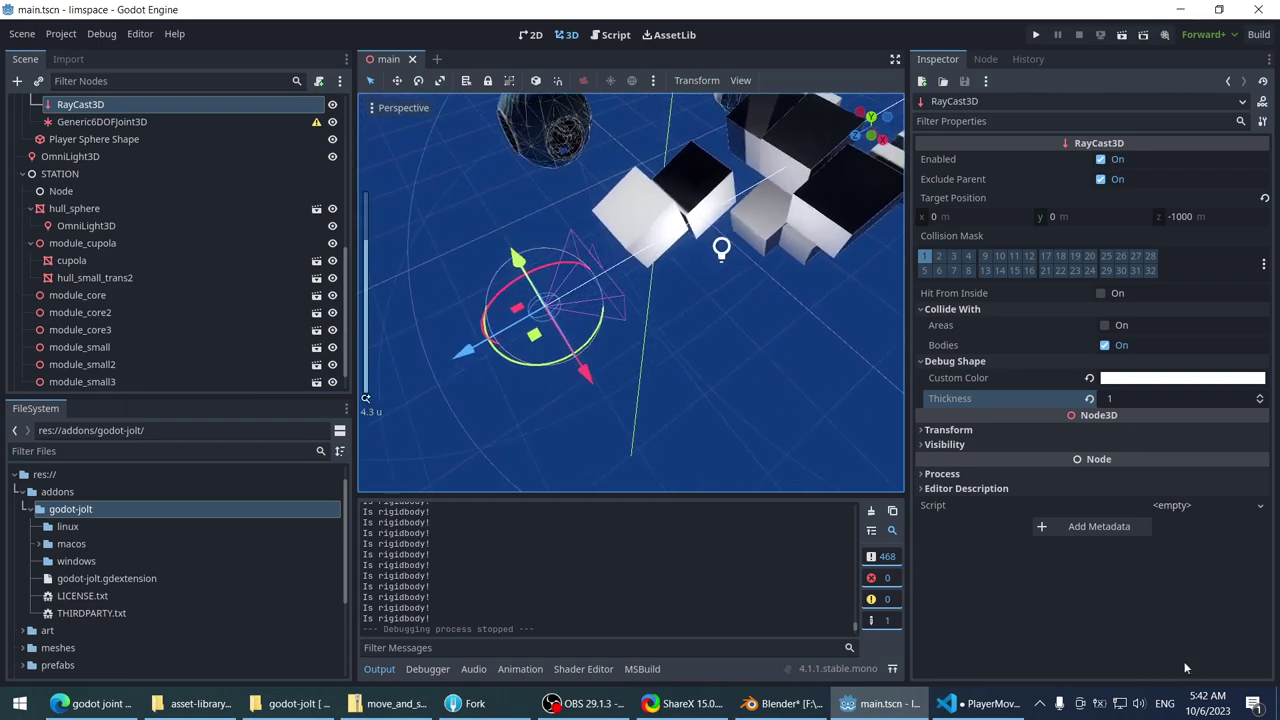
click(1000, 703)
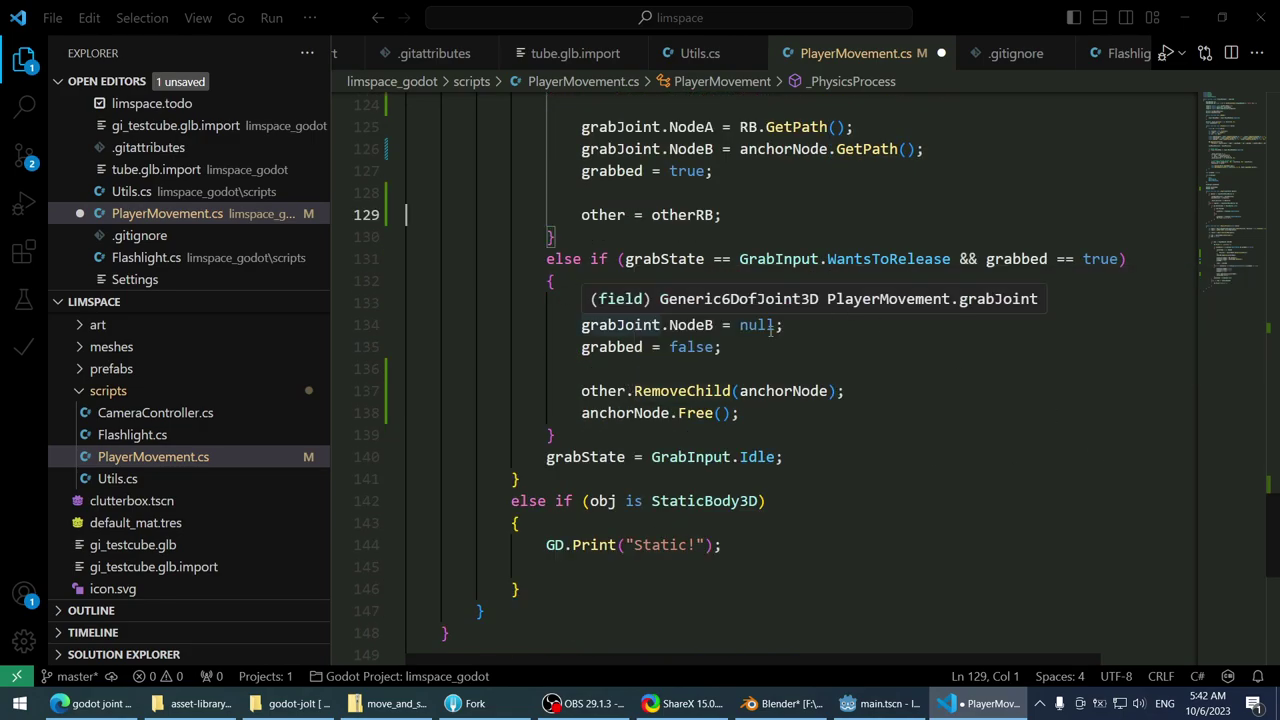
click(800, 335)
click(831, 343)
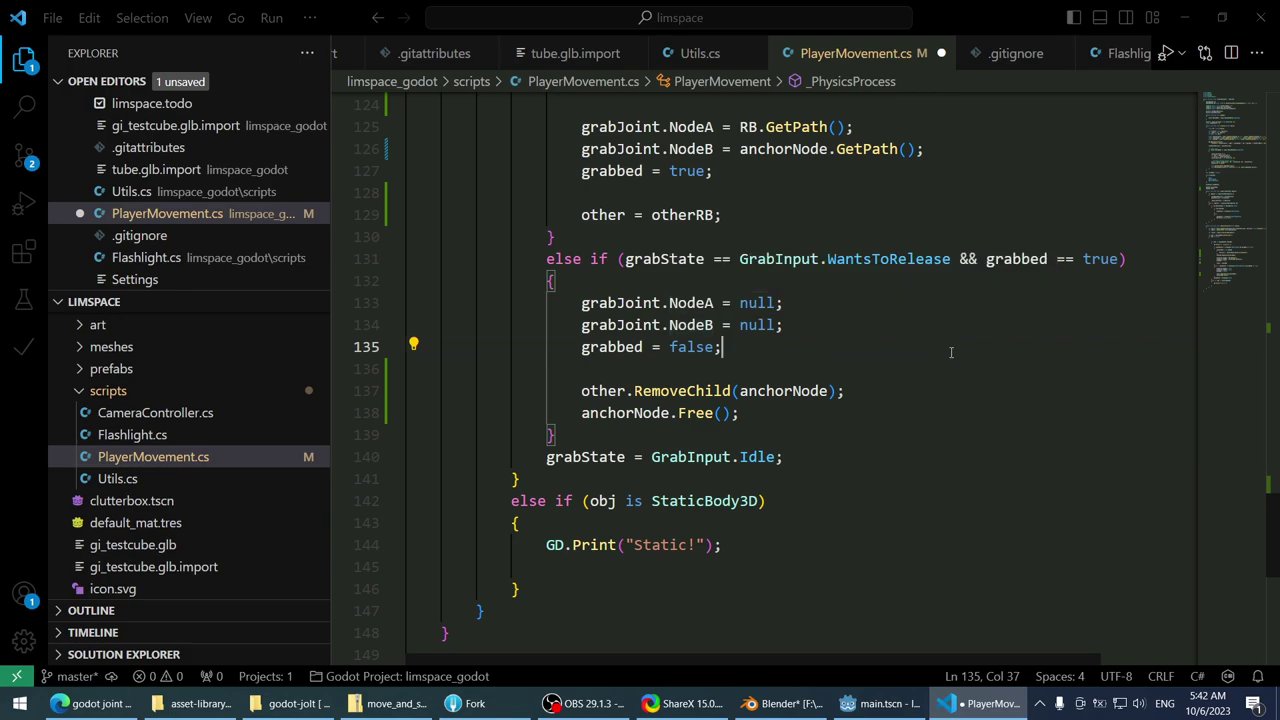
key(Return)
key(Return)
text(g)
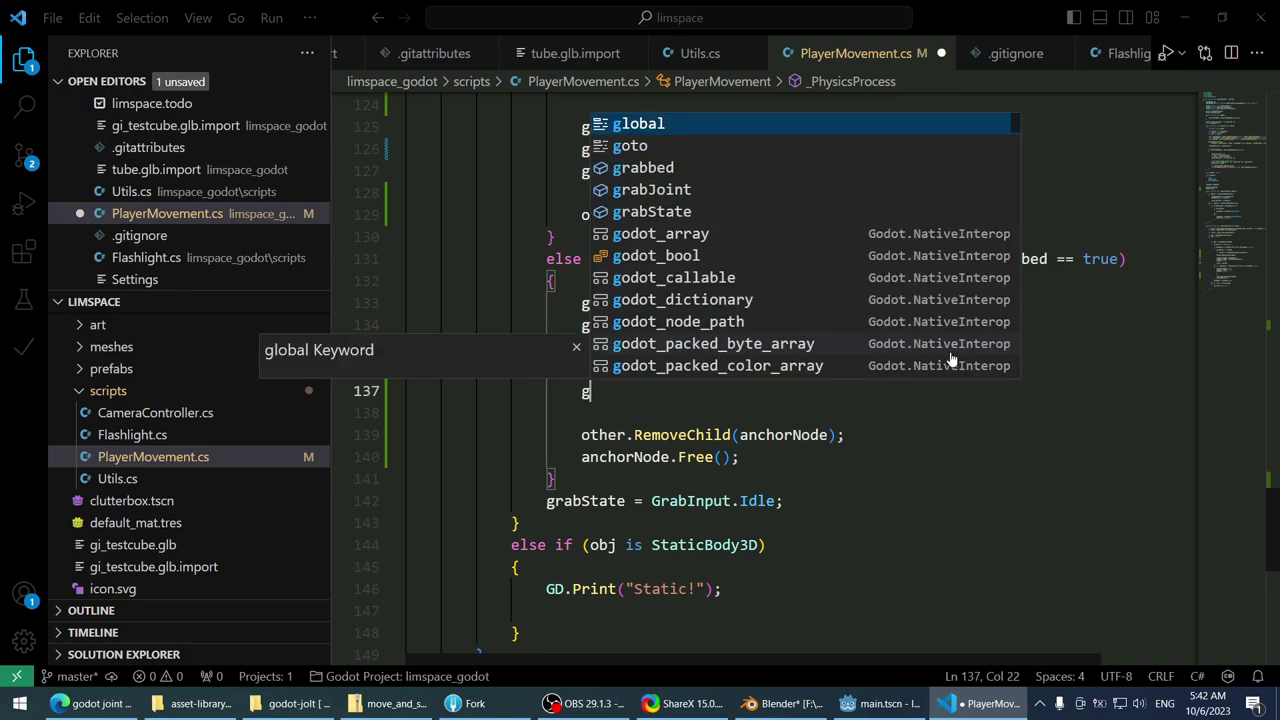
text(rabJoint.)
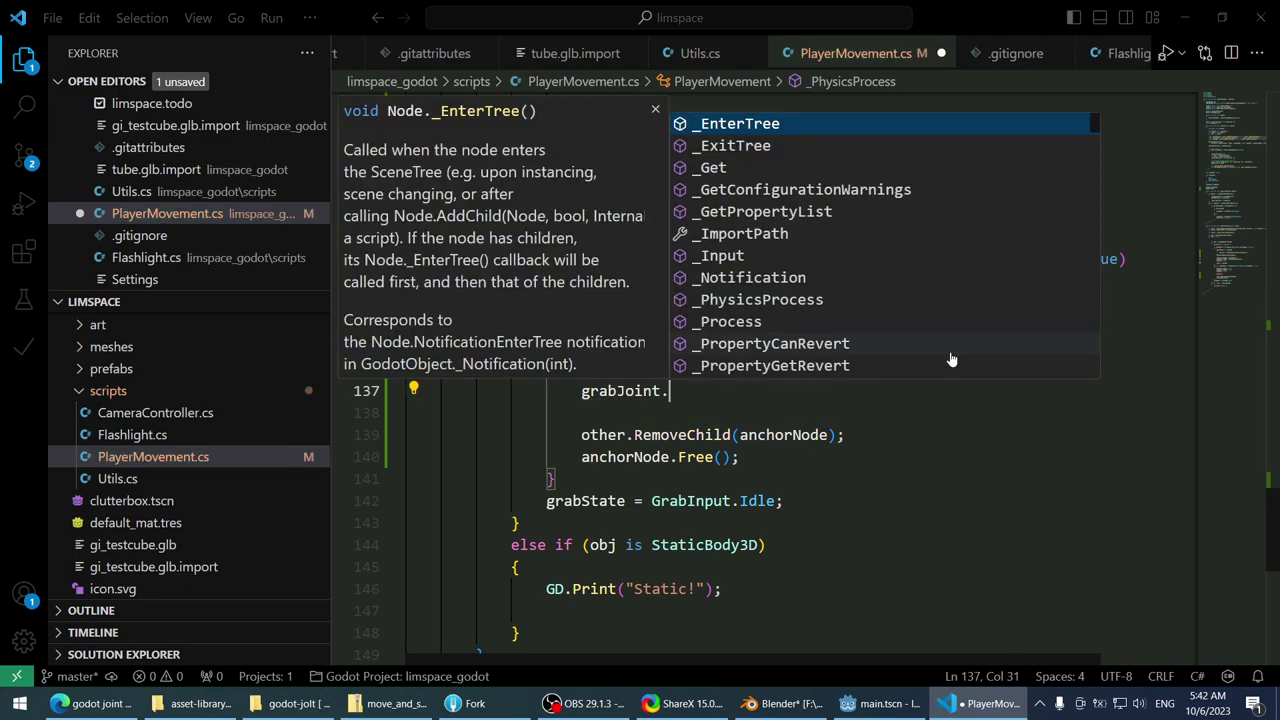
text(GetNo)
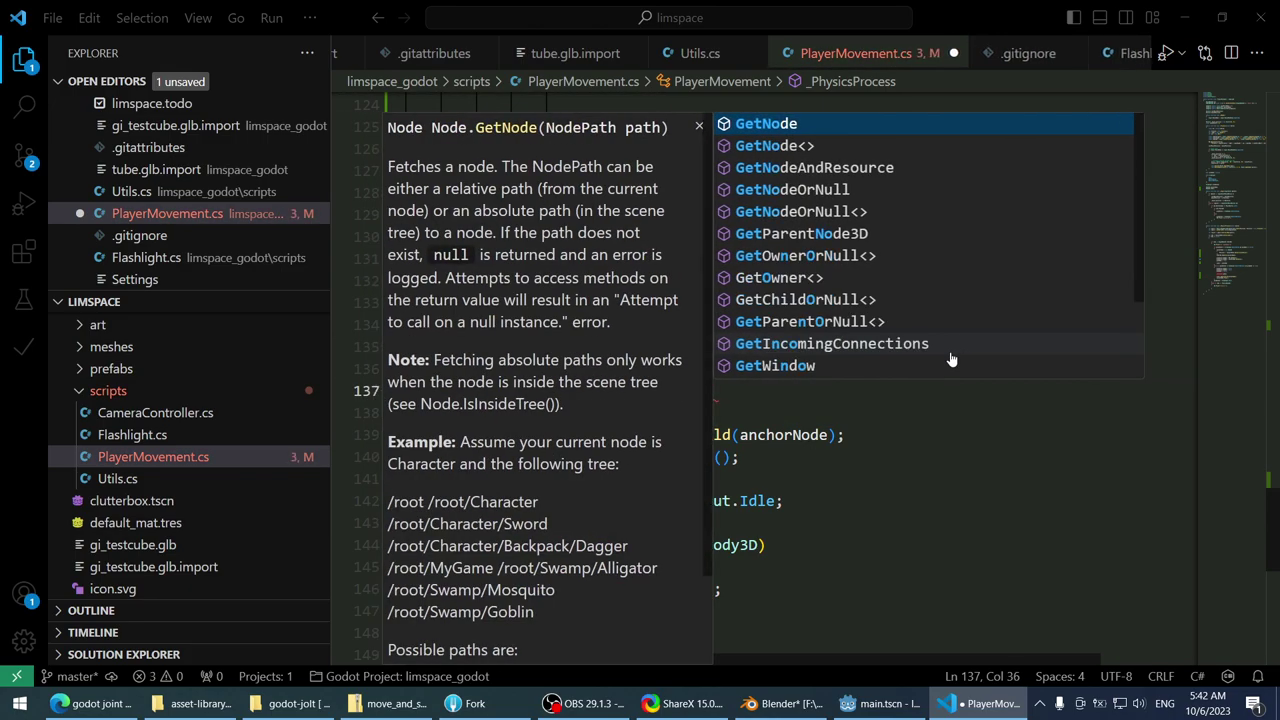
key(Escape)
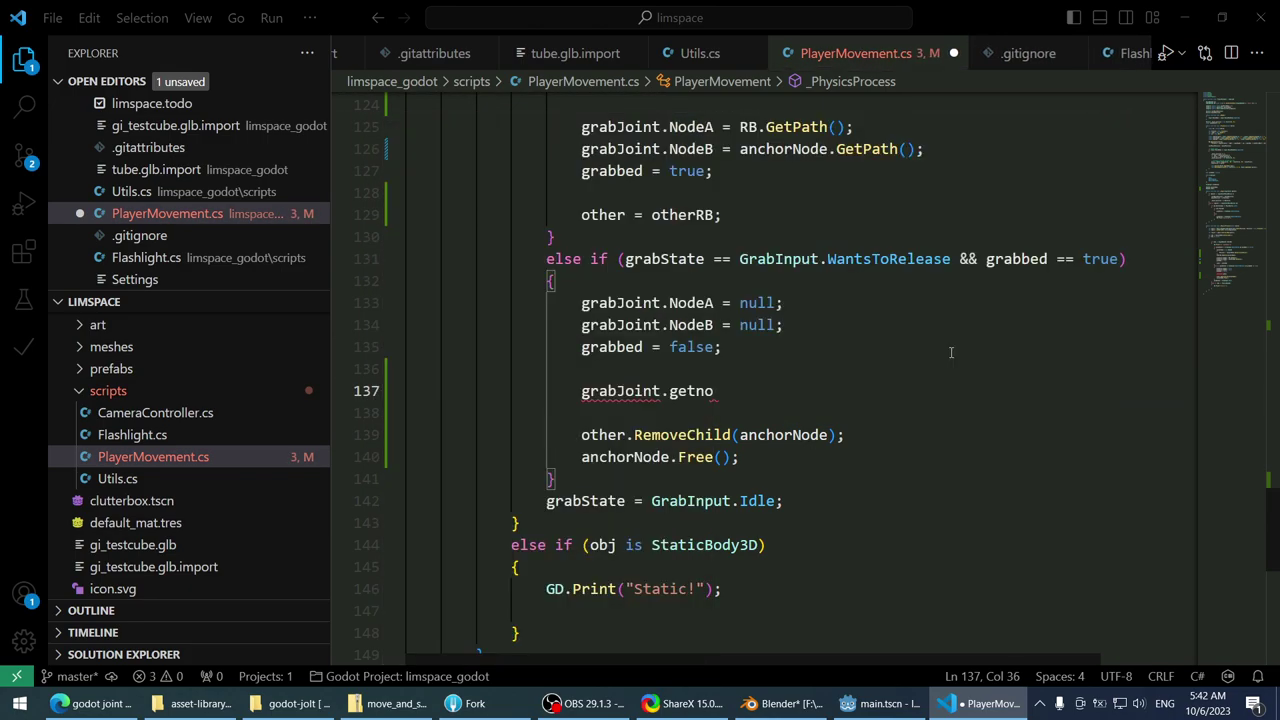
key(ctrl+BackSpace)
key(ctrl+BackSpace)
key(ctrl+BackSpace)
text(grabJoint)
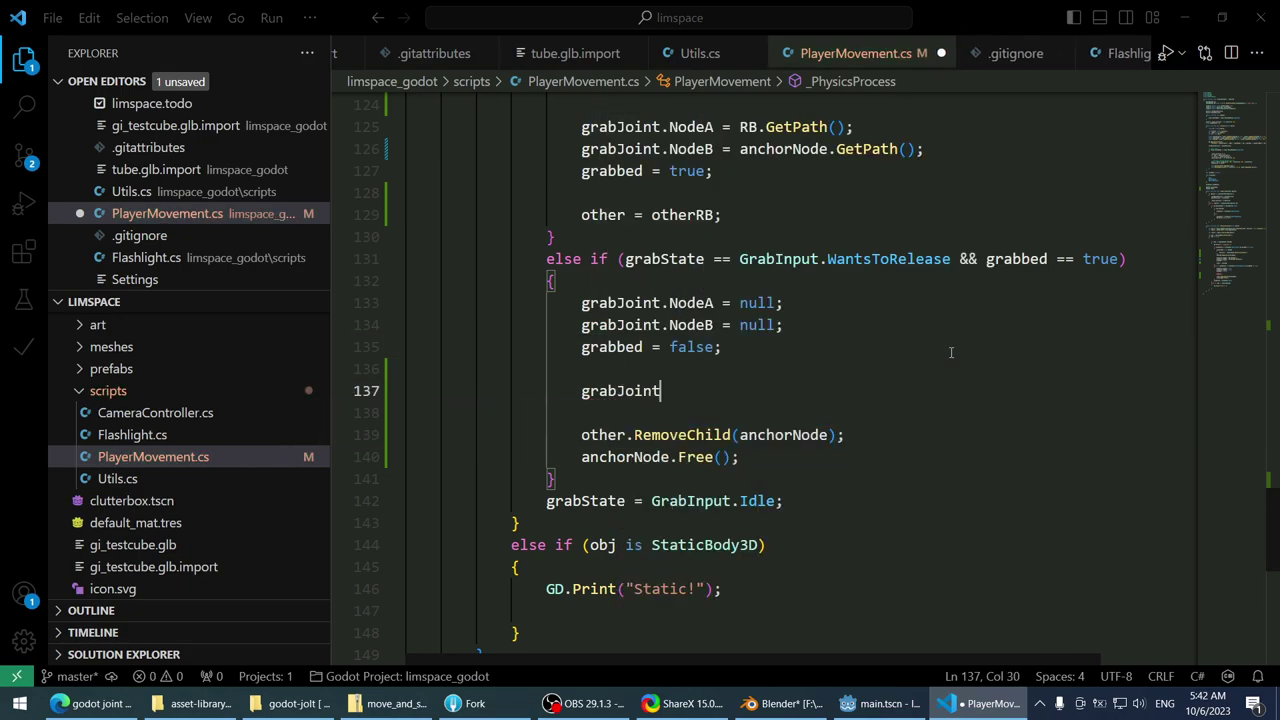
text(.NodeB.)
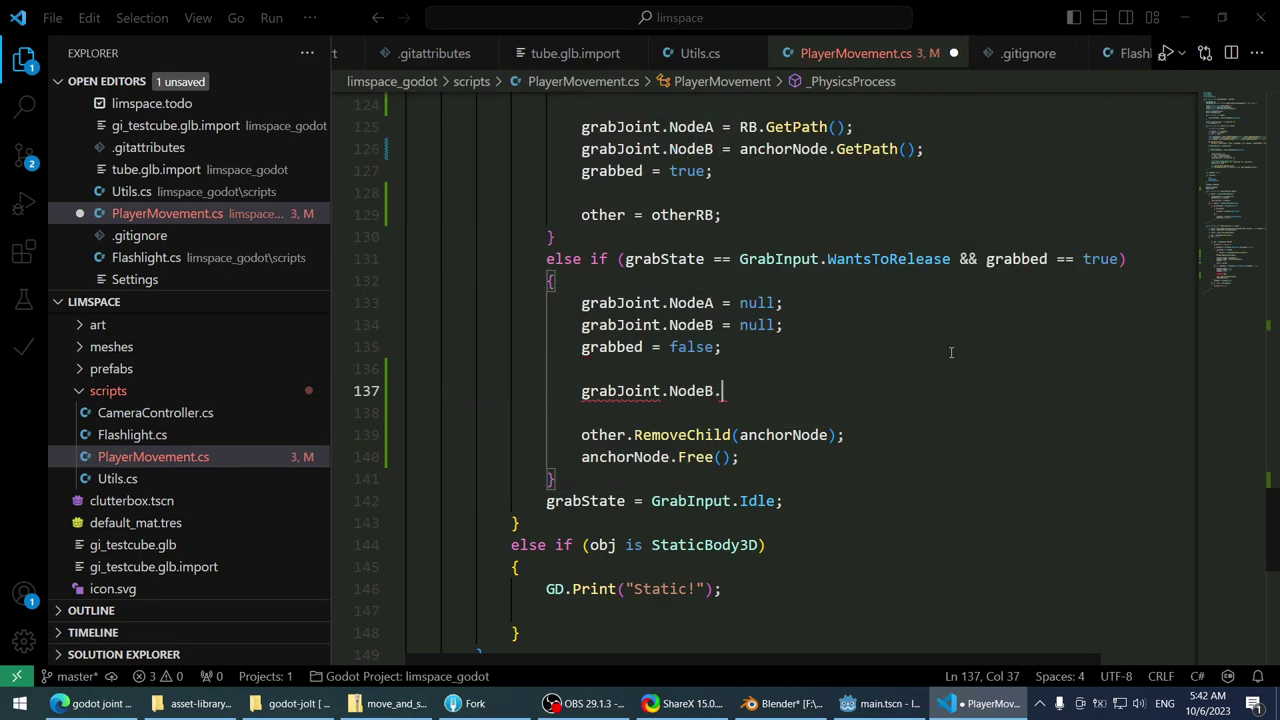
key(BackSpace)
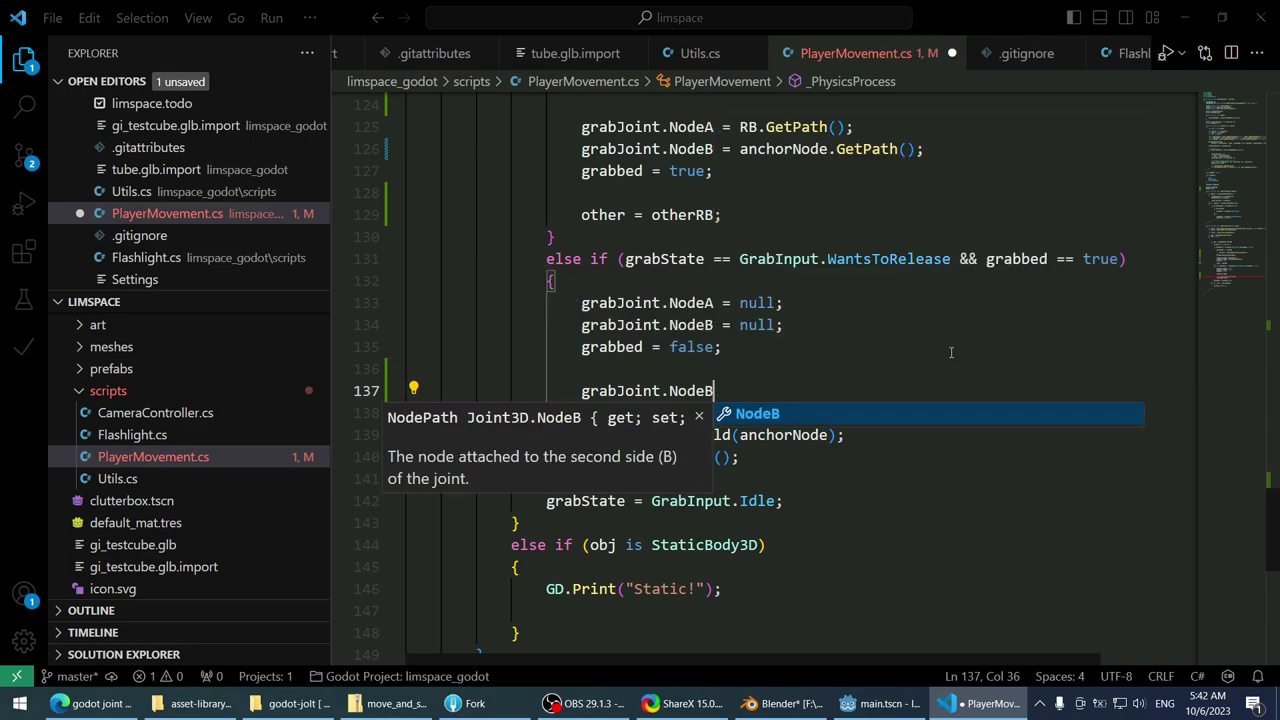
key(Home)
text(g)
key(Left)
text(etNode)
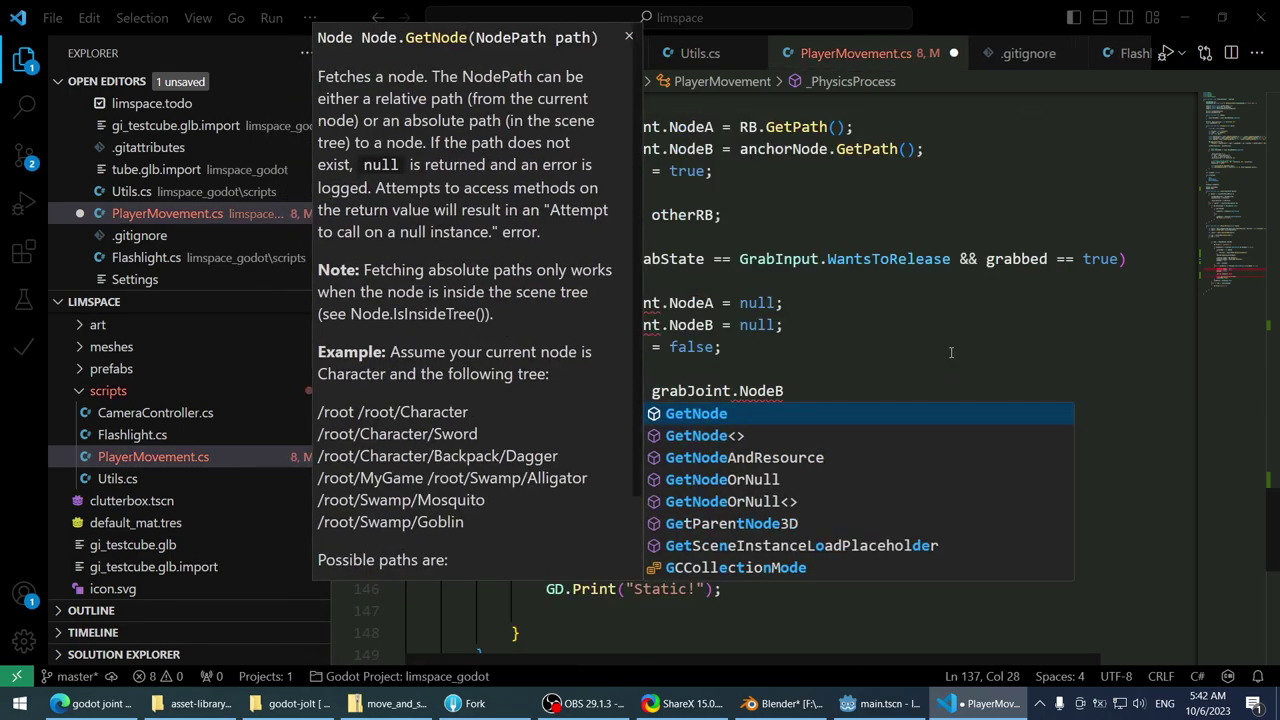
key(Delete)
text(()
key(End)
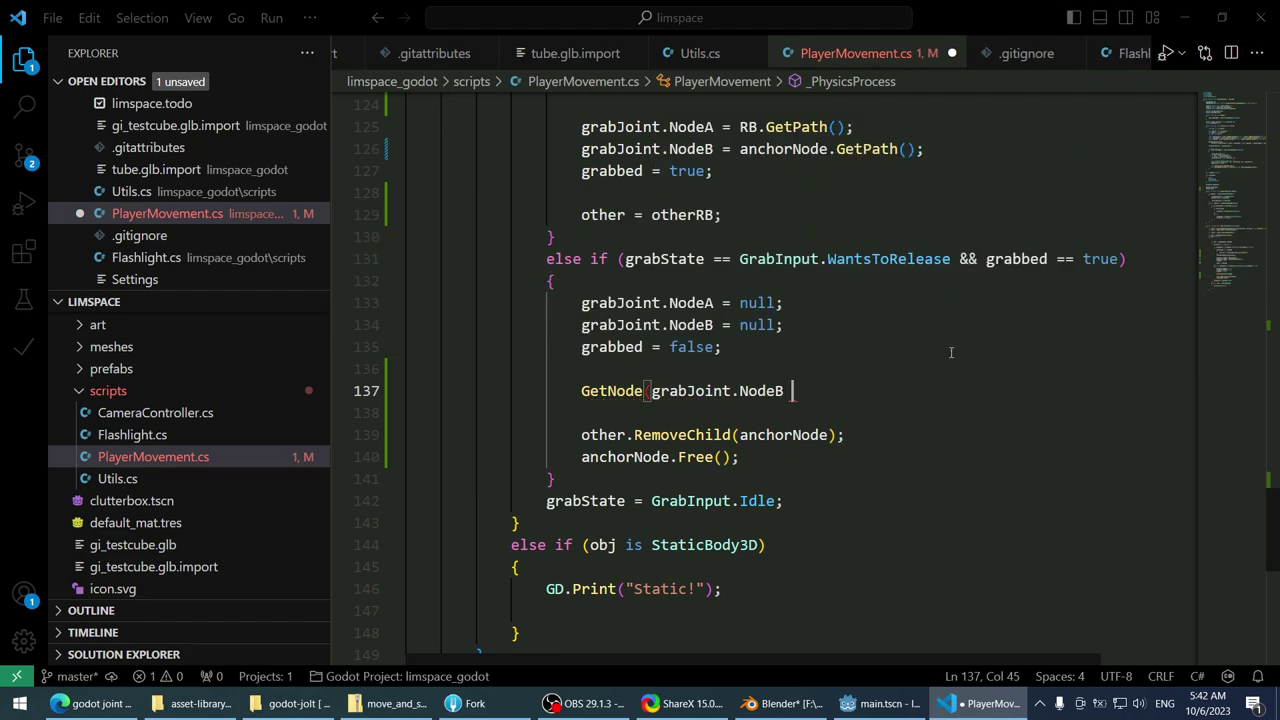
key(BackSpace)
text();)
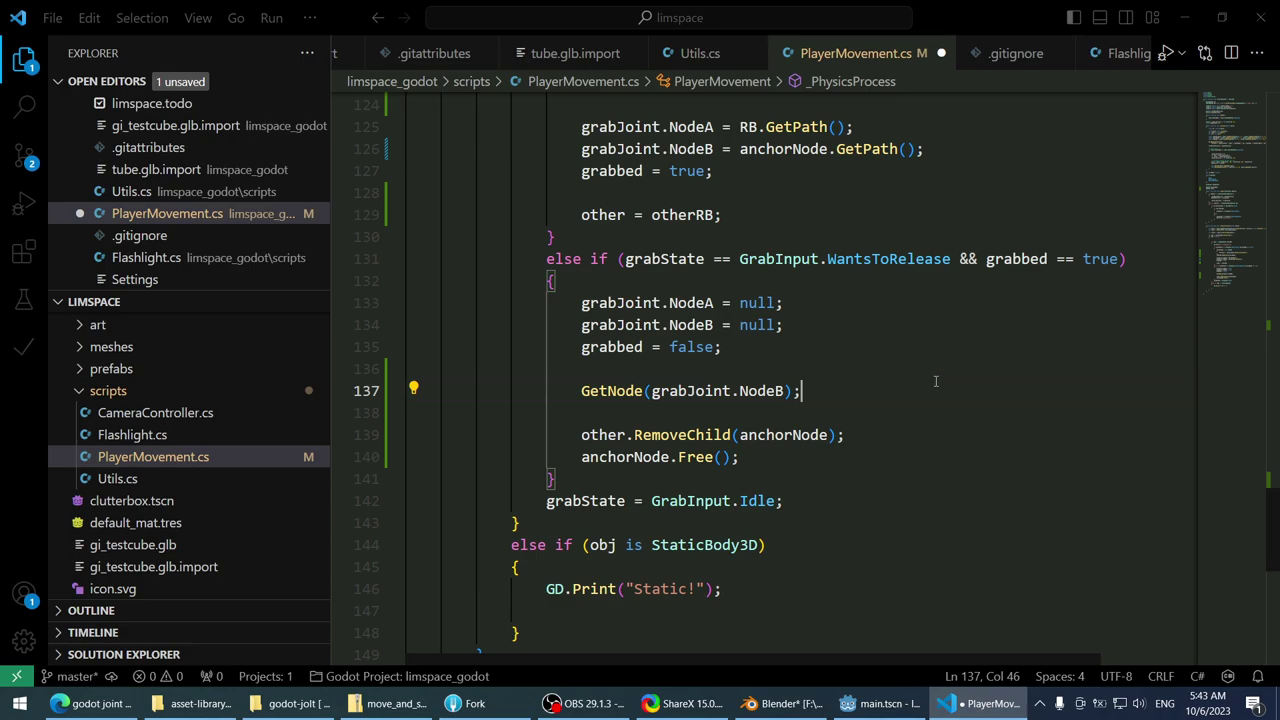
scroll(975, 358, up, 1)
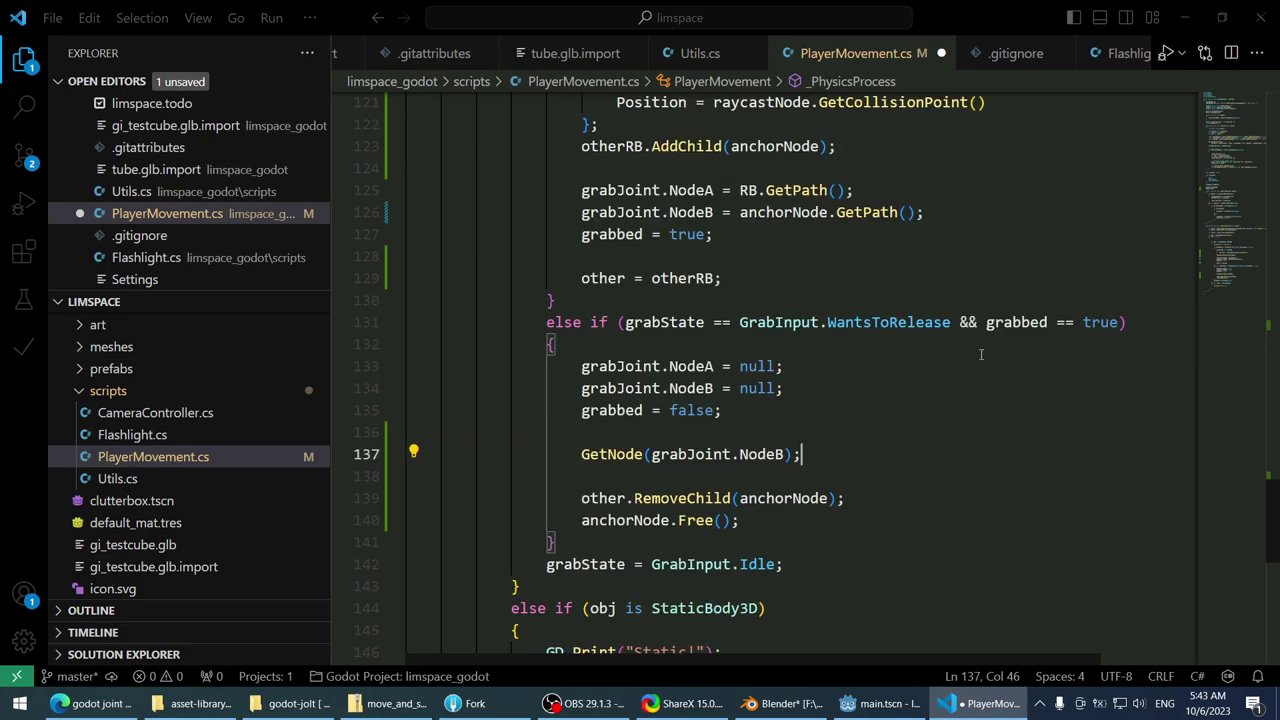
scroll(981, 354, down, 1)
mouse_move(697, 325)
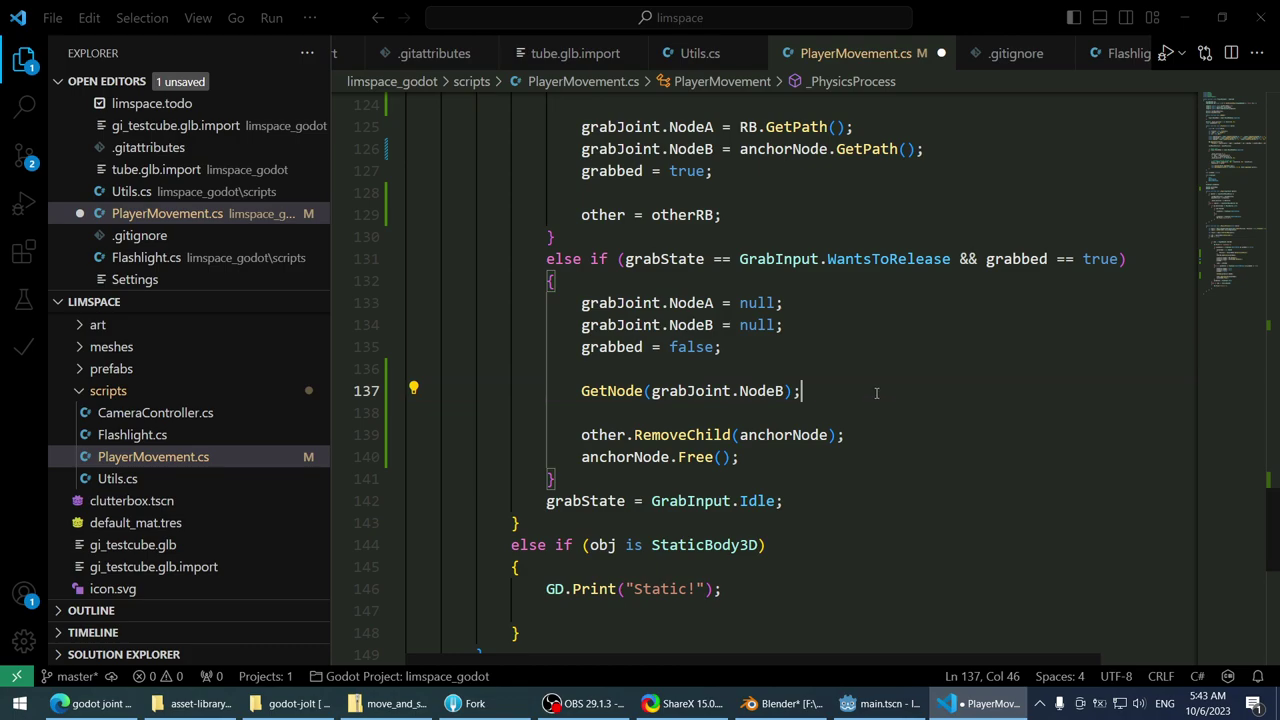
double_click(690, 325)
double_click(690, 303)
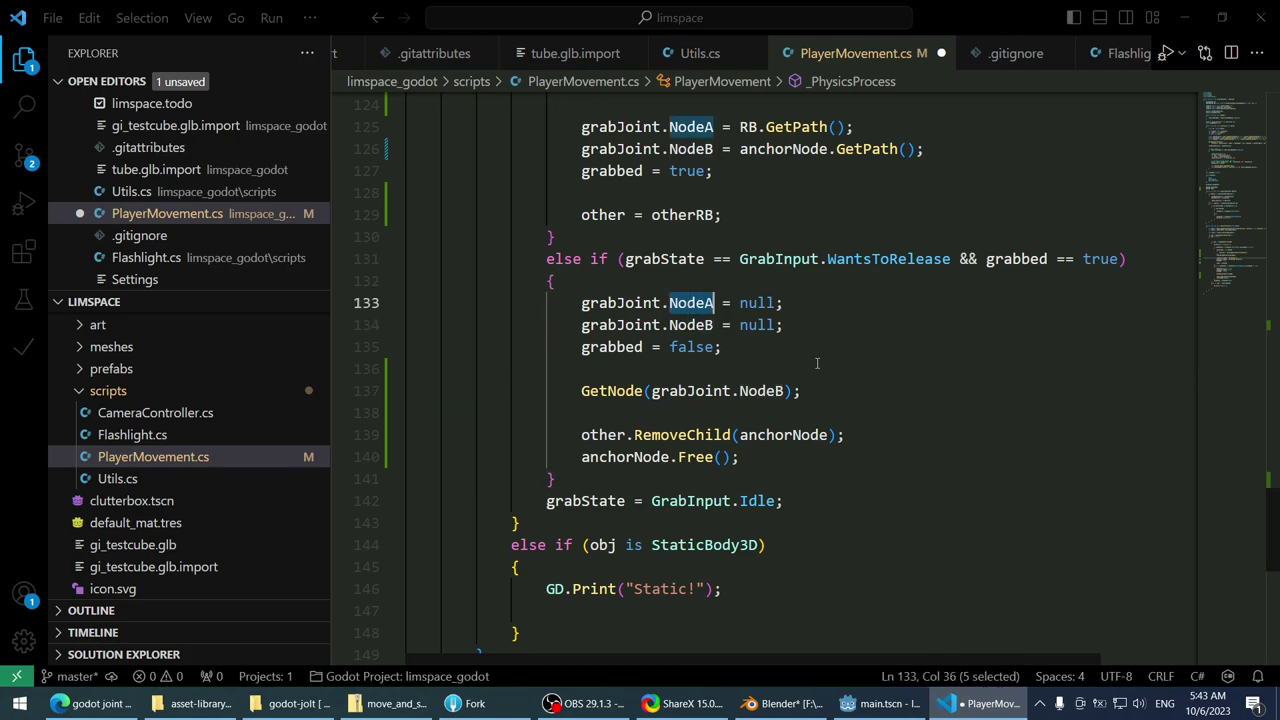
click(900, 388)
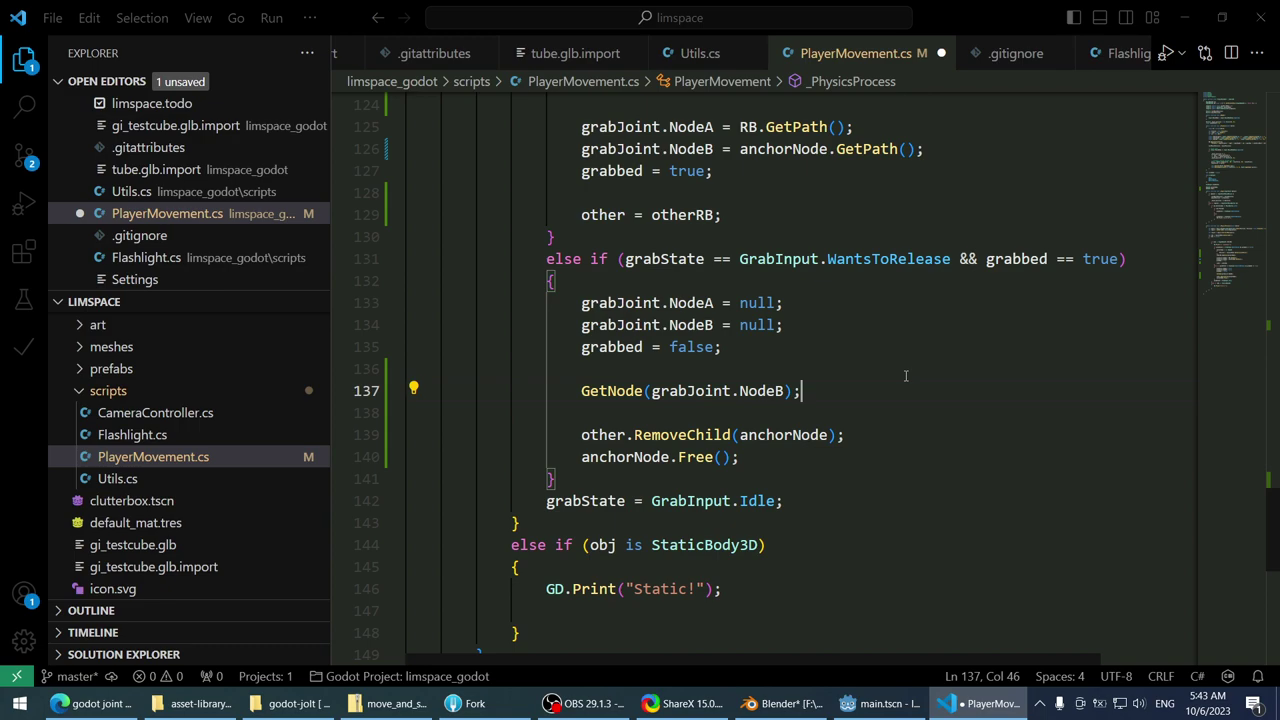
key(ctrl+shift+k)
key(ctrl+shift+k)
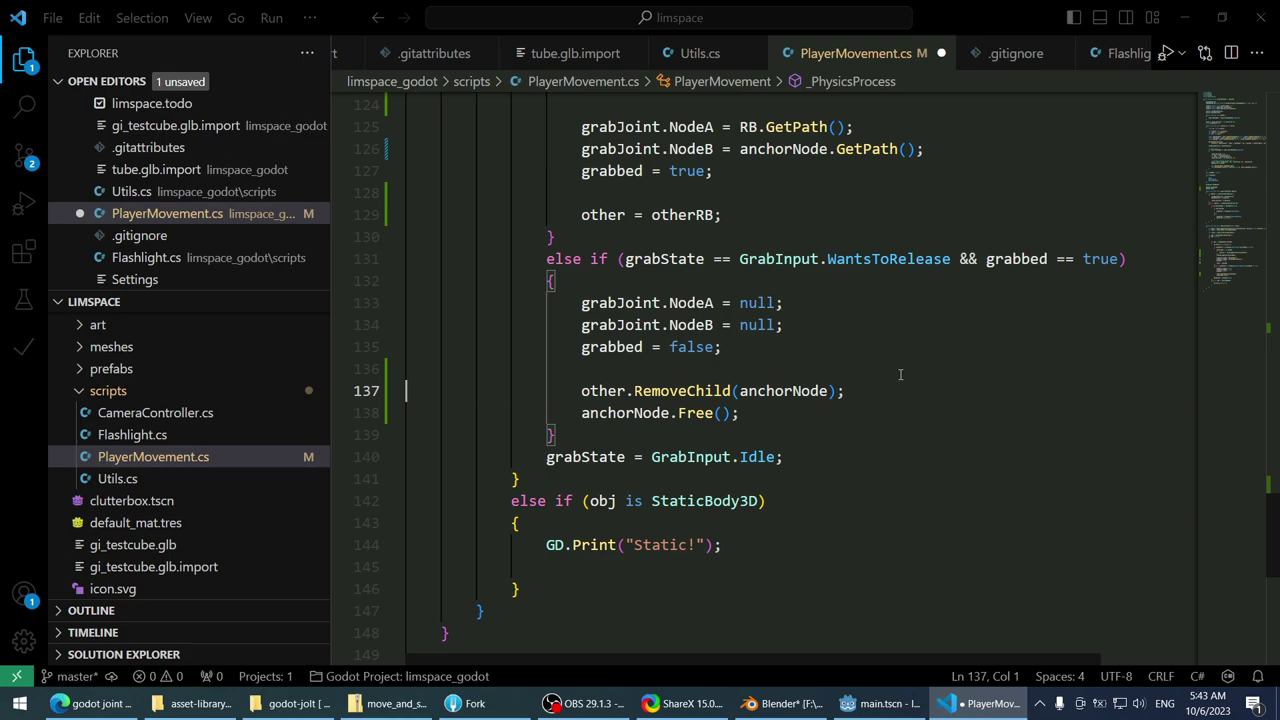
- Start an anchorNode. line below the grabbed reset, then delete it
scroll(900, 374, up, 1)
scroll(900, 378, down, 1)
scroll(891, 466, up, 1)
click(875, 410)
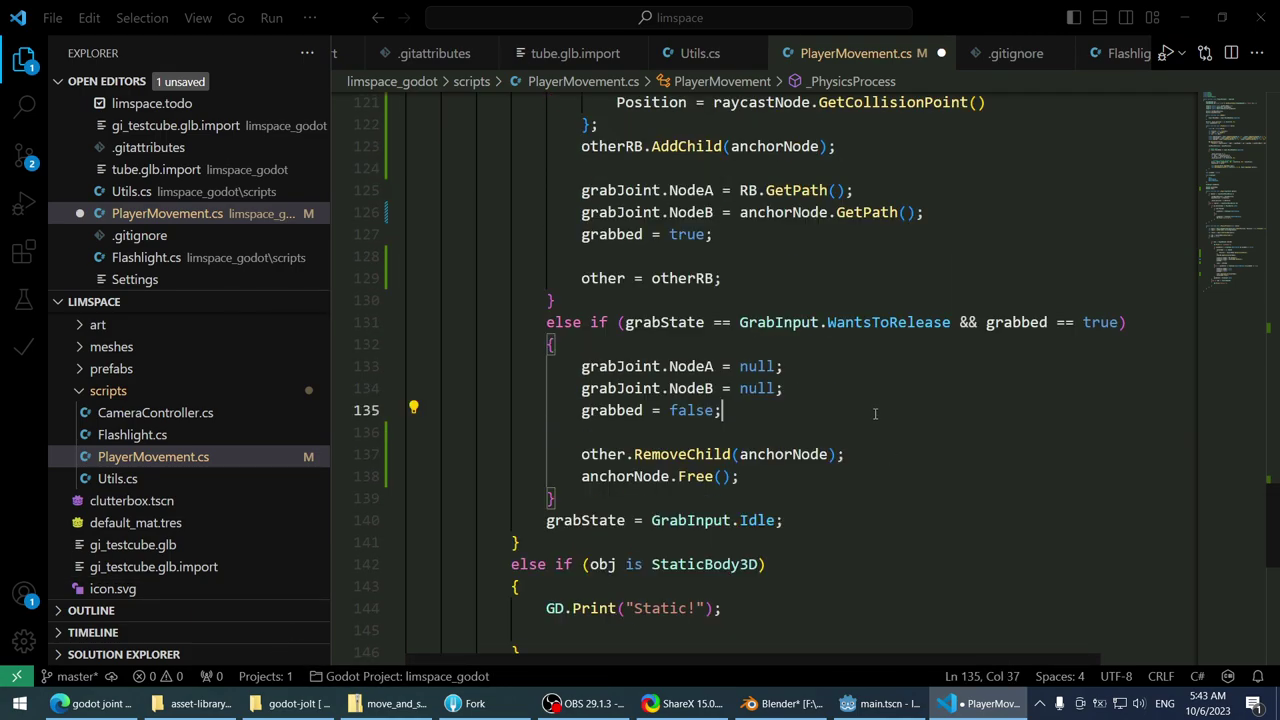
key(Return)
key(Return)
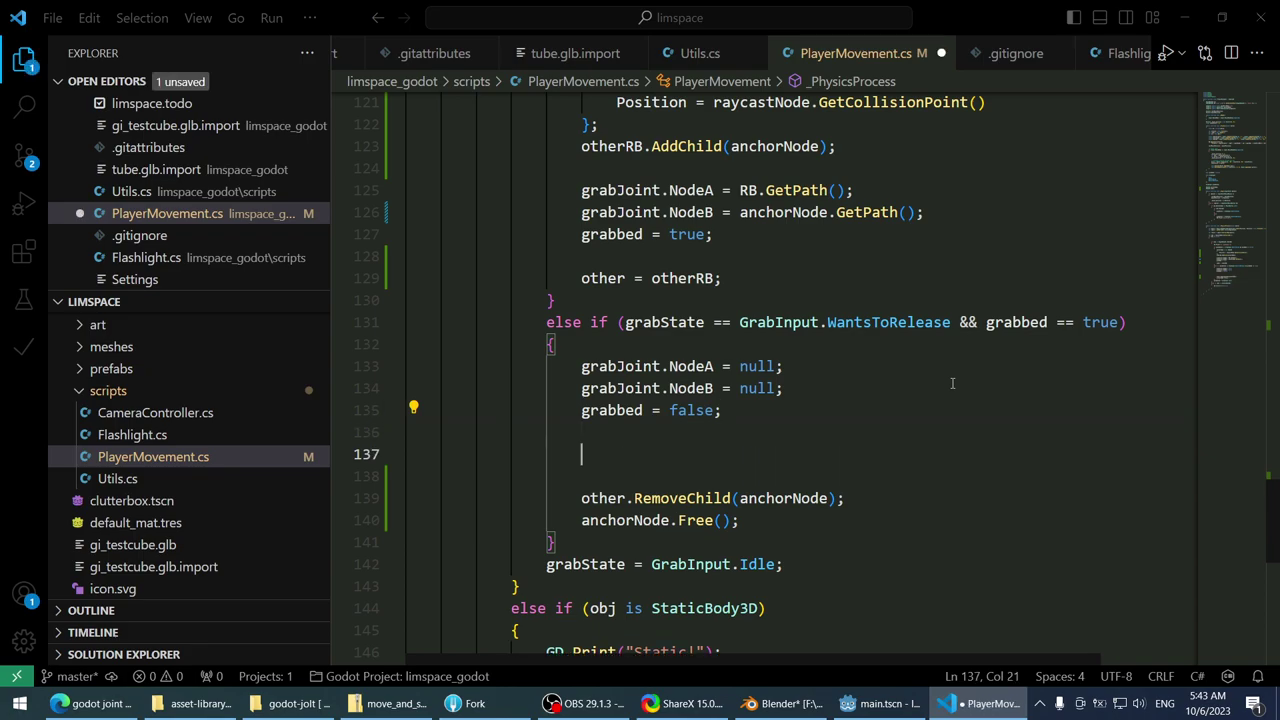
text(anchorNode.)
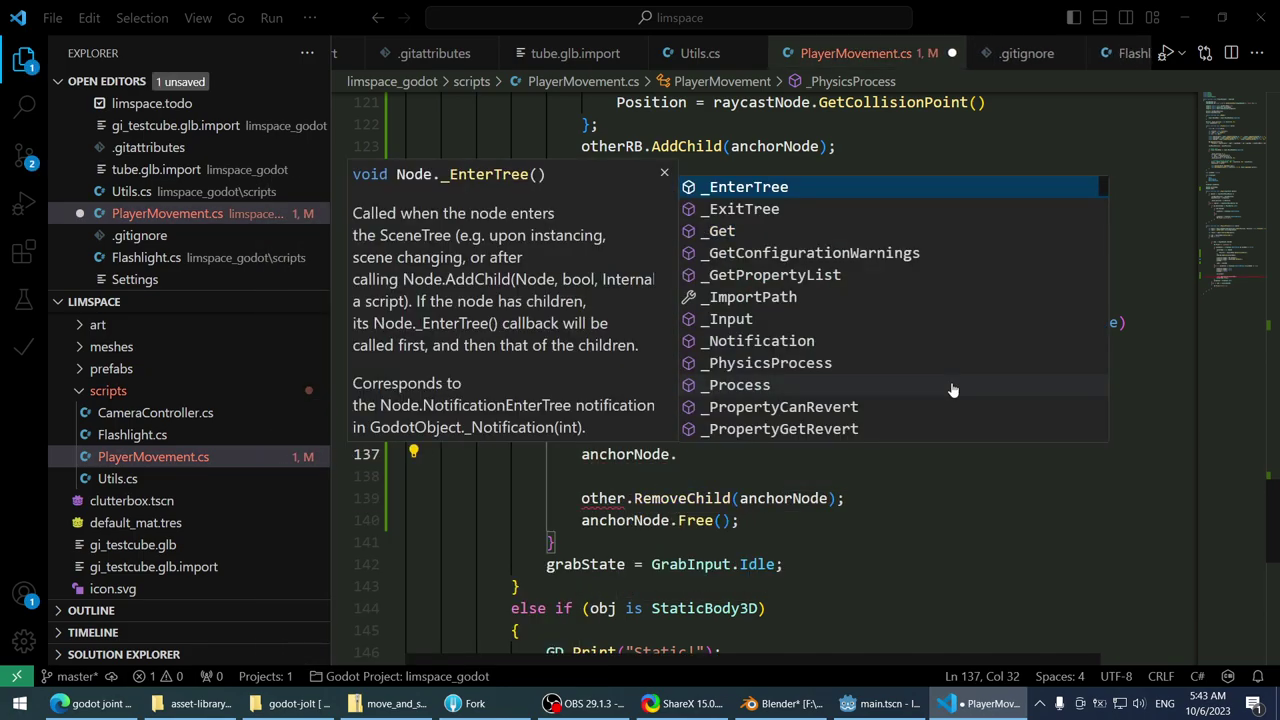
key(shift+Home)
key(BackSpace)
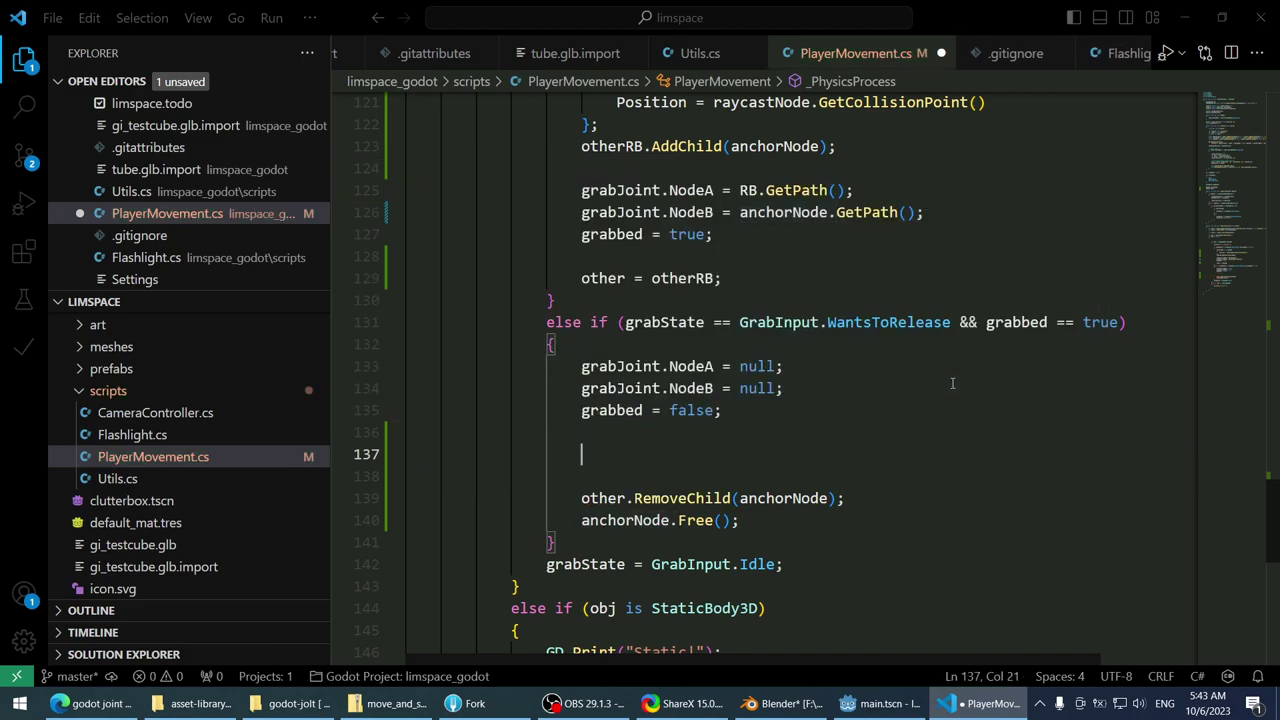
- Clean up the blank lines and type grabJoint. on a new line below the grabbed reset
key(ctrl+shift+k)
key(ctrl+shift+k)
key(Up)
key(Up)
key(Up)
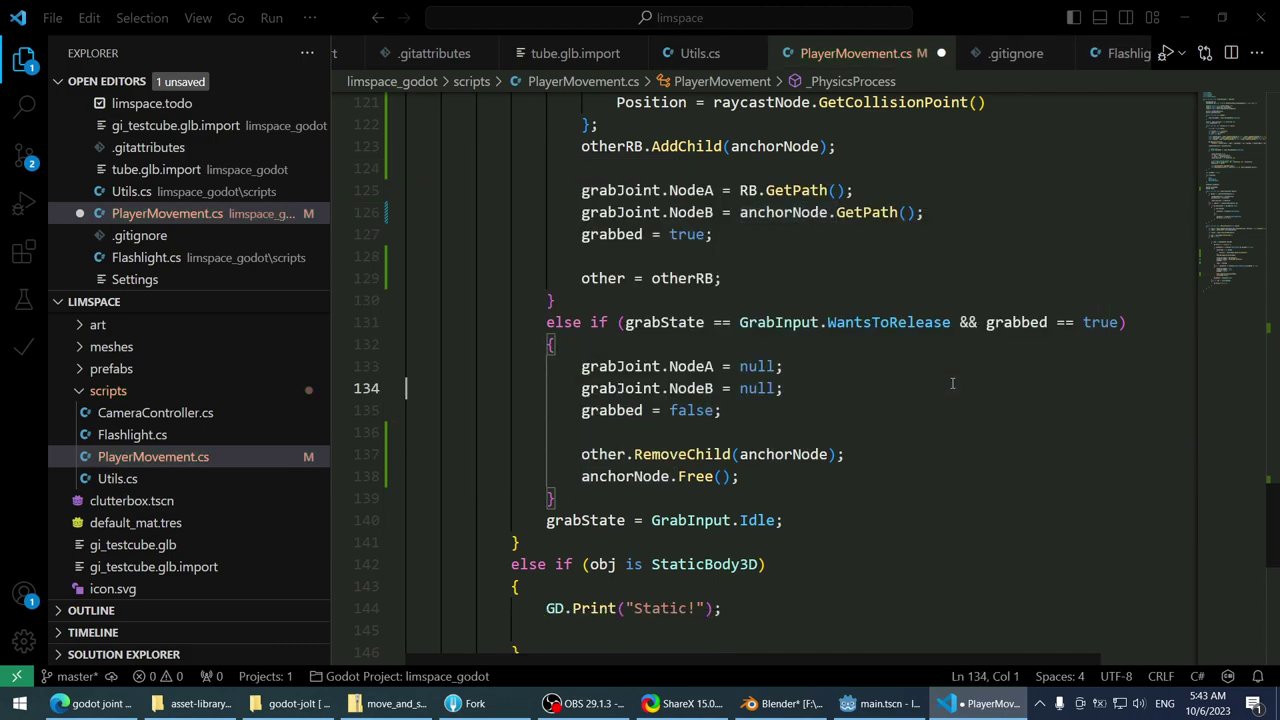
key(Down)
key(End)
key(Return)
key(Return)
text(grab)
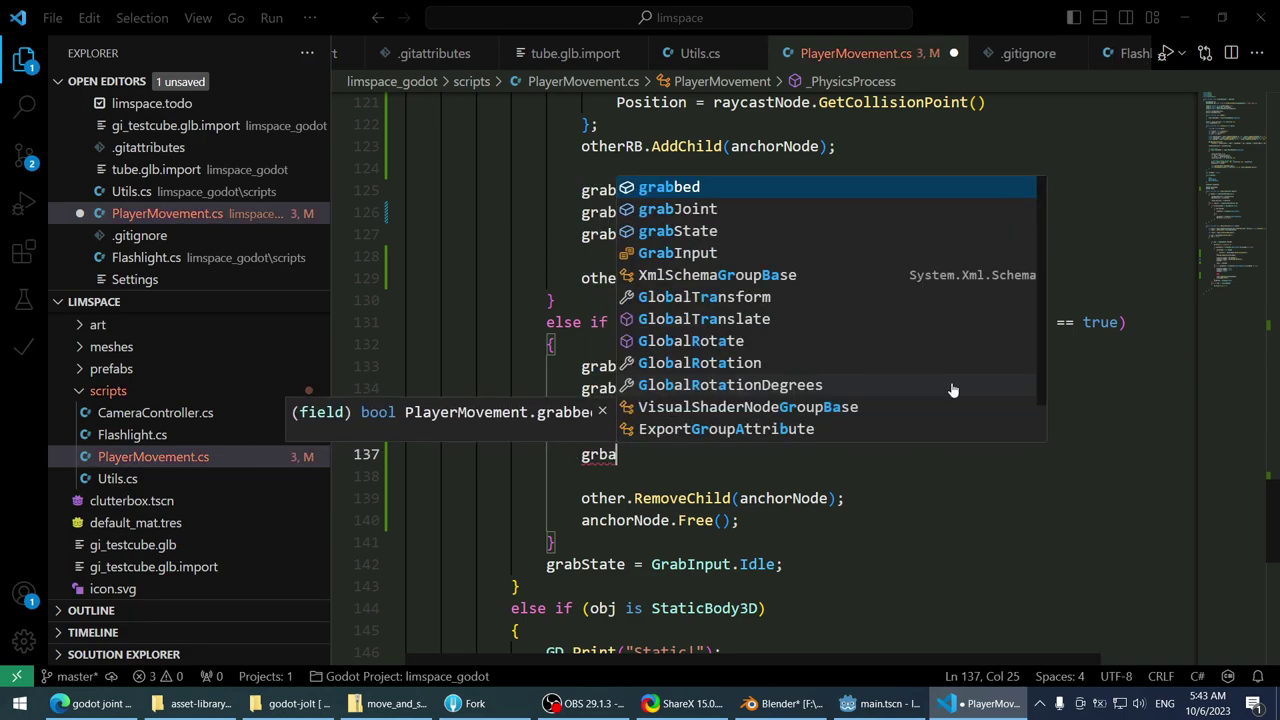
text(Joint.)
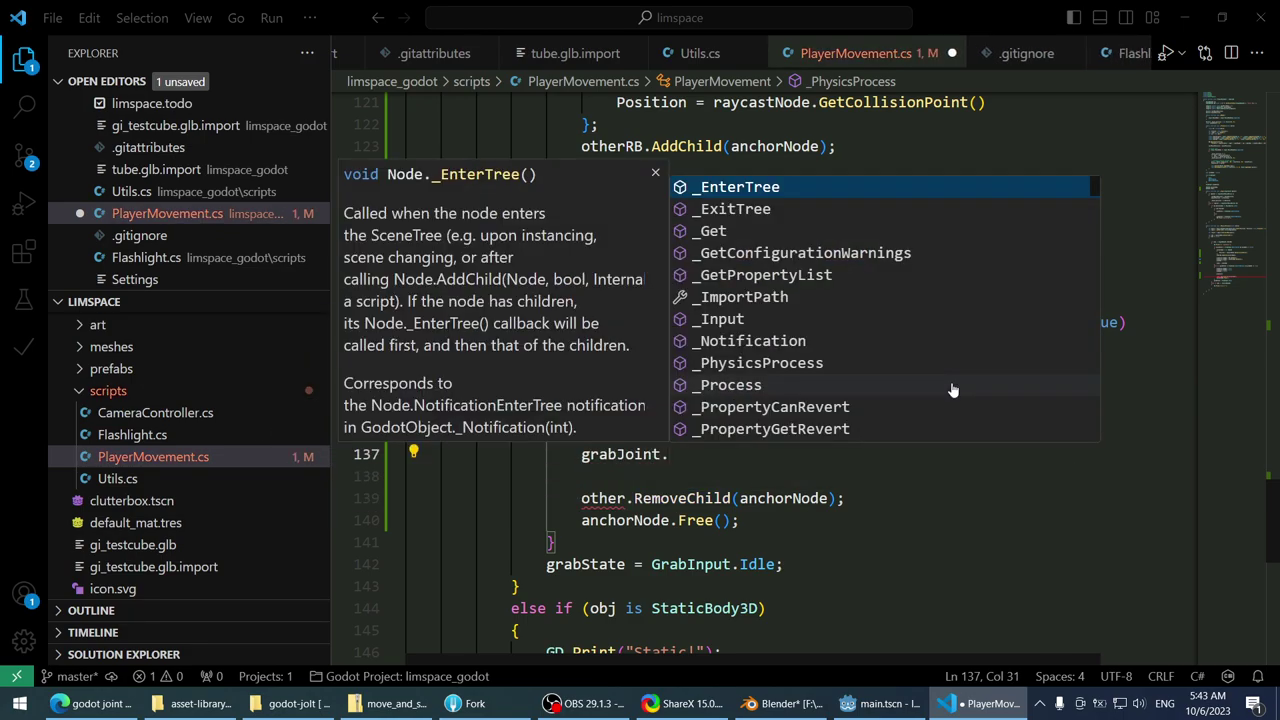
- Scroll through the grabJoint completion list looking for a parameter getter
scroll(935, 380, down, 3)
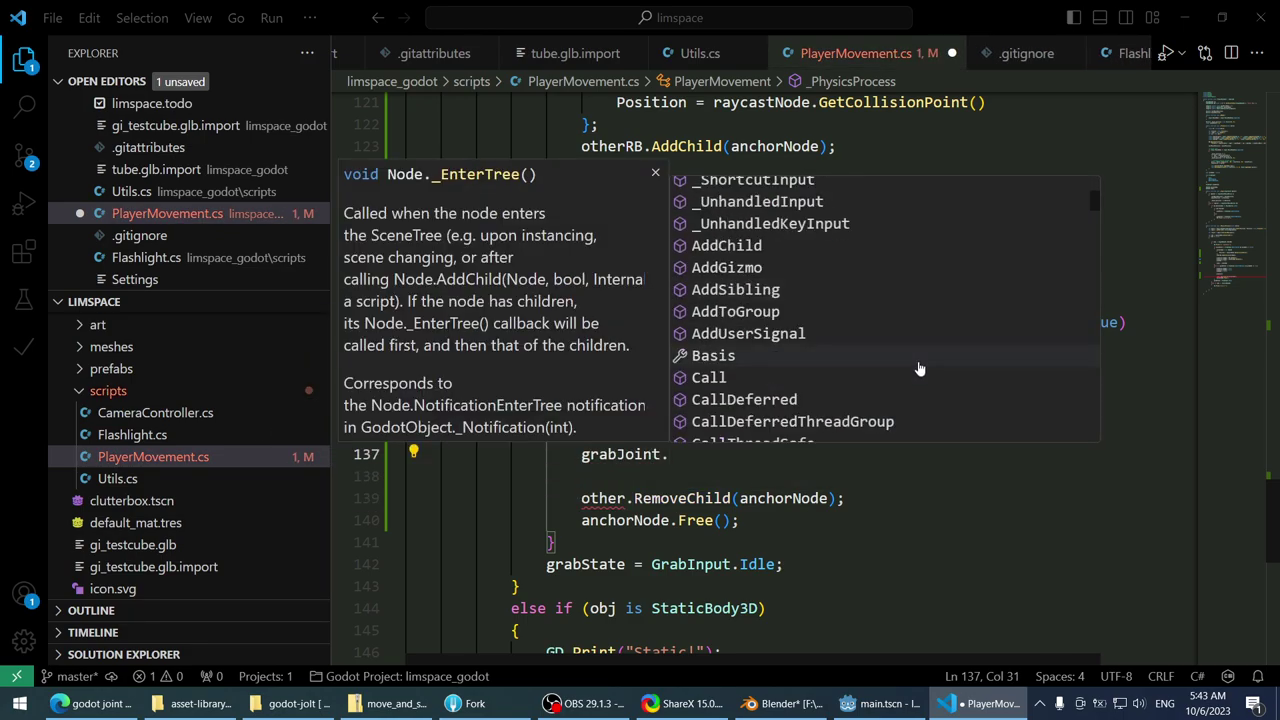
scroll(920, 368, down, 3)
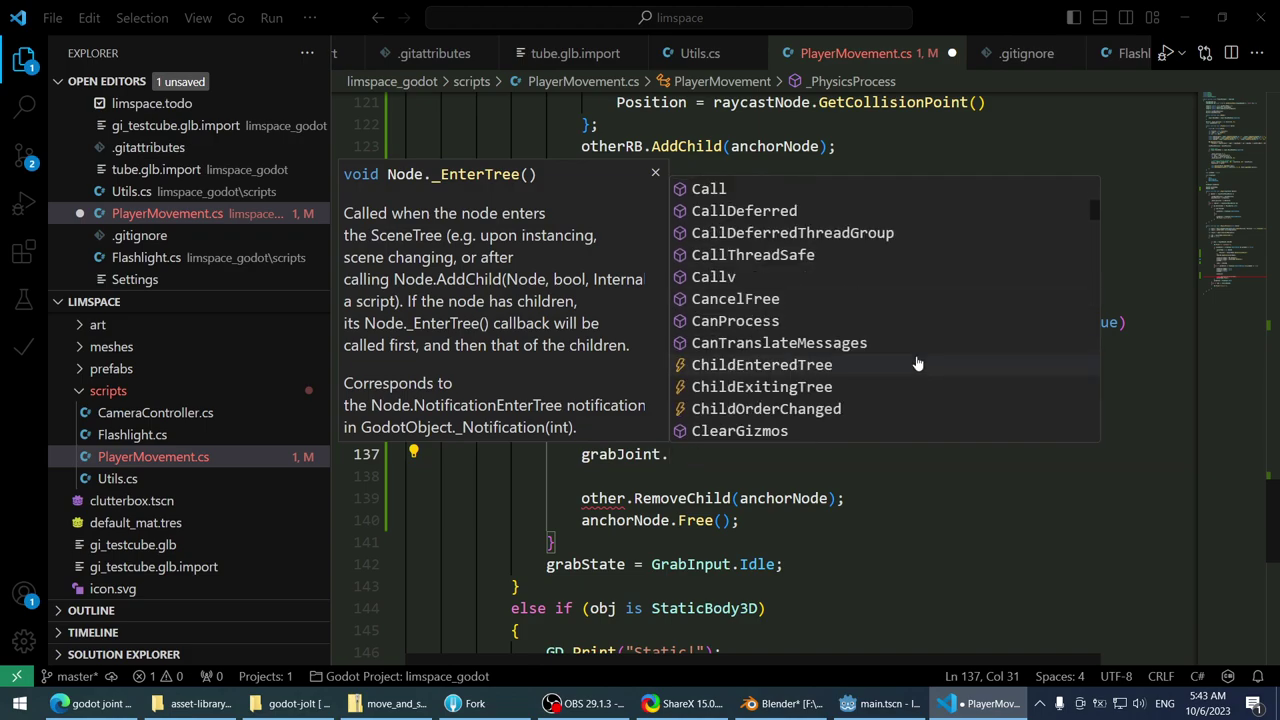
scroll(918, 363, down, 1)
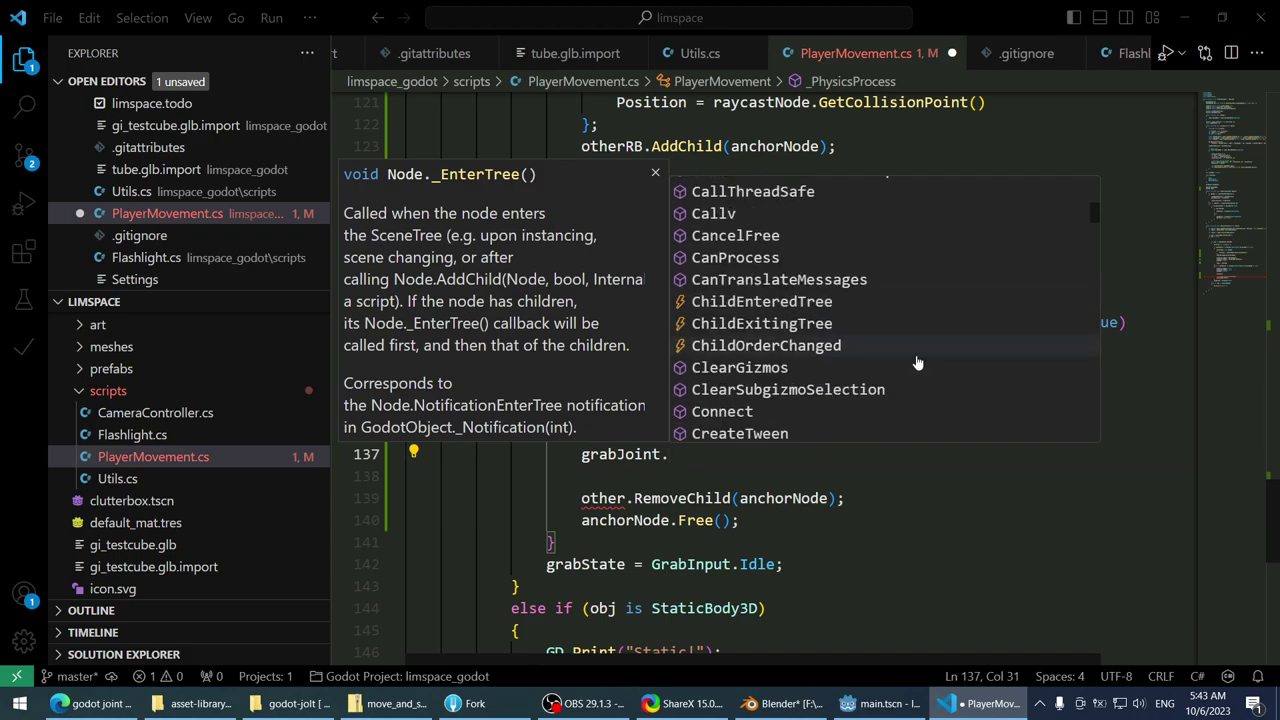
scroll(918, 363, down, 1)
scroll(918, 363, down, 1)
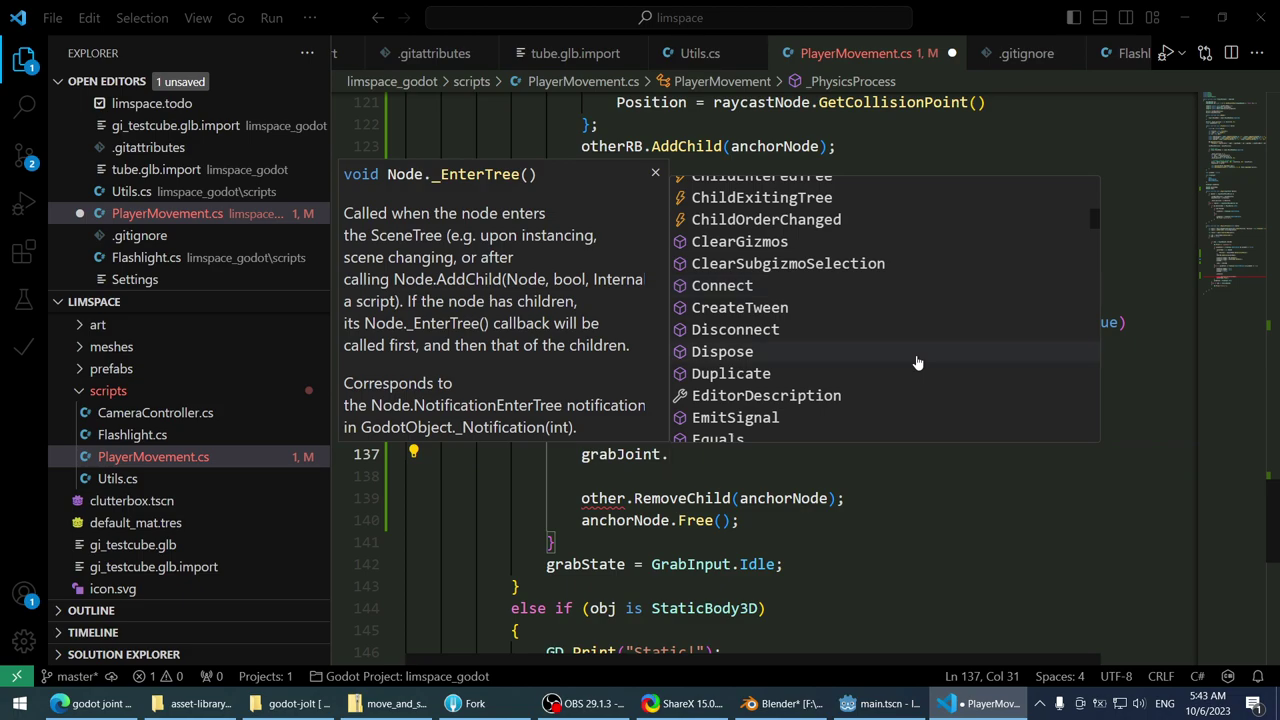
scroll(918, 363, down, 1)
scroll(918, 363, down, 1)
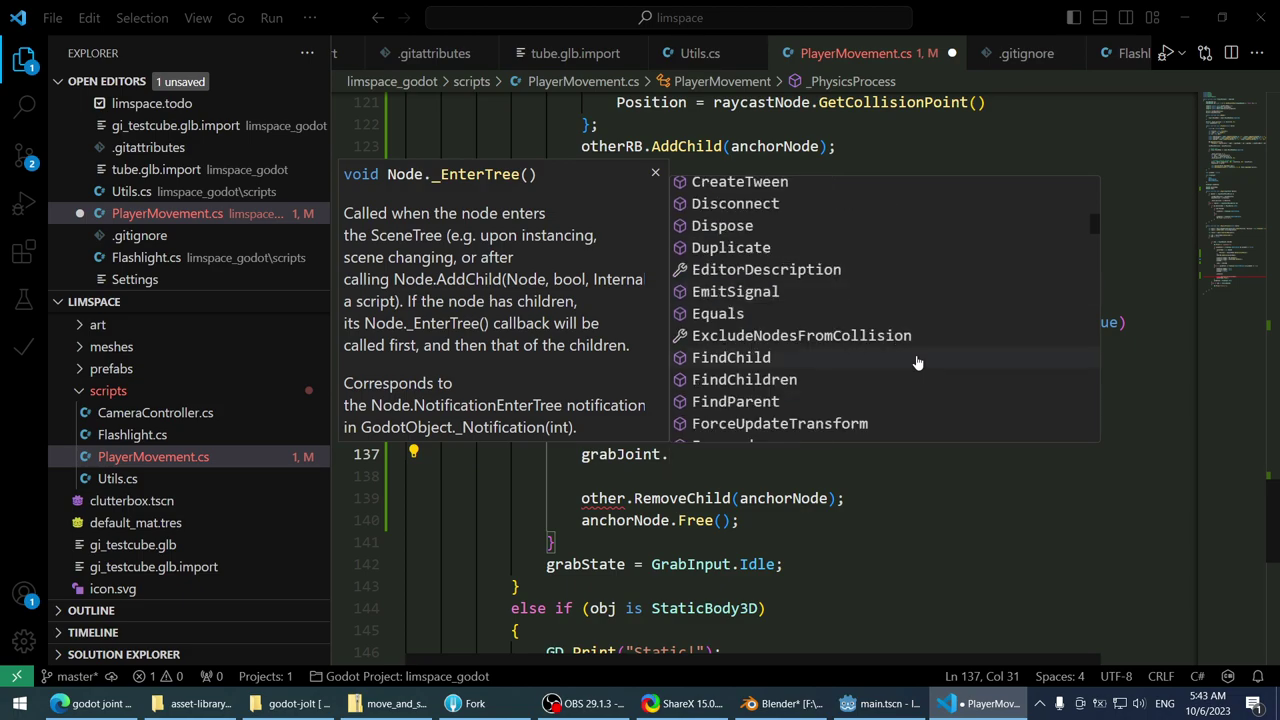
scroll(918, 363, down, 1)
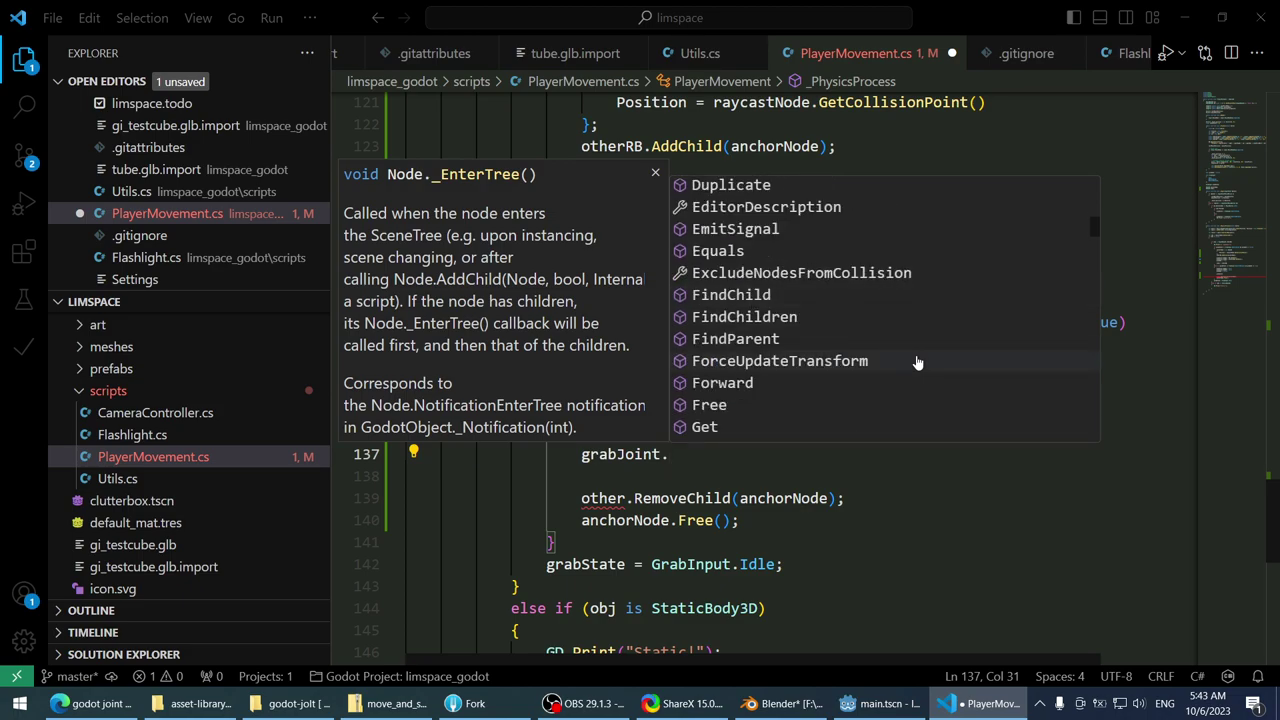
scroll(918, 363, down, 1)
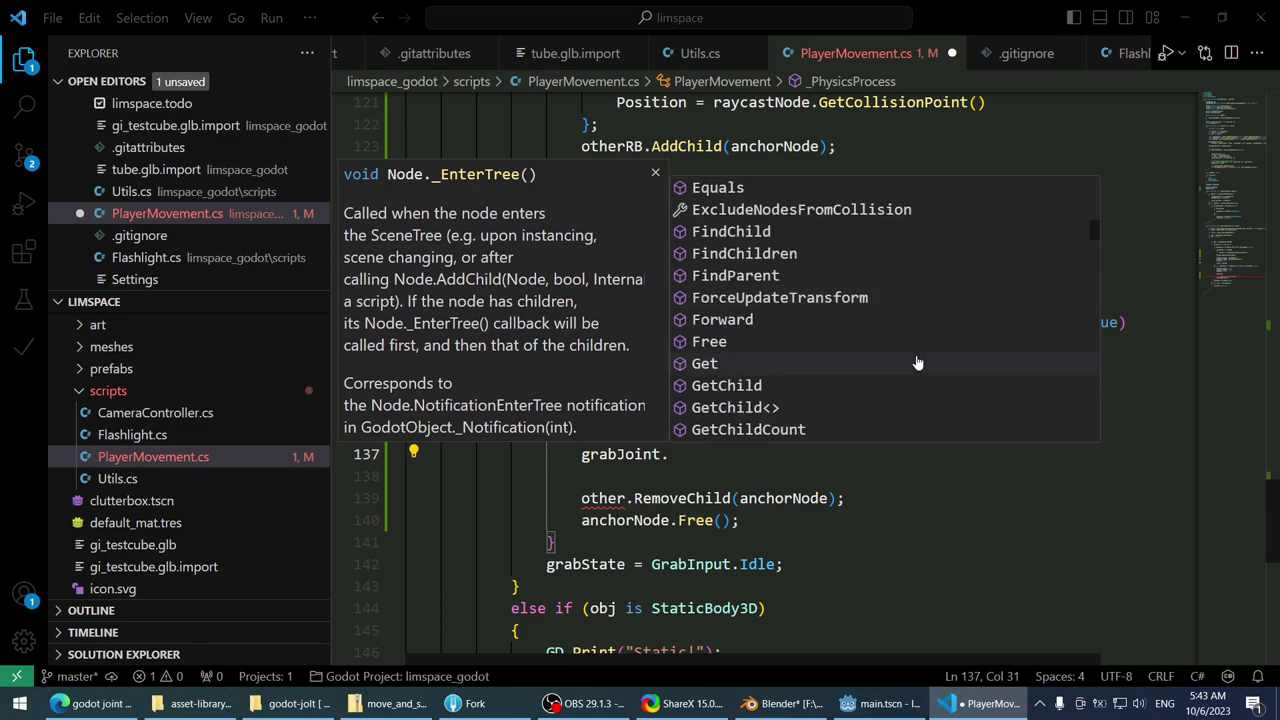
scroll(918, 363, down, 2)
scroll(918, 363, up, 1)
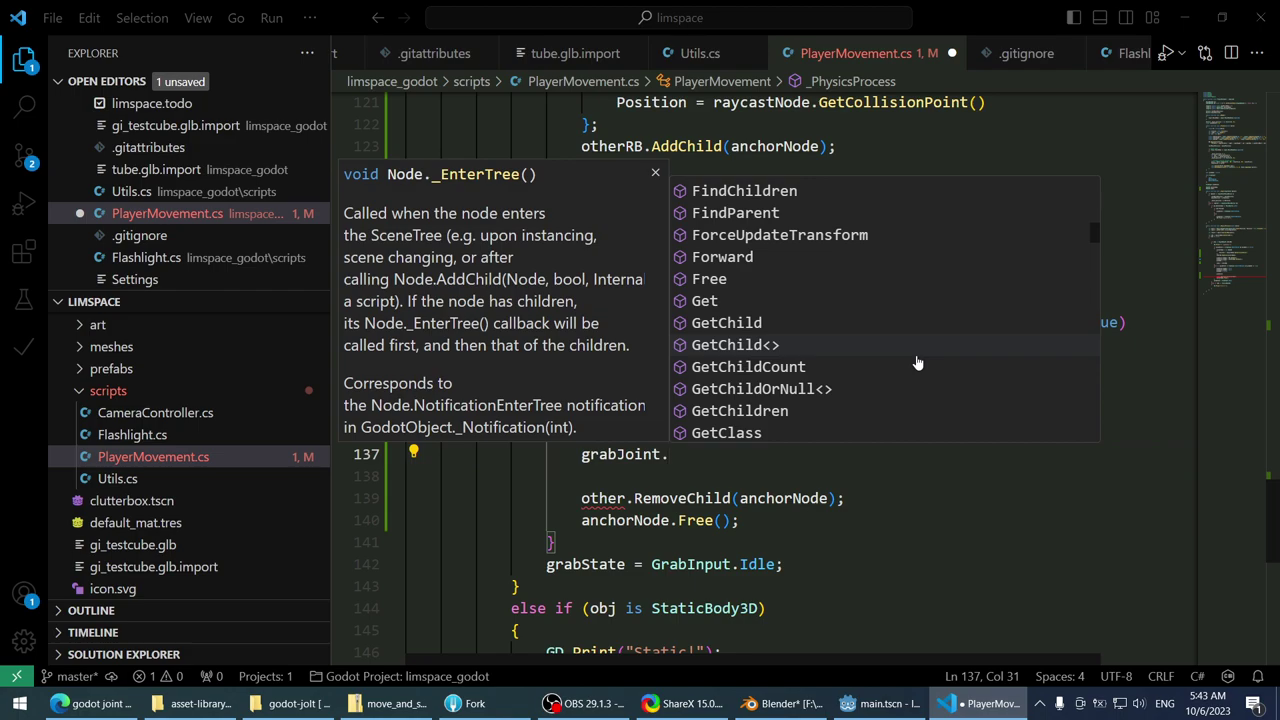
scroll(918, 363, down, 1)
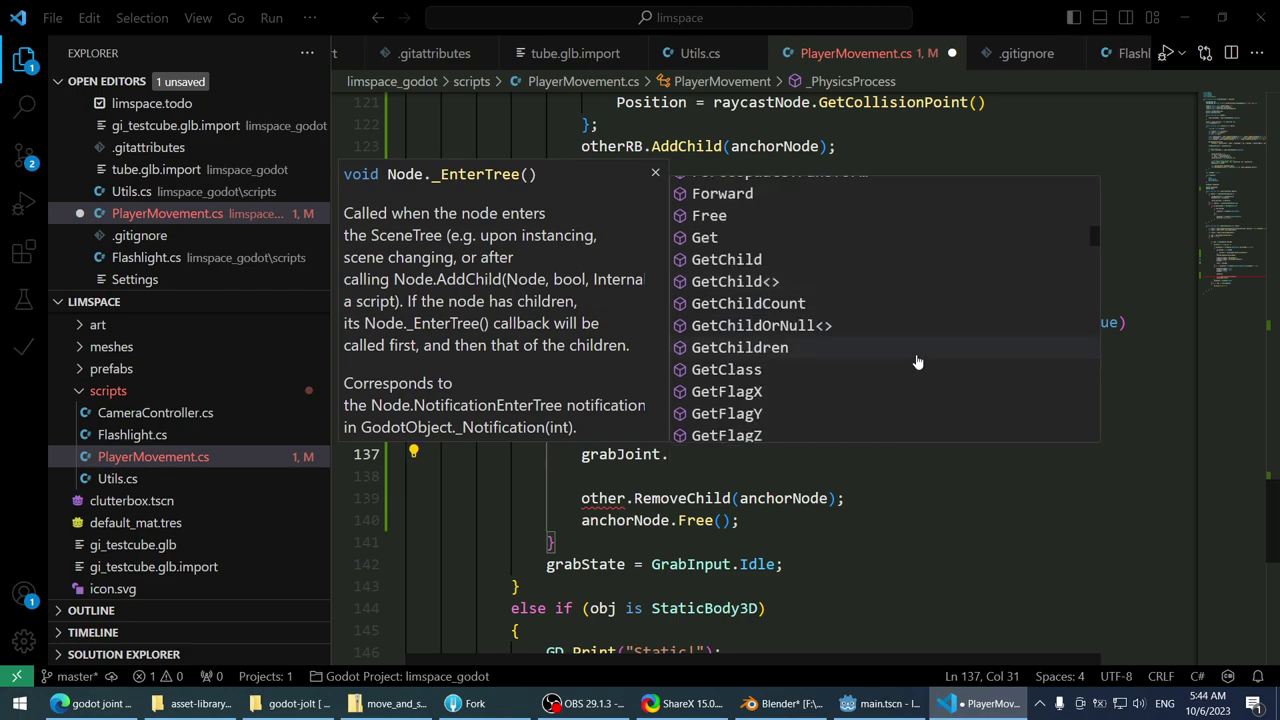
scroll(918, 363, down, 3)
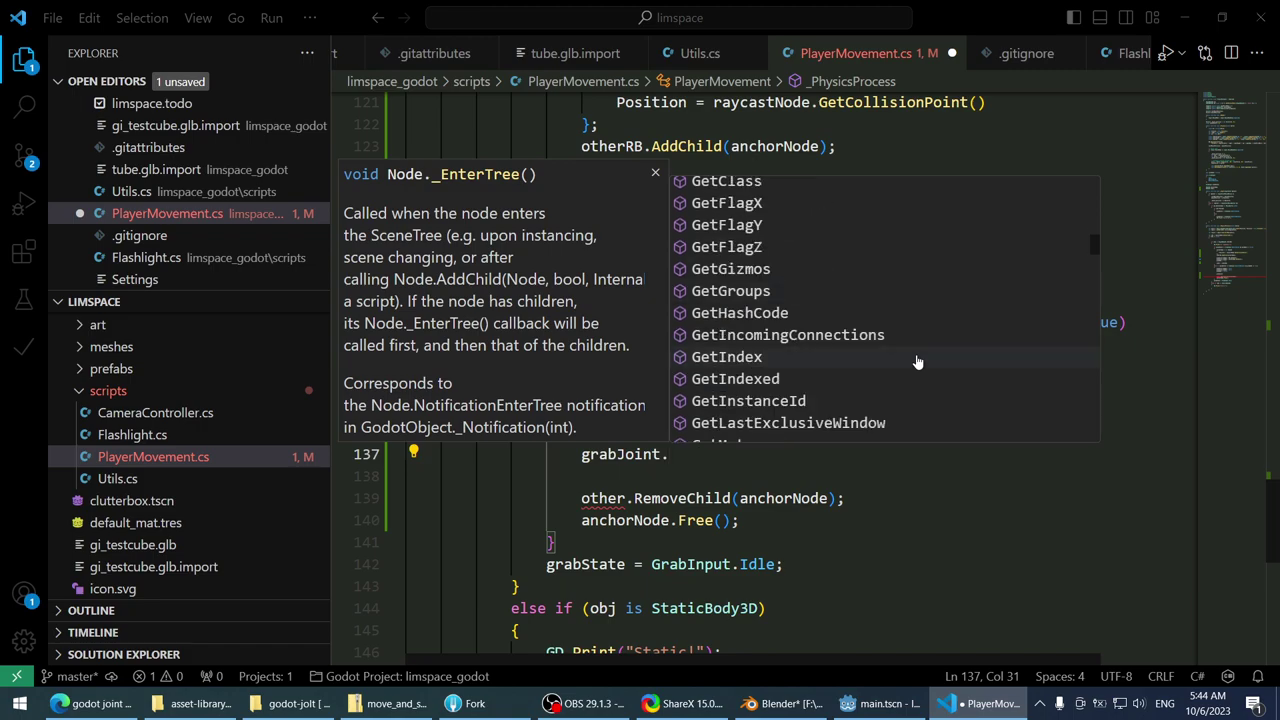
scroll(918, 363, down, 1)
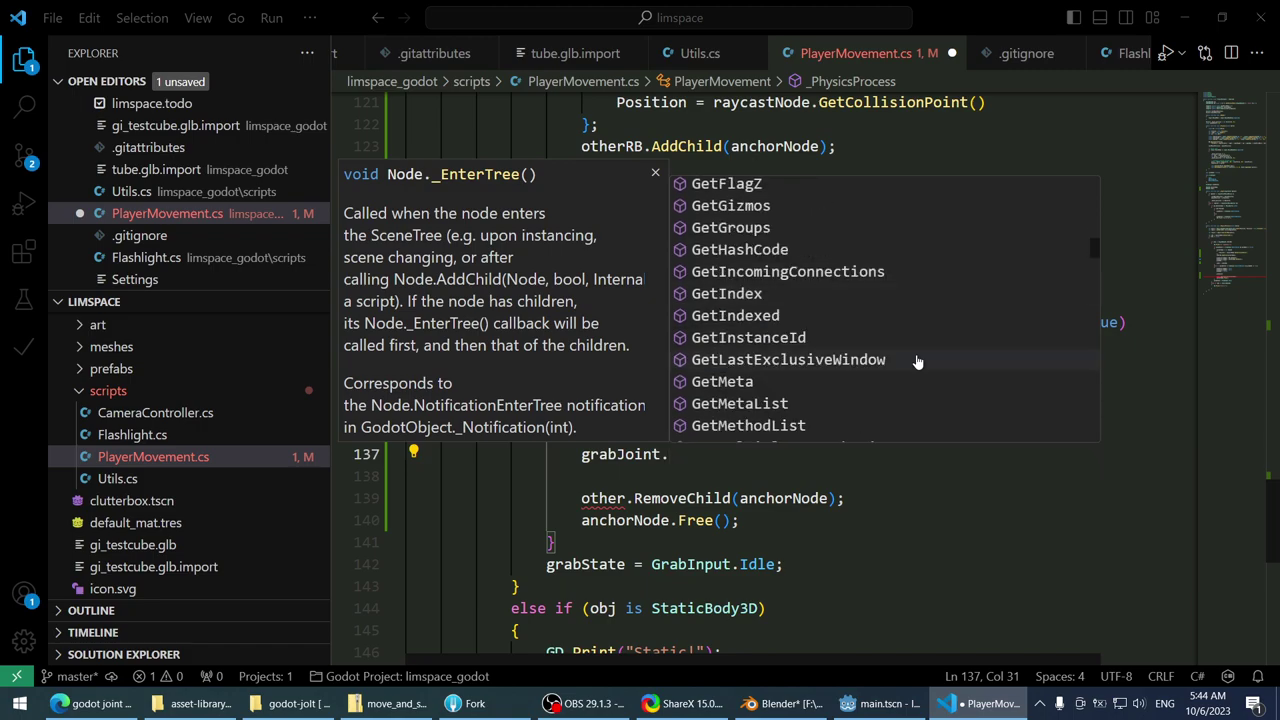
scroll(918, 363, down, 1)
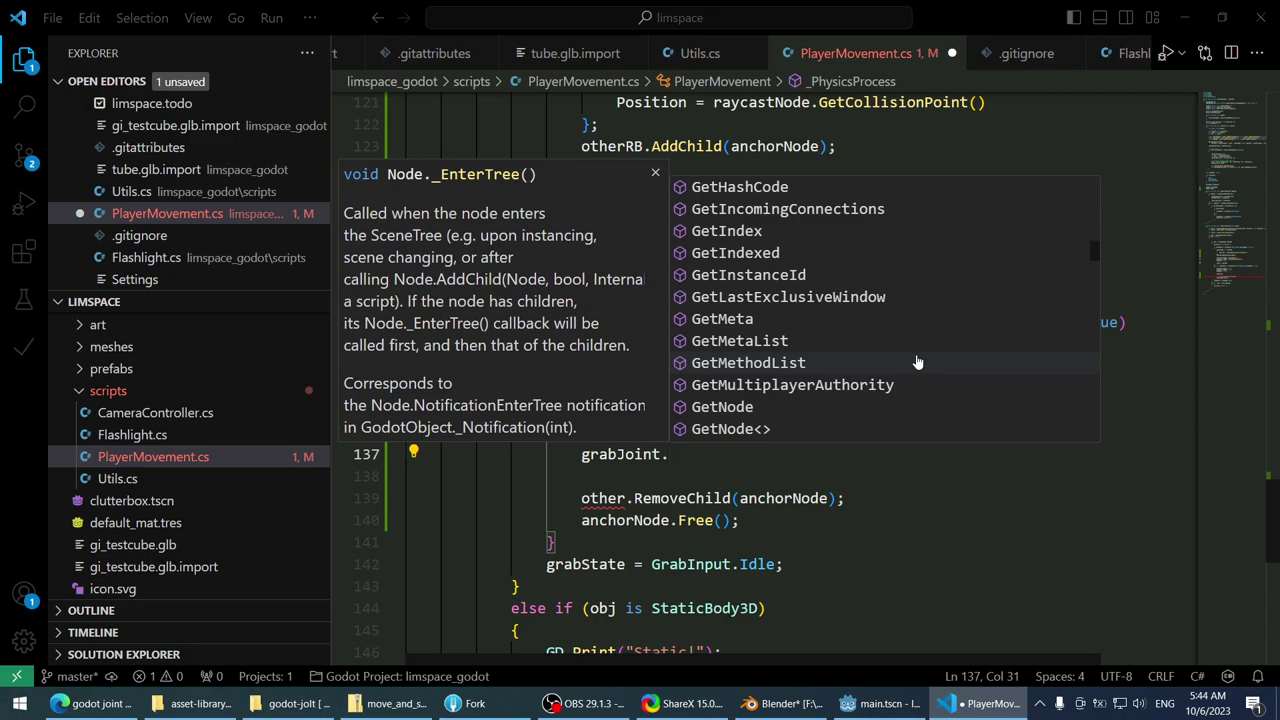
scroll(918, 363, down, 5)
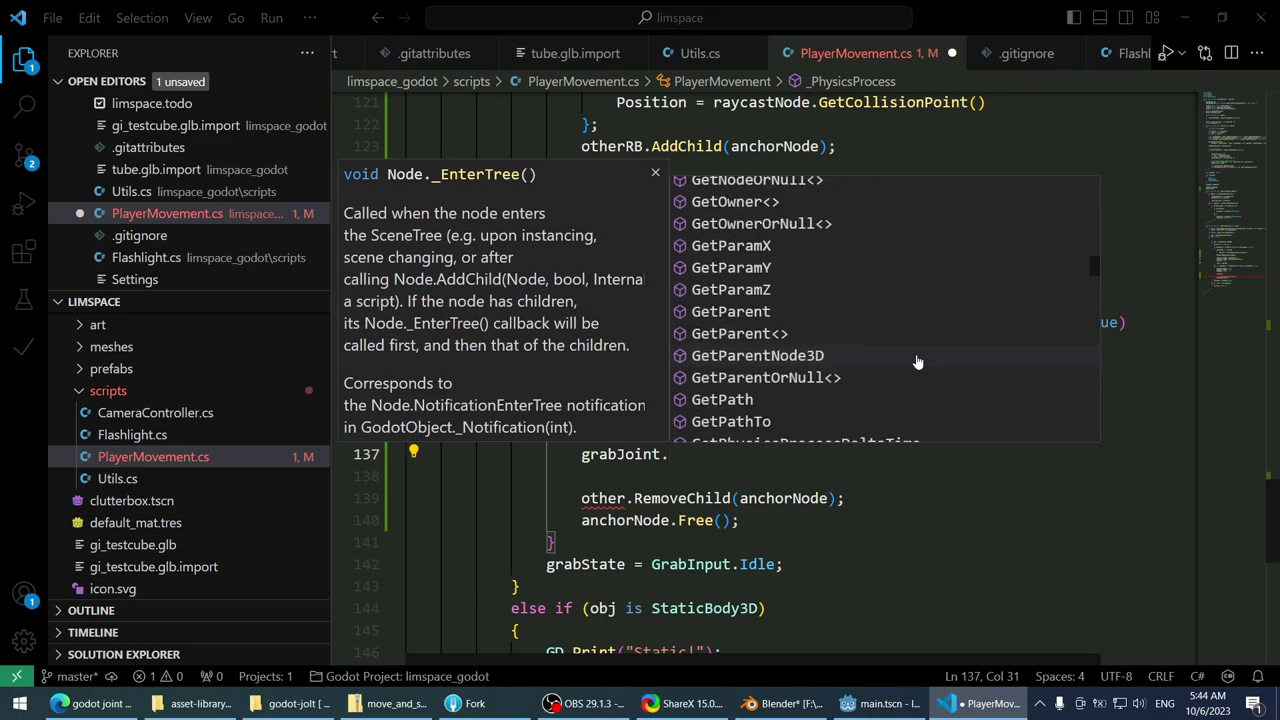
scroll(916, 361, down, 1)
scroll(914, 360, up, 1)
scroll(810, 251, down, 2)
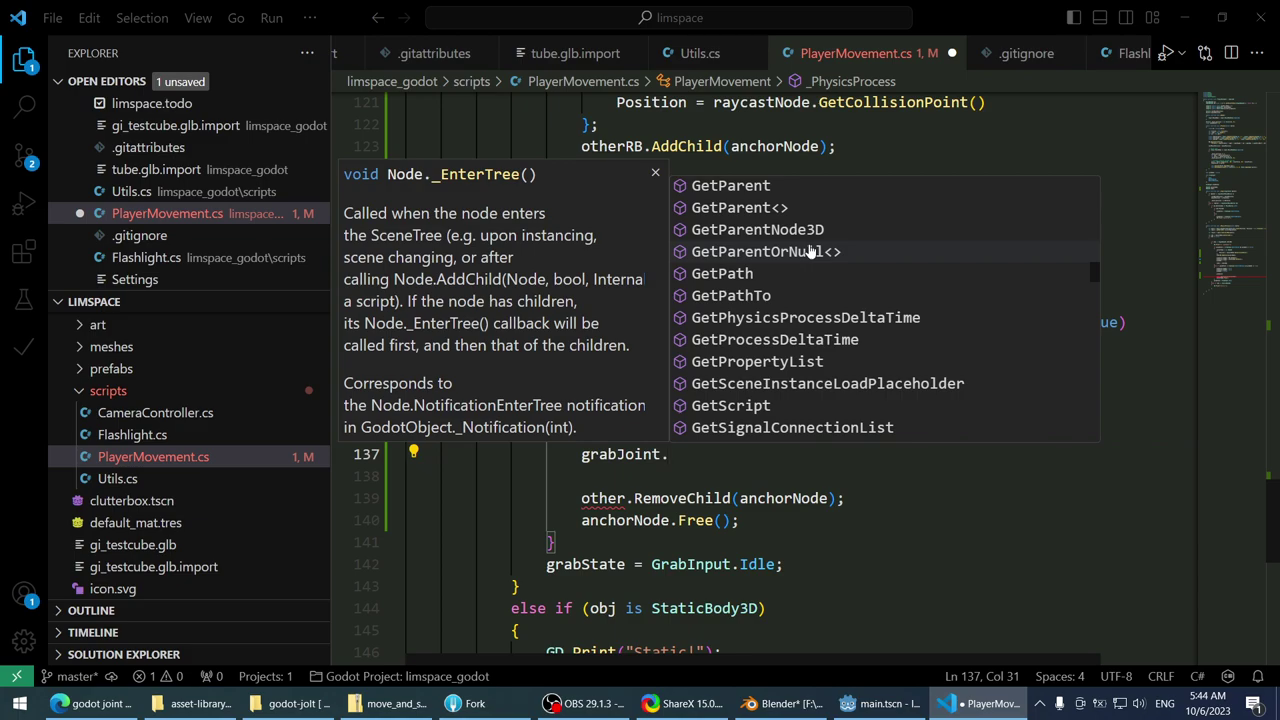
- Insert grabJoint.GetParamX() with Generic6DofJoint3D.Param as its argument
scroll(810, 251, up, 2)
click(814, 251)
text(())
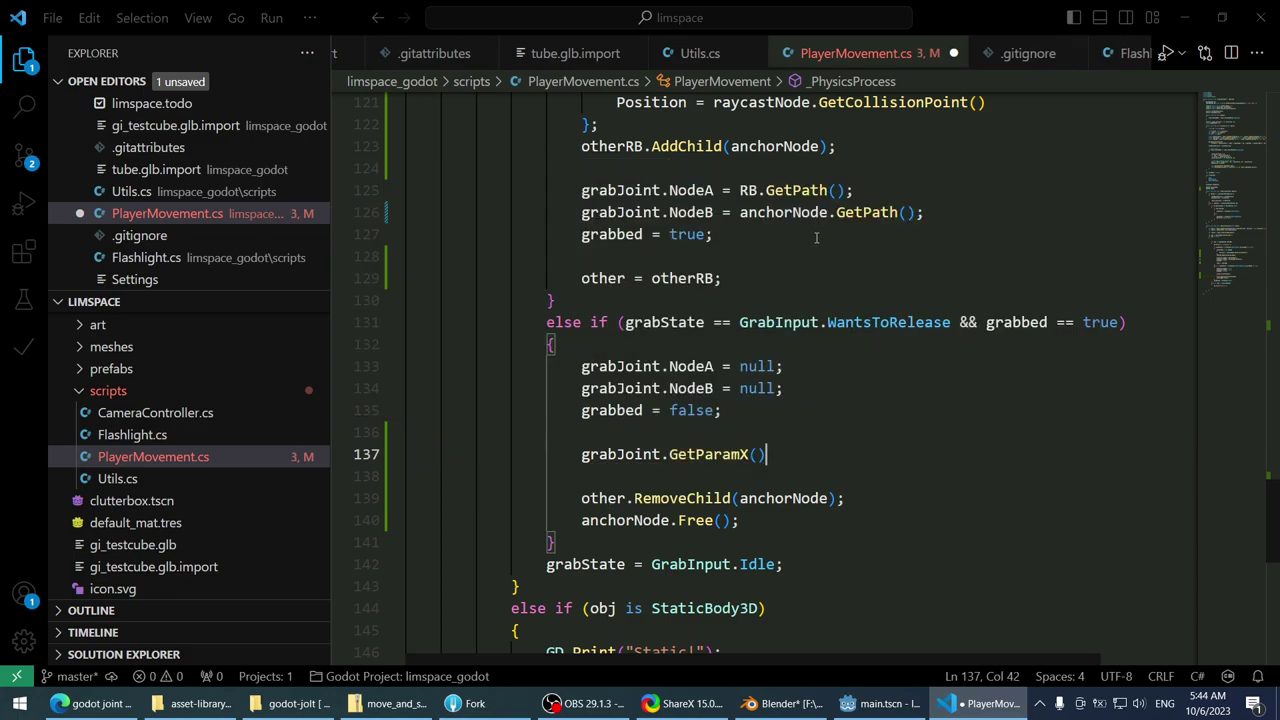
key(Left)
key(ctrl+space)
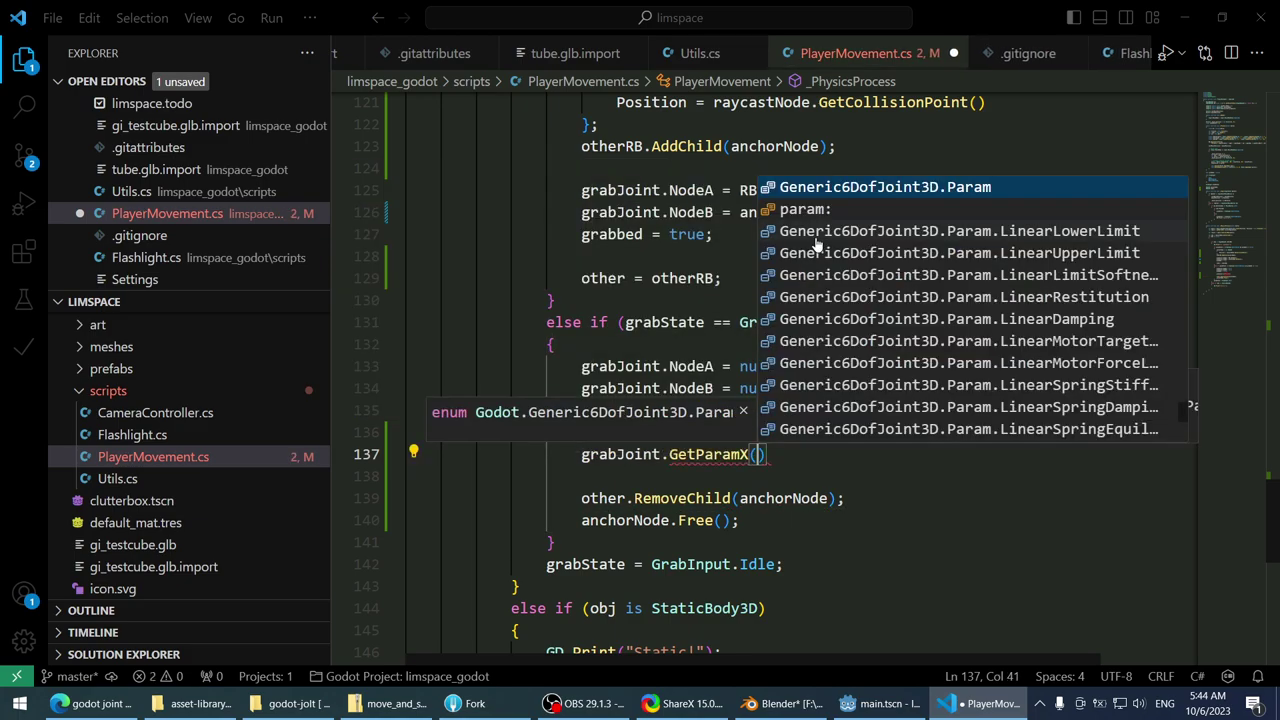
key(Tab)
text(.)
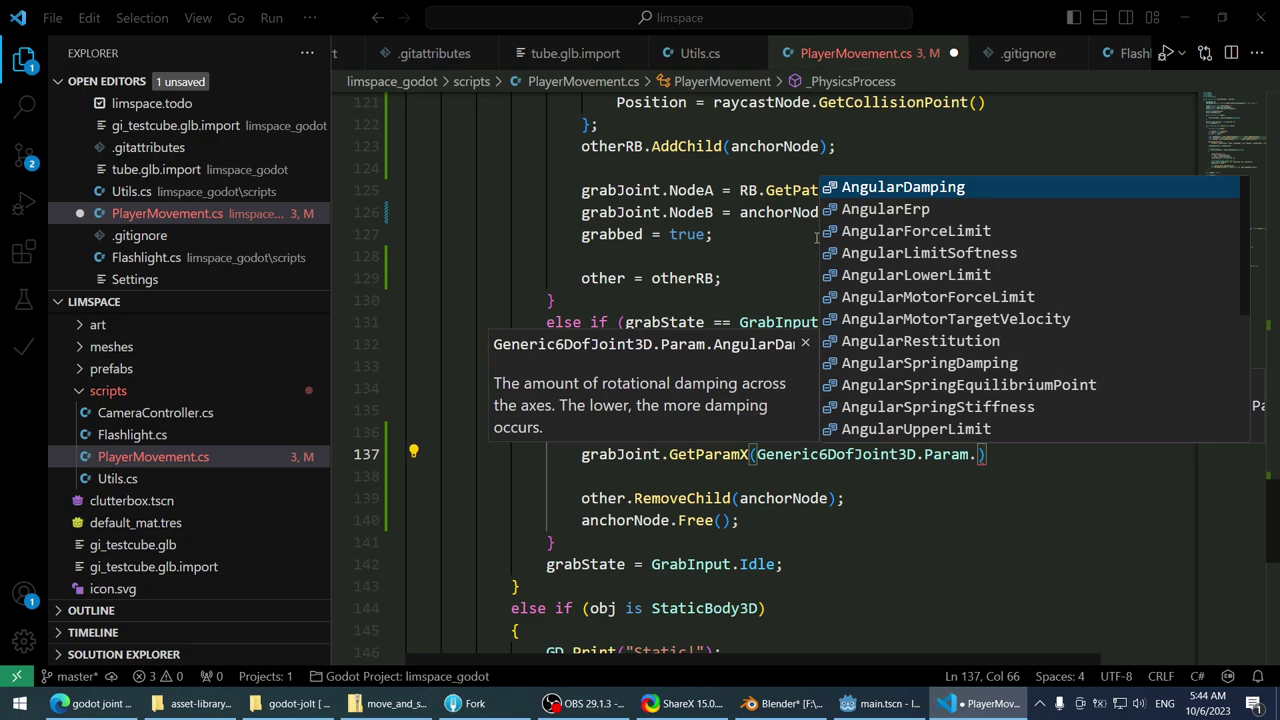
- Browse the Param enum suggestions and choose Max
scroll(993, 343, down, 4)
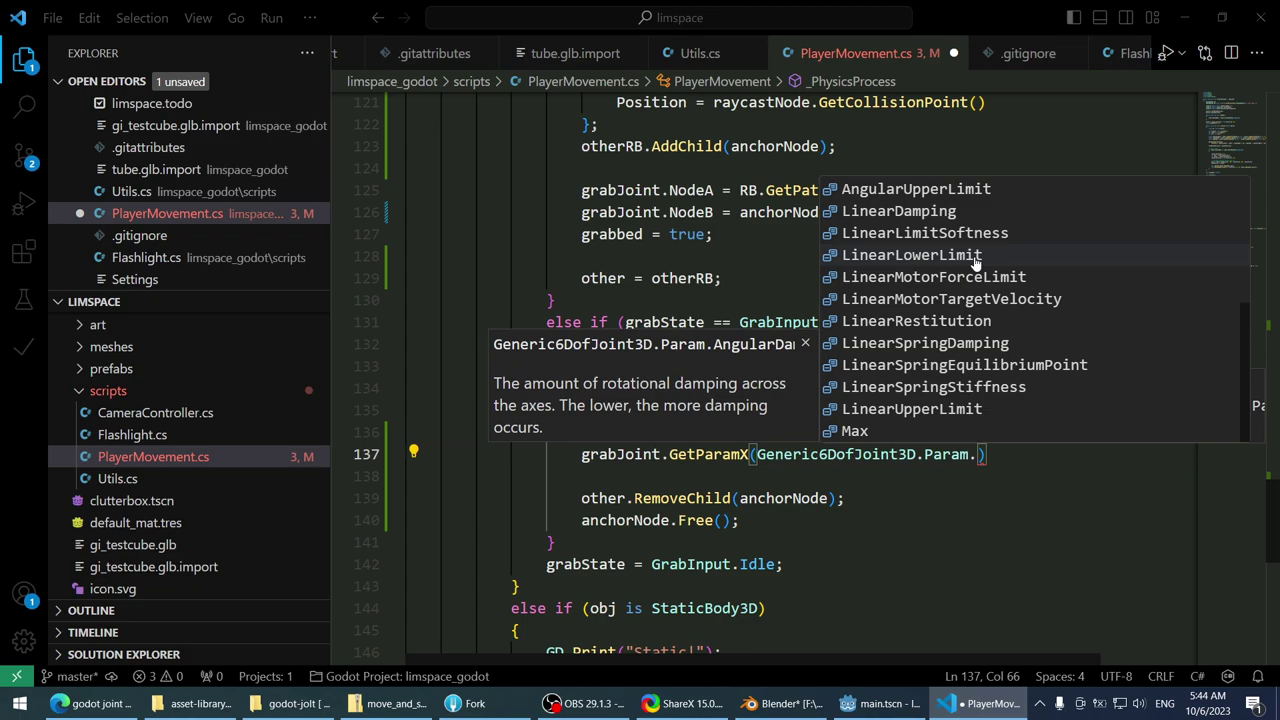
scroll(976, 262, up, 3)
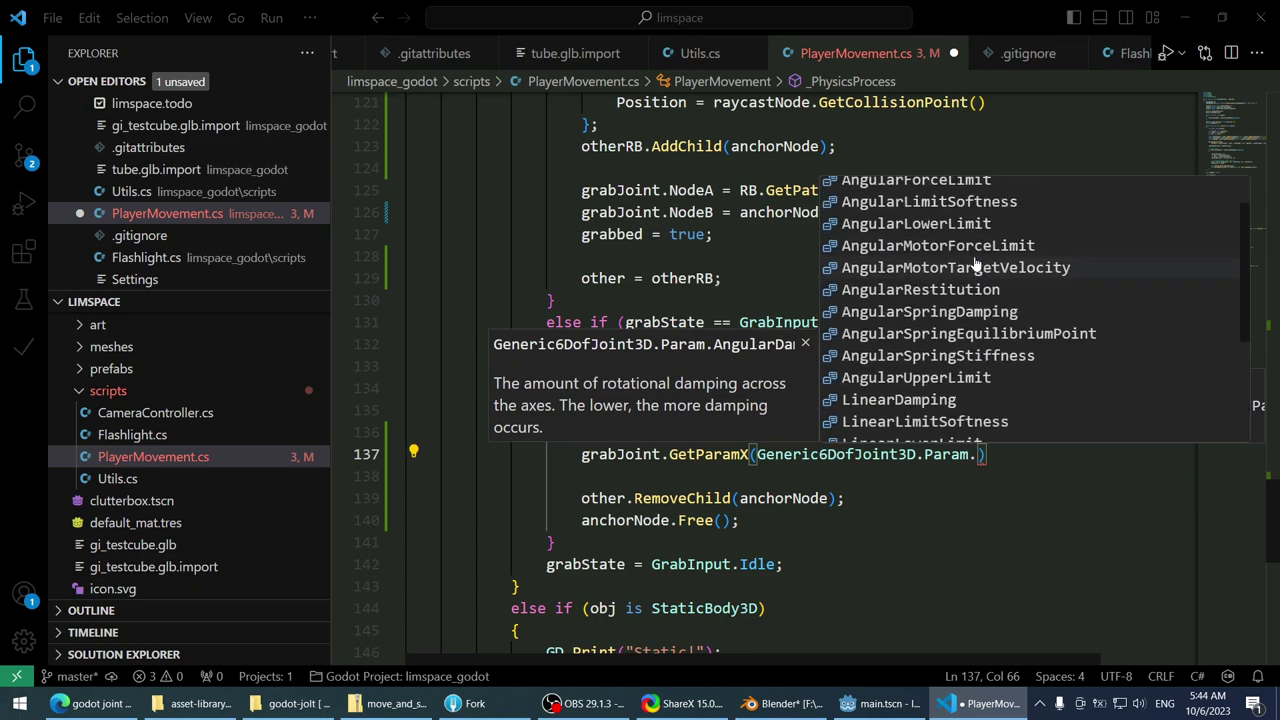
scroll(976, 264, down, 3)
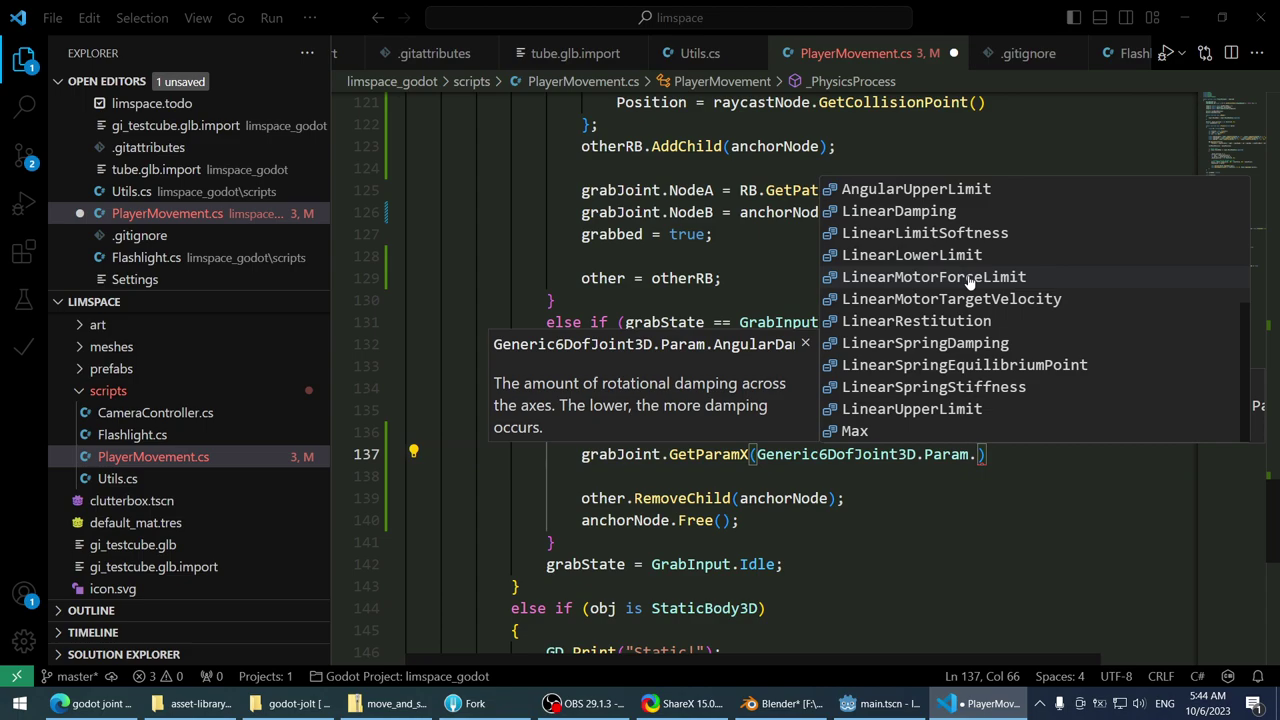
scroll(970, 285, up, 3)
scroll(1010, 300, up, 1)
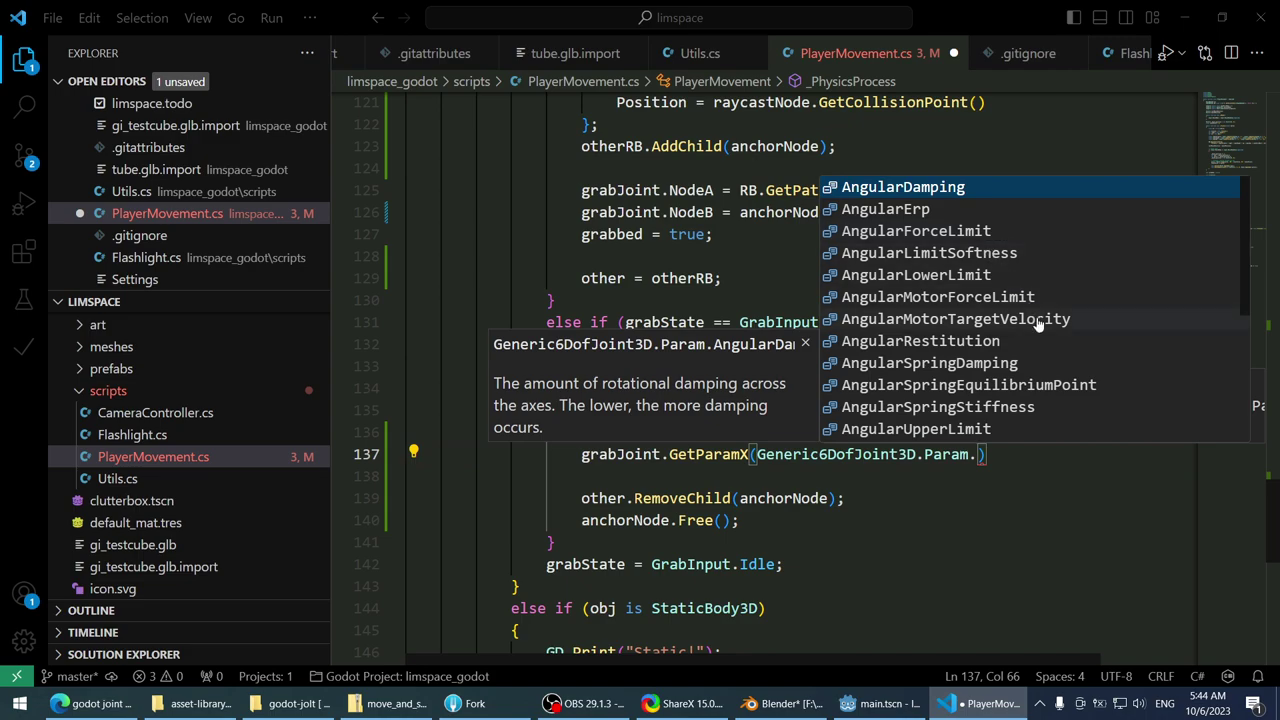
scroll(1040, 320, down, 3)
scroll(1054, 313, down, 1)
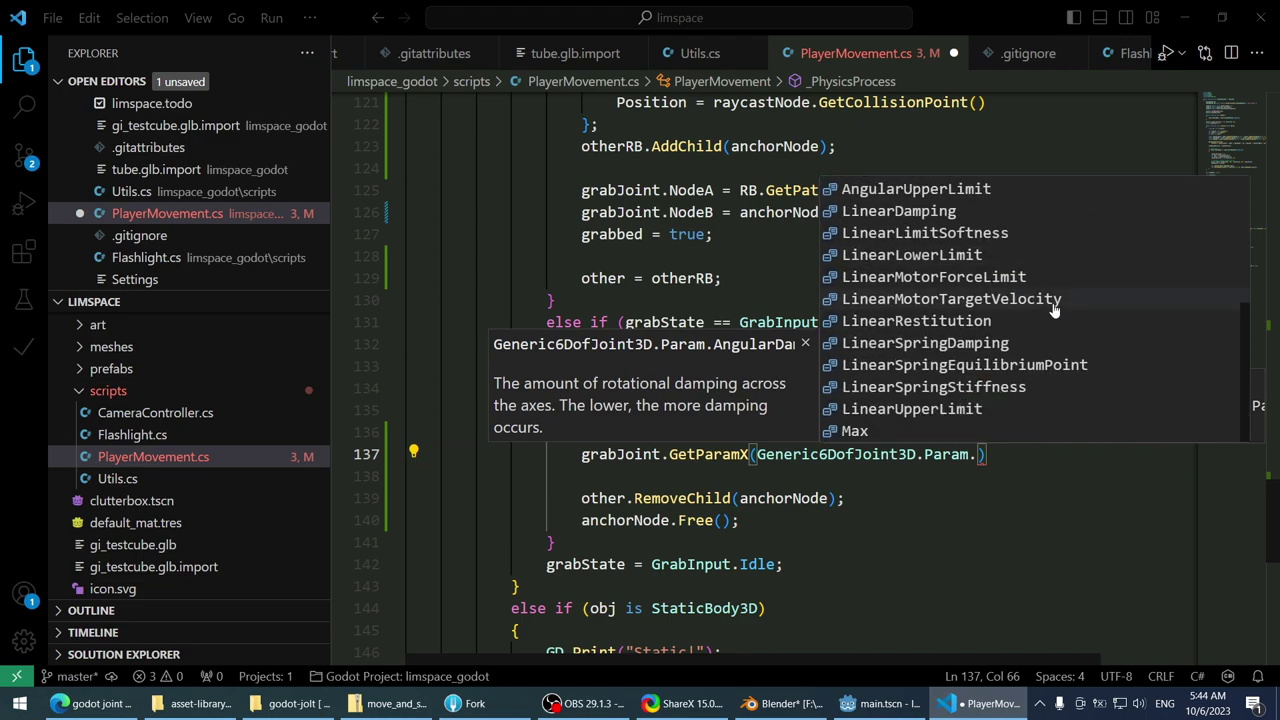
scroll(1054, 310, up, 4)
scroll(1054, 310, down, 5)
click(896, 432)
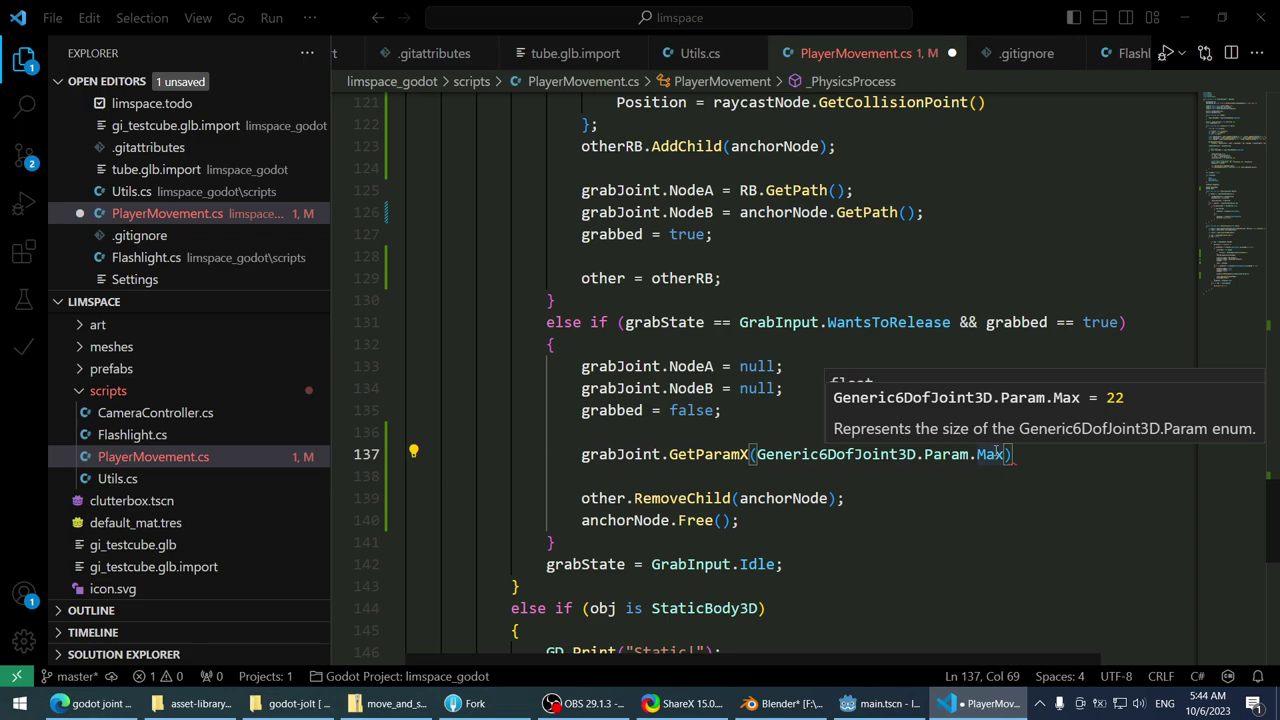
- Open Max's definition in Generic6DofJoint3D.cs, scan the Param enum, and return to PlayerMovement.cs
right_click(996, 452)
click(890, 26)
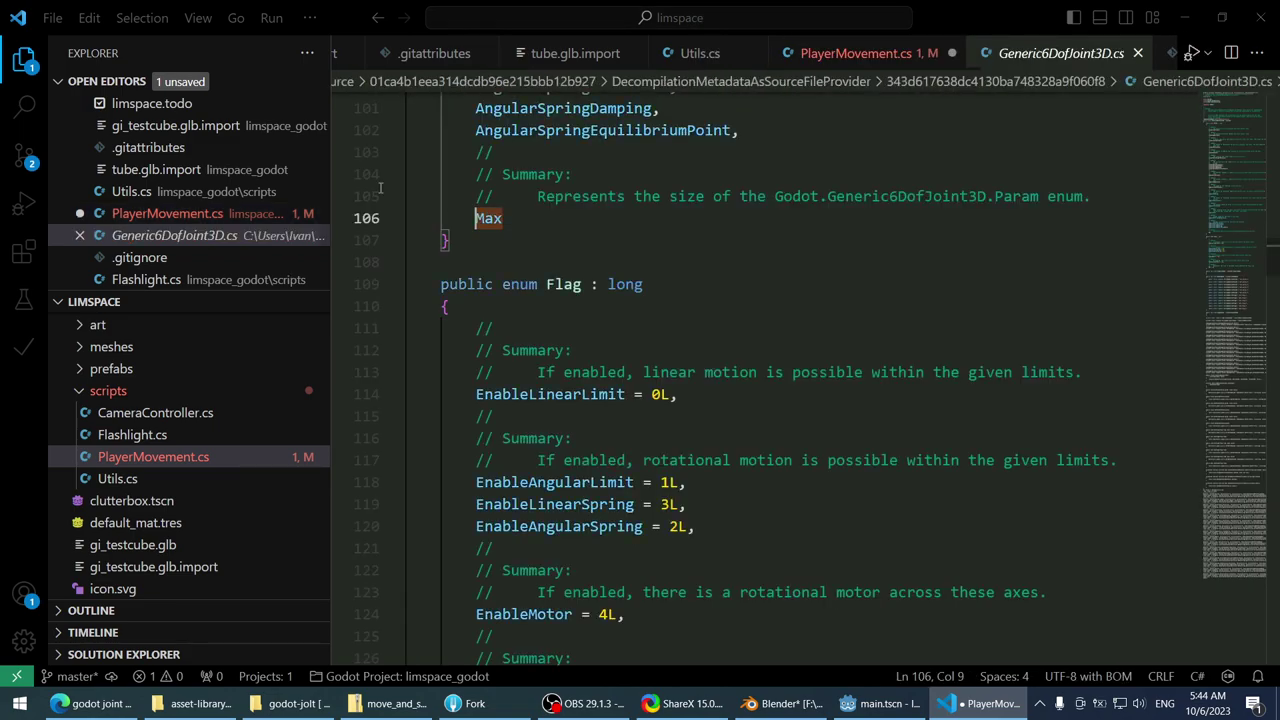
scroll(745, 386, up, 4)
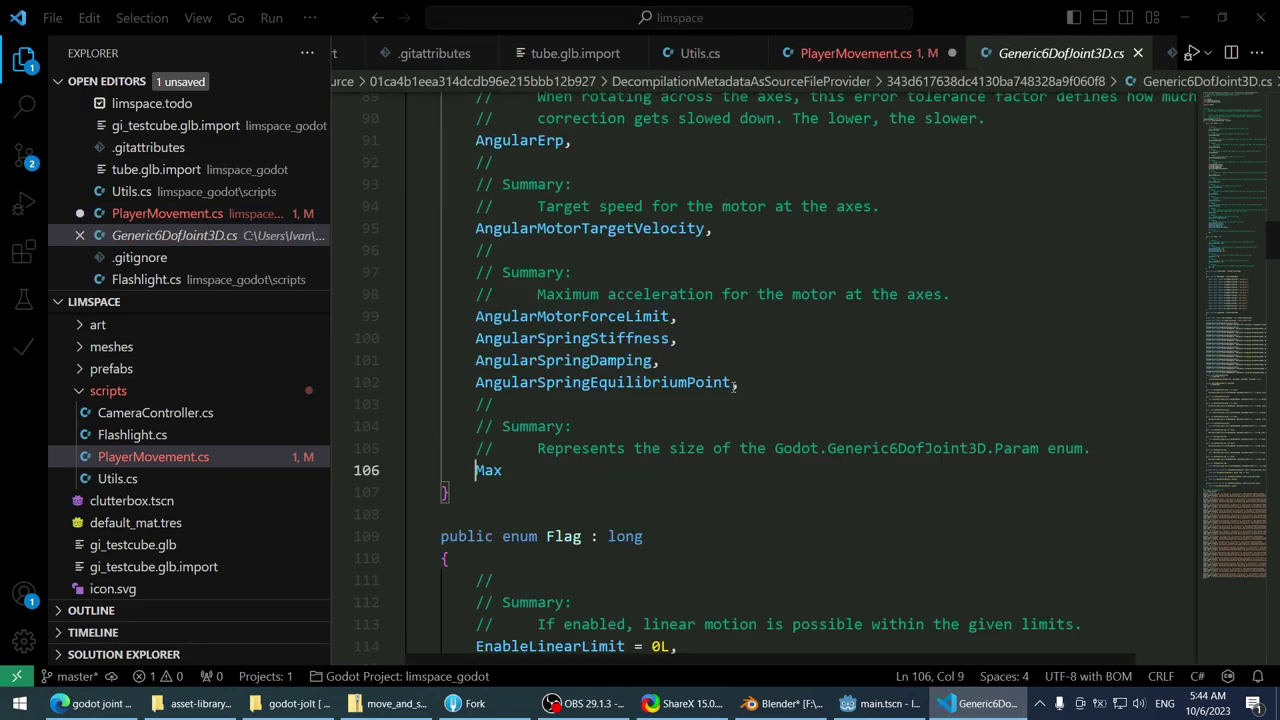
scroll(735, 385, up, 20)
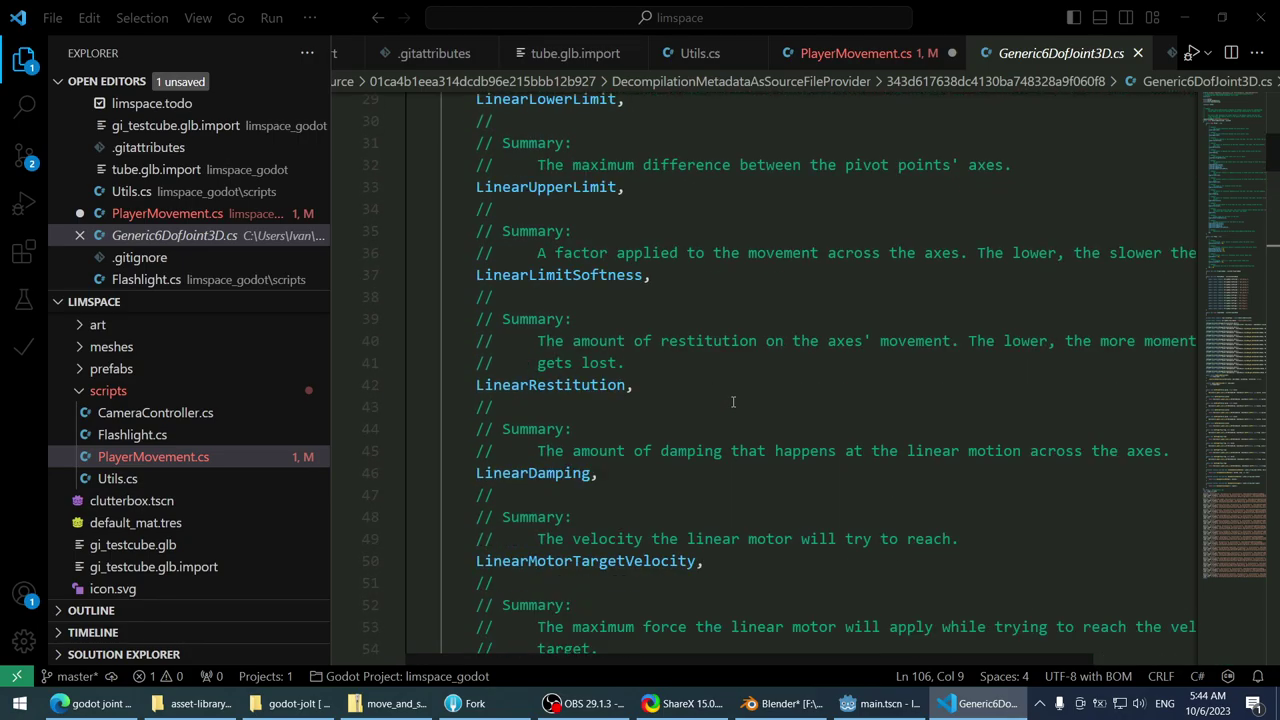
scroll(733, 402, up, 6)
scroll(733, 402, down, 3)
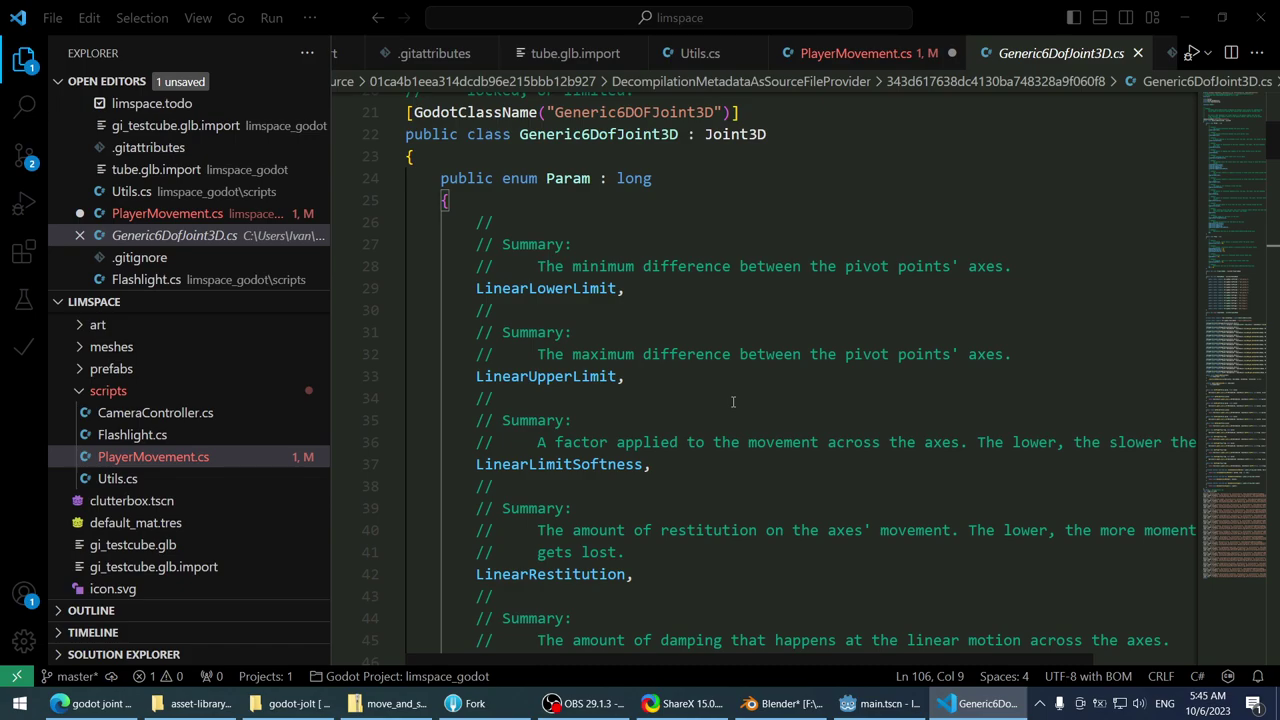
scroll(732, 400, down, 10)
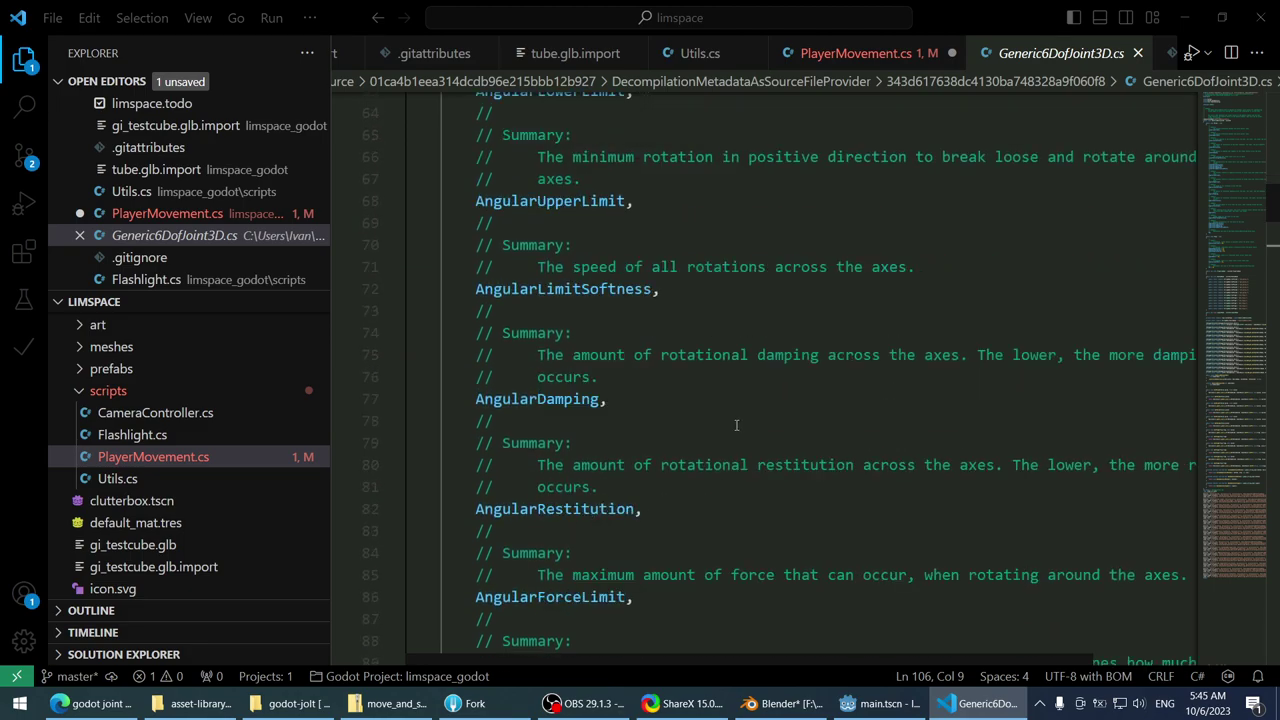
key(ctrl+Tab)
scroll(848, 348, down, 1)
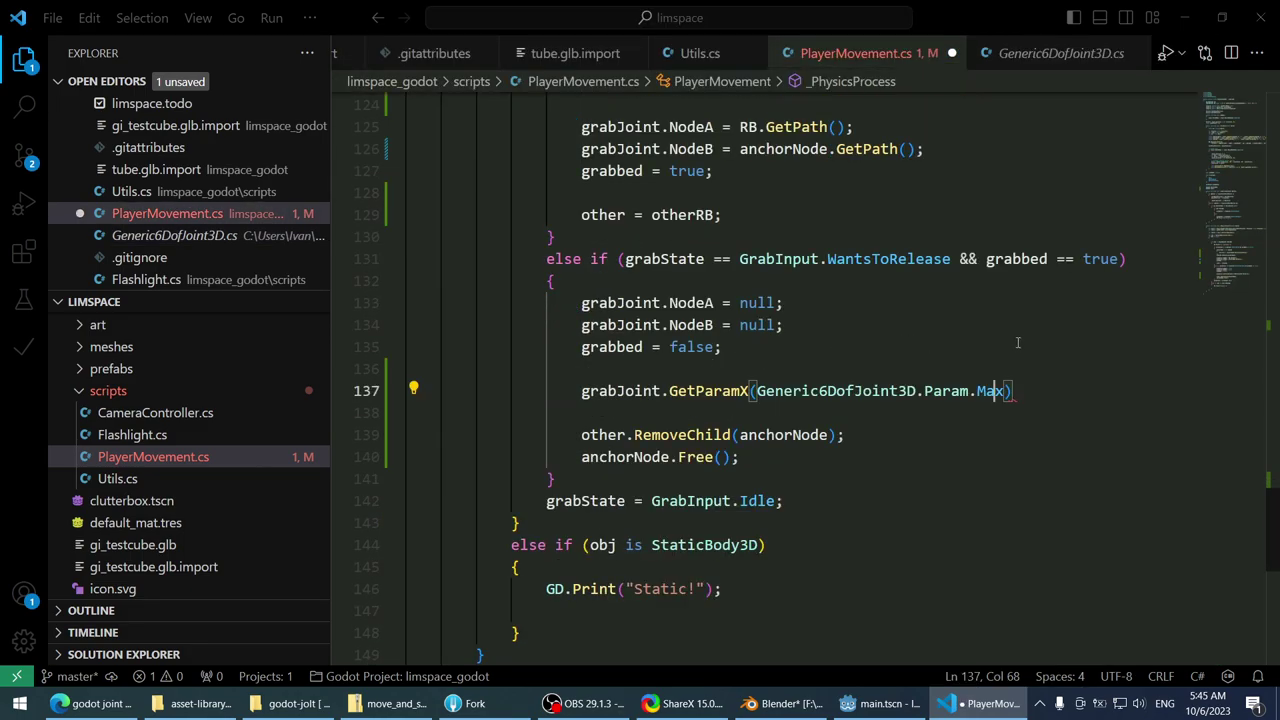
- Delete the GetParamX line and open an empty line below the release branch's brace
key(shift+Home)
key(BackSpace)
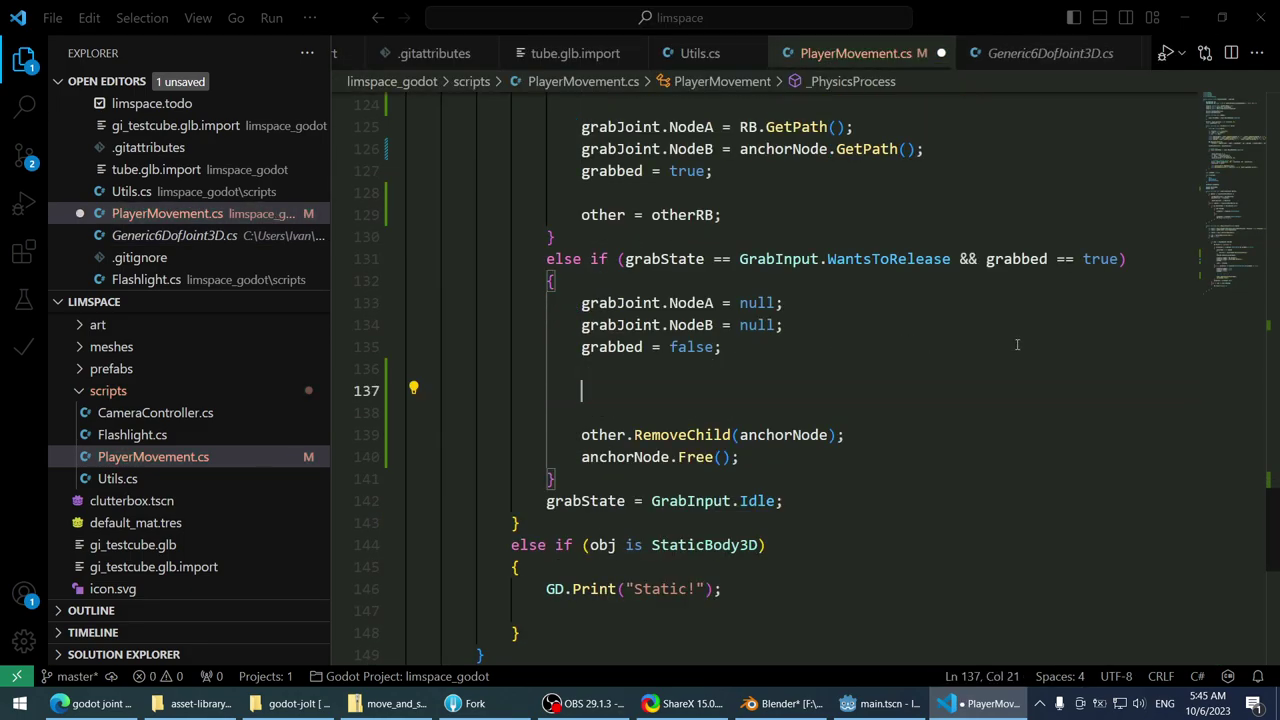
key(ctrl+shift+k)
key(BackSpace)
key(Up)
key(Up)
key(Up)
key(Up)
key(Return)
key(Return)
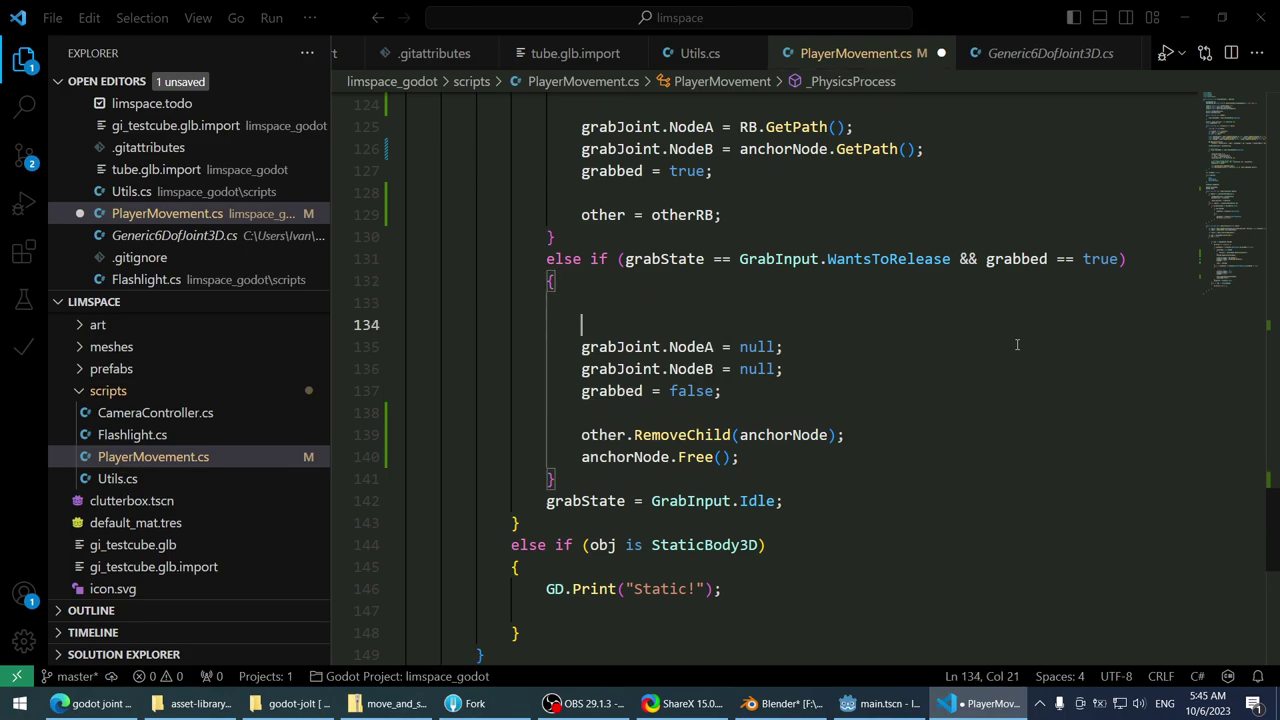
key(Up)
- Write GD.Print(grabJoint.NodeB); on that line and save the script
text(GD.pri)
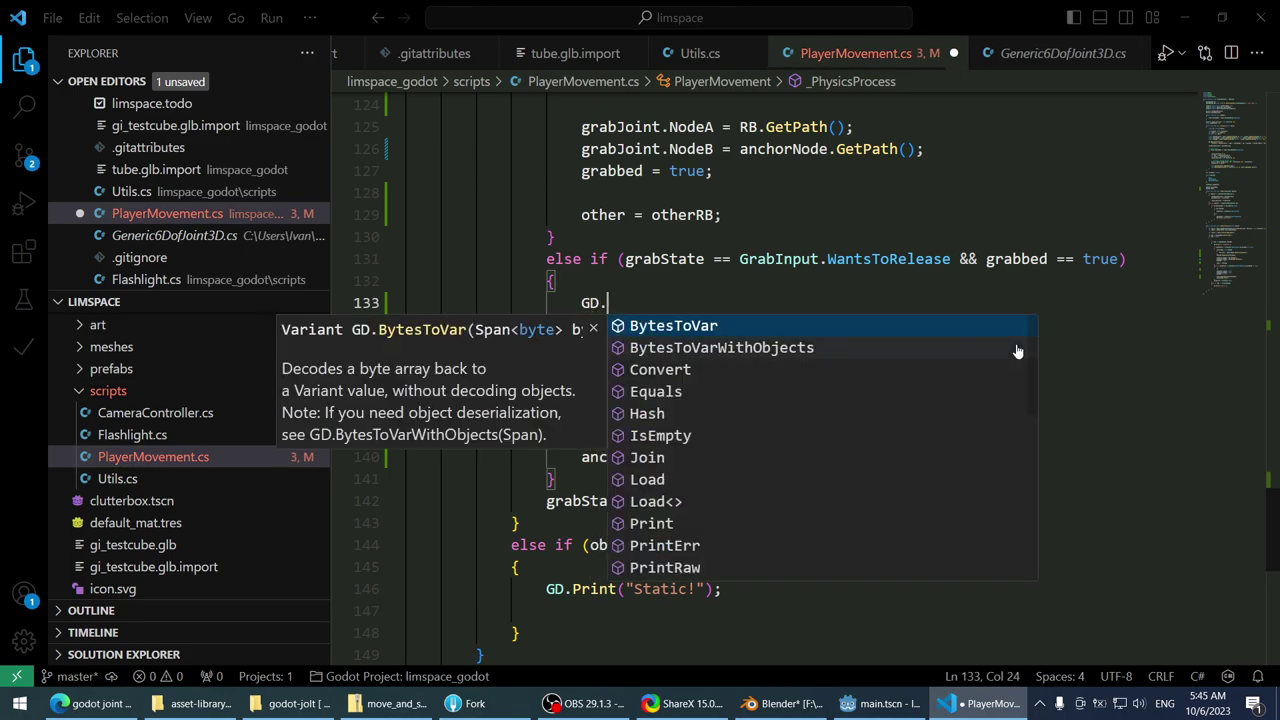
key(Tab)
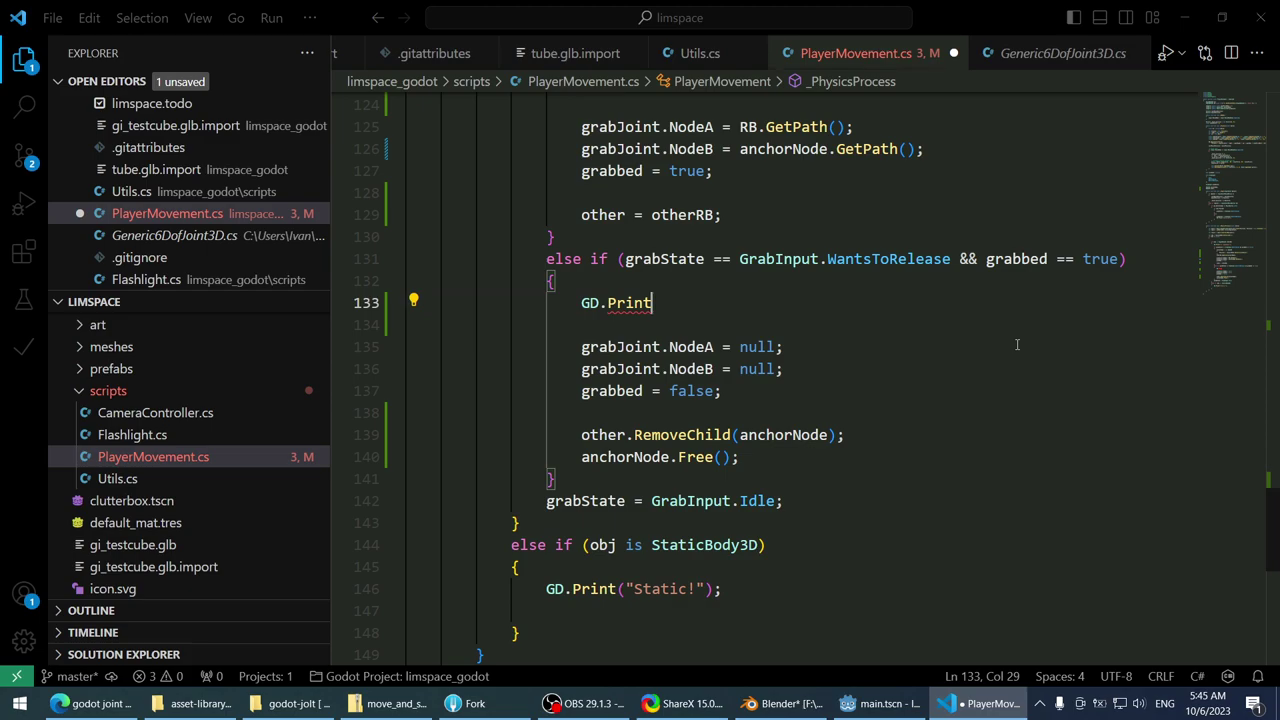
text(grabj)
key(BackSpace)
key(BackSpace)
key(BackSpace)
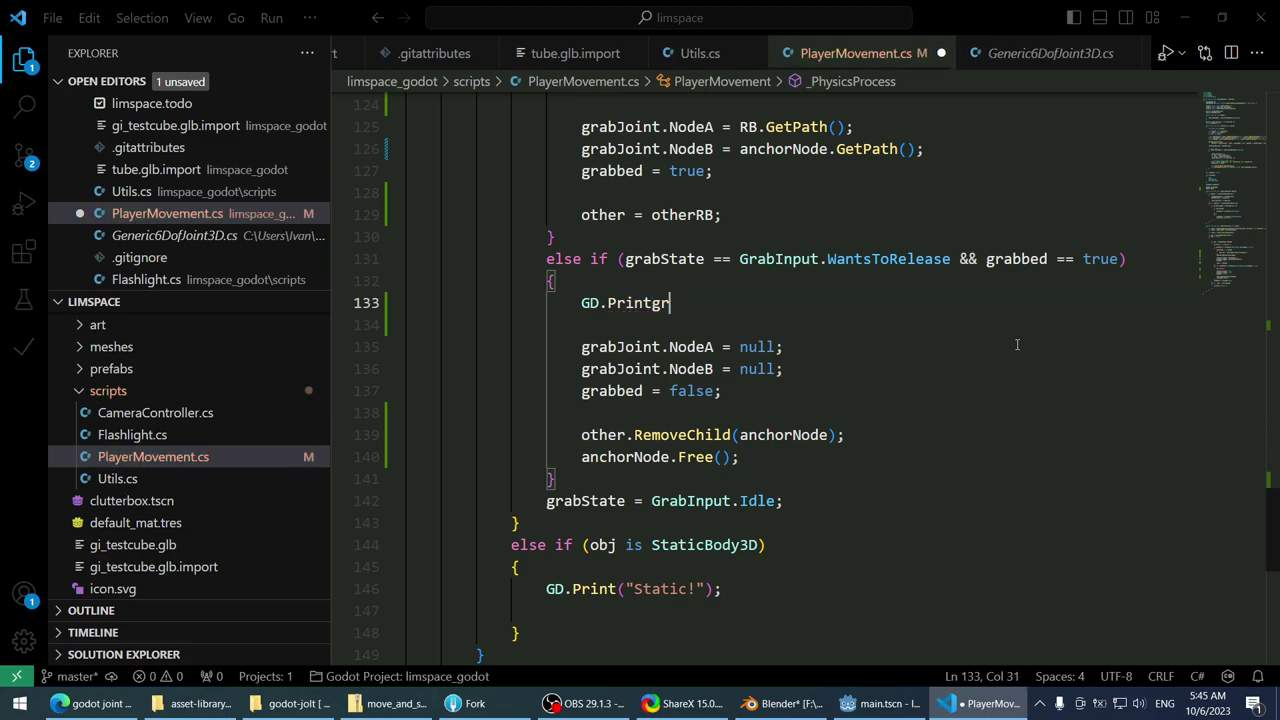
key(BackSpace)
key(BackSpace)
text((grabjoi)
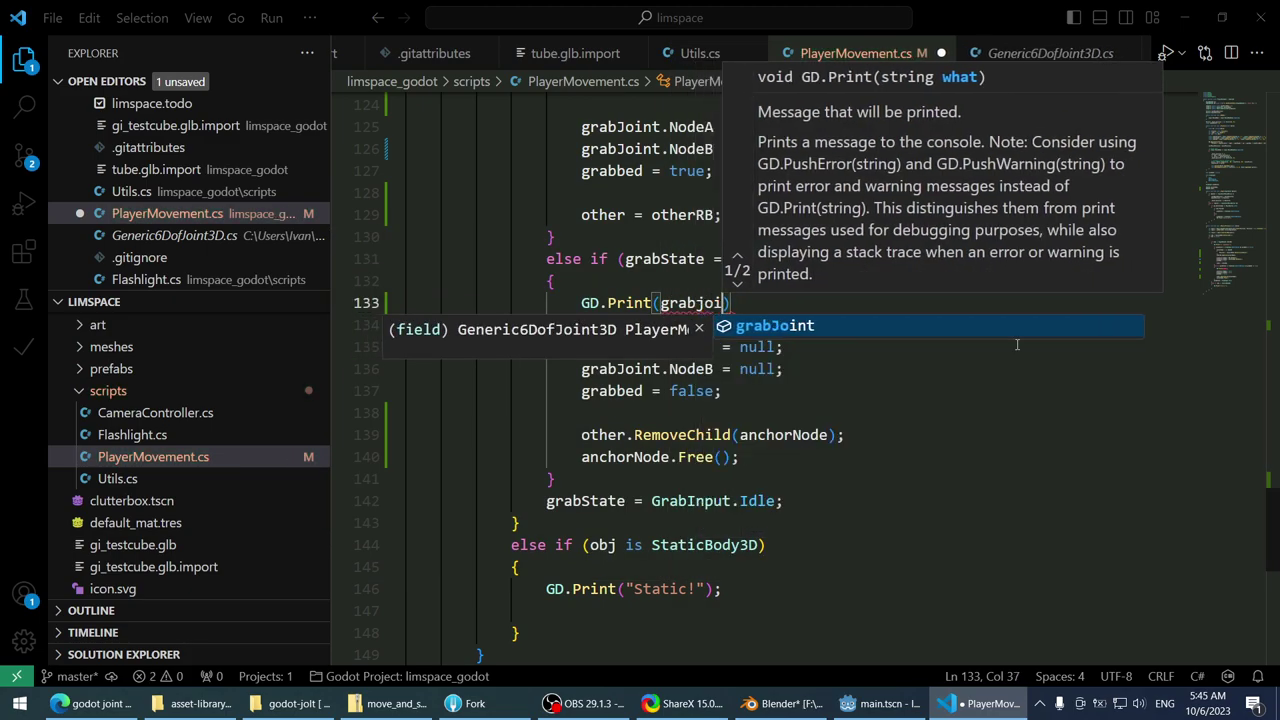
text(.nodeb)
key(Tab)
text())
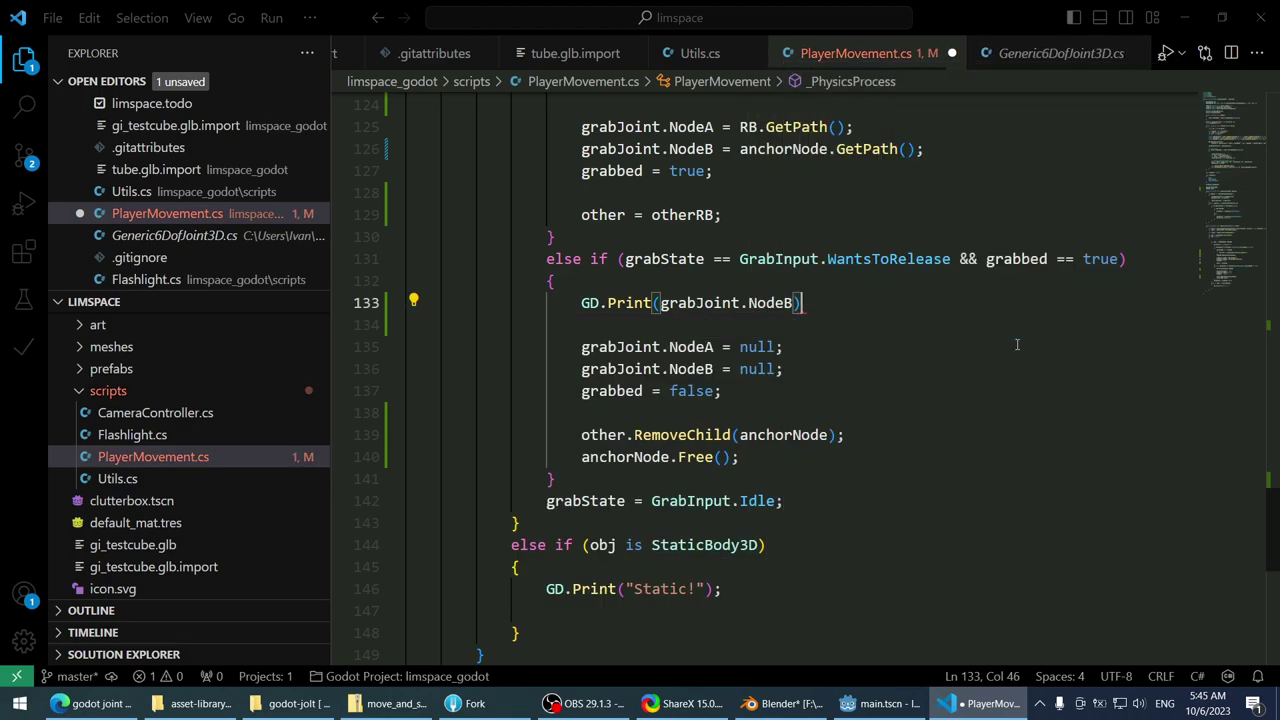
text(;)
key(ctrl+s)
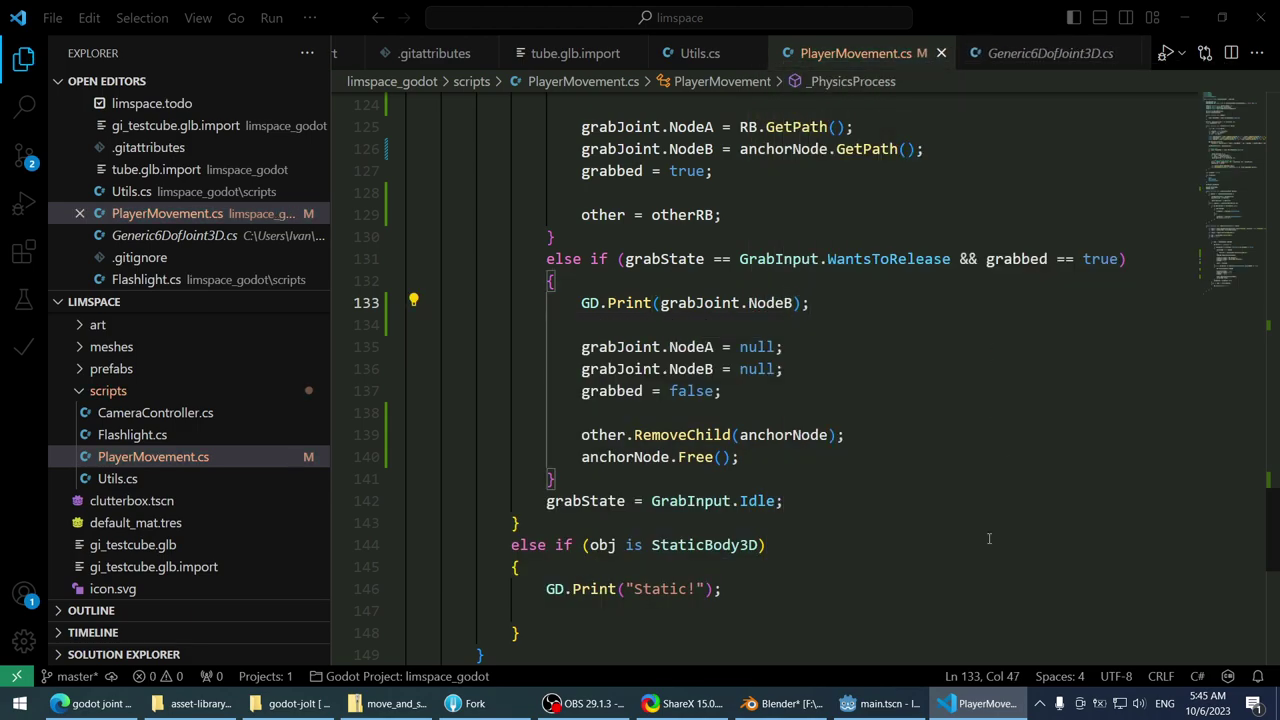
click(880, 703)
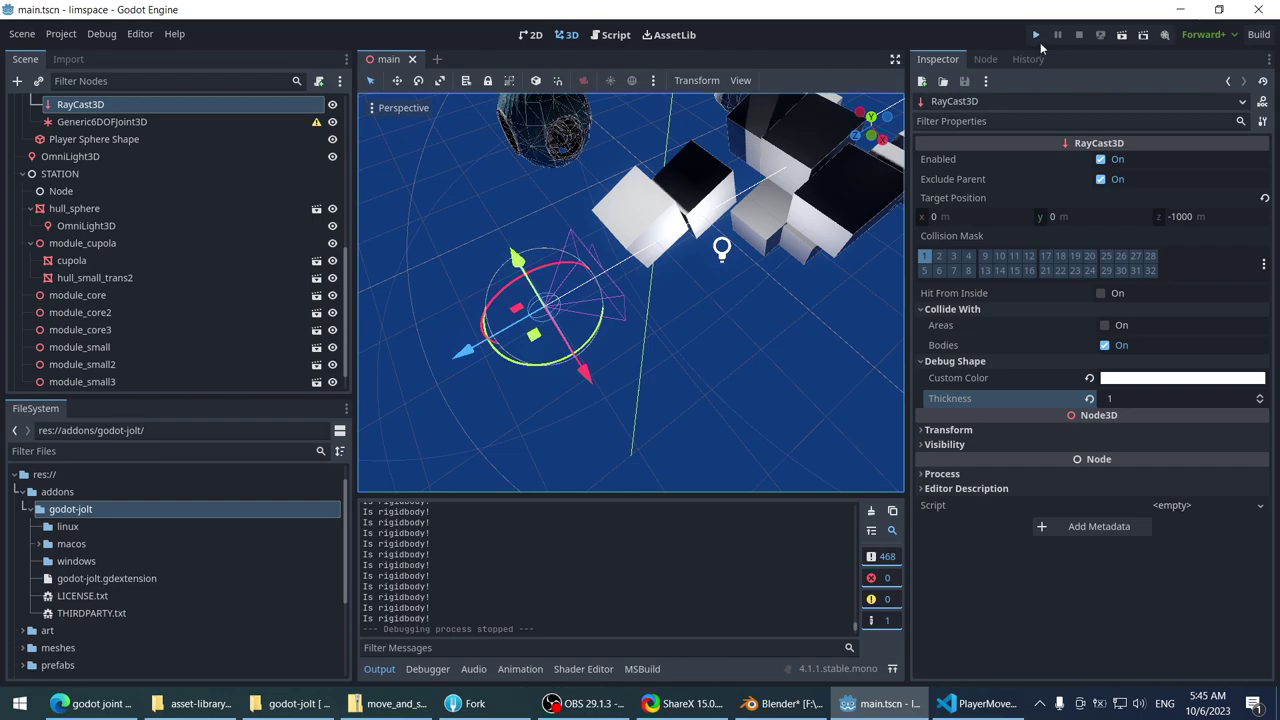
- Run the game to test the grab release, stop it, and return to PlayerMovement.cs
click(1037, 36)
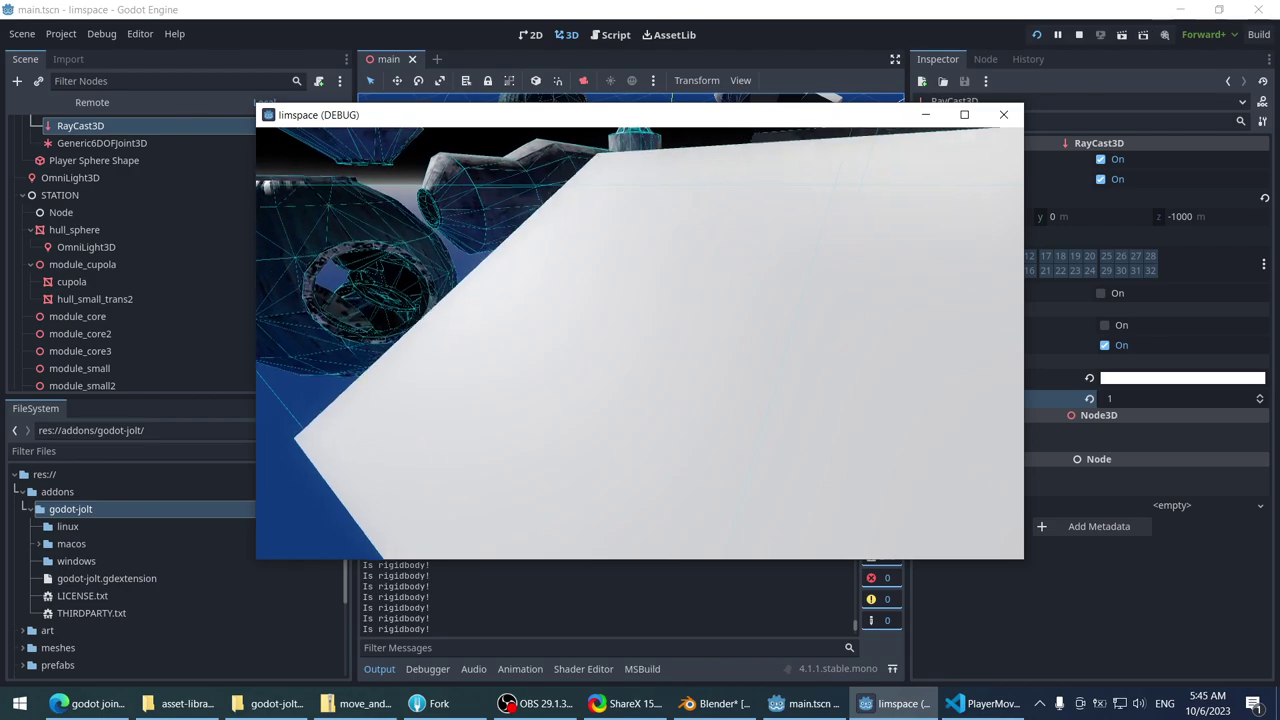
key(Escape)
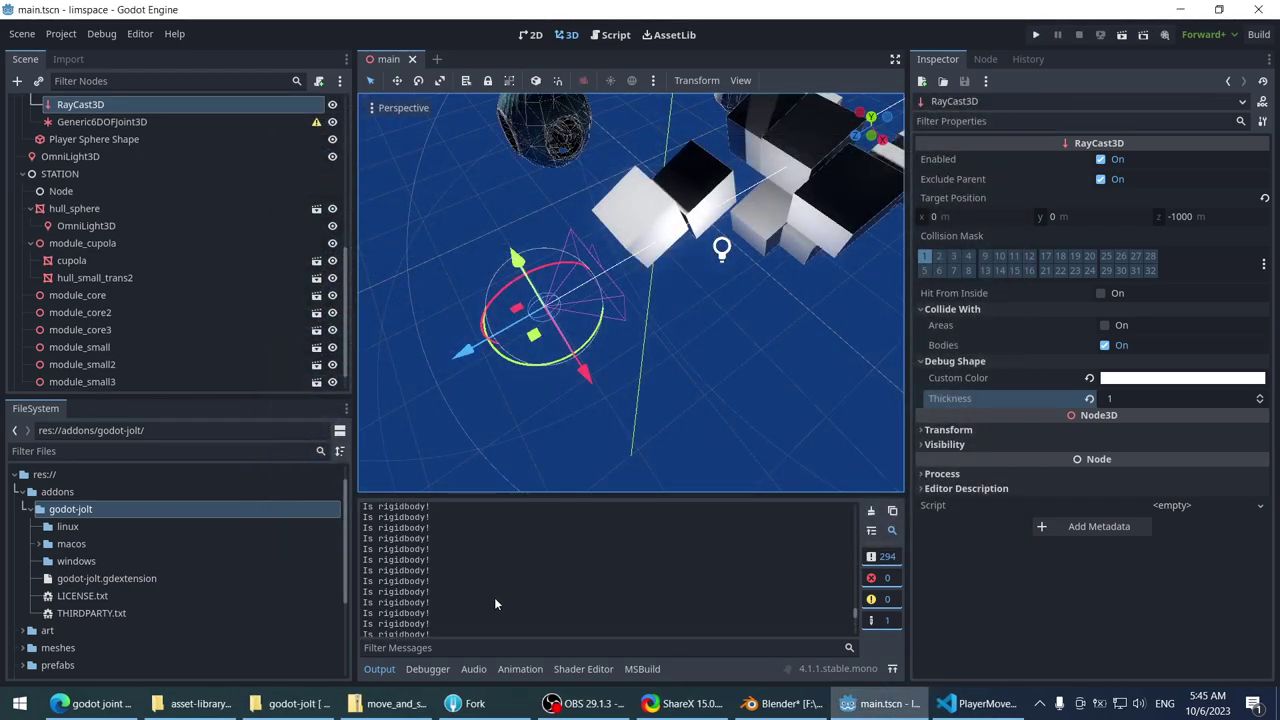
click(978, 703)
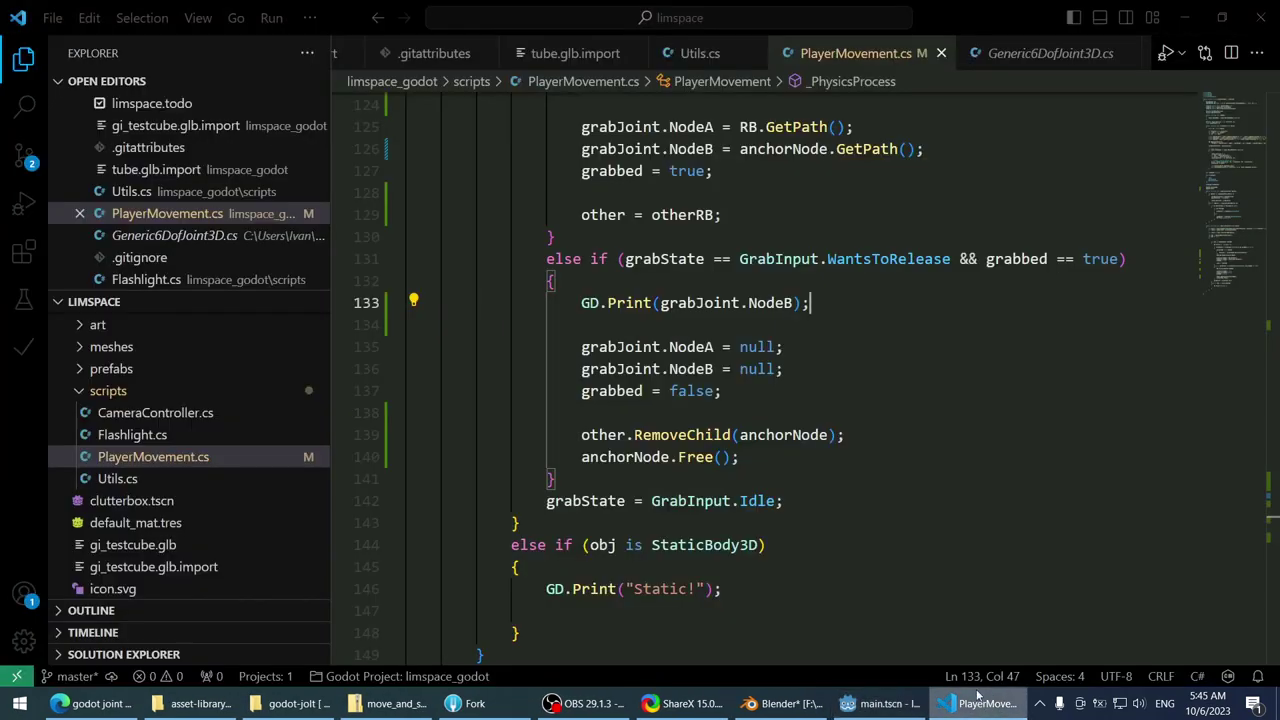
- Comment out the 'Static!' and 'Is rigidbody!' GD.Print lines, save, and run the game in Godot
click(786, 566)
key(Down)
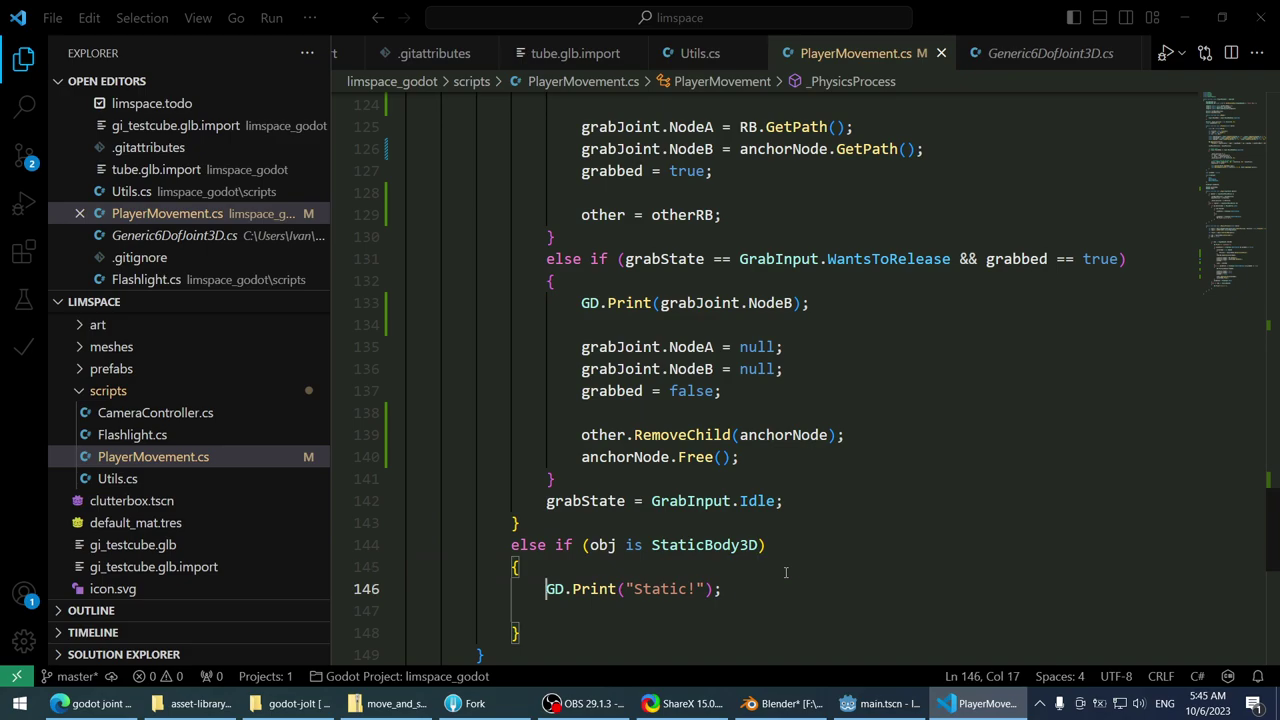
key(ctrl+slash)
scroll(786, 572, up, 6)
click(850, 268)
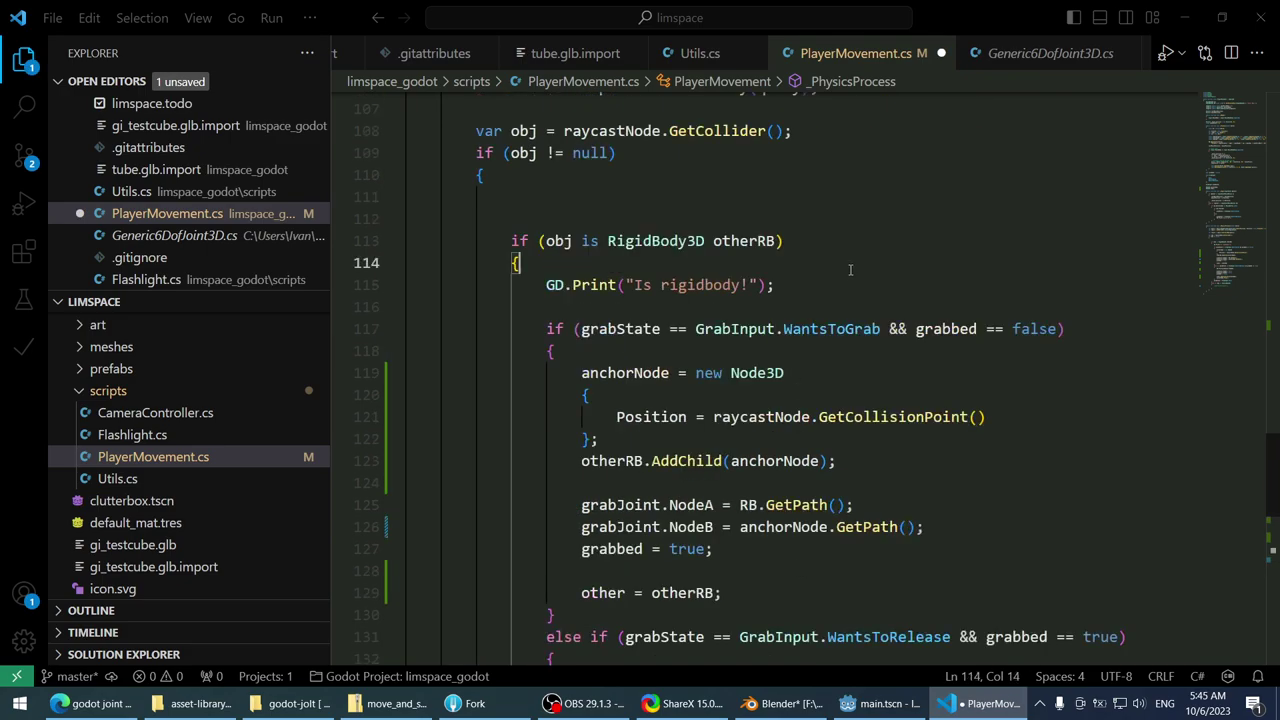
key(Down)
key(ctrl+slash)
key(ctrl+s)
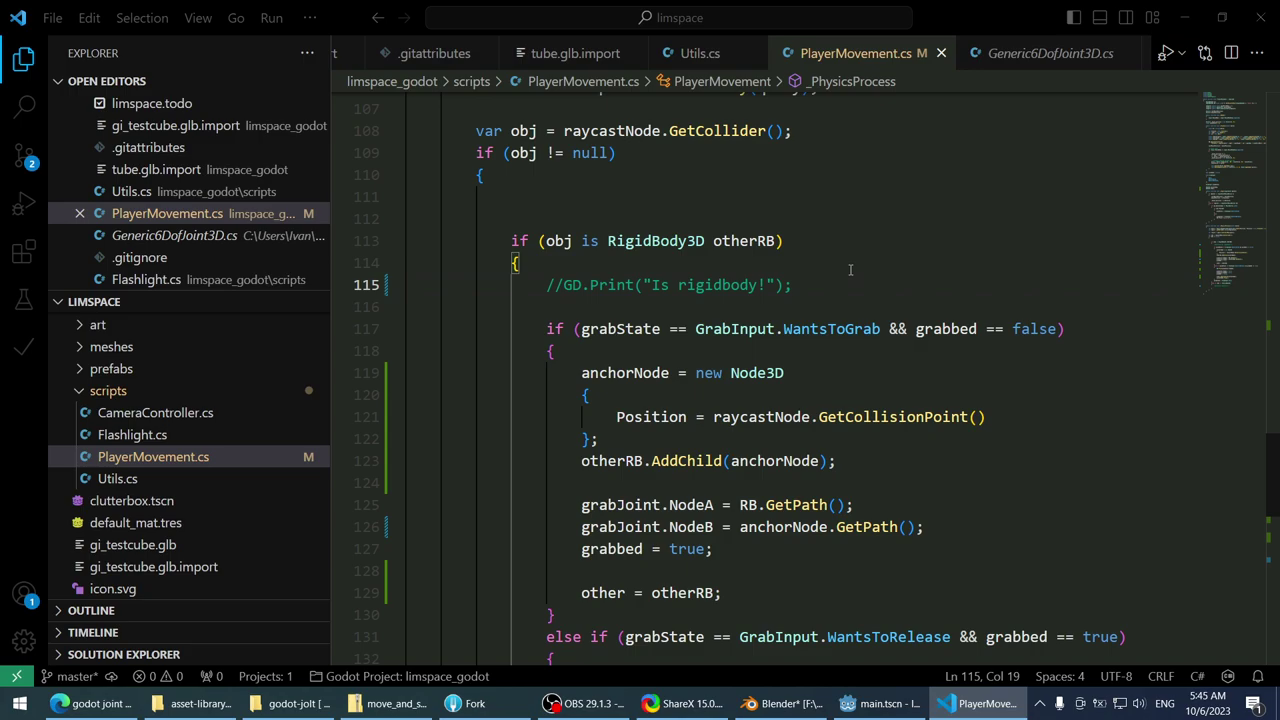
click(880, 703)
click(1036, 34)
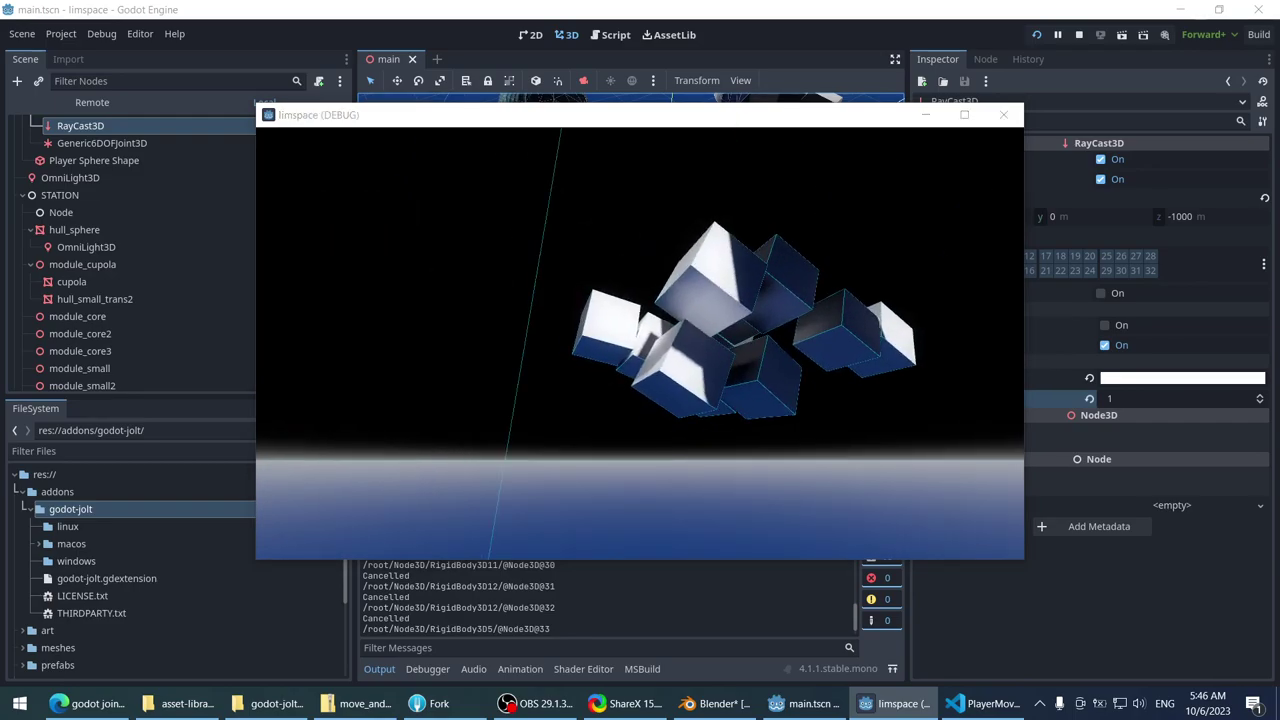
- Switch the Scene dock to the Remote tree and expand the running root Node3D
click(800, 703)
scroll(118, 248, down, 1)
scroll(106, 280, up, 4)
scroll(107, 280, up, 1)
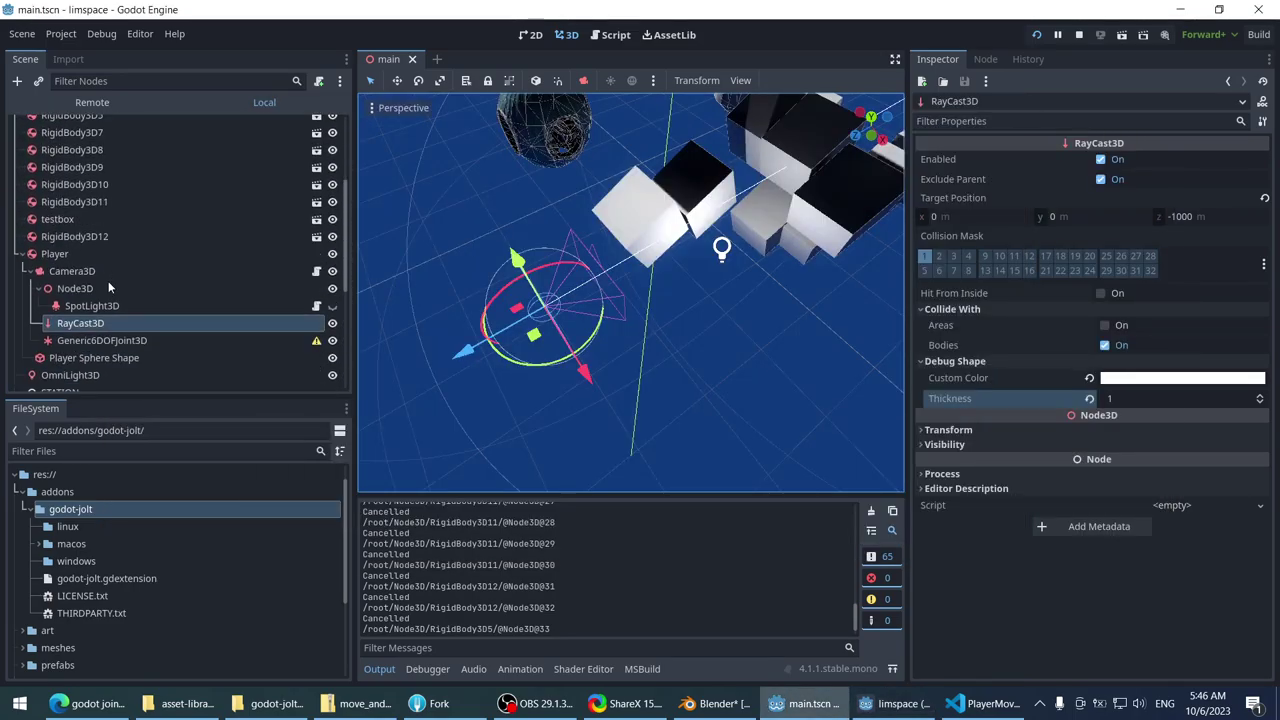
scroll(130, 285, down, 3)
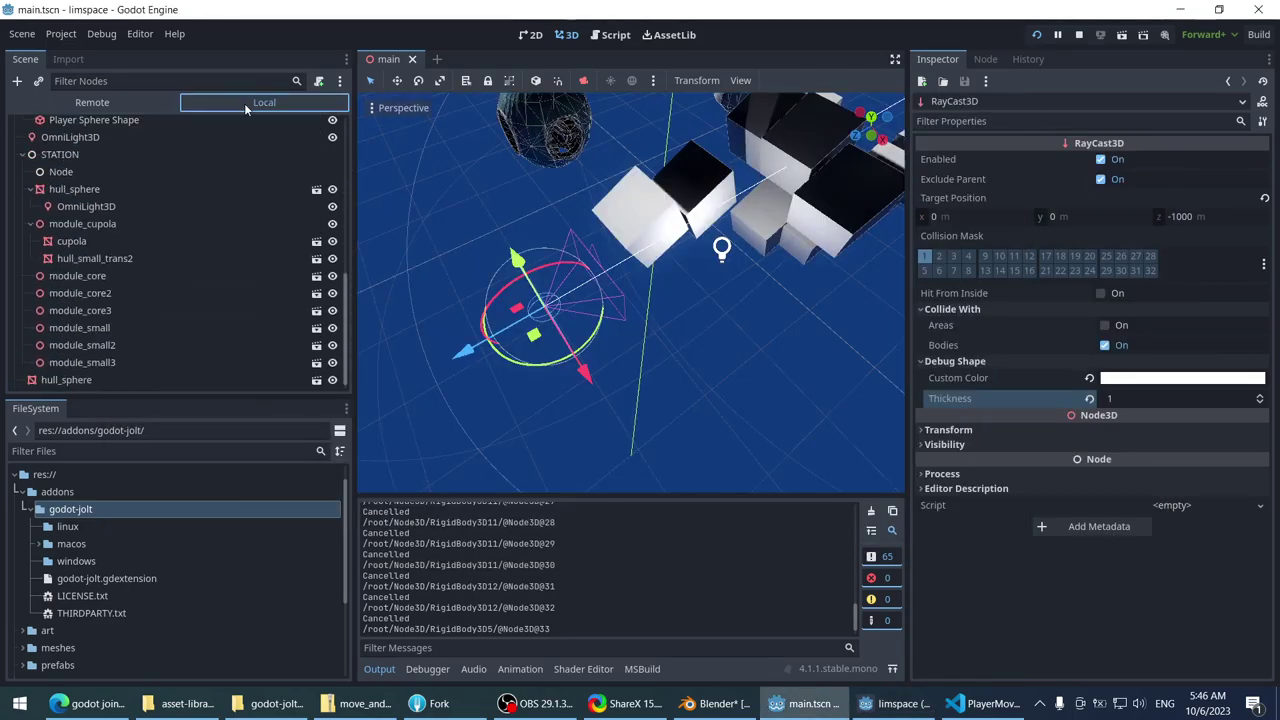
click(135, 105)
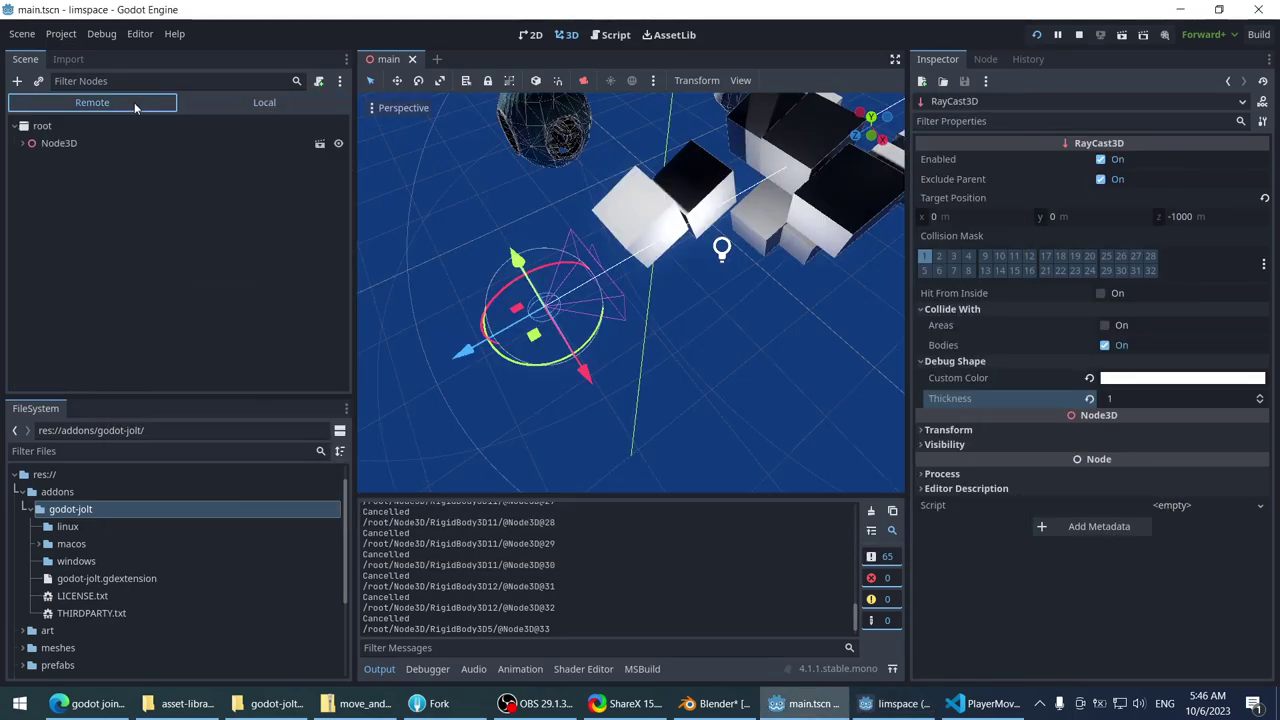
click(40, 143)
click(22, 143)
scroll(212, 291, down, 5)
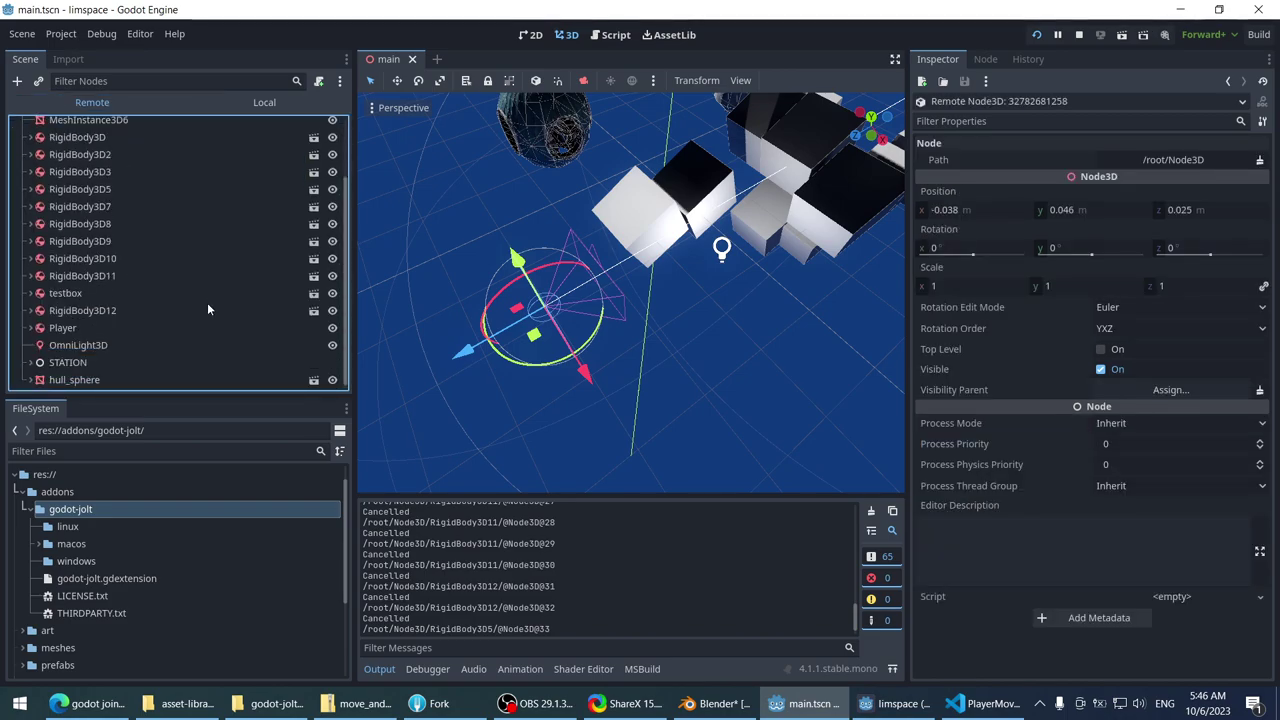
scroll(206, 304, up, 5)
scroll(209, 302, down, 5)
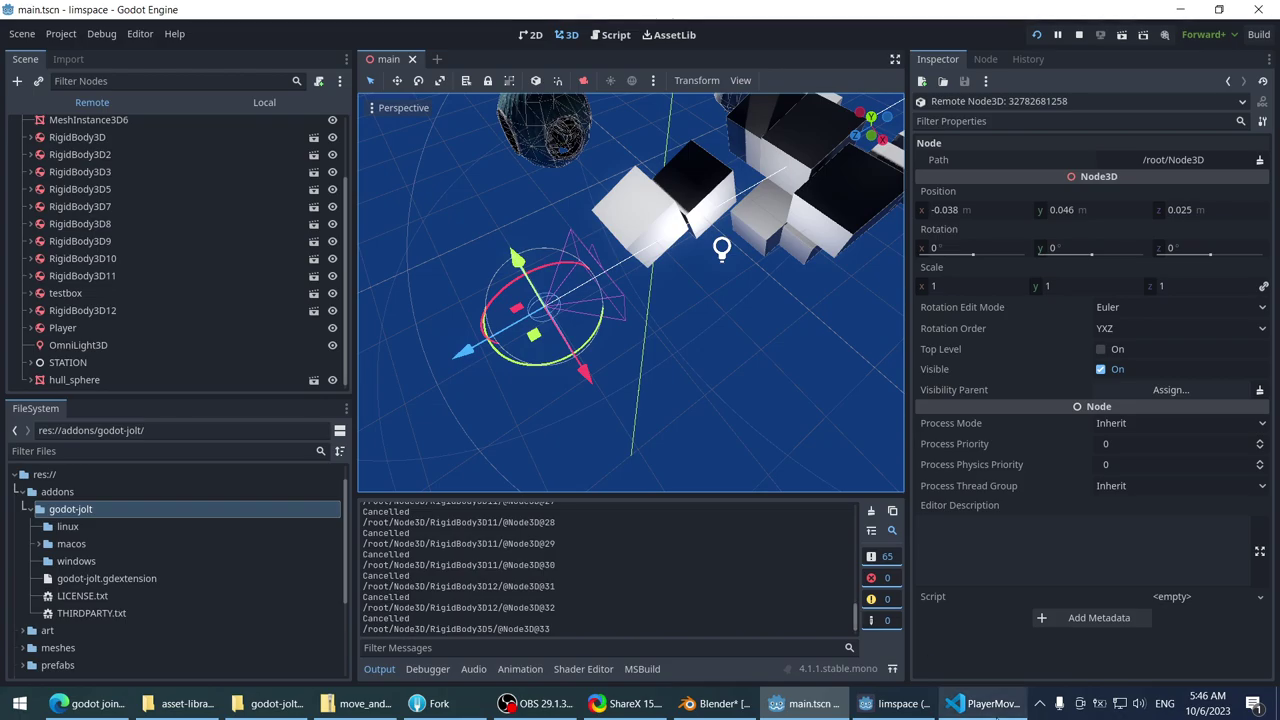
- Play-test grabbing in the game, then expand RigidBody3D and RigidBody3D2 to inspect their children
click(990, 703)
click(990, 703)
click(897, 703)
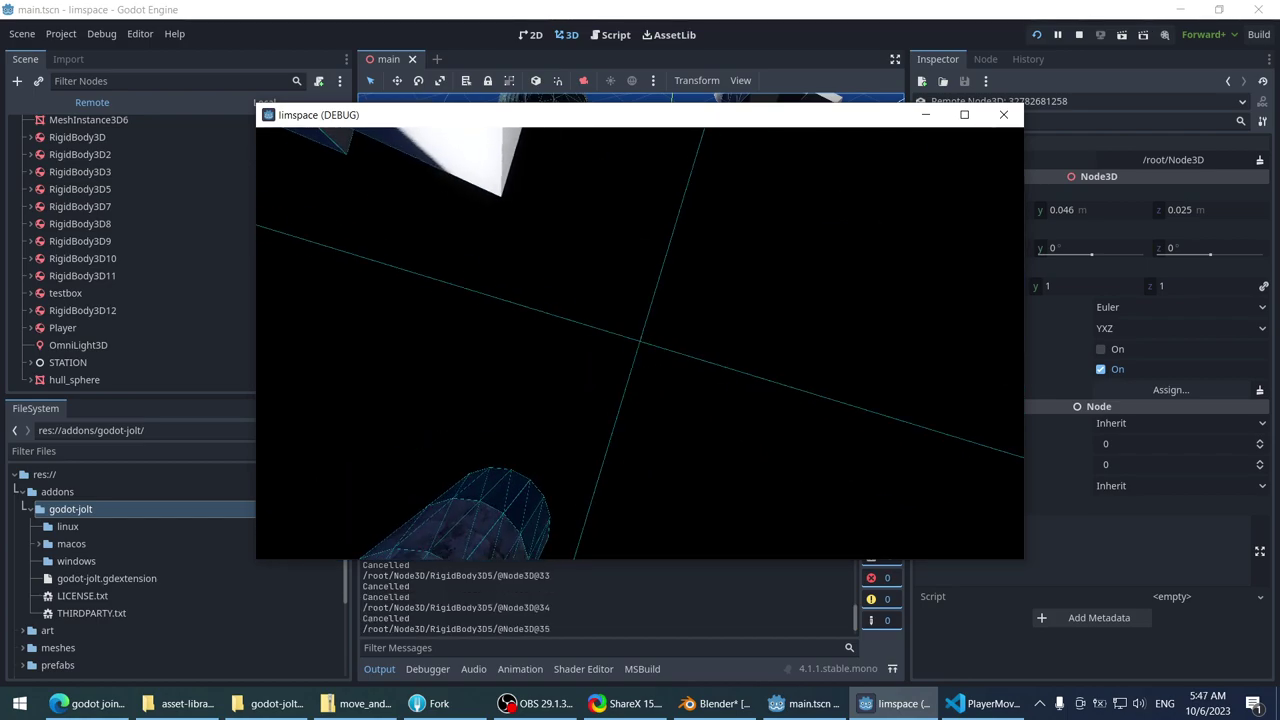
click(240, 319)
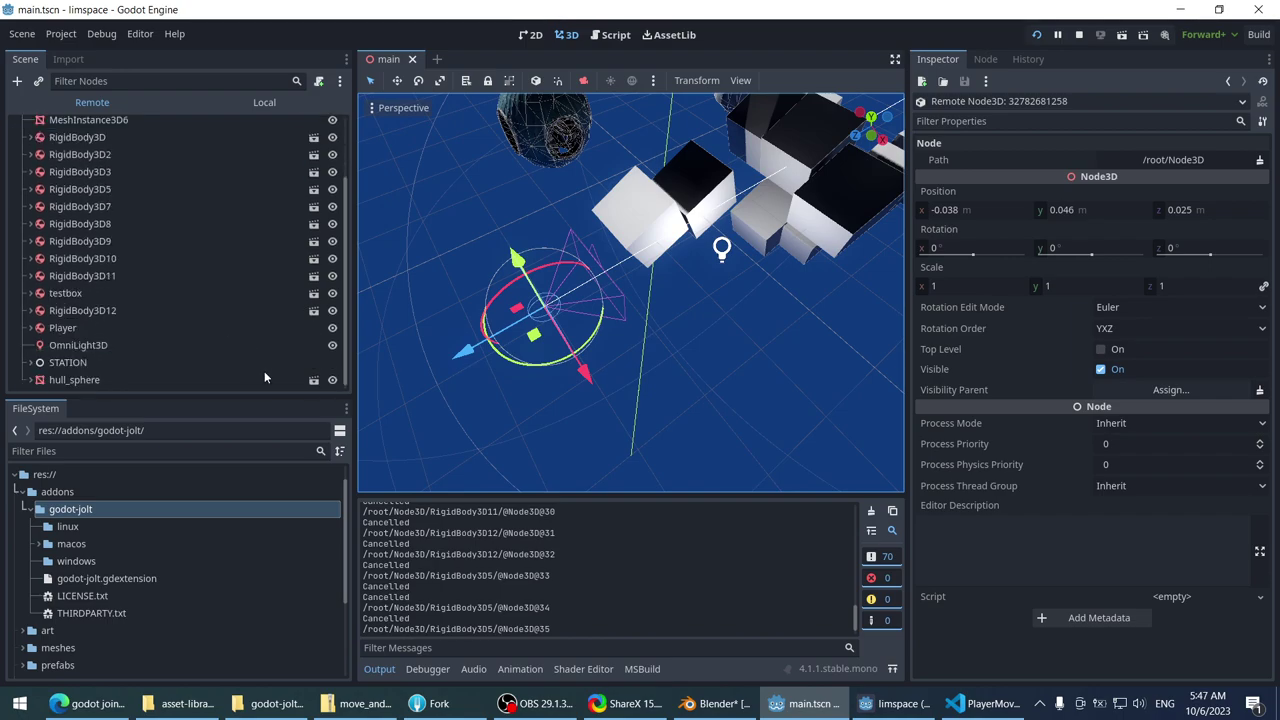
click(31, 213)
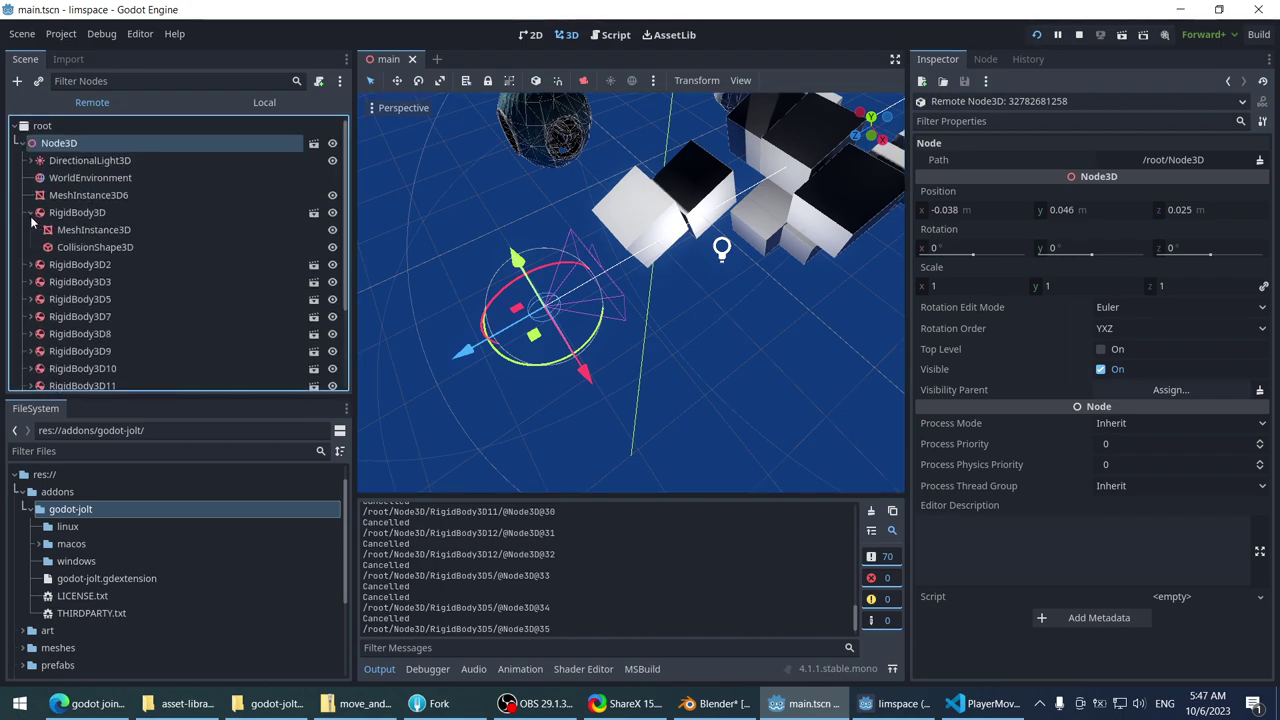
click(31, 265)
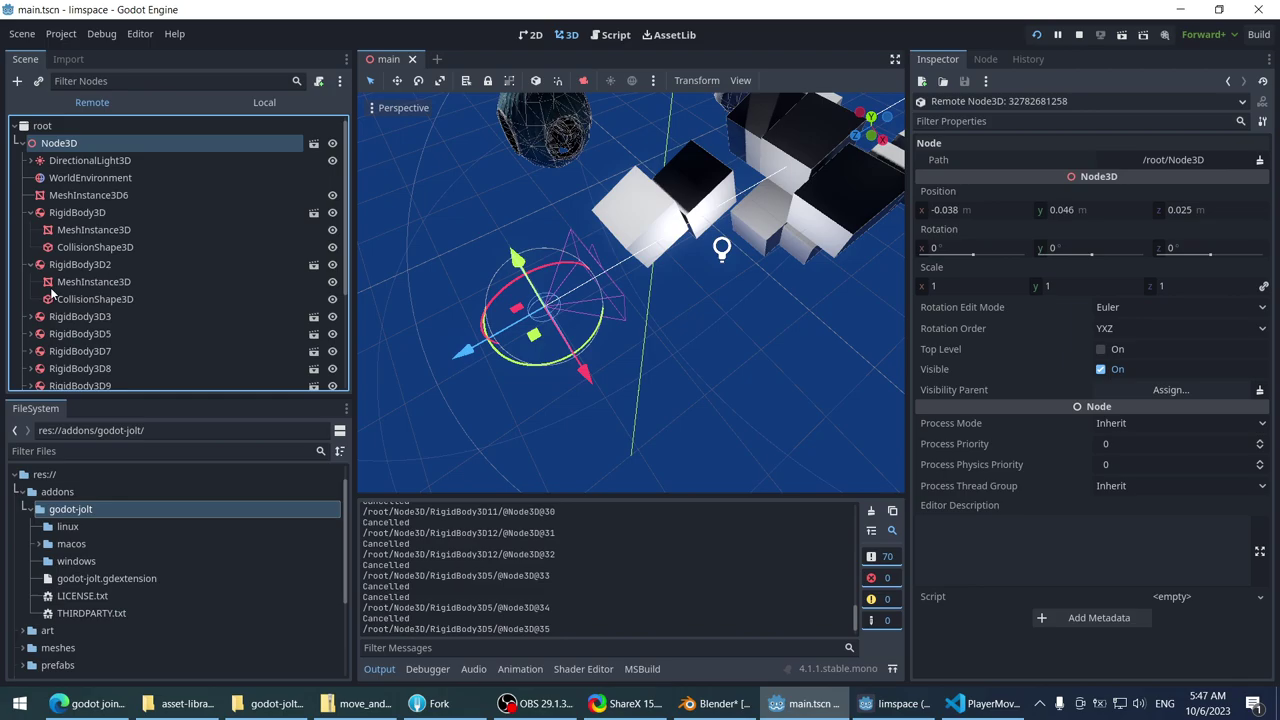
click(47, 284)
click(124, 266)
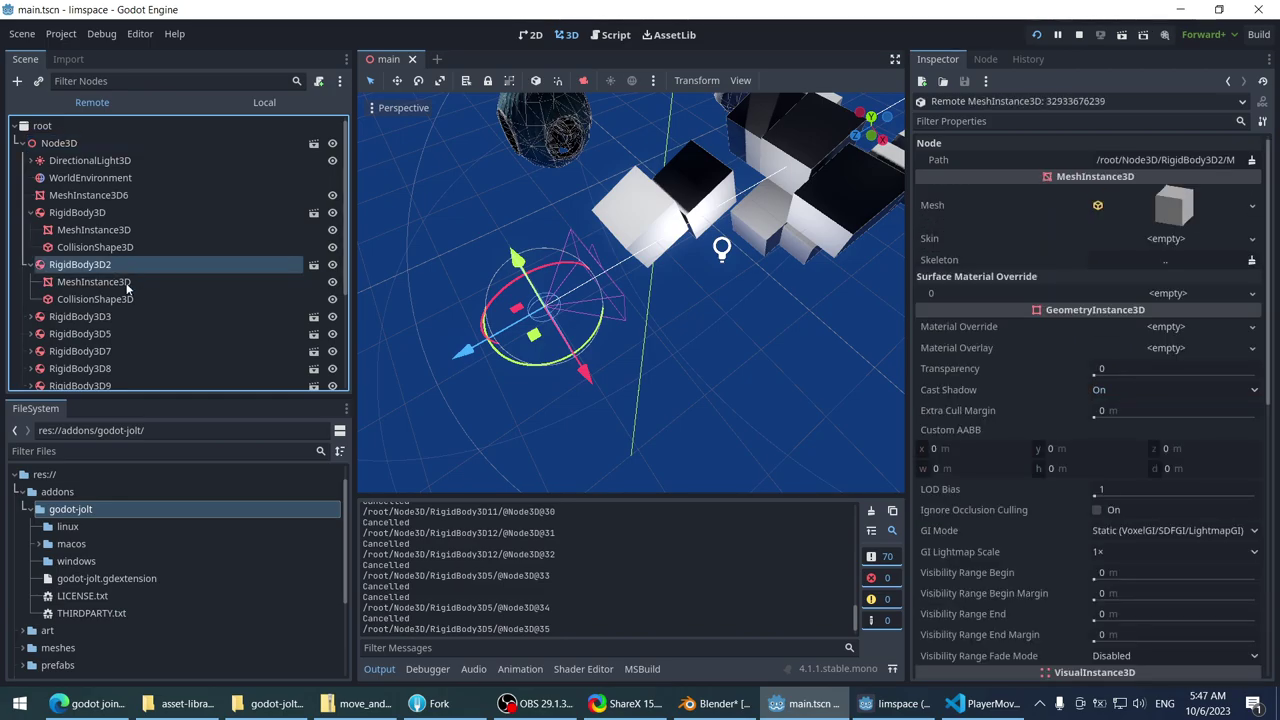
click(132, 286)
- Stop the running game with F8
click(975, 703)
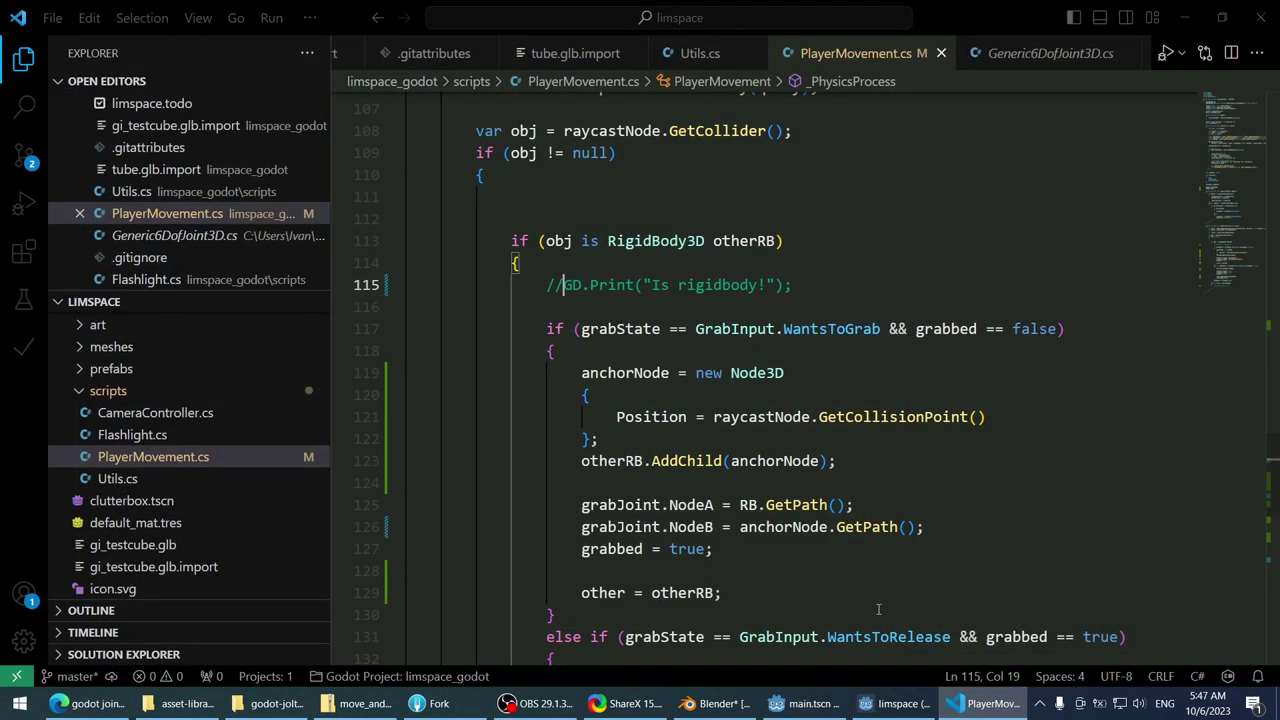
click(893, 703)
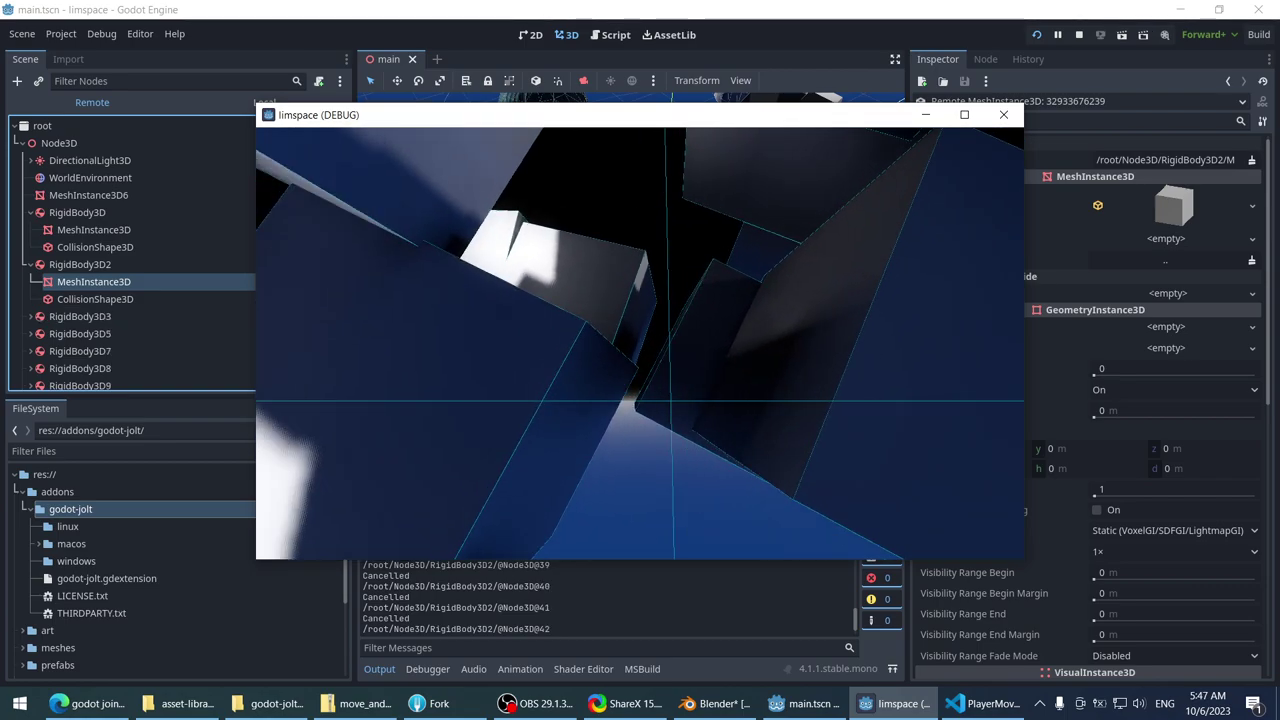
key(F8)
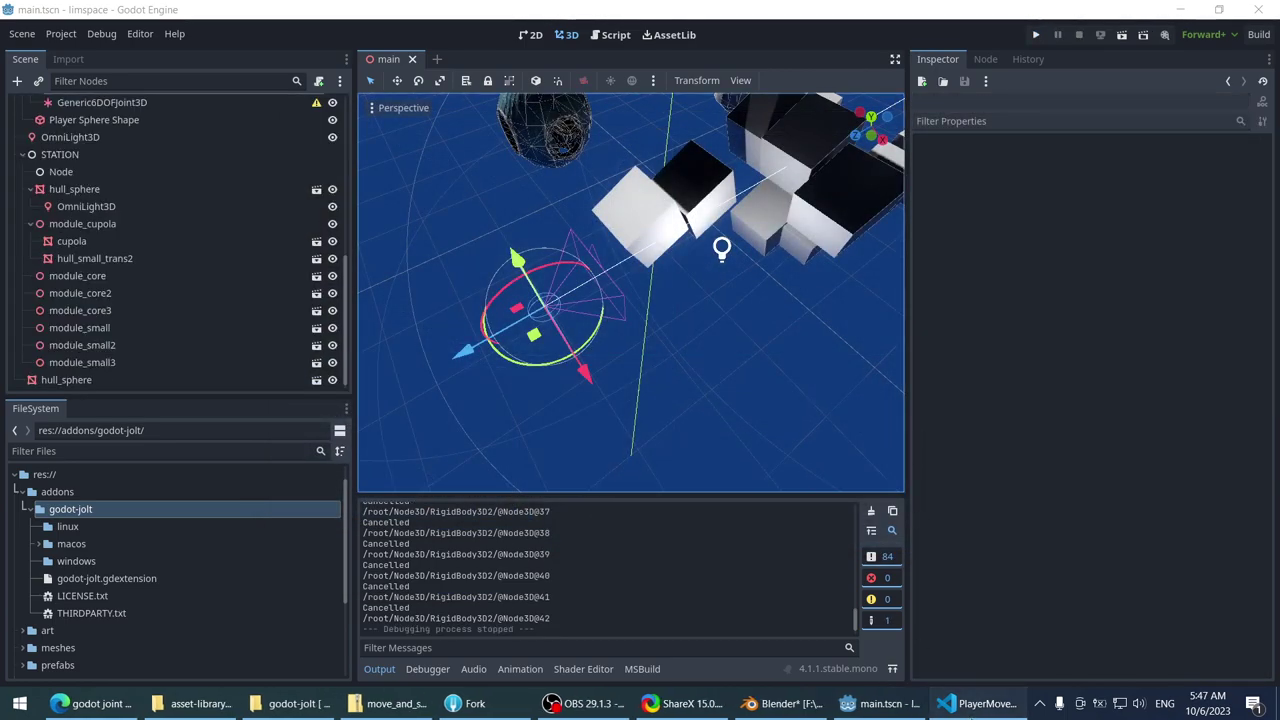
- Comment out the anchor-node creation lines 119–123 in PlayerMovement.cs
click(975, 703)
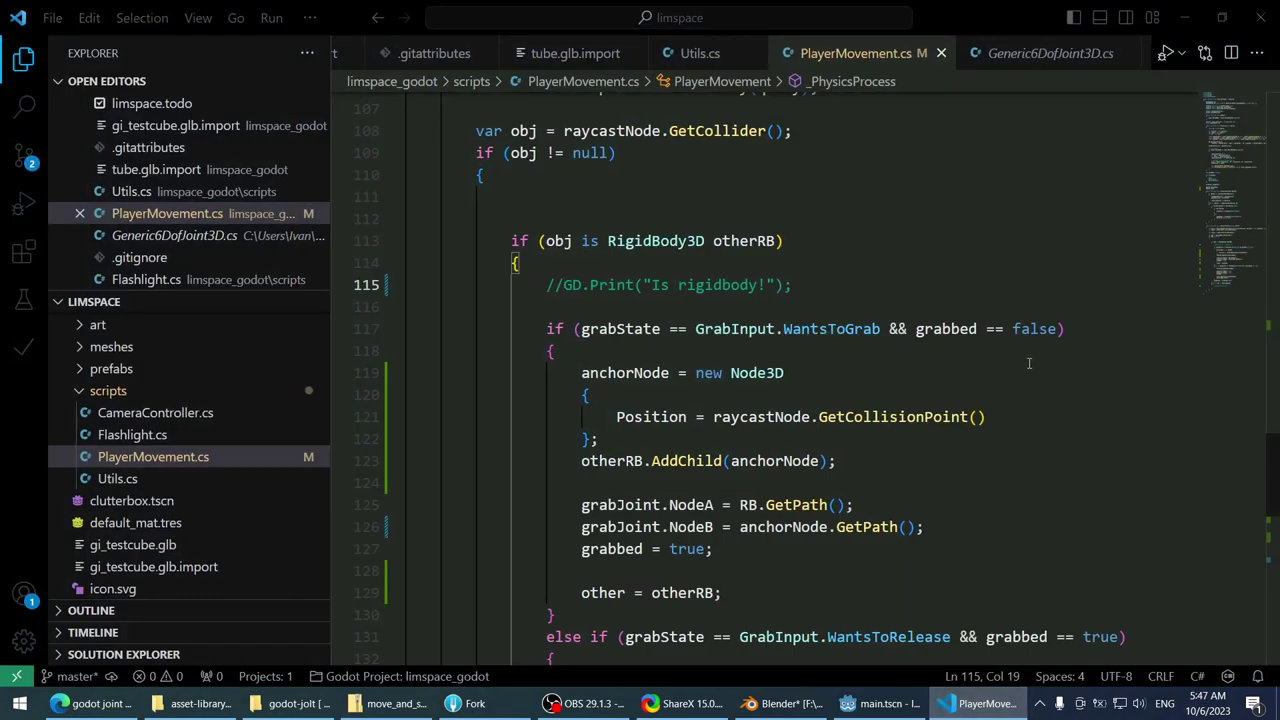
scroll(980, 360, down, 2)
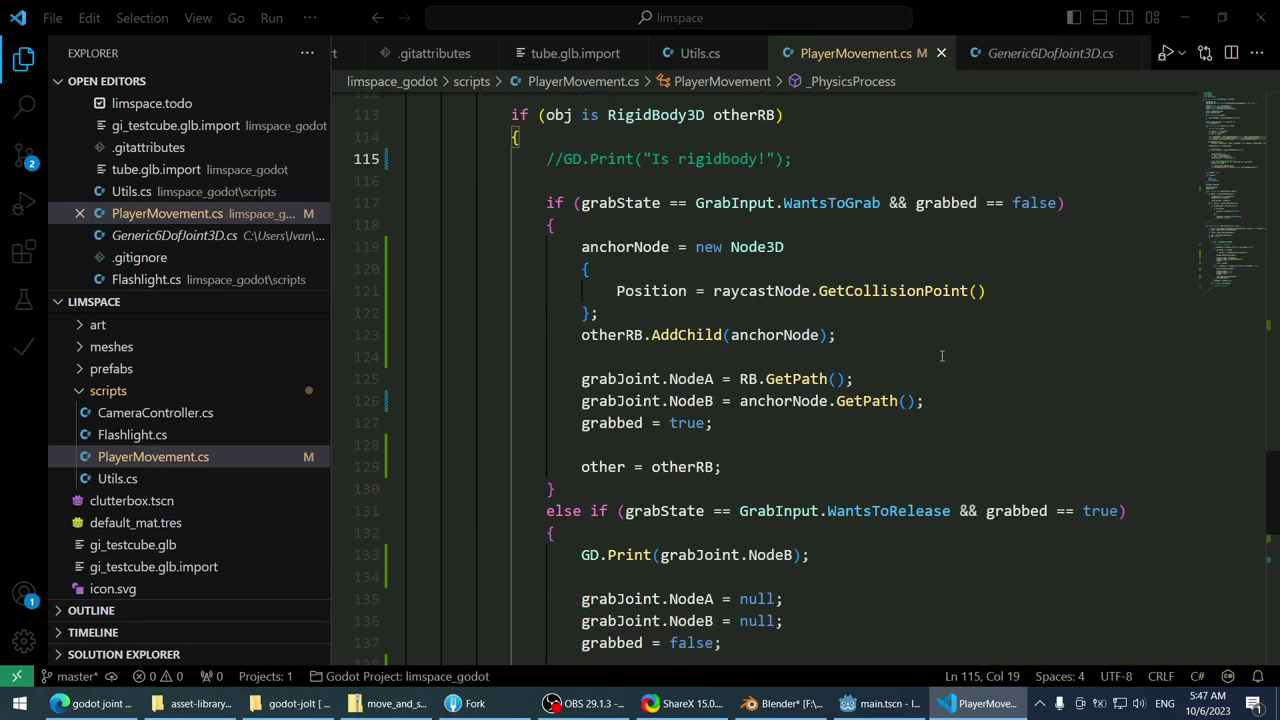
scroll(860, 335, up, 5)
scroll(876, 330, down, 3)
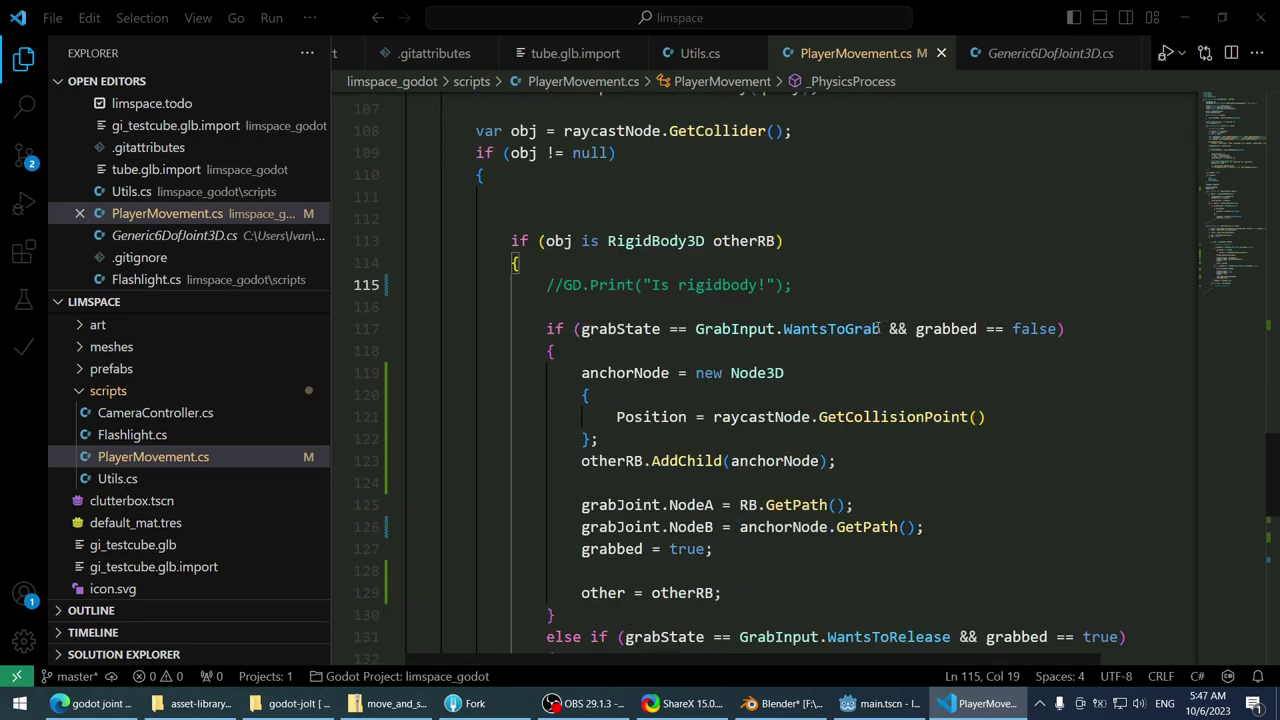
drag(838, 463, 400, 373)
key(ctrl+k)
key(ctrl+c)
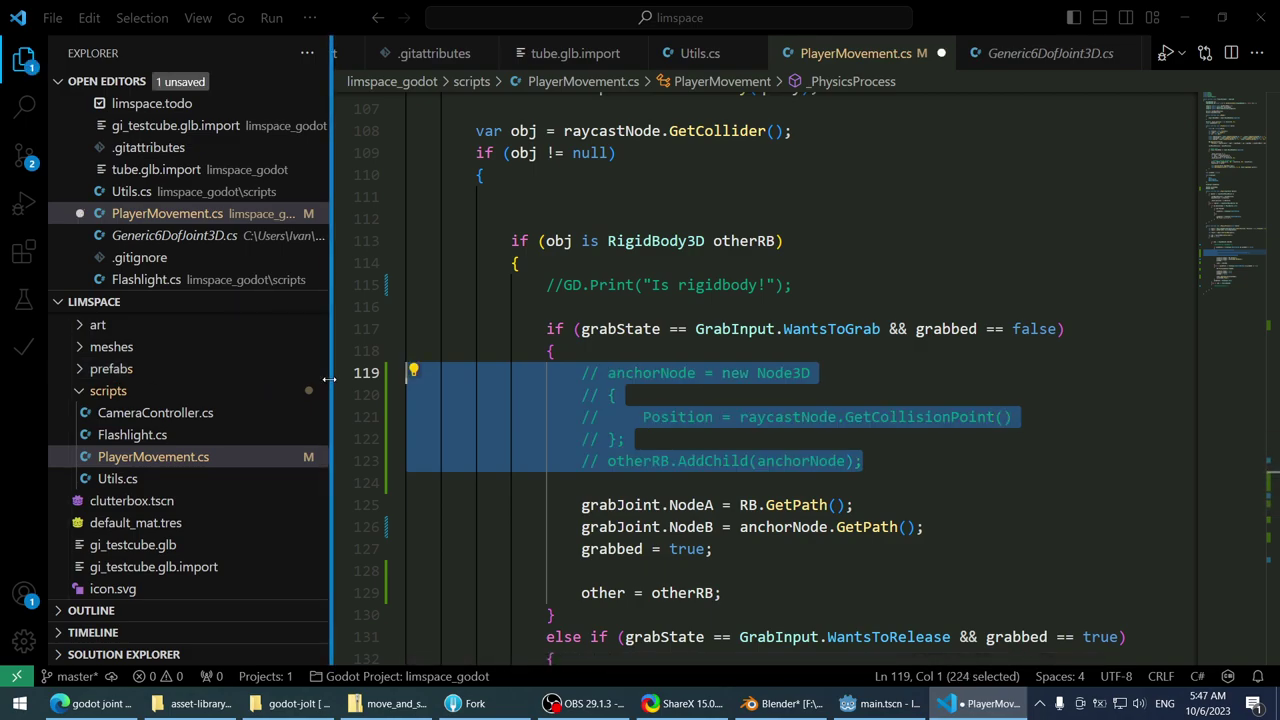
- Comment out the anchorNode declaration line with //
scroll(818, 381, up, 9)
scroll(797, 383, up, 7)
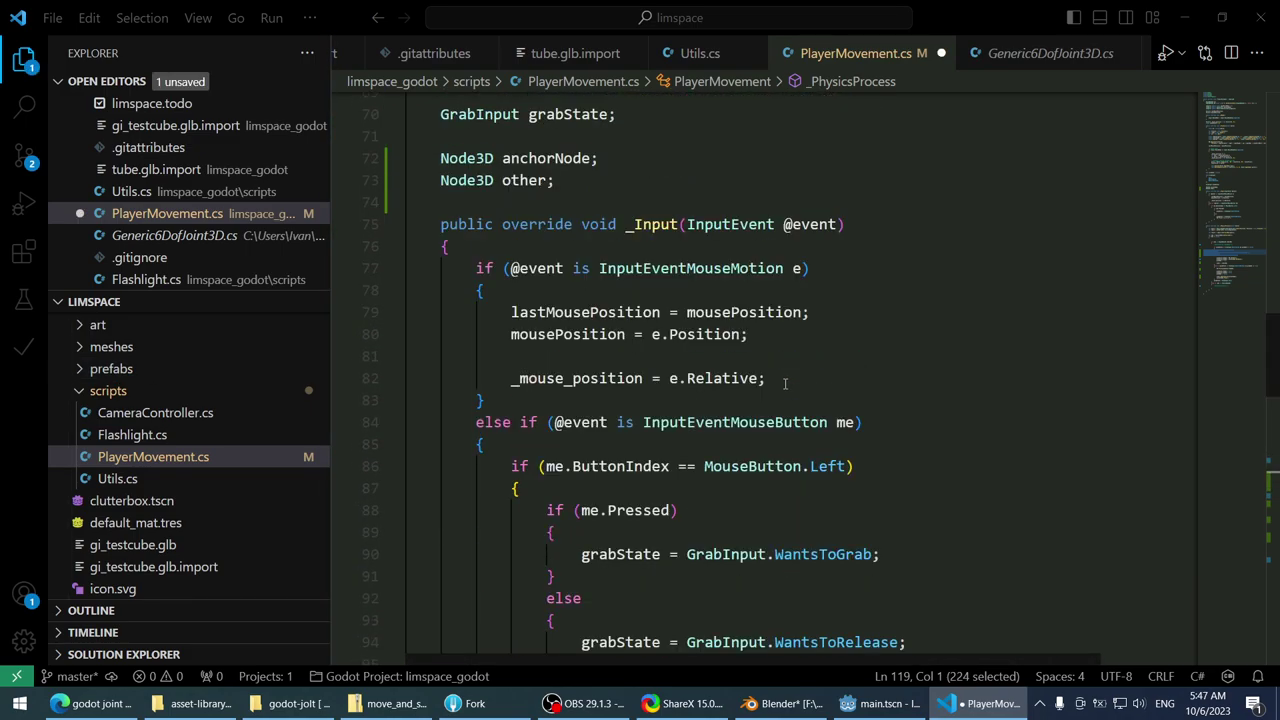
click(750, 354)
key(Home)
text(//)
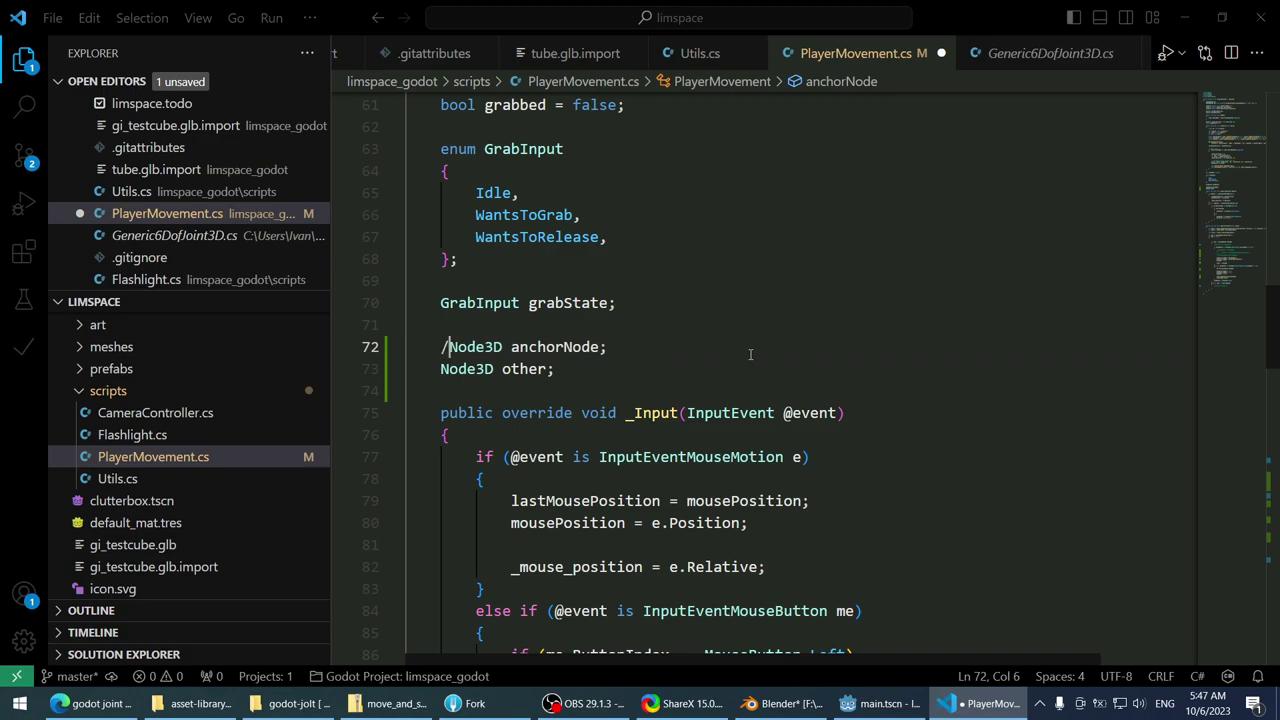
scroll(685, 432, down, 10)
scroll(685, 432, down, 8)
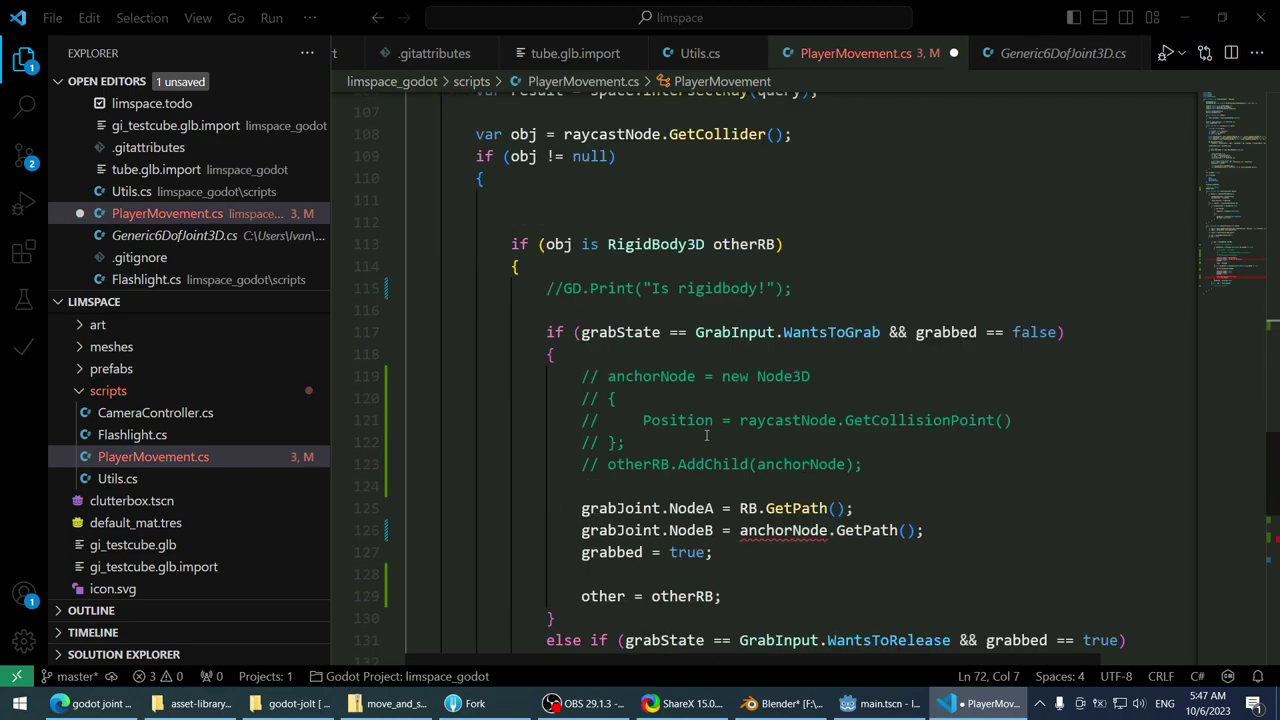
- Undo and reapply the comment-out edits, then review the grab block's NodeB line
click(969, 345)
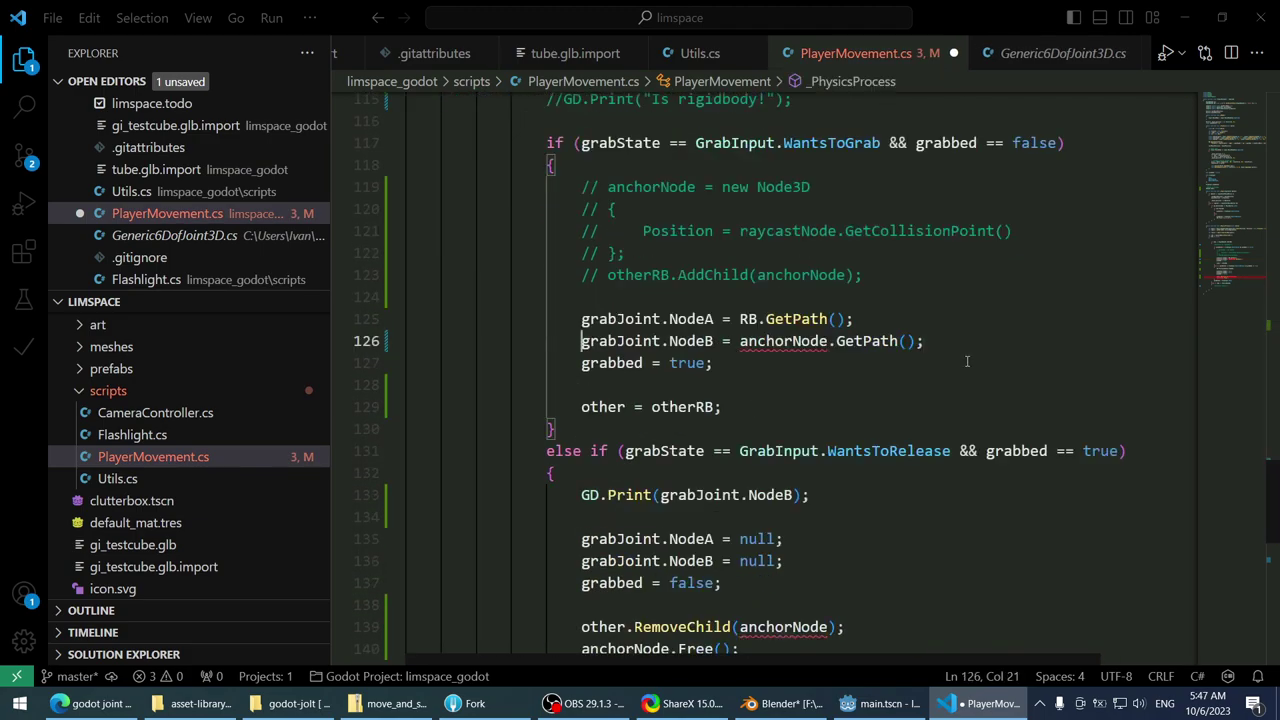
key(End)
key(Home)
key(ctrl+z)
key(ctrl+z)
key(ctrl+z)
key(ctrl+z)
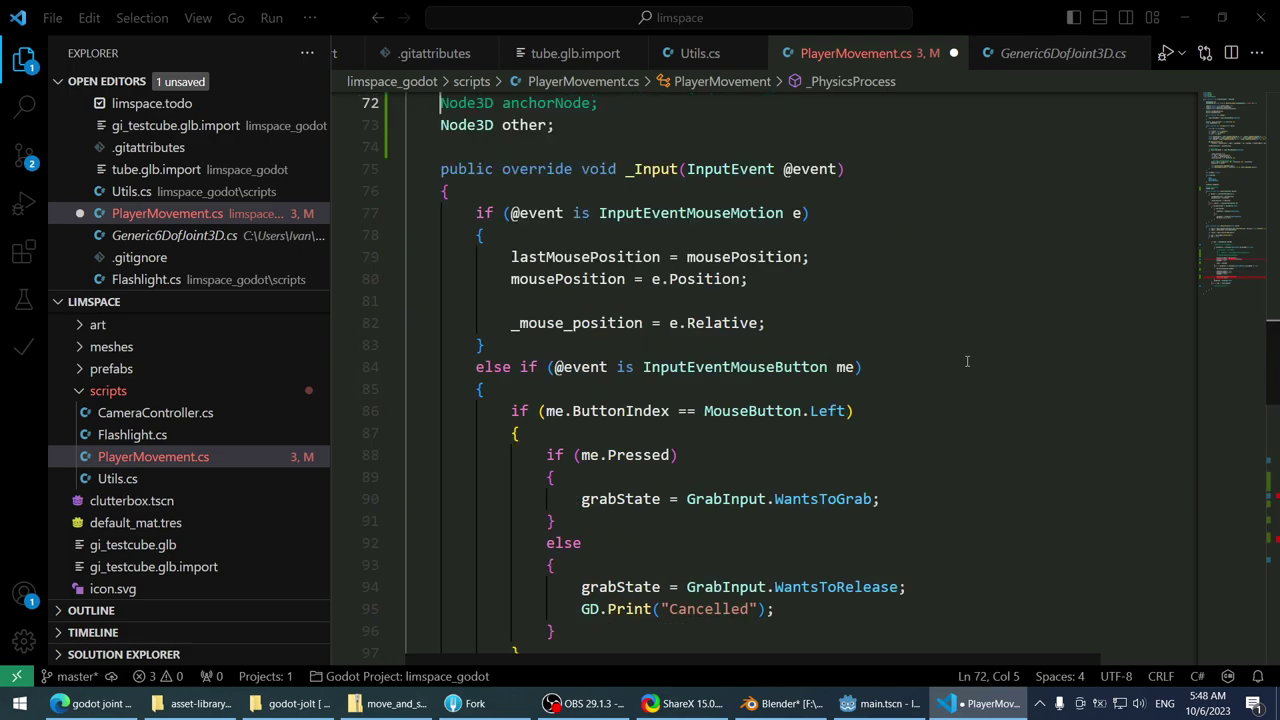
key(ctrl+z)
key(ctrl+z)
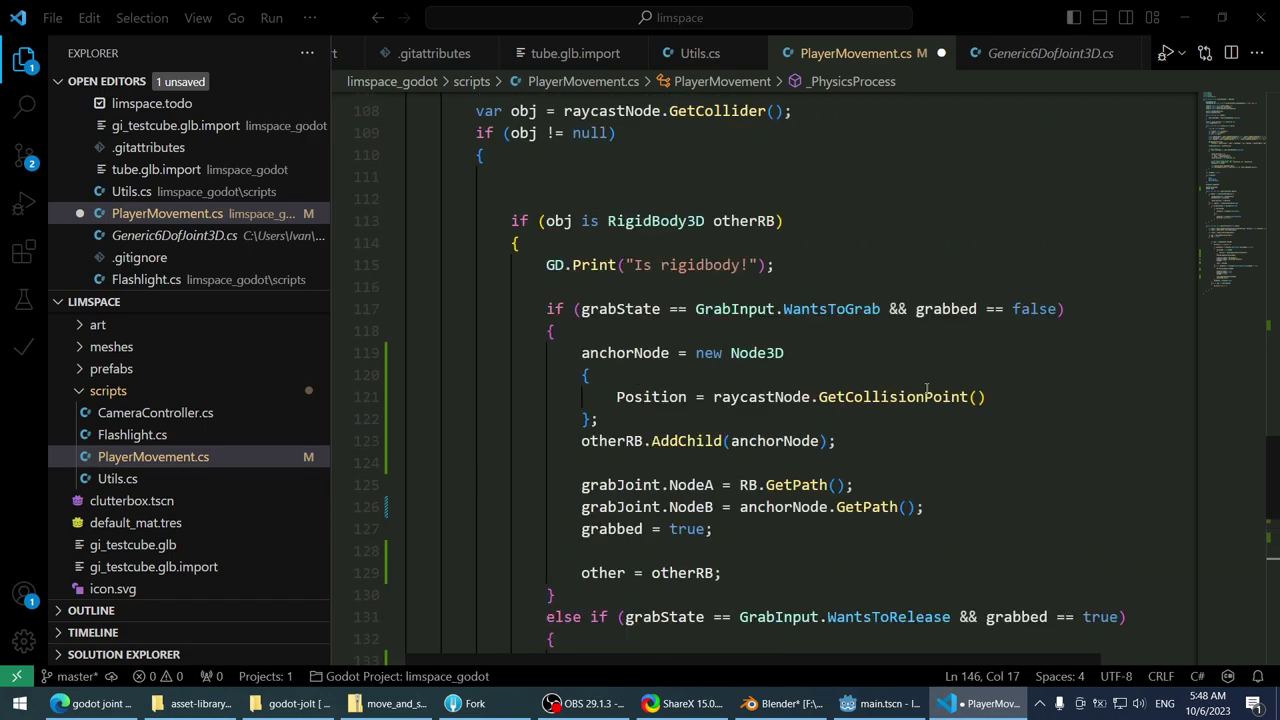
key(ctrl+z)
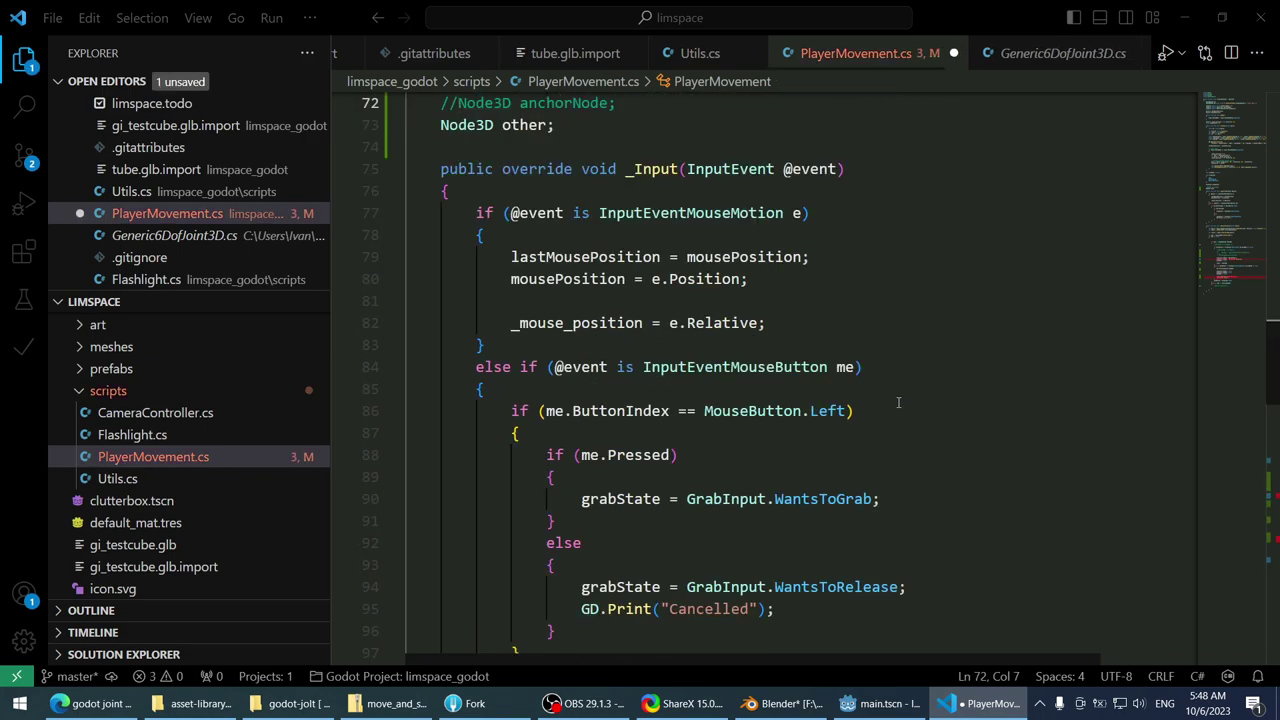
scroll(896, 403, down, 5)
scroll(894, 403, up, 3)
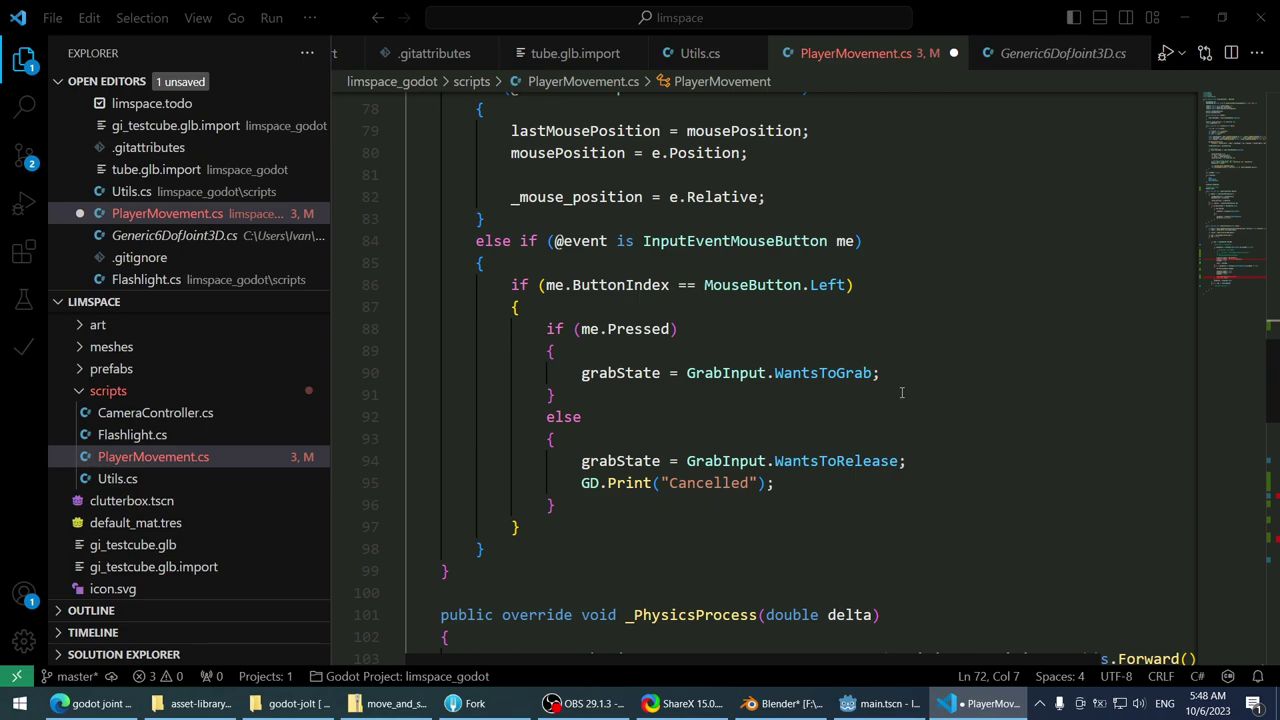
scroll(904, 386, up, 2)
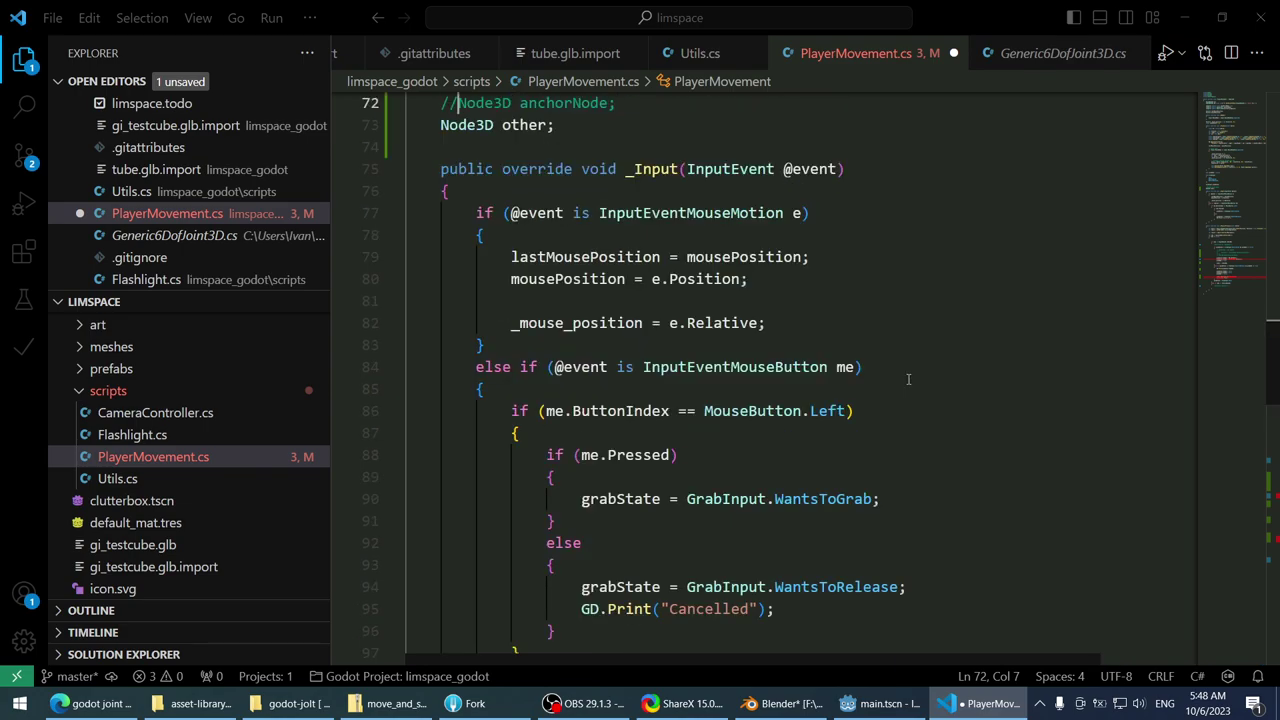
scroll(908, 379, down, 7)
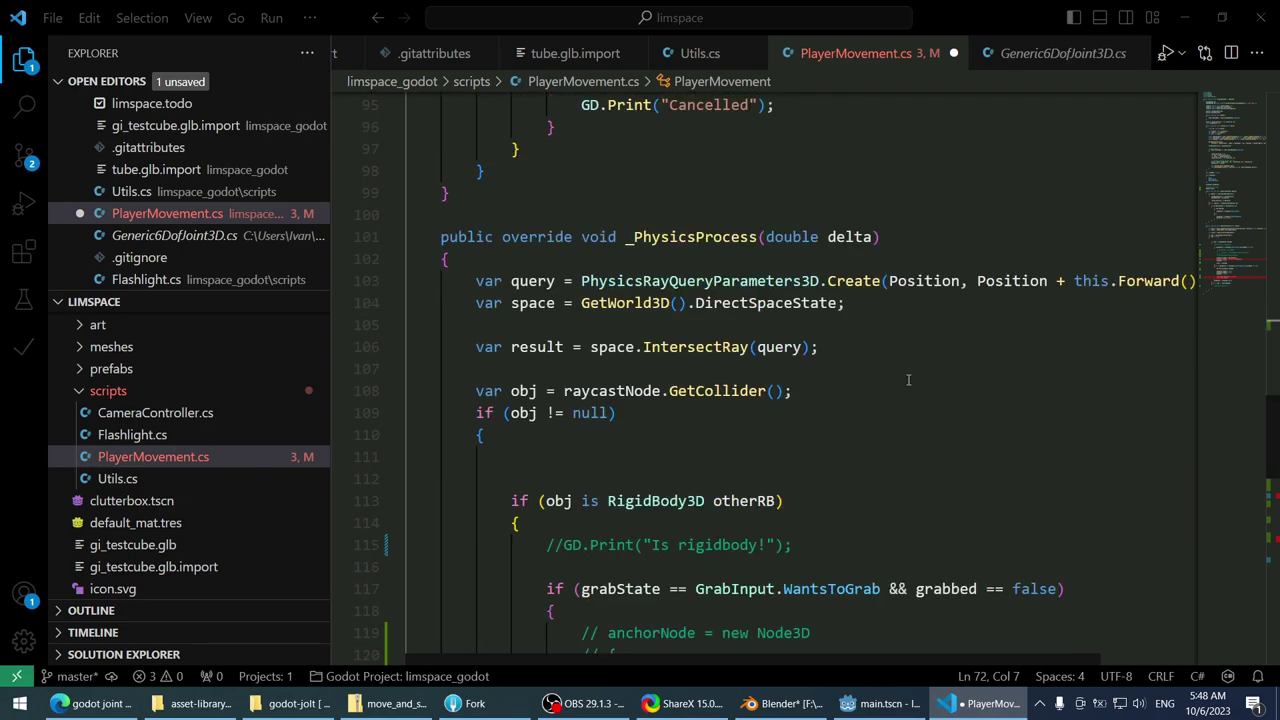
scroll(908, 380, up, 4)
scroll(908, 380, down, 9)
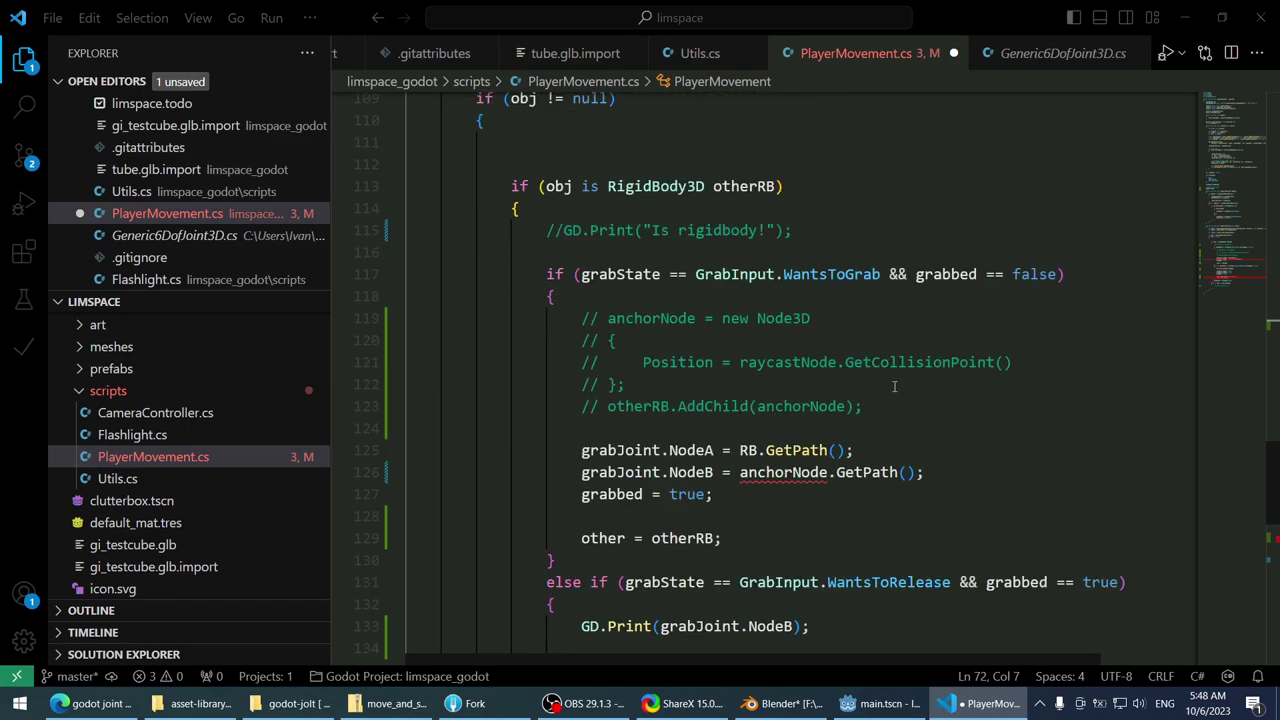
- Comment out the anchorNode NodeB assignment and start a new grabJoint line
click(927, 476)
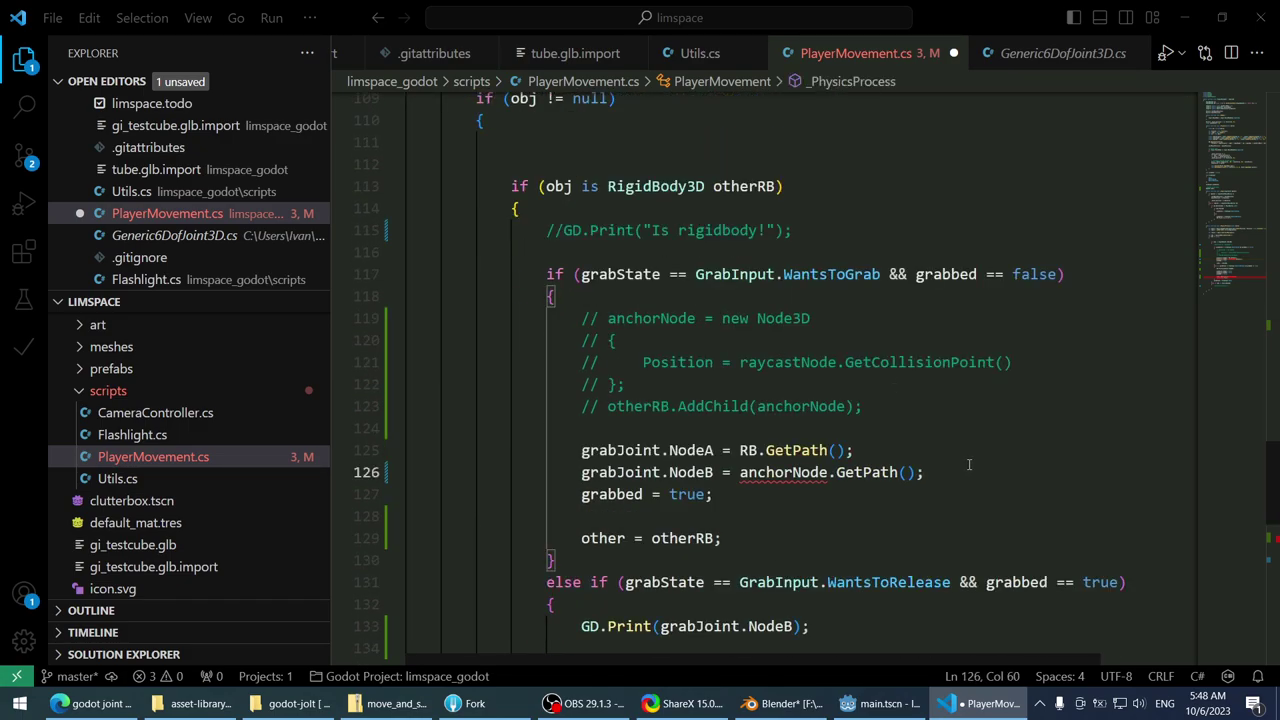
key(Home)
key(ctrl+slash)
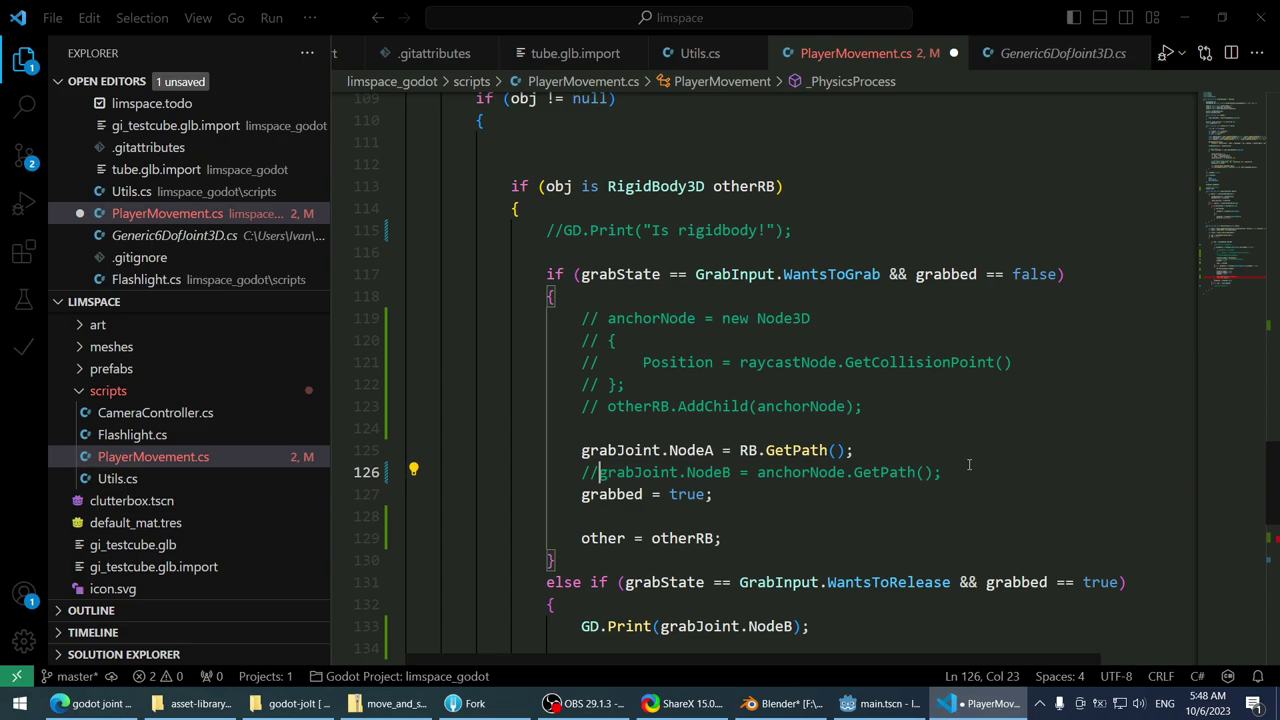
key(End)
key(Return)
text(grank)
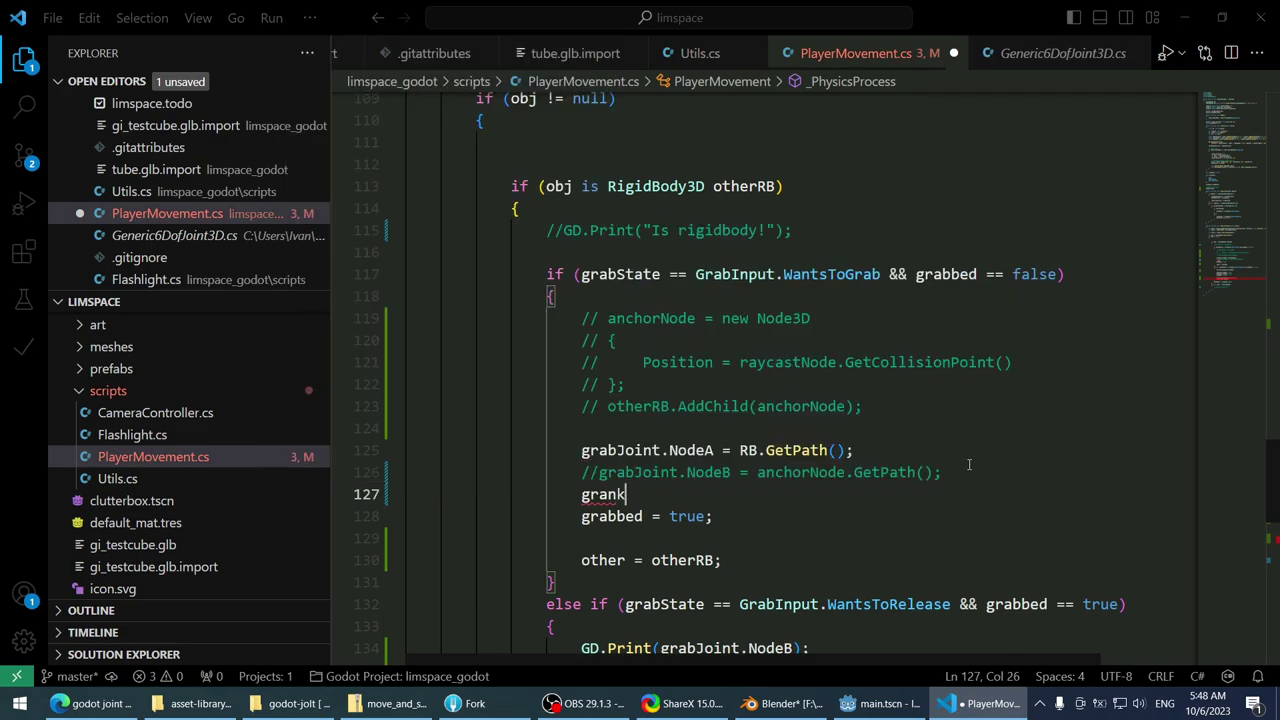
key(BackSpace)
key(BackSpace)
text(bJoint)
key(alt+Up)
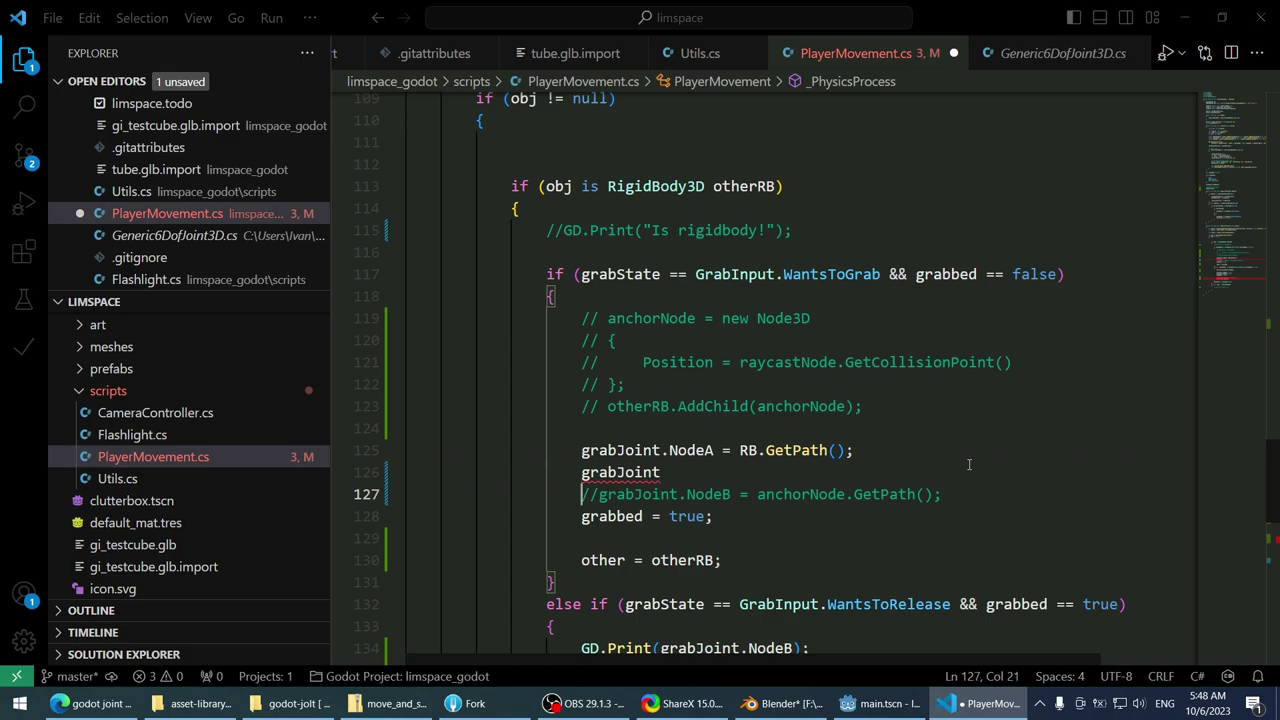
key(Return)
key(Up)
key(Up)
key(End)
- Write grabJoint.NodeB = RB.GetPath(); on the new line
text(.)
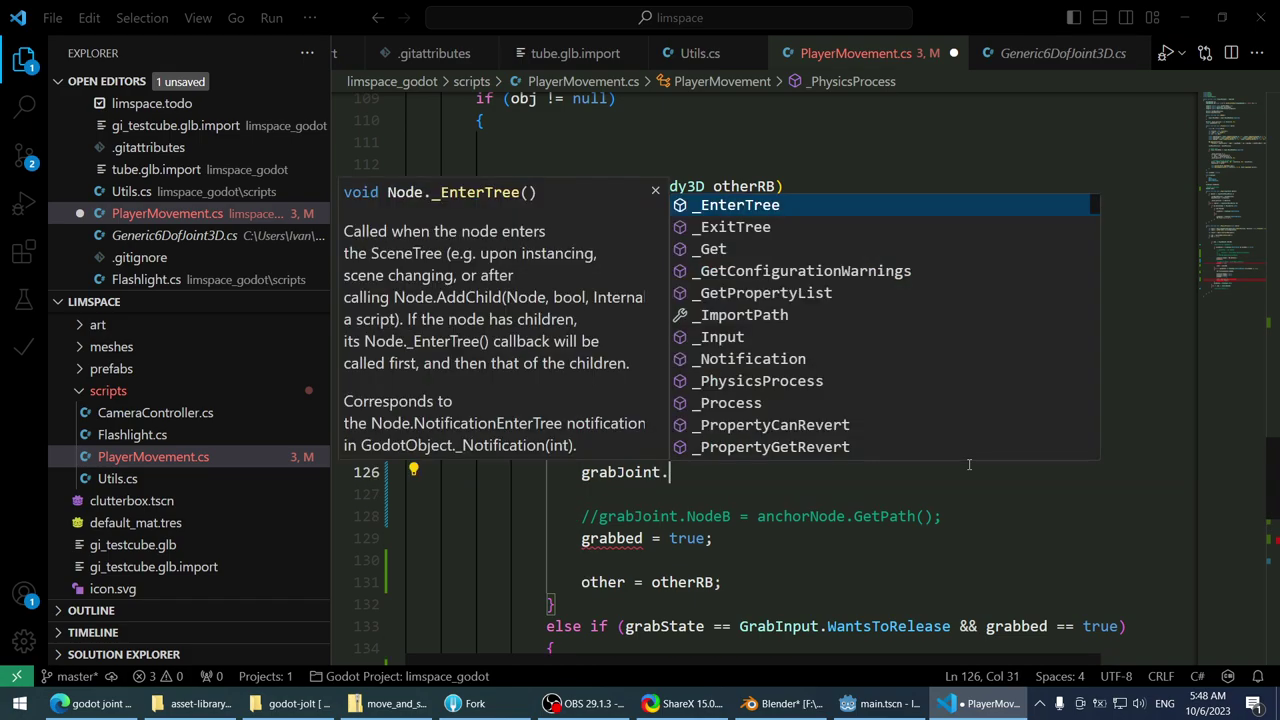
text(NodeB = r)
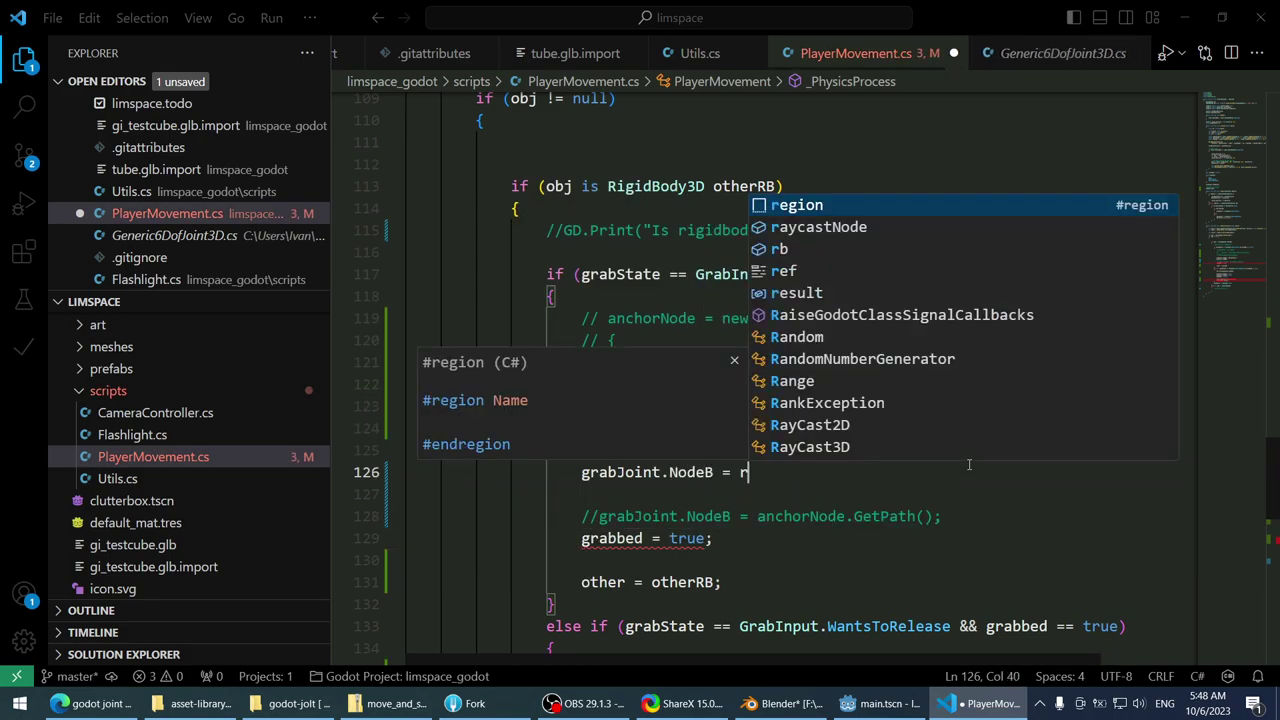
text(b.getp)
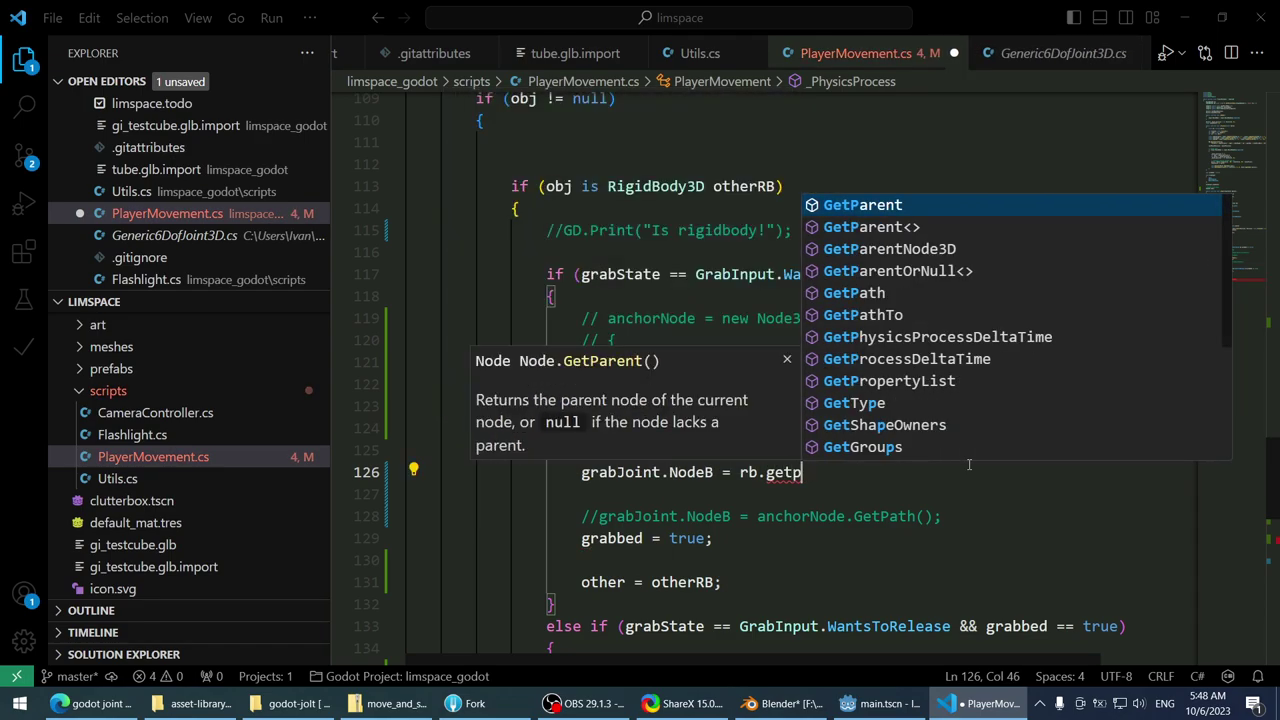
key(Escape)
key(ctrl+shift+Left)
key(ctrl+shift+Left)
text(R)
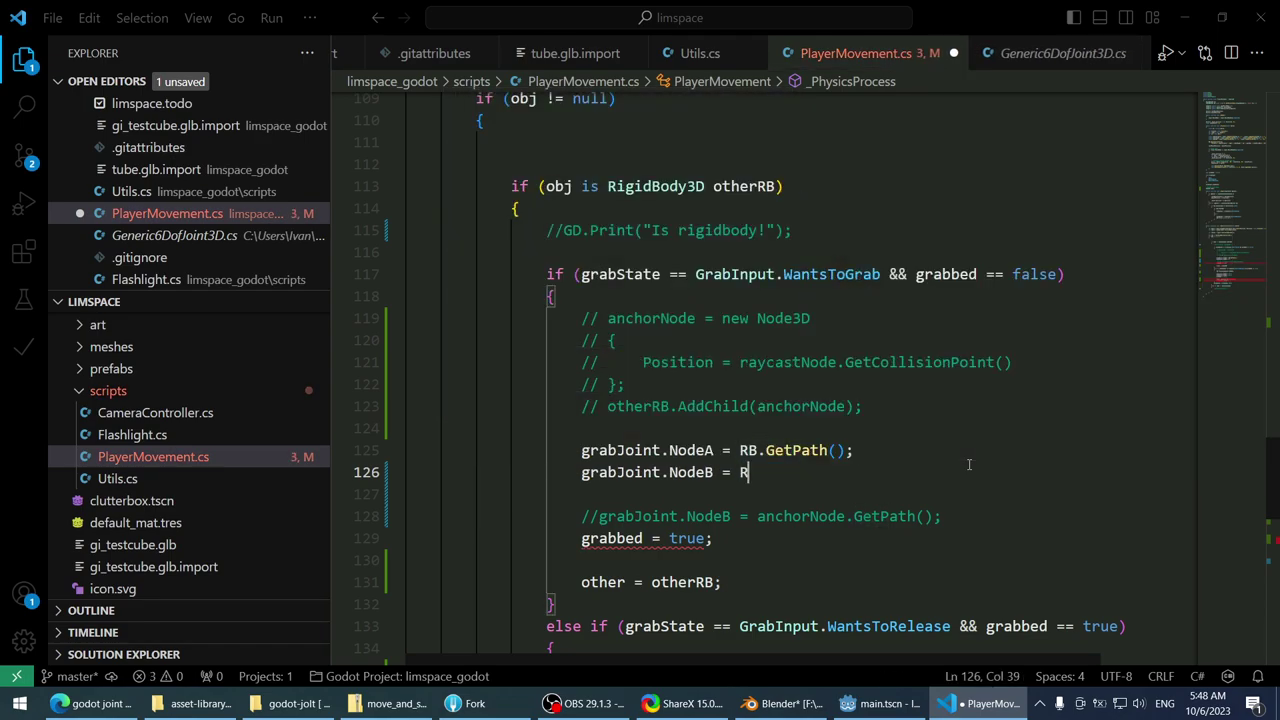
text(B.getpat)
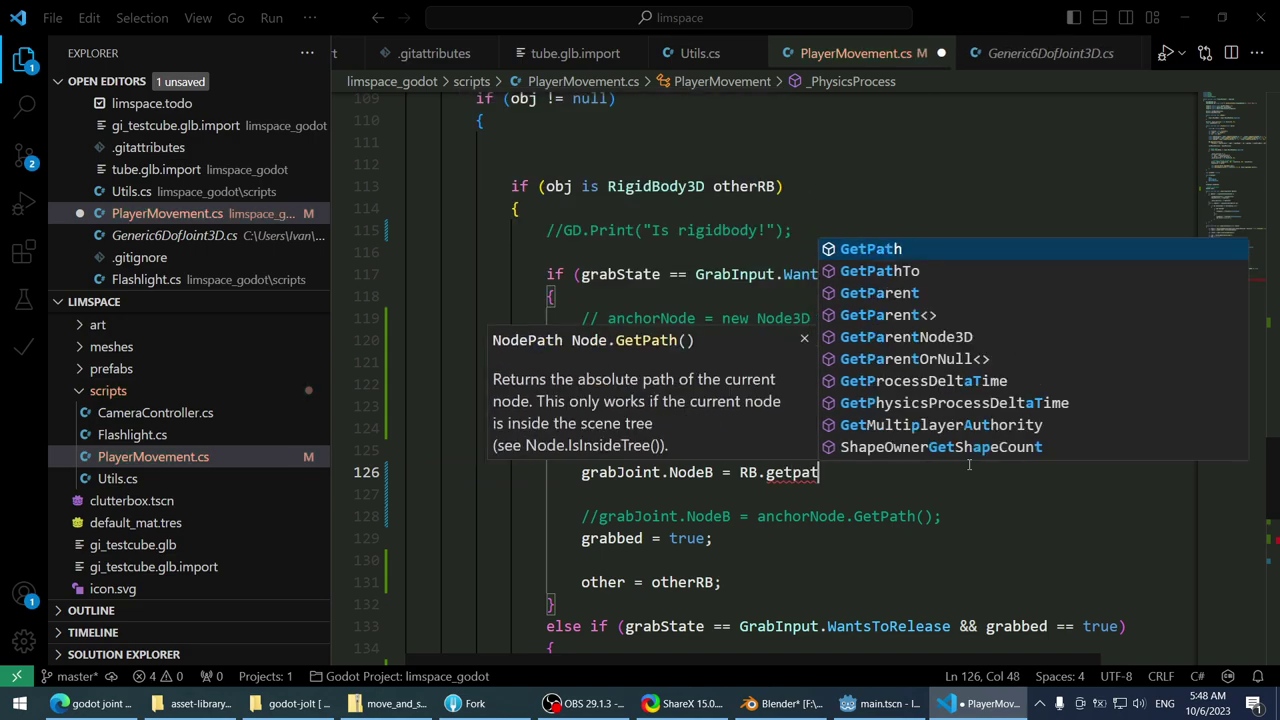
key(Tab)
text(();)
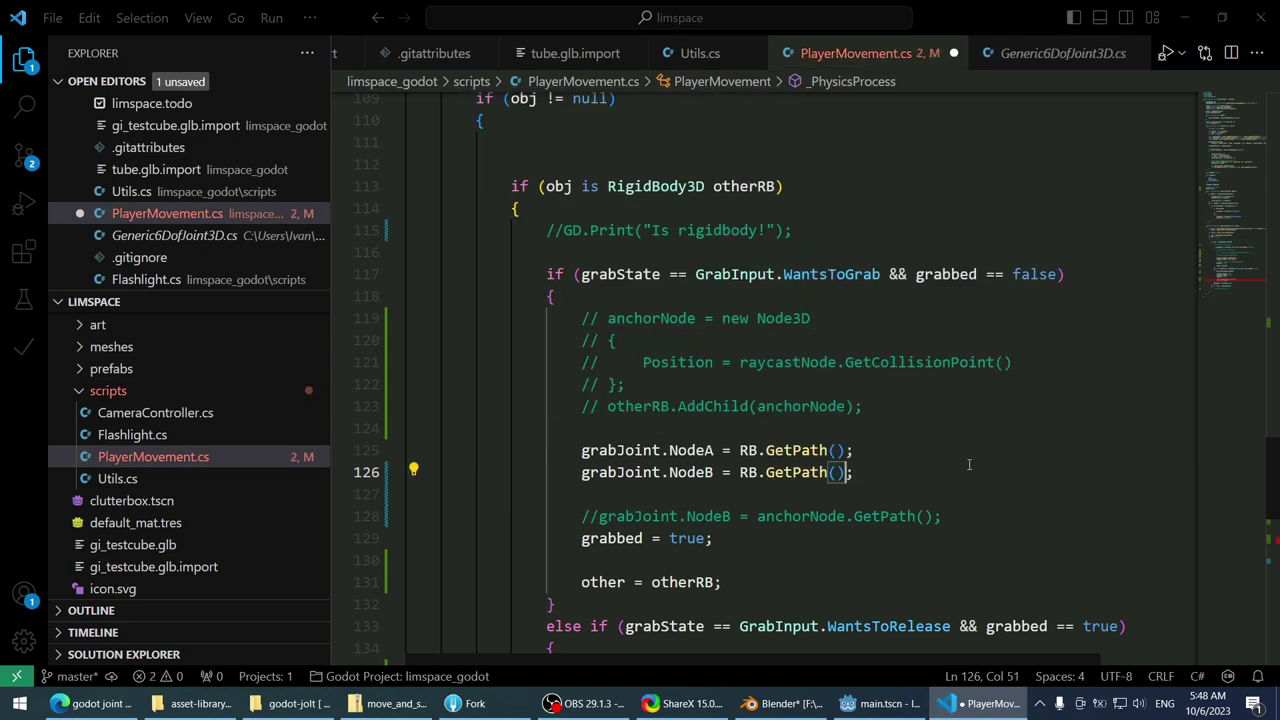
key(Left)
key(BackSpace)
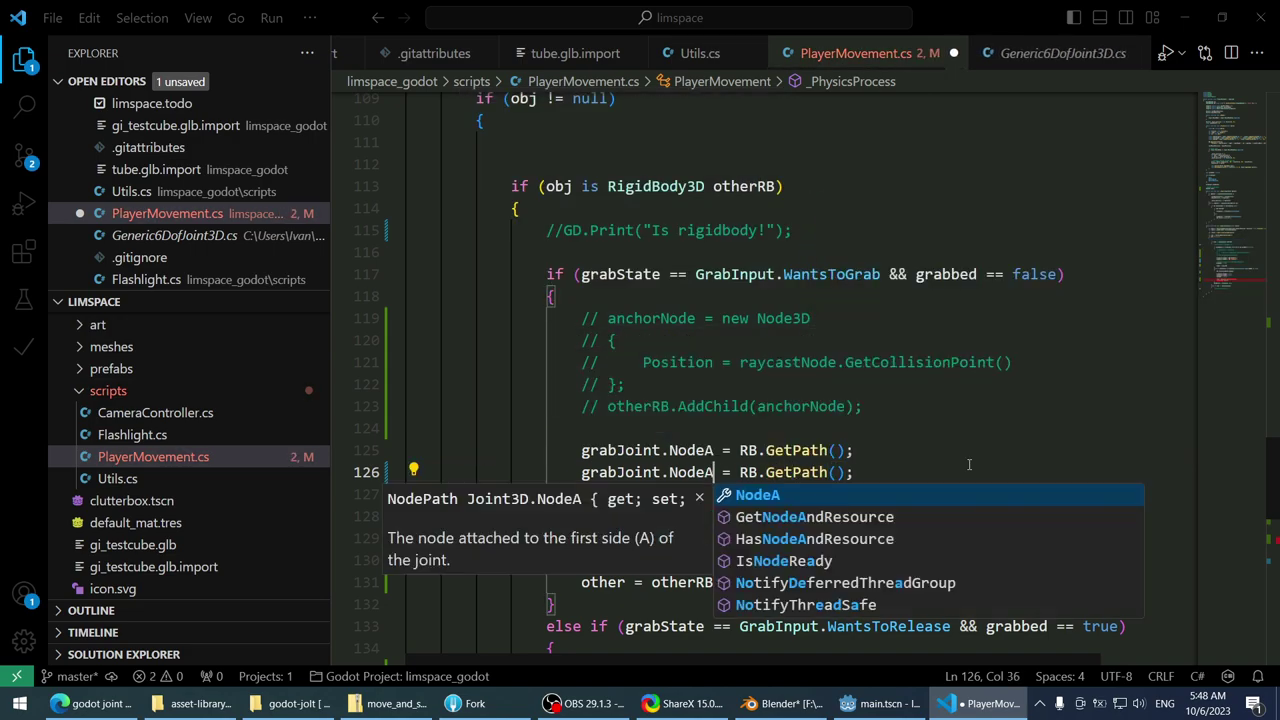
key(Escape)
key(alt+Up)
text(B)
- Change the NodeB value to otherRB.GetPath() and save PlayerMovement.cs
key(End)
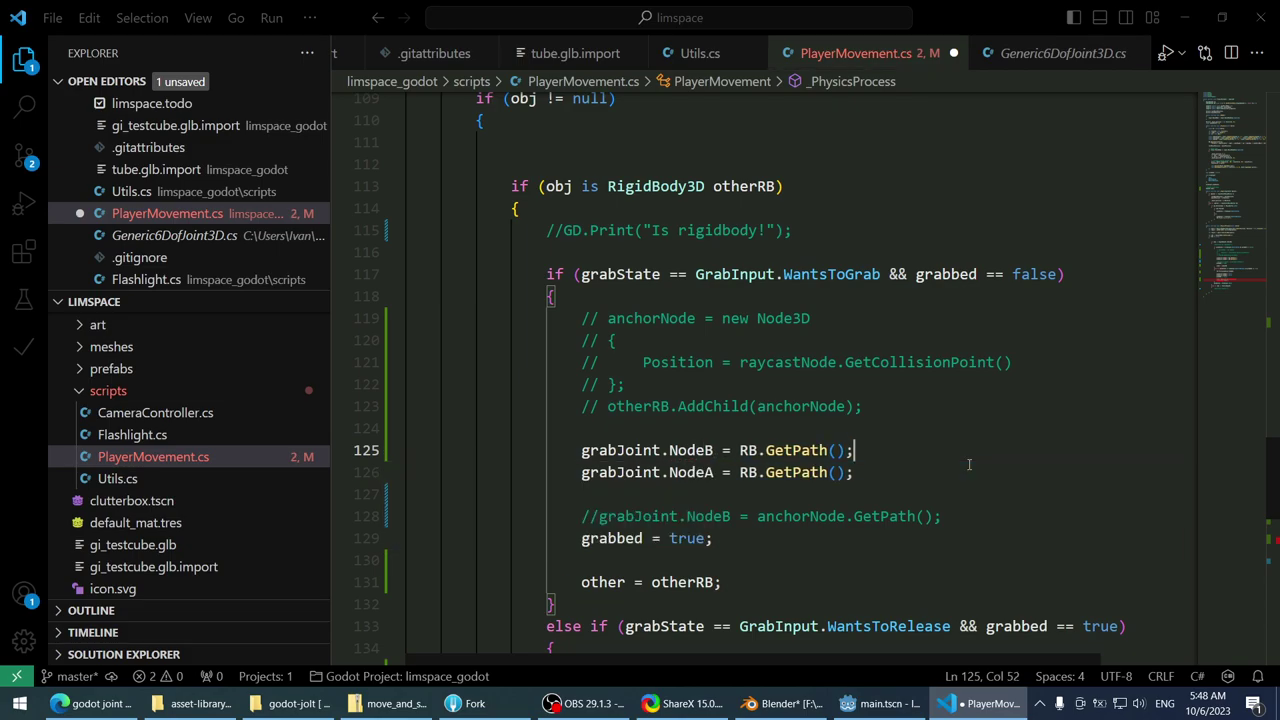
key(ctrl+shift+Left)
key(ctrl+shift+Left)
key(ctrl+shift+Left)
key(ctrl+shift+Left)
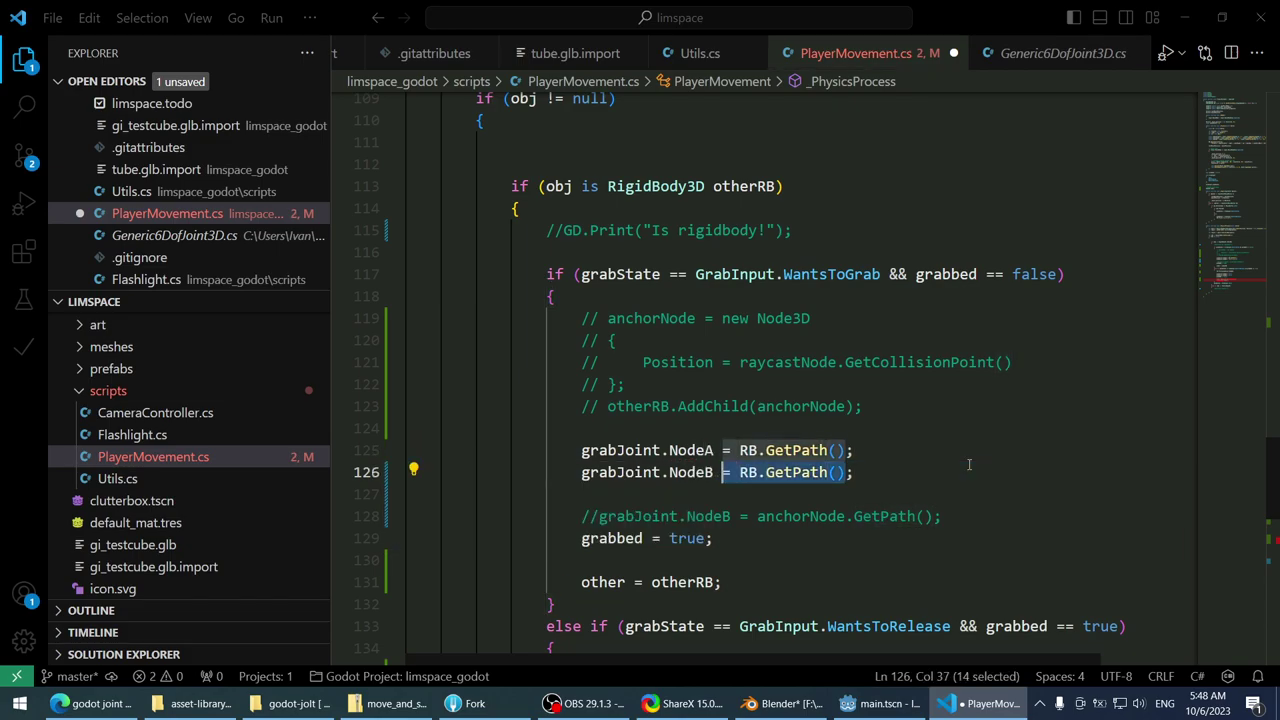
text(otherRB)
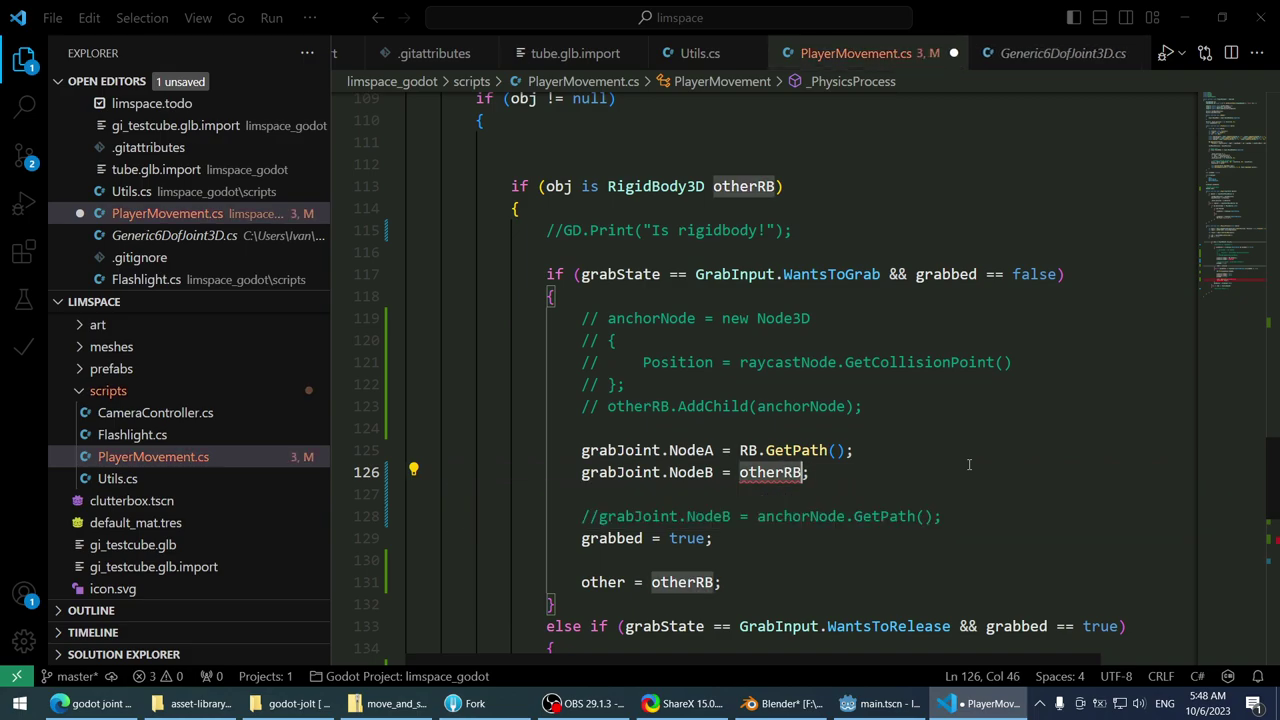
text(.GetPath)
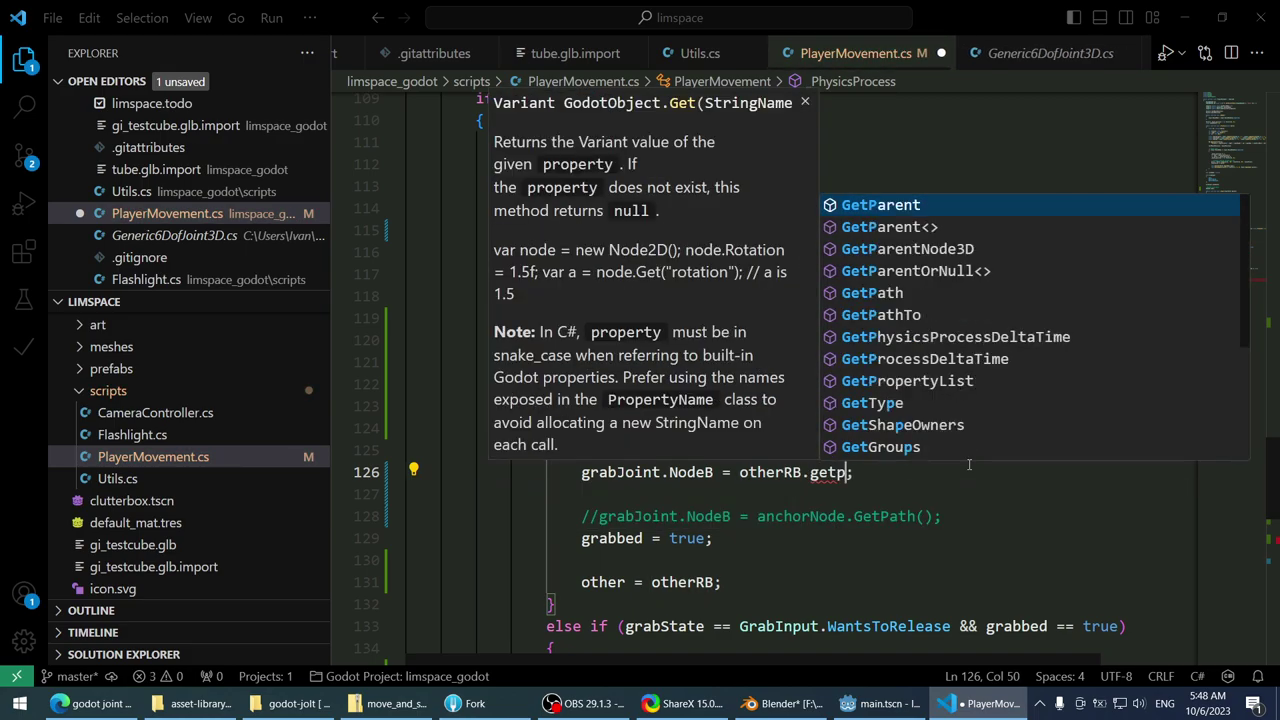
text(())
key(End)
key(ctrl+s)
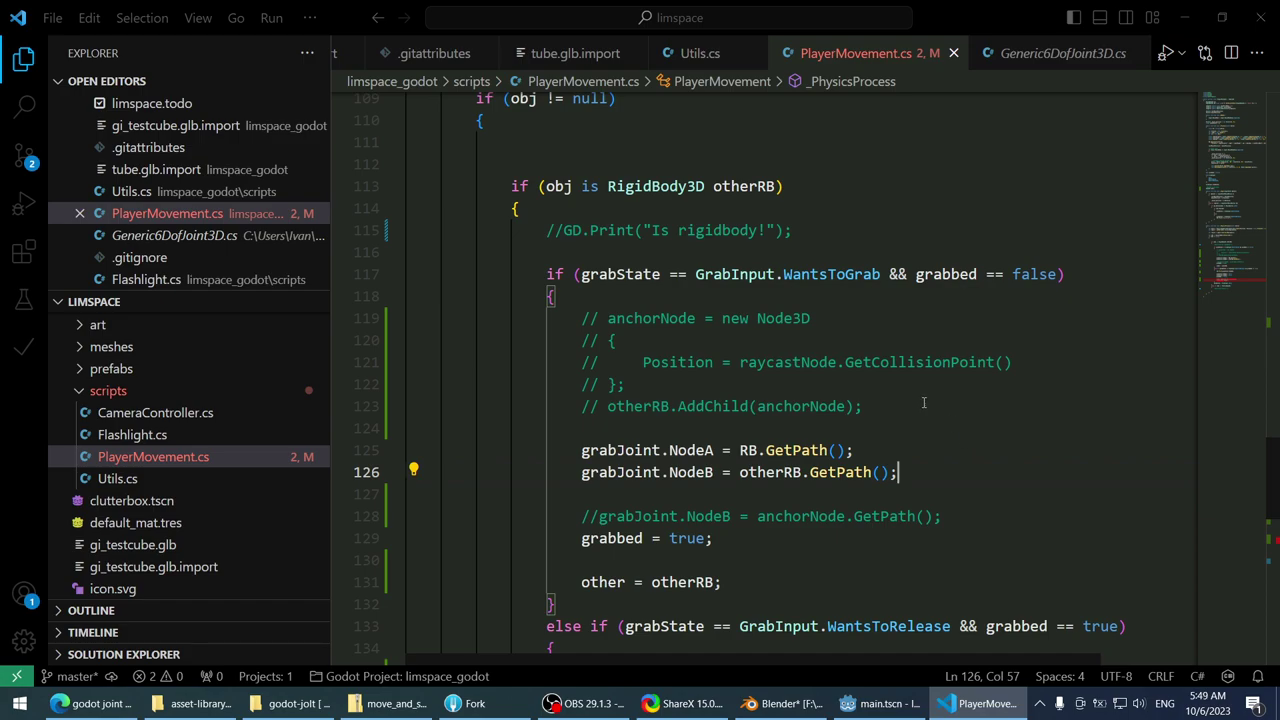
click(902, 434)
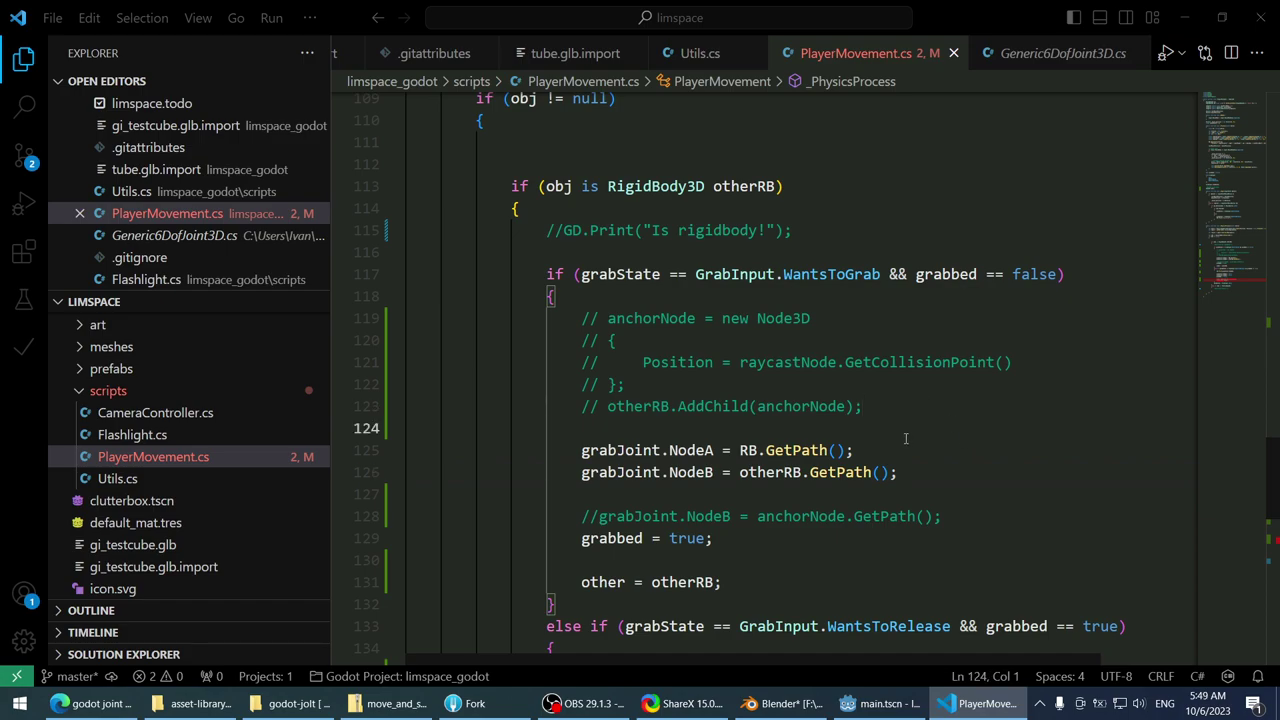
click(922, 453)
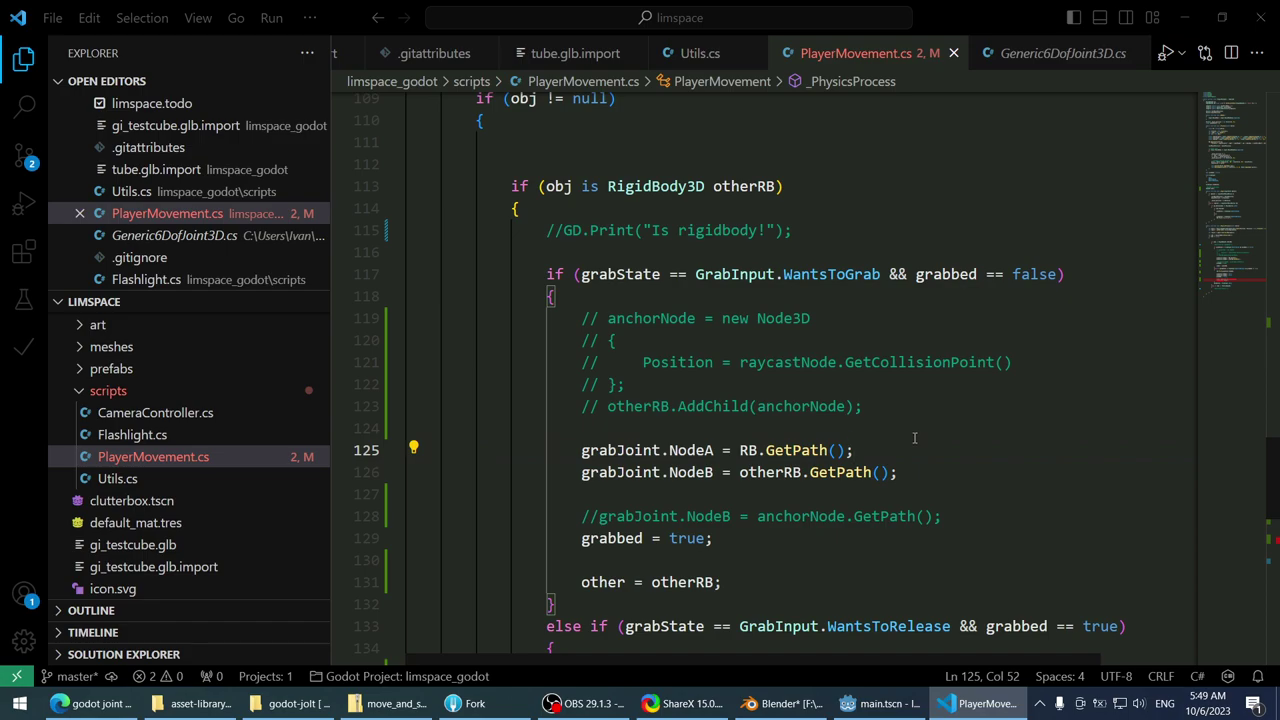
drag(912, 412, 406, 318)
key(ctrl+k)
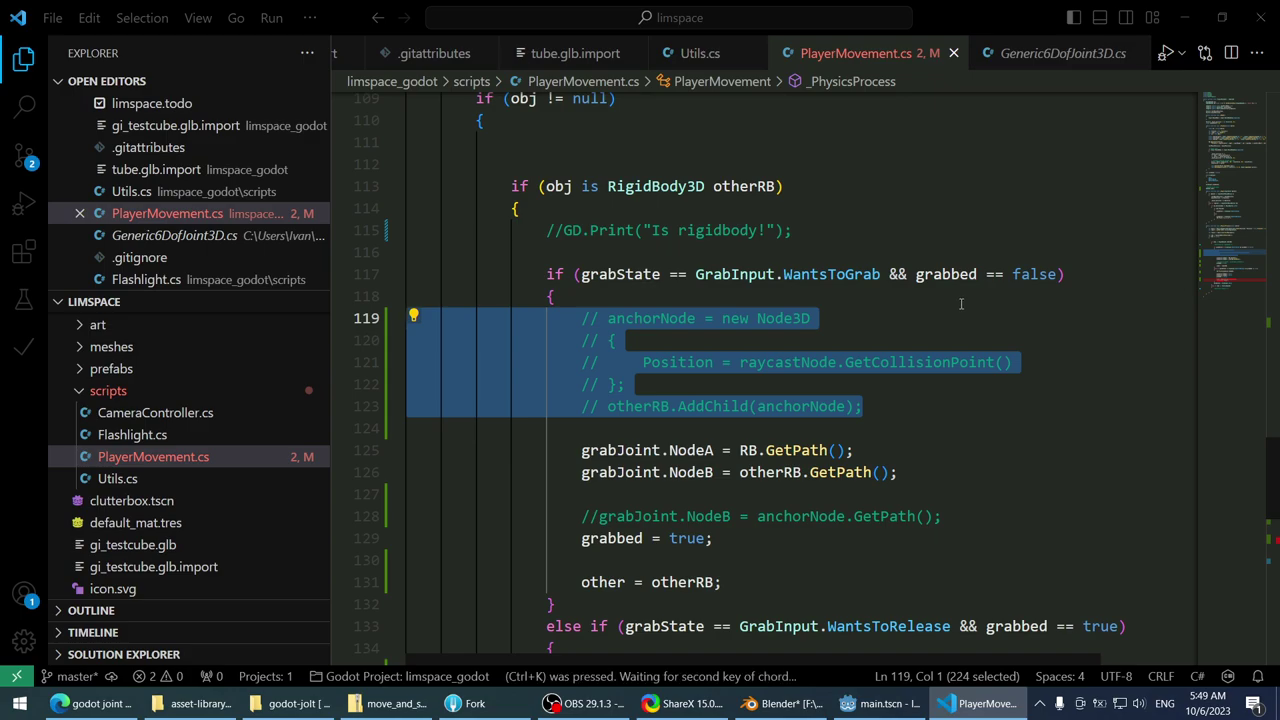
key(ctrl+c)
key(ctrl+k)
key(ctrl+u)
key(ctrl+k)
key(ctrl+u)
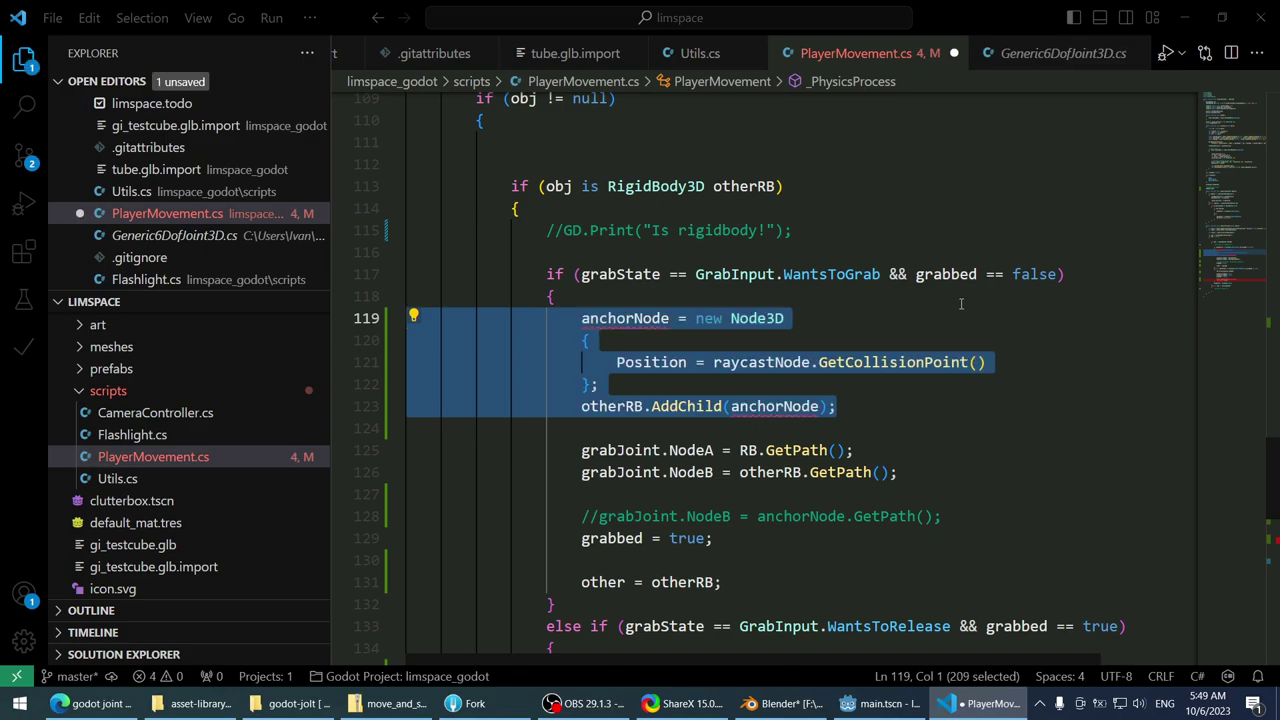
click(855, 340)
scroll(769, 307, up, 3)
scroll(769, 307, up, 13)
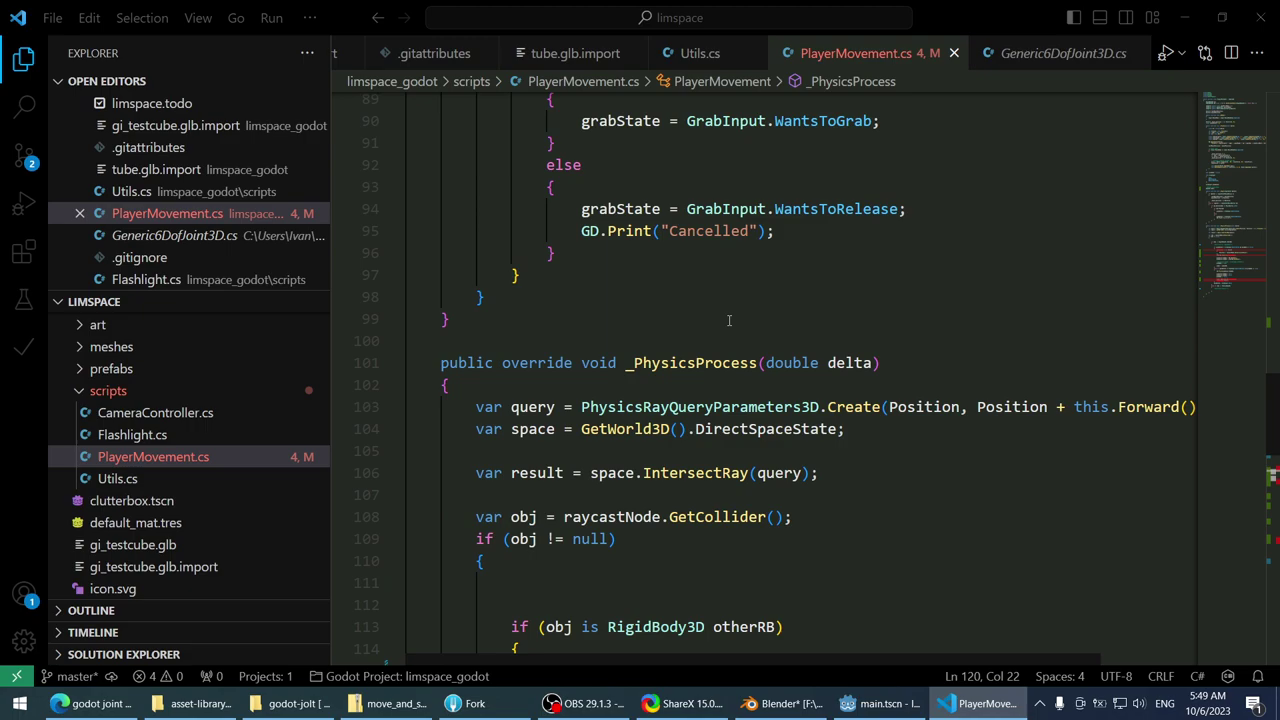
click(729, 362)
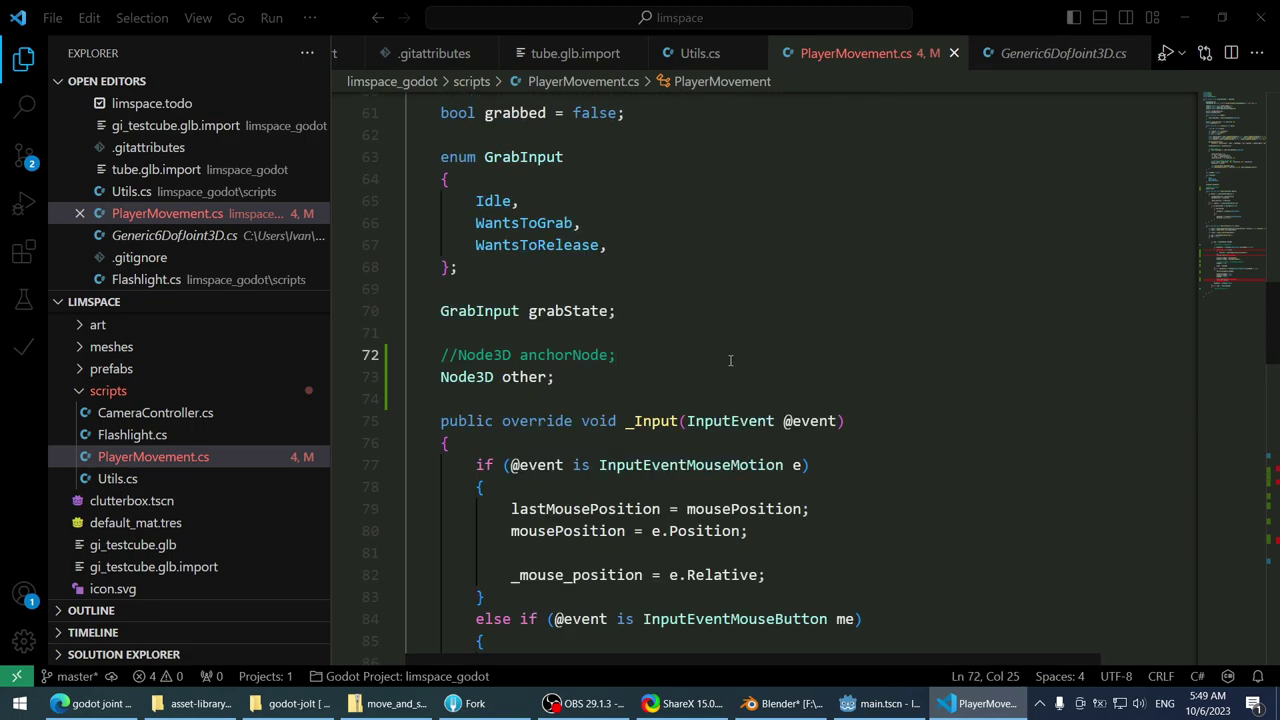
key(ctrl+k)
key(ctrl+u)
scroll(730, 360, down, 11)
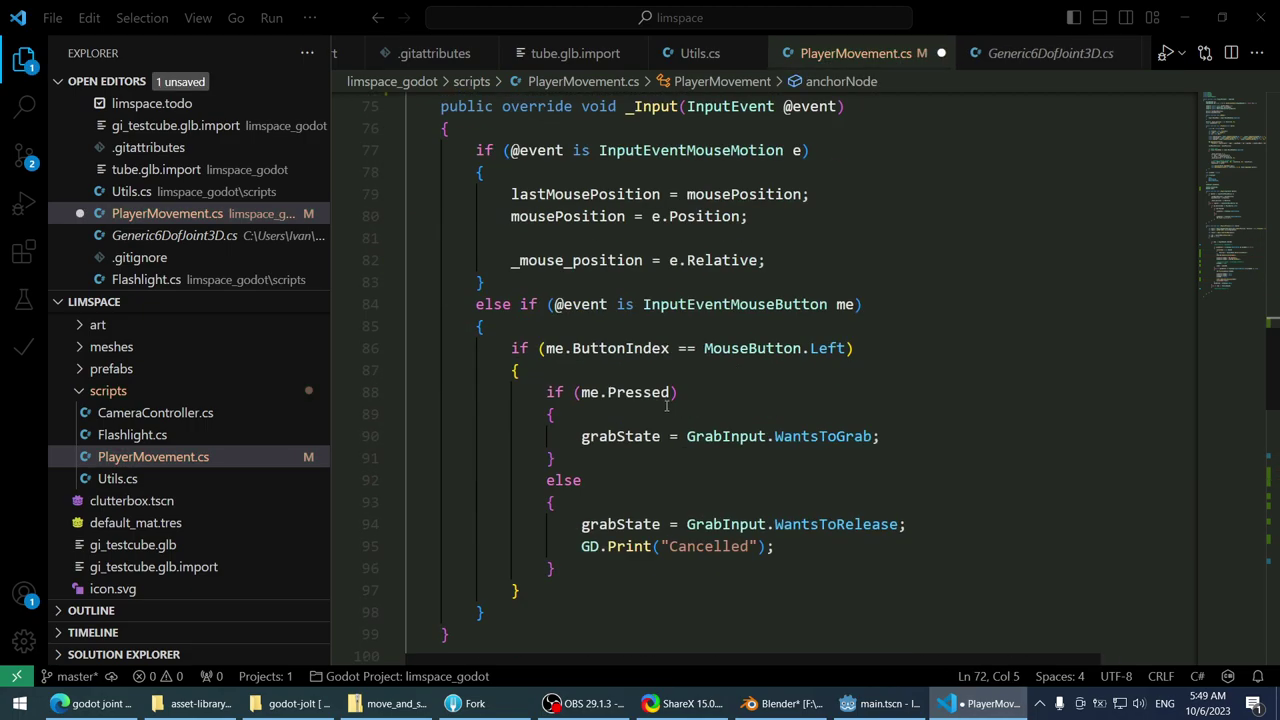
scroll(945, 460, down, 7)
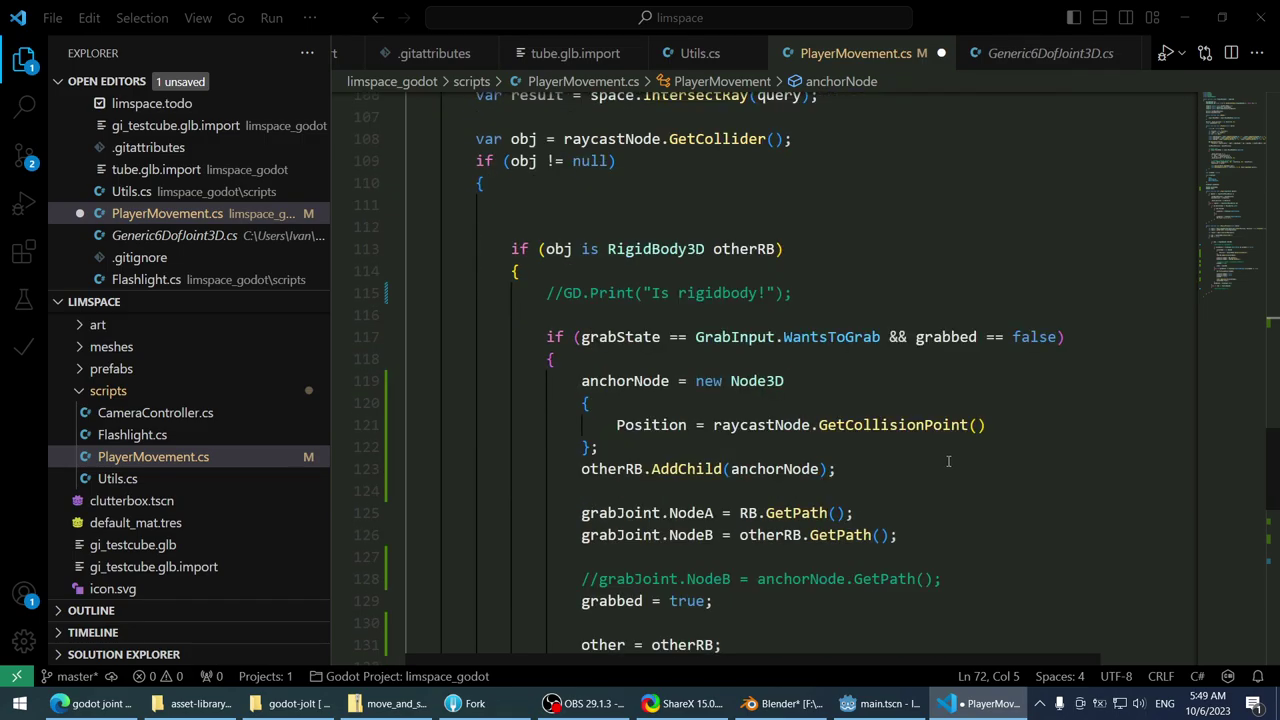
key(ctrl+z)
key(ctrl+z)
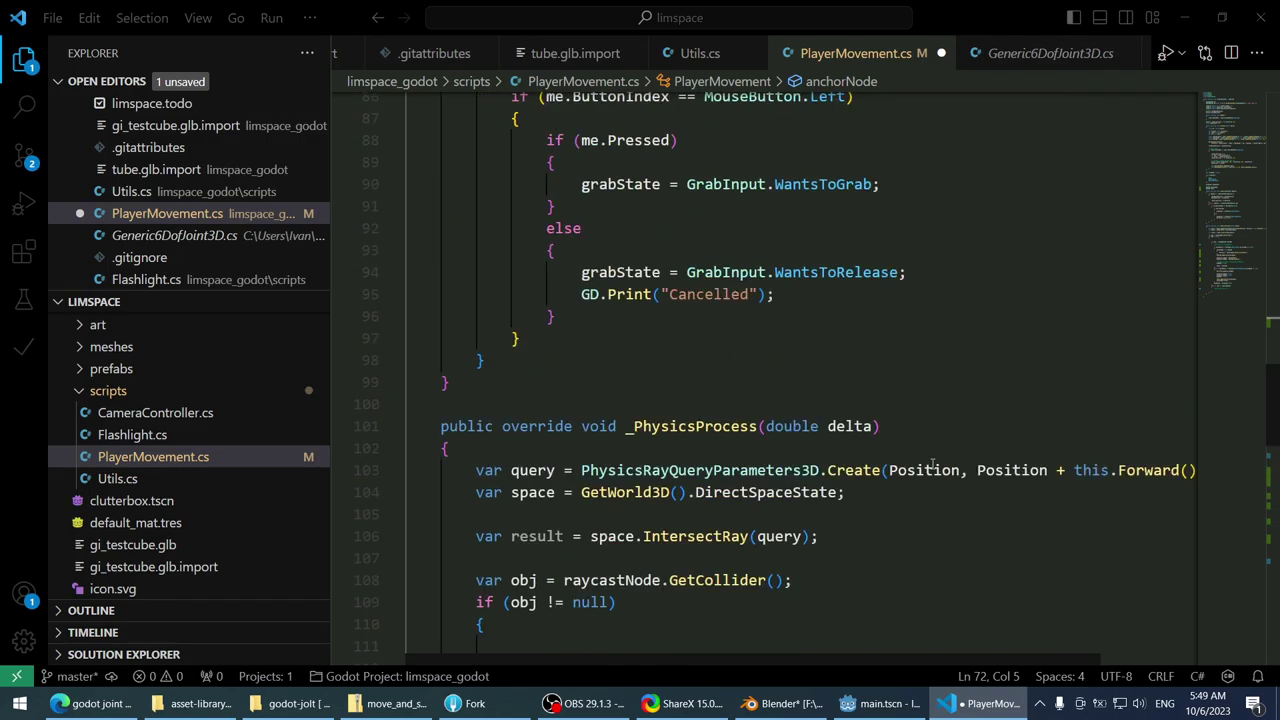
scroll(886, 441, down, 5)
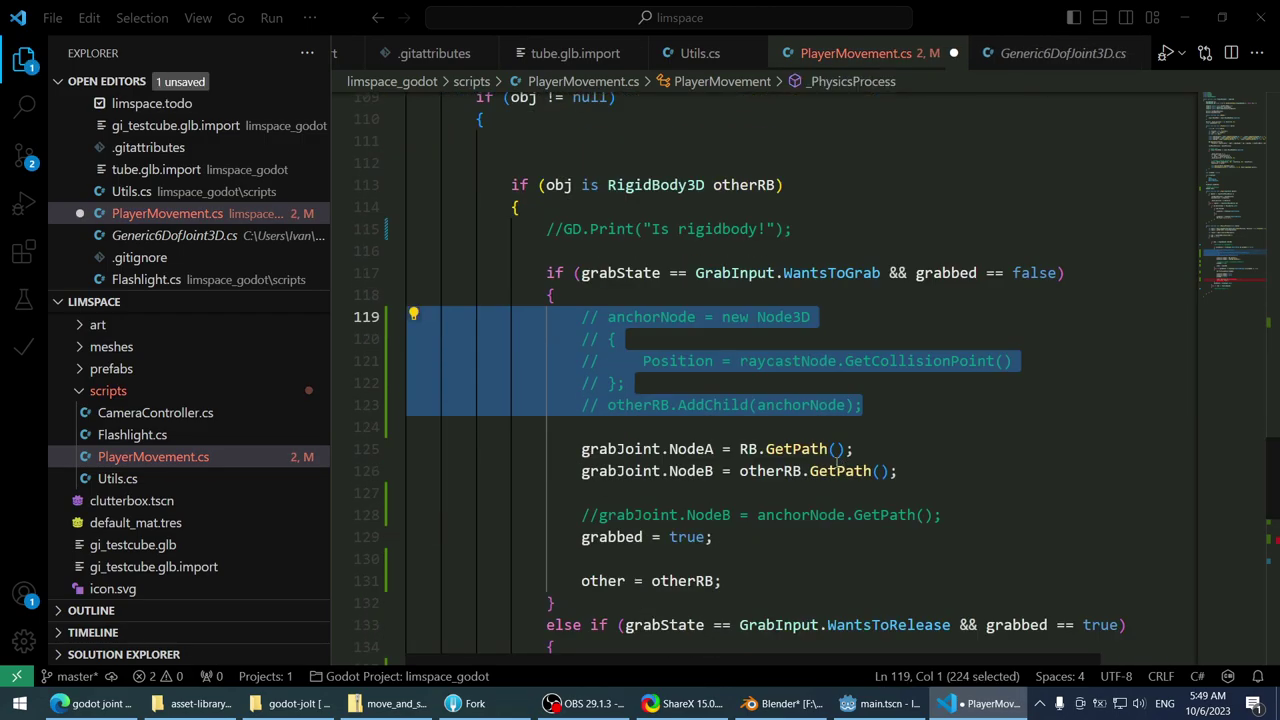
click(580, 427)
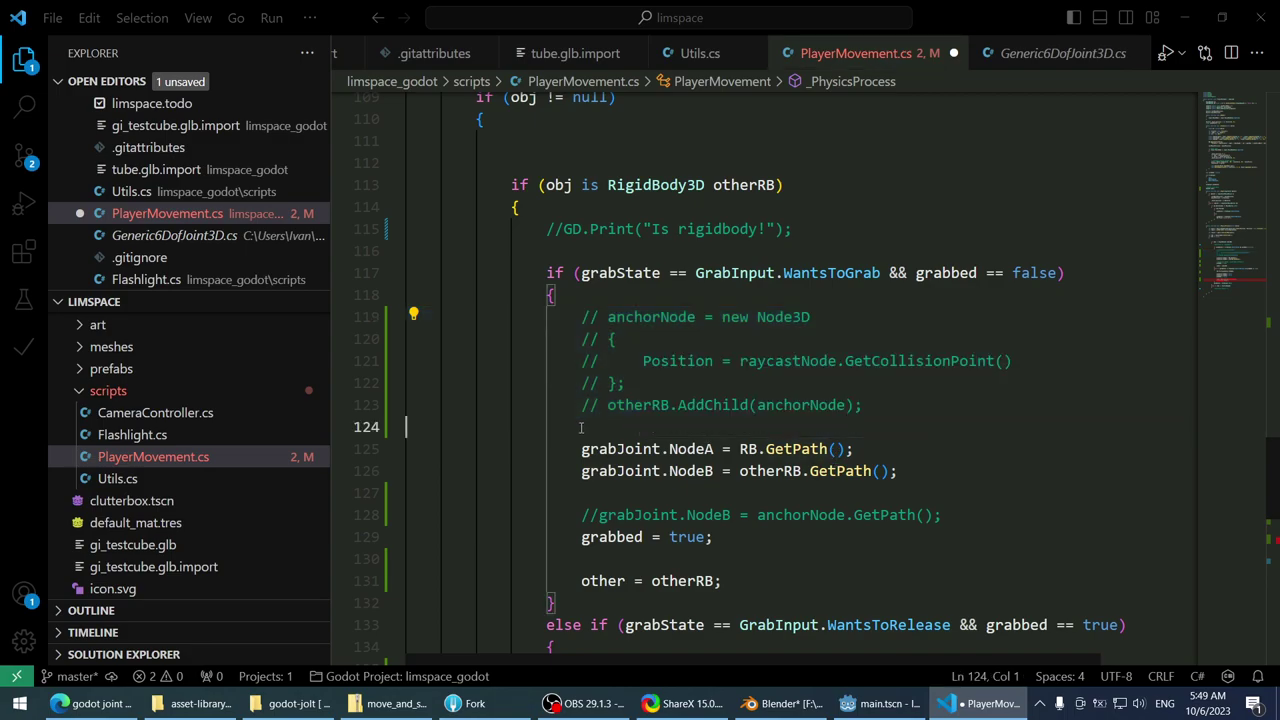
click(895, 457)
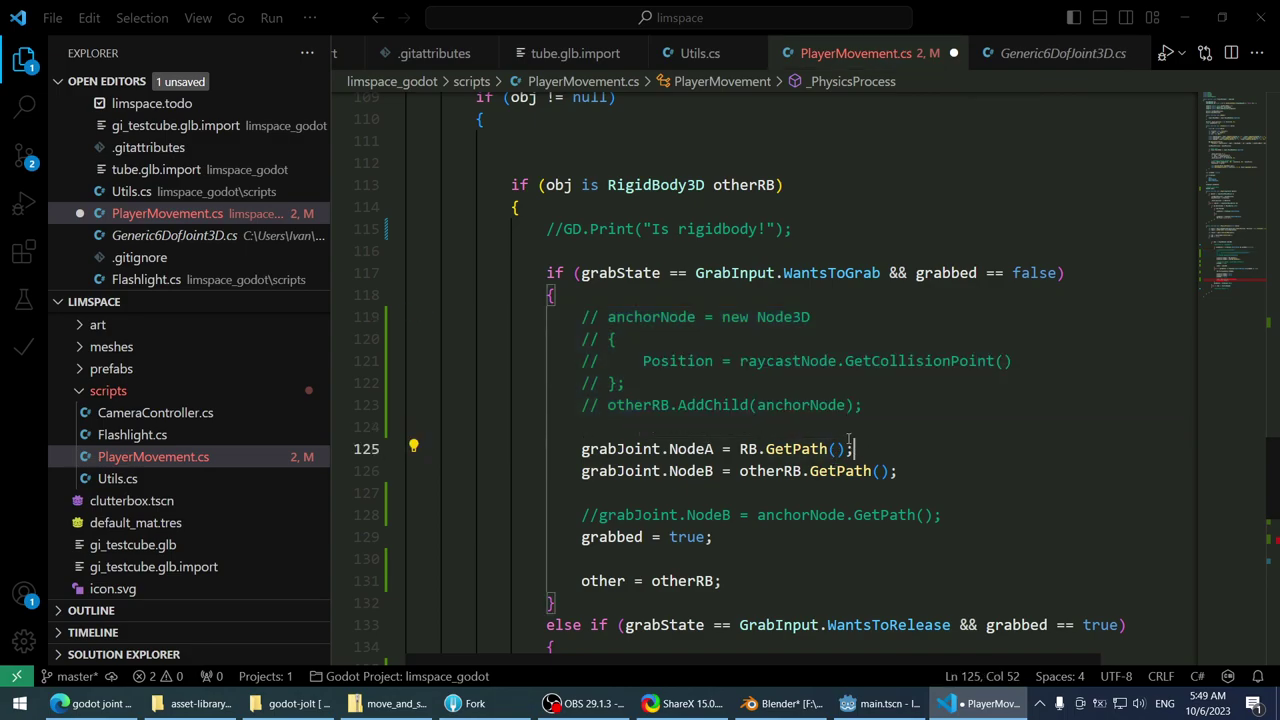
- Set NodeA to RB and add grabJoint.Position = raycastNode.GetCollisionPoint(); above the assignments
drag(739, 449, 848, 449)
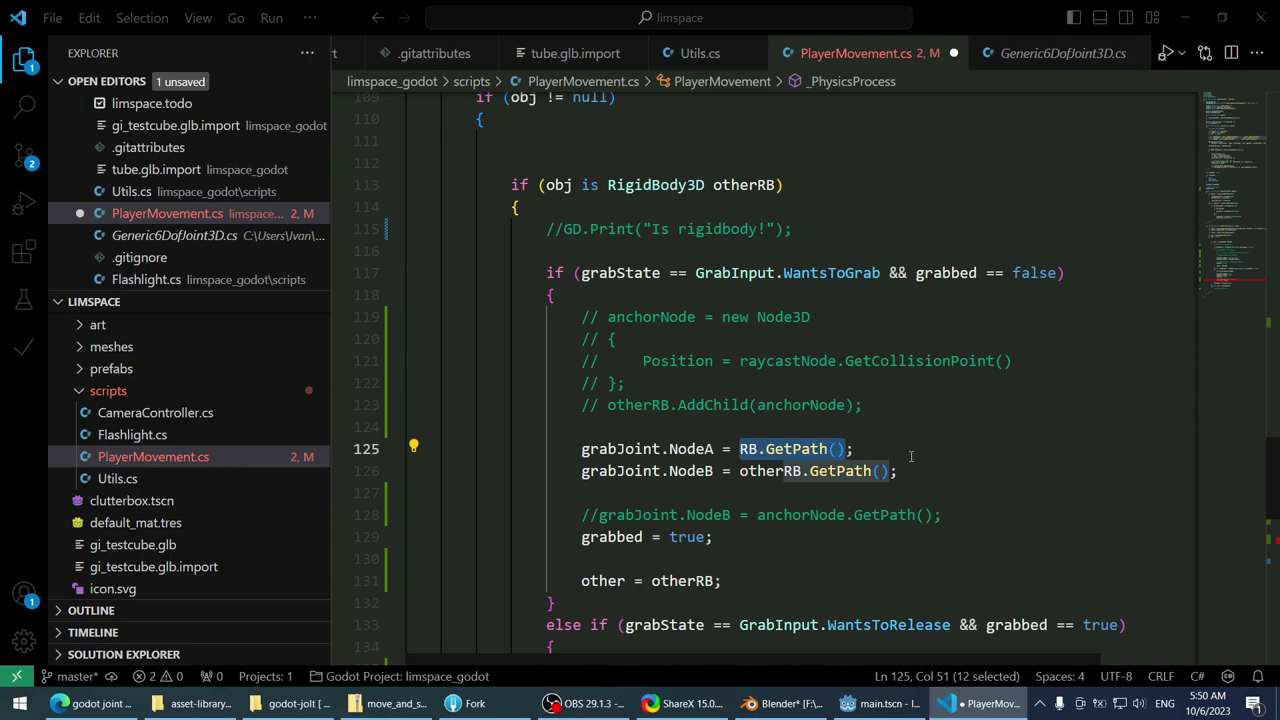
text(RB)
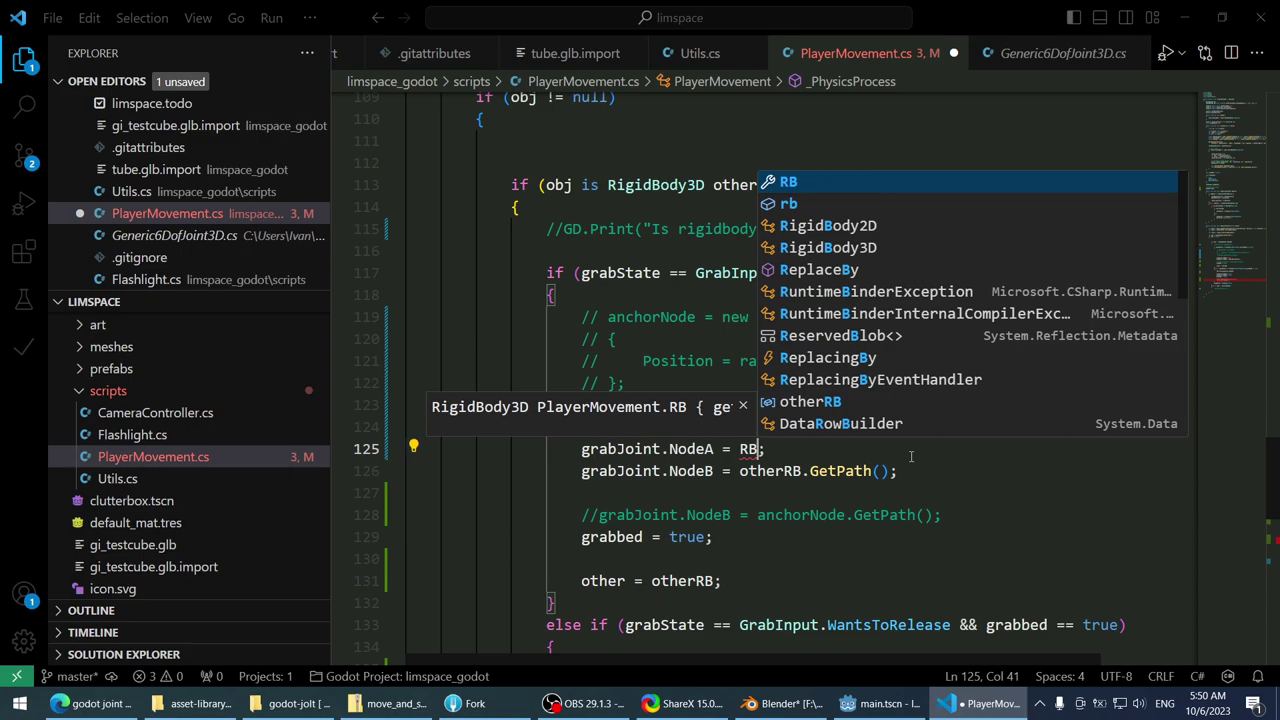
key(Escape)
key(Up)
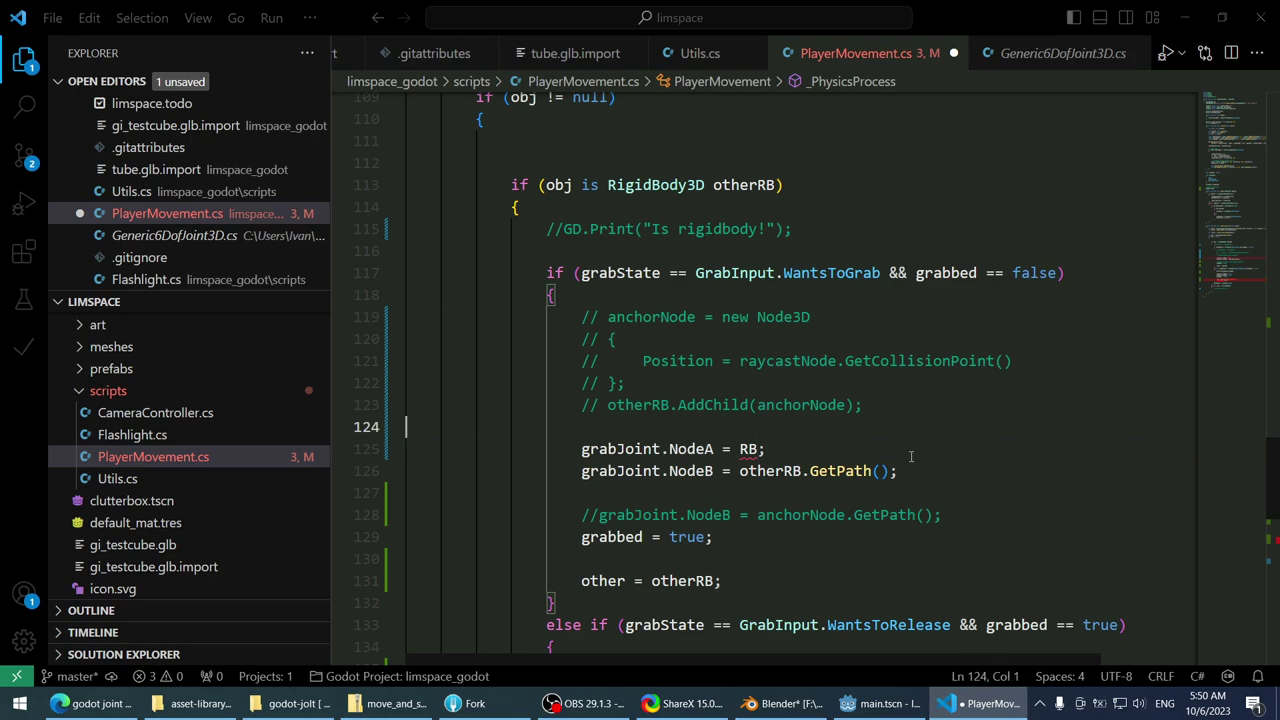
key(Return)
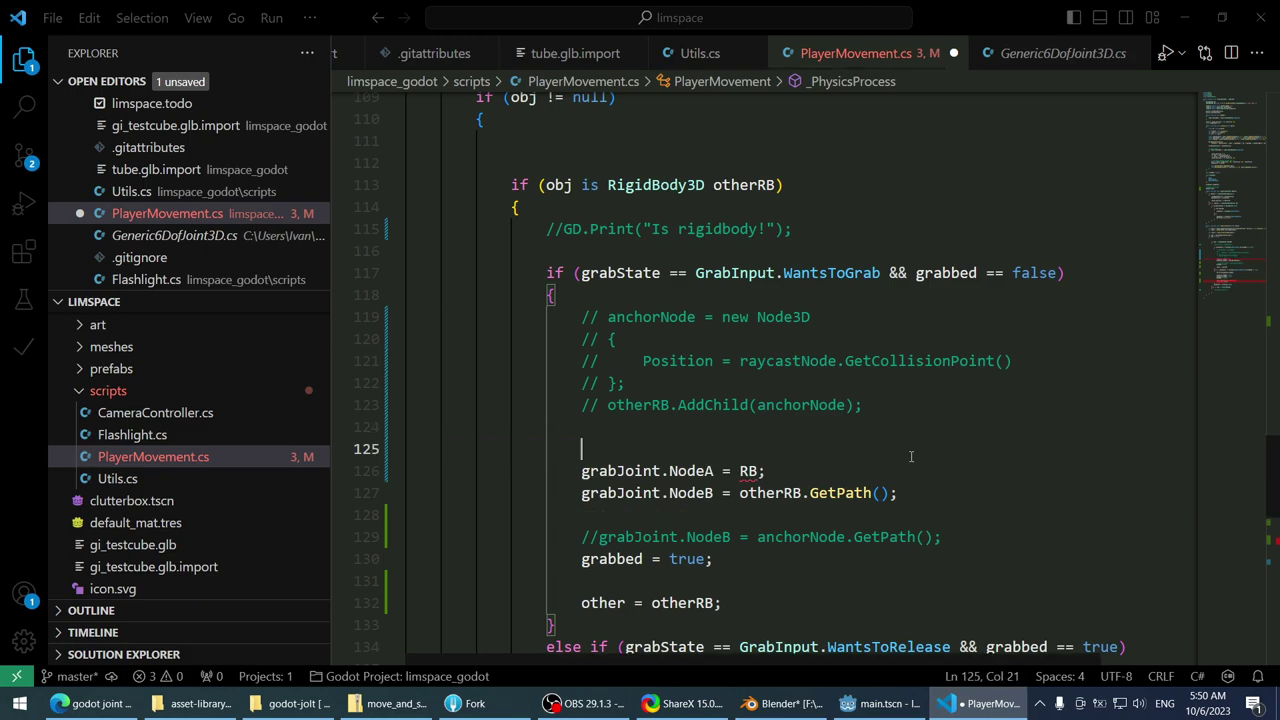
text(grabJoint)
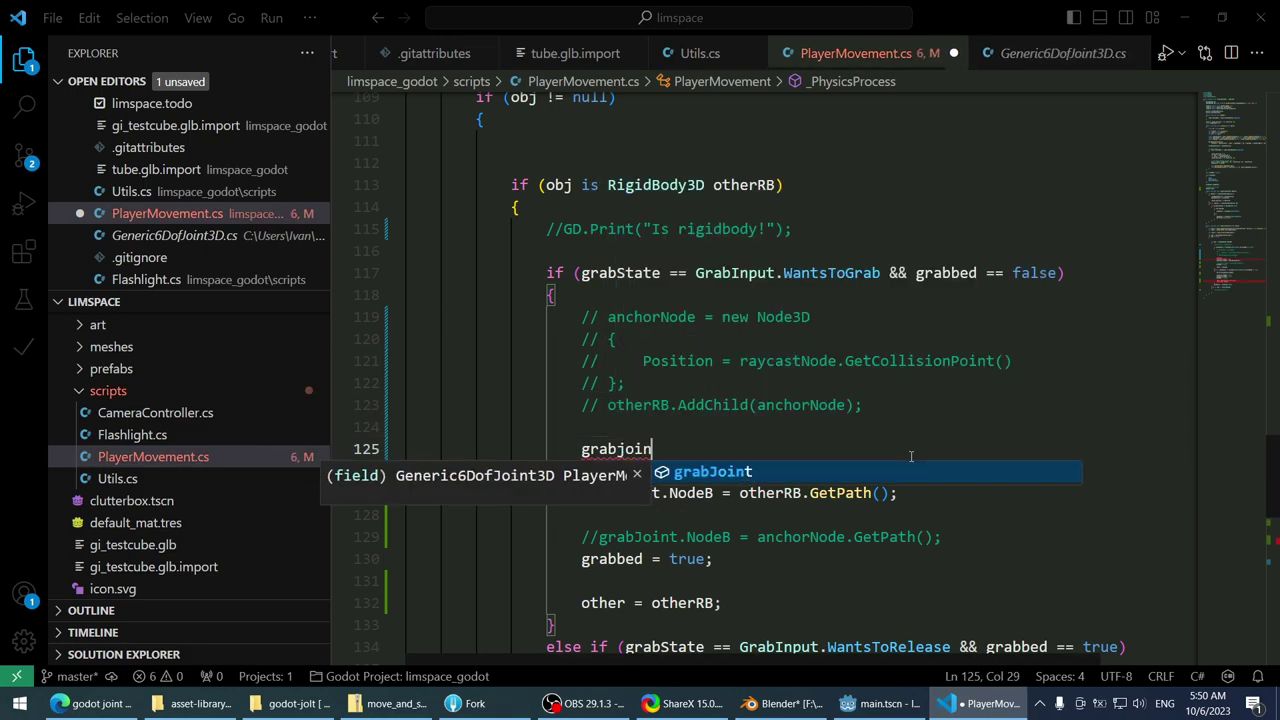
text(.Position =)
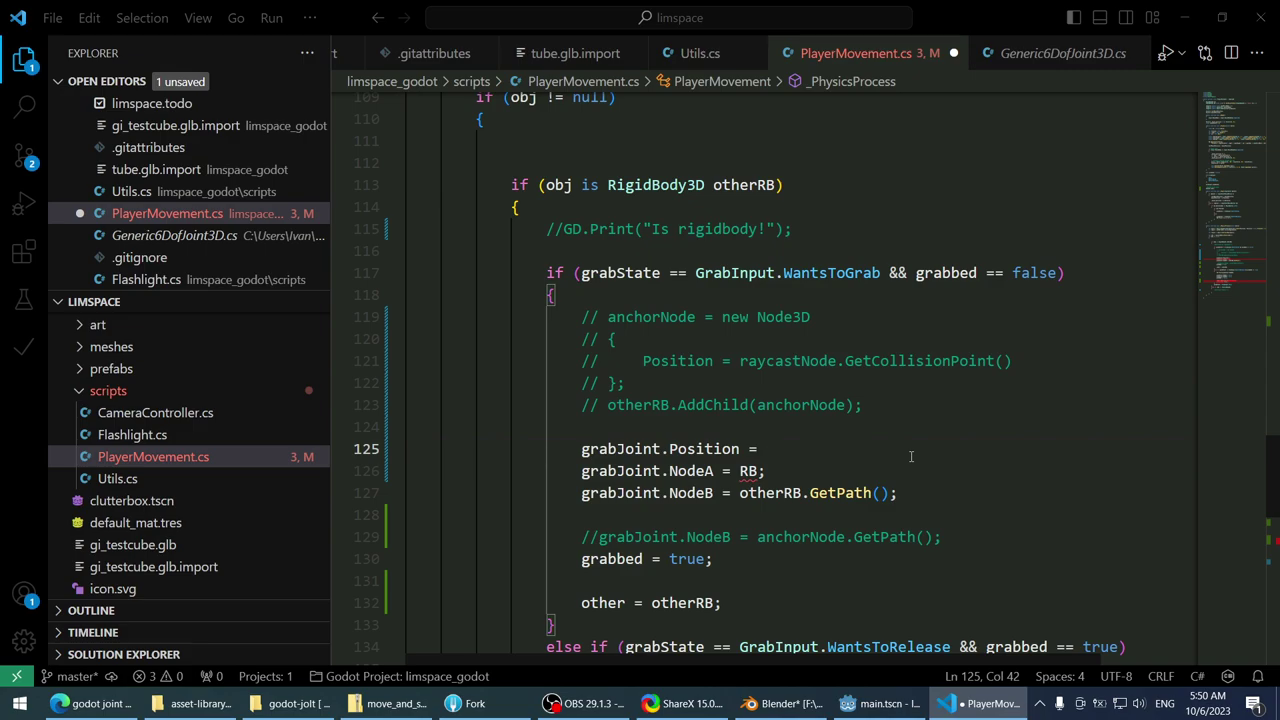
text(otherRB)
key(ctrl+BackSpace)
text(raycastNode.)
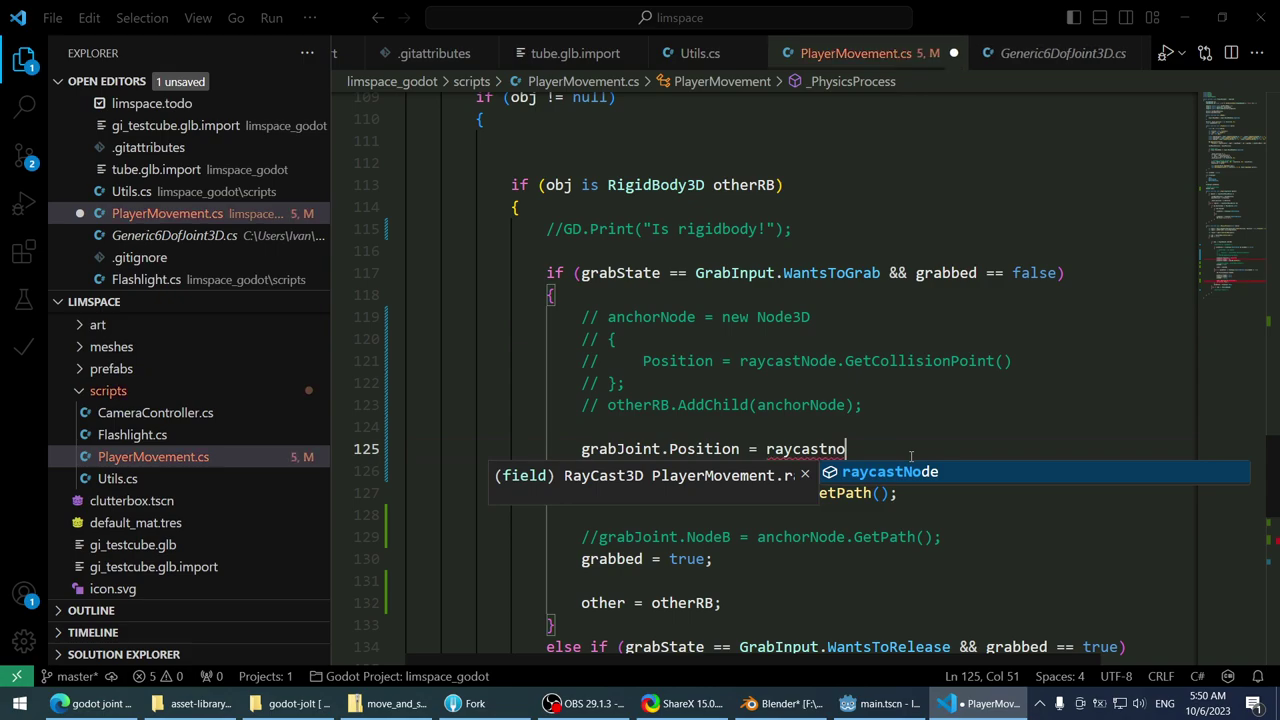
text(getcollis)
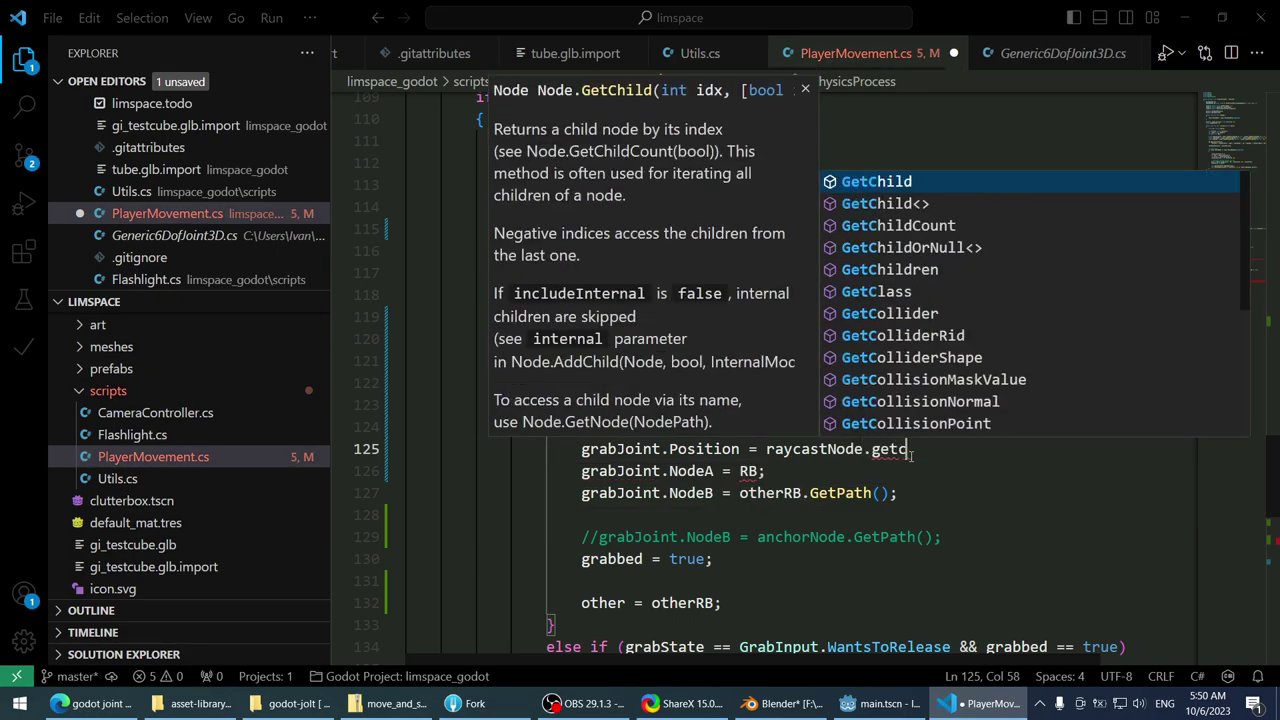
key(Down)
key(Down)
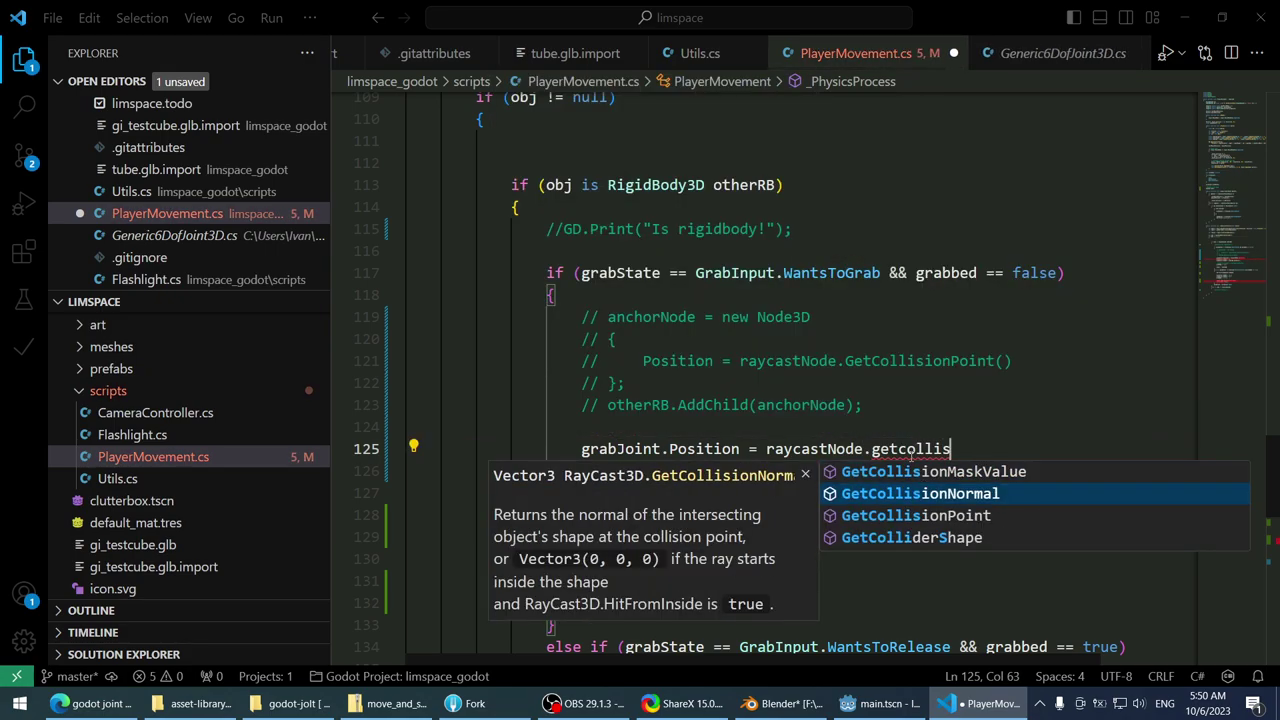
key(Tab)
text(();)
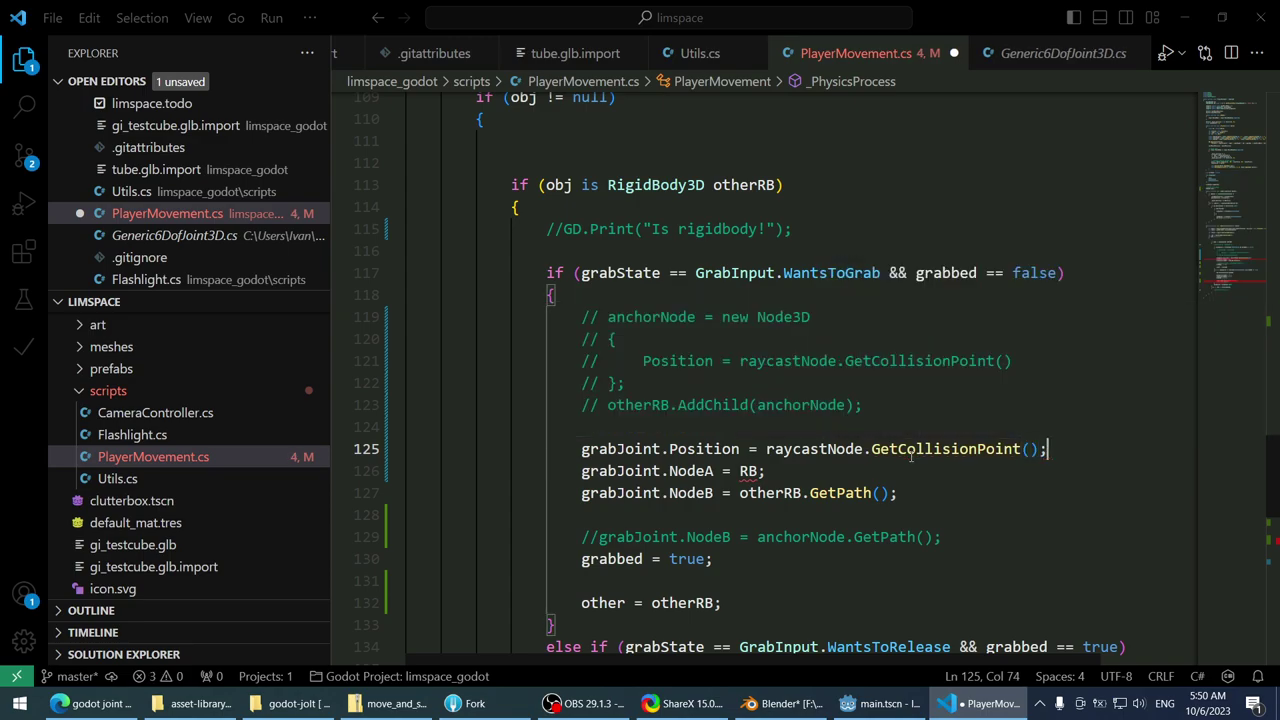
- Add otherRB.AddChild(grabJoint); below the position line and save
key(Return)
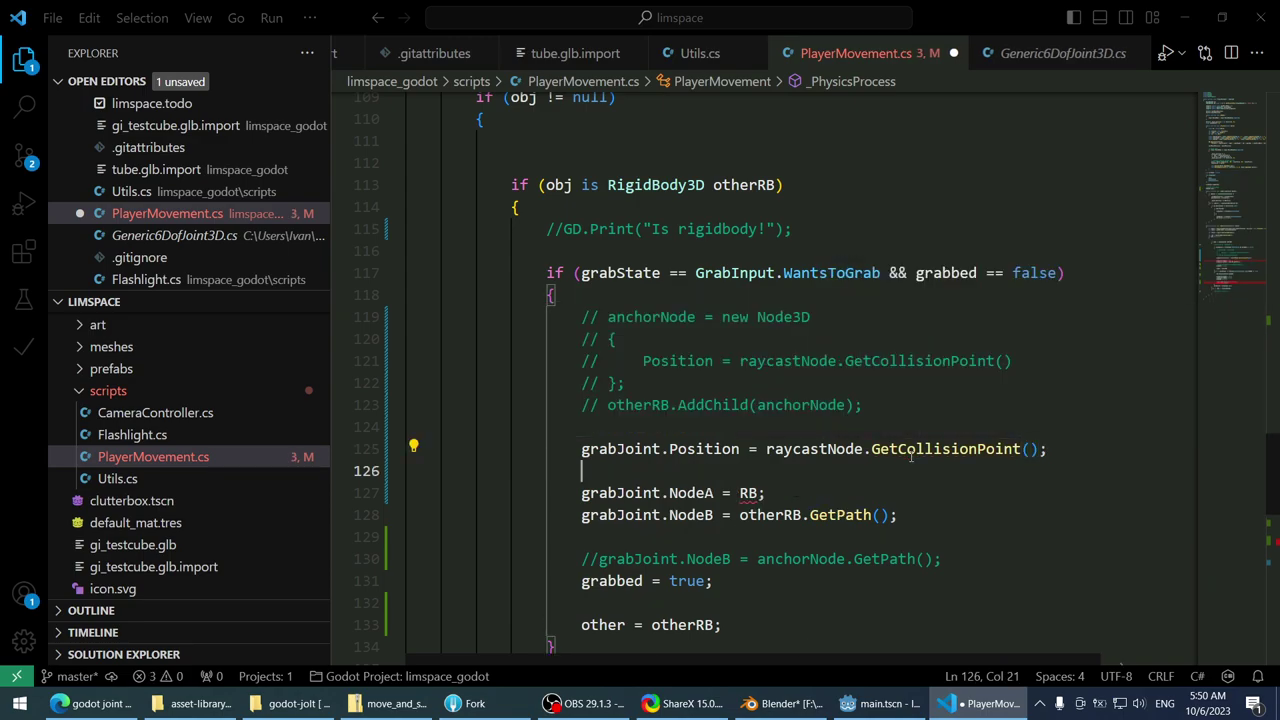
key(Return)
key(Up)
key(Tab)
key(Tab)
key(Tab)
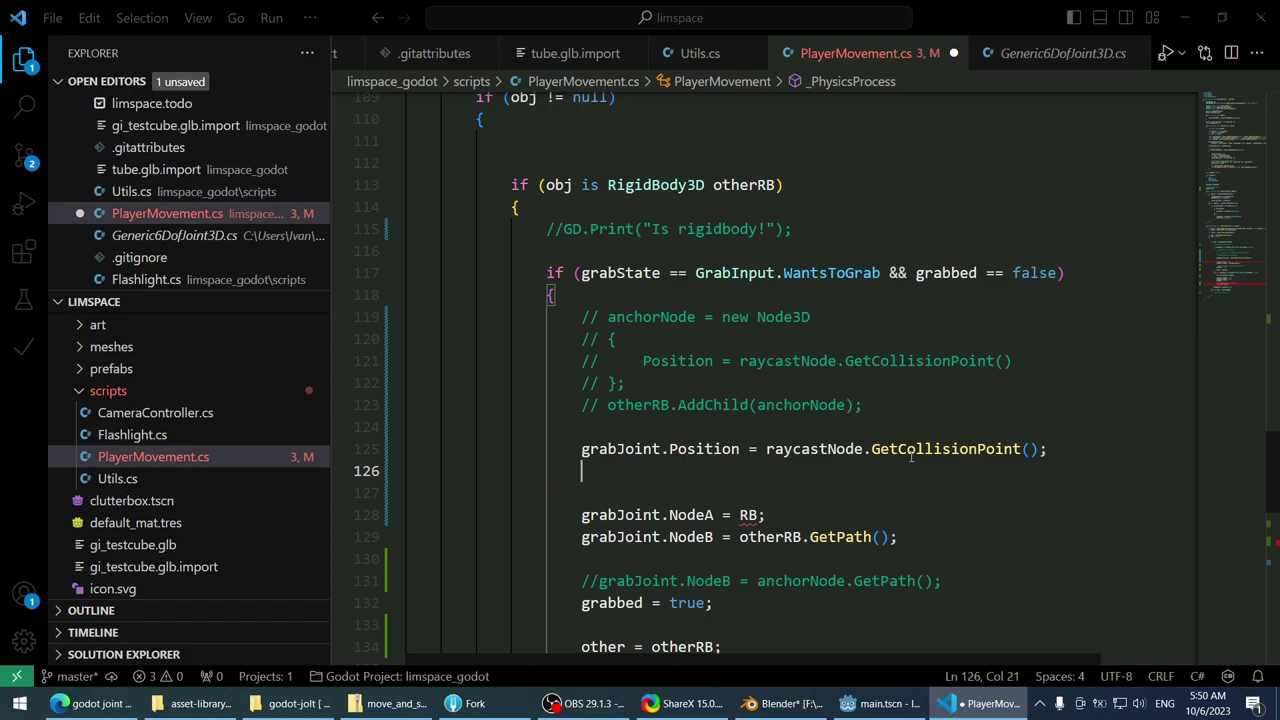
scroll(938, 449, down, 1)
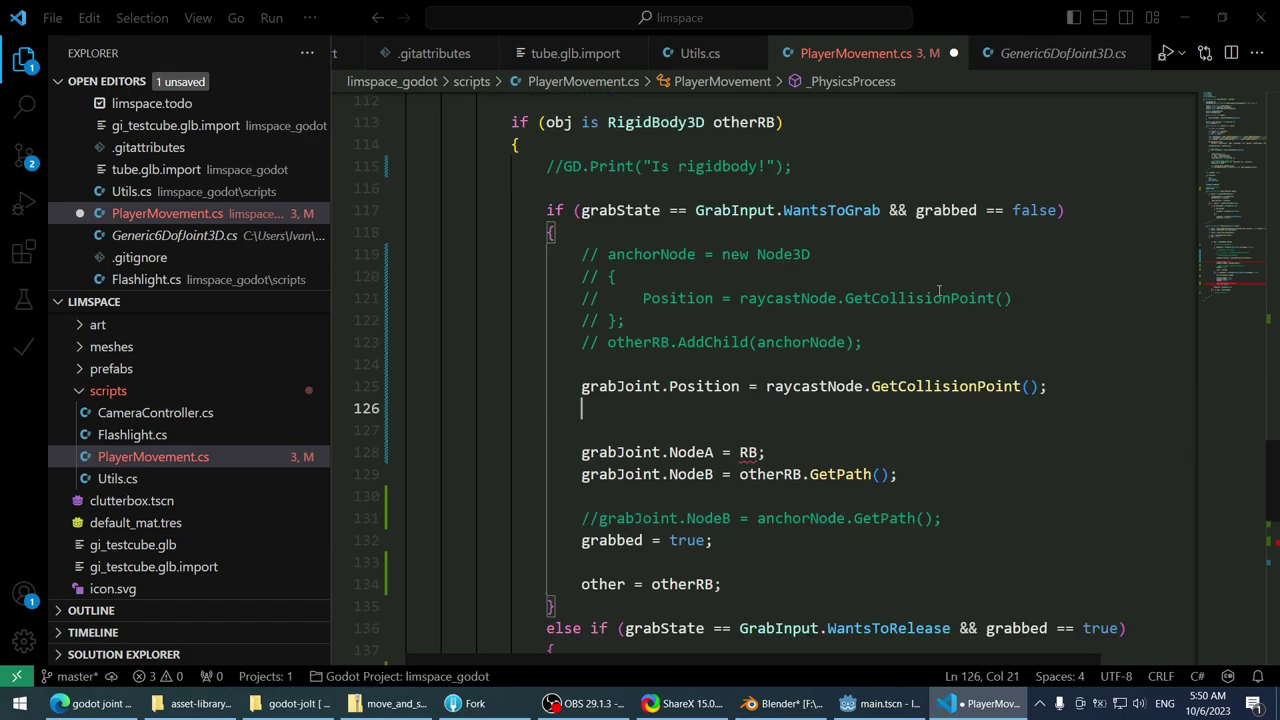
text(othe)
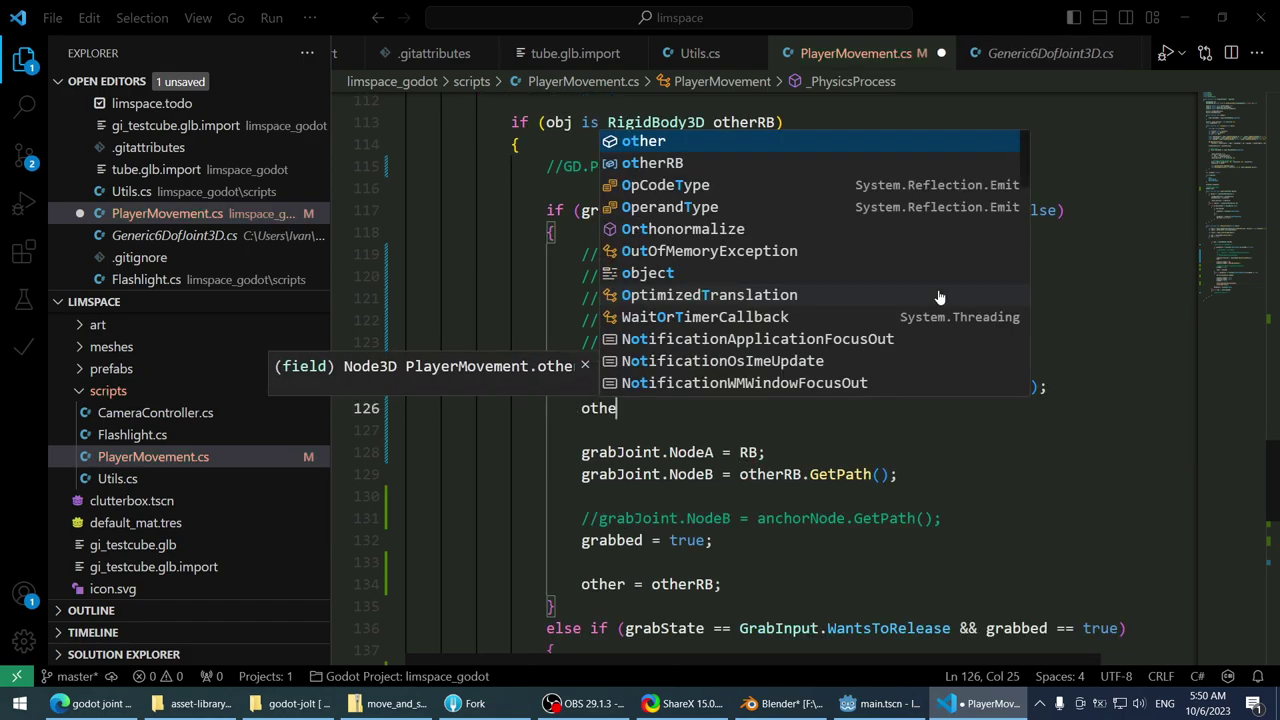
text(rRB.Add)
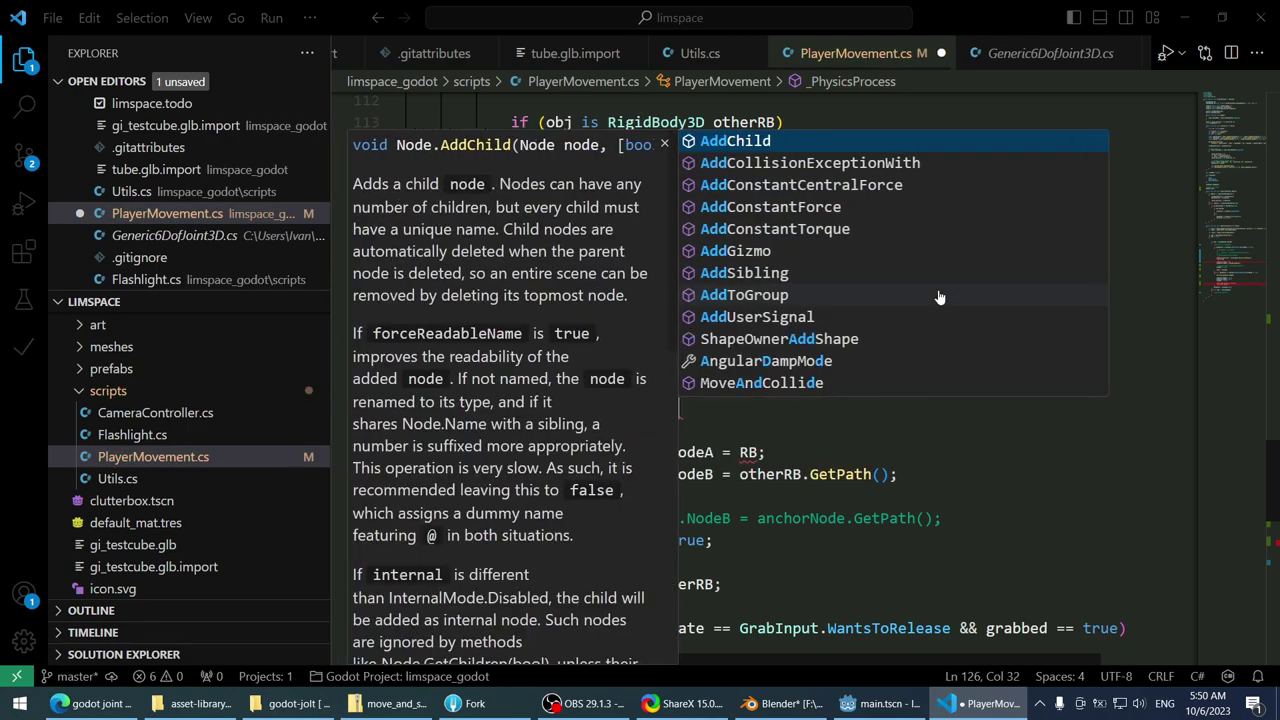
text(Child()
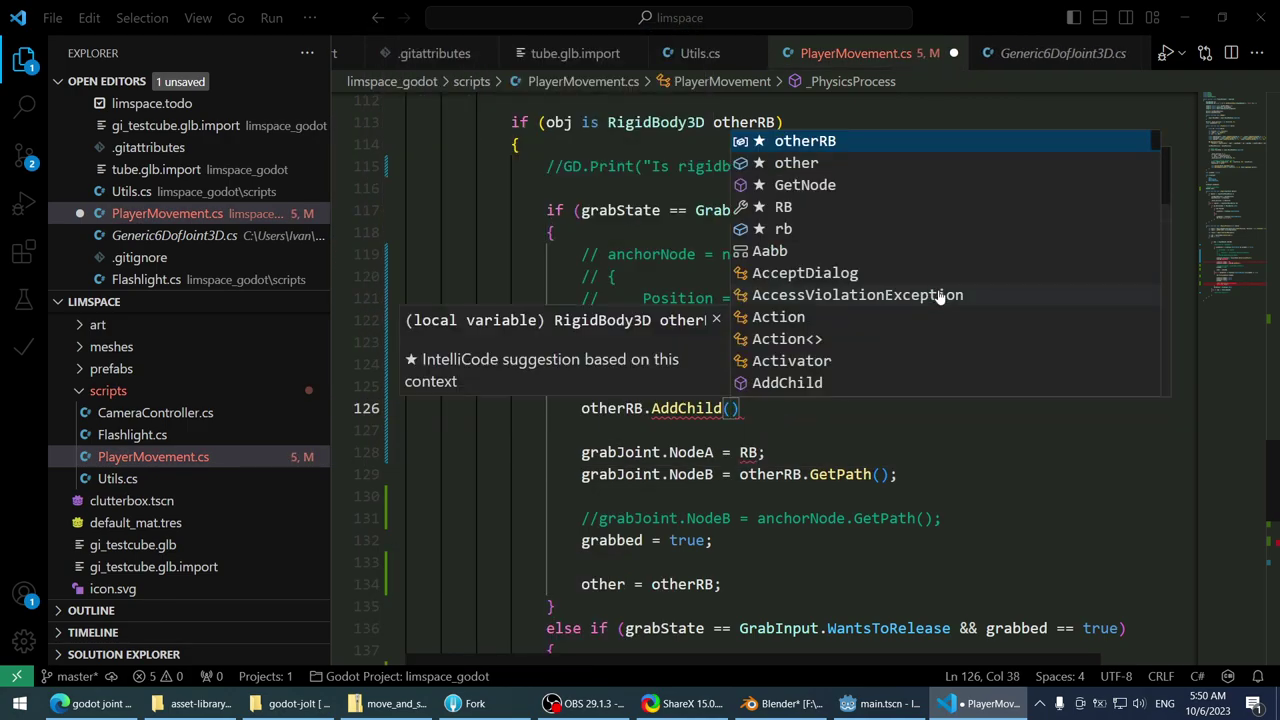
key(Escape)
text(grabJoint)
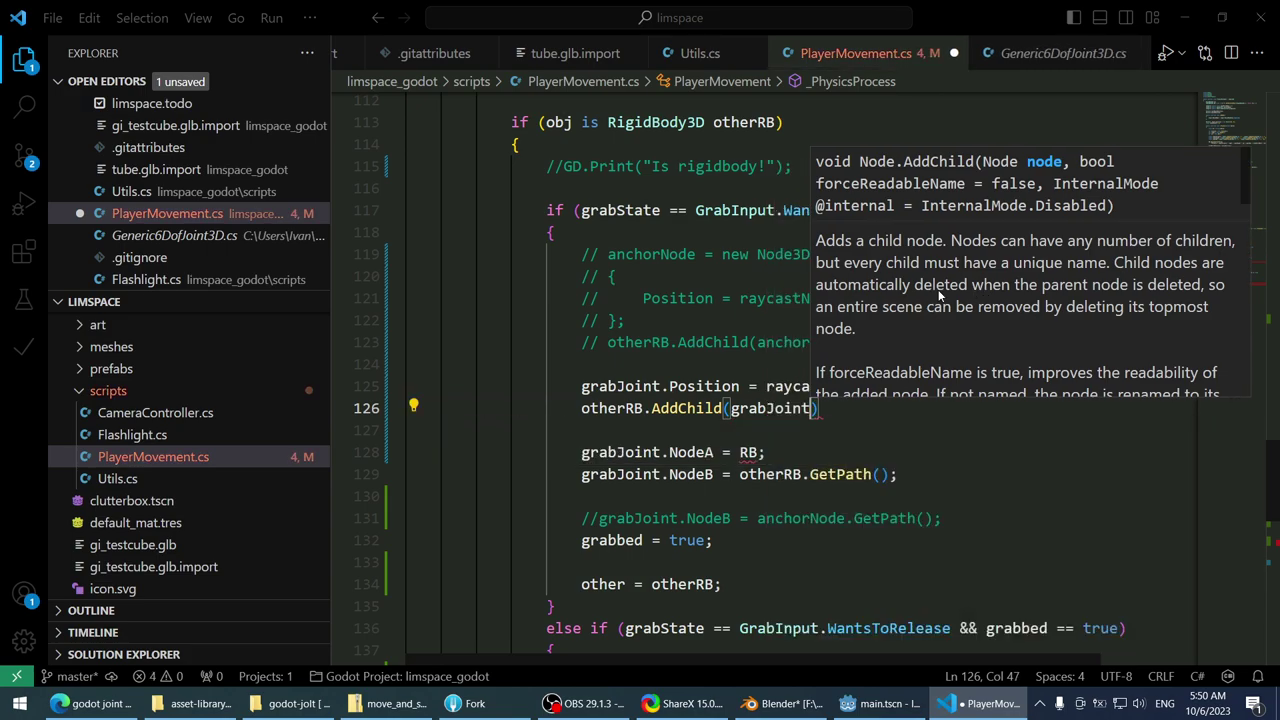
text();)
key(ctrl+s)
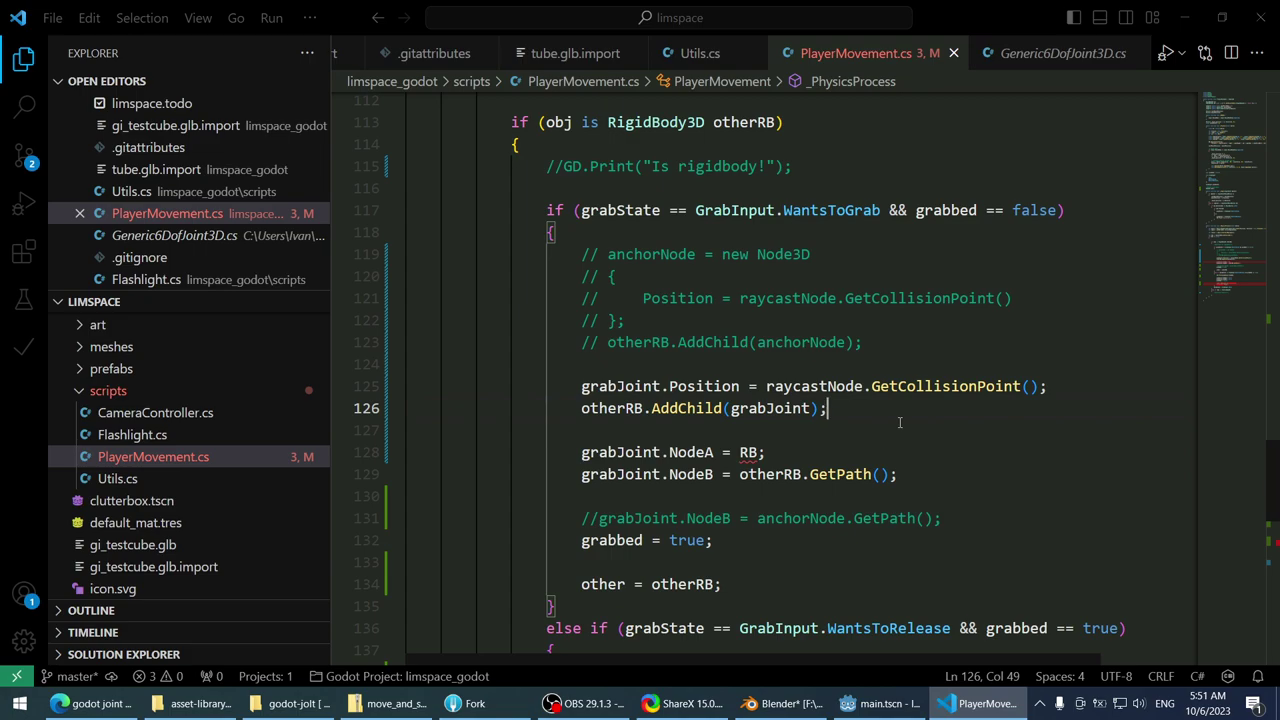
key(Down)
key(Down)
- Point NodeA at otherRB.GetPath() and NodeB at RB.GetPath(), then save
double_click(742, 452)
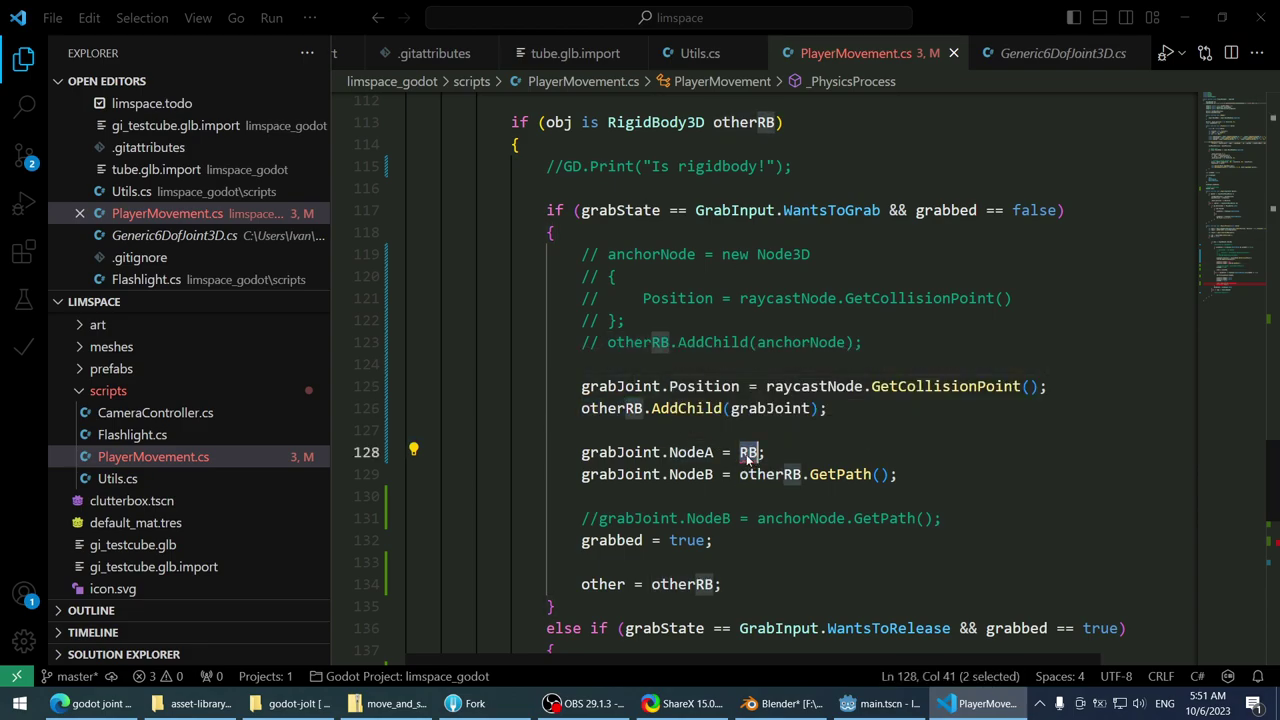
text(otherRB)
click(922, 444)
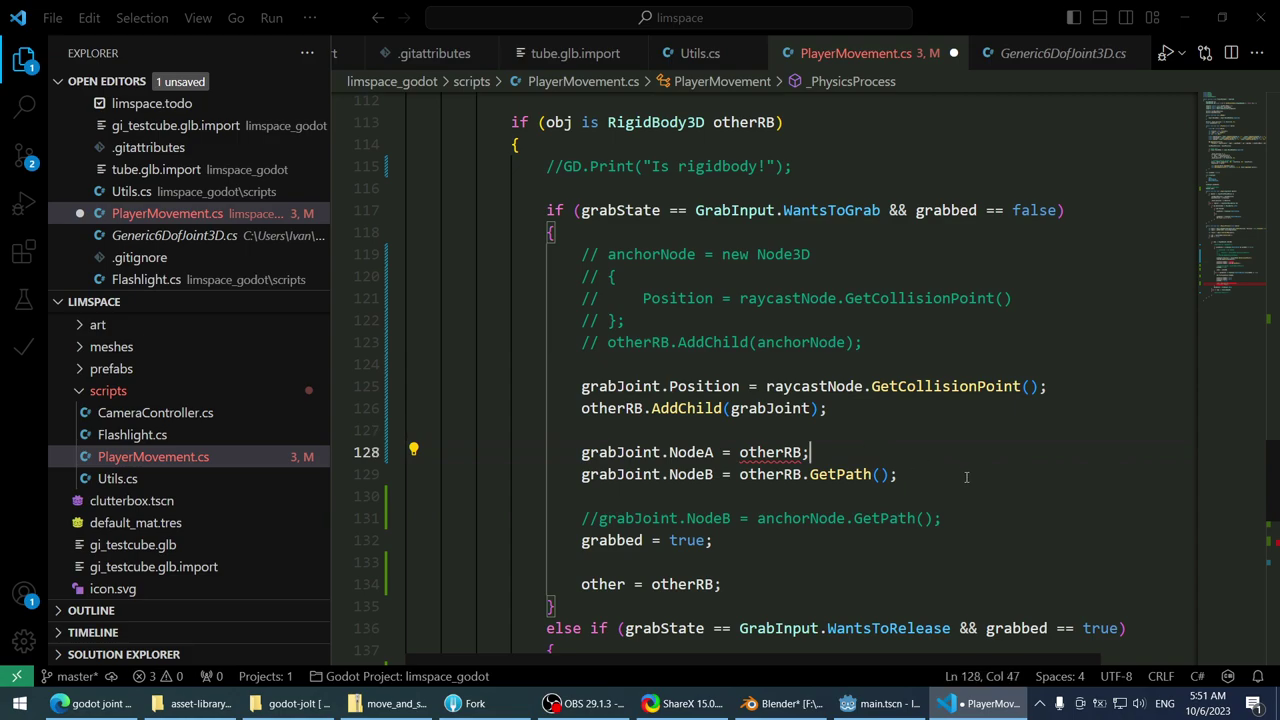
click(964, 477)
double_click(770, 477)
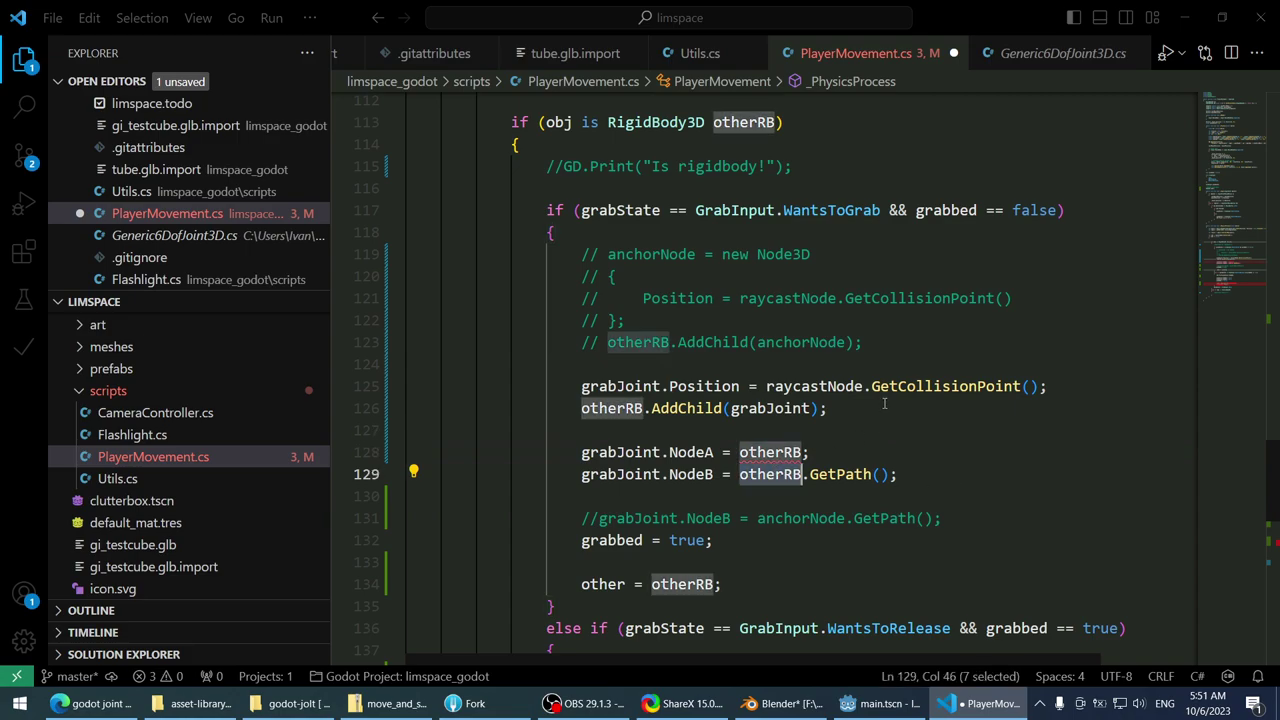
text(RB)
key(Escape)
key(Up)
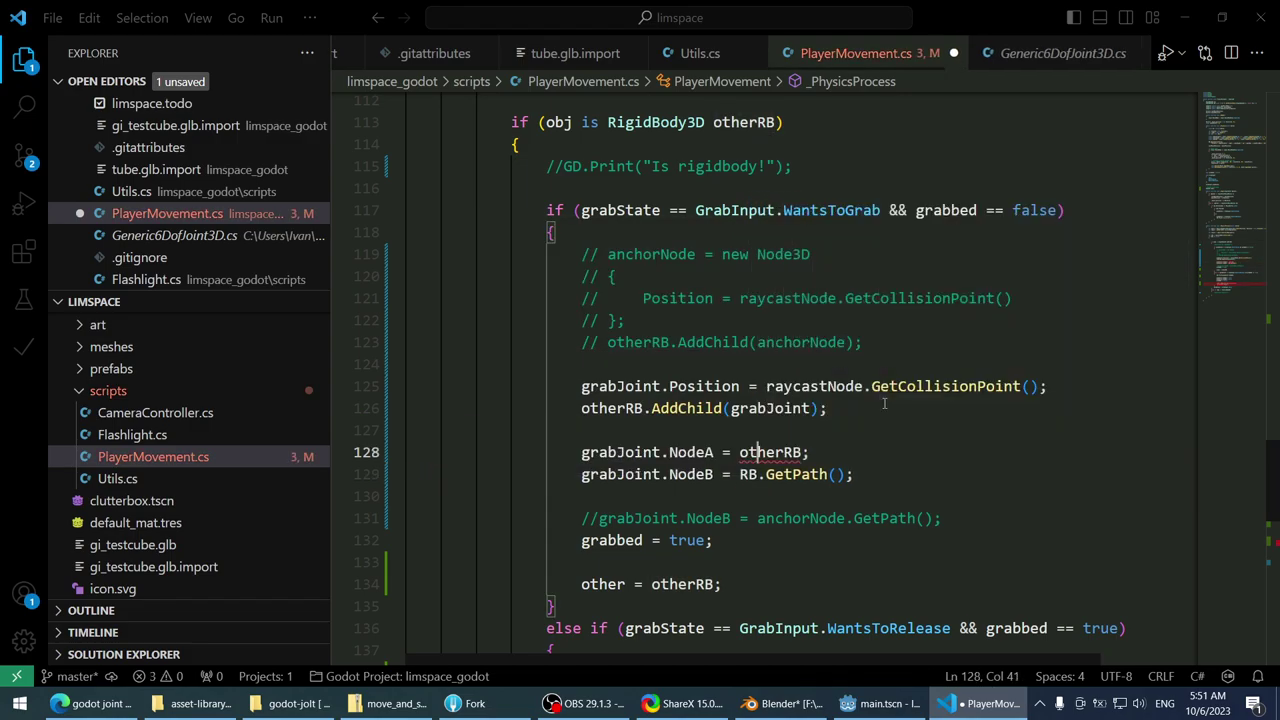
text(.getpat)
key(Tab)
text(())
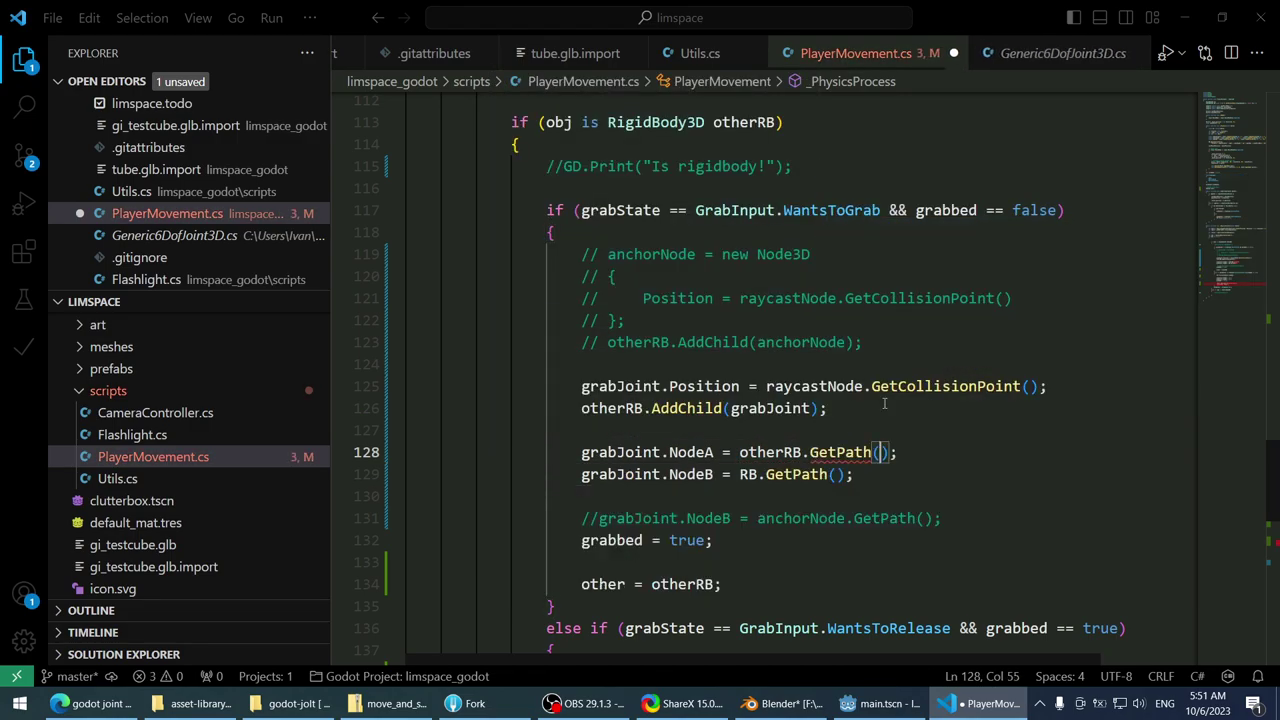
key(End)
key(ctrl+s)
- Make the release code remove grabJoint instead of anchorNode, comment out anchorNode.Free(), and save
scroll(1100, 320, down, 4)
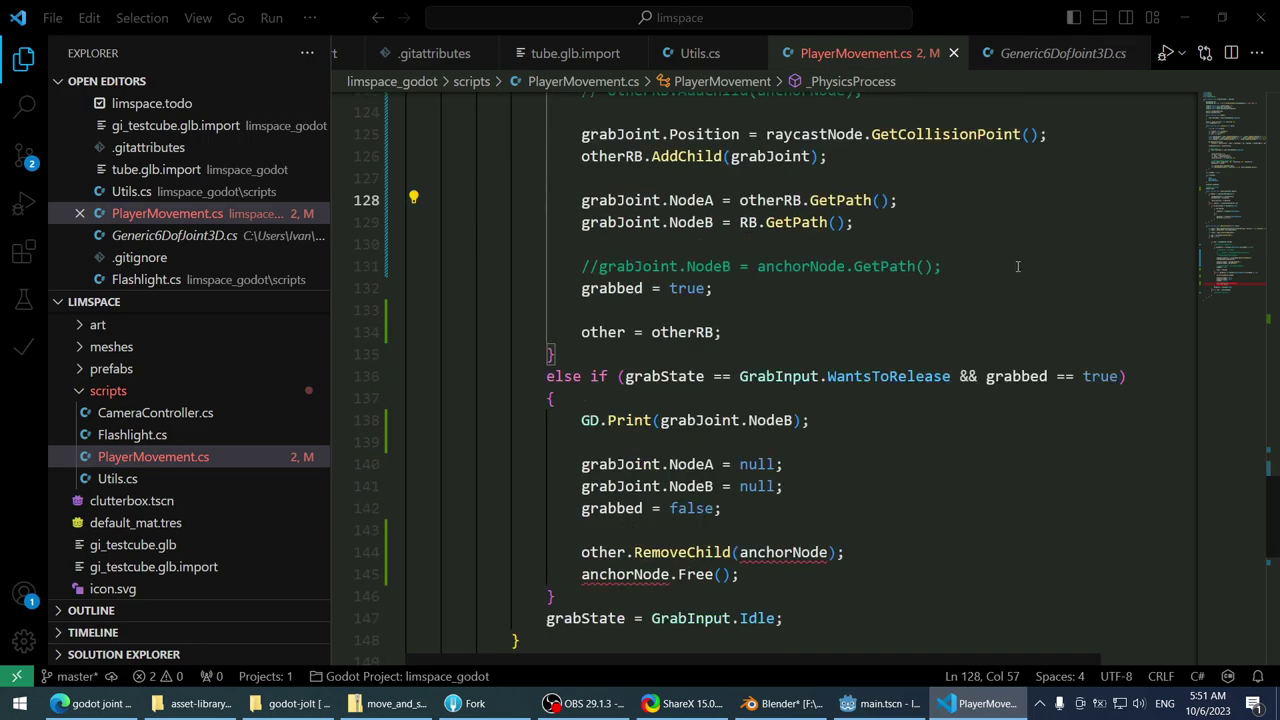
scroll(1016, 265, down, 1)
scroll(1009, 268, up, 1)
double_click(780, 552)
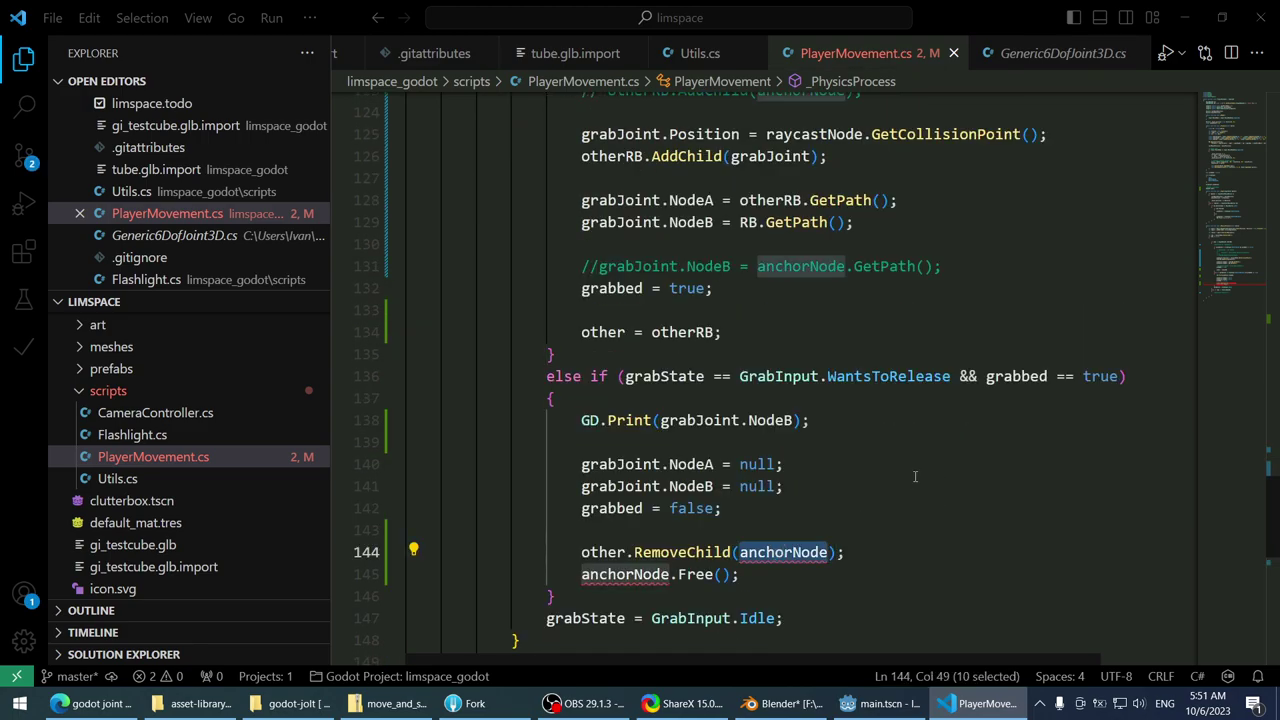
text(joint)
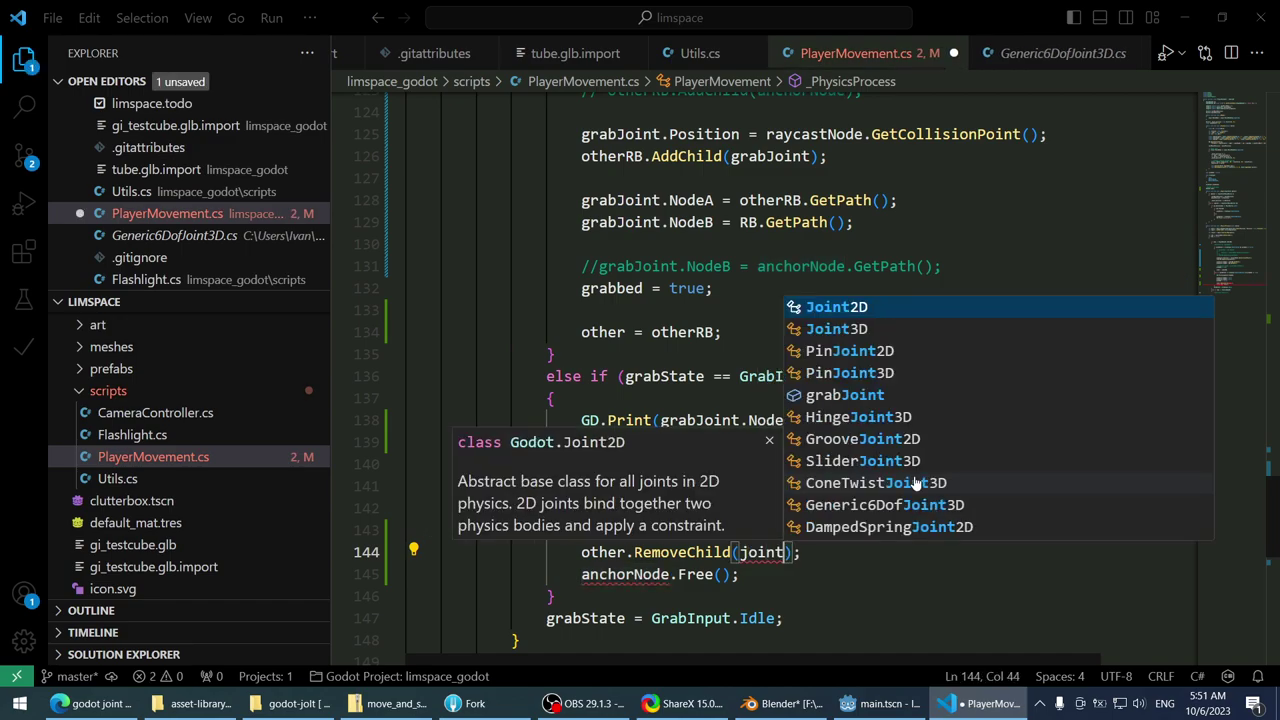
key(BackSpace)
key(BackSpace)
key(BackSpace)
key(BackSpace)
key(BackSpace)
text(grab)
key(Tab)
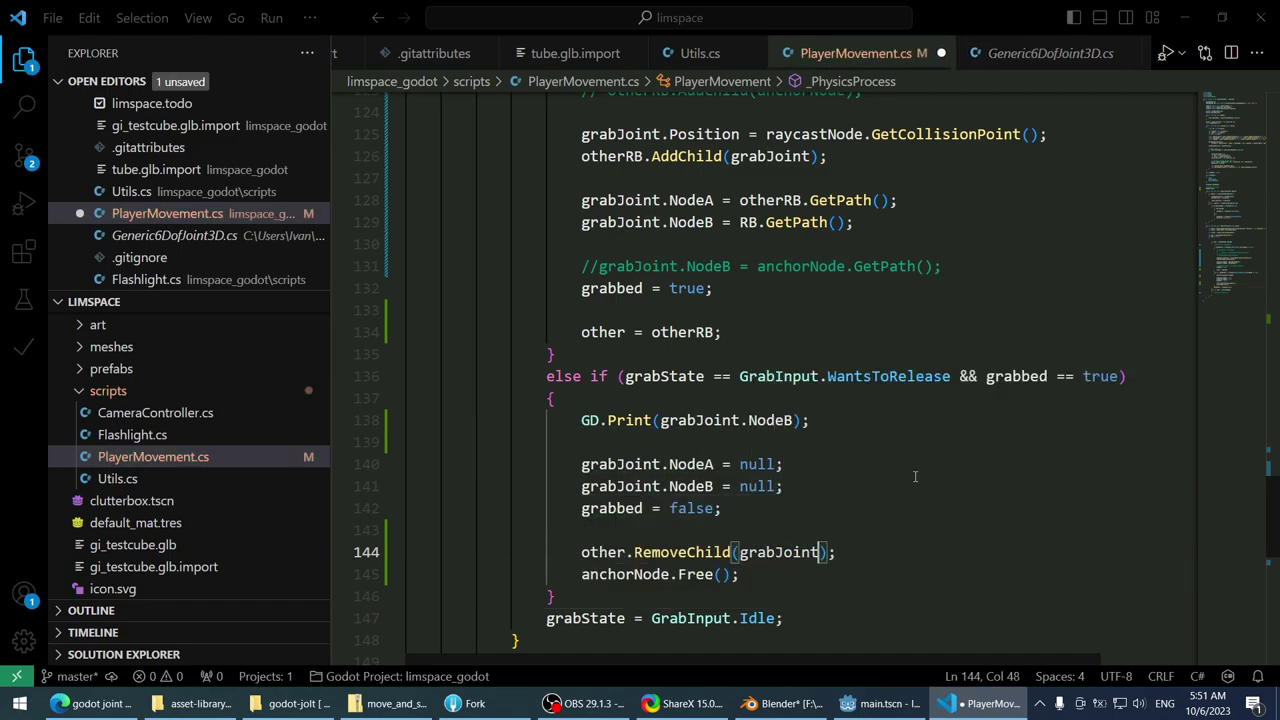
key(End)
key(Down)
key(ctrl+slash)
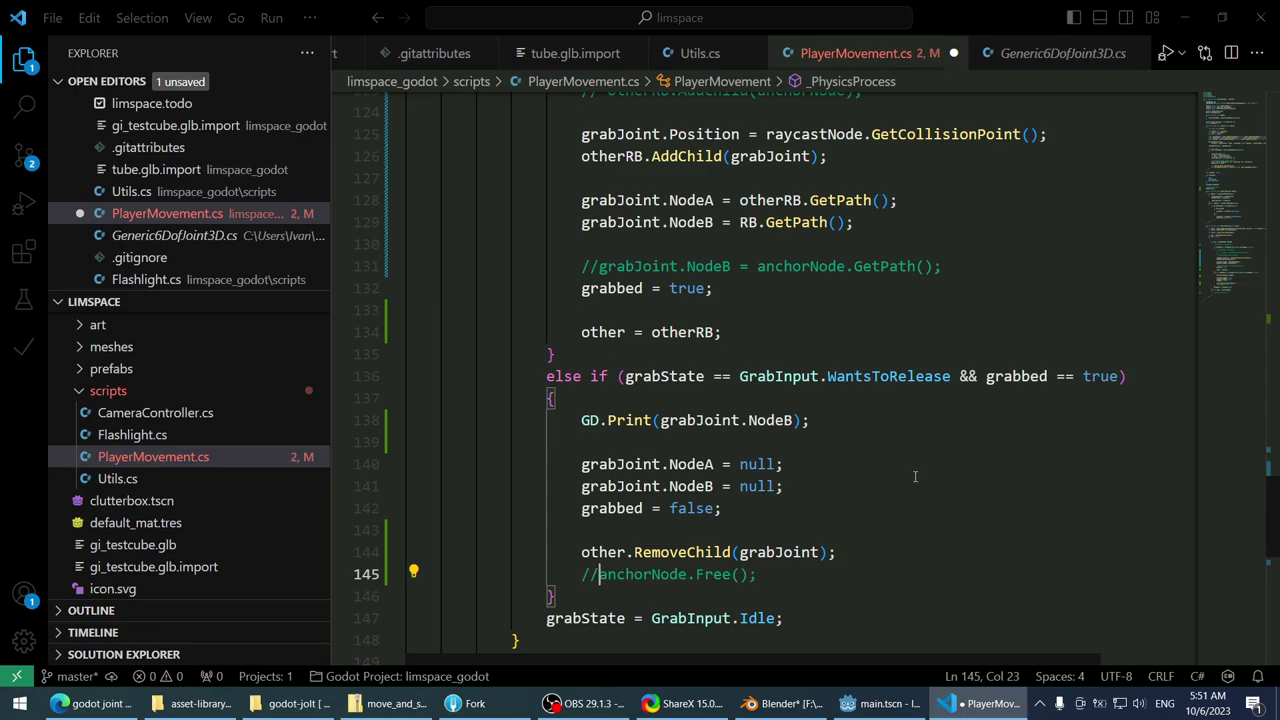
key(ctrl+s)
- Run the project in the Godot editor
scroll(911, 436, up, 4)
scroll(908, 426, up, 5)
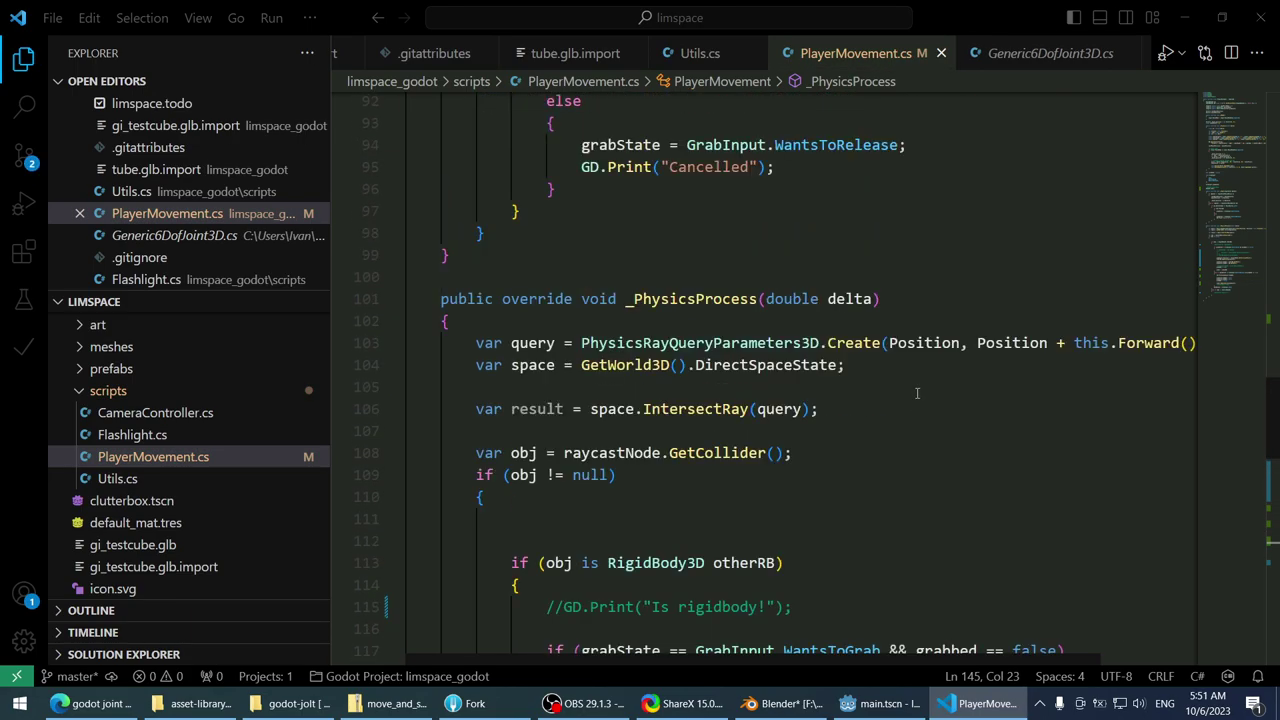
scroll(920, 400, down, 11)
click(880, 703)
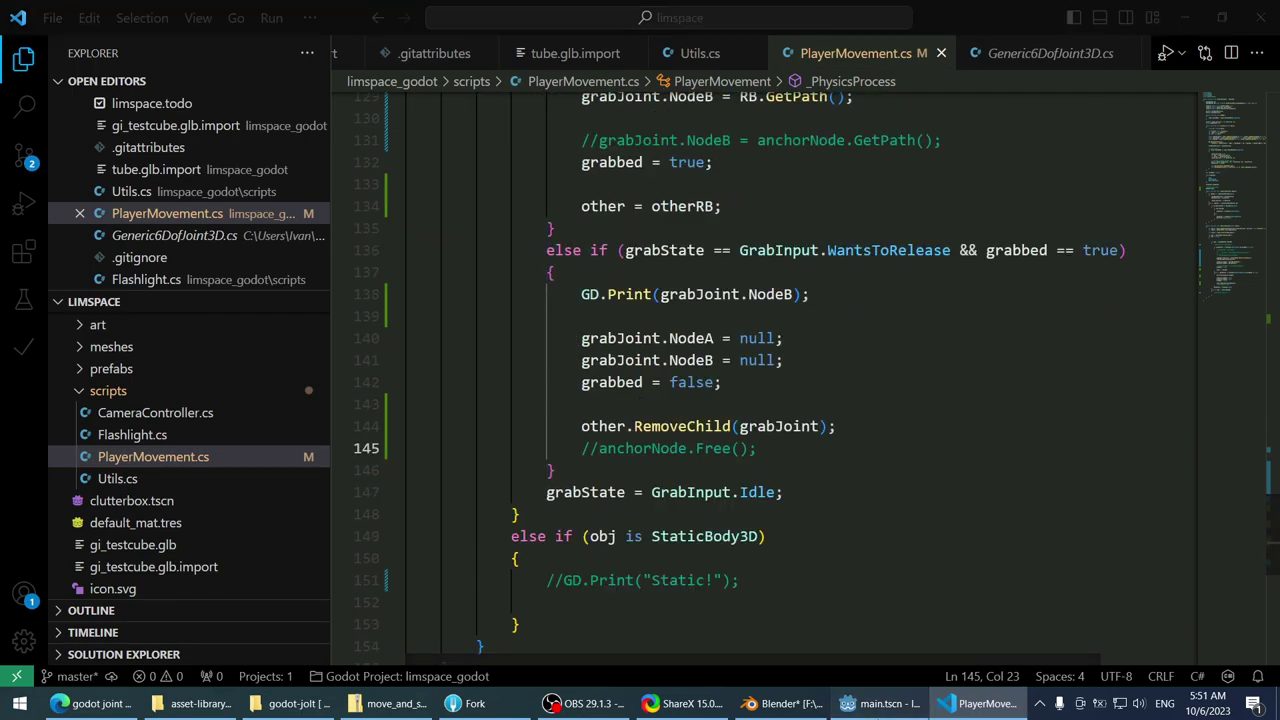
click(1040, 35)
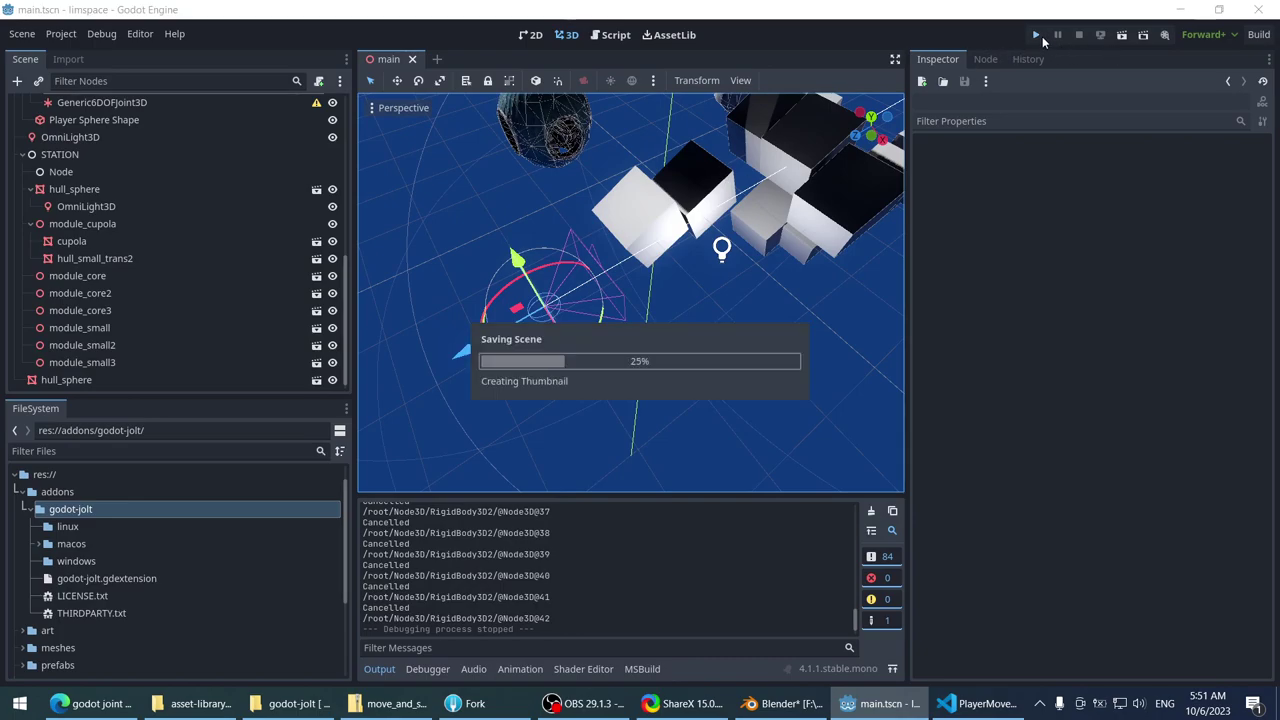
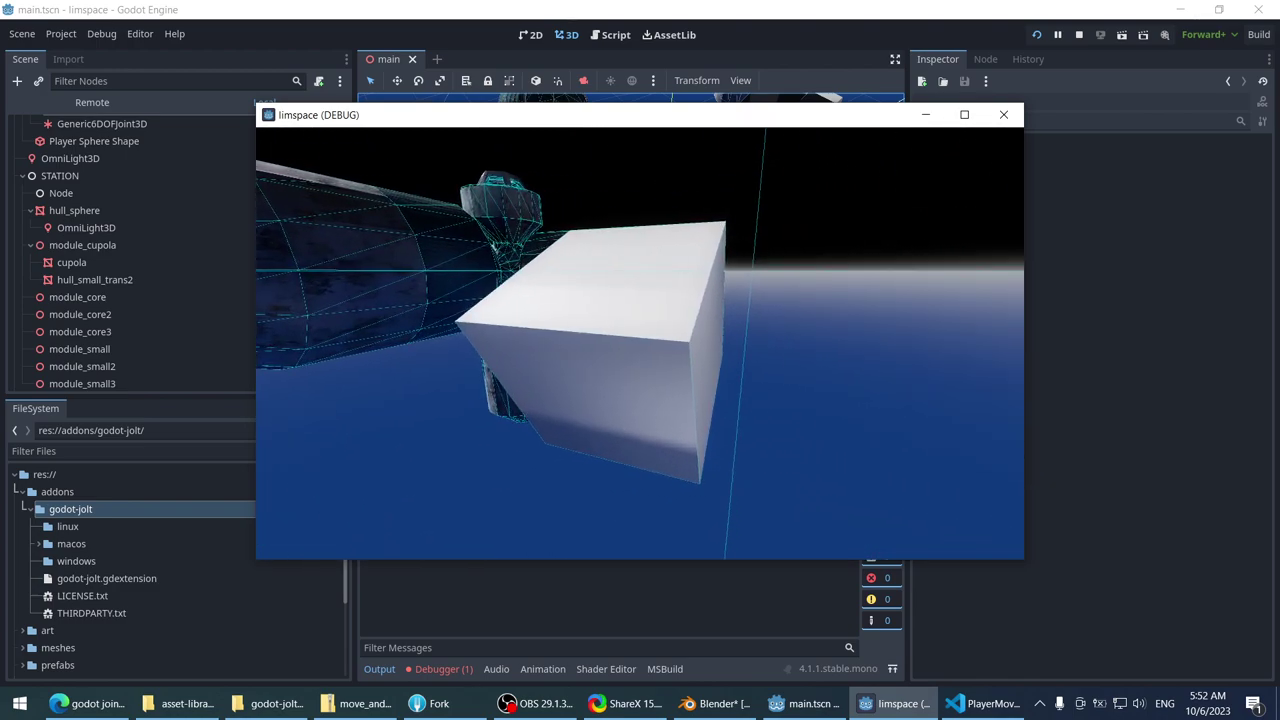
- Stop the running limspace game, orbit the station view, and bring up PlayerMovement.cs
key(Escape)
scroll(513, 258, down, 5)
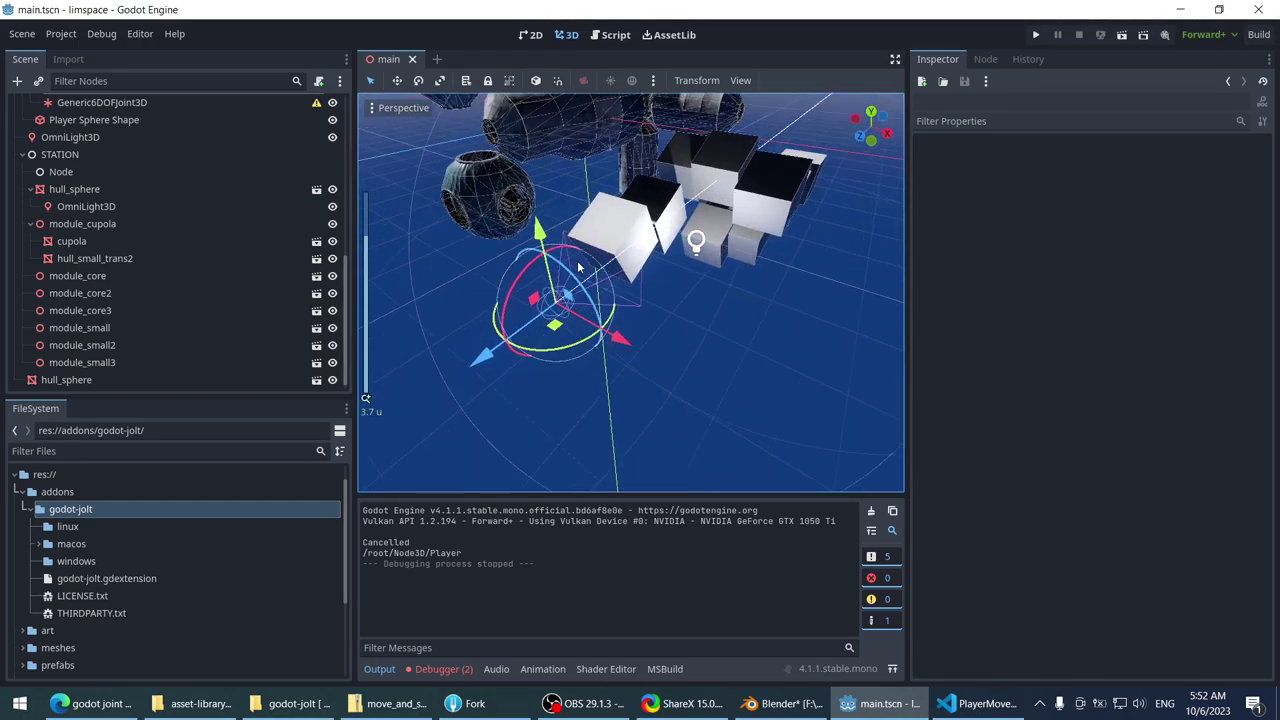
middle_drag(578, 267, 578, 267)
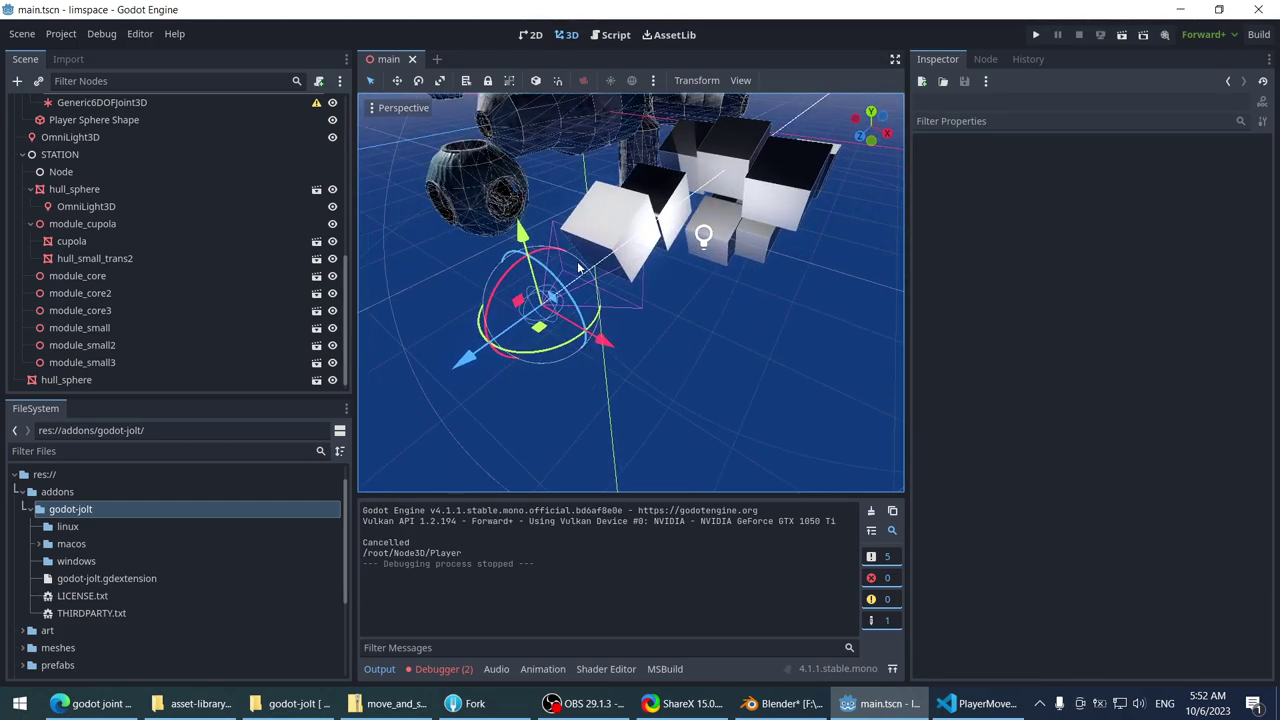
click(1010, 703)
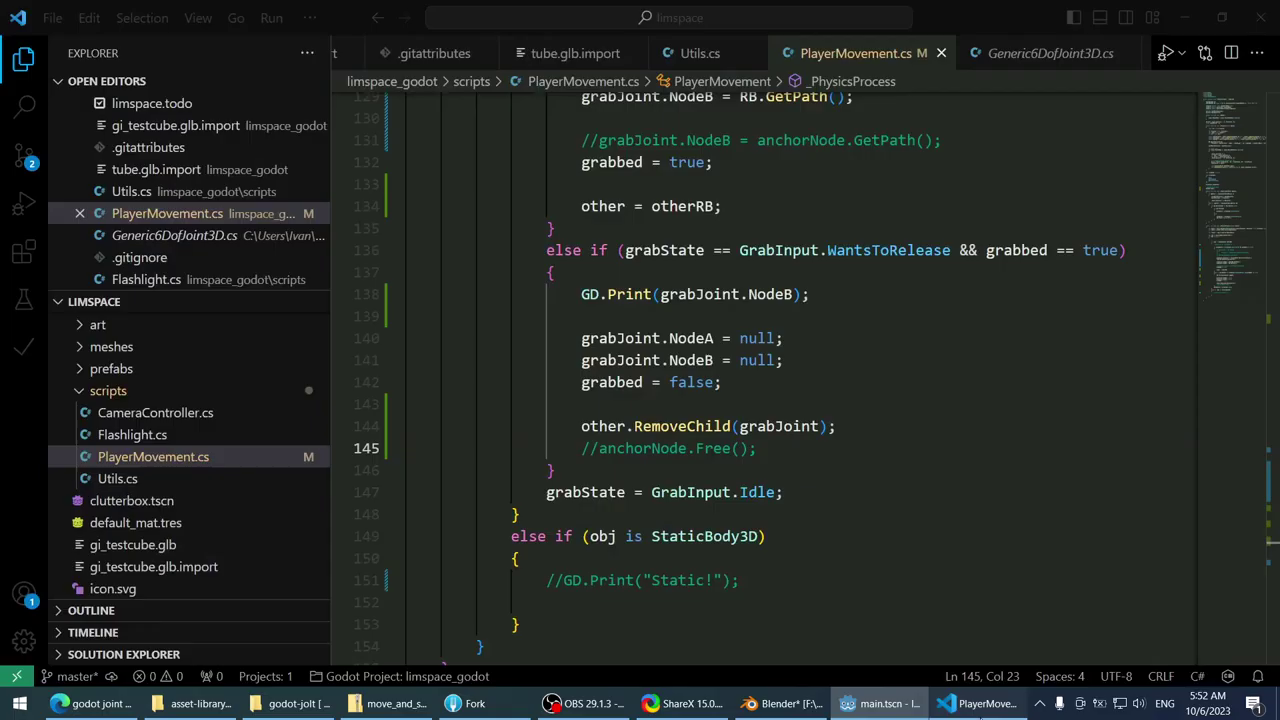
- Add an empty if (grabbed) { } block after the collider check in _PhysicsProcess
scroll(760, 380, up, 1)
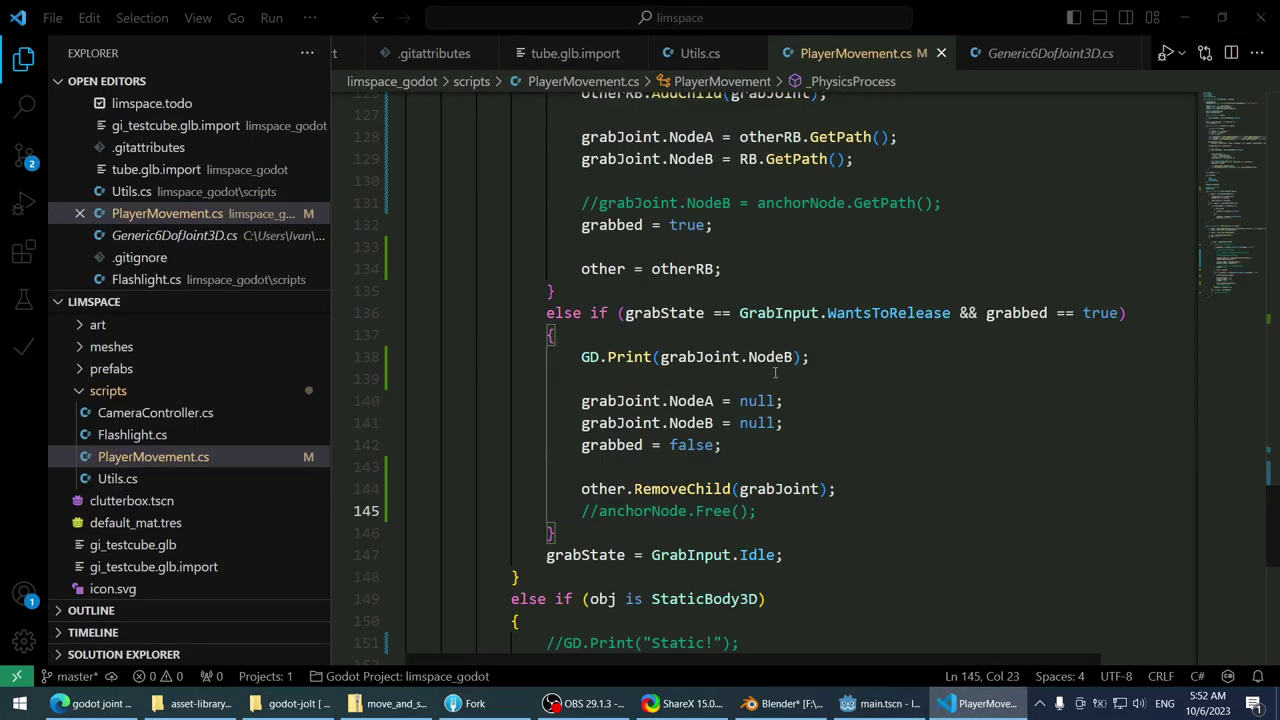
scroll(775, 373, down, 1)
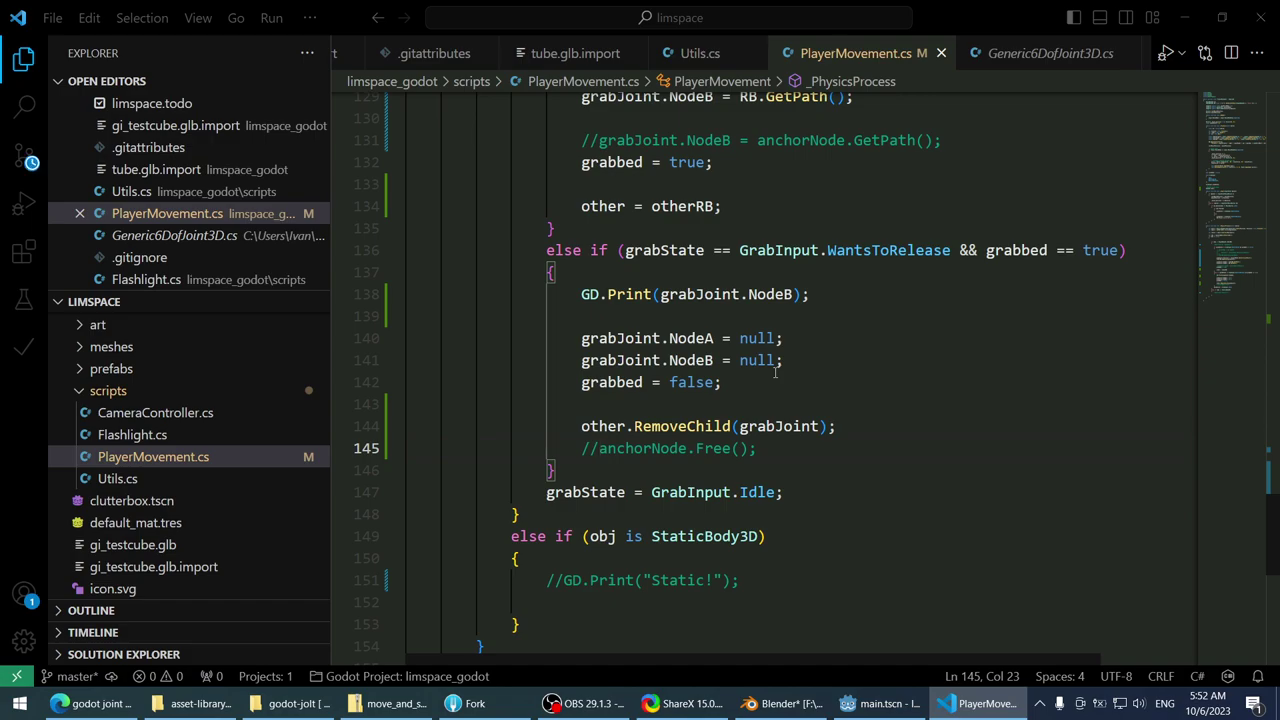
scroll(780, 383, up, 5)
scroll(780, 383, down, 6)
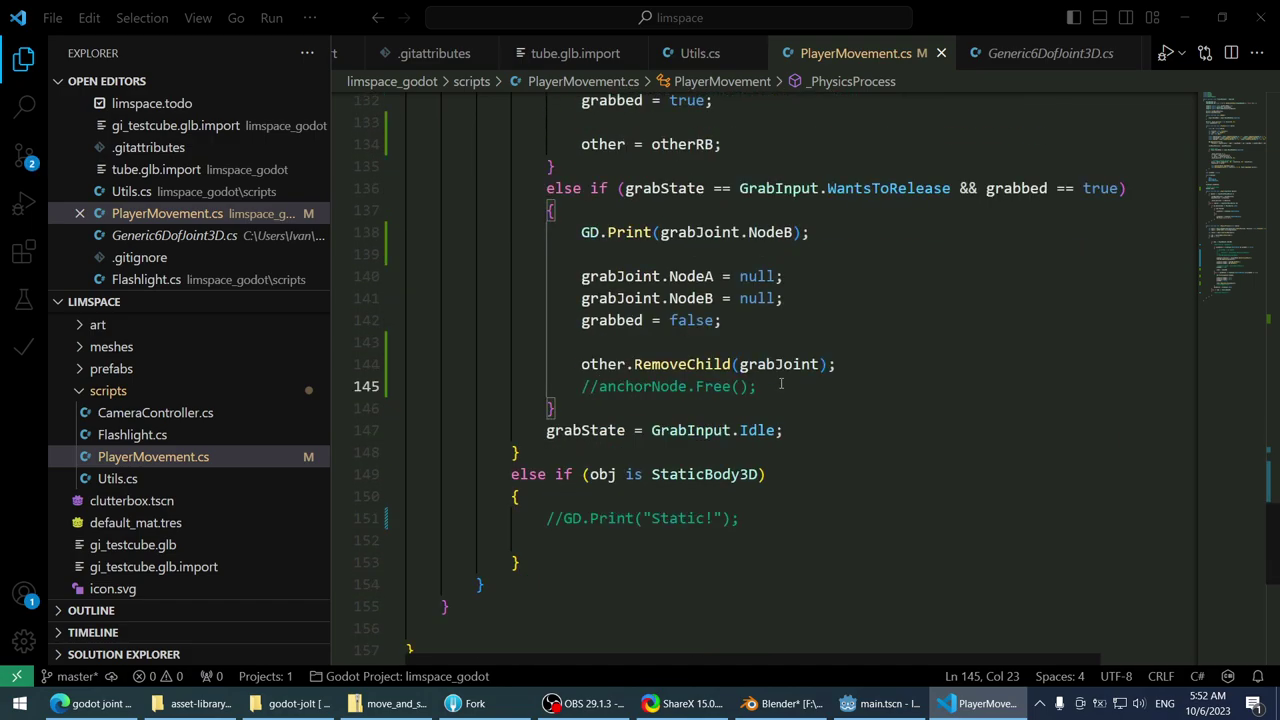
click(671, 570)
scroll(700, 560, up, 16)
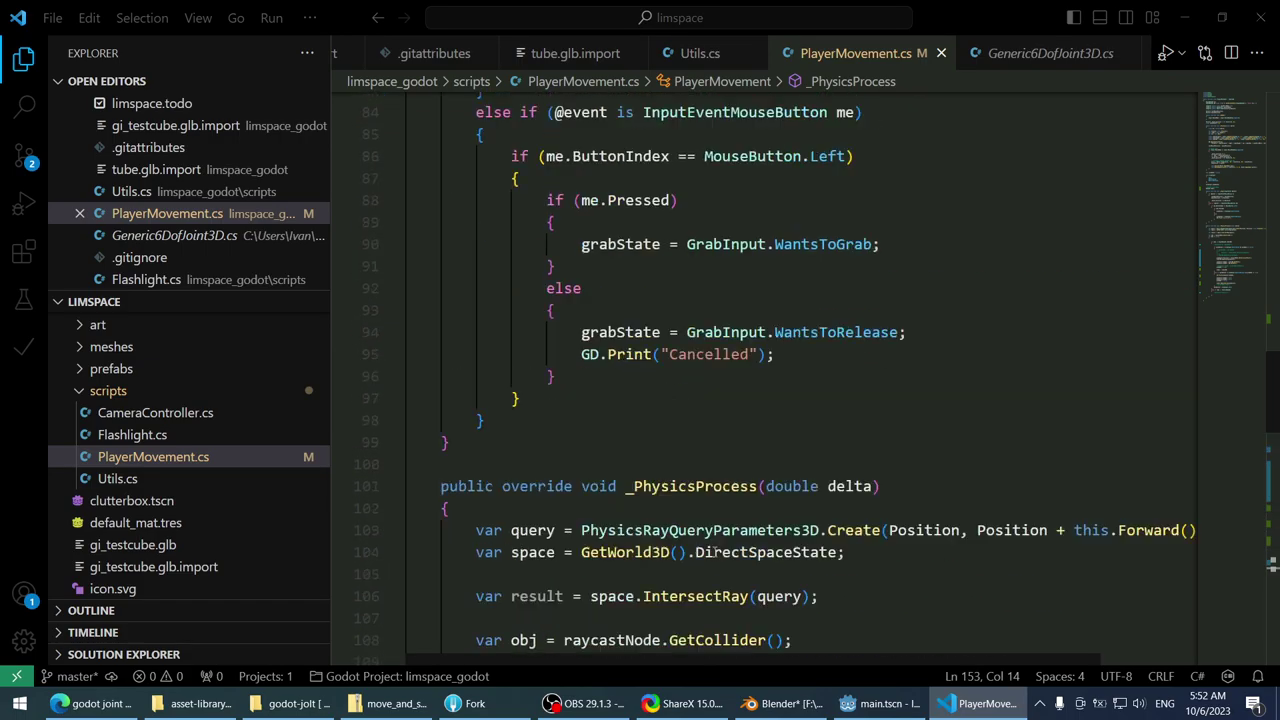
scroll(715, 549, down, 4)
scroll(857, 523, down, 17)
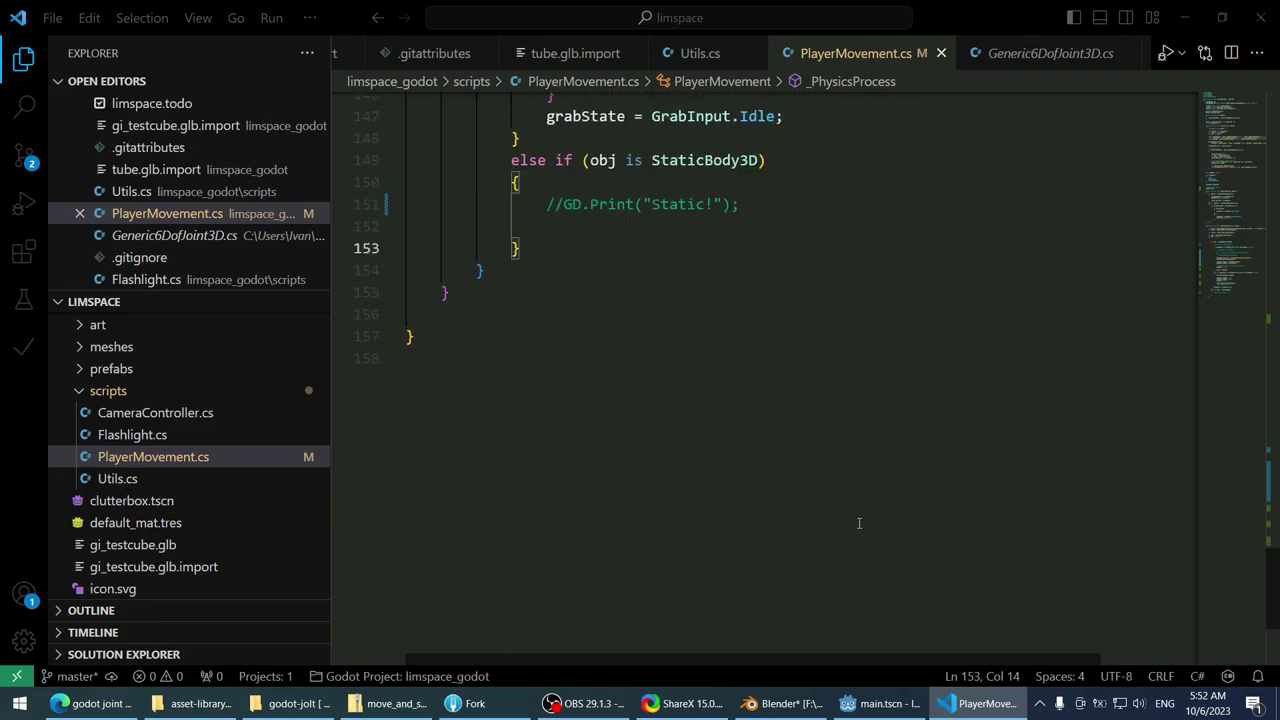
scroll(837, 523, up, 13)
scroll(523, 389, up, 4)
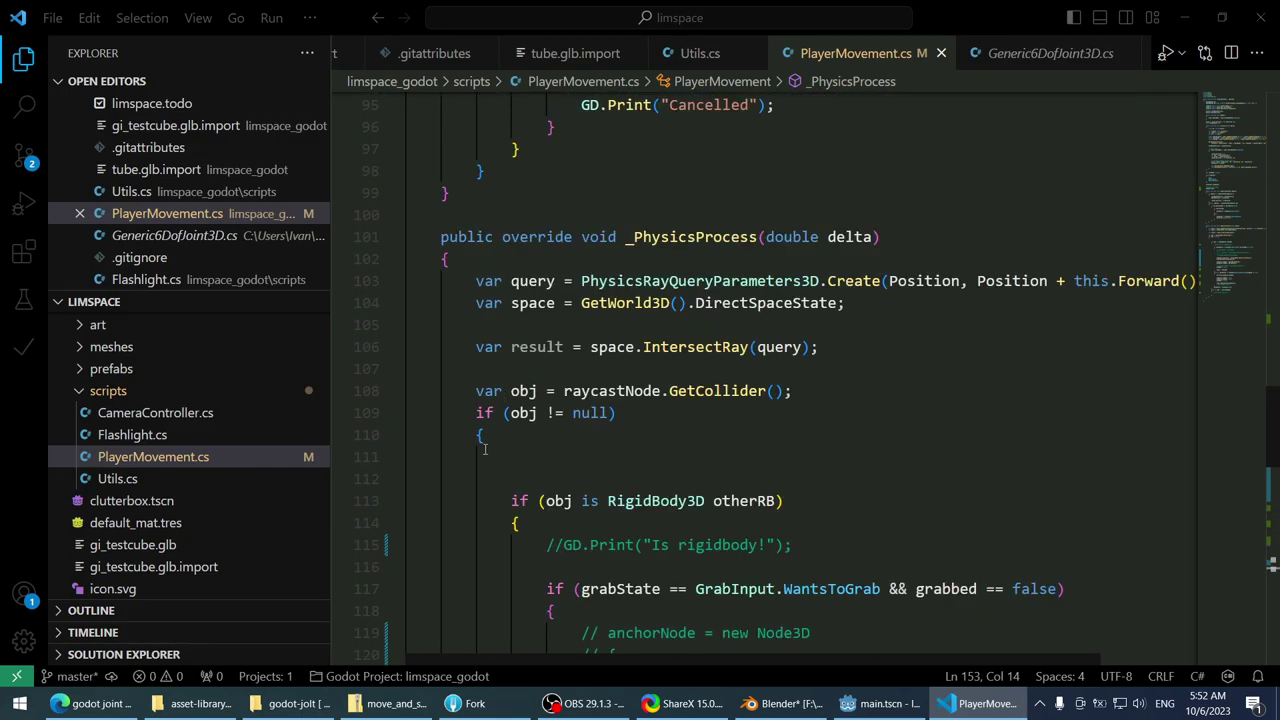
scroll(484, 449, down, 14)
click(534, 460)
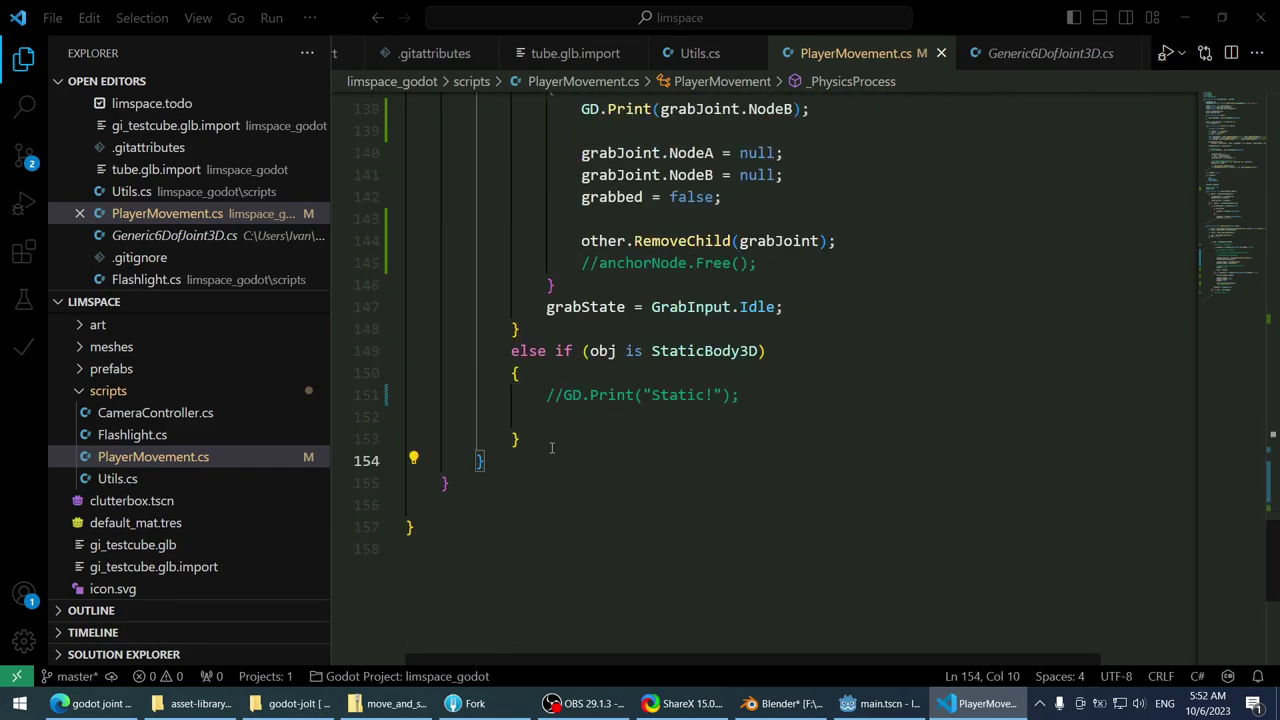
key(Return)
key(Return)
text(ig)
key(BackSpace)
key(BackSpace)
text(f )
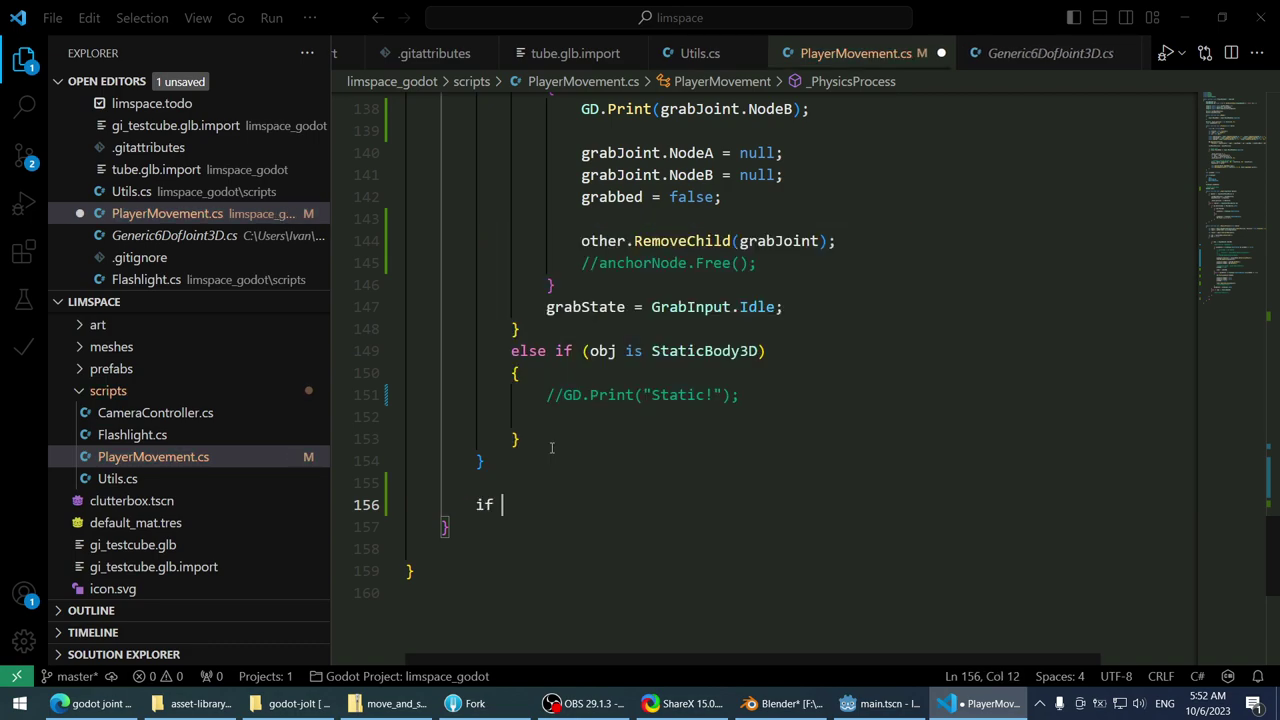
text((grabbed))
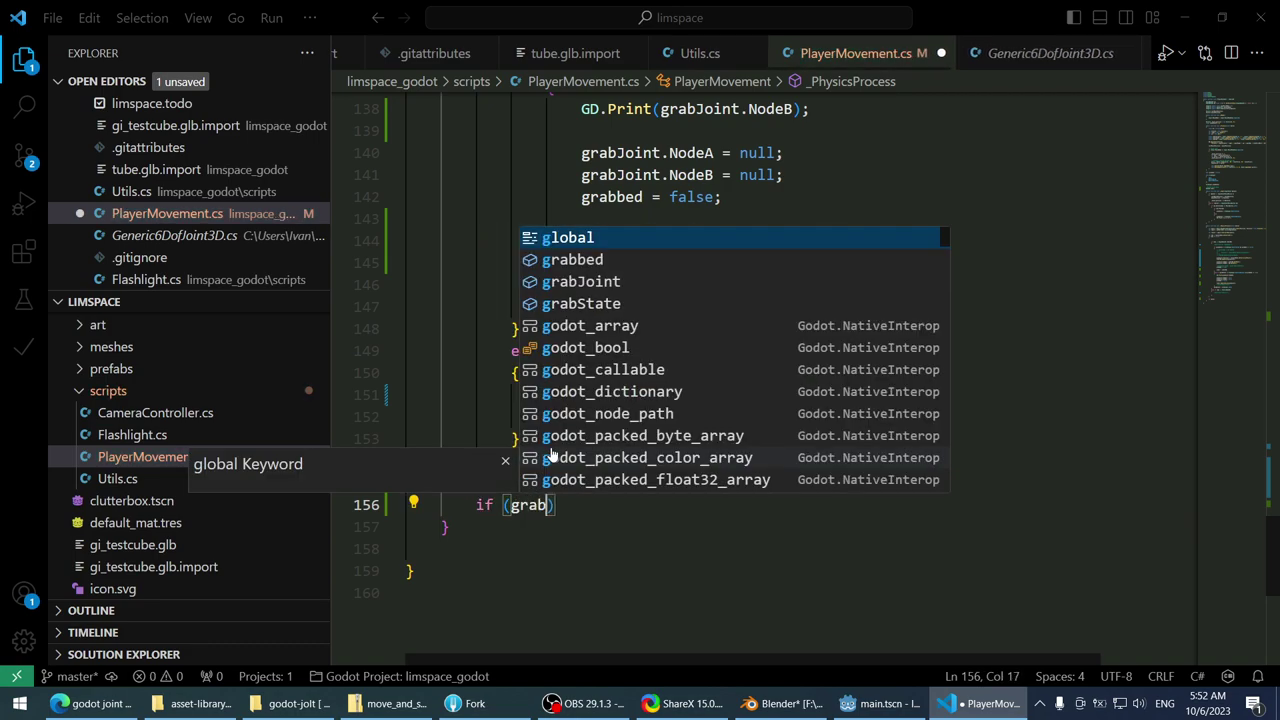
key(Return)
text({)
key(Return)
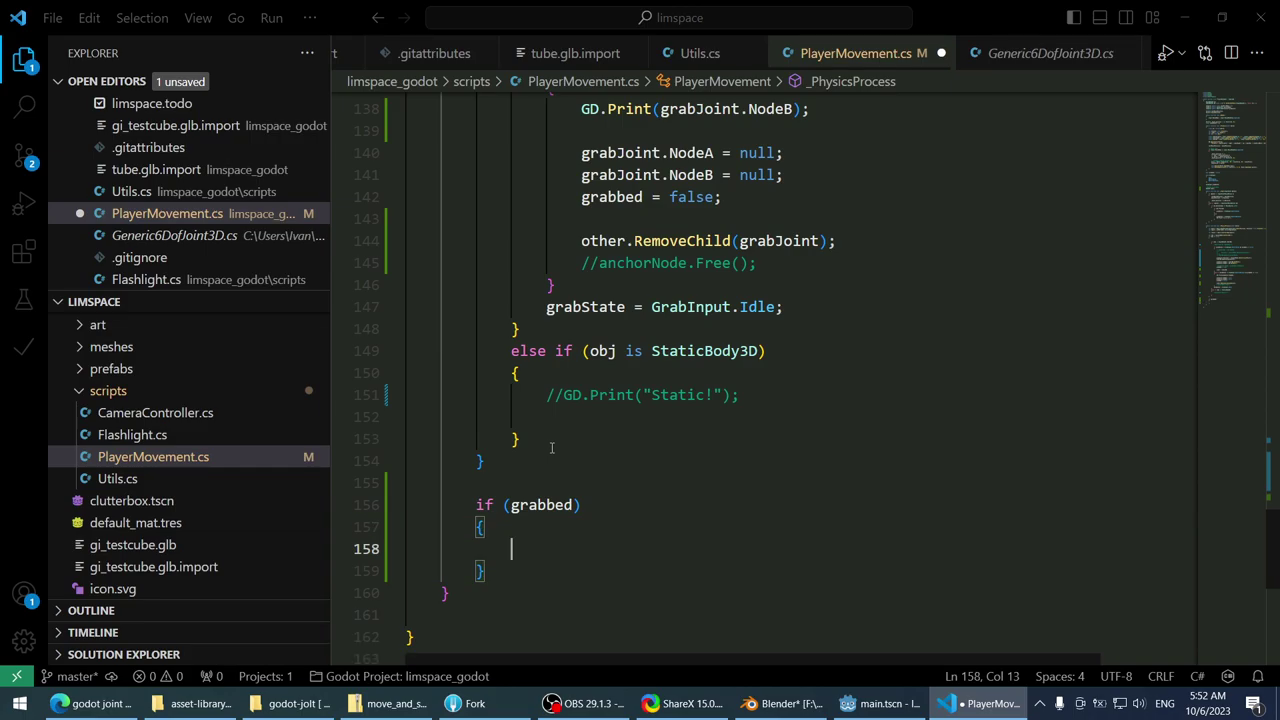
- Inside the block, write grabJoint.Position = this.Position + this.Forward() * 2
scroll(551, 447, up, 15)
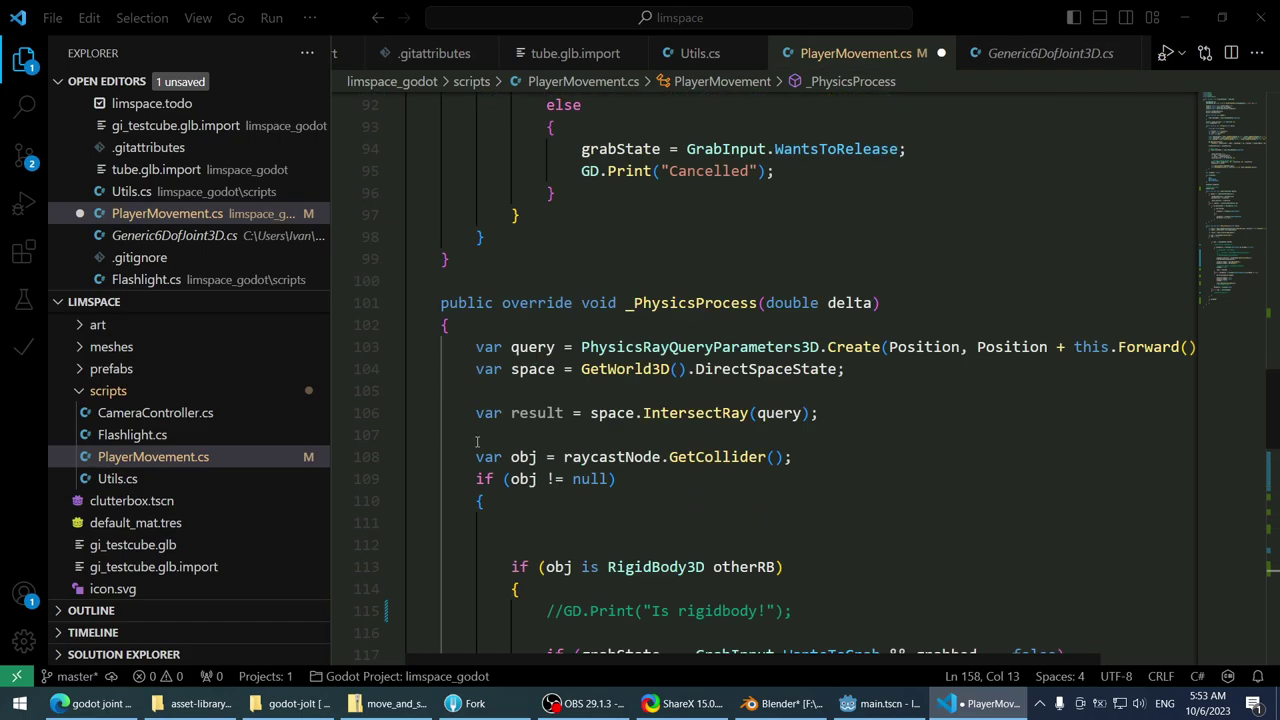
scroll(477, 441, down, 17)
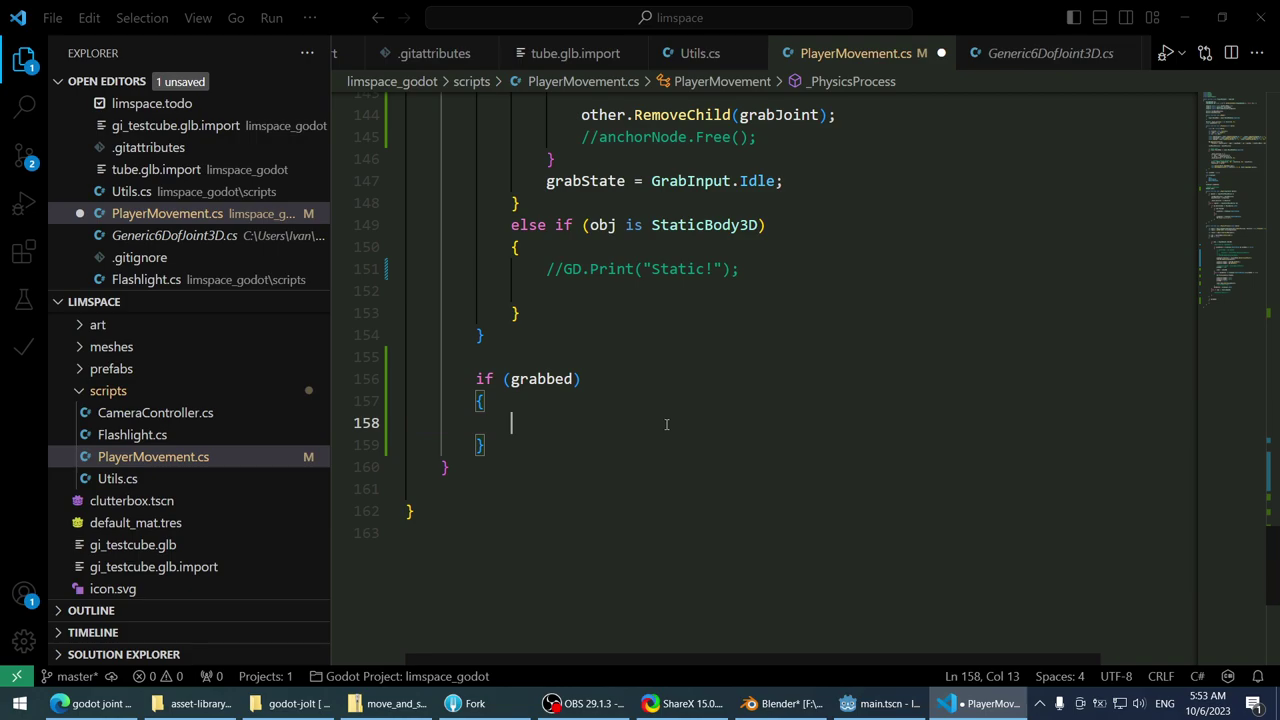
text(anchor)
key(ctrl+shift+Left)
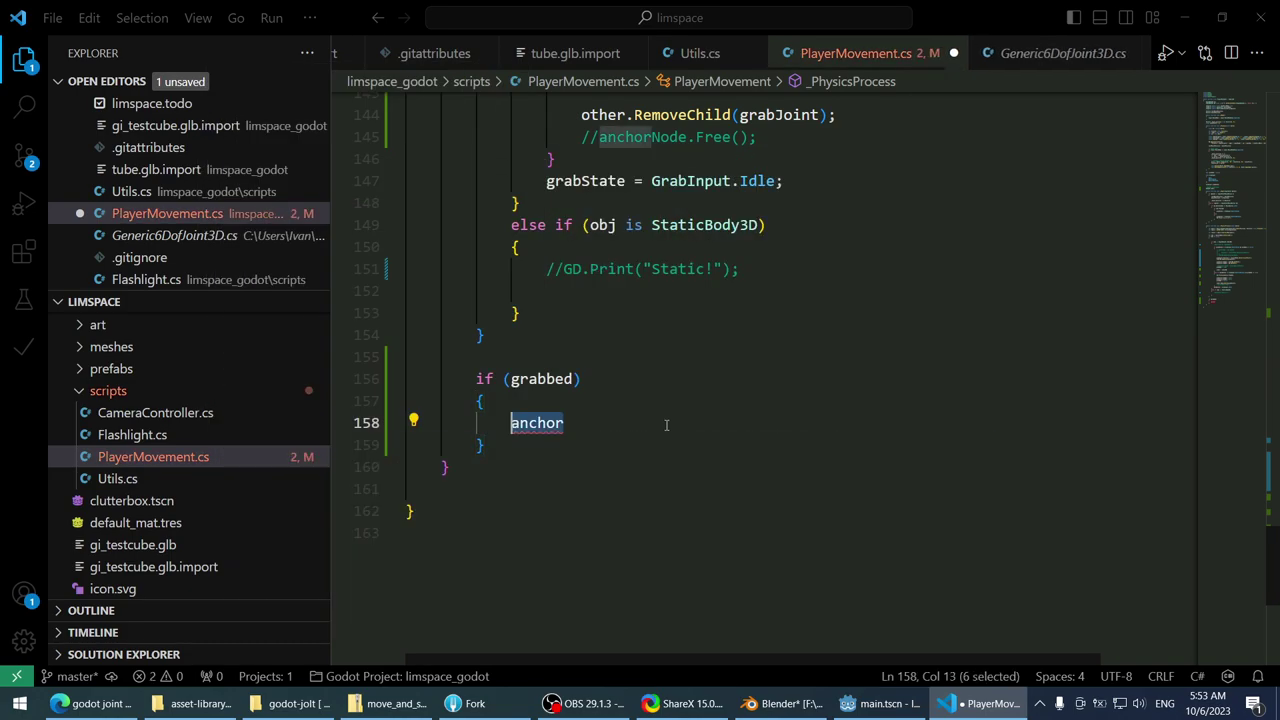
text(joint)
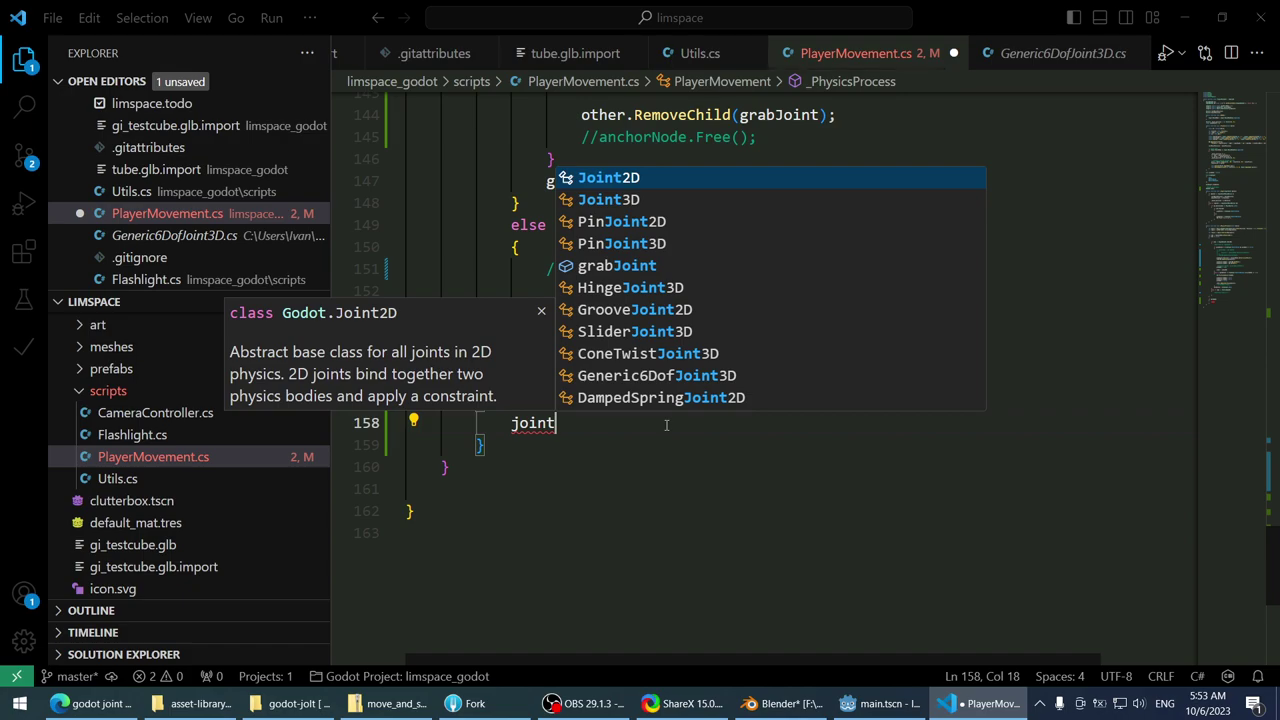
key(ctrl+shift+Left)
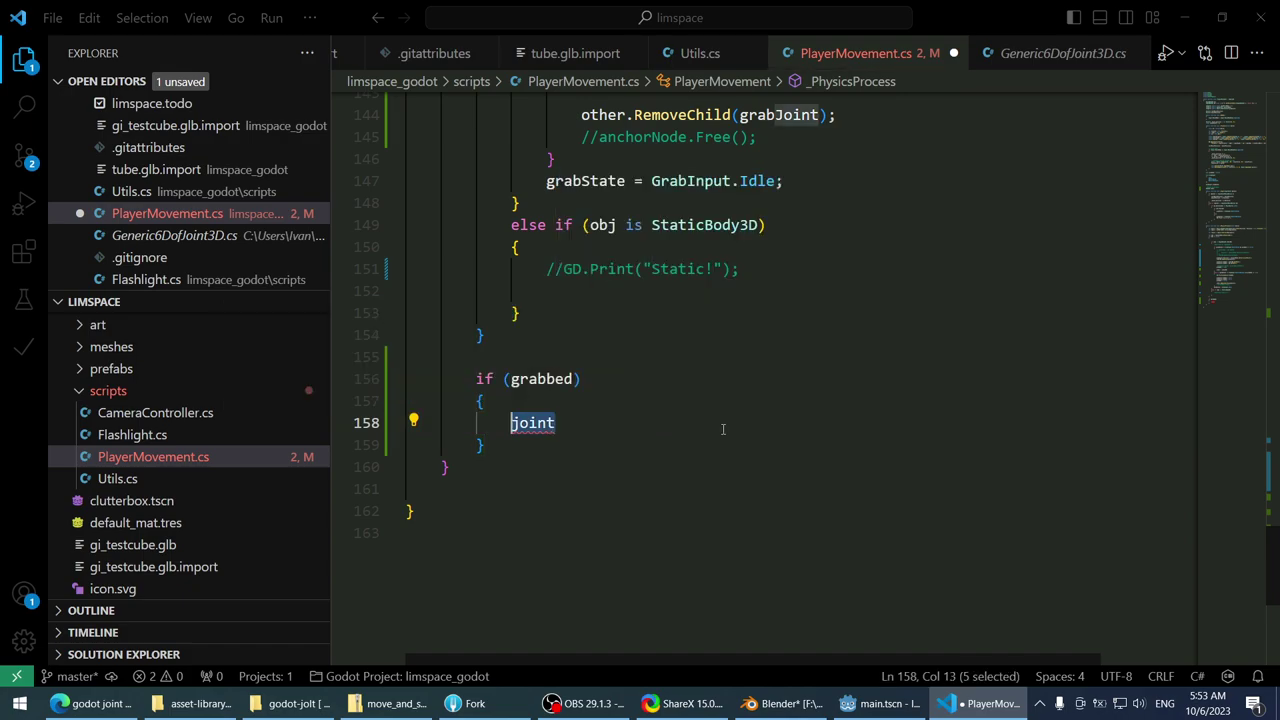
text(join)
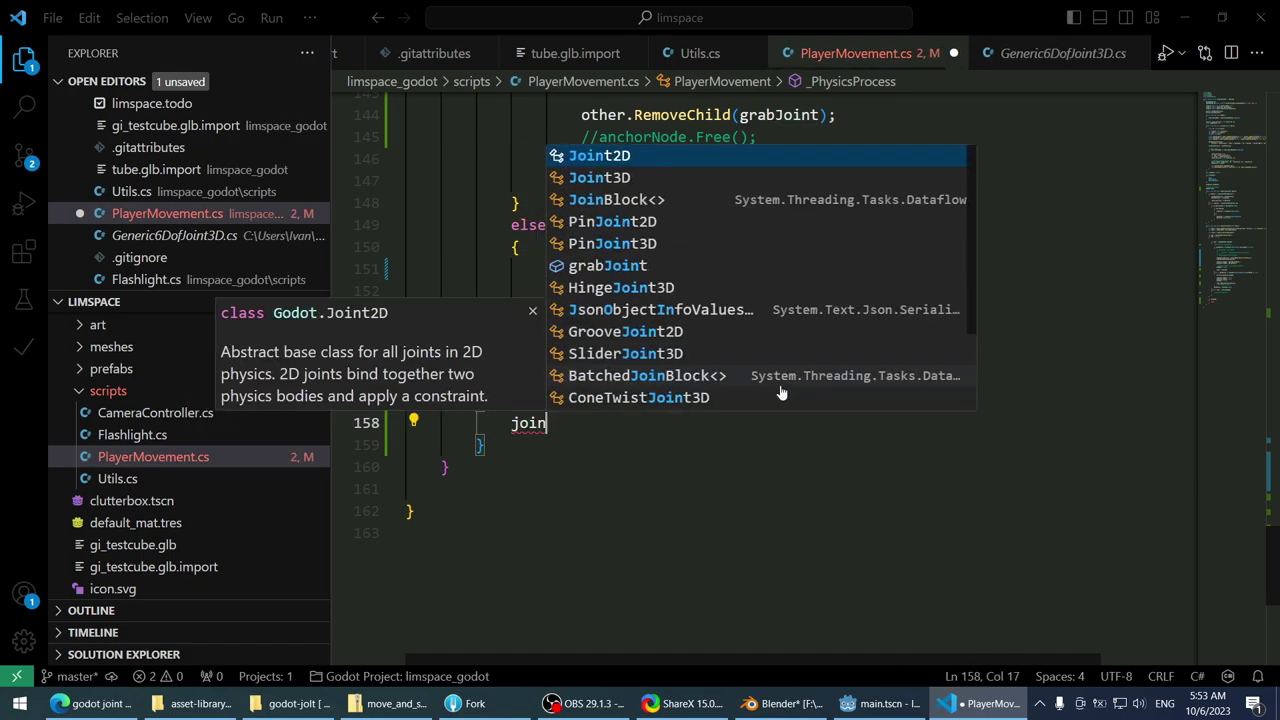
key(ctrl+BackSpace)
text(jointb)
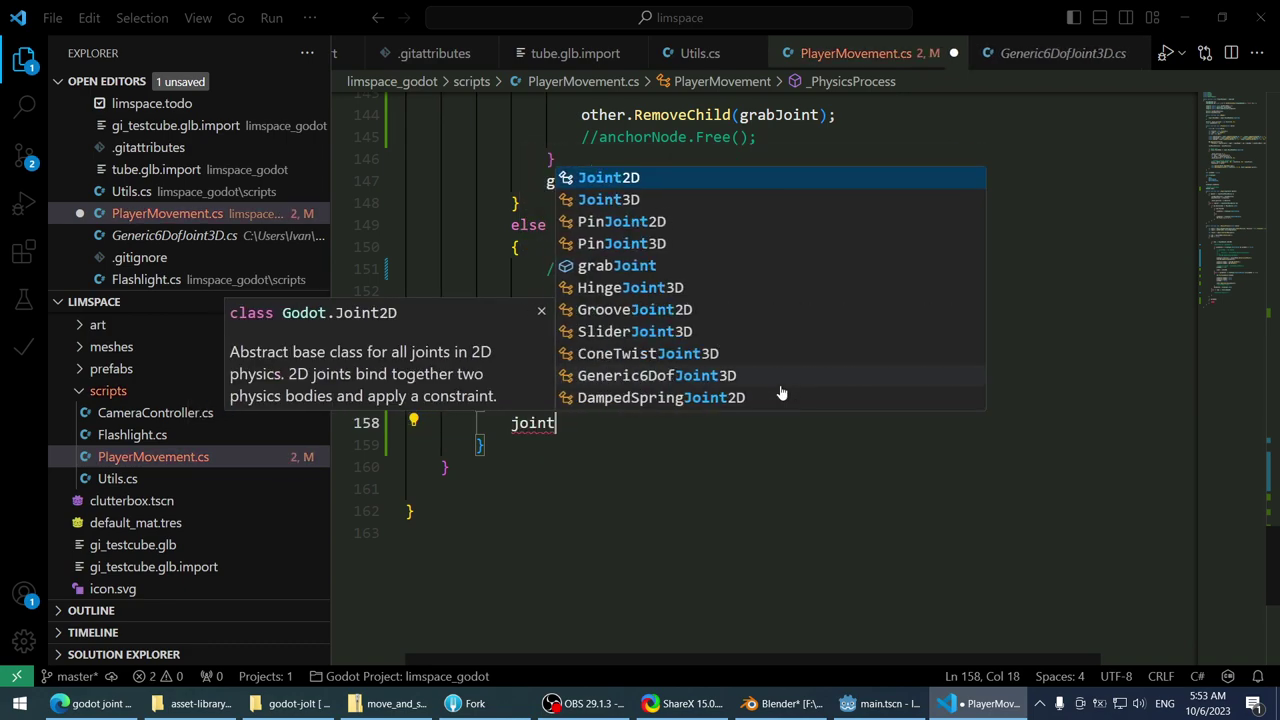
key(BackSpace)
key(BackSpace)
key(BackSpace)
key(BackSpace)
key(BackSpace)
key(BackSpace)
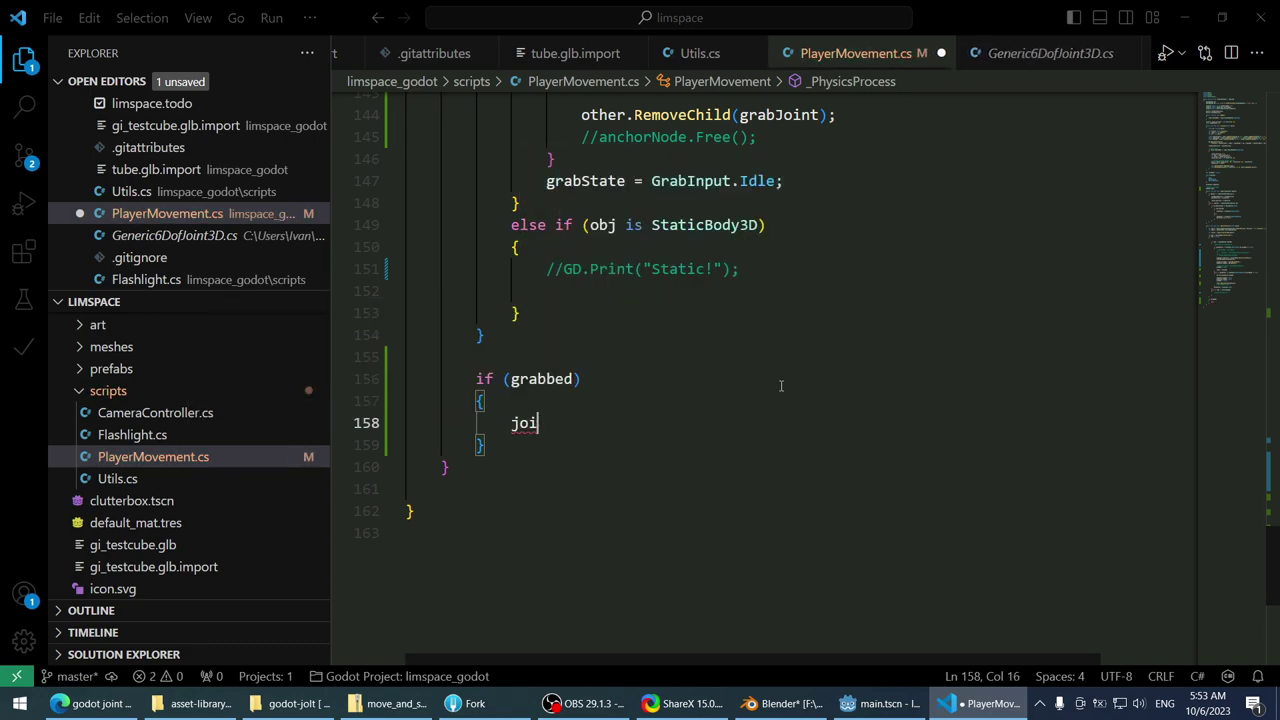
text(joint)
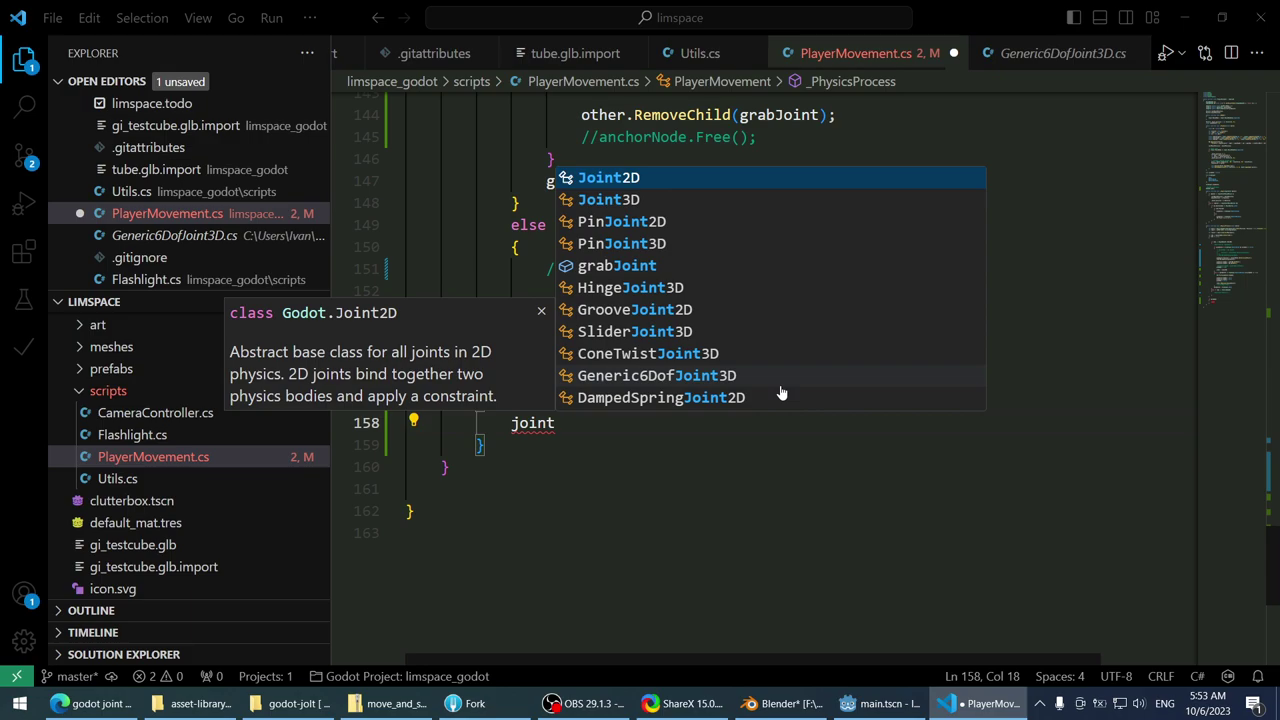
key(ctrl+BackSpace)
text(grabJoint.)
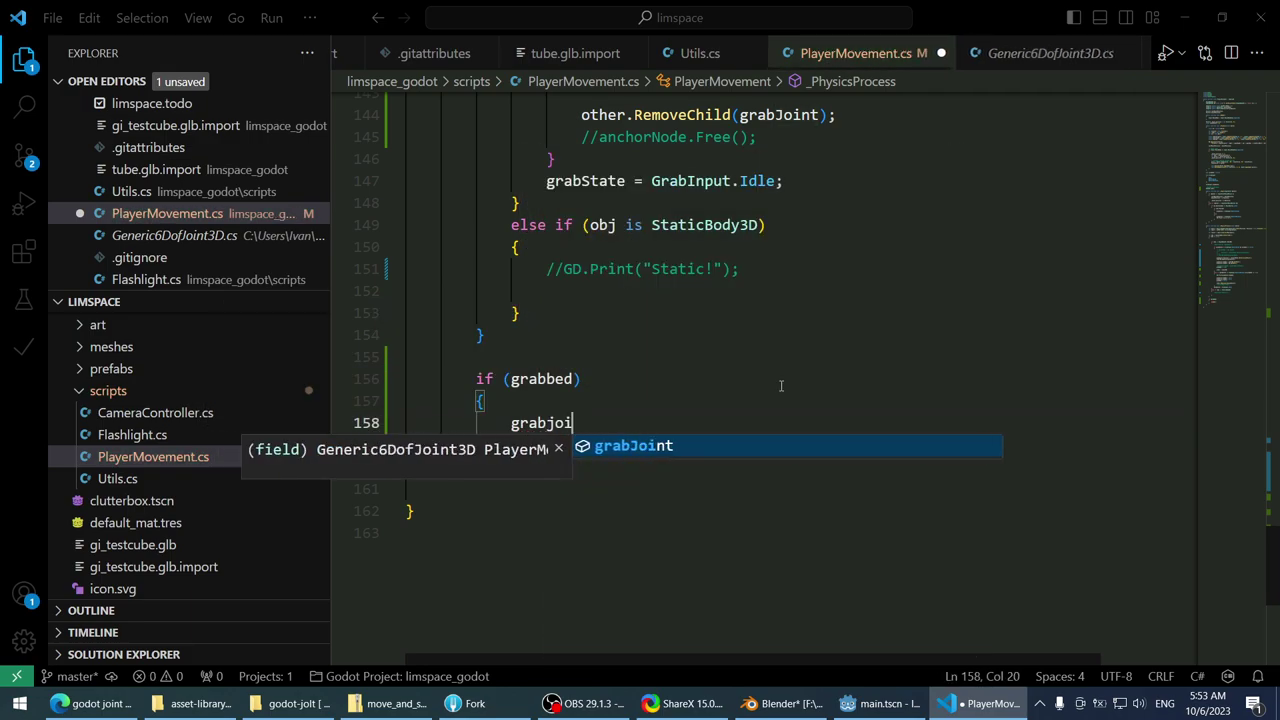
text(Position = )
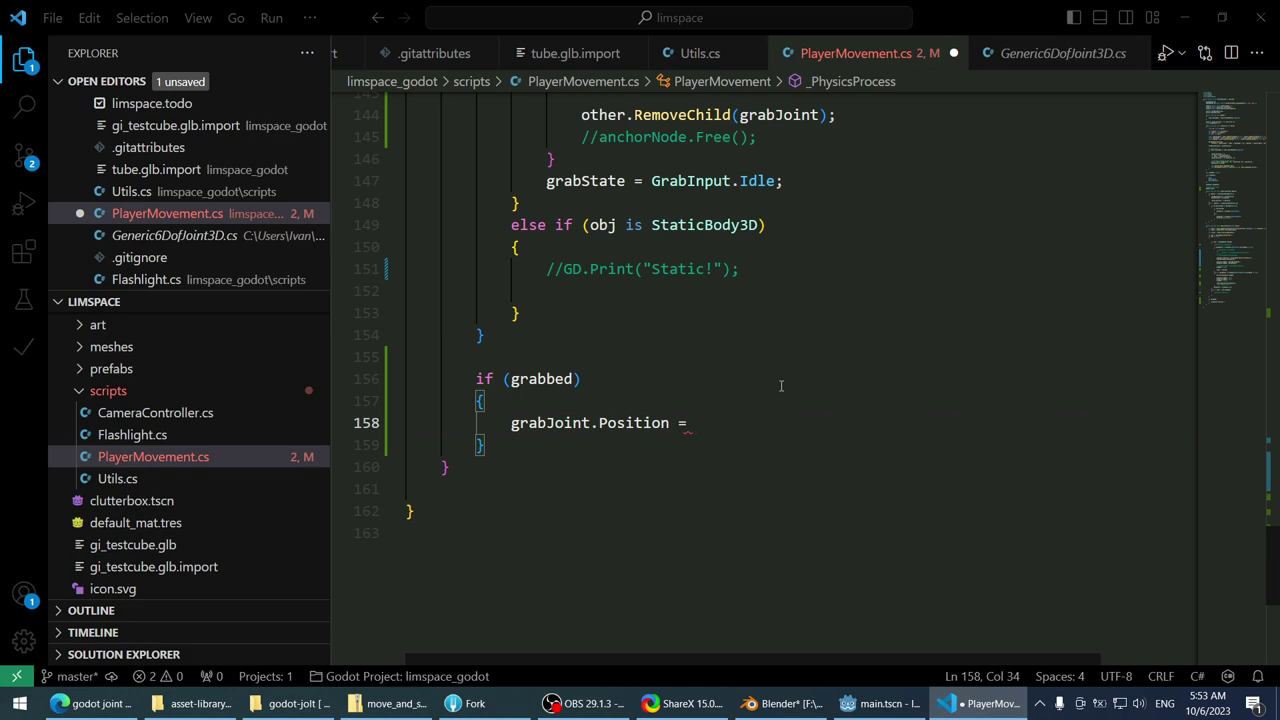
text(camera)
key(ctrl+shift+Left)
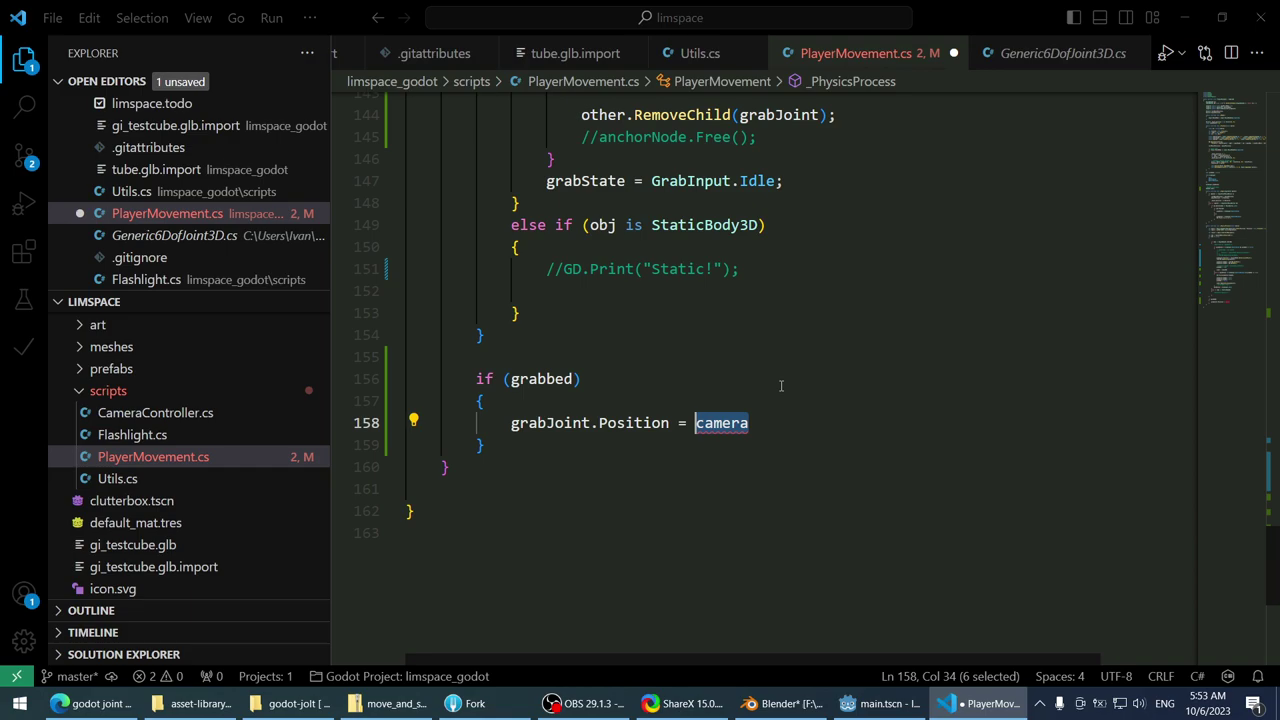
text(forward)
key(ctrl+shift+Left)
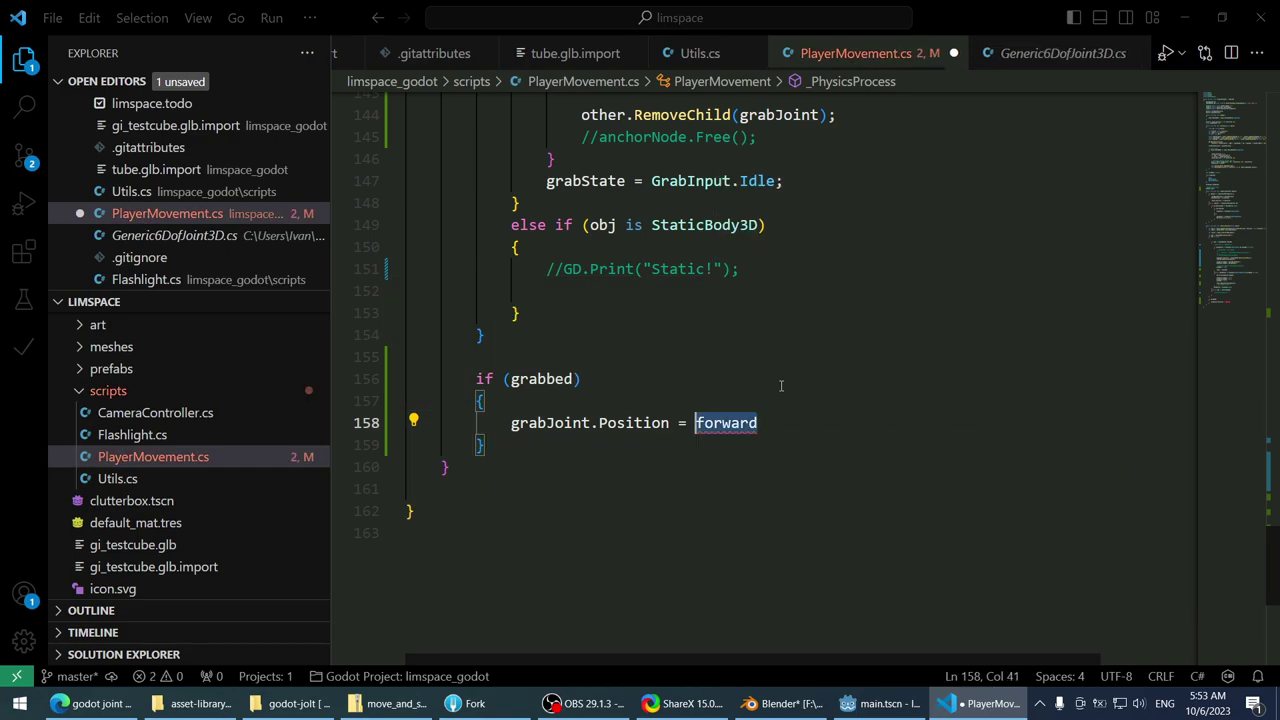
text(this.Forward)
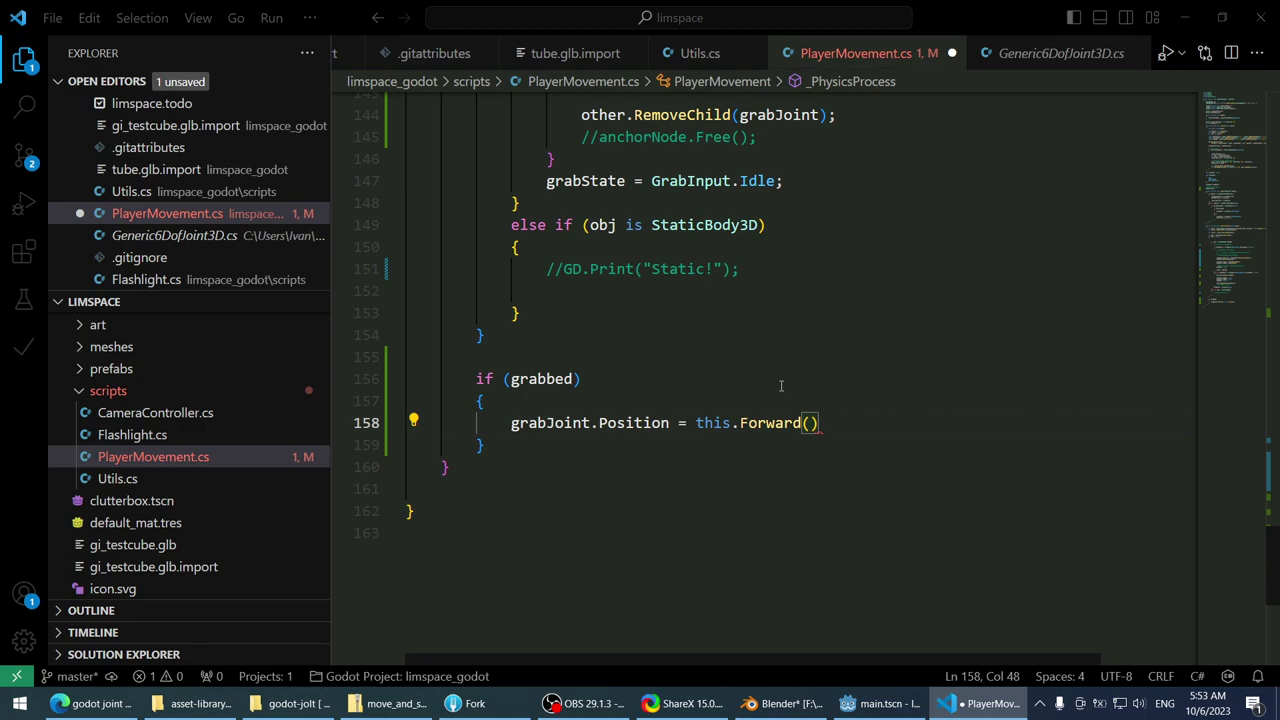
text(this.Position + this.)
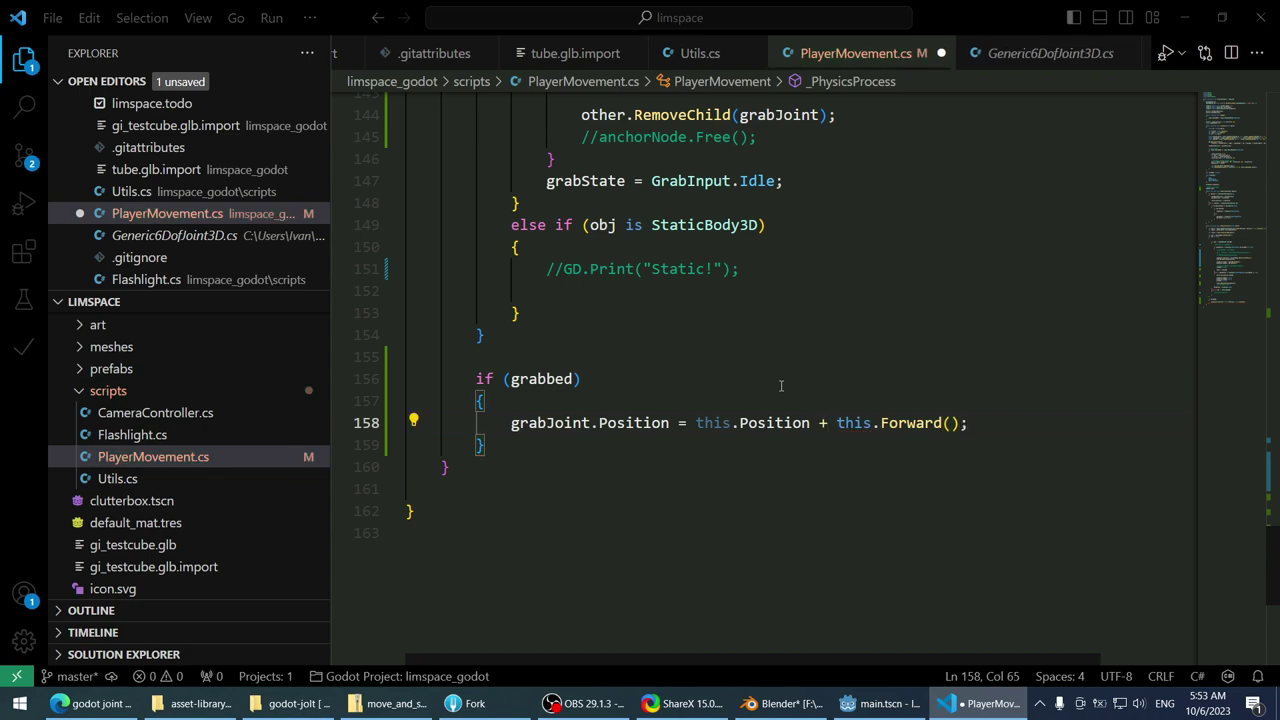
text(2)
key(End)
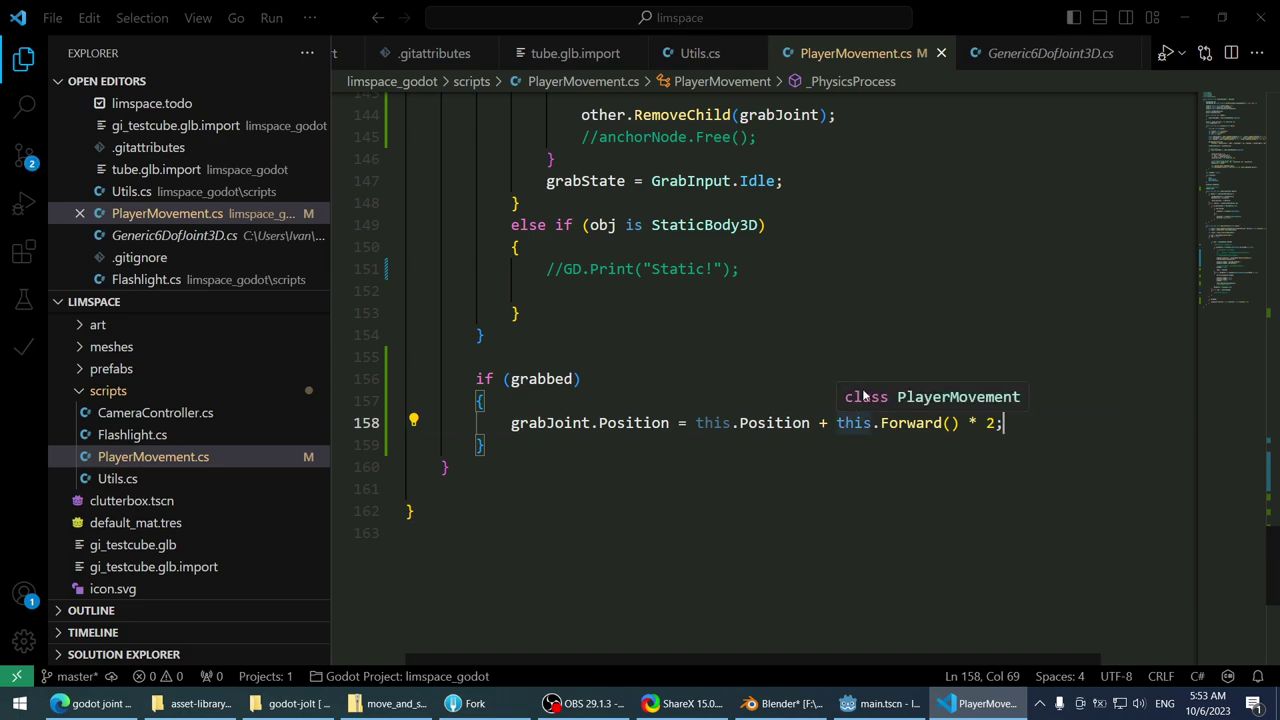
click(868, 703)
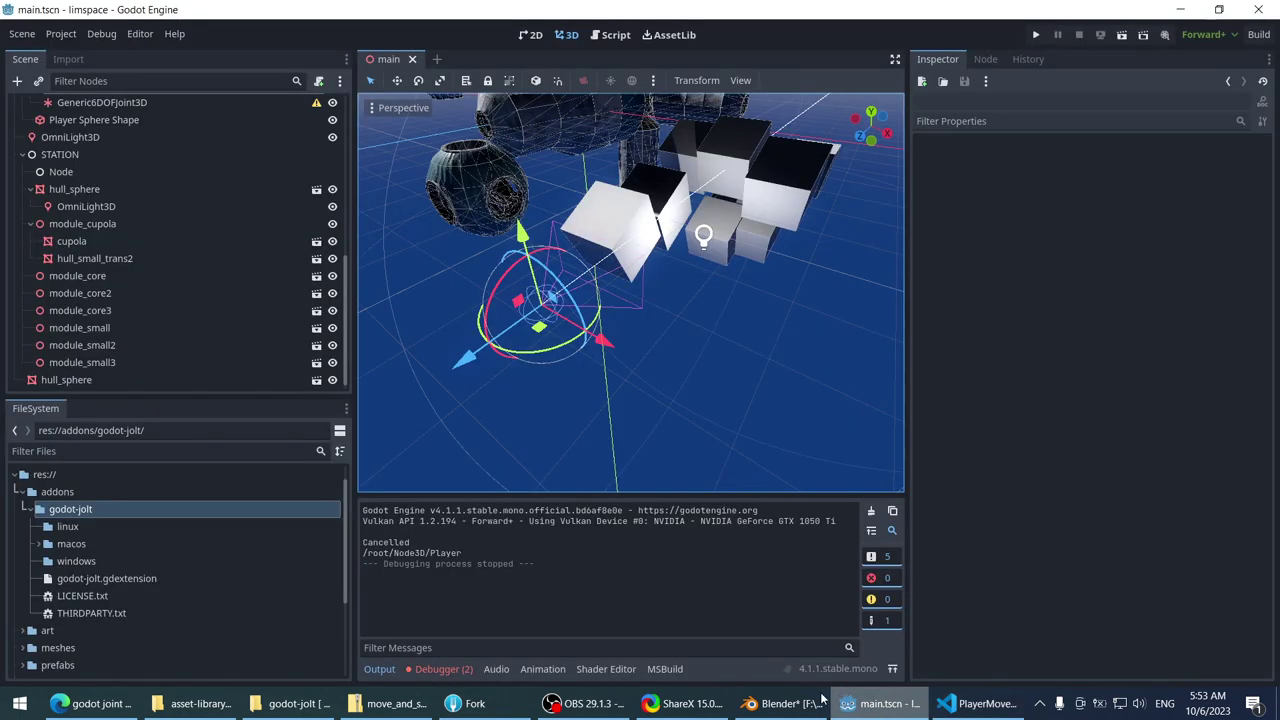
click(1032, 40)
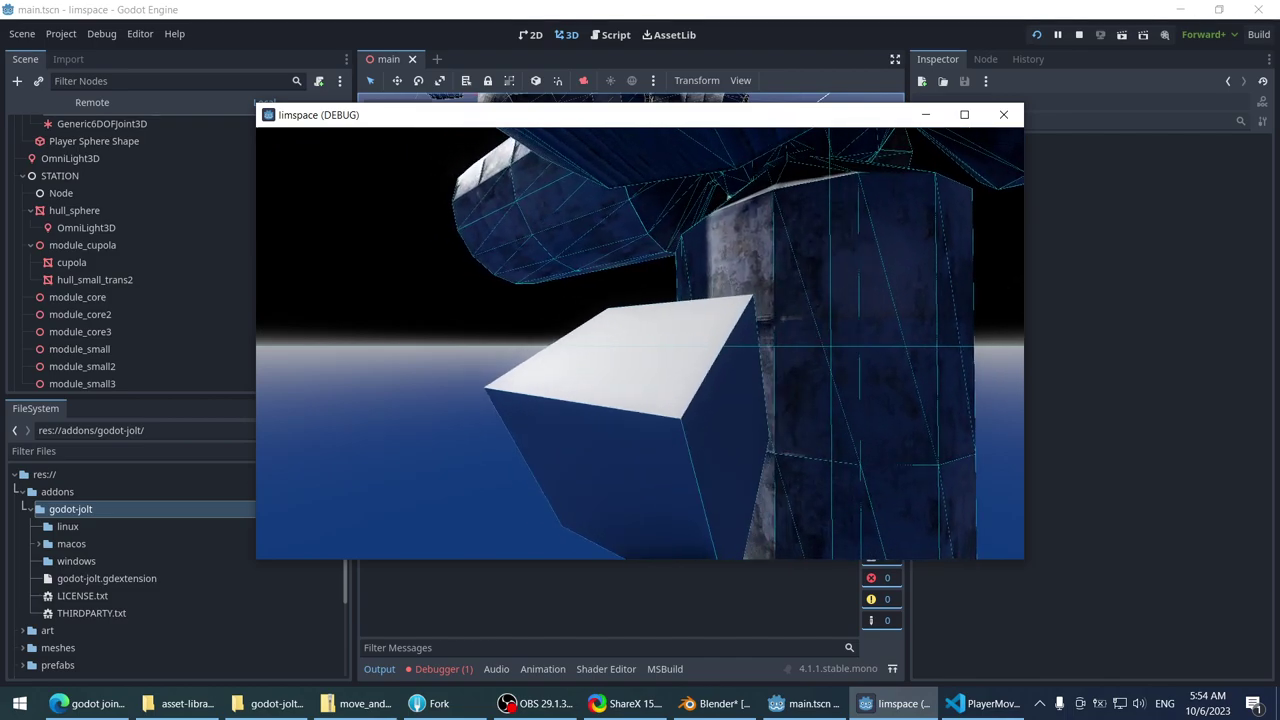
key(Escape)
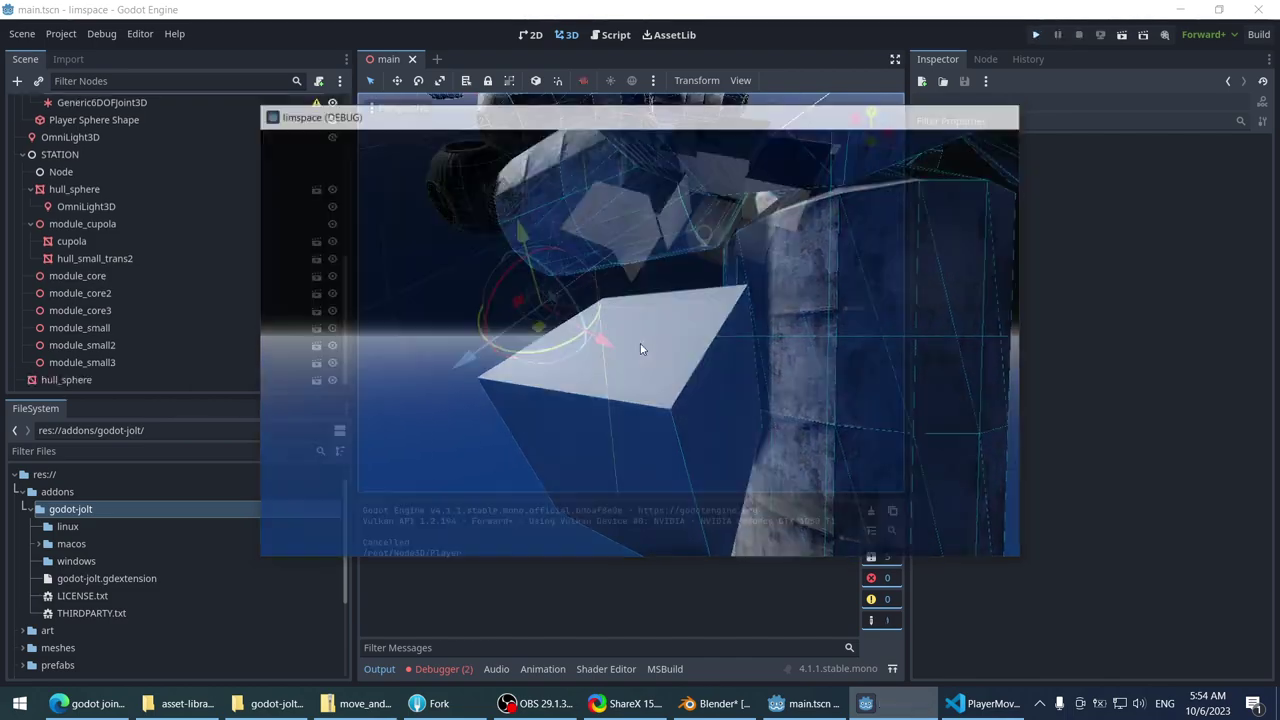
- Show the debugger's Errors list in a wider panel and read the failed remove_child stack traces
click(439, 674)
click(453, 501)
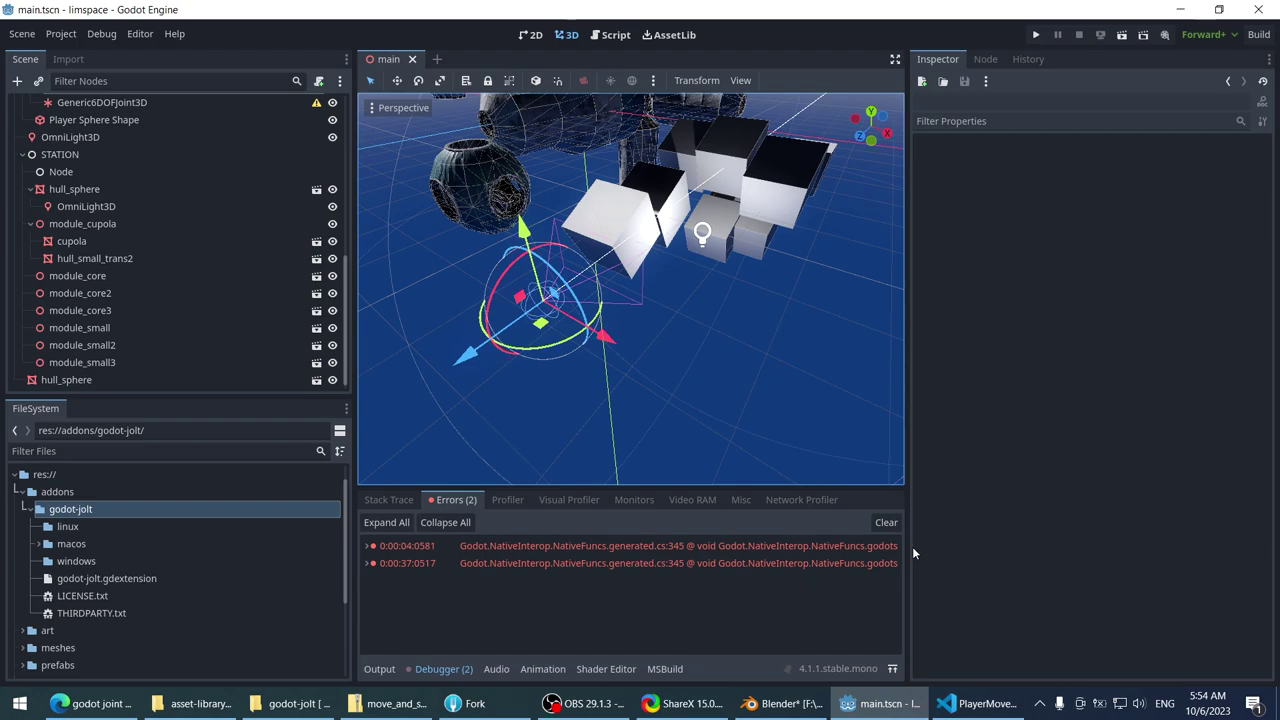
drag(903, 546, 1253, 515)
click(1040, 546)
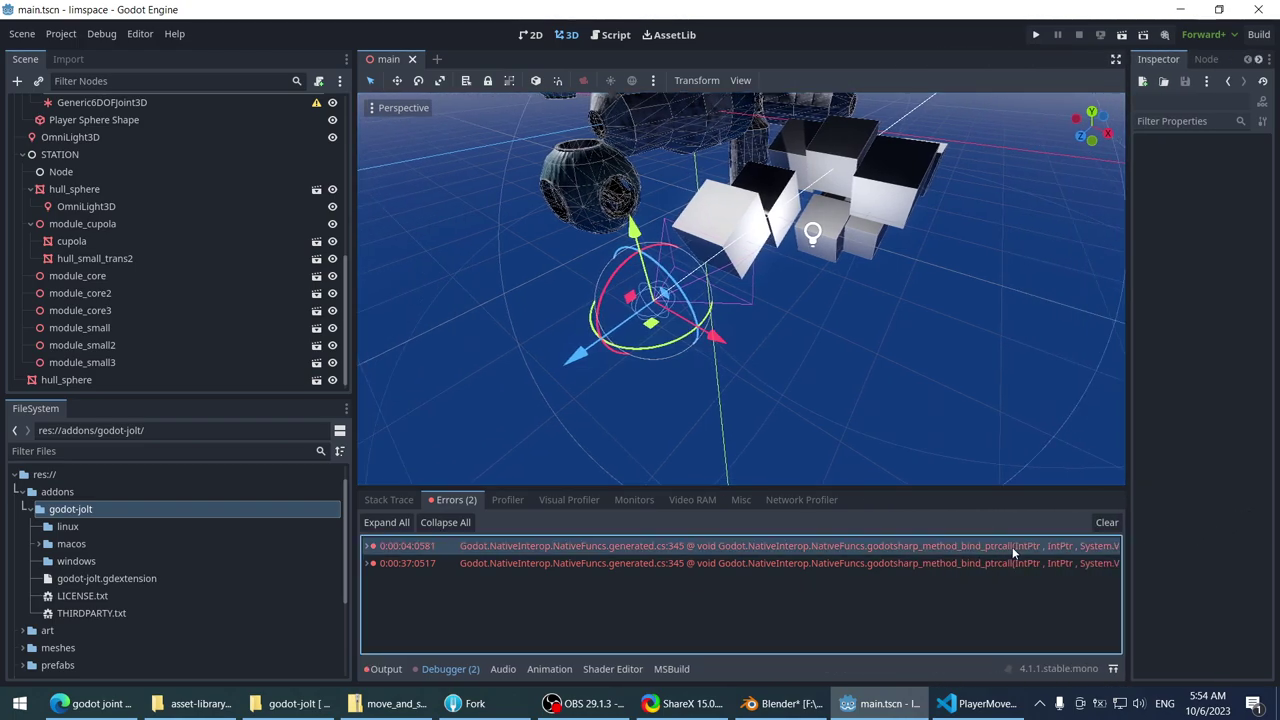
click(990, 558)
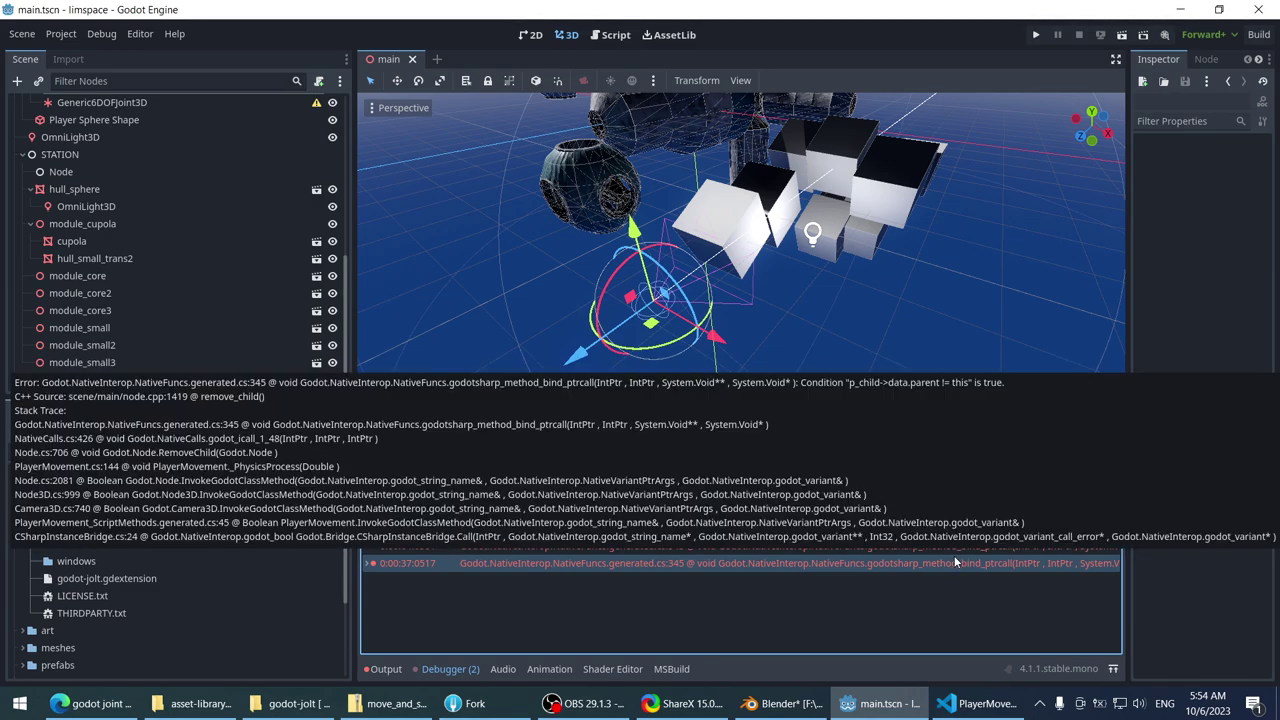
key(alt+Tab)
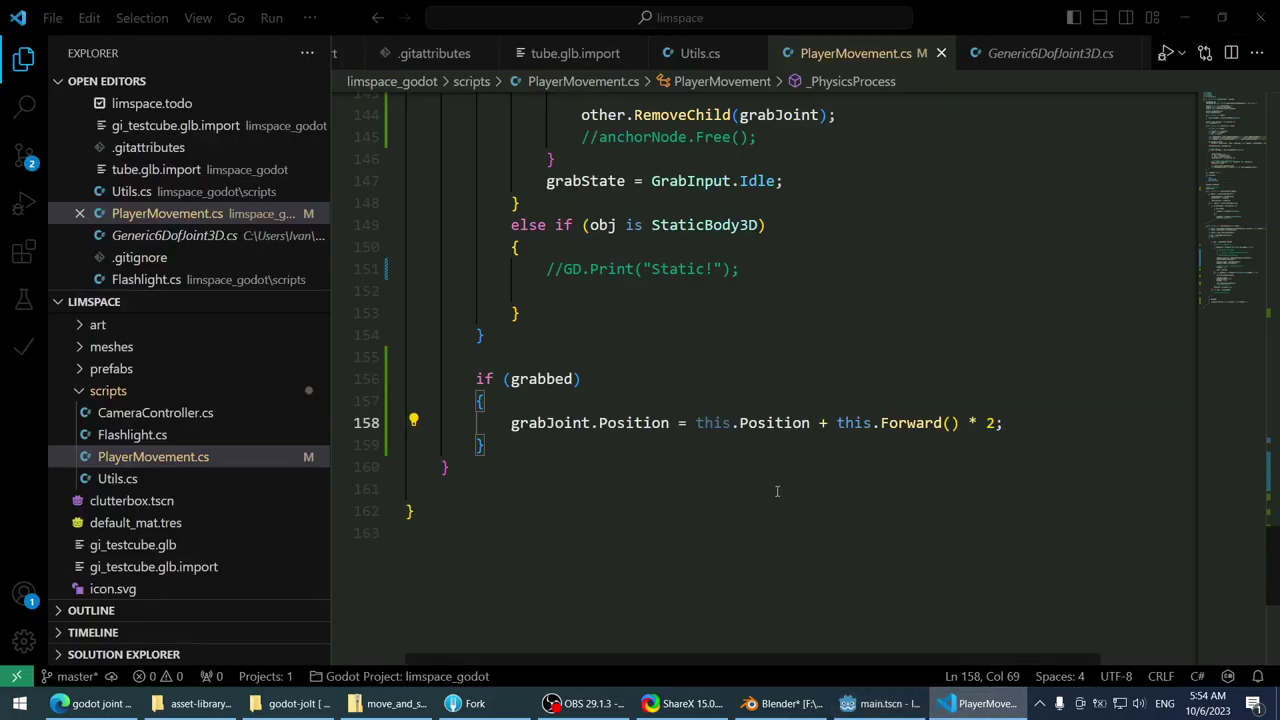
- Insert this.RemoveChild(grabJoint); above otherRB.AddChild(grabJoint) on line 126 and save
scroll(722, 436, up, 3)
click(890, 704)
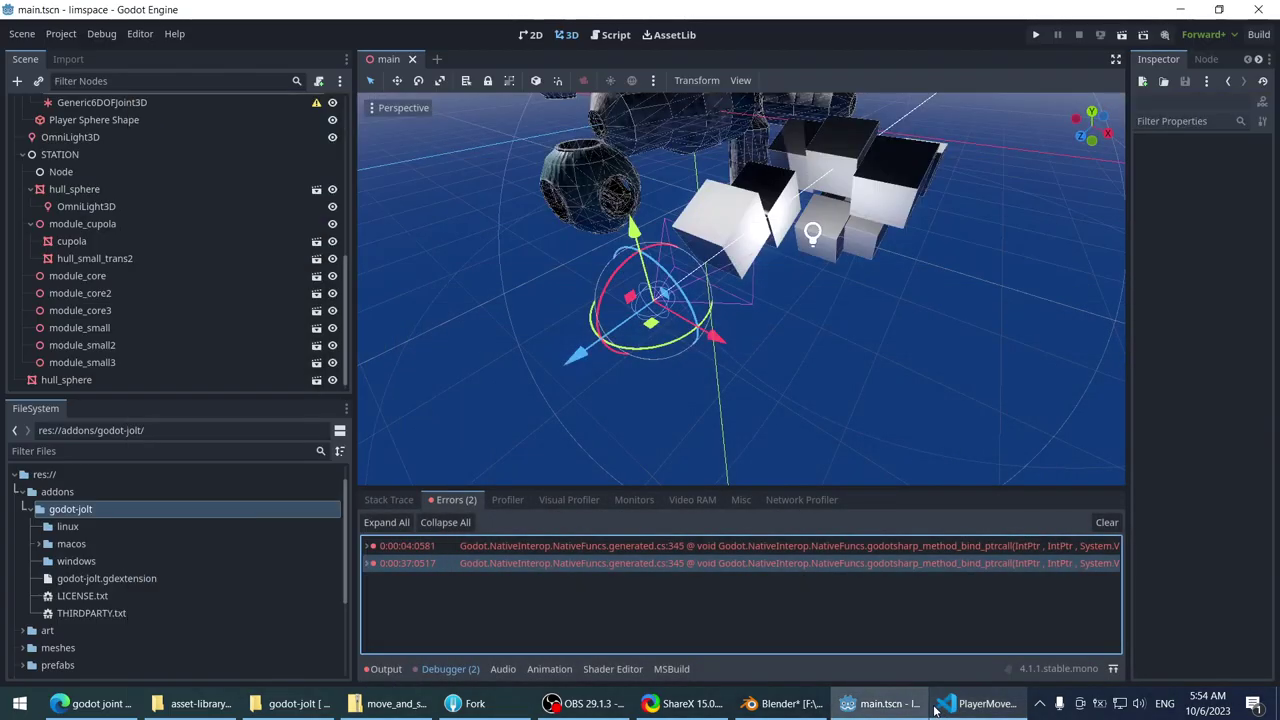
key(alt+Tab)
scroll(853, 380, up, 7)
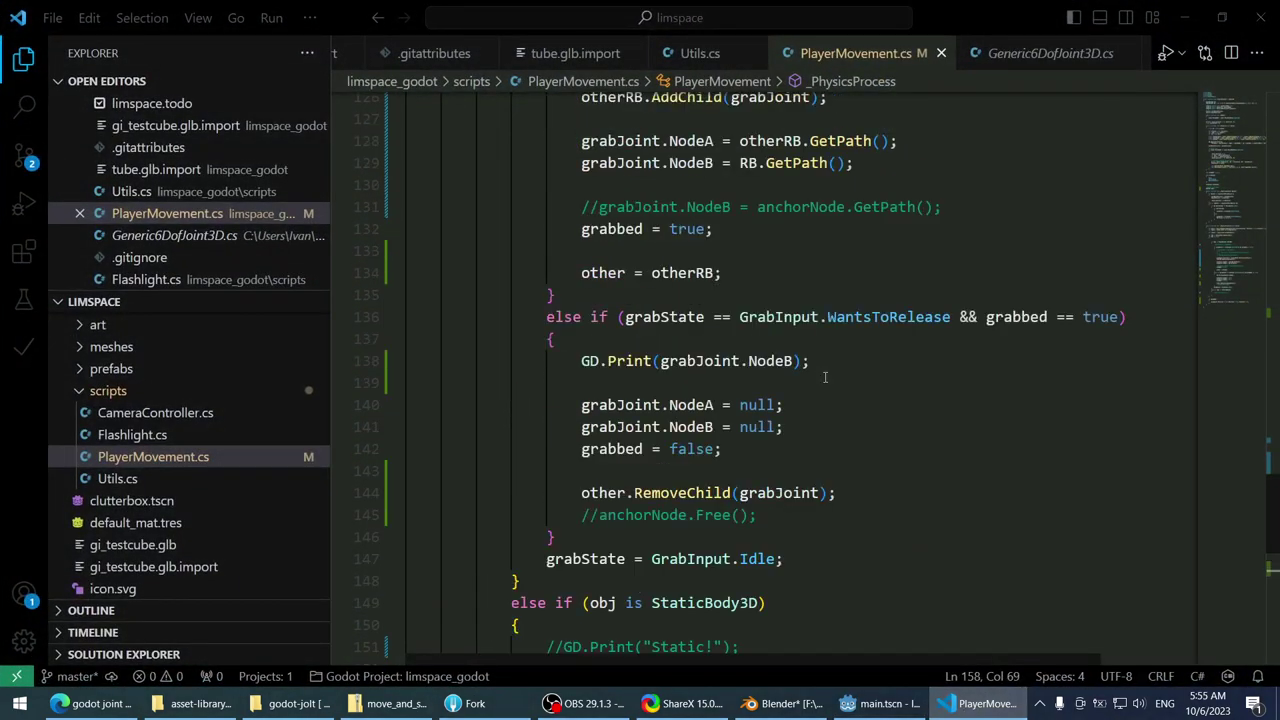
scroll(870, 380, up, 1)
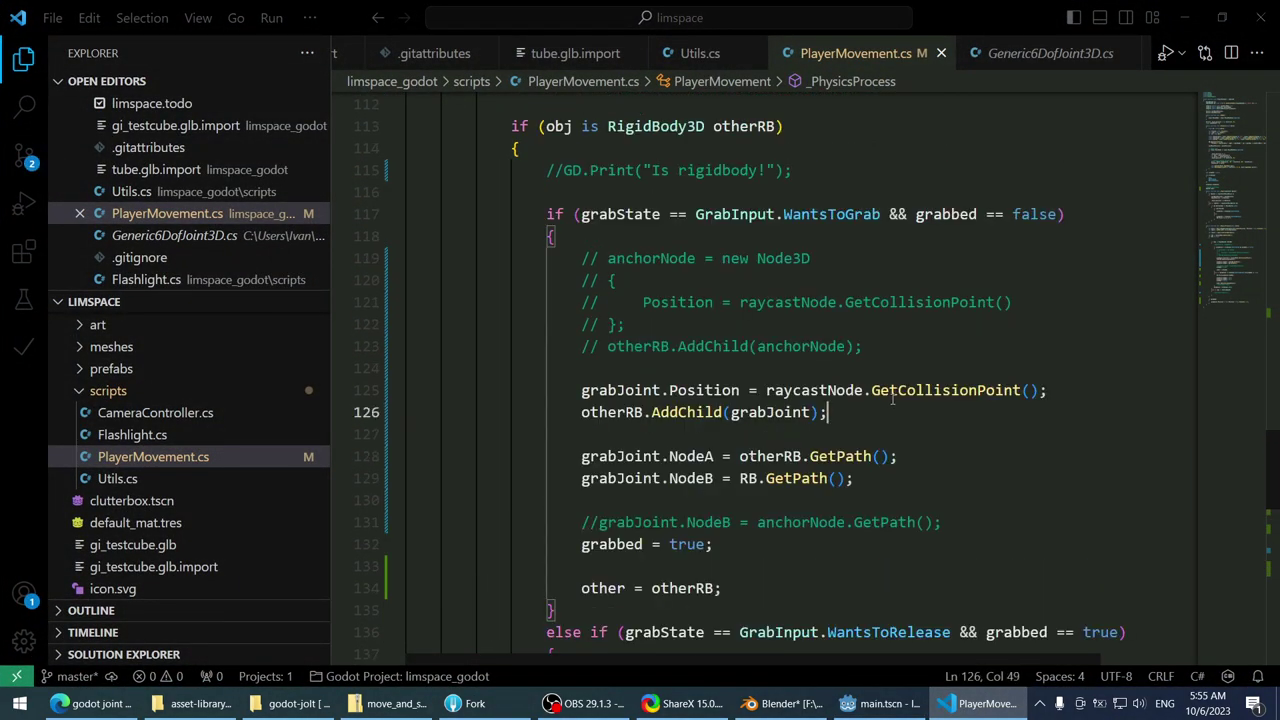
key(Home)
key(Return)
key(Up)
text(th)
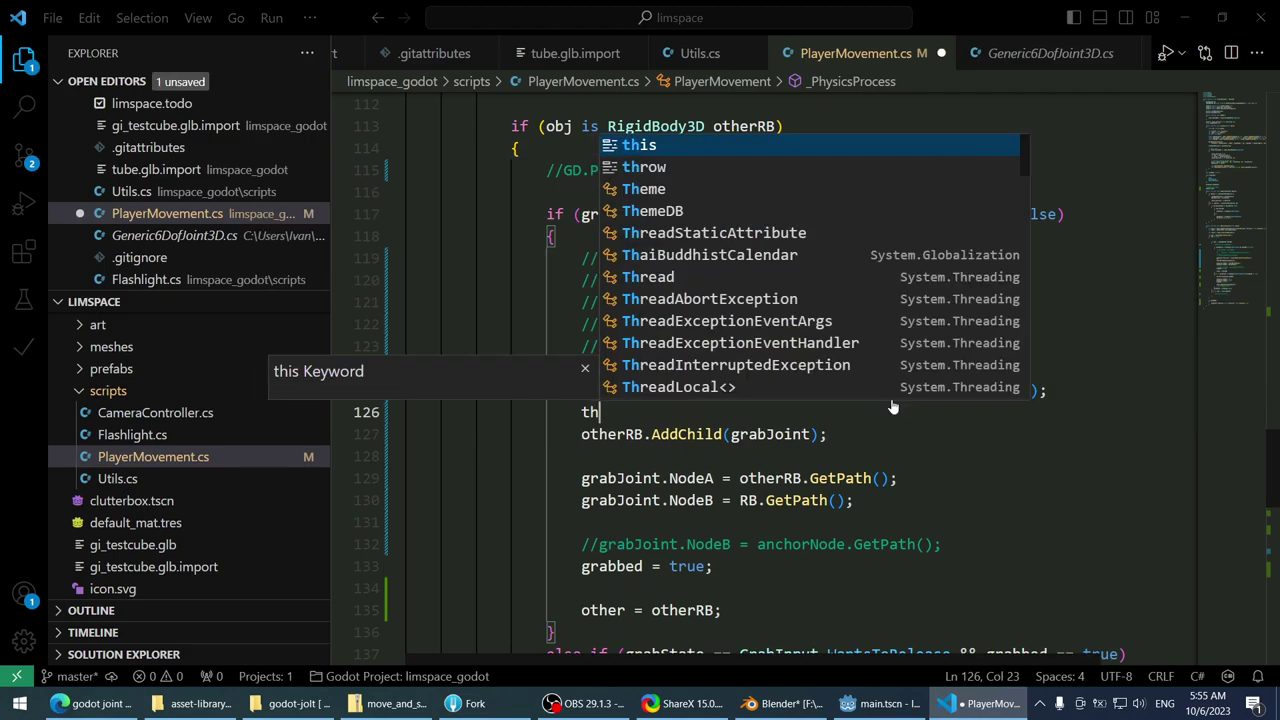
text(is.RemoveChild()
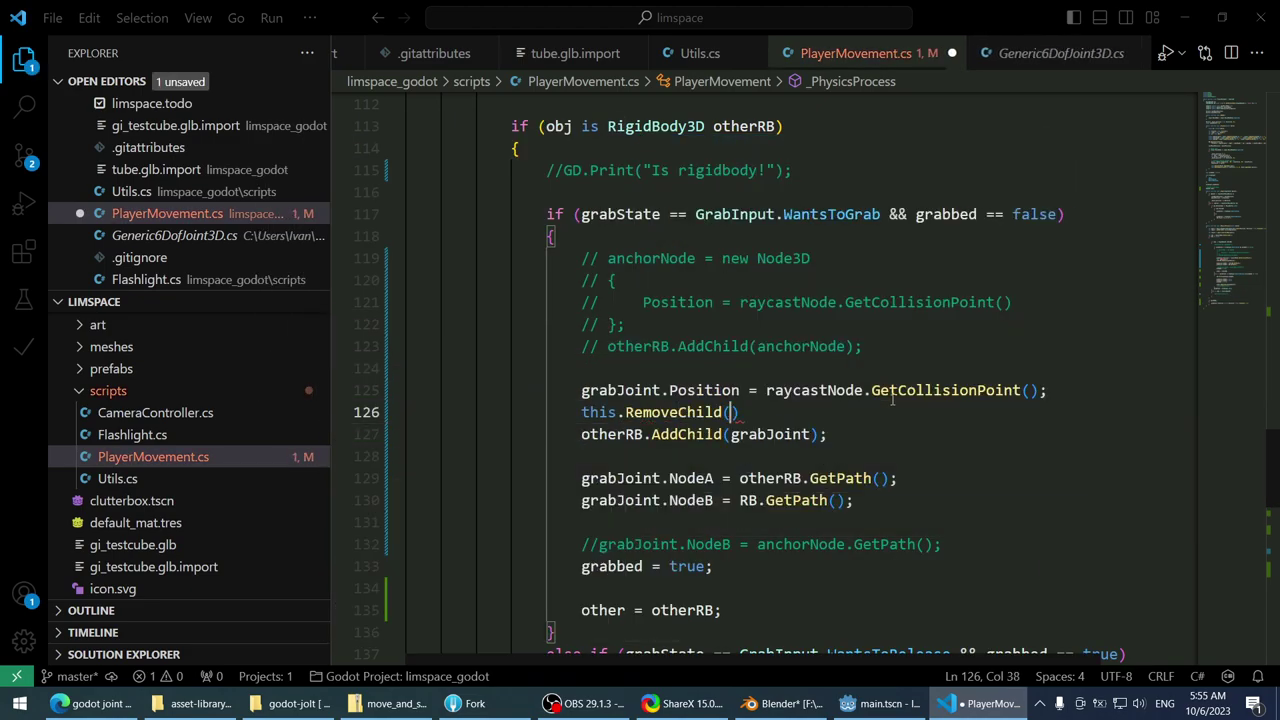
text(grab)
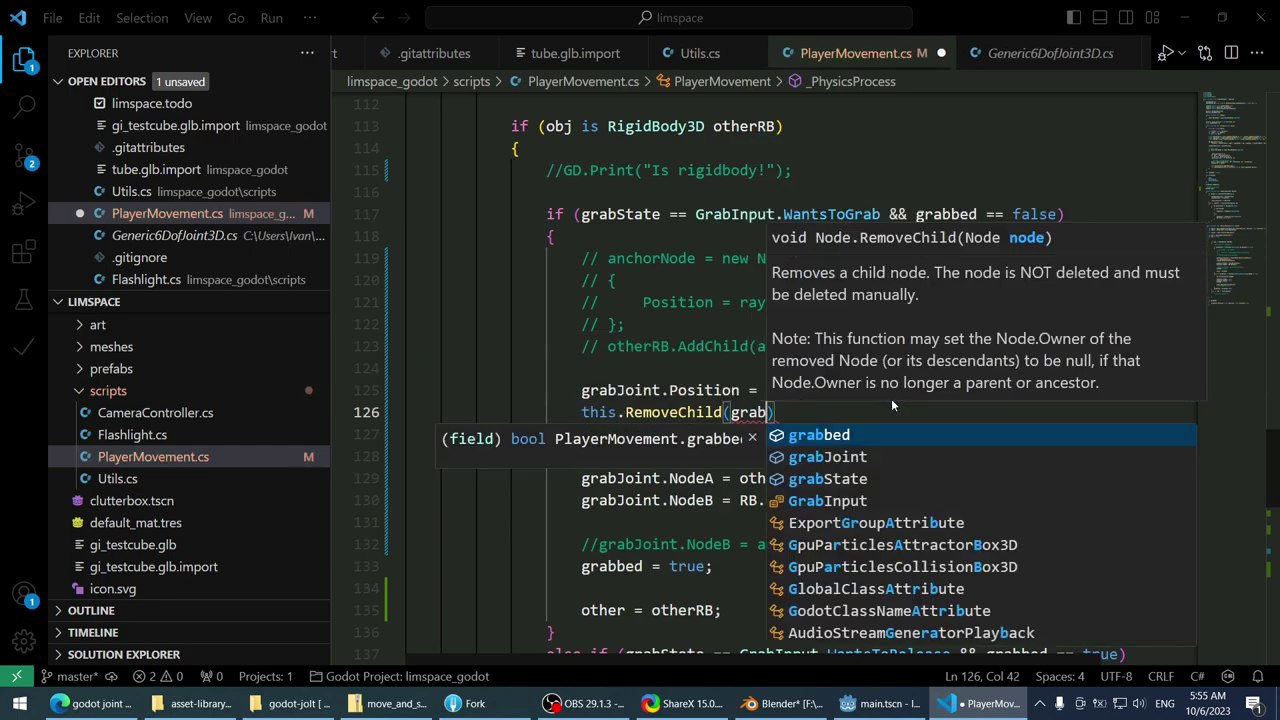
text(Joint);)
key(ctrl+s)
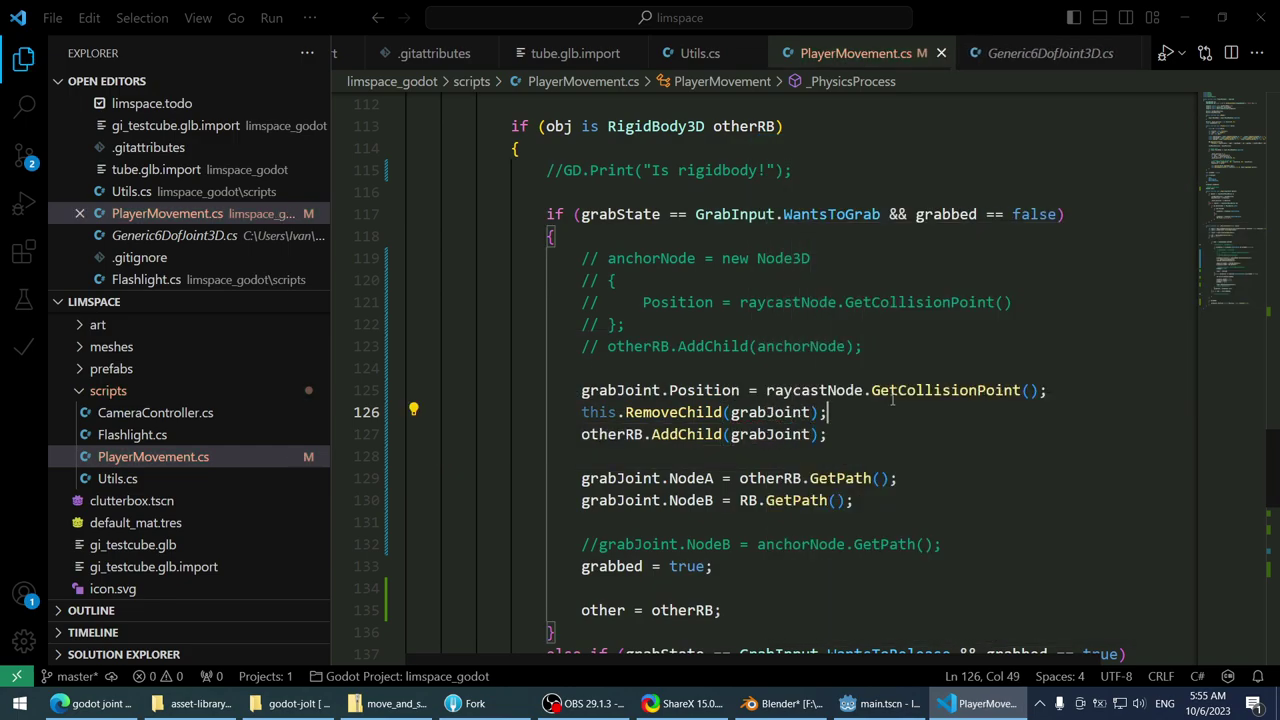
scroll(854, 428, down, 1)
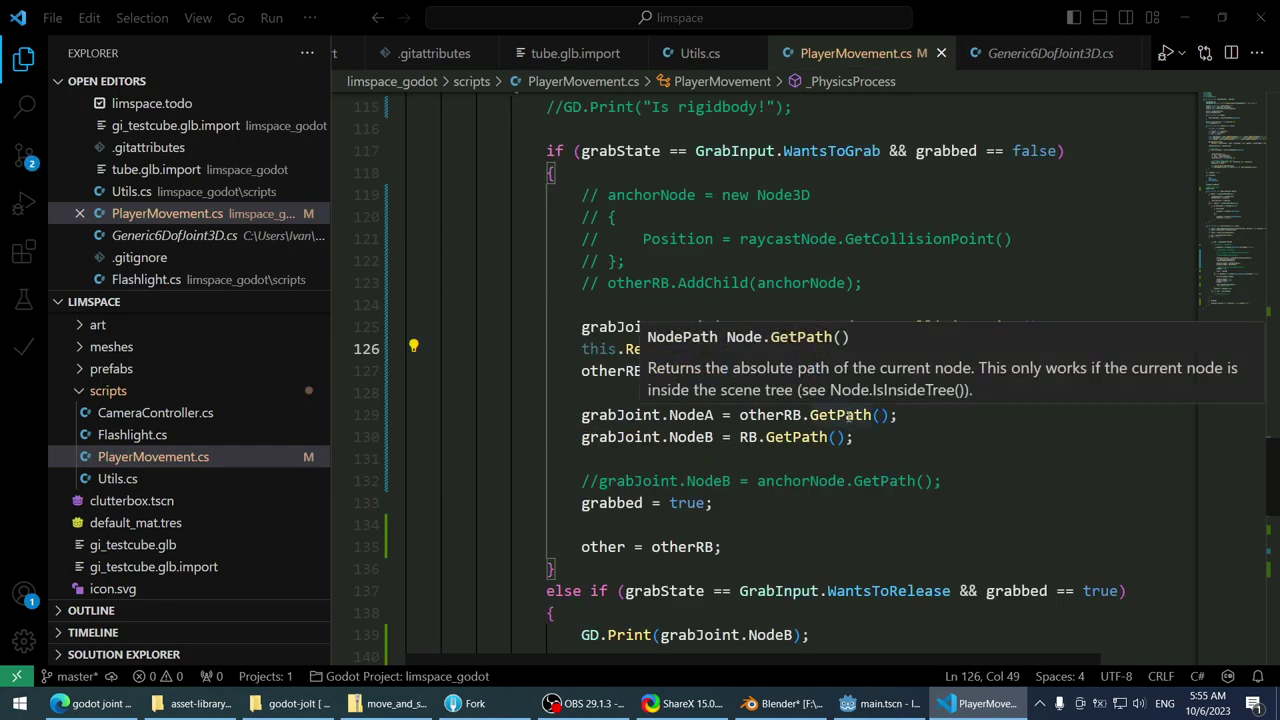
click(880, 703)
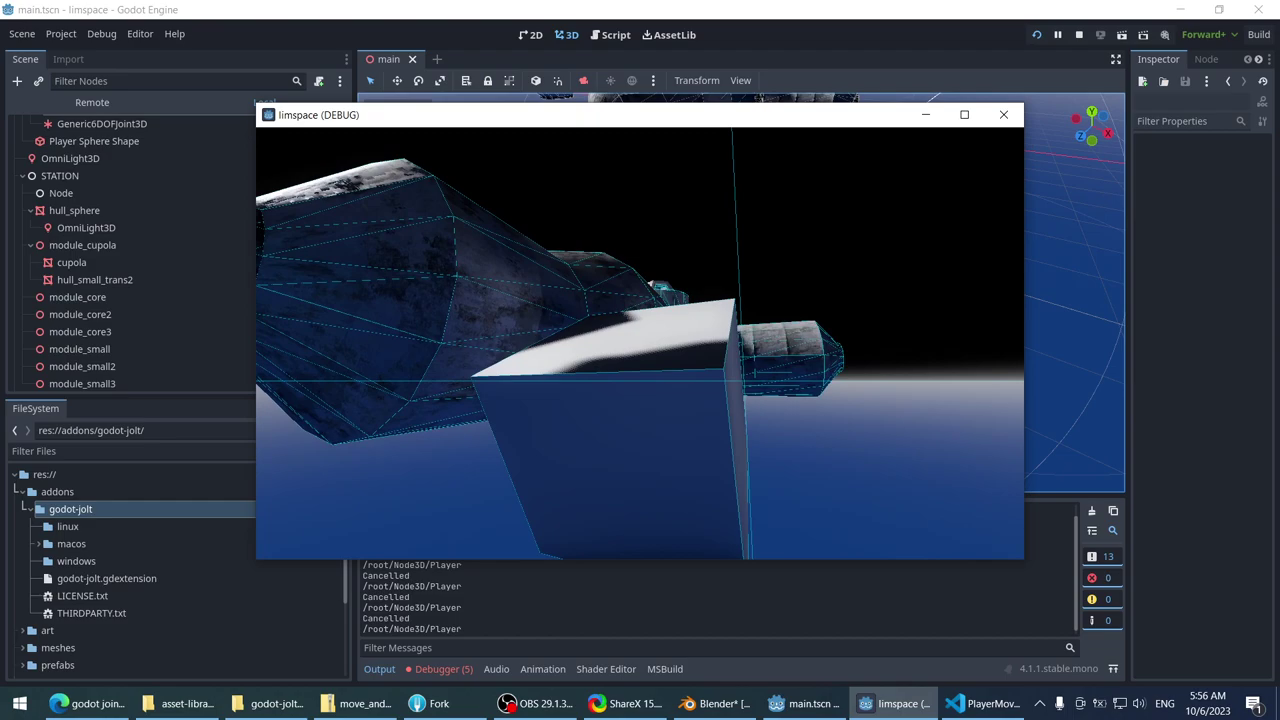
- Stop the grab test and scroll back to the if (grabbed) block in PlayerMovement.cs
key(Escape)
click(982, 694)
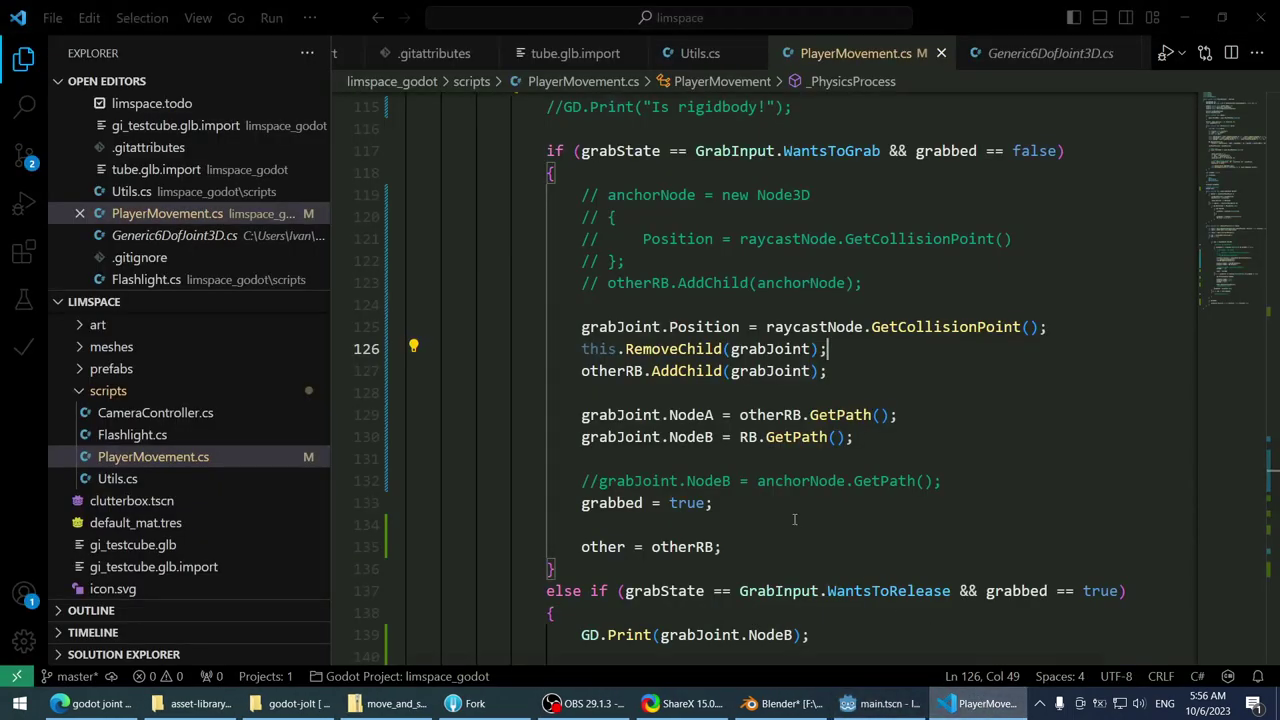
scroll(706, 427, down, 12)
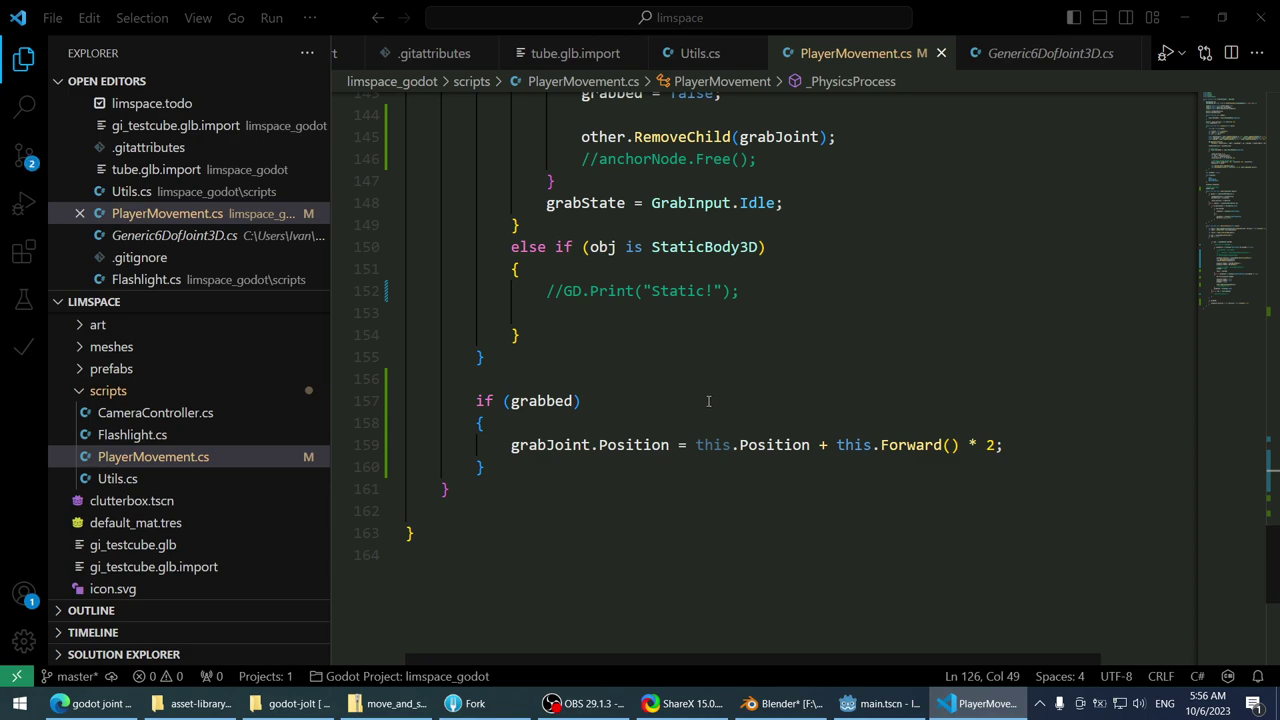
- Look up the definition of Forward() and return to the grabbed block in PlayerMovement.cs
right_click(903, 445)
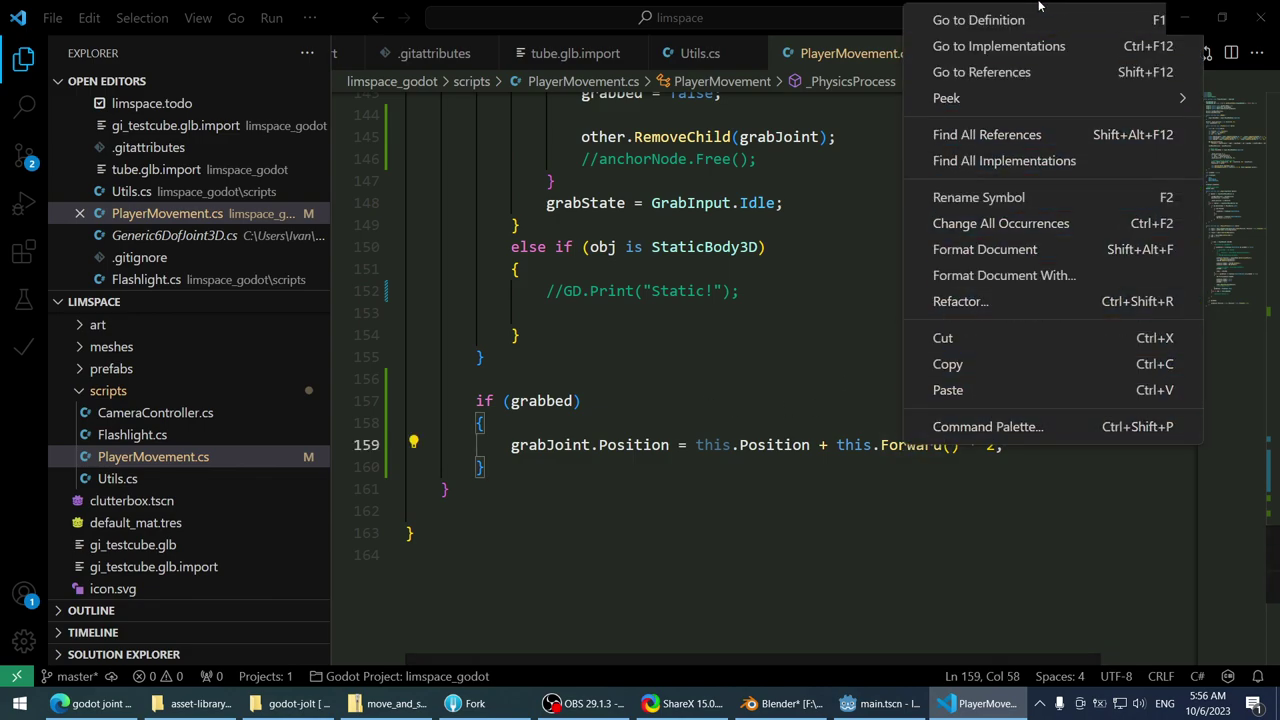
click(990, 18)
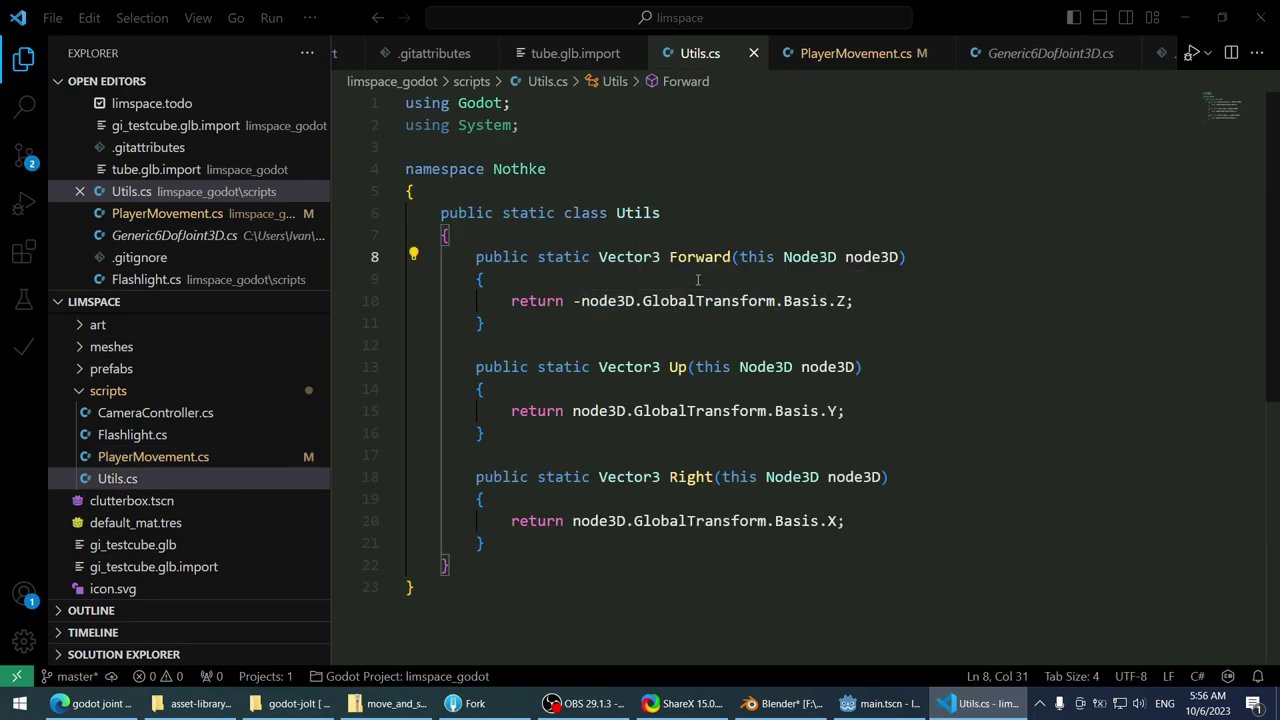
key(ctrl+Tab)
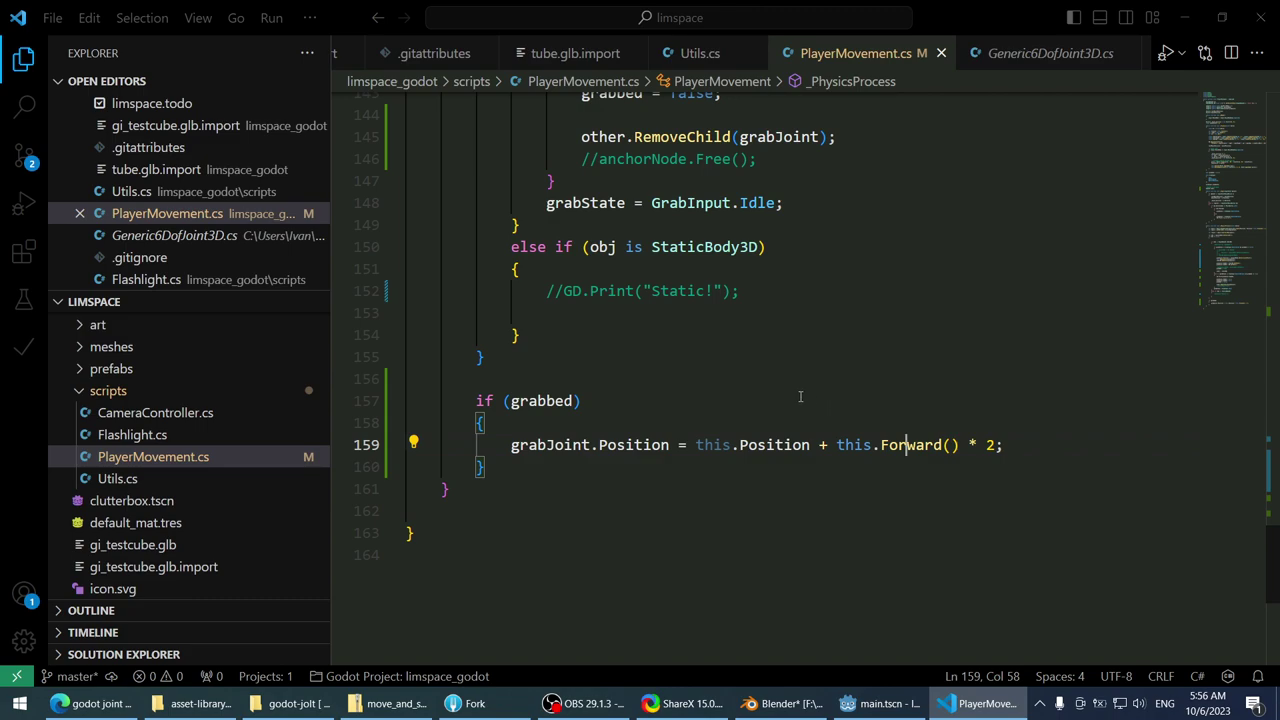
scroll(805, 388, up, 2)
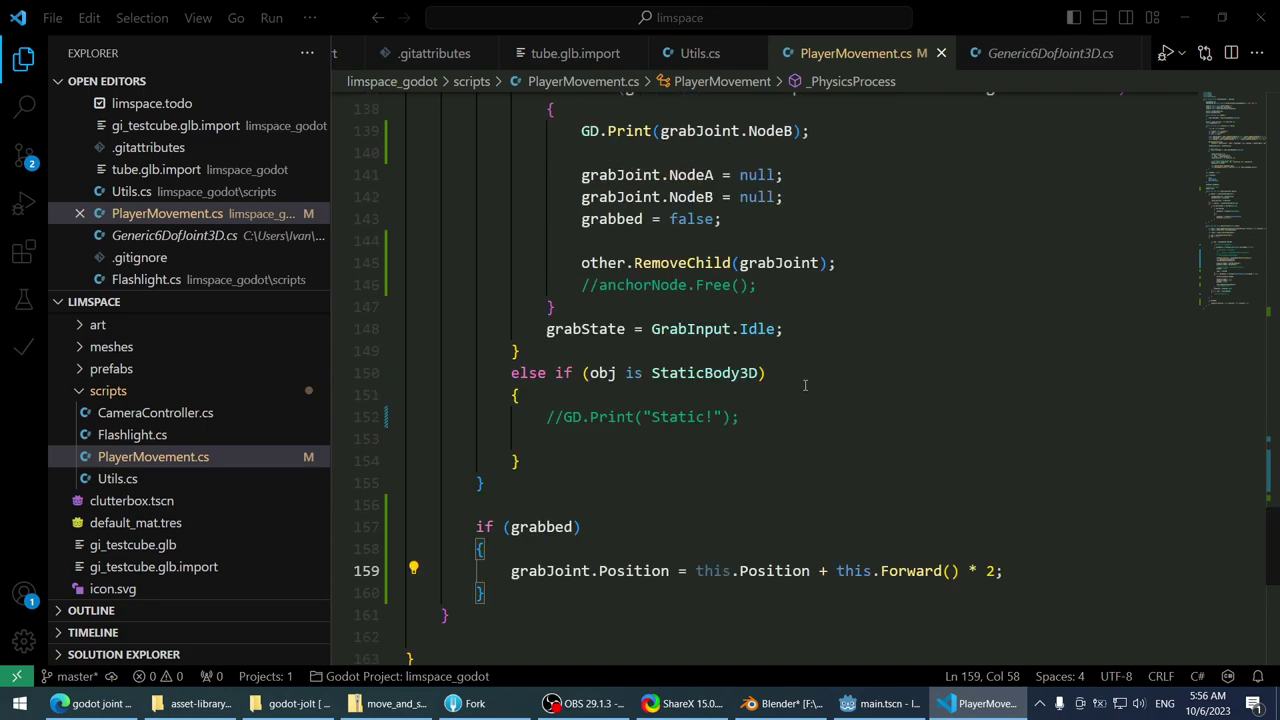
scroll(805, 385, up, 3)
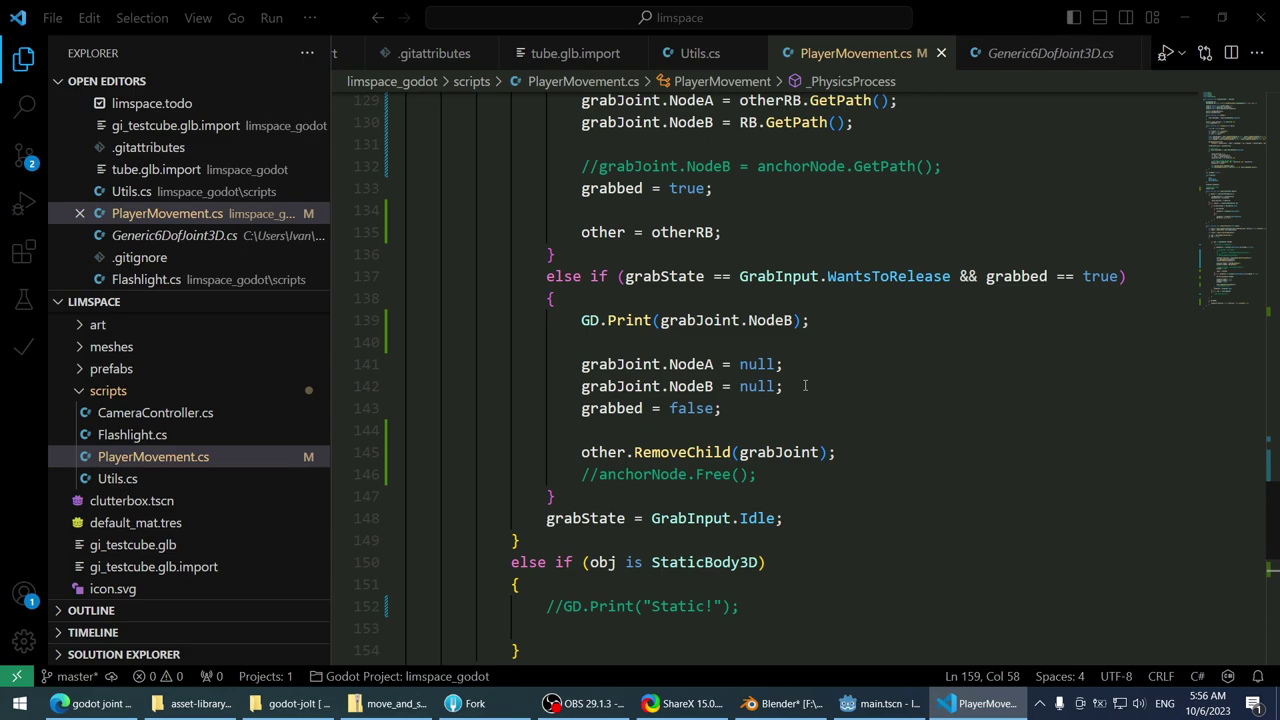
scroll(805, 385, down, 5)
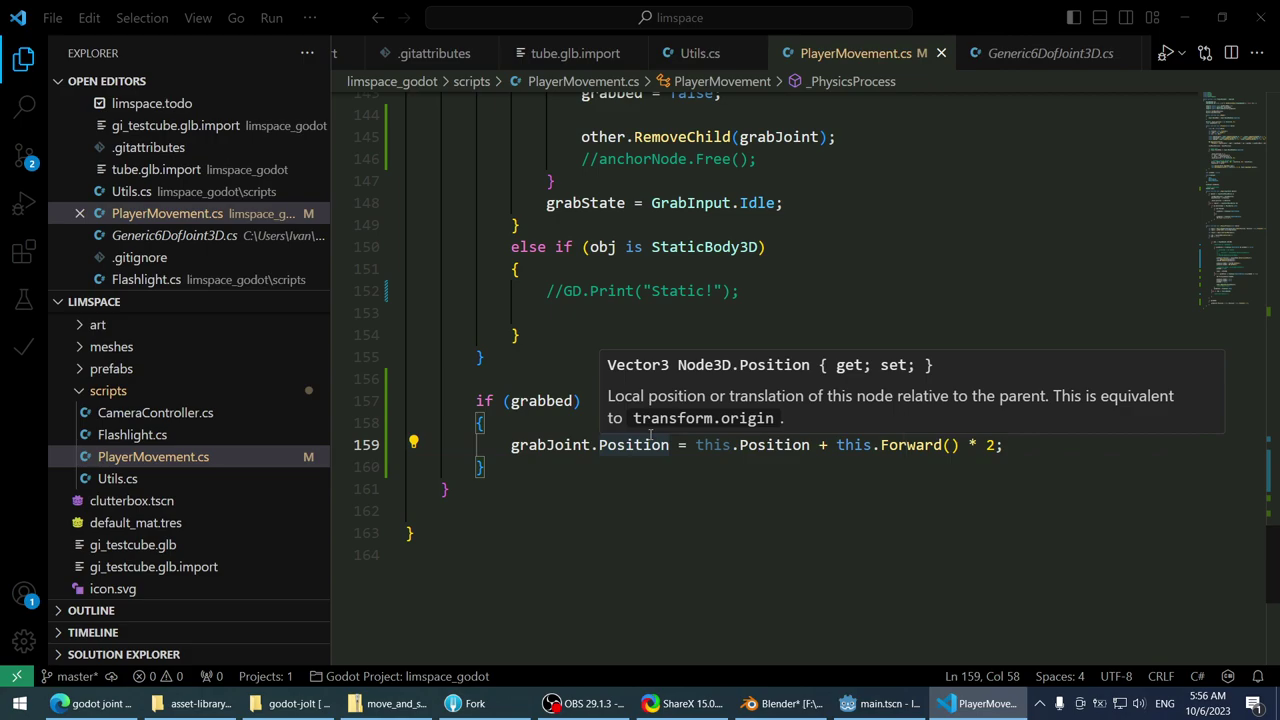
scroll(596, 428, up, 1)
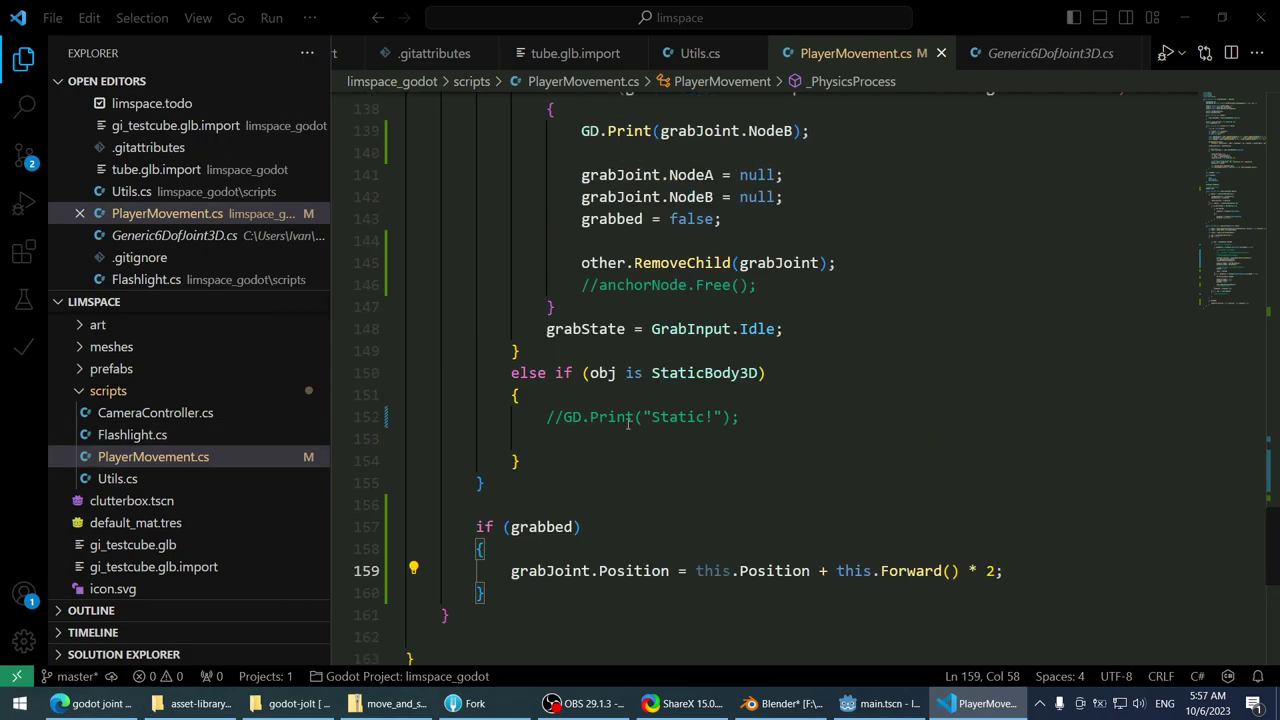
scroll(596, 428, down, 1)
scroll(596, 428, up, 9)
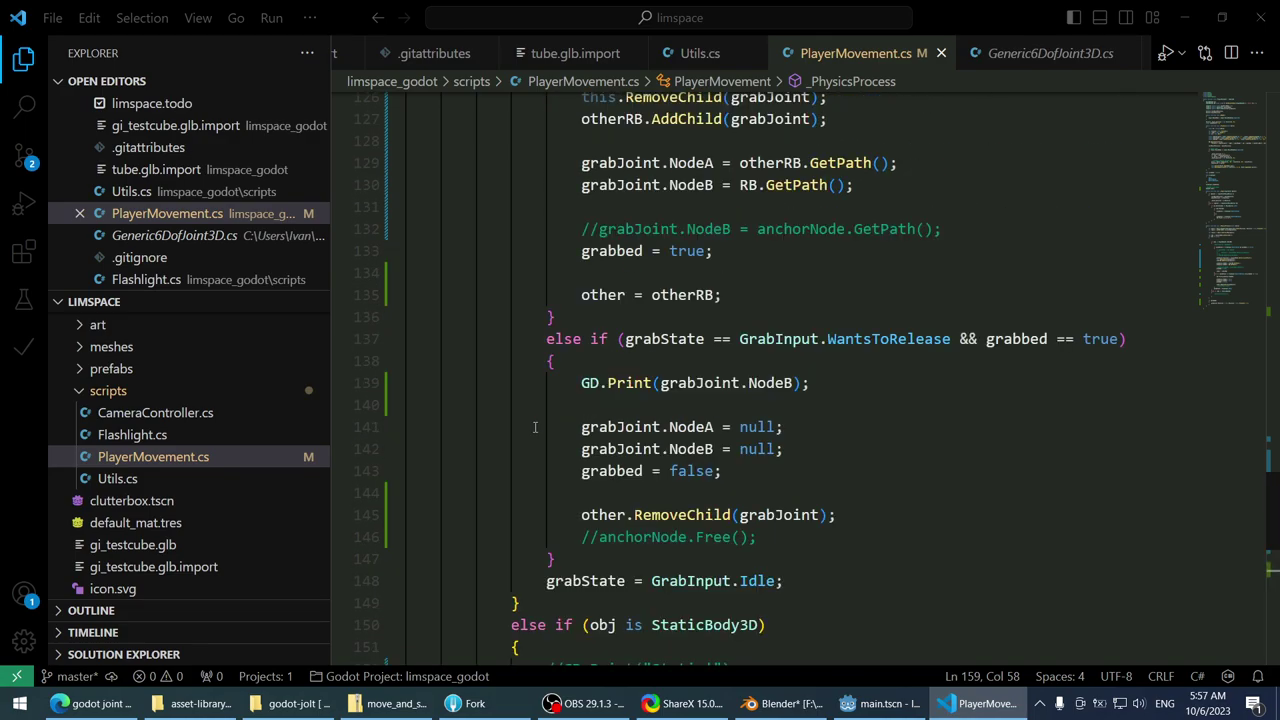
scroll(535, 428, down, 9)
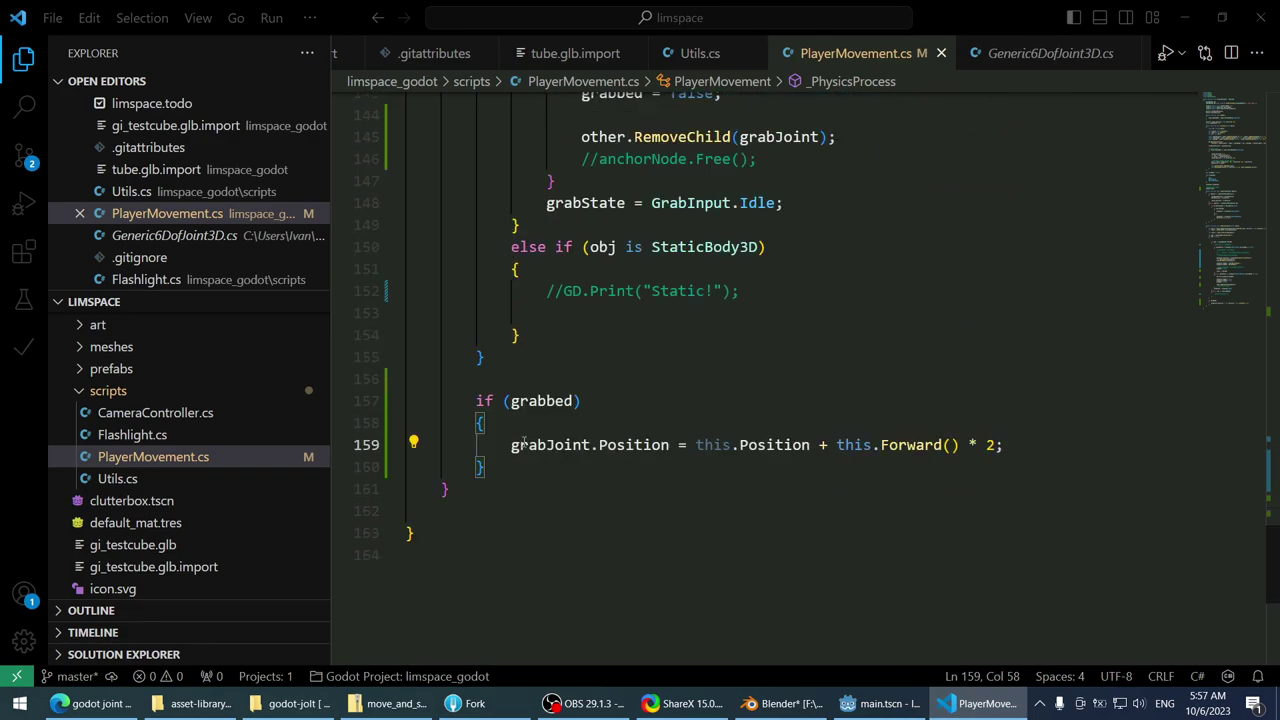
- Highlight Position on line 159 to review its other uses in the script
click(632, 445)
double_click(632, 445)
scroll(598, 380, up, 1)
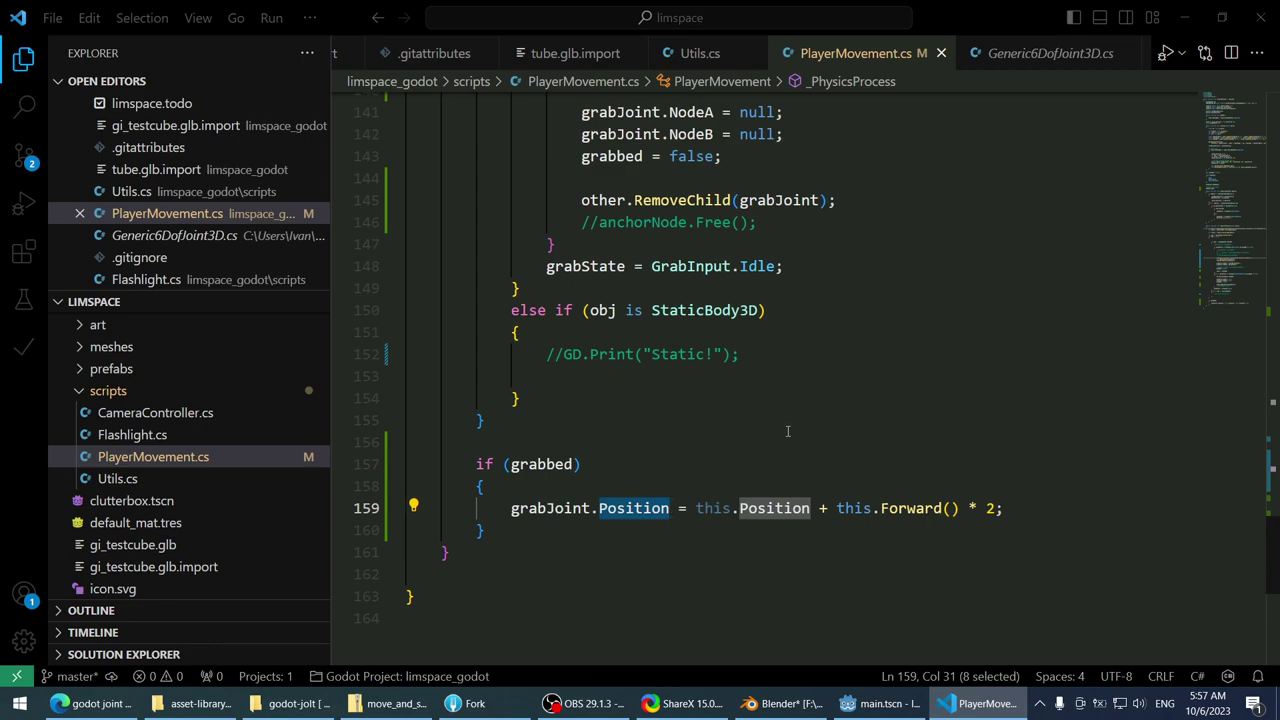
scroll(787, 431, up, 2)
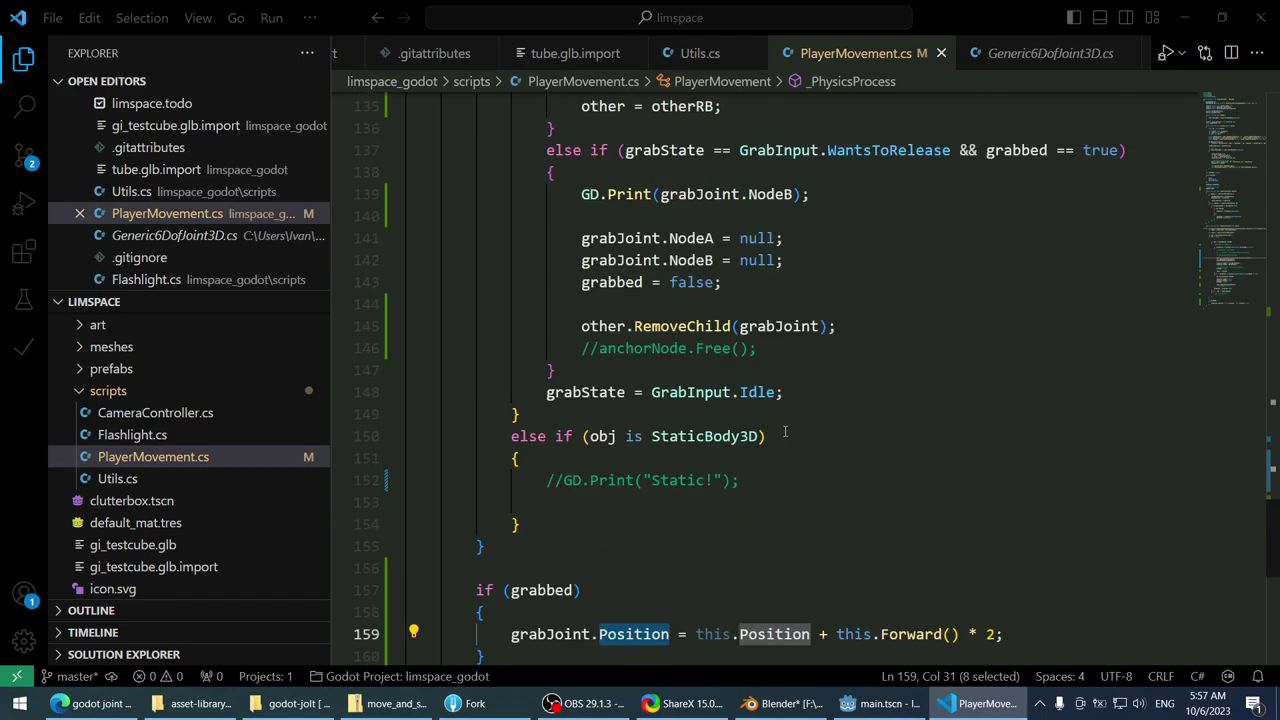
scroll(786, 431, up, 3)
scroll(786, 431, up, 2)
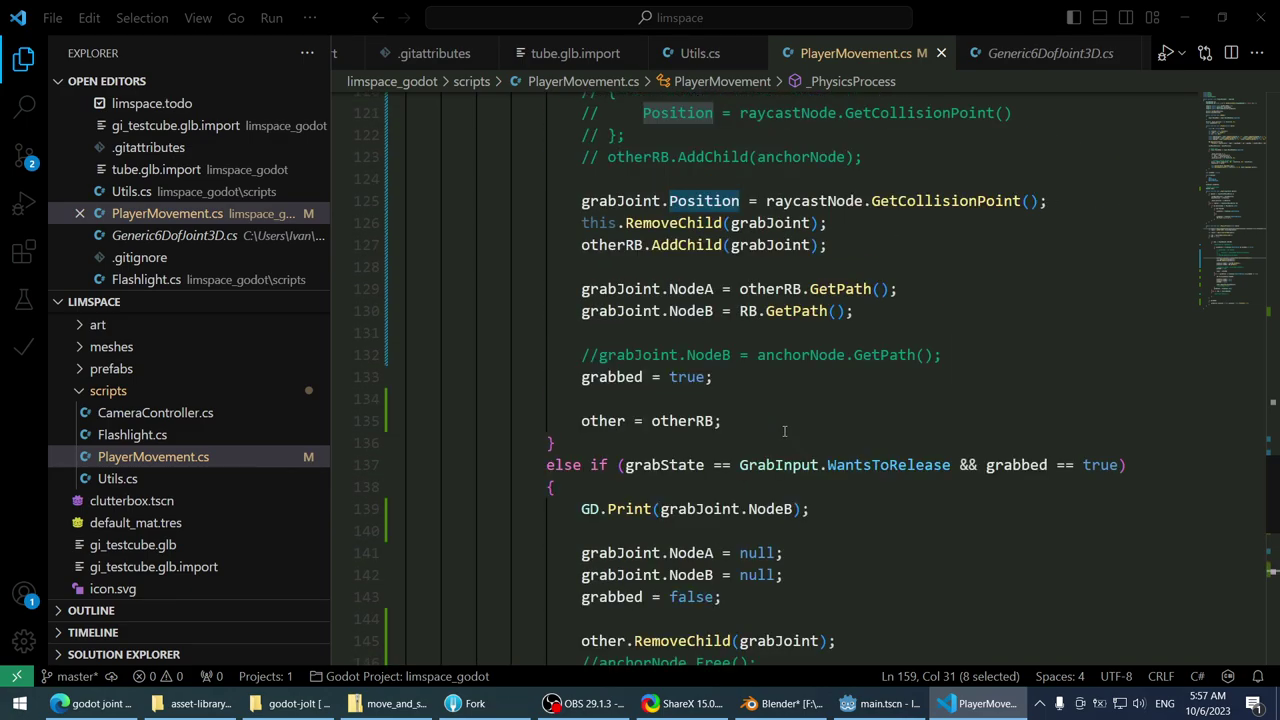
scroll(784, 431, down, 7)
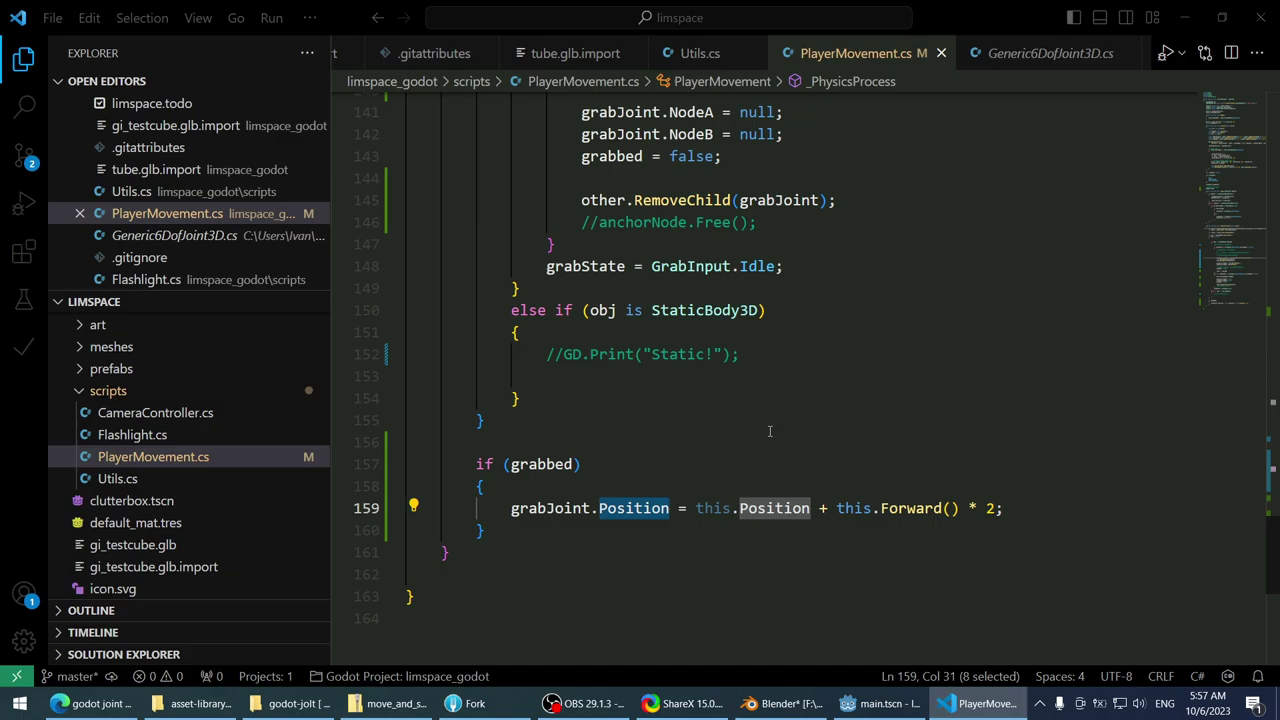
- Glance at the godot joint search results in the browser, then go back to Godot
click(77, 707)
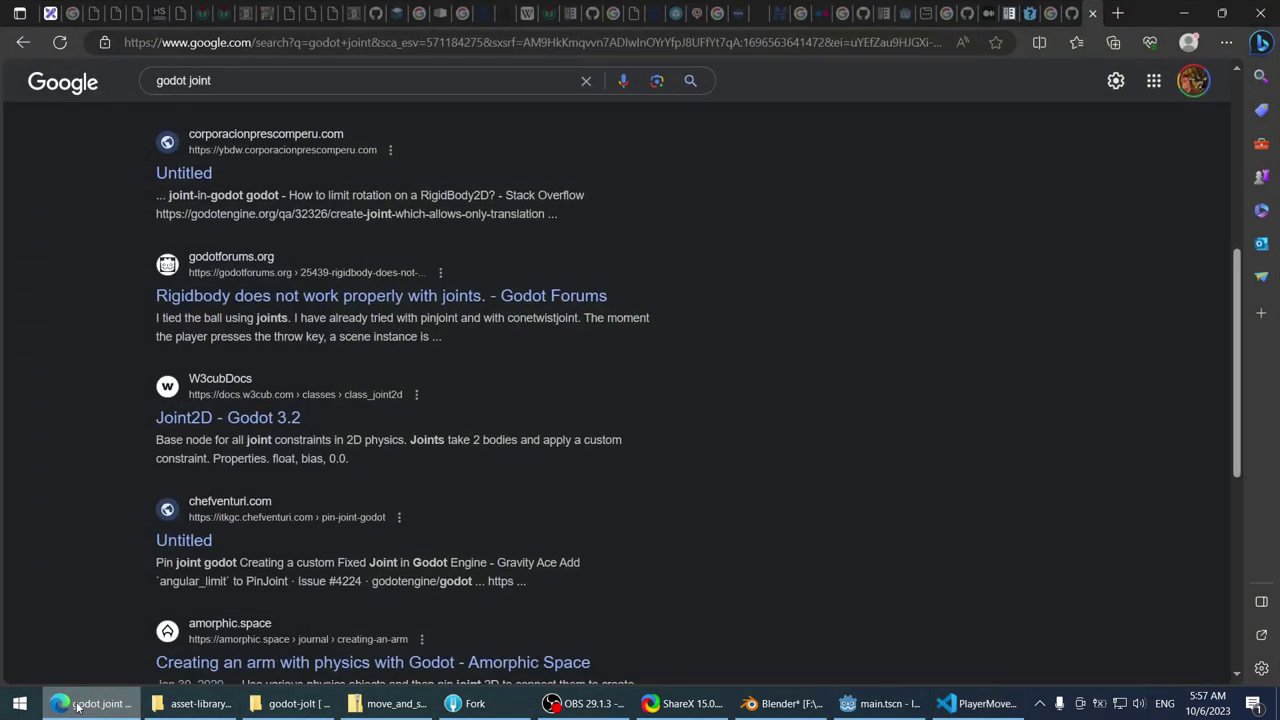
click(77, 707)
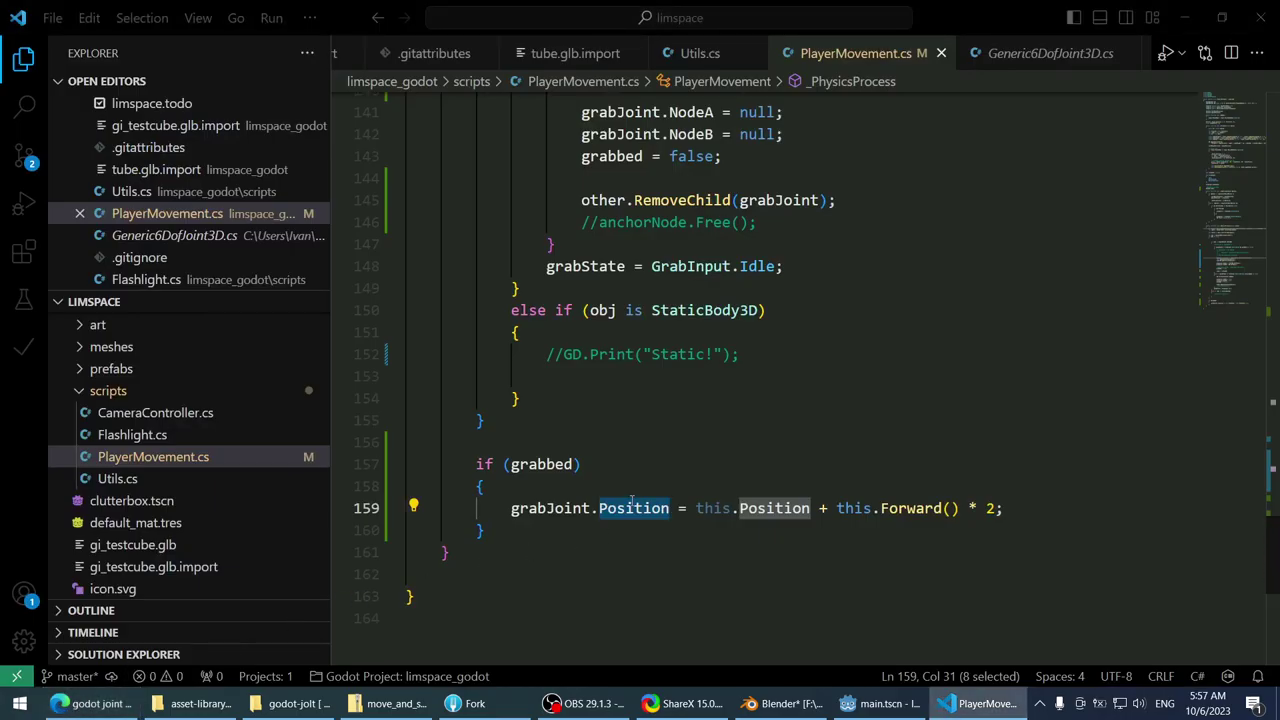
scroll(786, 431, up, 1)
click(880, 703)
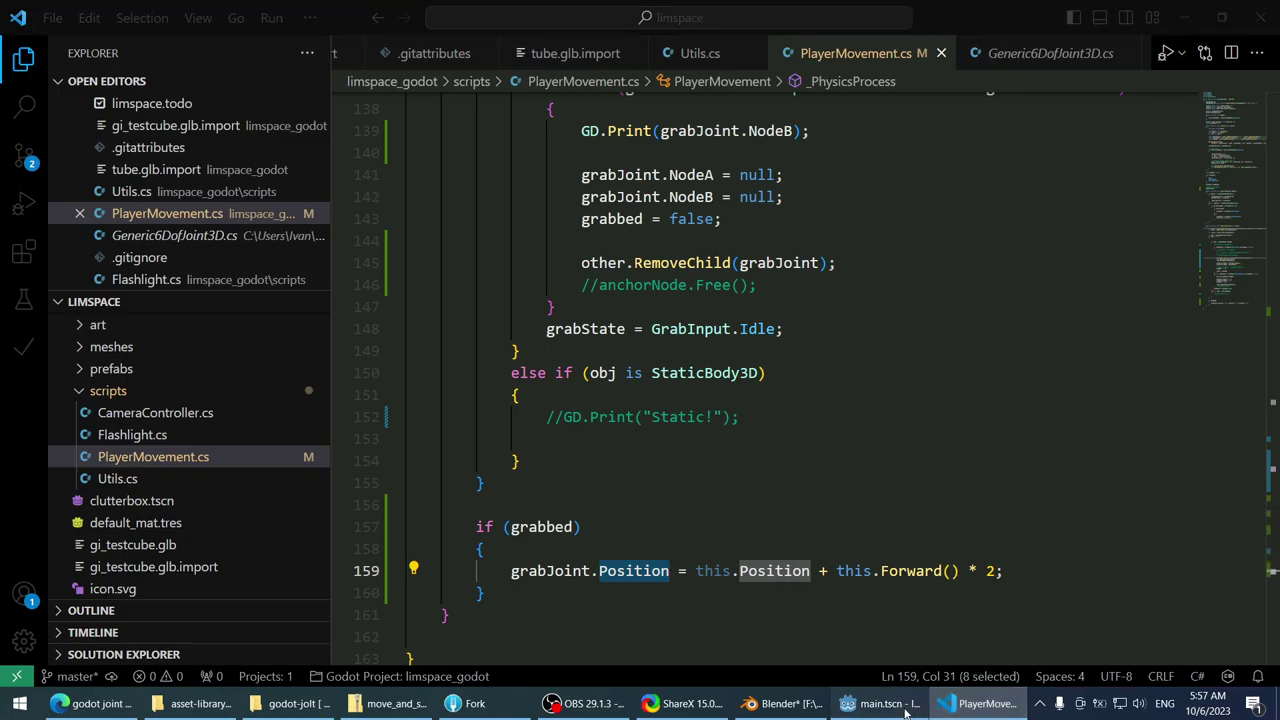
scroll(217, 236, up, 3)
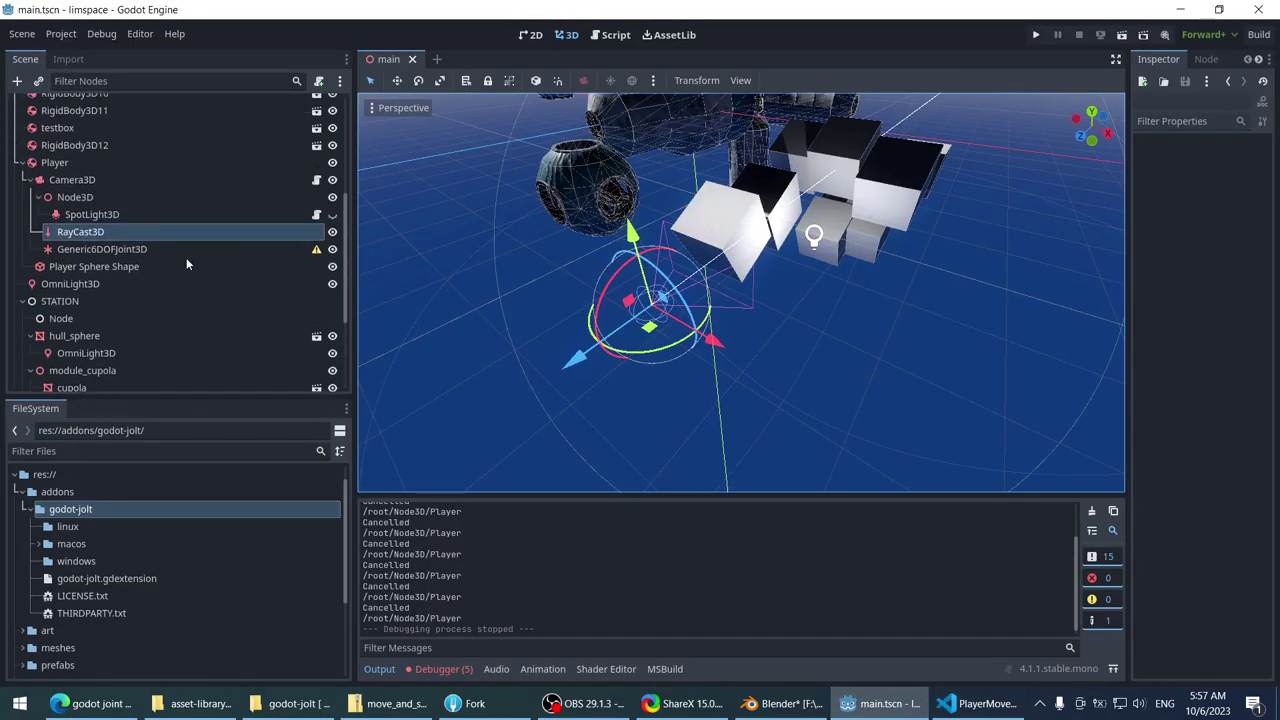
- Select the Generic6DOFJoint3D and browse its Linear Motor and Linear Limit settings in a wider Inspector
click(186, 251)
drag(1128, 248, 812, 262)
click(836, 222)
click(845, 224)
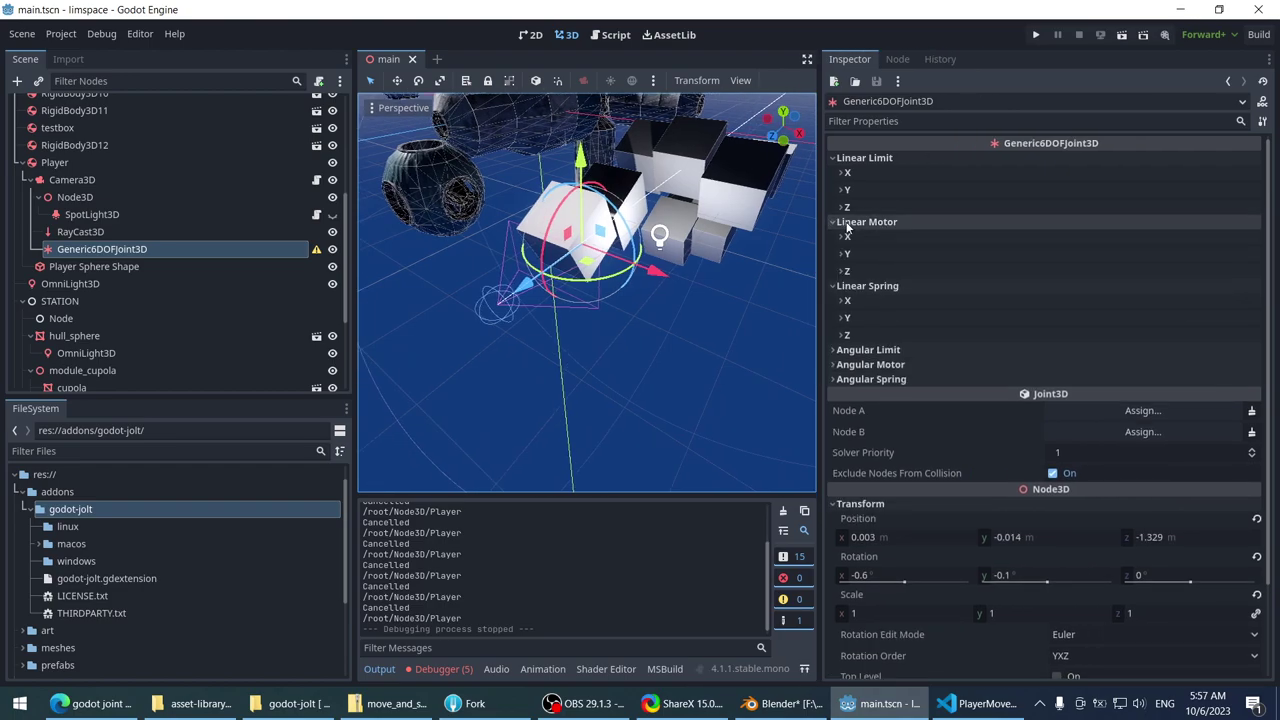
click(857, 157)
click(853, 160)
click(848, 173)
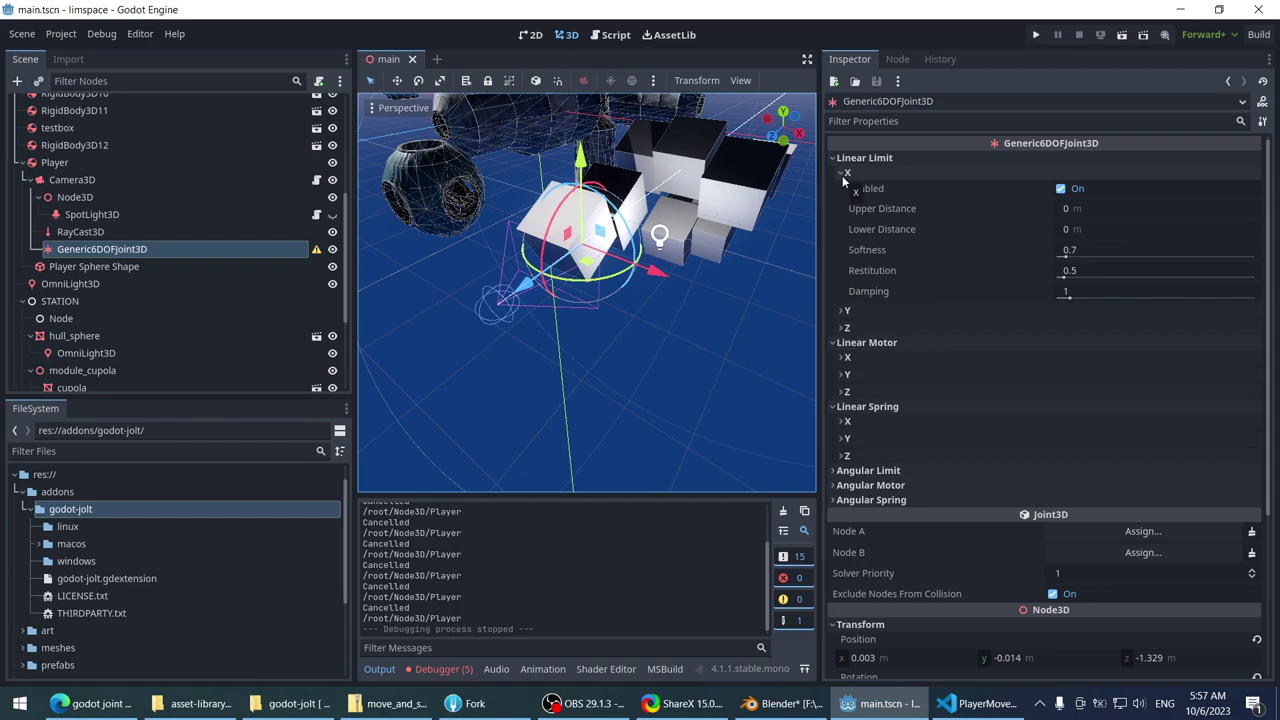
click(840, 173)
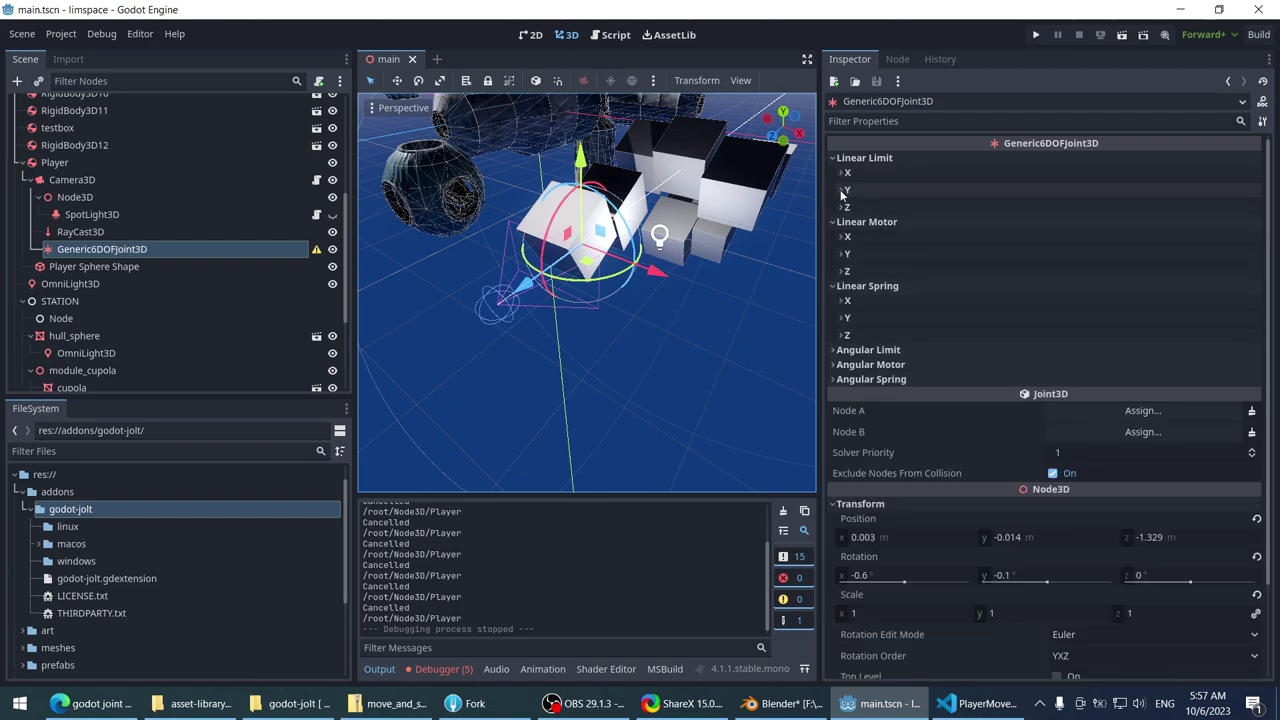
- Uncheck Enabled on the X, Y and Z angular limits and run the project
click(868, 350)
scroll(870, 345, down, 2)
click(873, 302)
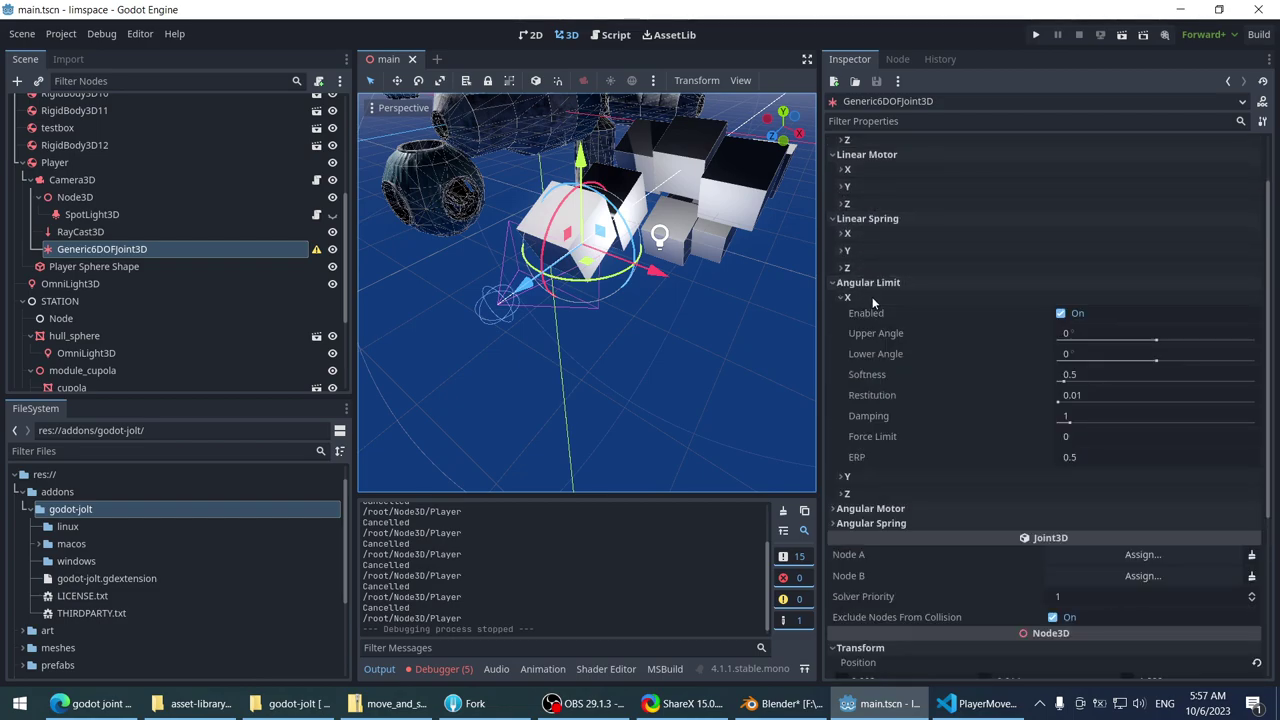
click(1082, 310)
click(972, 296)
click(924, 311)
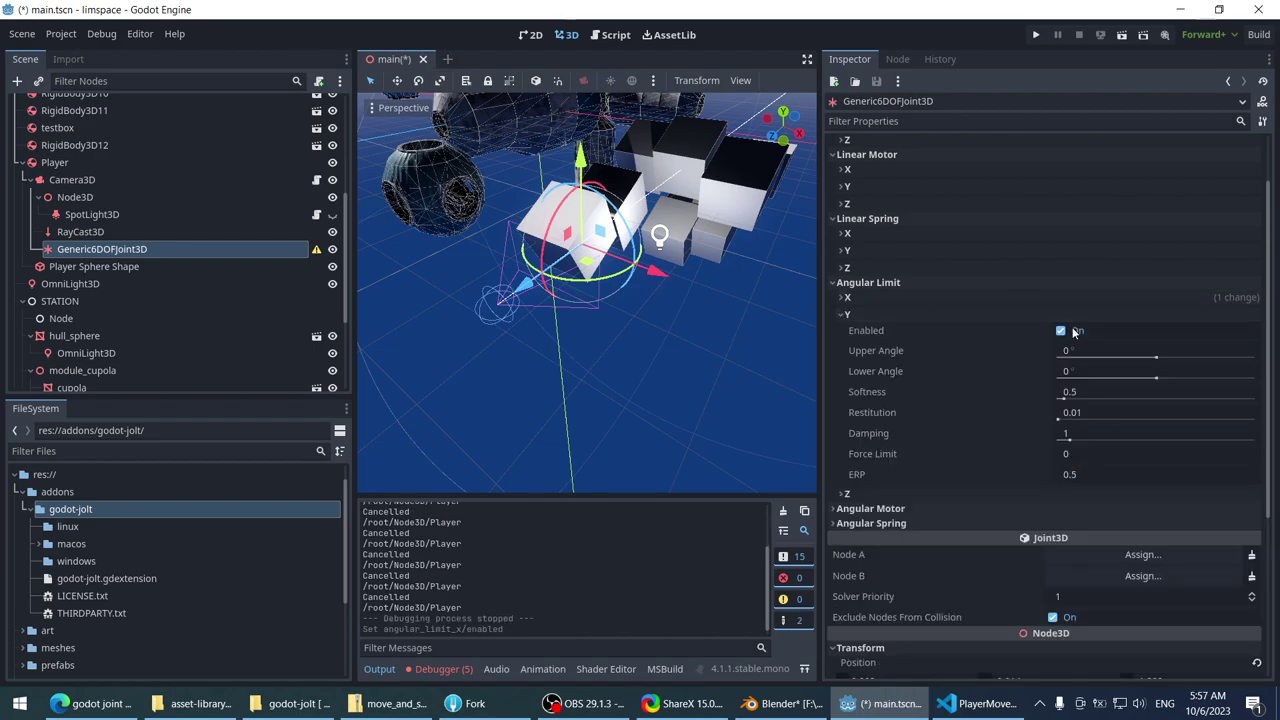
click(1075, 331)
click(986, 315)
click(985, 331)
click(1080, 347)
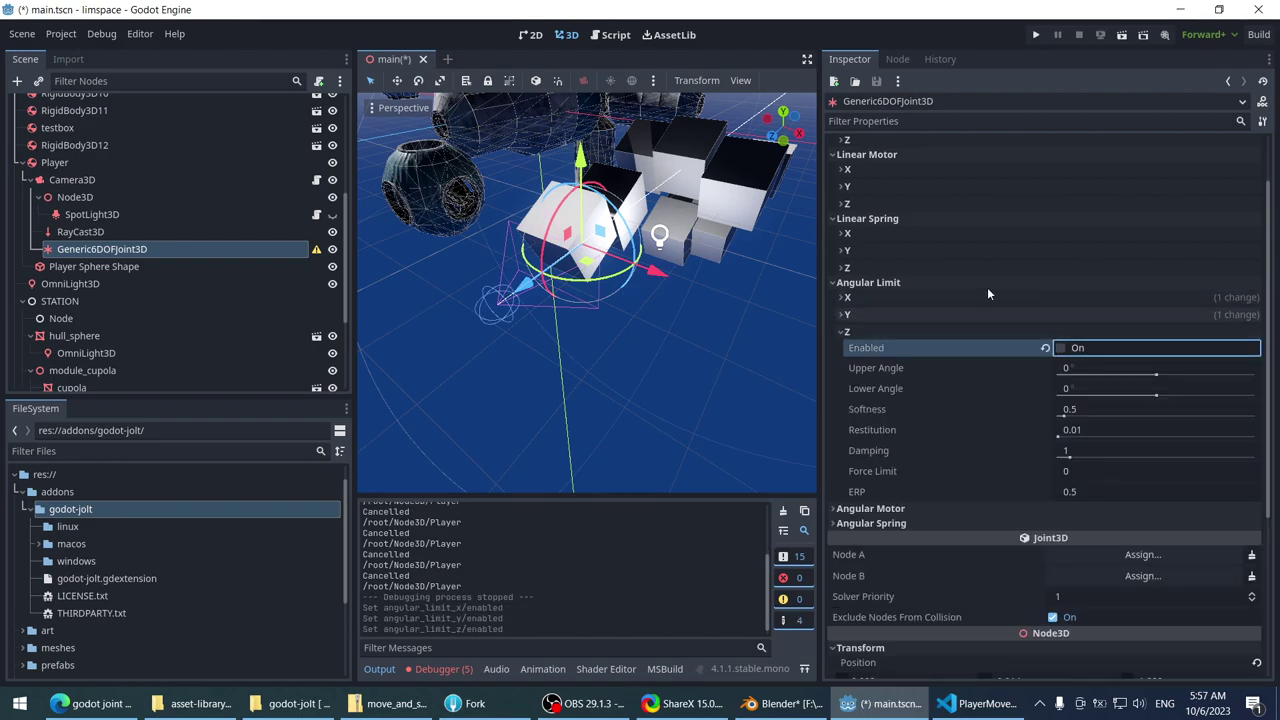
click(1035, 35)
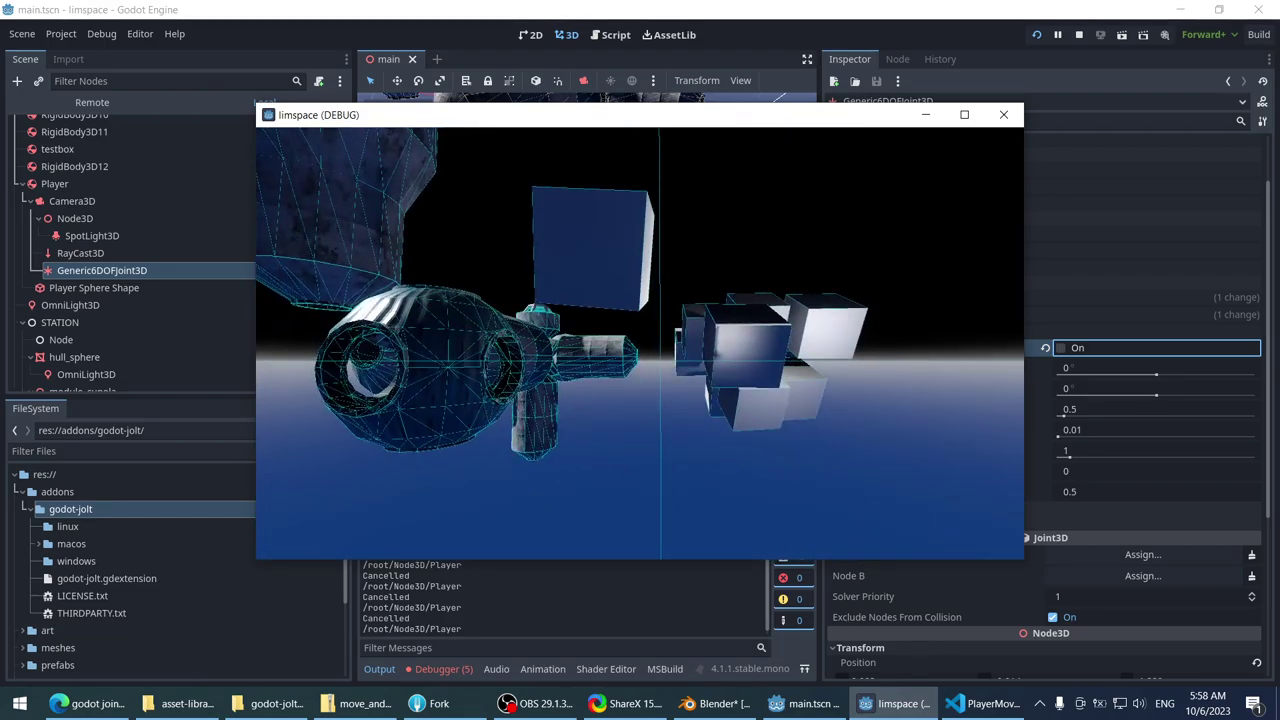
- Stop the grab play-test and select the OmniLight3D in the scene
key(Escape)
click(665, 248)
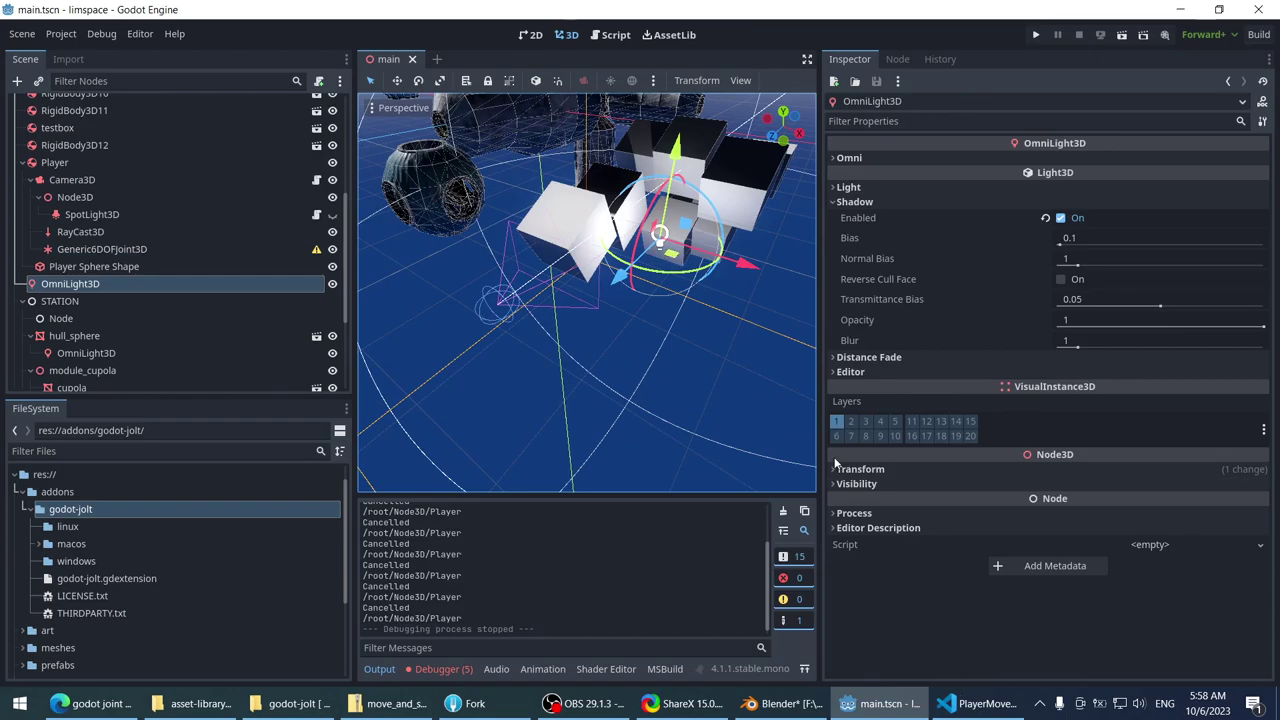
- Comment out lines 157–160, the grabJoint.Position block, with Ctrl+/ and return to Godot
click(980, 703)
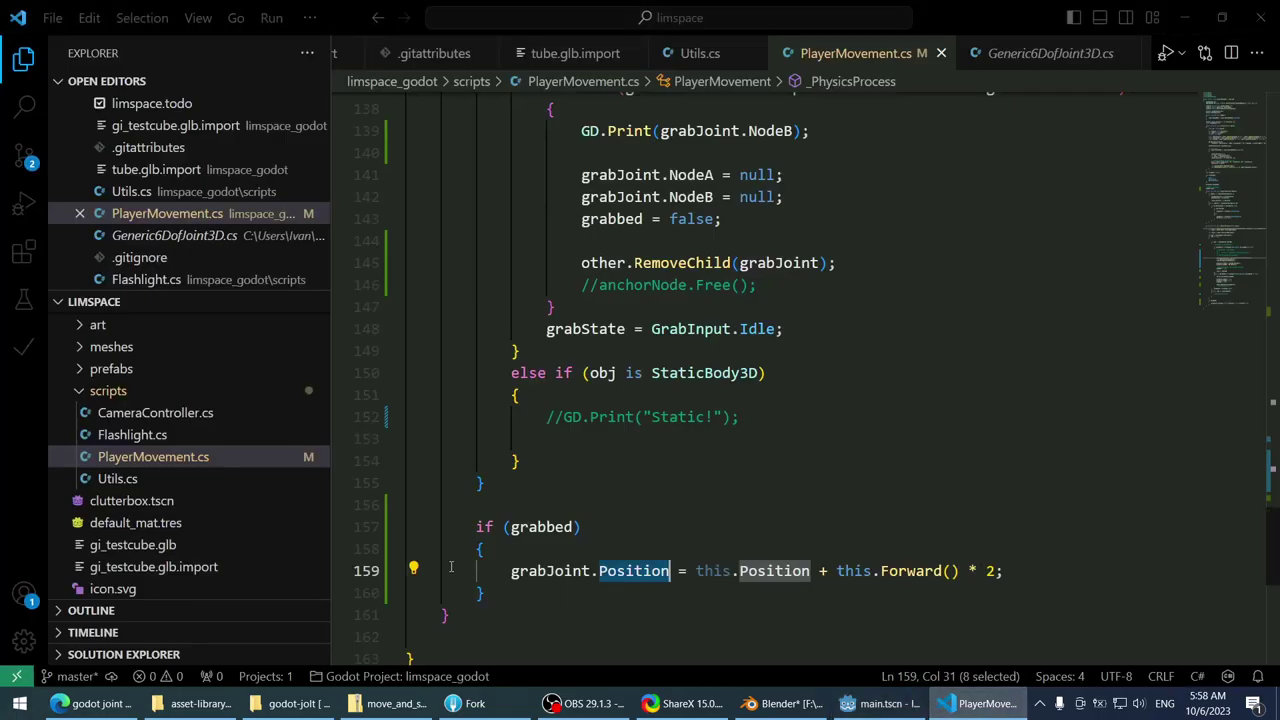
drag(486, 594, 326, 538)
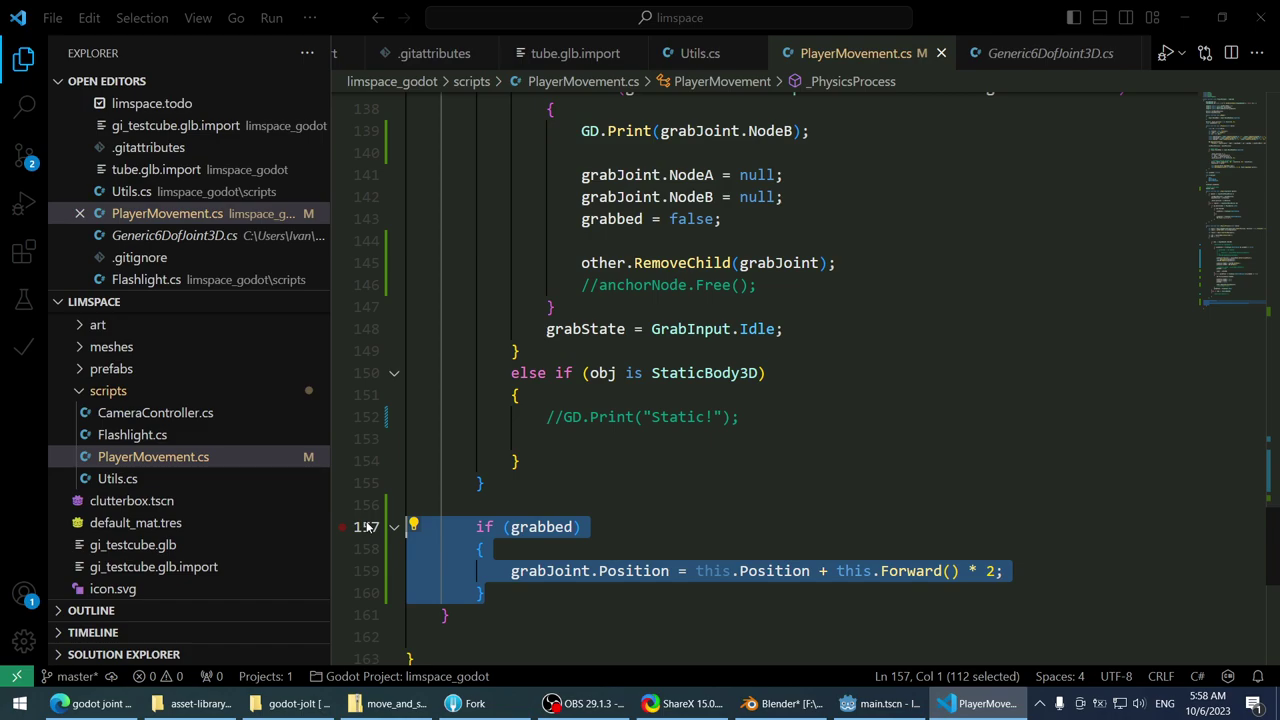
key(ctrl+slash)
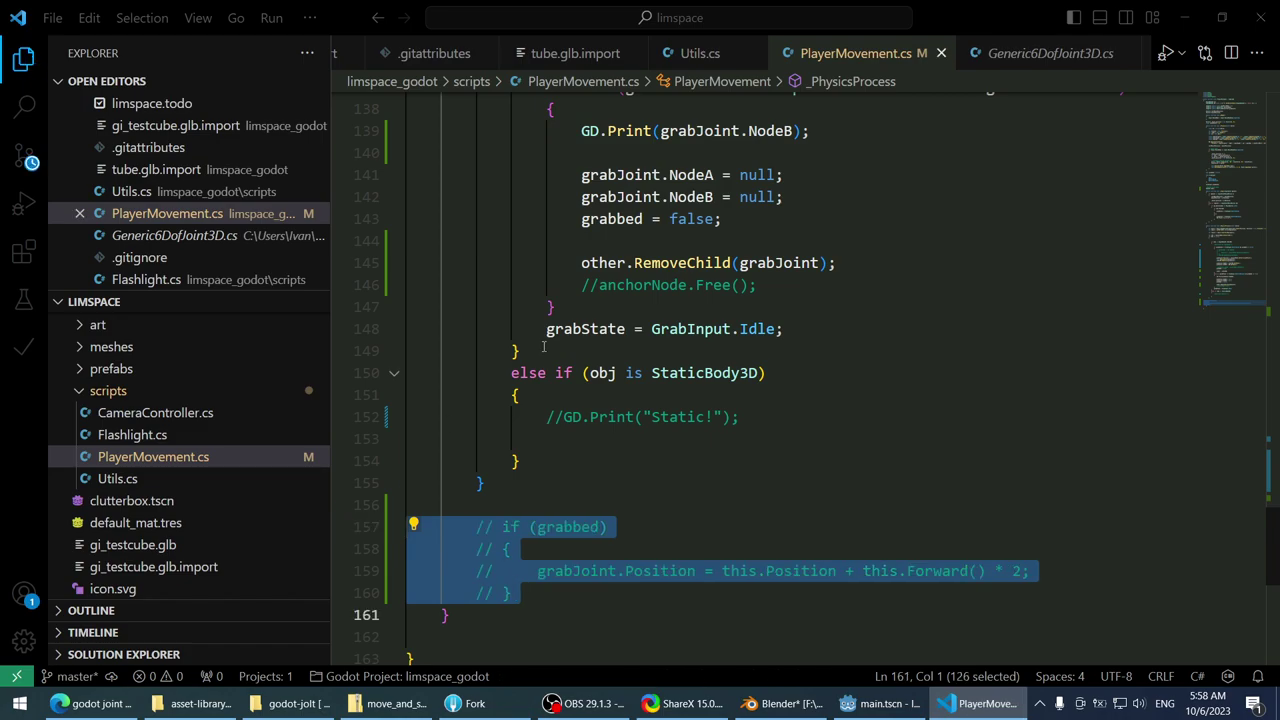
key(alt+Tab)
scroll(660, 343, down, 2)
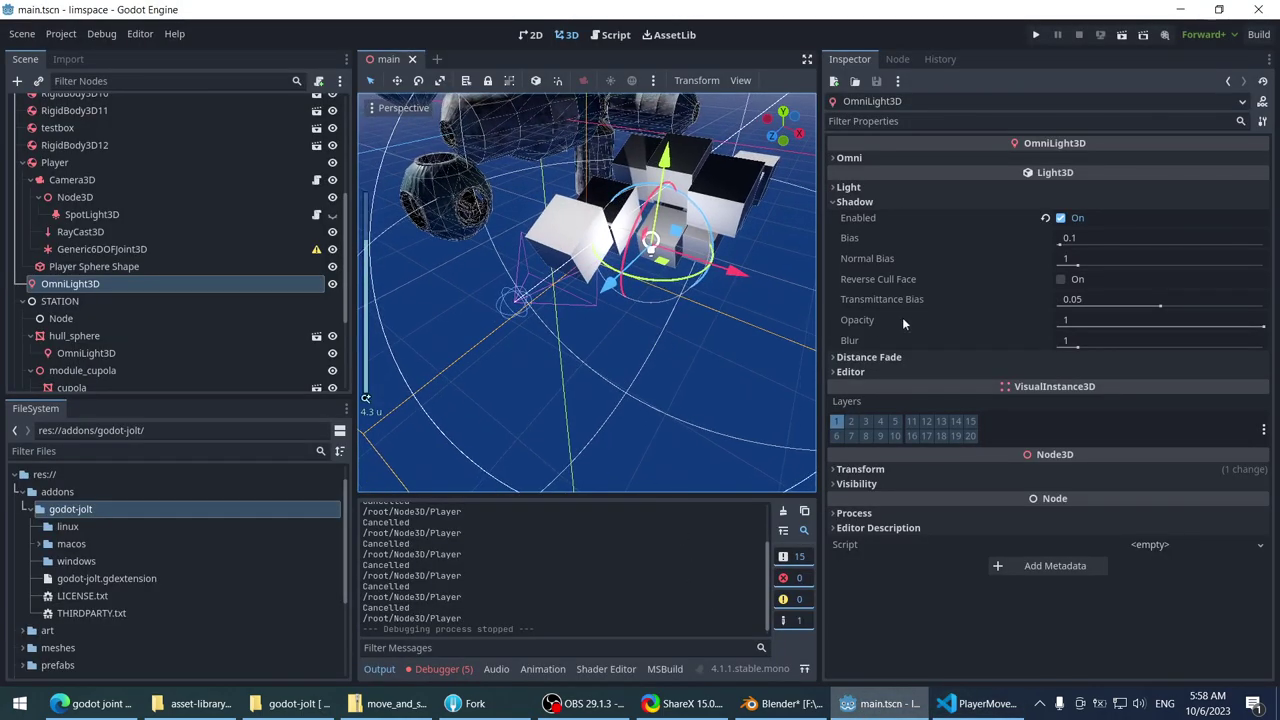
- Select the Generic6DOFJoint3D and test-run the game with all angular limits still off
click(151, 266)
click(162, 247)
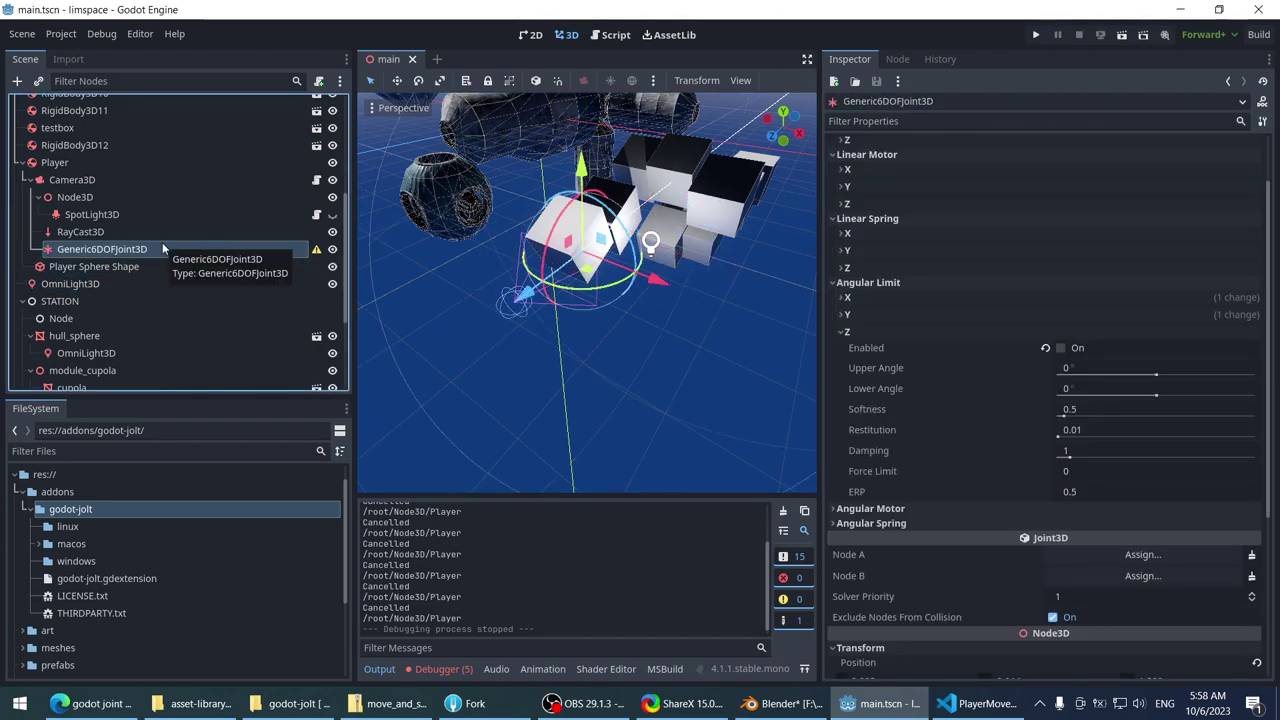
scroll(950, 332, down, 4)
scroll(948, 330, up, 5)
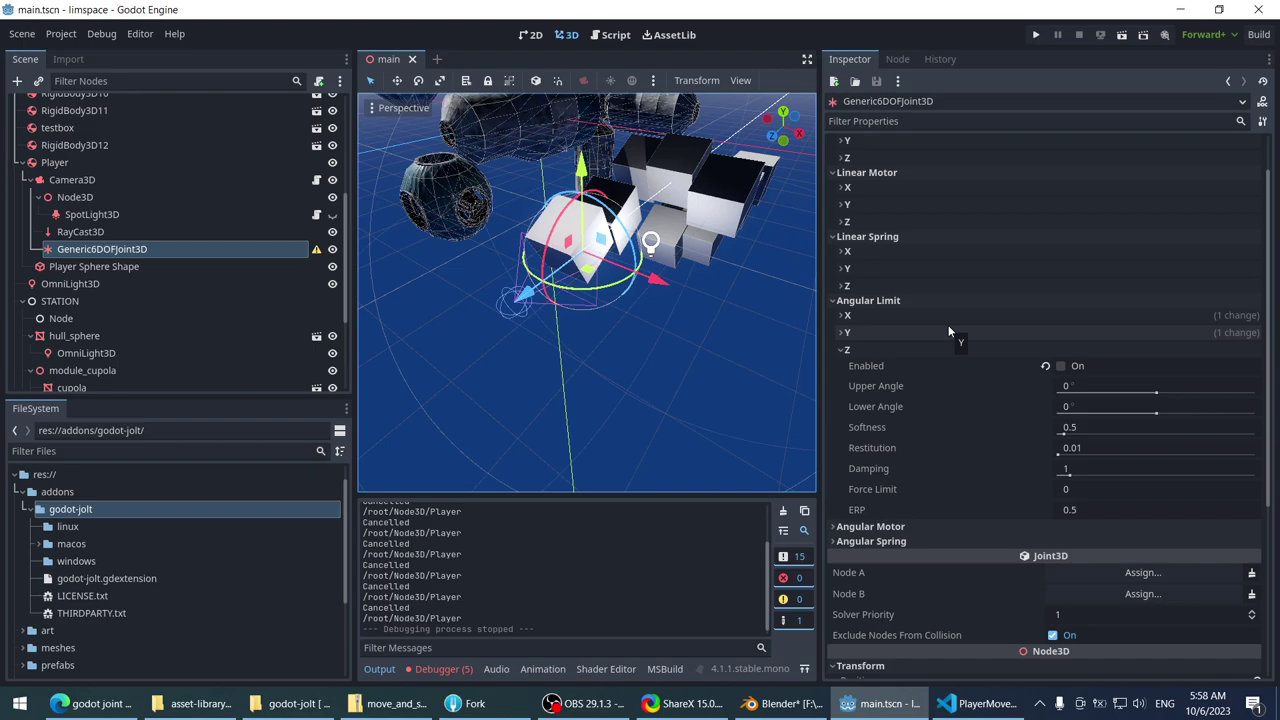
click(887, 315)
click(889, 312)
click(1034, 37)
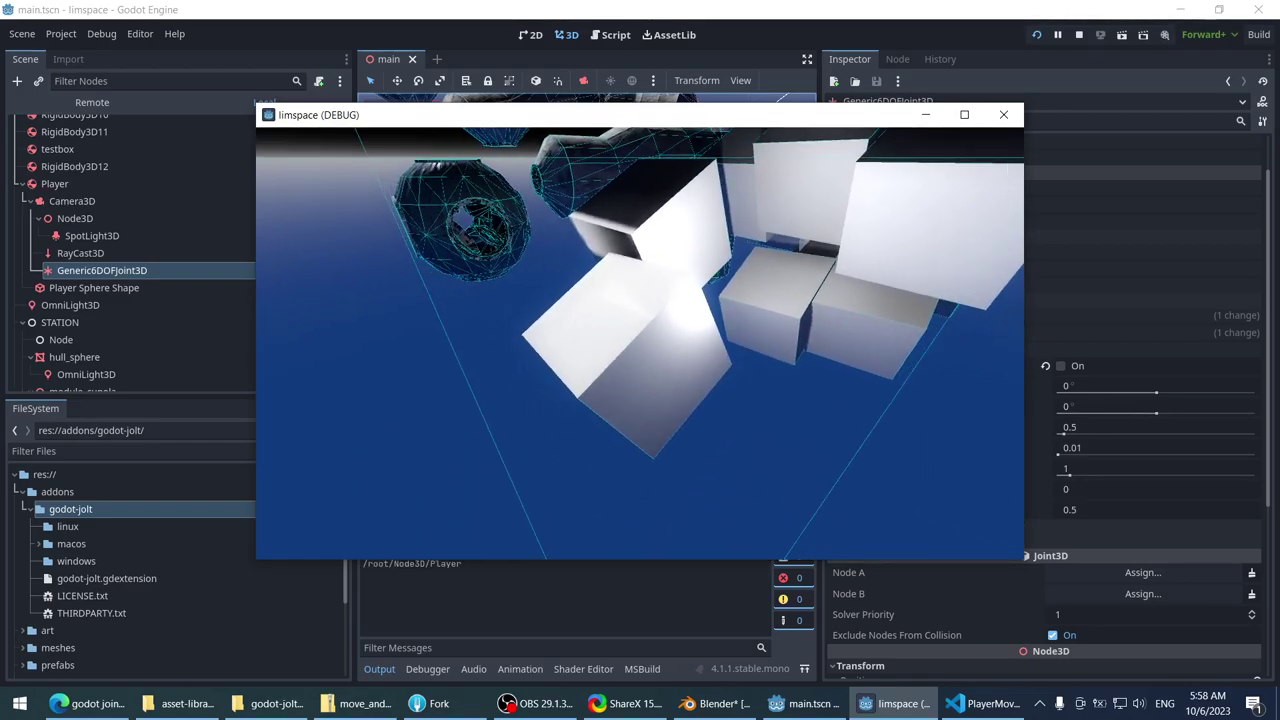
key(Escape)
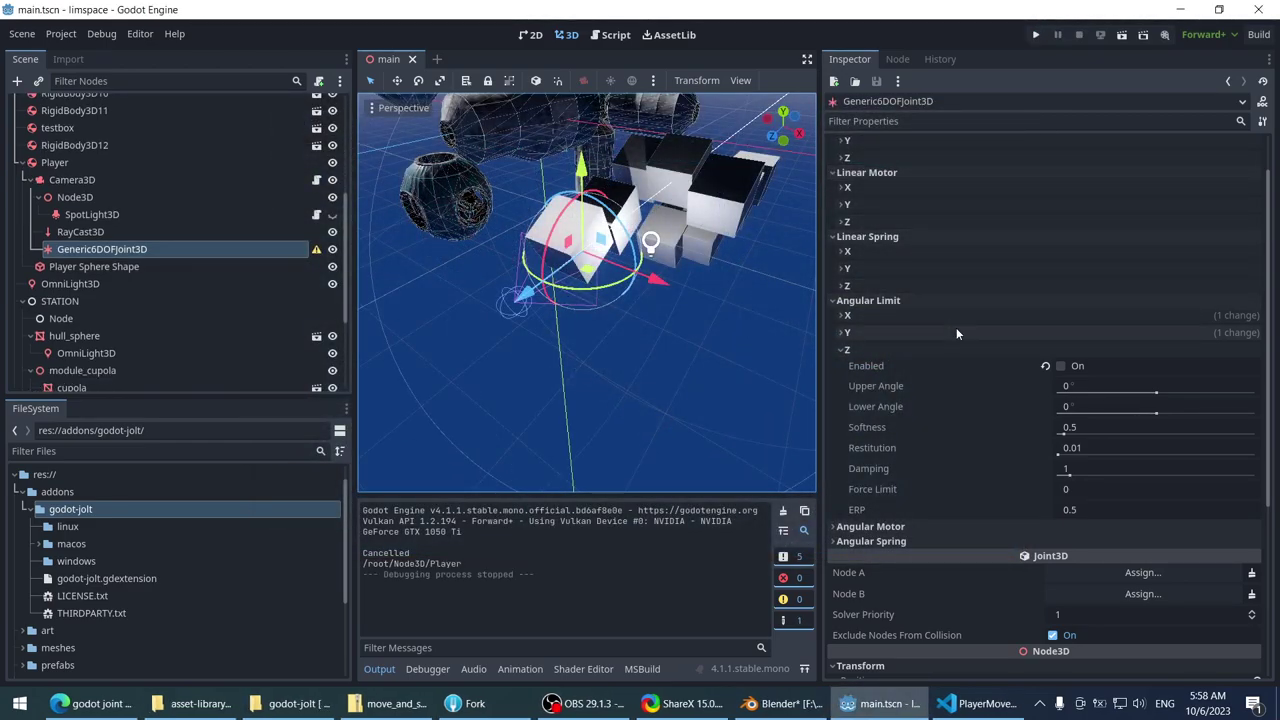
- Re-enable the Z and Y angular limits, save the scene, and test-run the game again
click(1058, 366)
click(1026, 348)
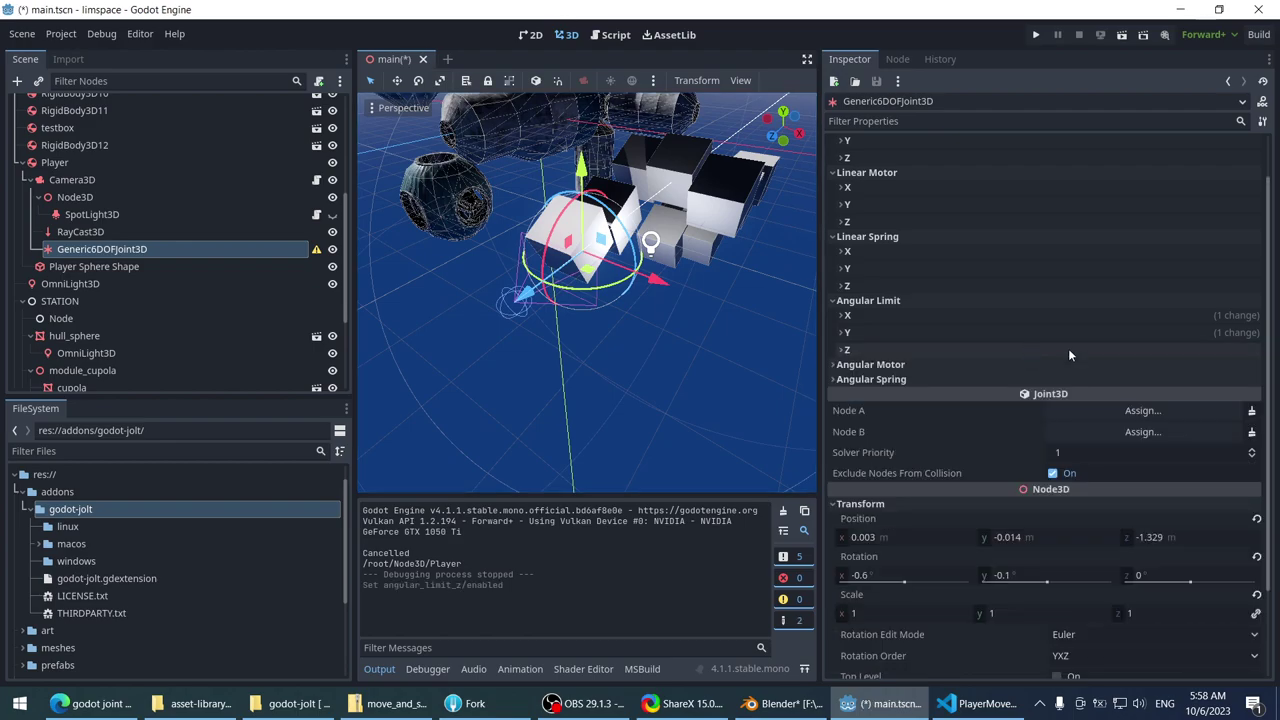
click(1007, 330)
click(1058, 347)
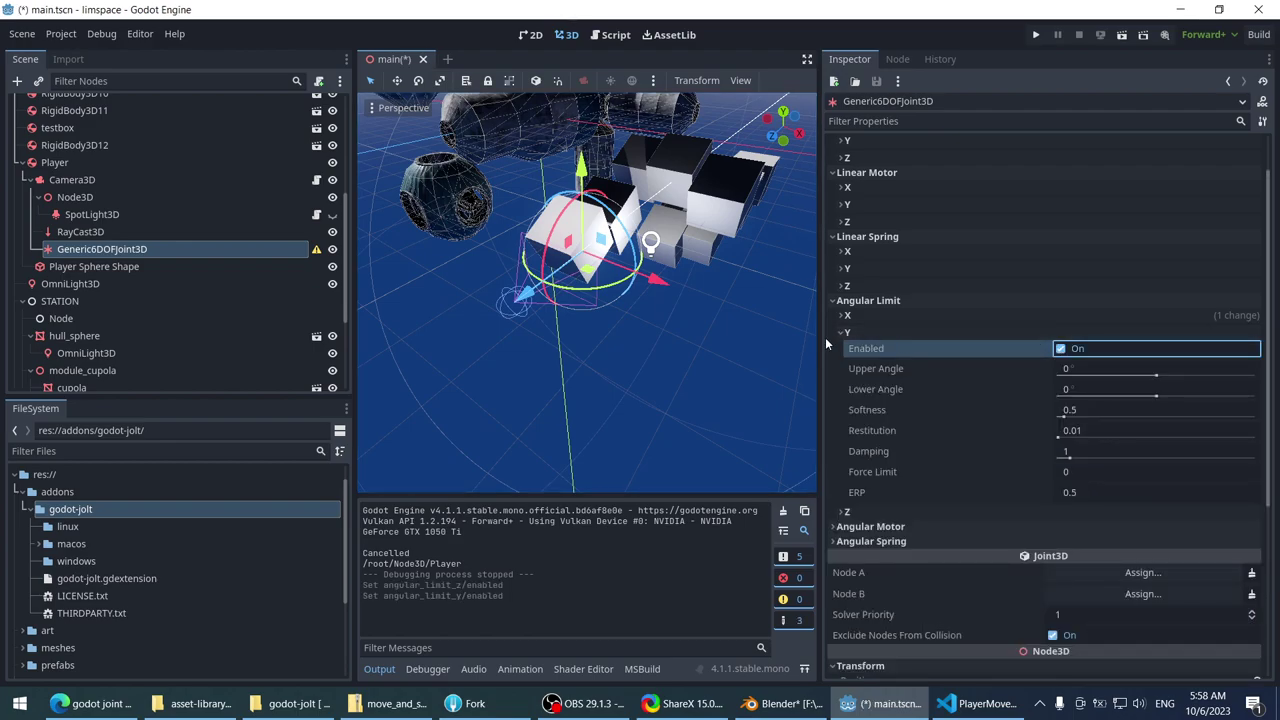
key(ctrl+s)
key(F5)
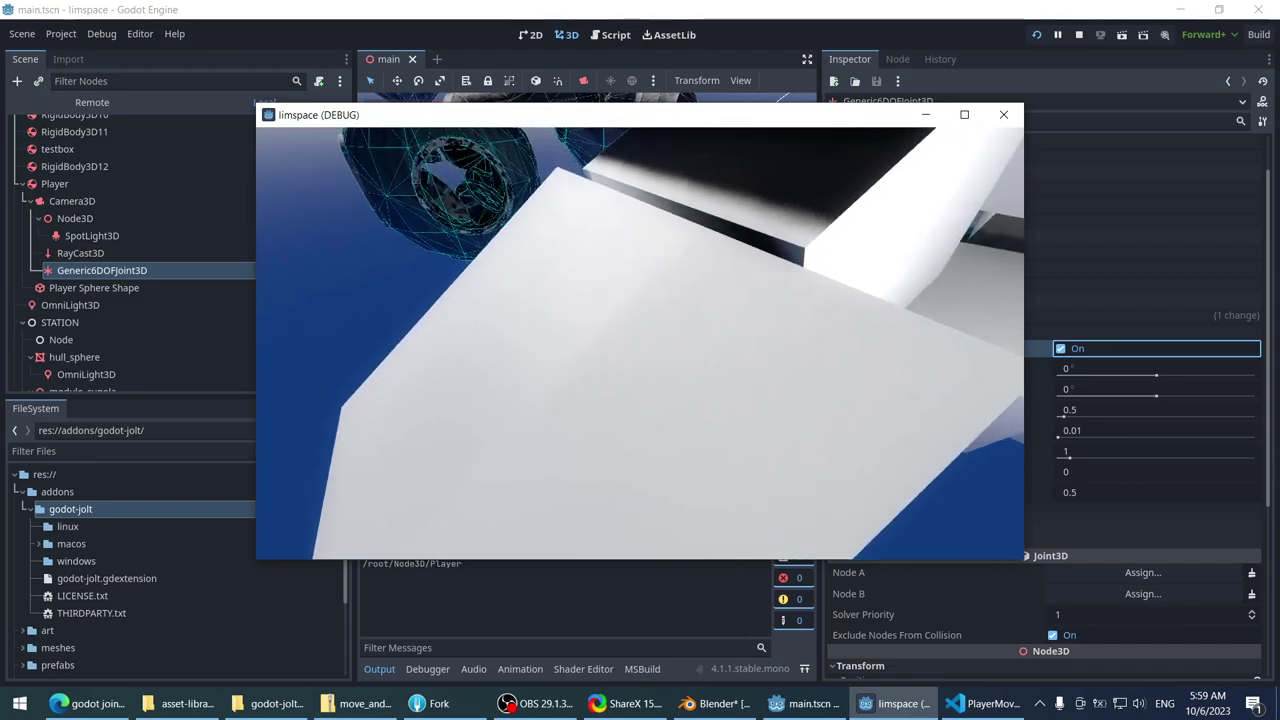
key(F8)
click(955, 703)
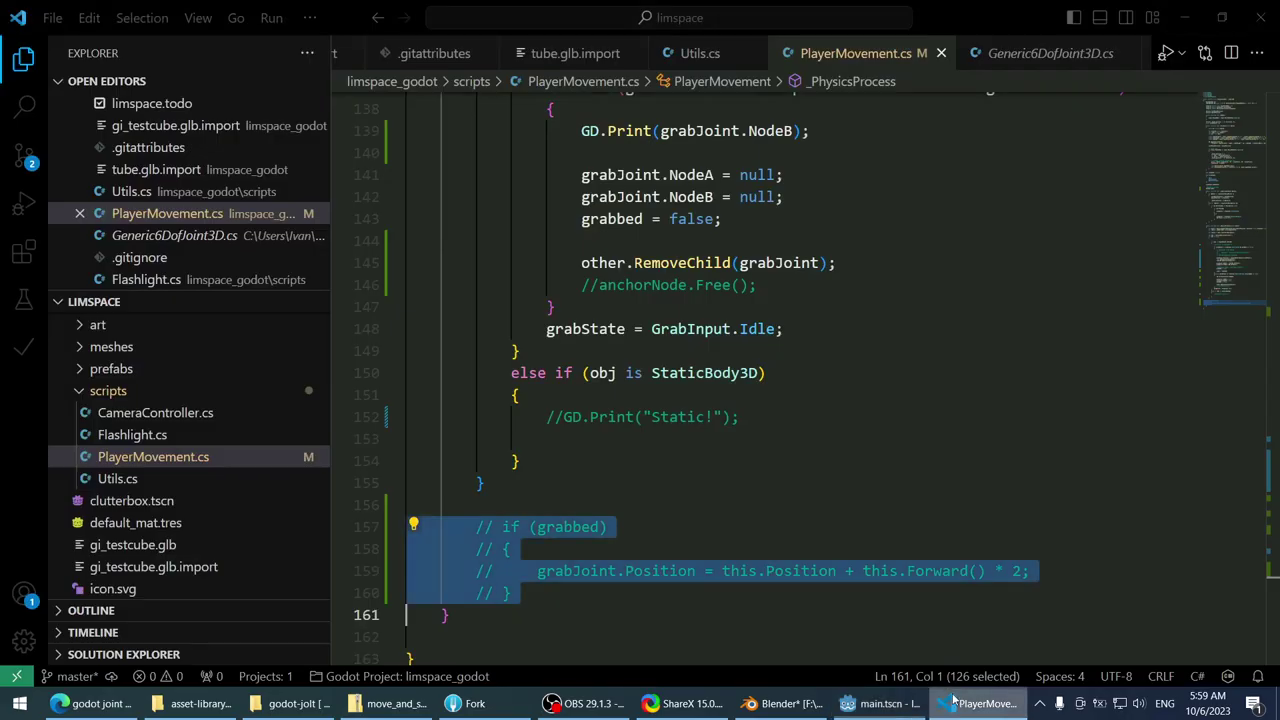
- Uncomment the if (grabbed) block in PlayerMovement.cs
click(688, 460)
key(ctrl+z)
key(ctrl+z)
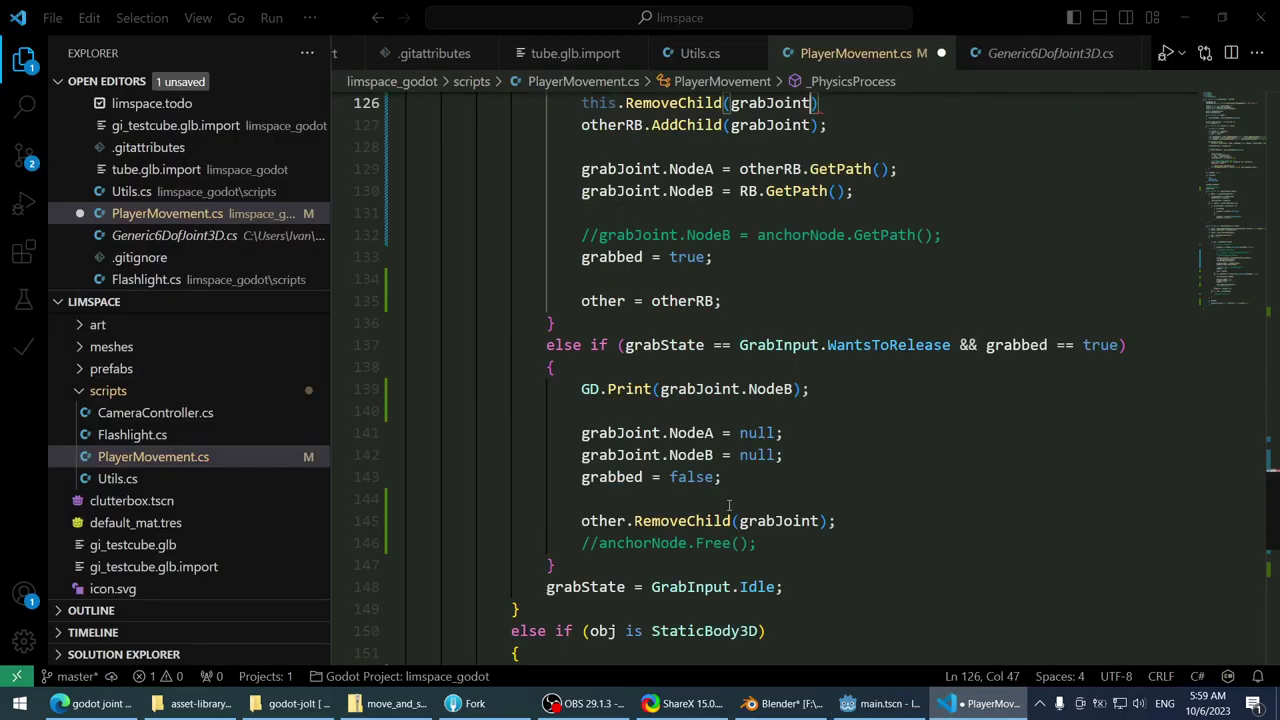
key(ctrl+y)
key(ctrl+y)
key(ctrl+slash)
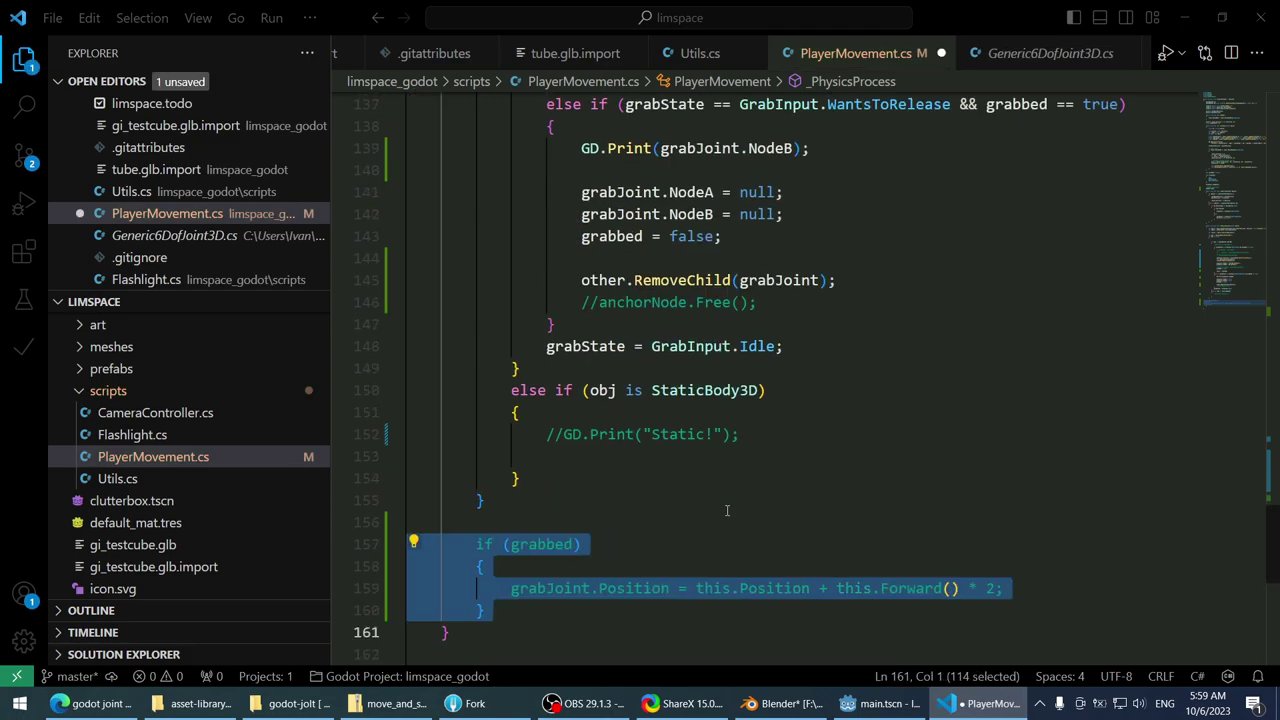
scroll(727, 510, down, 2)
- Add GD.Print(grabJoint.Position); below line 159 and save the script
click(1037, 463)
key(Return)
text(GD.pr)
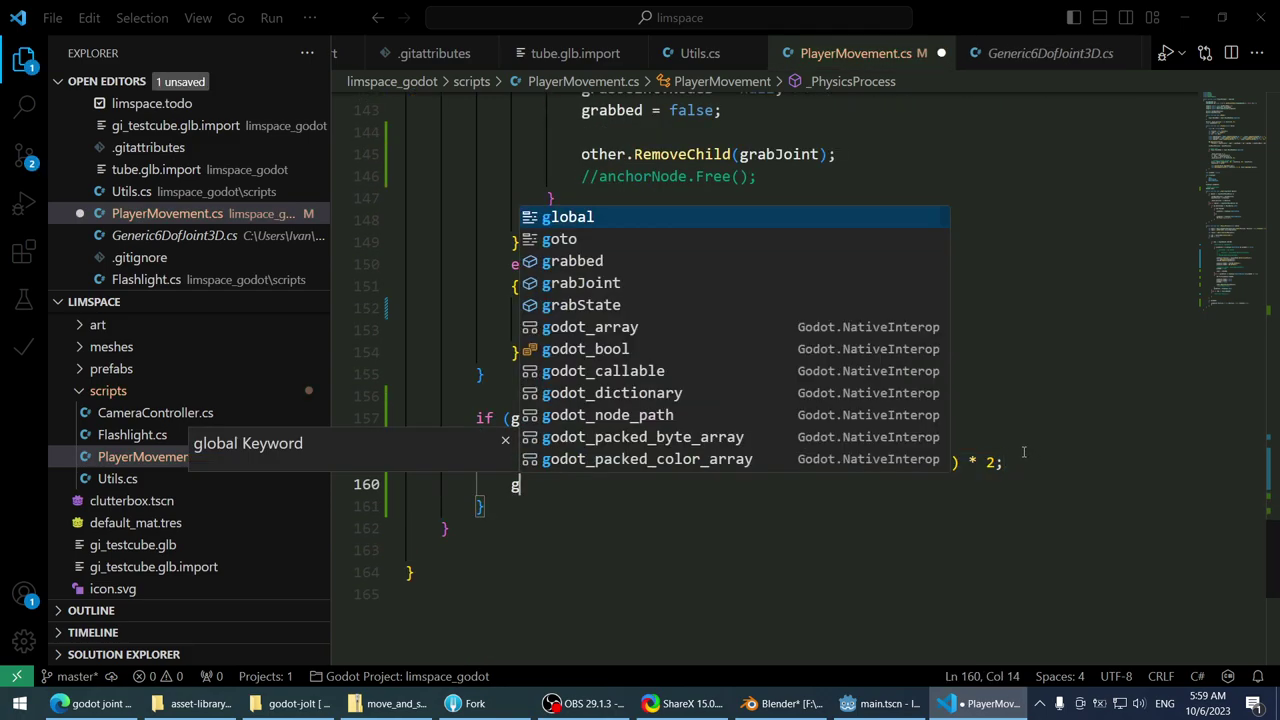
key(Tab)
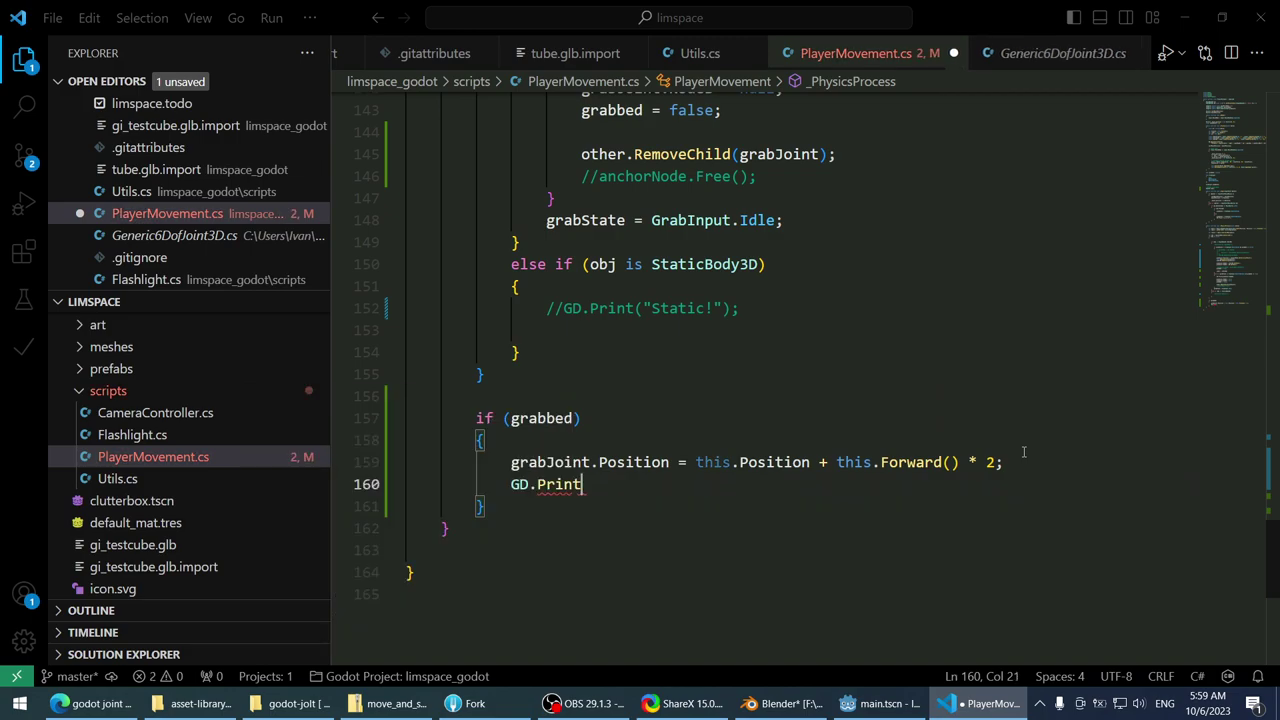
text(()
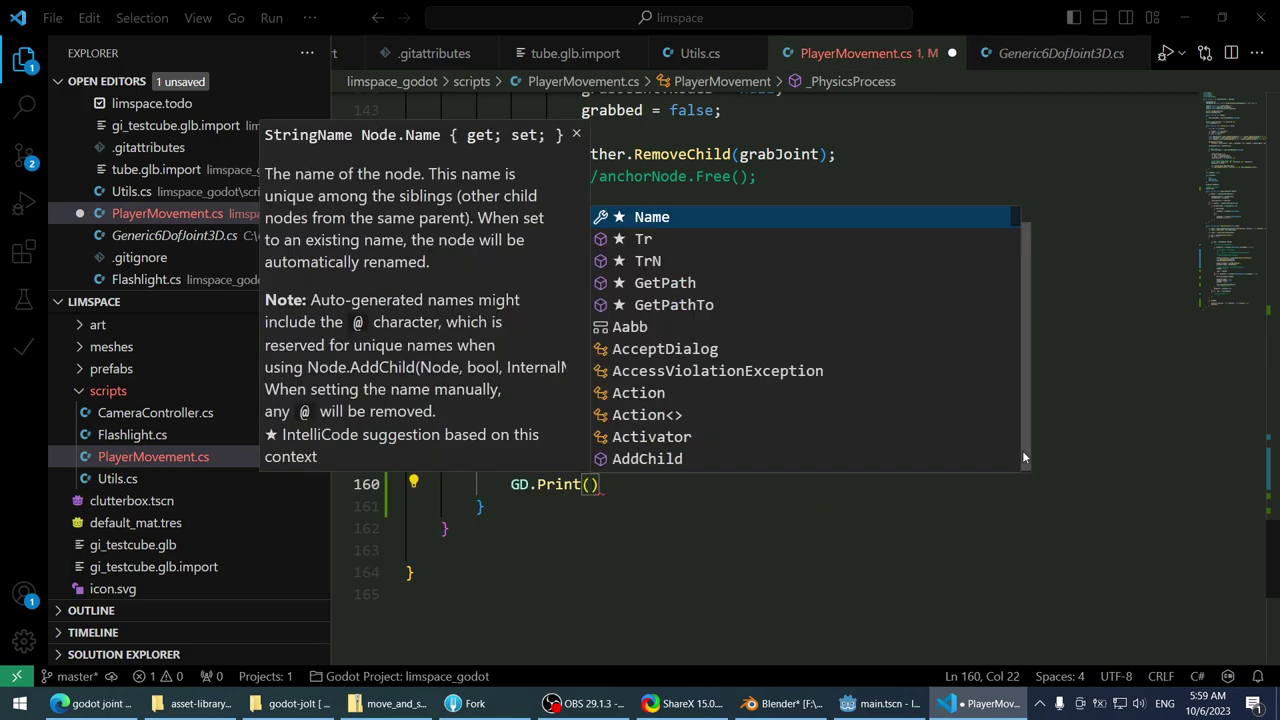
text(g)
text(rabJoint.pos)
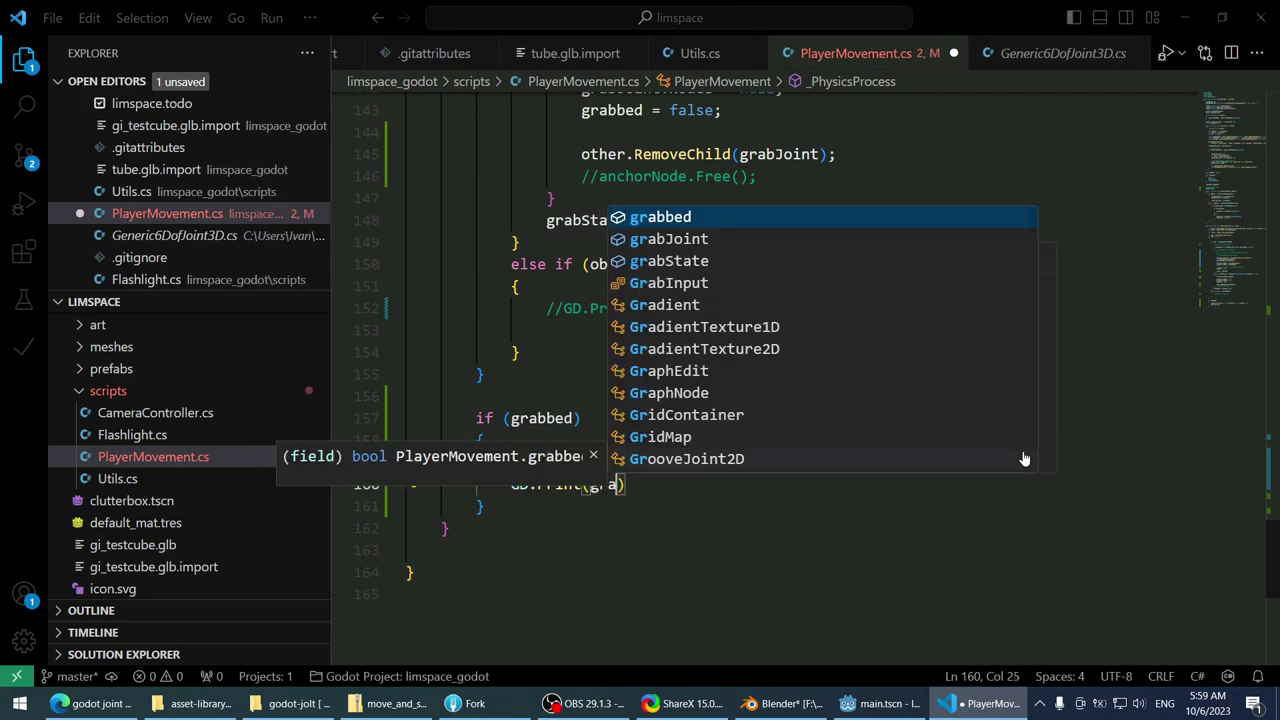
key(Tab)
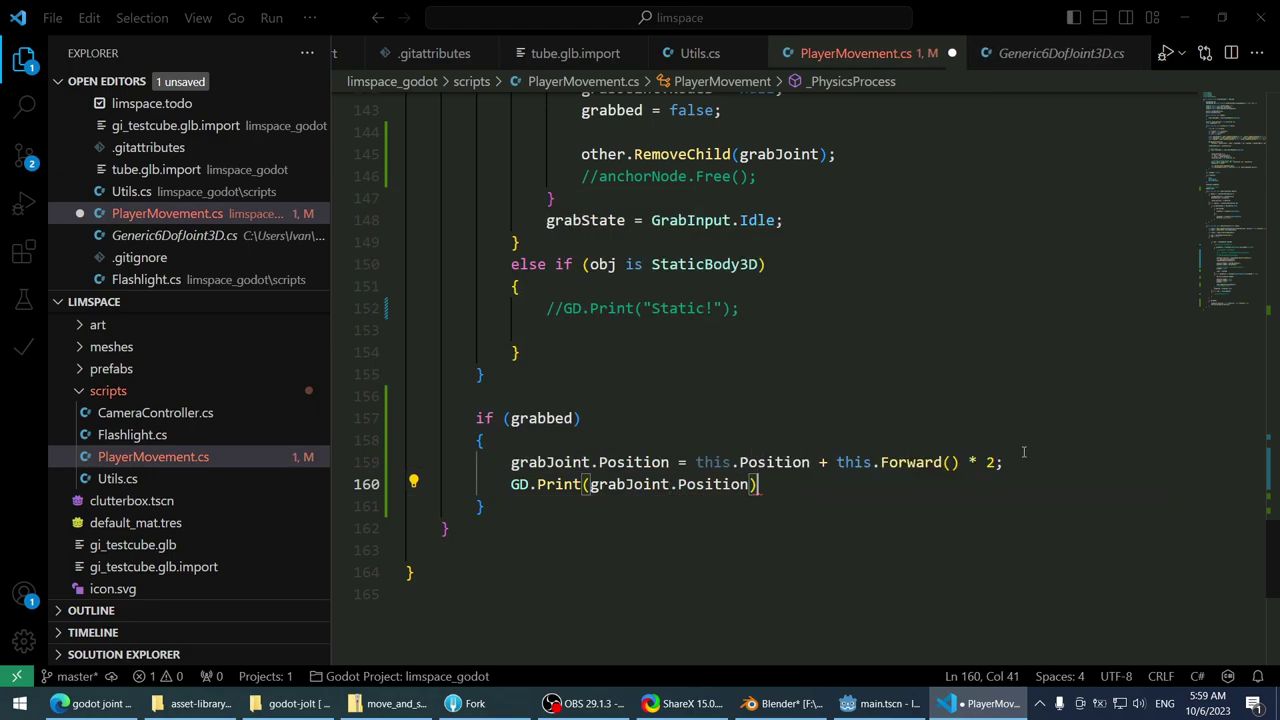
text();)
key(ctrl+s)
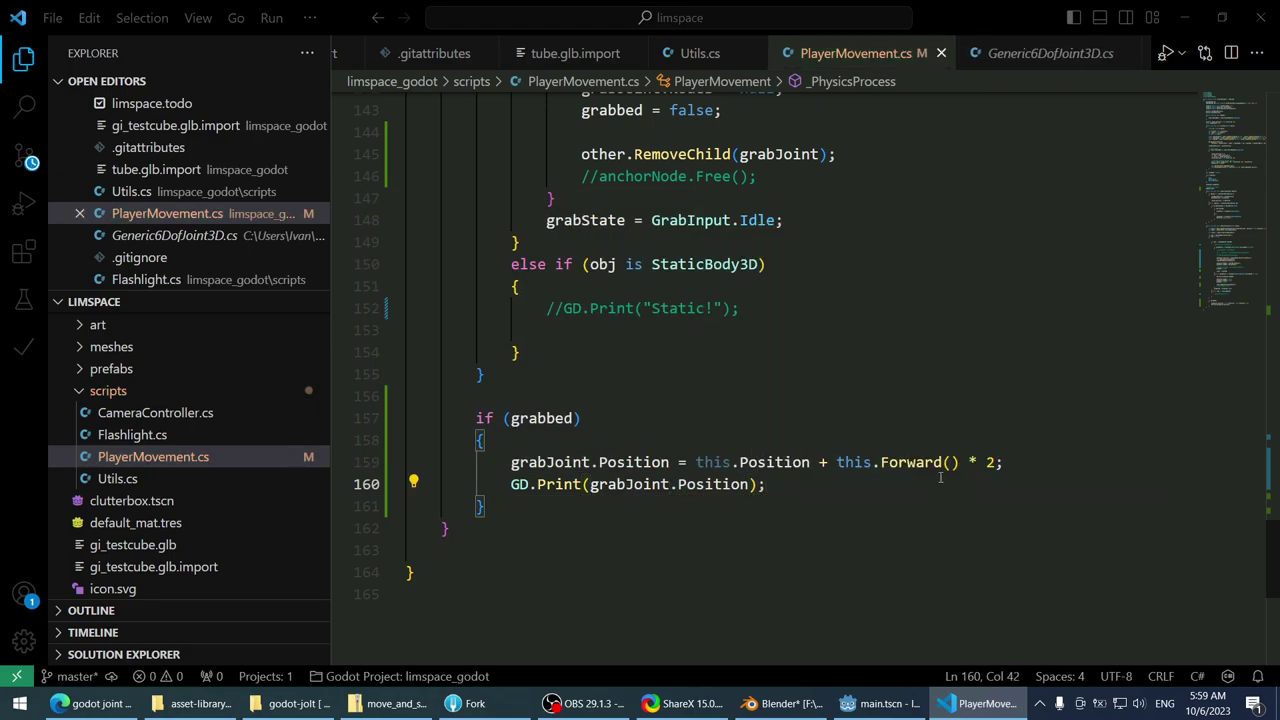
key(alt+Tab)
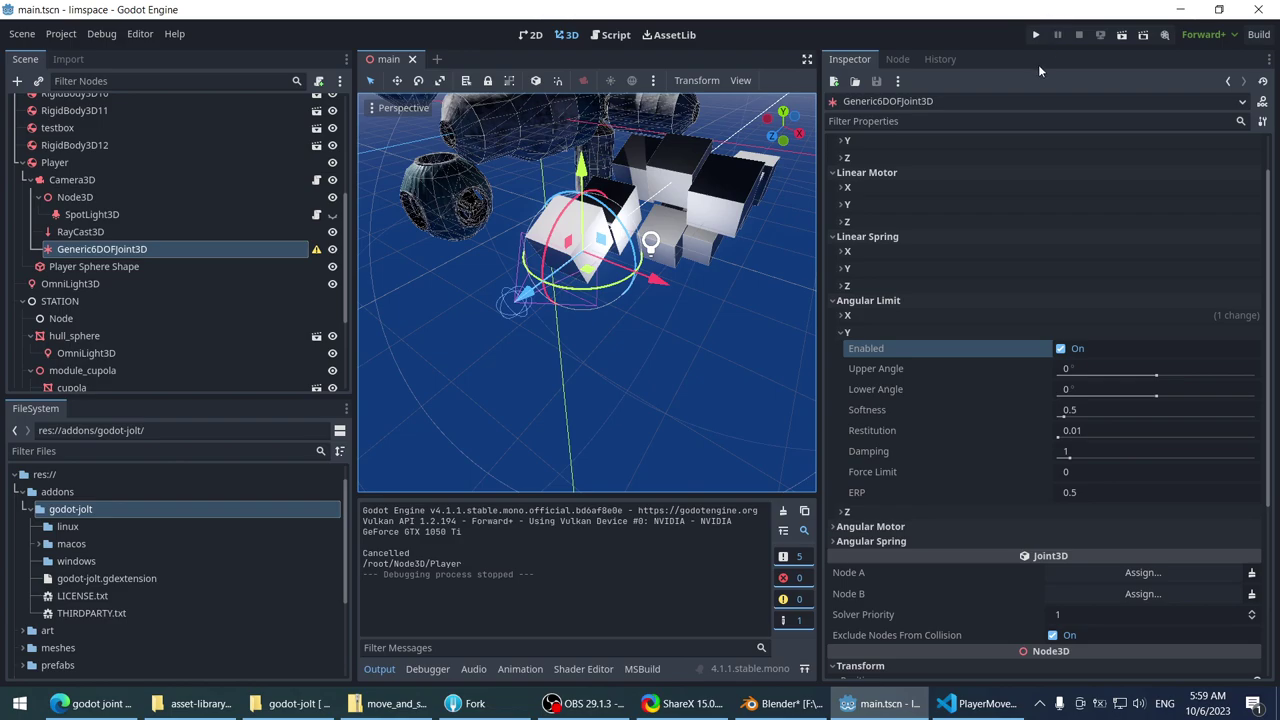
- Run the project, try grabbing, stop the game, and go back to the PlayerMovement script
click(1040, 35)
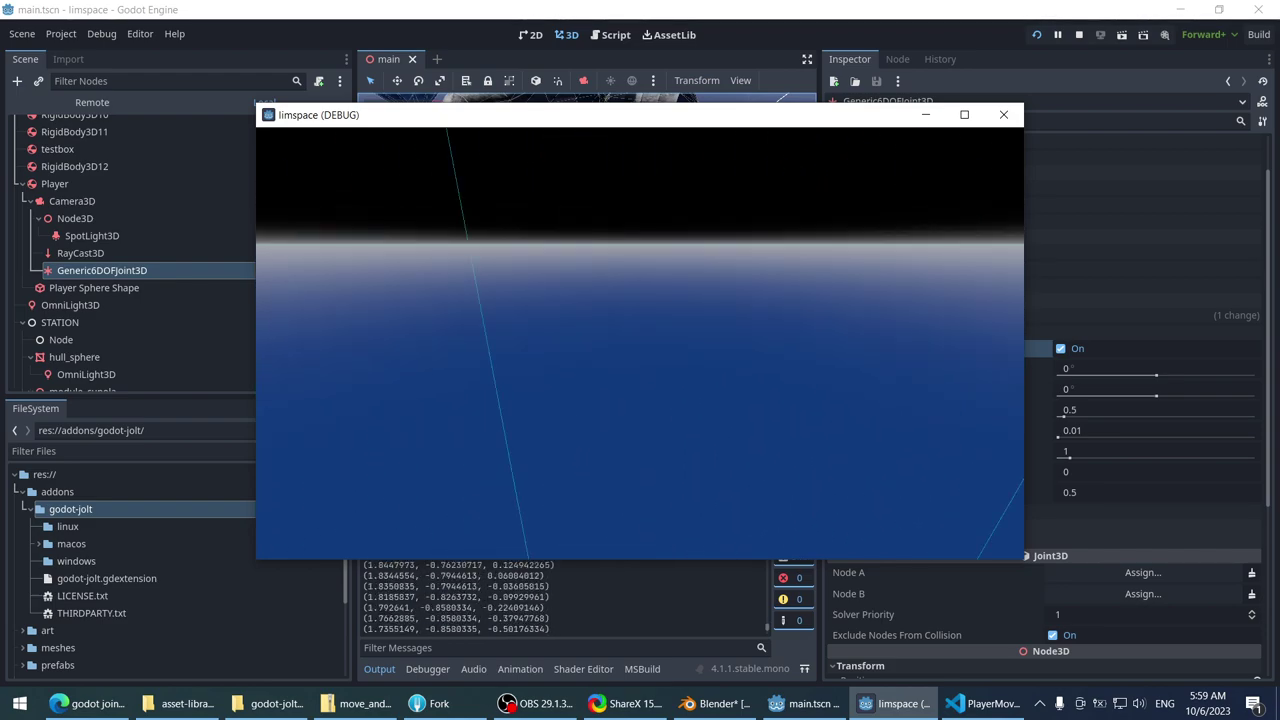
key(Escape)
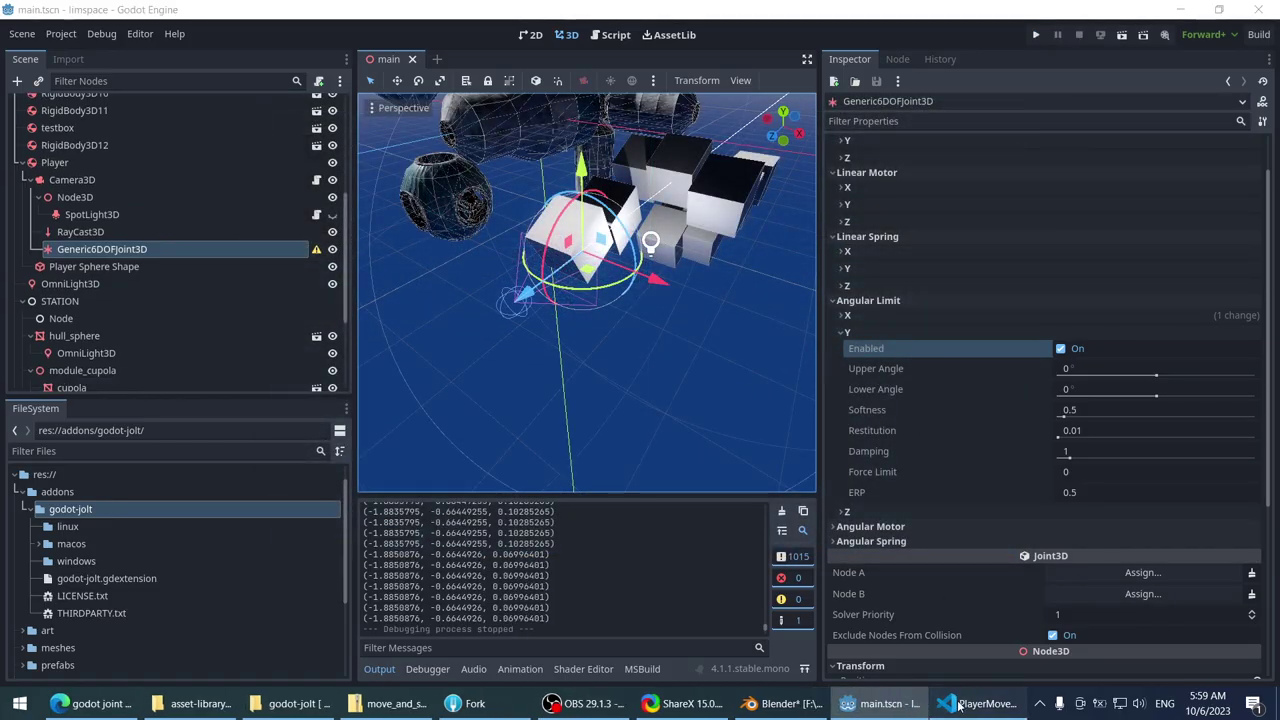
click(980, 703)
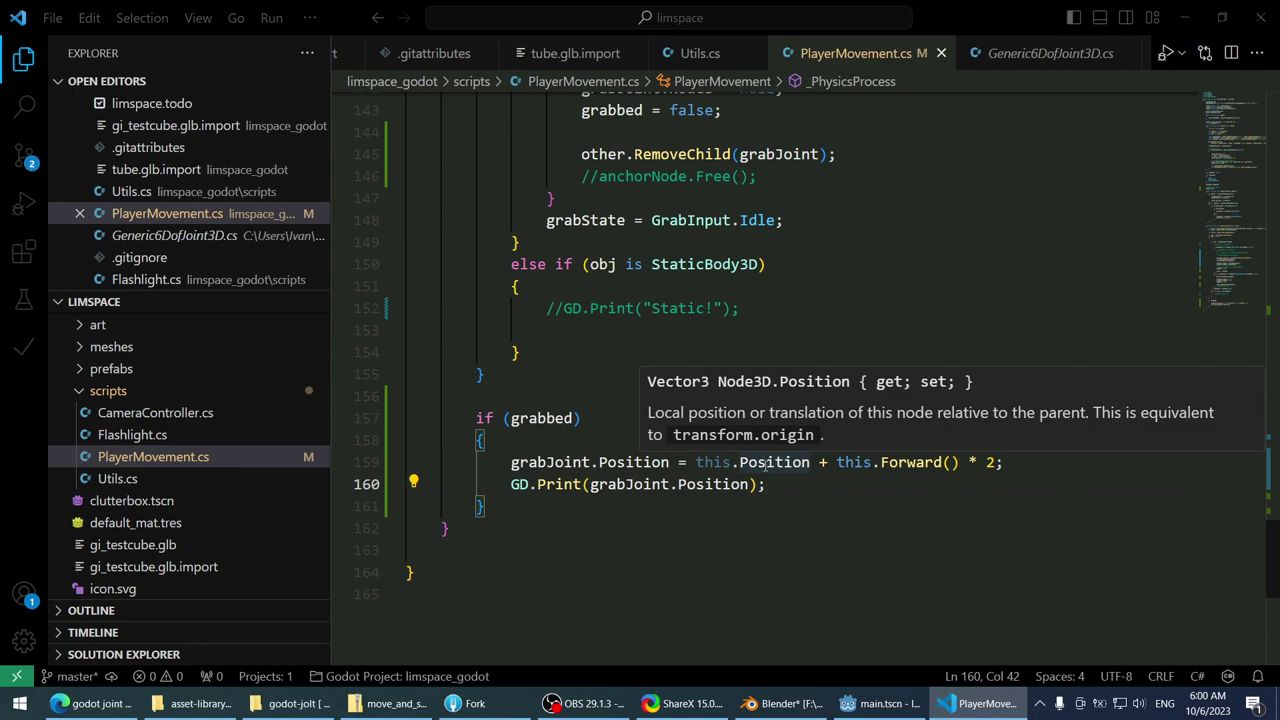
- Change the joint's Position on line 159 to GlobalPosition
scroll(930, 290, up, 2)
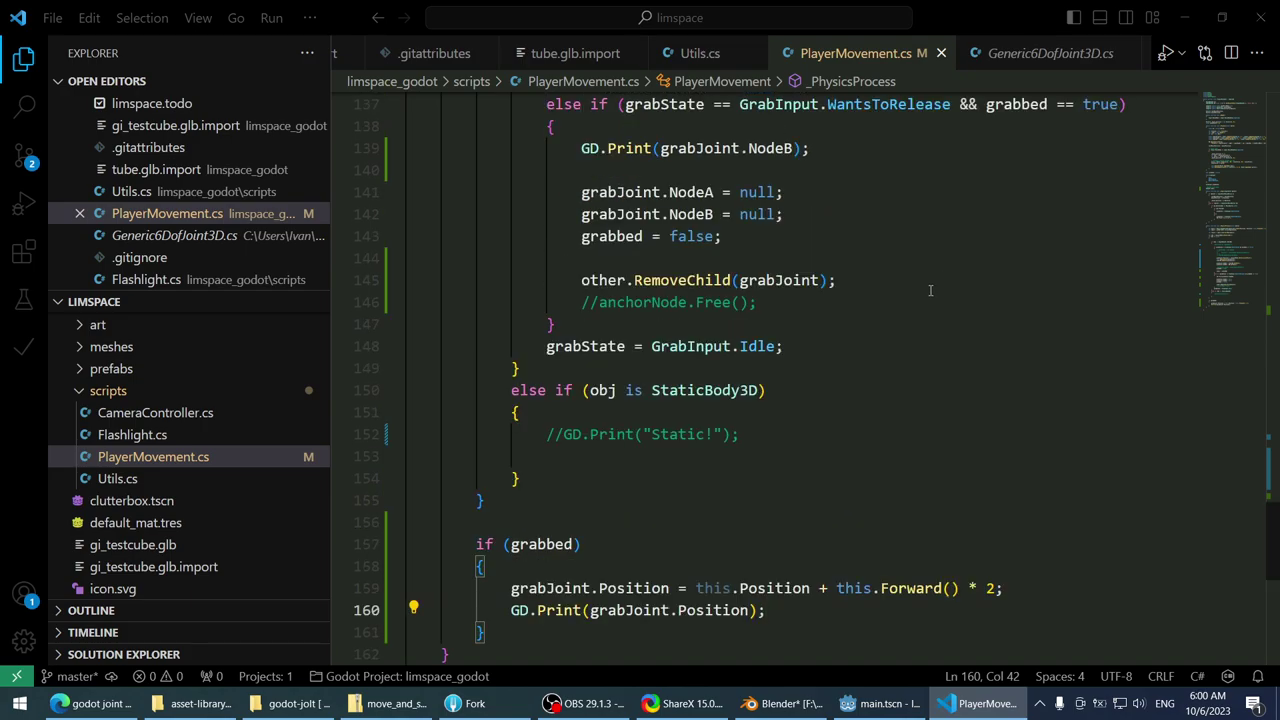
scroll(930, 290, down, 2)
double_click(650, 462)
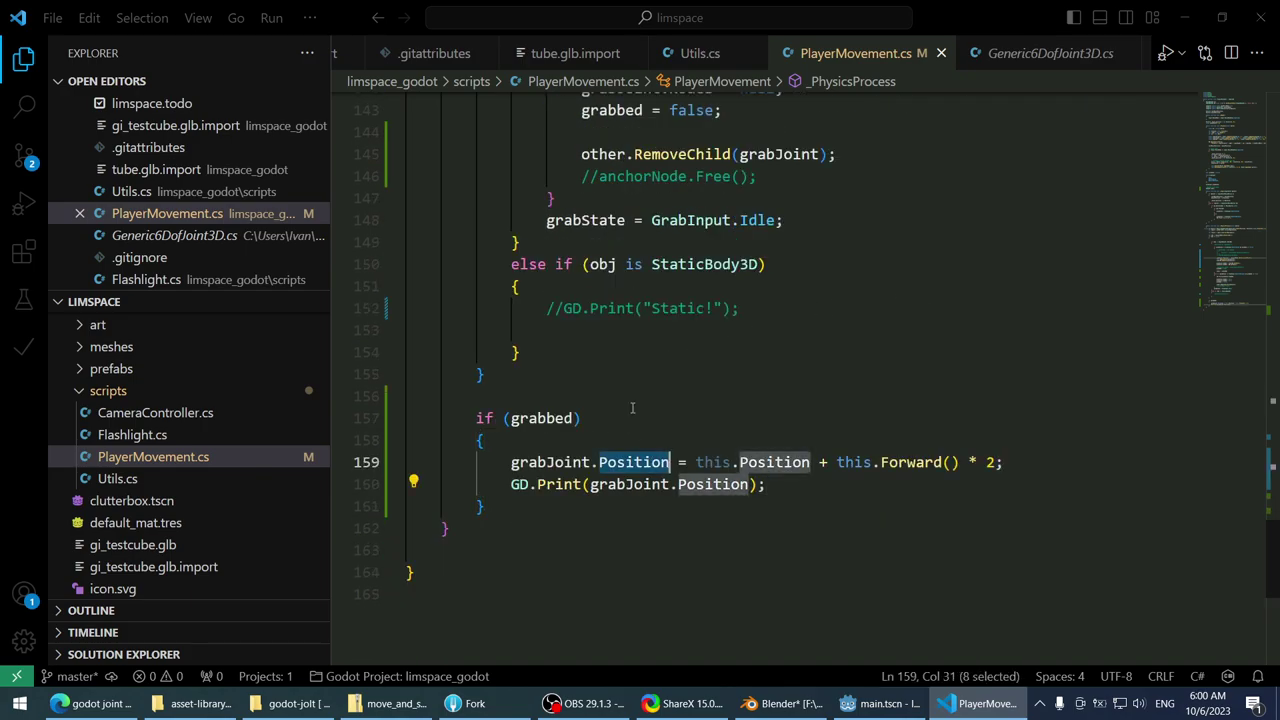
scroll(922, 410, up, 5)
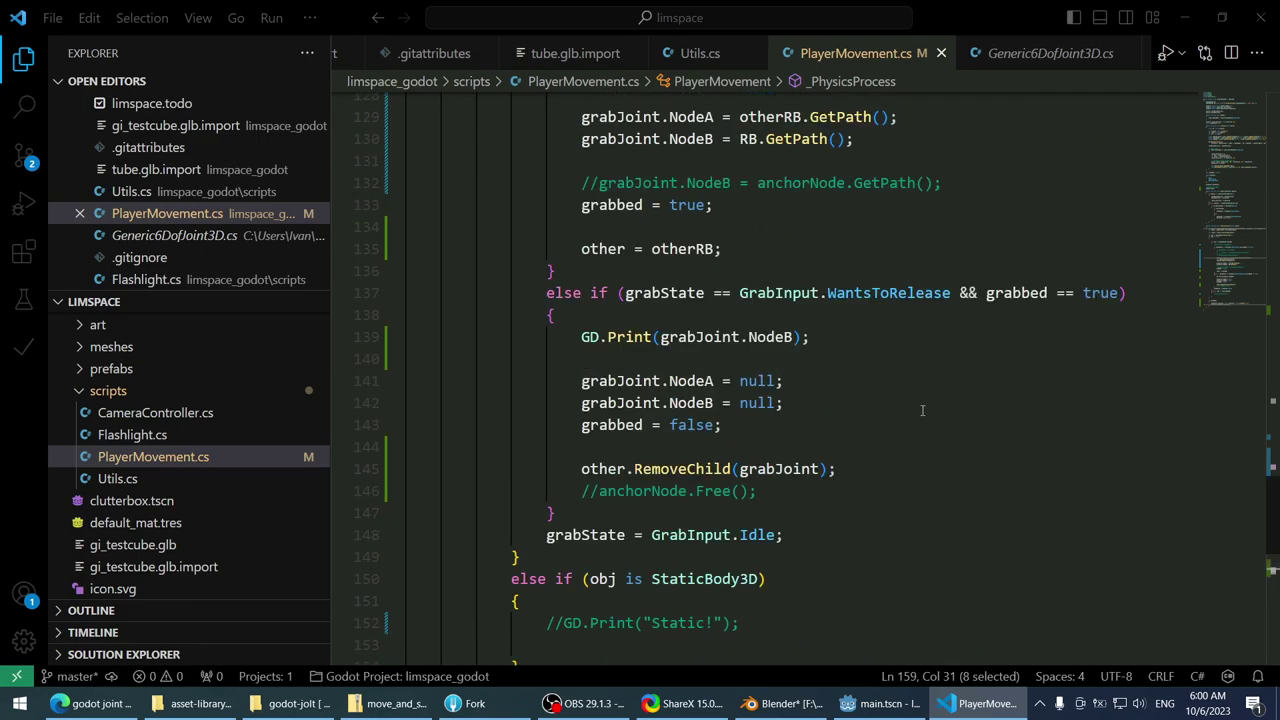
scroll(922, 413, up, 3)
scroll(919, 414, up, 1)
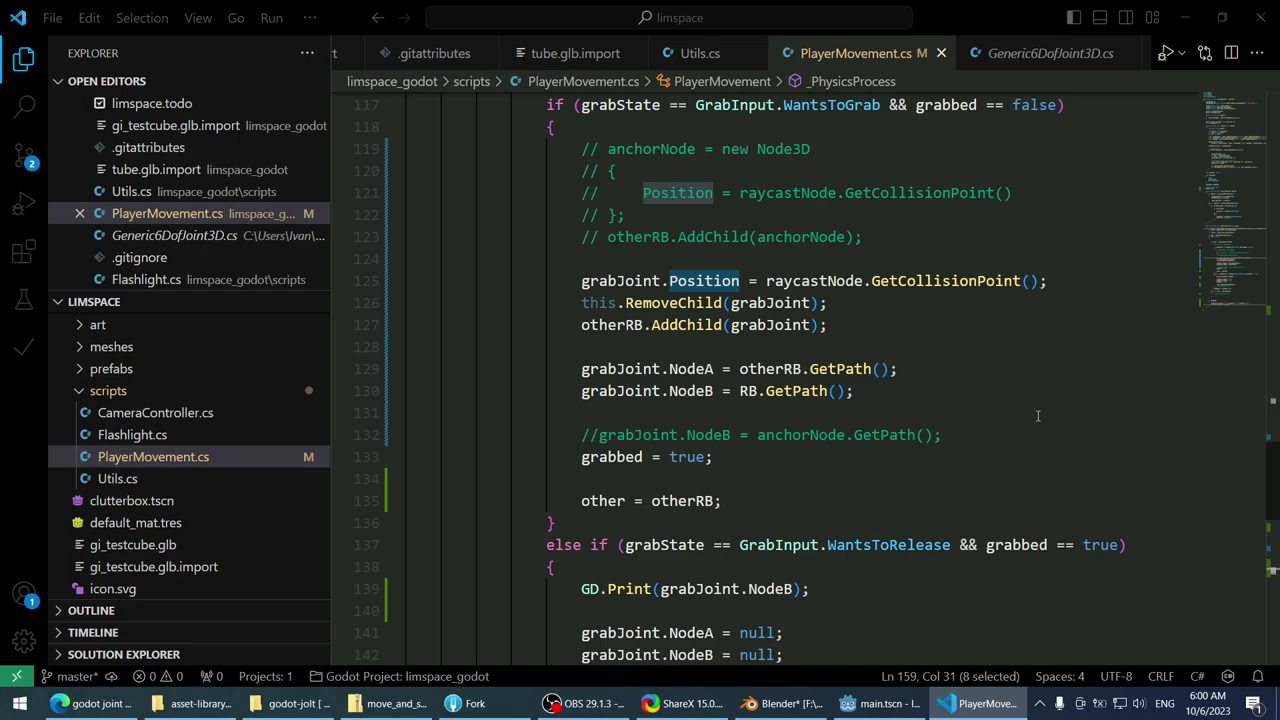
scroll(1037, 416, up, 3)
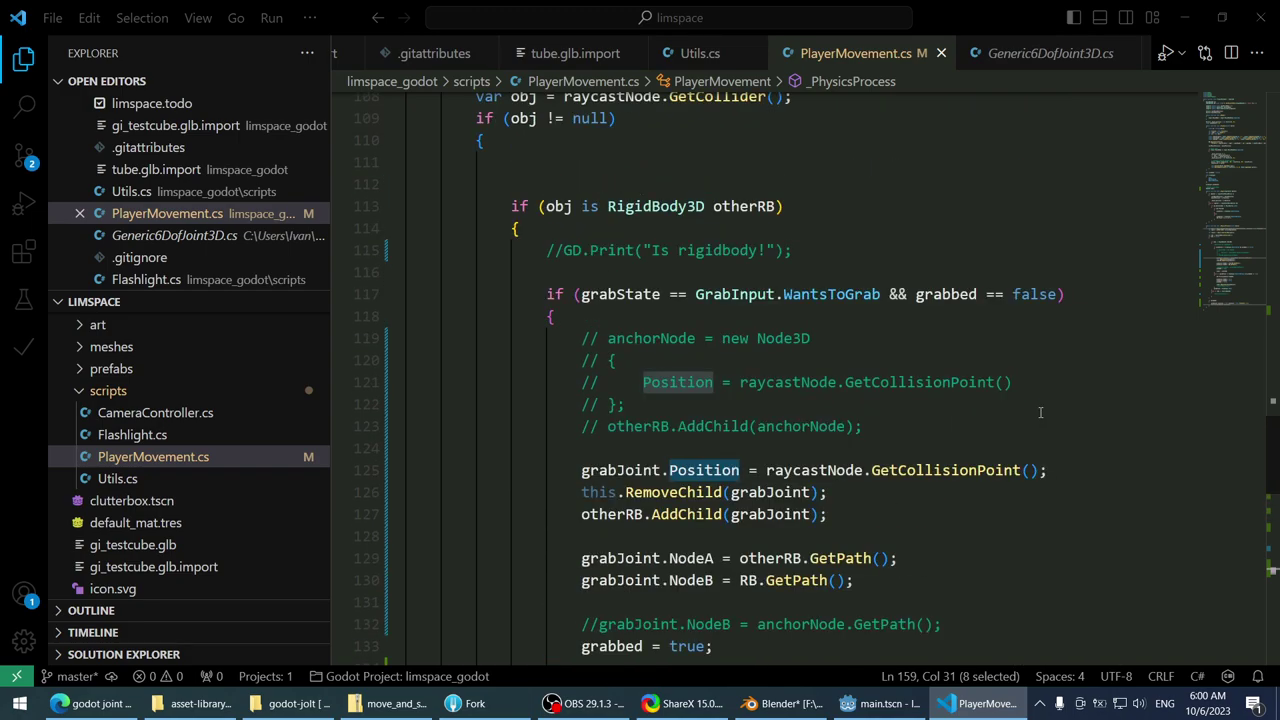
scroll(1032, 413, down, 1)
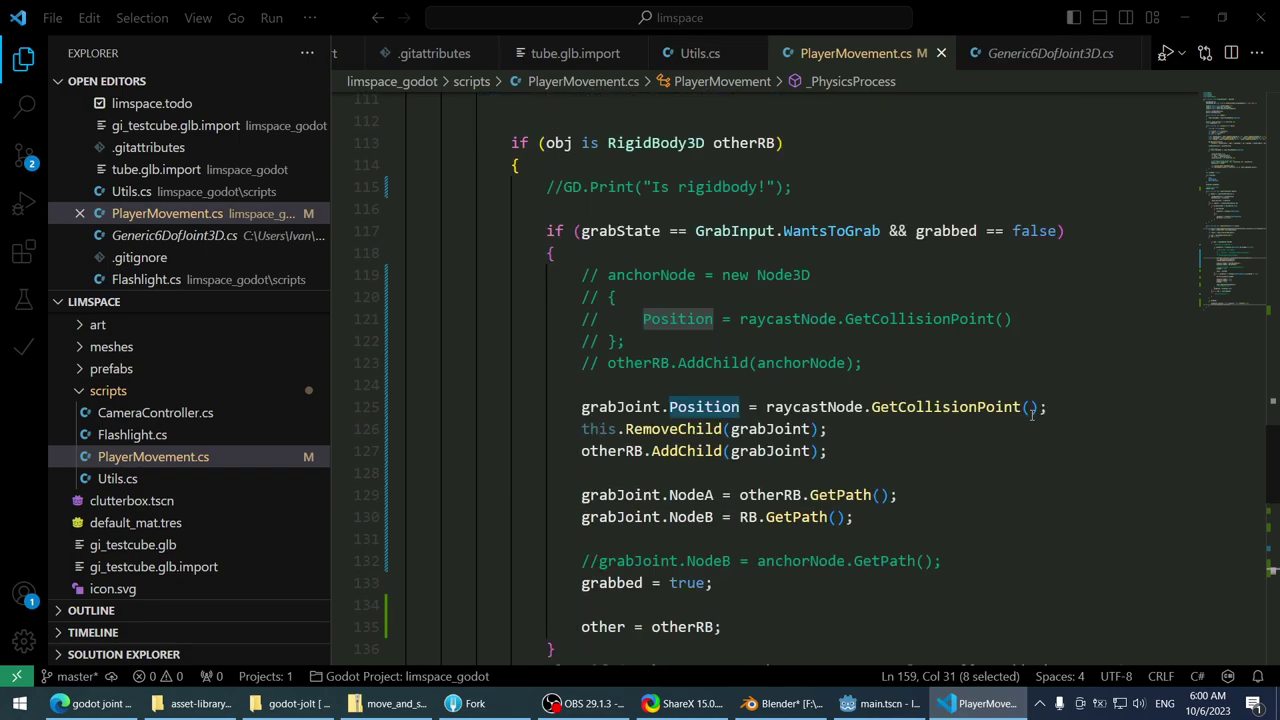
scroll(1030, 414, down, 10)
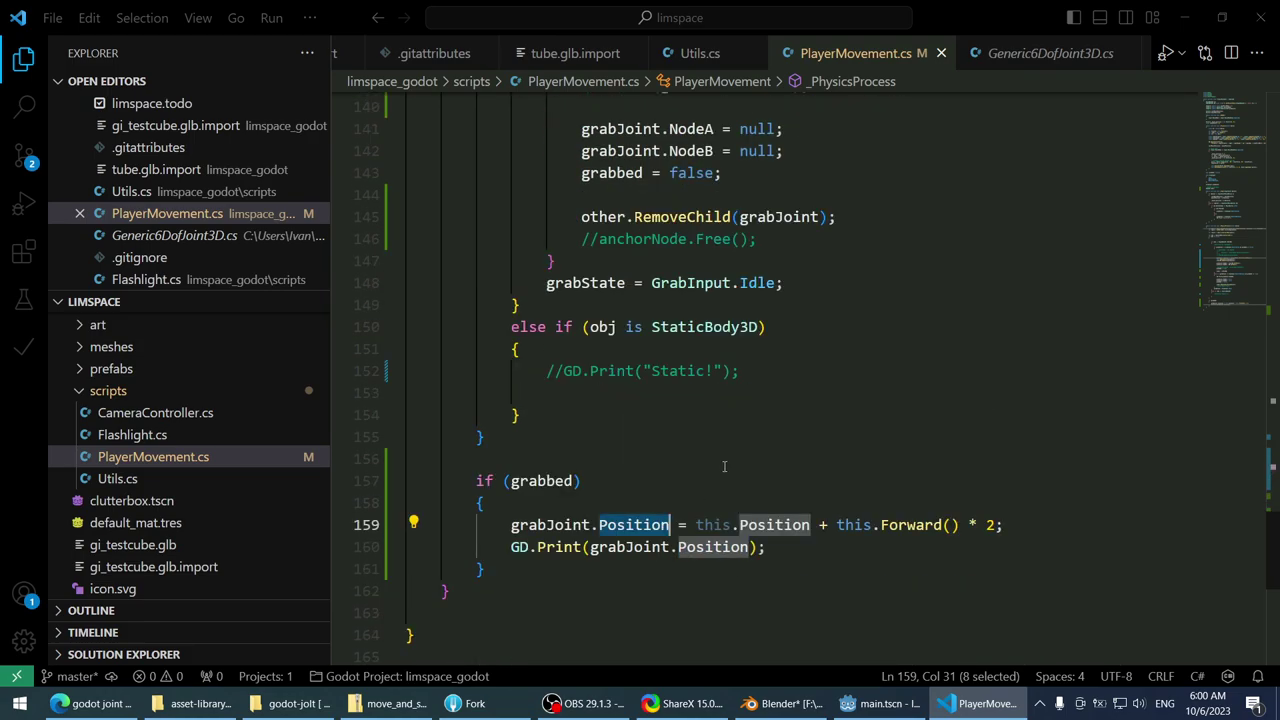
key(BackSpace)
text(globalpo)
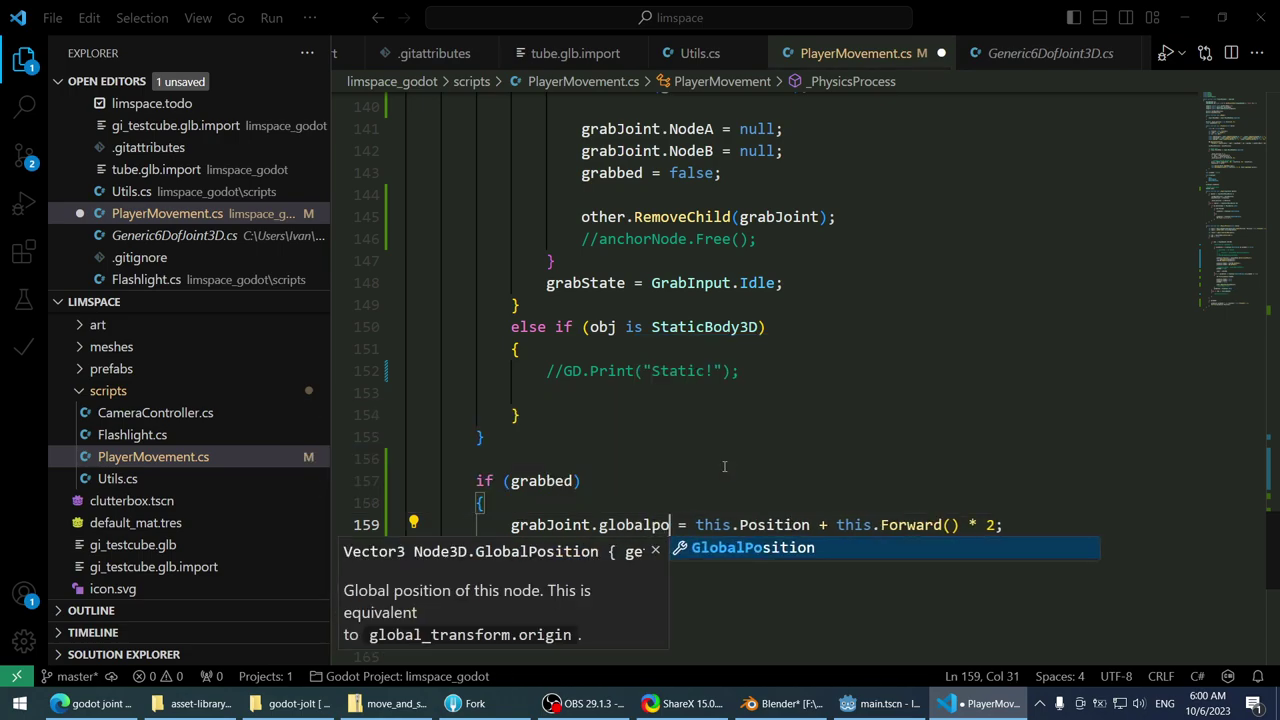
text(s)
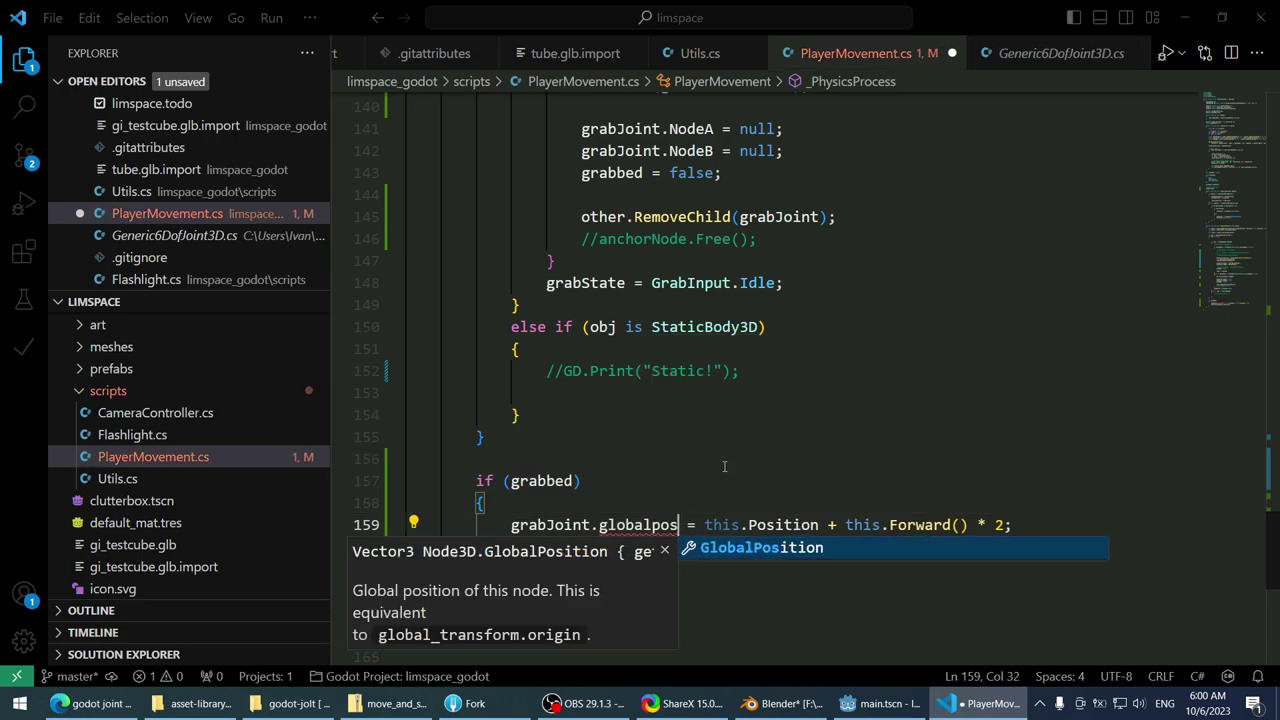
key(Tab)
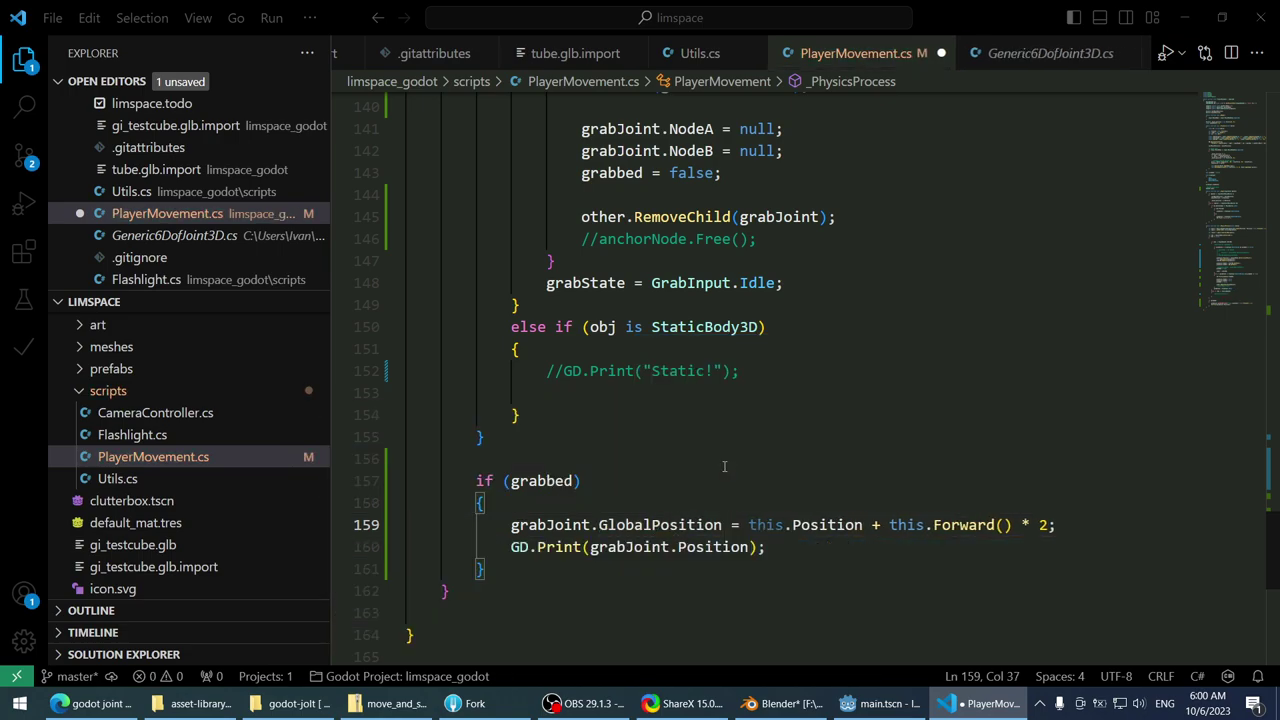
- Replace the player's Position on line 159 with GlobalPosition too, then run the game again
double_click(683, 523)
key(ctrl+c)
double_click(826, 524)
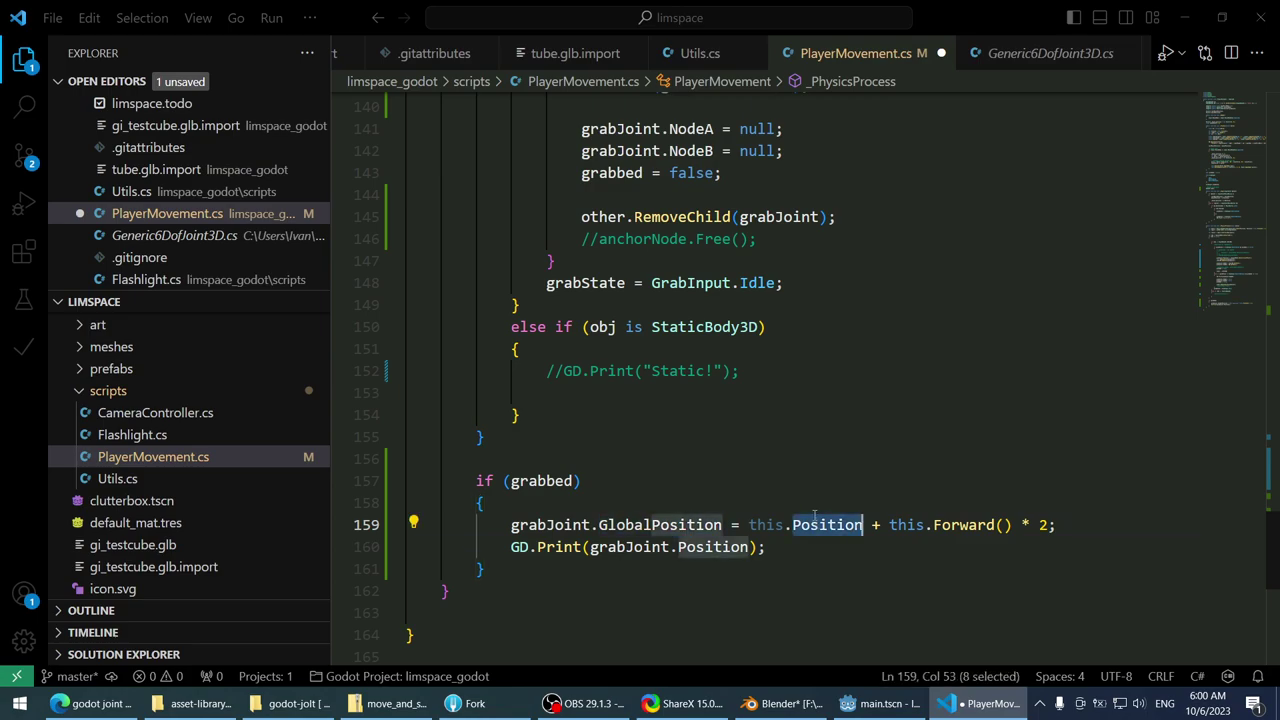
key(ctrl+v)
click(810, 480)
scroll(810, 460, up, 6)
scroll(810, 450, up, 4)
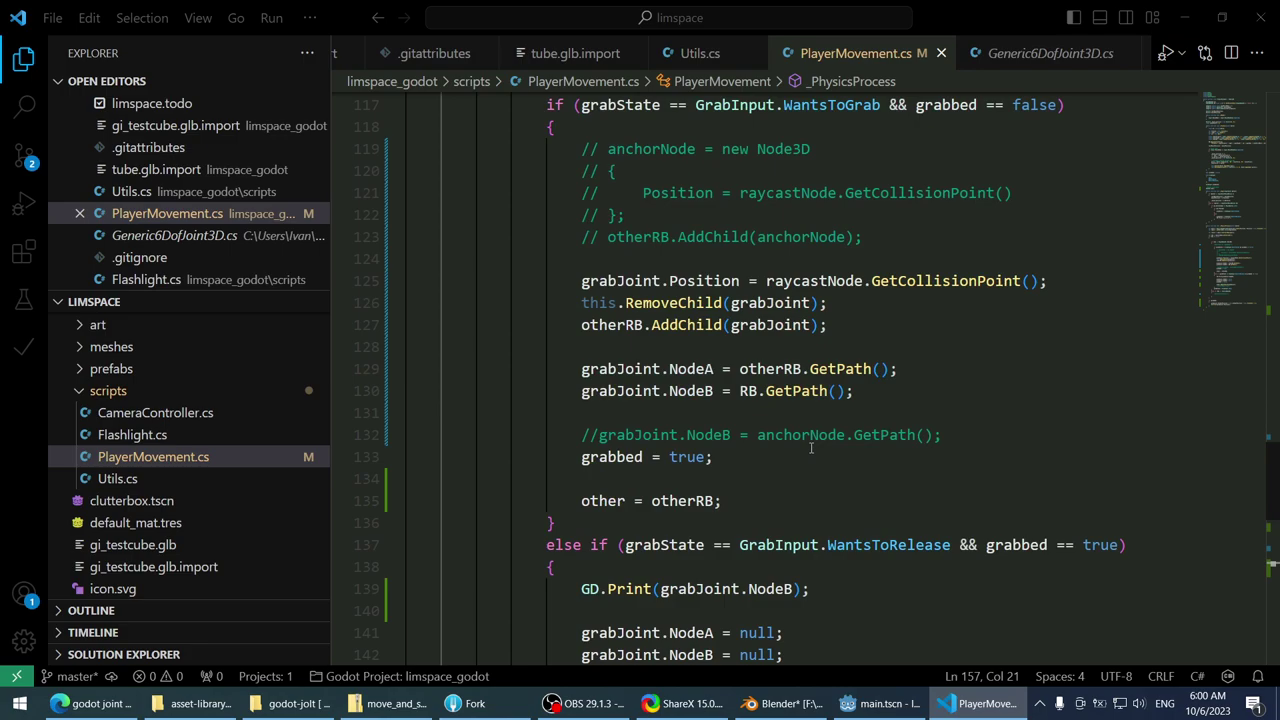
scroll(800, 455, down, 9)
scroll(794, 456, down, 2)
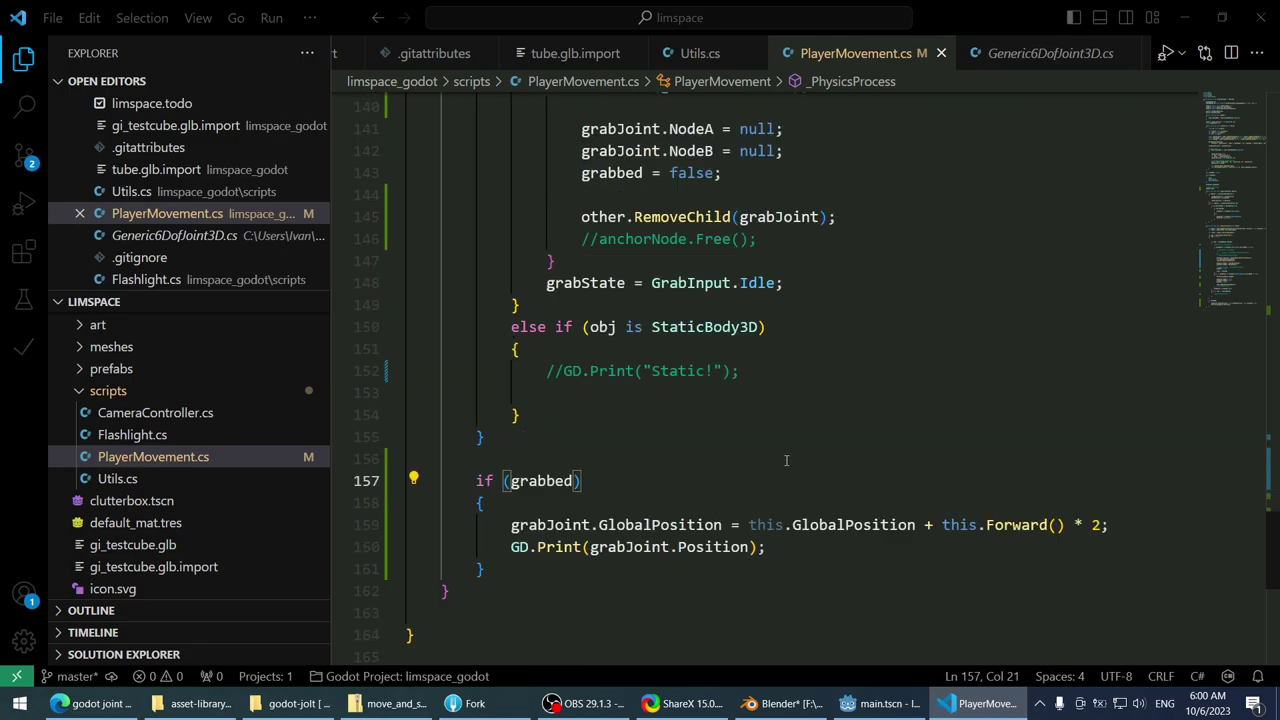
key(Down)
key(Up)
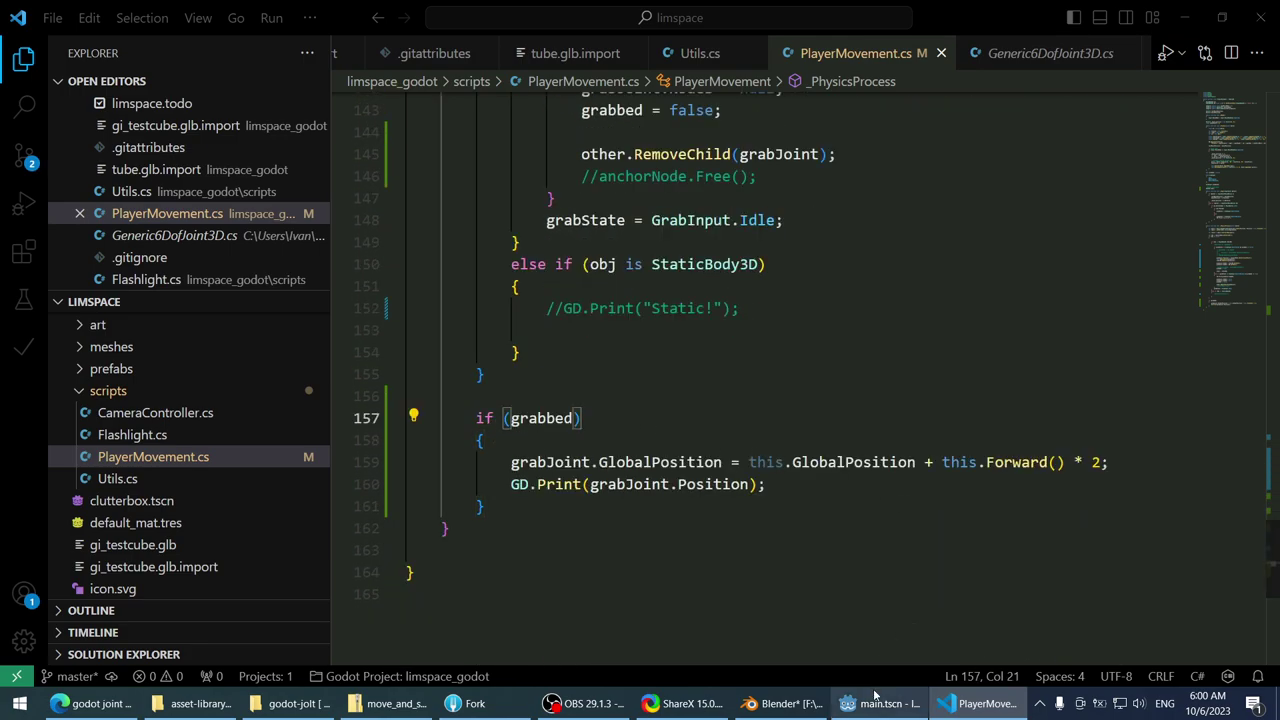
key(alt+Tab)
click(1037, 38)
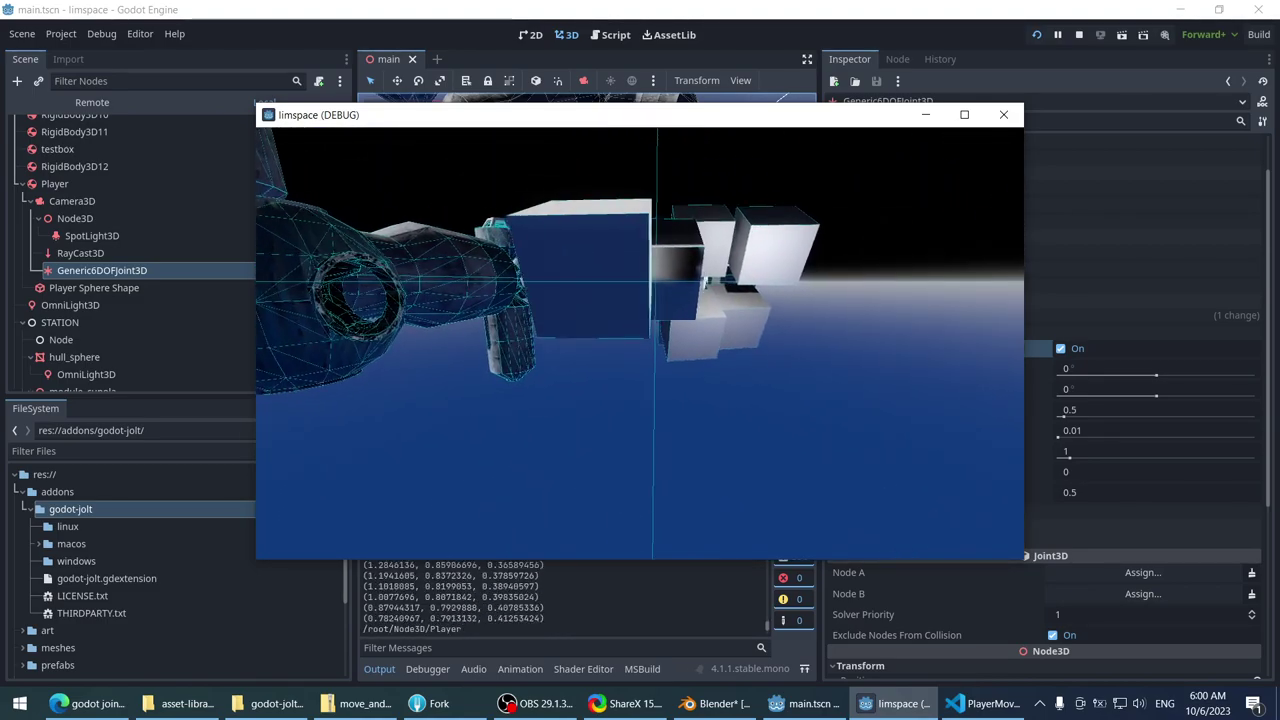
- Stop the test, expand the joint's Angular Limit X settings, rerun and stop, then return to VS Code
key(Escape)
click(1060, 331)
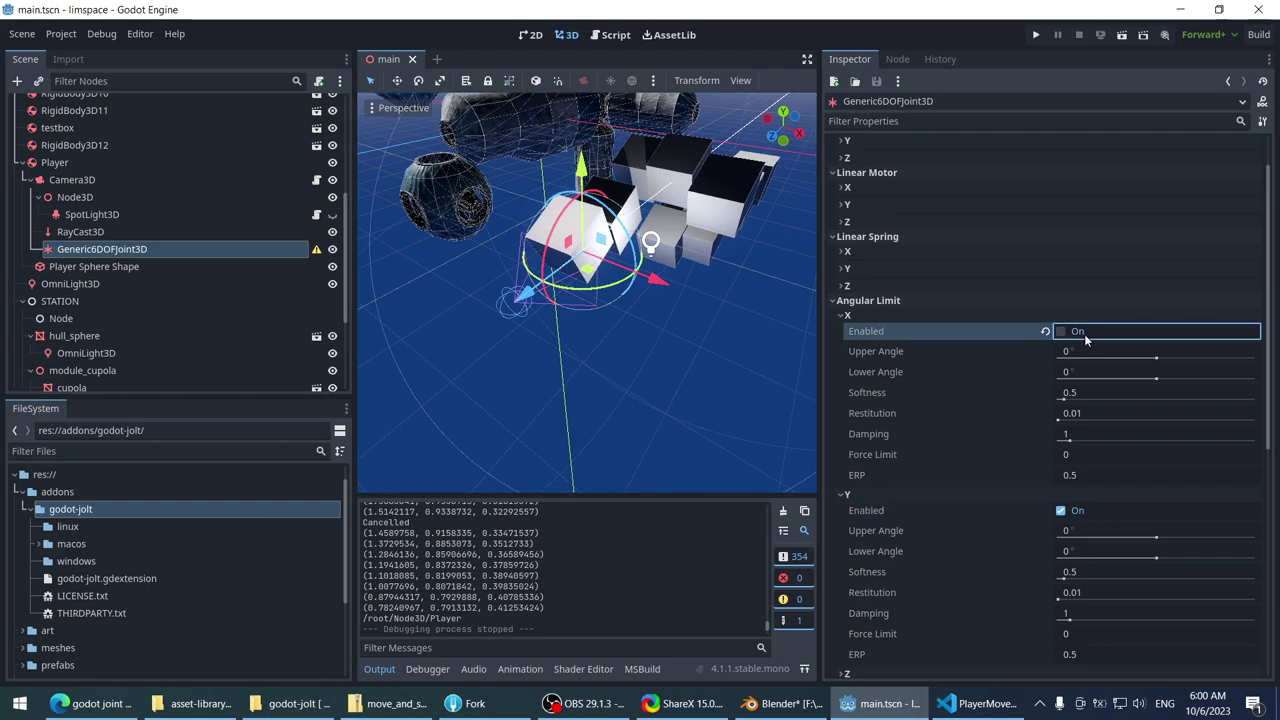
click(1036, 34)
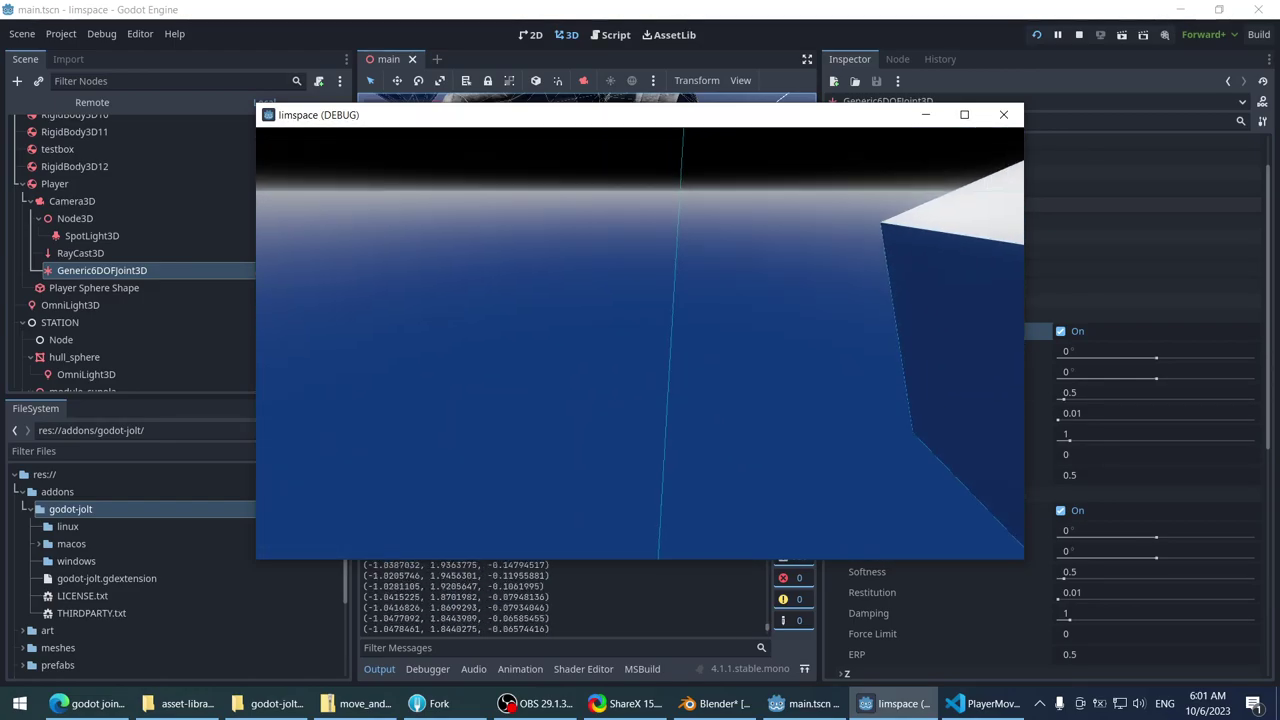
key(Escape)
key(alt+Tab)
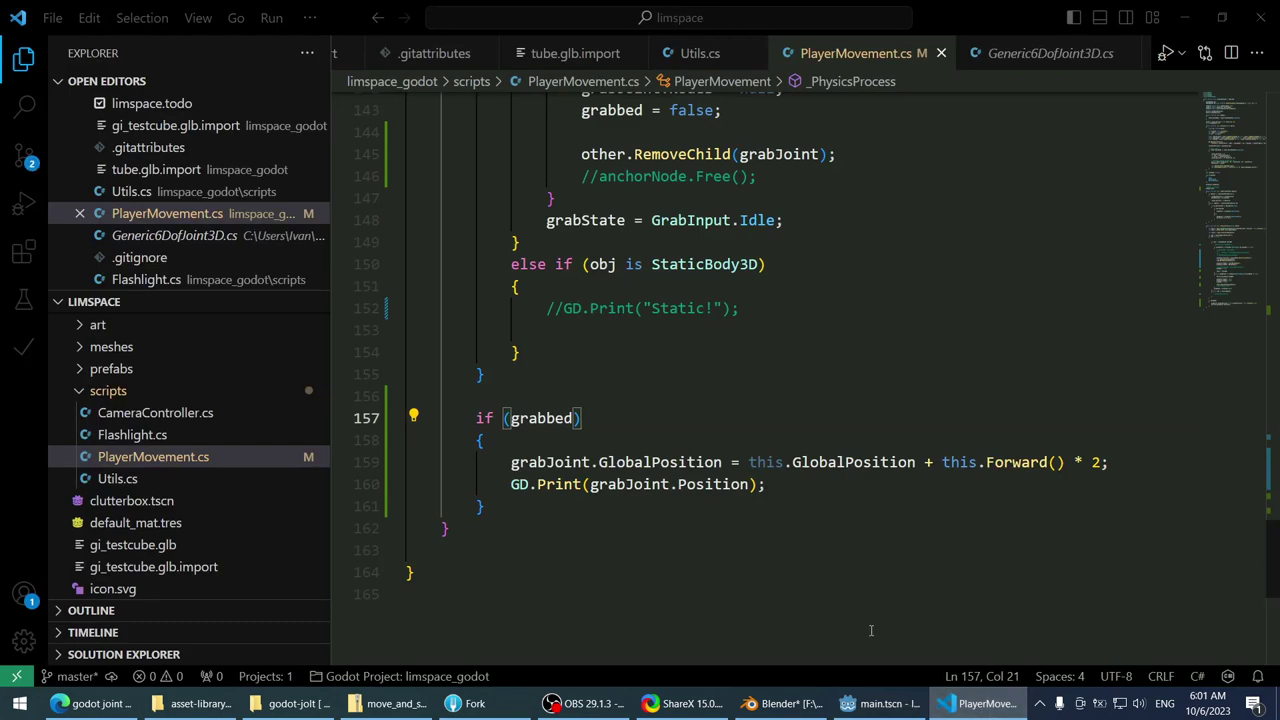
- Make line 125 read grabJoint.GlobalPosition = raycastNode.GetCollisionPoint(); and save the script
mouse_move(652, 462)
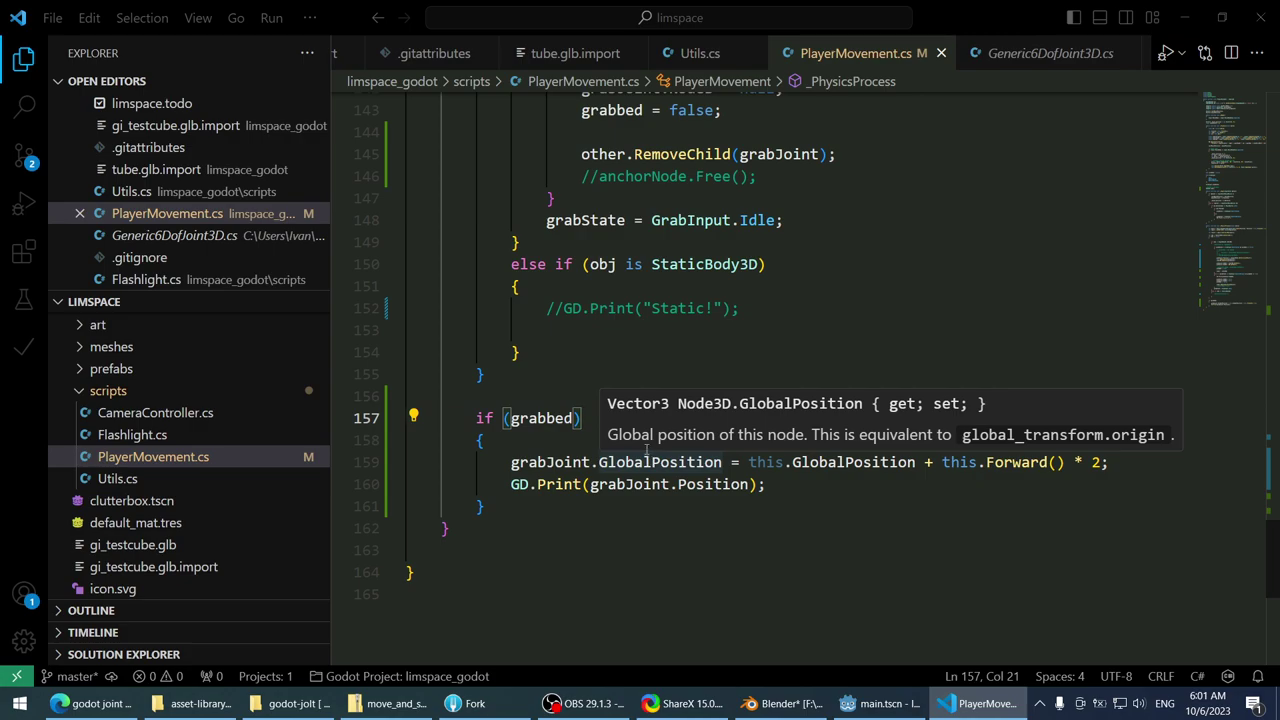
scroll(660, 400, up, 10)
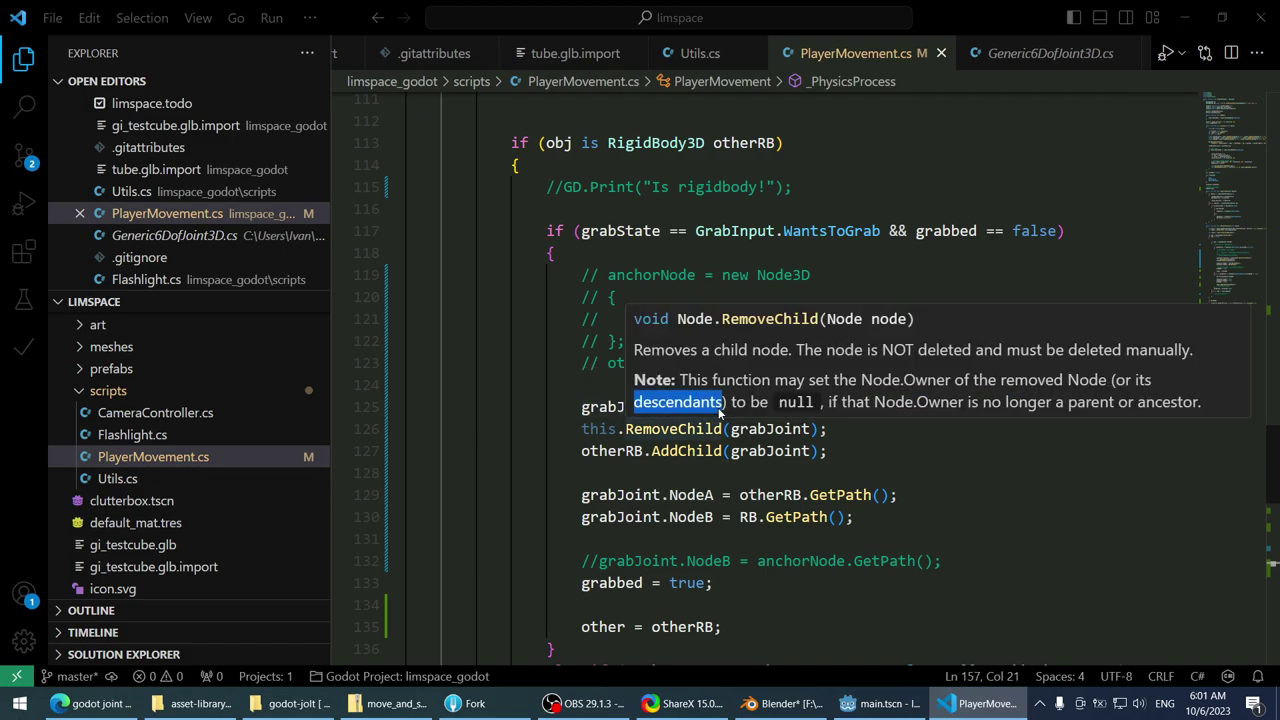
click(722, 407)
double_click(691, 405)
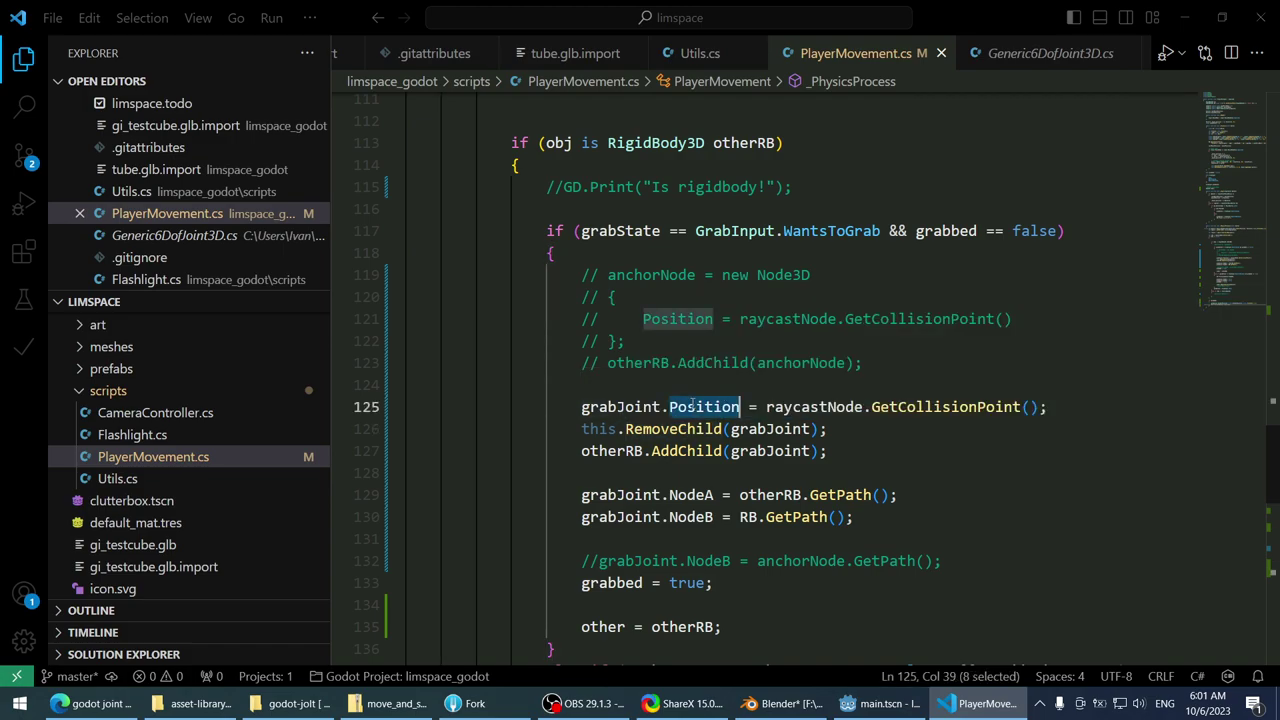
text(G)
key(Escape)
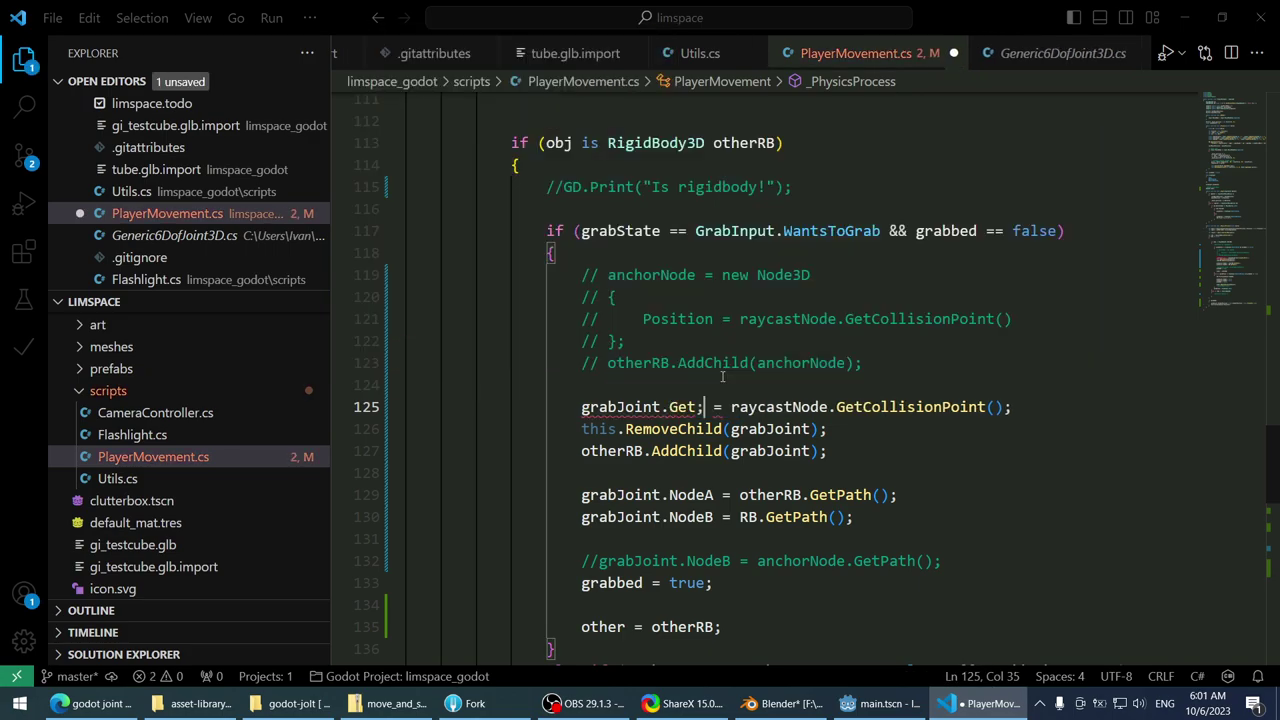
key(BackSpace)
text(globalpos)
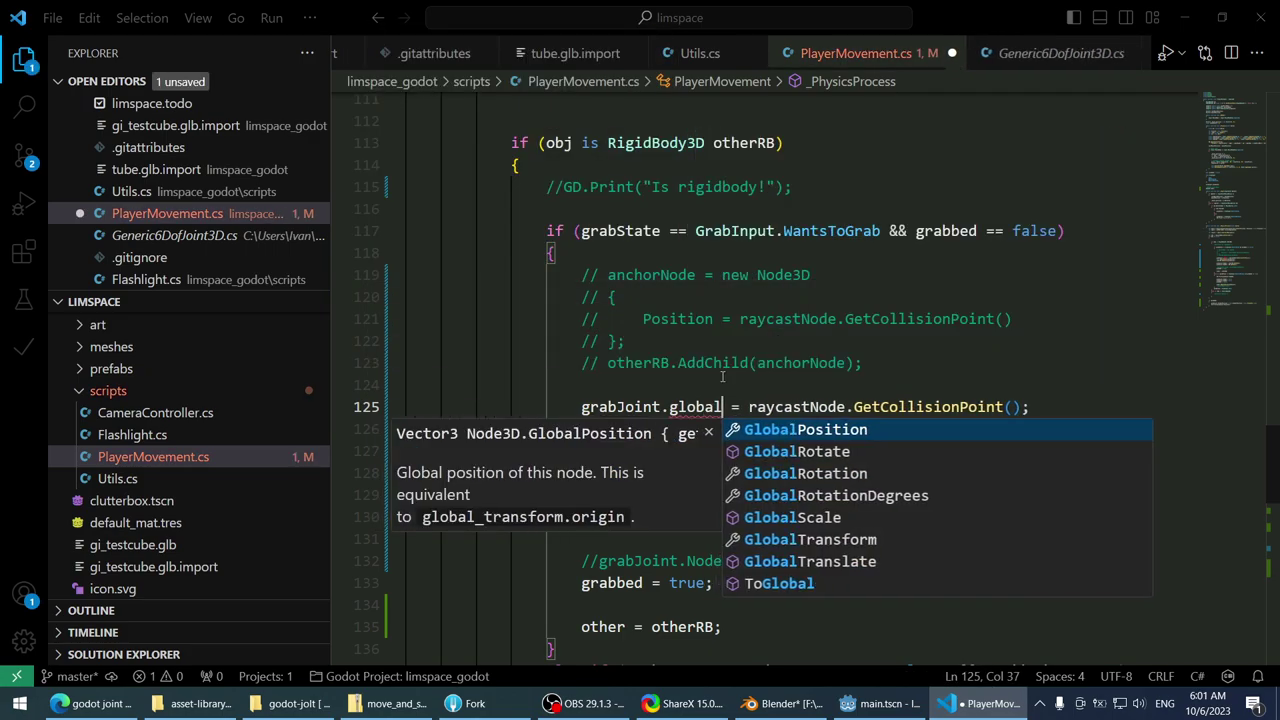
key(Tab)
key(End)
key(ctrl+s)
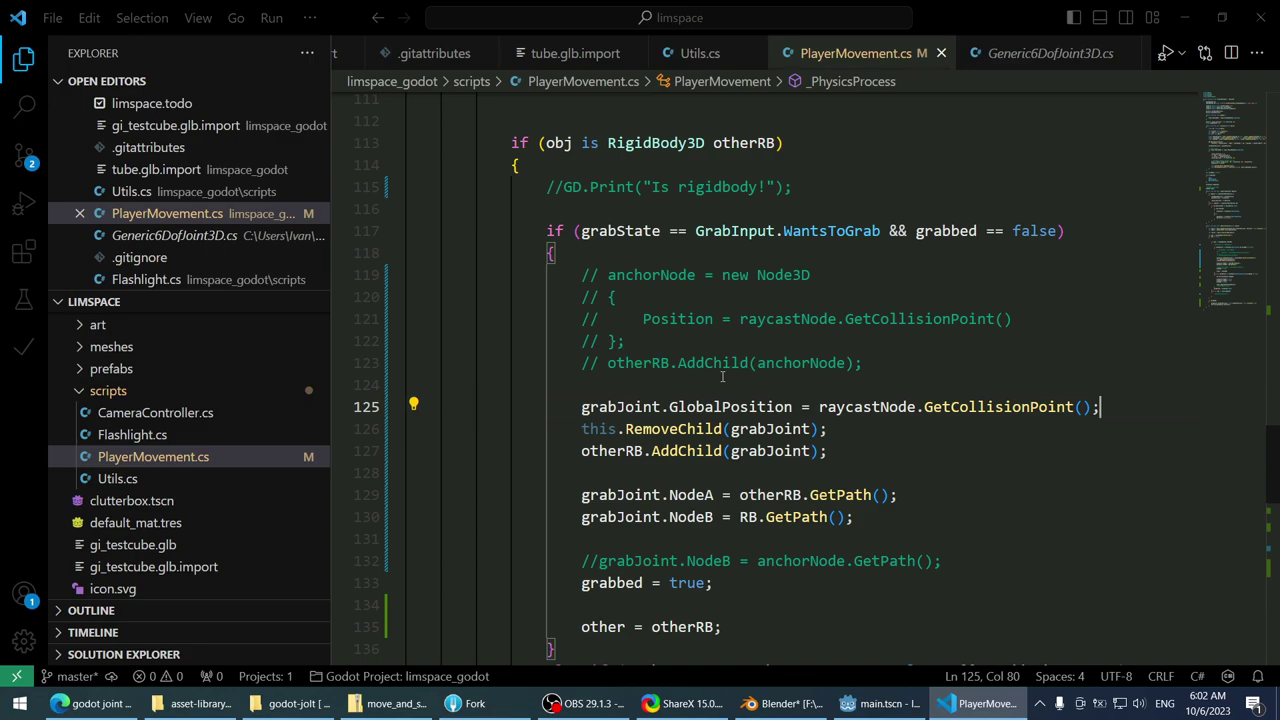
click(878, 366)
- Run the game from main.tscn to test grabbing, then stop it
click(880, 703)
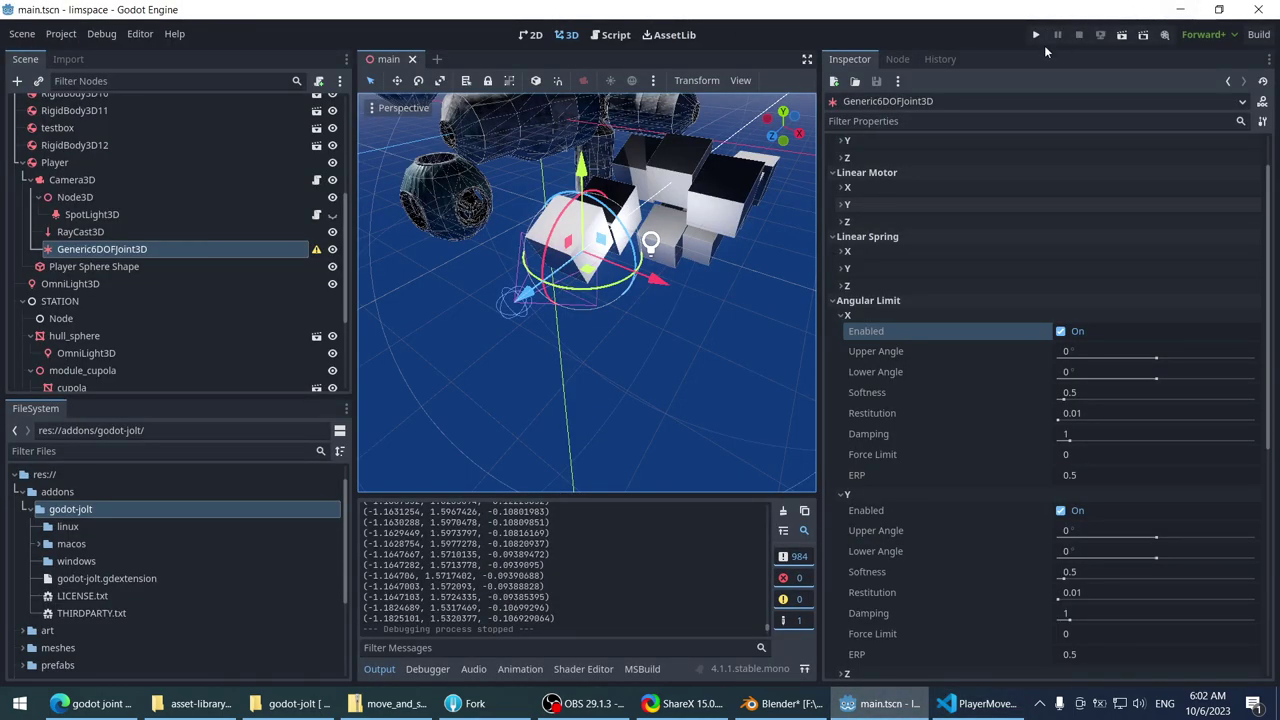
click(1036, 35)
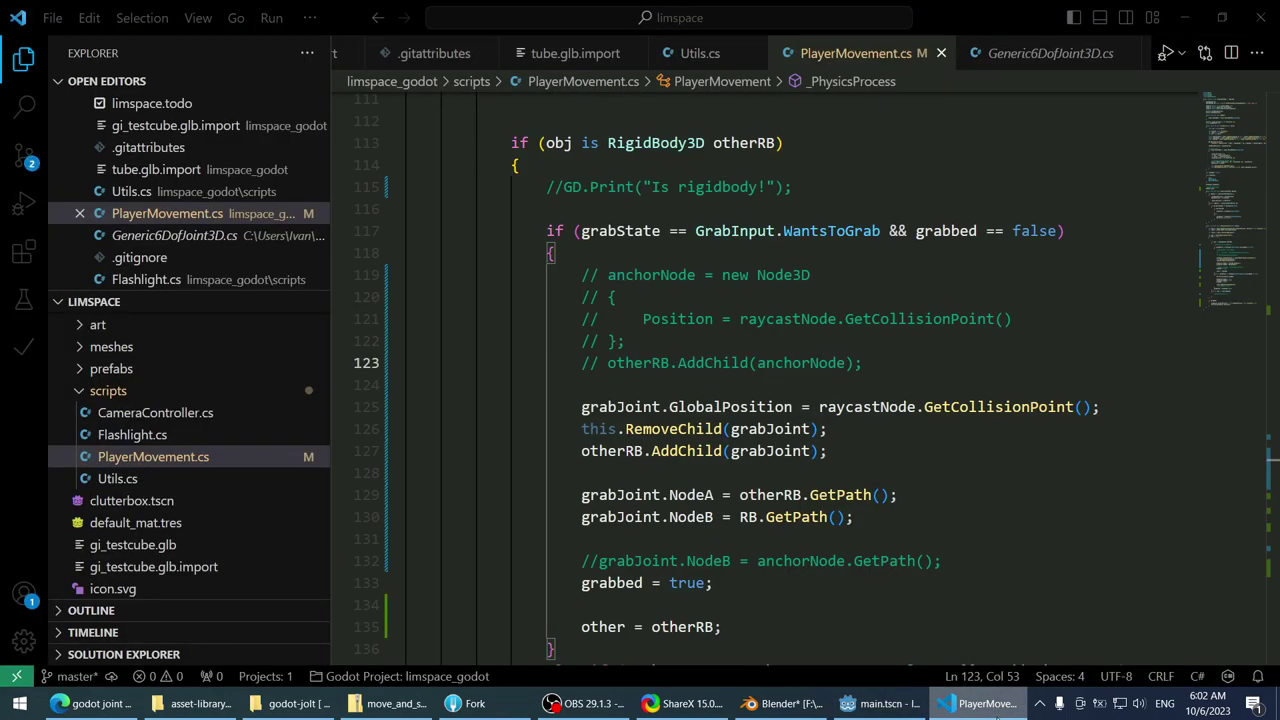
click(990, 708)
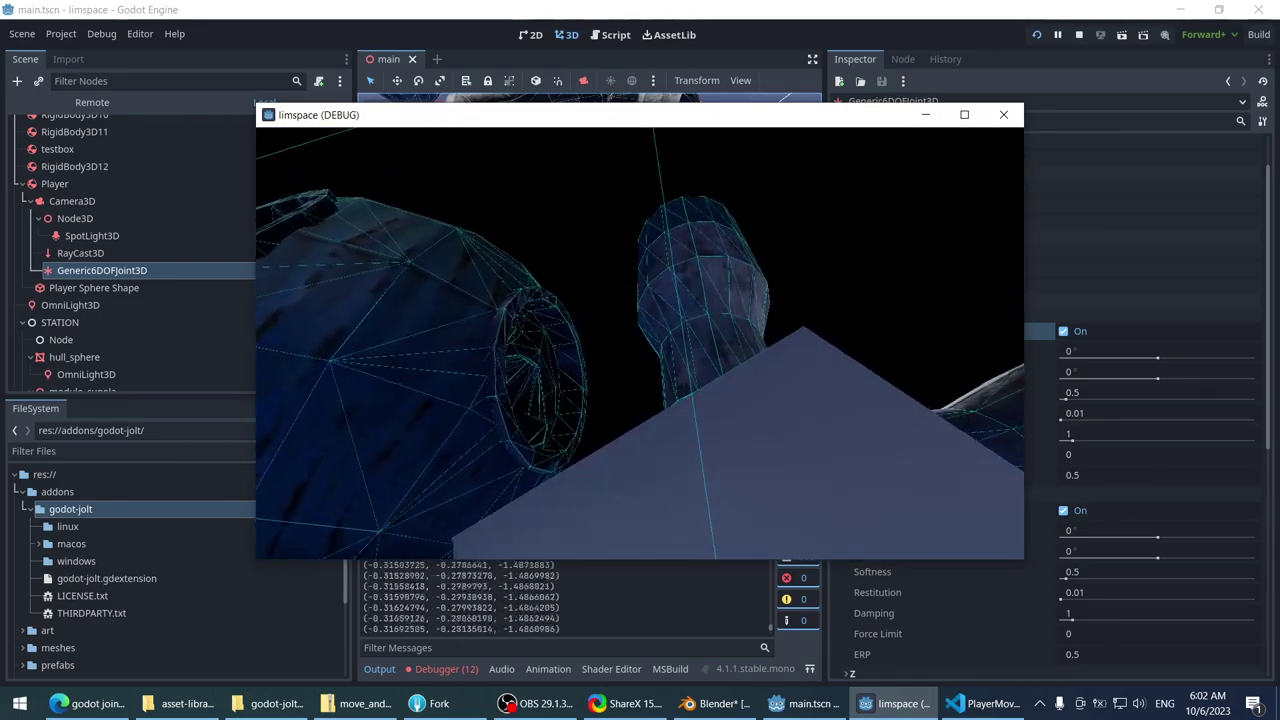
key(Escape)
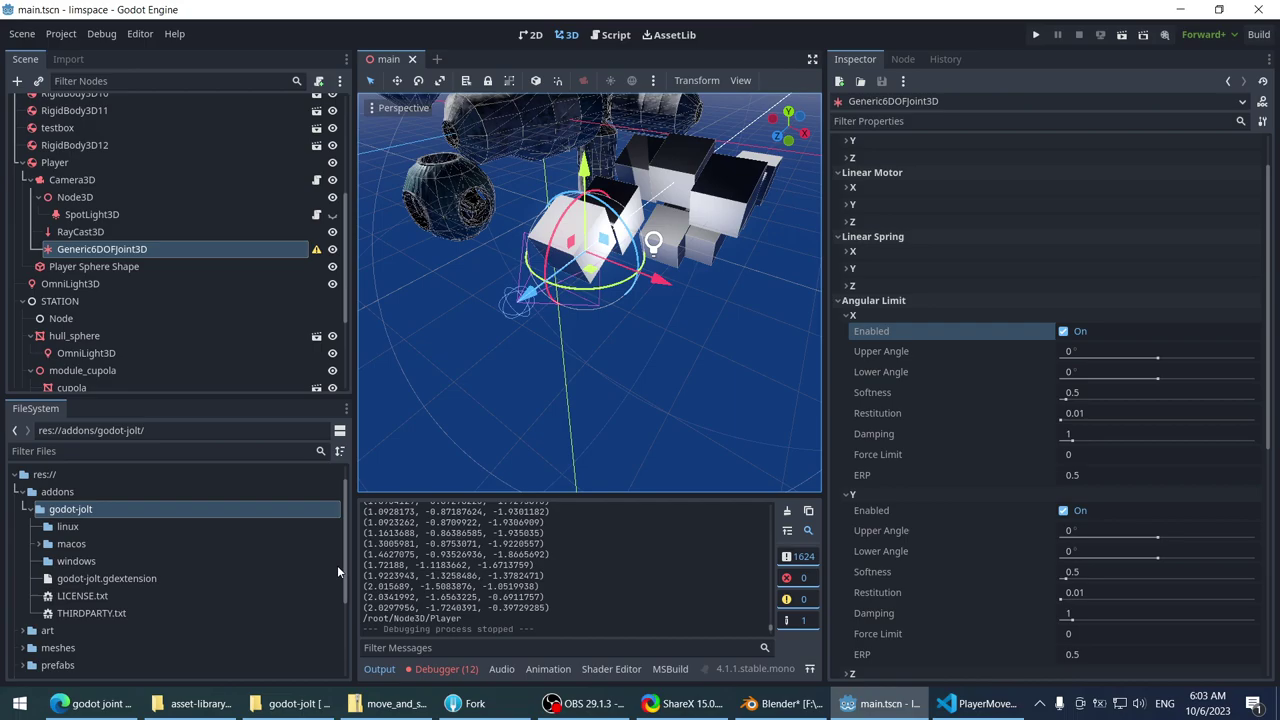
- Open the godotforums 3D joints demo thread from the stream chat link
click(590, 703)
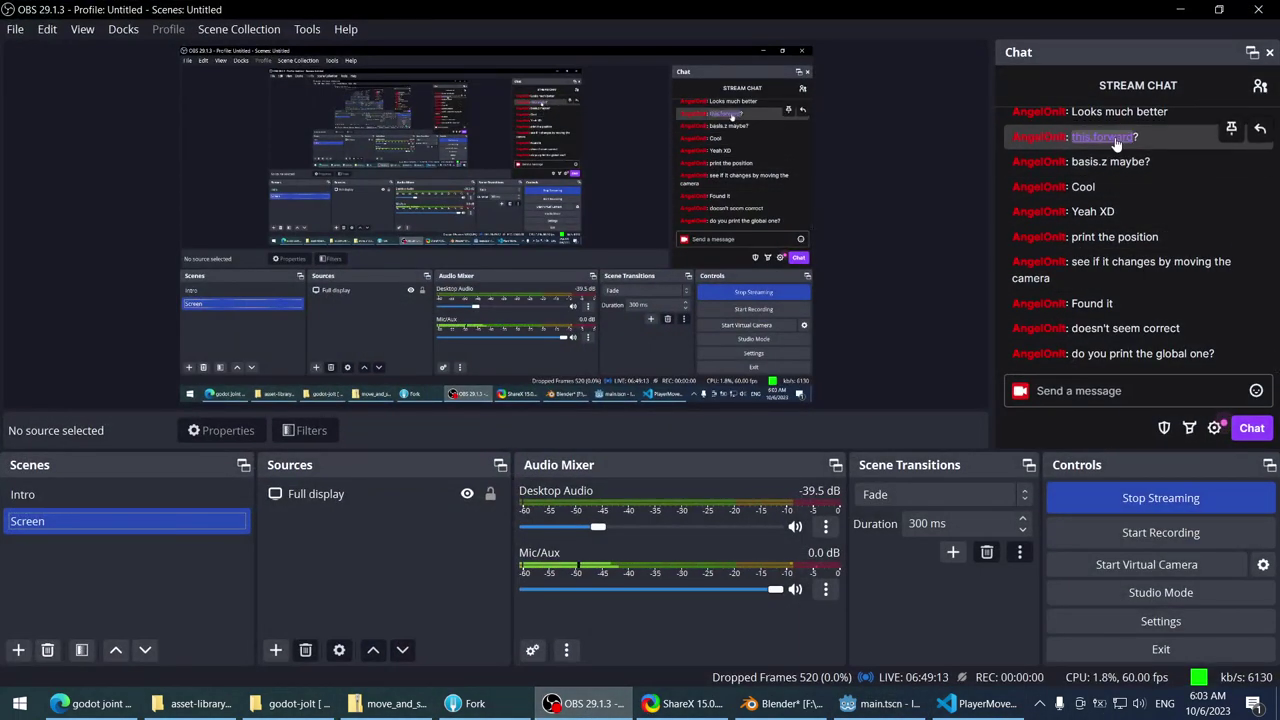
scroll(1110, 185, up, 1)
scroll(1153, 200, down, 1)
scroll(1140, 180, up, 1)
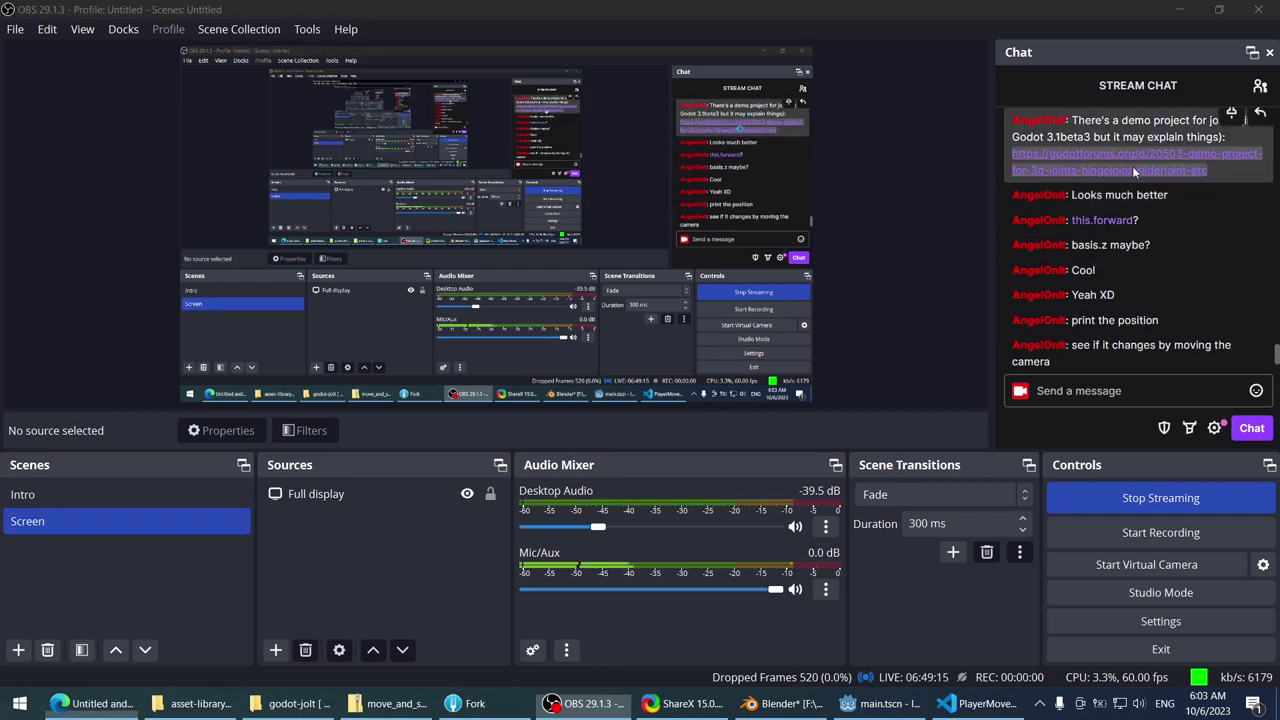
click(1132, 166)
scroll(300, 420, down, 1)
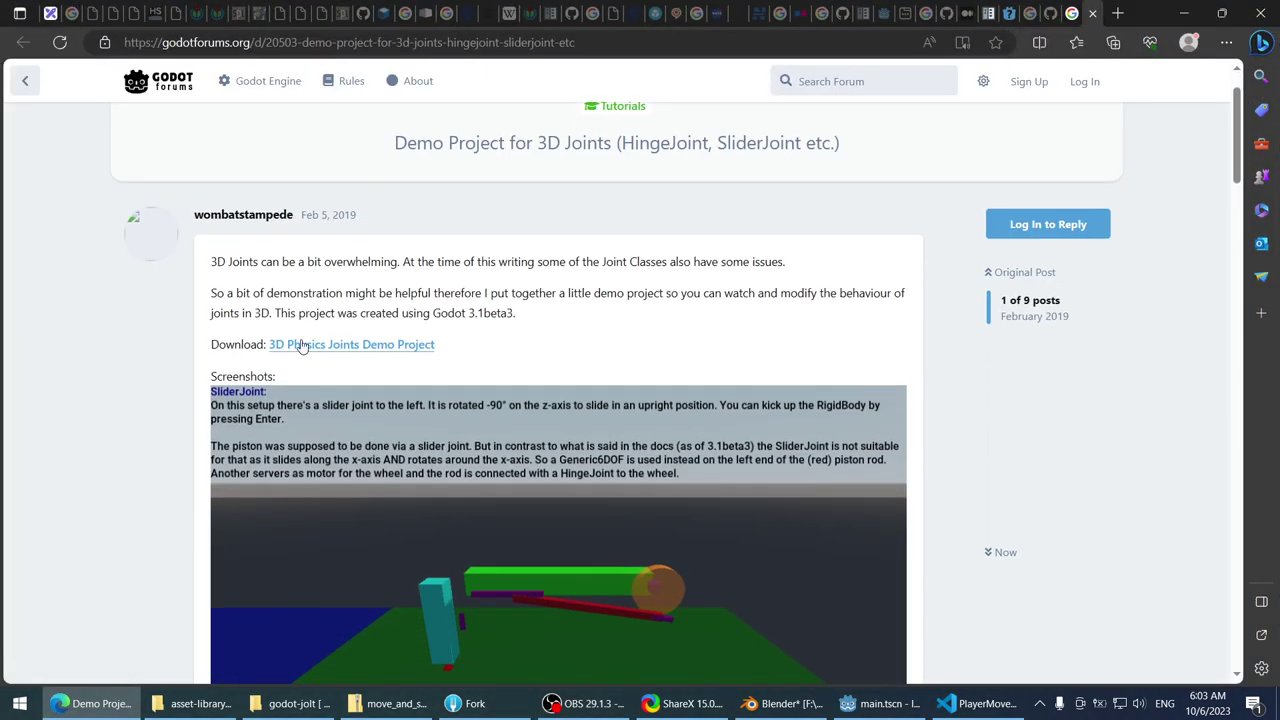
scroll(167, 317, down, 1)
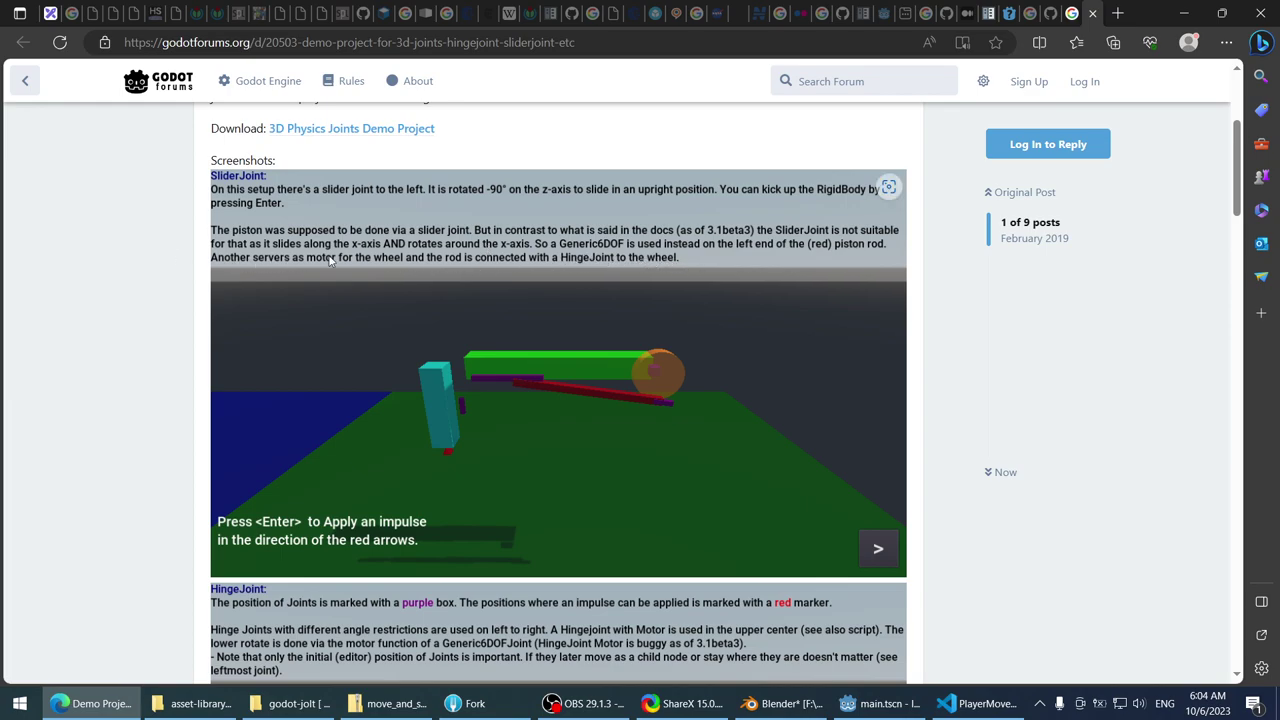
scroll(126, 297, down, 4)
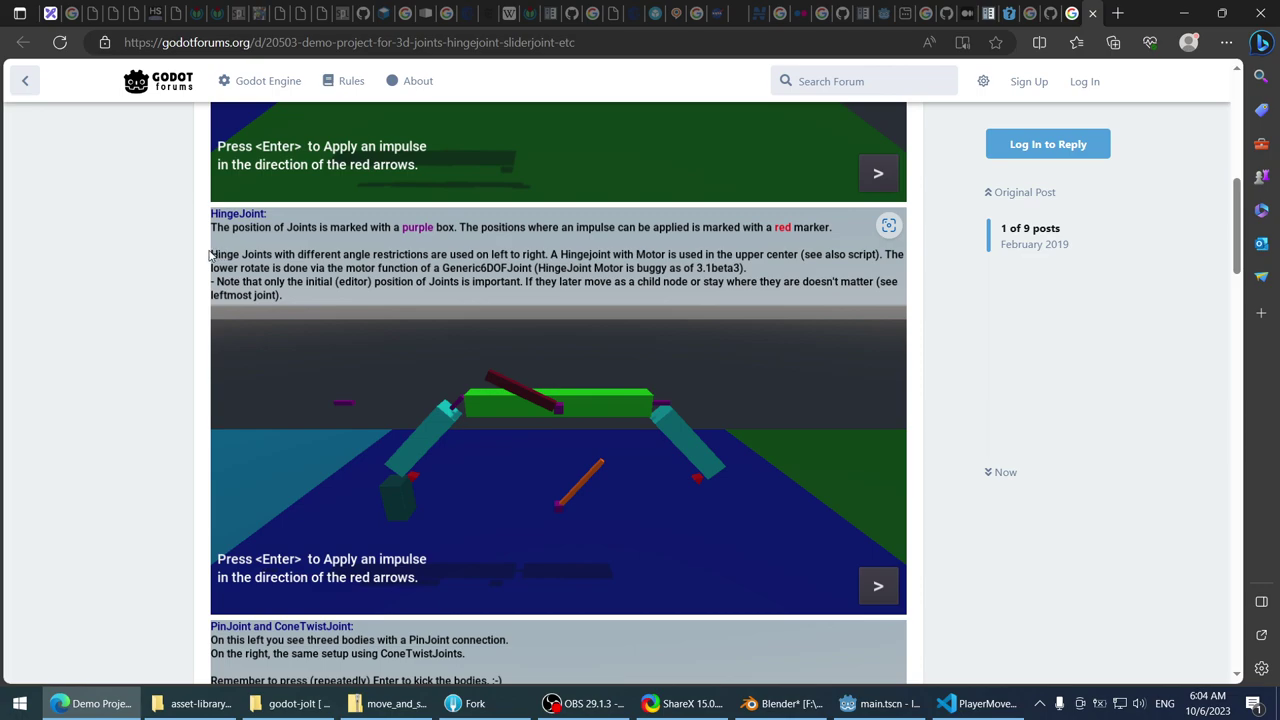
scroll(157, 263, down, 2)
scroll(156, 263, down, 3)
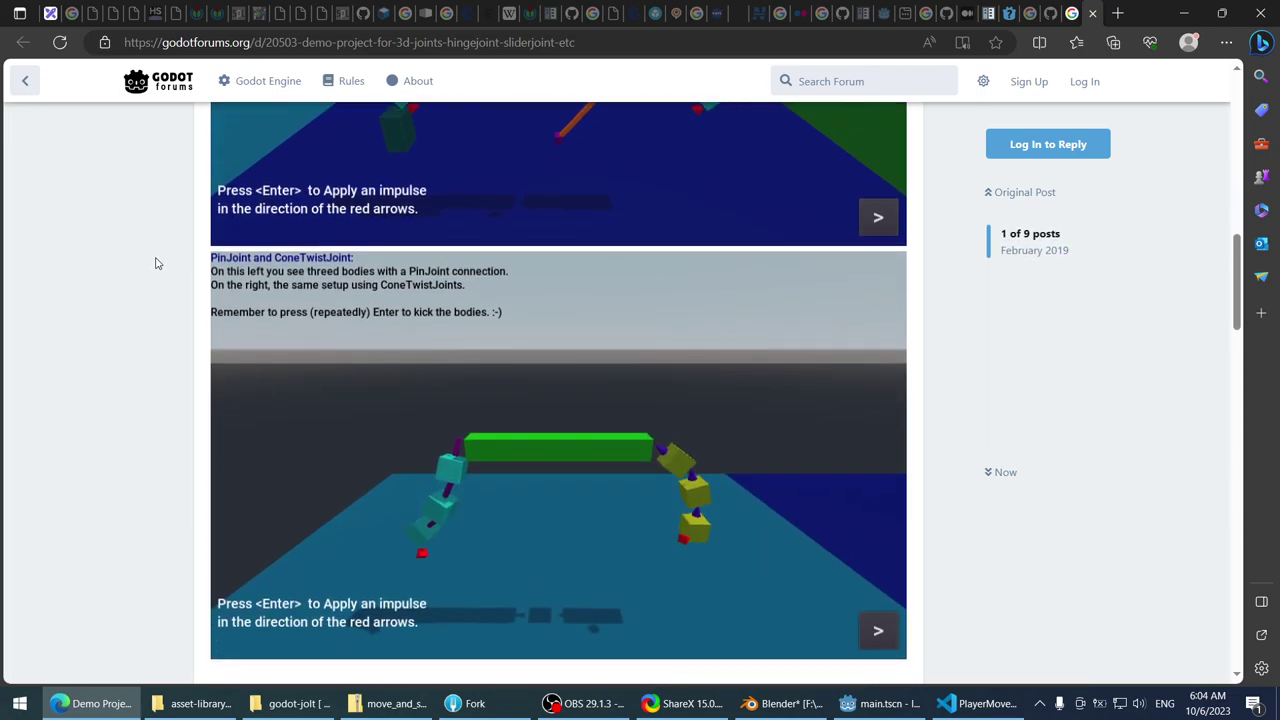
scroll(155, 263, up, 1)
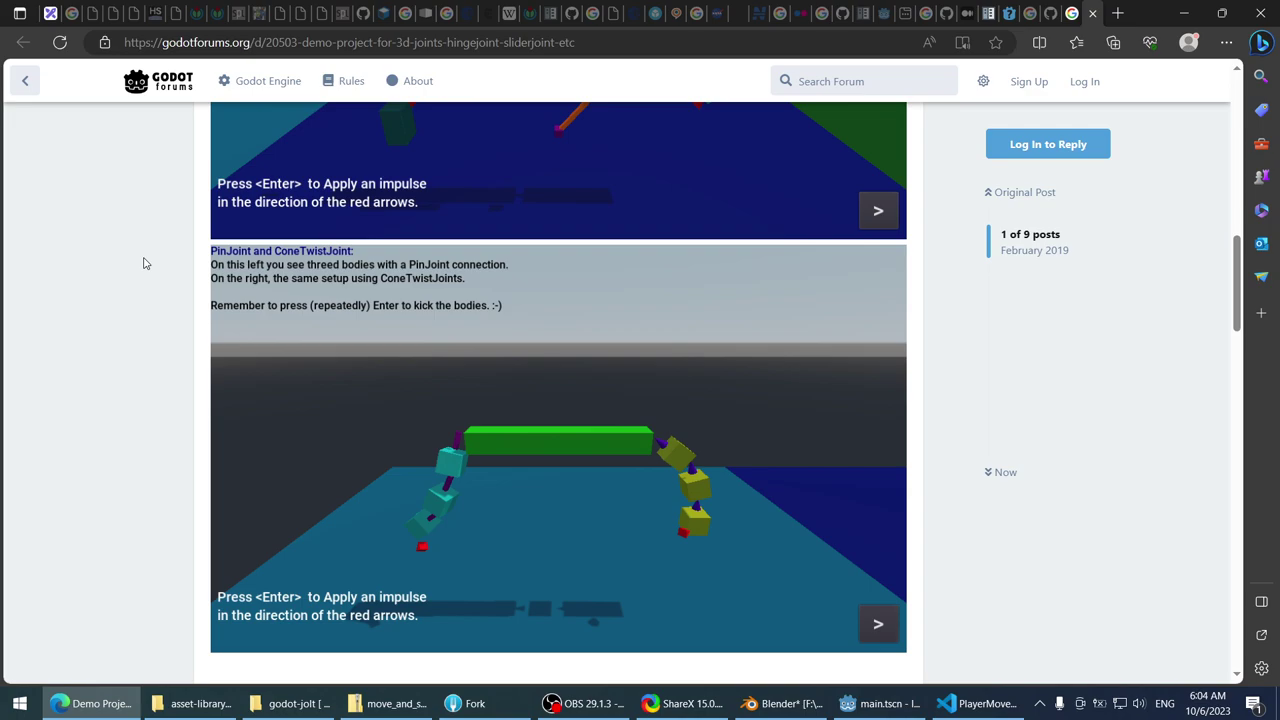
scroll(144, 263, down, 3)
scroll(268, 262, up, 4)
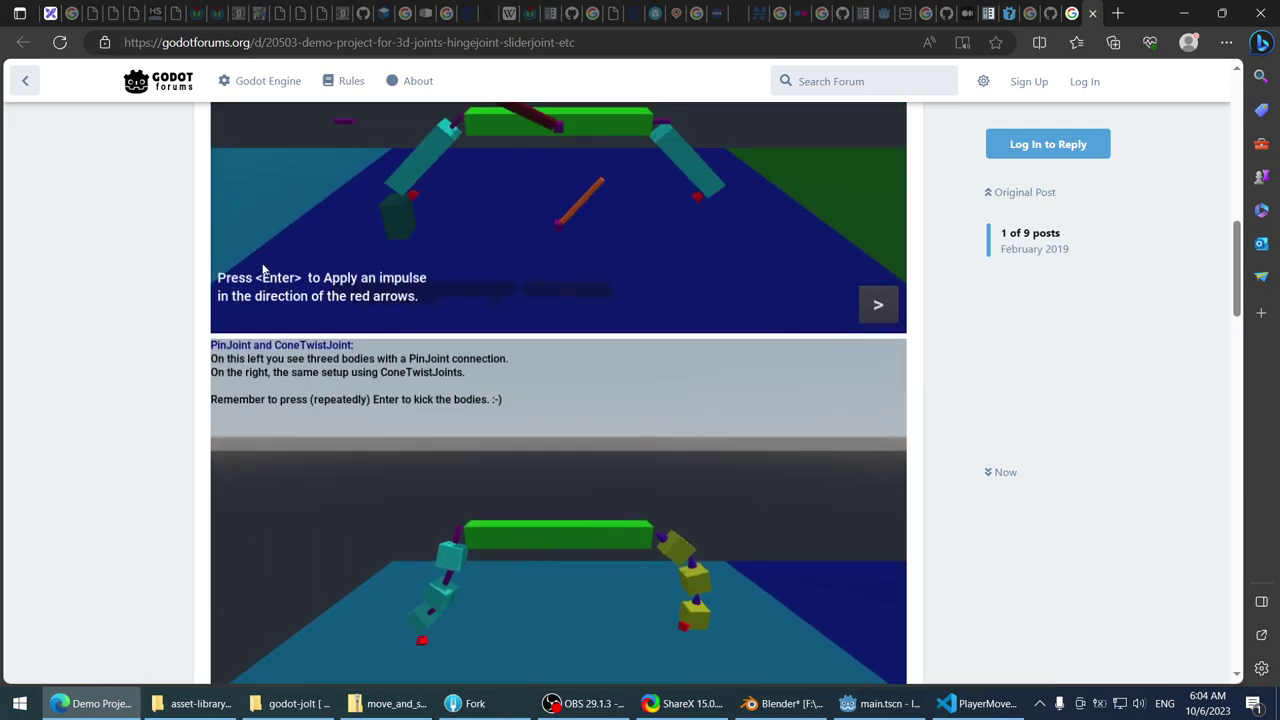
scroll(263, 270, down, 1)
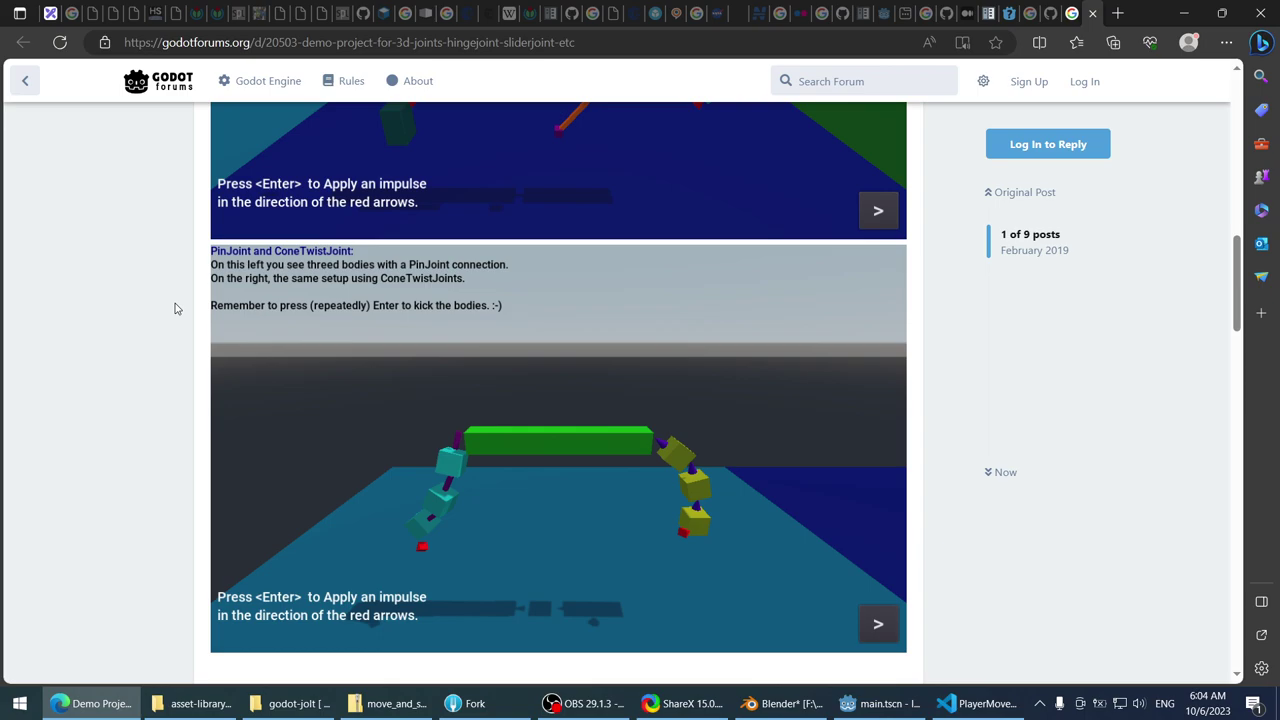
scroll(174, 308, down, 6)
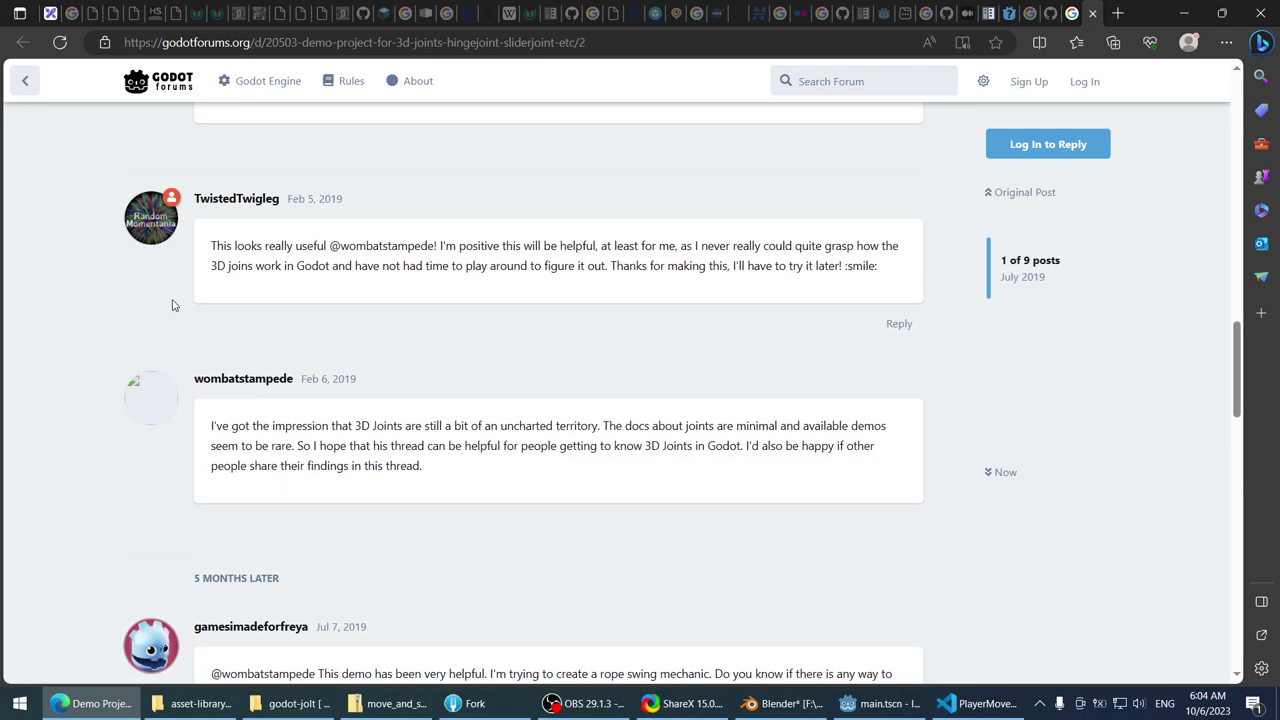
- Read the forum reply's HingeJoint code solution, then go back to PlayerMovement.cs
scroll(172, 305, up, 5)
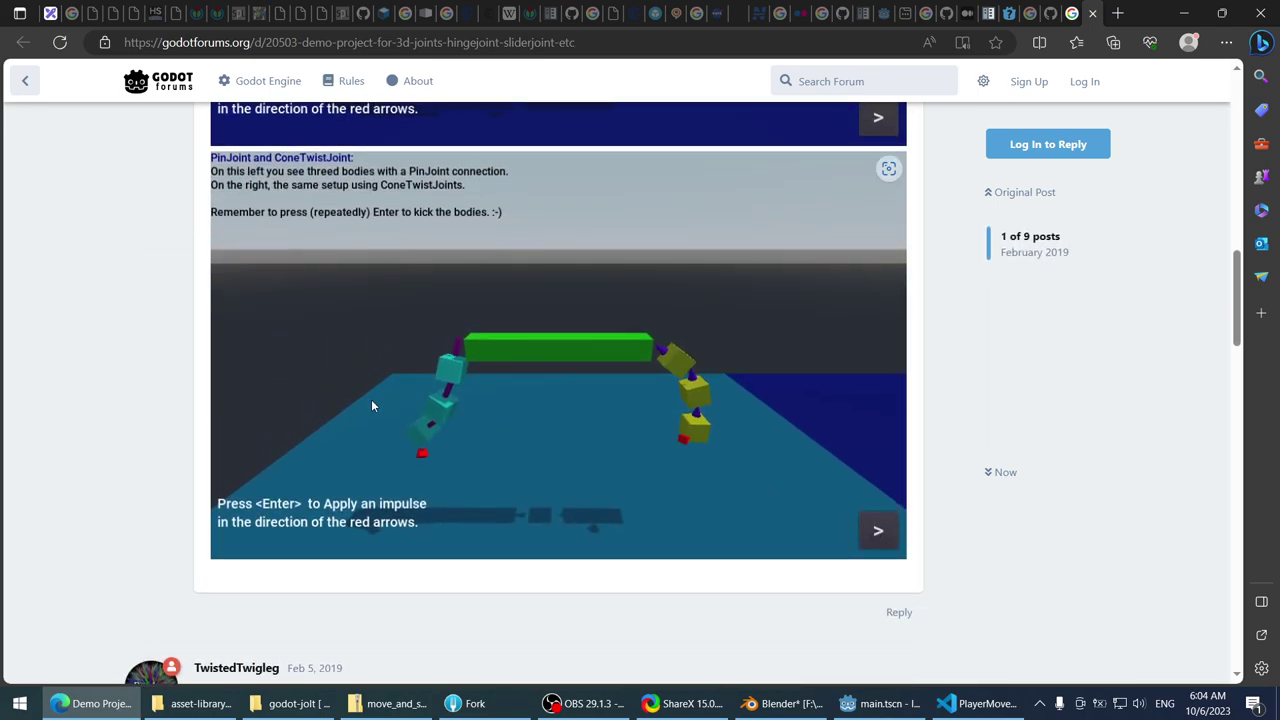
scroll(80, 395, down, 9)
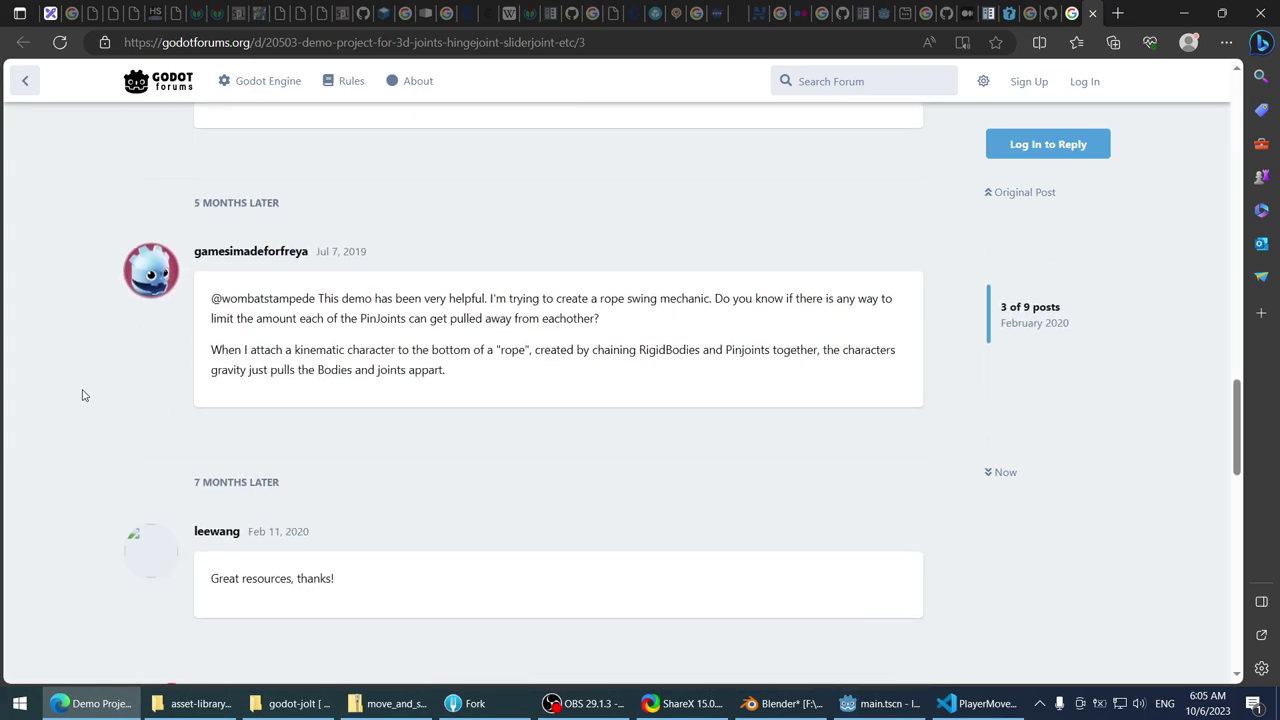
scroll(83, 395, down, 6)
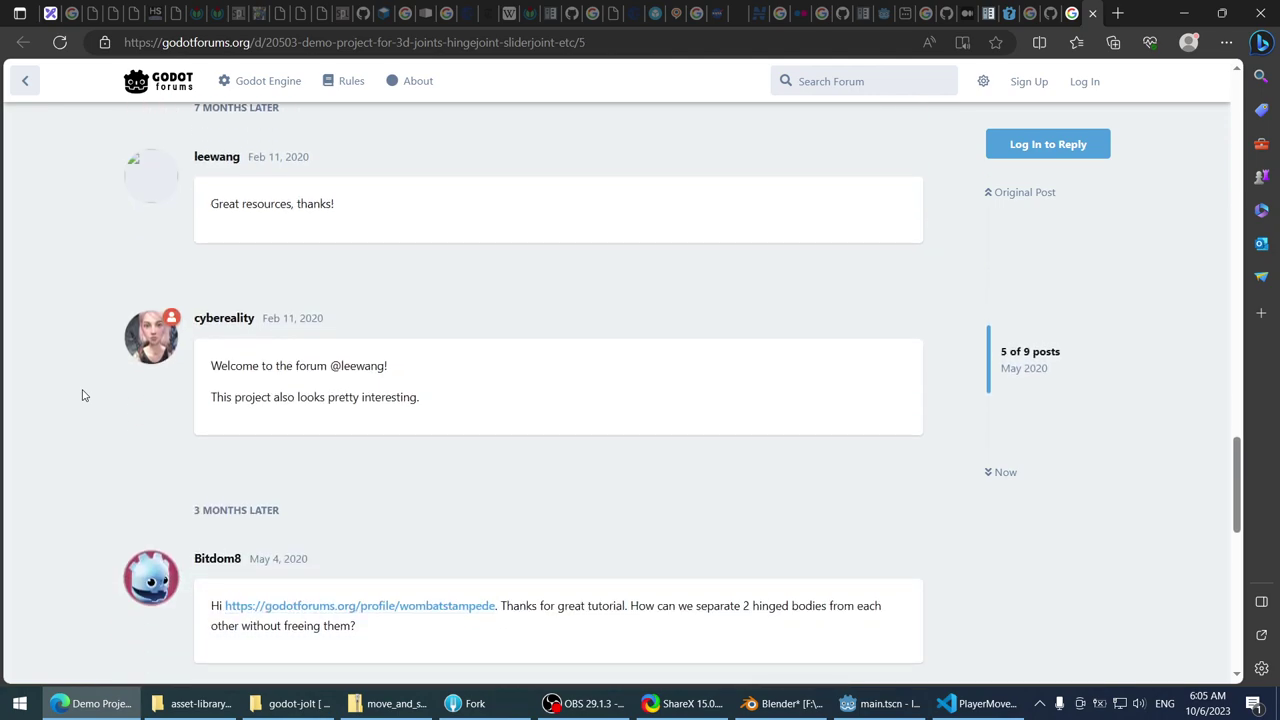
scroll(83, 395, down, 4)
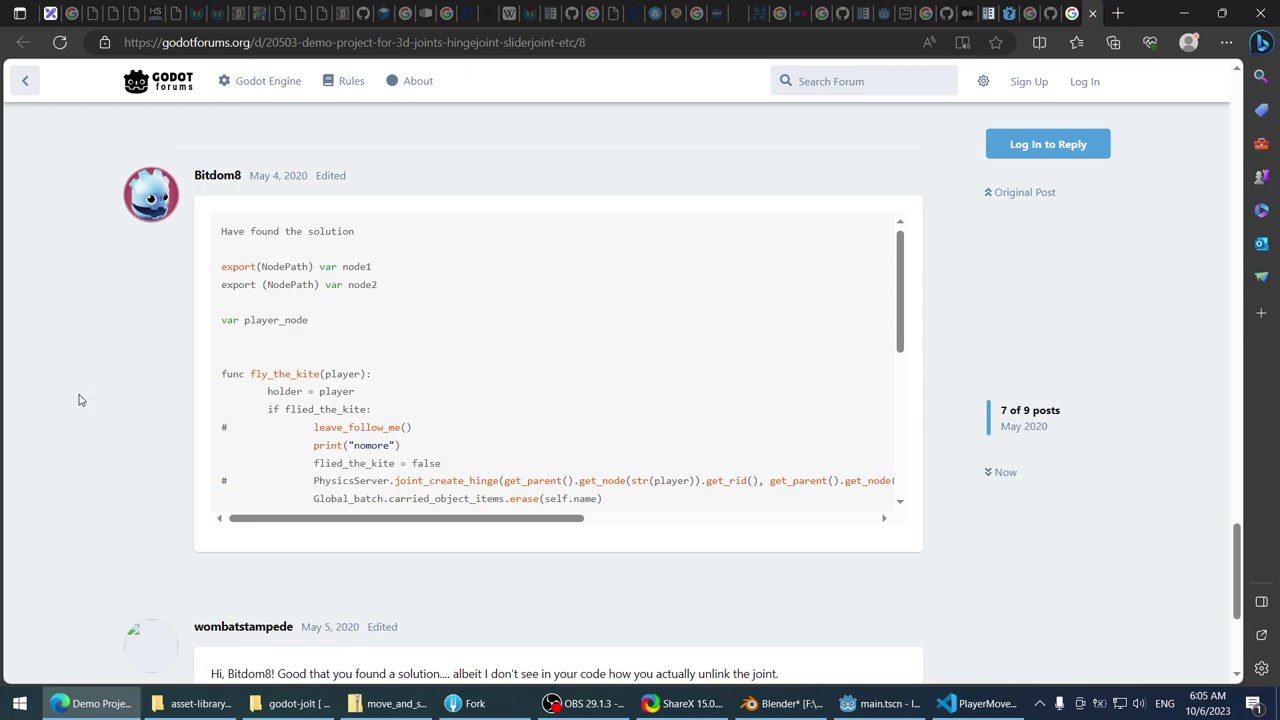
scroll(490, 350, down, 4)
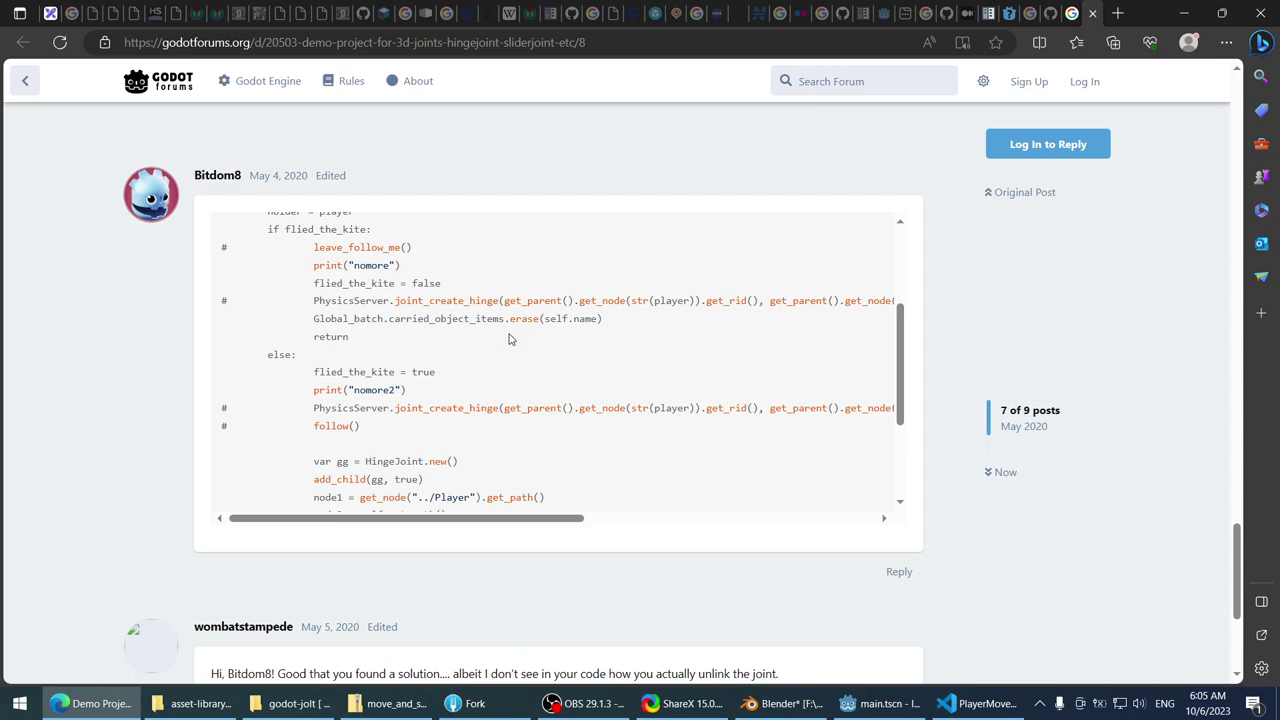
scroll(450, 342, right, 2)
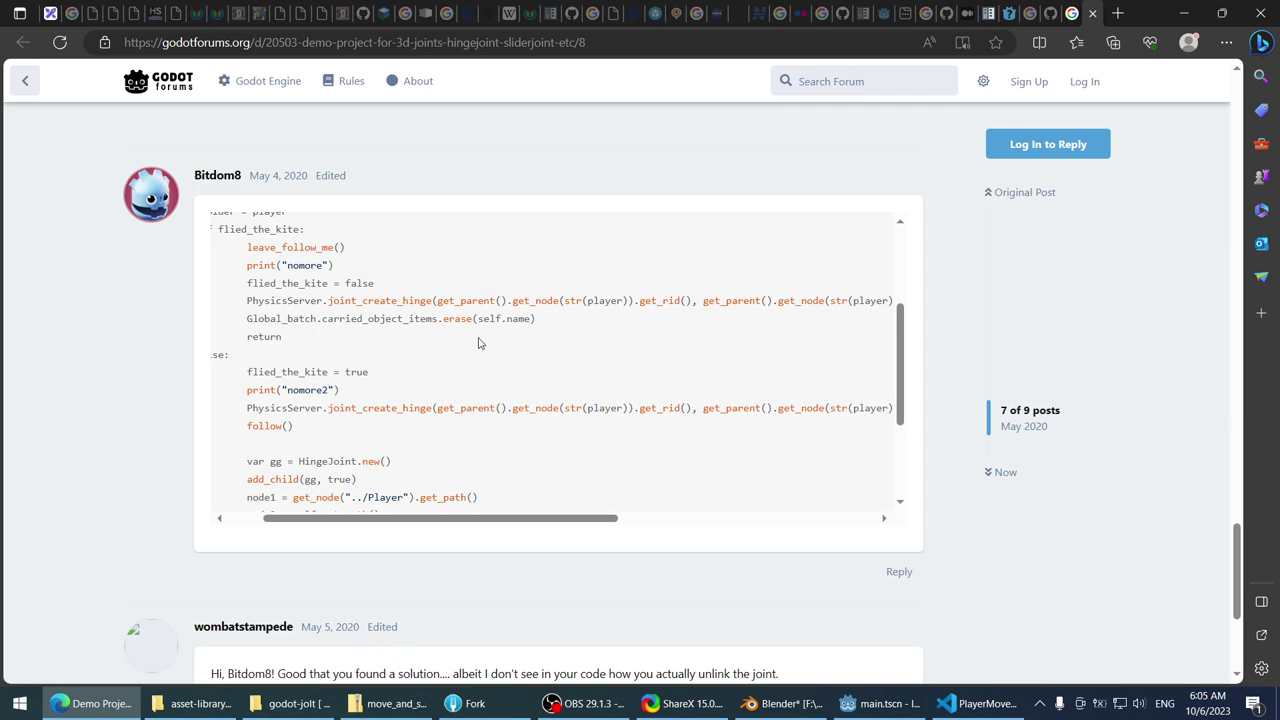
scroll(478, 343, right, 6)
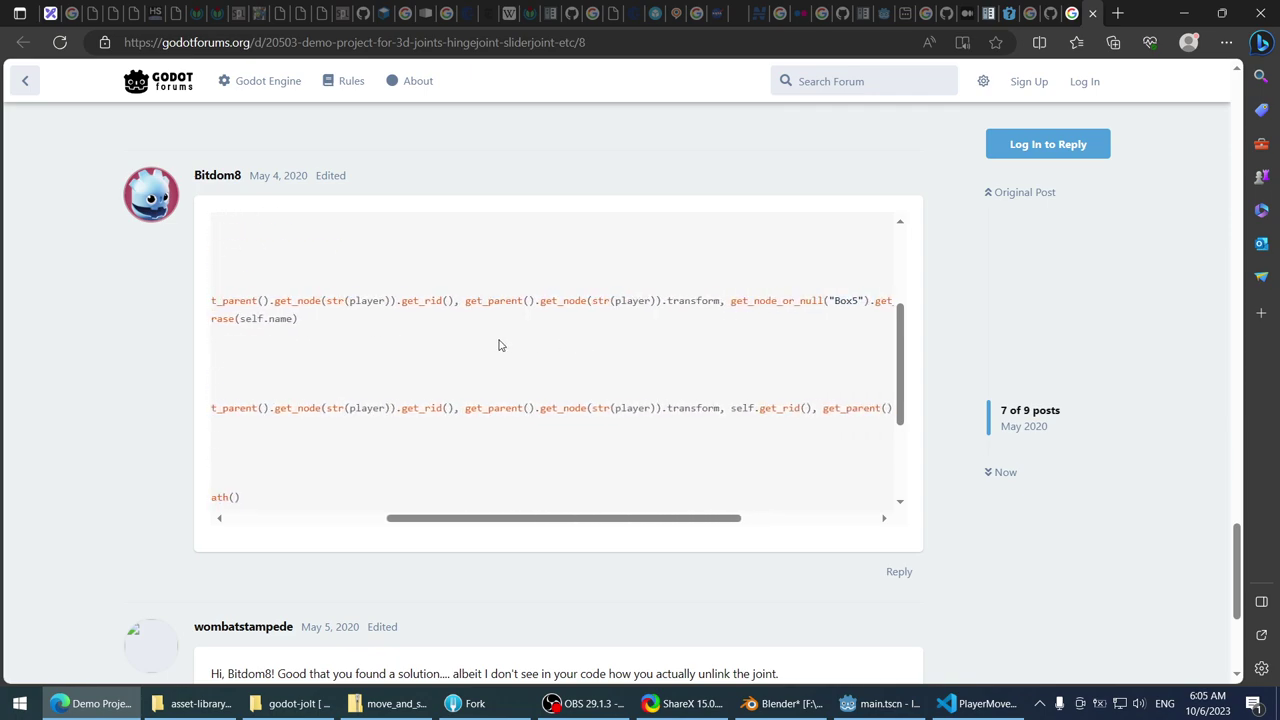
scroll(534, 337, left, 8)
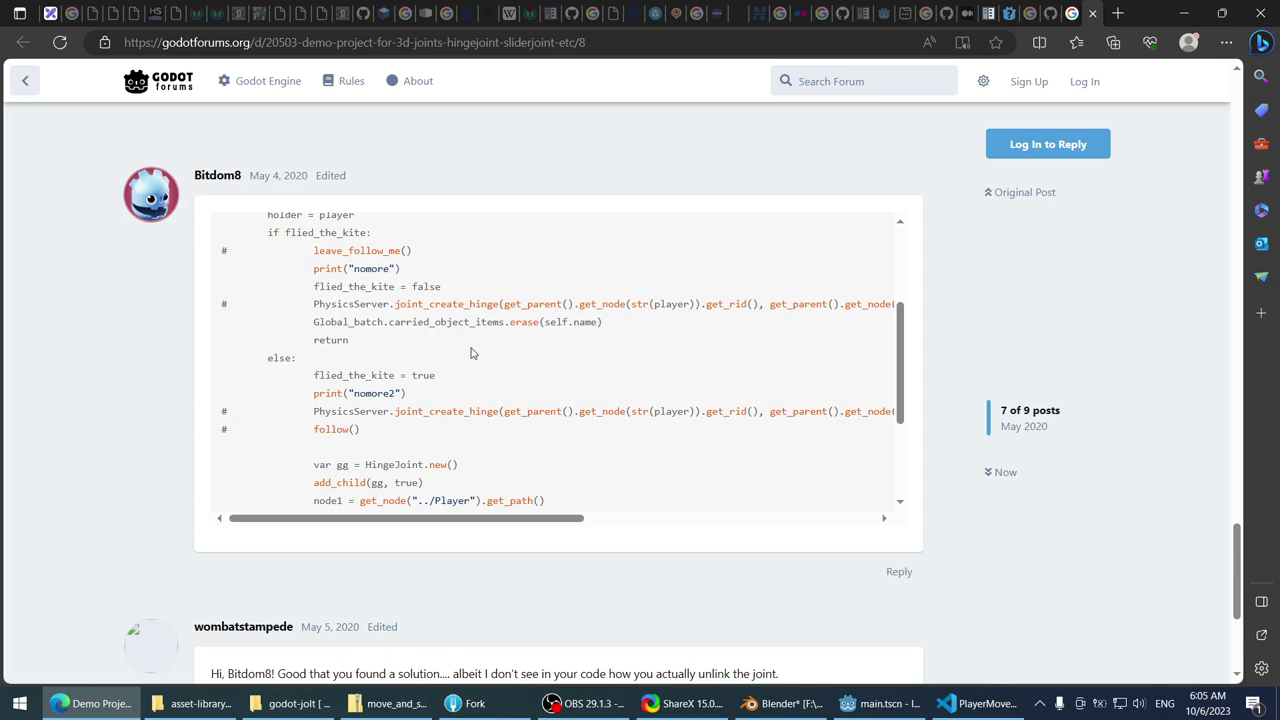
scroll(389, 347, up, 1)
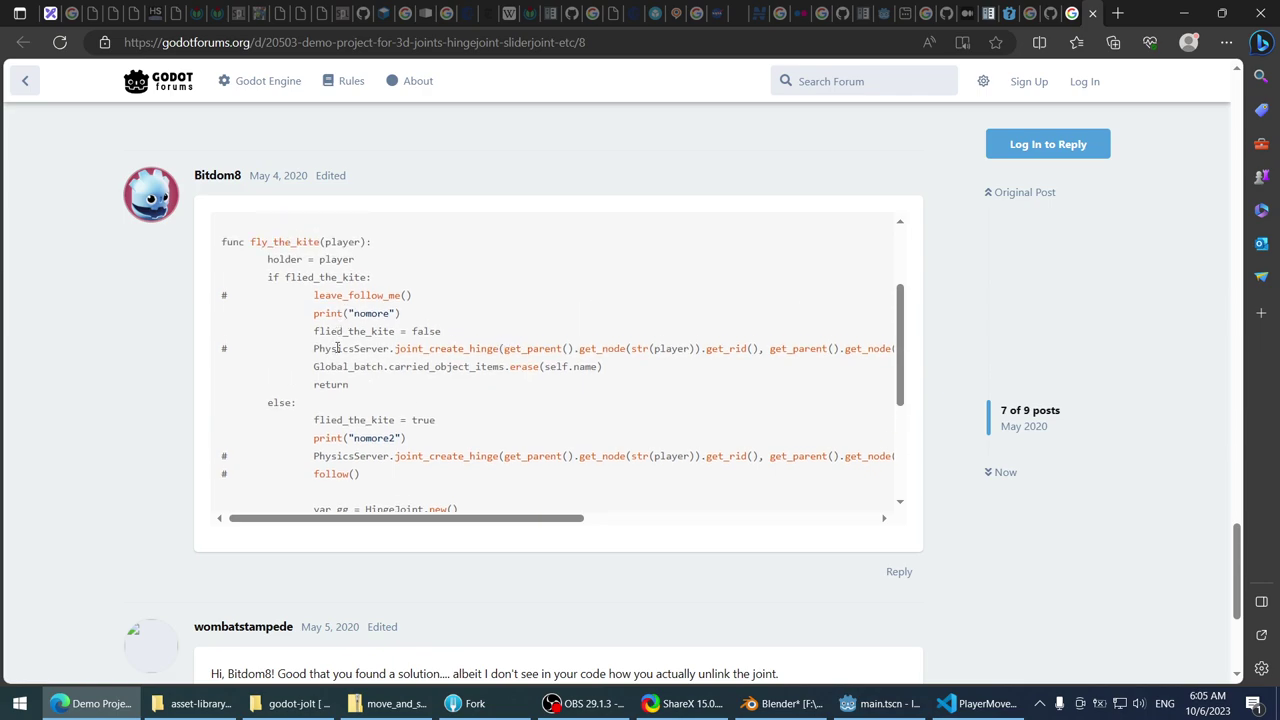
scroll(338, 349, up, 3)
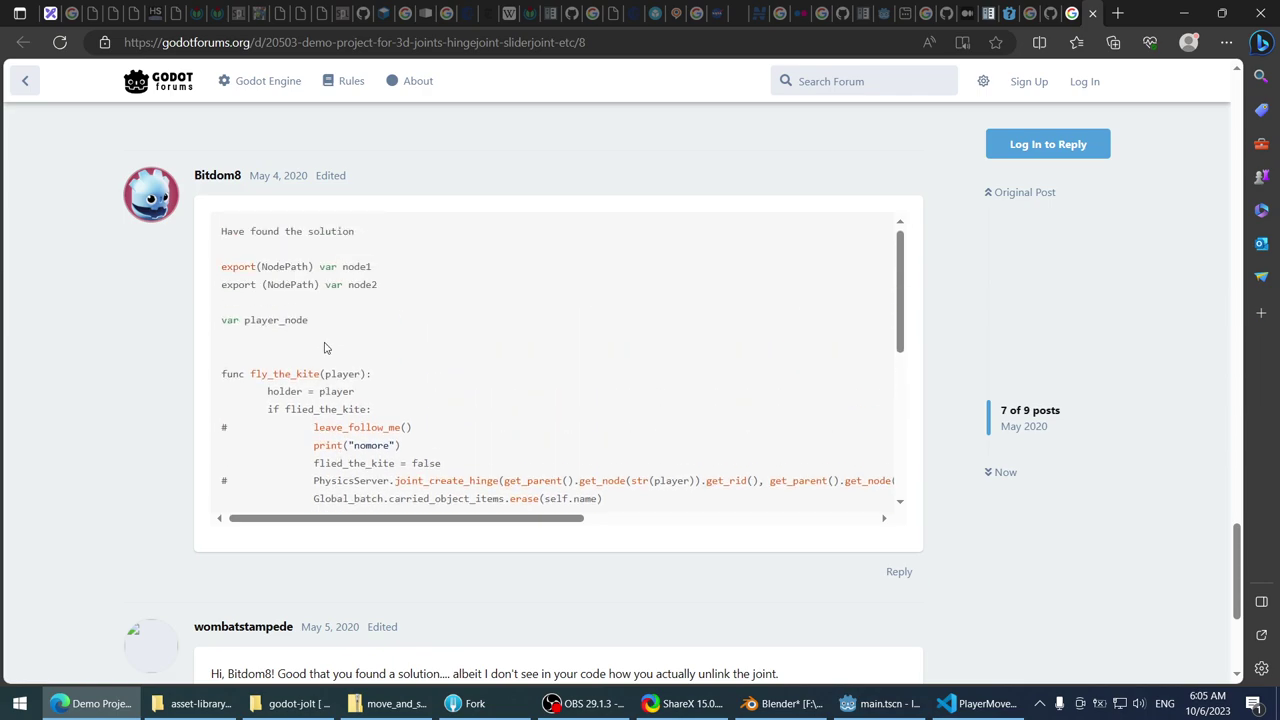
scroll(323, 347, down, 2)
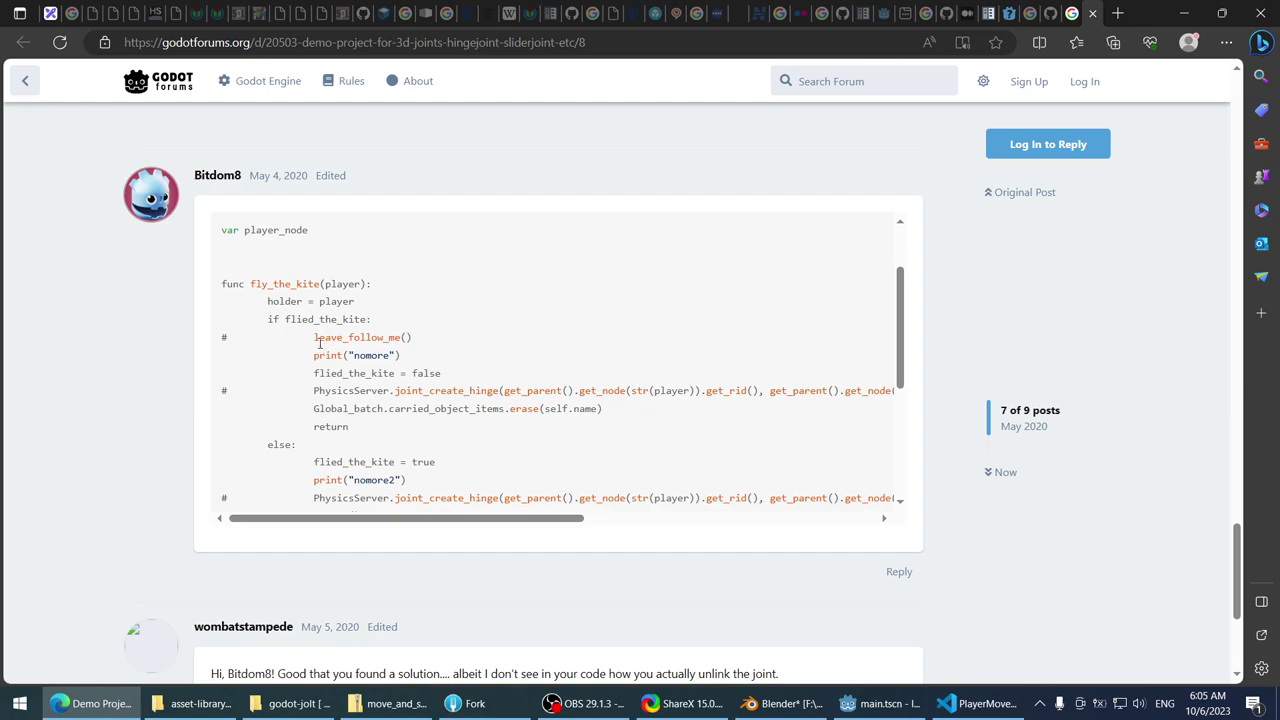
scroll(330, 400, right, 3)
scroll(350, 405, right, 8)
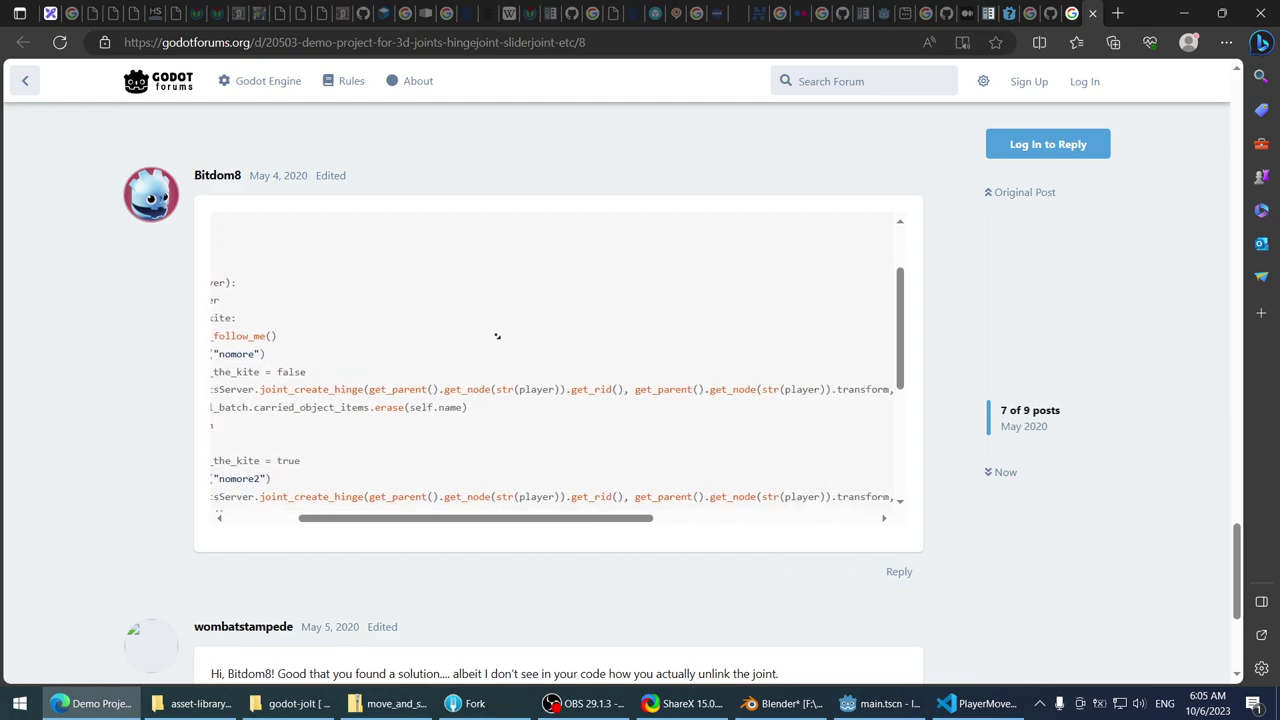
scroll(343, 337, left, 10)
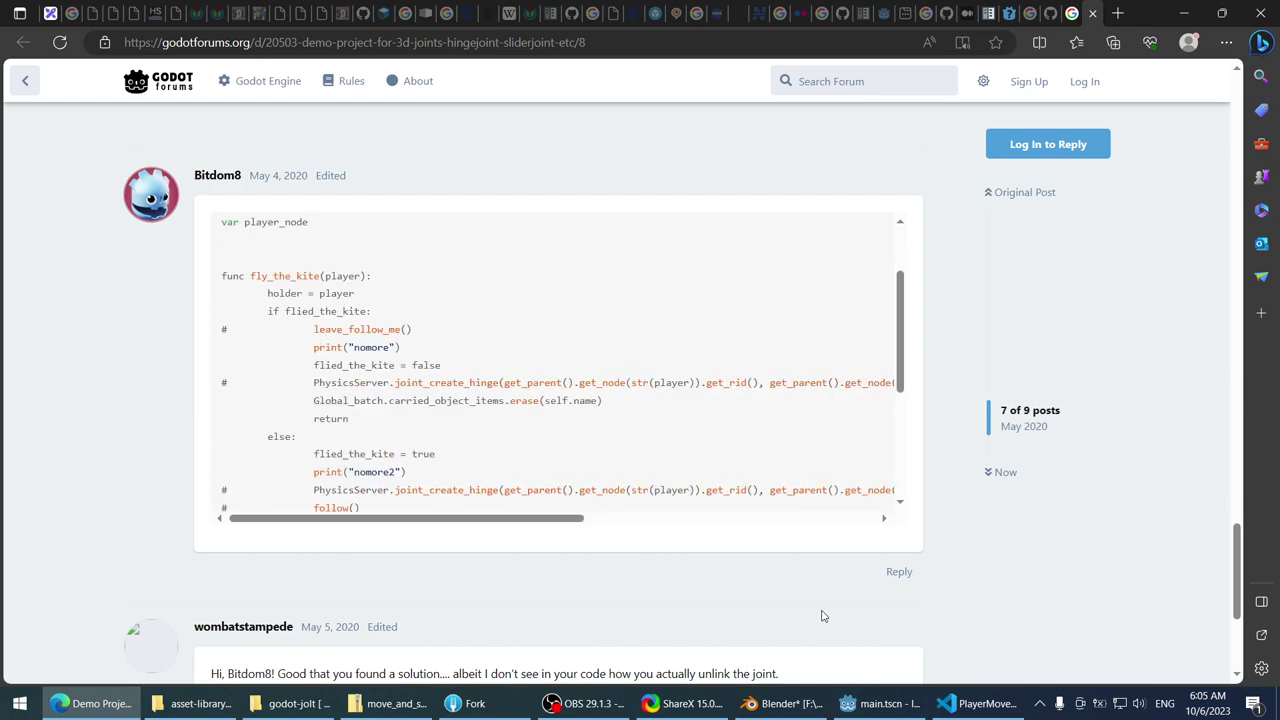
click(963, 703)
scroll(590, 422, down, 12)
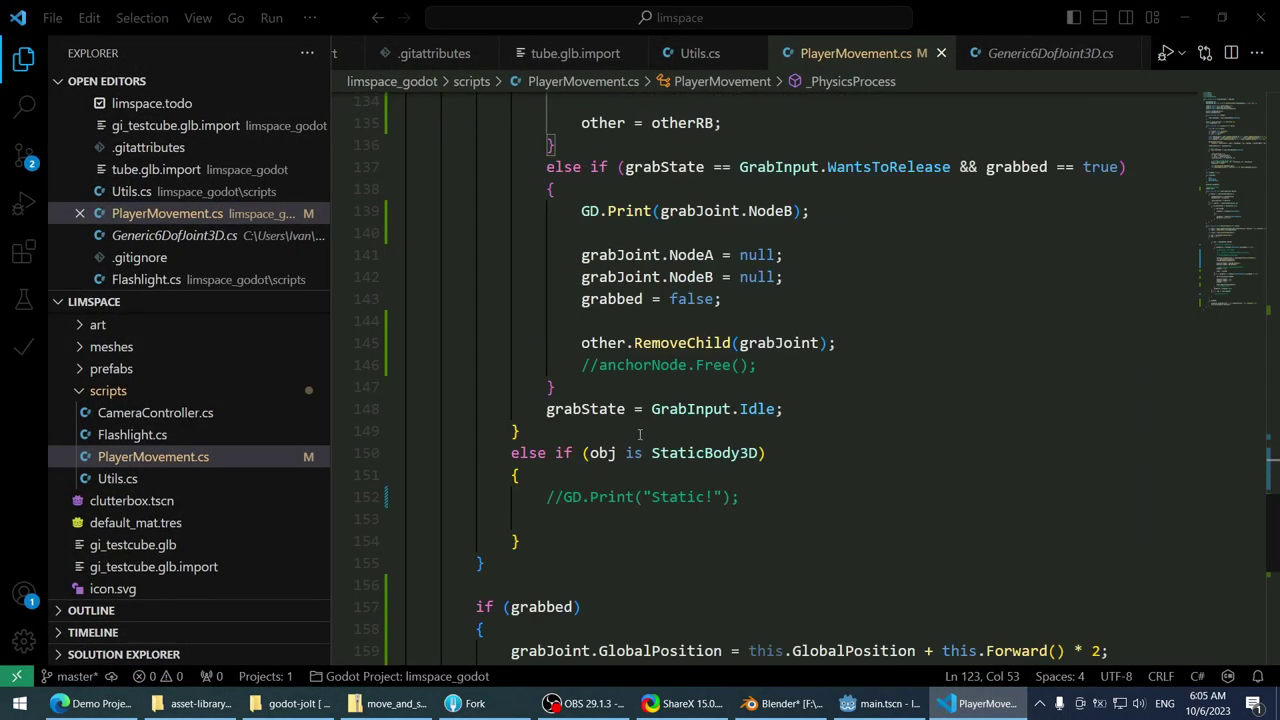
- Start a new line 161 with PhysicsServer3D. and search its create-joint members
click(834, 427)
key(Return)
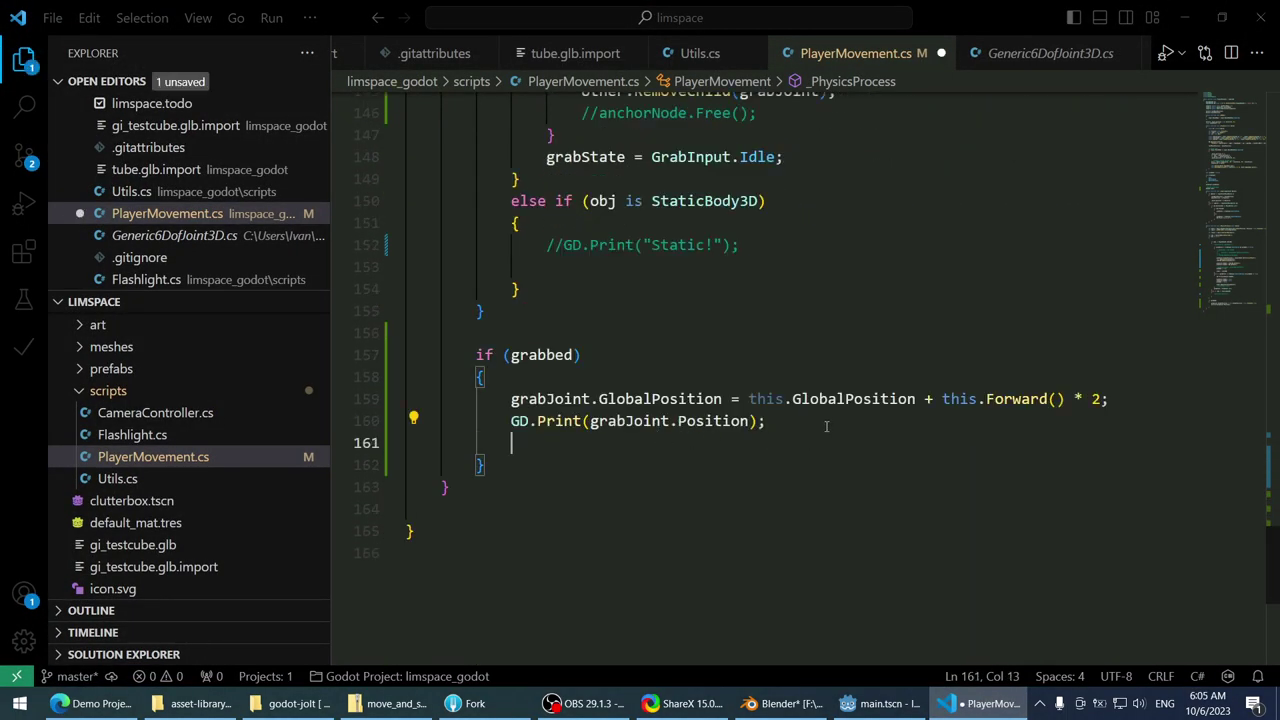
text(physicsserv)
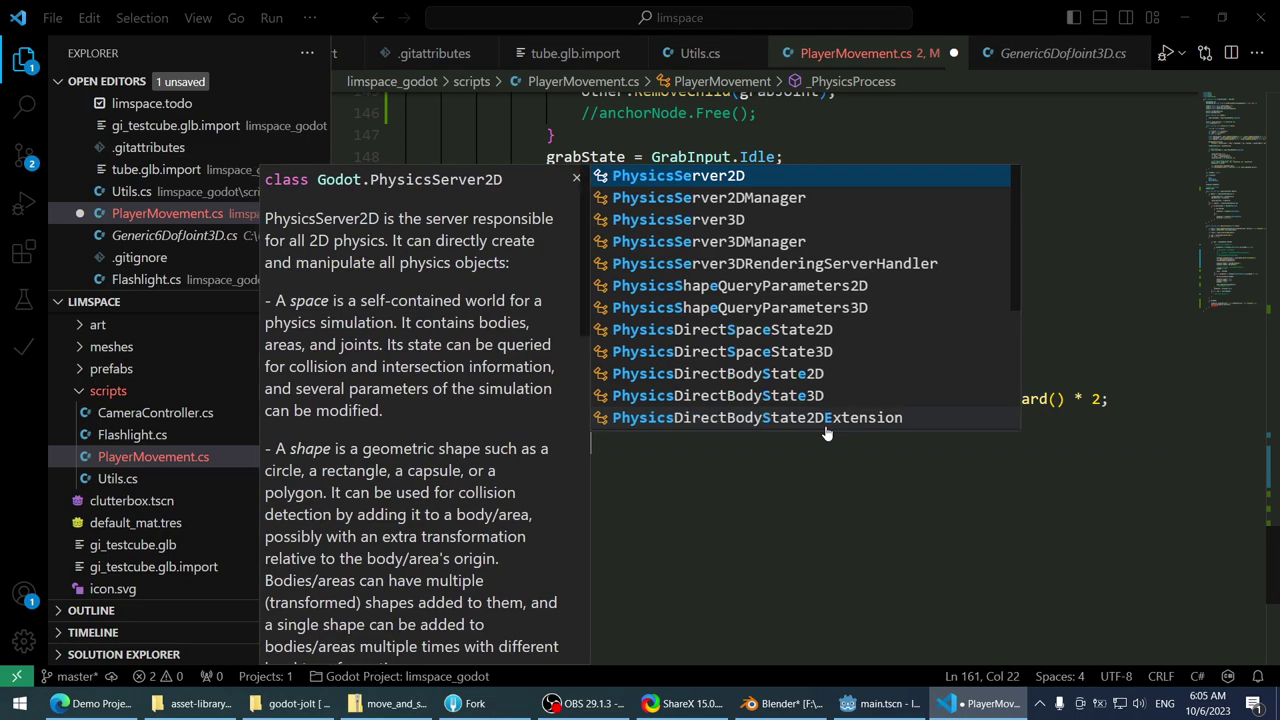
text(er3)
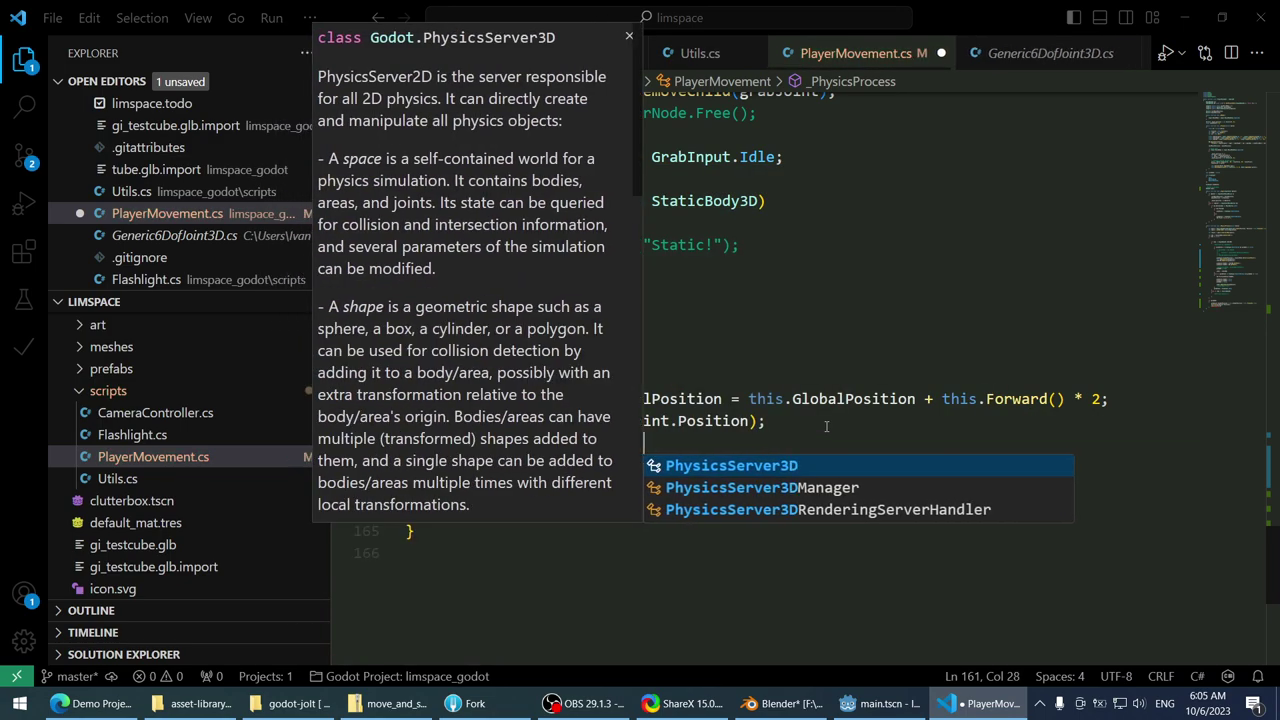
key(Return)
text(.crete)
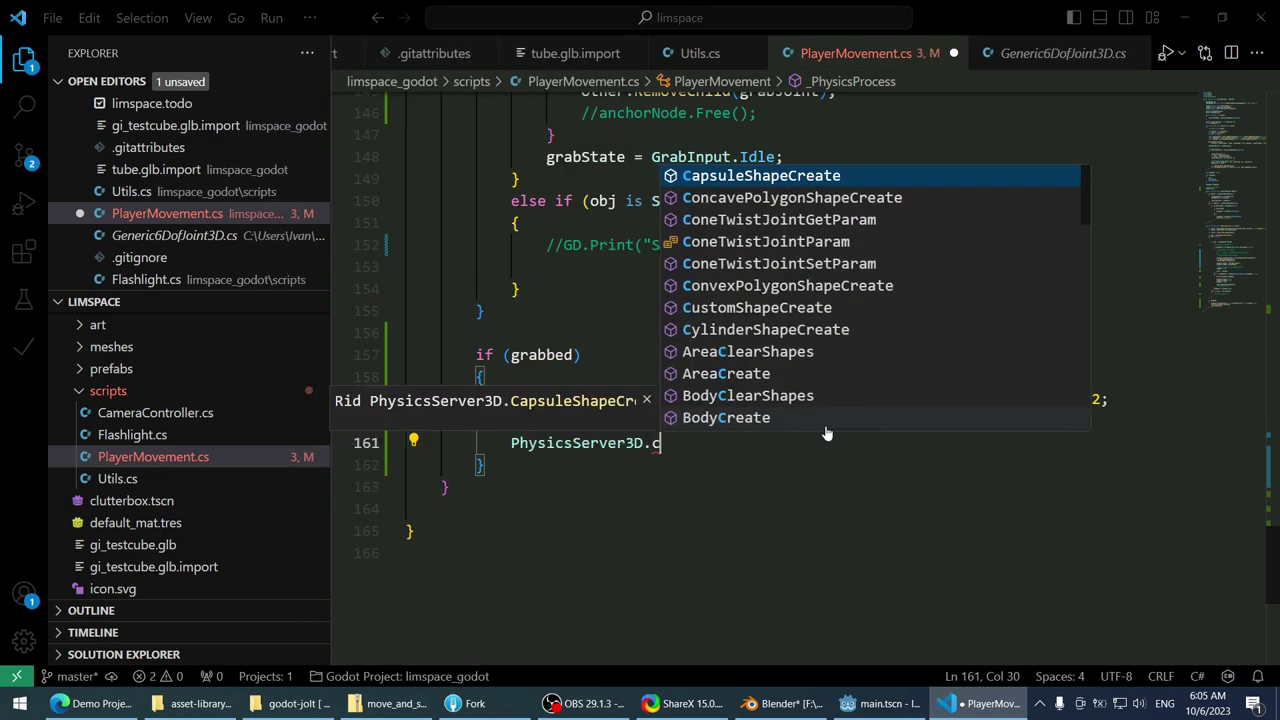
key(Escape)
key(BackSpace)
key(BackSpace)
text(ate)
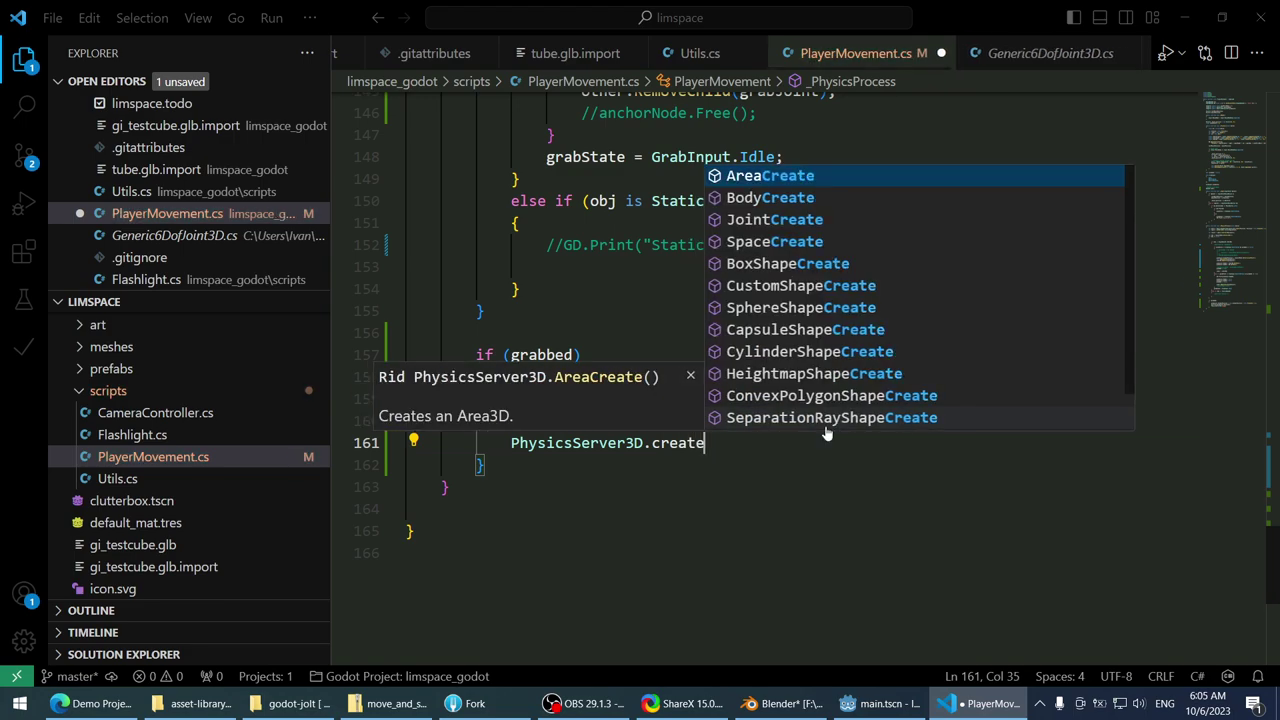
text(join)
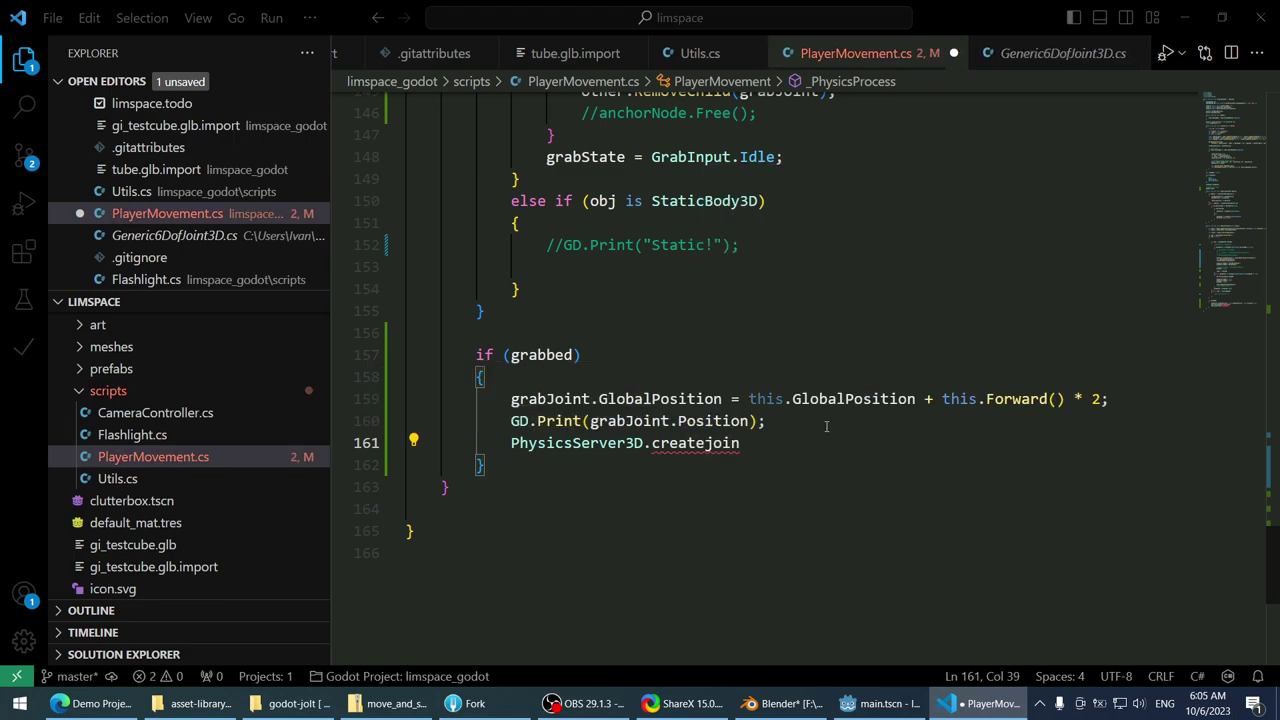
key(BackSpace)
key(BackSpace)
key(BackSpace)
key(BackSpace)
key(BackSpace)
key(BackSpace)
key(BackSpace)
key(BackSpace)
key(BackSpace)
text(reat)
key(ctrl+z)
key(ctrl+z)
key(ctrl+d)
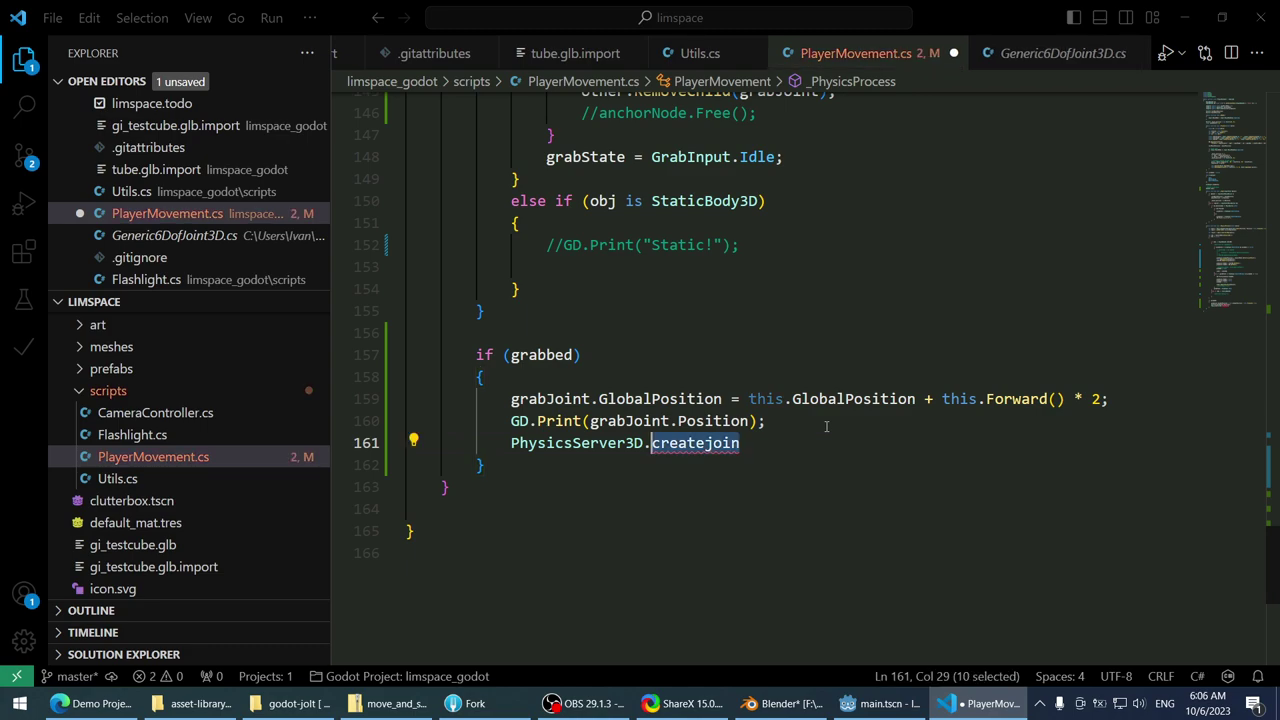
text(joint)
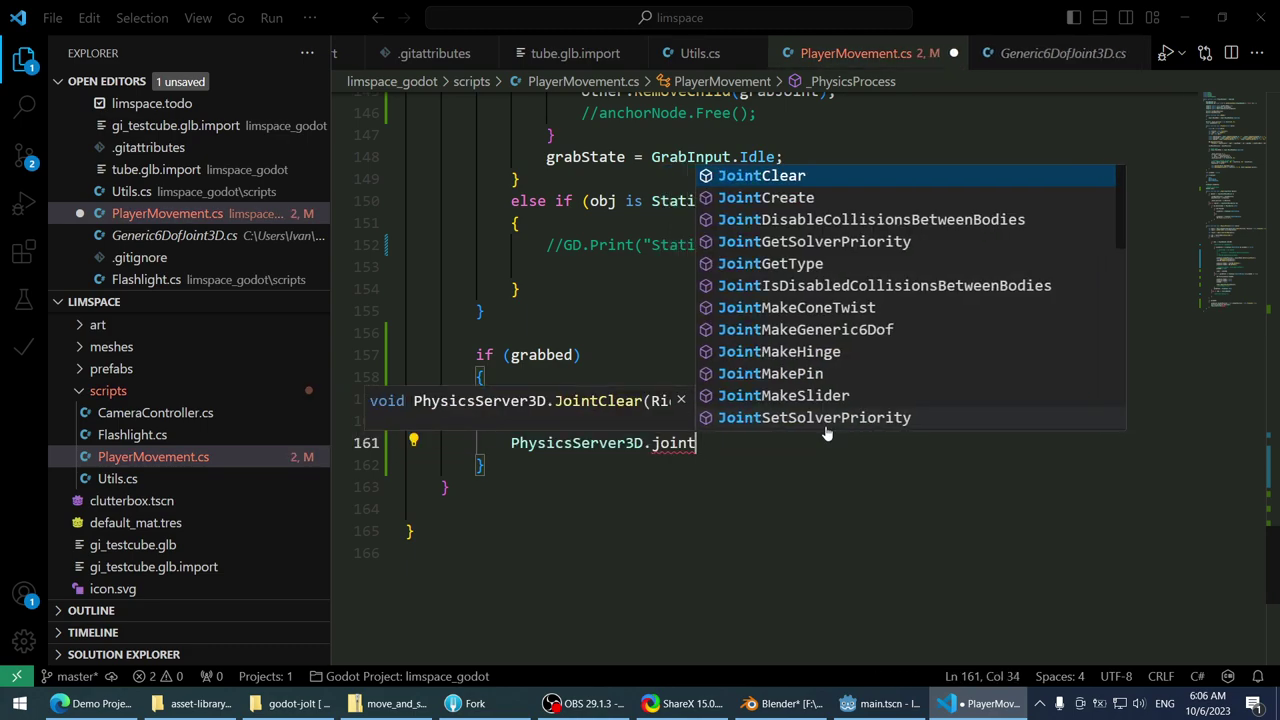
key(Down)
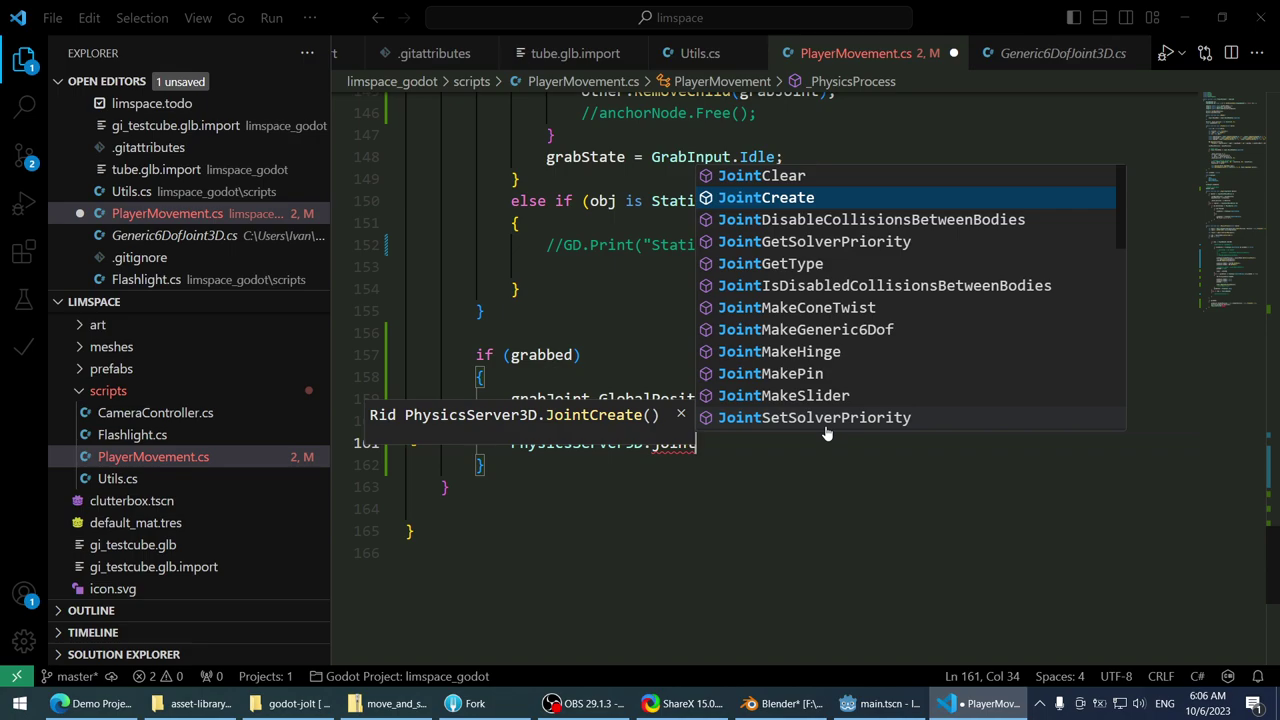
click(720, 464)
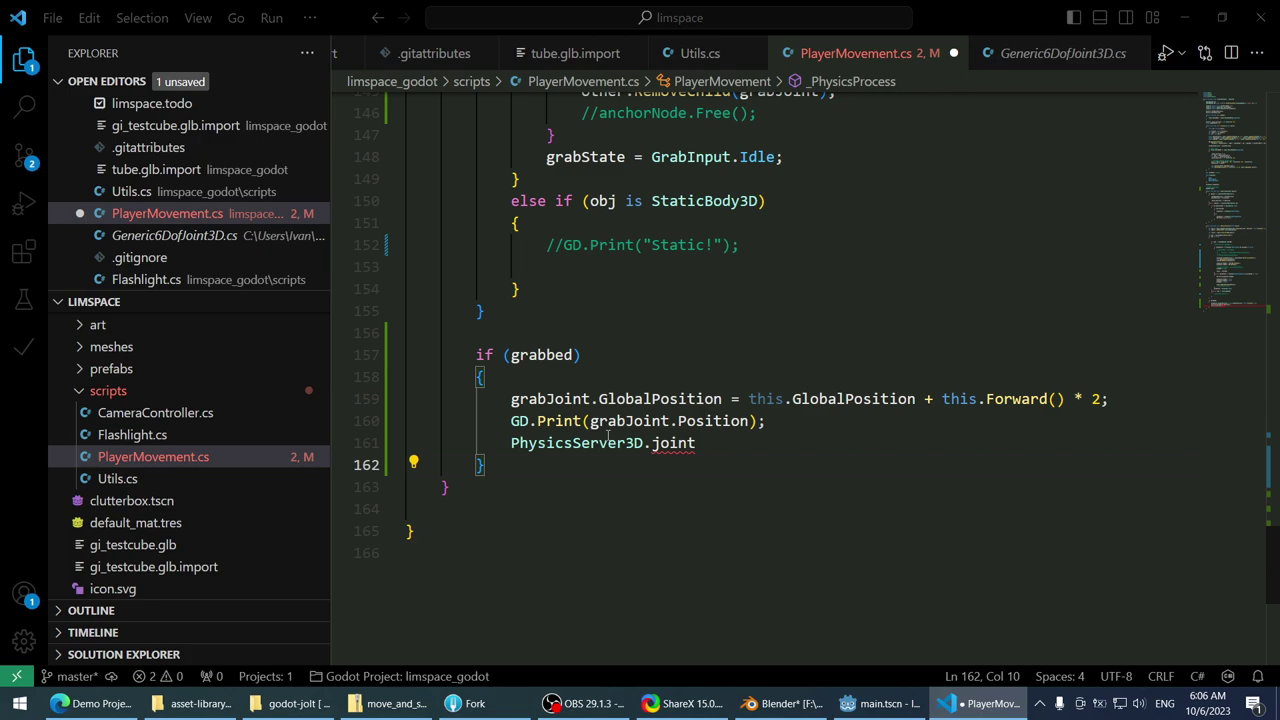
- Retype the member name to insert PhysicsServer3D.JointCreate() on line 161, then check the forum thread
mouse_move(608, 435)
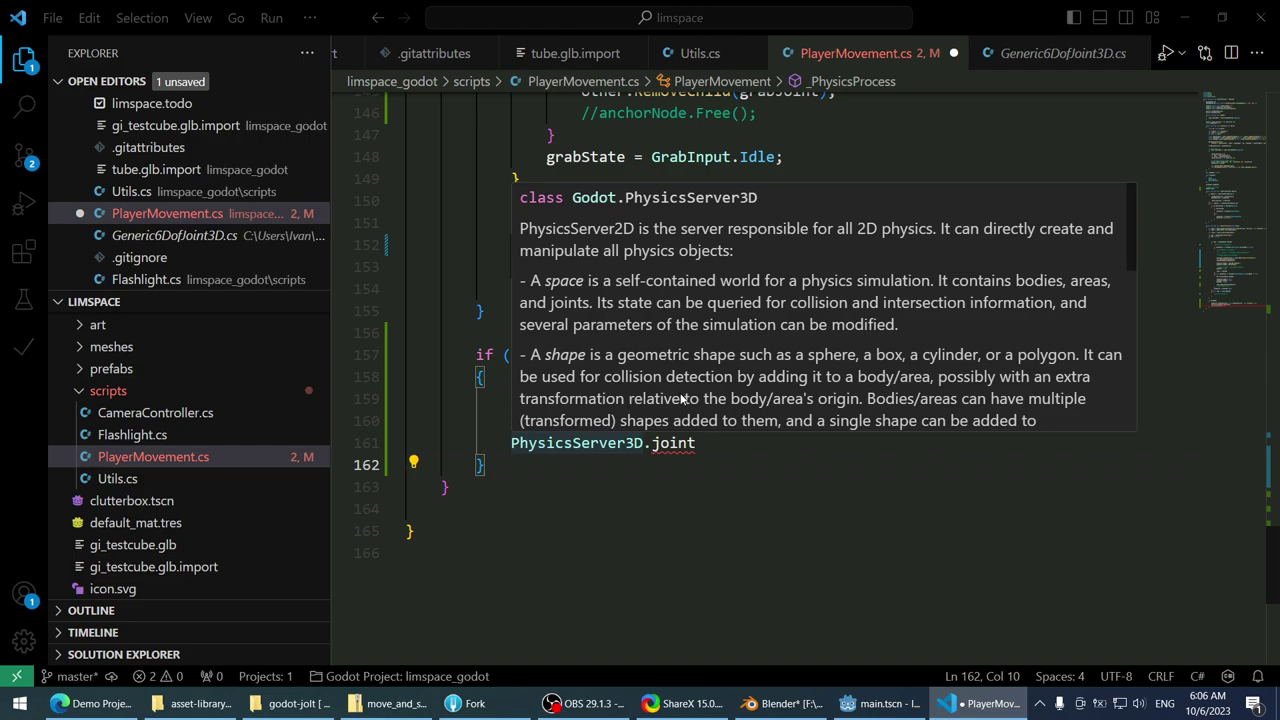
double_click(673, 443)
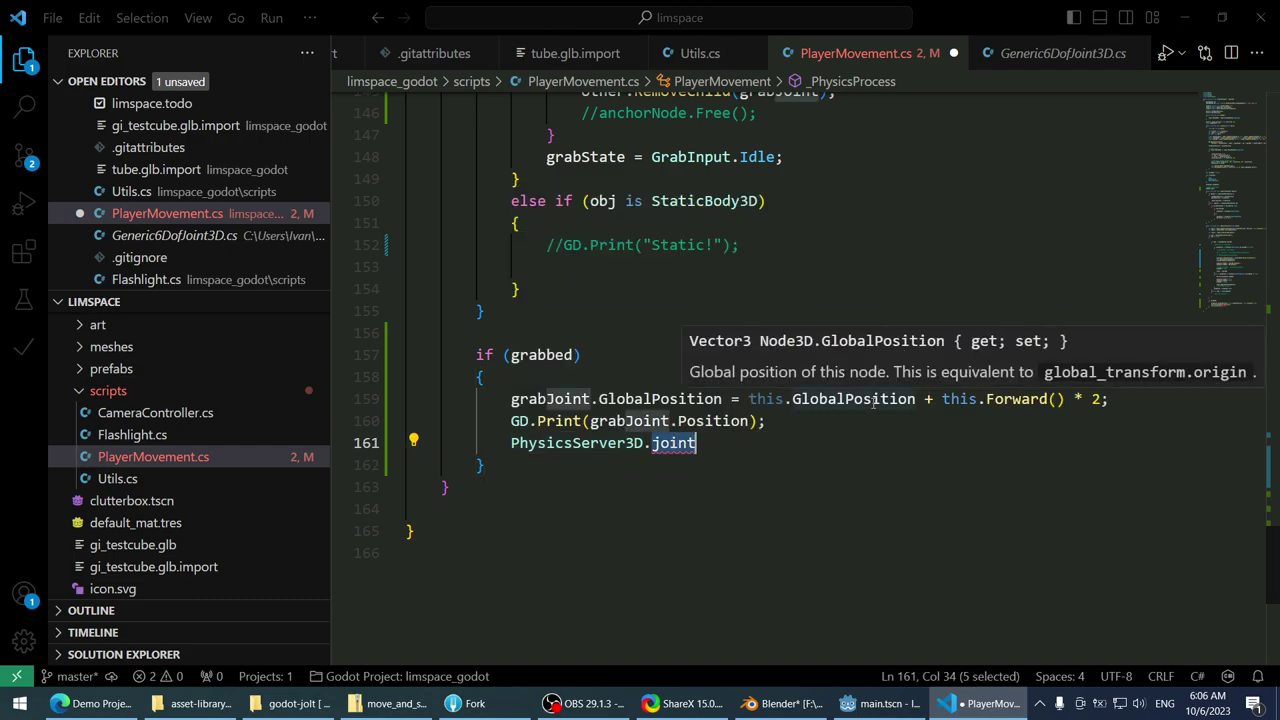
key(BackSpace)
key(ctrl+space)
text(join)
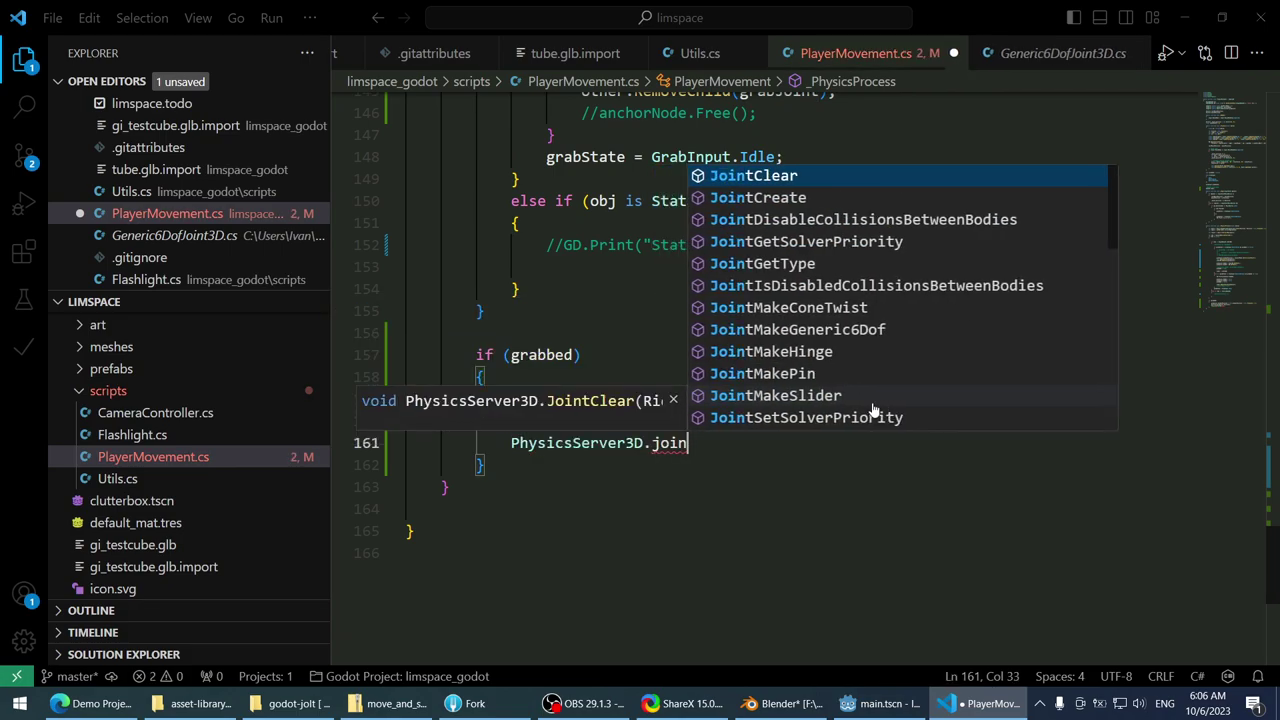
key(BackSpace)
key(BackSpace)
key(BackSpace)
key(BackSpace)
text(createjoin)
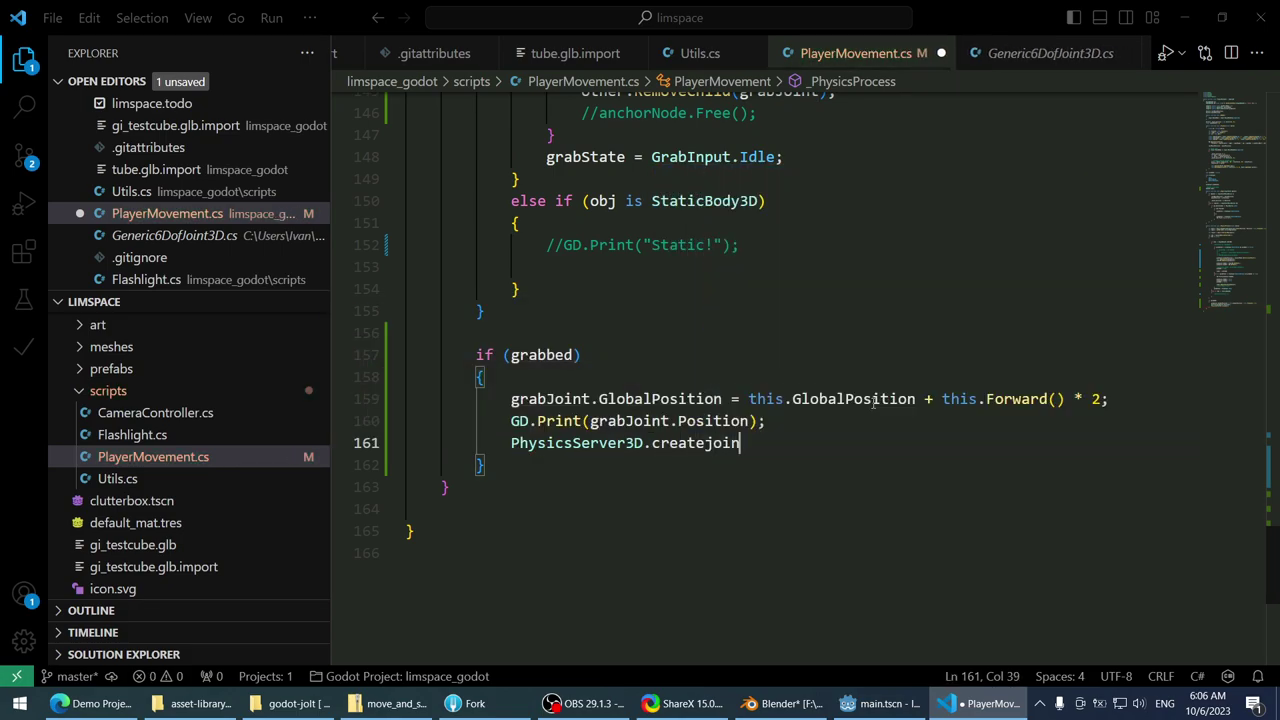
key(ctrl+shift+Left)
key(BackSpace)
text(joint)
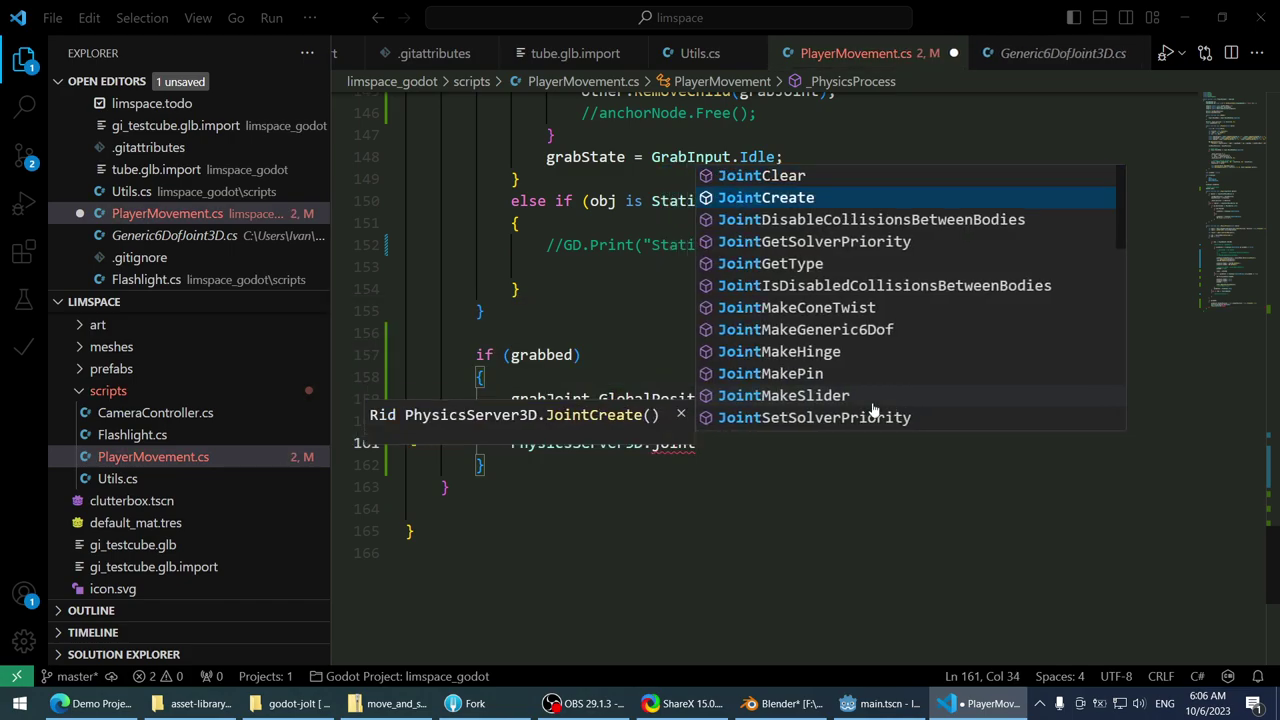
key(Tab)
text(()
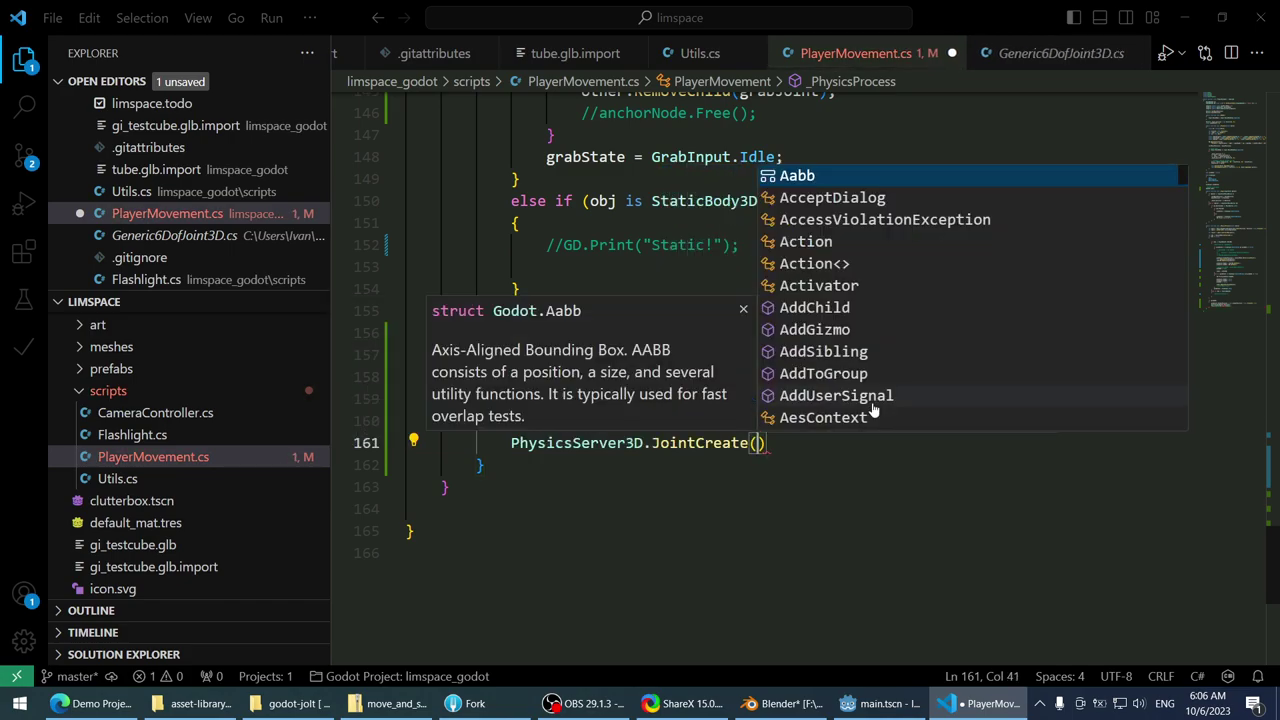
key(BackSpace)
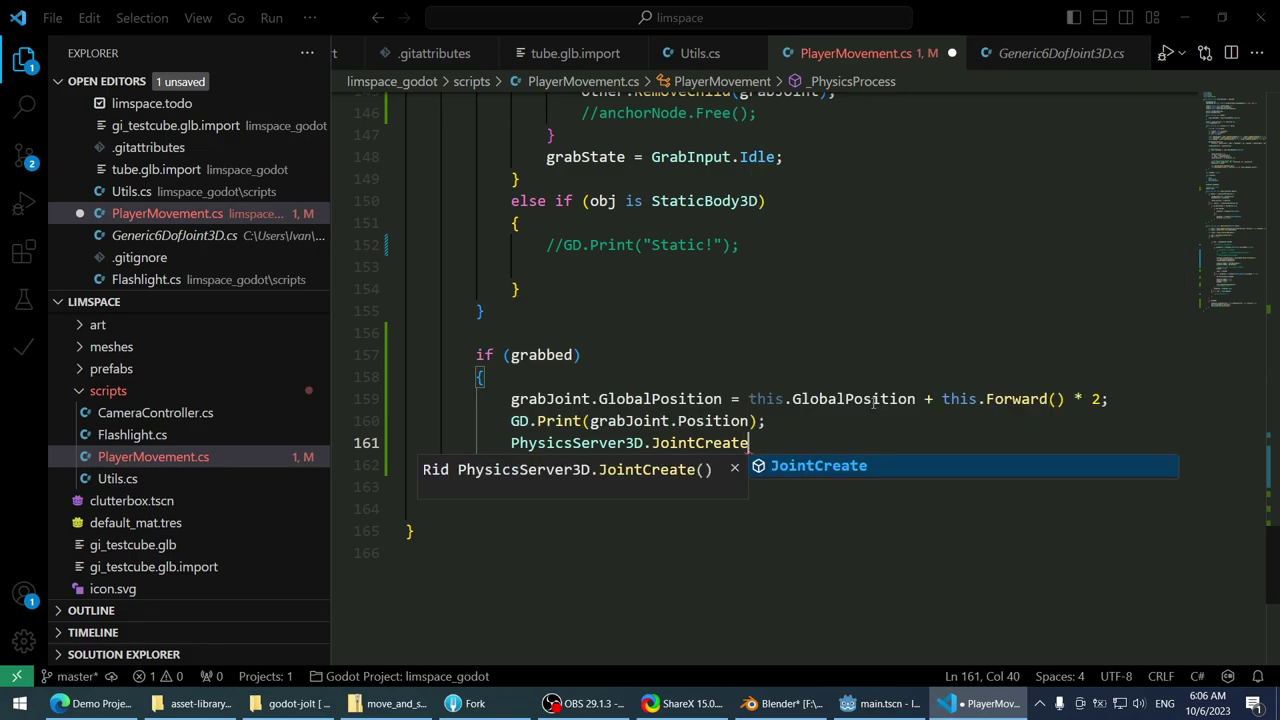
text(()
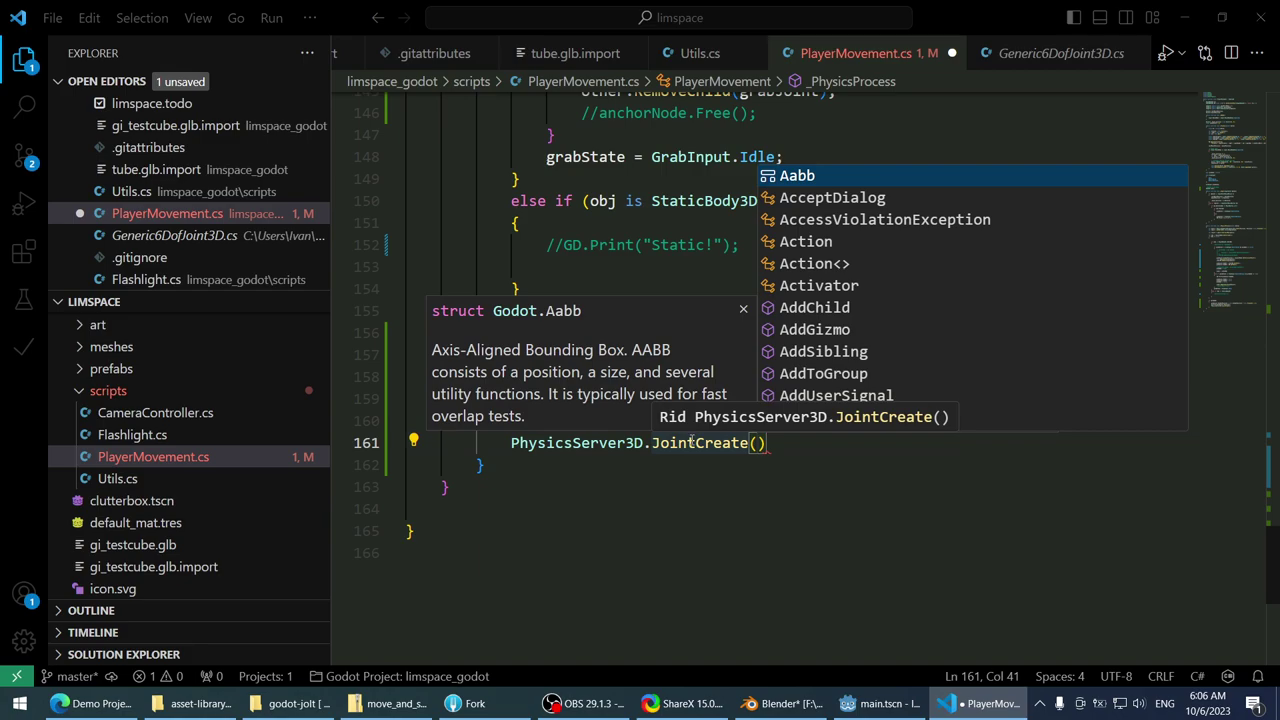
click(90, 703)
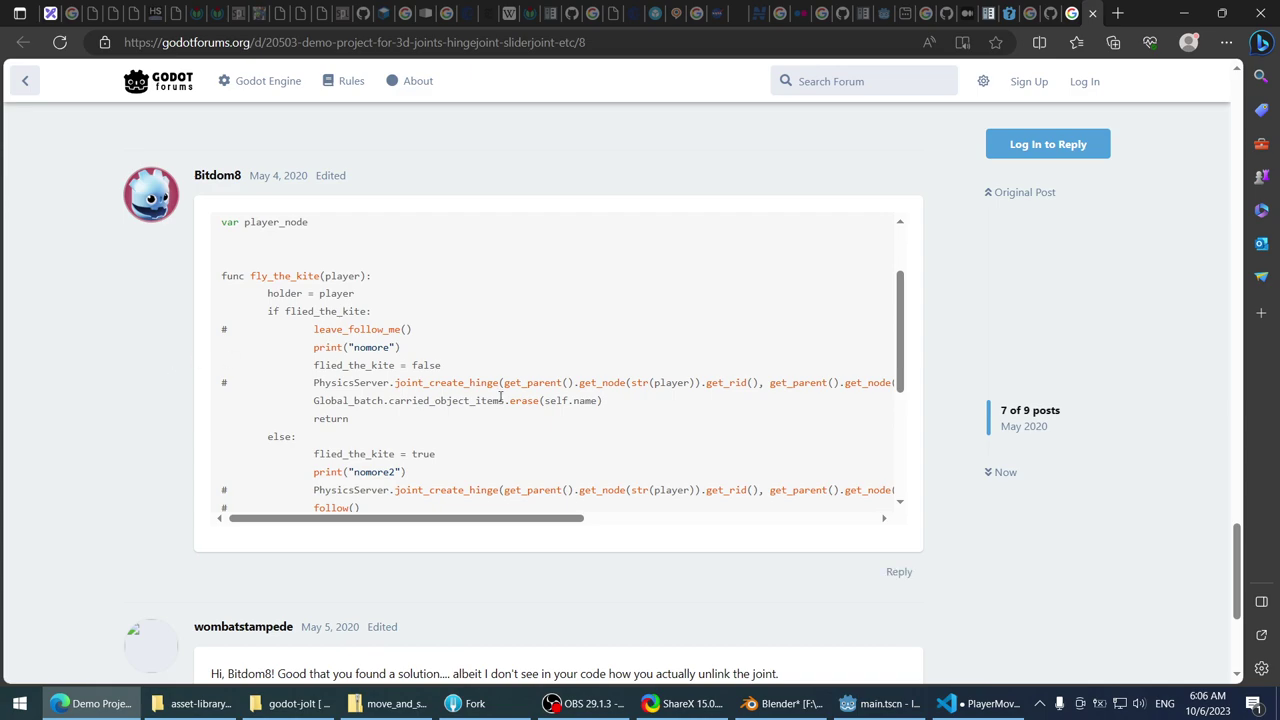
click(90, 703)
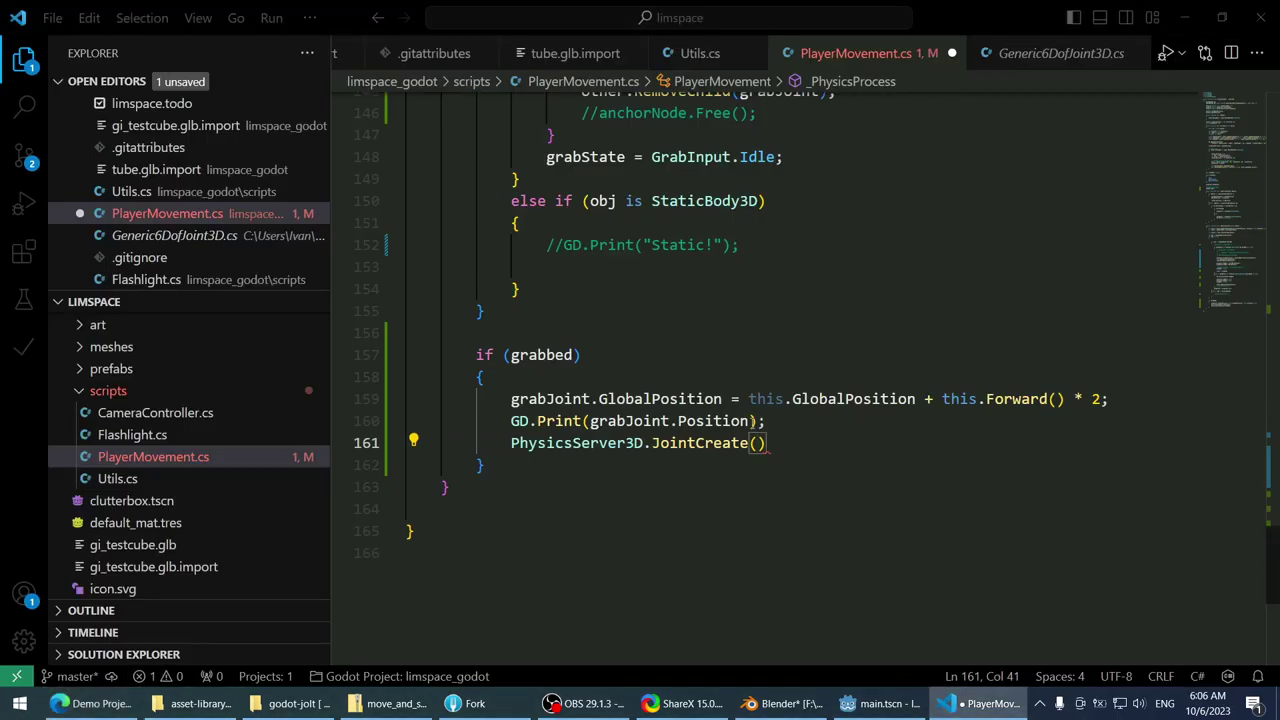
- Replace JointCreate on line 161 with PinJointGetLocalA from the suggestions
double_click(740, 421)
double_click(712, 443)
text(hiub)
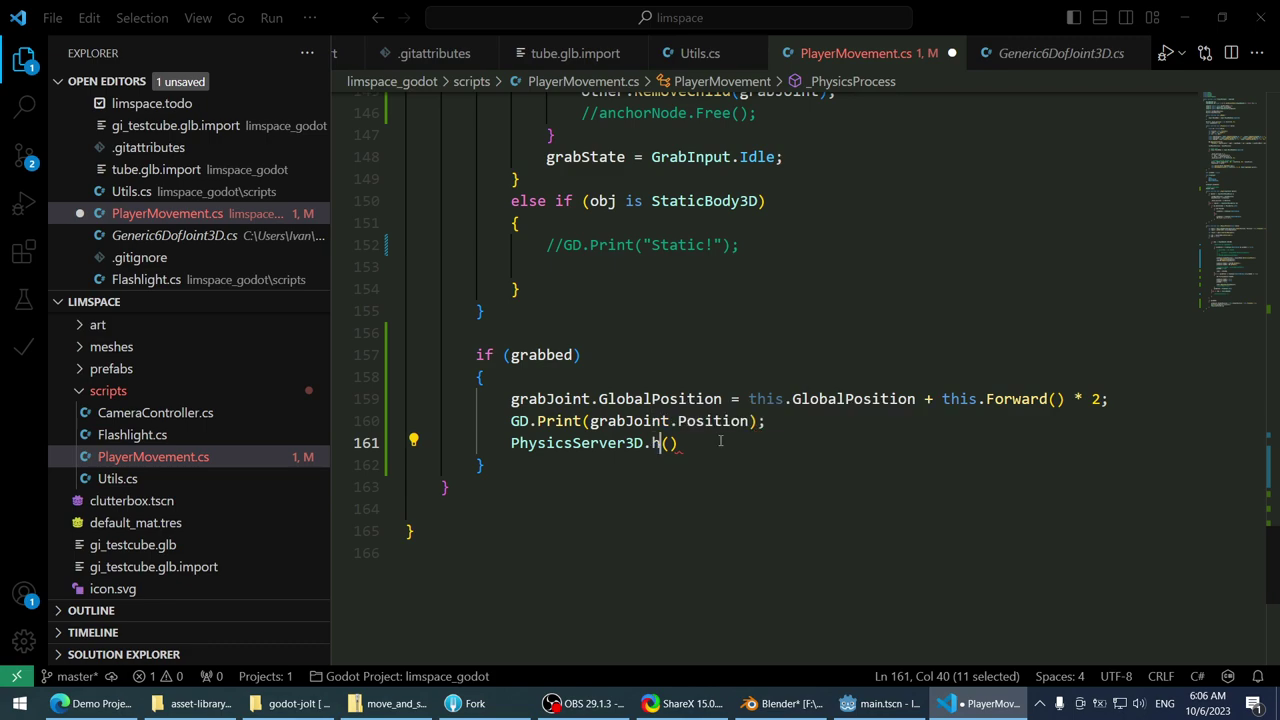
key(BackSpace)
key(BackSpace)
key(BackSpace)
key(BackSpace)
text(jointcr)
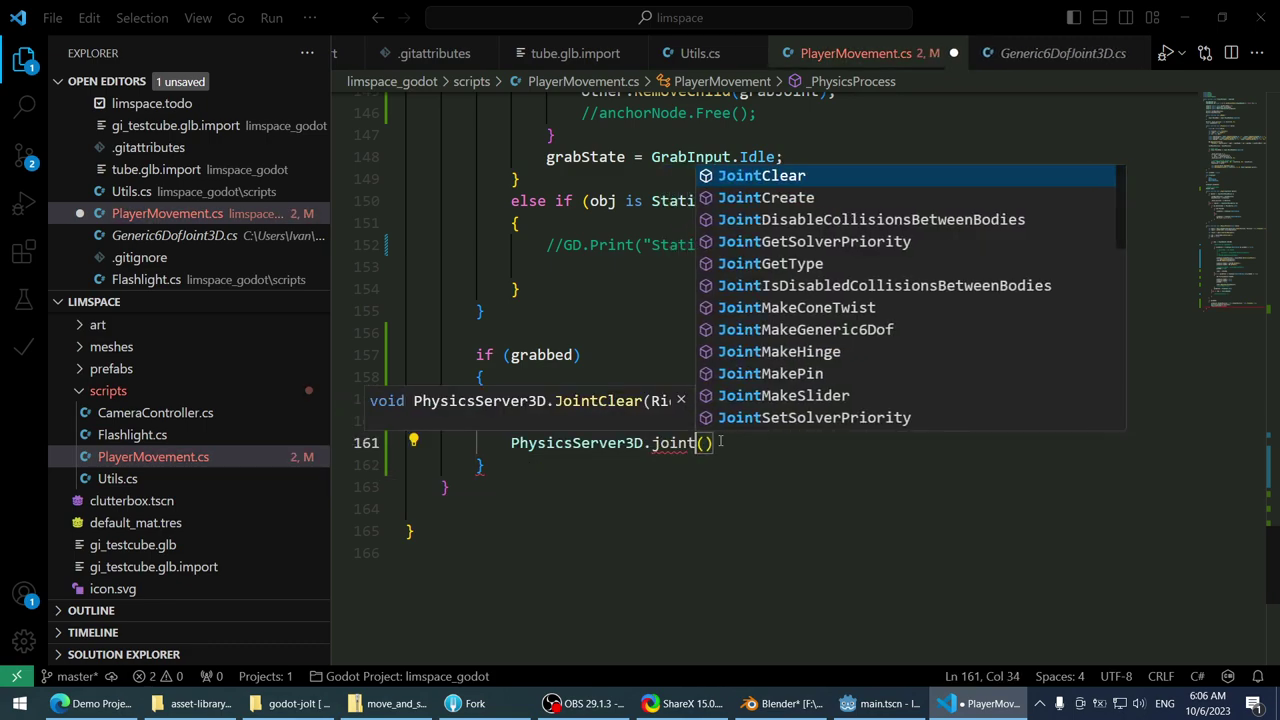
text(e)
key(BackSpace)
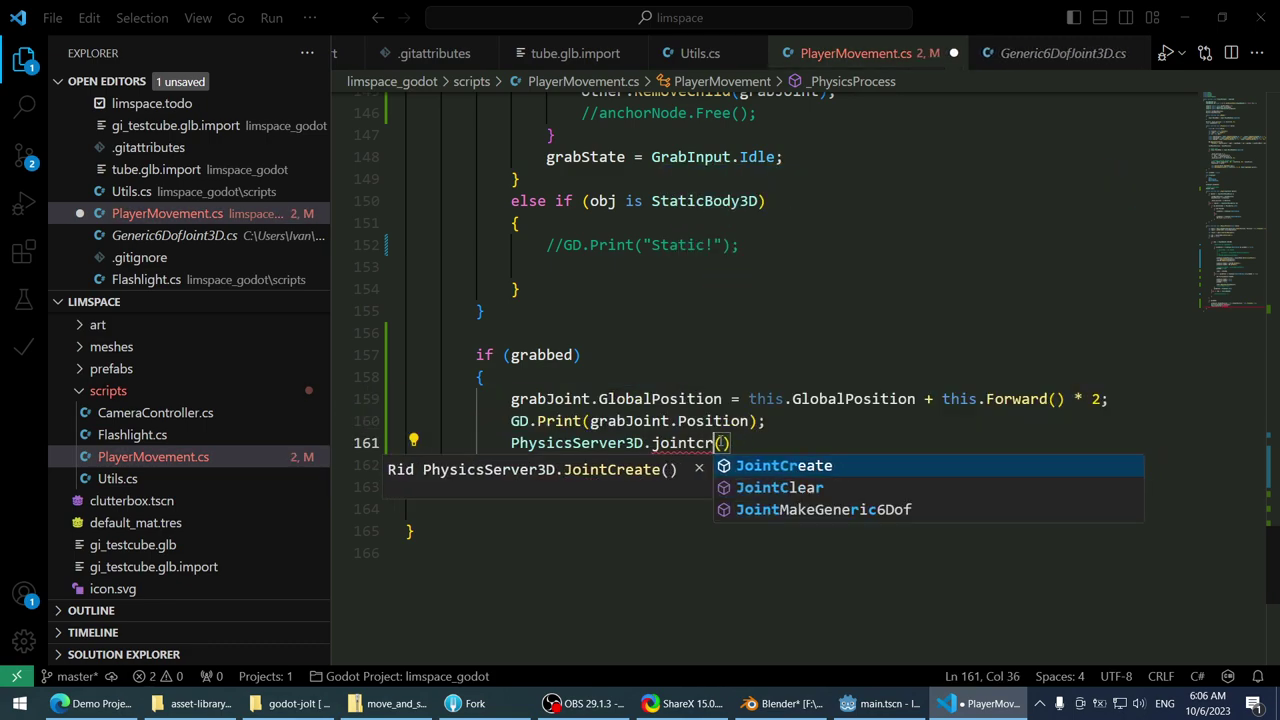
key(BackSpace)
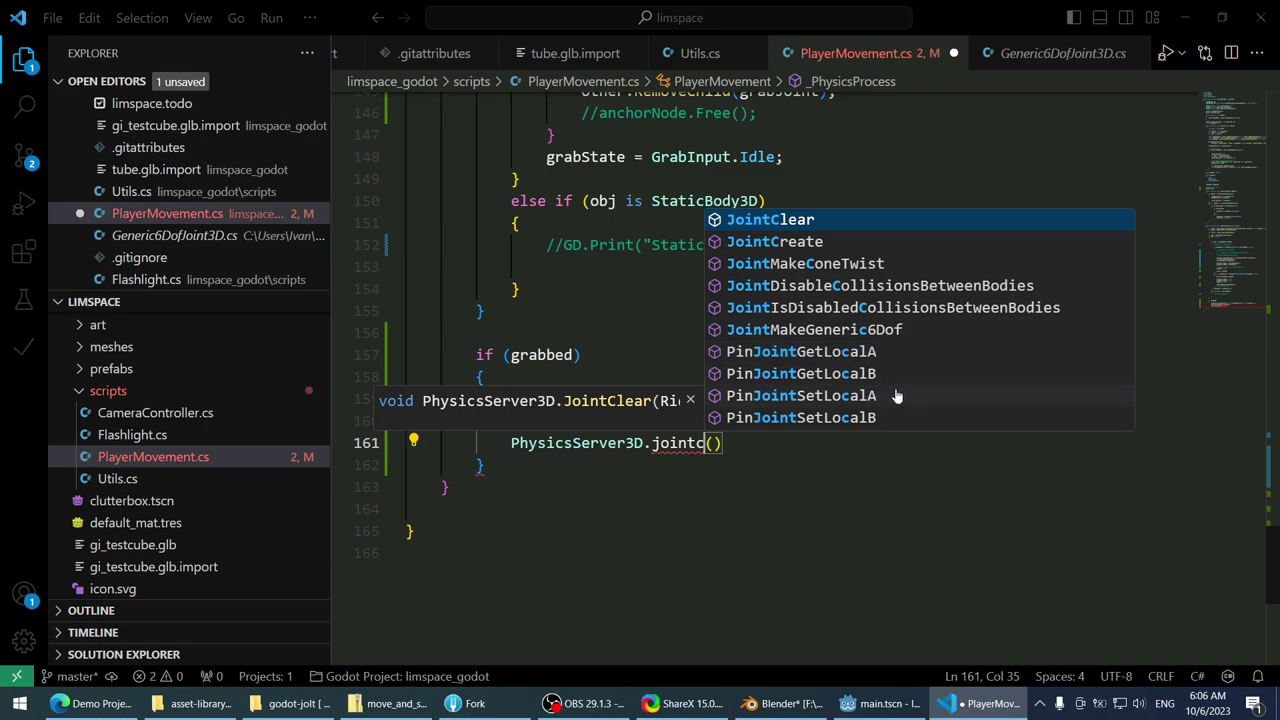
click(875, 353)
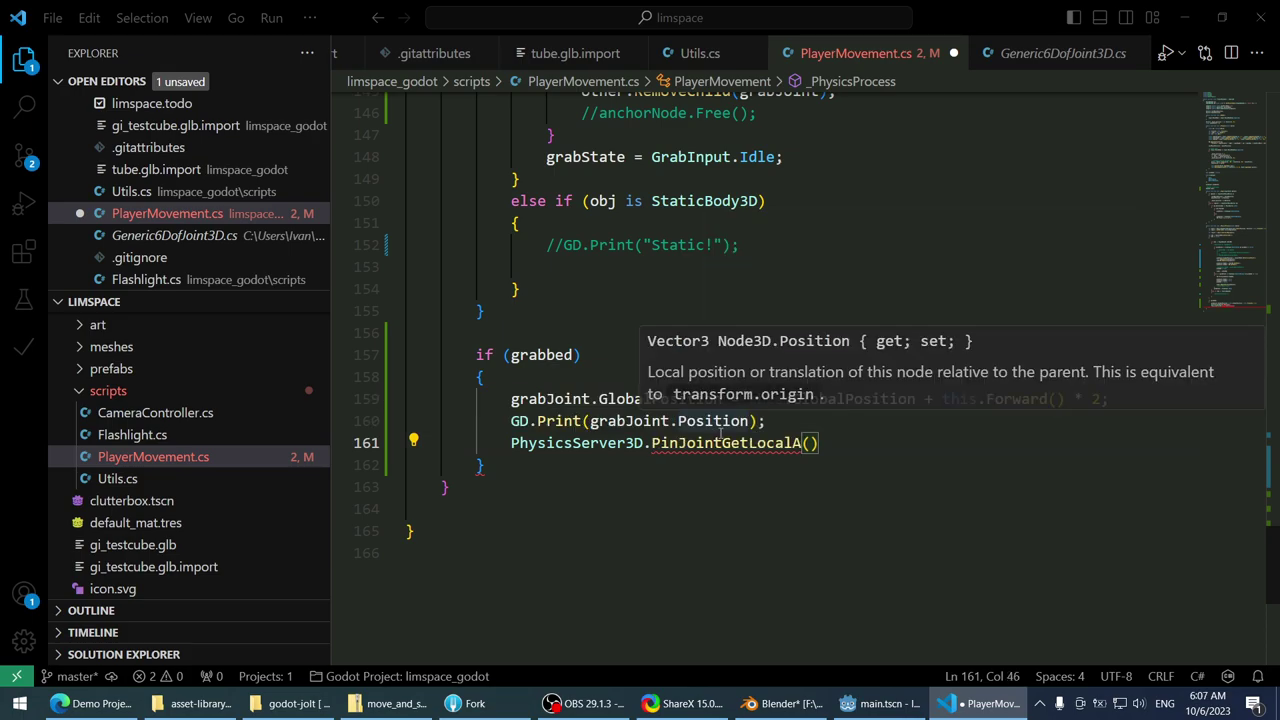
mouse_move(720, 440)
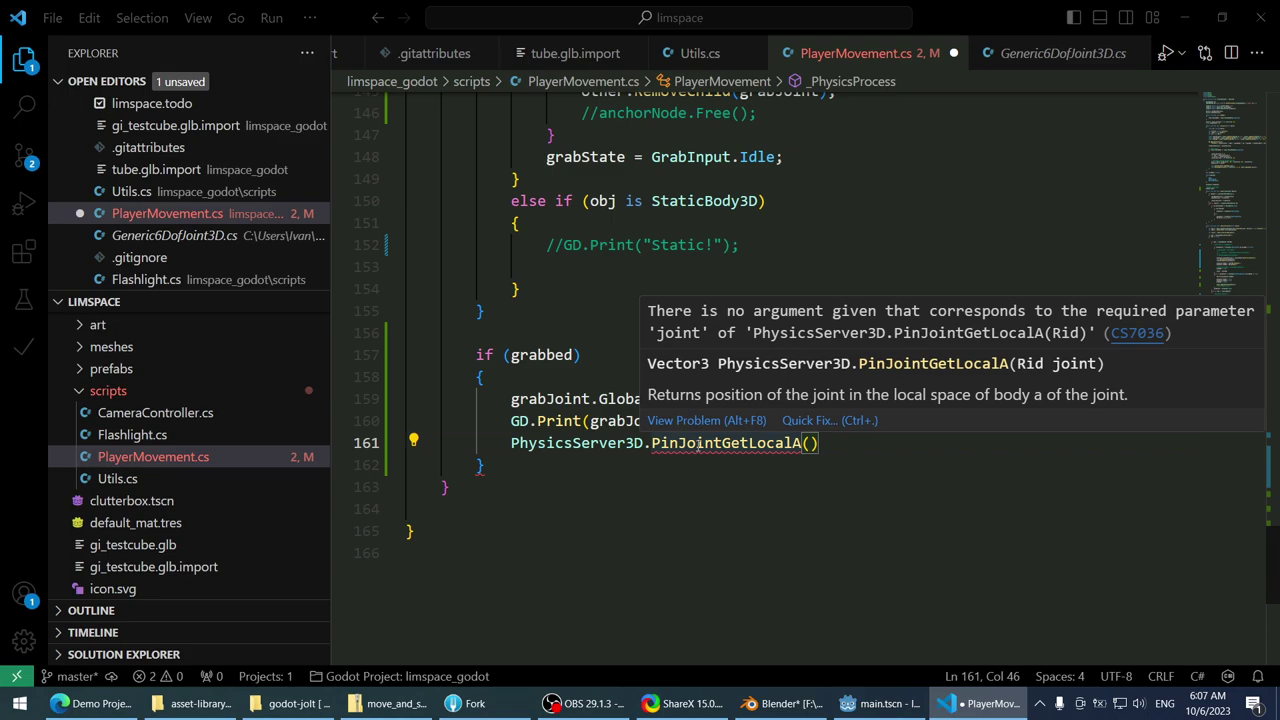
- Delete the unfinished PhysicsServer3D call on line 161 and bring up the forum post
double_click(705, 443)
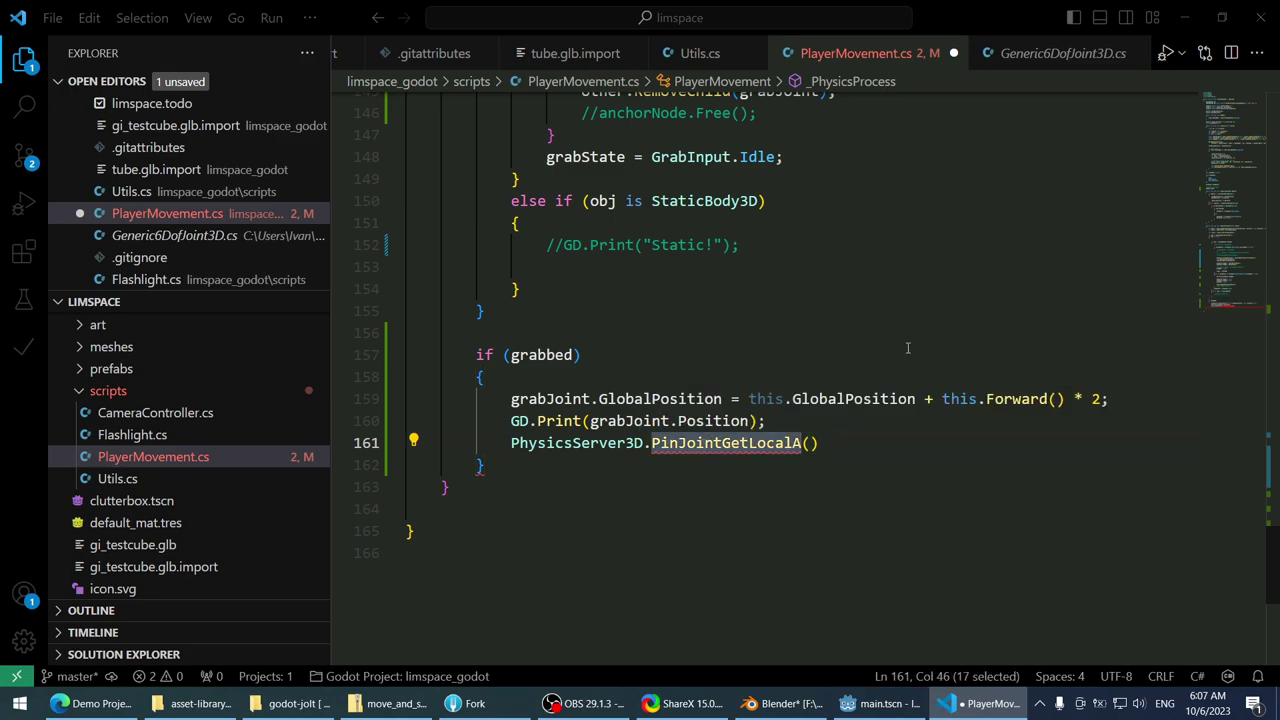
text(pinjoin)
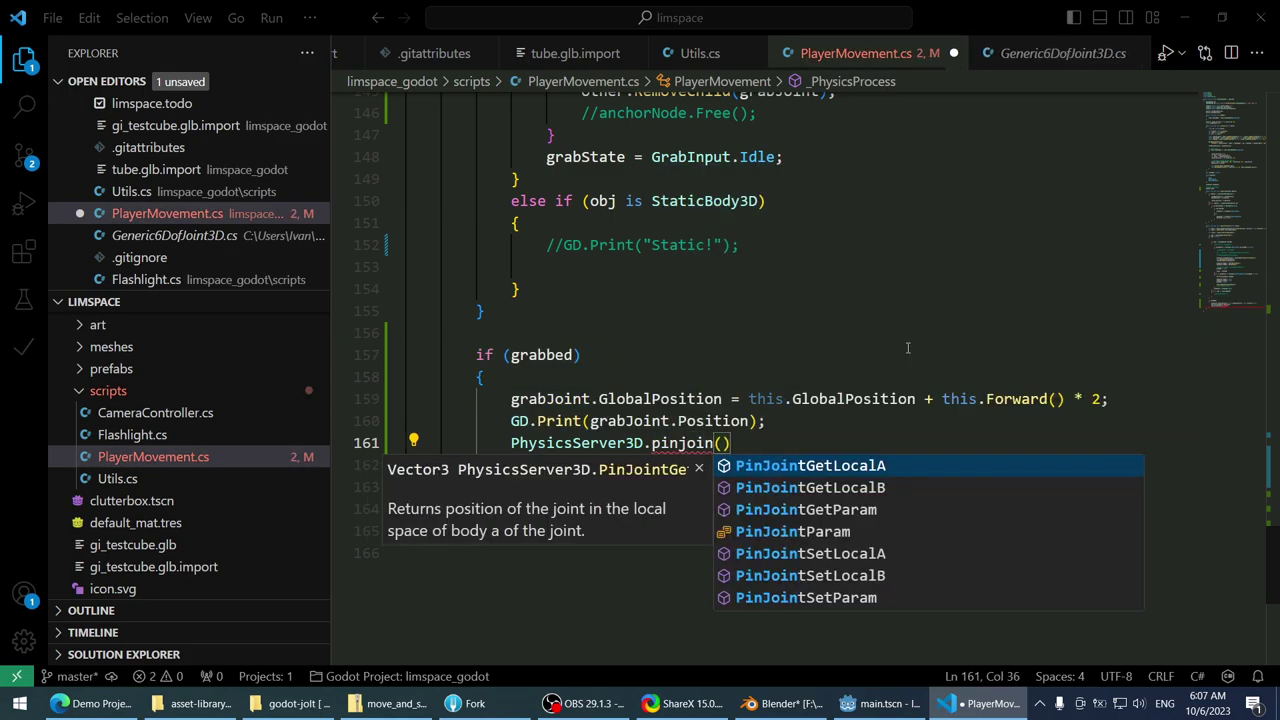
key(Escape)
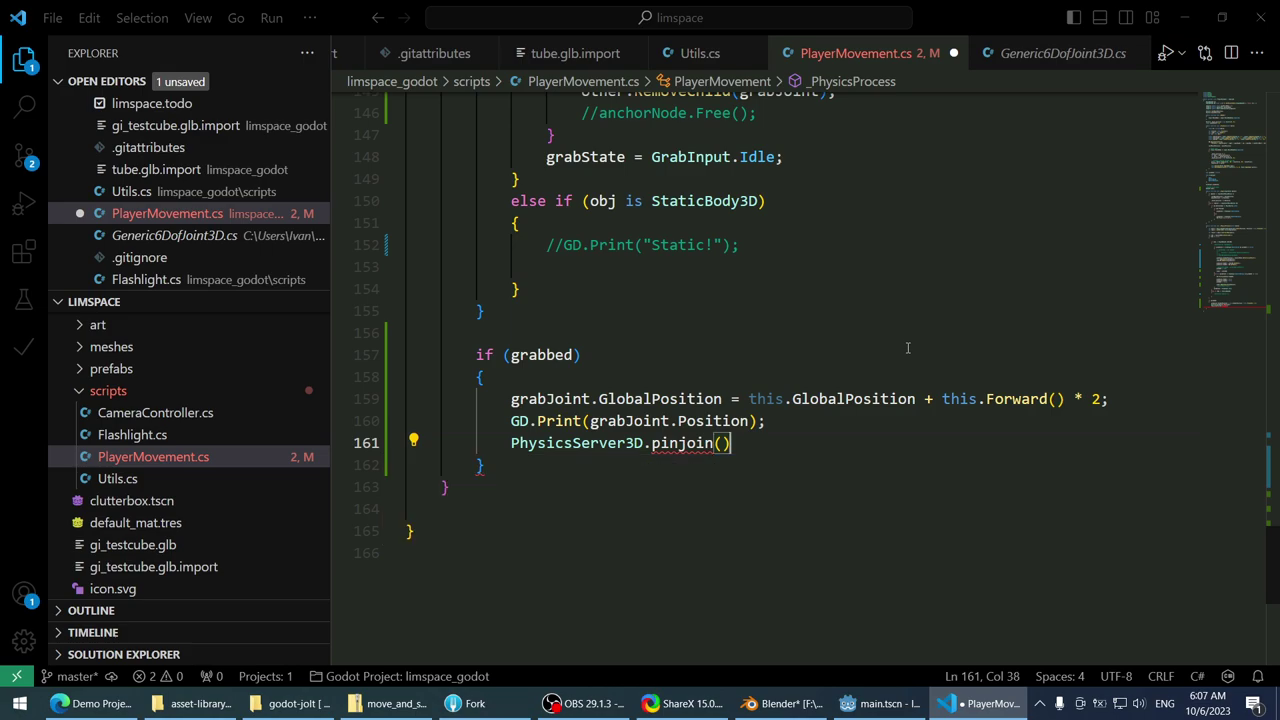
key(ctrl+BackSpace)
key(ctrl+BackSpace)
key(ctrl+BackSpace)
key(ctrl+BackSpace)
key(ctrl+BackSpace)
key(ctrl+BackSpace)
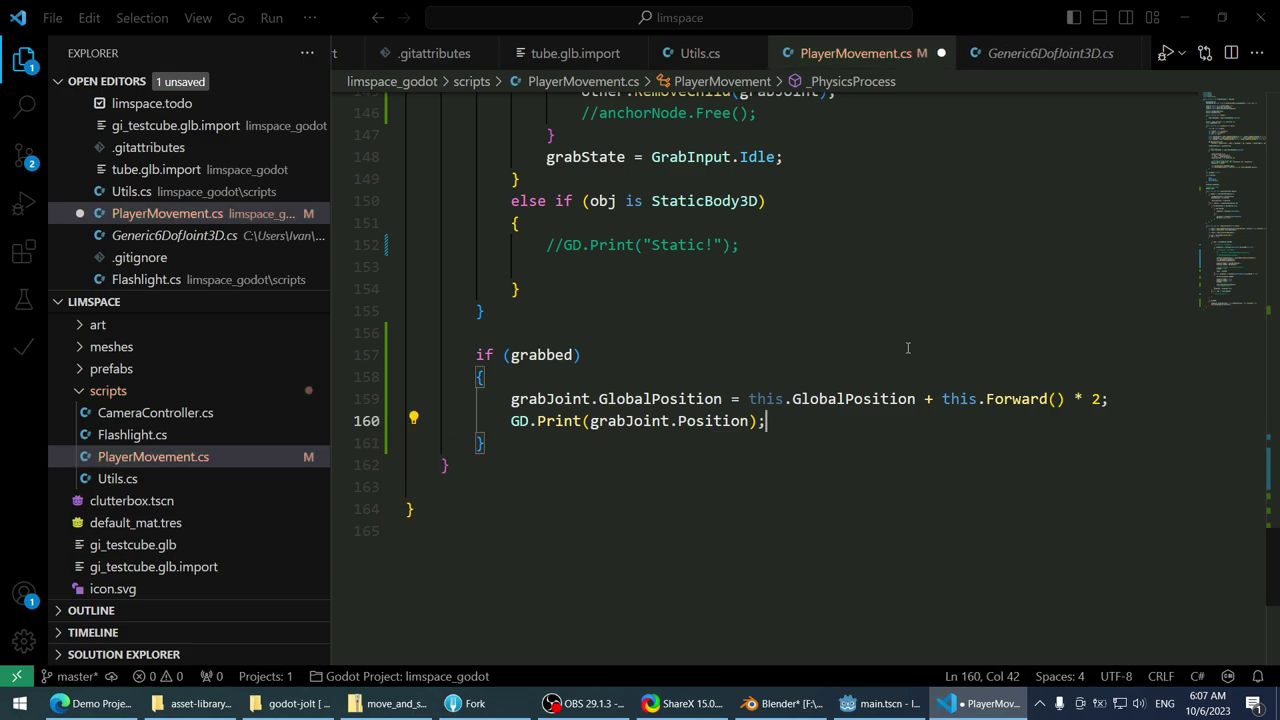
scroll(844, 294, up, 3)
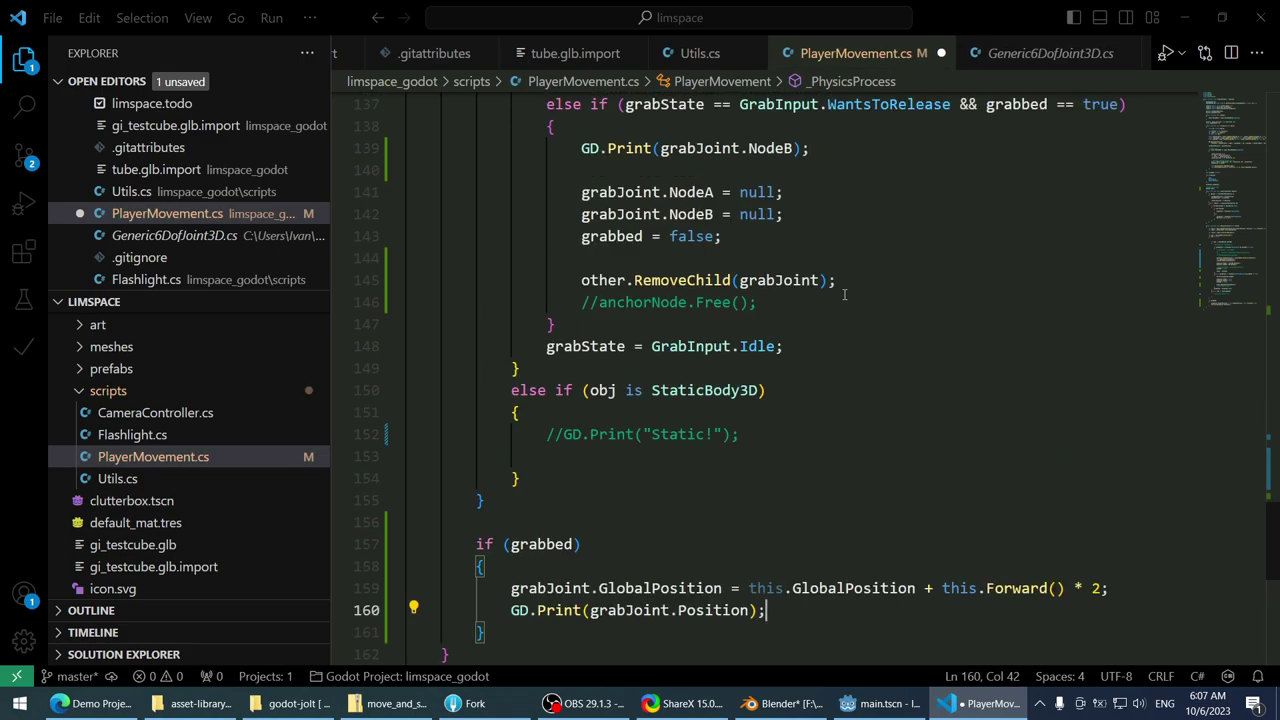
scroll(844, 294, down, 2)
click(95, 703)
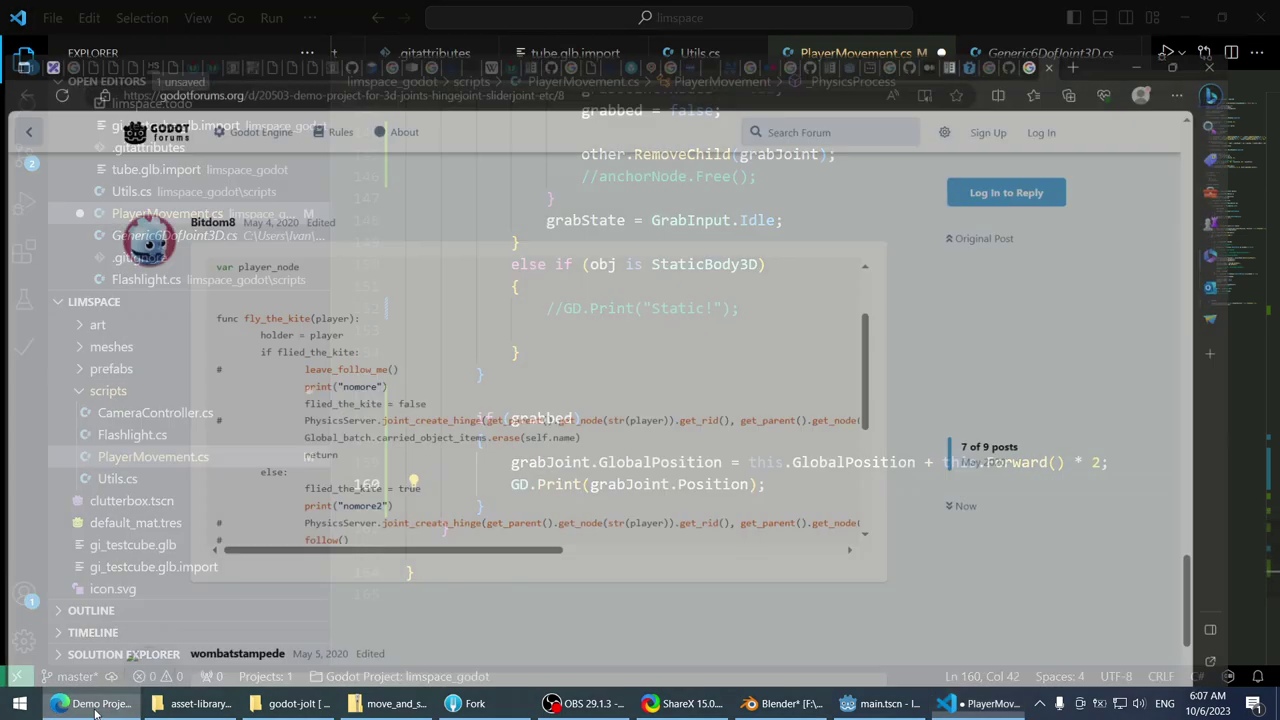
- Open the Add Child Node dialog for the Player node from its Scene dock context menu
click(876, 703)
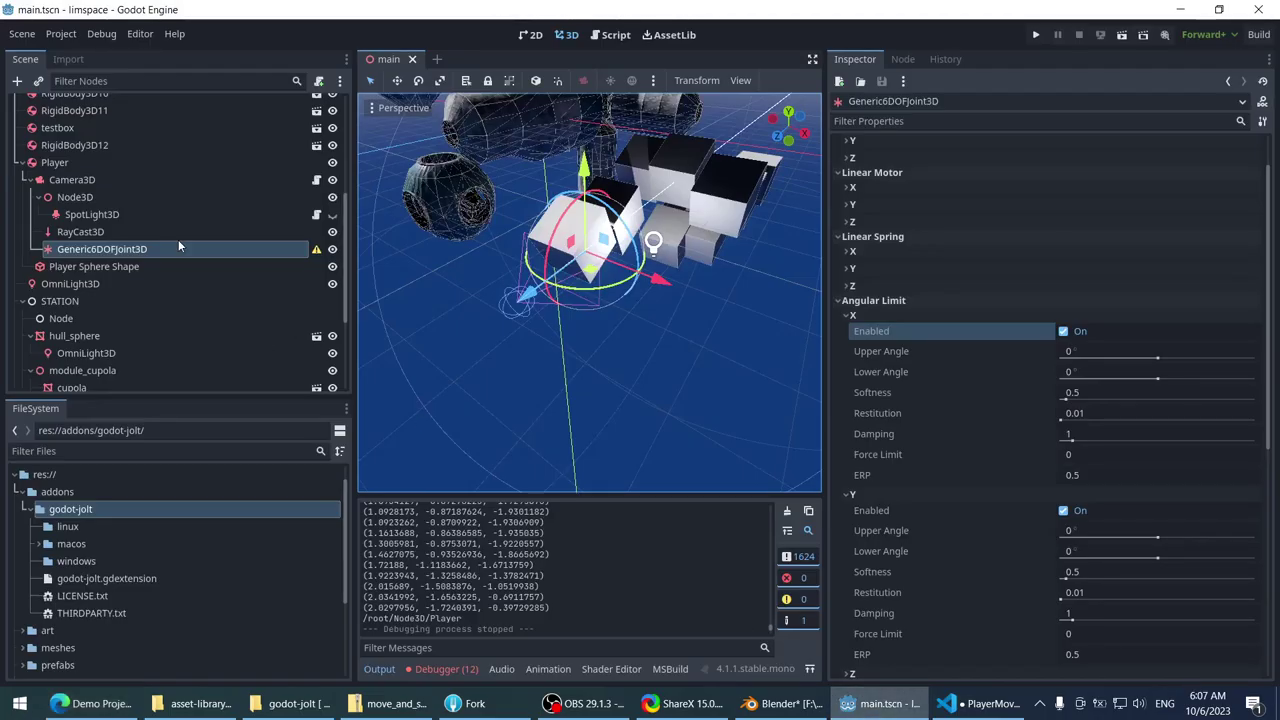
click(80, 231)
click(100, 249)
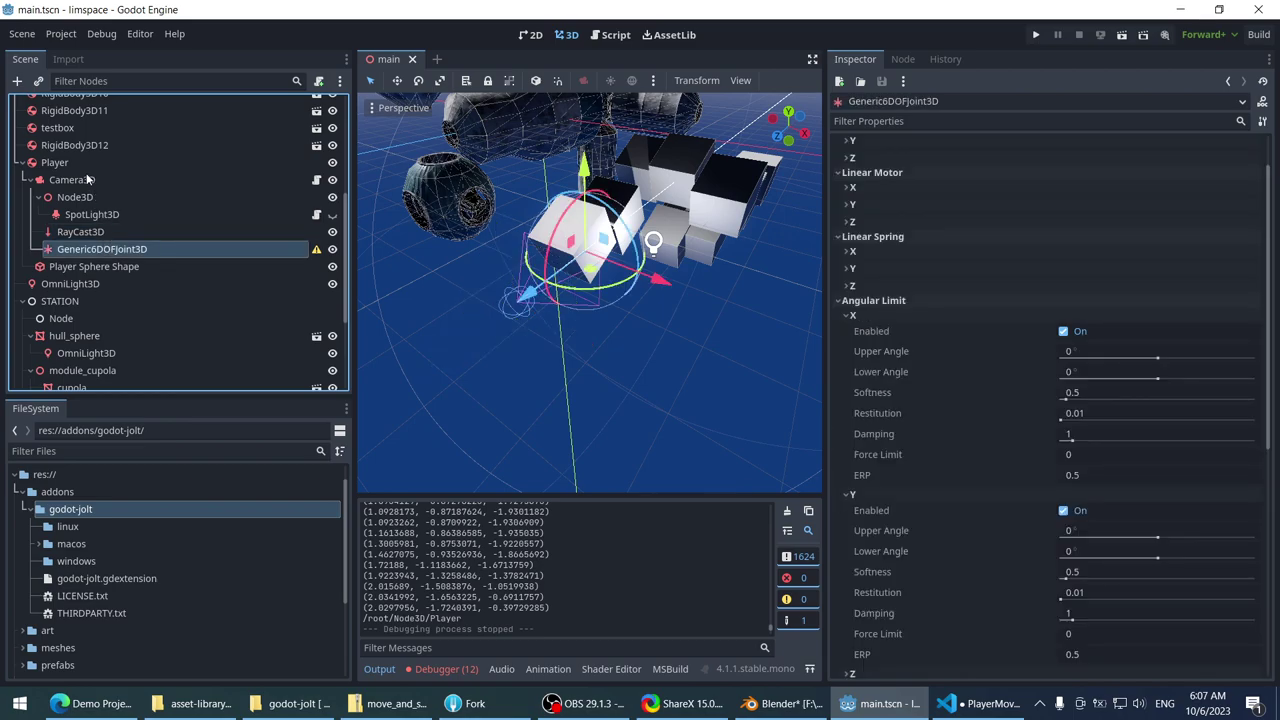
click(88, 162)
right_click(88, 162)
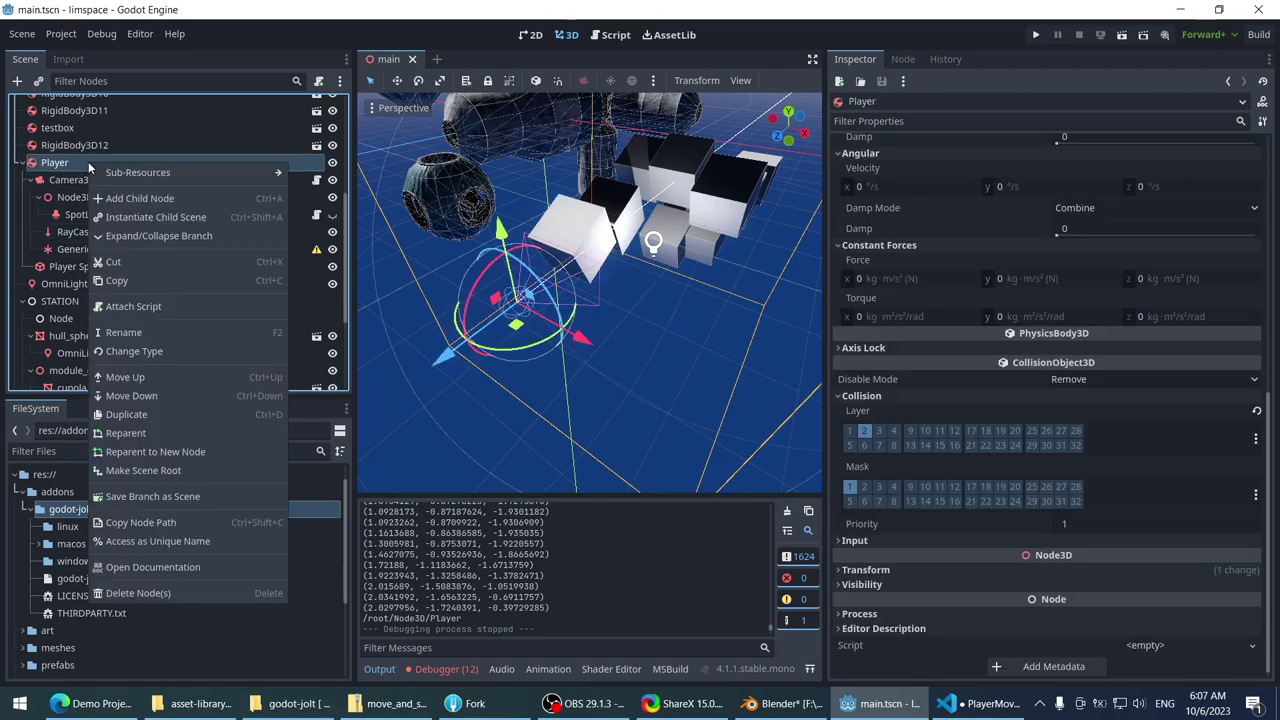
mouse_move(160, 172)
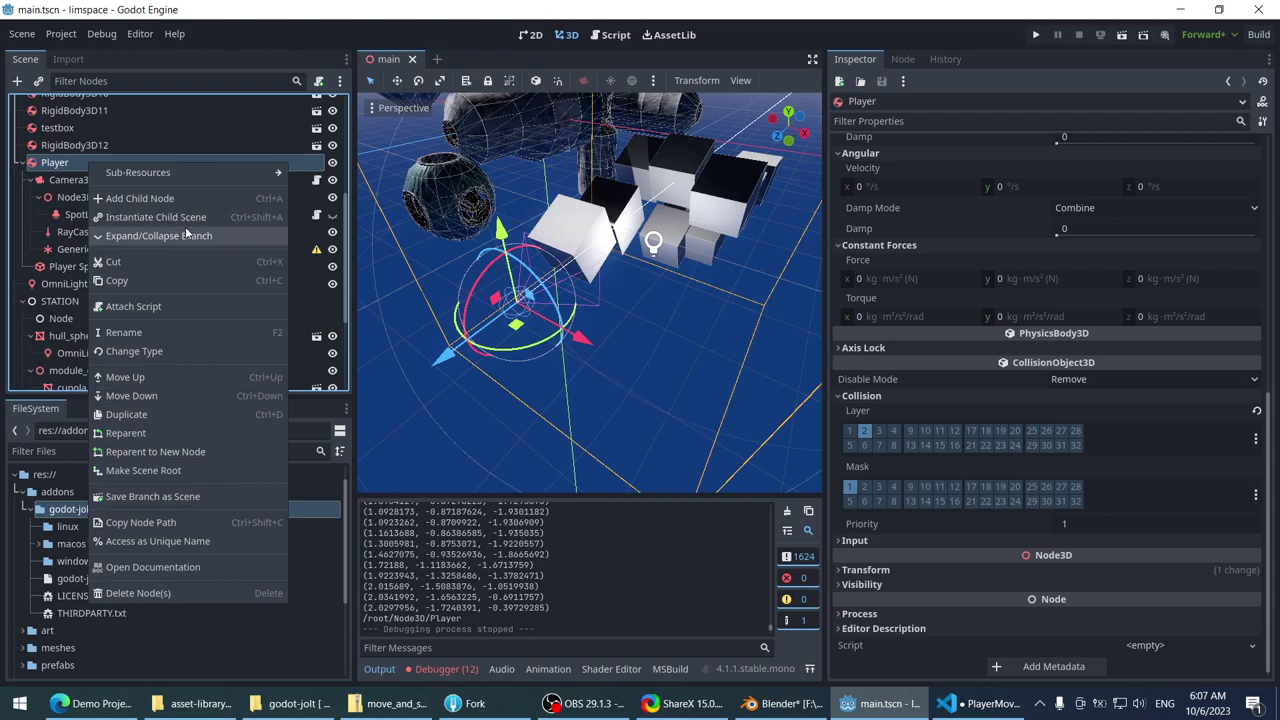
click(196, 194)
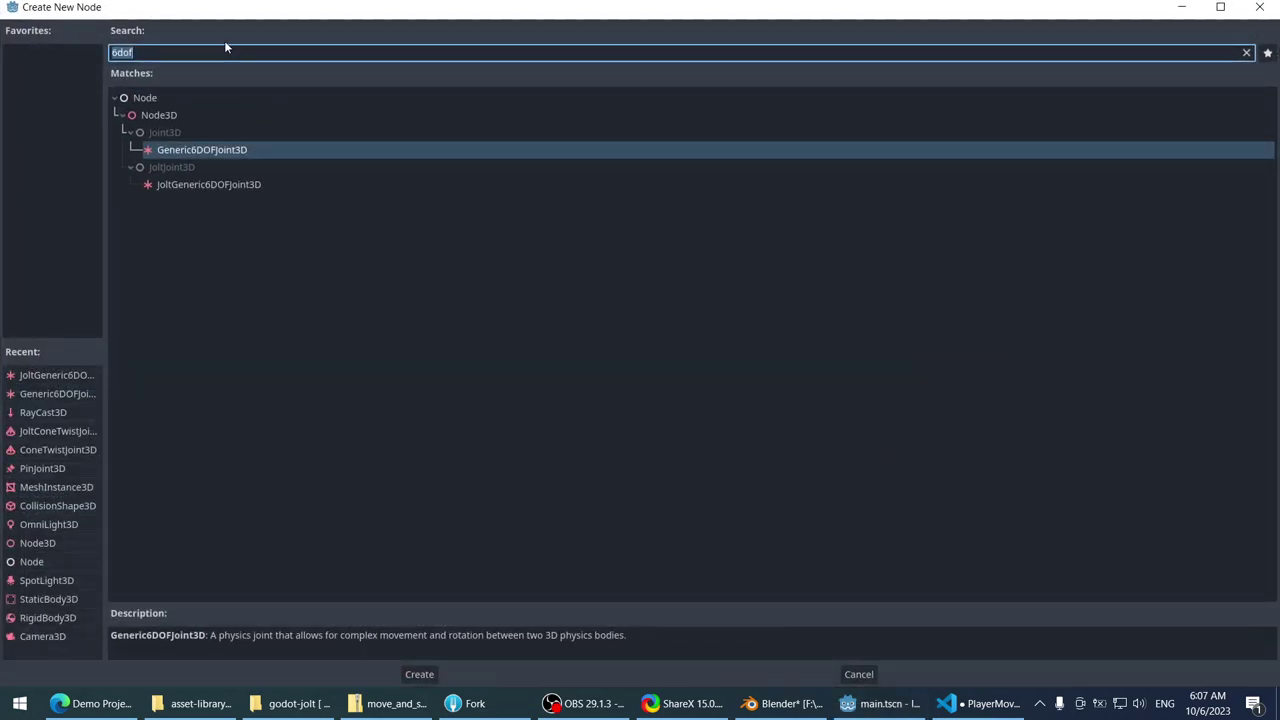
text(joint)
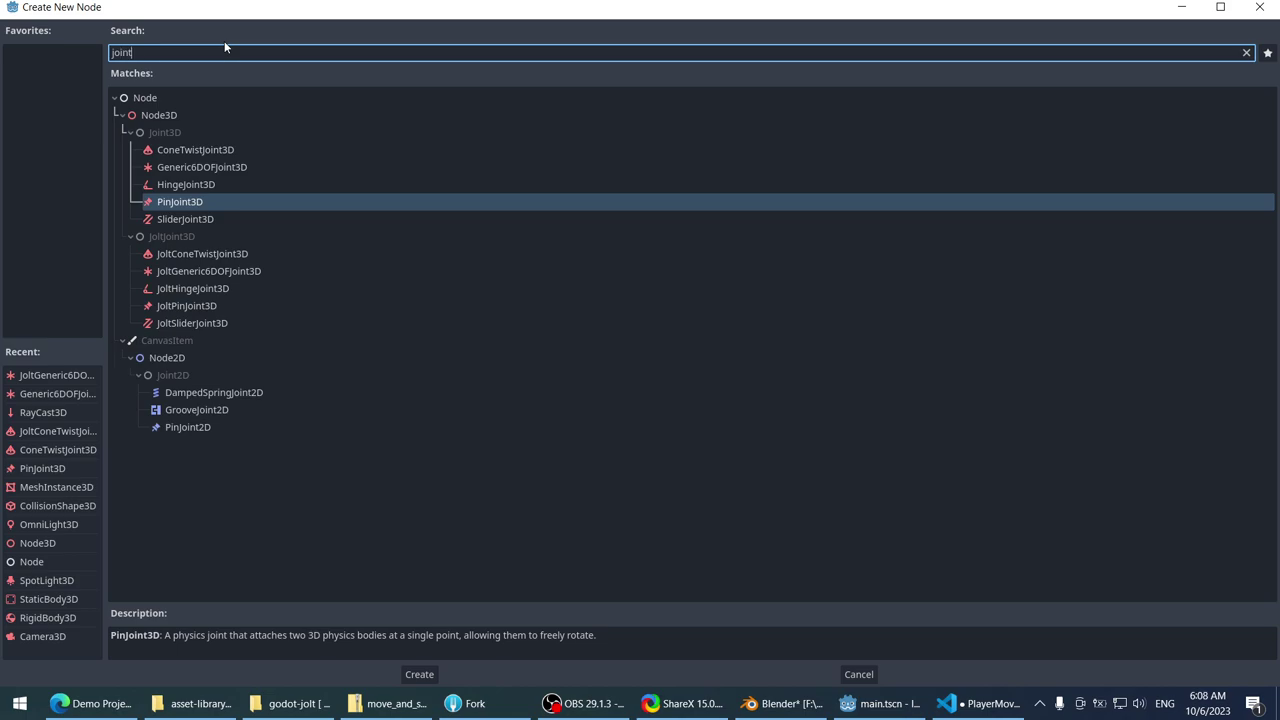
double_click(213, 201)
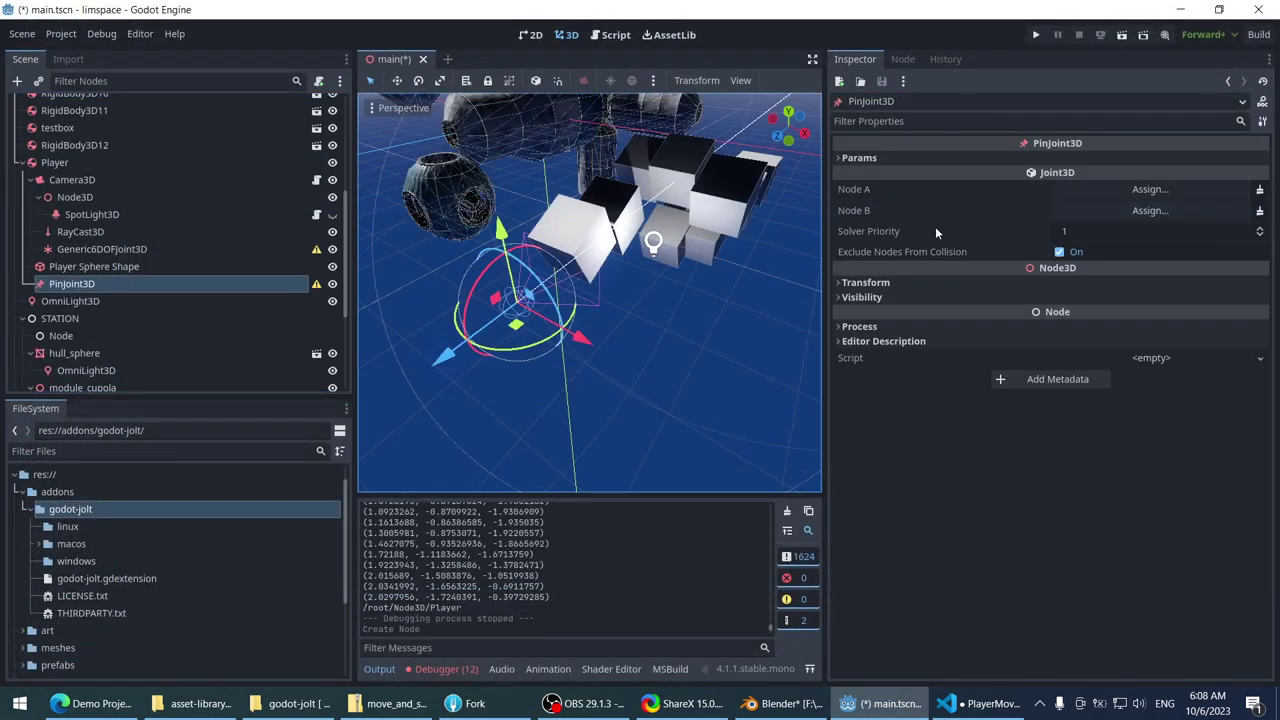
click(908, 283)
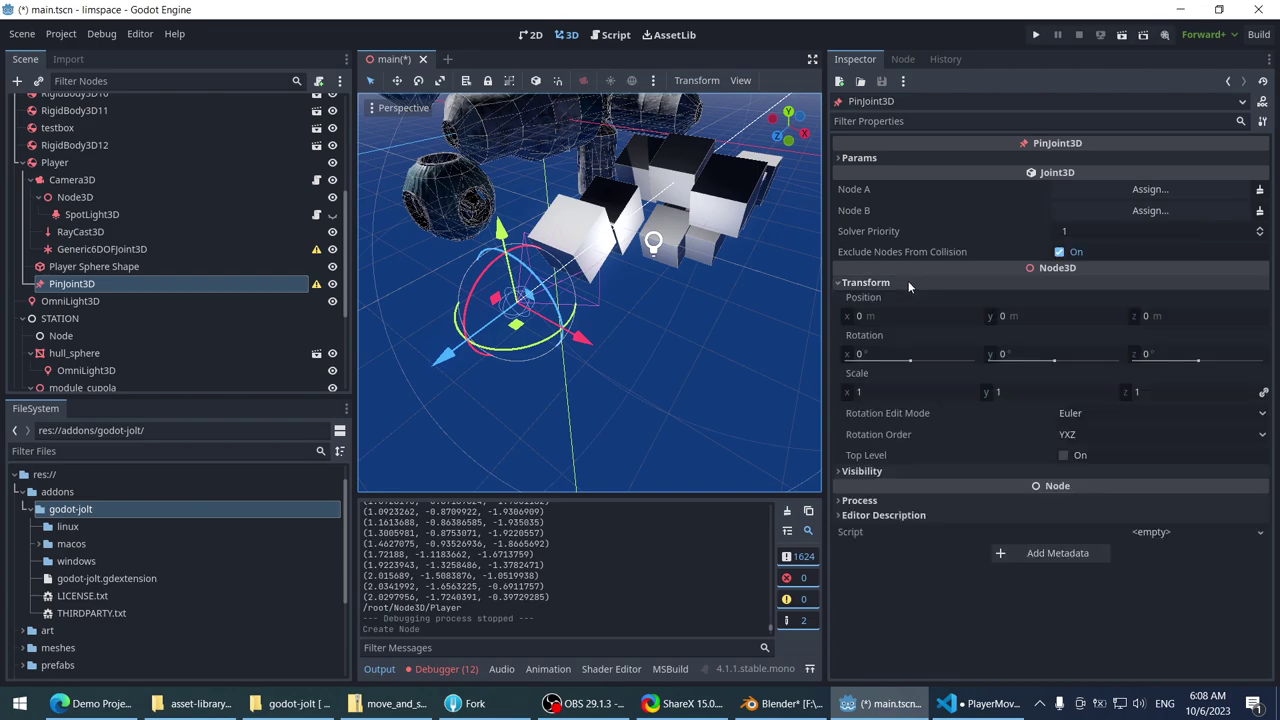
click(908, 282)
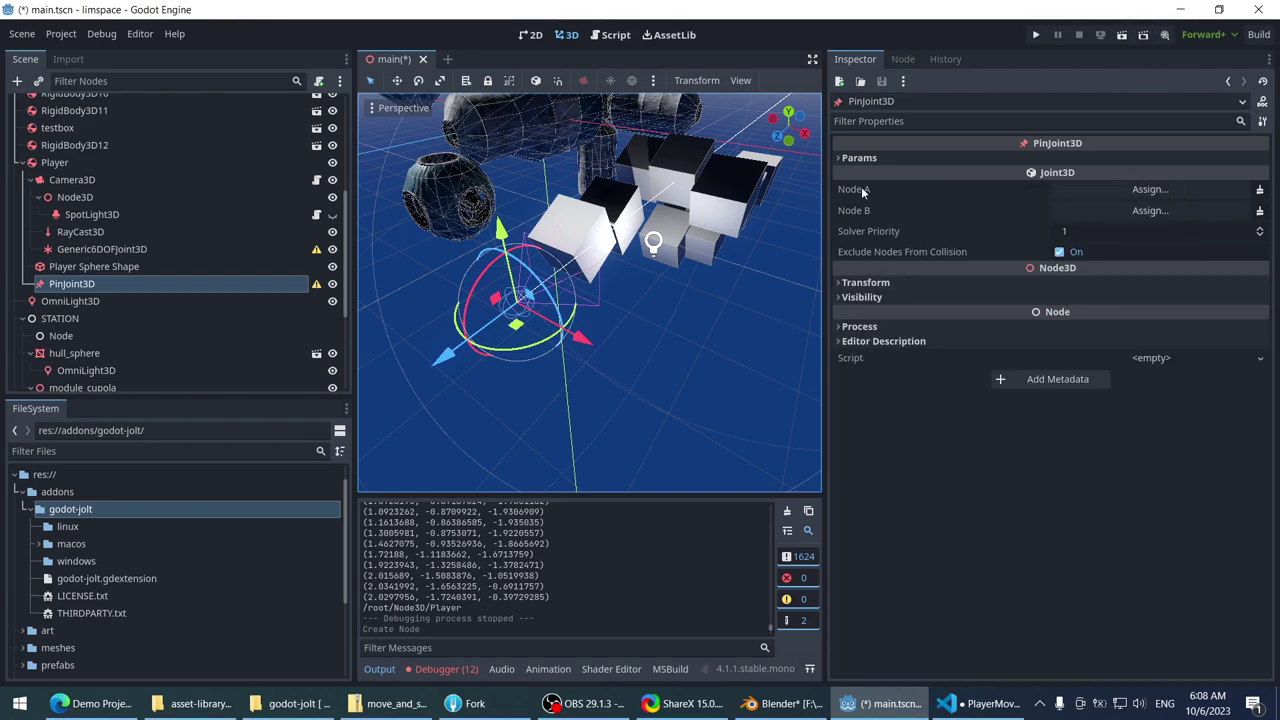
click(70, 267)
click(68, 284)
key(Delete)
scroll(500, 277, down, 2)
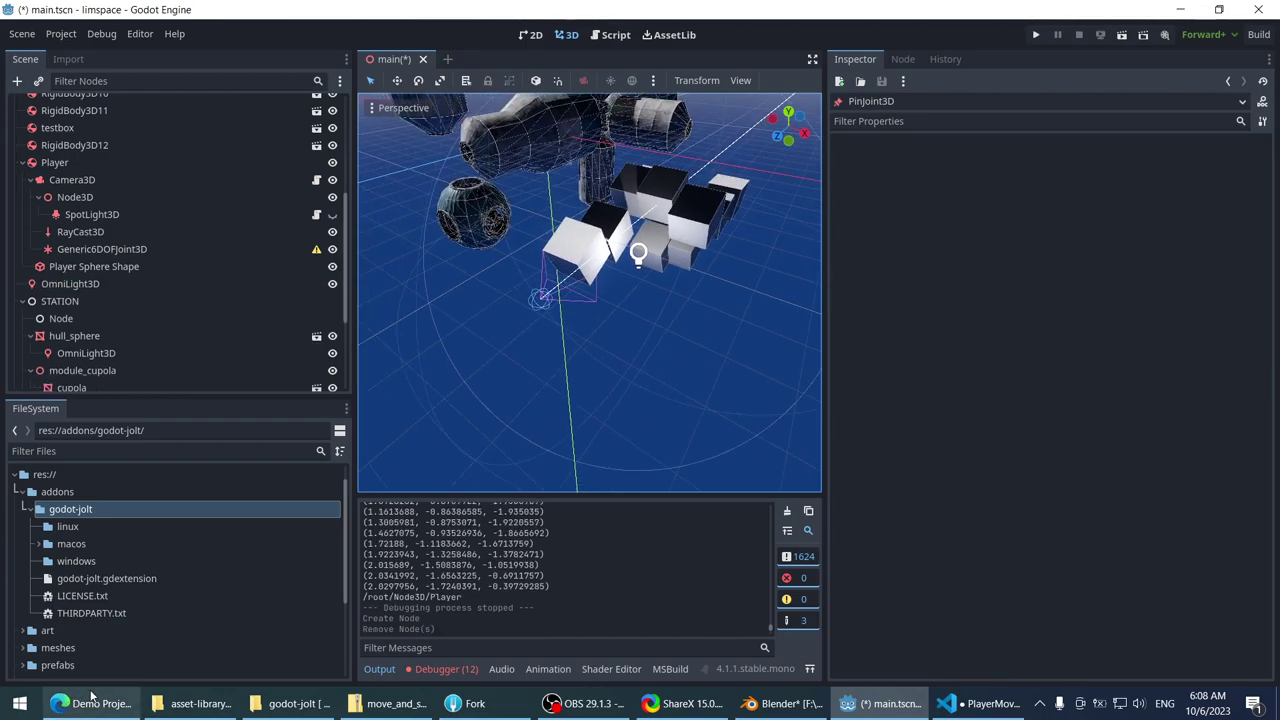
mouse_move(95, 707)
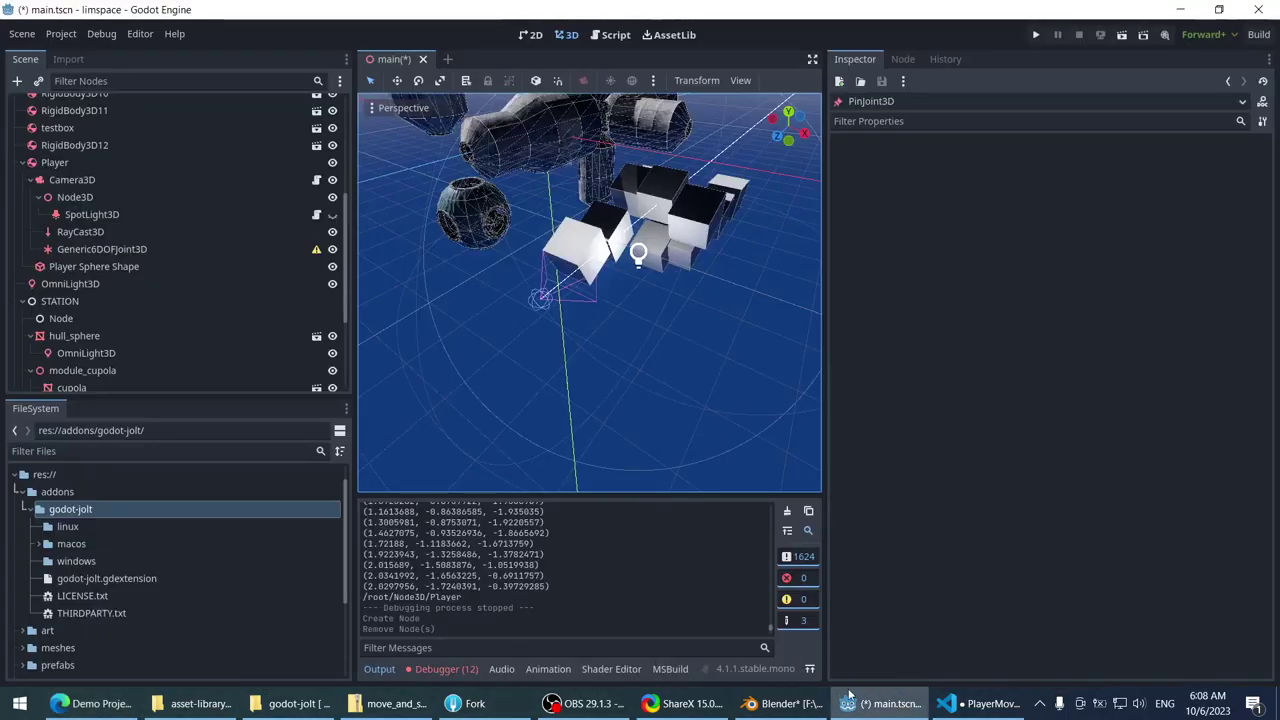
- Change the GD.Print on line 160 to output grabJoint.GlobalPosition, save PlayerMovement.cs, and return to Godot
click(968, 707)
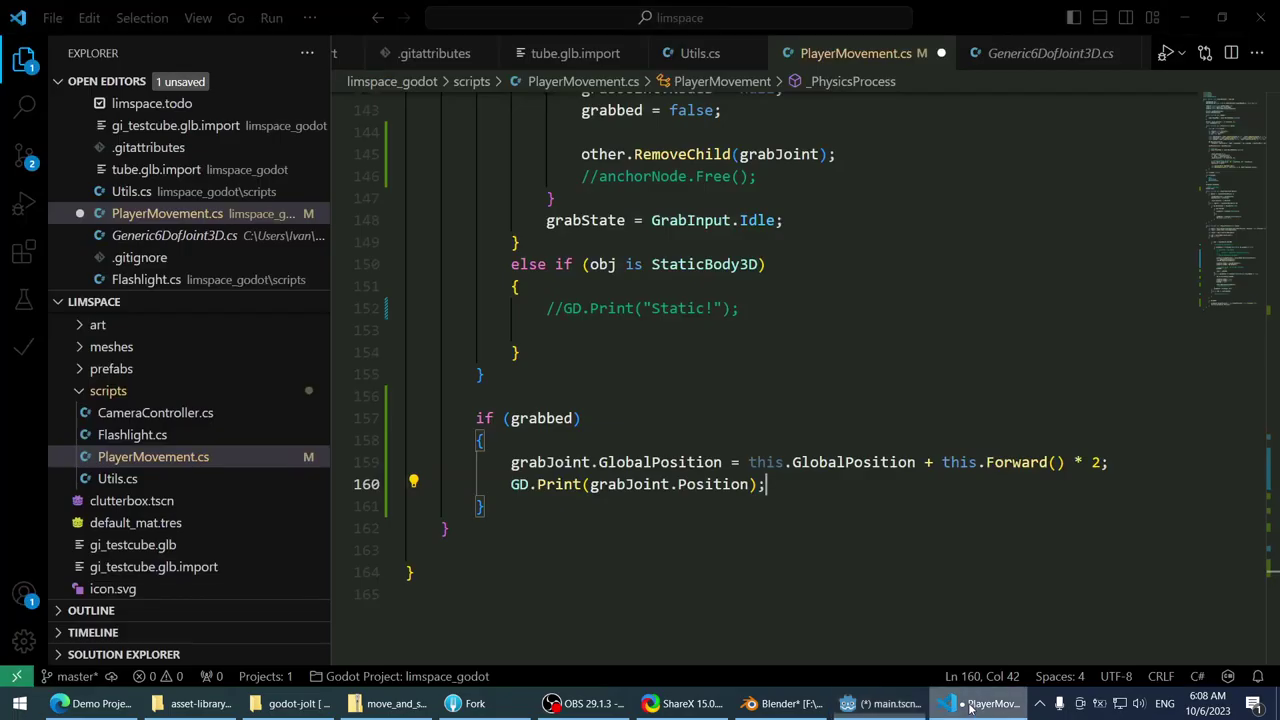
click(716, 466)
double_click(712, 484)
text(glob)
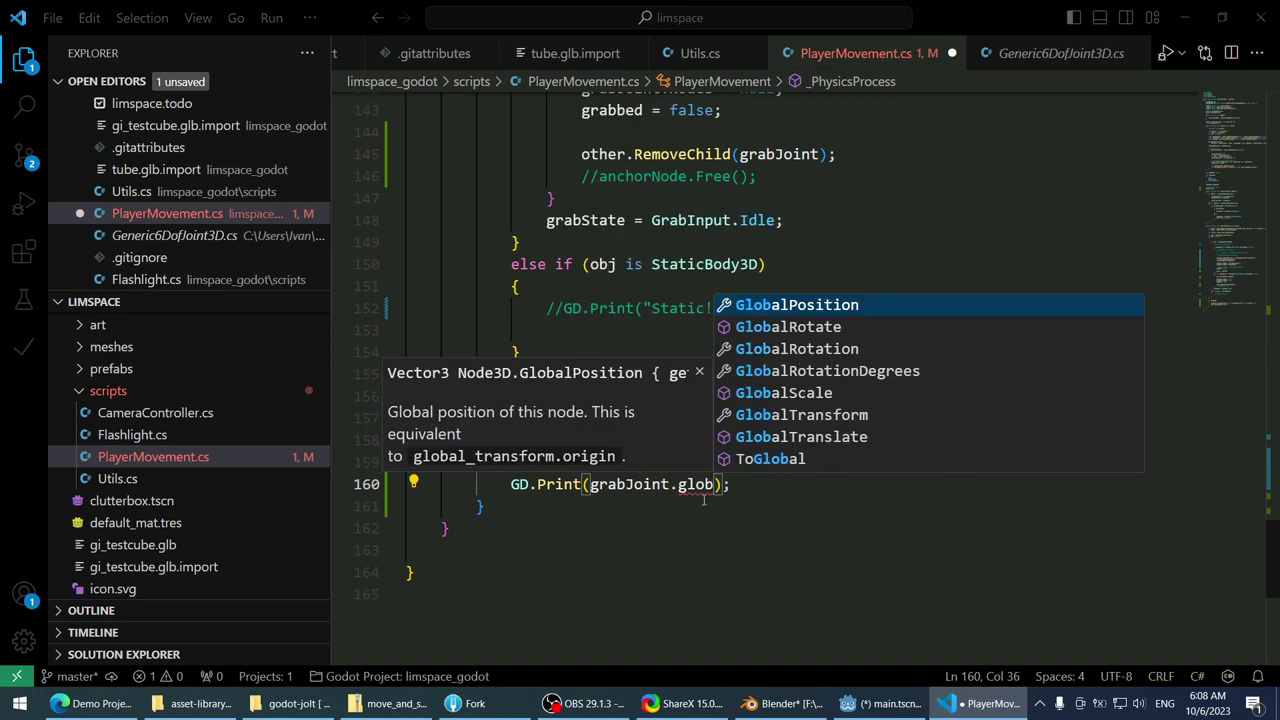
key(Tab)
key(End)
key(ctrl+s)
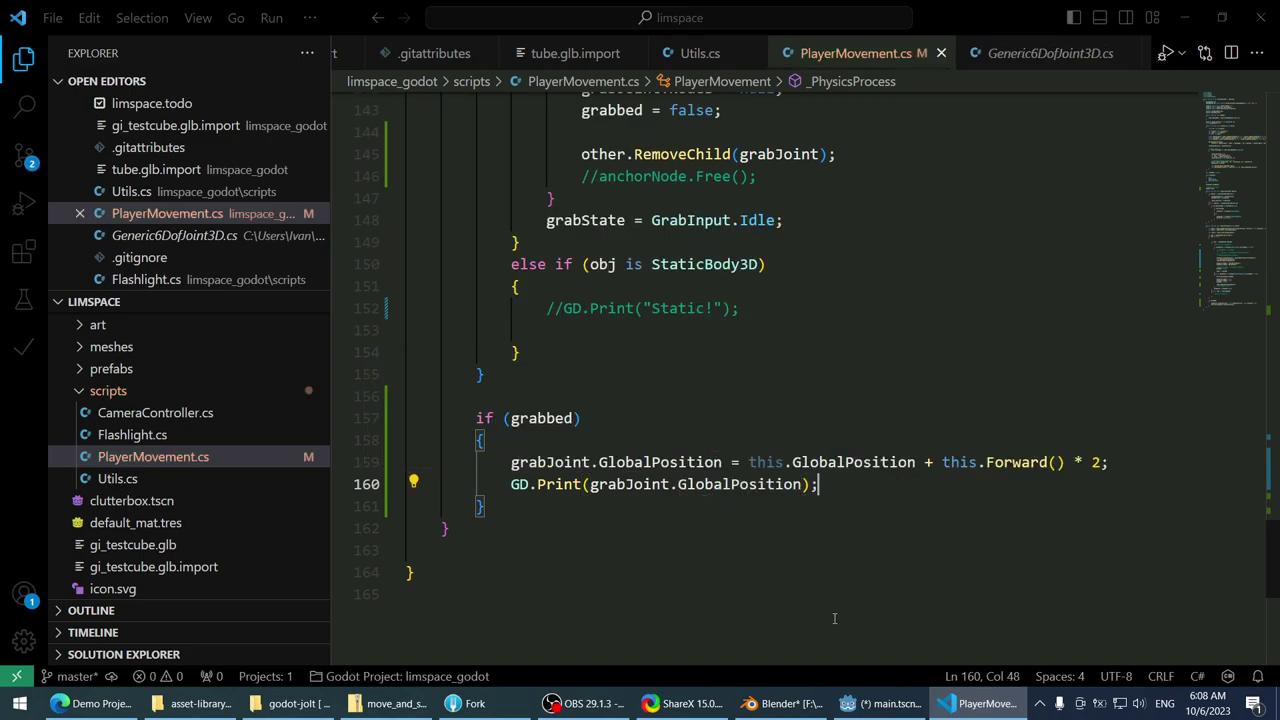
click(880, 703)
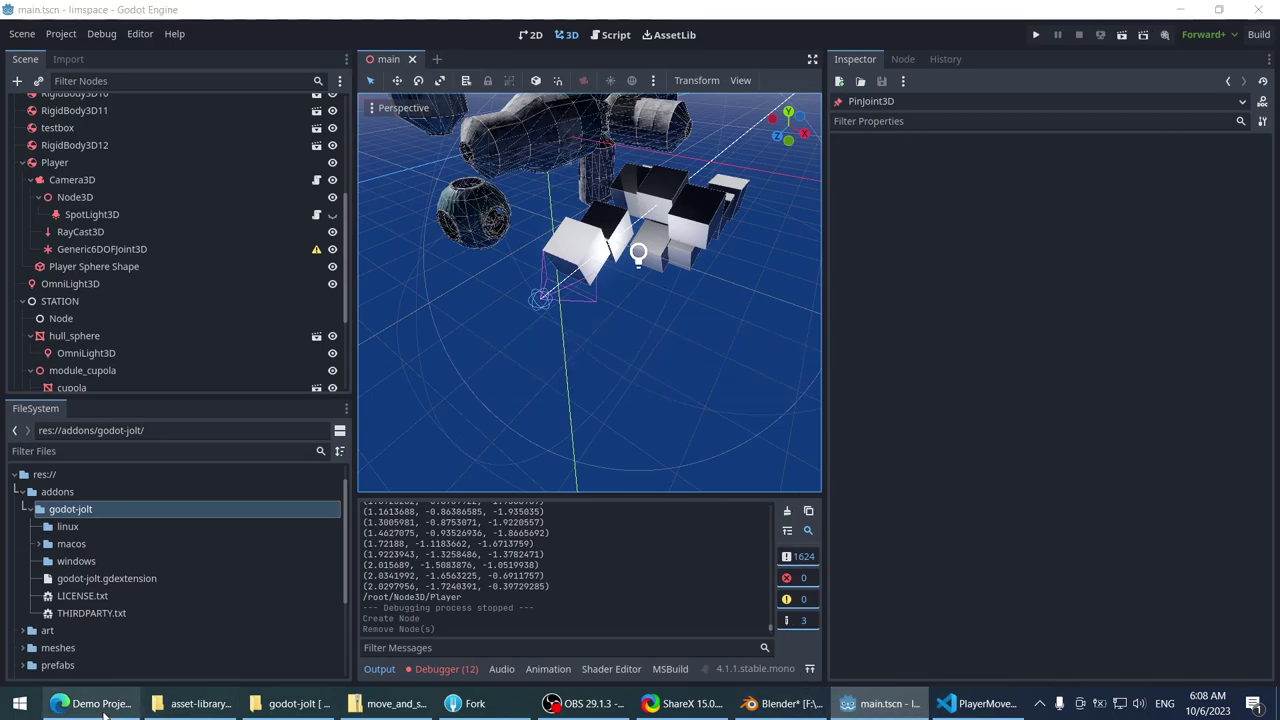
- Run the project, try grabbing the cube in the game window, then stop it with F8
click(104, 703)
click(104, 703)
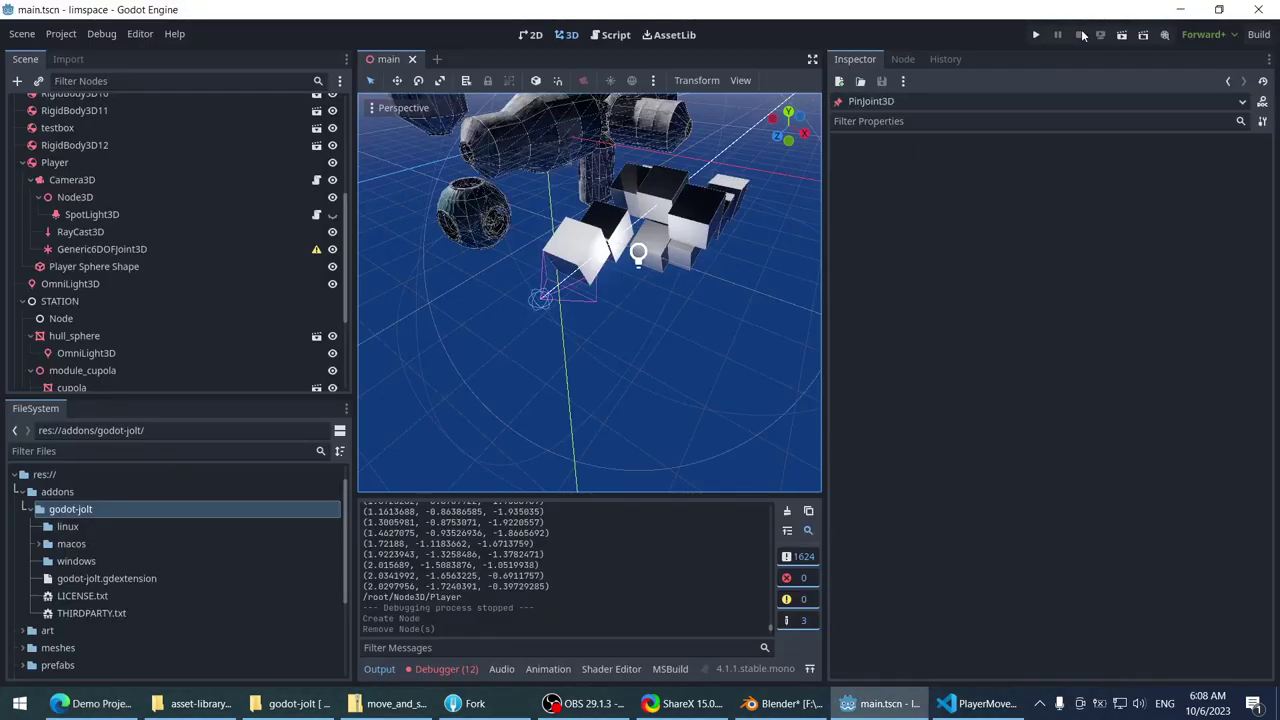
click(1044, 33)
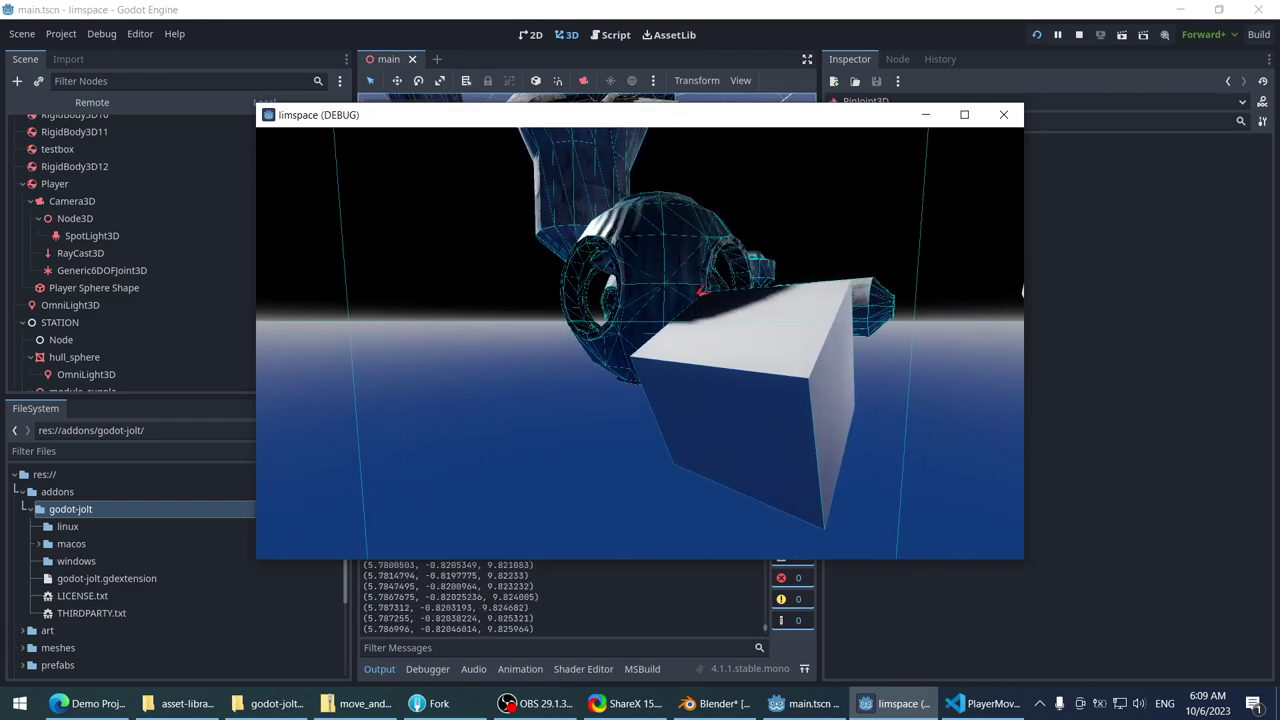
key(F8)
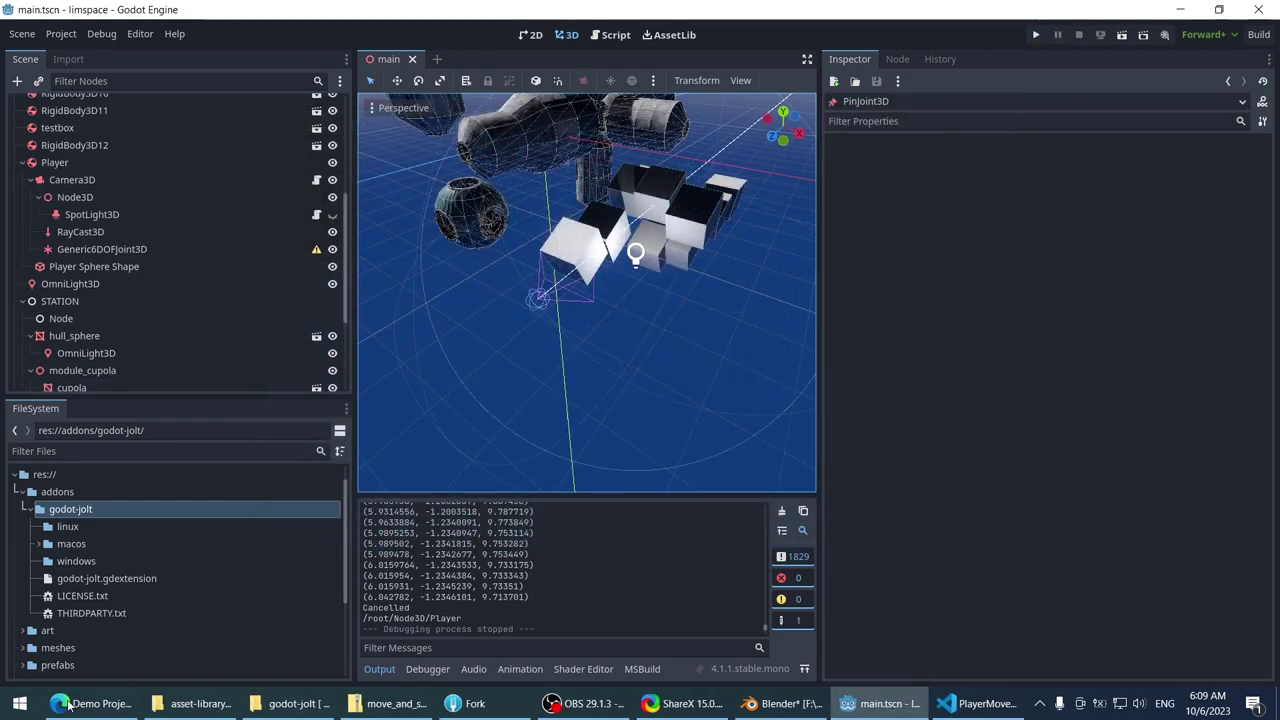
- Search Google for 'godot grab items example'
click(90, 703)
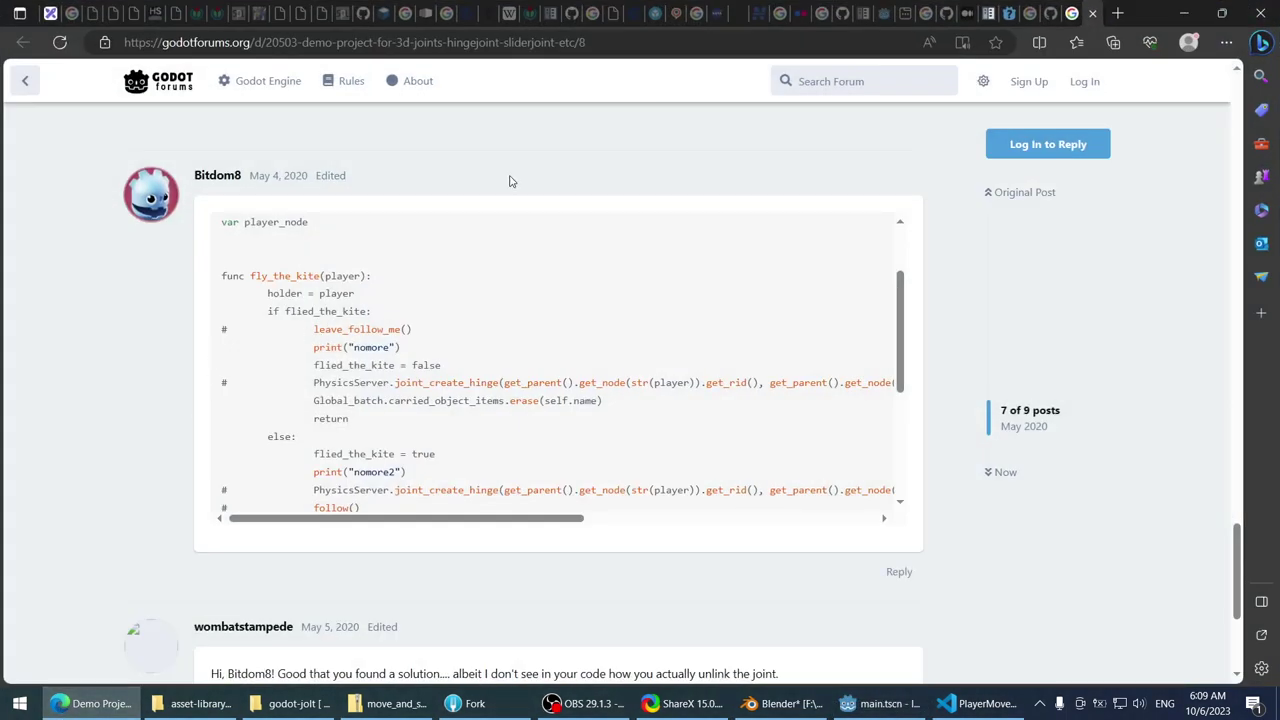
click(626, 42)
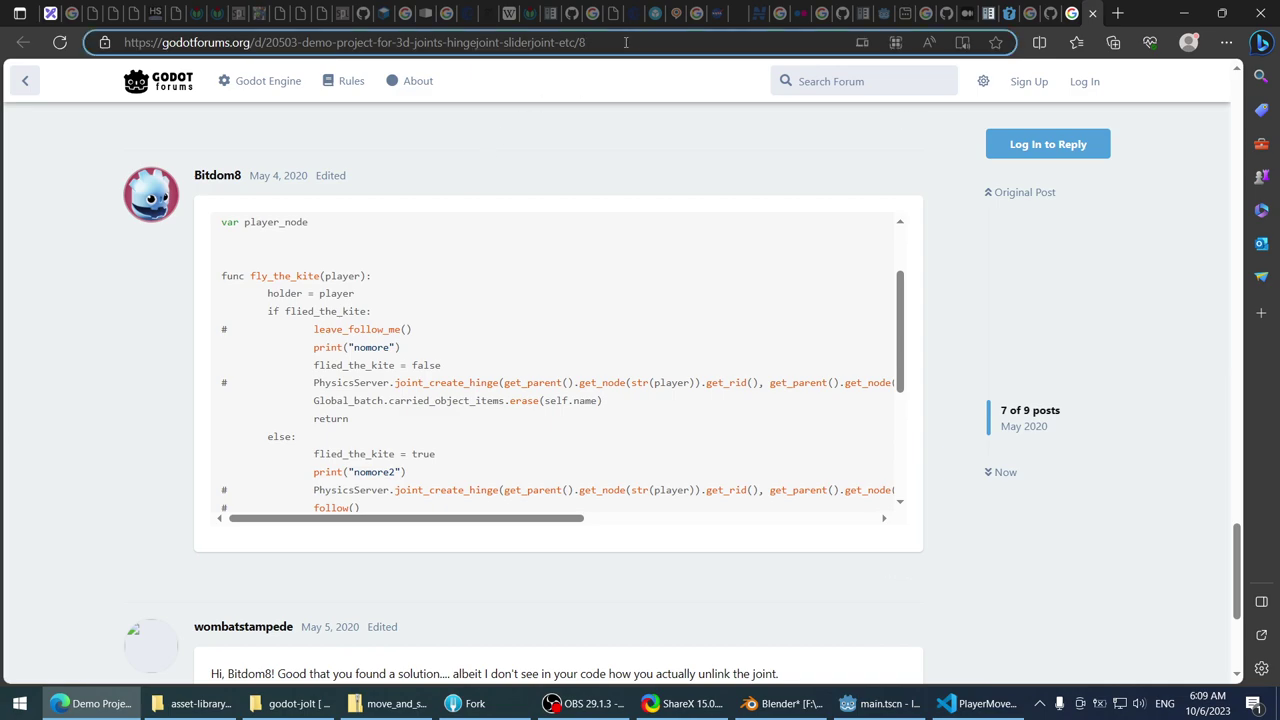
key(ctrl+a)
text(godot)
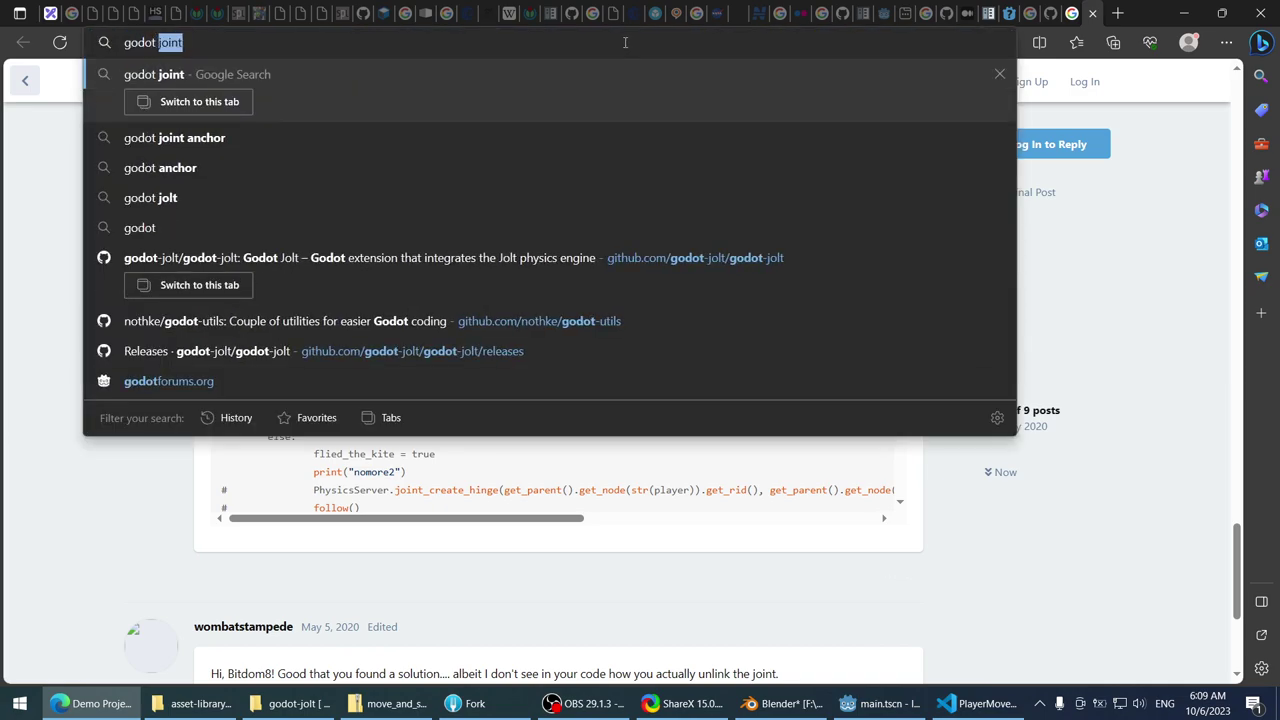
text( grab items)
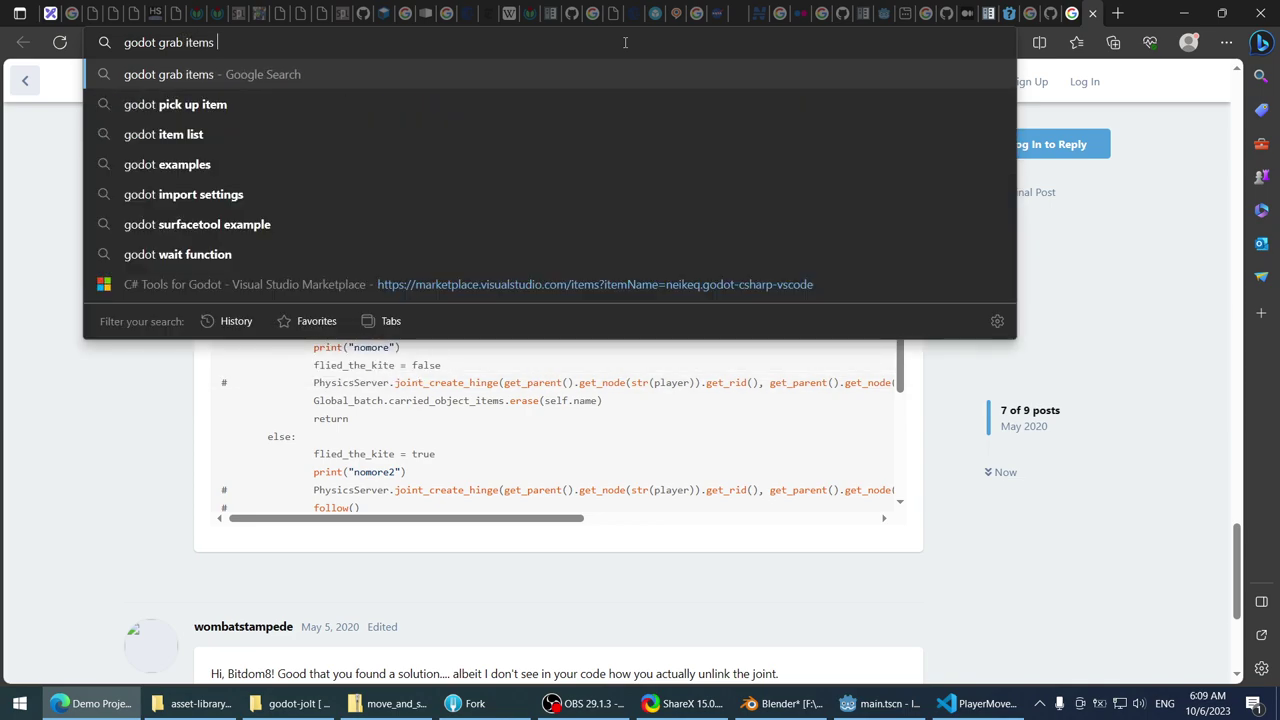
text( example)
key(Return)
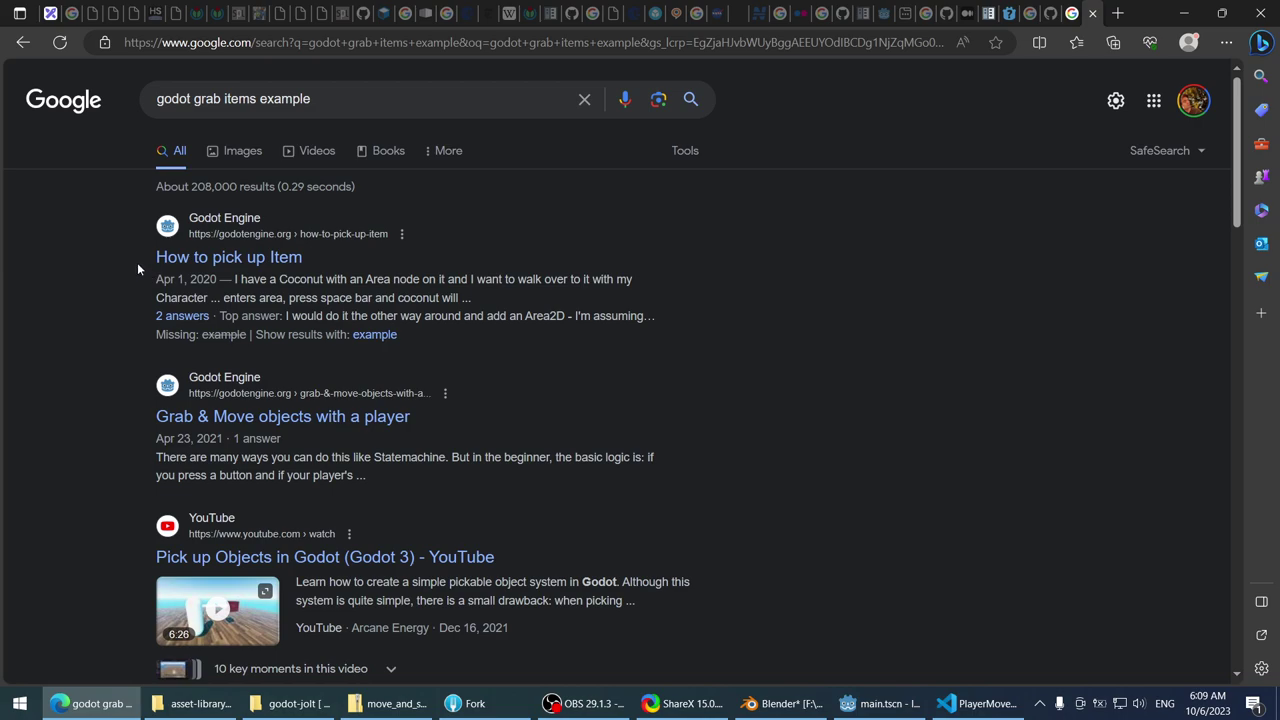
- Browse the results and read the Reddit thread on picking up items in first person
scroll(125, 264, down, 2)
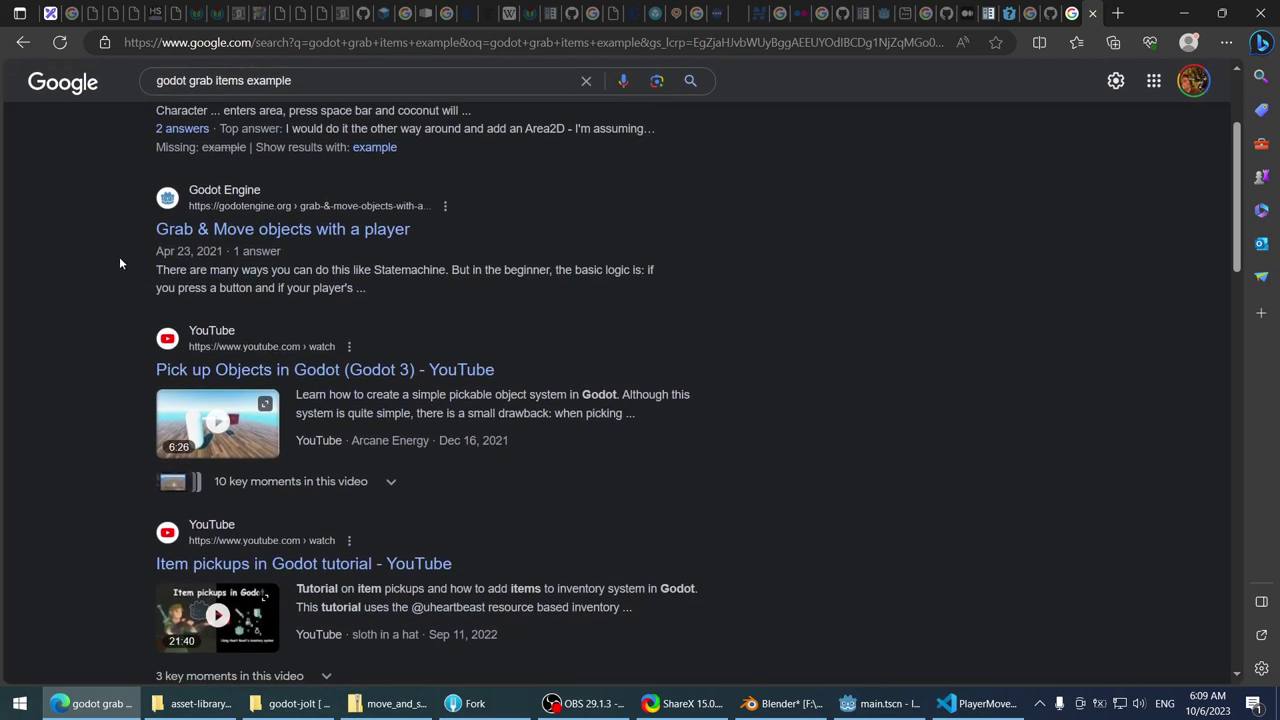
scroll(119, 256, down, 3)
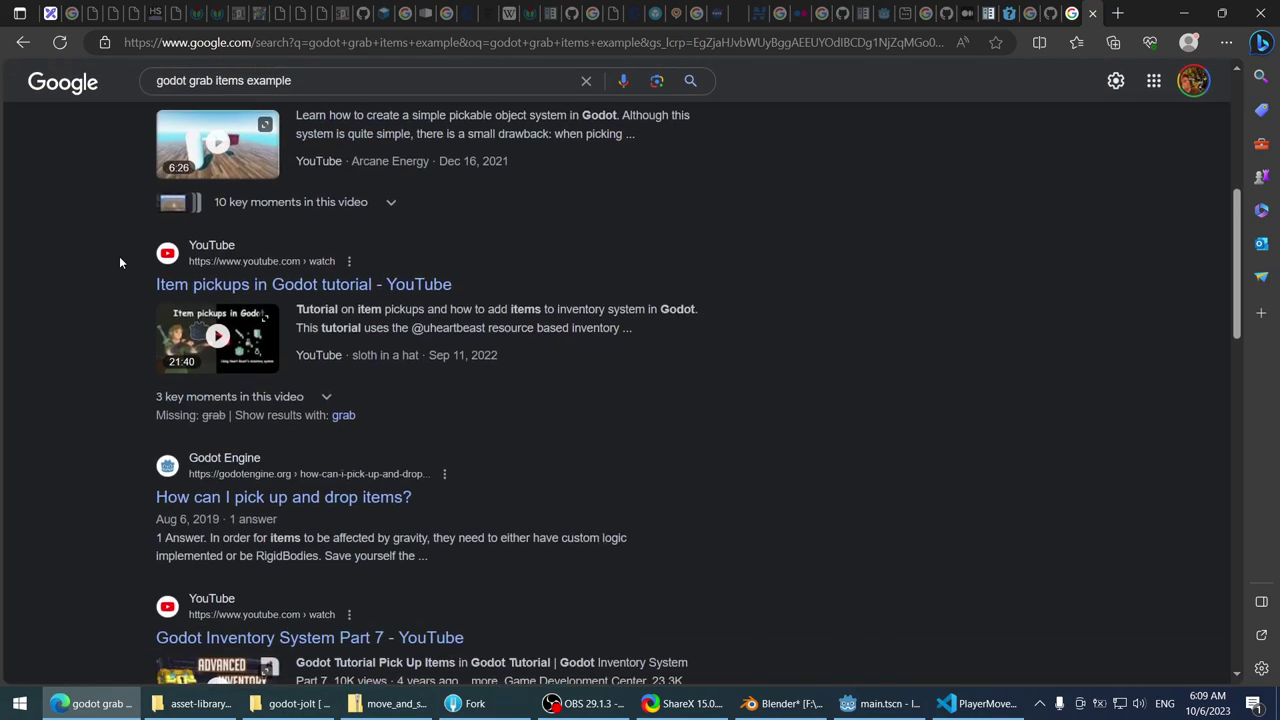
scroll(119, 261, down, 3)
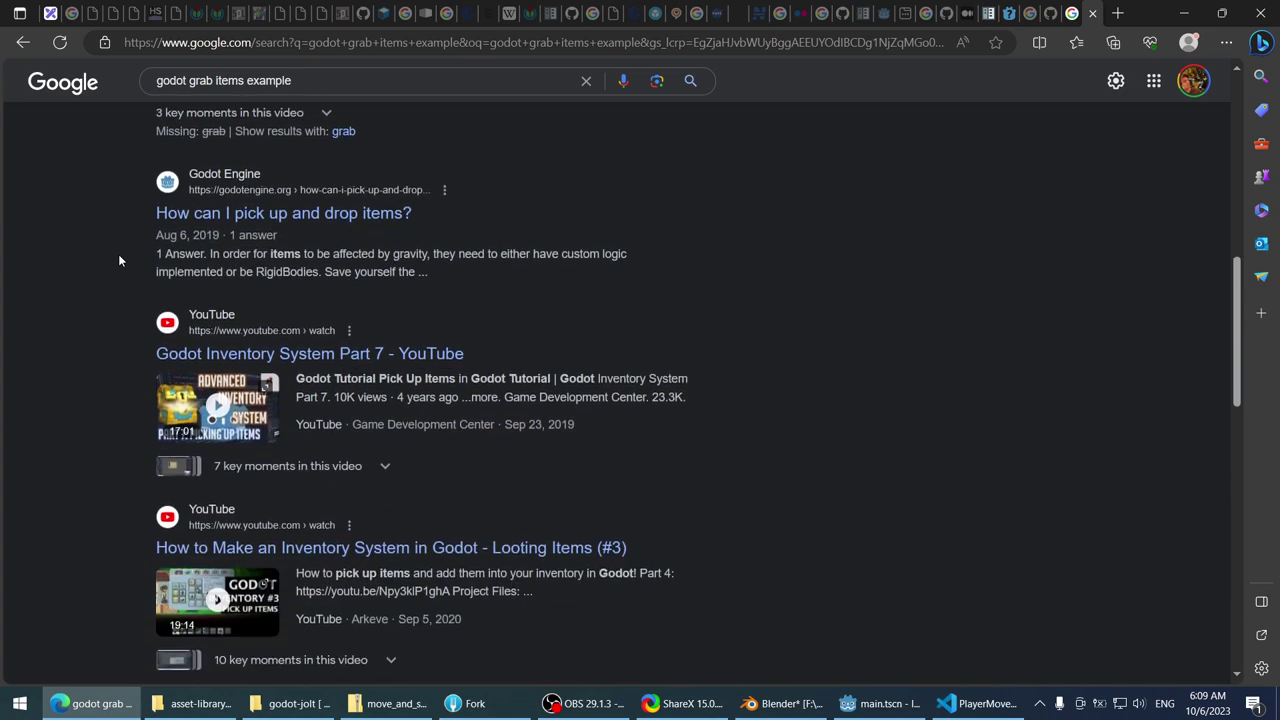
scroll(118, 261, down, 3)
scroll(116, 264, down, 1)
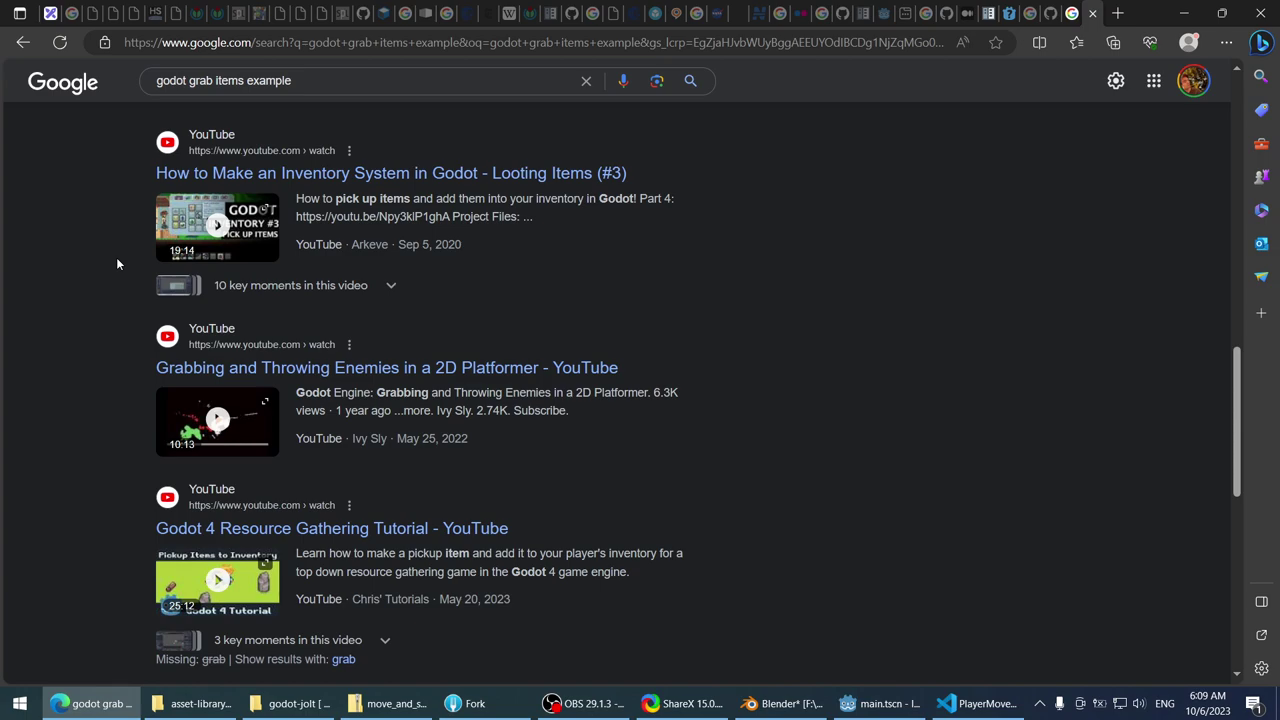
scroll(117, 263, down, 4)
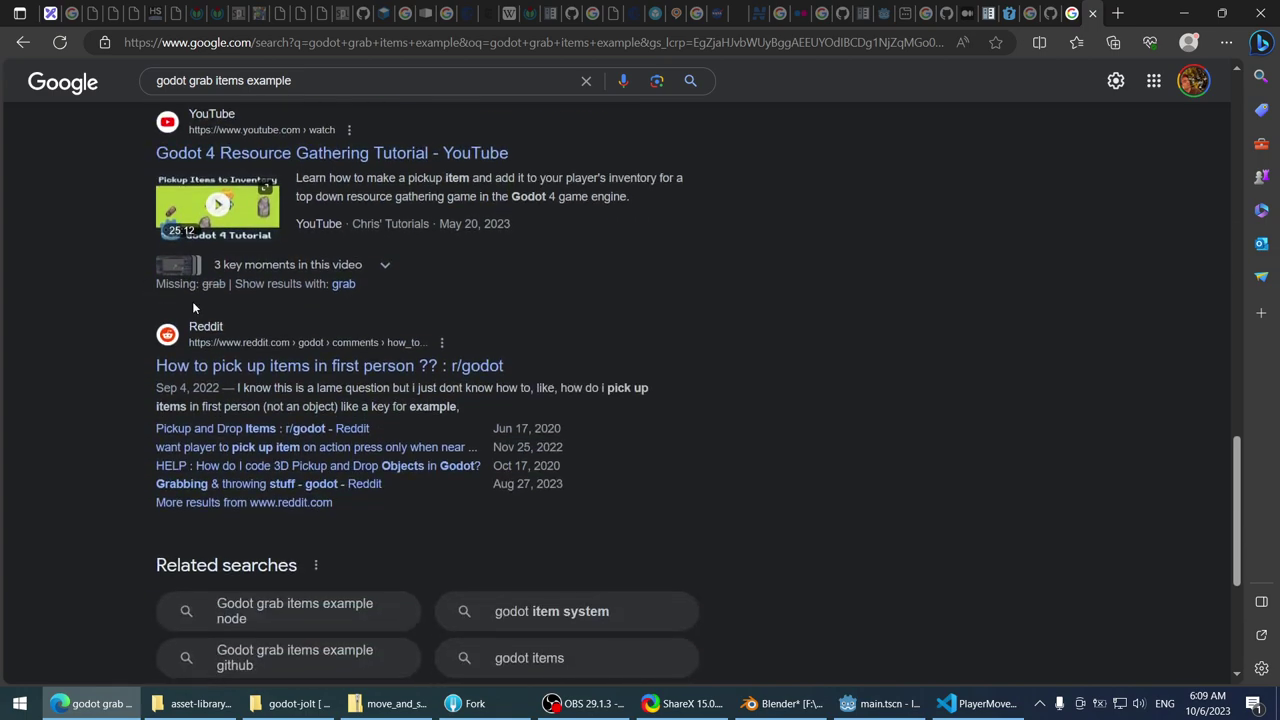
click(262, 366)
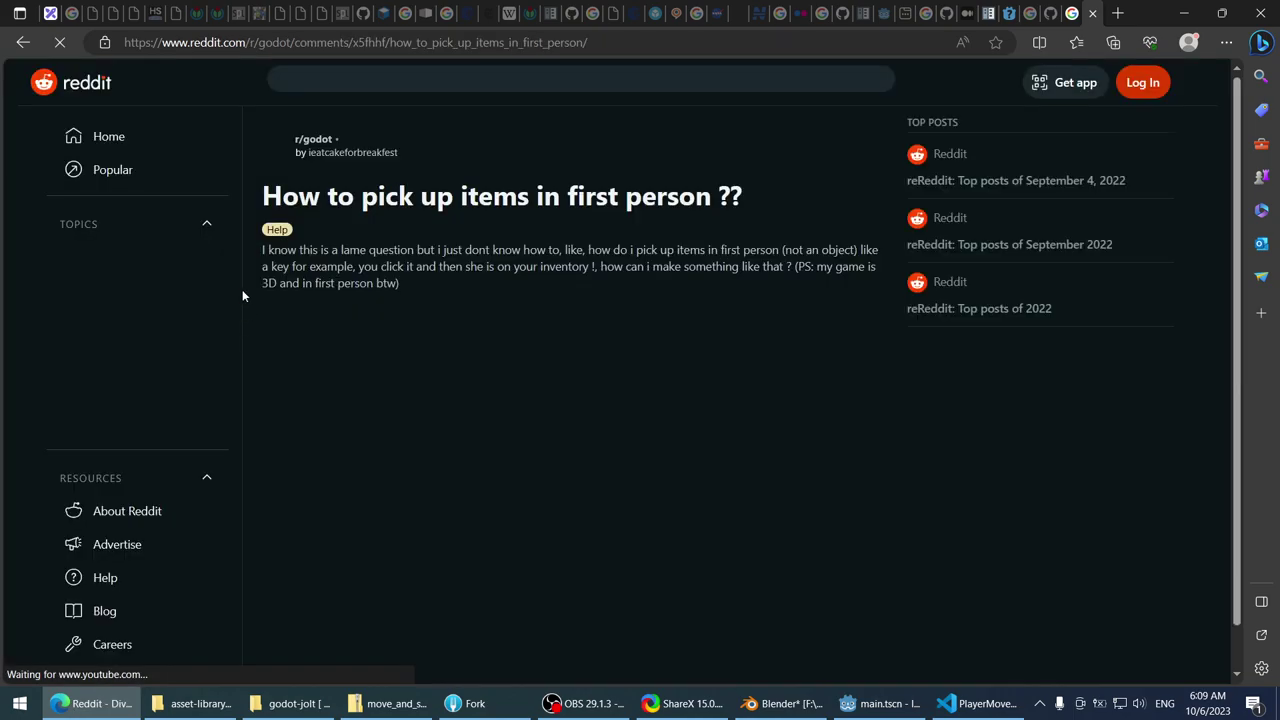
scroll(640, 300, down, 4)
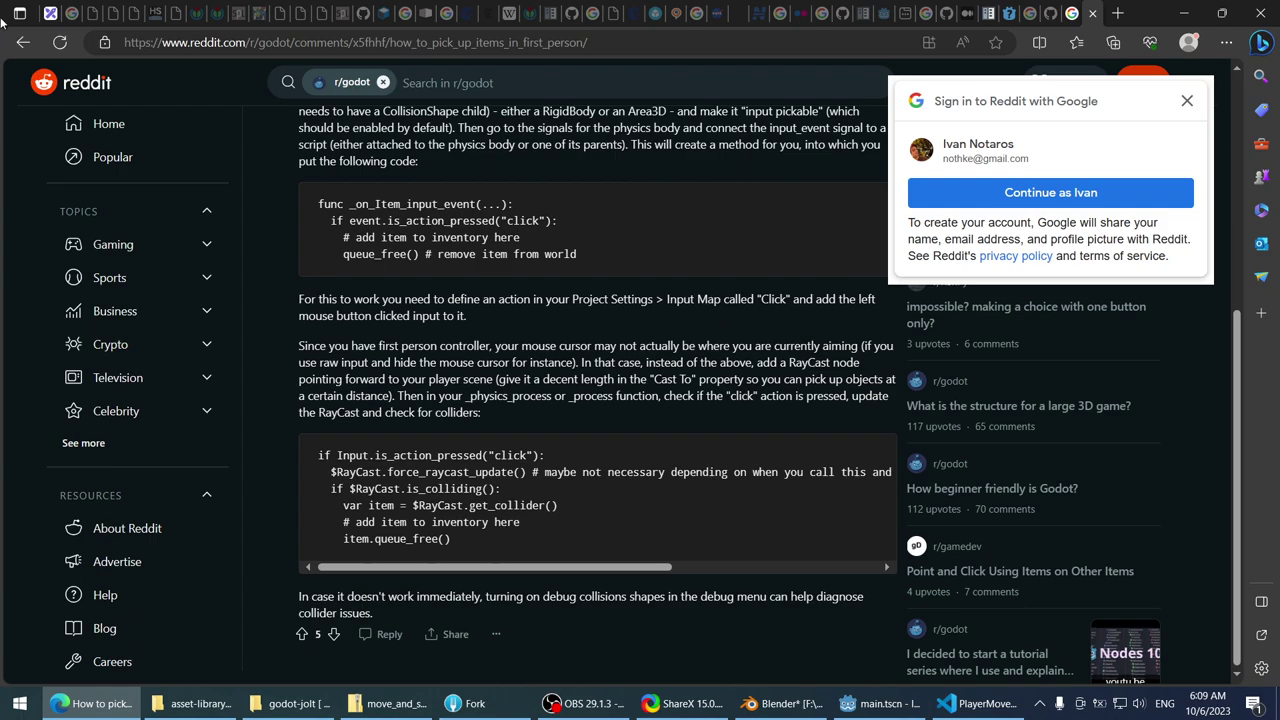
- Go to the second results page and read the 'Pick up and Carry like Mario Shells' thread
click(23, 42)
scroll(163, 280, down, 4)
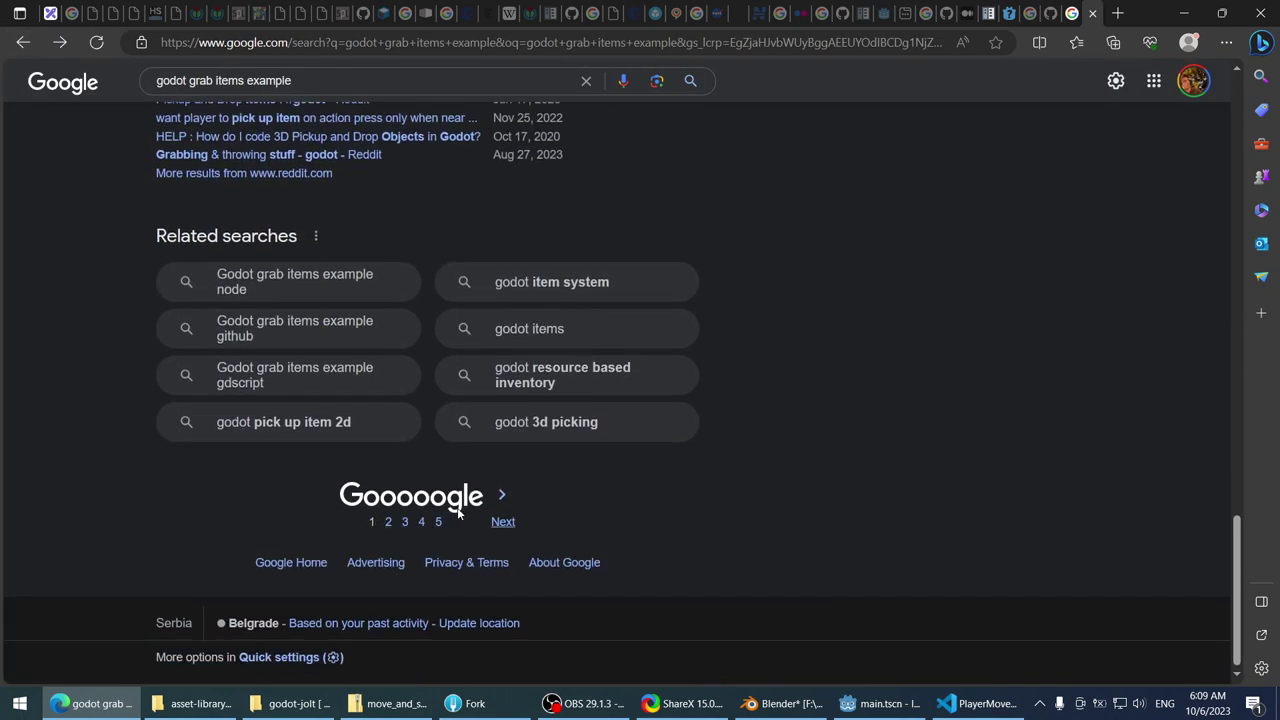
click(457, 507)
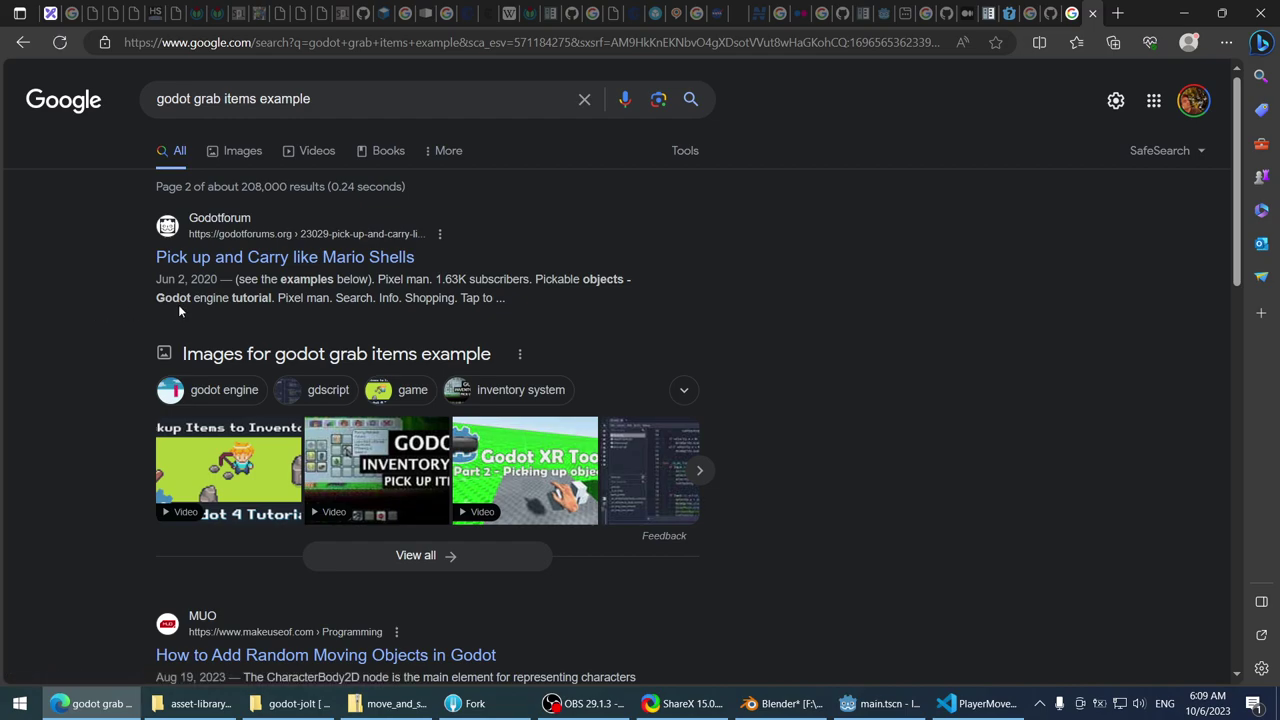
click(222, 258)
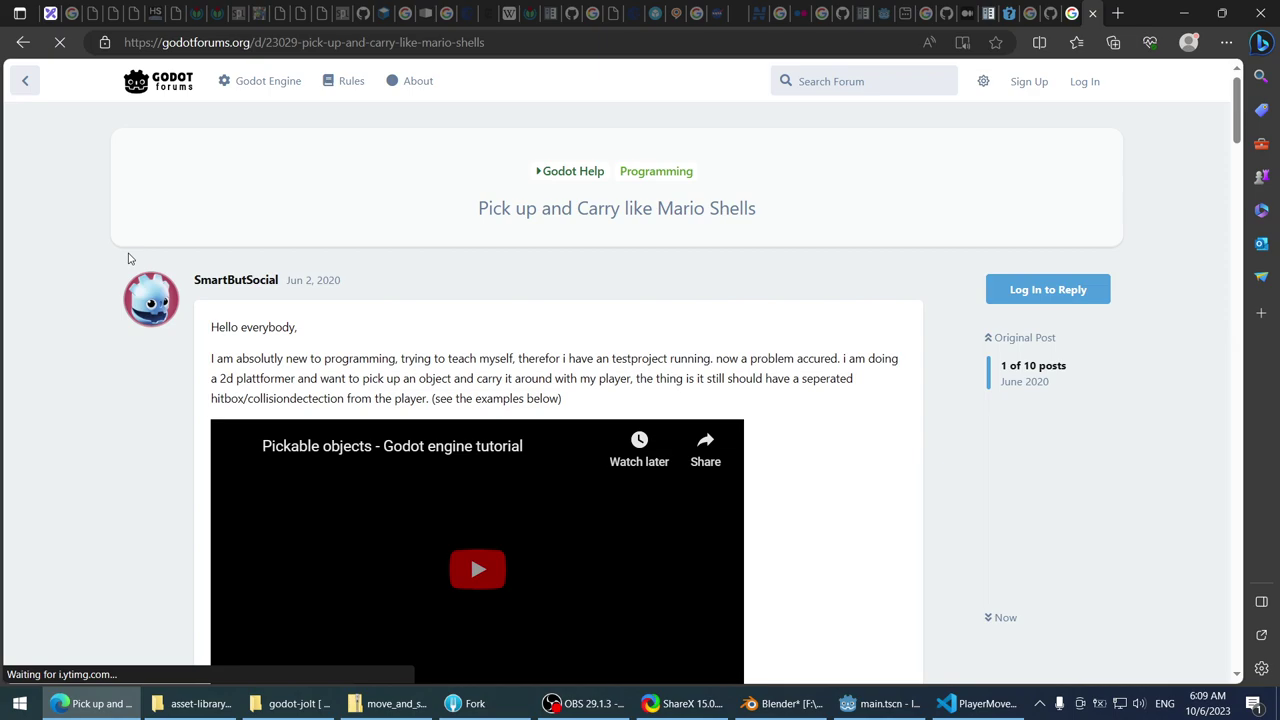
scroll(46, 251, down, 2)
scroll(45, 255, down, 3)
scroll(45, 255, down, 3)
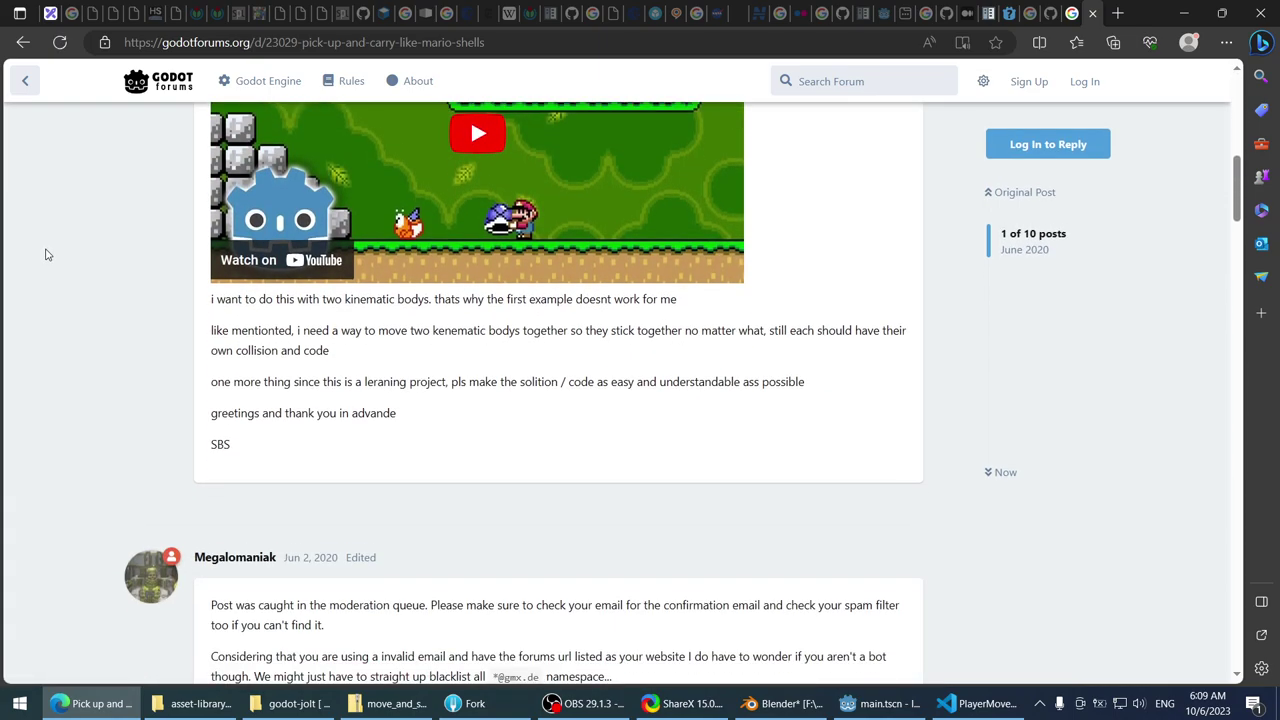
scroll(45, 255, down, 2)
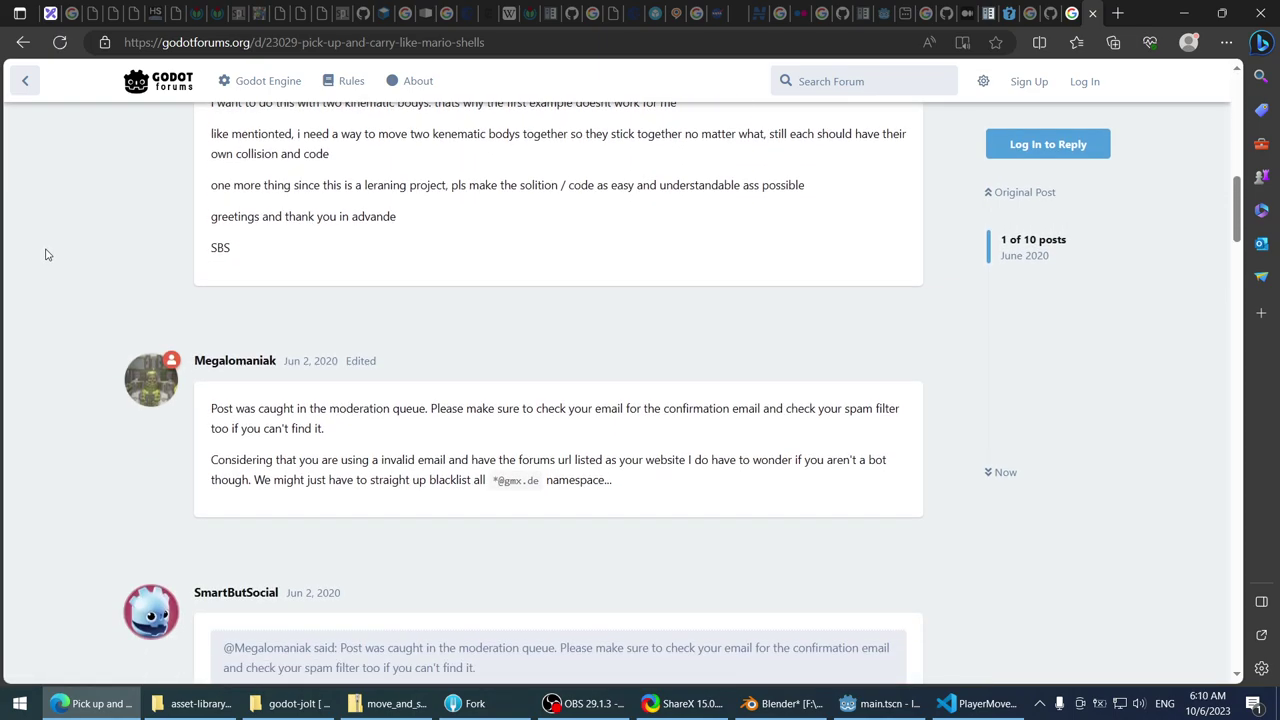
scroll(45, 255, down, 2)
- Return to the grab-items results and rerun the search with an extra word appended
right_click(20, 42)
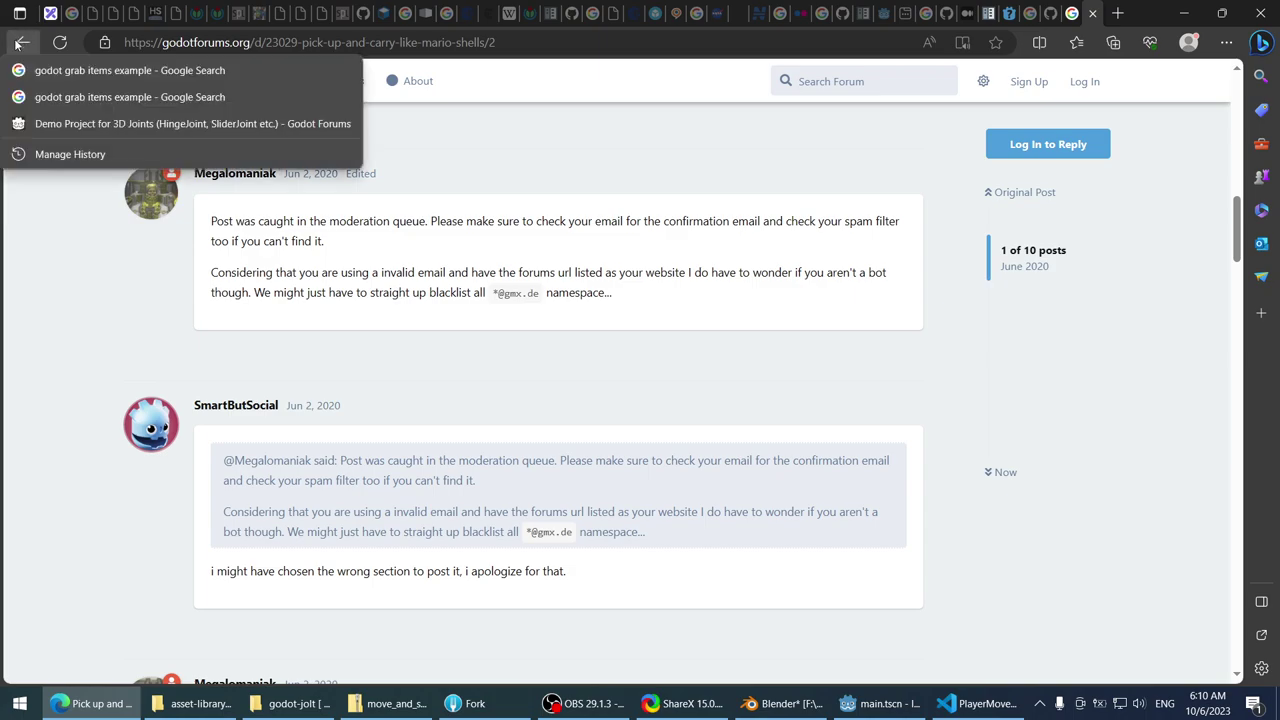
click(100, 70)
scroll(67, 283, up, 5)
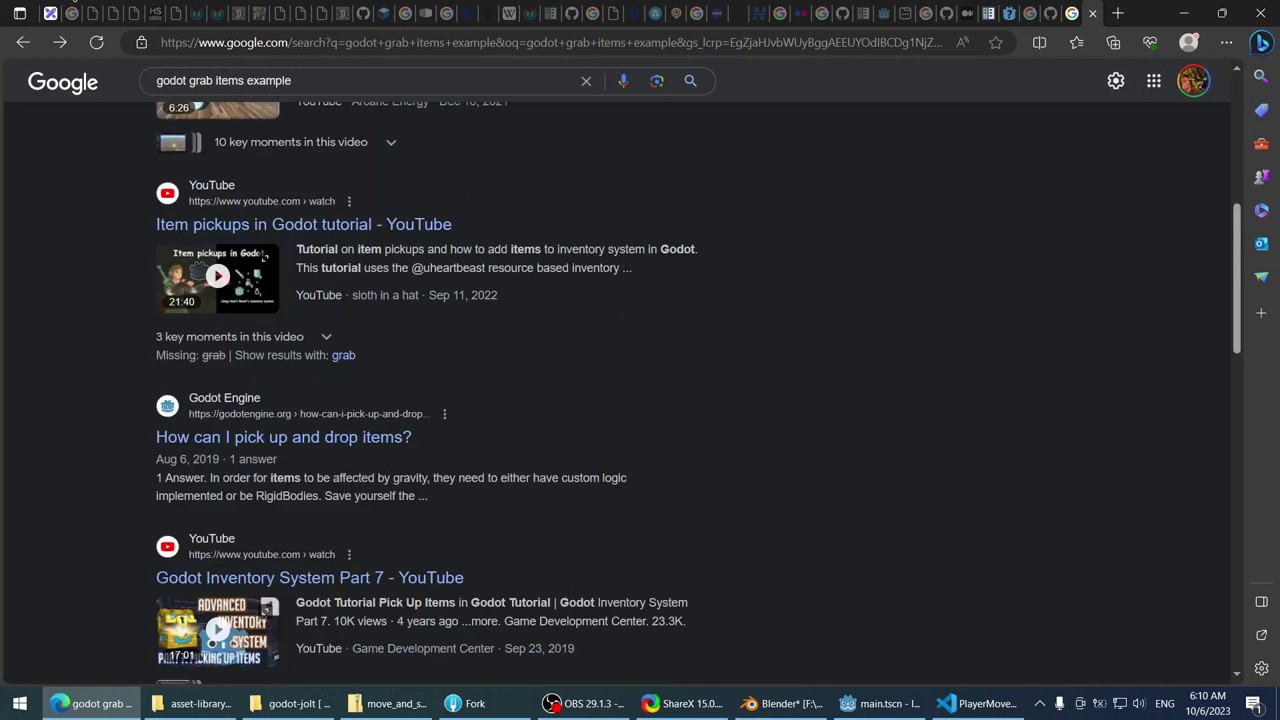
scroll(348, 125, up, 5)
click(361, 96)
text(ijoin)
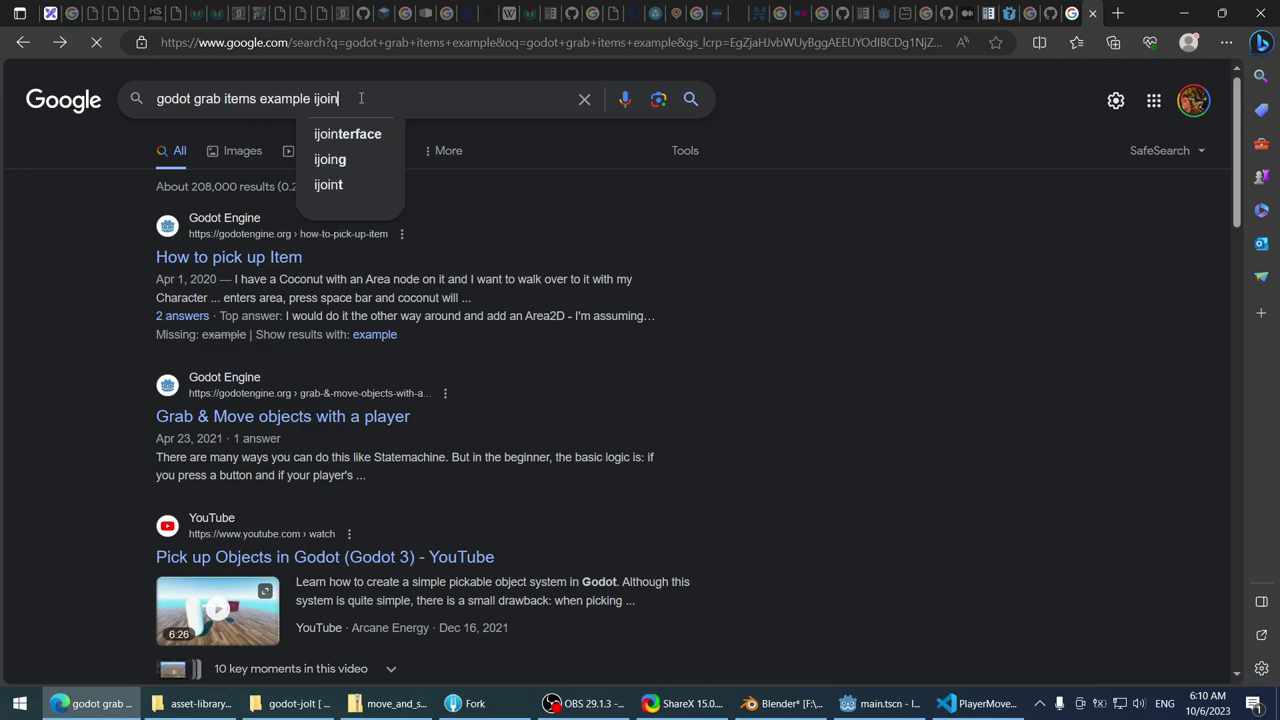
key(Return)
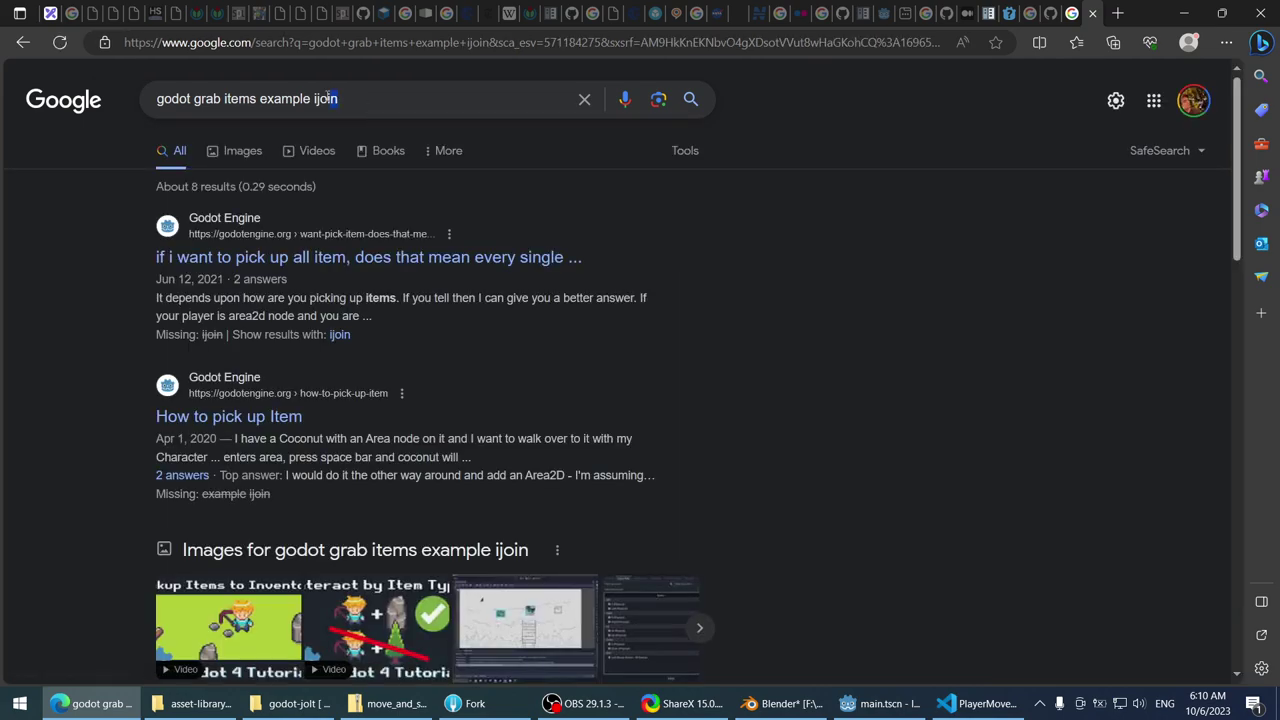
- Fix the query to 'godot grab items example joint' and open the fixed-joint question
click(327, 98)
double_click(327, 98)
text(joint)
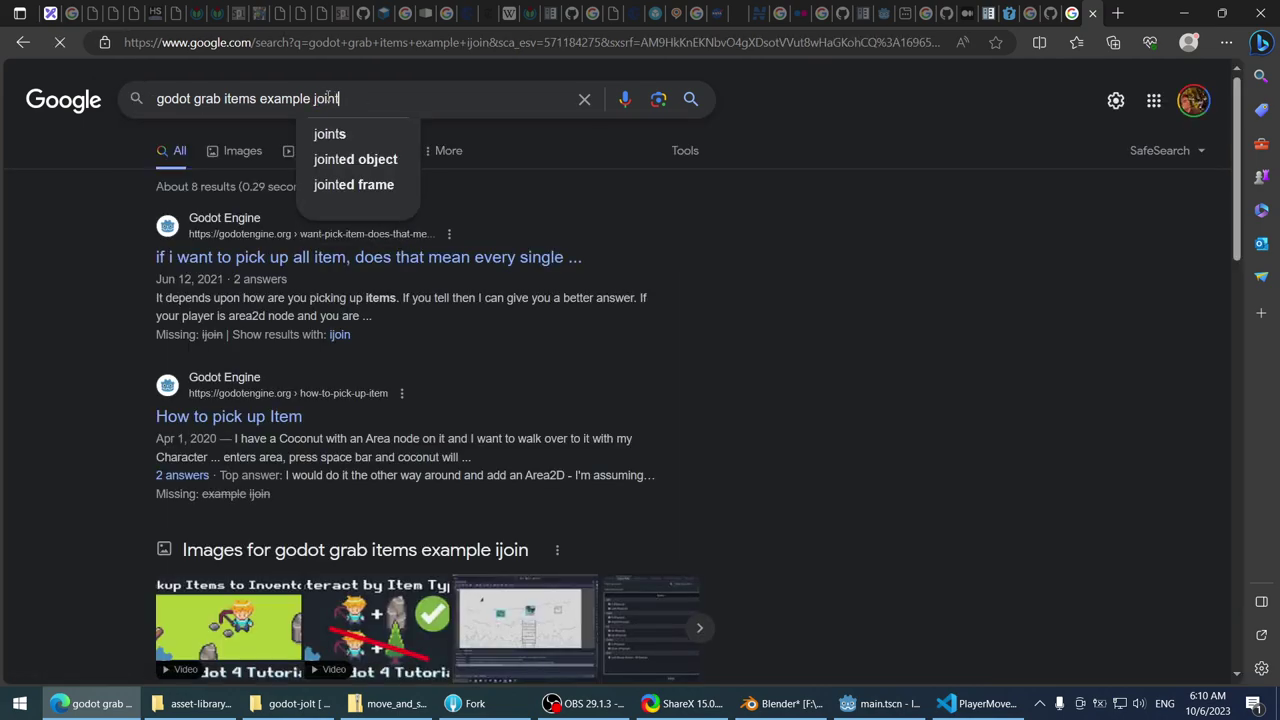
key(Return)
scroll(70, 260, down, 8)
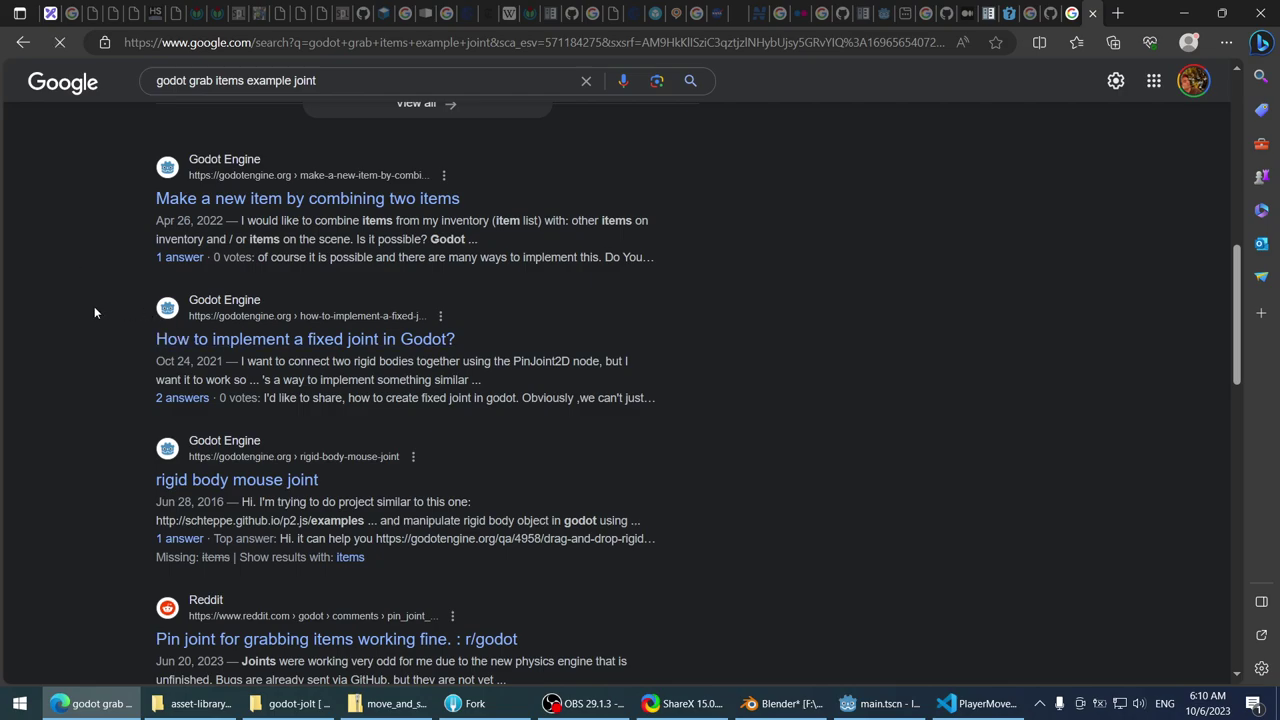
click(301, 345)
scroll(76, 338, down, 3)
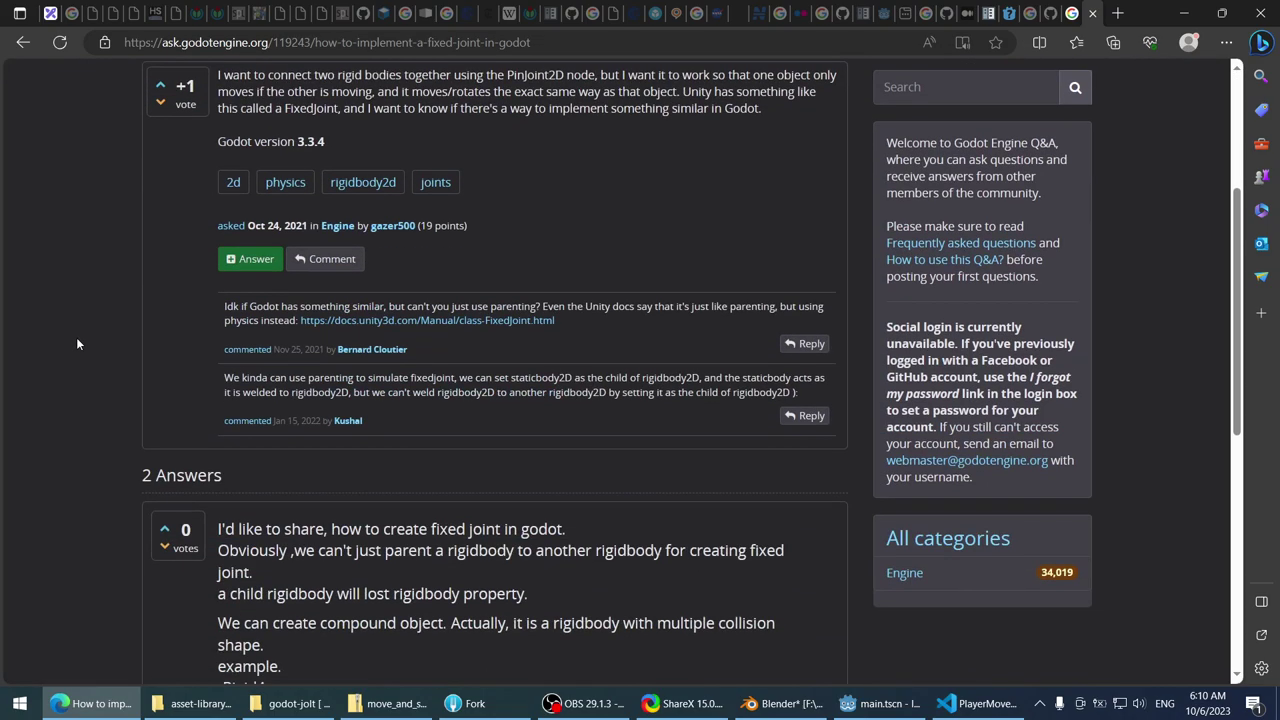
scroll(77, 342, up, 1)
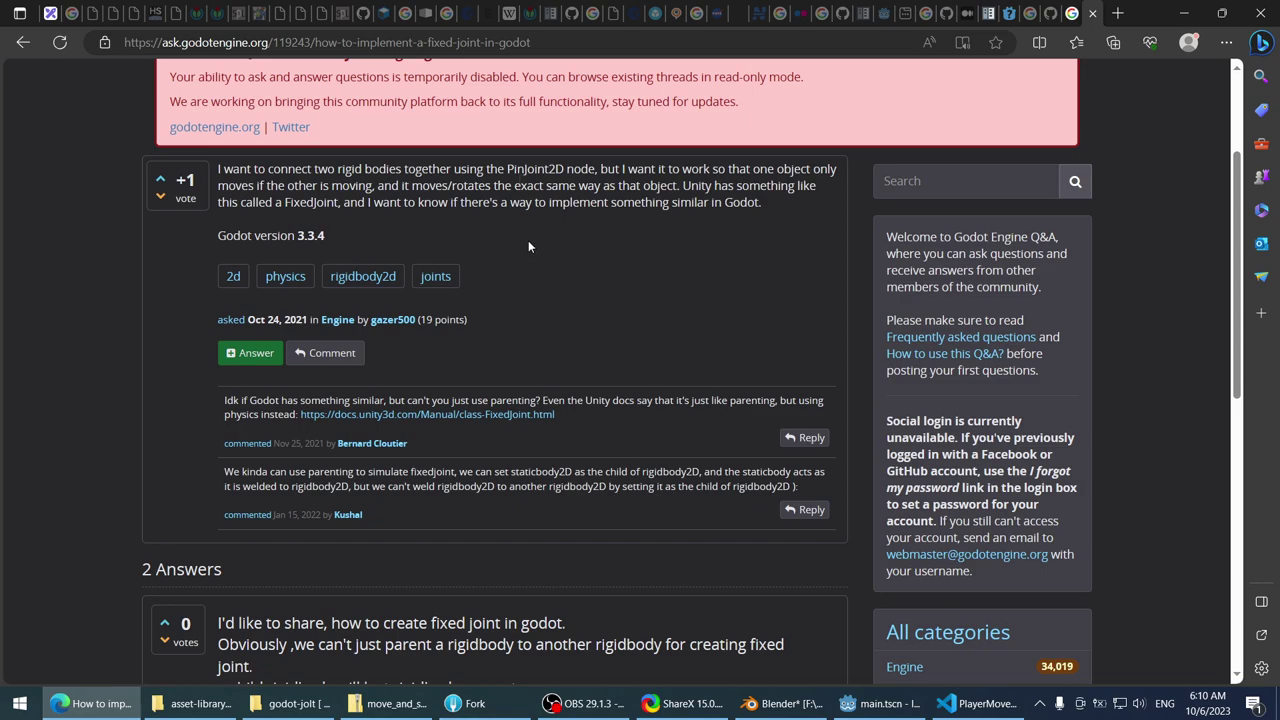
scroll(155, 330, down, 3)
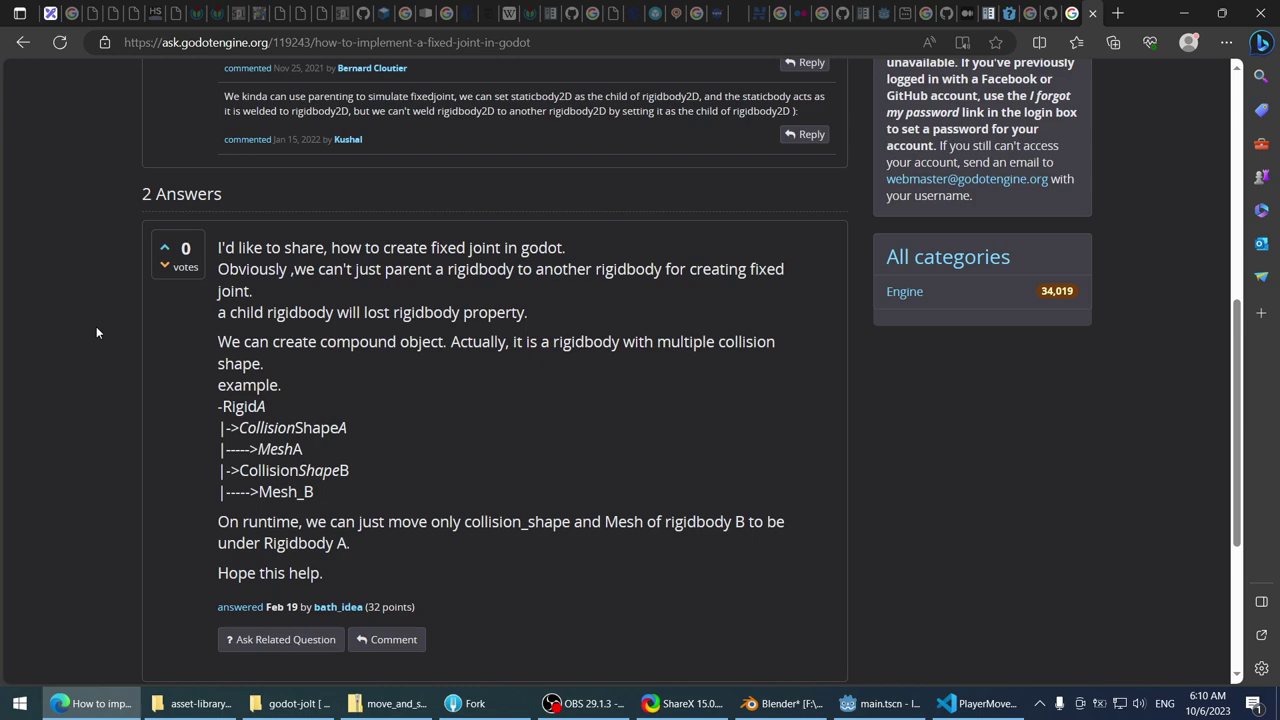
scroll(97, 332, down, 3)
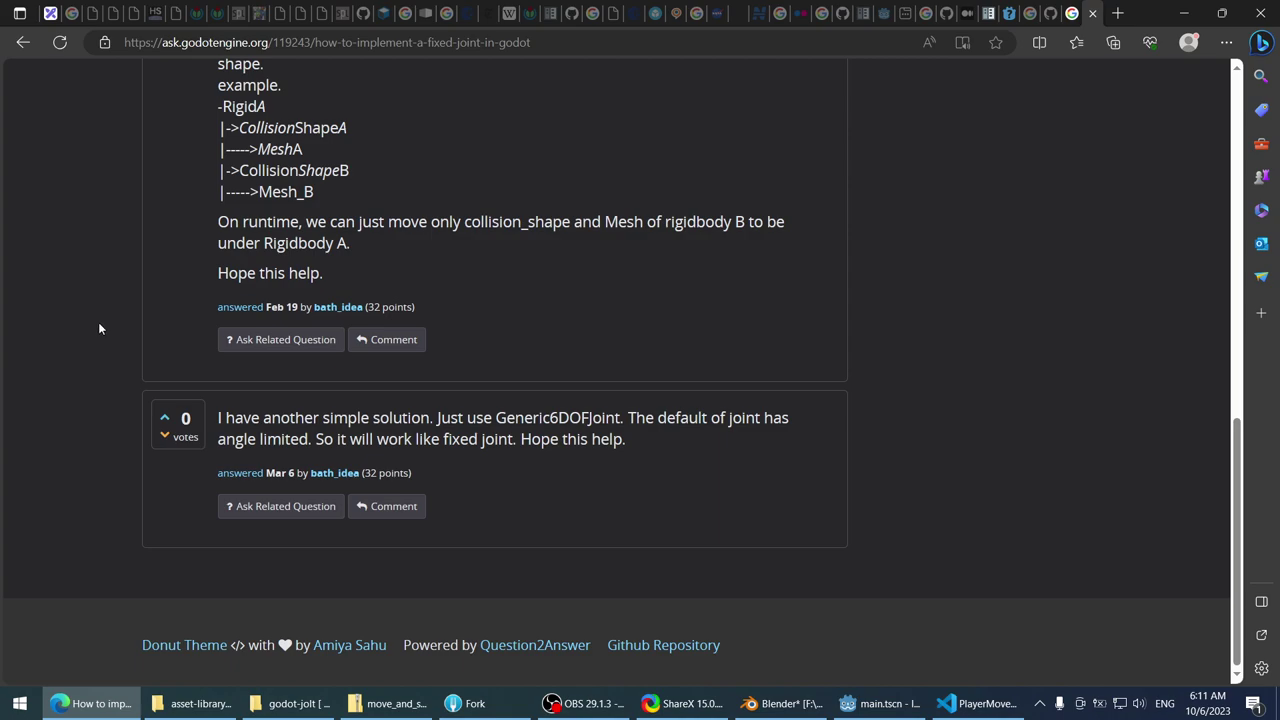
- Select the Generic6DOFJoint3D under the player's Camera3D in the scene tree
click(120, 703)
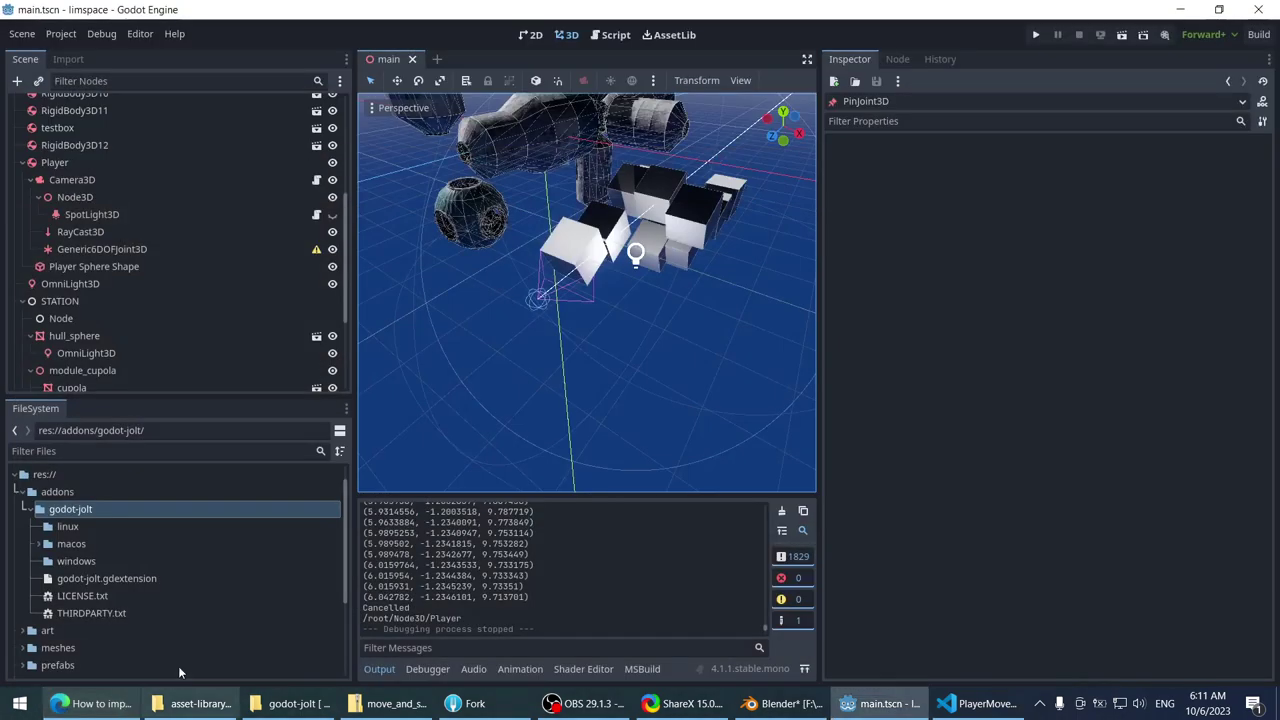
scroll(510, 232, down, 2)
scroll(510, 232, up, 8)
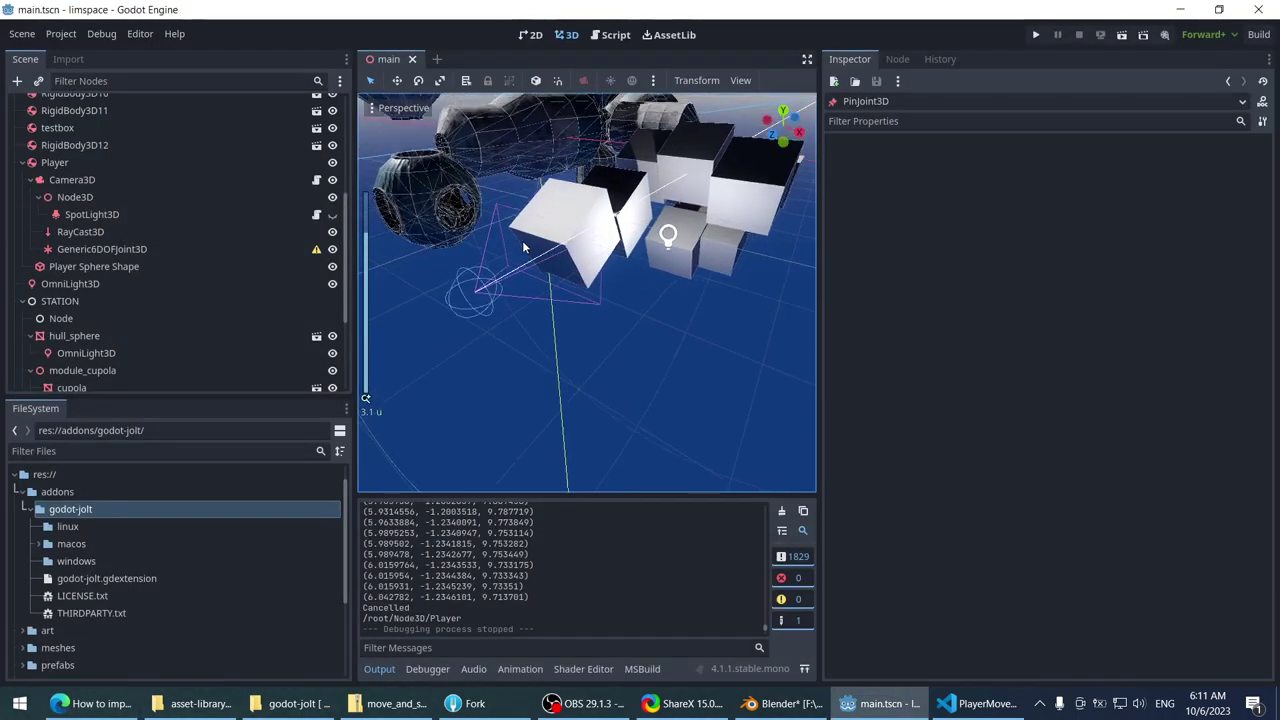
click(400, 290)
click(126, 249)
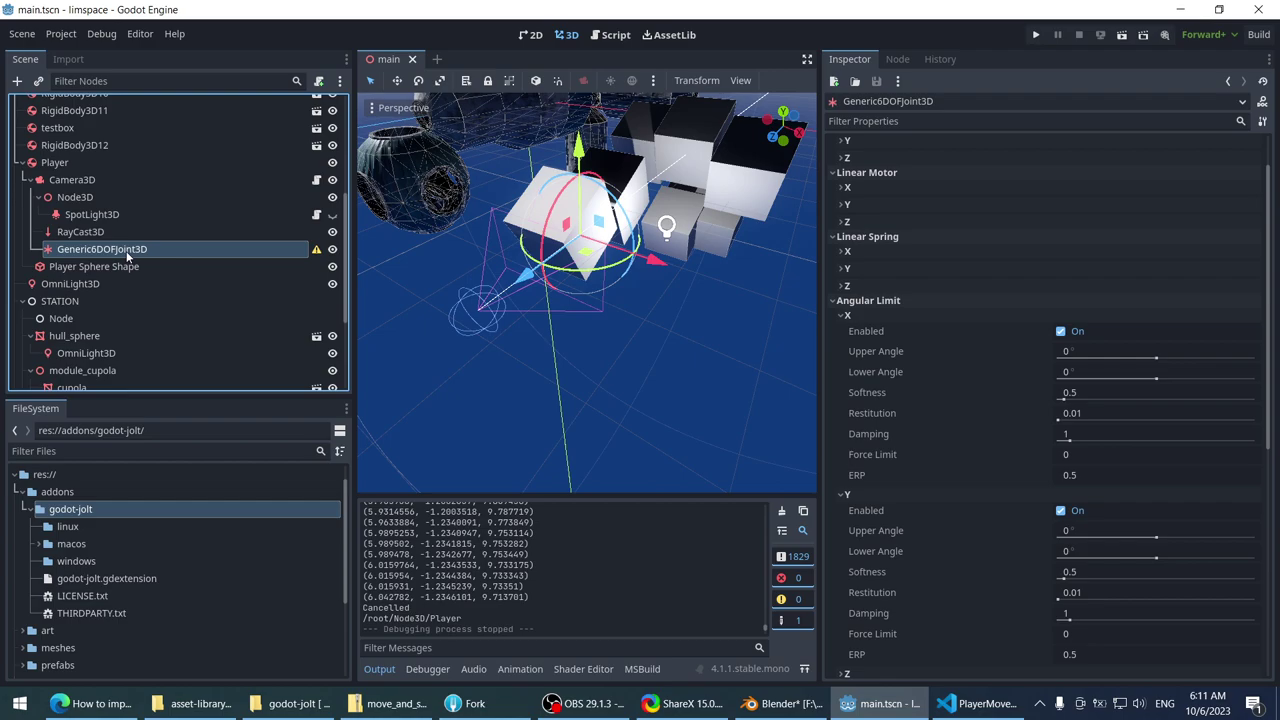
- Disable the joint's X, Y and Z angular limits, then save main.tscn and run the game
click(1075, 334)
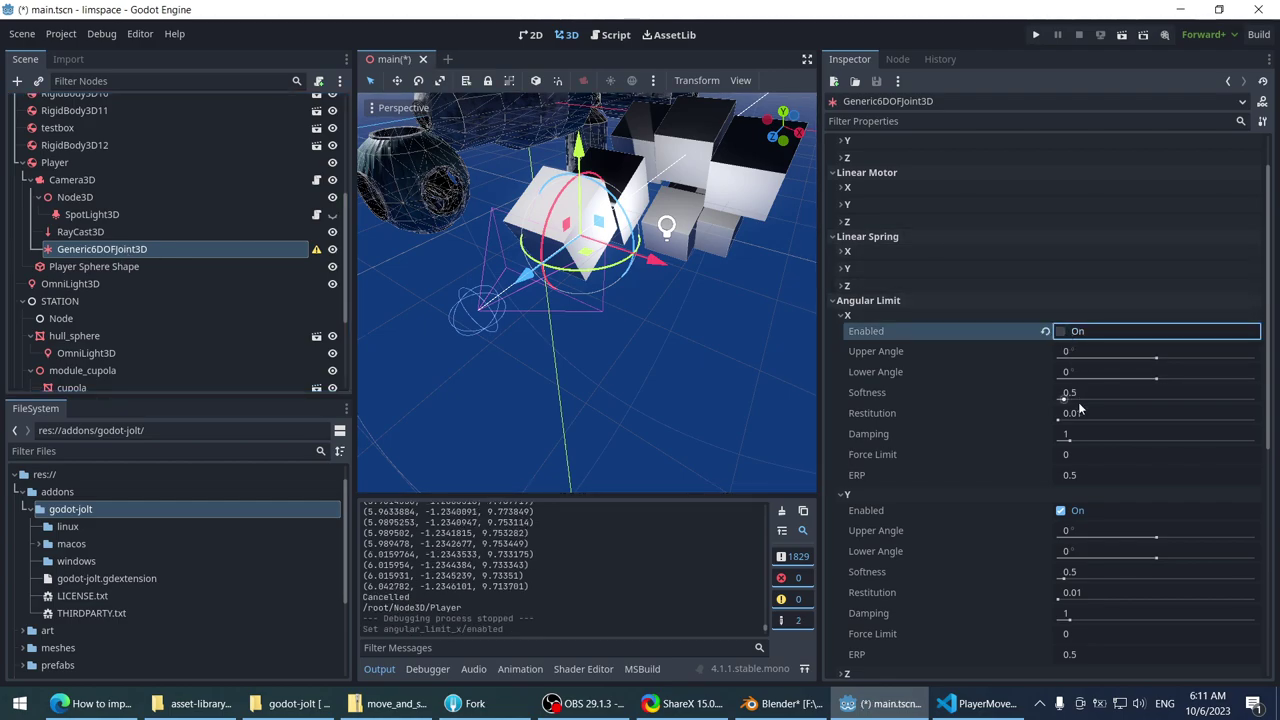
click(1062, 511)
scroll(1060, 520, down, 3)
scroll(1005, 413, up, 4)
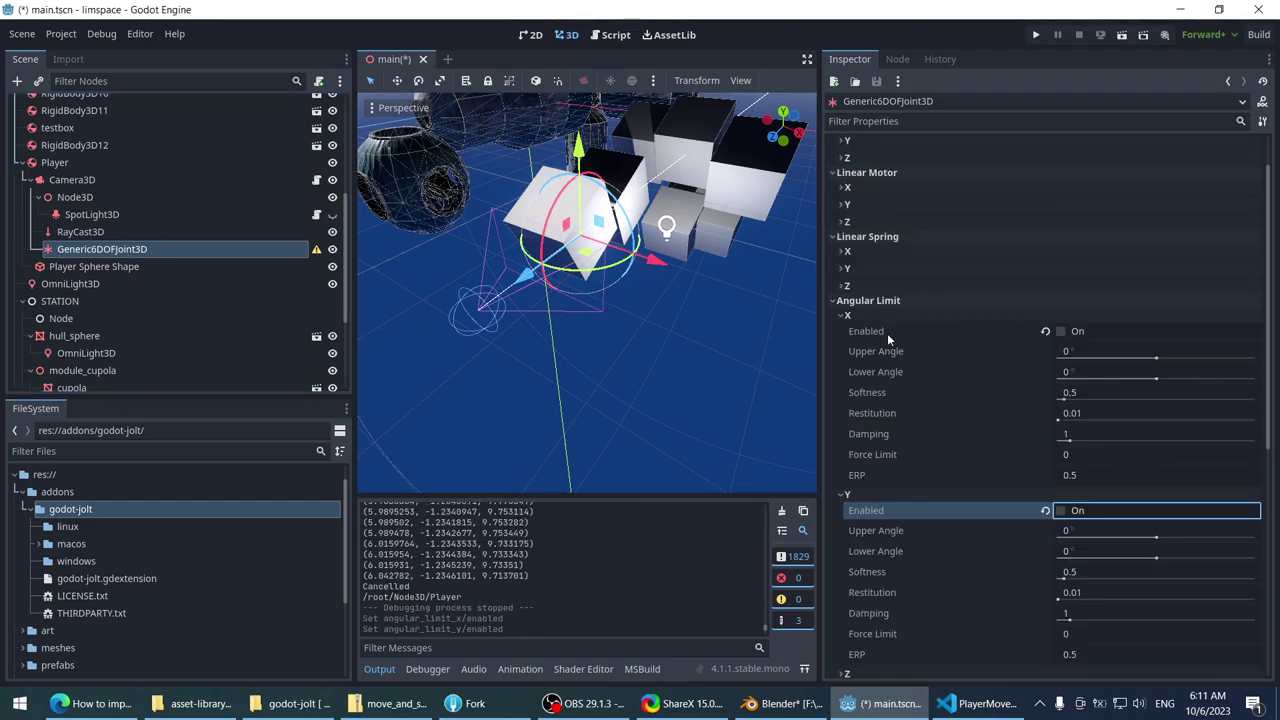
scroll(924, 617, down, 2)
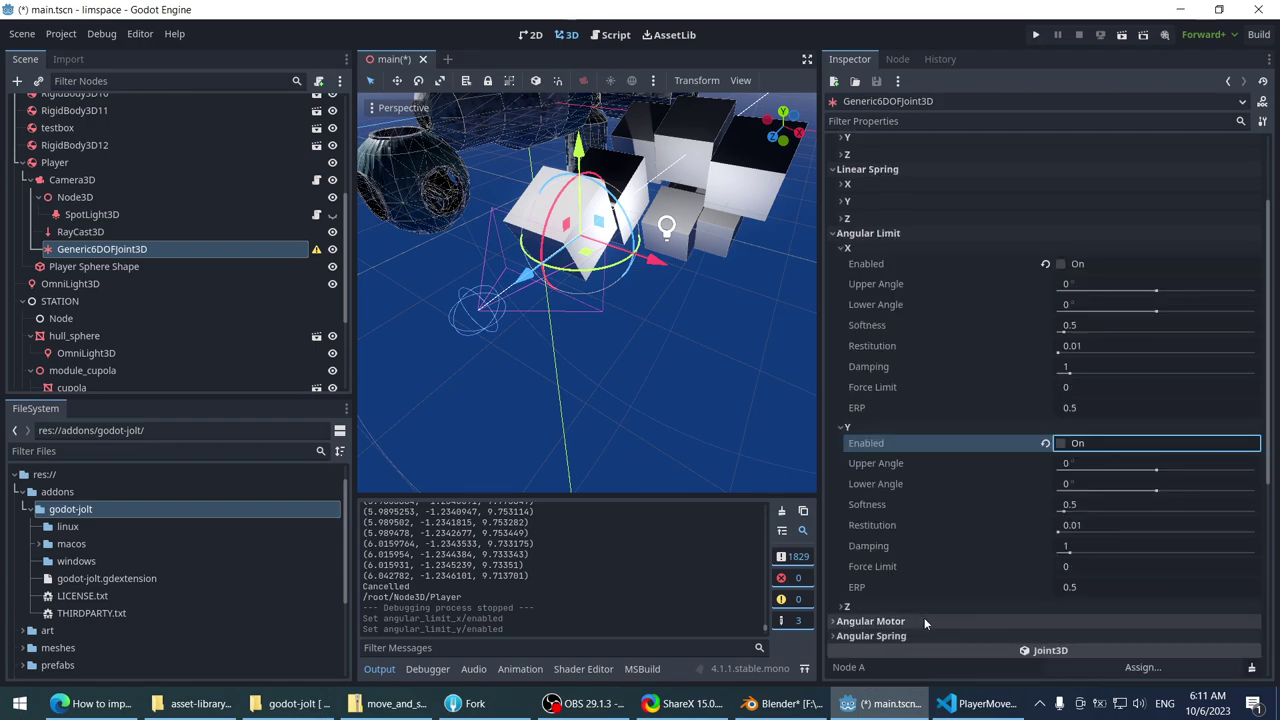
click(847, 607)
click(1060, 622)
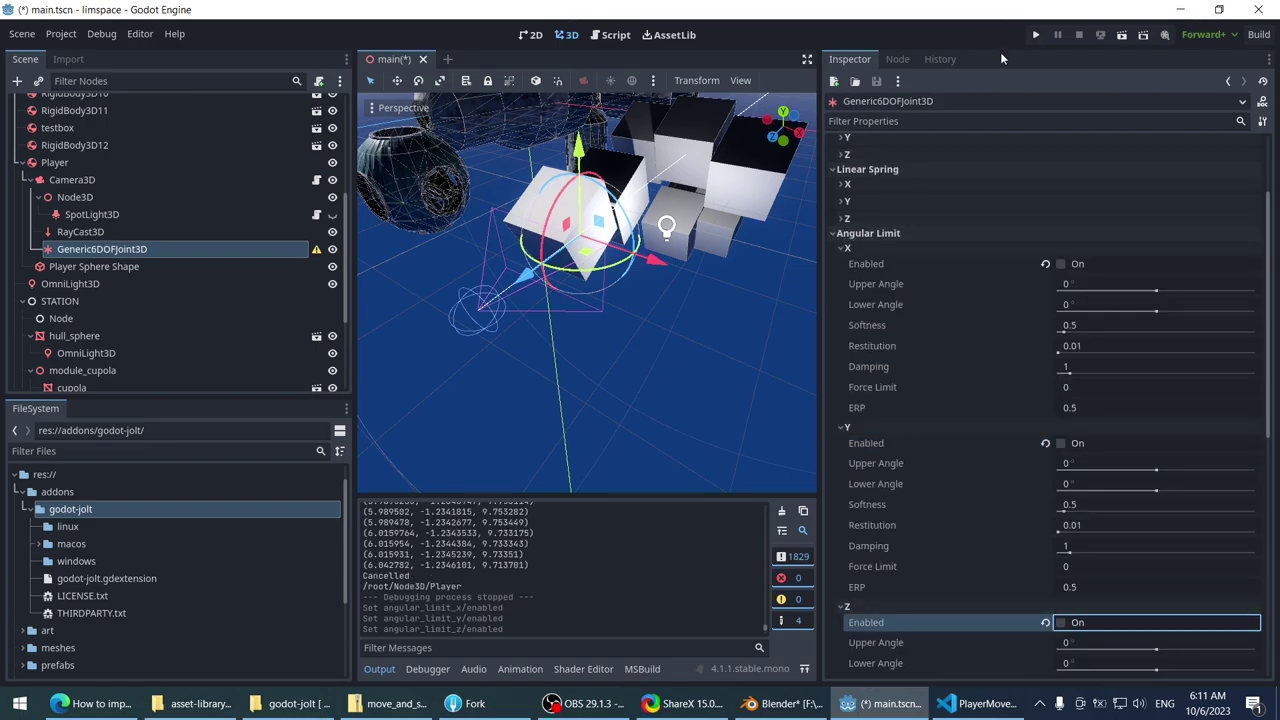
click(1031, 38)
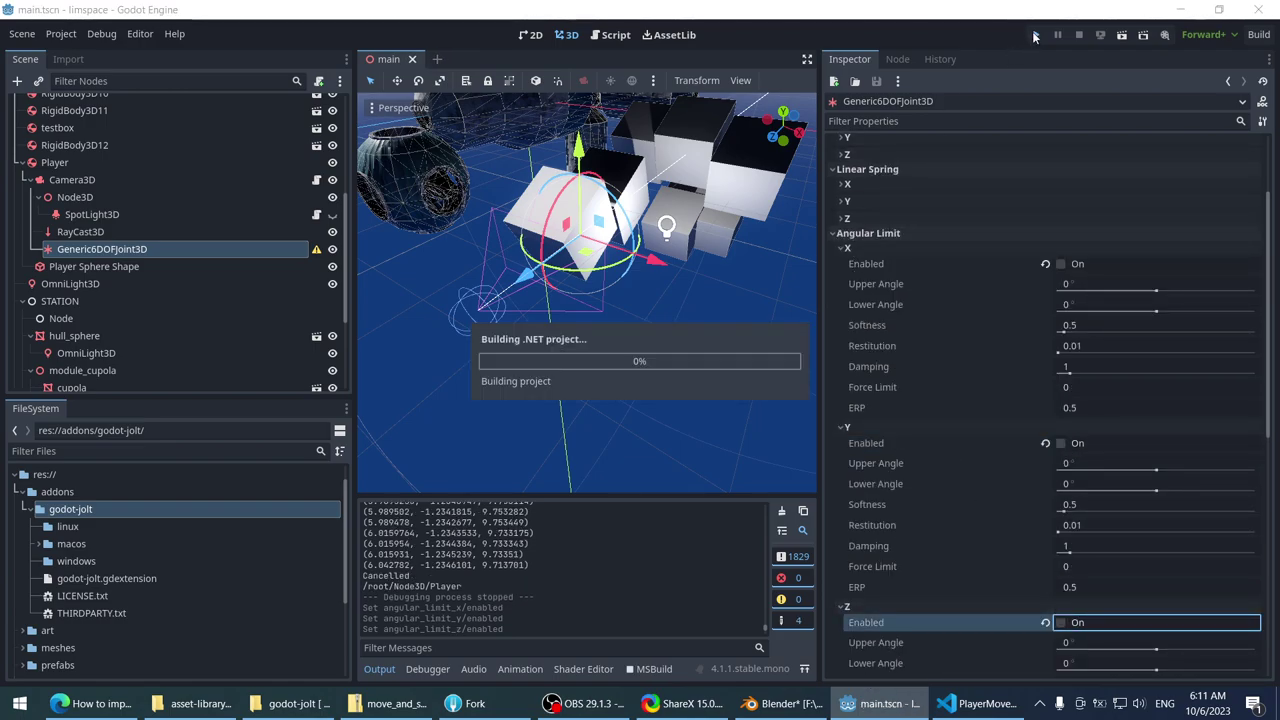
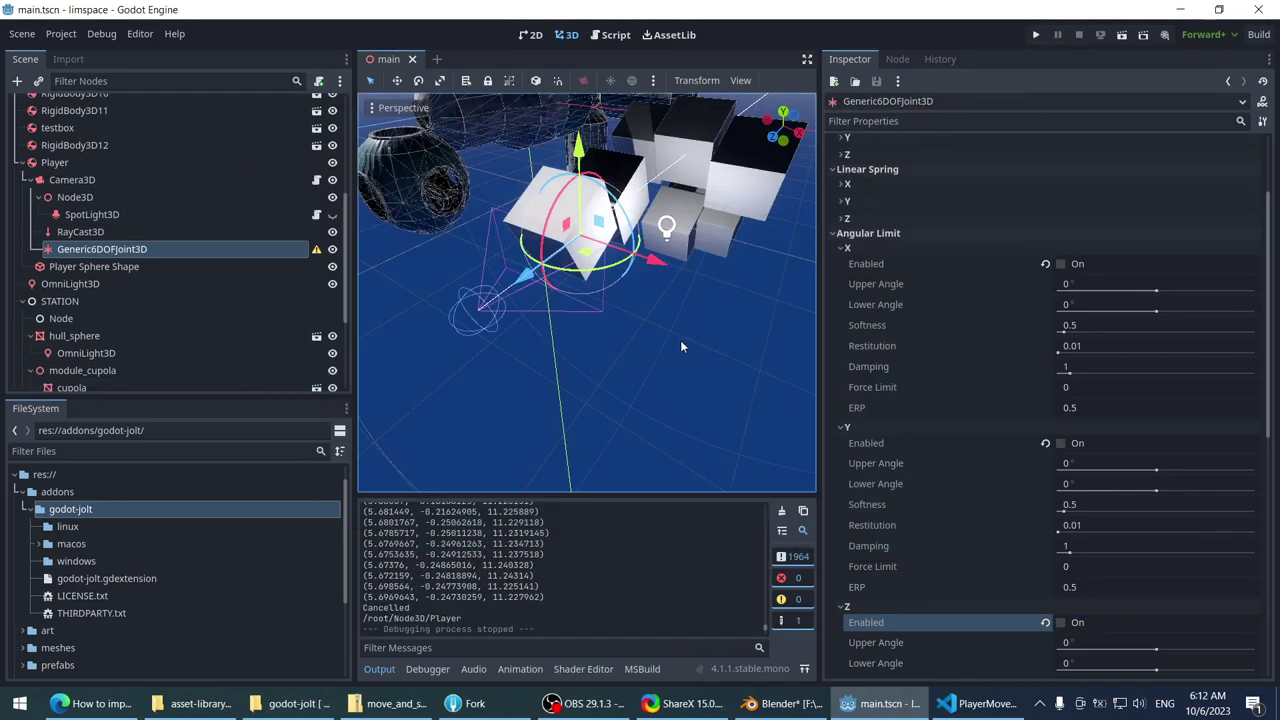
- Bring up the Godot Q&A answer recommending Generic6DOFJoint as a fixed joint
scroll(940, 355, down, 5)
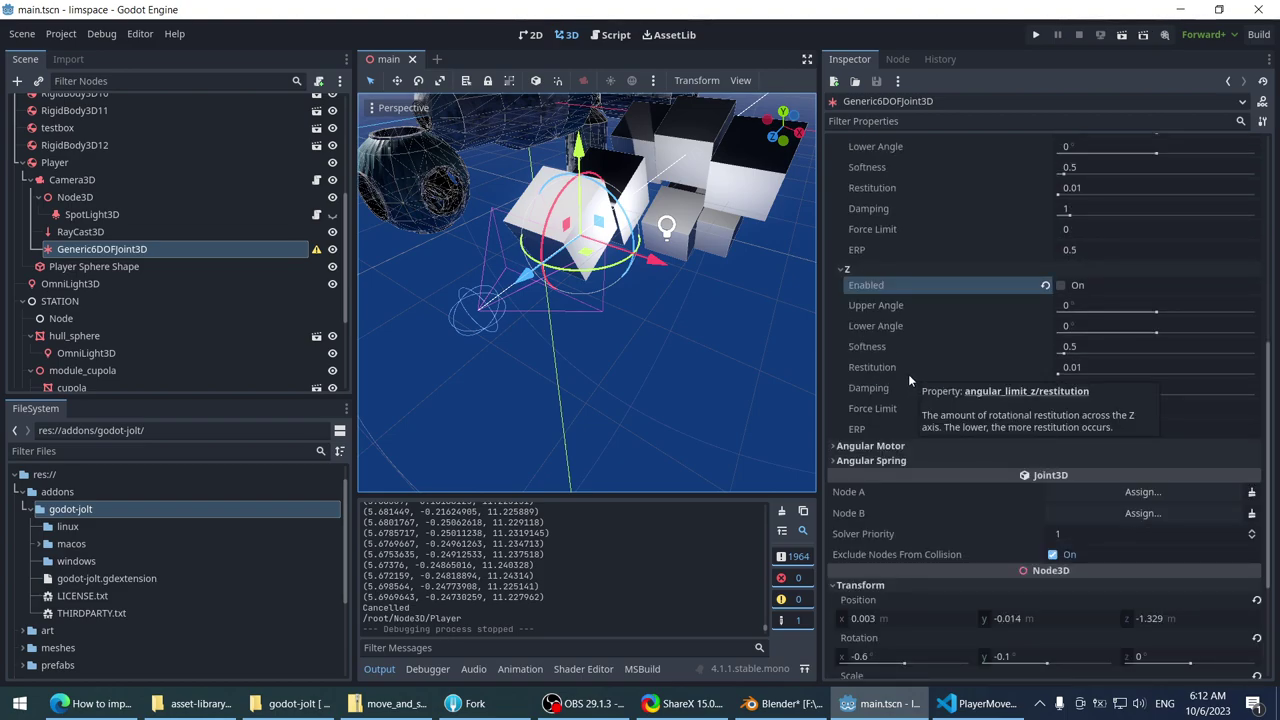
scroll(902, 372, up, 3)
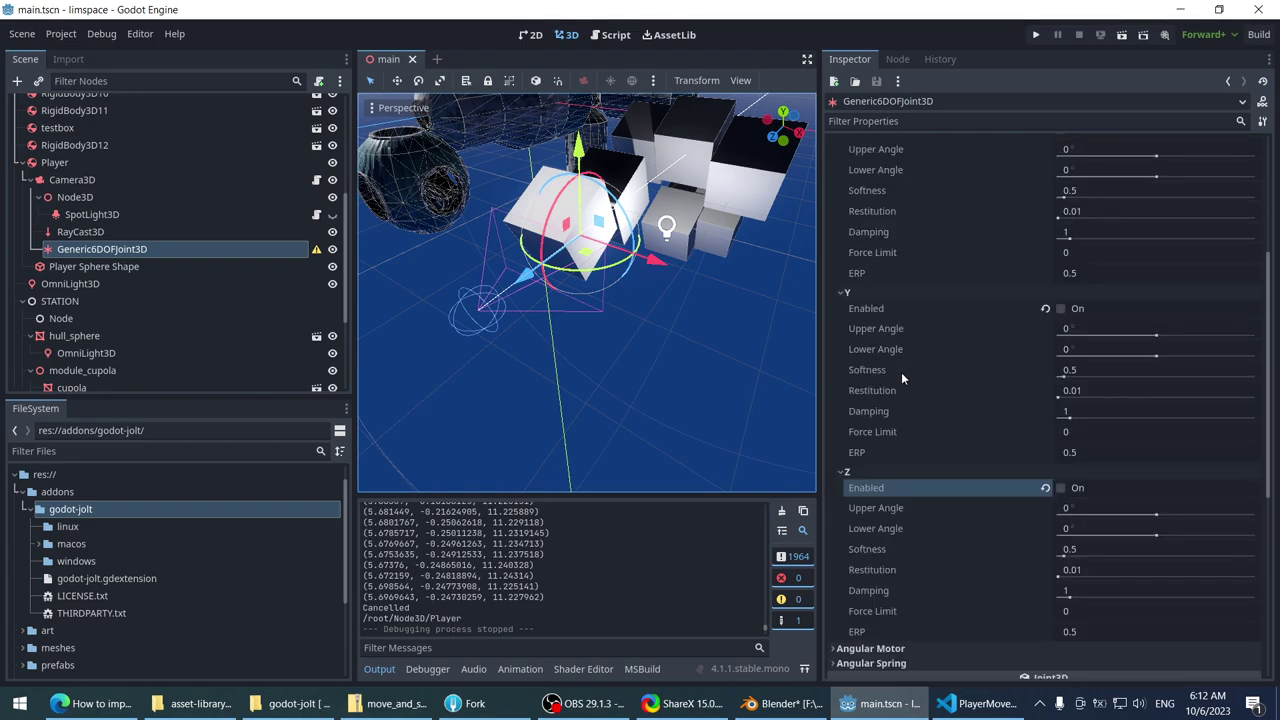
scroll(900, 372, up, 4)
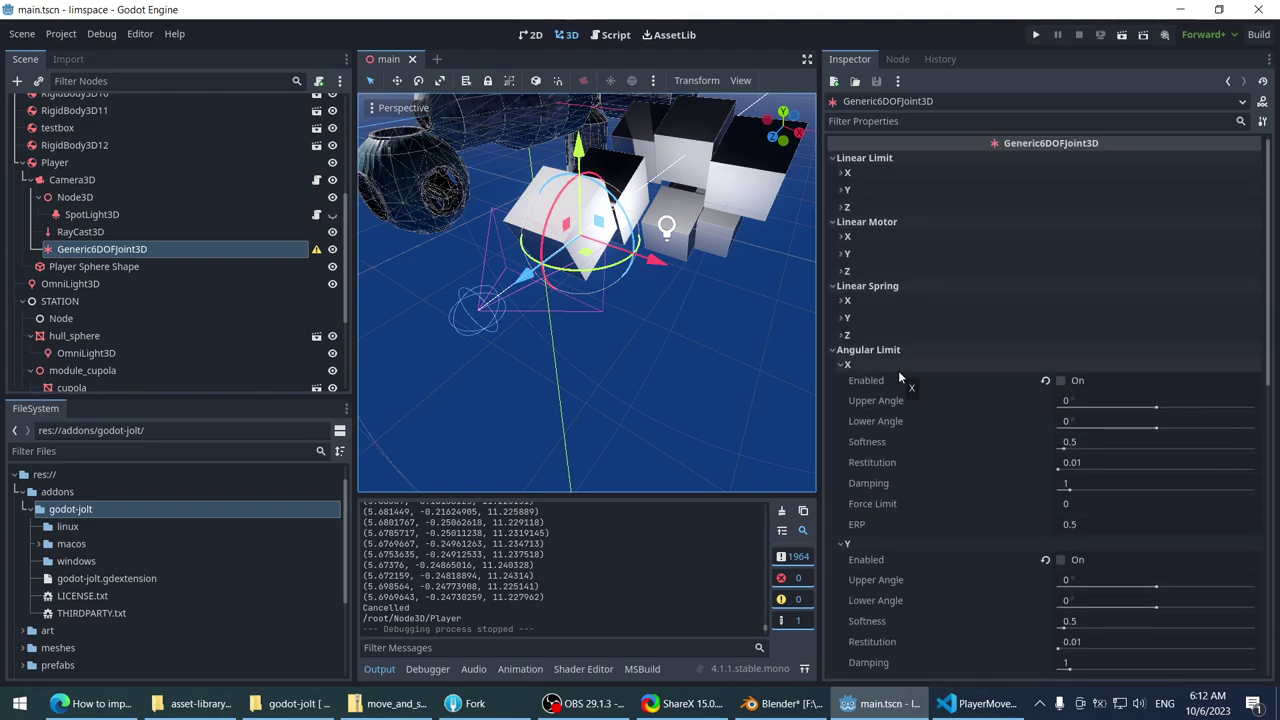
click(95, 703)
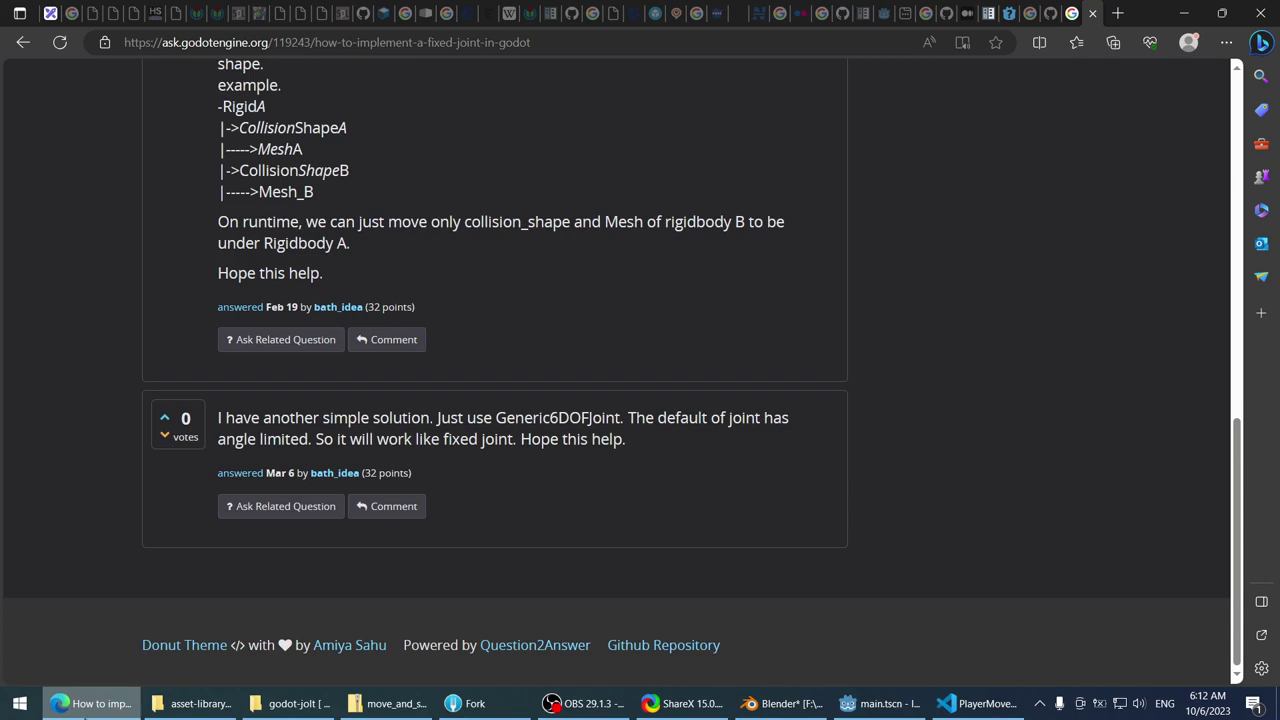
- Enable the X, Y and Z angular limits on the Generic6DOFJoint3D, then return to that answer
key(alt+Tab)
scroll(997, 379, down, 1)
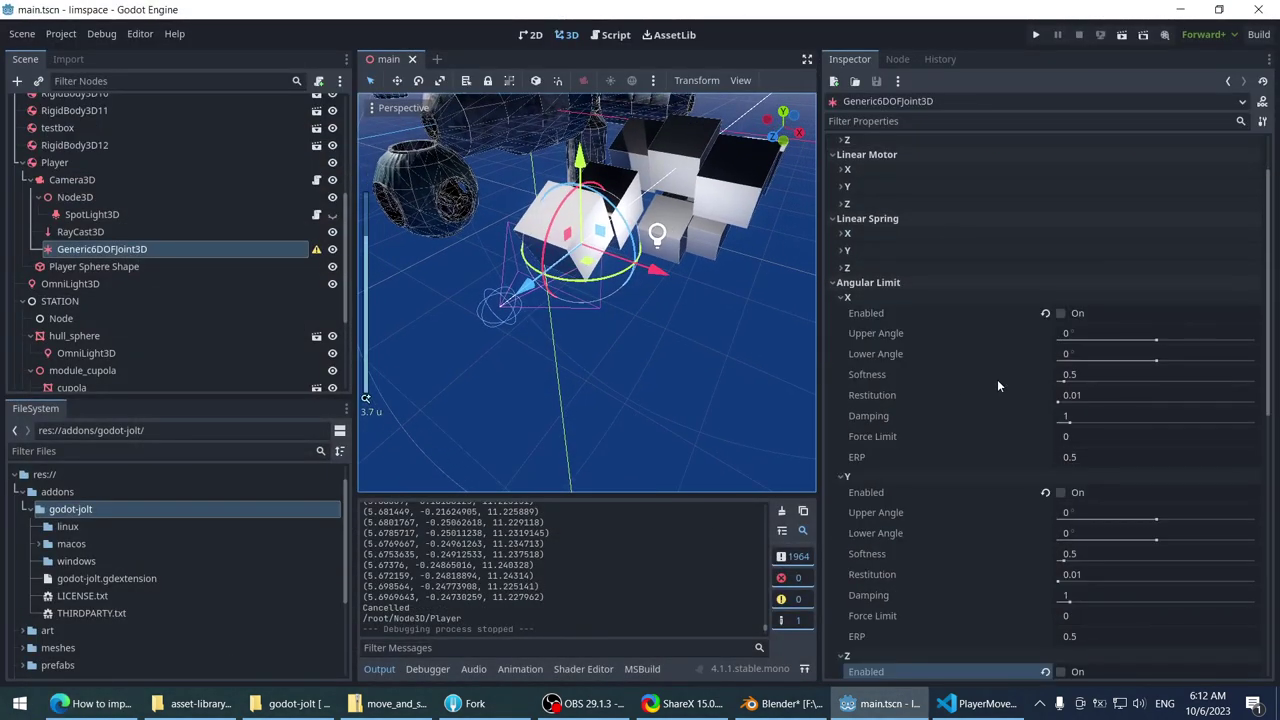
click(1061, 313)
click(1061, 492)
scroll(1050, 493, down, 2)
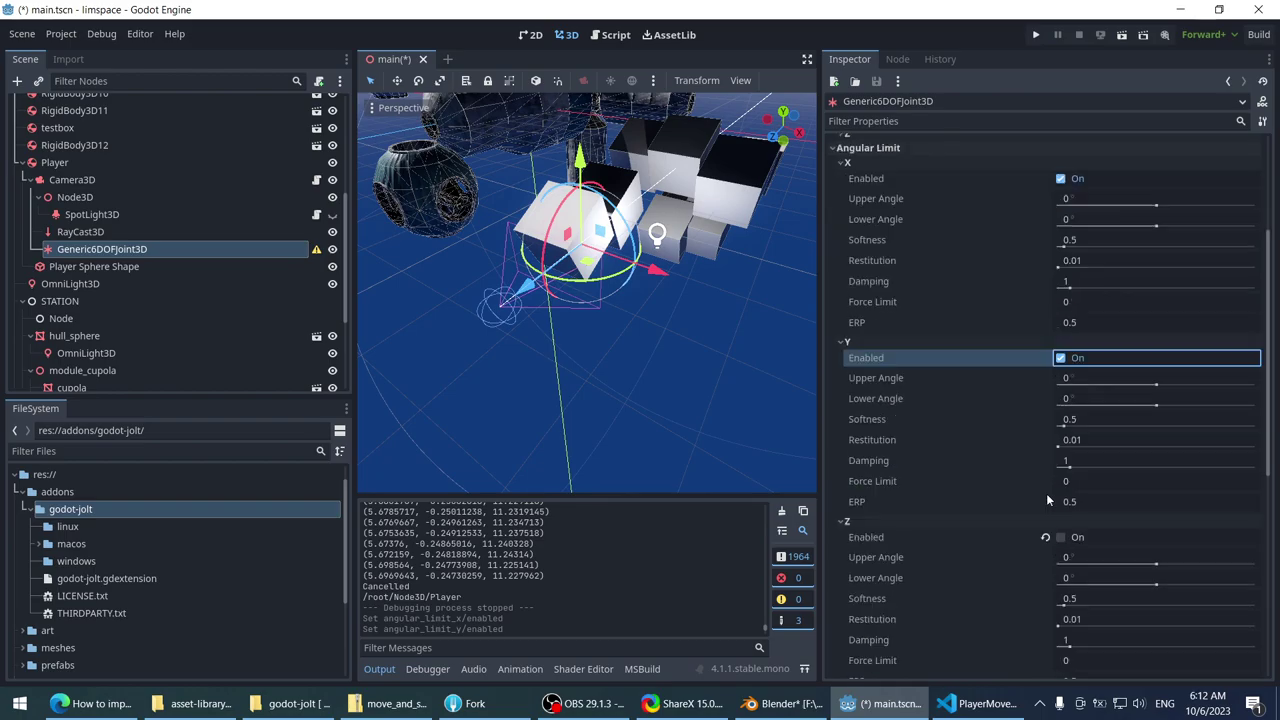
click(1061, 537)
key(alt+Tab)
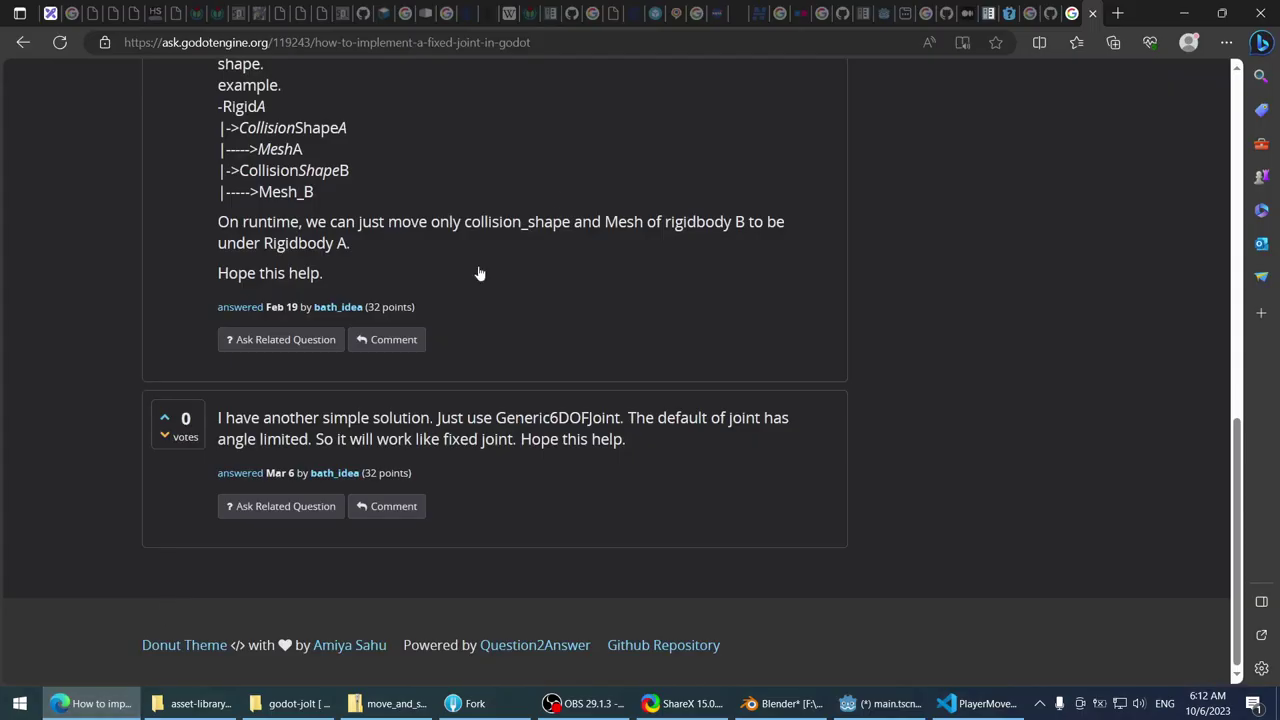
- On the Google results tab, search for 'move around objects with joint'
click(1072, 13)
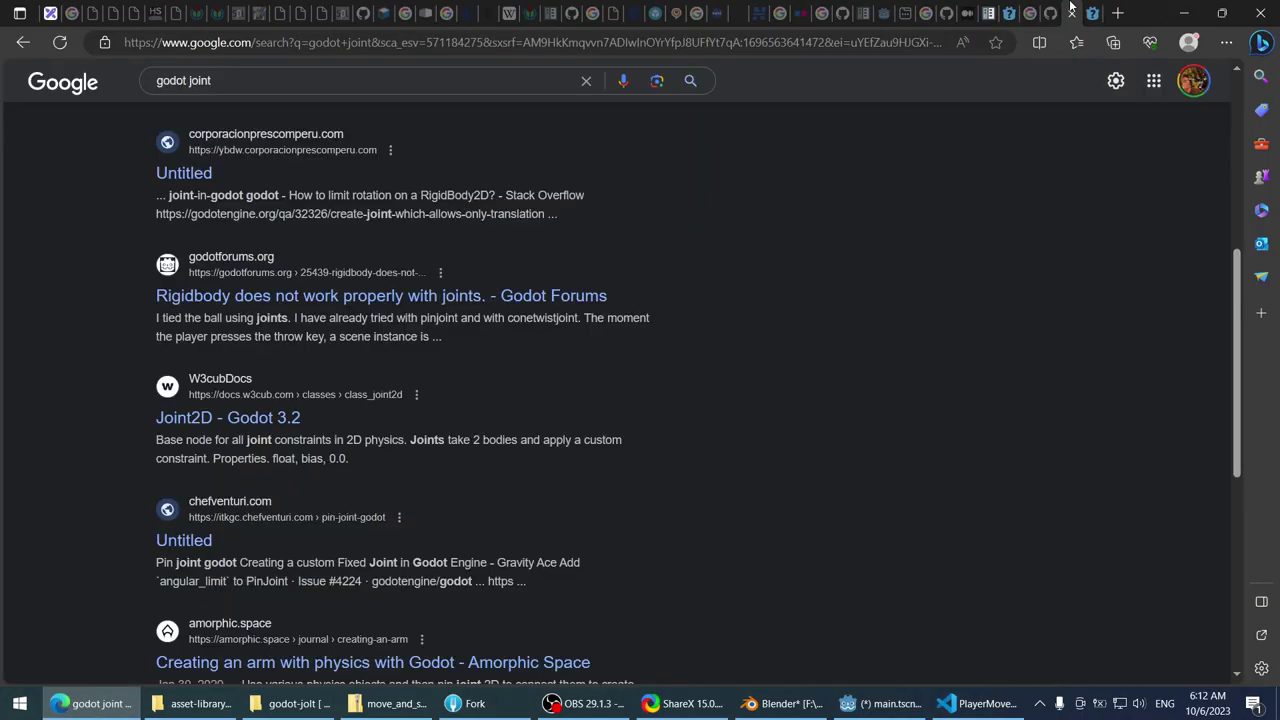
scroll(50, 315, down, 2)
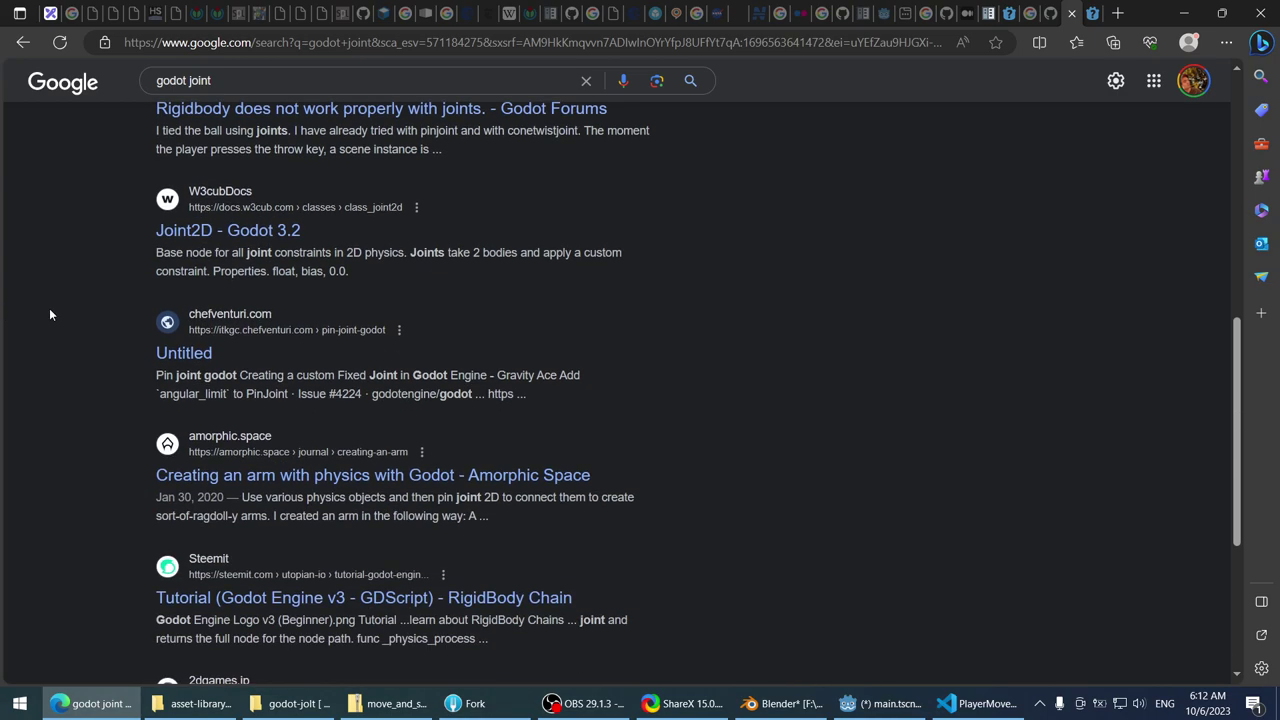
scroll(46, 314, down, 2)
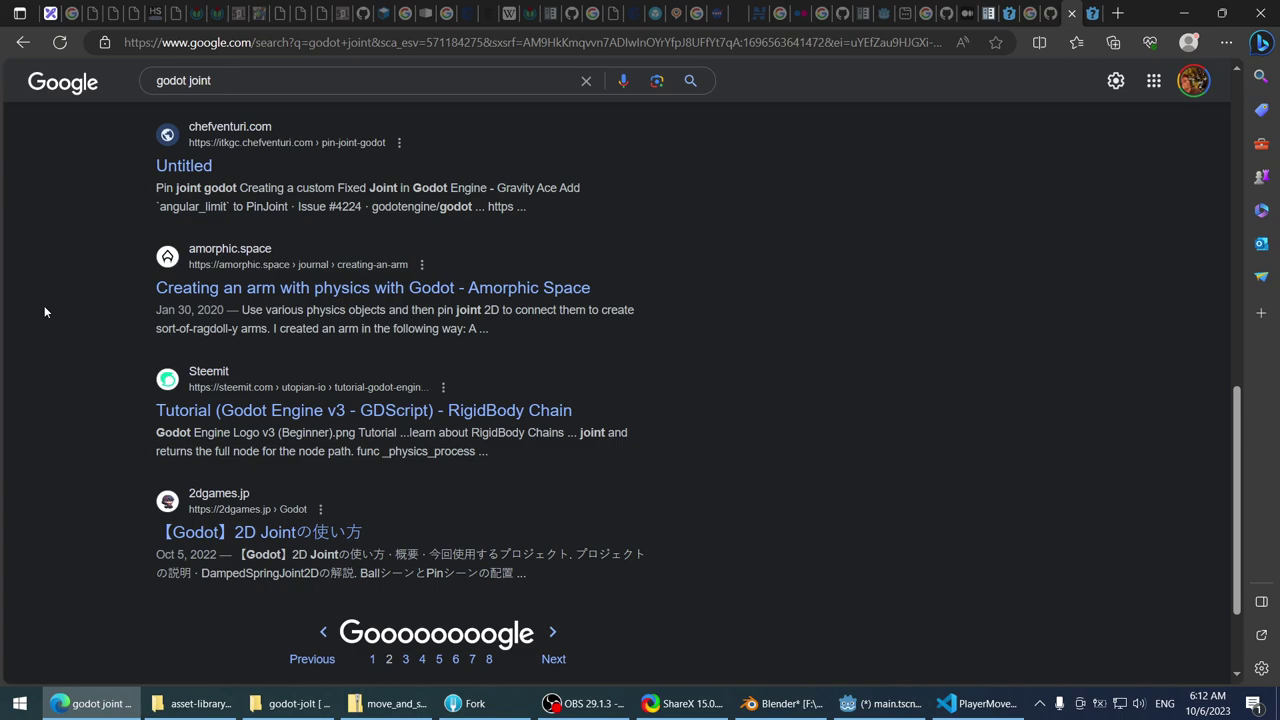
scroll(46, 214, up, 10)
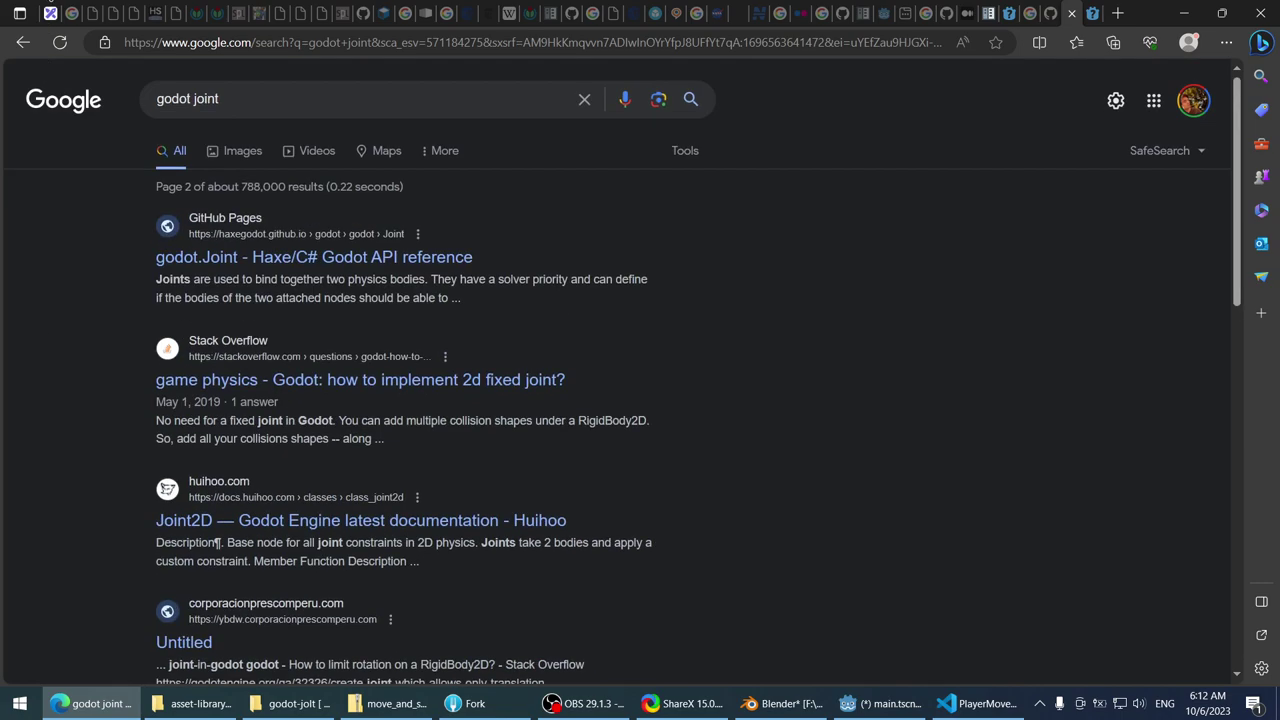
double_click(273, 104)
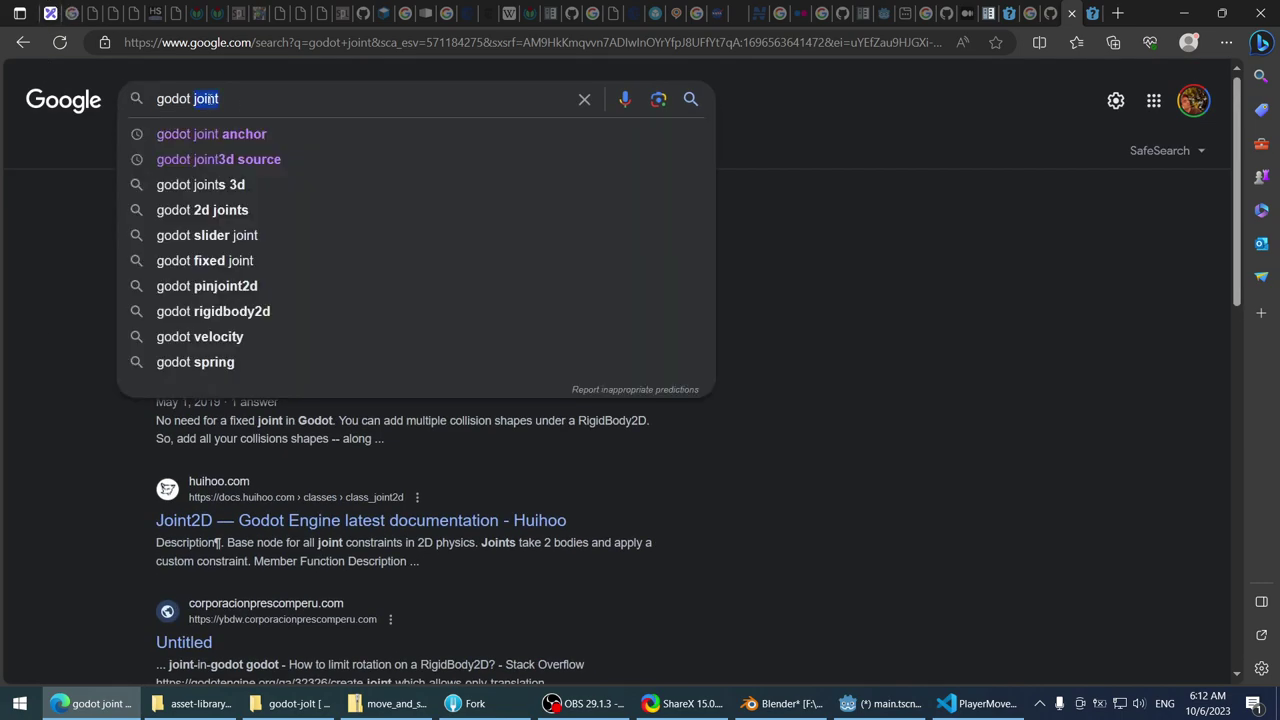
text(move around )
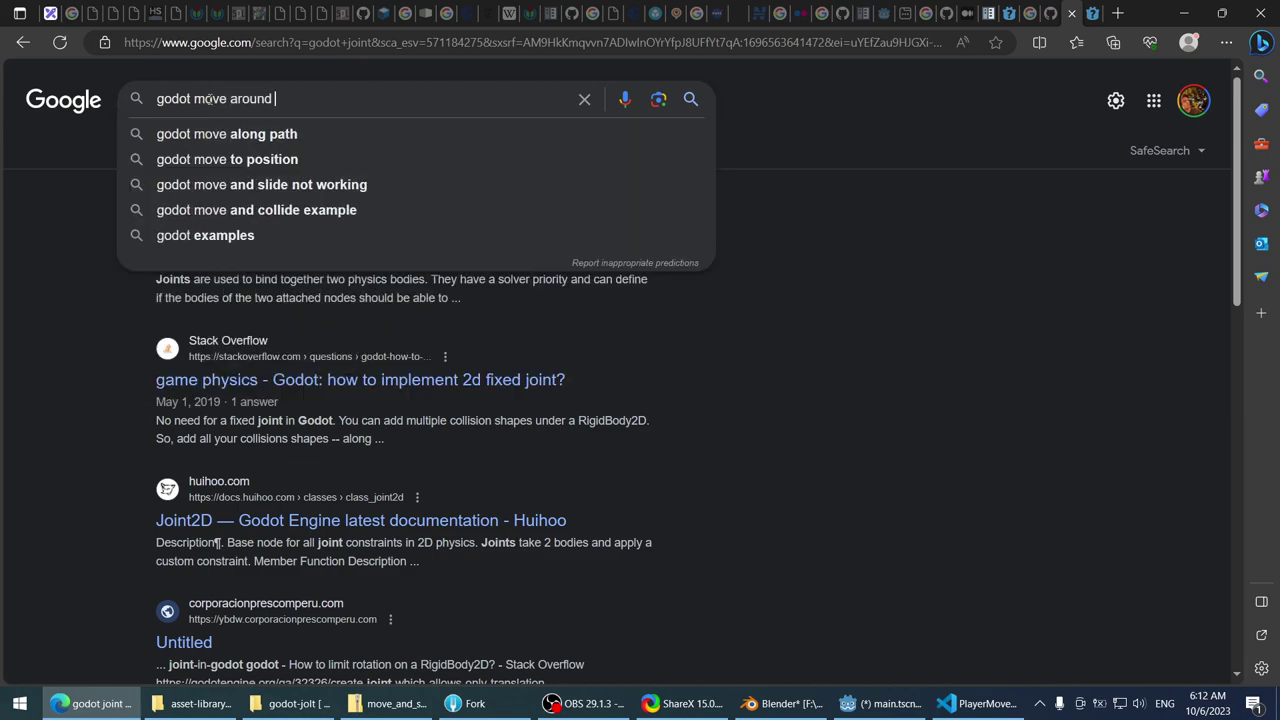
text(objects wit)
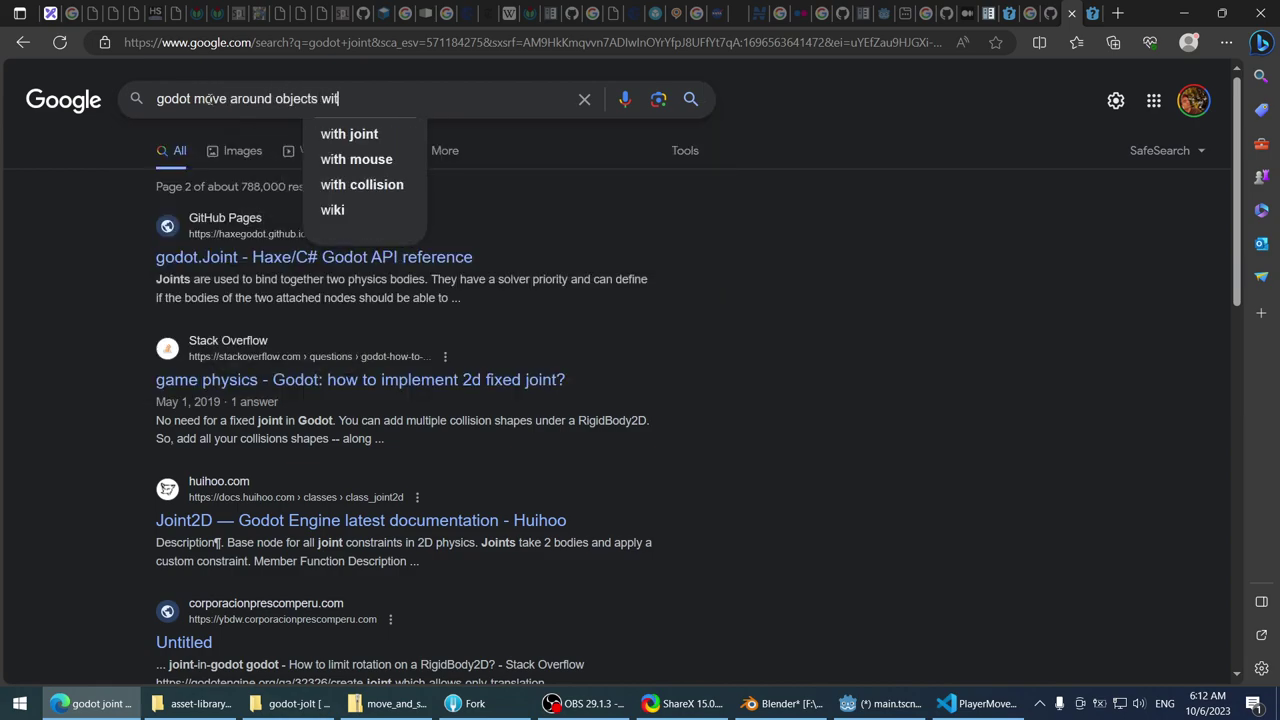
text(h joint)
key(Return)
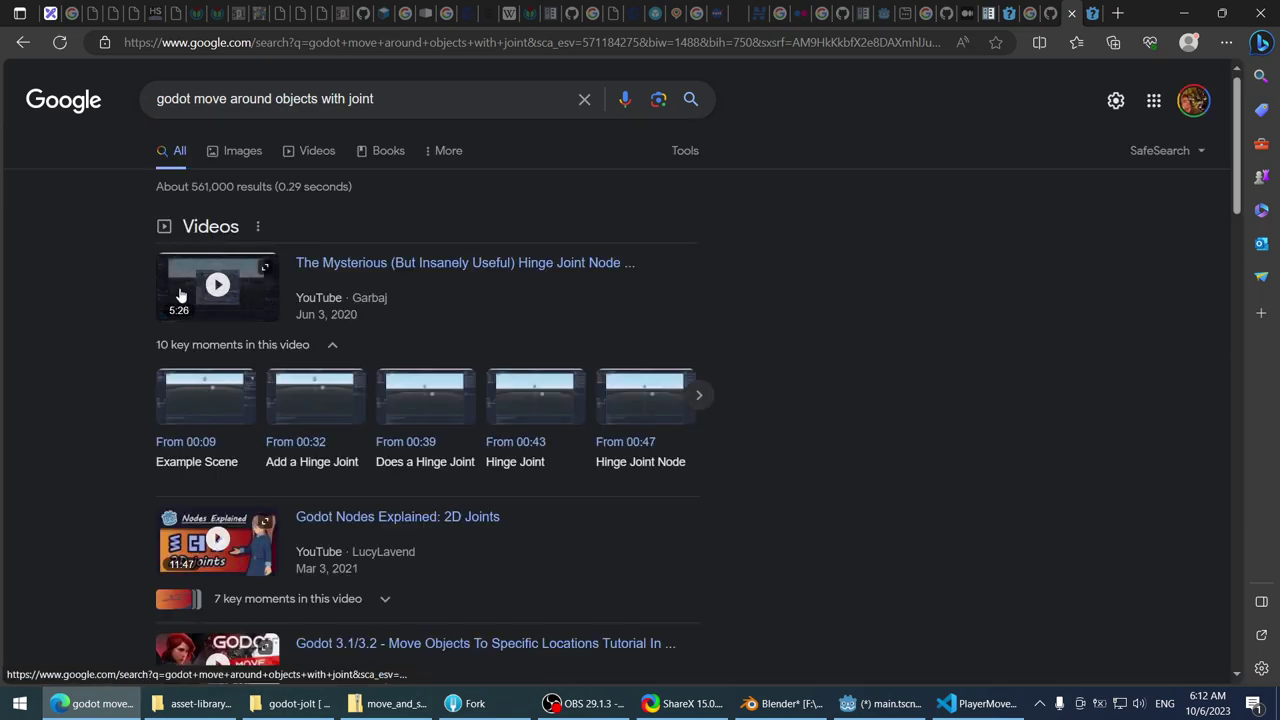
- Open and read the Godot Q&A question about positioning an object to a PinJoint2D by code
scroll(98, 295, down, 2)
scroll(98, 296, up, 2)
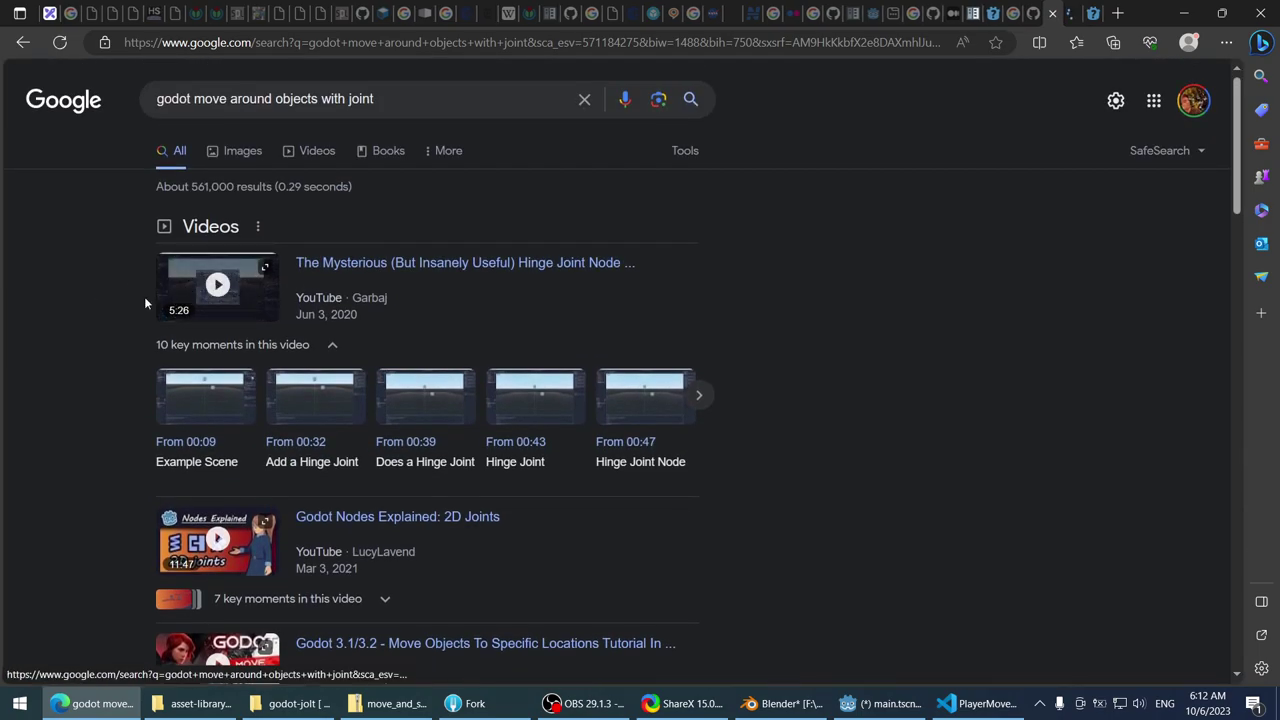
scroll(63, 301, down, 6)
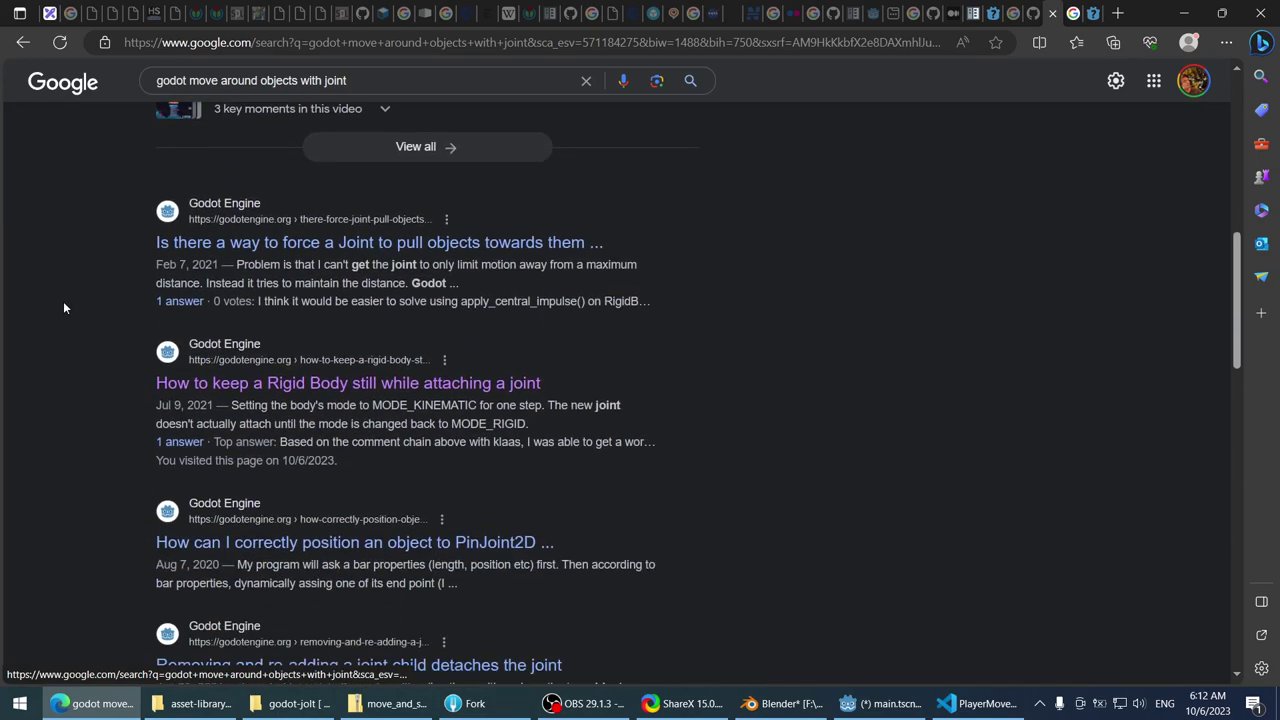
scroll(63, 308, down, 1)
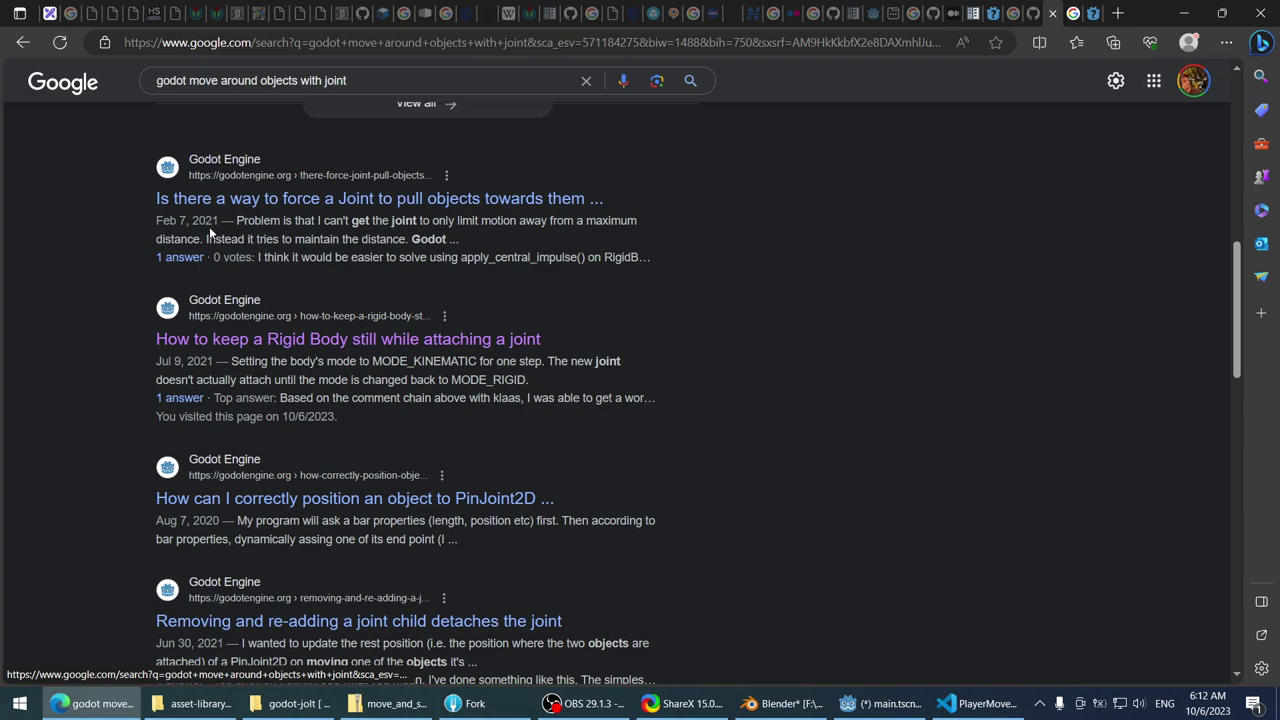
scroll(90, 280, down, 2)
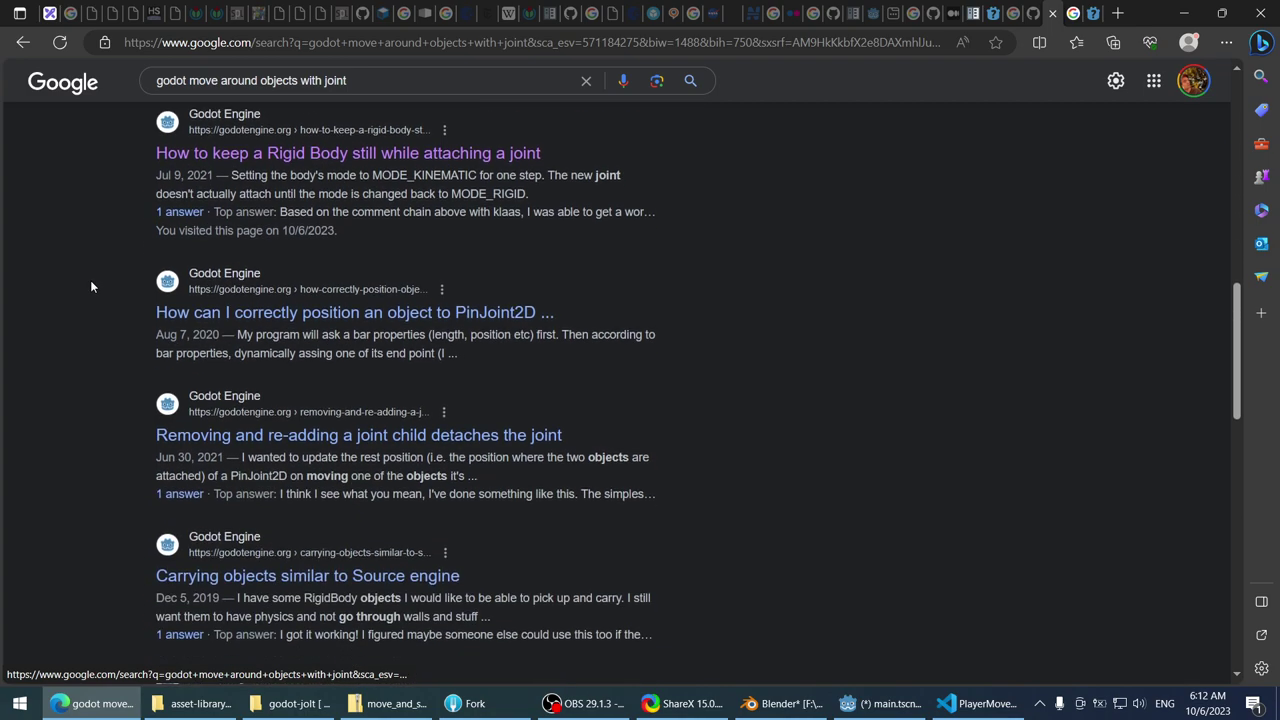
click(277, 308)
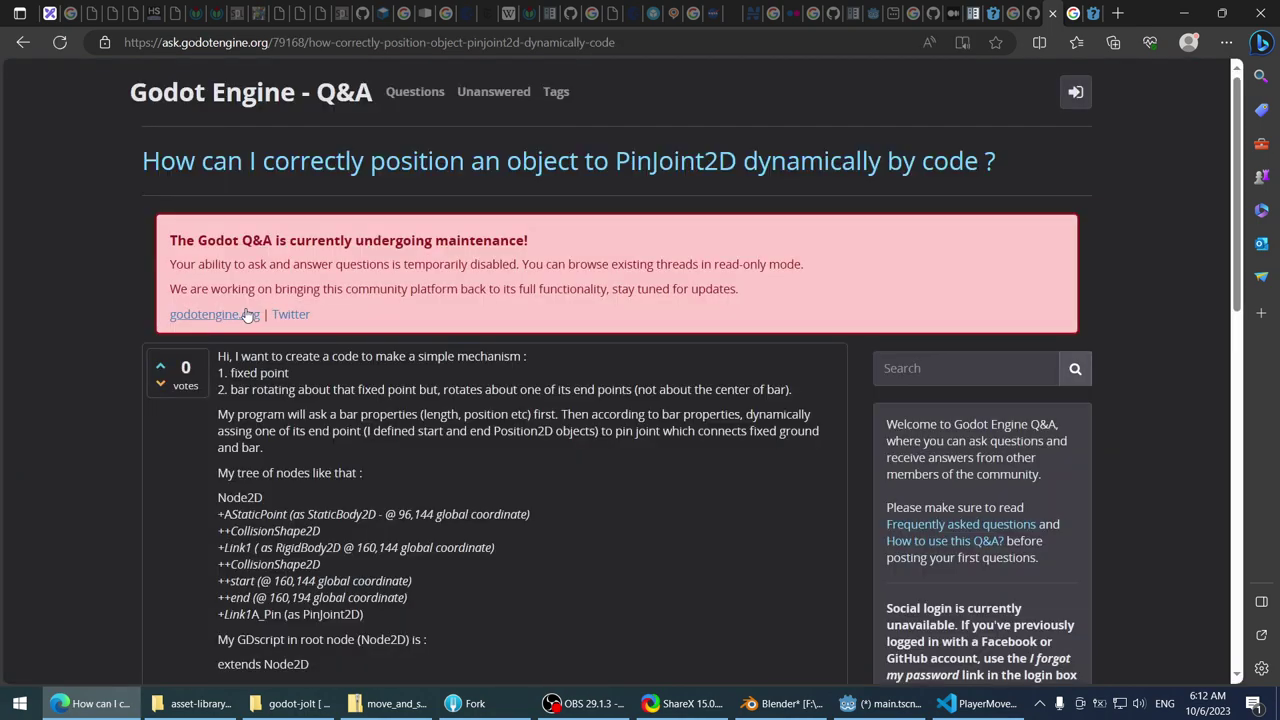
scroll(135, 300, down, 2)
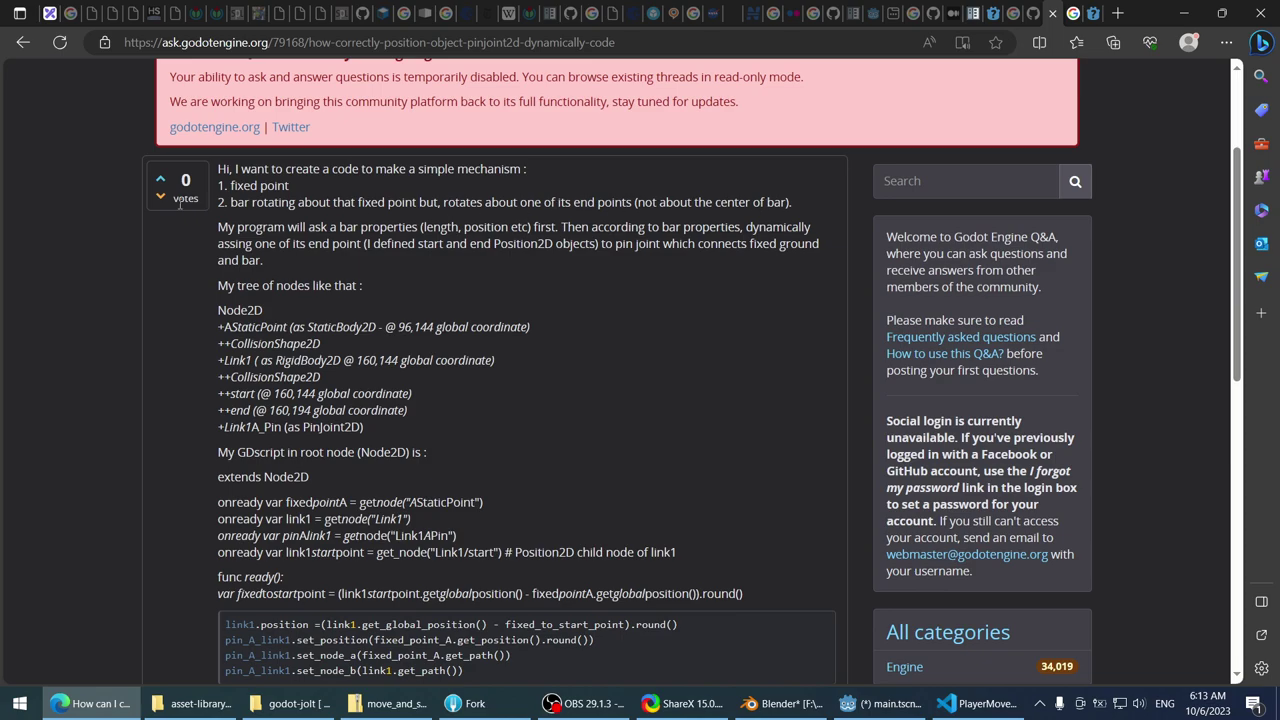
scroll(126, 311, down, 5)
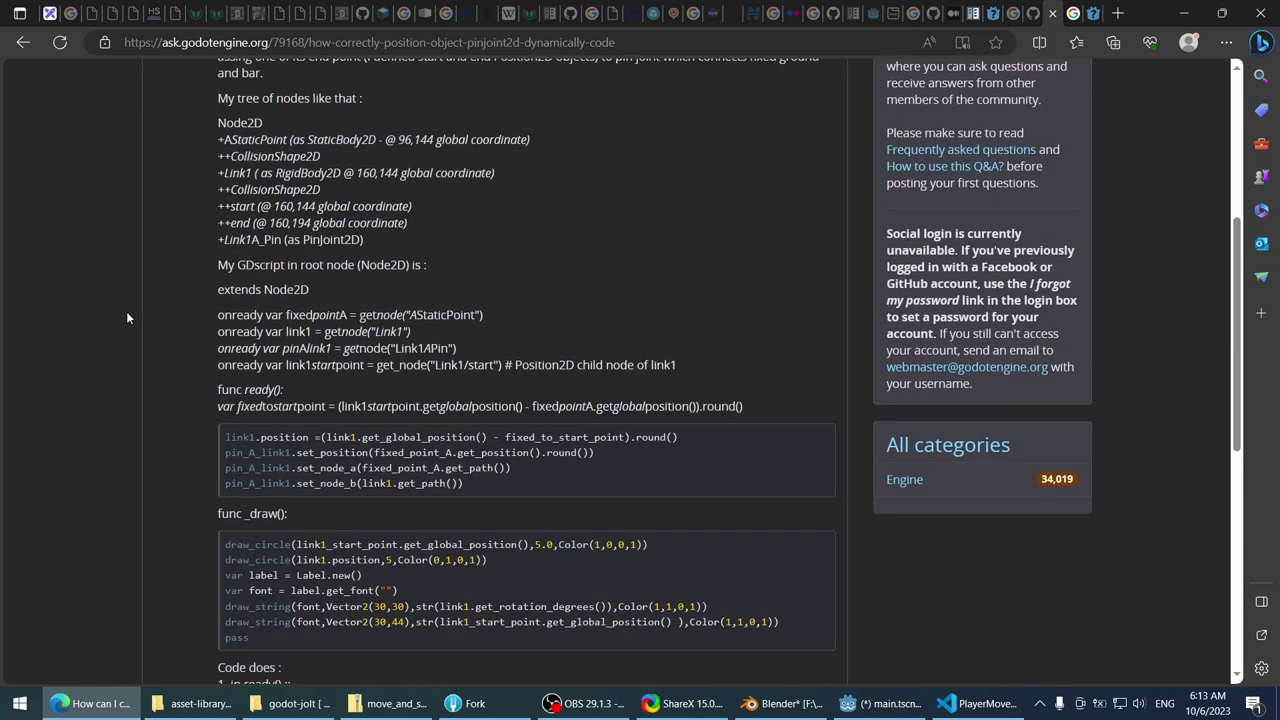
scroll(123, 317, up, 4)
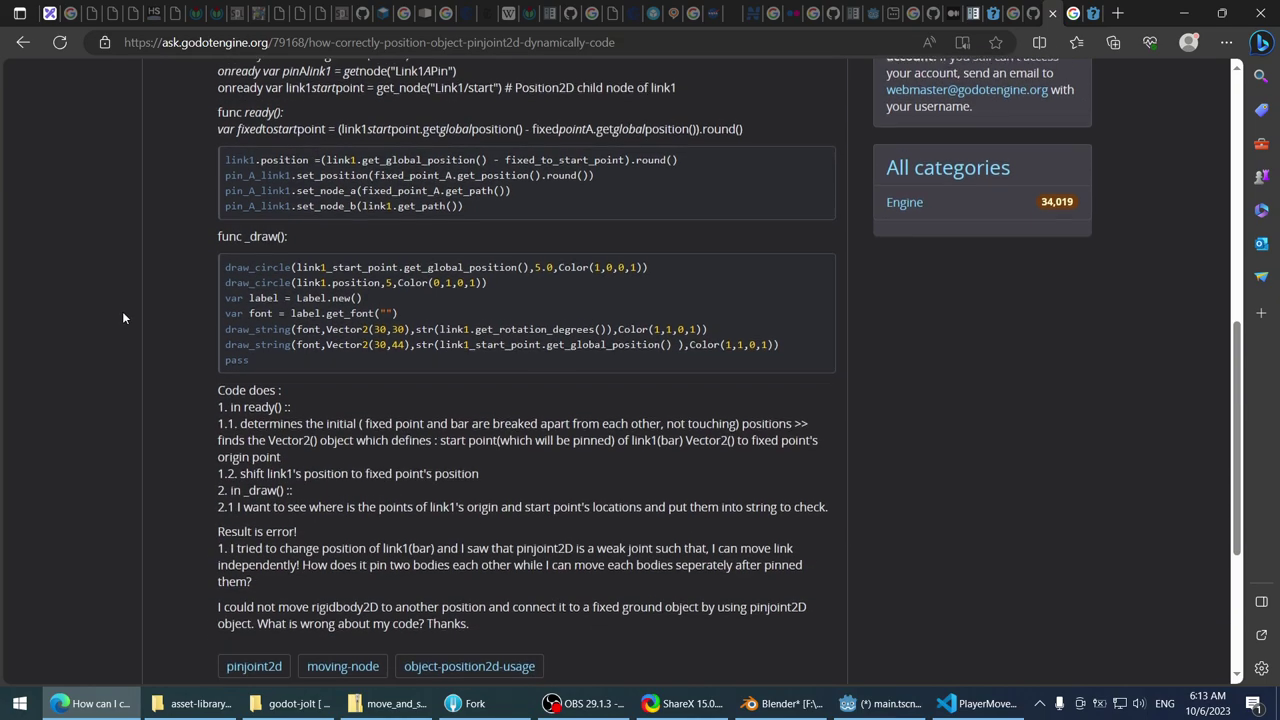
scroll(123, 317, down, 1)
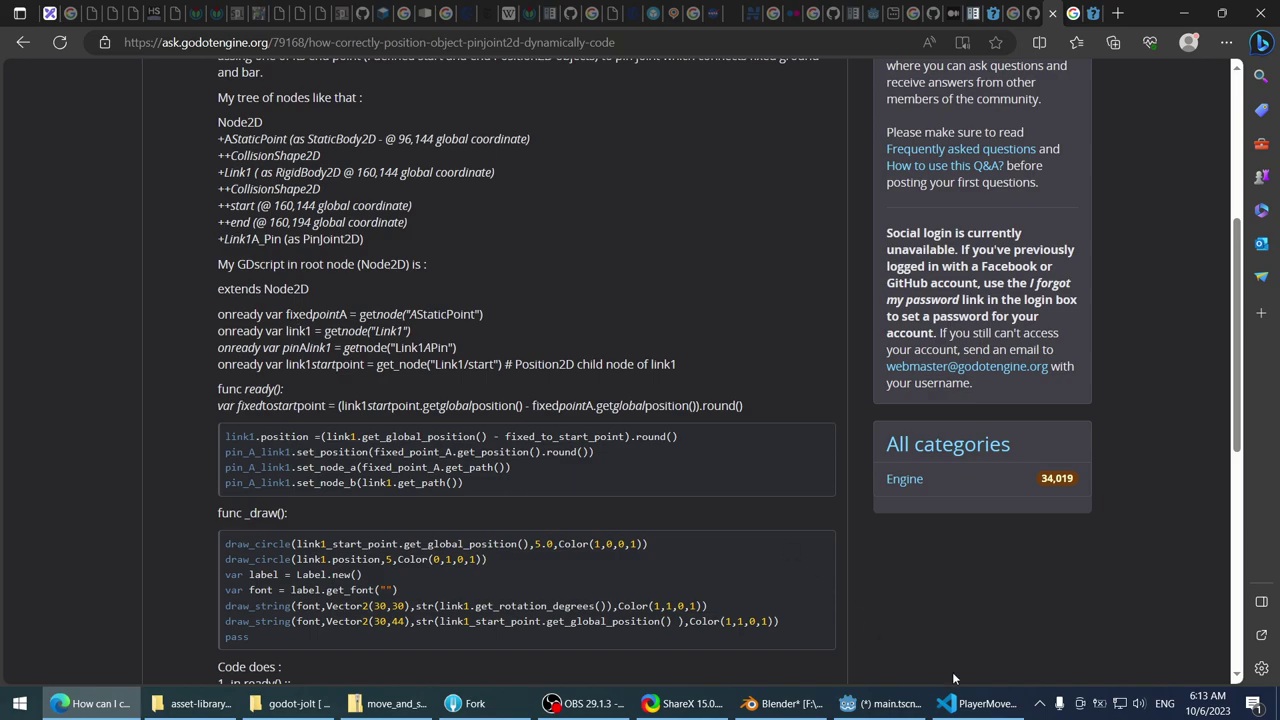
click(950, 703)
- Glance at PlayerMovement.cs, then save the Godot scene and select the Player node
click(880, 703)
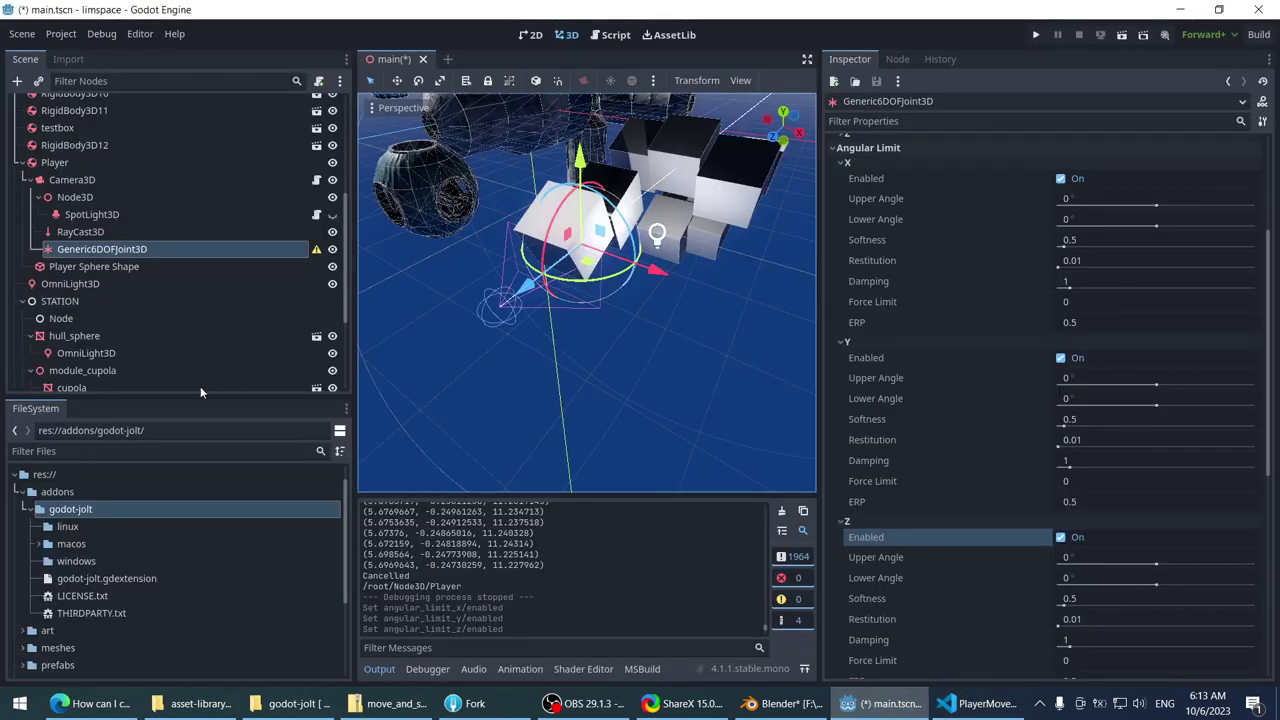
click(999, 710)
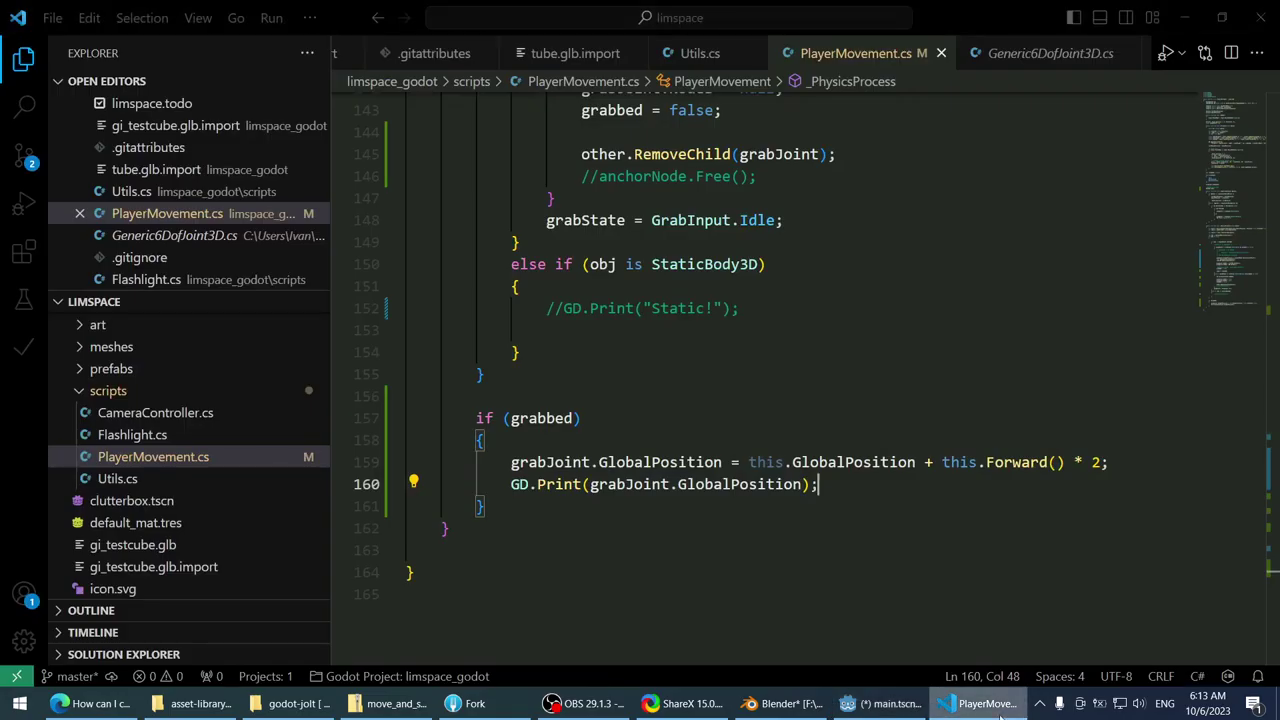
click(880, 703)
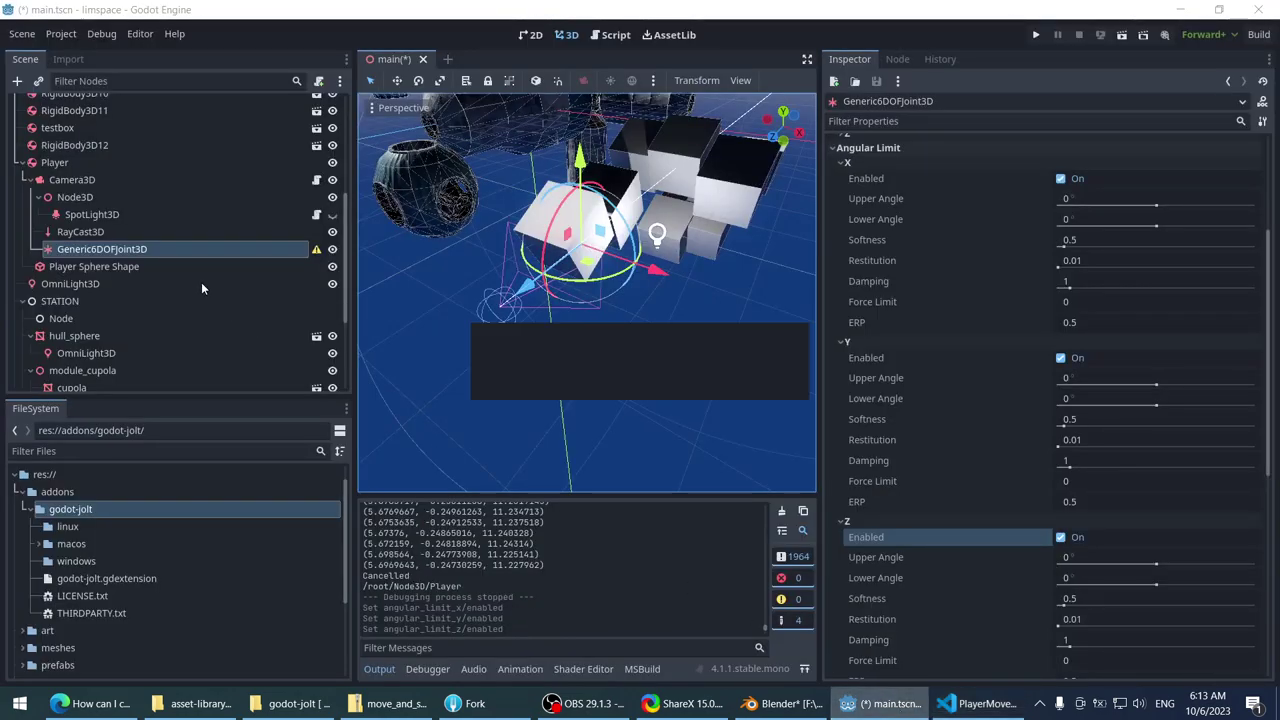
key(ctrl+s)
scroll(201, 278, up, 2)
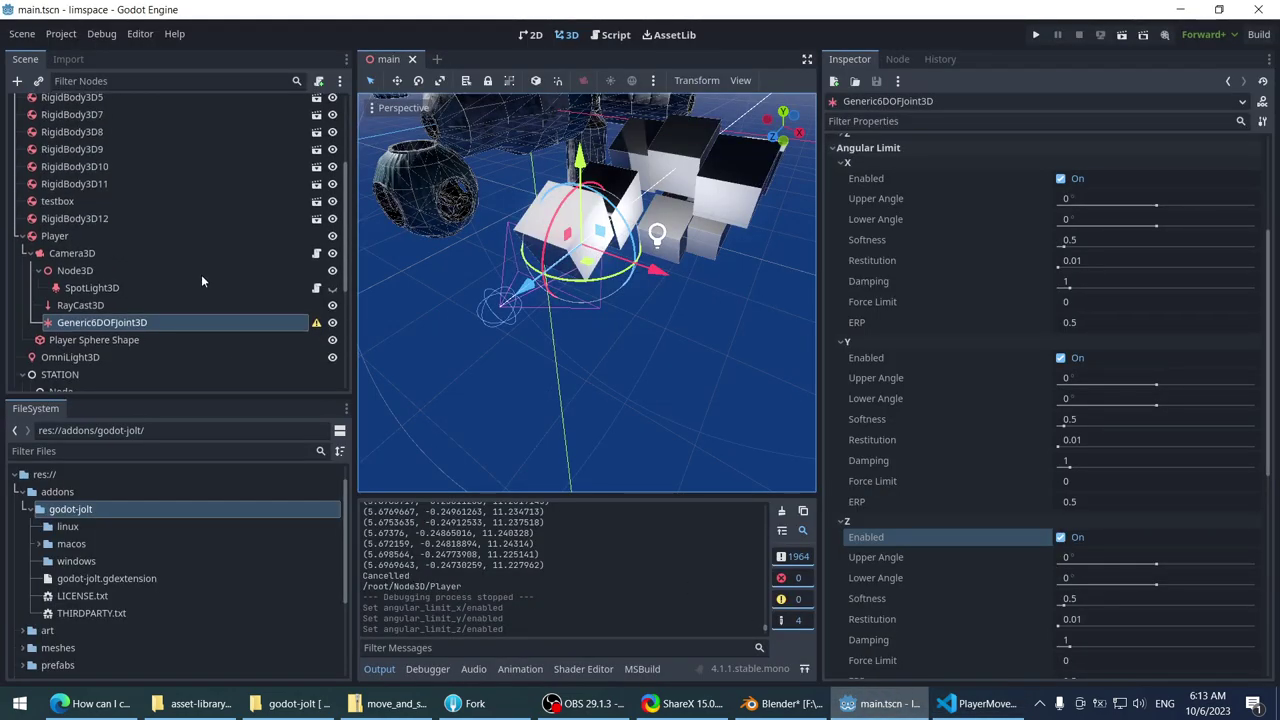
click(88, 236)
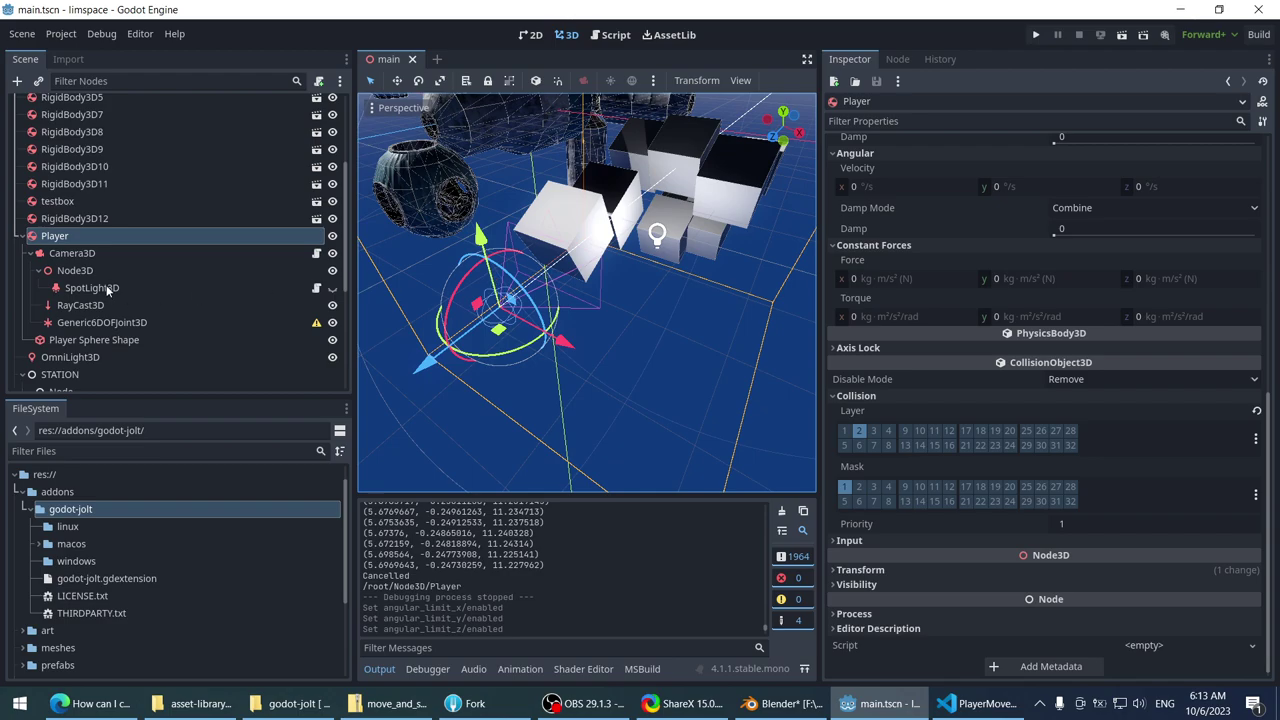
scroll(106, 587, down, 3)
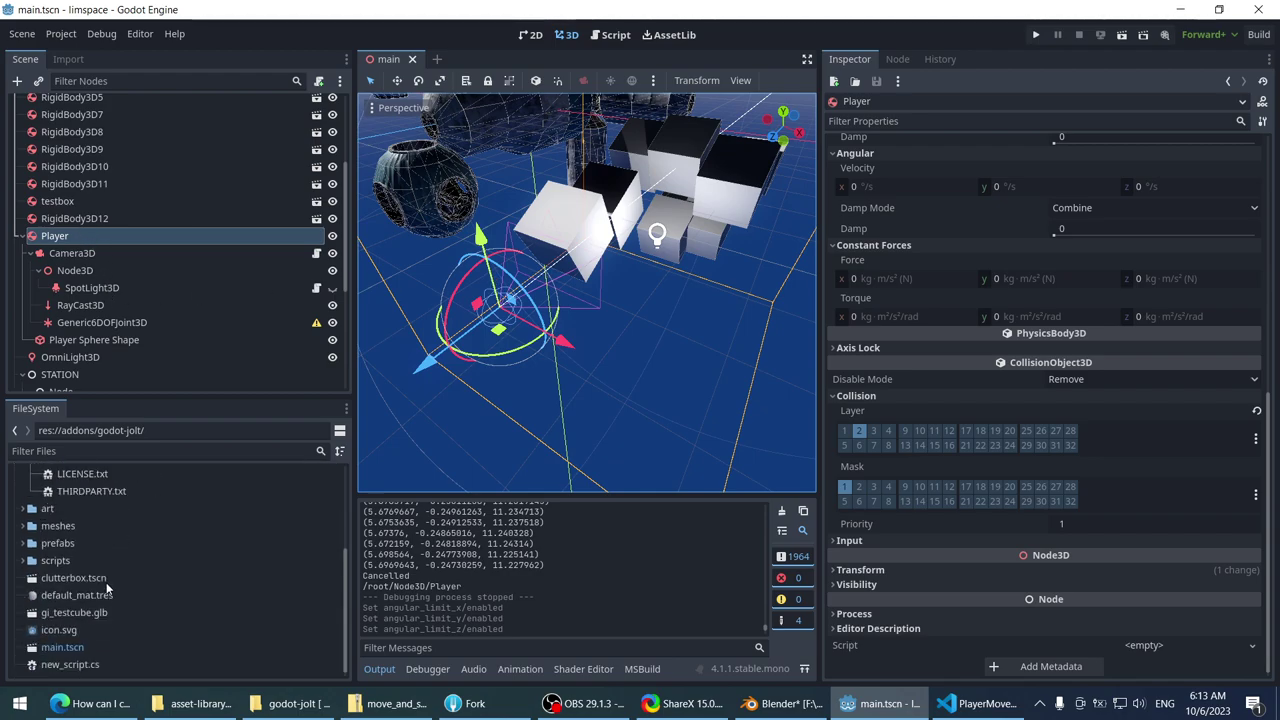
- Start a new script in the scripts folder inheriting JoltGeneric6DOFJoint3D
click(80, 561)
click(22, 561)
right_click(42, 563)
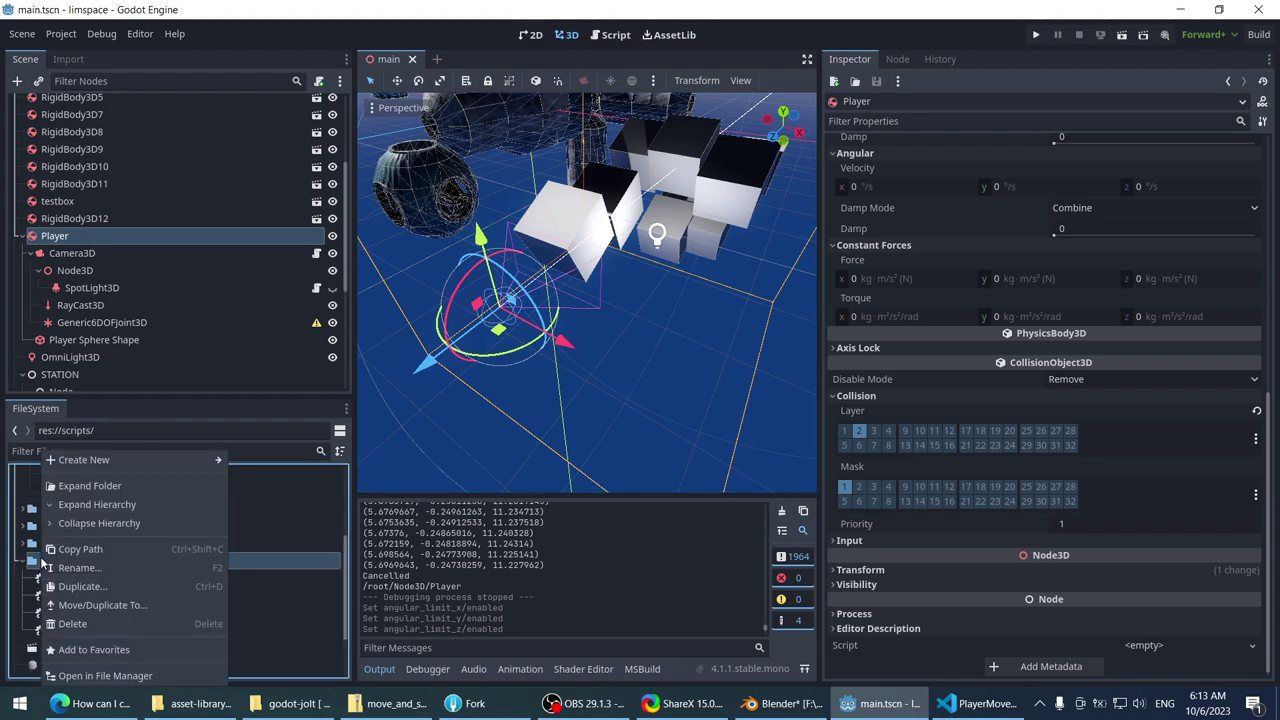
mouse_move(104, 464)
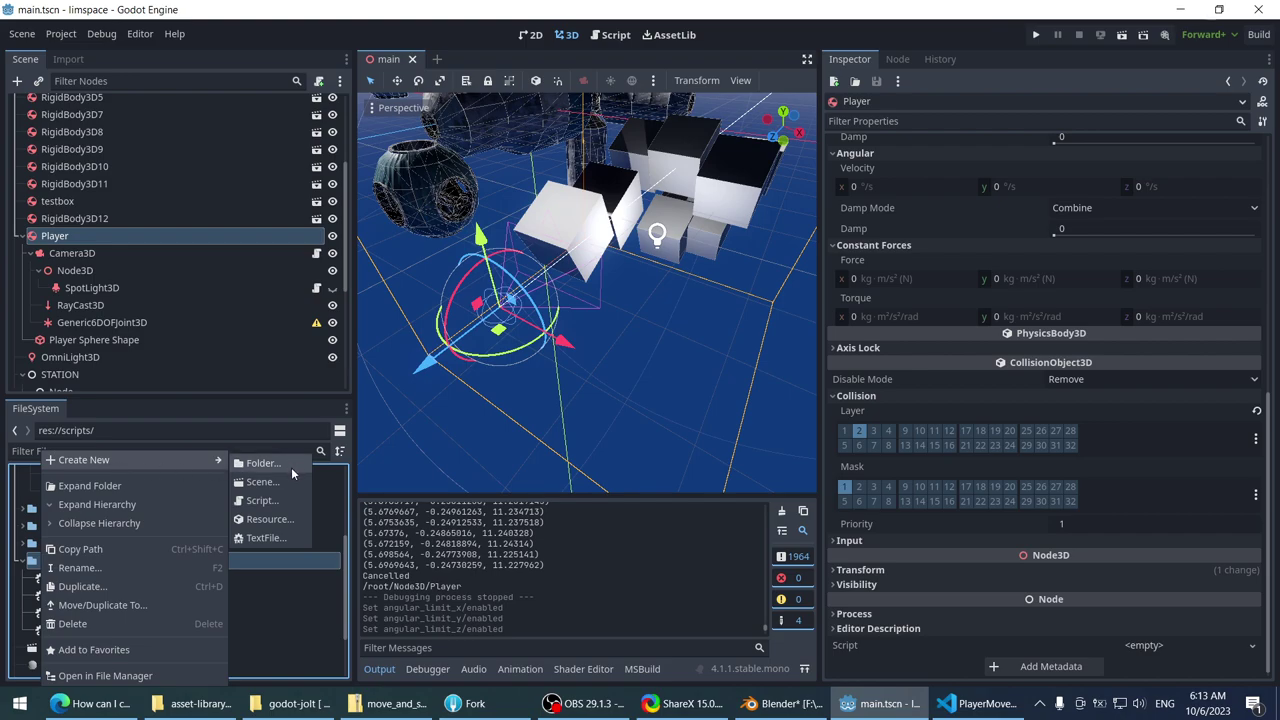
click(292, 505)
click(292, 505)
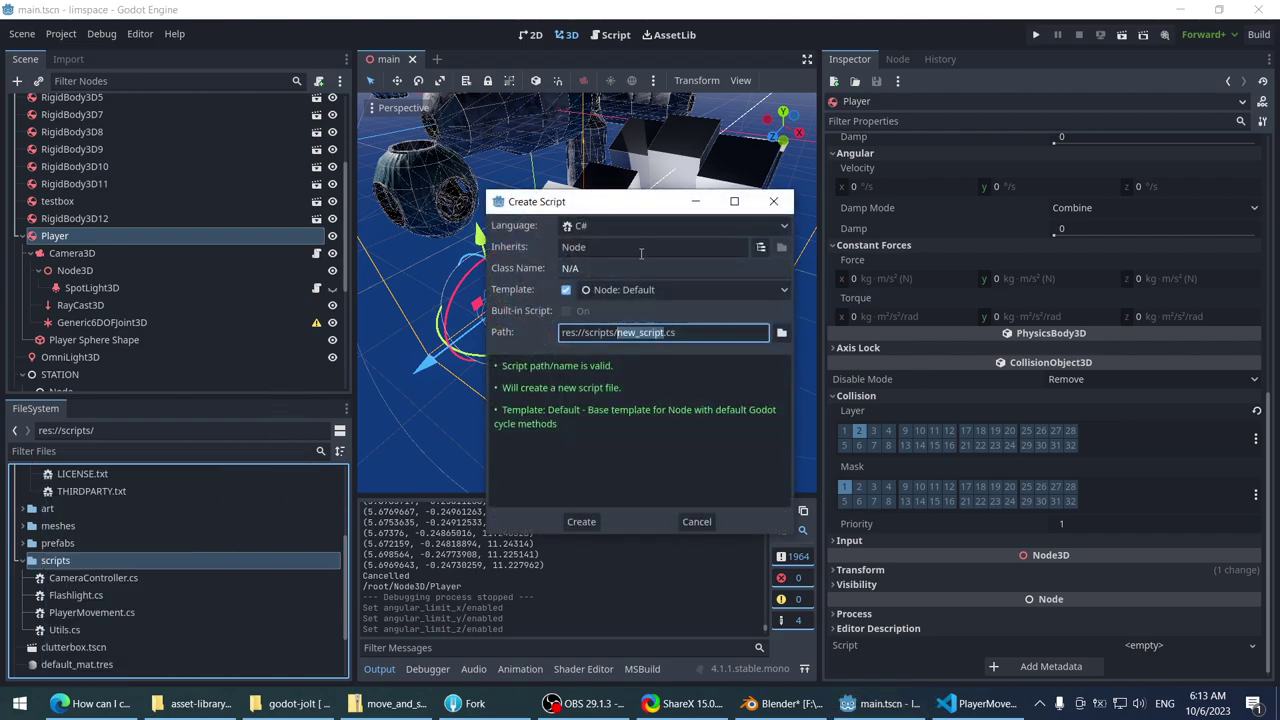
click(760, 247)
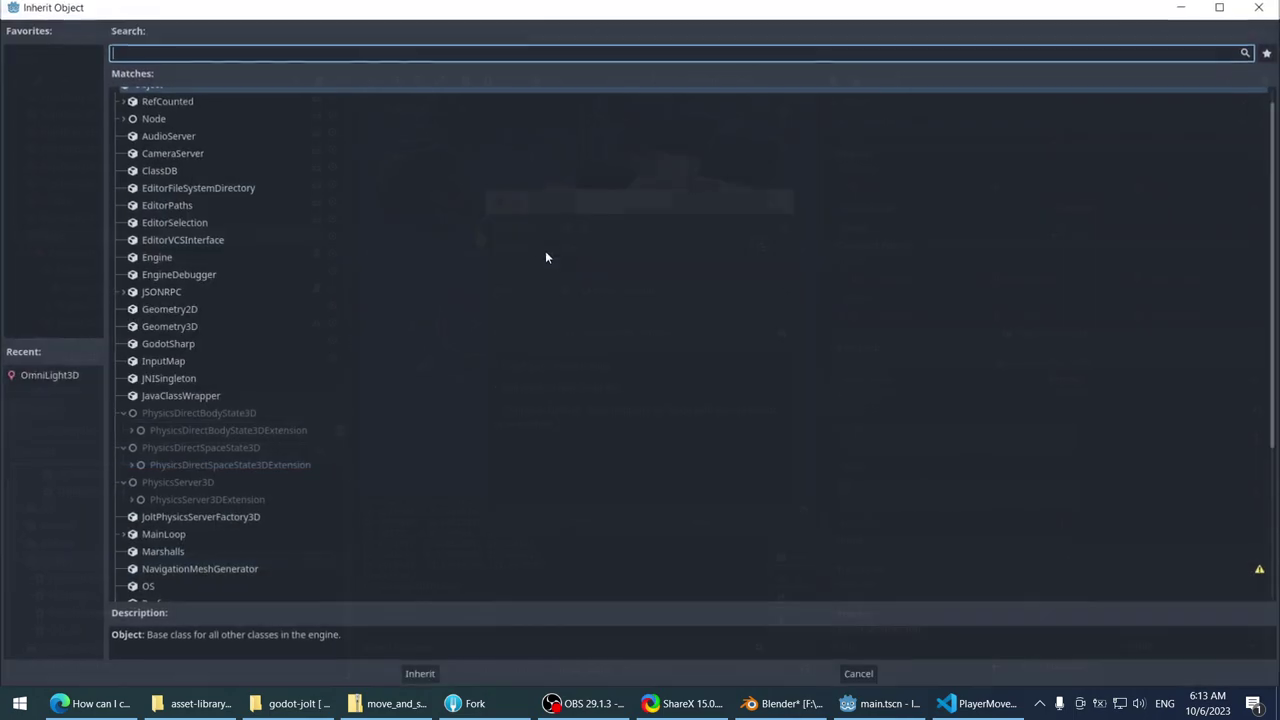
text(joint)
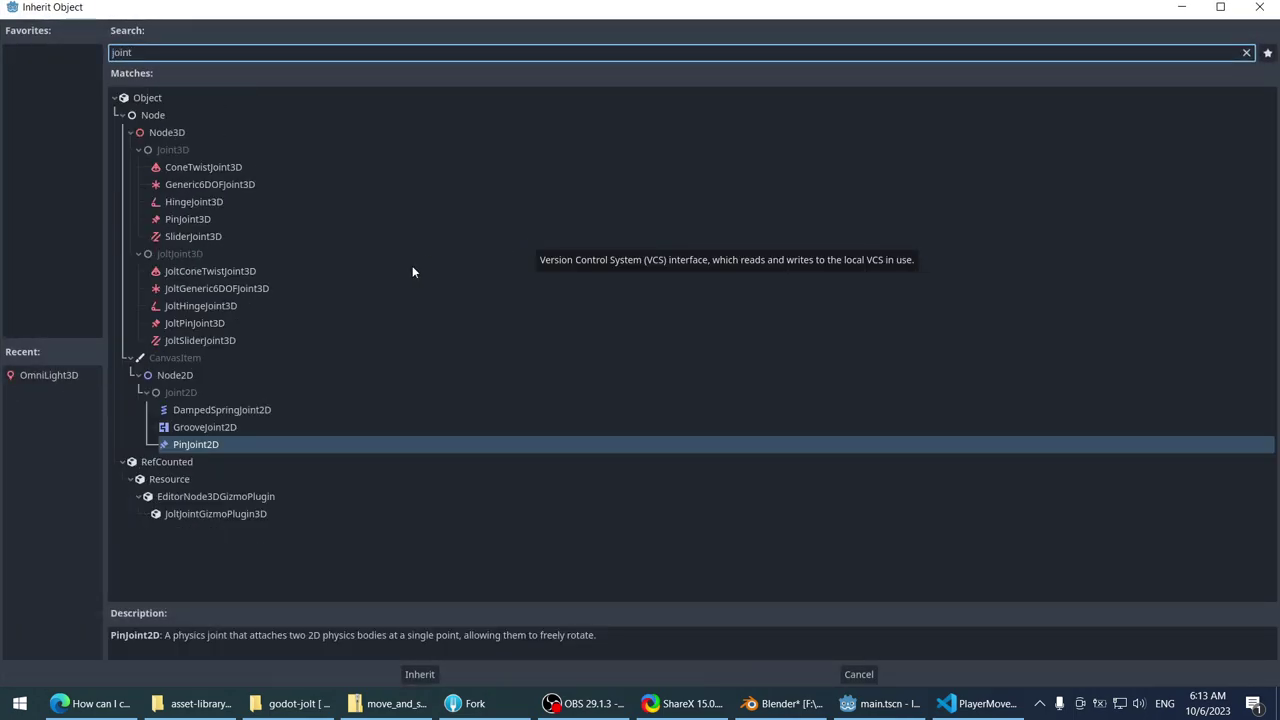
click(259, 289)
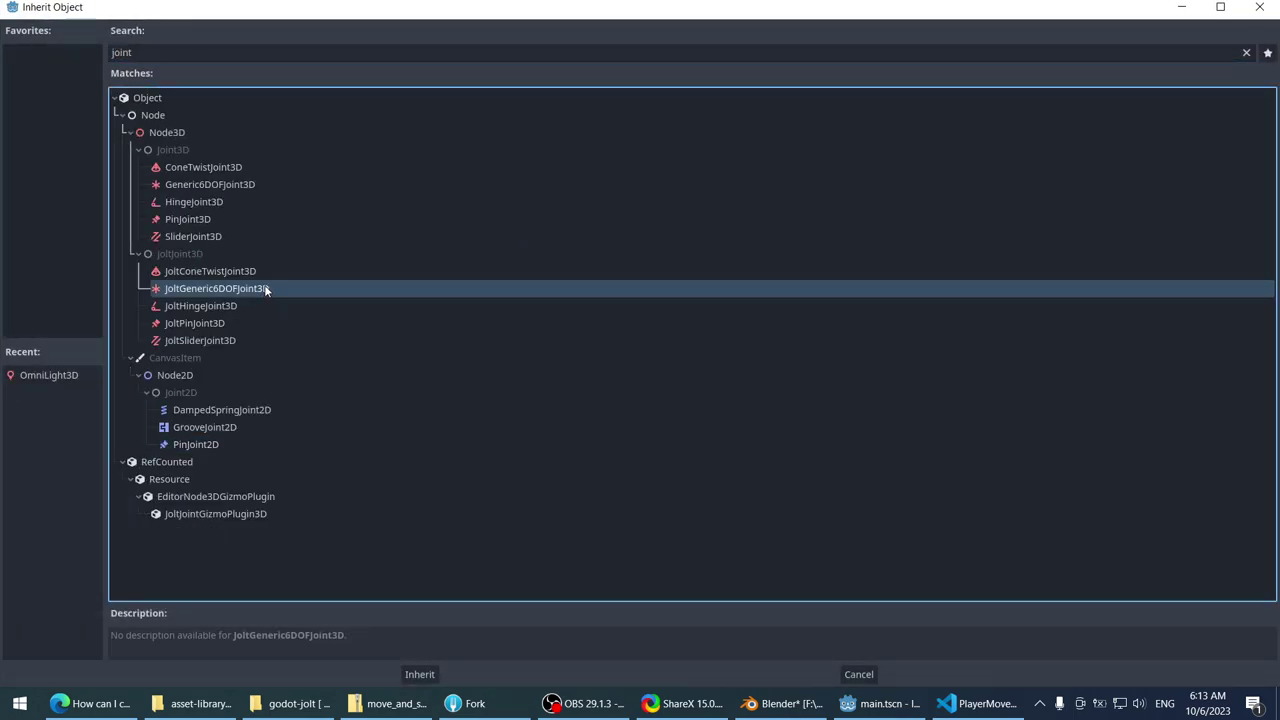
double_click(265, 289)
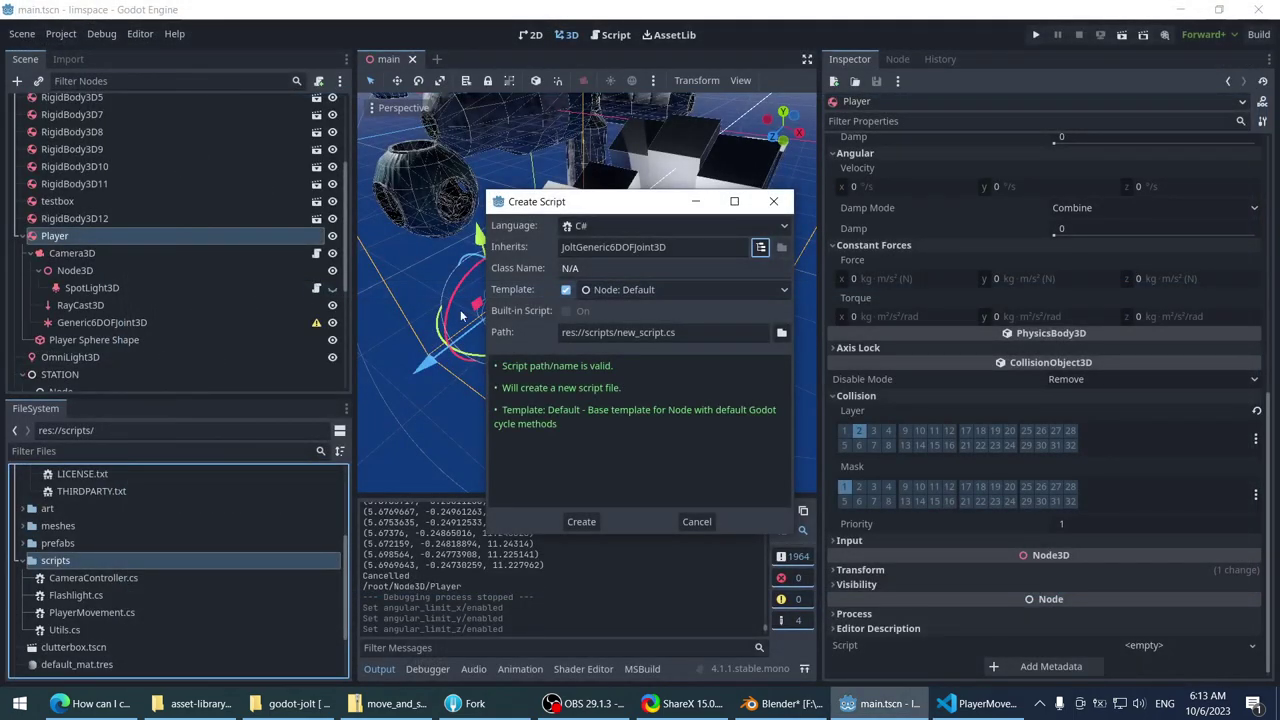
- Name the new script GrabJoint.cs and create it
double_click(660, 332)
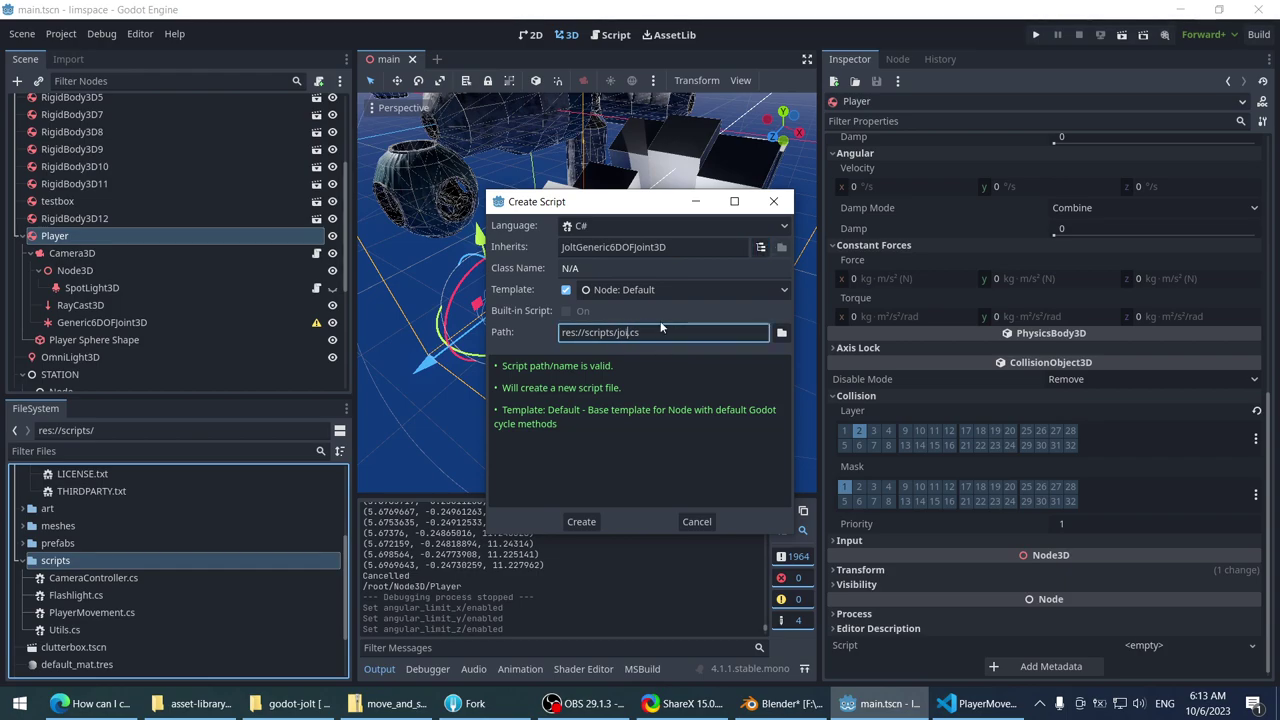
text(joint)
key(BackSpace)
key(BackSpace)
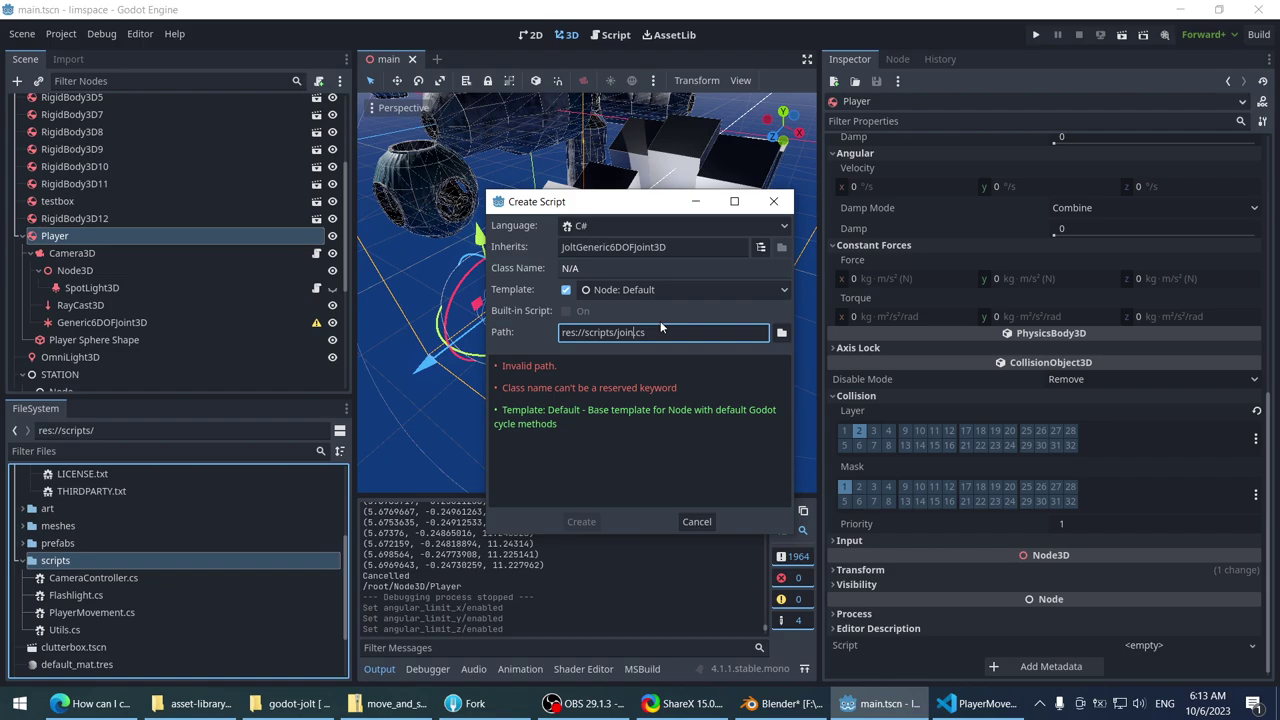
key(BackSpace)
key(BackSpace)
key(BackSpace)
text(grab)
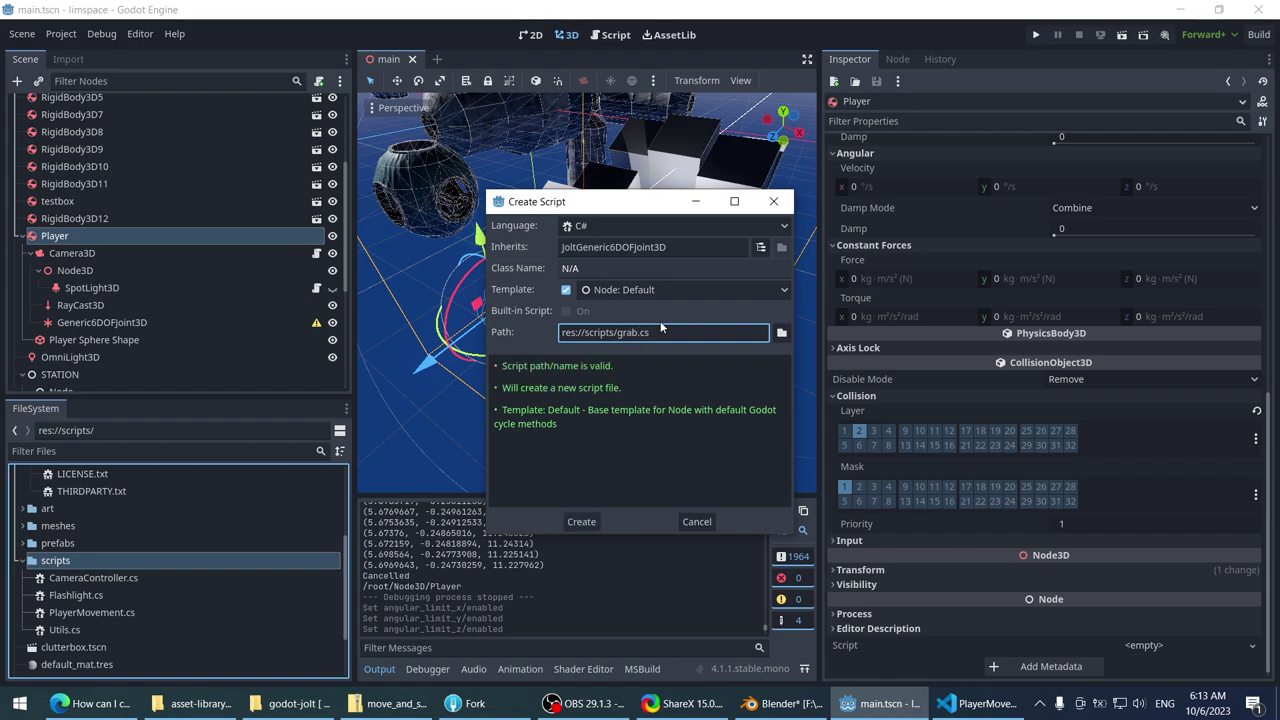
key(BackSpace)
key(BackSpace)
text(Grabjoint)
key(BackSpace)
key(BackSpace)
key(BackSpace)
text(Joint)
click(585, 520)
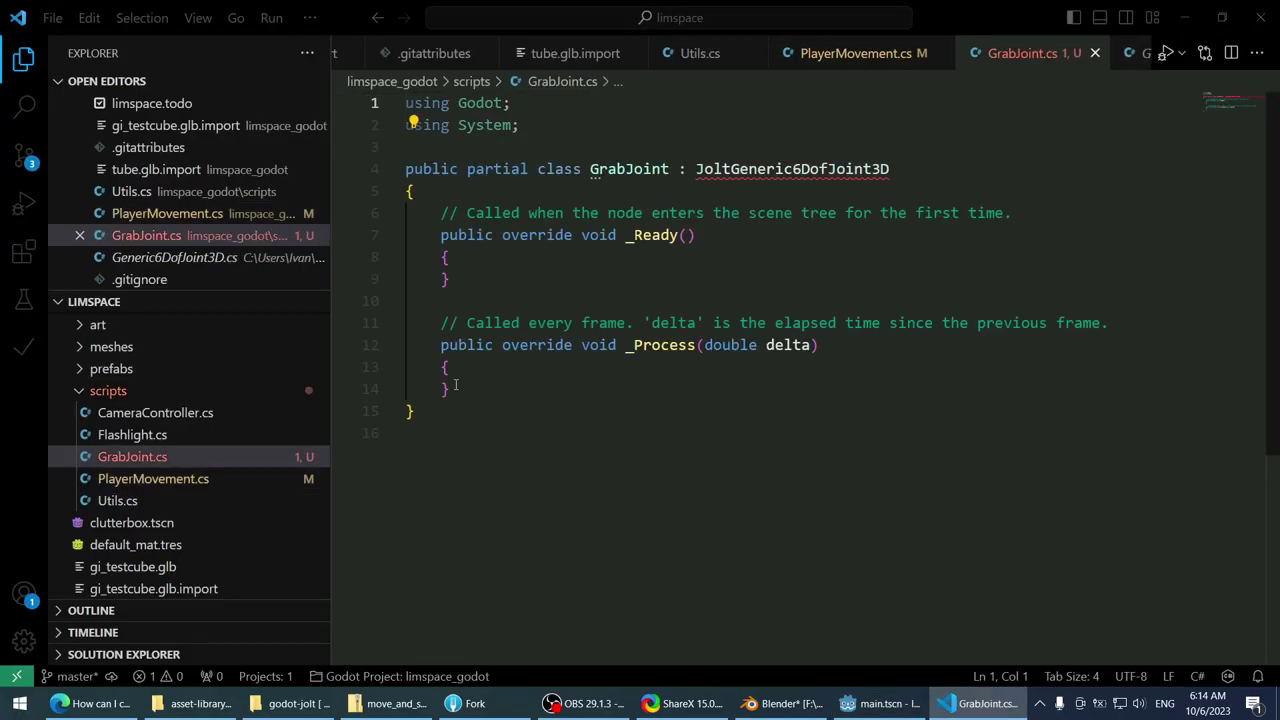
- Remove 'Jolt' from the base class so GrabJoint extends Generic6DofJoint3D
mouse_move(790, 169)
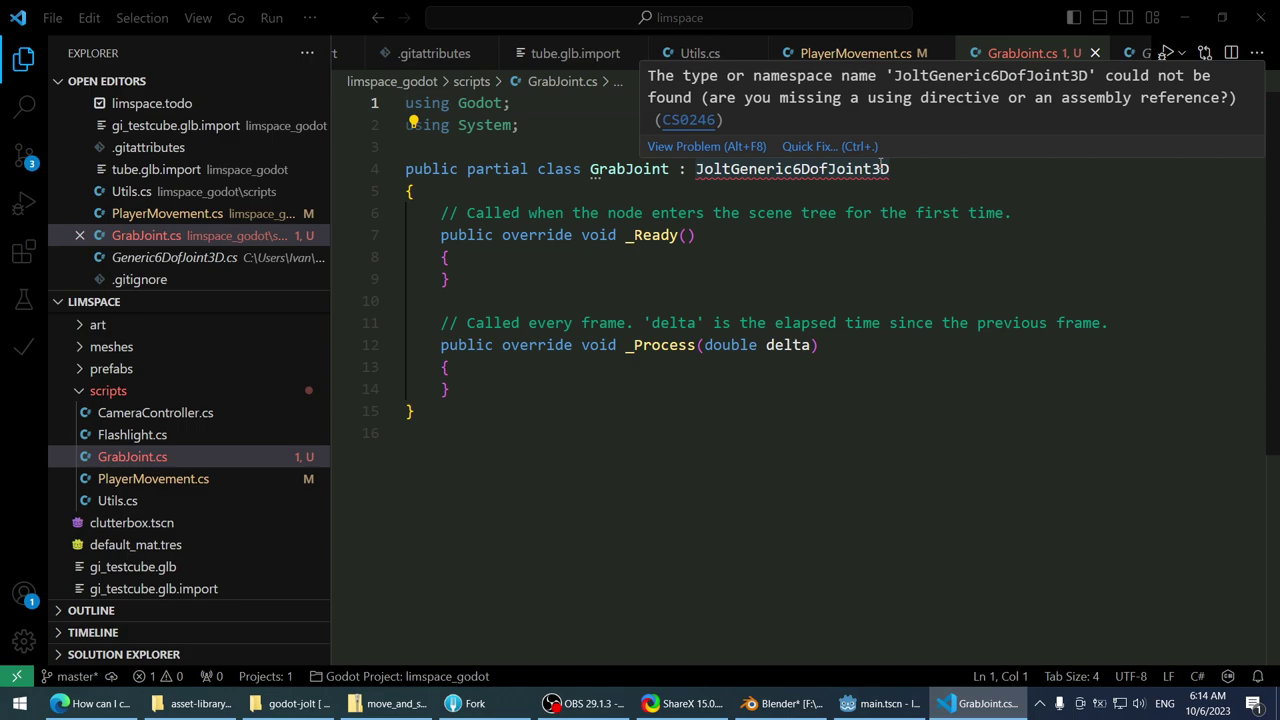
double_click(882, 167)
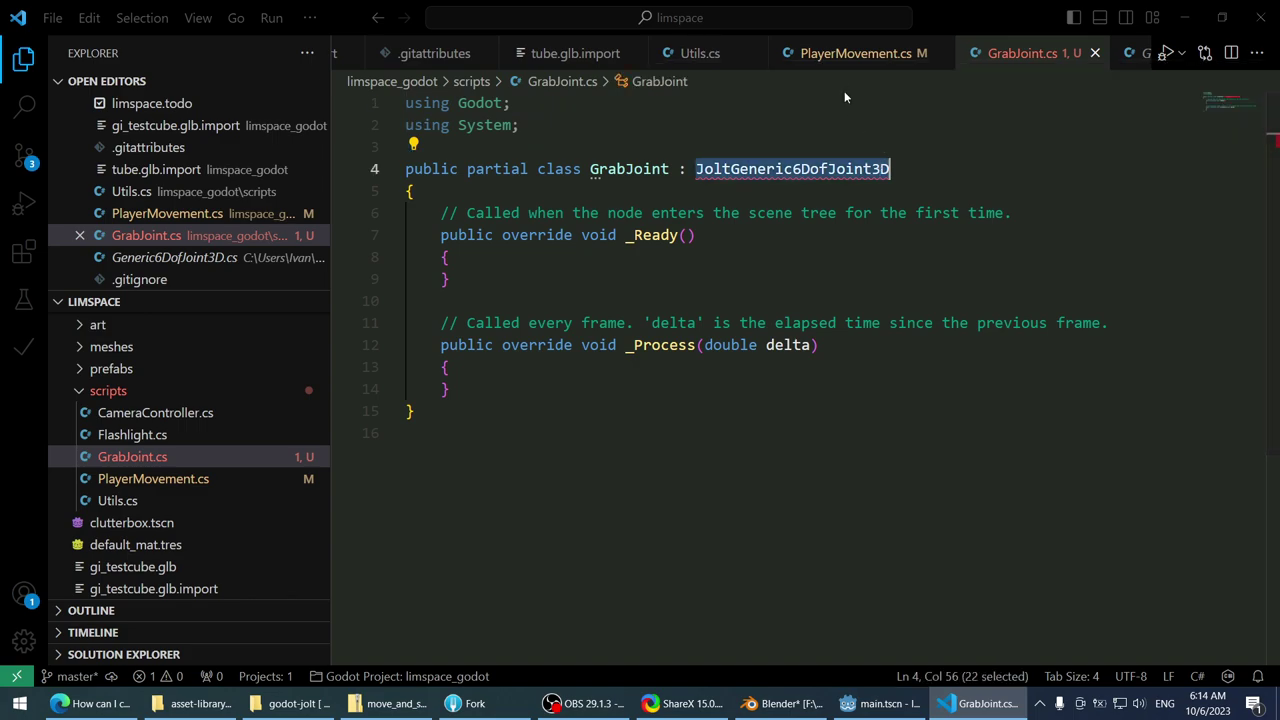
key(Left)
key(Delete)
key(Delete)
key(Delete)
key(Delete)
key(End)
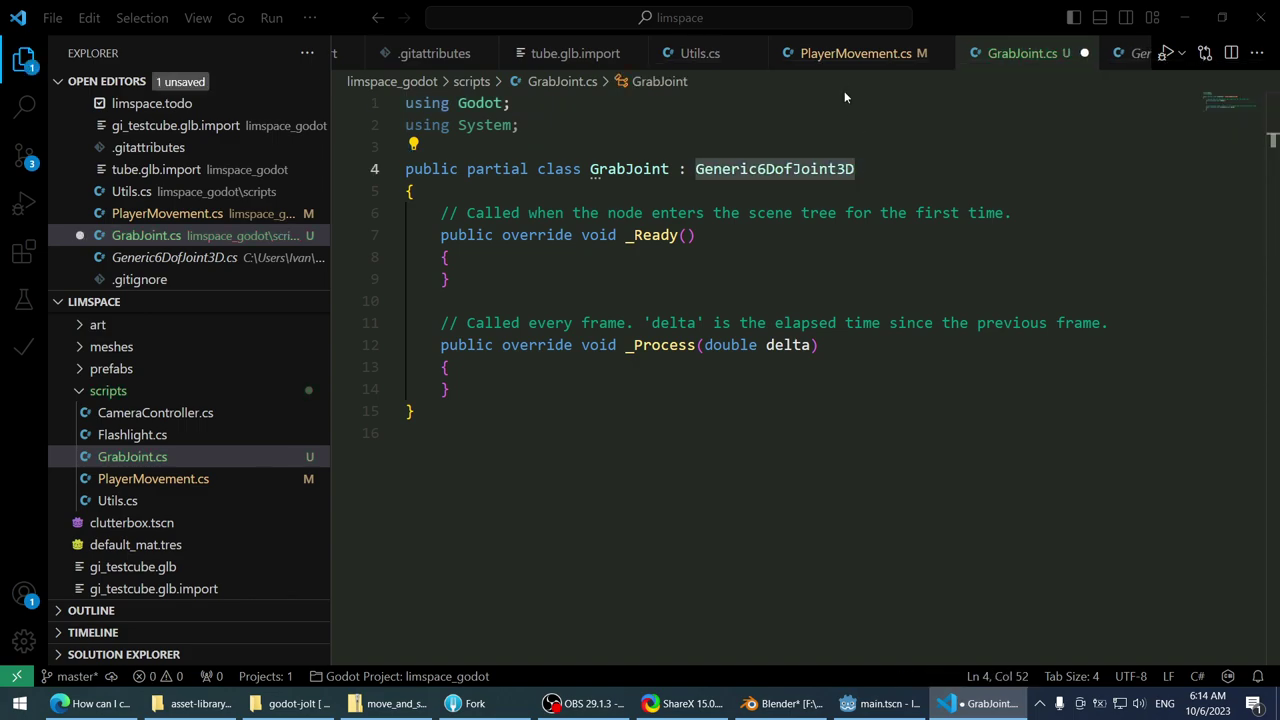
- Start an indented 'override' member on a new line in the class body
key(Down)
key(Down)
key(Down)
key(Down)
key(Down)
key(Down)
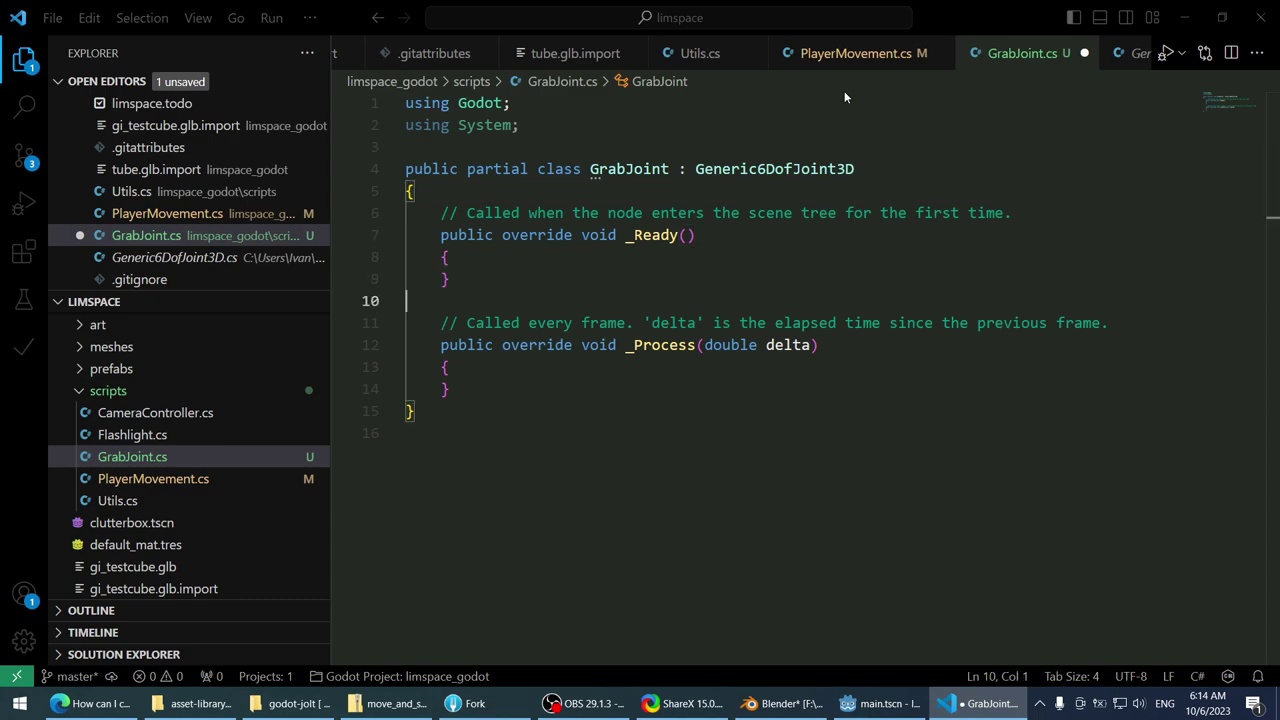
key(Up)
key(Up)
key(Up)
key(Up)
key(Up)
key(Up)
key(End)
key(Down)
key(Return)
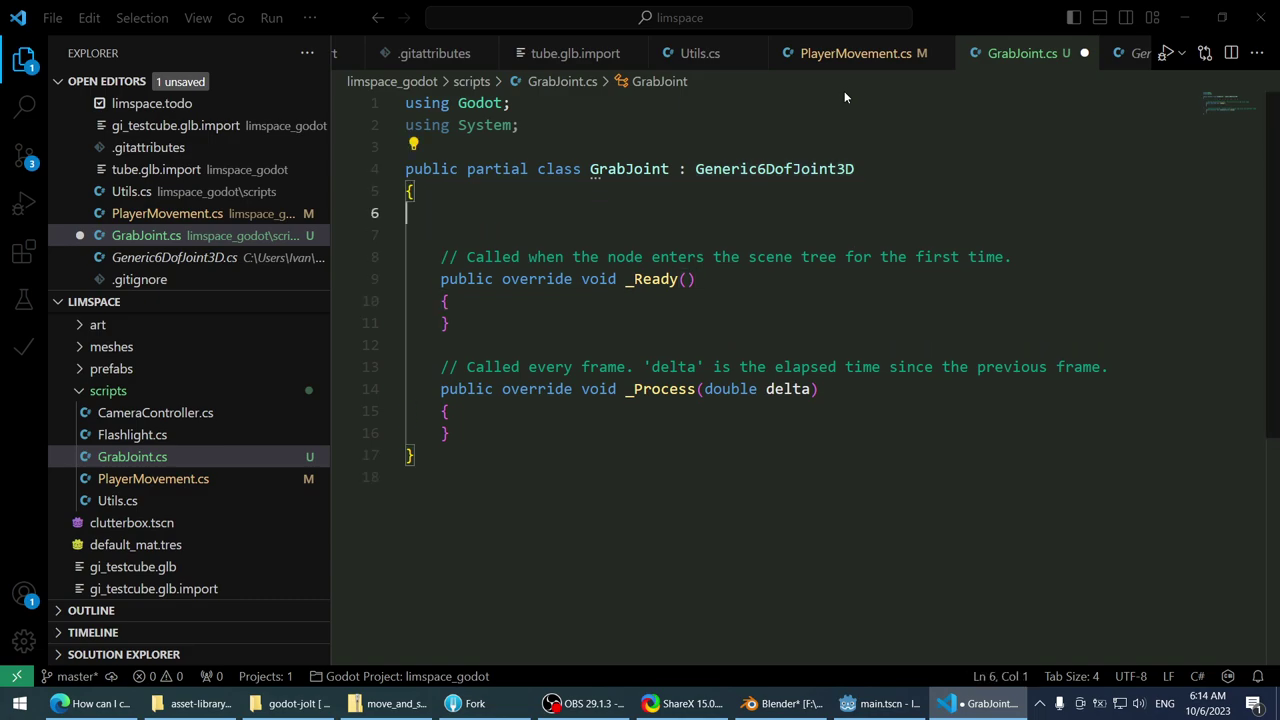
text(o)
key(BackSpace)
key(Tab)
text(override)
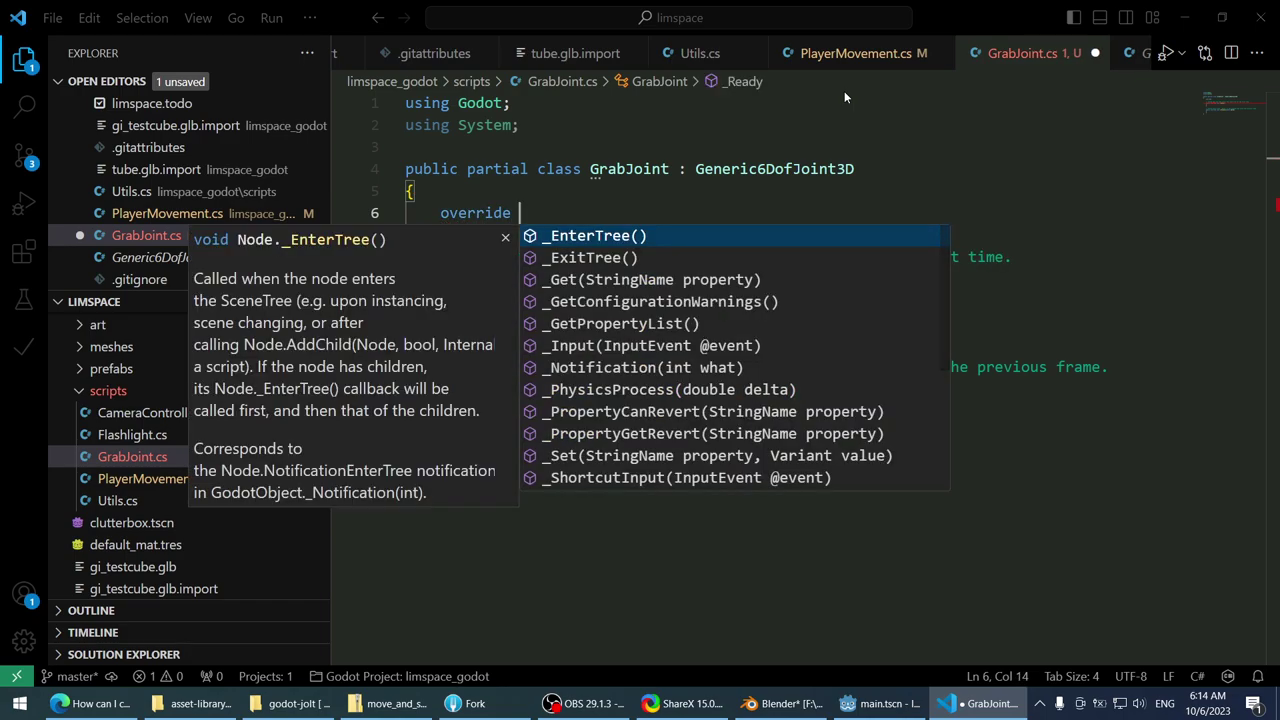
- Browse the override suggestions, then delete the unfinished override line
scroll(928, 324, down, 4)
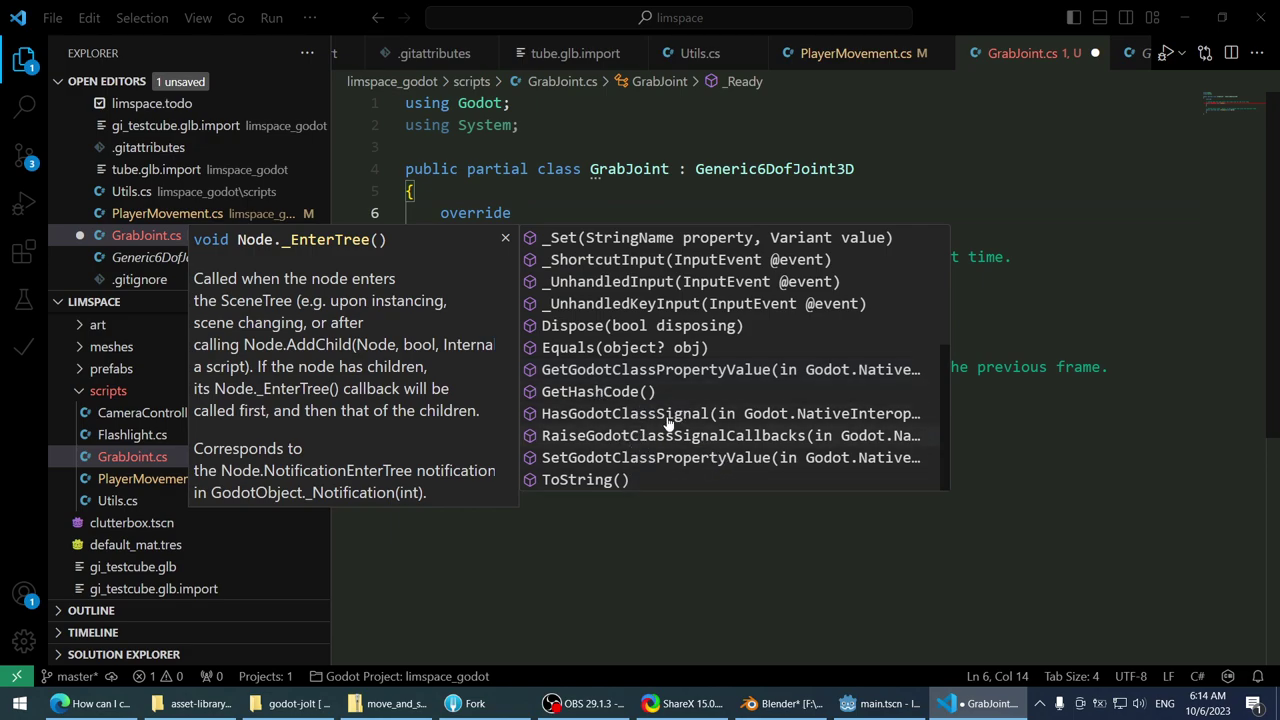
scroll(655, 416, up, 2)
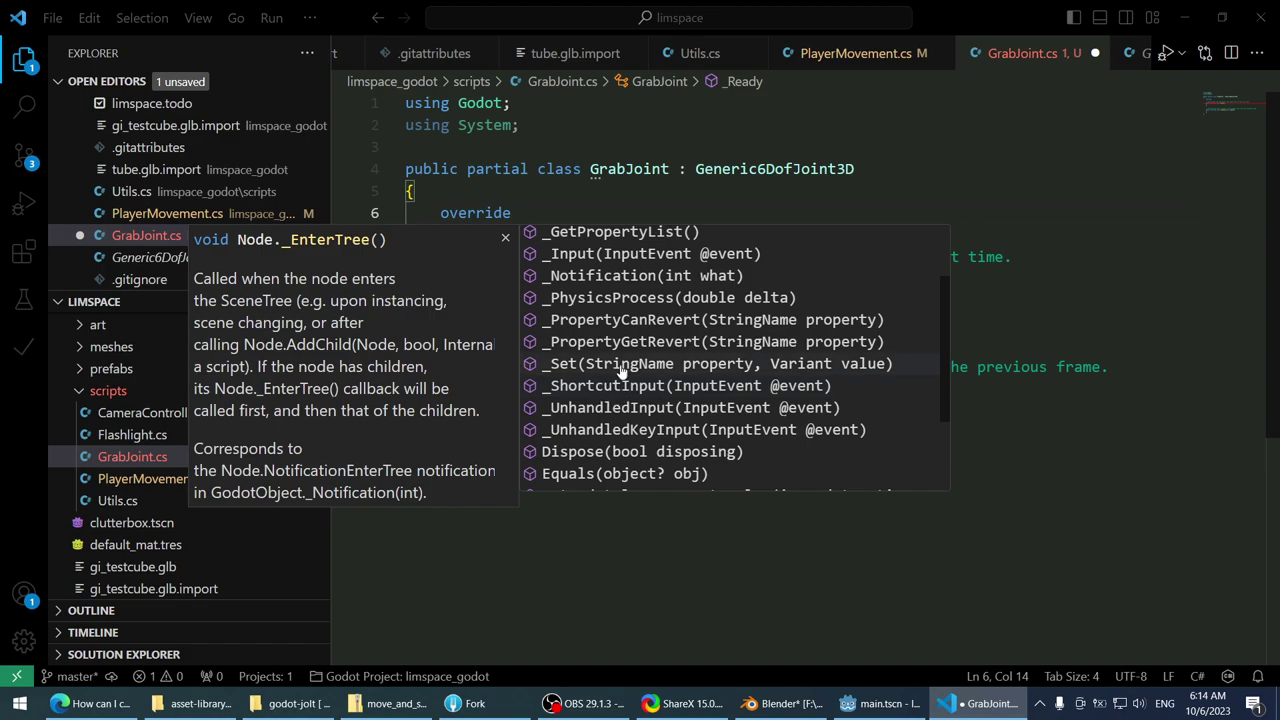
scroll(630, 411, up, 1)
scroll(630, 411, up, 1)
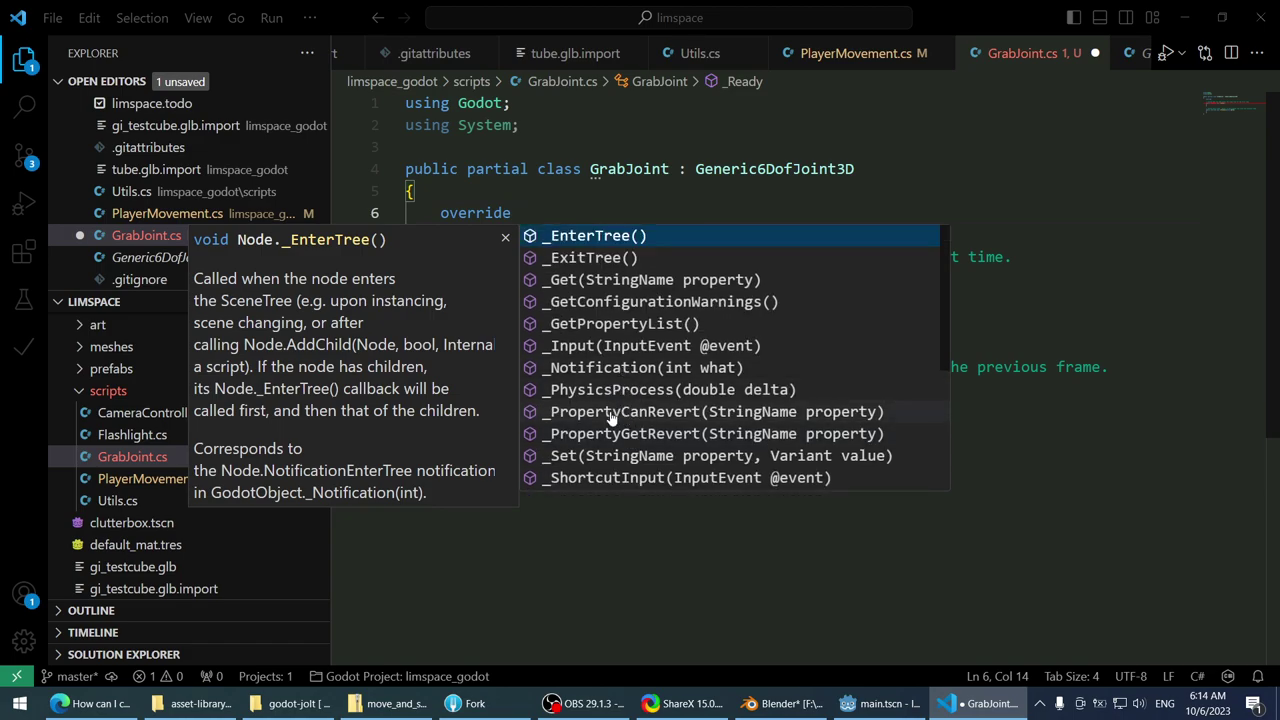
scroll(612, 420, down, 1)
scroll(667, 455, up, 1)
click(600, 212)
key(ctrl+shift+k)
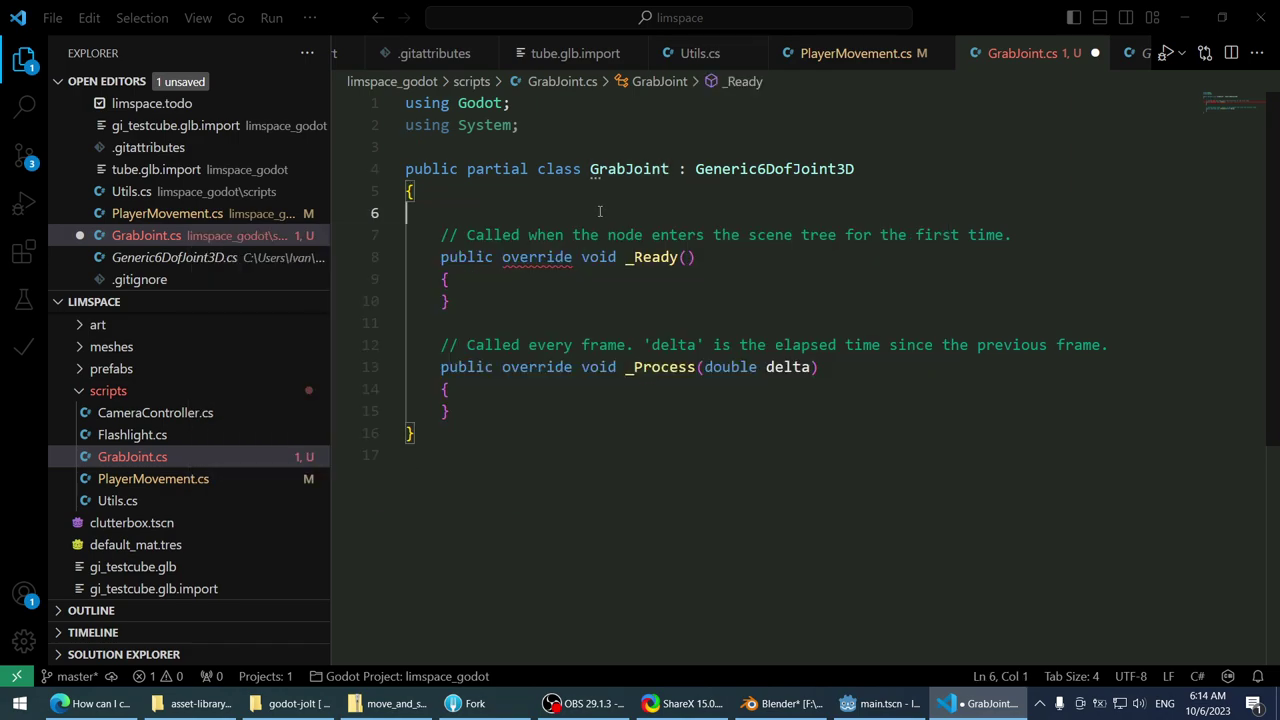
key(ctrl+shift+k)
- Add a new line inside _Process with the partial statement 'posi'
key(Down)
key(Down)
key(Down)
key(Down)
key(Down)
key(Down)
key(Down)
key(End)
key(Return)
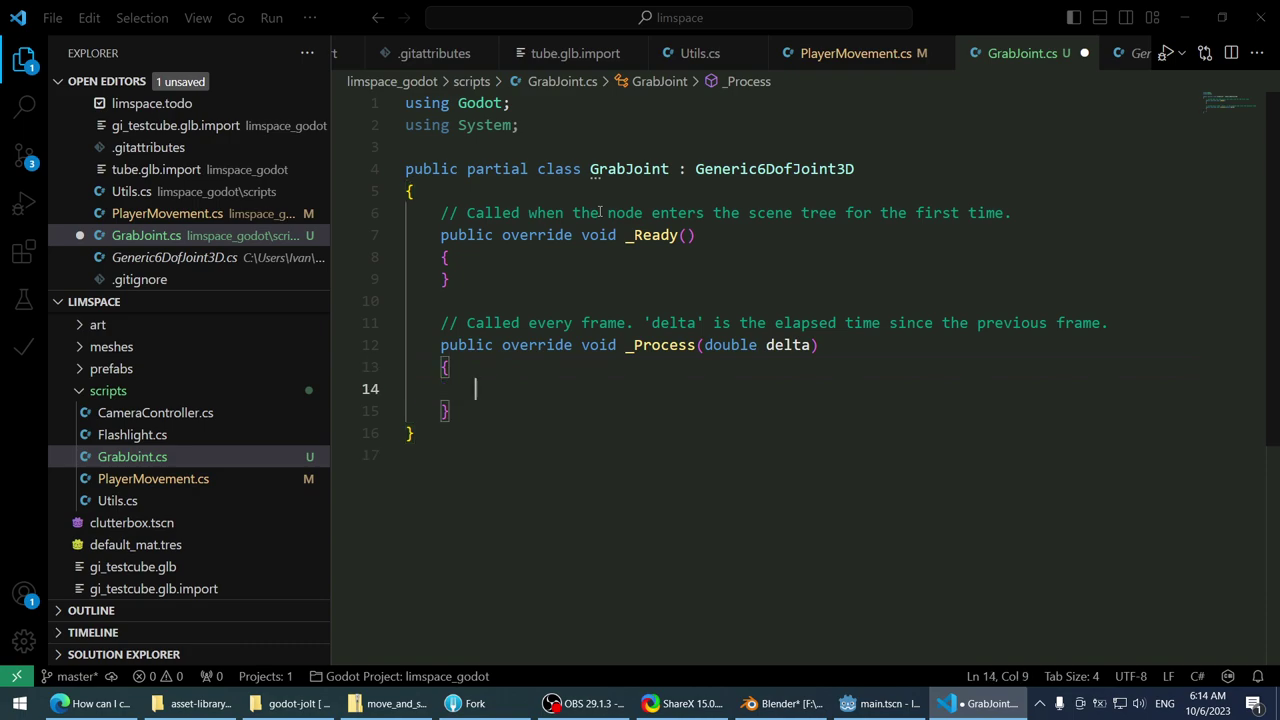
text(a)
key(BackSpace)
text(a)
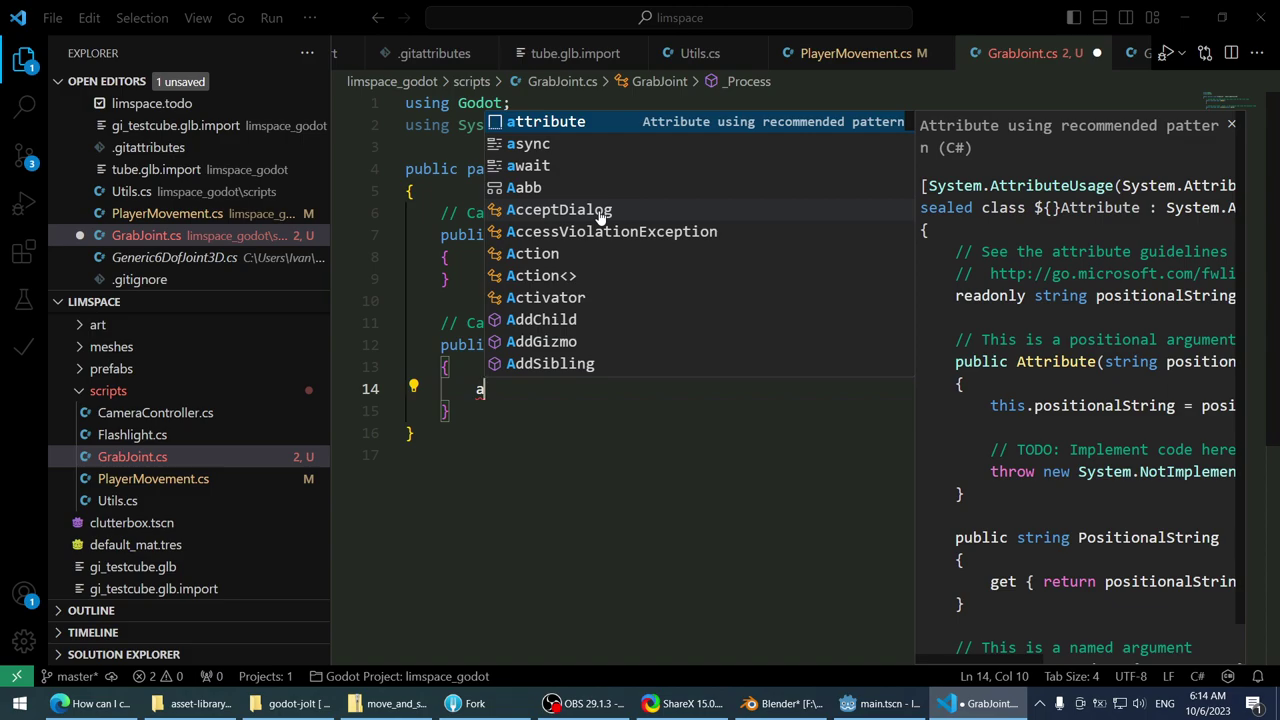
key(BackSpace)
text(ac)
key(BackSpace)
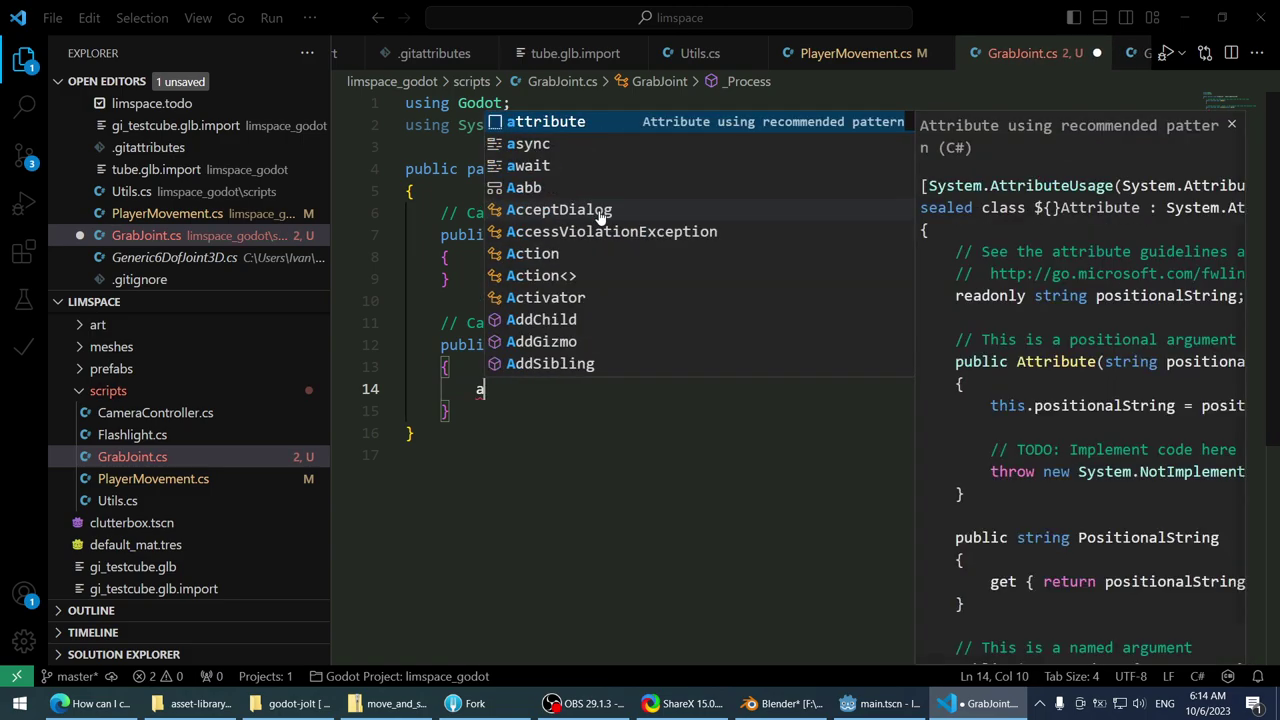
text(nchor)
key(BackSpace)
key(BackSpace)
key(BackSpace)
key(BackSpace)
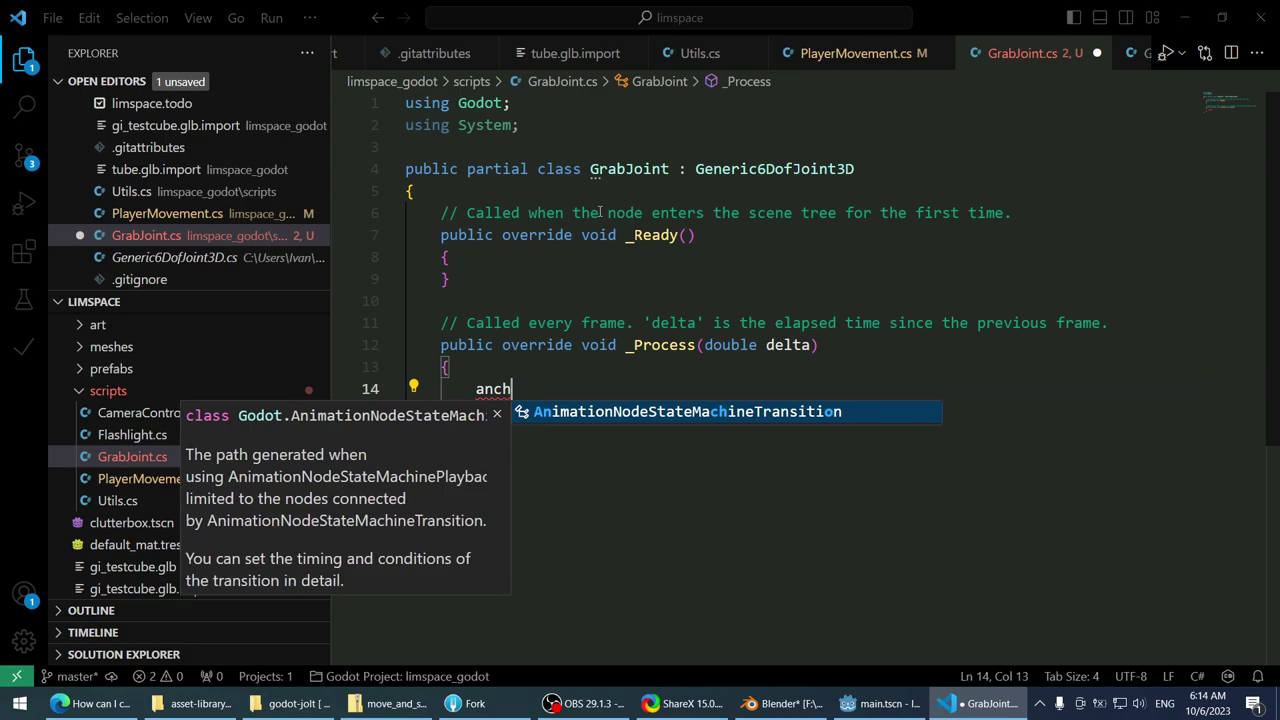
key(BackSpace)
key(BackSpace)
text(posi)
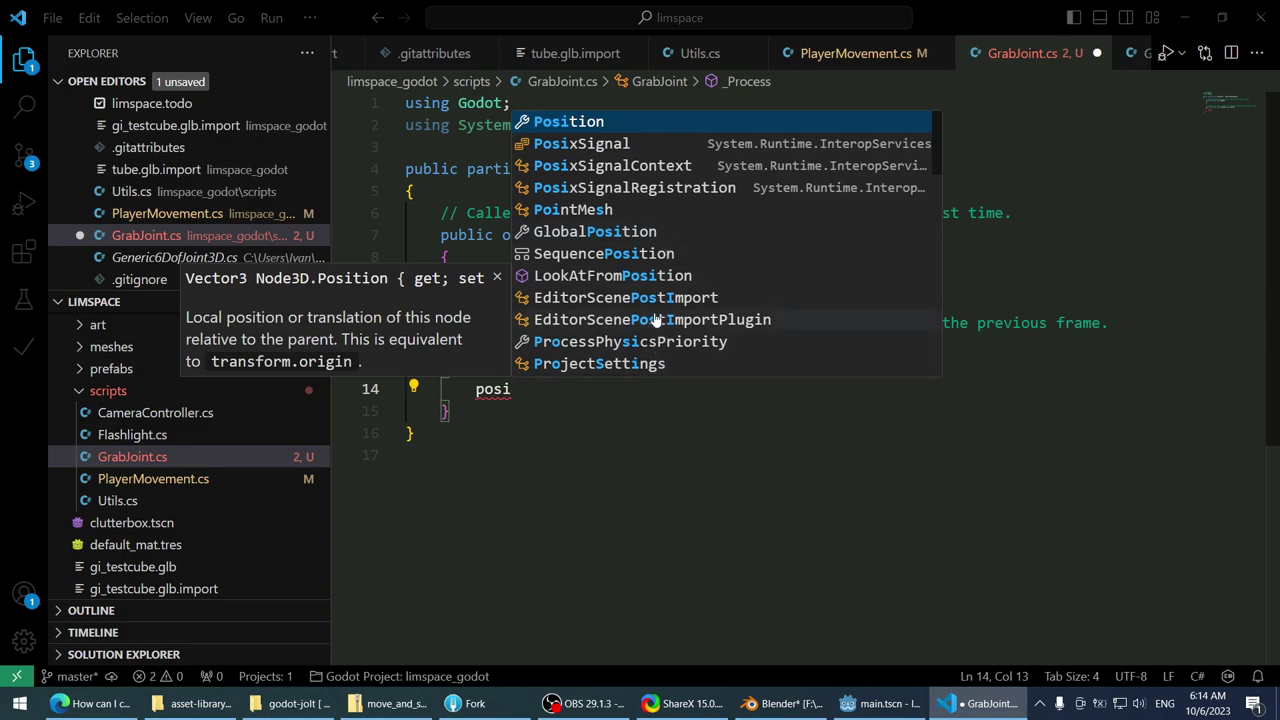
click(426, 446)
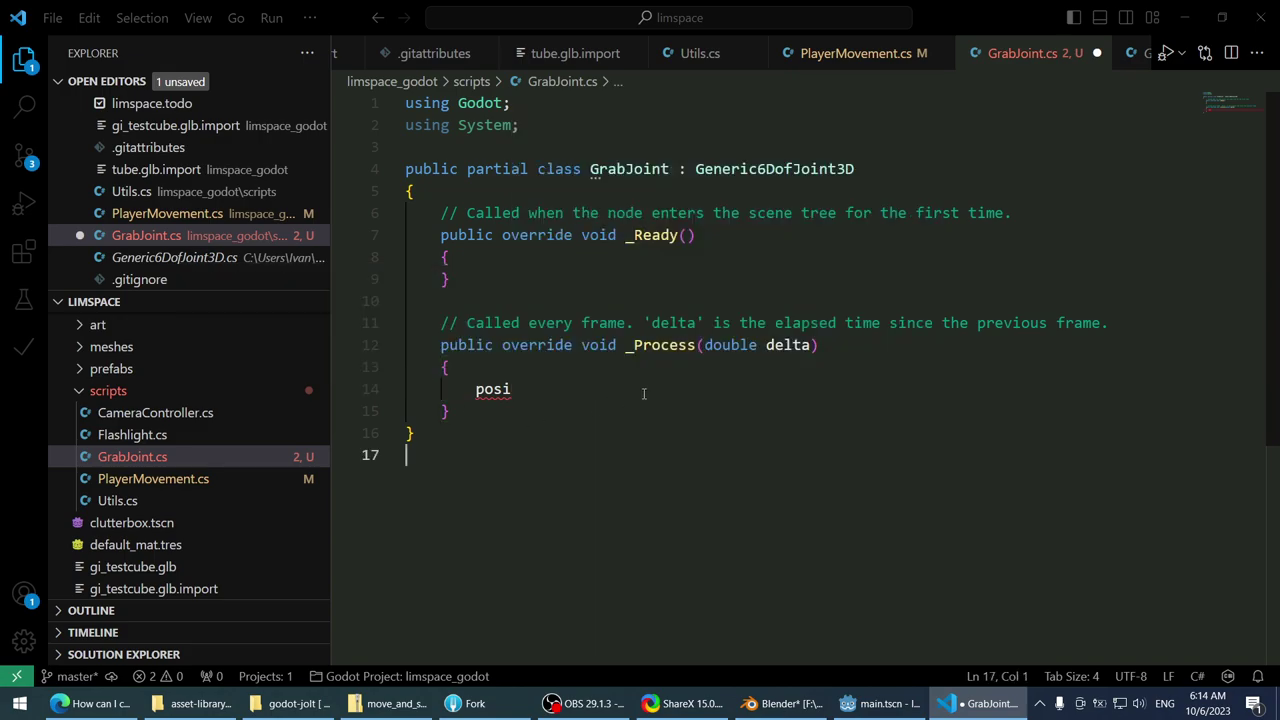
- Open and skim the Generic6DofJoint3D source definition
right_click(776, 169)
click(810, 183)
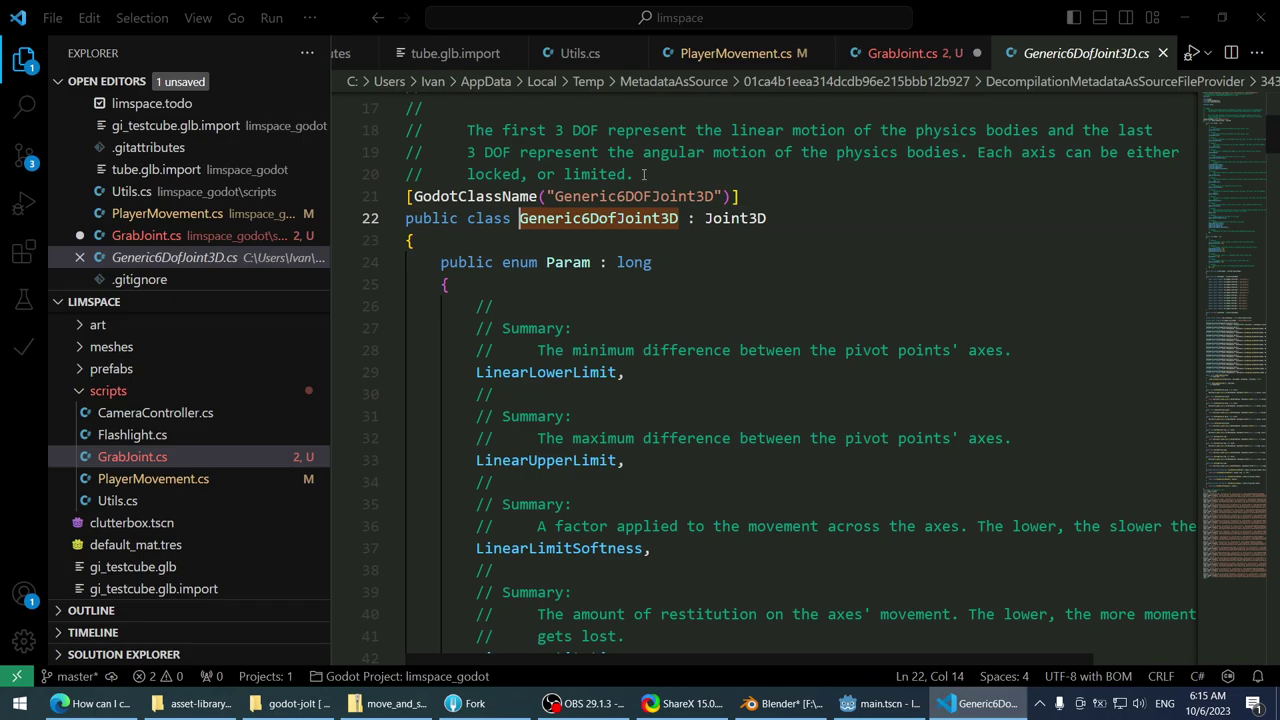
scroll(679, 189, down, 11)
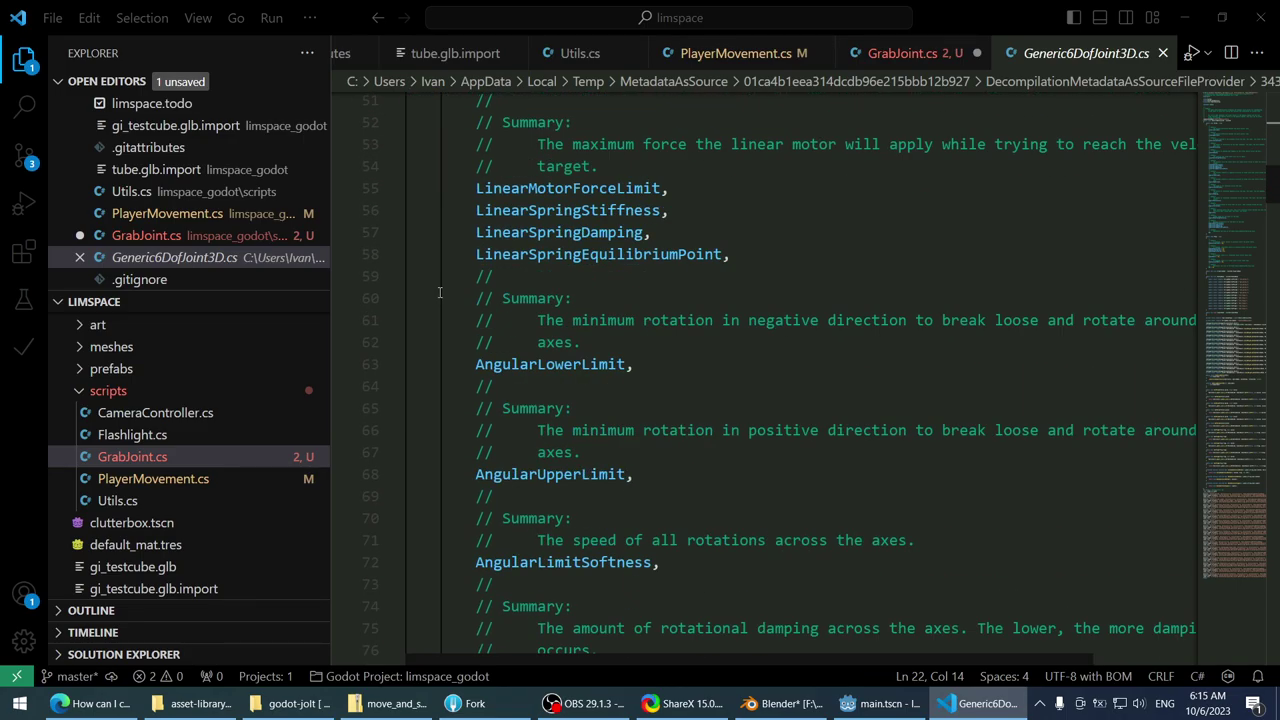
scroll(441, 306, up, 8)
scroll(441, 306, down, 7)
scroll(443, 301, down, 19)
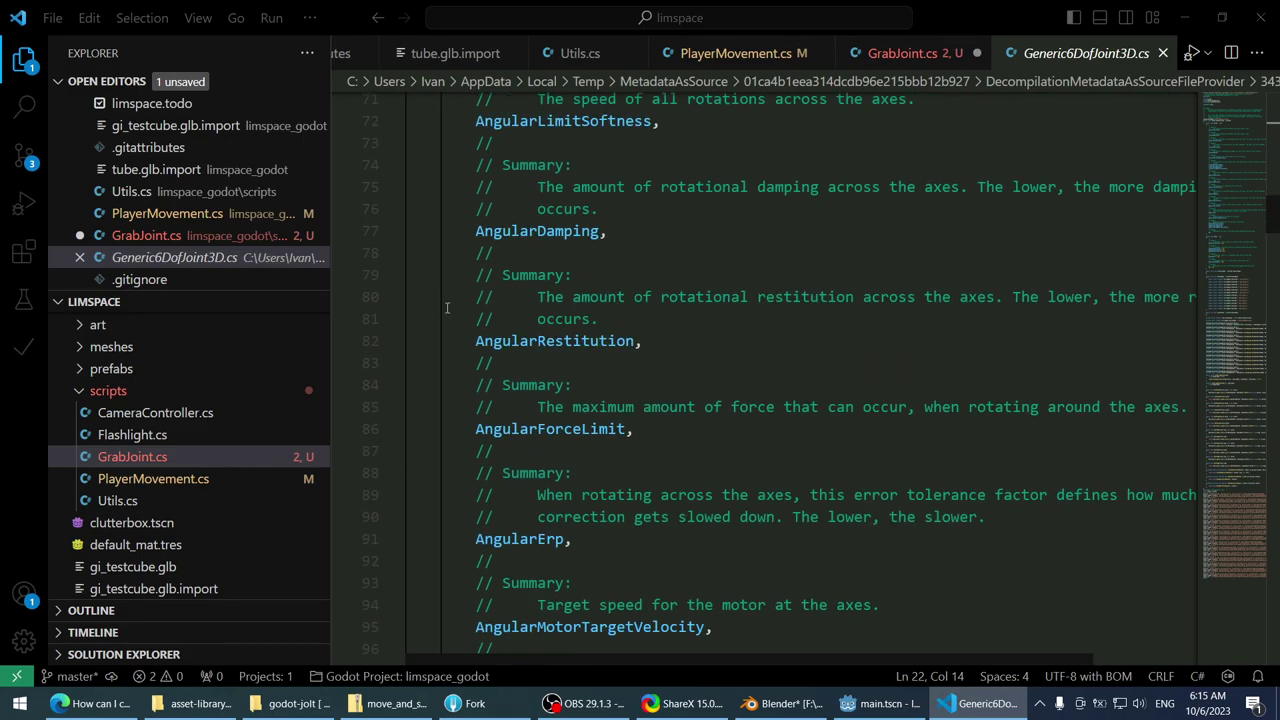
scroll(446, 312, up, 2)
scroll(449, 323, down, 6)
scroll(449, 323, down, 5)
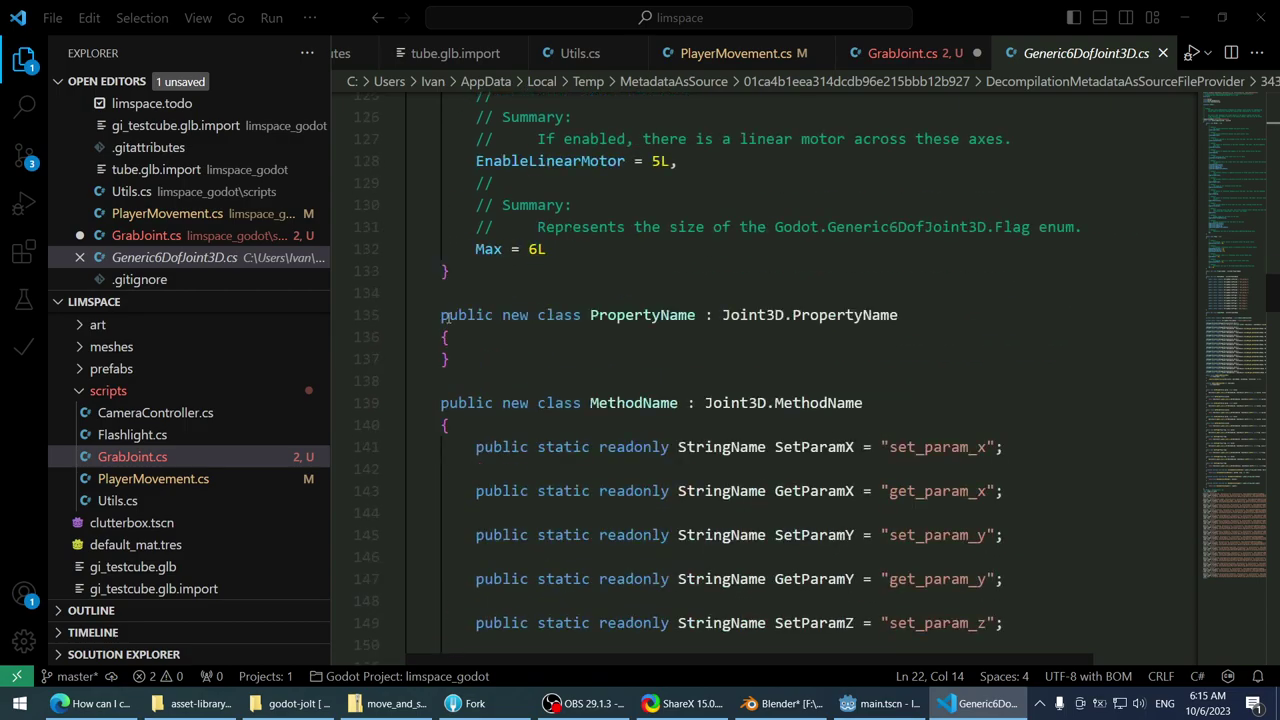
scroll(448, 318, down, 10)
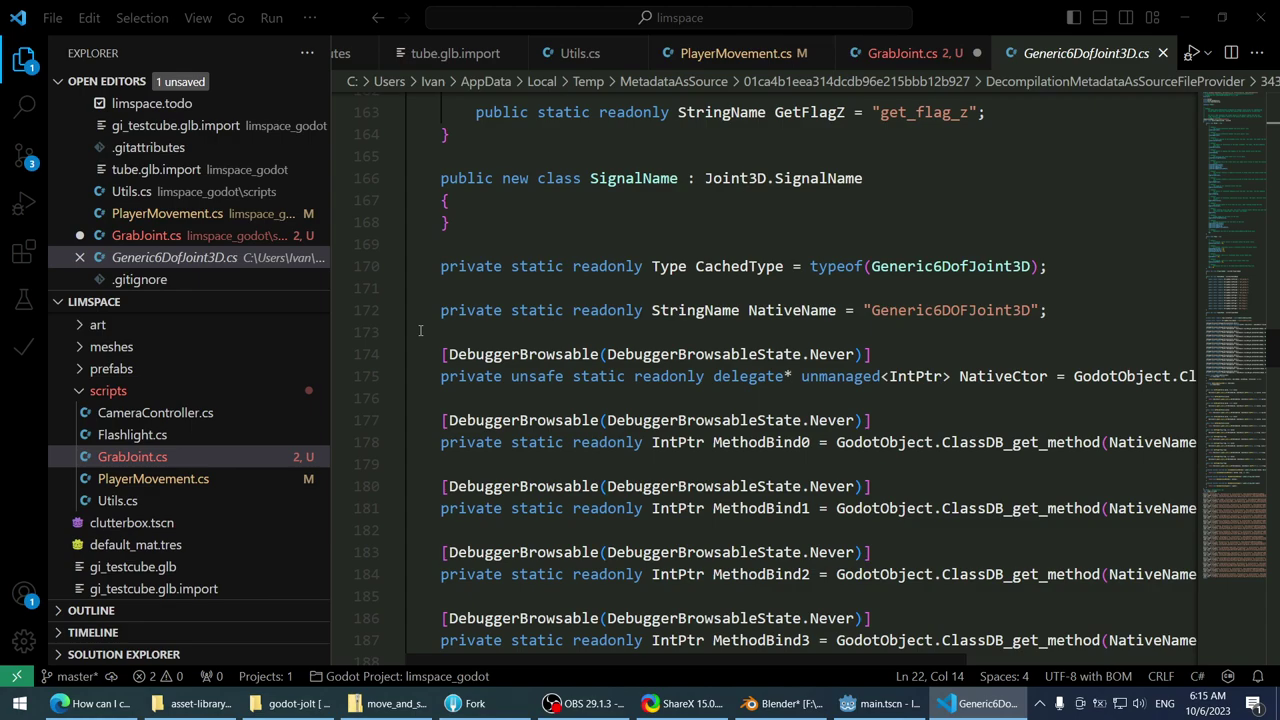
scroll(420, 330, down, 1)
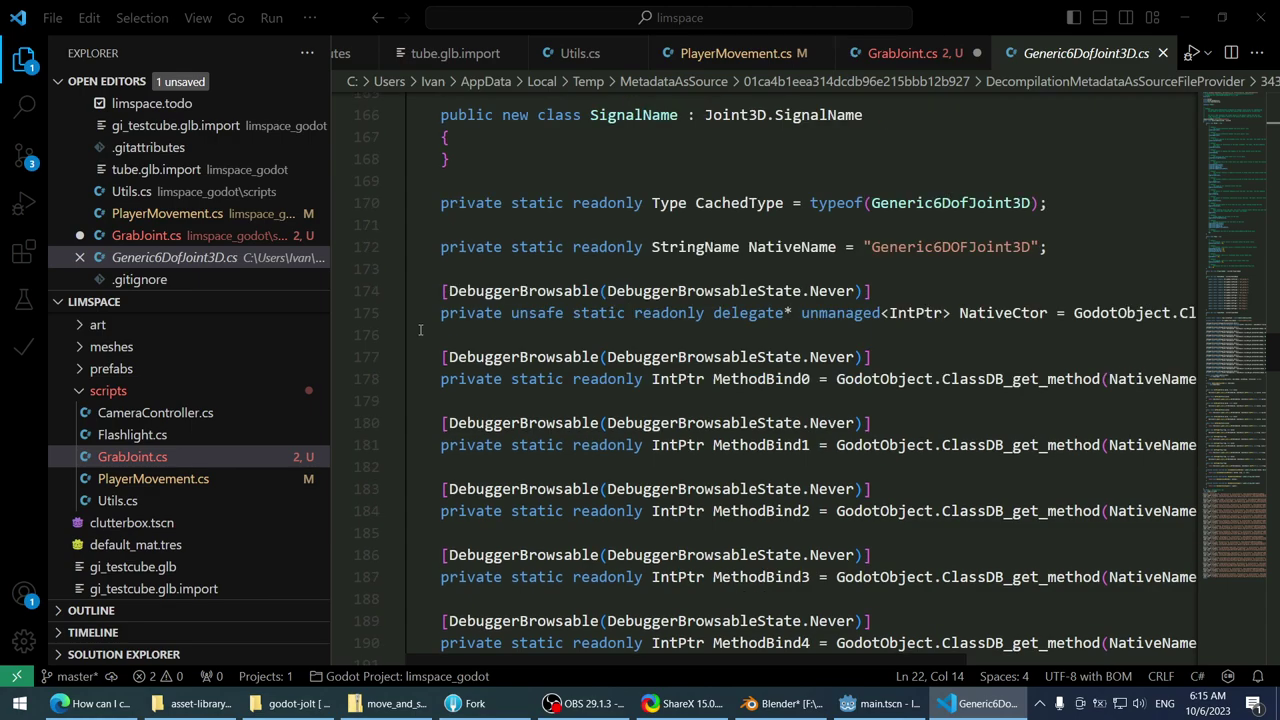
scroll(420, 328, down, 8)
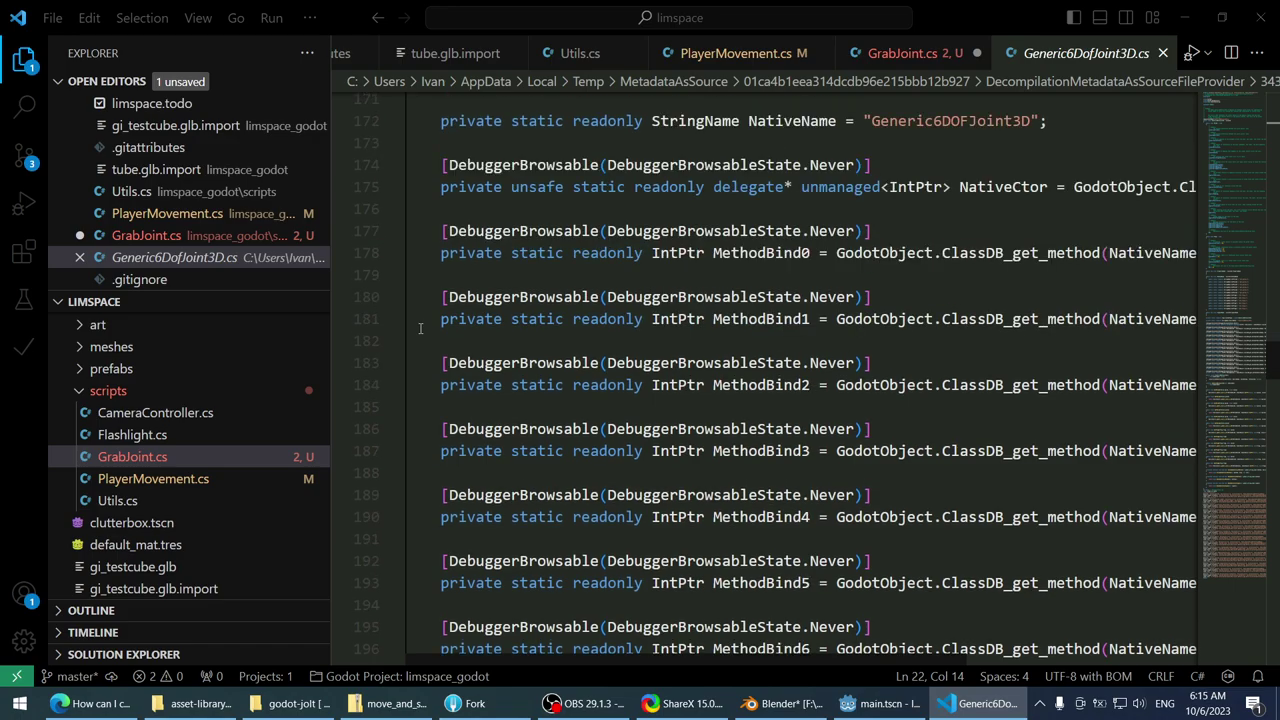
scroll(420, 326, up, 3)
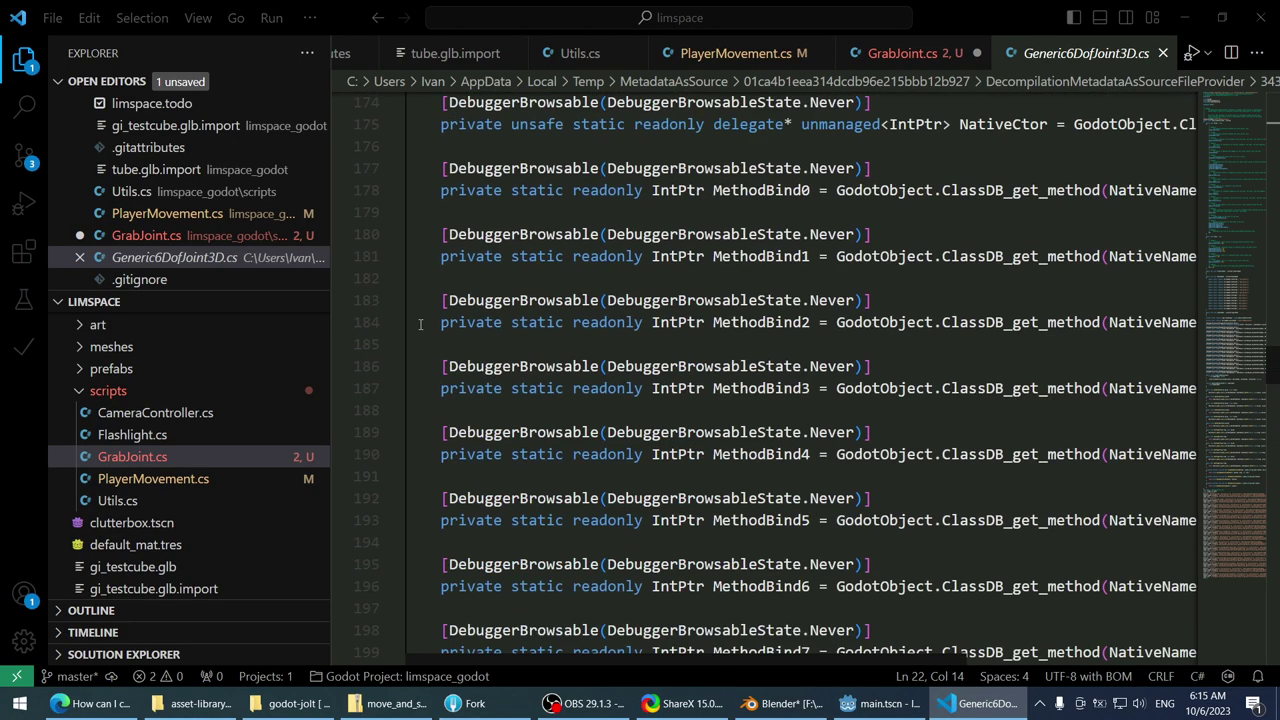
scroll(420, 326, down, 12)
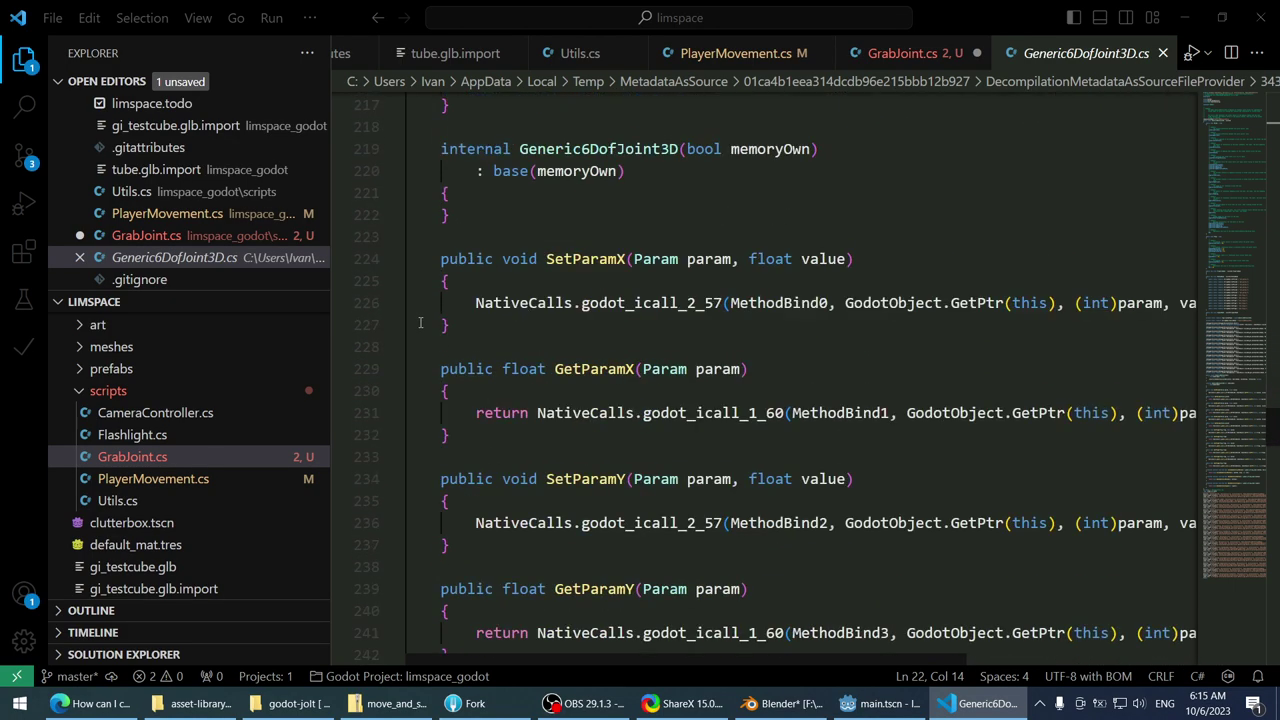
- Back in GrabJoint.cs, change the base class to Joint3D via autocomplete
key(alt+Left)
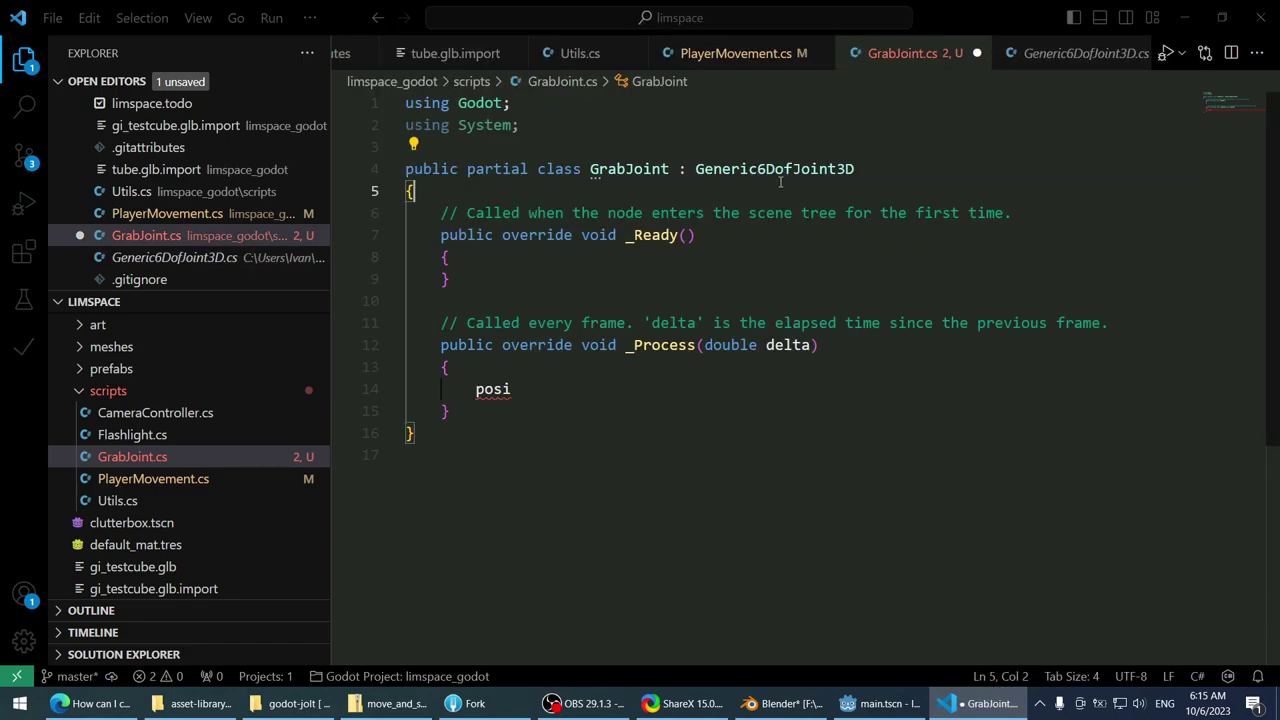
double_click(784, 169)
text(Joint)
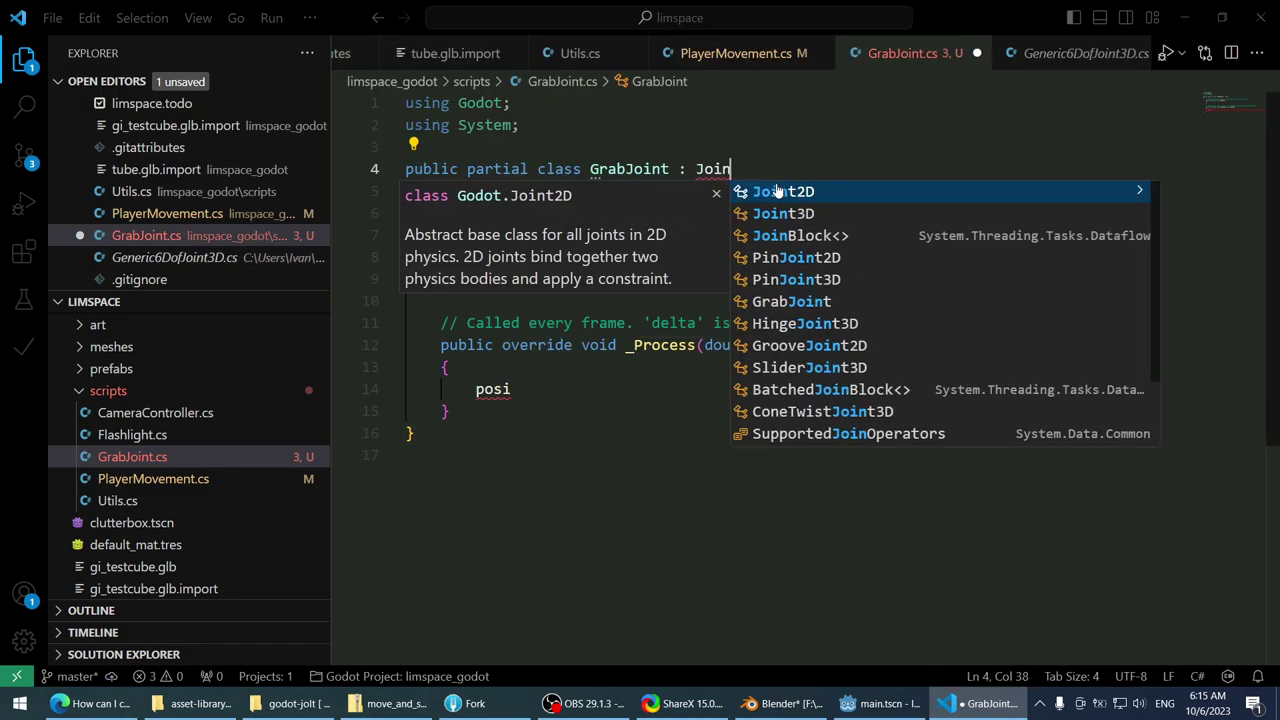
text(3)
key(Return)
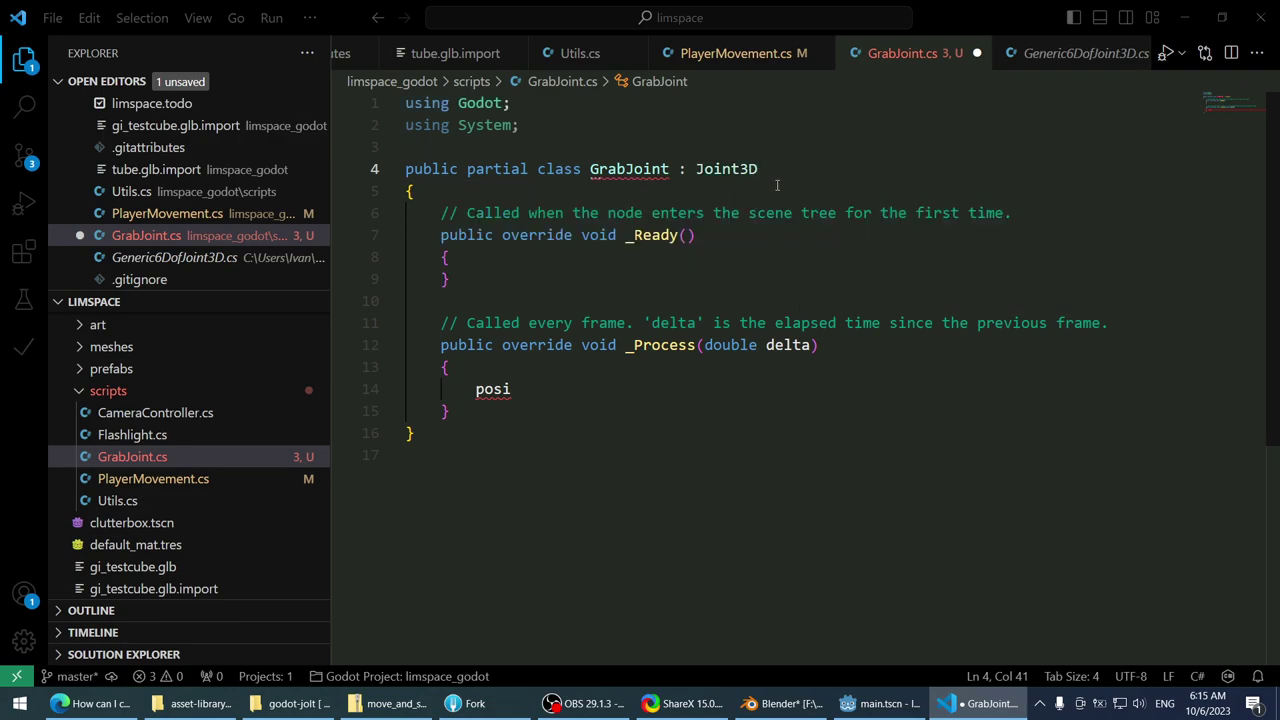
right_click(757, 181)
- Open the decompiled Joint3D definition and scroll through the class
click(775, 190)
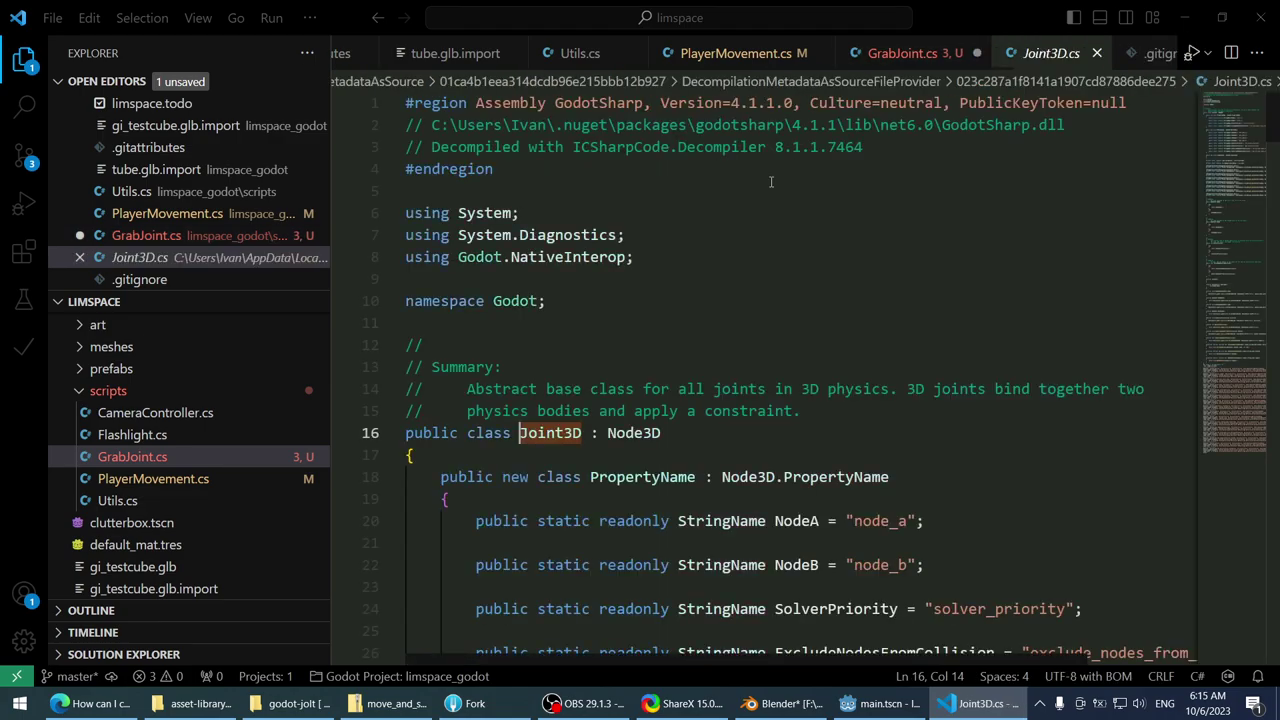
scroll(770, 181, down, 4)
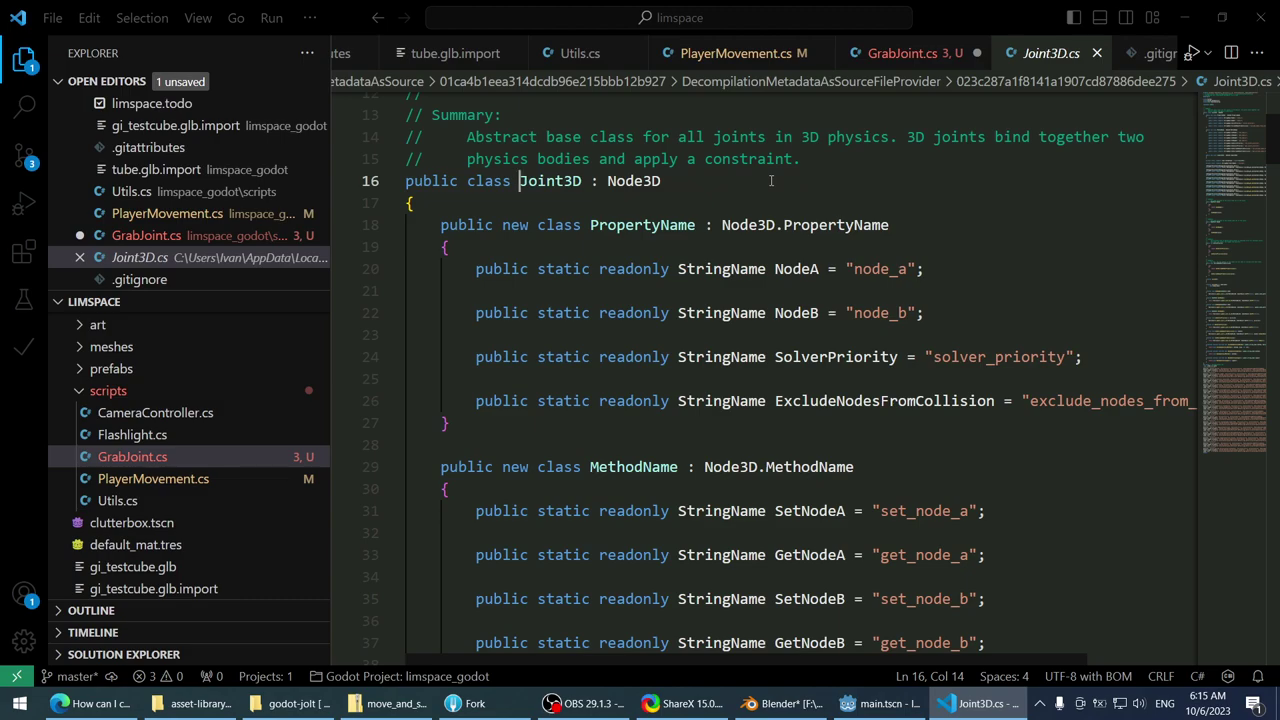
scroll(770, 181, down, 4)
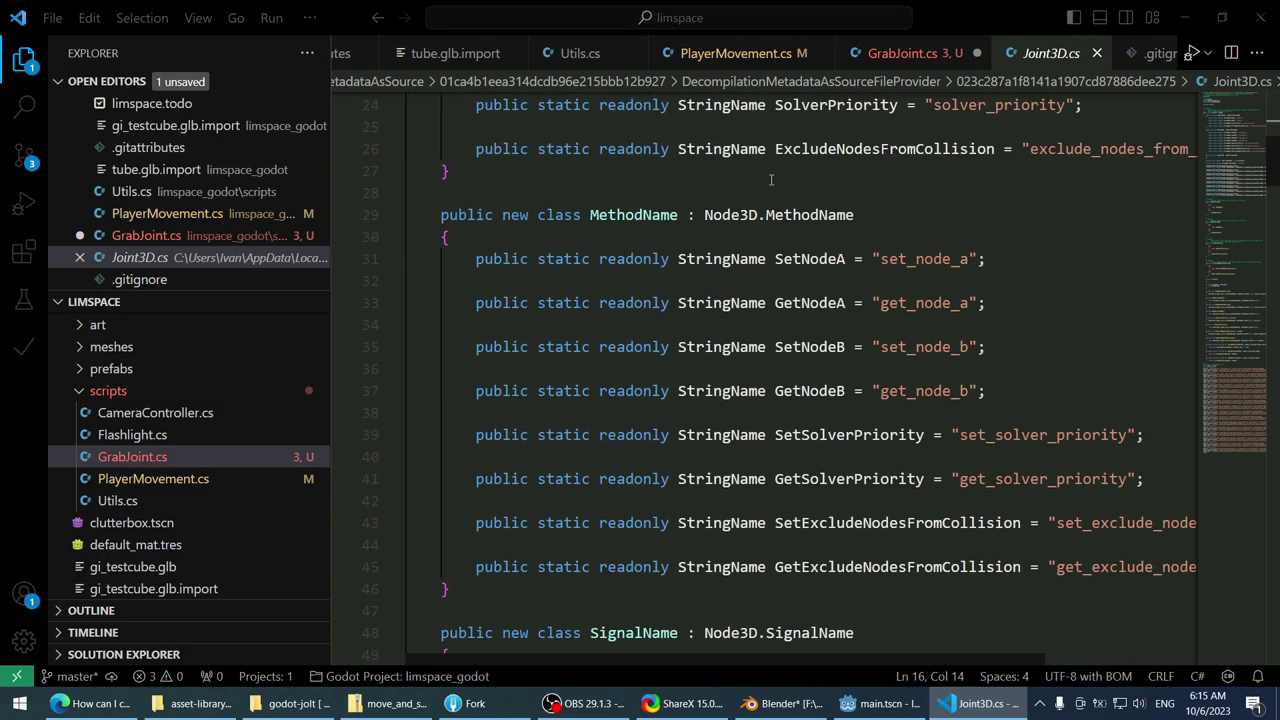
scroll(770, 179, down, 4)
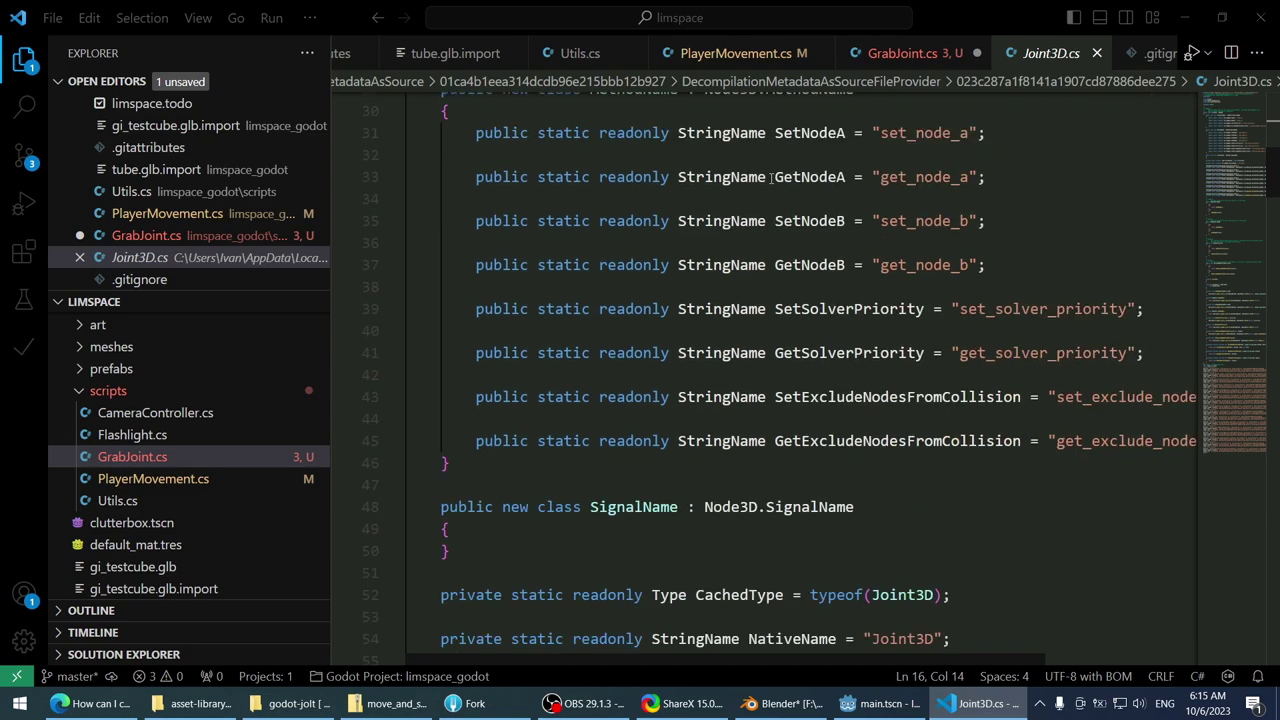
scroll(770, 179, down, 2)
scroll(770, 179, down, 2)
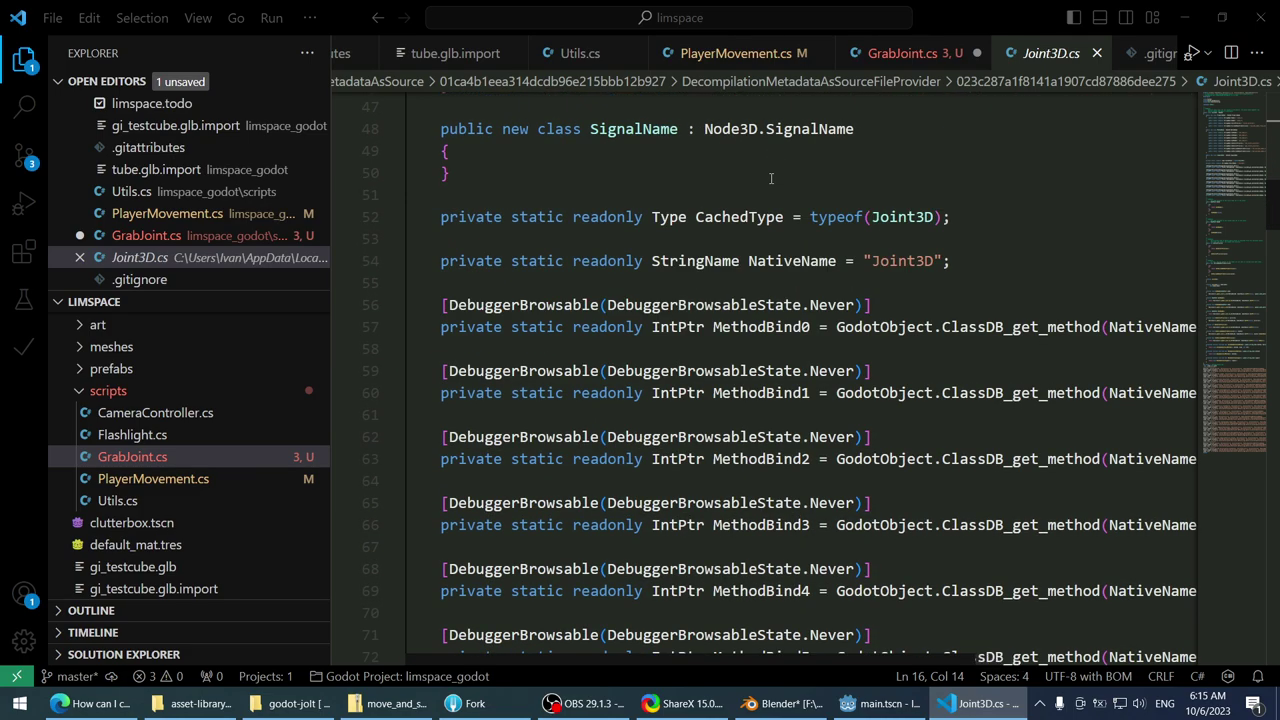
scroll(770, 178, down, 9)
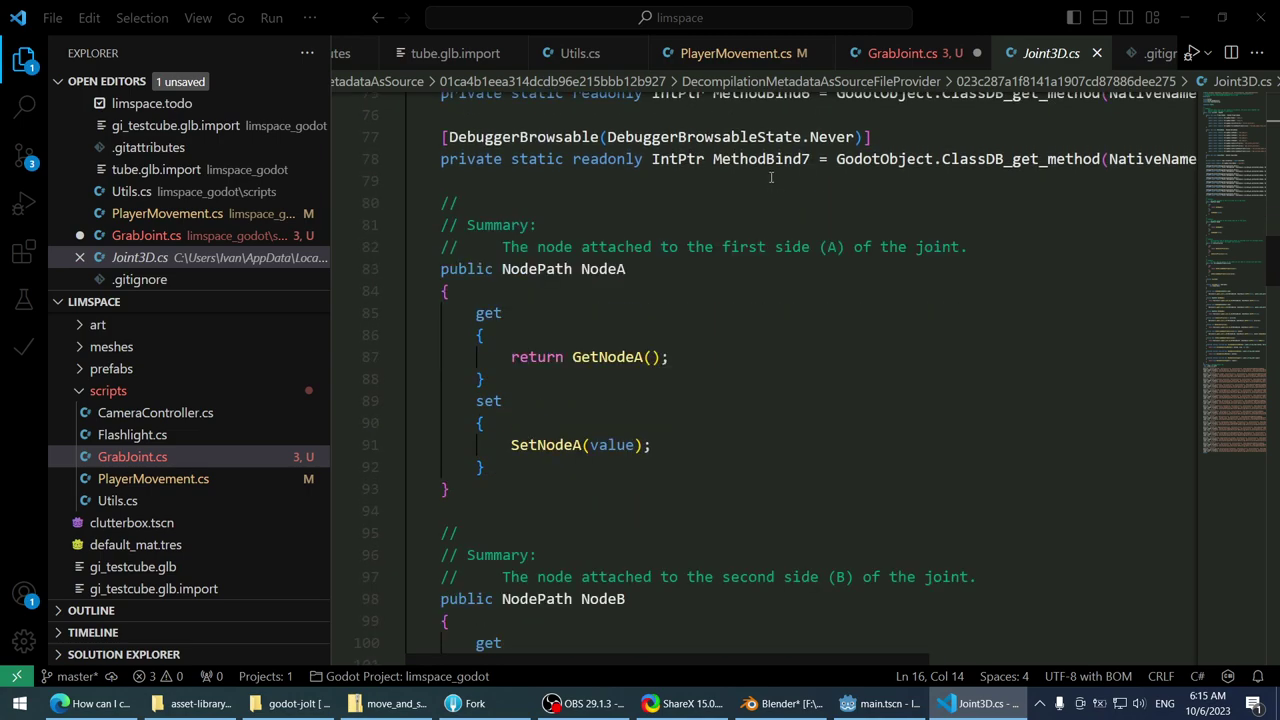
scroll(770, 178, down, 1)
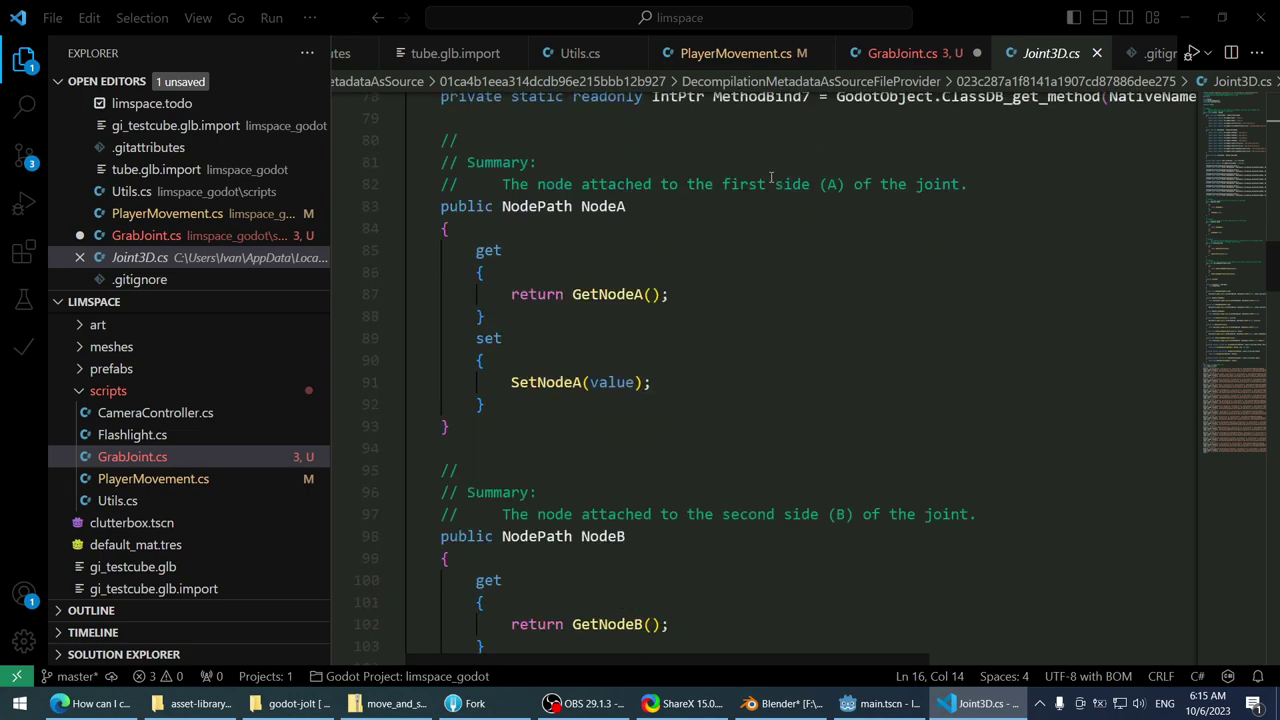
scroll(770, 178, down, 10)
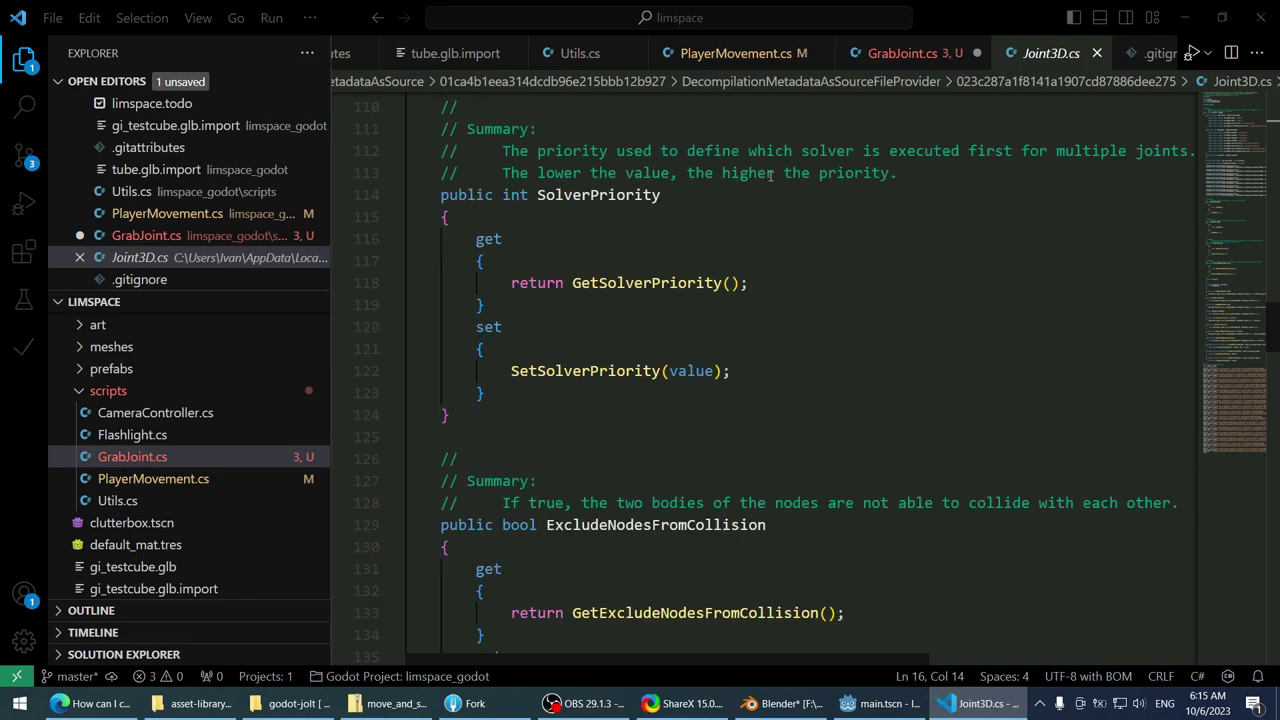
scroll(770, 175, down, 9)
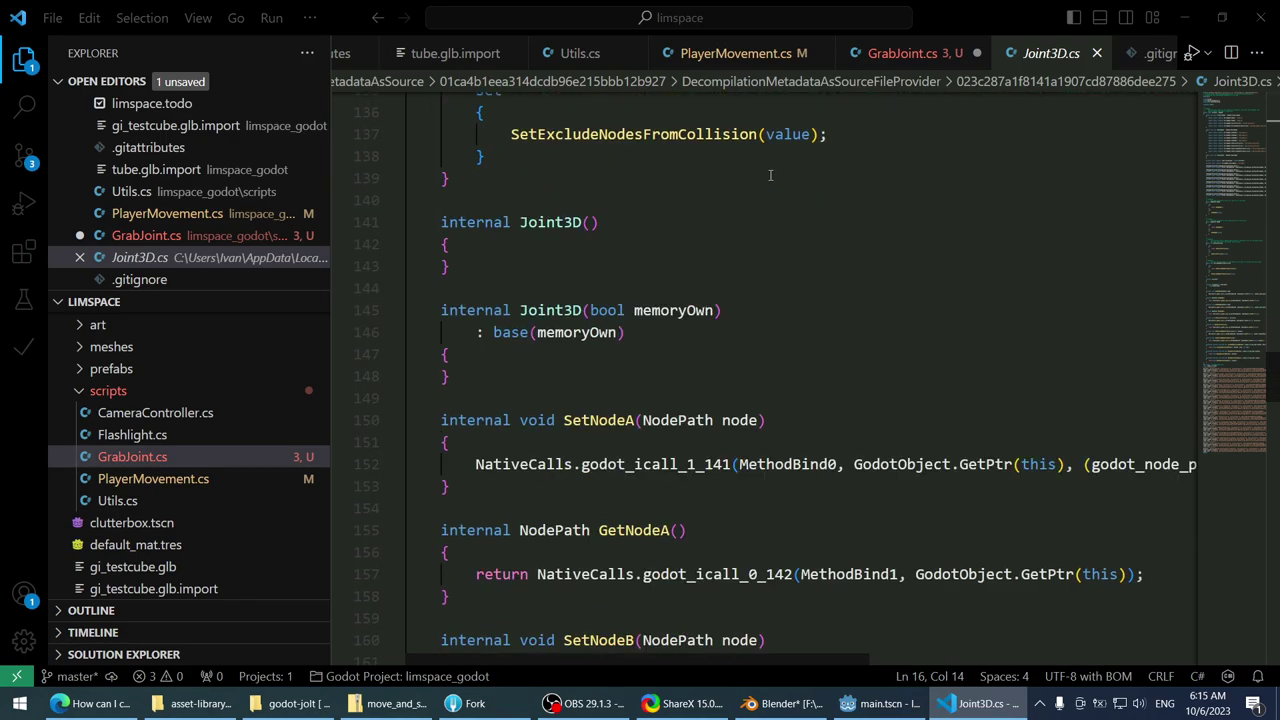
scroll(770, 175, down, 2)
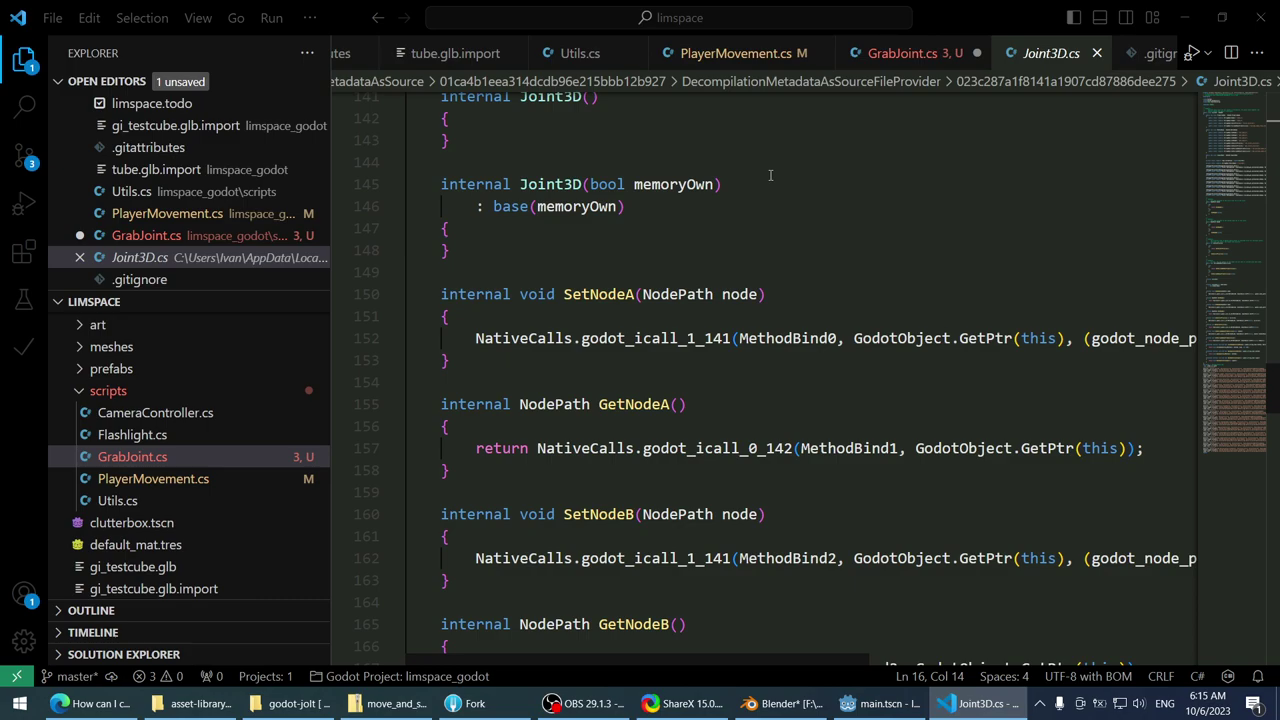
scroll(770, 175, down, 2)
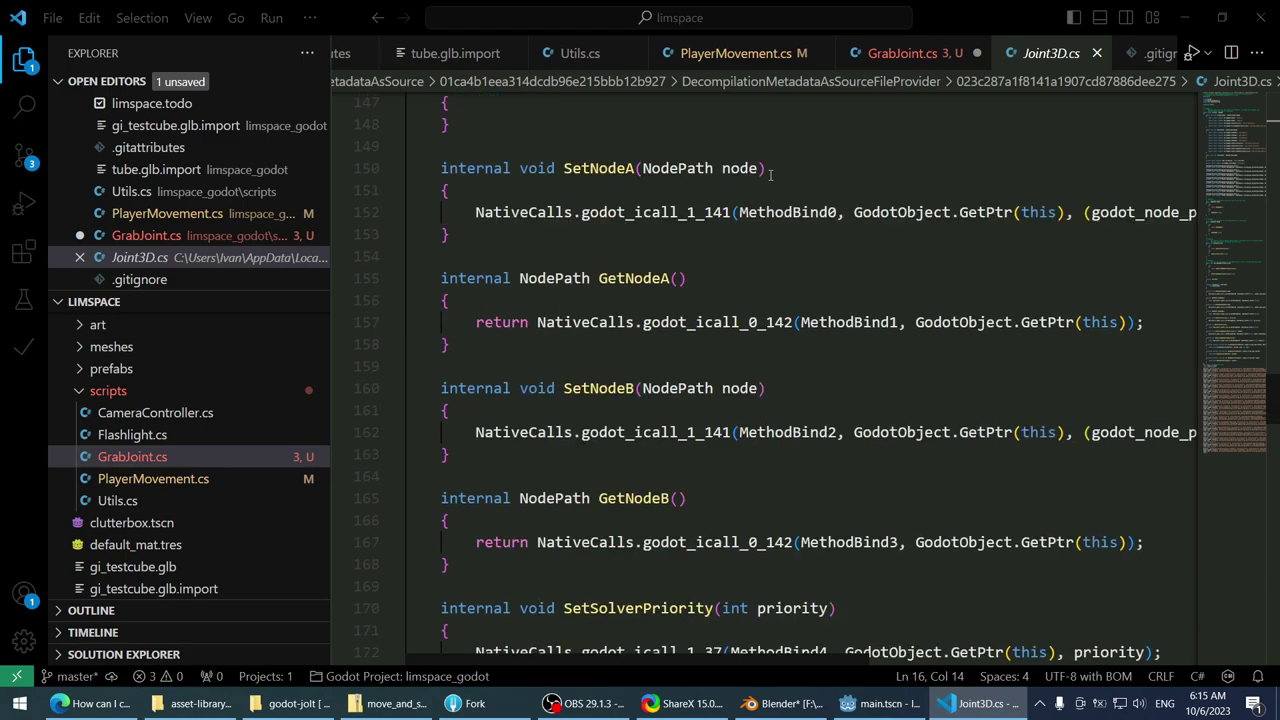
scroll(770, 175, down, 2)
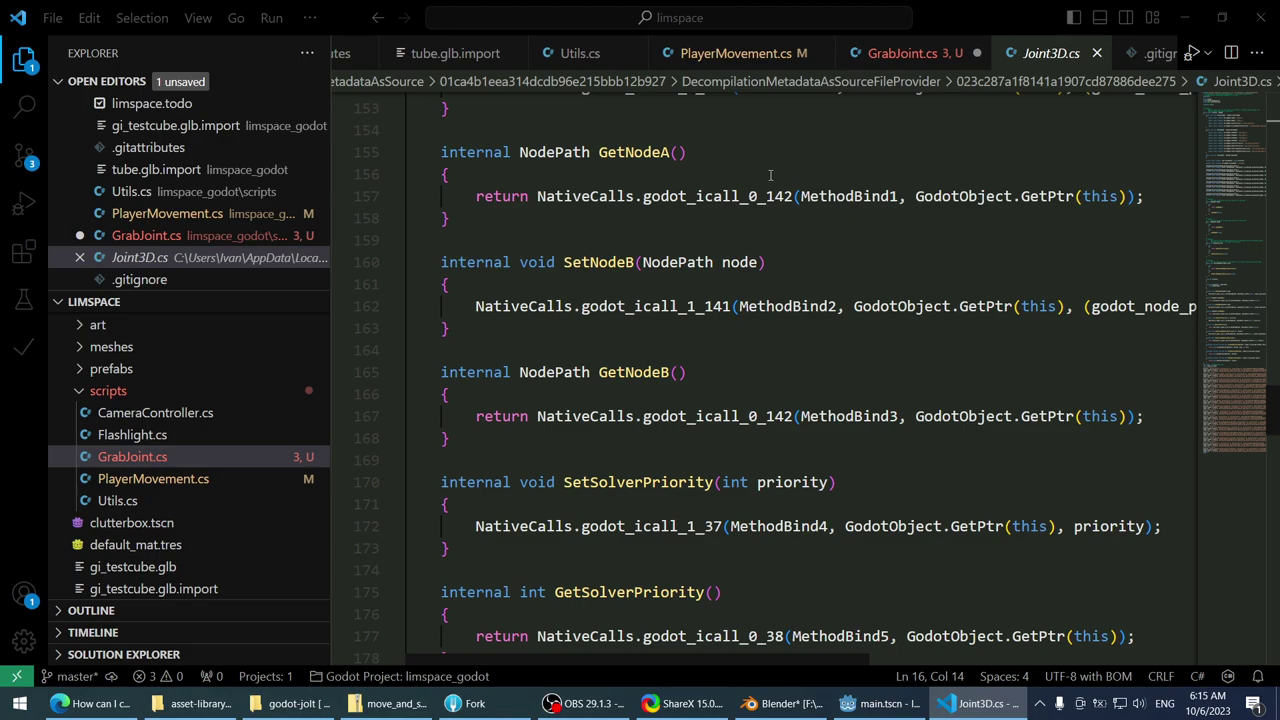
scroll(770, 175, down, 2)
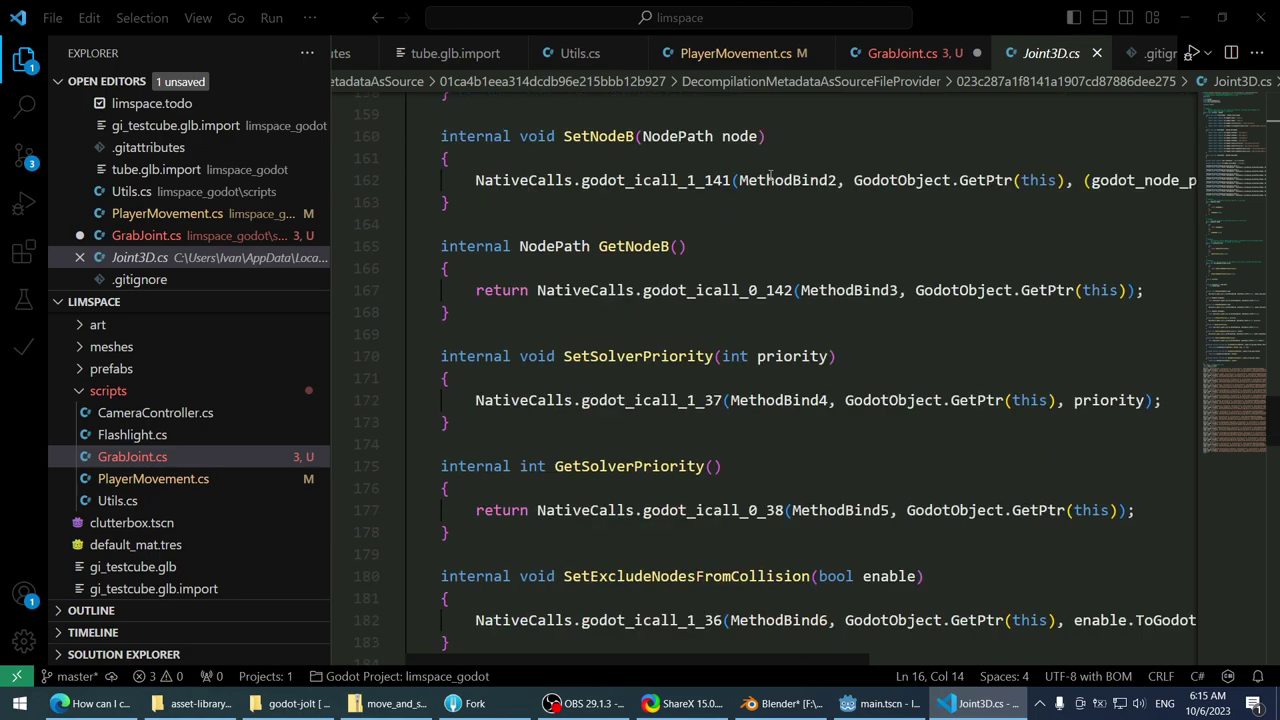
scroll(770, 175, down, 1)
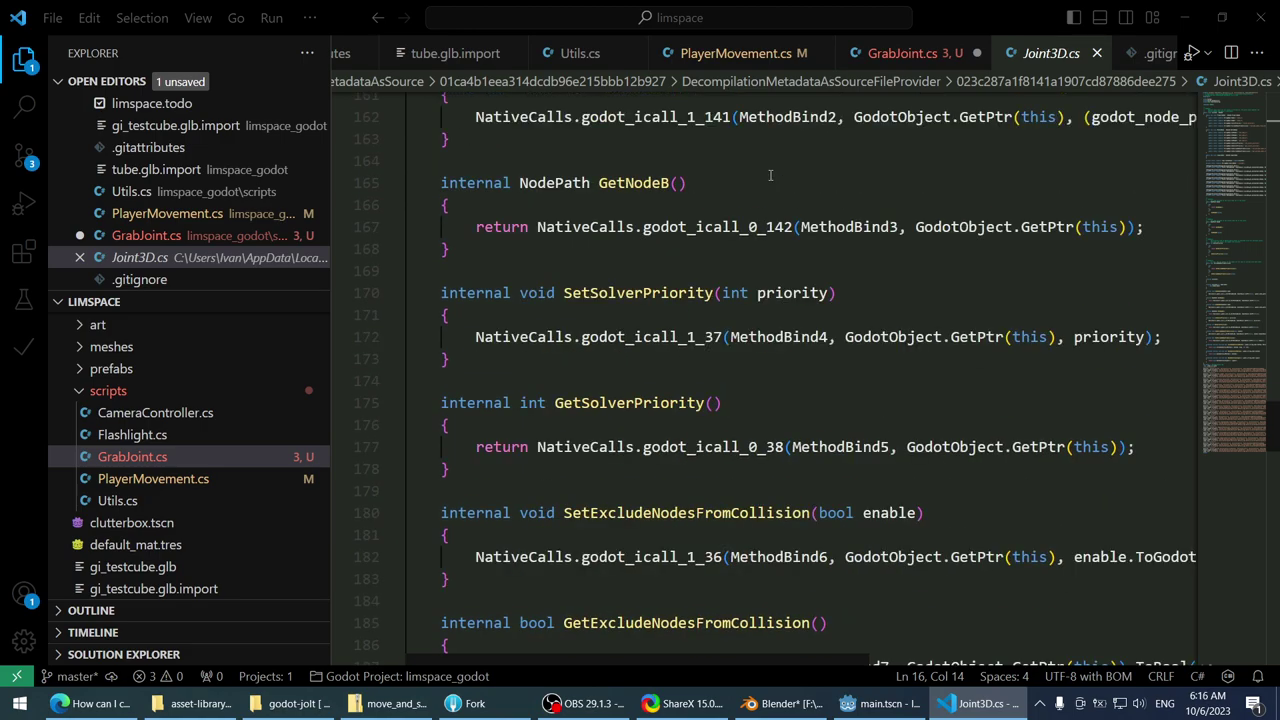
scroll(770, 175, down, 1)
scroll(770, 175, down, 3)
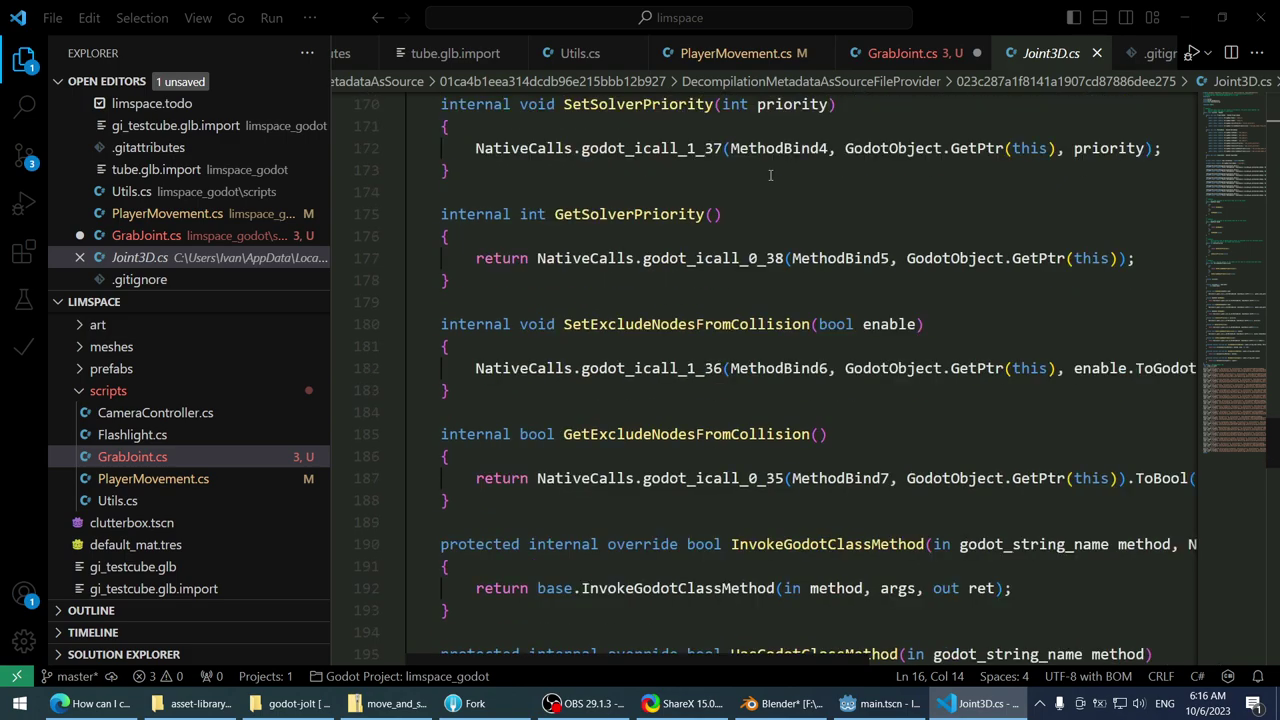
scroll(770, 175, down, 1)
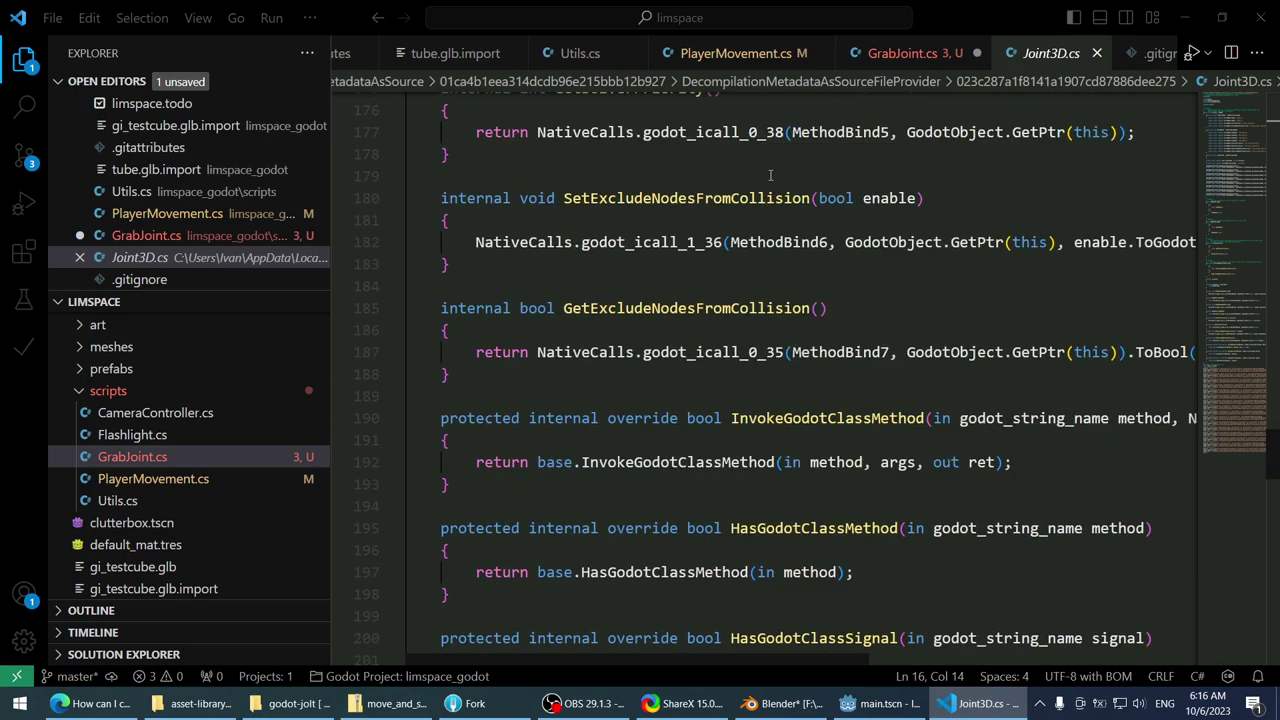
scroll(770, 175, down, 1)
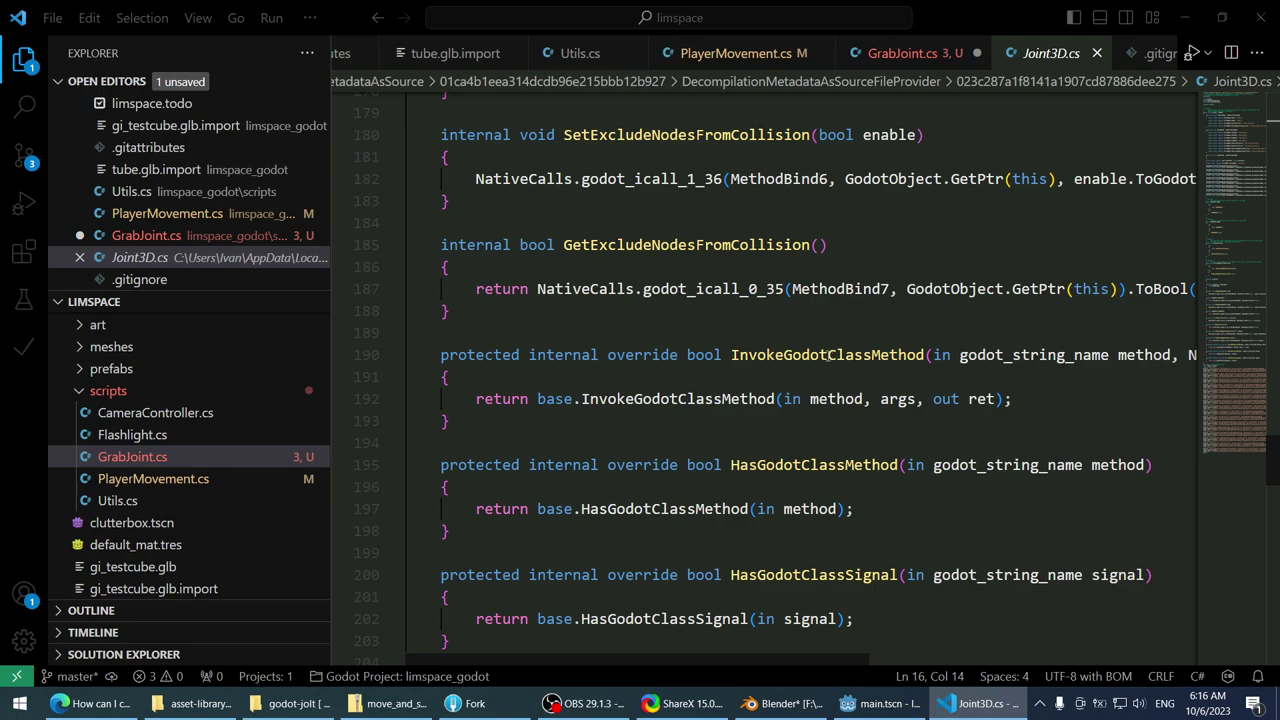
scroll(790, 345, down, 4)
scroll(673, 333, up, 6)
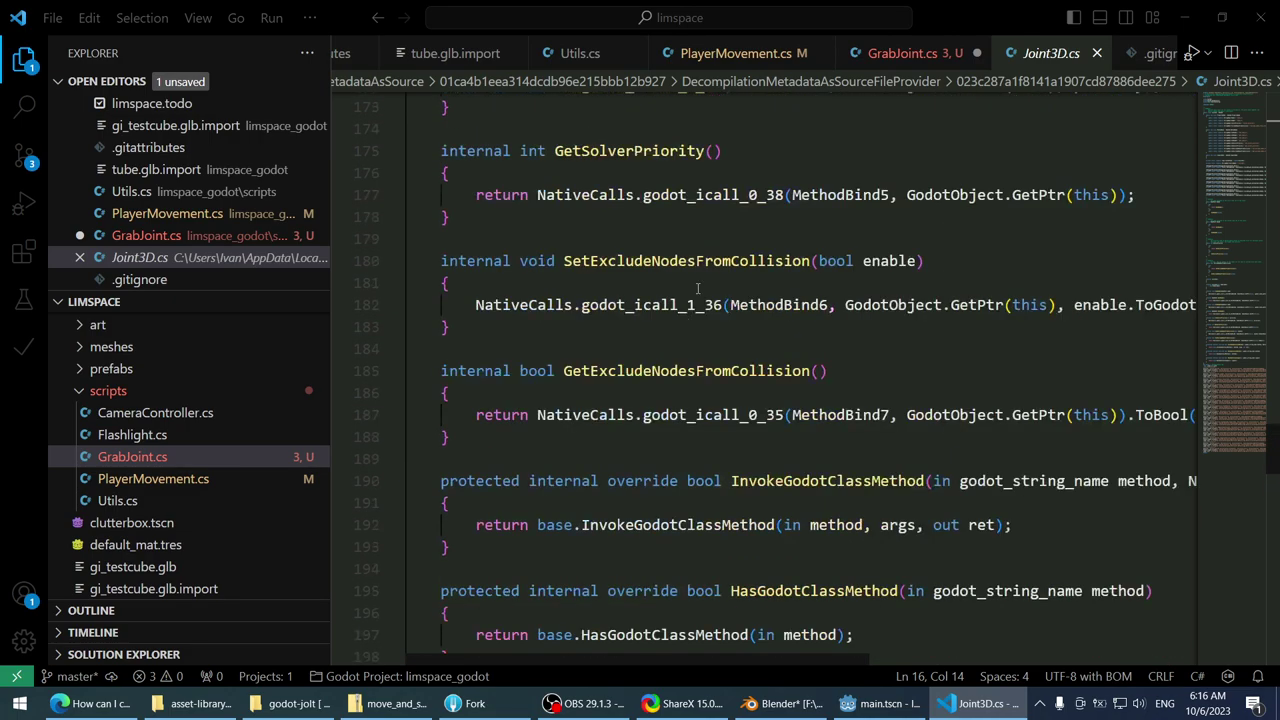
- Inspect the SetExcludeNodesFromCollision method on line 180, then switch back to GrabJoint.cs
click(653, 261)
double_click(655, 261)
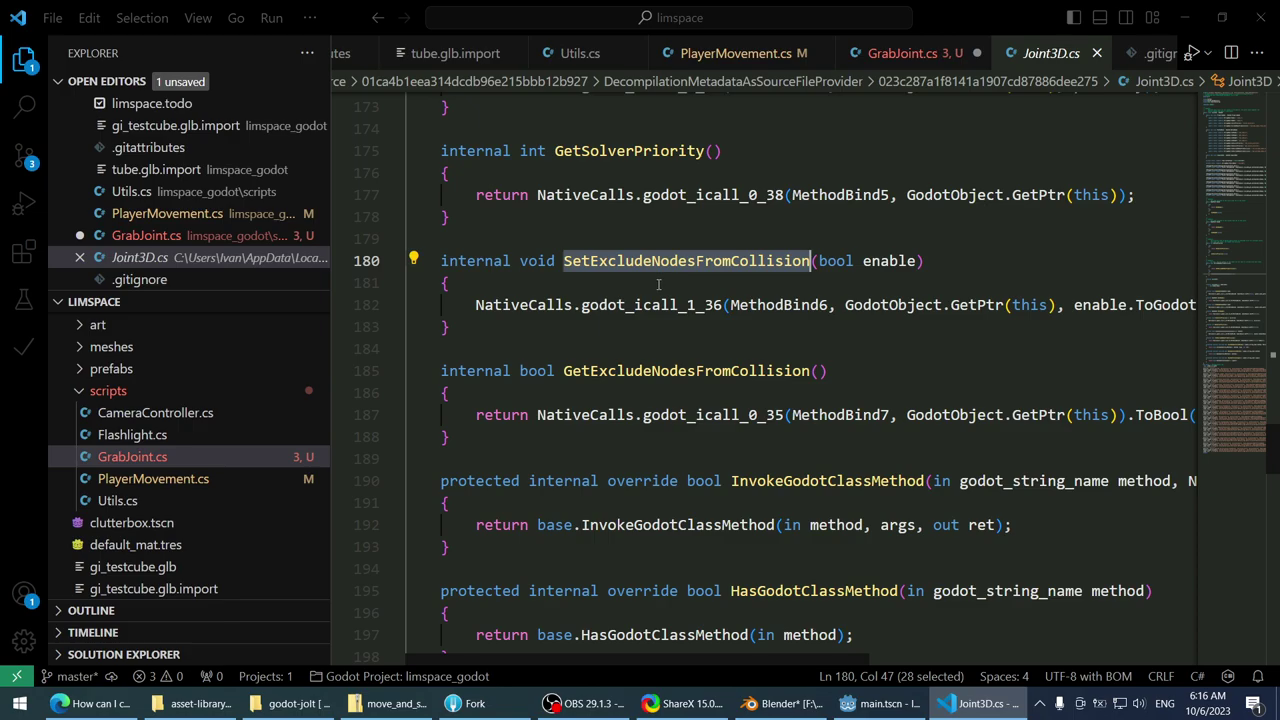
scroll(657, 283, up, 10)
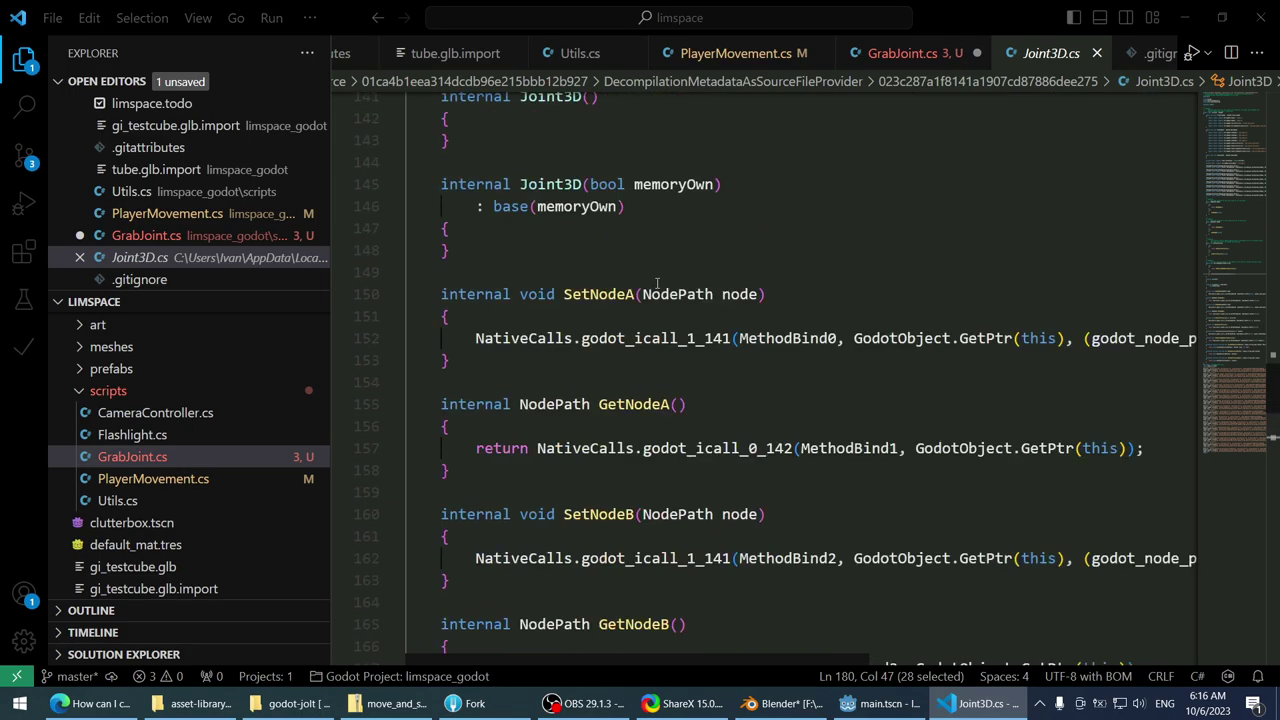
scroll(657, 283, up, 4)
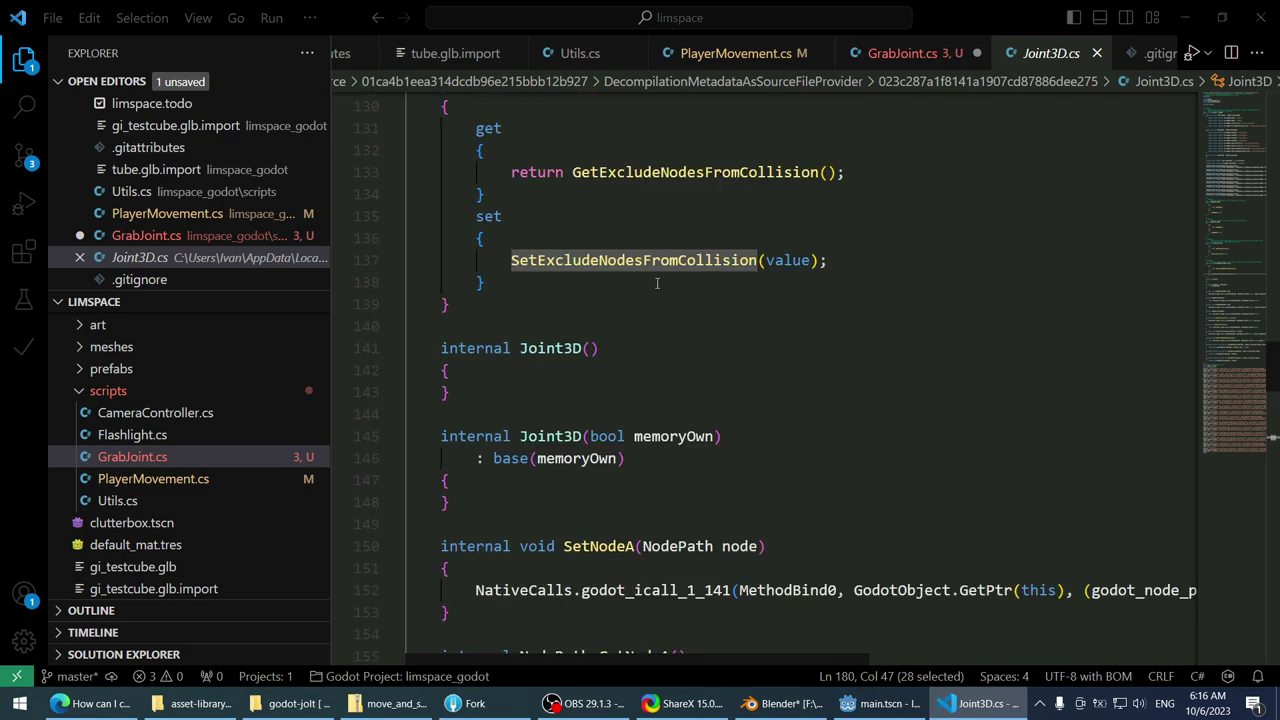
scroll(657, 283, down, 4)
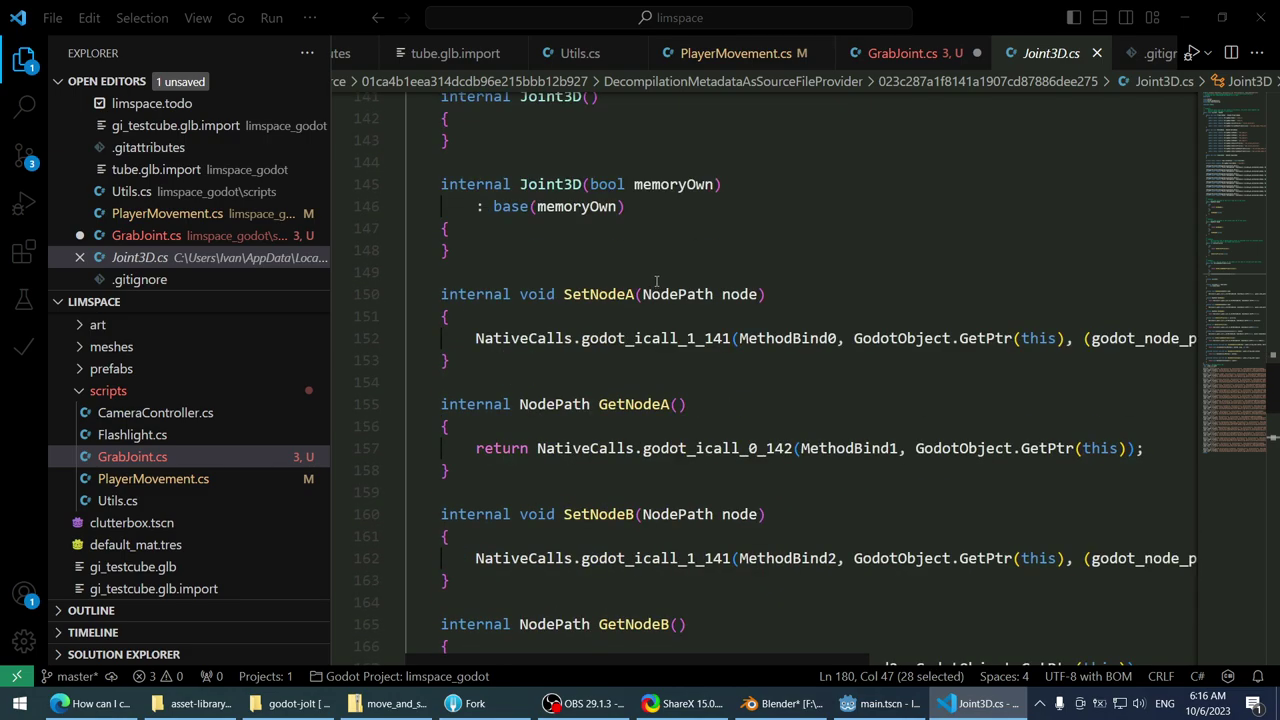
key(Return)
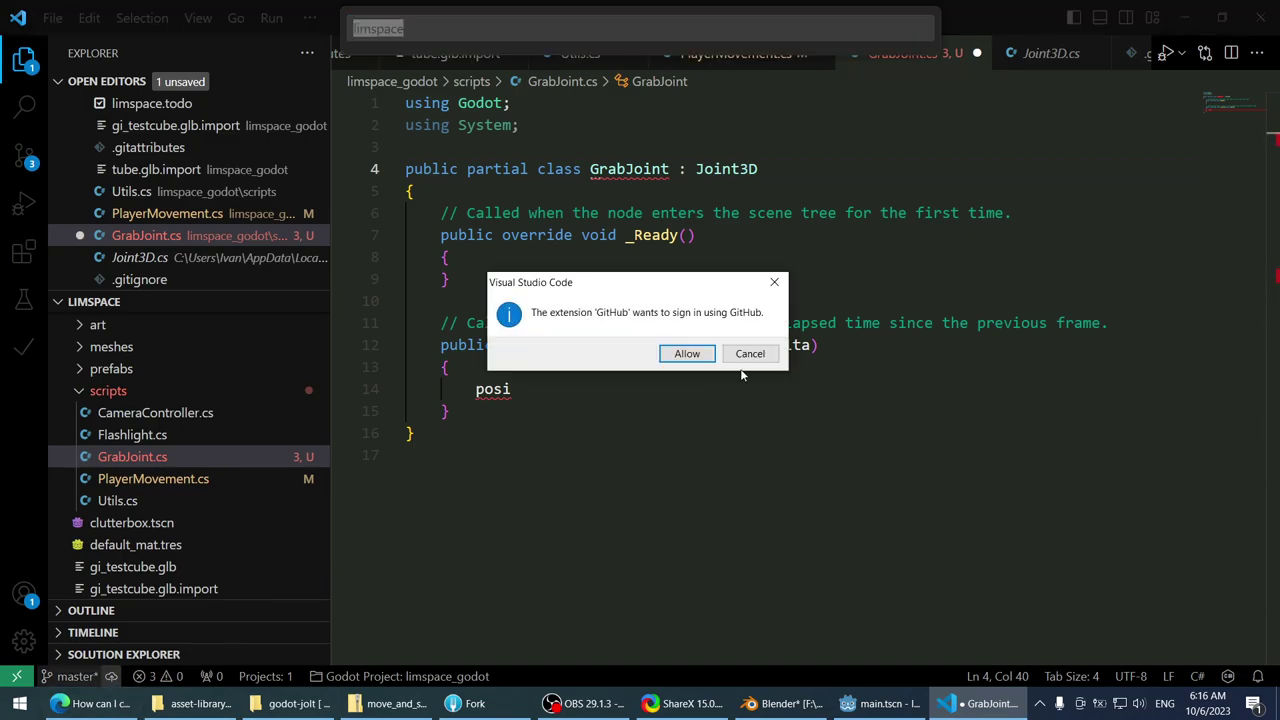
- Back in Edge, return to the Google results and open the 'Holding a Rigidbody object - Godot Forums' thread
click(95, 703)
scroll(103, 370, down, 5)
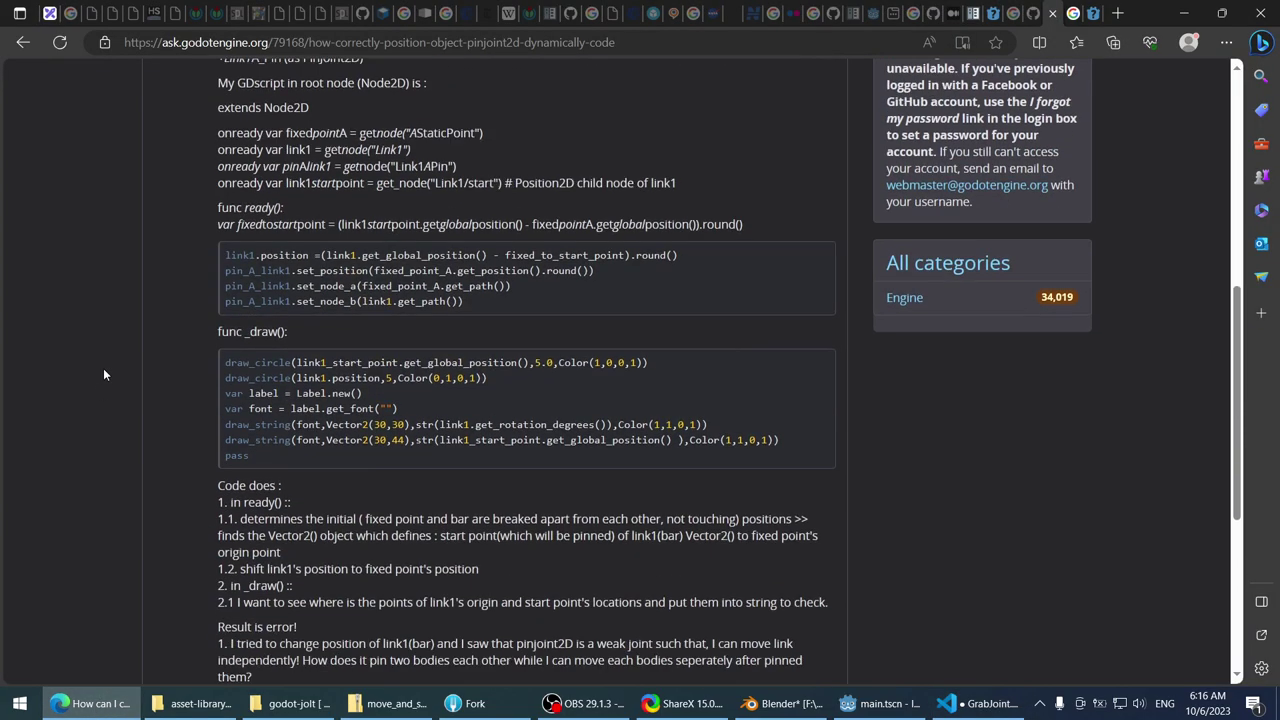
scroll(38, 167, up, 2)
scroll(38, 167, up, 10)
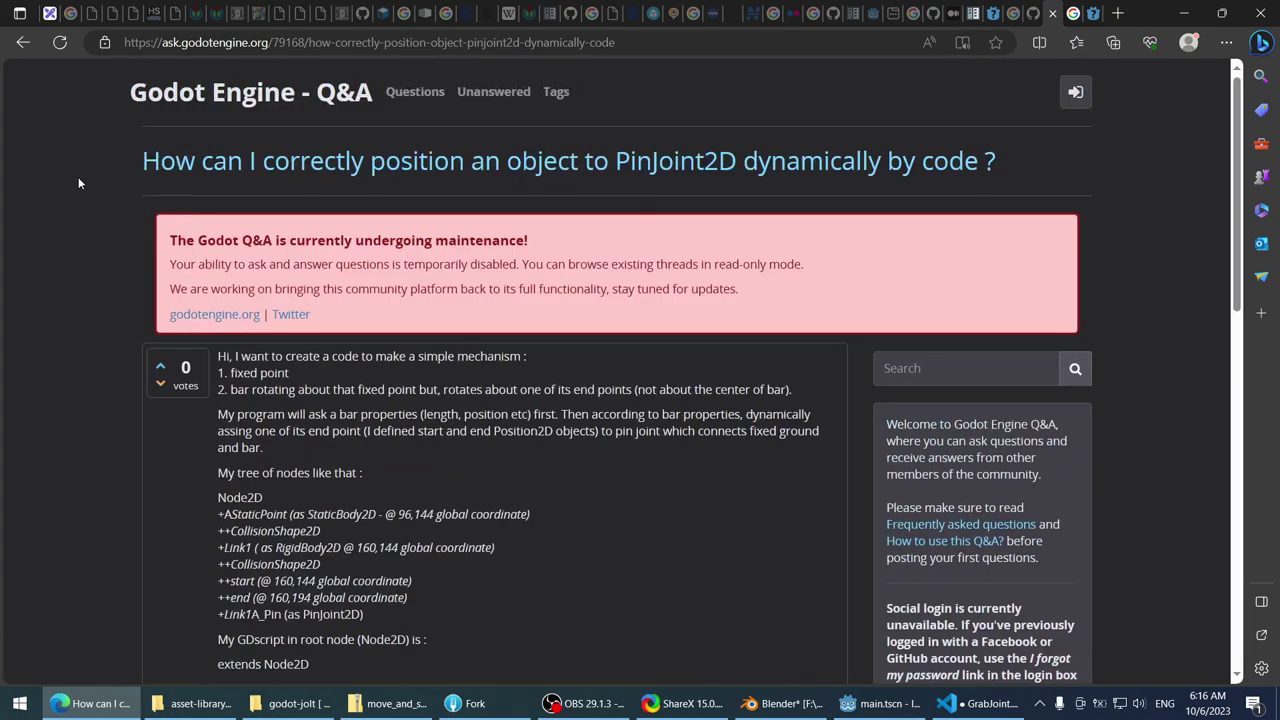
click(8, 42)
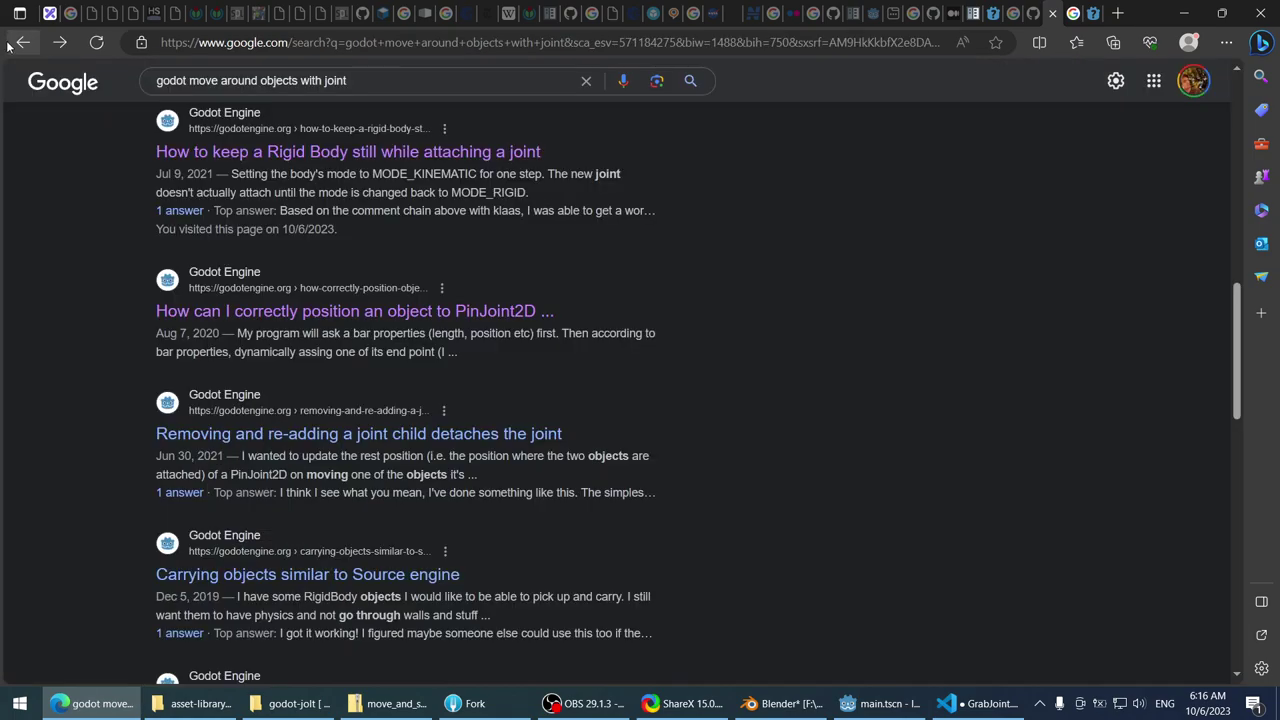
scroll(80, 270, down, 3)
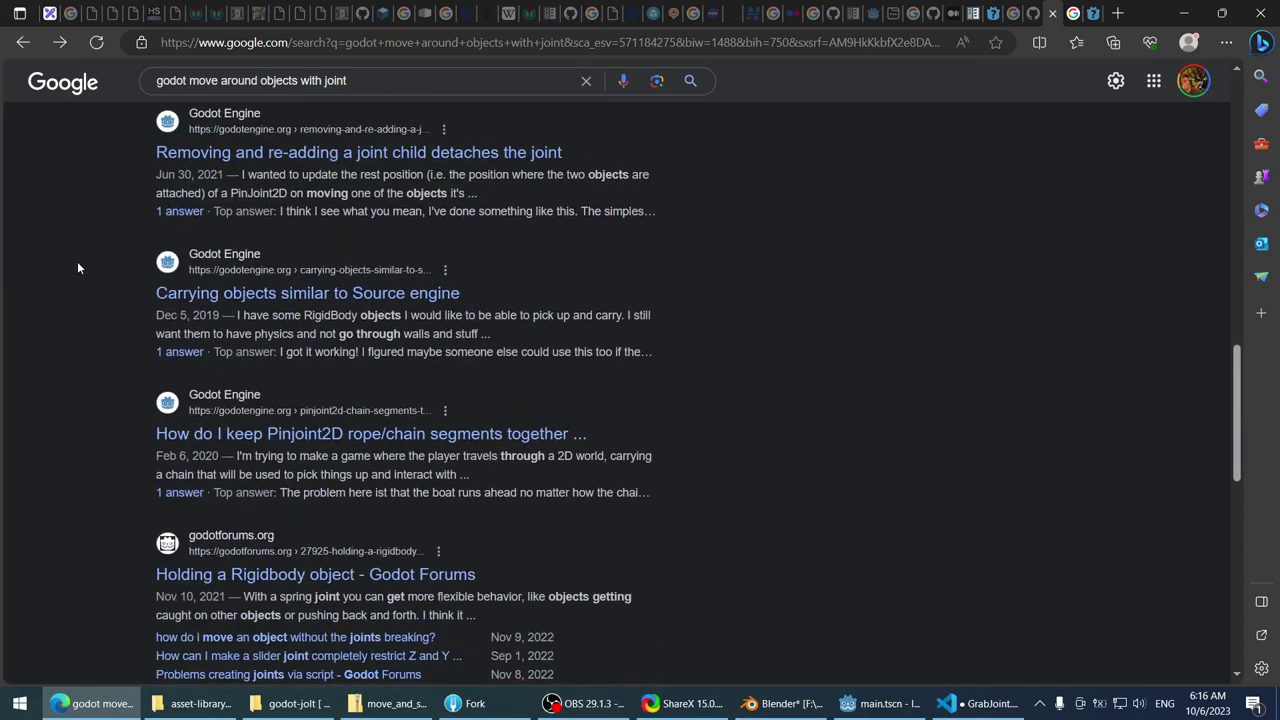
scroll(78, 268, down, 2)
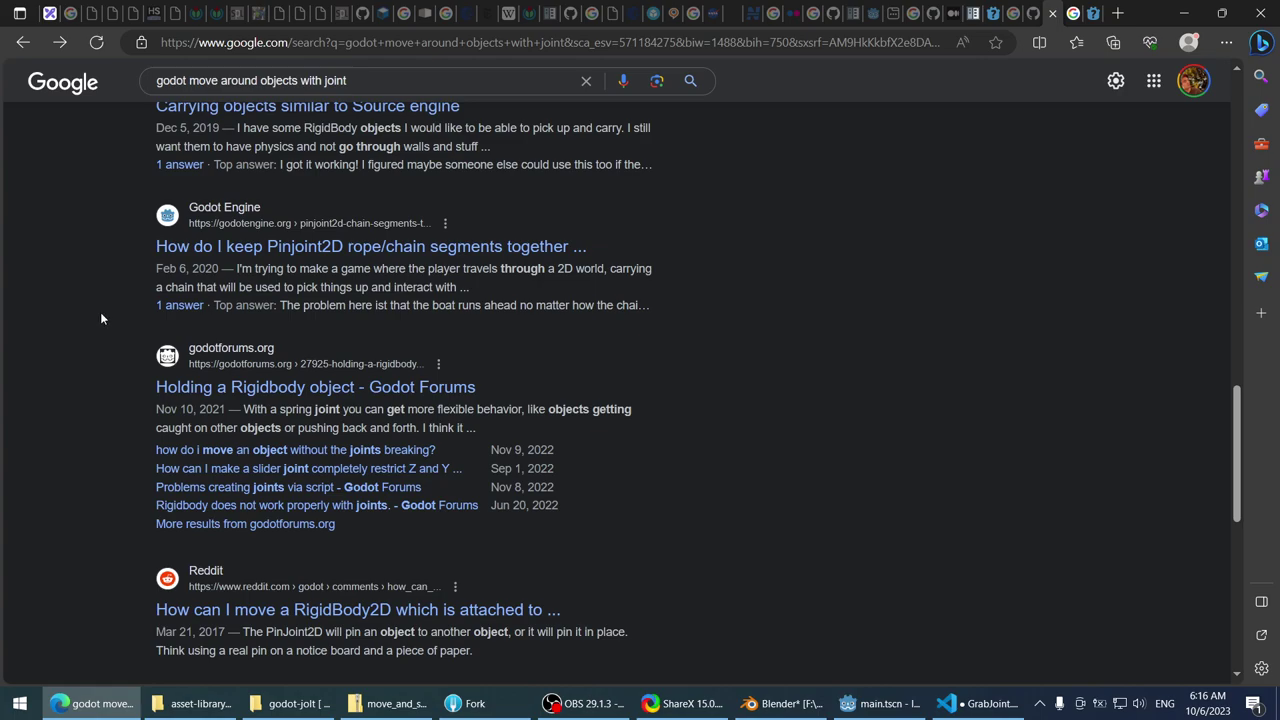
click(196, 387)
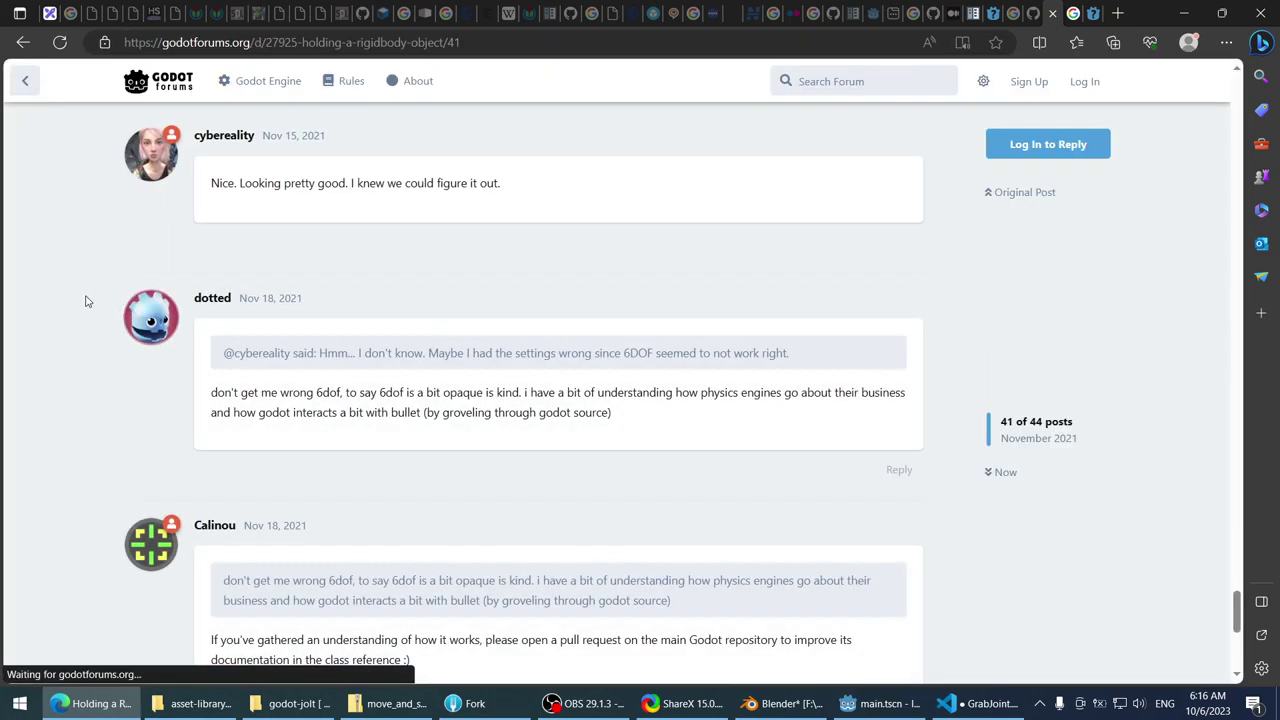
- Play the thread's joint-based grabbing demo video full screen
scroll(85, 300, up, 5)
scroll(80, 291, up, 4)
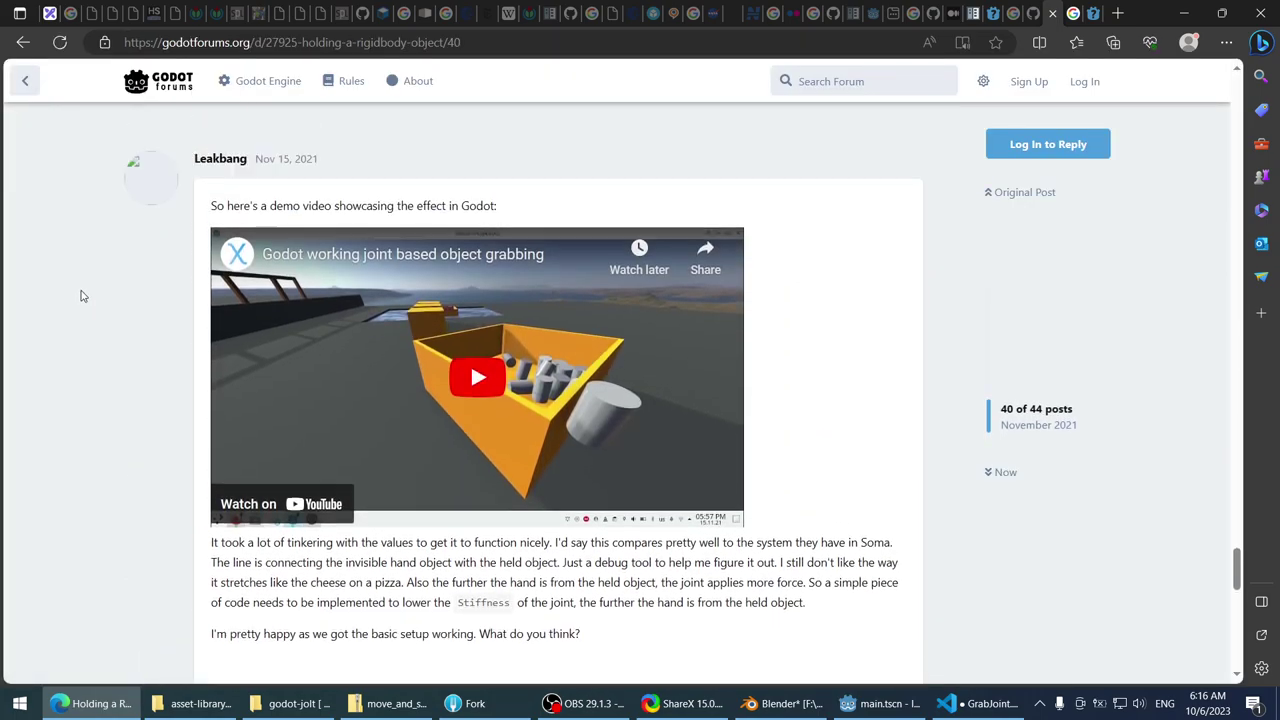
scroll(344, 354, down, 2)
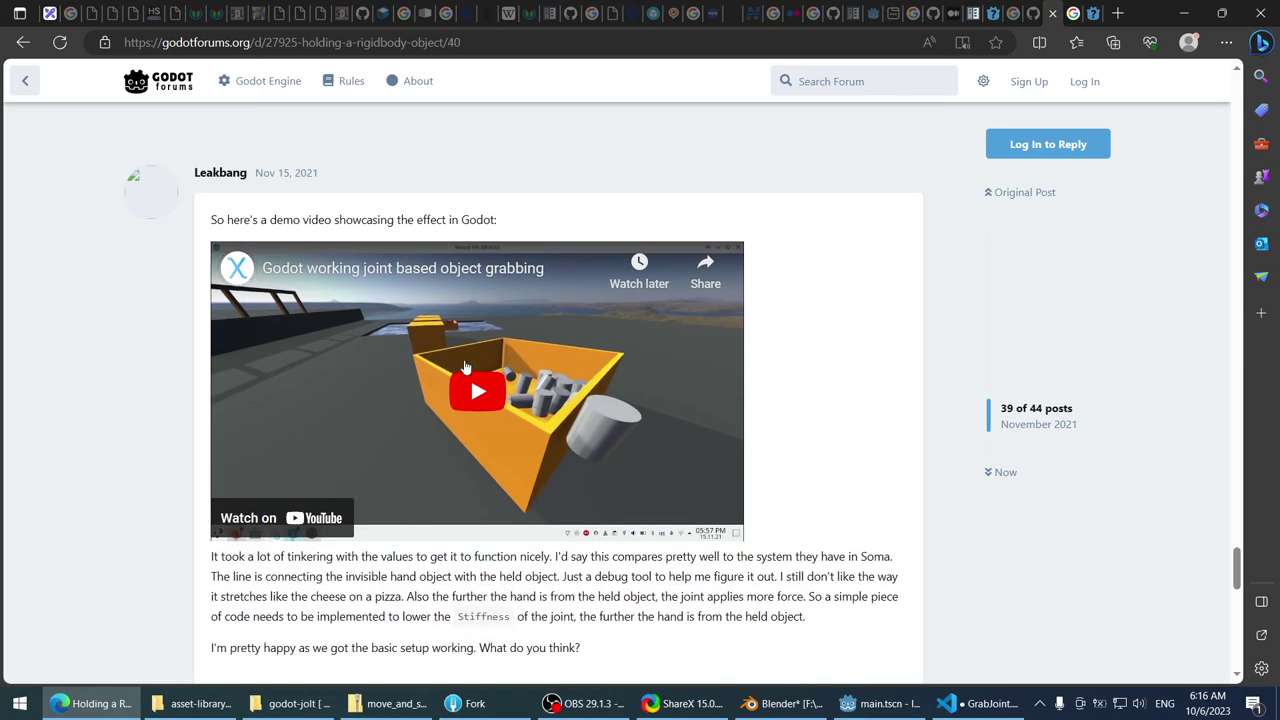
click(465, 368)
click(717, 526)
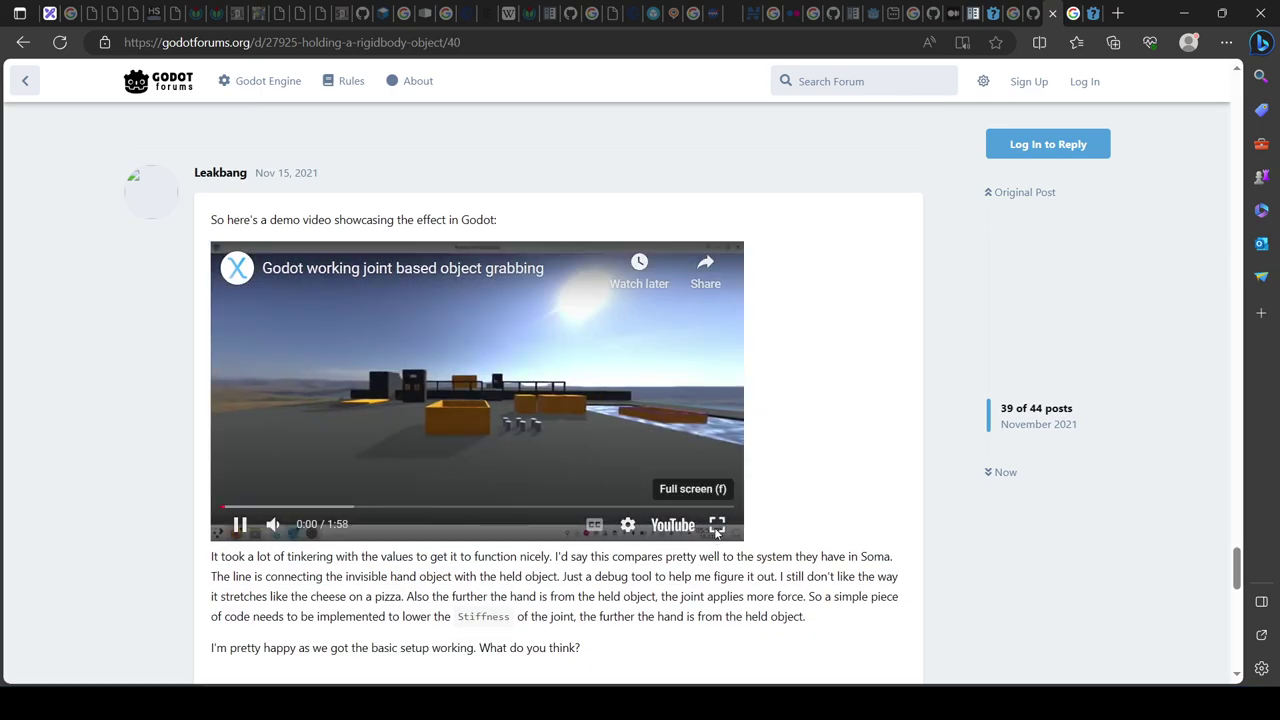
- Seek through the demo video, jumping to 0:17, 0:49, and back to 0:57 to rewatch the grab
drag(204, 672, 308, 674)
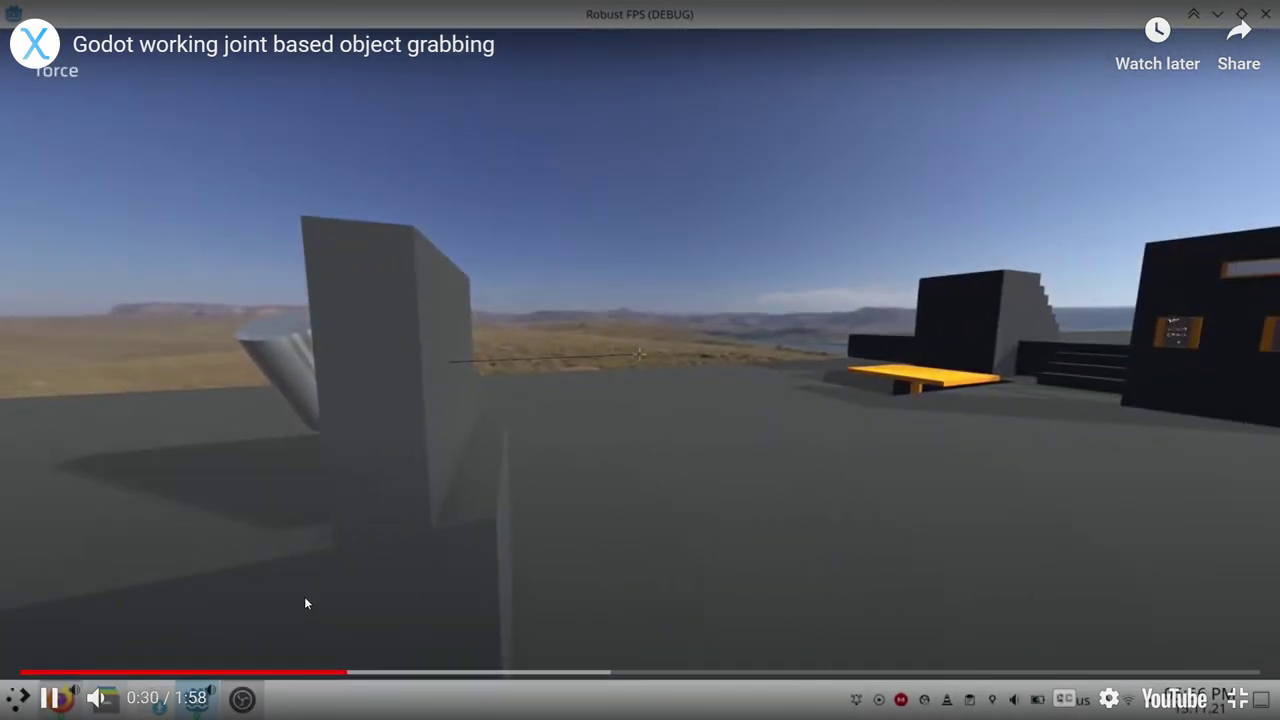
drag(525, 673, 536, 674)
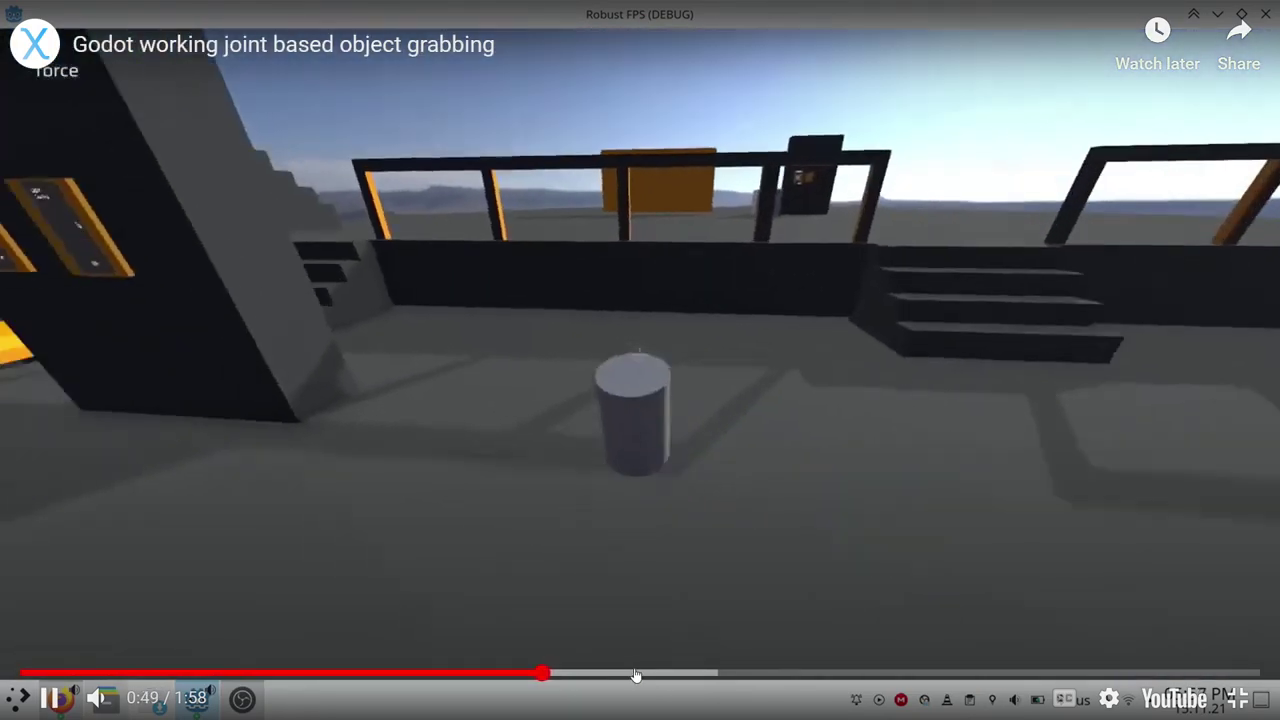
drag(636, 676, 1237, 700)
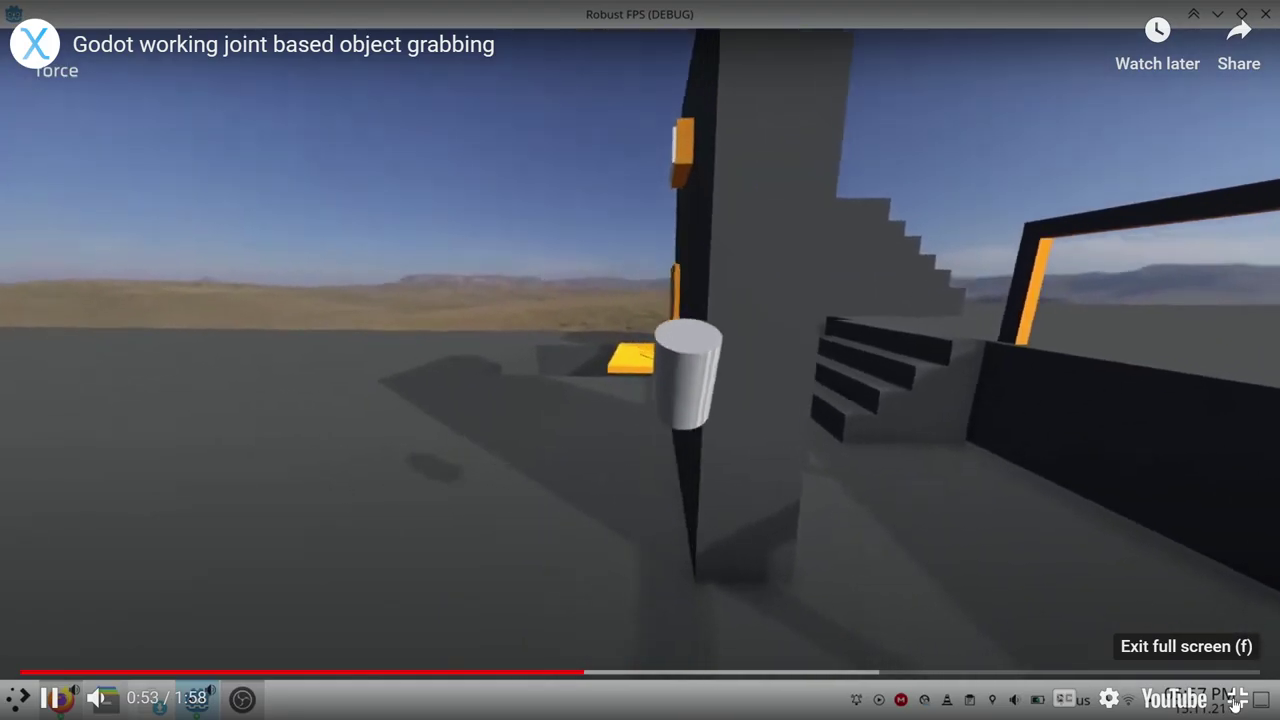
click(1237, 700)
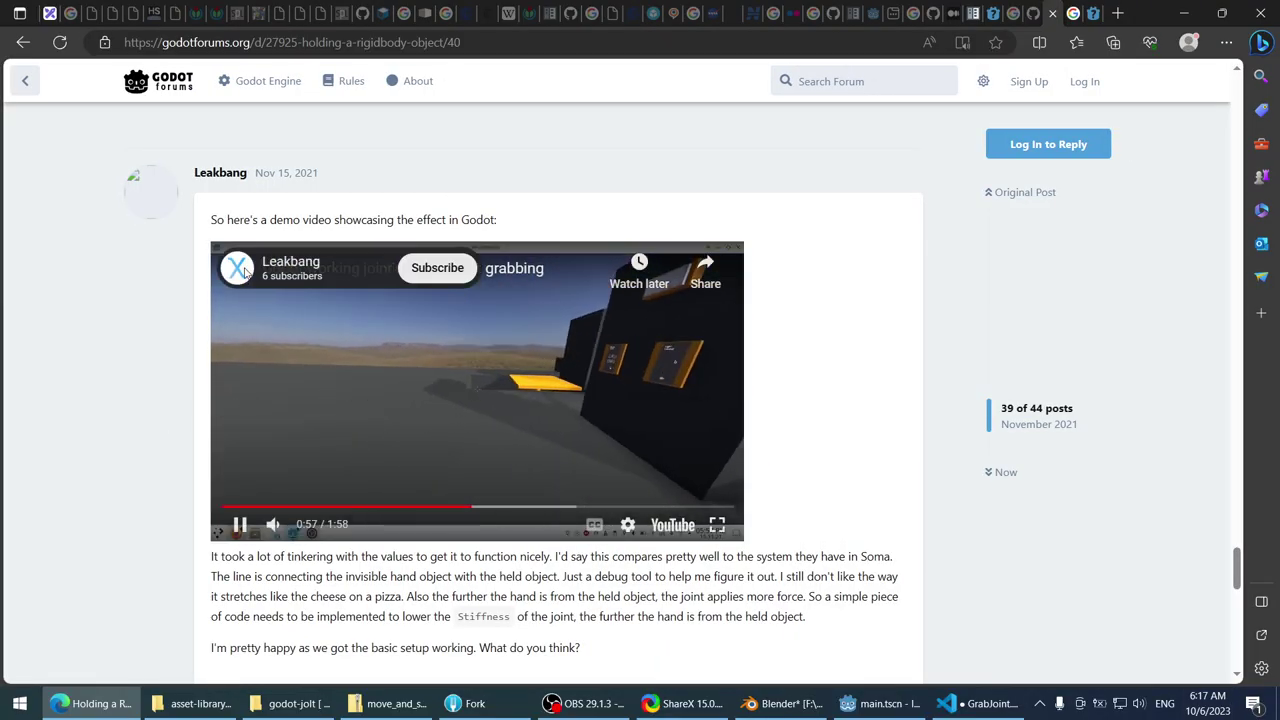
click(717, 524)
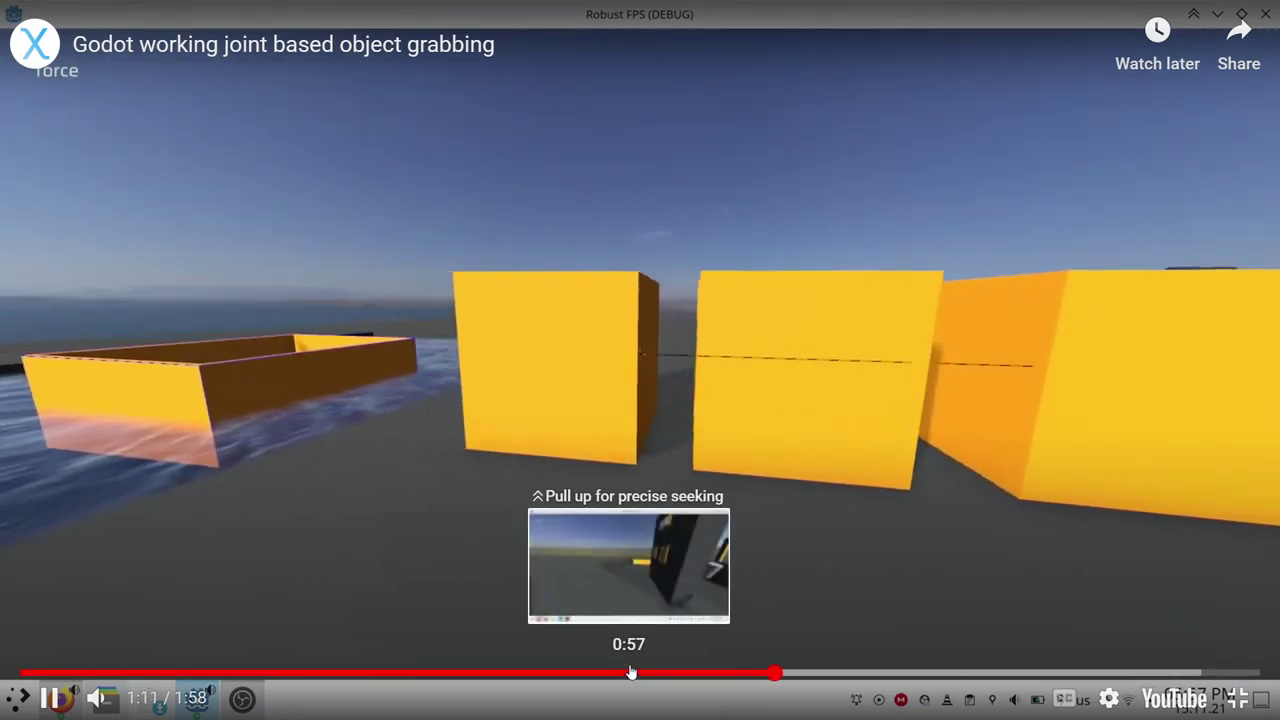
click(631, 672)
click(665, 412)
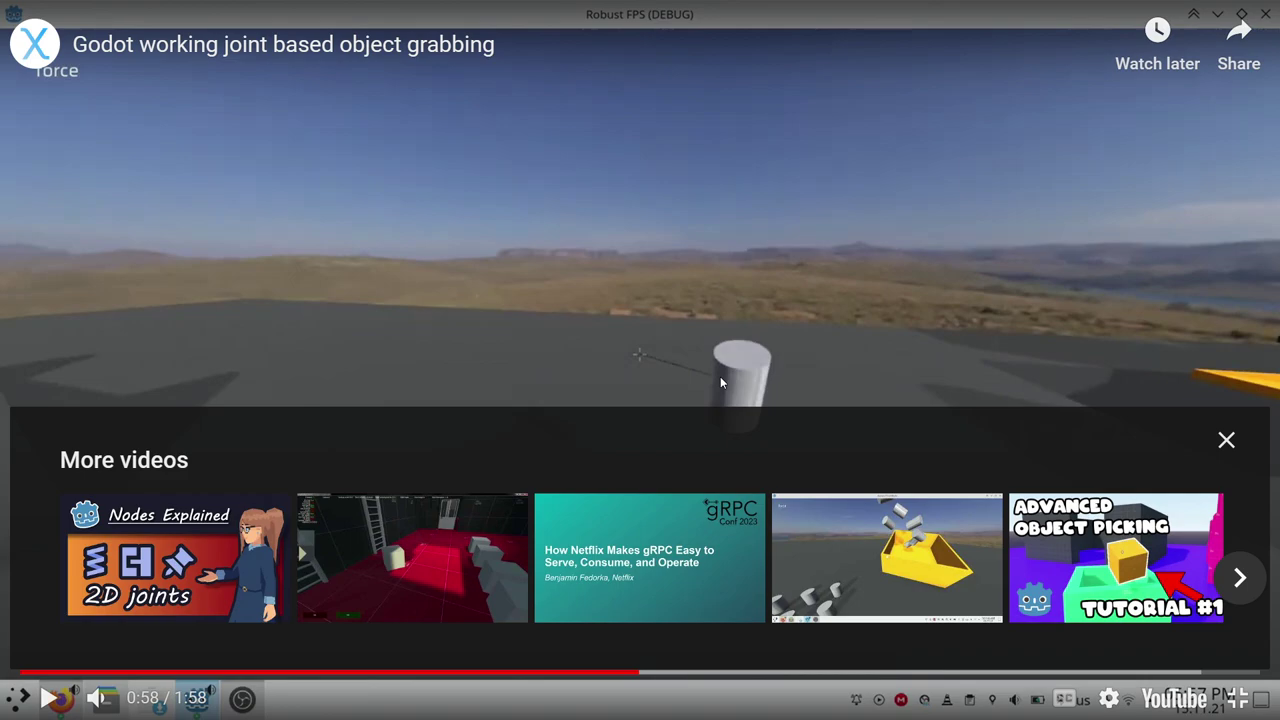
- Finish watching the demo, exit full screen, and return to GrabJoint.cs in VS Code
click(1227, 440)
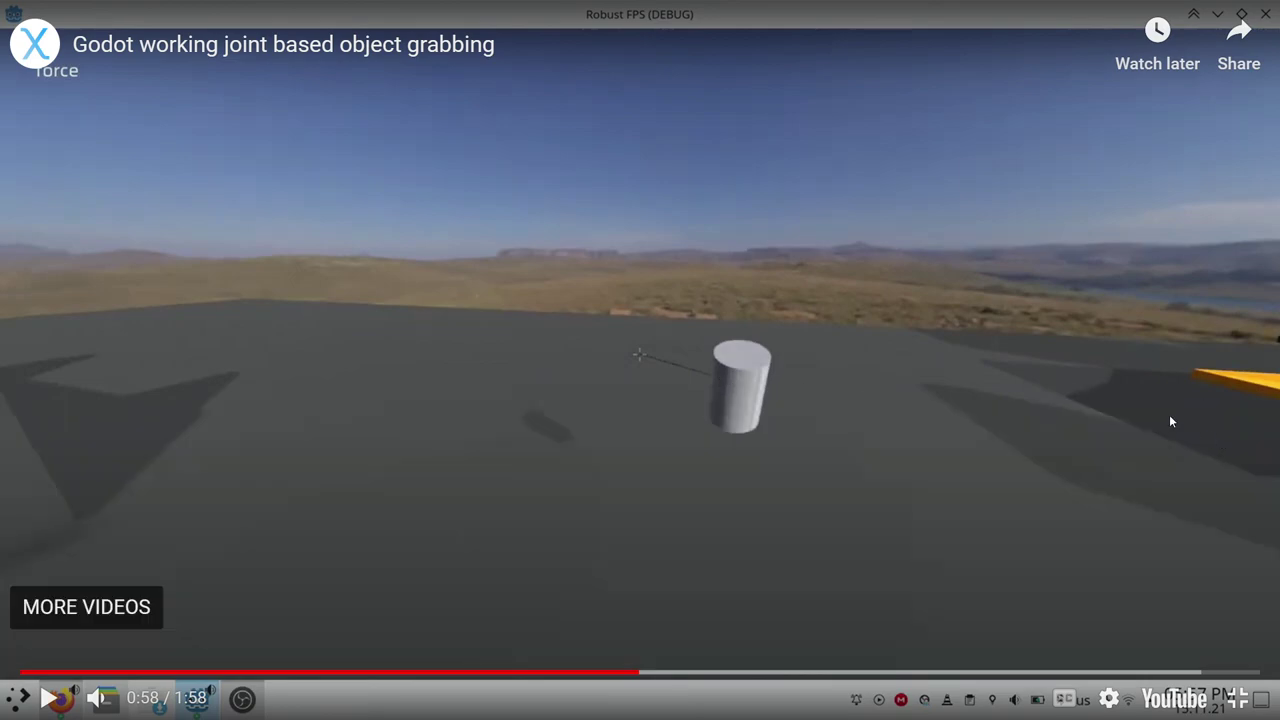
click(1169, 414)
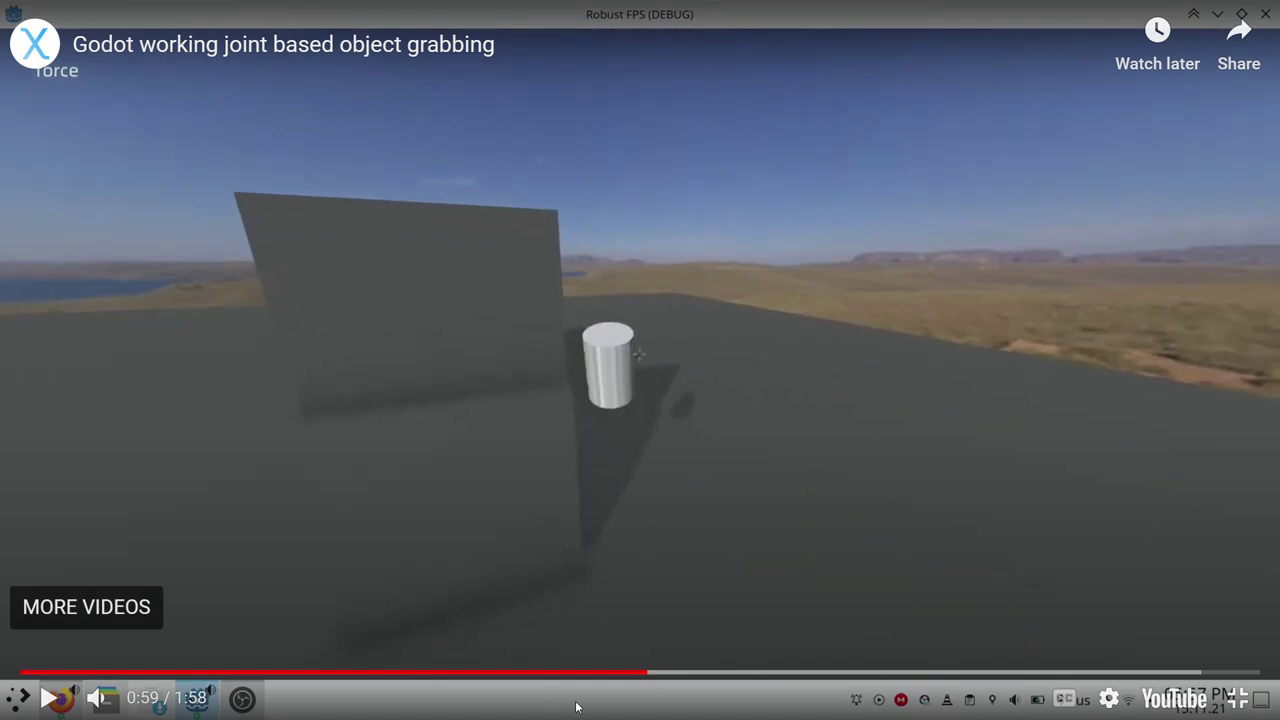
click(713, 404)
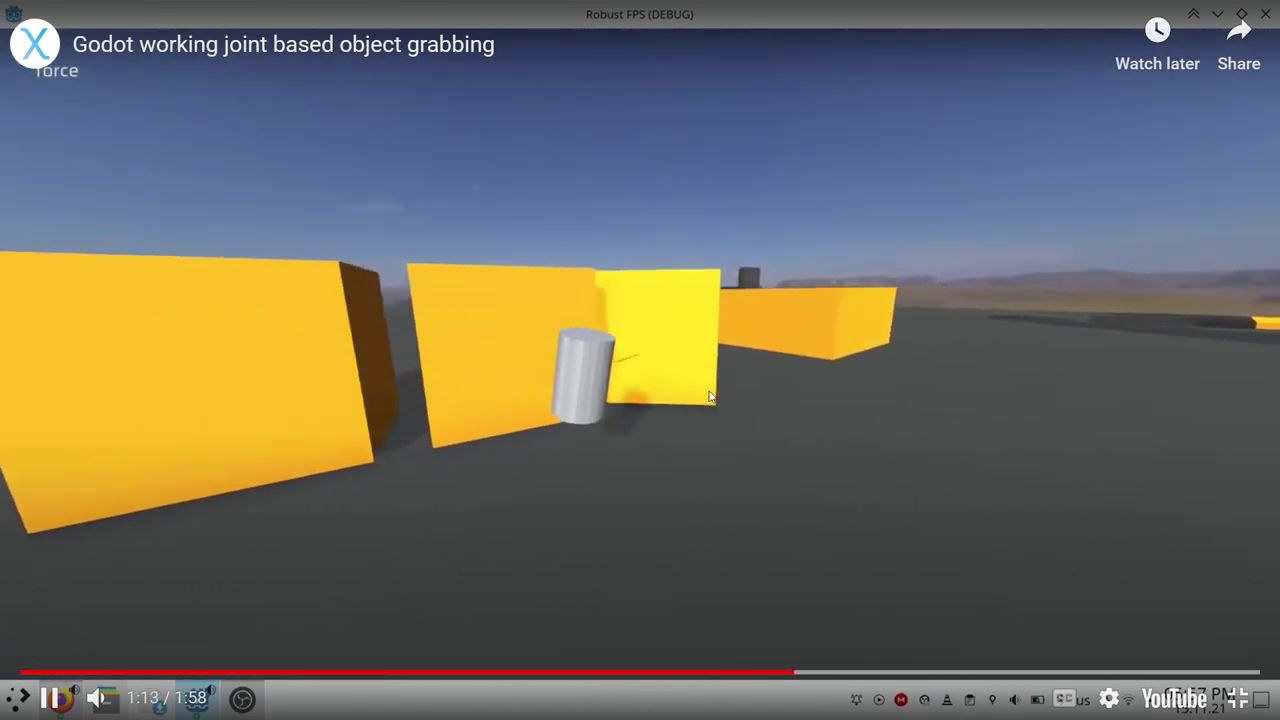
click(1238, 698)
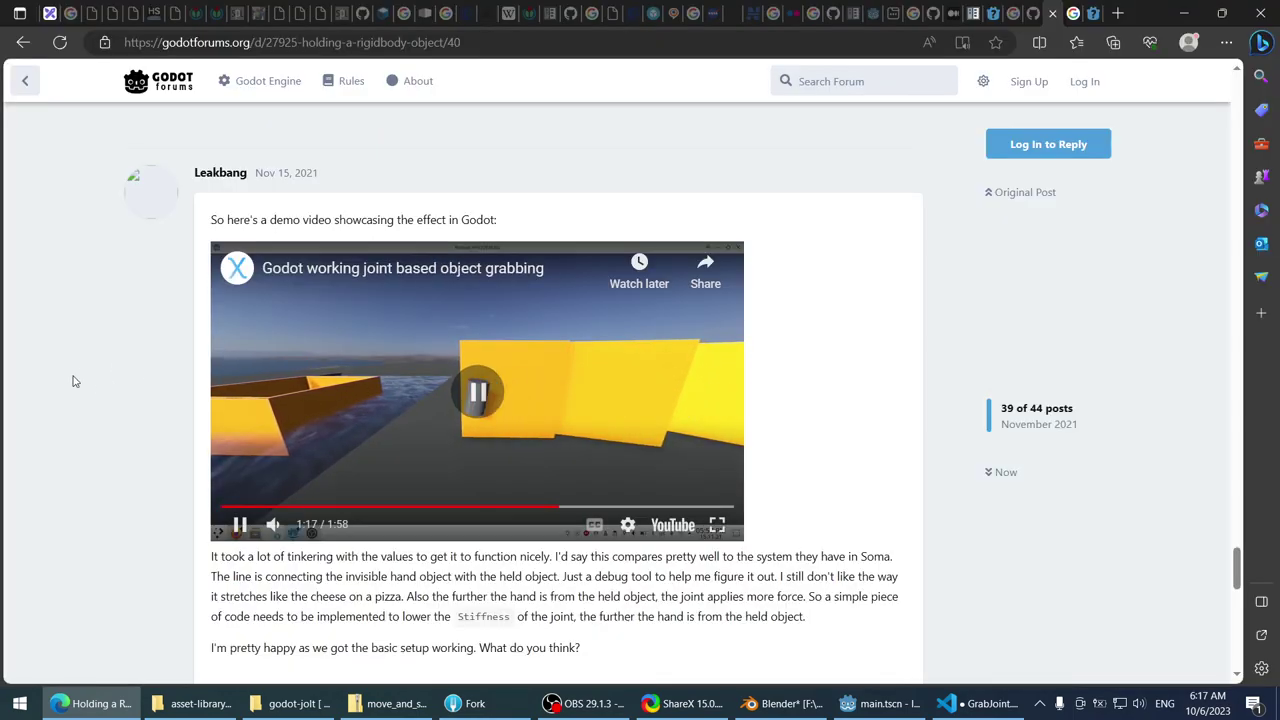
scroll(50, 375, down, 5)
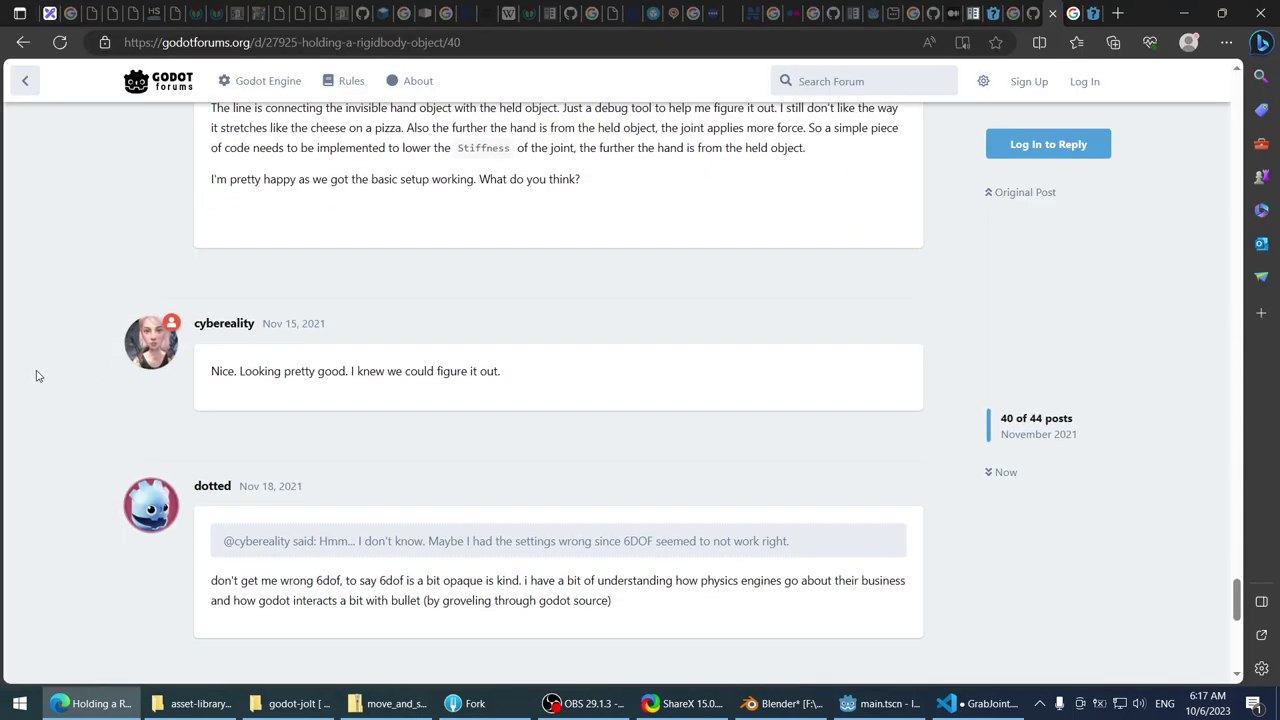
scroll(810, 185, up, 5)
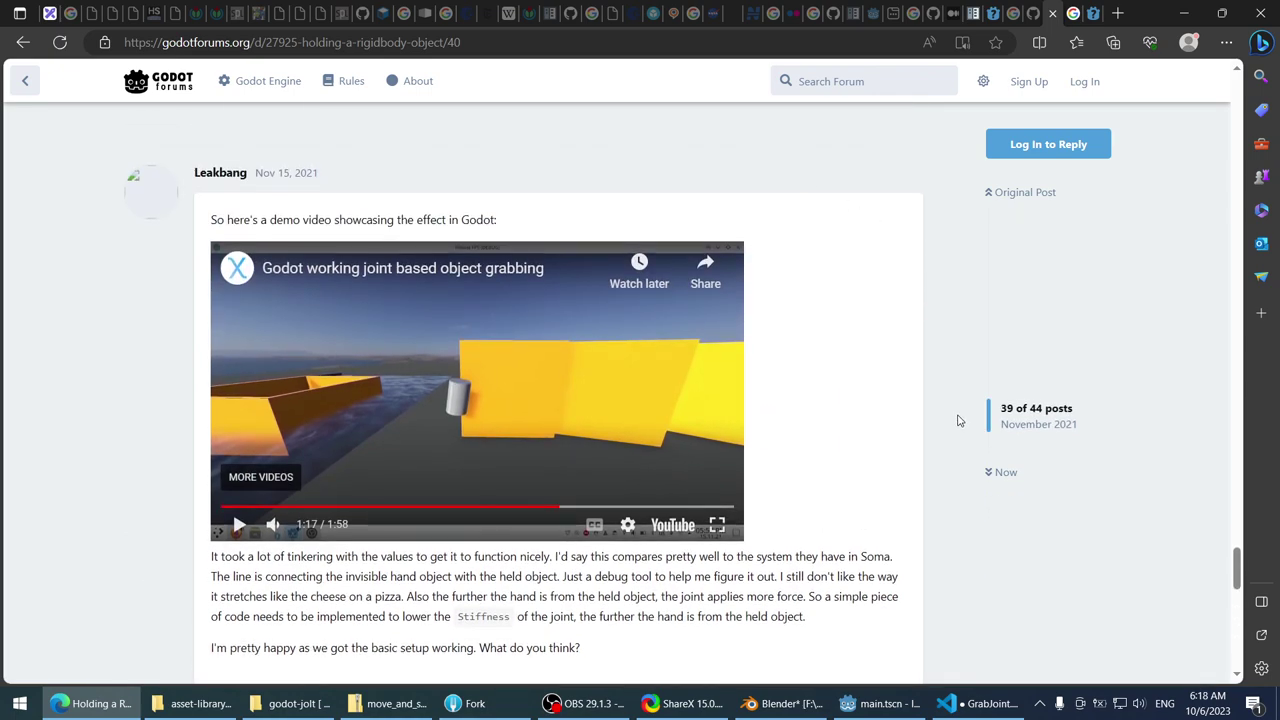
click(980, 703)
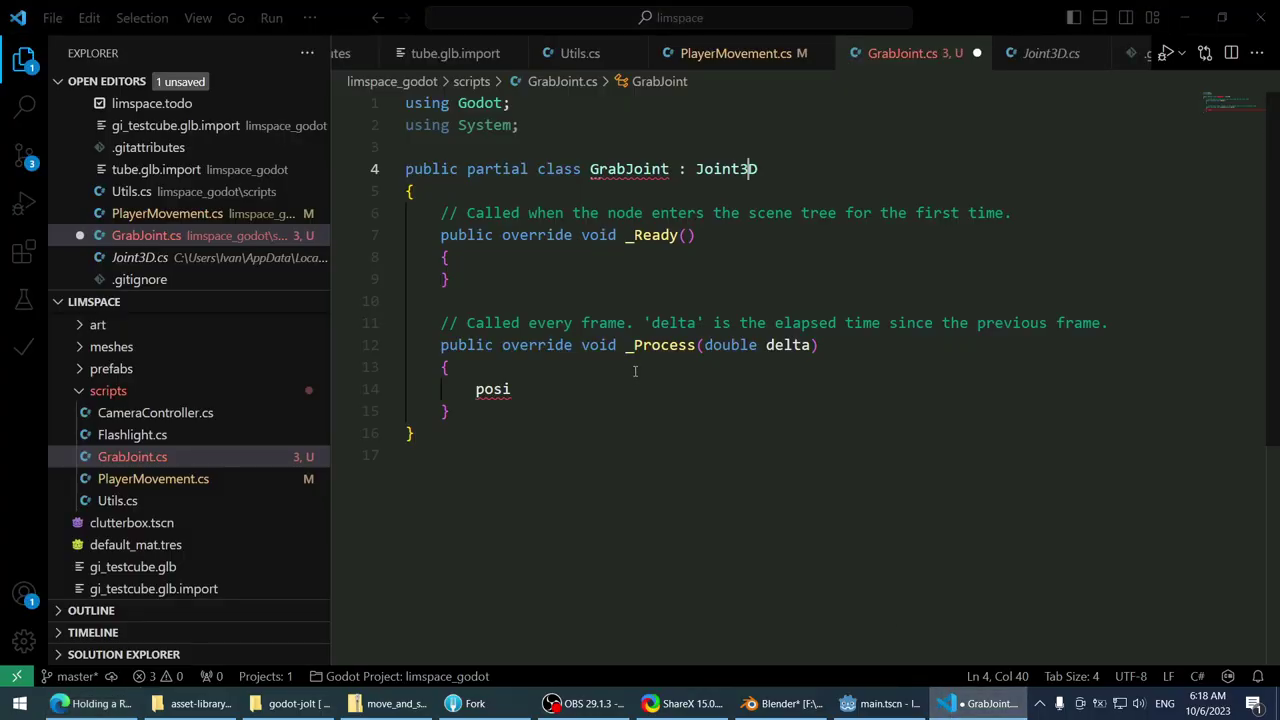
- Close GrabJoint.cs, discarding its unsaved changes
middle_click(937, 60)
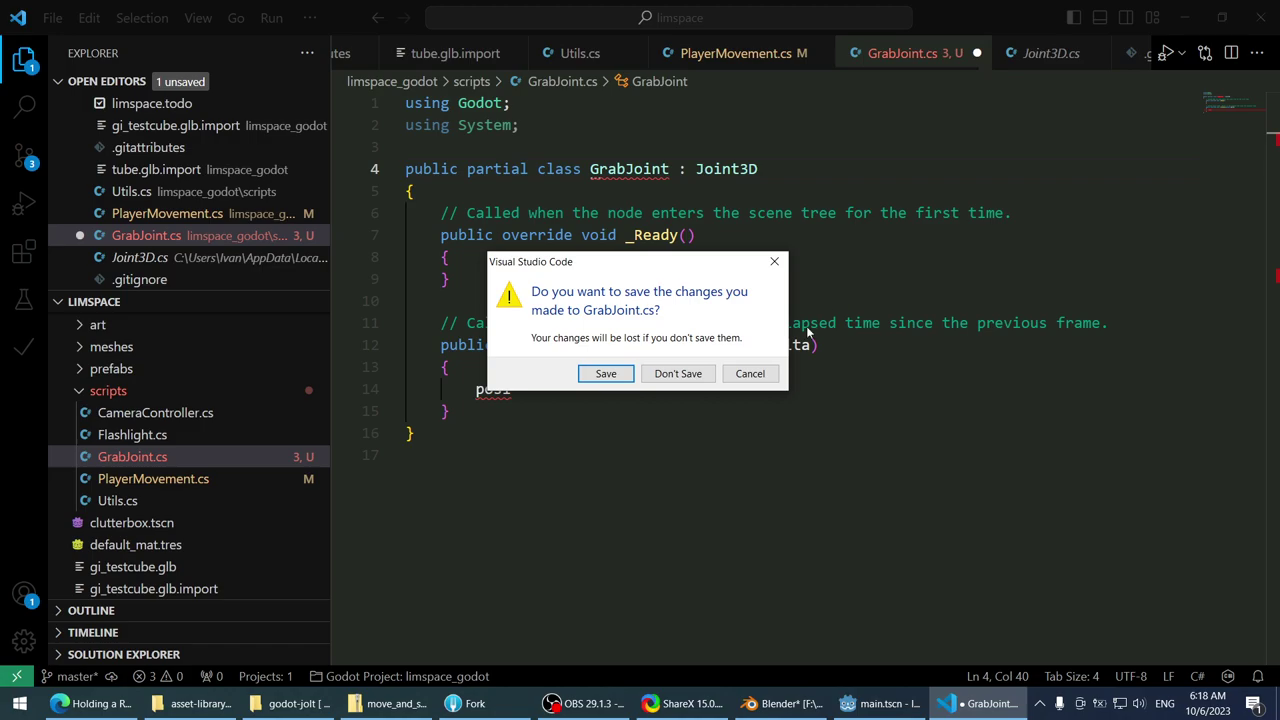
click(678, 374)
click(1012, 700)
- In Godot, orbit the viewport and select the testbox cube, then return to the code editor
click(890, 704)
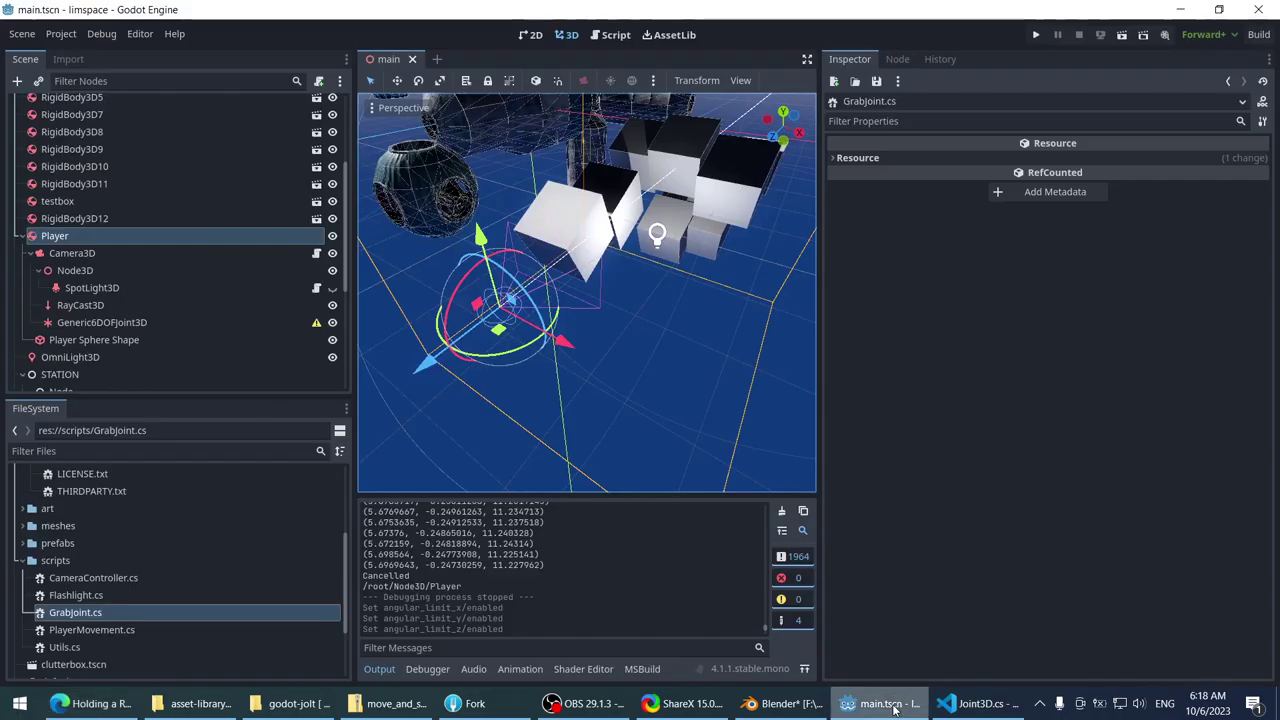
right_drag(600, 287, 571, 297)
click(571, 297)
middle_drag(524, 290, 509, 286)
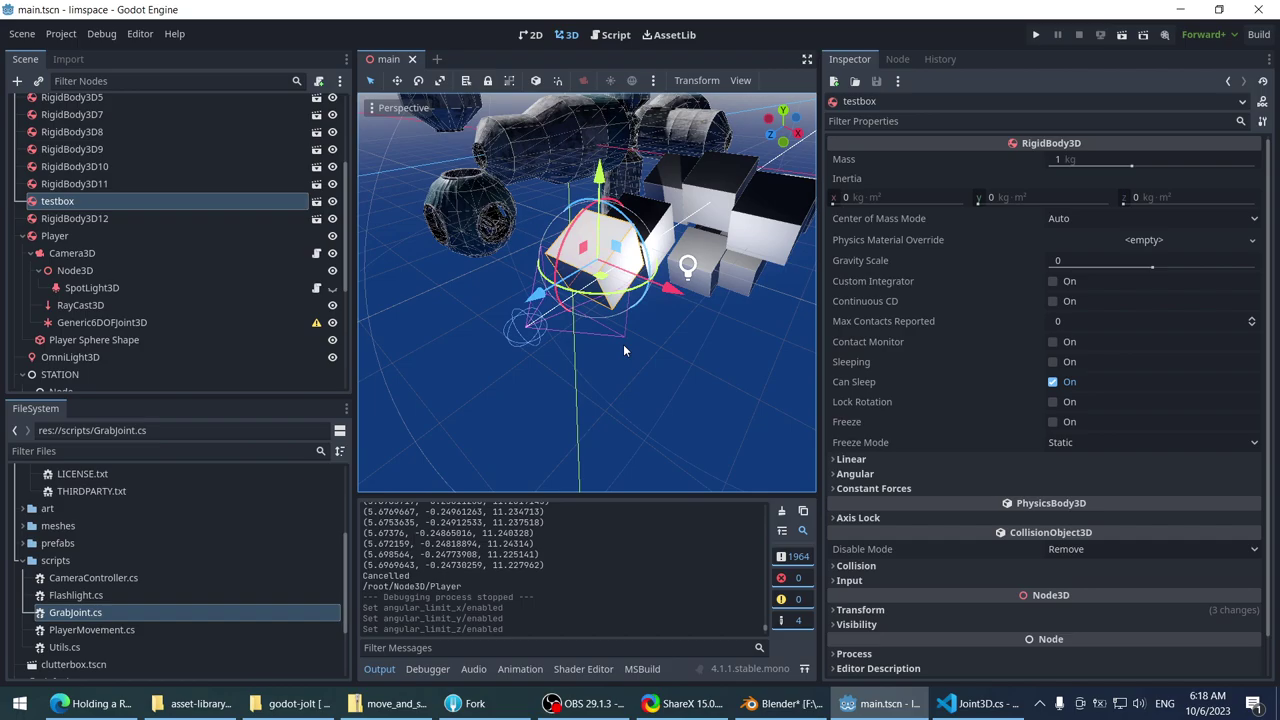
key(alt+Tab)
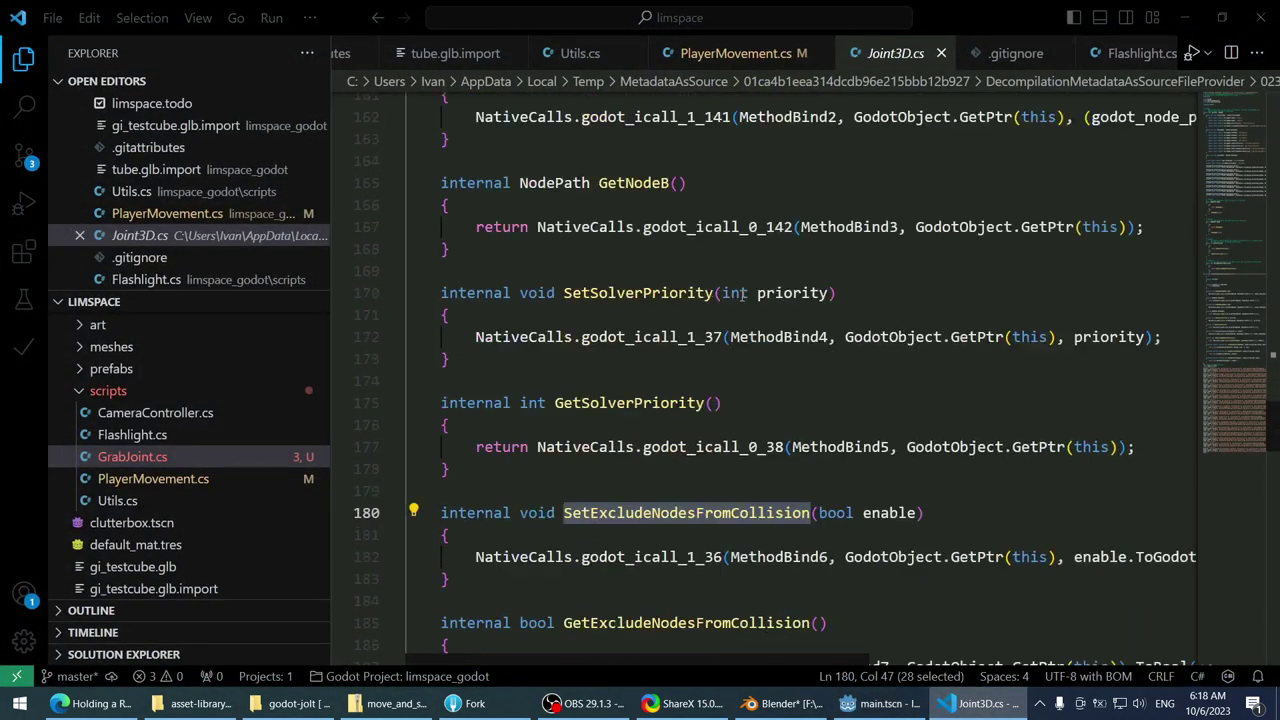
- Close the decompiled Joint3D.cs and start a new indented line in the StaticBody3D branch
scroll(745, 293, down, 3)
scroll(745, 293, up, 5)
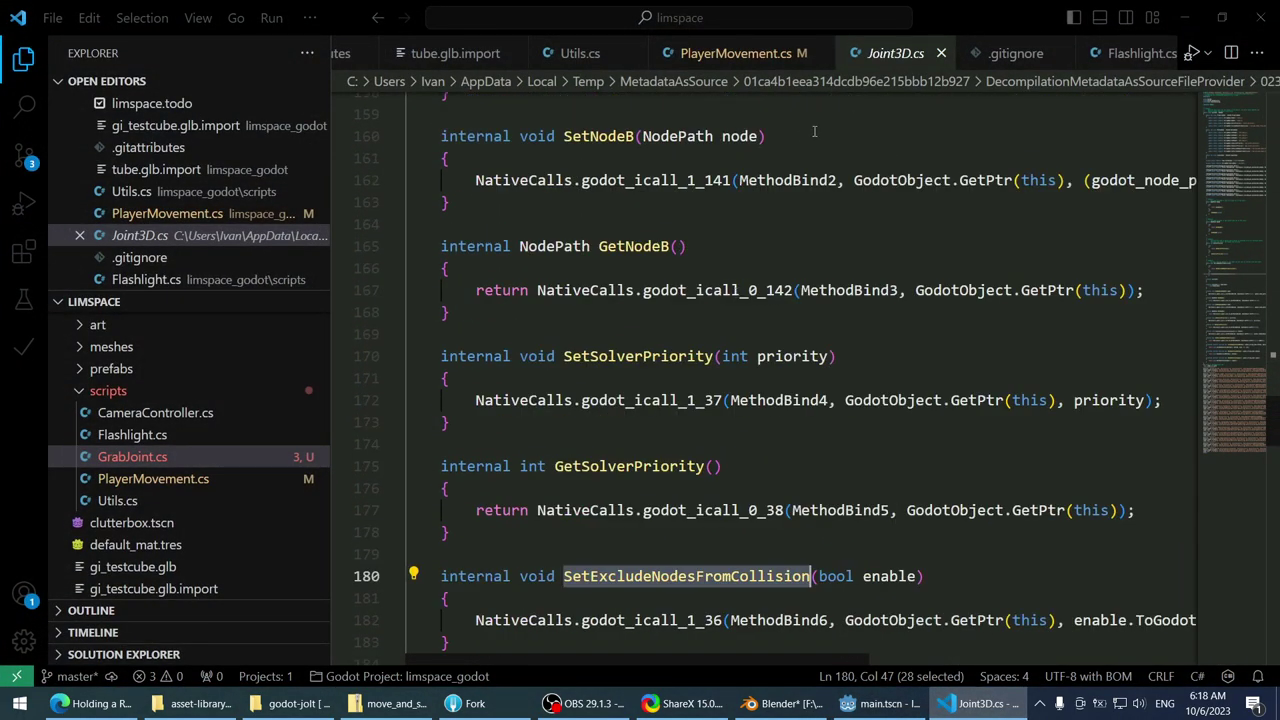
middle_click(897, 58)
scroll(707, 263, up, 4)
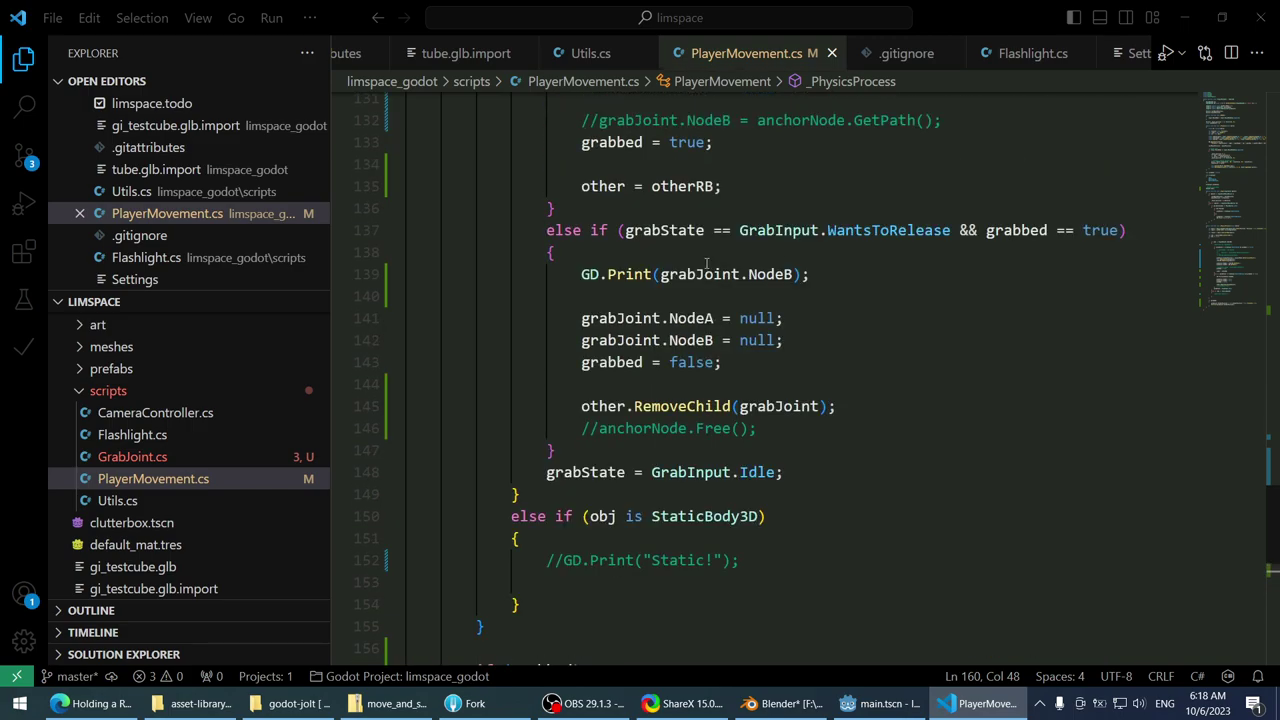
scroll(744, 347, up, 10)
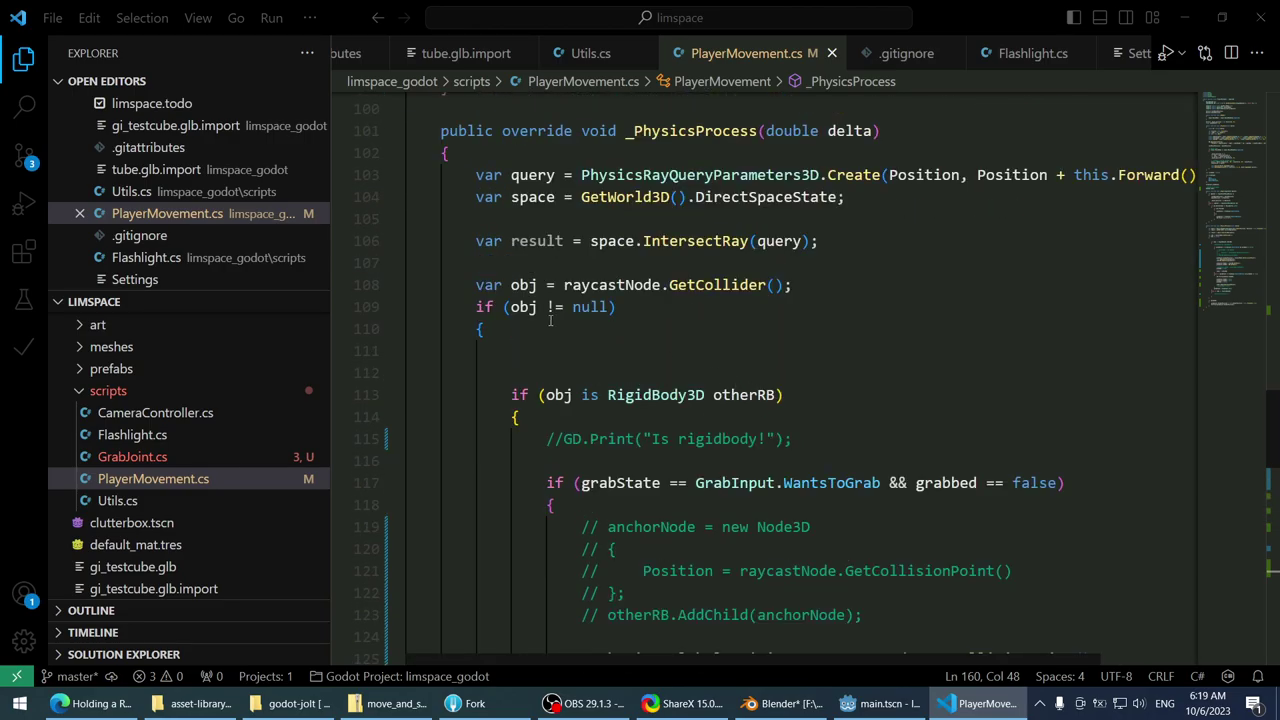
scroll(549, 320, down, 12)
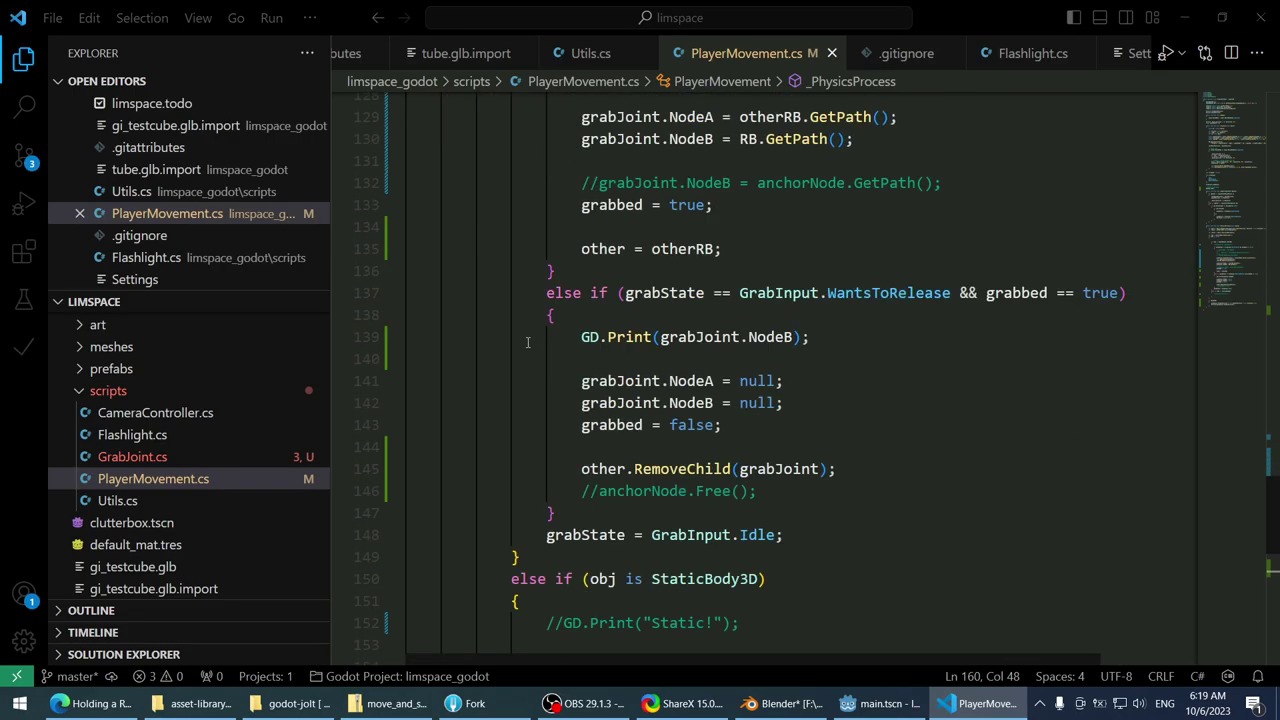
click(775, 392)
click(795, 441)
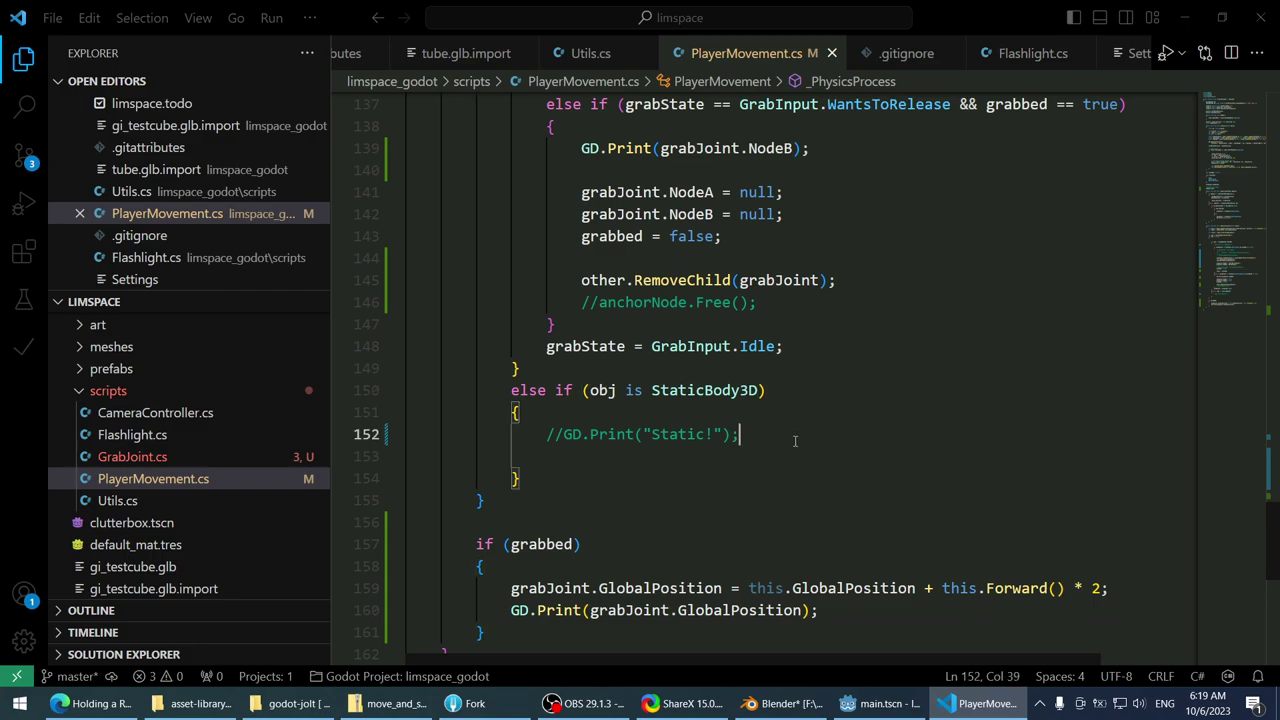
key(Tab)
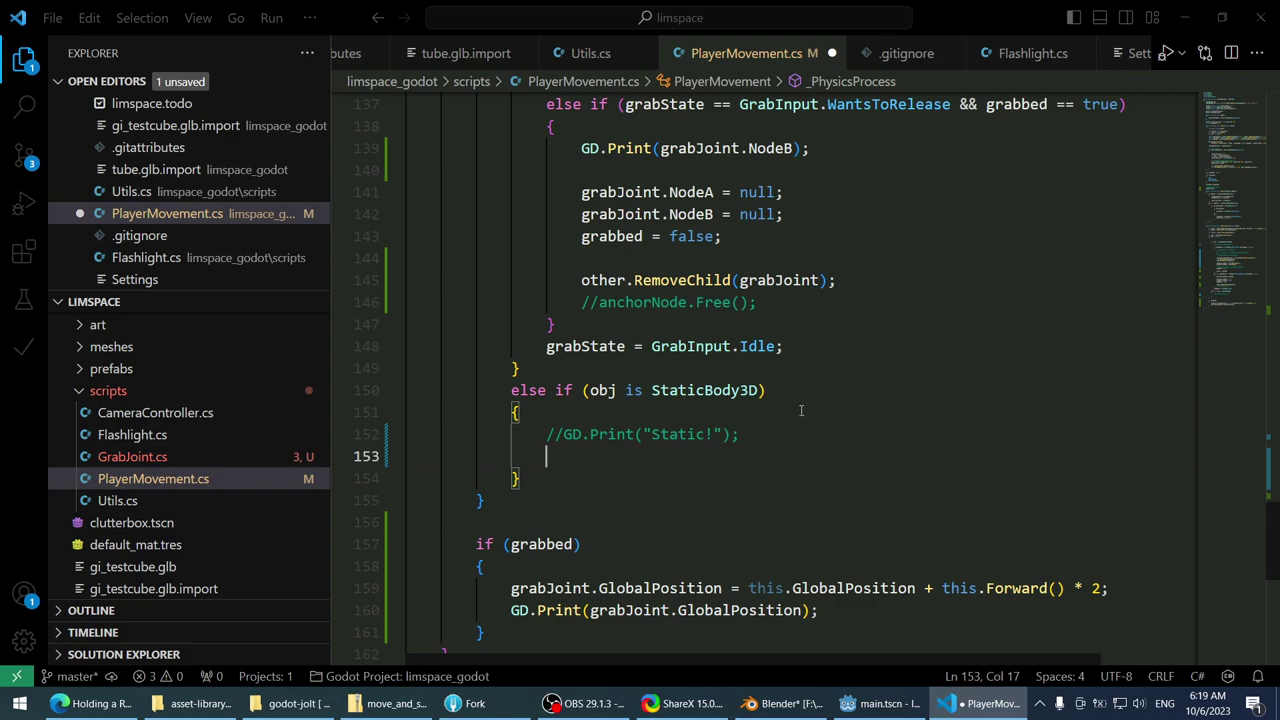
scroll(800, 410, up, 8)
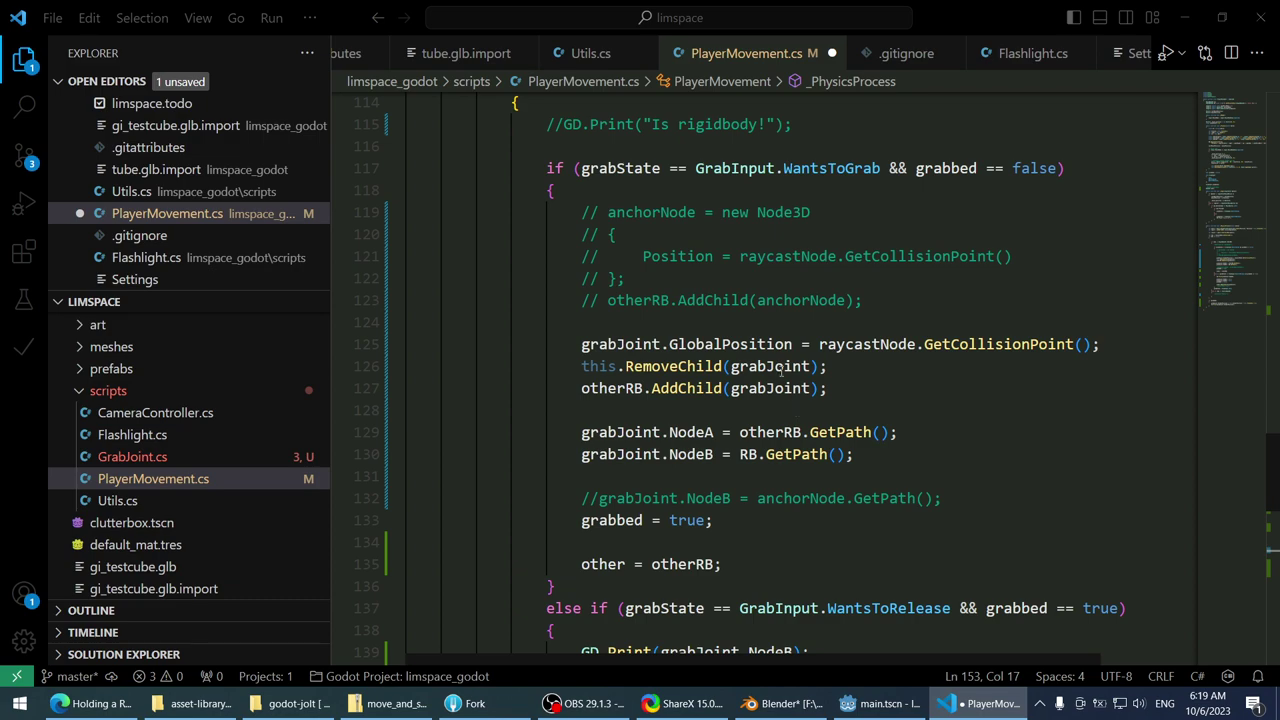
click(950, 703)
click(950, 703)
scroll(822, 460, down, 5)
scroll(822, 460, down, 4)
- Add 'RemoveChild(grabJoint);' as line 153 of the StaticBody3D branch
text(grabjoin)
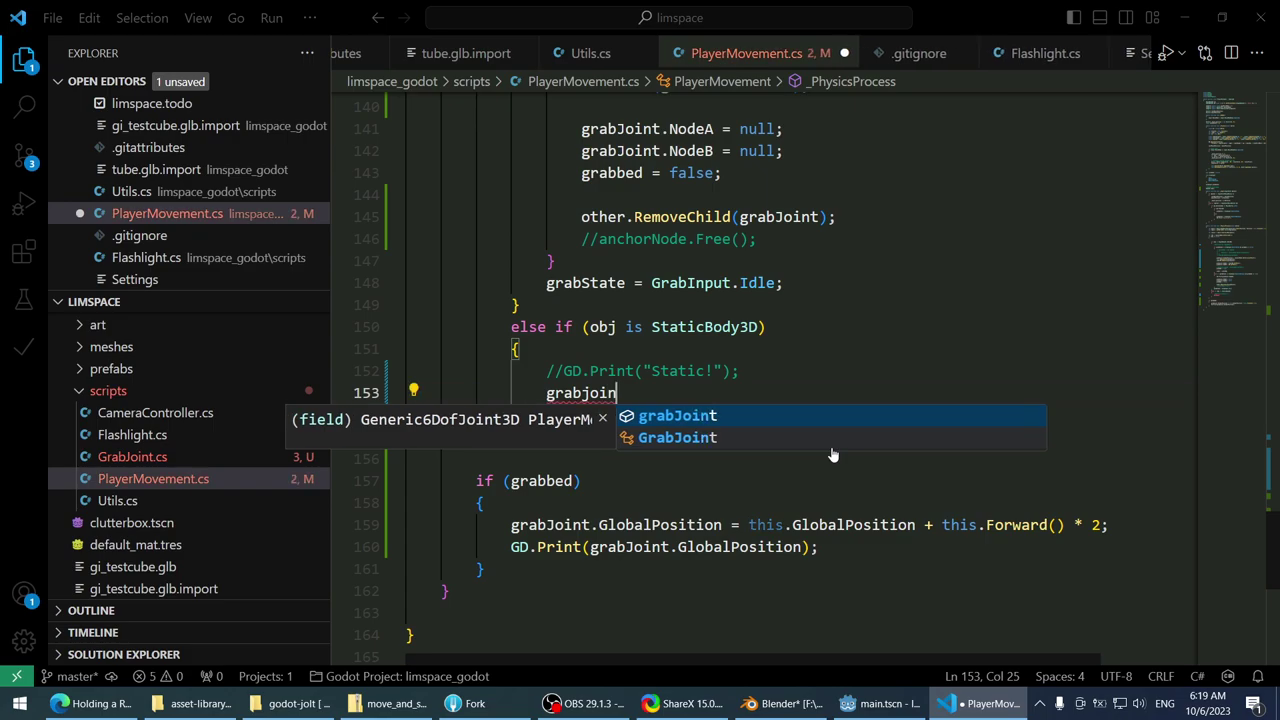
key(Tab)
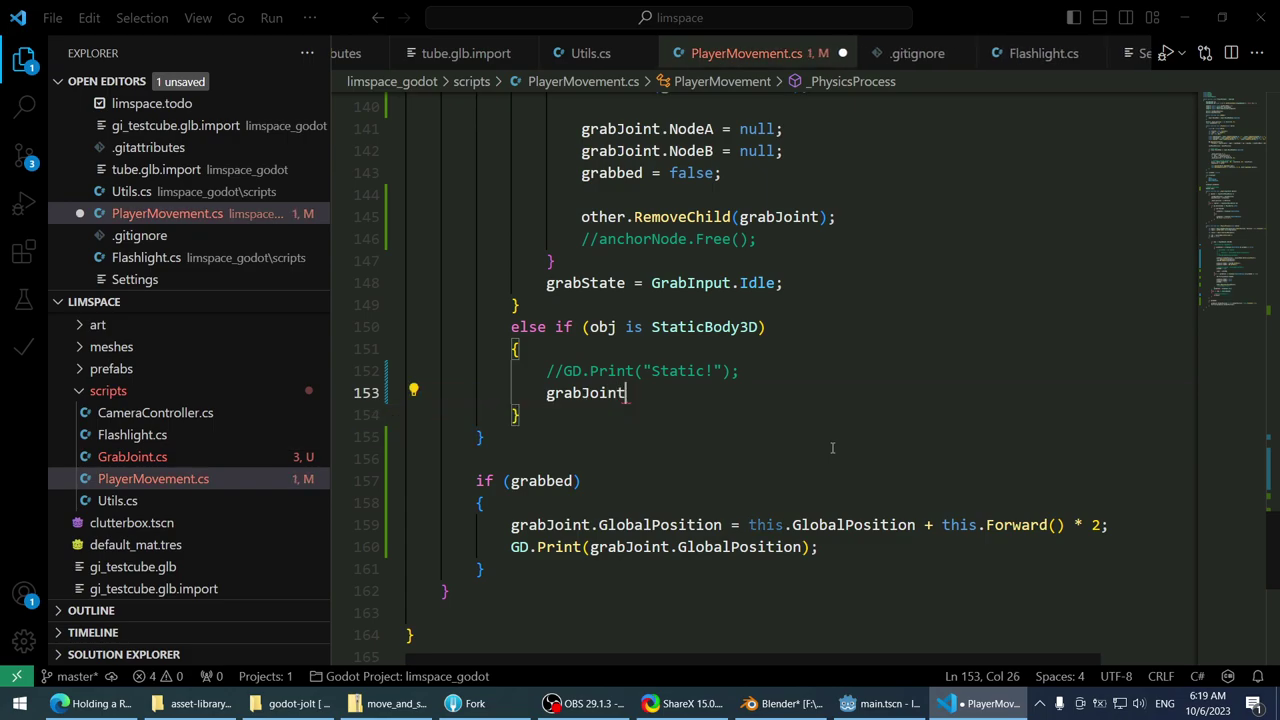
scroll(833, 455, up, 8)
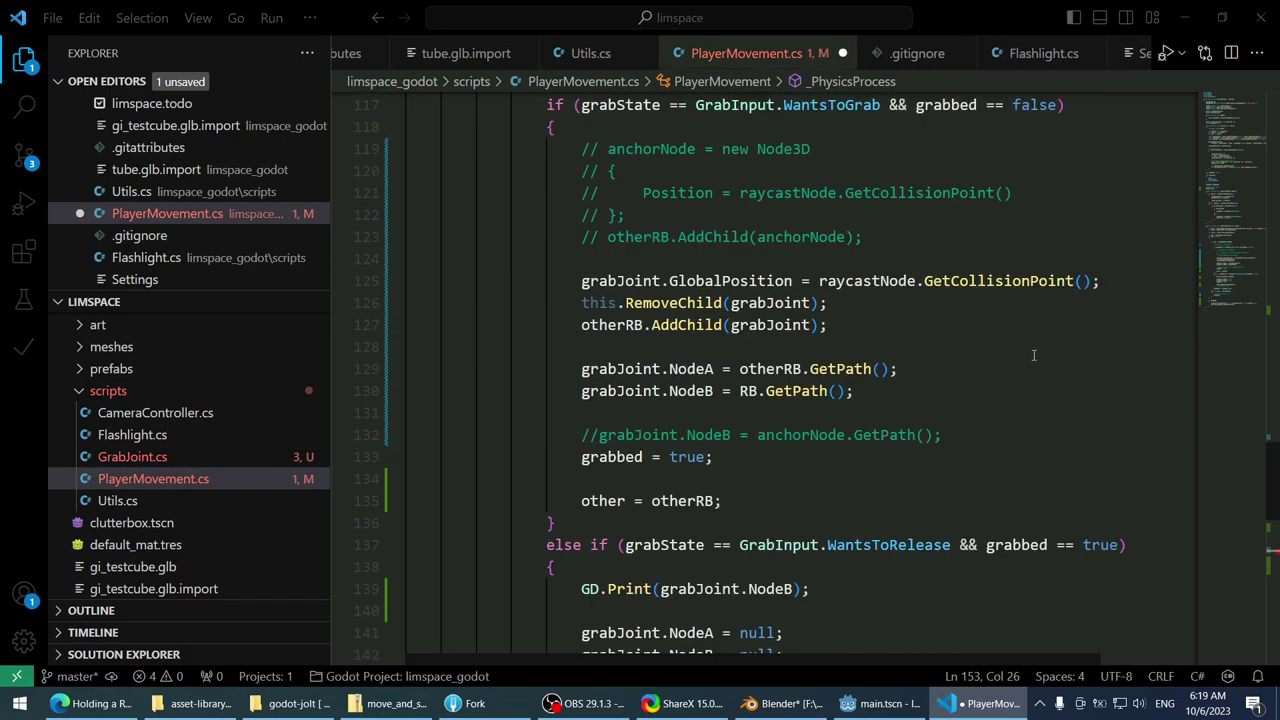
scroll(1034, 355, down, 6)
scroll(900, 348, up, 5)
scroll(881, 344, down, 5)
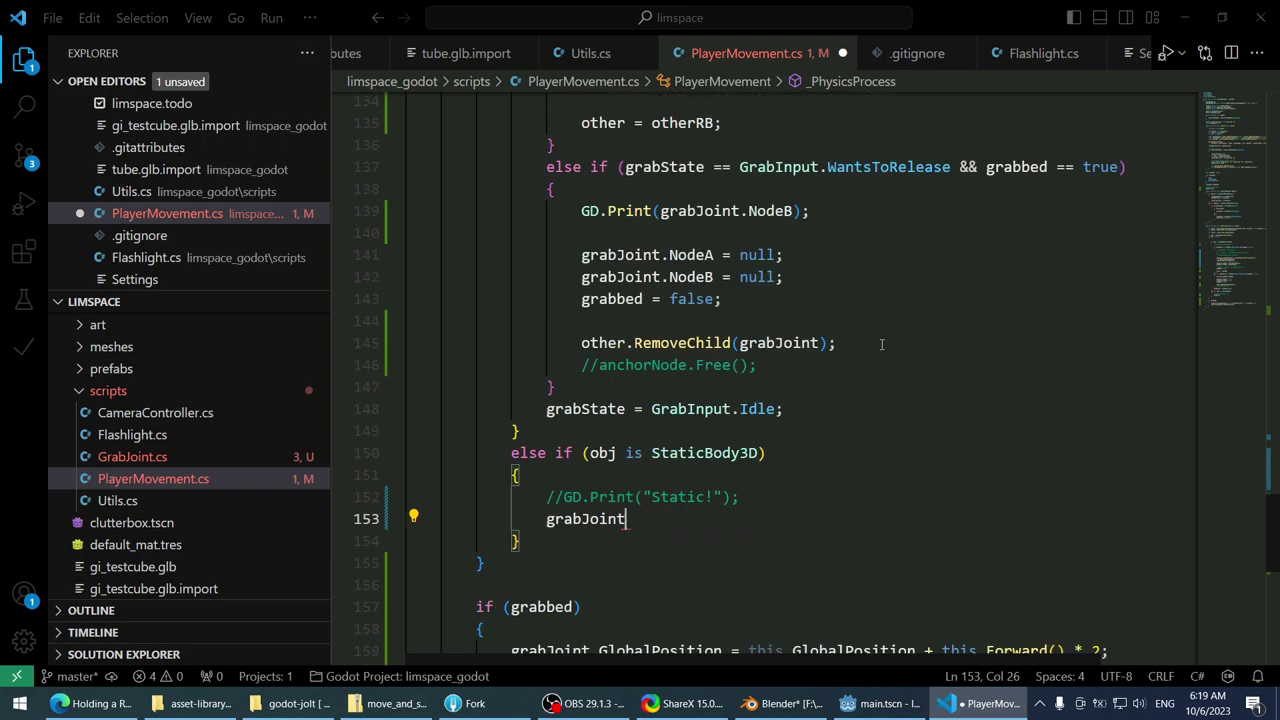
scroll(881, 344, down, 1)
key(ctrl+shift+Left)
text(this.re)
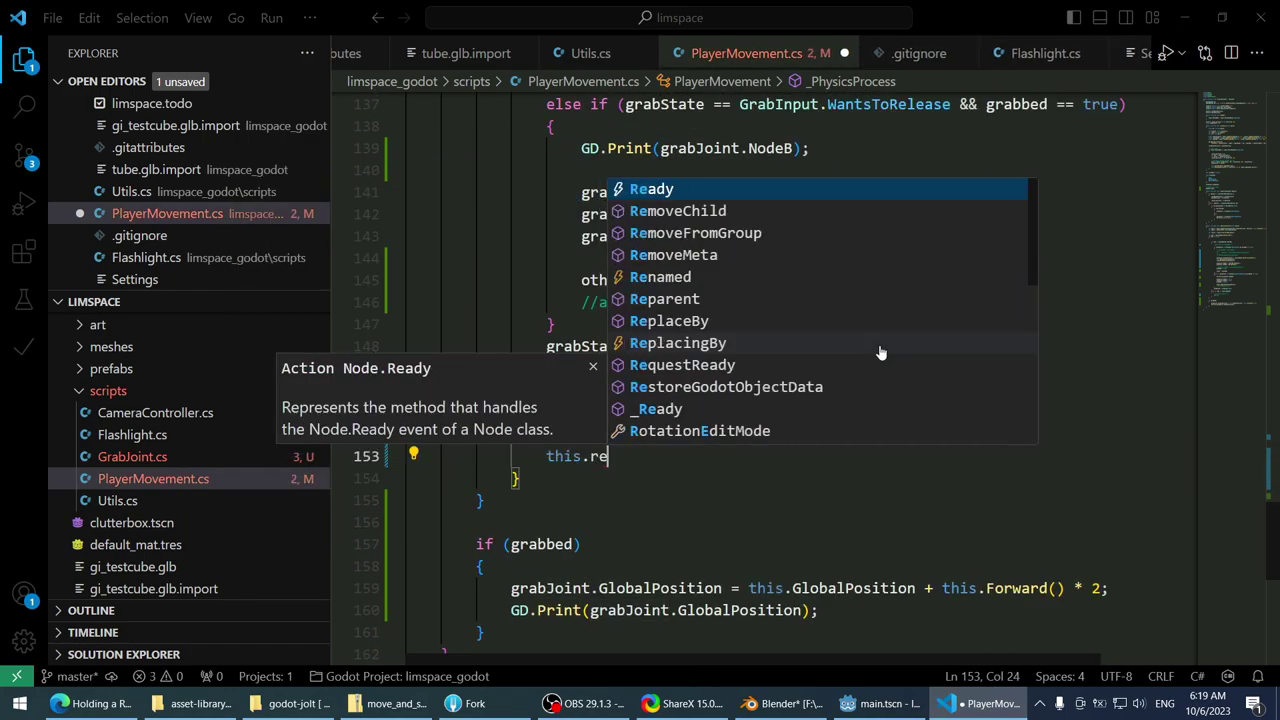
text(m)
key(Tab)
text(()
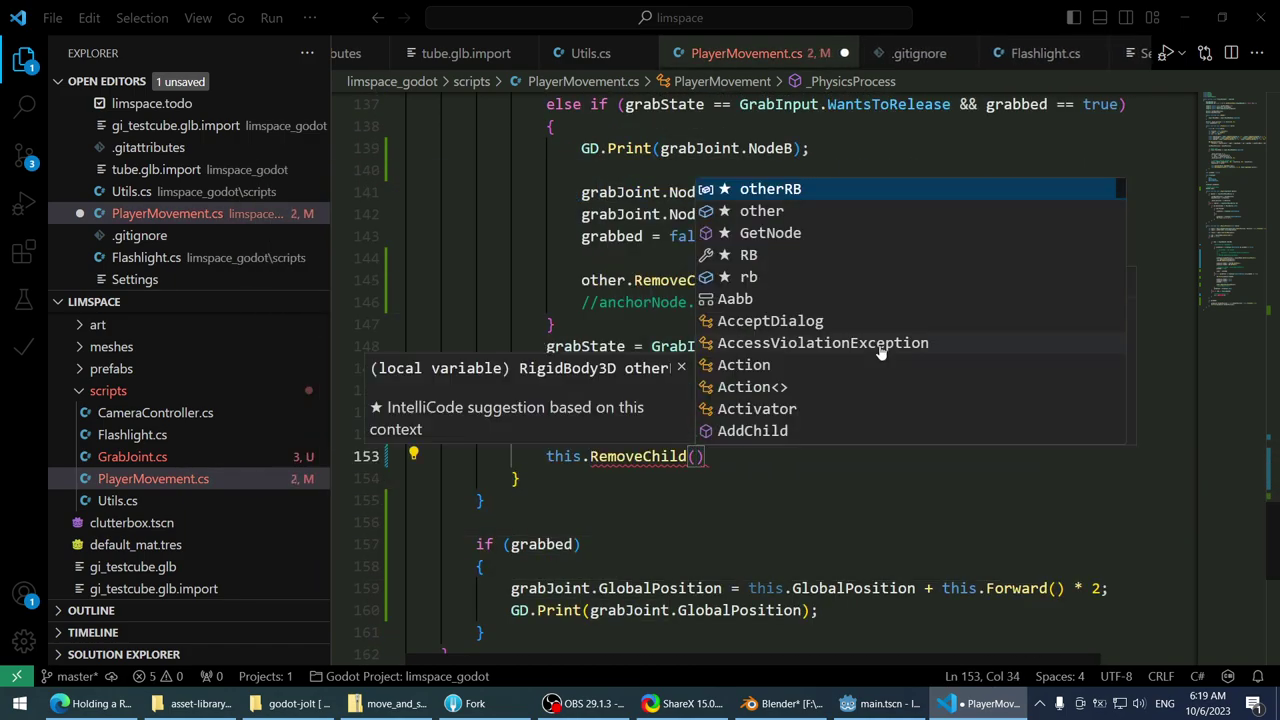
text(grabJoint)
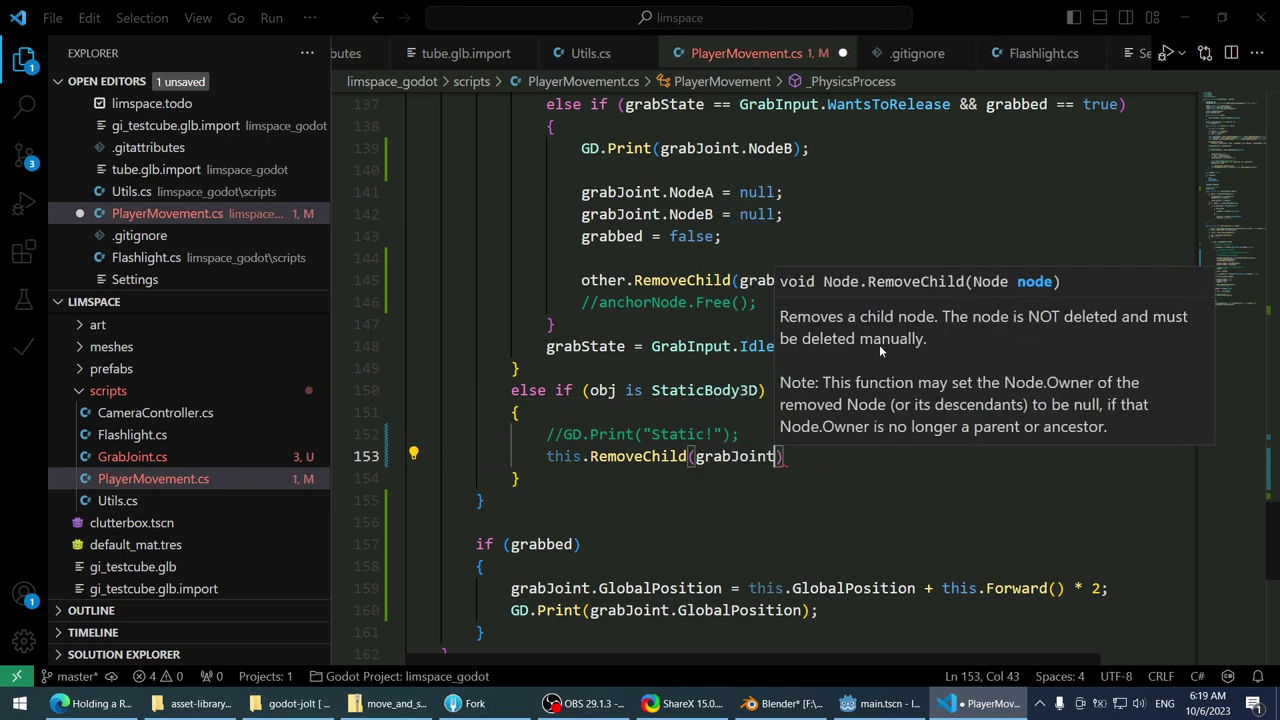
text();)
key(Return)
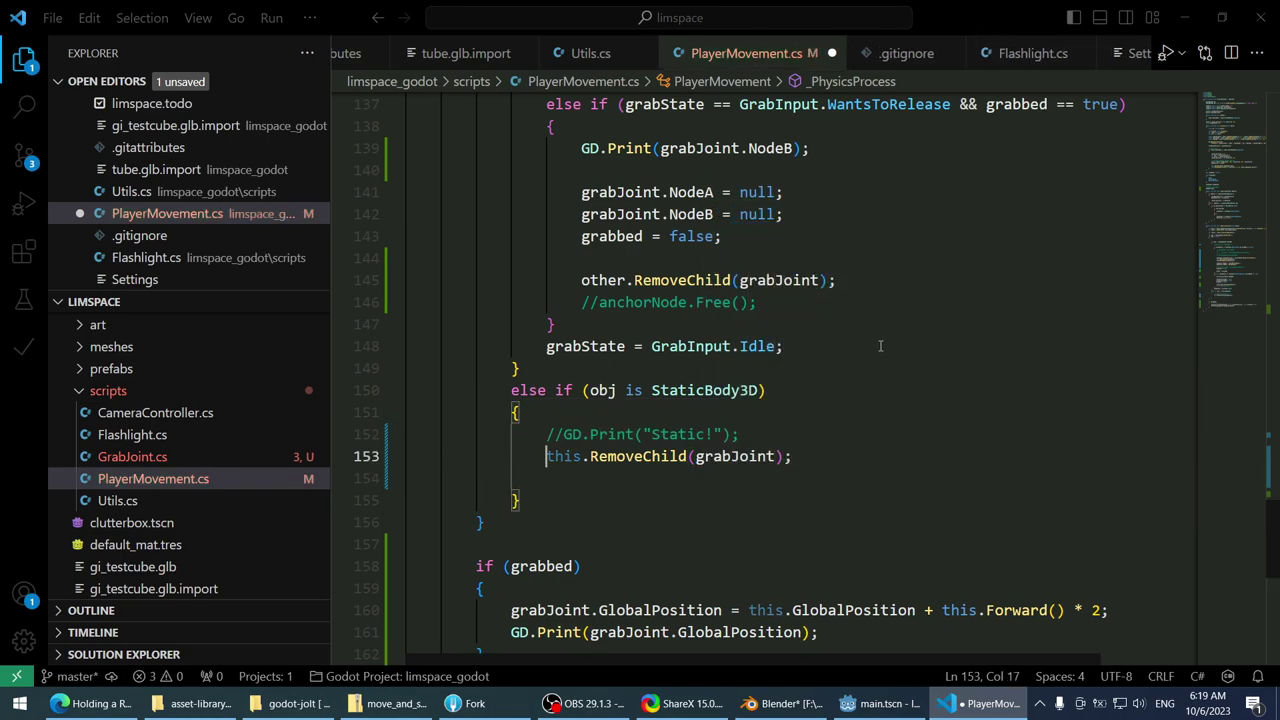
key(ctrl+shift+Right)
key(Delete)
key(Delete)
key(Down)
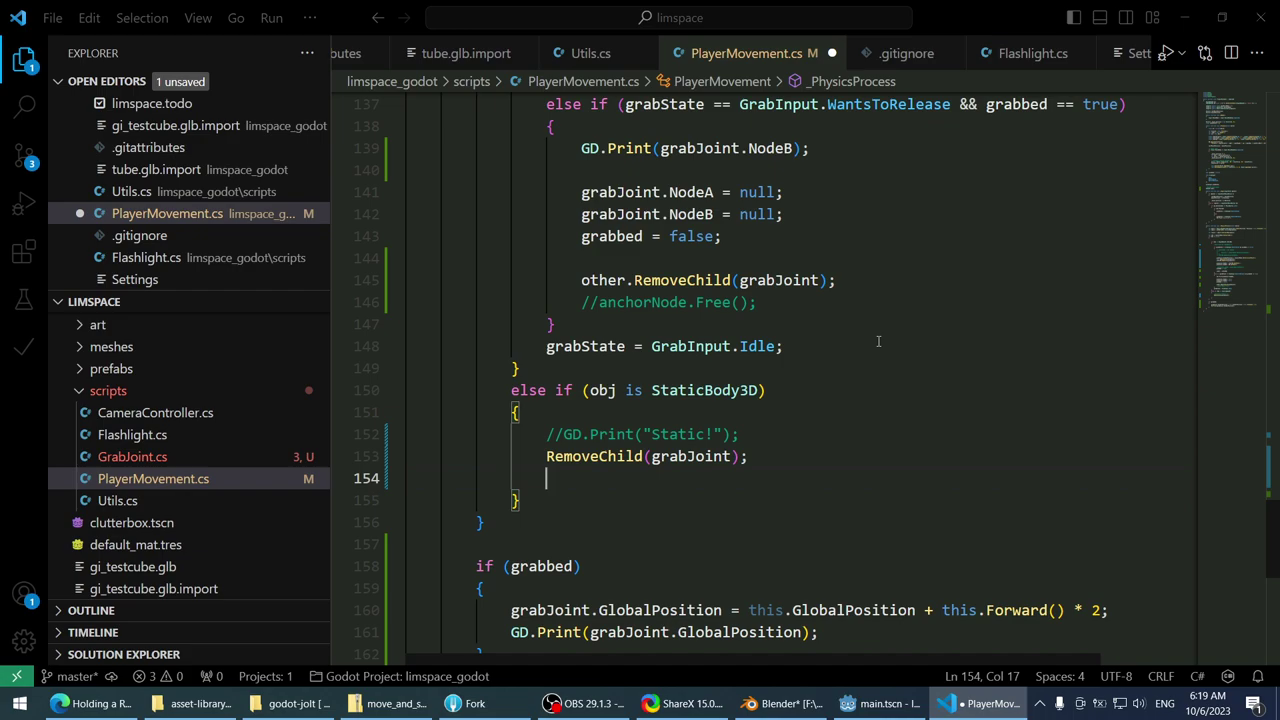
- Begin line 154 with 'grabJoint.Position ='
text(grabjoin)
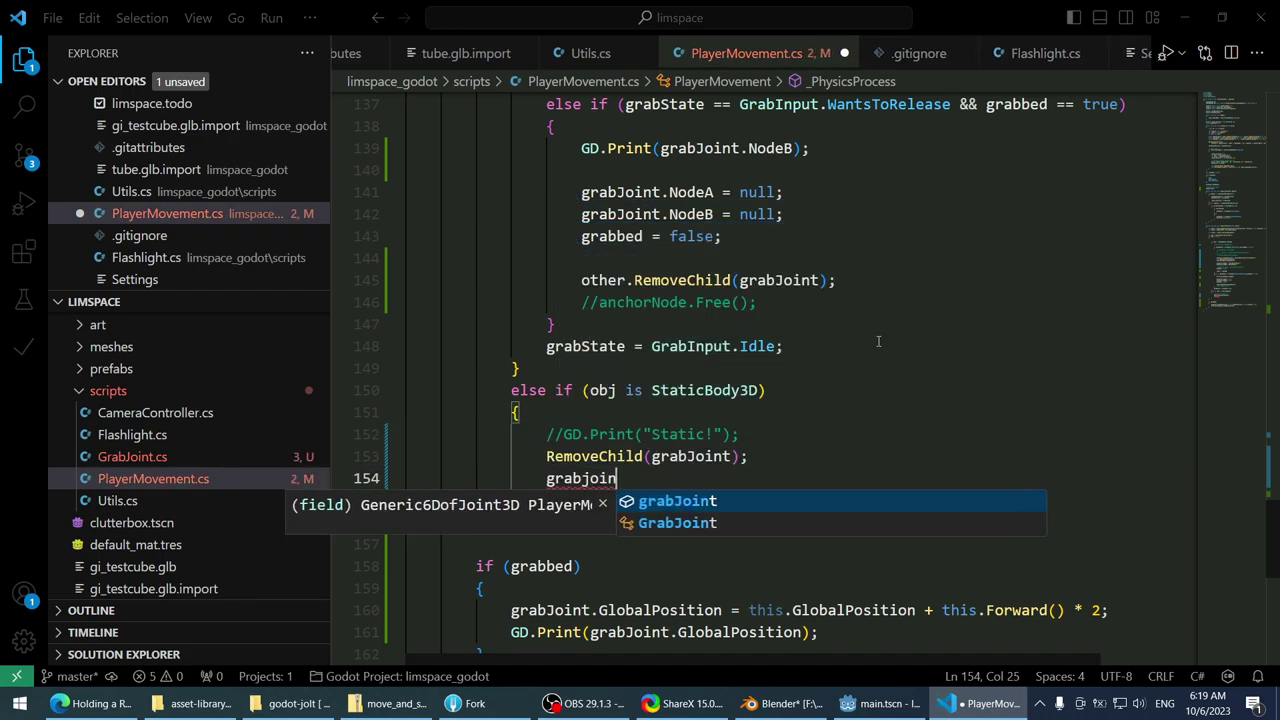
key(Tab)
text(.p)
key(Tab)
text(=)
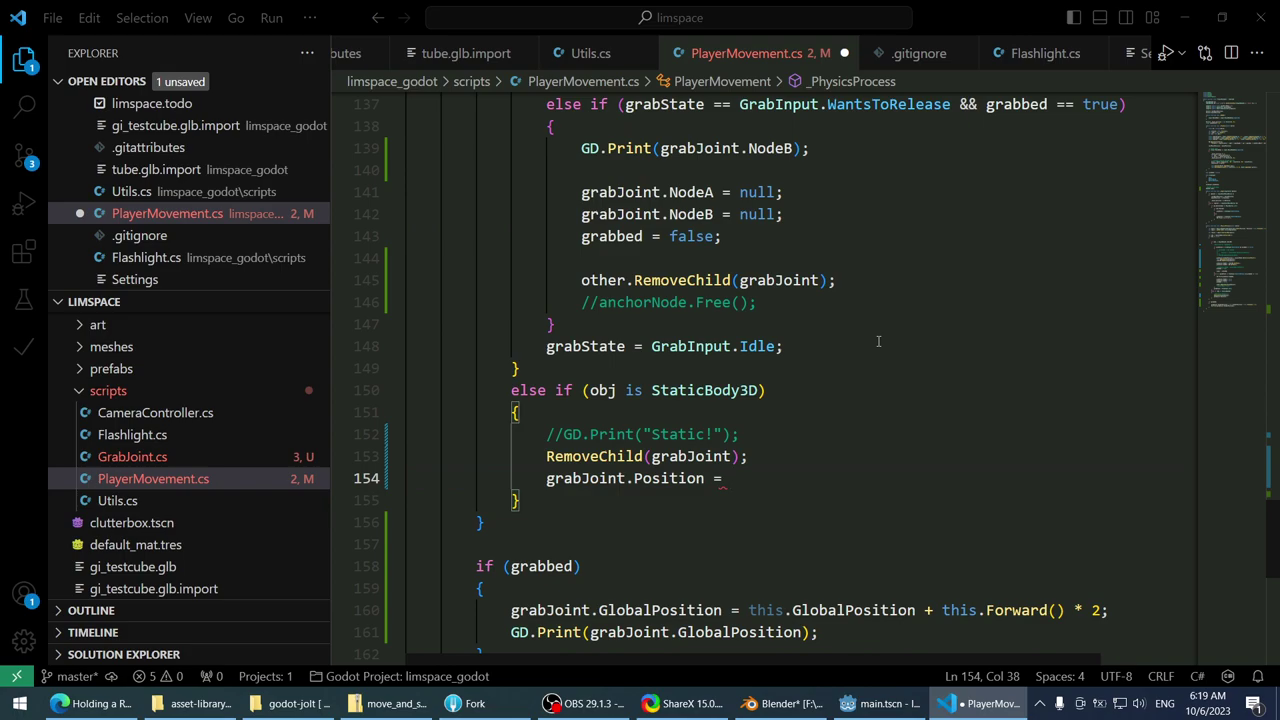
key(alt+Tab)
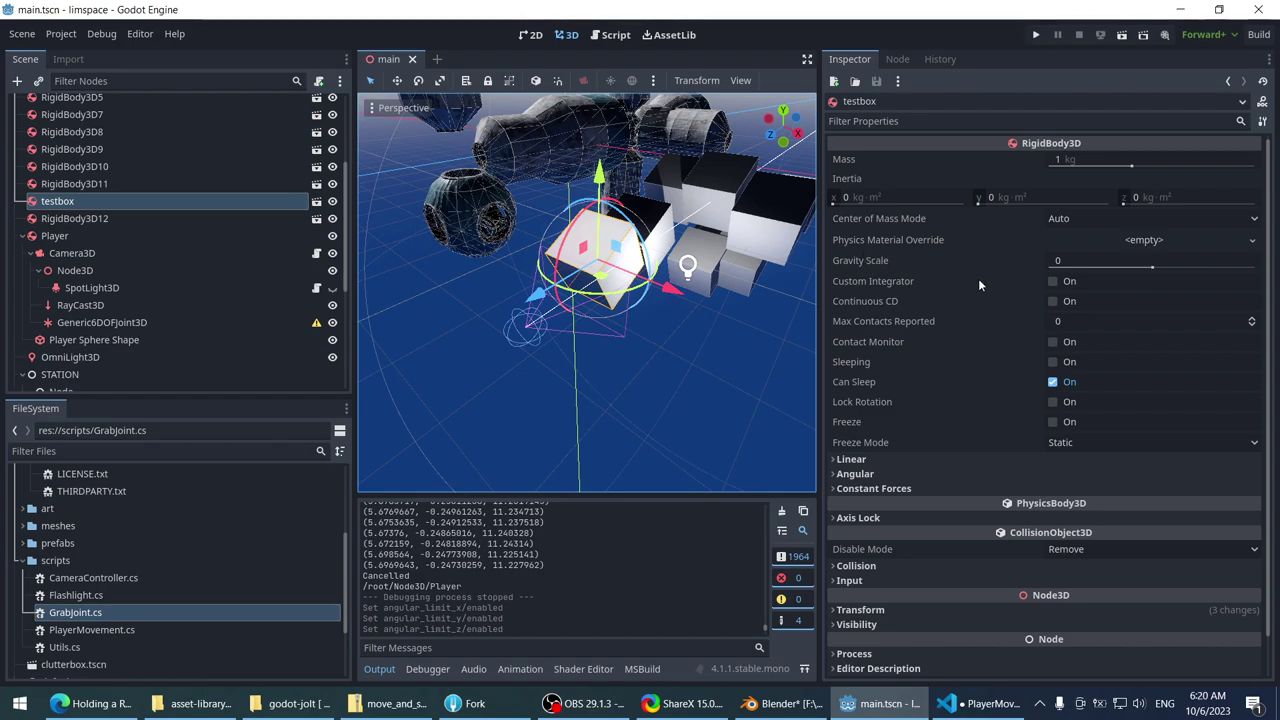
- Select the testbox node and expand its linear velocity and damping properties
mouse_move(978, 278)
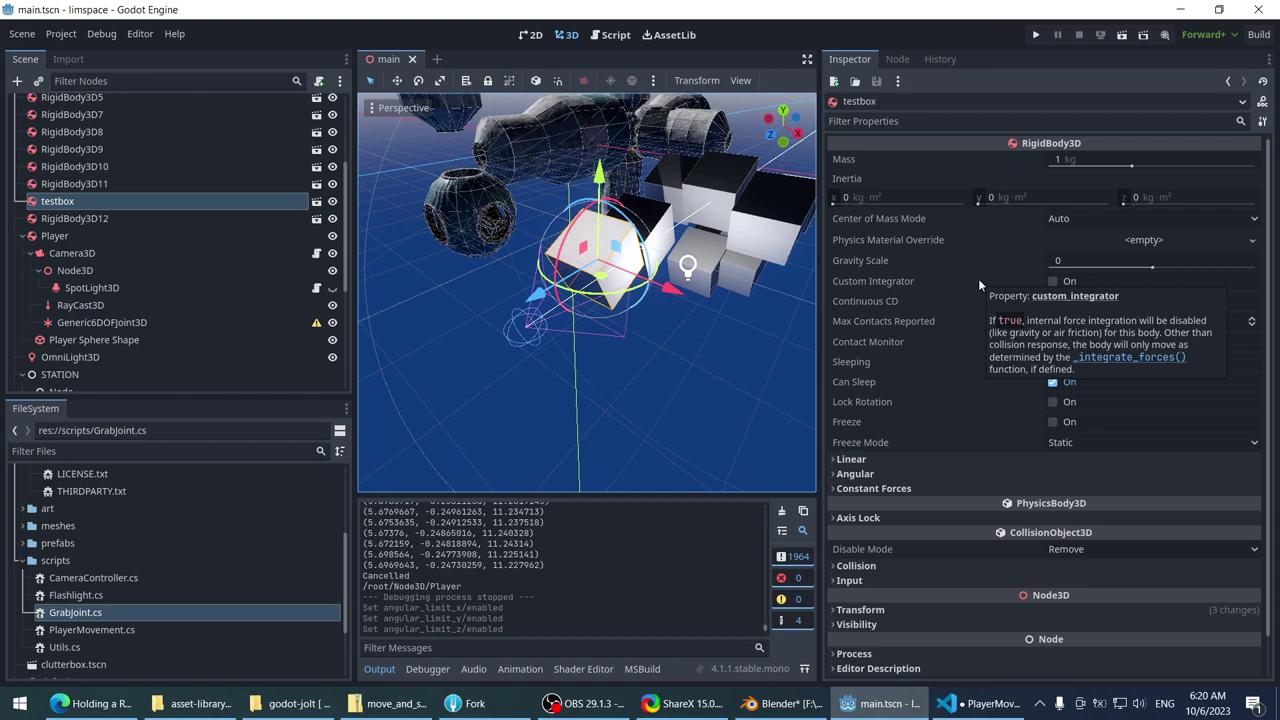
click(59, 238)
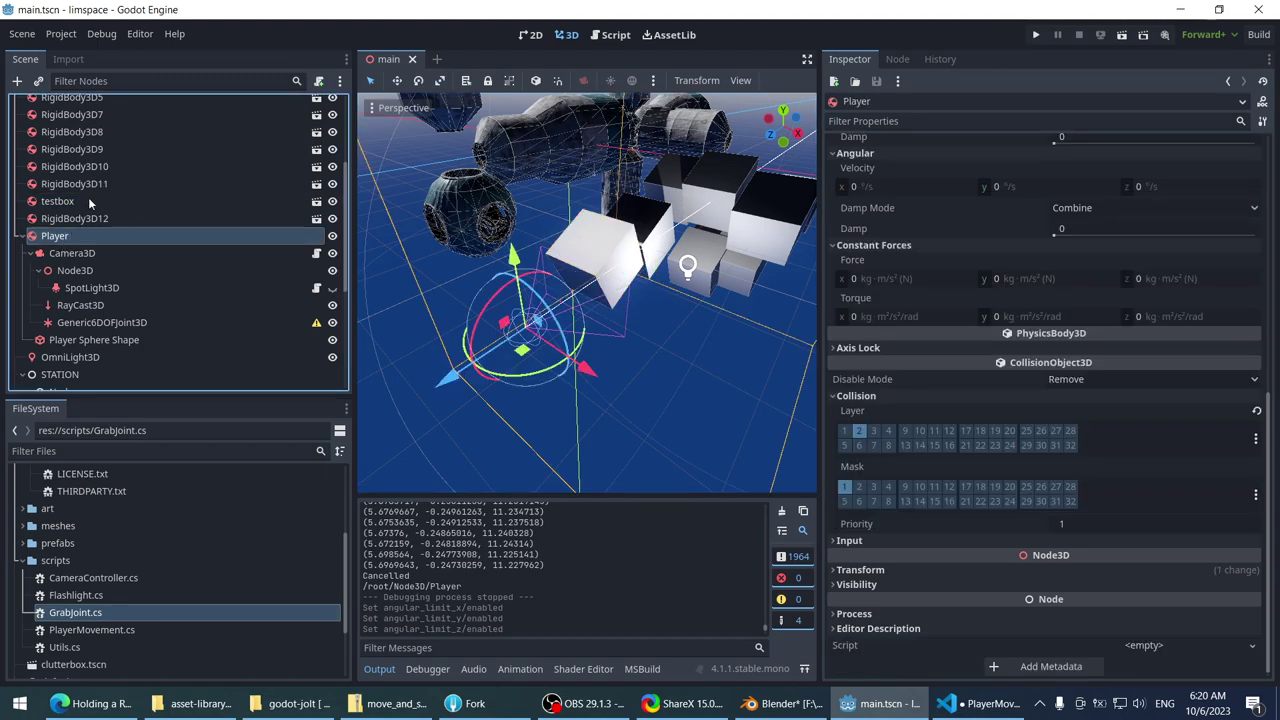
click(88, 200)
scroll(974, 217, down, 1)
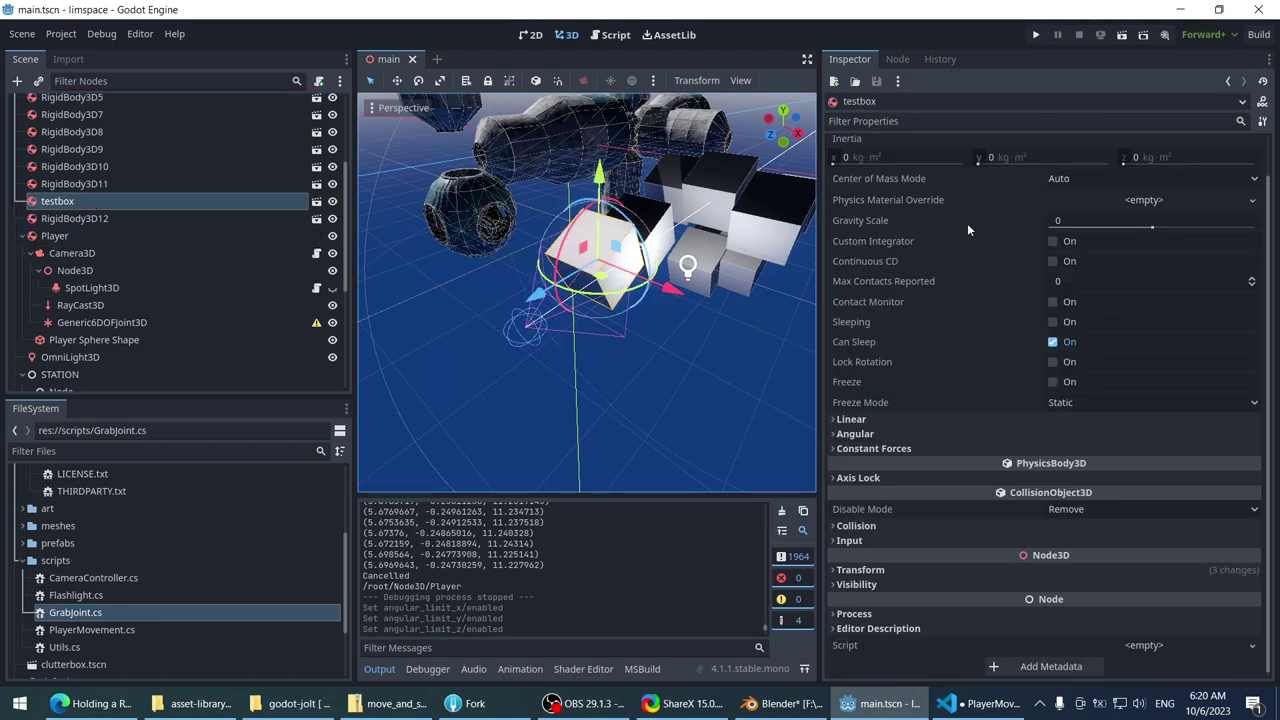
click(868, 419)
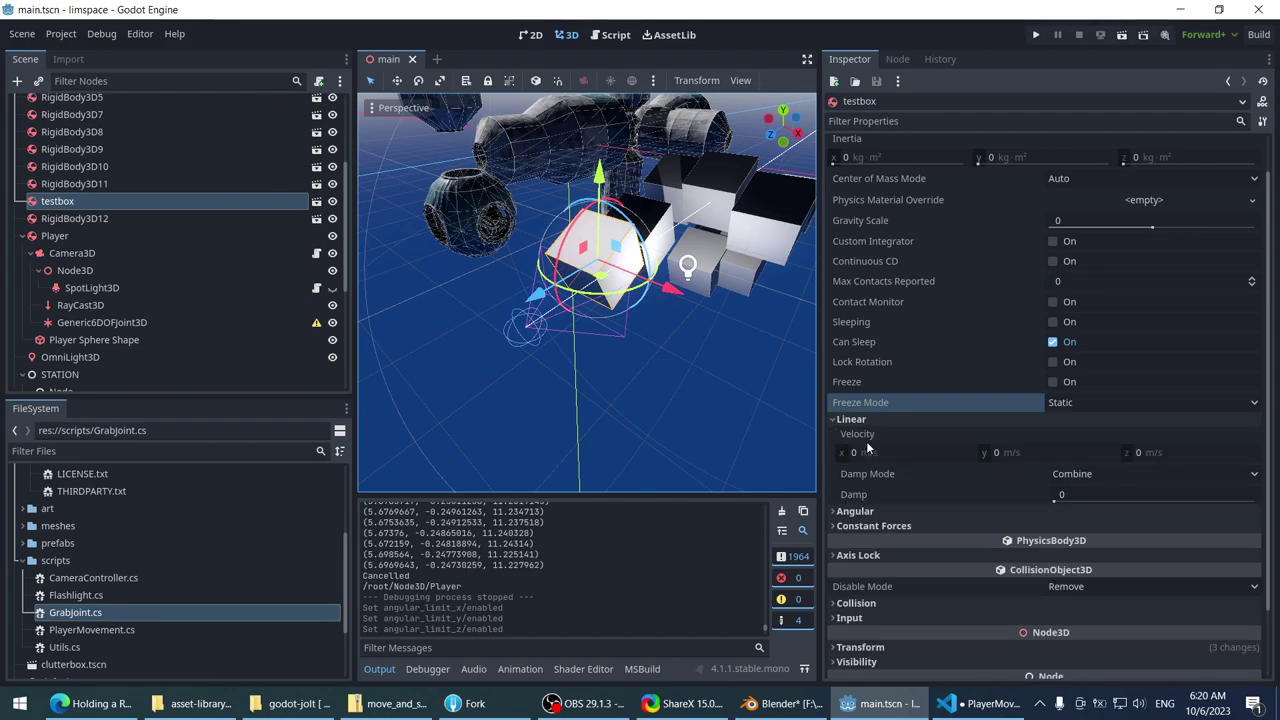
scroll(864, 455, up, 1)
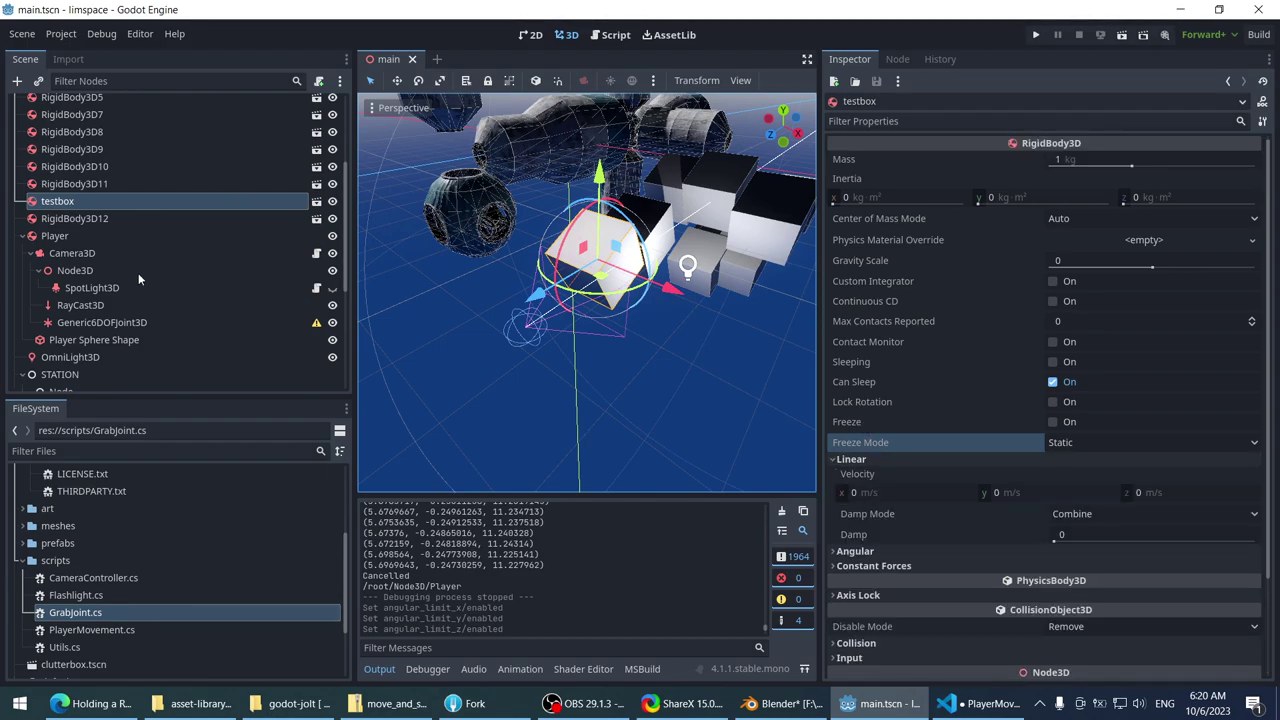
- Select the Generic6DOFJoint3D, toggle Linear Motor X Enabled on and off, then collapse Linear Motor
click(160, 323)
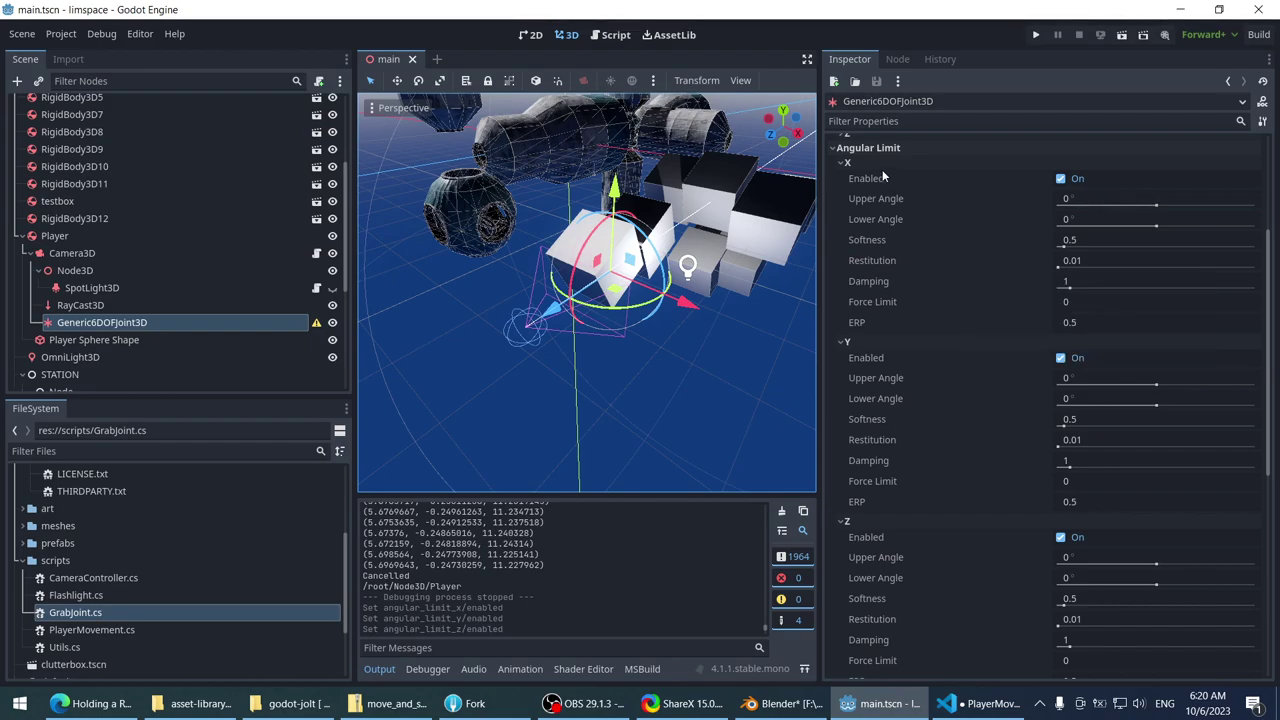
scroll(895, 170, up, 4)
click(865, 237)
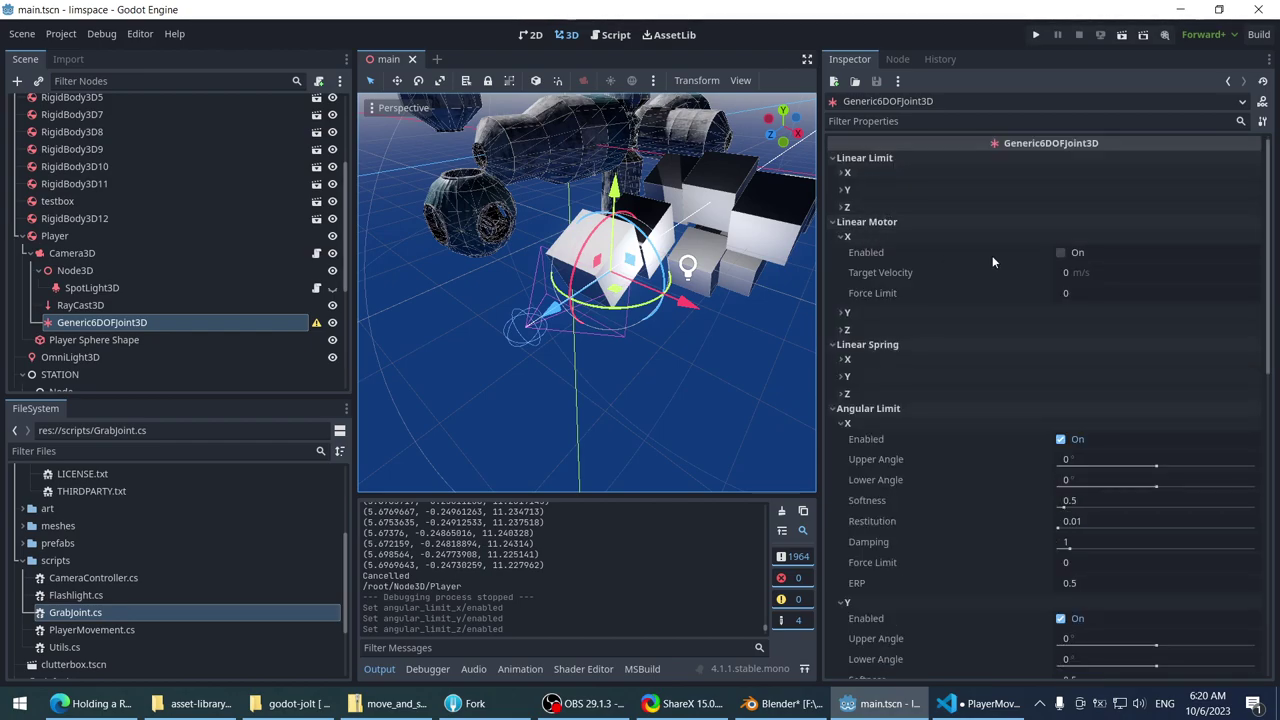
click(1071, 254)
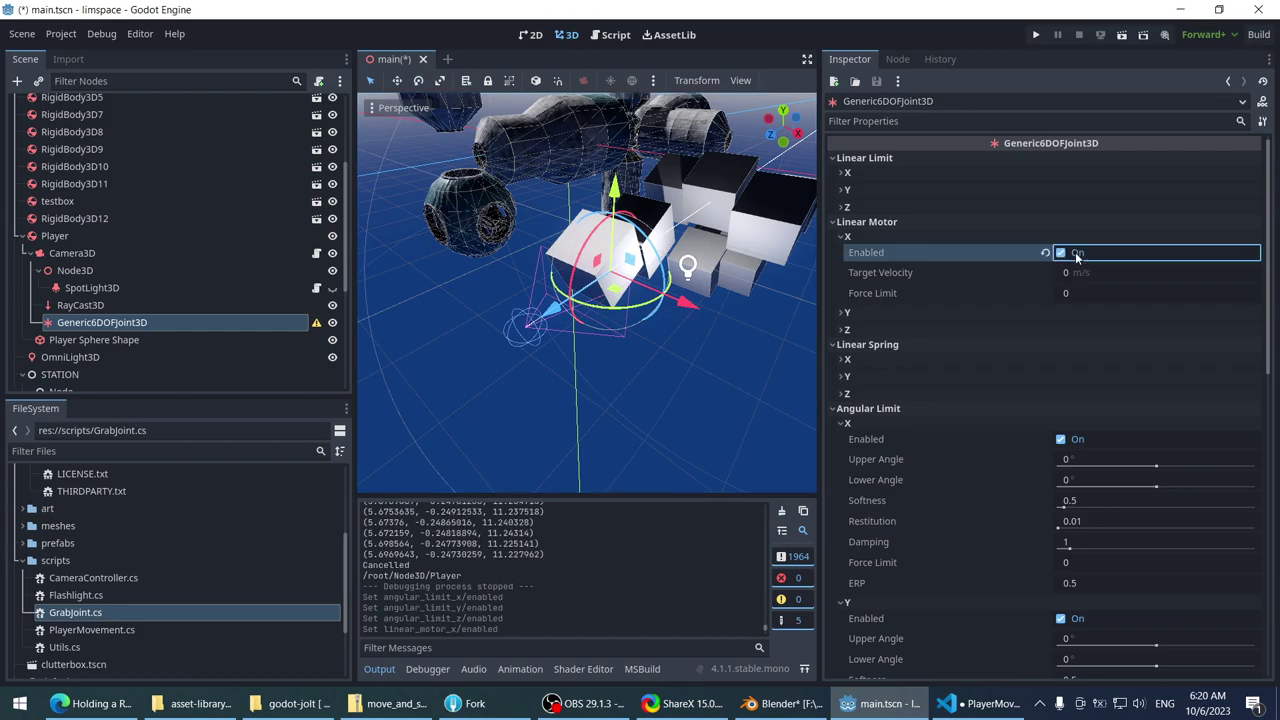
click(1077, 255)
click(892, 237)
click(870, 222)
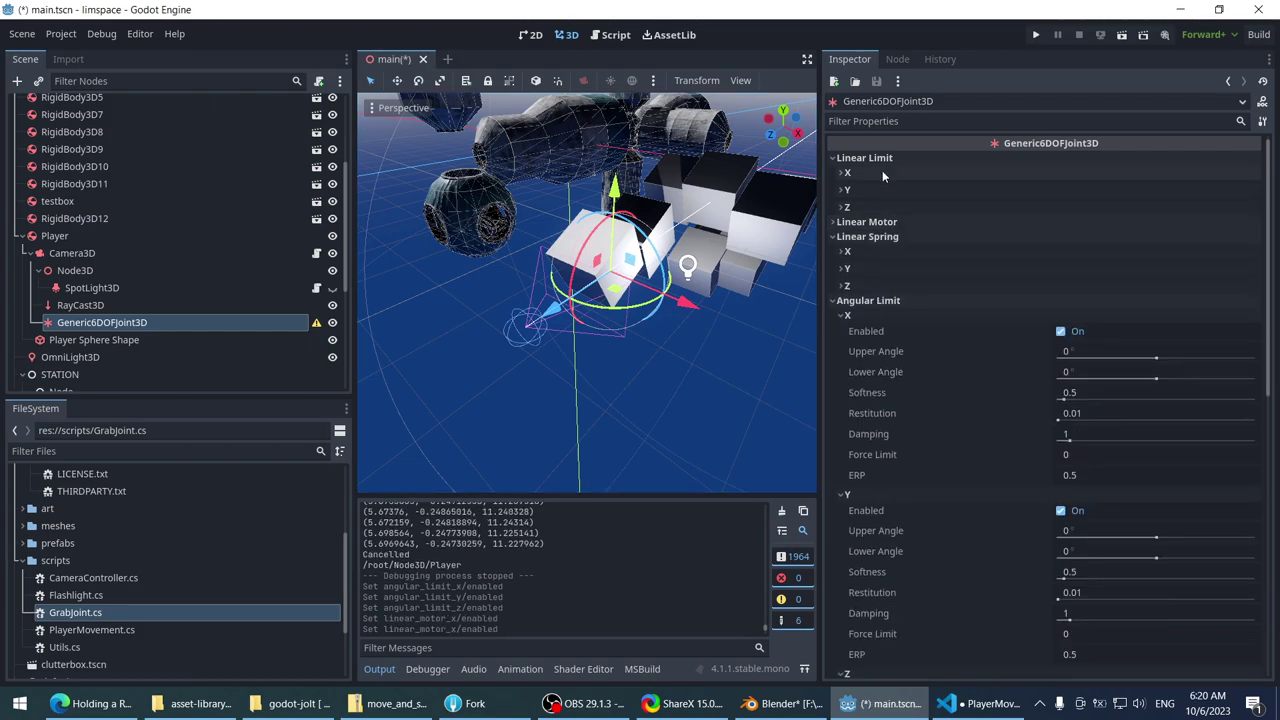
- Raise the X Linear Limit Upper Distance to about 0.985, then undo it back to 0 m
click(882, 171)
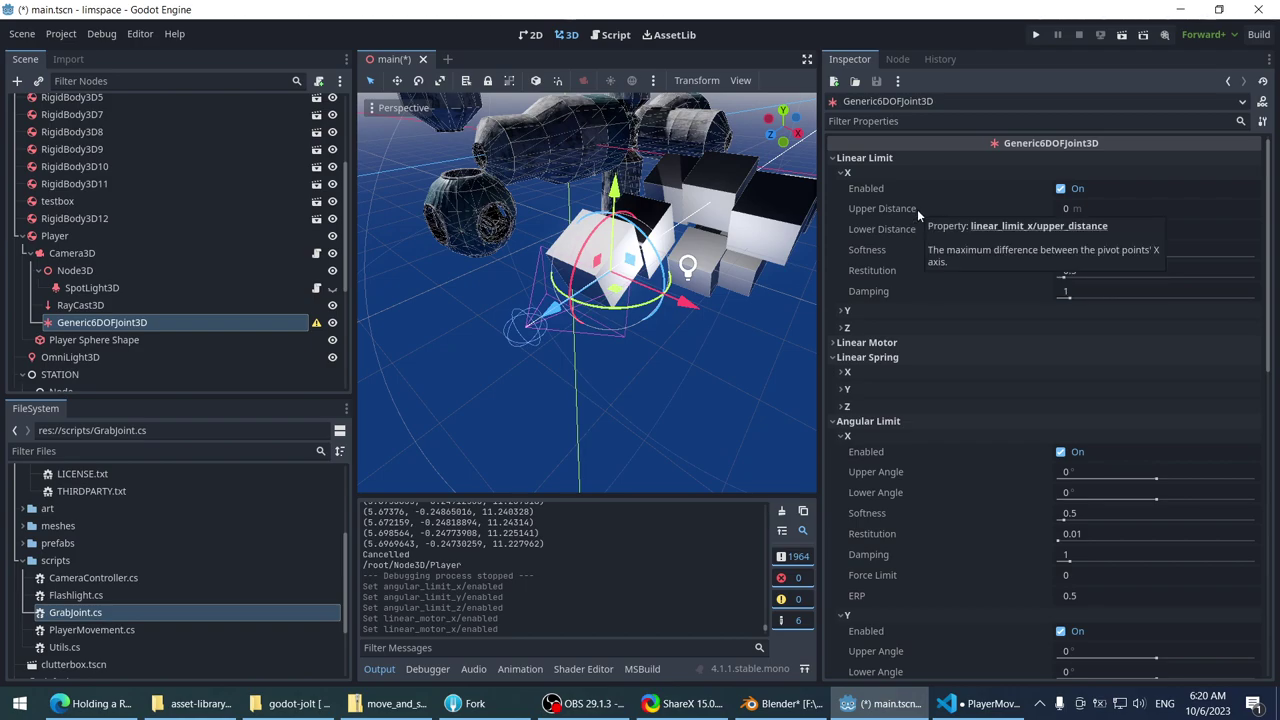
drag(914, 208, 984, 209)
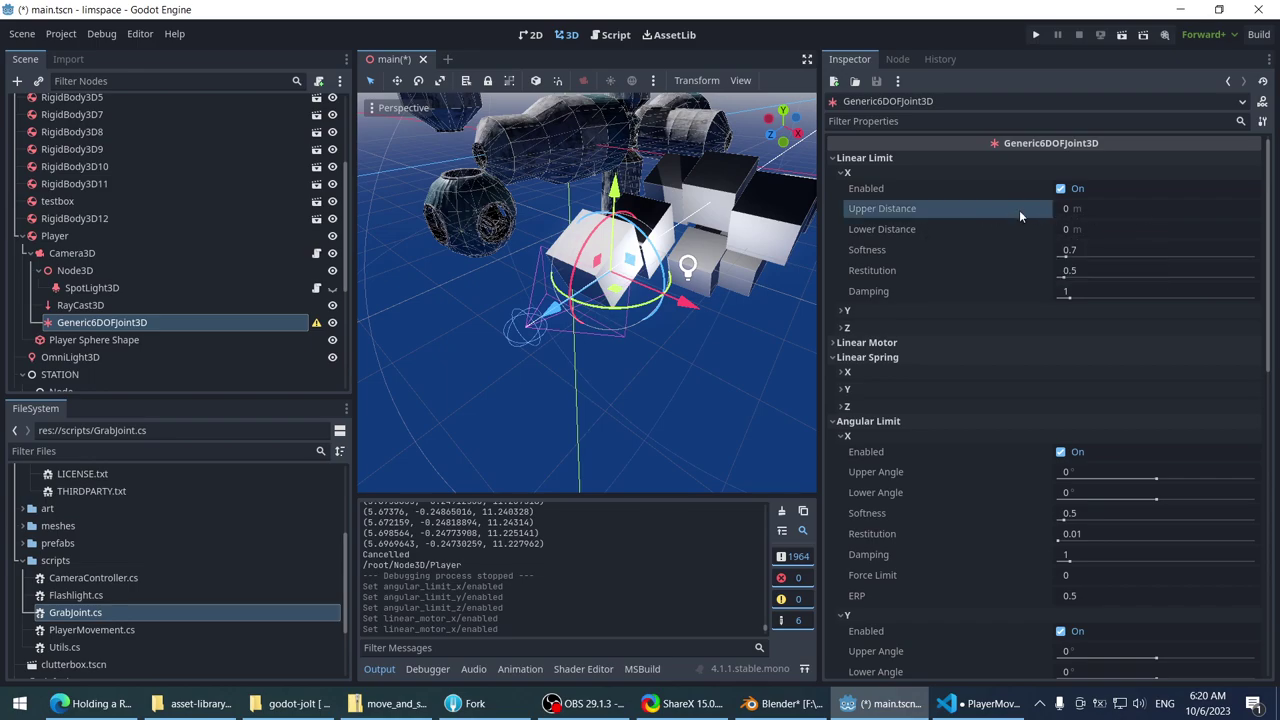
scroll(587, 293, up, 3)
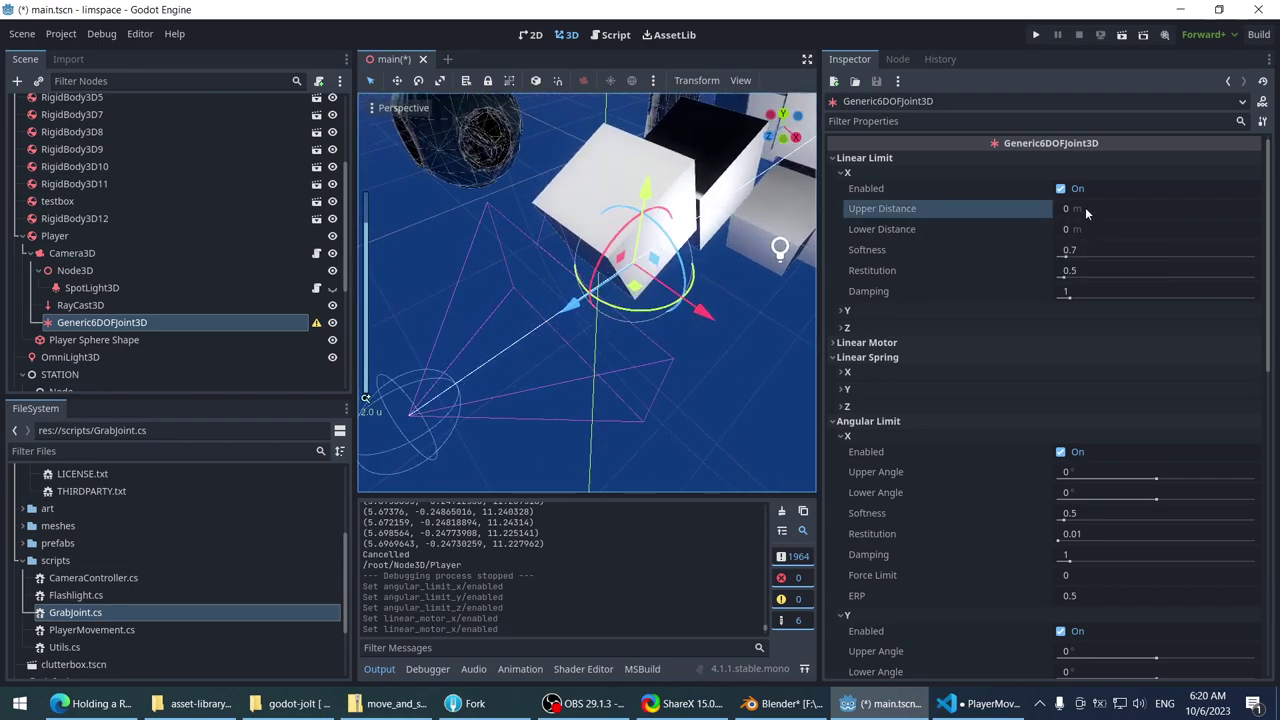
drag(1085, 208, 1118, 208)
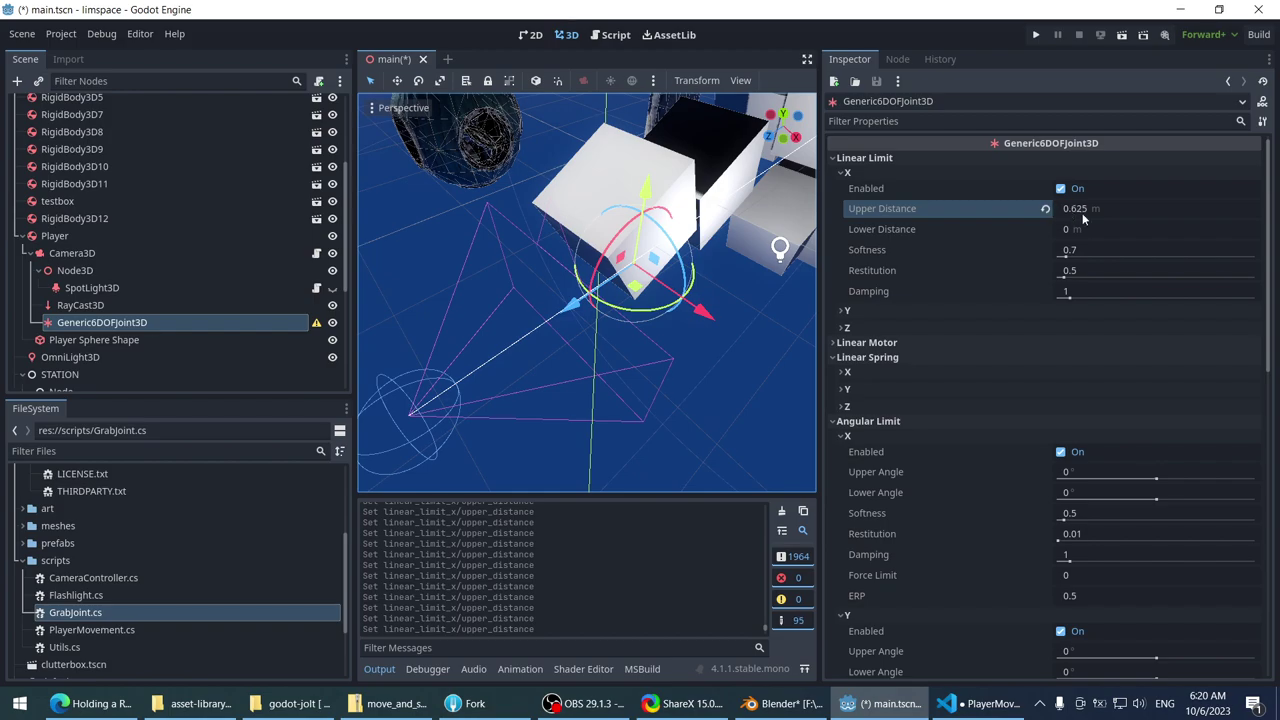
key(ctrl+z)
scroll(501, 258, down, 3)
scroll(468, 240, up, 2)
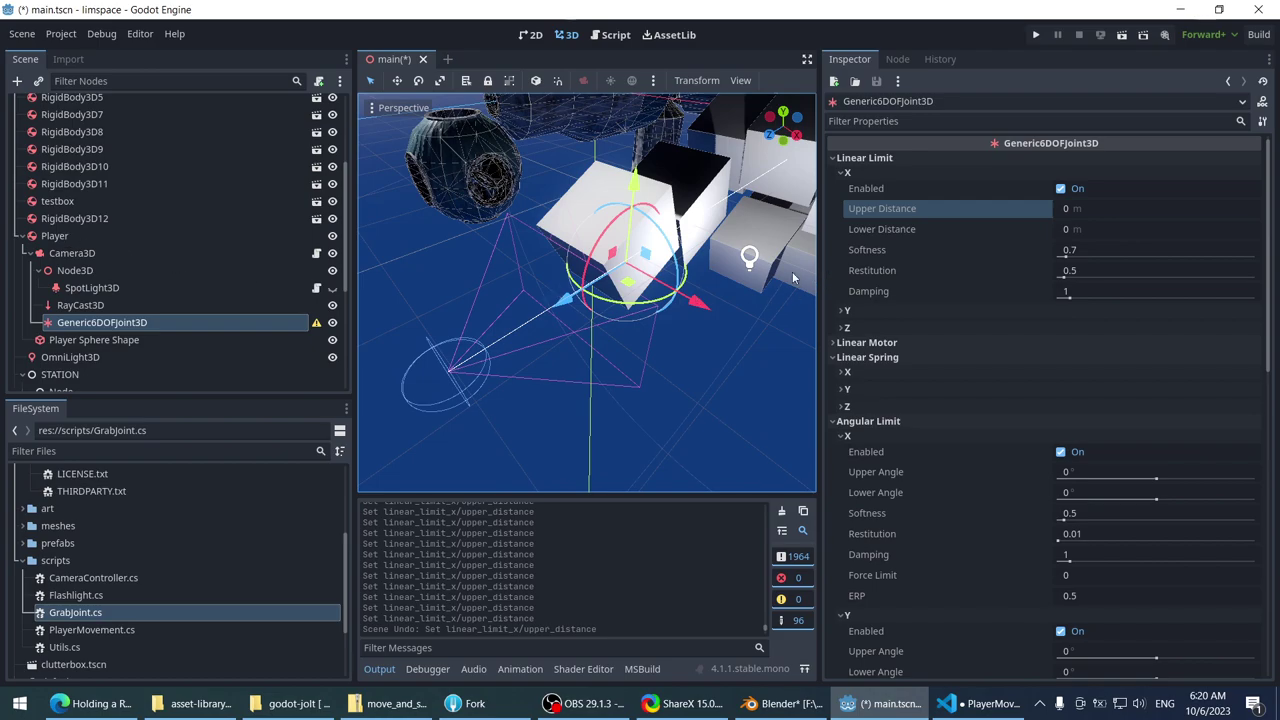
- Add a JoltGeneric6DOFJoint3D as a child of Player by searching 'jol'
right_click(115, 237)
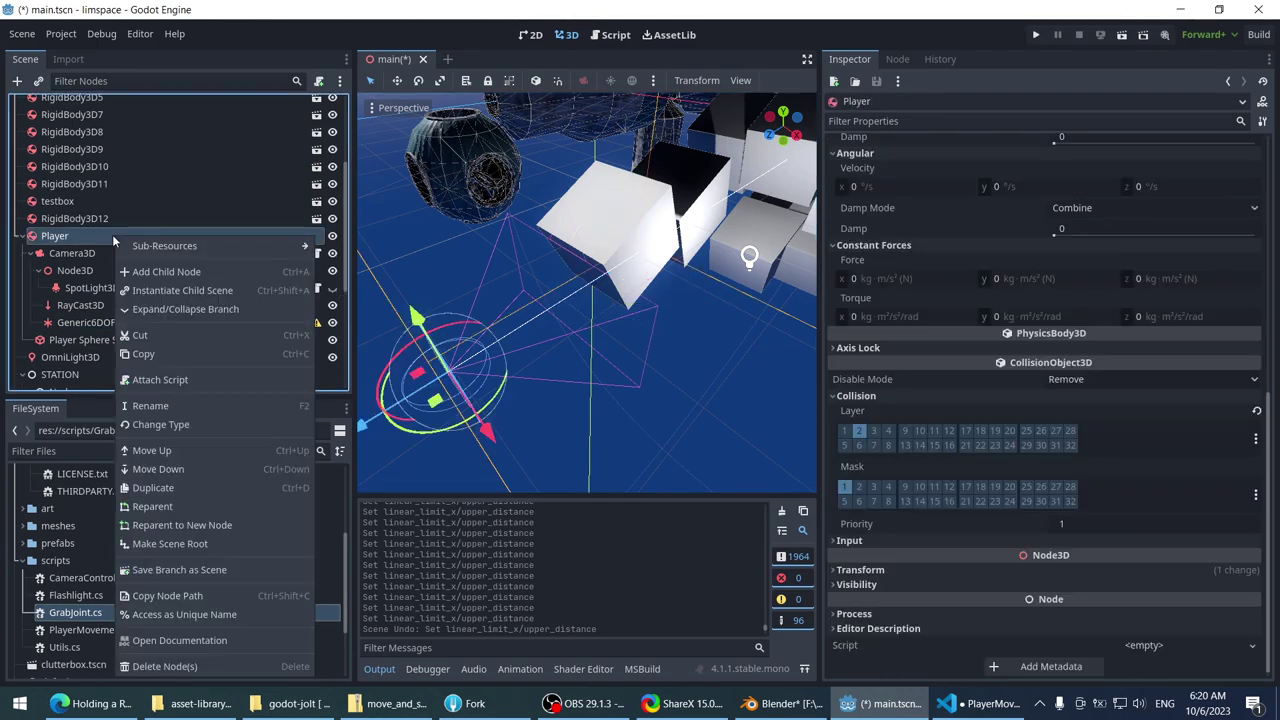
click(177, 272)
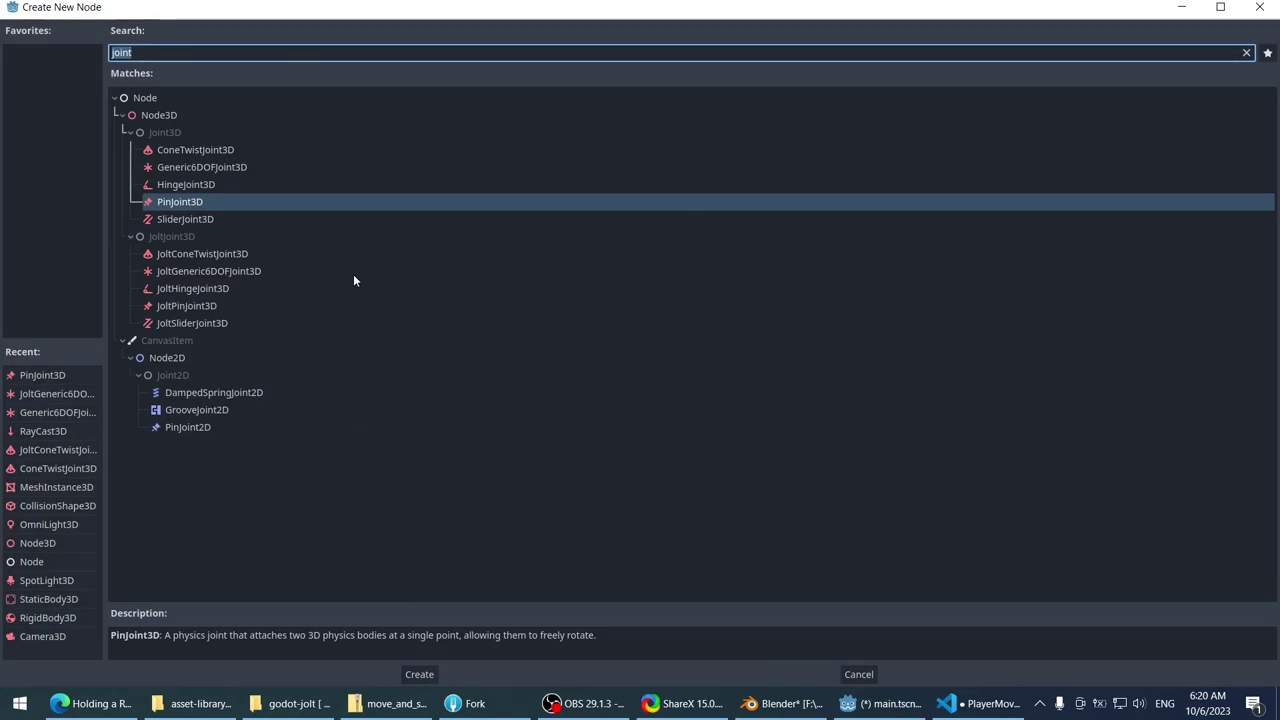
text(jol)
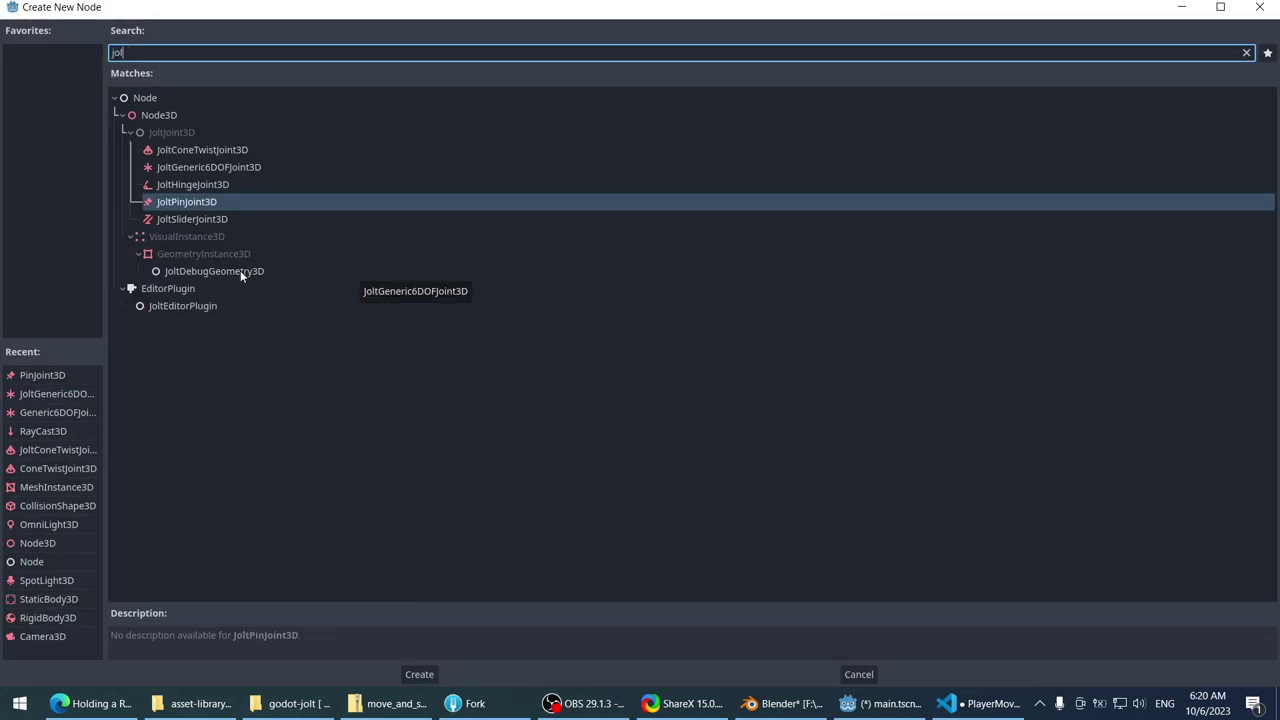
double_click(246, 168)
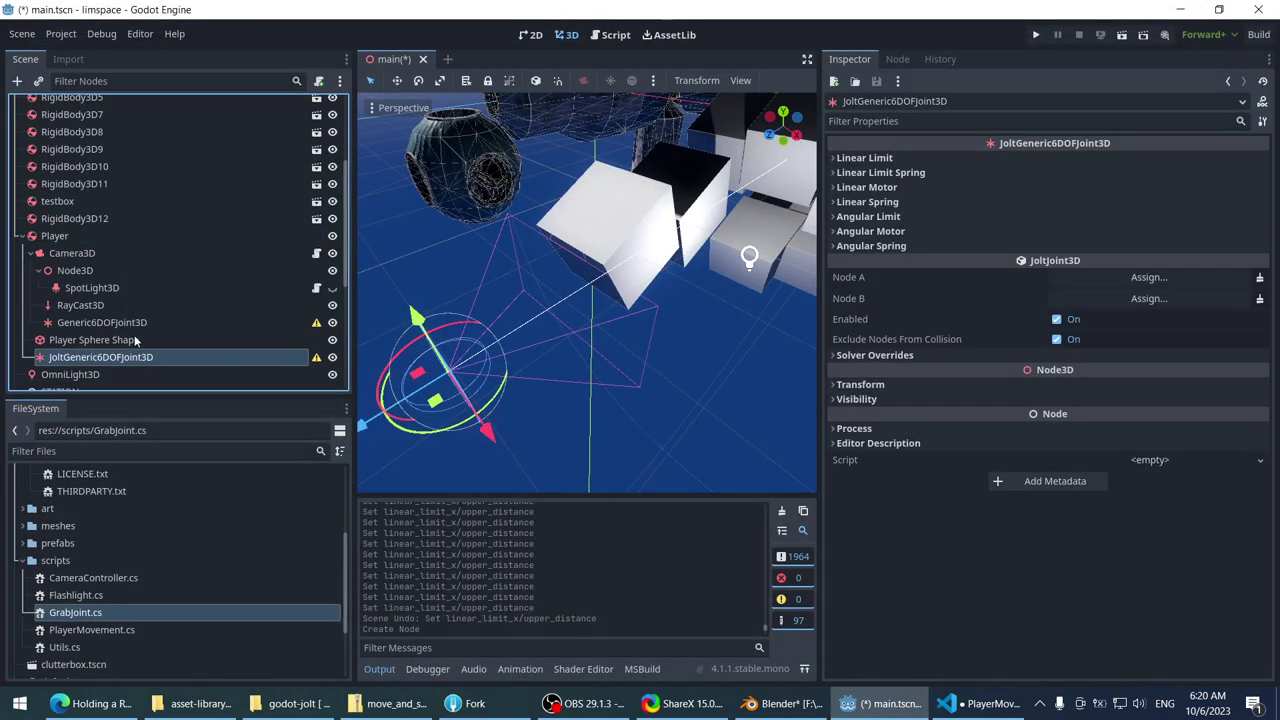
- Set the Jolt joint's X linear limit to Upper 0.47 m and Lower 0.02 m
click(862, 158)
click(846, 174)
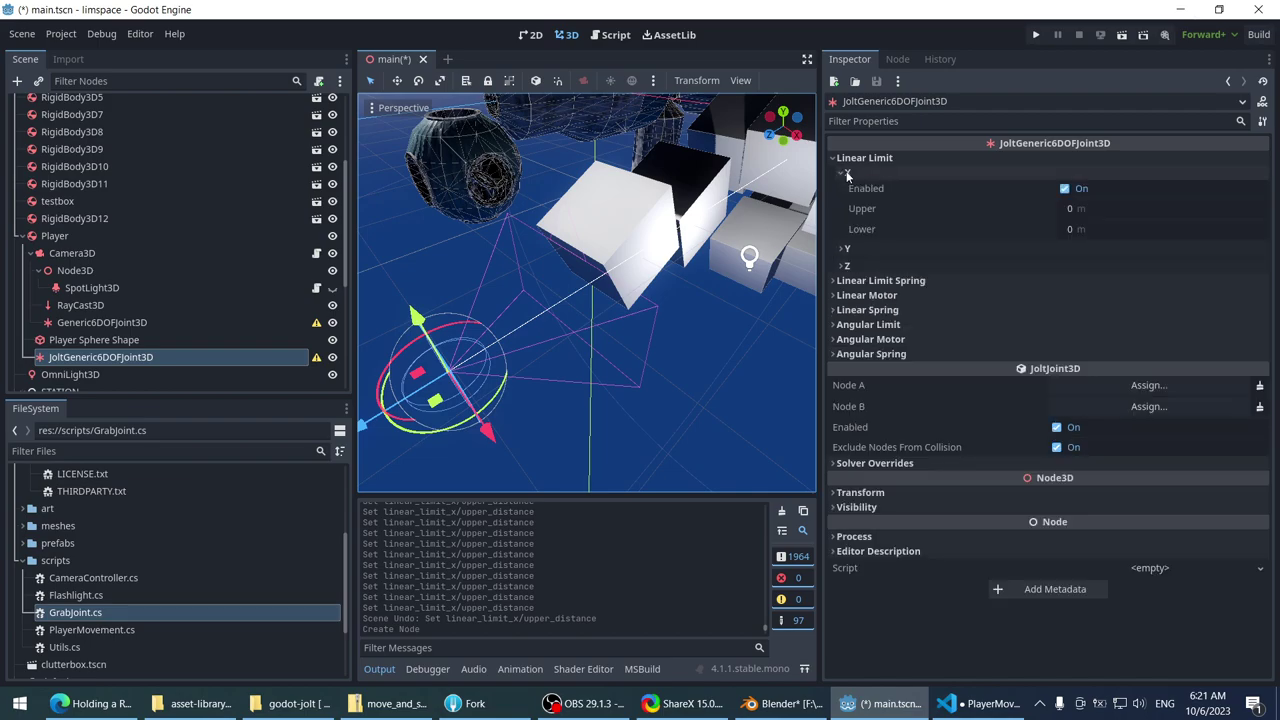
click(847, 174)
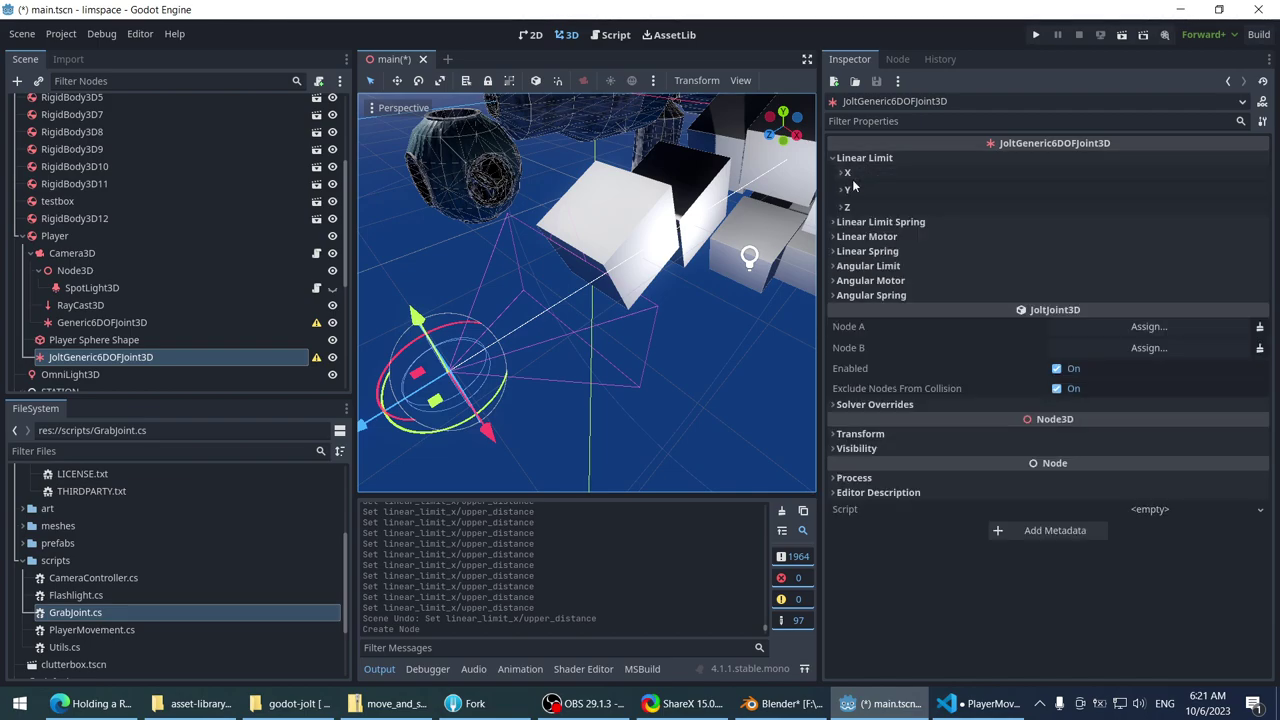
click(866, 158)
click(870, 160)
click(873, 172)
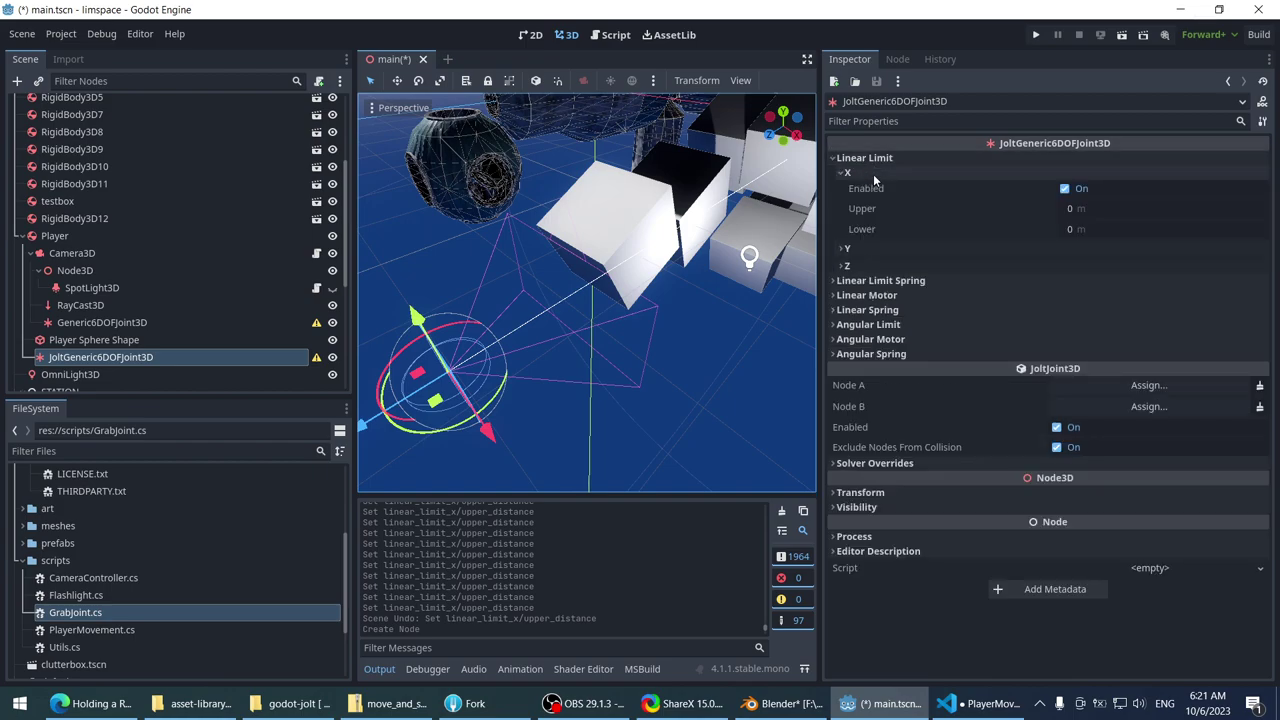
drag(900, 208, 1074, 226)
middle_drag(735, 335, 670, 245)
drag(1078, 208, 1060, 228)
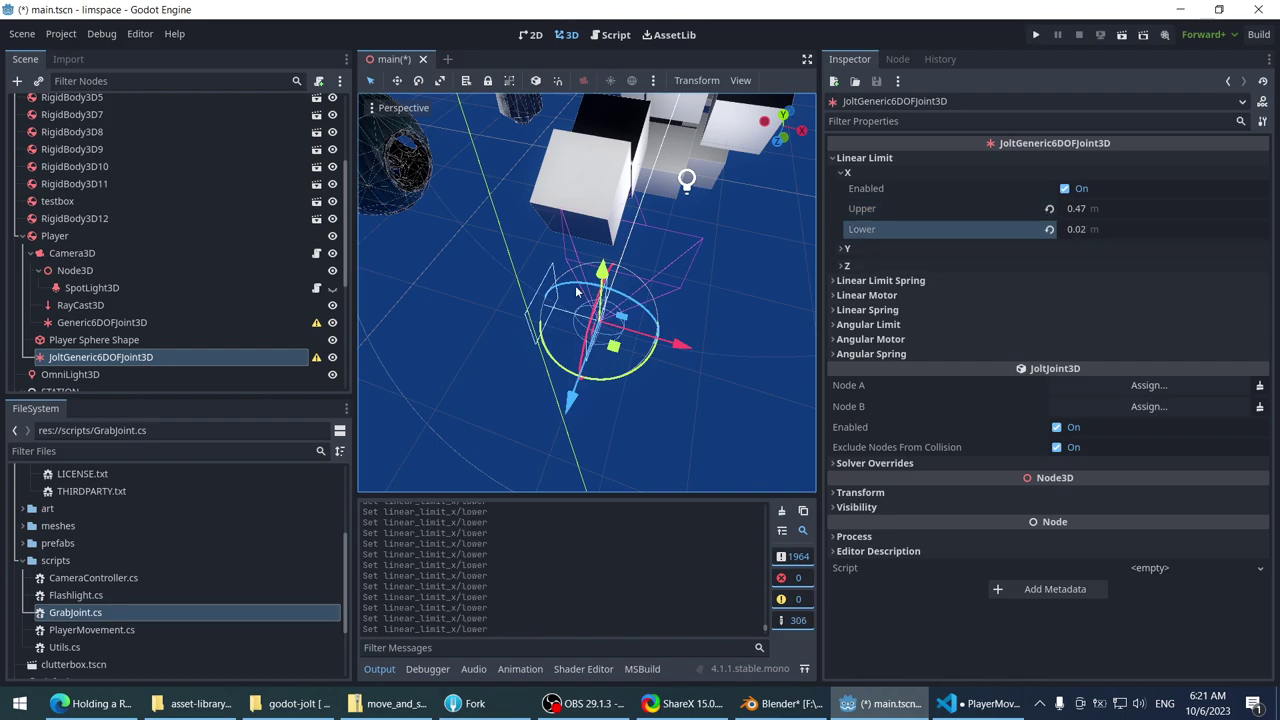
click(100, 340)
click(141, 322)
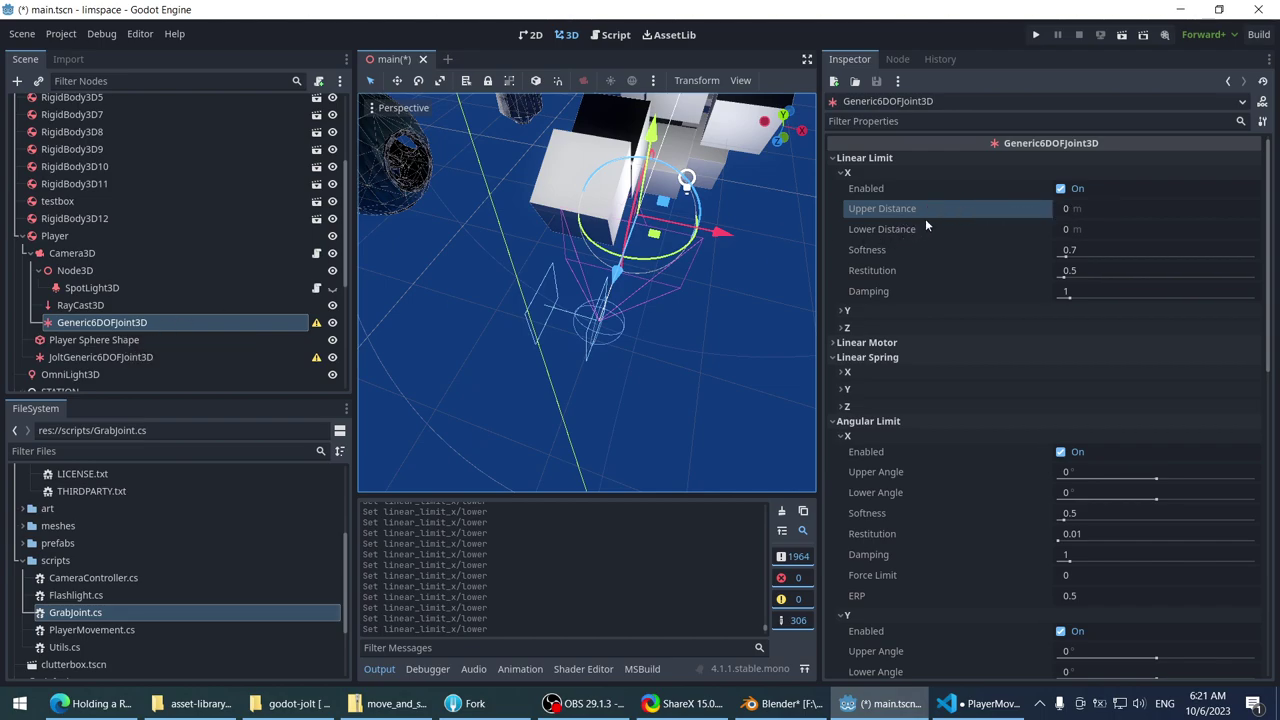
- Compare the Player Sphere Shape, Generic6DOFJoint3D and JoltGeneric6DOFJoint3D settings
click(98, 340)
click(115, 320)
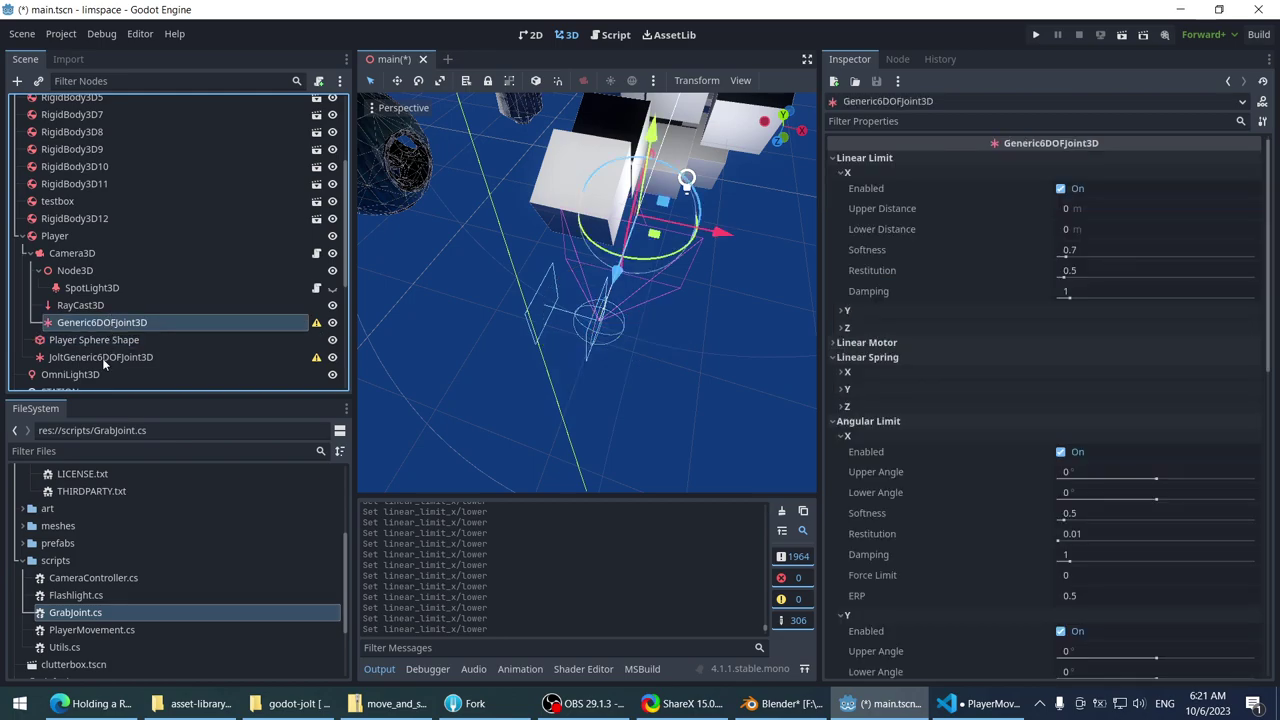
click(102, 357)
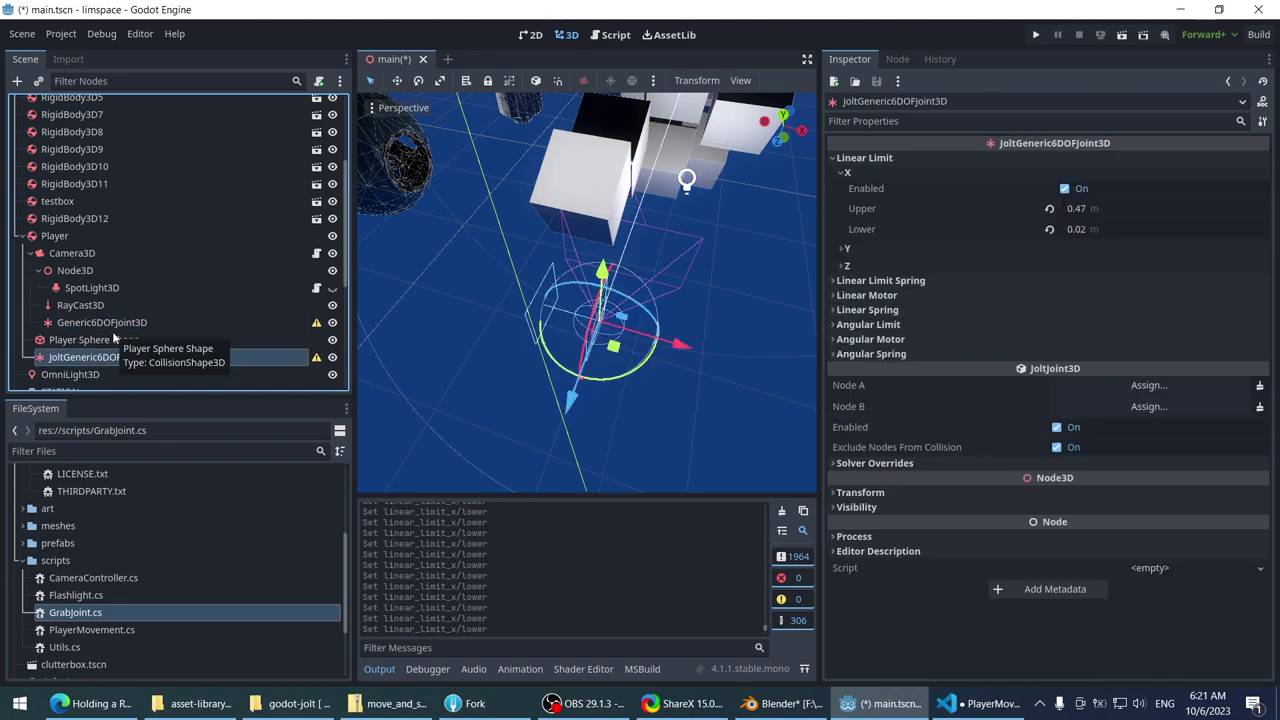
click(112, 338)
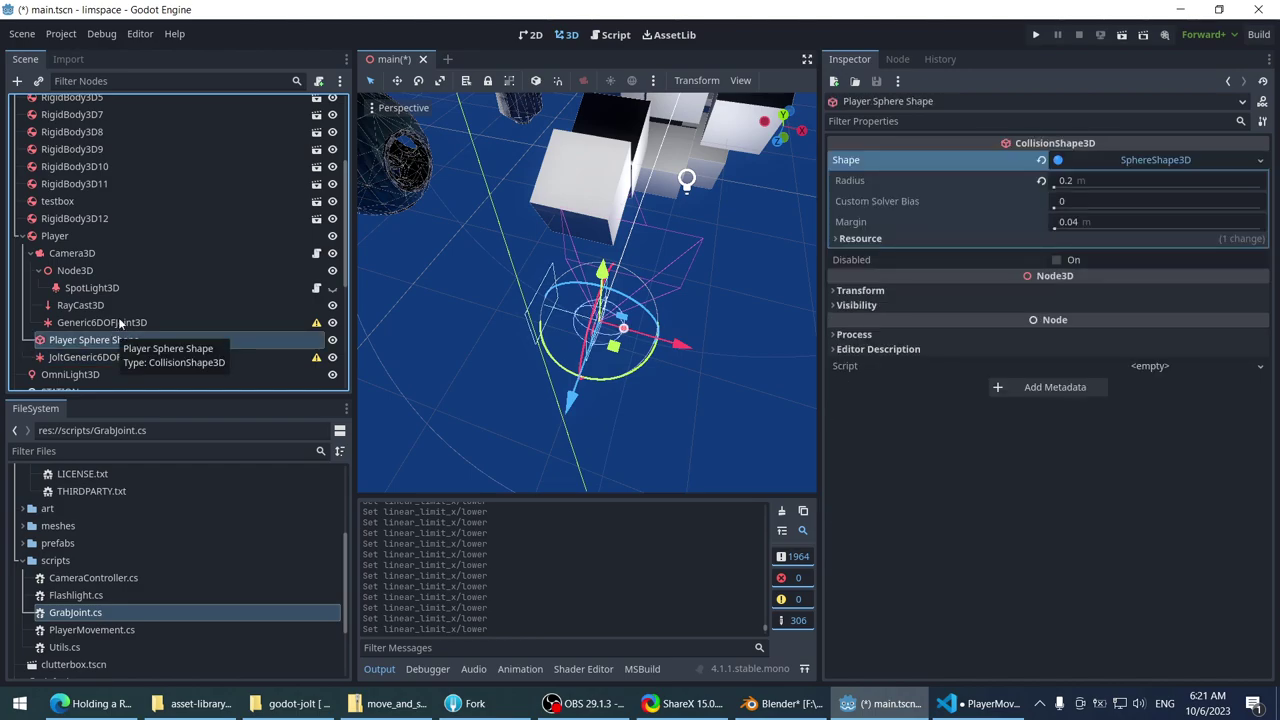
click(119, 322)
click(103, 358)
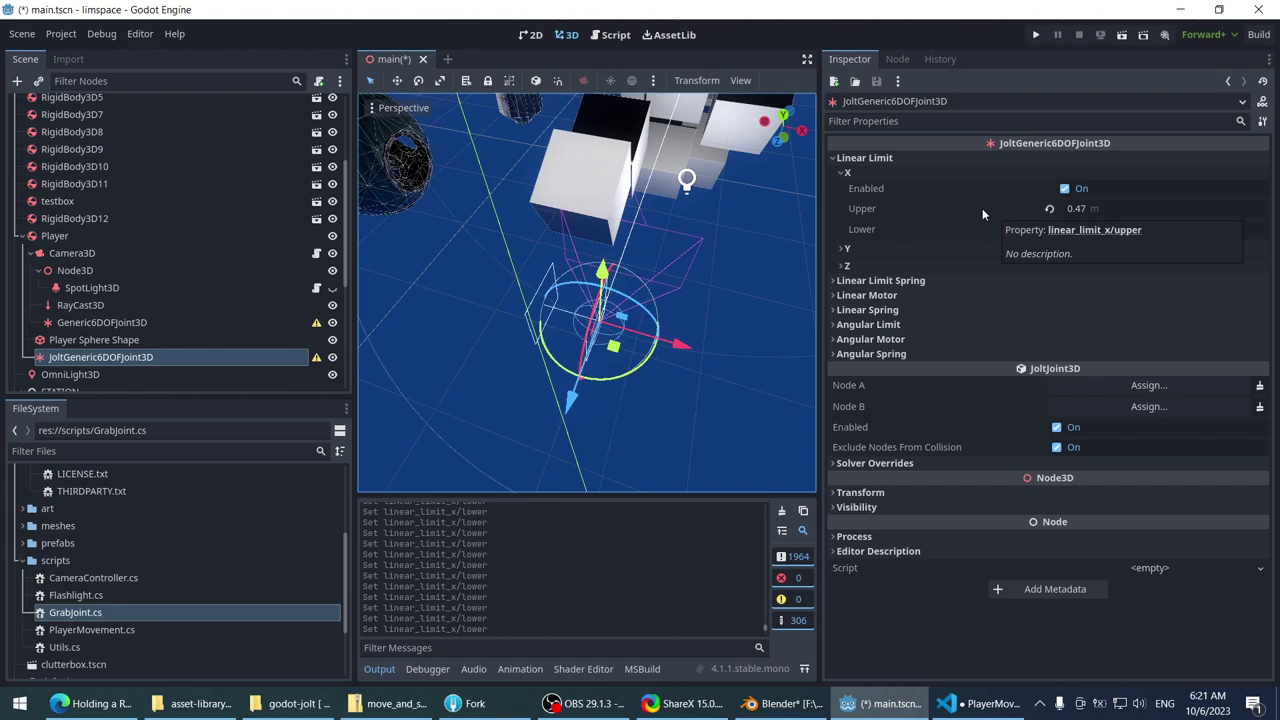
- Delete the JoltGeneric6DOFJoint3D, review the remaining Generic6DOFJoint3D, and return to PlayerMovement.cs
click(146, 360)
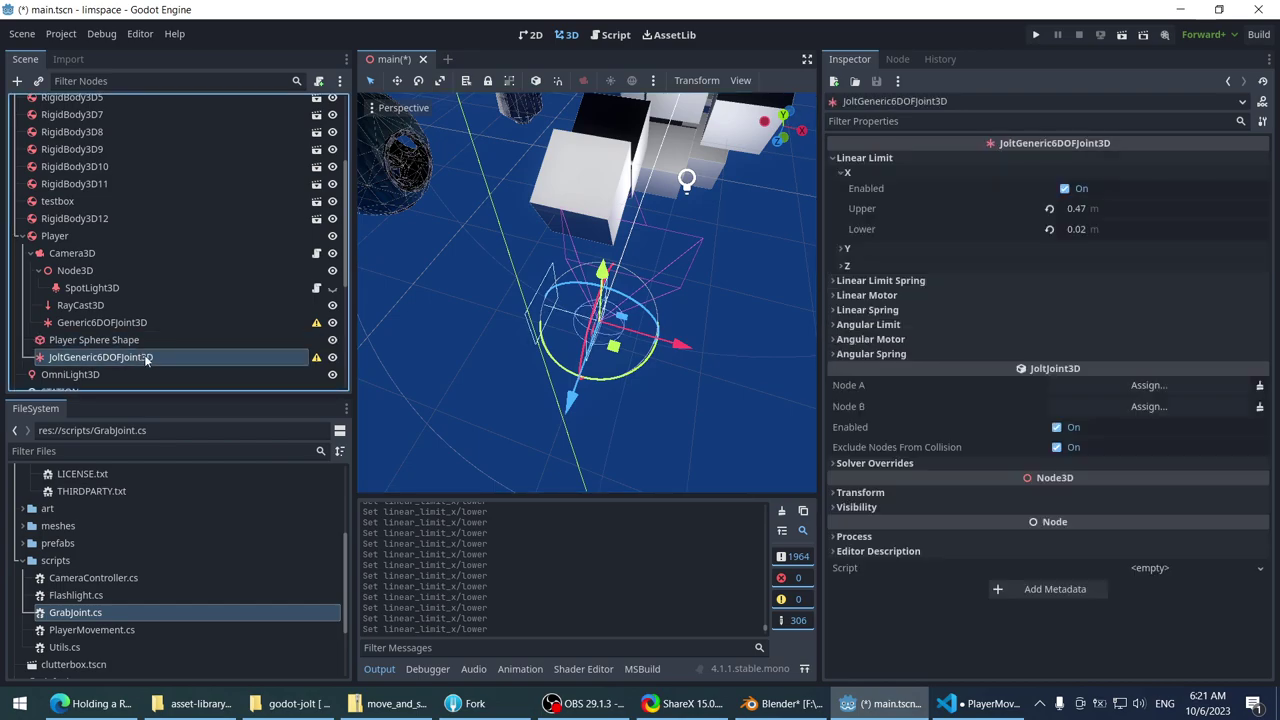
key(Delete)
click(112, 338)
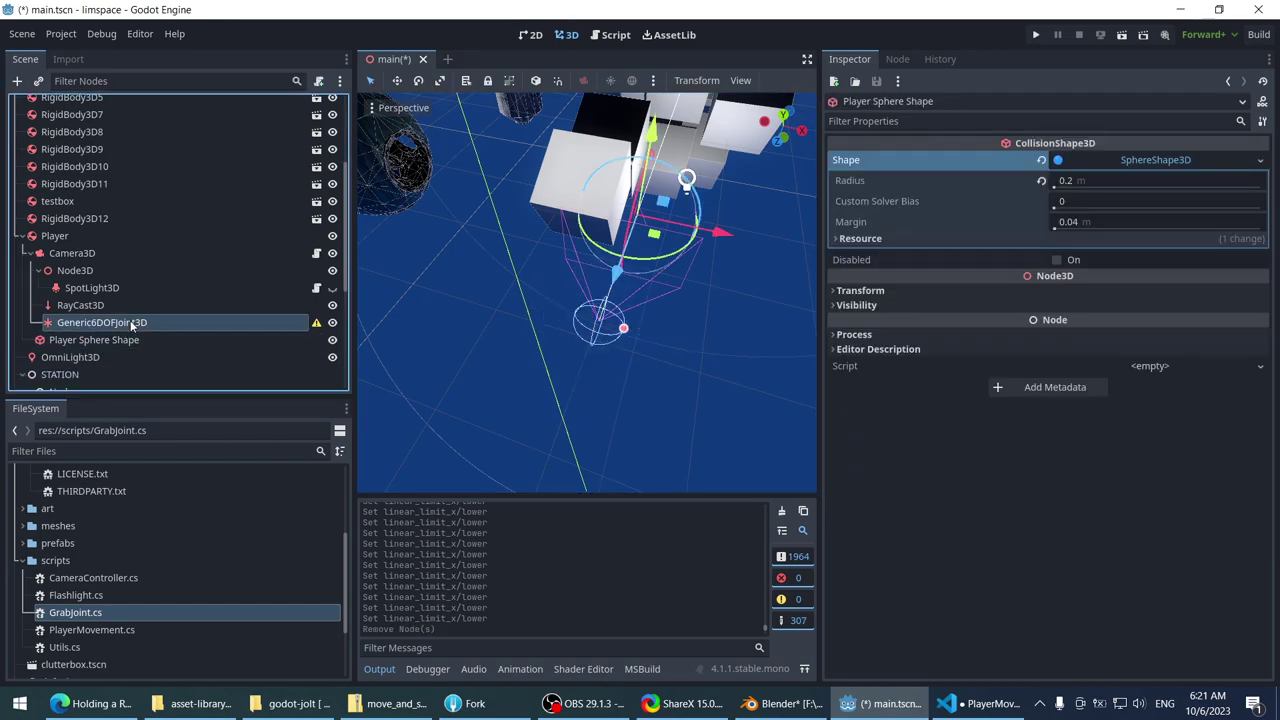
click(131, 323)
scroll(583, 214, up, 4)
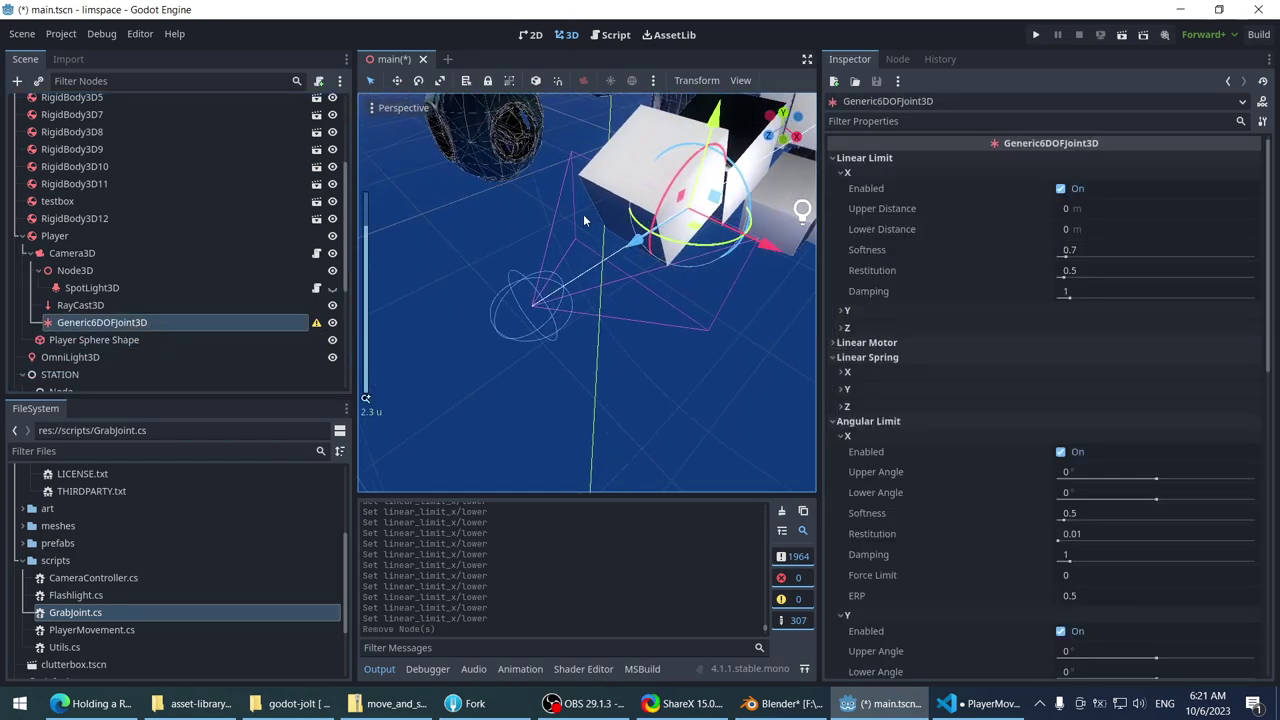
scroll(584, 220, down, 5)
middle_drag(584, 220, 586, 264)
scroll(601, 278, down, 3)
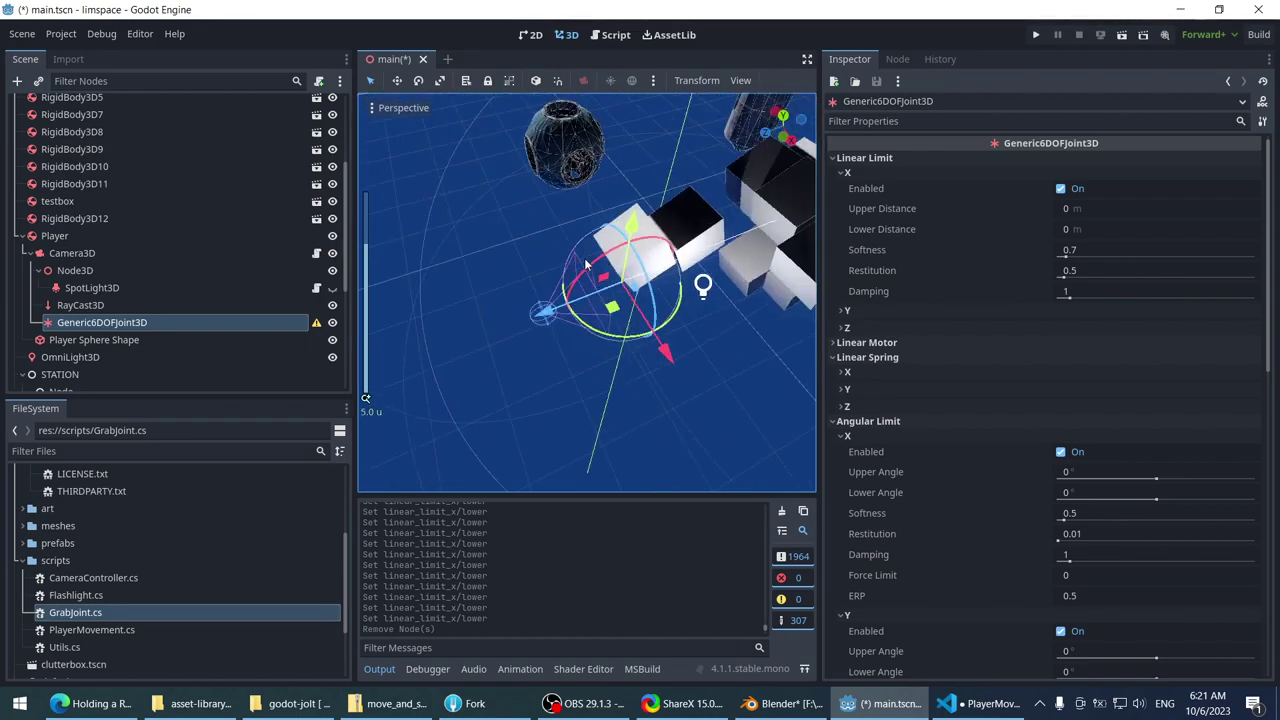
scroll(586, 264, up, 3)
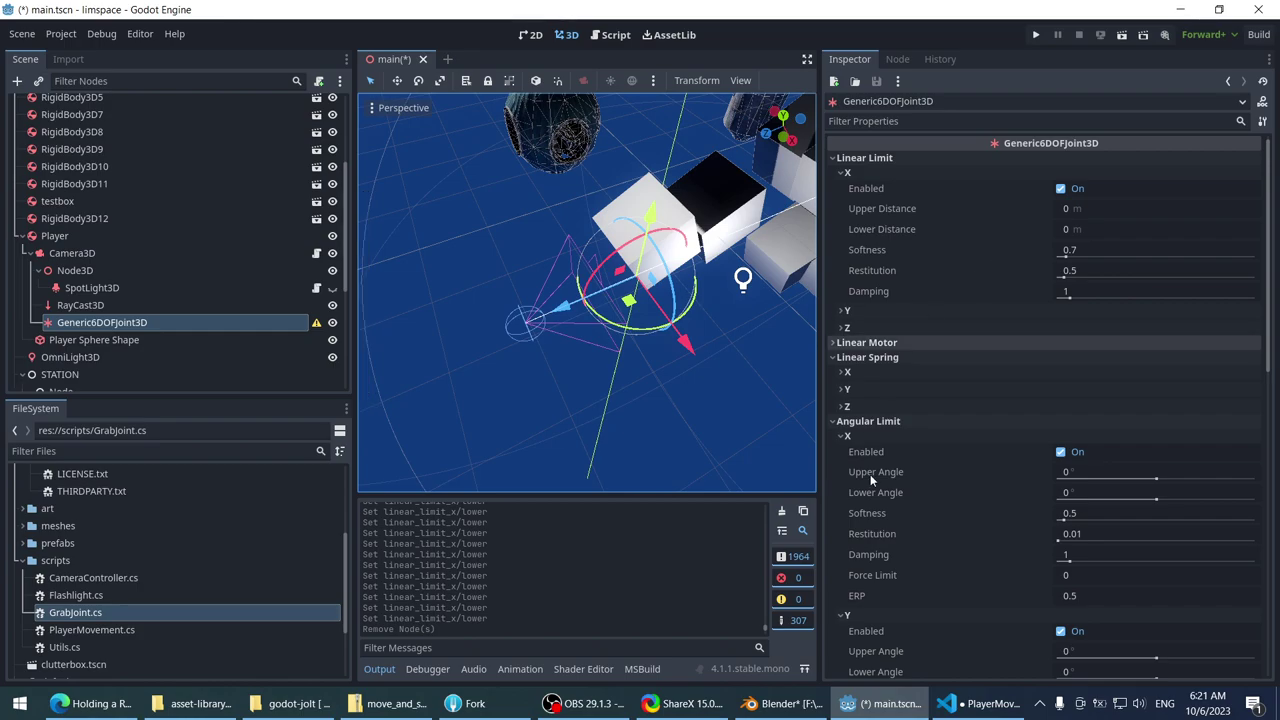
click(982, 703)
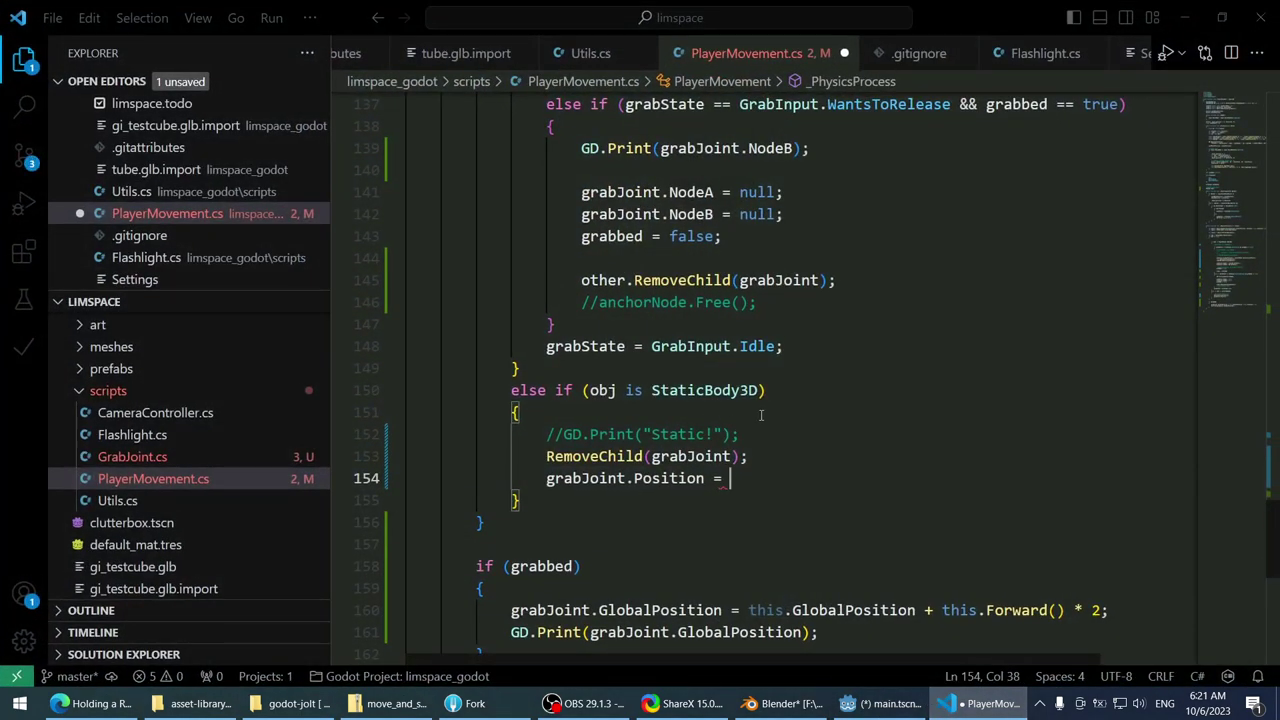
- Reset grabJoint.Position to Vector3.Zero in the StaticBody3D branch, placed above RemoveChild
click(761, 414)
click(765, 434)
click(785, 482)
key(ctrl+shift+Left)
key(ctrl+shift+Left)
text(globa)
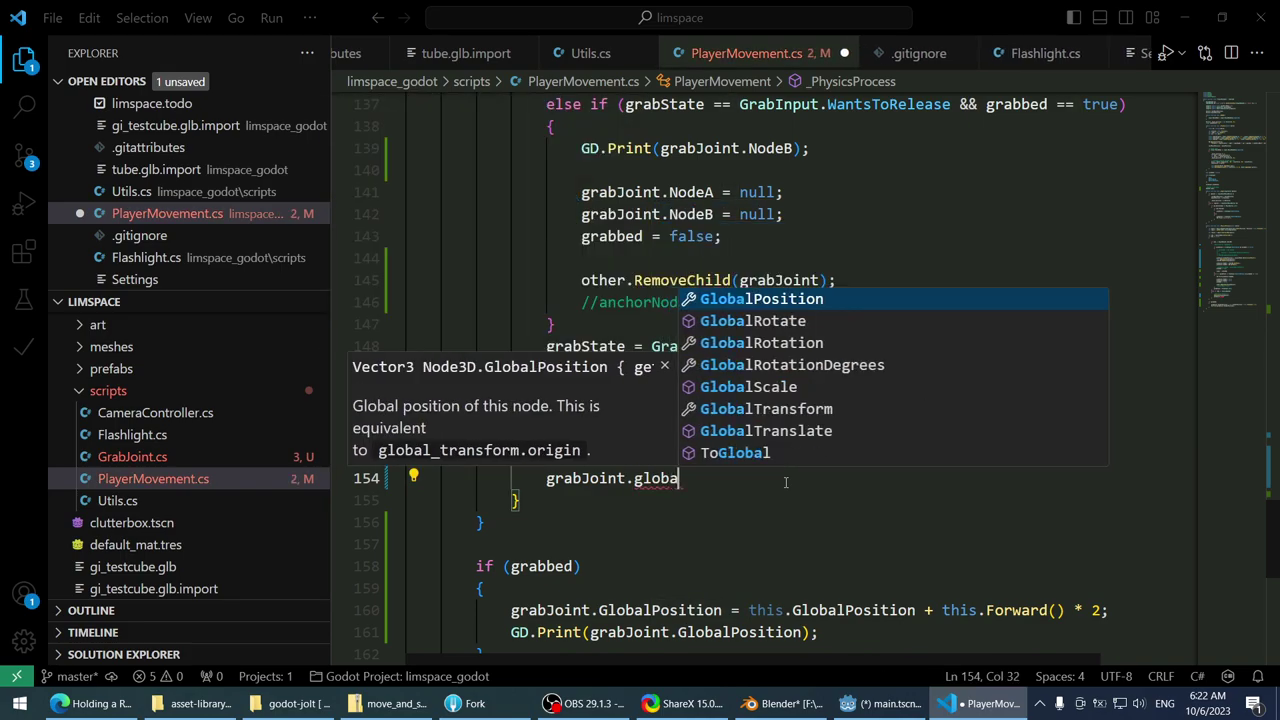
text(l)
key(Tab)
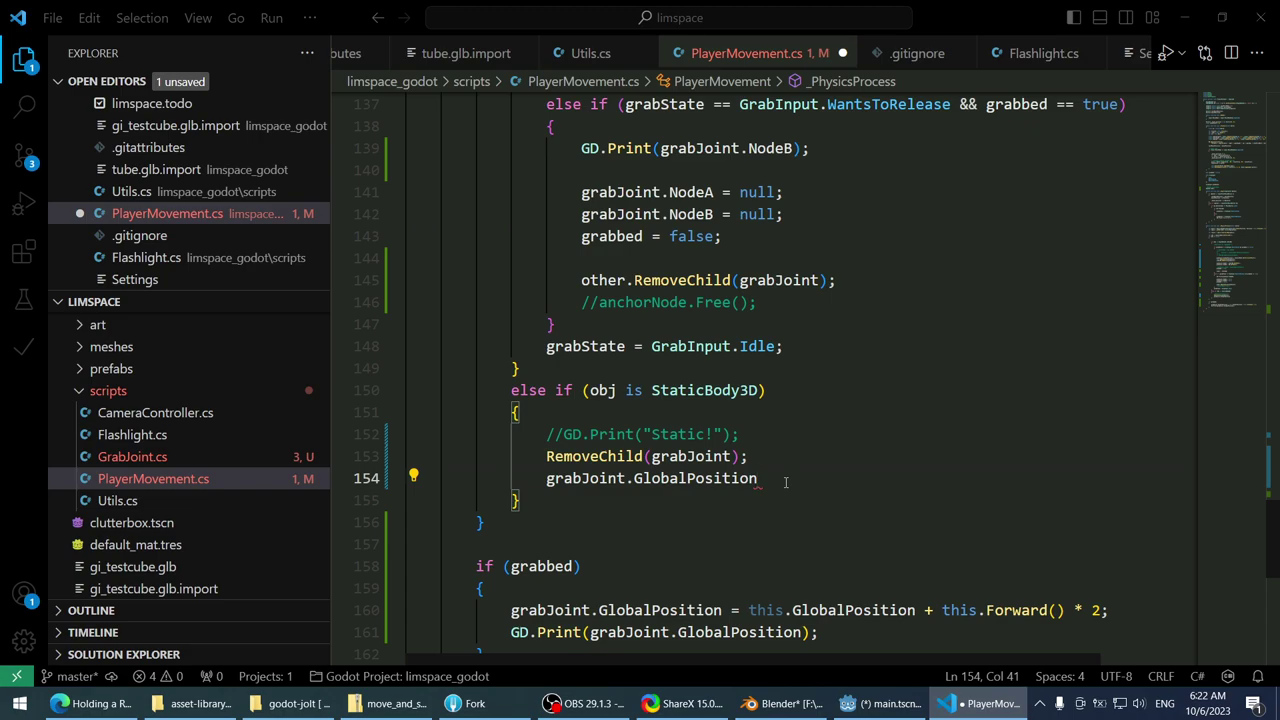
key(alt+Up)
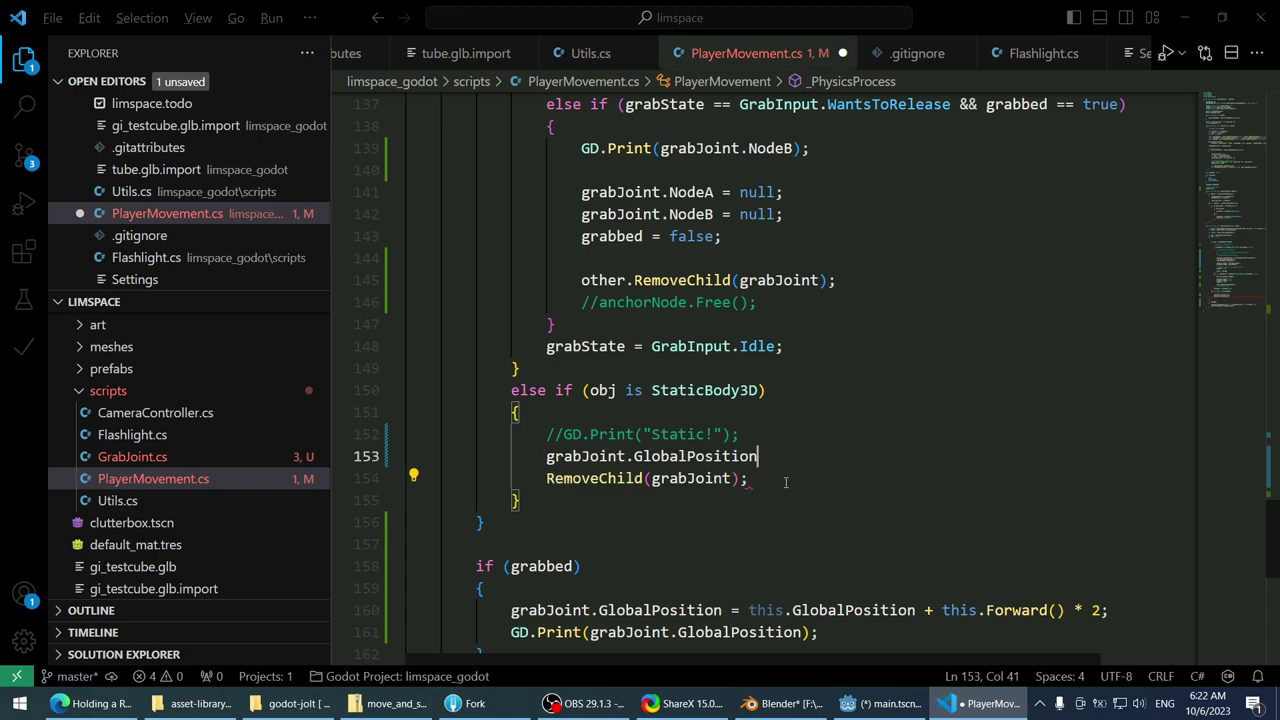
key(ctrl+shift+Left)
key(BackSpace)
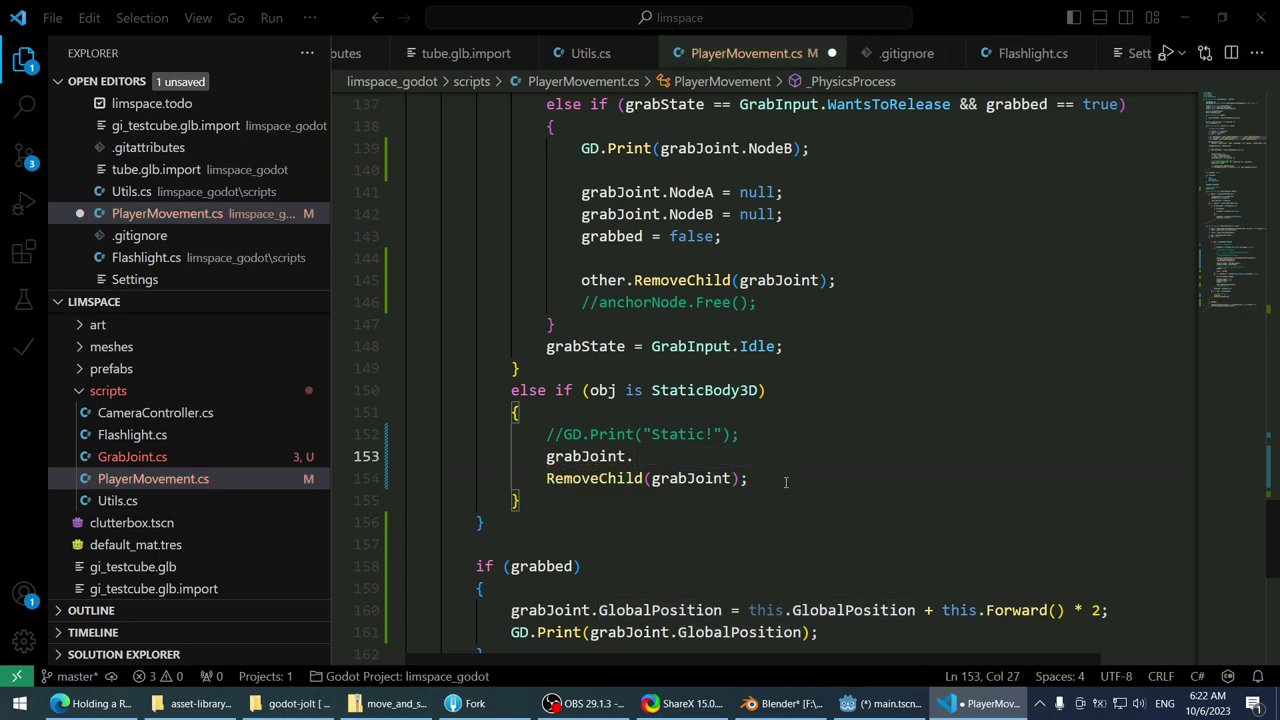
text(posi)
key(Tab)
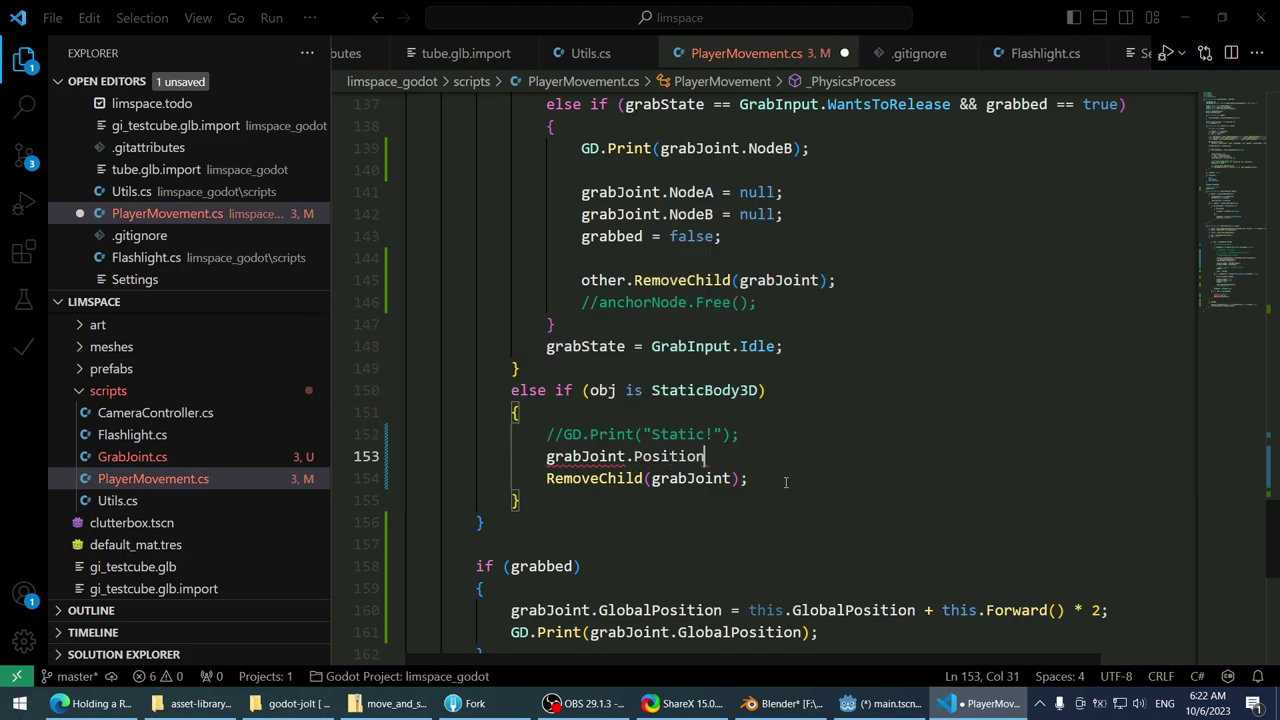
text(= )
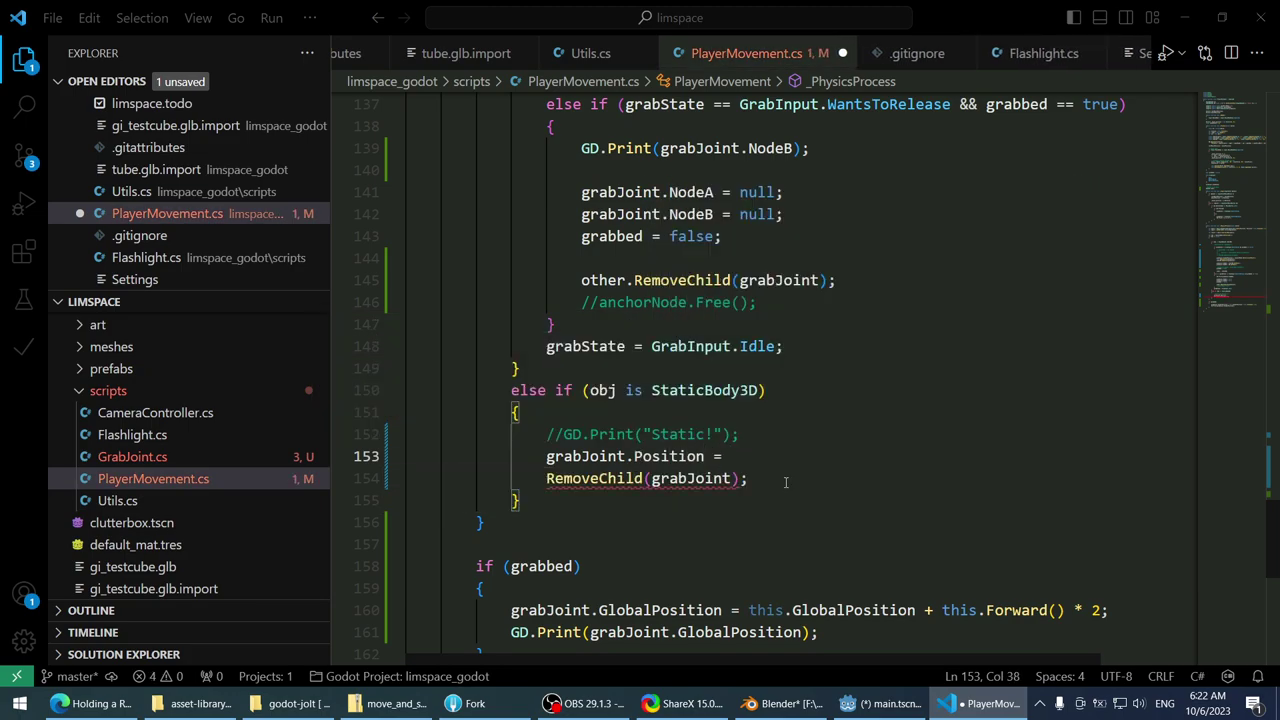
text(Vector3.Zero.)
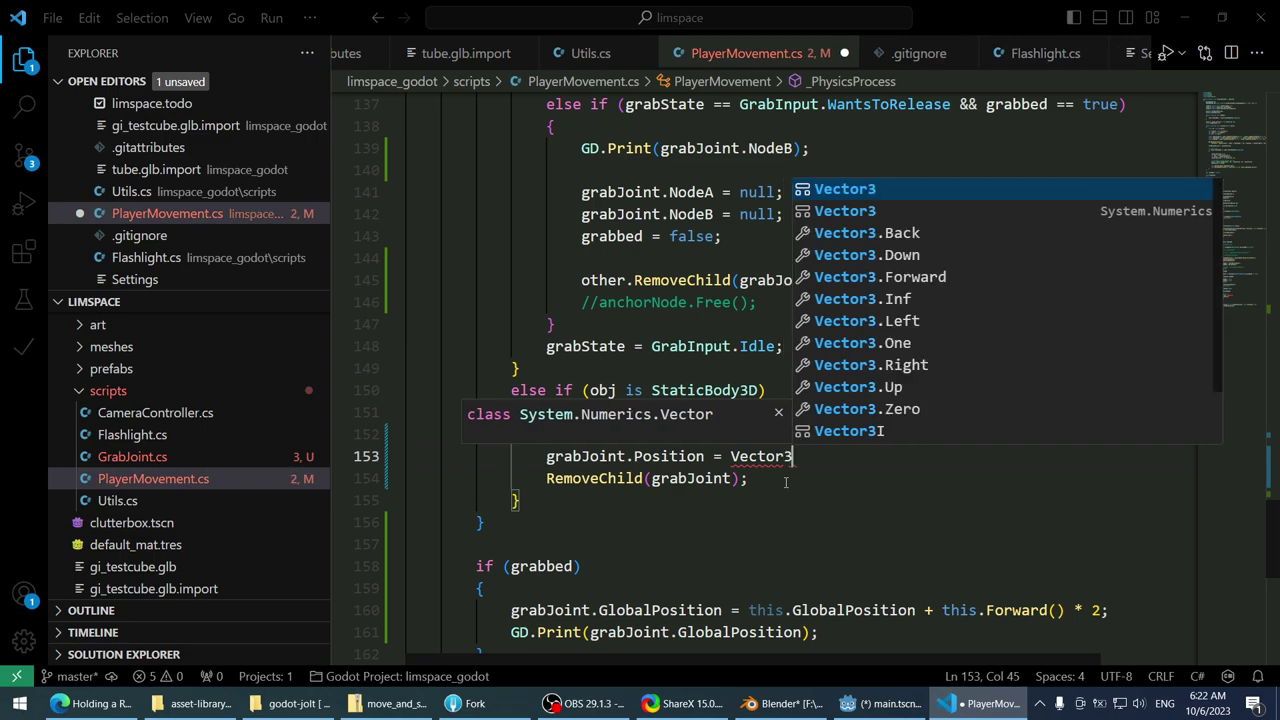
key(BackSpace)
key(BackSpace)
text(o;)
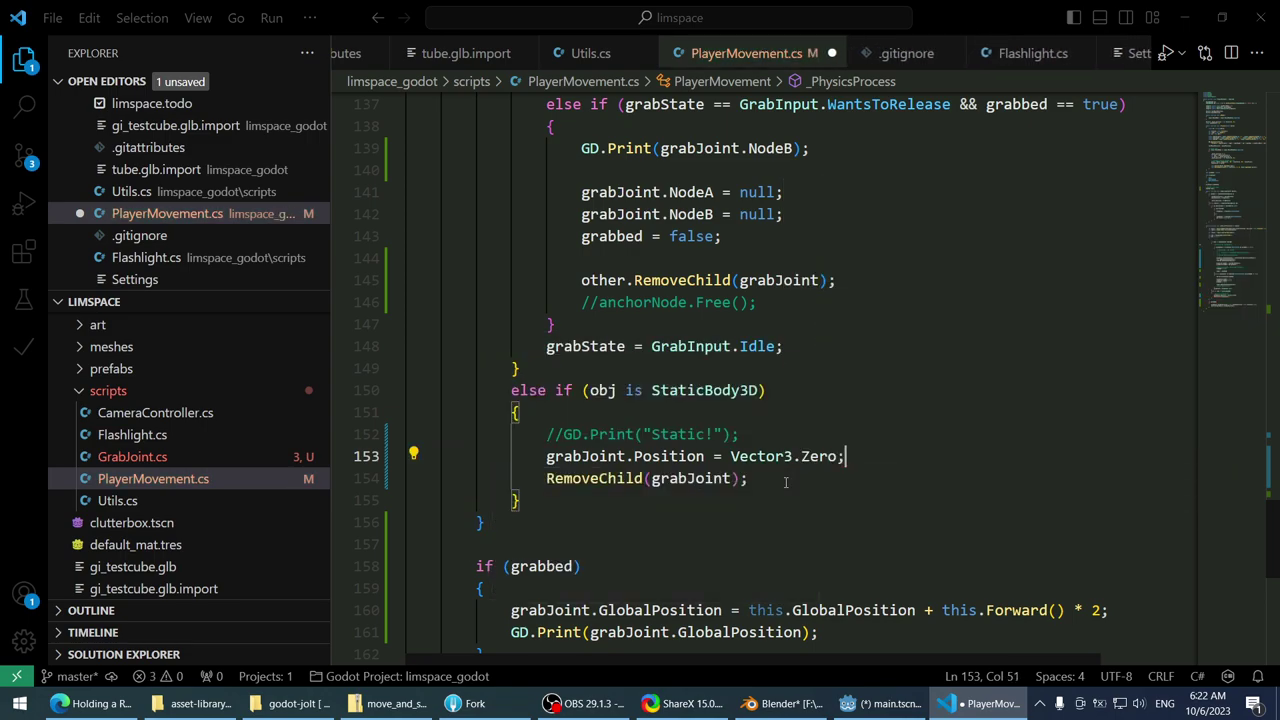
- Add 'grabJoint.NodeA = RB.GetPath();' after RemoveChild and save PlayerMovement.cs
key(Down)
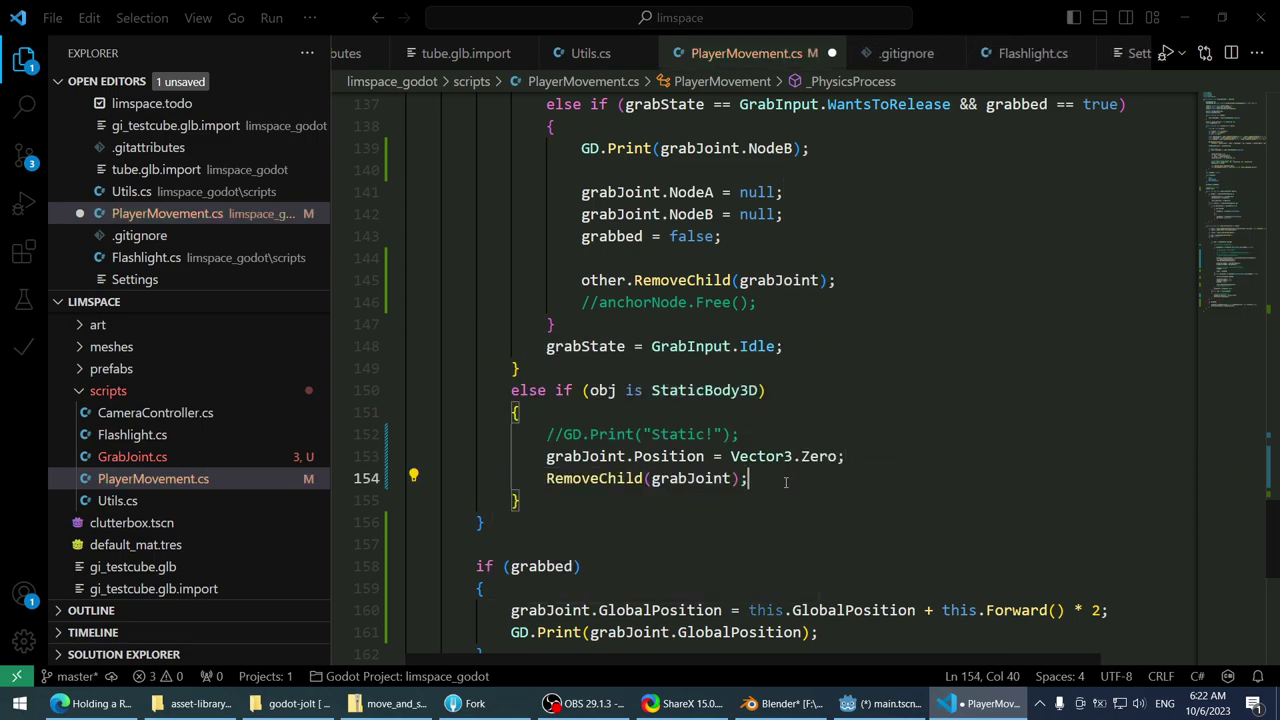
key(Return)
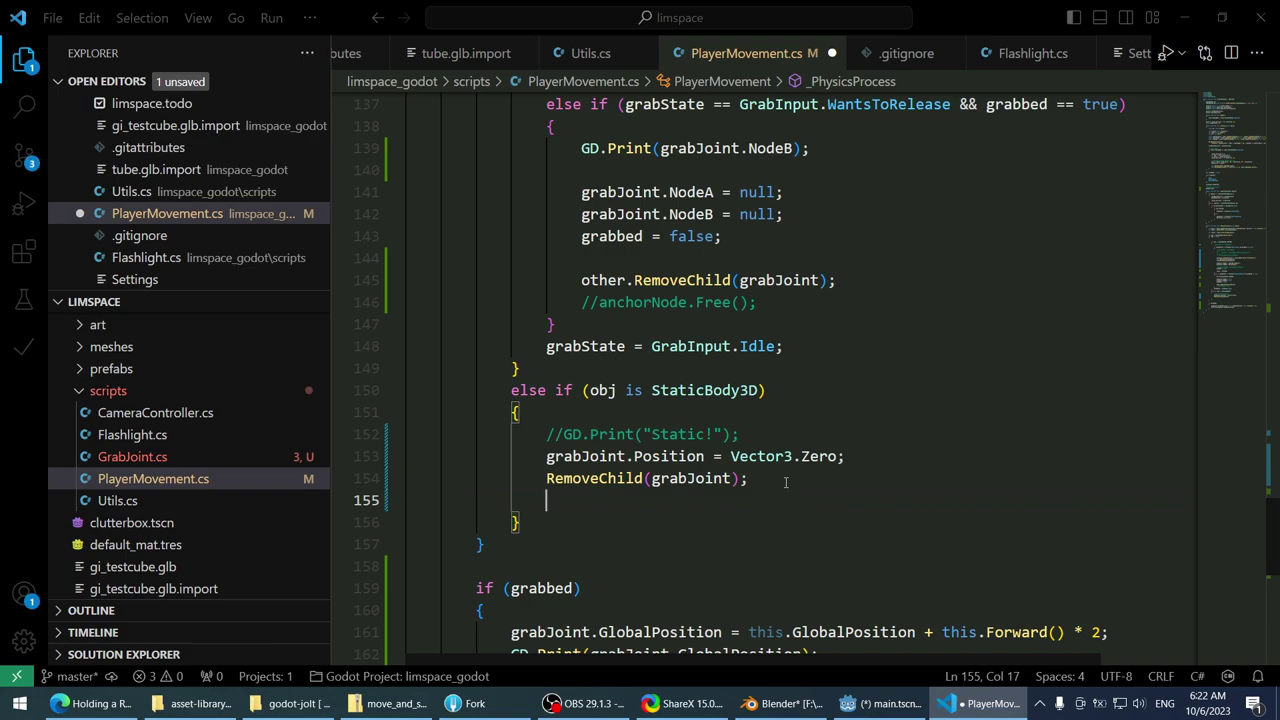
text(grabs)
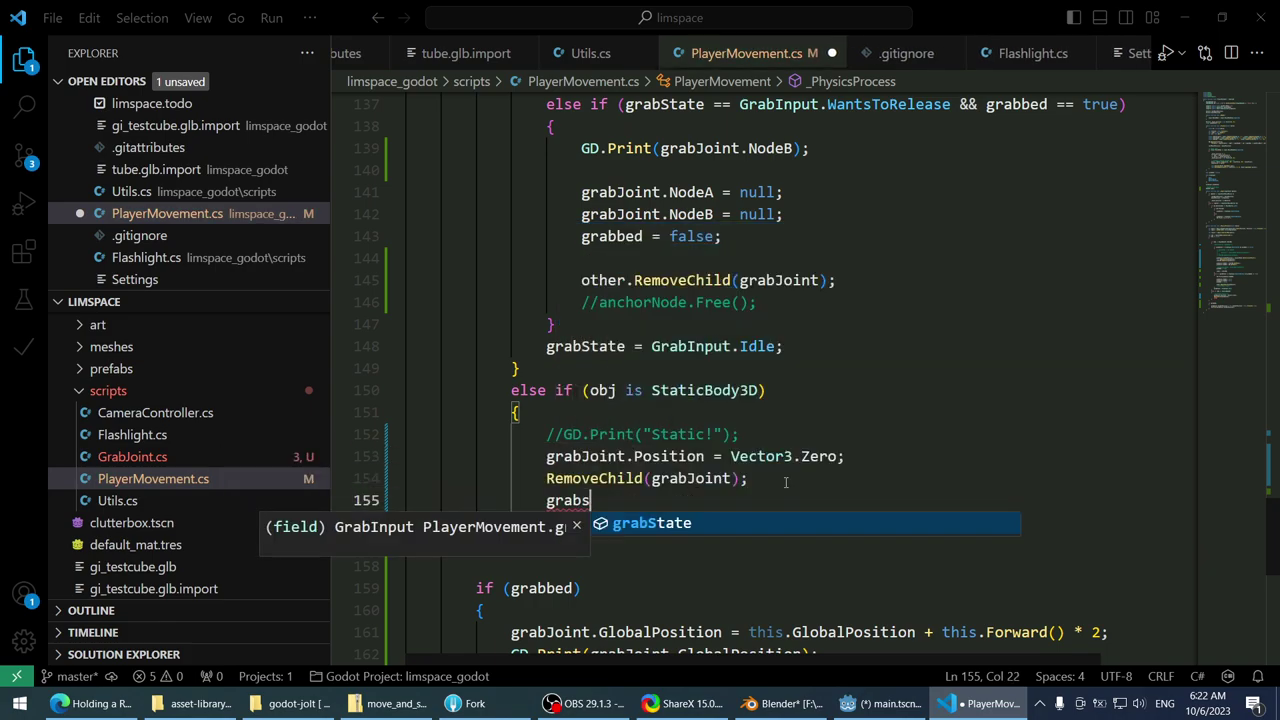
key(BackSpace)
text(join.nod)
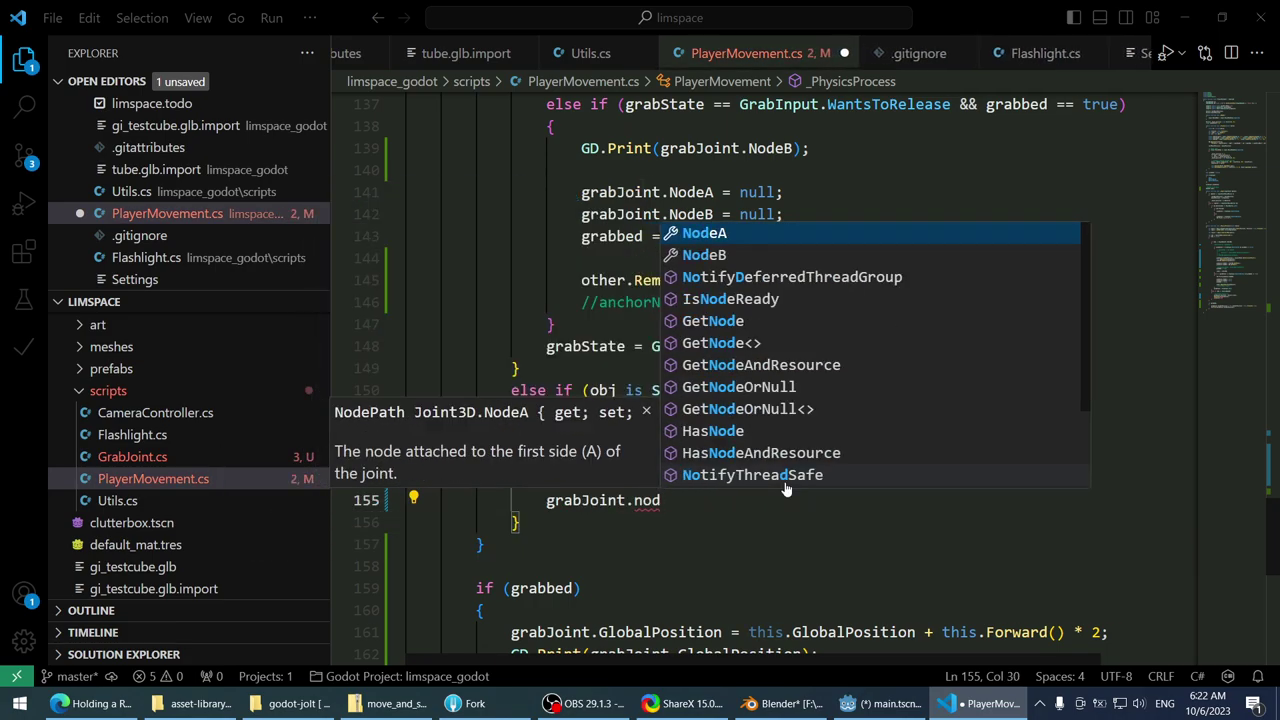
key(Tab)
text(= )
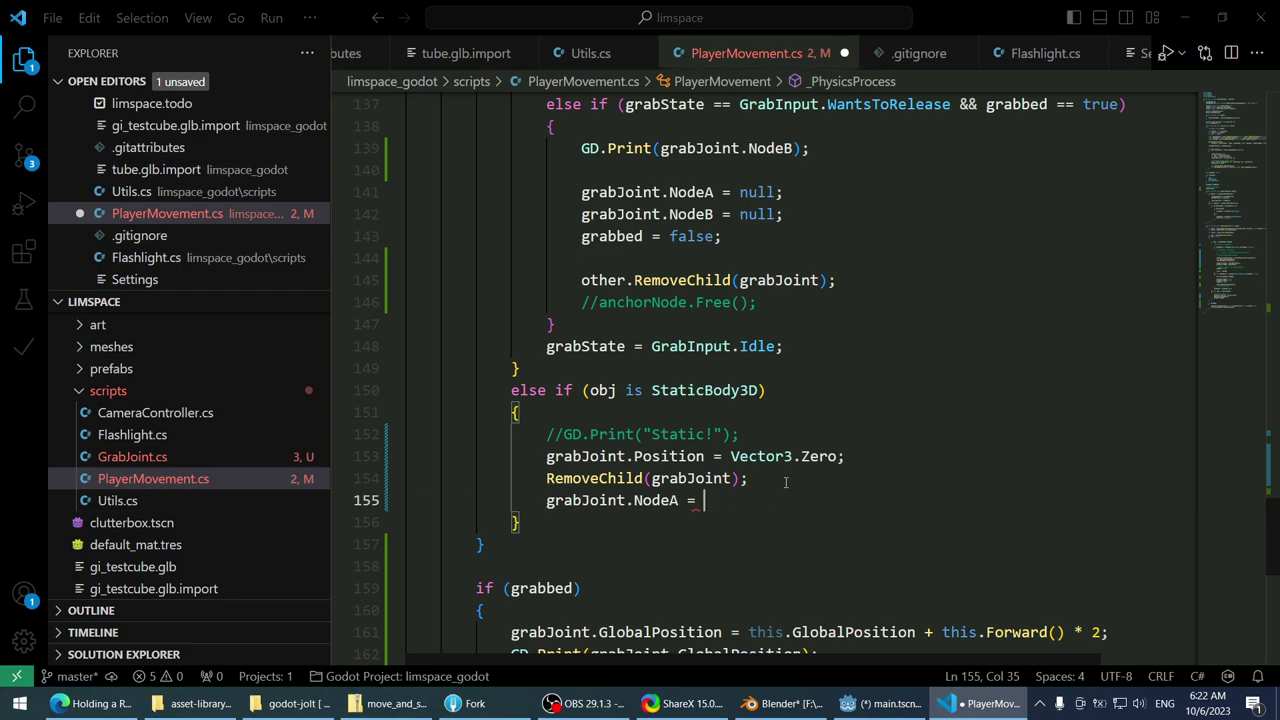
text(this)
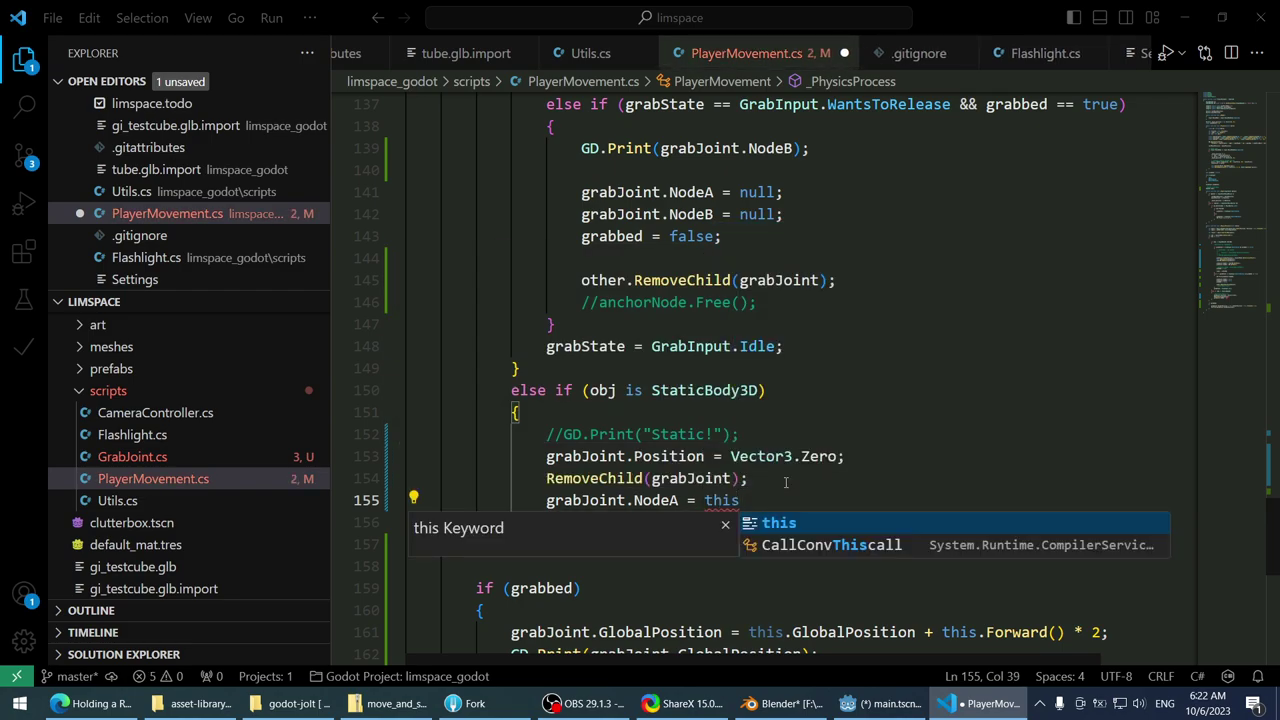
text(.get)
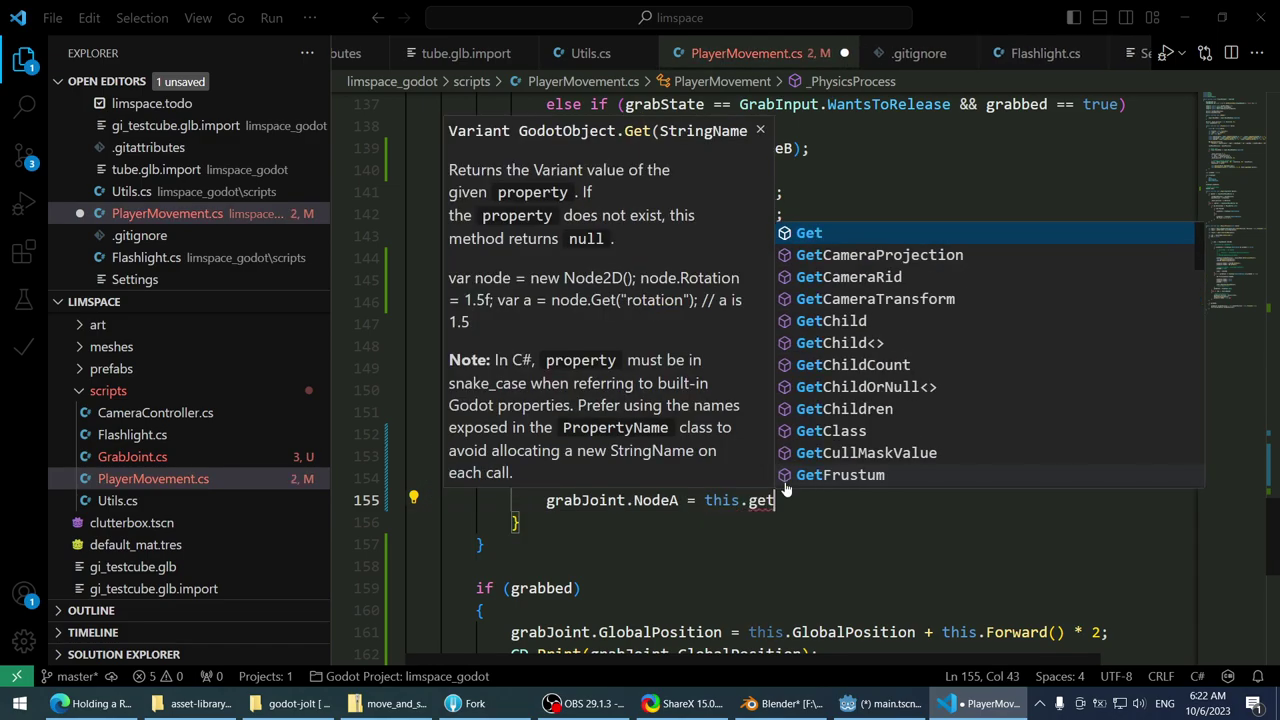
text(path)
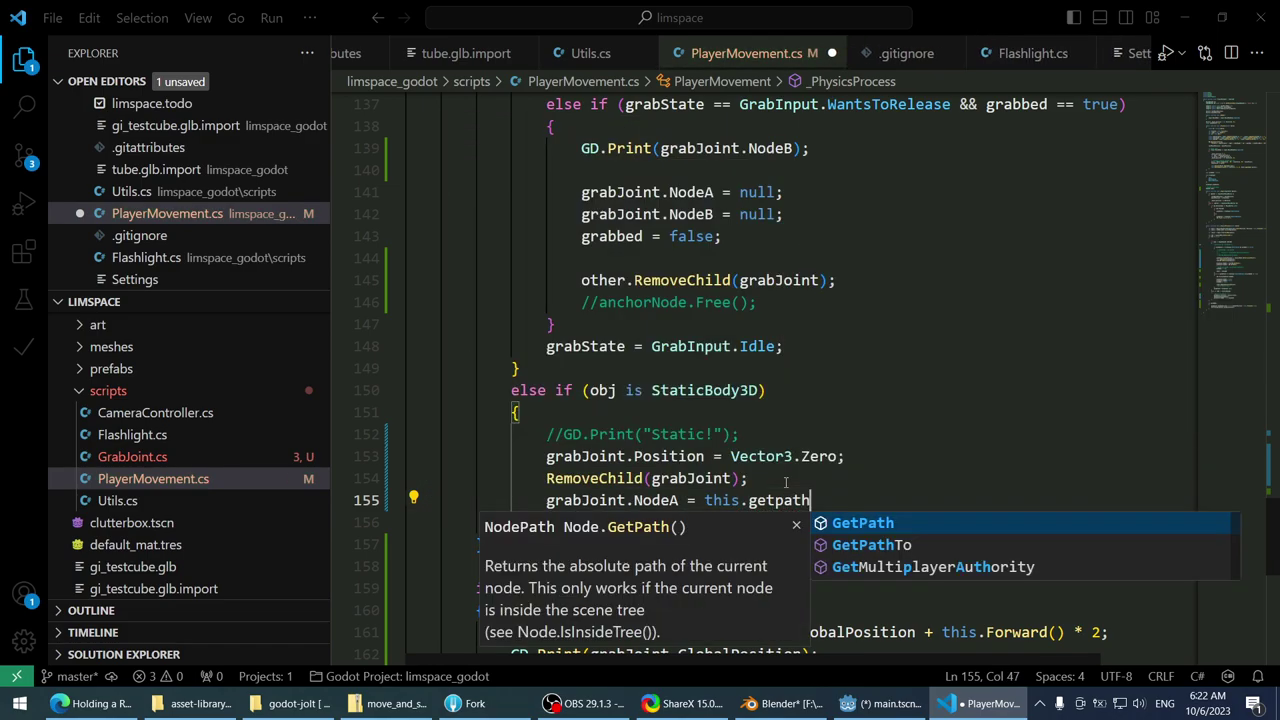
key(Tab)
text(()
key(Escape)
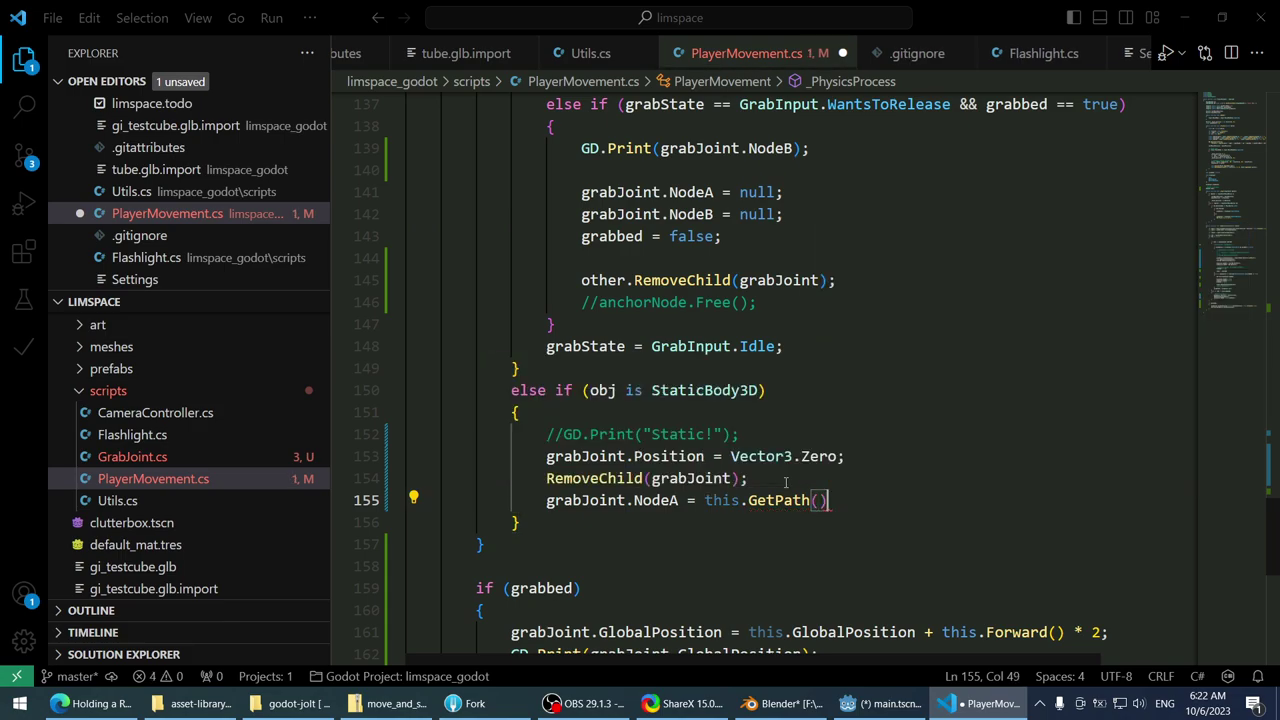
text();)
key(Left)
key(Left)
key(Left)
key(Left)
key(Left)
key(Left)
key(Left)
key(Left)
key(ctrl+Left)
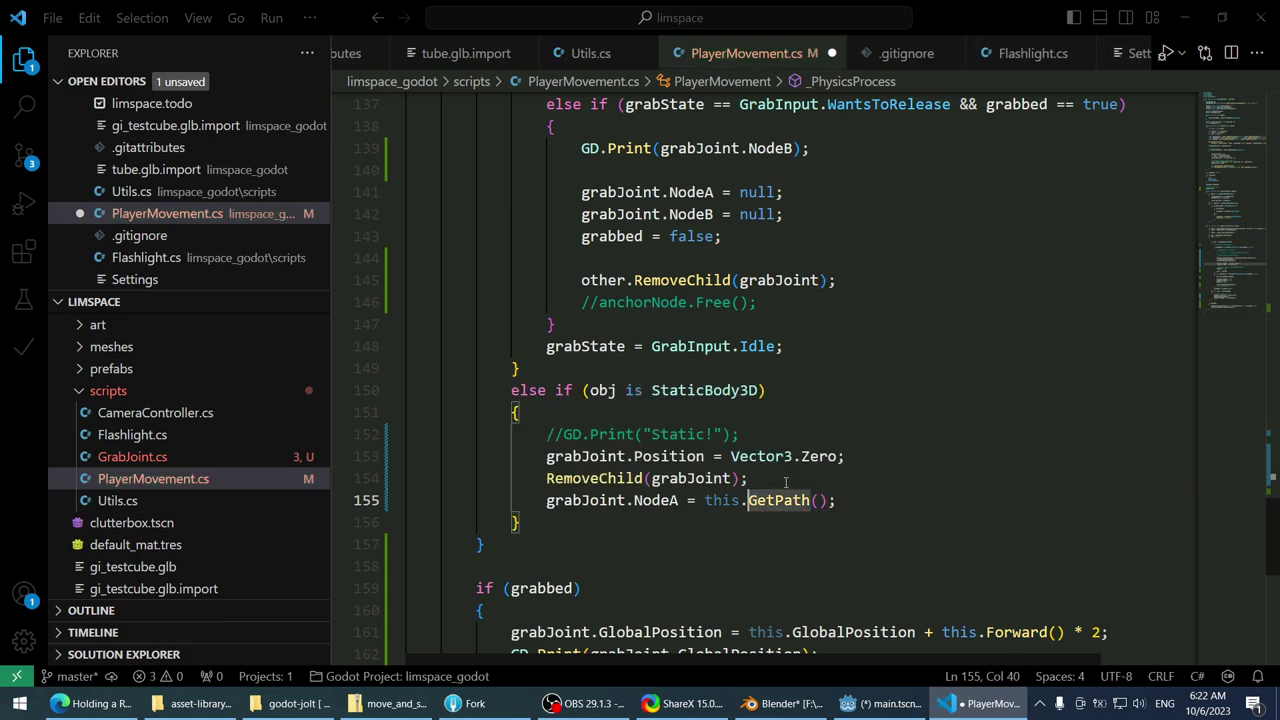
key(ctrl+shift+Left)
key(BackSpace)
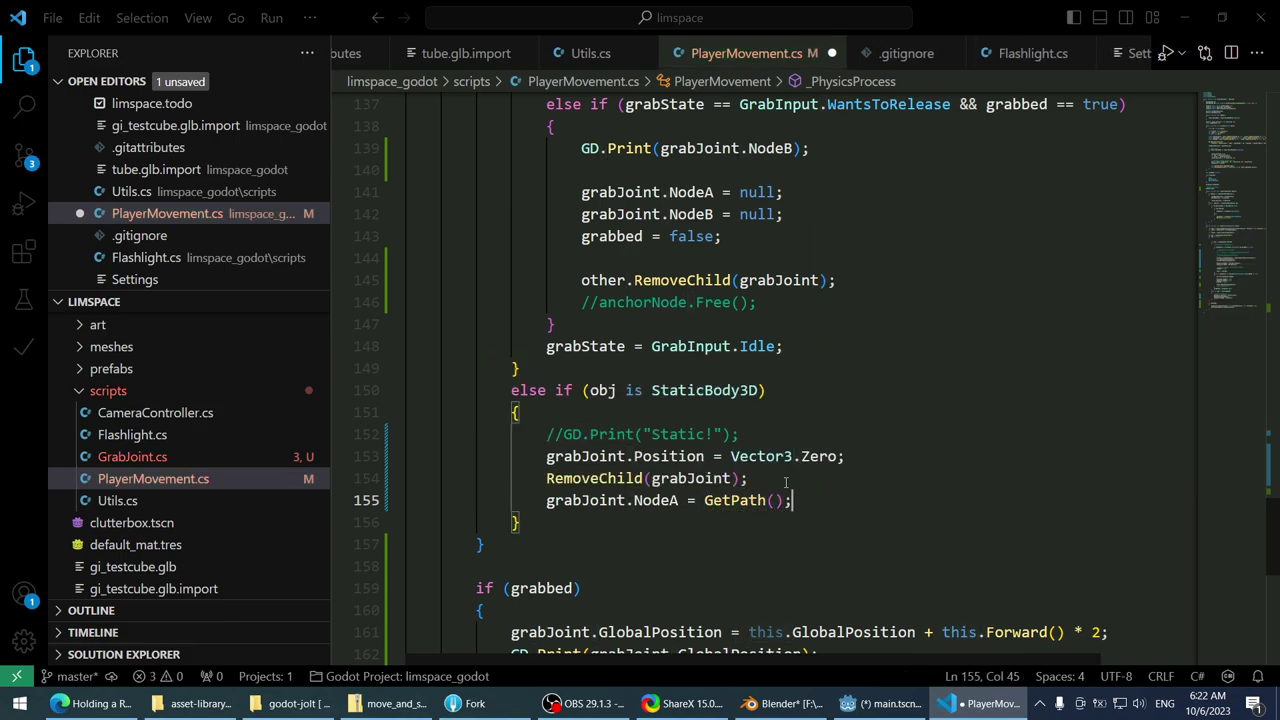
key(ctrl+Left)
key(Right)
key(Right)
text(RB.)
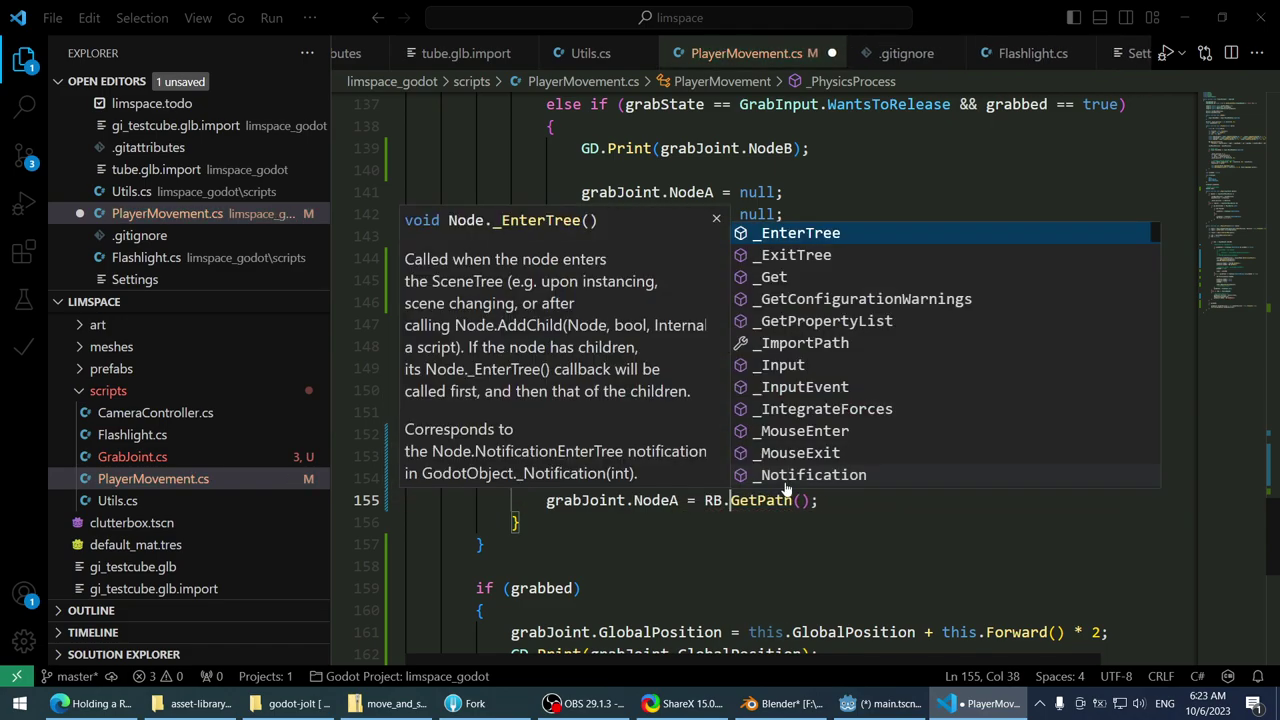
key(End)
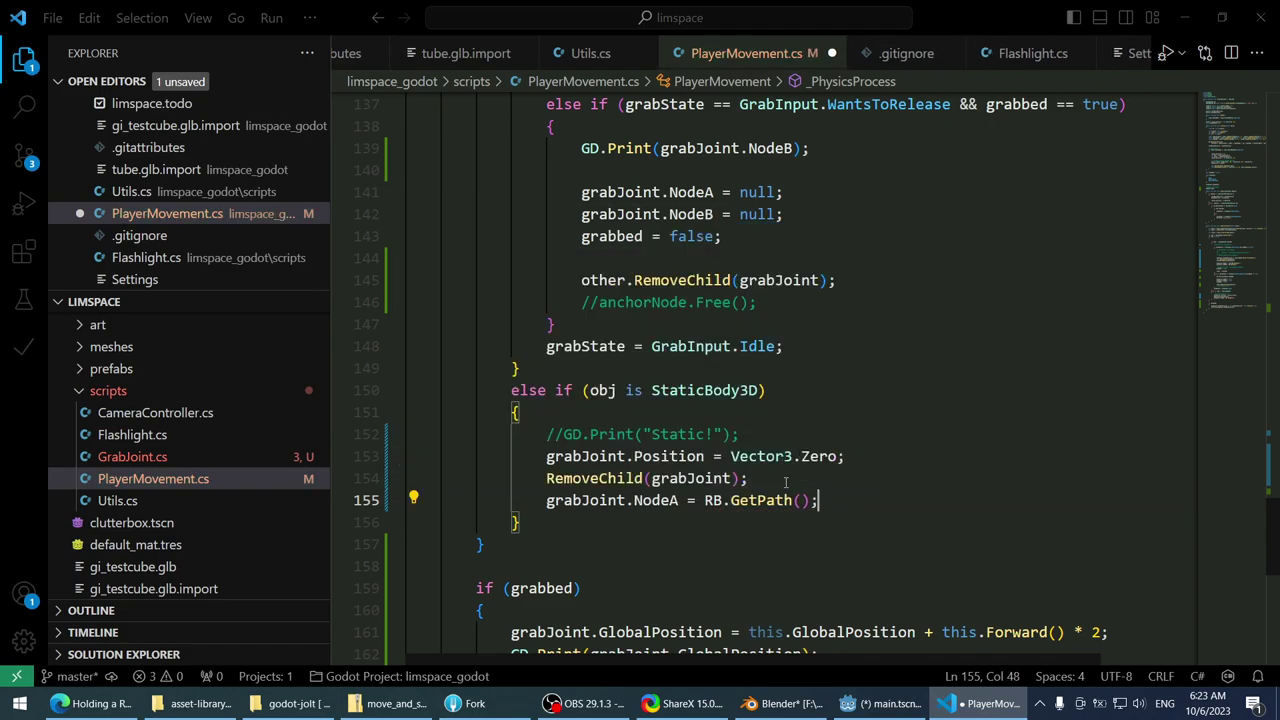
key(ctrl+s)
key(Up)
key(Up)
key(Down)
key(Down)
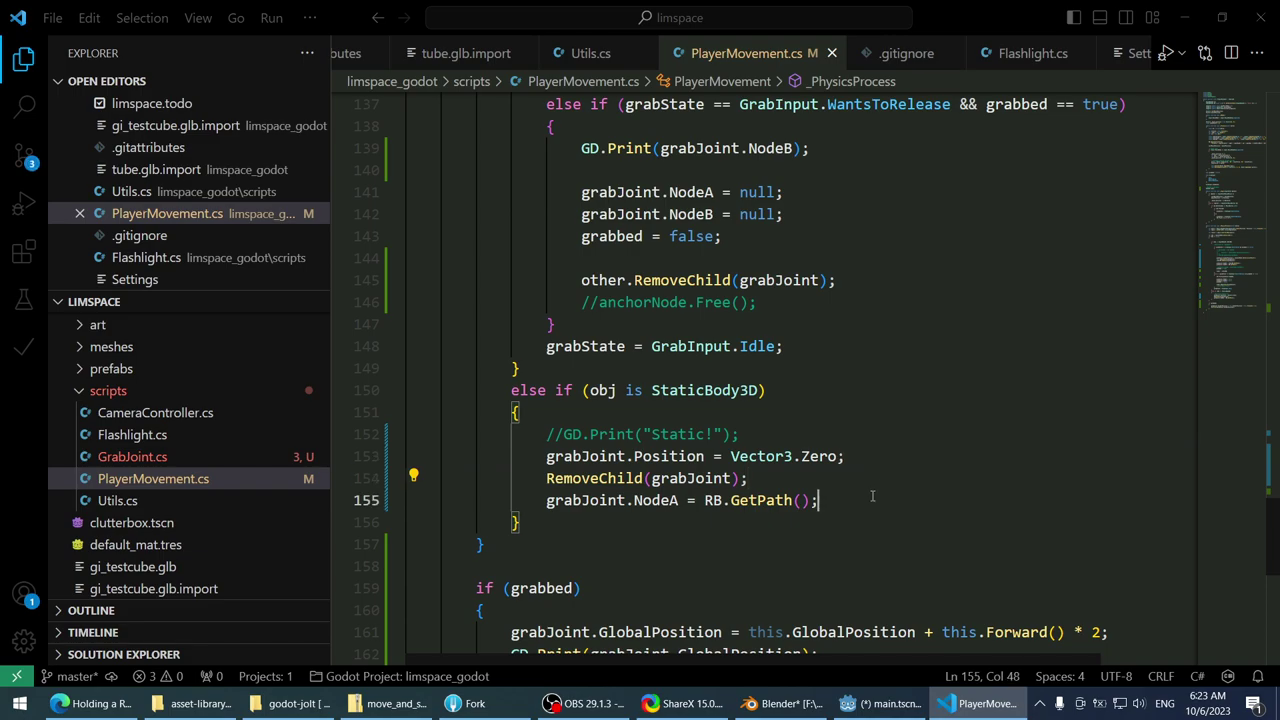
key(Up)
key(Down)
key(Up)
key(Down)
scroll(841, 441, down, 3)
click(890, 528)
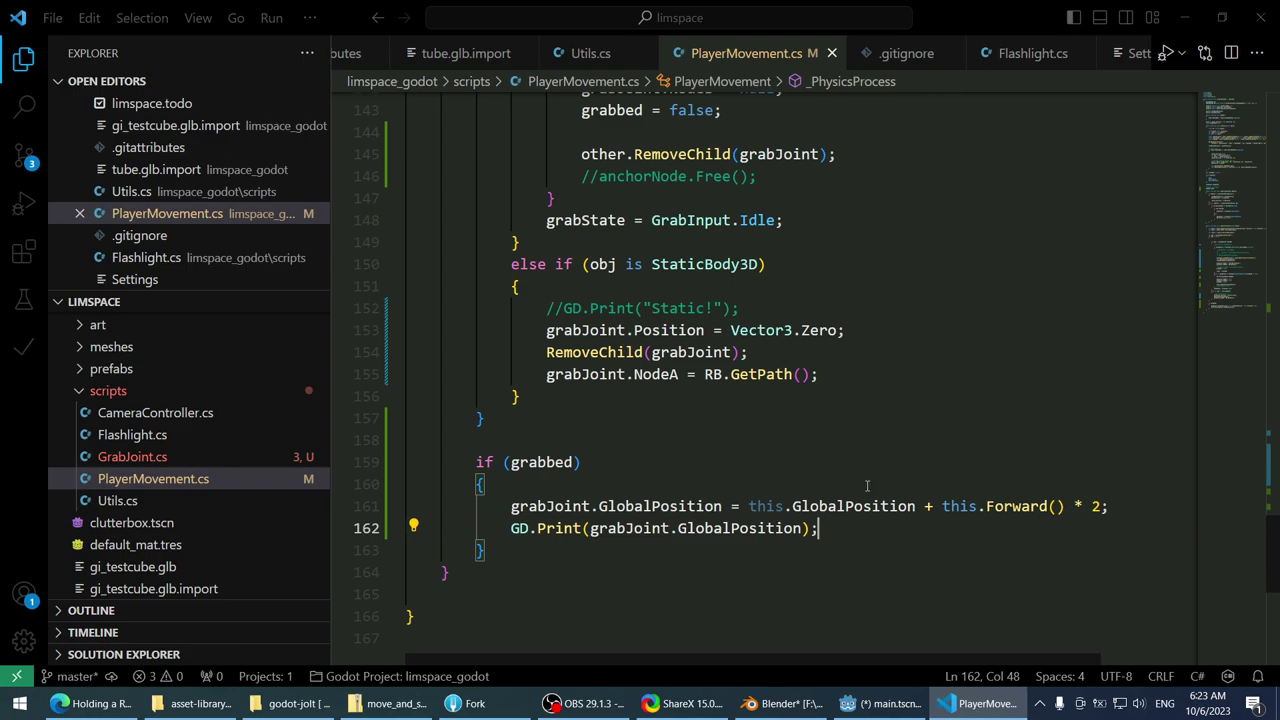
key(Home)
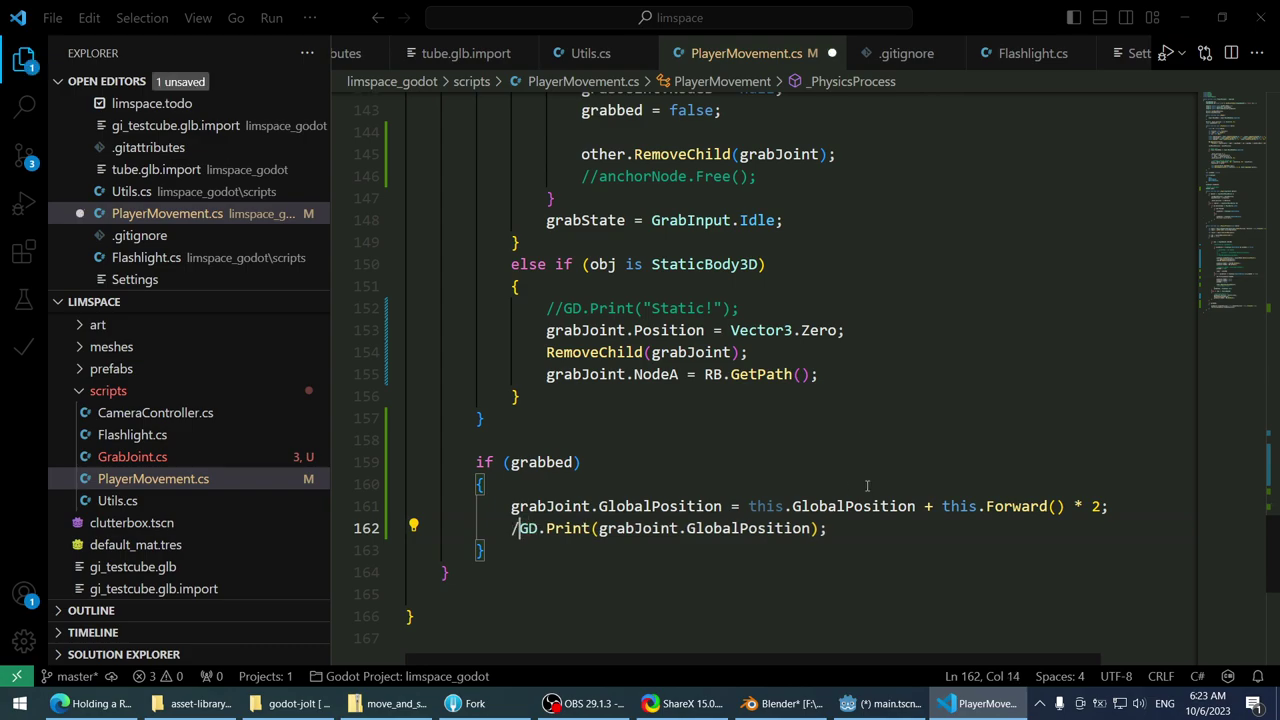
key(ctrl+slash)
key(Up)
key(Down)
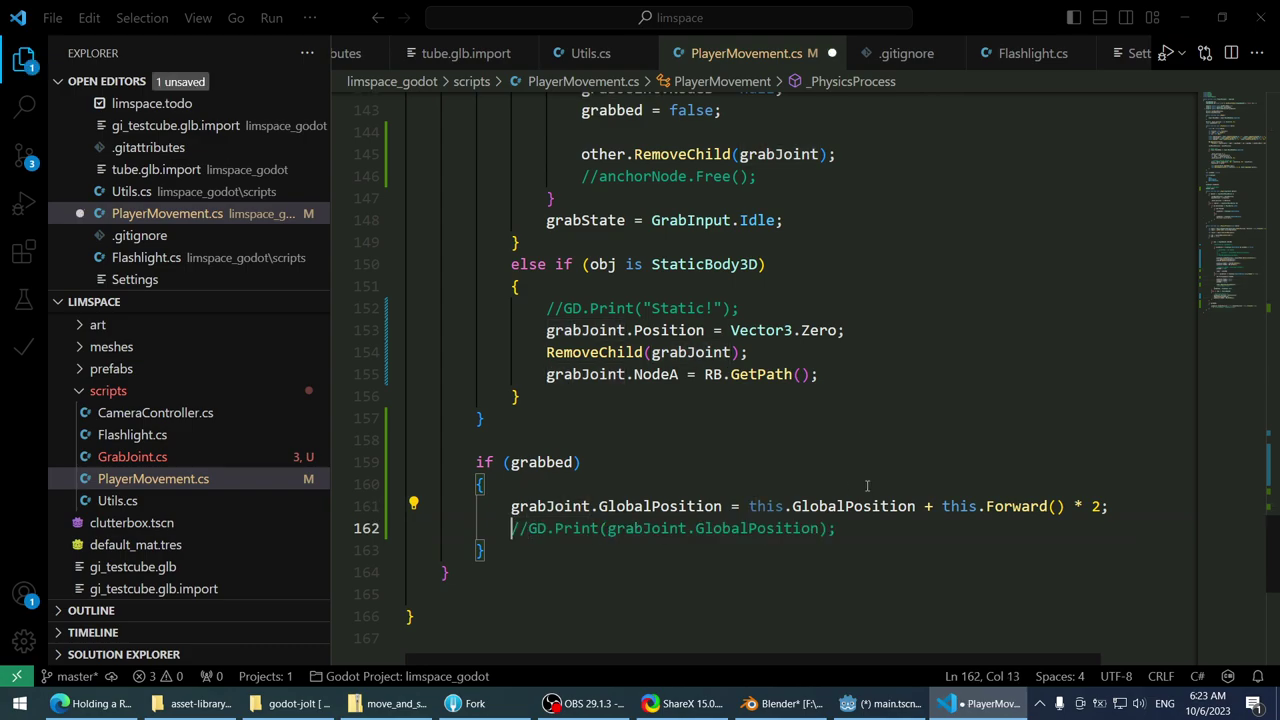
key(ctrl+slash)
key(End)
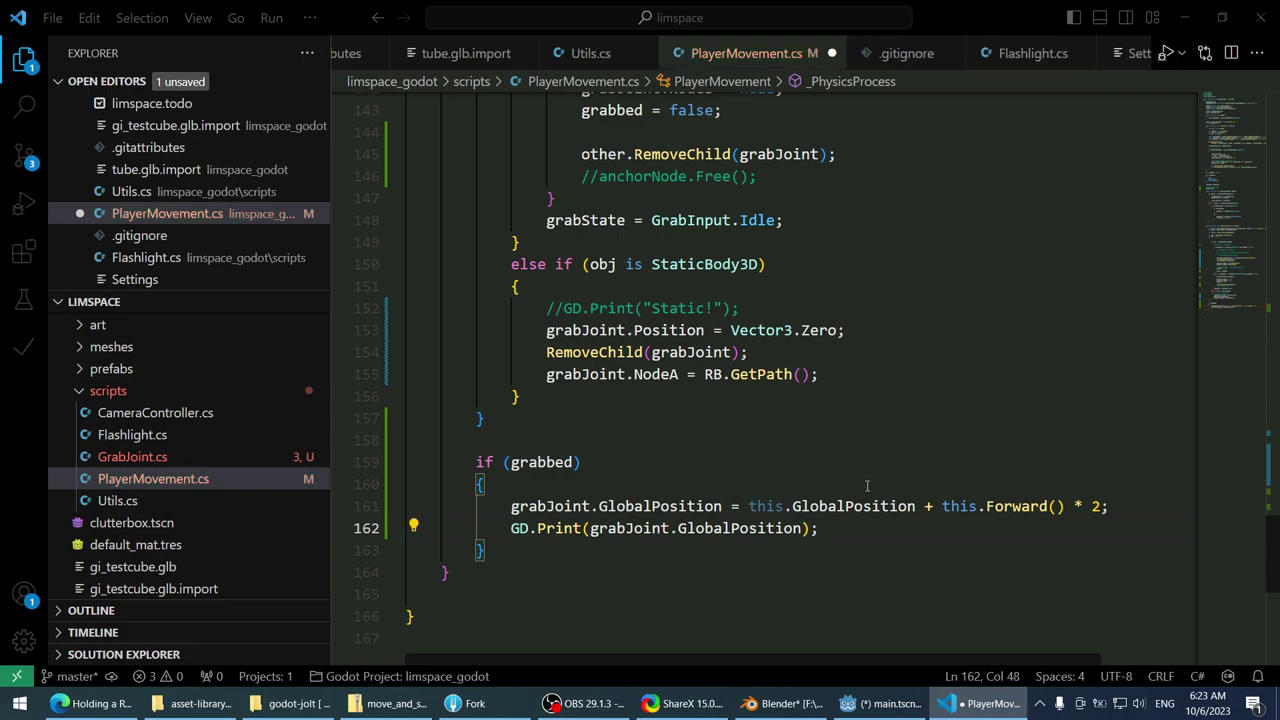
key(Up)
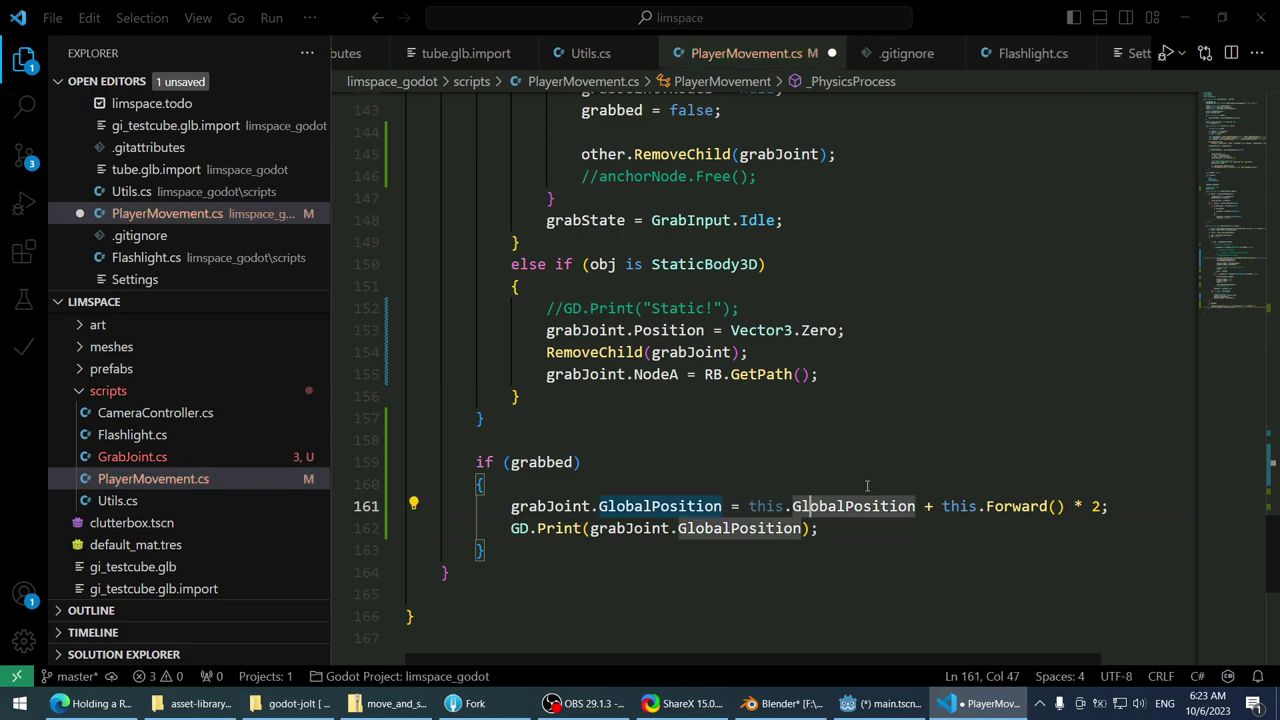
key(Right)
key(Right)
key(Right)
key(Right)
key(Right)
key(Right)
key(Right)
key(Right)
key(Right)
key(Right)
key(Right)
key(Right)
key(Right)
key(Right)
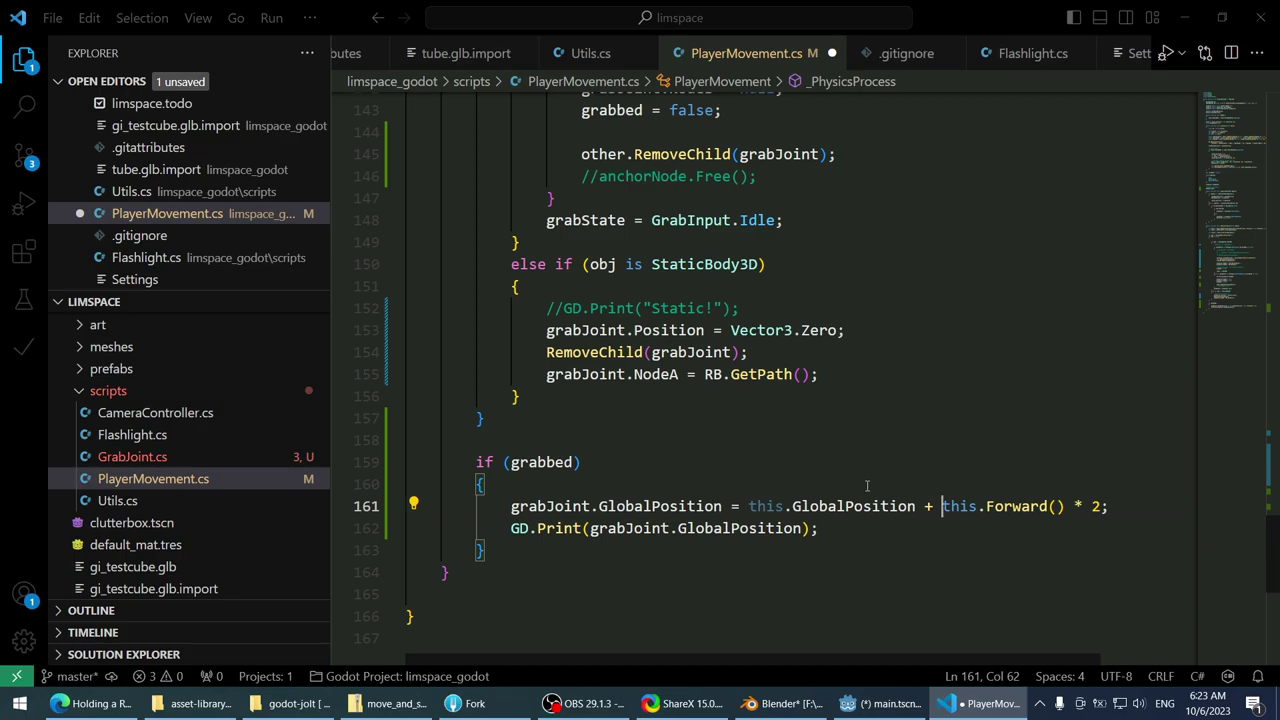
scroll(867, 486, up, 18)
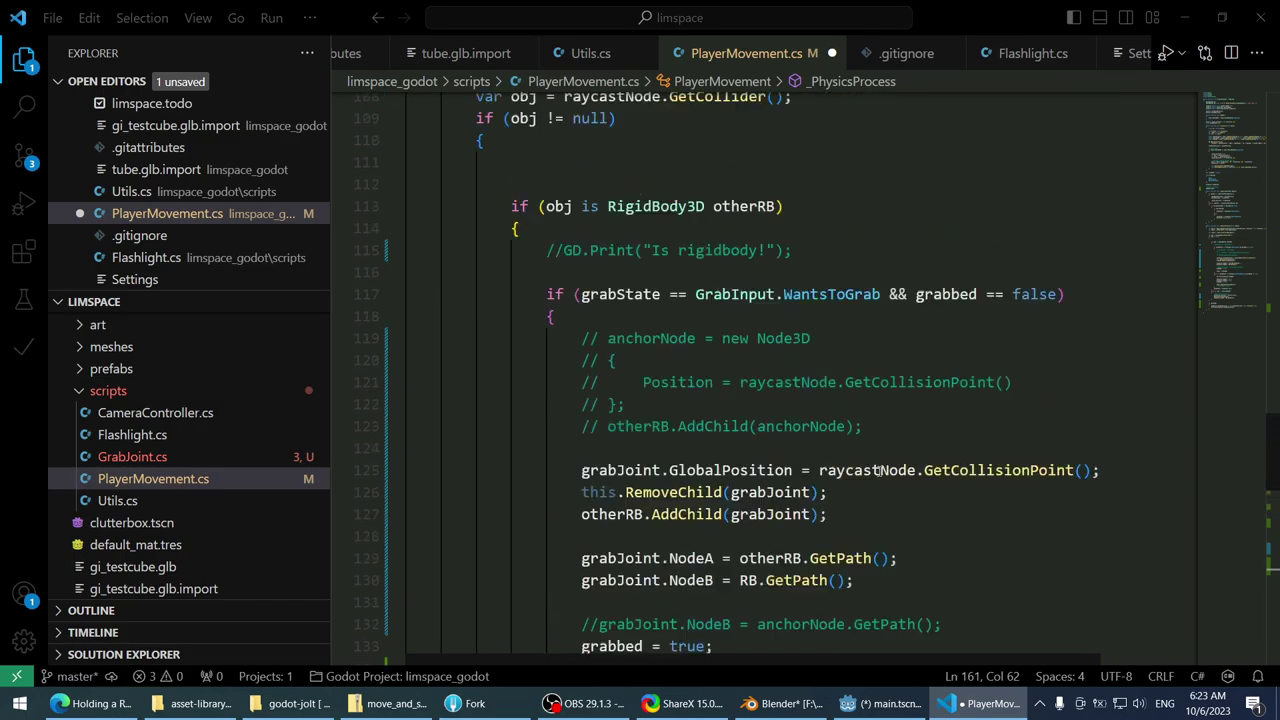
scroll(773, 468, up, 11)
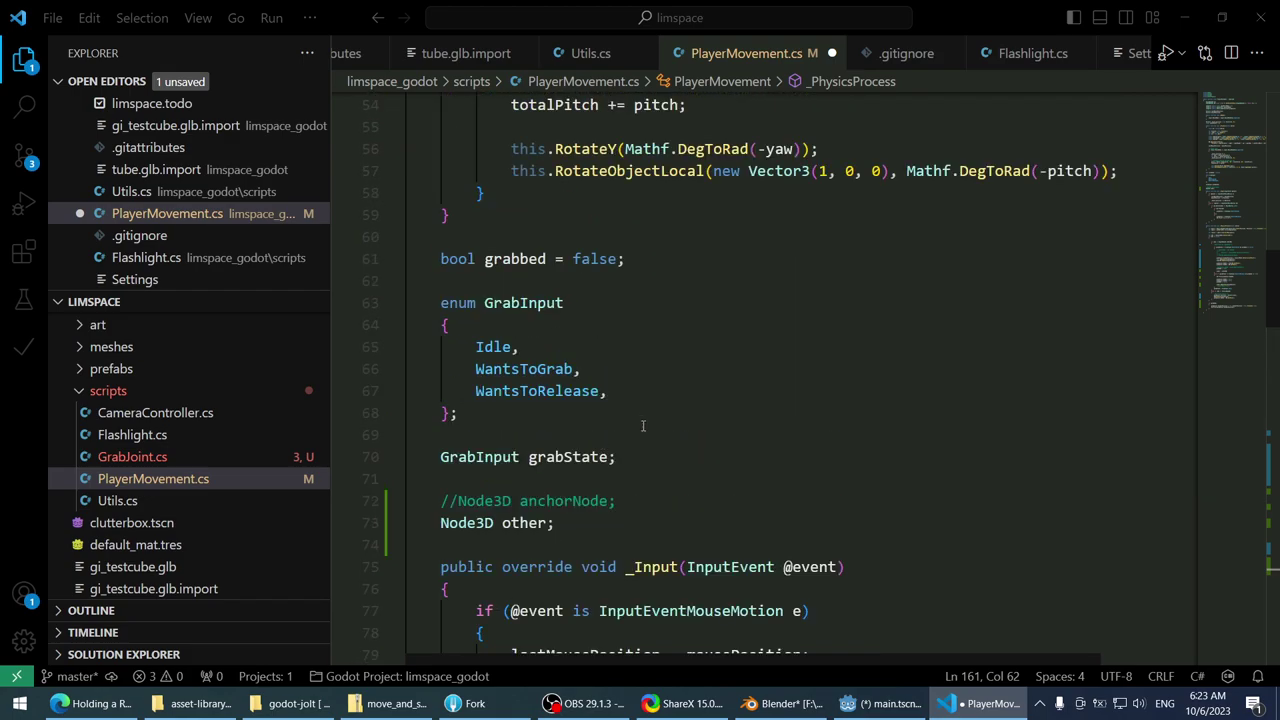
- Declare a 'Vector3 staticCollisionPoint;' field below the existing field declarations
click(663, 538)
click(663, 527)
scroll(663, 527, down, 2)
key(Return)
key(Return)
text(V)
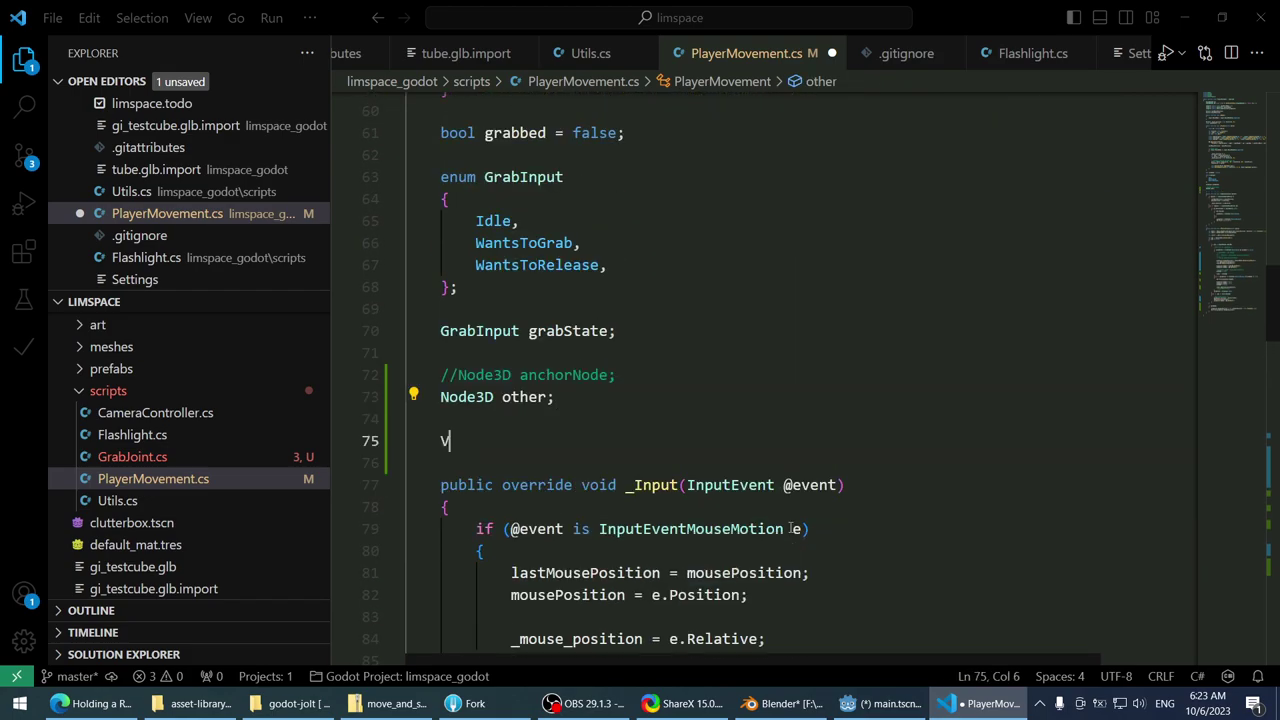
text(ector3 static)
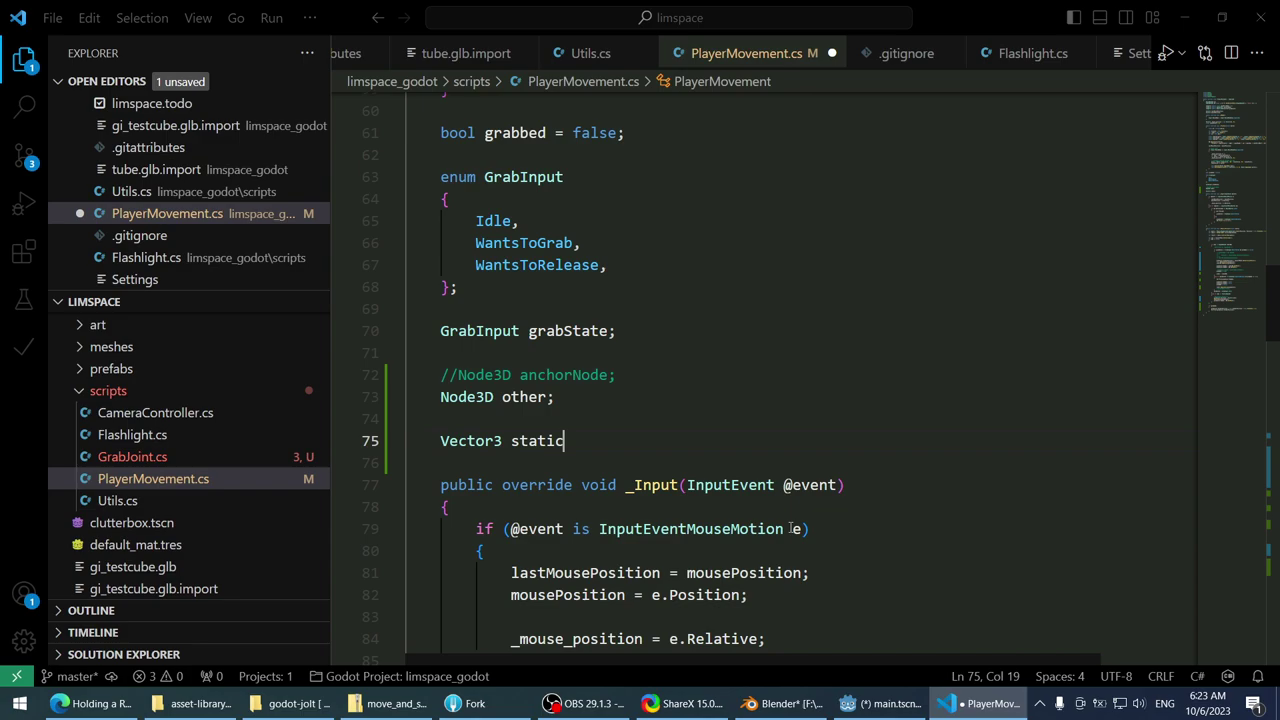
text(CollisionP)
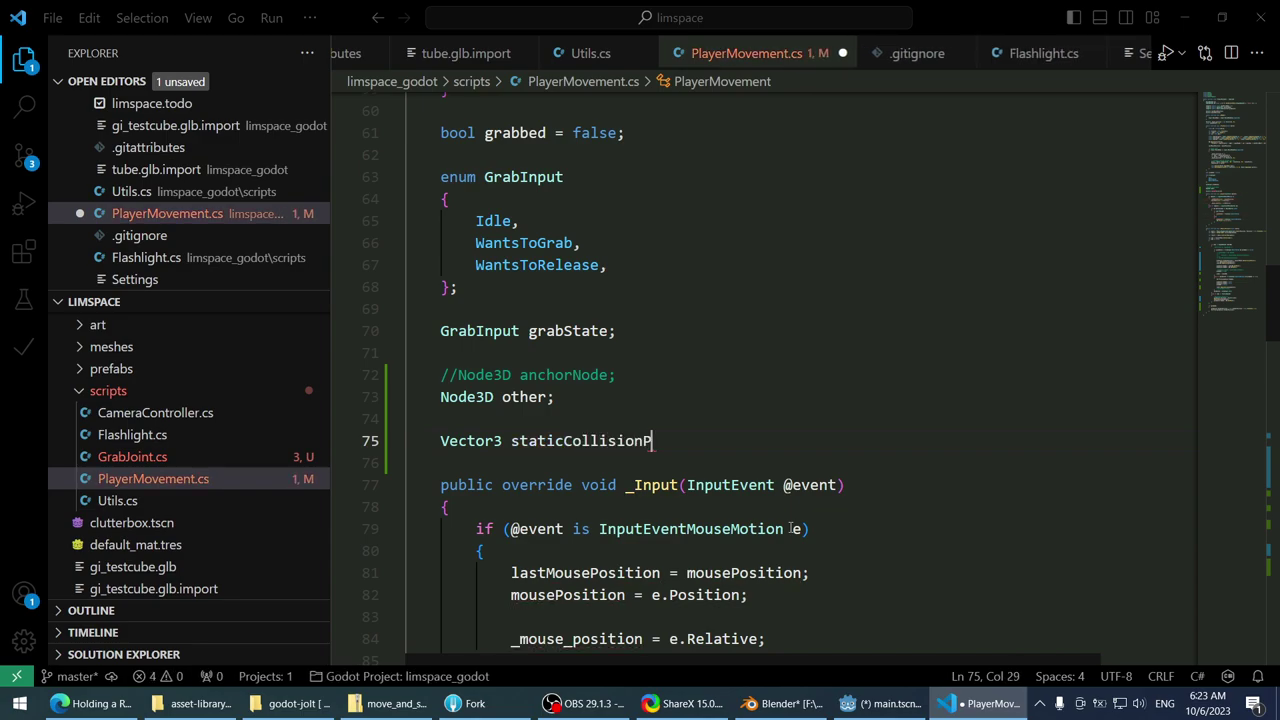
text(oint;)
- Begin a 'staticCollisionPoint =' assignment below the NodeA line in the StaticBody3D branch
scroll(838, 325, down, 11)
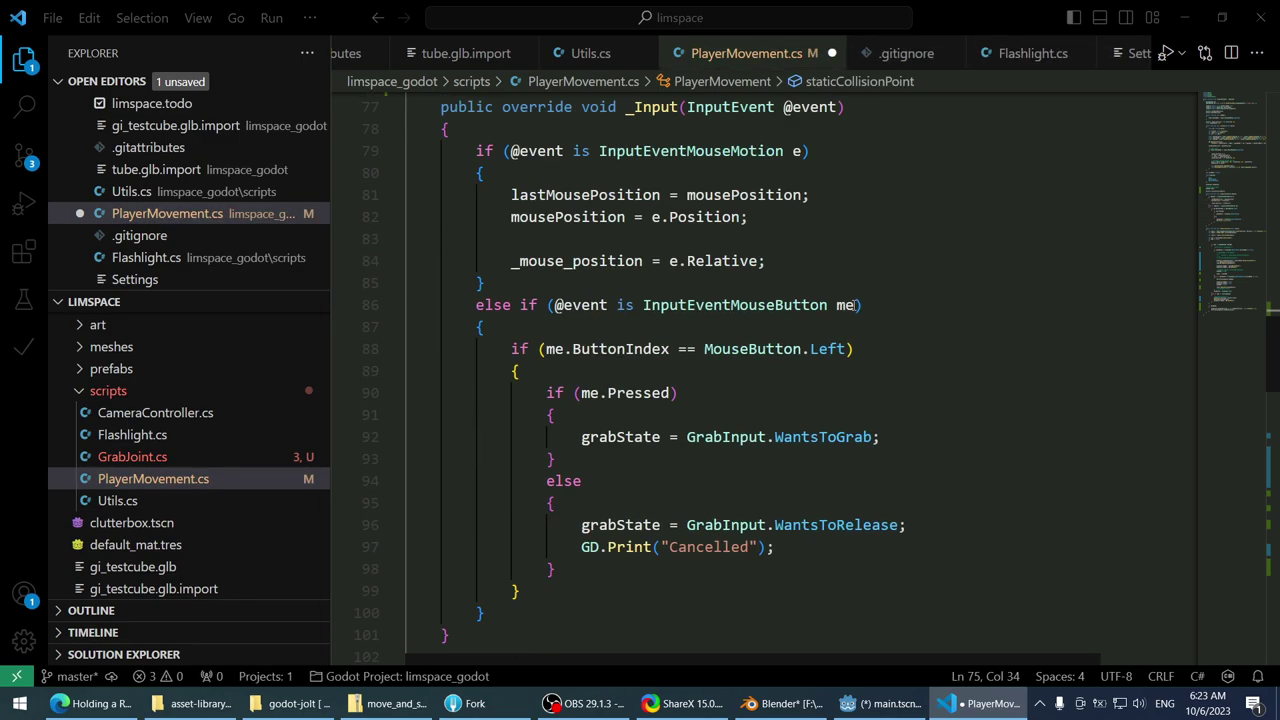
scroll(825, 274, down, 10)
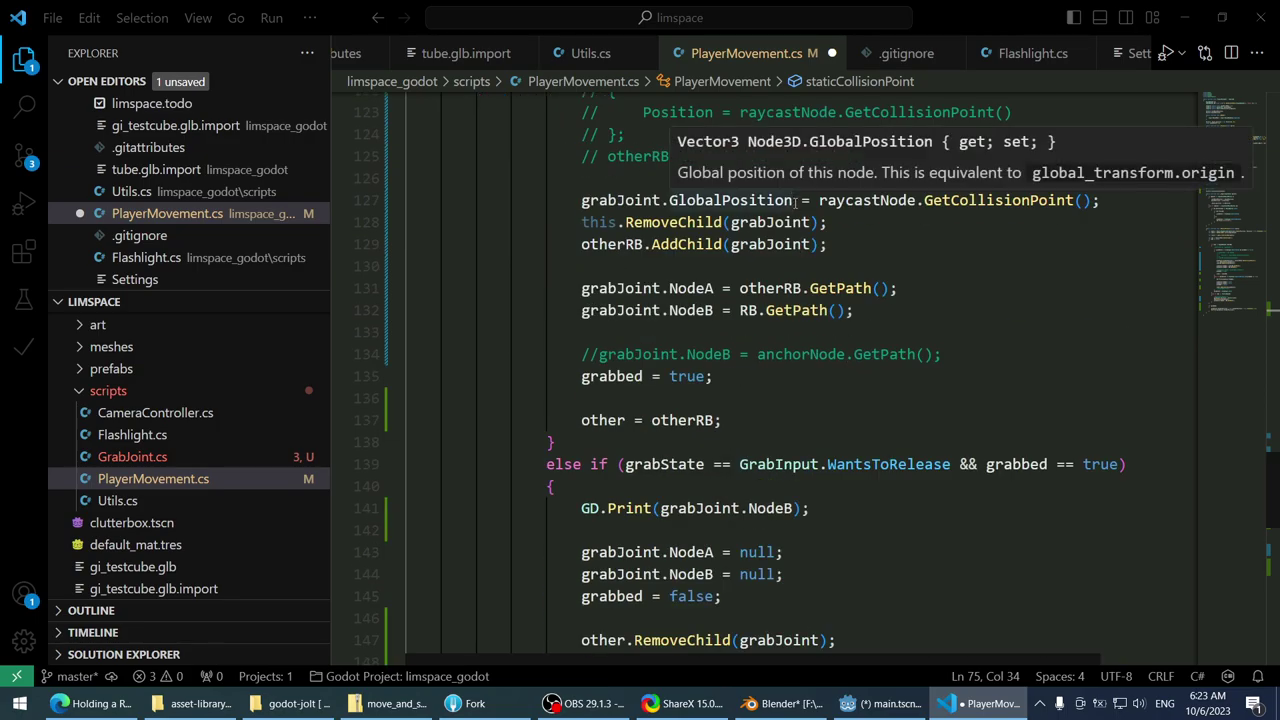
scroll(770, 316, up, 2)
scroll(770, 316, down, 4)
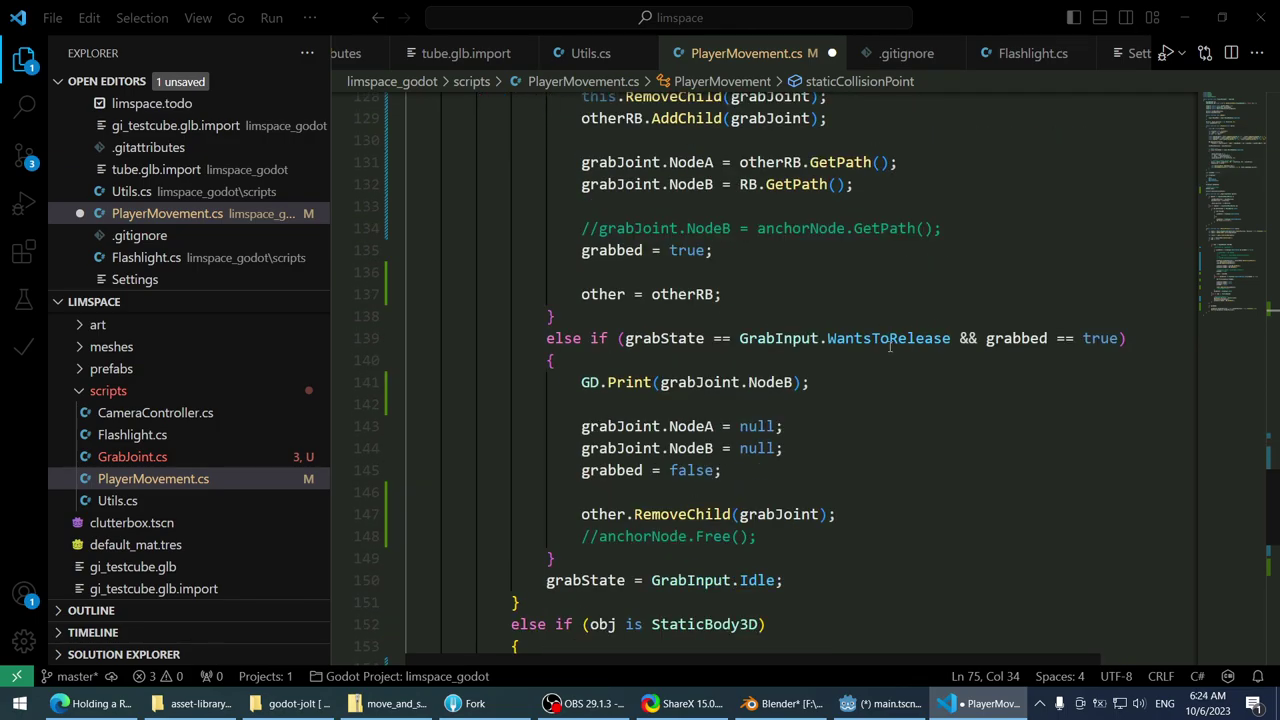
scroll(889, 345, down, 8)
scroll(877, 345, up, 6)
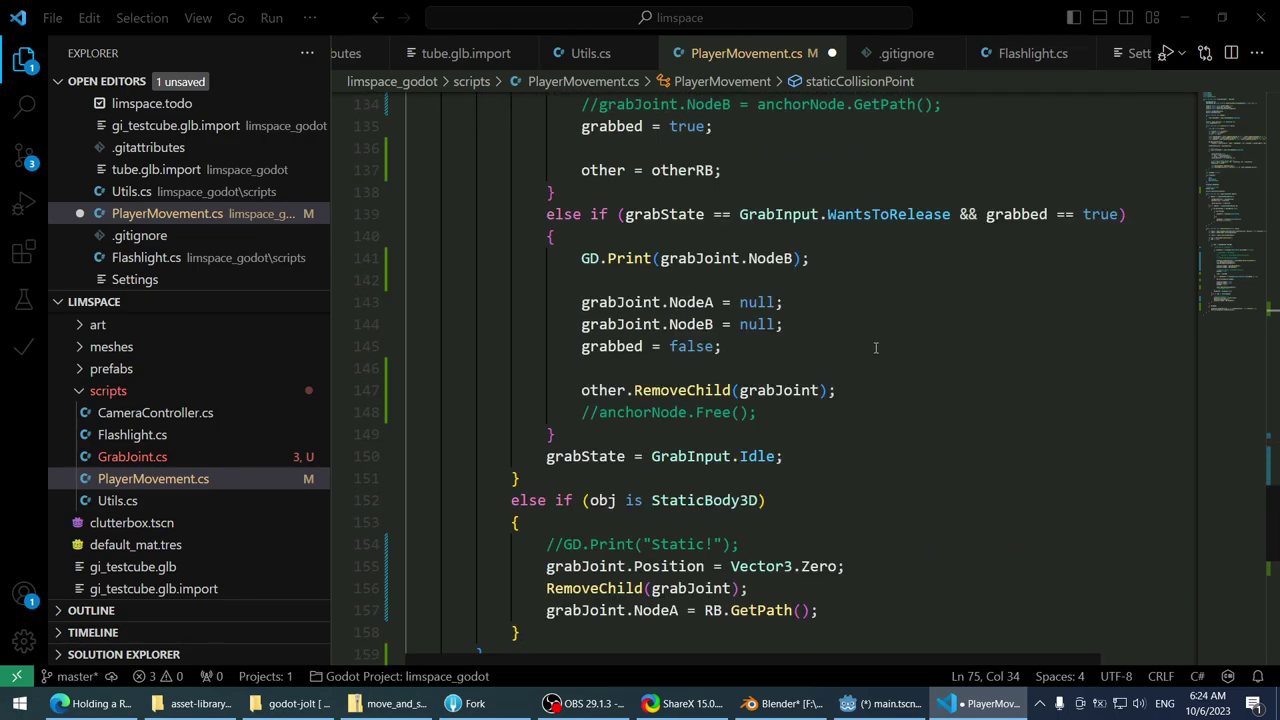
scroll(875, 347, down, 2)
click(850, 484)
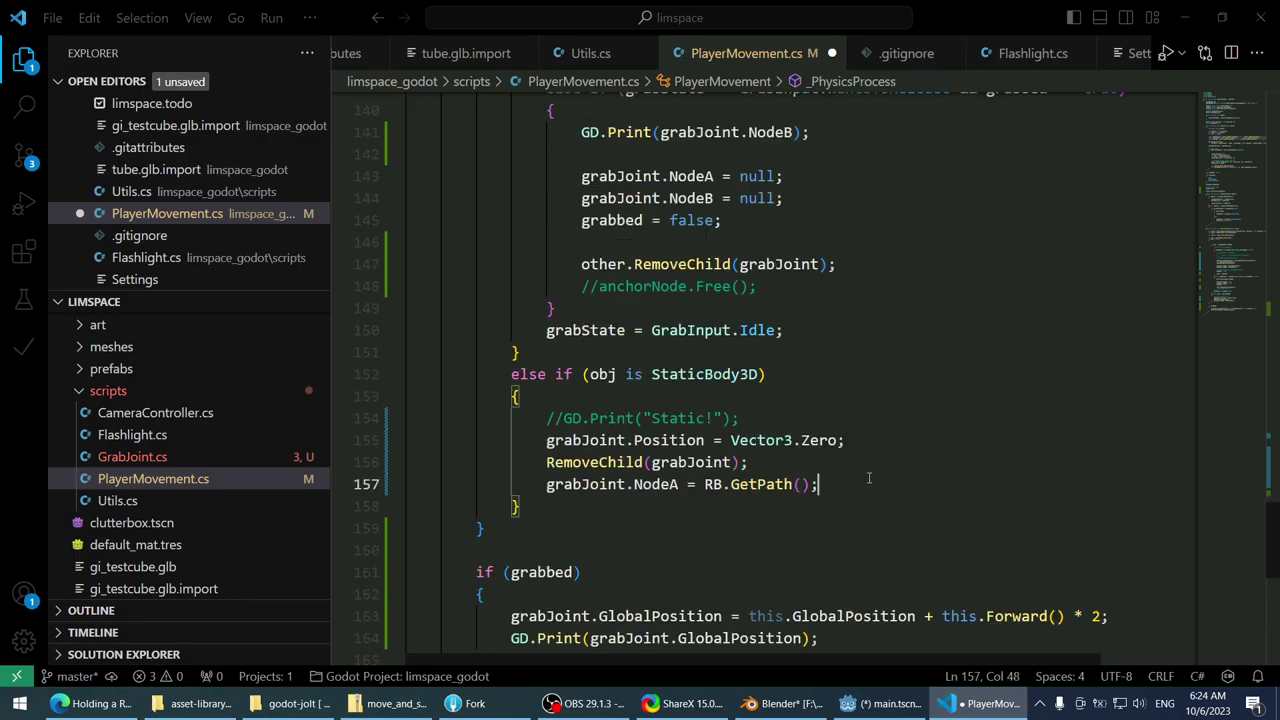
scroll(870, 450, up, 9)
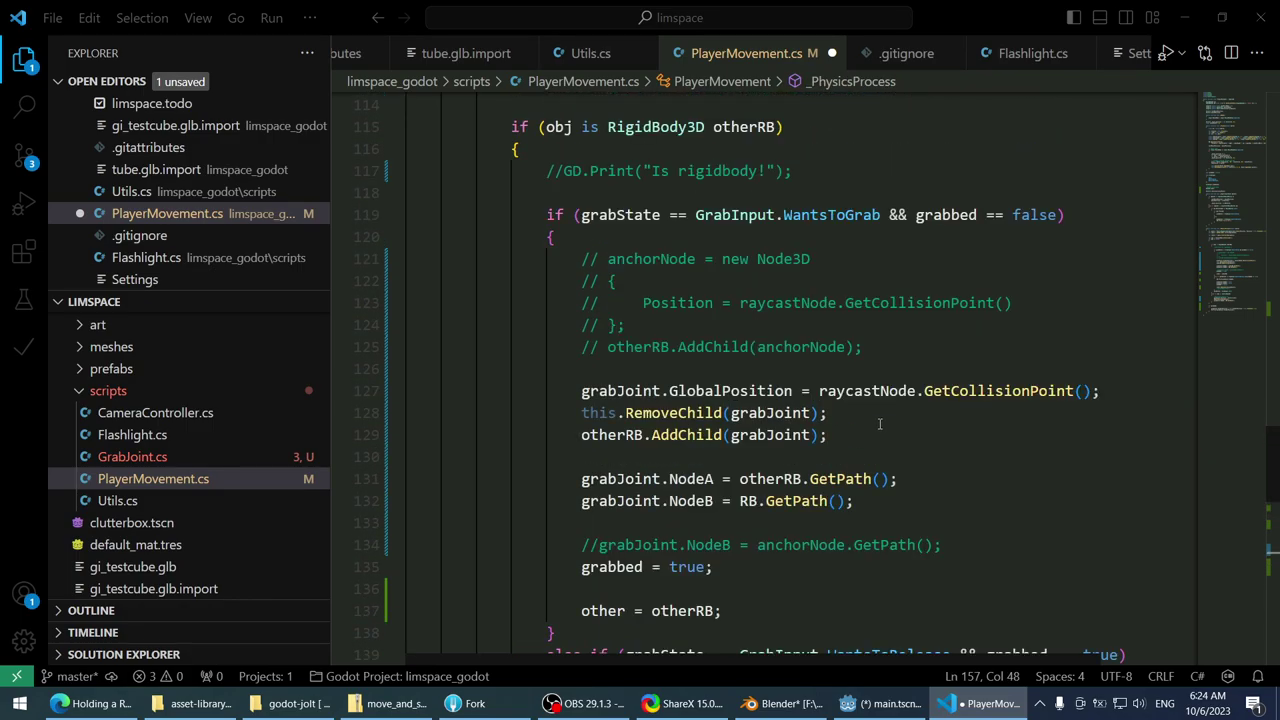
scroll(880, 424, down, 10)
key(Return)
key(Return)
text(s)
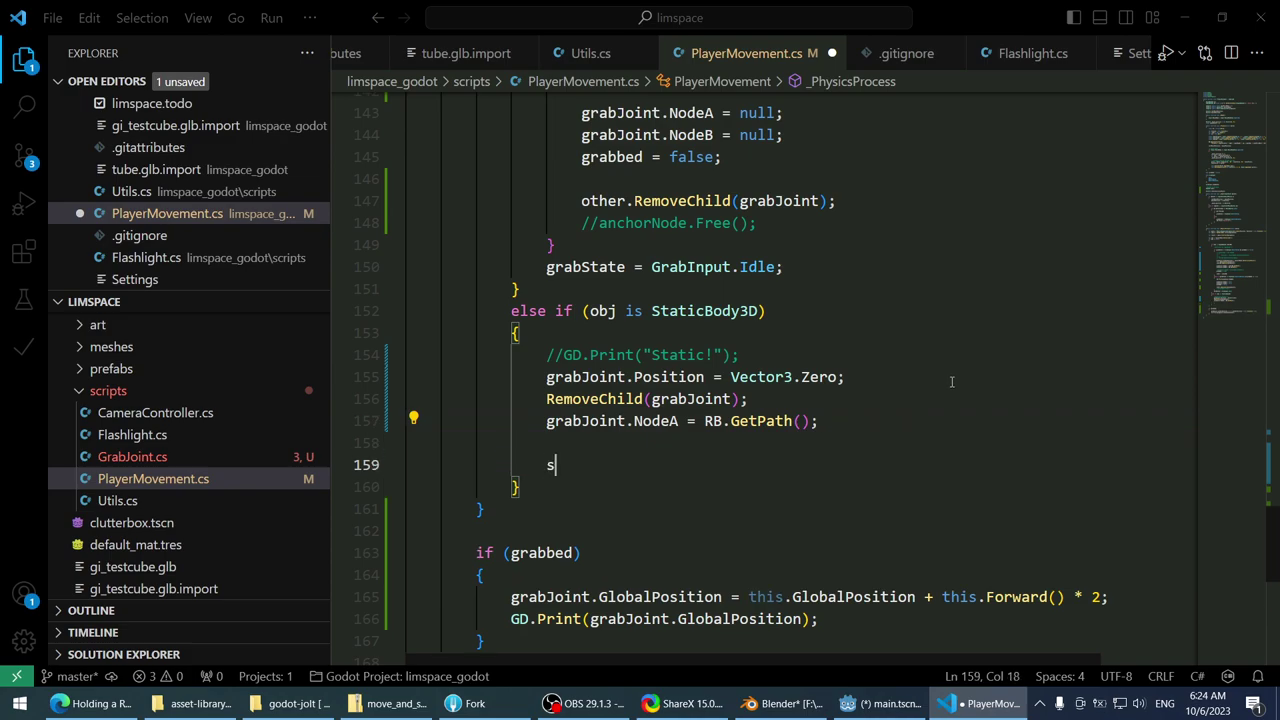
text(taticco)
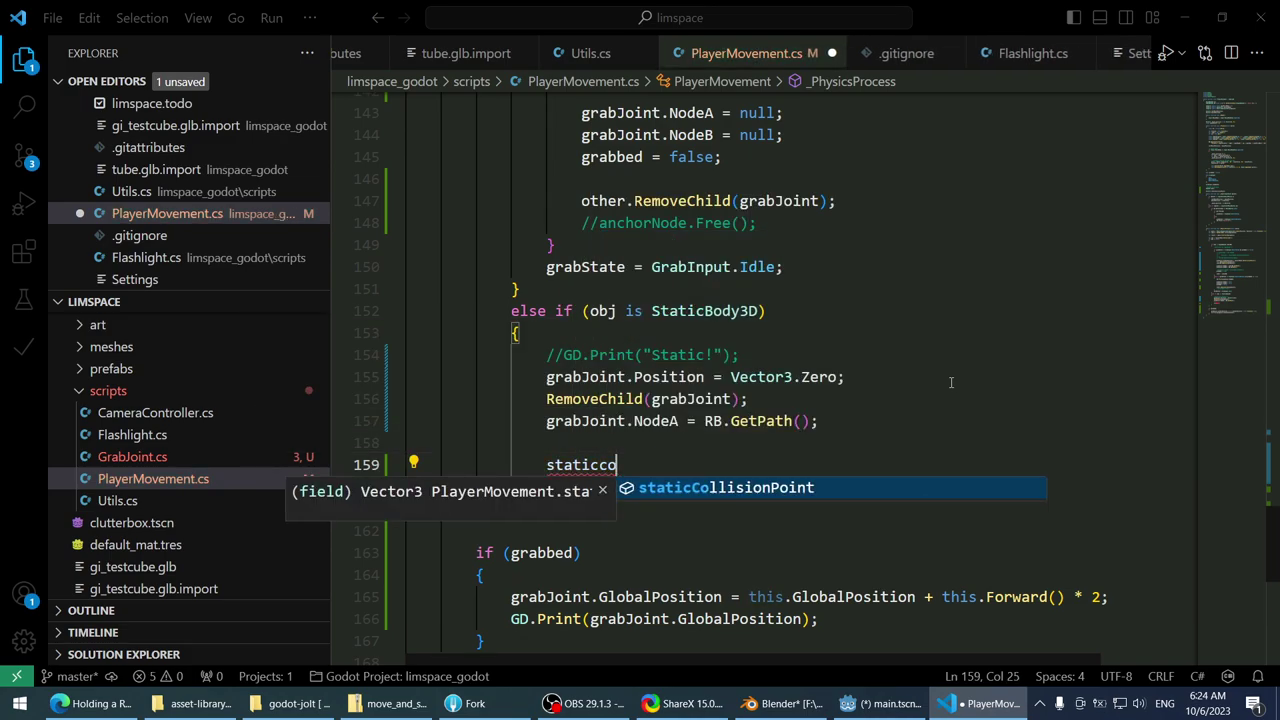
text(l)
key(Tab)
text(=)
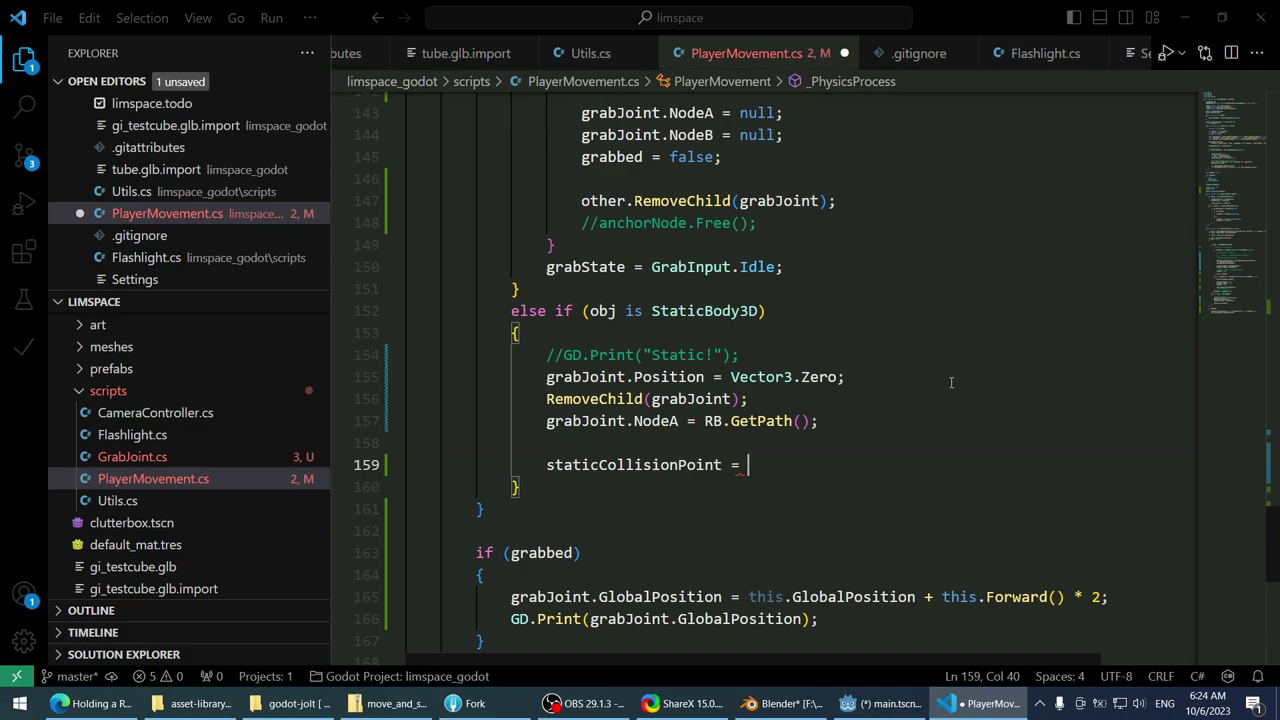
- Copy the raycastNode.GetCollisionPoint() call from line 127
scroll(951, 382, up, 15)
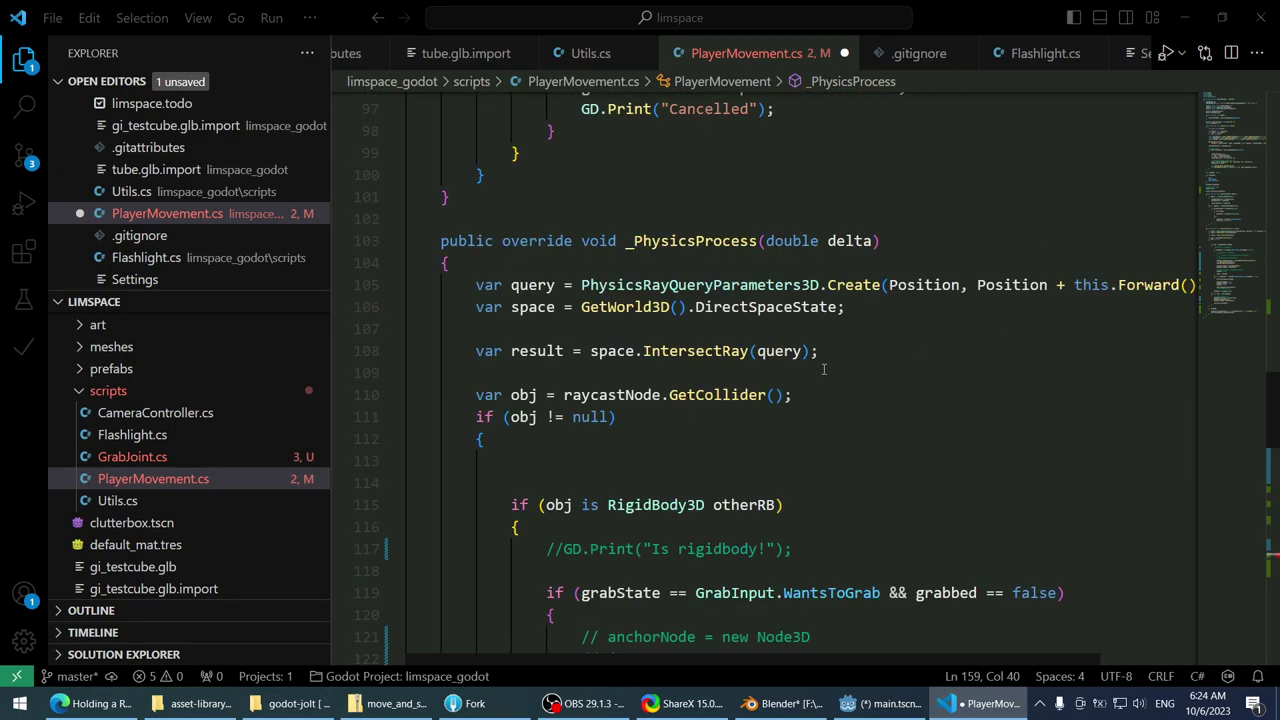
scroll(823, 369, down, 4)
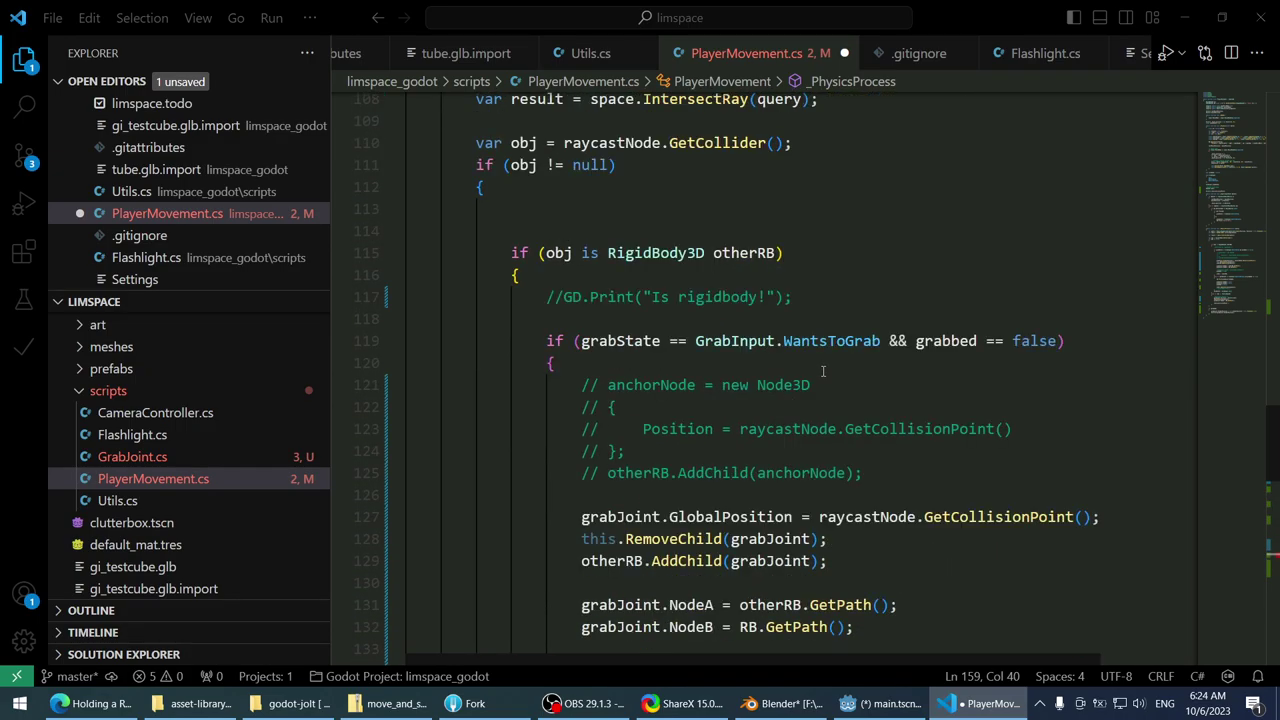
double_click(705, 143)
scroll(869, 210, up, 3)
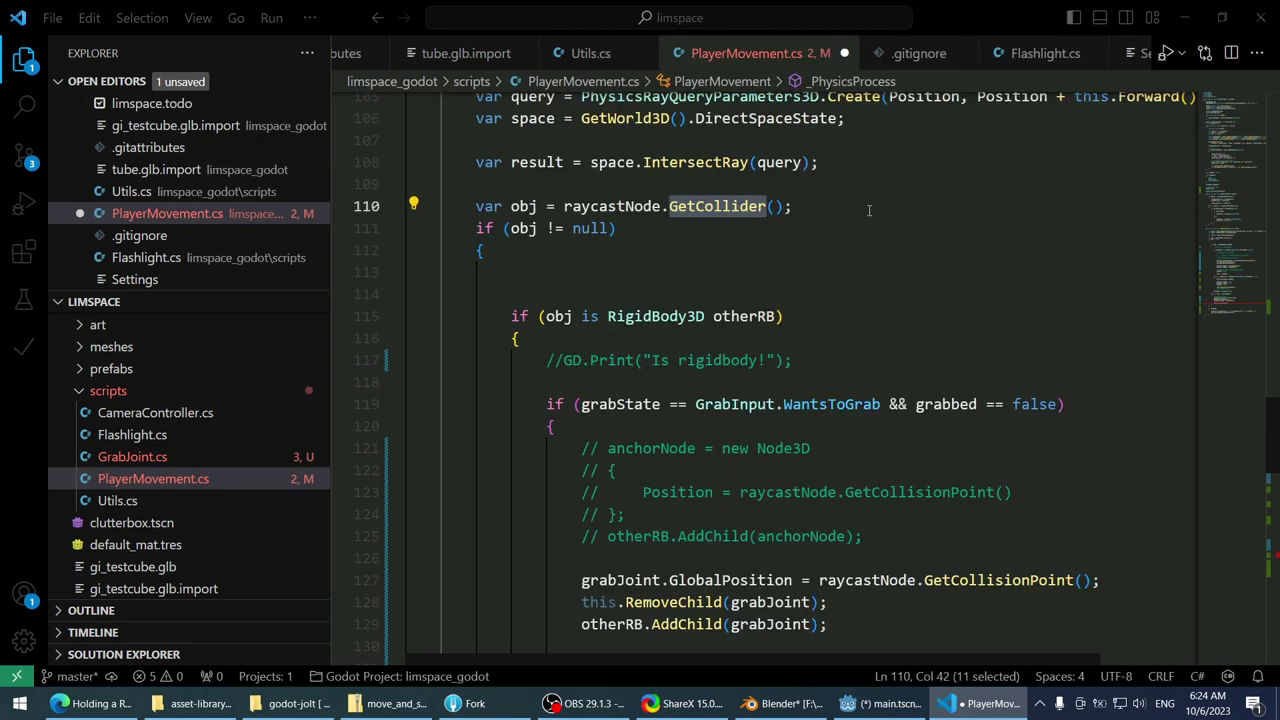
drag(1100, 580, 818, 581)
key(ctrl+c)
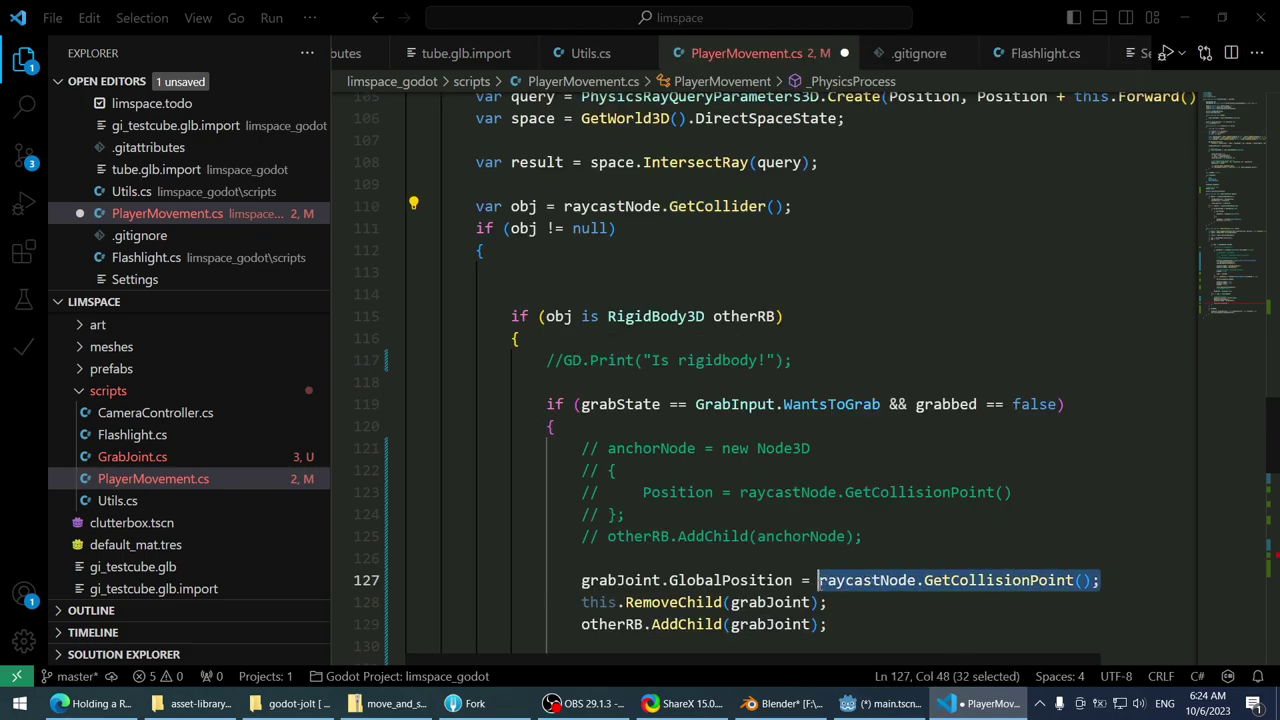
- Add 'var pos = raycastNode.GetCollisionPoint();' as new line 111 below the collider lookup and save
click(888, 184)
click(873, 205)
key(Return)
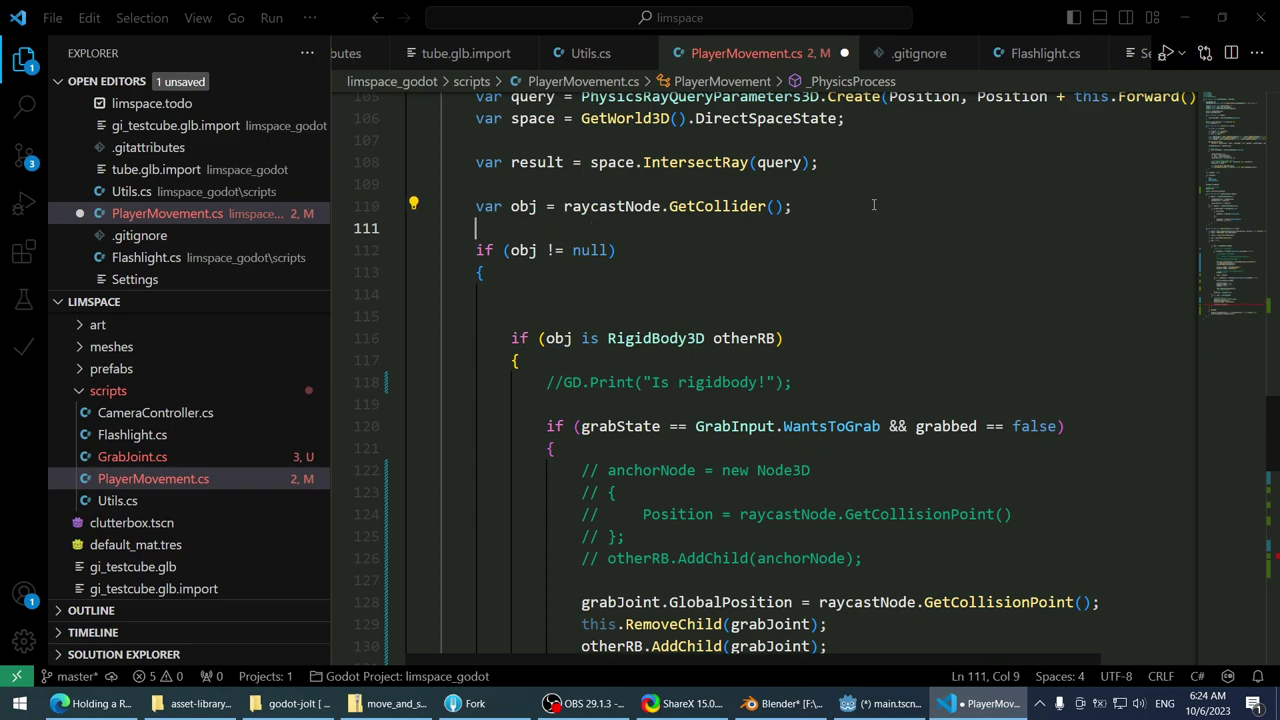
text(var pos =)
key(ctrl+v)
text(;)
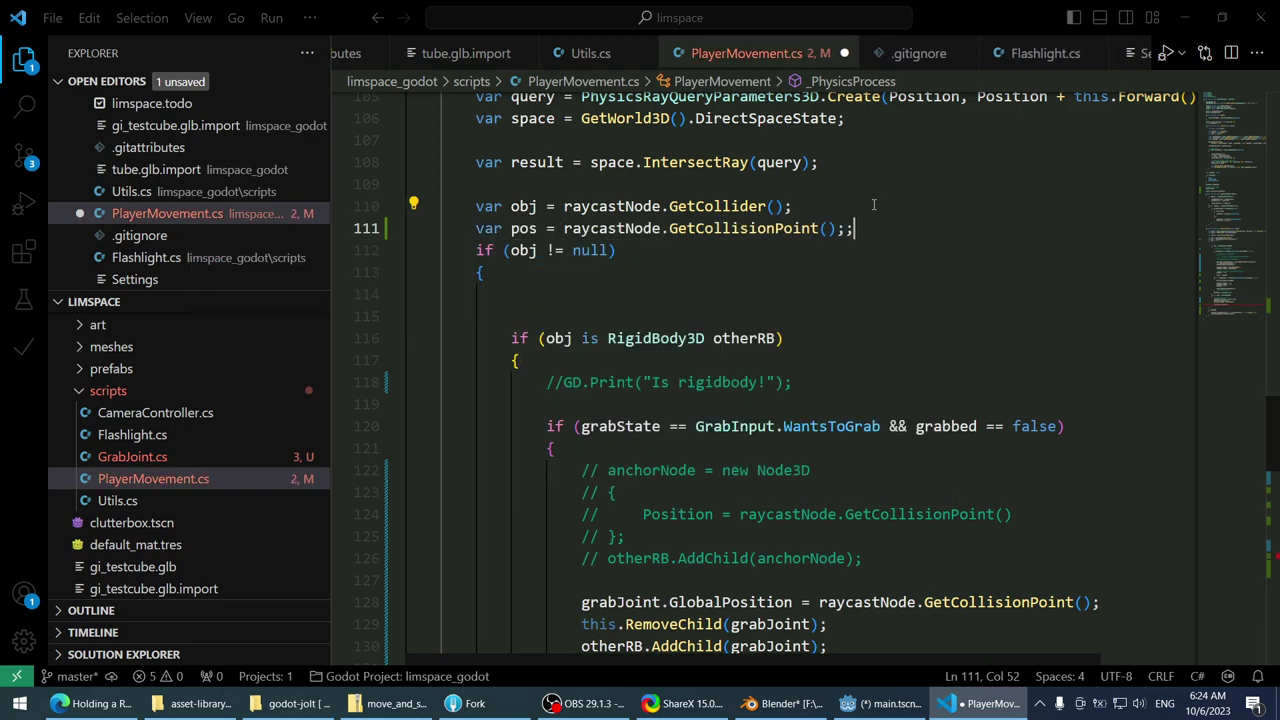
key(BackSpace)
key(ctrl+s)
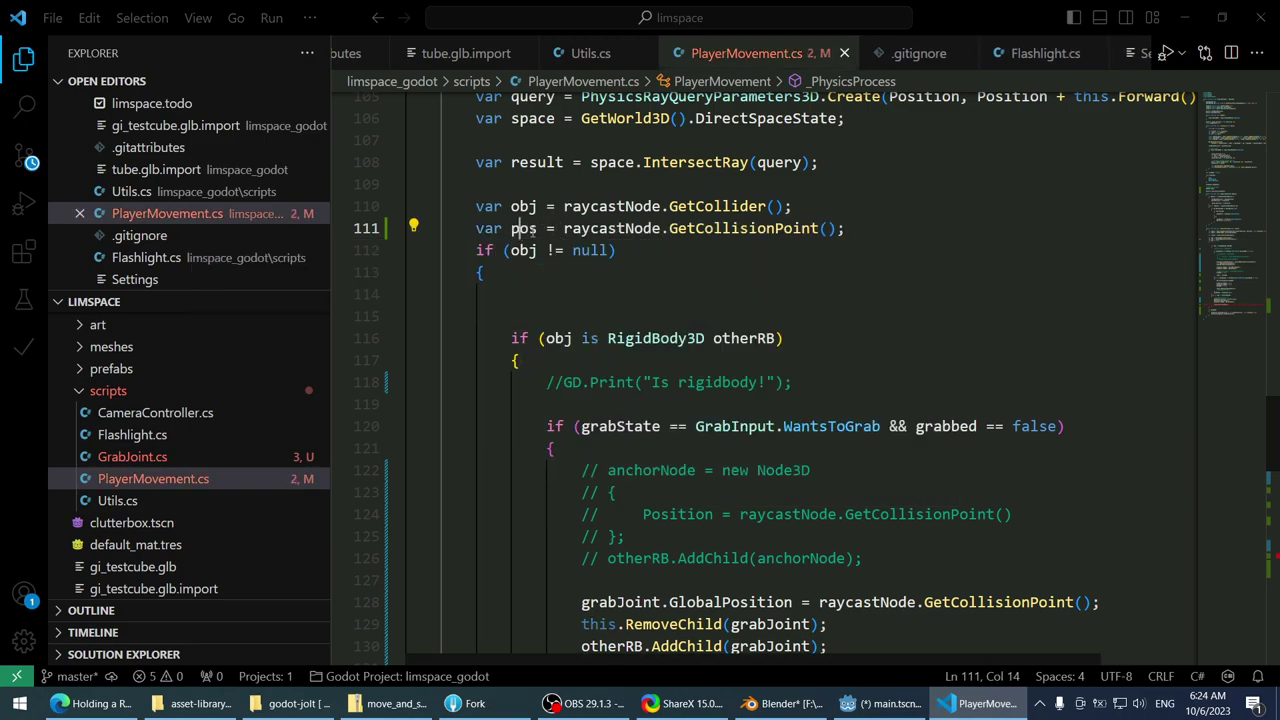
click(511, 228)
key(ctrl+shift+Right)
- Rename the line 111 variable from pos to point and save
text(point)
key(End)
key(ctrl+s)
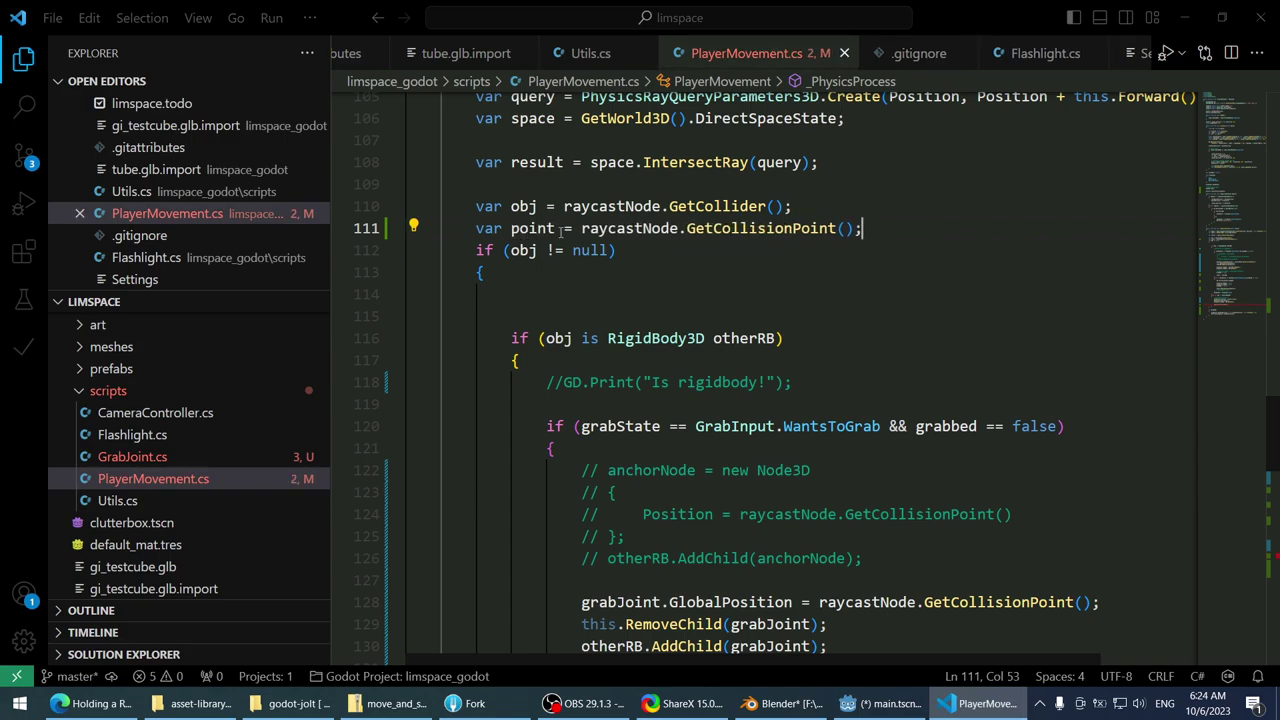
- Complete line 160 as 'staticCollisionPoint = point;' and save PlayerMovement.cs
double_click(548, 228)
key(ctrl+c)
scroll(967, 310, down, 10)
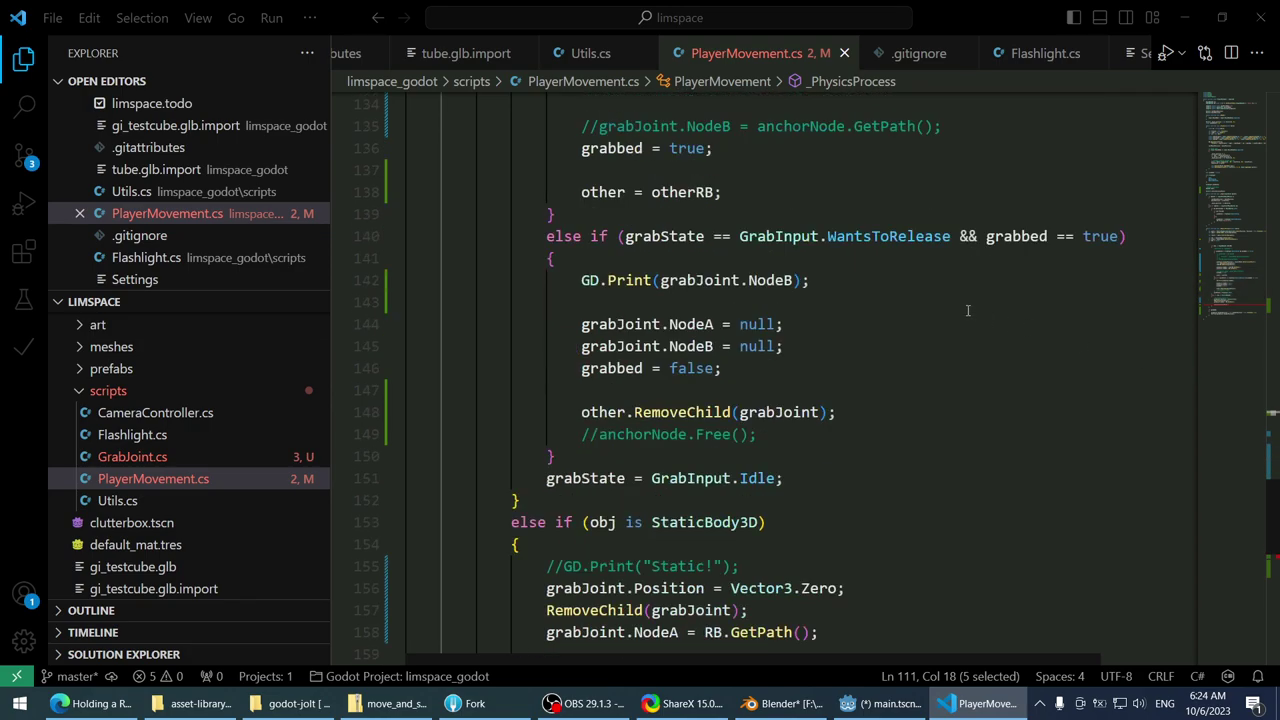
scroll(967, 310, down, 4)
click(785, 424)
key(ctrl+v)
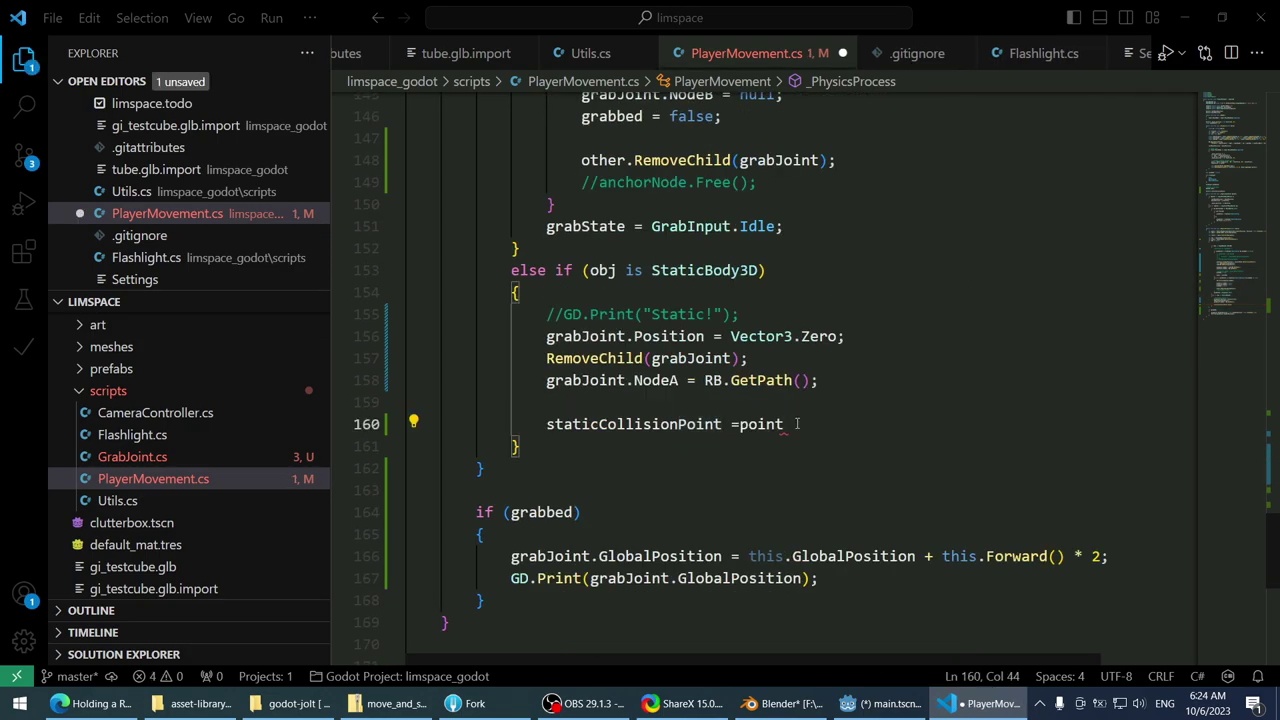
key(BackSpace)
key(BackSpace)
key(BackSpace)
key(BackSpace)
key(BackSpace)
key(BackSpace)
key(BackSpace)
text(= point;)
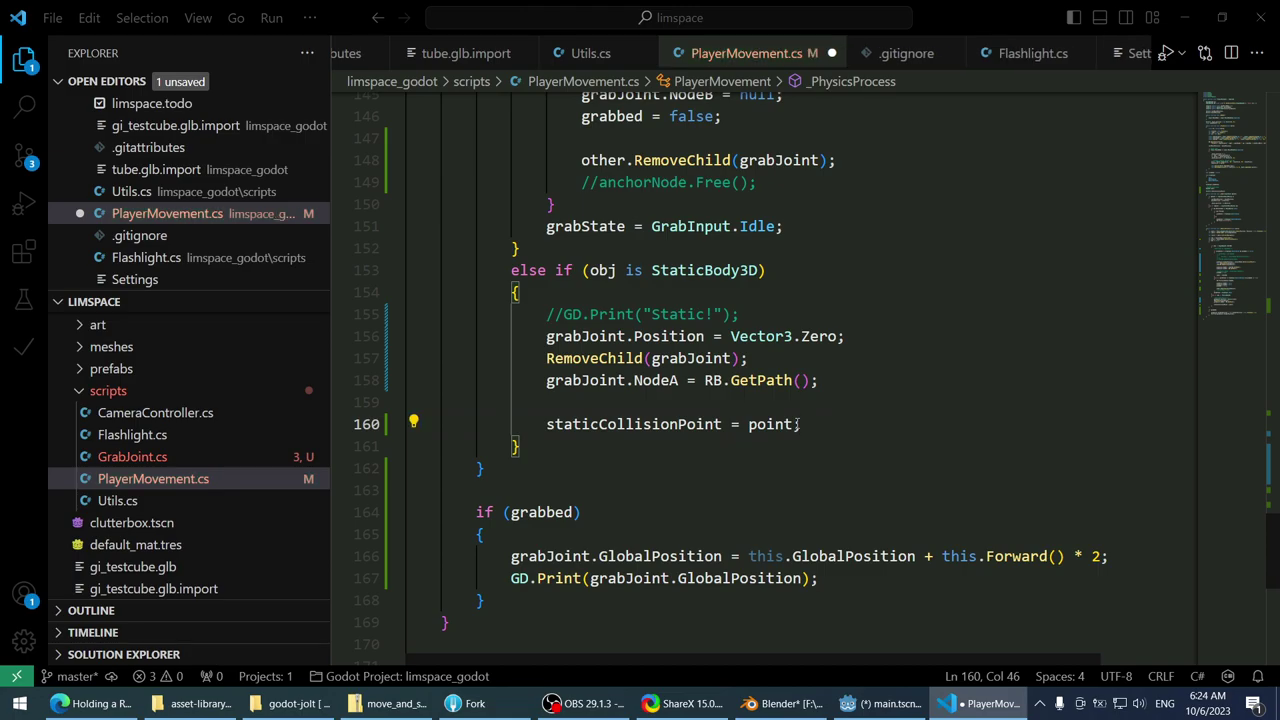
key(ctrl+s)
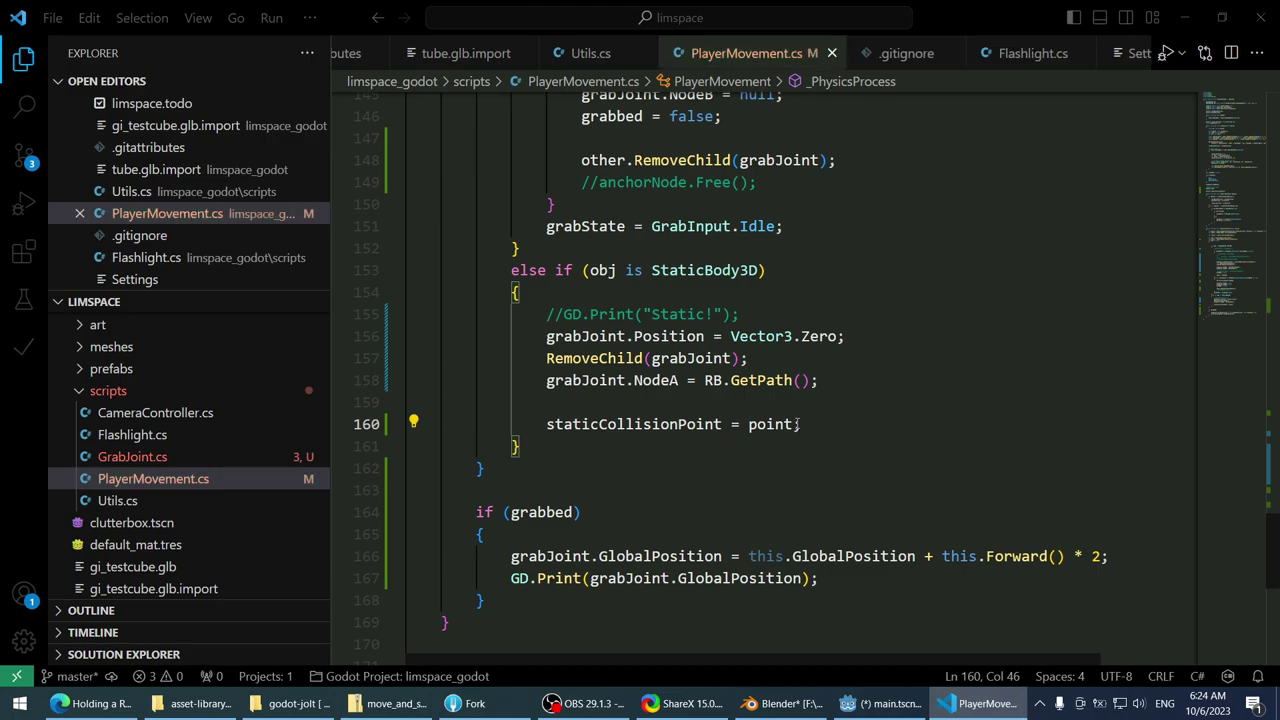
scroll(864, 399, up, 15)
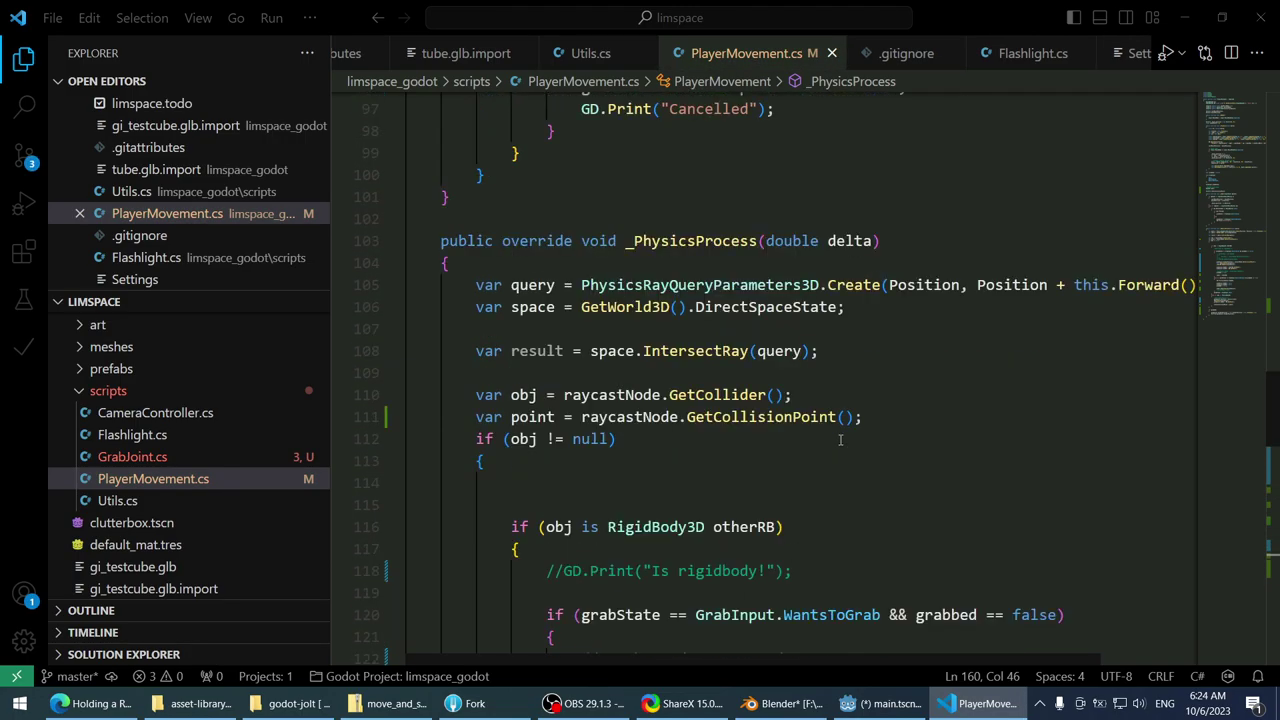
scroll(851, 474, down, 6)
scroll(851, 474, down, 9)
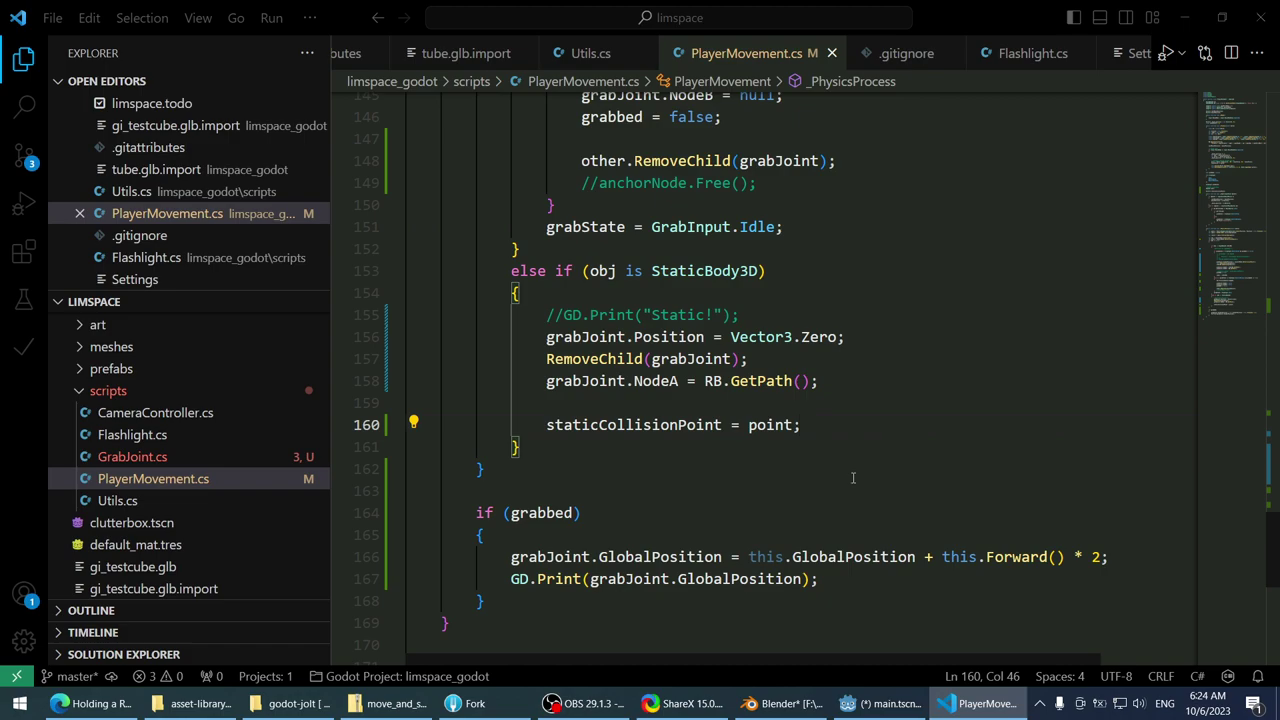
scroll(854, 474, down, 1)
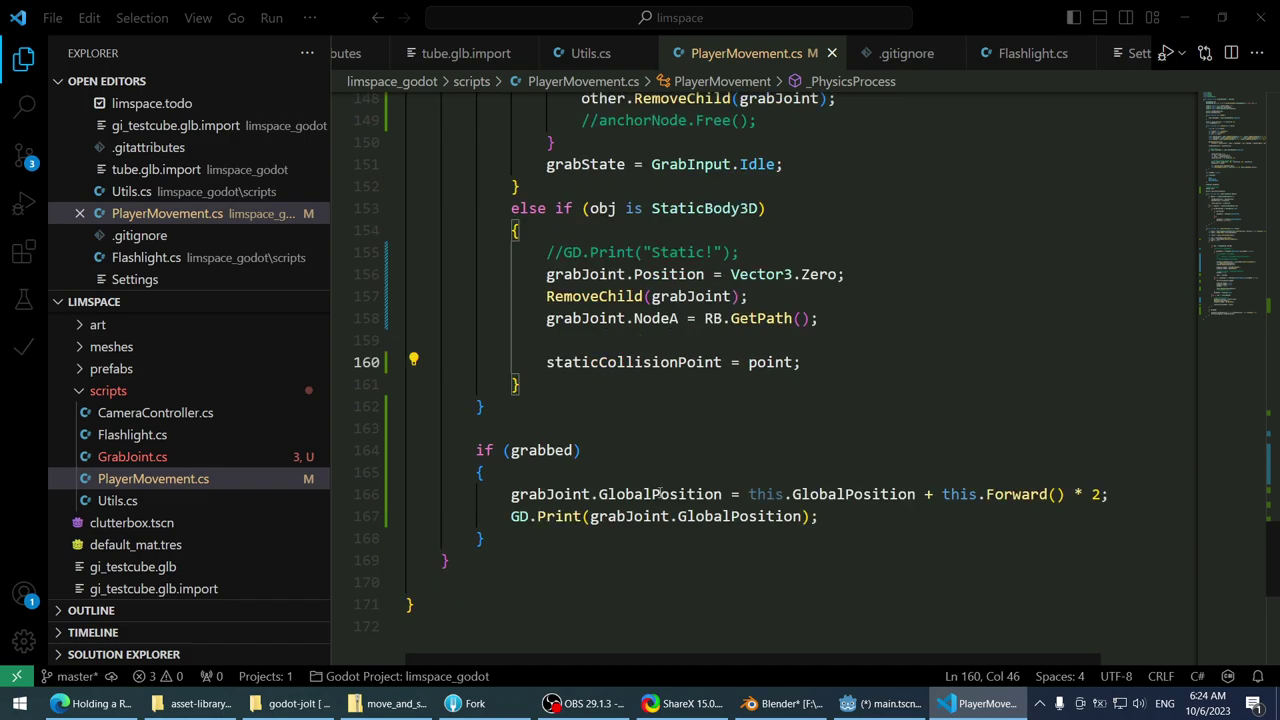
- Change the grab joint's GlobalPosition formula to 'point - this.Forward() * 2' and save
click(749, 494)
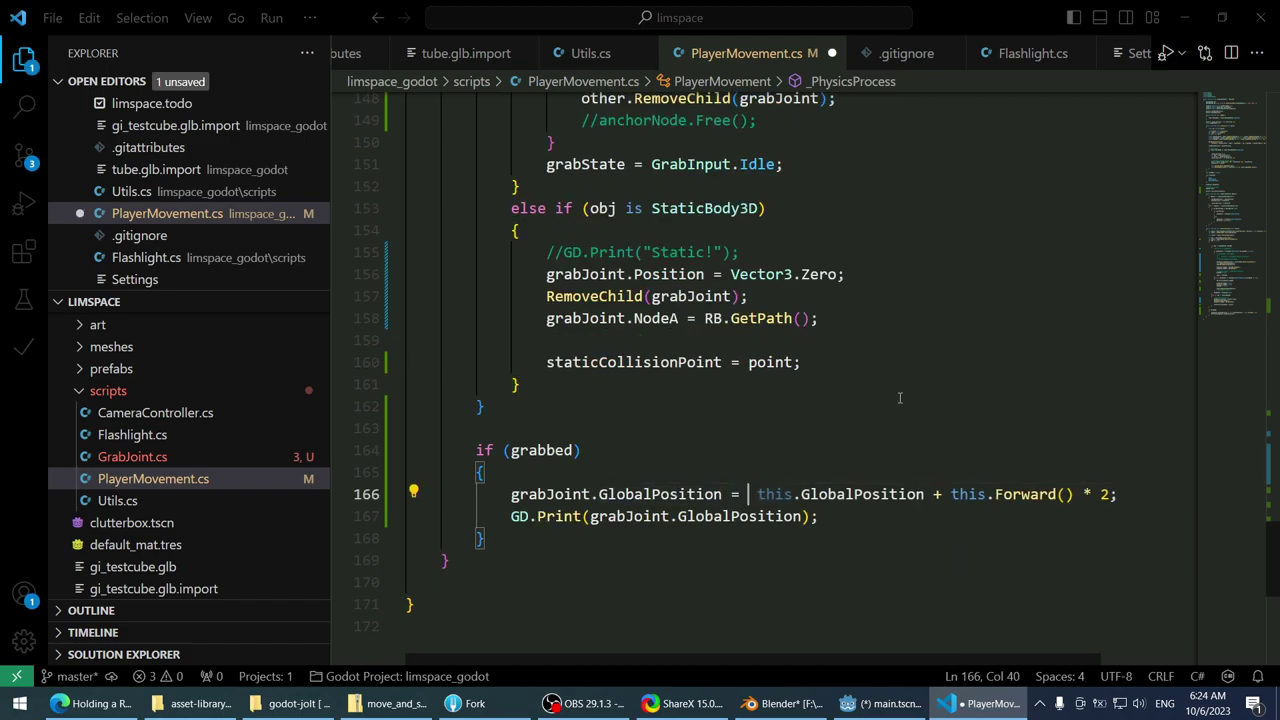
key(ctrl+shift+Right)
key(ctrl+shift+Right)
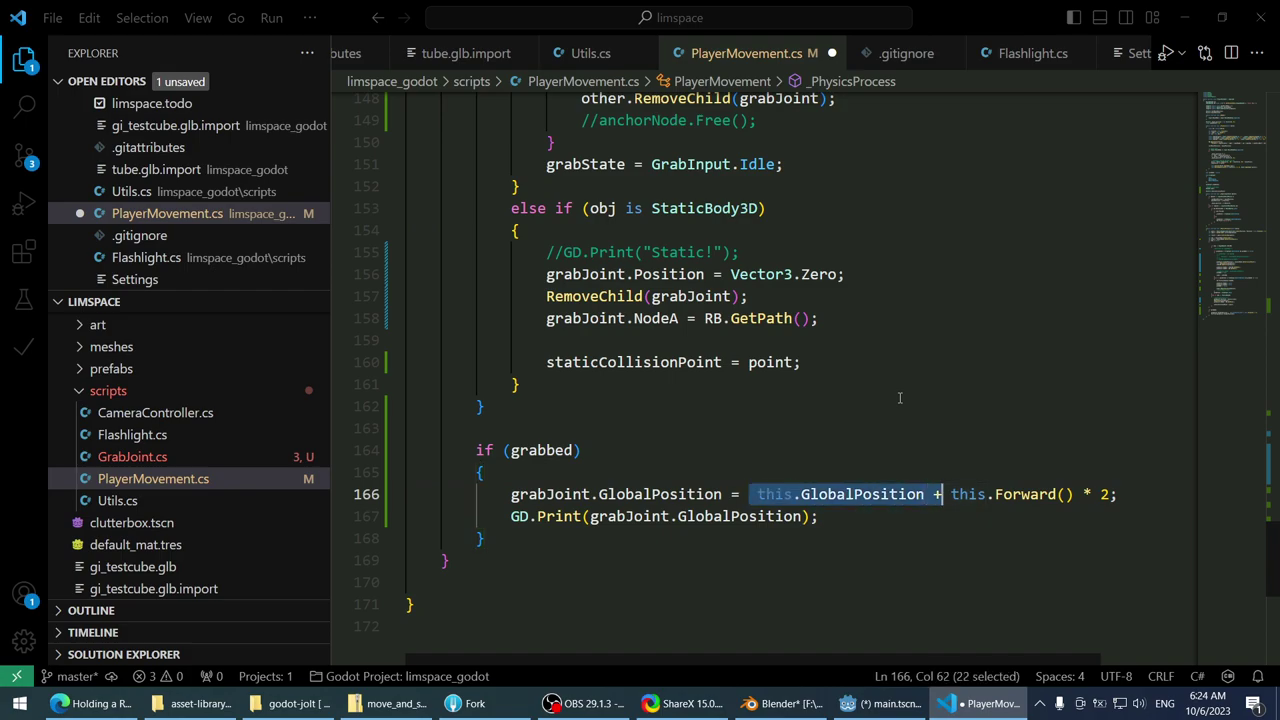
key(shift+Right)
key(BackSpace)
key(Delete)
key(Delete)
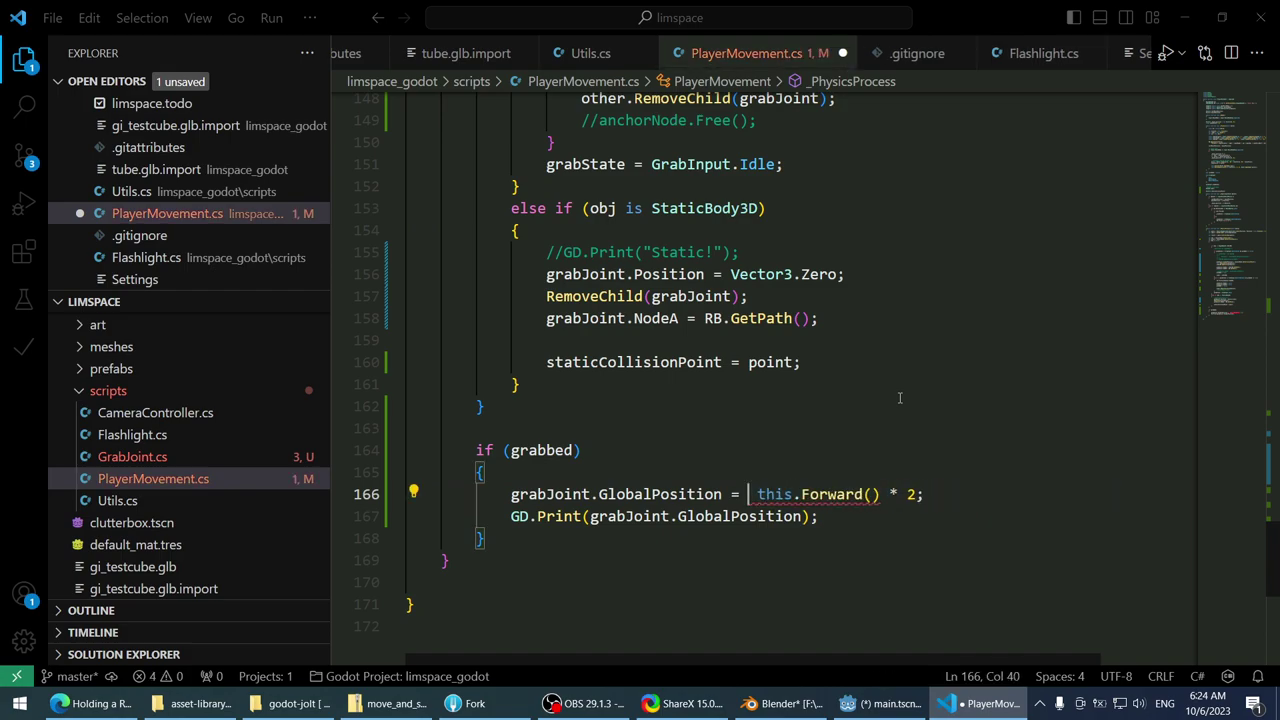
text(-)
key(Left)
key(Left)
key(Left)
text(po)
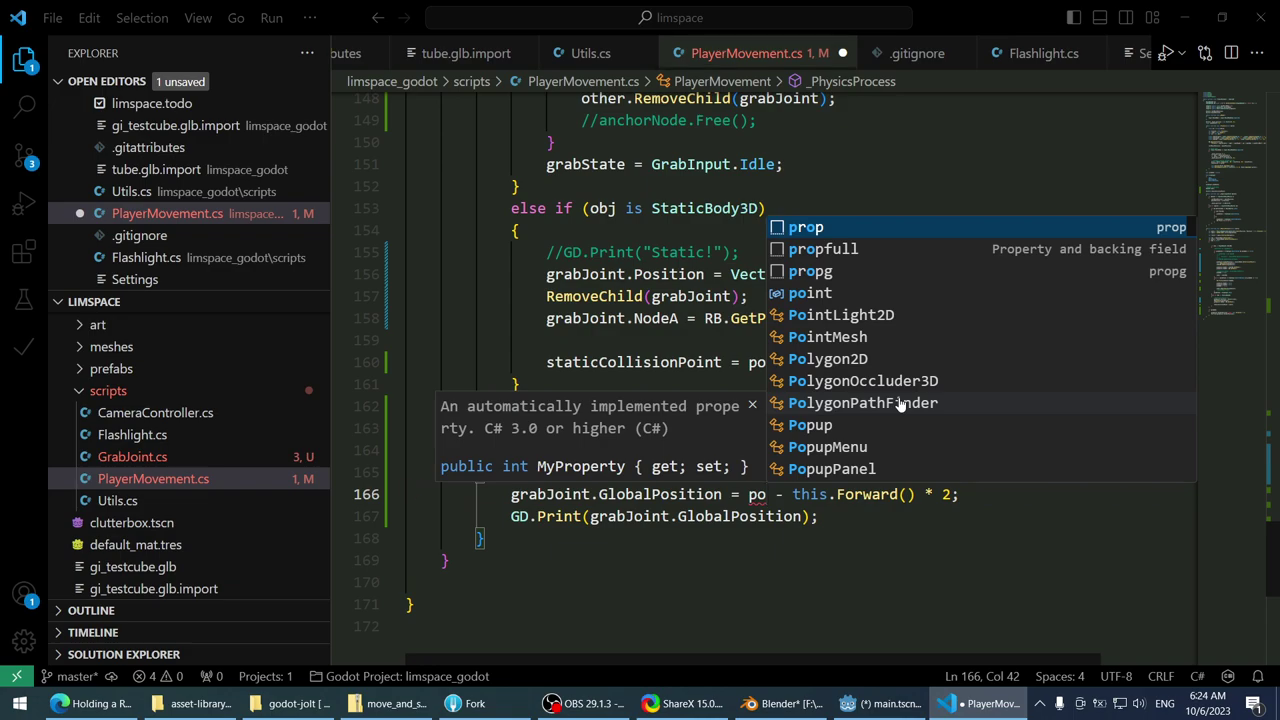
text(int)
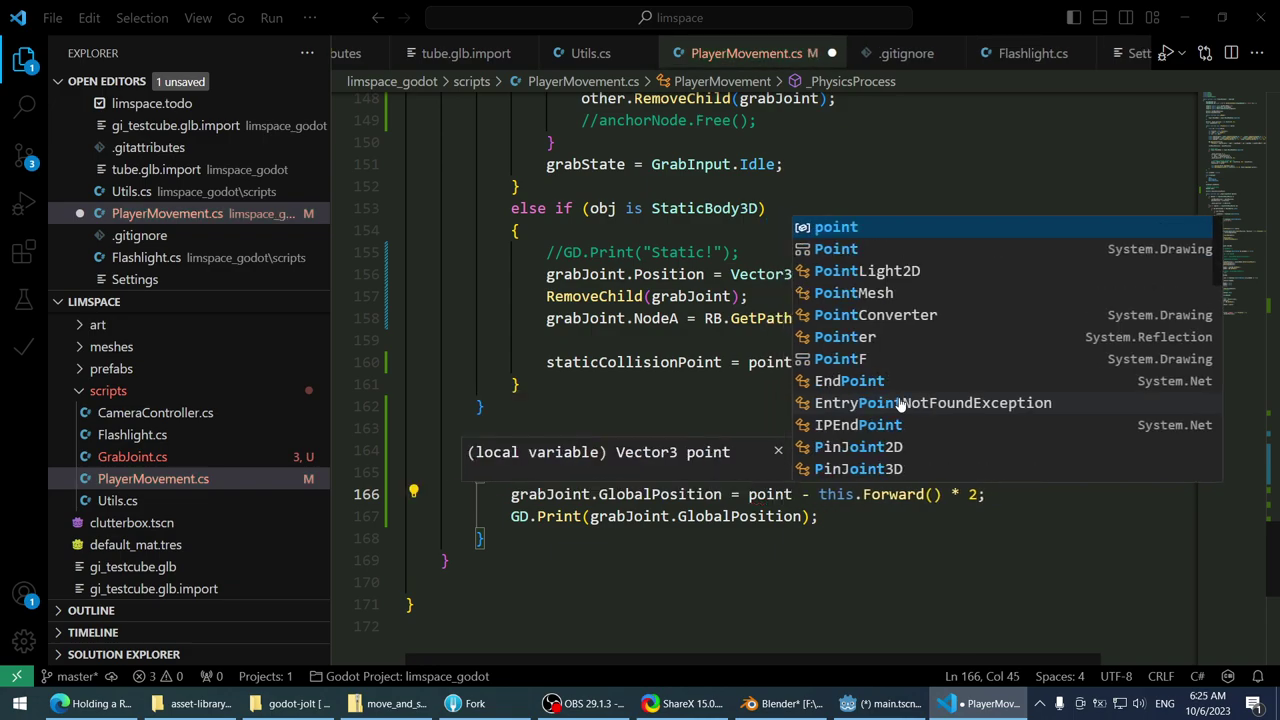
key(Tab)
key(End)
key(ctrl+s)
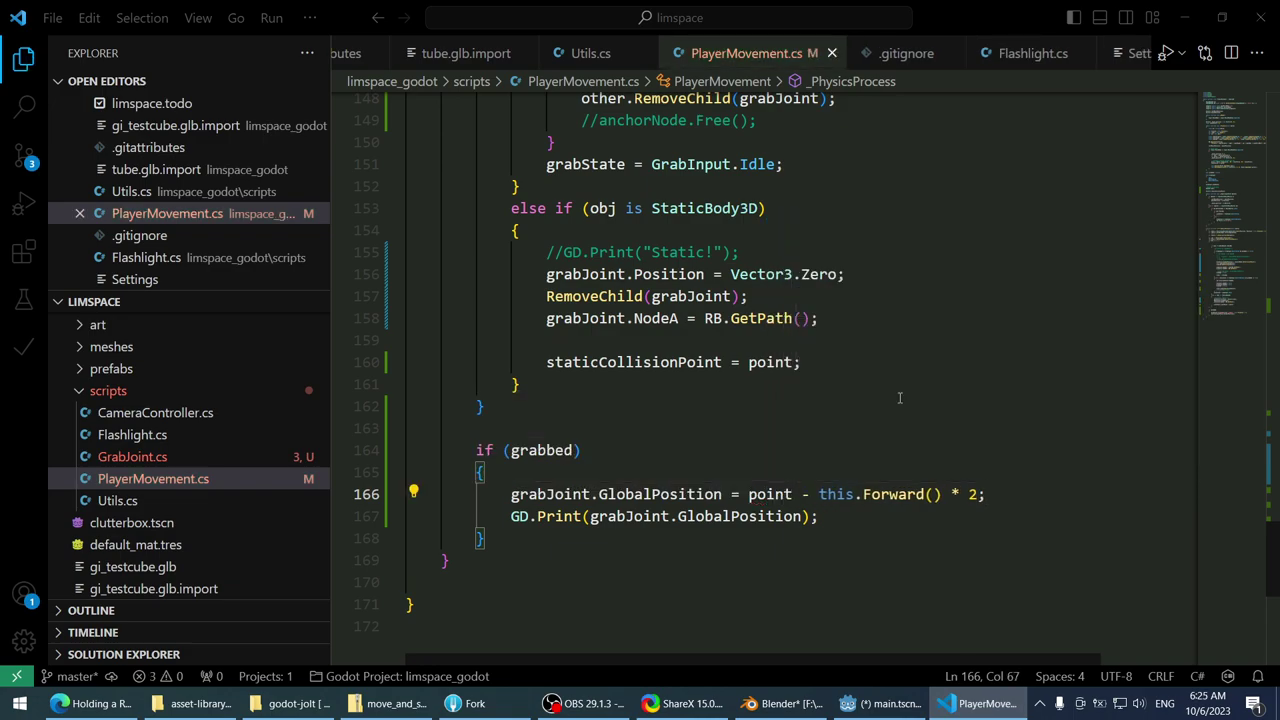
click(606, 448)
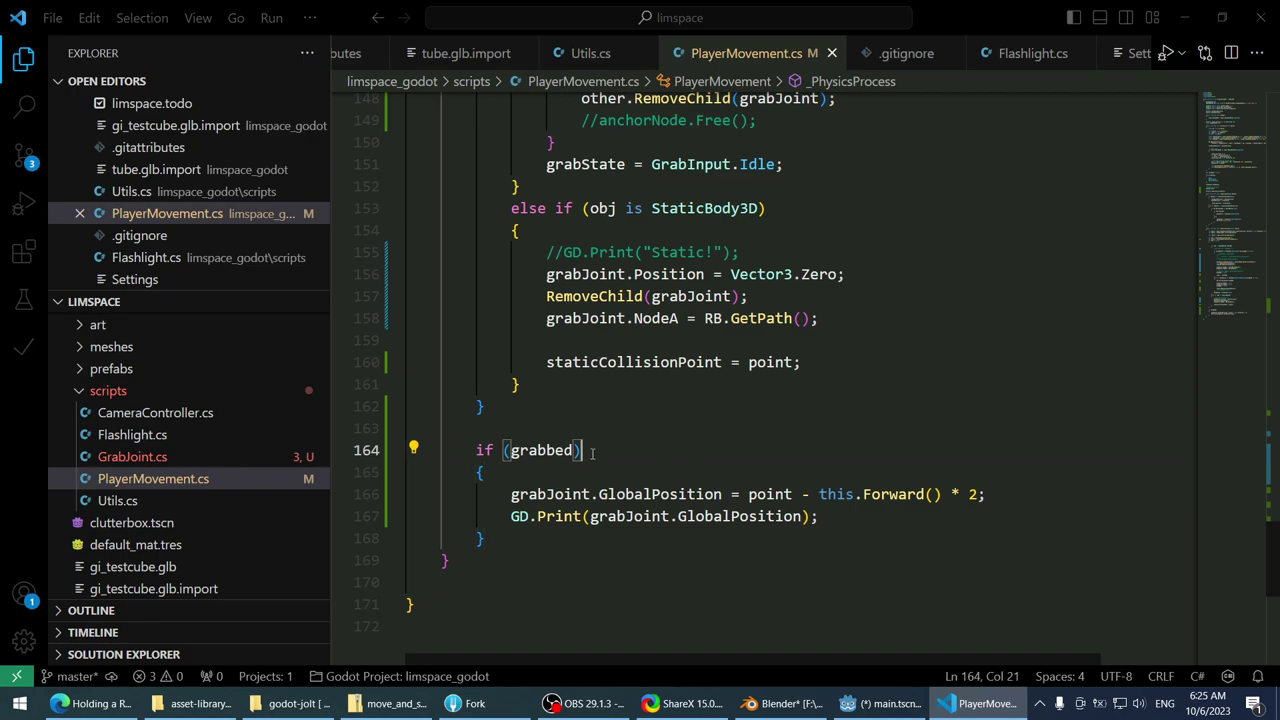
- Run the project from Godot and dismiss the failed-build message
click(878, 703)
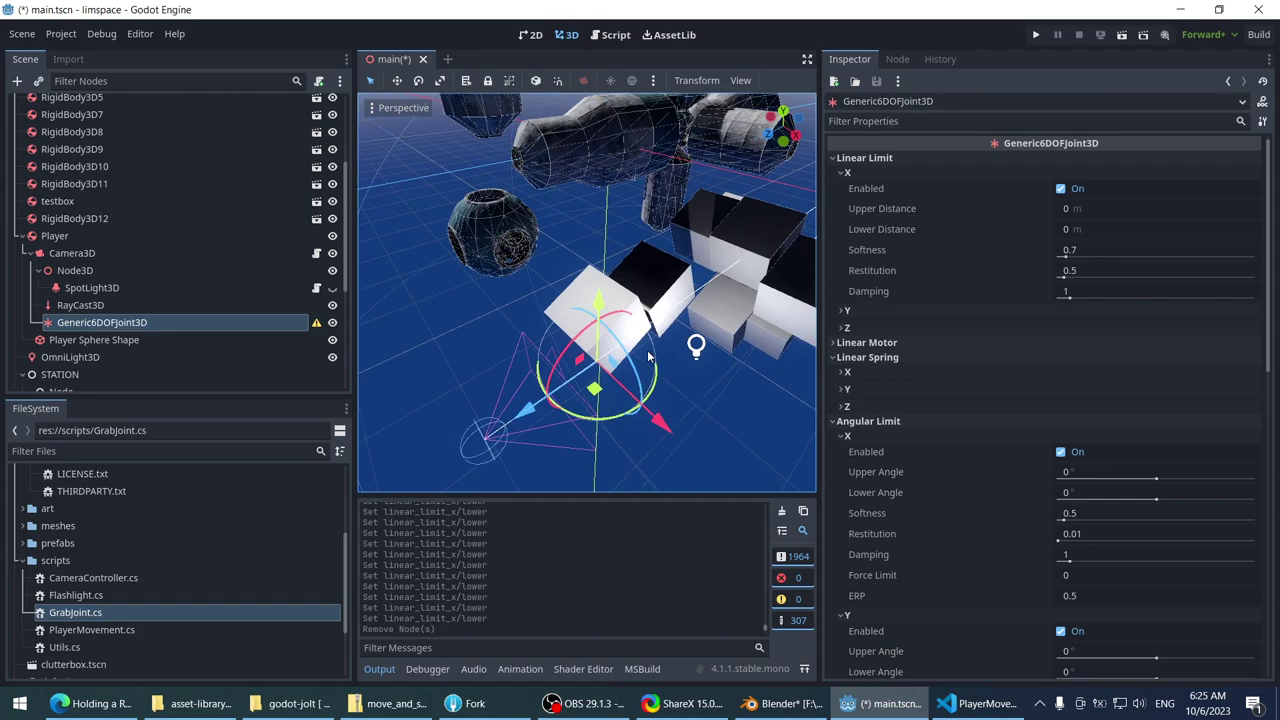
click(1037, 36)
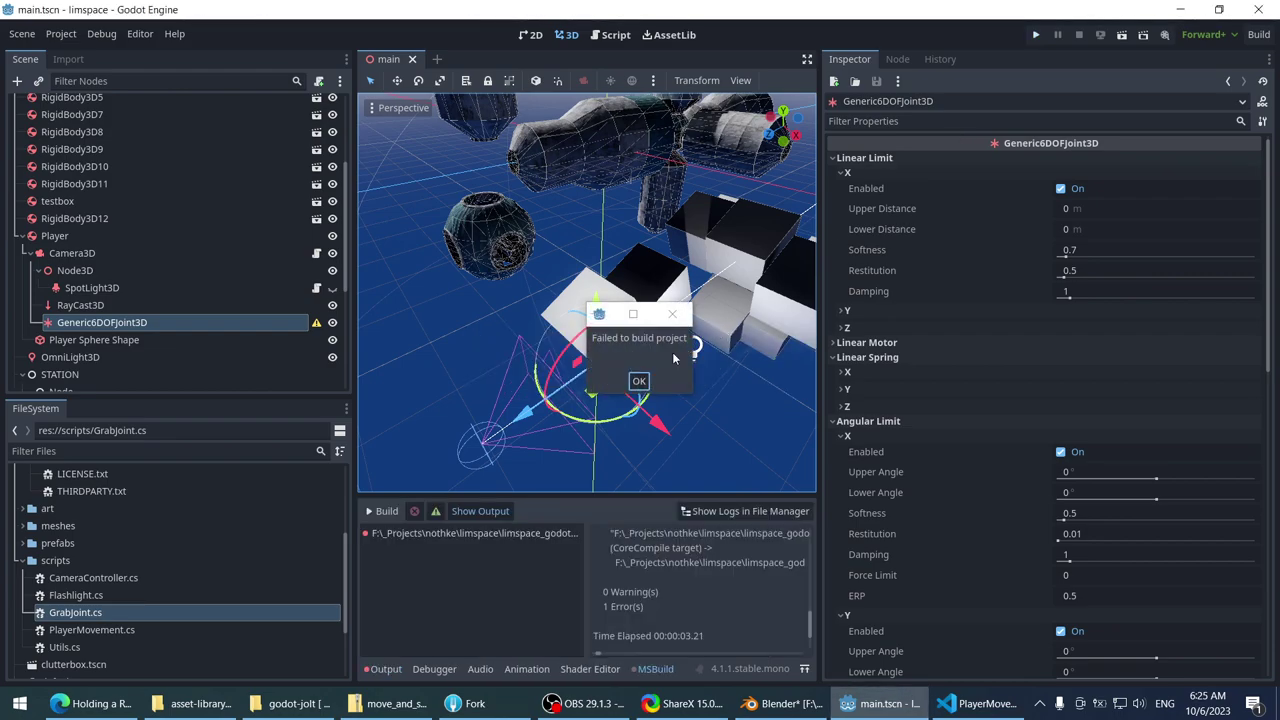
click(638, 381)
key(alt+Tab)
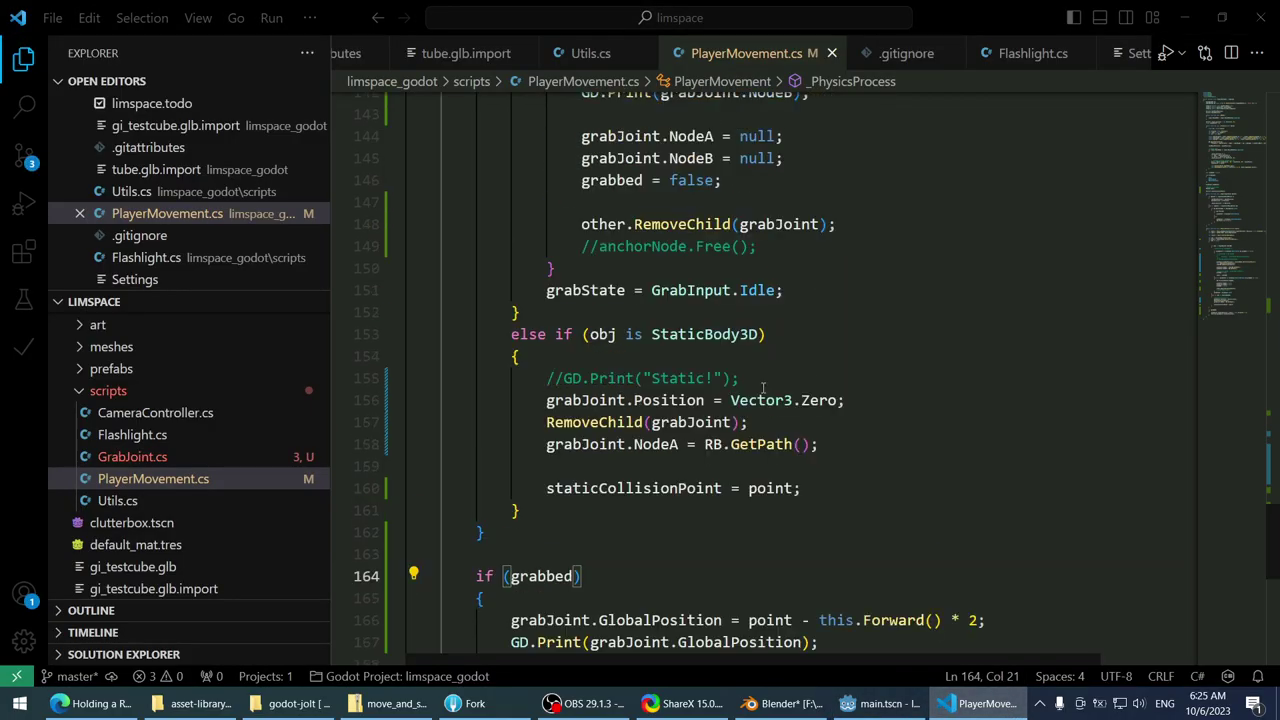
scroll(763, 386, up, 15)
scroll(780, 405, down, 15)
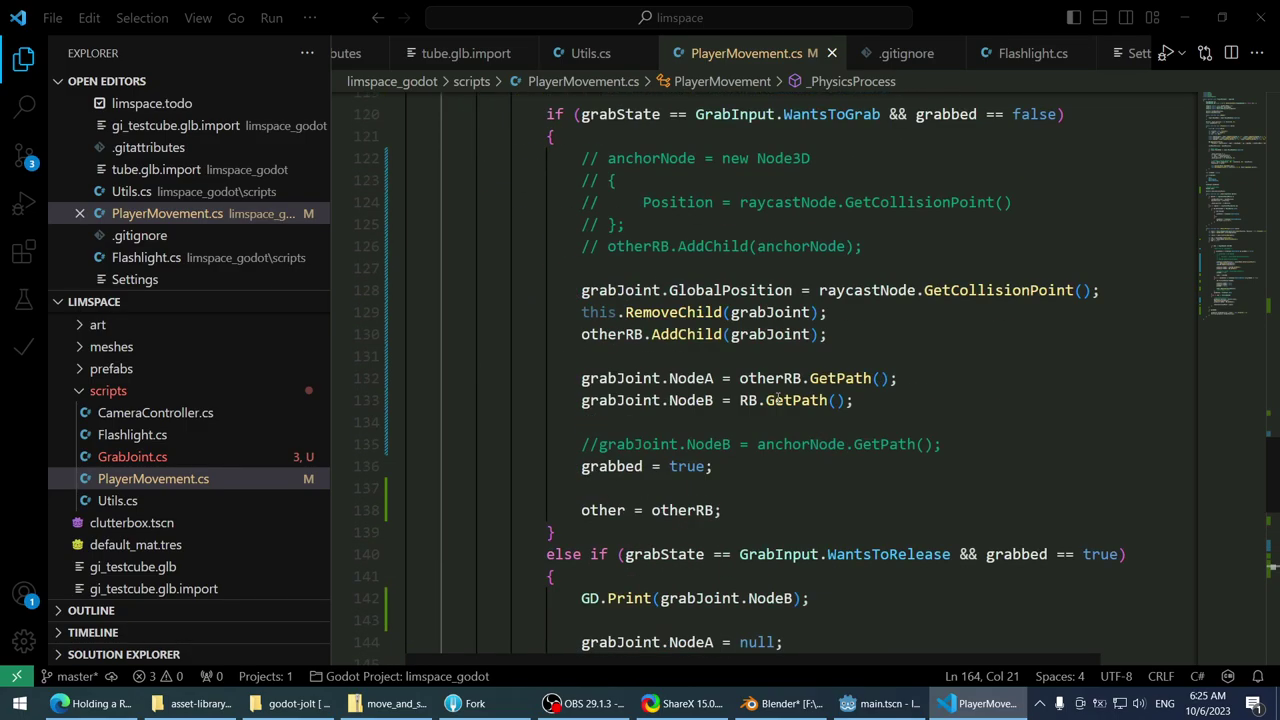
scroll(779, 404, down, 3)
- Open Godot's MSBuild log, widen it, and select the GrabJoint.cs error line
key(alt+Tab)
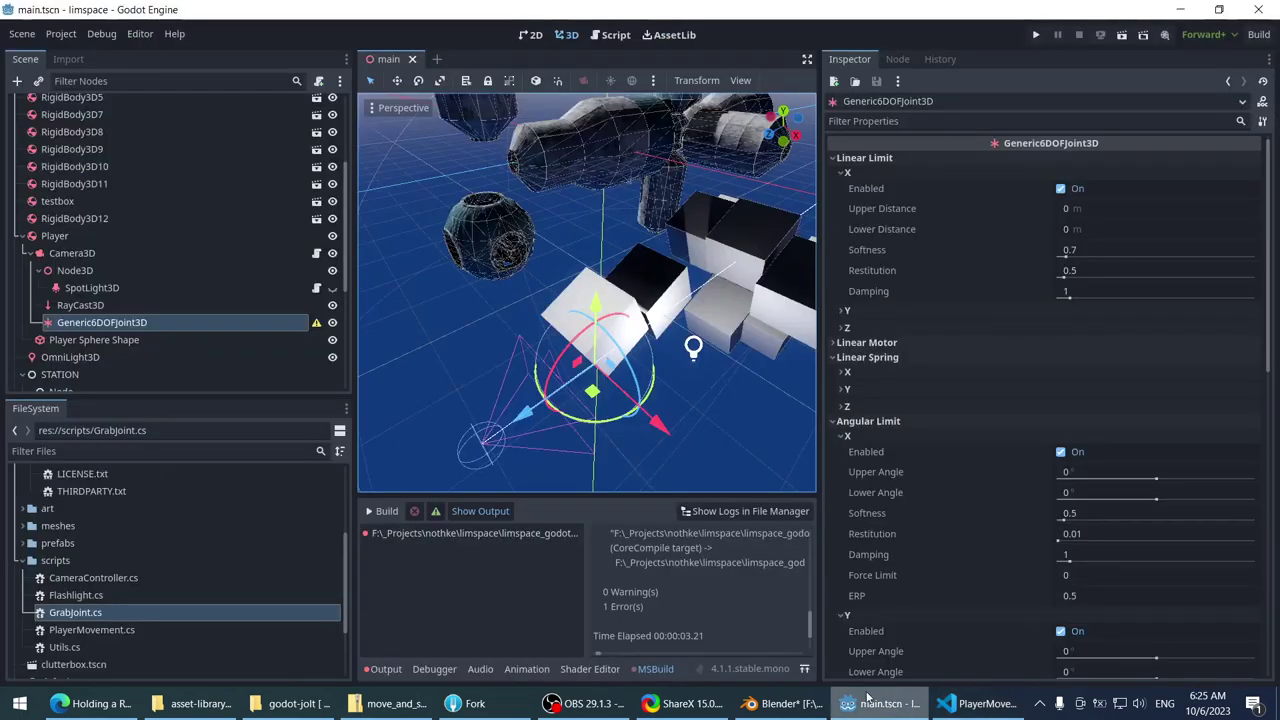
click(400, 667)
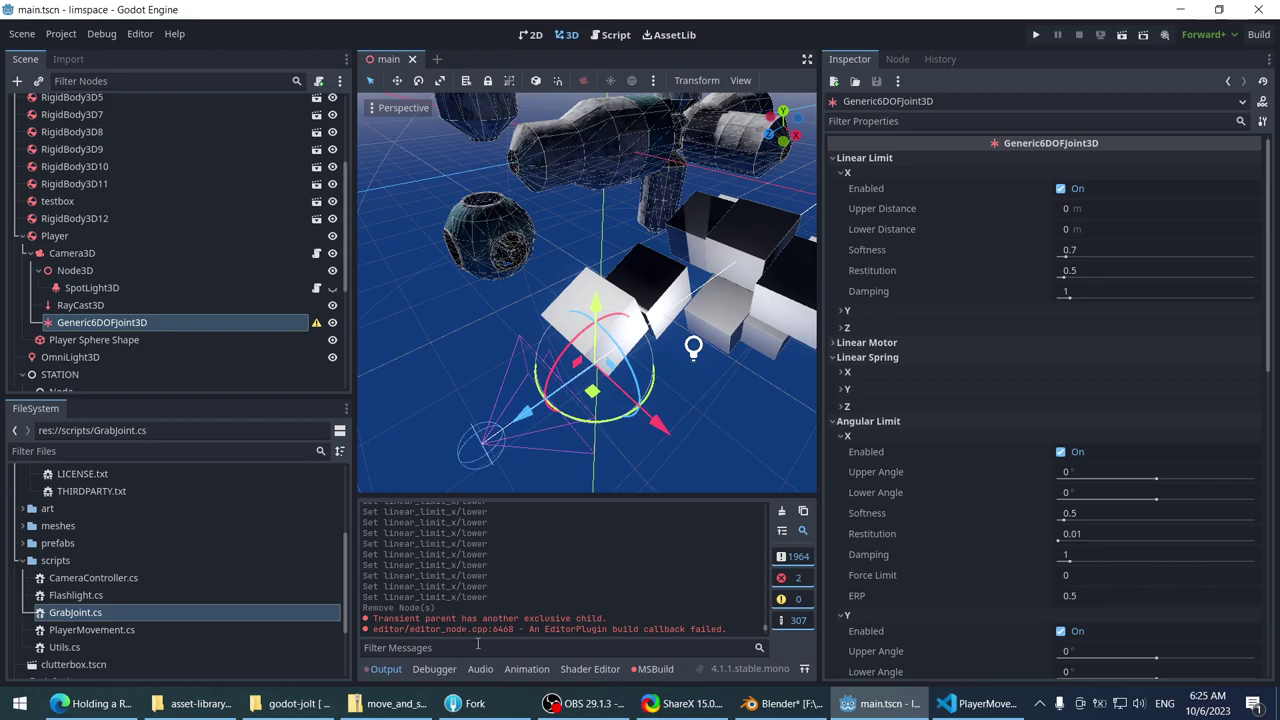
click(645, 669)
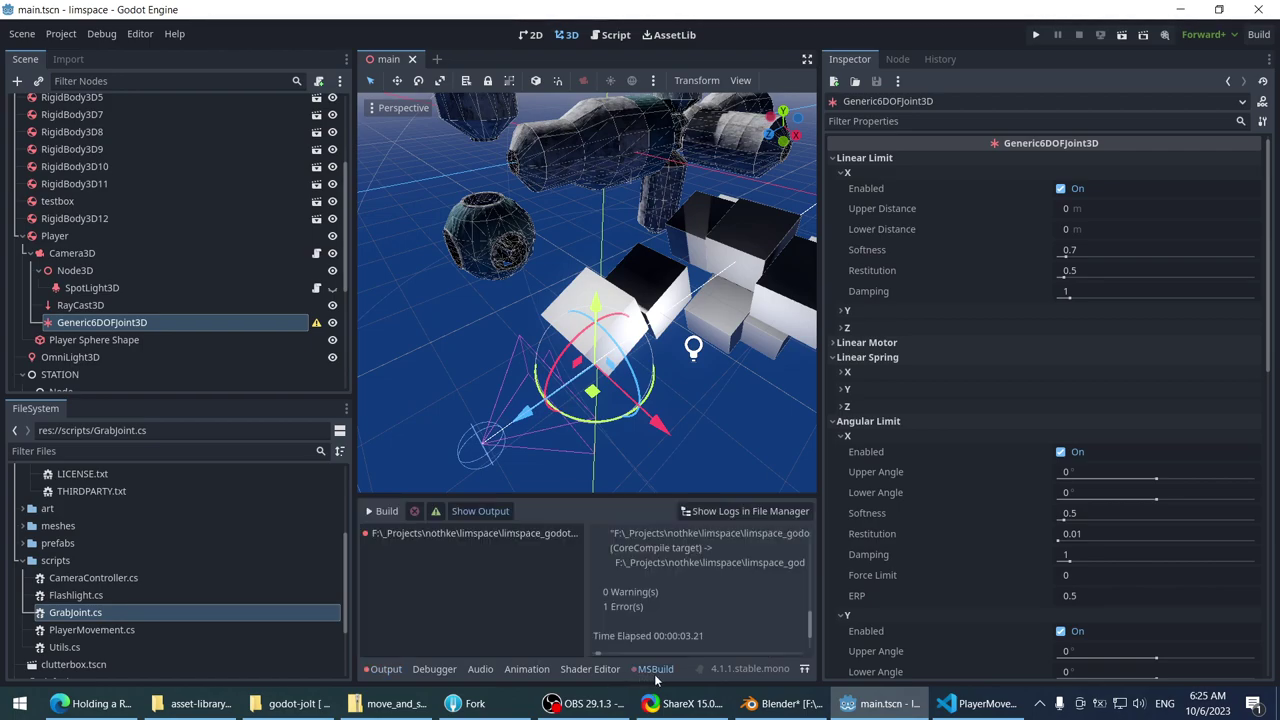
click(428, 672)
click(646, 669)
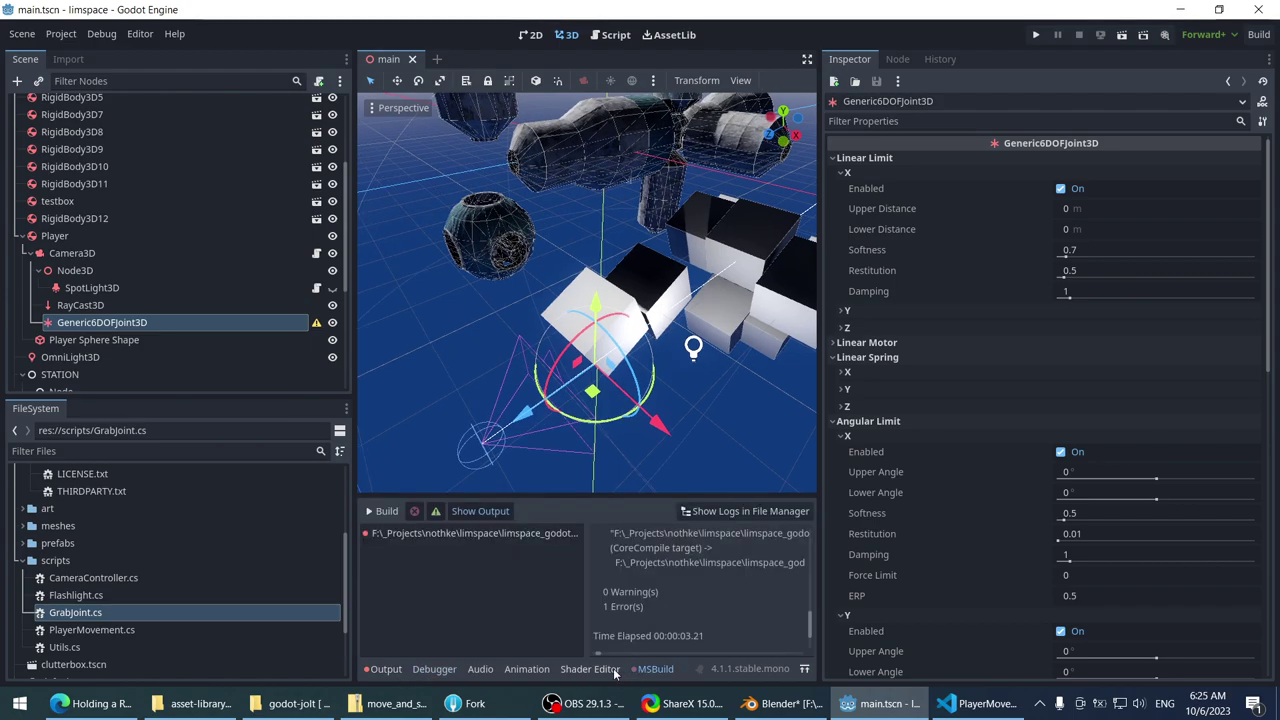
click(504, 535)
scroll(638, 547, down, 1)
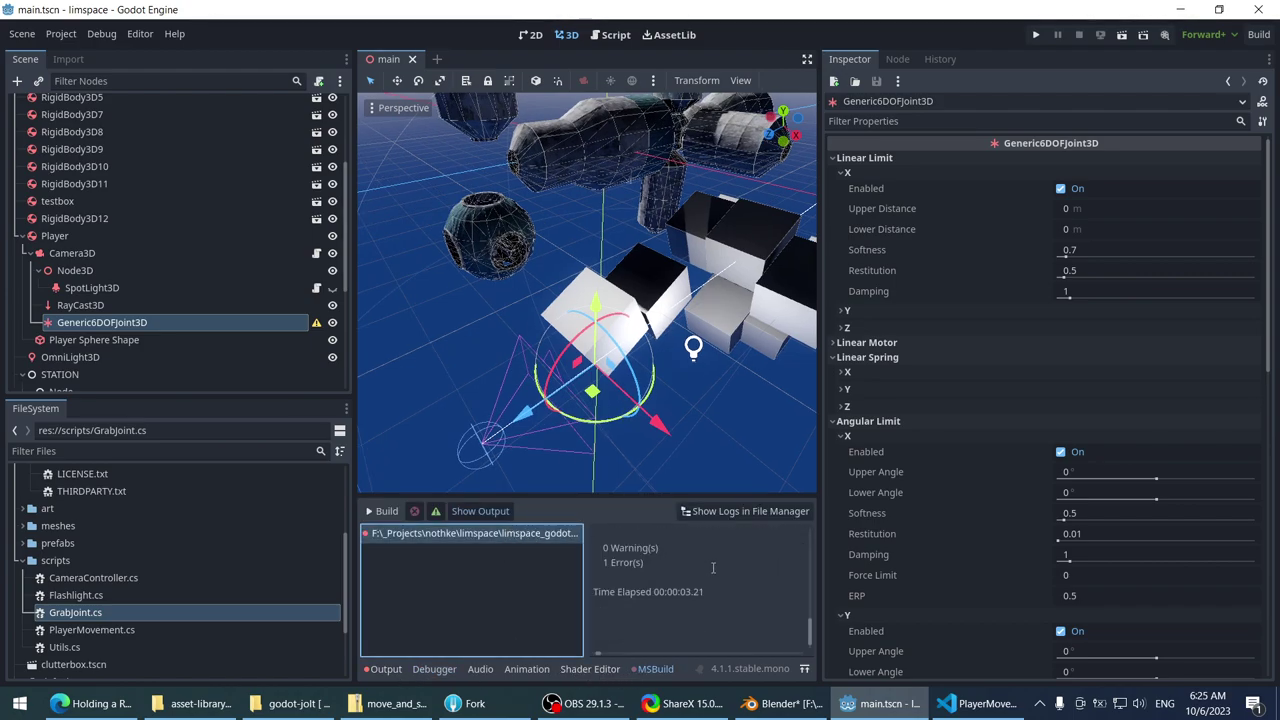
scroll(713, 567, up, 2)
drag(819, 580, 1096, 578)
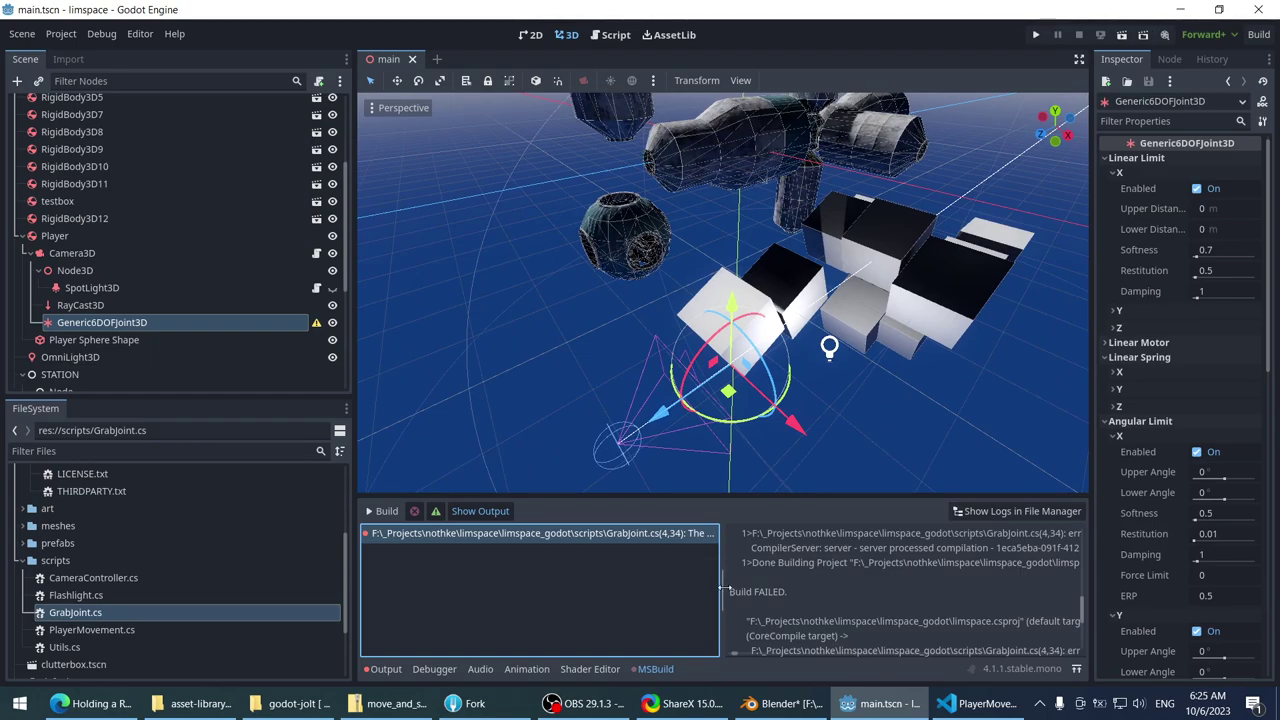
drag(722, 590, 487, 591)
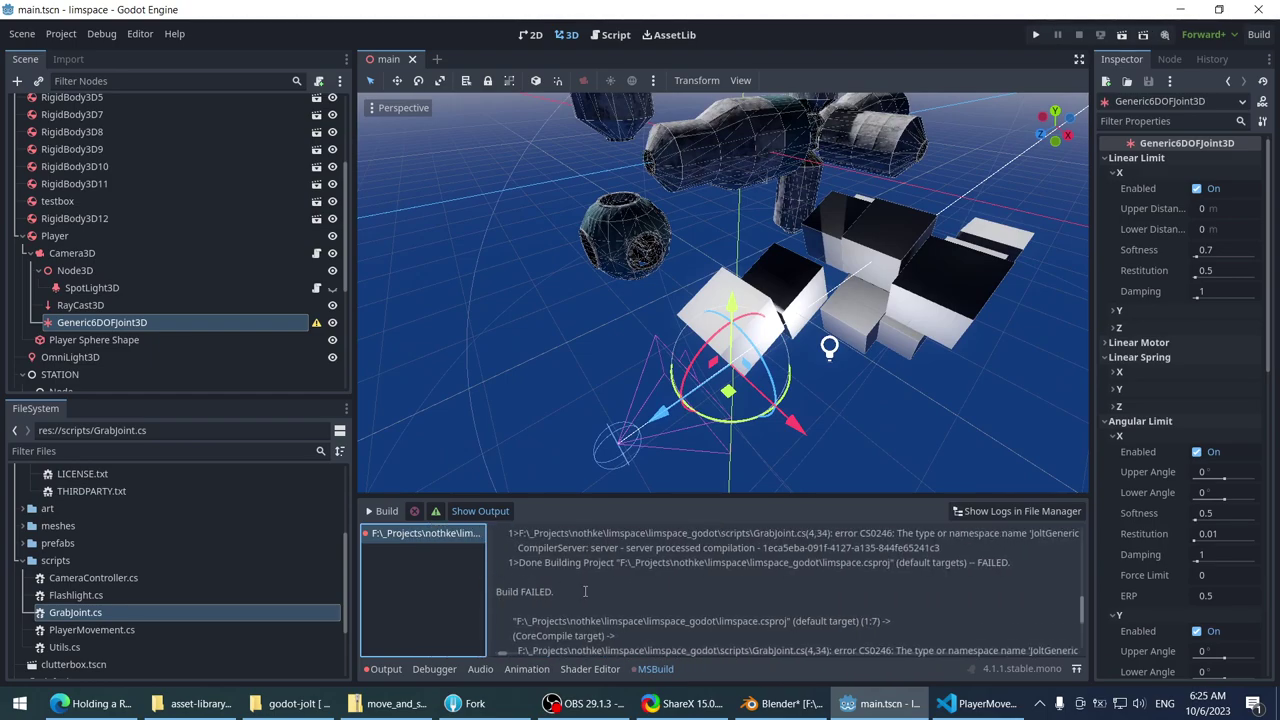
scroll(585, 591, down, 1)
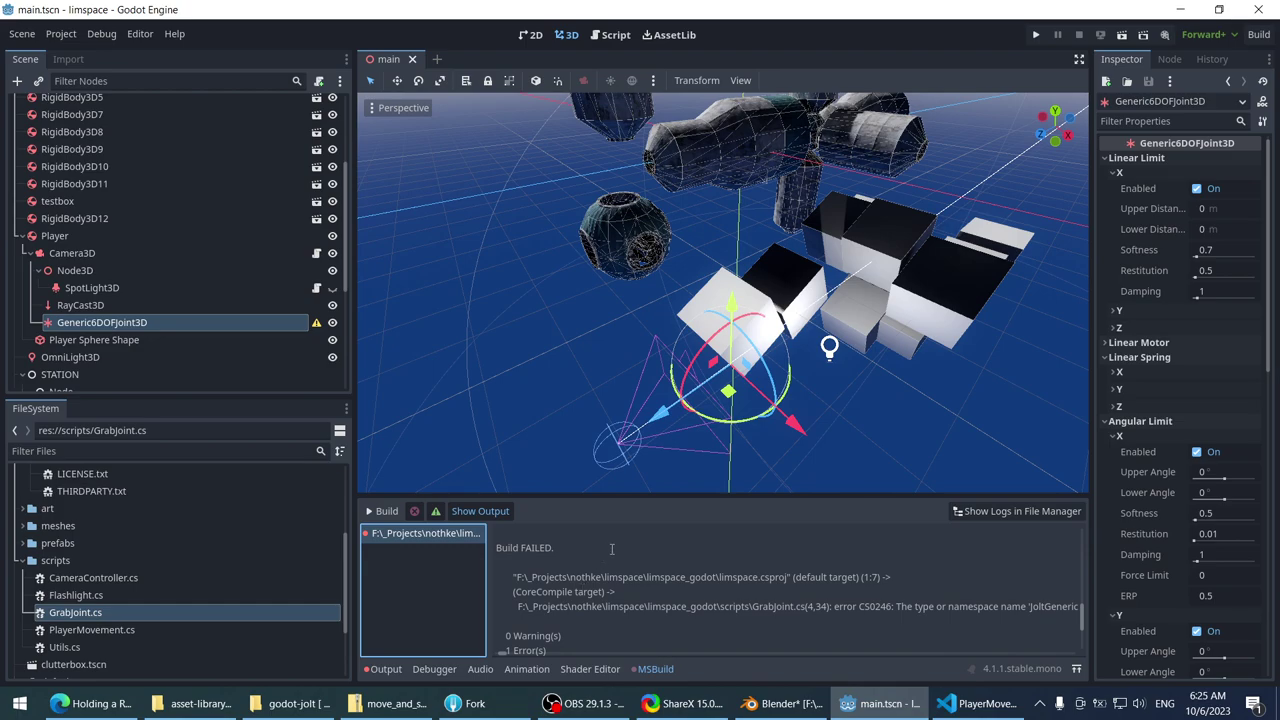
drag(1000, 606, 496, 606)
click(963, 706)
scroll(752, 544, up, 20)
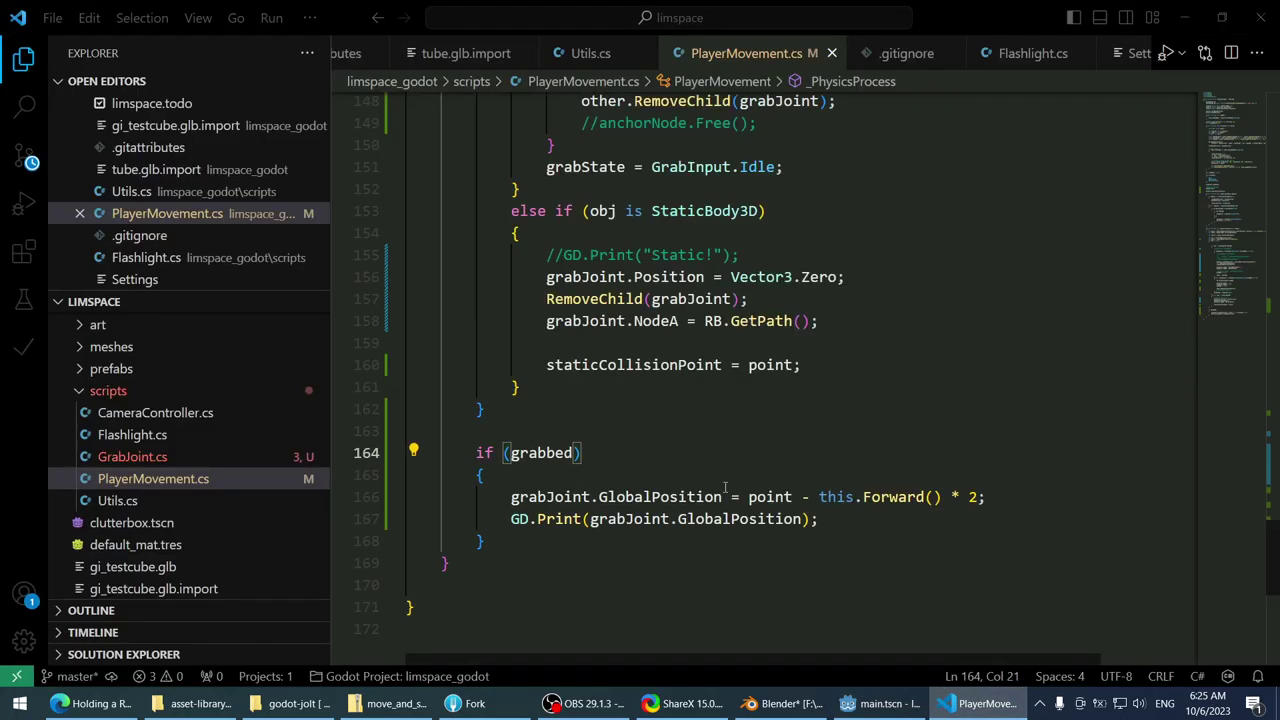
scroll(752, 544, up, 20)
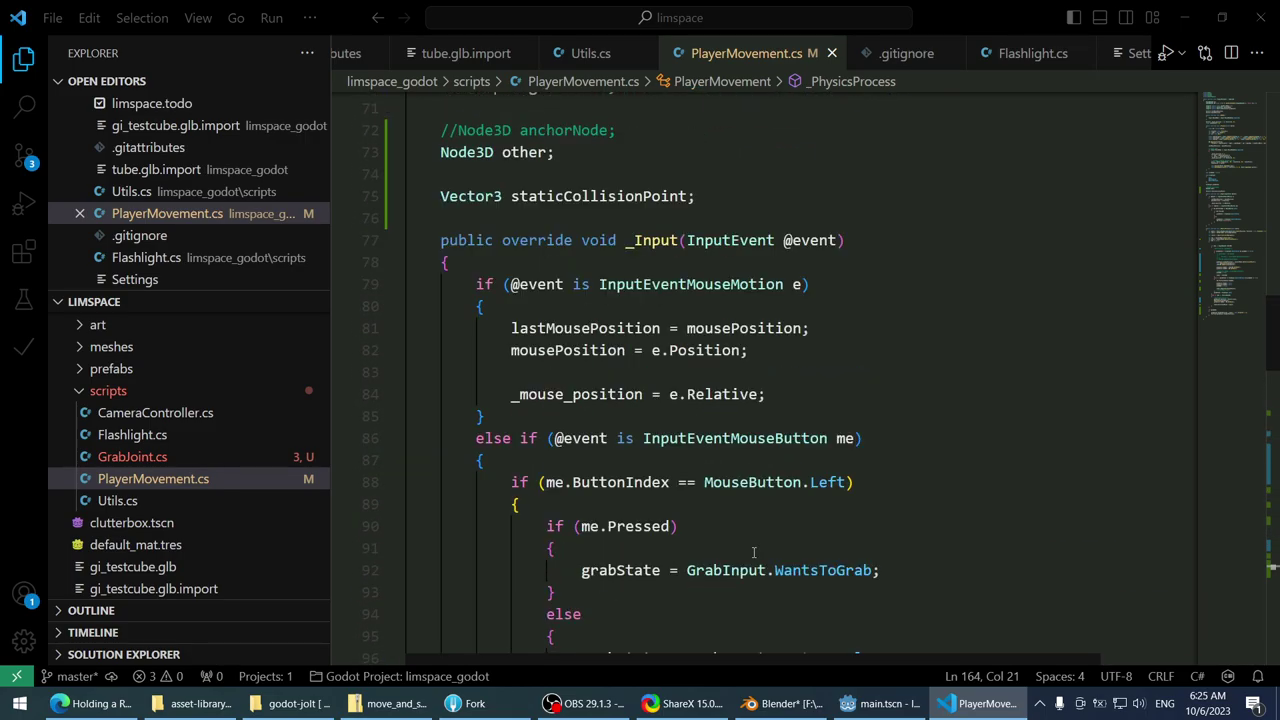
scroll(718, 597, down, 20)
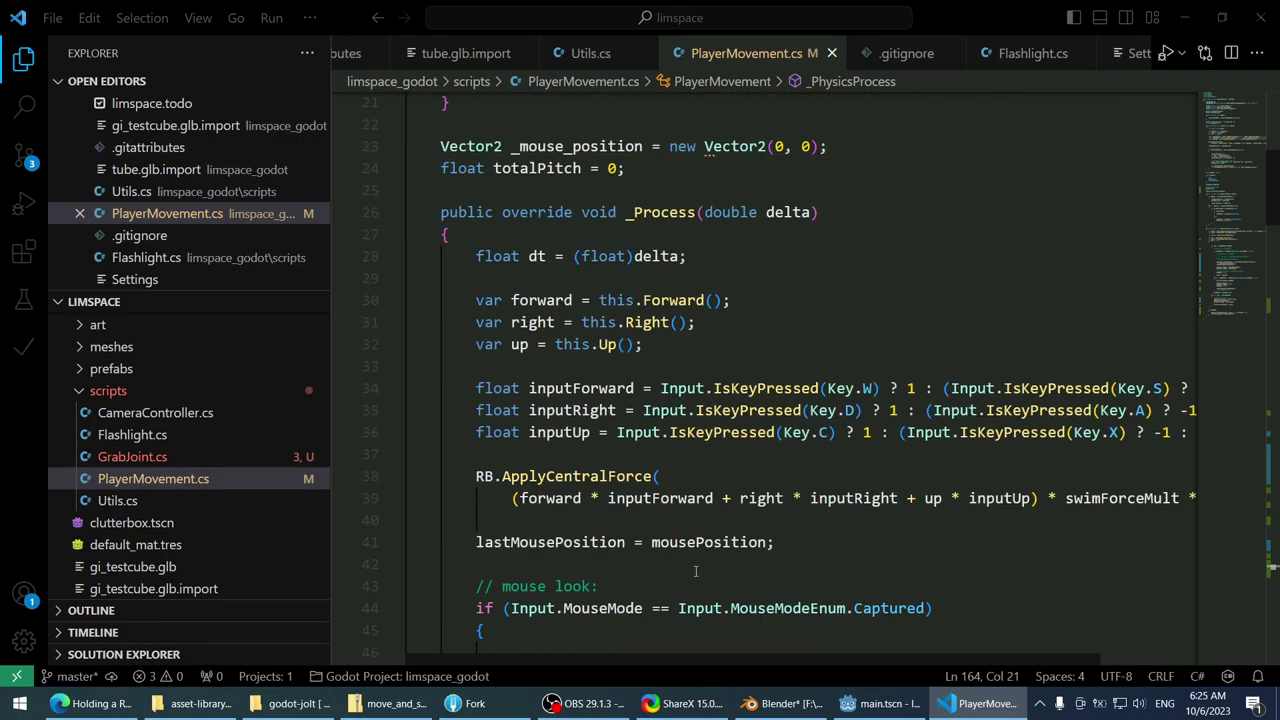
scroll(803, 624, down, 7)
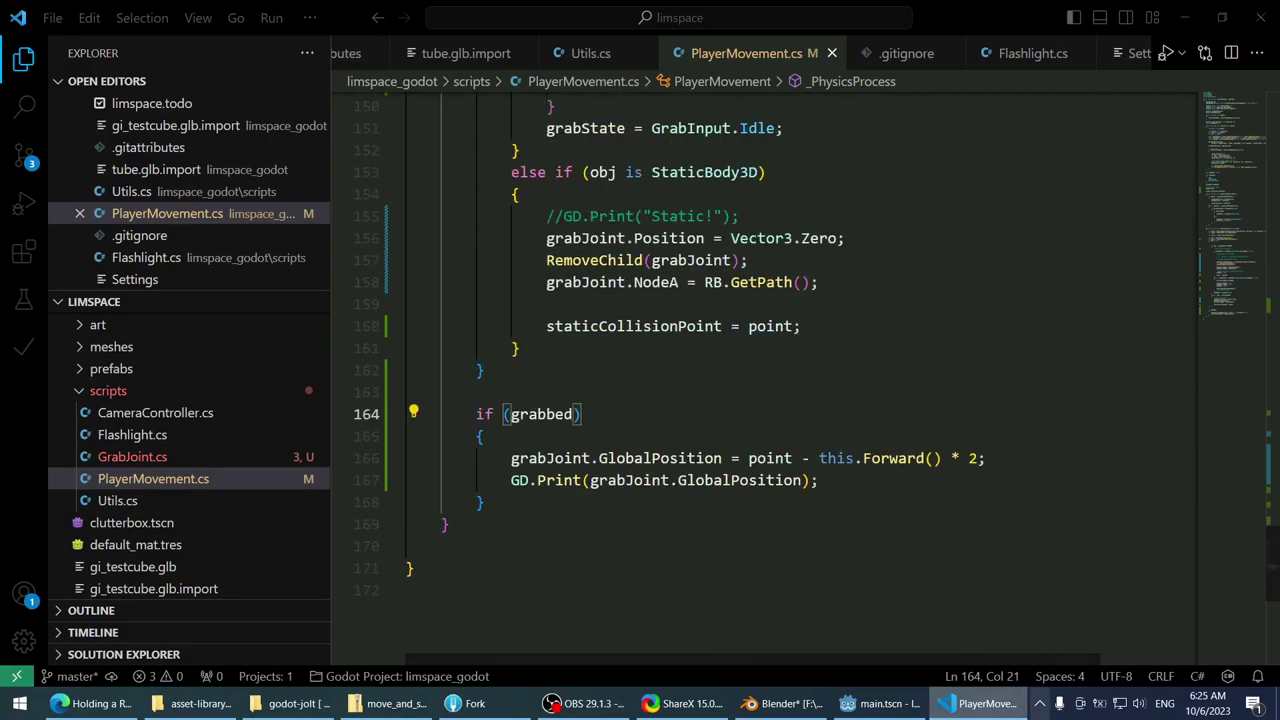
- Highlight the missing JoltGeneric type in the GrabJoint.cs build error, then return to PlayerMovement.cs
click(975, 704)
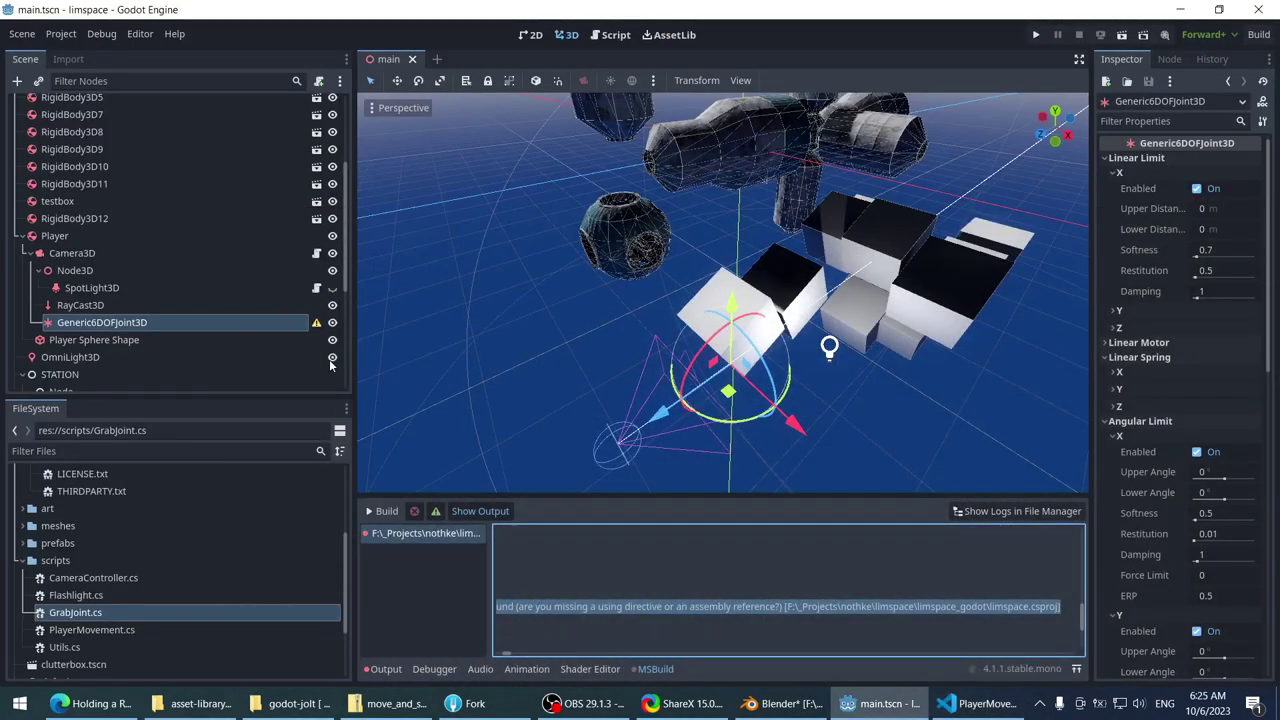
drag(752, 607, 1048, 607)
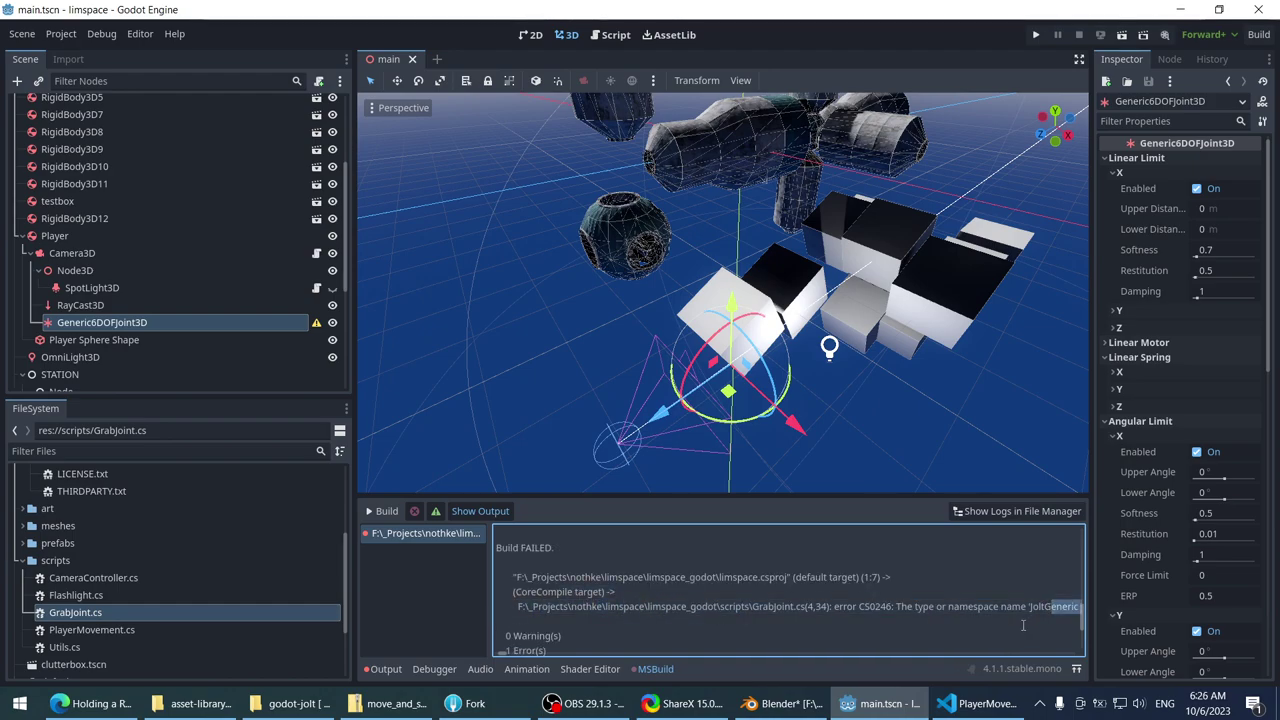
click(1019, 605)
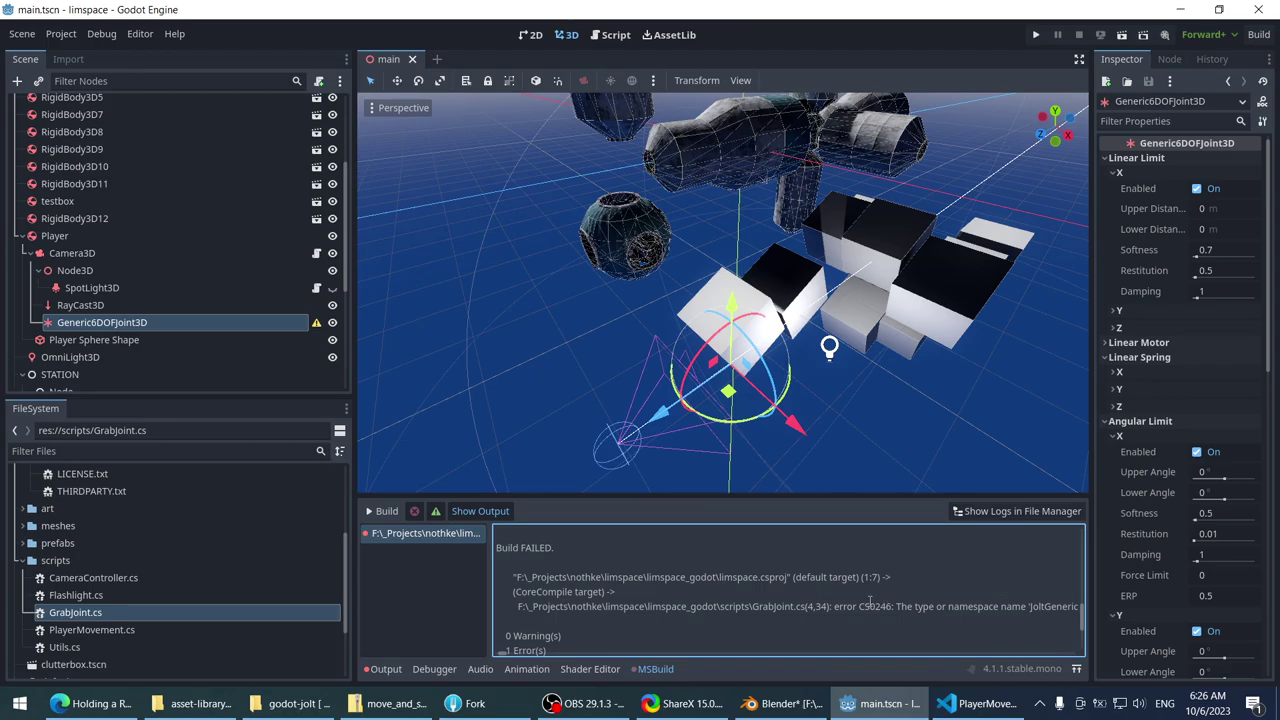
key(alt+Tab)
scroll(985, 132, up, 2)
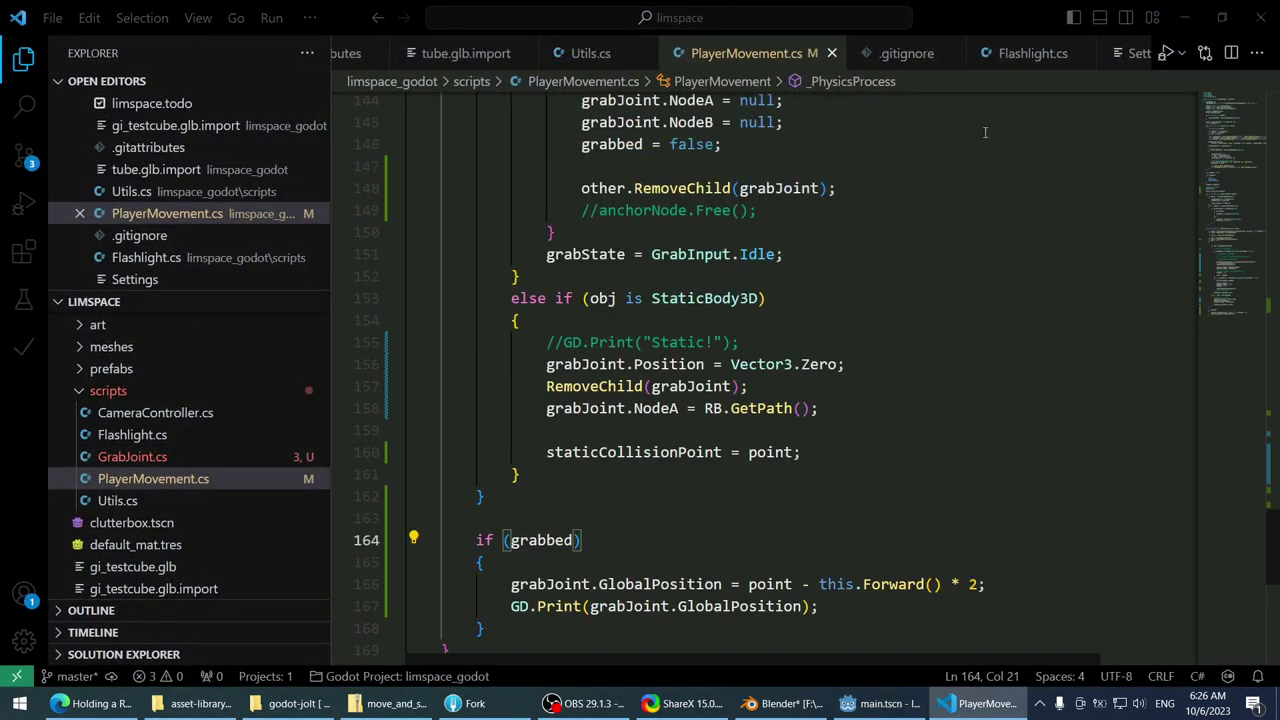
- Move GrabJoint.cs from the scripts folder to the Recycle Bin
scroll(985, 132, down, 1)
click(173, 456)
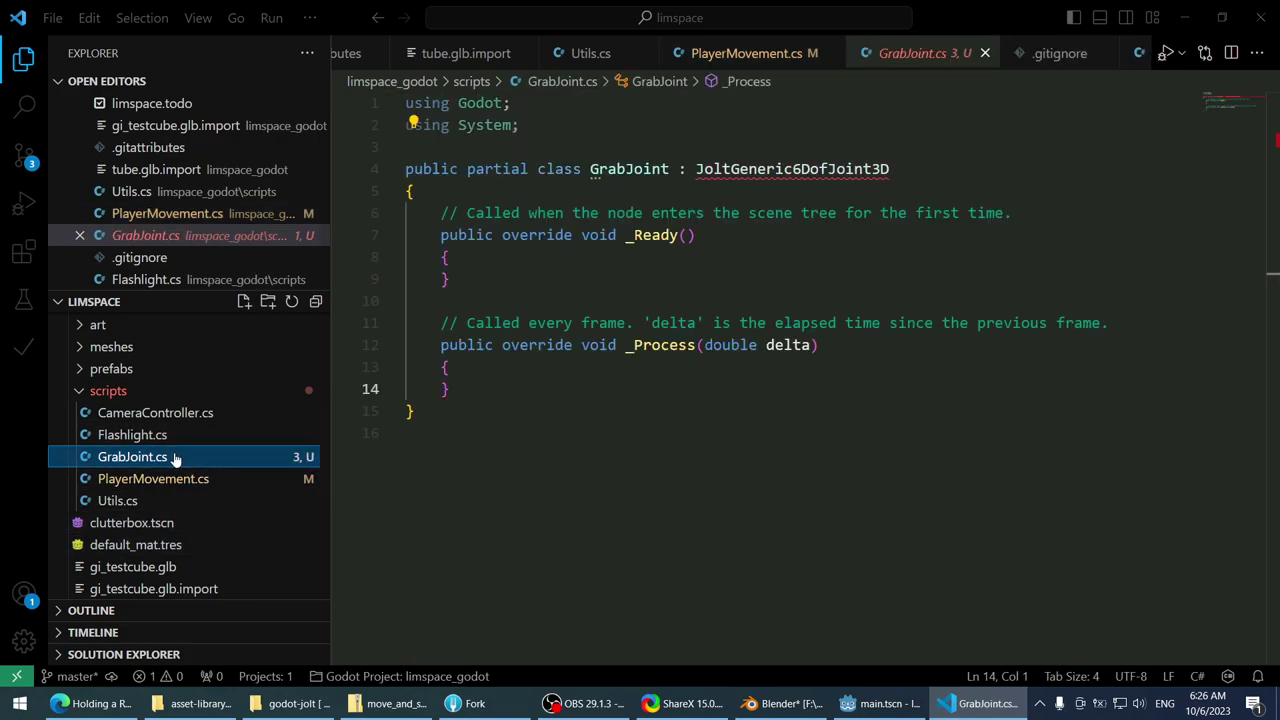
key(Delete)
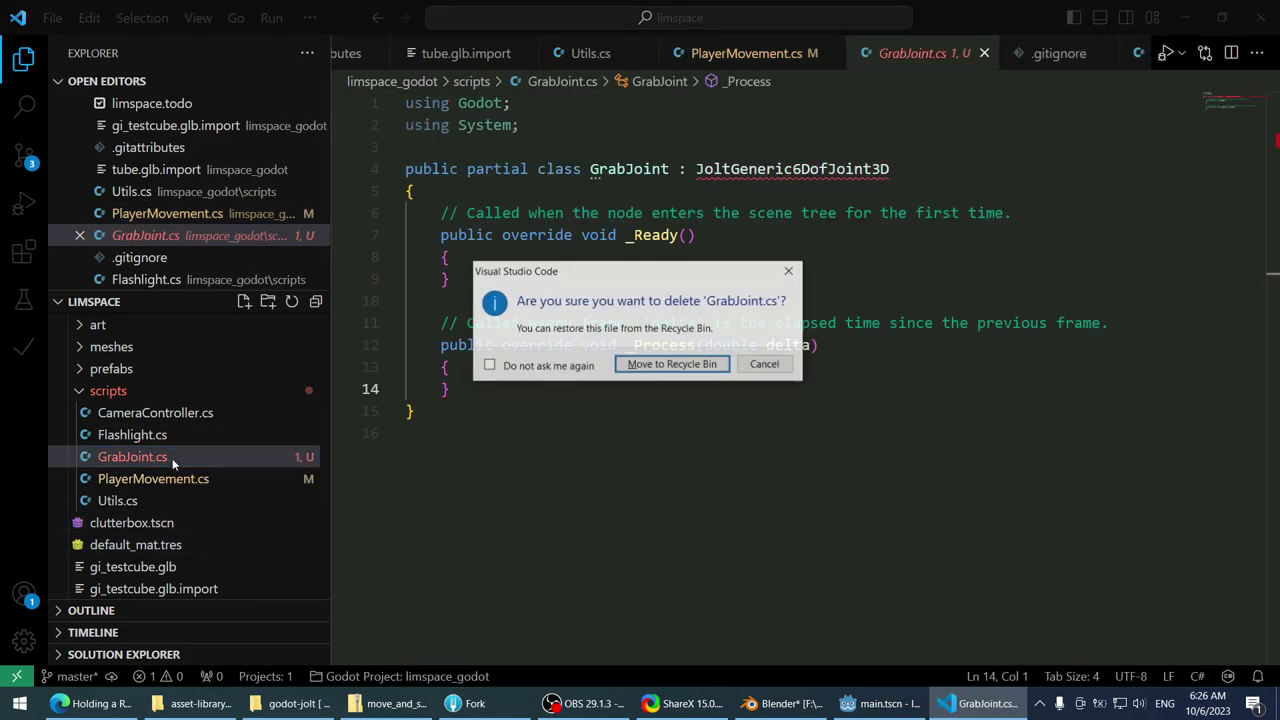
click(660, 364)
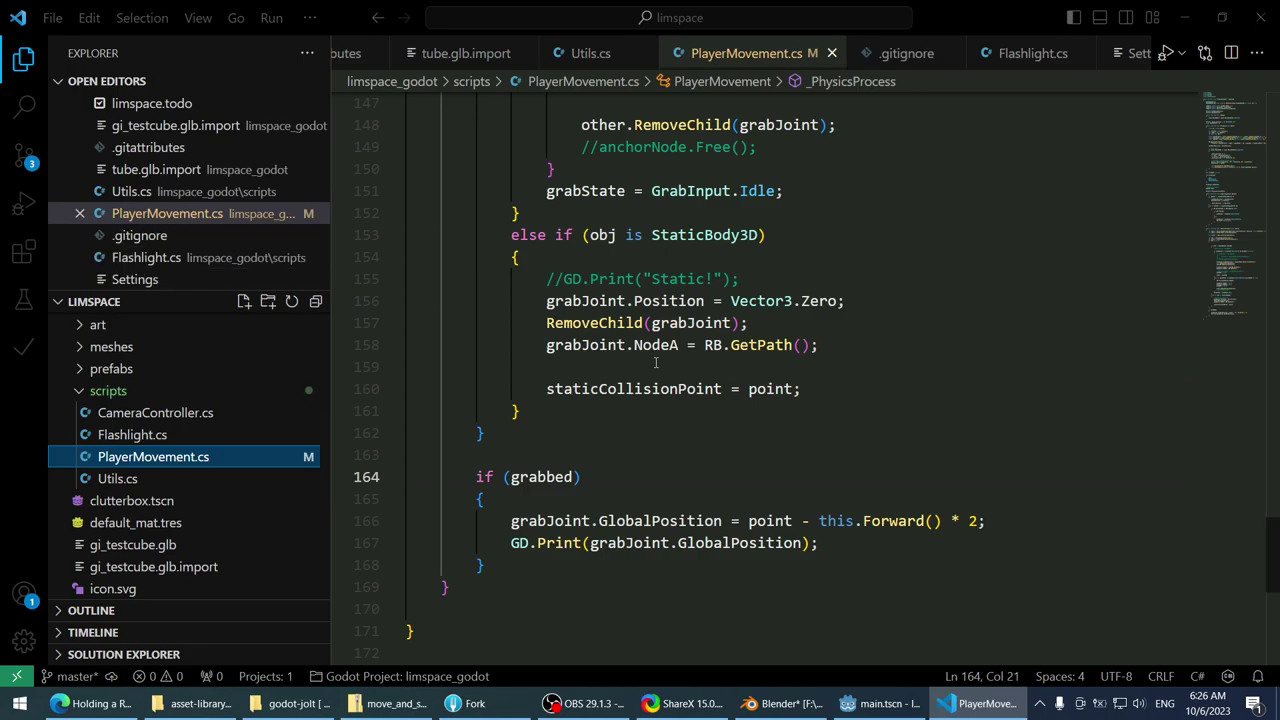
- Reopen PlayerMovement.cs and run the project in Godot to rebuild it
click(225, 435)
click(232, 456)
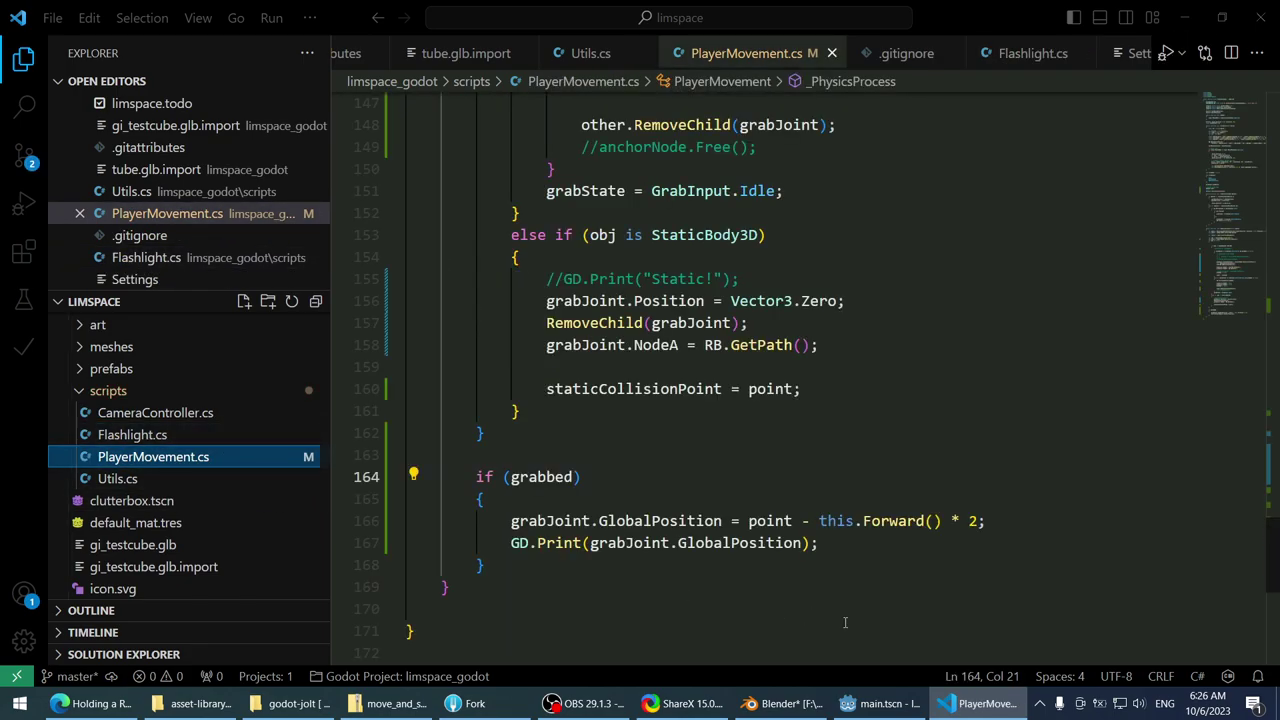
click(880, 703)
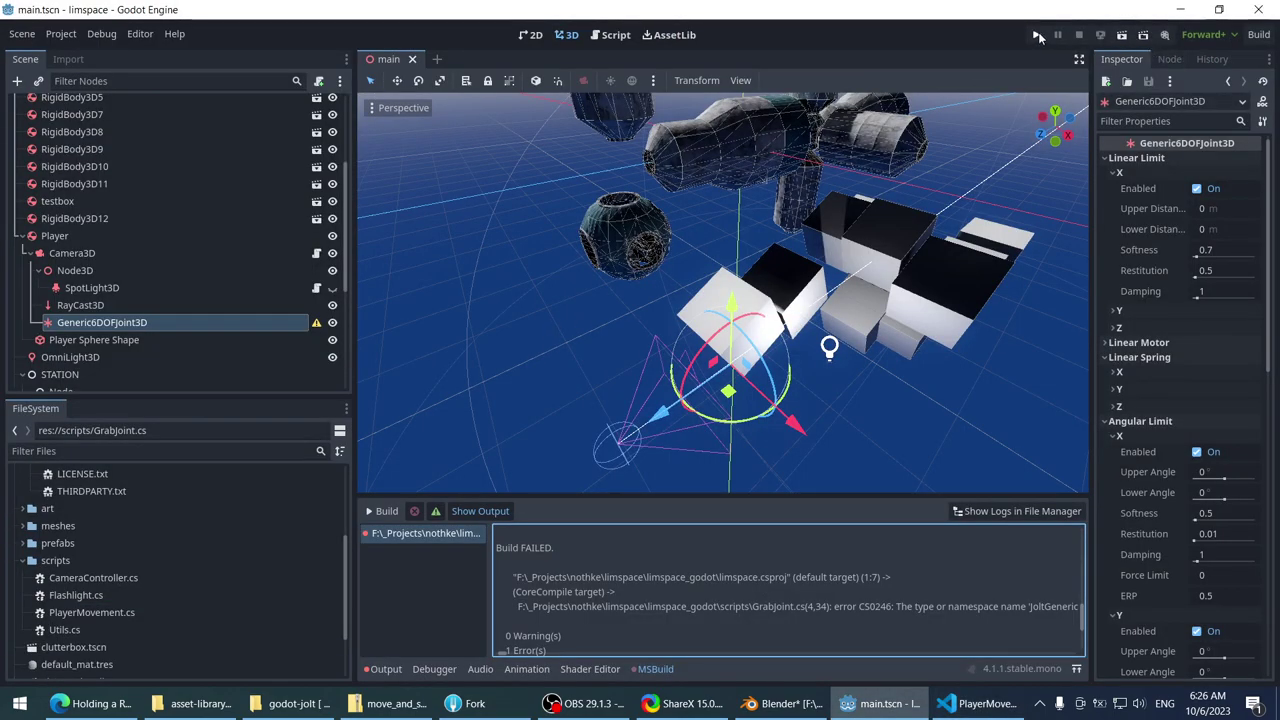
click(1037, 35)
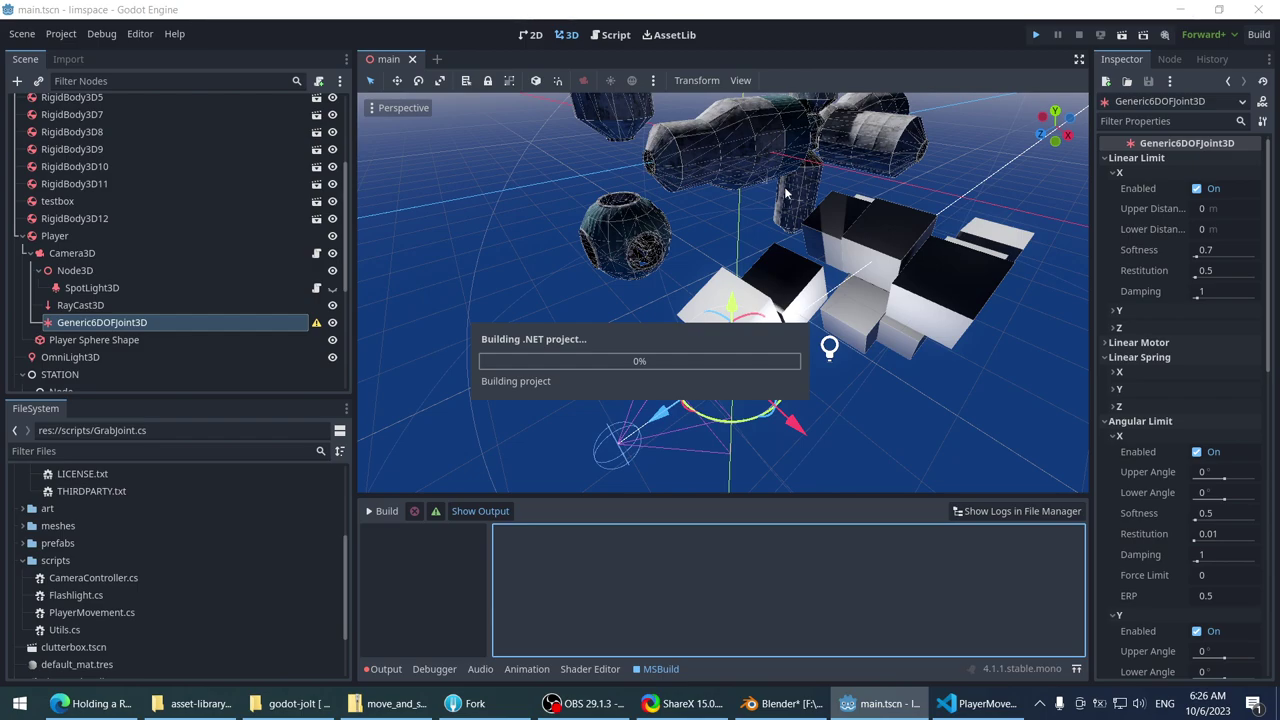
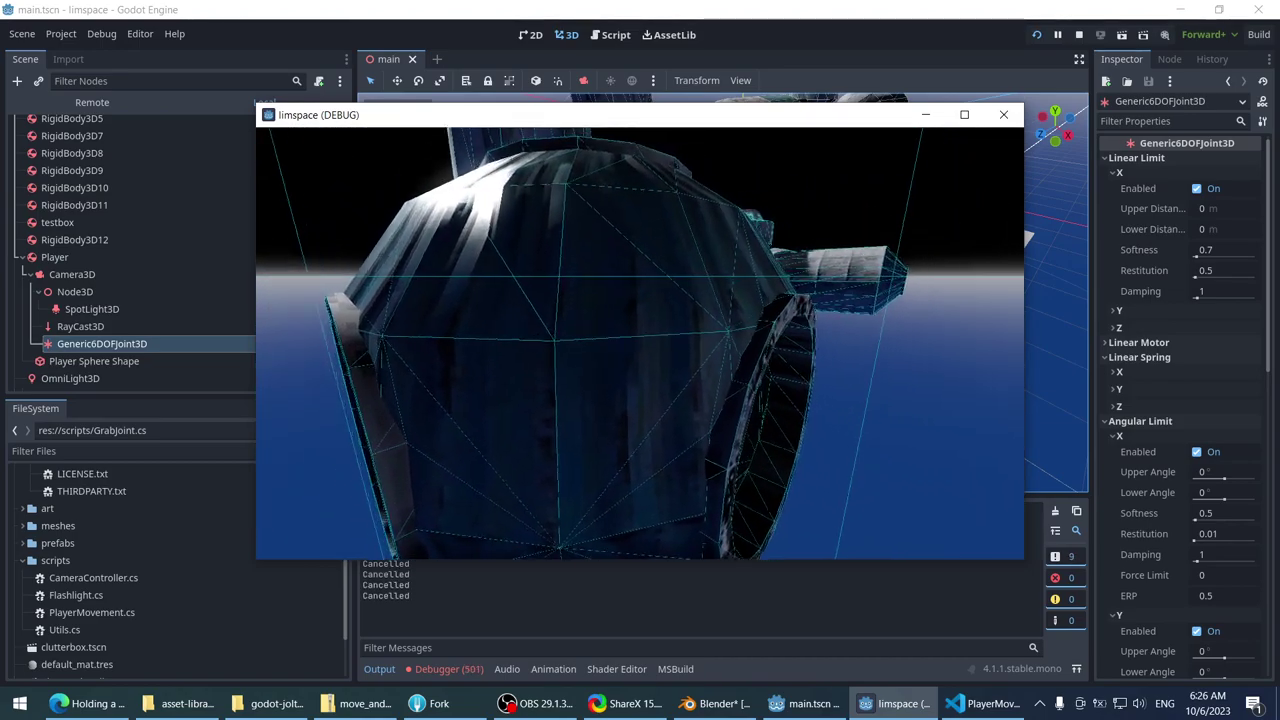
- Stop the running game and return to PlayerMovement.cs near line 160
key(Escape)
click(965, 703)
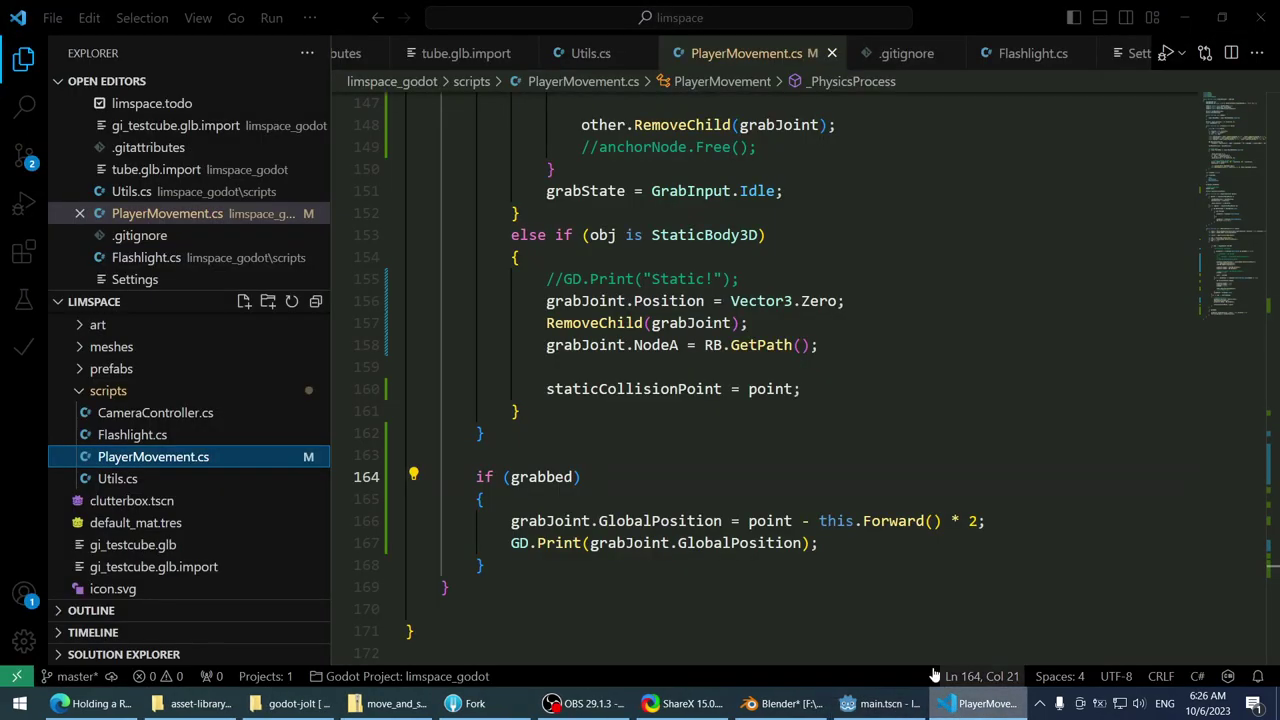
scroll(766, 373, up, 2)
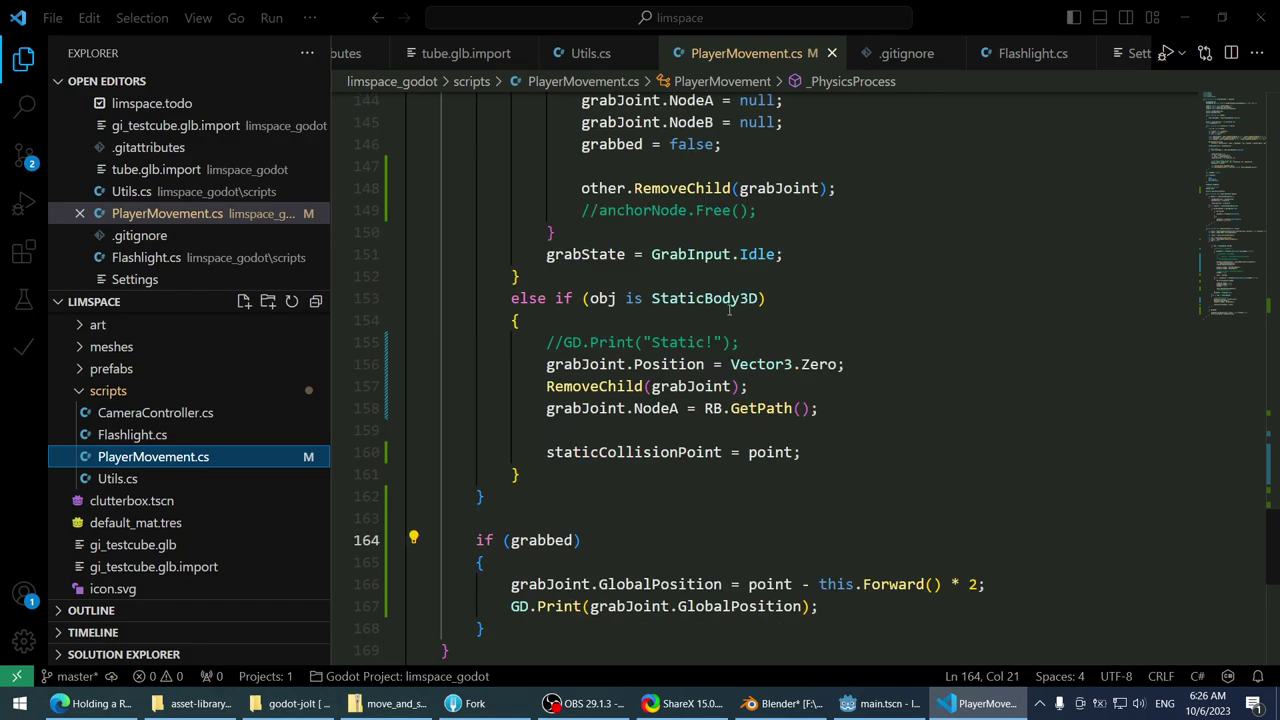
scroll(558, 320, up, 5)
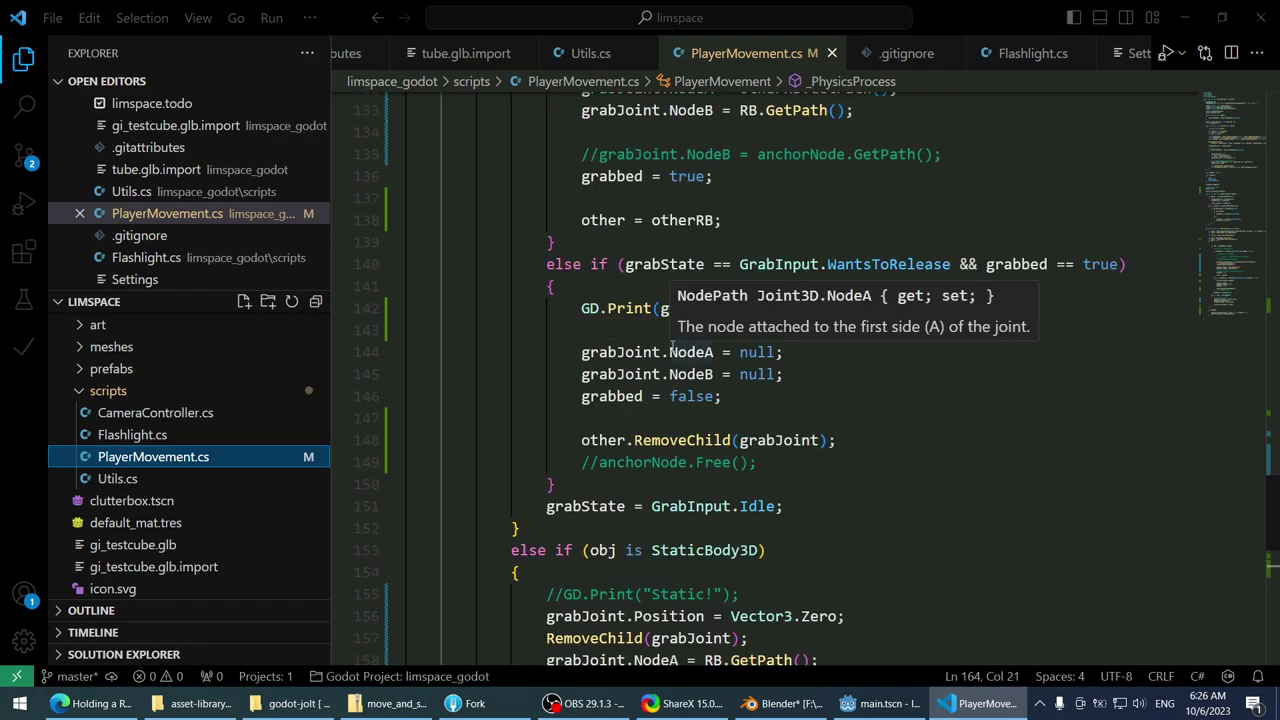
scroll(672, 300, down, 5)
click(915, 452)
- Copy the WantsToGrab condition and opening brace from lines 120–121, then return below staticCollisionPoint
scroll(929, 438, up, 5)
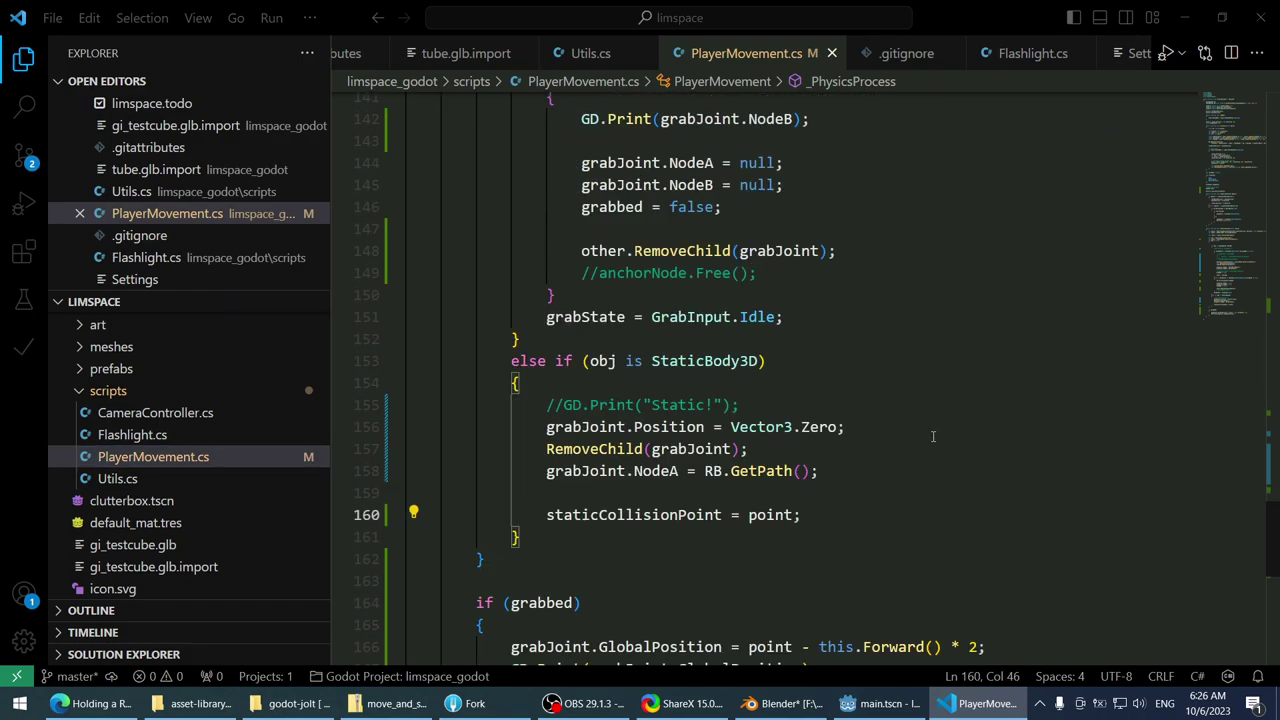
scroll(929, 438, up, 7)
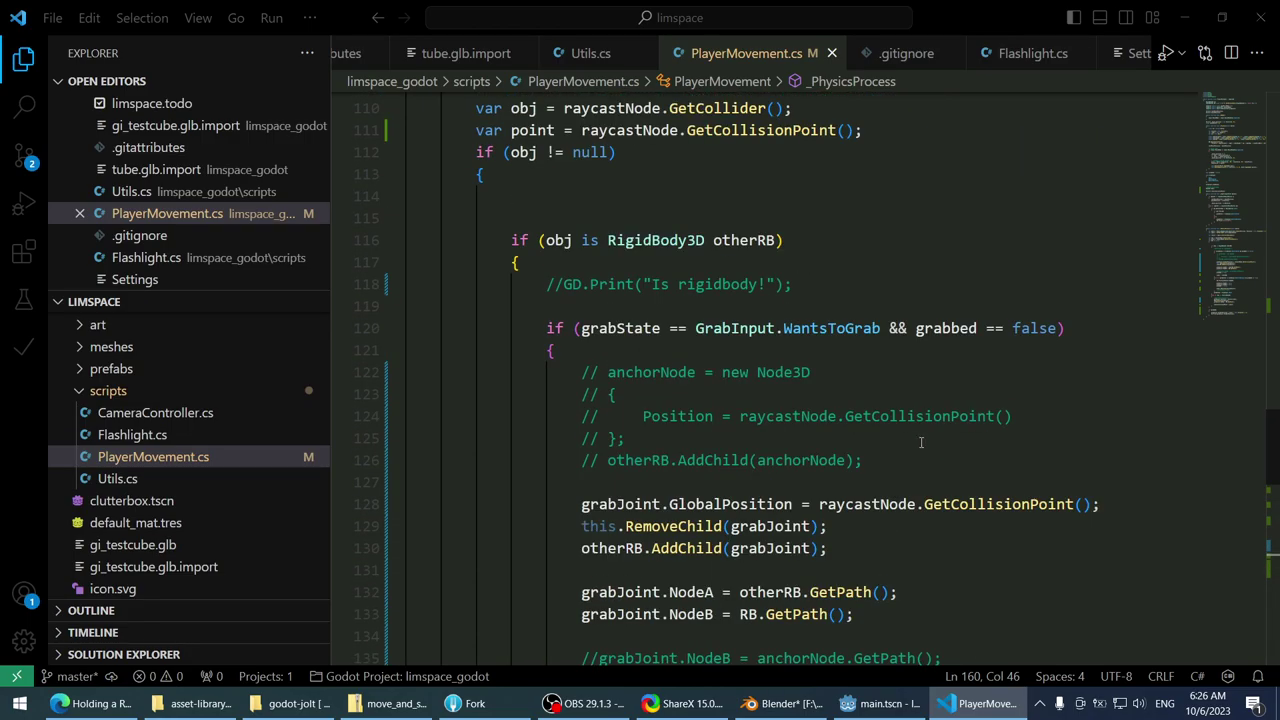
scroll(921, 442, down, 10)
scroll(976, 440, up, 10)
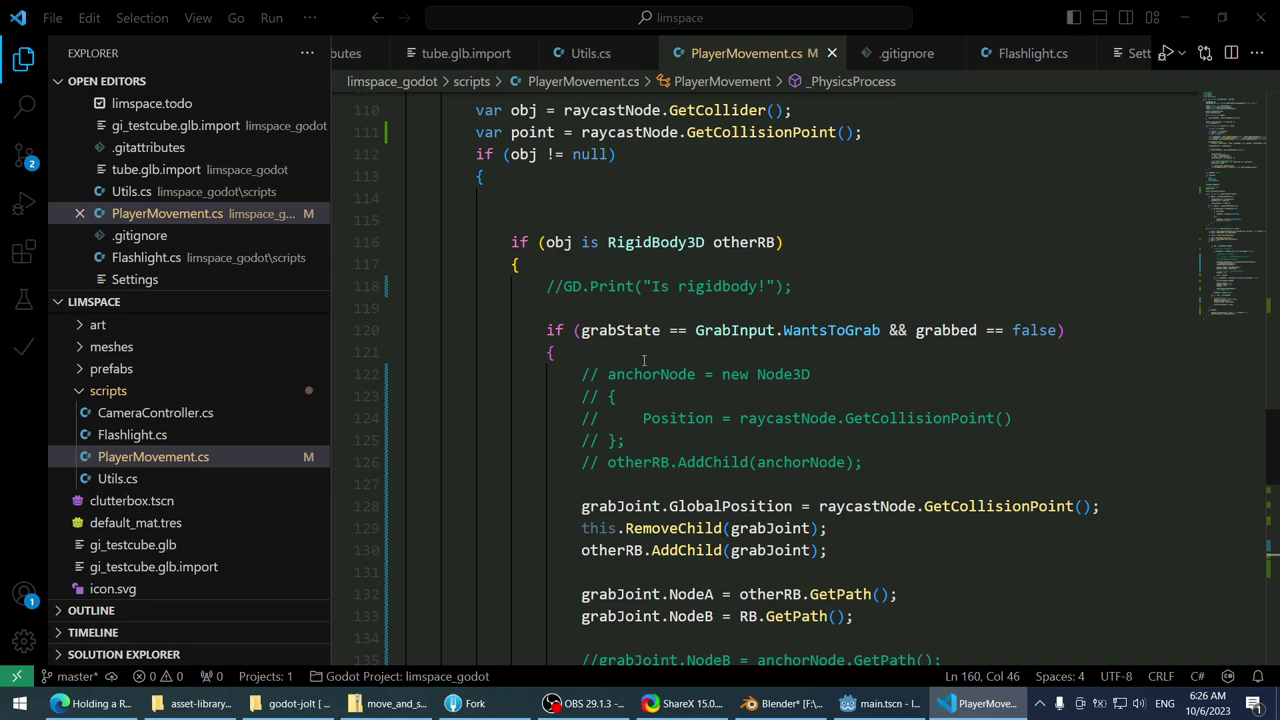
drag(644, 360, 406, 332)
key(ctrl+c)
scroll(722, 355, down, 11)
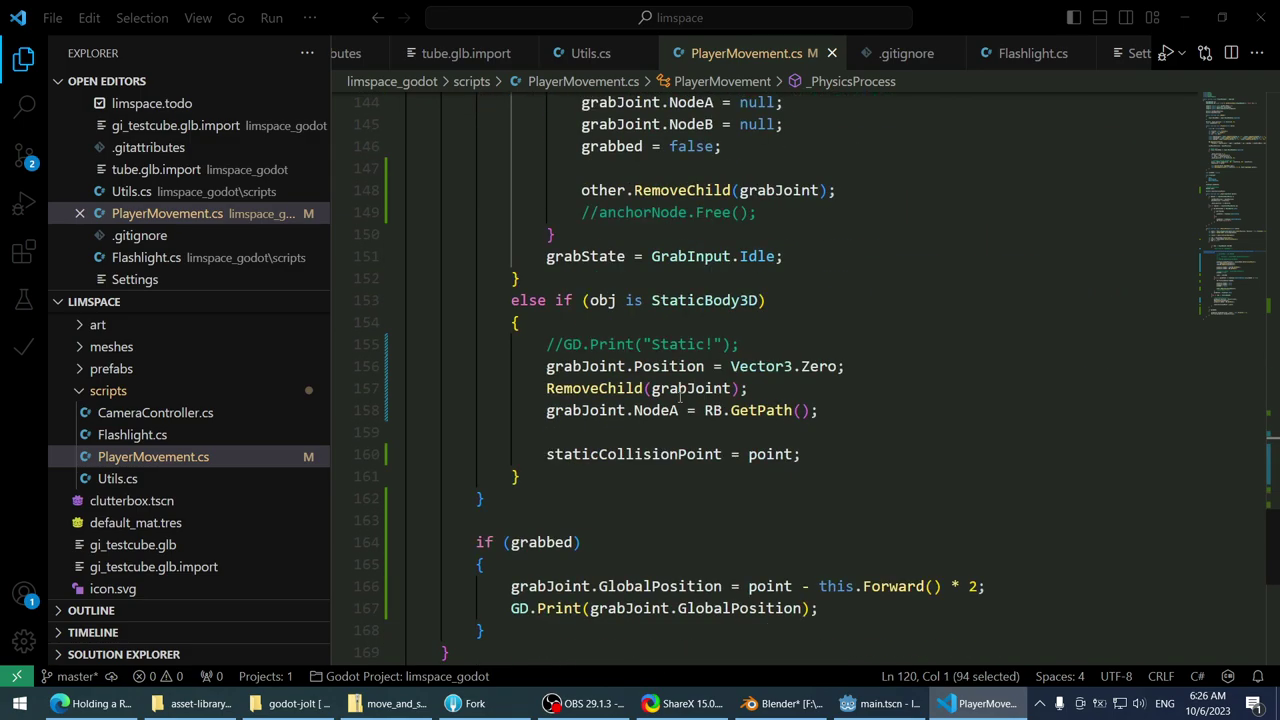
click(880, 454)
- Paste the WantsToGrab-and-not-grabbed if block inside the StaticBody3D branch
key(Return)
key(Return)
key(ctrl+v)
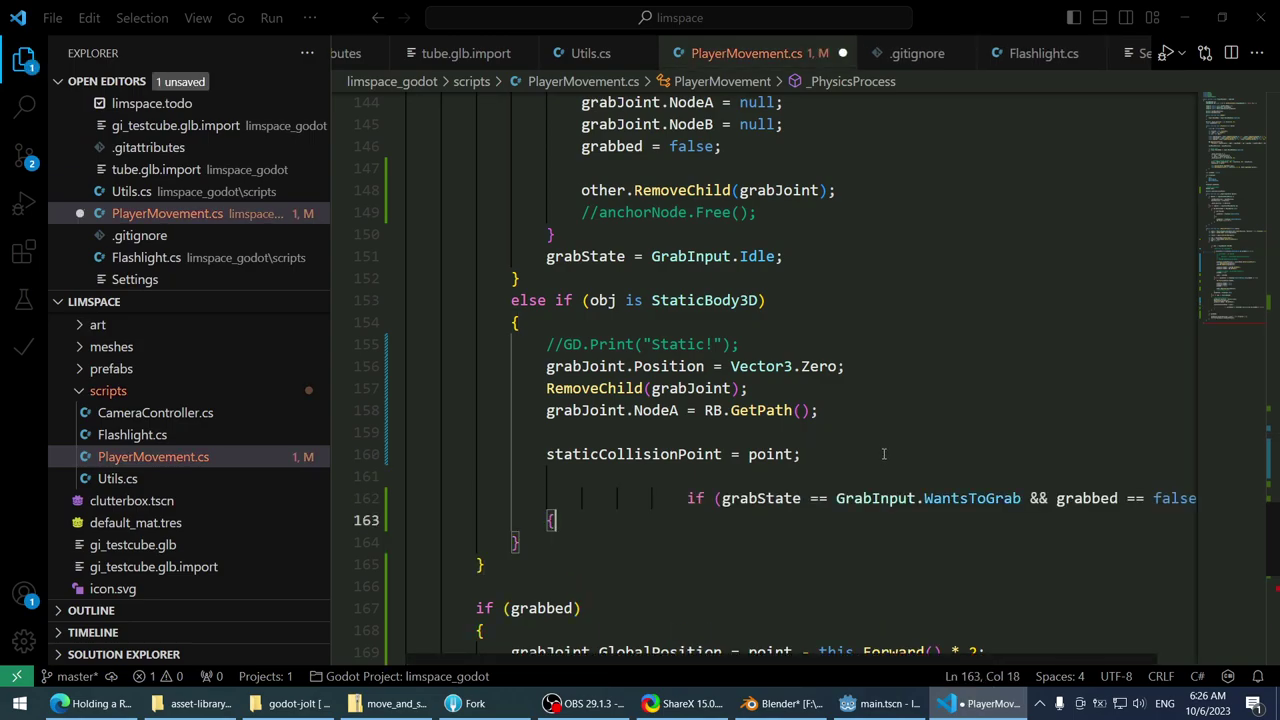
key(ctrl+z)
key(Up)
key(Up)
key(Up)
key(Up)
key(Up)
key(Up)
key(Up)
key(Up)
key(Up)
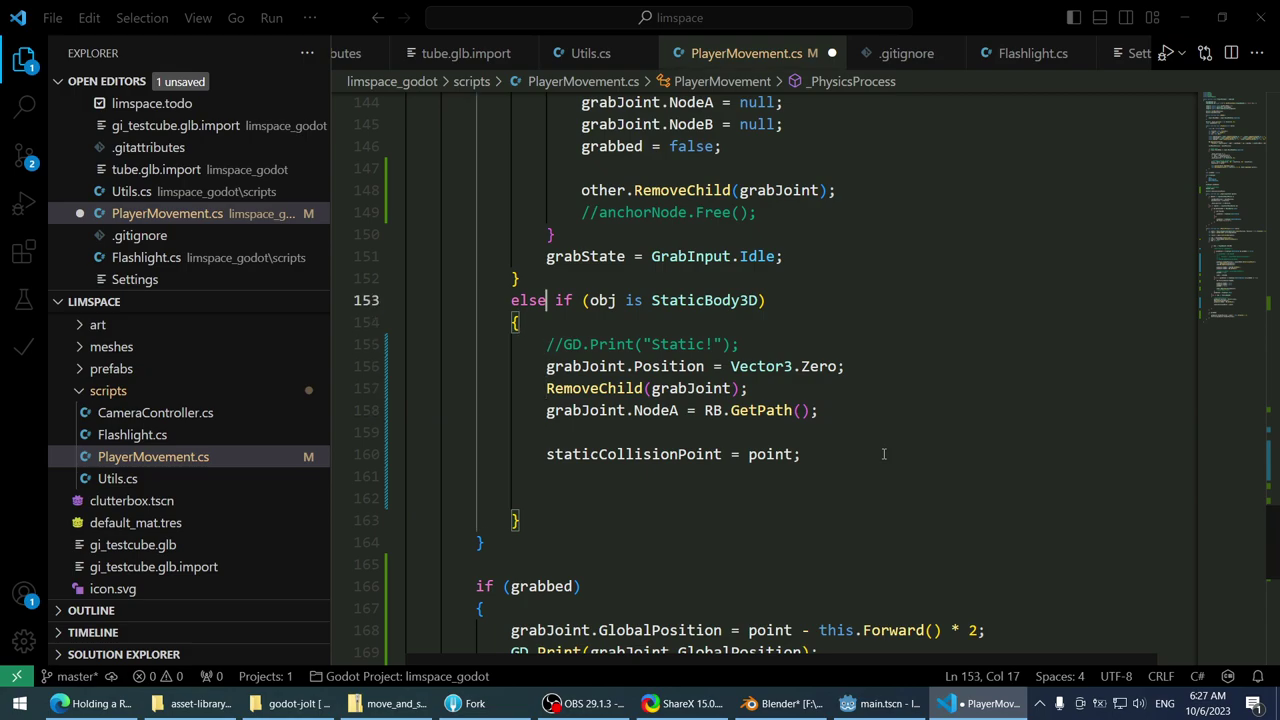
key(Down)
key(Return)
key(ctrl+v)
key(Return)
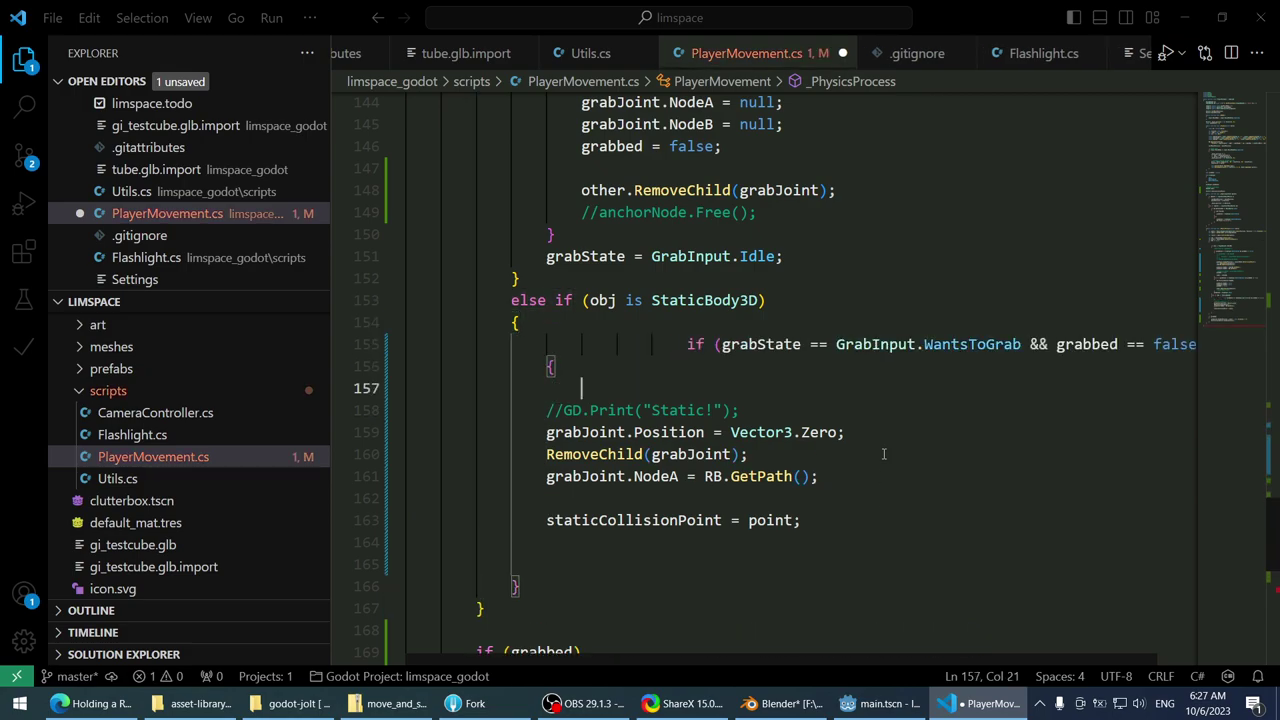
- Indent the print, Position, RemoveChild, NodeA and staticCollisionPoint lines into the block, close it, and save
key(Down)
key(Home)
key(Tab)
key(Down)
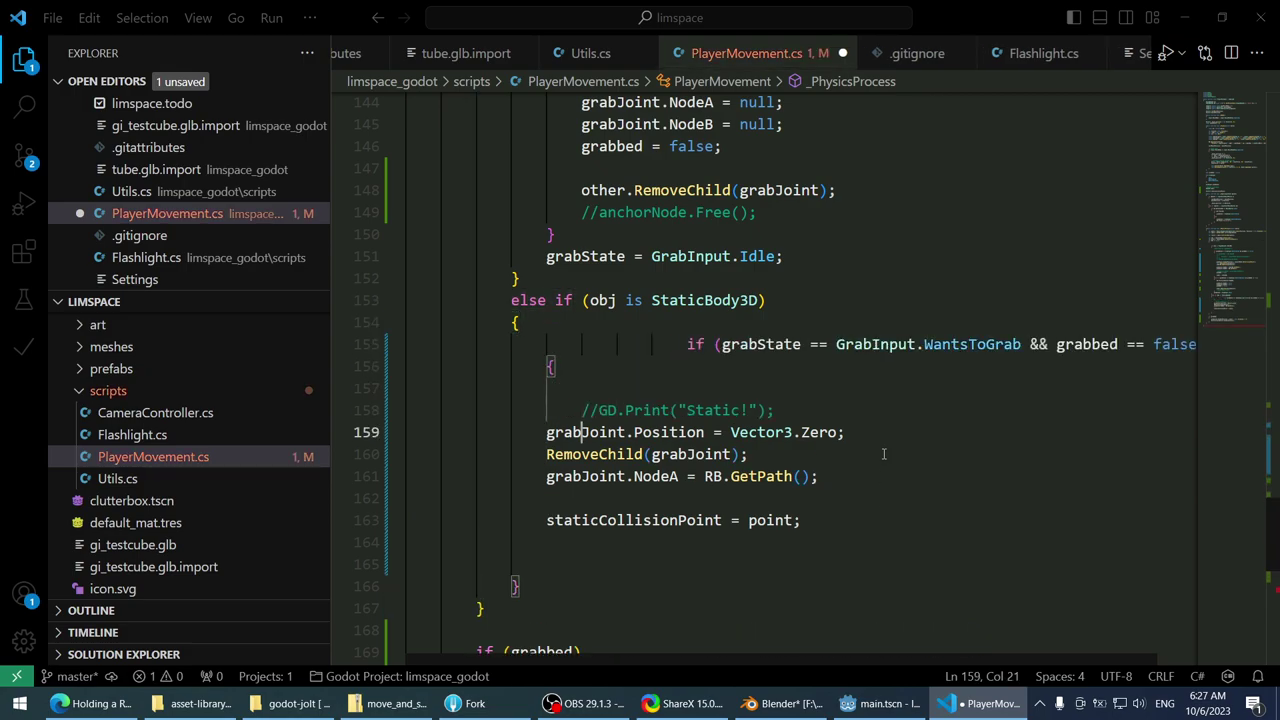
key(Home)
key(Tab)
key(Down)
key(Home)
key(Tab)
key(Down)
key(Home)
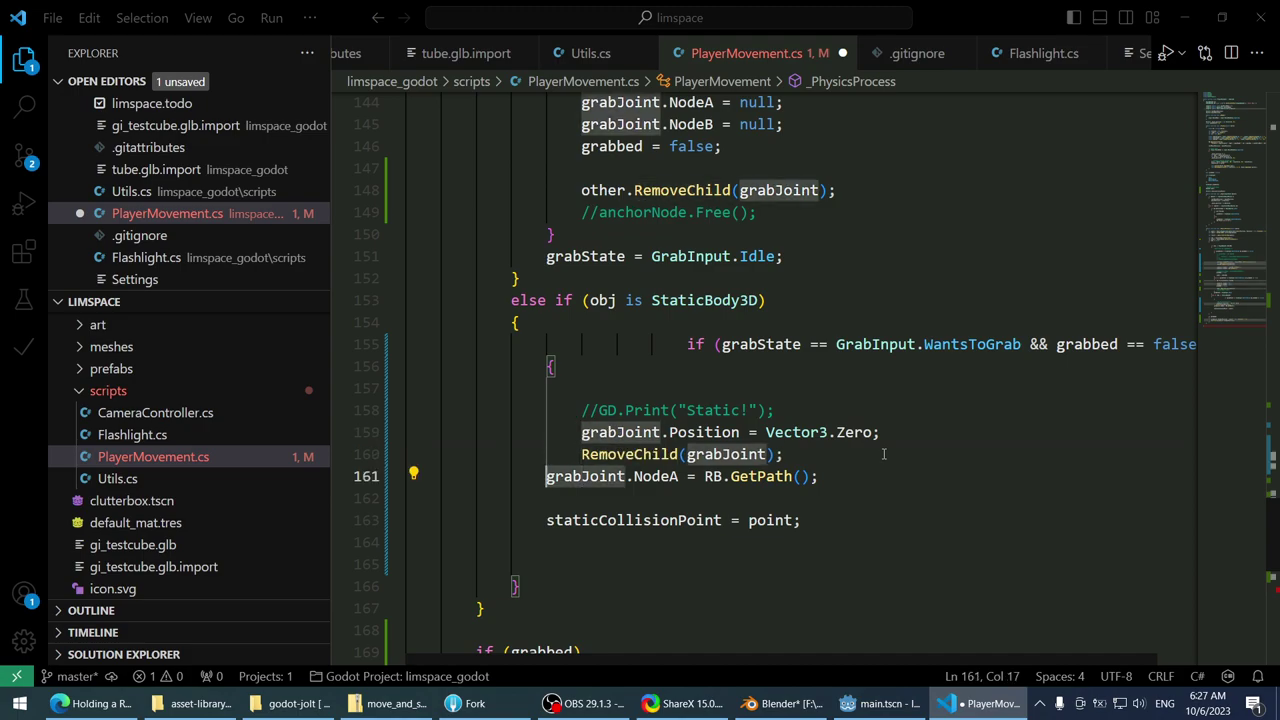
key(Tab)
key(Down)
key(Down)
key(Home)
key(Tab)
key(End)
key(Return)
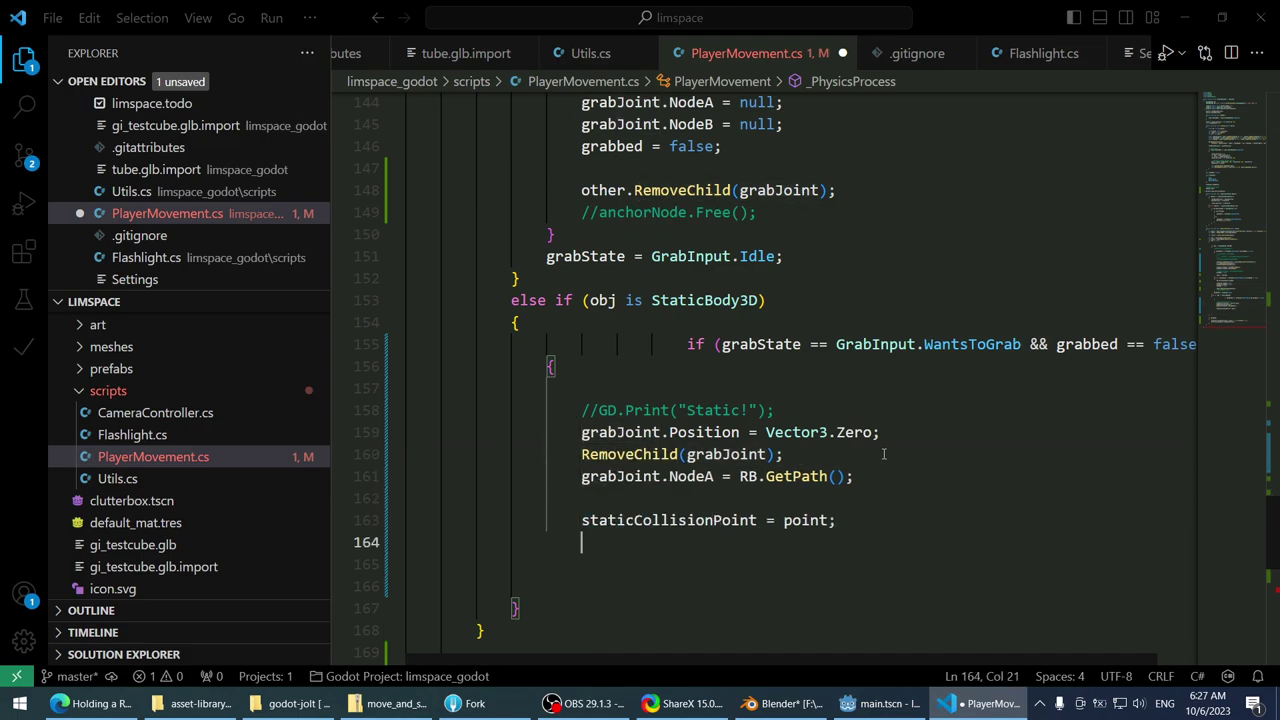
text(})
key(ctrl+s)
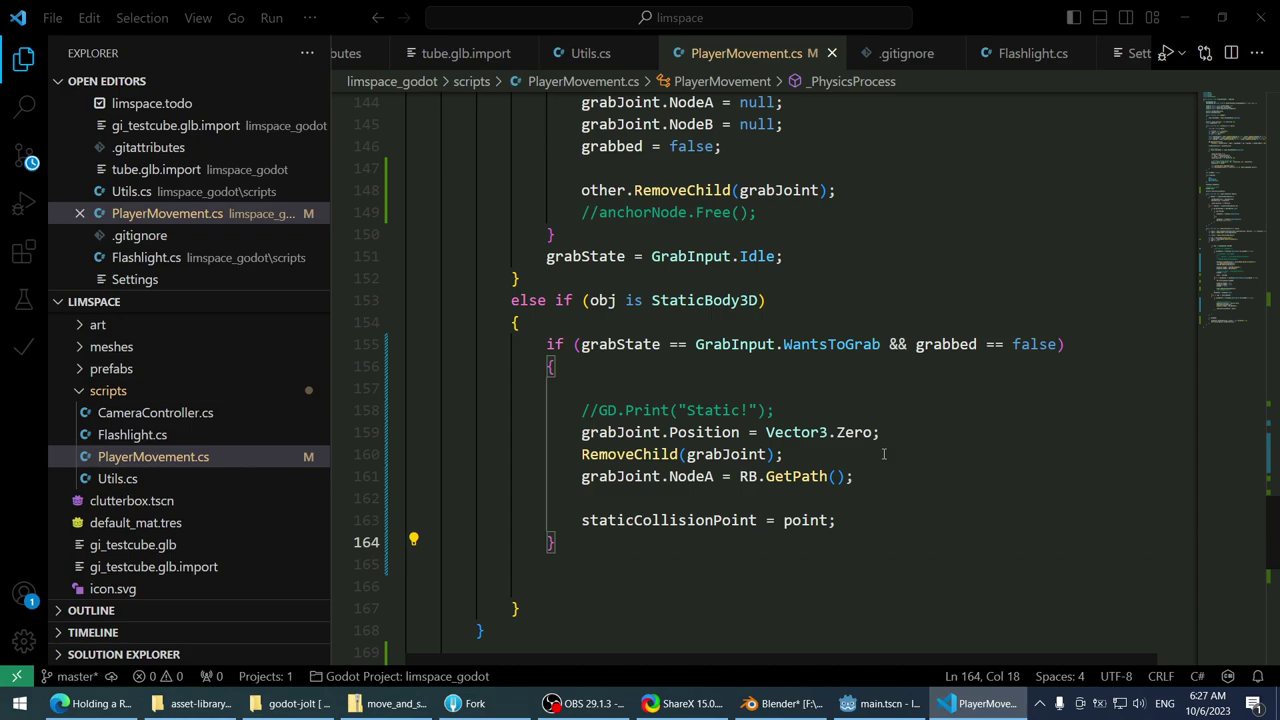
- Add 'grabbed = true;' after the staticCollisionPoint line and save
key(Up)
key(End)
key(Return)
text(gra)
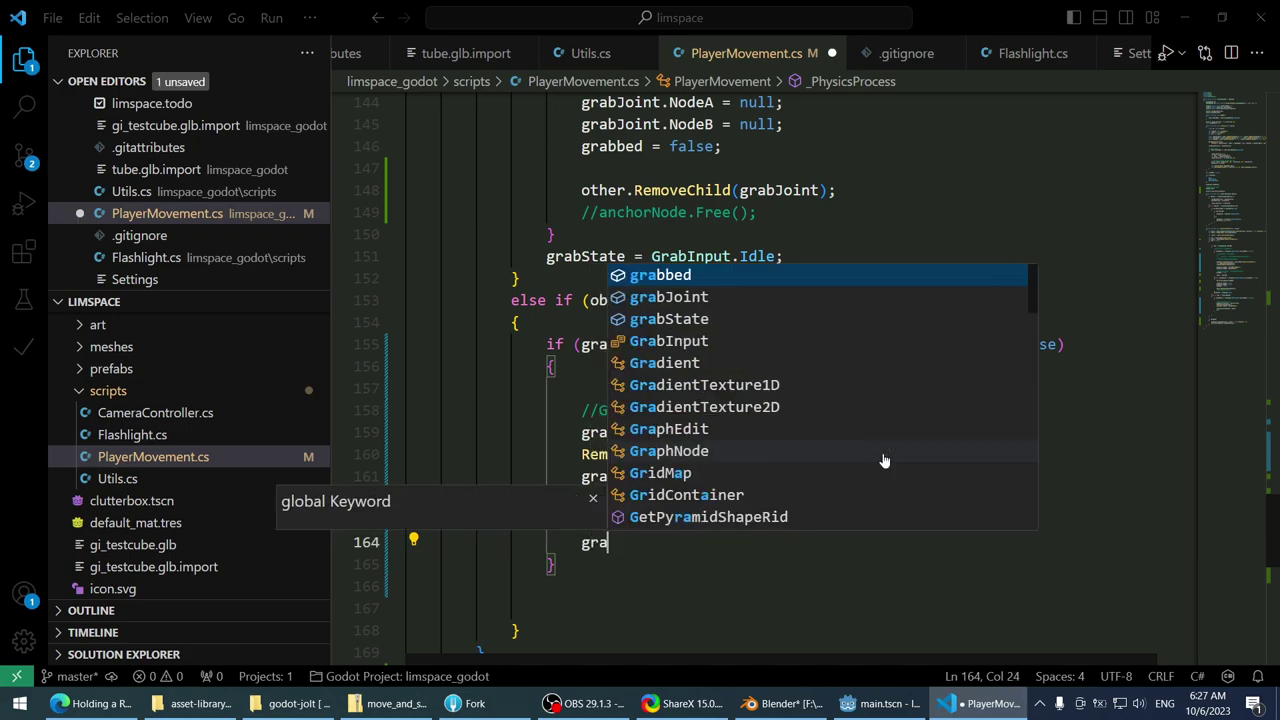
text(bbed = true;)
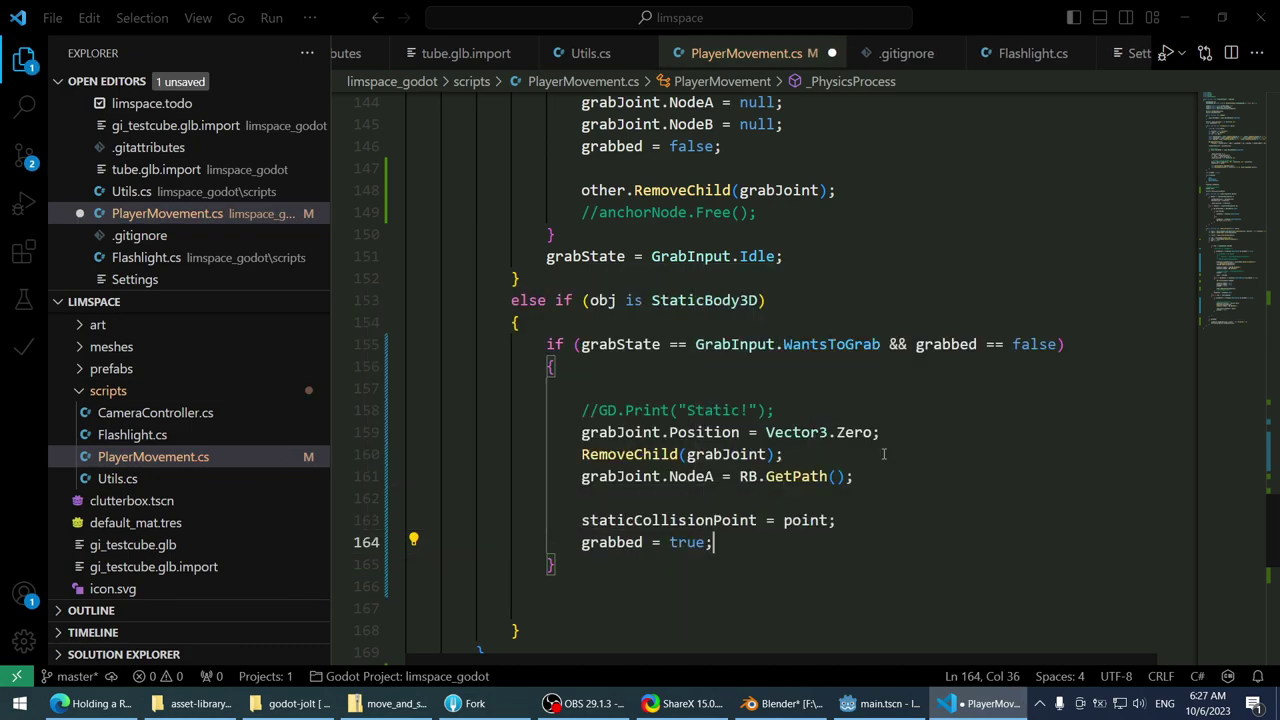
key(ctrl+s)
scroll(883, 454, down, 1)
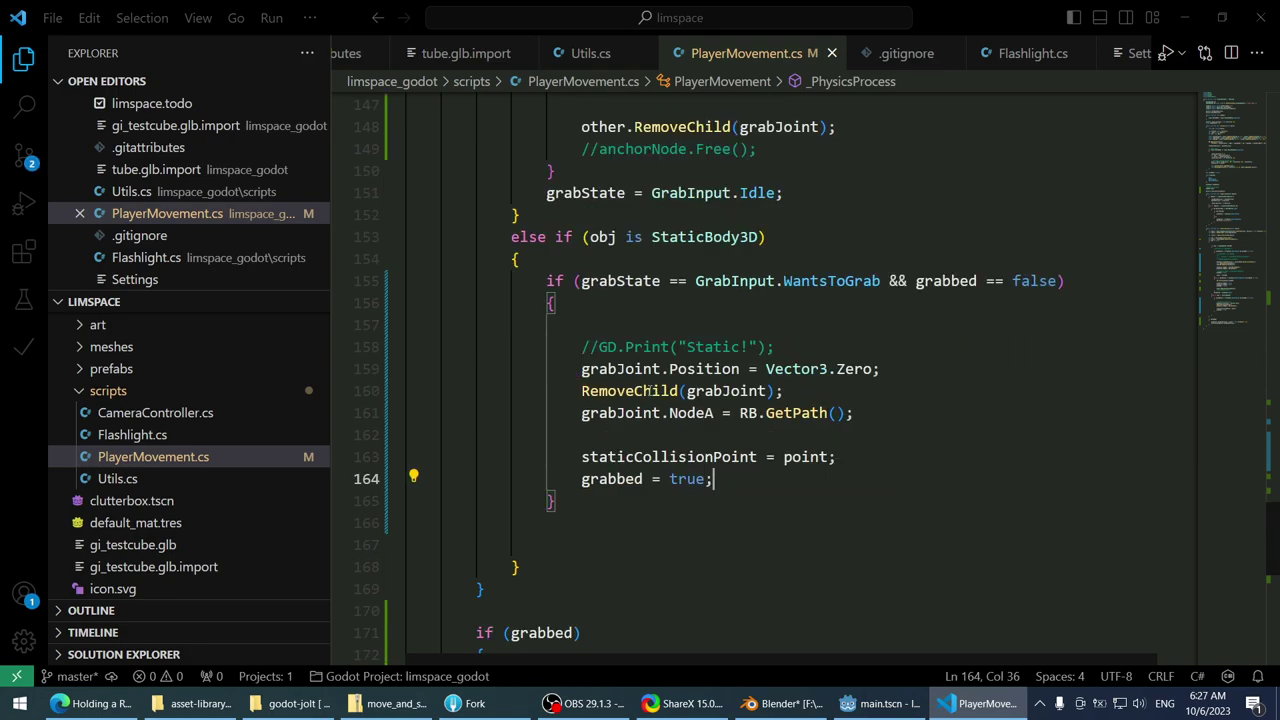
click(923, 408)
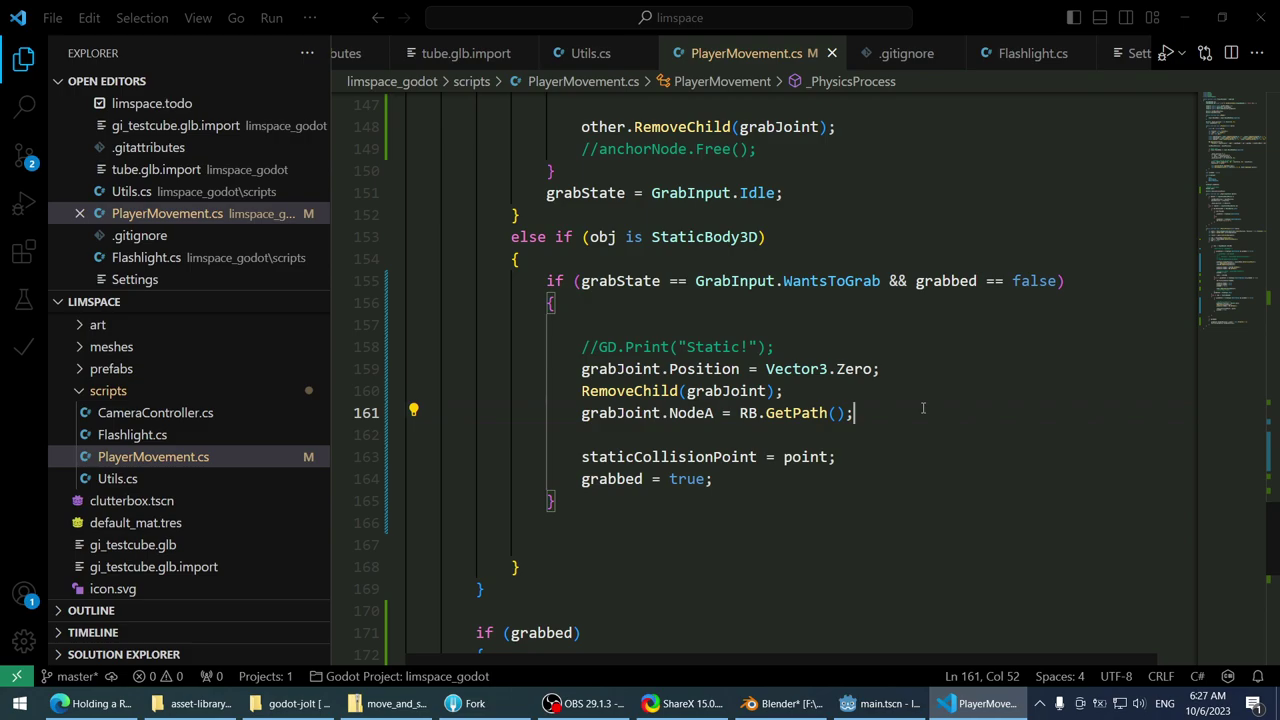
mouse_move(812, 413)
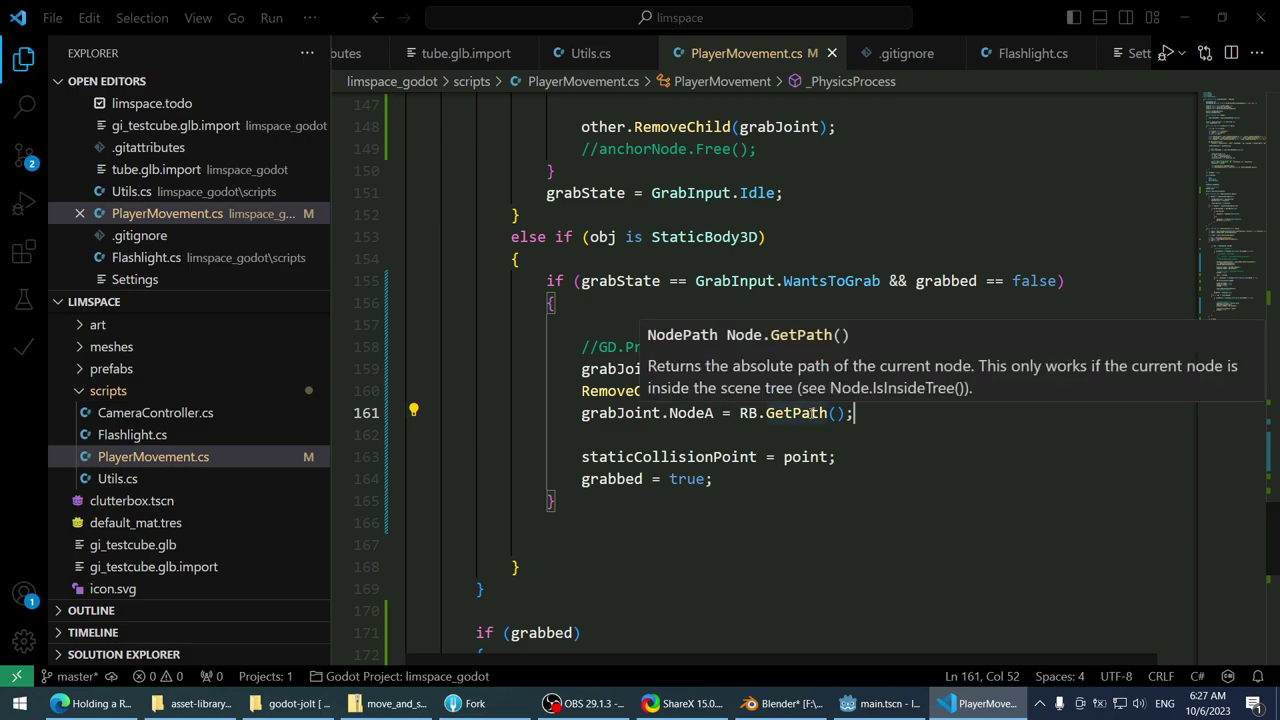
- Run the game in Godot, walk the player into the station to try grabbing, then stop
click(878, 703)
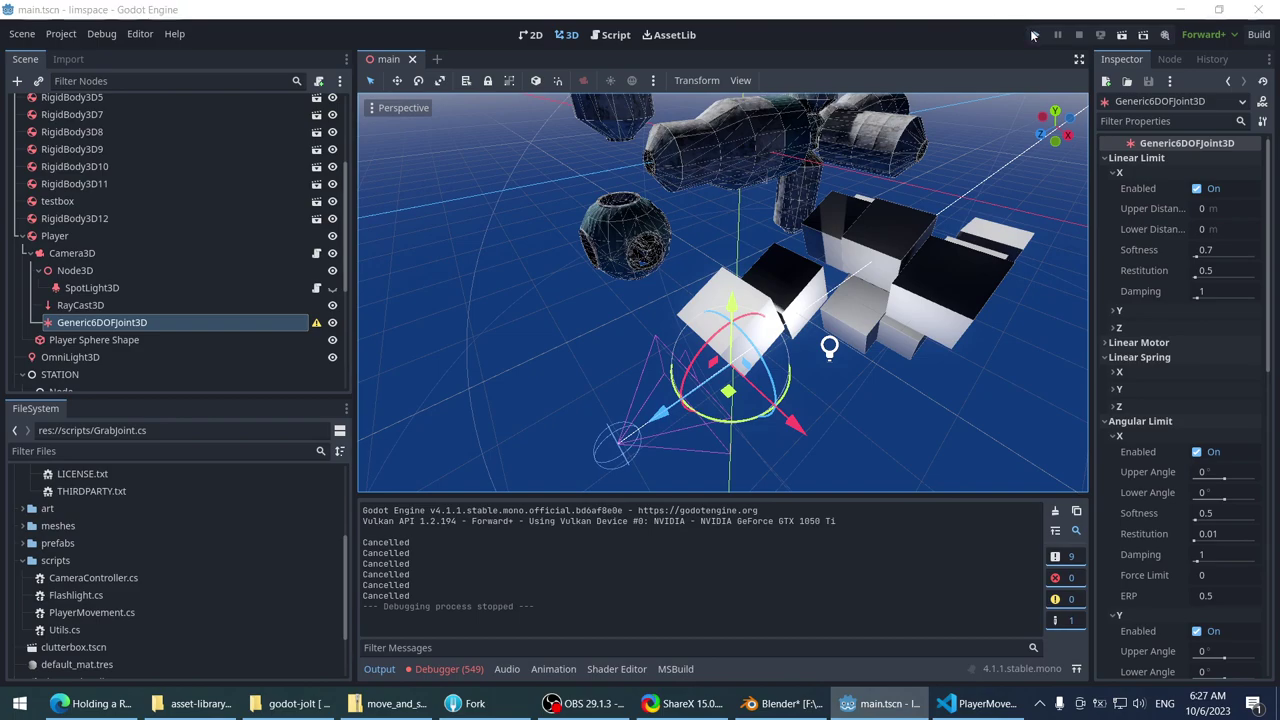
click(1035, 35)
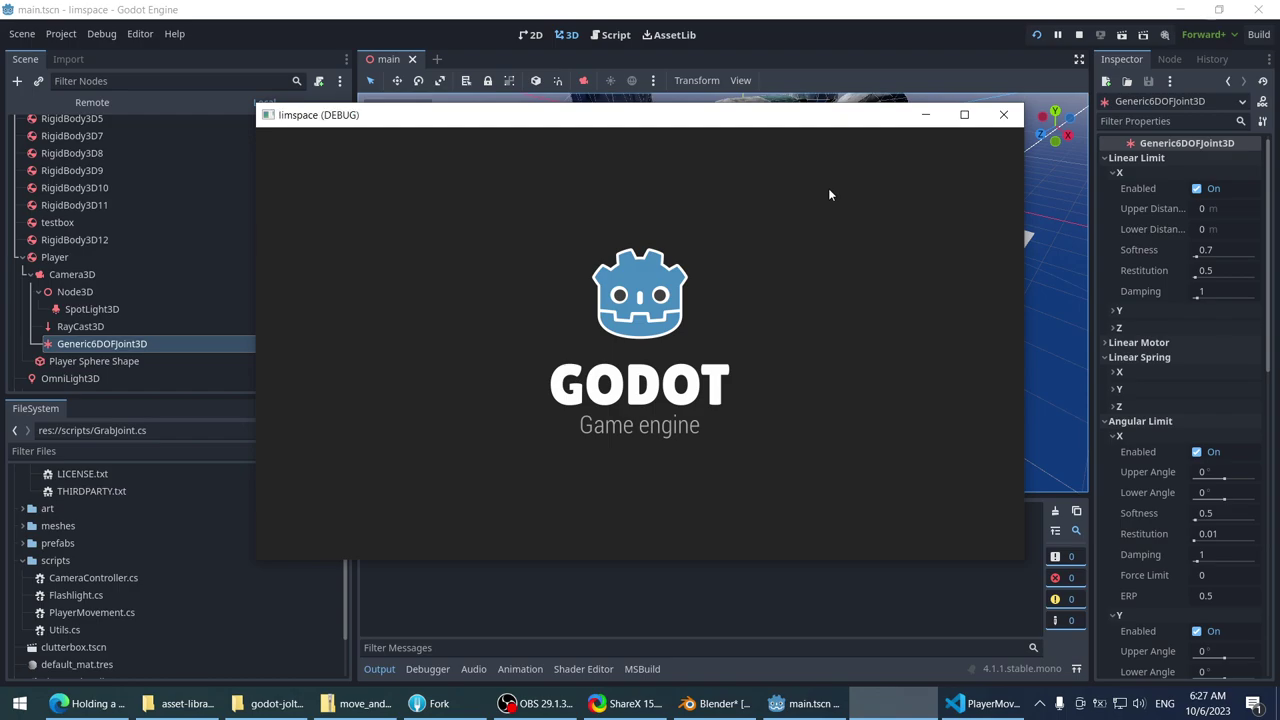
key(w)
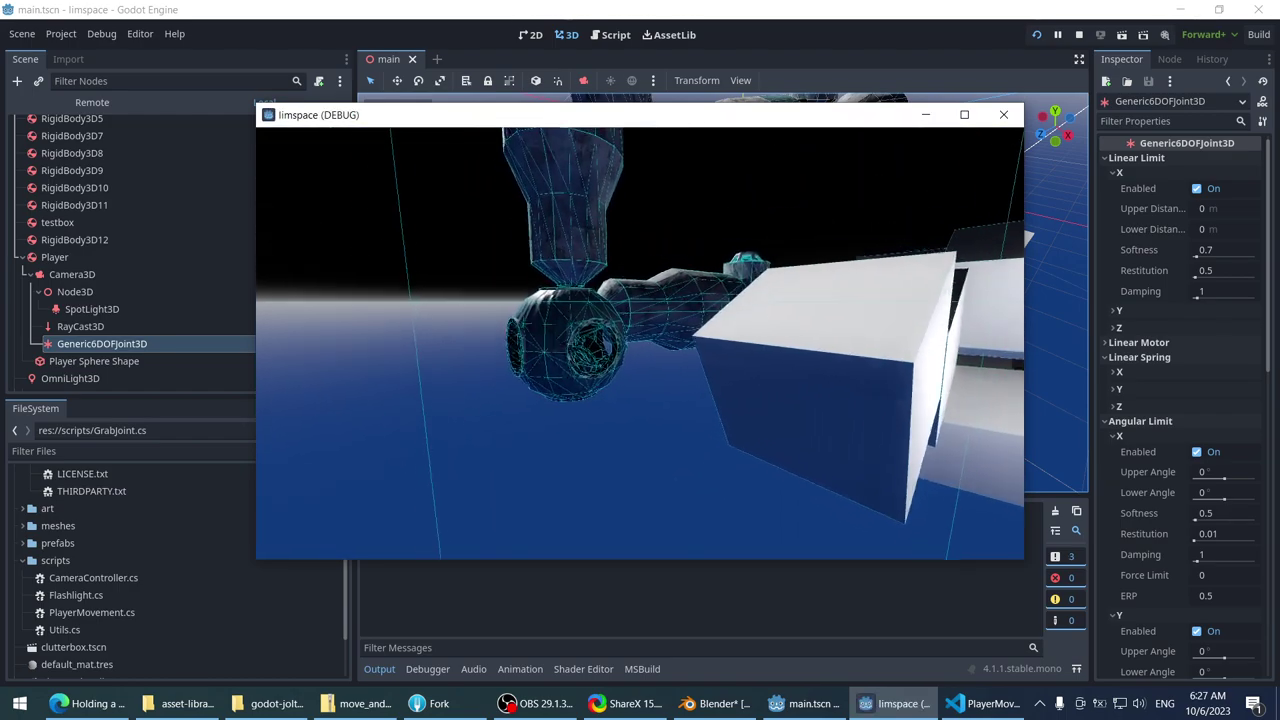
key(w)
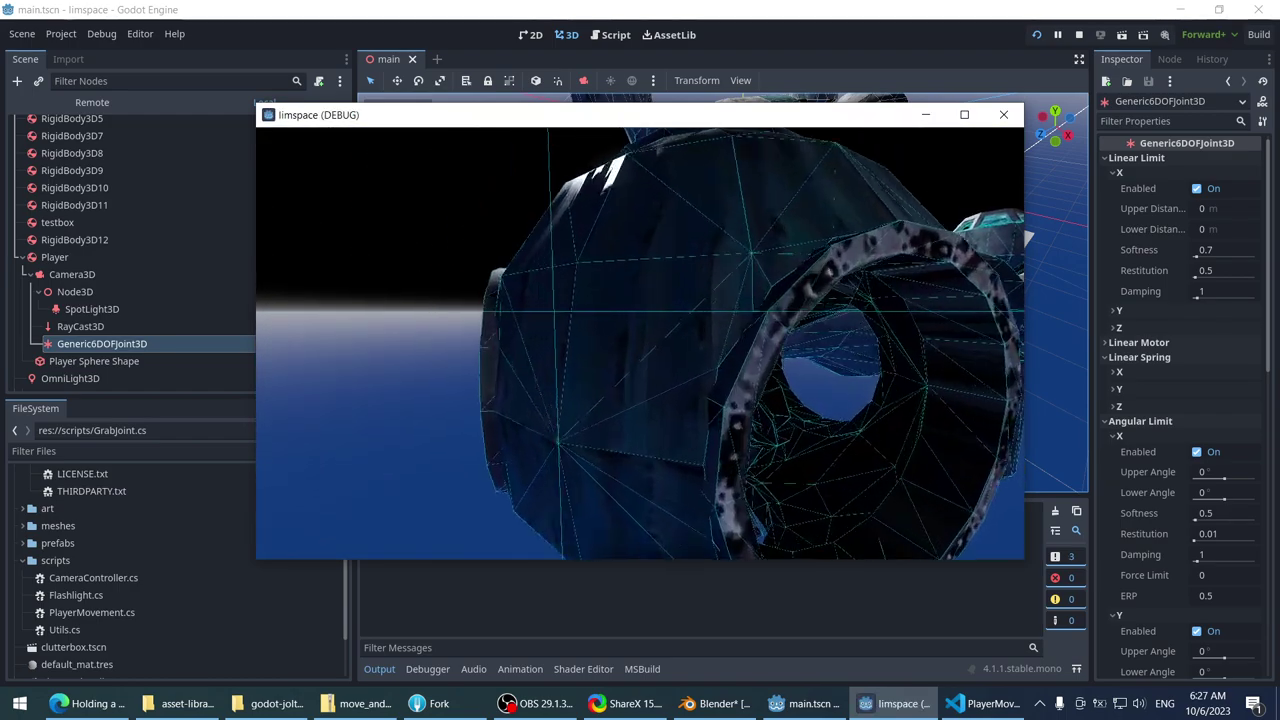
key(w)
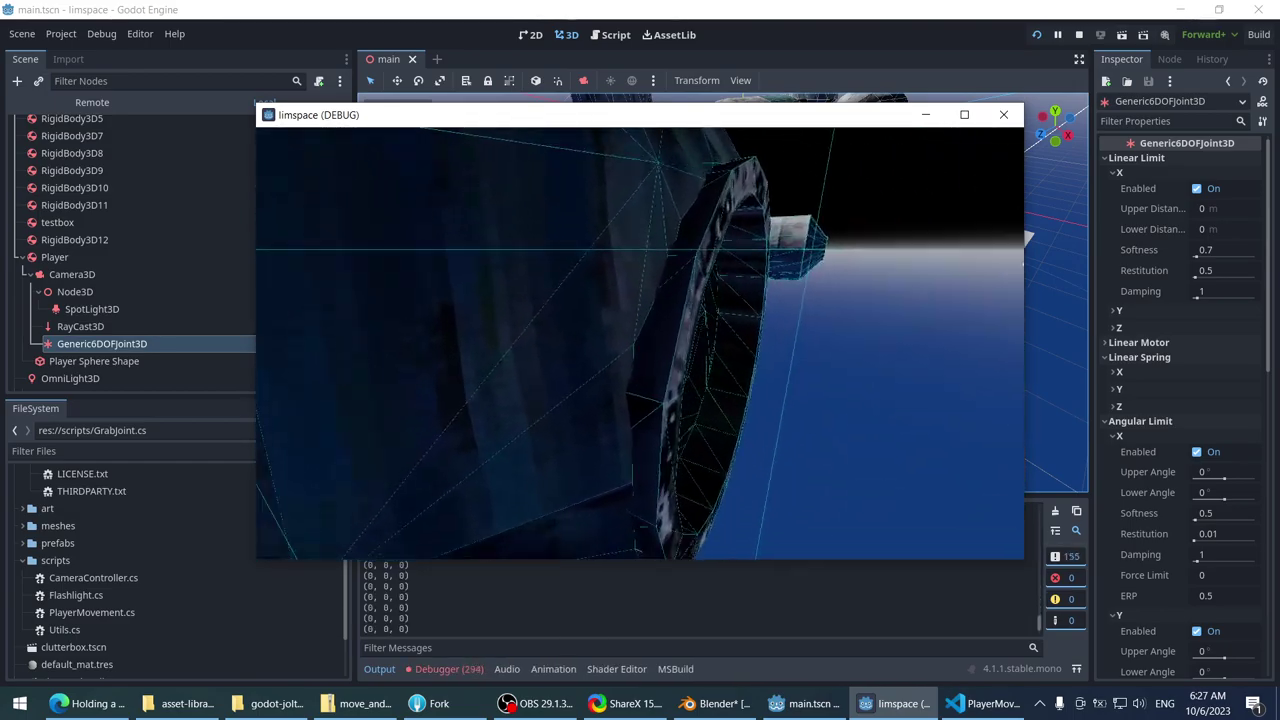
key(Escape)
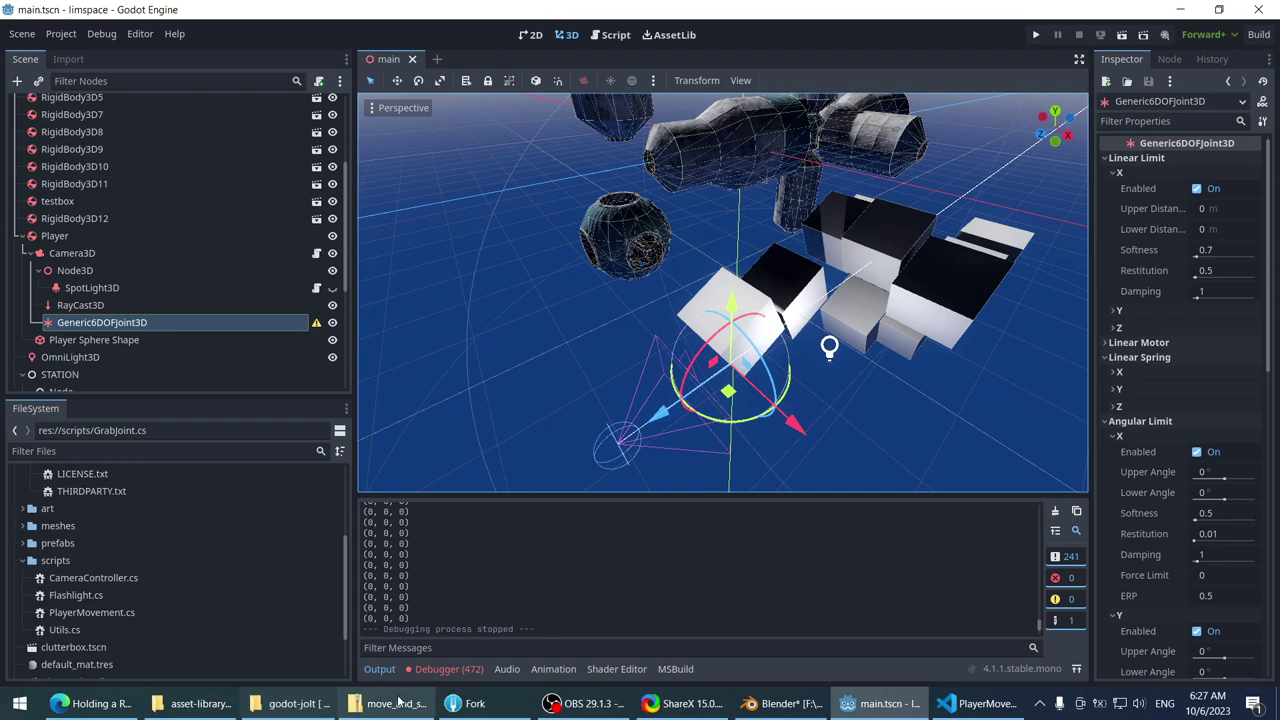
- Read the first get_global_transform error's stack trace in the Debugger's 472-error list
click(436, 668)
click(462, 500)
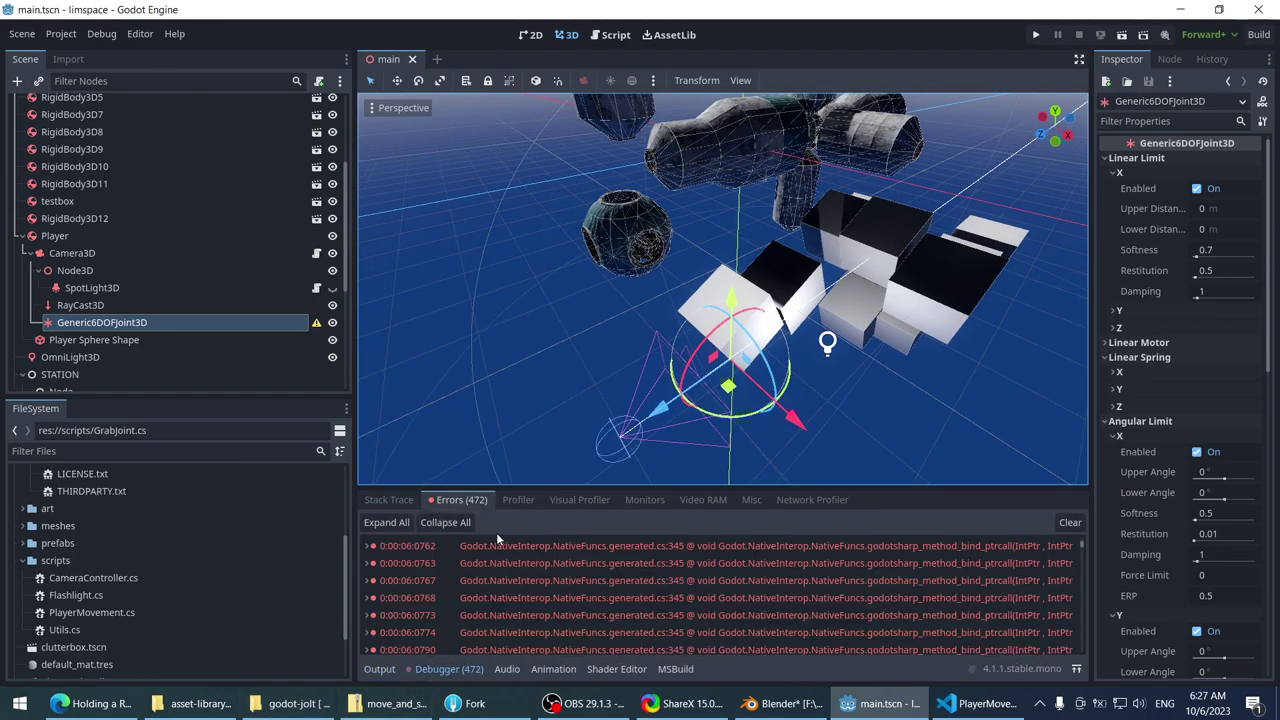
click(514, 548)
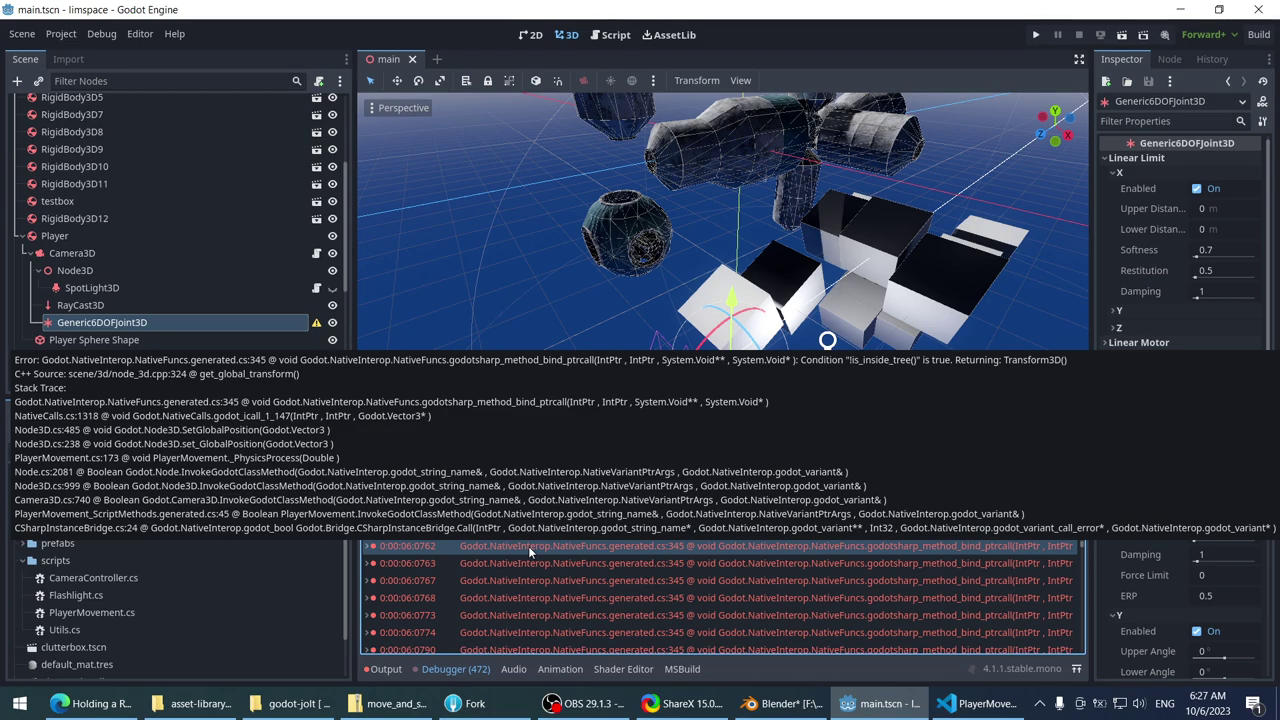
mouse_move(471, 551)
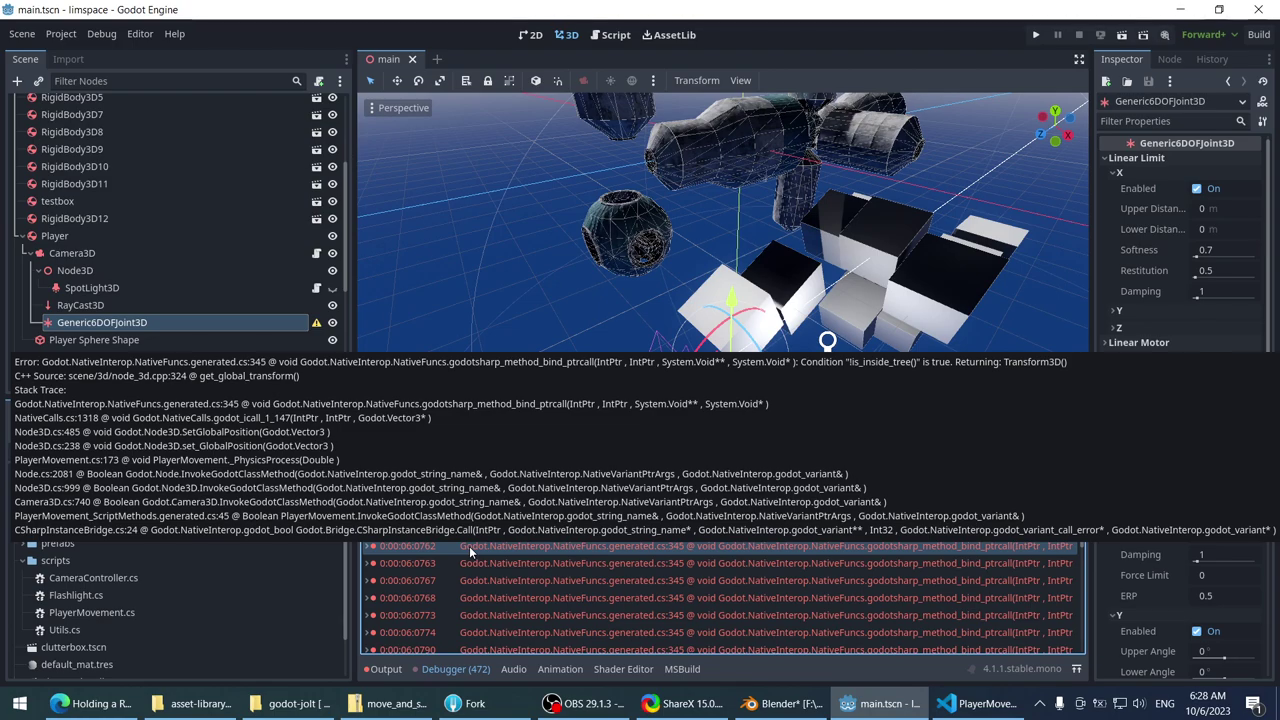
click(983, 703)
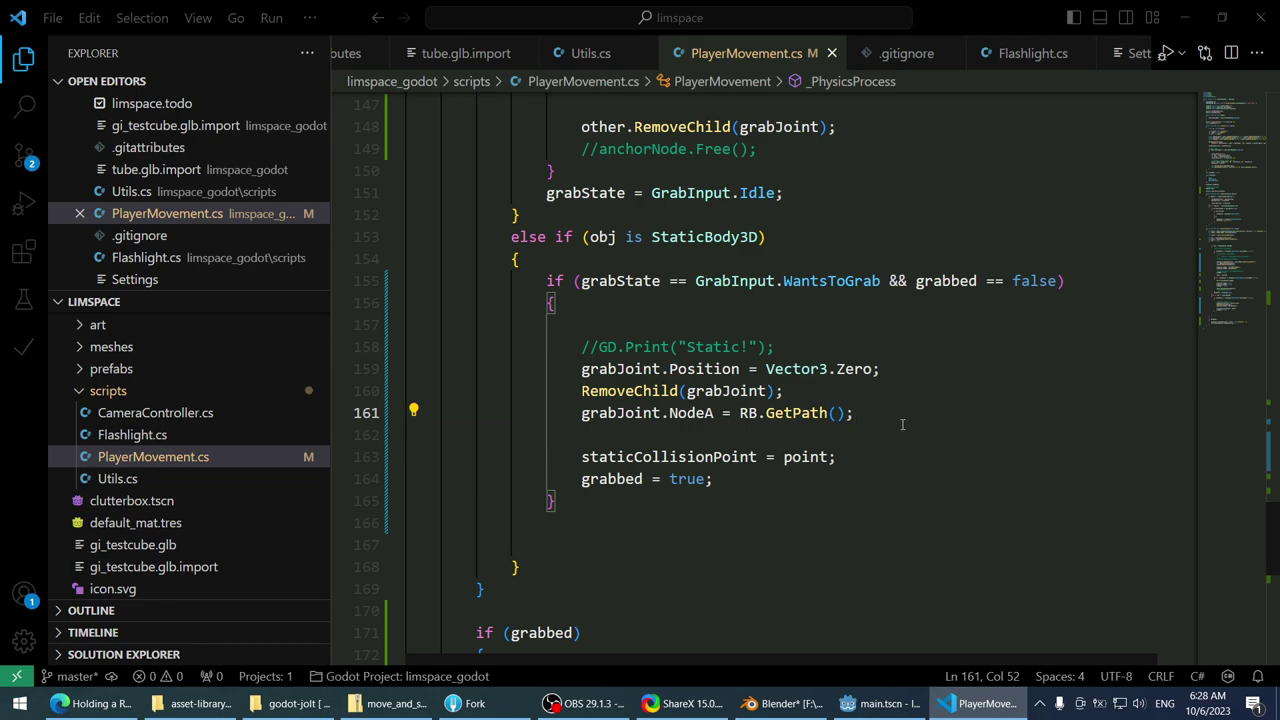
- Highlight every grabJoint use and check the staticCollisionPoint assignment on line 163
mouse_move(731, 372)
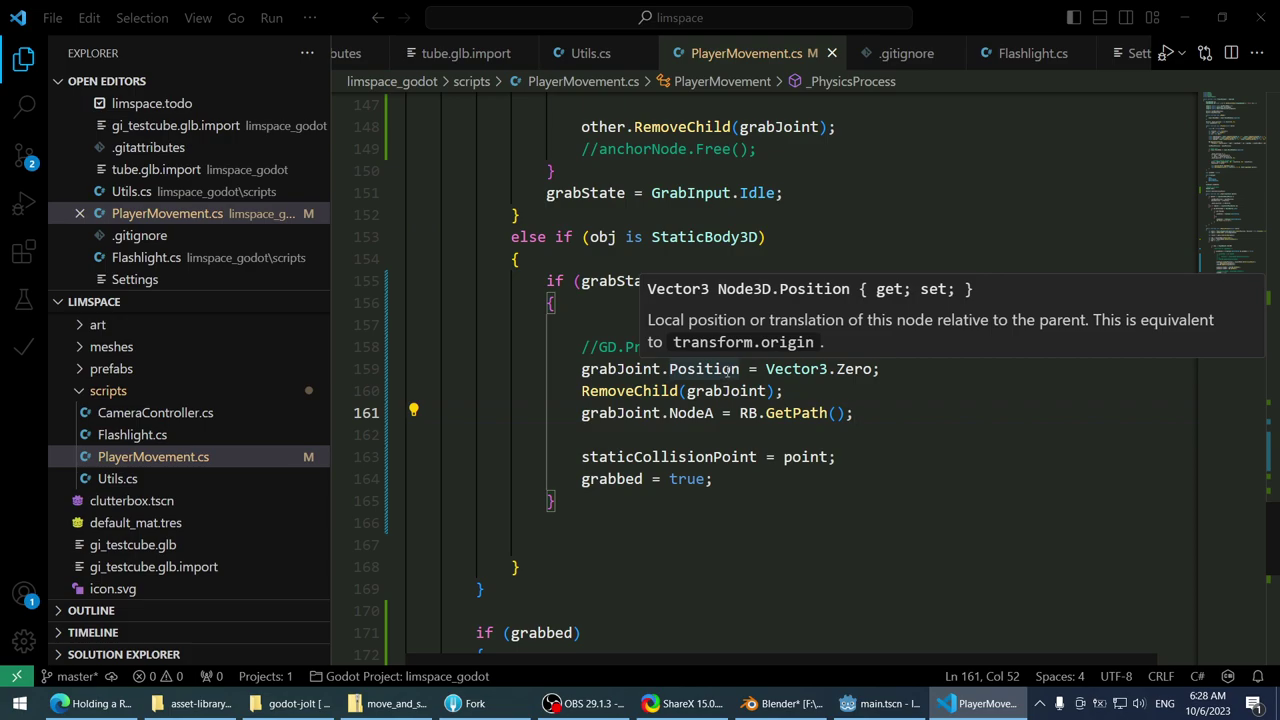
double_click(723, 391)
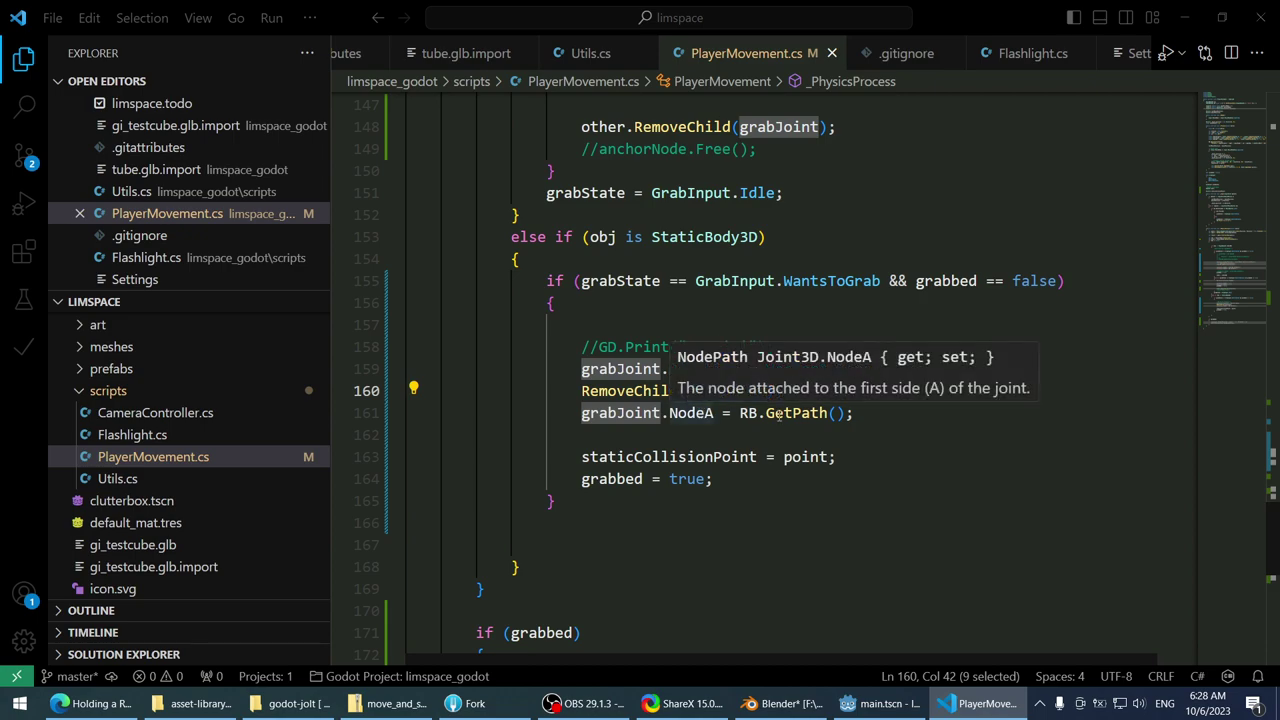
mouse_move(780, 413)
click(833, 457)
key(Down)
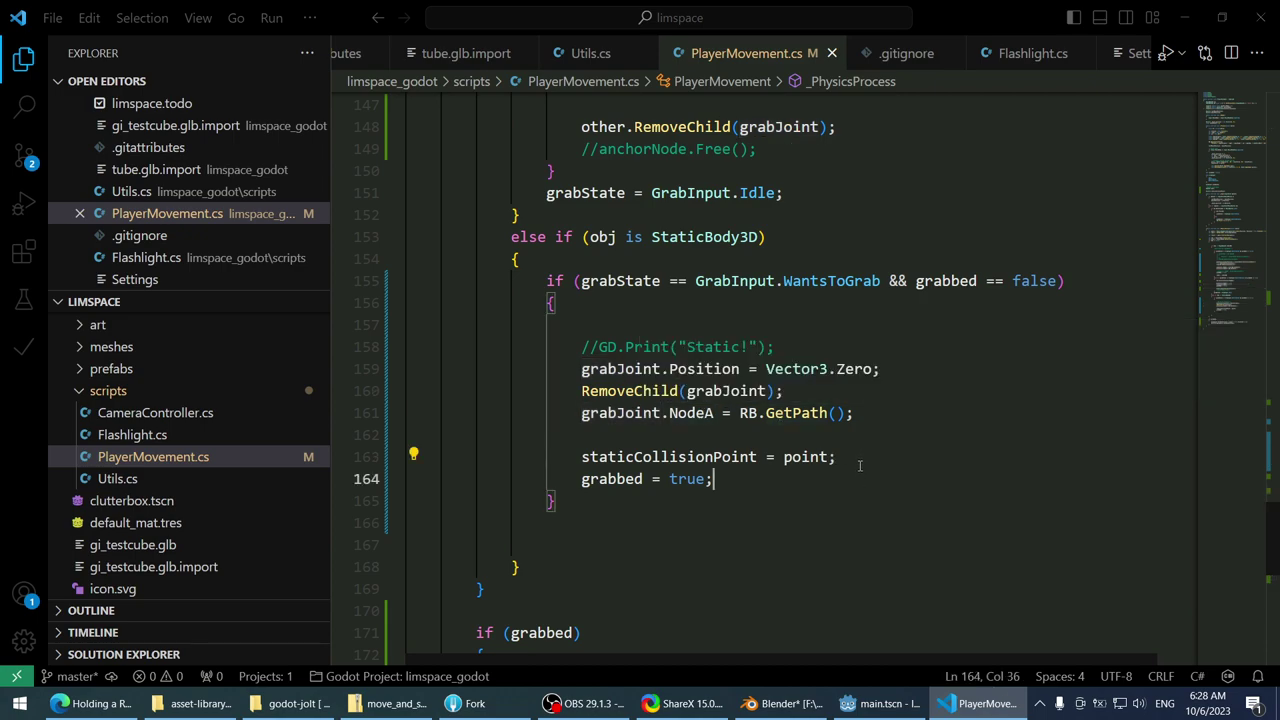
key(Up)
key(Down)
key(Up)
- Highlight 'point' on line 163 and look over the static-grab block before returning to Godot
double_click(805, 457)
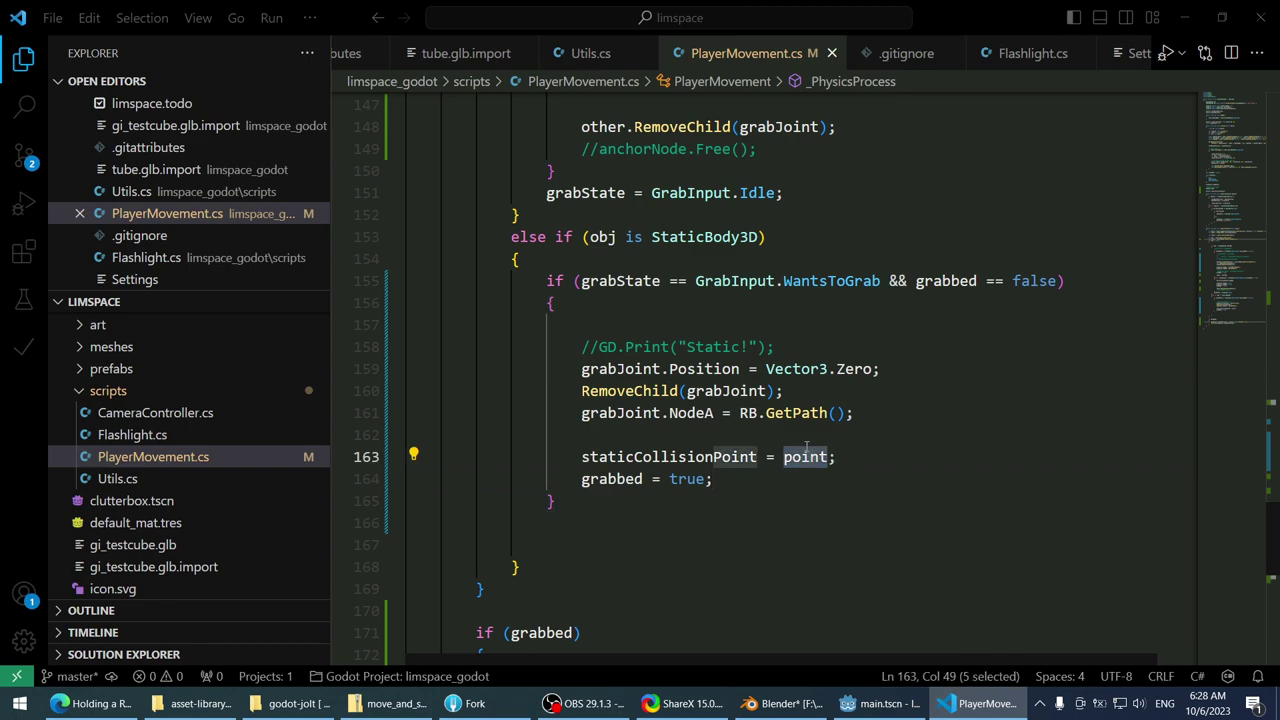
key(Up)
double_click(805, 457)
scroll(727, 427, down, 3)
scroll(727, 427, up, 1)
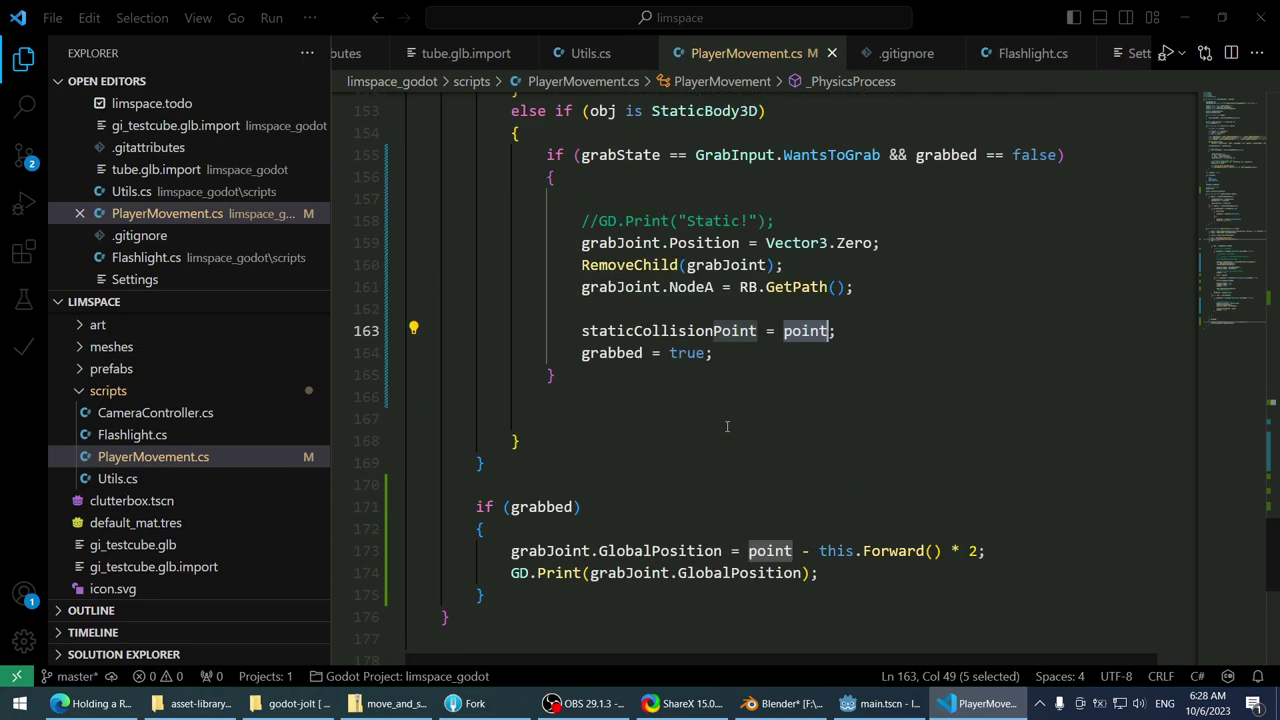
scroll(727, 427, up, 2)
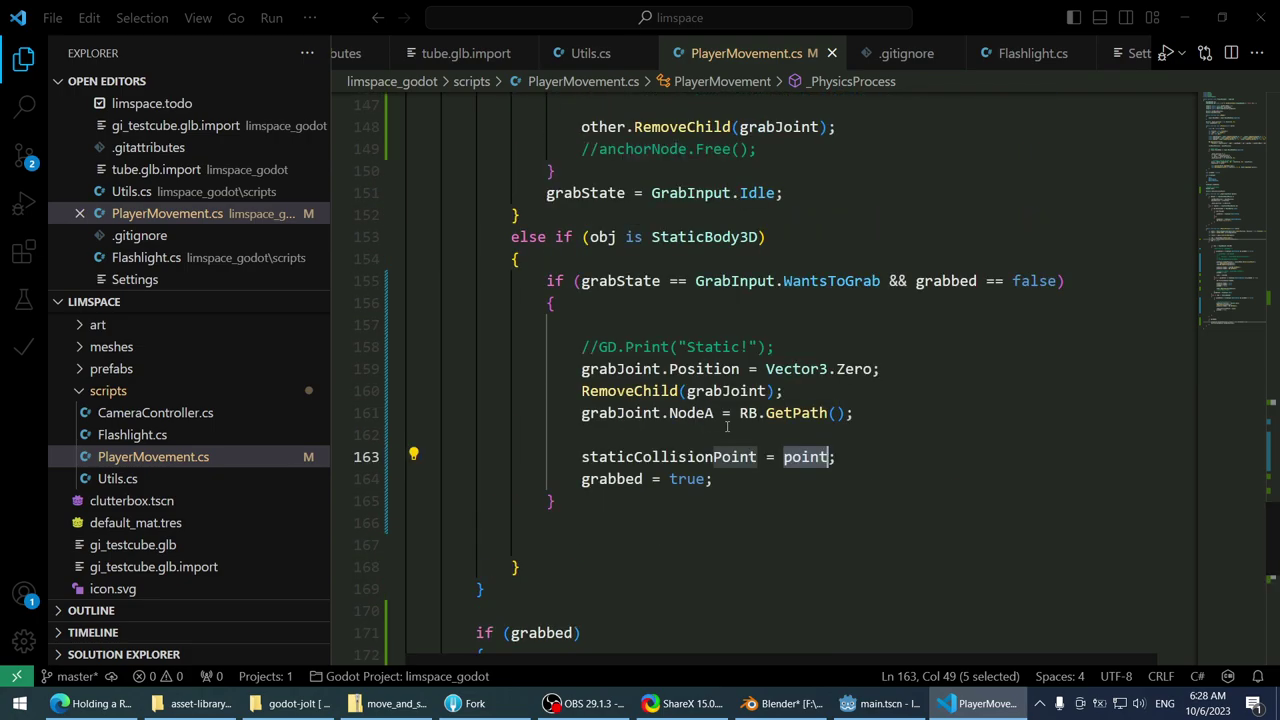
click(860, 715)
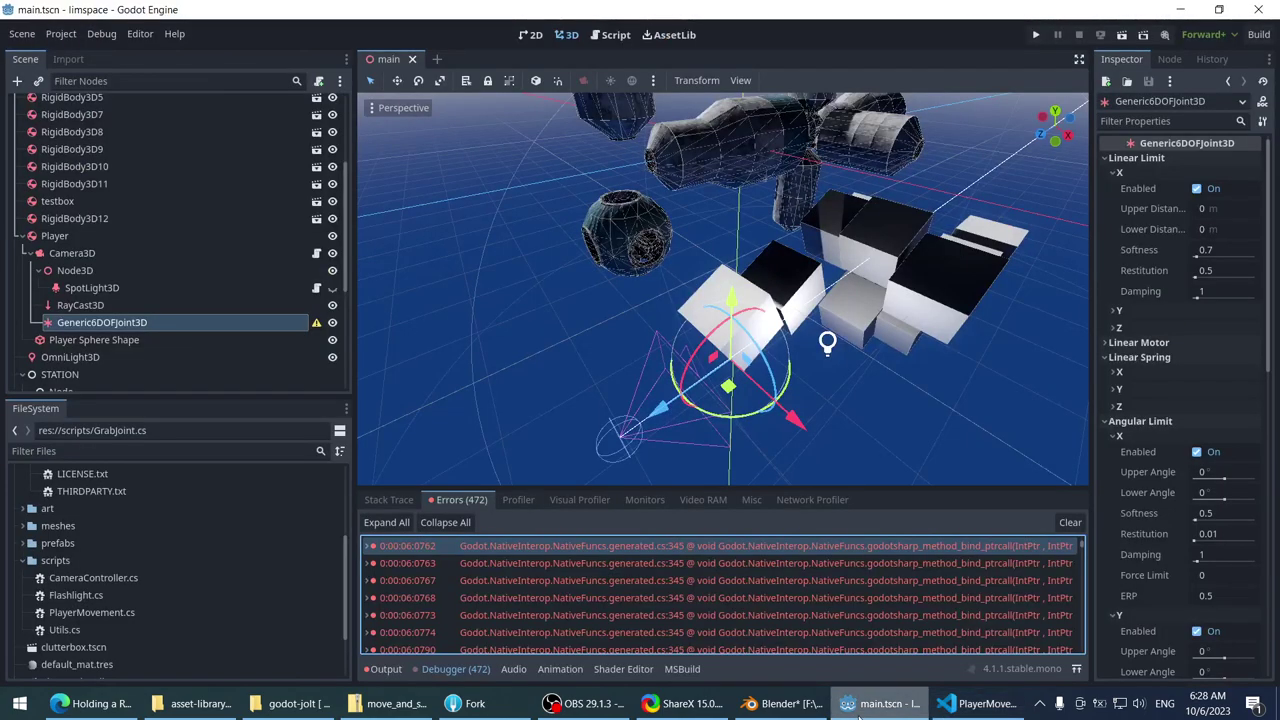
- Reread the Node3D.SetGlobalPosition failure trace pointing to PlayerMovement line 173
click(860, 715)
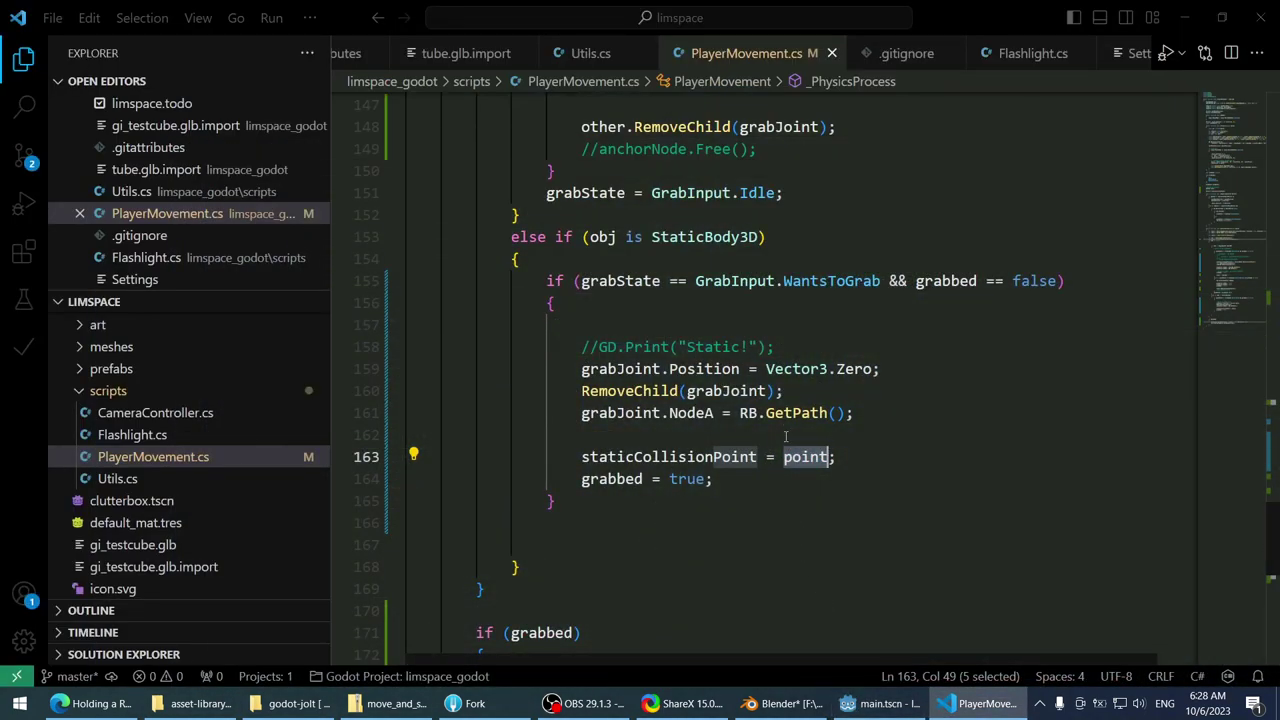
click(880, 703)
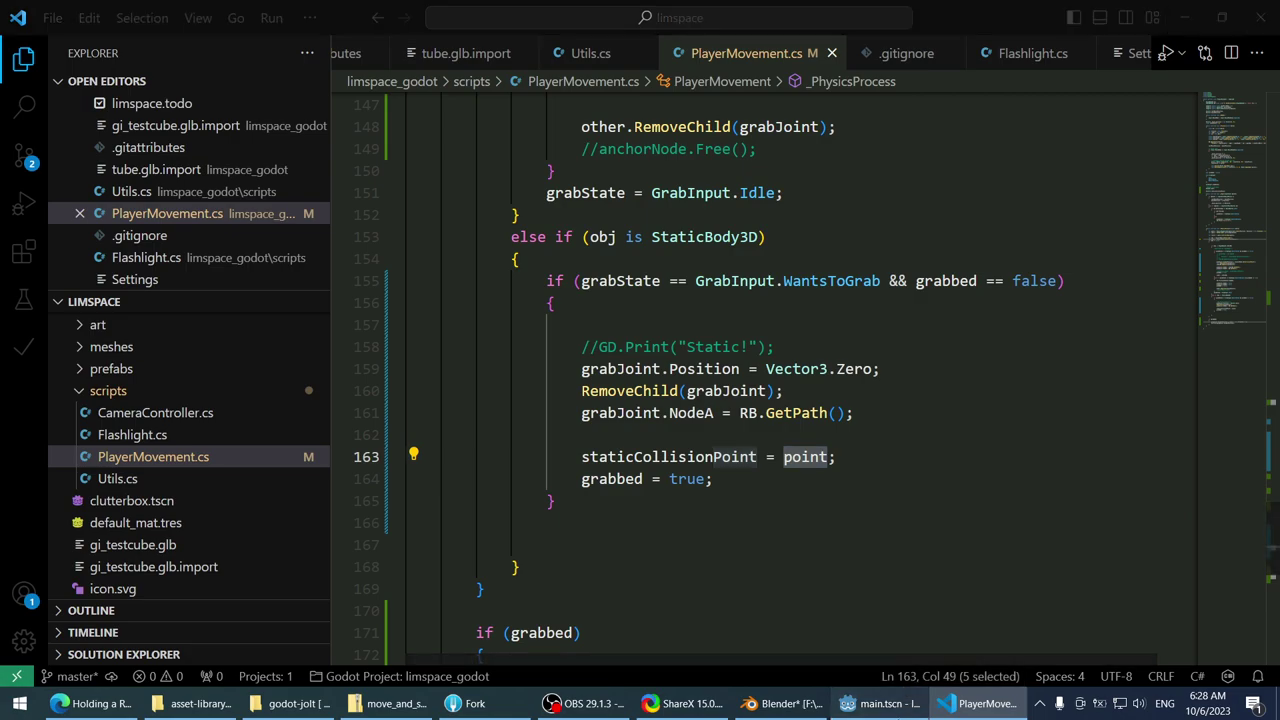
mouse_move(614, 550)
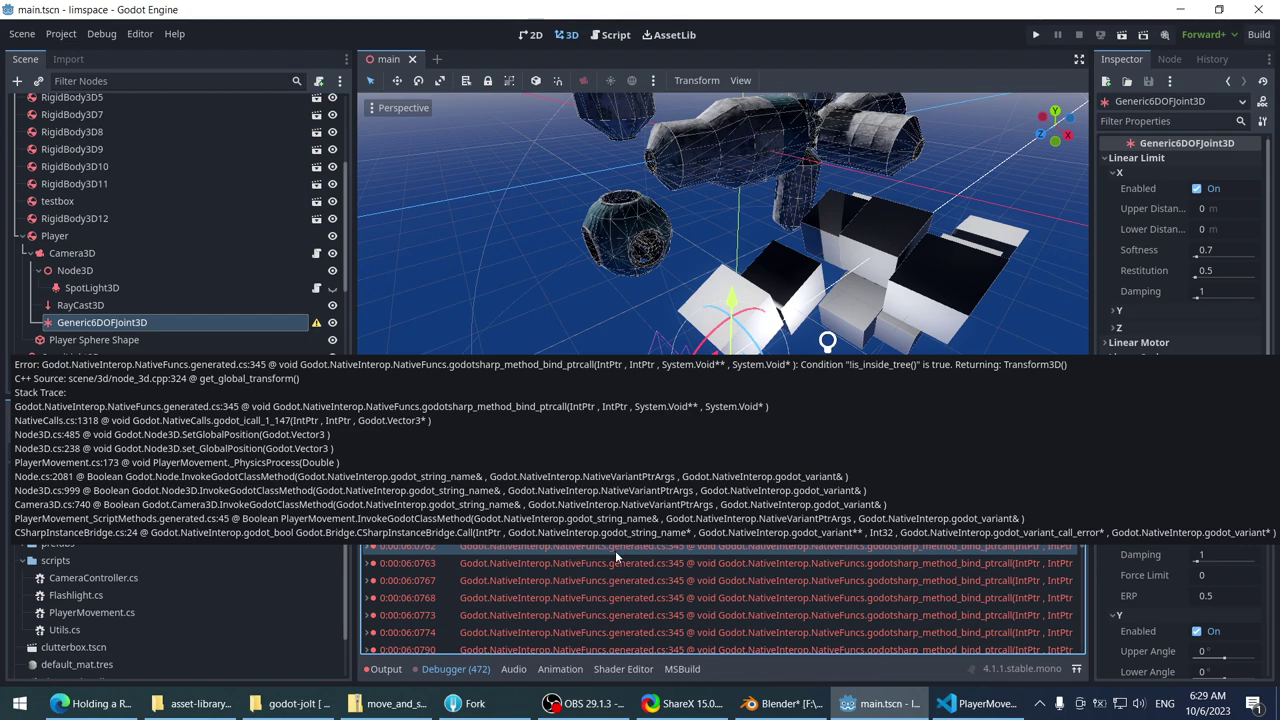
click(980, 703)
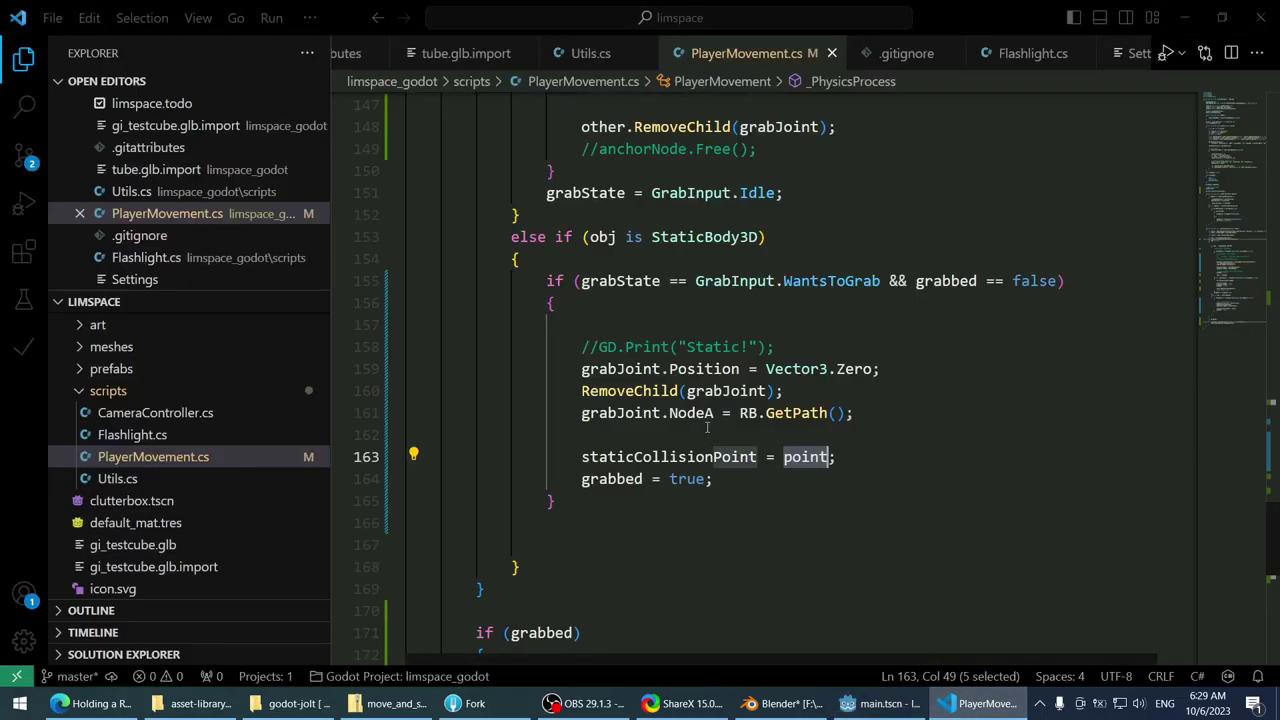
- Review the grabJoint Position reset on line 159 and the RemoveChild call on line 160
key(Up)
key(Up)
key(Up)
key(Up)
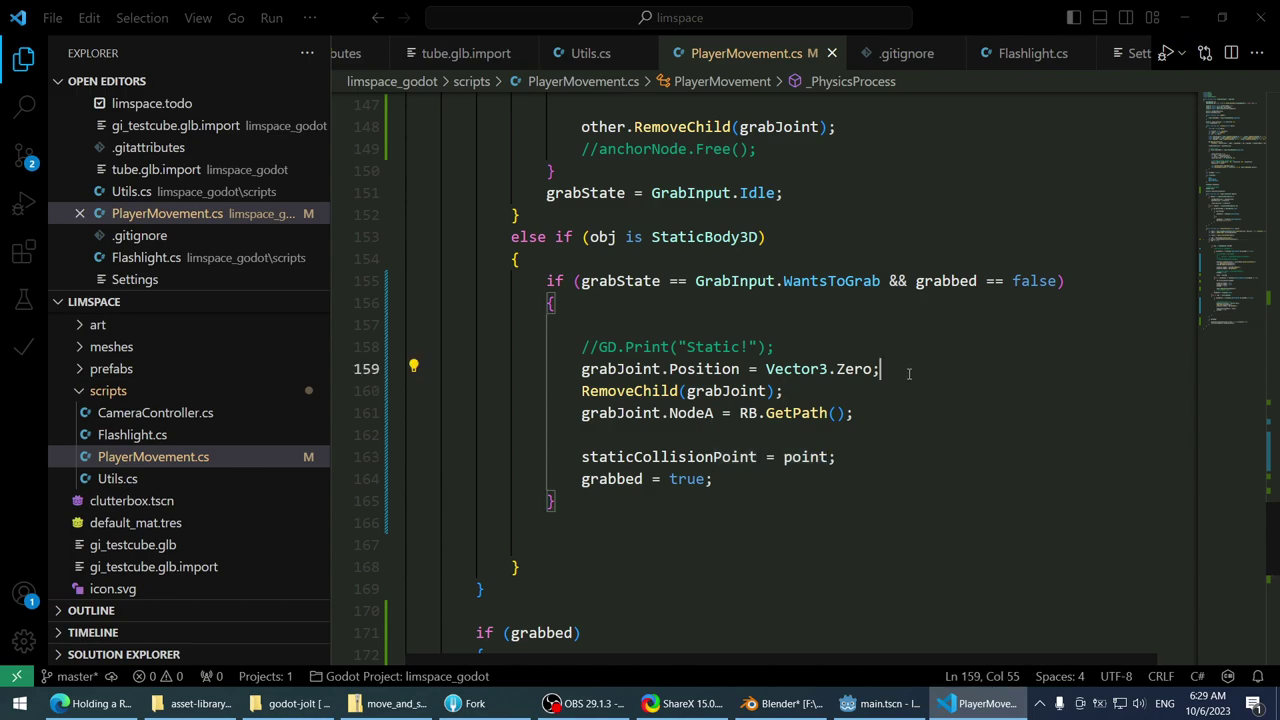
key(End)
mouse_move(657, 385)
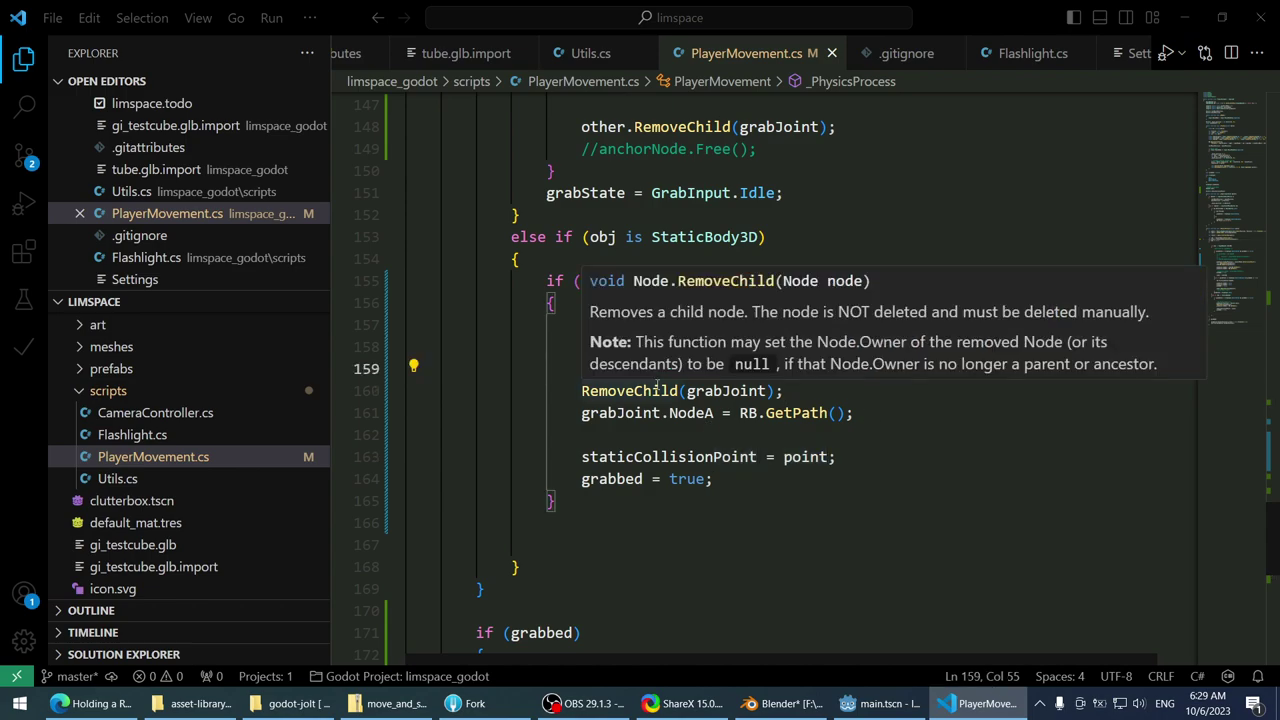
mouse_move(701, 391)
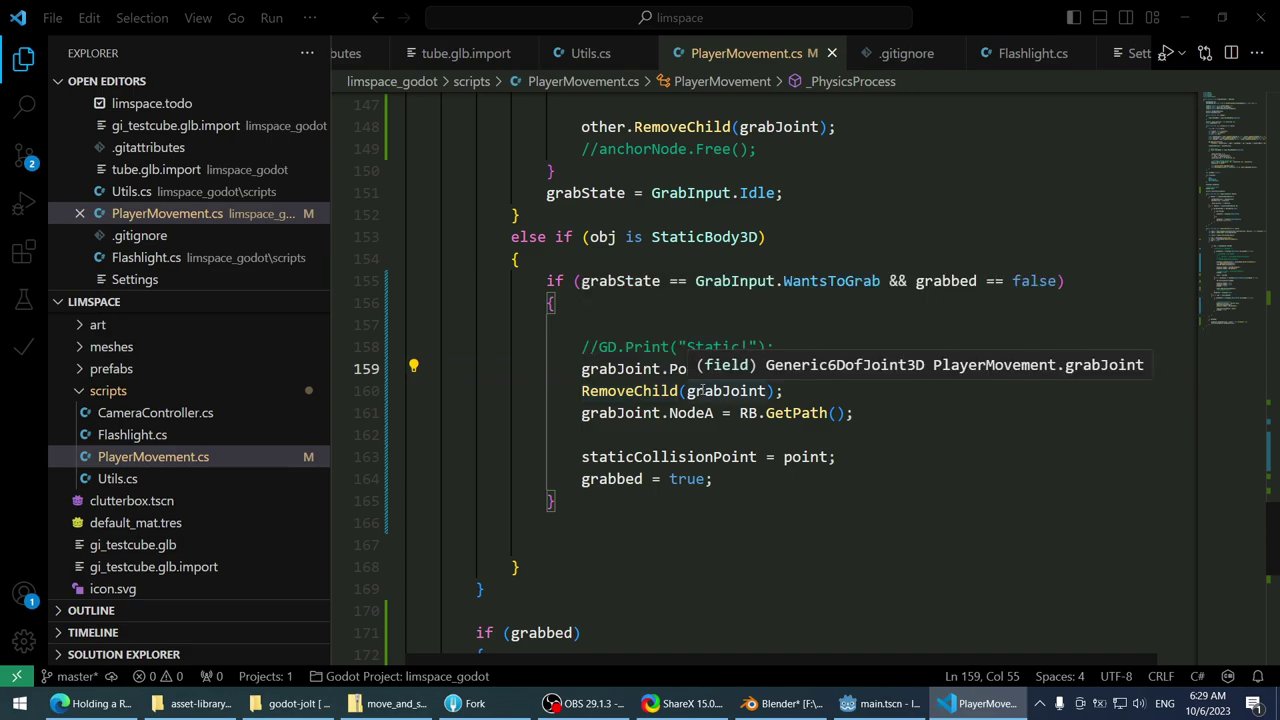
click(933, 383)
- Move the Generic6DOFJoint3D from under the camera to the scene root and save main.tscn
click(880, 703)
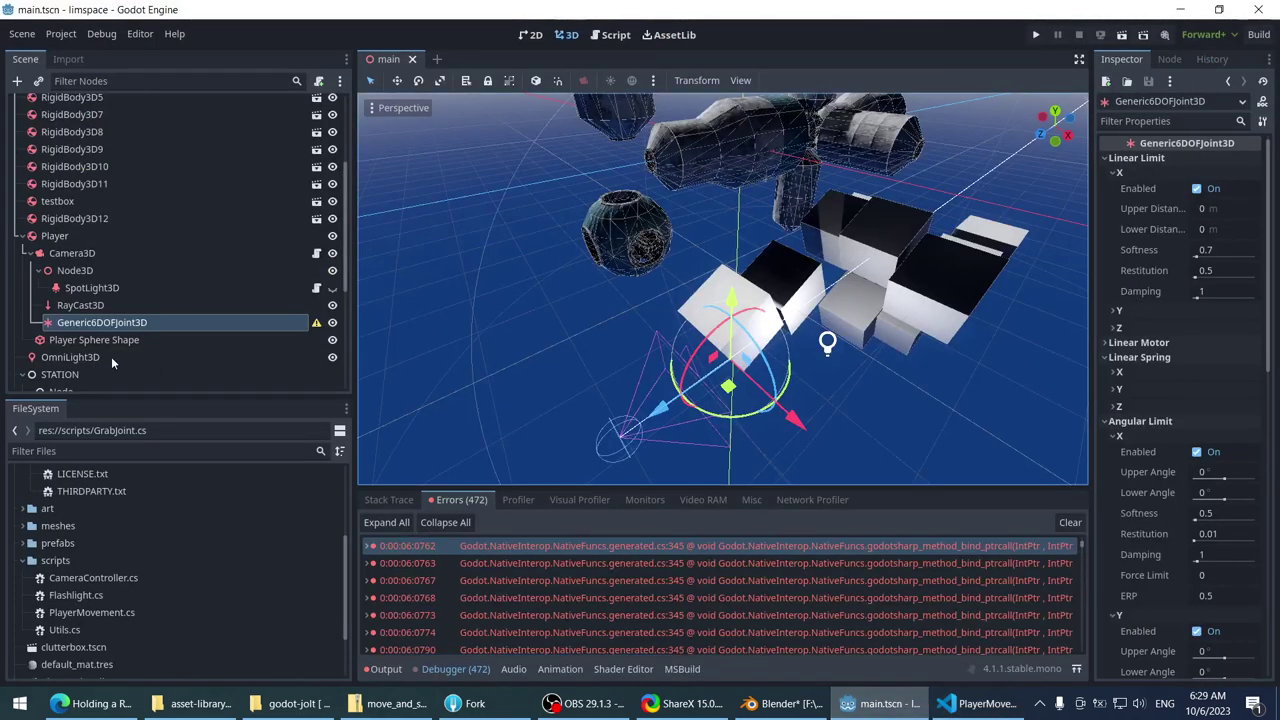
drag(62, 322, 85, 238)
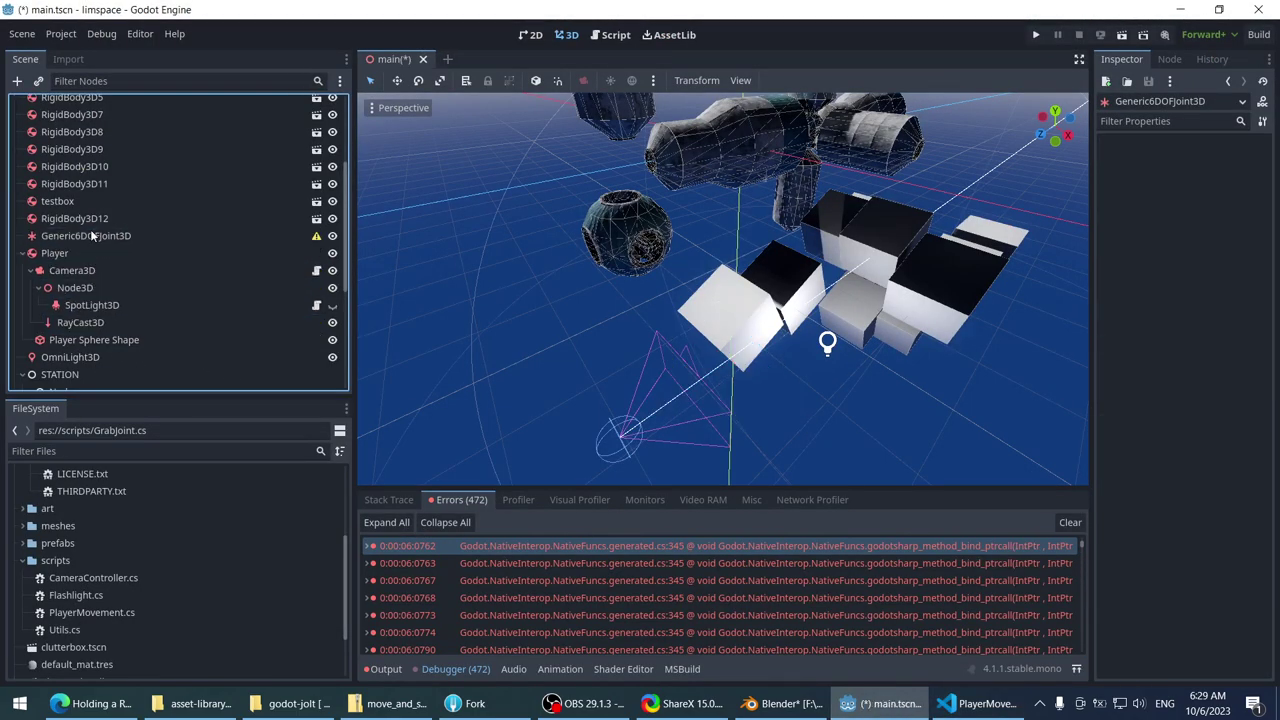
click(89, 253)
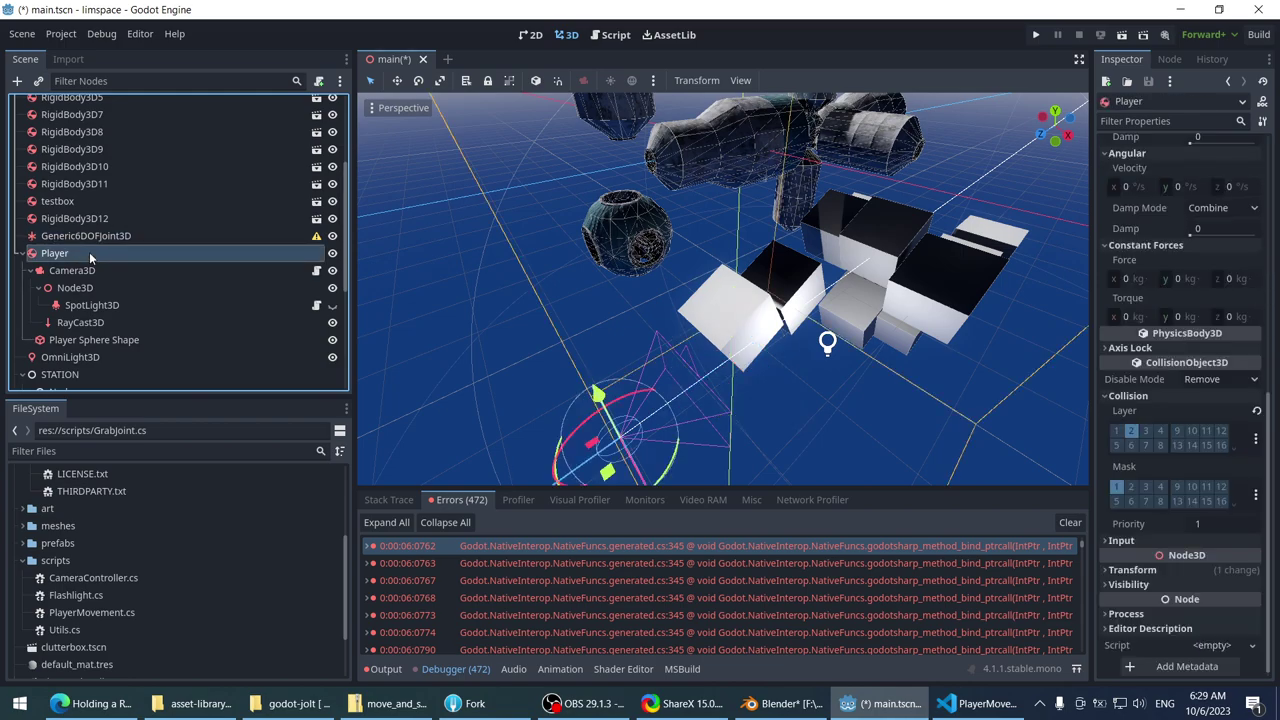
scroll(1210, 412, up, 10)
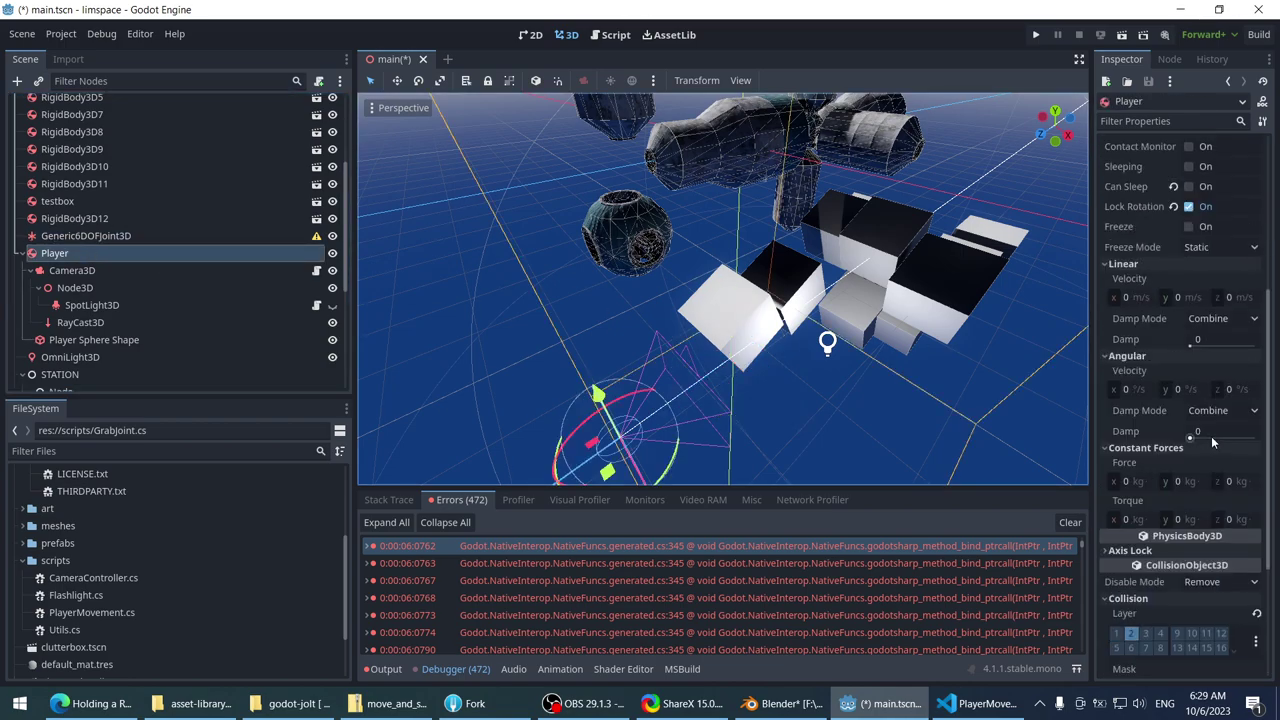
click(113, 270)
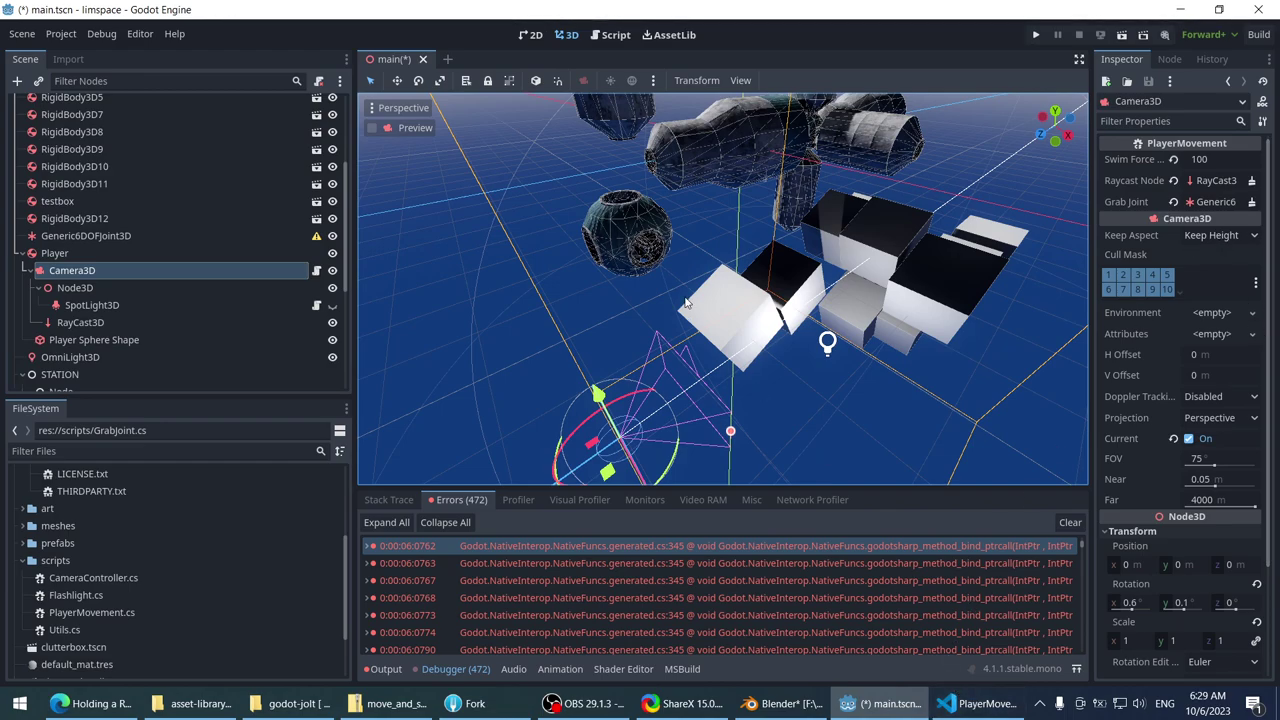
key(ctrl+s)
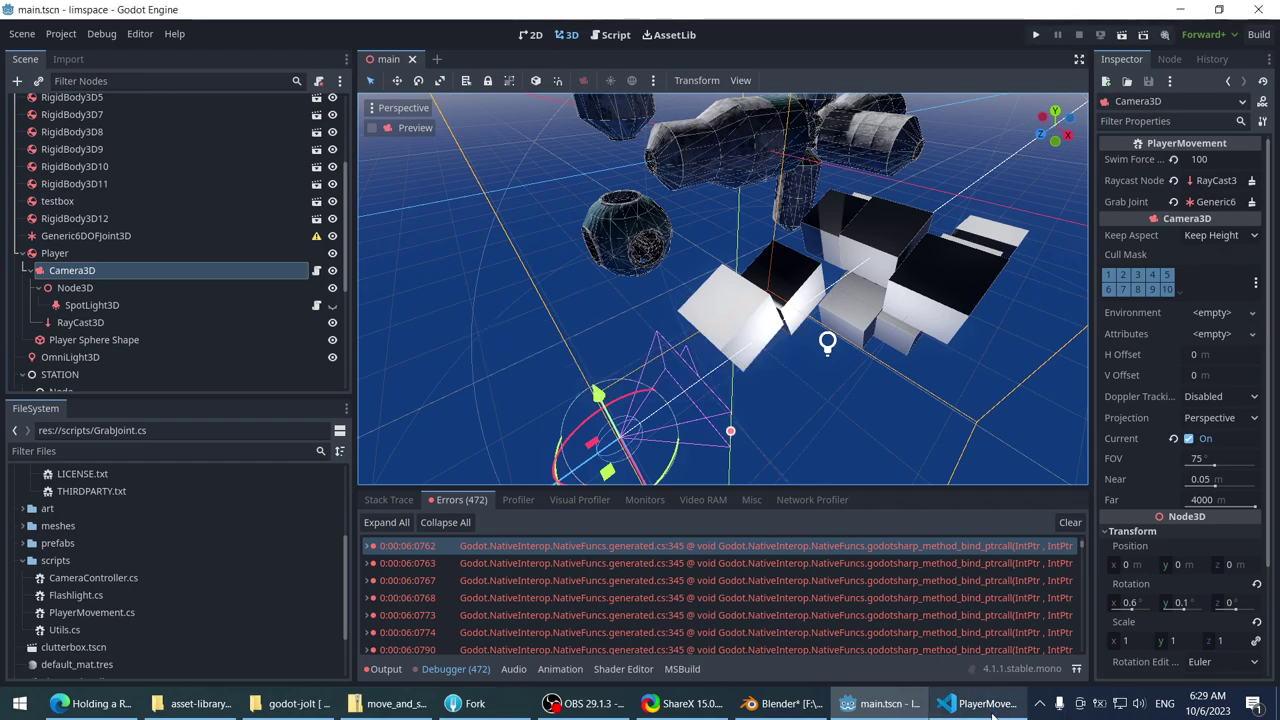
- Rename the joint node to 'GRAB JOINT' and save the scene
click(184, 235)
double_click(224, 235)
text(G)
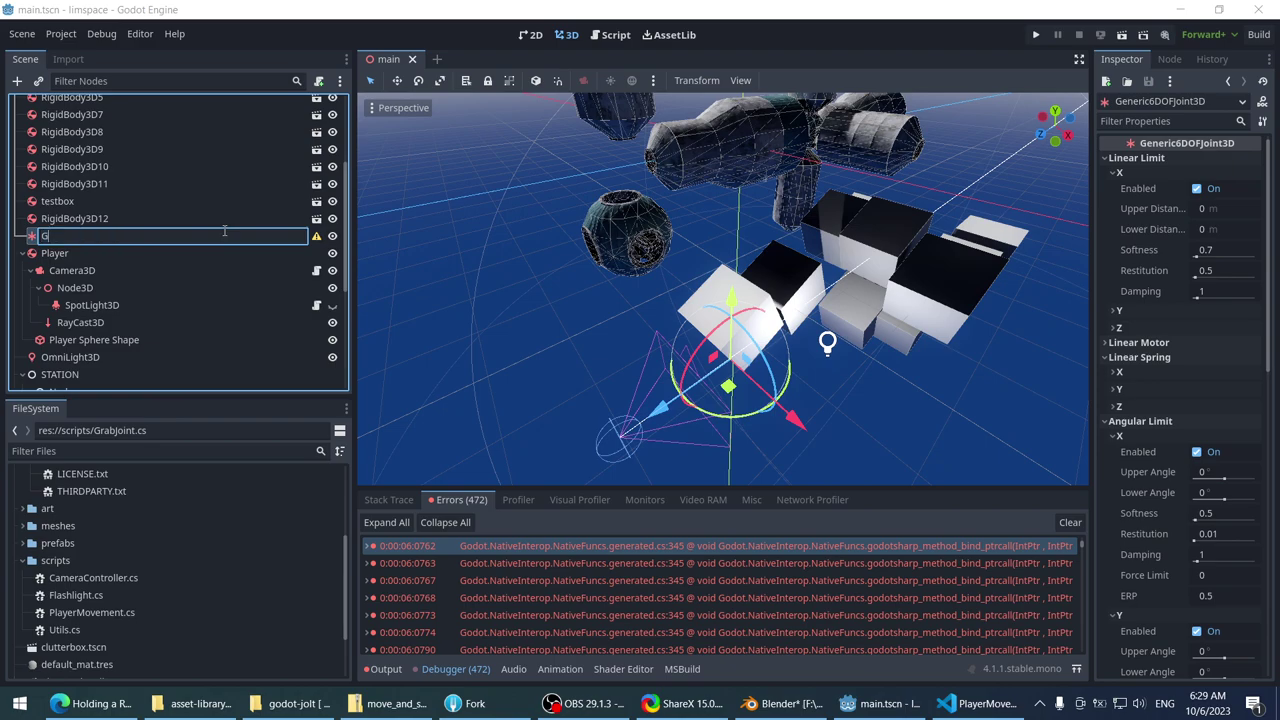
text(RAB JOINT)
key(Return)
key(ctrl+s)
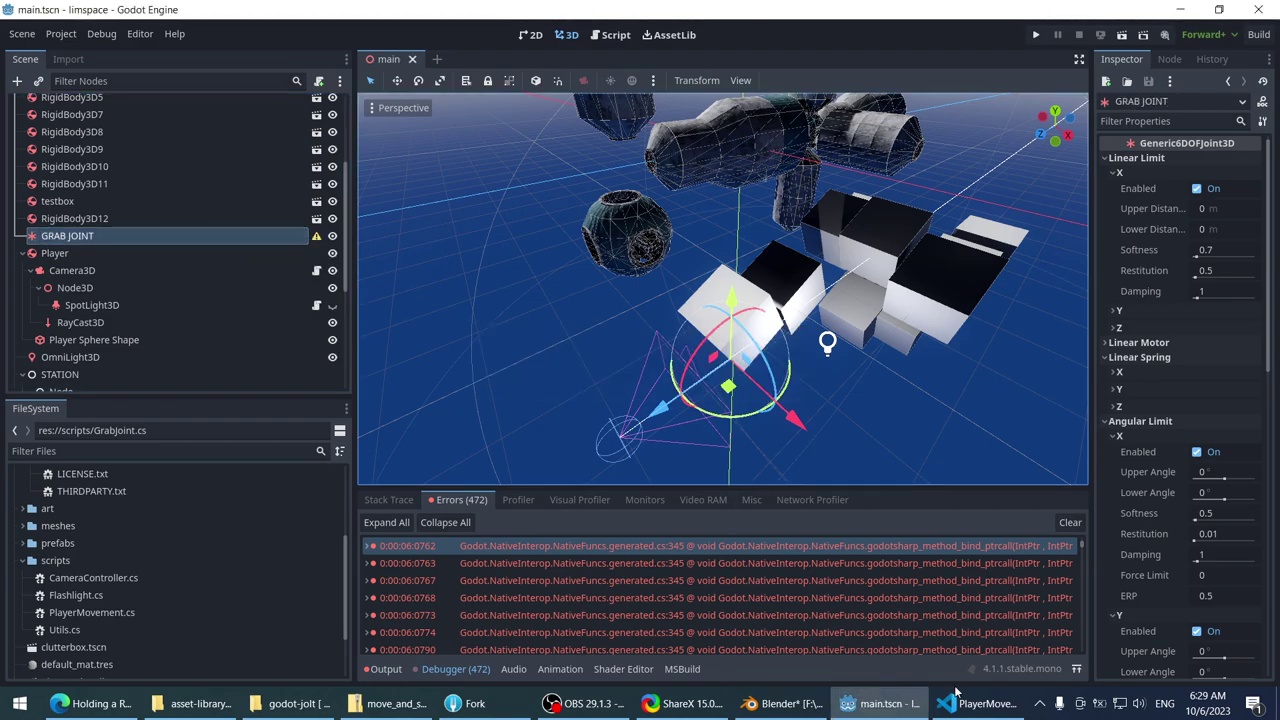
click(960, 702)
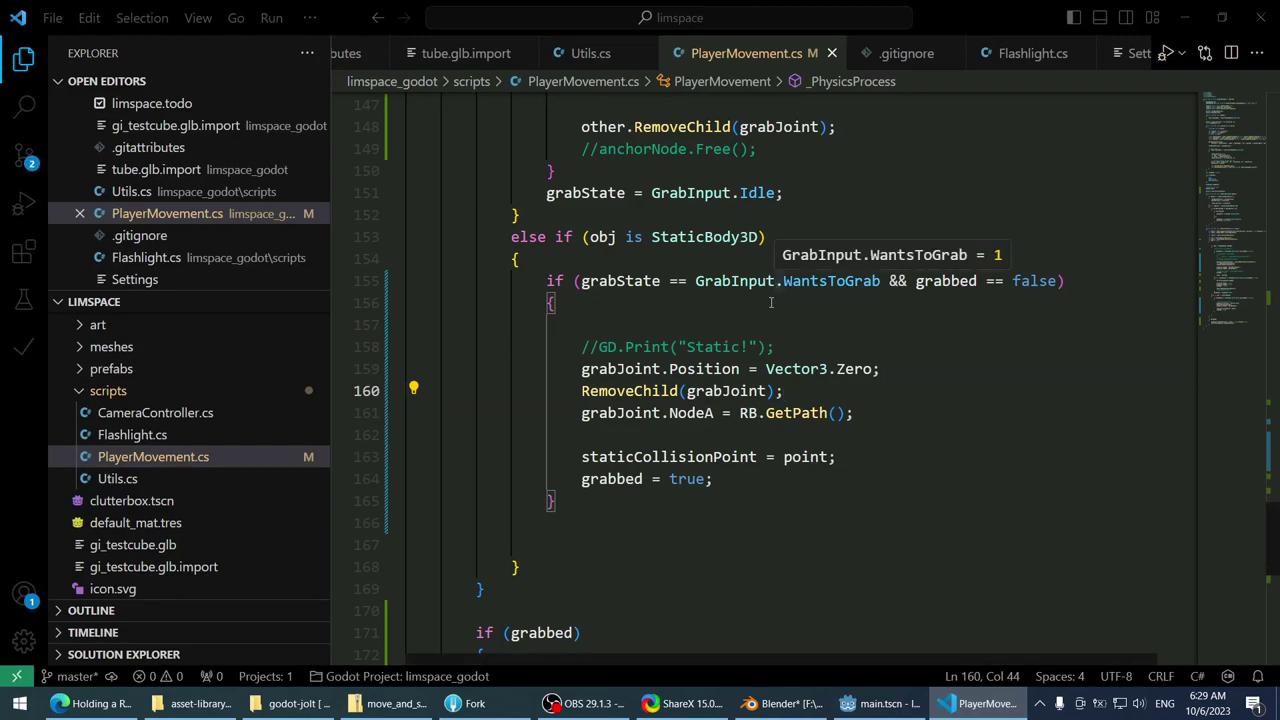
- Comment out the RemoveChild call on line 160
key(Home)
text(//)
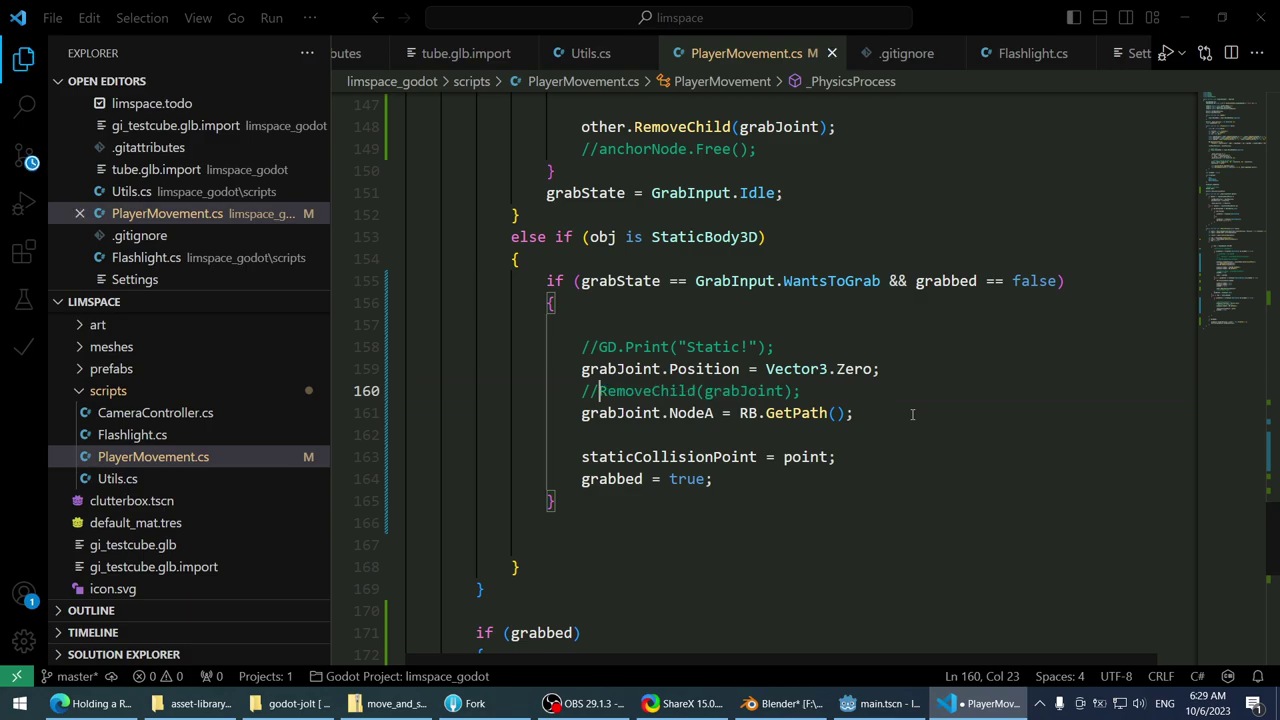
key(End)
key(Down)
key(Up)
key(Up)
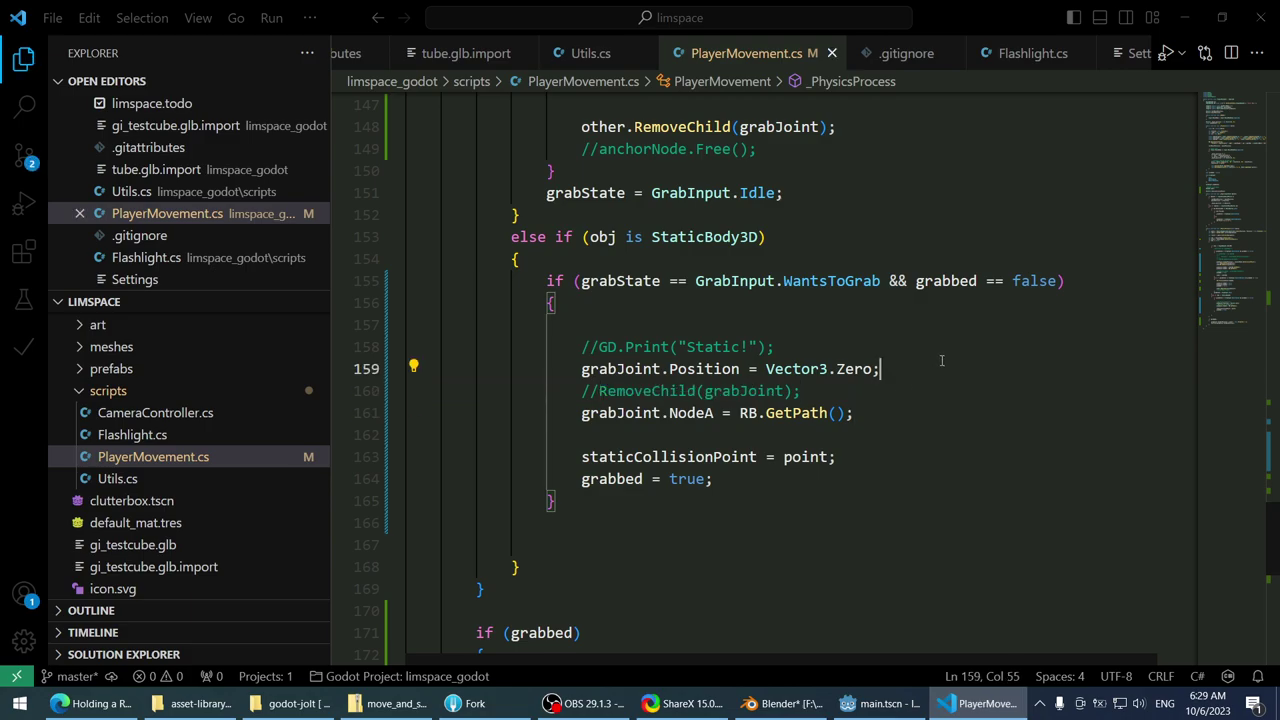
- Briefly run the project in Godot, then close the game window
click(893, 705)
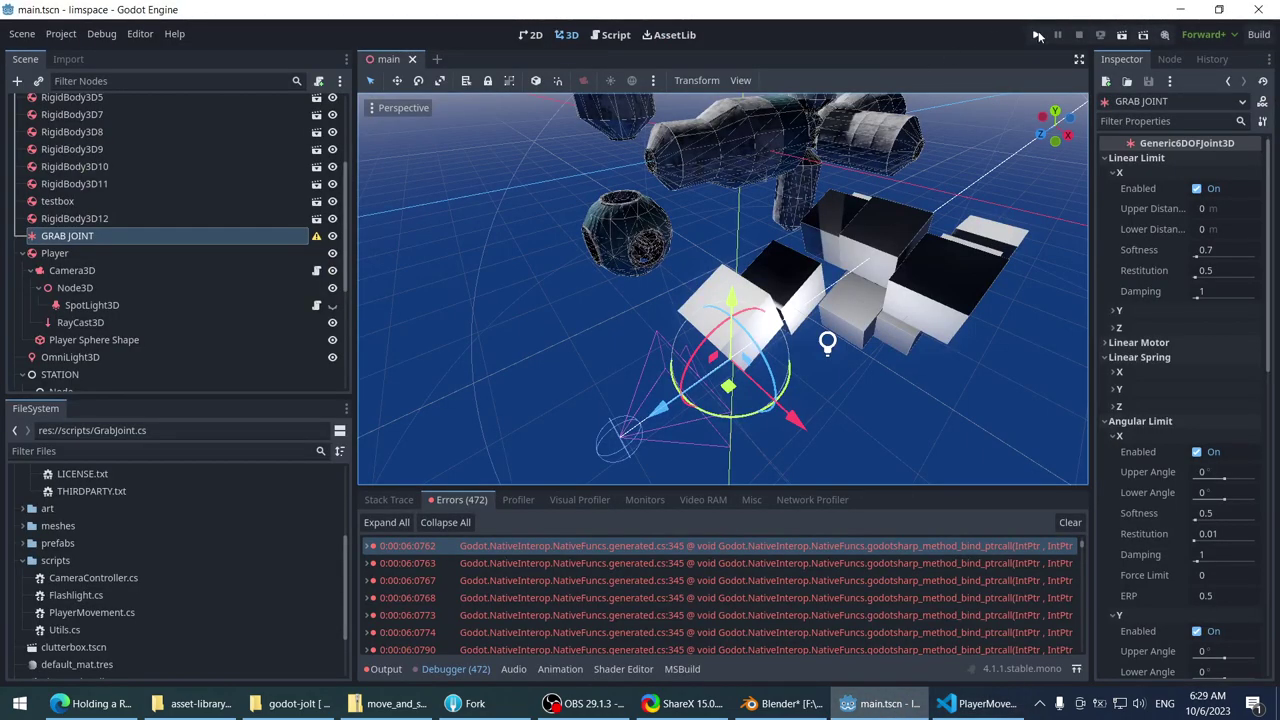
click(1038, 36)
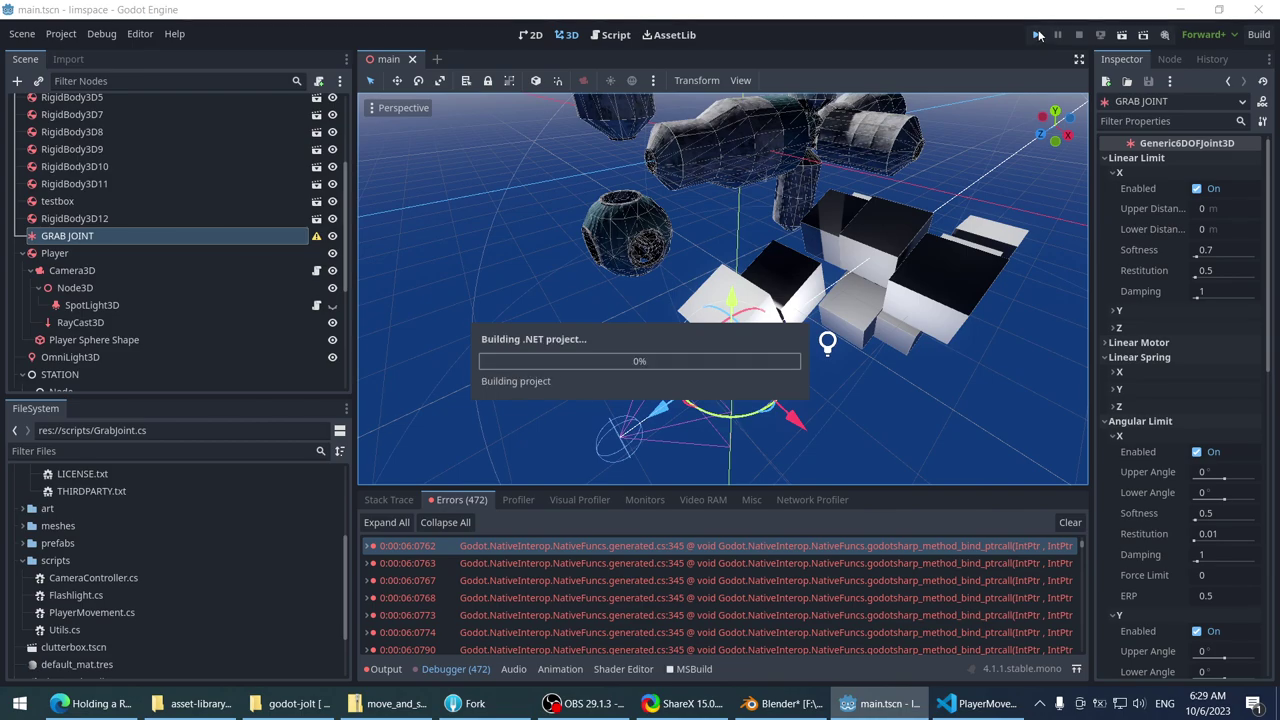
click(955, 708)
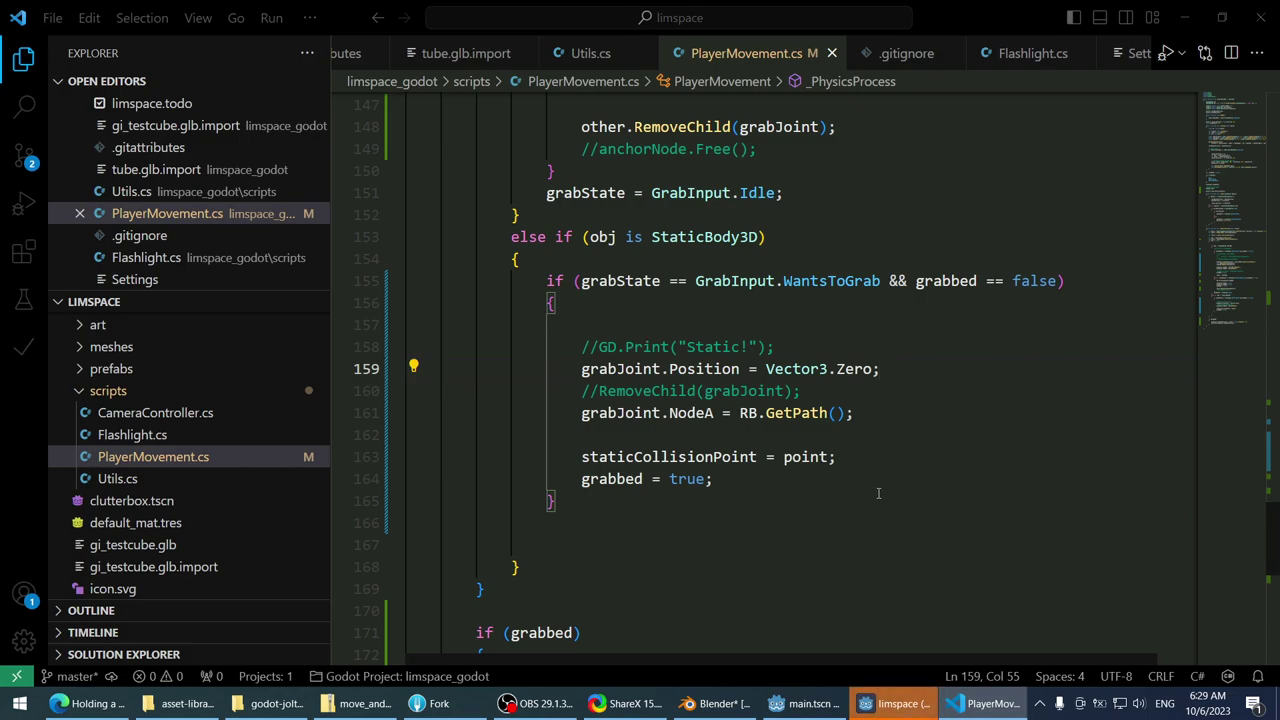
key(alt+Tab)
key(Escape)
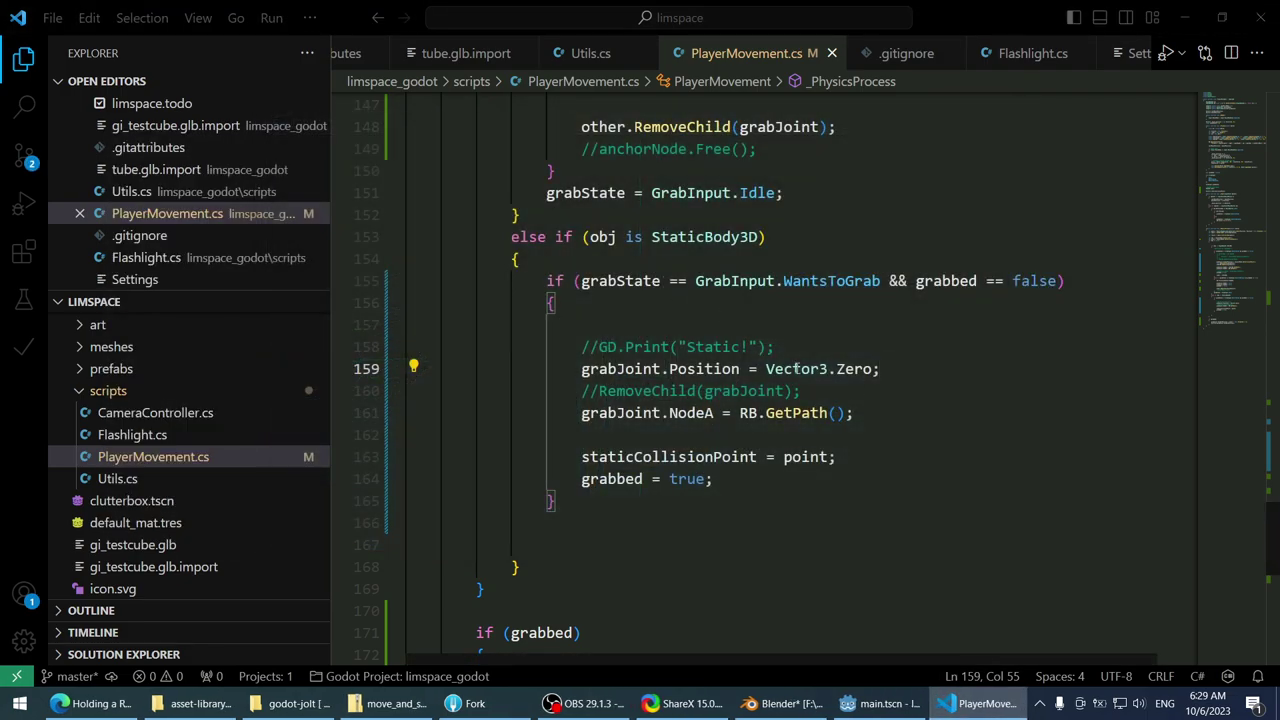
- Change line 159 to 'grabJoint.GlobalPosition = Position;' and save PlayerMovement.cs
double_click(742, 369)
text(glob)
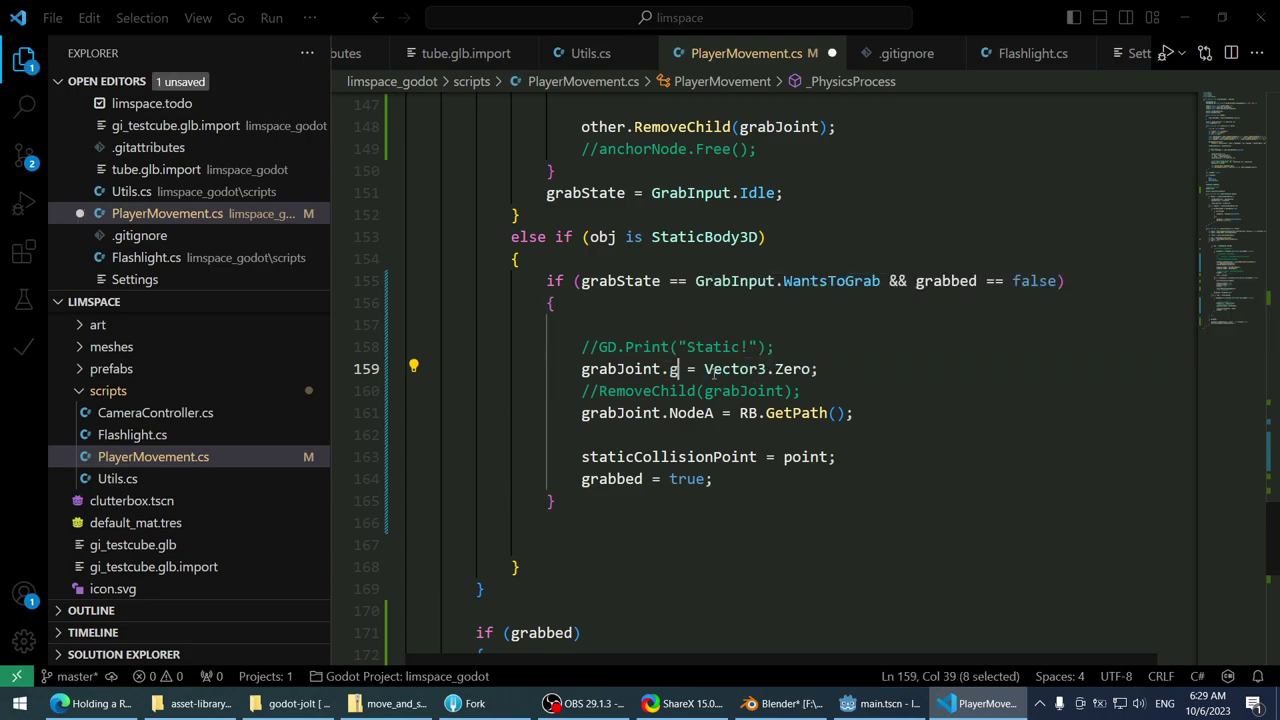
key(Tab)
key(End)
key(Left)
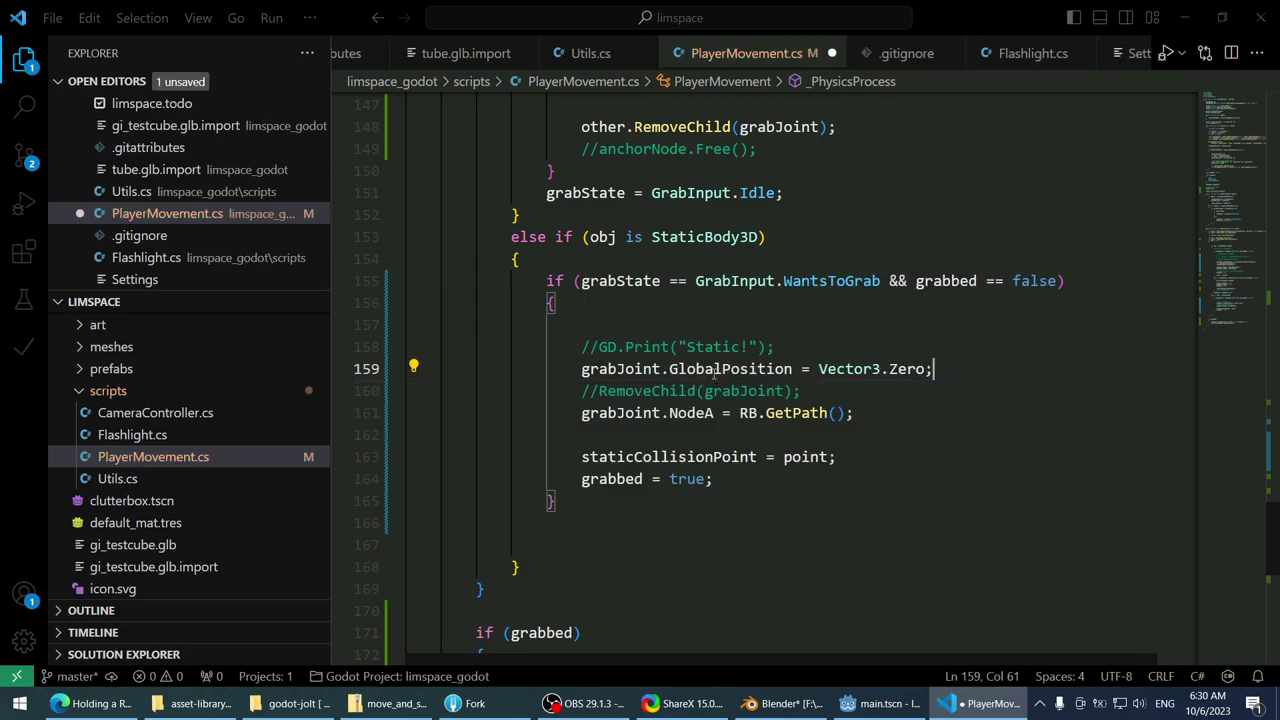
key(ctrl+shift+Left)
key(ctrl+shift+Left)
key(ctrl+shift+Left)
text(pos)
key(Tab)
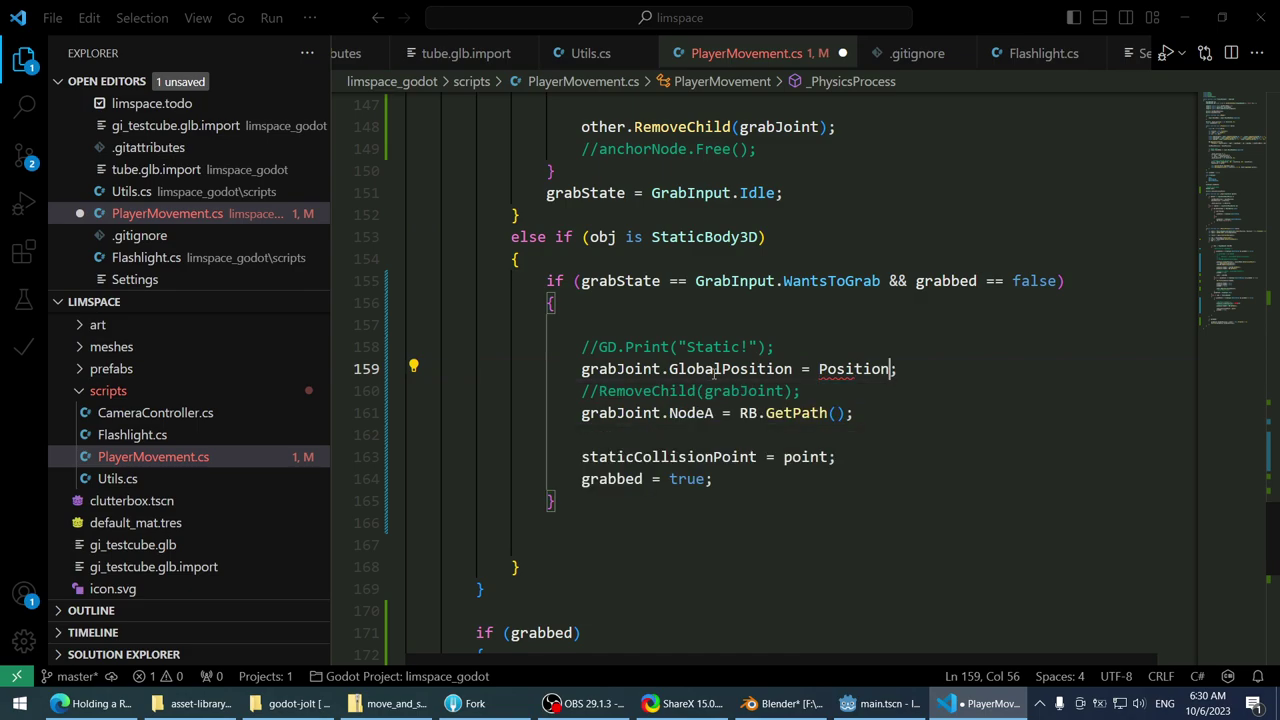
key(ctrl+s)
key(alt+Tab)
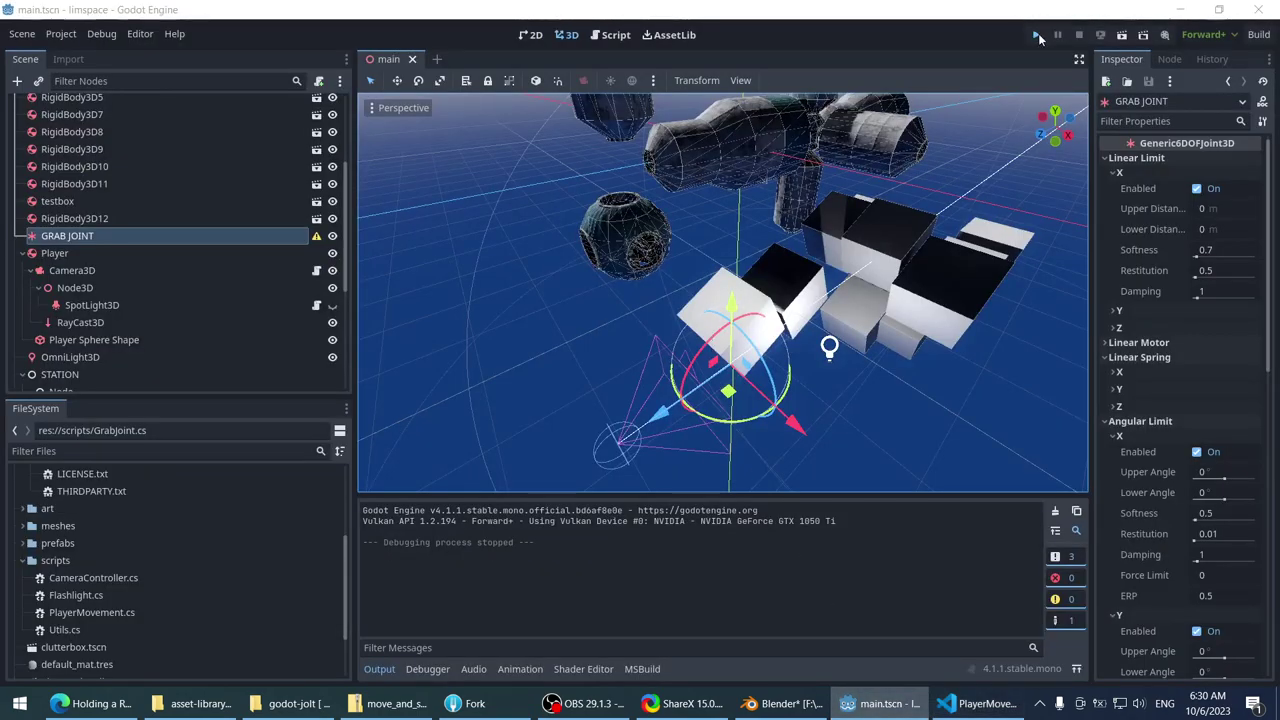
- Run the project, try grabbing a static object, then close the game and go back to the code
click(1036, 34)
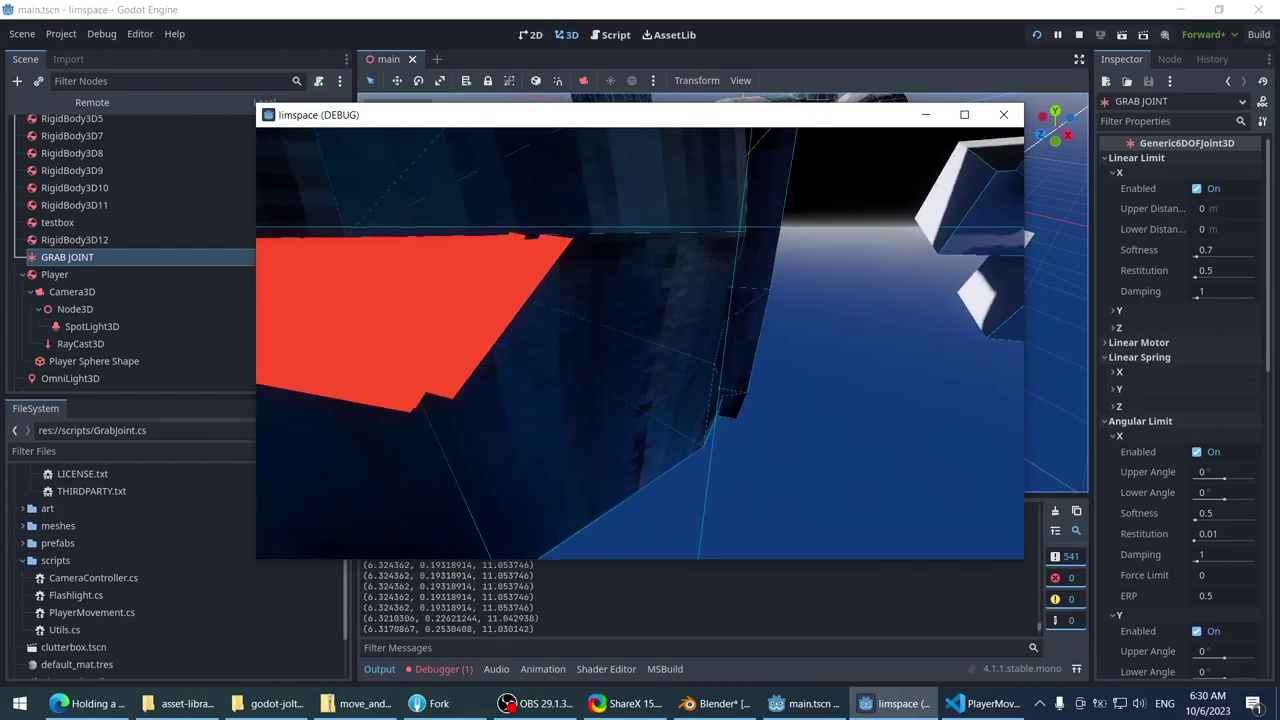
key(Escape)
key(alt+Tab)
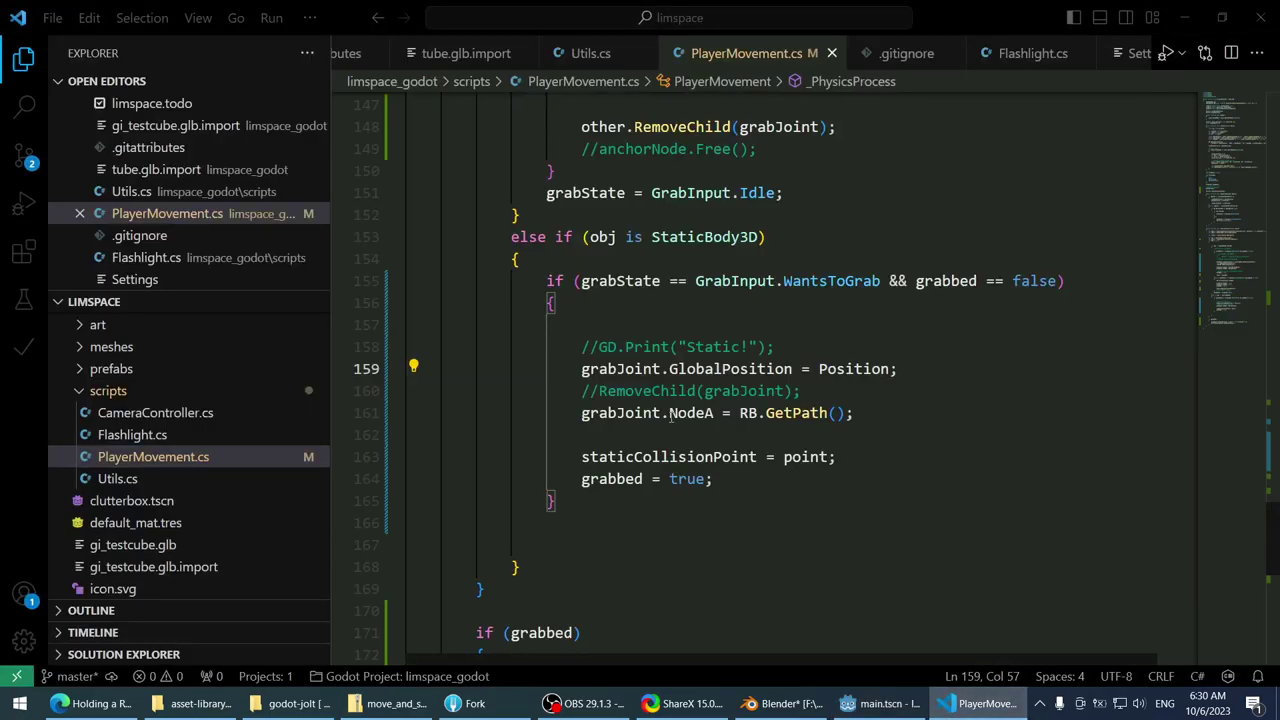
- On line 161 of PlayerMovement.cs, change grabJoint.NodeA to grabJoint.NodeB
scroll(741, 386, down, 3)
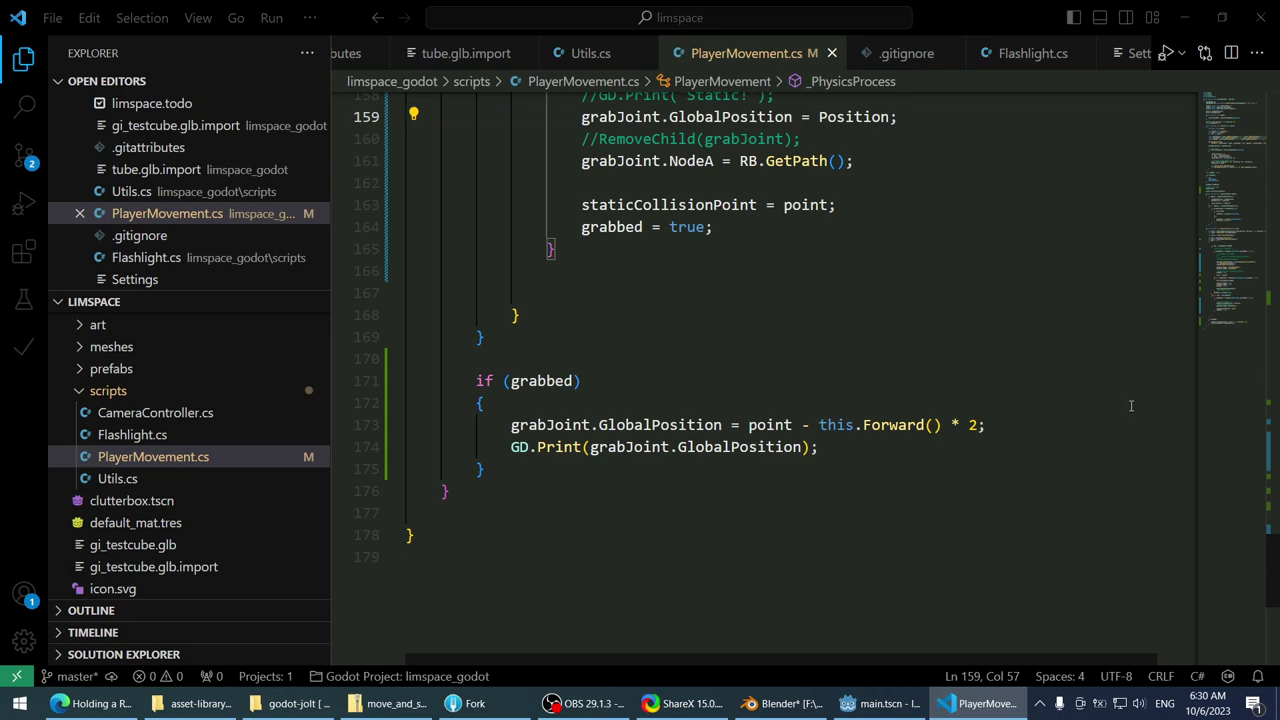
scroll(1131, 405, up, 3)
scroll(1124, 404, up, 1)
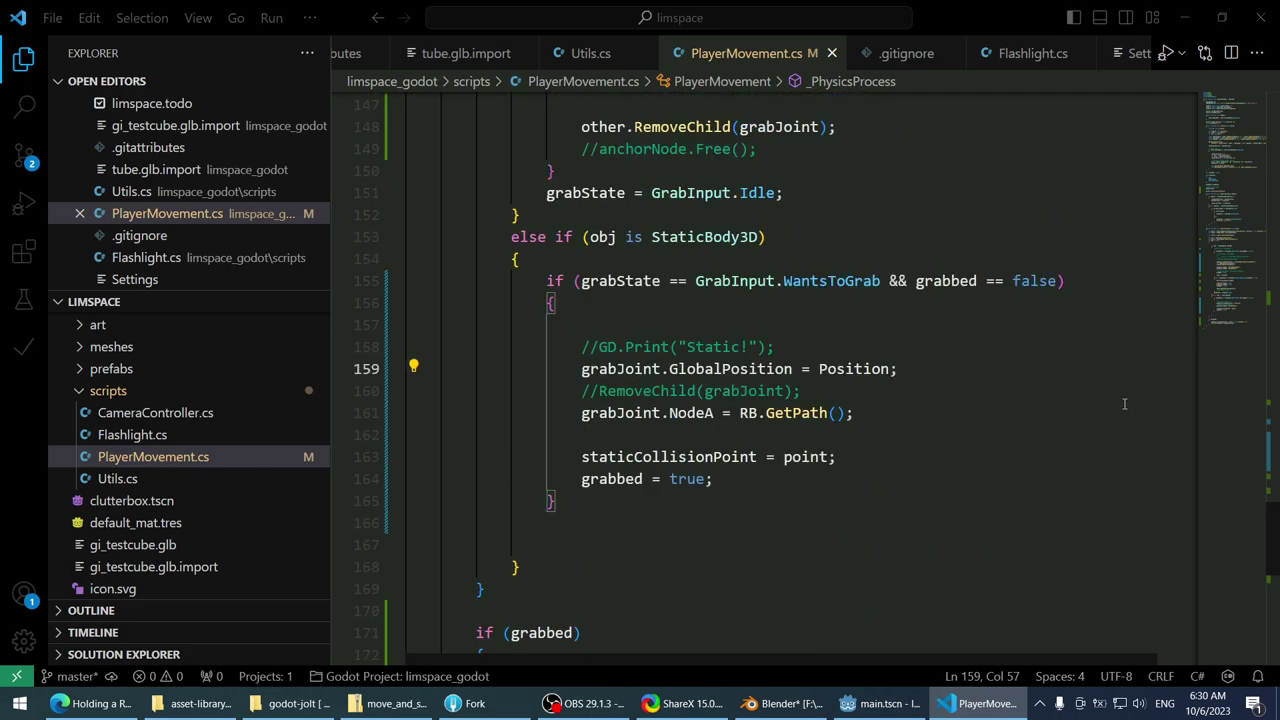
click(953, 412)
key(Left)
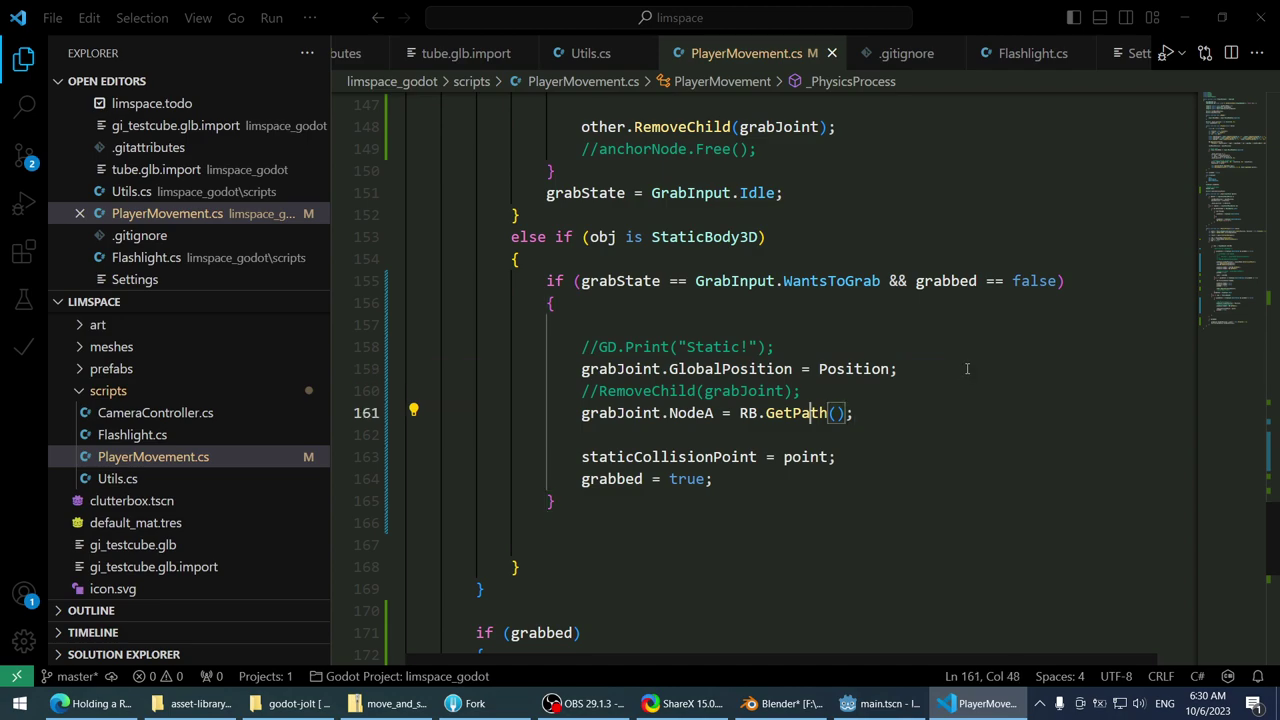
key(Left)
key(Left)
key(Left)
key(Left)
key(Left)
key(Left)
key(Left)
key(Left)
key(Left)
key(BackSpace)
text(B)
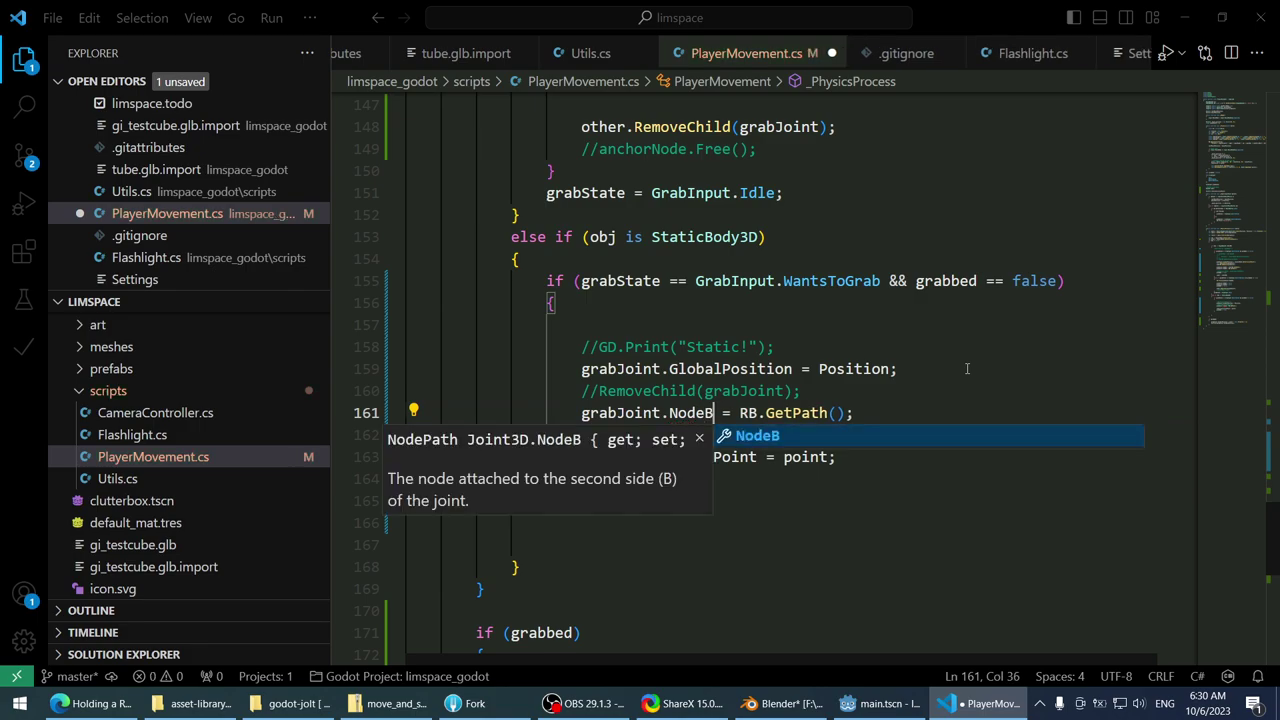
key(End)
key(alt+Tab)
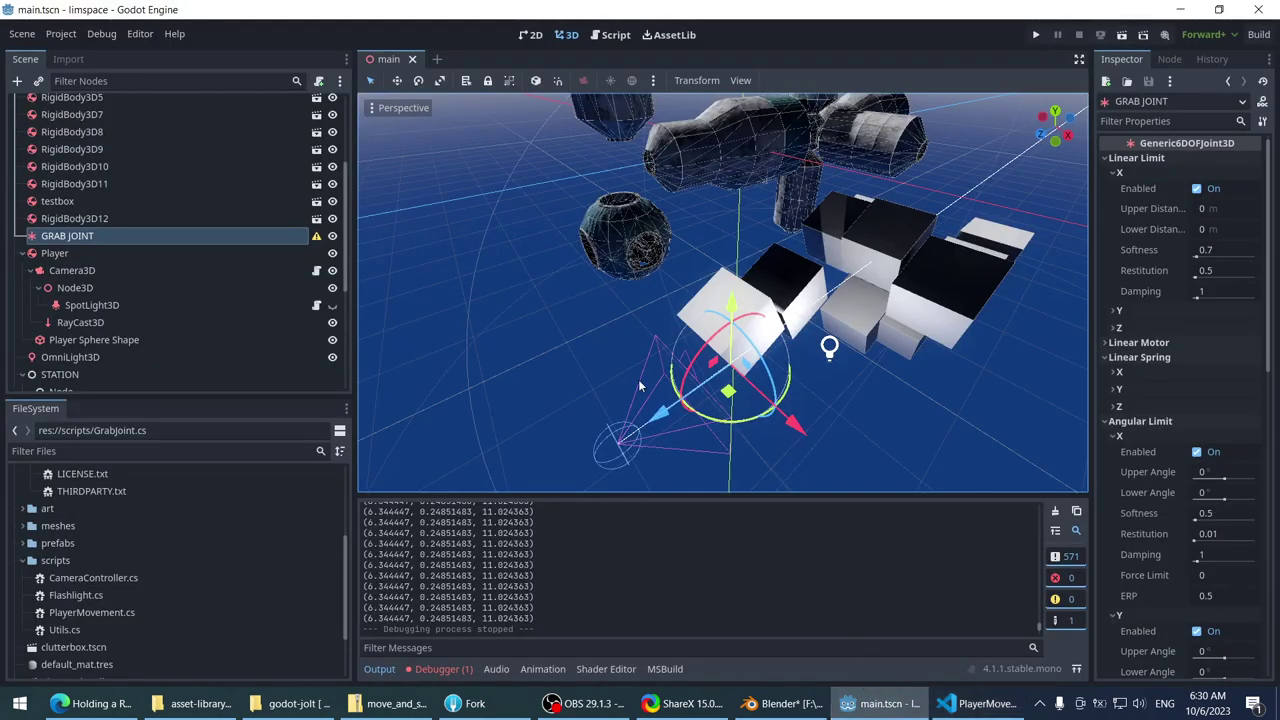
- Read the PlayerMovement.cs:148 NullReferenceException in the debugger, then rerun and test the game with NodeB
click(450, 671)
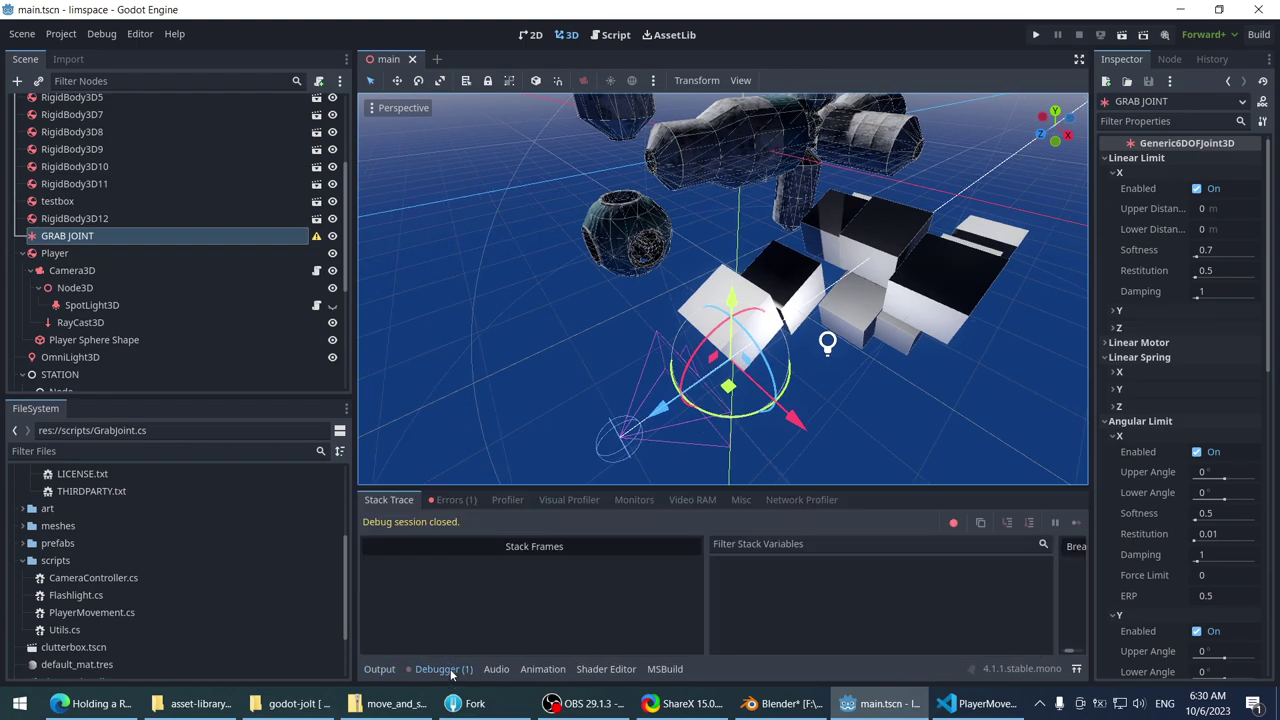
click(437, 497)
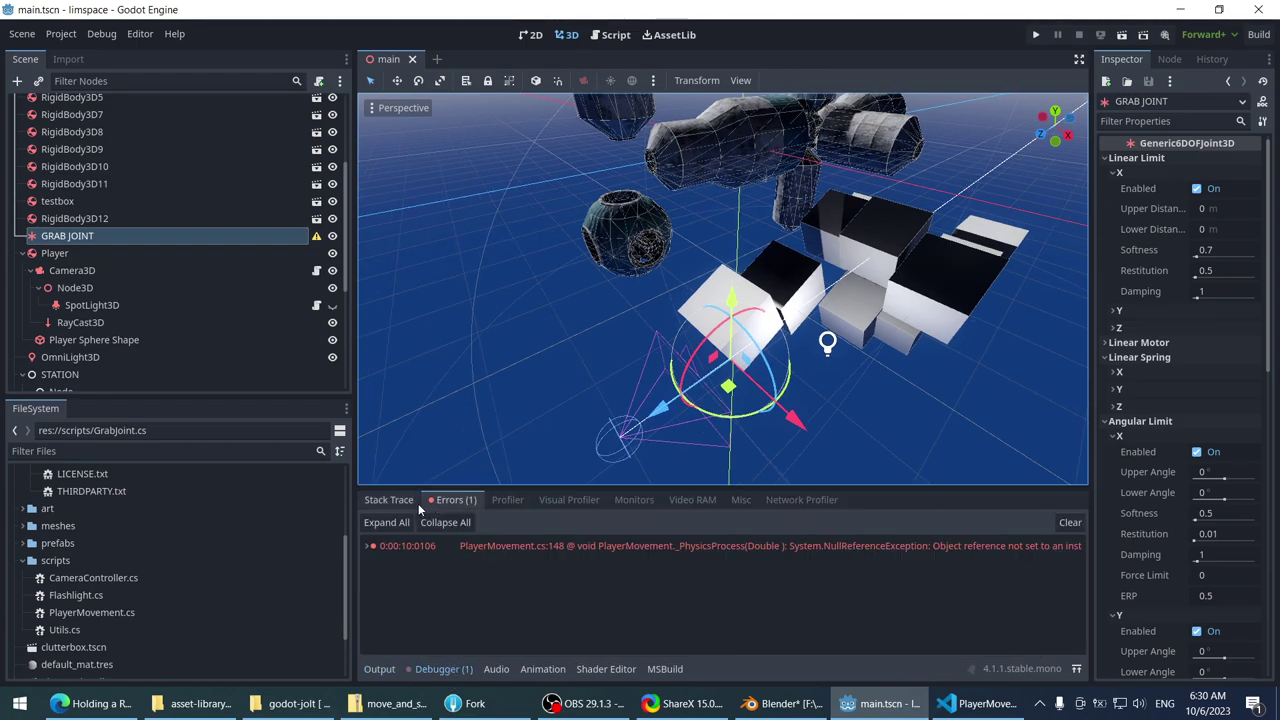
click(1036, 34)
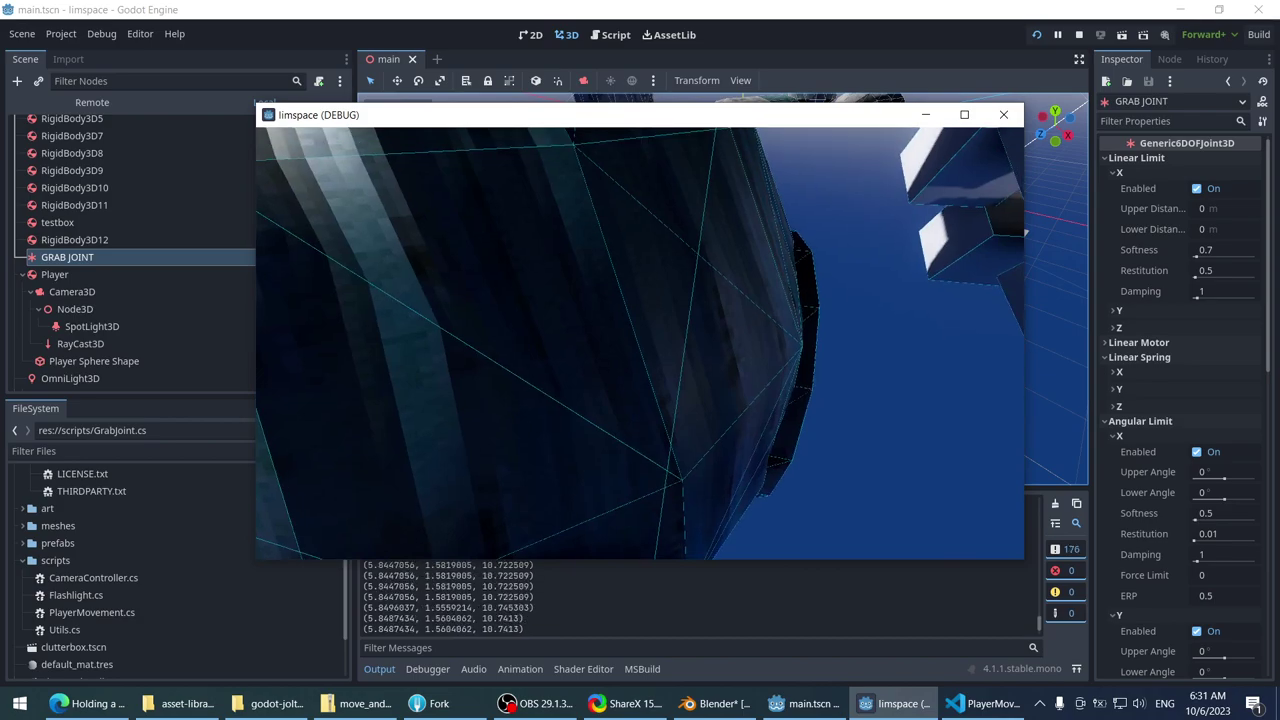
key(Escape)
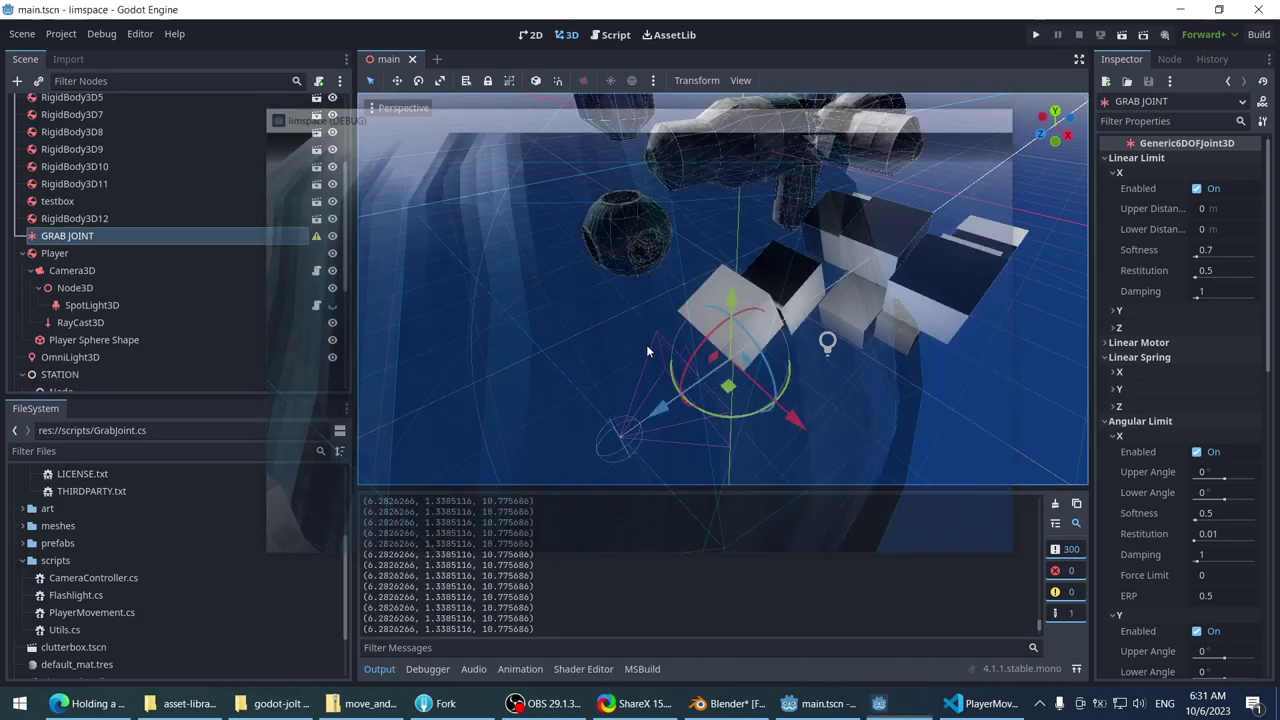
key(alt+Tab)
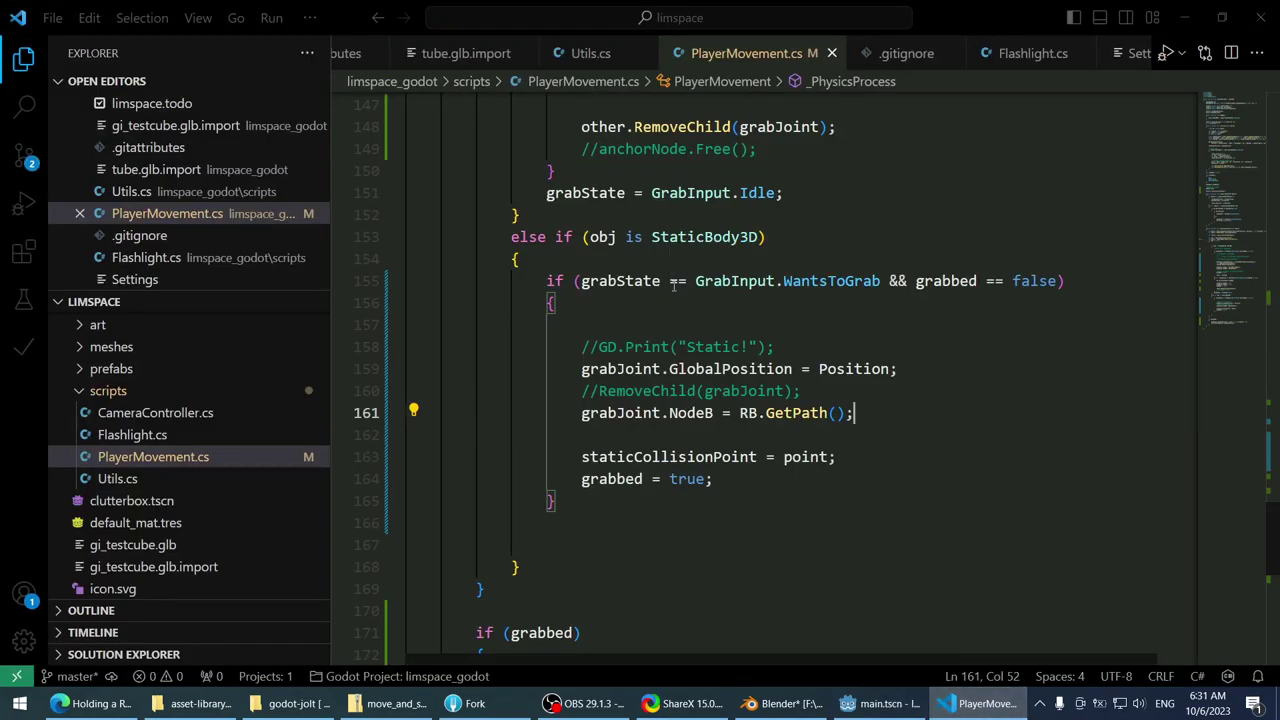
click(950, 237)
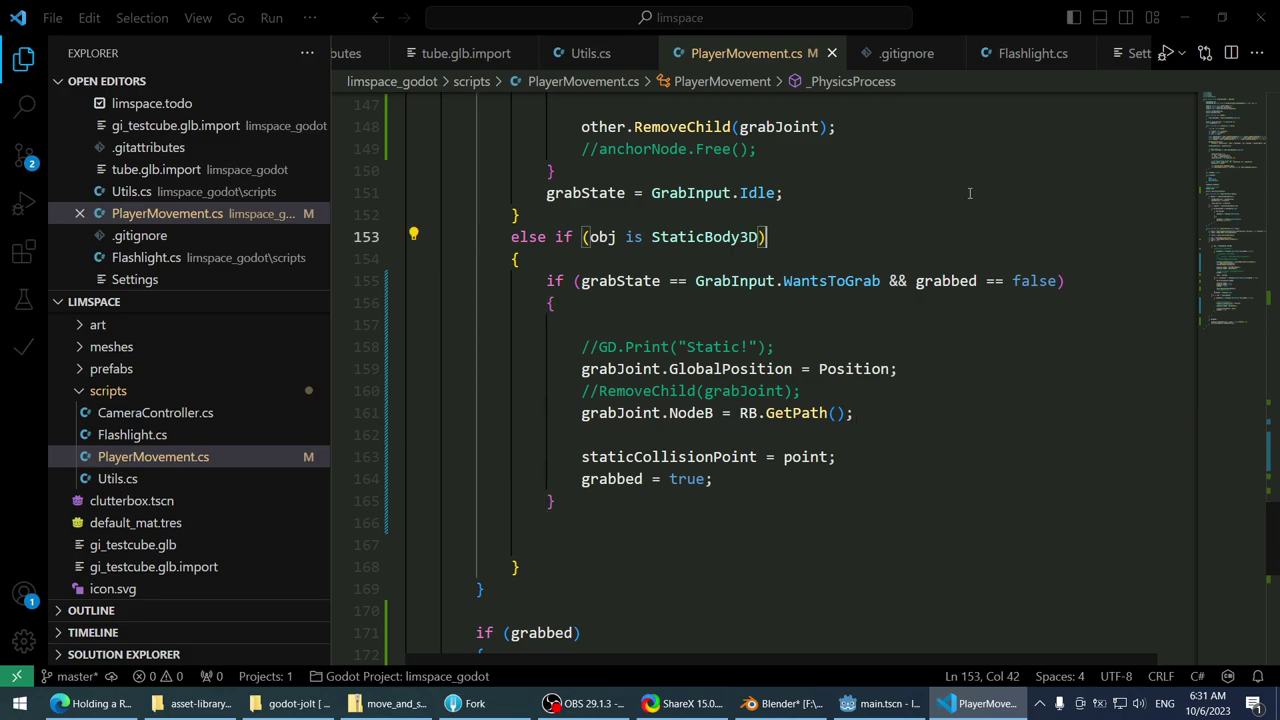
scroll(1060, 350, up, 2)
scroll(1058, 346, down, 3)
scroll(1055, 341, up, 1)
scroll(1053, 333, up, 1)
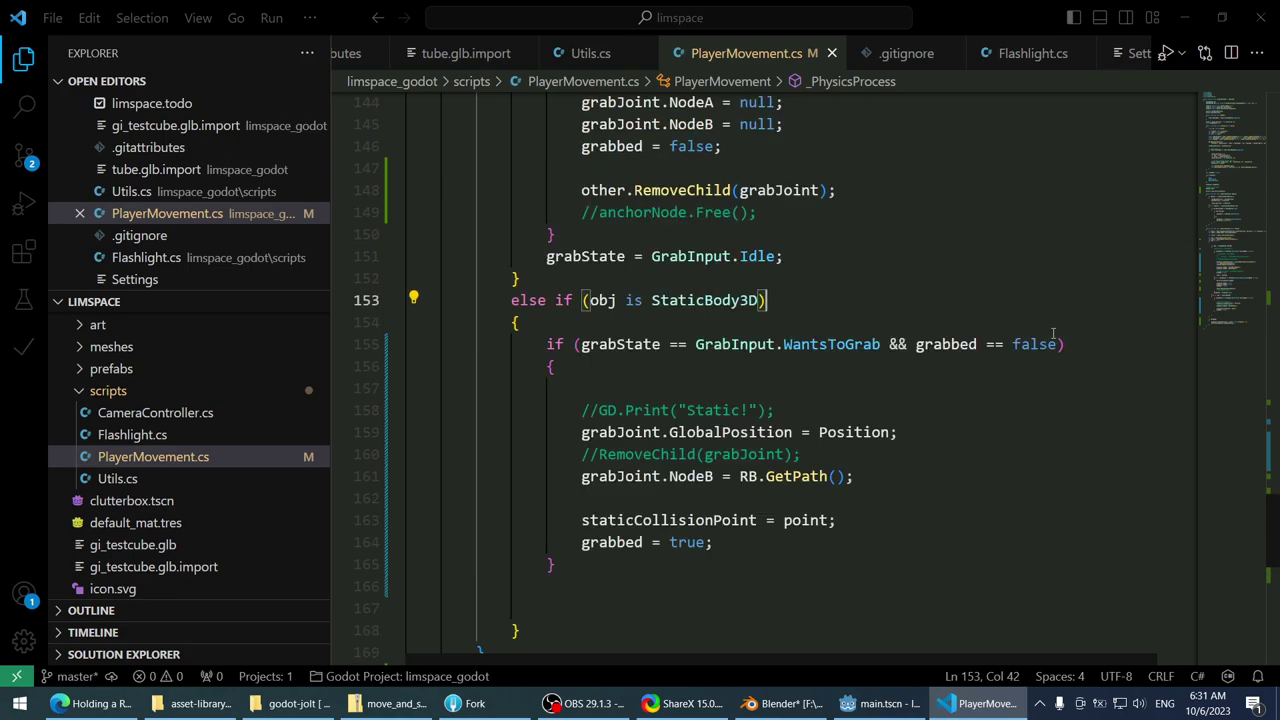
scroll(1053, 333, up, 4)
scroll(1053, 335, down, 6)
scroll(1053, 336, up, 5)
scroll(1053, 338, down, 6)
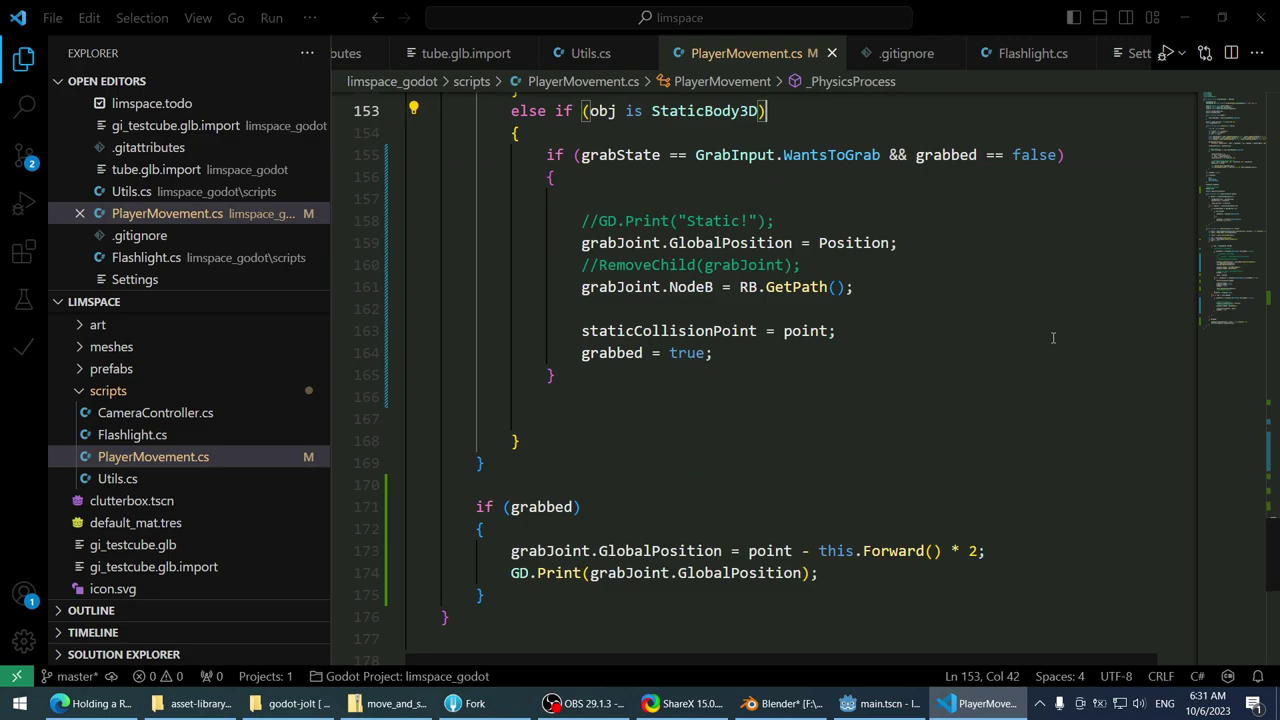
scroll(1053, 338, up, 3)
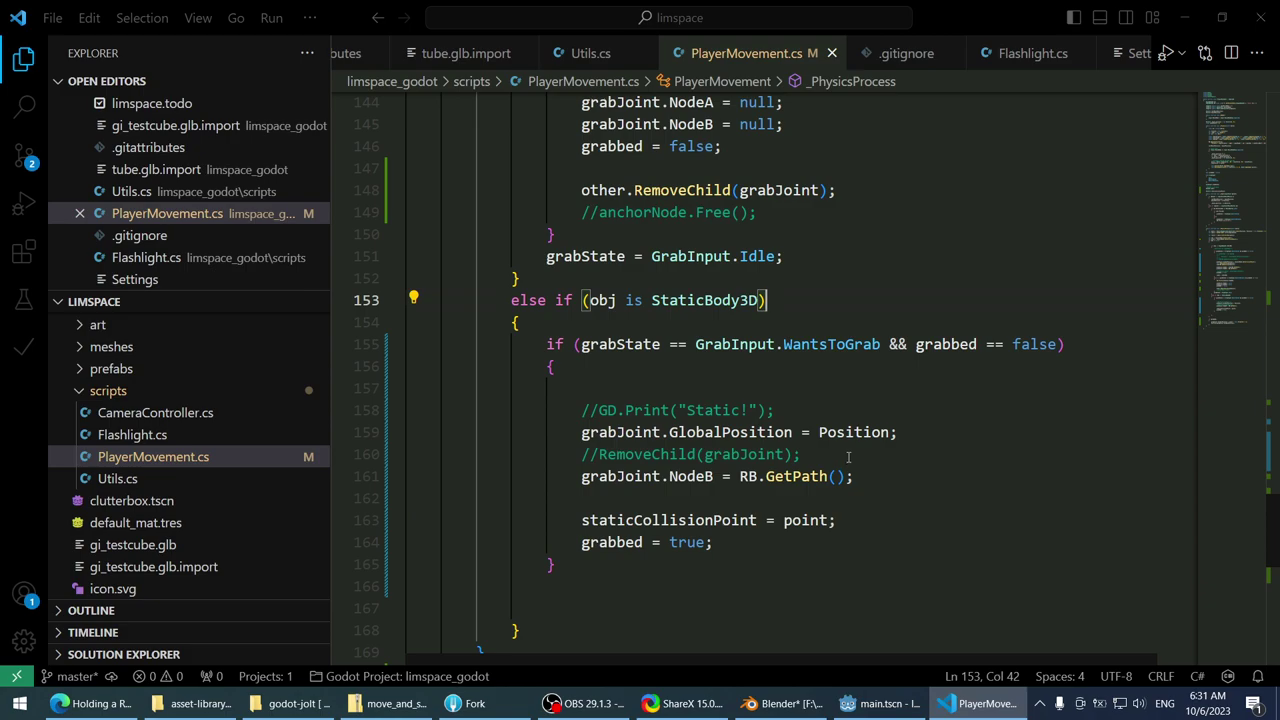
mouse_move(678, 430)
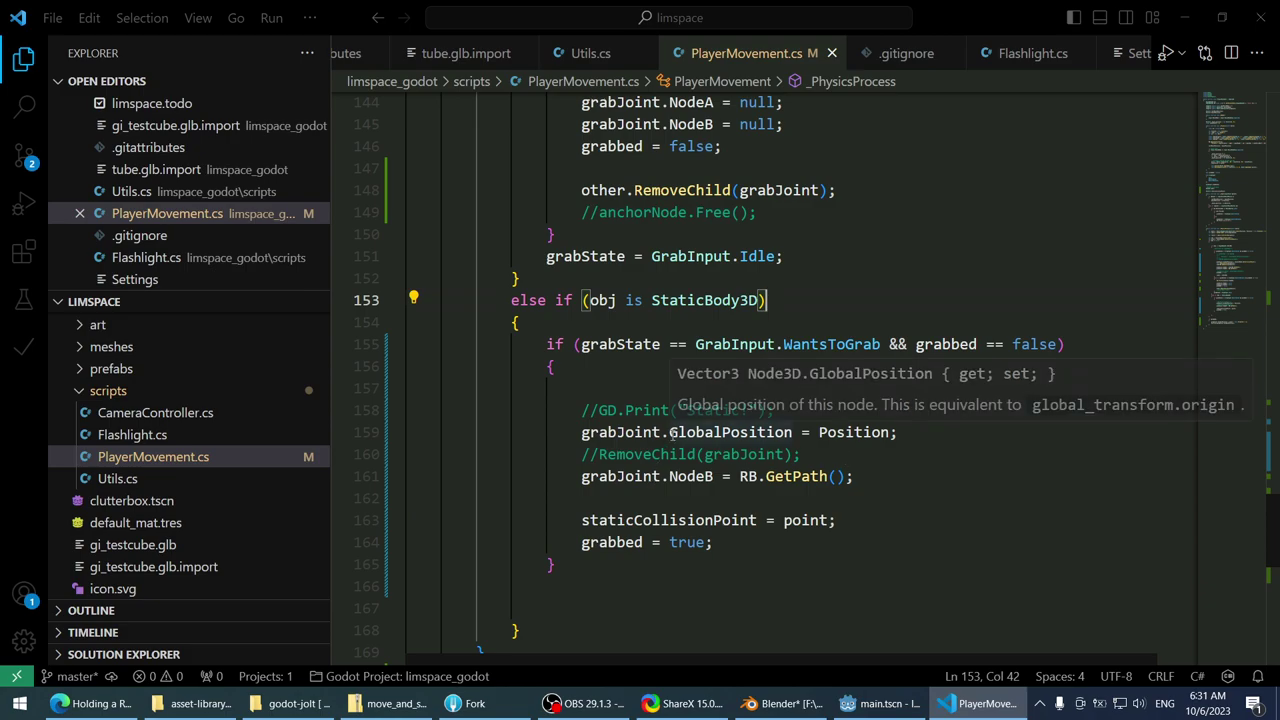